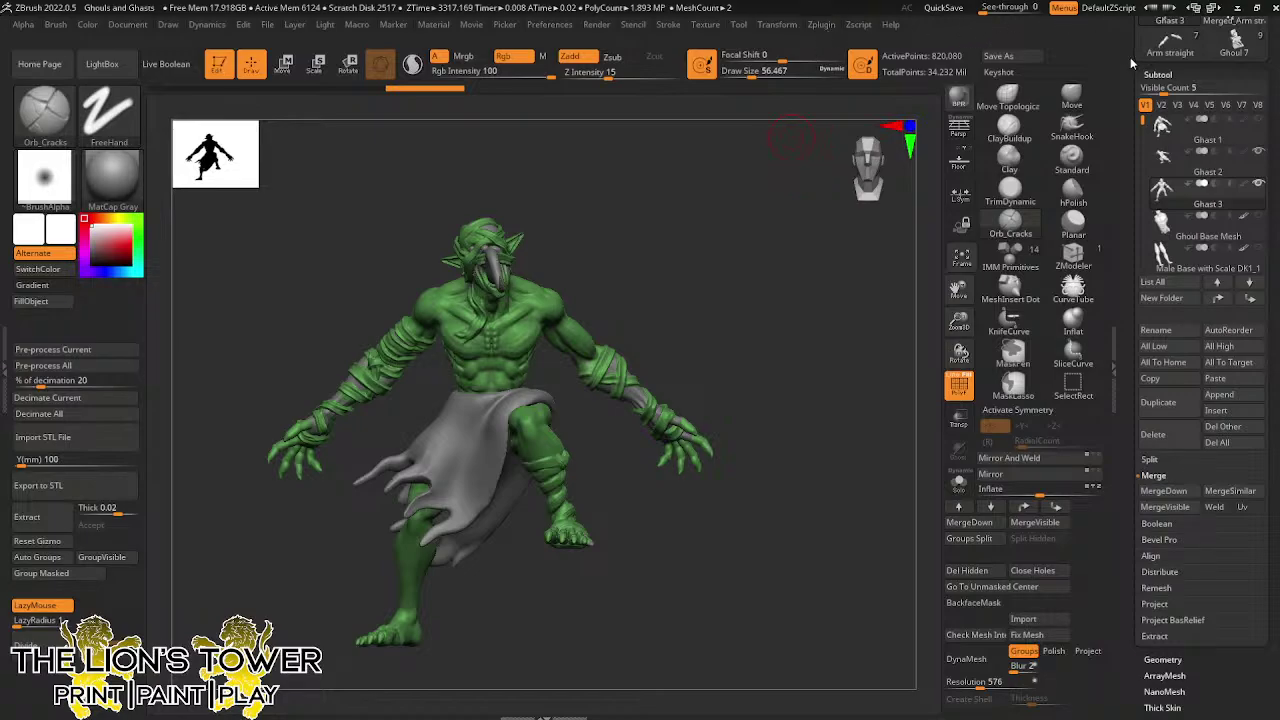
Select the Ghoul 10 subtool, isolate it with Solo and frame it in a side view
left_click_drag(1132, 63, 1194, 168)
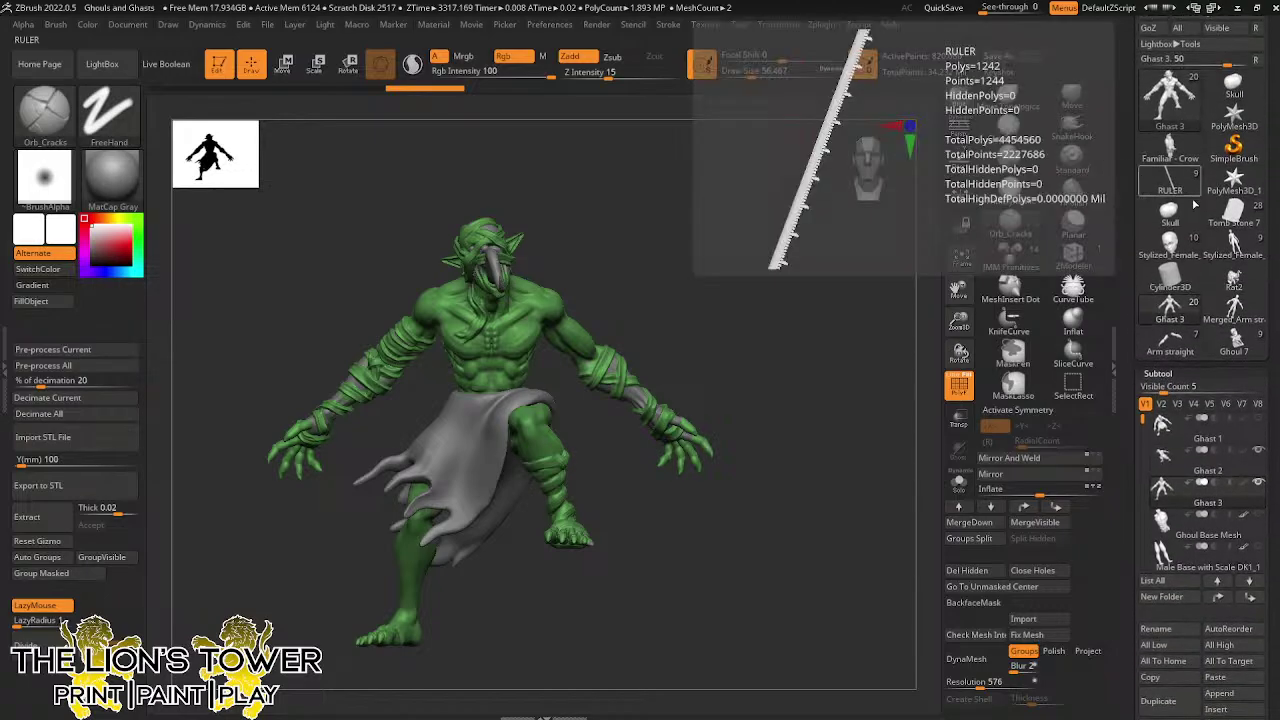
mouse_move(1188, 312)
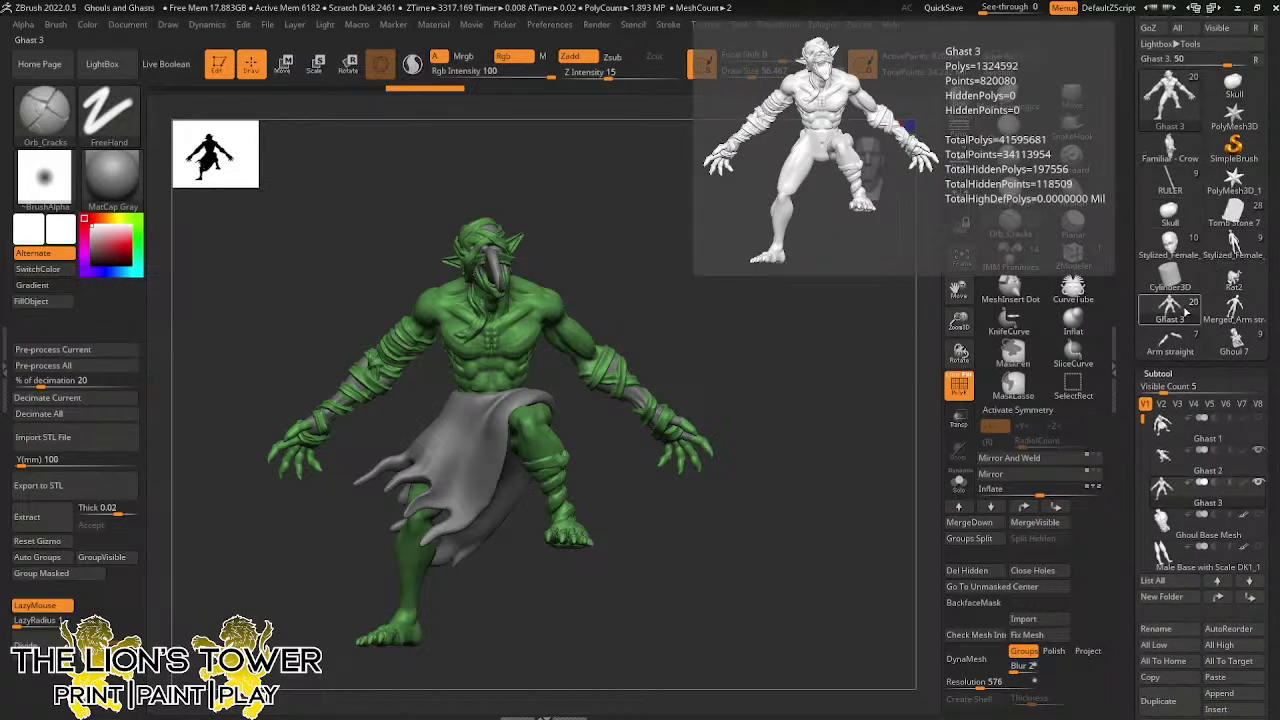
mouse_move(1164, 458)
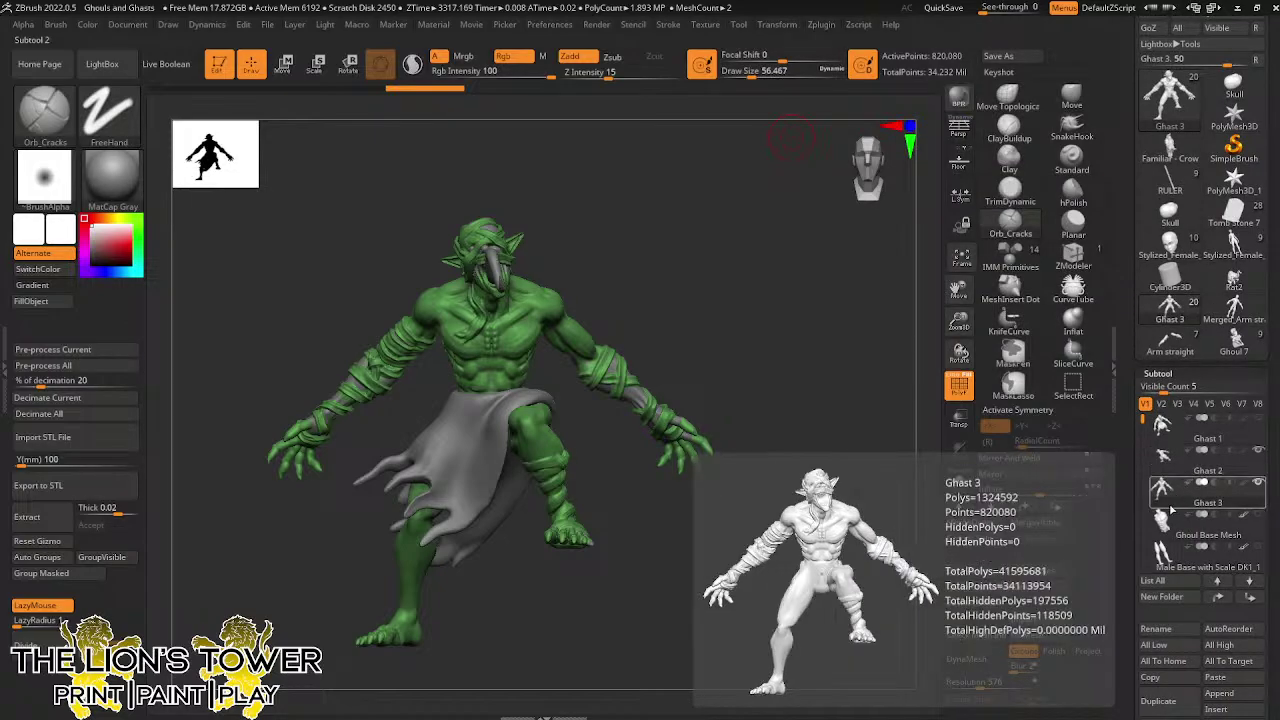
left_click_drag(1143, 424, 1140, 499)
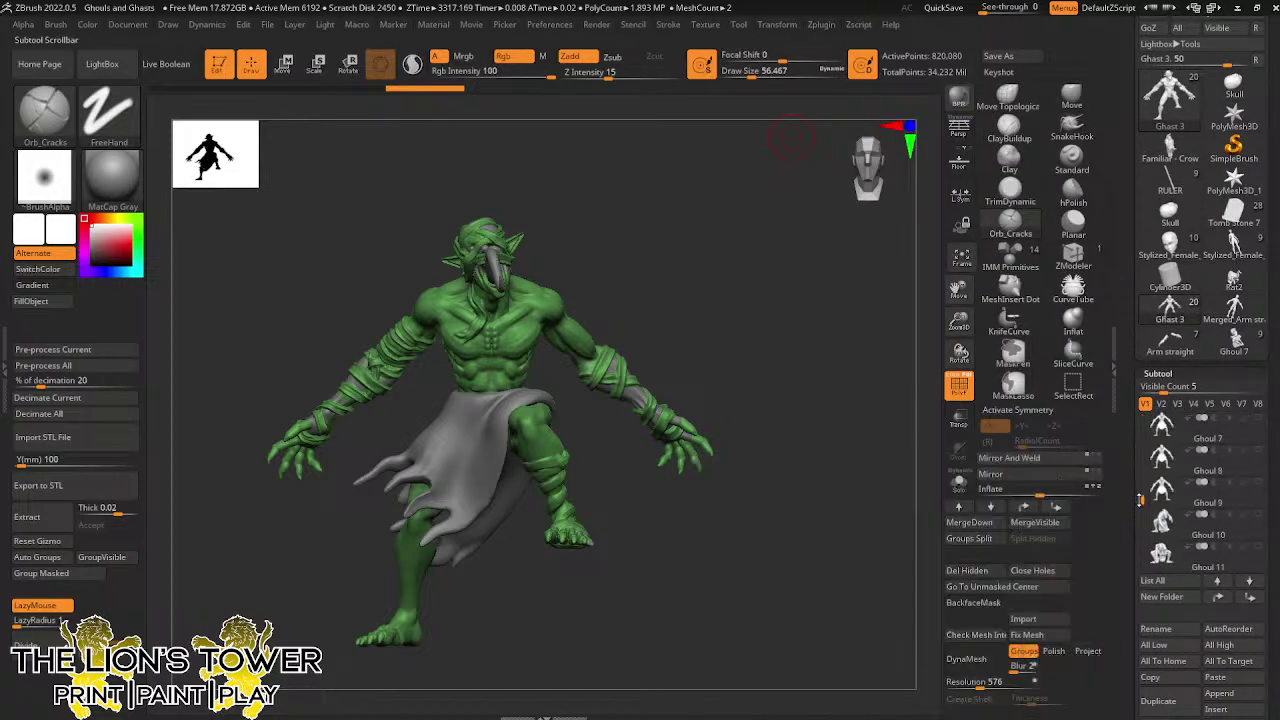
left_click(1162, 521)
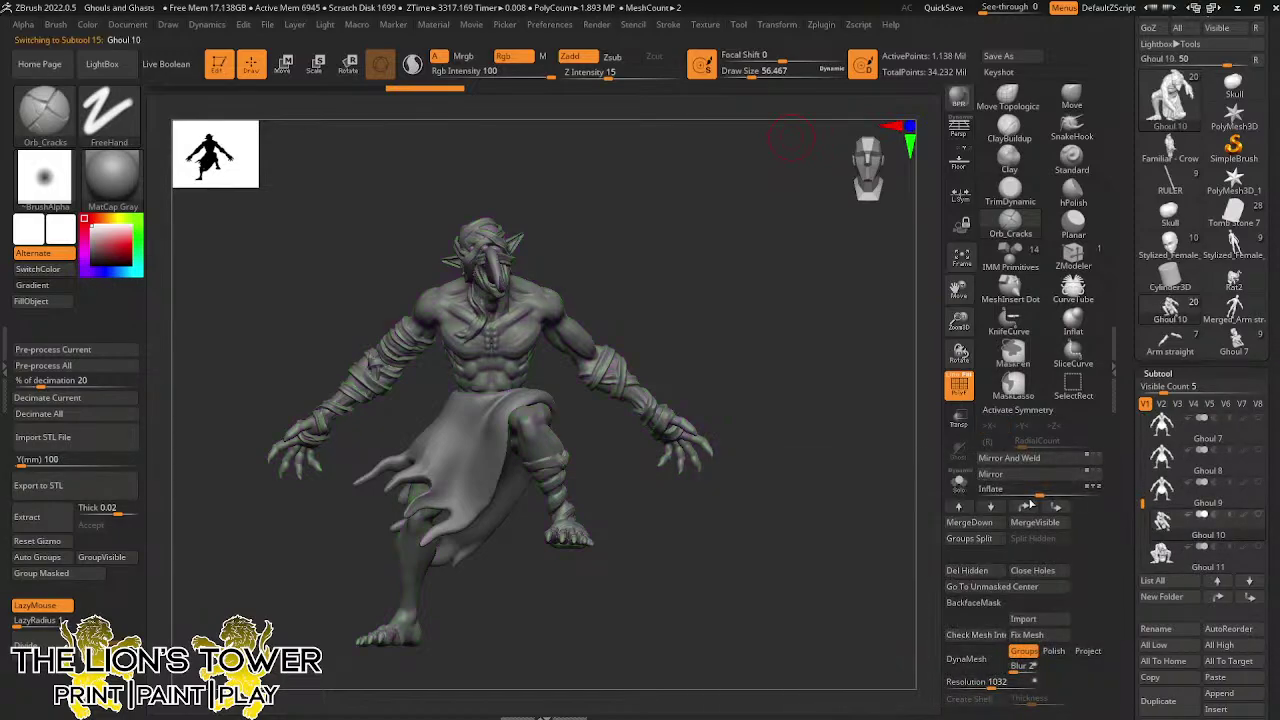
left_click(958, 482)
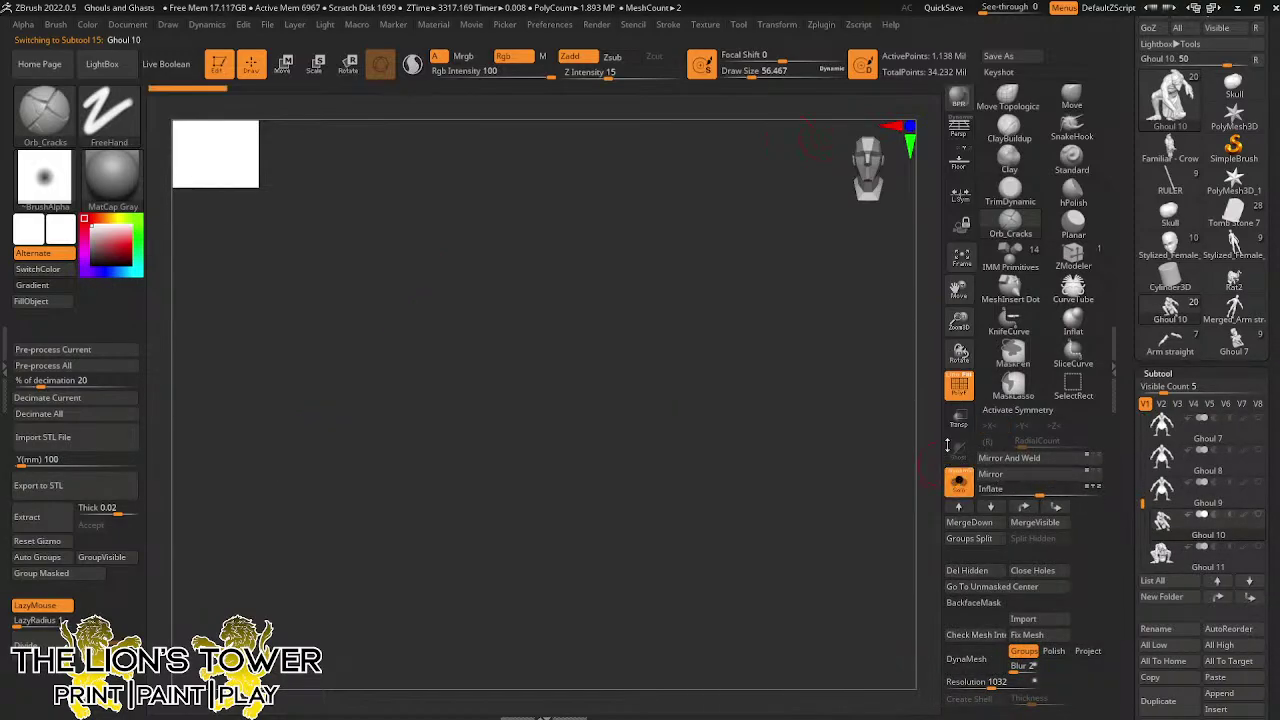
left_click(961, 258)
left_click_drag(826, 362, 798, 372)
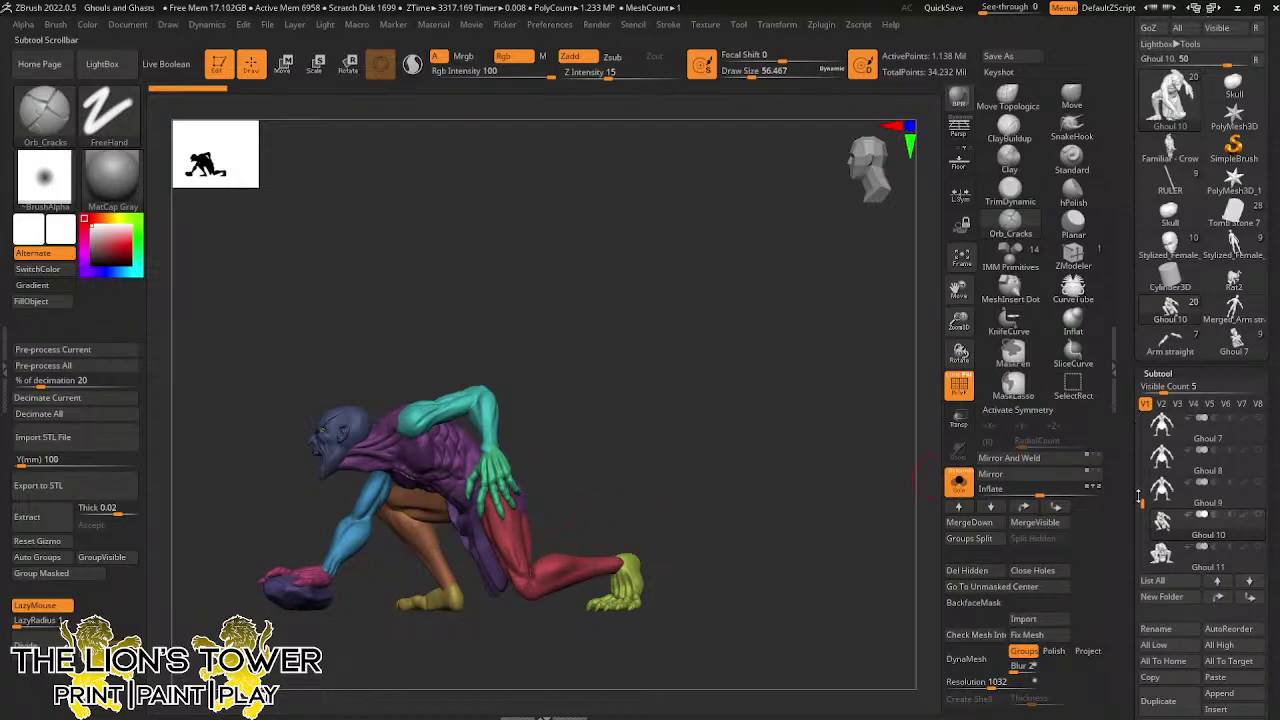
Make the 100mm ruler subtool visible, turn off Solo and frame all the visible figures together with the ruler
left_click_drag(1143, 503, 1144, 542)
mouse_move(1233, 497)
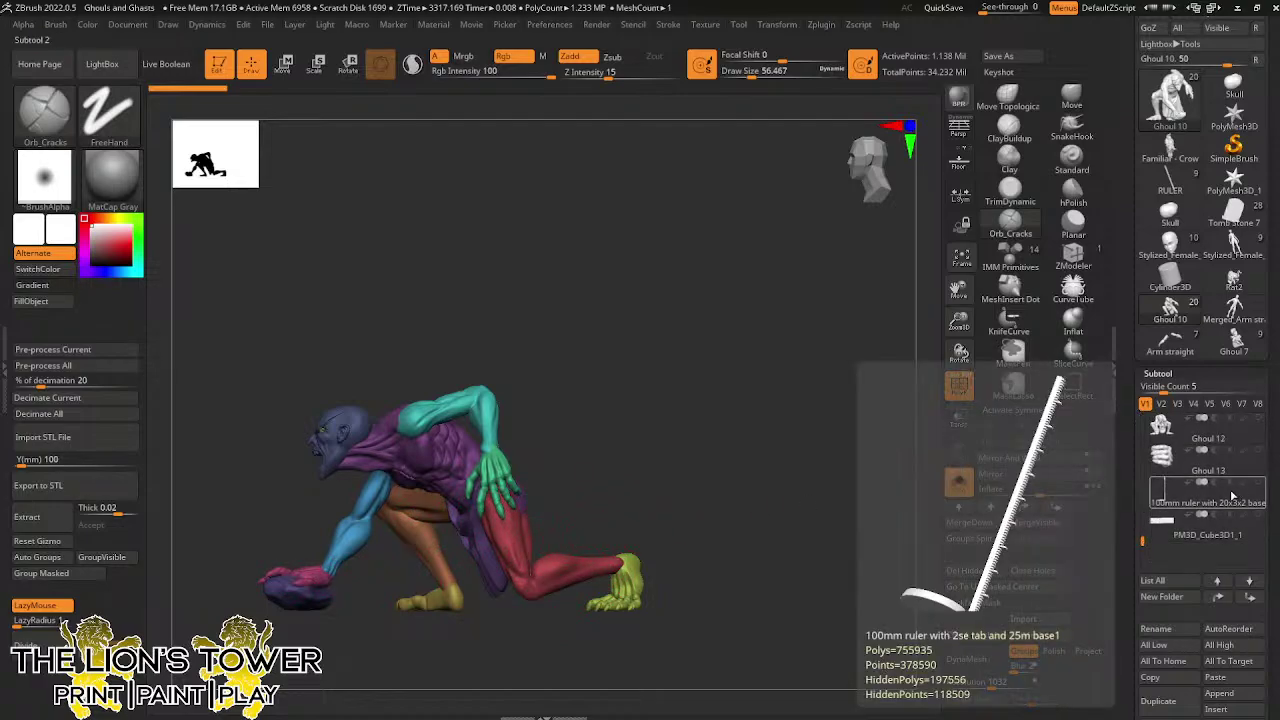
left_click_drag(814, 480, 862, 486)
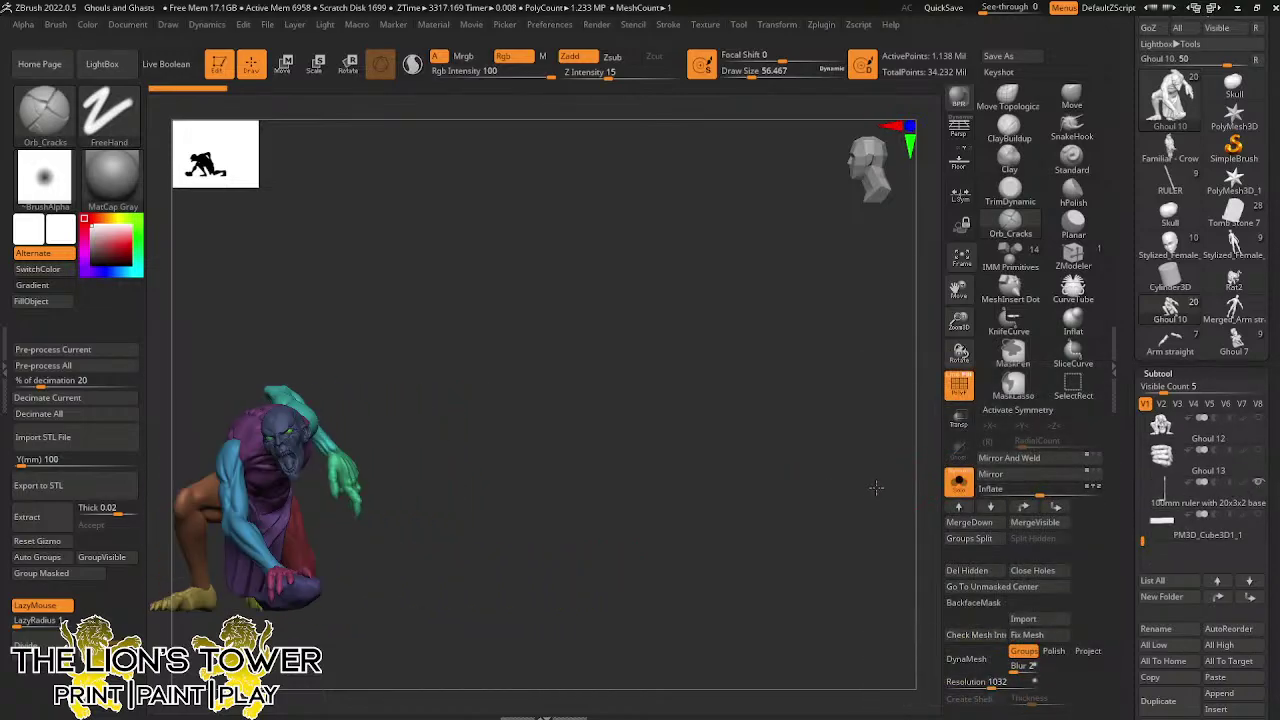
left_click(958, 482)
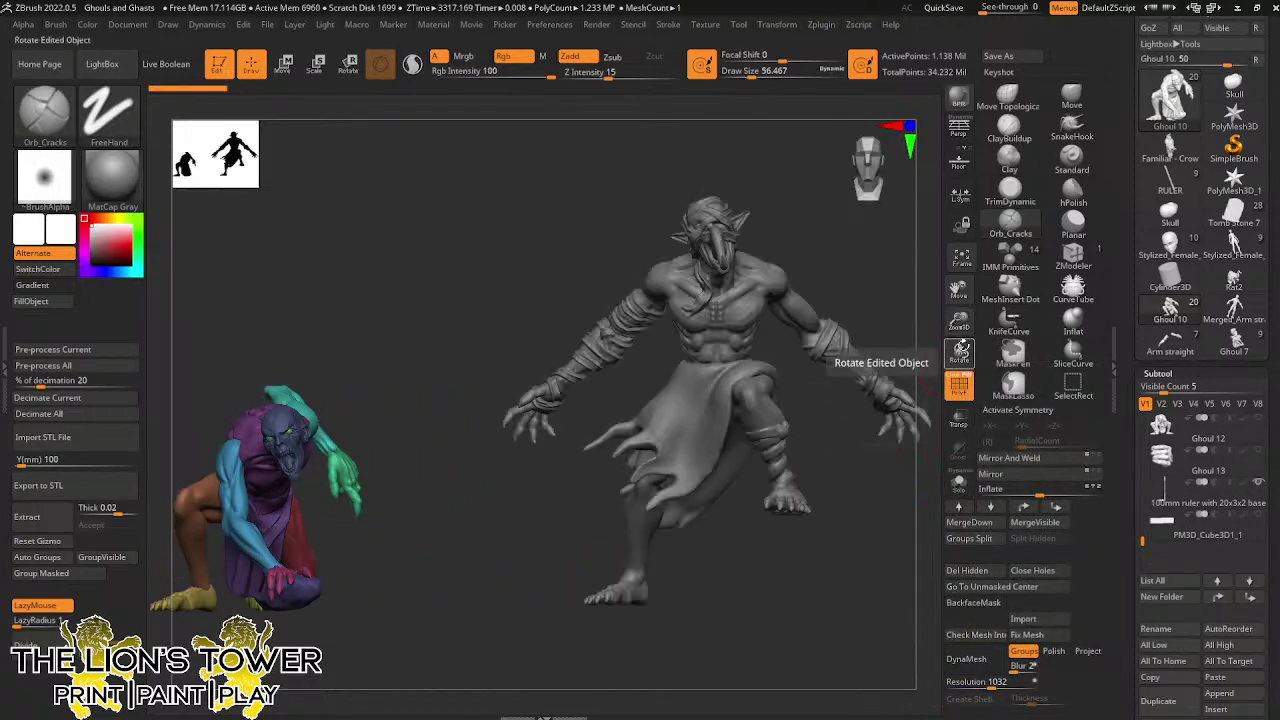
left_click(952, 264)
left_click(950, 267)
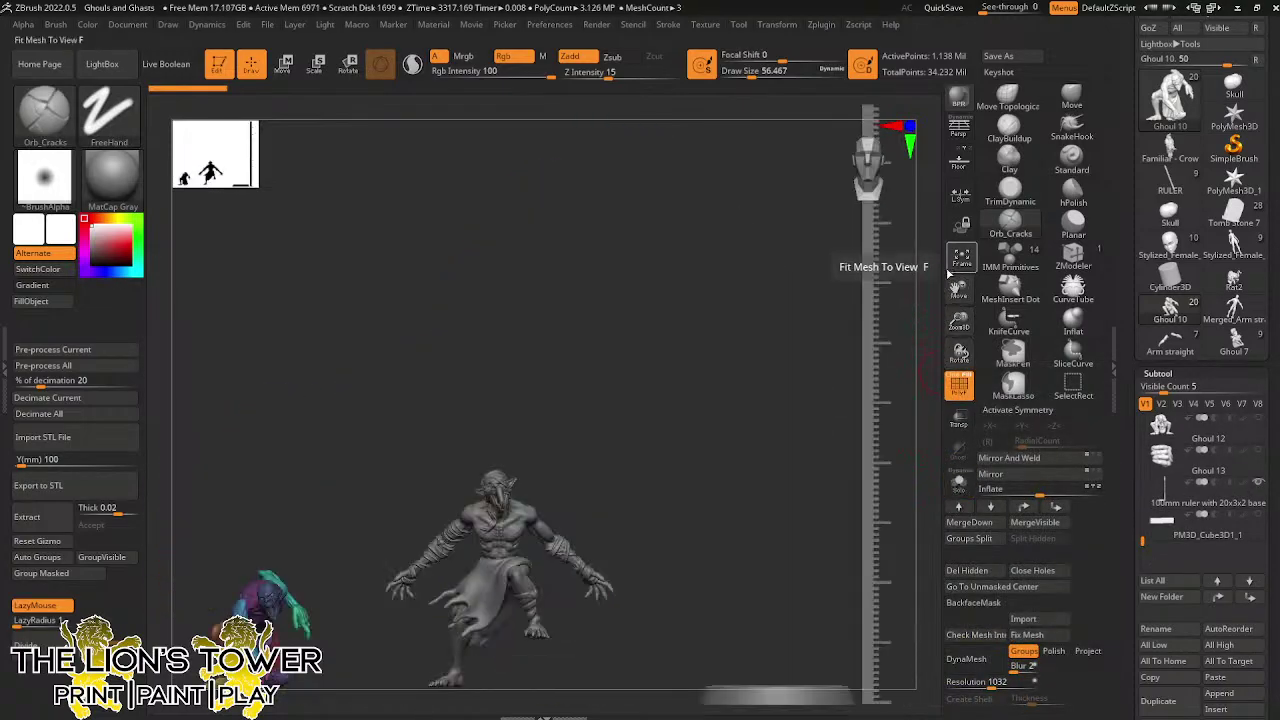
Select the 100mm ruler subtool and make the Ghoul 10 subtool visible as well
left_click(865, 625, "alt")
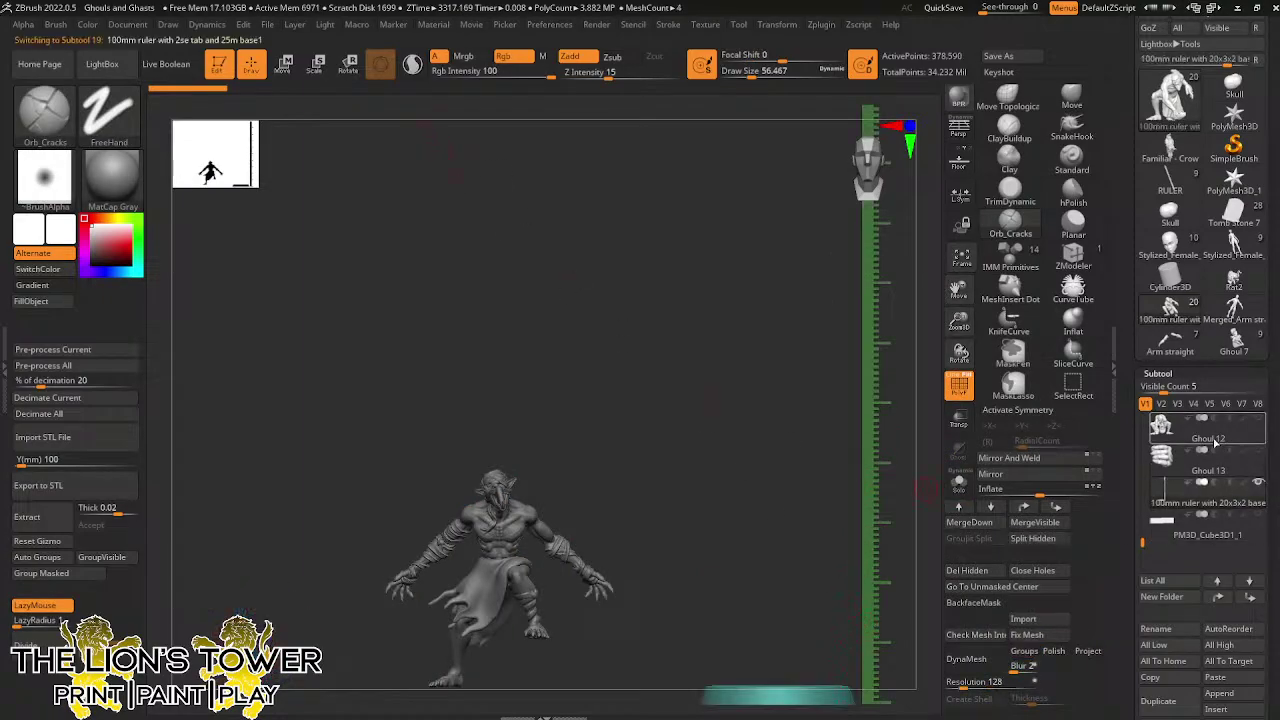
mouse_move(1142, 545)
left_mouse_down()
mouse_move(1142, 510)
mouse_move(1139, 541)
left_mouse_up()
mouse_move(1207, 494)
left_click(1259, 485)
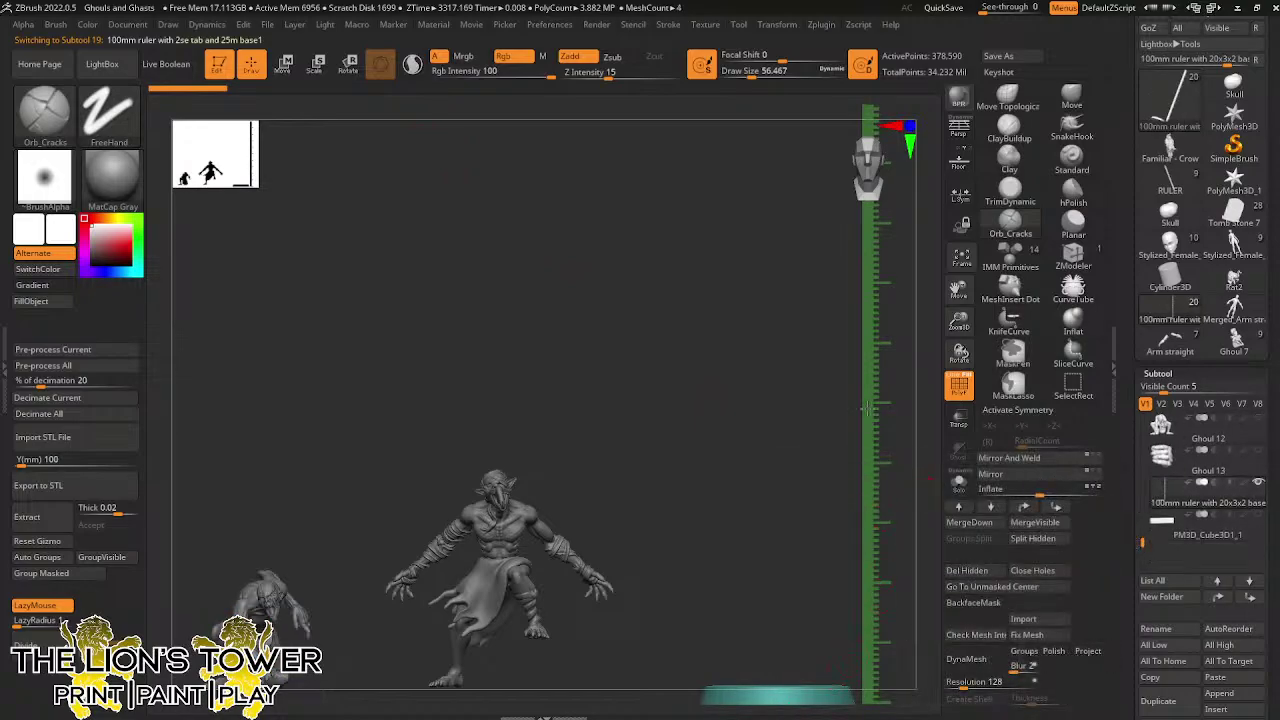
Set Focal Shift to -100 and move the ruler sideways along X so it stands between the two figures
left_click(318, 71)
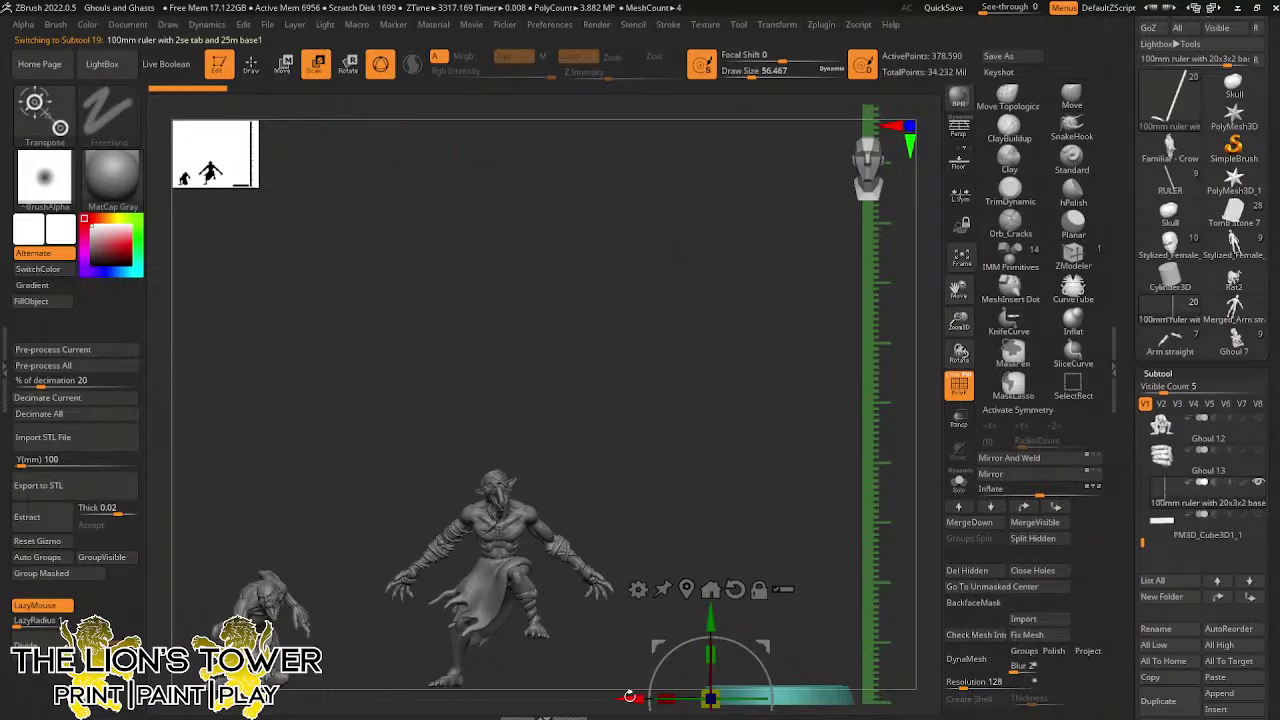
left_click_drag(628, 696, 160, 697)
key("ctrl+z")
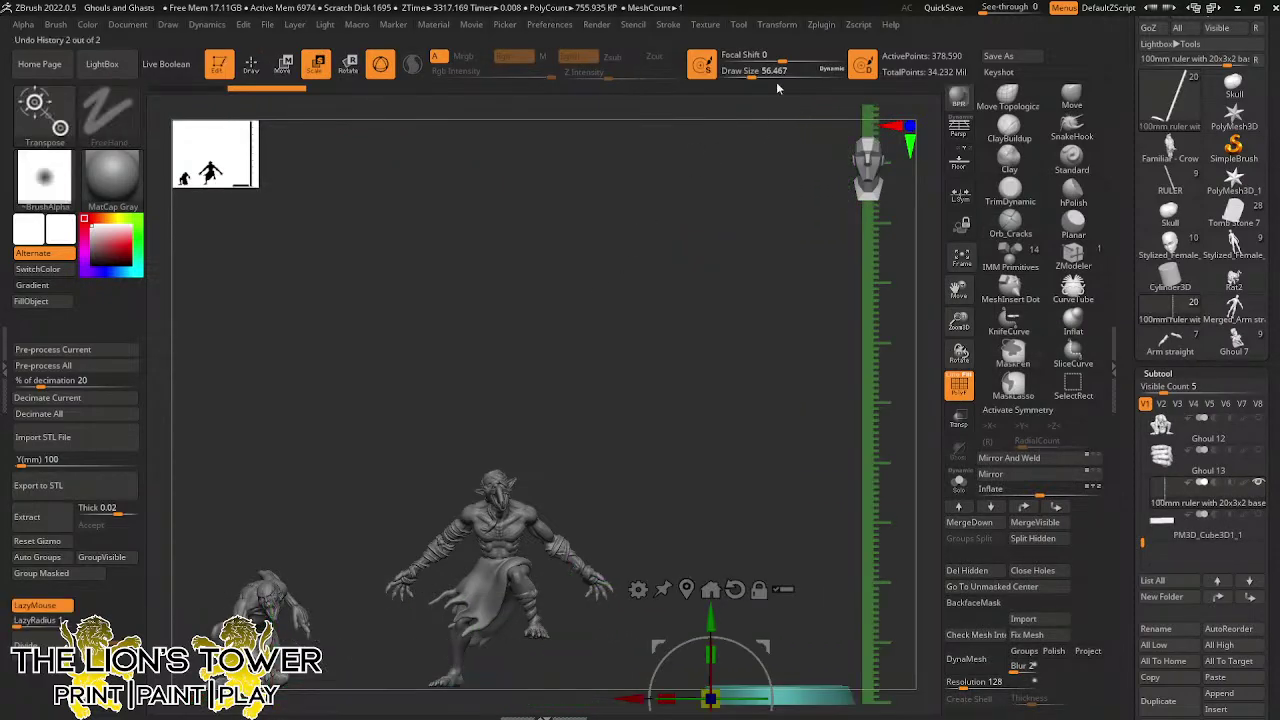
left_click_drag(782, 57, 720, 57)
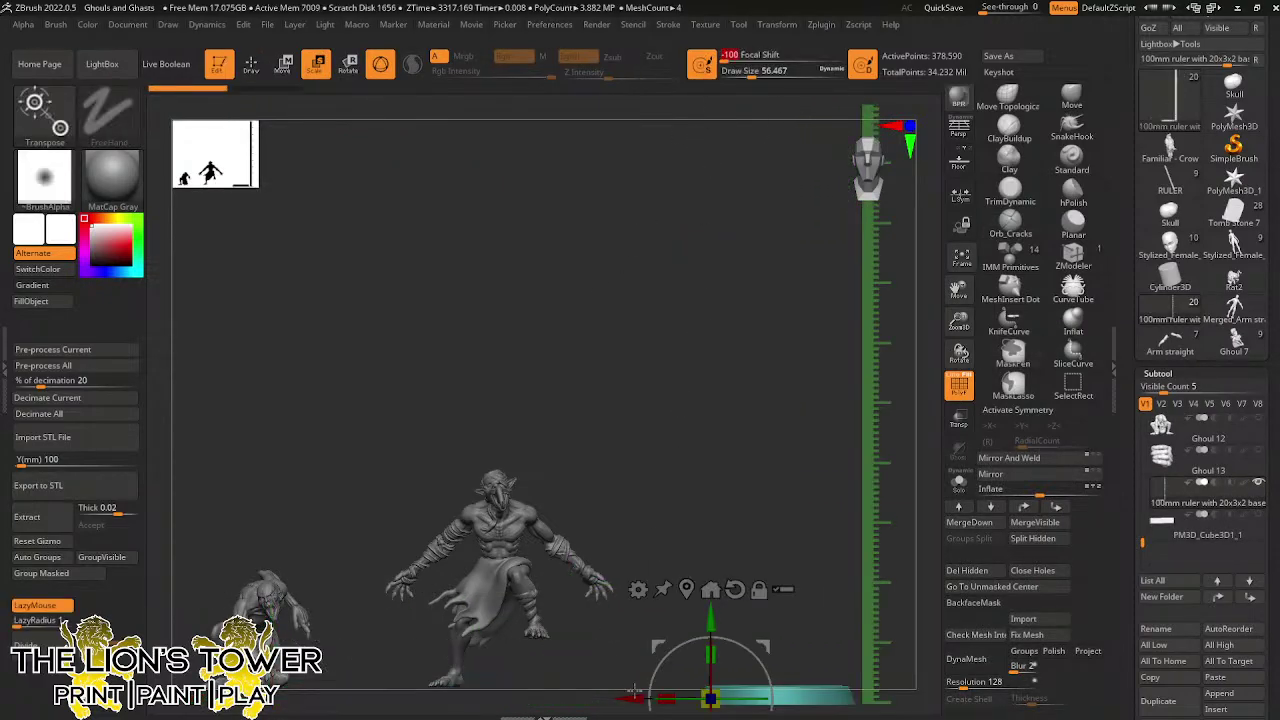
left_click_drag(634, 692, 116, 694)
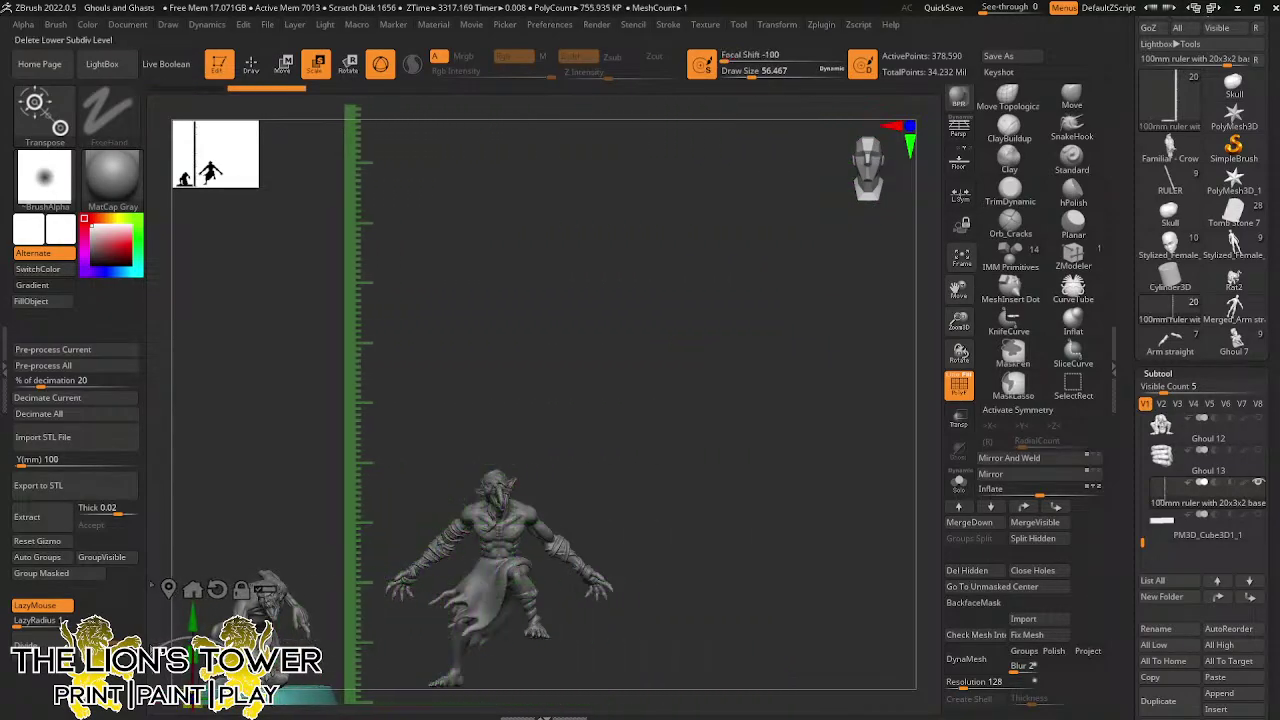
From the side view, move the ruler back in depth by about 0.41 and lower its base slightly beneath the figures' feet
left_click_drag(420, 490, 560, 484)
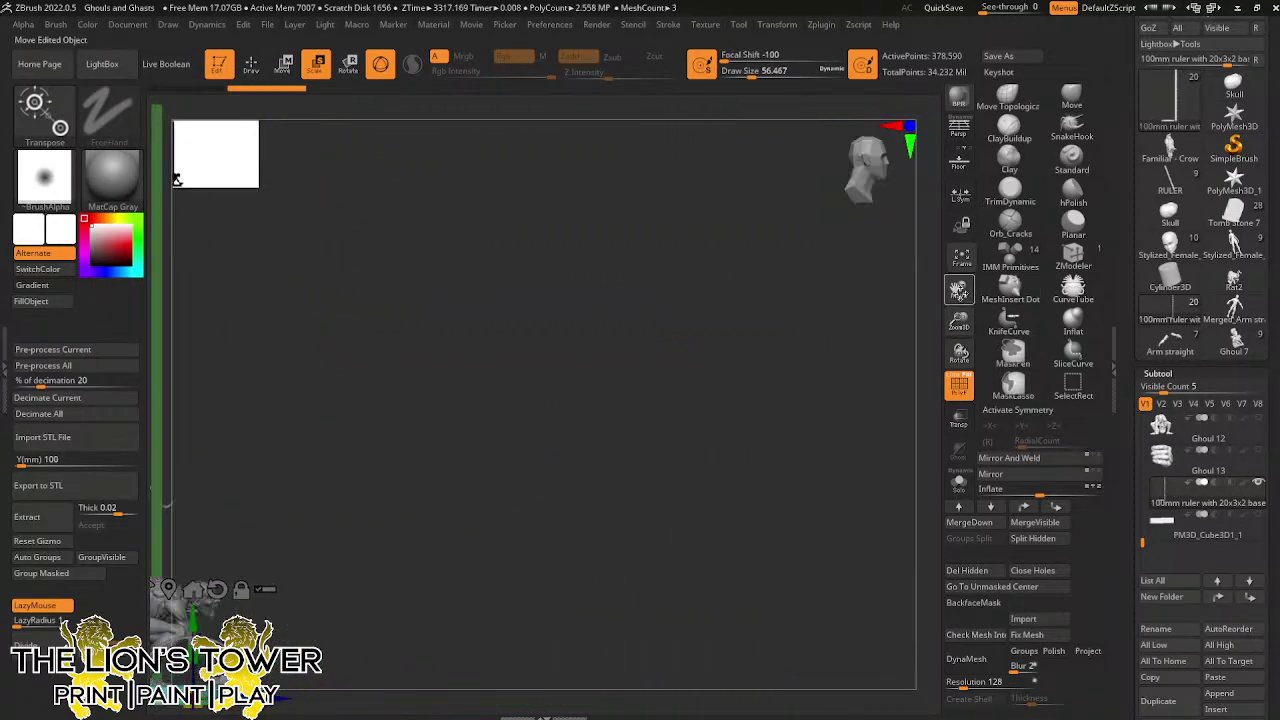
left_click_drag(959, 290, 1166, 134)
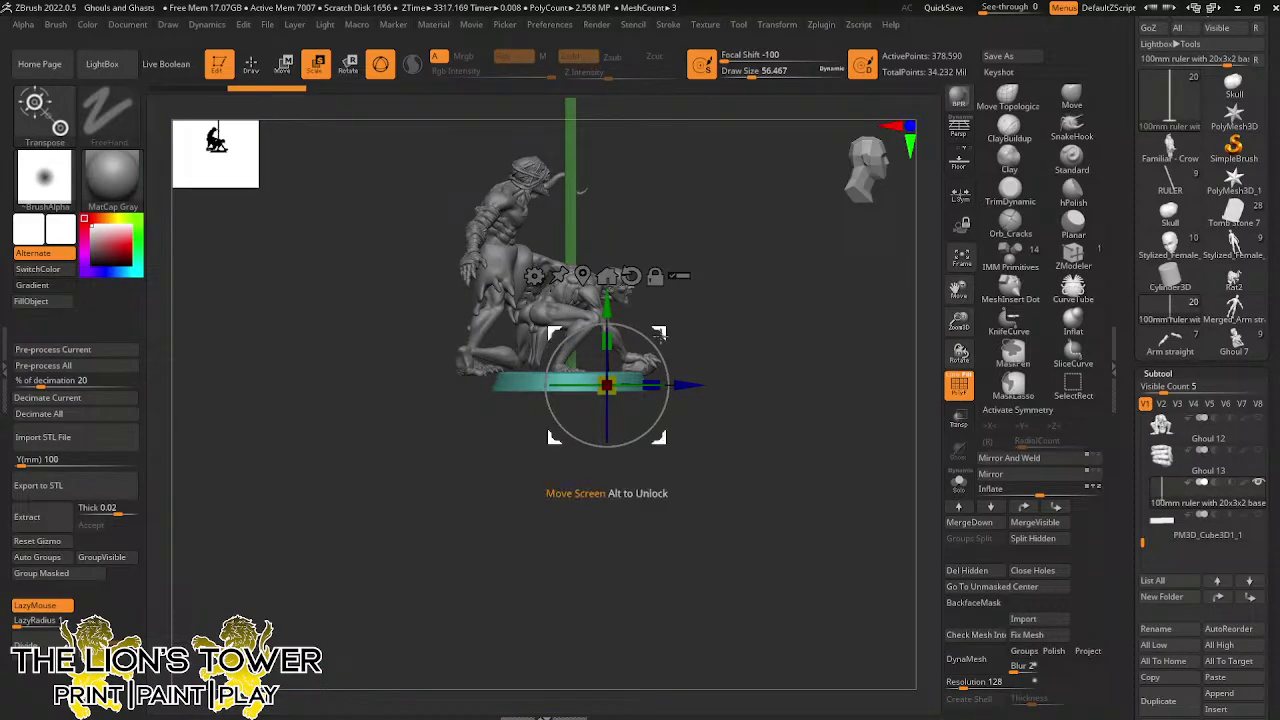
left_click_drag(659, 336, 616, 336)
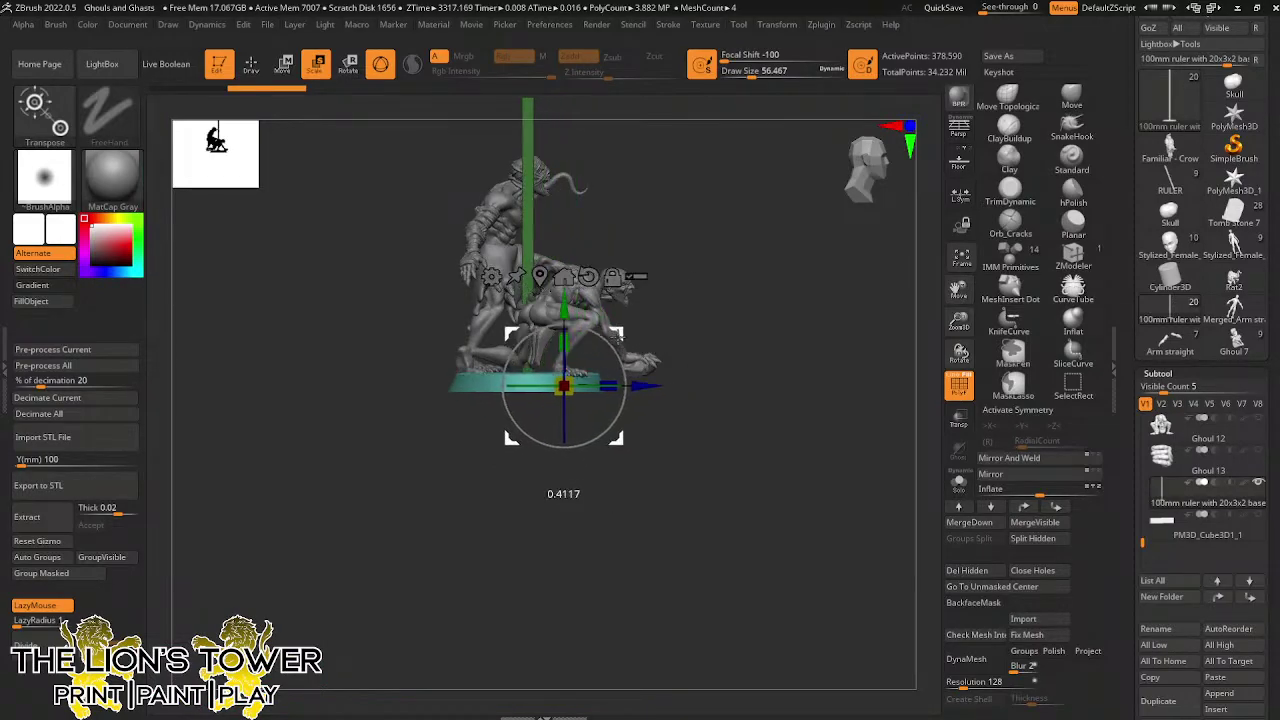
mouse_move(692, 352)
left_mouse_down()
mouse_move(714, 371)
mouse_move(697, 363)
left_mouse_up()
left_click_drag(564, 309, 564, 315)
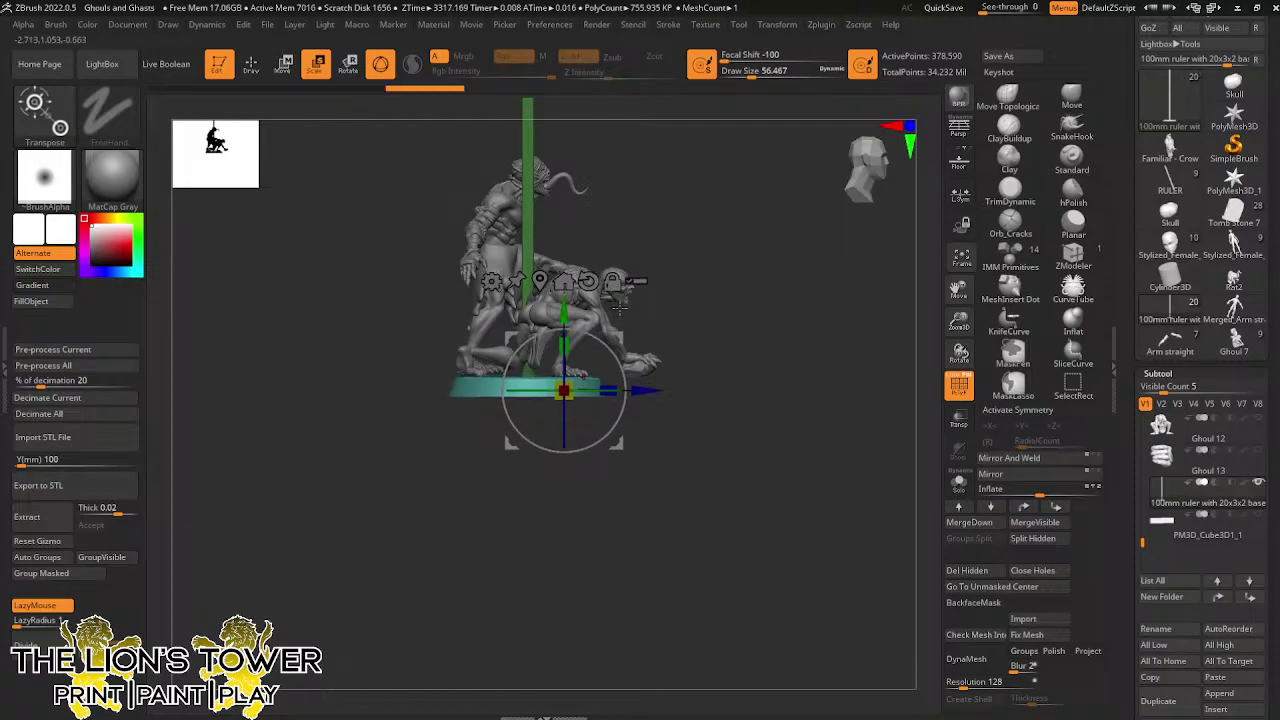
Move the ruler forward in depth by about 0.47 so its base sits under the crouching ghoul
left_click_drag(700, 350, 554, 347)
right_click_drag(553, 347, 618, 552)
left_click_drag(598, 487, 643, 443)
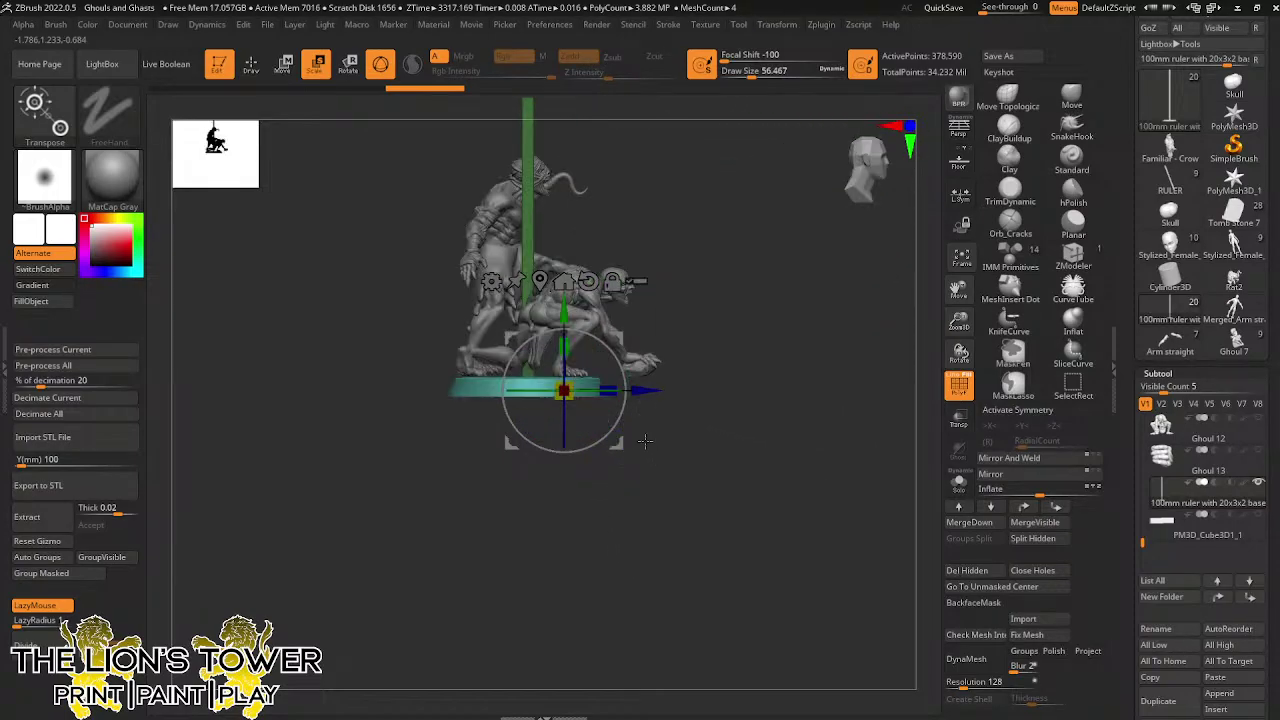
left_click_drag(639, 393, 689, 392)
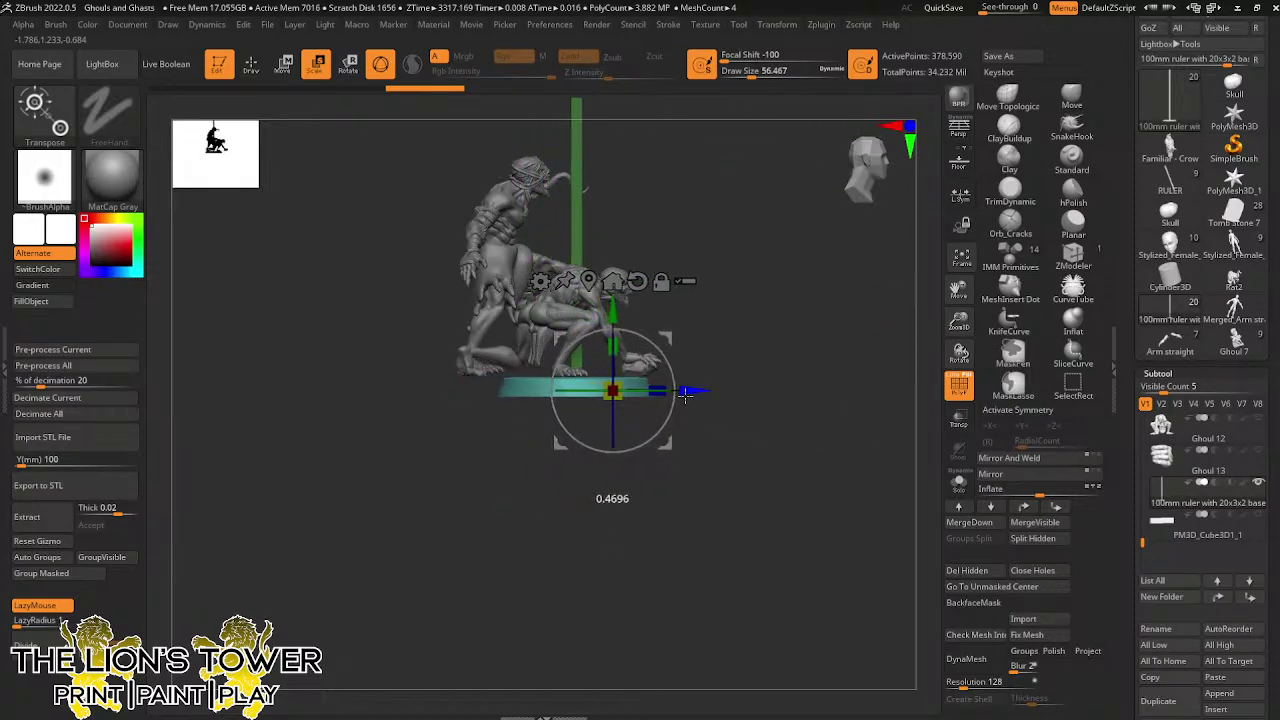
Compare the crouching ghoul's size with the ruler from several angles, and hide the Ghoul 10 subtool
right_click_drag(501, 447, 644, 349)
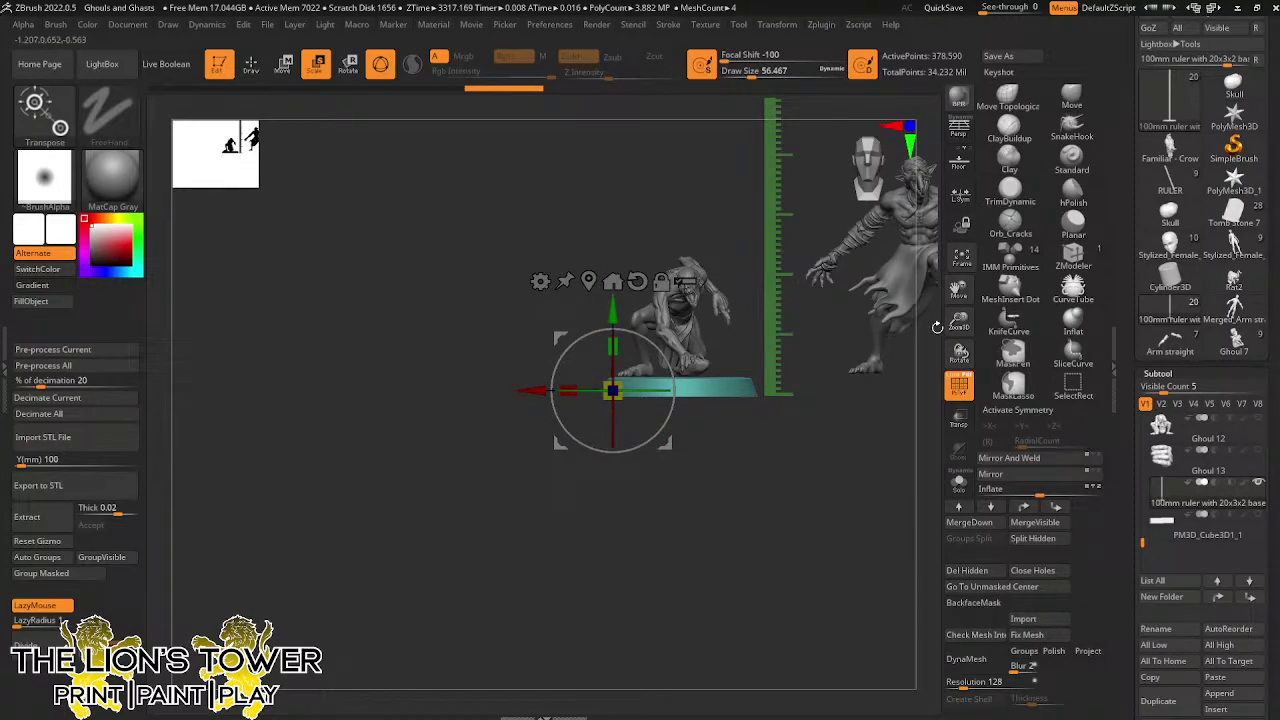
left_click_drag(958, 290, 905, 345)
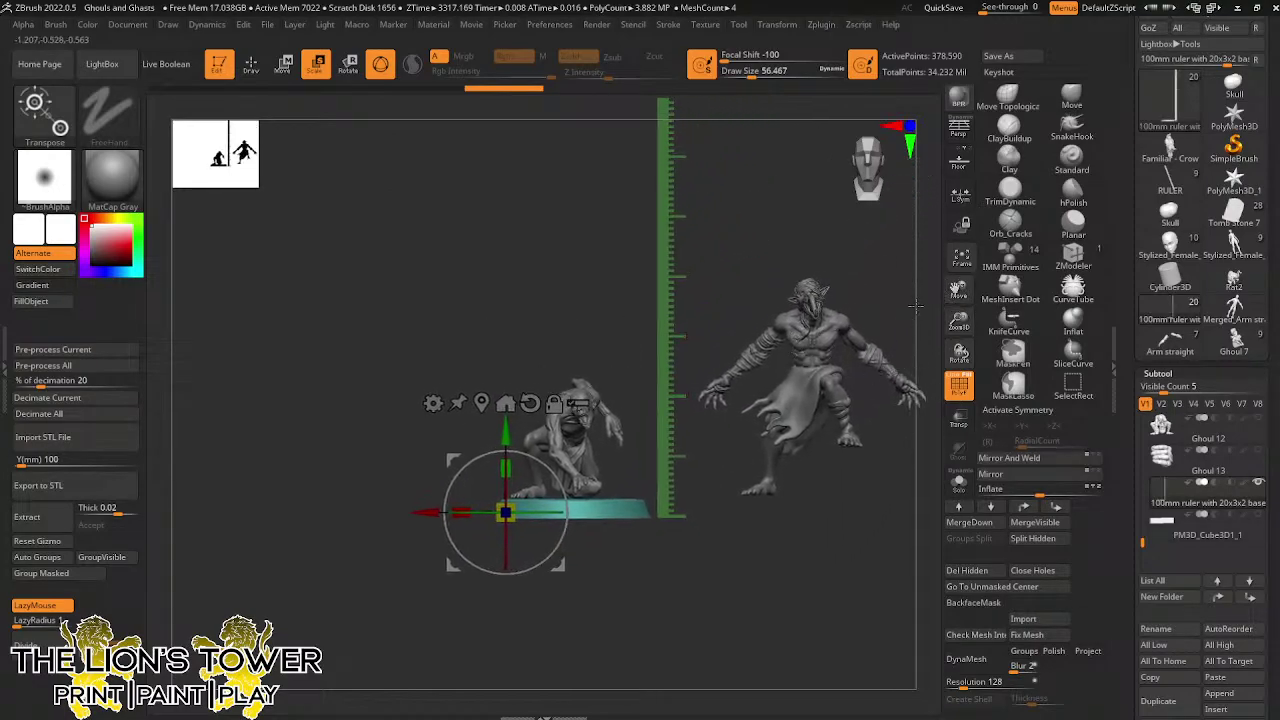
left_click_drag(958, 290, 889, 341)
right_click_drag(889, 341, 840, 381)
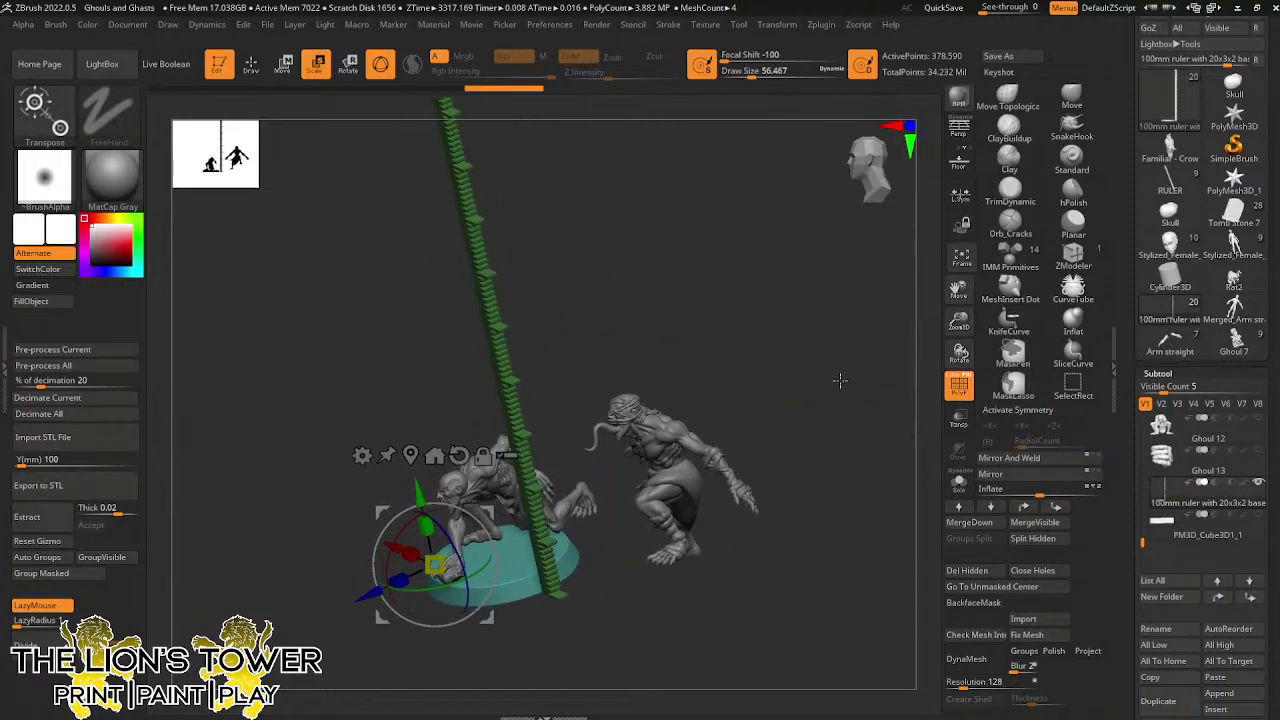
left_click_drag(840, 380, 958, 415, "shift")
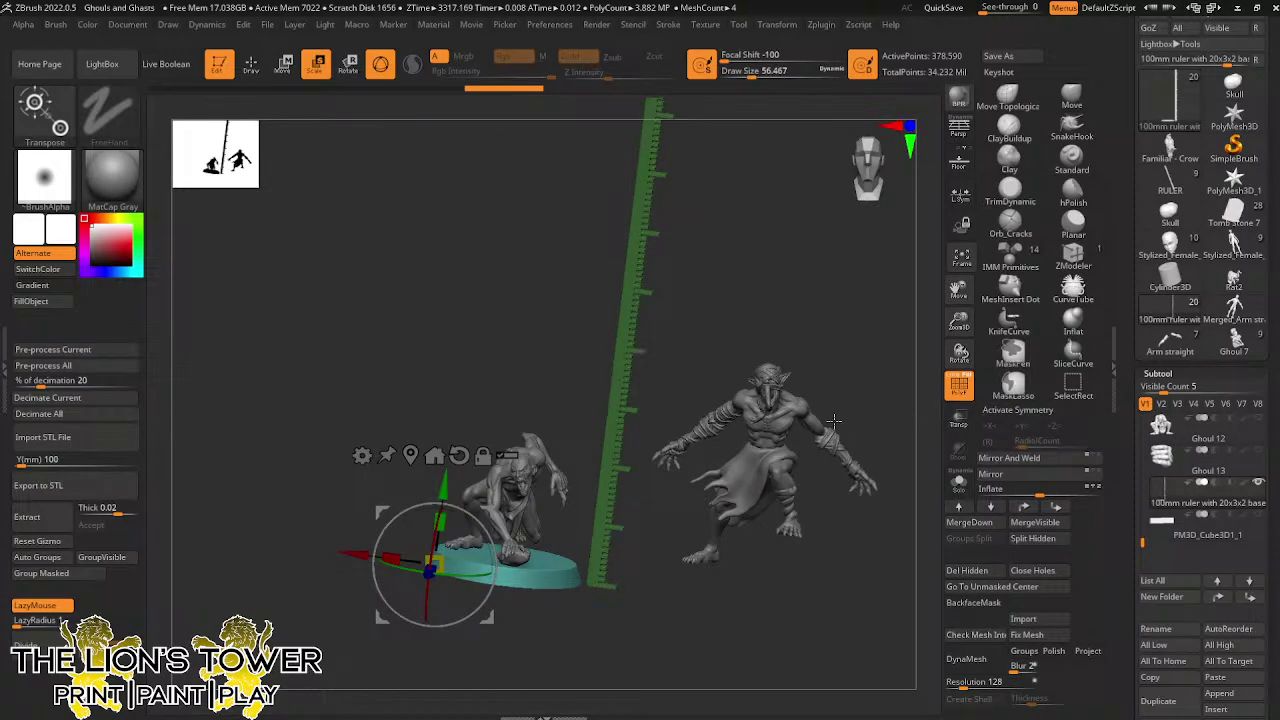
left_click_drag(1141, 541, 1142, 497)
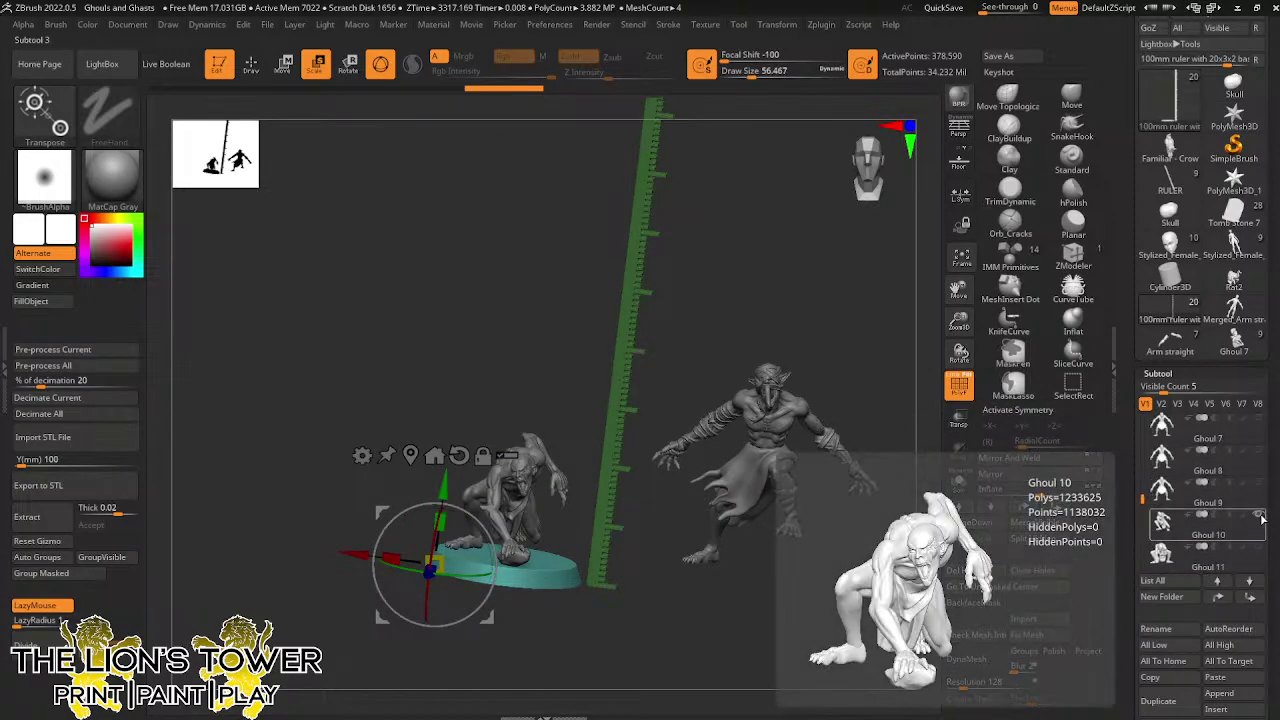
left_click(1261, 516)
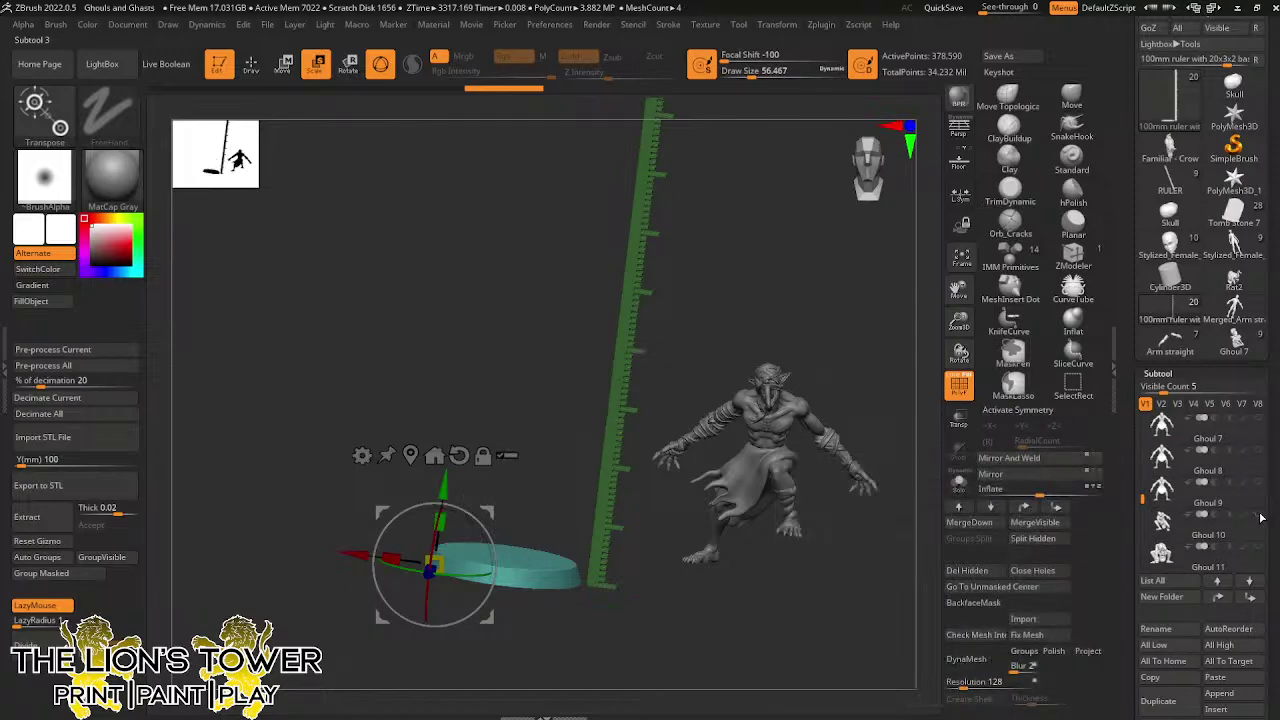
Select the Ghast 2 subtool and examine the standing figure's height against the ruler from the front and side
left_click(771, 420, "alt")
left_click_drag(958, 331, 873, 334)
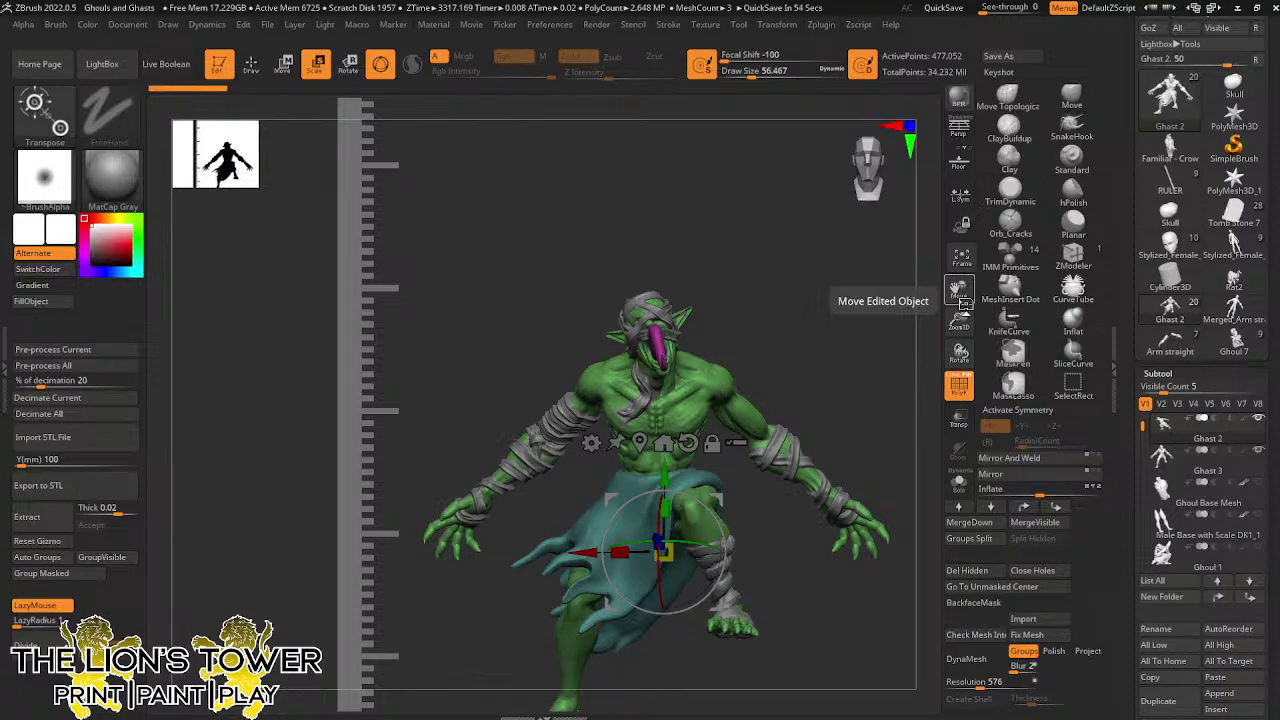
mouse_move(859, 393)
left_mouse_down()
mouse_move(917, 395)
mouse_move(896, 436)
mouse_move(829, 437)
mouse_move(912, 366)
mouse_move(905, 330)
left_mouse_up()
left_click(905, 330, "ctrl")
left_click(905, 330, "ctrl")
left_click_drag(912, 386, 880, 388)
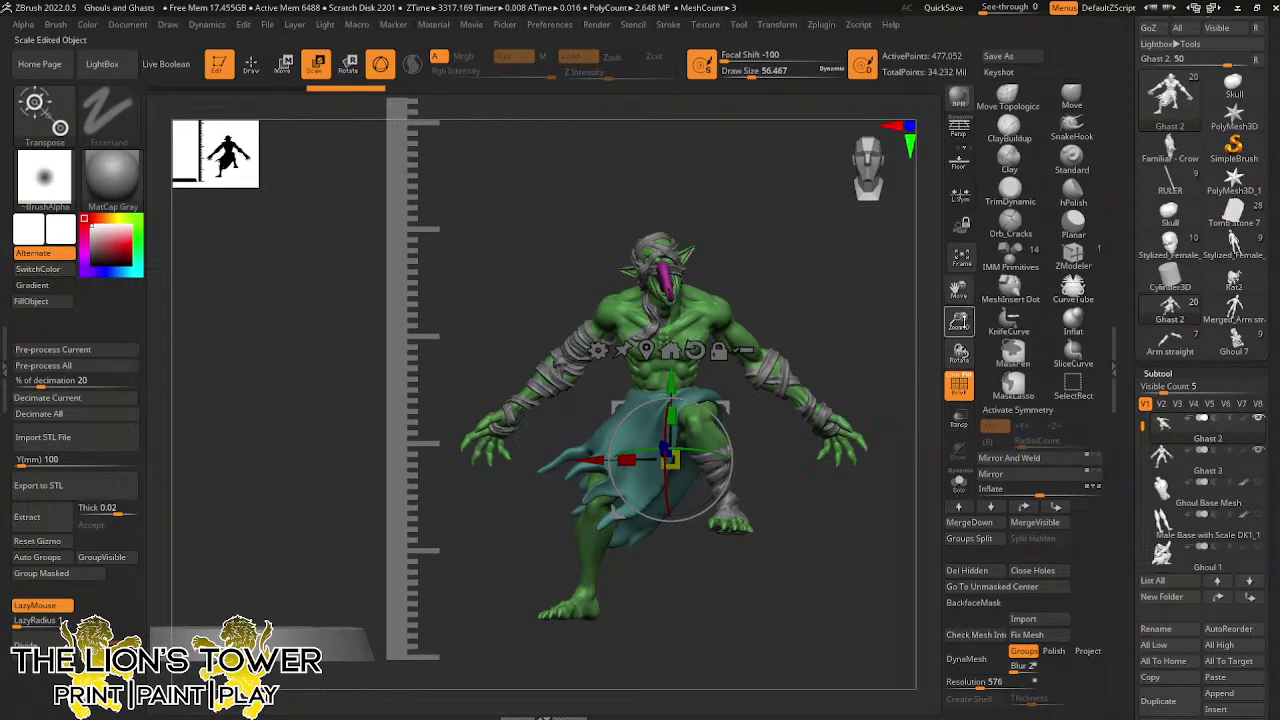
left_click_drag(958, 322, 960, 336)
left_click_drag(959, 289, 1027, 198)
left_click(888, 428, "ctrl")
left_click(890, 453, "ctrl")
left_click_drag(890, 454, 798, 455)
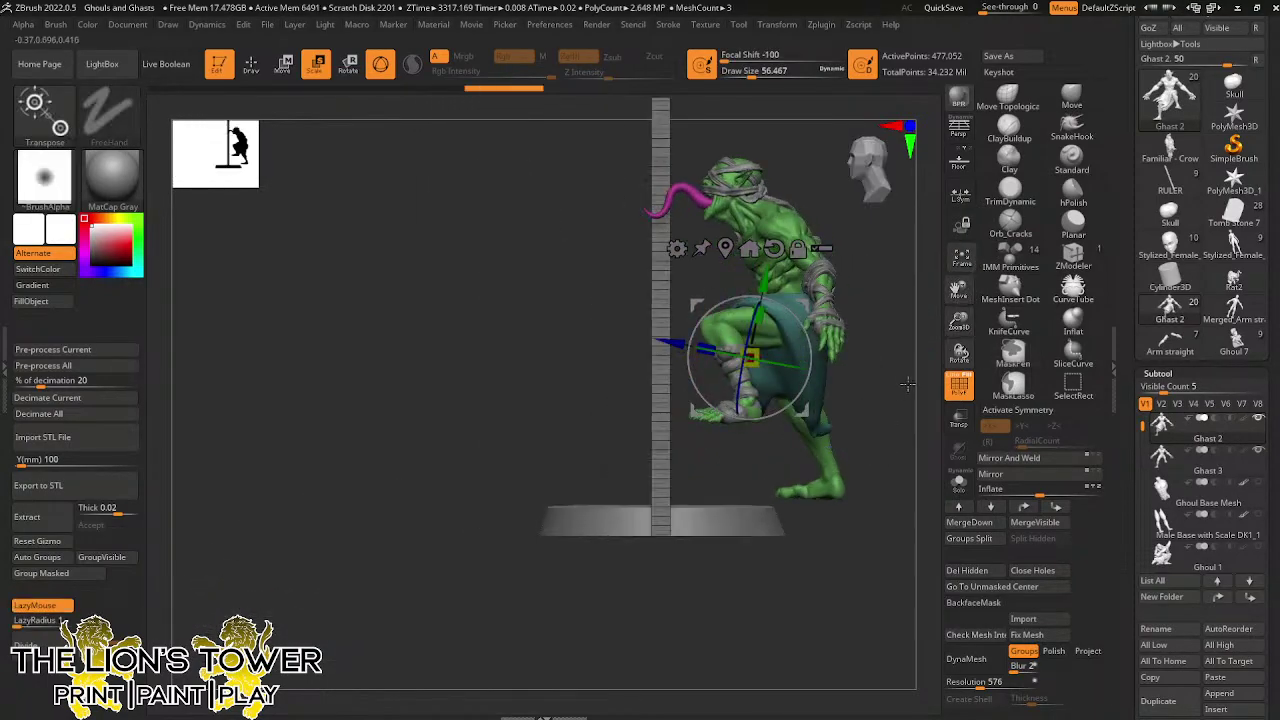
left_click_drag(959, 323, 959, 339)
Select the Ghast 3 subtool and examine its bandaged legs, torso and head up close beside the ruler
left_click(759, 432, "alt")
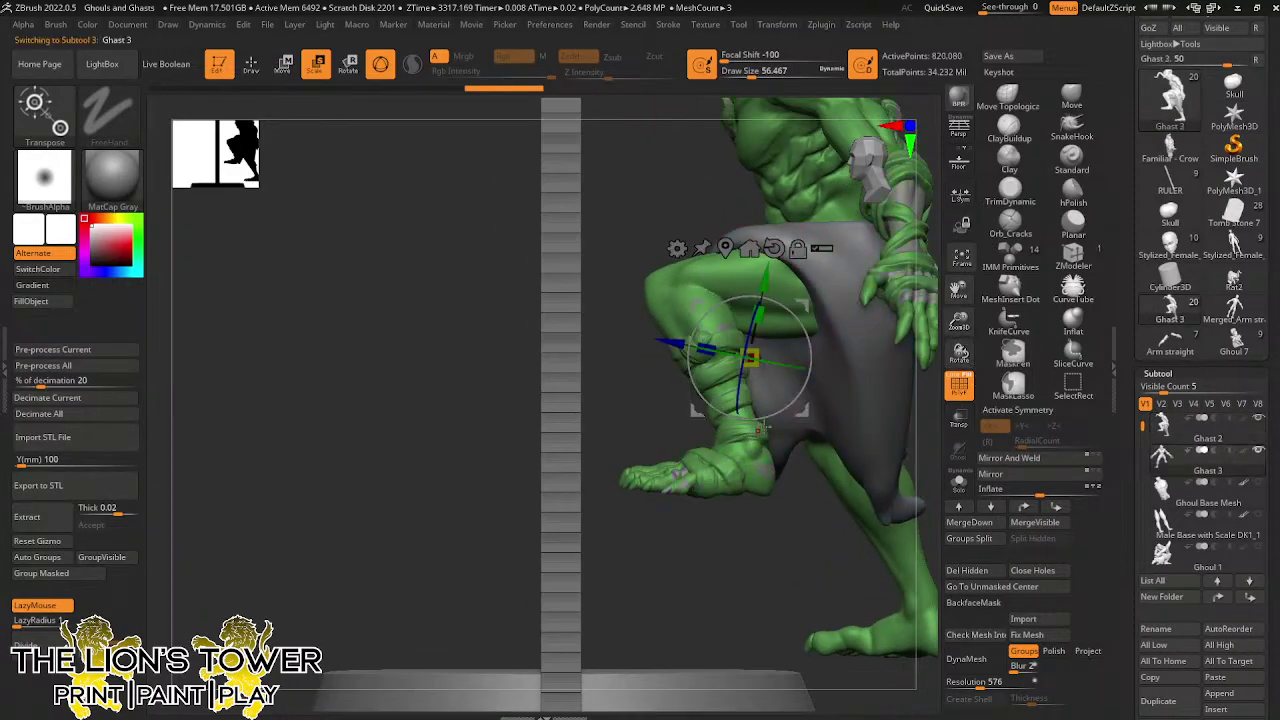
left_click_drag(959, 289, 914, 302)
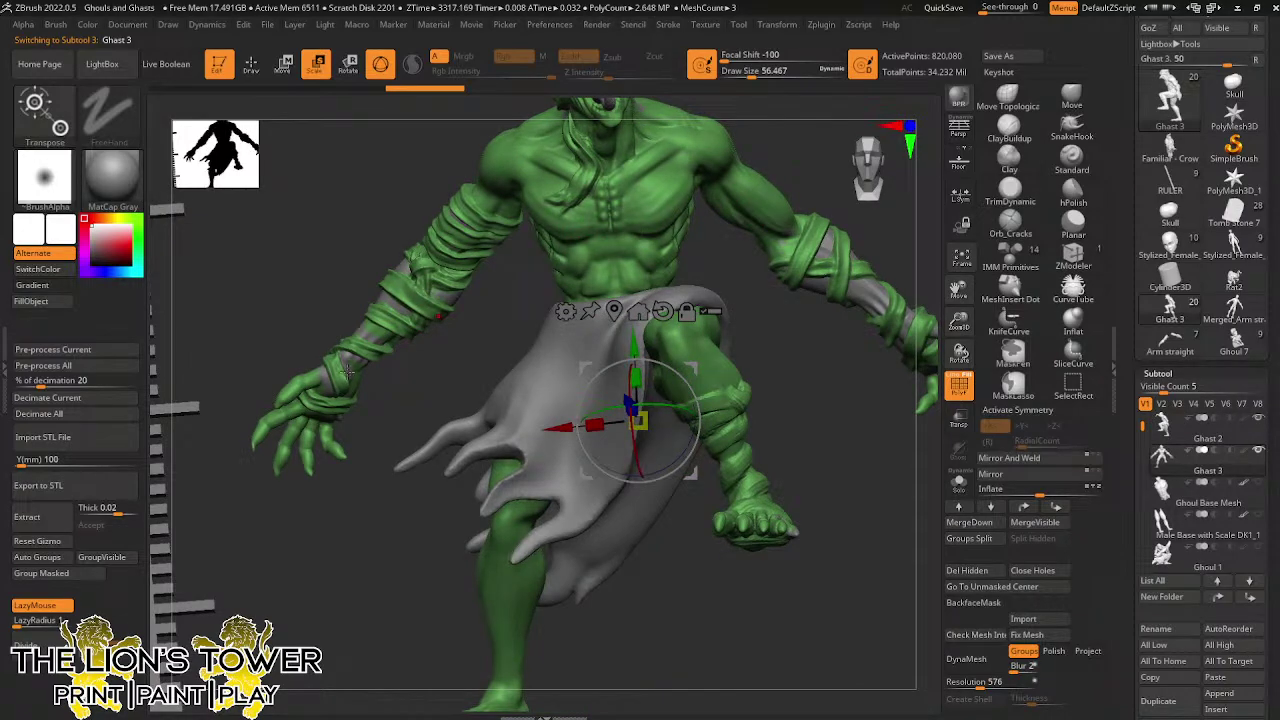
left_click_drag(959, 290, 920, 462)
left_click_drag(788, 354, 623, 308)
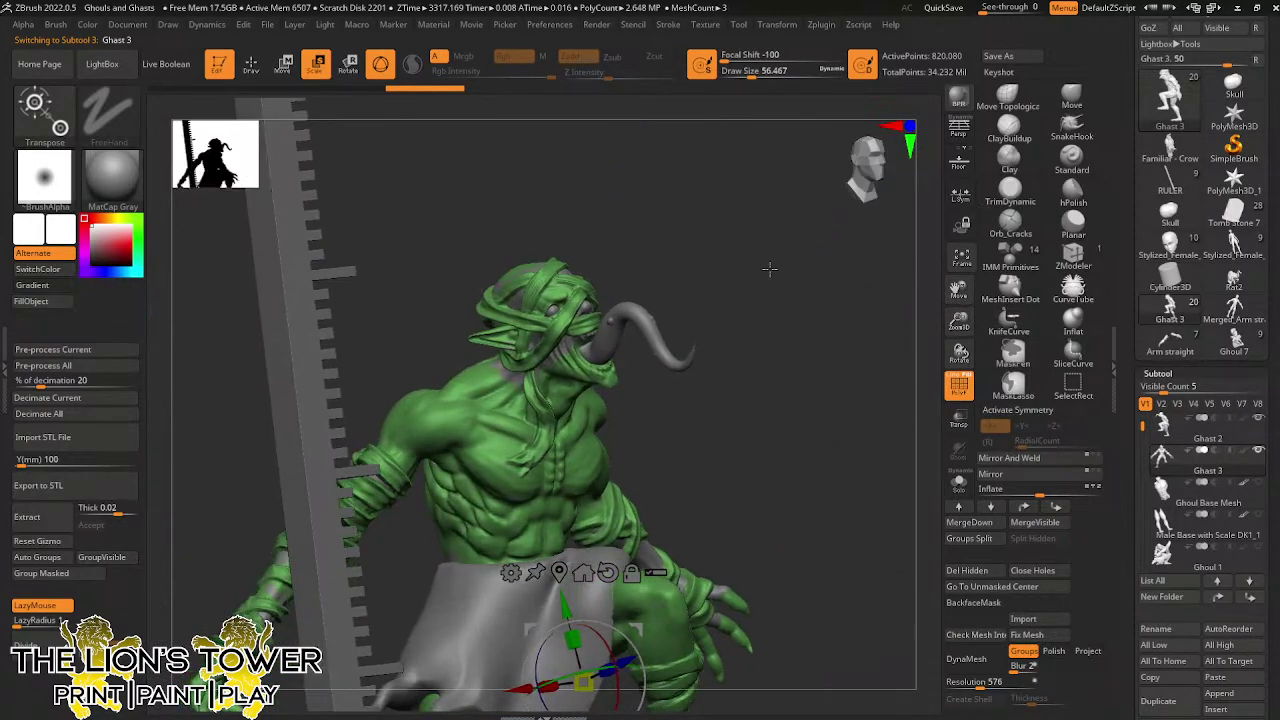
Examine the Ghast 3 figure from the bandaged head and arms down to the wrapped leg and foot, viewing it from several angles
left_click_drag(769, 268, 727, 349)
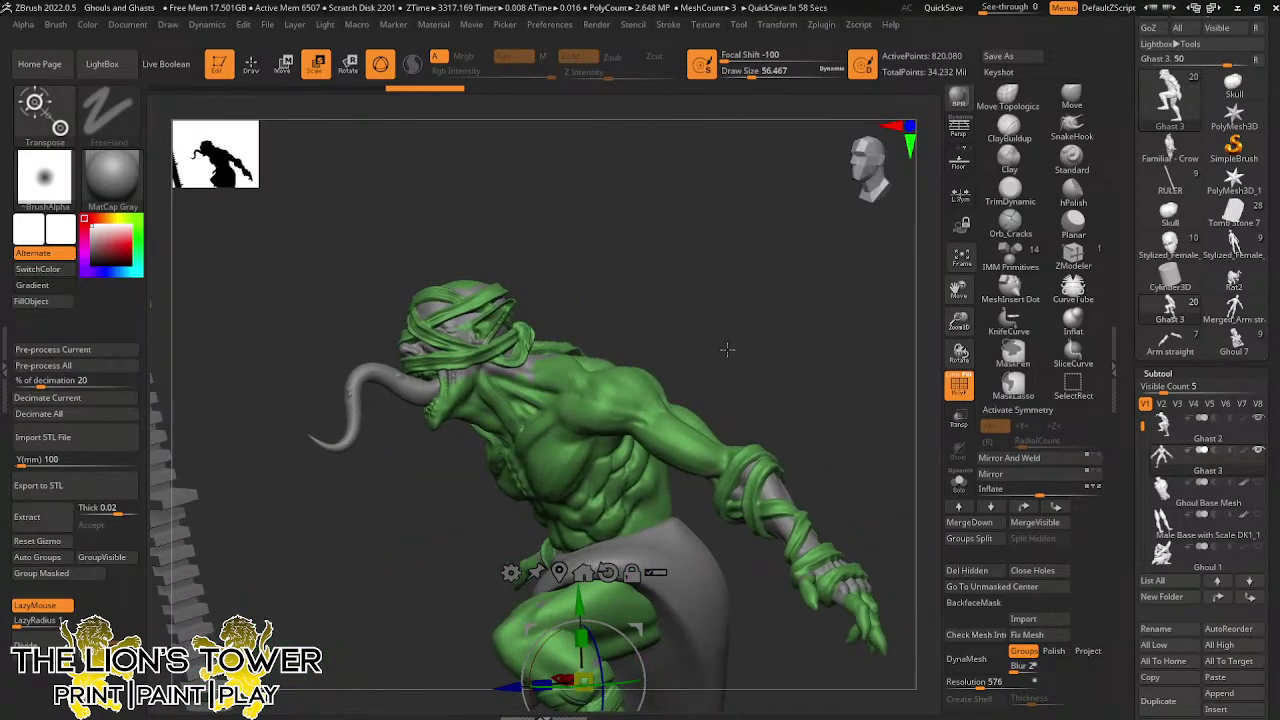
mouse_move(784, 337)
left_mouse_down()
mouse_move(808, 371)
mouse_move(843, 343)
left_mouse_up()
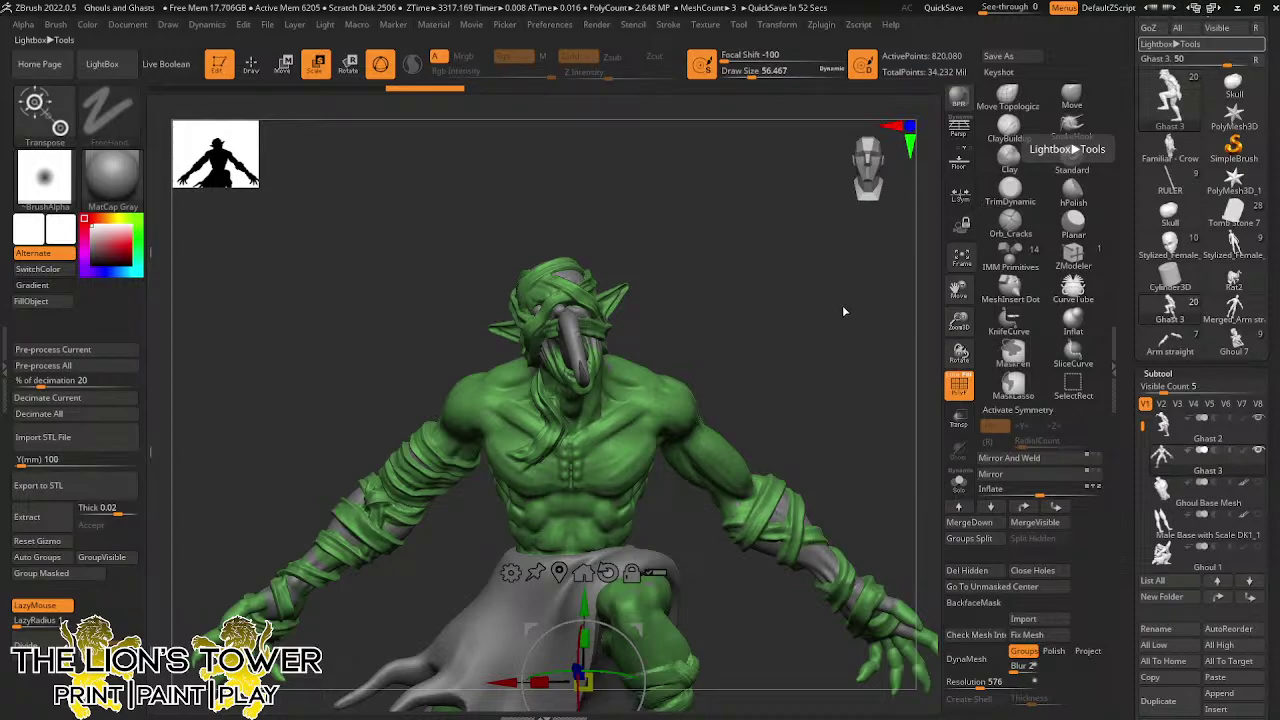
left_click_drag(852, 362, 981, 231)
left_click_drag(960, 289, 968, 108)
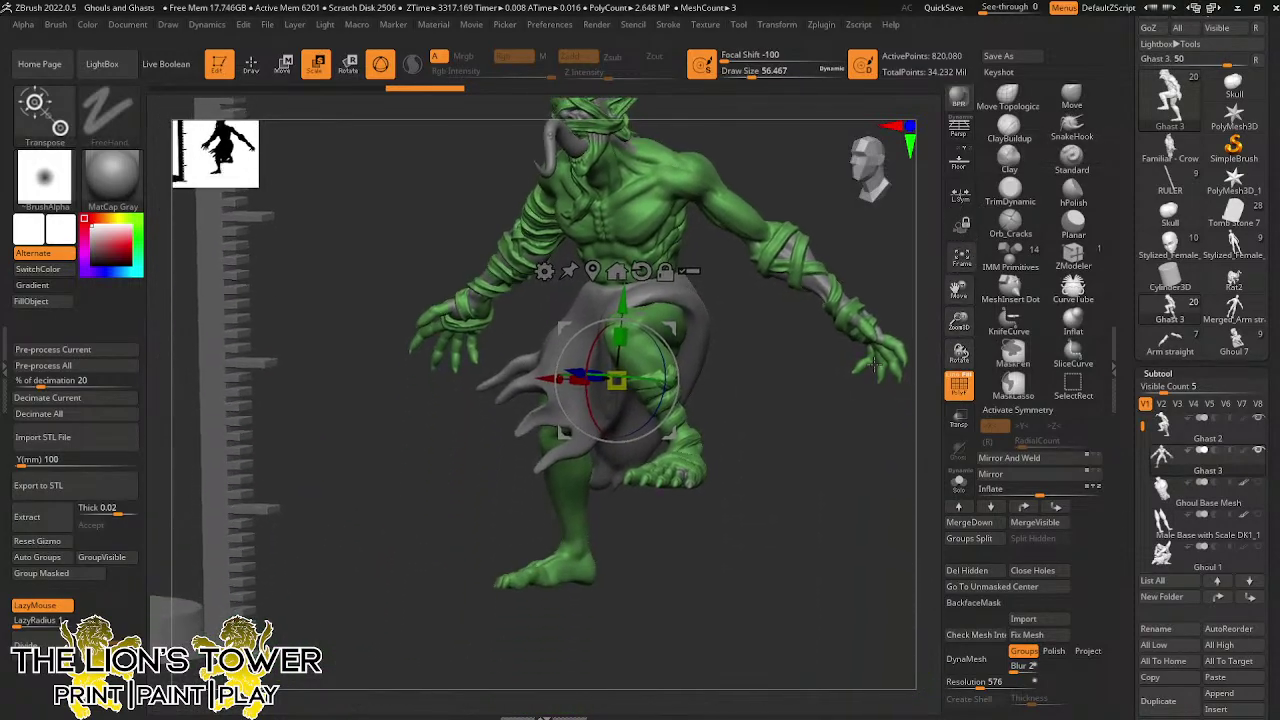
left_click_drag(875, 364, 842, 406)
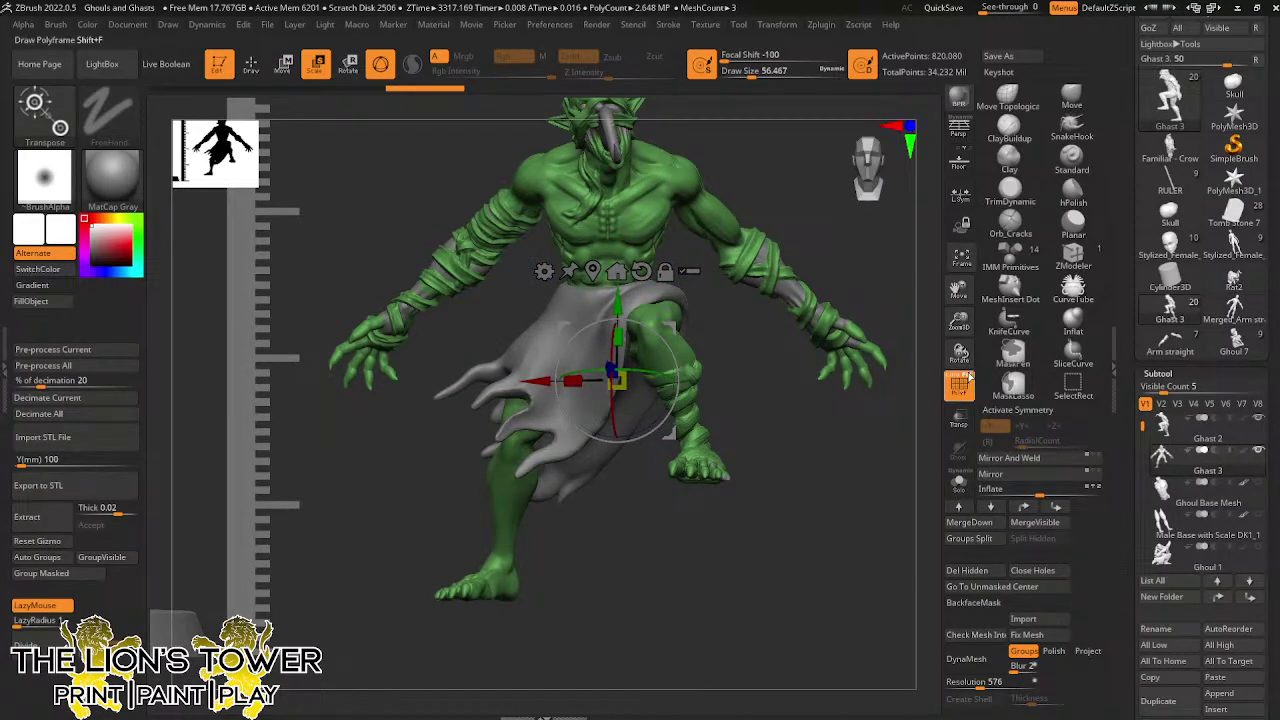
left_click_drag(837, 446, 846, 461)
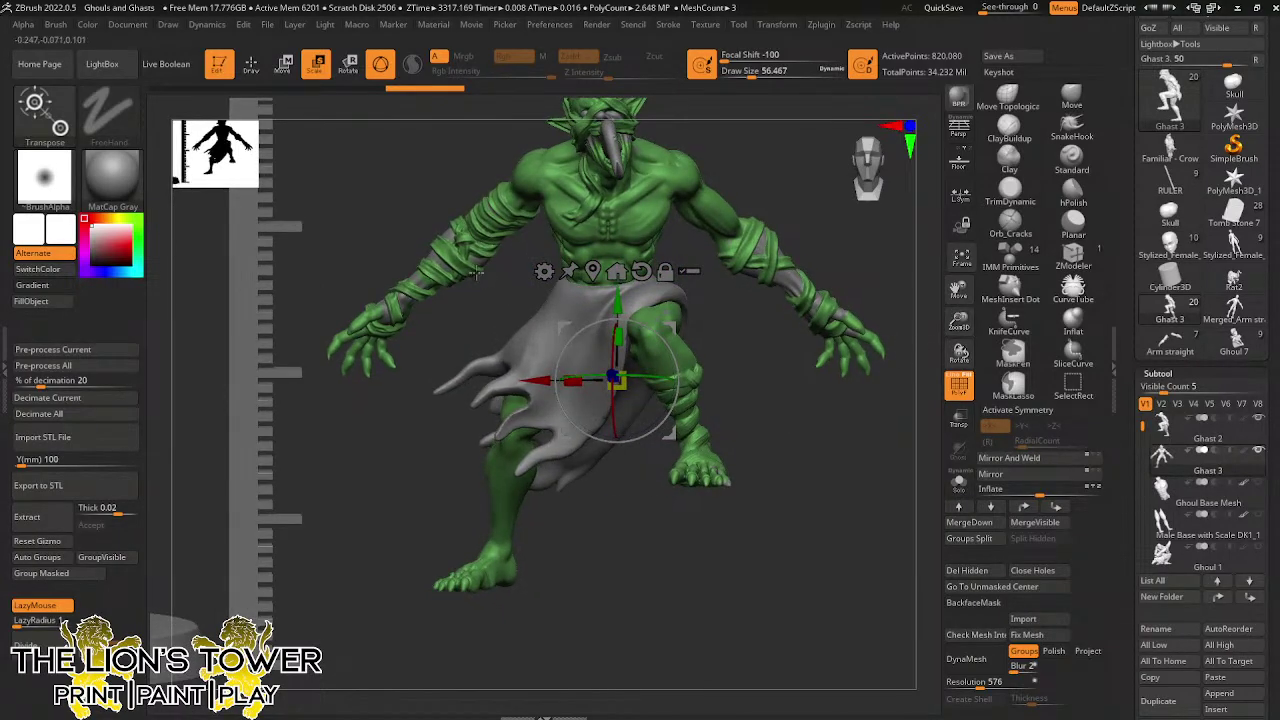
left_click_drag(494, 320, 752, 302)
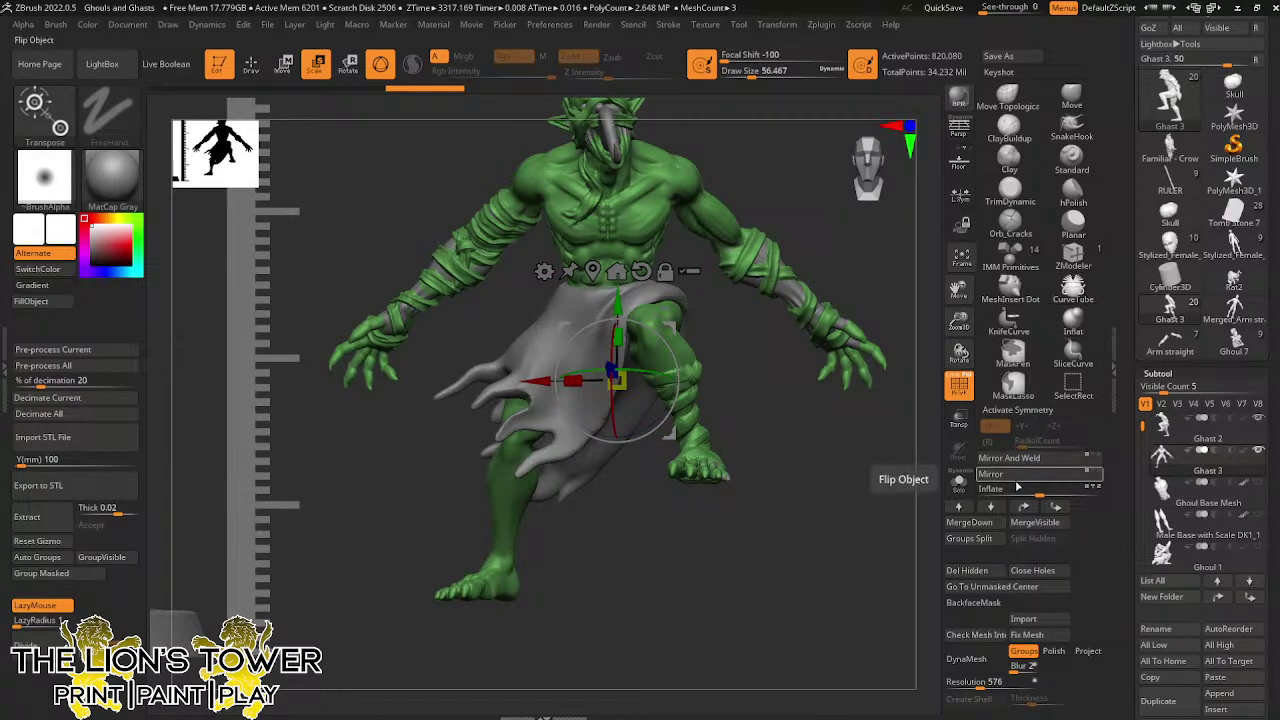
left_click_drag(891, 550, 795, 588)
left_click_drag(960, 321, 988, 408)
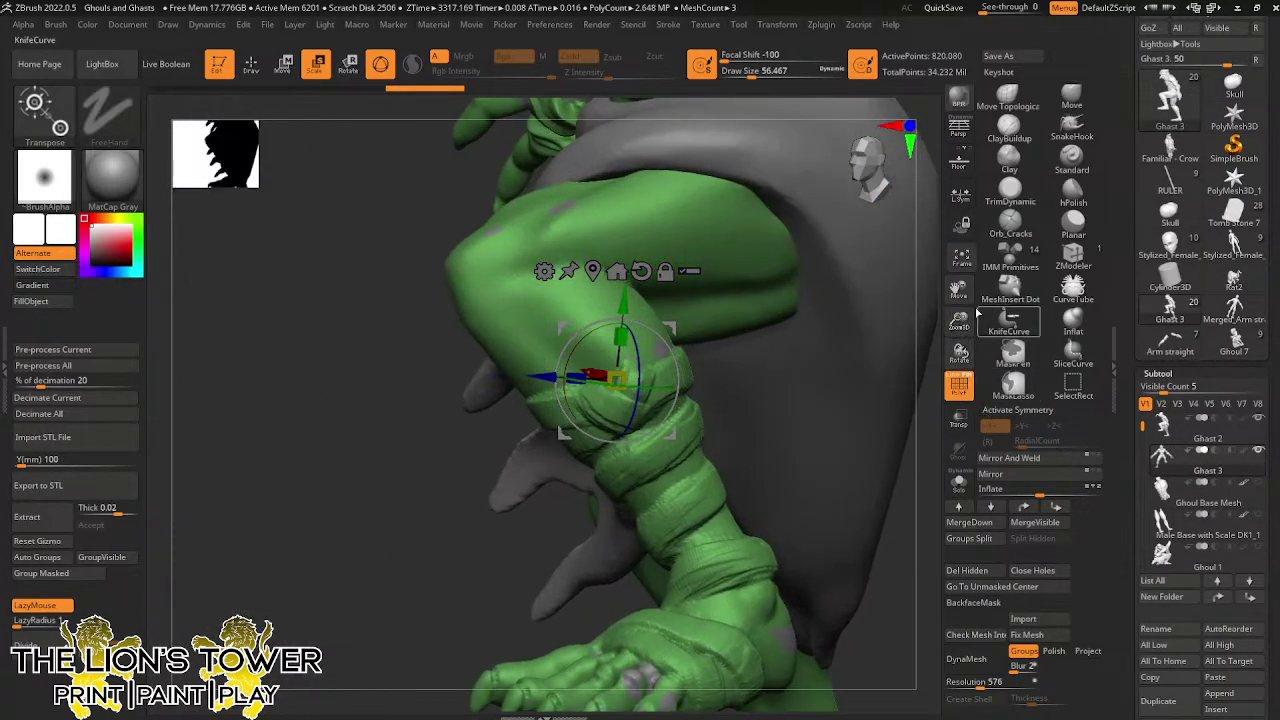
left_click_drag(960, 290, 888, 75)
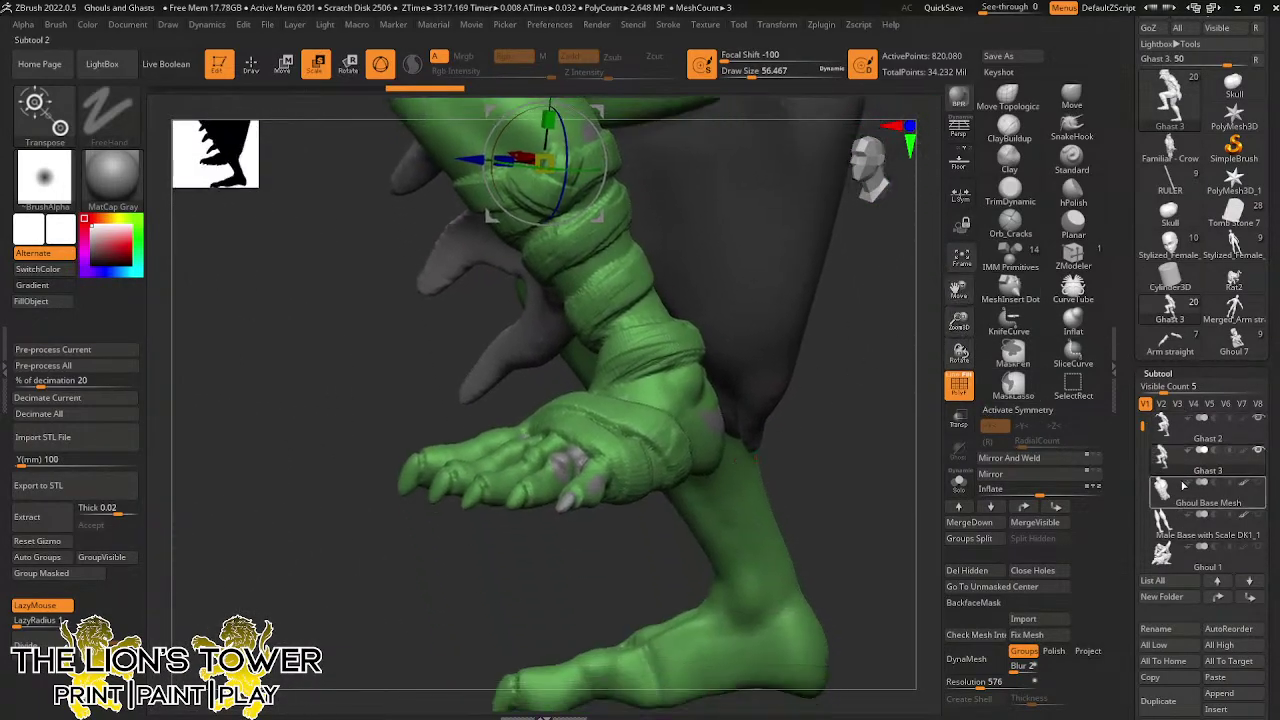
mouse_move(1165, 492)
mouse_move(1170, 438)
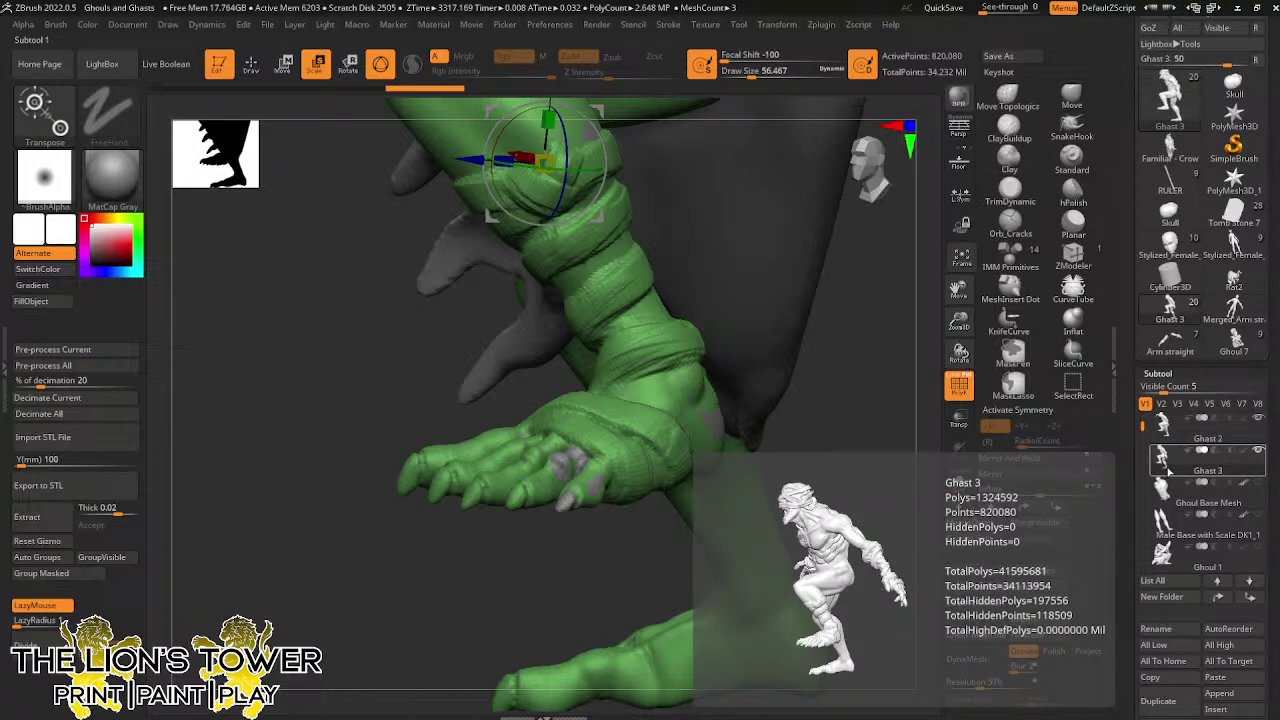
Choose the Orb_Cracks brush, set its draw size to about 21.6 and enable Sculptris Pro mode
left_click(1012, 220)
mouse_move(843, 371)
left_mouse_down()
mouse_move(857, 358)
mouse_move(823, 271)
mouse_move(882, 259)
left_mouse_up()
left_click(744, 73)
mouse_move(849, 319)
left_mouse_down()
mouse_move(829, 316)
mouse_move(754, 203)
mouse_move(740, 151)
left_mouse_up()
left_click(742, 74)
left_click(740, 75)
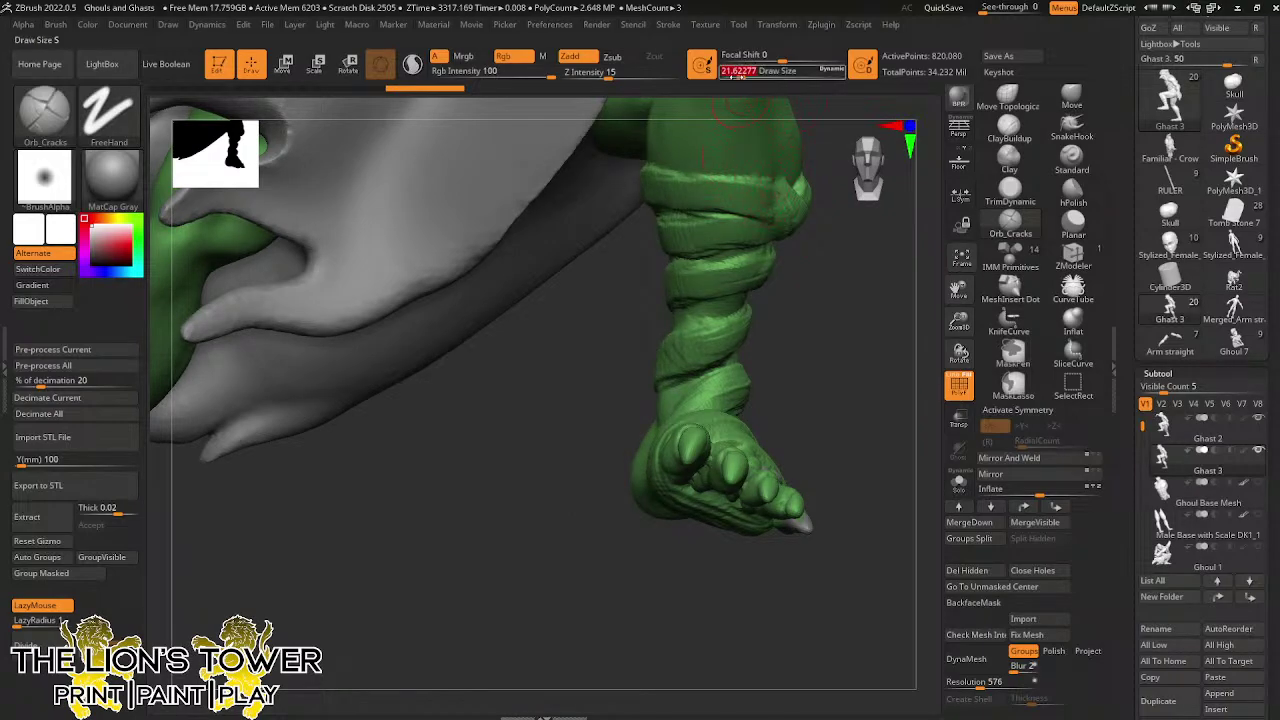
left_click(413, 66)
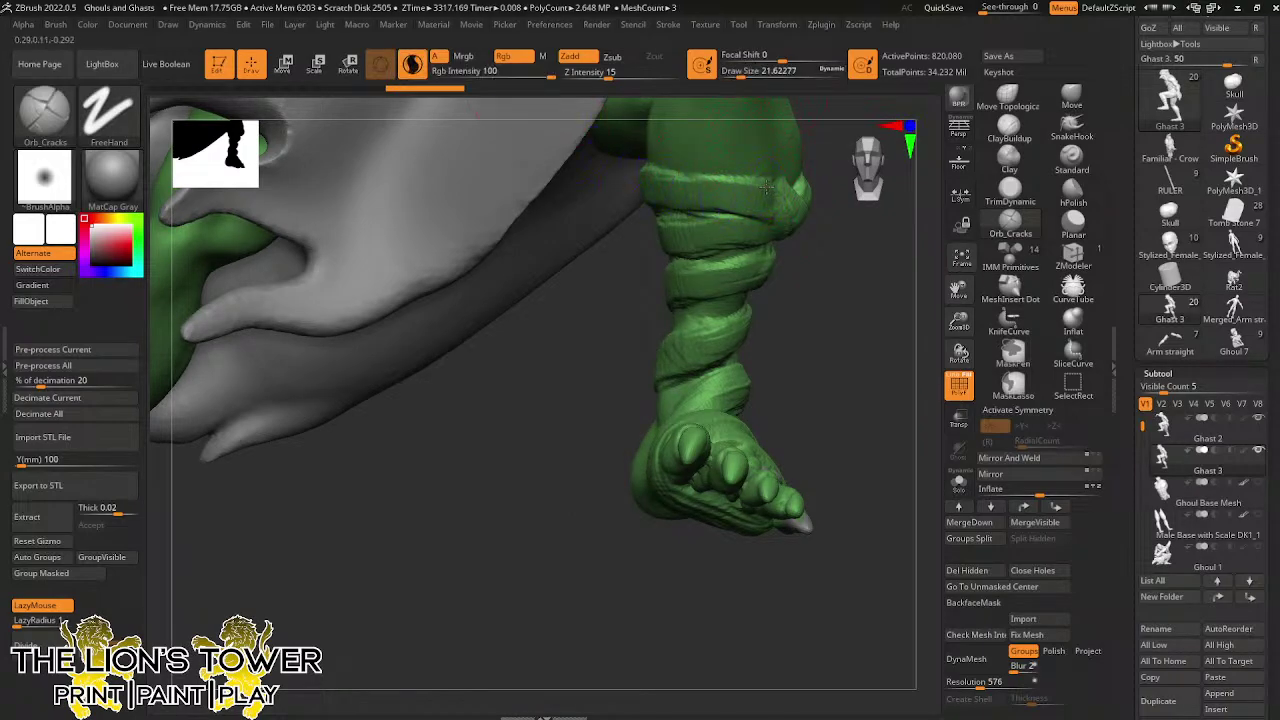
Raise Z Intensity to 27, isolate Ghast 3 and carve creases along the topmost wrap below the raised leg's knee
left_click_drag(766, 187, 645, 172)
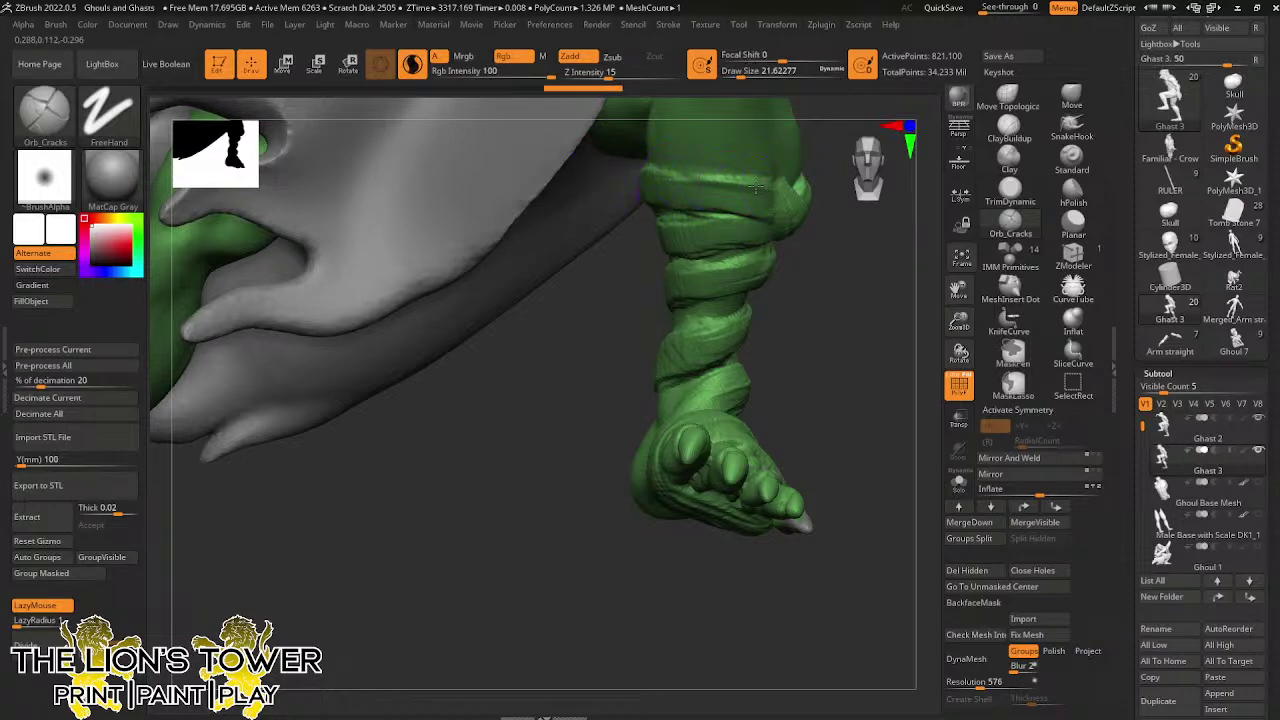
left_click_drag(755, 187, 648, 175)
left_click(623, 75)
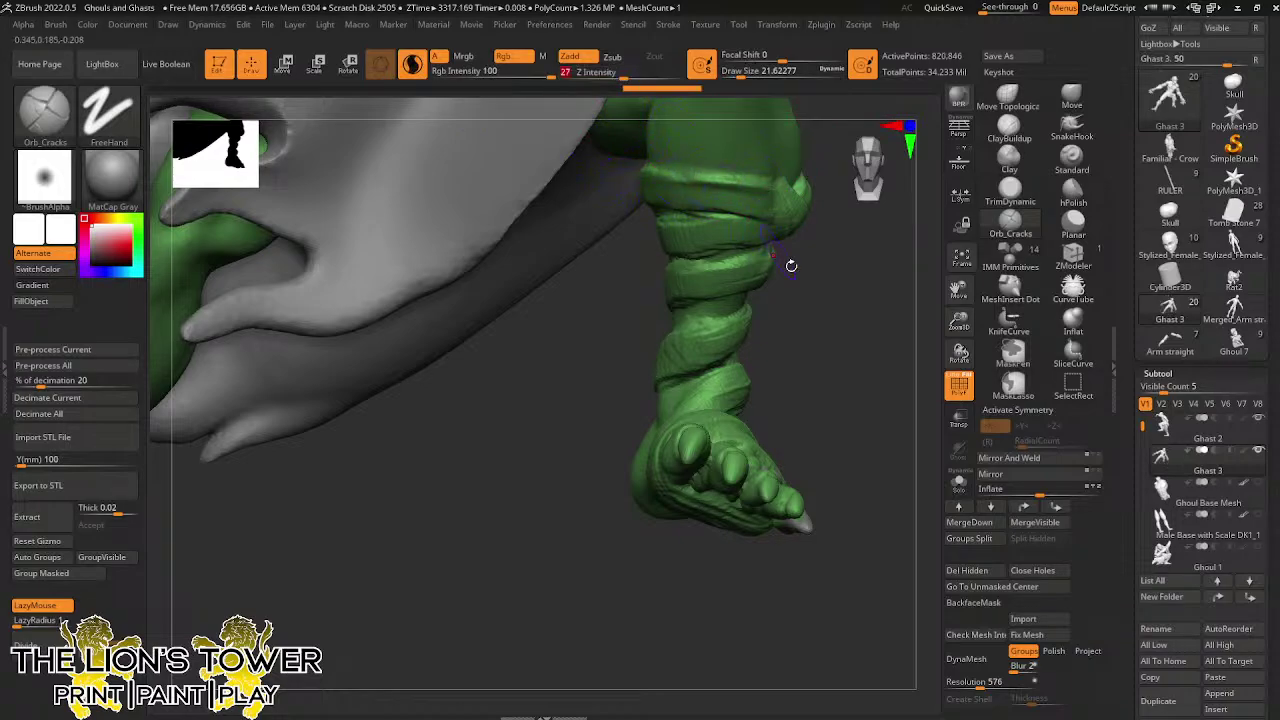
left_click_drag(835, 335, 712, 175)
left_click_drag(626, 190, 754, 172)
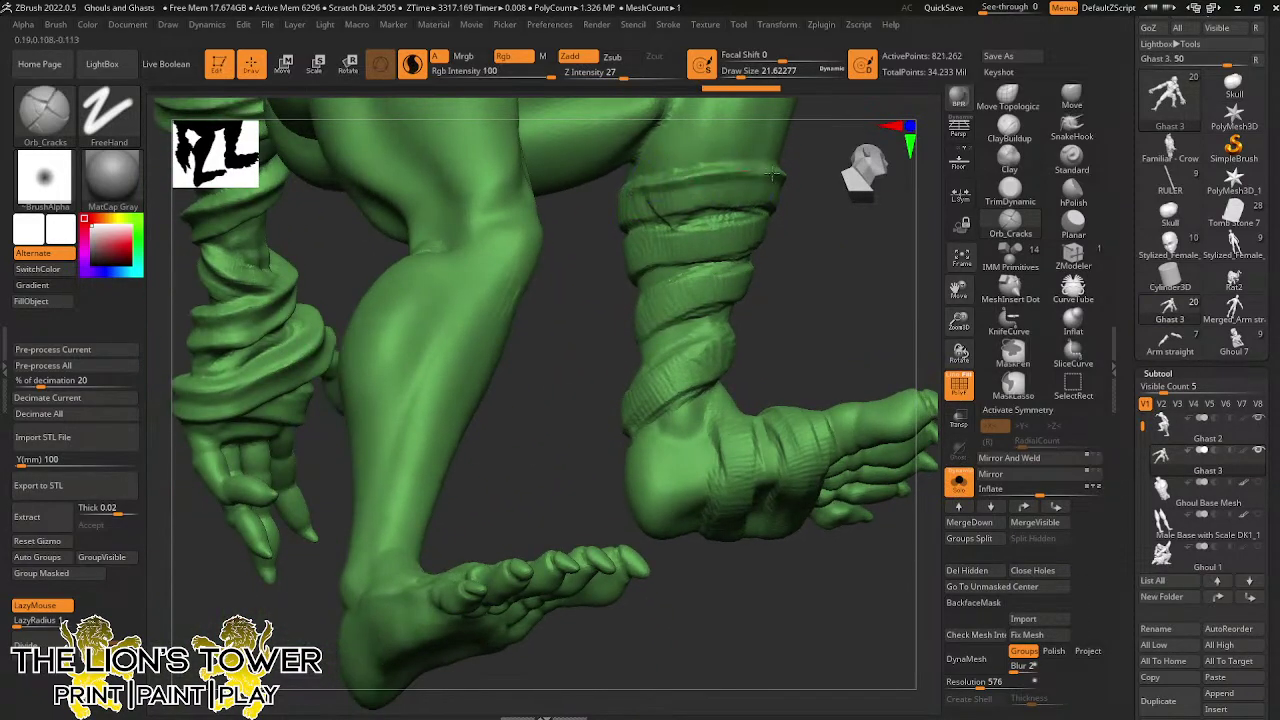
left_click_drag(634, 218, 766, 203)
Carve cloth folds around the front and inner side of the upper shin wraps on the raised leg
mouse_move(823, 224)
left_mouse_down()
mouse_move(800, 251)
mouse_move(738, 262)
left_mouse_up()
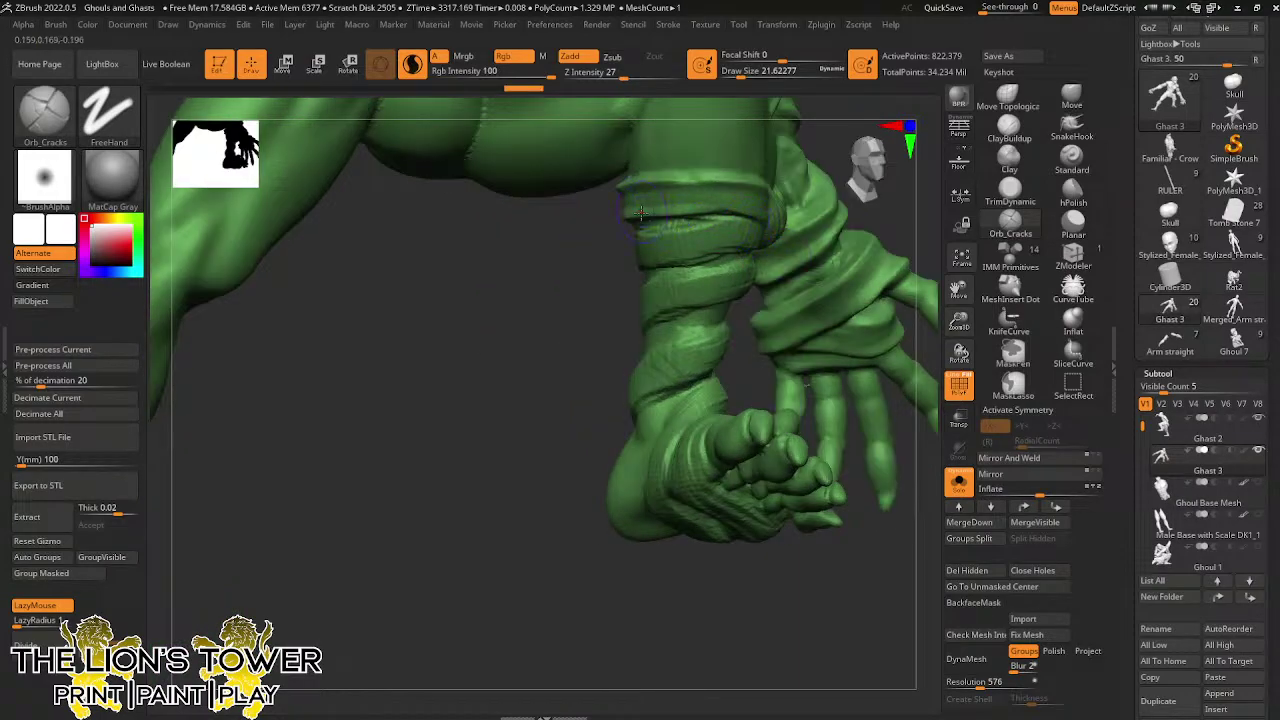
left_click_drag(641, 213, 784, 234)
left_click_drag(880, 248, 841, 228)
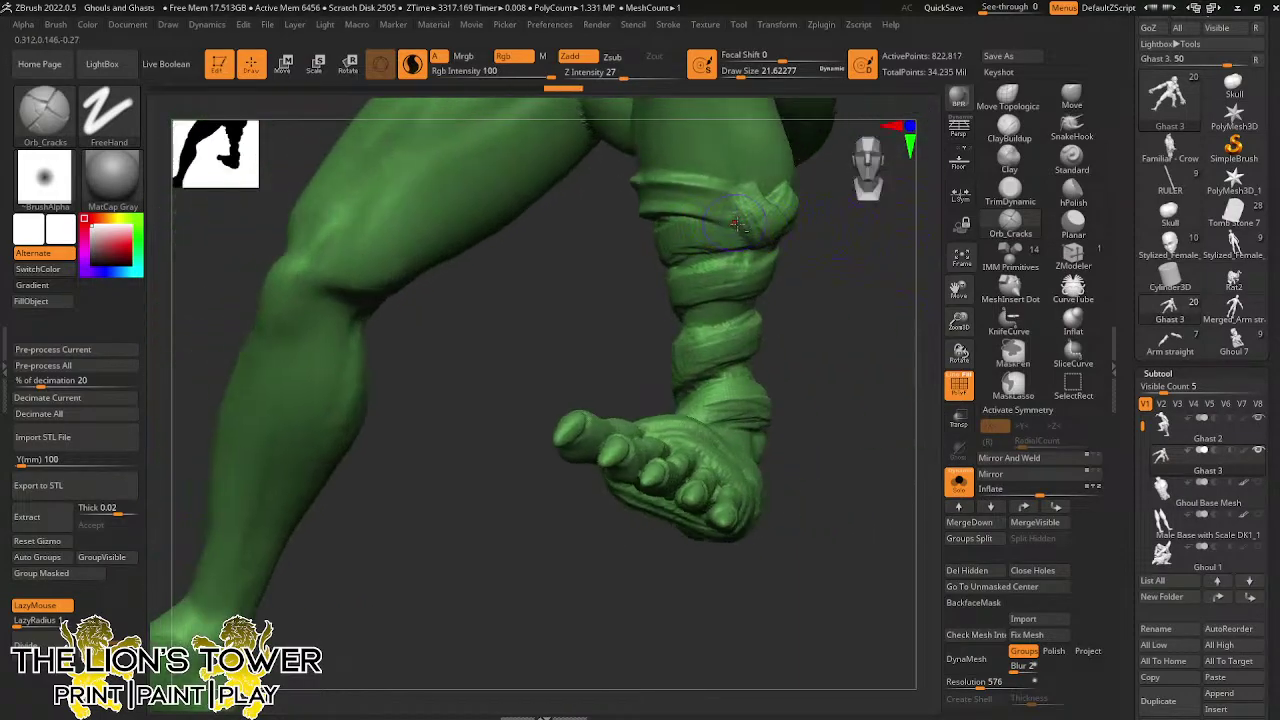
mouse_move(641, 212)
left_mouse_down()
mouse_move(730, 233)
mouse_move(670, 262)
left_mouse_up()
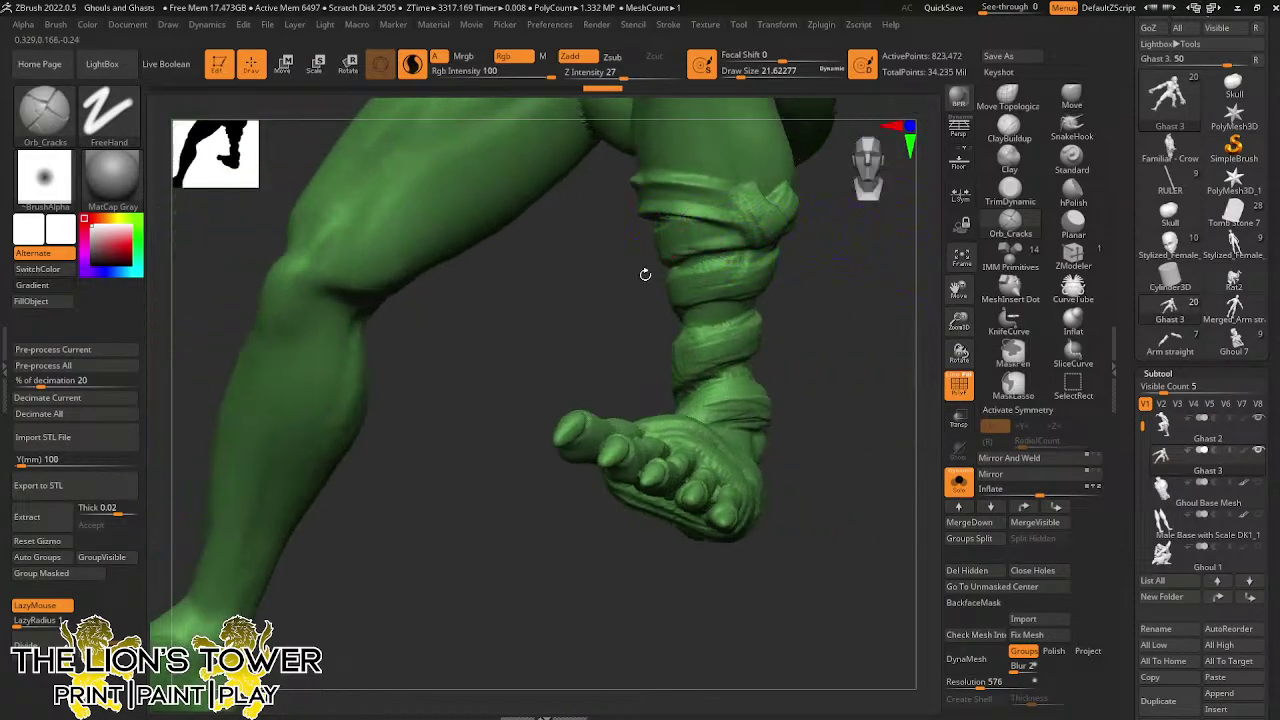
left_click_drag(600, 300, 655, 273)
left_click_drag(720, 243, 623, 281)
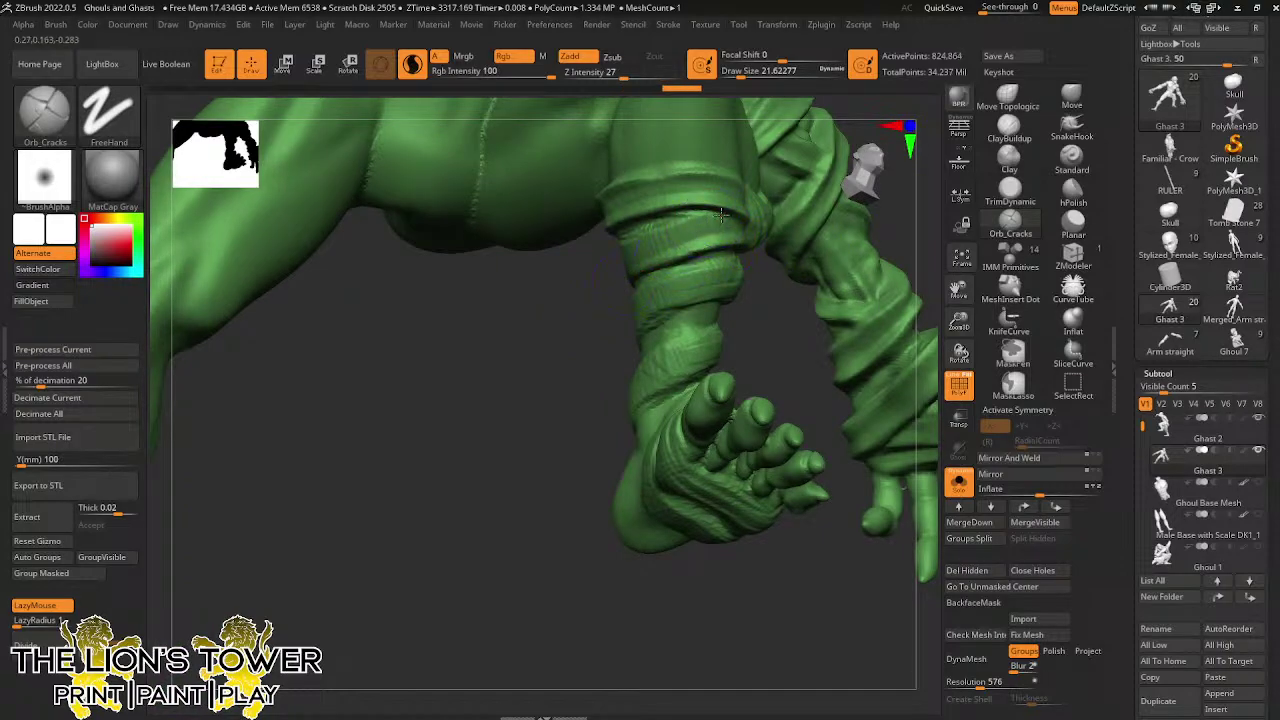
mouse_move(722, 216)
left_mouse_down()
mouse_move(612, 250)
mouse_move(641, 246)
left_mouse_up()
left_click_drag(710, 222, 600, 252)
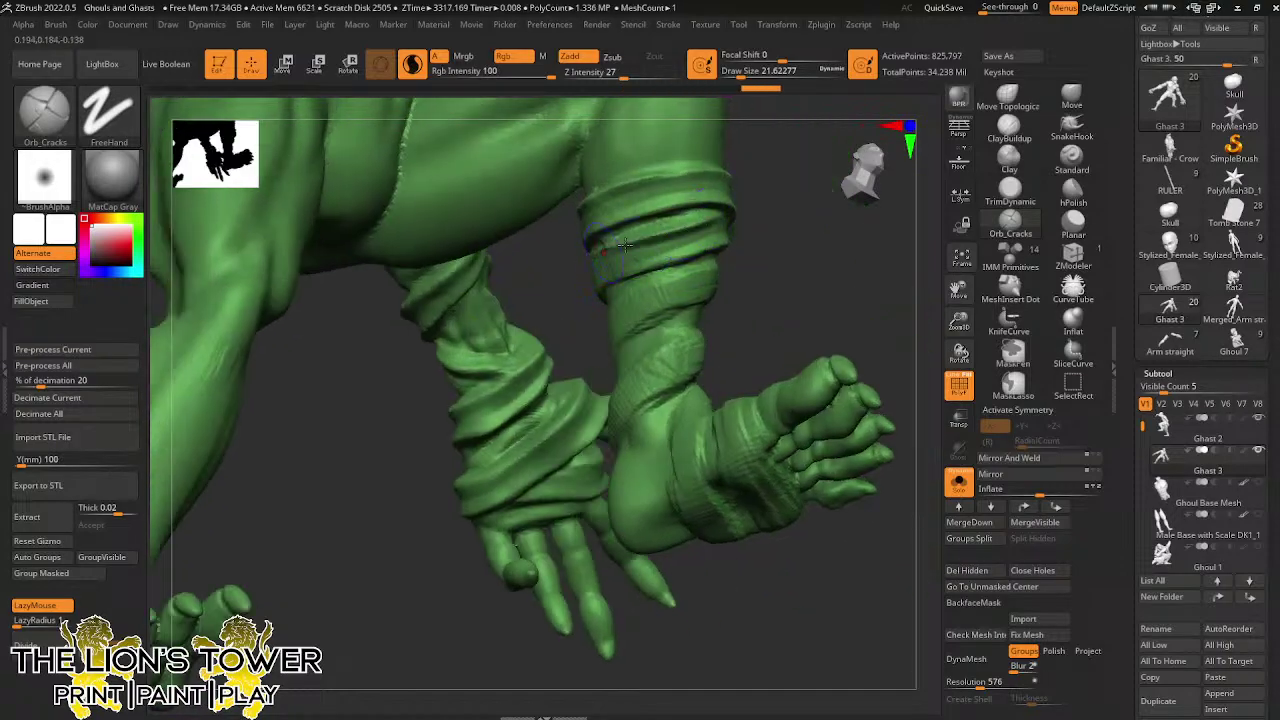
Deepen the gaps between the wraps across the inner side and back of the raised calf
right_click_drag(600, 252, 683, 221)
mouse_move(683, 221)
left_mouse_down()
mouse_move(640, 236)
mouse_move(598, 280)
left_mouse_up()
left_click_drag(712, 245, 612, 306)
right_click_drag(702, 265, 686, 194)
left_click_drag(686, 194, 607, 240)
left_click_drag(663, 170, 564, 246)
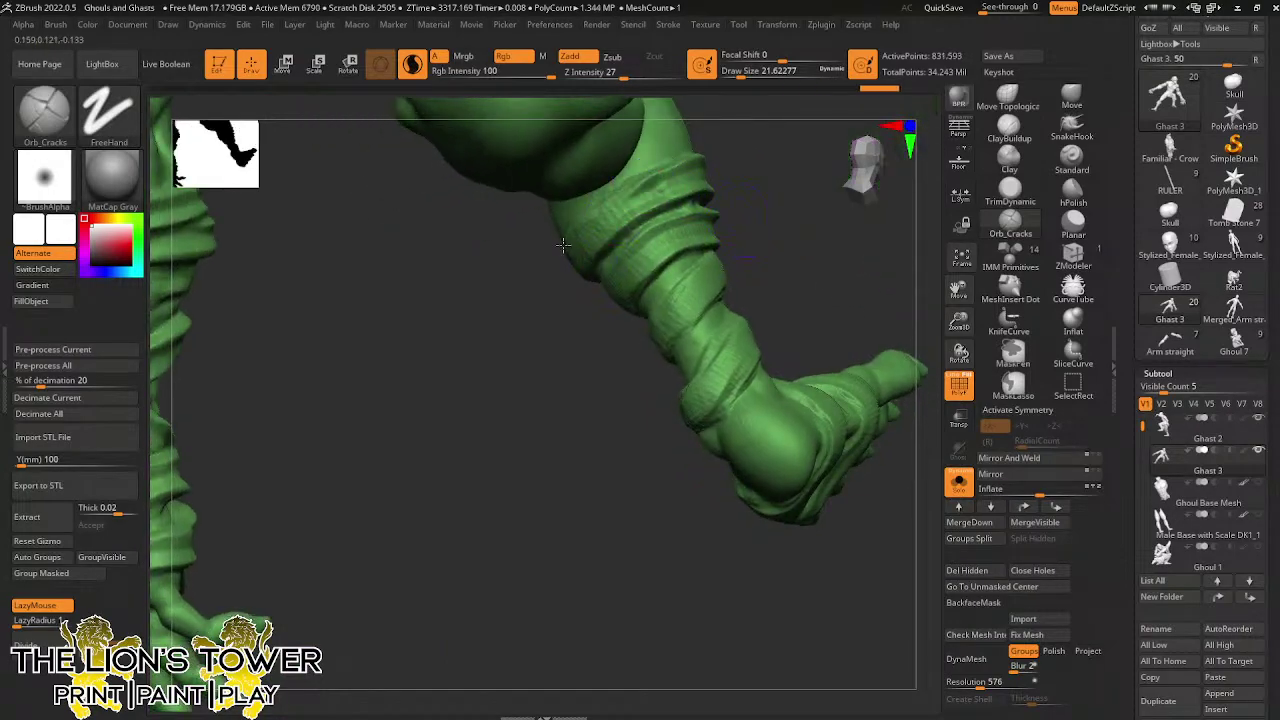
Continue the upper wrap creases from behind the knee around to the outer side of the calf
right_click_drag(566, 243, 732, 142)
left_click_drag(656, 171, 578, 212)
mouse_move(705, 157)
right_mouse_down()
mouse_move(677, 166)
mouse_move(691, 158)
right_mouse_up()
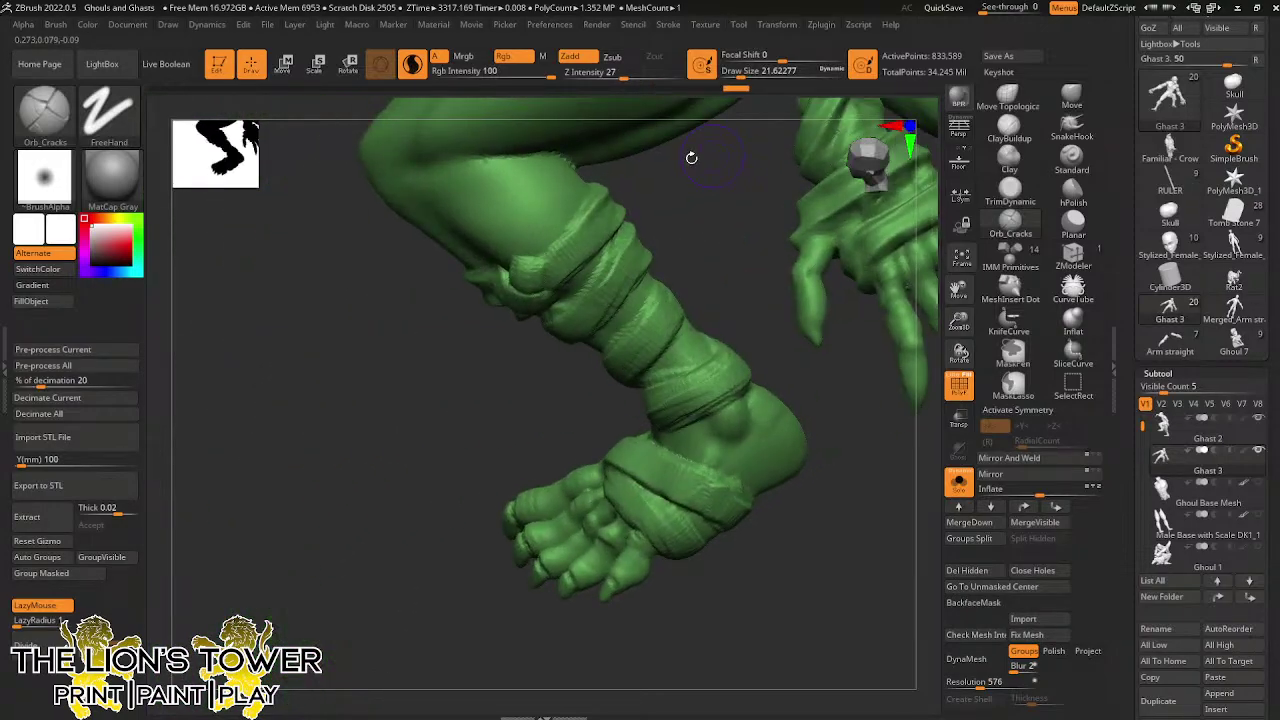
mouse_move(601, 203)
left_mouse_down()
mouse_move(550, 259)
mouse_move(550, 284)
mouse_move(572, 270)
mouse_move(560, 281)
left_mouse_up()
right_click_drag(688, 190, 640, 188)
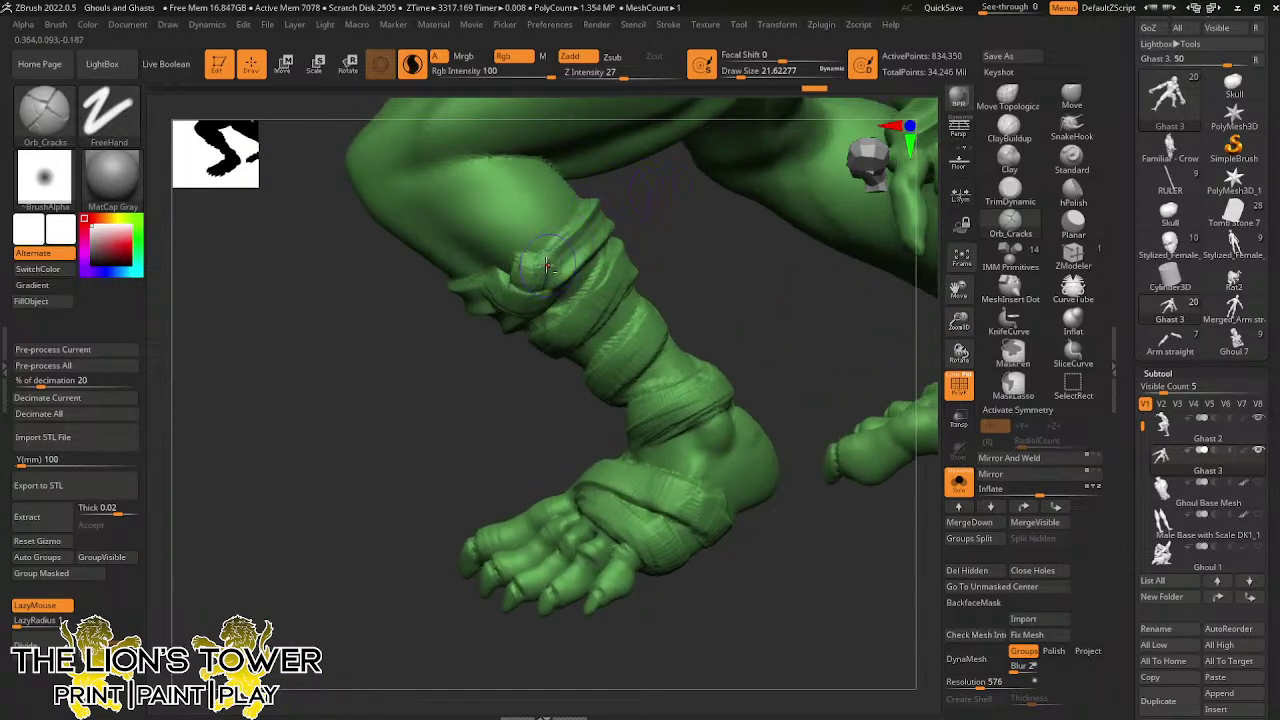
Carve crossing folds into the bandage knot on the outer side of the leg just below the knee
mouse_move(542, 267)
left_mouse_down()
mouse_move(540, 294)
mouse_move(514, 292)
left_mouse_up()
mouse_move(728, 168)
right_mouse_down()
mouse_move(686, 194)
mouse_move(697, 311)
mouse_move(663, 256)
right_mouse_up()
right_click_drag(669, 390, 623, 392)
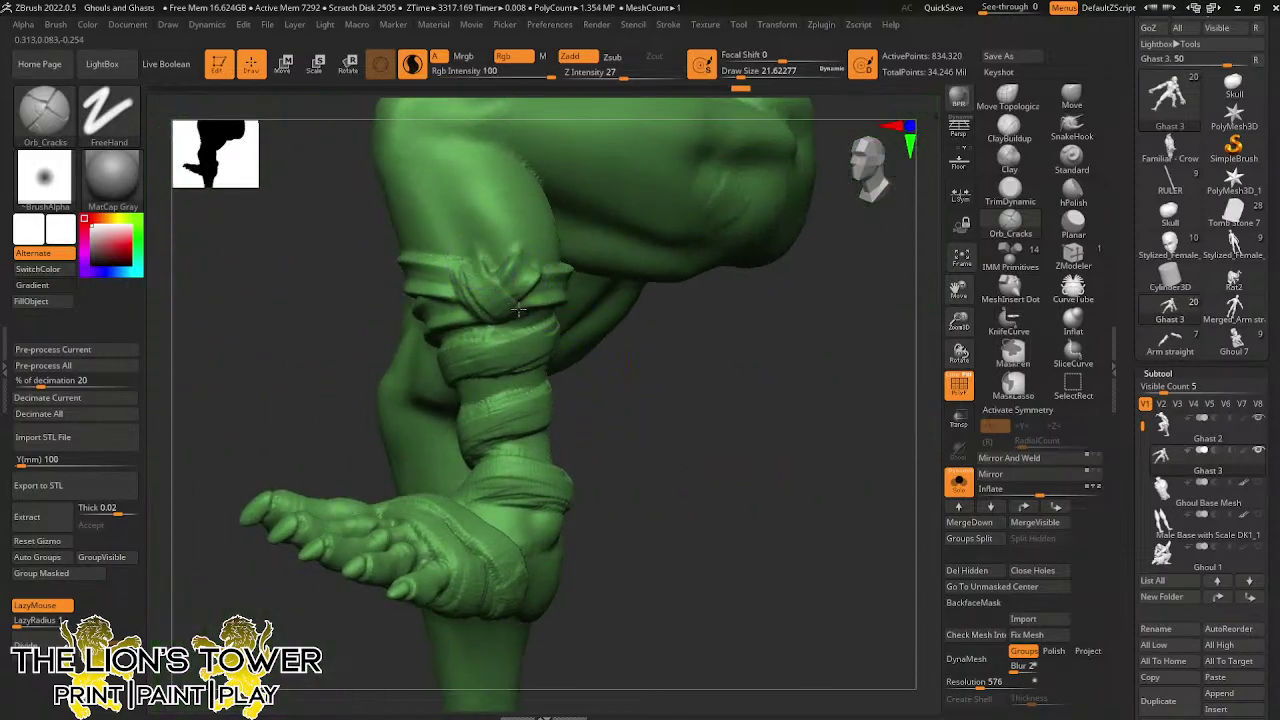
left_click_drag(518, 310, 478, 253)
key("ctrl+shift+z")
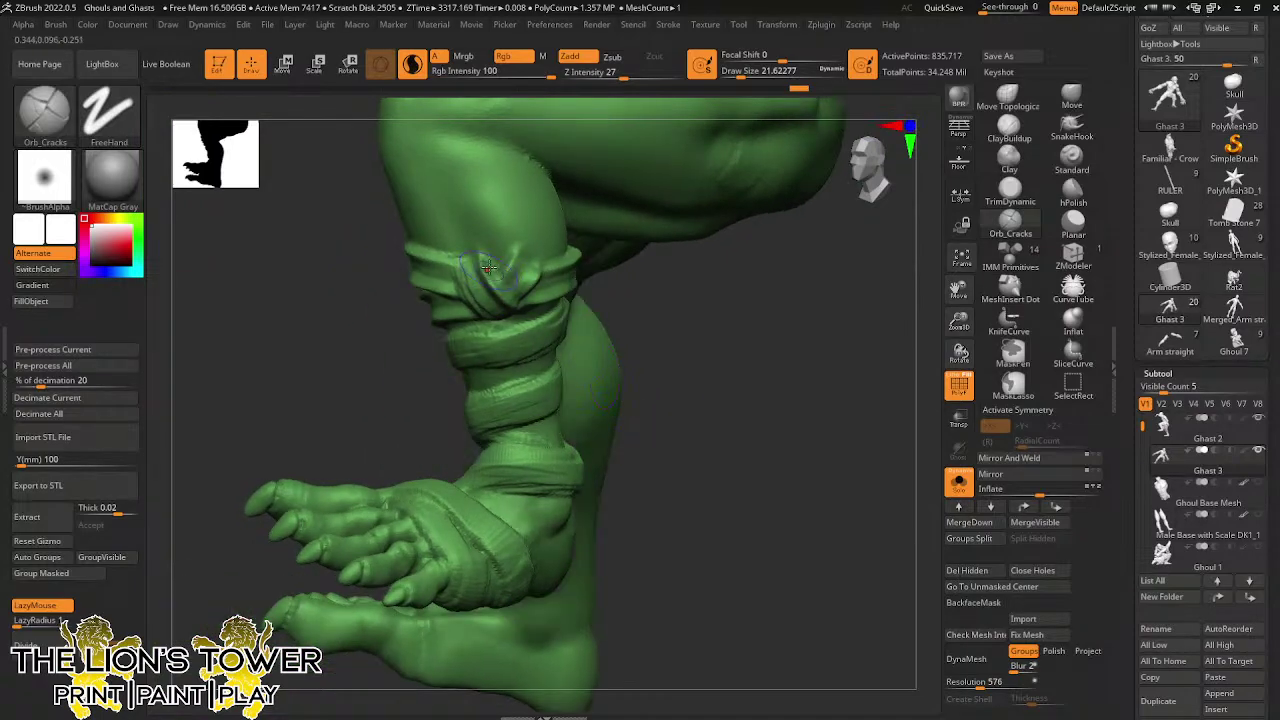
left_click_drag(535, 315, 487, 255)
mouse_move(537, 311)
left_mouse_down()
mouse_move(507, 287)
mouse_move(529, 260)
mouse_move(550, 268)
left_mouse_up()
mouse_move(654, 294)
left_mouse_down()
mouse_move(706, 354)
mouse_move(736, 342)
mouse_move(610, 300)
left_mouse_up()
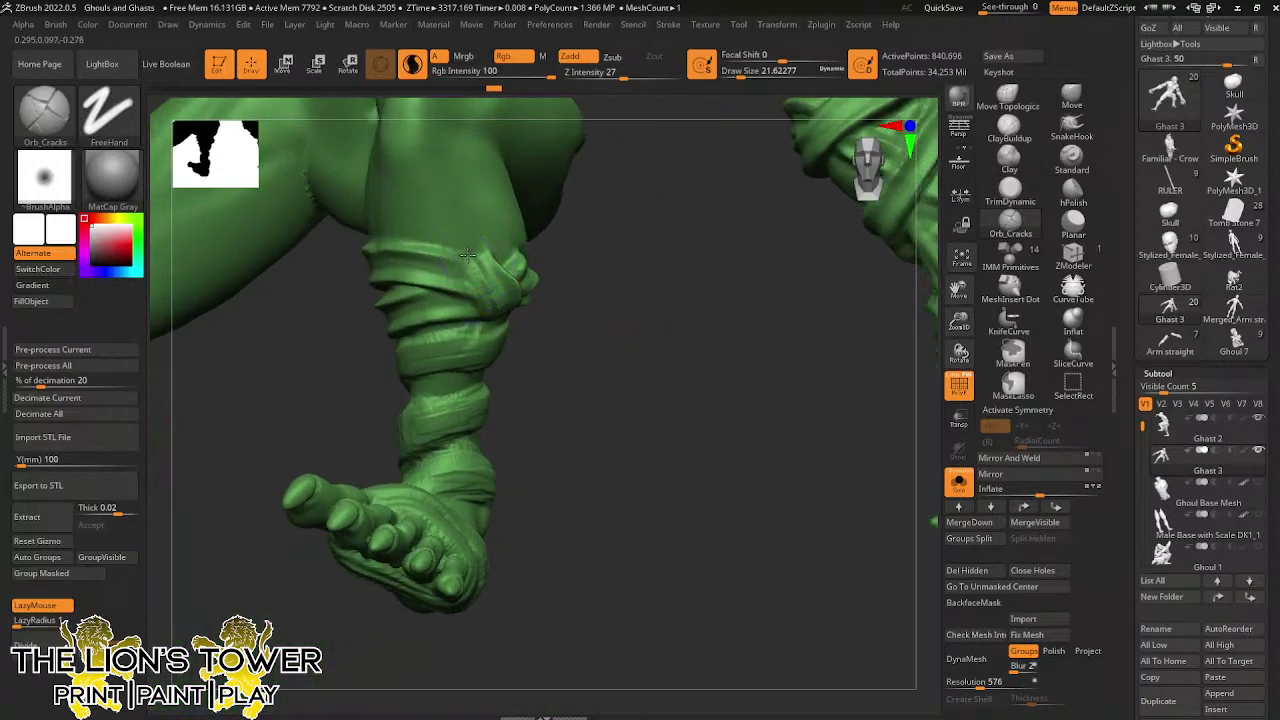
Cut creases into the wraps where they run from the front of the shin into the knot
left_click_drag(471, 255, 491, 308)
left_click_drag(534, 356, 665, 329)
left_click_drag(469, 259, 506, 336)
mouse_move(596, 389)
left_mouse_down()
mouse_move(650, 400)
mouse_move(690, 340)
mouse_move(699, 270)
left_mouse_up()
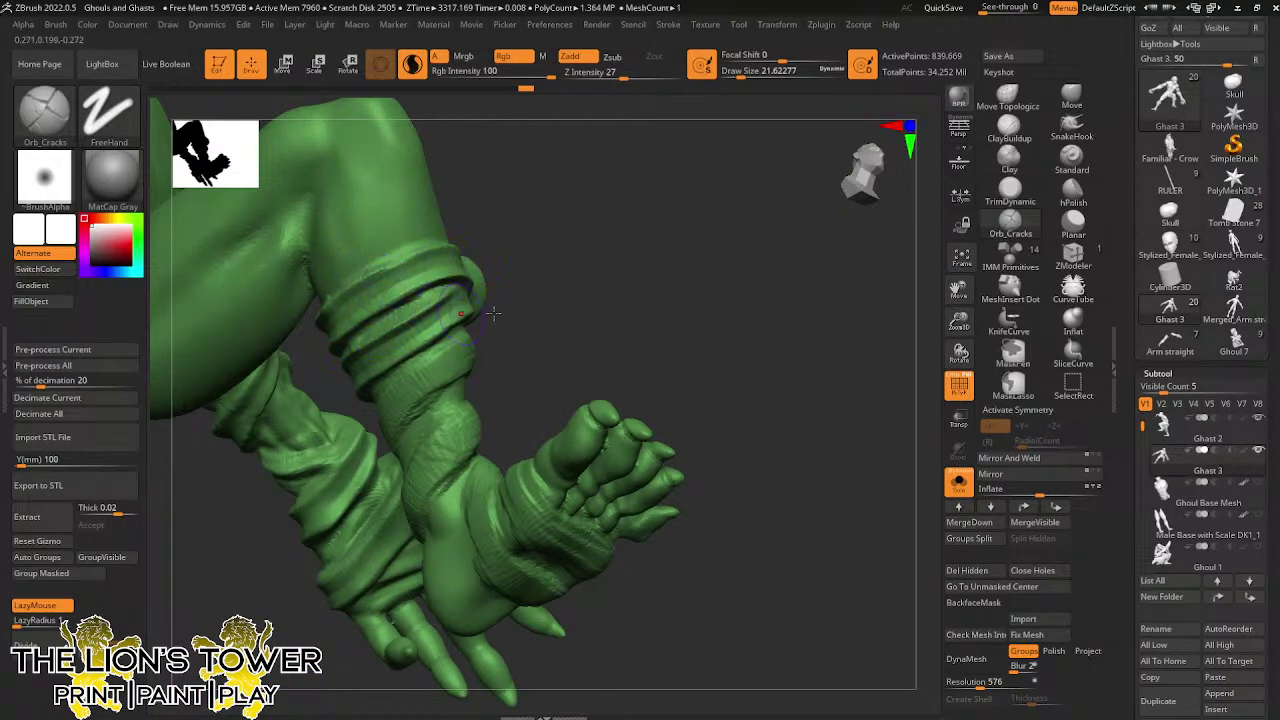
Carve folds along the mid-shin wraps below the knot, across the front and outer side of the leg
mouse_move(603, 302)
left_mouse_down()
mouse_move(503, 332)
mouse_move(401, 388)
left_mouse_up()
mouse_move(449, 352)
left_mouse_down()
mouse_move(383, 392)
mouse_move(424, 400)
mouse_move(465, 372)
left_mouse_up()
left_click_drag(602, 286, 660, 273)
left_click_drag(405, 402, 472, 370)
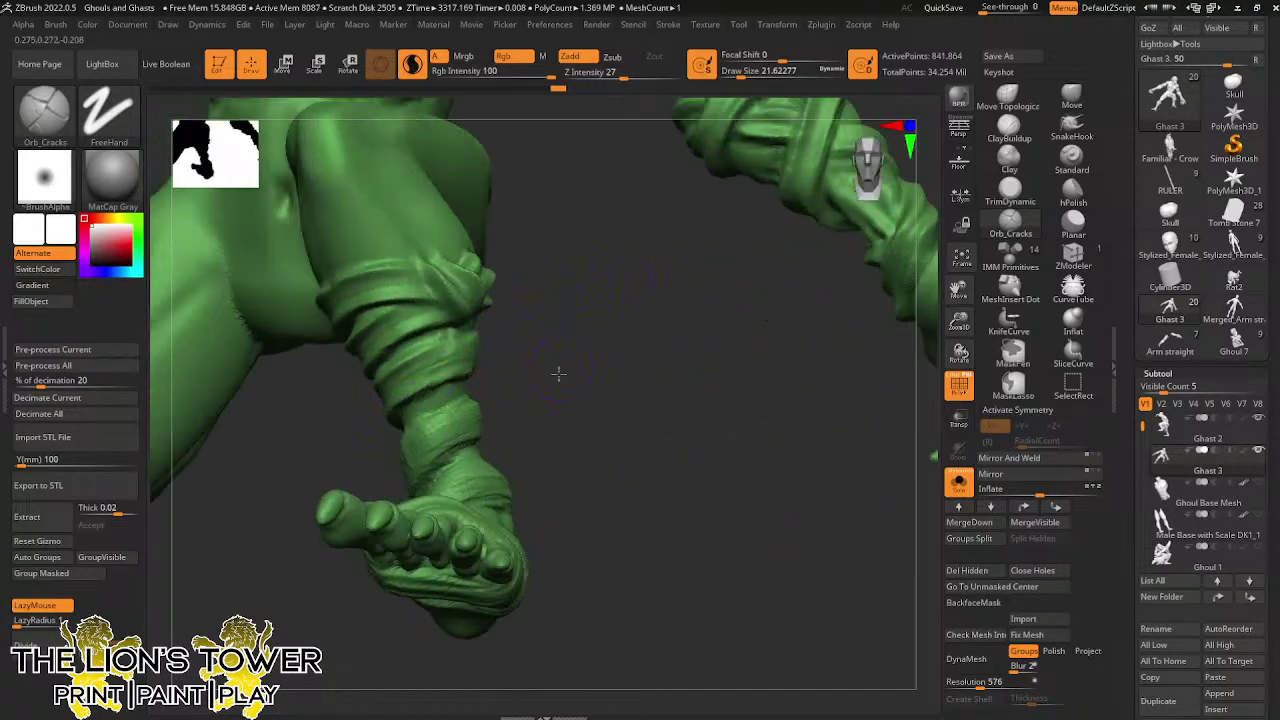
left_click_drag(557, 372, 482, 388)
left_click_drag(402, 394, 520, 360)
left_click_drag(398, 358, 512, 332)
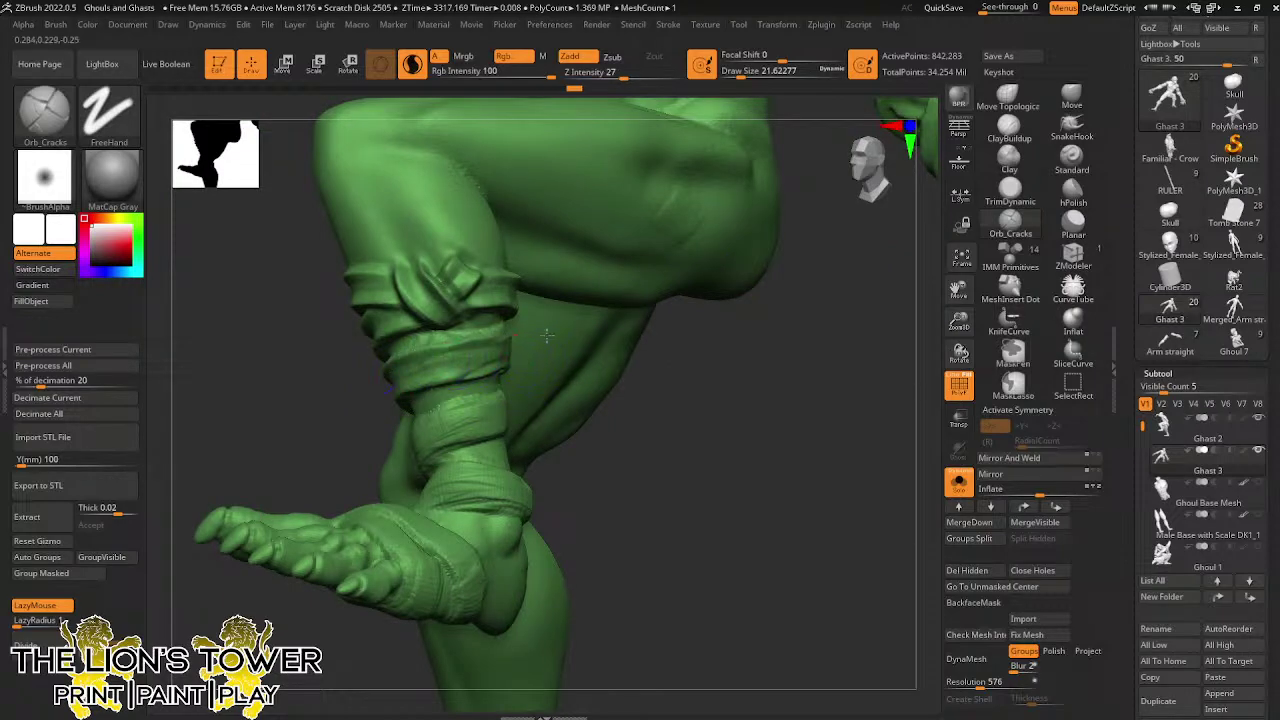
Carry the mid-calf wrap creases around the outer side and back of the raised leg
mouse_move(687, 381)
left_mouse_down()
mouse_move(700, 423)
mouse_move(592, 416)
mouse_move(494, 378)
left_mouse_up()
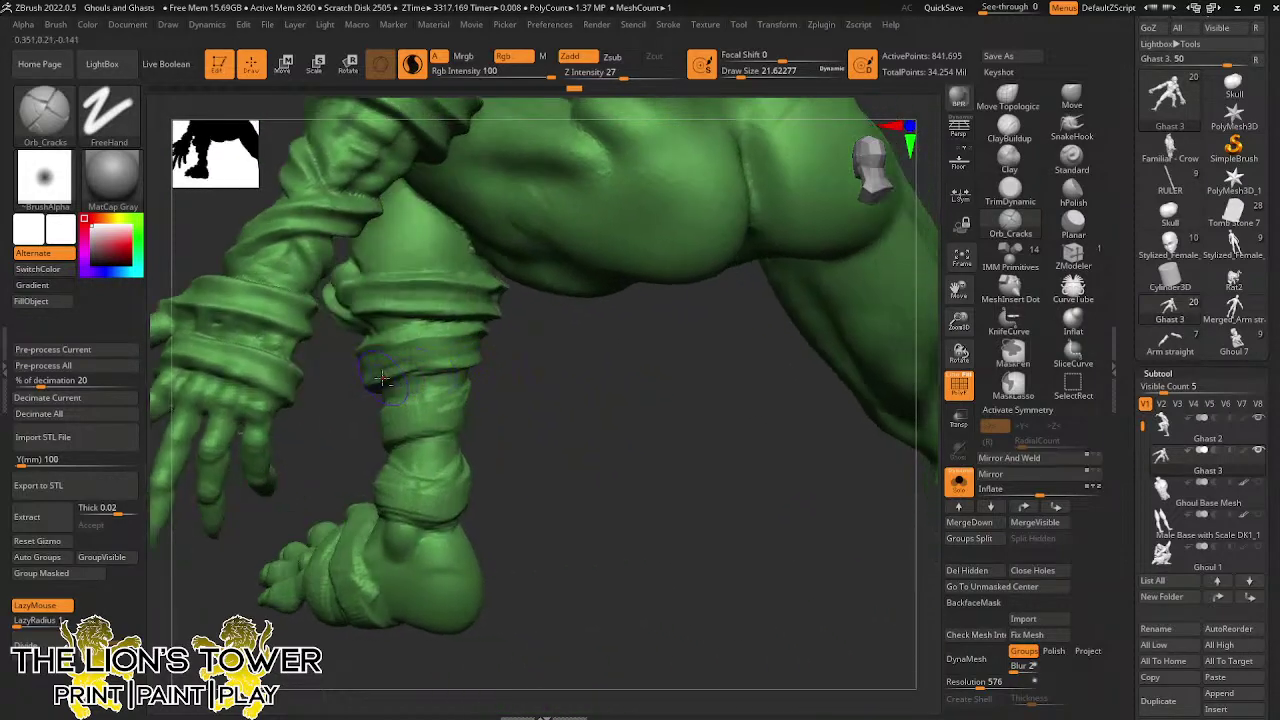
left_click_drag(383, 378, 478, 368)
left_click_drag(378, 353, 486, 332)
left_click_drag(551, 385, 440, 380)
mouse_move(392, 386)
left_mouse_down()
mouse_move(487, 378)
mouse_move(370, 398)
left_mouse_up()
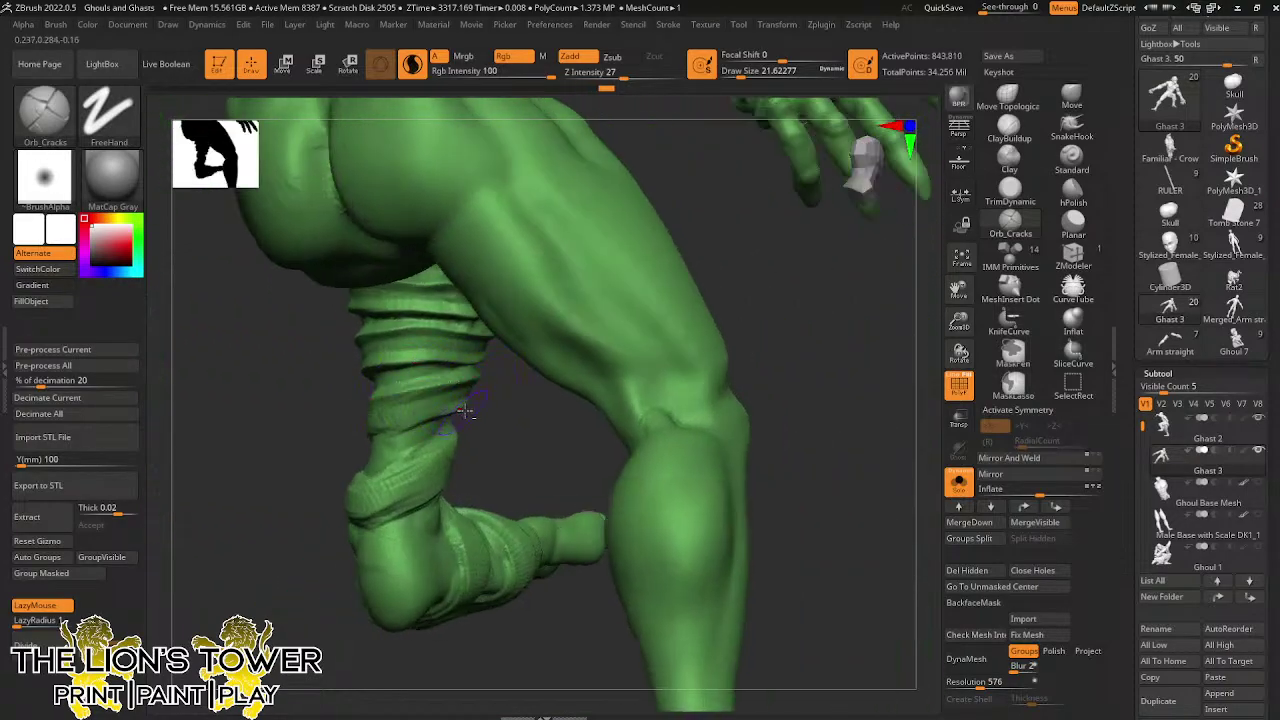
left_click_drag(465, 411, 368, 429)
mouse_move(262, 445)
left_mouse_down()
mouse_move(372, 453)
mouse_move(560, 366)
left_mouse_up()
left_click_drag(447, 390, 368, 419)
Carve diagonal folds into the lower shin wraps above the ankle, across the front, inner side and back
left_click_drag(485, 394, 610, 384)
left_click_drag(454, 450, 398, 480)
left_click_drag(513, 380, 491, 374)
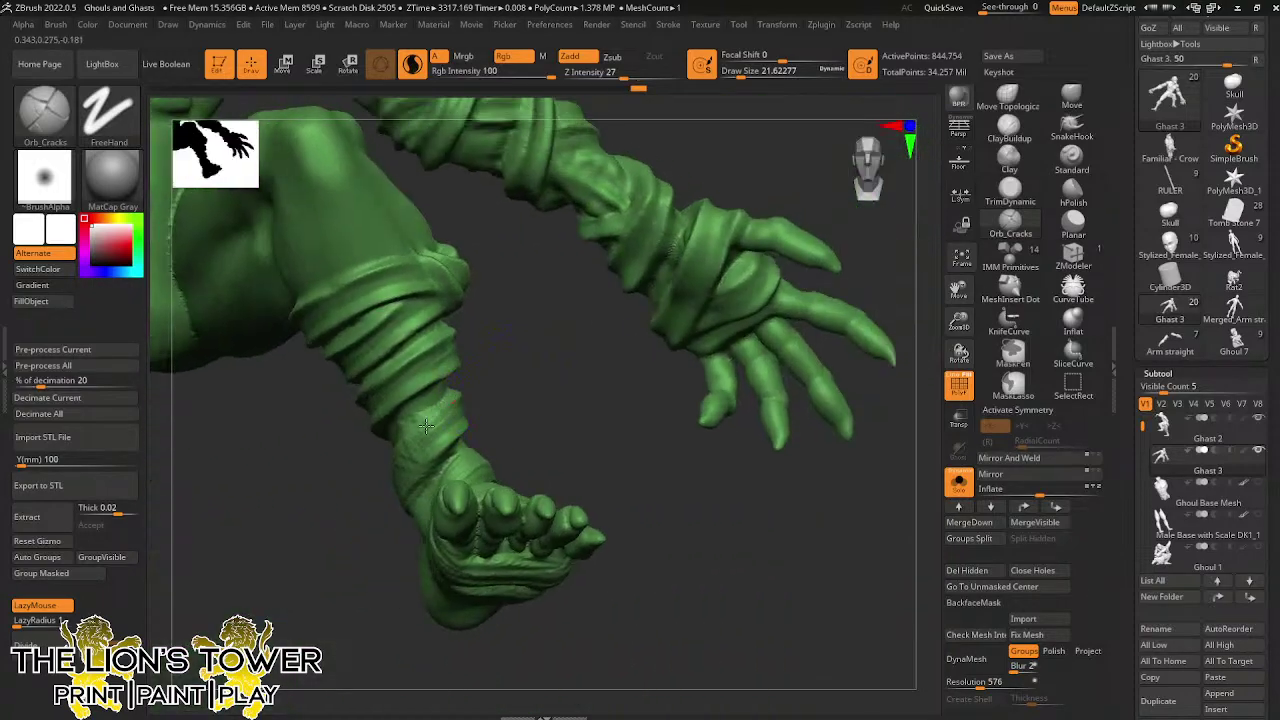
left_click_drag(426, 425, 396, 457)
left_click_drag(510, 385, 620, 390)
left_click_drag(468, 411, 401, 477)
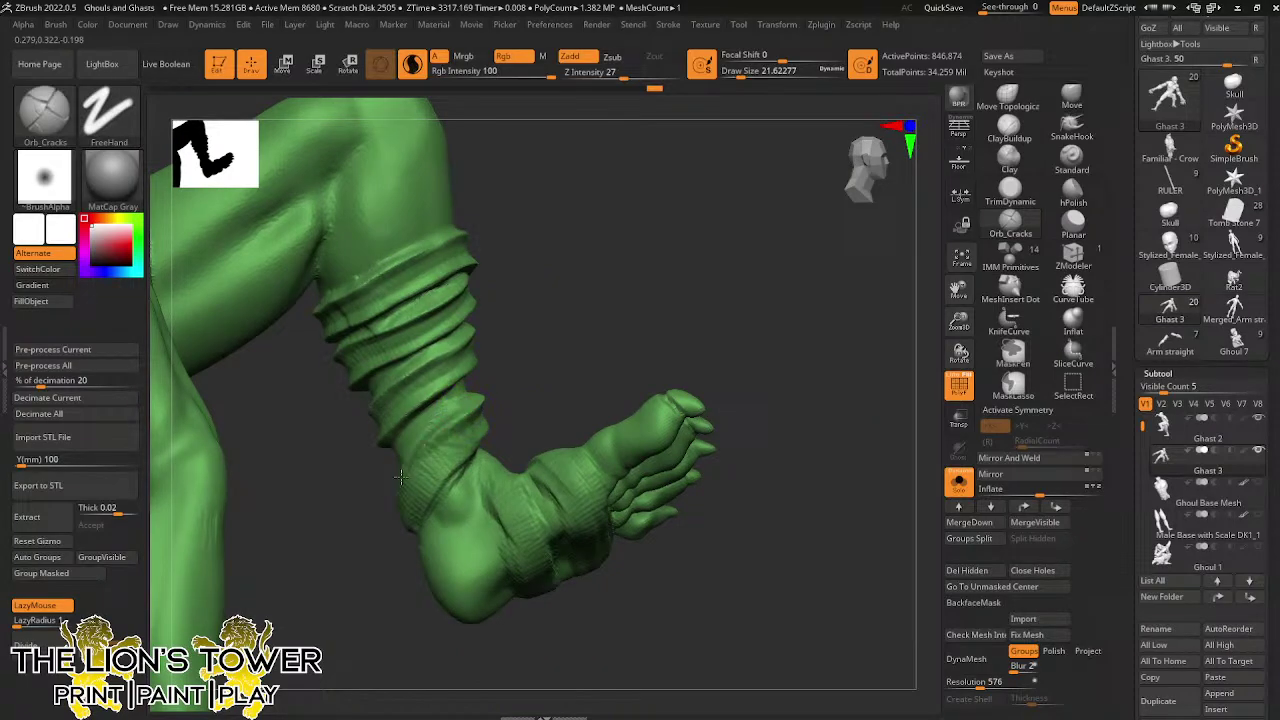
left_click_drag(487, 436, 413, 519)
left_click_drag(531, 392, 563, 339)
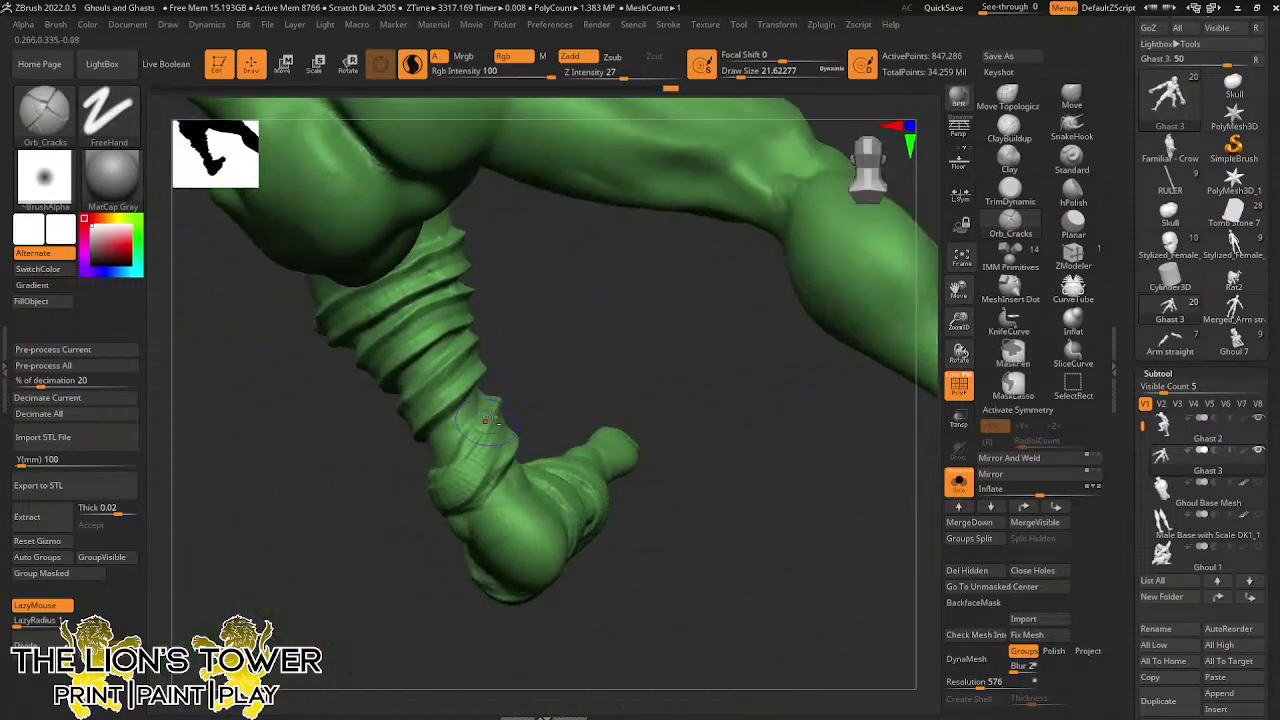
left_click_drag(493, 436, 418, 480)
Carve creases around the ankle wrap just above the bandaged foot, from the outer side to the inner side
mouse_move(515, 441)
left_mouse_down()
mouse_move(447, 499)
mouse_move(580, 381)
mouse_move(554, 405)
left_mouse_up()
left_click_drag(696, 346, 698, 336)
mouse_move(568, 438)
left_mouse_down()
mouse_move(488, 448)
mouse_move(516, 459)
mouse_move(595, 447)
left_mouse_up()
left_click_drag(462, 484, 597, 466)
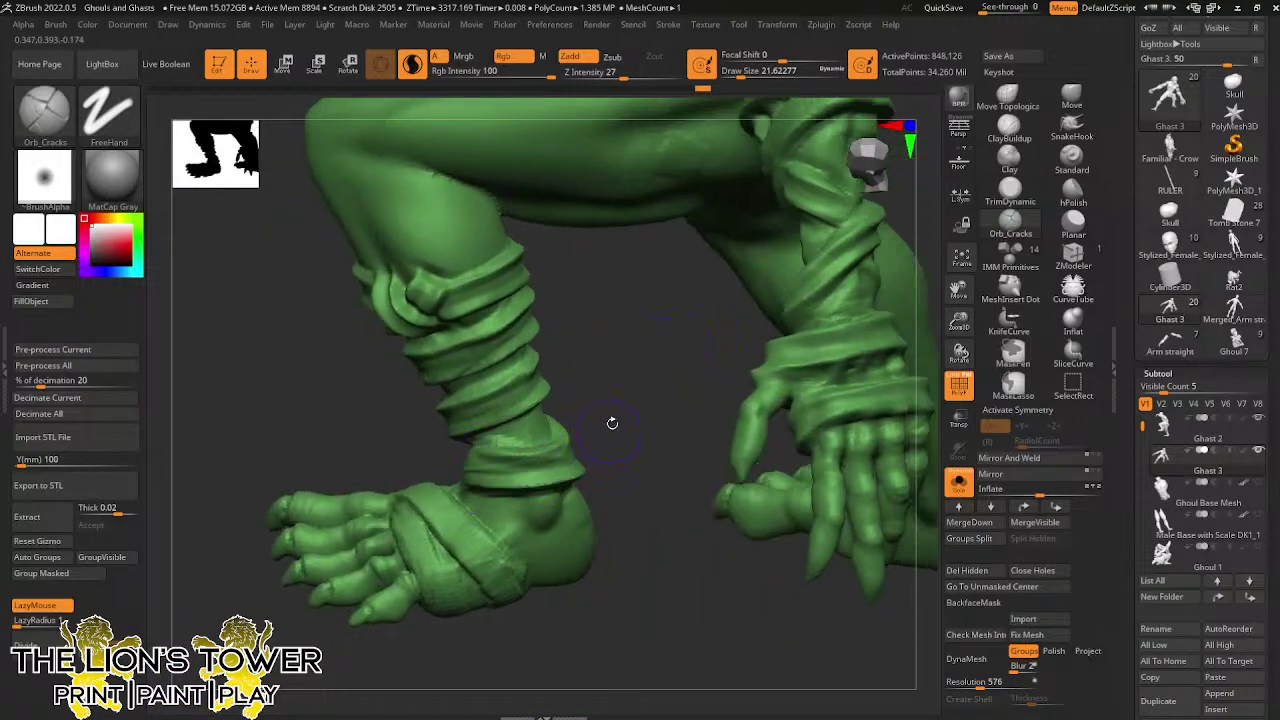
left_click_drag(613, 423, 668, 428)
mouse_move(455, 488)
left_mouse_down()
mouse_move(654, 443)
mouse_move(664, 499)
mouse_move(664, 453)
mouse_move(646, 452)
left_mouse_up()
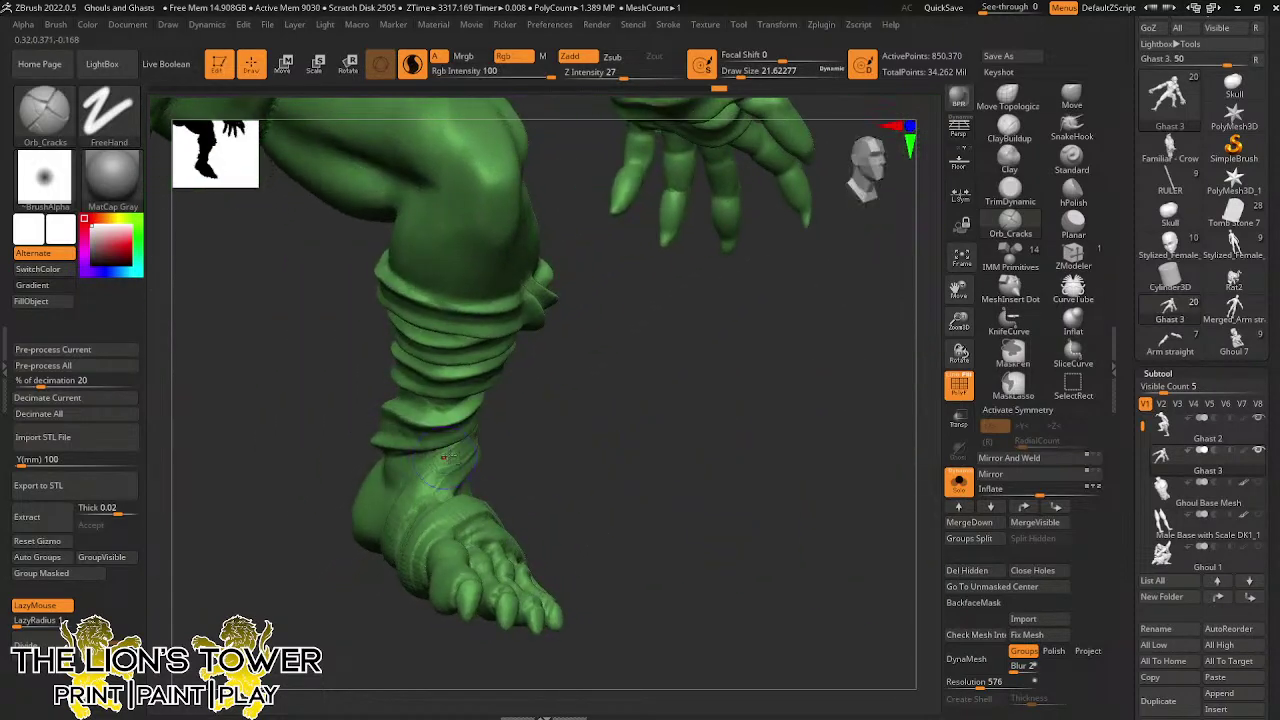
Carve folds into the foot wrap below the ankle, from the instep down the inner side of the raised foot
left_click_drag(478, 443, 386, 508)
mouse_move(610, 440)
left_mouse_down()
mouse_move(532, 429)
mouse_move(463, 449)
mouse_move(649, 346)
mouse_move(437, 470)
left_mouse_up()
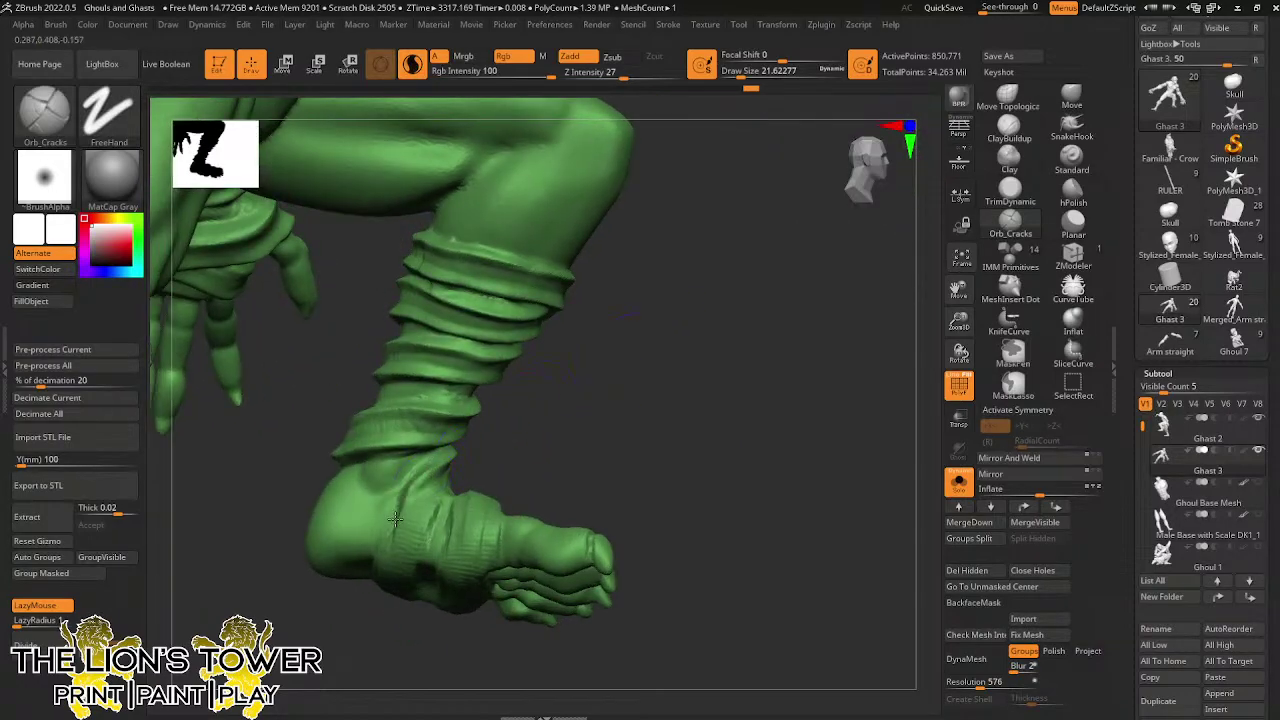
mouse_move(395, 519)
left_mouse_down()
mouse_move(386, 553)
mouse_move(423, 540)
left_mouse_up()
left_click_drag(580, 400, 488, 460)
left_click_drag(461, 482, 451, 520)
mouse_move(501, 448)
left_mouse_down()
mouse_move(589, 377)
mouse_move(456, 479)
left_mouse_up()
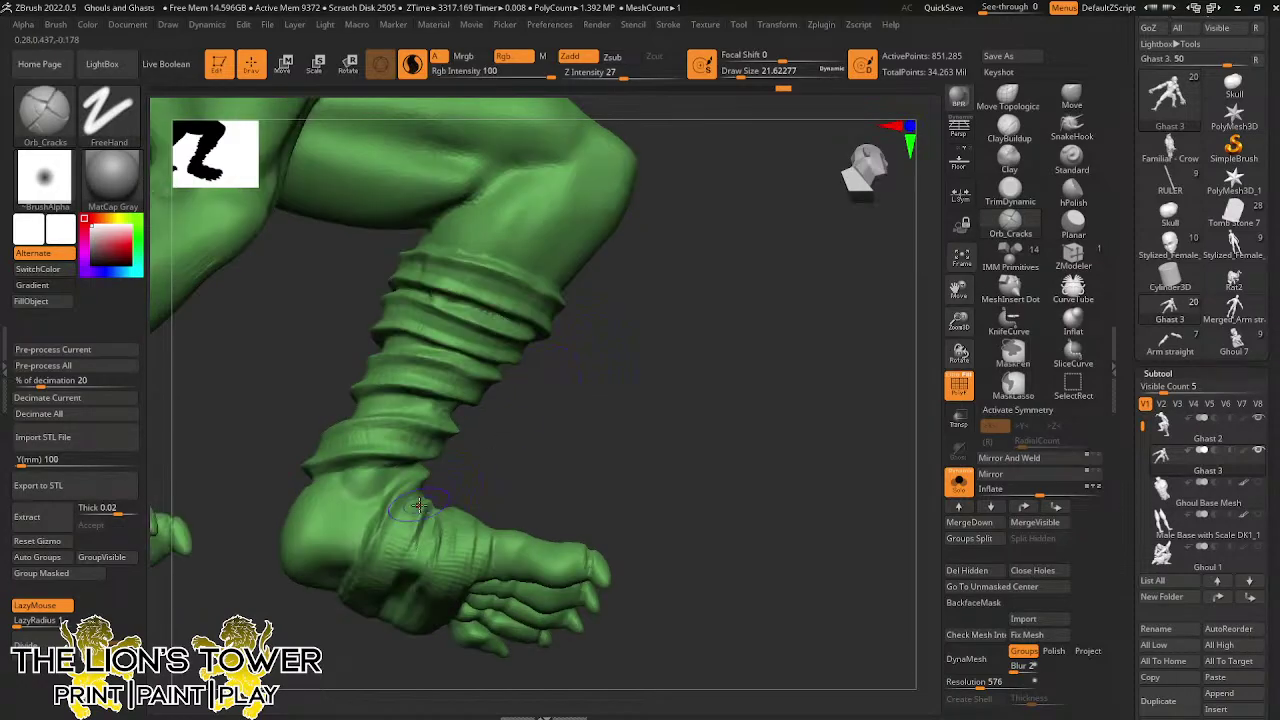
left_click_drag(418, 518, 403, 556)
Carry the foot wrap creases across the sole from the inner edge toward the outer edge
left_click_drag(538, 474, 568, 346)
left_click_drag(418, 503, 362, 621)
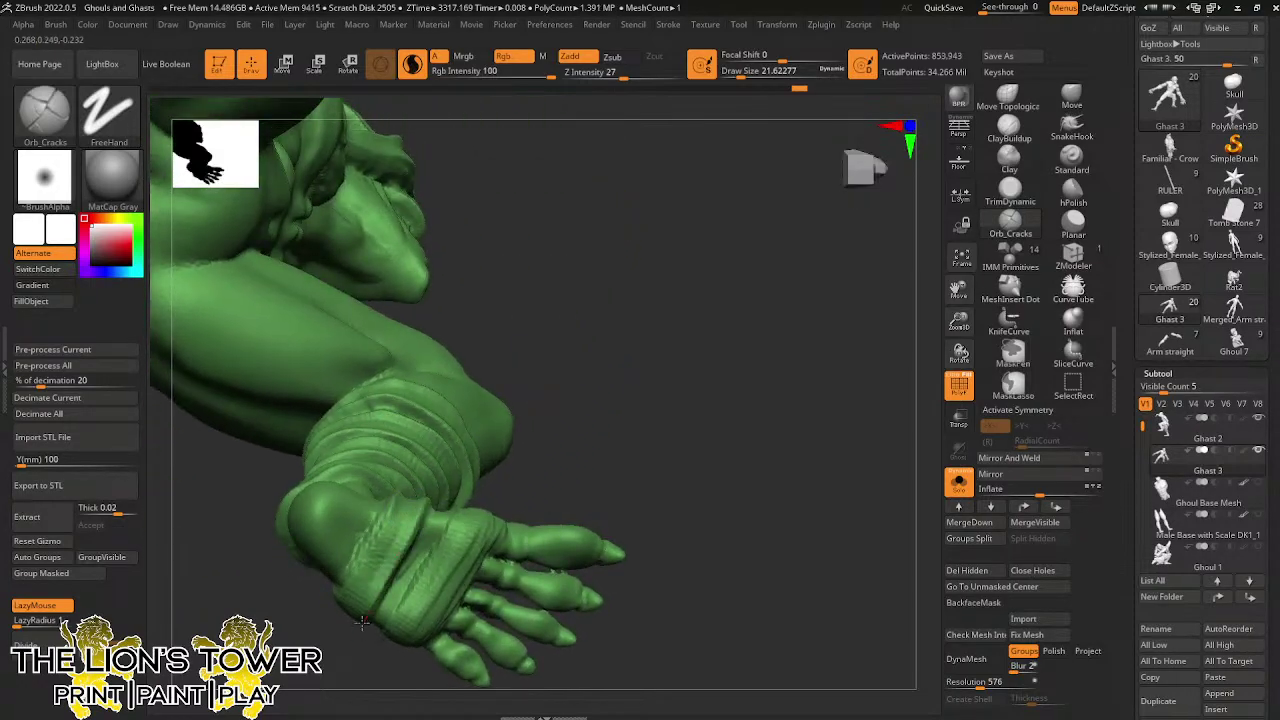
left_click_drag(383, 512, 348, 588)
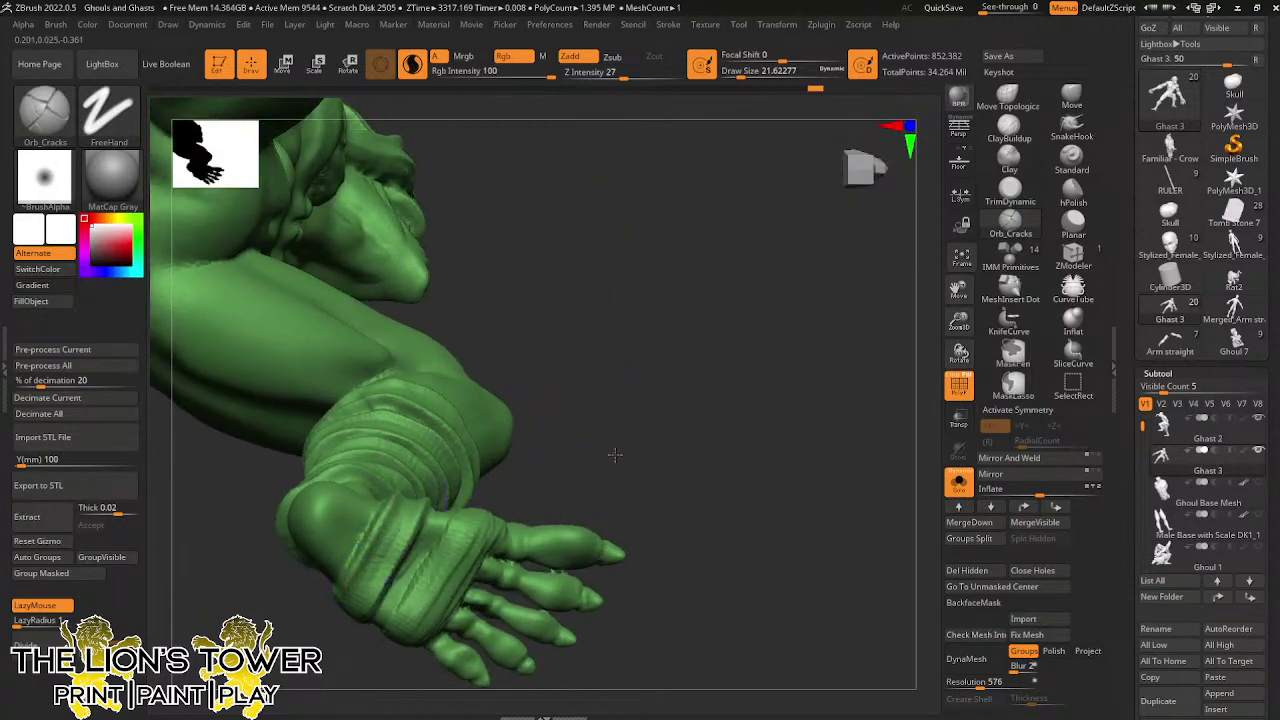
left_click_drag(615, 455, 471, 407)
left_click_drag(418, 476, 411, 496)
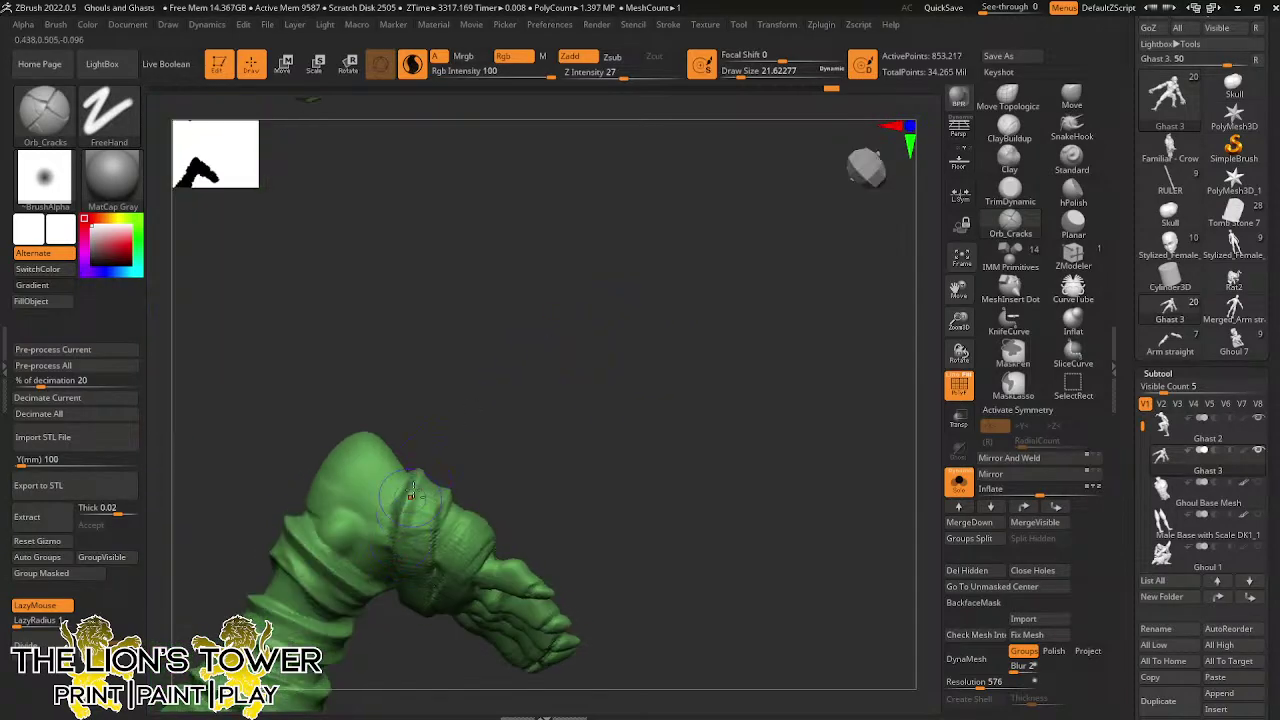
Carve creases across the top of the foot wrap between the ankle and the toes
left_click_drag(576, 436, 493, 438)
left_click_drag(413, 528, 399, 596)
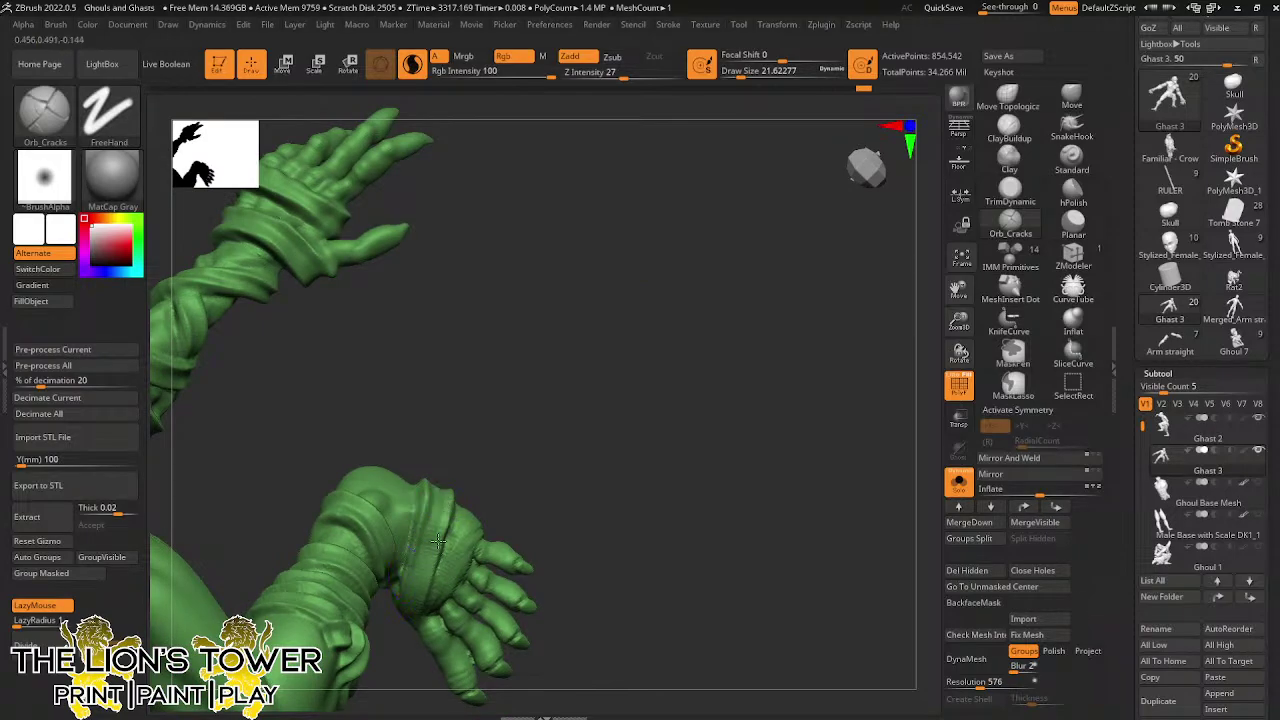
left_click_drag(468, 537, 438, 611)
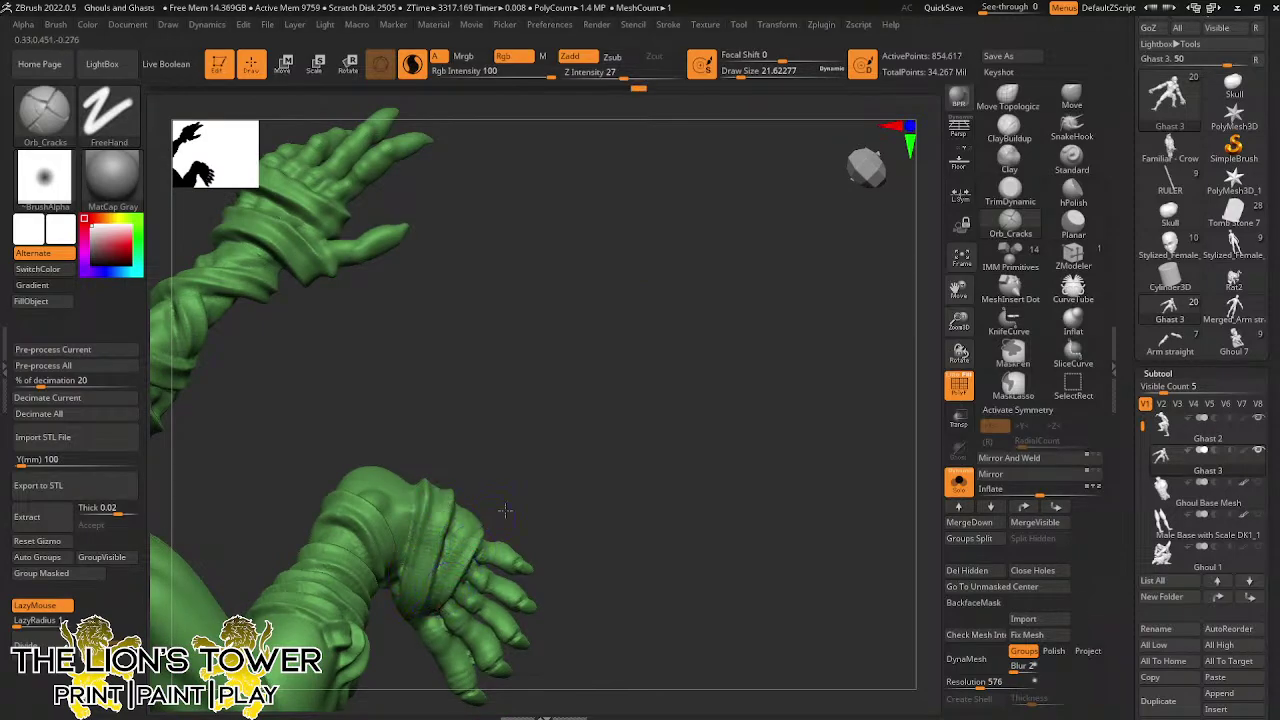
left_click_drag(588, 436, 522, 544)
left_click_drag(429, 600, 448, 568)
Cut deeper parallel creases across the sole bandage, linking them with the folds along the sides of the foot
mouse_move(530, 529)
left_mouse_down()
mouse_move(534, 514)
mouse_move(526, 526)
left_mouse_up()
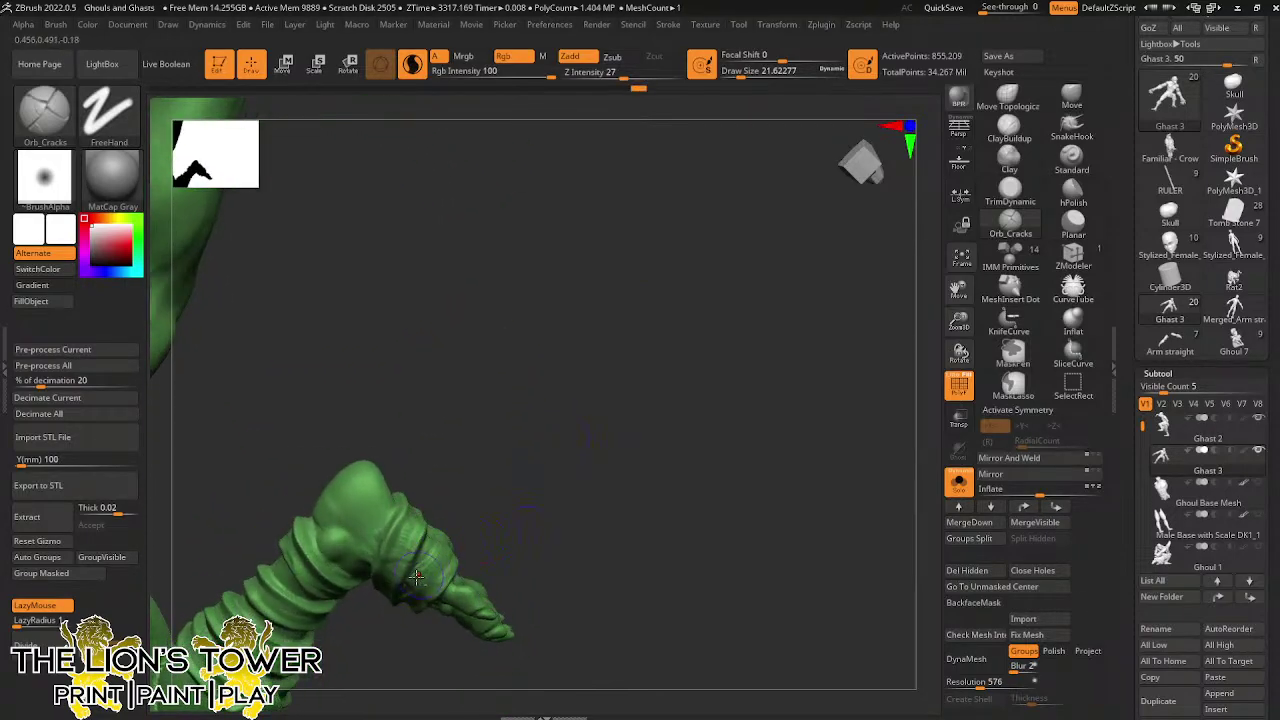
left_click_drag(447, 545, 420, 578)
left_click_drag(545, 520, 483, 545)
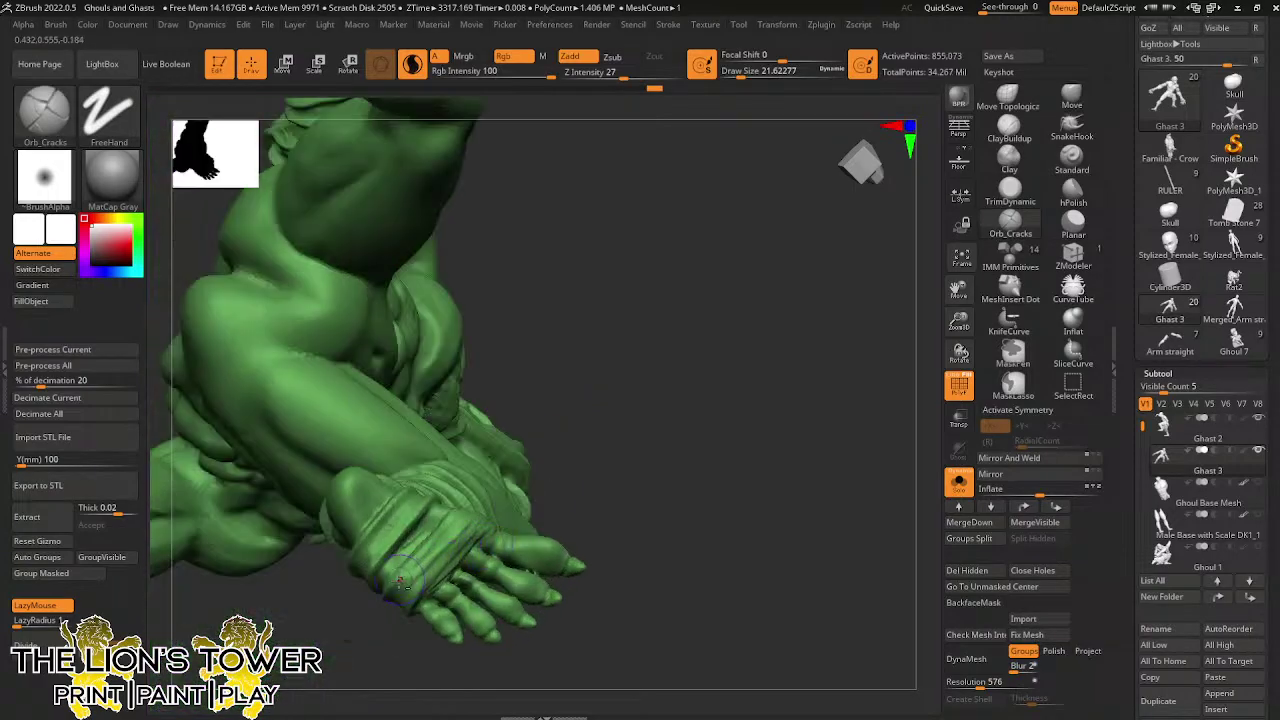
left_click_drag(400, 578, 467, 504)
mouse_move(396, 582)
left_mouse_down()
mouse_move(477, 516)
mouse_move(490, 532)
left_mouse_up()
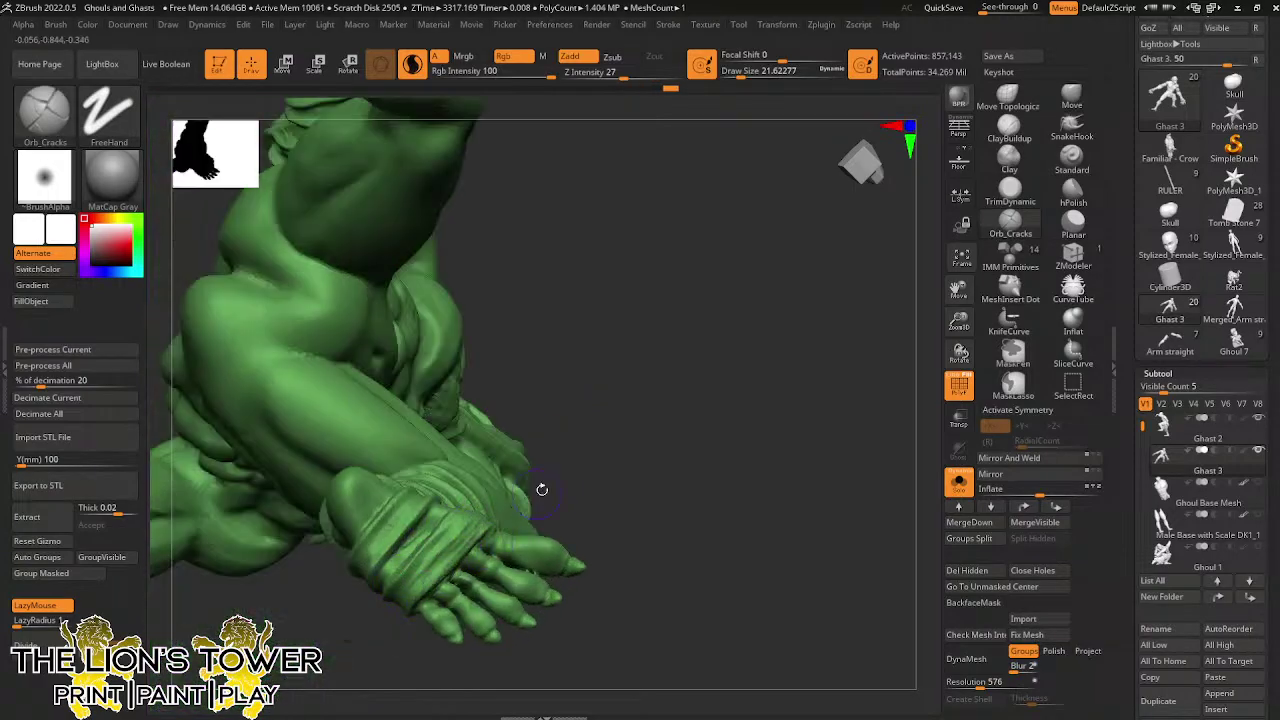
mouse_move(667, 412)
left_mouse_down()
mouse_move(663, 509)
mouse_move(546, 489)
mouse_move(462, 521)
left_mouse_up()
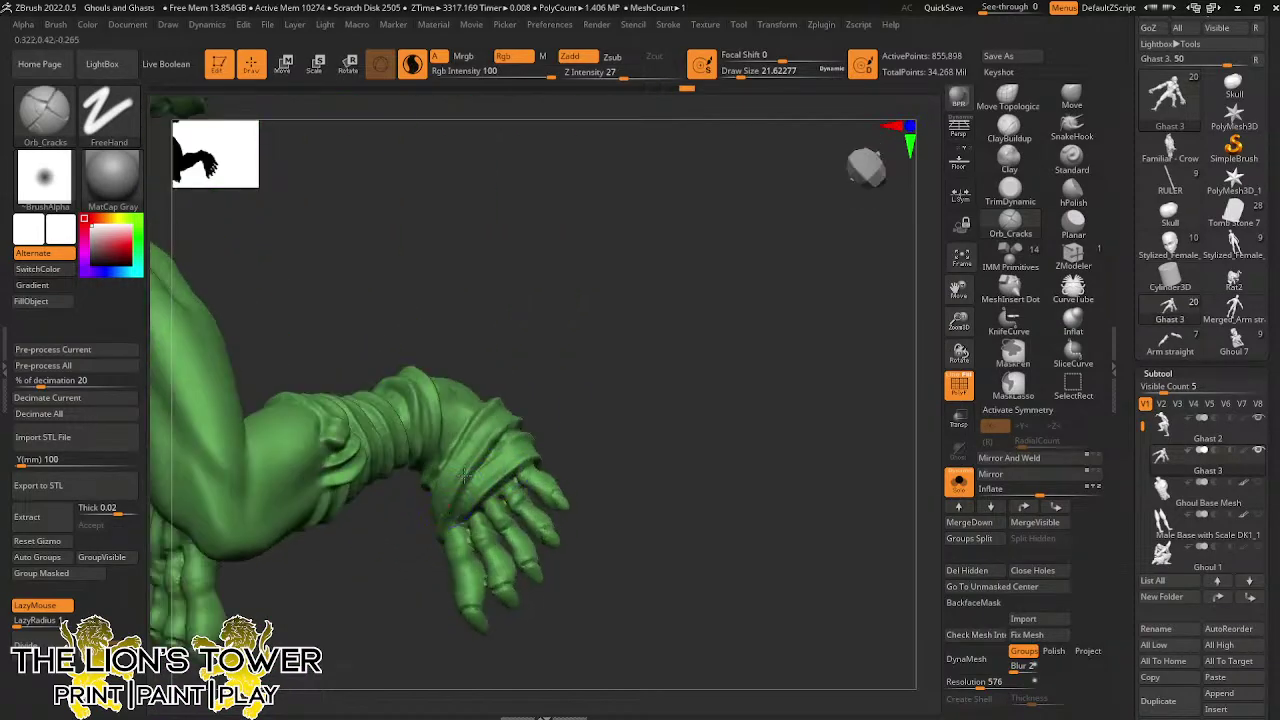
Set the draw size to about 11.69 and smooth the fold edges along the inner side and front of the shin wraps
left_click_drag(575, 384, 614, 239)
left_click_drag(742, 75, 735, 75)
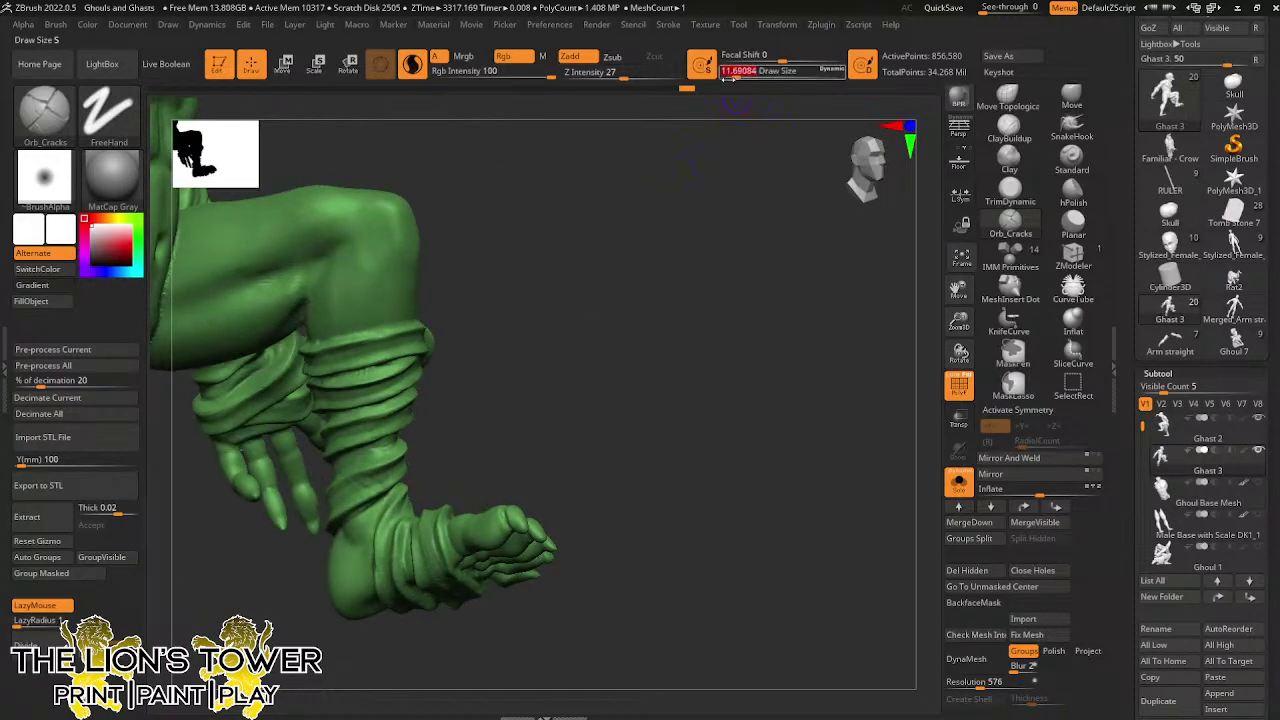
left_click_drag(663, 240, 630, 335)
mouse_move(417, 320)
left_mouse_down("shift")
mouse_move(415, 339)
mouse_move(307, 408)
mouse_move(406, 410)
left_mouse_up("shift")
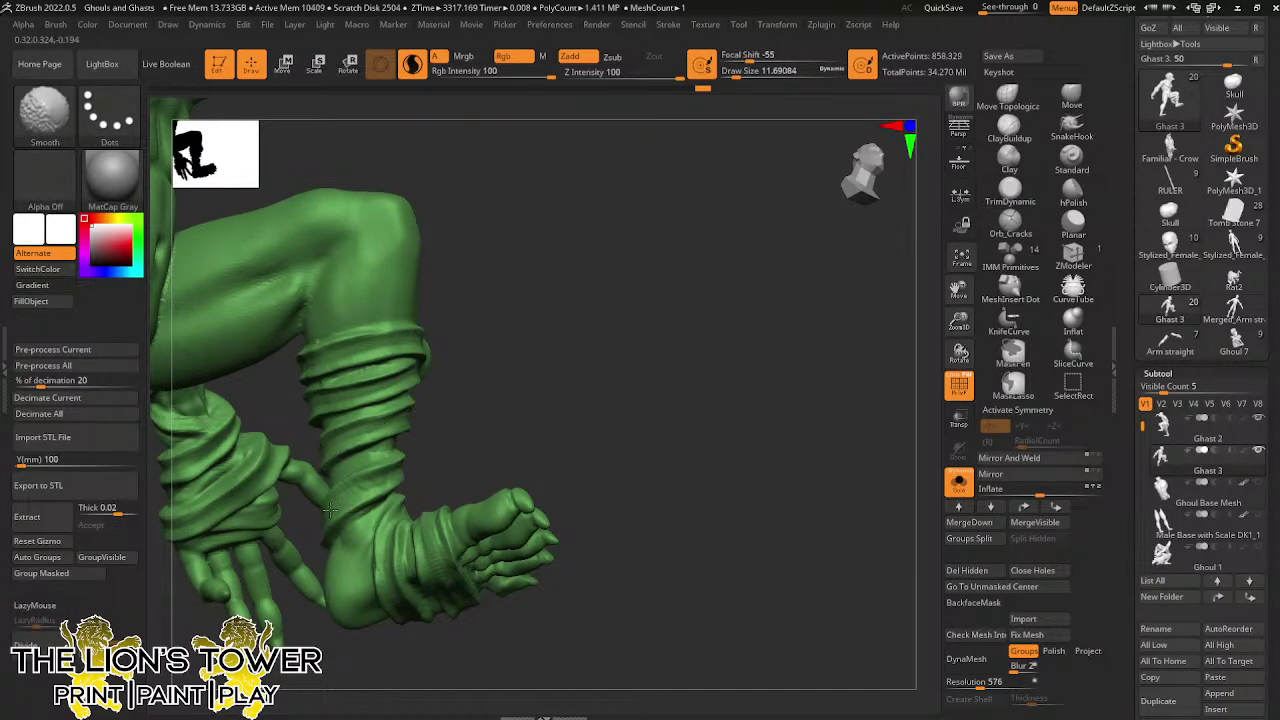
left_click_drag(510, 450, 428, 443)
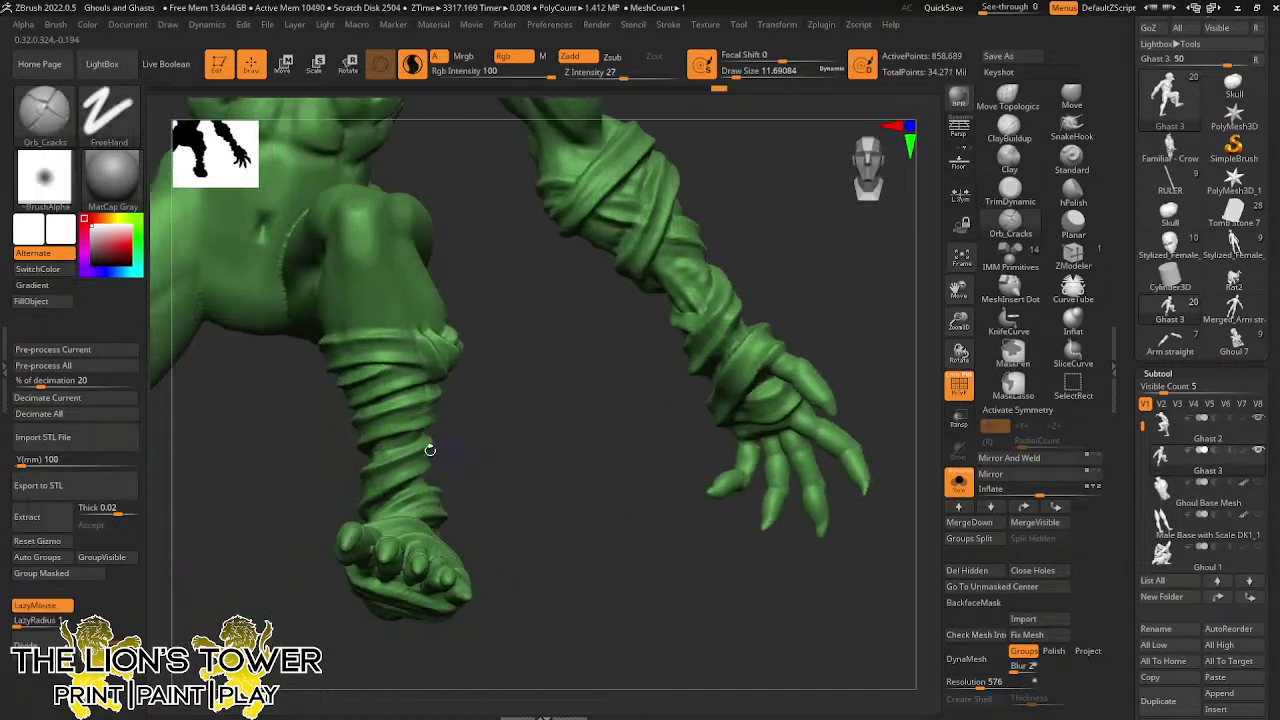
left_click_drag(369, 477, 398, 468, "shift")
left_click_drag(431, 405, 404, 376)
Smooth the wraps around the knot, down the outer side of the shin and over the foot bandage
mouse_move(525, 378)
left_mouse_down()
mouse_move(462, 368)
mouse_move(452, 360)
mouse_move(464, 345)
left_mouse_up()
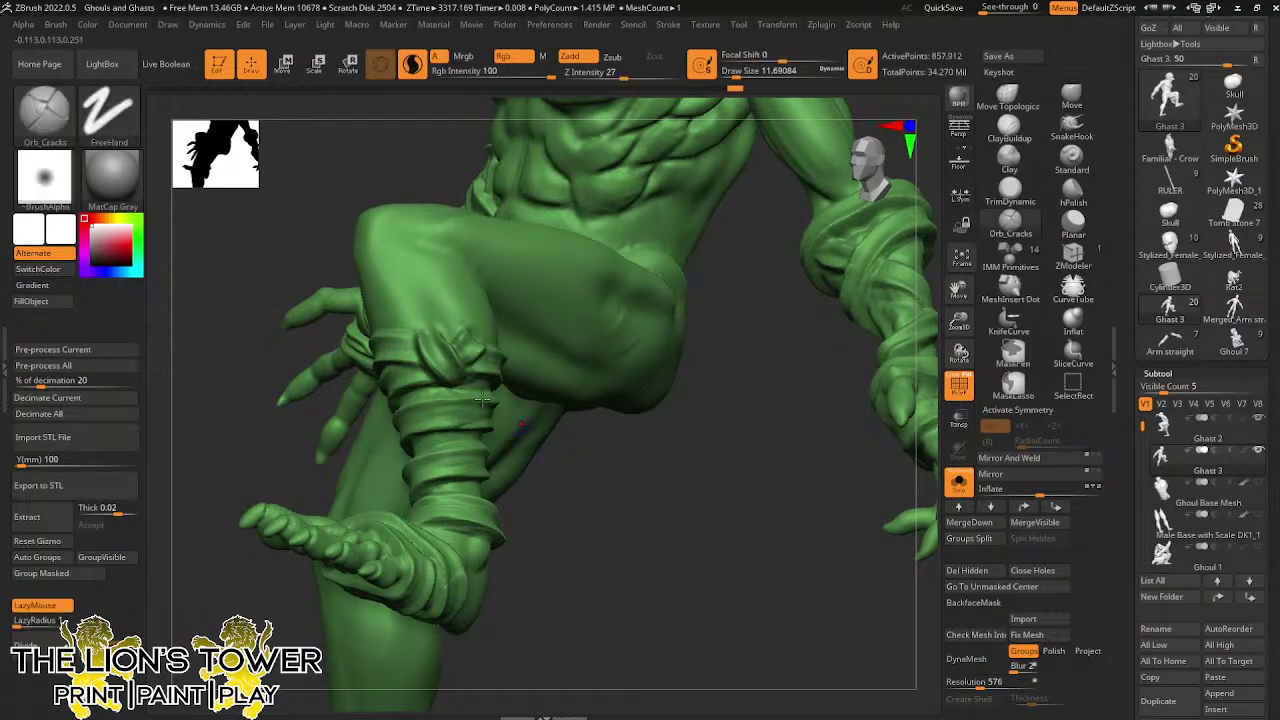
left_click_drag(398, 342, 412, 355, "shift")
left_click_drag(614, 528, 540, 528)
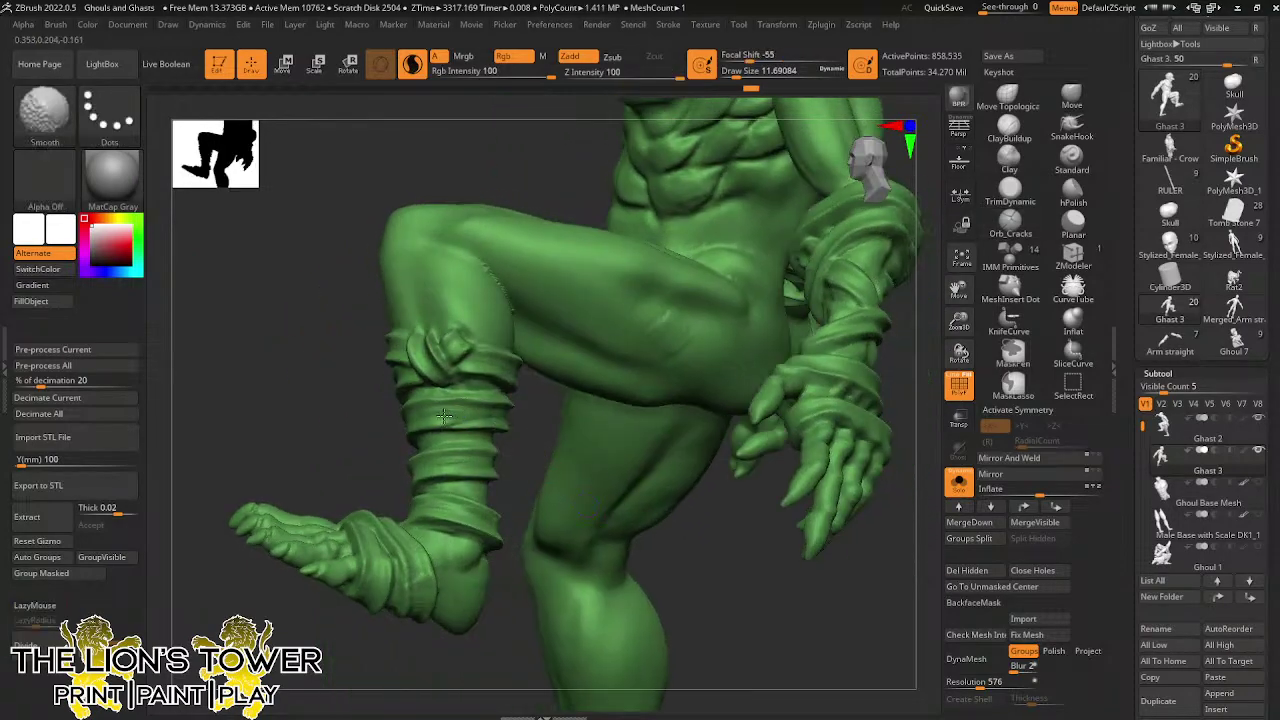
left_click_drag(475, 365, 500, 361, "shift")
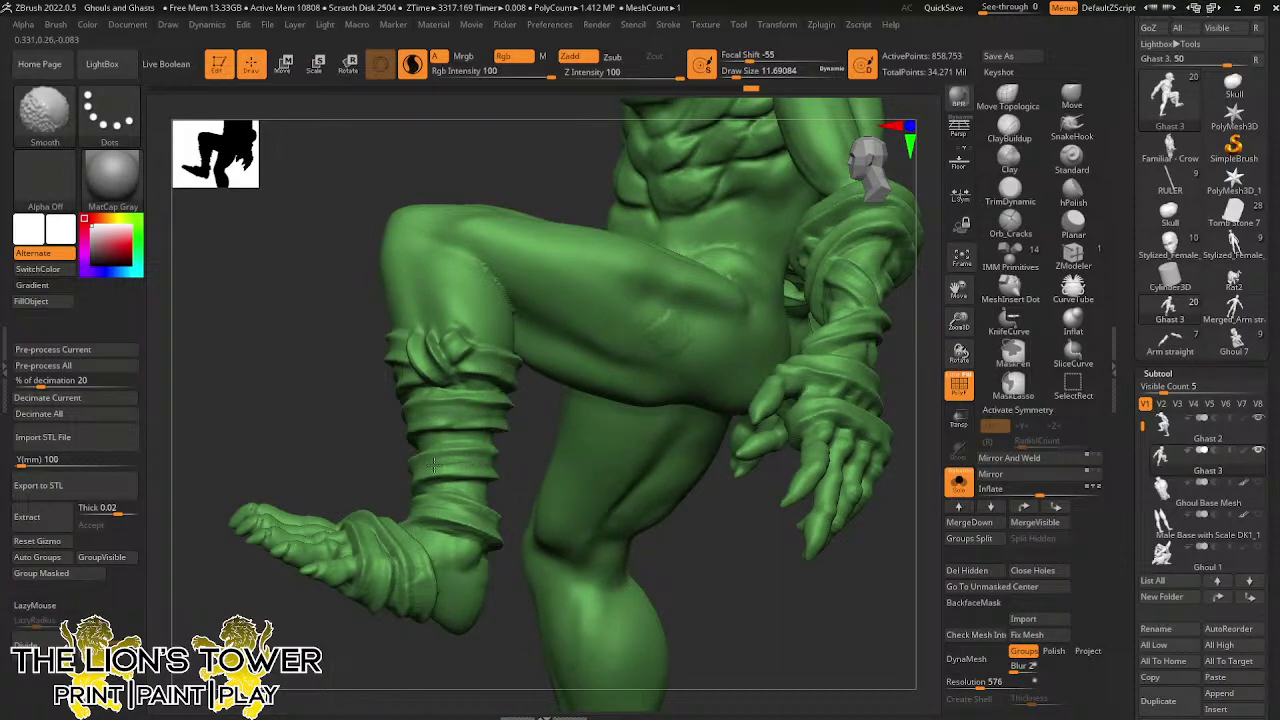
right_click_drag(540, 450, 472, 502)
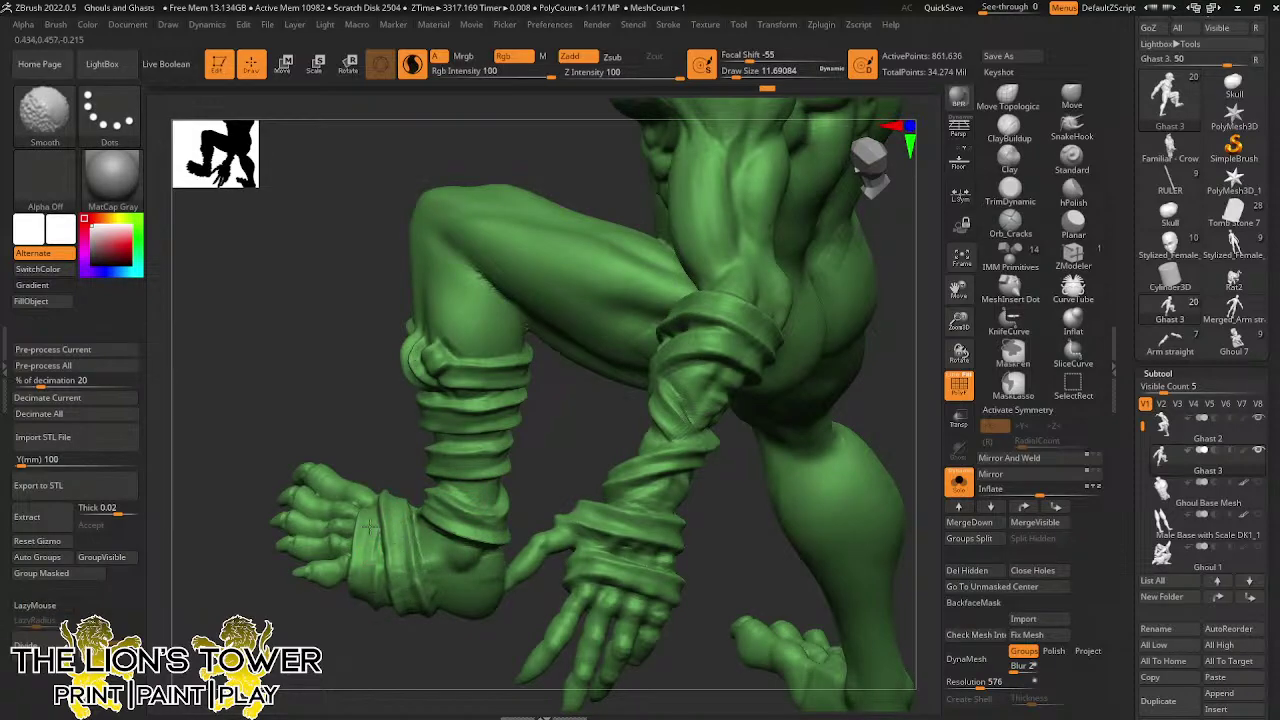
right_click_drag(370, 527, 494, 351)
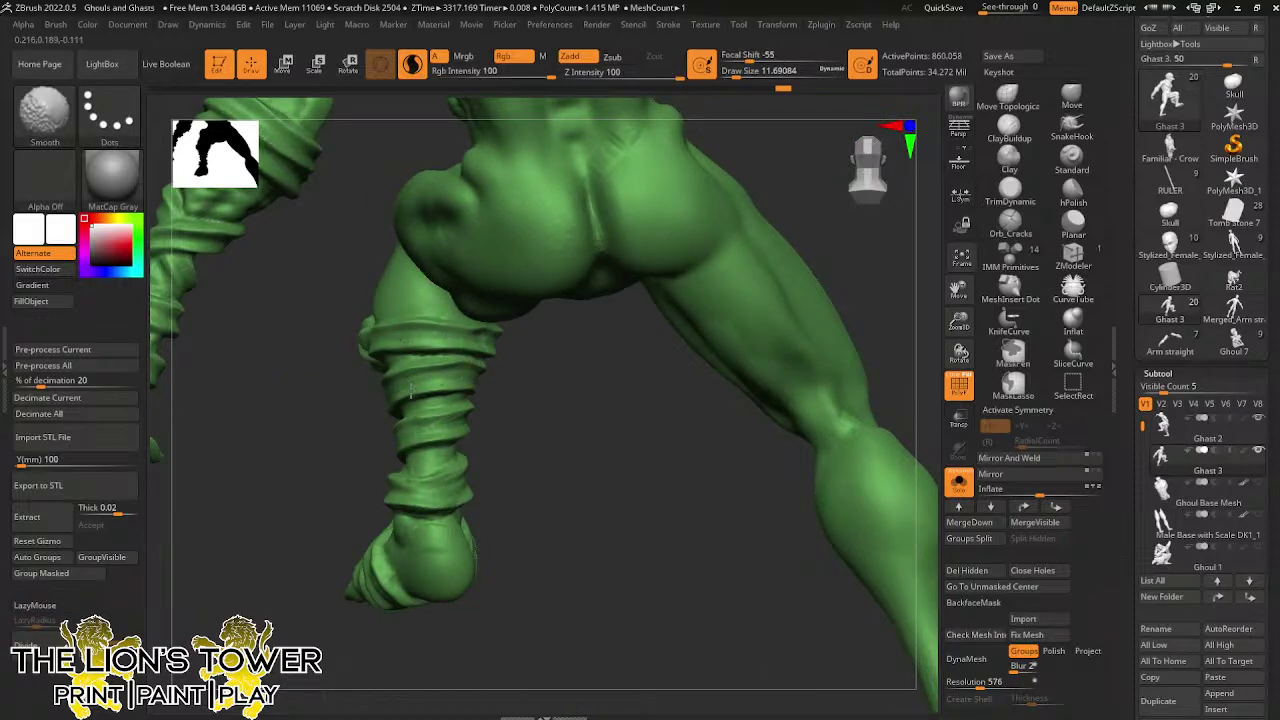
Carve fine creases into the wraps on the back of the calf with the Orb_Cracks brush
key("b")
key("o")
key("c")
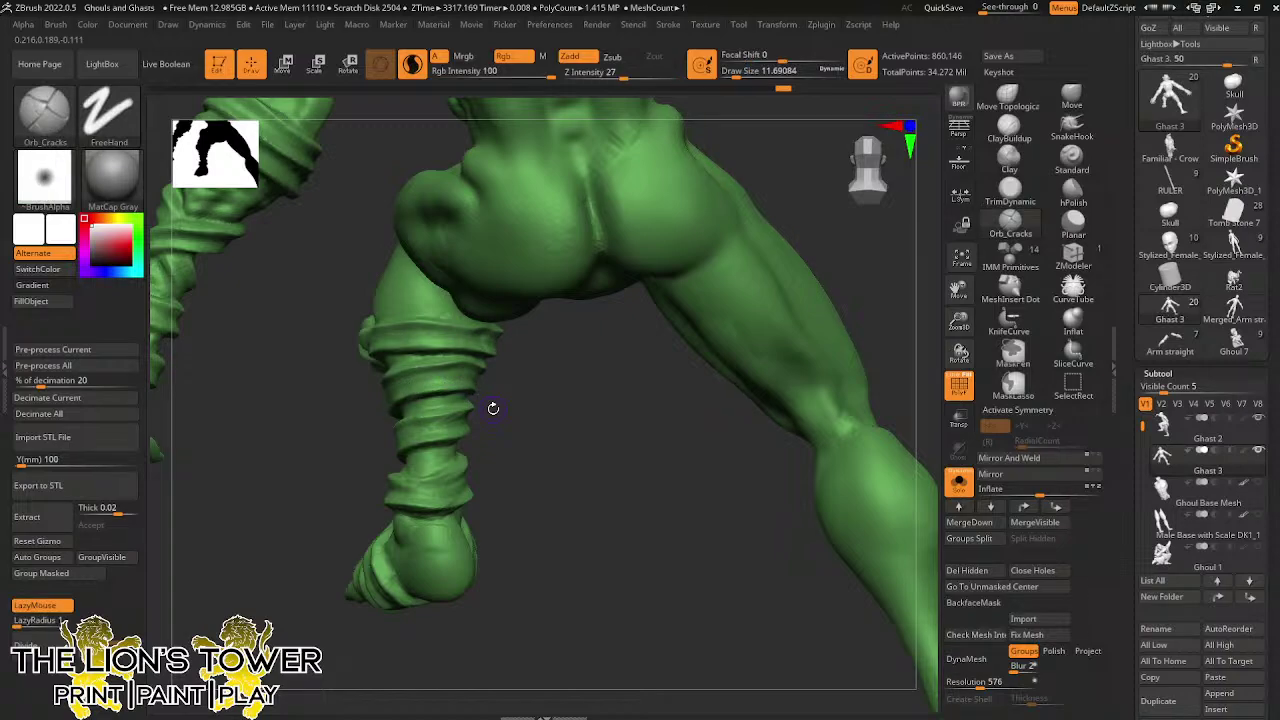
key("shift")
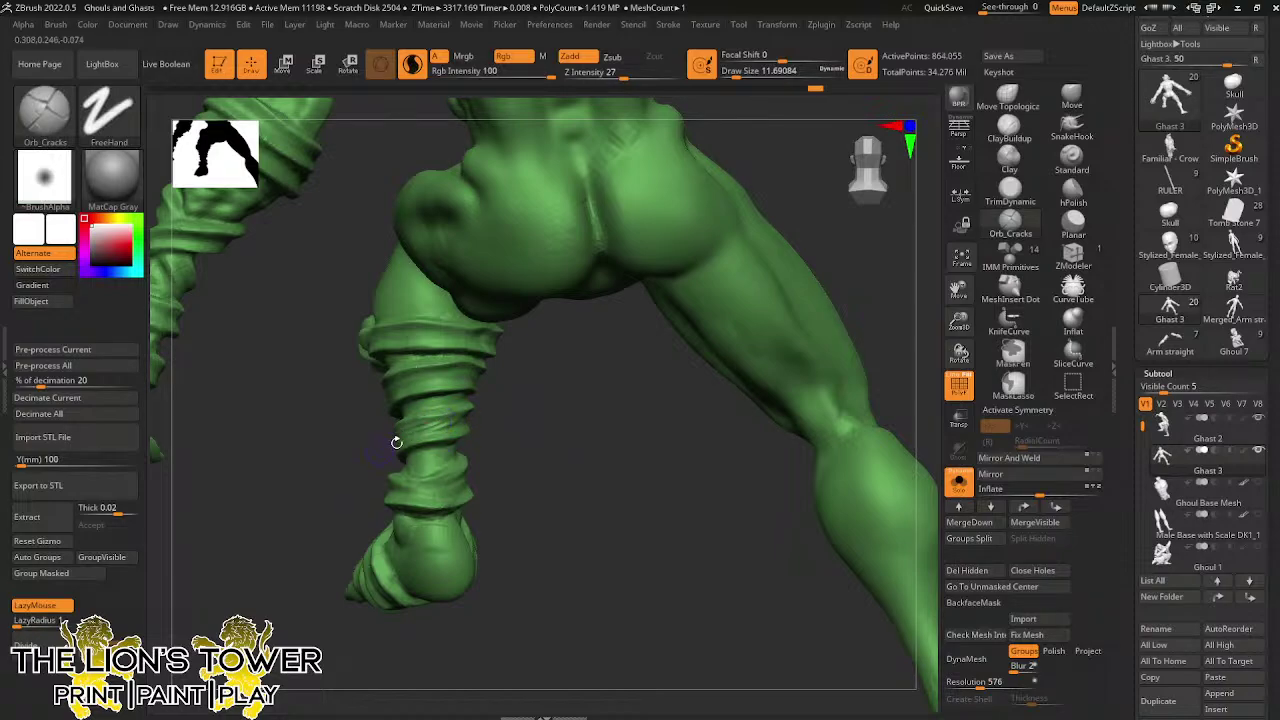
left_click_drag(394, 440, 522, 504)
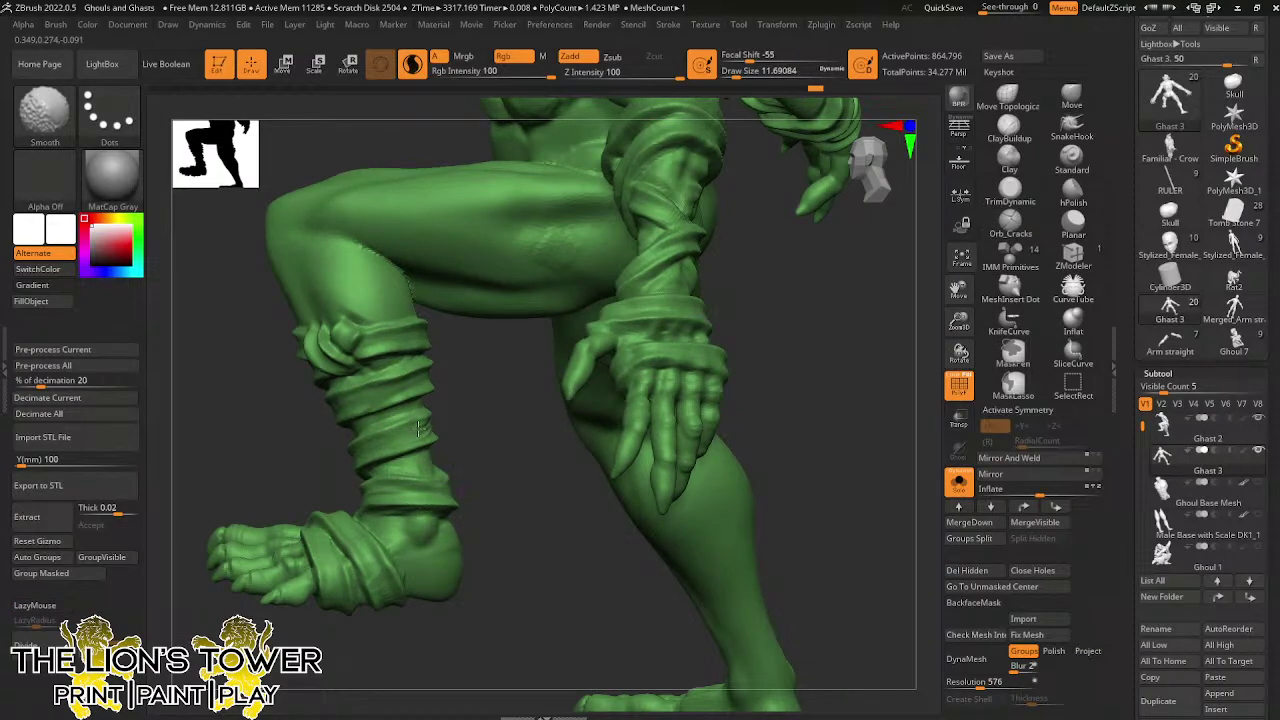
Smooth the creases on the outer side and back of the calf wraps from below the knee to the ankle
left_click_drag(368, 445, 333, 410, "shift")
left_click_drag(432, 378, 380, 342, "shift")
left_click_drag(499, 438, 456, 423)
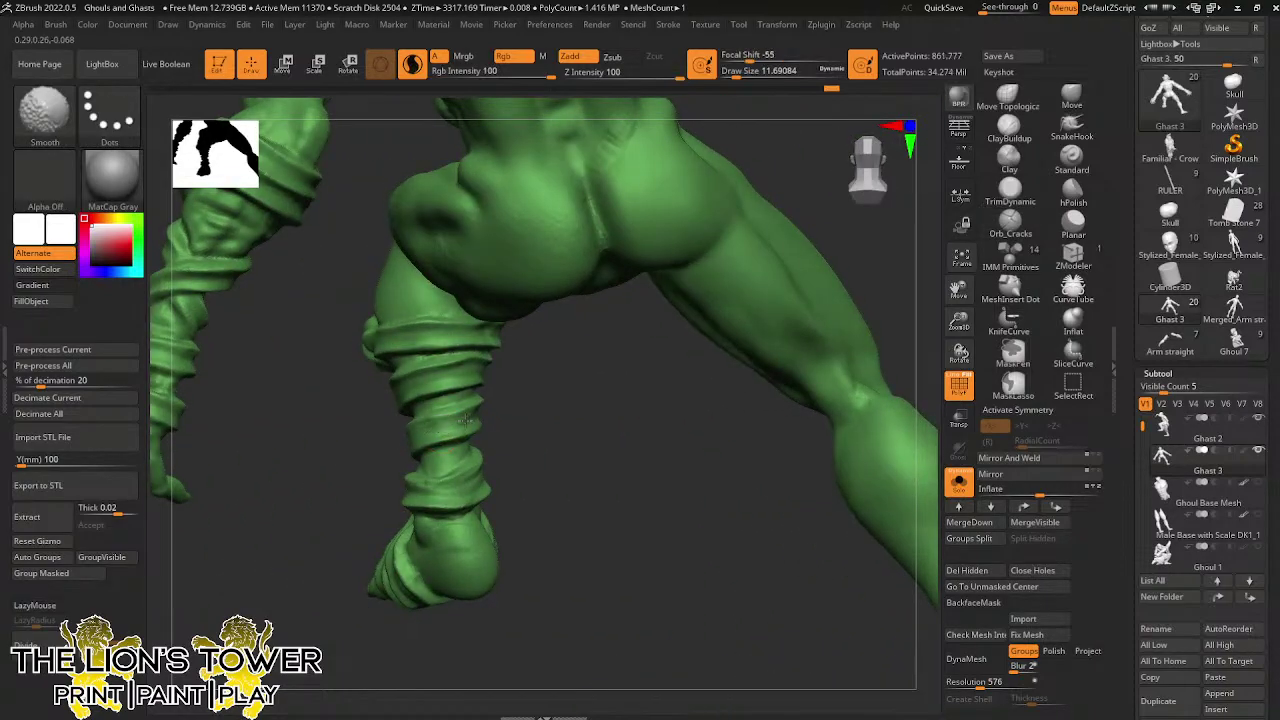
left_click_drag(543, 405, 483, 414)
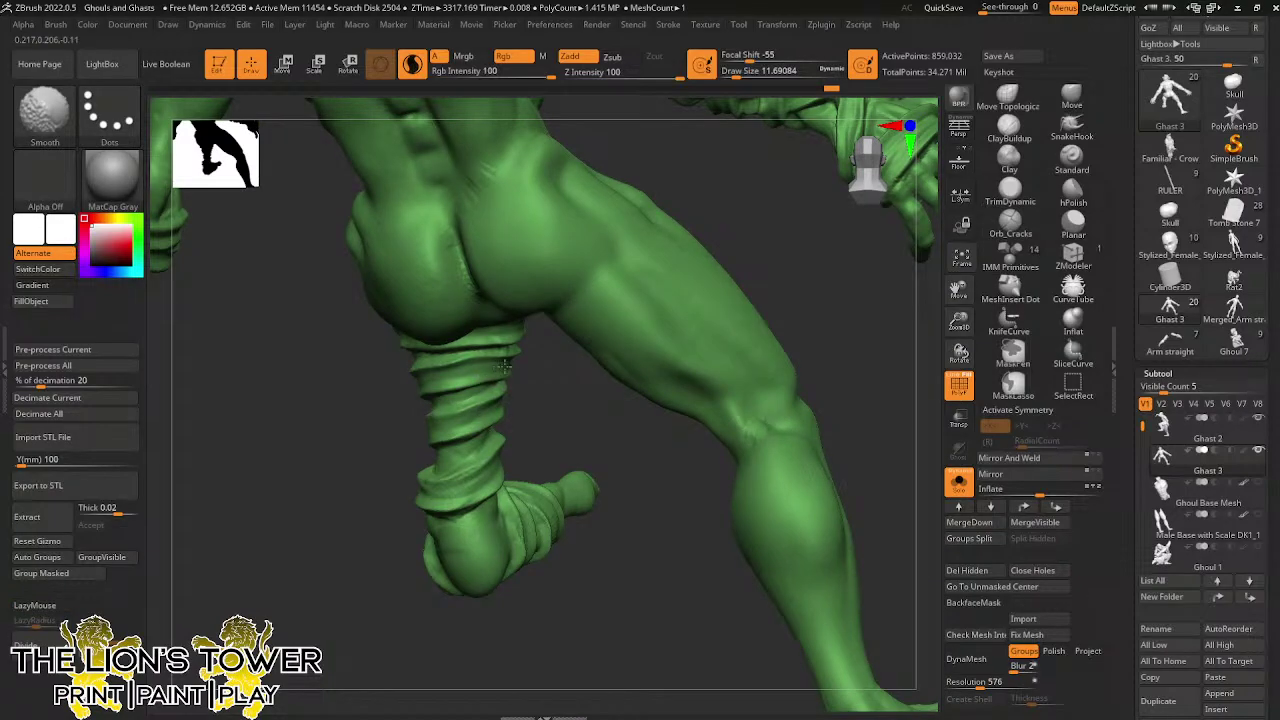
left_click_drag(513, 373, 490, 480, "shift")
right_click_drag(495, 478, 566, 417)
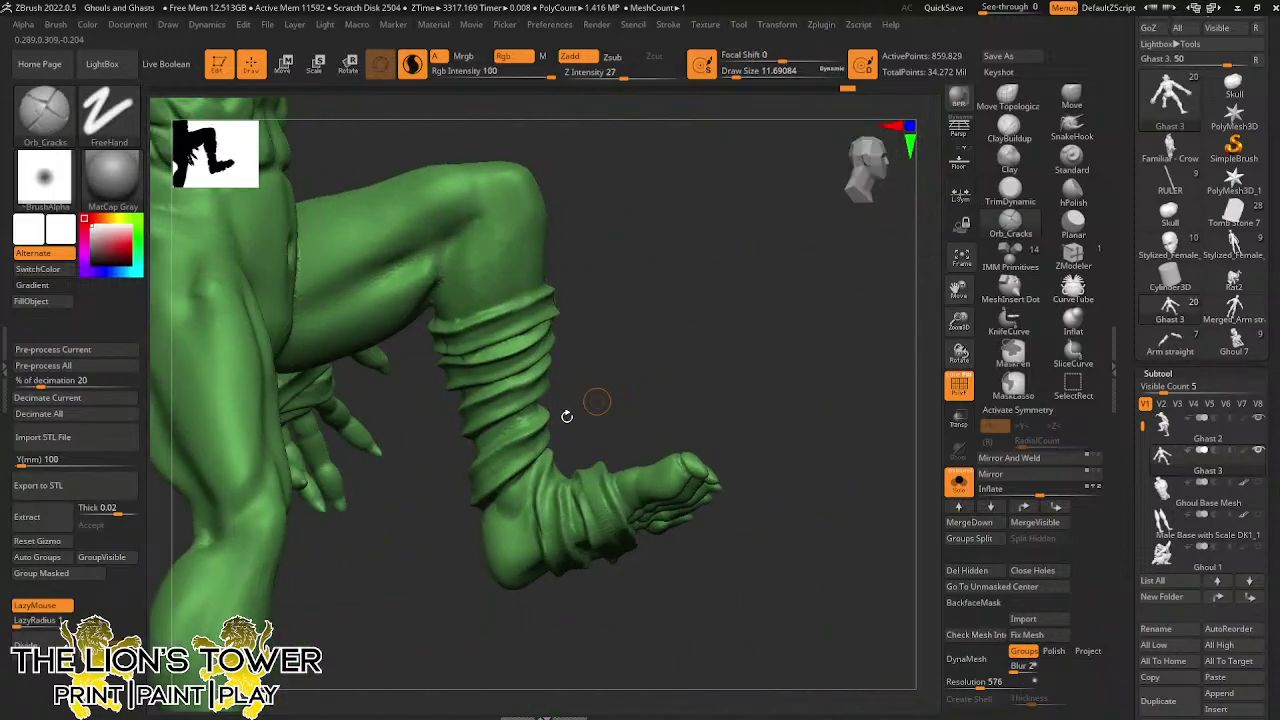
Try creases on the inner side of the foot wrap, set the draw size to about 23.3 and undo the last two strokes
right_click_drag(640, 380, 555, 483)
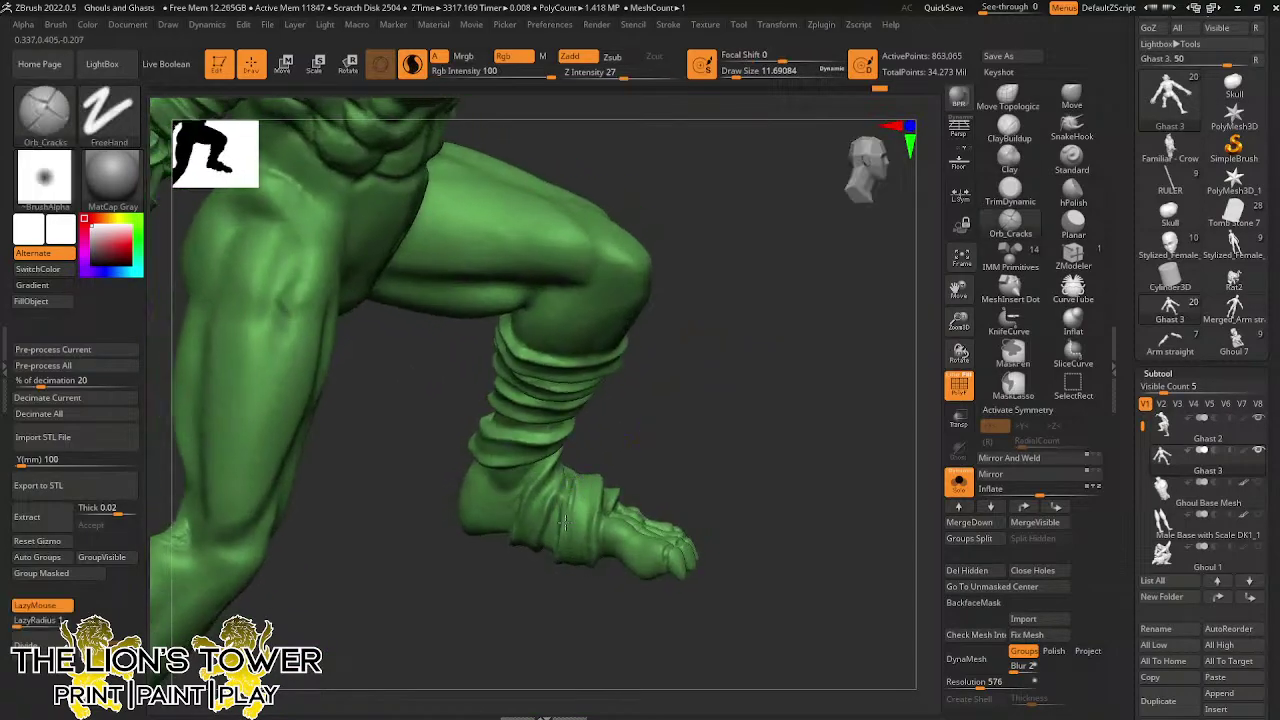
left_click_drag(571, 489, 563, 553)
left_click_drag(736, 75, 740, 75)
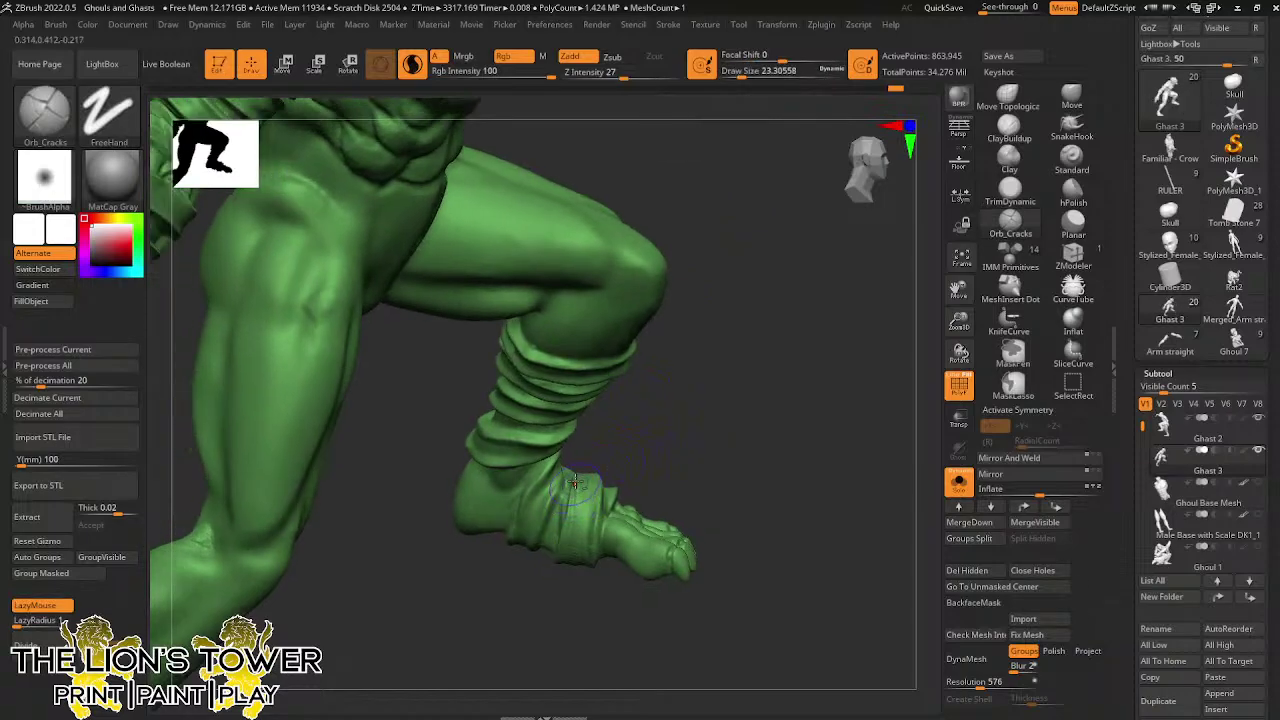
key("ctrl+z")
key("ctrl+z")
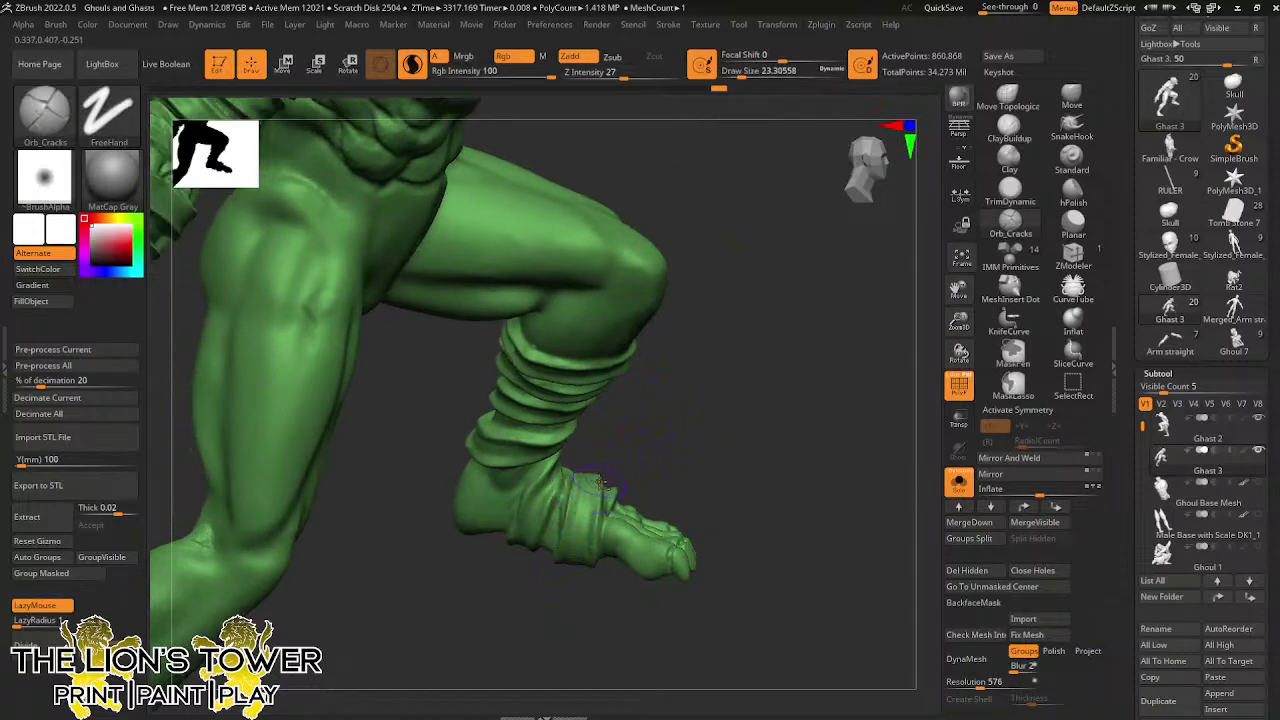
Smooth the sole wrap near the toes and carve the bandage folds on the inner side beside the heel
mouse_move(673, 449)
left_mouse_down()
mouse_move(691, 423)
mouse_move(640, 415)
left_mouse_up()
left_click_drag(591, 457, 593, 474, "shift")
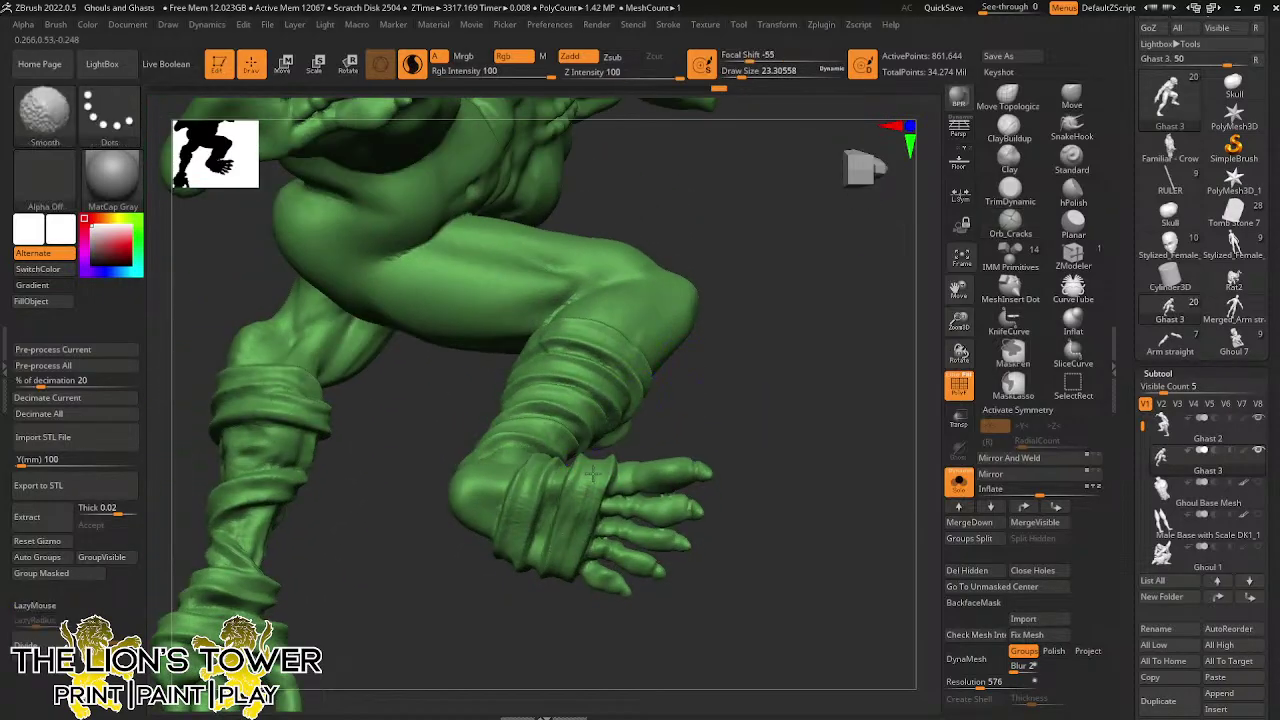
left_click_drag(711, 376, 741, 462)
left_click_drag(519, 476, 537, 468)
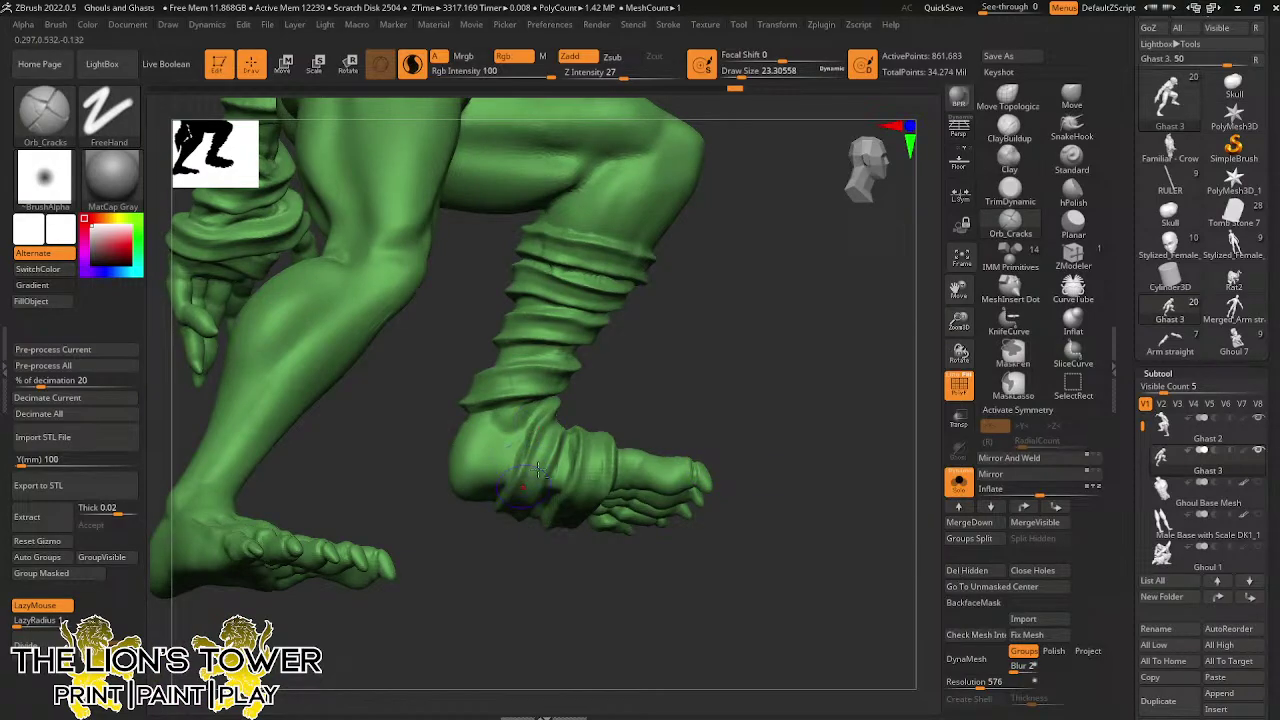
mouse_move(729, 414)
left_mouse_down()
mouse_move(806, 400)
mouse_move(763, 400)
left_mouse_up()
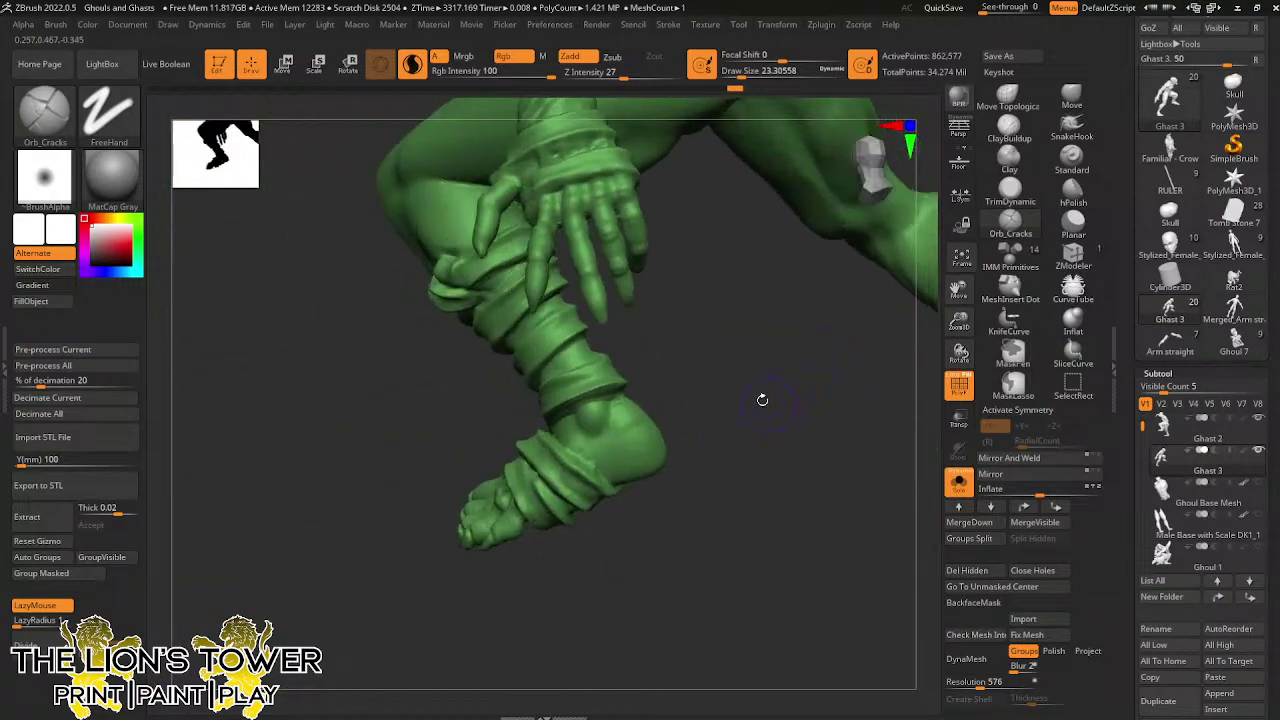
Set the draw size to about 20 and smooth the folds on the outer side of the foot wrap
left_click(740, 75)
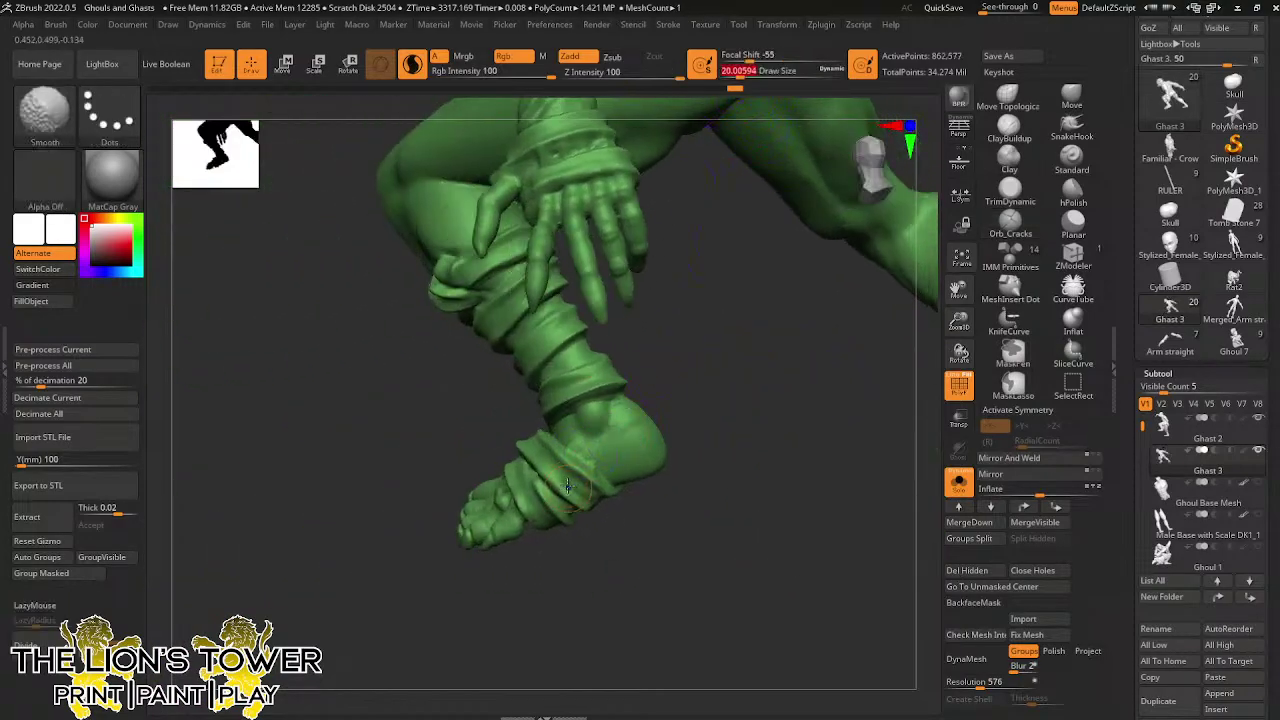
left_click_drag(519, 472, 573, 445, "shift")
left_click_drag(709, 411, 733, 452)
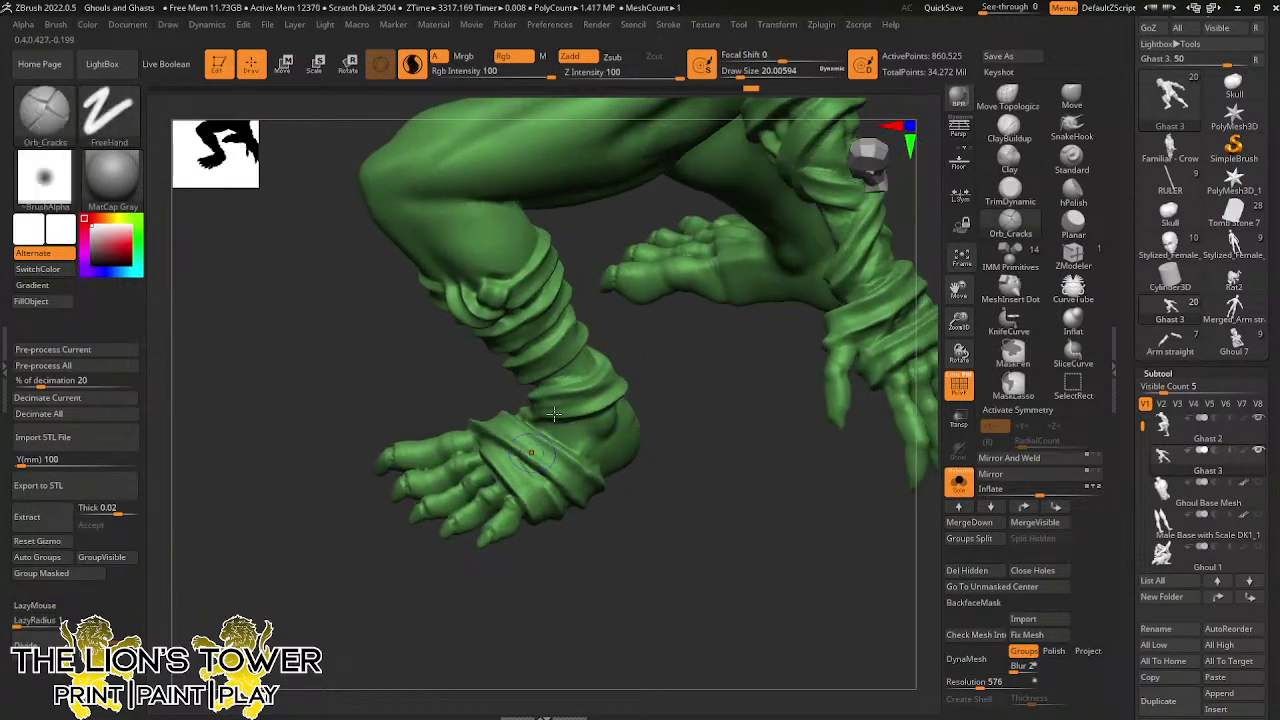
Set the draw size to about 21.62 and carve creases into the outer foot wrap and the wraps above the ankle
left_click(741, 75)
mouse_move(780, 522)
left_mouse_down()
mouse_move(786, 484)
mouse_move(743, 423)
mouse_move(740, 451)
mouse_move(686, 420)
mouse_move(566, 447)
mouse_move(573, 456)
left_mouse_up()
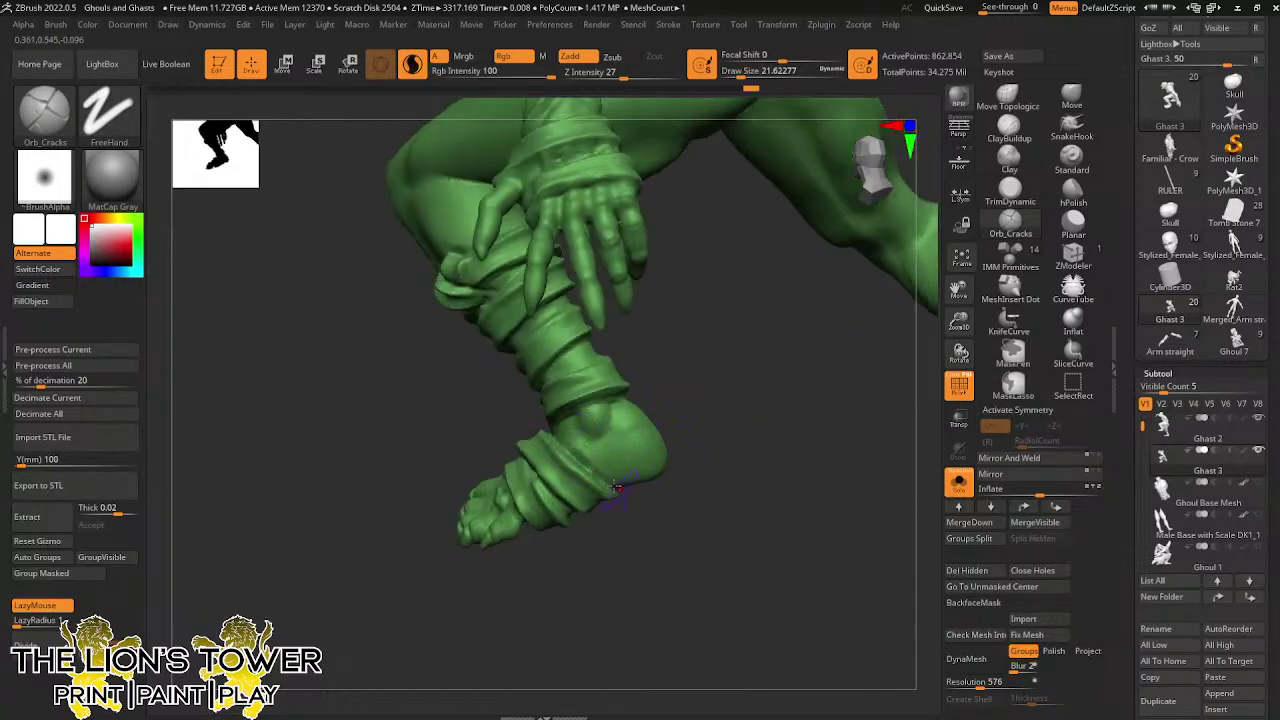
left_click_drag(581, 406, 714, 358)
left_click_drag(580, 367, 547, 379)
left_click_drag(771, 313, 663, 388)
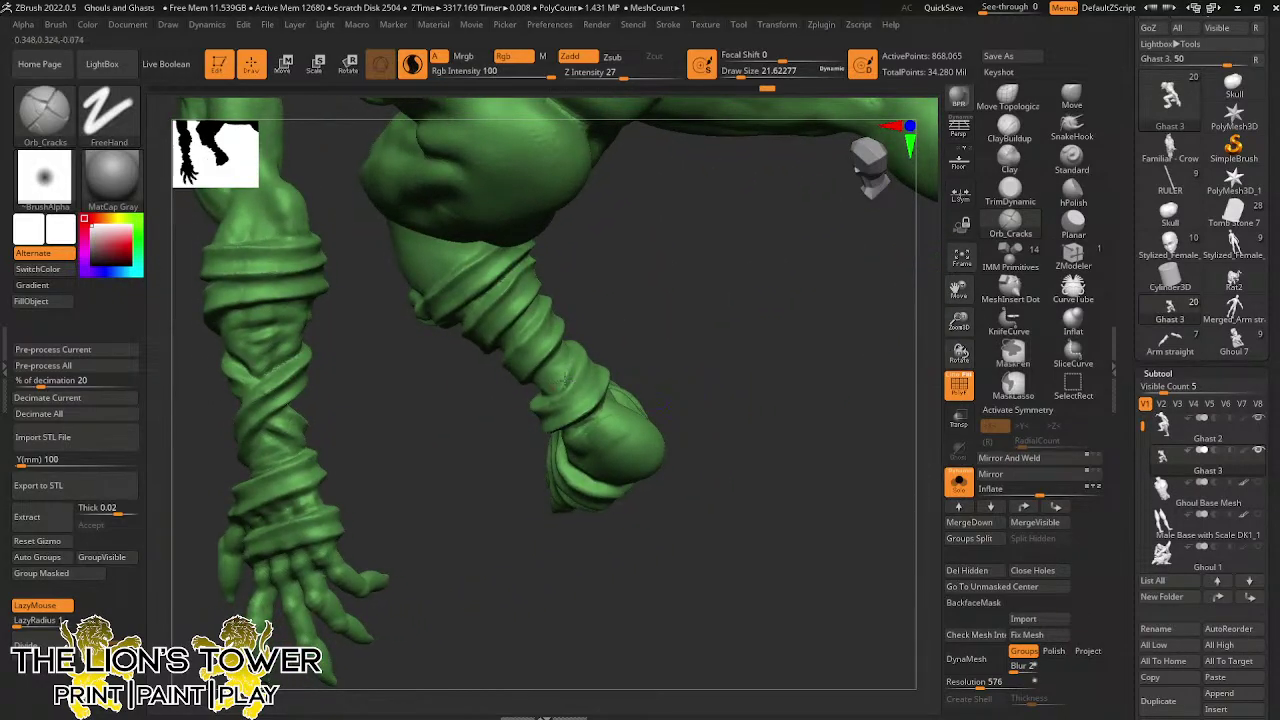
Carve creases into the lower leg bandages above the ankle, working around the front and inner side
left_click_drag(565, 379, 568, 358)
mouse_move(670, 296)
left_mouse_down()
mouse_move(649, 304)
mouse_move(645, 358)
mouse_move(606, 352)
mouse_move(597, 388)
left_mouse_up()
mouse_move(643, 333)
left_mouse_down()
mouse_move(650, 372)
mouse_move(636, 392)
mouse_move(615, 367)
mouse_move(641, 328)
mouse_move(582, 337)
left_mouse_up()
mouse_move(688, 306)
left_mouse_down()
mouse_move(637, 296)
mouse_move(674, 243)
mouse_move(588, 228)
mouse_move(506, 277)
left_mouse_up()
mouse_move(643, 220)
left_mouse_down()
mouse_move(690, 204)
mouse_move(672, 208)
left_mouse_up()
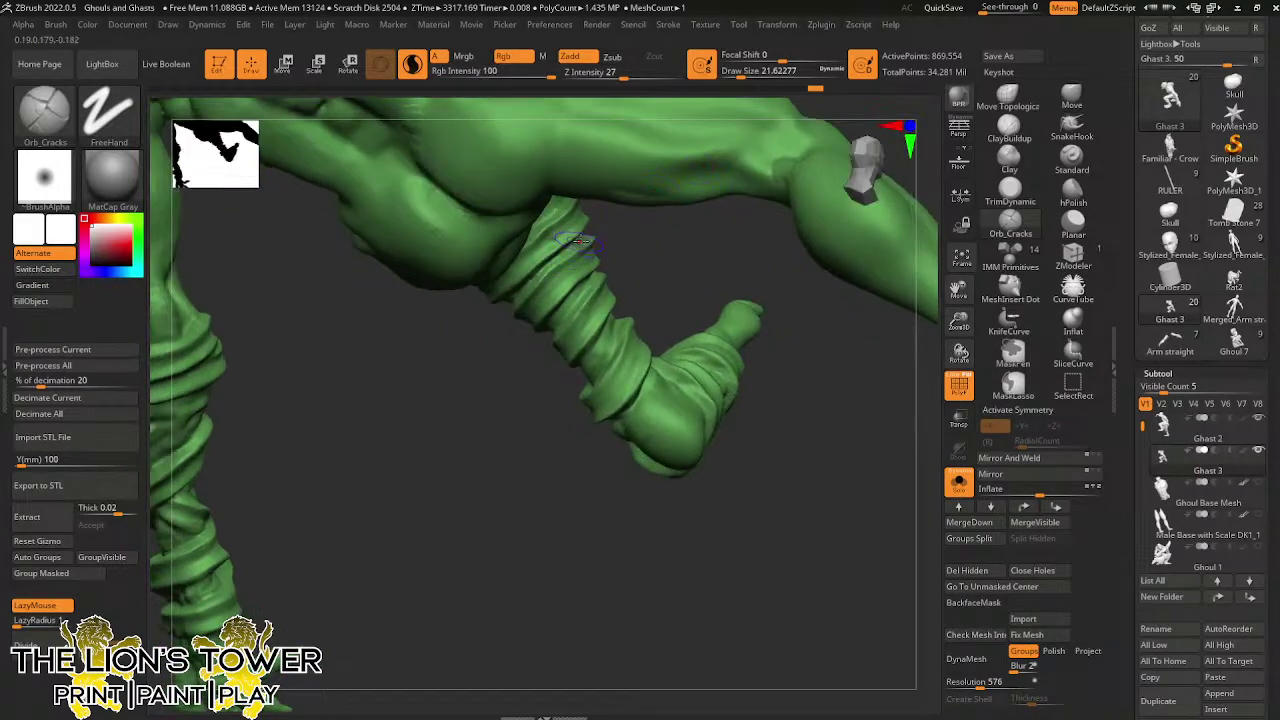
Carve and smooth the folds in the calf bandages just below the knot under the knee
mouse_move(520, 298)
left_mouse_down()
mouse_move(570, 215)
mouse_move(635, 187)
left_mouse_up()
key("shift")
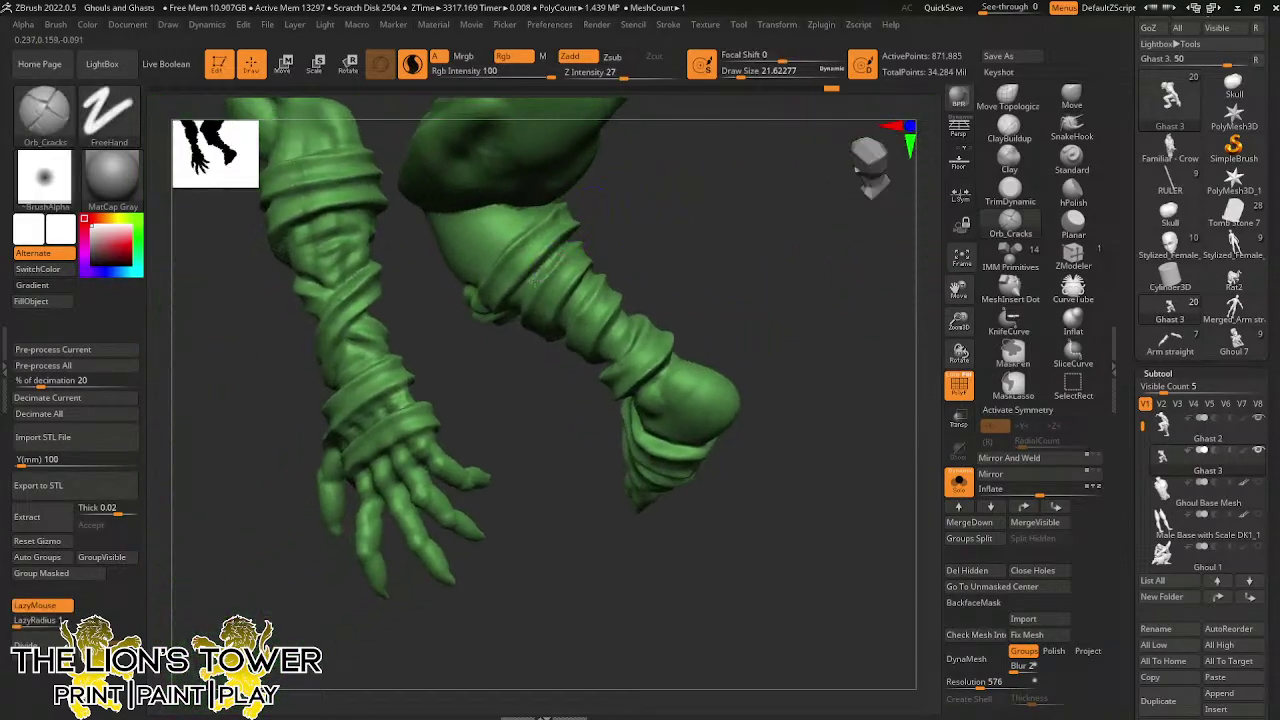
mouse_move(538, 276)
left_mouse_down()
mouse_move(600, 229)
mouse_move(660, 222)
mouse_move(553, 281)
left_mouse_up()
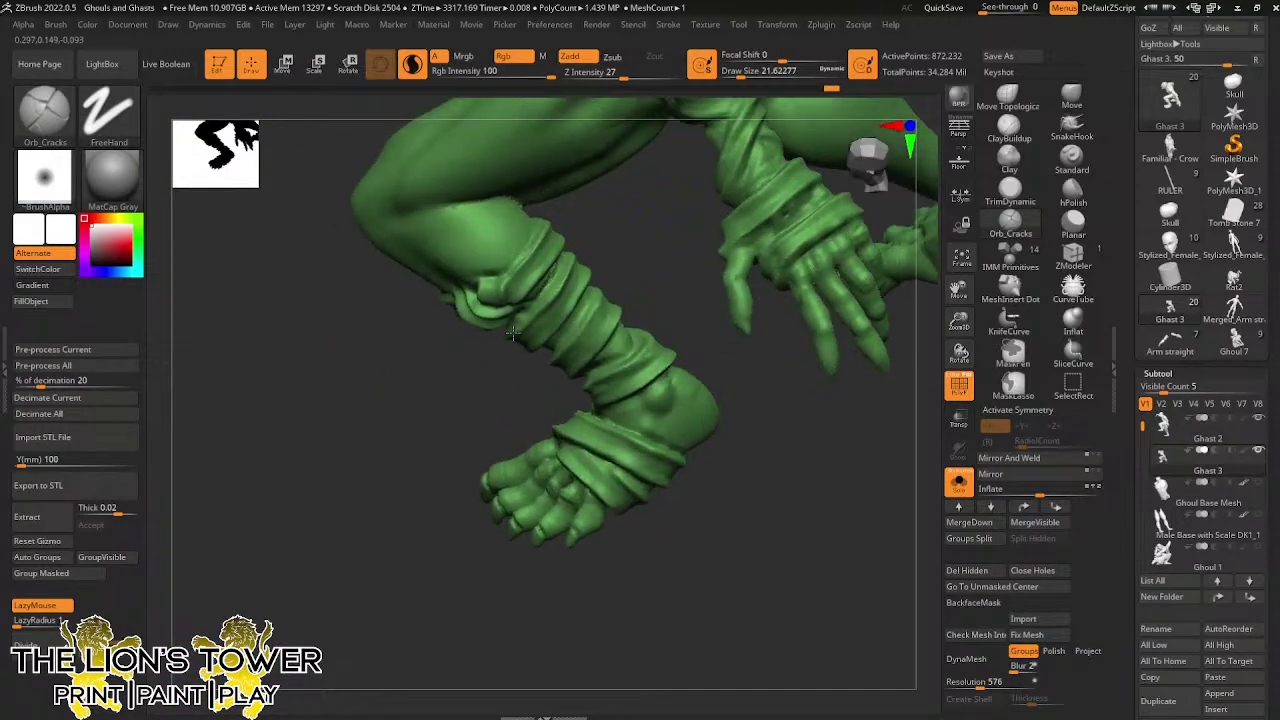
left_click_drag(595, 224, 497, 266)
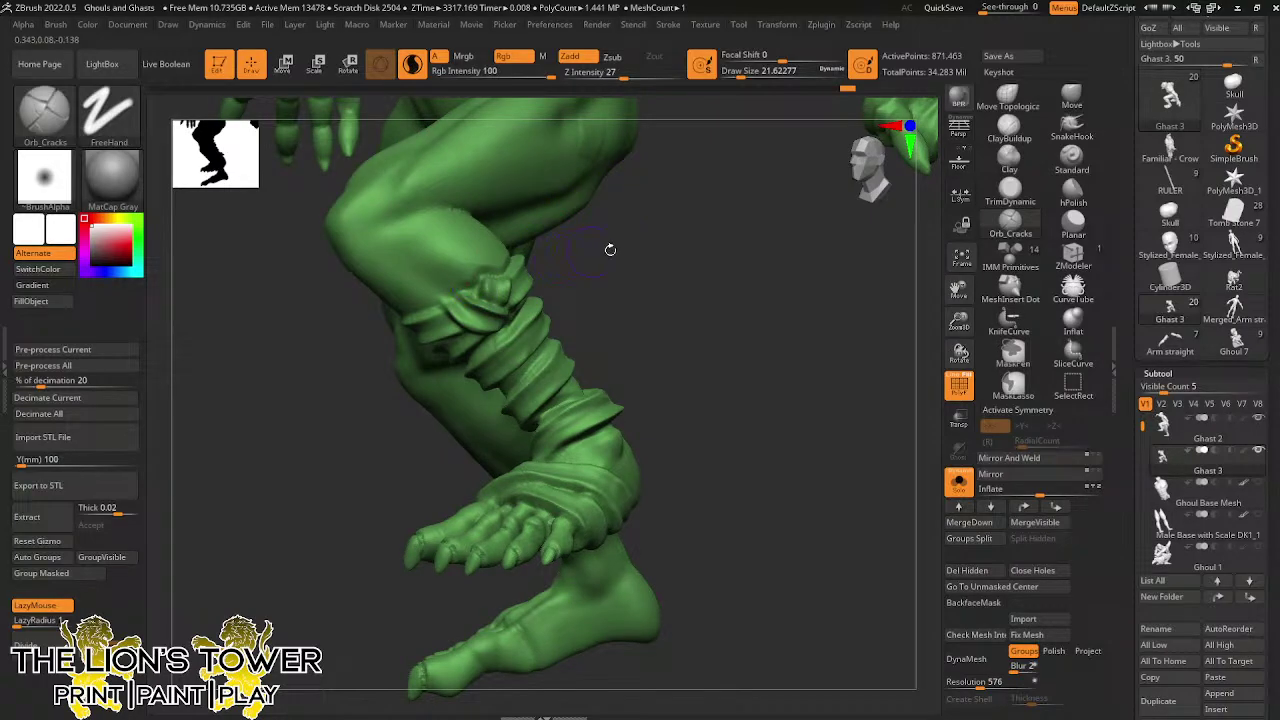
left_click_drag(611, 250, 607, 447)
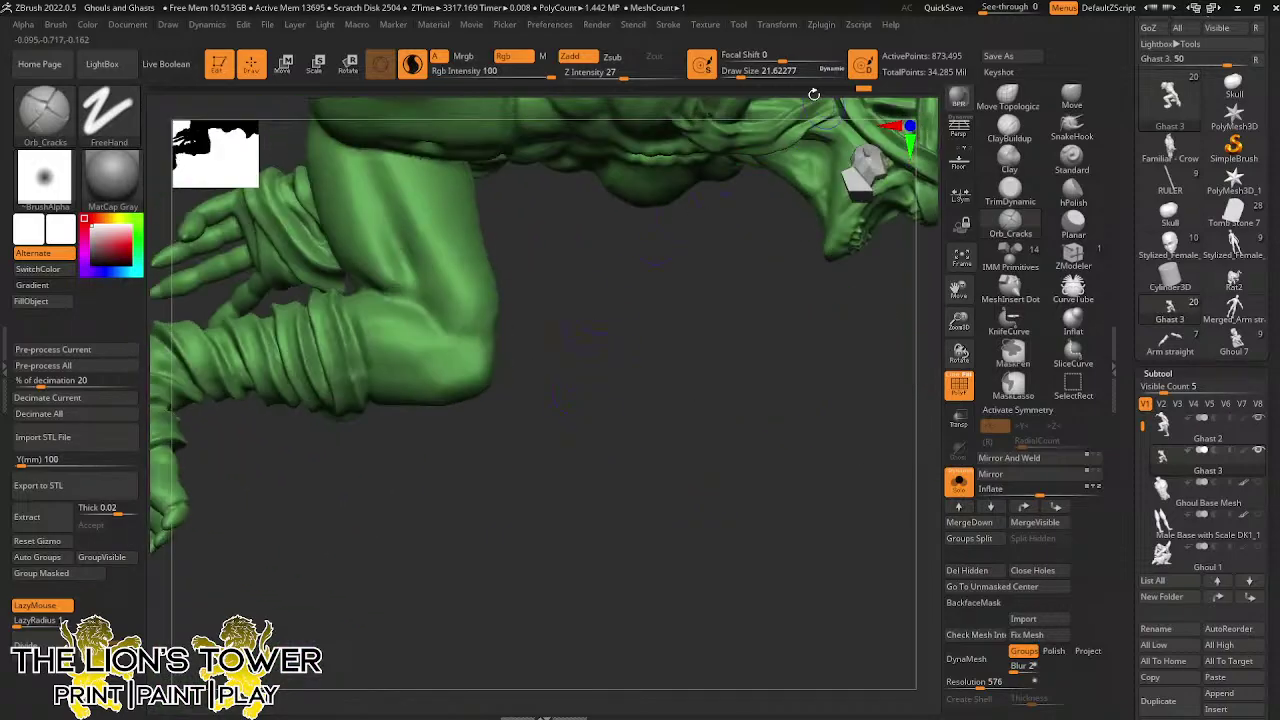
Smooth the wrap edge behind the knee at a draw size of about 7.5, and the surrounding calf folds at about 20
left_click_drag(741, 75, 733, 75)
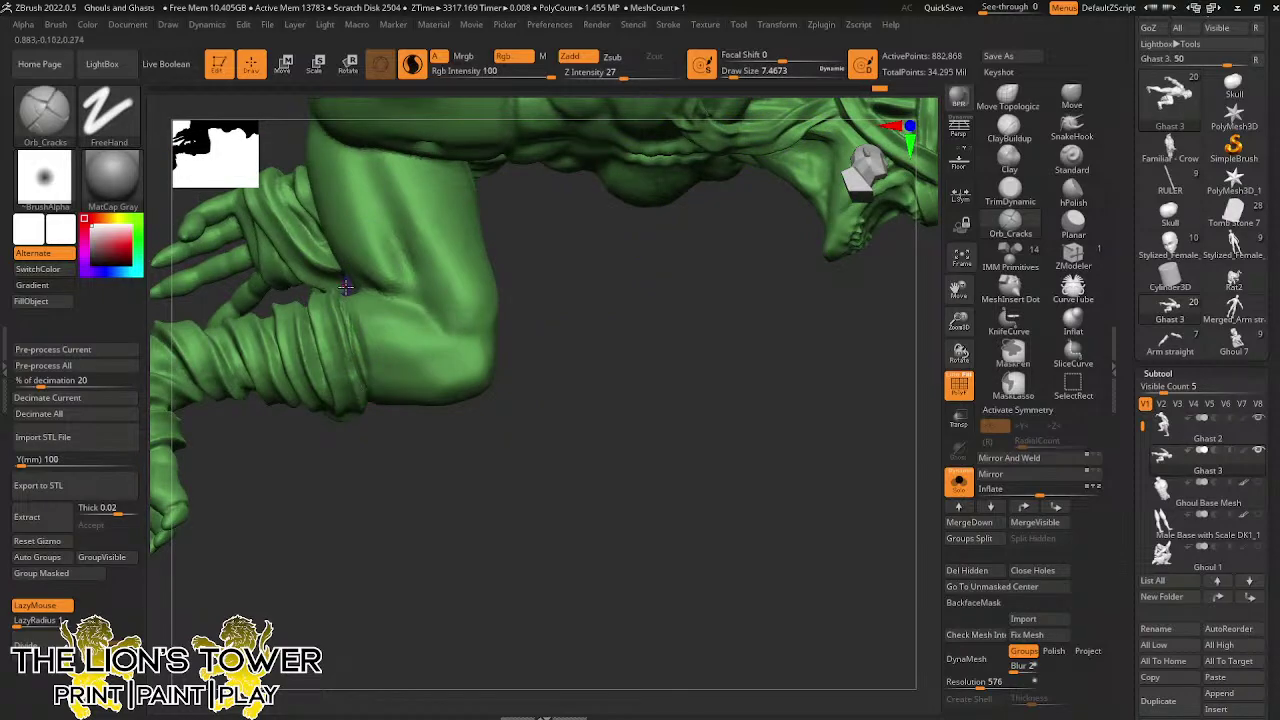
key("shift")
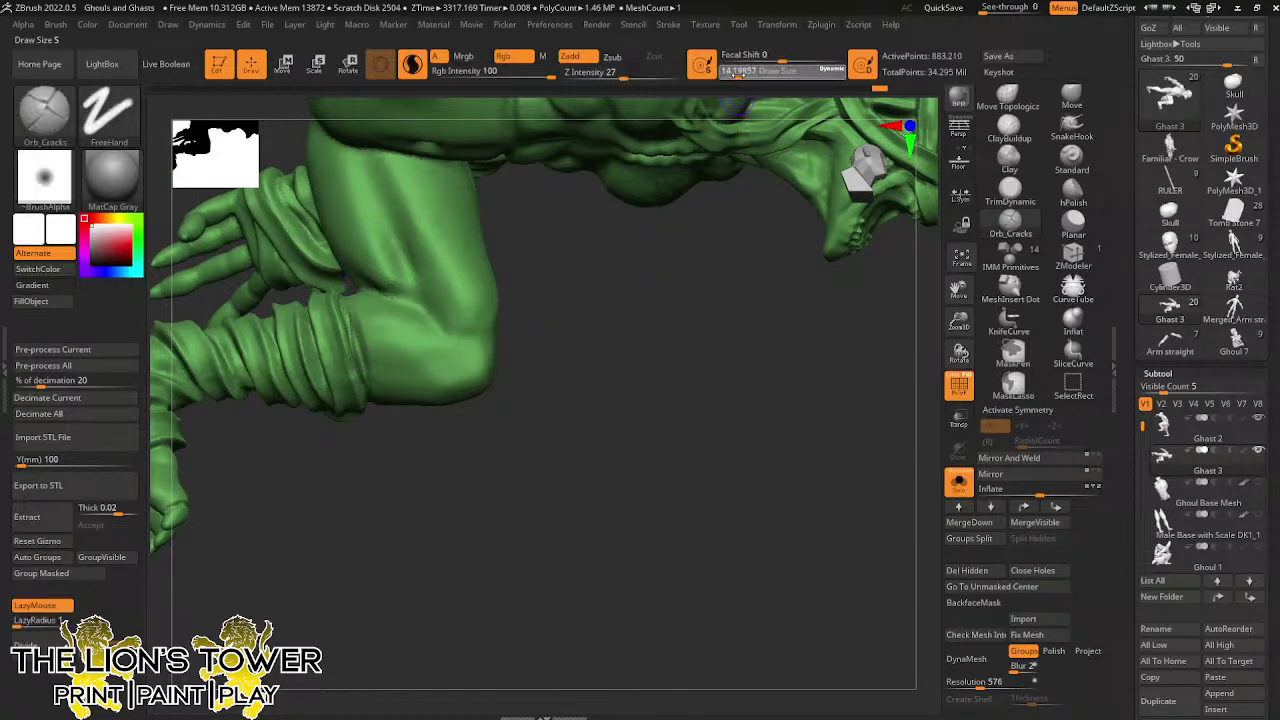
left_click_drag(733, 74, 738, 72)
key("shift")
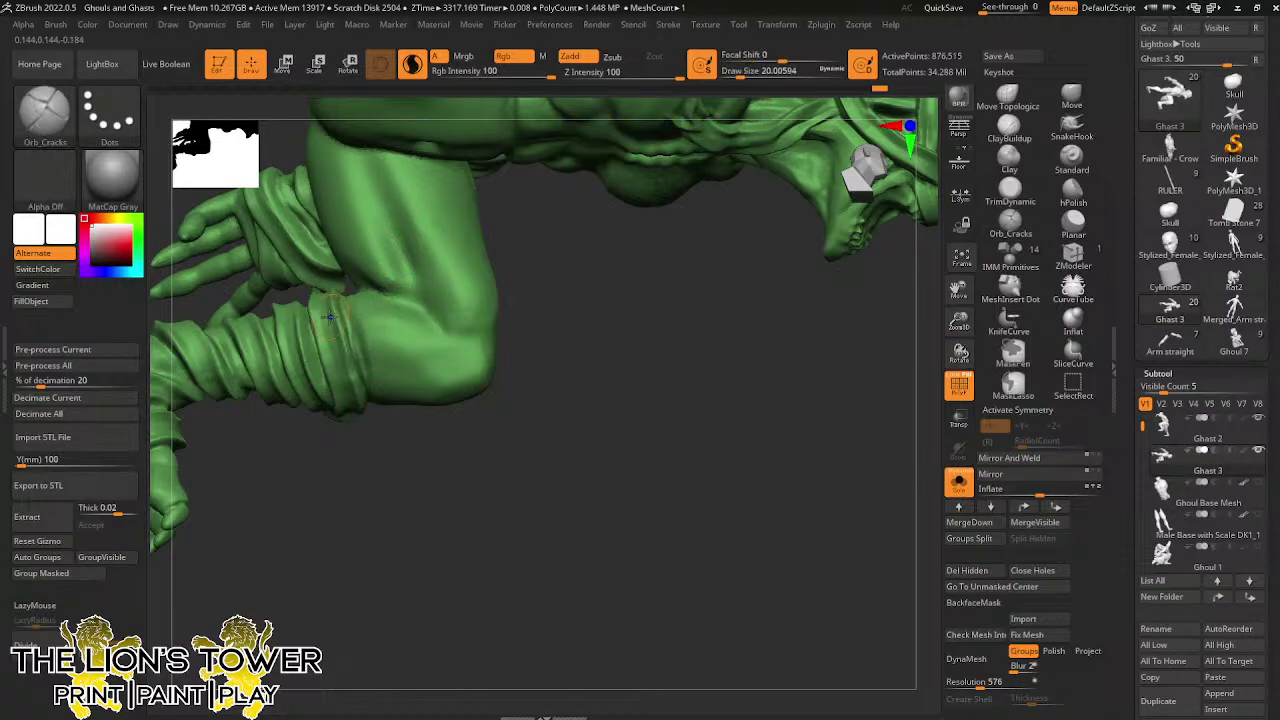
mouse_move(417, 546)
left_mouse_down()
mouse_move(441, 546)
mouse_move(508, 620)
mouse_move(540, 612)
left_mouse_up()
Build up cloth between the forearm wraps below the elbow with ClayBuildup at a draw size of about 23.3
mouse_move(959, 320)
left_mouse_down()
mouse_move(955, 290)
mouse_move(974, 309)
left_mouse_up()
key("f")
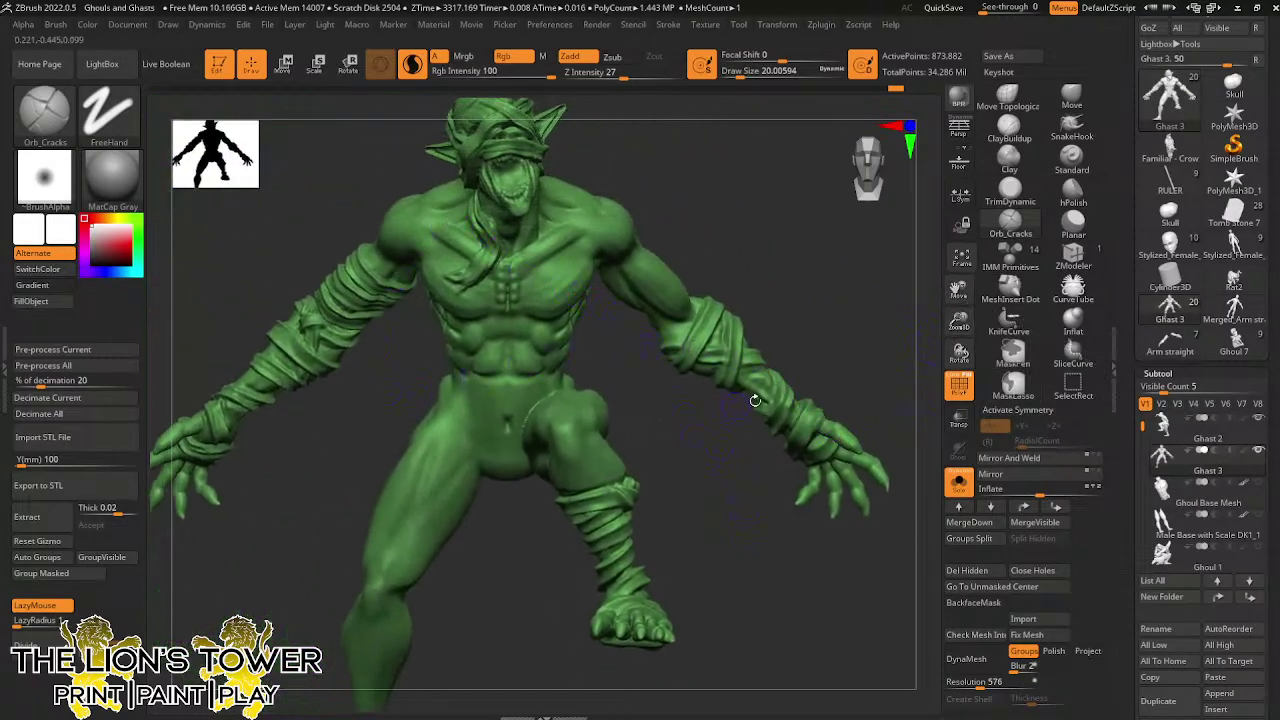
left_click_drag(755, 400, 783, 460)
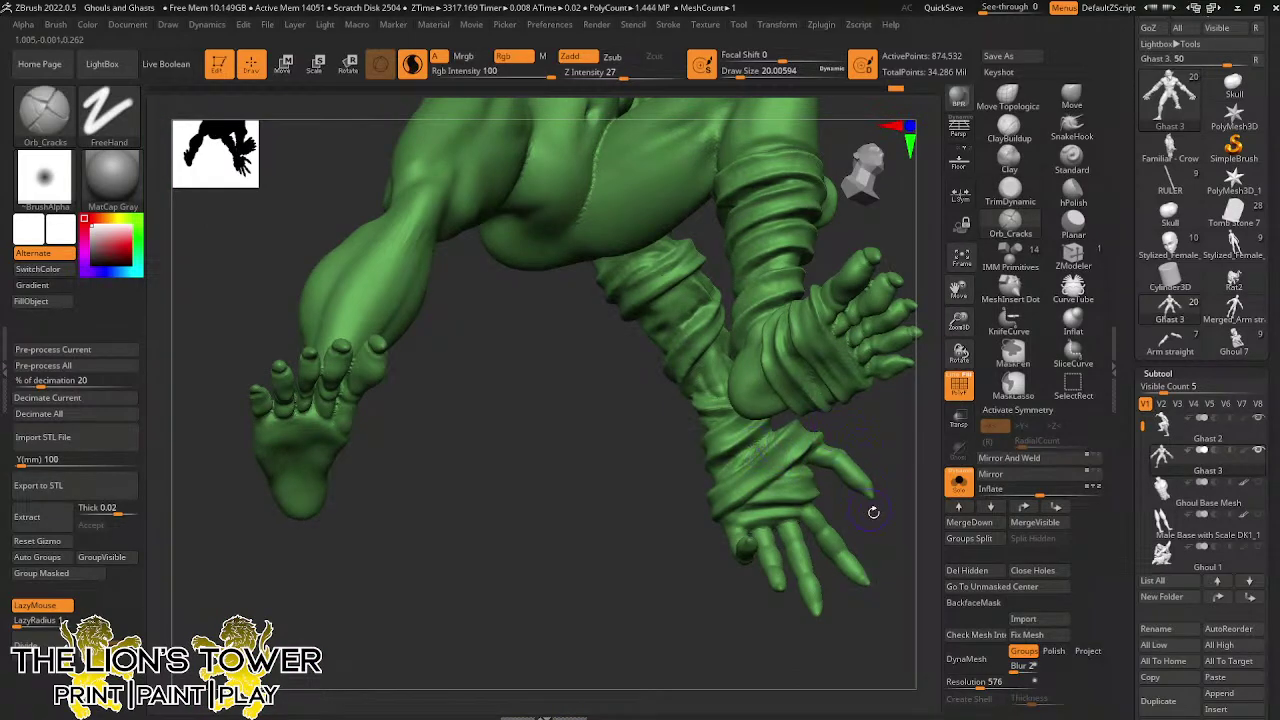
left_click_drag(873, 512, 724, 311)
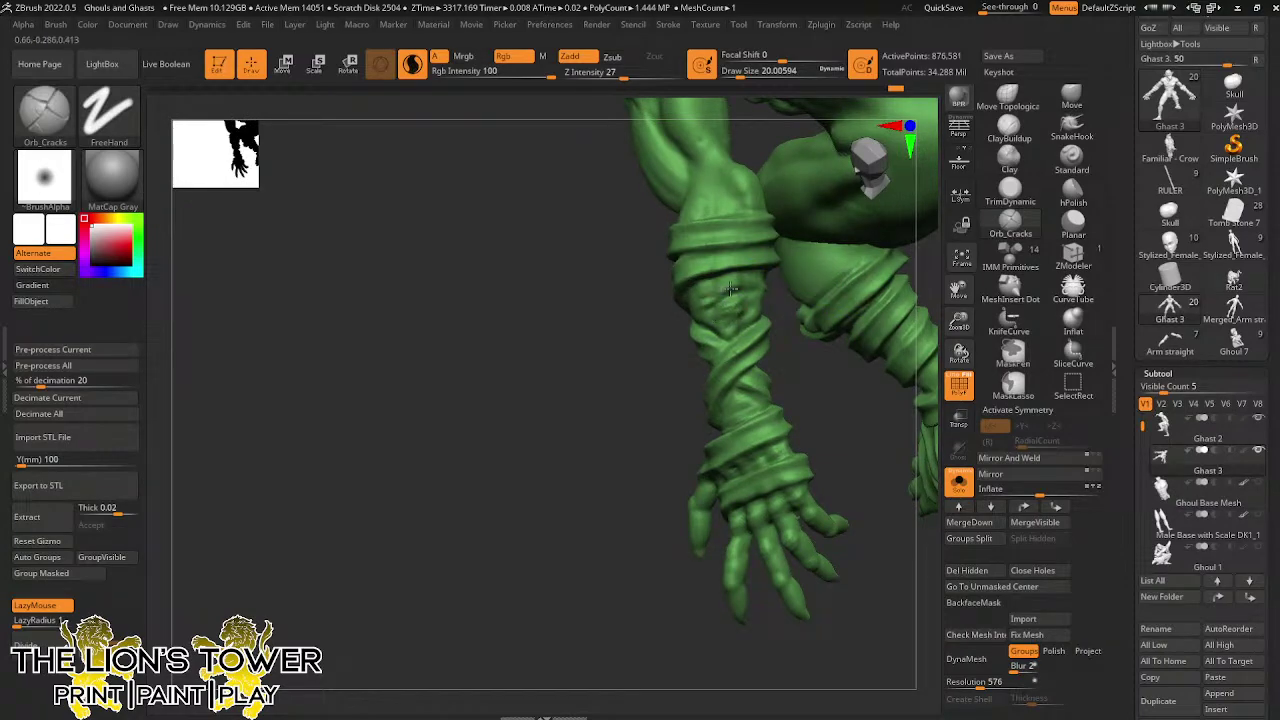
mouse_move(1015, 218)
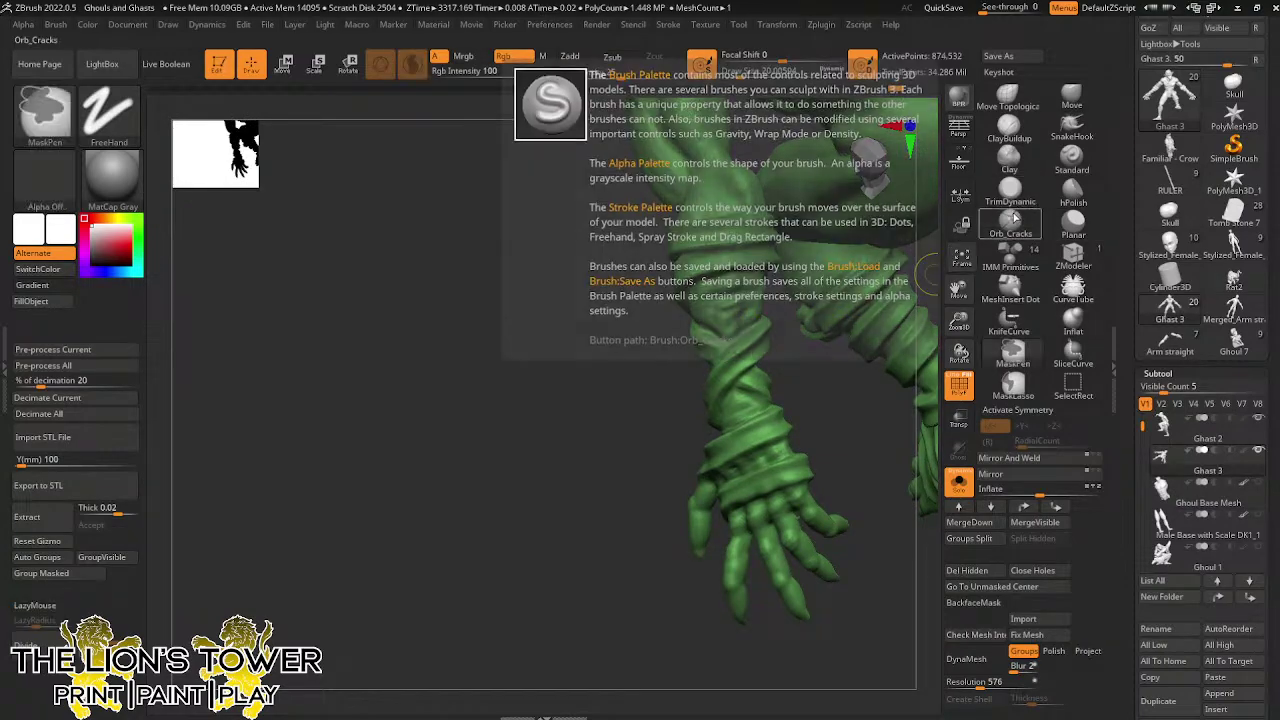
left_click(1009, 125)
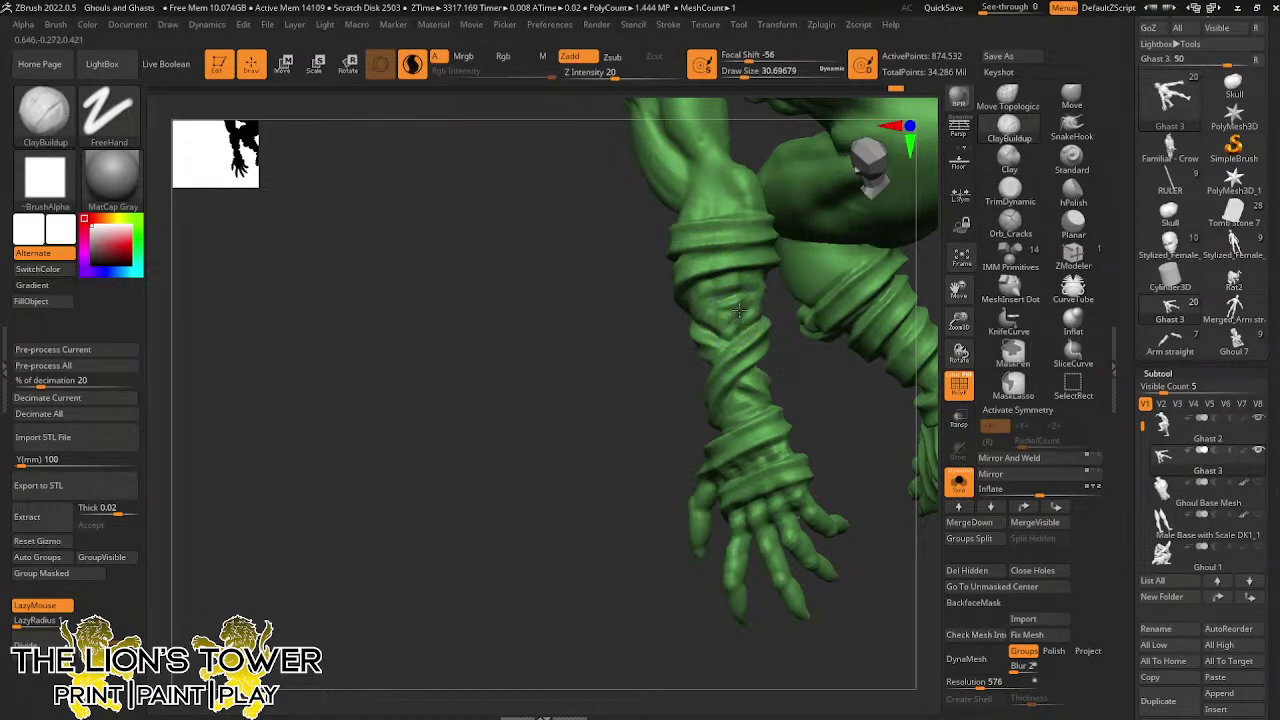
left_click(742, 72)
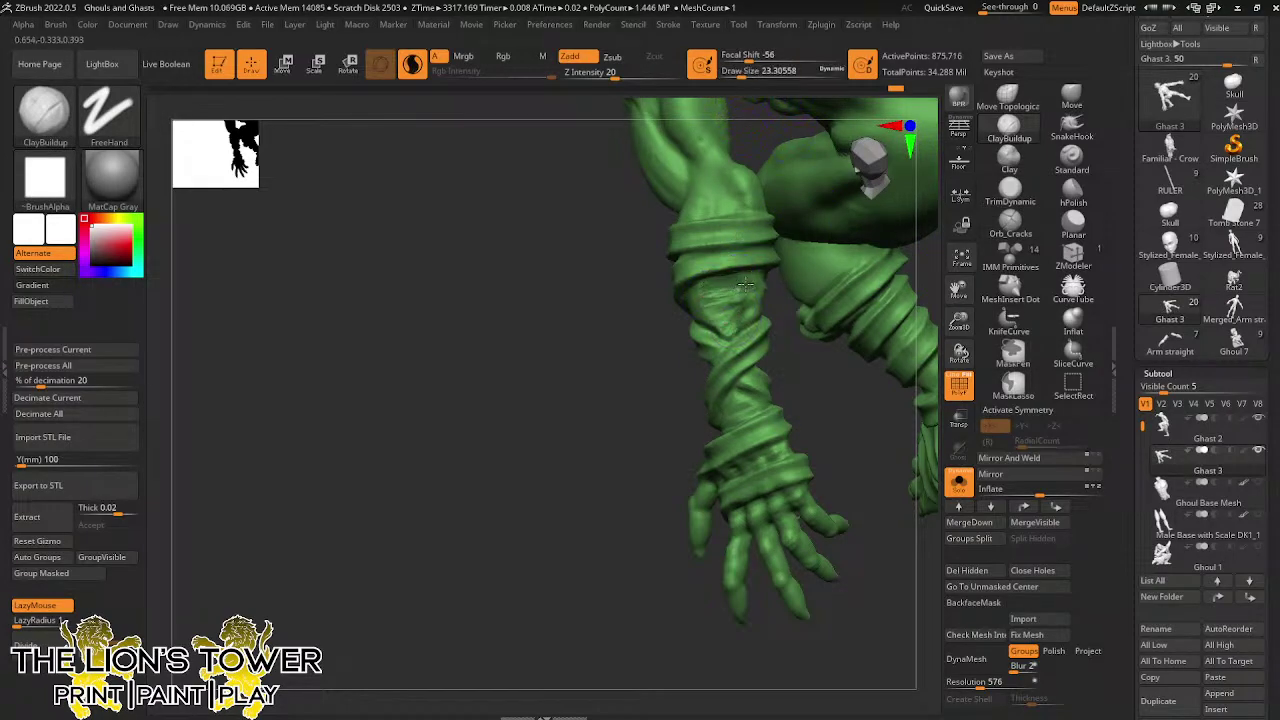
mouse_move(740, 281)
left_mouse_down()
mouse_move(737, 319)
mouse_move(716, 330)
left_mouse_up()
left_click_drag(603, 406, 660, 364)
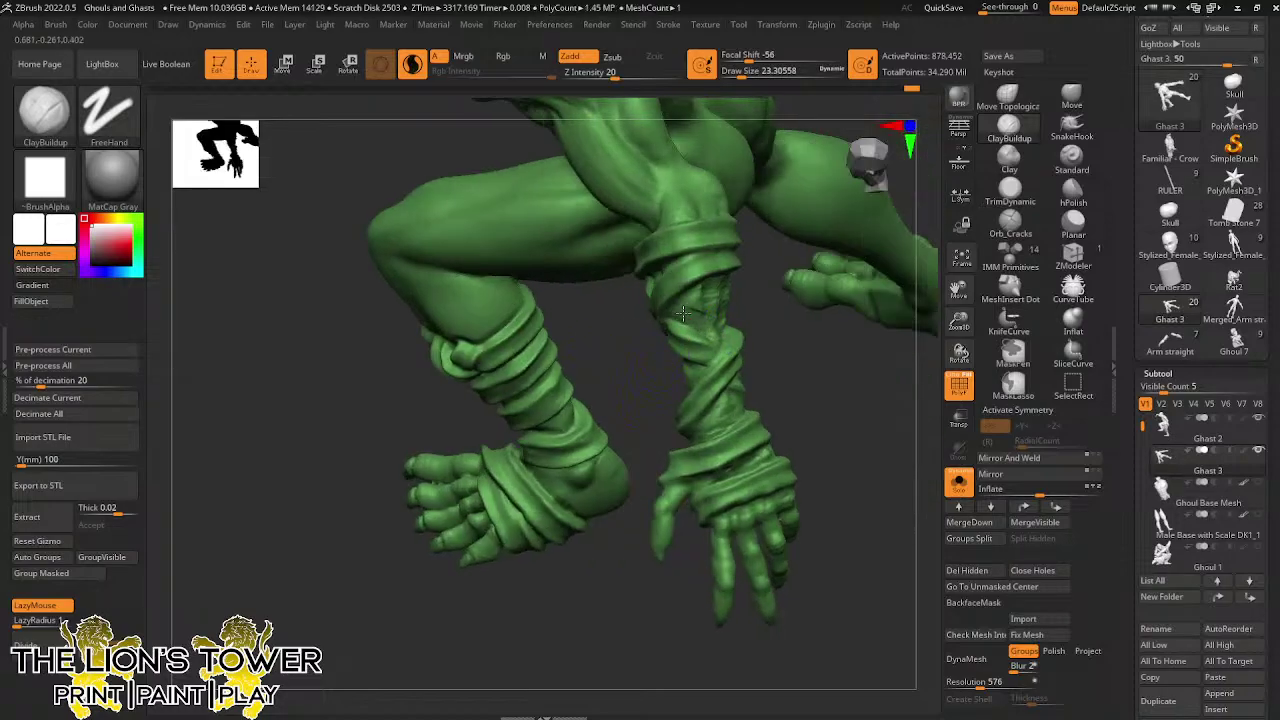
left_click_drag(681, 300, 694, 312)
Leave Solo mode to show the other visible subtools and make MaskLasso the active masking brush
left_click(959, 482)
mouse_move(869, 440)
left_mouse_down()
mouse_move(902, 398)
mouse_move(830, 338)
mouse_move(690, 348)
mouse_move(880, 291)
left_mouse_up()
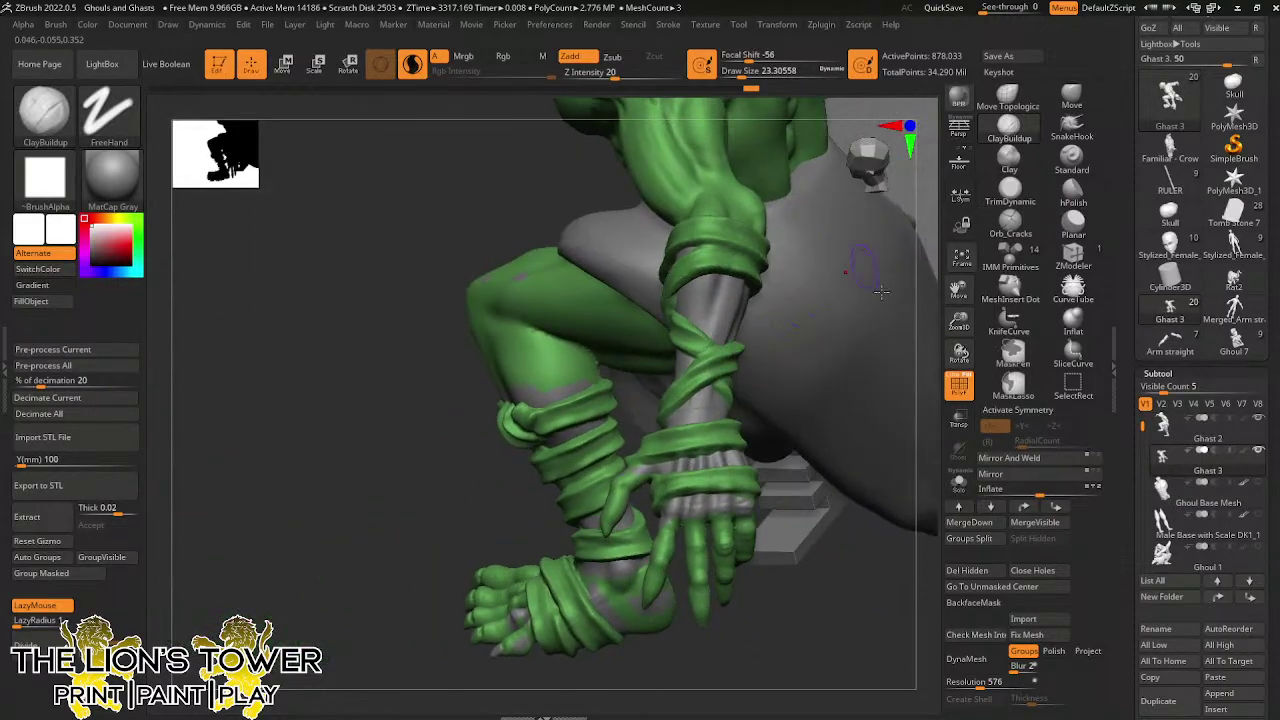
left_click_drag(959, 320, 956, 284)
left_click_drag(778, 508, 832, 333)
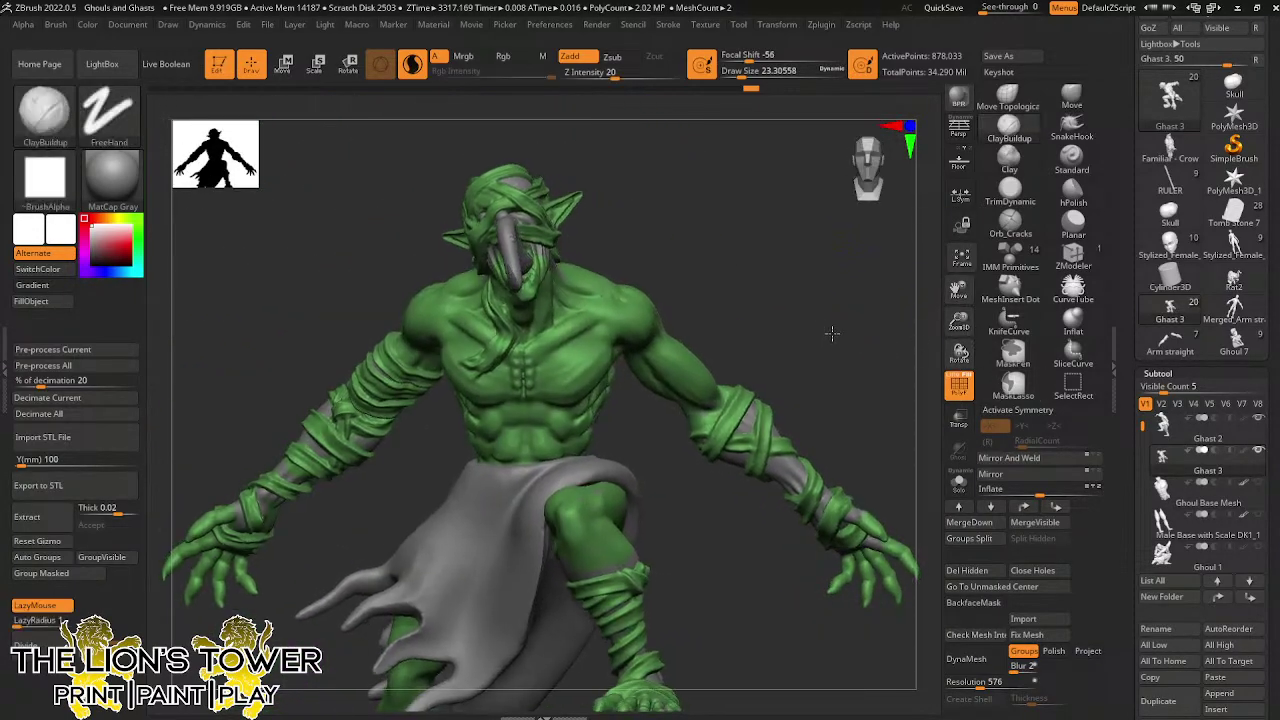
key("ctrl")
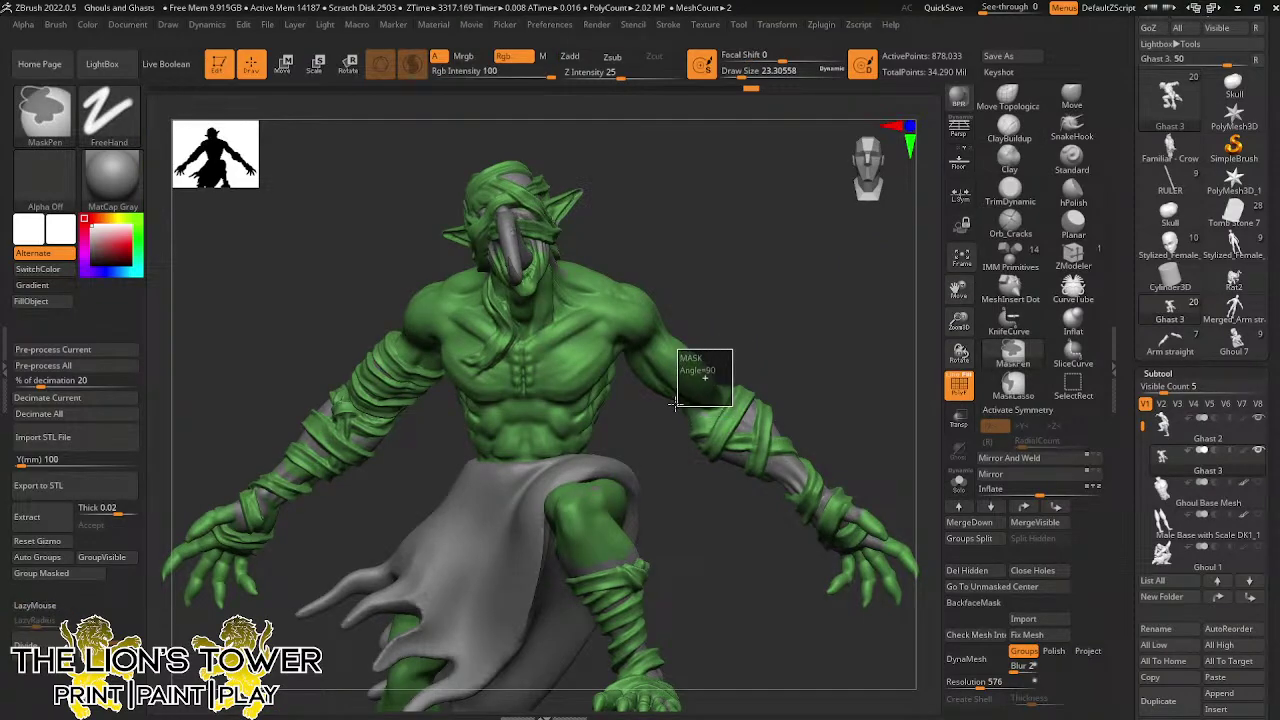
left_click(1013, 390)
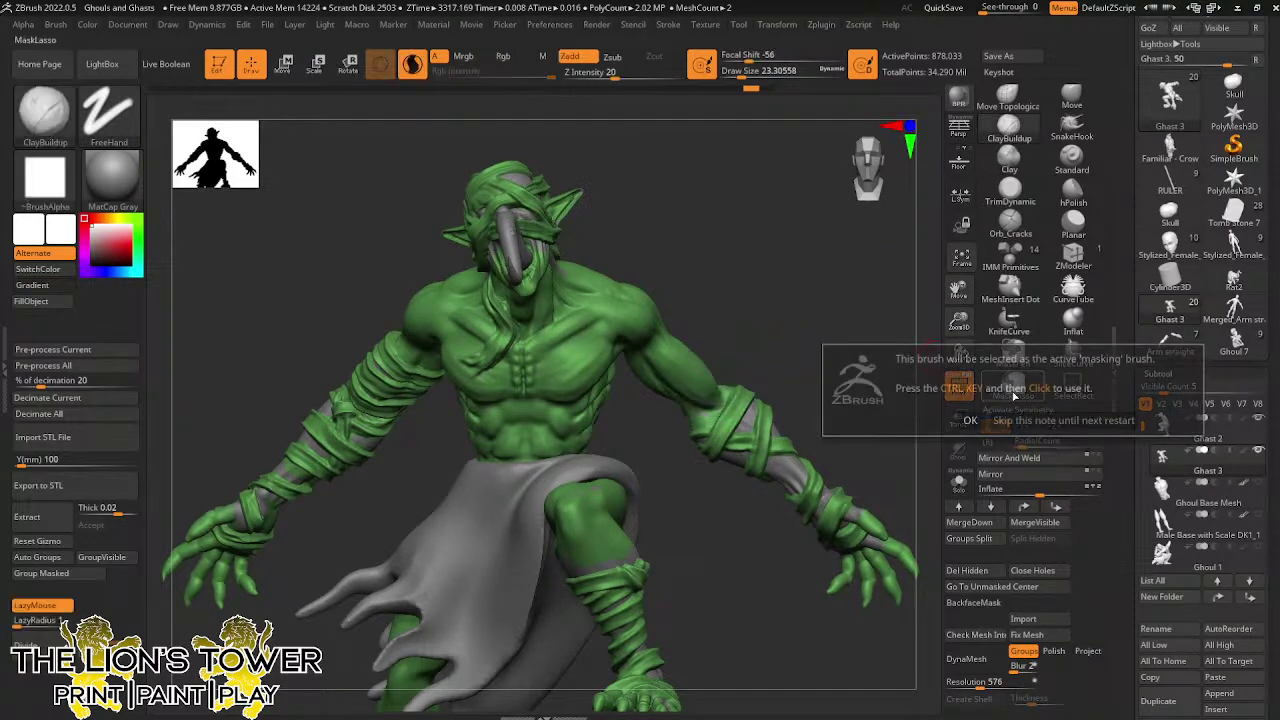
left_click(970, 420)
key("ctrl")
Mask the bare chest, abdomen, shoulders, upper arms and back of Ghast 3, leaving the head and arm wraps unmasked
mouse_move(705, 370)
left_mouse_down("ctrl")
mouse_move(640, 430)
mouse_move(570, 300)
mouse_move(637, 251)
mouse_move(502, 261)
left_mouse_up("ctrl")
mouse_move(437, 486)
left_mouse_down("ctrl")
mouse_move(504, 386)
mouse_move(565, 450)
left_mouse_up("ctrl")
mouse_move(565, 313)
left_mouse_down("ctrl")
mouse_move(460, 334)
mouse_move(566, 430)
left_mouse_up("ctrl")
right_click_drag(490, 320, 566, 297)
mouse_move(480, 392)
left_mouse_down("ctrl")
mouse_move(470, 340)
mouse_move(482, 314)
mouse_move(385, 250)
mouse_move(373, 345)
mouse_move(462, 386)
mouse_move(480, 448)
mouse_move(470, 440)
left_mouse_up("ctrl")
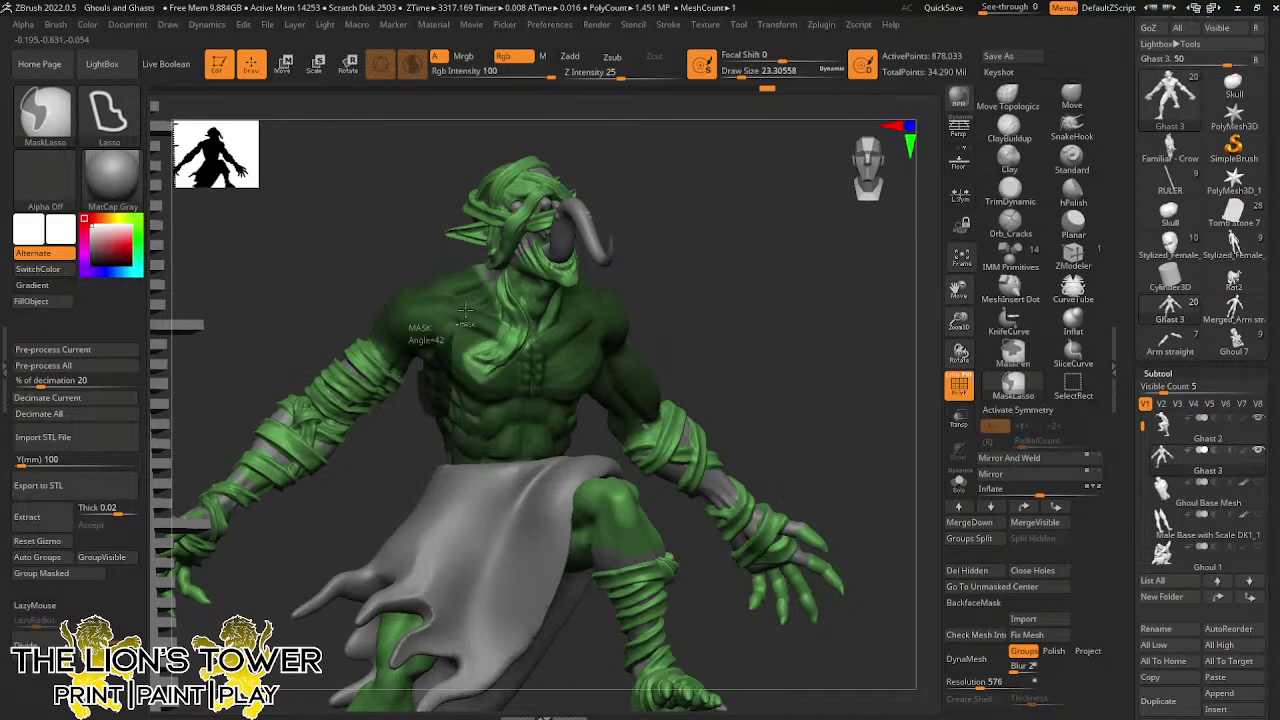
mouse_move(714, 263)
left_mouse_down()
mouse_move(745, 271)
mouse_move(679, 296)
mouse_move(656, 286)
mouse_move(640, 212)
left_mouse_up()
mouse_move(481, 213)
left_mouse_down("ctrl")
mouse_move(510, 270)
mouse_move(548, 190)
left_mouse_up("ctrl")
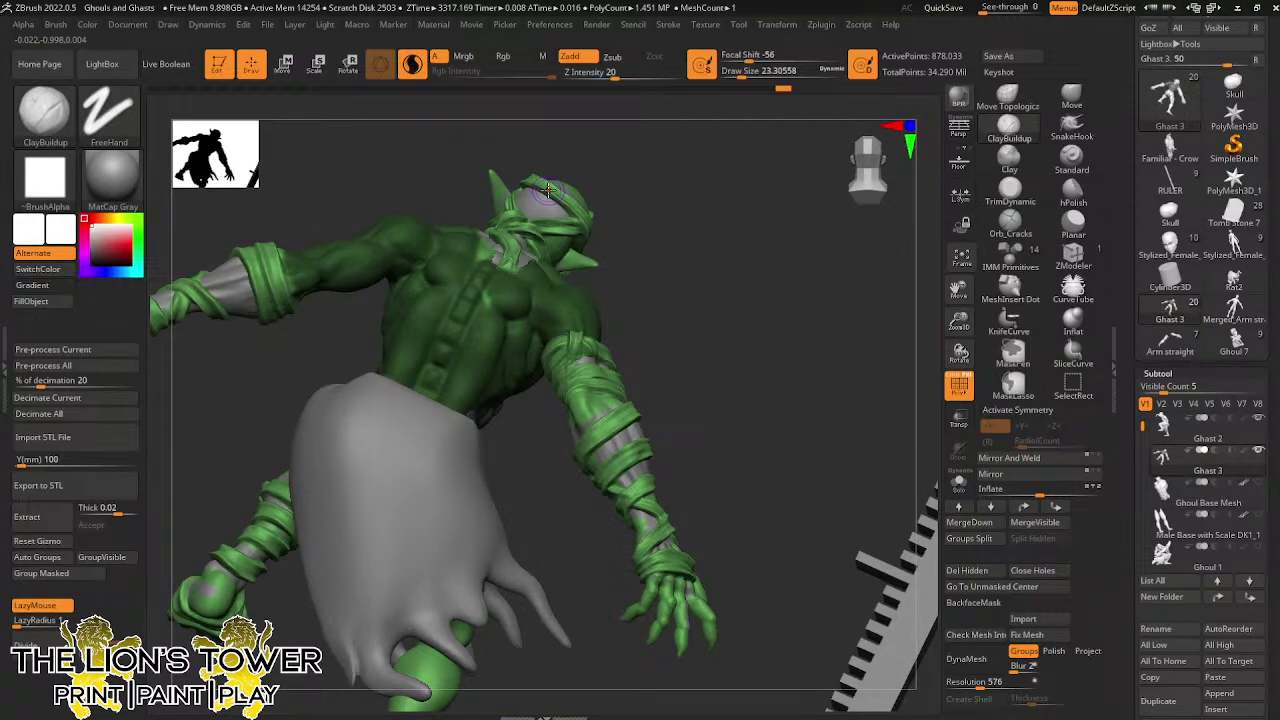
Extend the lasso mask over the bare legs and unwrapped foot, and check its coverage from front and back
left_click_drag(697, 184, 697, 249)
mouse_move(400, 184)
left_mouse_down()
mouse_move(449, 179)
mouse_move(451, 262)
mouse_move(396, 204)
left_mouse_up()
mouse_move(688, 353)
left_mouse_down()
mouse_move(724, 380)
mouse_move(703, 340)
mouse_move(697, 374)
mouse_move(740, 360)
left_mouse_up()
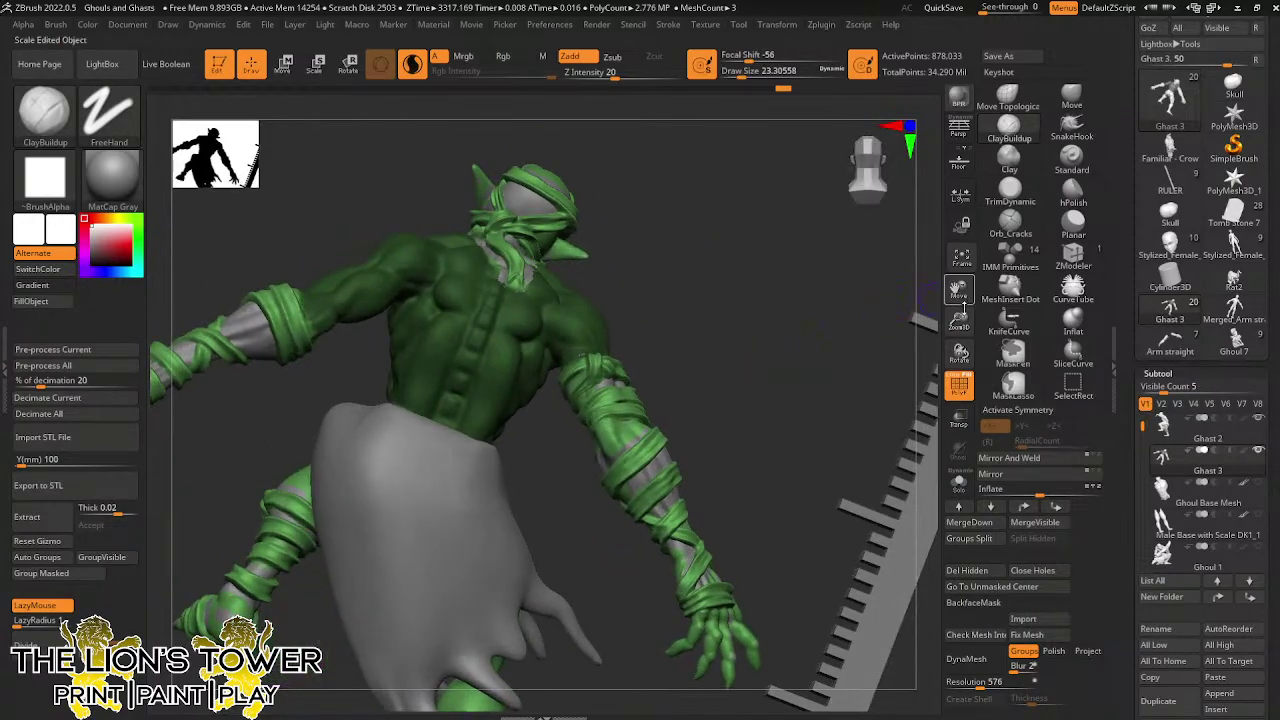
left_click_drag(964, 305, 960, 292)
left_click_drag(960, 292, 1015, 92)
mouse_move(620, 611)
left_mouse_down("ctrl")
mouse_move(637, 374)
mouse_move(547, 188)
mouse_move(454, 193)
mouse_move(537, 656)
mouse_move(580, 650)
left_mouse_up("ctrl")
mouse_move(712, 537)
left_mouse_down()
mouse_move(547, 516)
mouse_move(570, 497)
left_mouse_up()
mouse_move(703, 294)
left_mouse_down("ctrl")
mouse_move(648, 314)
mouse_move(507, 304)
mouse_move(712, 232)
mouse_move(718, 280)
mouse_move(671, 336)
mouse_move(608, 263)
mouse_move(428, 215)
mouse_move(372, 222)
mouse_move(386, 282)
mouse_move(486, 336)
left_mouse_up("ctrl")
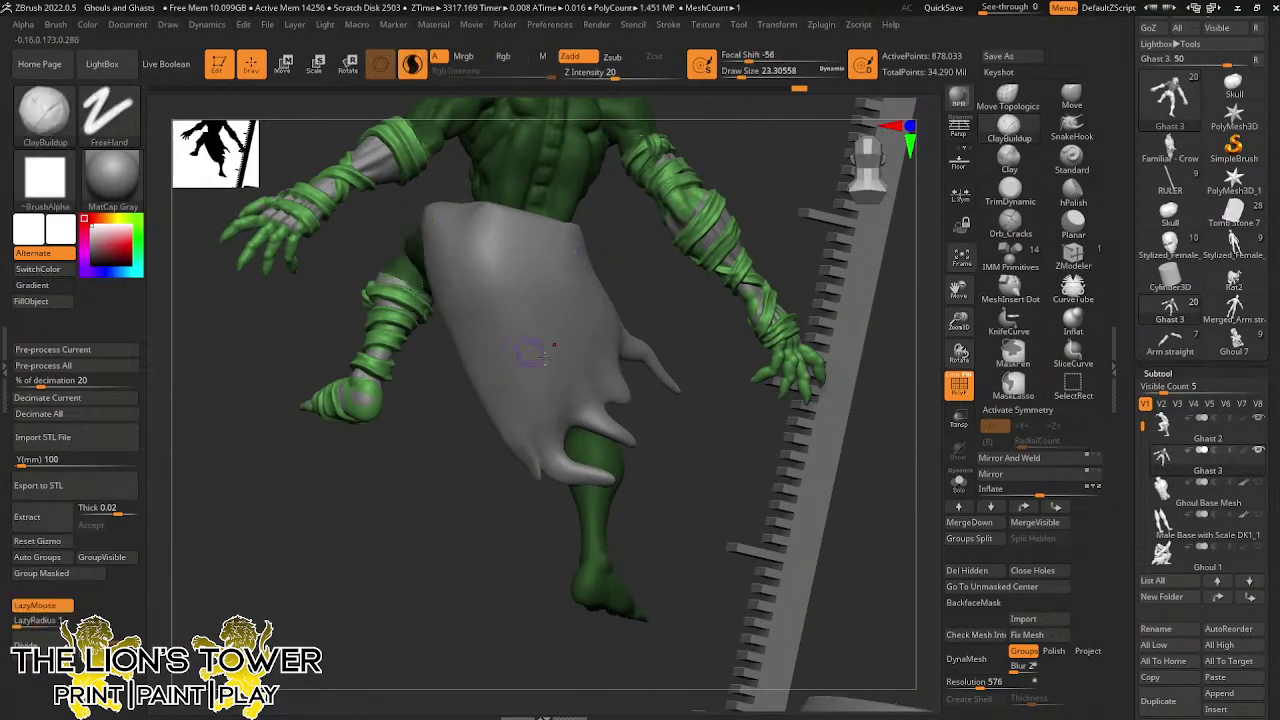
left_click_drag(687, 450, 814, 366)
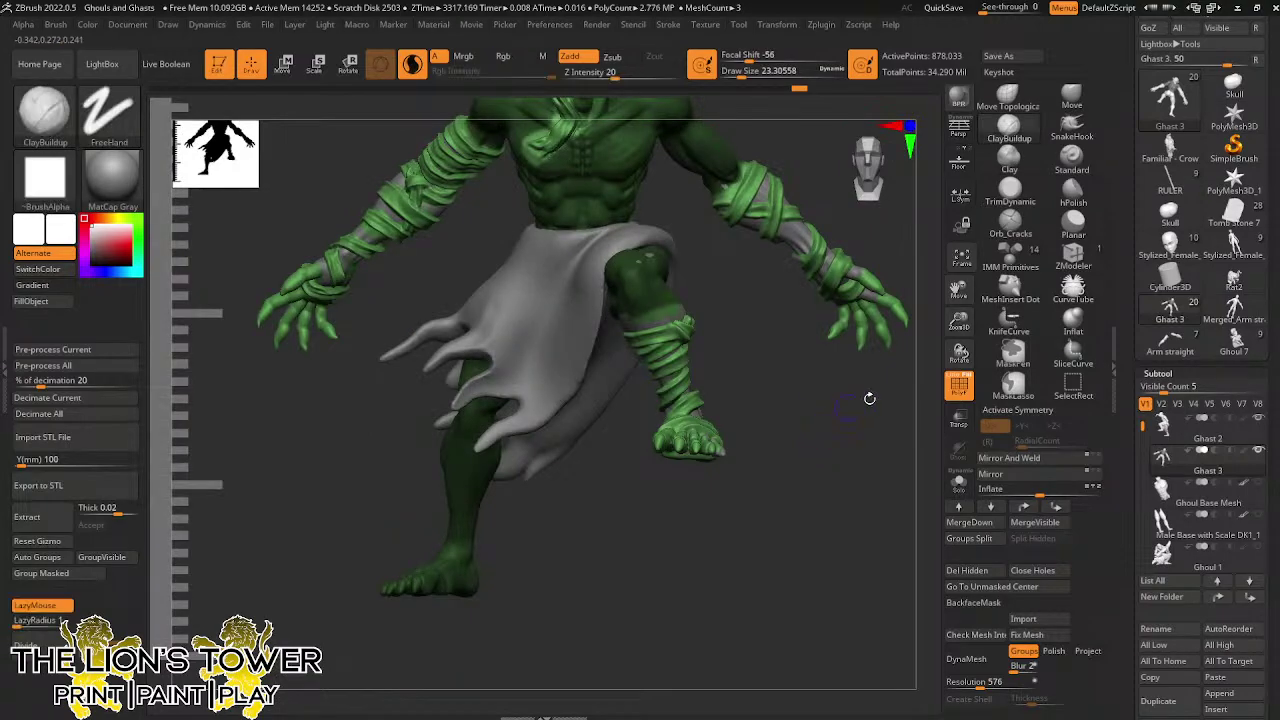
left_click_drag(960, 328, 965, 362)
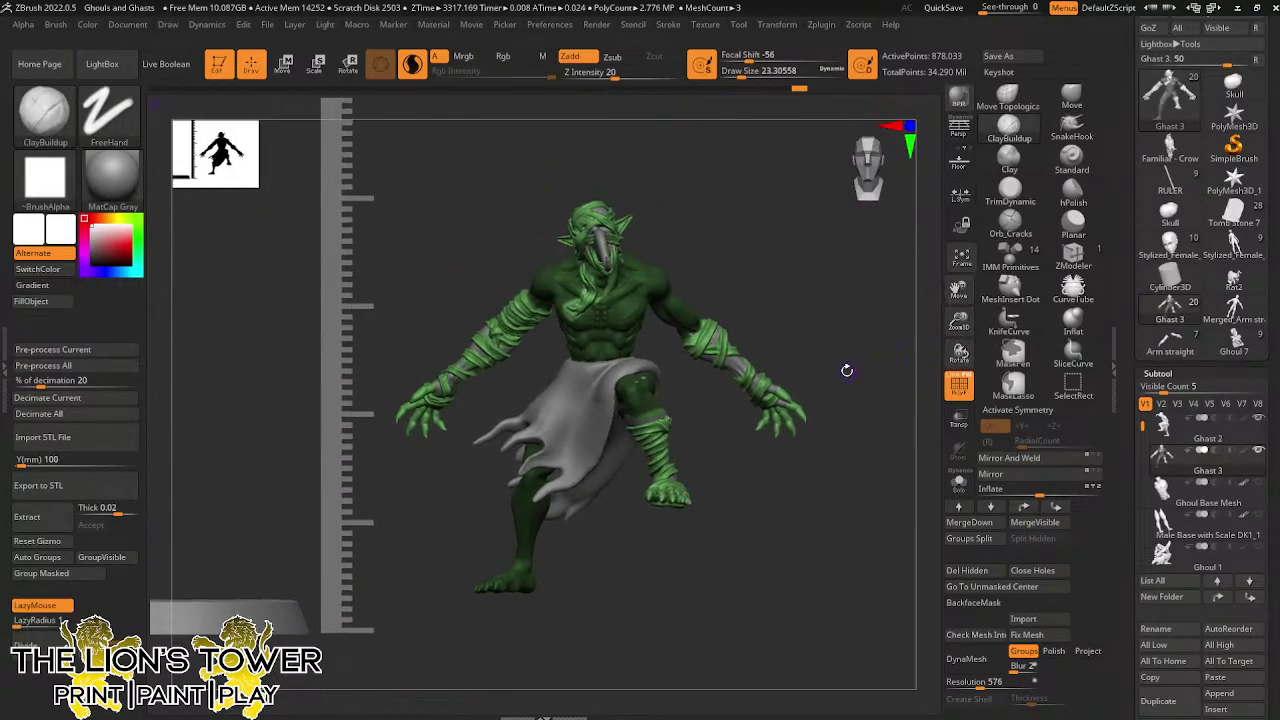
left_click_drag(846, 370, 886, 323)
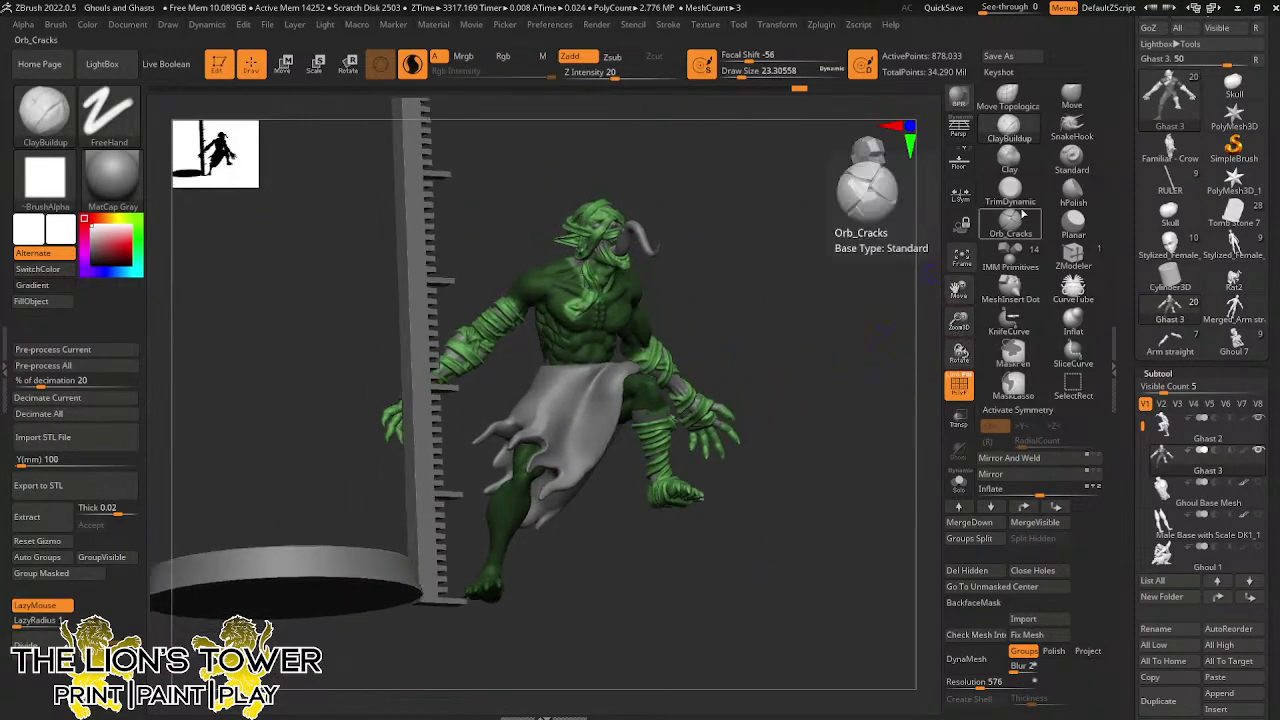
Put the masked body in its own polygroup, hide and delete it from Ghast 3, and close the open holes
left_click(52, 578)
key("ctrl+shift")
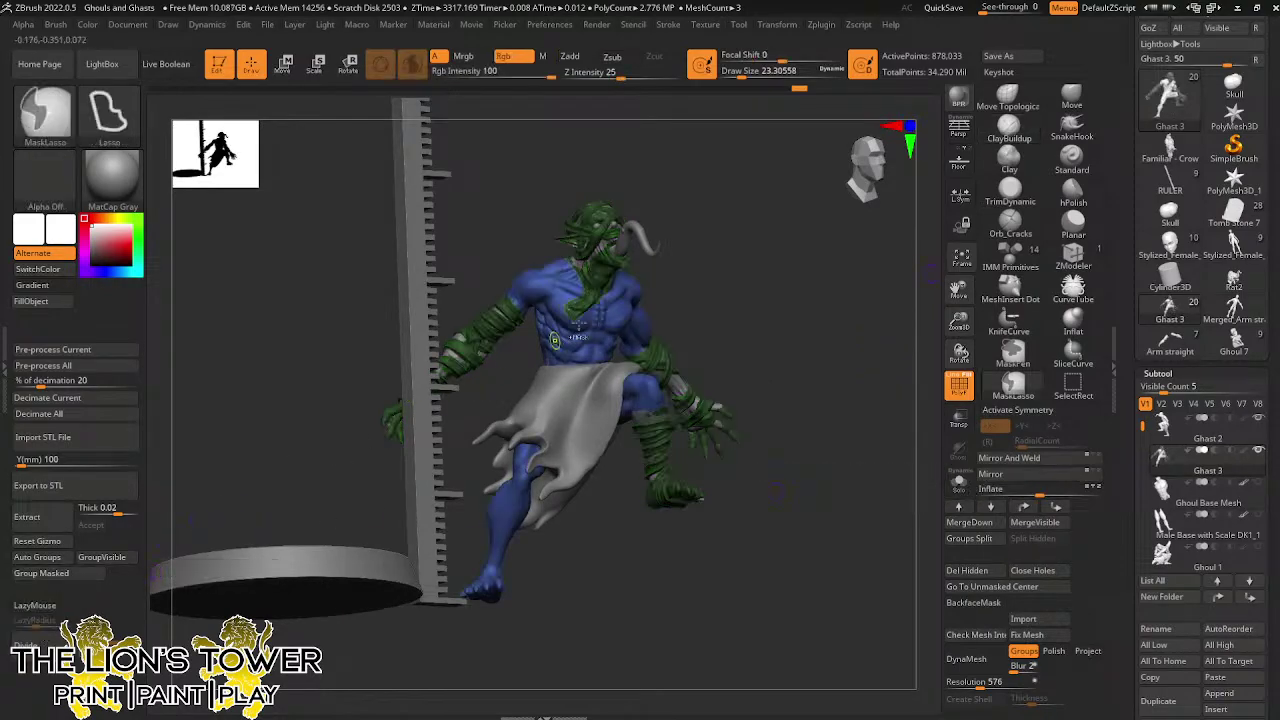
left_click(609, 329, "ctrl+shift")
left_click(632, 330, "ctrl+shift")
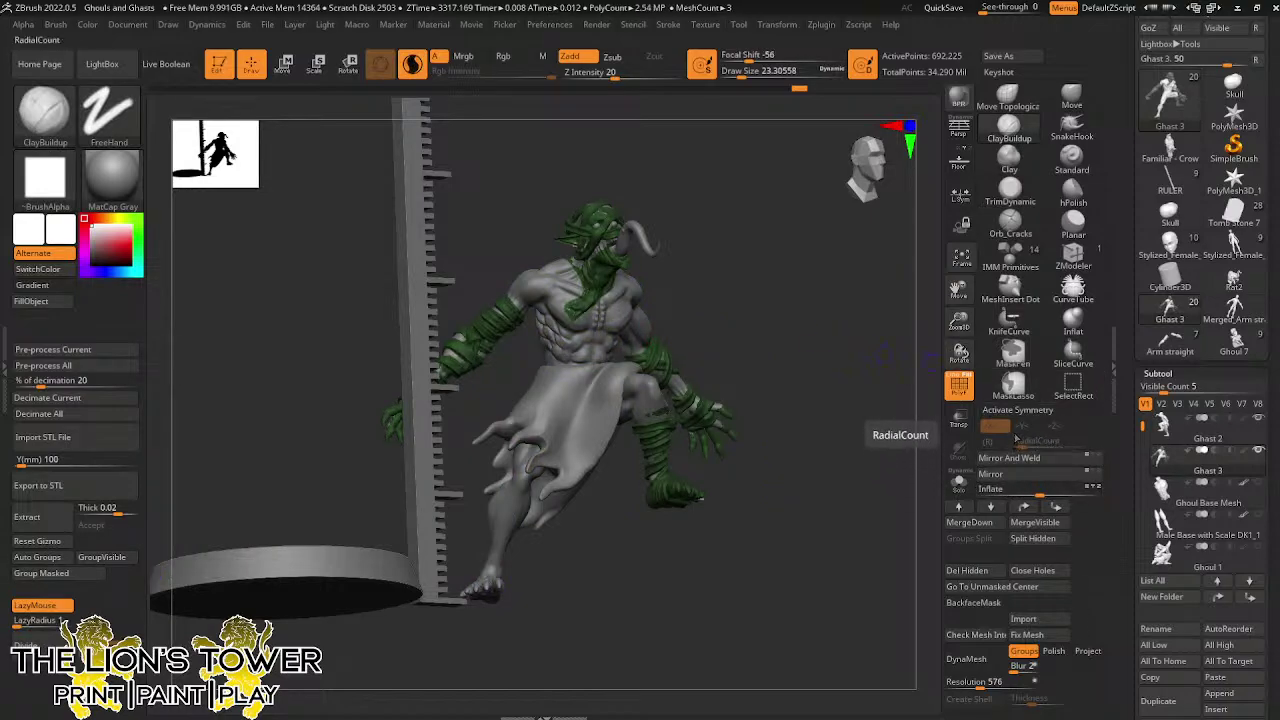
left_click(968, 571)
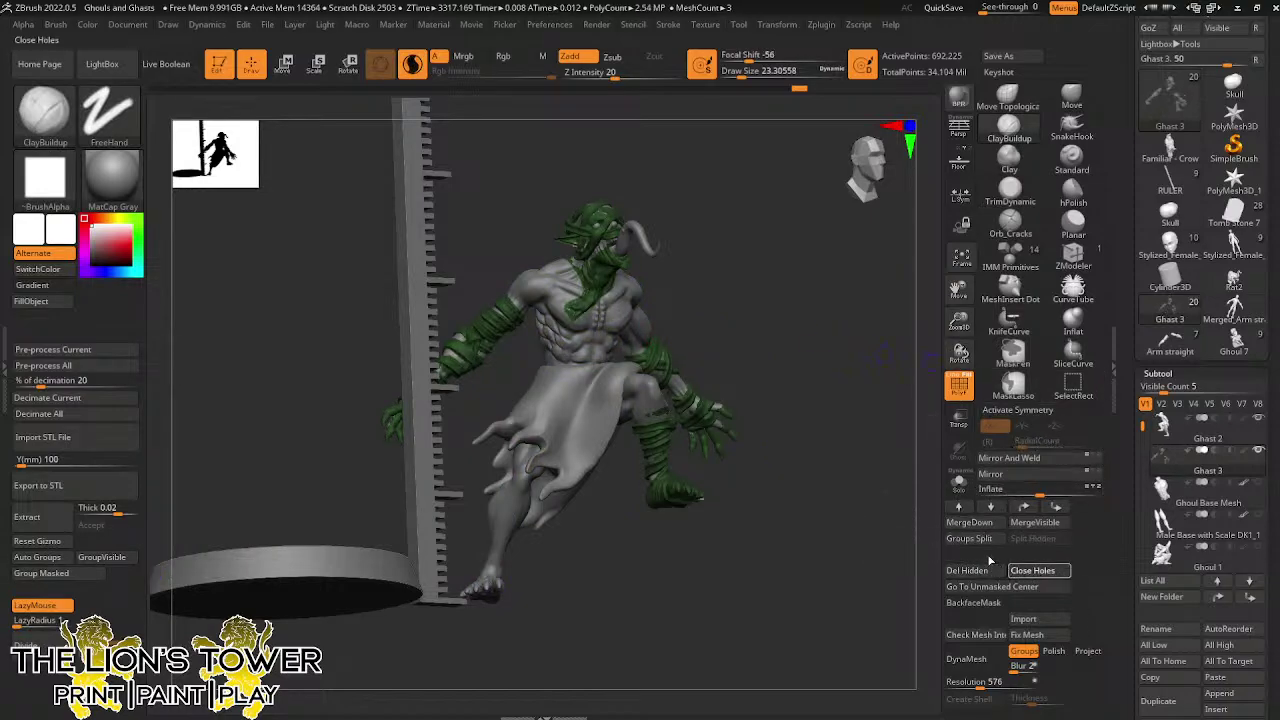
left_click(1032, 570)
Set the draw size to about 15.55 and build up the neck wrap and its loose end over the chest with ClayBuildup
left_click_drag(959, 322, 970, 386)
left_click_drag(742, 72, 739, 72)
mouse_move(545, 282)
left_mouse_down()
mouse_move(567, 263)
mouse_move(541, 318)
mouse_move(557, 320)
left_mouse_up()
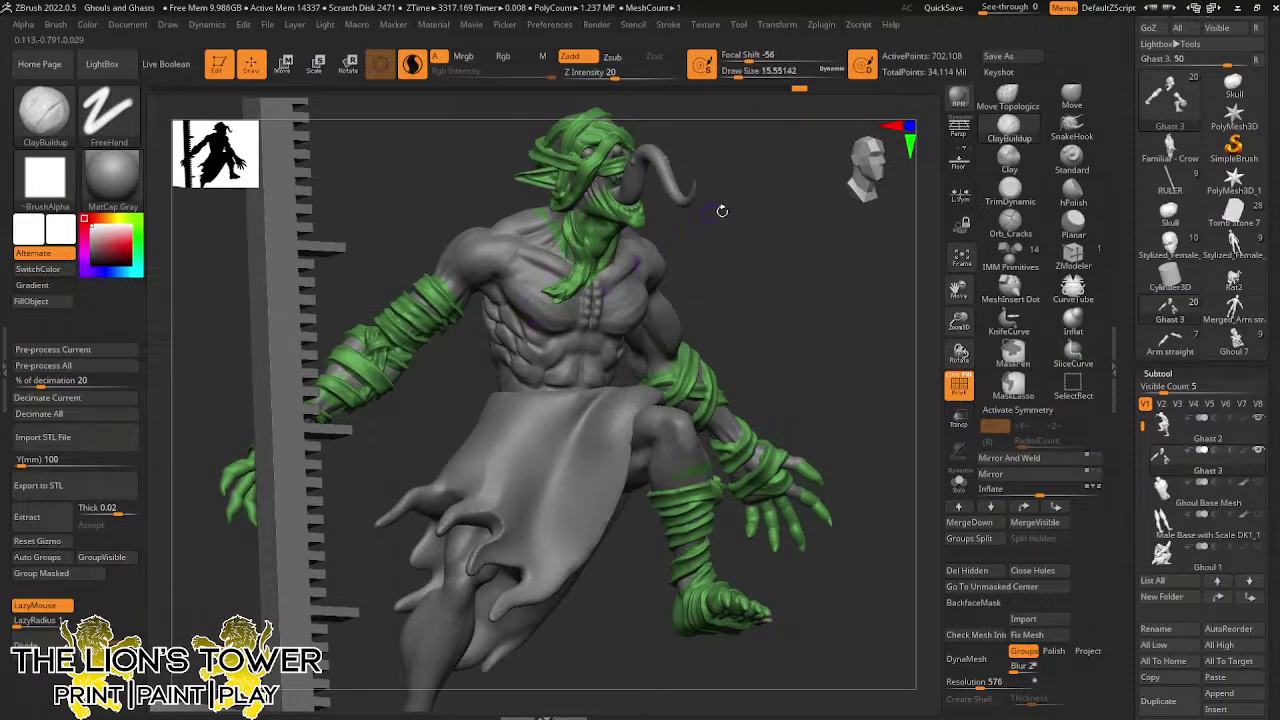
mouse_move(723, 209)
left_mouse_down()
mouse_move(680, 212)
mouse_move(724, 156)
left_mouse_up()
mouse_move(593, 204)
left_mouse_down()
mouse_move(598, 190)
mouse_move(564, 250)
left_mouse_up()
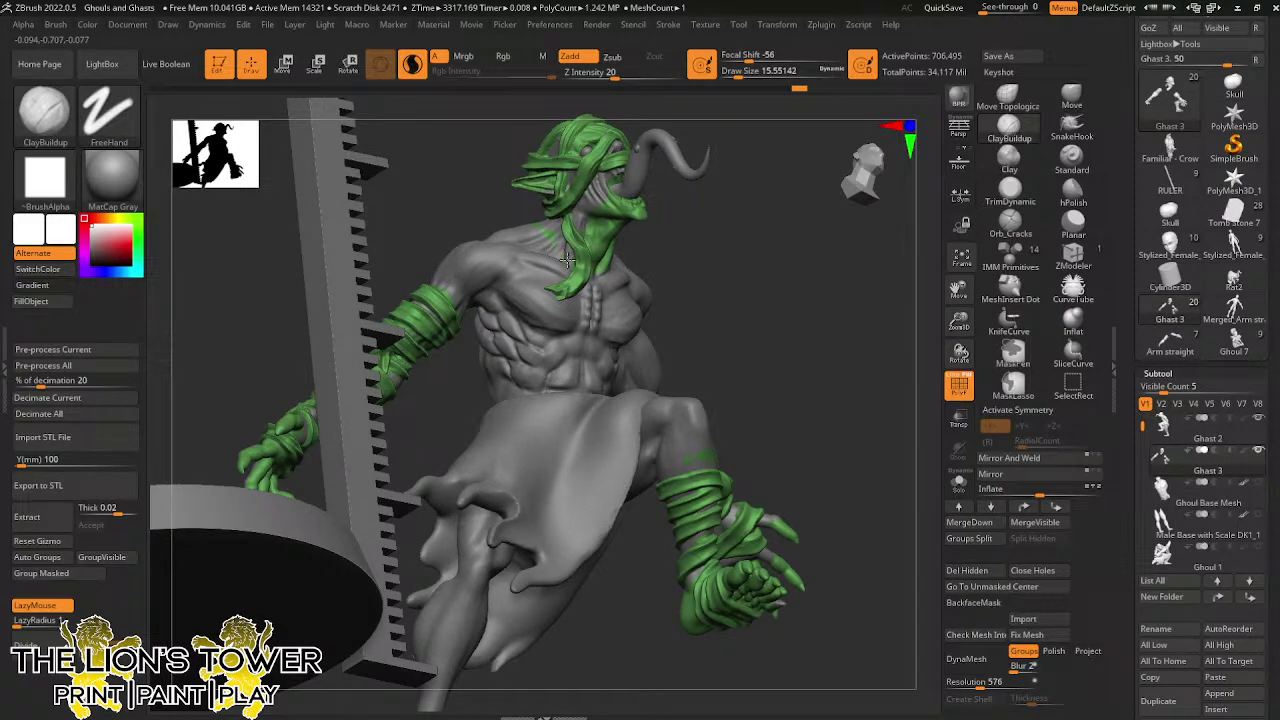
Rework the neck wrap and its loose end down the upper back with ClayBuildup, checking the shape from behind and above
left_click_drag(704, 288, 780, 322)
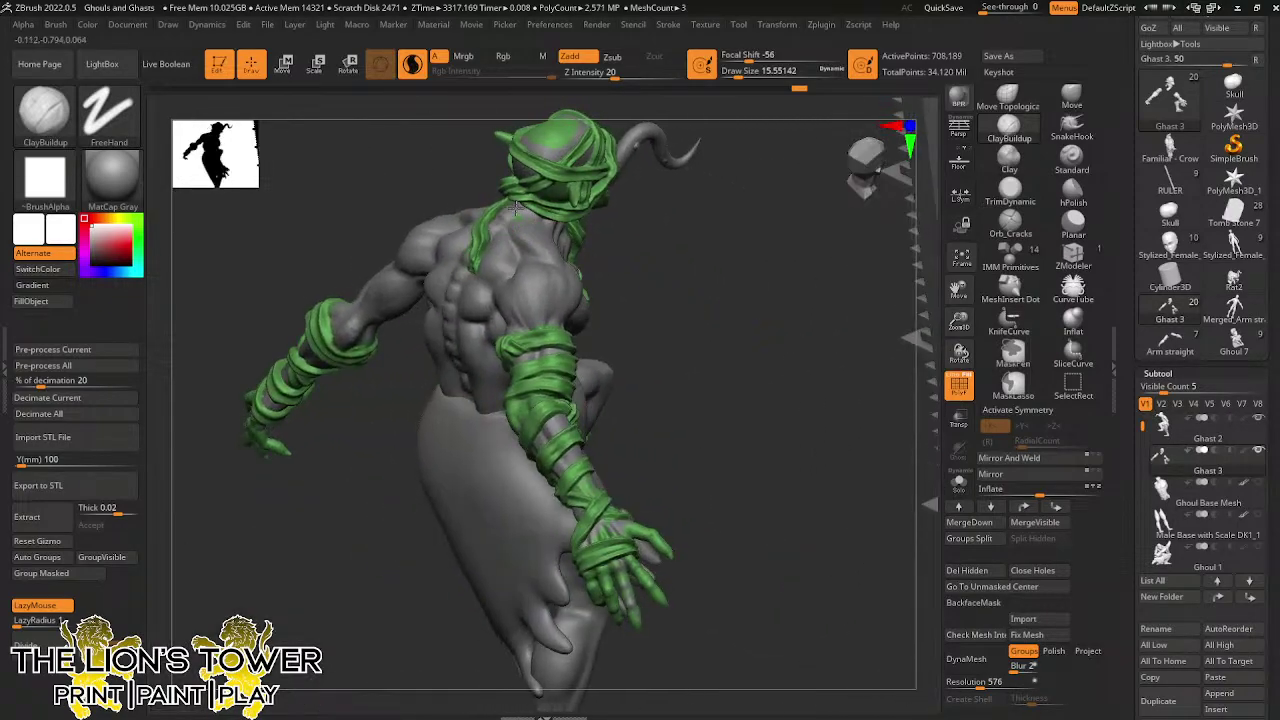
left_click_drag(603, 228, 463, 236)
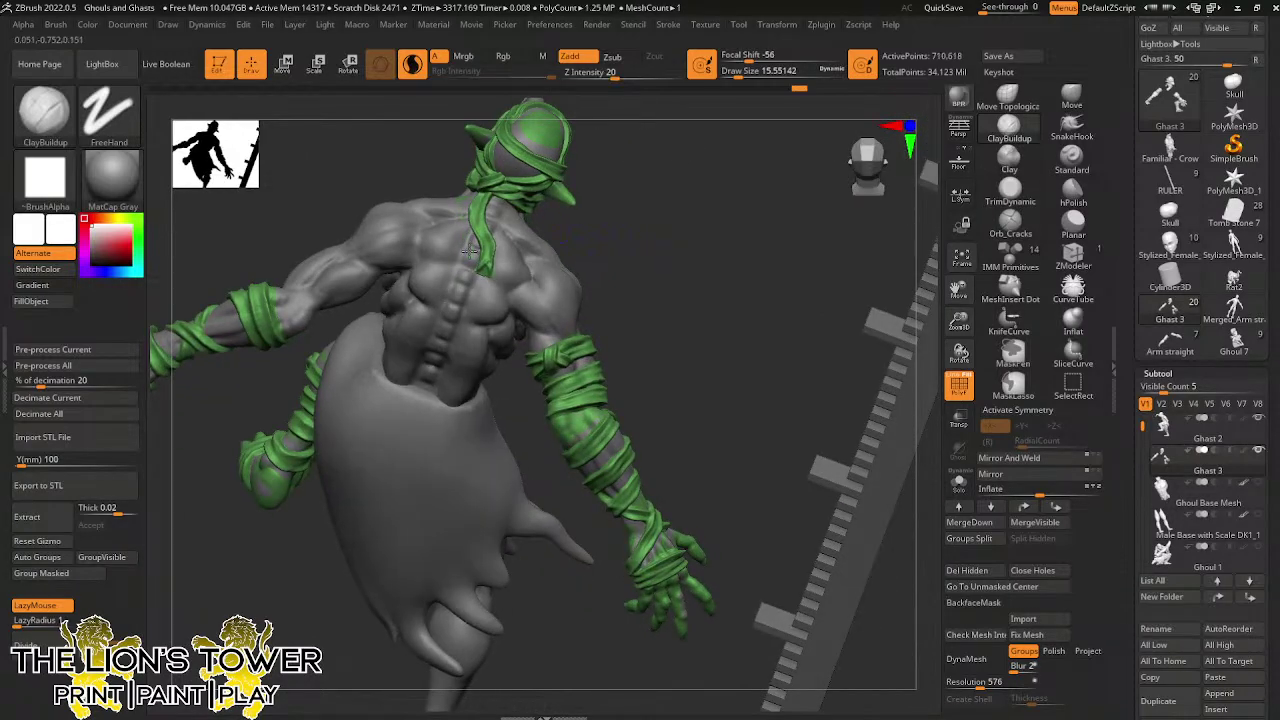
left_click_drag(492, 292, 499, 274)
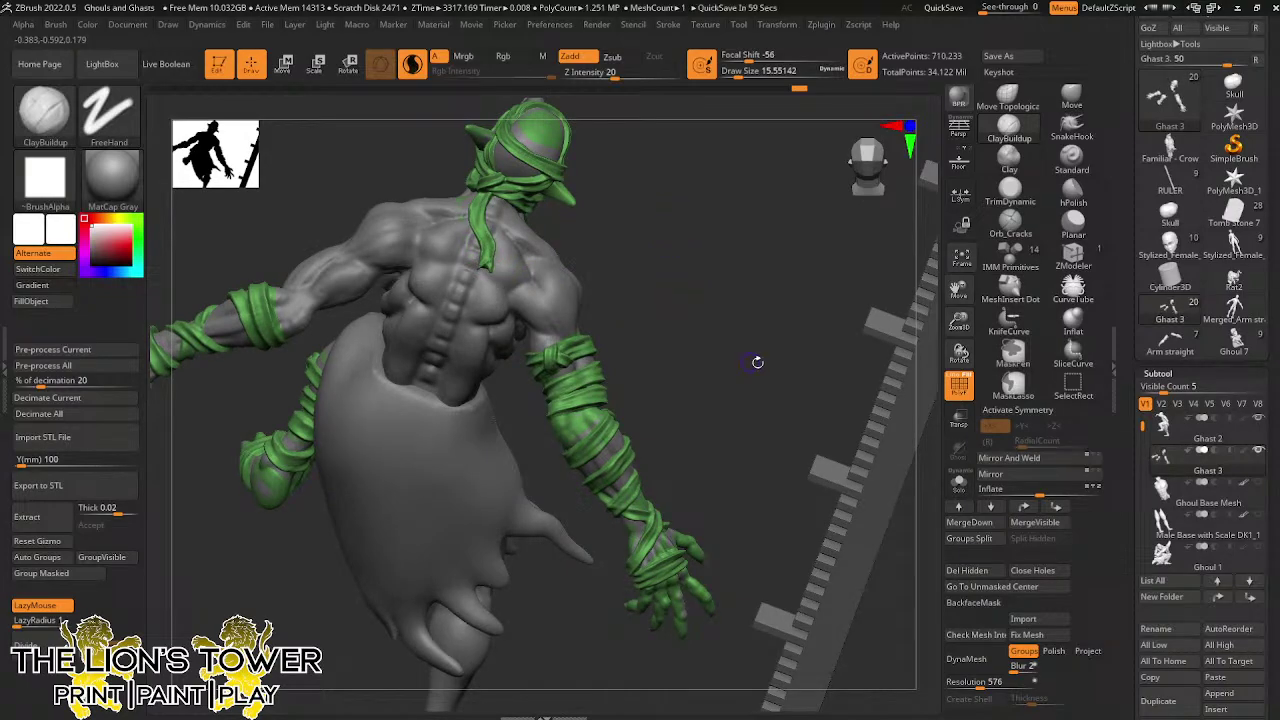
mouse_move(757, 362)
left_mouse_down()
mouse_move(748, 372)
mouse_move(600, 218)
mouse_move(376, 194)
left_mouse_up()
left_click_drag(654, 223, 610, 340)
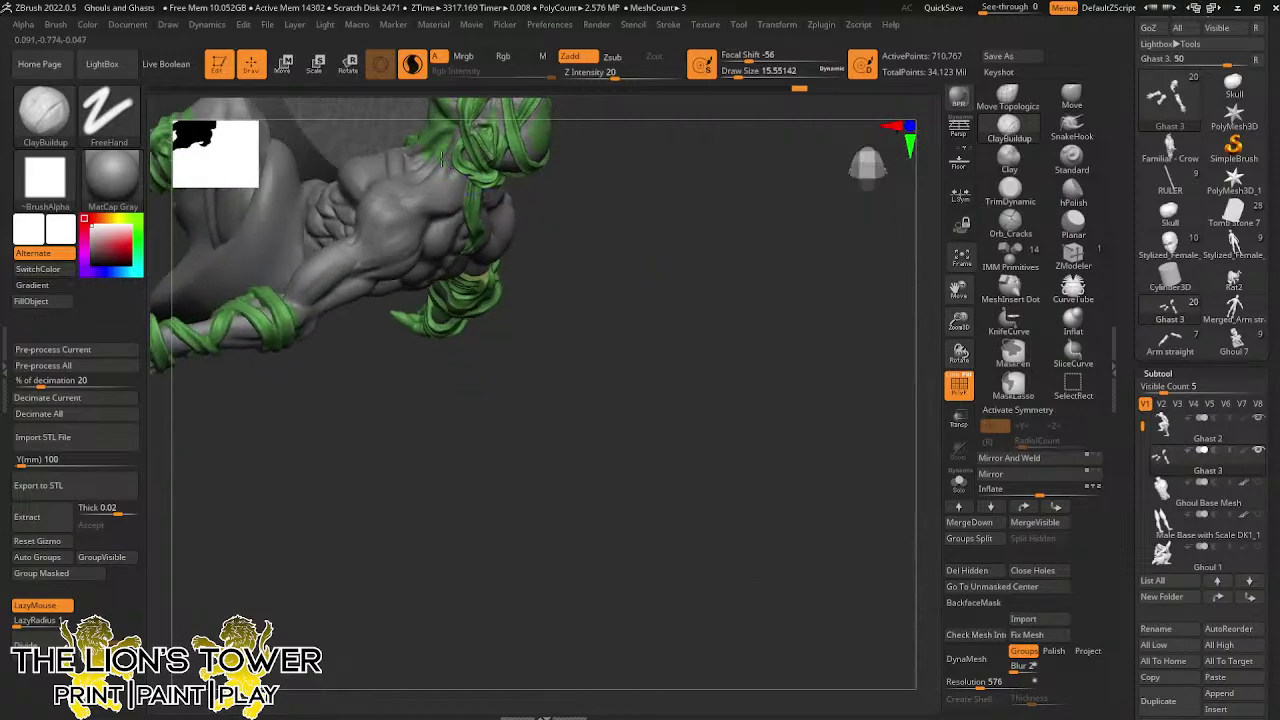
left_click_drag(958, 289, 1112, 415)
left_click_drag(769, 394, 567, 285)
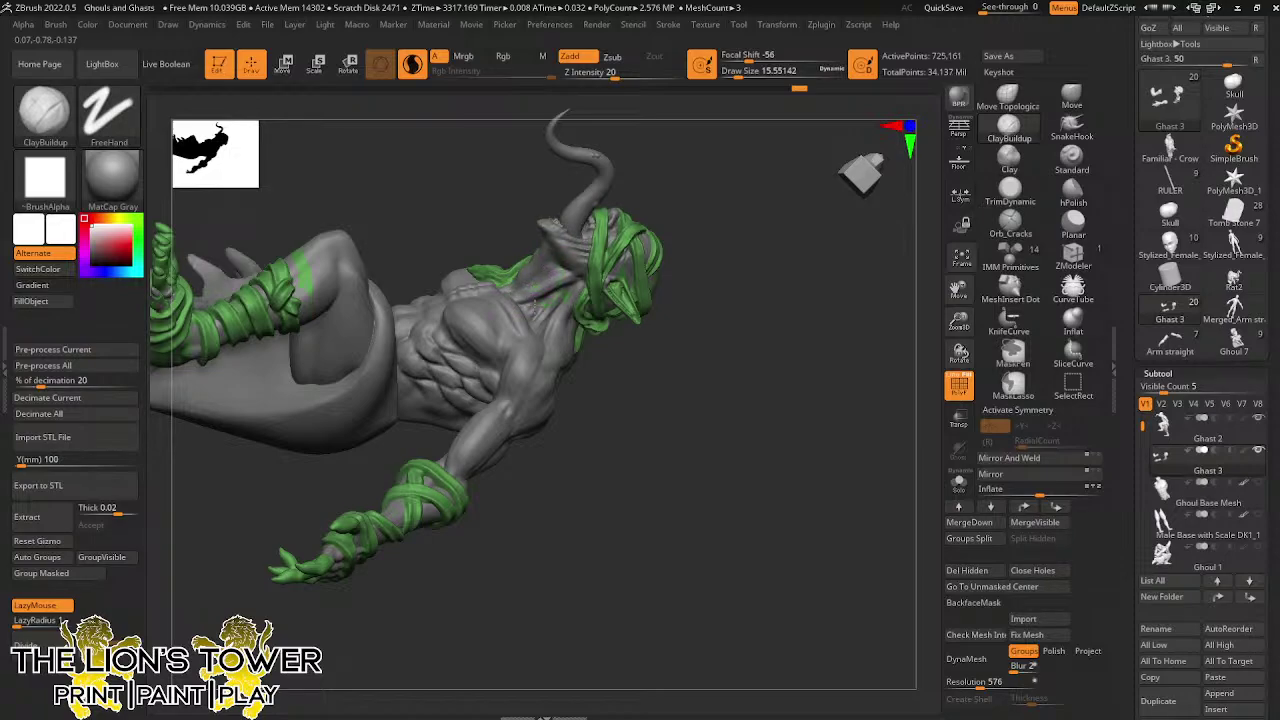
Build up and smooth the head wraps around the ear and the side of the neck
mouse_move(709, 172)
left_mouse_down()
mouse_move(714, 197)
mouse_move(700, 135)
mouse_move(688, 166)
left_mouse_up()
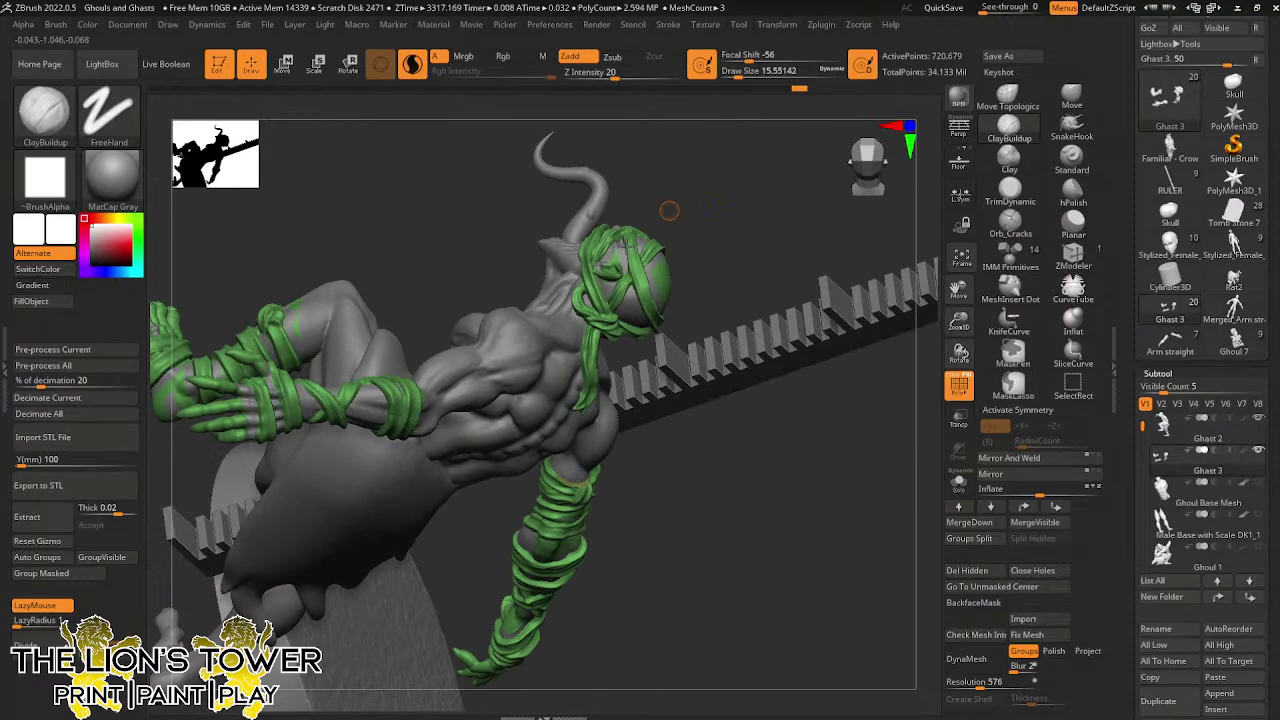
key("shift")
left_click_drag(735, 218, 737, 149)
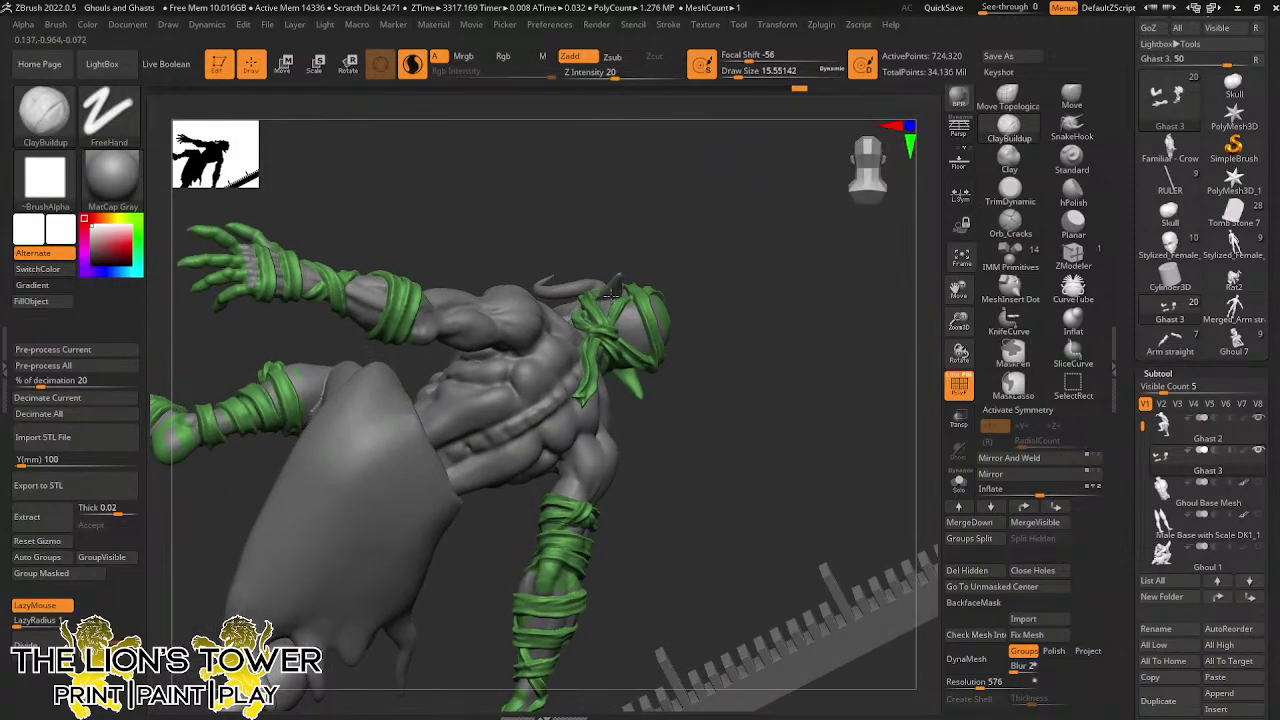
left_click_drag(705, 235, 720, 335)
left_click_drag(600, 265, 614, 268)
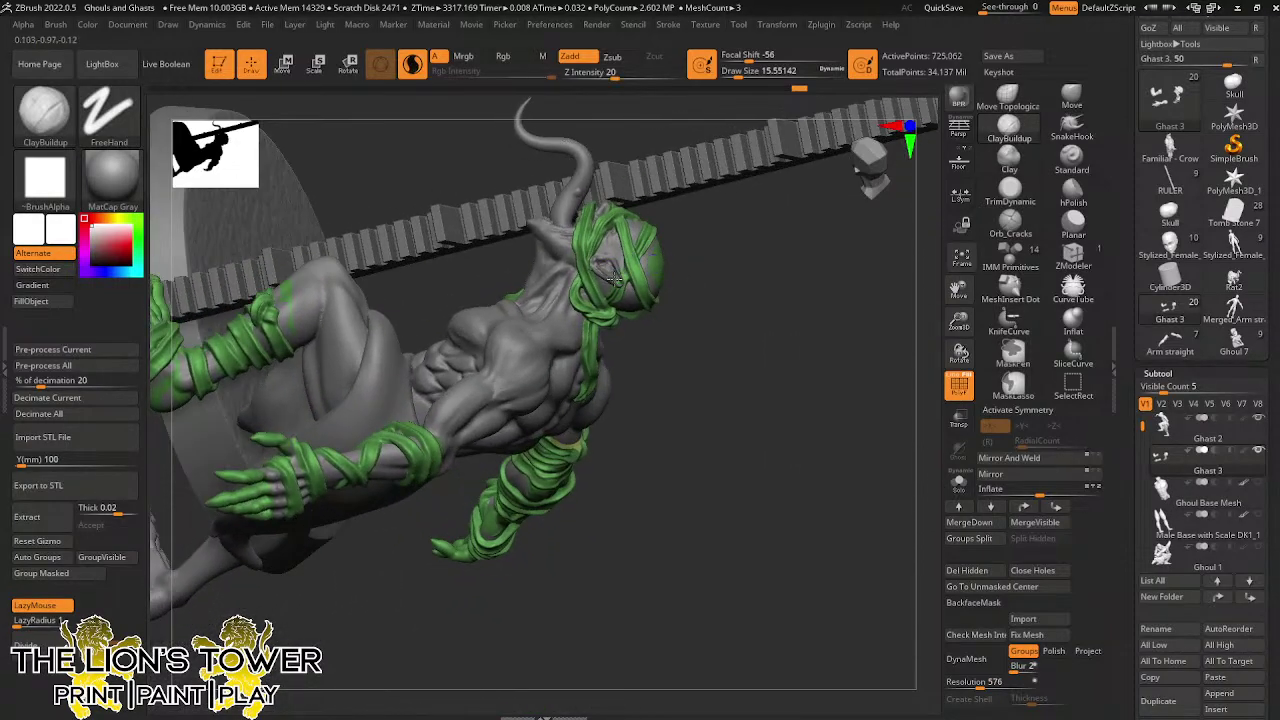
left_click_drag(683, 219, 624, 270)
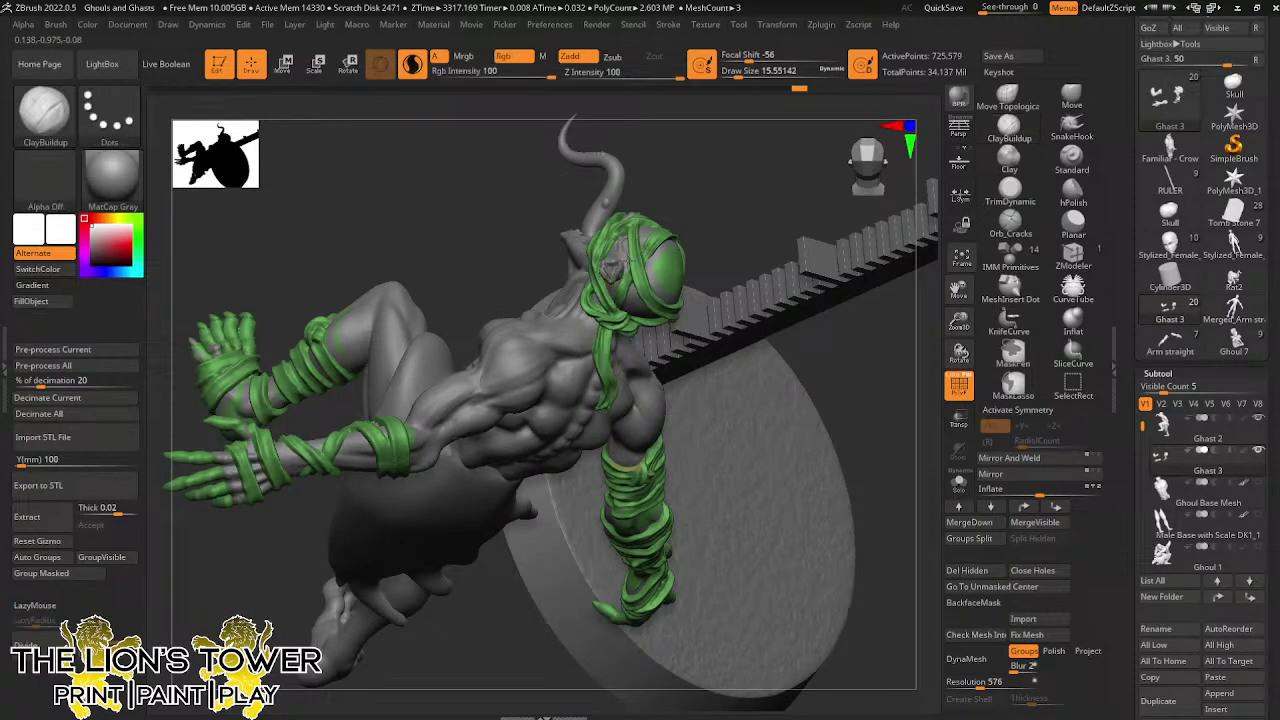
Smooth the leftover cloth between the bandage strips on the back of the skull and the temple, baring the skin there
left_click_drag(825, 212, 760, 220)
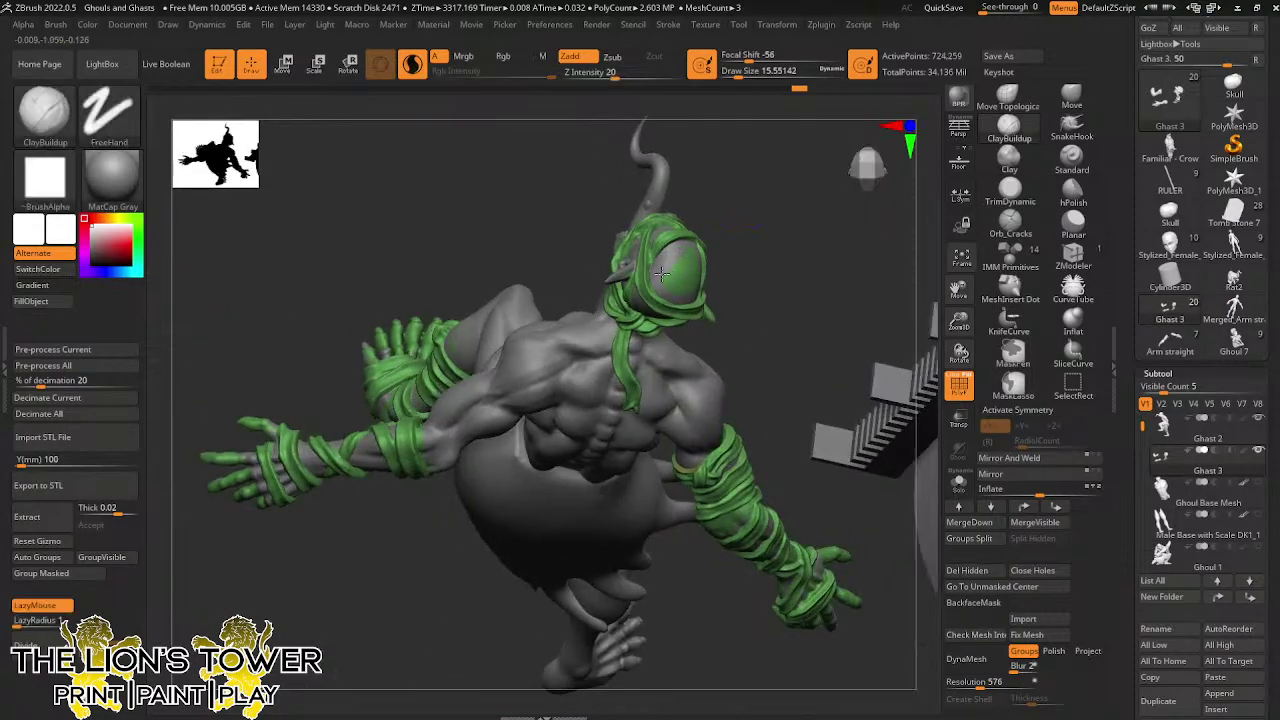
left_click_drag(752, 206, 723, 209)
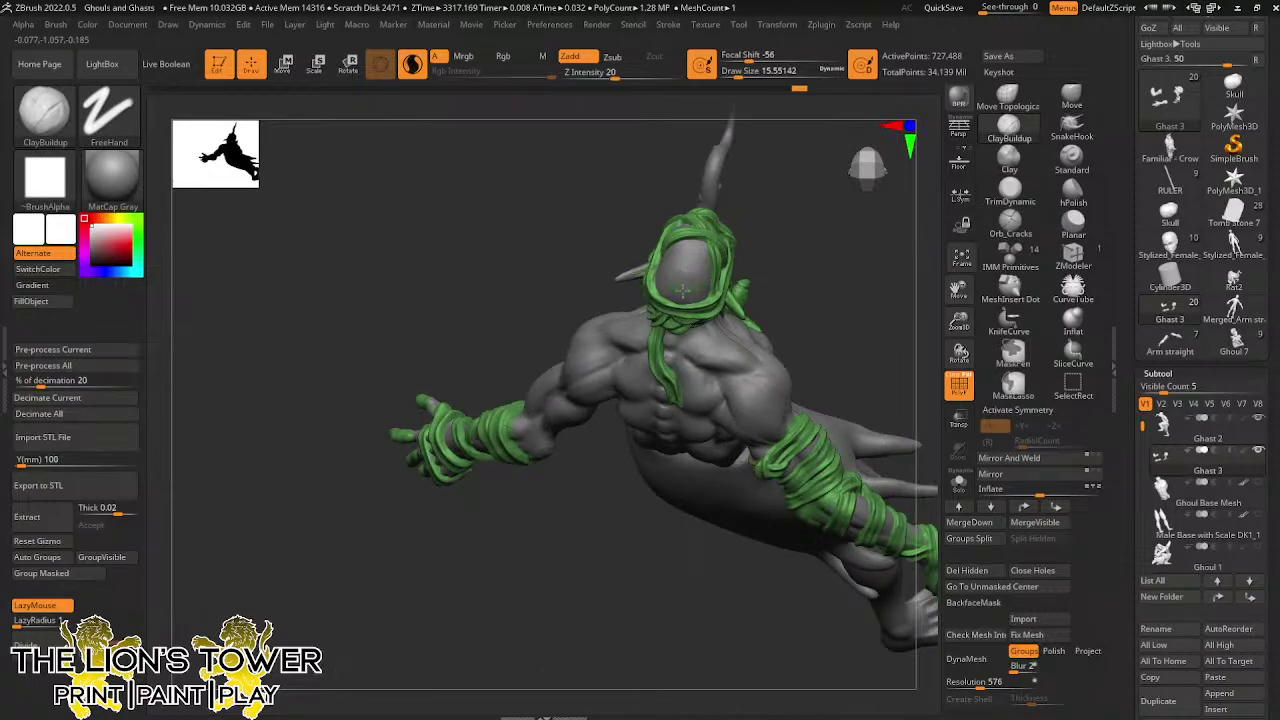
mouse_move(652, 265)
left_mouse_down()
mouse_move(796, 208)
mouse_move(708, 267)
left_mouse_up()
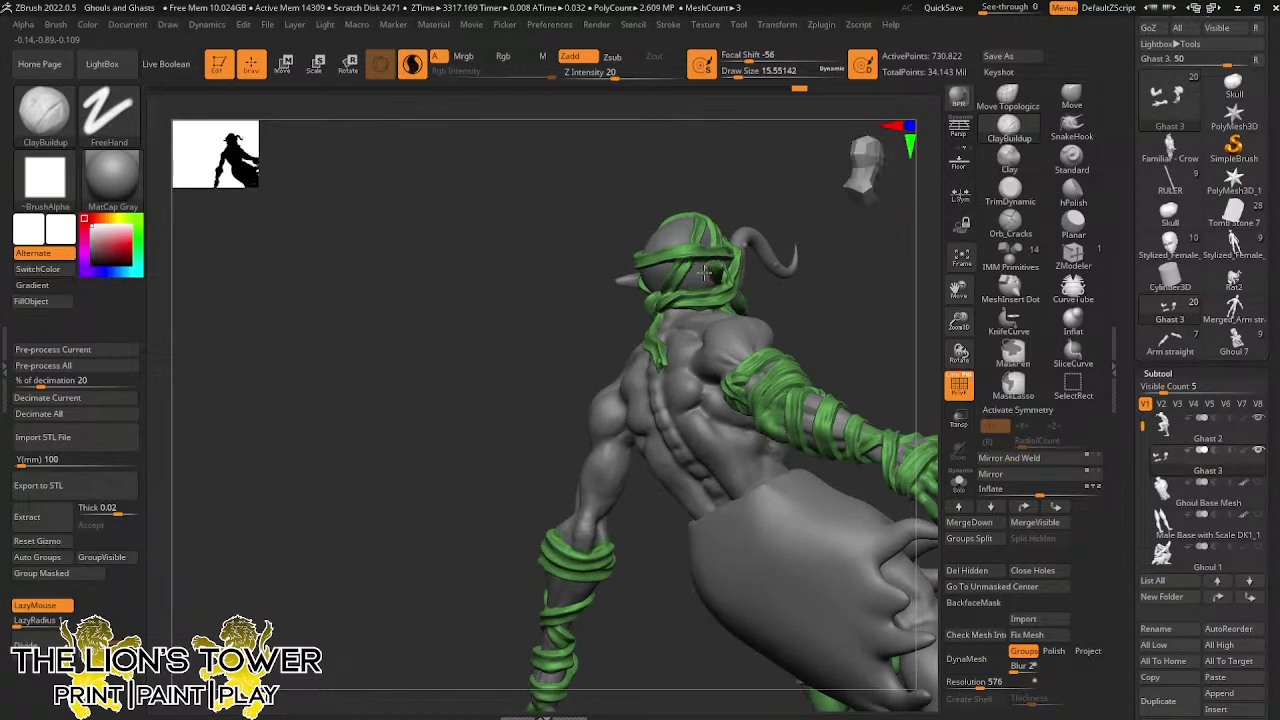
mouse_move(796, 248)
left_mouse_down()
mouse_move(693, 267)
mouse_move(720, 268)
left_mouse_up()
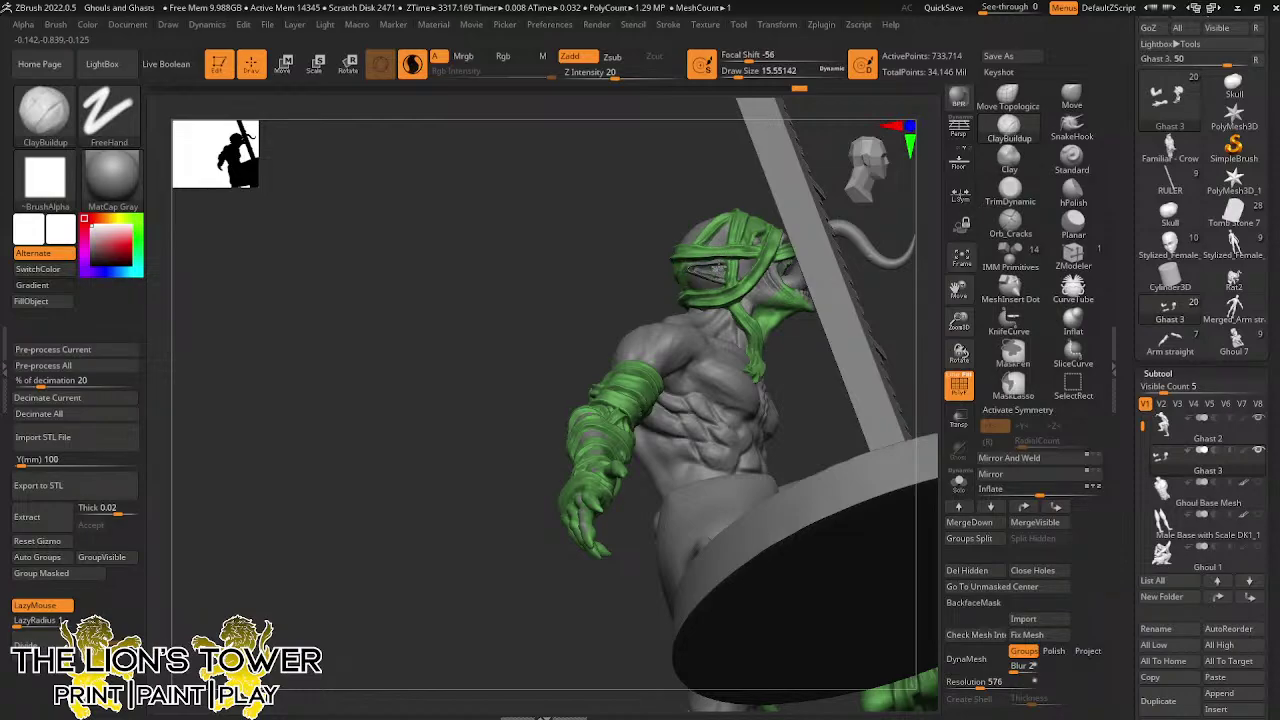
left_click_drag(706, 271, 712, 268)
left_click_drag(717, 191, 775, 182)
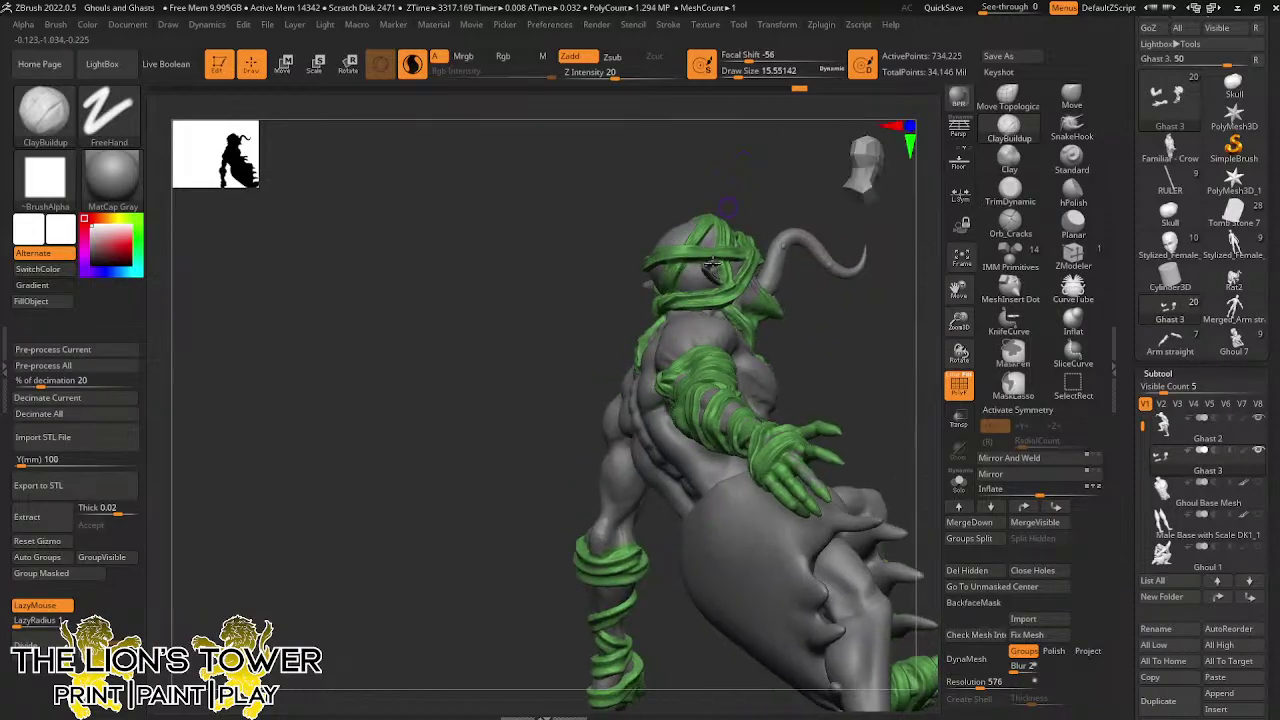
left_click_drag(708, 271, 706, 267, "shift")
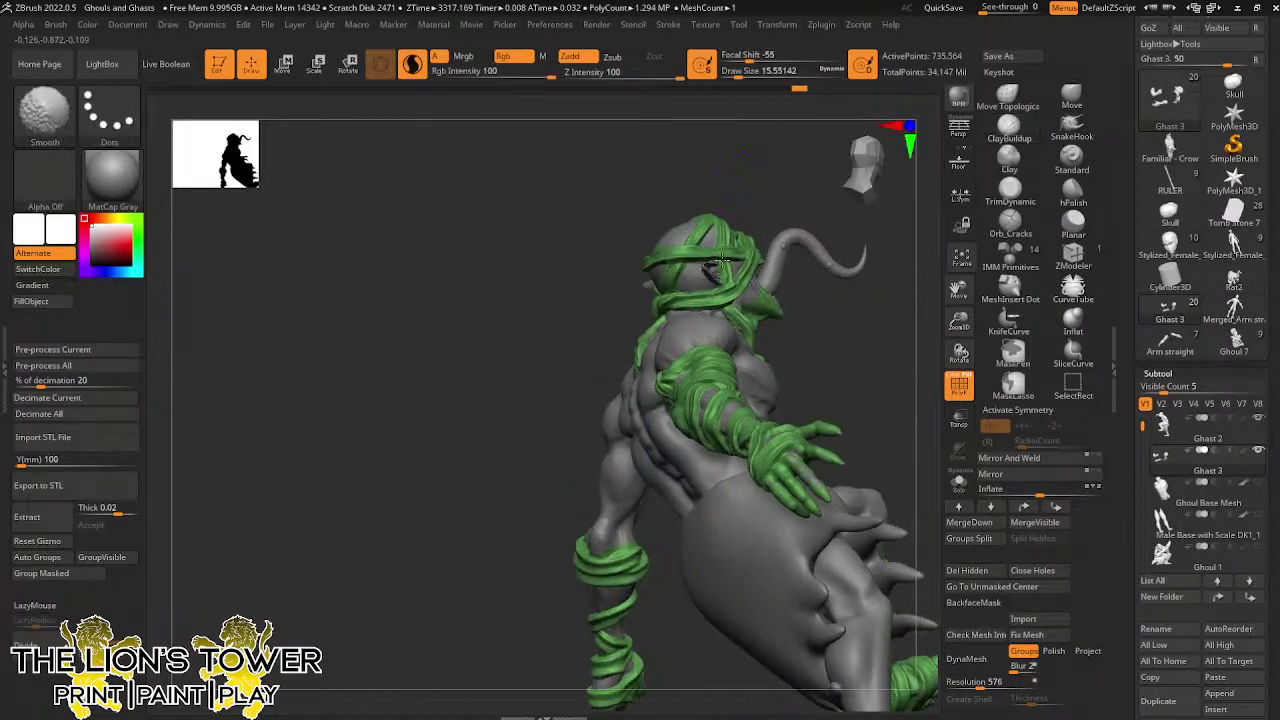
Clear the excess cloth over the brow, jaw and chin so only the intended head wraps cover the face
mouse_move(722, 262)
right_mouse_down()
mouse_move(703, 262)
mouse_move(763, 202)
mouse_move(742, 236)
mouse_move(752, 228)
right_mouse_up()
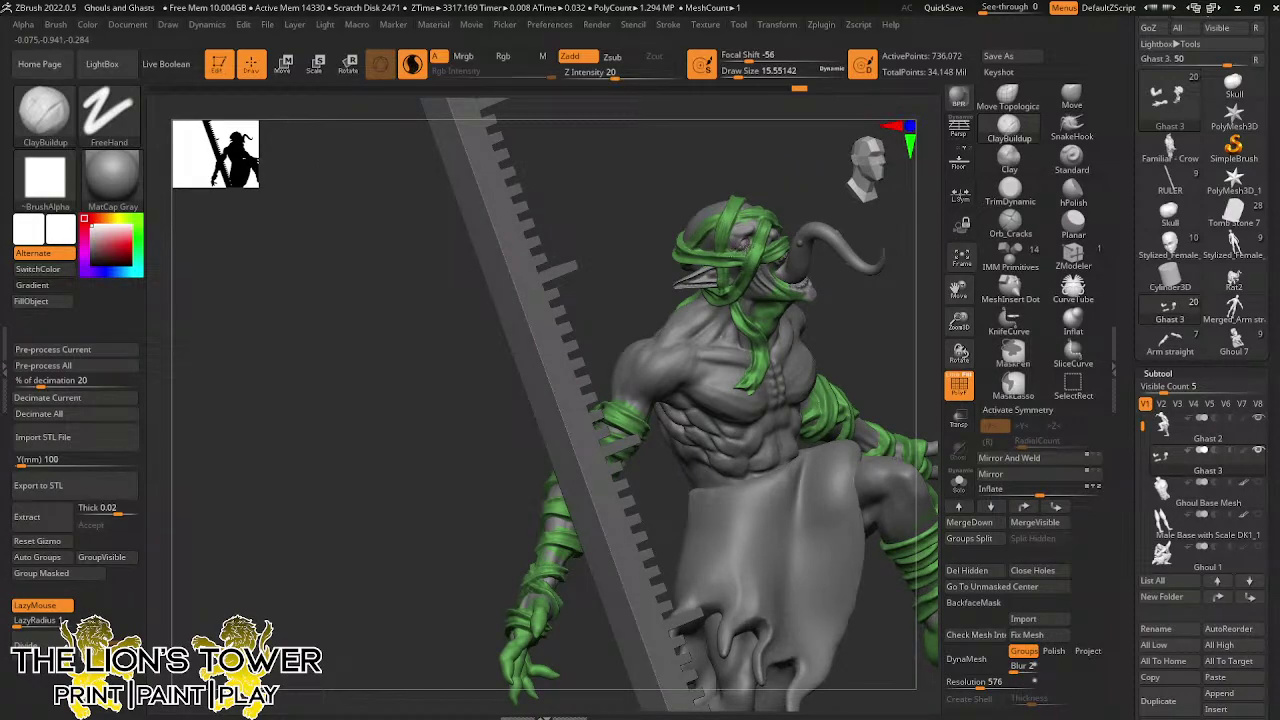
left_click_drag(747, 225, 758, 225)
right_click_drag(864, 315, 810, 287)
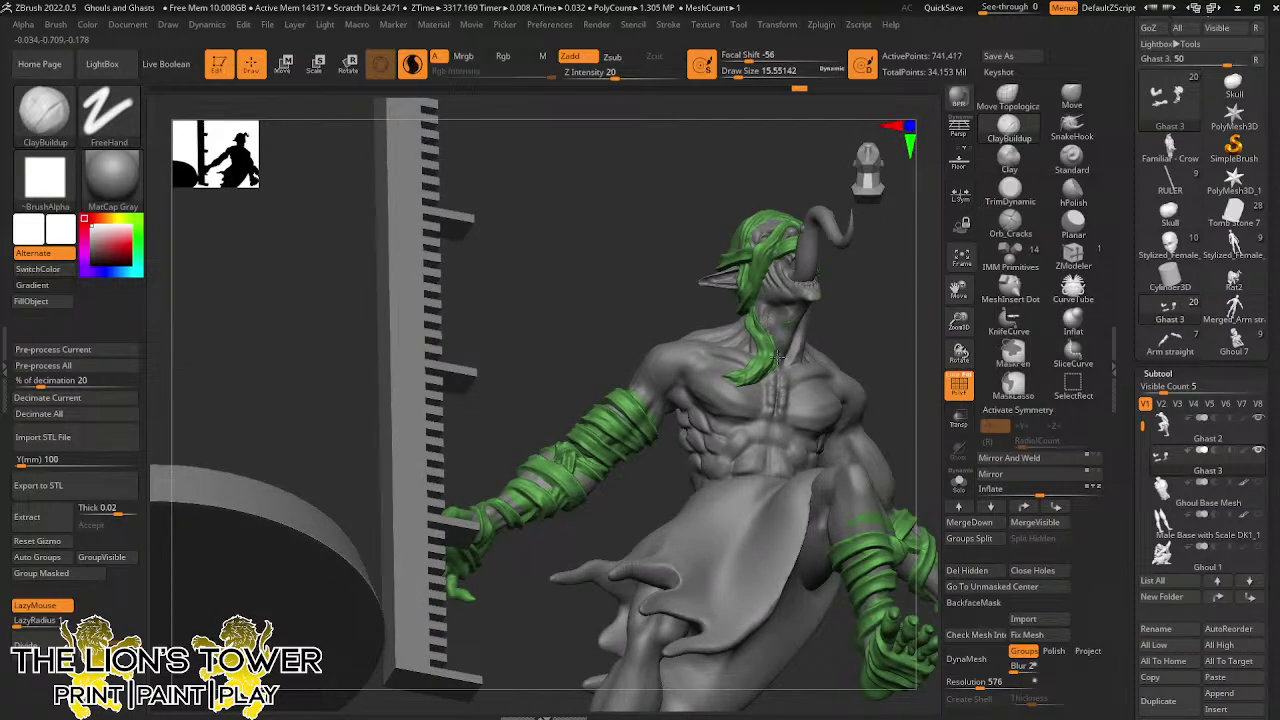
mouse_move(798, 301)
left_mouse_down("shift")
mouse_move(802, 335)
mouse_move(815, 314)
mouse_move(802, 307)
left_mouse_up("shift")
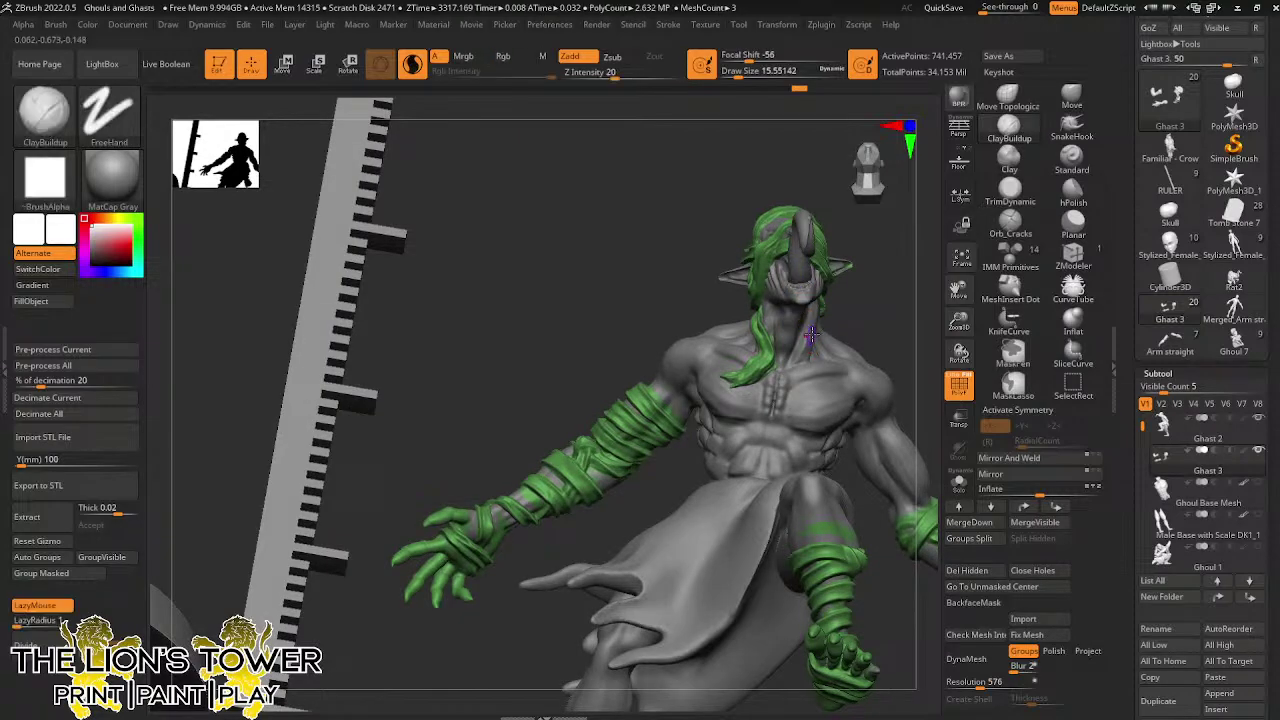
Smooth the cloth on the front of the throat beside the loose wrap end on the chest
key("shift")
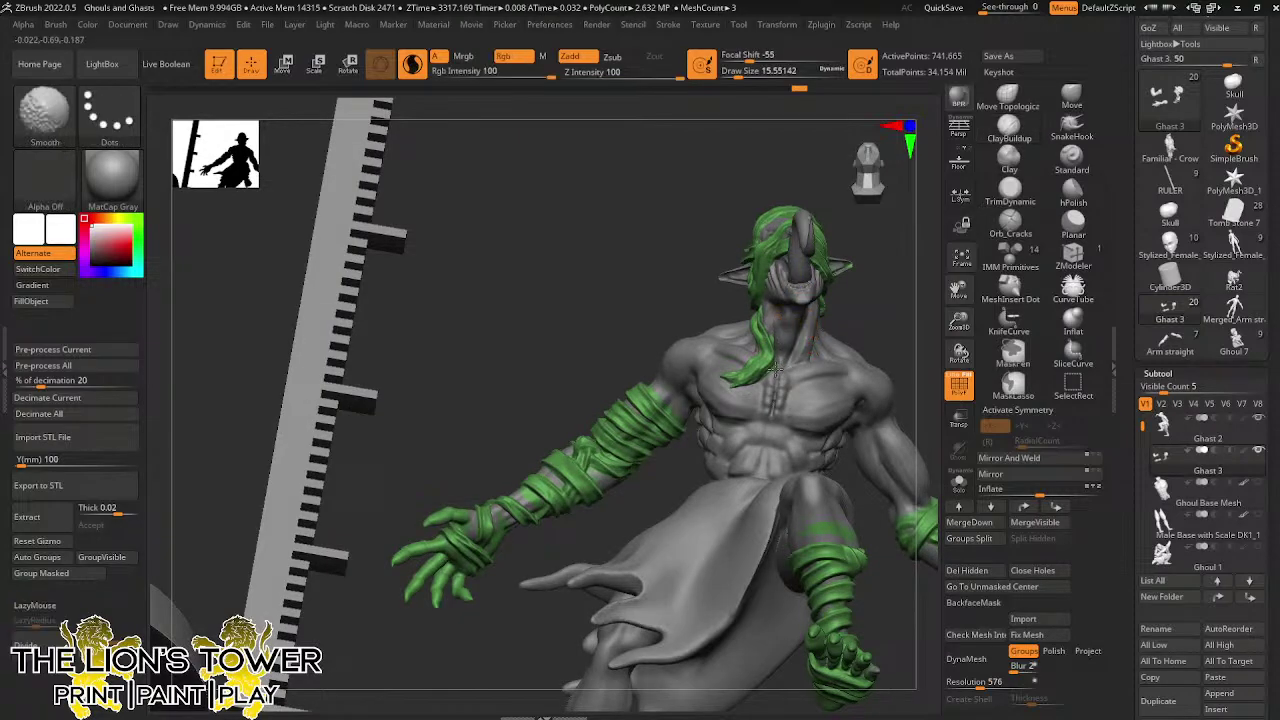
left_click_drag(845, 308, 779, 367)
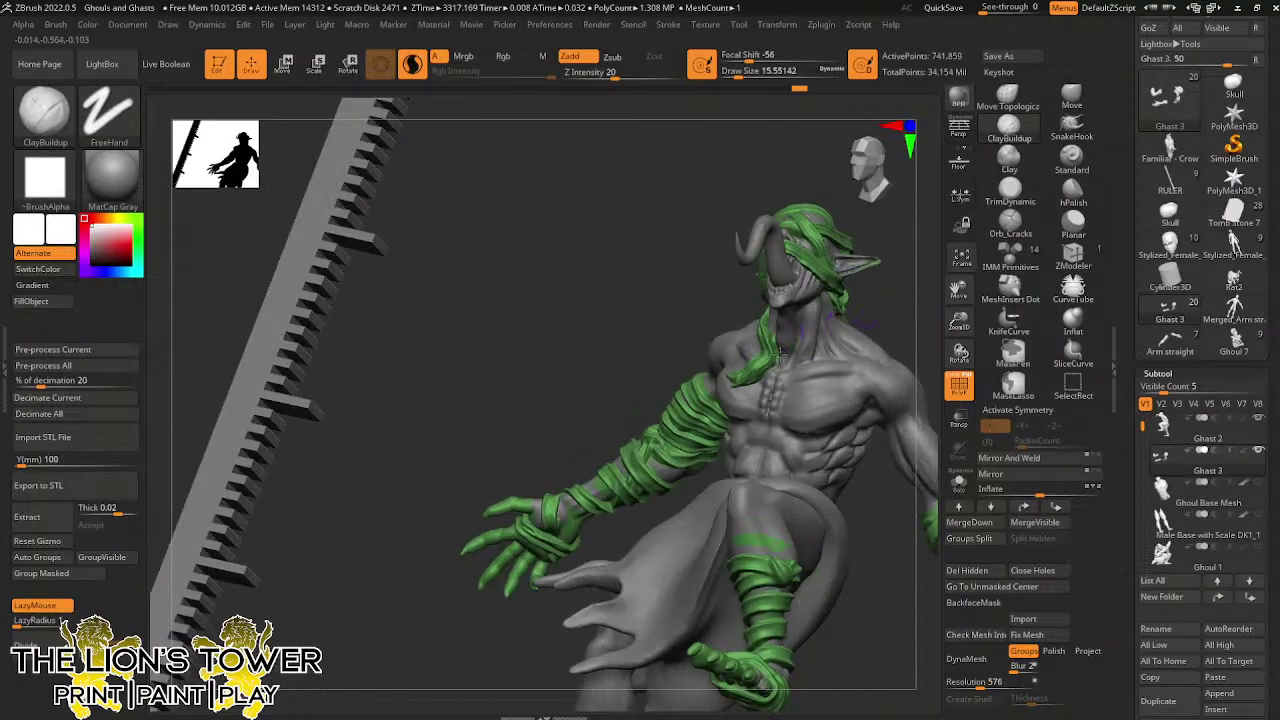
key("shift")
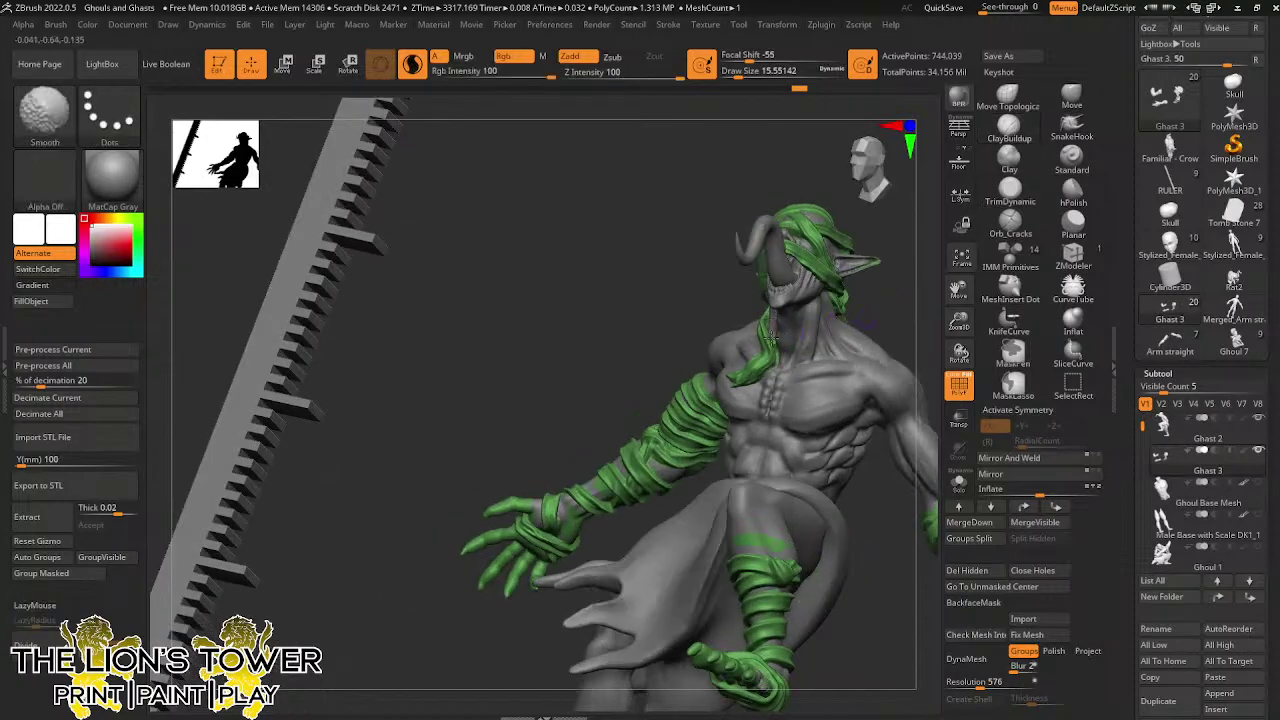
right_click_drag(819, 370, 915, 366)
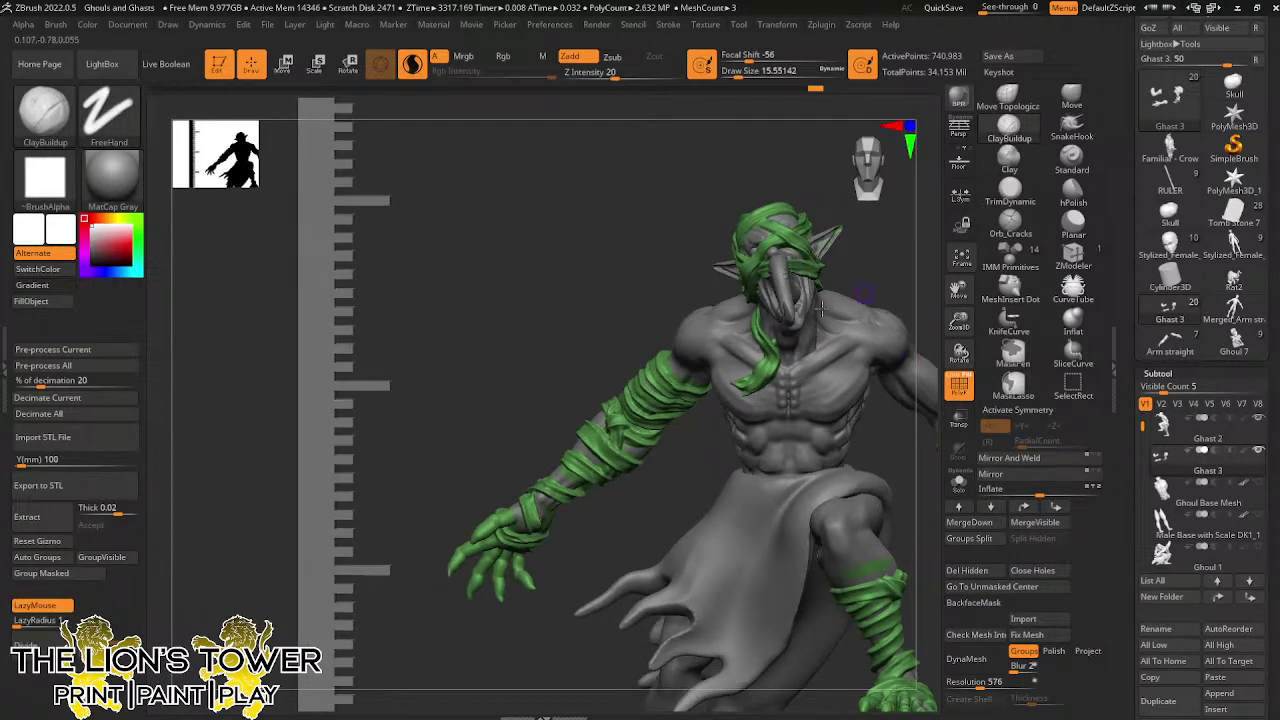
left_click_drag(775, 341, 793, 358)
Isolate Ghast 3 to rework the throat end of the neck wrap, and bring the other subtools back into view
left_click(959, 482)
right_click_drag(890, 352, 802, 360)
left_click_drag(785, 338, 787, 328)
right_click_drag(877, 357, 850, 385)
key("shift")
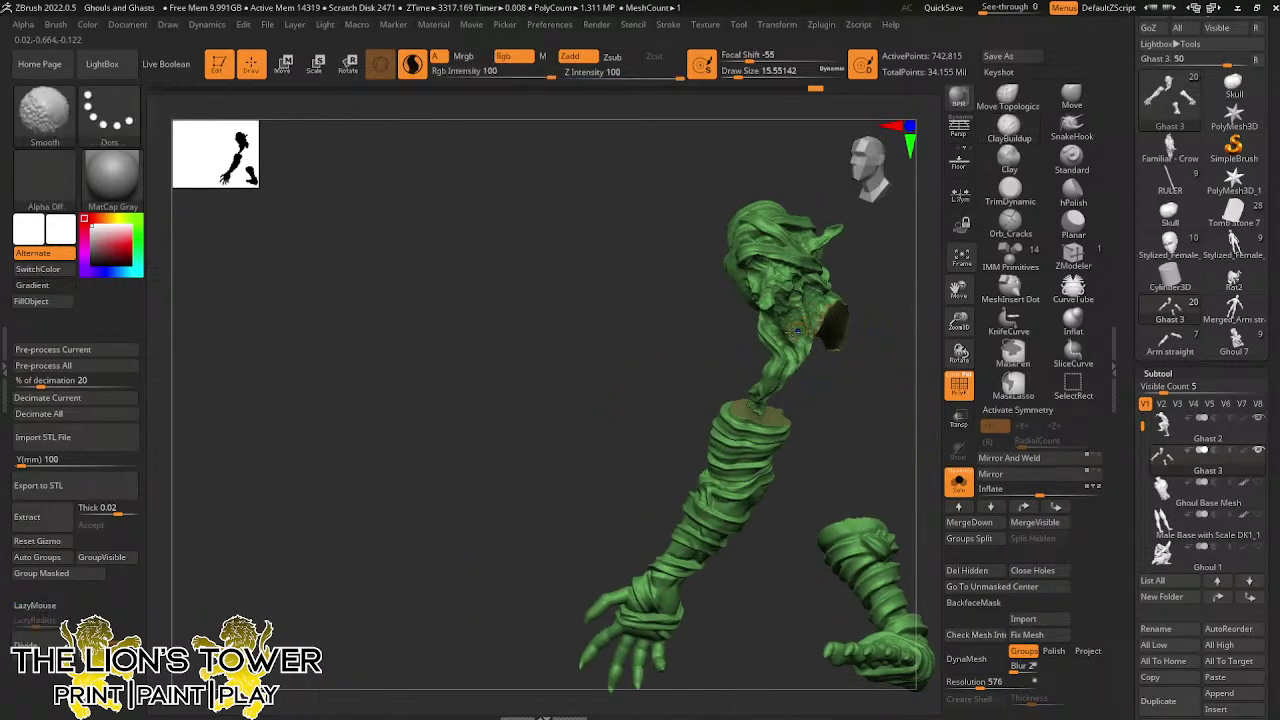
left_click(959, 482)
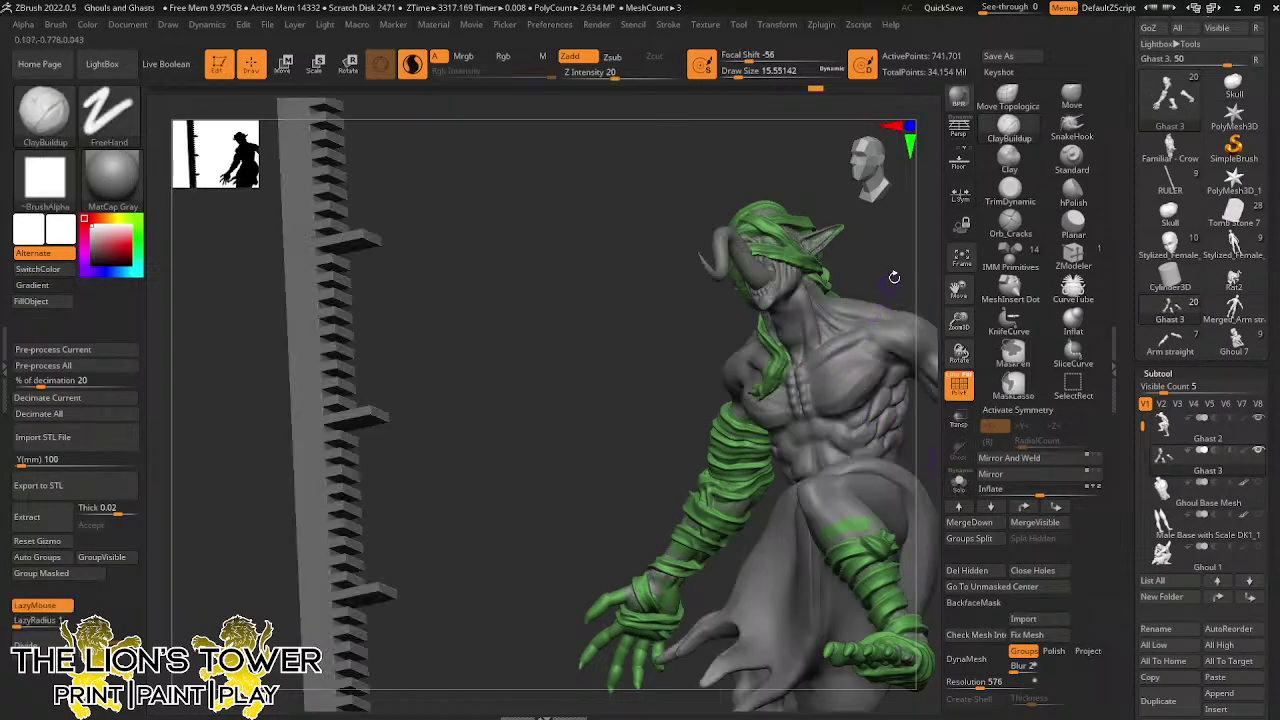
Shape the bandage strips from the upper arm down to the wrist, reducing the cloth between them to show bare skin
right_click_drag(894, 277, 820, 304)
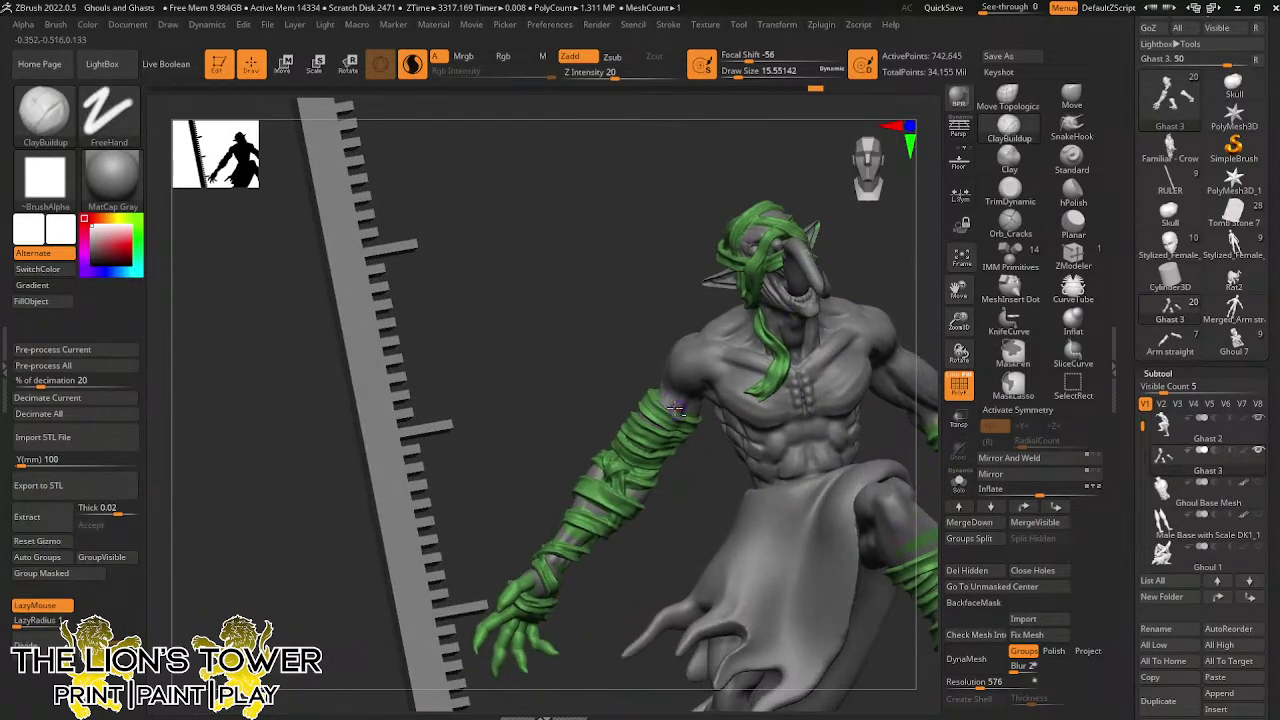
right_click_drag(661, 397, 506, 243)
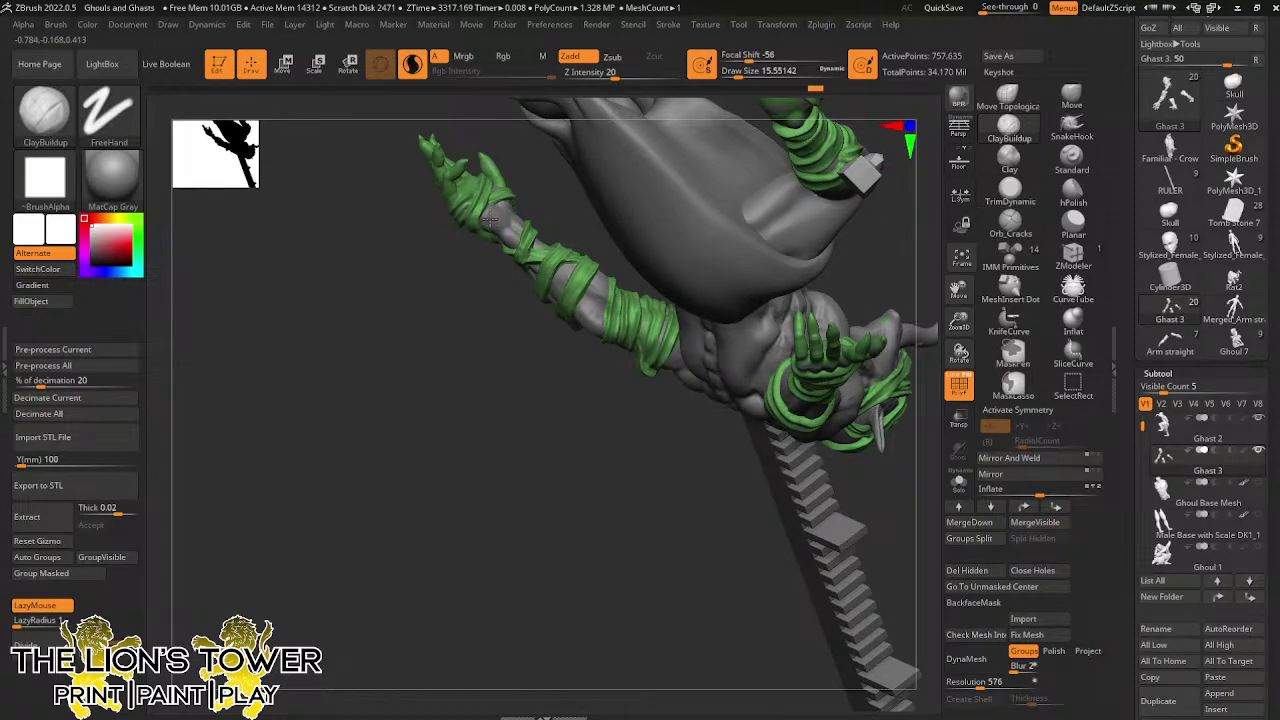
right_click_drag(508, 220, 558, 144)
right_click_drag(504, 224, 494, 246)
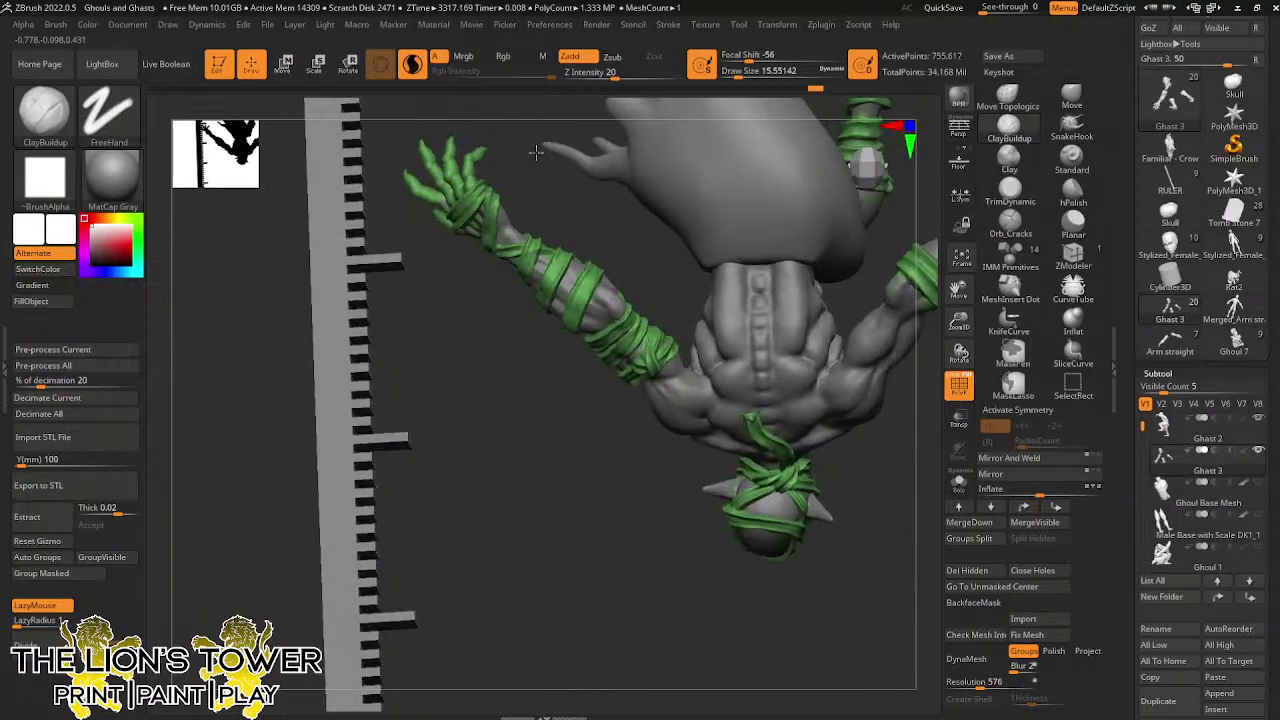
left_click_drag(502, 213, 510, 231)
right_click_drag(508, 226, 486, 256)
mouse_move(507, 224)
left_mouse_down()
mouse_move(521, 238)
mouse_move(496, 216)
left_mouse_up()
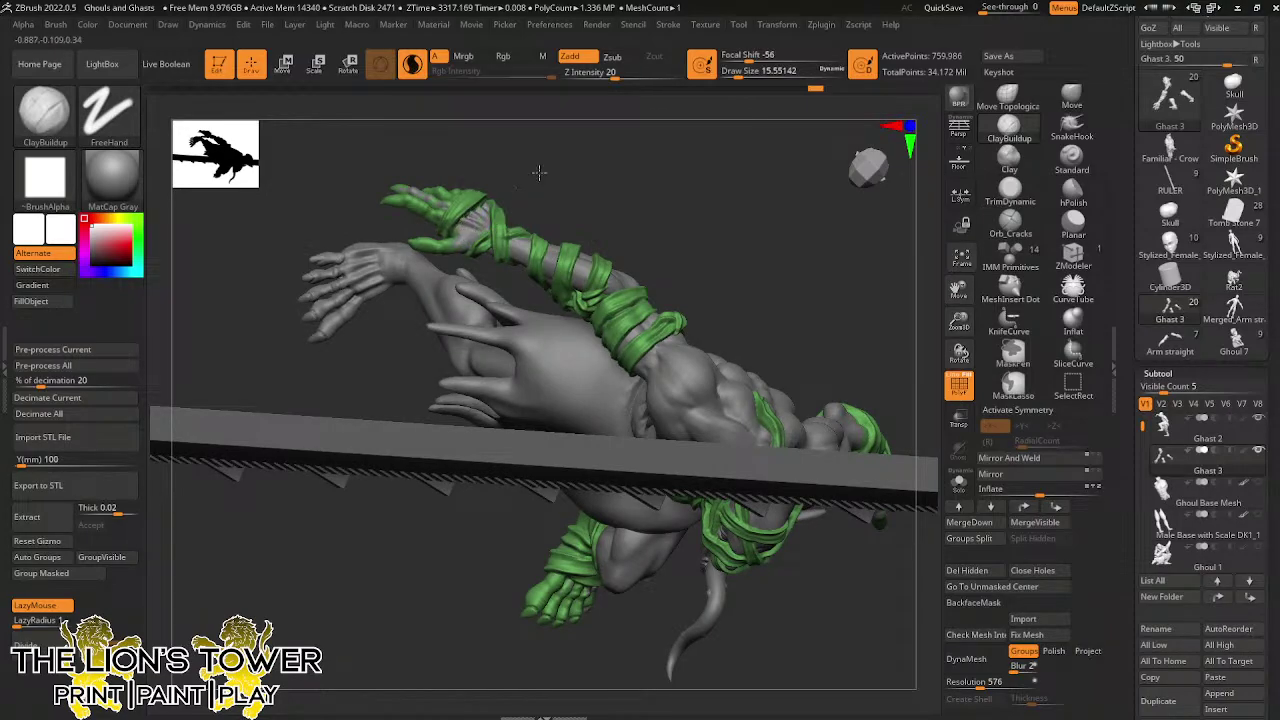
Smooth the cloth off the thumb and palm of the outstretched hand to expose the body underneath
mouse_move(538, 172)
left_mouse_down()
mouse_move(580, 149)
mouse_move(543, 184)
left_mouse_up()
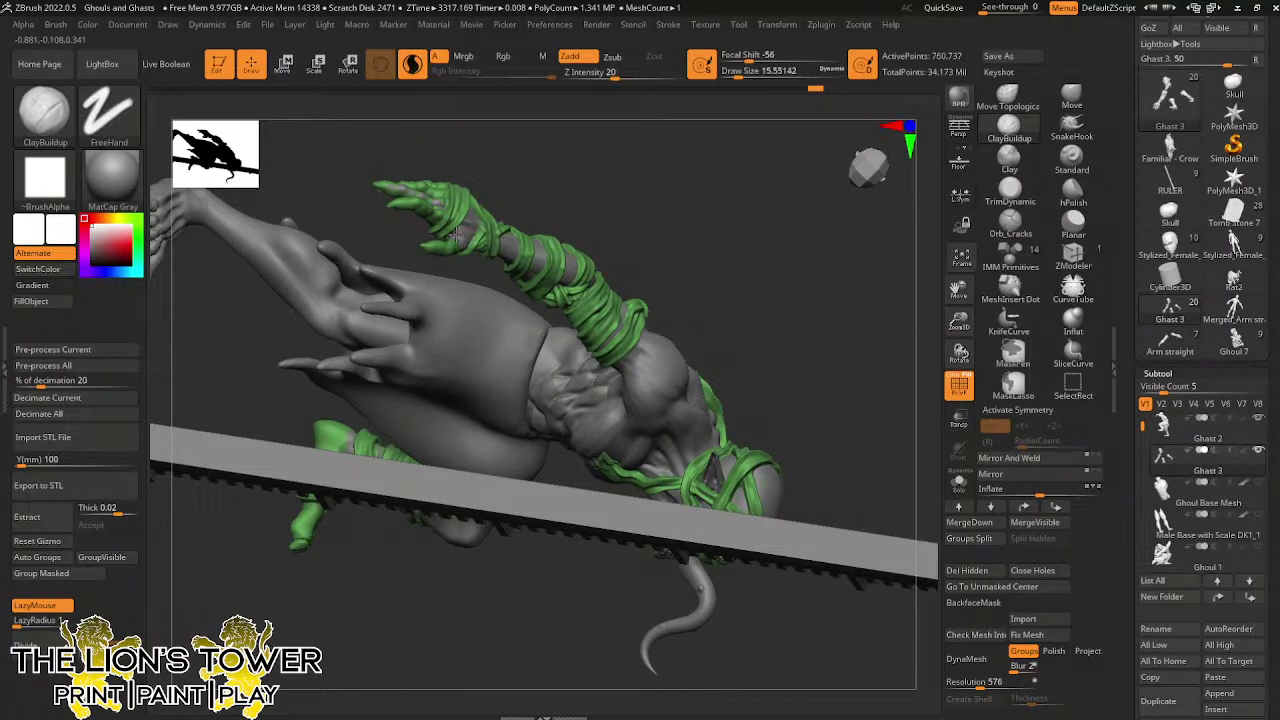
left_click_drag(440, 247, 424, 246, "shift")
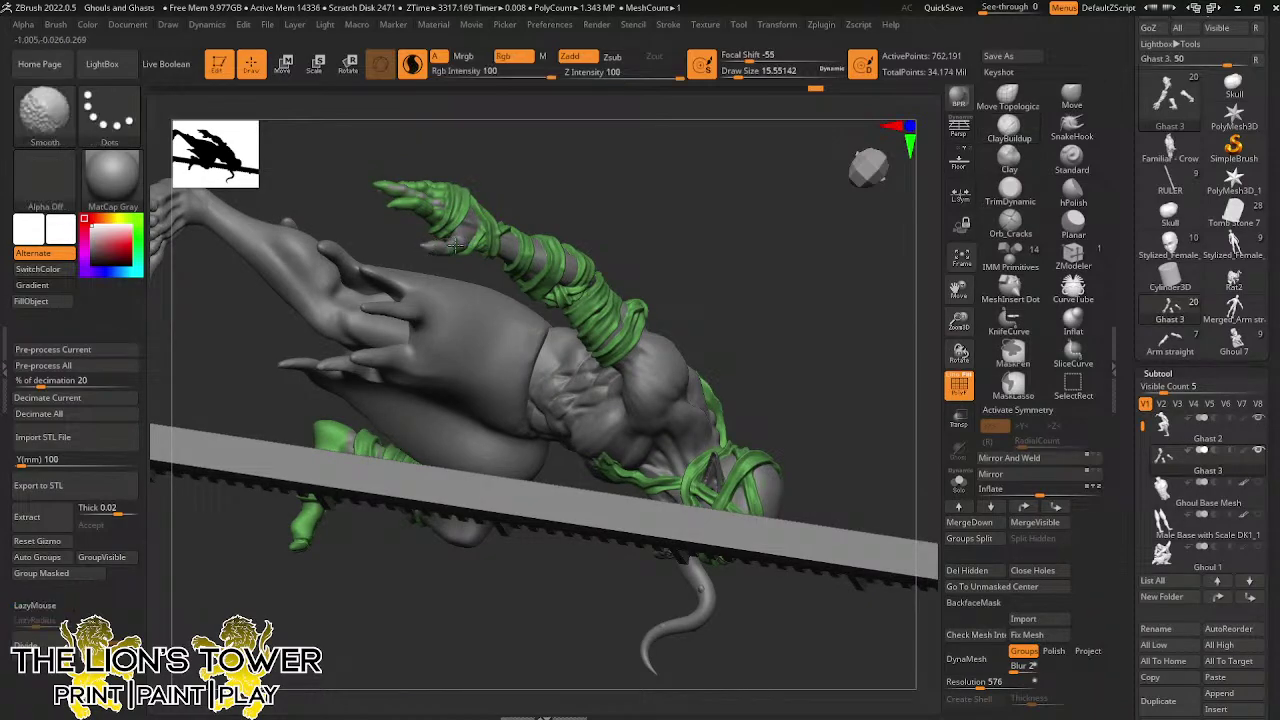
mouse_move(548, 178)
left_mouse_down()
mouse_move(529, 160)
mouse_move(470, 238)
mouse_move(571, 223)
mouse_move(522, 170)
left_mouse_up()
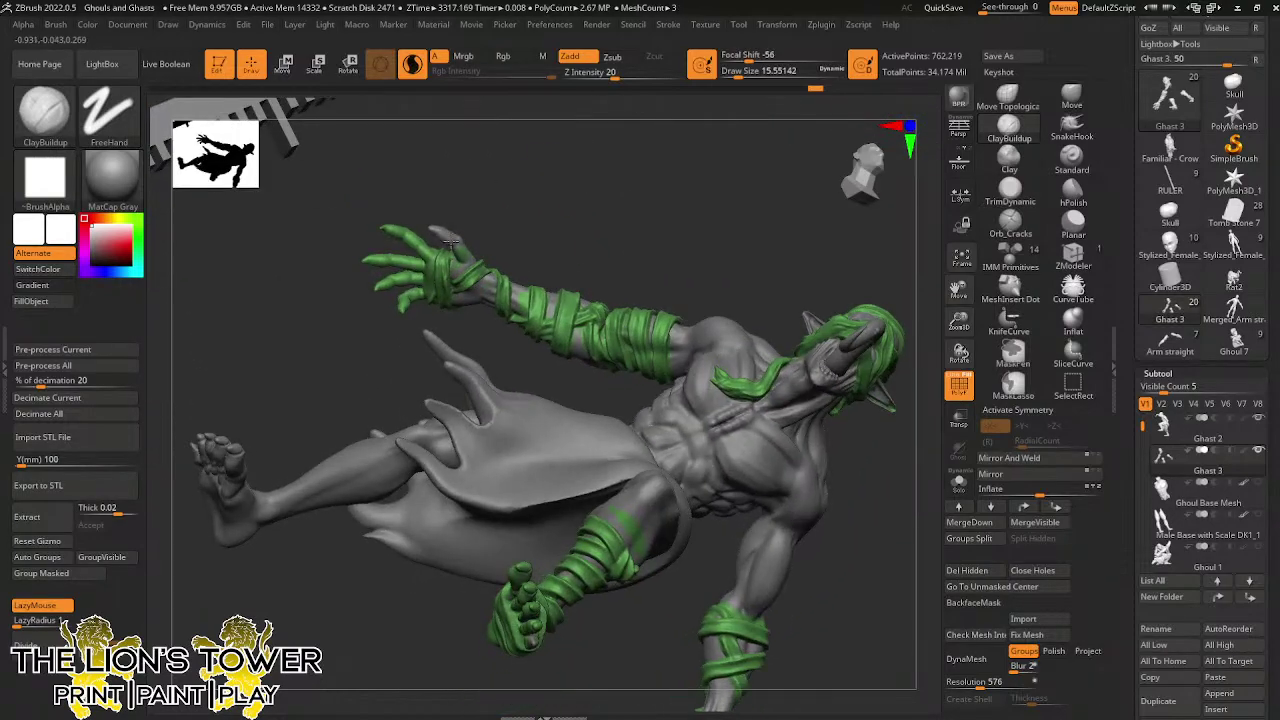
Mask the fingers of both hands on Ghast 3, leaving the hand wraps unmasked
mouse_move(465, 239)
left_mouse_down()
mouse_move(480, 200)
mouse_move(461, 178)
mouse_move(414, 206)
mouse_move(392, 338)
mouse_move(427, 262)
mouse_move(418, 178)
mouse_move(557, 194)
mouse_move(624, 181)
mouse_move(594, 220)
mouse_move(607, 150)
left_mouse_up()
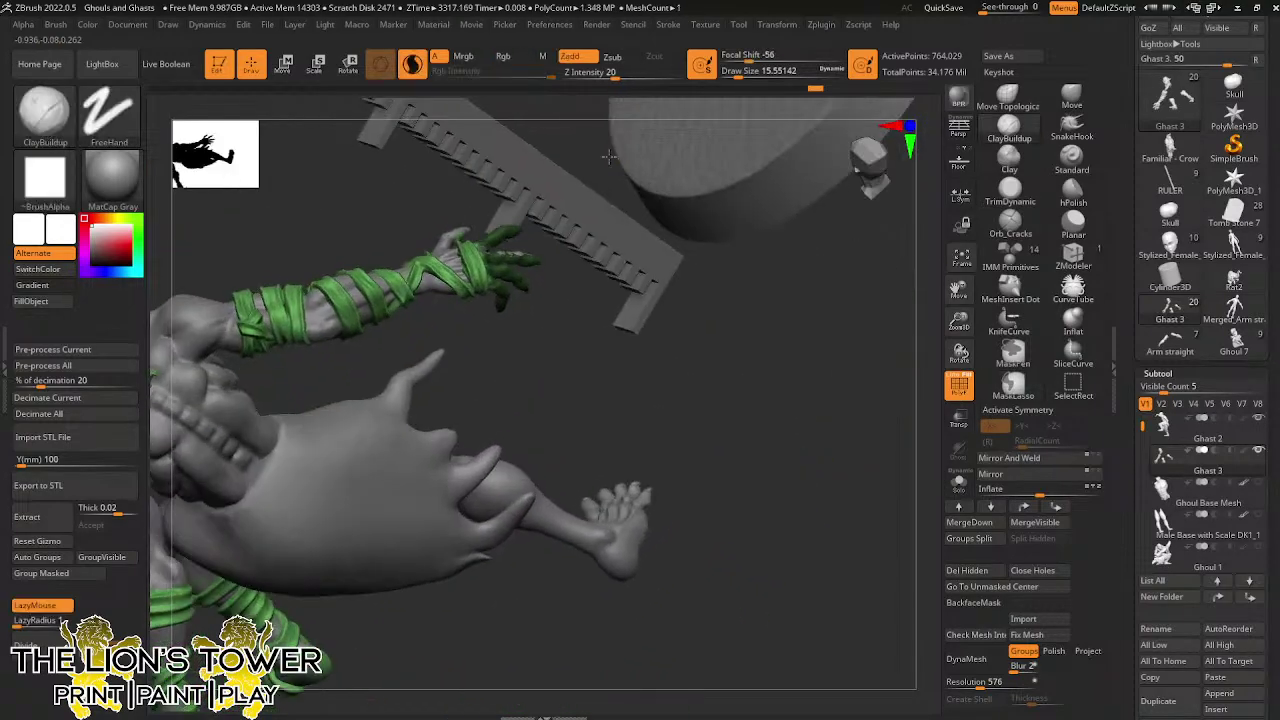
left_click_drag(958, 292, 1161, 128)
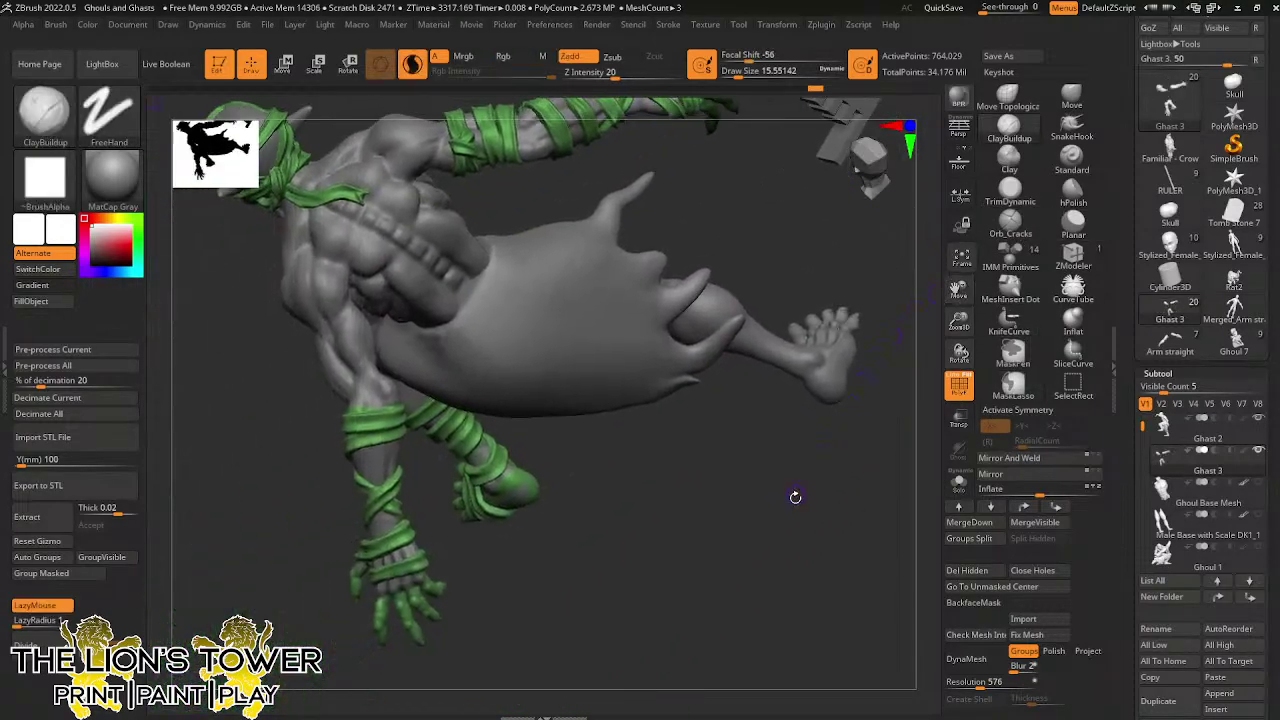
left_click_drag(795, 496, 759, 462)
mouse_move(496, 571)
left_mouse_down()
mouse_move(483, 610)
mouse_move(440, 608)
mouse_move(406, 562)
mouse_move(348, 573)
mouse_move(440, 644)
mouse_move(448, 632)
left_mouse_up()
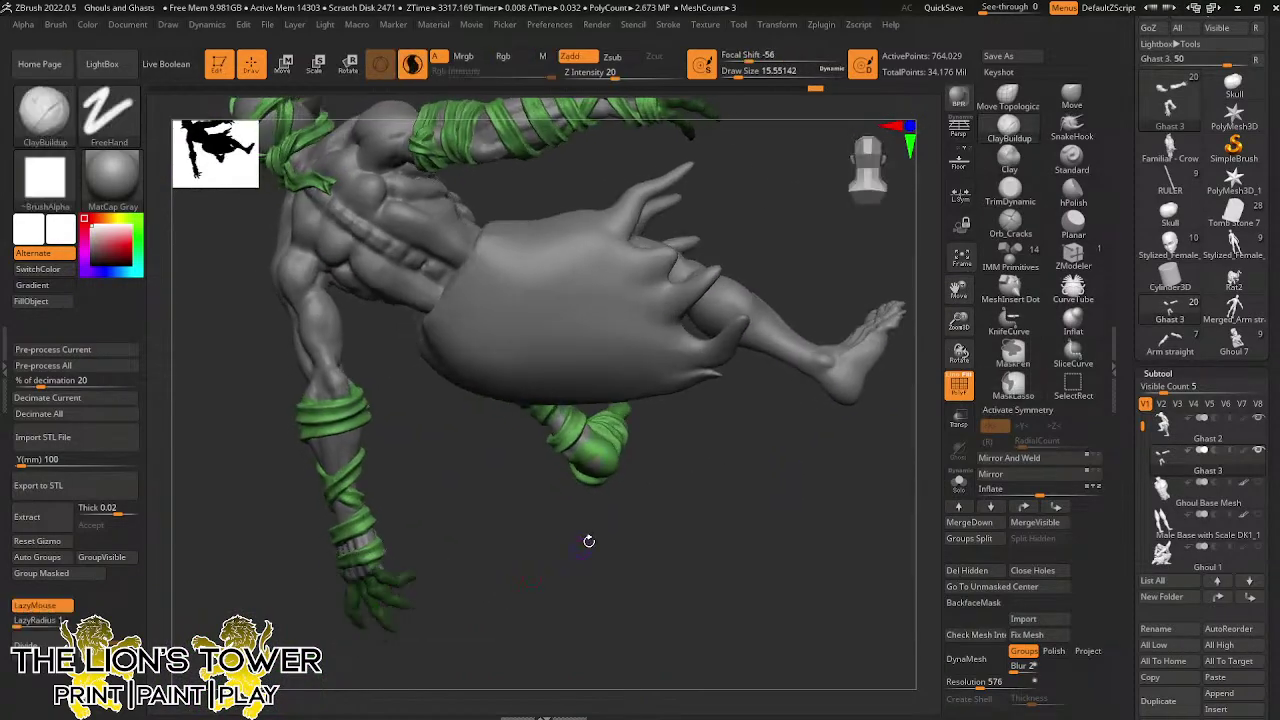
left_click_drag(588, 541, 664, 515)
mouse_move(503, 600)
left_mouse_down()
mouse_move(551, 617)
mouse_move(588, 662)
left_mouse_up()
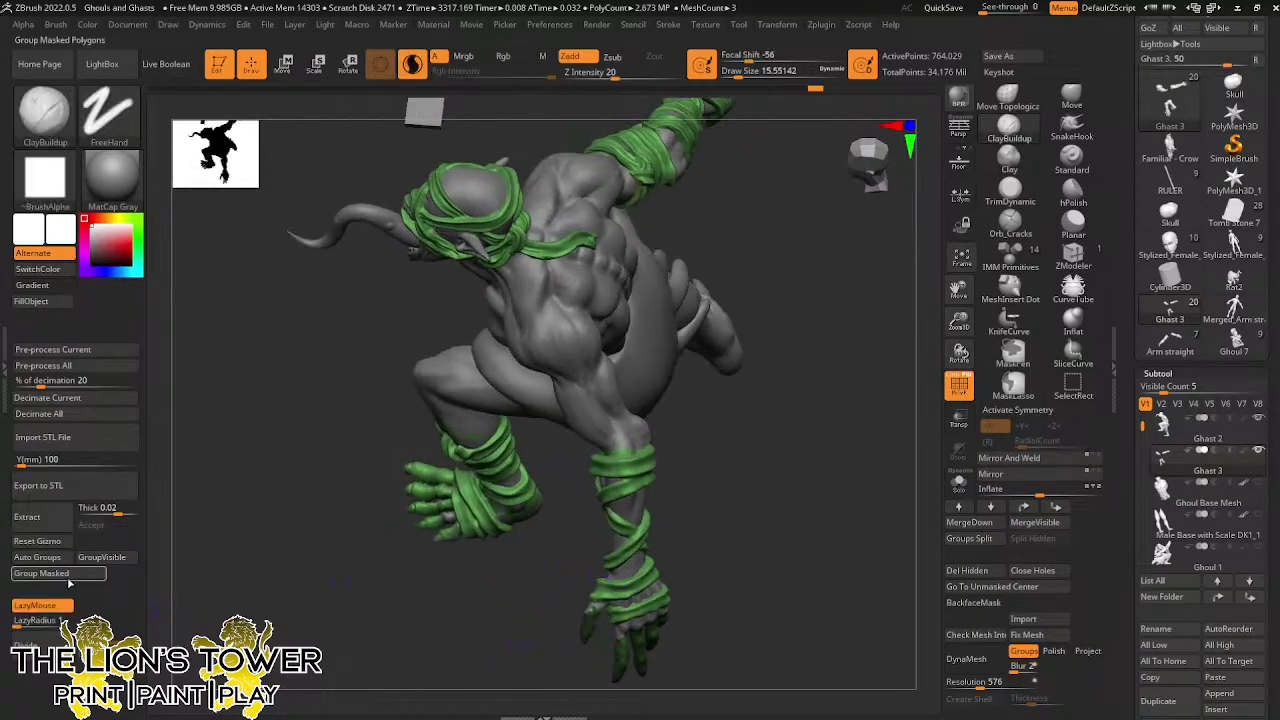
Delete the masked finger cloth from Ghast 3 as its own polygroup and auto-group the remaining bandages
left_click(71, 580)
left_click(630, 470, "ctrl+shift")
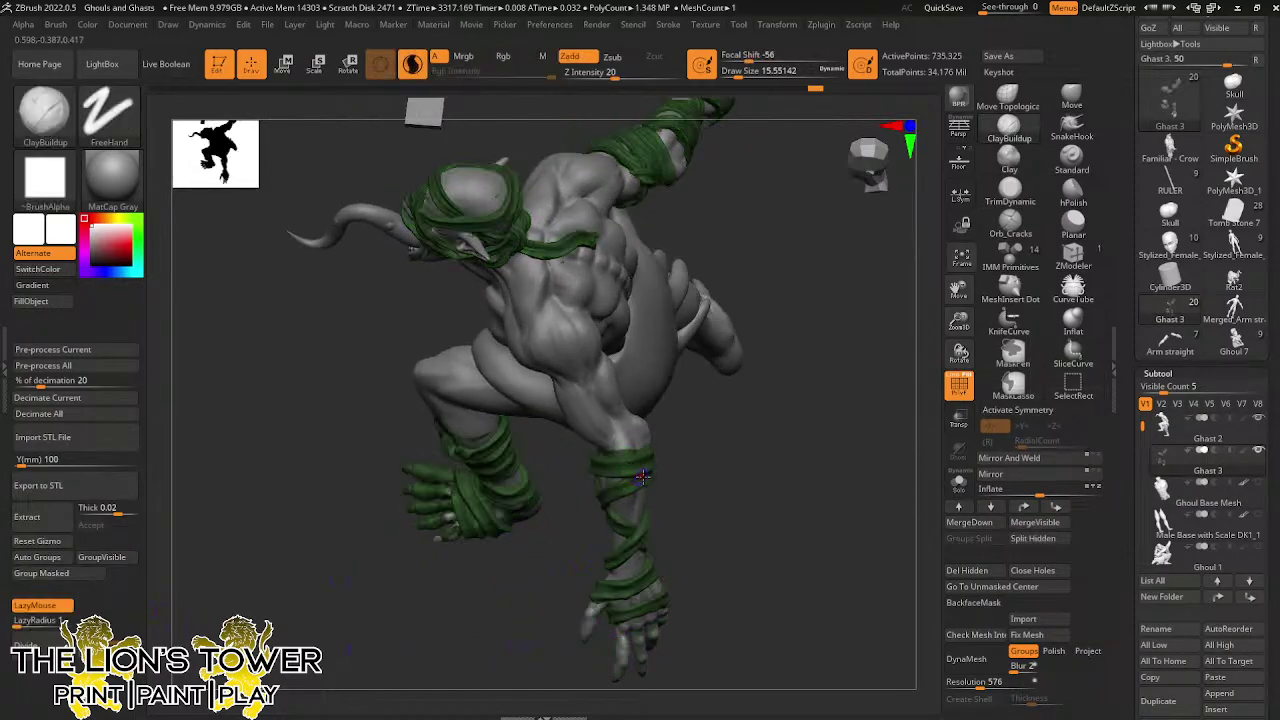
left_click(966, 570)
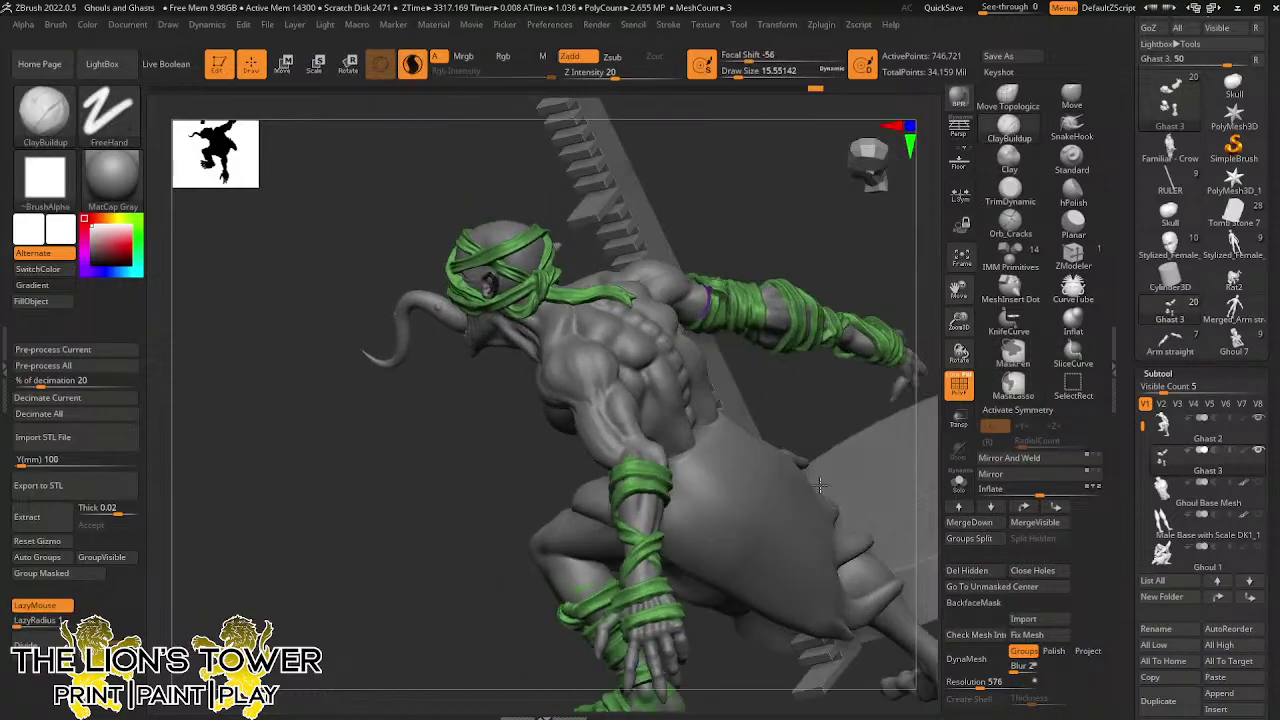
left_click_drag(820, 485, 777, 487)
left_click(40, 557)
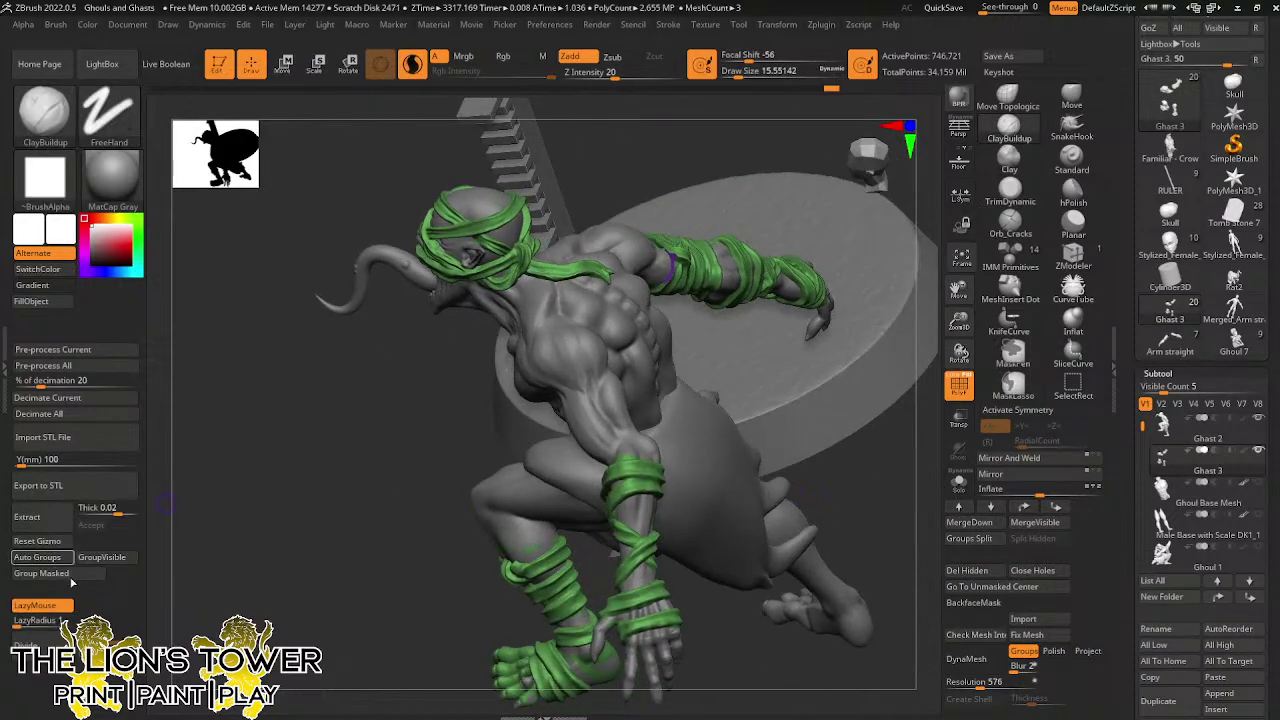
Shape the bandage strips around the lowered arm with ClayBuildup, from the elbow down the forearm
left_click_drag(961, 338, 958, 293)
left_click_drag(770, 400, 675, 354)
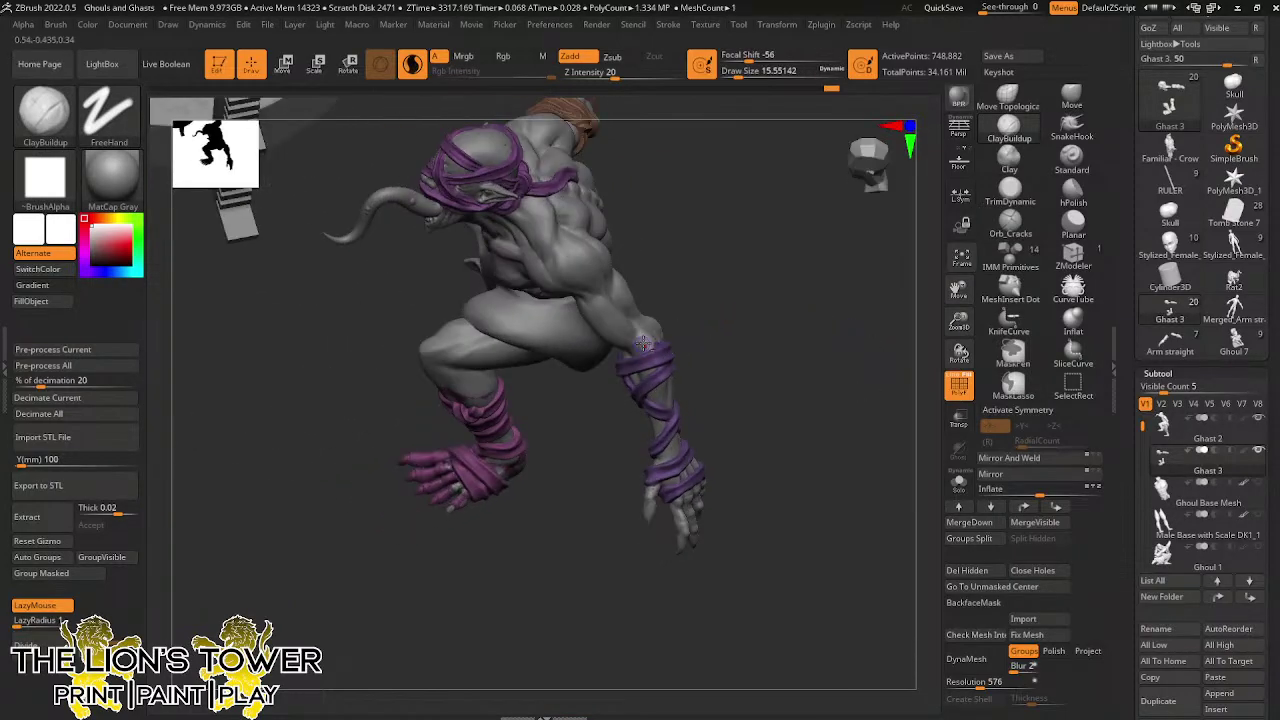
left_click_drag(728, 318, 675, 352)
right_click_drag(786, 389, 669, 185)
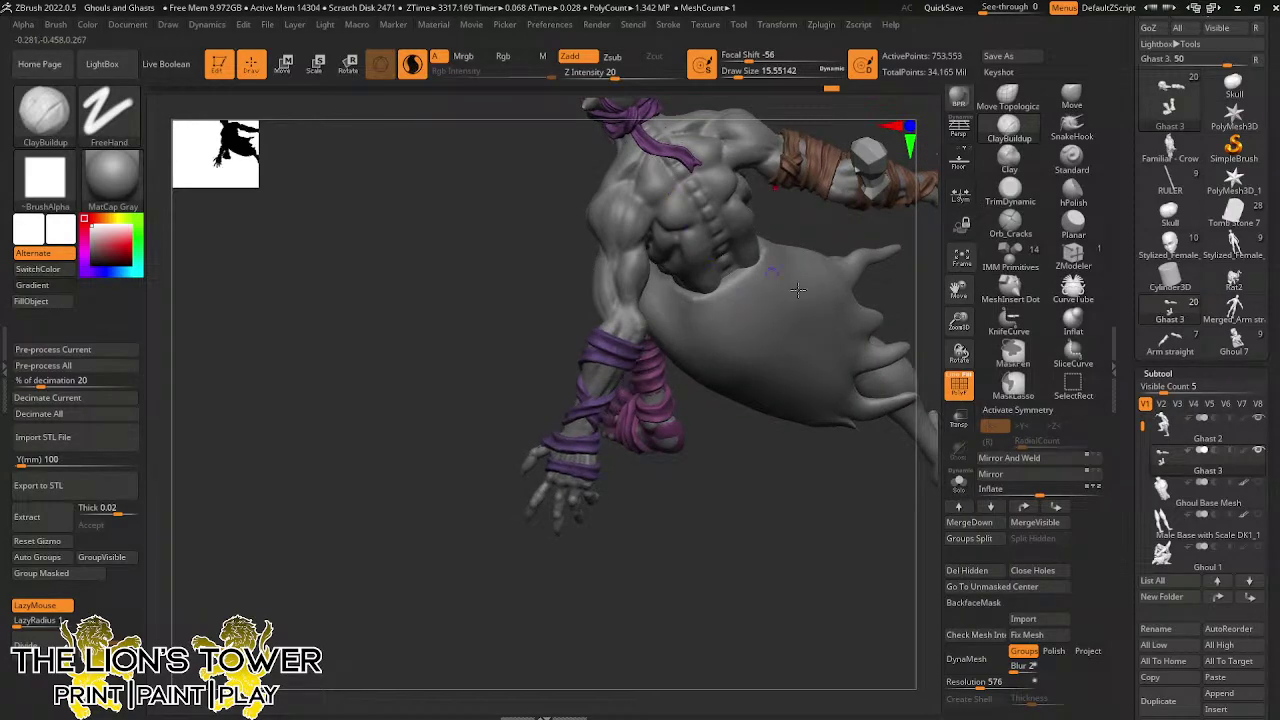
left_click_drag(958, 289, 924, 409)
right_click_drag(864, 322, 843, 305)
Sculpt and smooth the head wrap around the ears and the back of the skull, keeping the strips distinct
right_click_drag(685, 180, 648, 222)
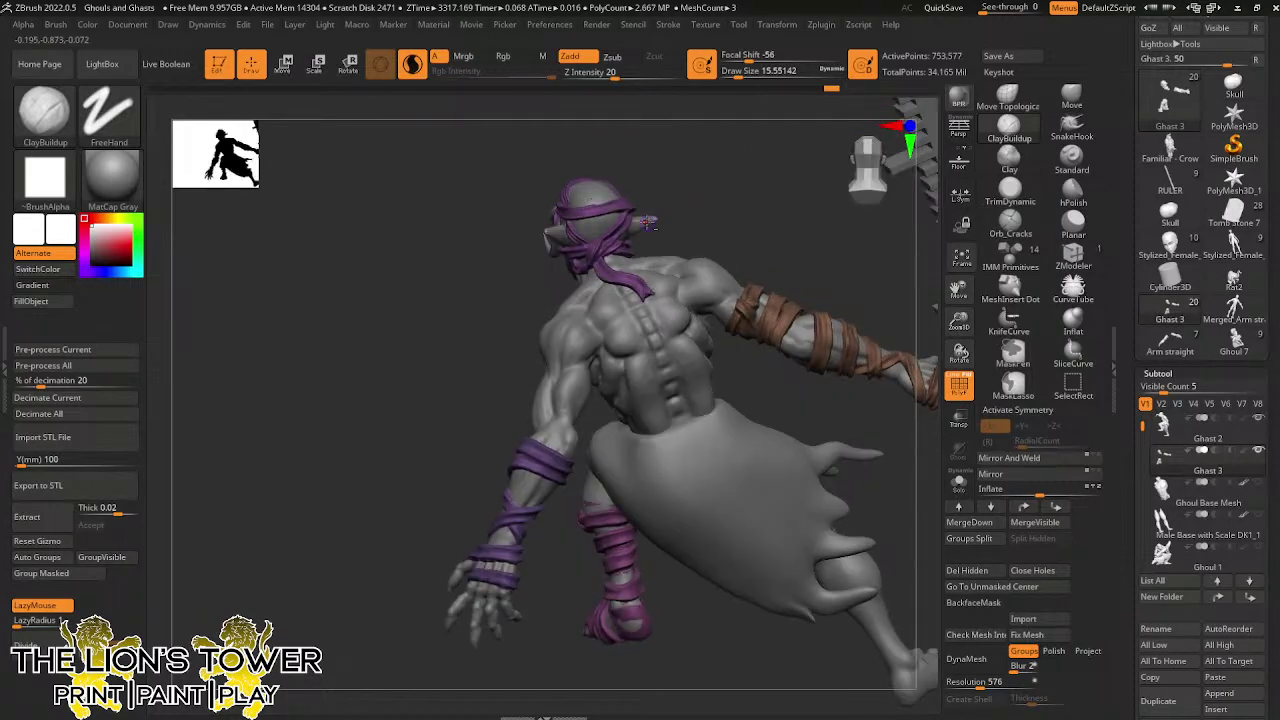
mouse_move(651, 163)
right_mouse_down()
mouse_move(735, 175)
mouse_move(627, 232)
mouse_move(729, 209)
mouse_move(641, 224)
right_mouse_up()
key("shift")
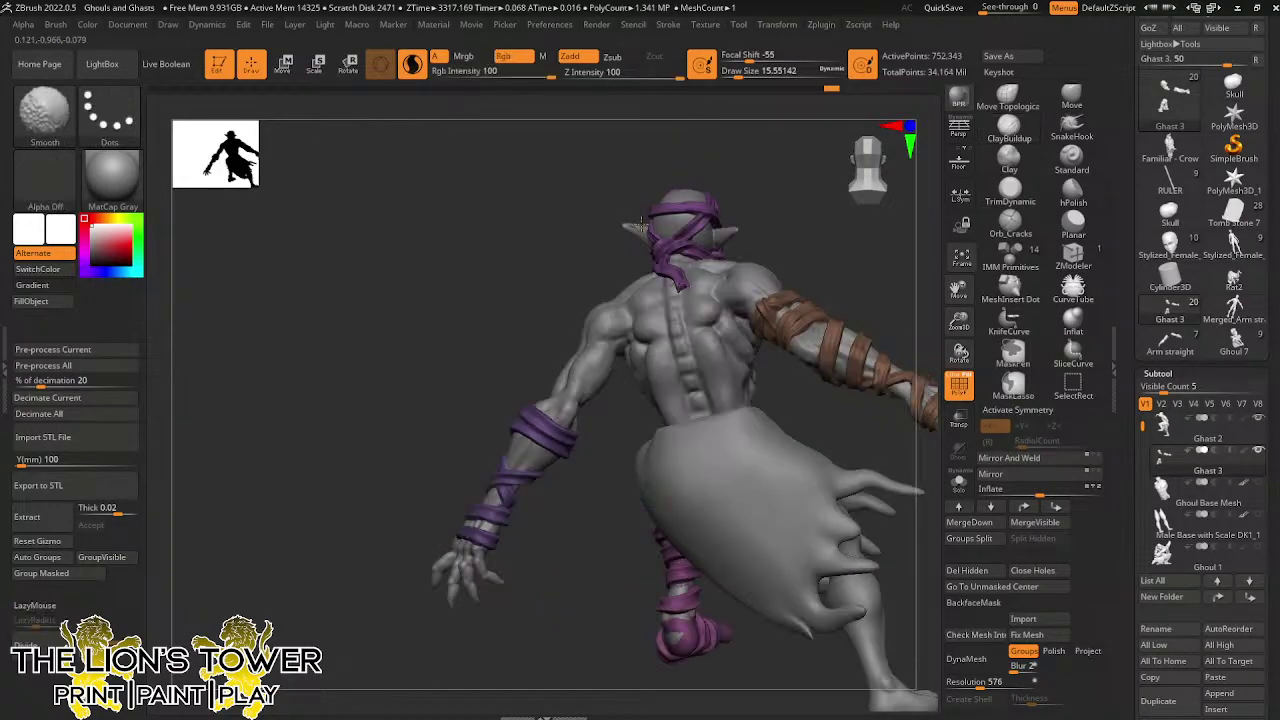
mouse_move(760, 158)
right_mouse_down()
mouse_move(765, 200)
mouse_move(760, 178)
mouse_move(726, 212)
right_mouse_up()
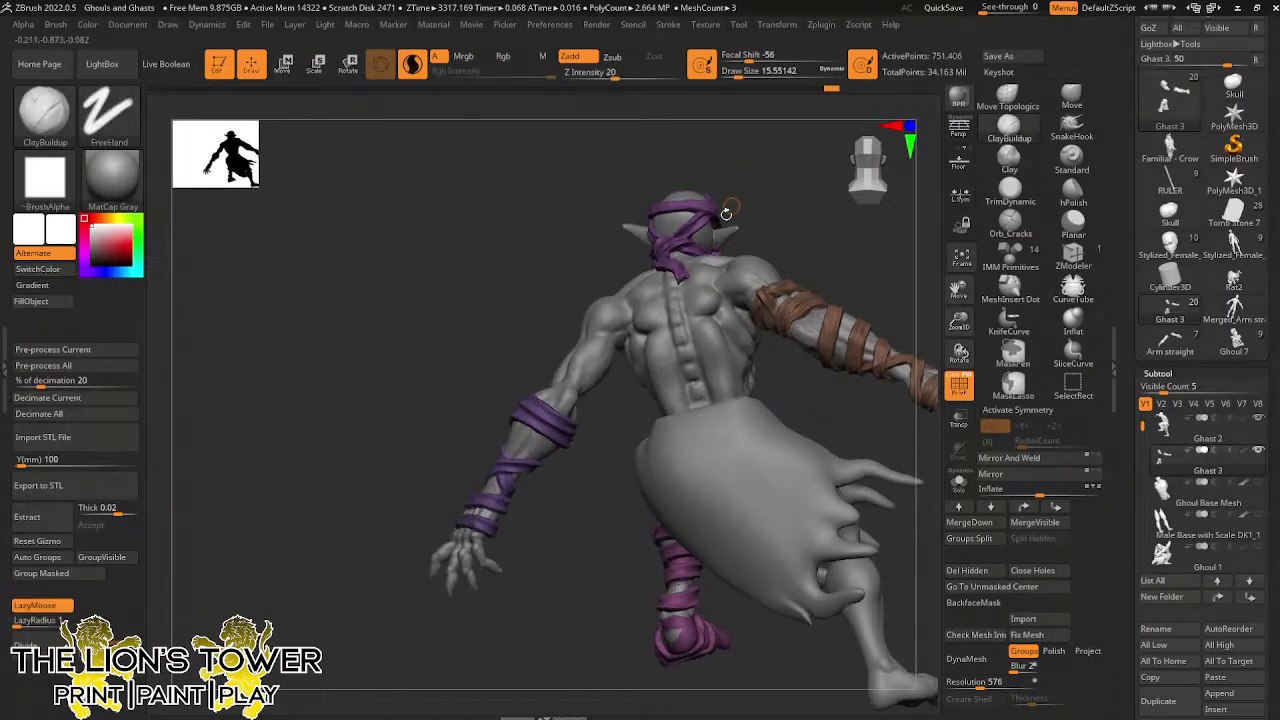
left_click_drag(722, 236, 715, 246, "shift")
mouse_move(735, 215)
right_mouse_down()
mouse_move(754, 234)
mouse_move(711, 192)
right_mouse_up()
key("shift")
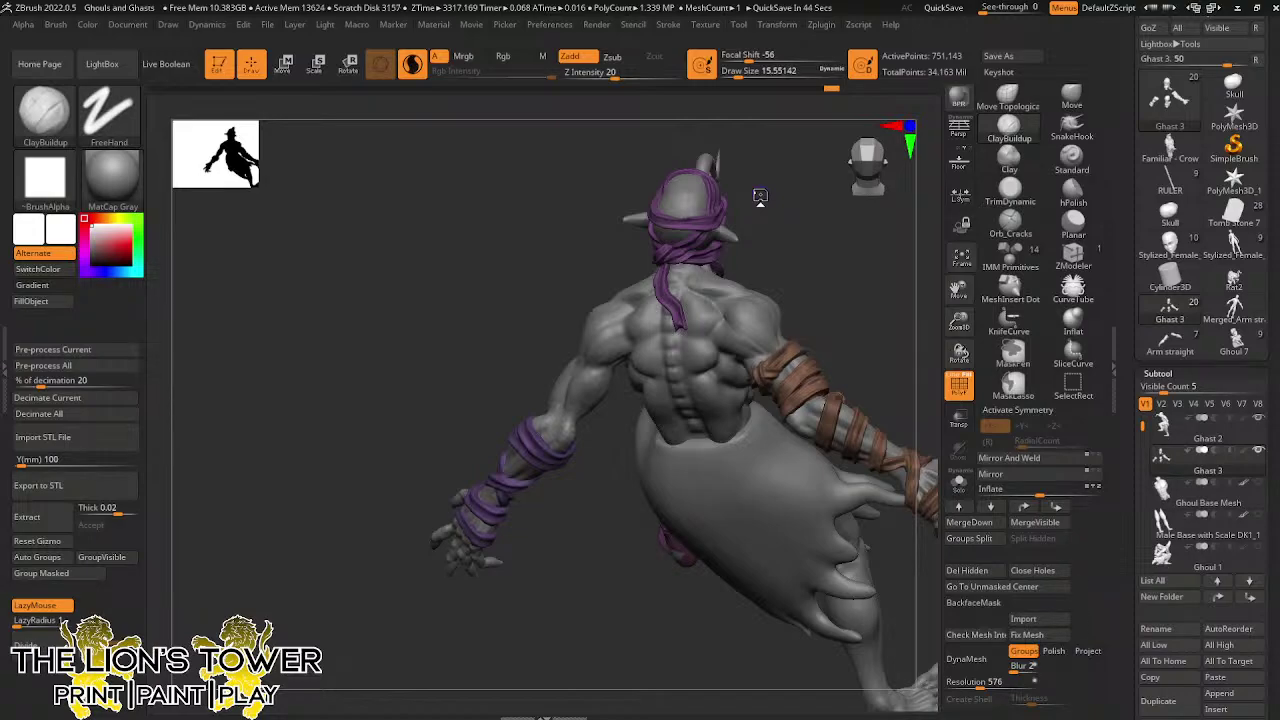
mouse_move(869, 320)
left_mouse_down()
mouse_move(881, 334)
mouse_move(884, 285)
mouse_move(872, 326)
left_mouse_up()
left_click_drag(797, 266, 868, 285)
Define the overlapping bandage strips on the outstretched arm from all sides, from the upper arm to the wrist
right_click_drag(661, 287, 843, 243)
left_click_drag(959, 290, 986, 277)
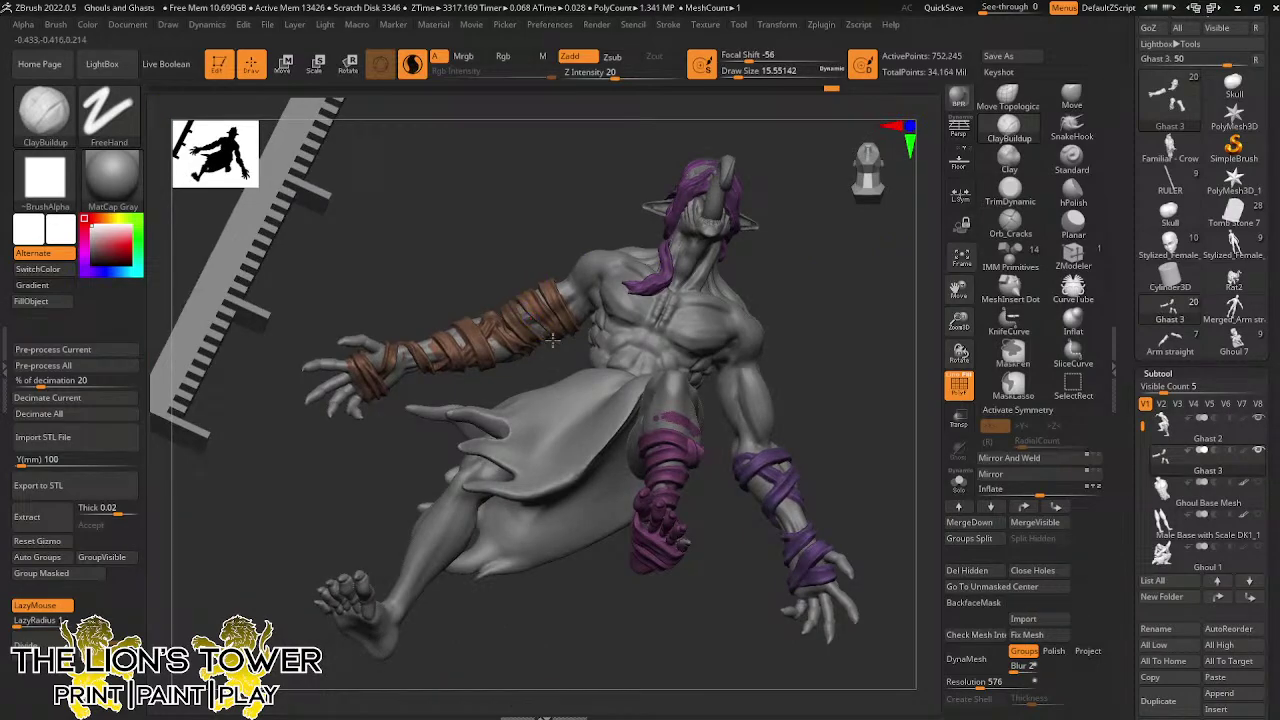
right_click_drag(511, 282, 495, 338)
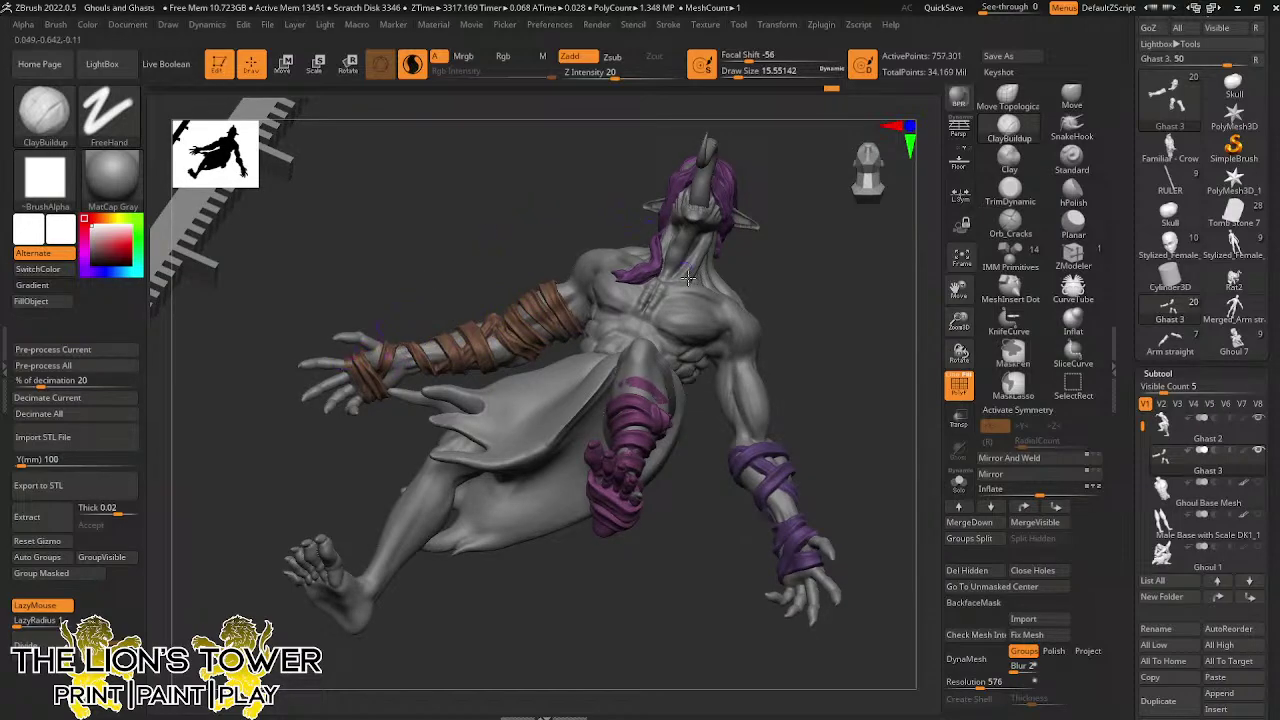
right_click_drag(809, 298, 469, 342)
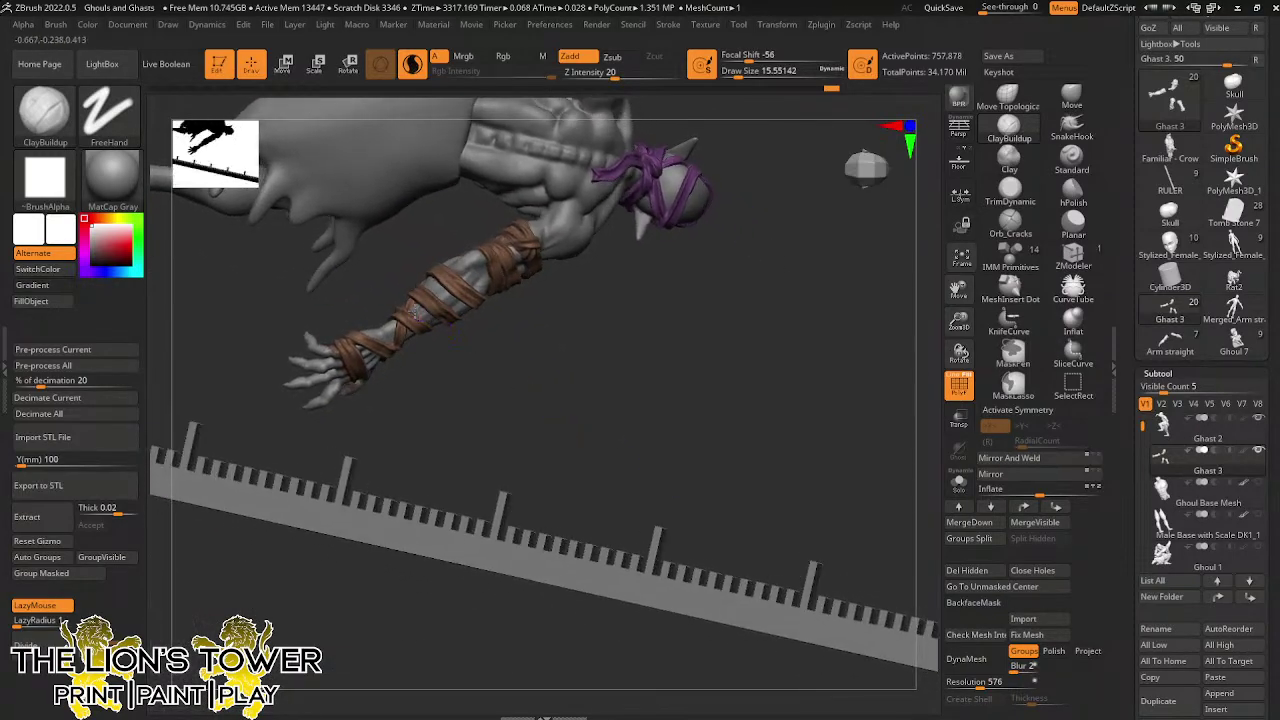
right_click_drag(491, 418, 475, 352)
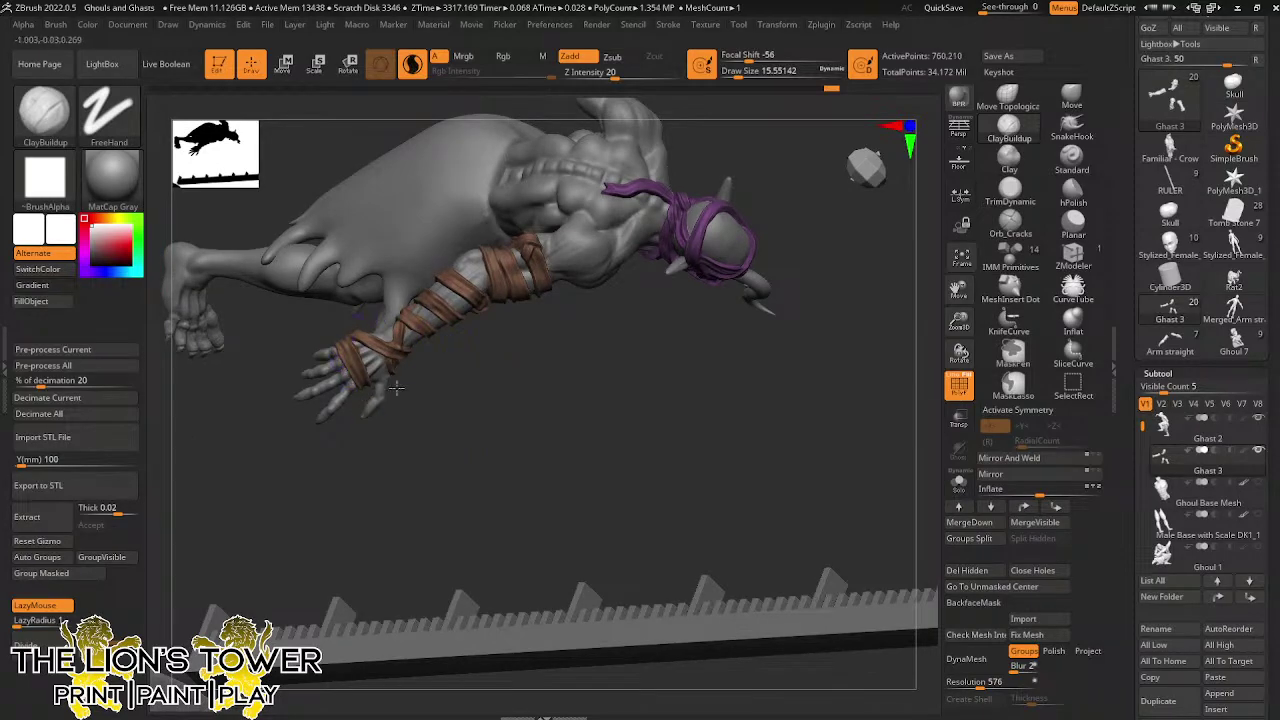
right_click_drag(396, 388, 502, 334)
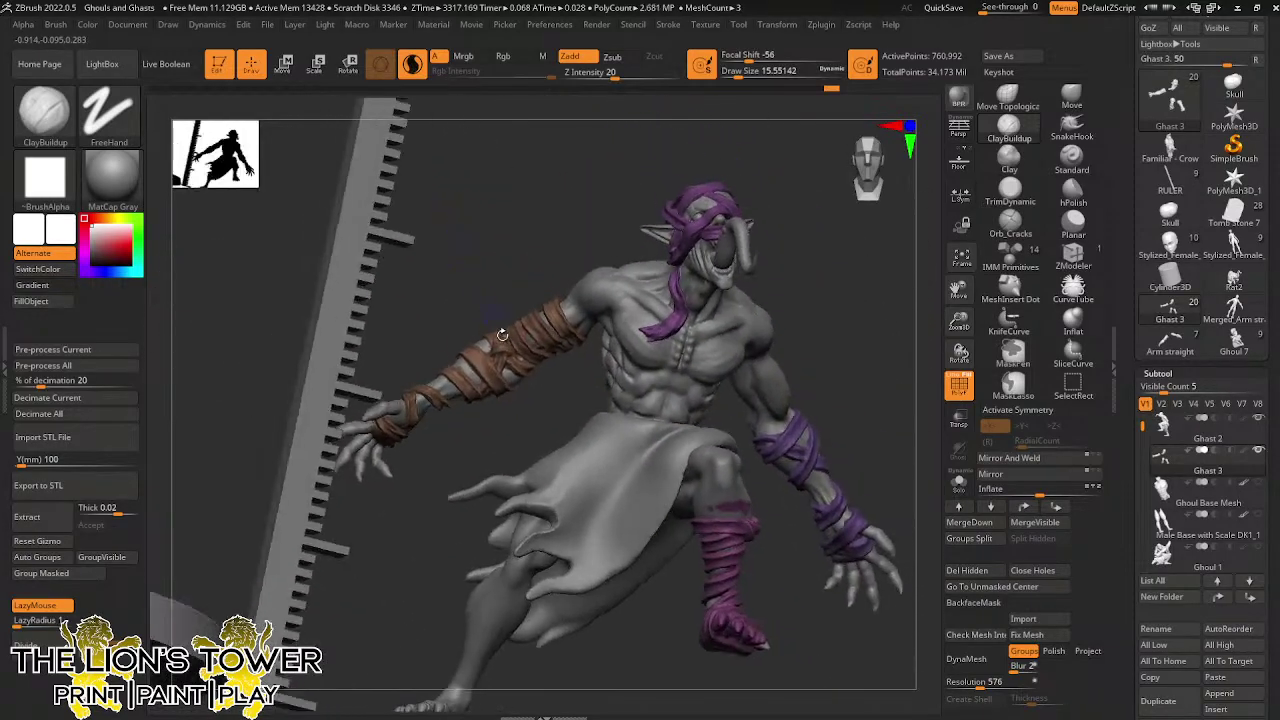
left_click(961, 258)
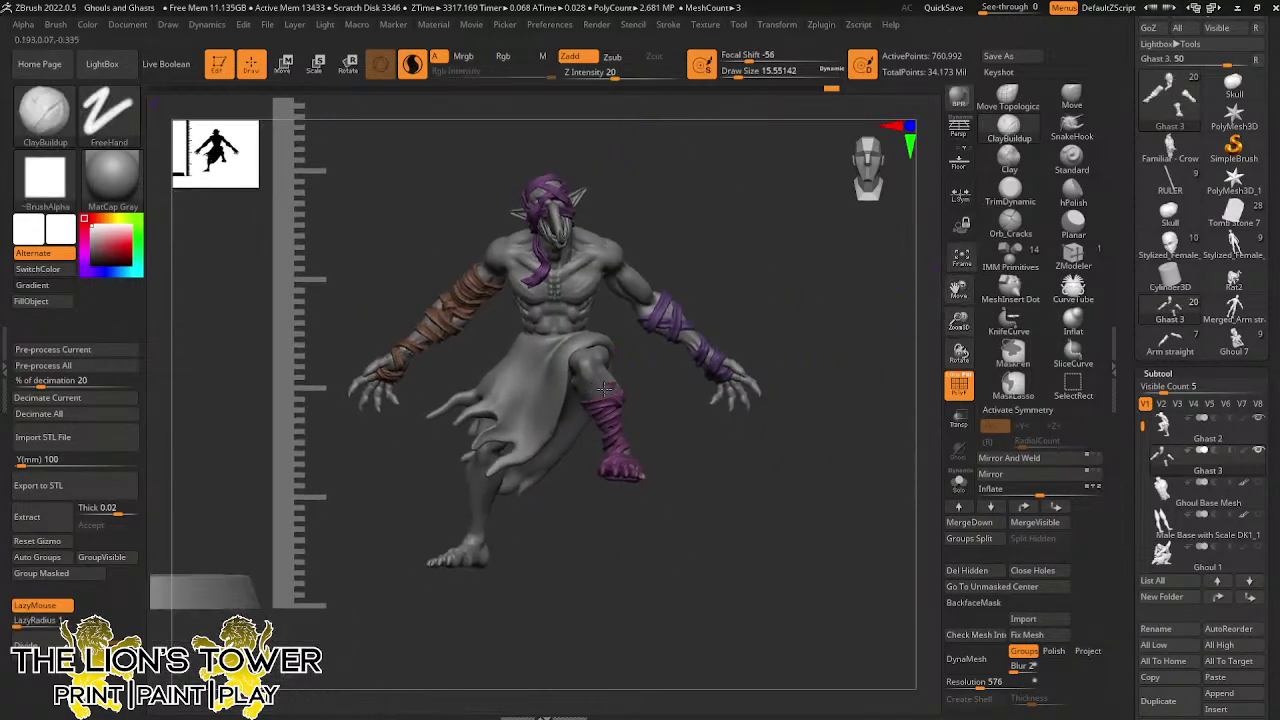
Mask the toes of the bandaged foot on Ghast 3, leaving the foot and shin wraps unmasked
mouse_move(696, 447)
left_mouse_down()
mouse_move(677, 489)
mouse_move(677, 546)
mouse_move(757, 551)
mouse_move(690, 504)
mouse_move(664, 421)
mouse_move(698, 376)
mouse_move(710, 327)
mouse_move(640, 395)
left_mouse_up()
key("ctrl")
key("ctrl")
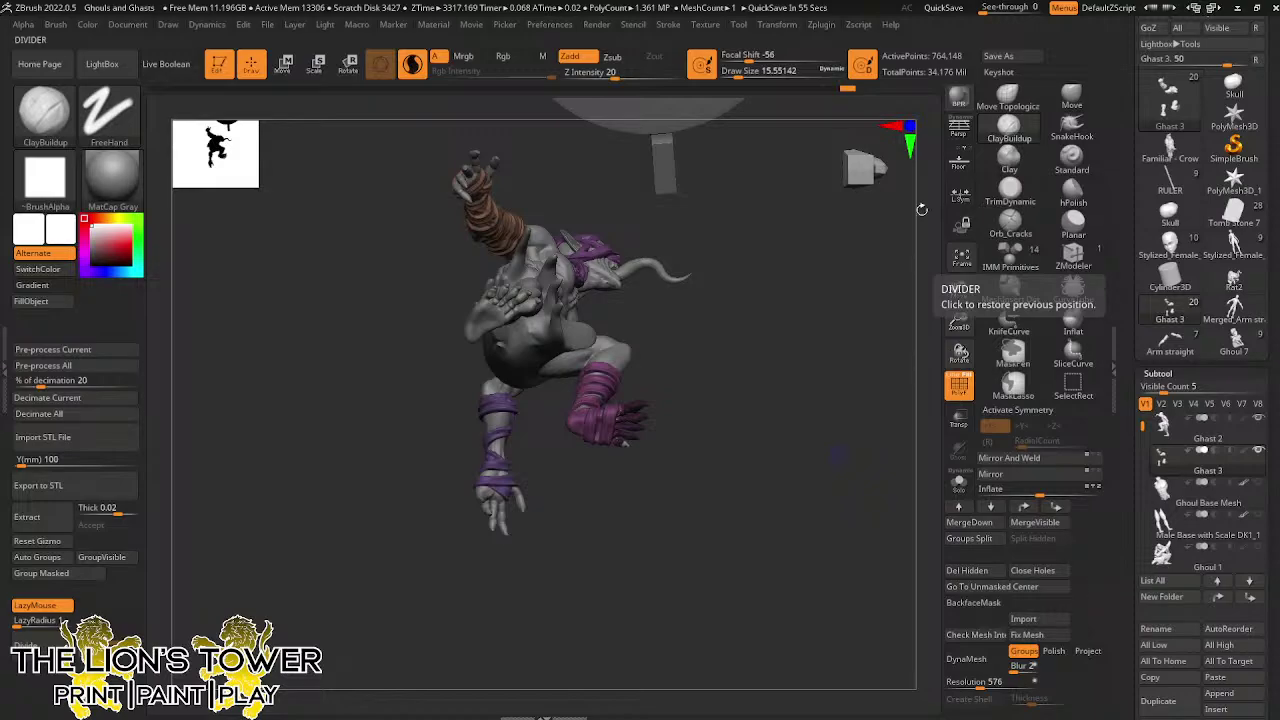
mouse_move(898, 340)
left_mouse_down()
mouse_move(886, 360)
mouse_move(904, 338)
left_mouse_up()
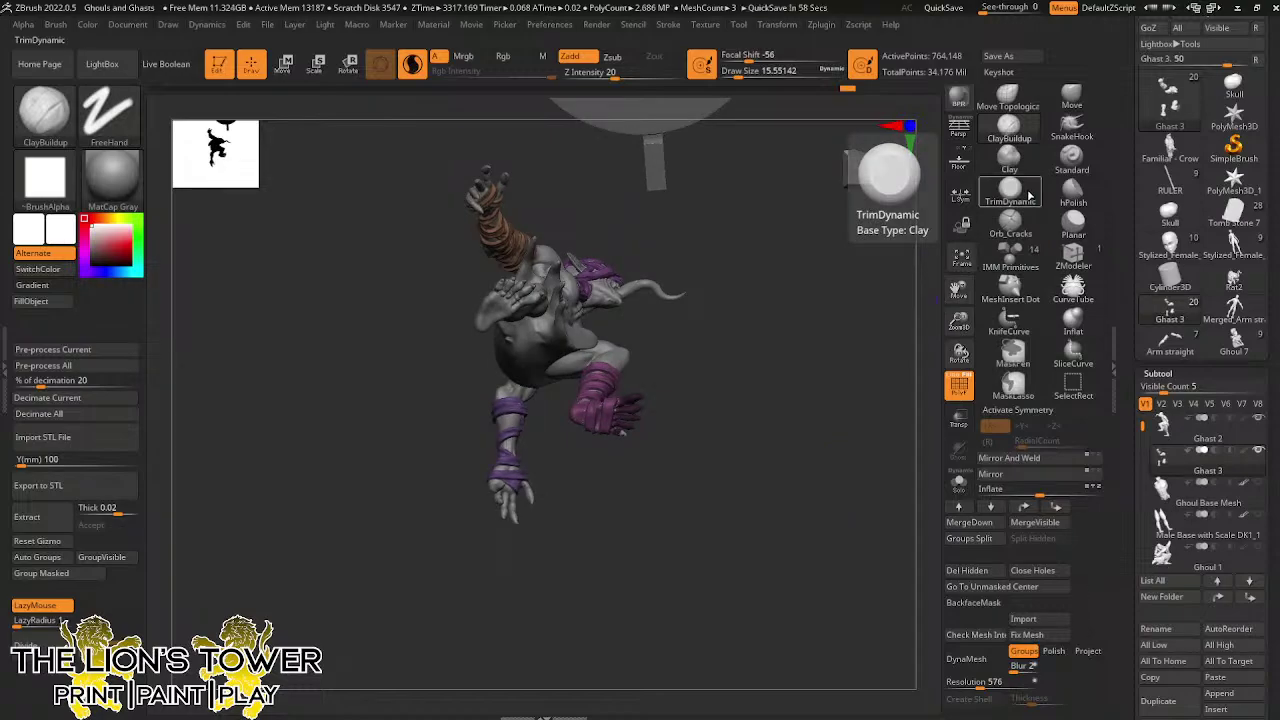
mouse_move(958, 319)
left_mouse_down()
mouse_move(955, 358)
mouse_move(870, 362)
mouse_move(870, 378)
left_mouse_up()
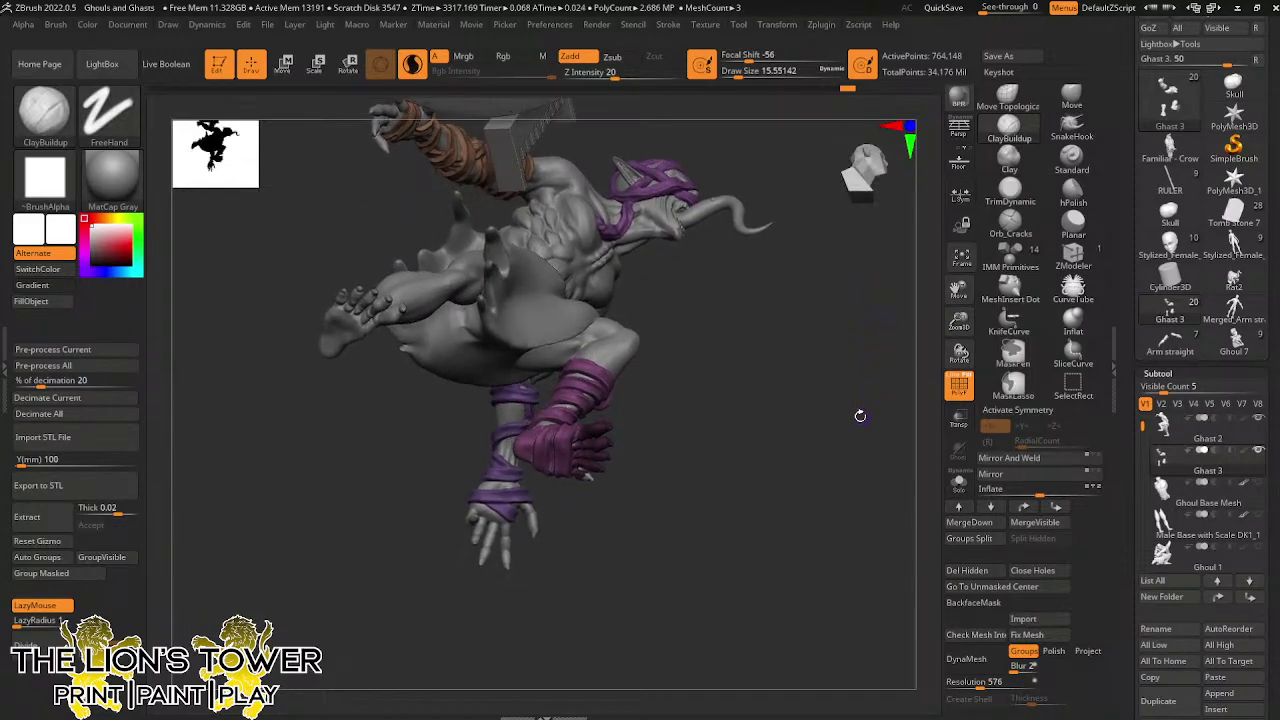
Delete the masked toe cloth as its own polygroup and close the resulting holes in Ghast 3
left_click(41, 573)
key("ctrl+shift")
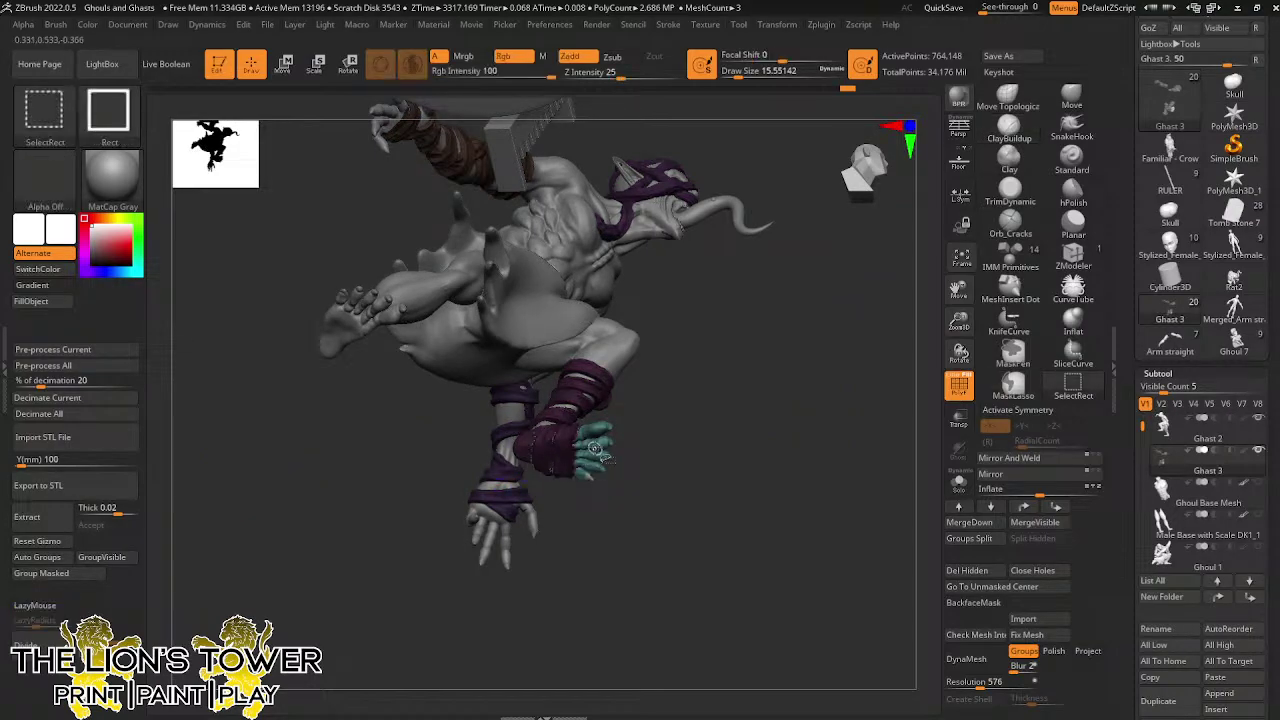
left_click(595, 449, "ctrl+shift")
left_click(851, 486, "ctrl+shift")
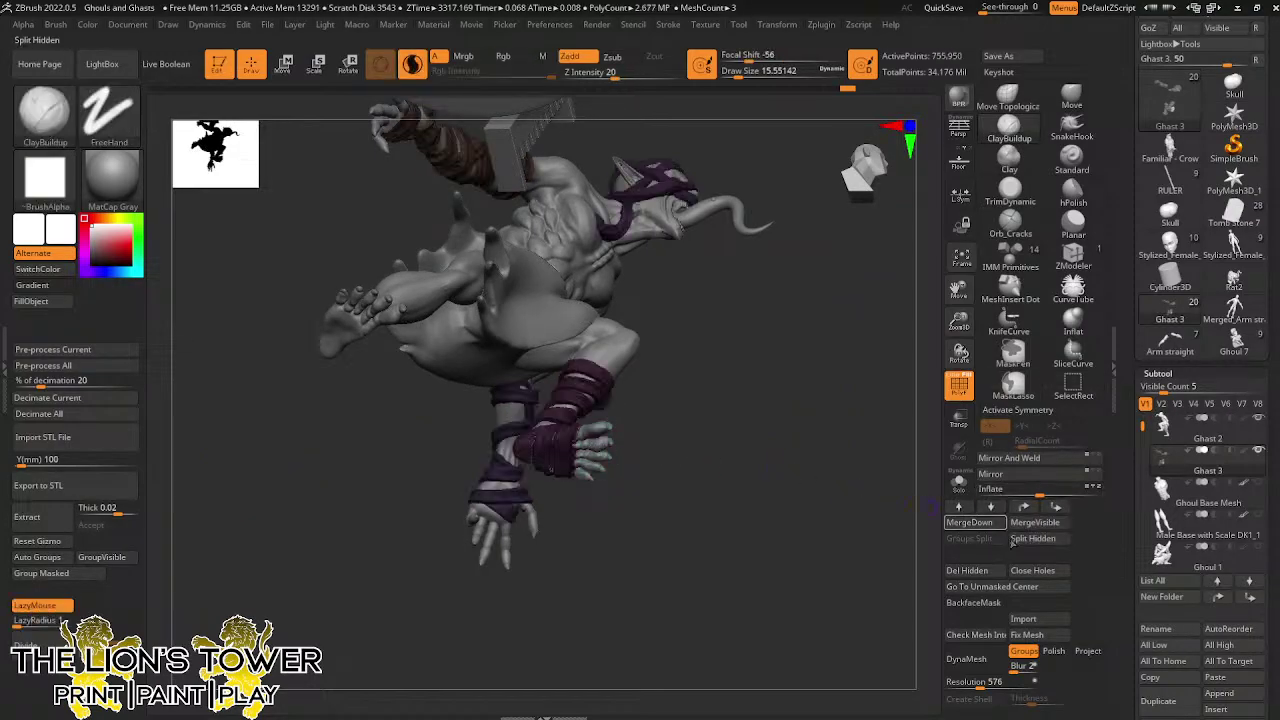
mouse_move(840, 494)
left_mouse_down()
mouse_move(828, 564)
mouse_move(877, 554)
mouse_move(854, 583)
mouse_move(854, 567)
mouse_move(890, 555)
left_mouse_up()
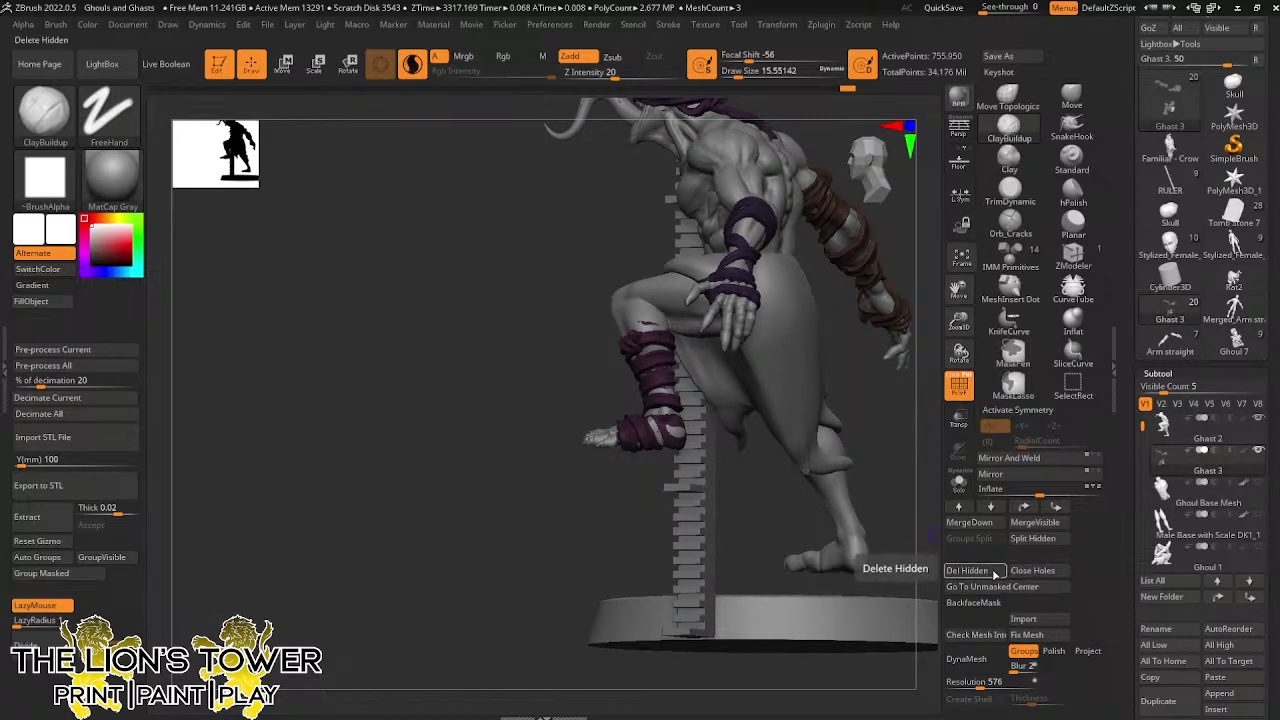
left_click(968, 571)
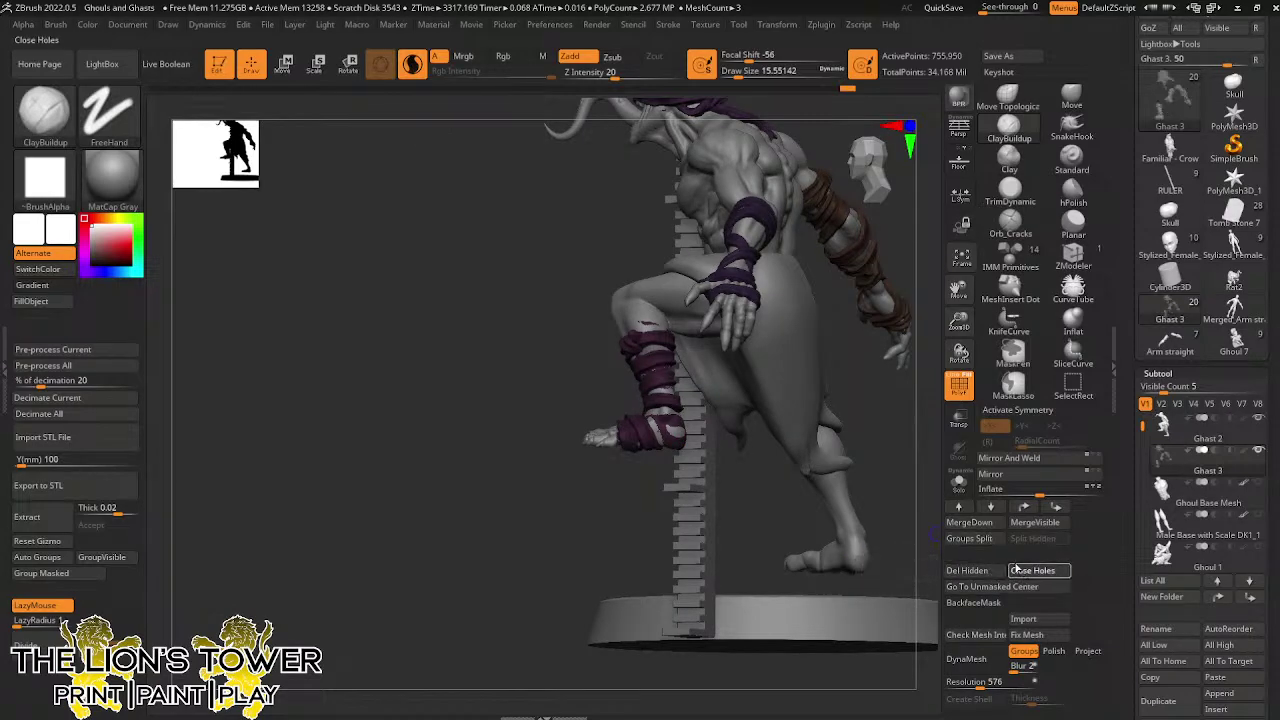
left_click(1020, 570)
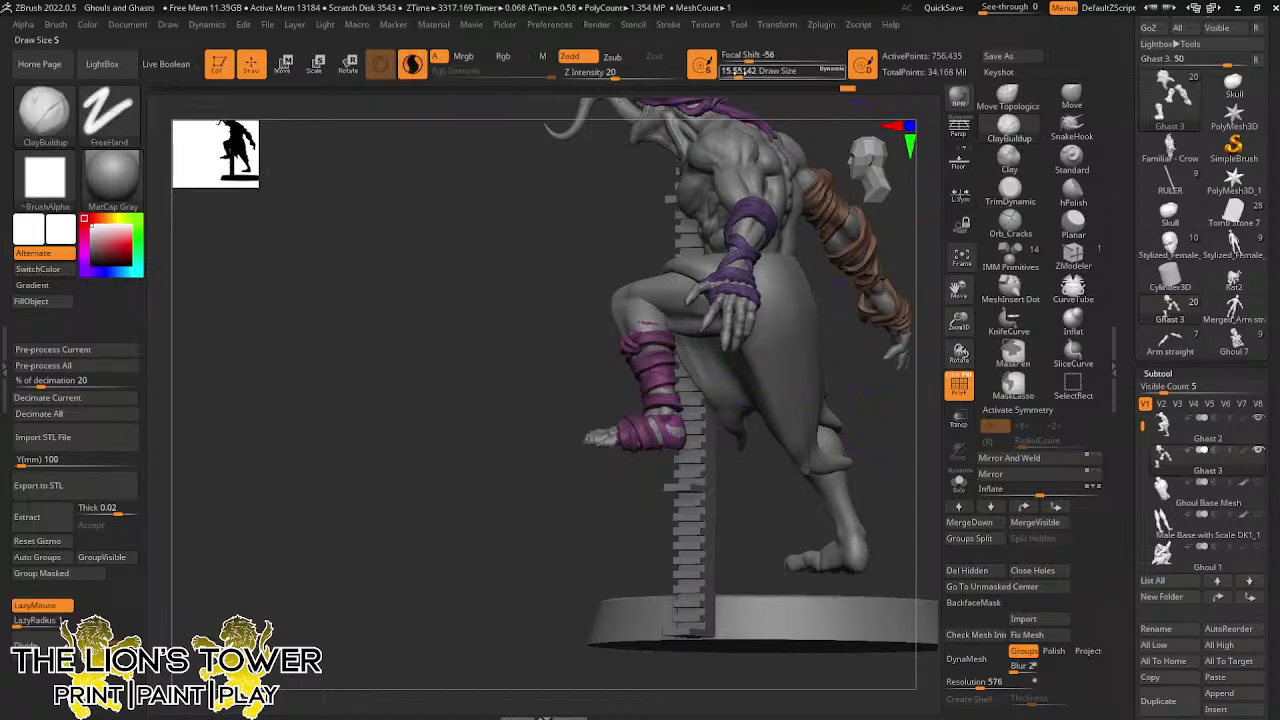
Set the Draw Size to 25.05439 and carve the cloth off the heel and ankle of the bandaged foot
left_click(742, 73)
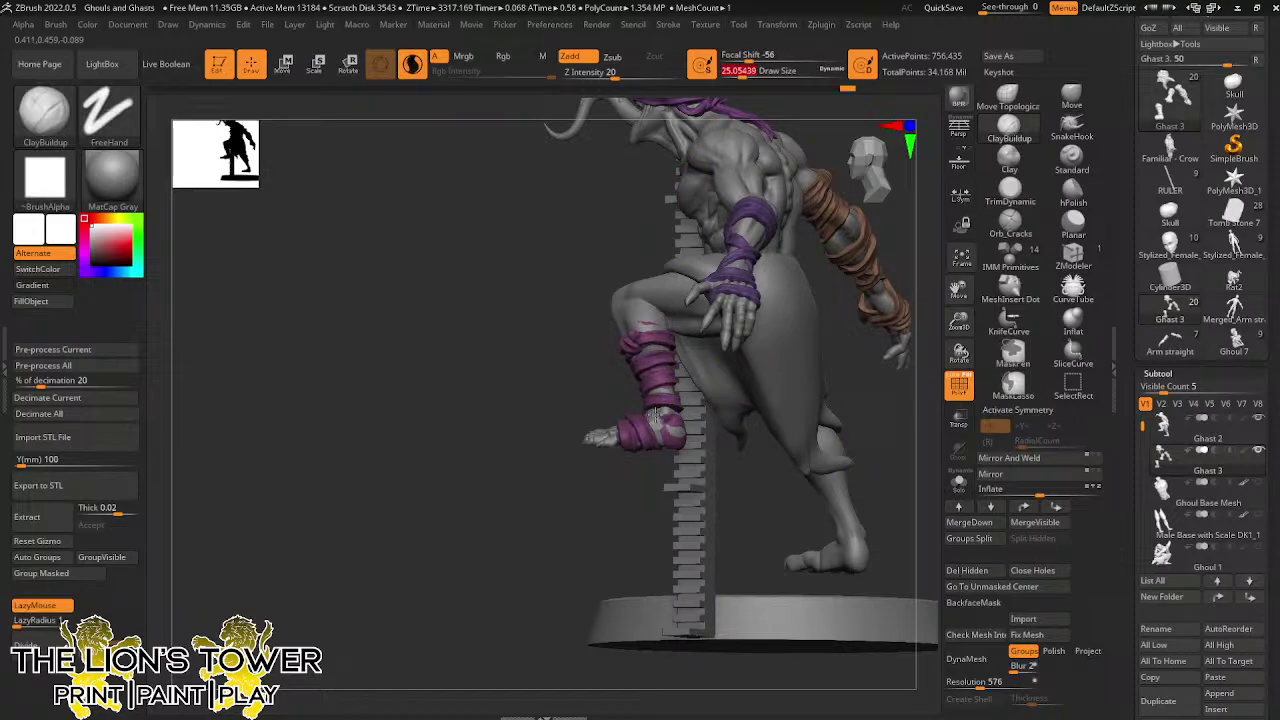
left_click_drag(668, 424, 665, 446)
left_click_drag(750, 514, 692, 514)
left_click_drag(690, 418, 680, 432)
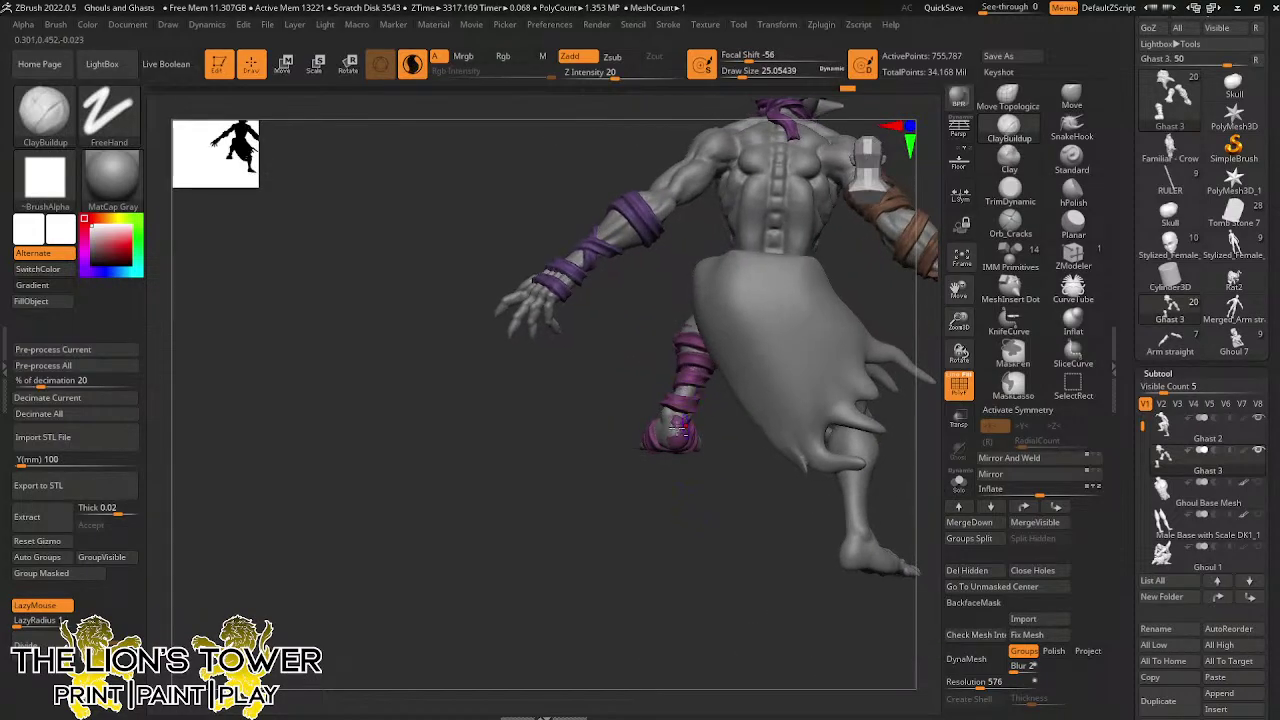
right_click_drag(690, 448, 680, 392)
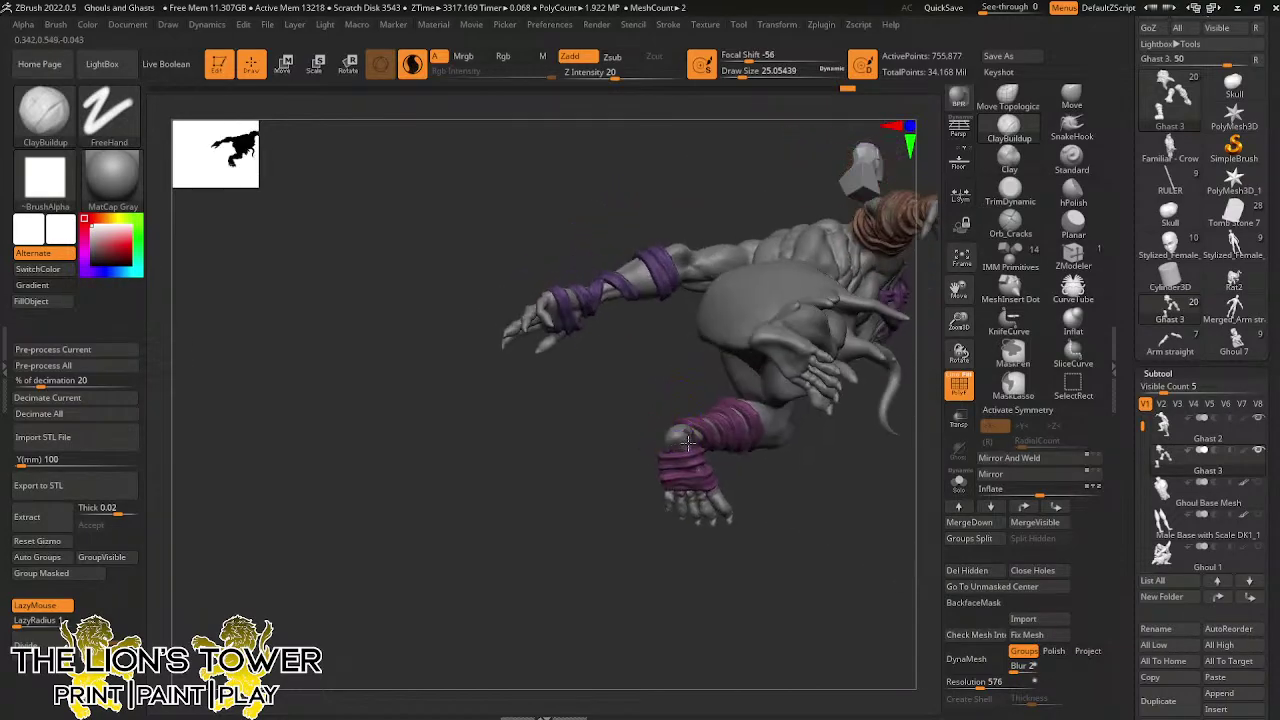
right_click_drag(740, 491, 734, 498)
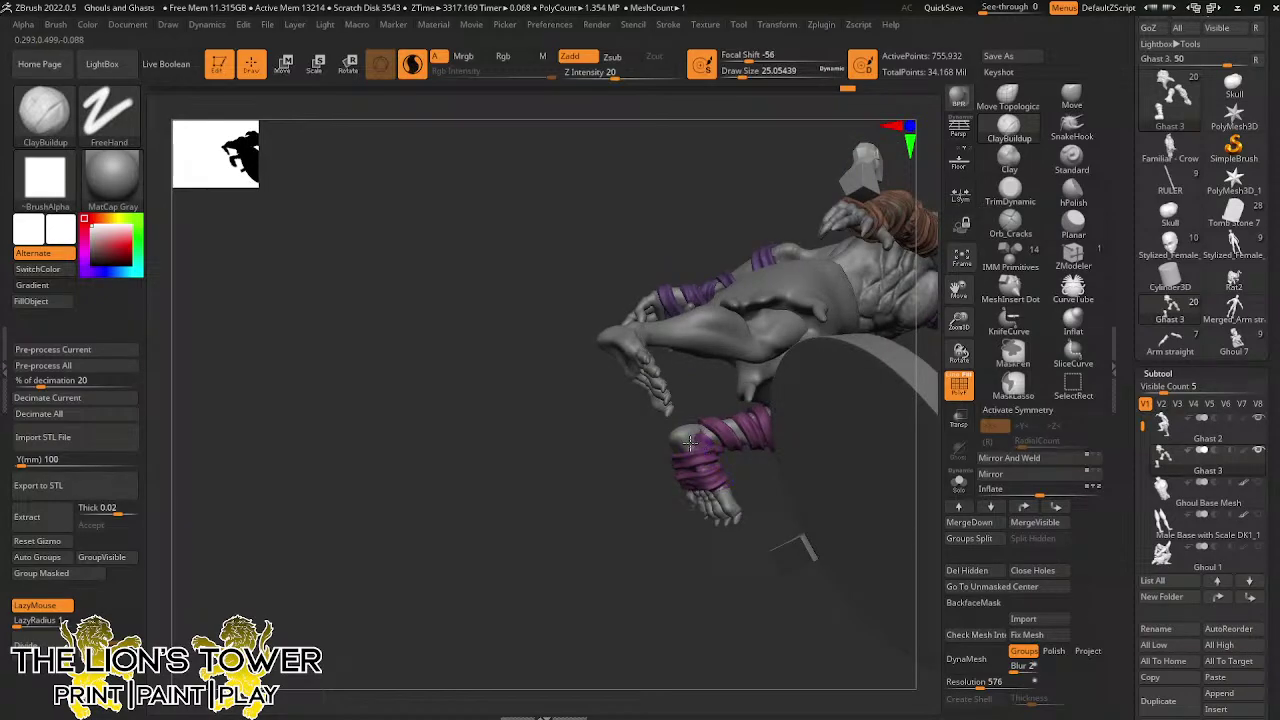
left_click_drag(700, 432, 709, 438)
Set the Draw Size to 14.19857 and shape the wrap's strips around the bandaged ankle and lower leg
right_click_drag(768, 517, 773, 91)
left_click(737, 73)
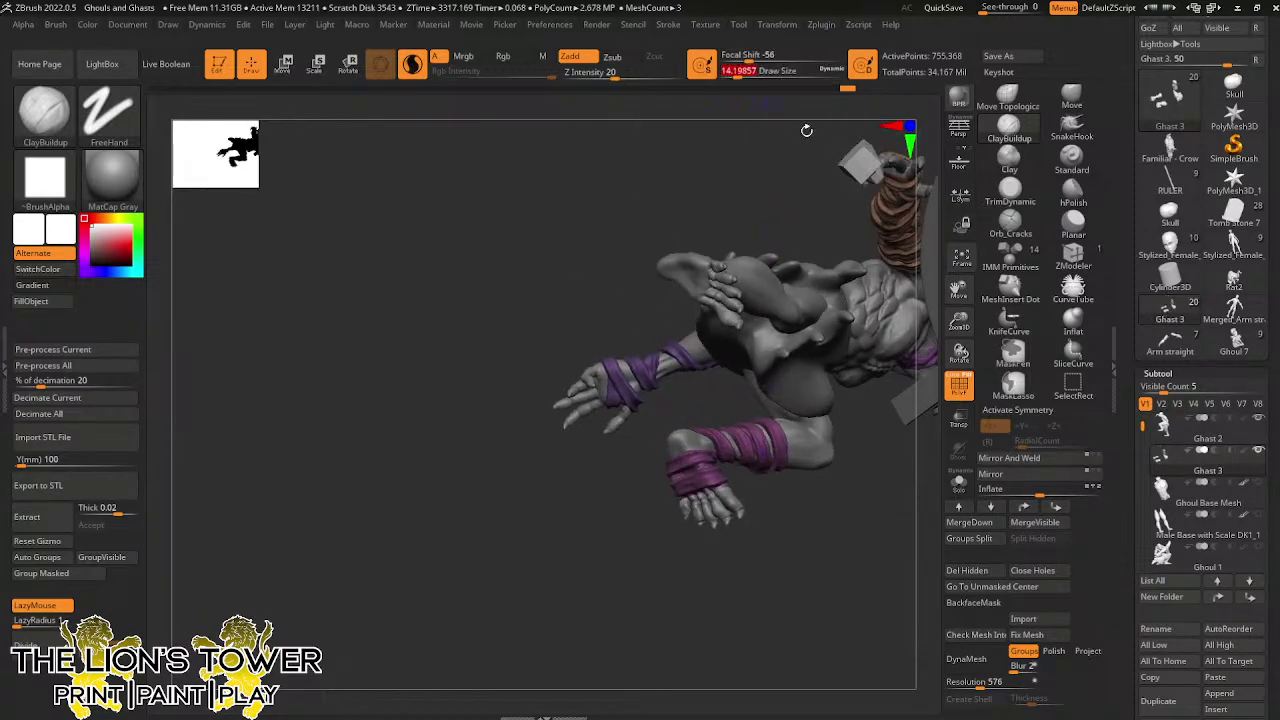
left_click_drag(960, 320, 966, 360)
left_click_drag(957, 298, 984, 247)
right_click_drag(851, 447, 791, 364)
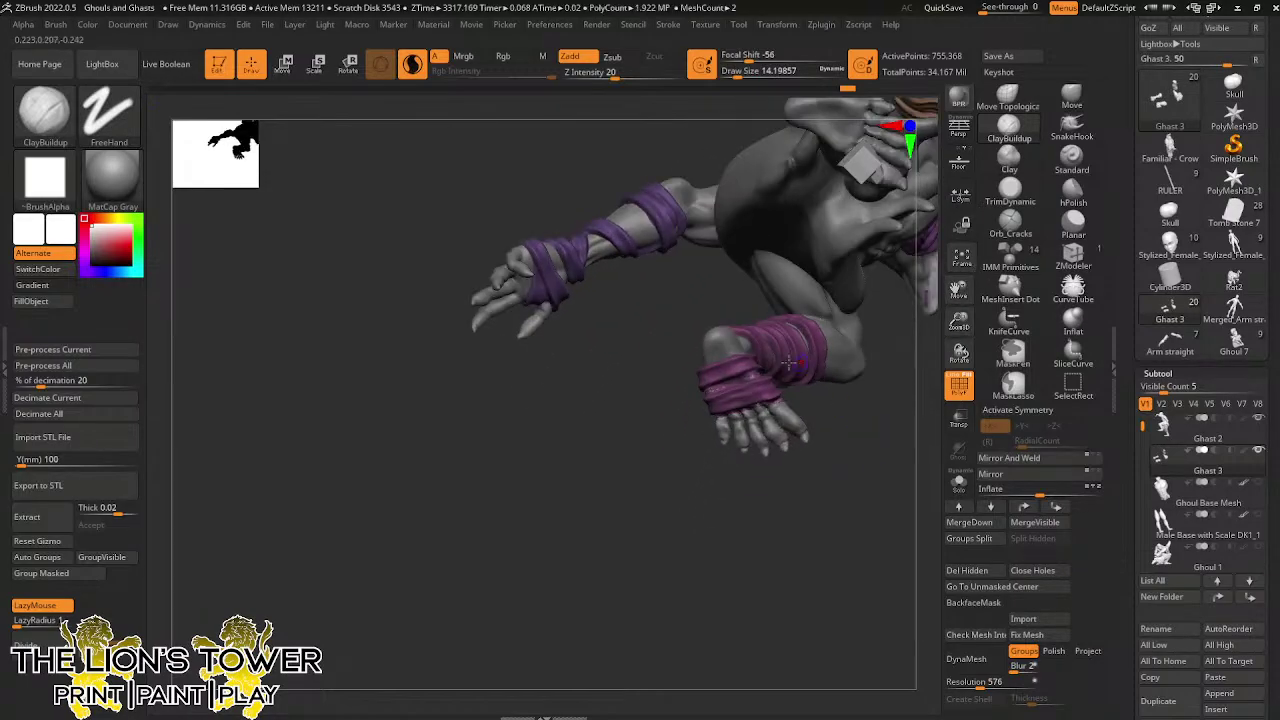
right_click_drag(733, 484, 768, 381)
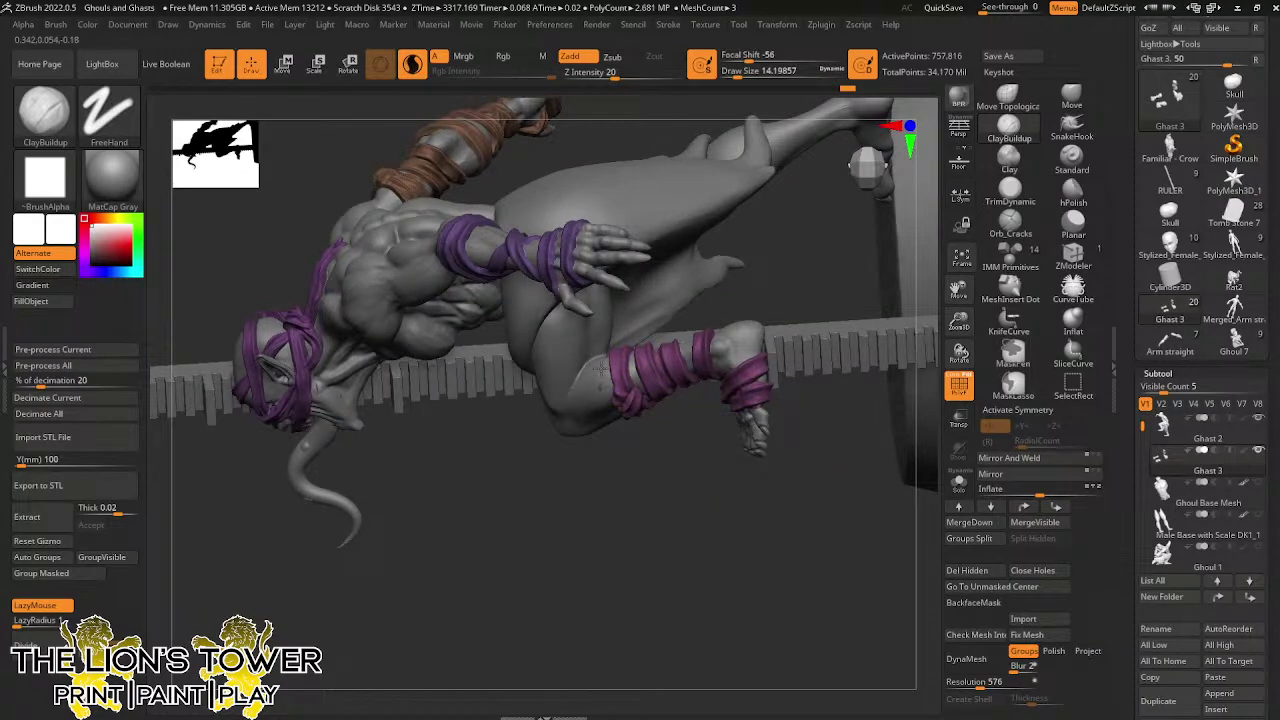
Build up and carve the cloth strips wrapped around Ghast 3's bandaged lower leg, working from several sides
right_click_drag(628, 335, 647, 310)
right_click_drag(604, 396, 598, 338)
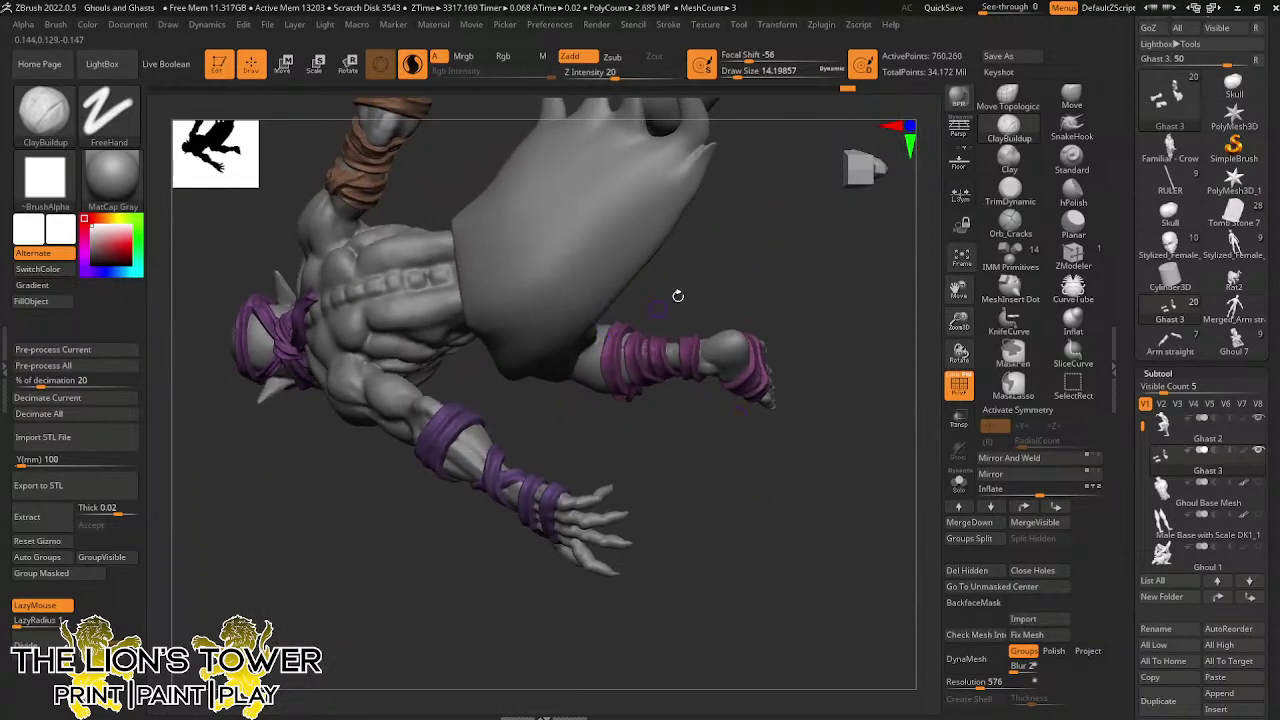
right_click_drag(677, 294, 633, 350)
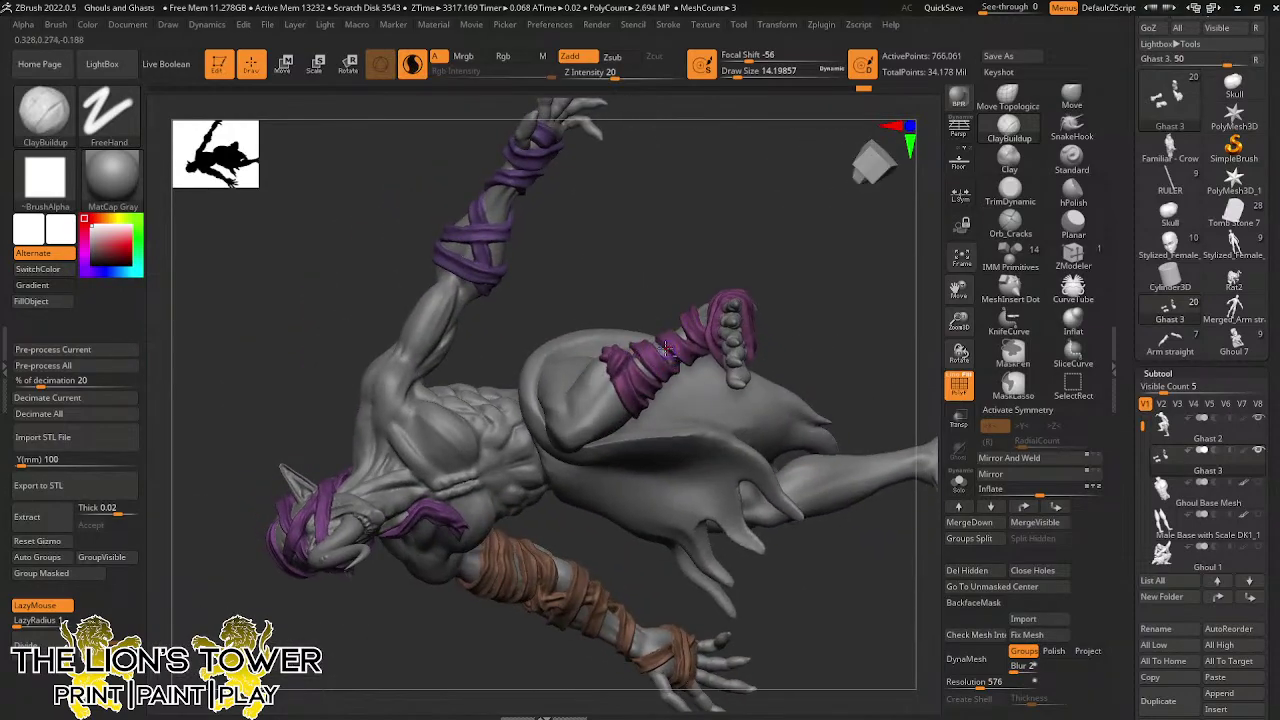
right_click_drag(768, 340, 725, 258)
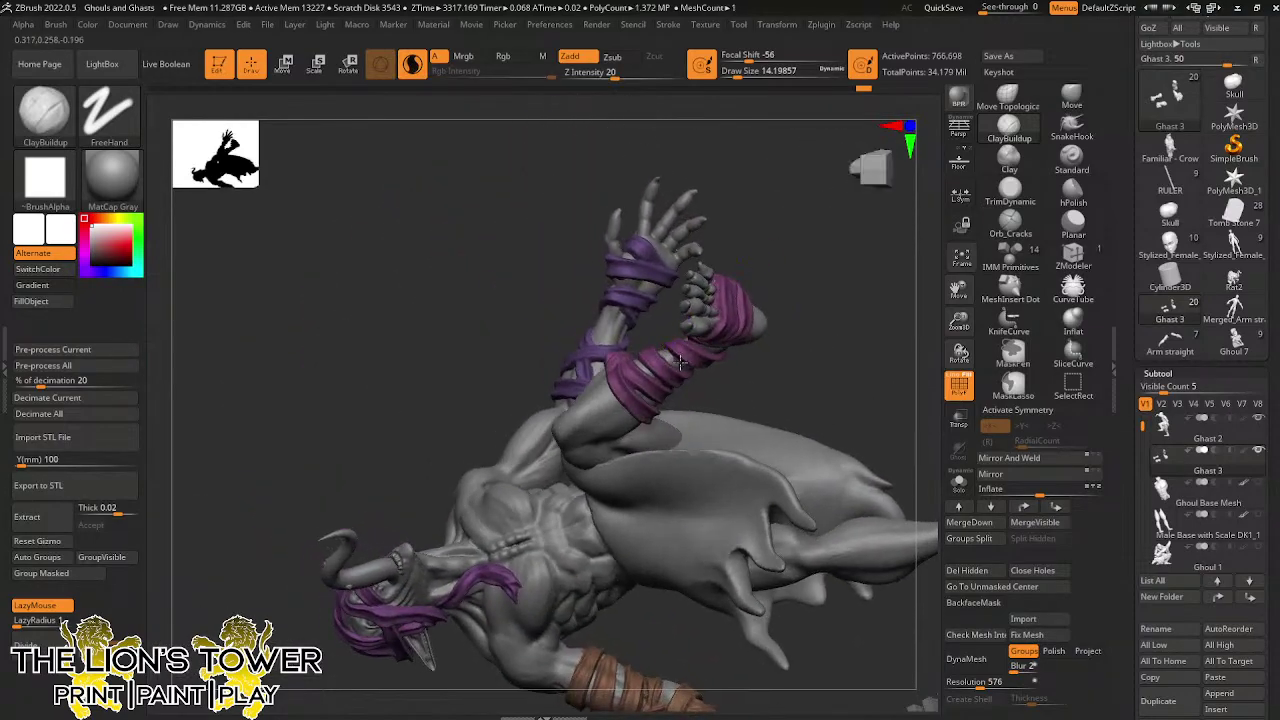
right_click_drag(819, 389, 686, 274)
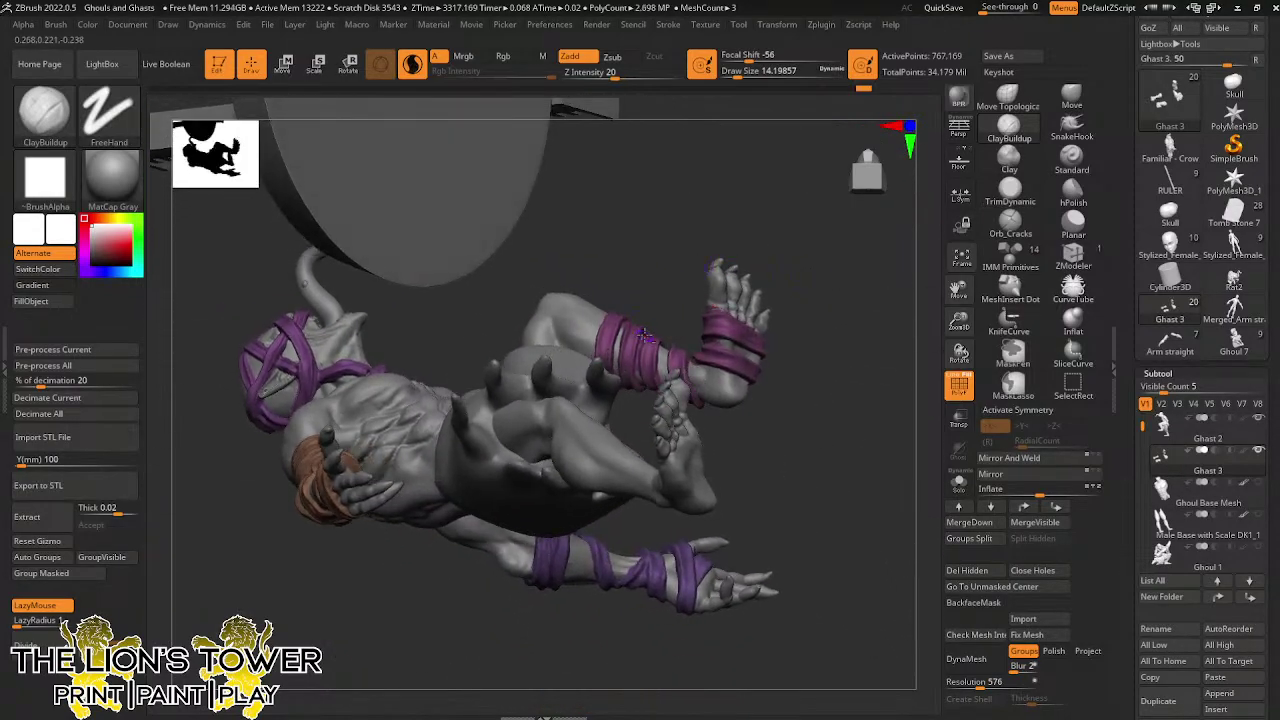
left_click_drag(643, 336, 643, 341)
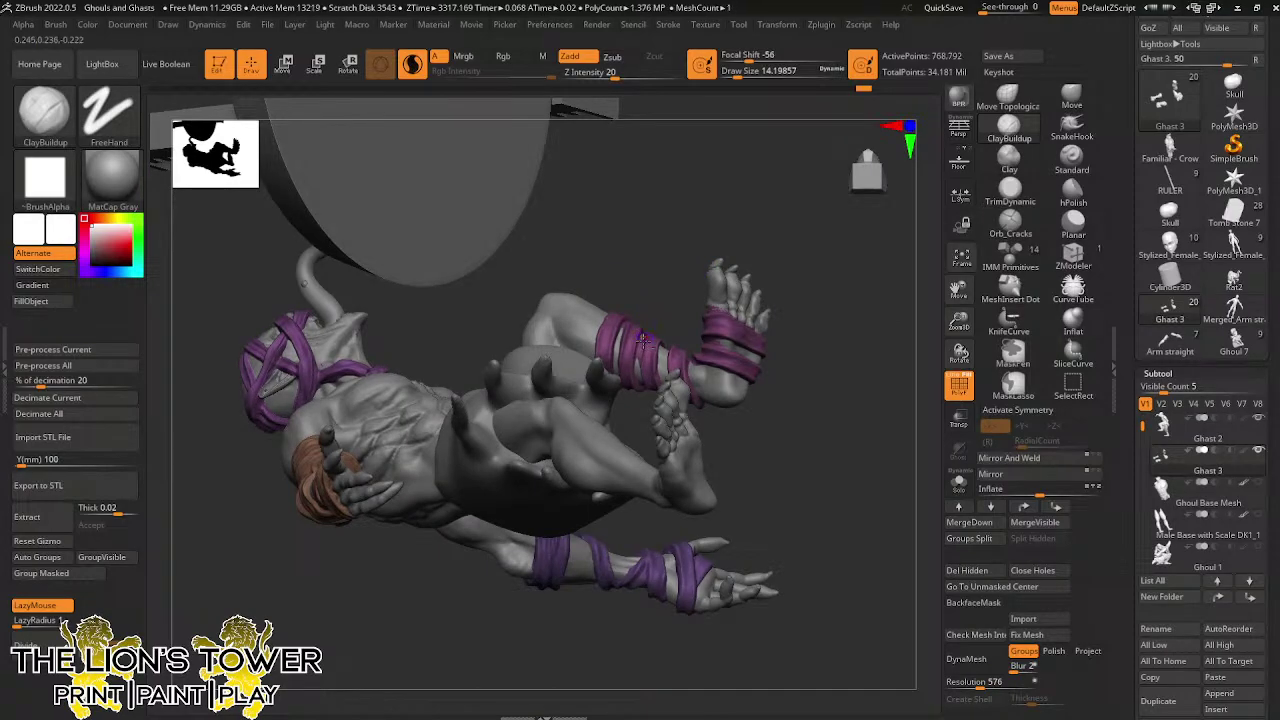
Smooth the gaps between the calf strips and refine the wraps around the ankle and instep of the bandaged foot
mouse_move(649, 313)
right_mouse_down()
mouse_move(660, 306)
mouse_move(653, 326)
right_mouse_up()
left_click_drag(643, 368, 645, 352, "shift")
mouse_move(655, 296)
right_mouse_down()
mouse_move(671, 320)
mouse_move(675, 408)
right_mouse_up()
mouse_move(809, 286)
right_mouse_down()
mouse_move(773, 379)
mouse_move(802, 325)
right_mouse_up()
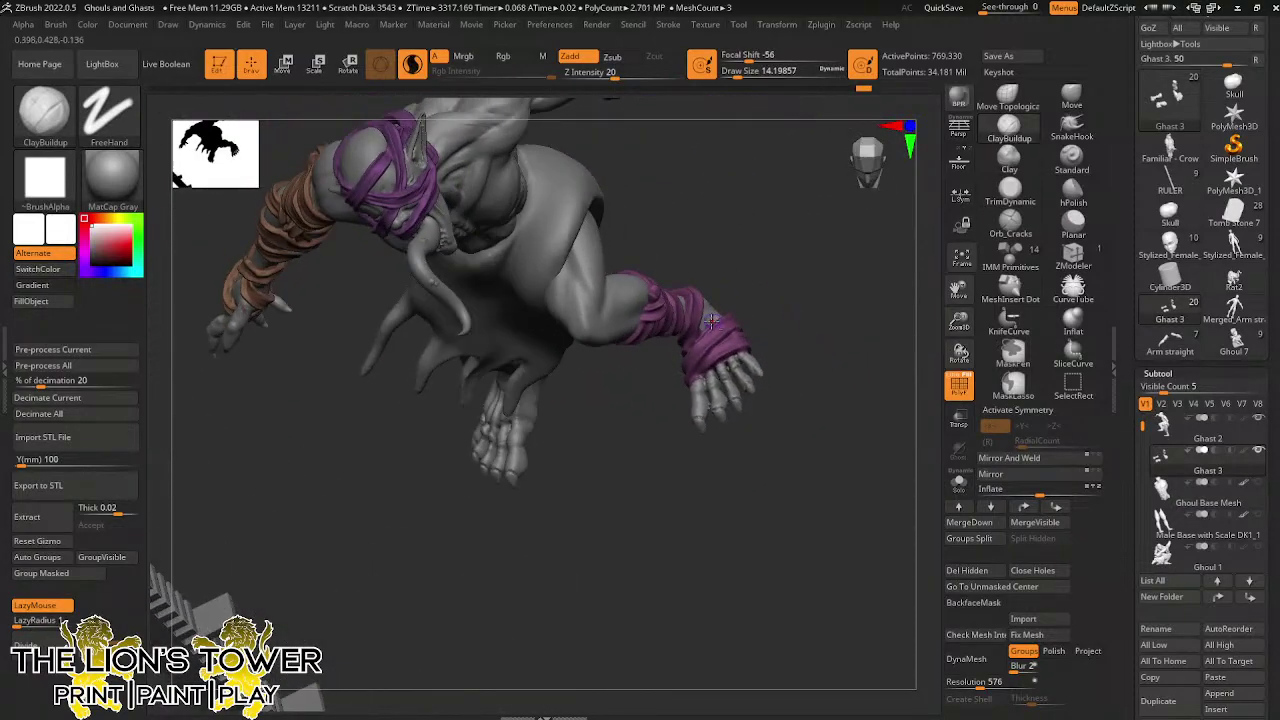
right_click_drag(761, 270, 706, 345)
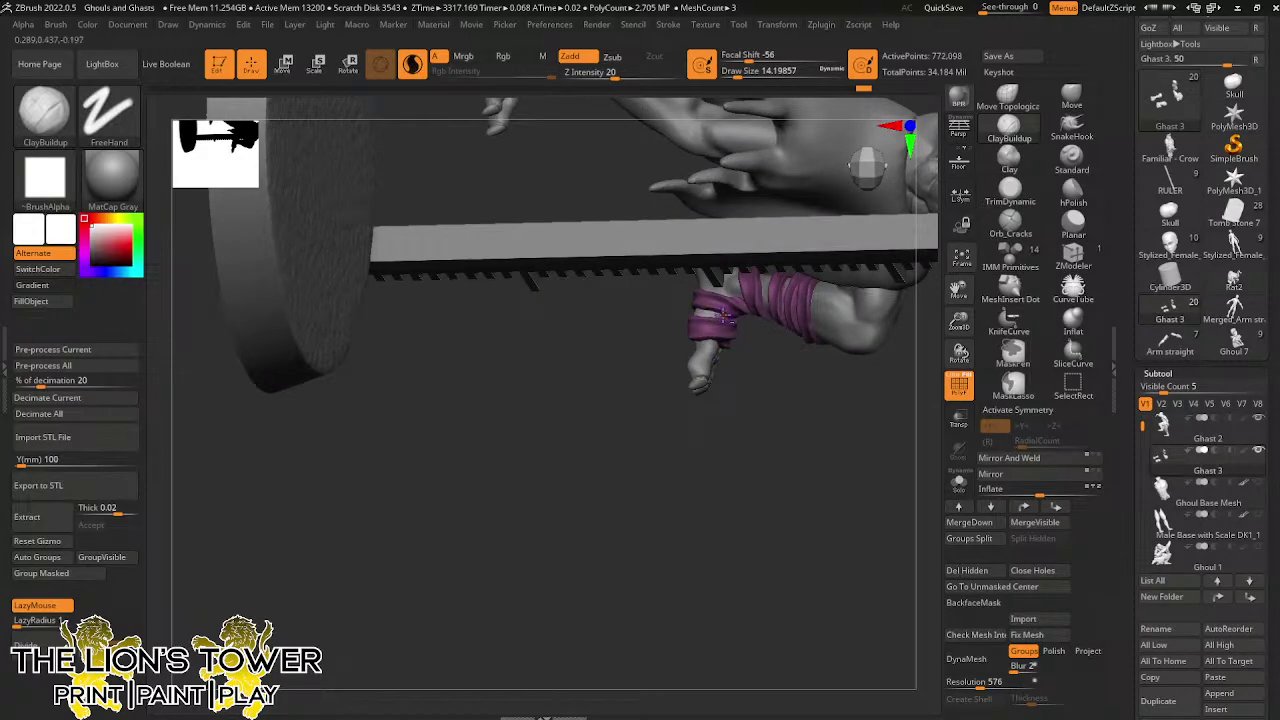
right_click_drag(754, 417, 703, 340)
Examine the whole Ghast 3 figure with its reworked bandages from the front and the back
left_click_drag(962, 332, 960, 316)
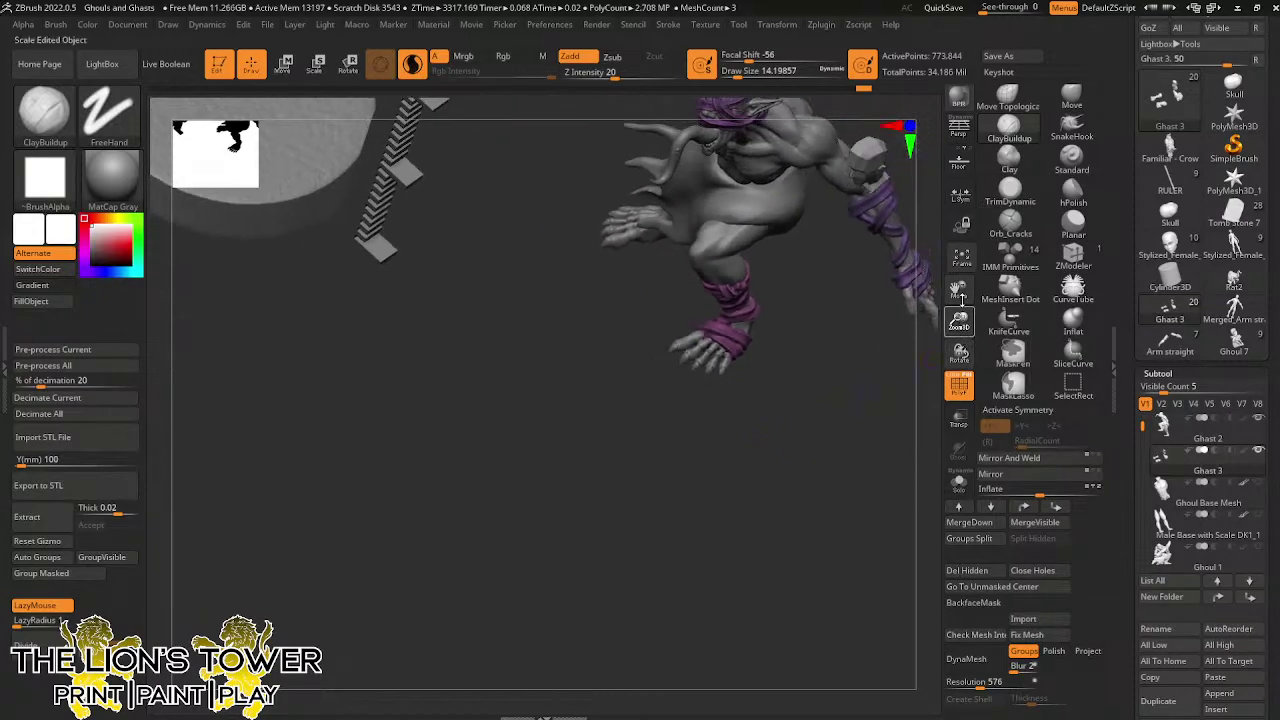
left_click_drag(865, 409, 927, 333)
right_click_drag(927, 332, 895, 263)
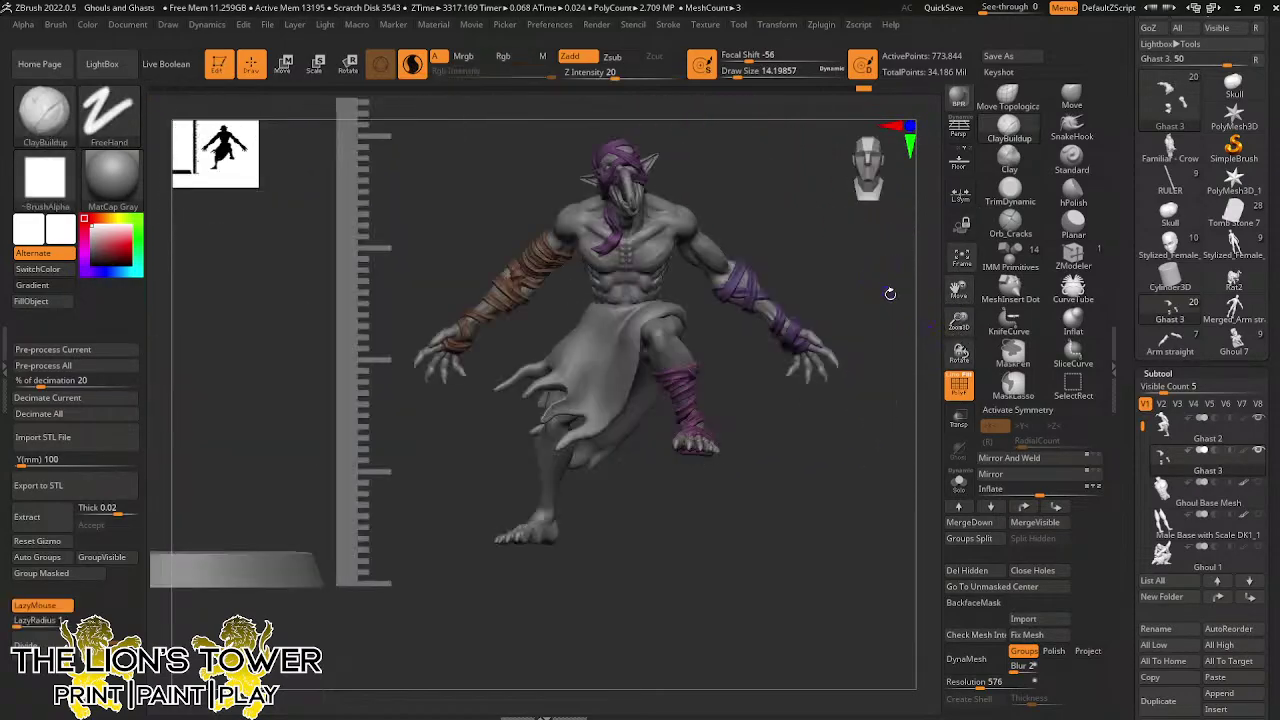
right_click_drag(899, 405, 800, 536)
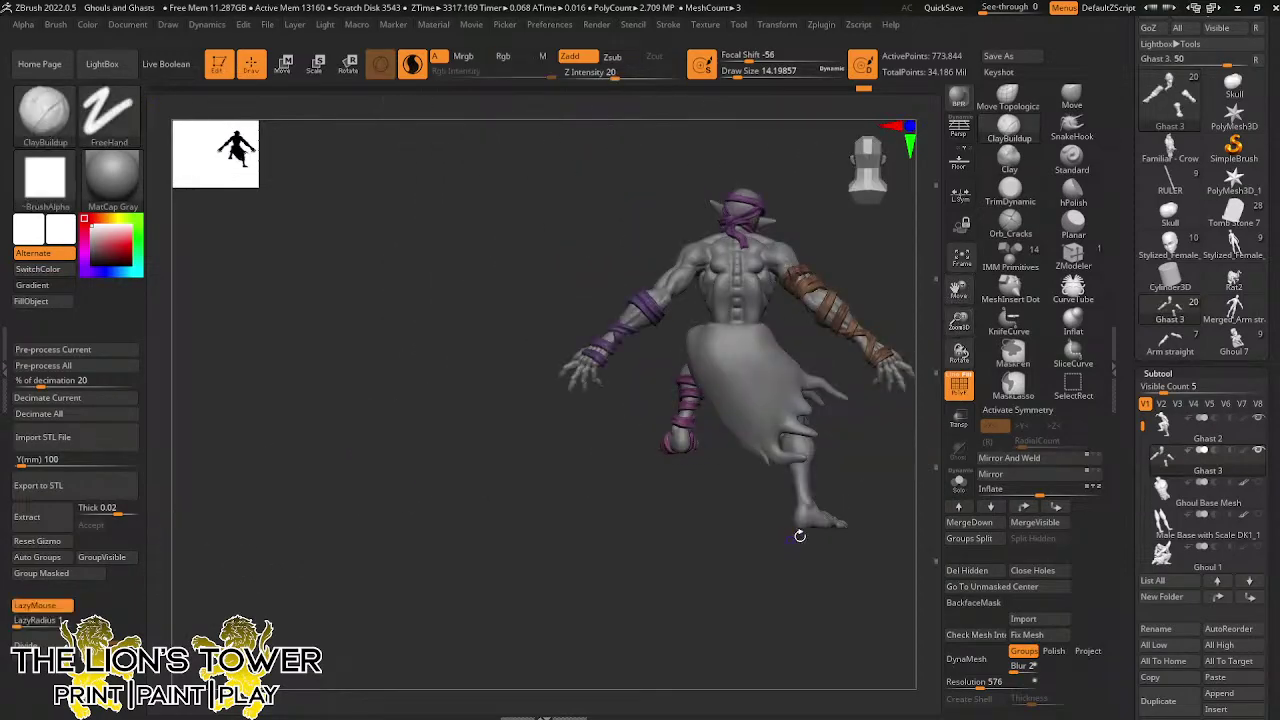
left_click_drag(959, 322, 961, 300)
left_click_drag(961, 290, 875, 323)
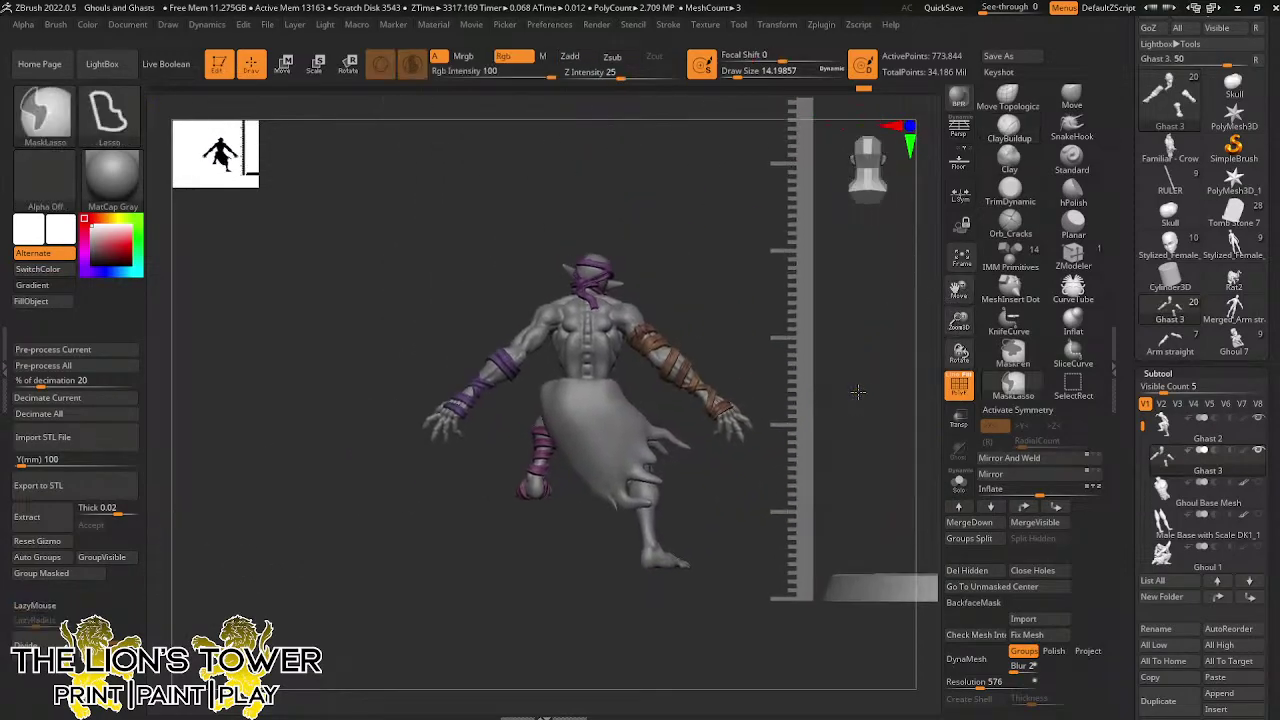
mouse_move(869, 431)
right_mouse_down()
mouse_move(892, 446)
mouse_move(911, 434)
right_mouse_up()
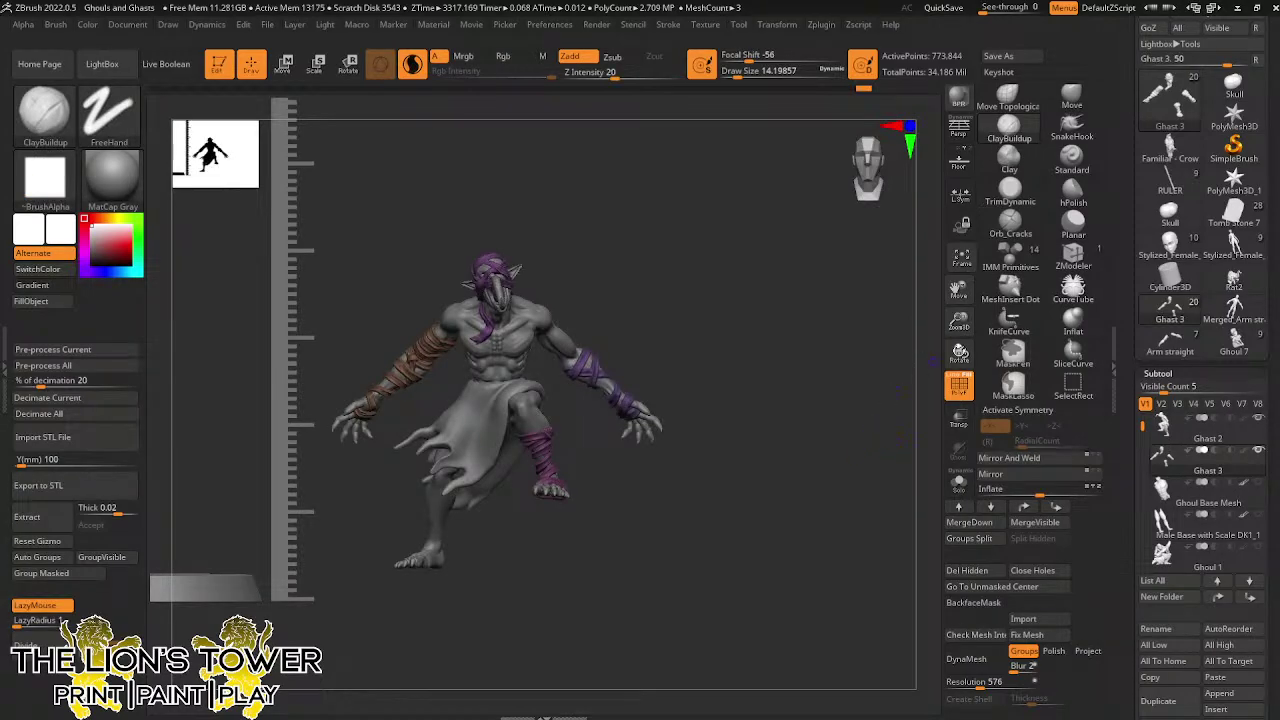
Show the Ghoul 5 subtool alongside Ghast 3 and compare the two figures from the front and the side
left_click_drag(1133, 455, 1131, 418)
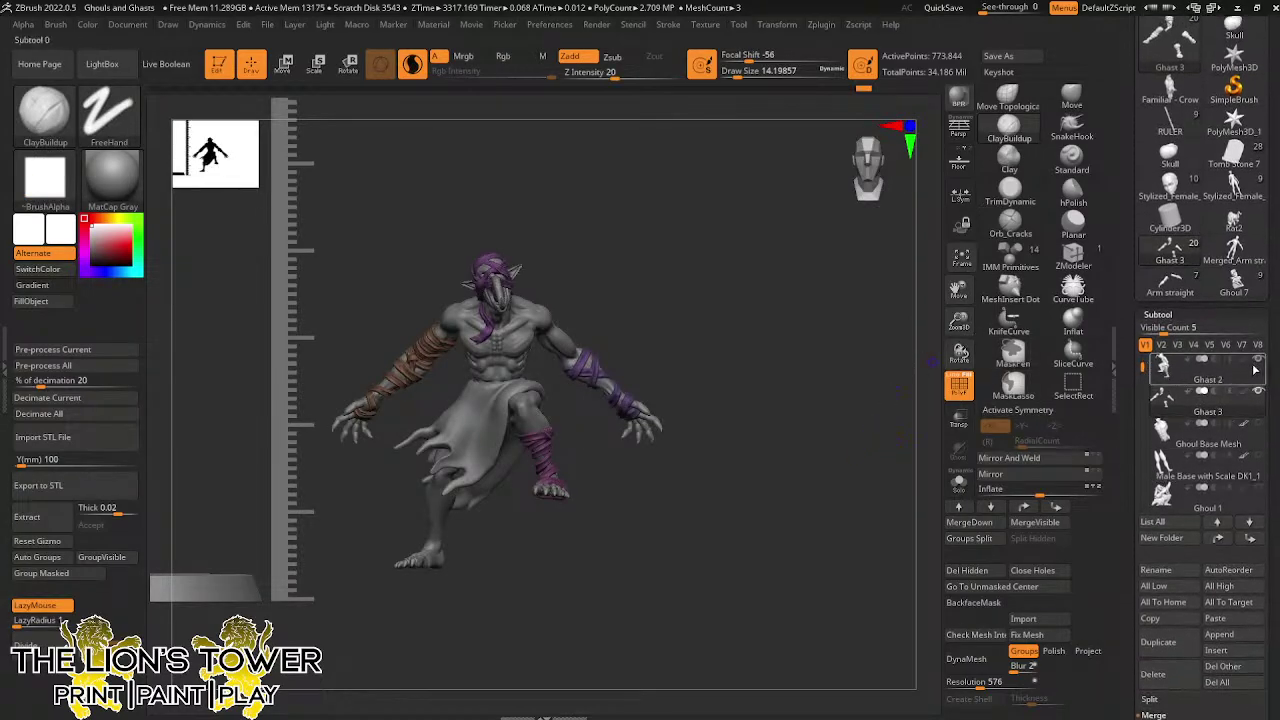
left_click_drag(1143, 368, 1144, 428)
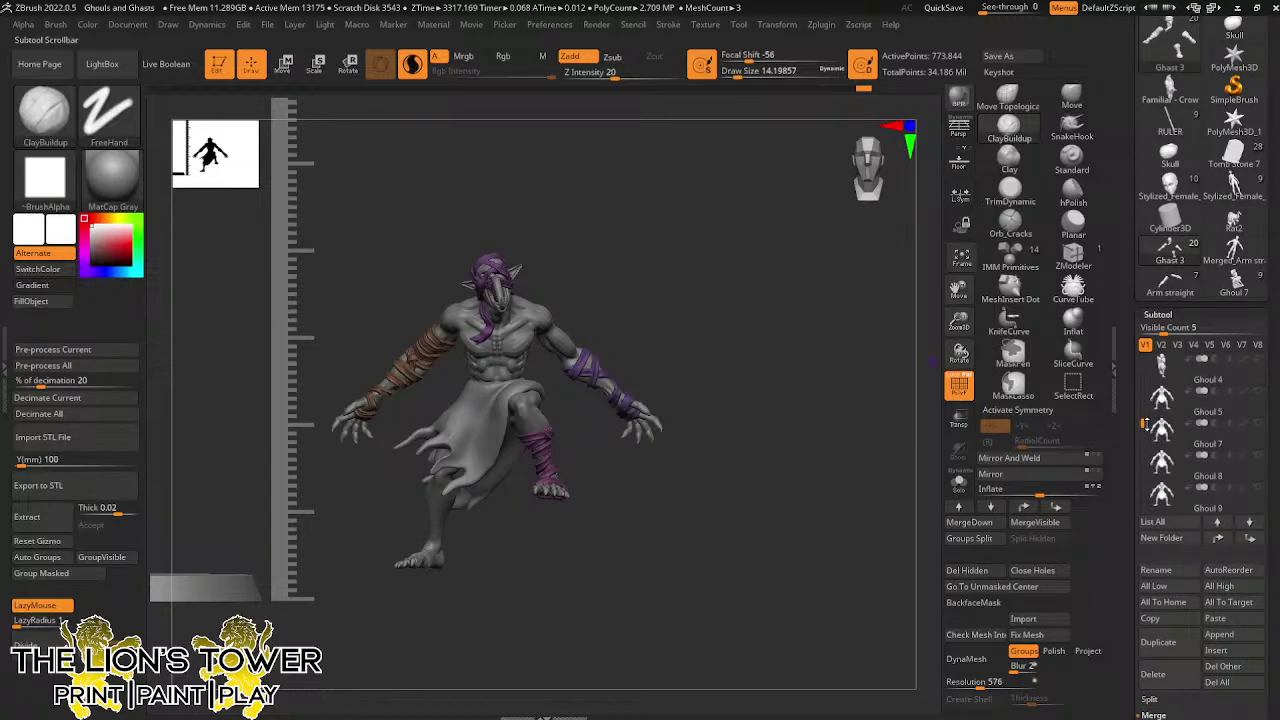
left_click(1257, 395)
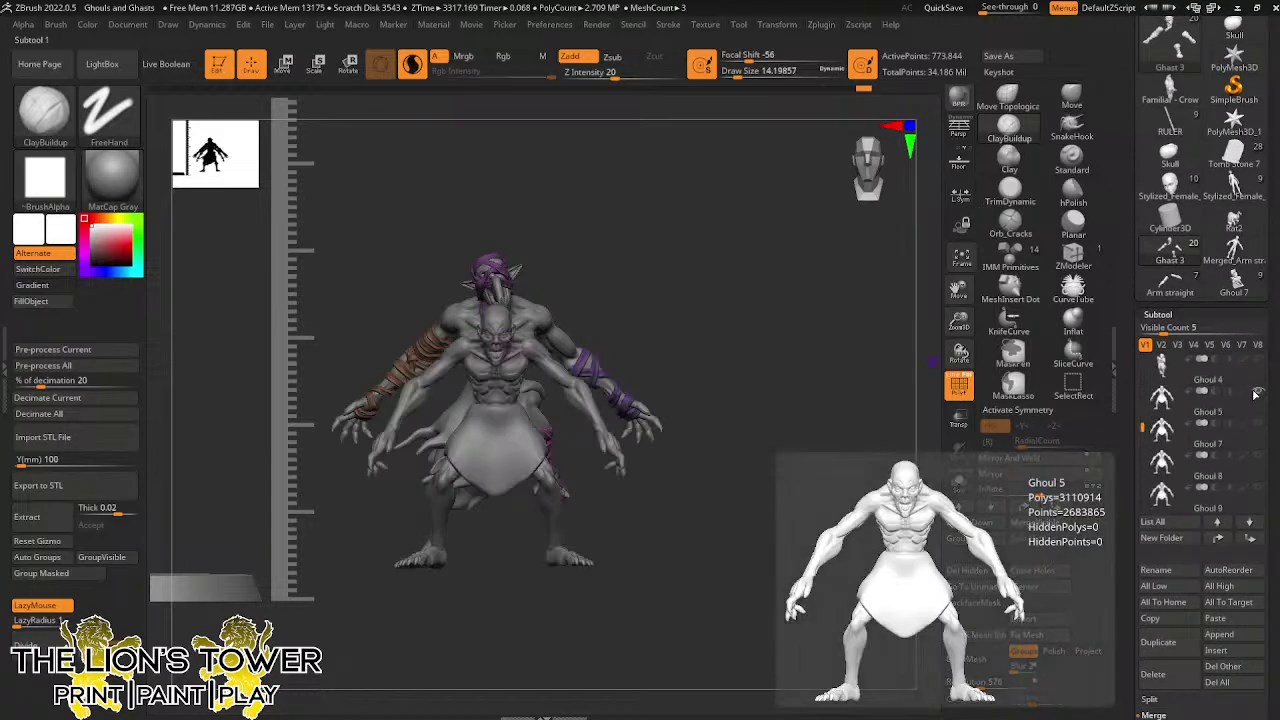
mouse_move(823, 472)
left_mouse_down()
mouse_move(884, 470)
mouse_move(808, 486)
mouse_move(837, 477)
mouse_move(814, 512)
mouse_move(855, 510)
mouse_move(797, 523)
mouse_move(814, 487)
left_mouse_up()
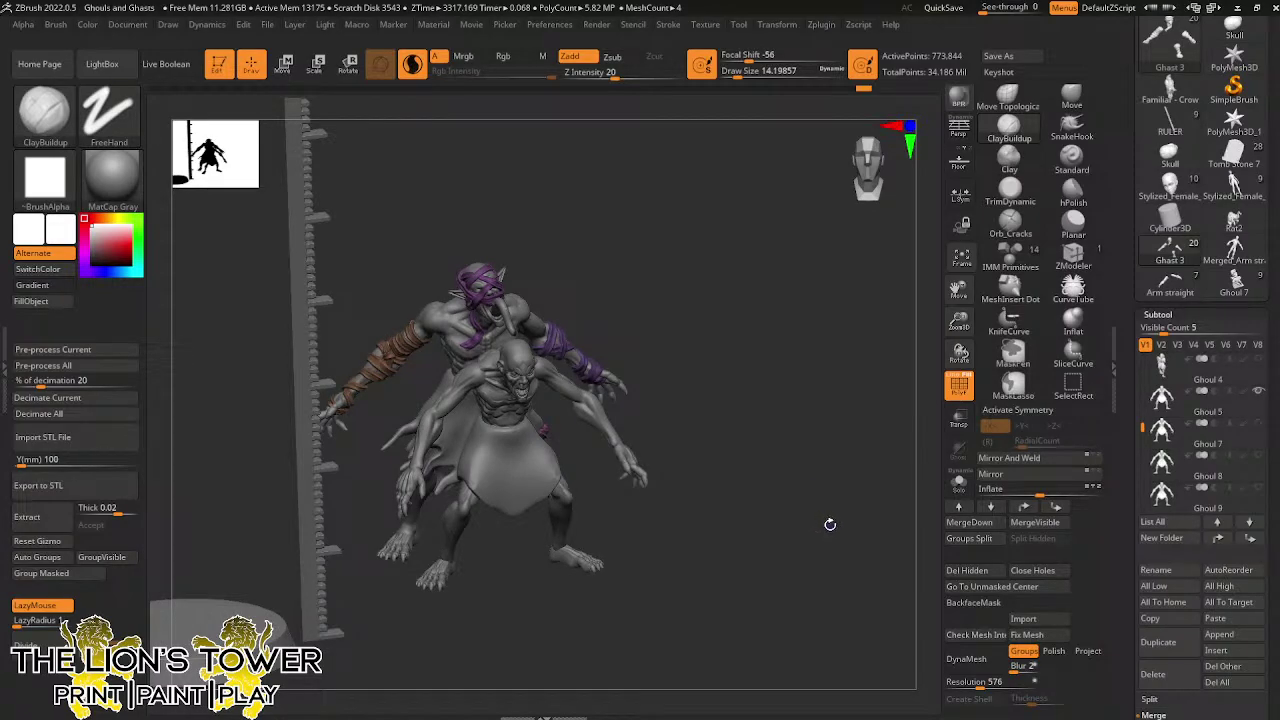
mouse_move(891, 461)
left_mouse_down("alt")
mouse_move(748, 416)
mouse_move(877, 383)
left_mouse_up("alt")
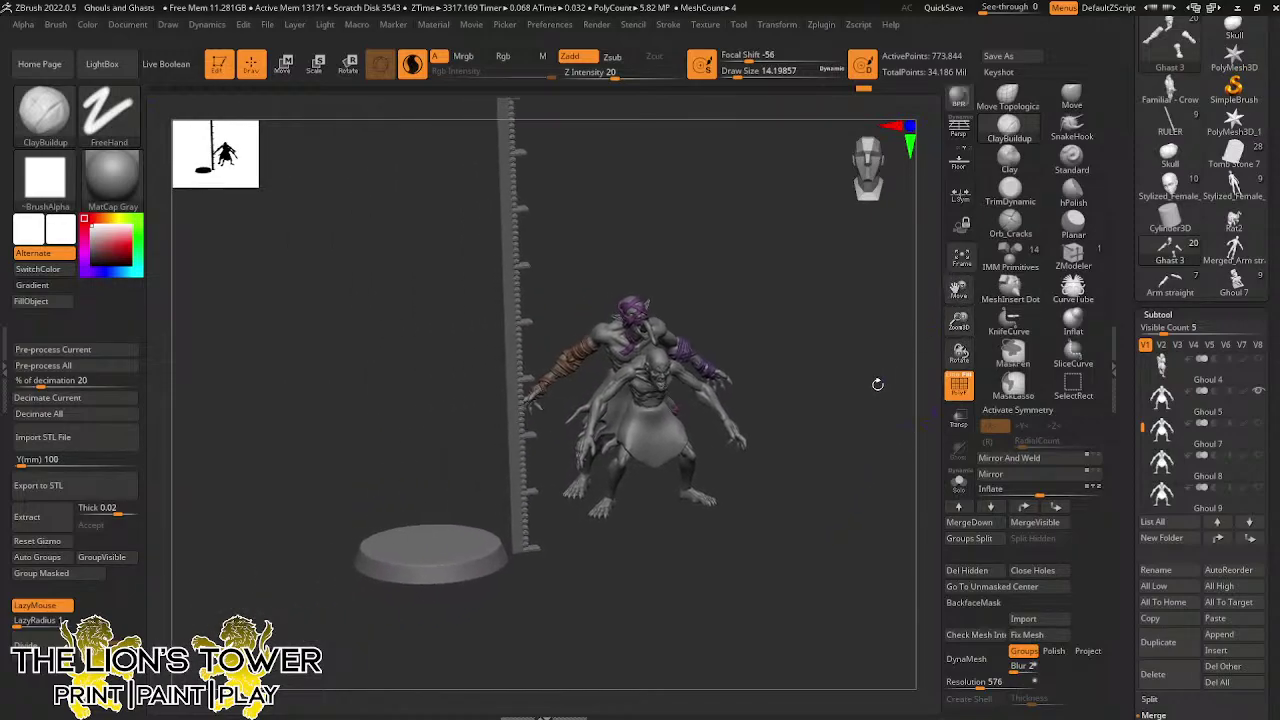
left_click(876, 383, "ctrl")
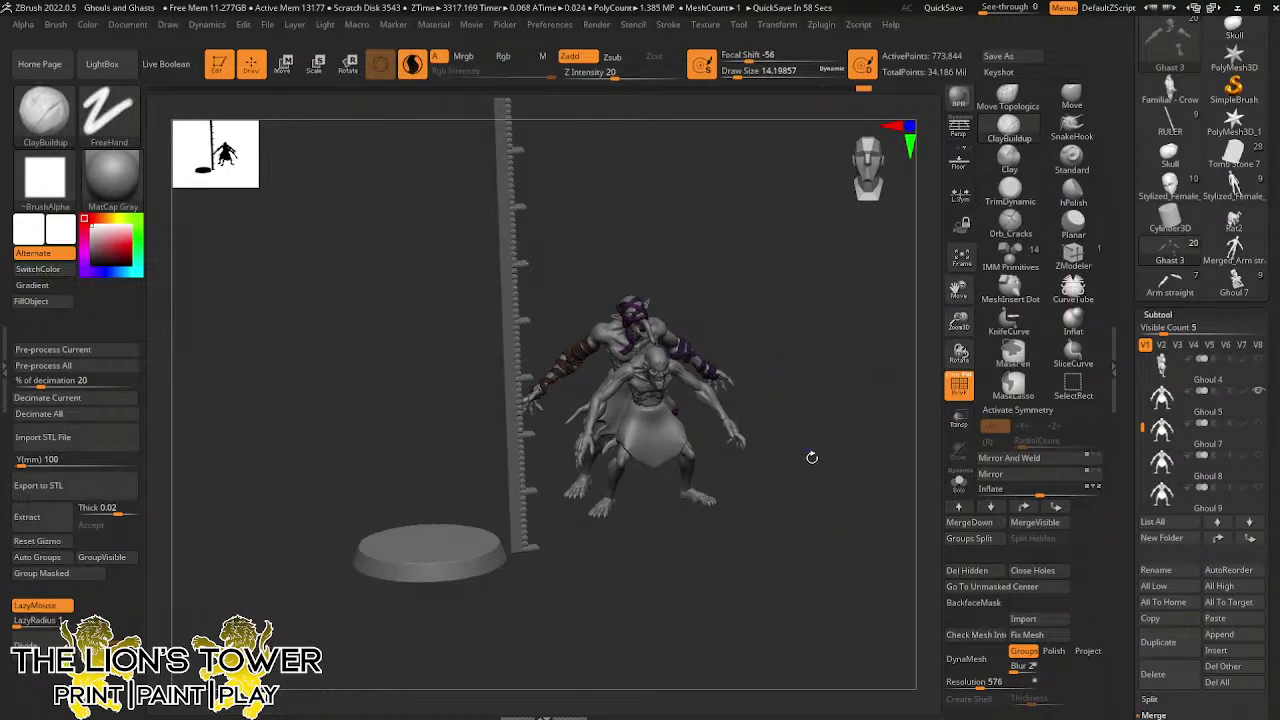
mouse_move(840, 494)
left_mouse_down()
mouse_move(835, 505)
mouse_move(818, 486)
mouse_move(845, 488)
mouse_move(860, 454)
mouse_move(838, 511)
mouse_move(846, 489)
mouse_move(830, 466)
left_mouse_up()
key("ctrl")
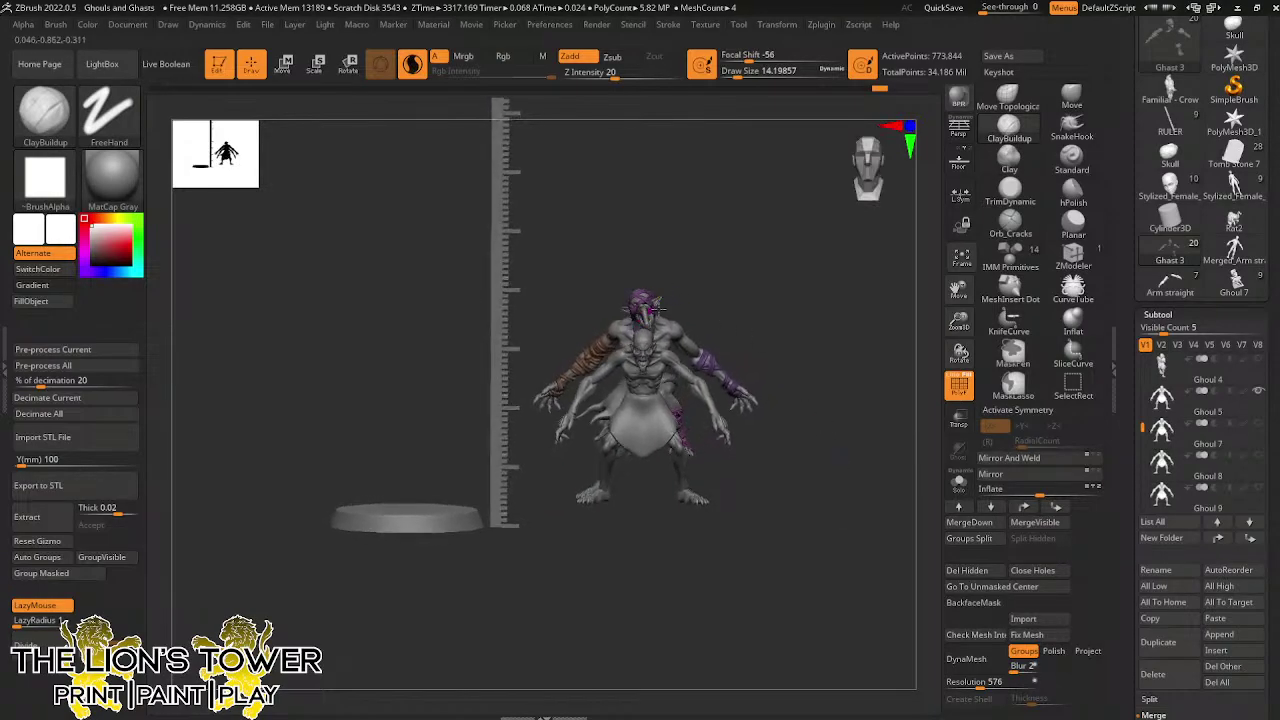
left_click_drag(791, 343, 640, 317)
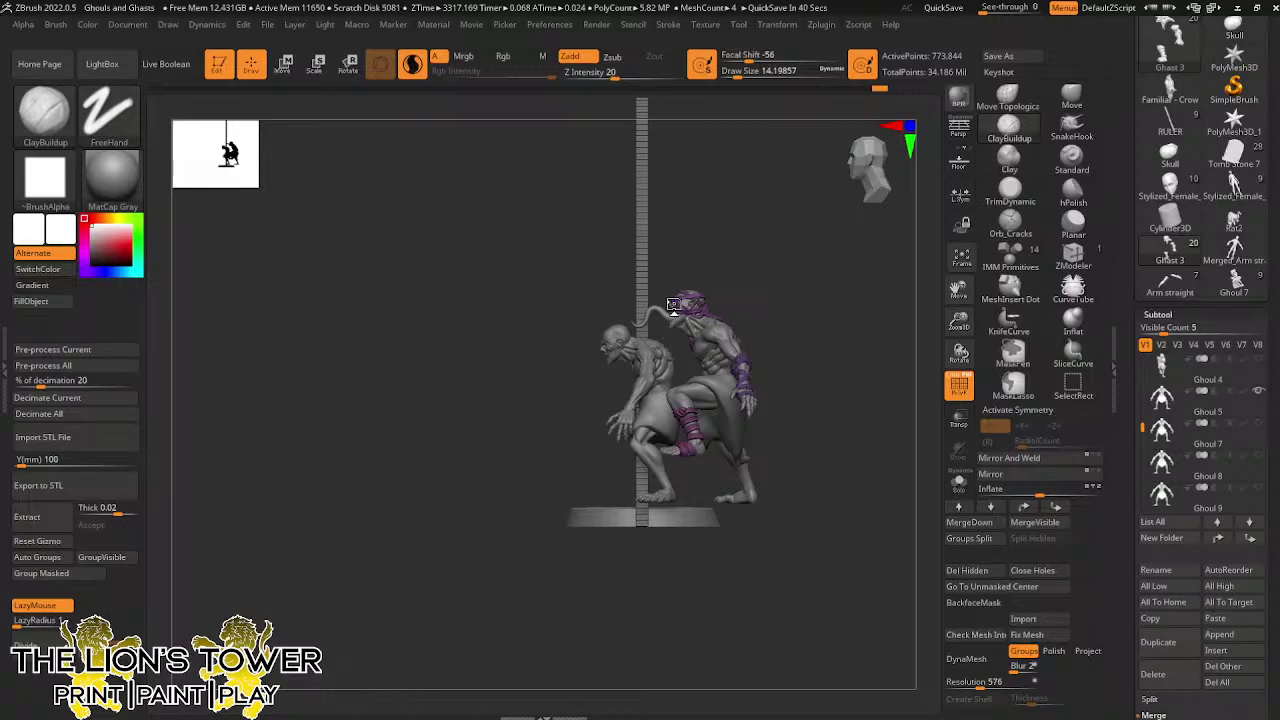
left_click_drag(958, 321, 958, 303)
left_click_drag(958, 289, 883, 354)
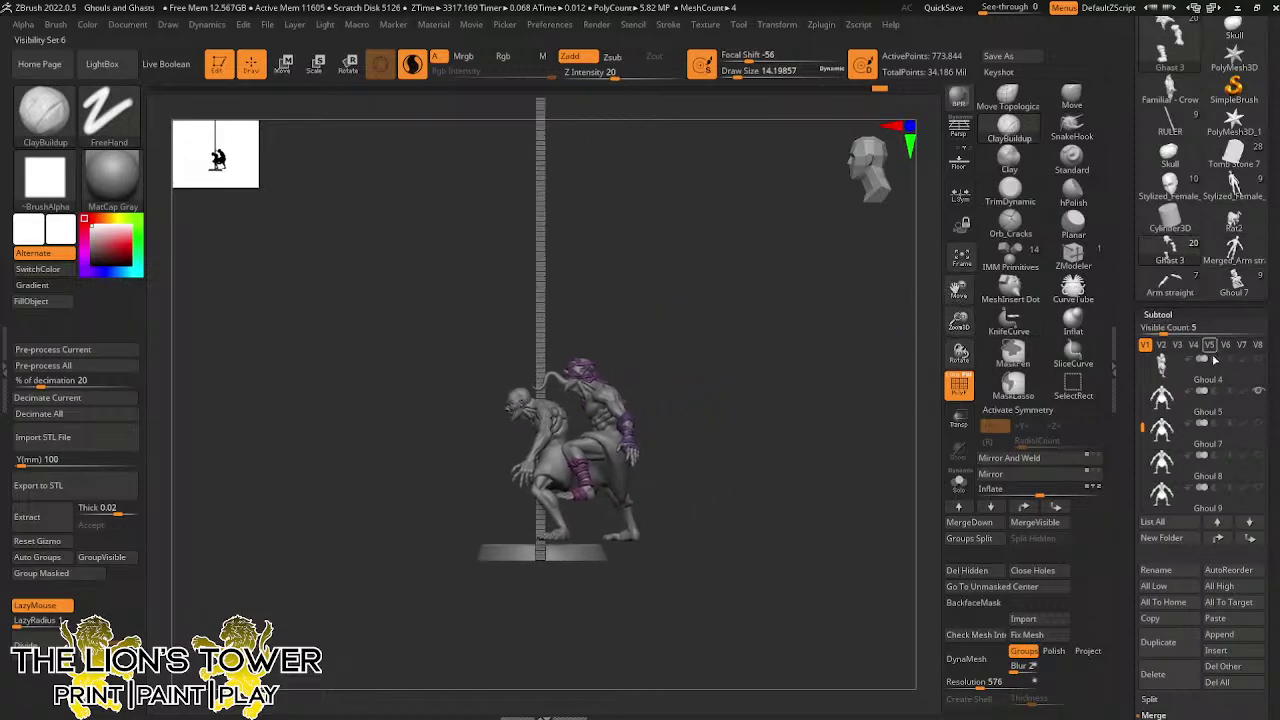
Examine the size and posture of Ghast 3 against Ghoul 5 and the ruler in three-quarter, side and front views
left_click_drag(1142, 427, 1144, 344)
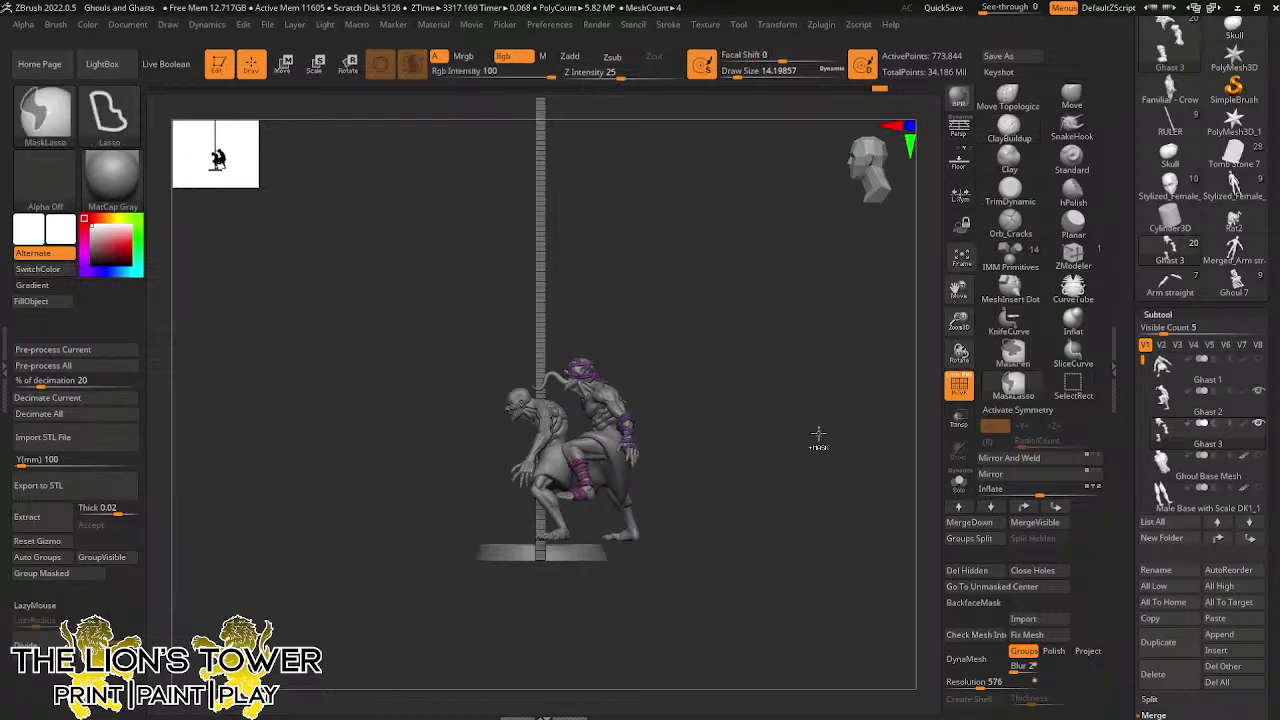
key("ctrl")
left_click_drag(958, 290, 962, 296)
mouse_move(815, 390)
left_mouse_down()
mouse_move(851, 391)
mouse_move(843, 420)
mouse_move(837, 386)
left_mouse_up()
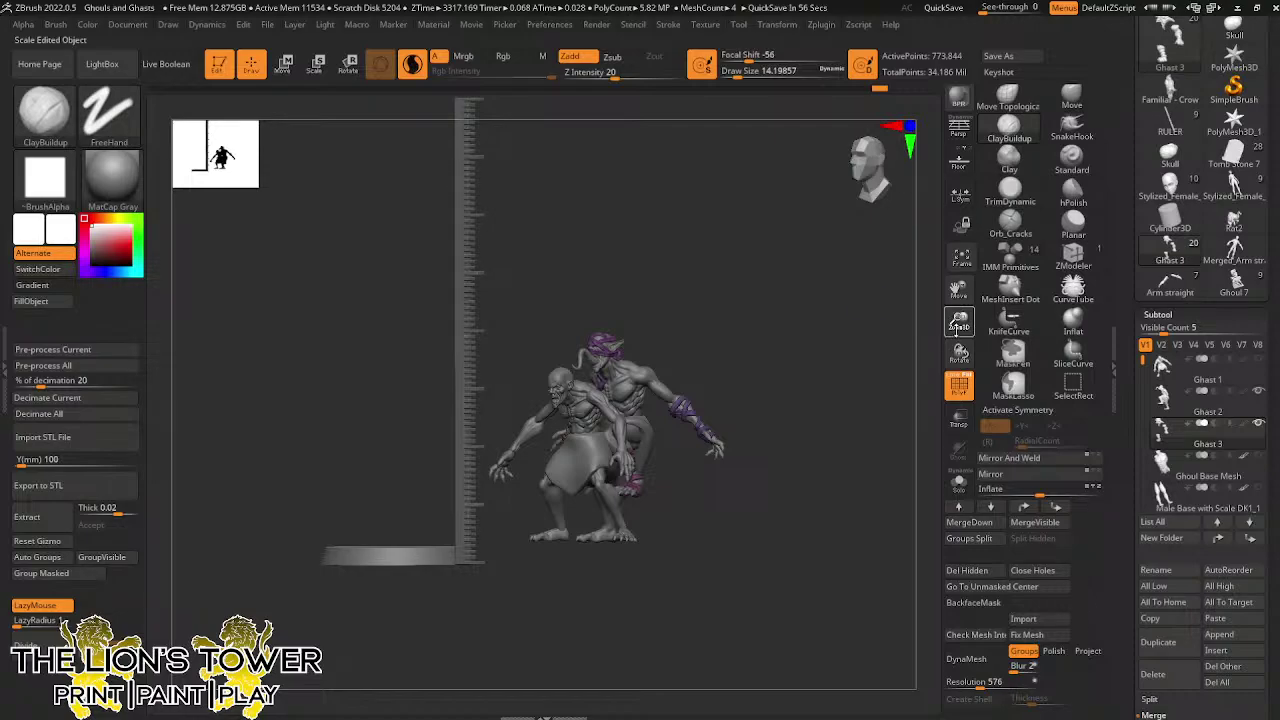
left_click_drag(958, 325, 958, 295)
left_click_drag(960, 352, 927, 248)
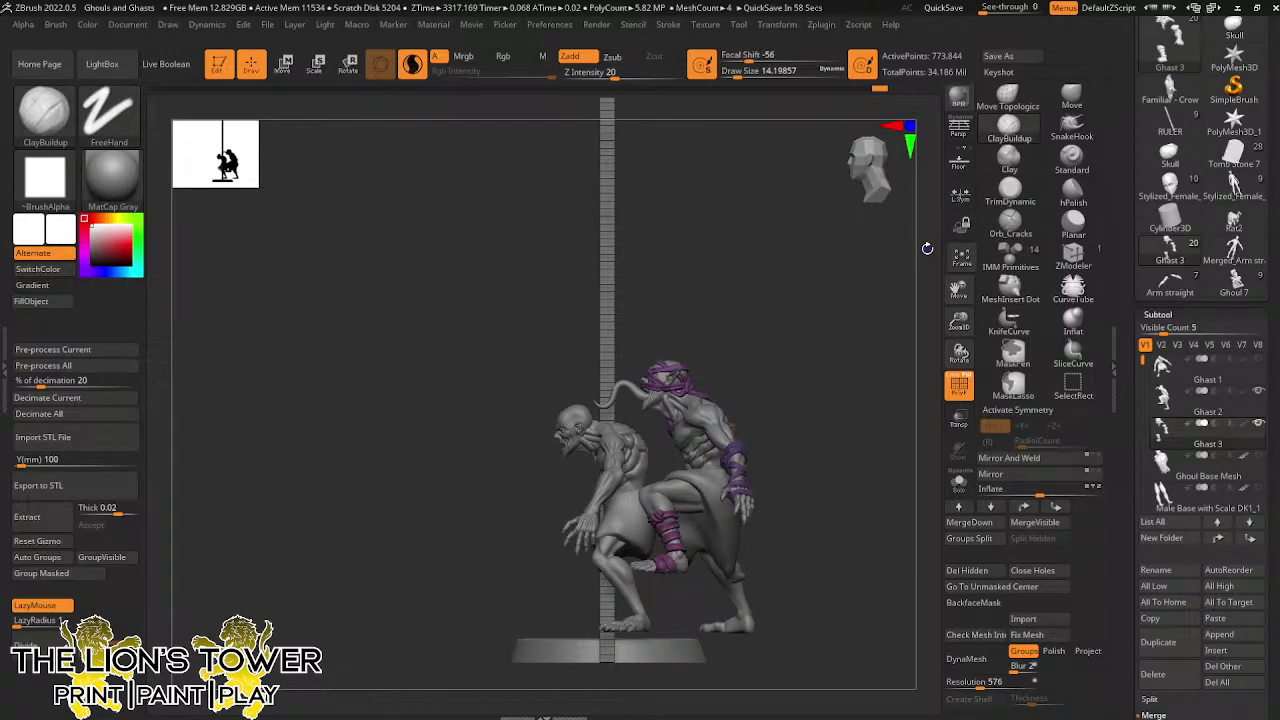
left_click_drag(958, 318, 960, 280)
left_click_drag(848, 340, 896, 420)
left_click_drag(958, 320, 958, 259)
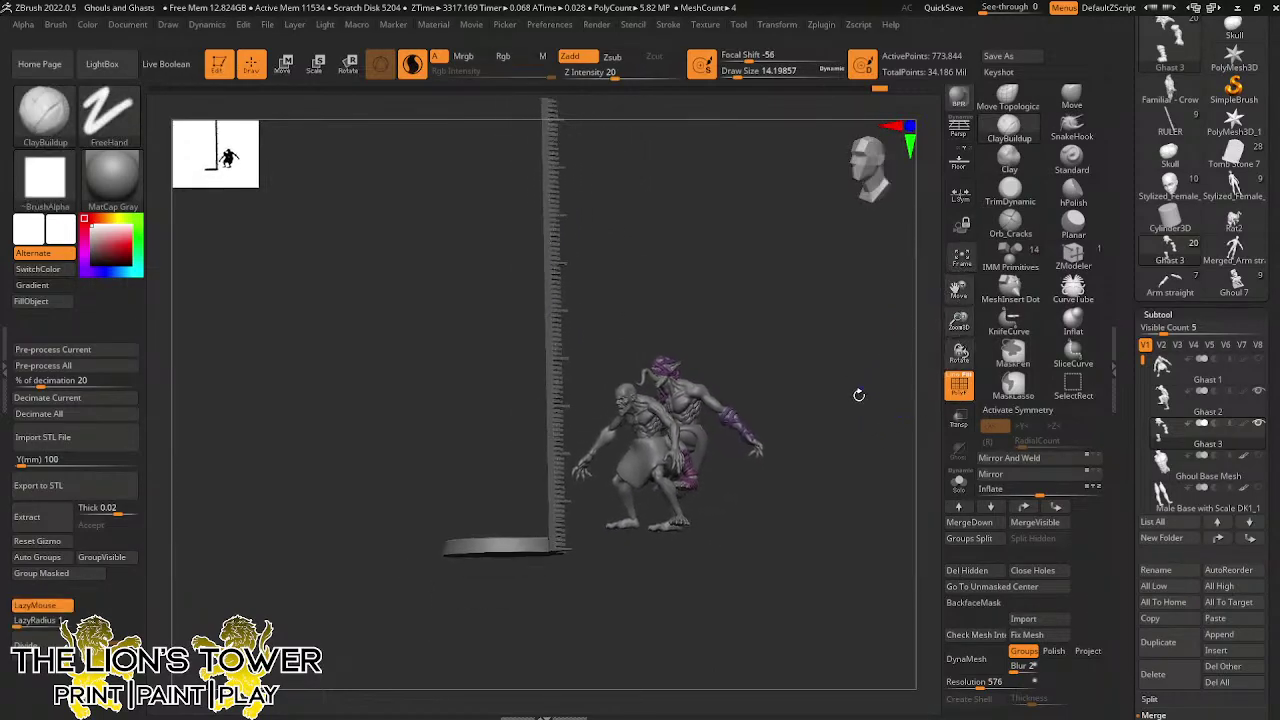
left_click_drag(857, 394, 877, 420, "shift")
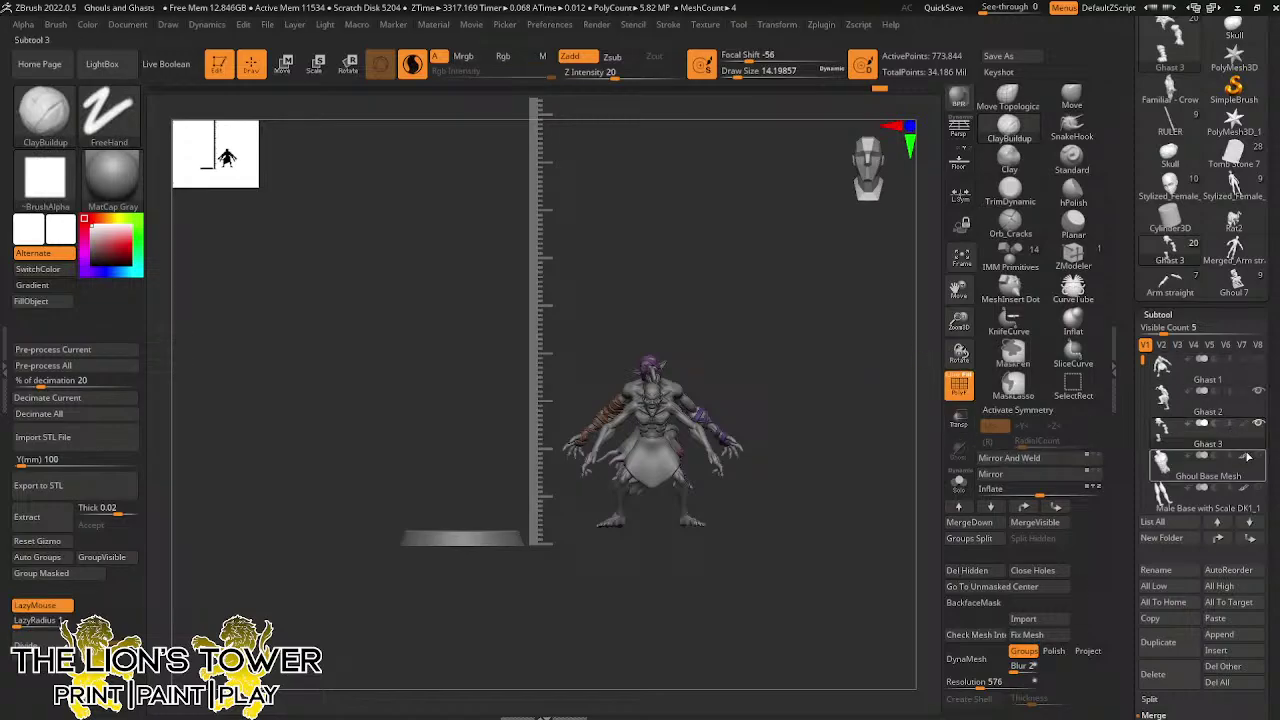
Make the Ghoul 1, Ghoul 2, Ghoul 3_1, Ghoul 3 and Ghoul 4 subtools visible beside Ghast 3
mouse_move(1258, 428)
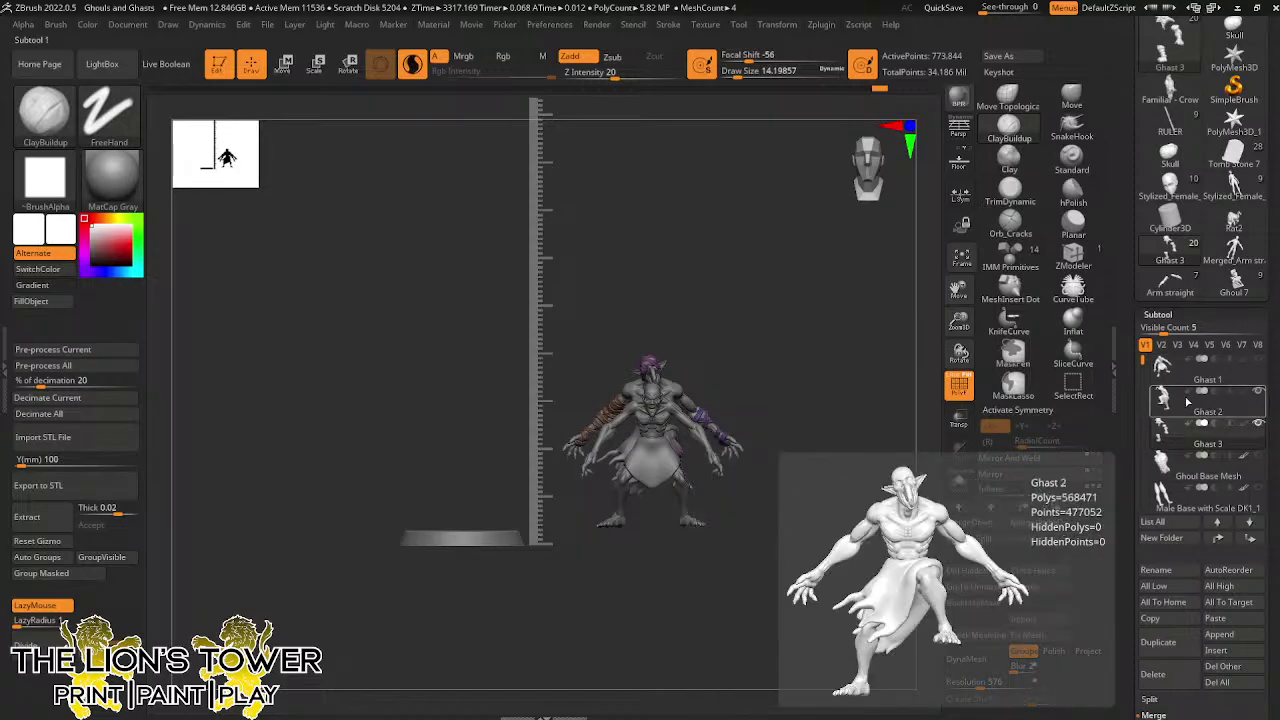
mouse_move(1233, 408)
scroll(1240, 412, "down", 5)
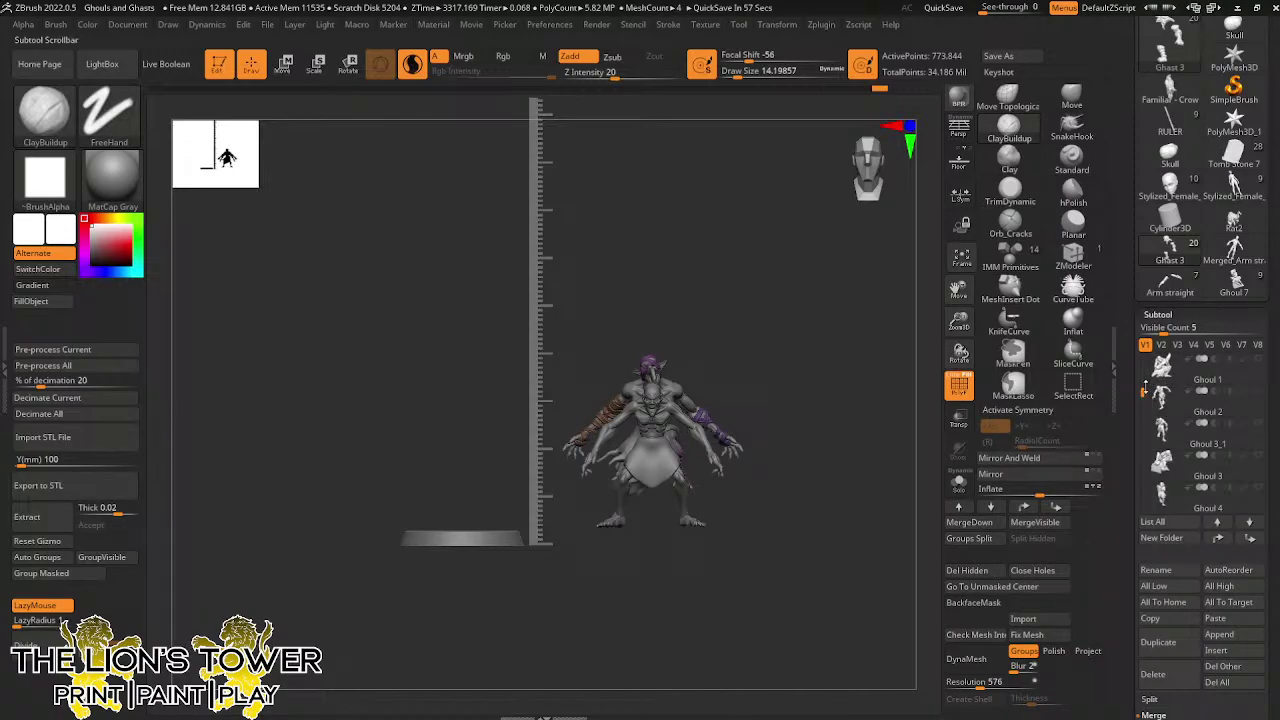
left_click(1261, 393)
left_click(1260, 362)
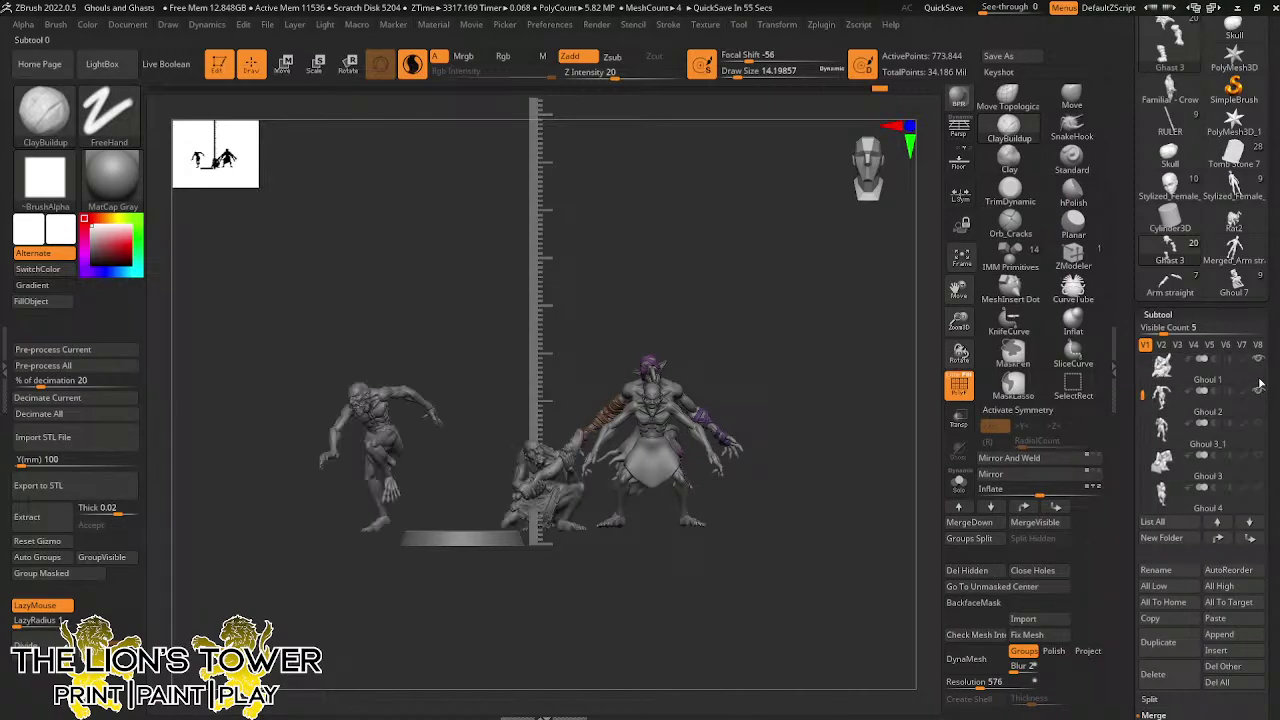
left_click(1259, 426)
left_click(1259, 457)
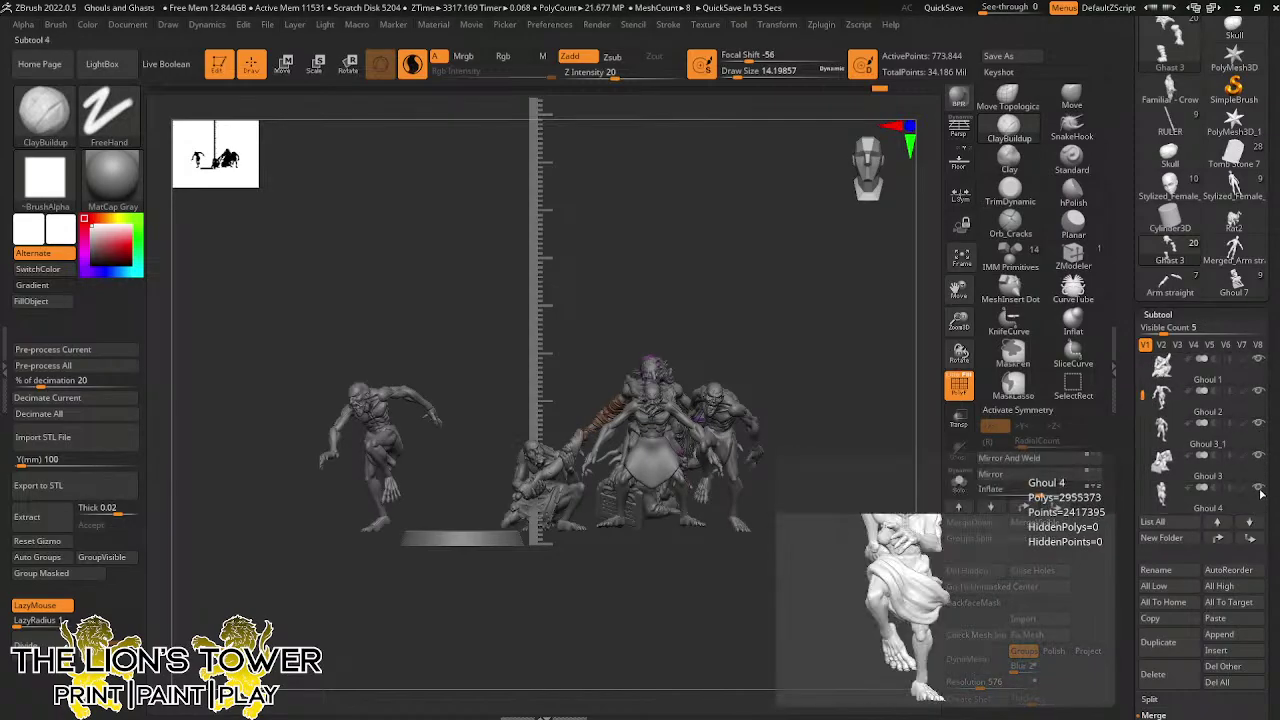
Select Ghoul 5 and make the Ghoul 10, Ghoul 11 and Ghoul 12 subtools visible
left_click(665, 455, "alt")
mouse_move(1198, 477)
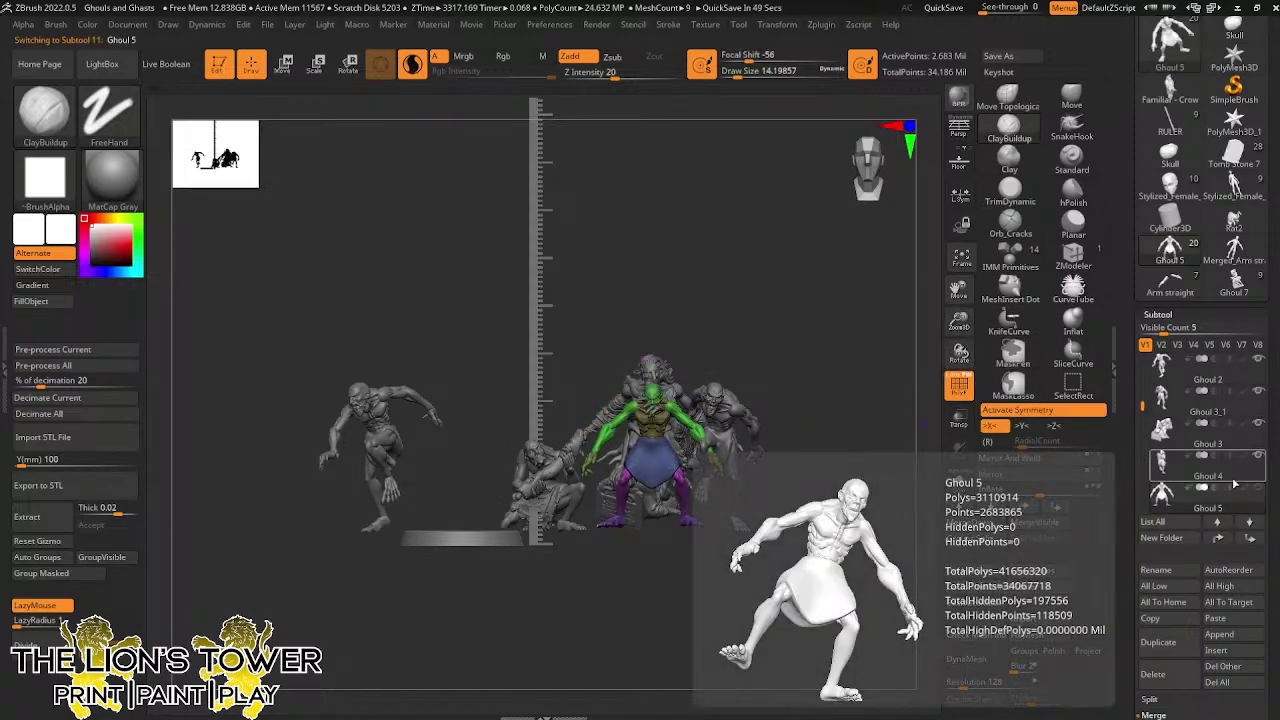
left_click_drag(1142, 405, 1141, 455)
left_click(1259, 392)
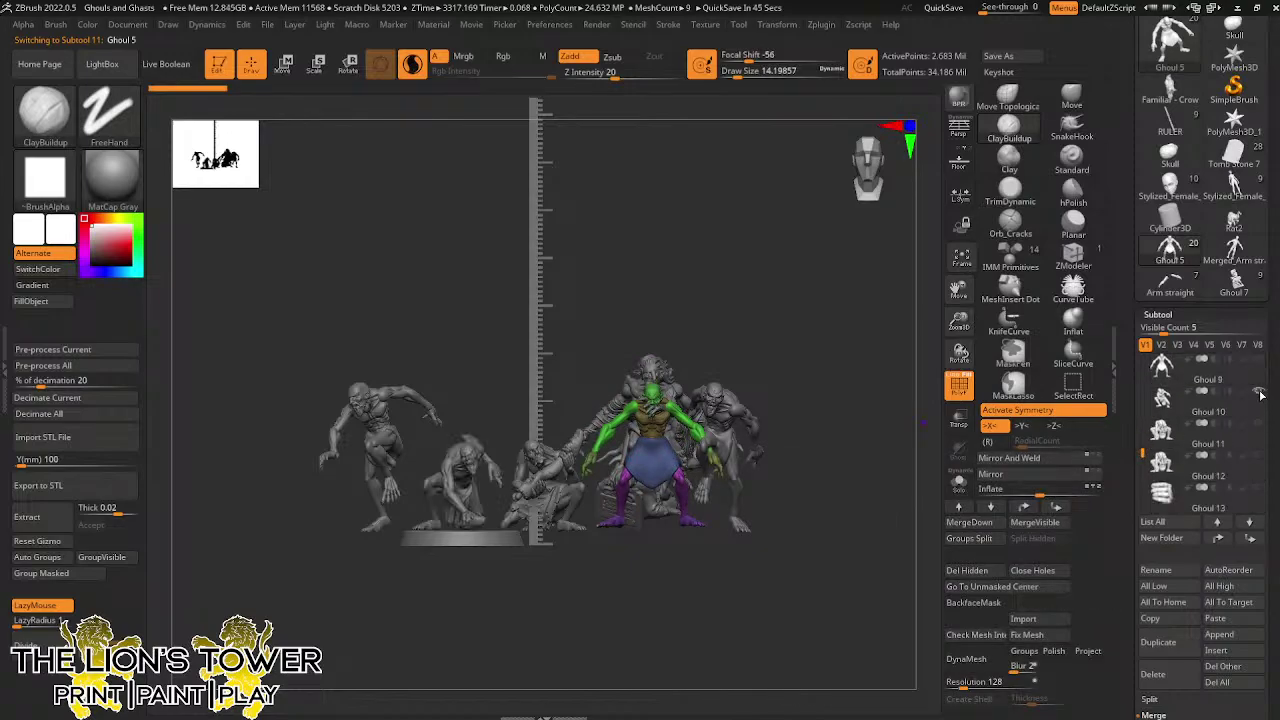
left_click(1259, 424)
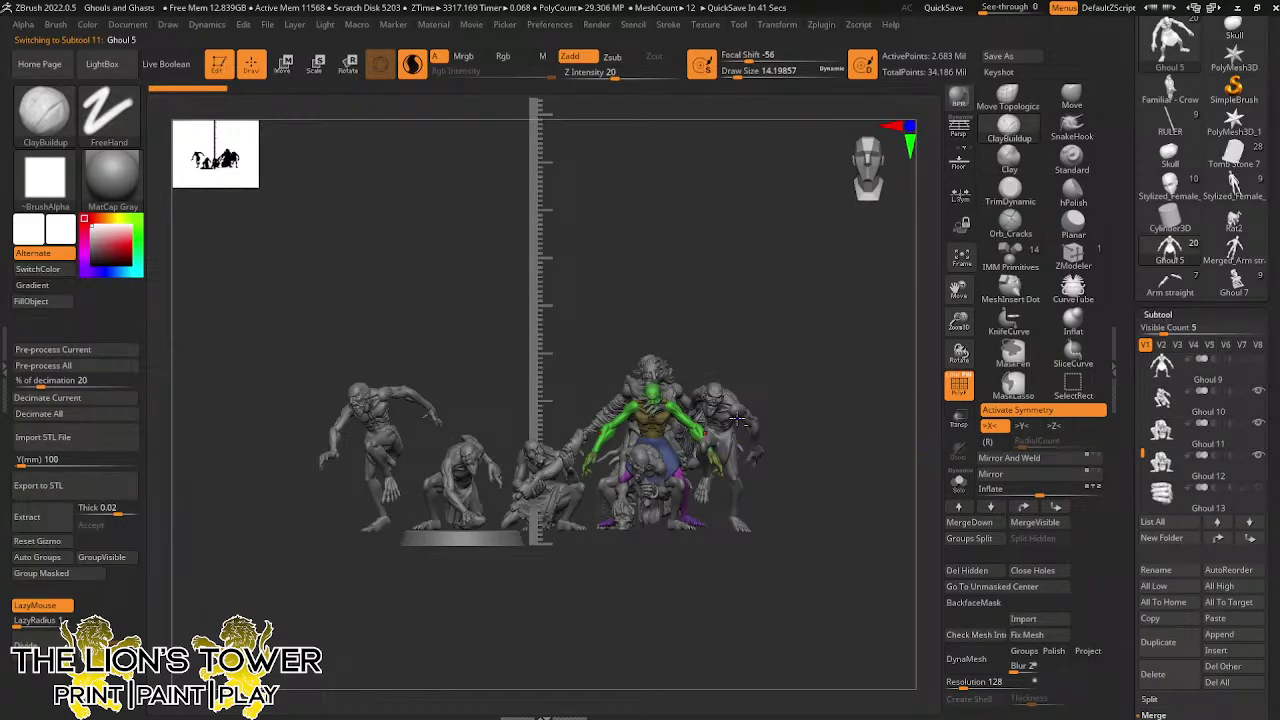
Select the Ghoul 4 subtool and hide the 100mm ruler subtool
left_click(668, 351, "alt")
left_click_drag(790, 332, 790, 440)
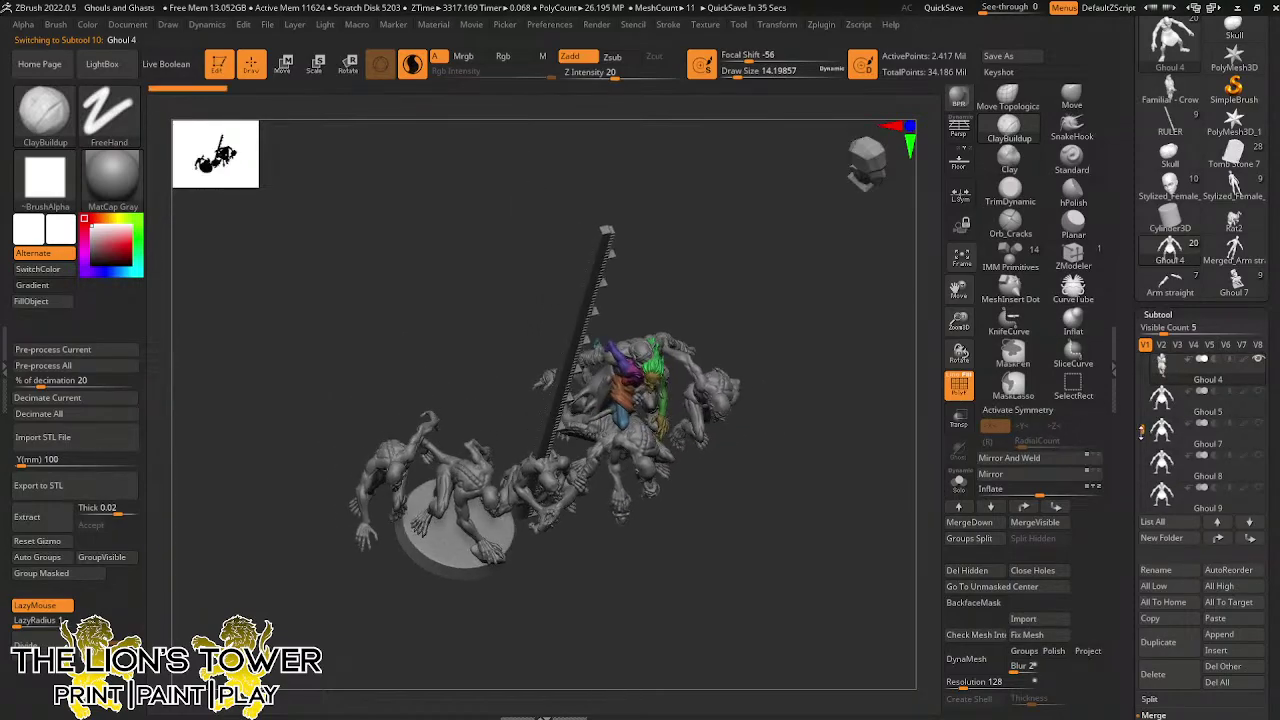
scroll(1141, 450, "down", 6)
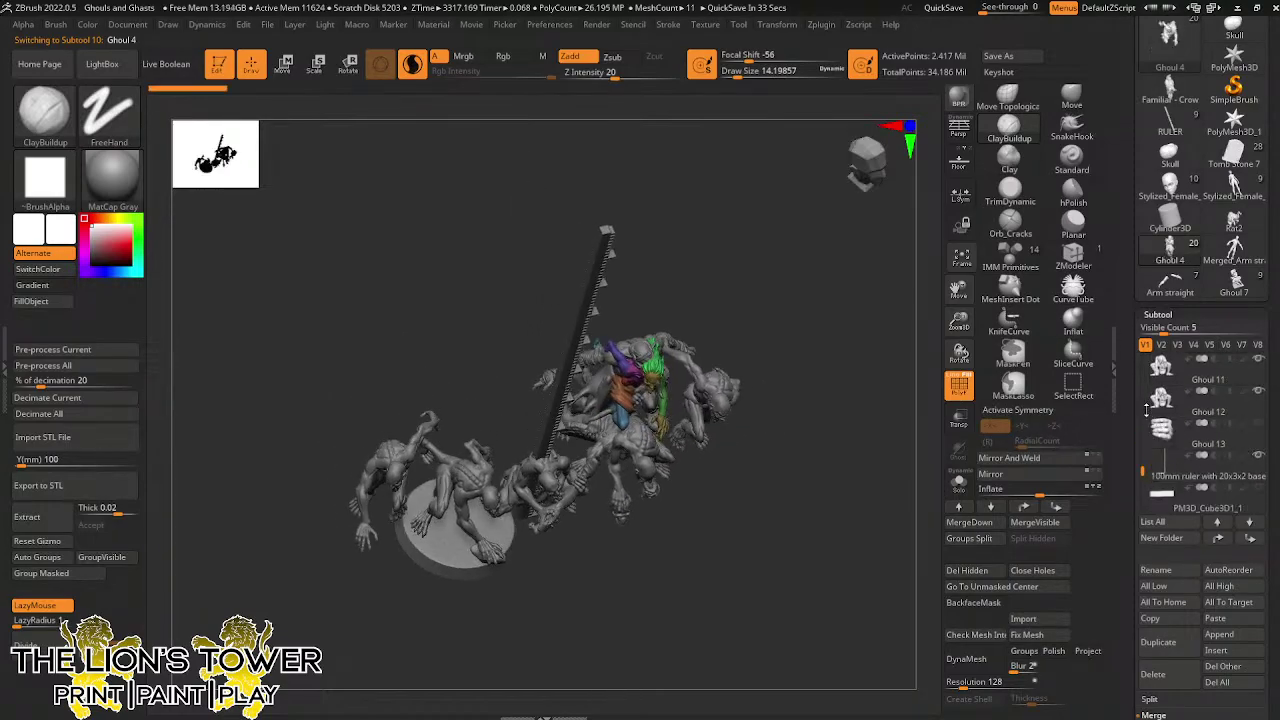
left_click(1257, 460)
left_click_drag(876, 524, 903, 457)
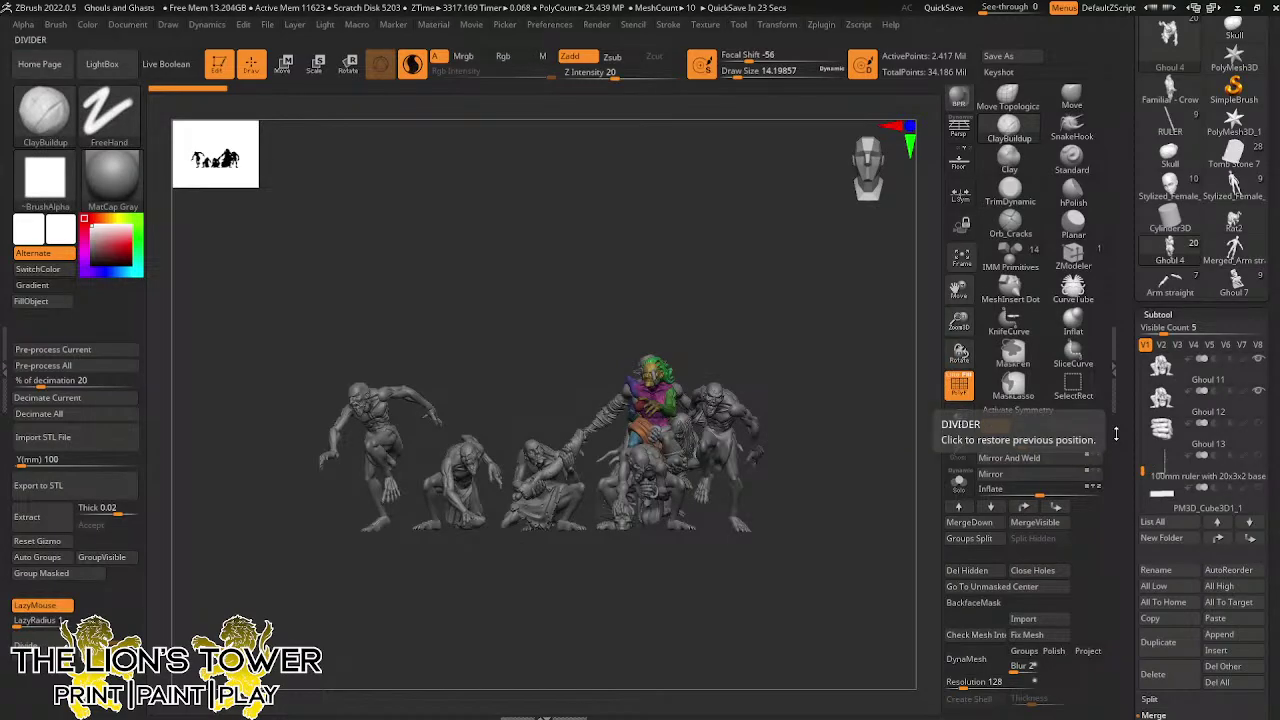
key("e")
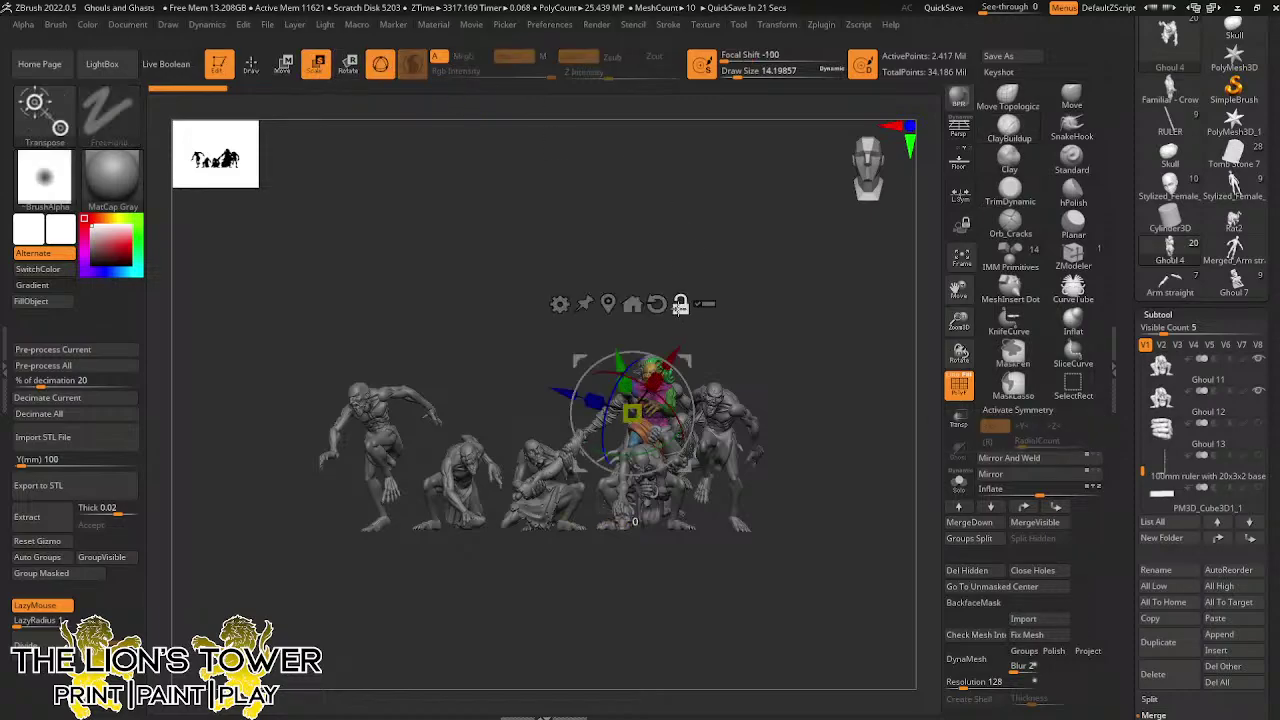
left_click(681, 306)
mouse_move(552, 414)
left_mouse_down()
mouse_move(356, 545)
mouse_move(216, 550)
left_mouse_up()
key("ctrl+z")
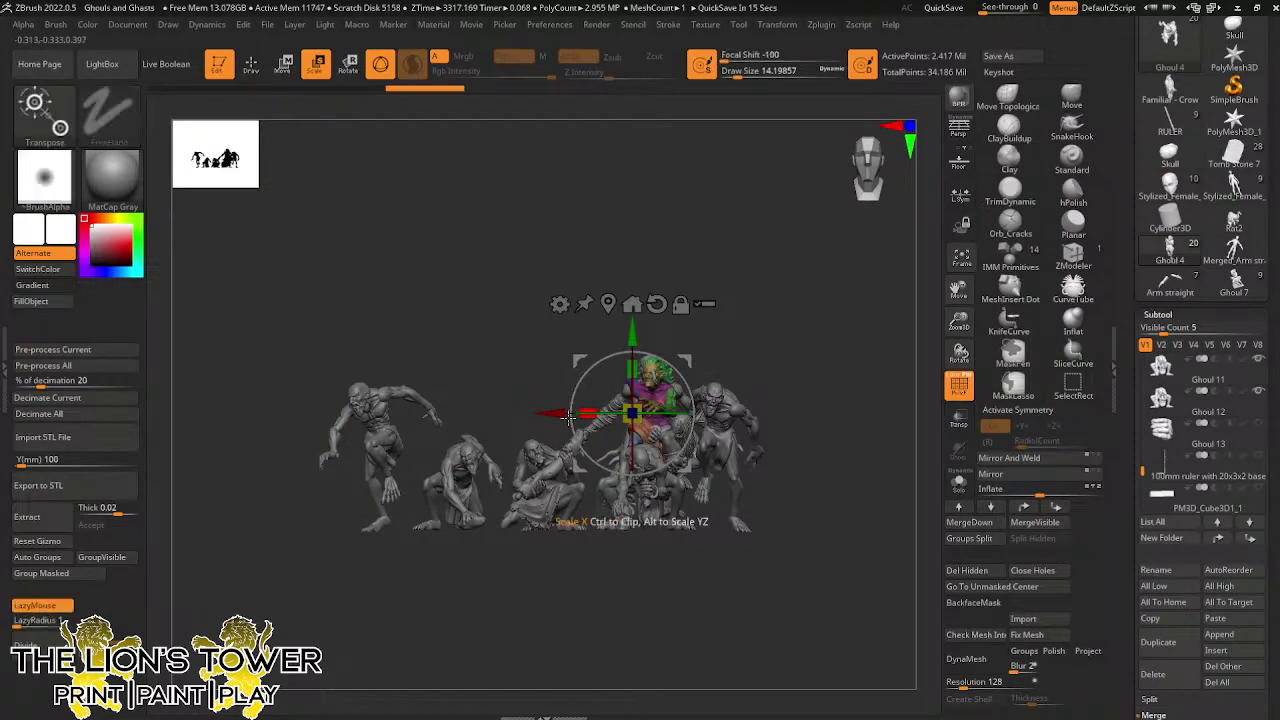
left_click_drag(567, 416, 420, 590)
key("ctrl+z")
Hide the Ghoul 3, Ghoul 3_1, Ghoul 2 and Ghoul 1 subtools
left_click_drag(811, 463, 782, 644)
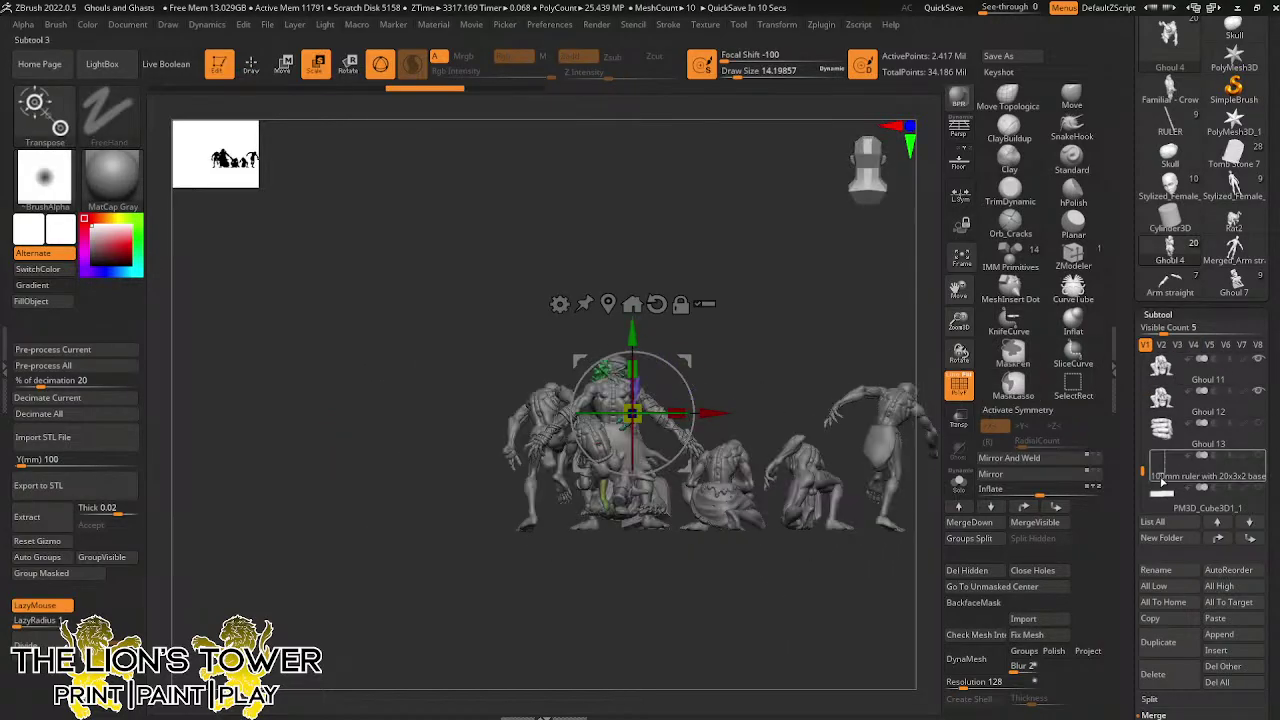
left_click_drag(1142, 474, 1142, 398)
mouse_move(1220, 461)
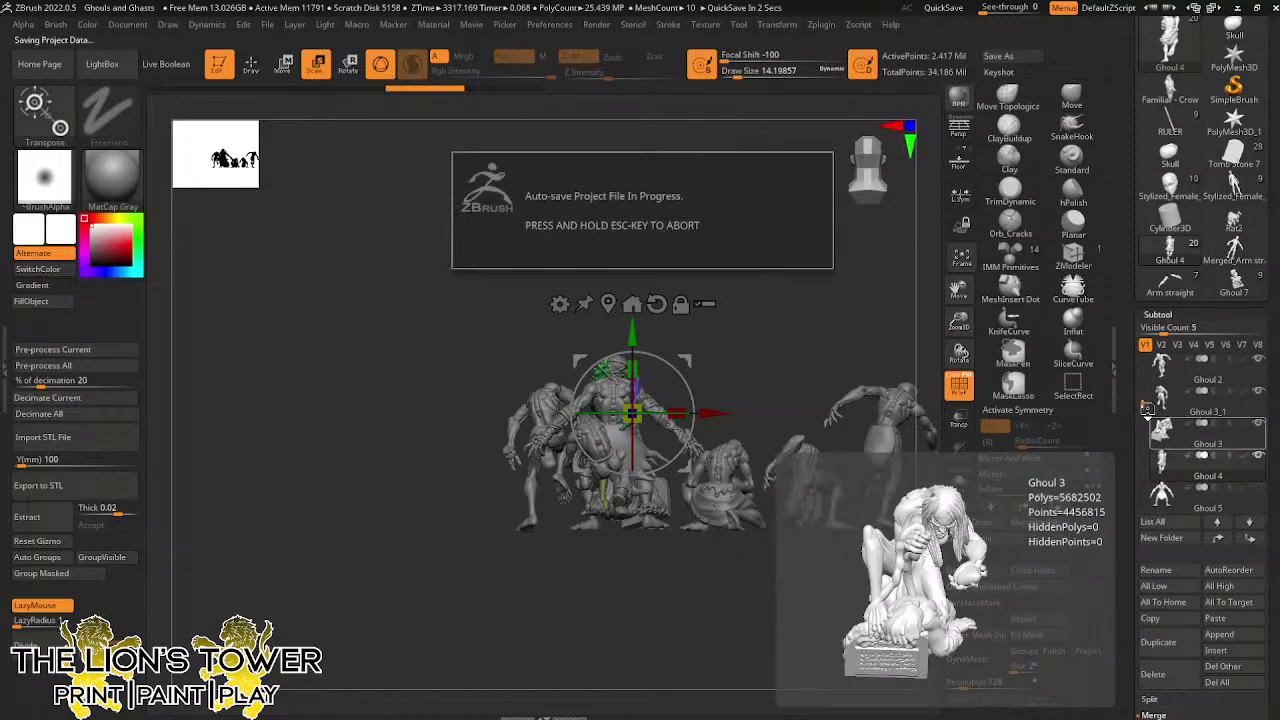
left_click_drag(908, 589, 844, 537)
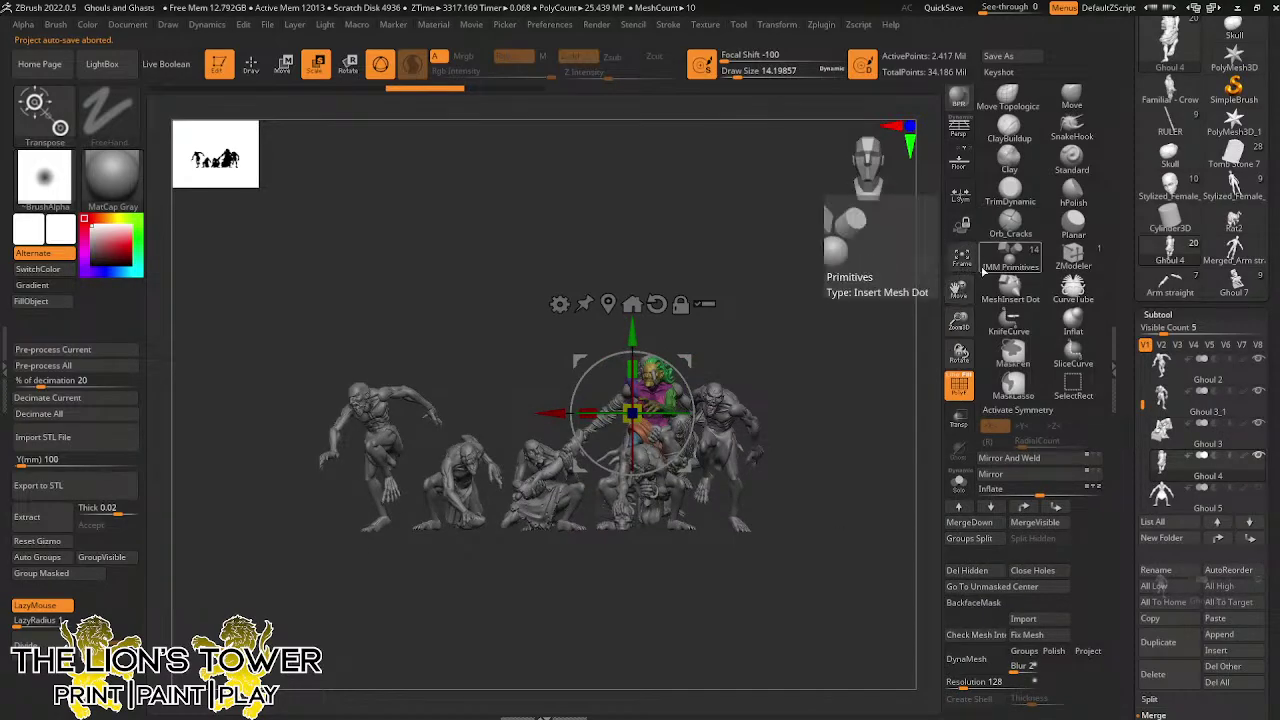
left_click_drag(960, 325, 992, 291)
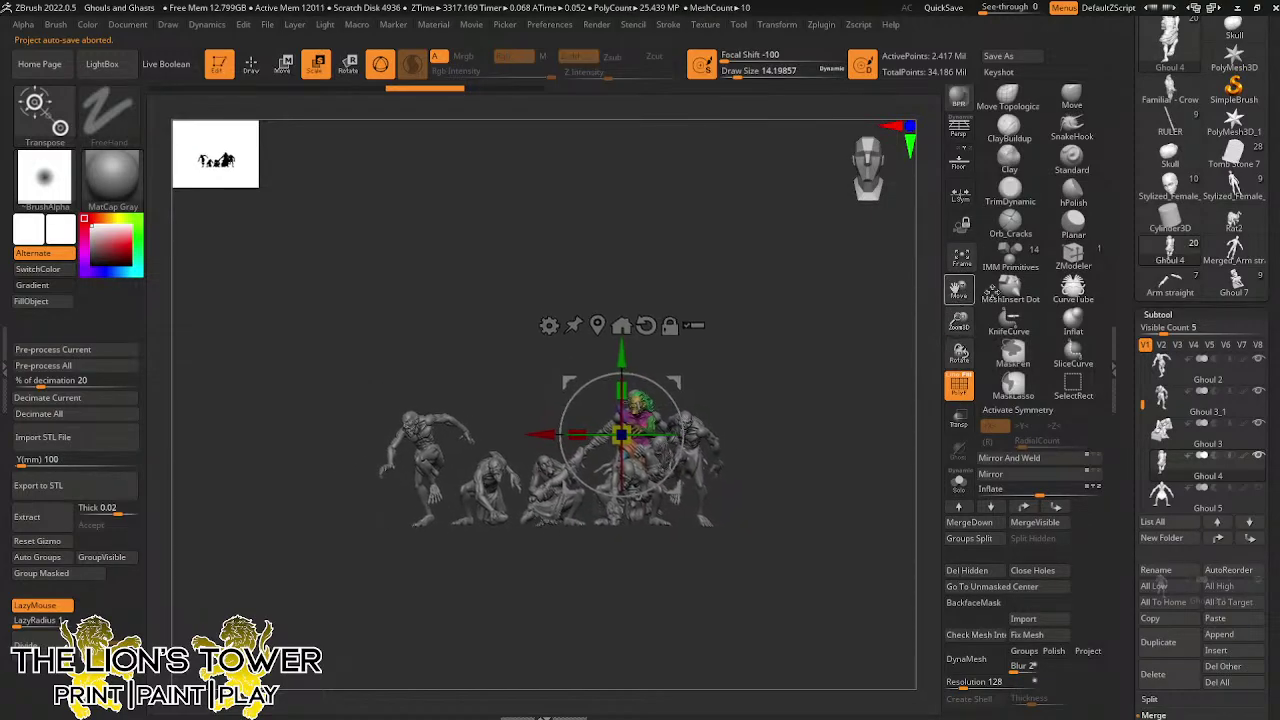
left_click(1260, 430)
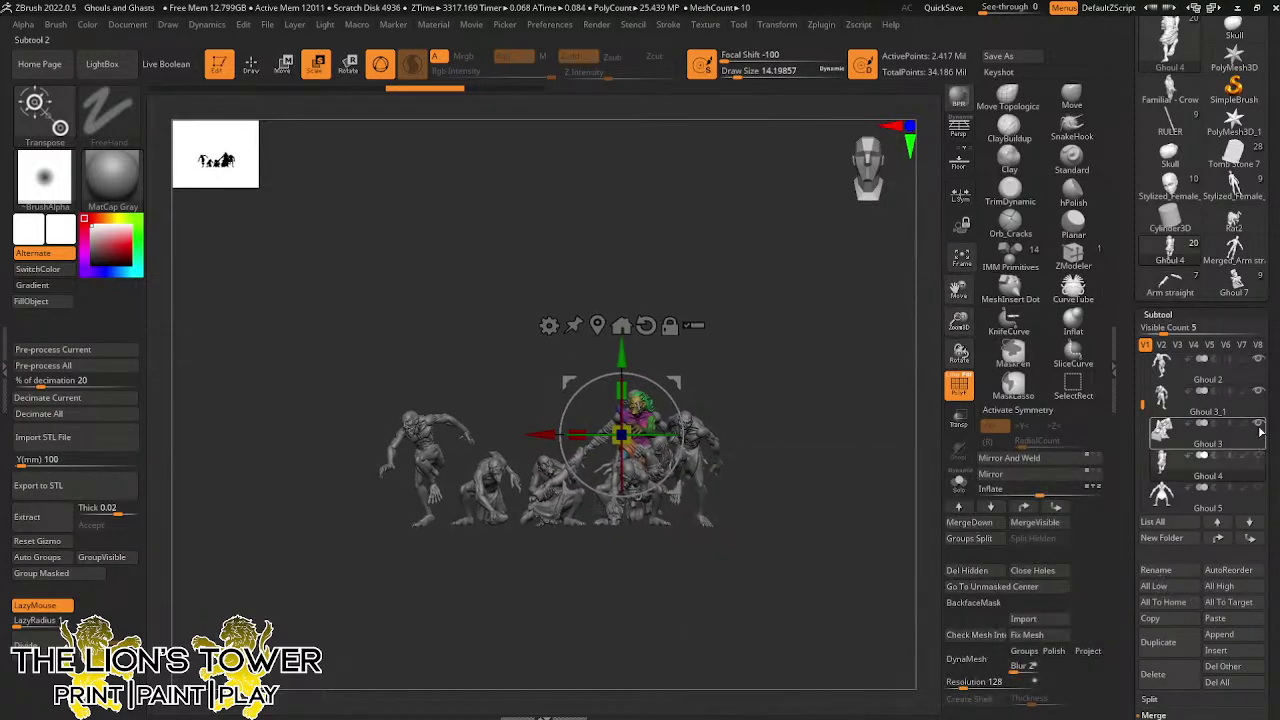
left_click(1259, 394)
left_click(1258, 362)
left_click_drag(1142, 404, 1141, 370)
left_click(1258, 456)
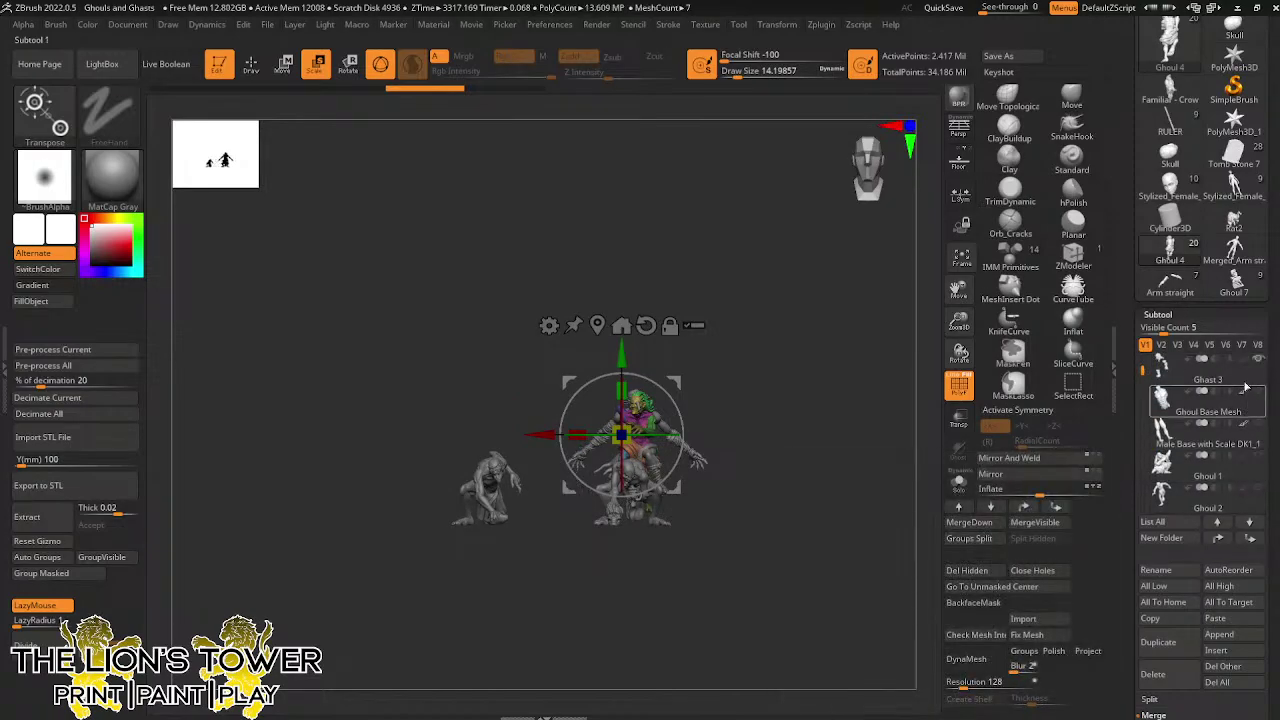
left_click(1259, 362)
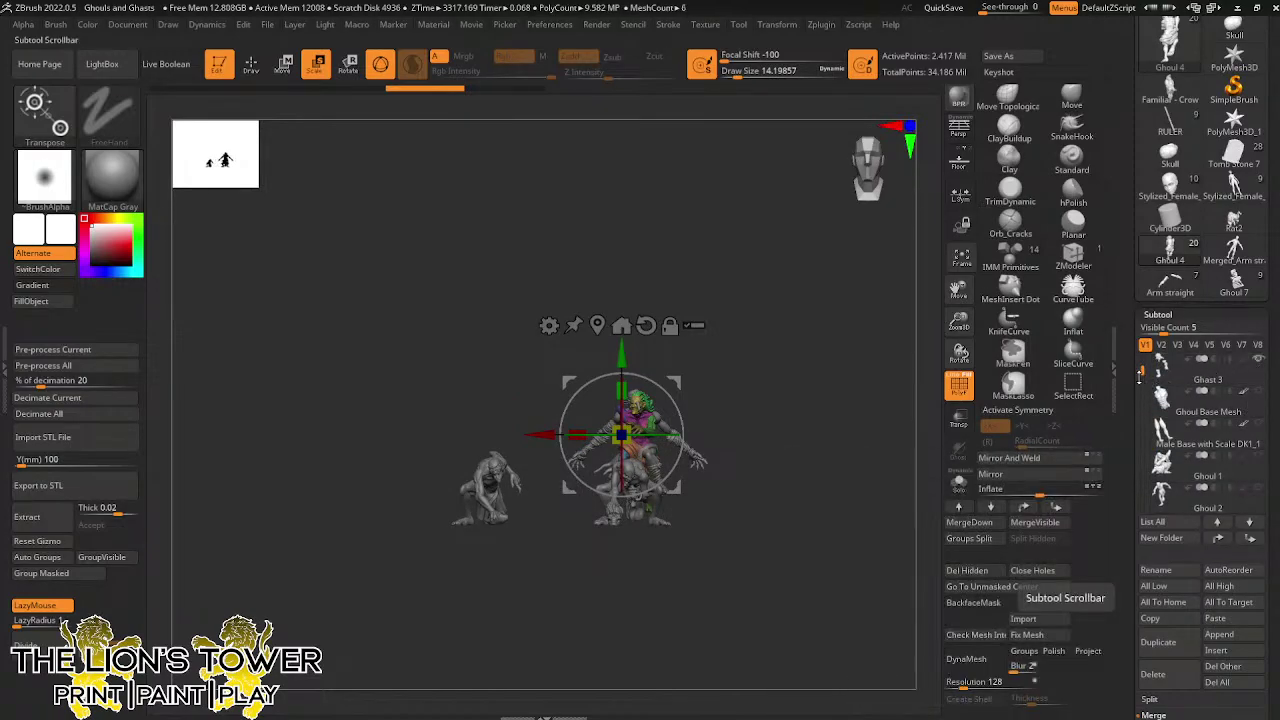
Hide the Ghoul 10, Ghoul 11 and Ghoul 12 subtools
scroll(1141, 375, "up", 2)
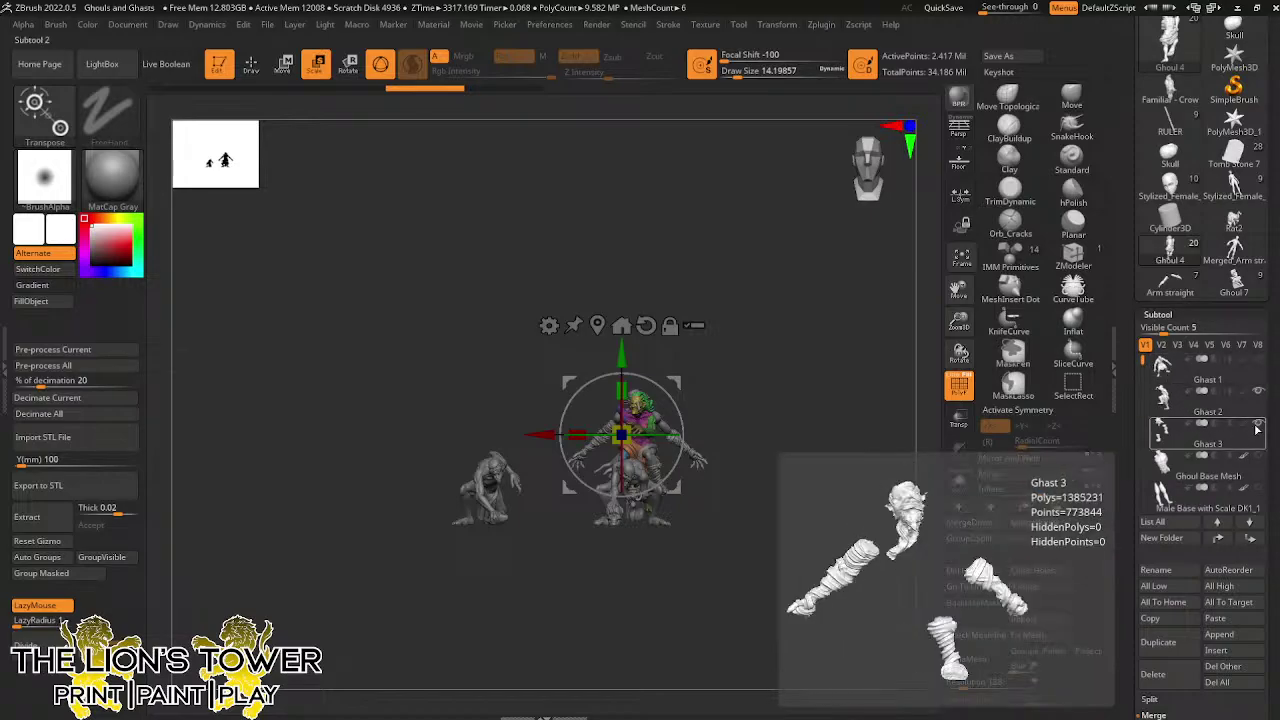
mouse_move(1259, 396)
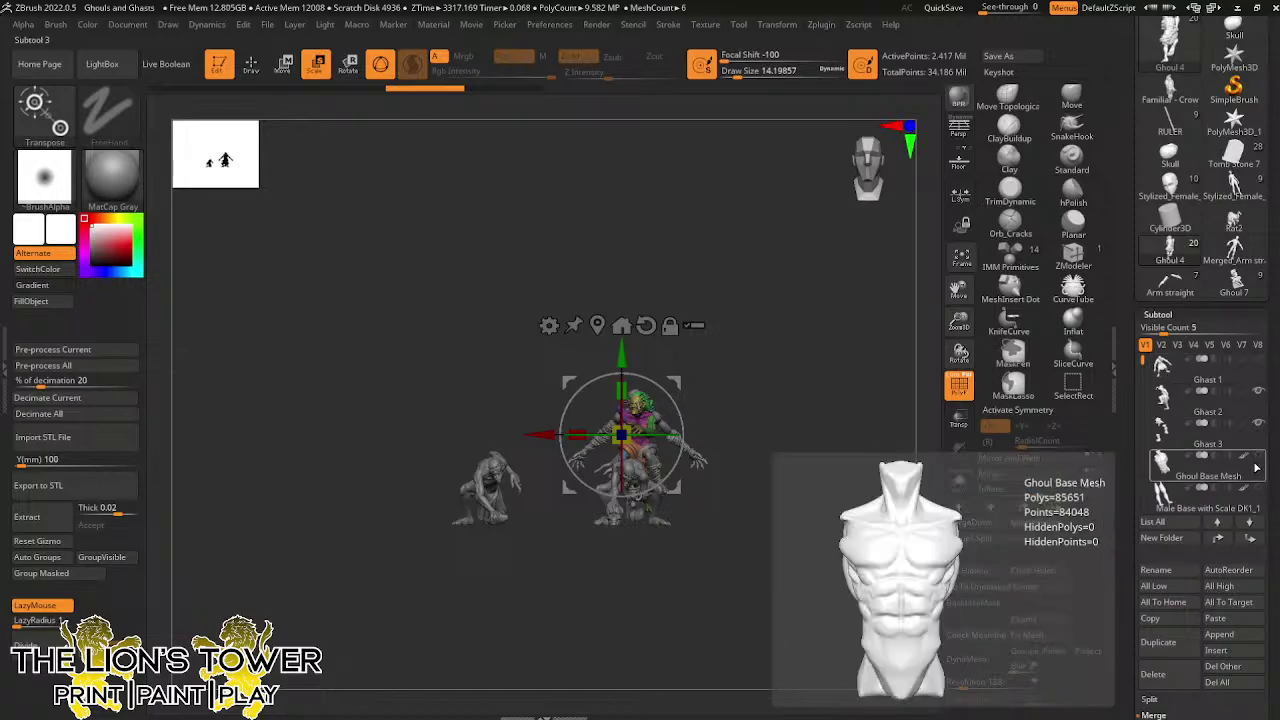
scroll(1142, 373, "down", 2)
left_click_drag(1142, 373, 1144, 463)
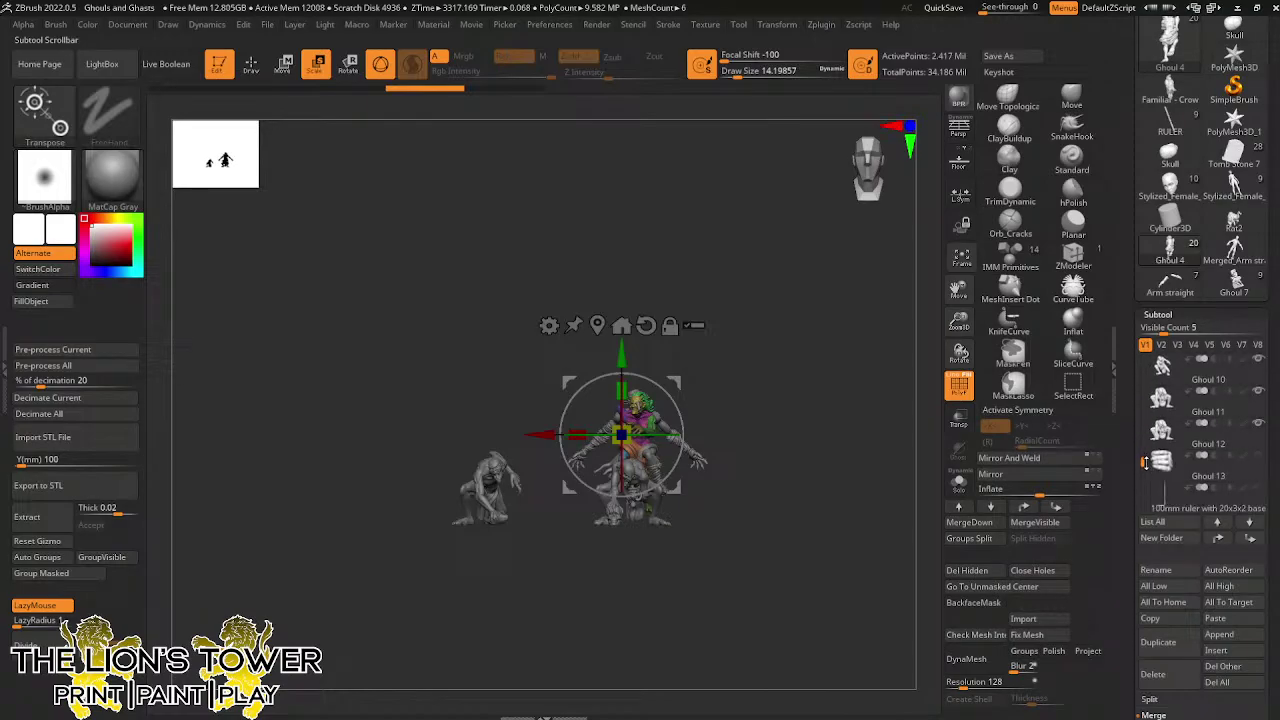
left_click(1261, 362)
left_click(1259, 427)
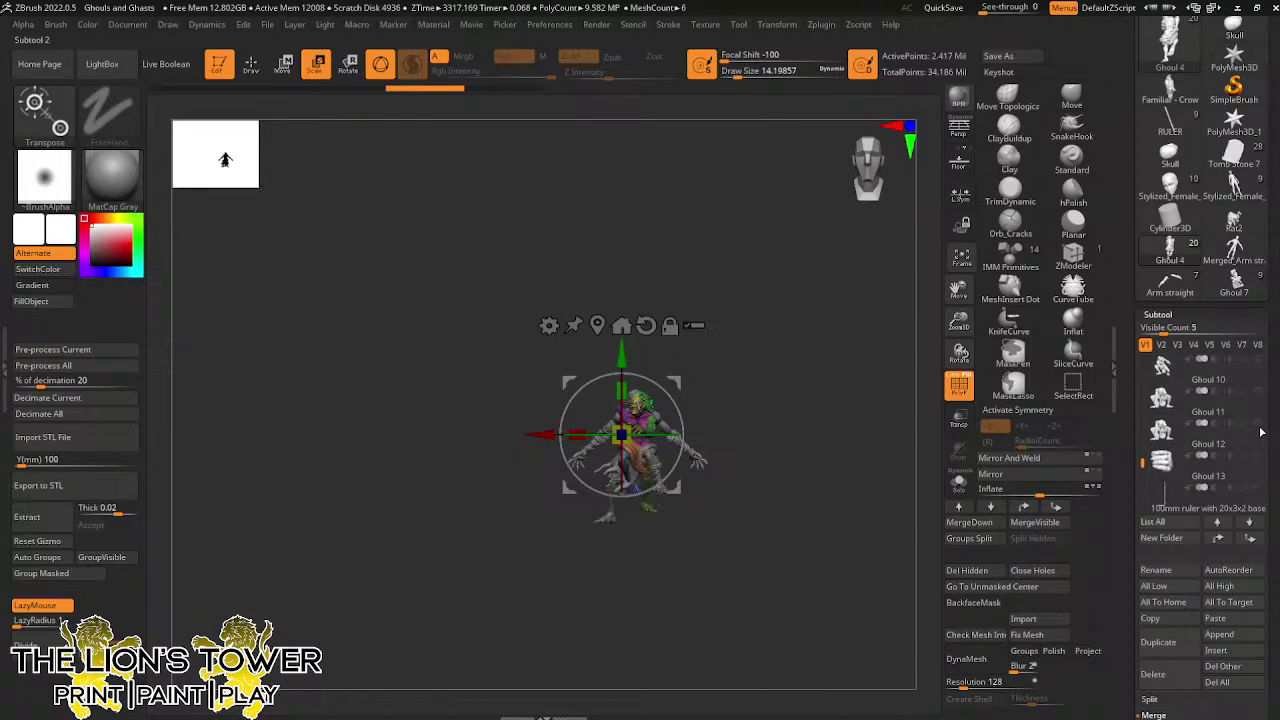
Switch to the Ghast 2 subtool and view it close up from the side and the front
left_click_drag(1144, 464, 1144, 358)
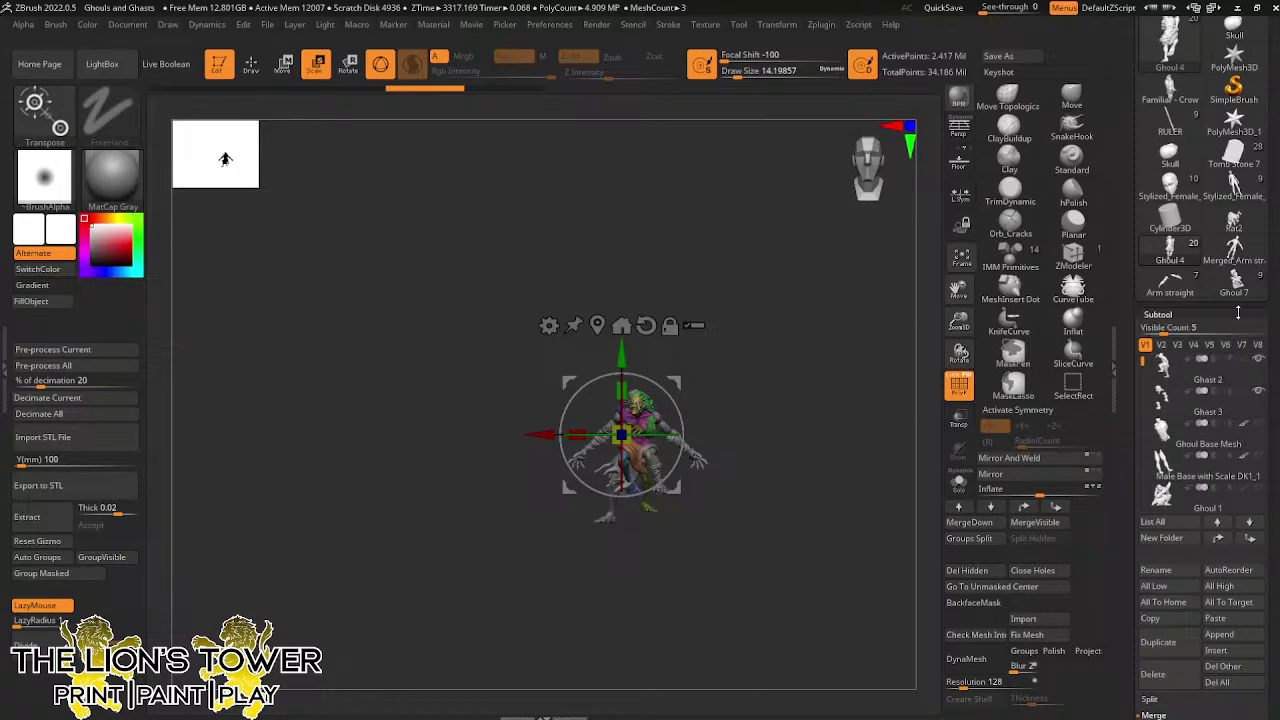
left_click(1186, 403)
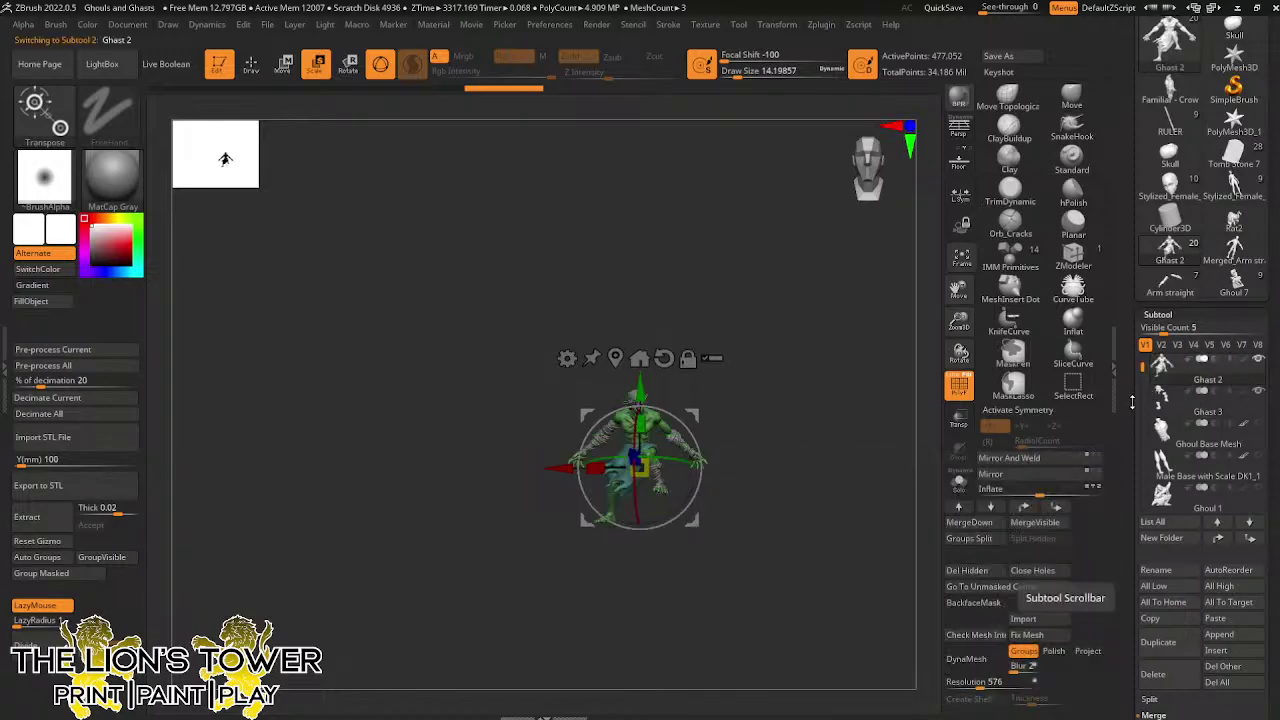
left_click_drag(959, 321, 957, 406)
mouse_move(905, 448)
left_mouse_down()
mouse_move(850, 443)
mouse_move(864, 412)
left_mouse_up()
left_click(846, 401, "ctrl")
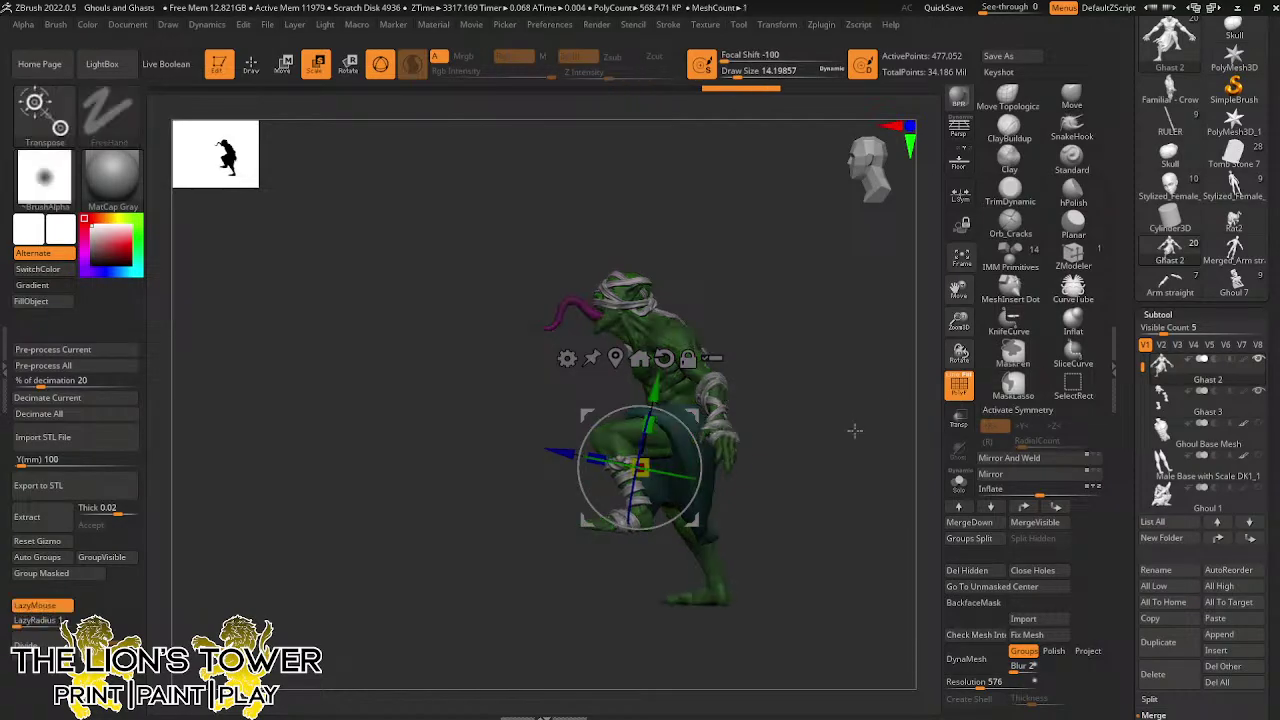
left_click(869, 435, "ctrl")
left_click_drag(859, 440, 898, 444)
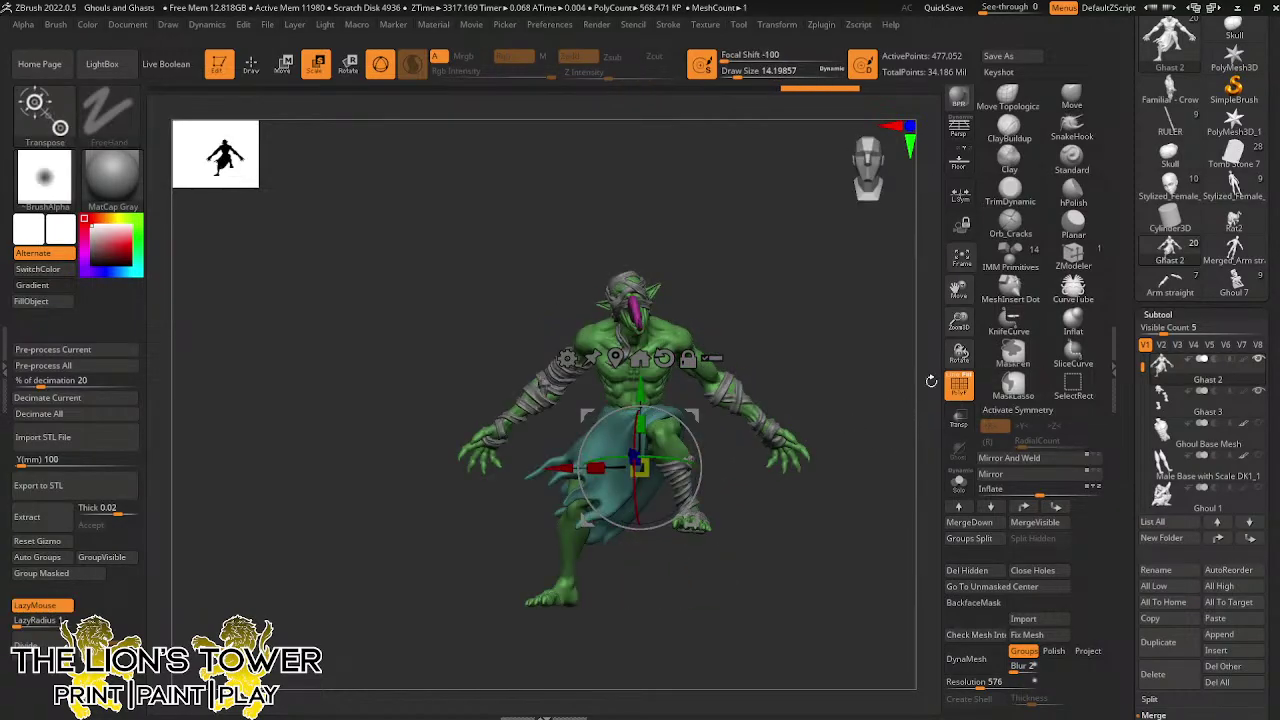
Mask everything on Ghast 2 except the loincloth and split the masked points into a separate subtool
left_click_drag(959, 321, 898, 347)
left_click(888, 362, "ctrl")
left_click(888, 363, "ctrl")
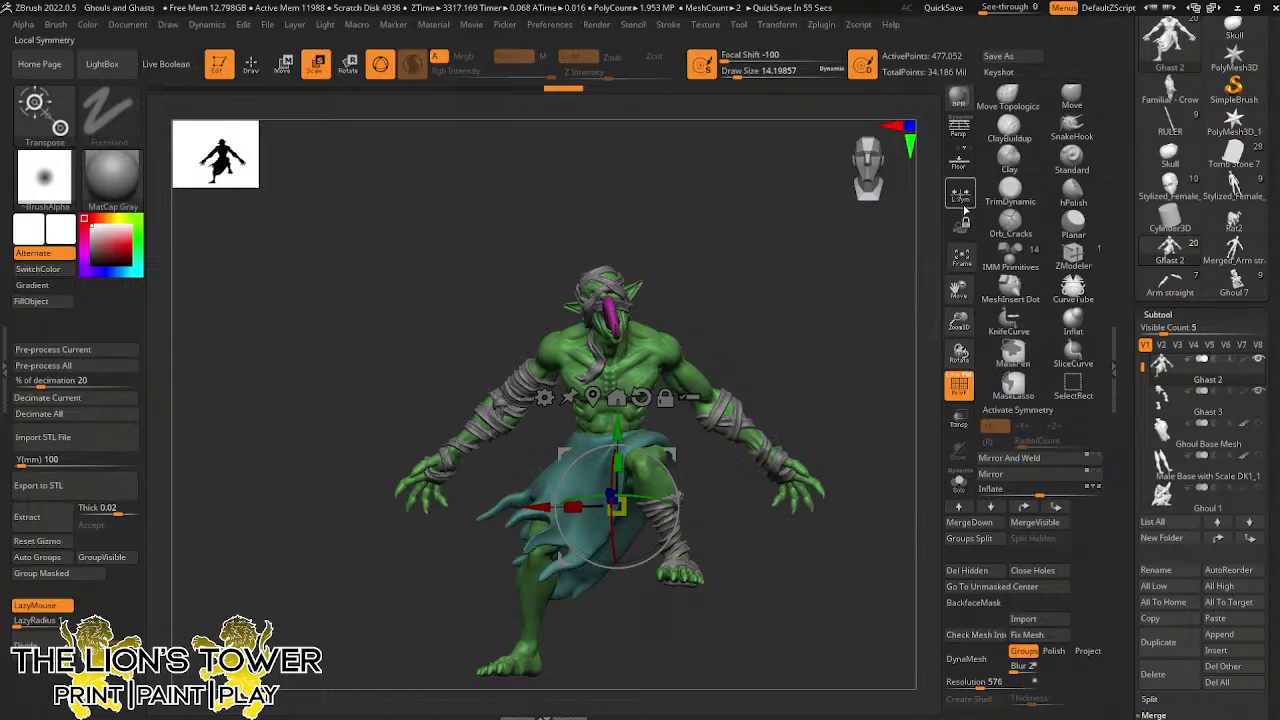
left_click_drag(961, 293, 965, 272)
left_click(873, 318, "ctrl")
left_click(872, 325, "ctrl")
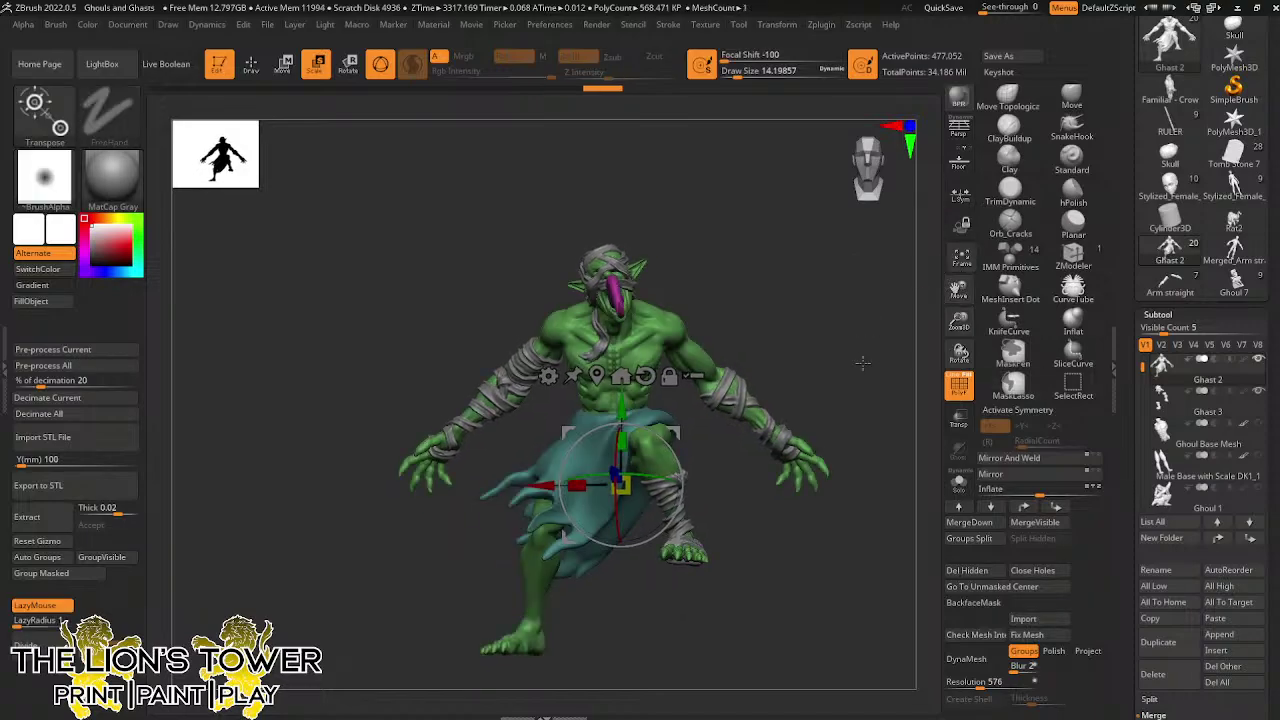
mouse_move(862, 363)
left_mouse_down()
mouse_move(920, 360)
mouse_move(850, 365)
left_mouse_up()
left_click(820, 369, "ctrl")
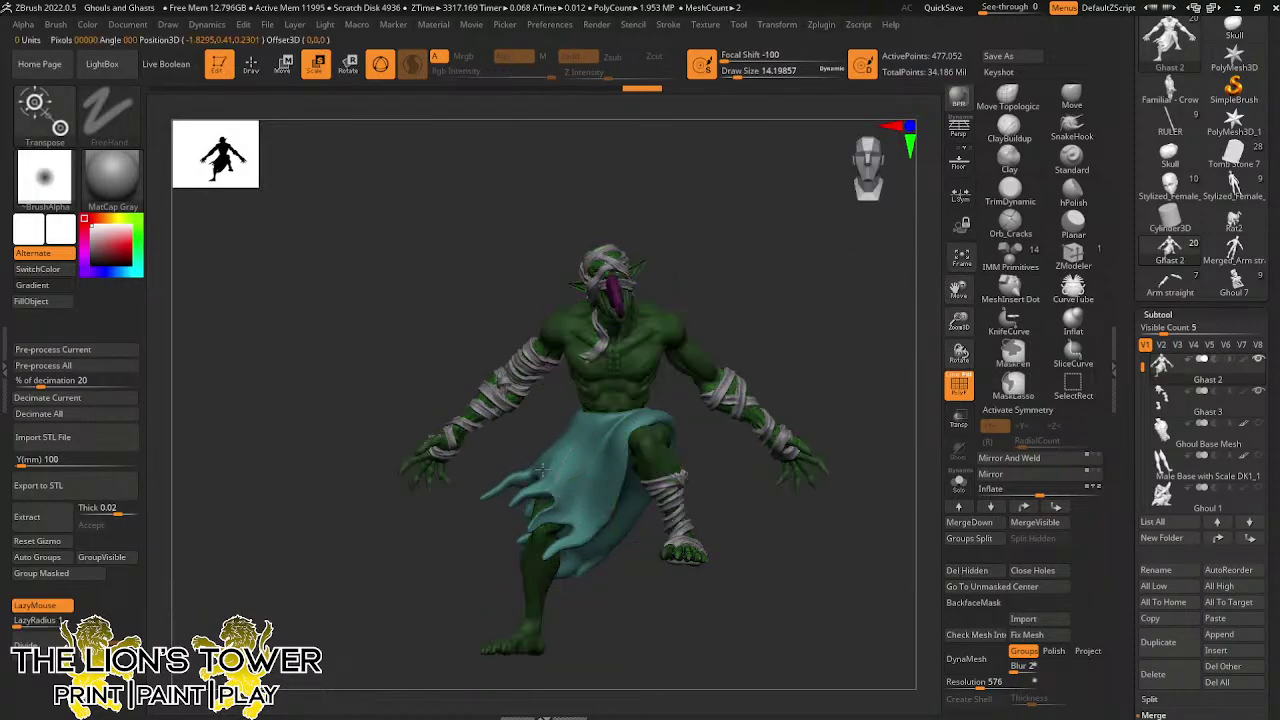
left_click(1149, 699)
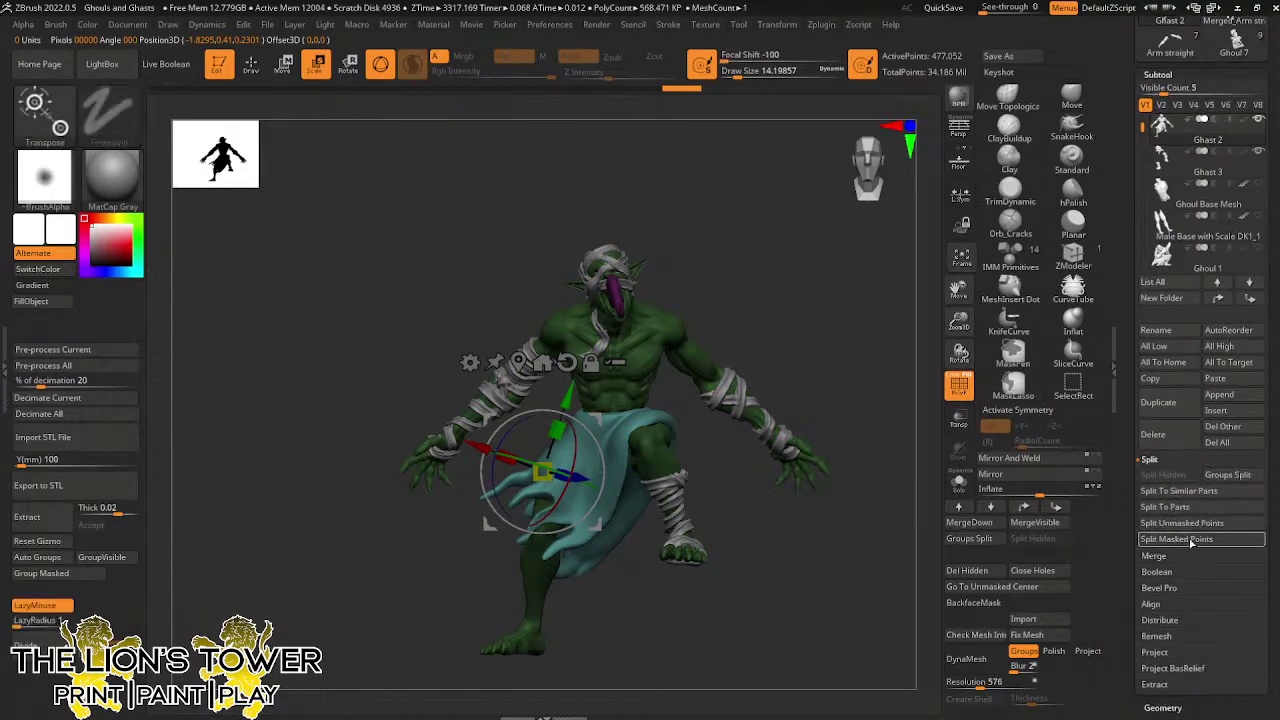
left_click(1184, 541)
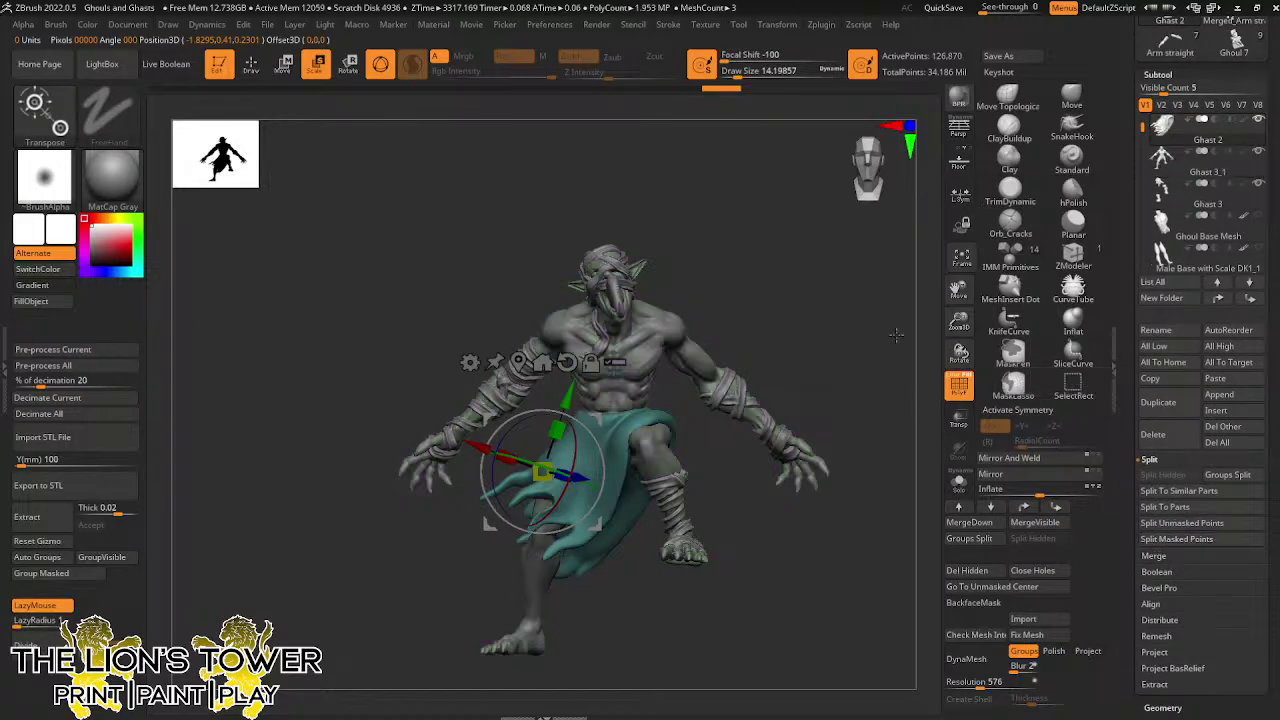
Return to Draw mode on the separated loincloth and set the ClayBuildup draw size to about 46
left_click_drag(960, 298, 986, 212)
left_click_drag(856, 409, 944, 499)
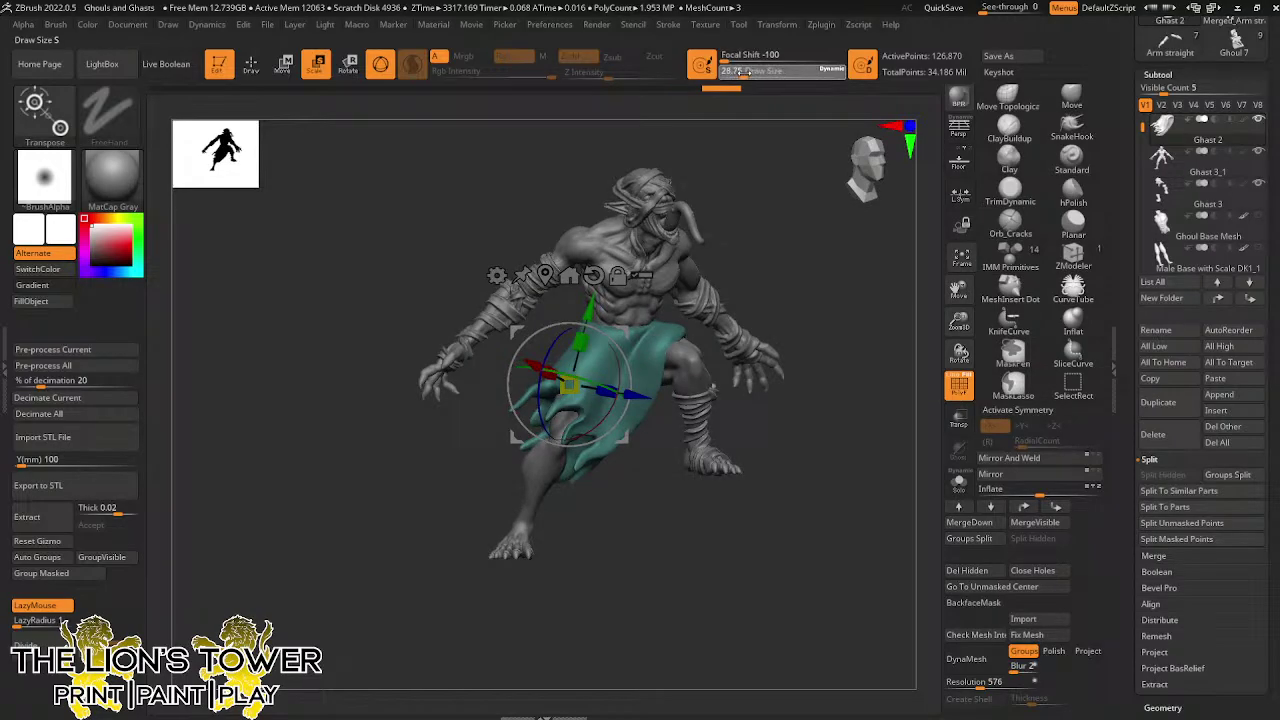
key("q")
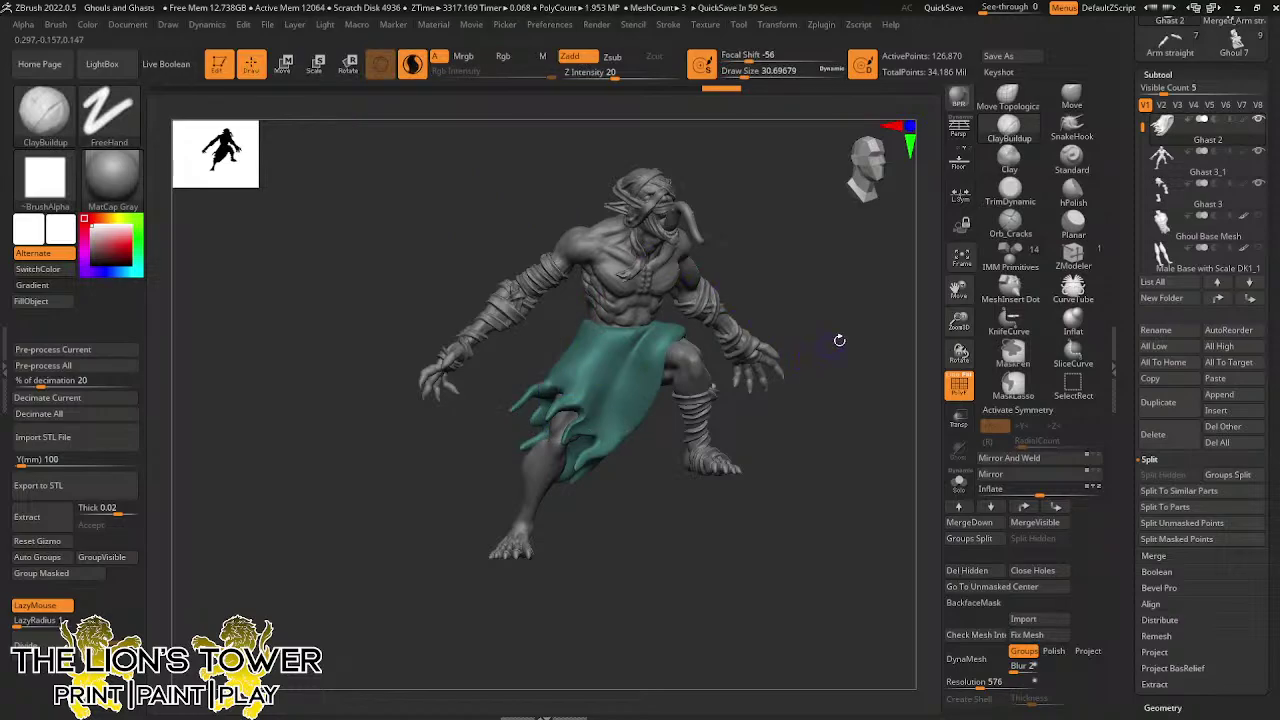
left_click_drag(935, 275, 850, 308)
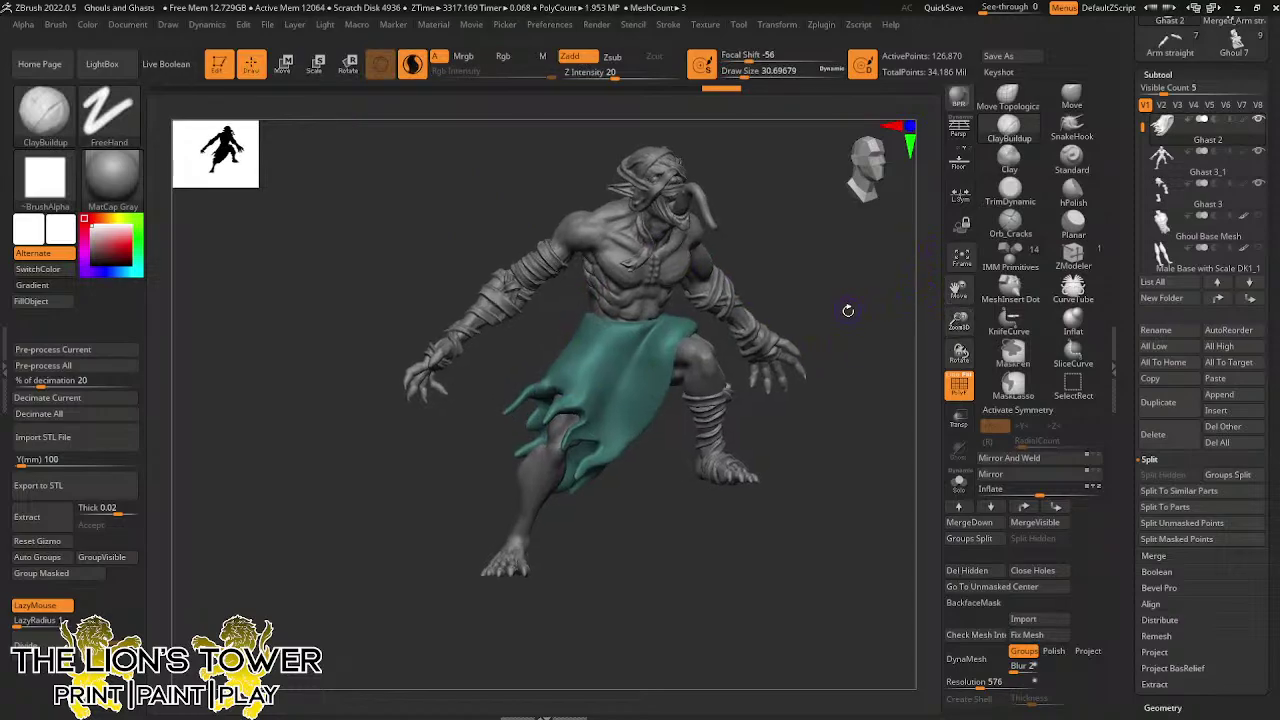
left_click_drag(744, 74, 749, 75)
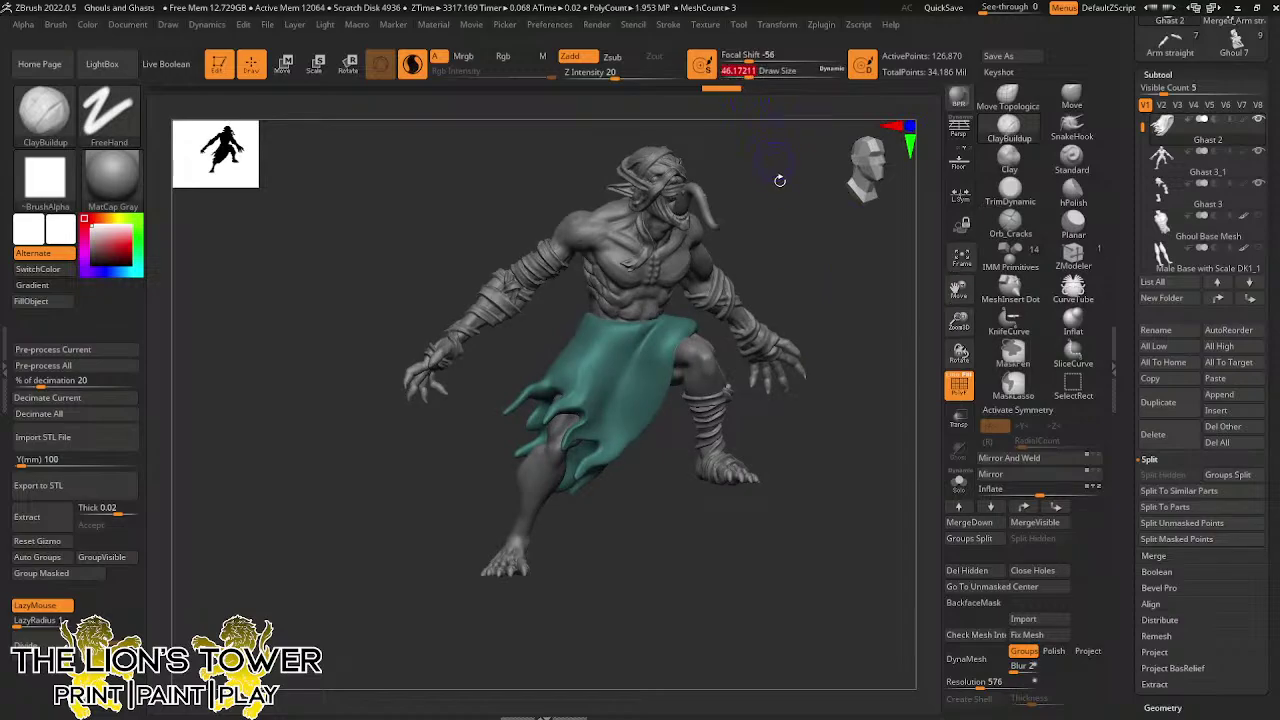
left_click_drag(790, 261, 787, 258)
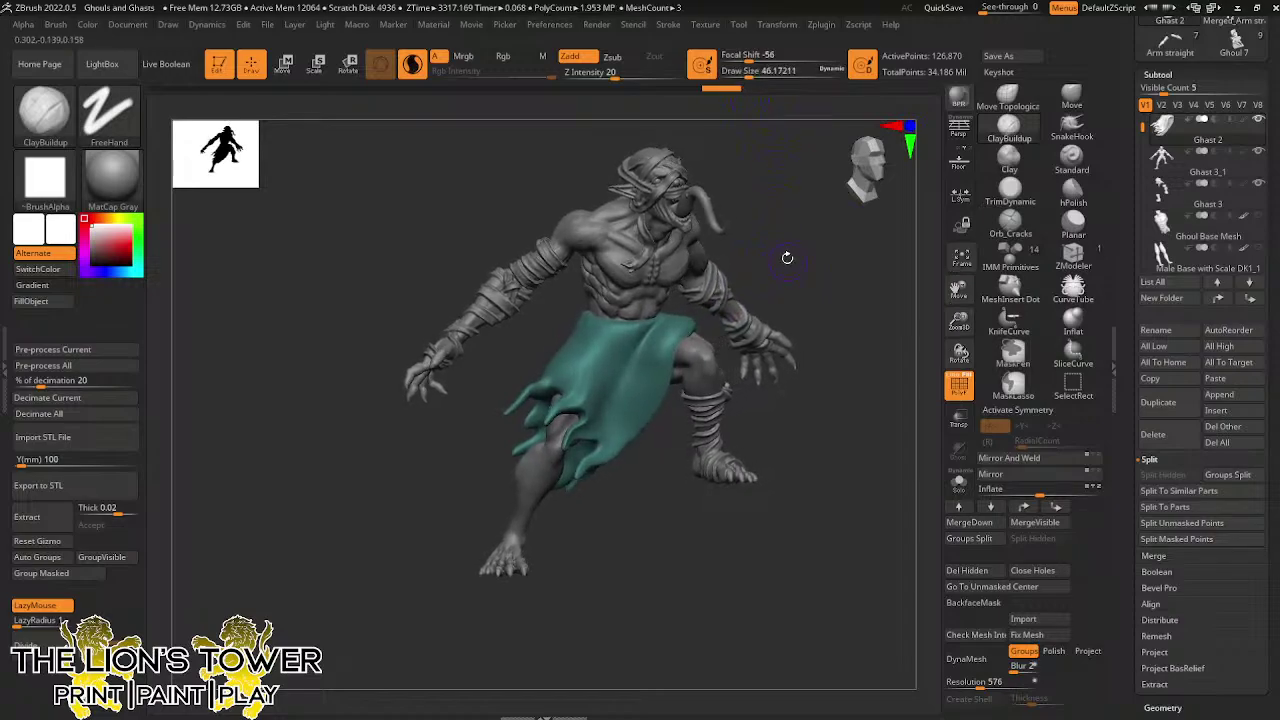
key("bracketright")
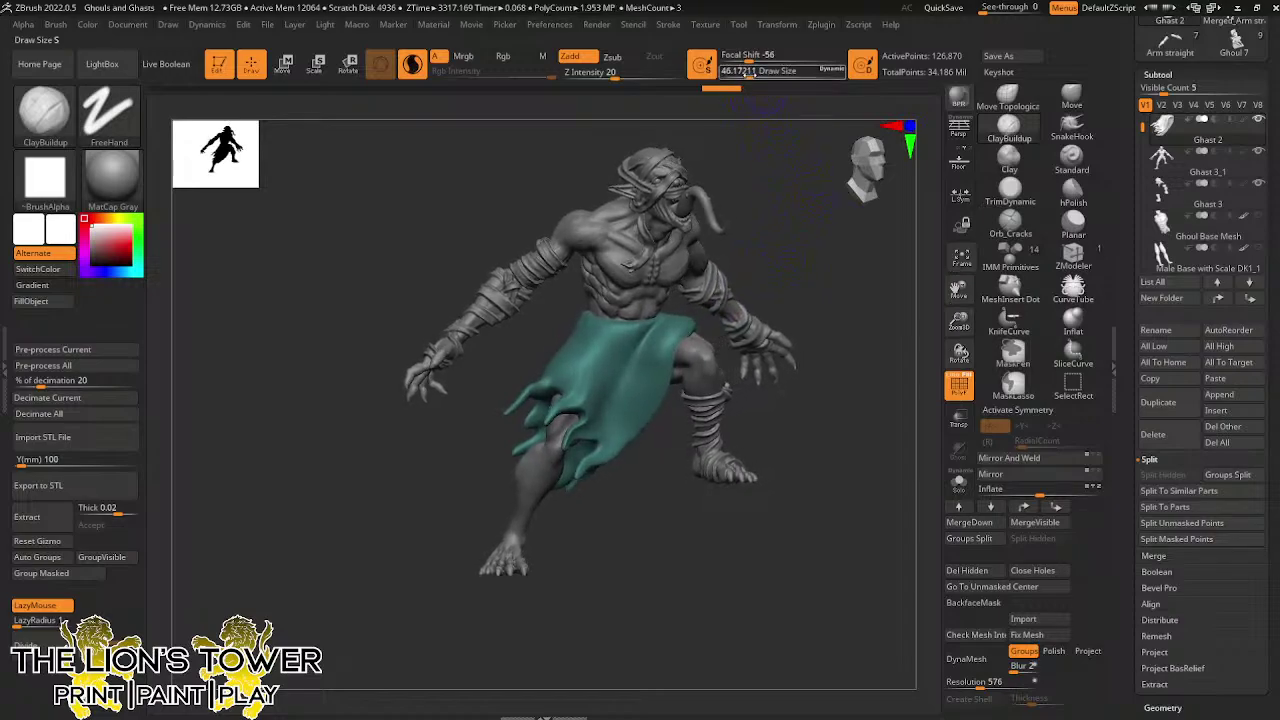
Carve the first folds down the front of the loincloth with the Orb_Cracks brush at a draw size of about 65
left_click(1010, 222)
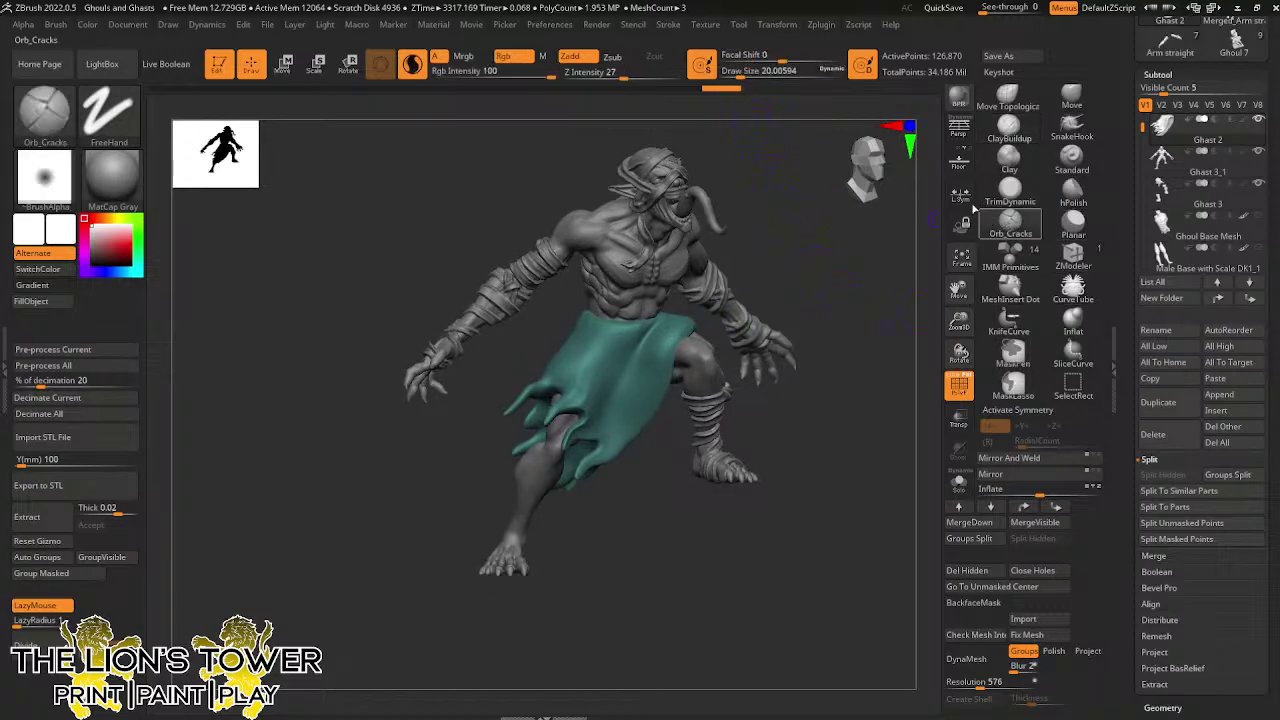
left_click_drag(748, 71, 744, 71)
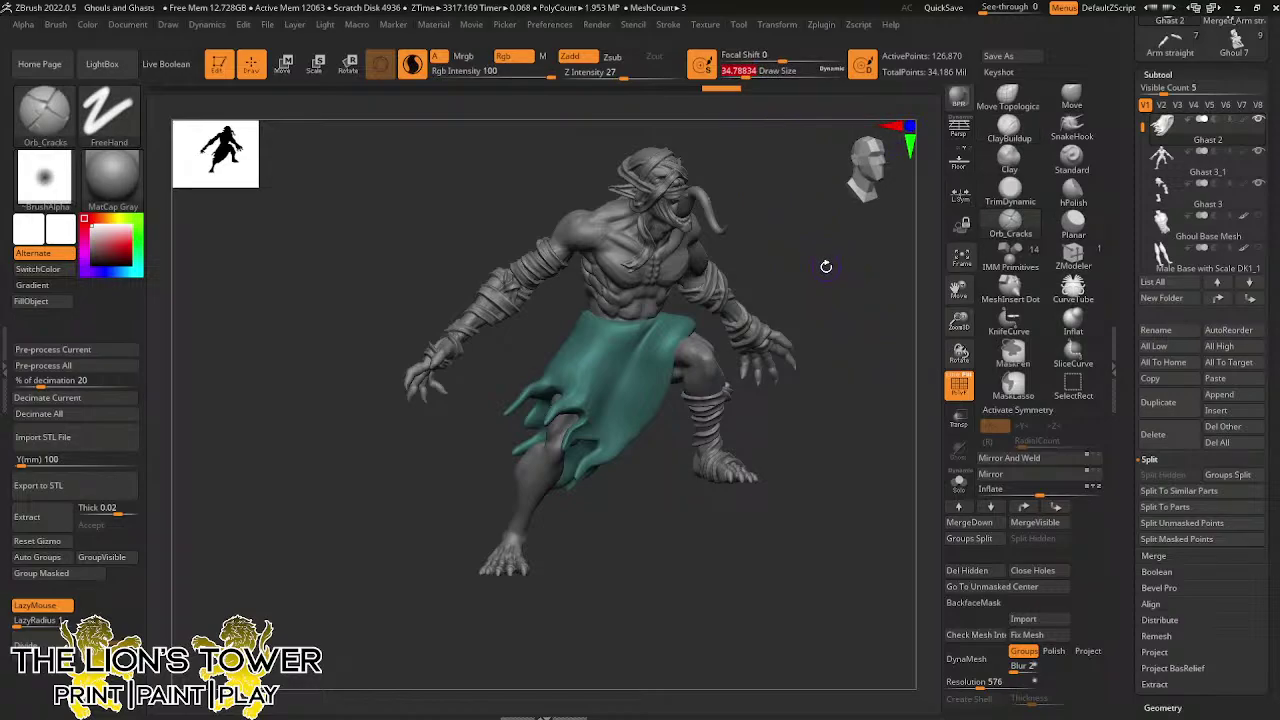
left_click_drag(807, 279, 787, 243)
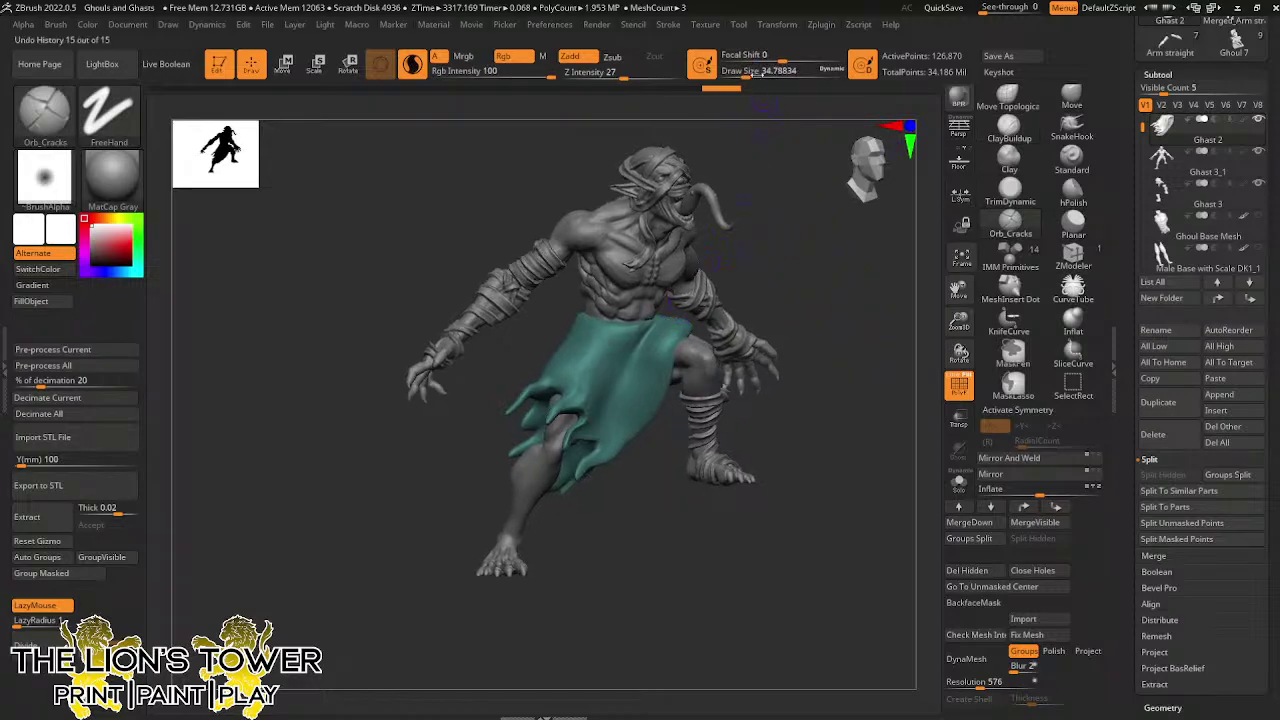
left_click_drag(757, 72, 753, 72)
left_click_drag(813, 316, 812, 345)
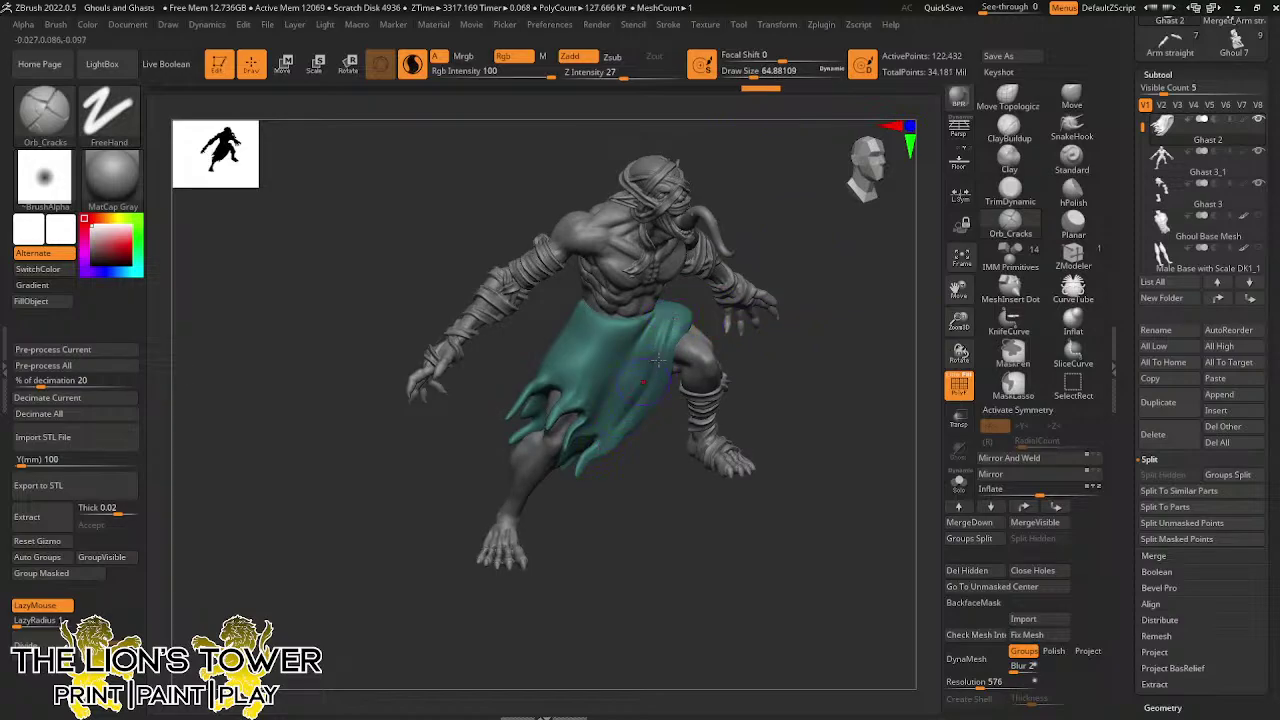
mouse_move(757, 380)
left_mouse_down()
mouse_move(670, 321)
mouse_move(565, 457)
left_mouse_up()
left_click_drag(656, 320, 594, 428)
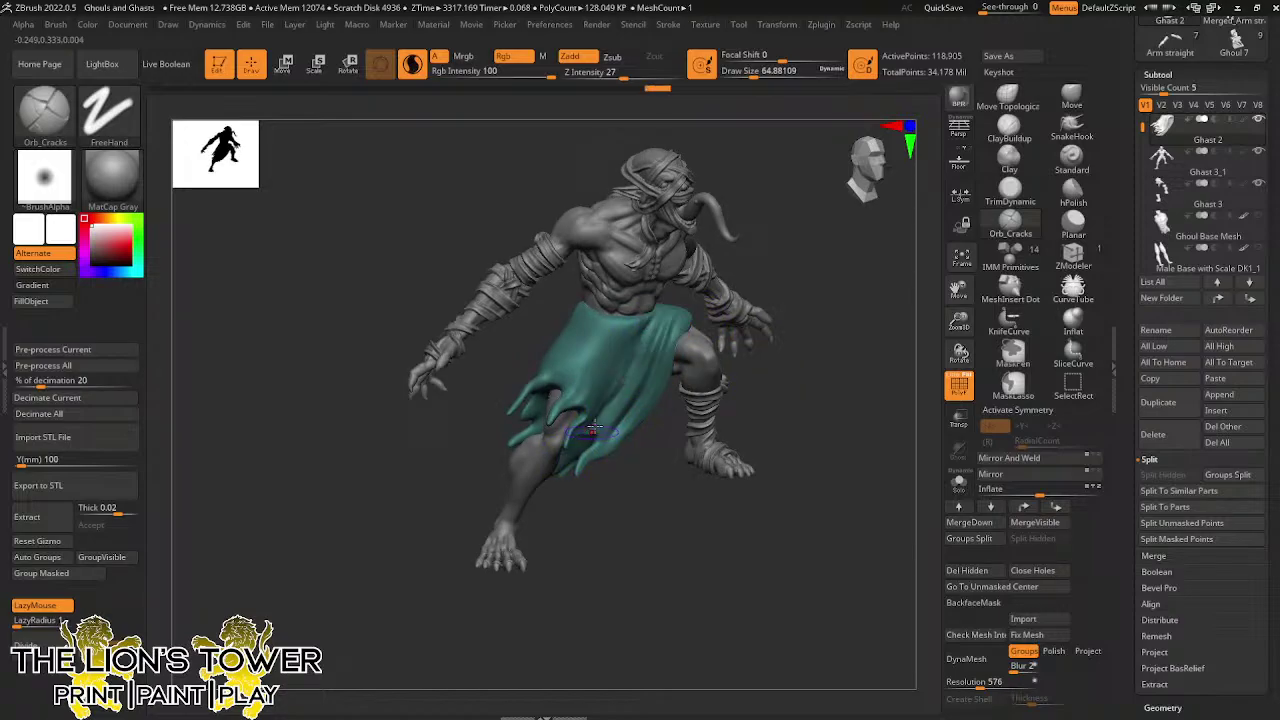
Carve more folds across the loincloth's front over the thigh and smooth them toward the torn hem
mouse_move(735, 262)
left_mouse_down()
mouse_move(640, 306)
mouse_move(609, 346)
left_mouse_up()
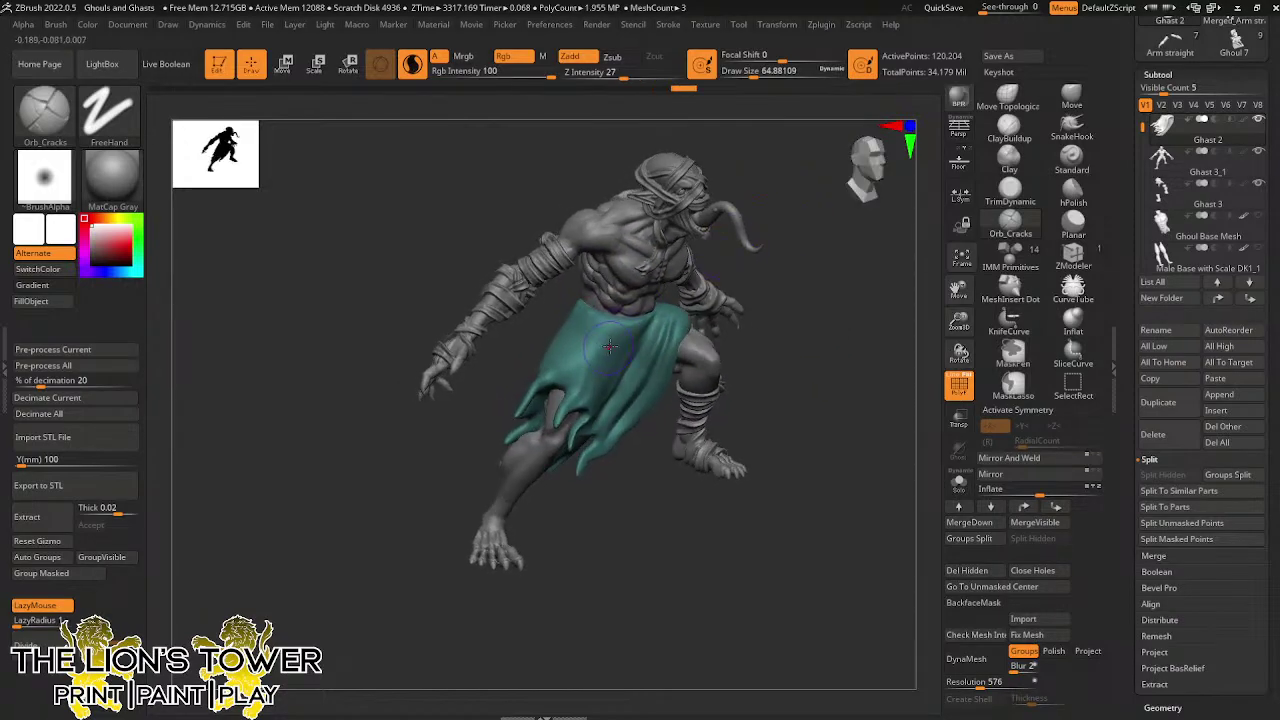
left_click_drag(583, 393, 558, 421)
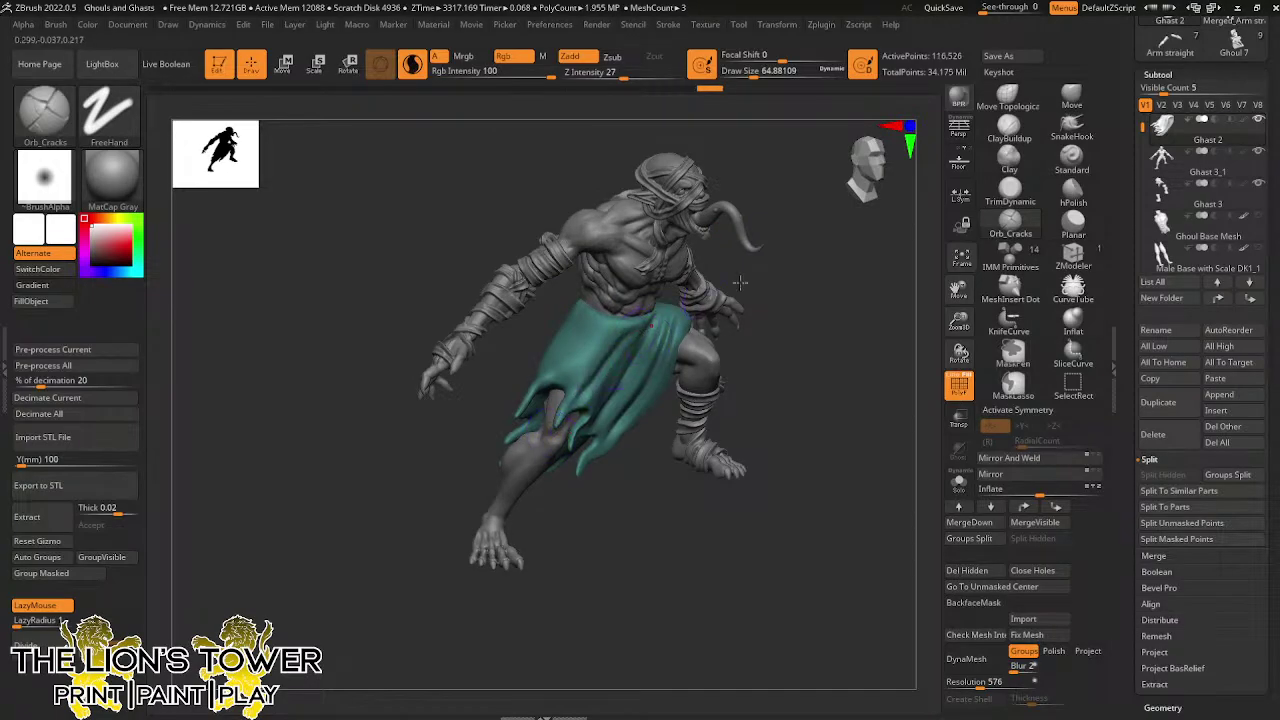
left_click_drag(730, 243, 697, 262)
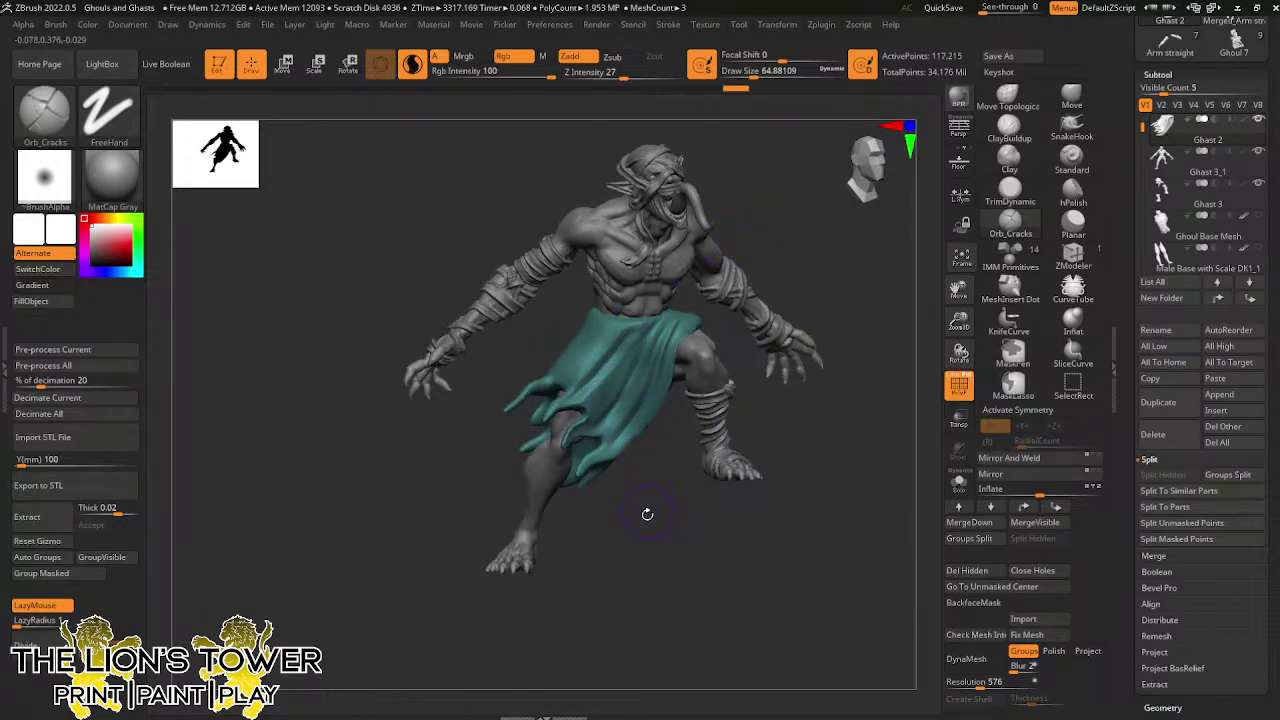
mouse_move(647, 513)
left_mouse_down()
mouse_move(671, 557)
mouse_move(609, 323)
left_mouse_up()
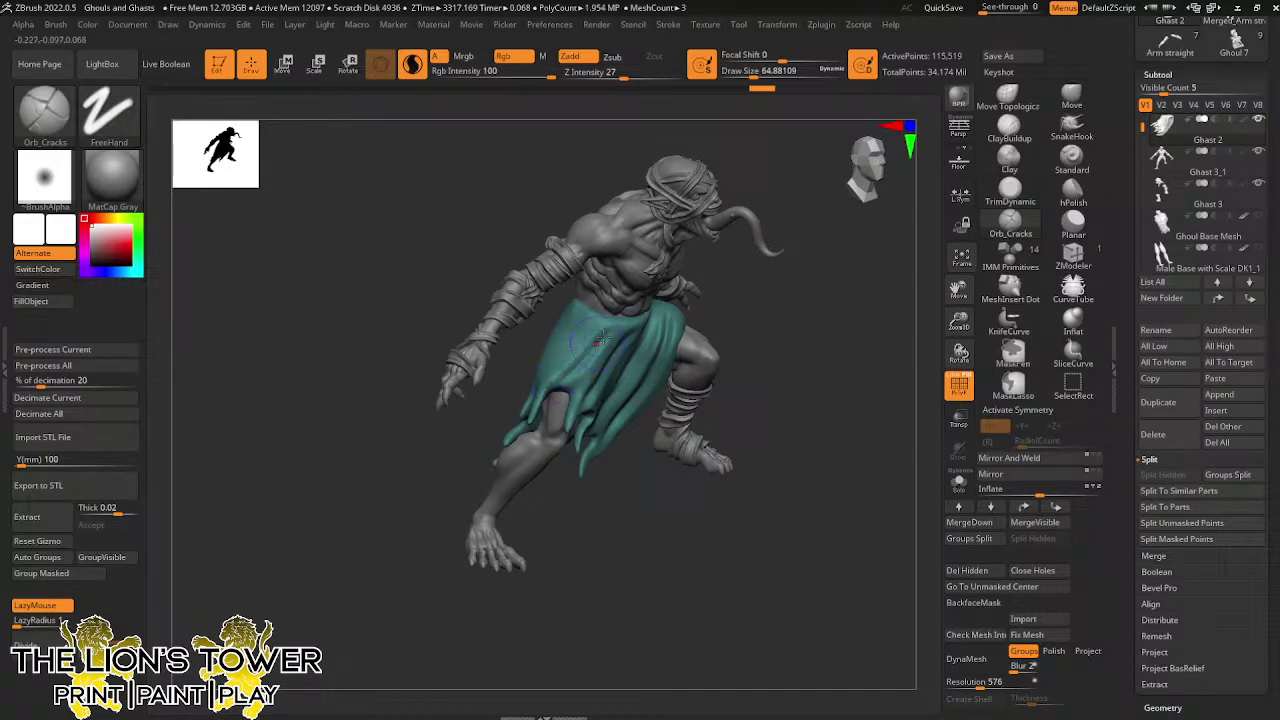
key("shift")
mouse_move(578, 368)
left_mouse_down("shift")
mouse_move(599, 342)
mouse_move(555, 399)
left_mouse_up("shift")
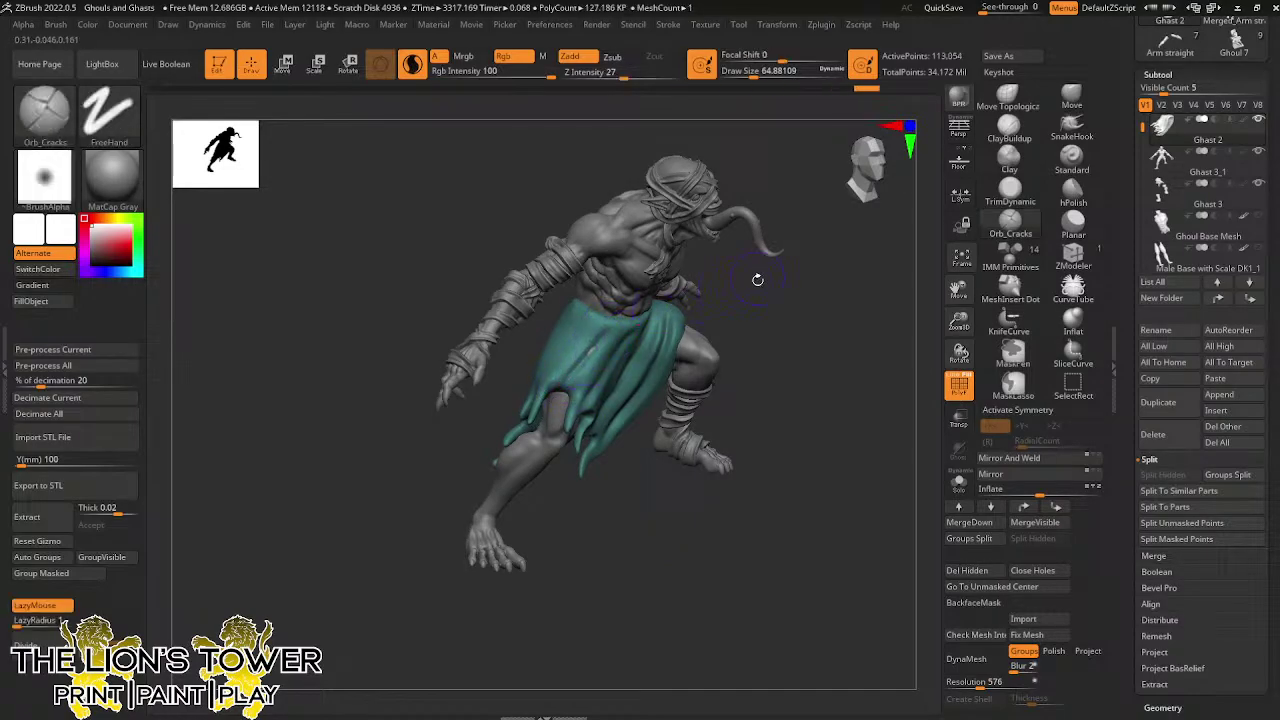
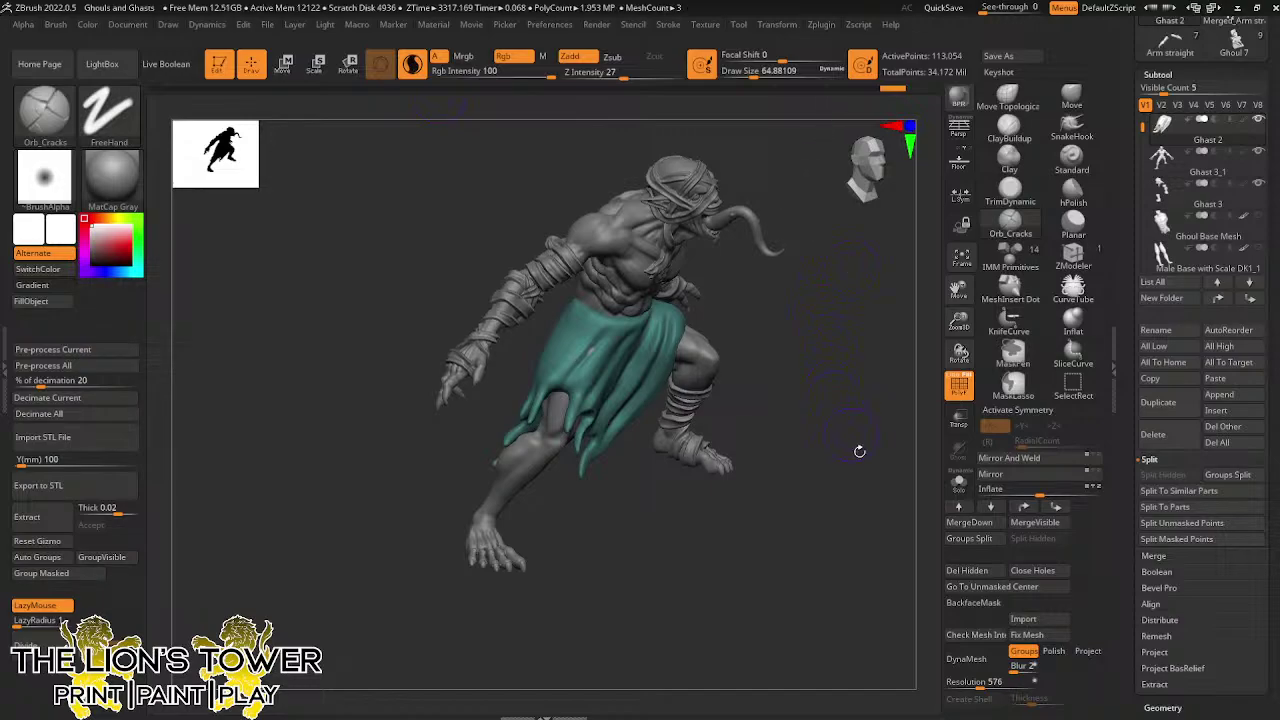
Carve diagonal folds down the back of the loincloth with Orb_Cracks at a draw size of about 97 and Z Intensity 17
left_click_drag(859, 451, 832, 458)
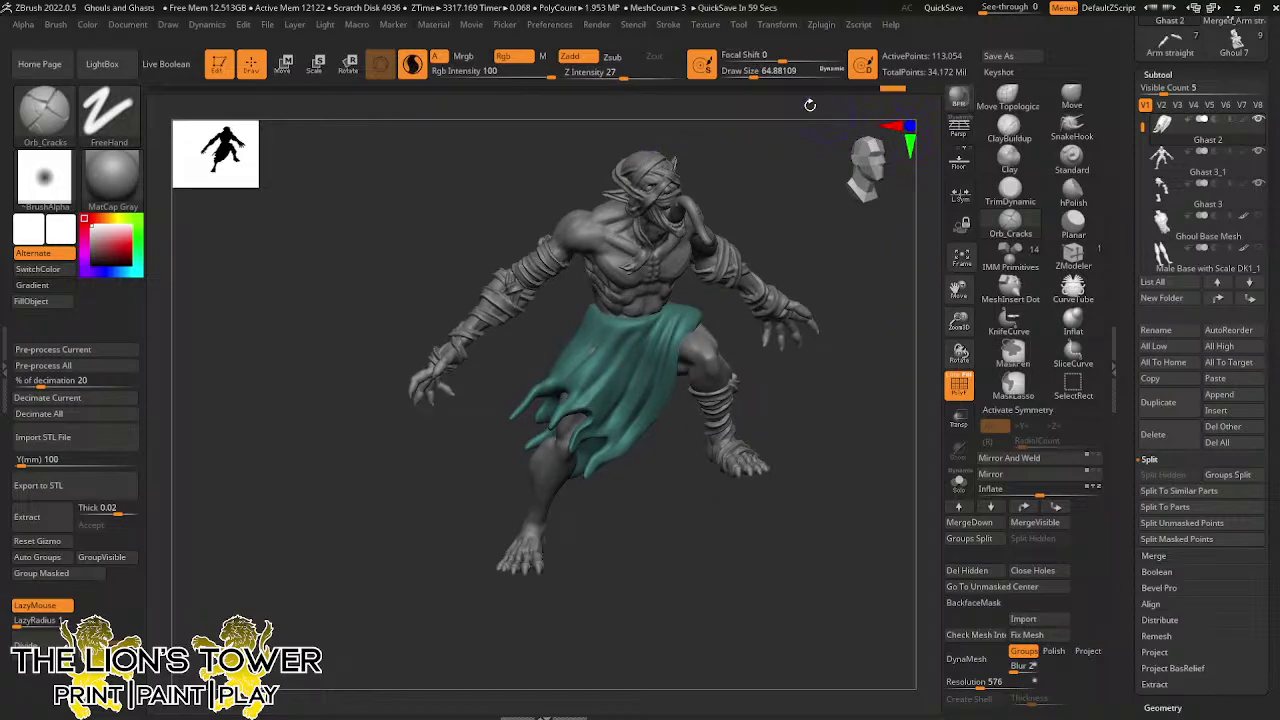
left_click_drag(786, 212, 832, 363)
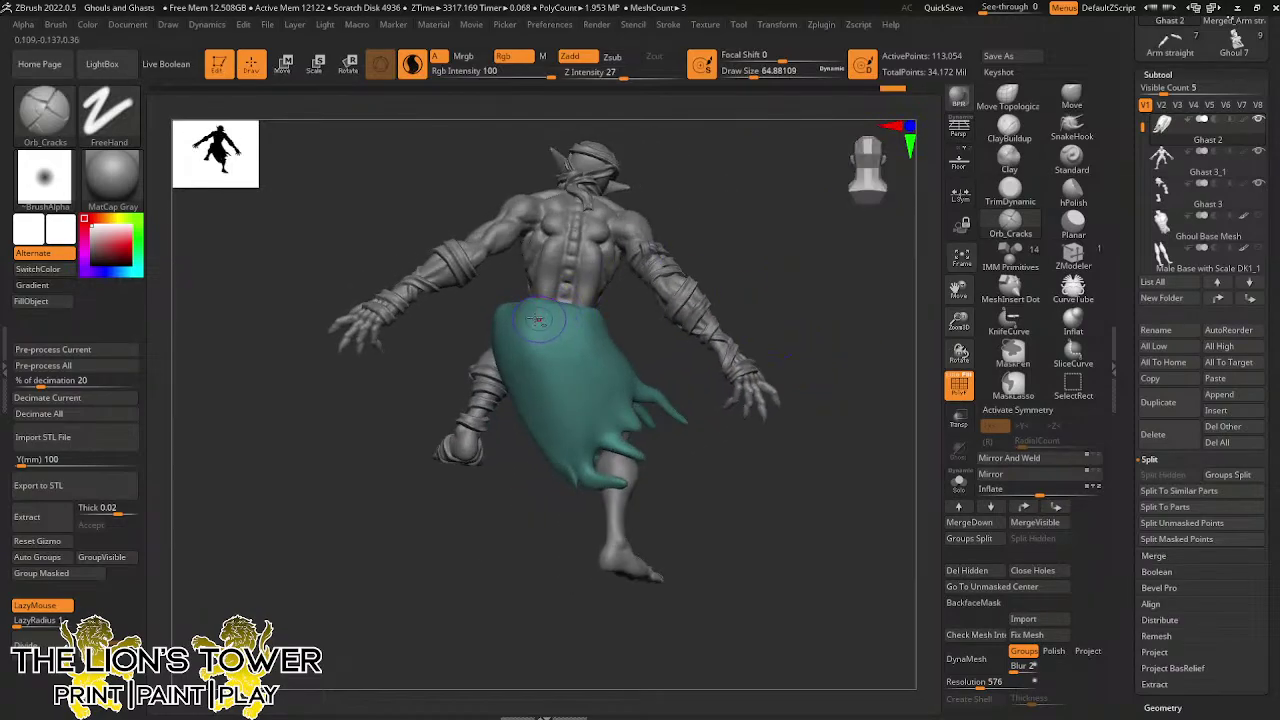
left_click(761, 75)
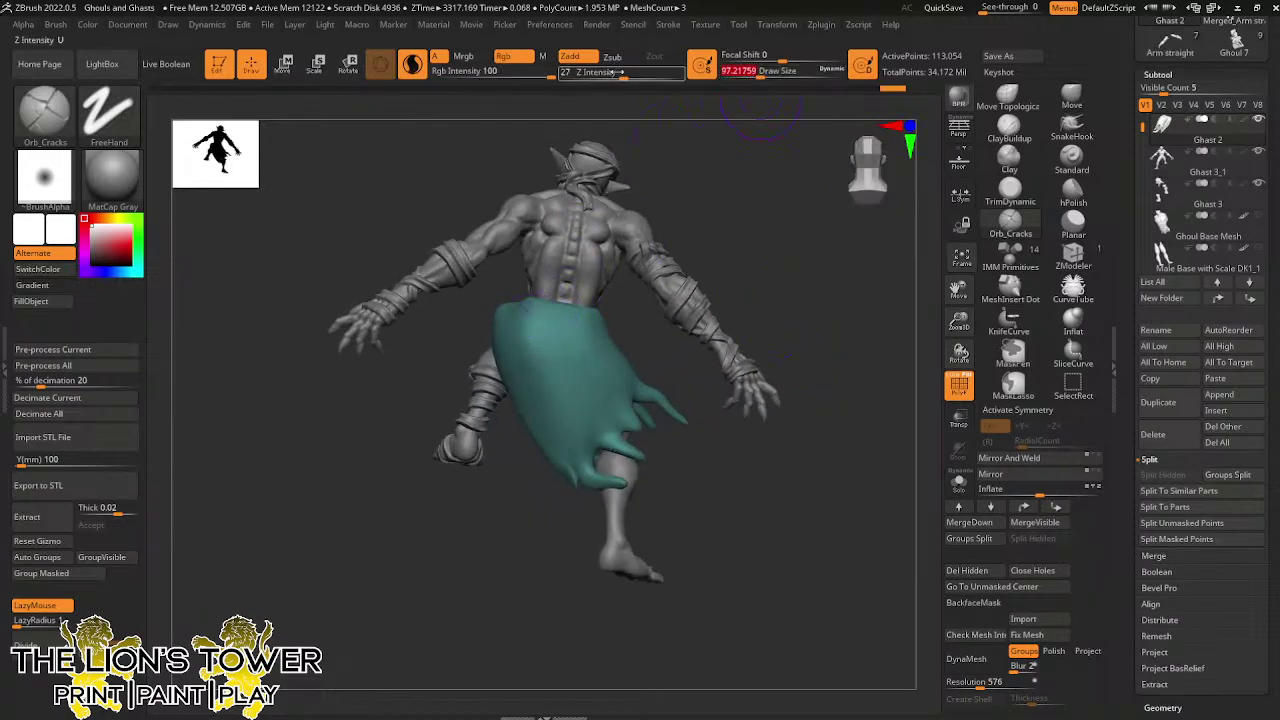
left_click_drag(623, 75, 610, 75)
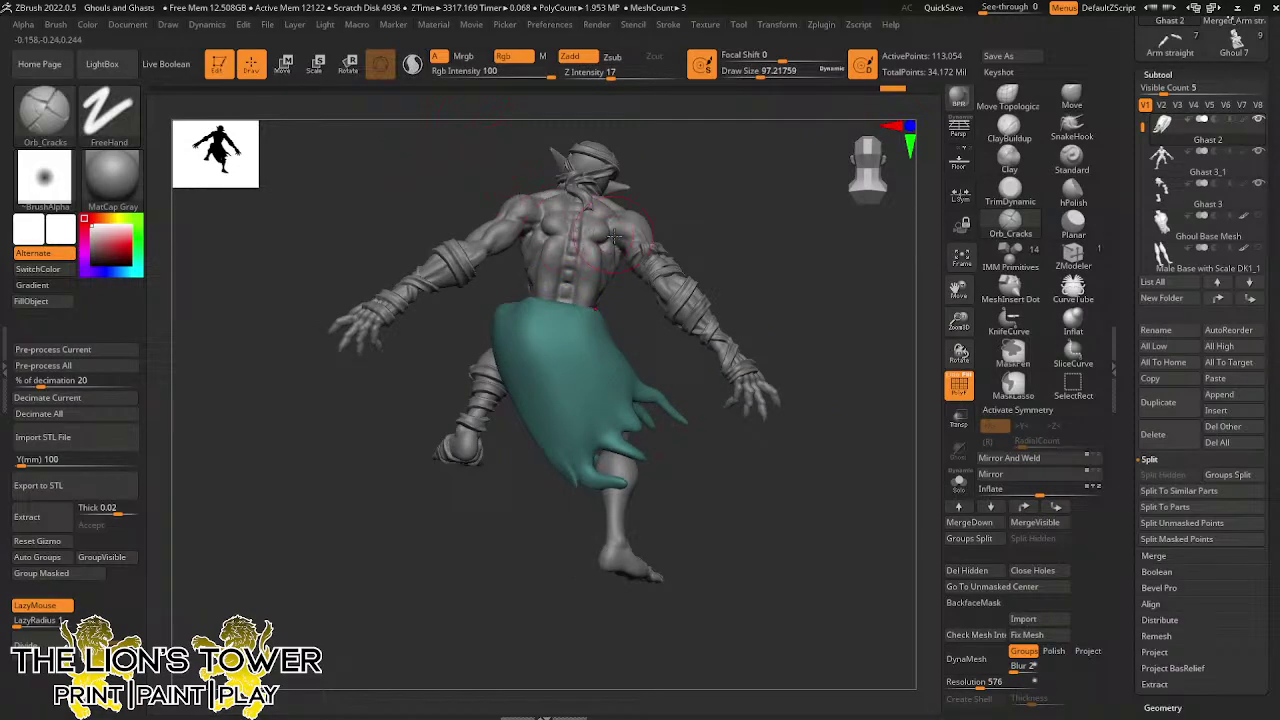
mouse_move(533, 315)
left_mouse_down()
mouse_move(557, 378)
mouse_move(663, 485)
left_mouse_up()
left_click_drag(671, 361, 627, 361)
mouse_move(555, 317)
left_mouse_down()
mouse_move(645, 444)
mouse_move(579, 319)
mouse_move(706, 434)
left_mouse_up()
left_click_drag(743, 516, 792, 514)
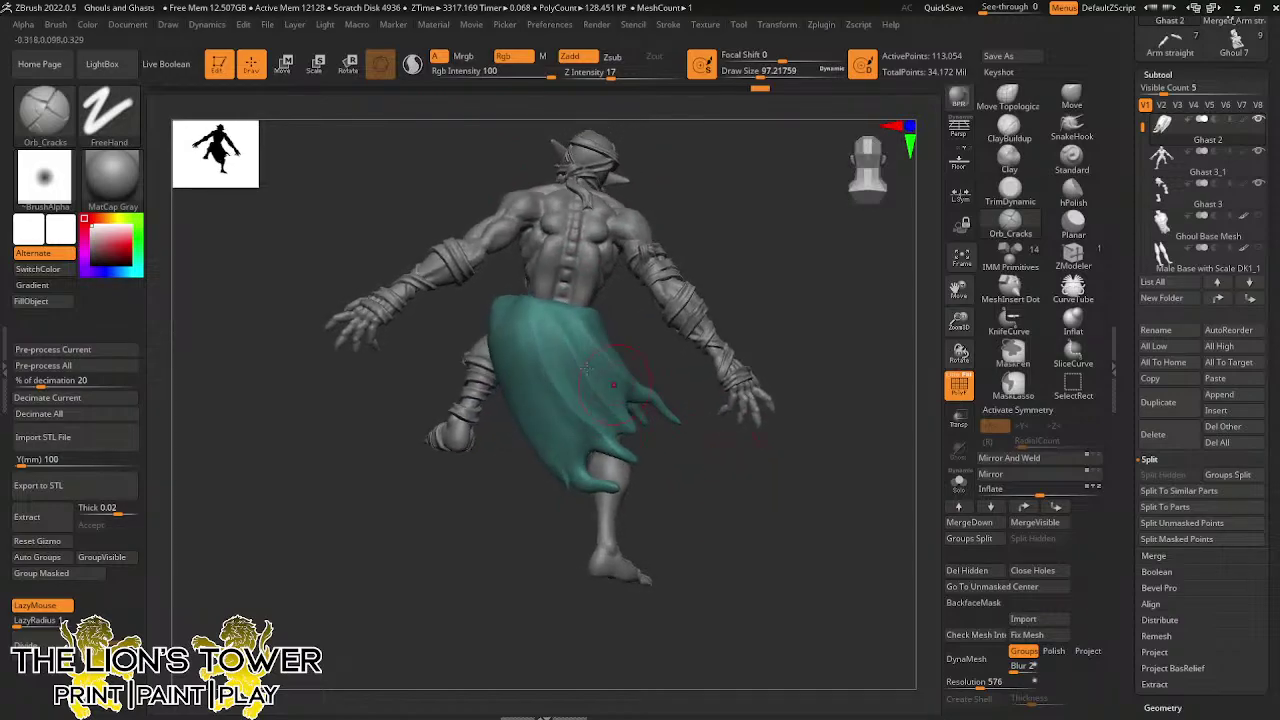
Add further long folds from the waist to the torn hem across the loincloth's back and hip side
left_click_drag(498, 303, 563, 448)
left_click_drag(731, 491, 677, 503)
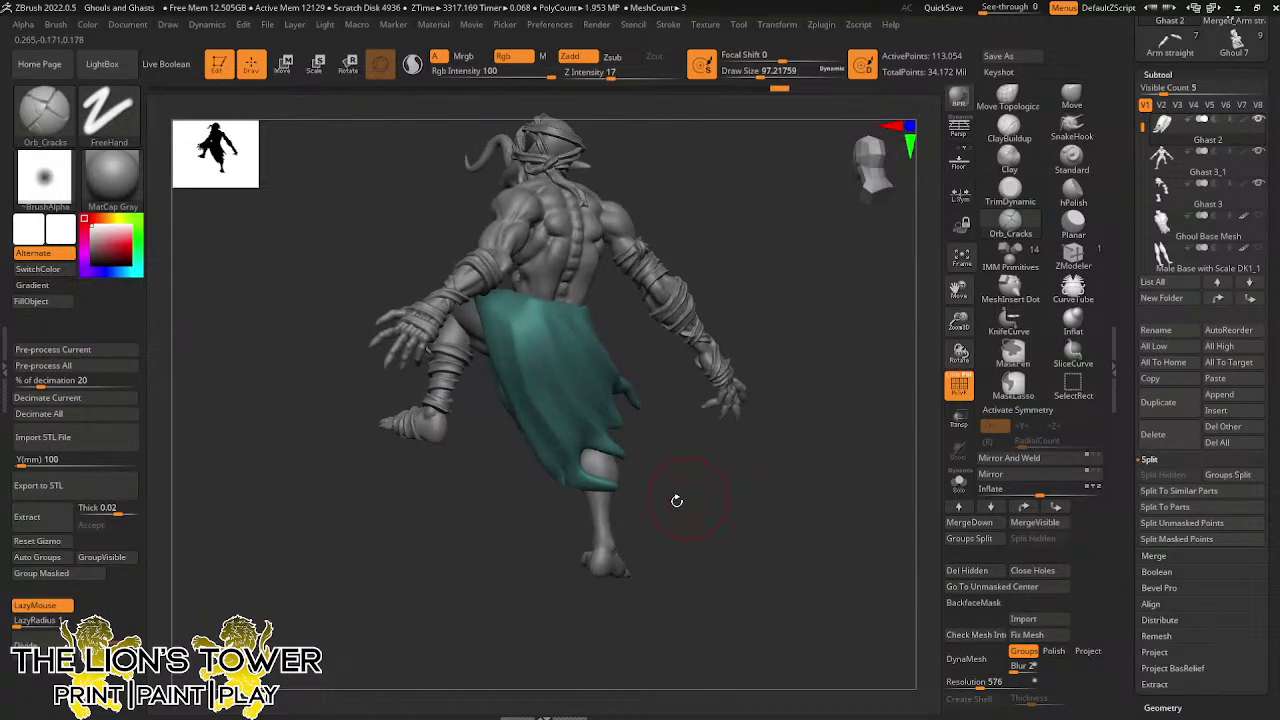
left_click_drag(526, 327, 574, 478)
left_click_drag(727, 484, 665, 488)
left_click_drag(547, 334, 641, 442)
left_click_drag(573, 329, 627, 404)
left_click_drag(663, 364, 736, 342)
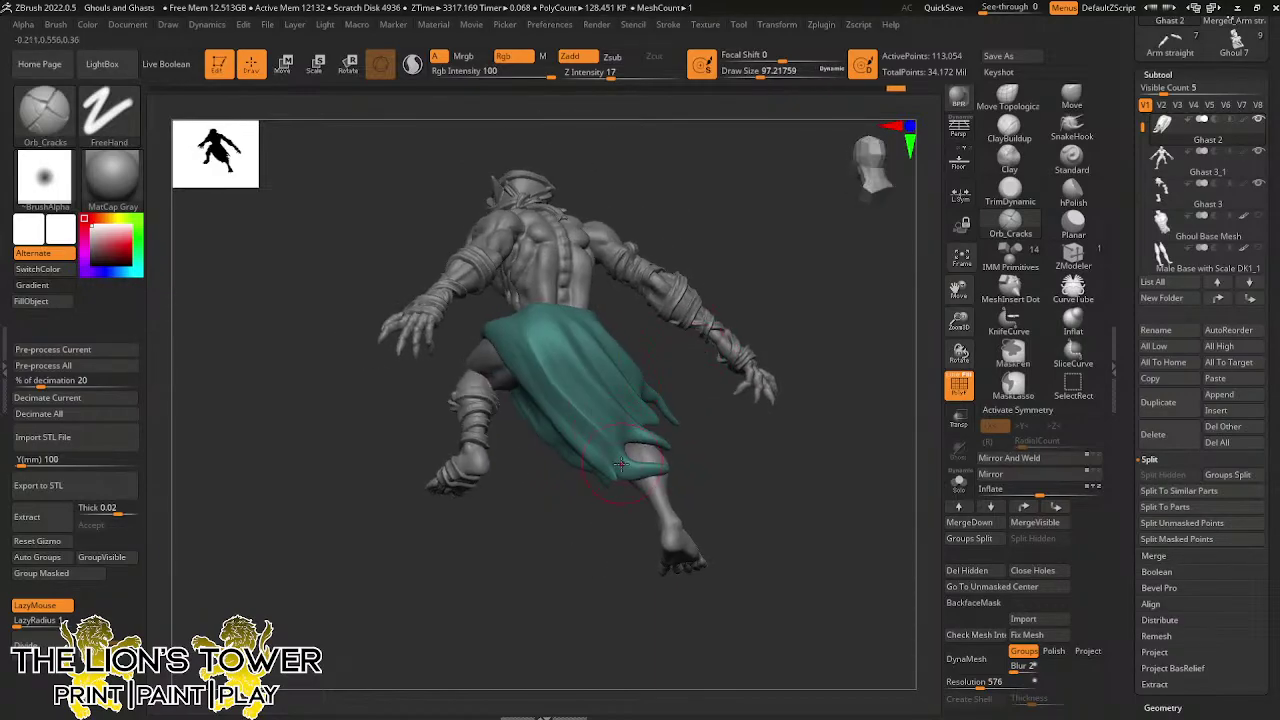
left_click_drag(507, 332, 612, 468)
left_click_drag(570, 425, 597, 446)
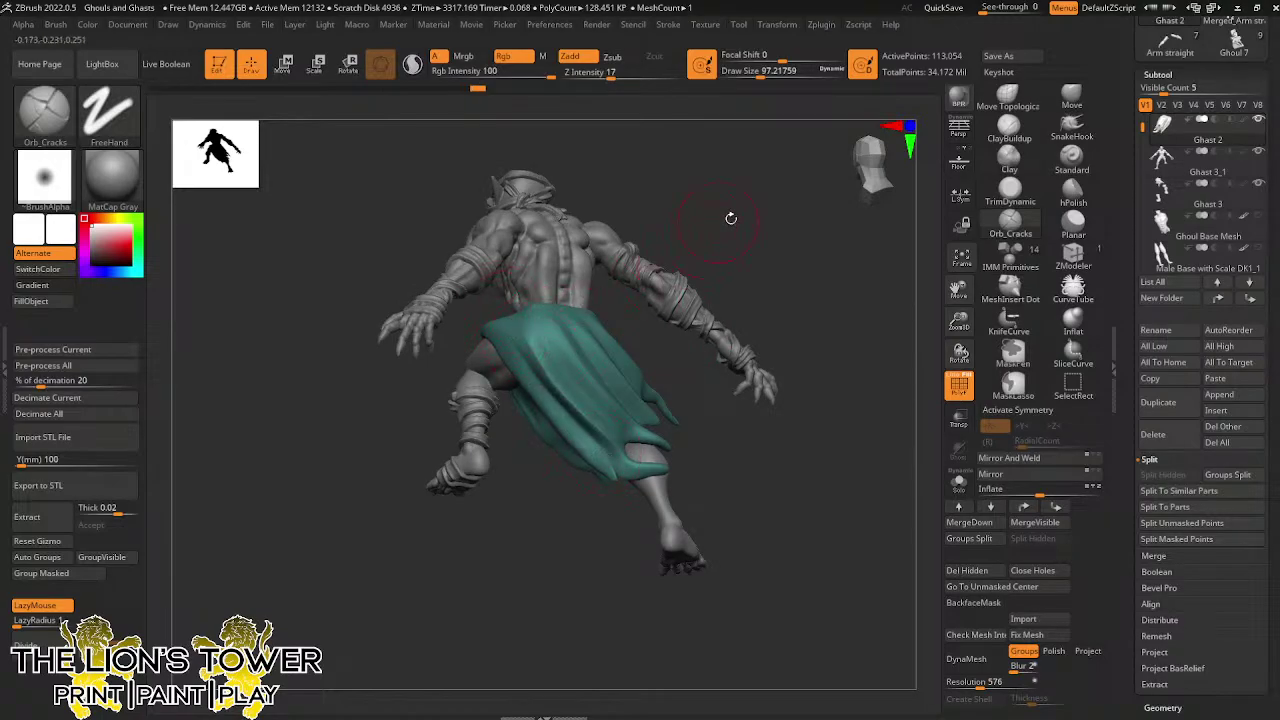
Isolate the loincloth in Solo mode and carve folds along it from below with Orb_Cracks at a draw size of about 74
mouse_move(731, 217)
left_mouse_down()
mouse_move(794, 251)
mouse_move(774, 271)
mouse_move(762, 335)
left_mouse_up()
left_click(756, 76)
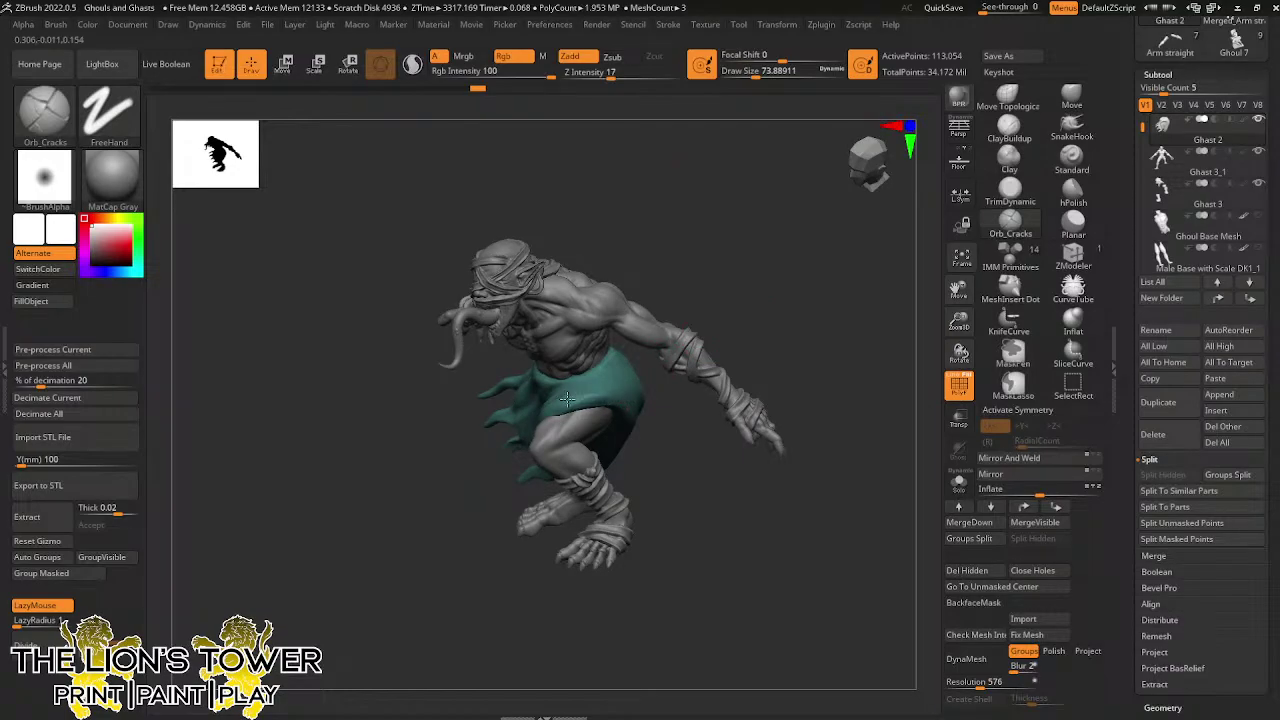
right_click_drag(664, 506, 560, 396)
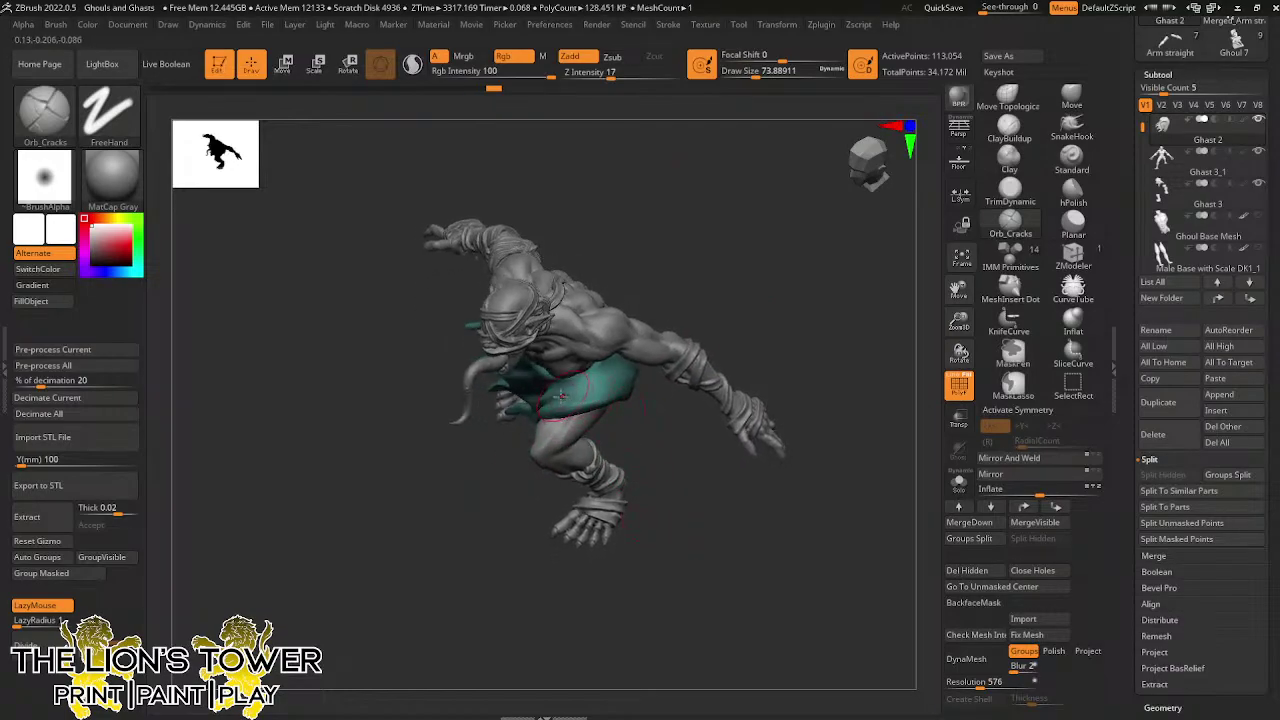
left_click(958, 482)
right_click_drag(903, 480, 691, 367)
left_click_drag(808, 346, 677, 352)
right_click_drag(709, 291, 569, 381)
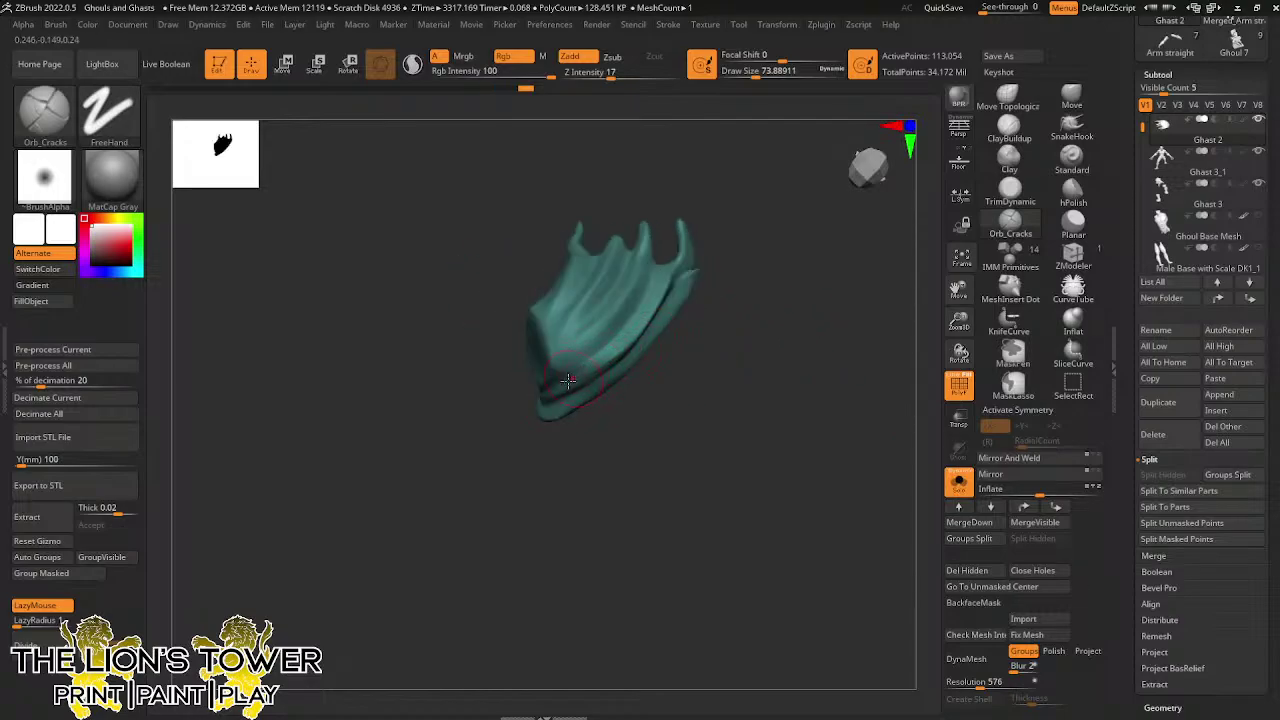
right_click_drag(700, 273, 630, 339)
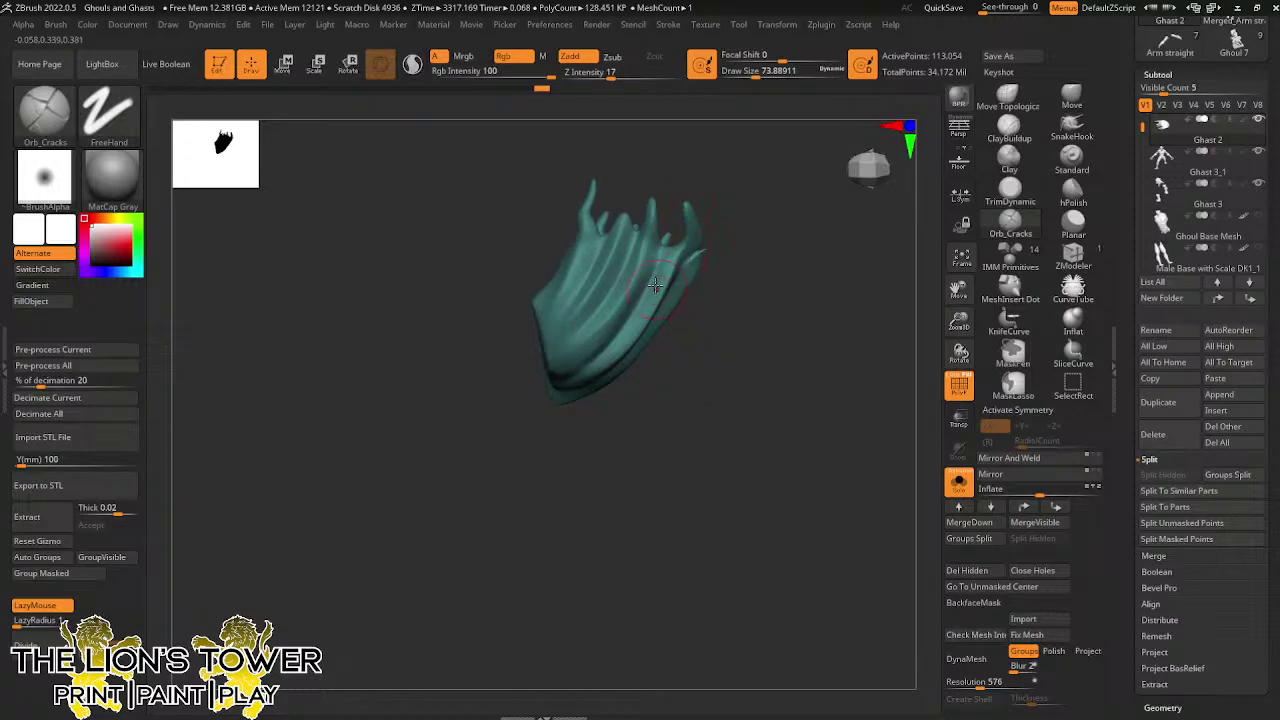
Extend the folds of the isolated loincloth into the torn strips along the hem at the back
right_click_drag(730, 196, 620, 214)
left_click_drag(615, 257, 621, 229)
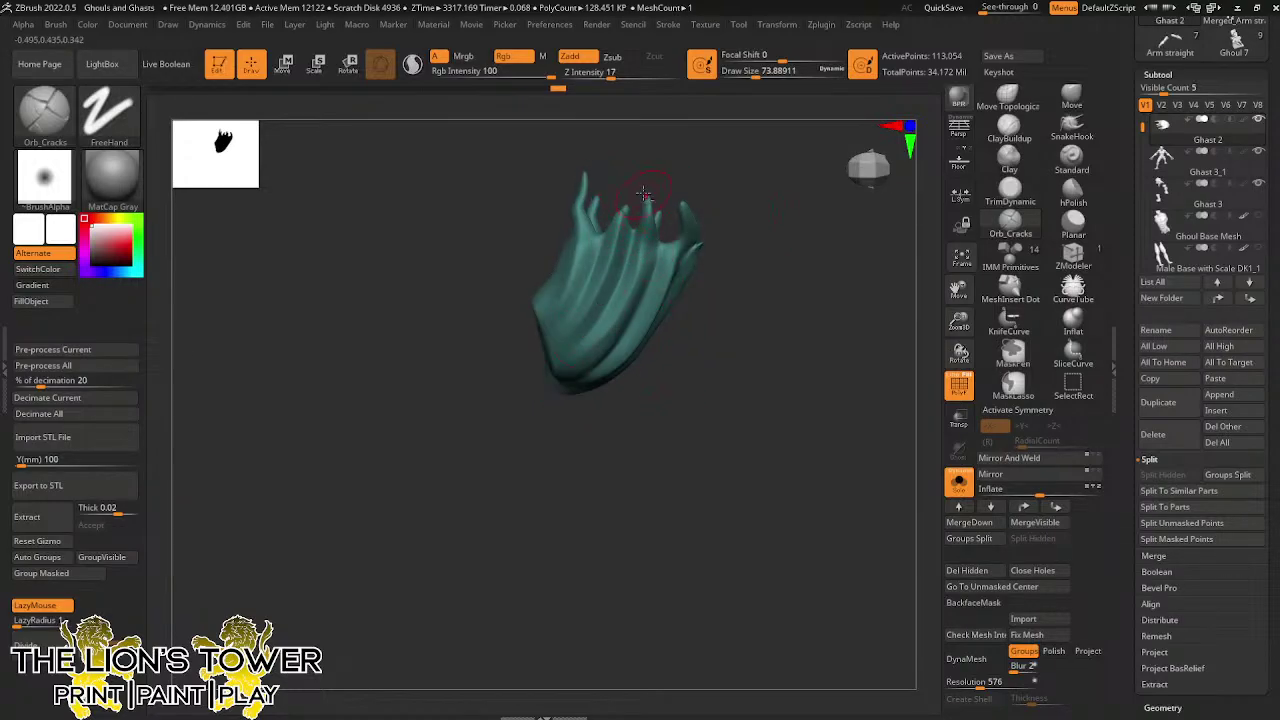
left_click_drag(621, 310, 637, 240, "alt")
right_click_drag(707, 245, 686, 209)
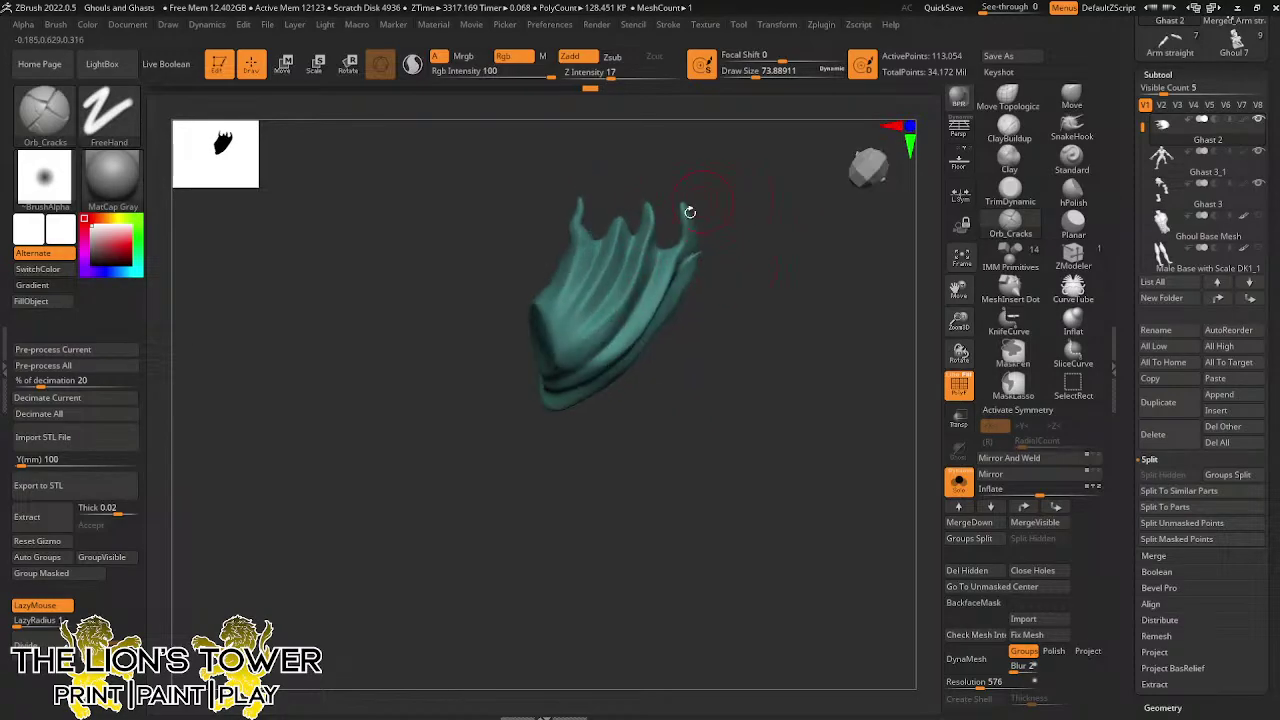
mouse_move(708, 262)
right_mouse_down()
mouse_move(581, 226)
mouse_move(573, 200)
right_mouse_up()
left_click_drag(571, 196, 585, 283)
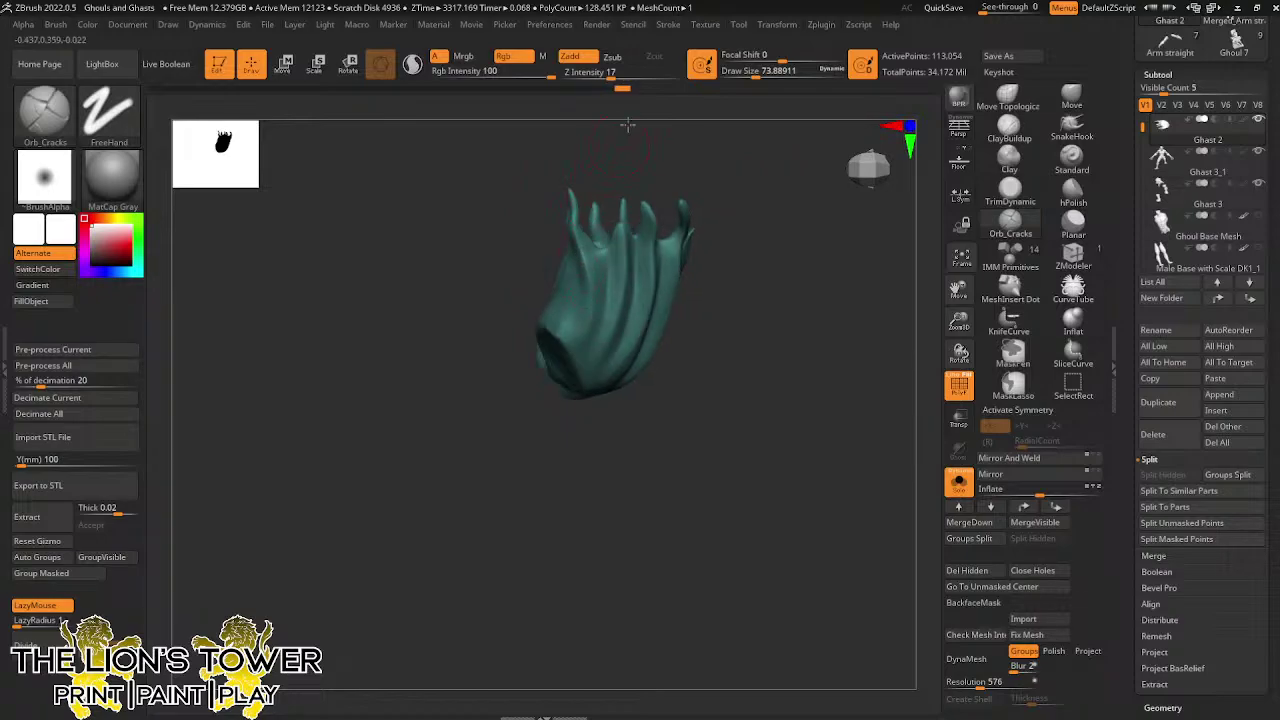
Carve folds from the torn strips toward the waist on the front side of the isolated loincloth
right_click_drag(627, 124, 586, 250)
right_click_drag(666, 160, 577, 232)
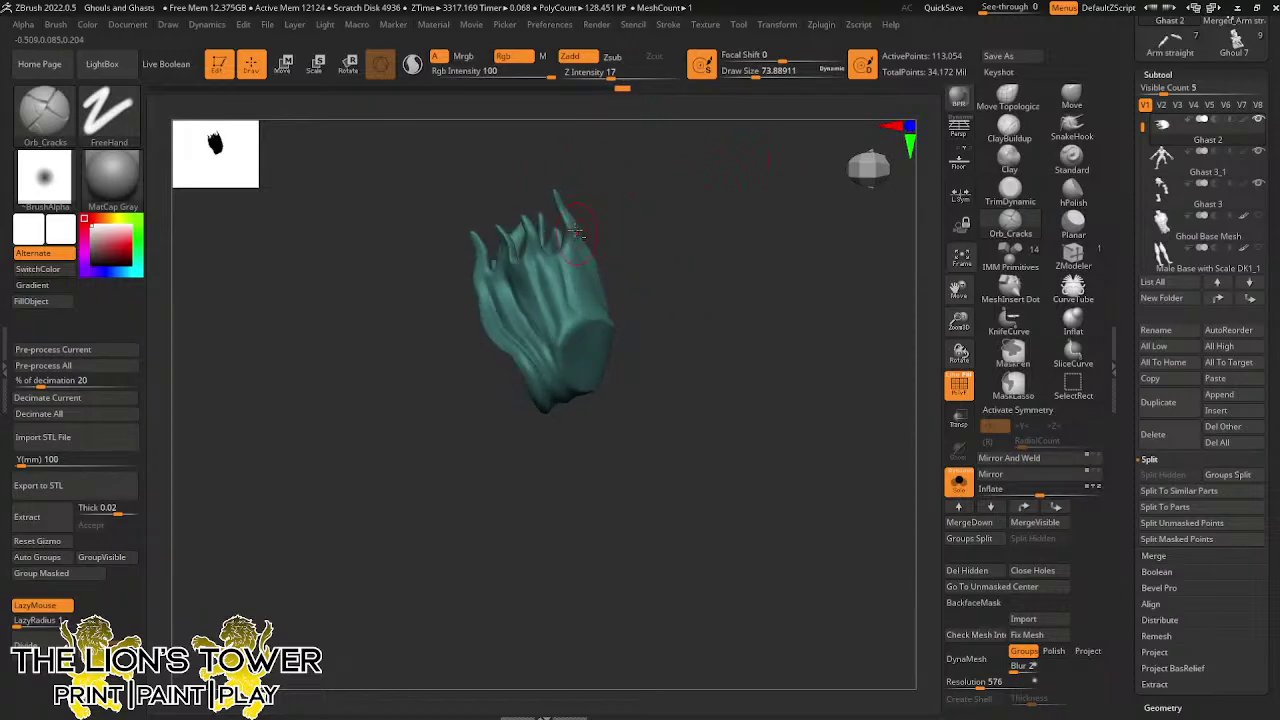
left_click_drag(568, 249, 577, 287)
right_click_drag(596, 270, 626, 244)
left_click_drag(541, 244, 563, 316)
right_click_drag(602, 208, 645, 168)
left_click_drag(530, 240, 559, 314)
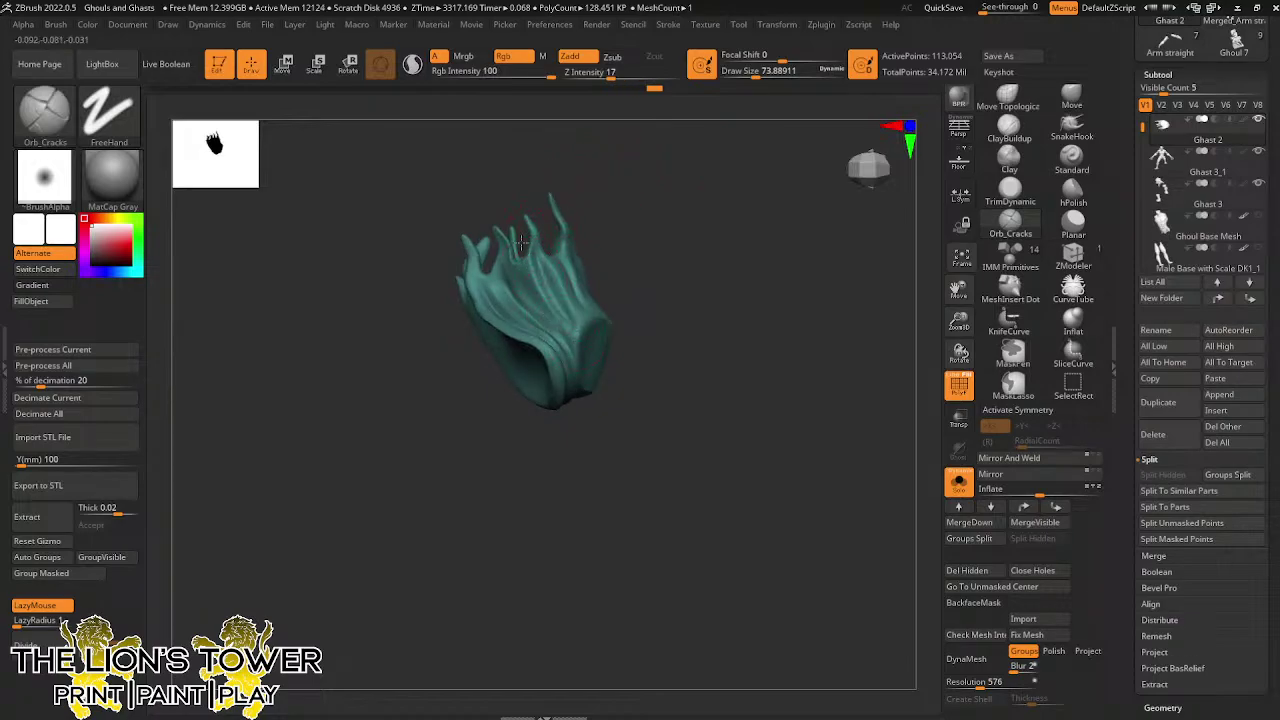
right_click_drag(514, 200, 546, 210)
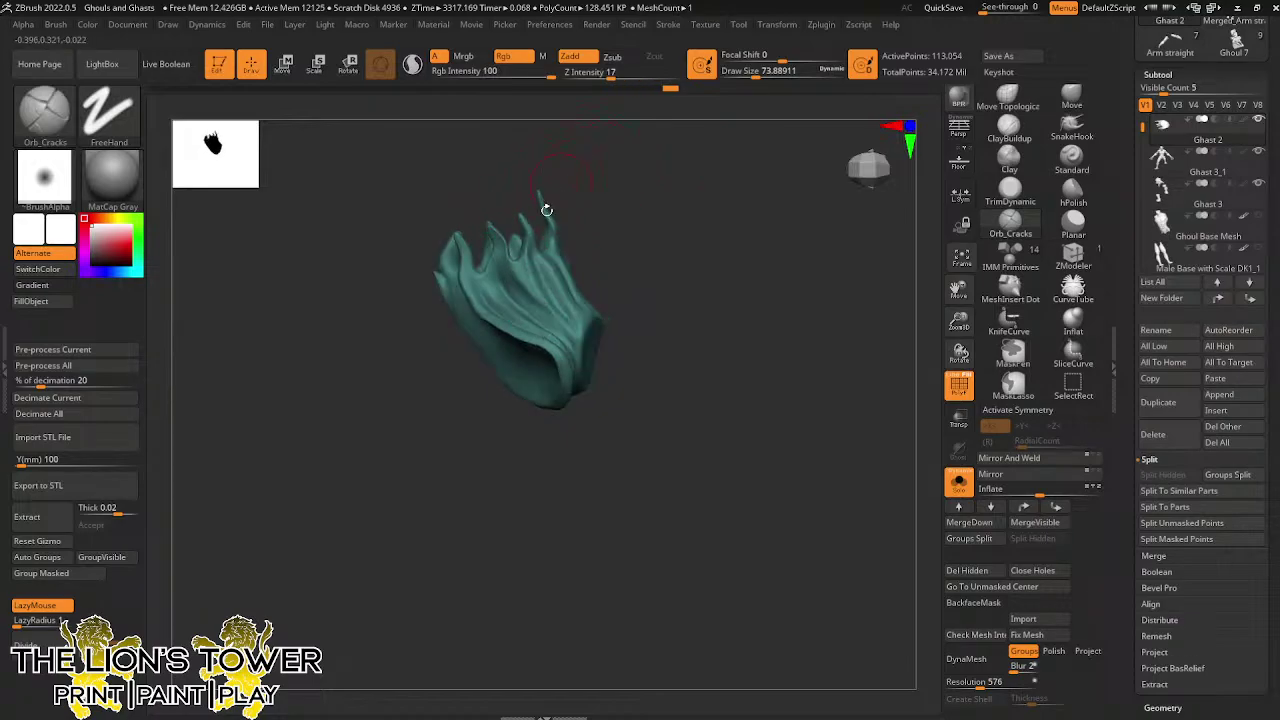
Smooth and refine the folds below the torn strips on the loincloth's front
left_click_drag(518, 250, 540, 282, "shift")
mouse_move(536, 164)
right_mouse_down()
mouse_move(563, 154)
mouse_move(498, 240)
right_mouse_up()
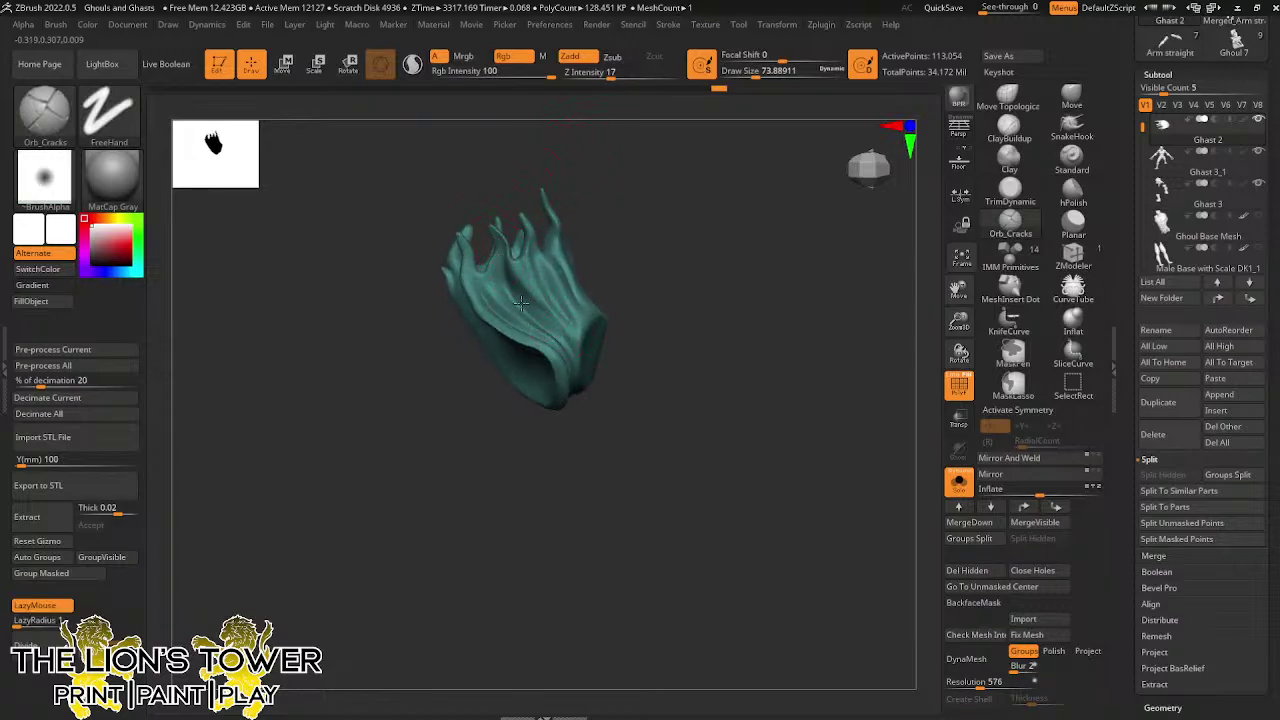
key("shift")
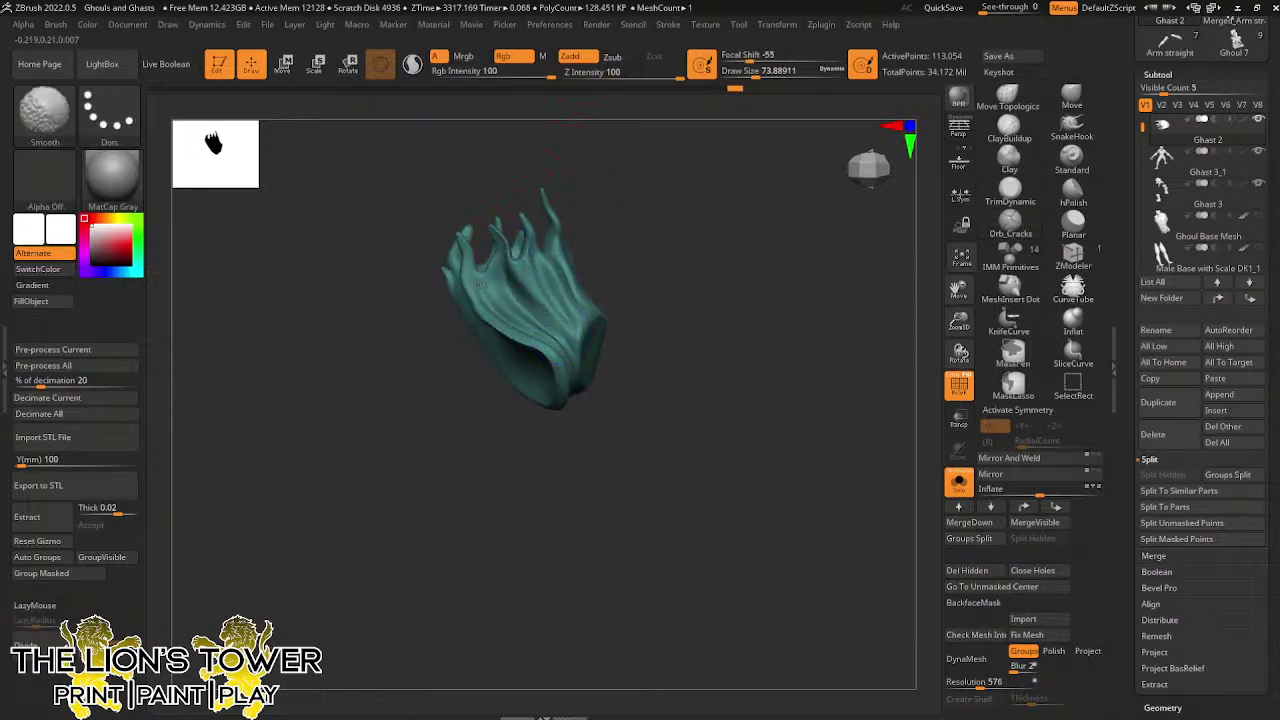
key("l")
left_click_drag(595, 215, 606, 214)
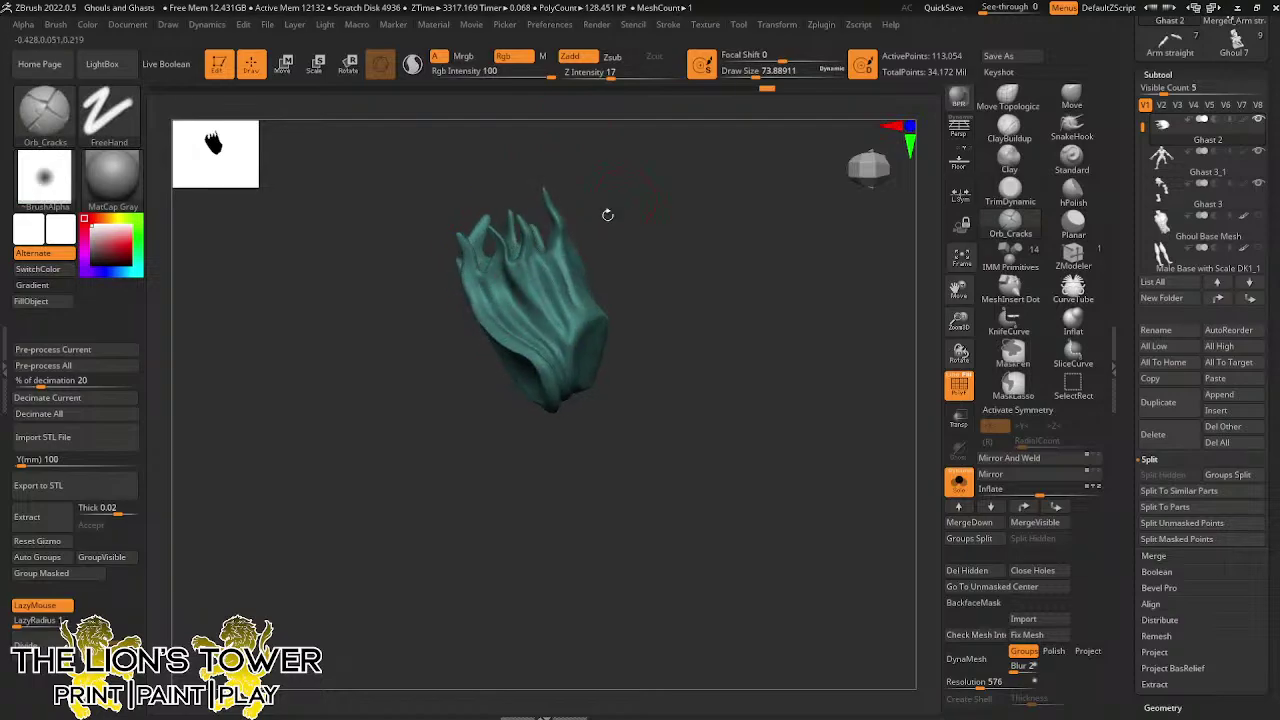
left_click_drag(501, 288, 498, 314, "shift")
Turn to the waist end of the isolated loincloth and carve additional folds into the cloth there
left_click_drag(665, 274, 720, 253)
mouse_move(720, 252)
right_mouse_down()
mouse_move(634, 263)
mouse_move(654, 240)
mouse_move(621, 283)
mouse_move(490, 340)
right_mouse_up()
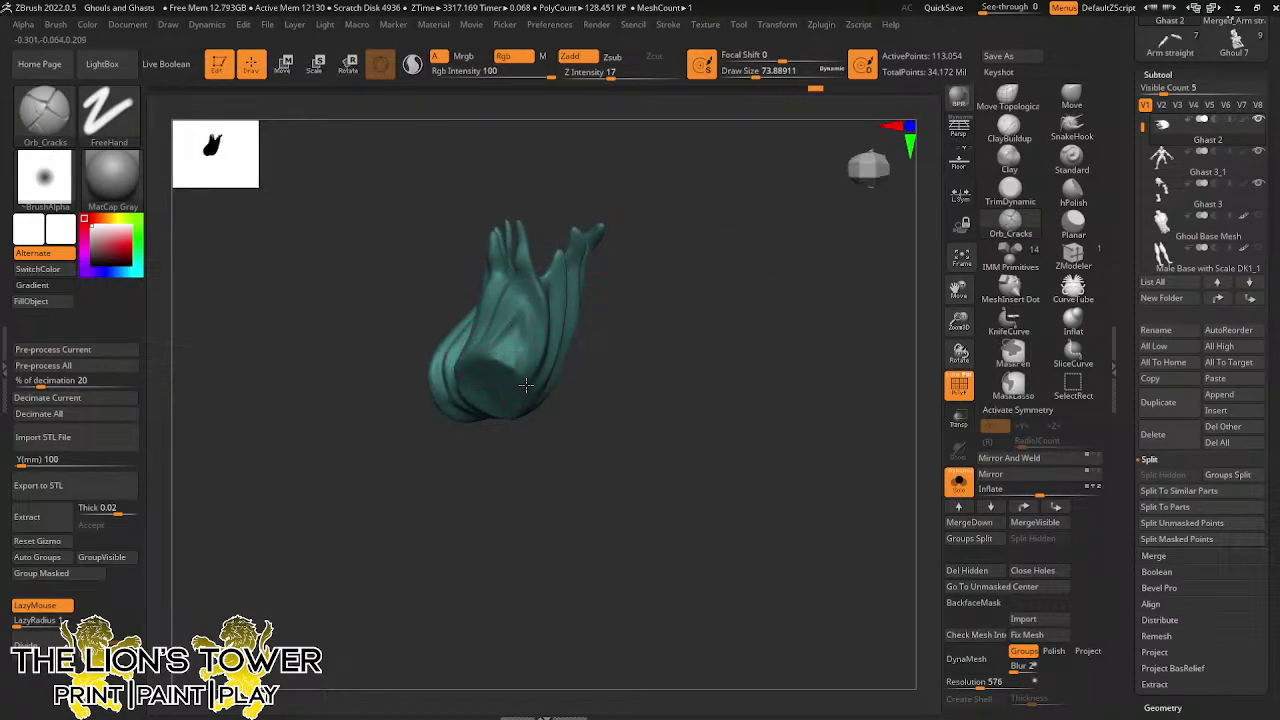
right_click_drag(634, 223, 680, 242)
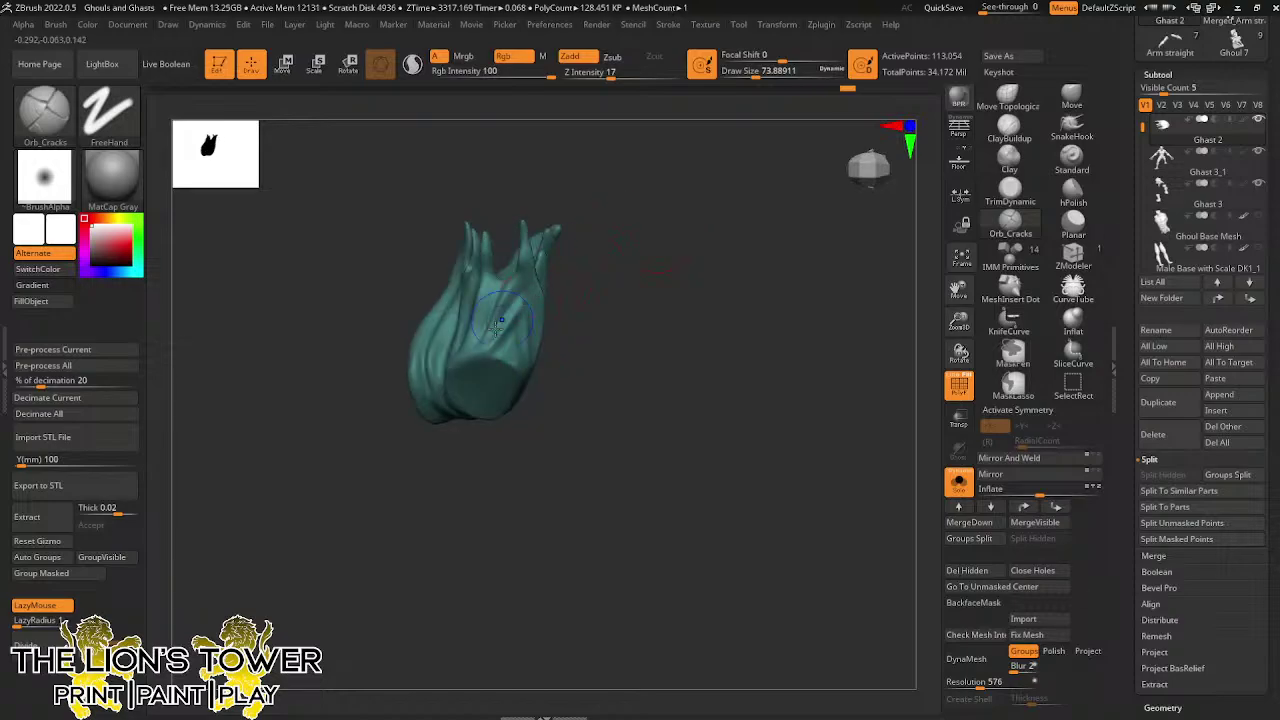
right_click_drag(765, 419, 880, 410)
Leave Solo mode to show the whole figure and set the Move brush's draw size to about 108
left_click(958, 482)
mouse_move(799, 514)
right_mouse_down()
mouse_move(837, 397)
mouse_move(852, 392)
right_mouse_up()
left_click(1060, 97)
left_click_drag(756, 74, 763, 74)
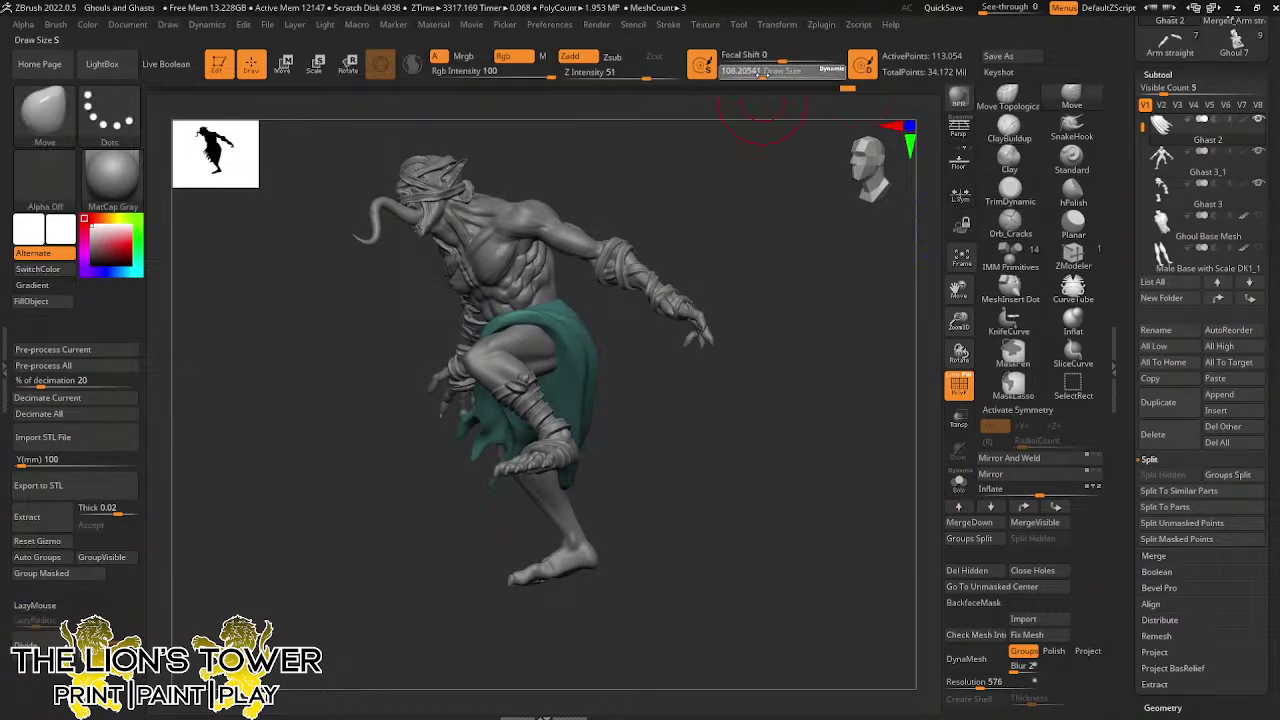
Switch to the ClayBuildup brush at draw size about 20, face the loincloth's front, and enable Sculptris Pro
right_click_drag(632, 265, 686, 283)
right_click_drag(655, 440, 598, 376)
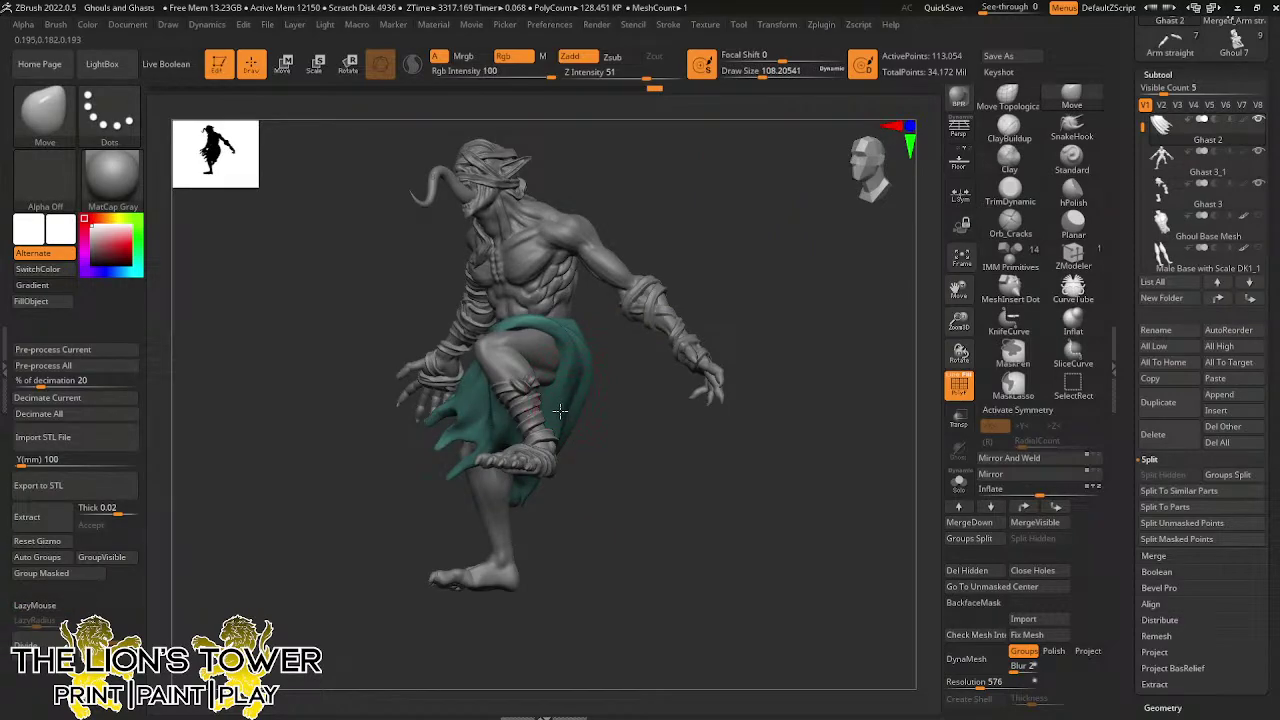
right_click_drag(562, 416, 620, 358)
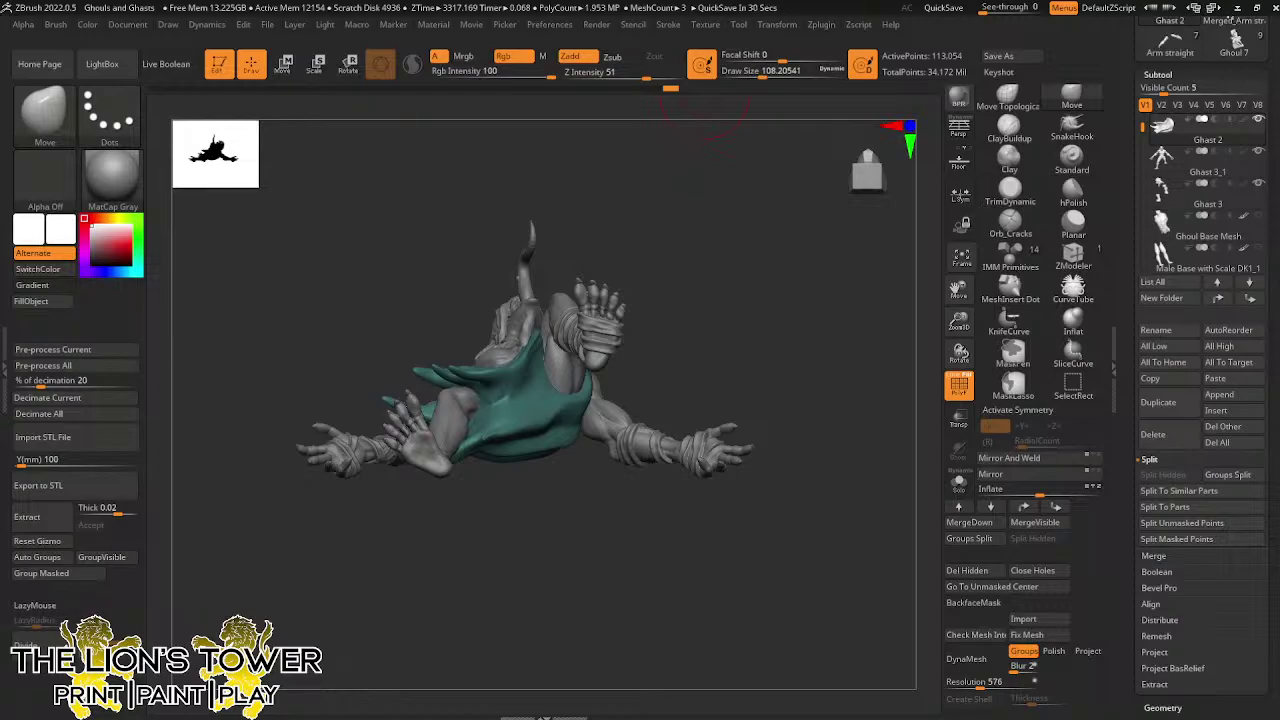
left_click_drag(803, 249, 786, 320)
left_click_drag(959, 321, 960, 385)
left_click_drag(959, 290, 1046, 408)
left_click(1009, 128)
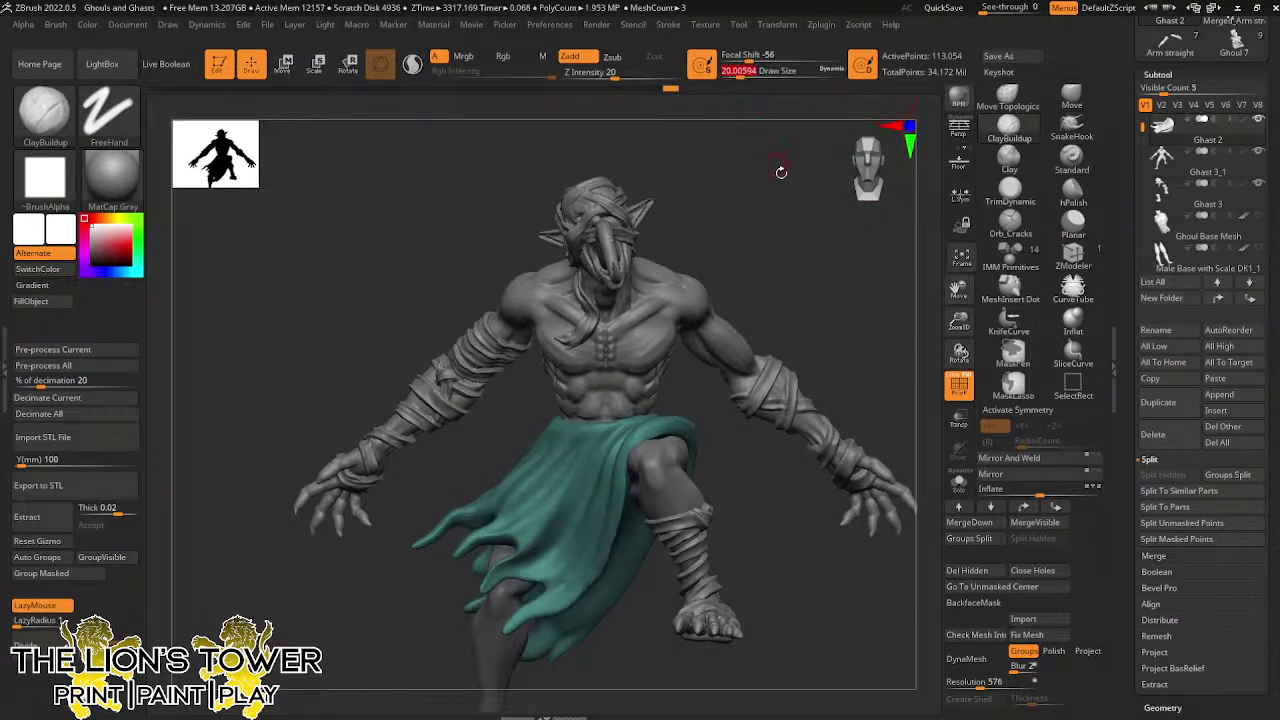
left_click_drag(959, 328, 1030, 297)
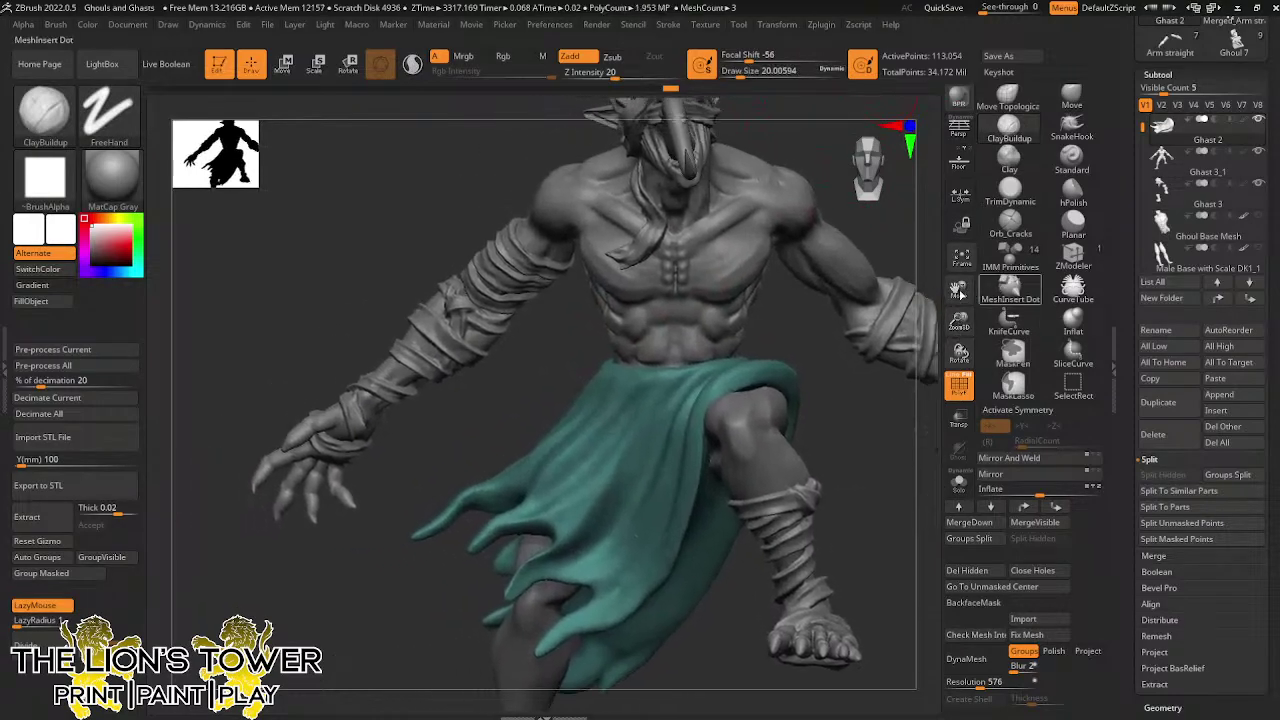
left_click_drag(850, 290, 930, 300)
mouse_move(727, 442)
left_mouse_down()
mouse_move(688, 475)
mouse_move(698, 454)
left_mouse_up()
left_click(412, 64)
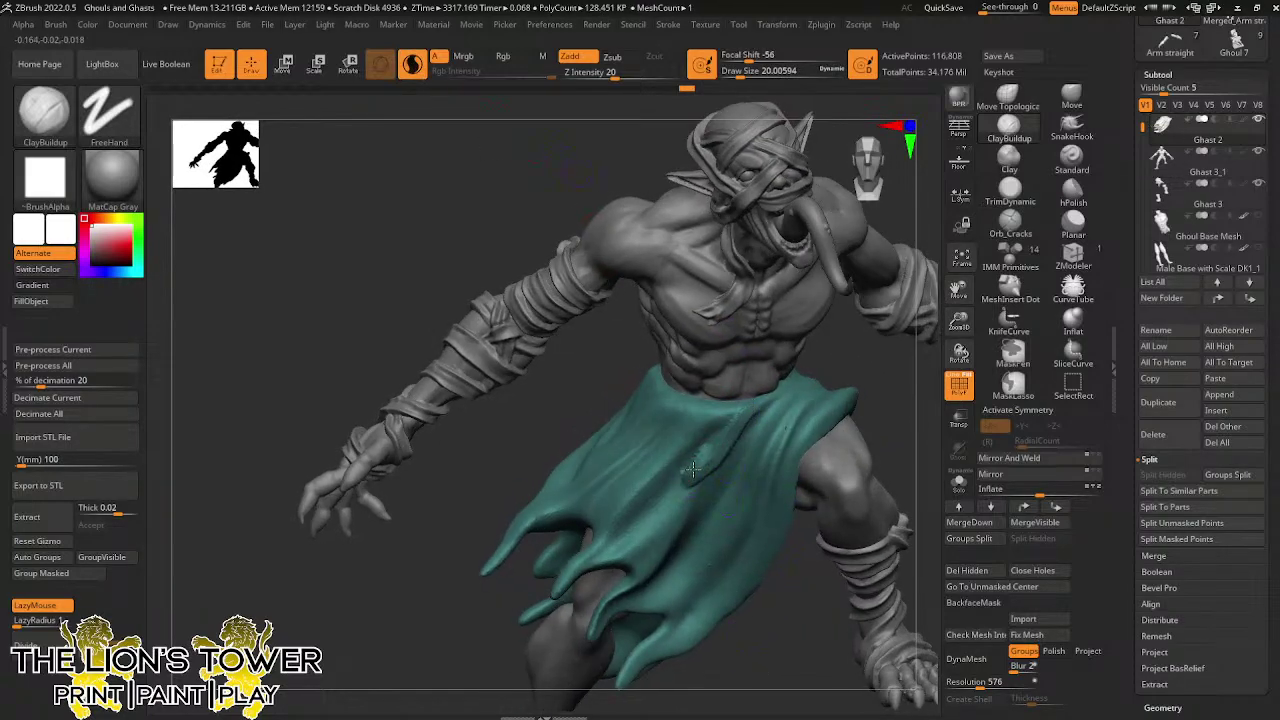
Build up bunched, ragged overhanging folds along the front waistline of the loincloth with ClayBuildup
mouse_move(705, 431)
left_mouse_down()
mouse_move(699, 465)
mouse_move(702, 430)
mouse_move(650, 460)
mouse_move(670, 455)
mouse_move(661, 388)
left_mouse_up()
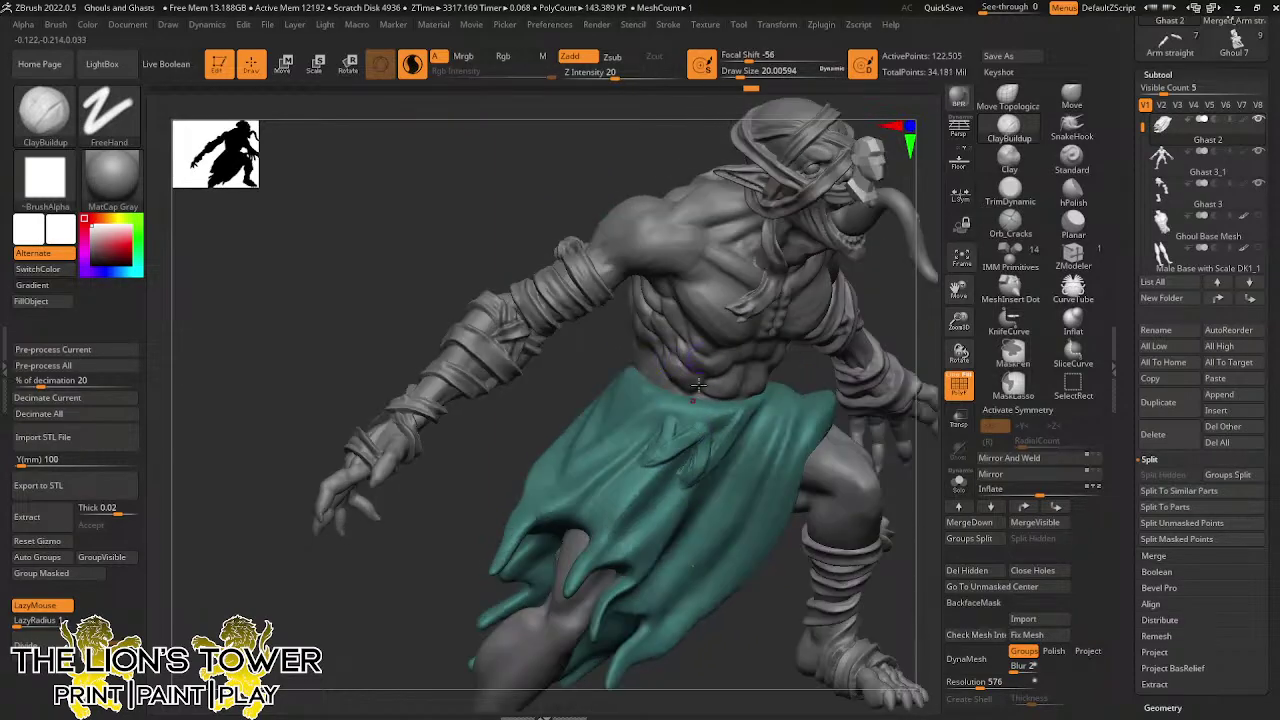
mouse_move(667, 408)
left_mouse_down()
mouse_move(635, 430)
mouse_move(578, 426)
left_mouse_up()
mouse_move(569, 374)
left_mouse_down()
mouse_move(684, 402)
mouse_move(608, 419)
mouse_move(594, 440)
mouse_move(614, 390)
mouse_move(596, 420)
mouse_move(606, 400)
mouse_move(670, 420)
left_mouse_up()
mouse_move(848, 396)
left_mouse_down()
mouse_move(668, 415)
mouse_move(690, 434)
mouse_move(666, 454)
mouse_move(800, 362)
left_mouse_up()
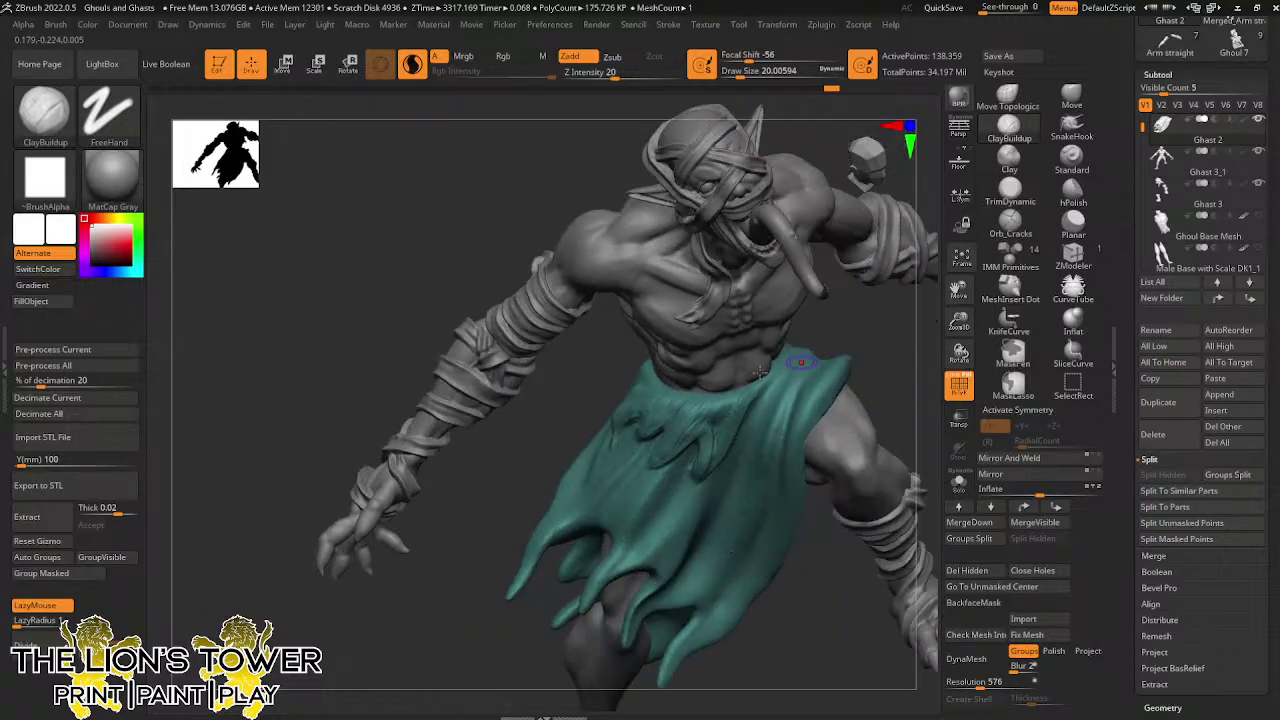
mouse_move(708, 430)
left_mouse_down()
mouse_move(736, 405)
mouse_move(718, 459)
mouse_move(738, 430)
left_mouse_up()
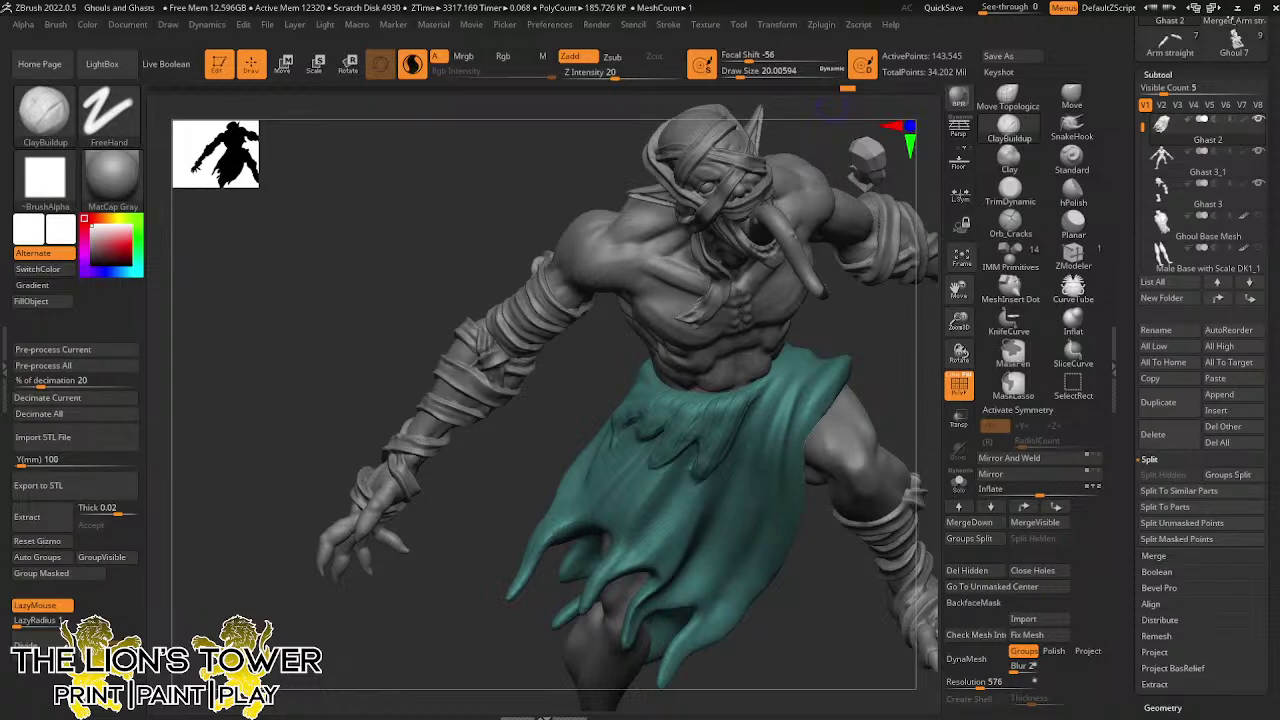
left_click_drag(560, 0, 526, 69)
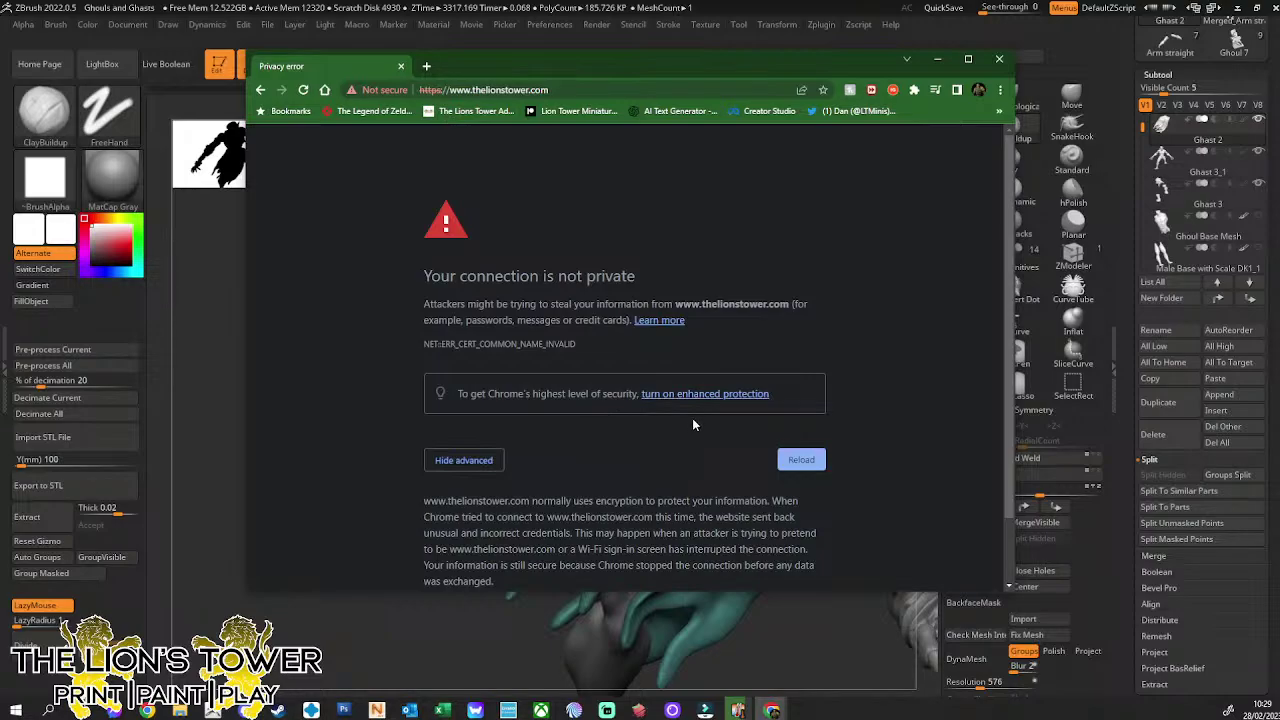
scroll(692, 424, "down", 1)
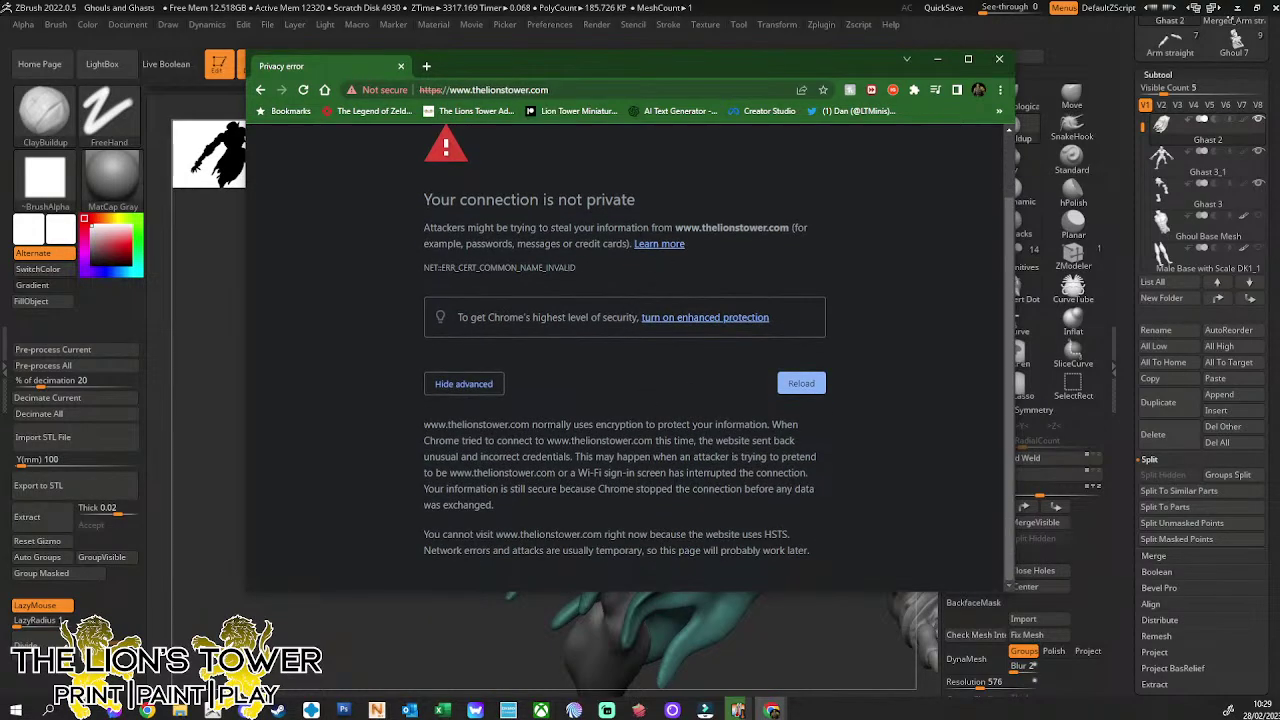
left_click(807, 388)
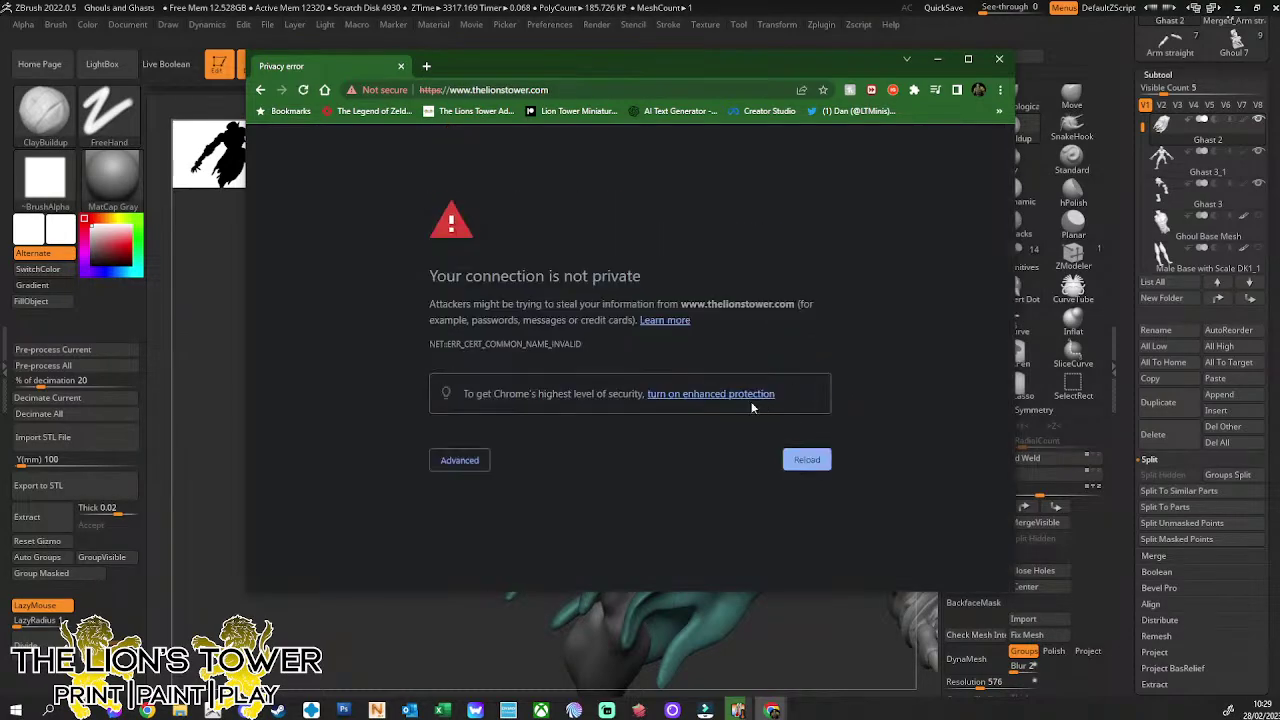
left_click(466, 464)
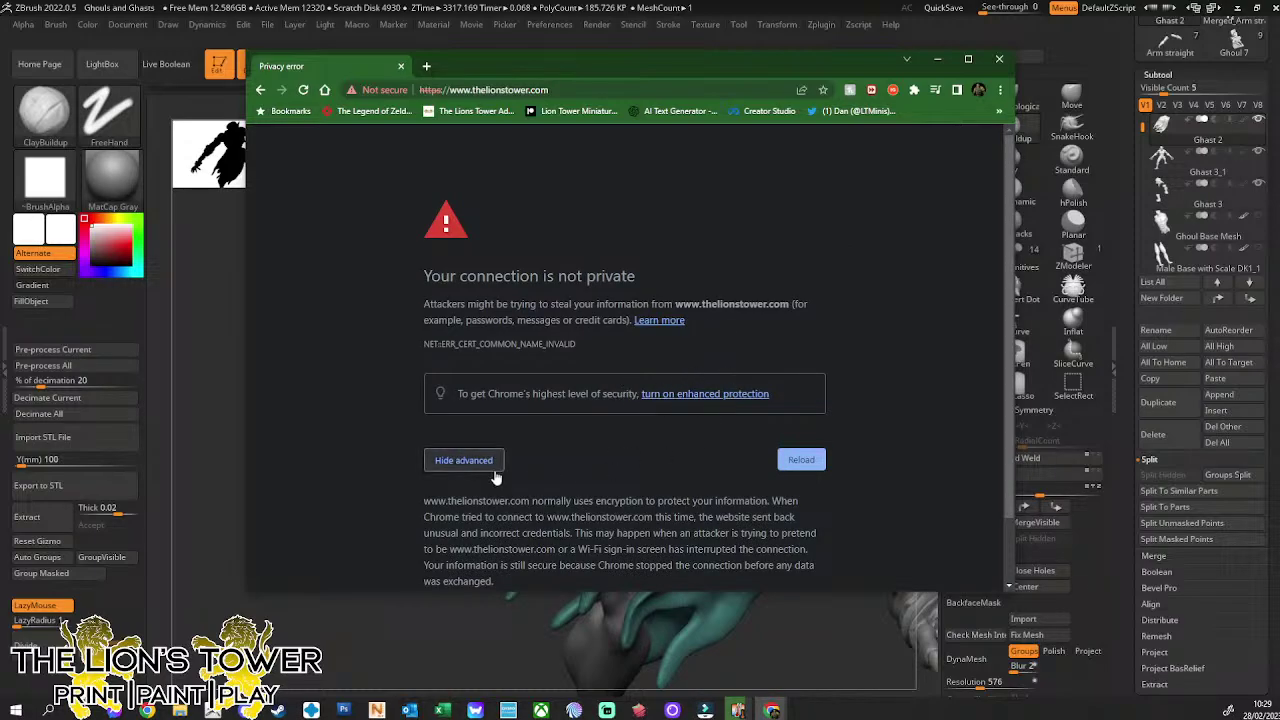
scroll(638, 508, "down", 2)
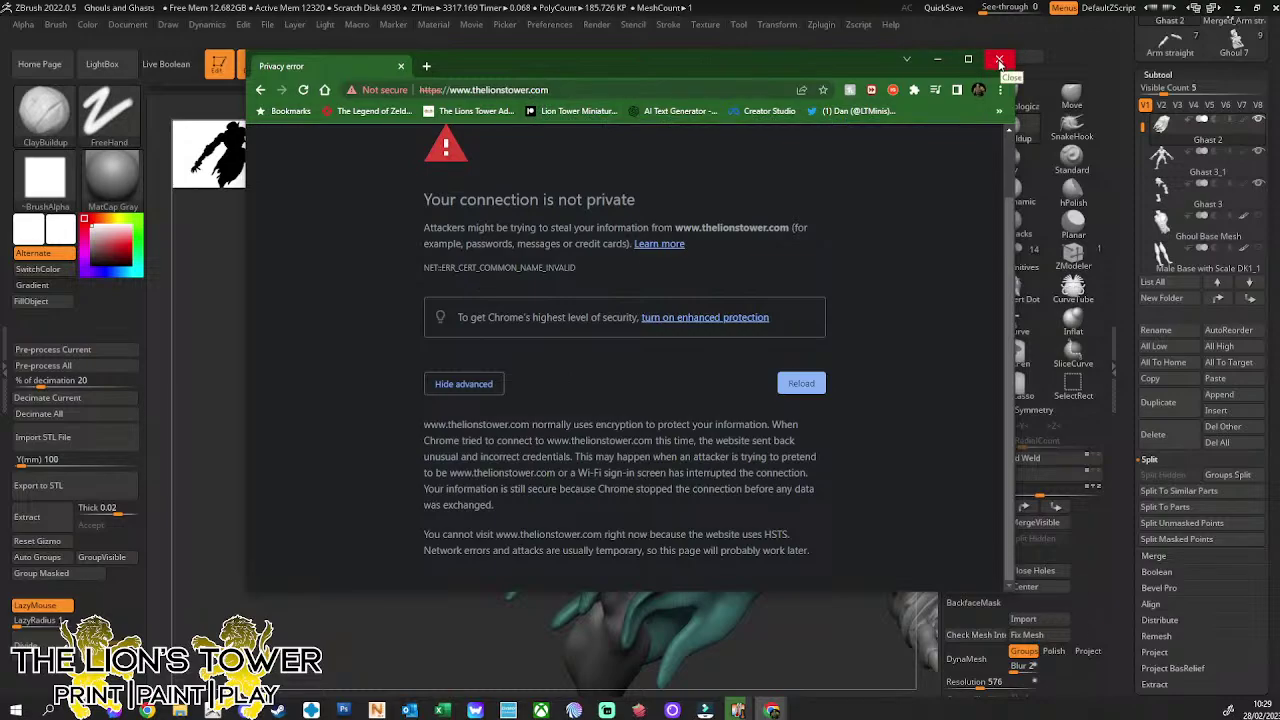
left_click(999, 62)
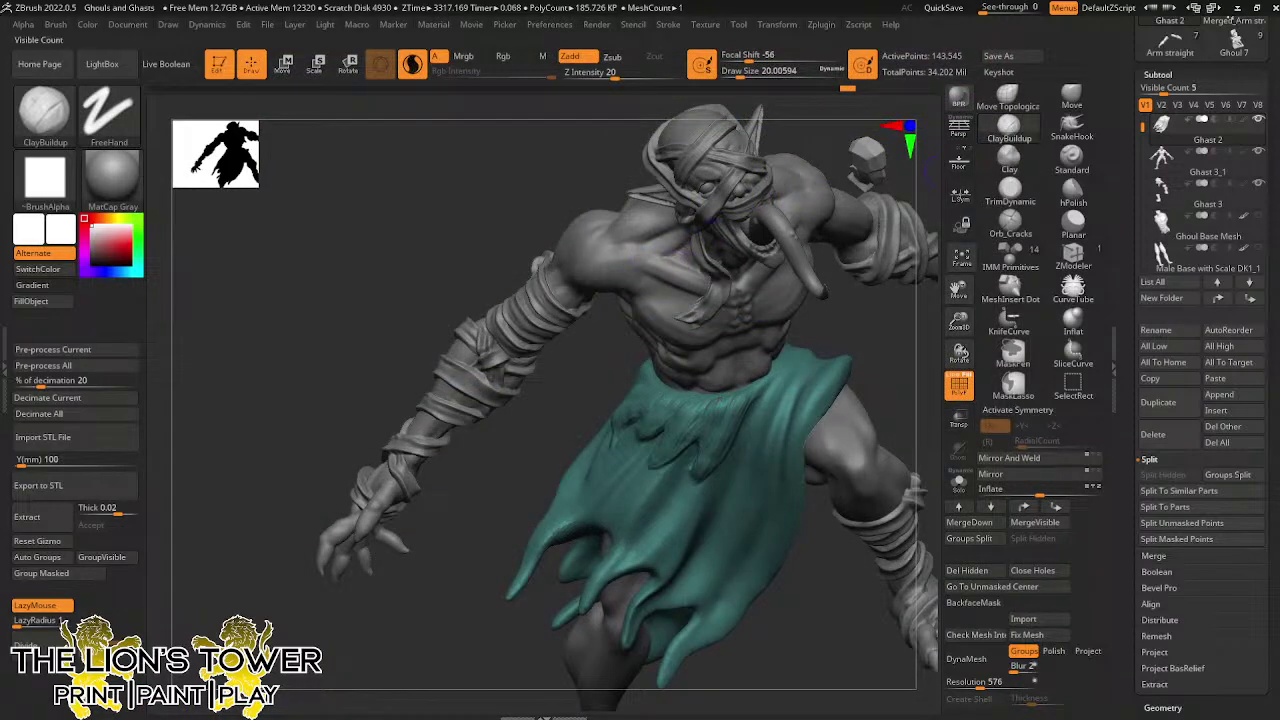
left_click(1009, 320)
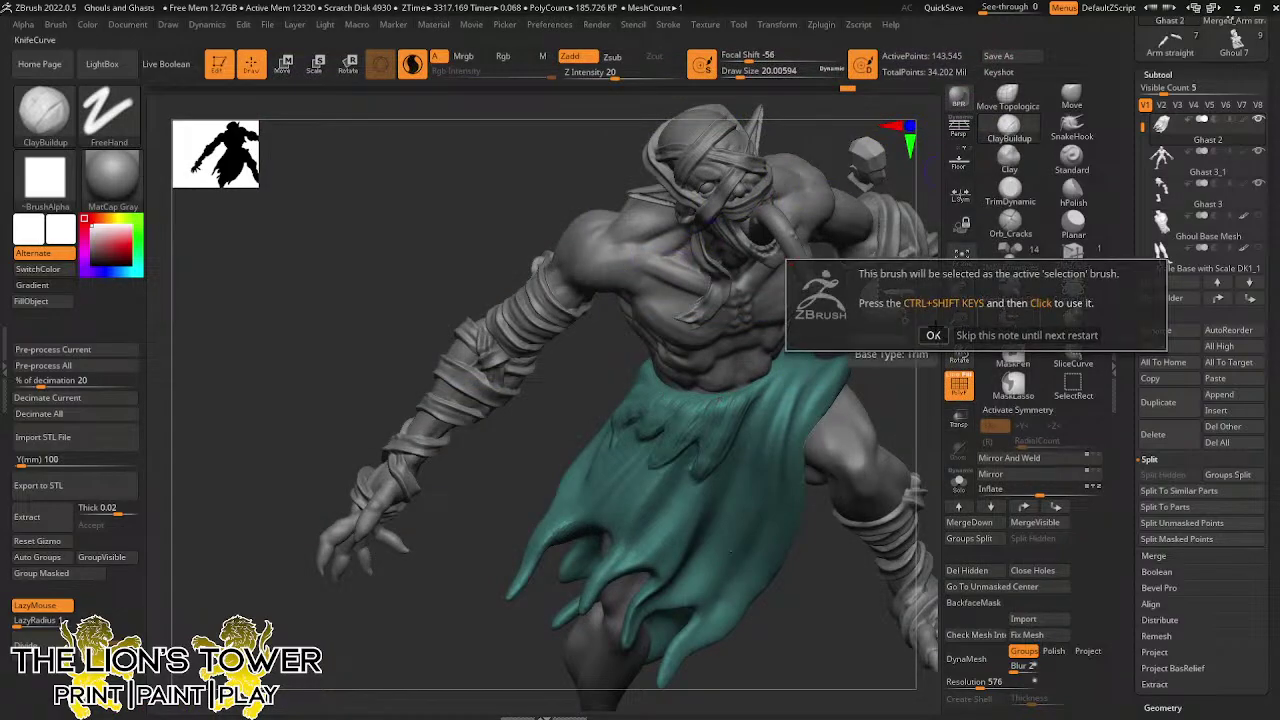
left_click(988, 337)
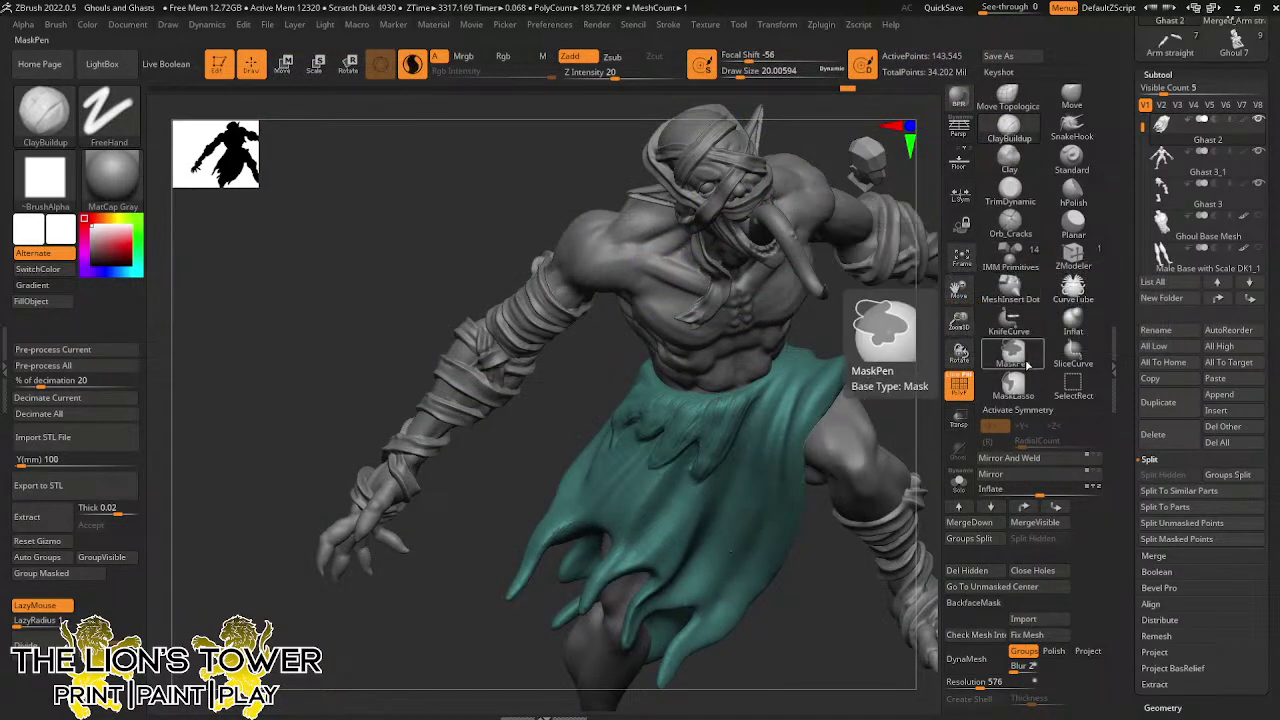
left_click(1014, 390)
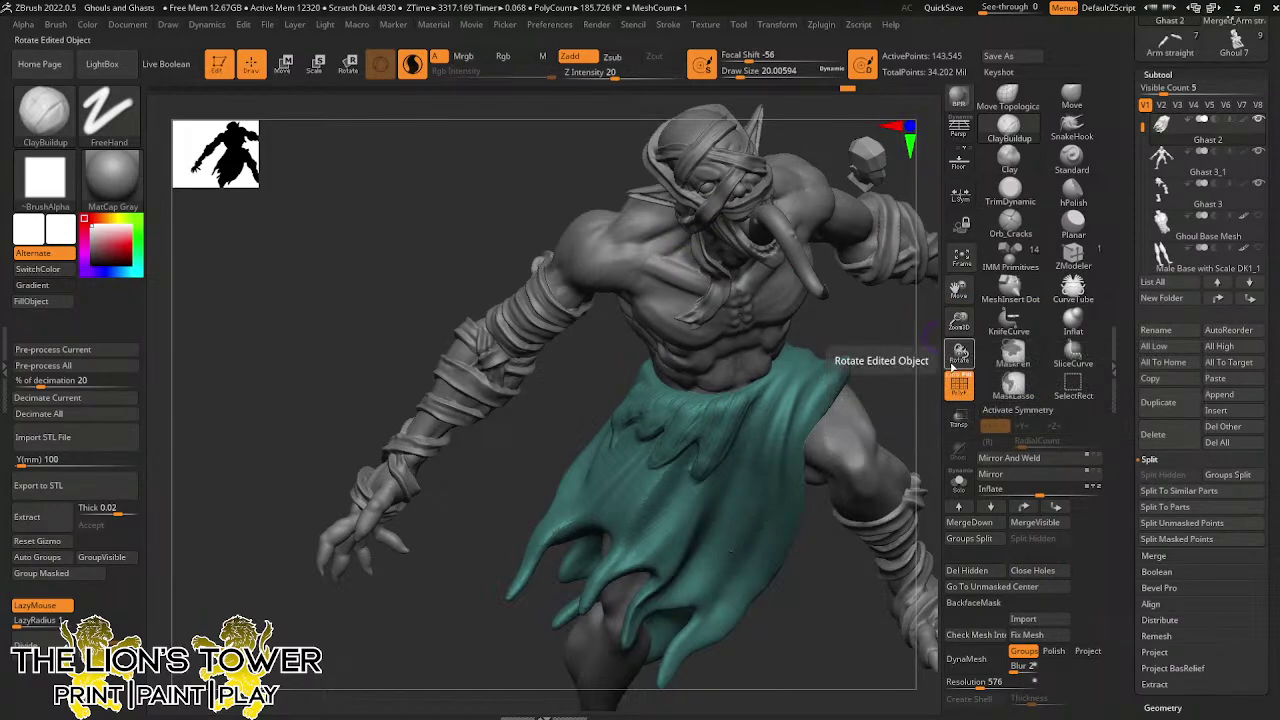
Set the draw size to about 27, extend the overhanging front waist folds toward the raised leg, and smooth them
mouse_move(877, 334)
left_mouse_down()
mouse_move(900, 298)
mouse_move(884, 400)
mouse_move(868, 345)
mouse_move(903, 354)
left_mouse_up()
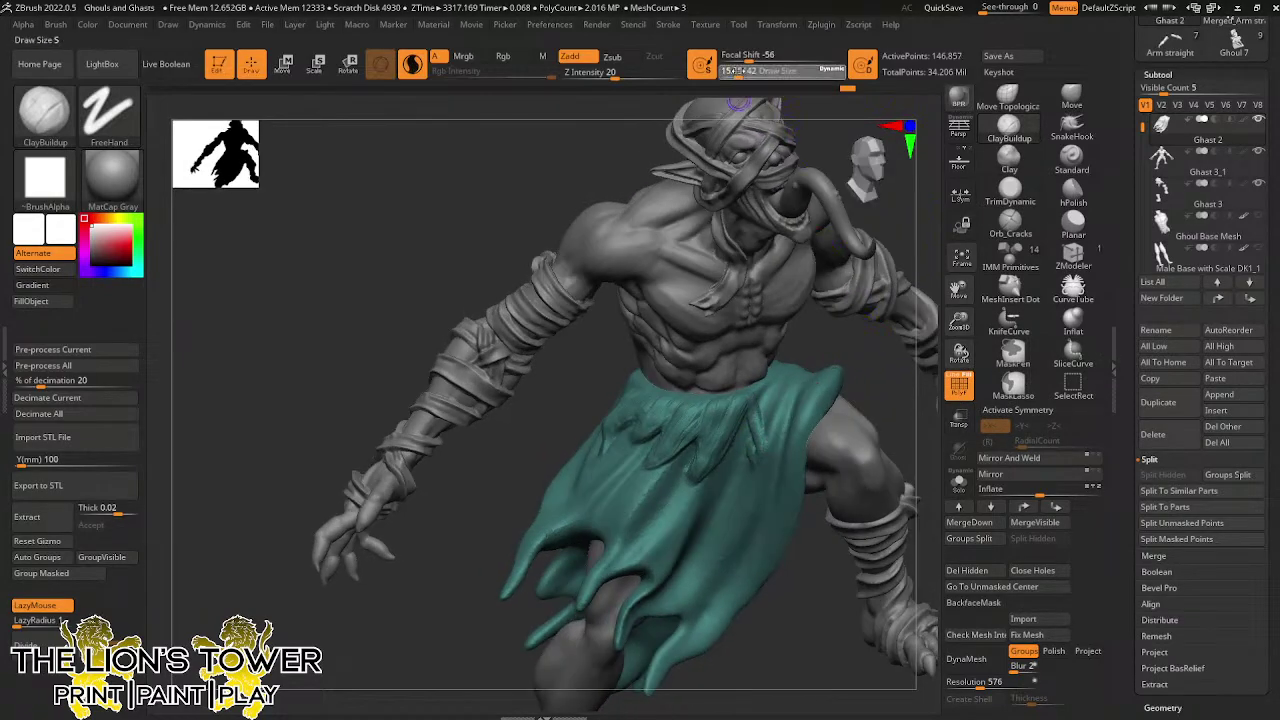
left_click_drag(738, 76, 743, 76)
left_click_drag(877, 361, 882, 356)
mouse_move(764, 408)
left_mouse_down()
mouse_move(754, 462)
mouse_move(770, 380)
left_mouse_up()
left_click_drag(868, 366, 862, 398)
mouse_move(772, 388)
left_mouse_down()
mouse_move(758, 388)
mouse_move(768, 402)
mouse_move(770, 380)
left_mouse_up()
mouse_move(755, 391)
left_mouse_down()
mouse_move(754, 427)
mouse_move(724, 416)
mouse_move(700, 453)
left_mouse_up()
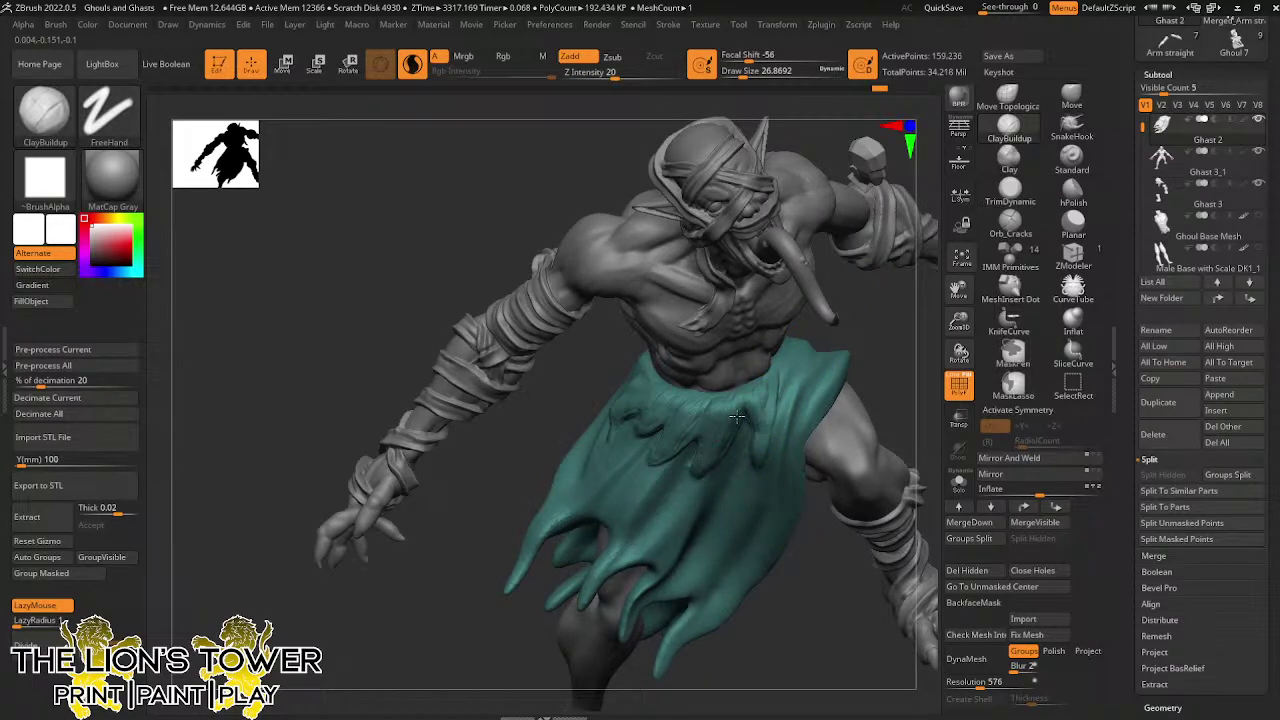
key("ctrl+z")
mouse_move(895, 372)
left_mouse_down()
mouse_move(700, 415)
mouse_move(720, 432)
mouse_move(731, 418)
mouse_move(680, 430)
mouse_move(637, 421)
left_mouse_up()
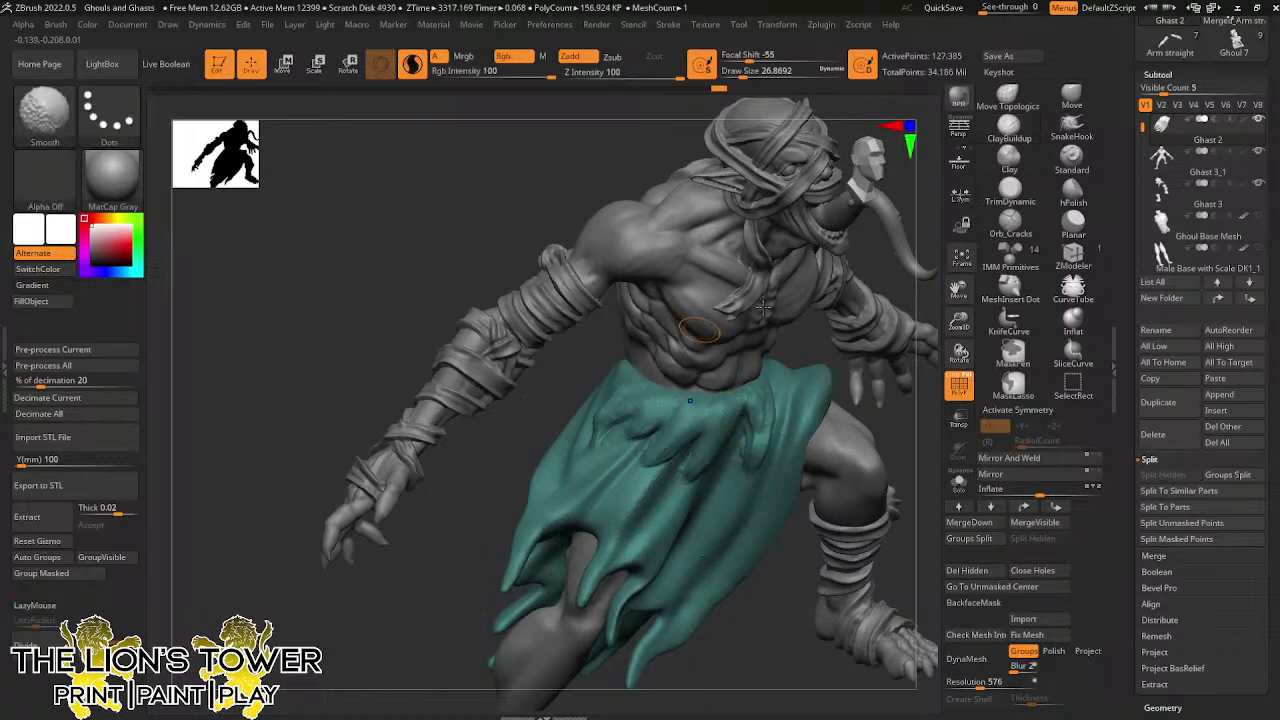
left_click_drag(766, 392, 760, 406, "shift")
Continue the overhanging waist folds around the hip opposite the raised leg, reducing the ClayBuildup draw size to about 20
mouse_move(812, 335)
left_mouse_down()
mouse_move(826, 326)
mouse_move(880, 346)
mouse_move(857, 345)
left_mouse_up()
left_click_drag(632, 378, 618, 396)
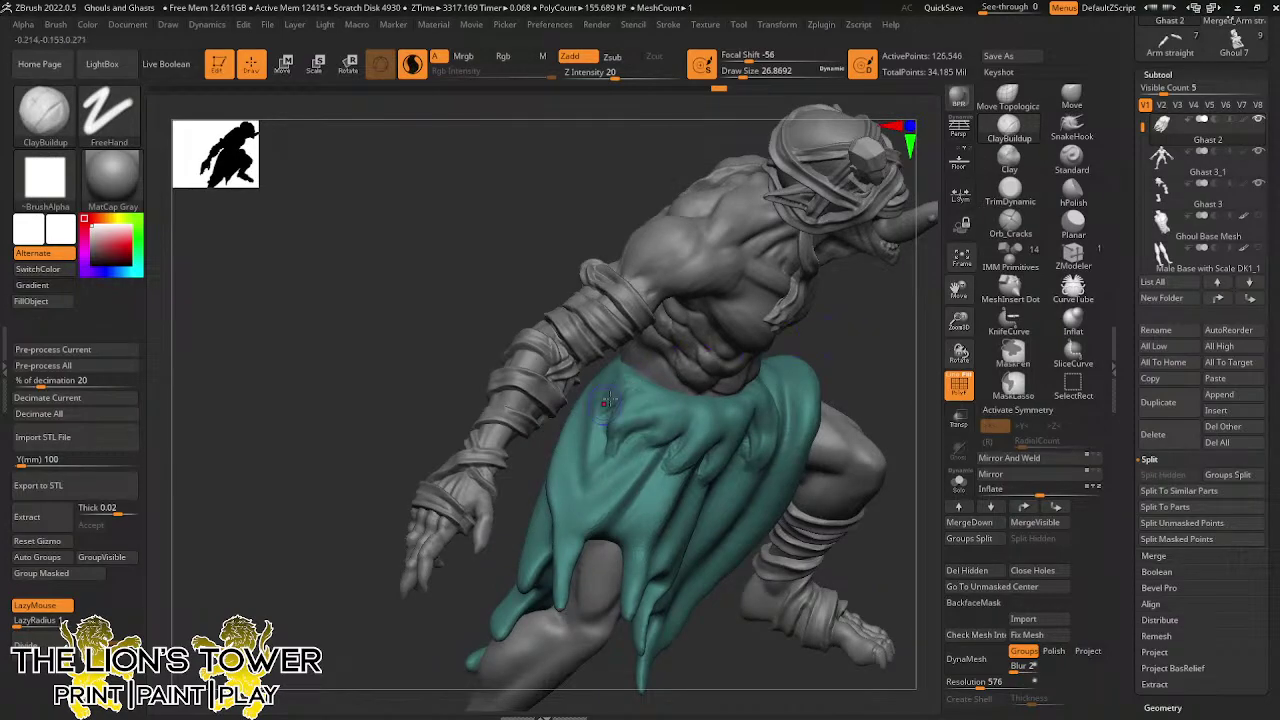
left_click_drag(818, 328, 905, 338)
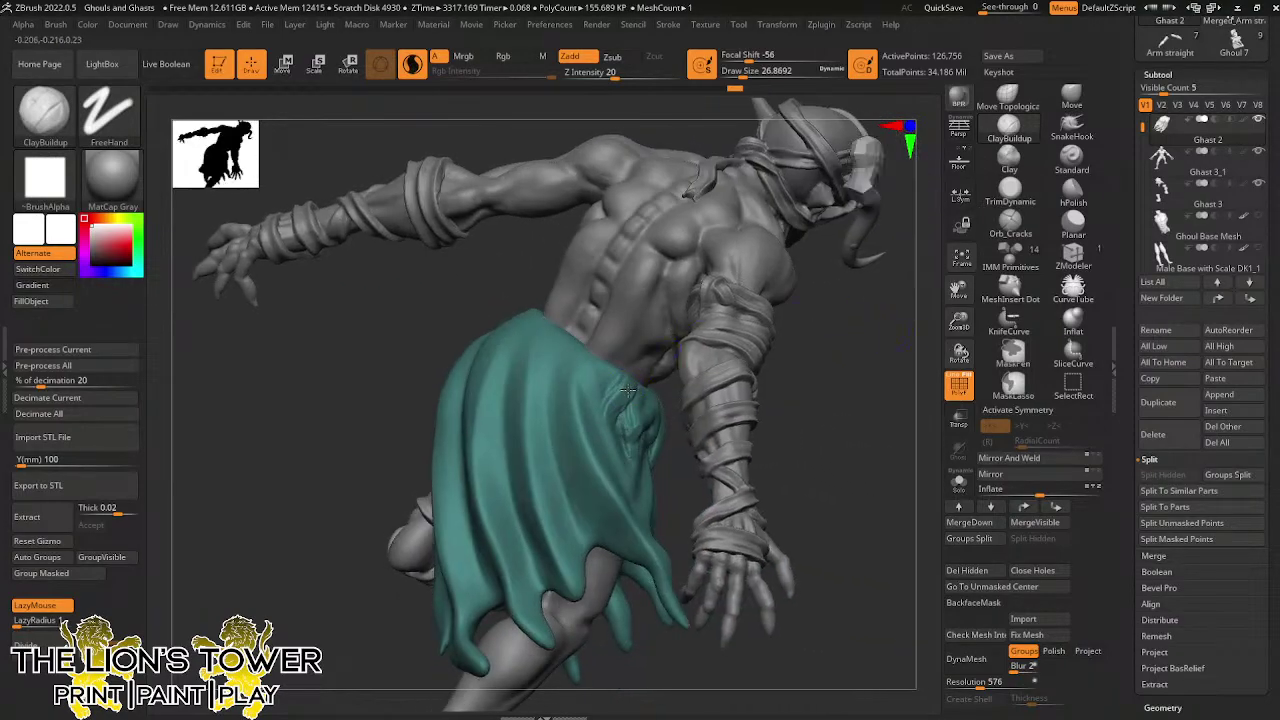
mouse_move(625, 391)
left_mouse_down()
mouse_move(614, 433)
mouse_move(603, 368)
mouse_move(592, 394)
mouse_move(586, 382)
left_mouse_up()
left_click_drag(744, 72, 740, 72)
left_click_drag(823, 286, 820, 377)
mouse_move(600, 352)
left_mouse_down()
mouse_move(584, 409)
mouse_move(574, 356)
mouse_move(582, 396)
mouse_move(586, 345)
mouse_move(592, 364)
left_mouse_up()
left_click_drag(849, 358, 660, 336)
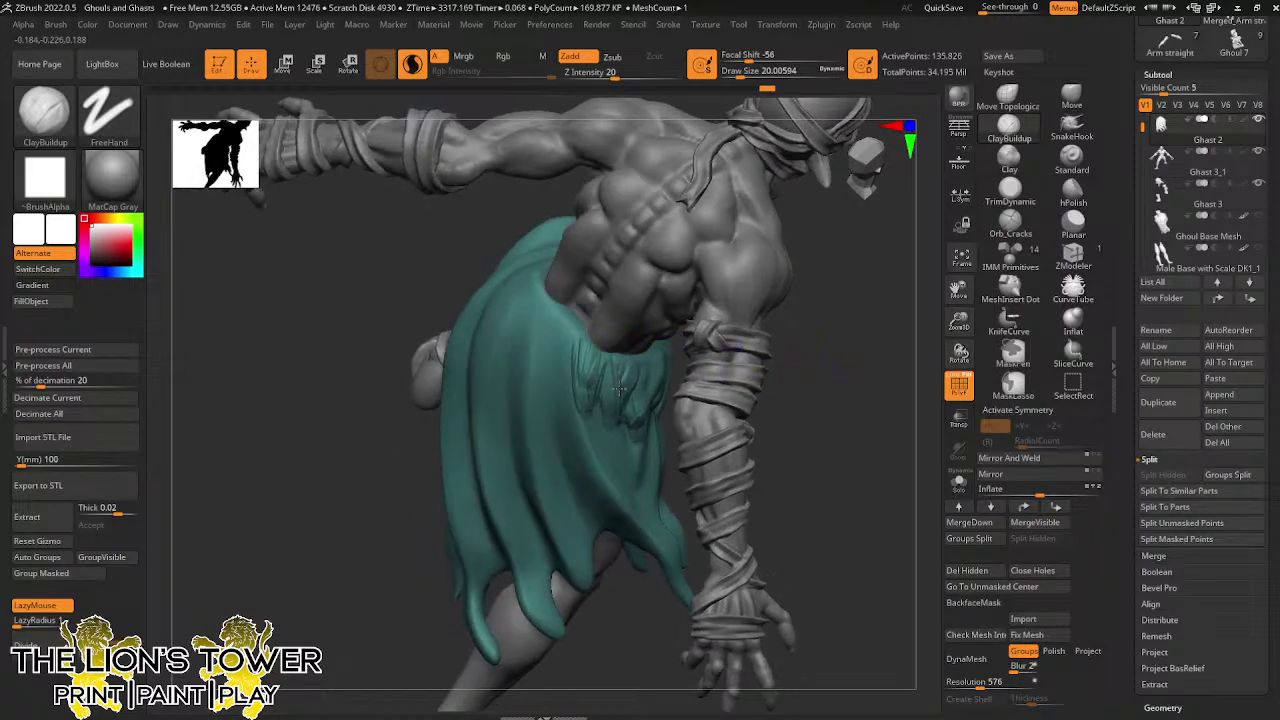
mouse_move(618, 390)
left_mouse_down()
mouse_move(614, 414)
mouse_move(632, 378)
mouse_move(626, 350)
mouse_move(580, 369)
left_mouse_up()
Build up the bunched overhanging folds across the back waistline of the loincloth below the spine
left_click_drag(815, 370, 866, 364)
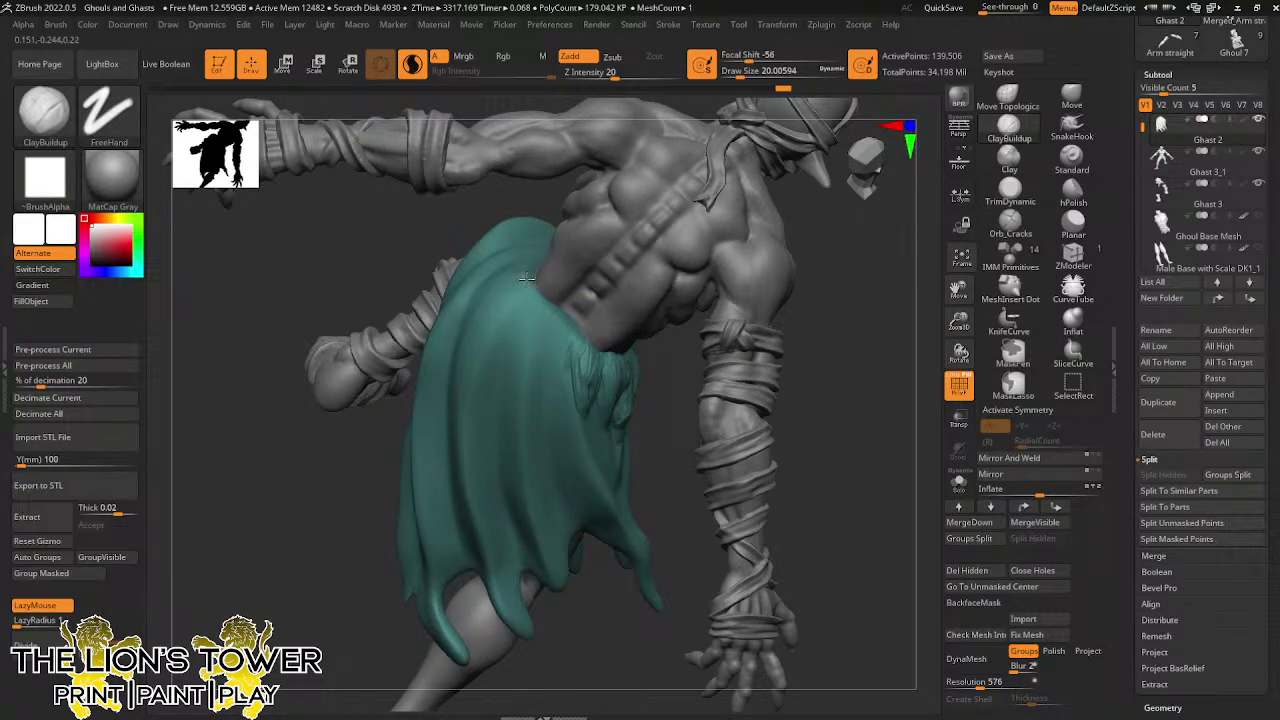
mouse_move(526, 279)
left_mouse_down()
mouse_move(508, 330)
mouse_move(518, 304)
mouse_move(532, 388)
mouse_move(538, 342)
mouse_move(550, 372)
mouse_move(568, 330)
mouse_move(552, 345)
mouse_move(538, 318)
mouse_move(531, 332)
left_mouse_up()
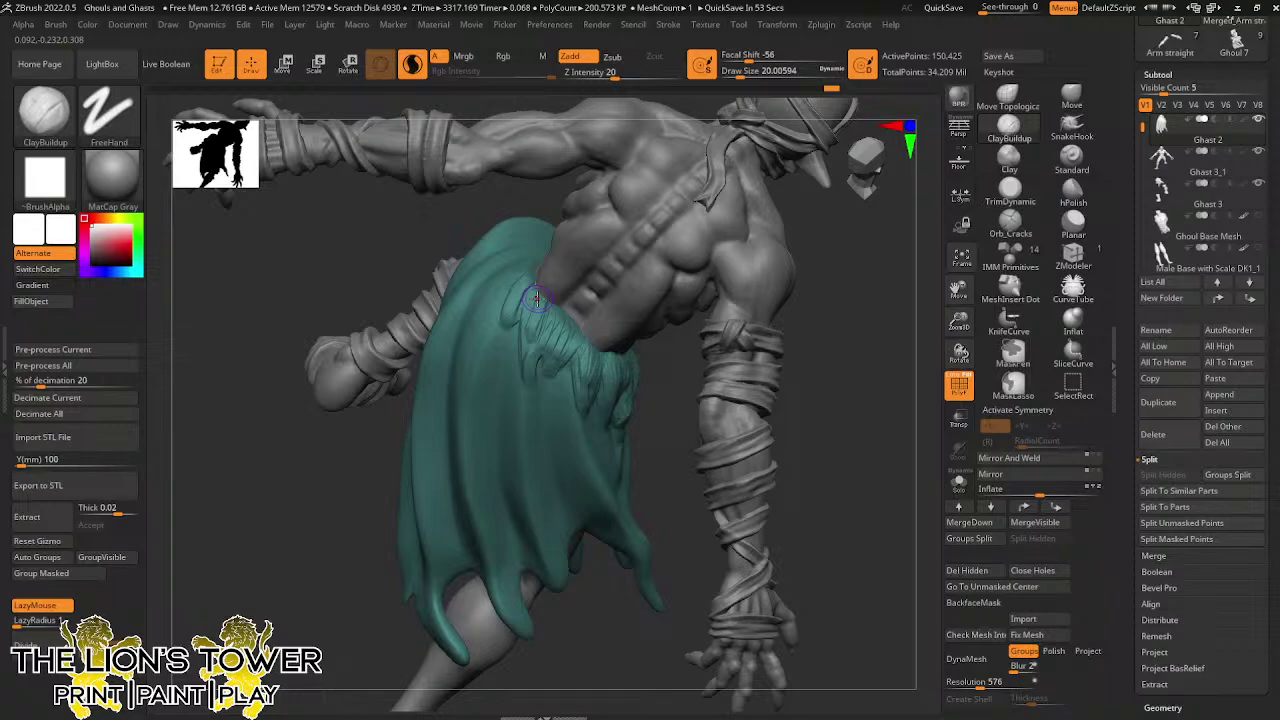
mouse_move(537, 298)
left_mouse_down()
mouse_move(514, 318)
mouse_move(538, 328)
mouse_move(526, 357)
mouse_move(562, 297)
mouse_move(551, 376)
mouse_move(565, 340)
left_mouse_up()
mouse_move(683, 439)
left_mouse_down()
mouse_move(670, 447)
mouse_move(574, 340)
mouse_move(582, 402)
mouse_move(596, 340)
mouse_move(606, 416)
mouse_move(633, 341)
left_mouse_up()
mouse_move(835, 412)
left_mouse_down()
mouse_move(620, 418)
mouse_move(600, 400)
mouse_move(622, 358)
mouse_move(618, 436)
mouse_move(632, 360)
mouse_move(638, 384)
mouse_move(660, 355)
mouse_move(650, 420)
mouse_move(686, 360)
mouse_move(700, 421)
left_mouse_up()
mouse_move(778, 568)
left_mouse_down()
mouse_move(890, 545)
mouse_move(925, 530)
mouse_move(930, 510)
left_mouse_up()
left_click_drag(652, 345, 640, 368)
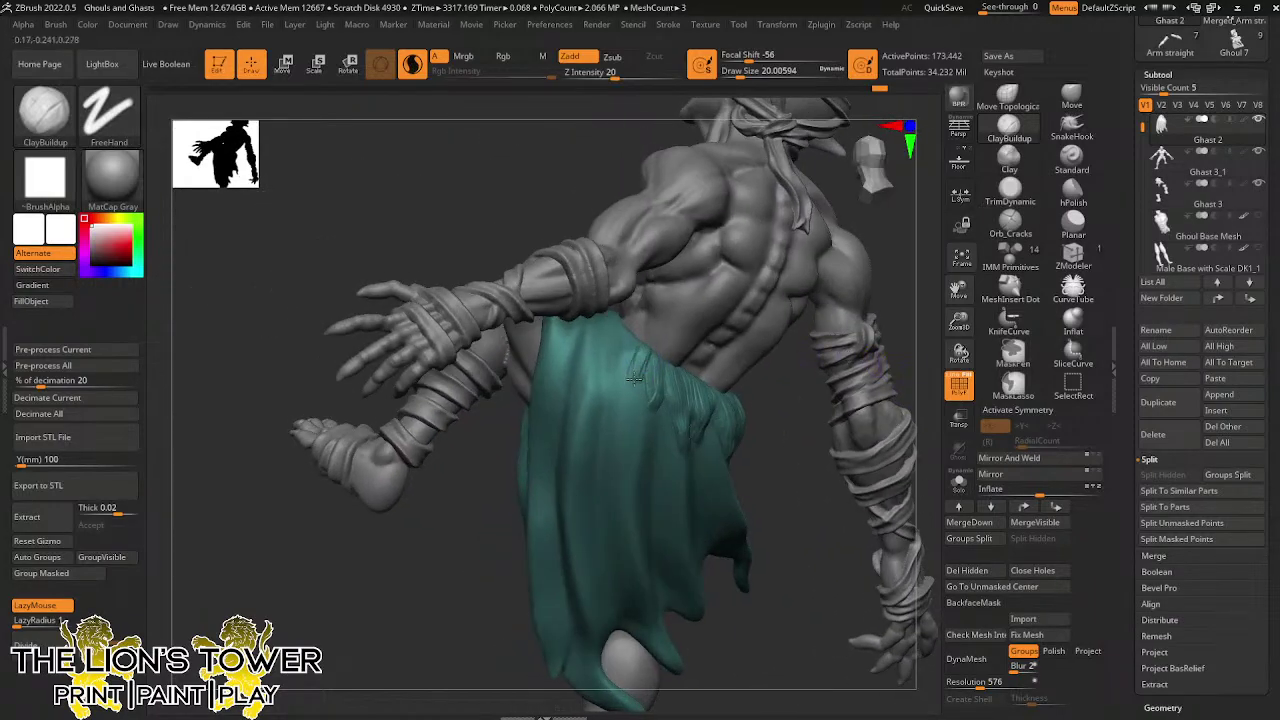
Extend the overhanging folds from the back waistline around the raised-leg hip
left_click_drag(931, 299, 795, 352)
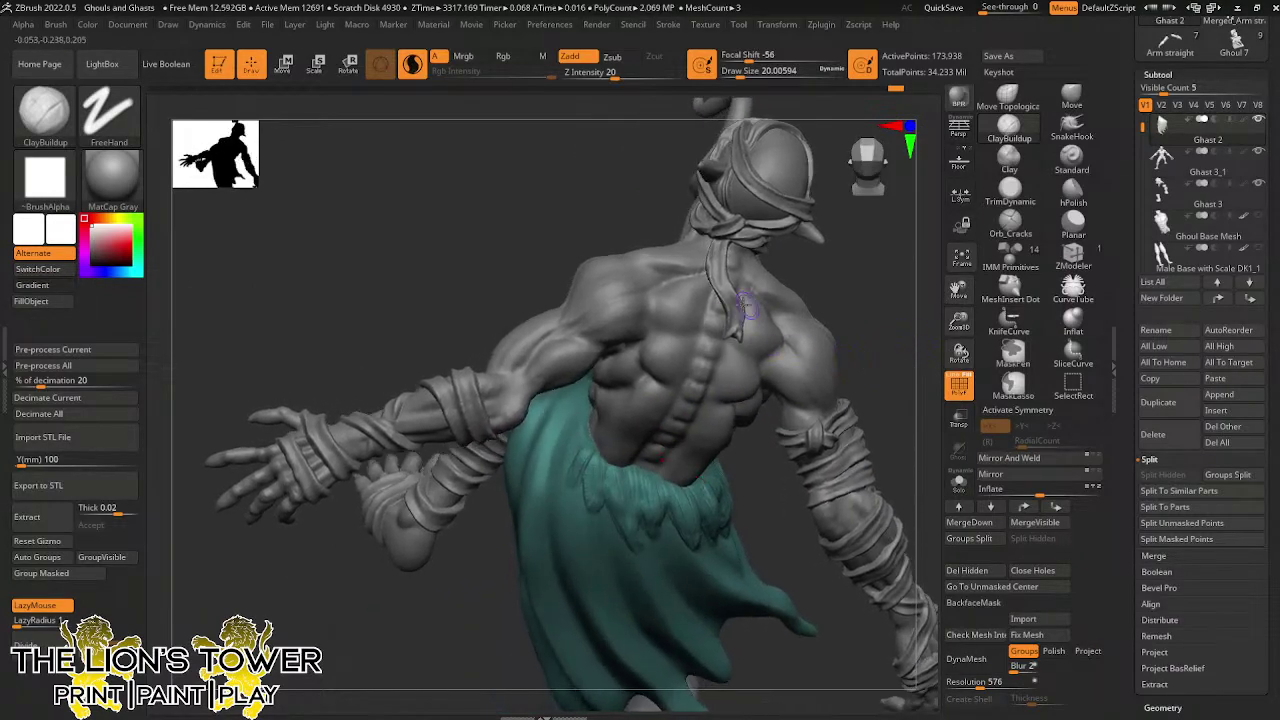
mouse_move(588, 431)
left_mouse_down()
mouse_move(571, 490)
mouse_move(597, 419)
left_mouse_up()
left_click_drag(868, 301, 815, 384)
mouse_move(565, 405)
left_mouse_down()
mouse_move(562, 450)
mouse_move(578, 428)
mouse_move(550, 396)
mouse_move(556, 370)
left_mouse_up()
right_click_drag(553, 368, 580, 372)
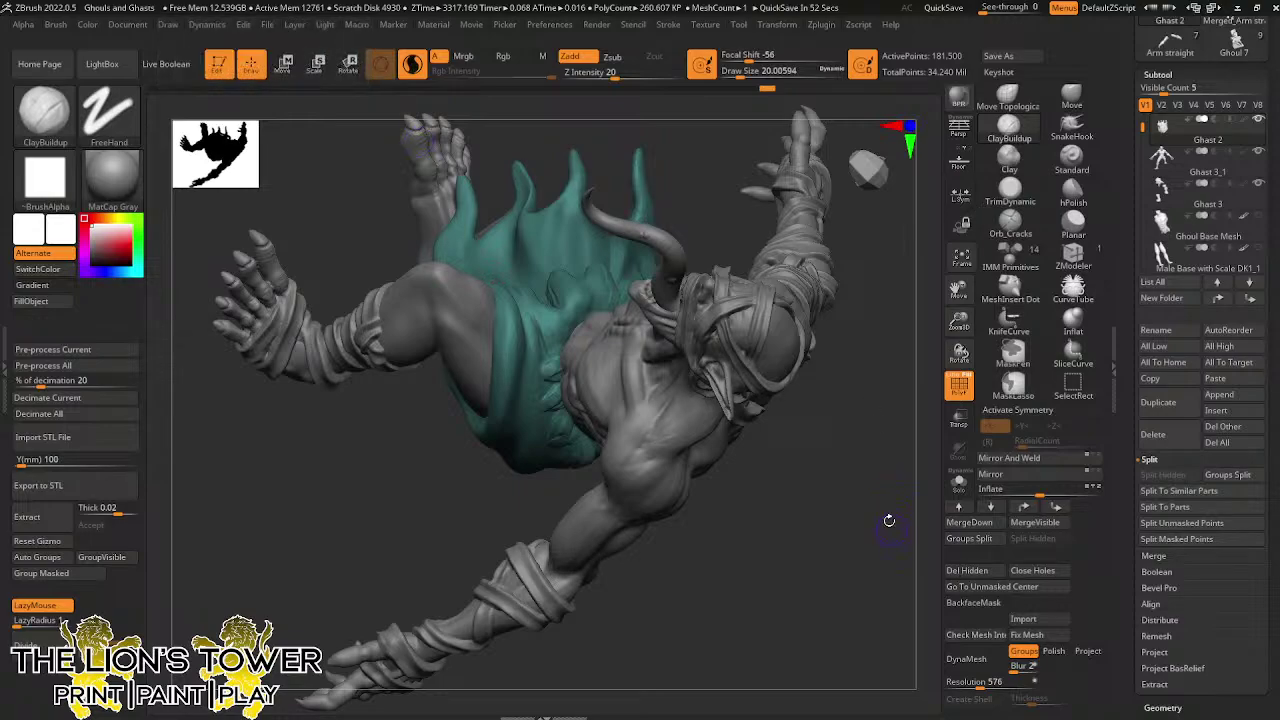
View the waist from above and refine and smooth the overhanging folds on the loincloth's front
mouse_move(890, 520)
left_mouse_down()
mouse_move(537, 345)
mouse_move(558, 348)
left_mouse_up()
left_click_drag(727, 252, 697, 292)
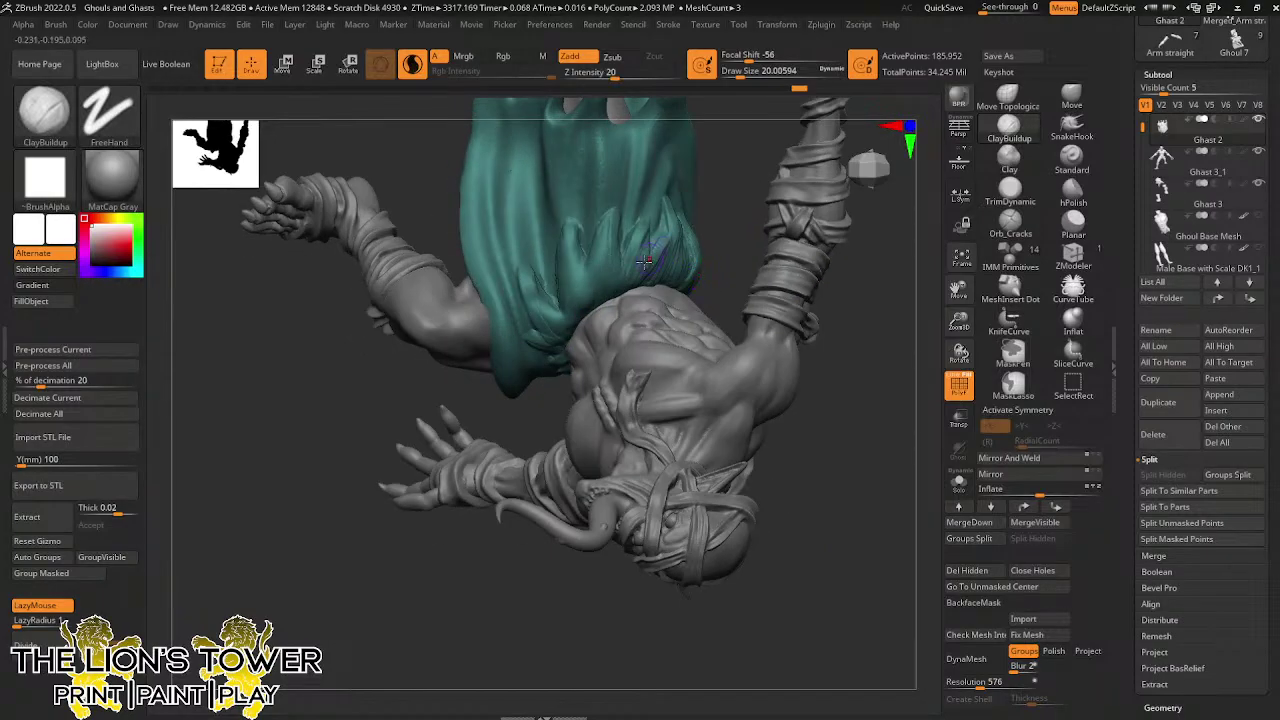
left_click_drag(643, 232, 637, 254, "shift")
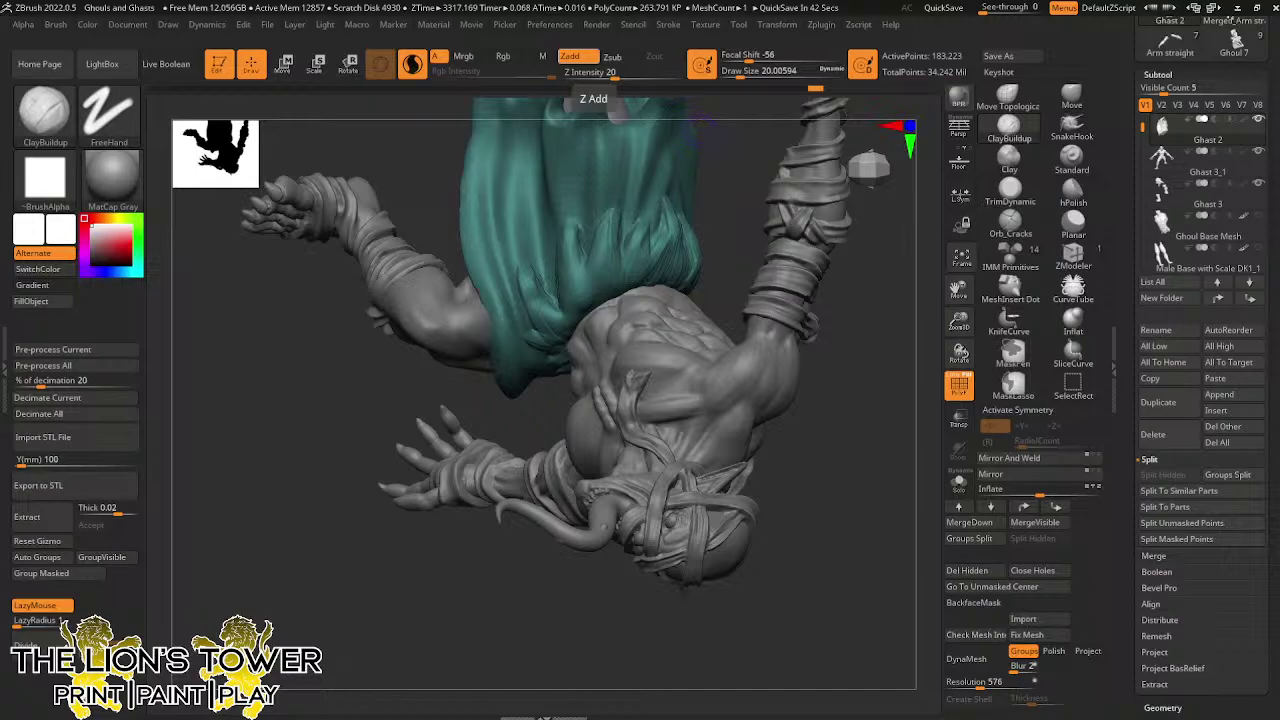
Switch to the browser, view the Become an Affiliate page of thelionstower.com, and return to ZBrush
left_click_drag(608, 0, 622, 167)
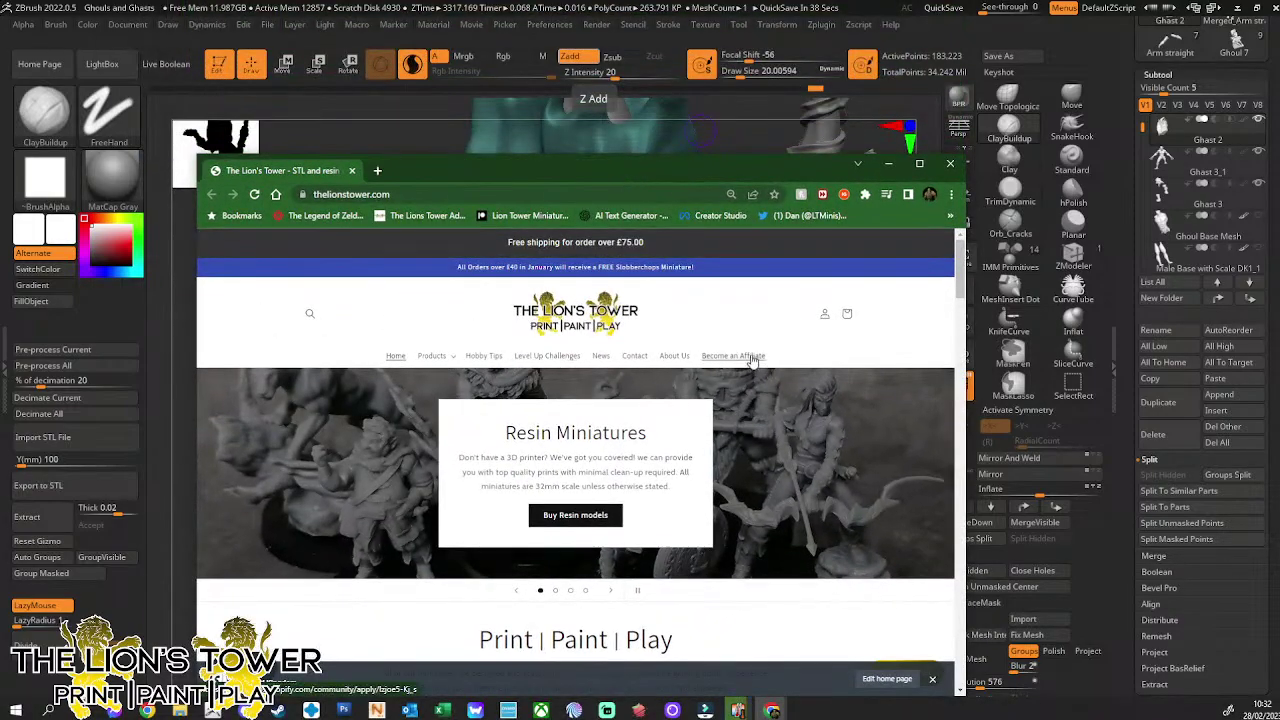
left_click(919, 163)
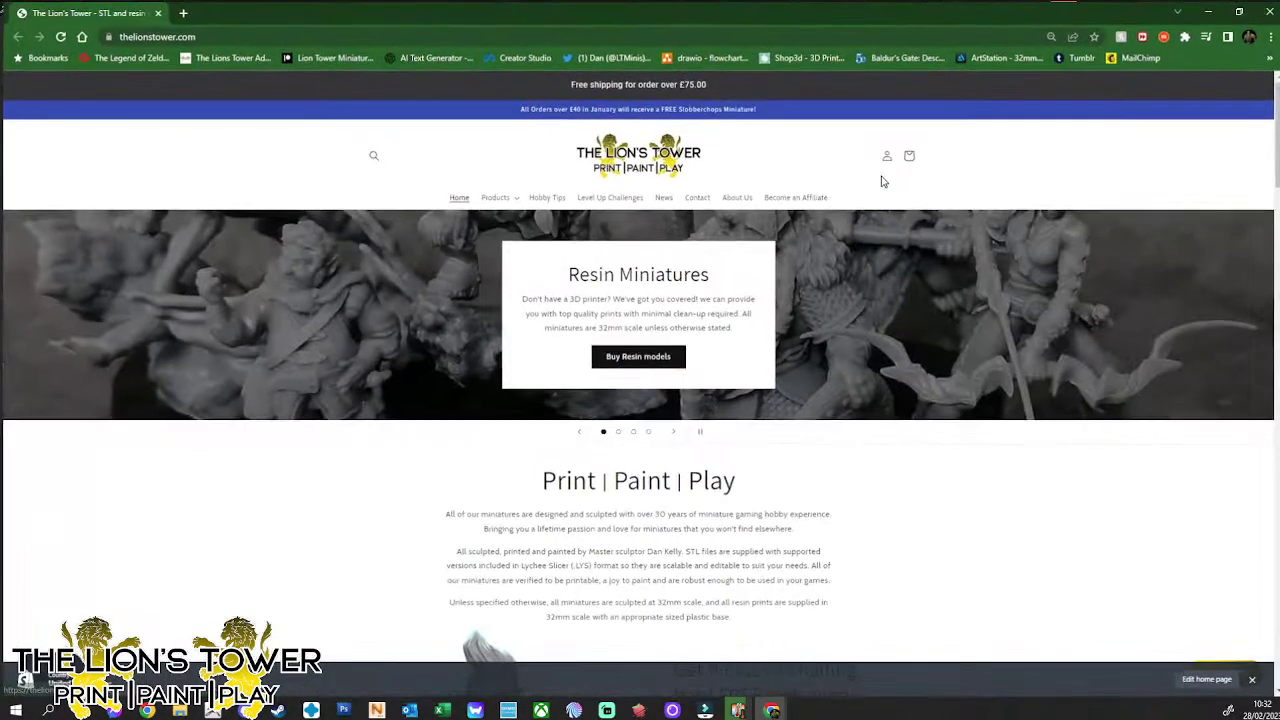
left_click(796, 198)
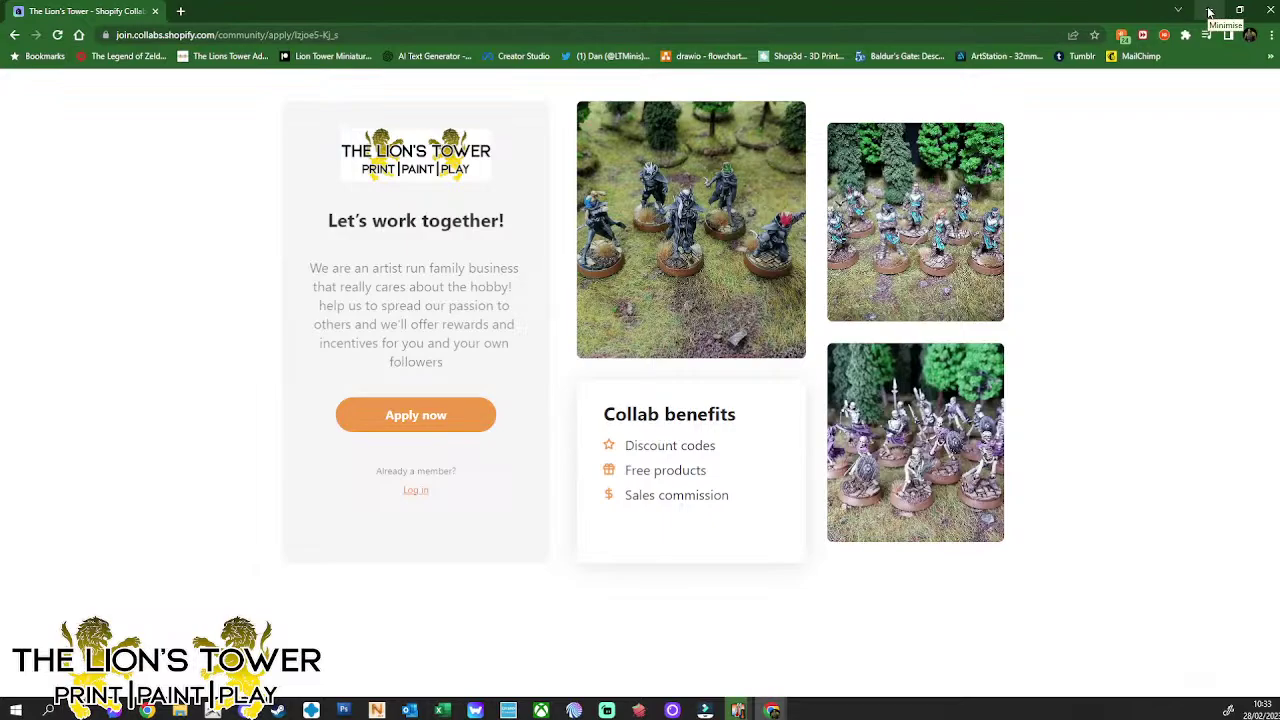
left_click(1210, 12)
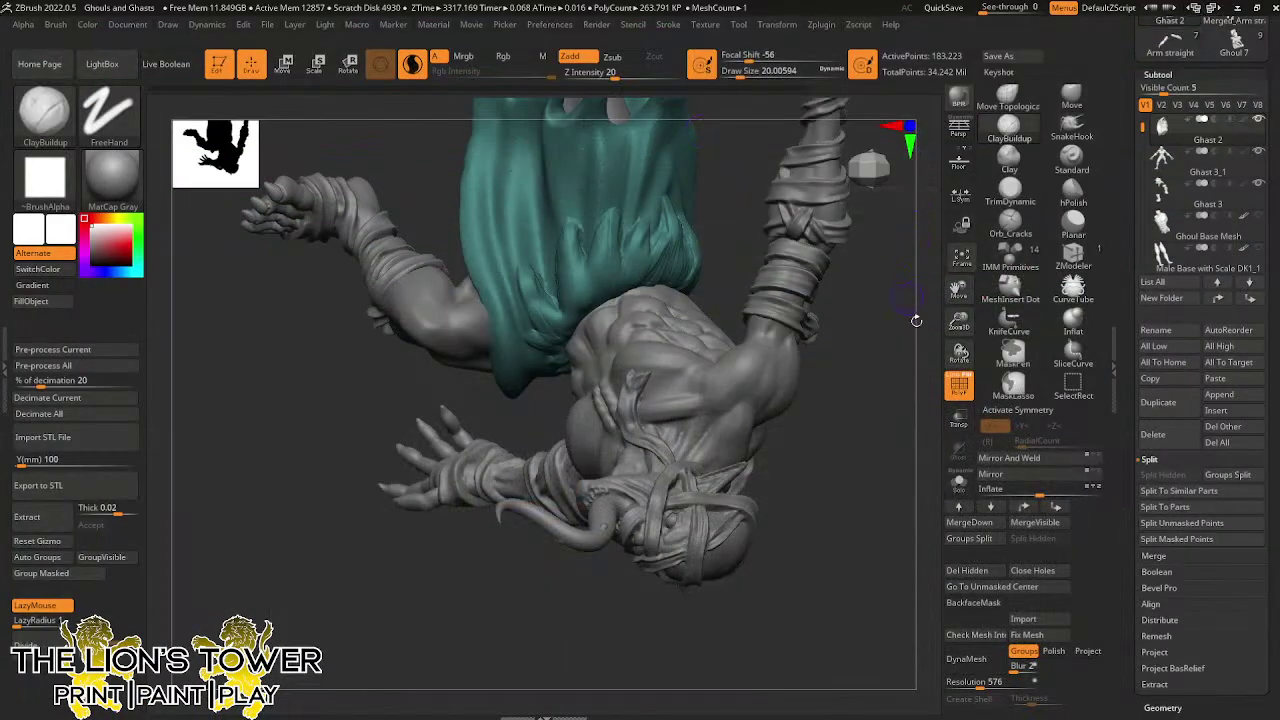
Select the Orb_Cracks brush with draw size about 33 and Z intensity 32, and frame the loincloth's front folds
left_click(1009, 229)
left_click_drag(868, 434, 957, 298)
left_click_drag(956, 293, 953, 424)
left_click_drag(756, 75, 742, 75)
left_click_drag(610, 76, 632, 78)
left_click(744, 77)
left_click_drag(735, 289, 683, 317)
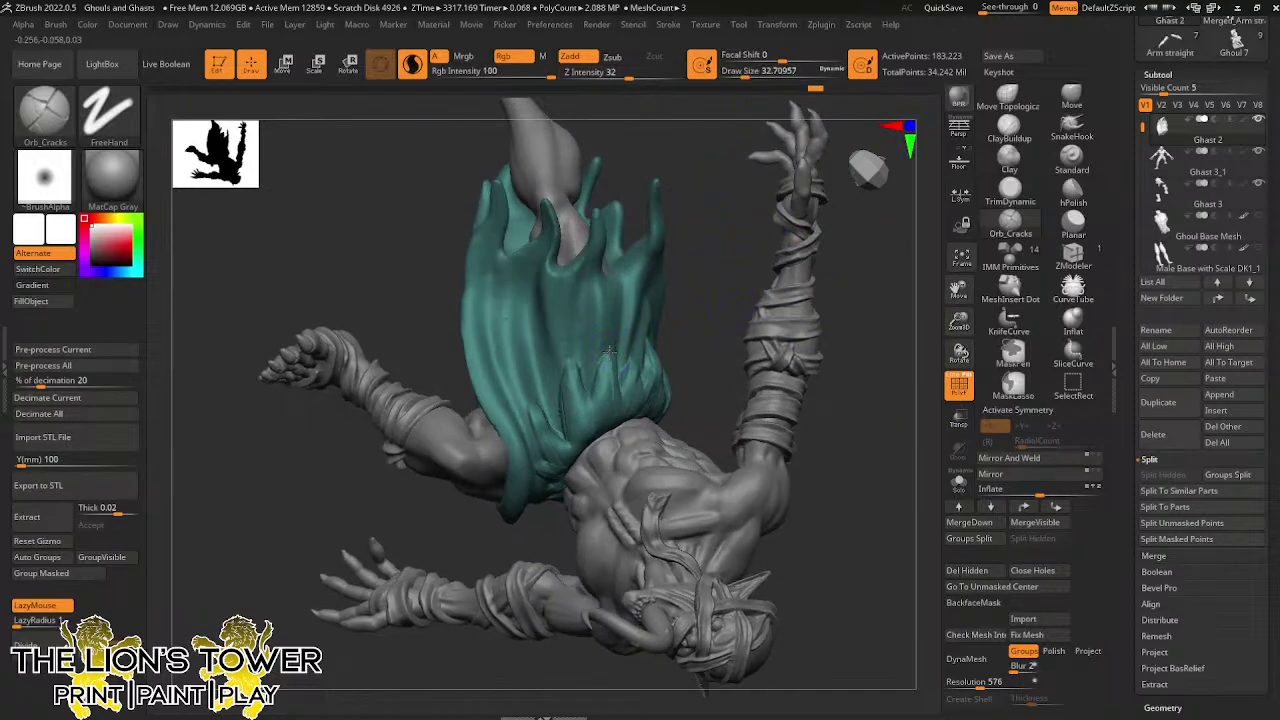
Carve creases down the overhanging folds along the side of the loincloth's waistline with Orb_Cracks
left_click_drag(610, 352, 601, 421)
left_click_drag(689, 300, 664, 306)
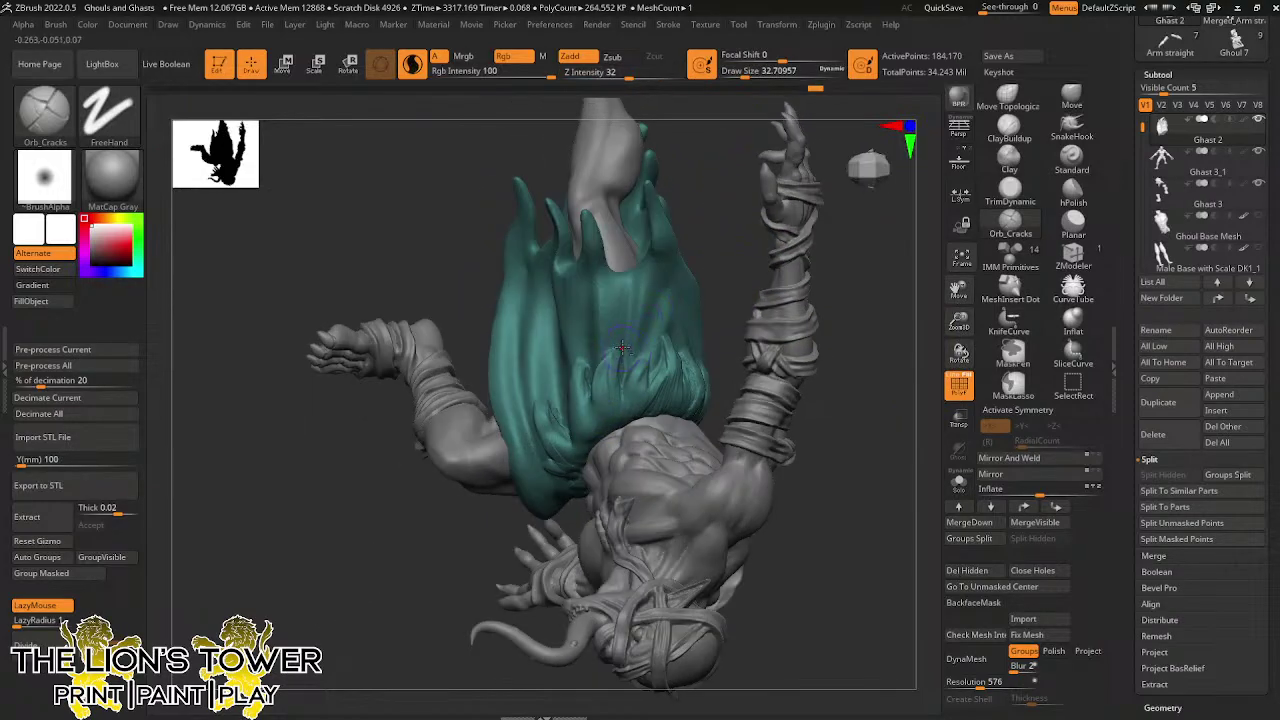
left_click_drag(618, 362, 630, 402)
left_click_drag(651, 346, 650, 408)
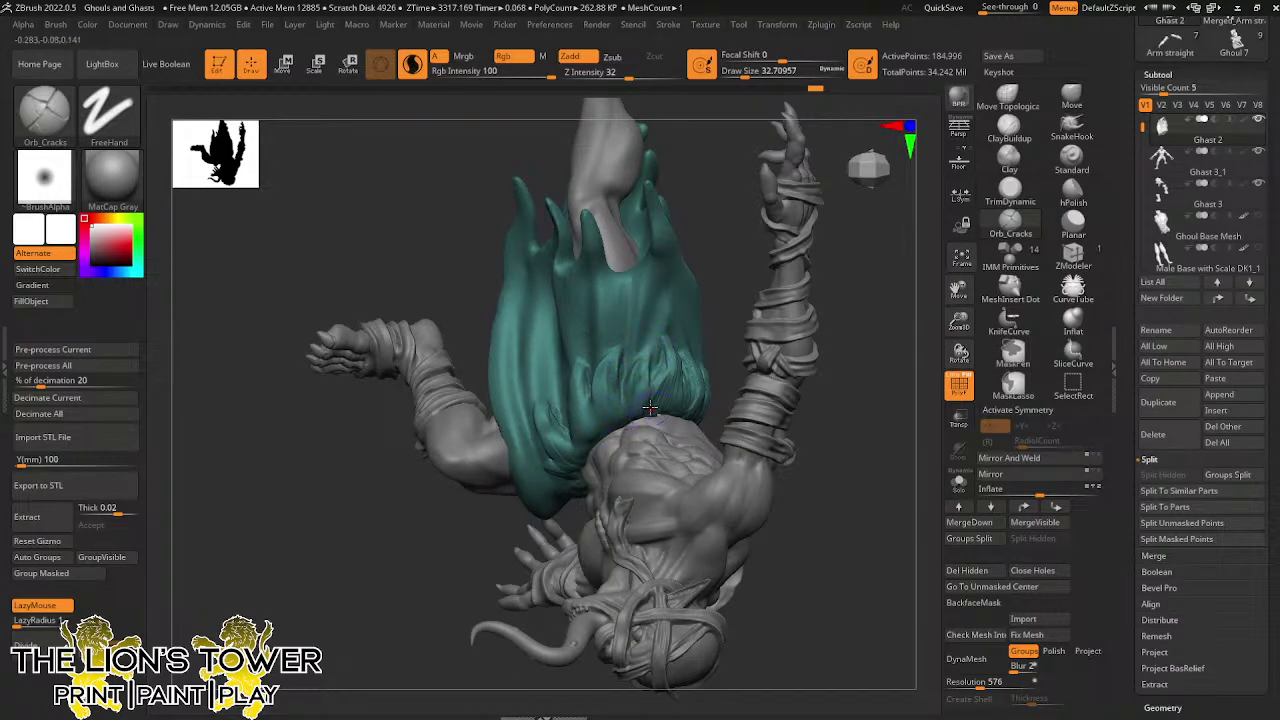
left_click_drag(713, 278, 765, 253)
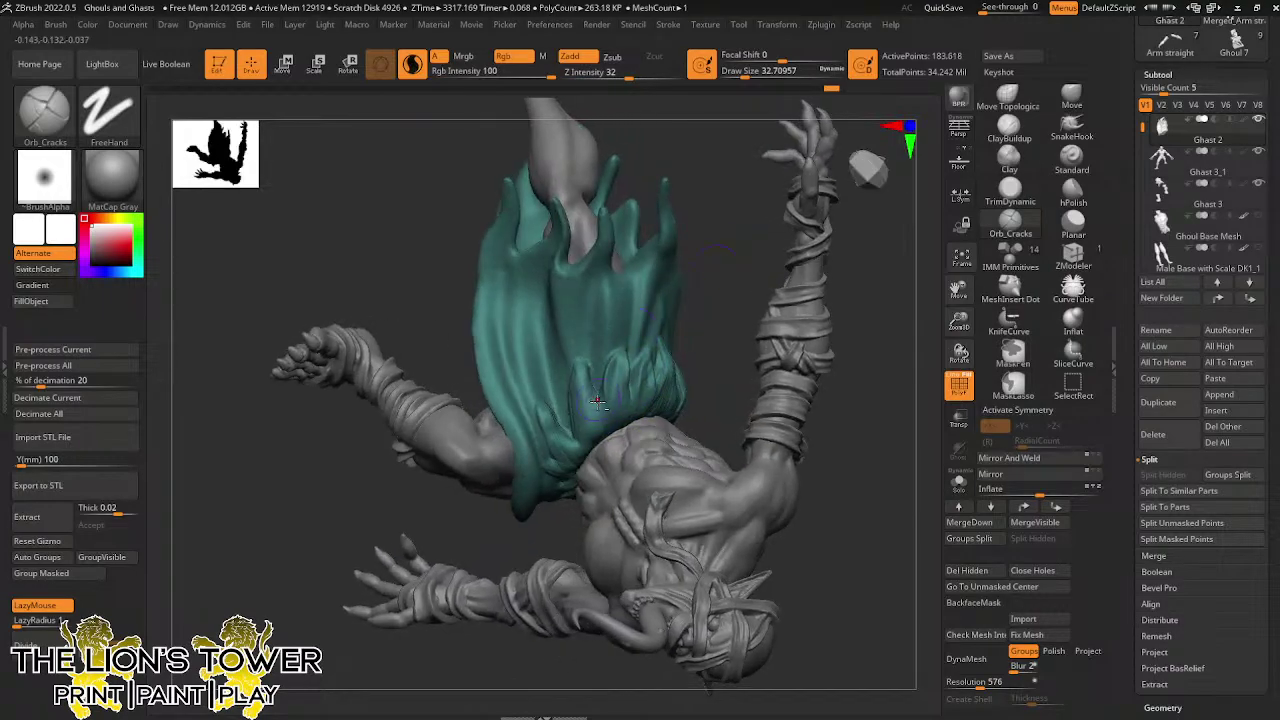
left_click_drag(587, 366, 573, 430)
left_click_drag(722, 243, 744, 240)
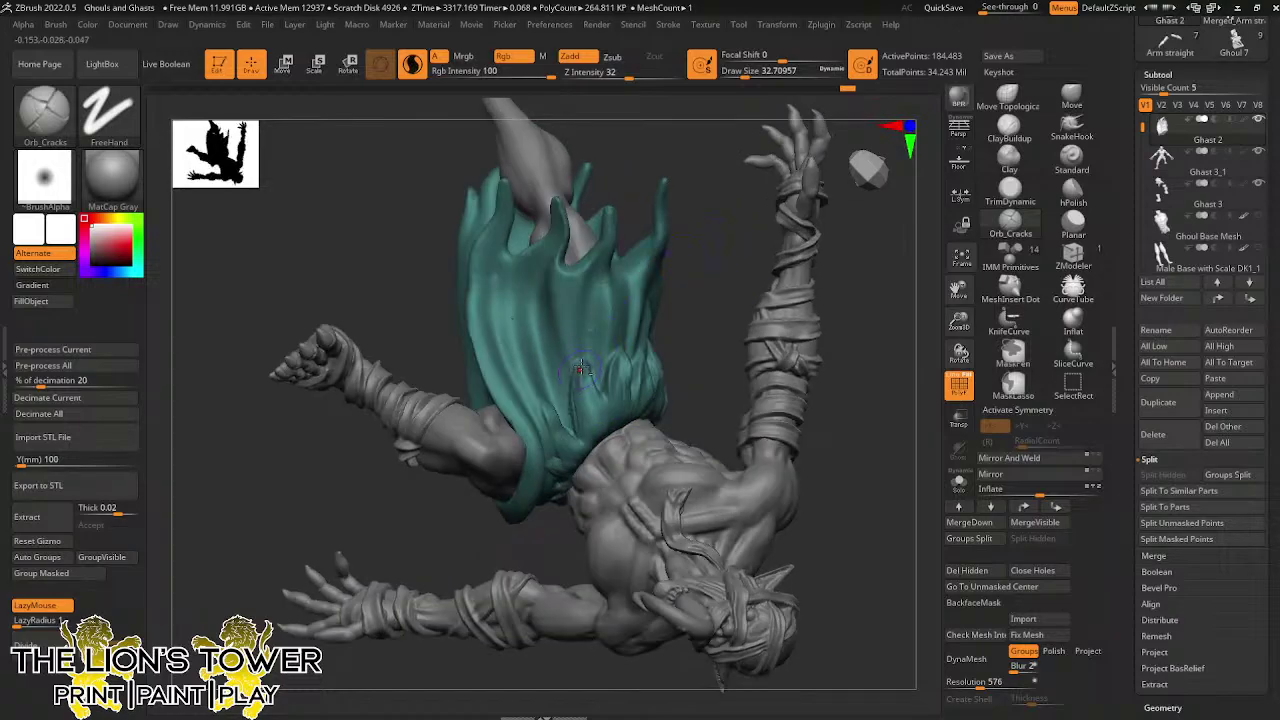
Deepen the grooves between the bunched folds from the spine side around to the raised-arm hip
left_click_drag(582, 369, 577, 442)
left_click_drag(695, 296, 662, 304)
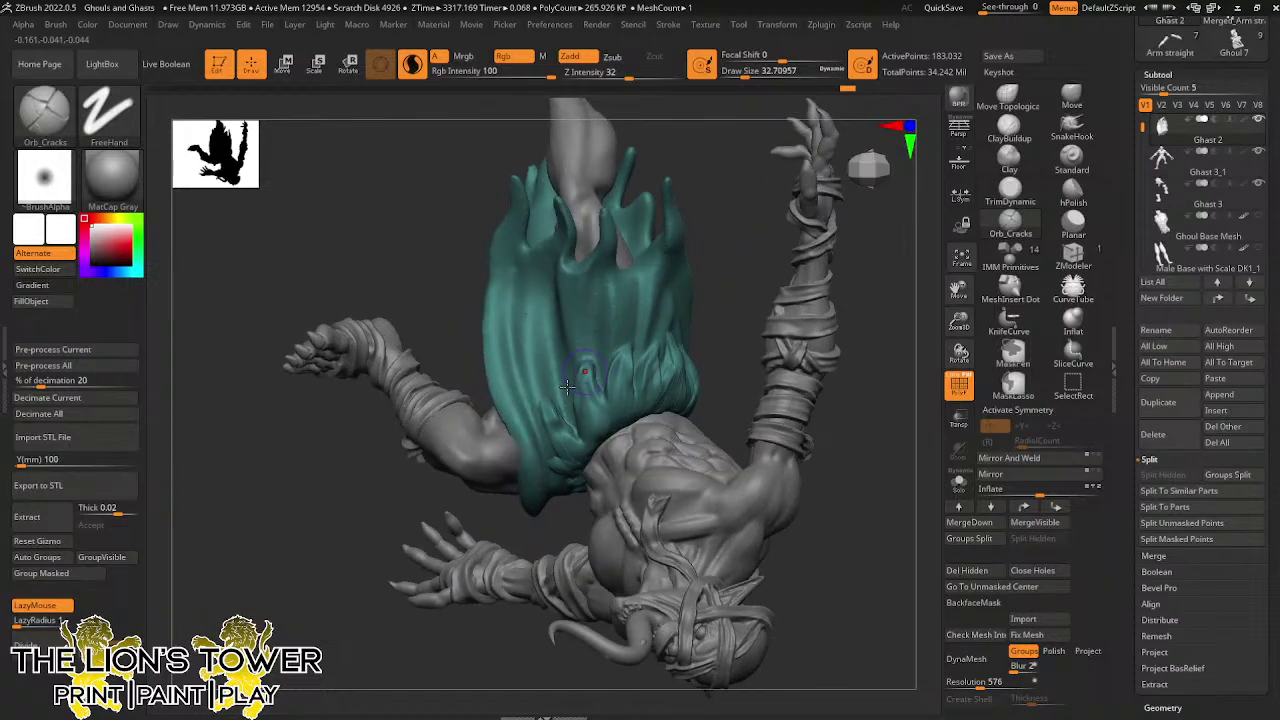
mouse_move(550, 403)
left_mouse_down()
mouse_move(566, 453)
mouse_move(581, 444)
left_mouse_up()
left_click_drag(577, 396, 581, 432)
left_click_drag(714, 271, 694, 263)
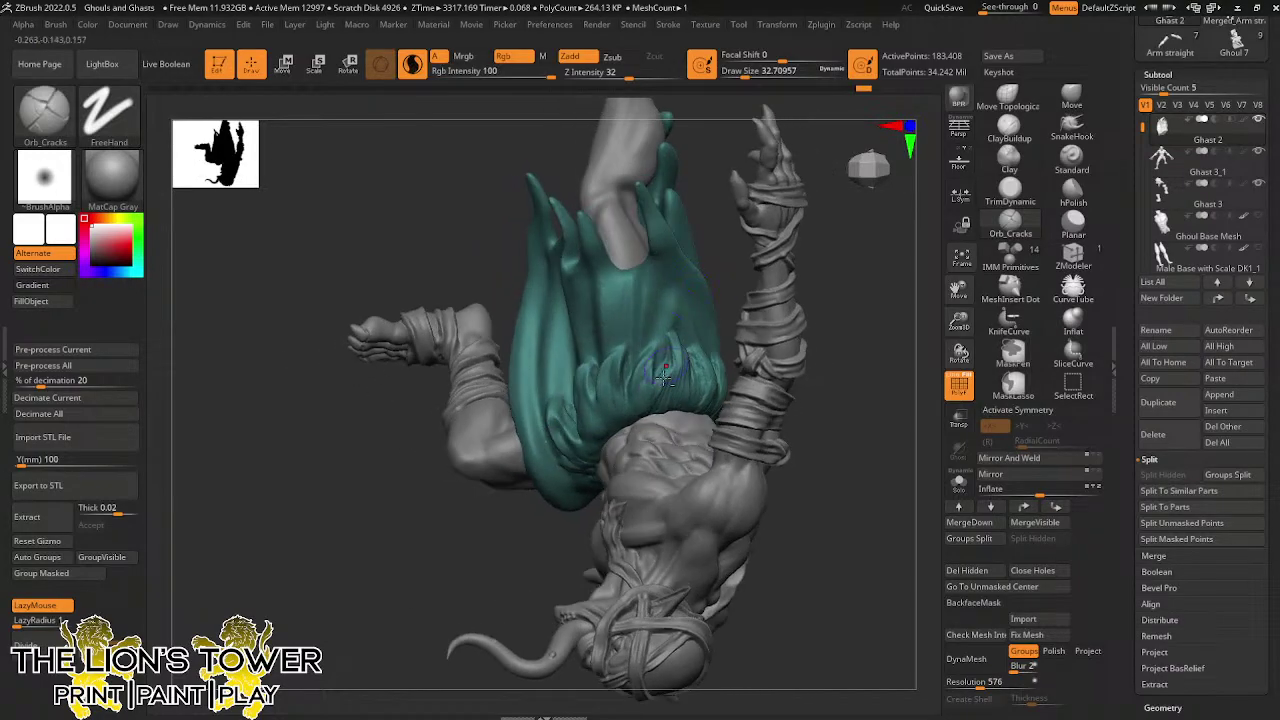
left_click_drag(664, 377, 656, 413)
left_click_drag(675, 333, 693, 388)
Cut long creases between the overhanging folds across the loincloth's back waistline
mouse_move(835, 304)
left_mouse_down()
mouse_move(705, 312)
mouse_move(689, 401)
left_mouse_up()
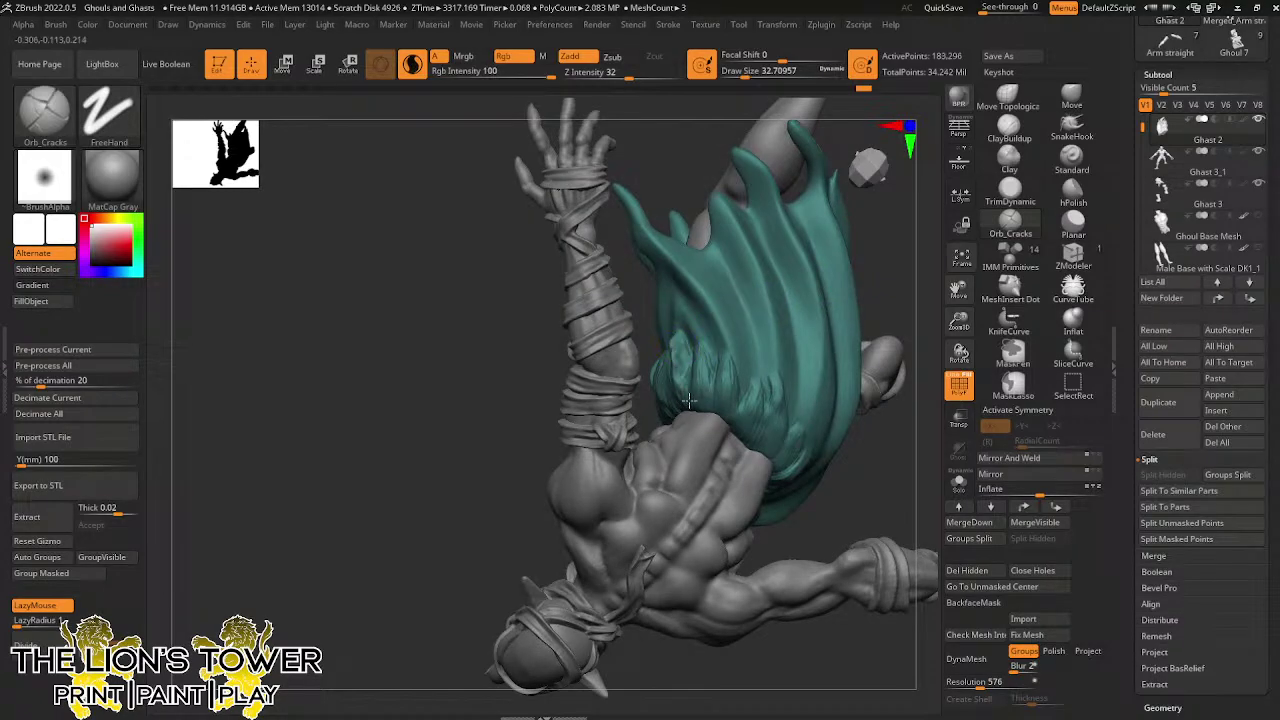
left_click_drag(691, 341, 704, 400)
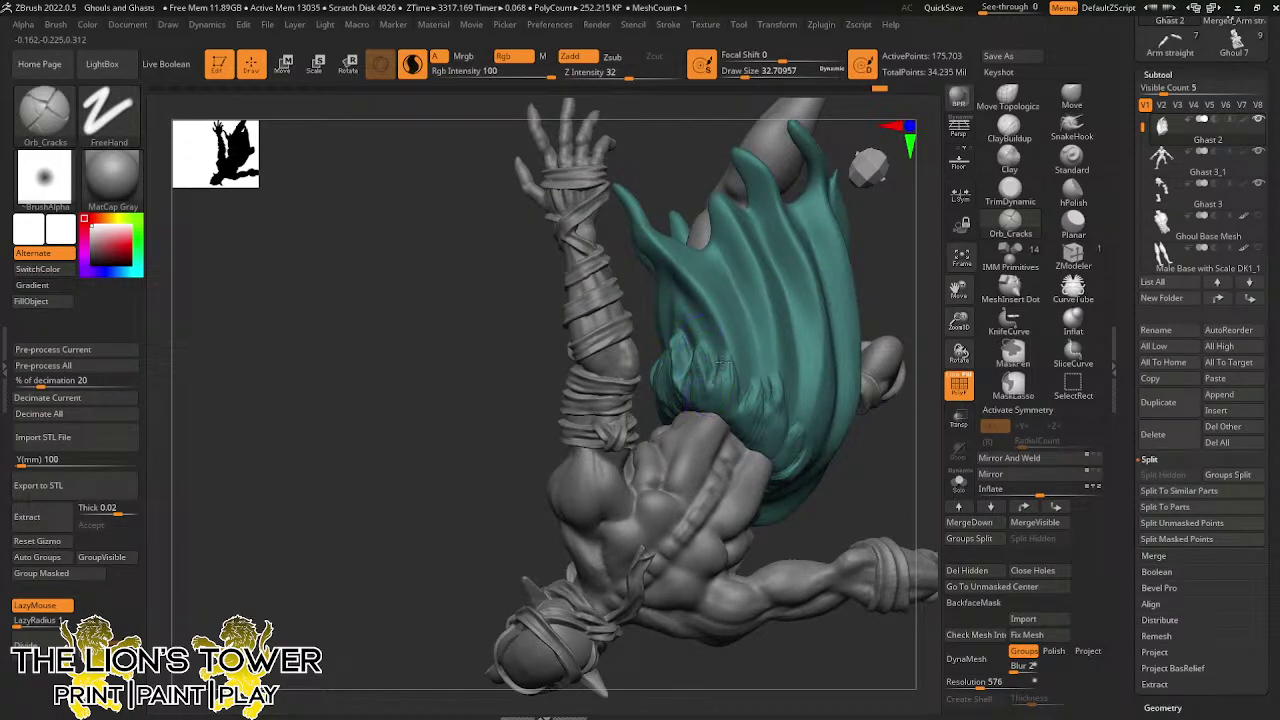
left_click_drag(725, 344, 734, 428)
mouse_move(868, 344)
left_mouse_down()
mouse_move(880, 290)
mouse_move(872, 306)
left_mouse_up()
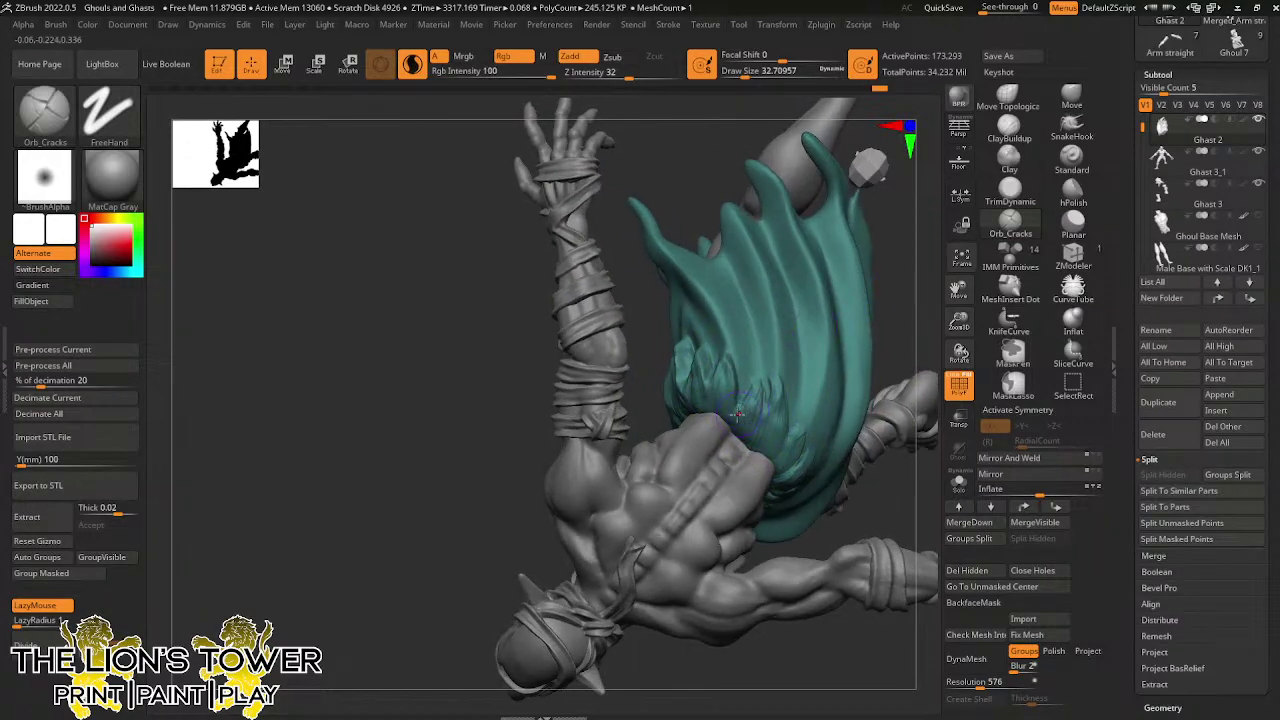
left_click_drag(757, 378, 764, 424)
left_click_drag(901, 308, 900, 322)
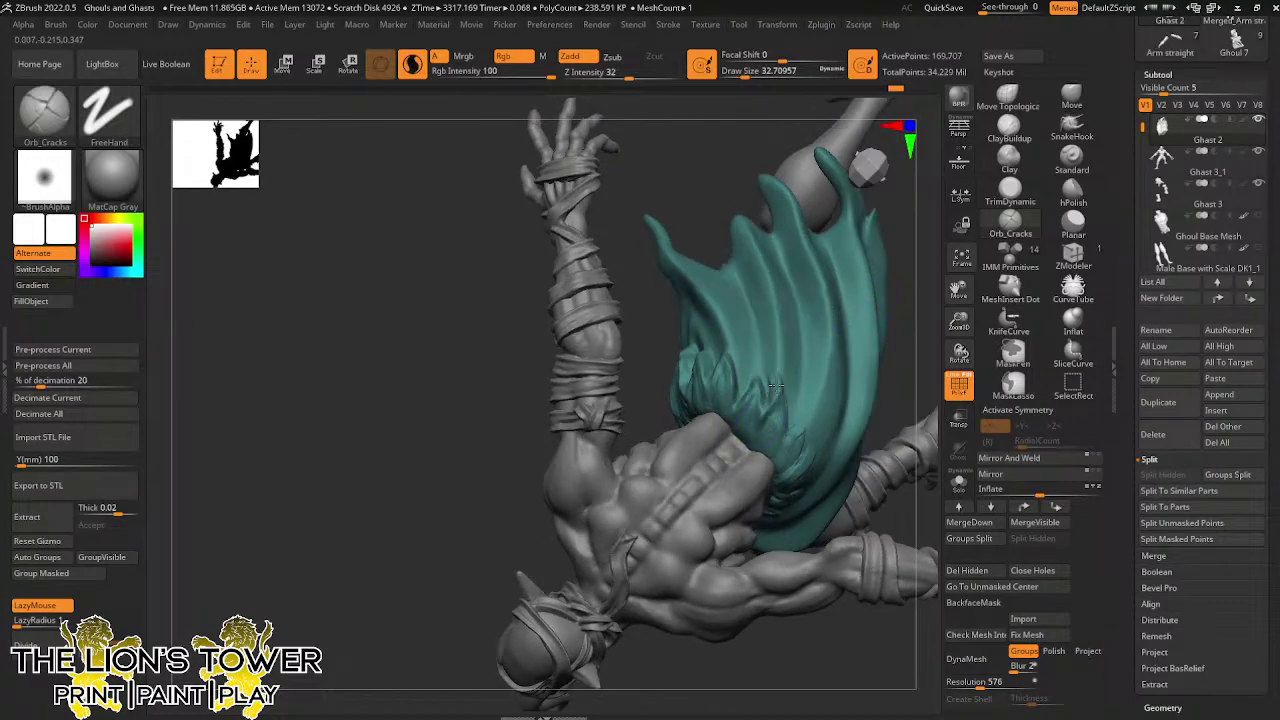
mouse_move(776, 386)
left_mouse_down()
mouse_move(777, 442)
mouse_move(802, 450)
left_mouse_up()
Crease the remaining back folds beside the lowered arm and check the waistline from the front and side
mouse_move(958, 307)
left_mouse_down()
mouse_move(892, 298)
mouse_move(915, 420)
mouse_move(935, 385)
mouse_move(850, 271)
left_mouse_up()
left_click_drag(685, 449, 672, 494)
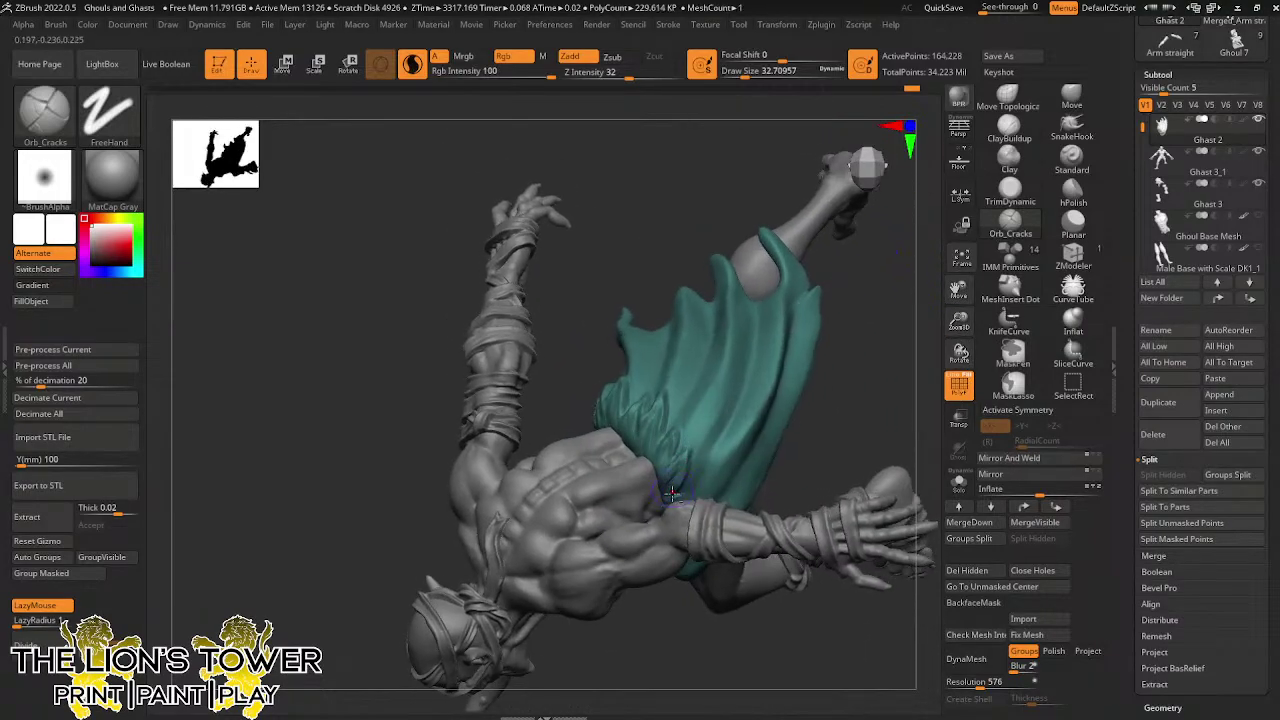
left_click_drag(894, 382, 645, 495)
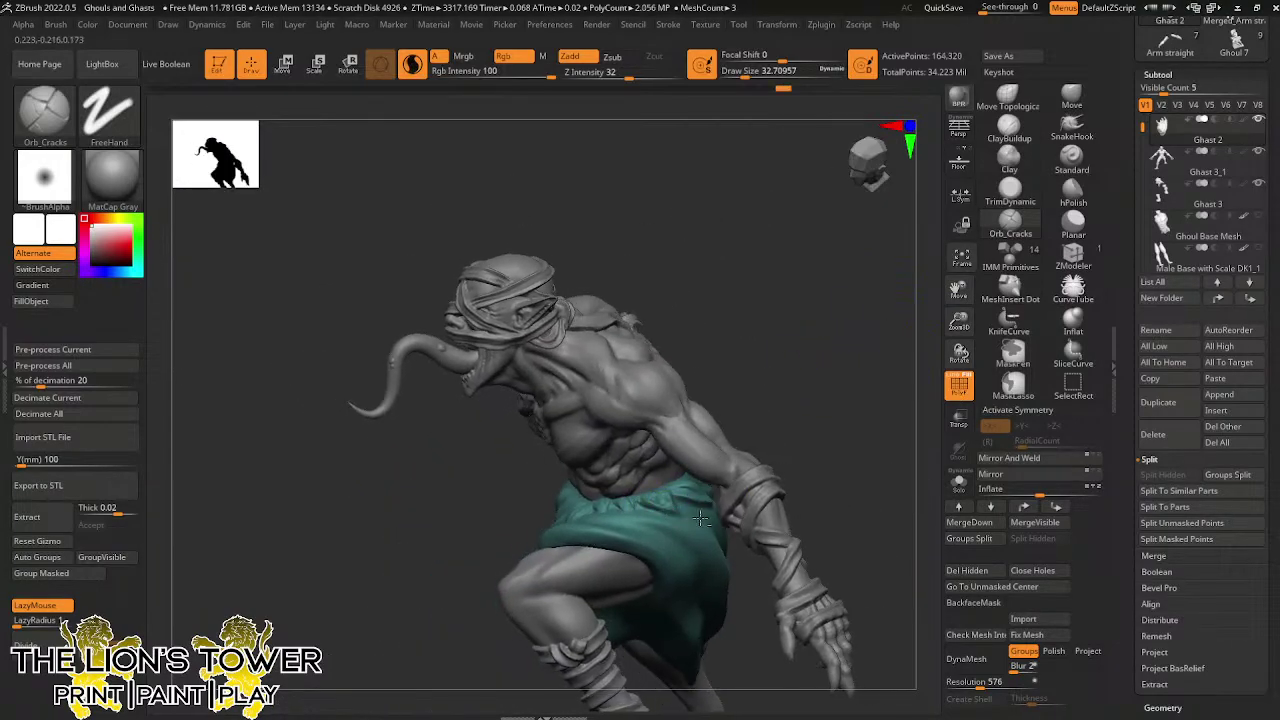
left_click_drag(868, 360, 835, 357)
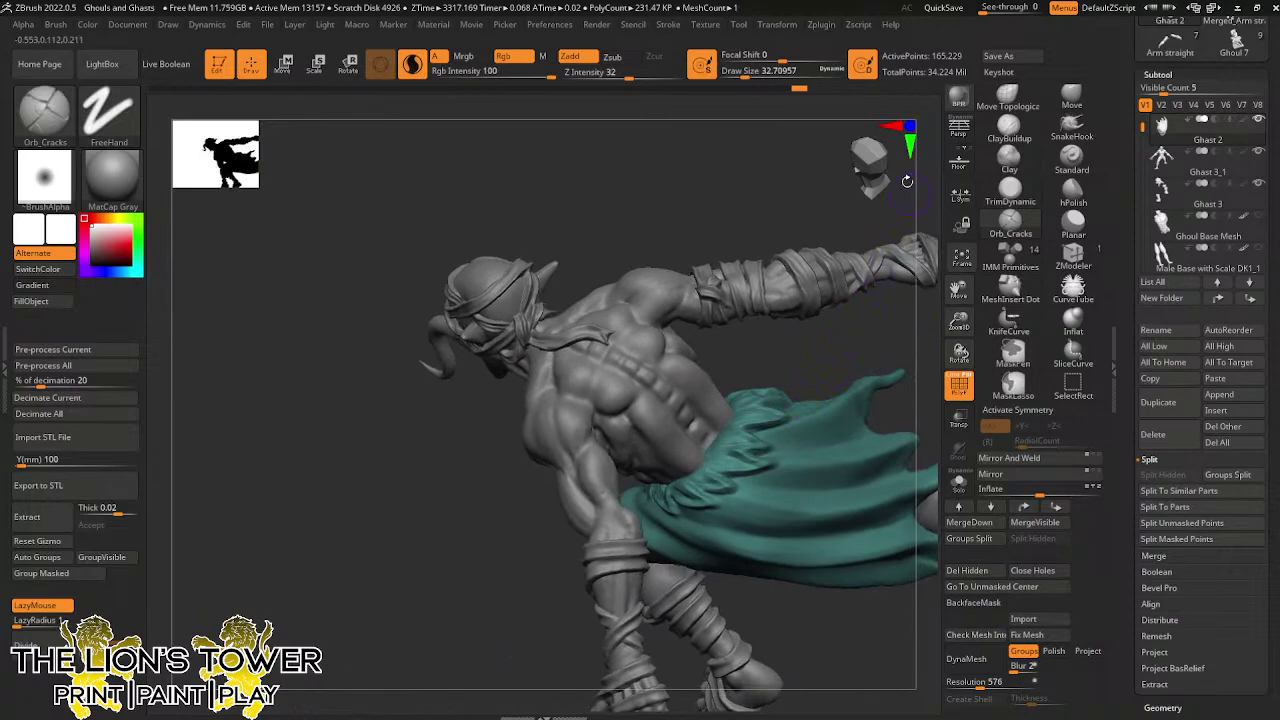
Raise the Orb_Cracks Z intensity to 41 and cut a deeper crease through the back waistline folds
left_click(765, 72)
mouse_move(958, 347)
left_mouse_down()
mouse_move(957, 287)
mouse_move(843, 316)
left_mouse_up()
left_click(745, 76)
left_click(638, 77)
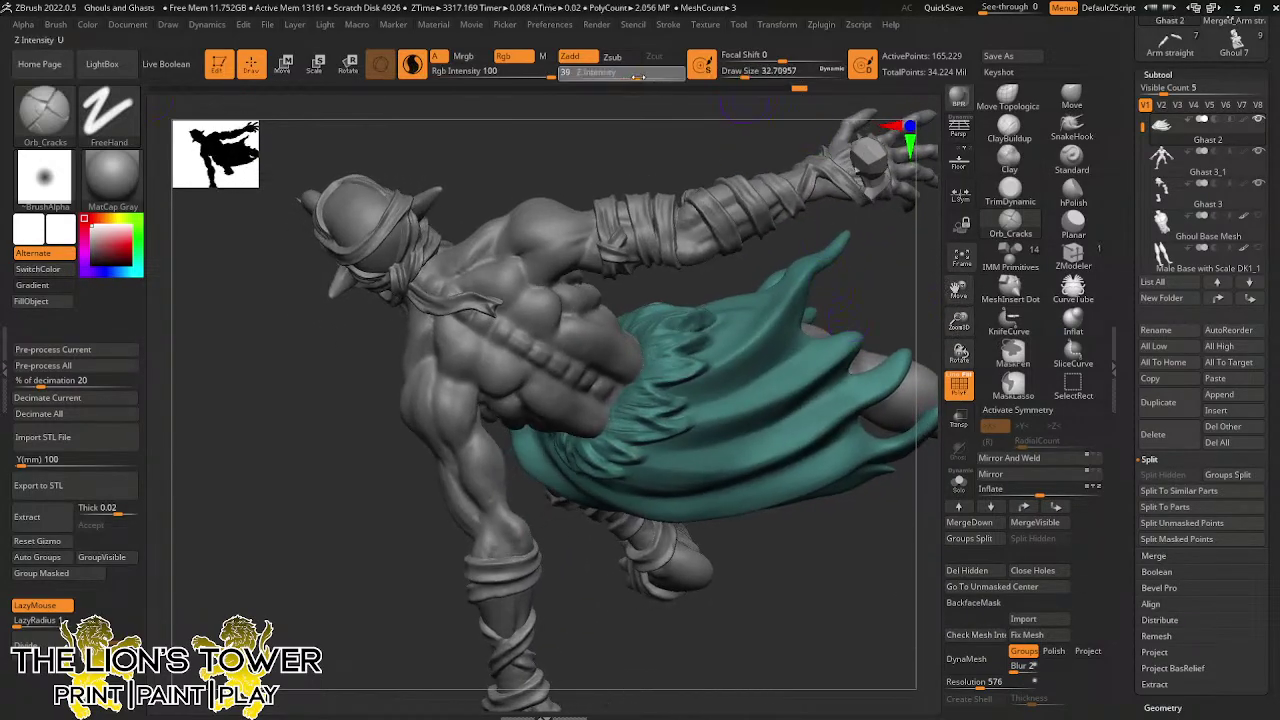
left_click_drag(637, 76, 642, 76)
left_click_drag(777, 543, 717, 469)
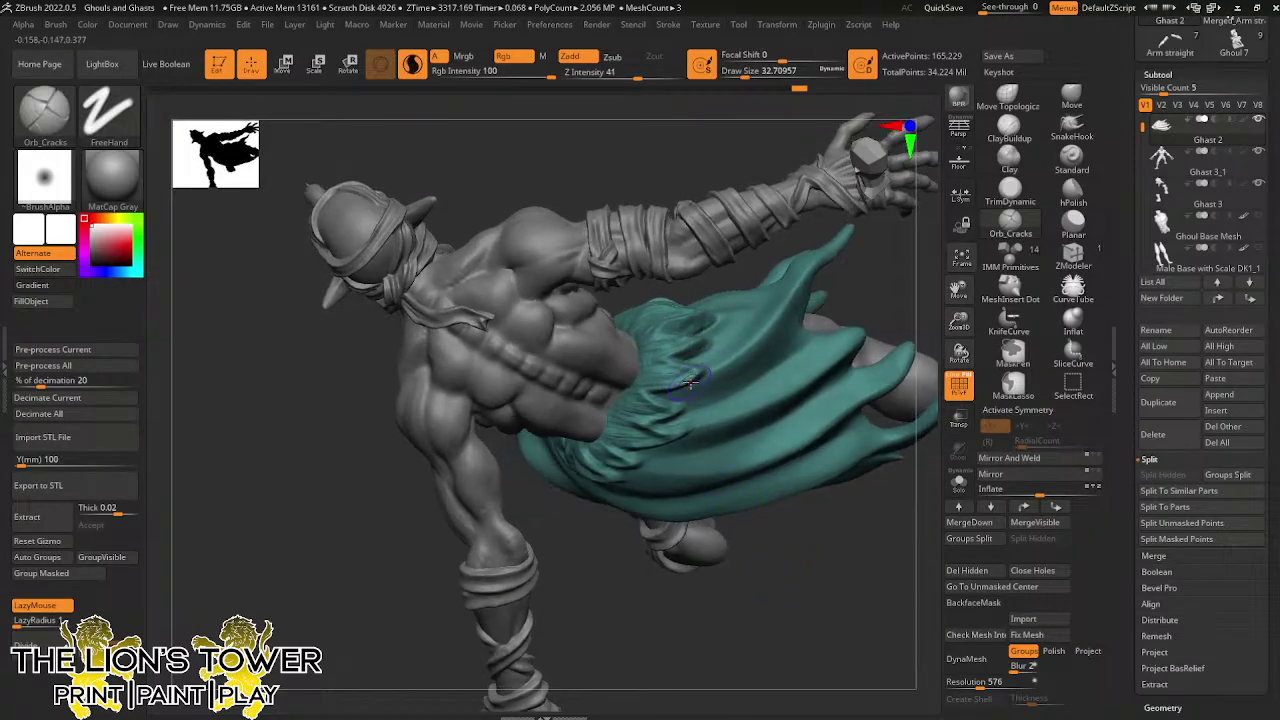
left_click_drag(688, 381, 654, 375)
Turn off LazyMouse and gouge rough freehand creases beneath the folds at the side of the waist
left_click(38, 605)
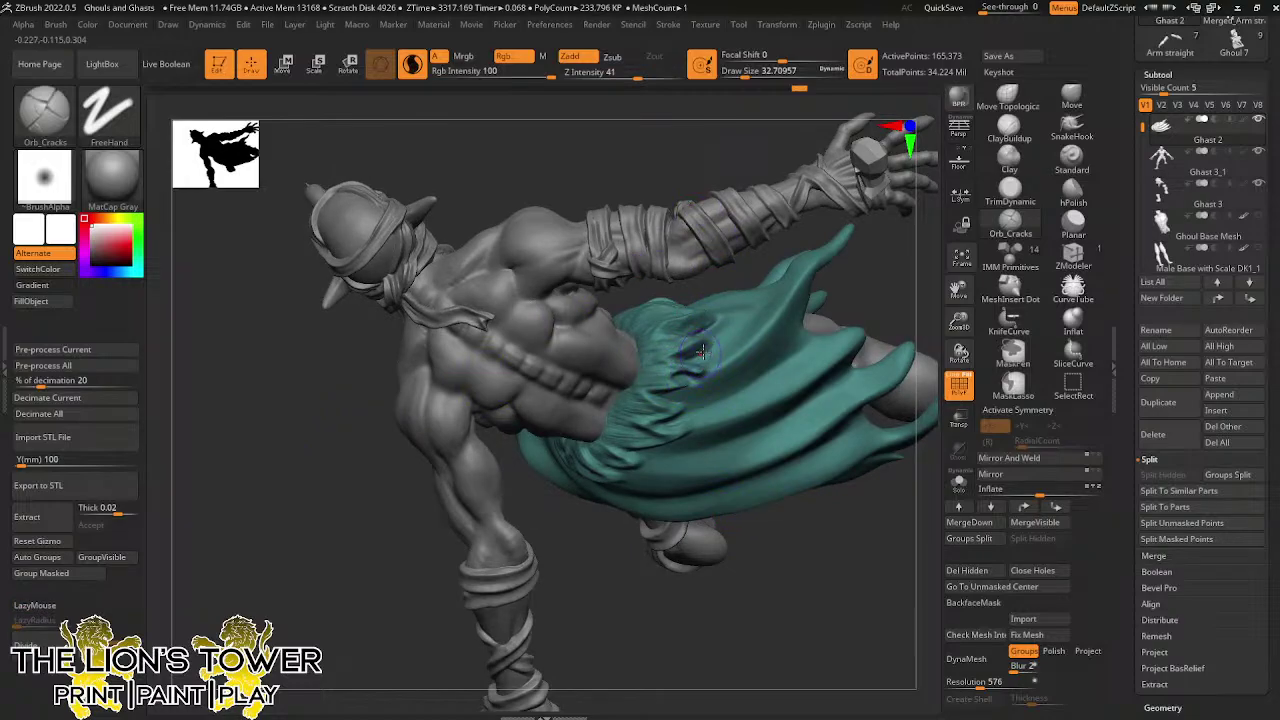
mouse_move(757, 271)
right_mouse_down()
mouse_move(753, 294)
mouse_move(533, 303)
mouse_move(692, 322)
right_mouse_up()
left_click_drag(686, 323, 712, 298)
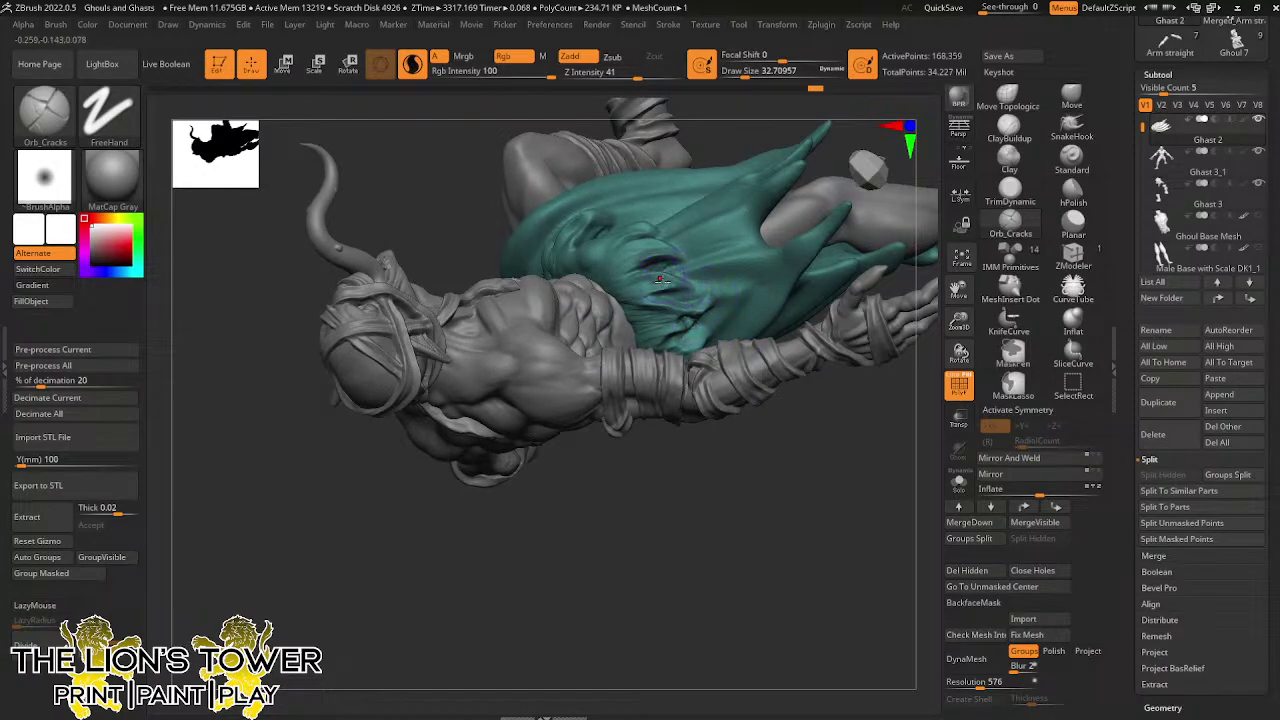
mouse_move(714, 161)
right_mouse_down()
mouse_move(595, 292)
mouse_move(652, 228)
right_mouse_up()
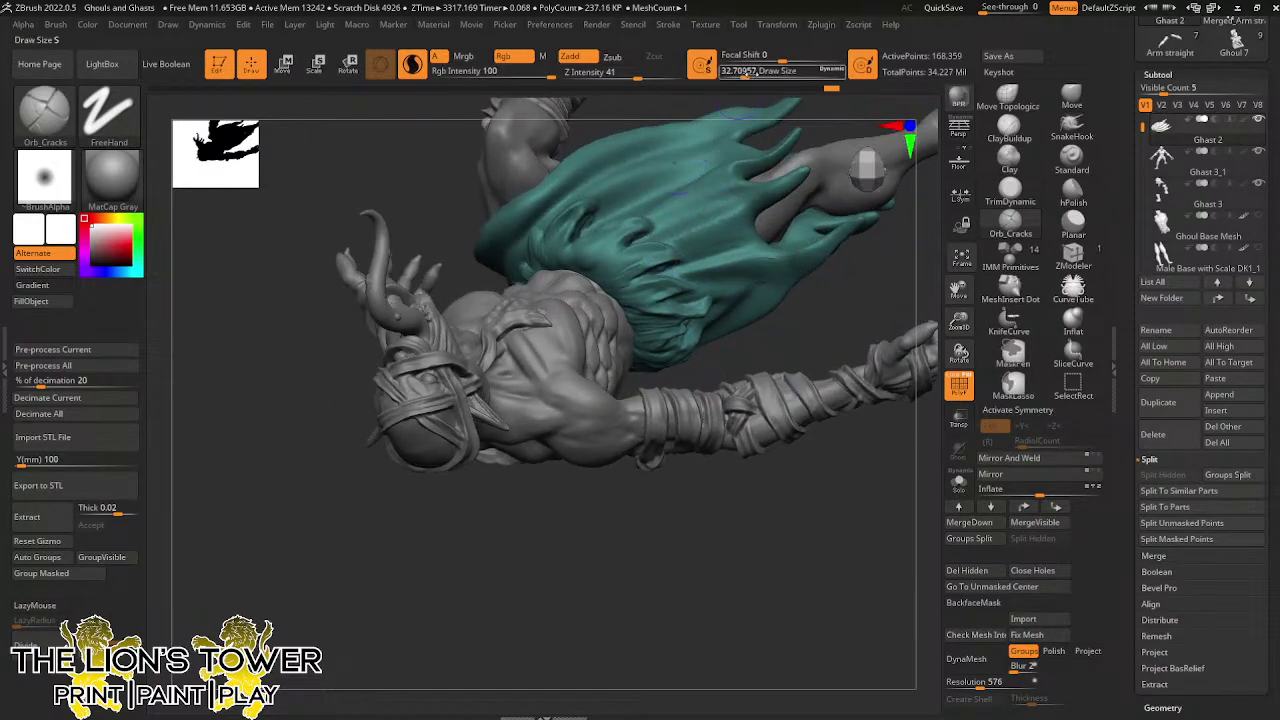
Set the draw size to about 23, cut a small gash in the side folds and smooth the cloth around it
left_click(741, 75)
mouse_move(811, 327)
right_mouse_down()
mouse_move(720, 290)
mouse_move(655, 242)
right_mouse_up()
left_click_drag(655, 254, 655, 258)
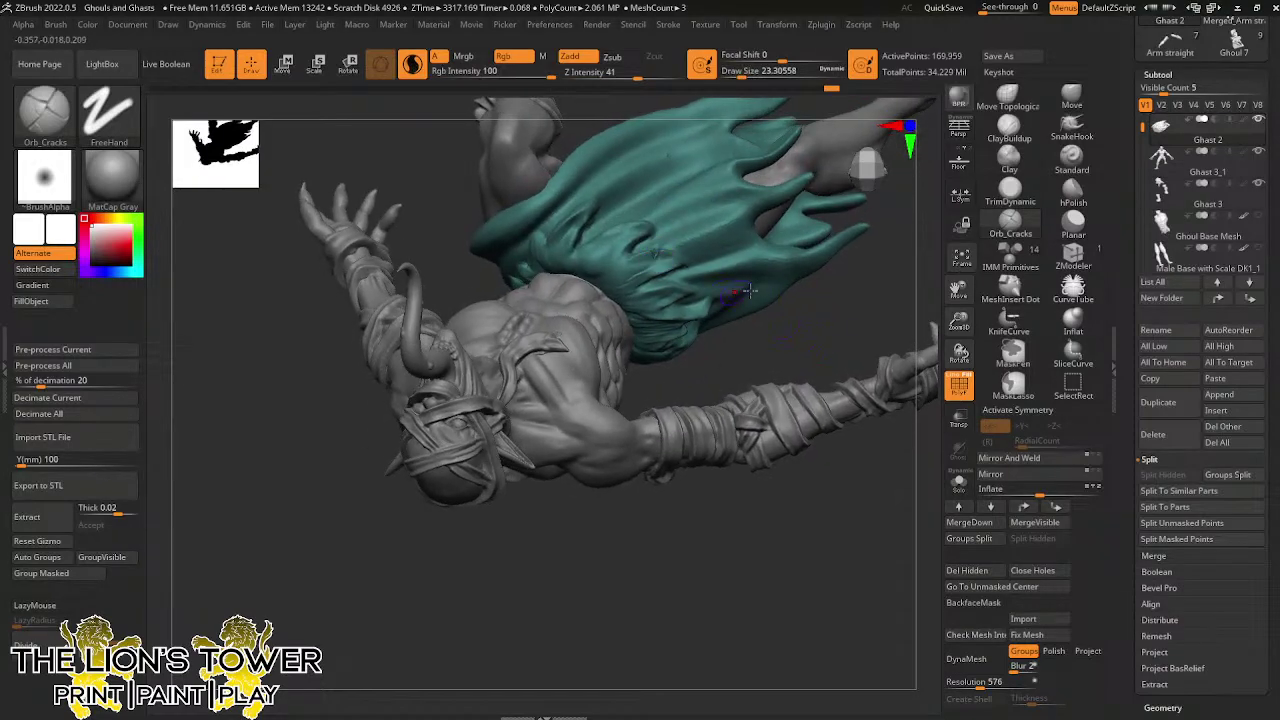
mouse_move(827, 318)
left_mouse_down()
mouse_move(820, 357)
mouse_move(830, 331)
left_mouse_up()
mouse_move(672, 238)
left_mouse_down("shift")
mouse_move(657, 242)
mouse_move(716, 203)
left_mouse_up("shift")
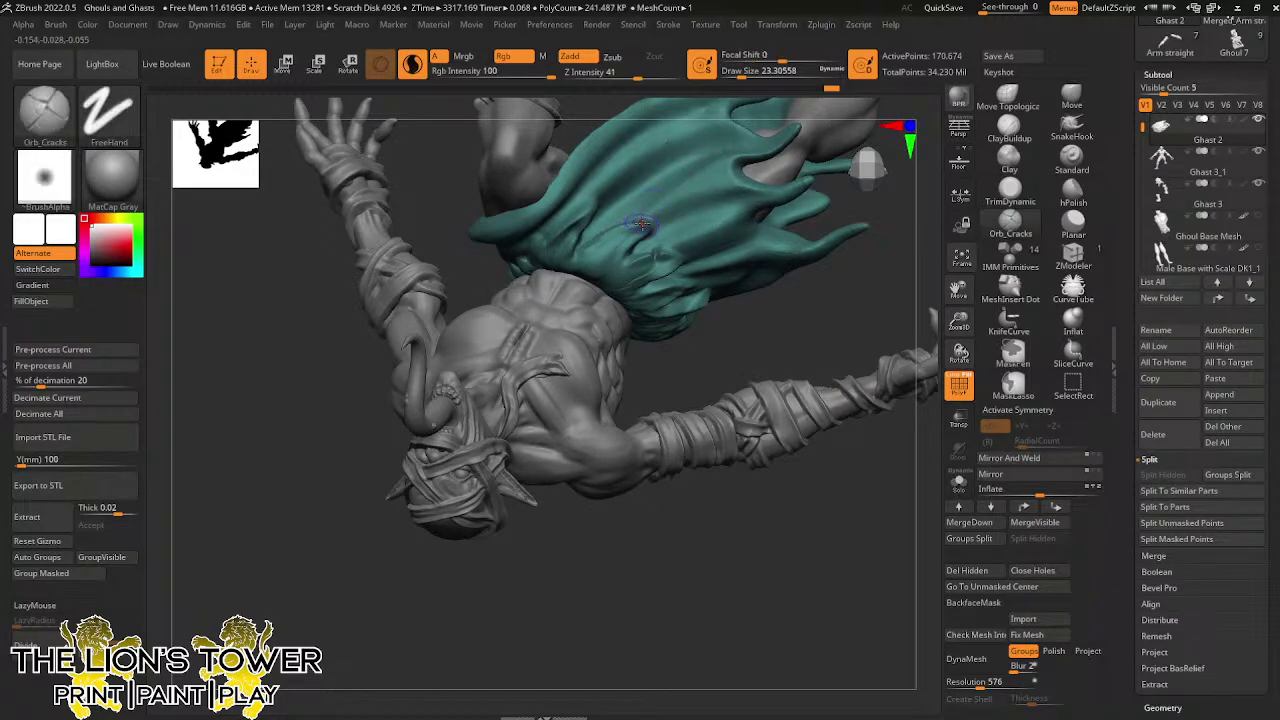
Punch small pits into the side folds, smooth around them, and deepen the creases at draw size about 37
left_click_drag(641, 222, 613, 246)
left_click_drag(797, 337, 787, 266)
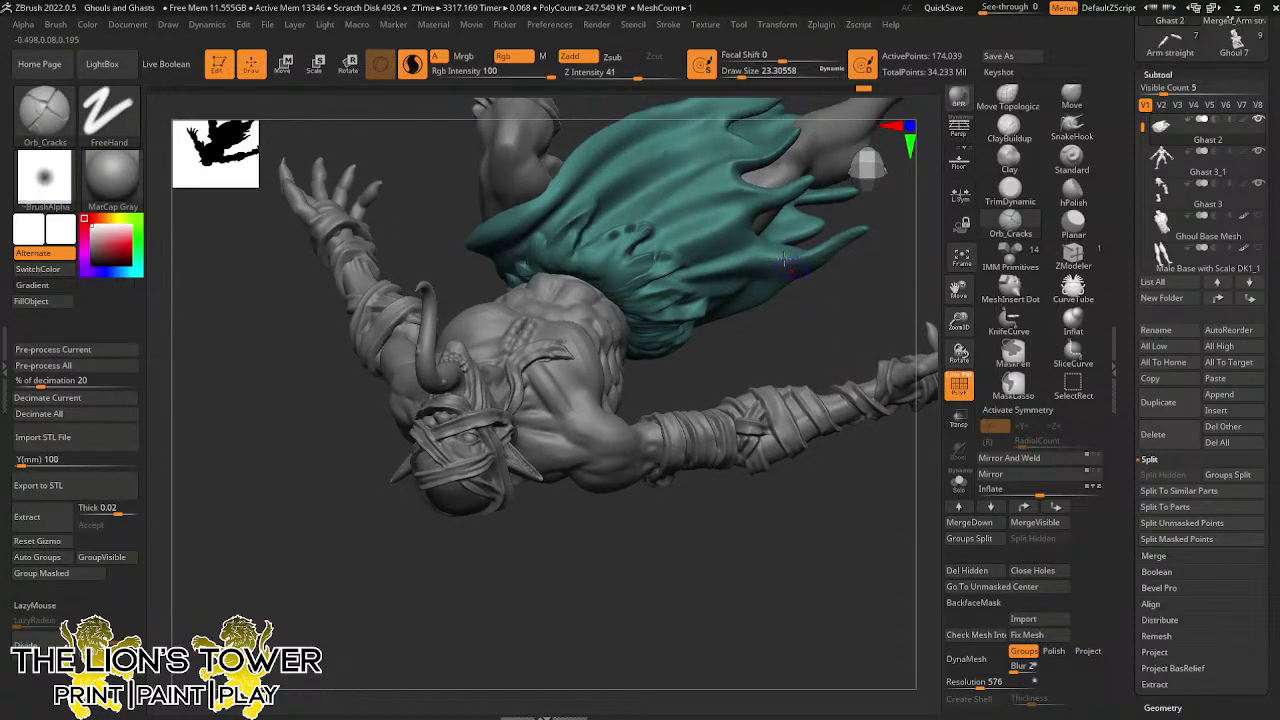
left_click_drag(805, 308, 796, 276)
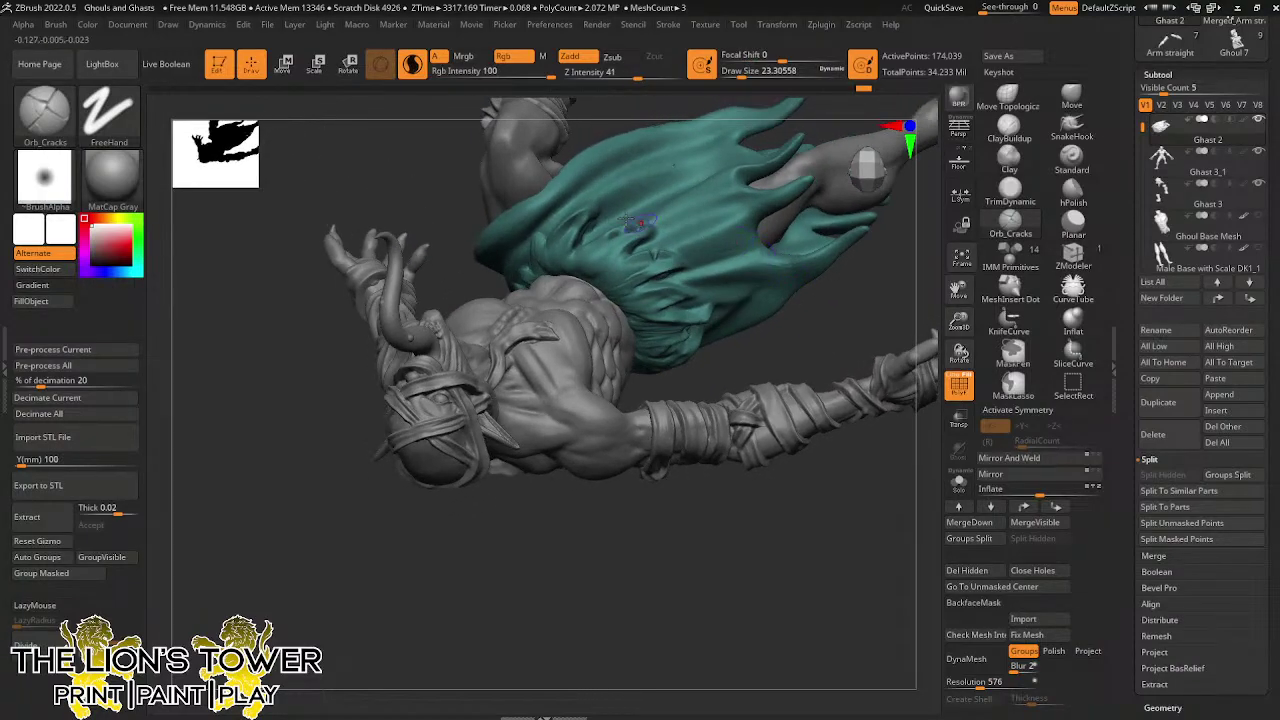
mouse_move(597, 206)
left_mouse_down("shift")
mouse_move(587, 235)
mouse_move(596, 211)
left_mouse_up("shift")
left_click_drag(622, 114, 615, 146)
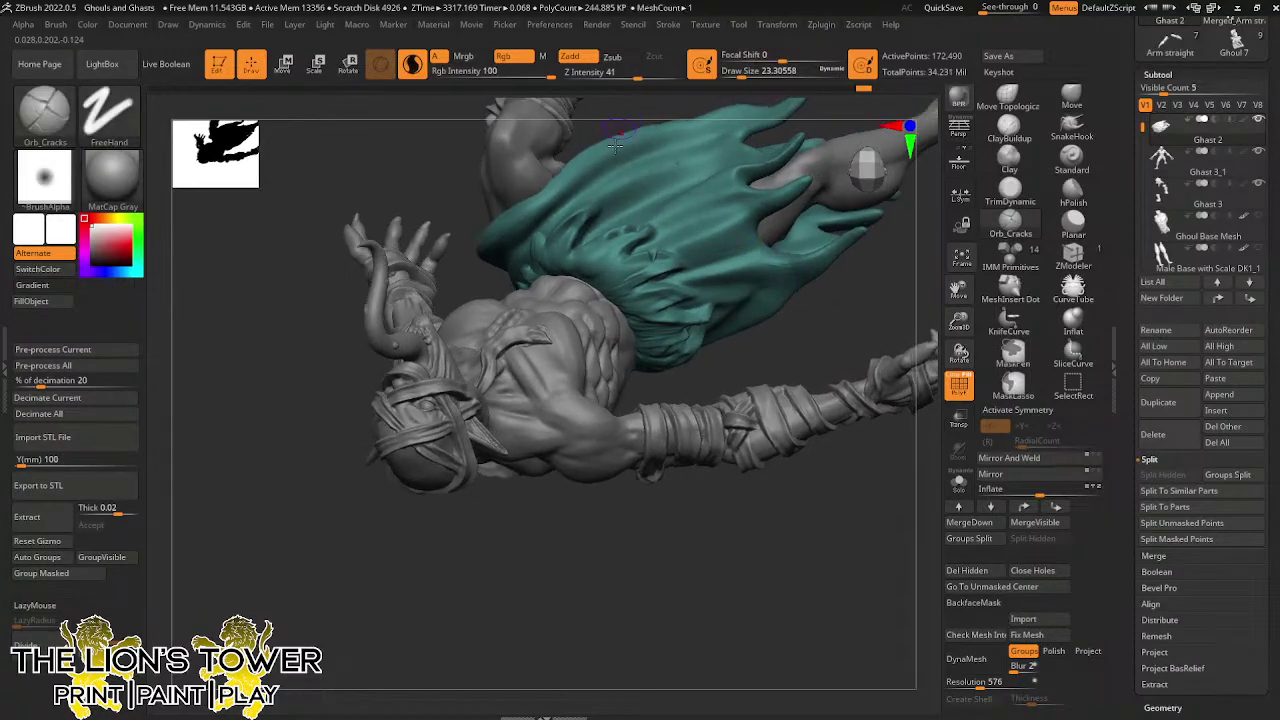
left_click(746, 73)
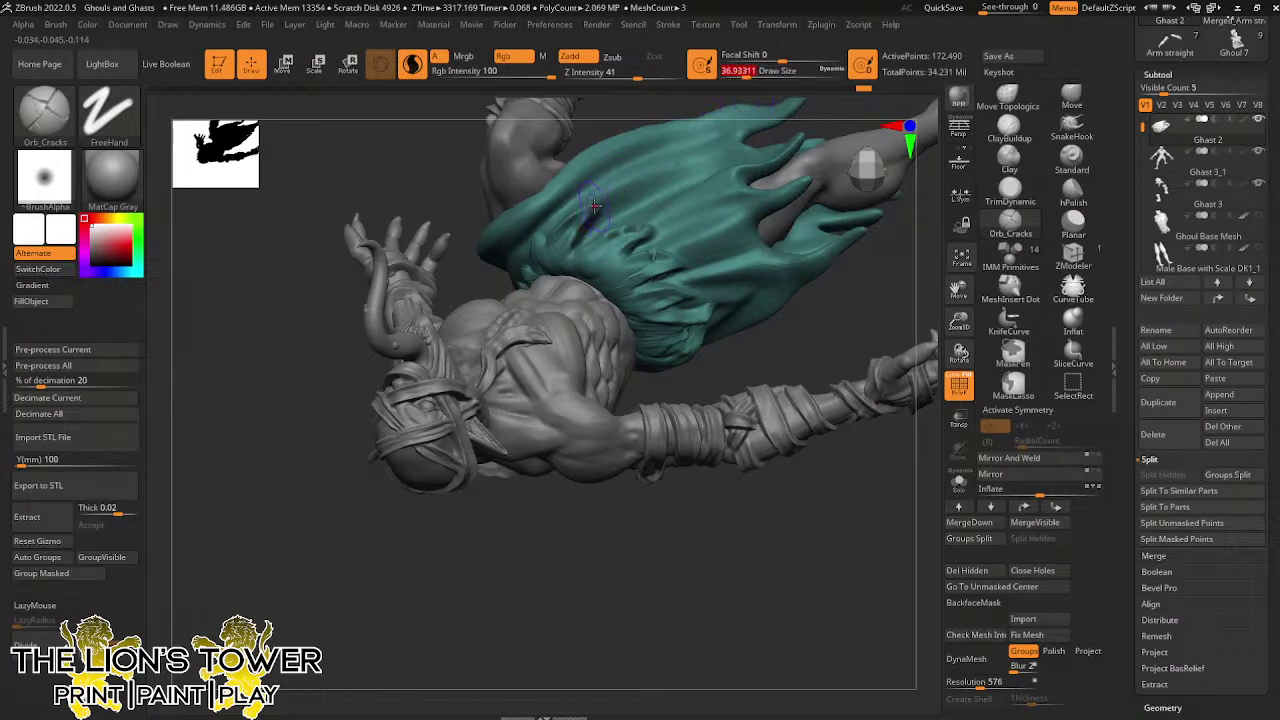
mouse_move(594, 206)
left_mouse_down()
mouse_move(551, 255)
mouse_move(597, 251)
mouse_move(587, 279)
mouse_move(666, 325)
left_mouse_up()
Set the draw size to about 14 and punch small tattered holes in the waist folds around to the raised-leg hip
left_click(739, 77)
left_click_drag(800, 381, 652, 258)
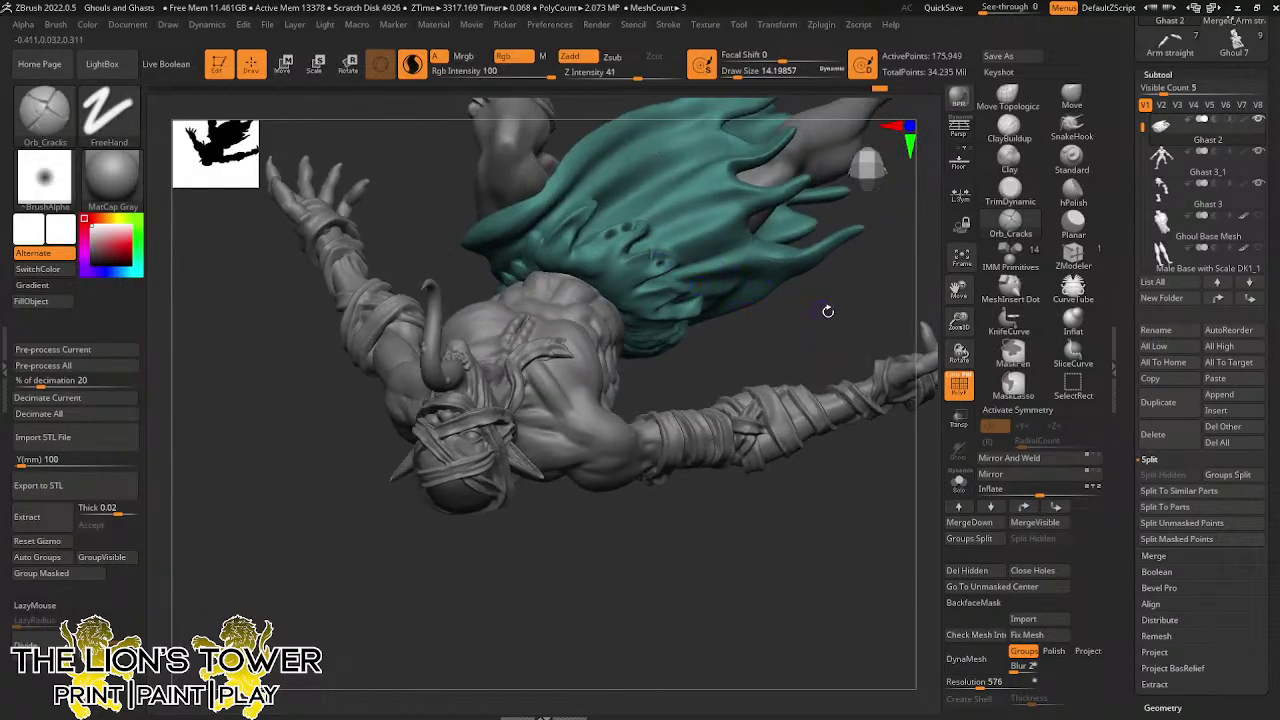
left_click_drag(829, 312, 775, 274)
left_click_drag(566, 222, 567, 219)
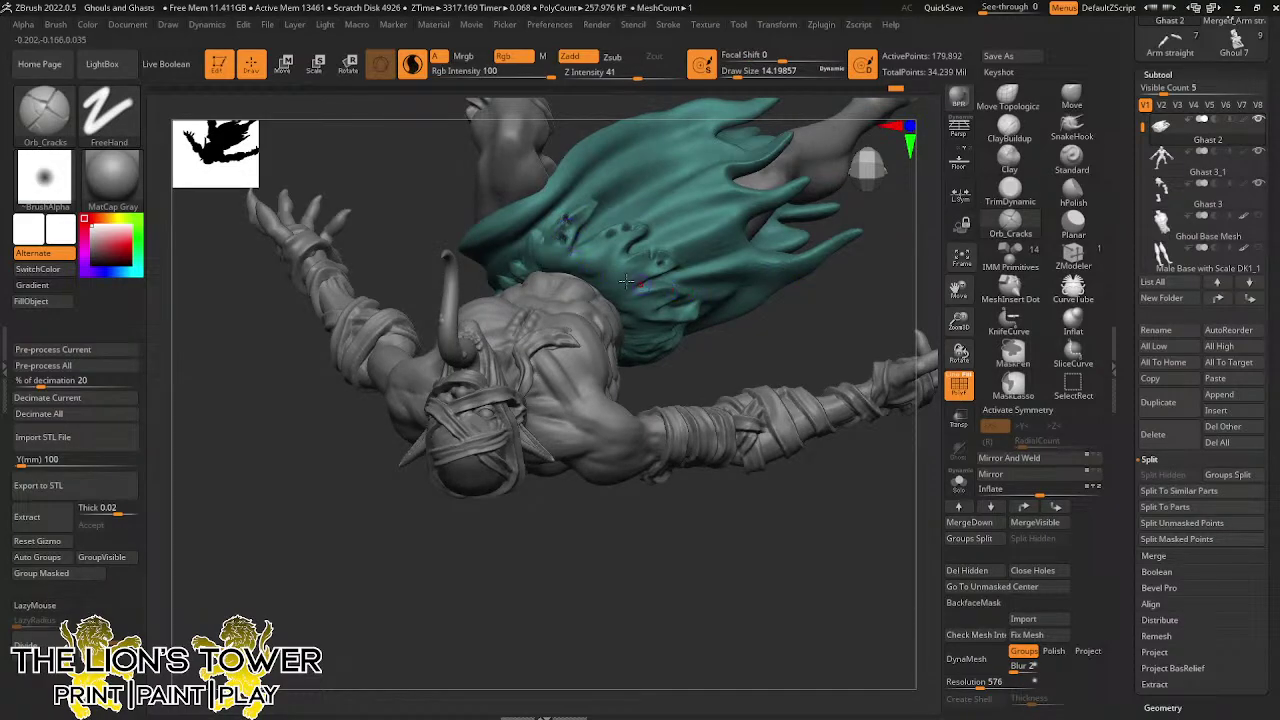
left_click_drag(585, 267, 592, 265)
left_click_drag(818, 320, 866, 266)
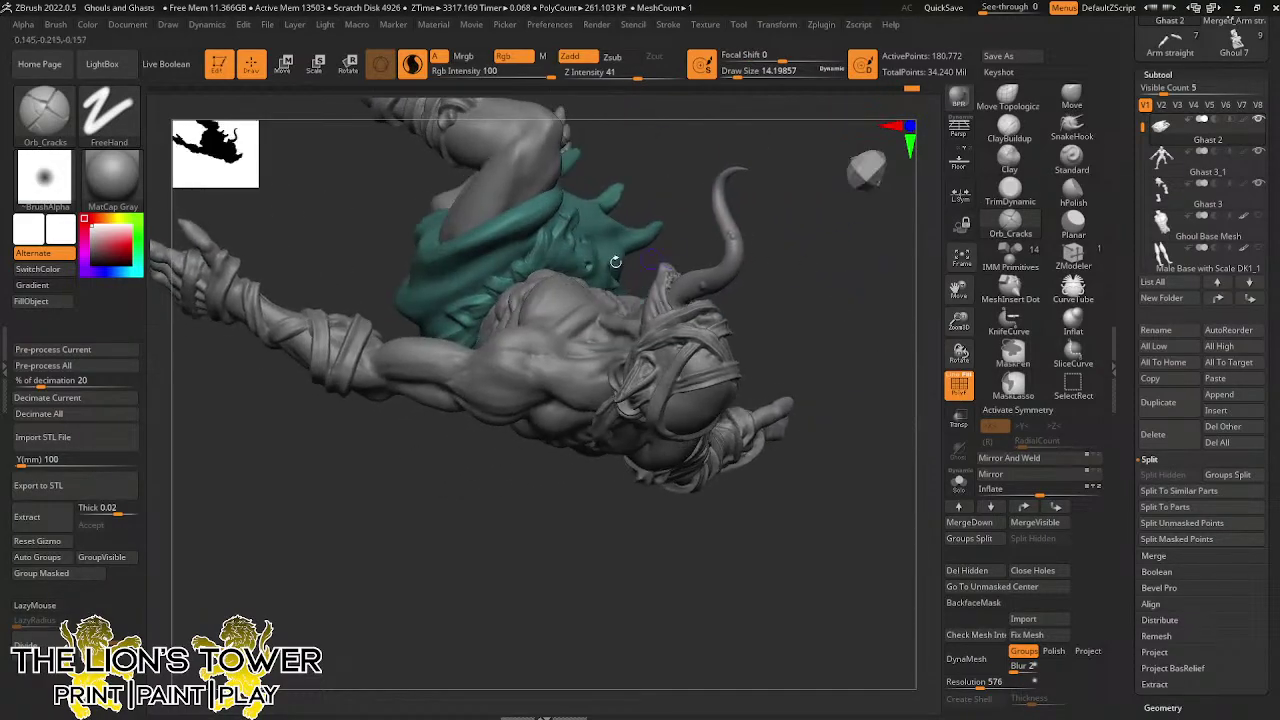
mouse_move(542, 228)
left_mouse_down()
mouse_move(530, 270)
mouse_move(545, 238)
mouse_move(506, 280)
mouse_move(495, 263)
mouse_move(489, 288)
left_mouse_up()
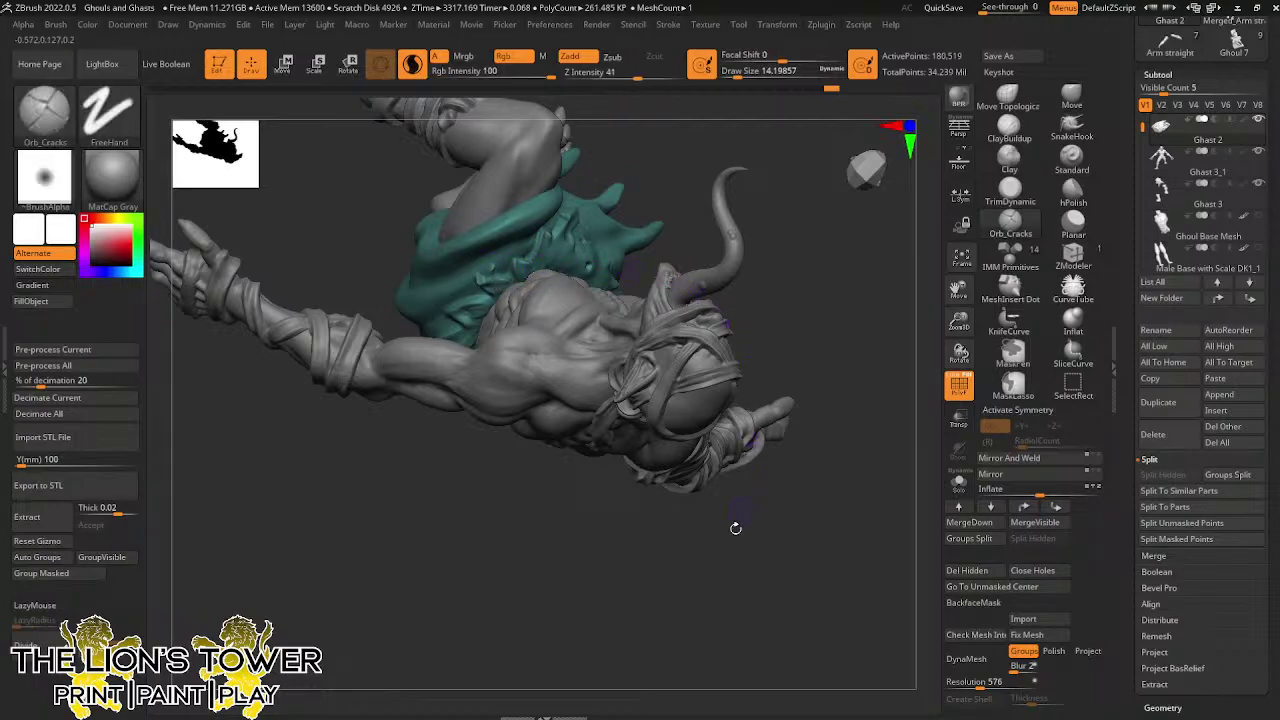
Smooth the upper edge of the overhanging folds along the loincloth's back waistline
mouse_move(737, 523)
left_mouse_down()
mouse_move(795, 284)
mouse_move(818, 272)
left_mouse_up()
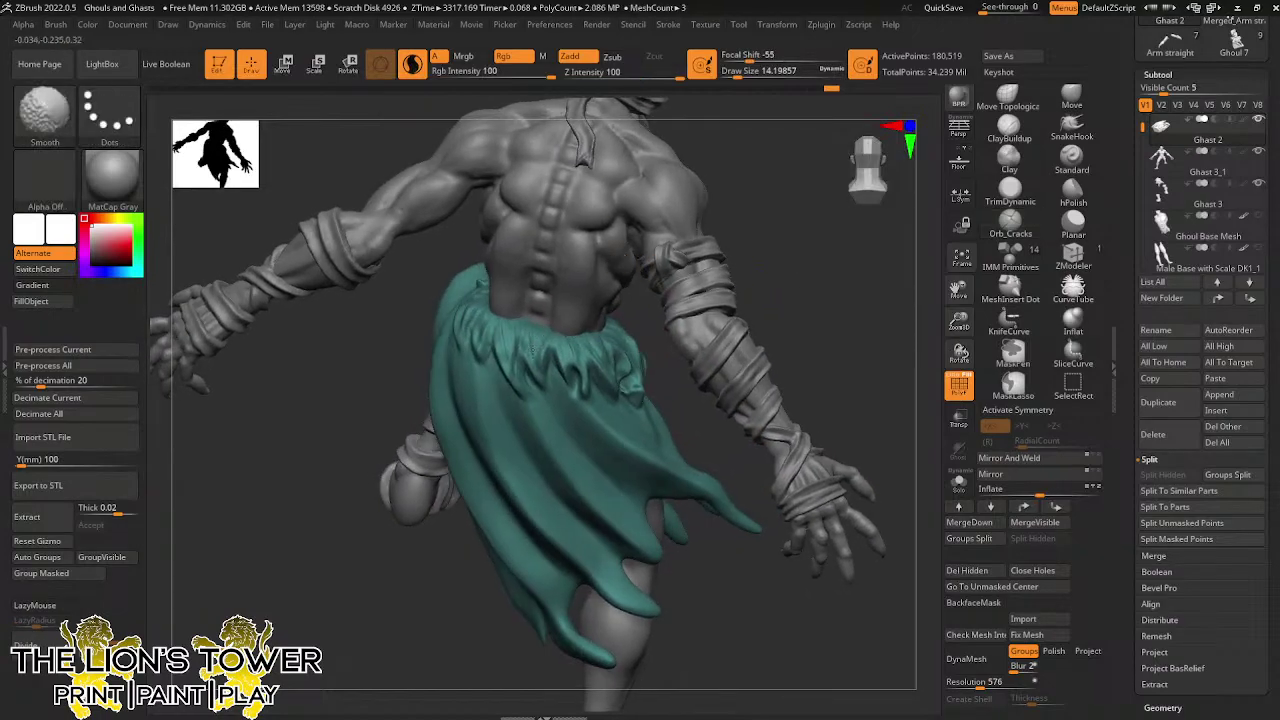
left_click_drag(556, 335, 573, 352, "shift")
left_click_drag(798, 232, 754, 234)
mouse_move(604, 338)
left_mouse_down("shift")
mouse_move(605, 361)
mouse_move(621, 337)
mouse_move(616, 346)
left_mouse_up("shift")
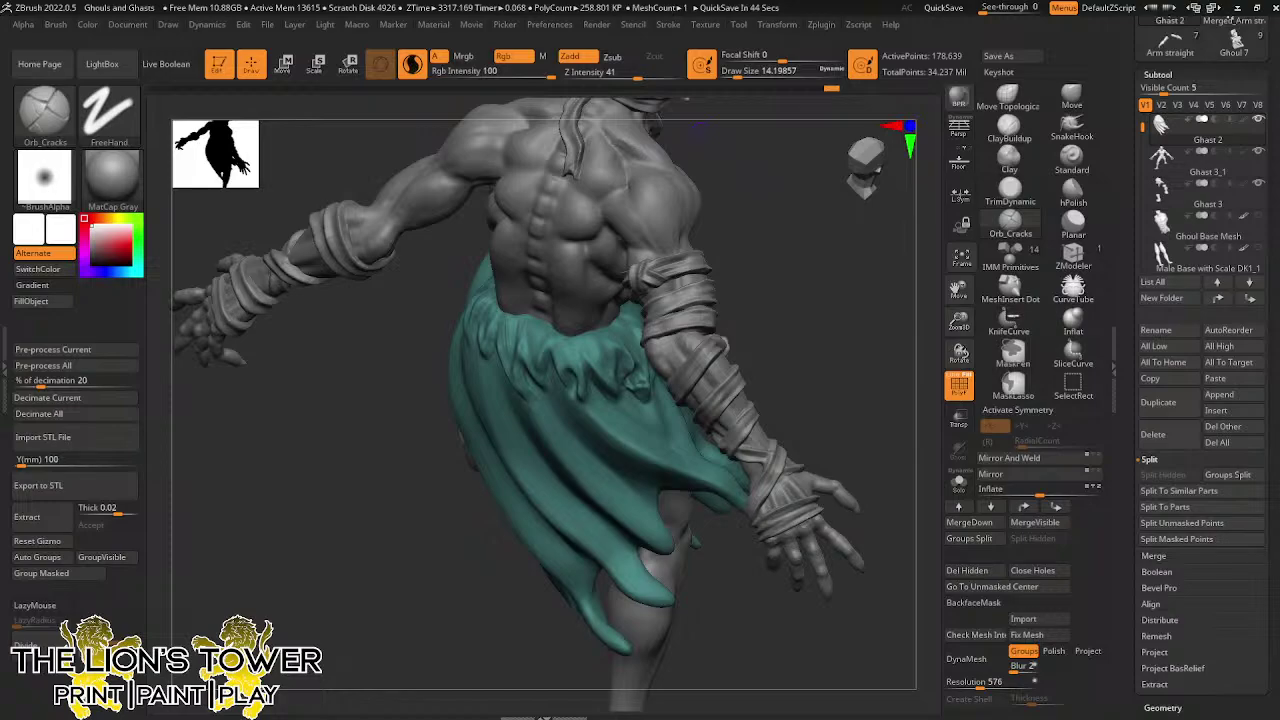
Carve fine creases and small tattered holes into the back waistline folds below the spine with Orb_Cracks
left_click_drag(820, 344, 886, 360)
left_click_drag(755, 304, 777, 345)
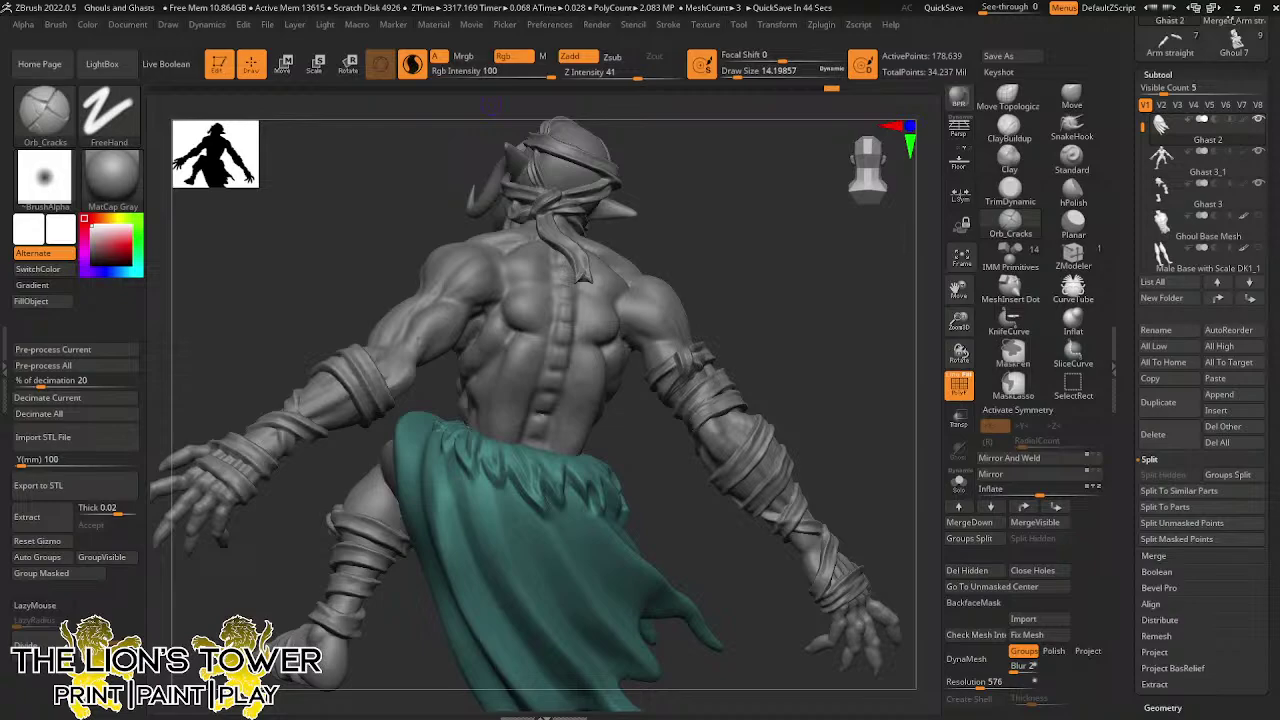
left_click_drag(853, 352, 840, 383)
mouse_move(829, 314)
left_mouse_down()
mouse_move(860, 363)
mouse_move(958, 324)
mouse_move(960, 360)
left_mouse_up()
left_click_drag(734, 450, 706, 490)
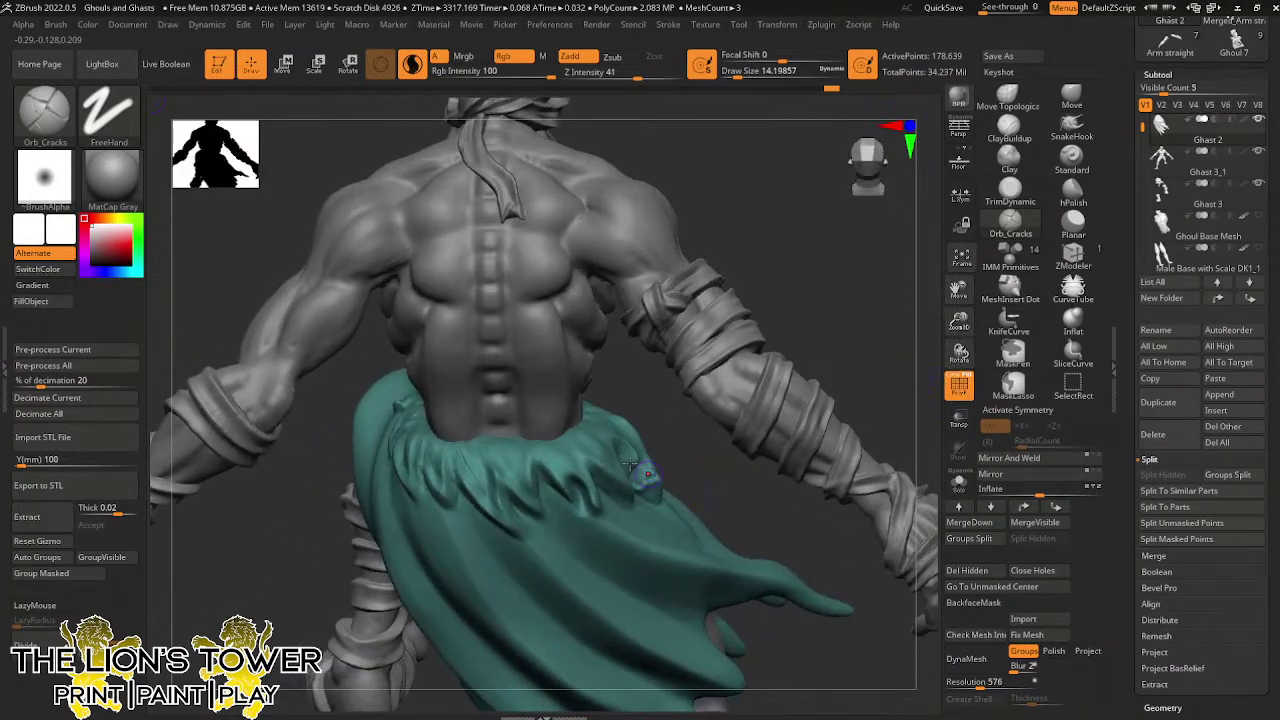
left_click_drag(507, 482, 543, 512)
left_click_drag(532, 452, 543, 518)
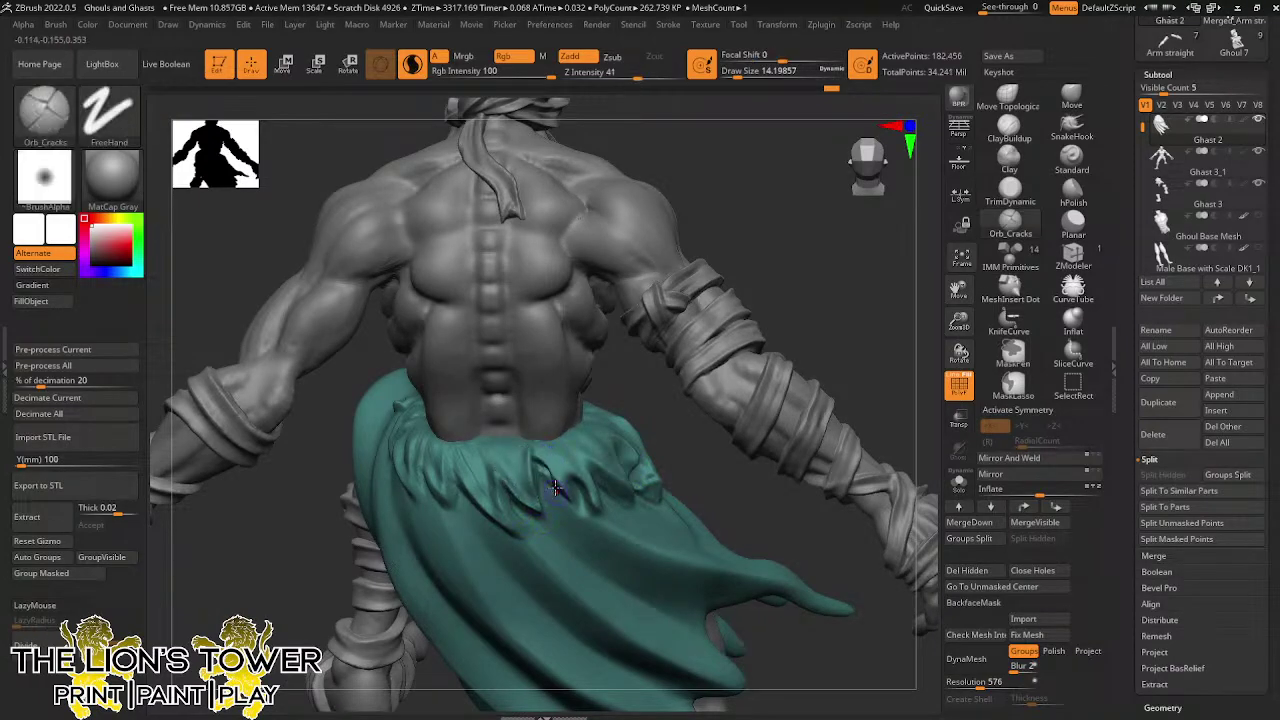
left_click_drag(557, 484, 562, 459)
left_click_drag(631, 378, 624, 408)
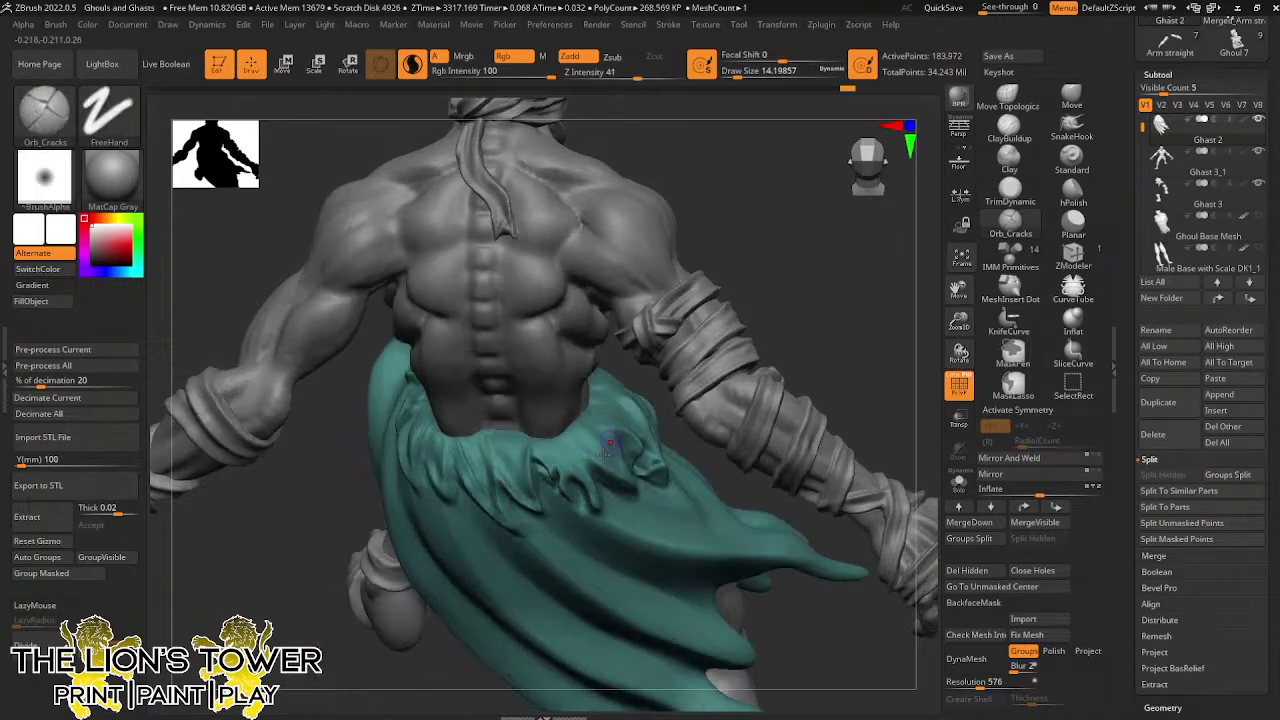
mouse_move(580, 453)
left_mouse_down()
mouse_move(568, 466)
mouse_move(612, 475)
left_mouse_up()
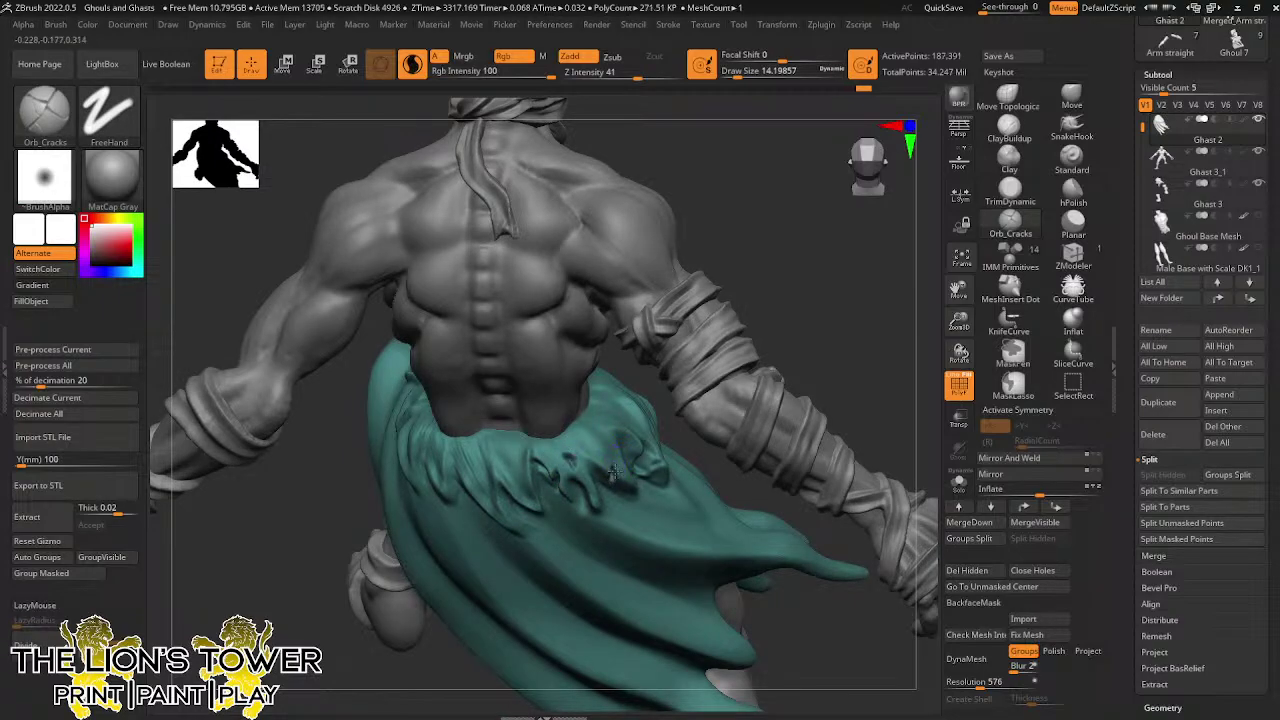
Carve fine Orb_Cracks creases into the hanging folds of the back waistline and smooth the cloth below the spine
left_click_drag(516, 498, 523, 487)
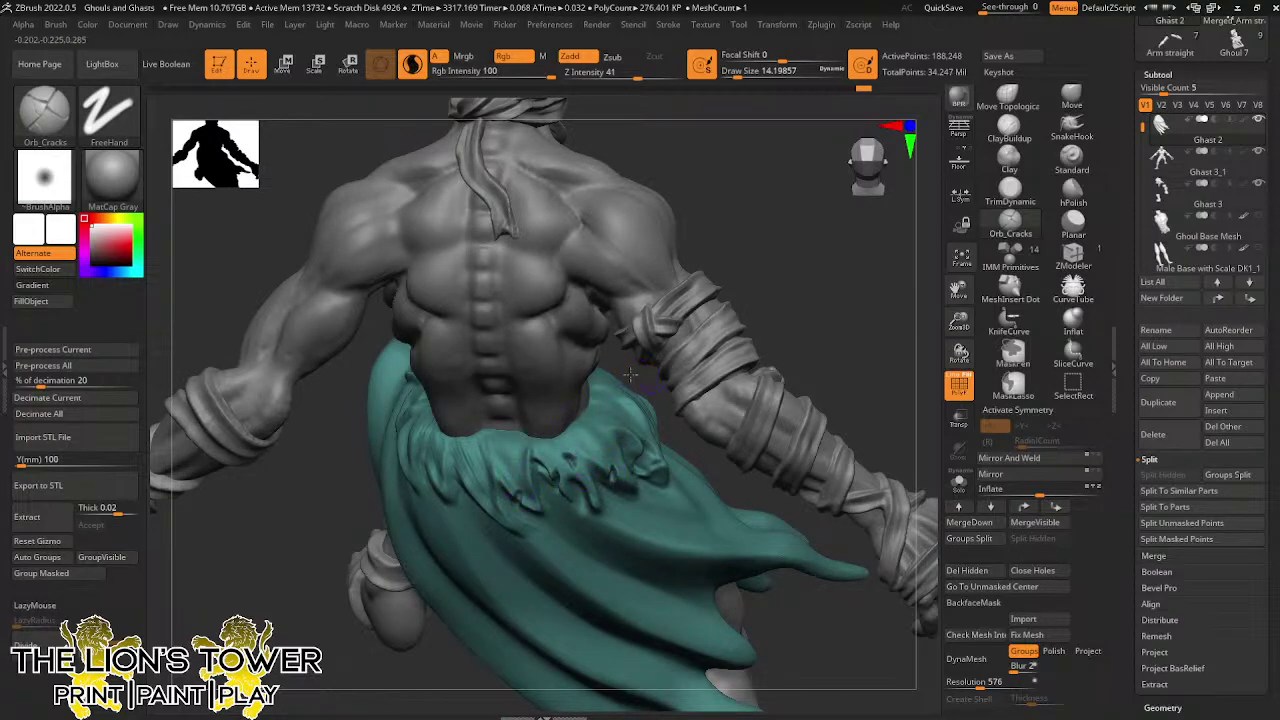
left_click_drag(637, 370, 622, 376)
mouse_move(524, 492)
left_mouse_down()
mouse_move(524, 481)
mouse_move(478, 486)
left_mouse_up()
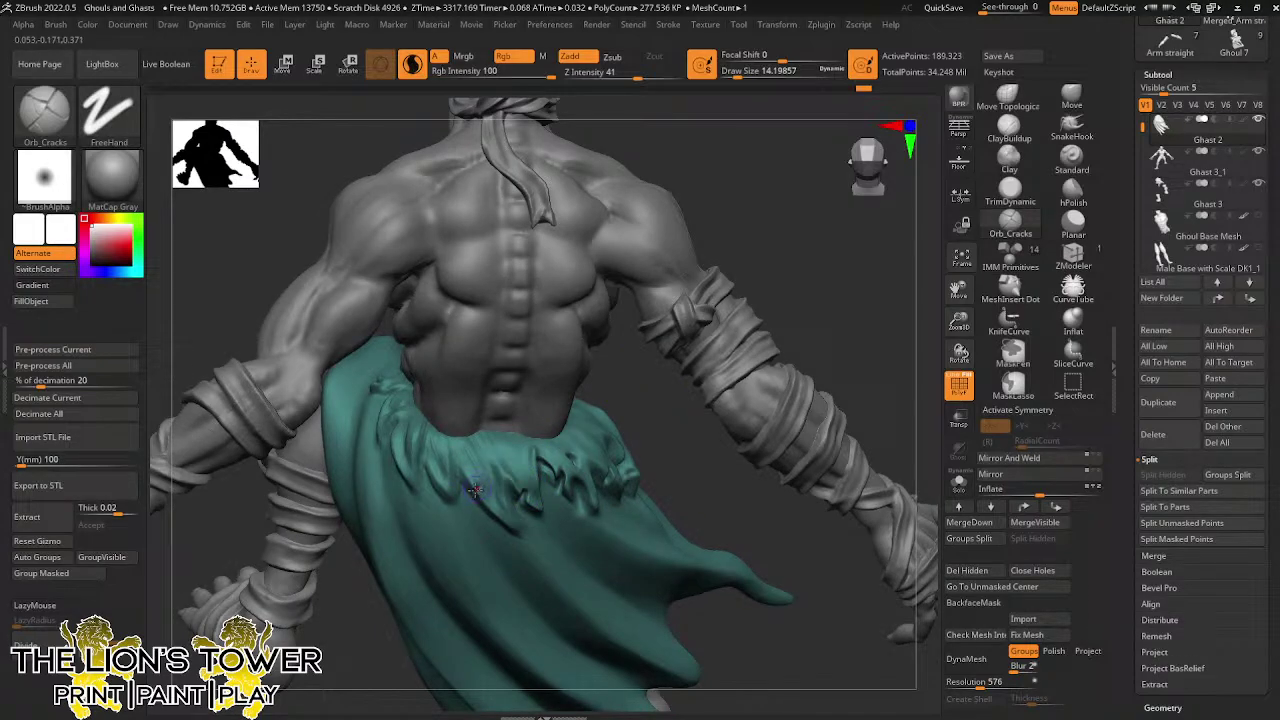
key("shift")
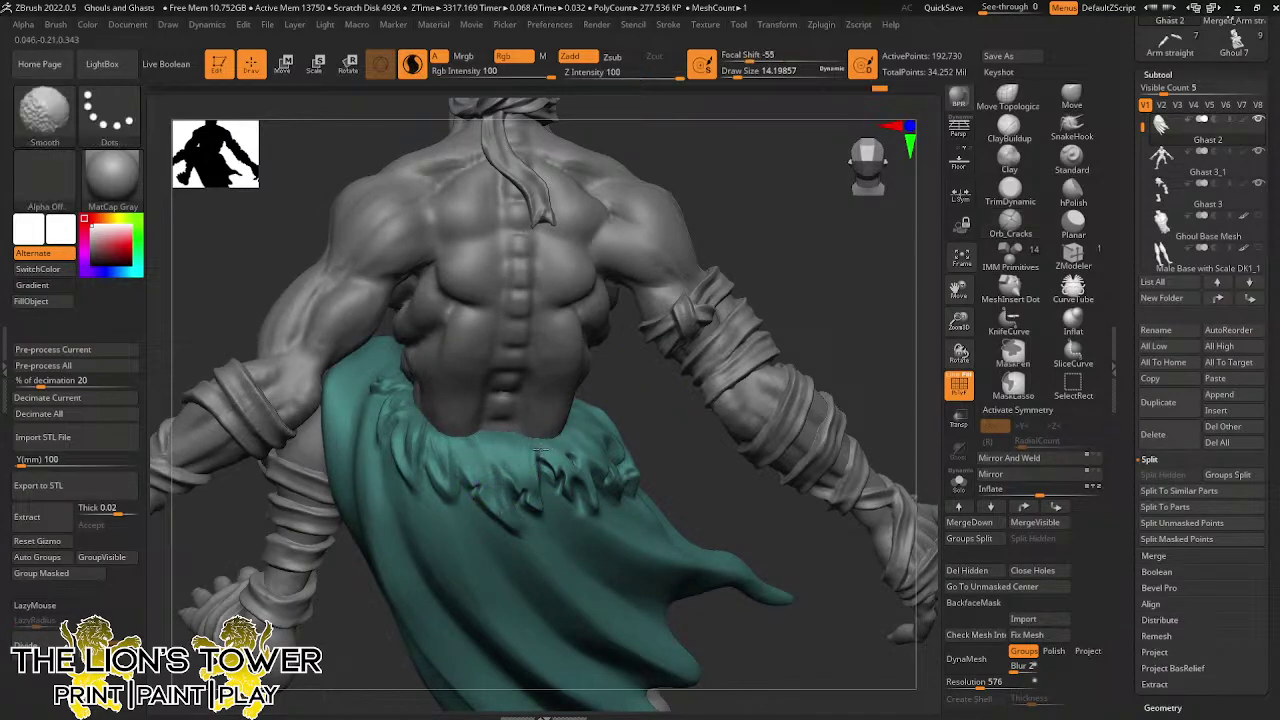
mouse_move(540, 448)
left_mouse_down("shift")
mouse_move(554, 450)
mouse_move(553, 485)
left_mouse_up("shift")
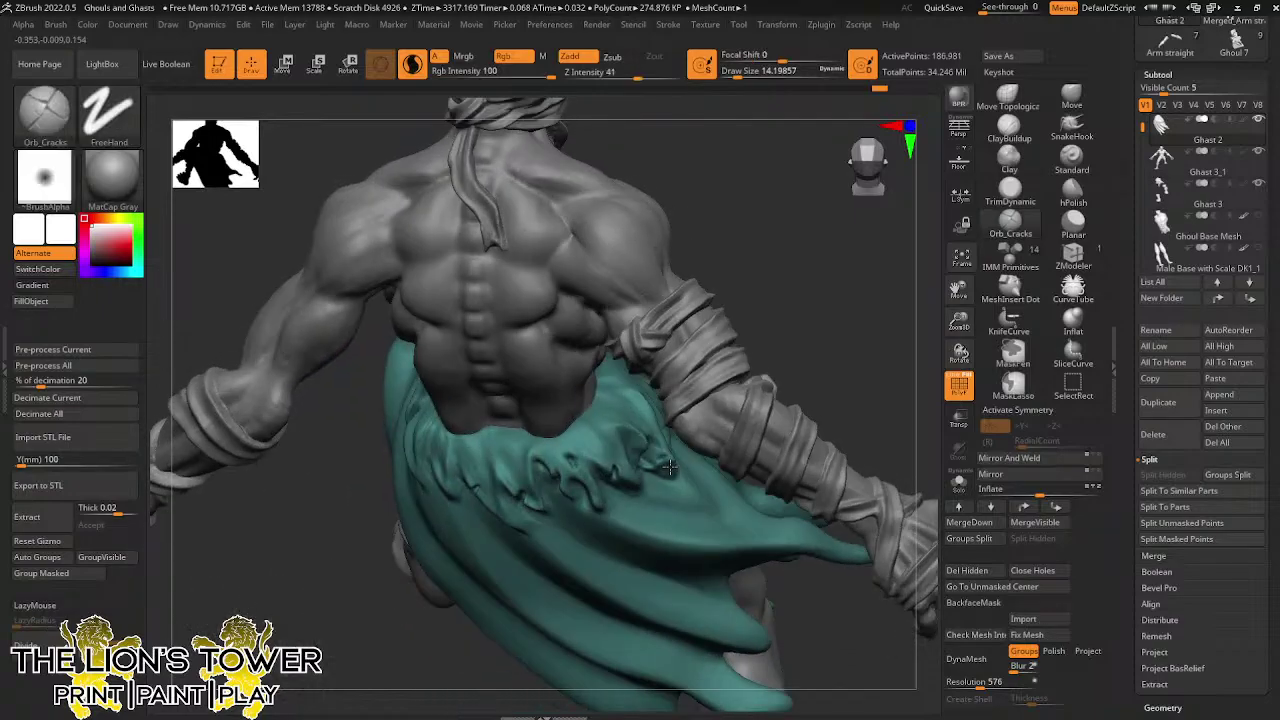
Refine the back folds toward the hip on the lowered-arm side with further smoothing and small Orb_Cracks cuts
right_click_drag(670, 467, 598, 437)
right_click_drag(727, 338, 600, 440)
mouse_move(560, 505)
left_mouse_down("shift")
mouse_move(596, 546)
mouse_move(578, 527)
left_mouse_up("shift")
right_click_drag(735, 485, 658, 493)
mouse_move(590, 513)
left_mouse_down()
mouse_move(638, 545)
mouse_move(619, 537)
left_mouse_up()
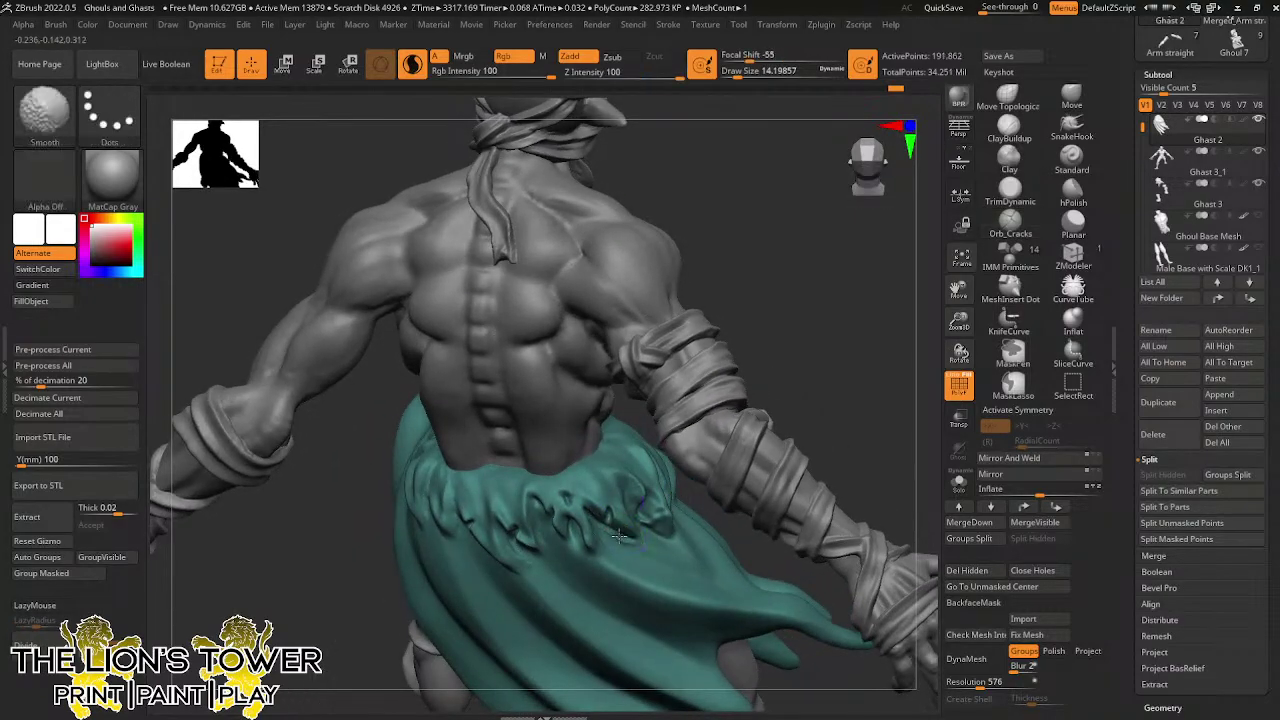
right_click_drag(766, 371, 601, 515)
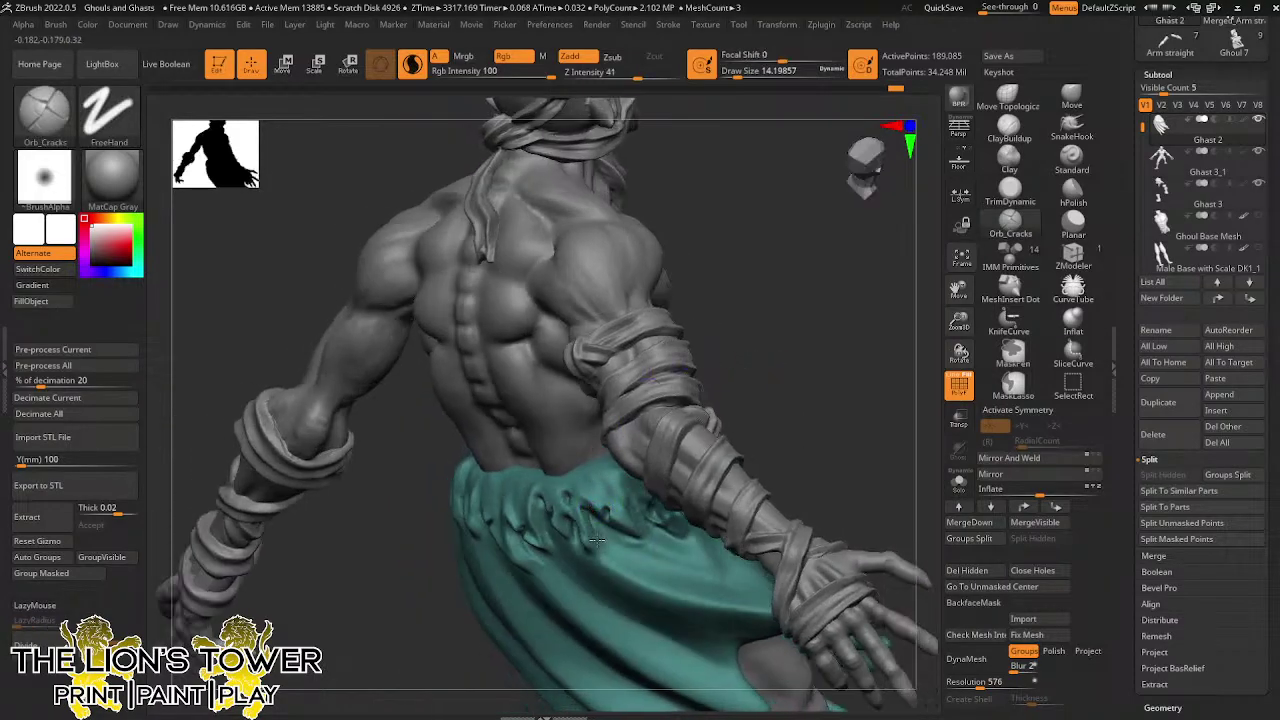
left_click_drag(596, 540, 601, 546)
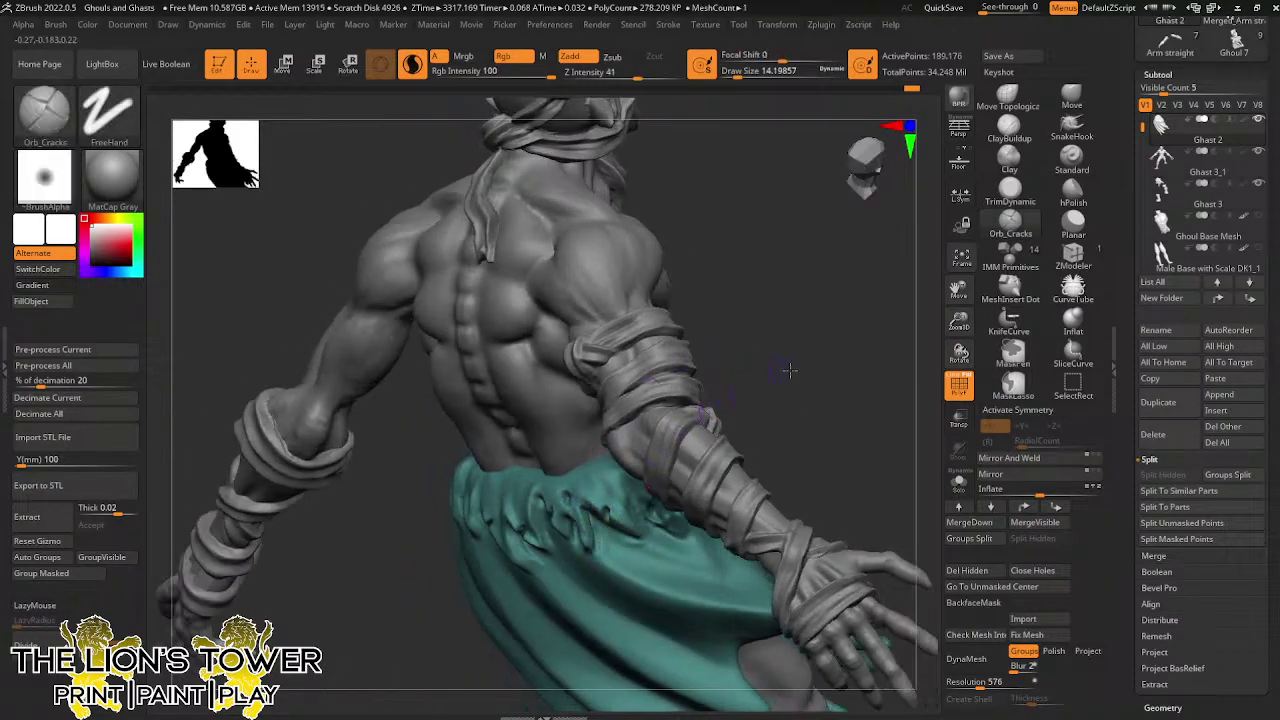
Smooth and crease the overhanging side folds from the hip beside the lowered wrapped arm around to the front
left_click_drag(790, 371, 768, 340)
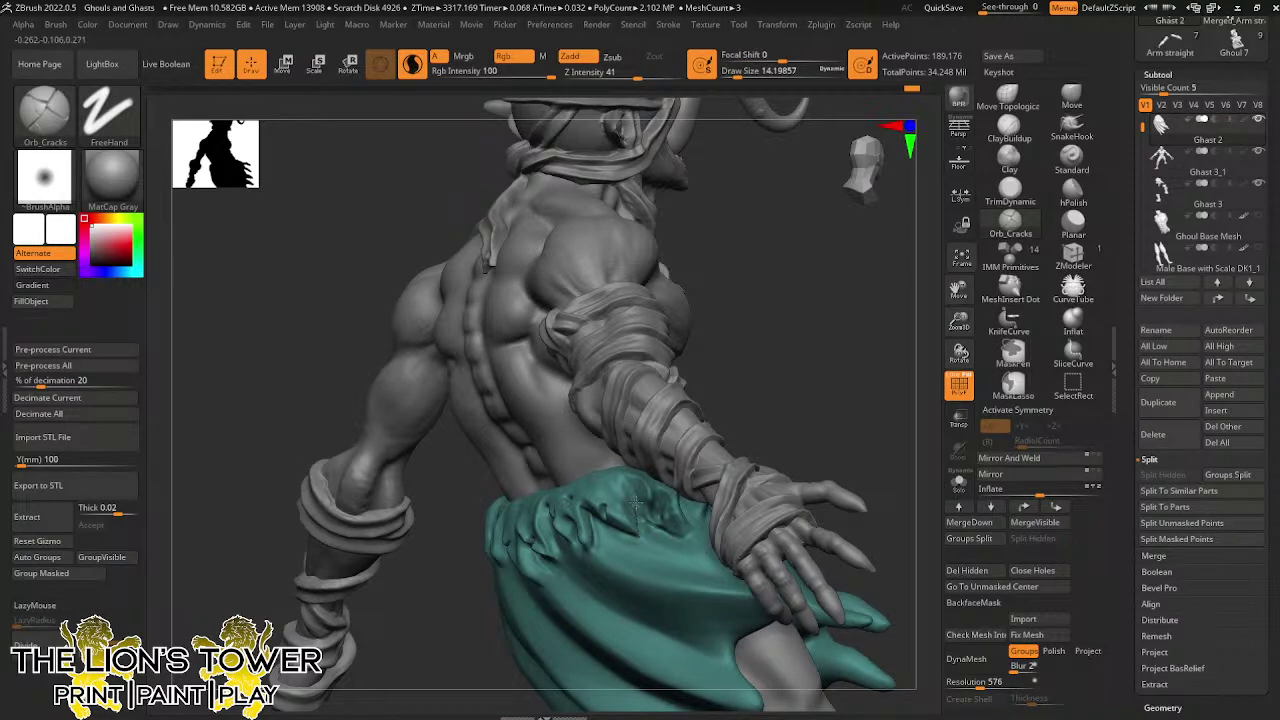
key("shift")
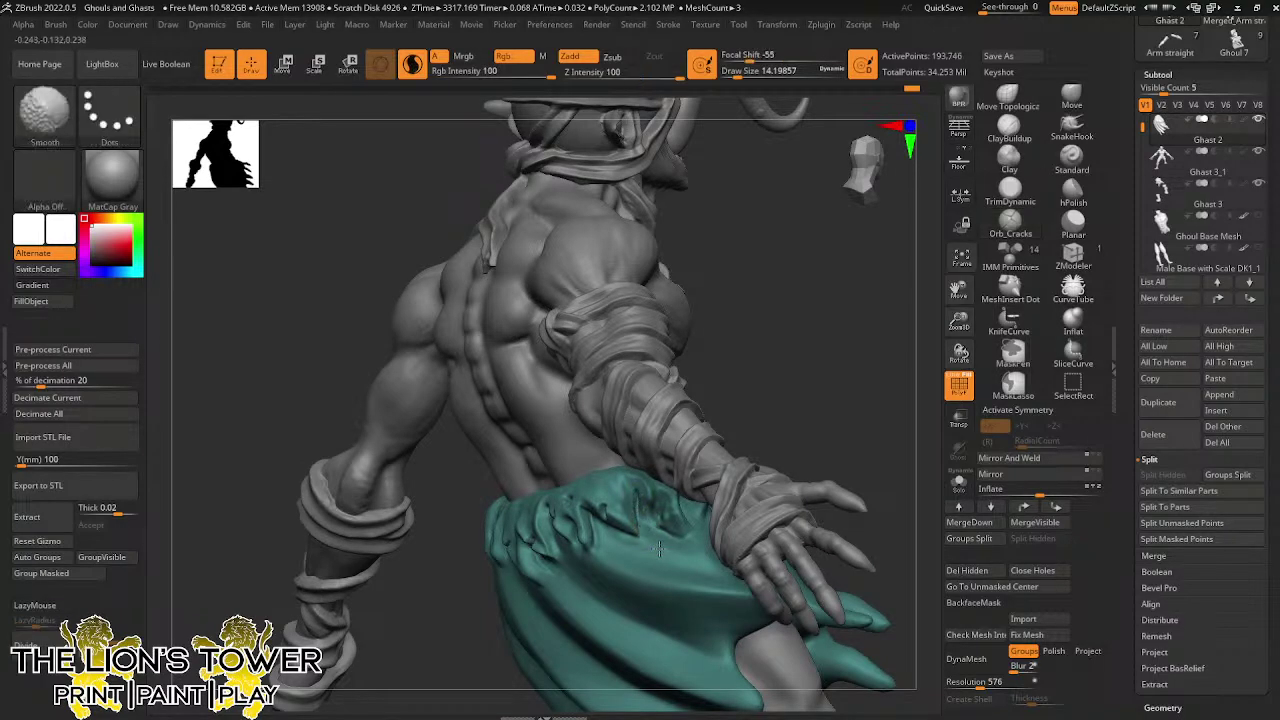
left_click_drag(640, 527, 647, 548, "shift")
right_click_drag(845, 378, 675, 542)
mouse_move(672, 546)
left_mouse_down()
mouse_move(691, 465)
mouse_move(702, 470)
mouse_move(694, 510)
mouse_move(724, 463)
mouse_move(724, 498)
mouse_move(692, 491)
left_mouse_up()
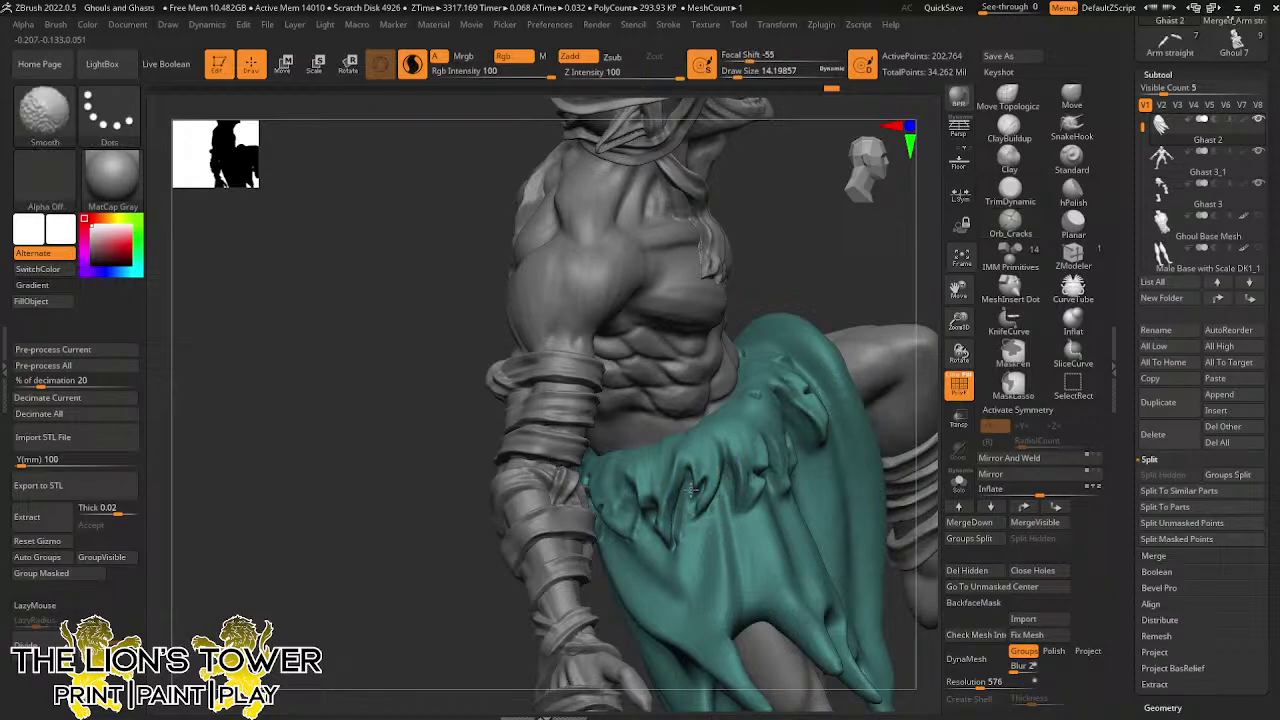
left_click_drag(680, 556, 693, 474, "shift")
Punch a small tattered hole into the front waist folds below the abdomen and smooth the fold tips
left_click_drag(871, 288, 740, 445)
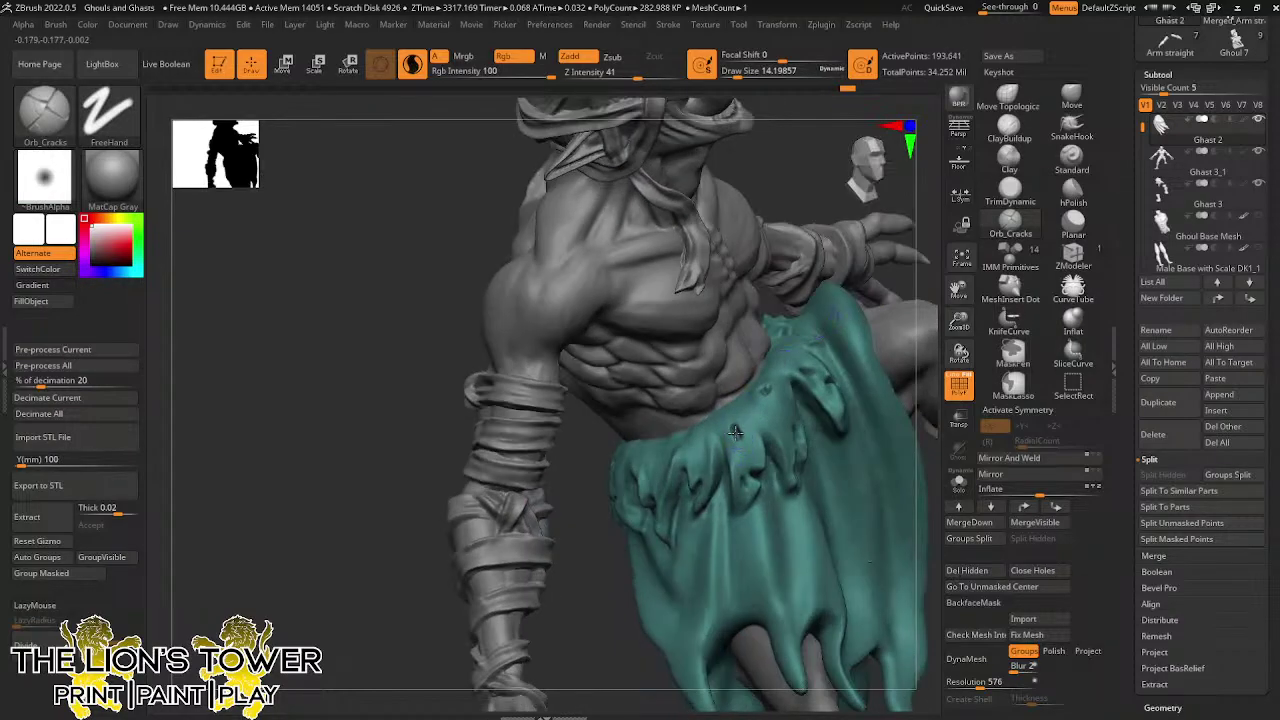
mouse_move(735, 490)
left_mouse_down()
mouse_move(736, 513)
mouse_move(757, 490)
mouse_move(741, 504)
left_mouse_up()
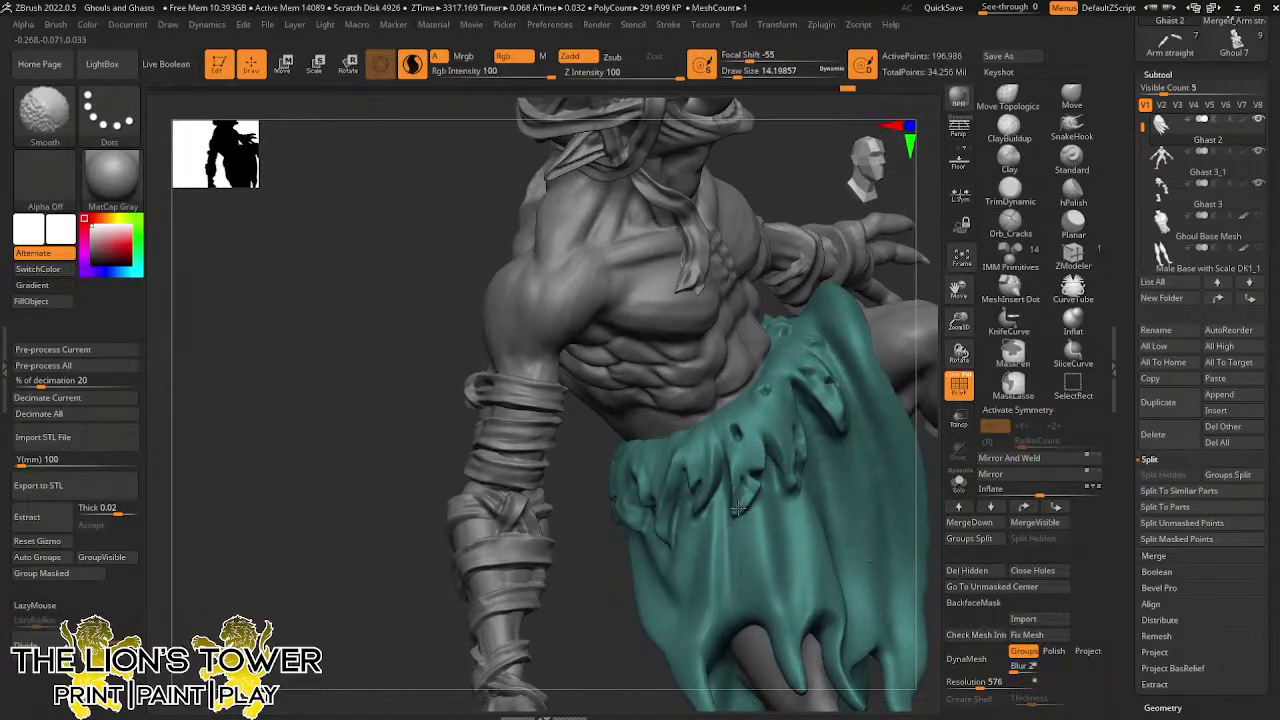
mouse_move(914, 280)
left_mouse_down()
mouse_move(910, 314)
mouse_move(880, 339)
left_mouse_up()
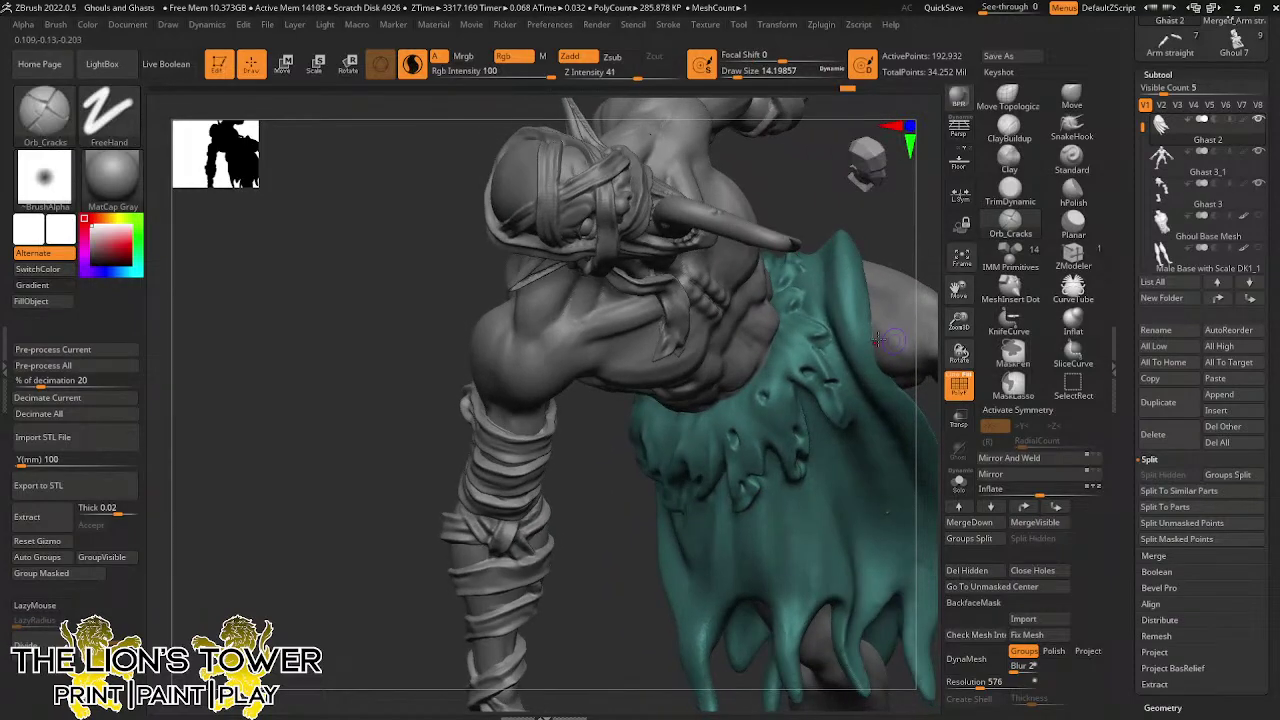
Smooth the inner upper edge of the waistline folds where the loincloth meets the lower back
mouse_move(876, 228)
left_mouse_down()
mouse_move(884, 302)
mouse_move(905, 290)
mouse_move(886, 268)
mouse_move(932, 268)
mouse_move(936, 290)
left_mouse_up()
mouse_move(825, 314)
left_mouse_down("shift")
mouse_move(830, 327)
mouse_move(797, 308)
mouse_move(745, 342)
left_mouse_up("shift")
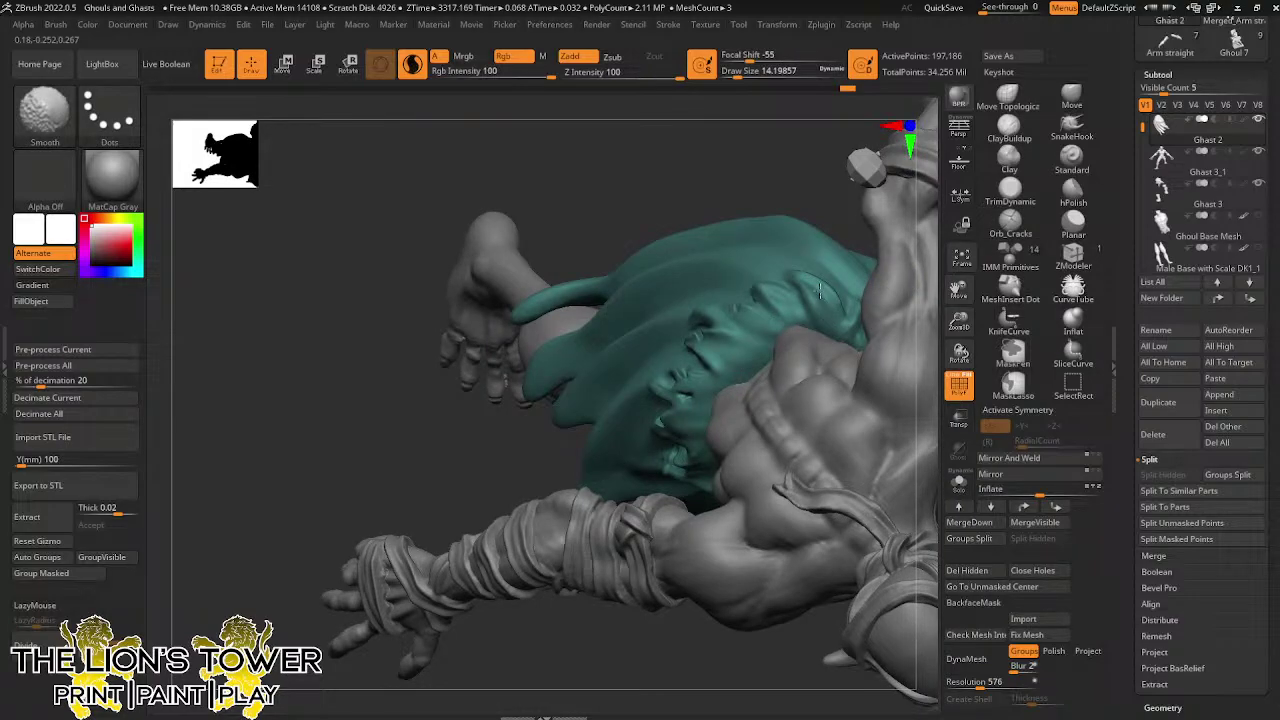
right_click_drag(822, 294, 852, 322)
left_click_drag(857, 332, 849, 355, "shift")
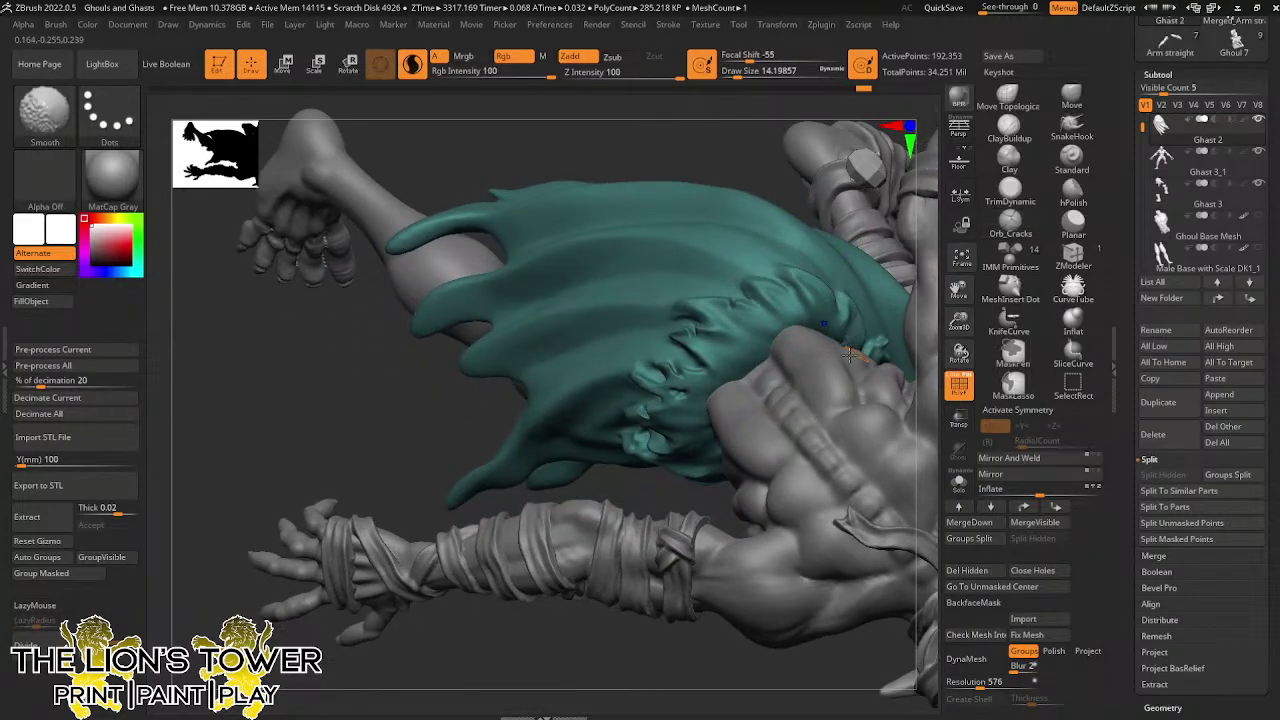
left_click_drag(679, 614, 722, 530)
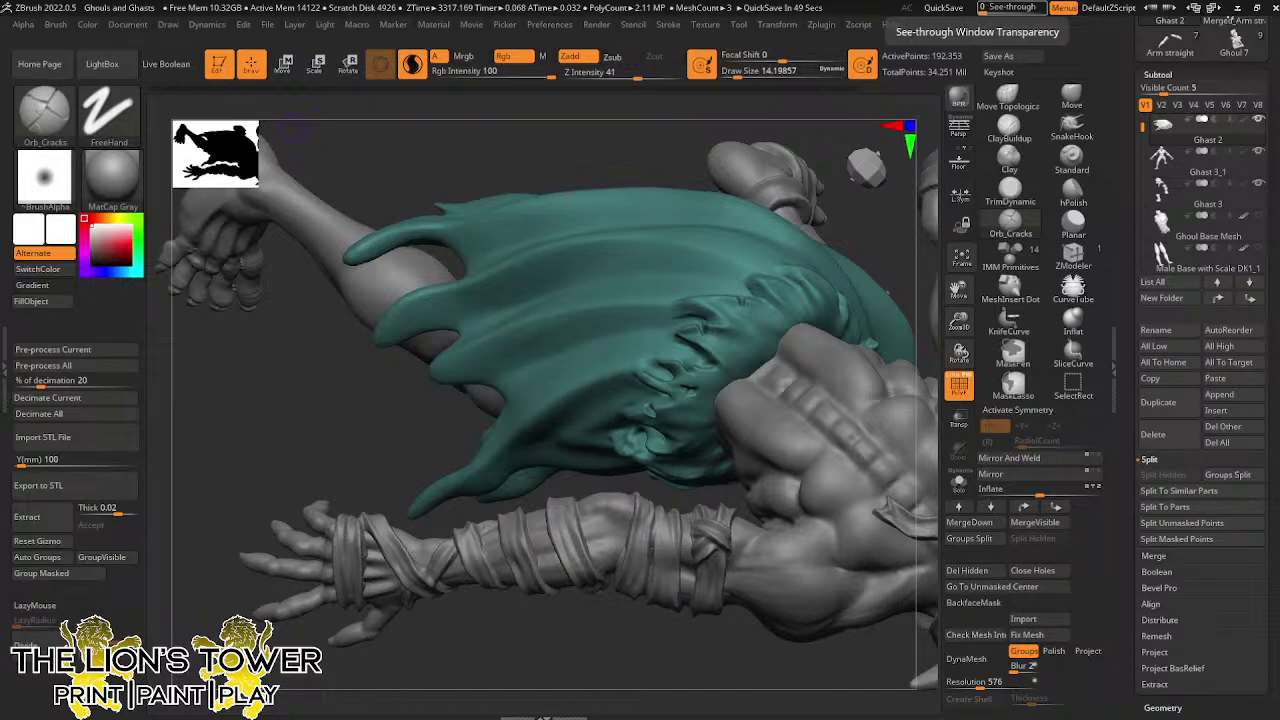
Switch to the Chrome browser and look through the Winters Tales home page and its content sections
left_click_drag(770, 0, 791, 22)
left_click(897, 20)
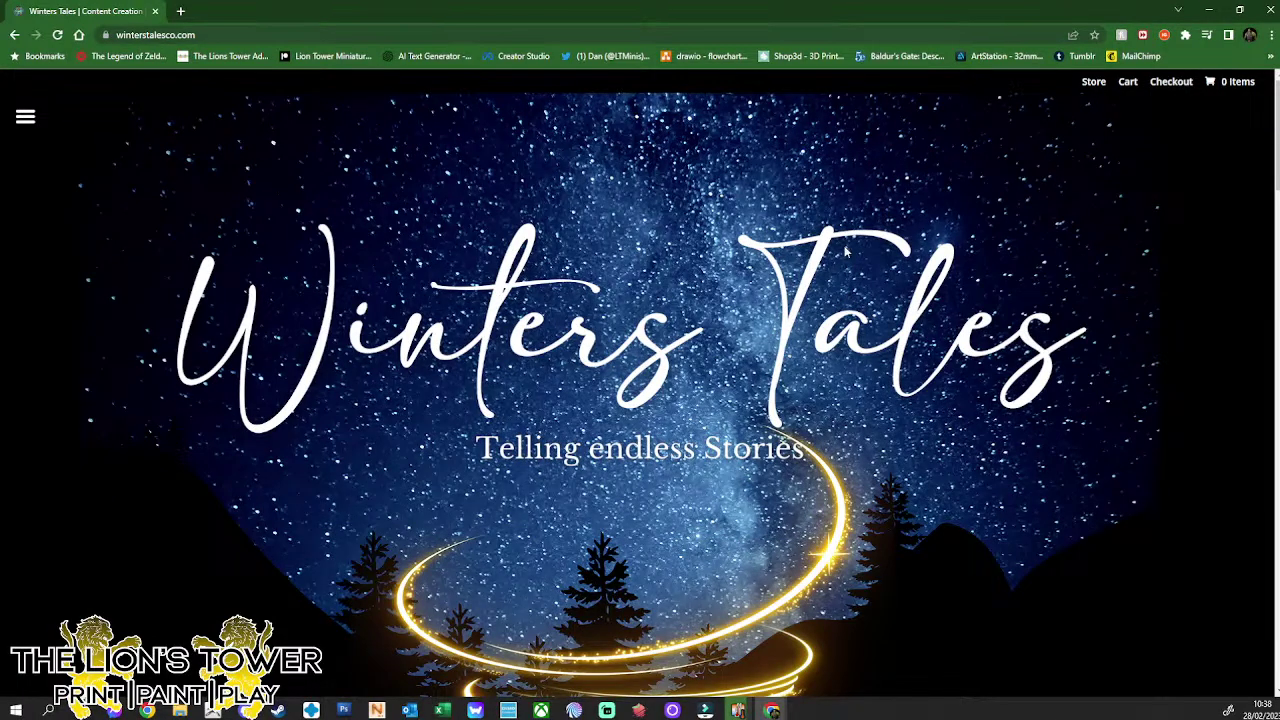
scroll(845, 252, "down", 4)
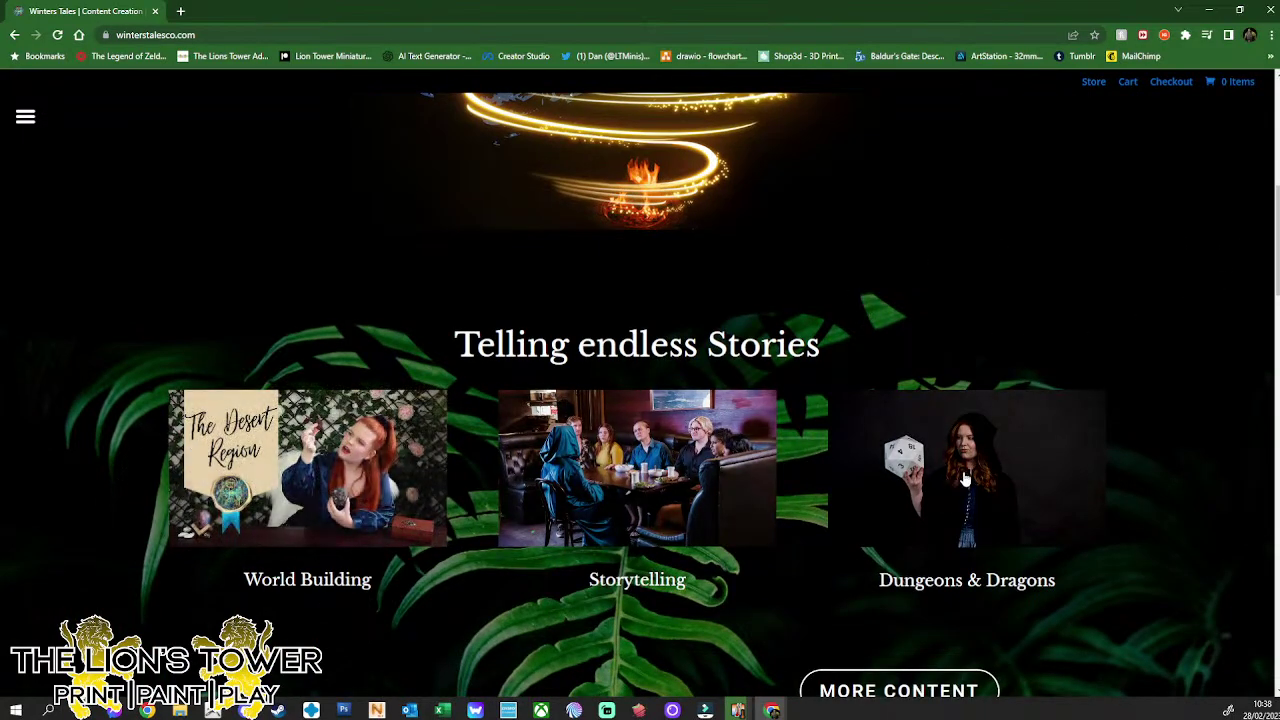
scroll(1120, 509, "down", 2)
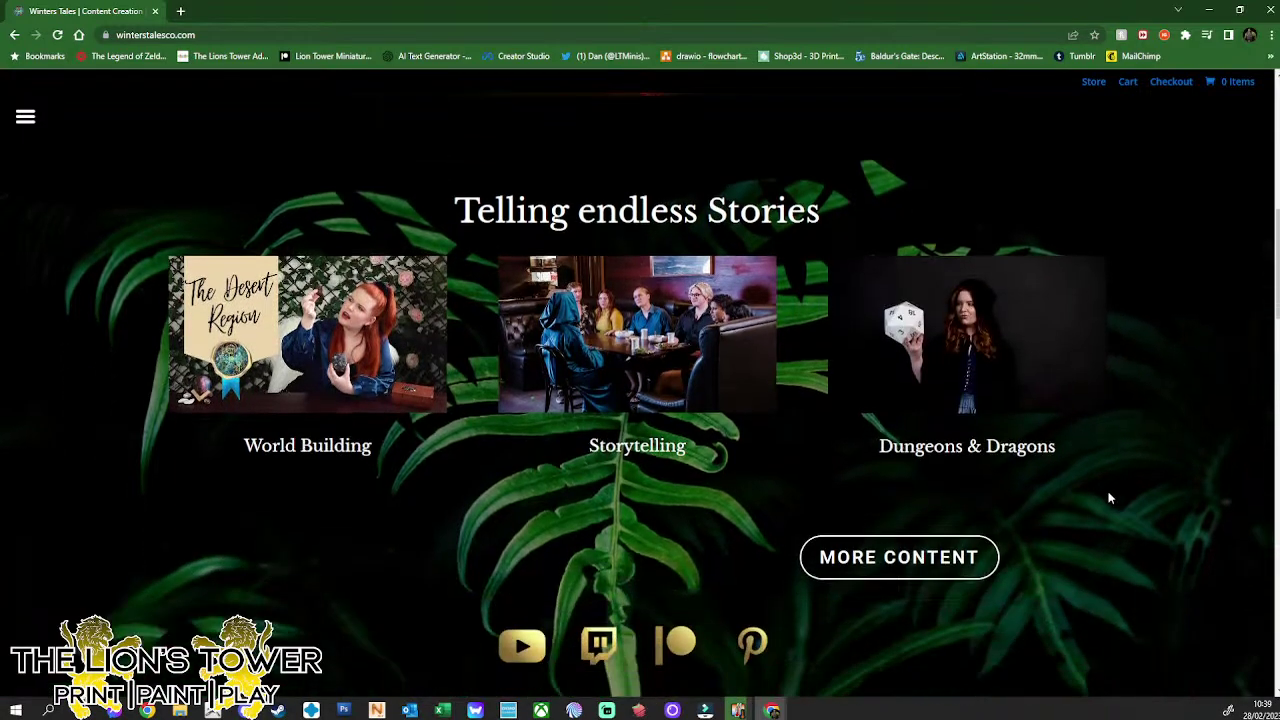
scroll(1108, 495, "down", 1)
scroll(1079, 480, "down", 10)
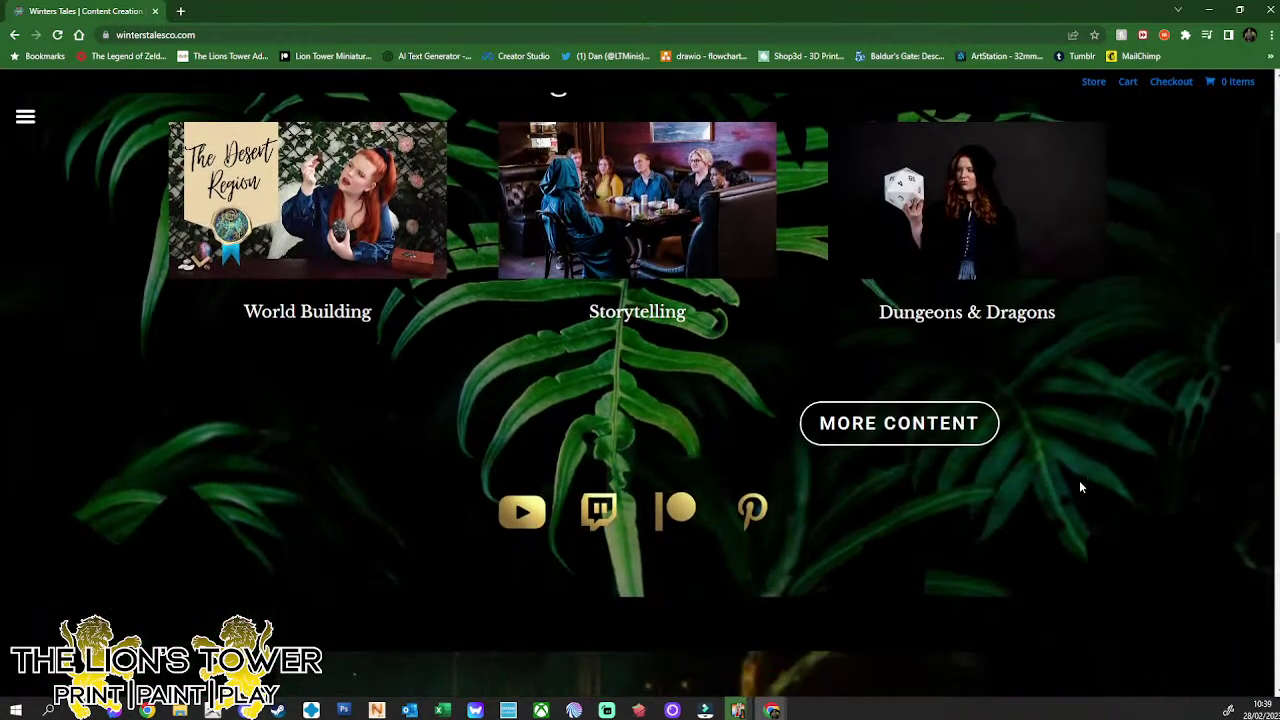
Skim the Winters Tales homepage from the story content through the shop to the sponsors and back
scroll(1046, 403, "down", 5)
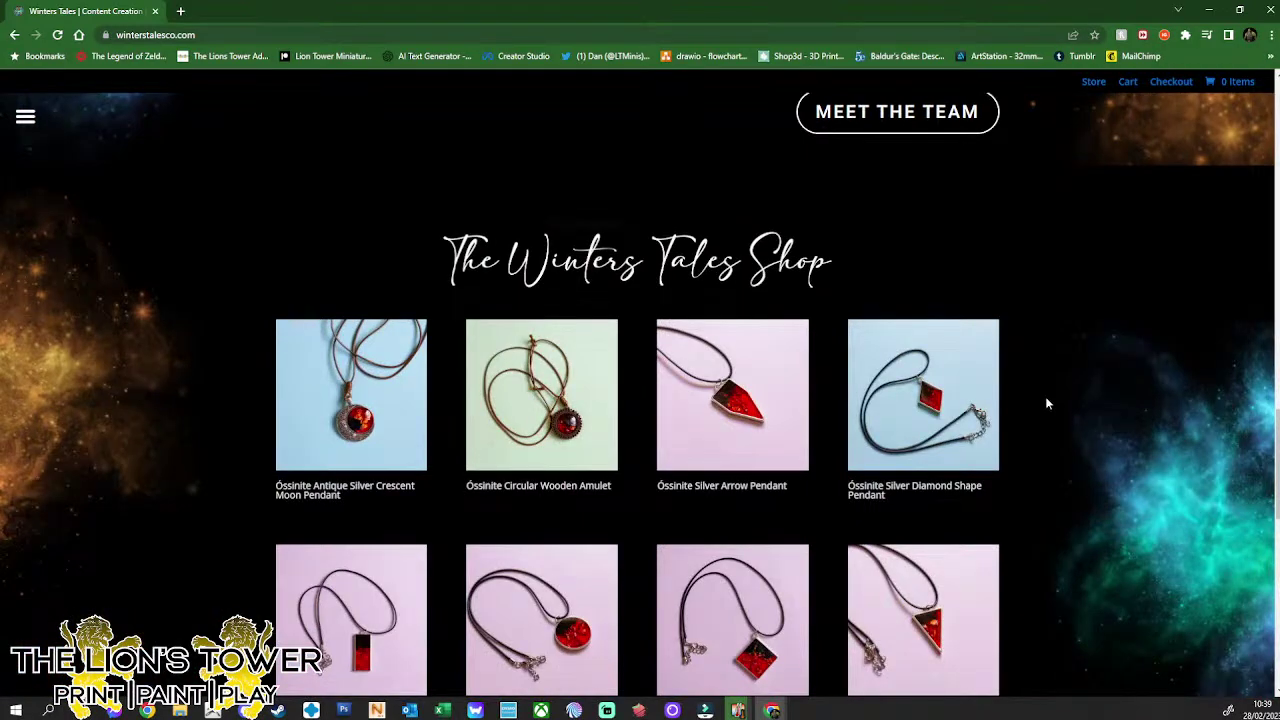
scroll(1046, 403, "down", 9)
scroll(1047, 403, "down", 4)
scroll(1100, 403, "up", 10)
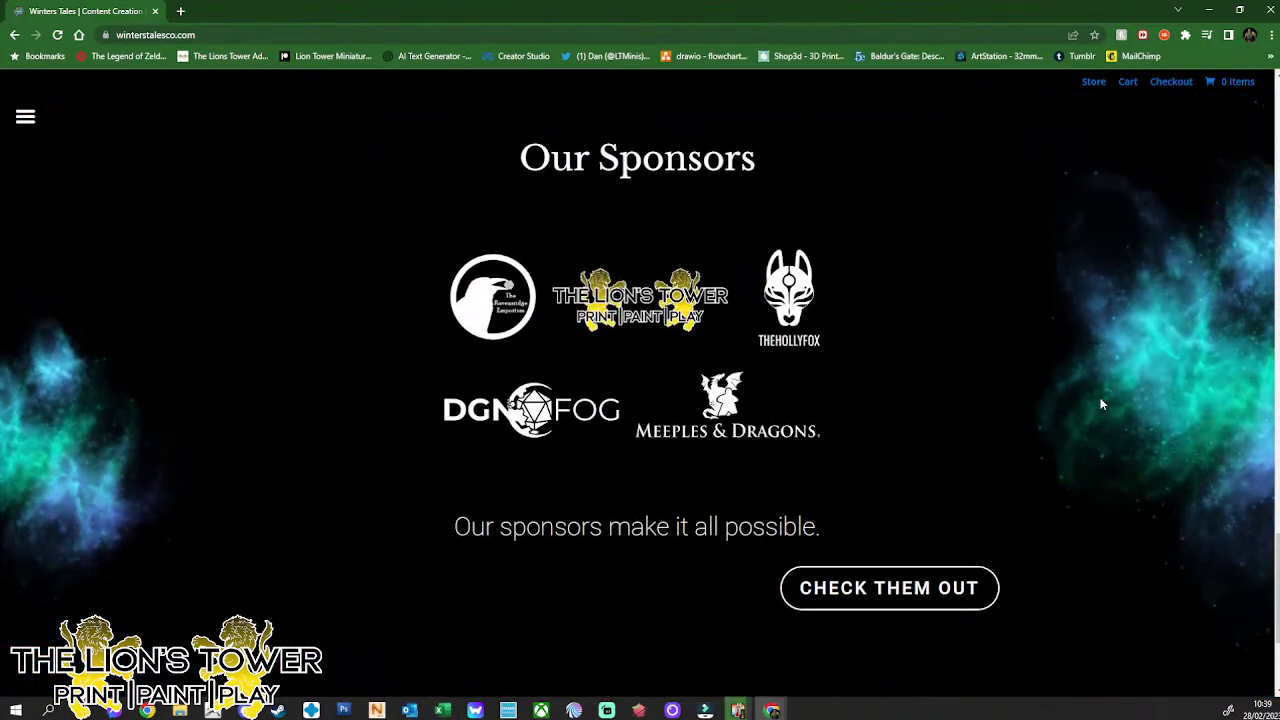
scroll(1097, 343, "up", 6)
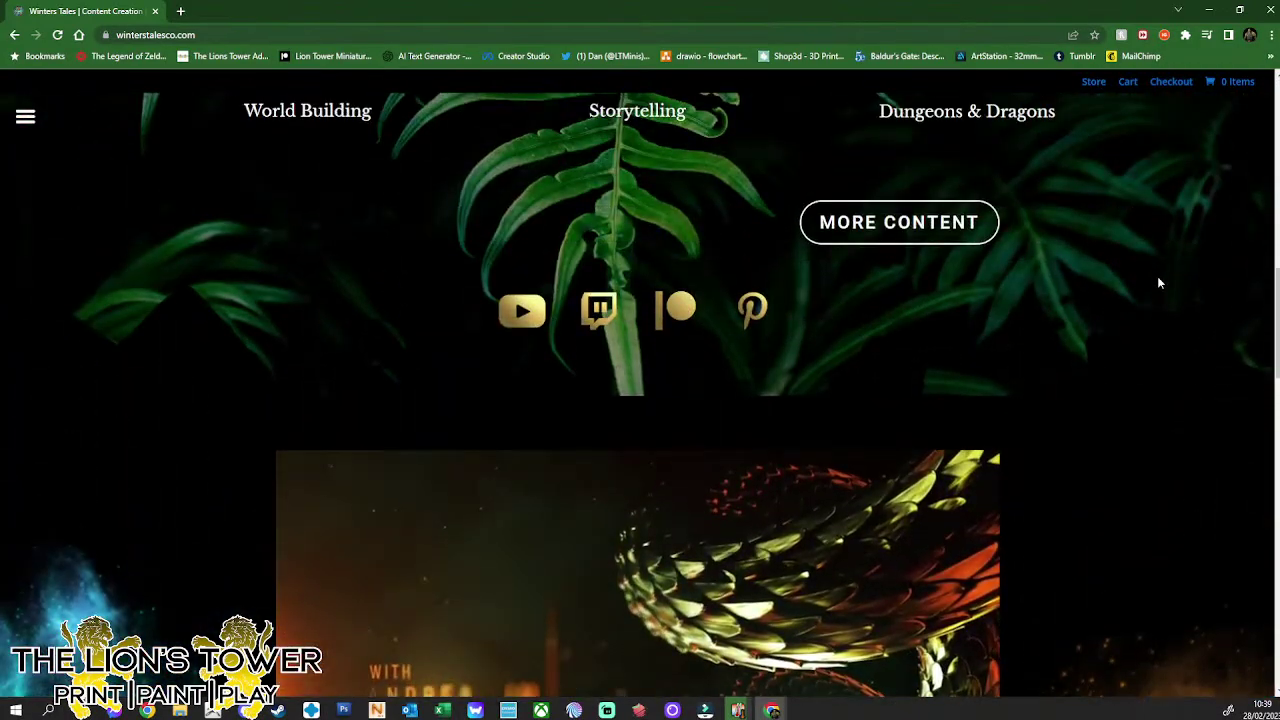
scroll(1160, 313, "up", 2)
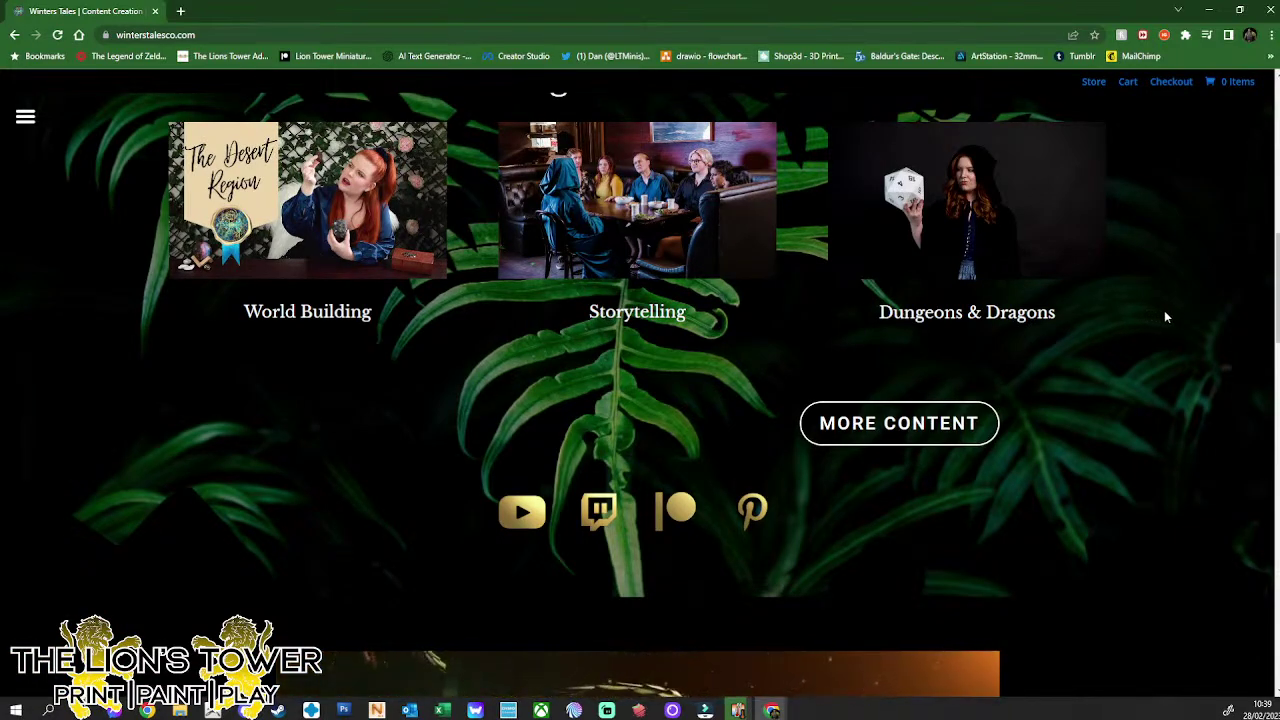
Examine the homepage's featured video and the pendants offered in the Winters Tales Shop section
scroll(1164, 316, "down", 1)
scroll(1164, 316, "down", 5)
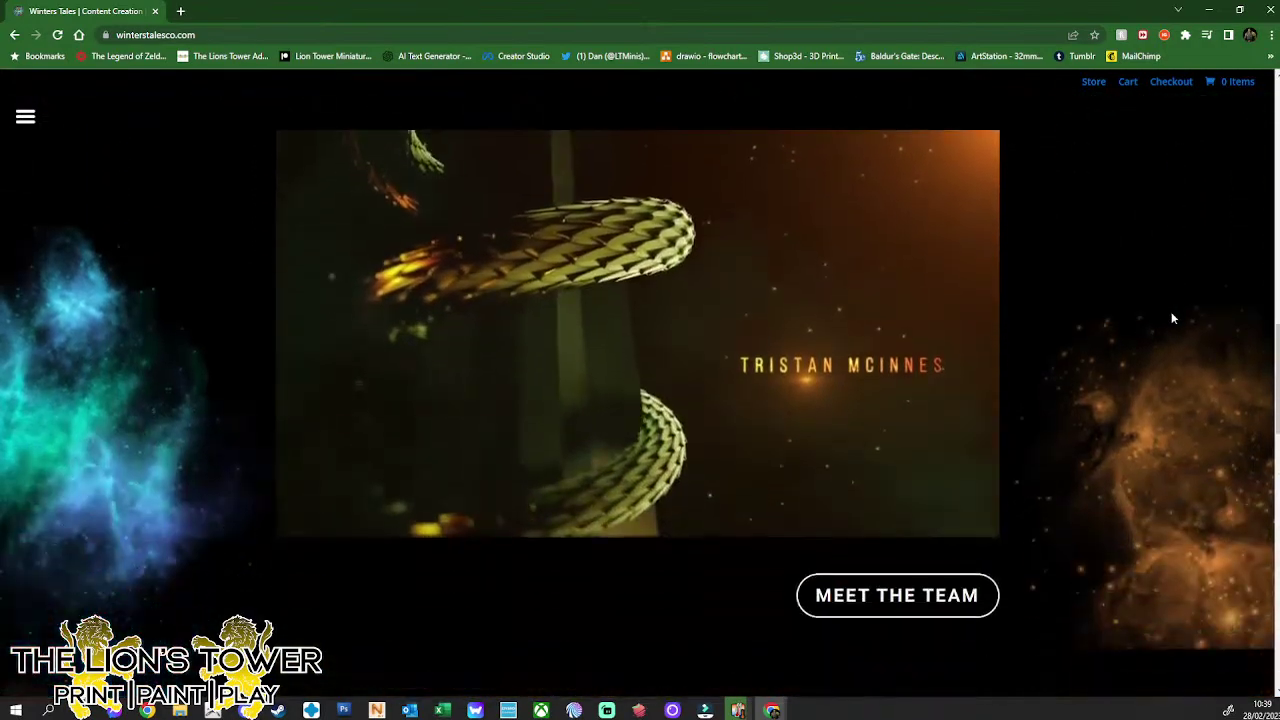
scroll(1158, 276, "up", 2)
scroll(1104, 292, "down", 3)
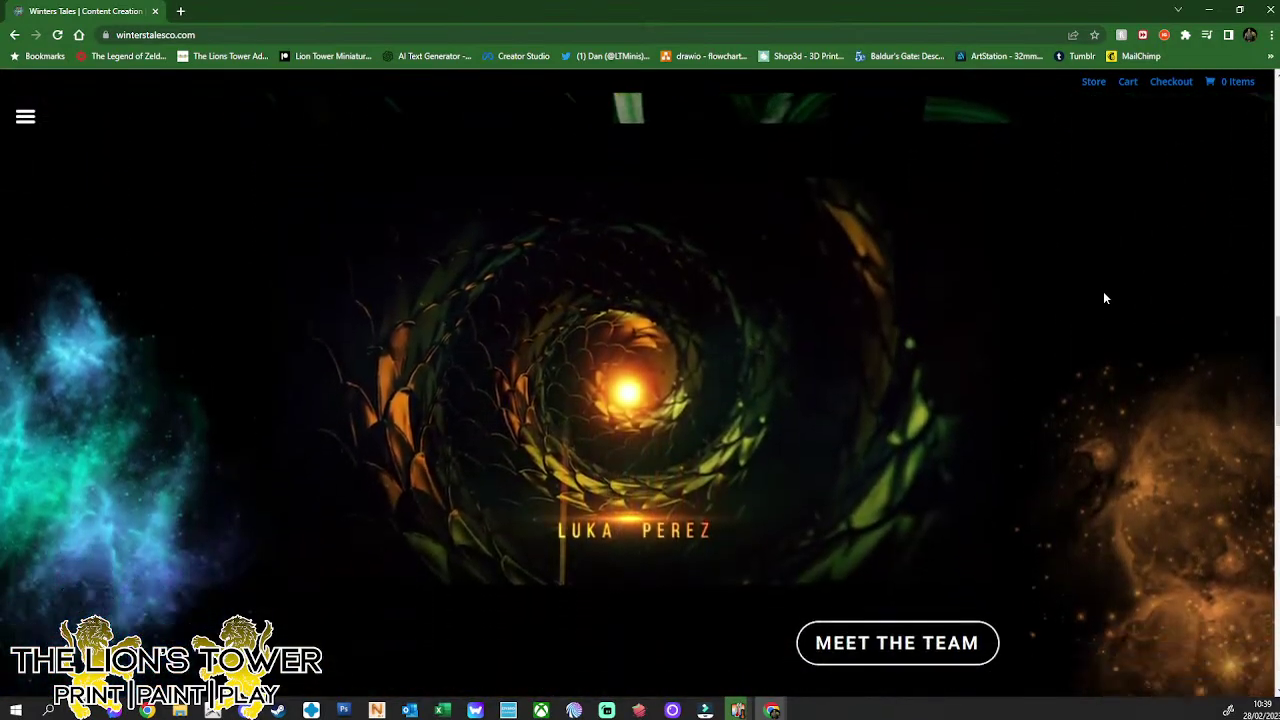
scroll(1104, 295, "down", 2)
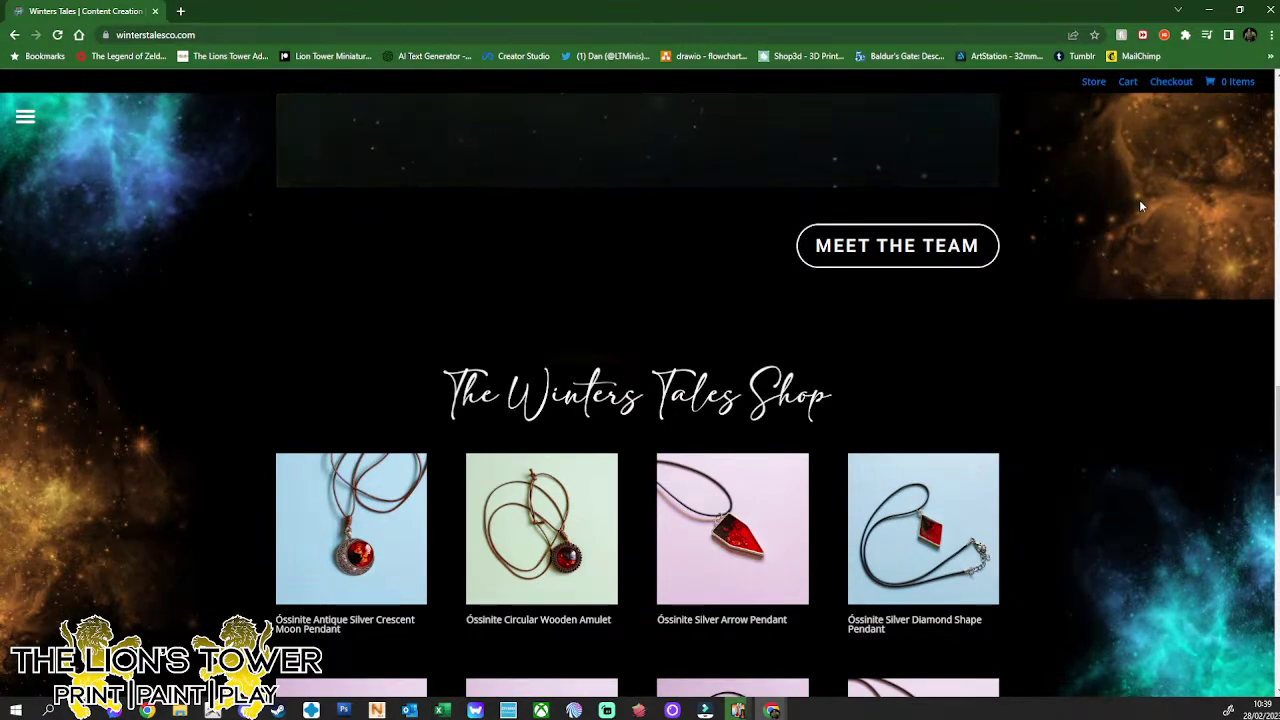
scroll(1136, 281, "down", 2)
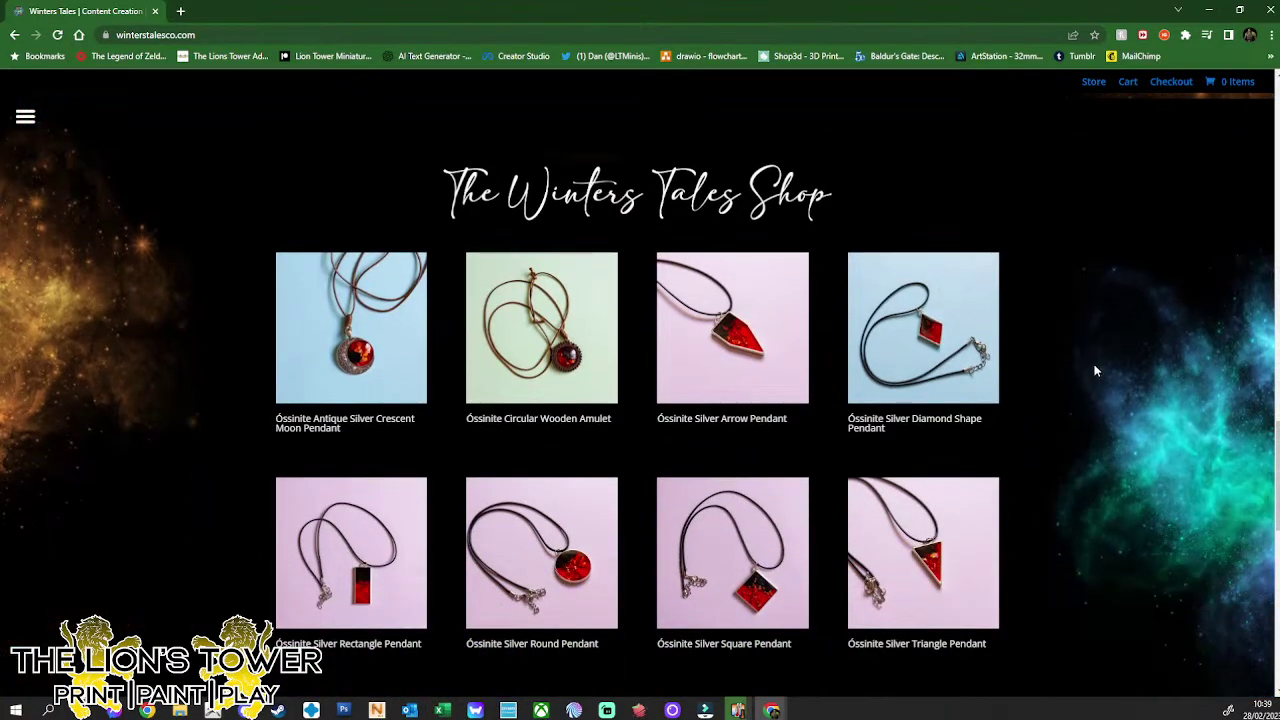
scroll(1093, 364, "down", 2)
scroll(1092, 345, "down", 1)
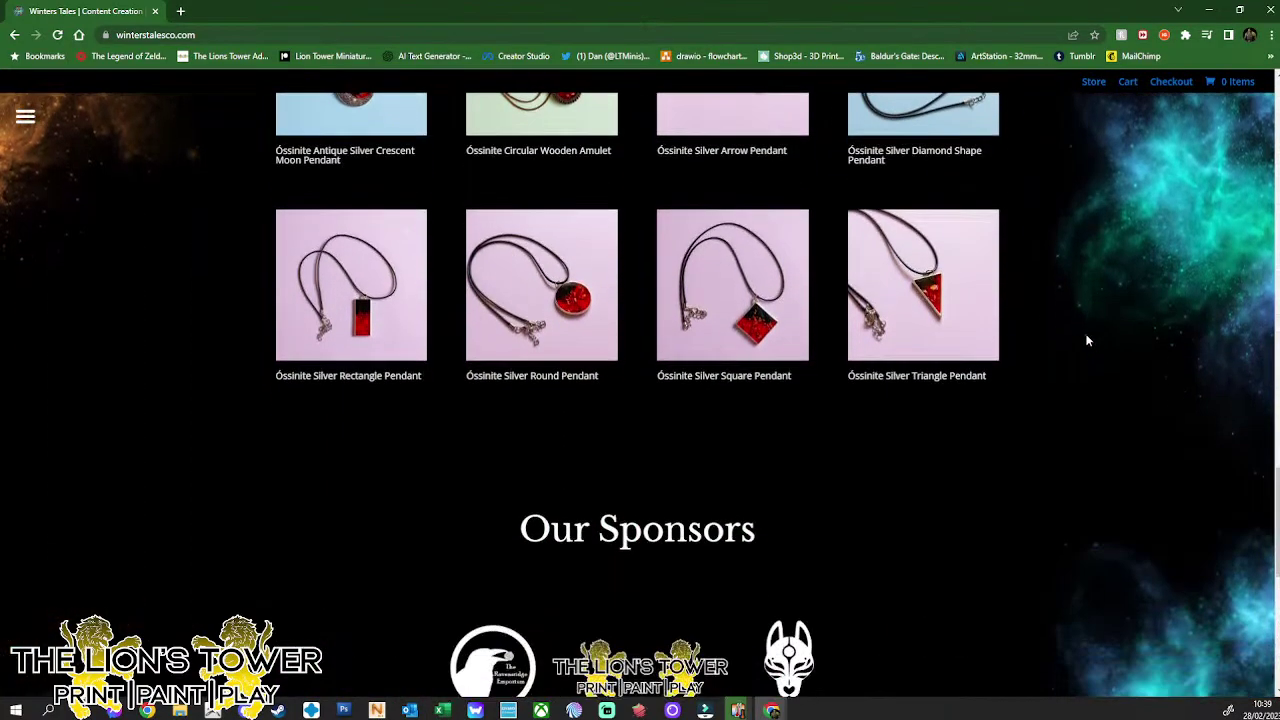
scroll(1086, 341, "down", 1)
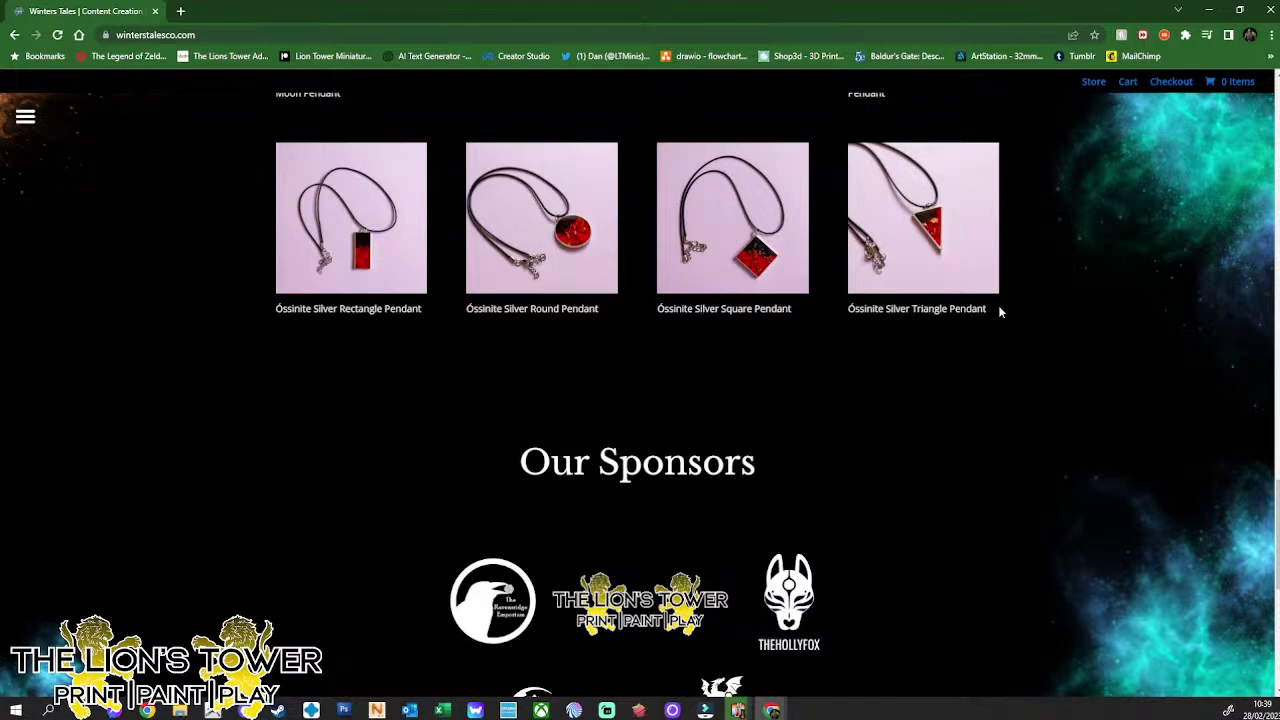
Review the Our Sponsors section, then return to the Telling endless Stories section of the homepage
scroll(952, 452, "down", 3)
scroll(935, 440, "down", 2)
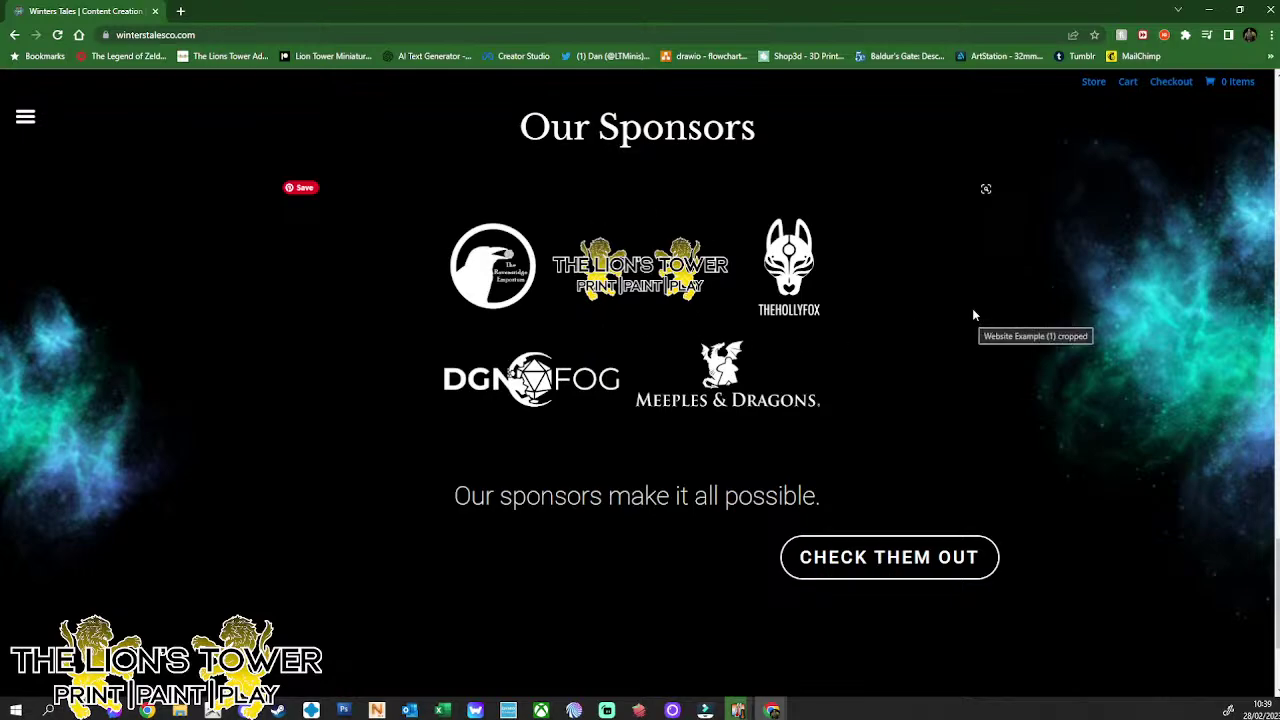
scroll(995, 346, "up", 5)
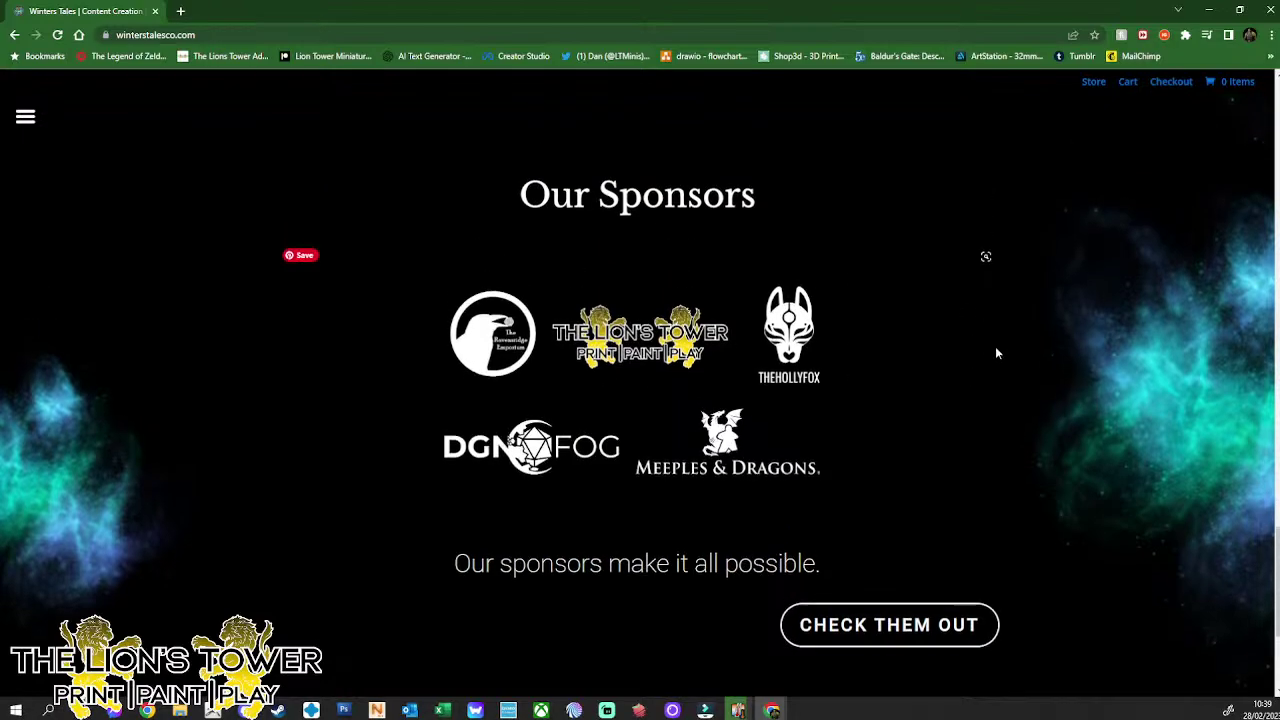
scroll(1031, 329, "up", 9)
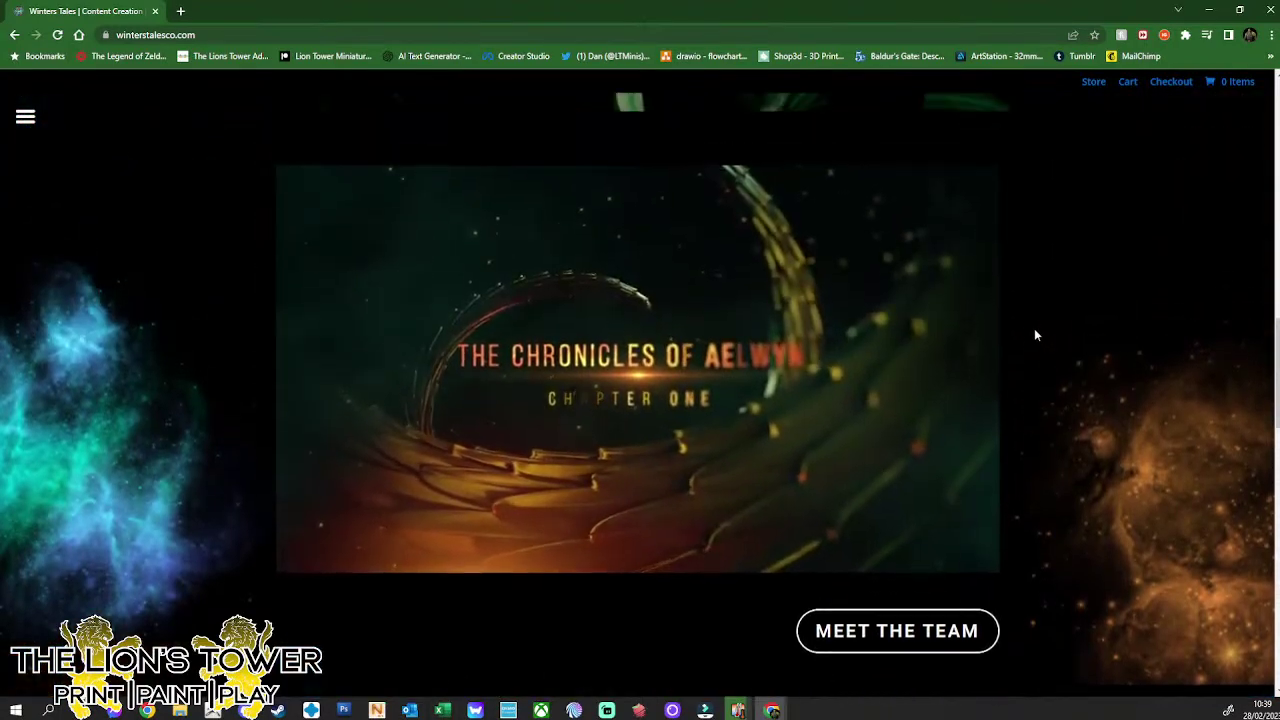
scroll(1022, 330, "up", 4)
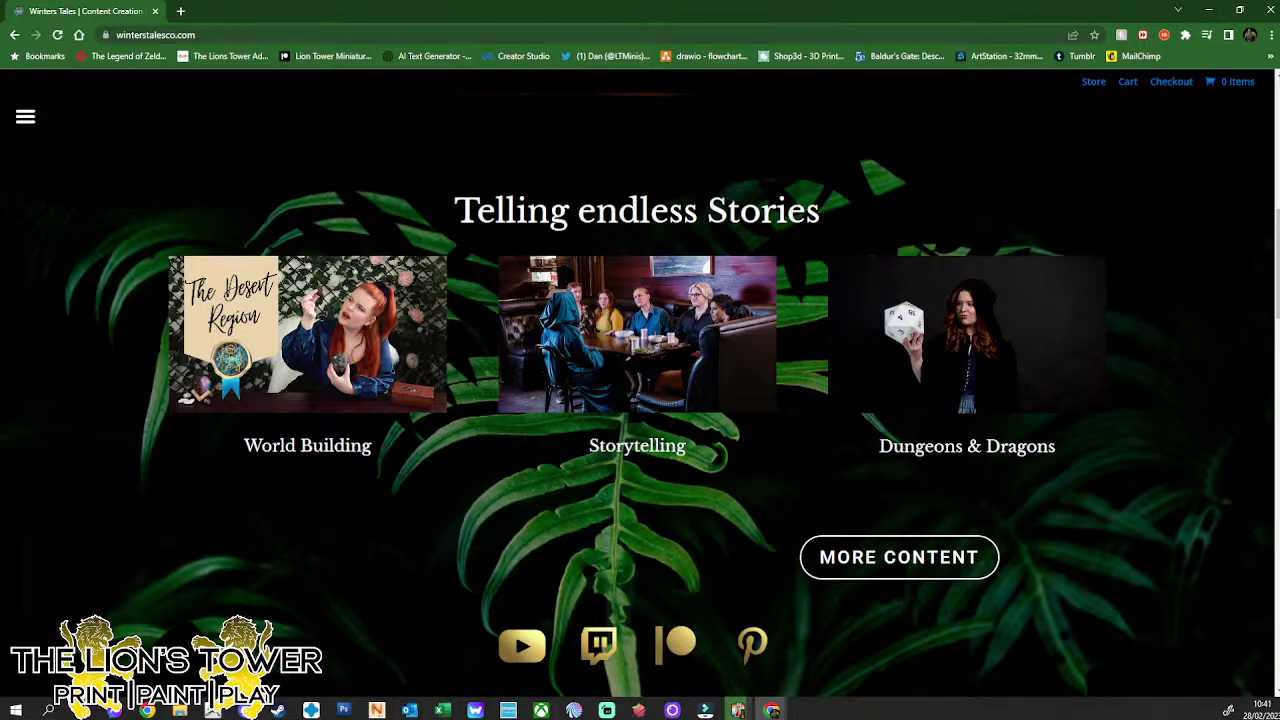
Switch to the browser window showing the creator's Patreon page, maximize it and go to the page header
key("alt+Tab")
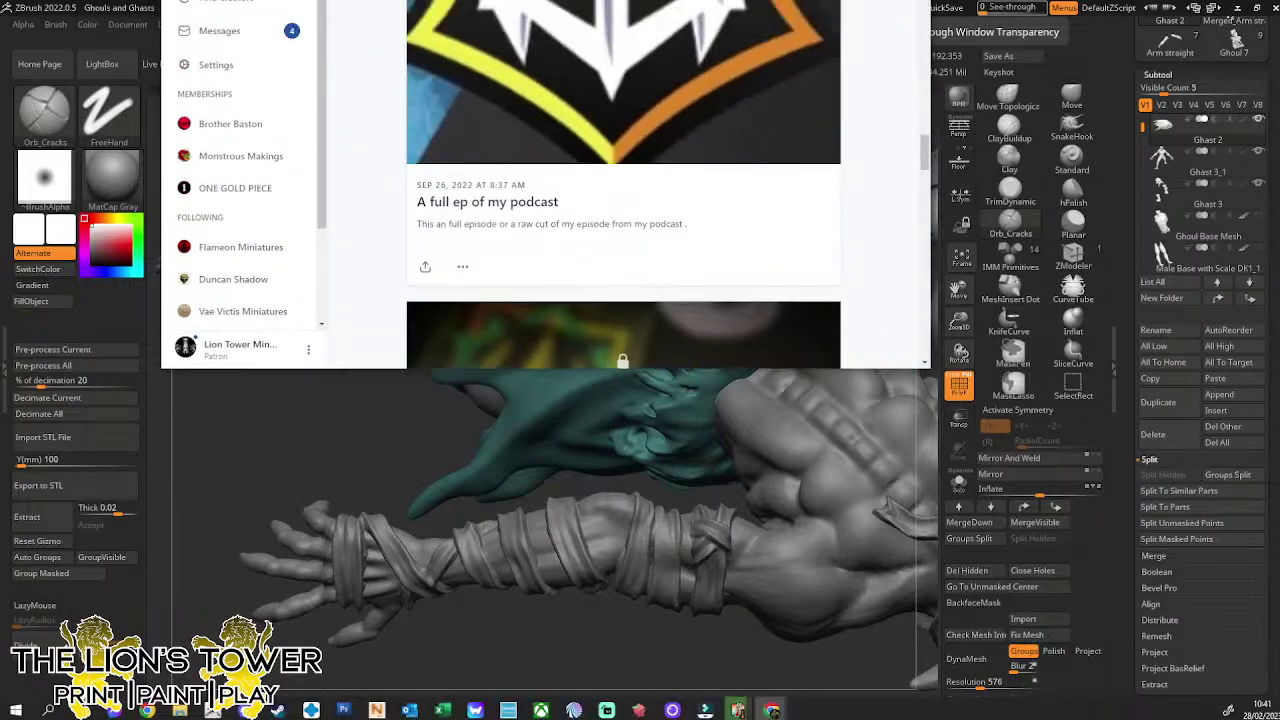
left_click_drag(583, 0, 654, 187)
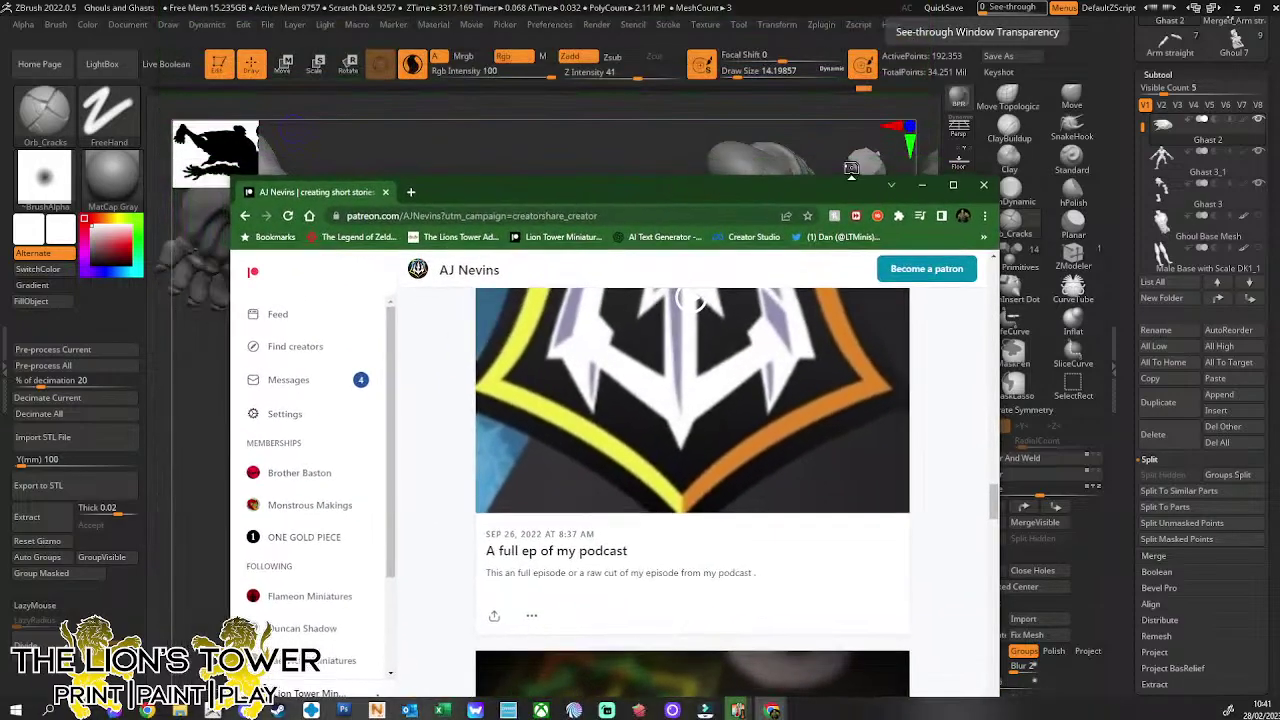
left_click(953, 184)
scroll(940, 285, "up", 3)
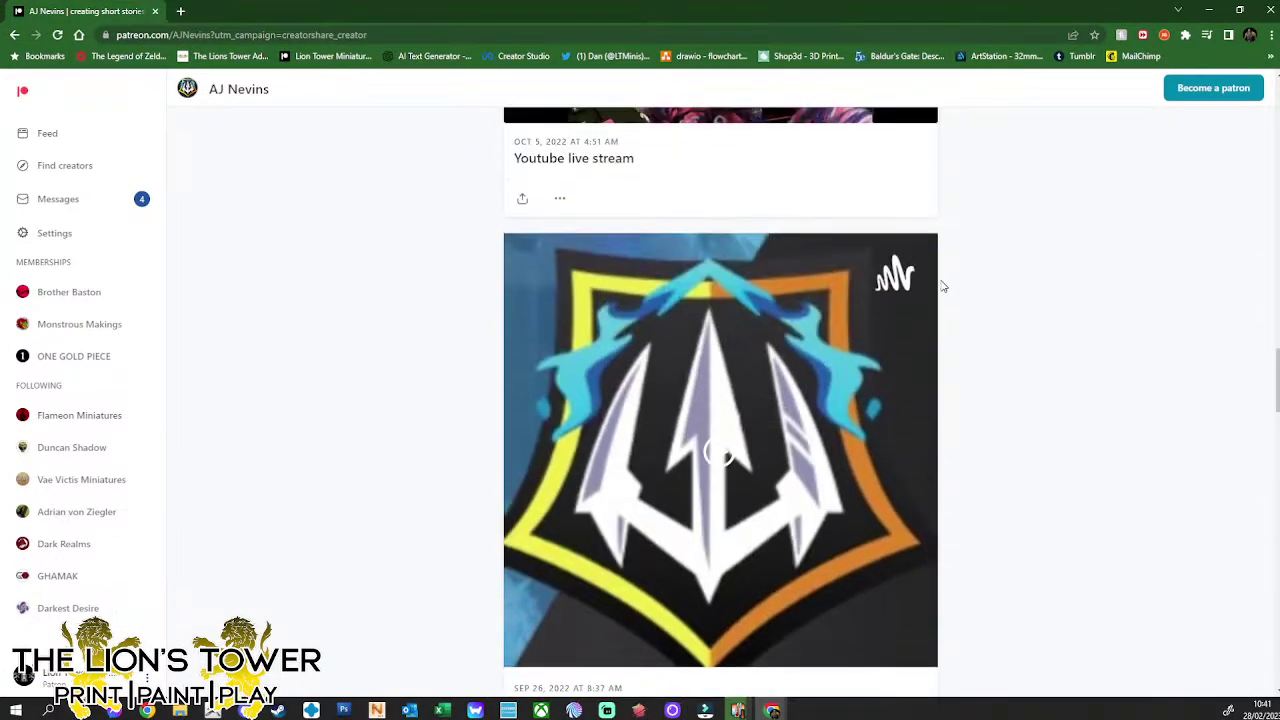
scroll(920, 310, "up", 15)
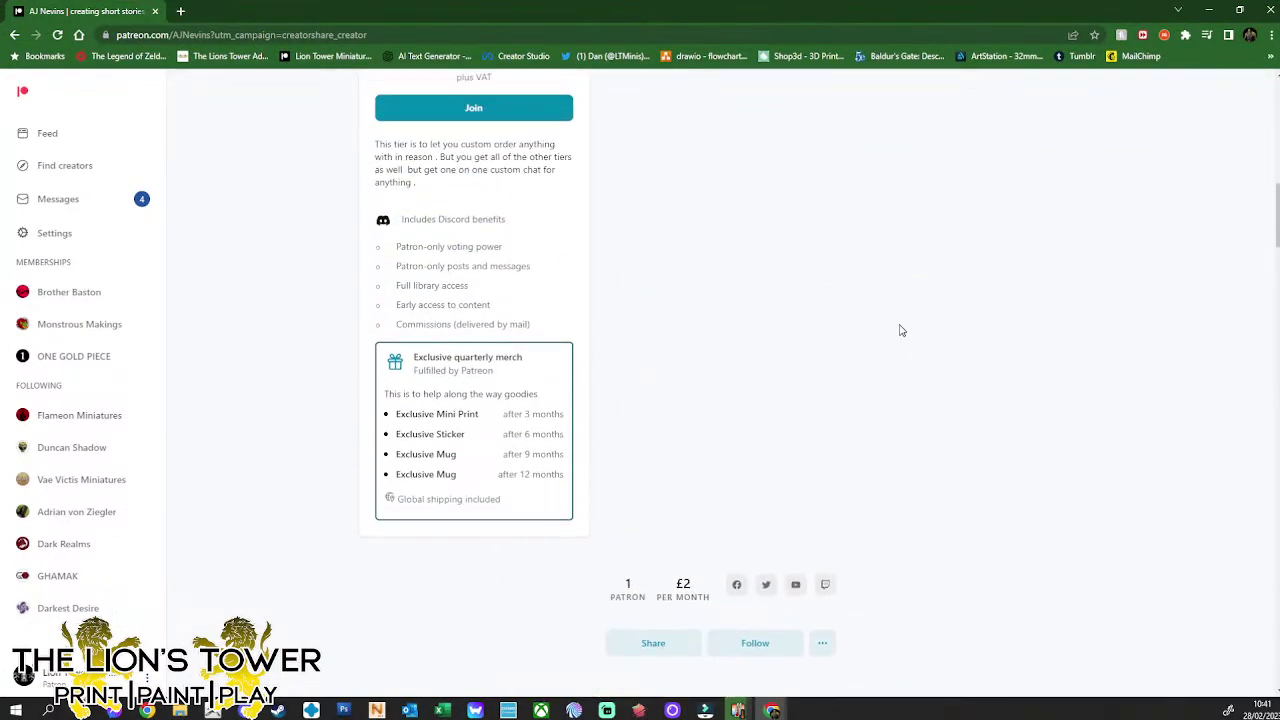
scroll(900, 330, "up", 12)
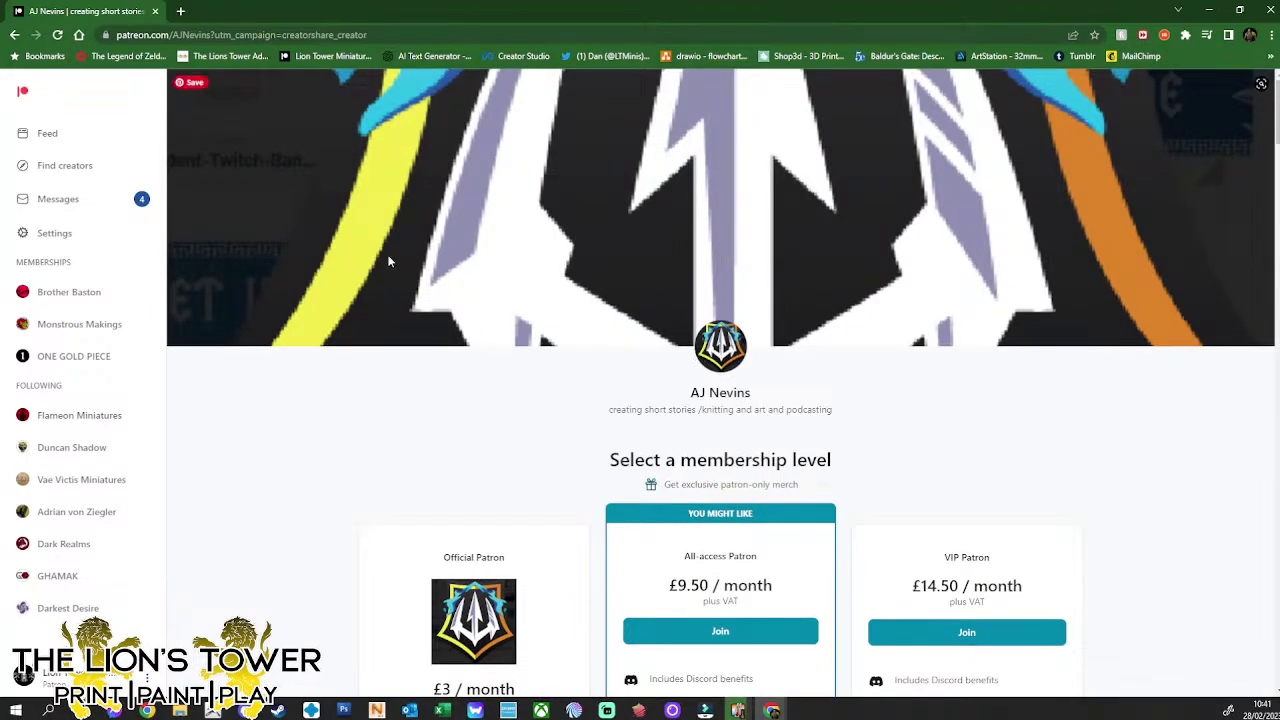
Examine the Patreon membership levels and their benefits, from Official Patron to the Customs orders tier
scroll(948, 417, "down", 1)
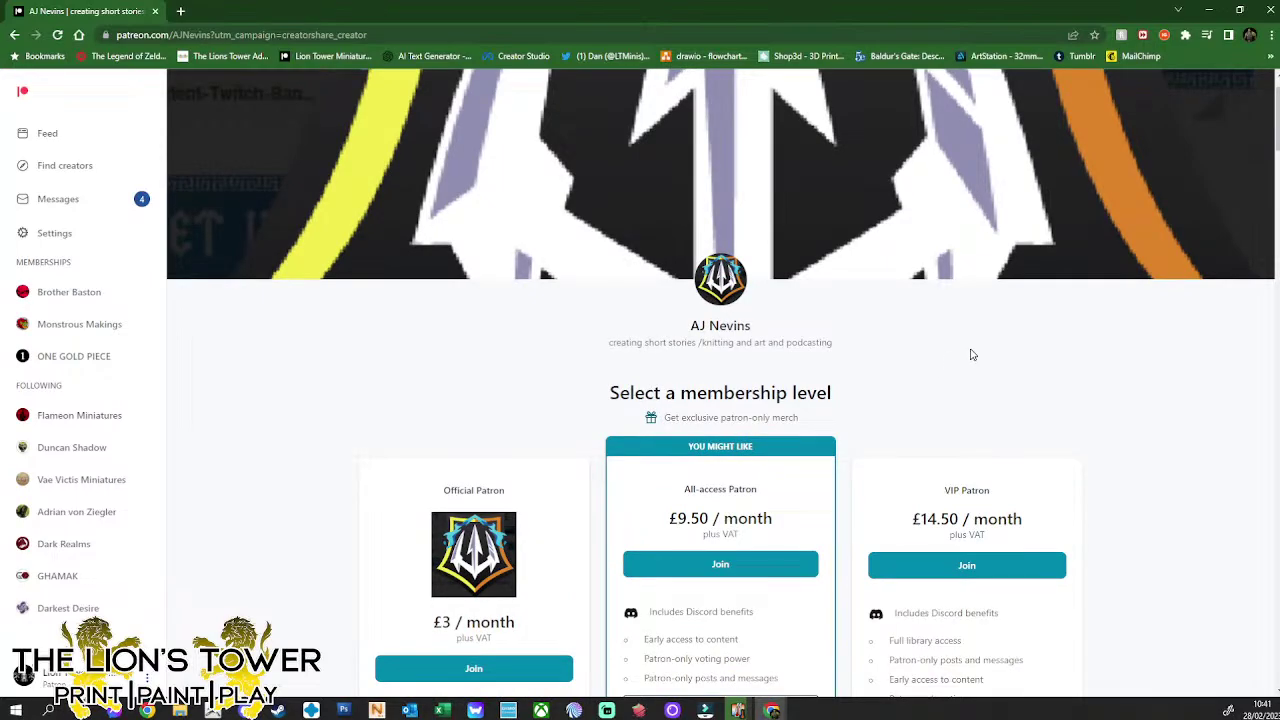
scroll(970, 355, "down", 1)
scroll(1050, 300, "down", 2)
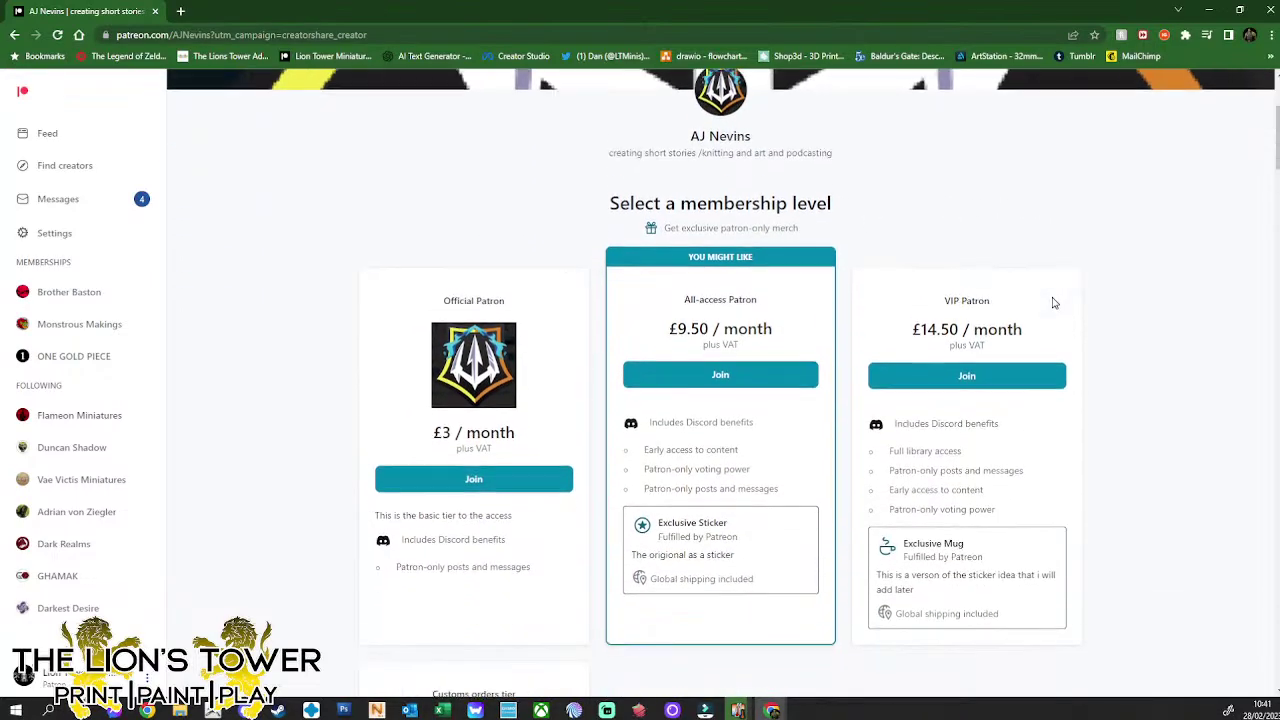
scroll(1053, 303, "down", 2)
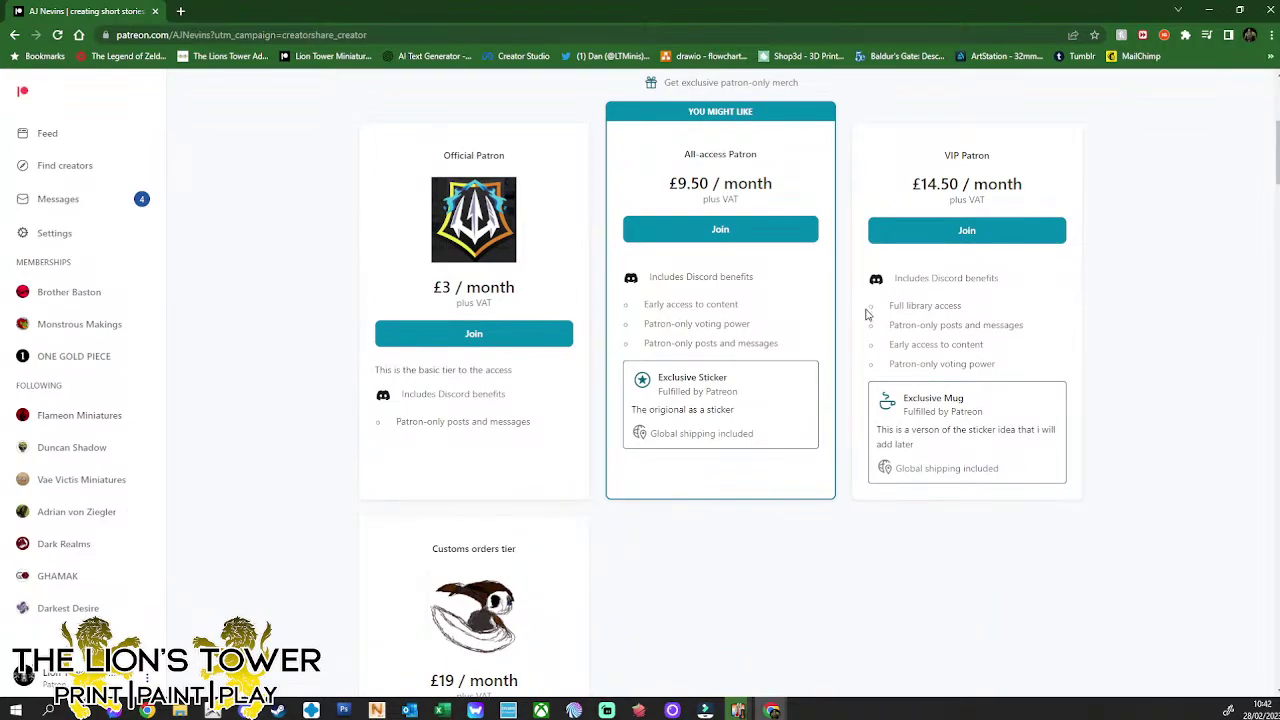
scroll(1095, 378, "down", 2)
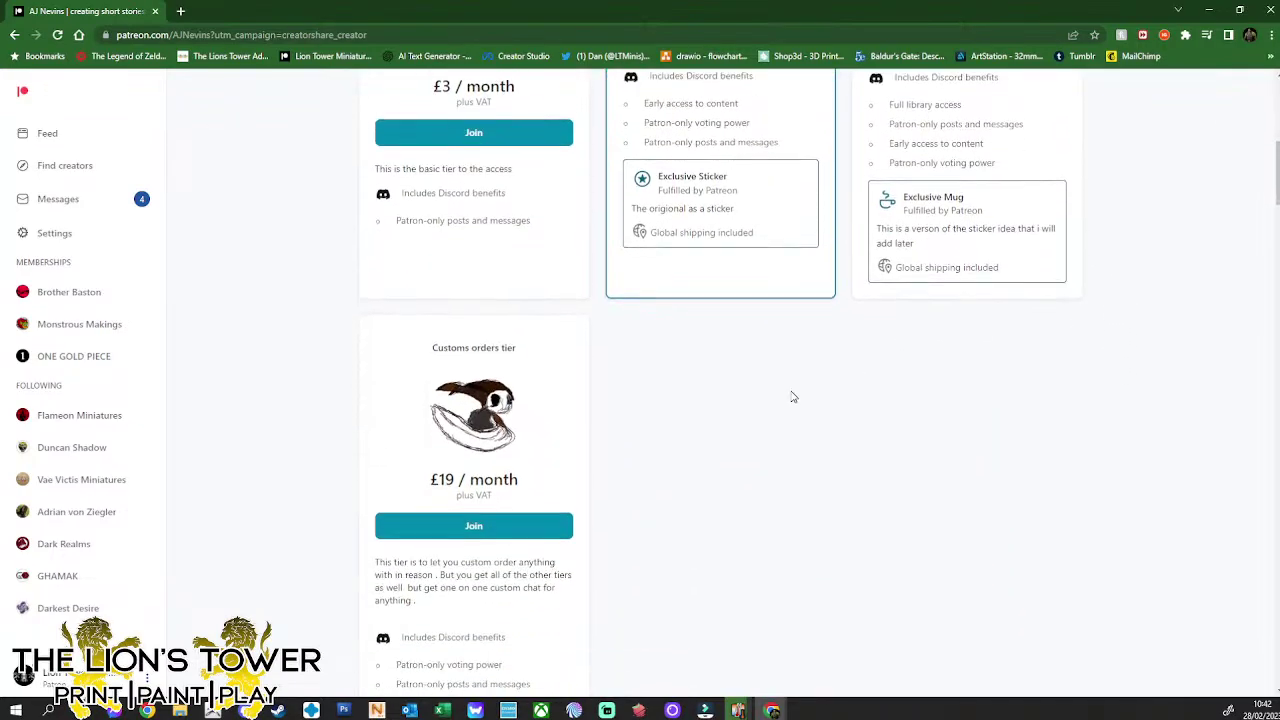
scroll(766, 380, "up", 5)
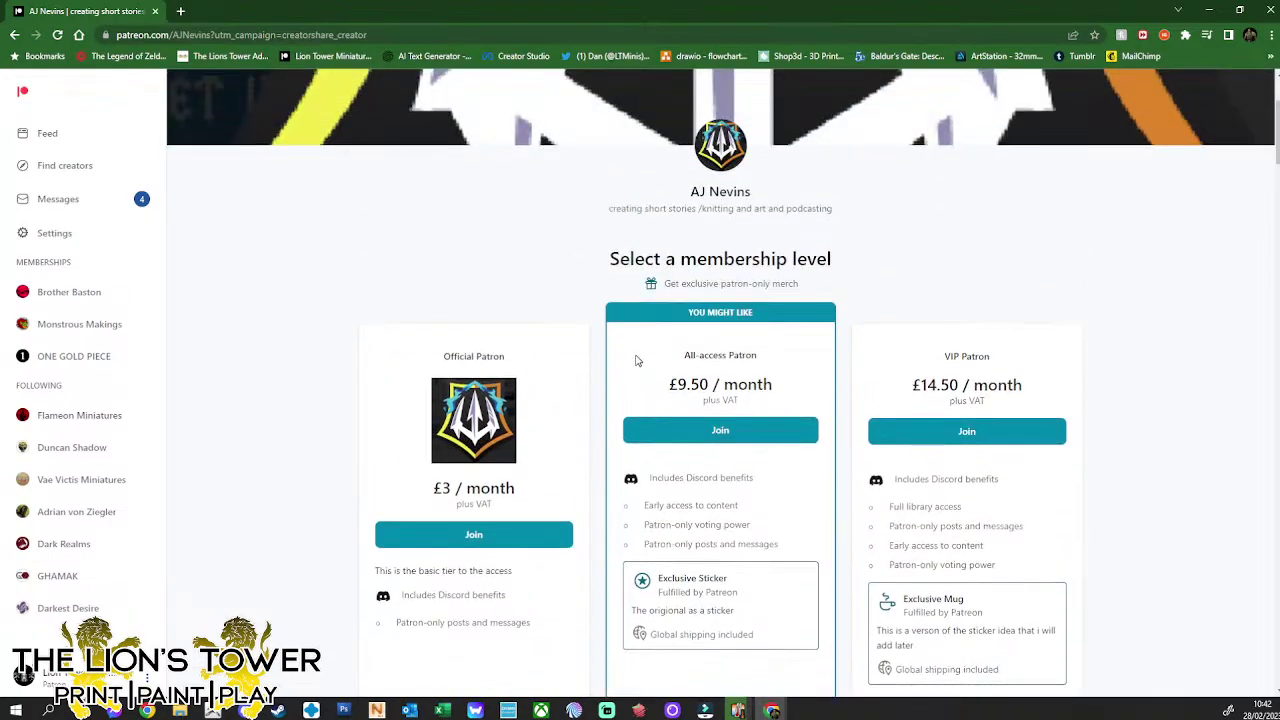
scroll(636, 360, "up", 2)
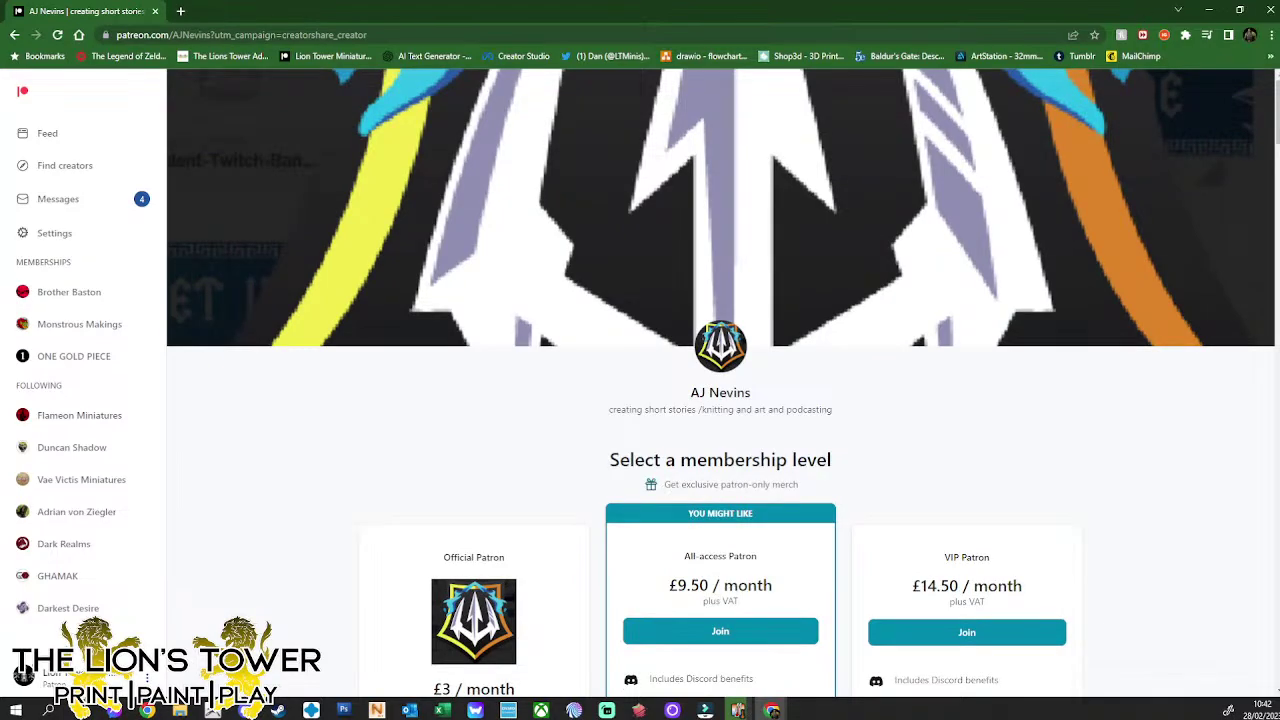
Look through the creator's About section, goals and recent posts down to the end of the Patreon page
scroll(880, 200, "down", 12)
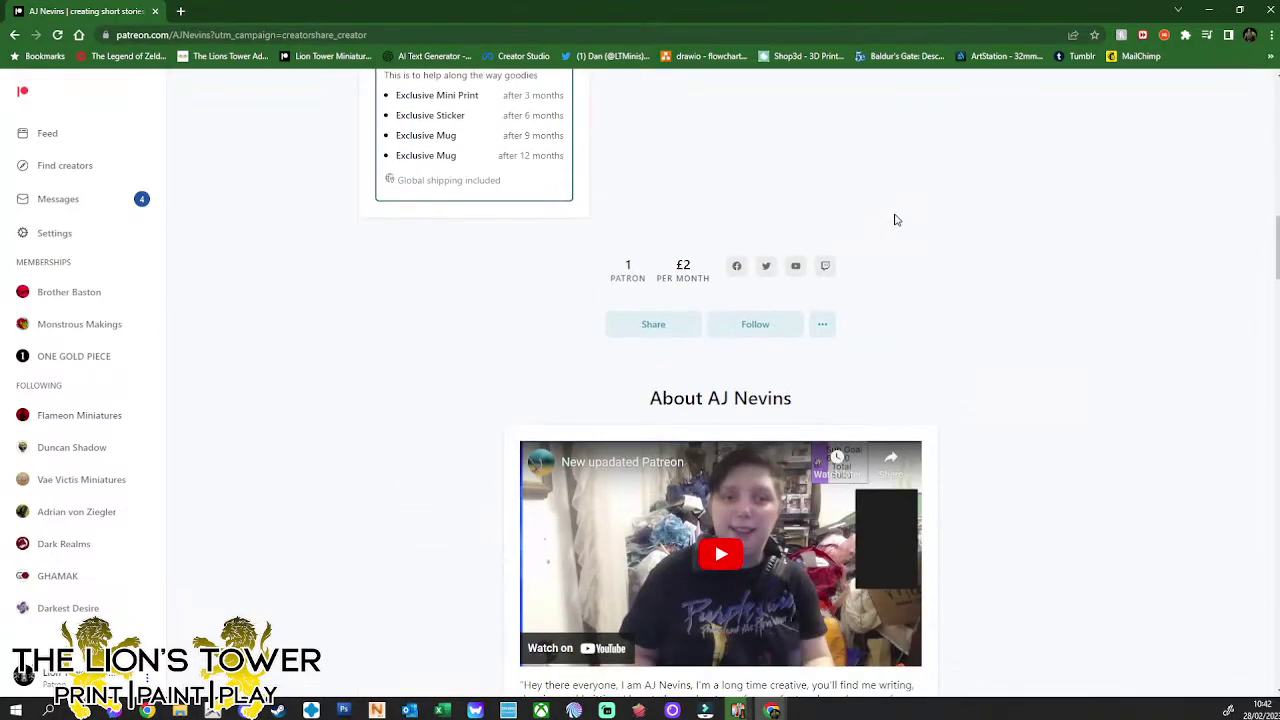
scroll(1000, 215, "down", 4)
scroll(1000, 215, "up", 4)
scroll(1002, 217, "down", 5)
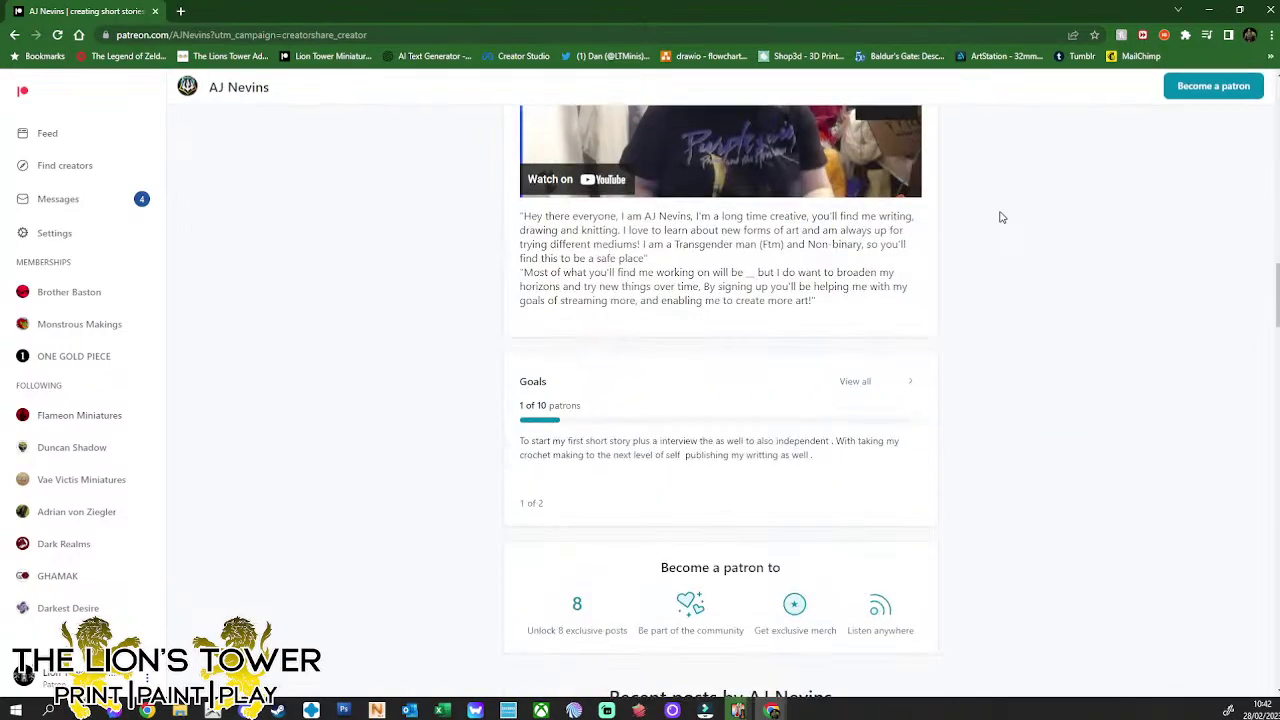
scroll(1002, 217, "down", 12)
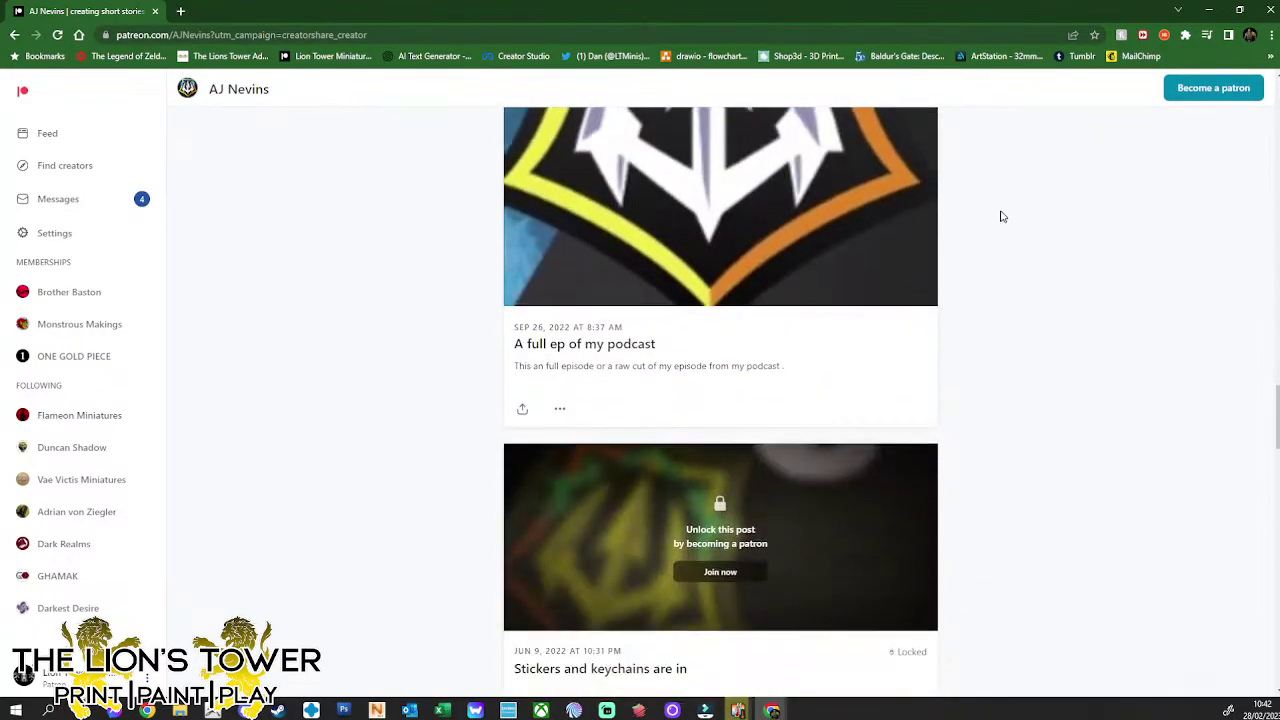
scroll(1002, 217, "down", 6)
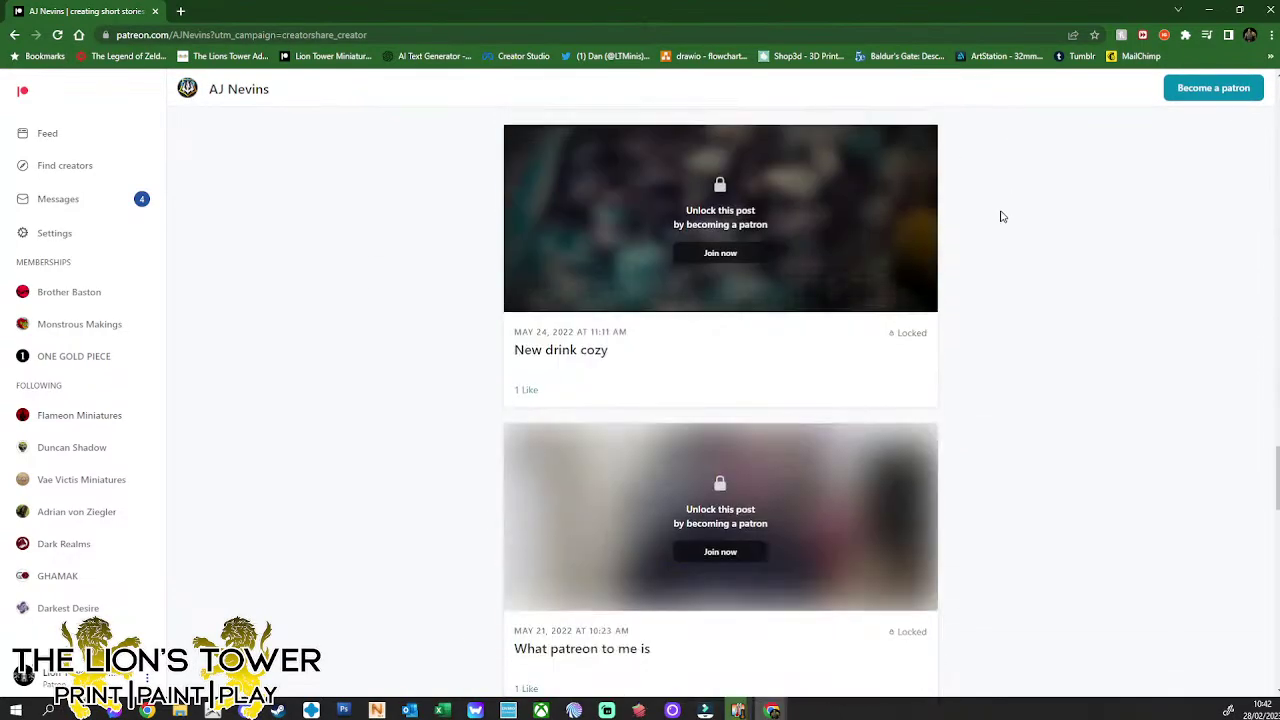
scroll(1002, 217, "down", 3)
scroll(1003, 216, "down", 5)
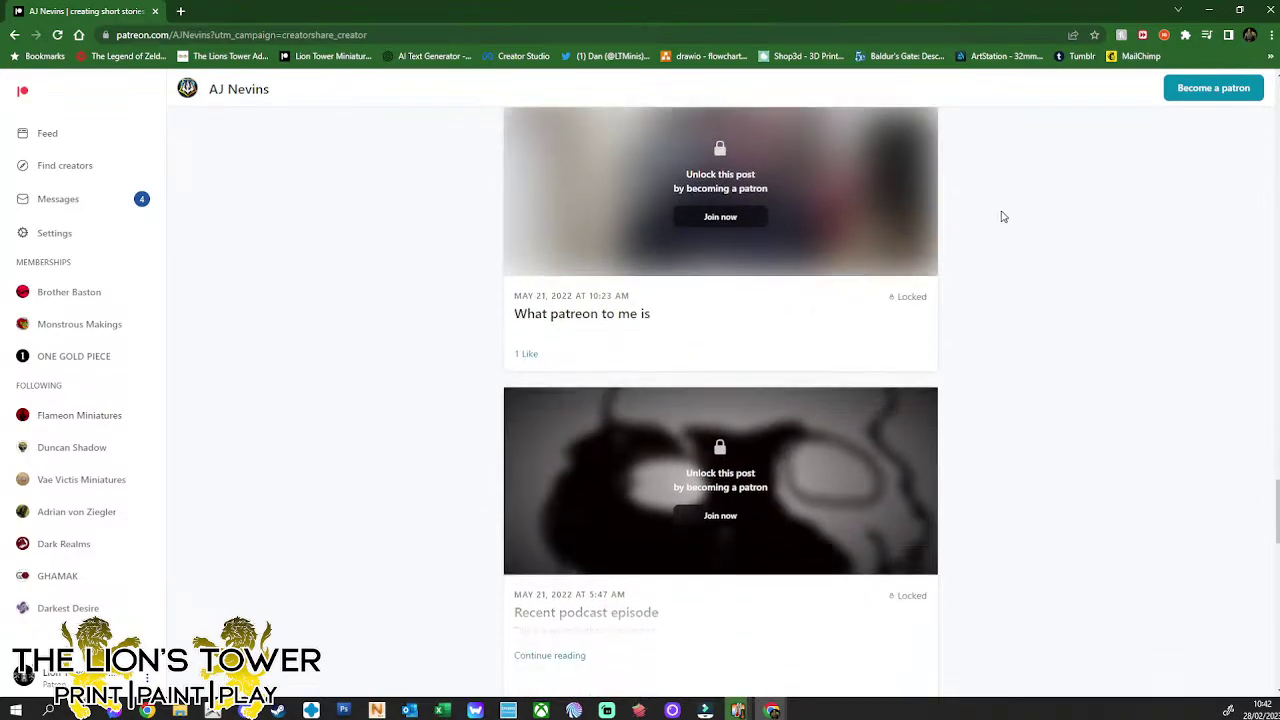
scroll(1003, 216, "down", 8)
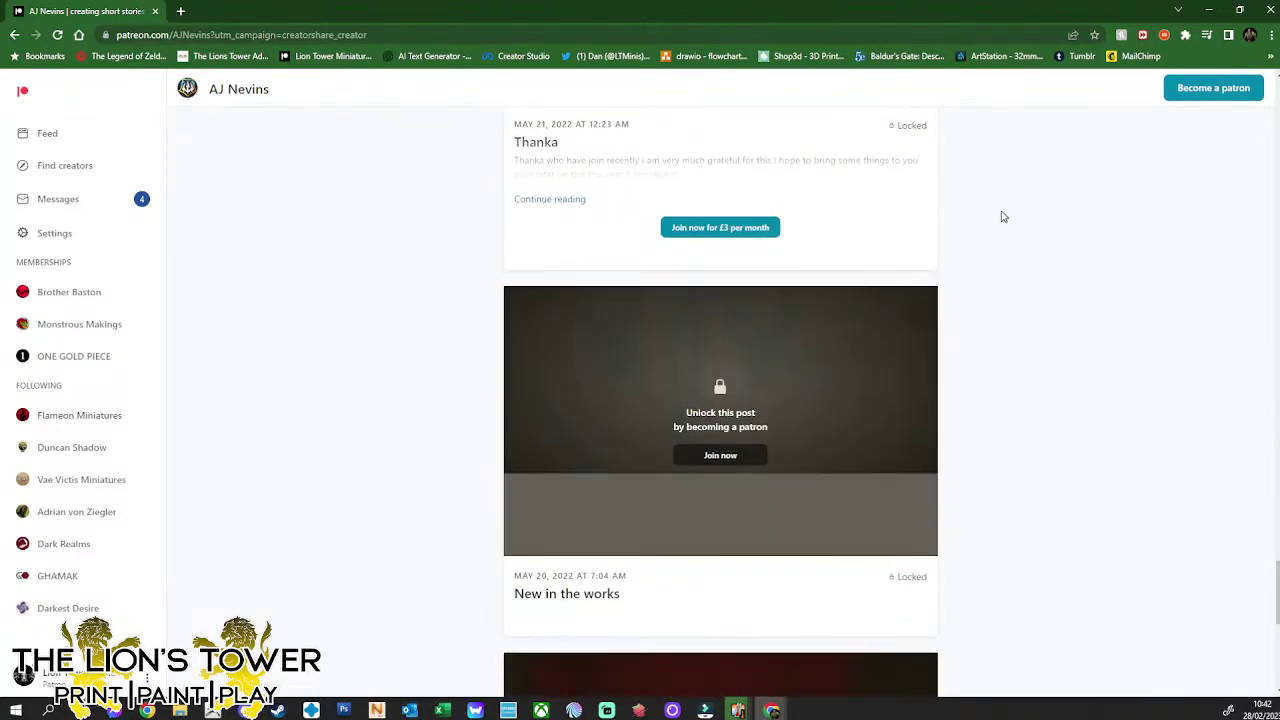
Return from the recent posts to the creator's About section and review the description and goals
scroll(1003, 222, "up", 12)
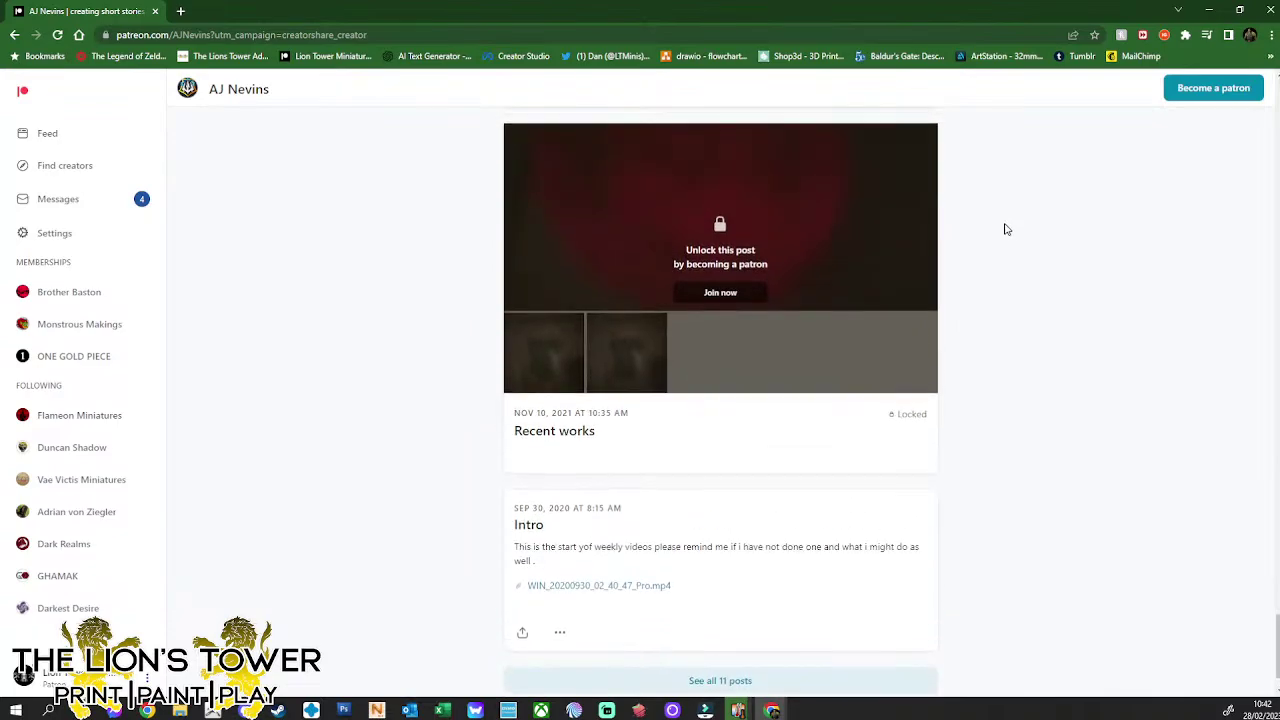
scroll(995, 215, "up", 10)
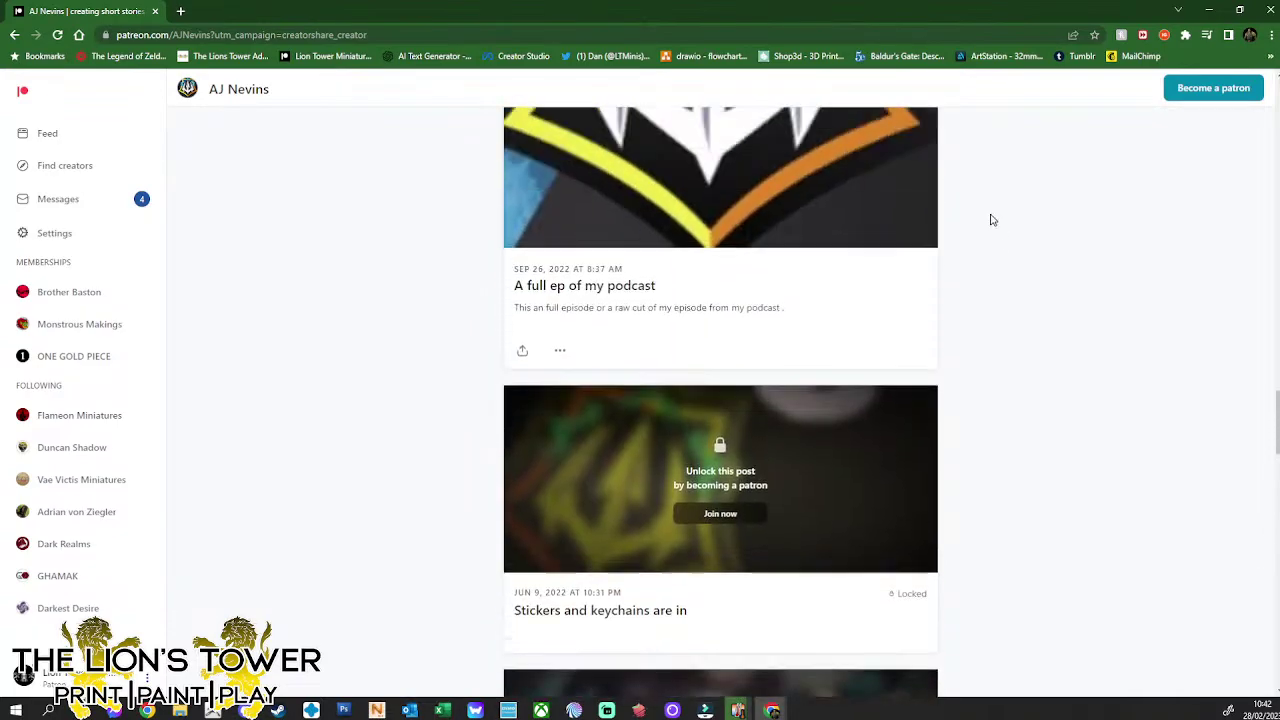
scroll(995, 211, "up", 10)
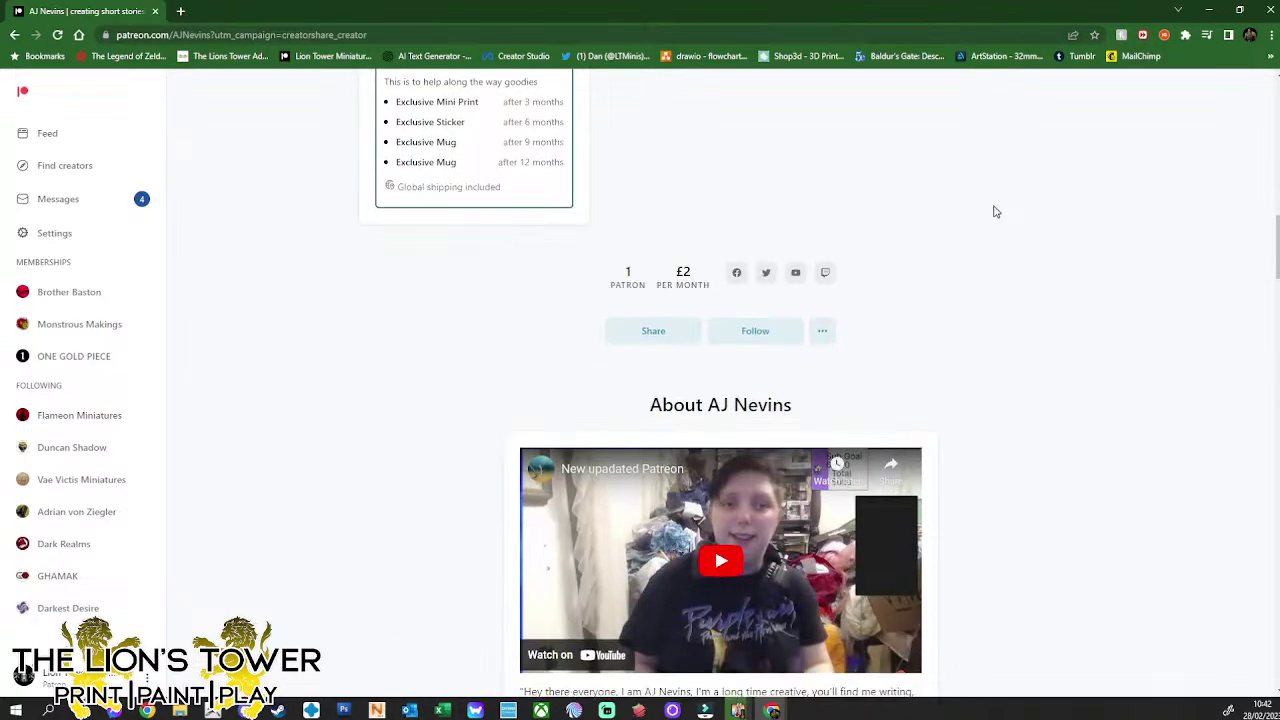
scroll(986, 289, "down", 5)
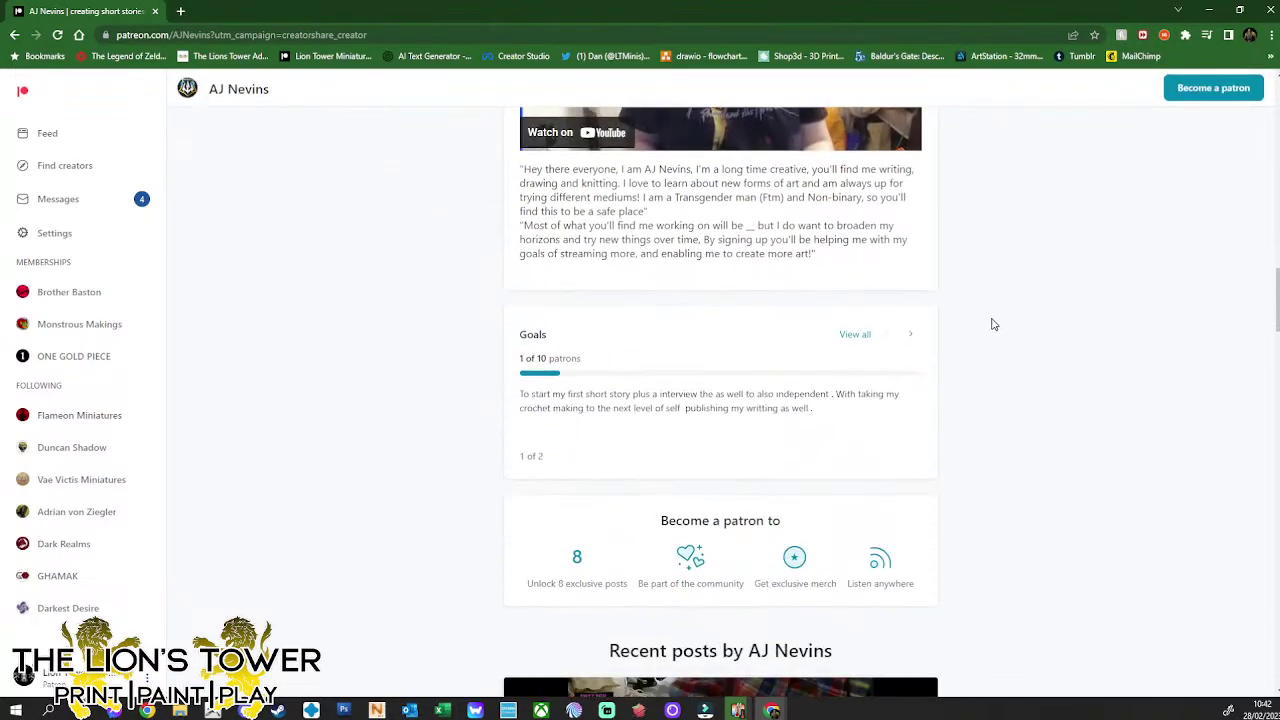
Look through the newest recent posts, from the Youtube live stream to the locked Stickers and keychains are in post
scroll(990, 328, "down", 4)
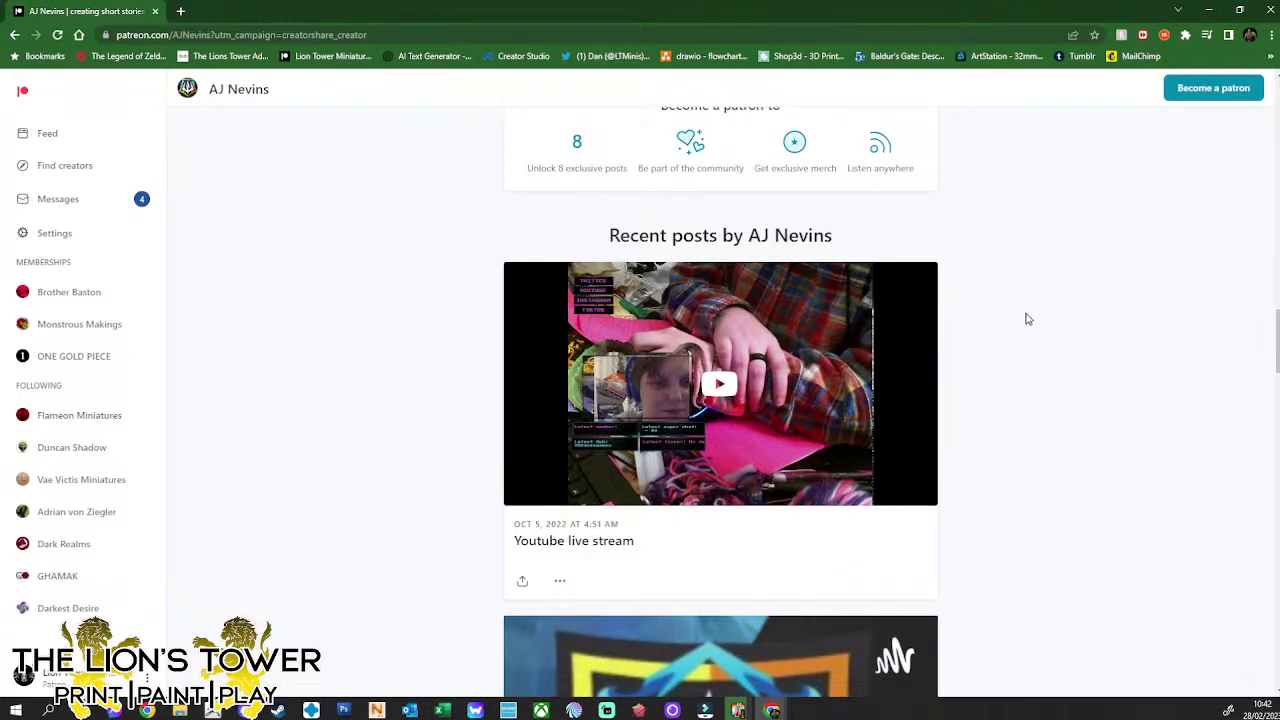
scroll(1010, 320, "down", 6)
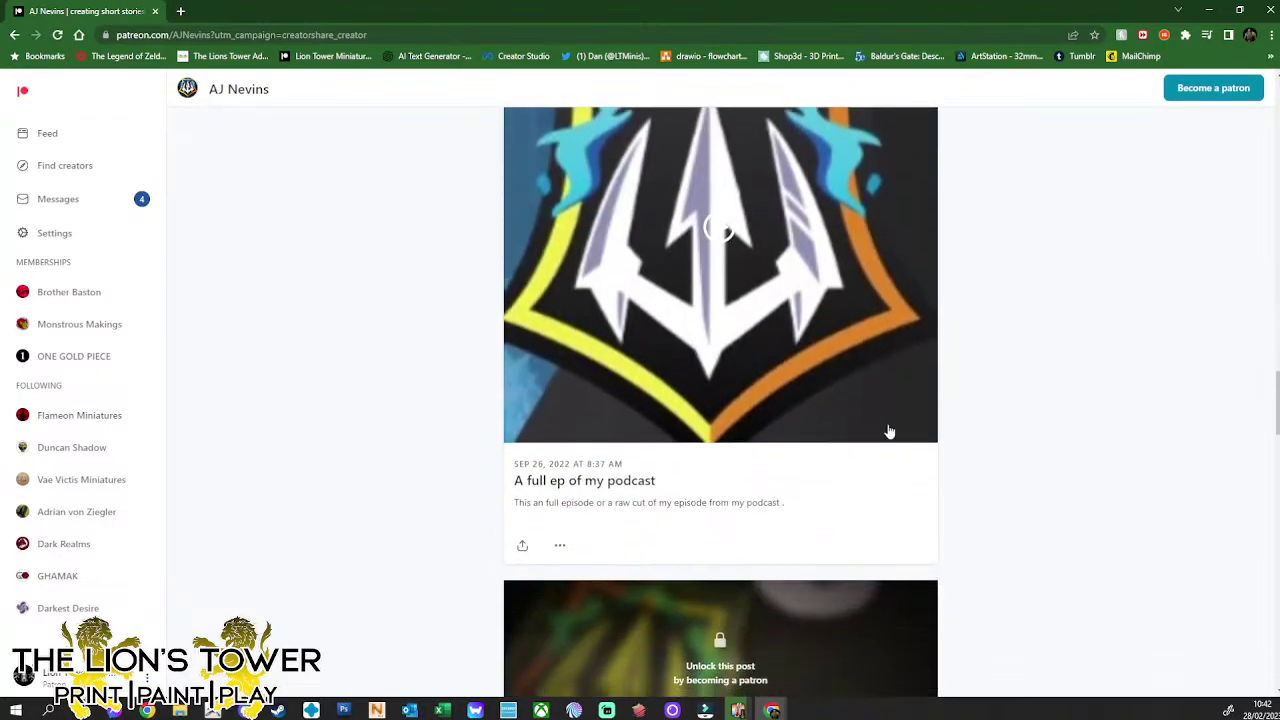
scroll(889, 432, "down", 3)
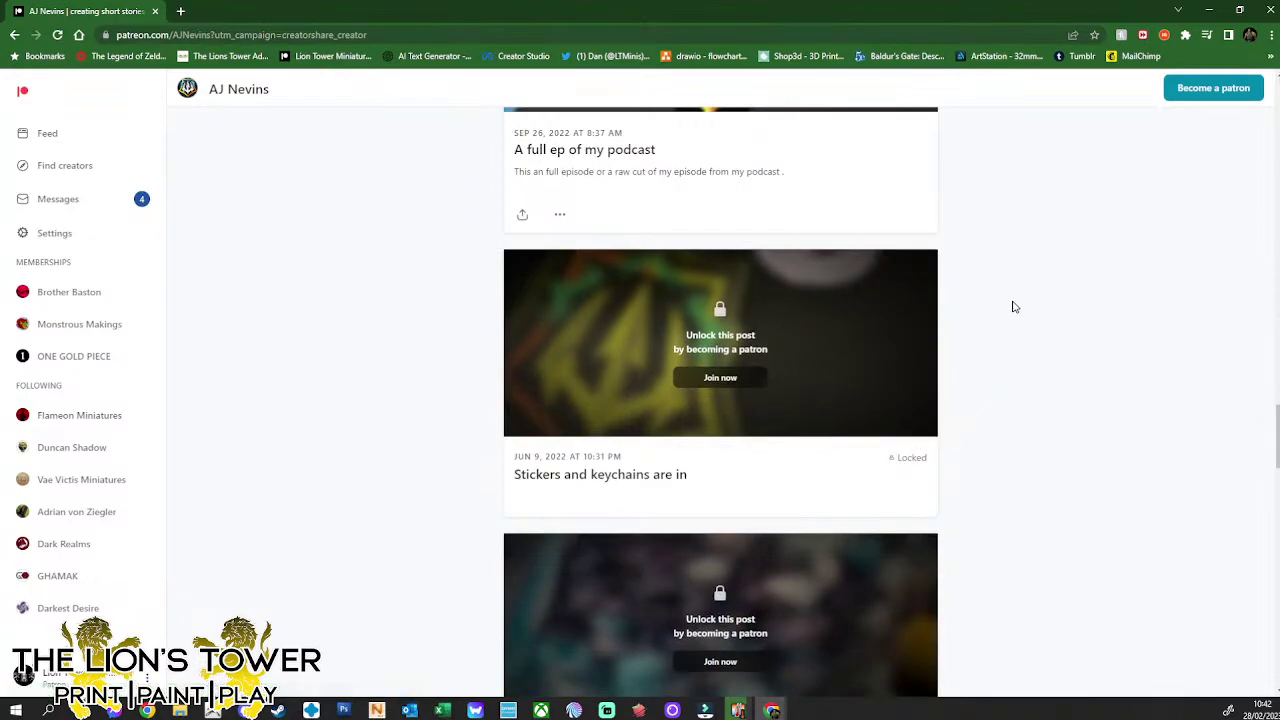
Return to the membership levels and compare the benefits of the Official, All-access, VIP and Customs orders tiers
scroll(1013, 307, "up", 10)
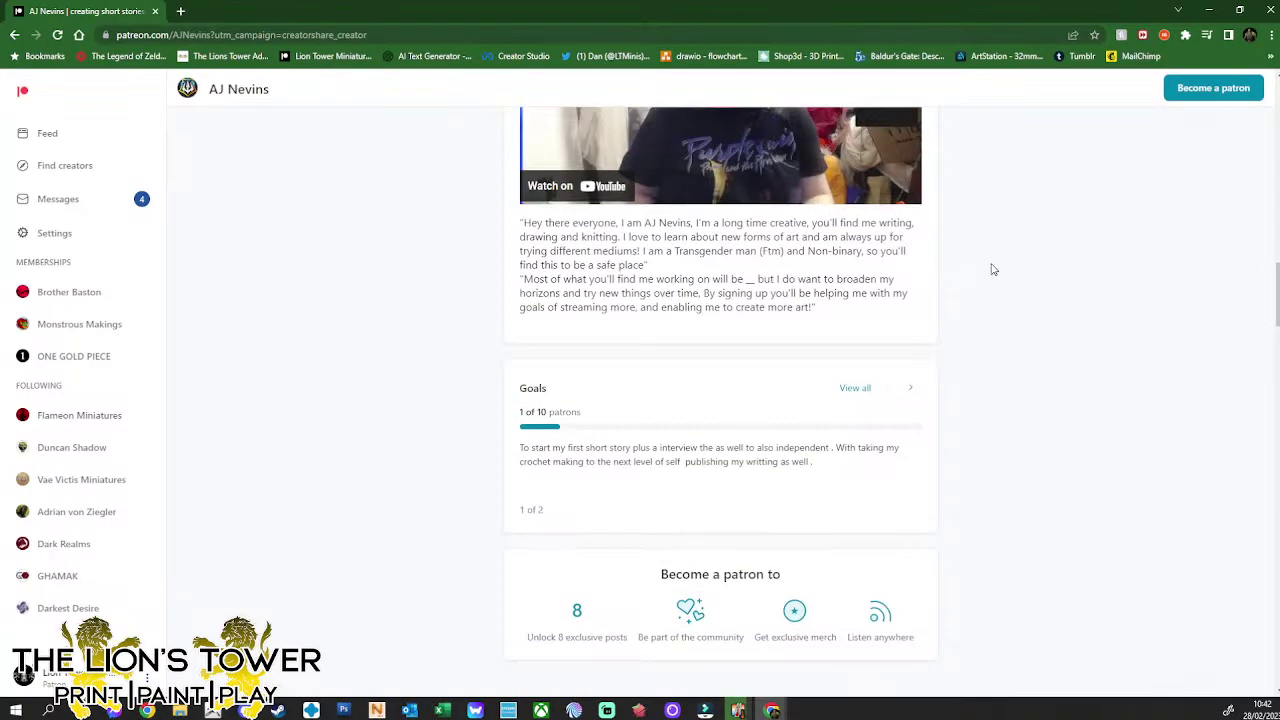
scroll(985, 263, "up", 5)
scroll(924, 249, "up", 8)
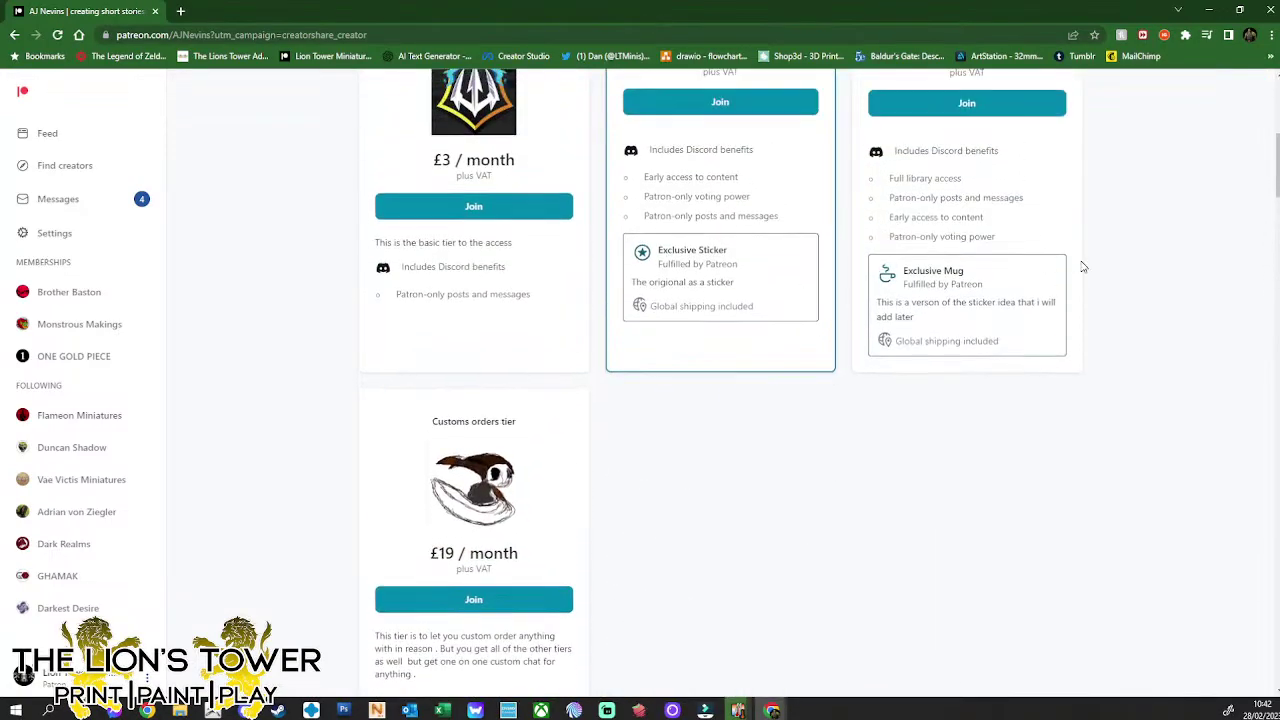
scroll(1080, 266, "up", 1)
scroll(1076, 262, "down", 3)
scroll(1074, 260, "up", 3)
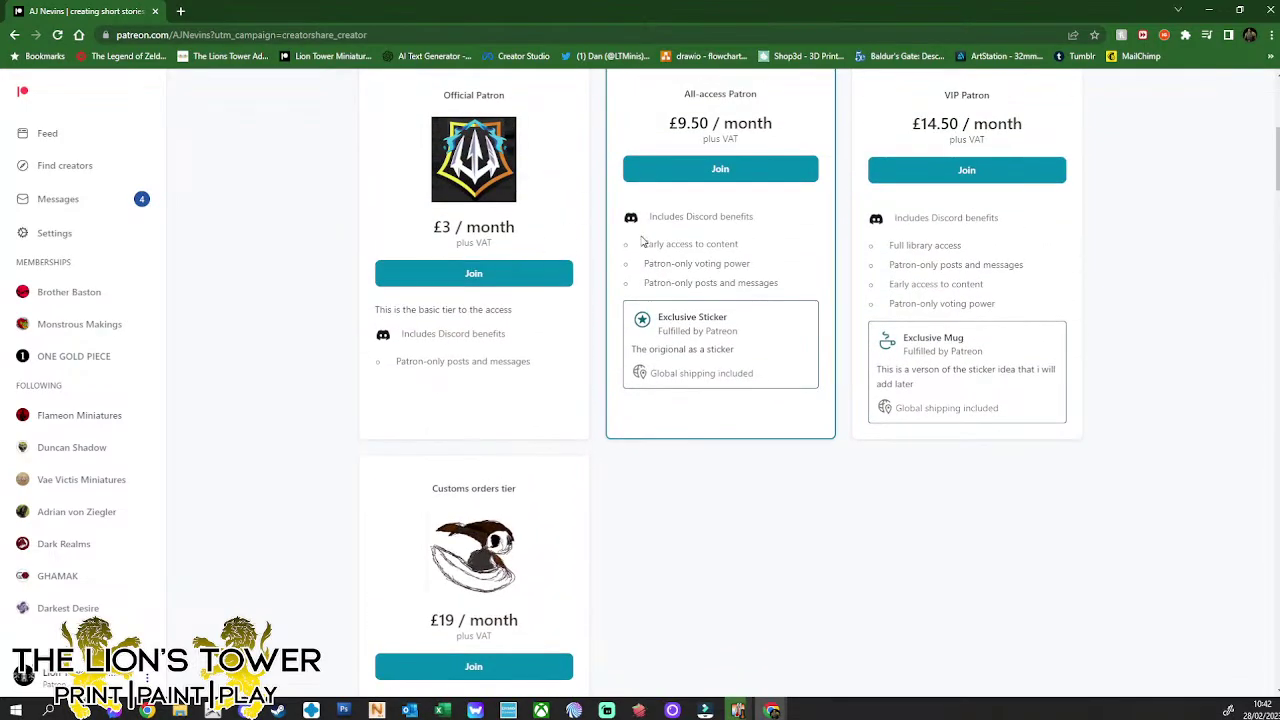
scroll(1033, 384, "down", 10)
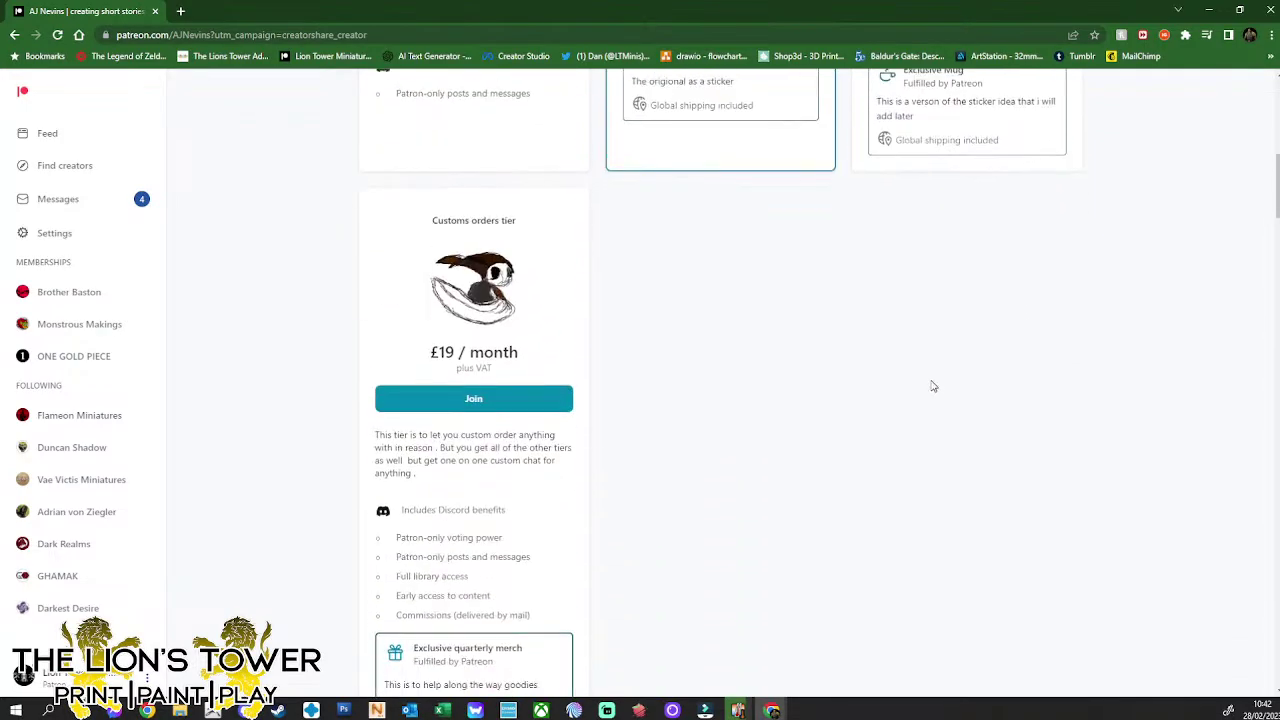
Look through the creator's recent posts from the podcast episode down to the locked New in the works post
scroll(811, 400, "down", 10)
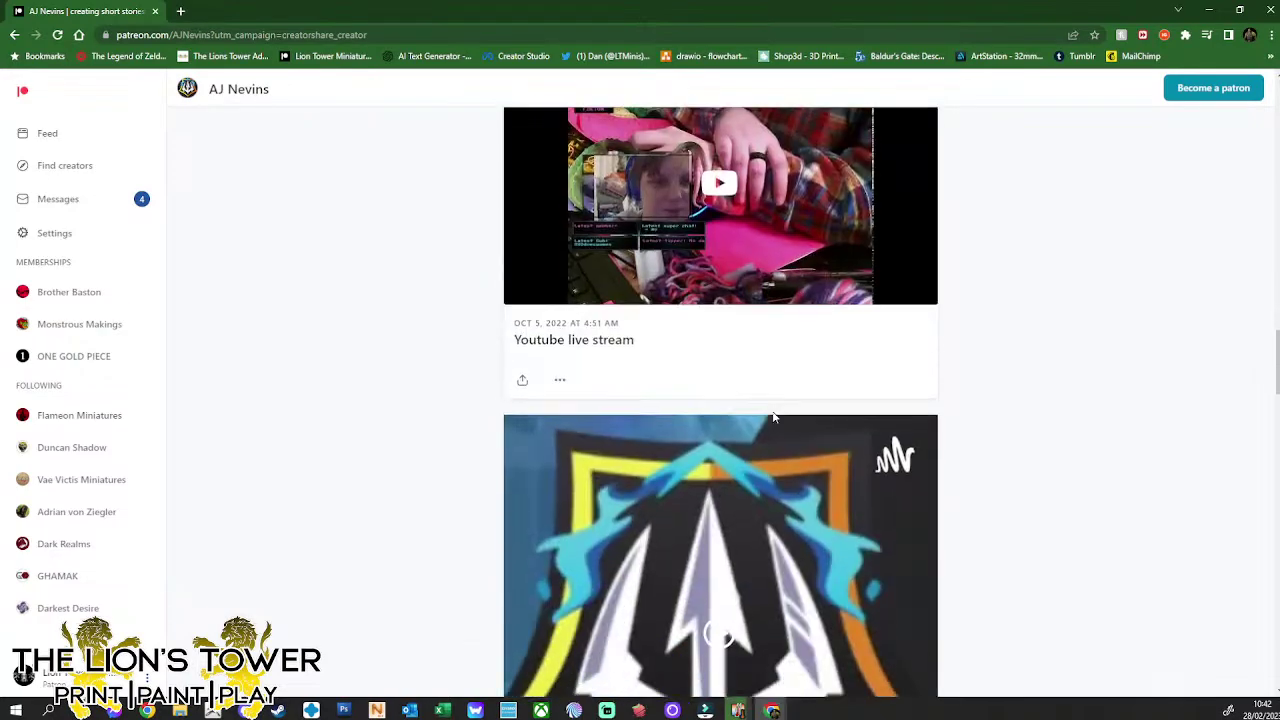
scroll(655, 536, "down", 4)
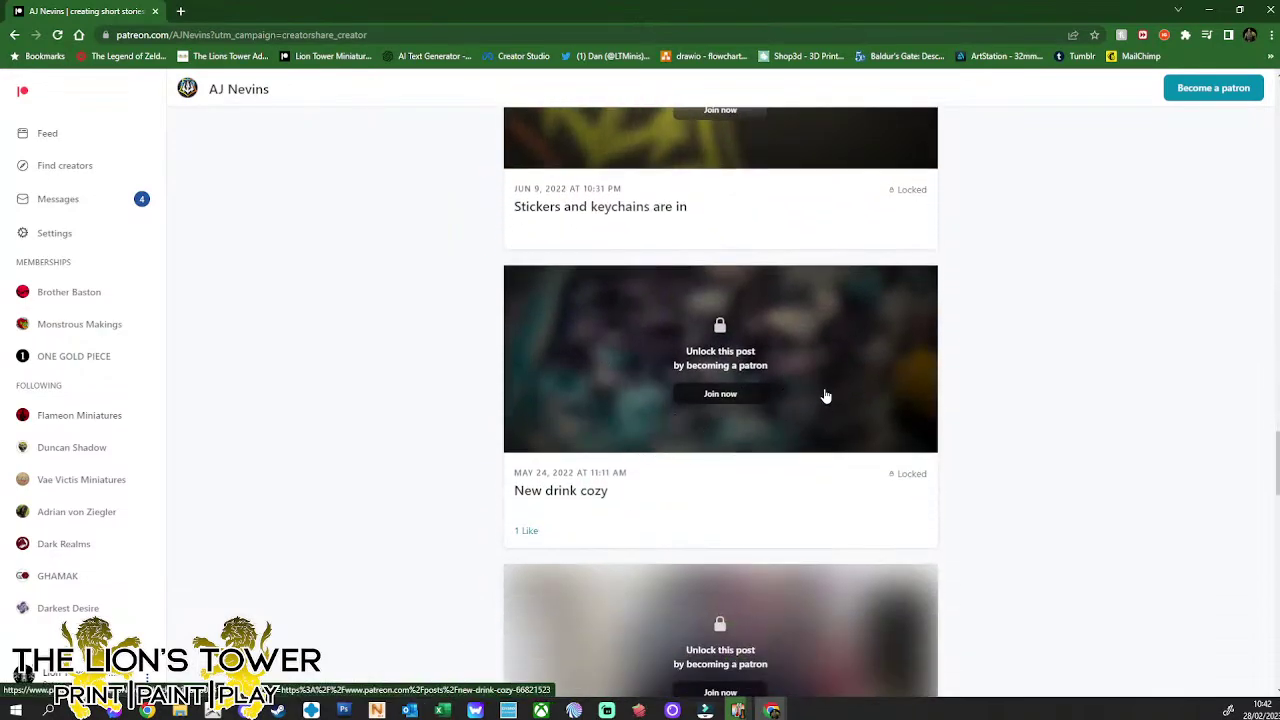
scroll(1077, 439, "down", 1)
scroll(1077, 439, "down", 4)
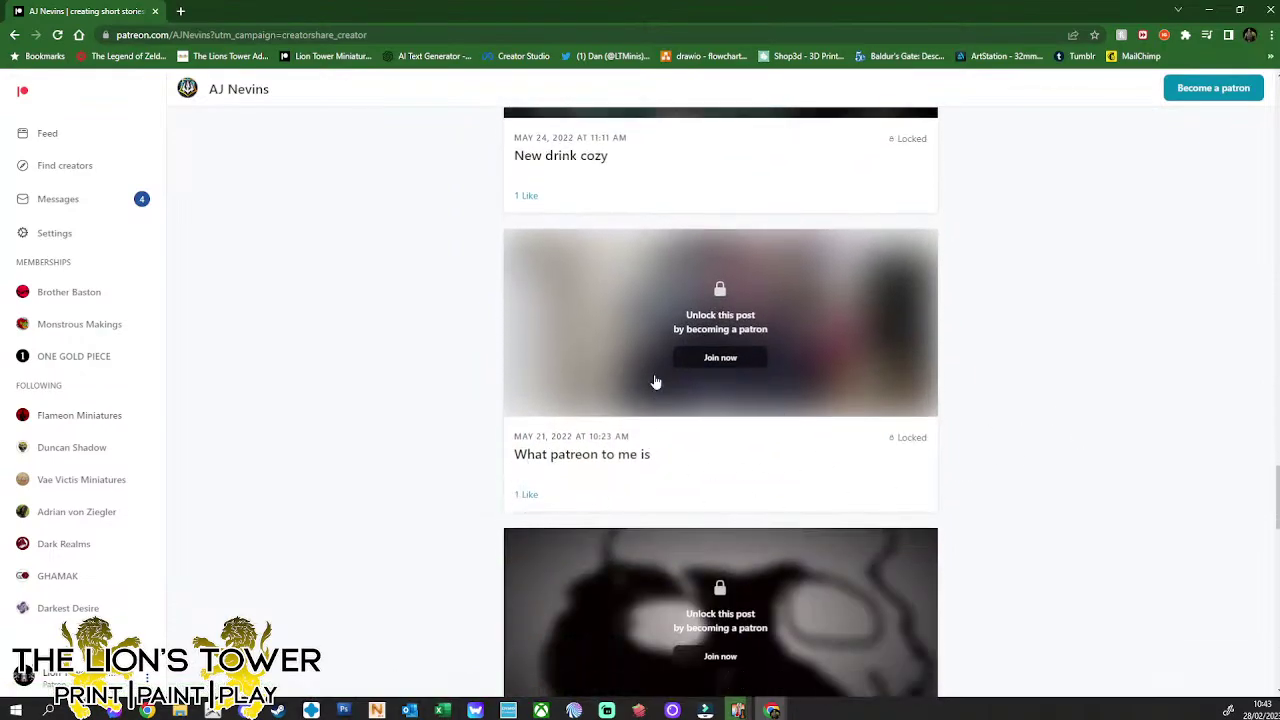
scroll(789, 325, "down", 4)
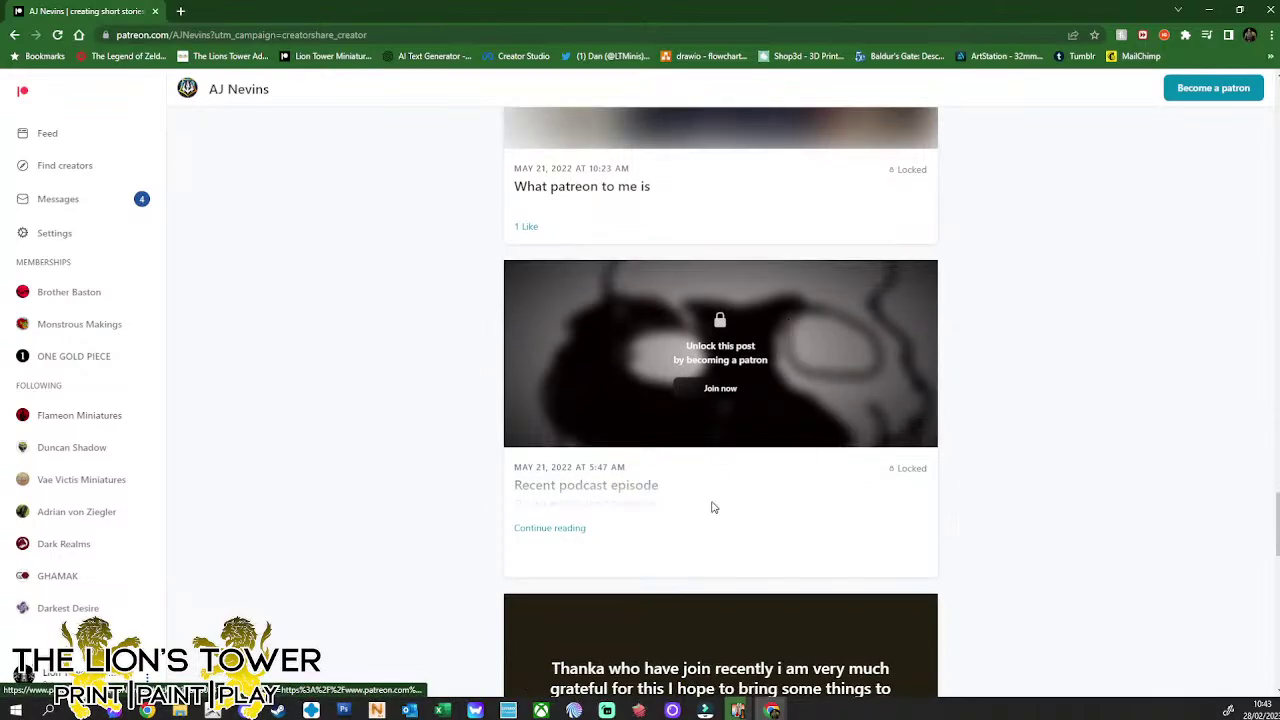
scroll(737, 431, "down", 3)
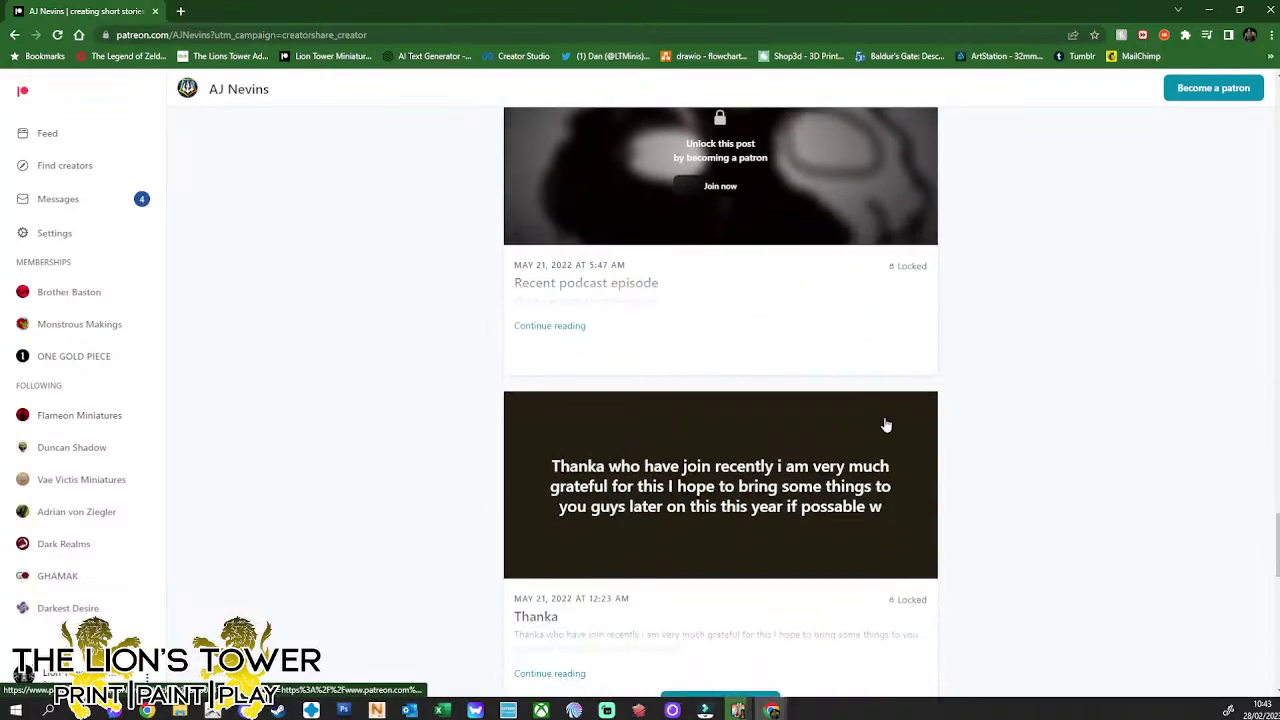
scroll(825, 432, "down", 2)
scroll(812, 586, "down", 2)
scroll(843, 586, "down", 4)
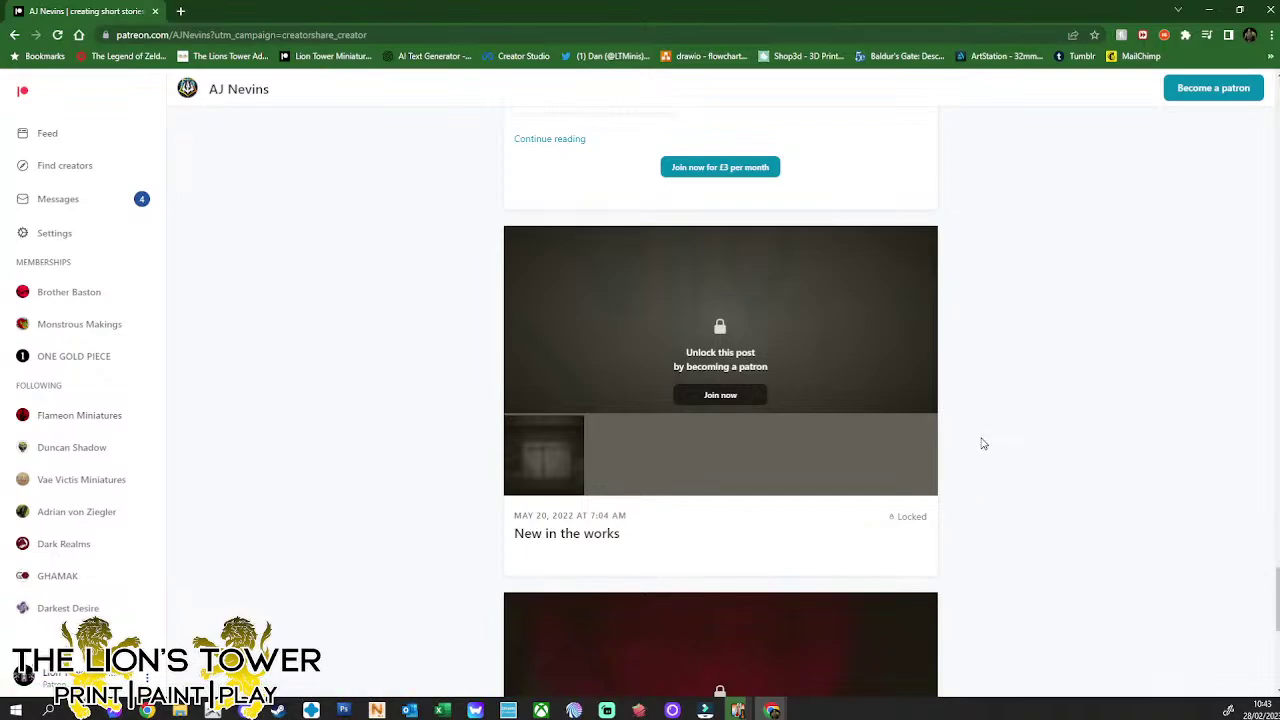
Review the locked posts between Stickers and keychains are in and Thanka, continuing to the Intro post that ends the list
scroll(985, 442, "up", 5)
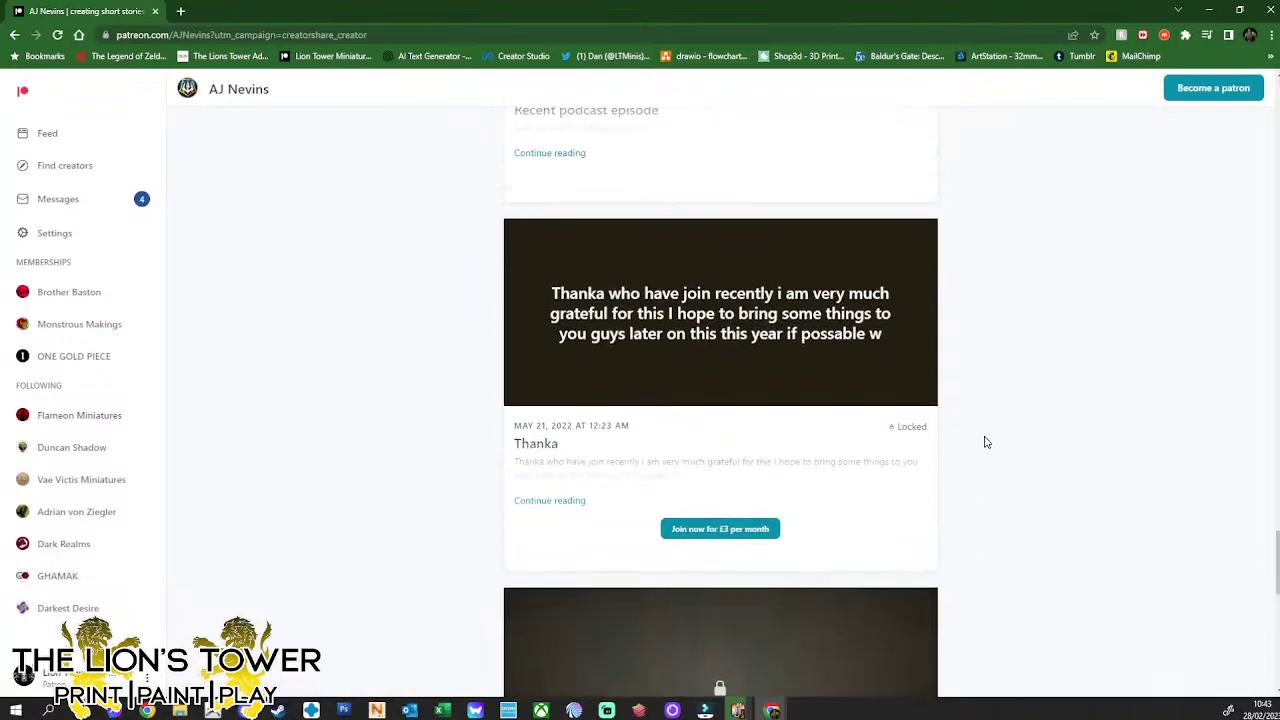
scroll(985, 442, "up", 1)
scroll(991, 441, "up", 6)
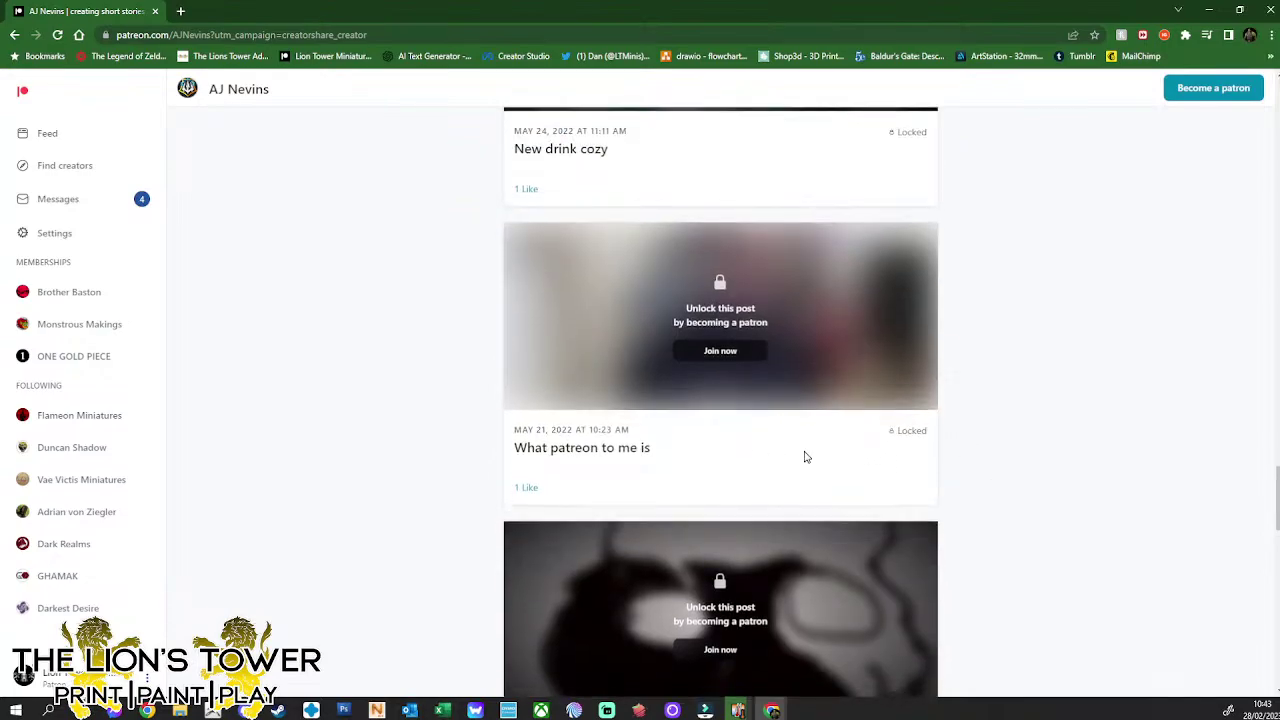
scroll(803, 452, "down", 5)
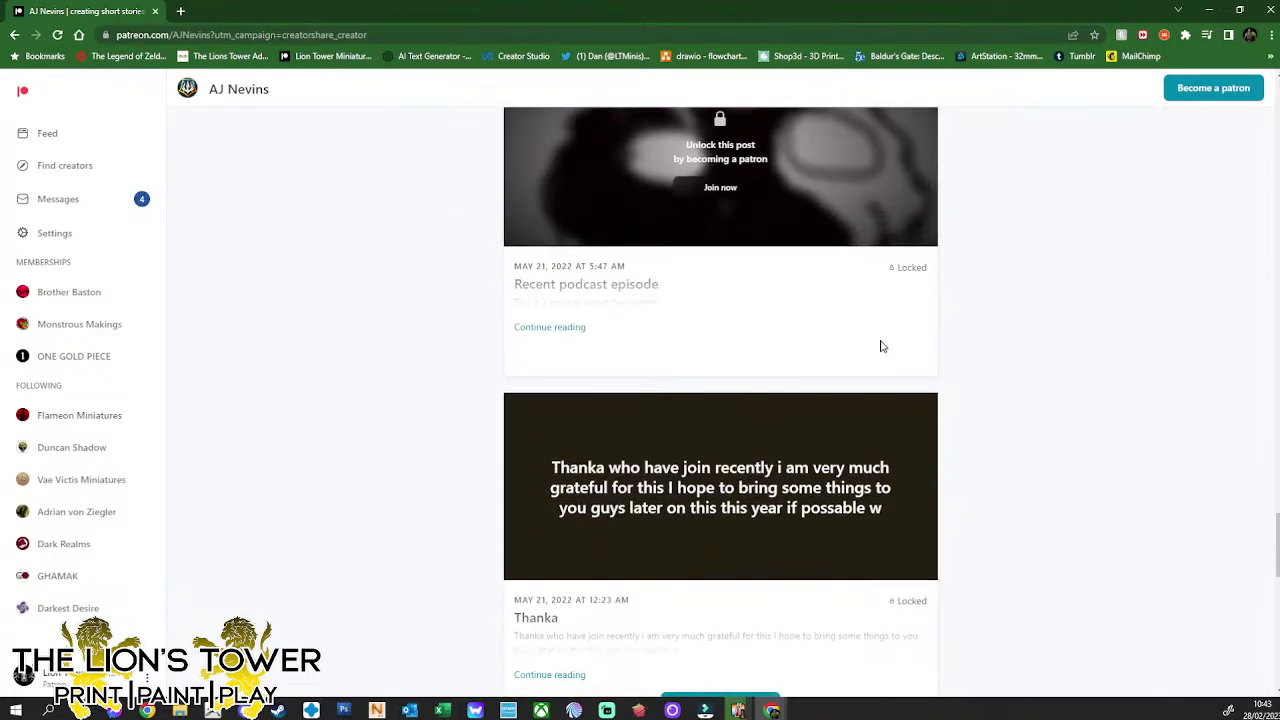
scroll(883, 346, "up", 7)
scroll(800, 345, "up", 3)
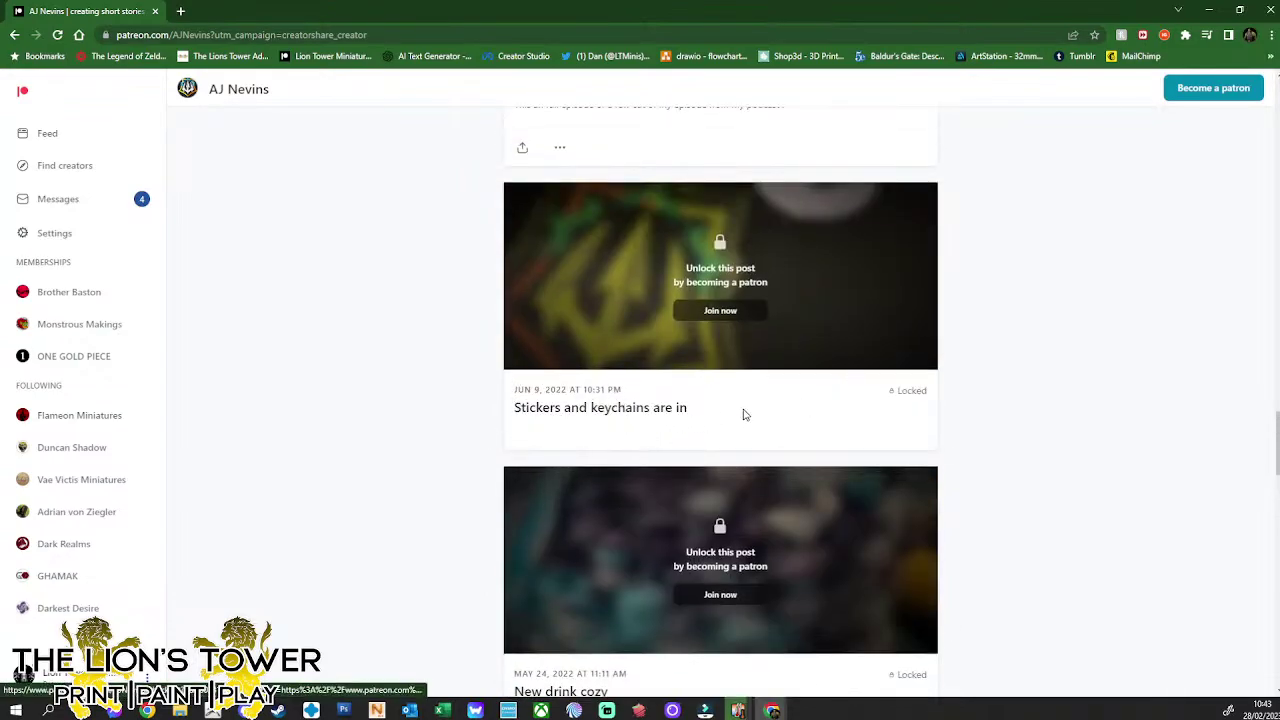
scroll(923, 409, "down", 8)
scroll(604, 431, "down", 8)
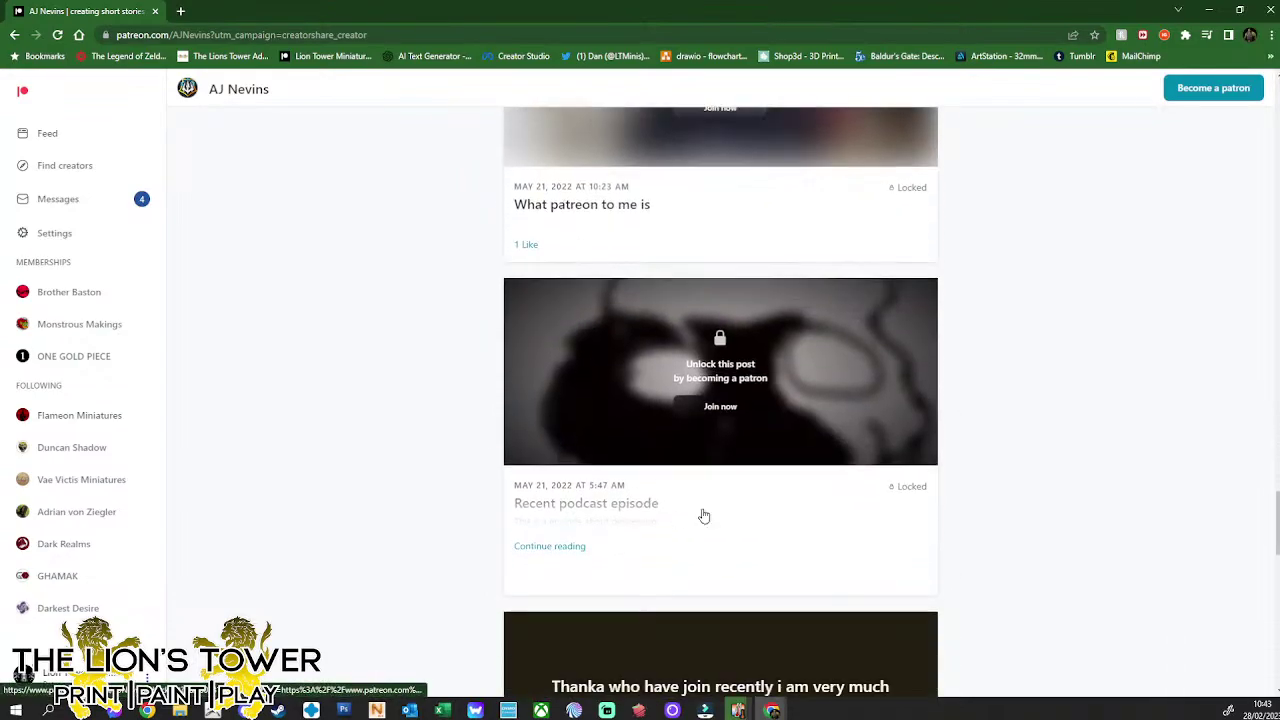
scroll(820, 493, "down", 2)
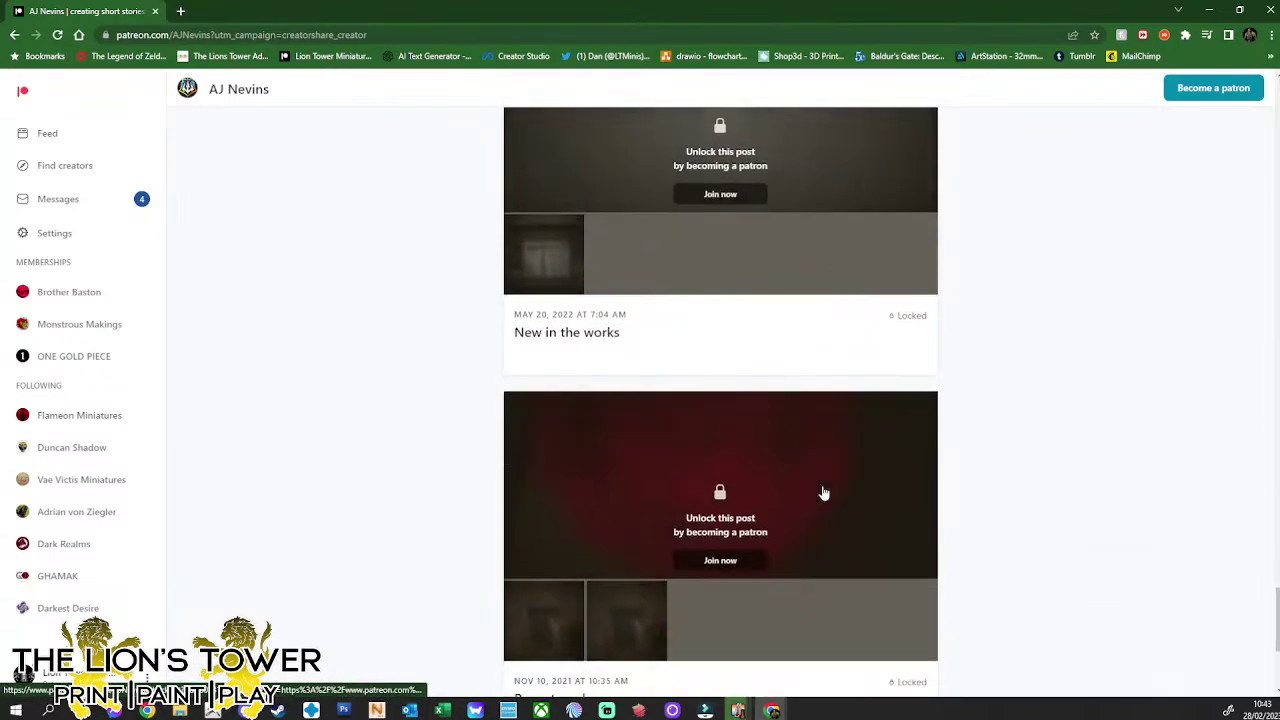
scroll(562, 367, "down", 3)
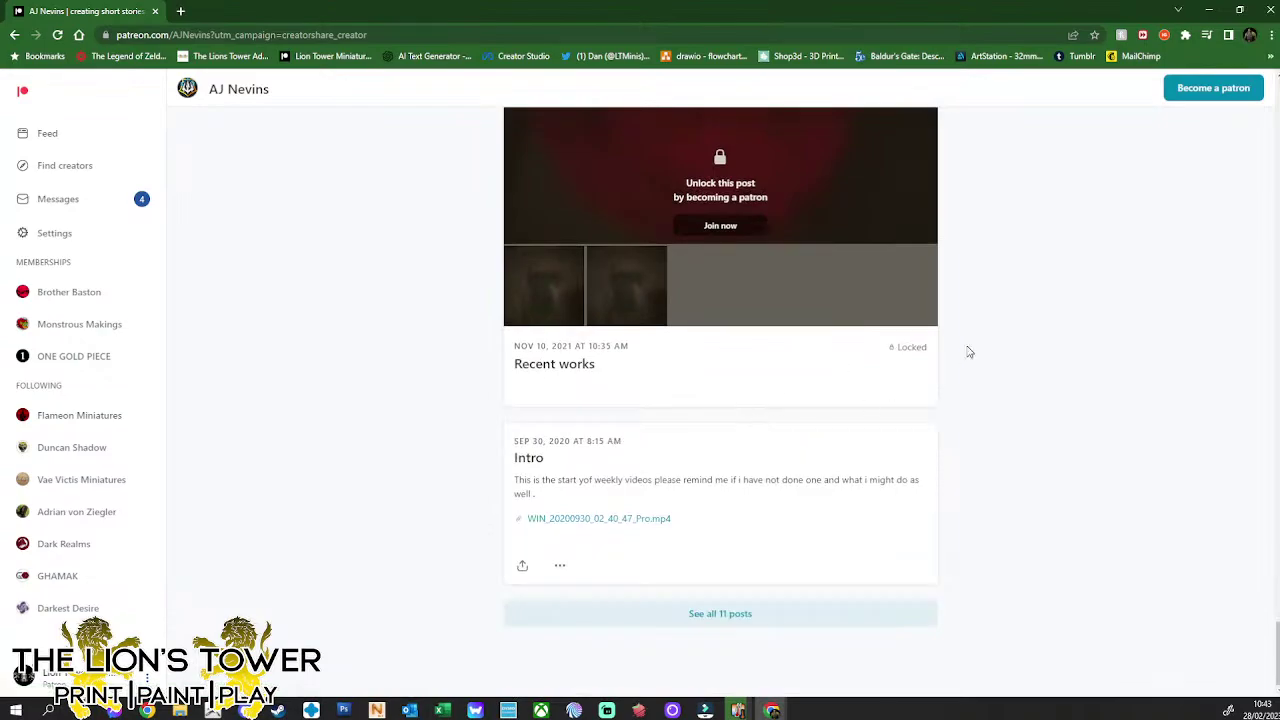
Return to the header of the creator's Patreon page, close the page and switch back to ZBrush
scroll(1059, 377, "up", 20)
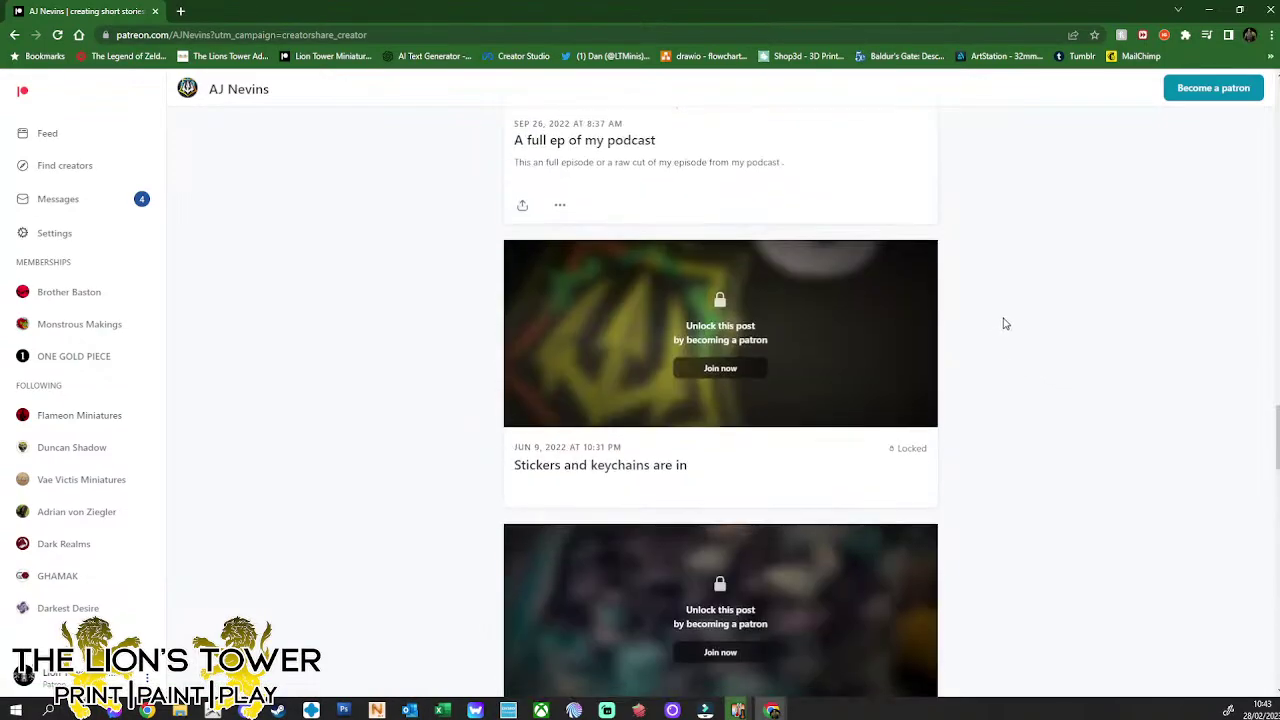
scroll(1014, 314, "up", 20)
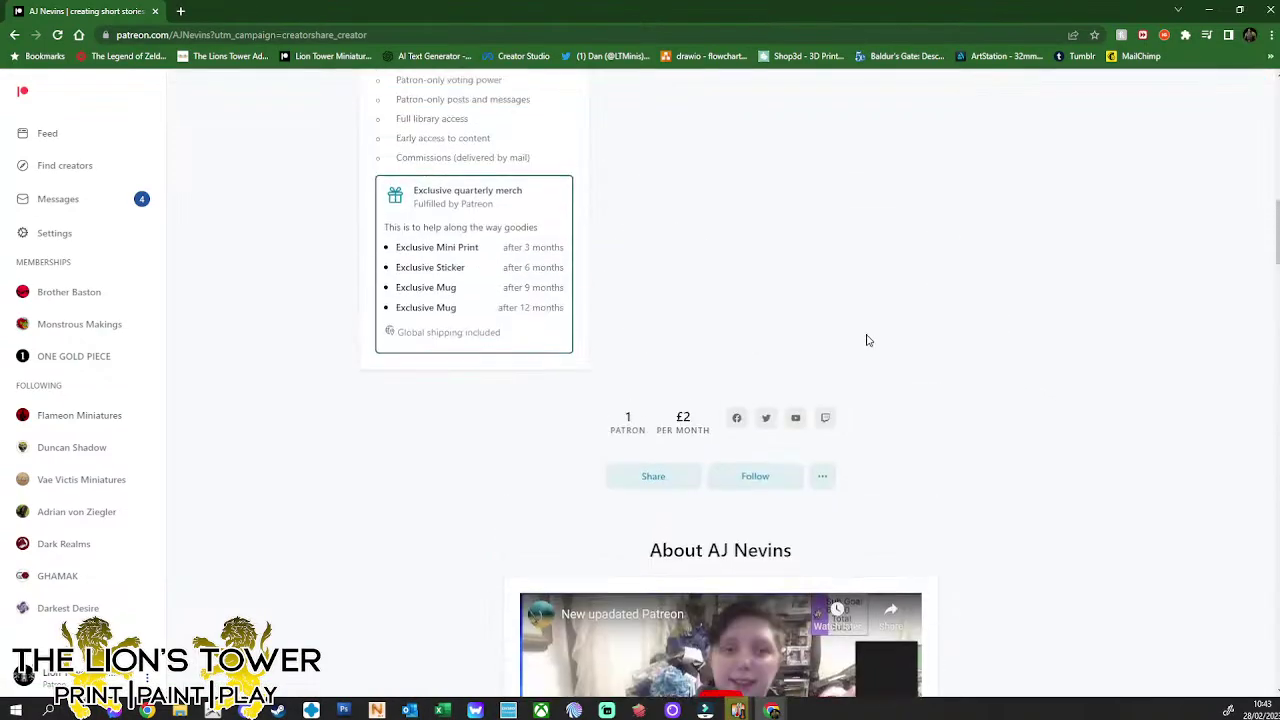
scroll(833, 339, "up", 8)
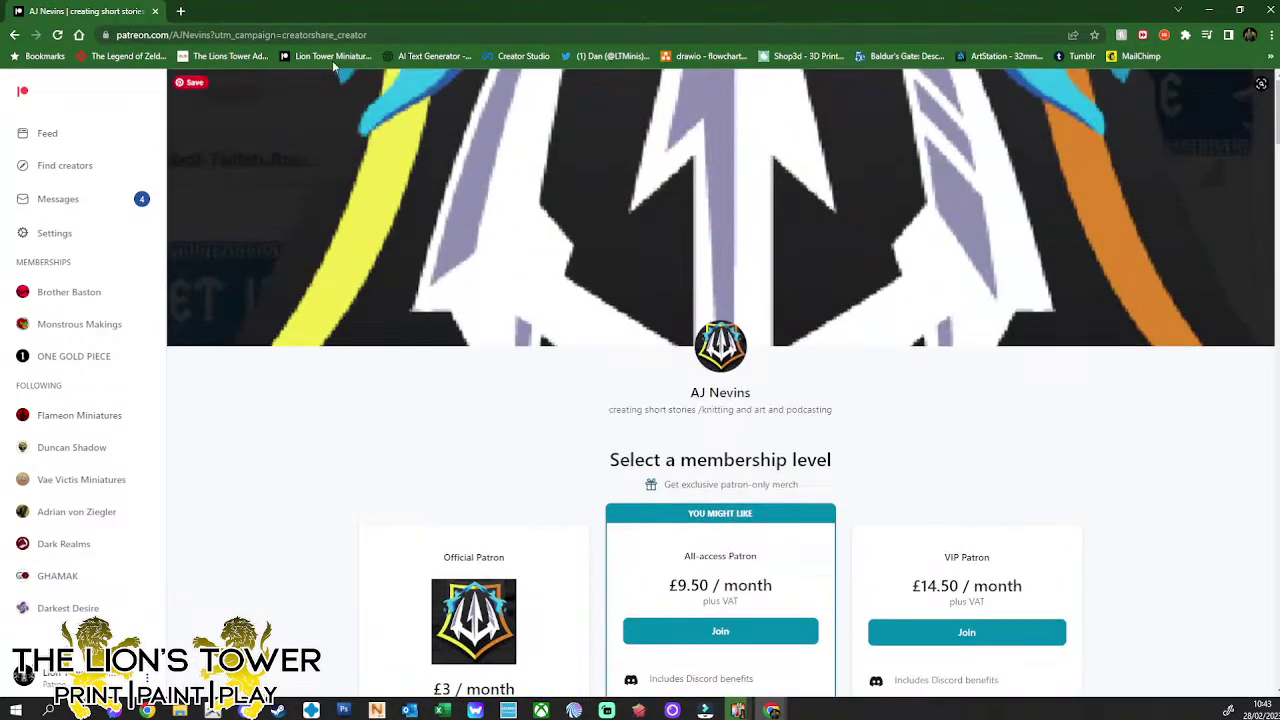
left_click(156, 11)
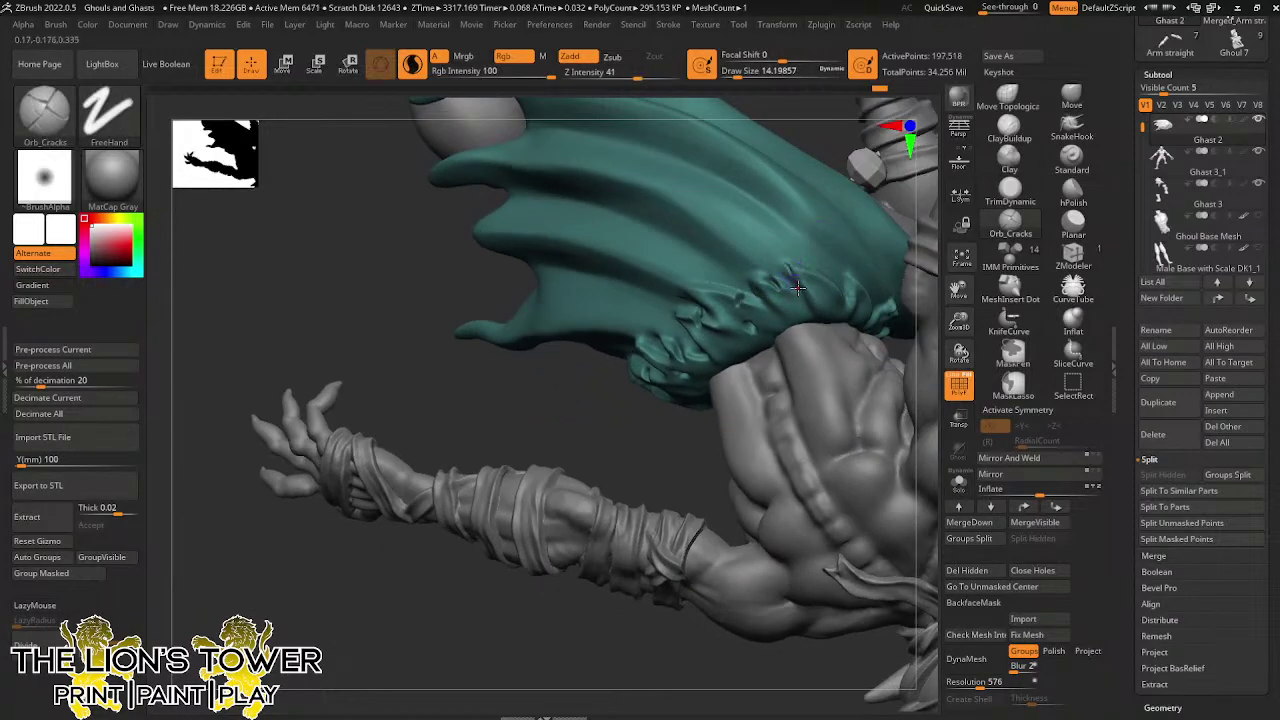
Smooth and refine the gathered folds and small tears along the back waistband of the ghast's cloth skirt
mouse_move(789, 274)
left_mouse_down("shift")
mouse_move(731, 281)
mouse_move(788, 274)
mouse_move(764, 271)
left_mouse_up("shift")
mouse_move(815, 135)
left_mouse_down()
mouse_move(815, 195)
mouse_move(825, 140)
left_mouse_up()
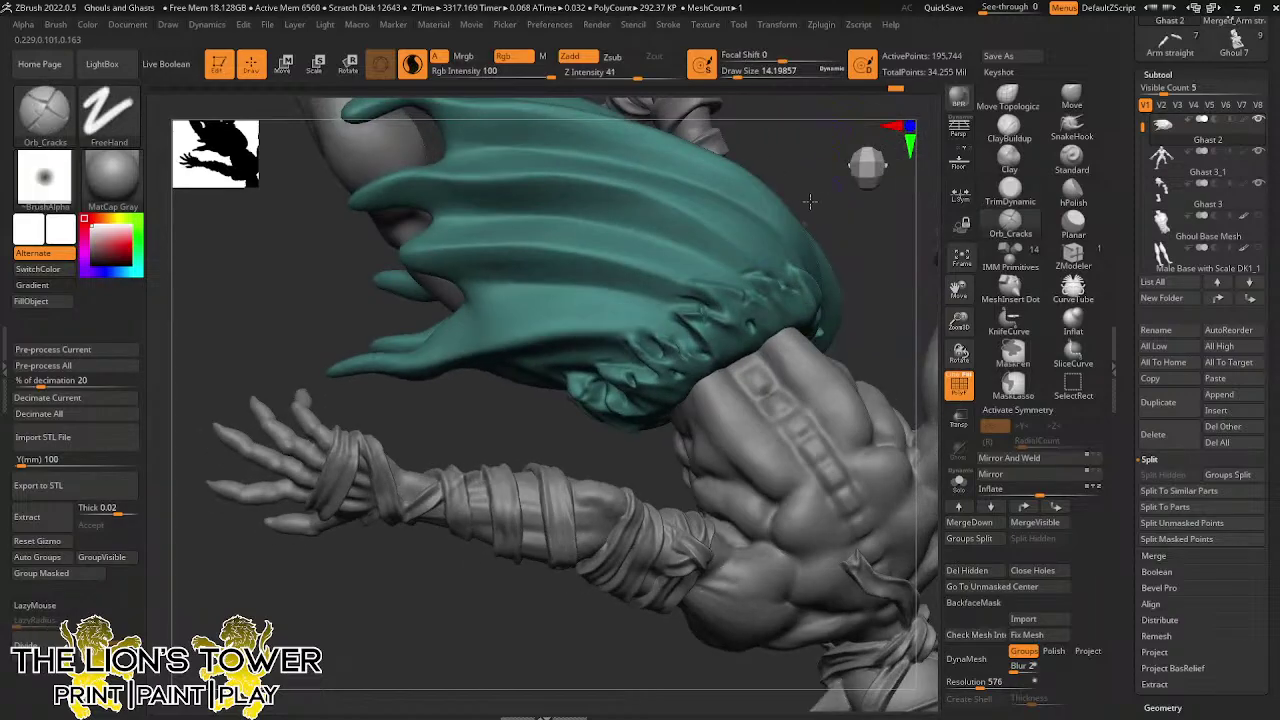
left_click_drag(810, 202, 806, 168)
left_click_drag(738, 271, 772, 273, "shift")
left_click_drag(913, 280, 882, 197)
left_click_drag(930, 490, 1010, 252)
left_click_drag(797, 530, 804, 552)
right_click_drag(803, 552, 790, 540)
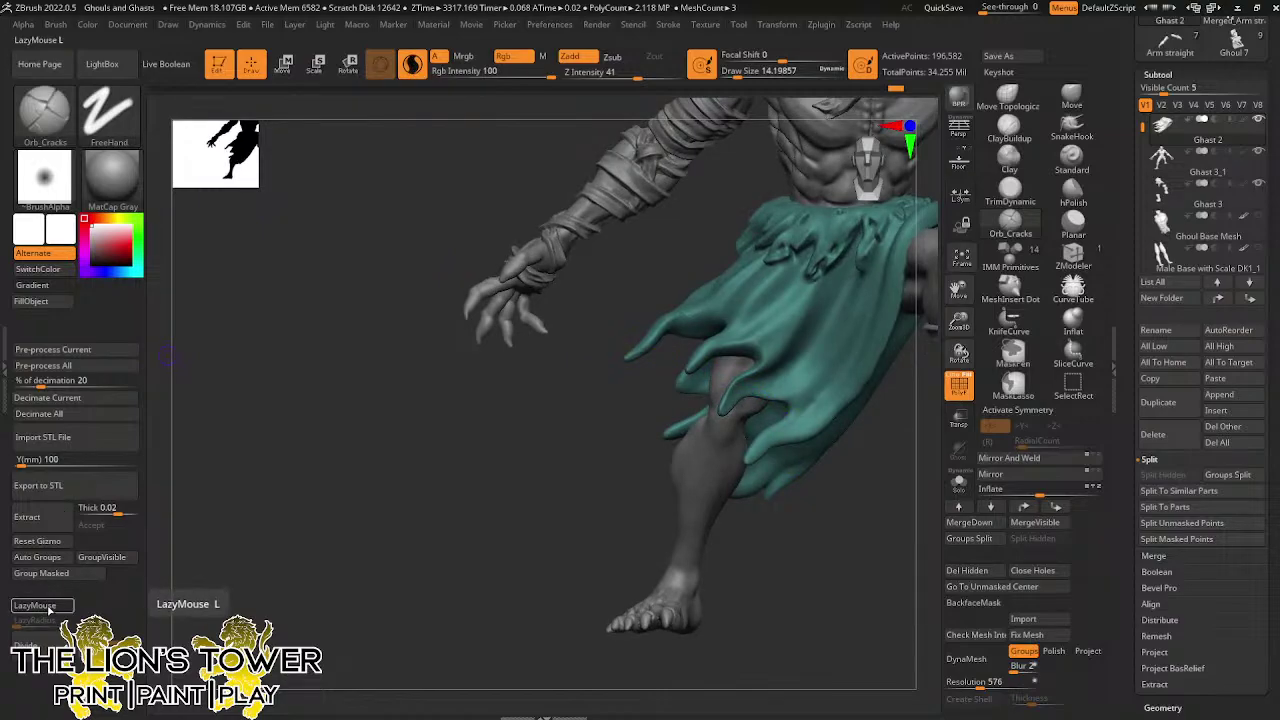
Carve ragged tears and small holes into the front folds and hem of the cloth skirt with the Orb_Cracks brush
mouse_move(647, 92)
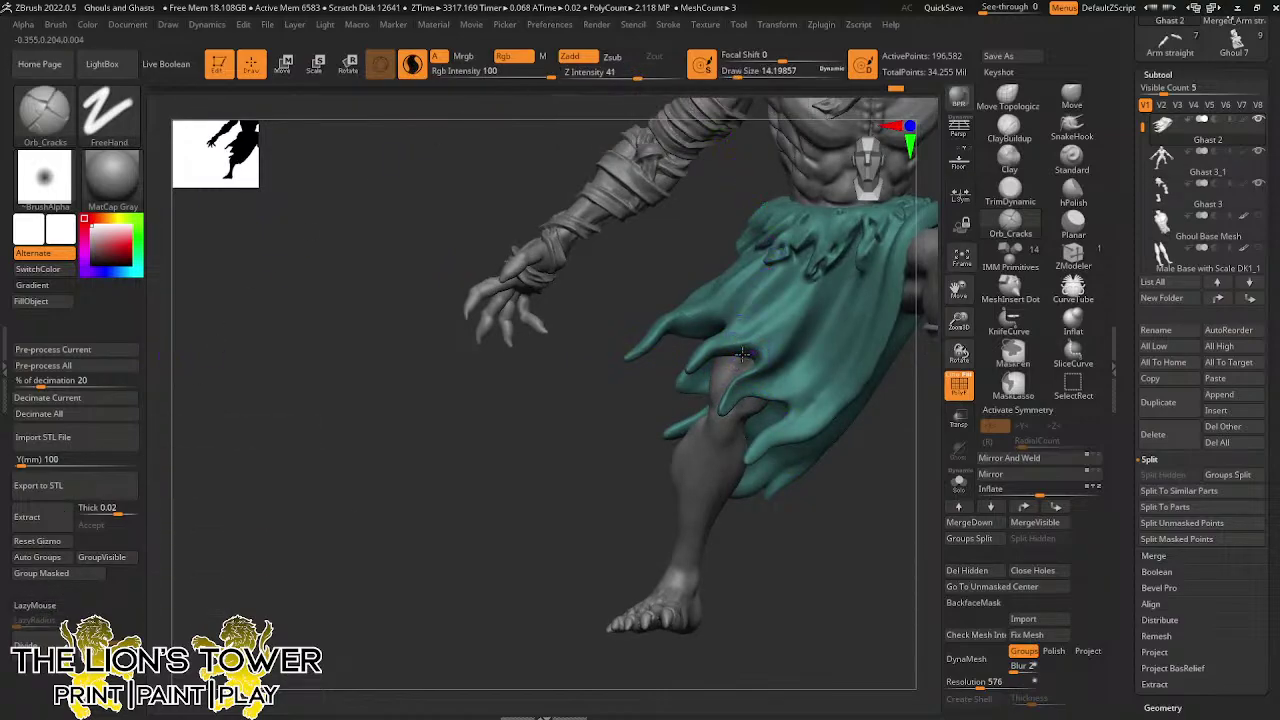
left_click_drag(743, 353, 770, 343)
mouse_move(880, 390)
left_mouse_down()
mouse_move(790, 418)
mouse_move(830, 350)
mouse_move(835, 379)
left_mouse_up()
left_click_drag(868, 448, 905, 452)
mouse_move(877, 347)
left_mouse_down()
mouse_move(877, 361)
mouse_move(879, 345)
left_mouse_up()
left_click_drag(715, 585, 730, 498)
right_click_drag(857, 455, 851, 417)
left_click_drag(850, 421, 856, 368)
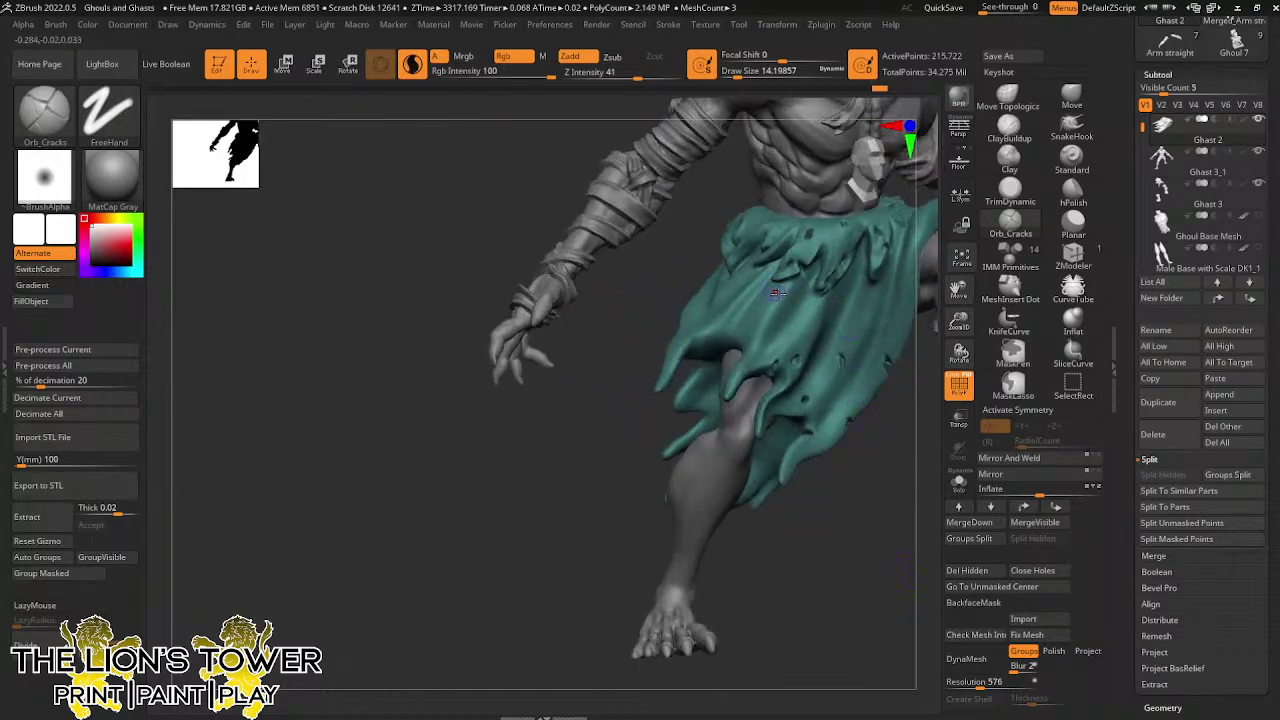
left_click_drag(774, 302, 777, 312)
right_click_drag(777, 312, 771, 415)
left_click_drag(713, 368, 717, 350)
Cut frayed notches into the skirt's side hem above the straight leg's thigh with the Orb_Cracks brush
mouse_move(814, 525)
right_mouse_down()
mouse_move(849, 540)
mouse_move(792, 465)
right_mouse_up()
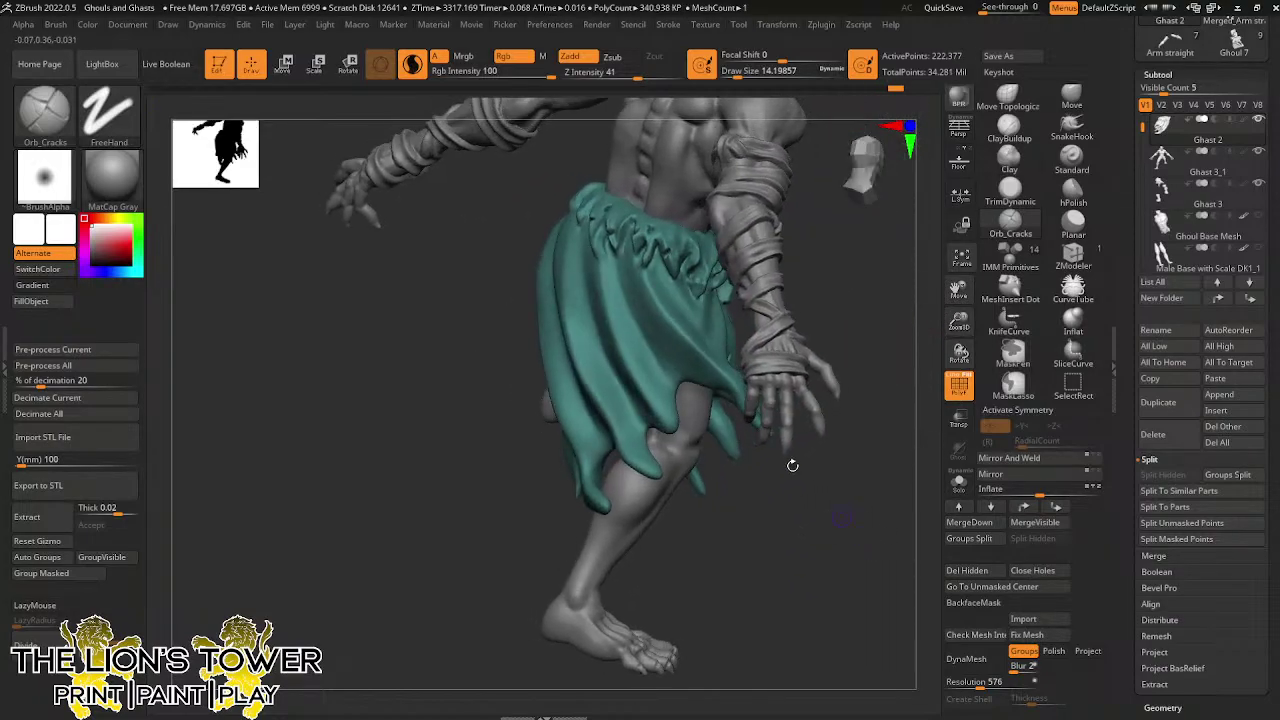
left_click_drag(710, 387, 702, 376)
right_click_drag(838, 281, 750, 312)
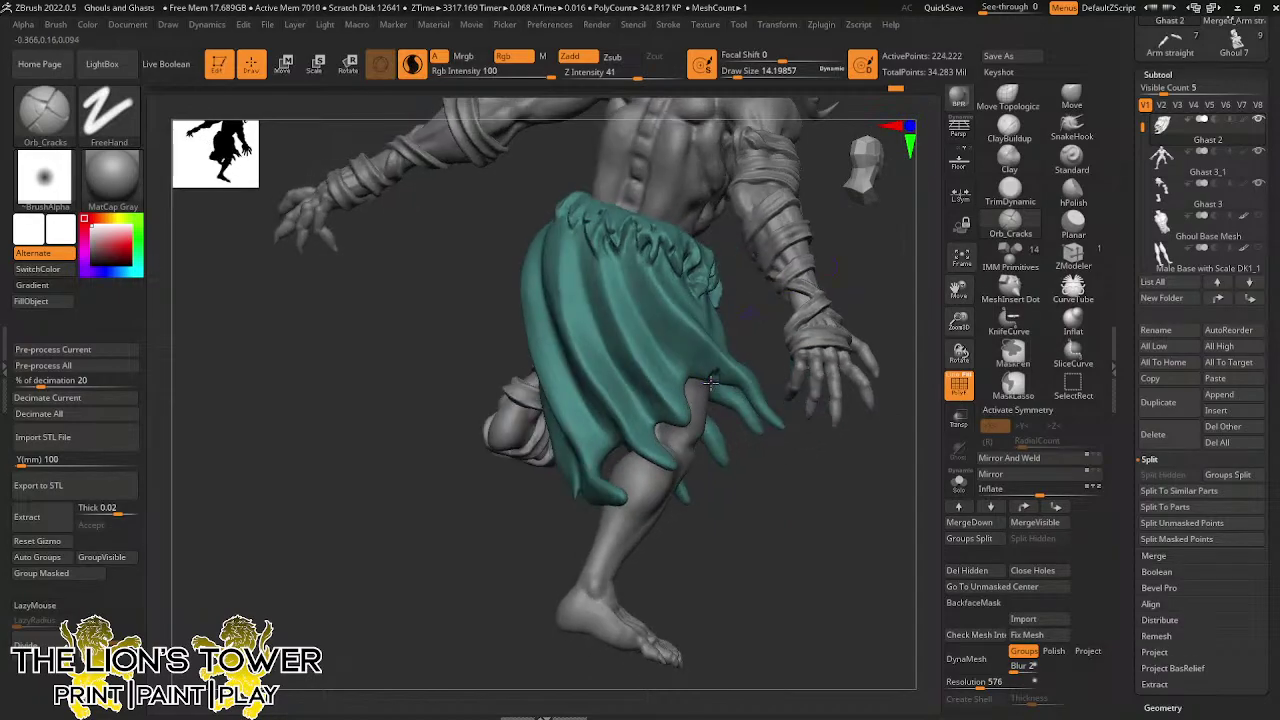
left_click_drag(715, 373, 716, 369)
mouse_move(872, 290)
left_mouse_down()
mouse_move(866, 274)
mouse_move(805, 260)
left_mouse_up()
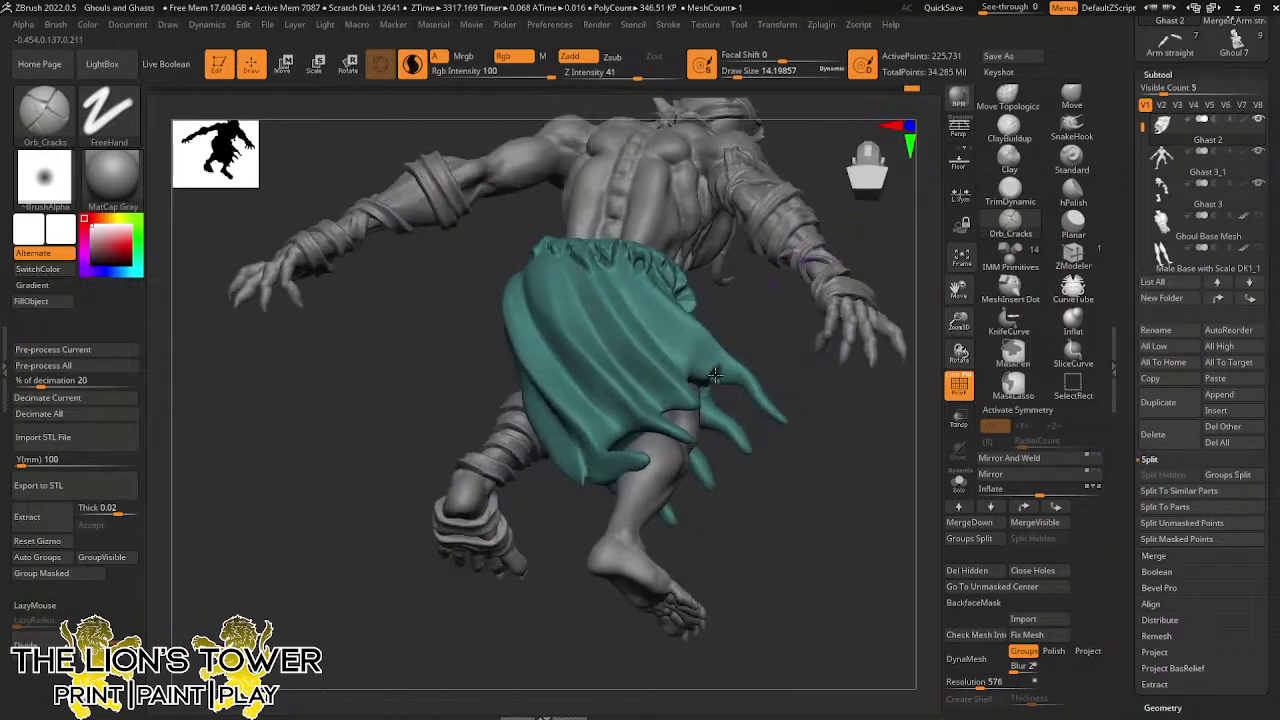
left_click_drag(715, 375, 717, 356)
Extend the ragged tears along the side hem and carve small holes just above the skirt's back edge
right_click_drag(717, 356, 674, 357)
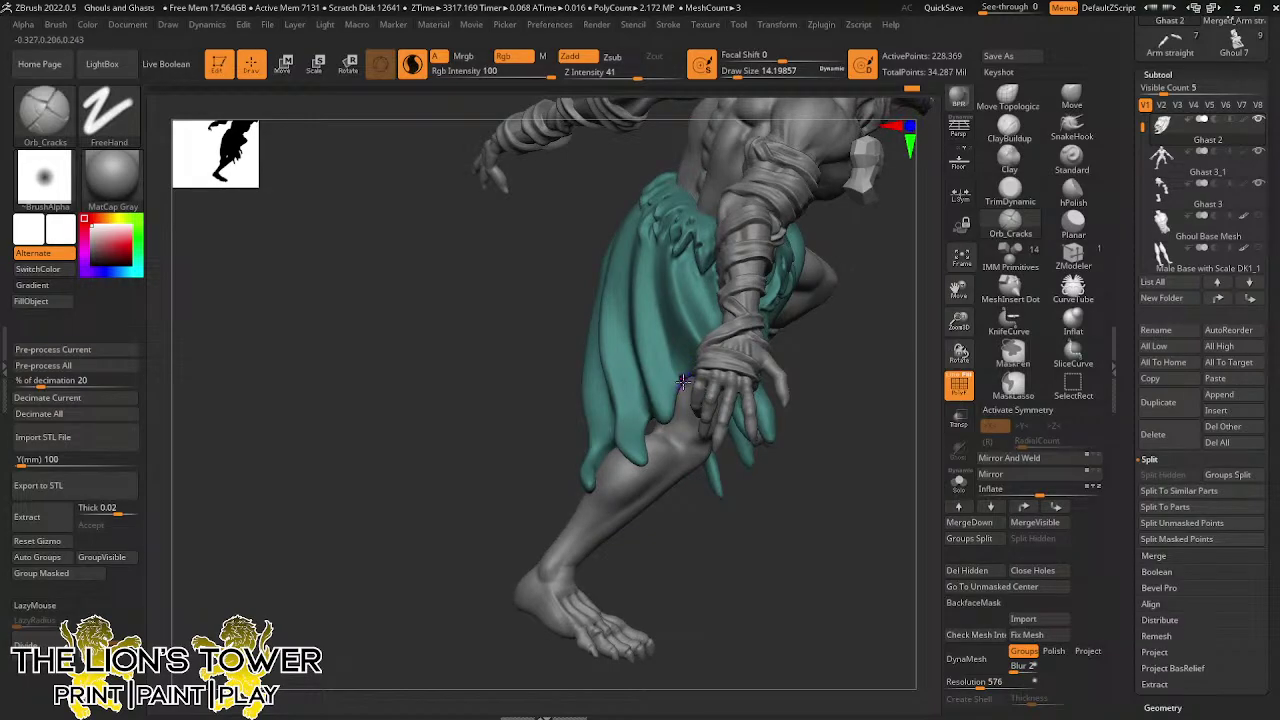
left_click_drag(828, 387, 866, 385)
left_click_drag(691, 374, 689, 371)
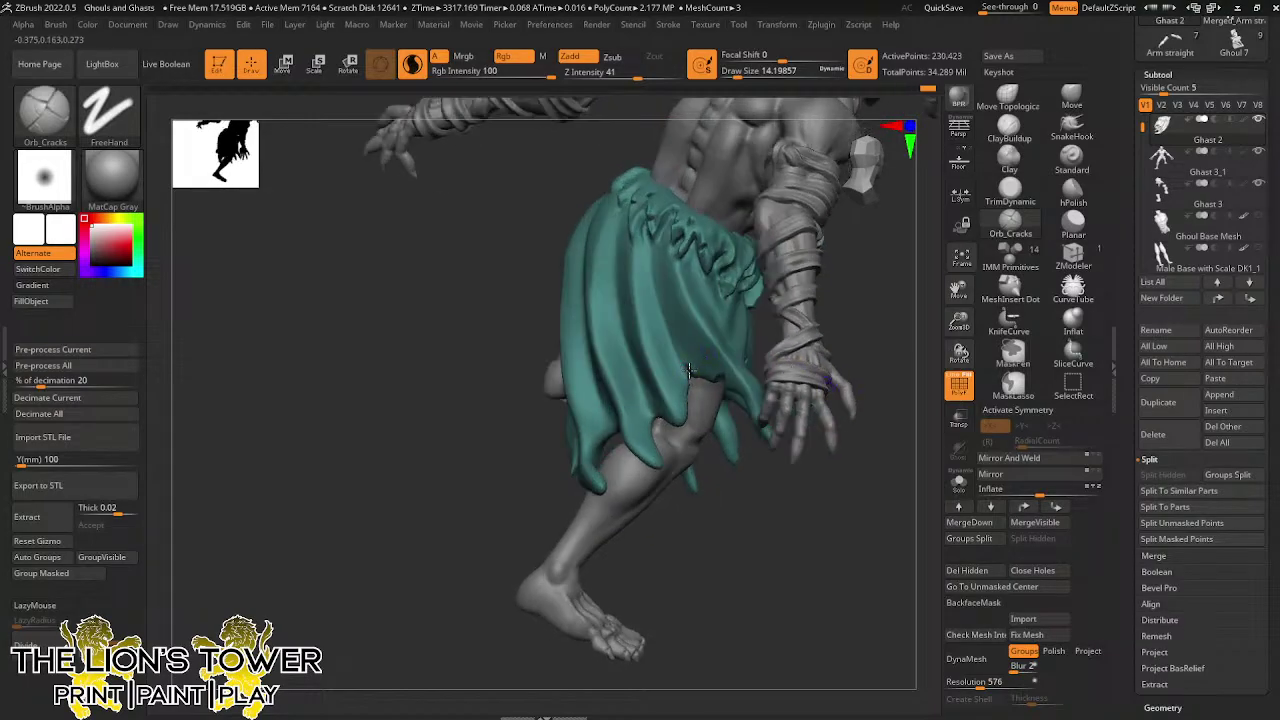
right_click_drag(774, 356, 686, 418)
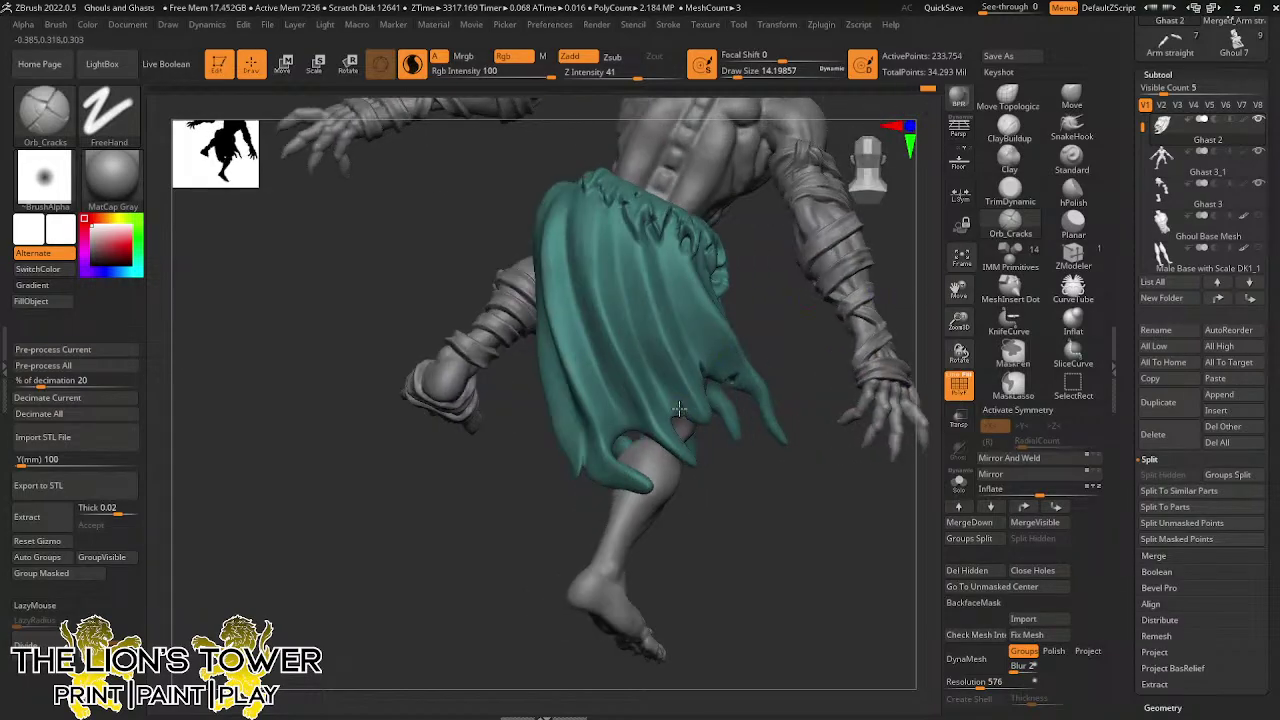
left_click_drag(680, 405, 678, 388)
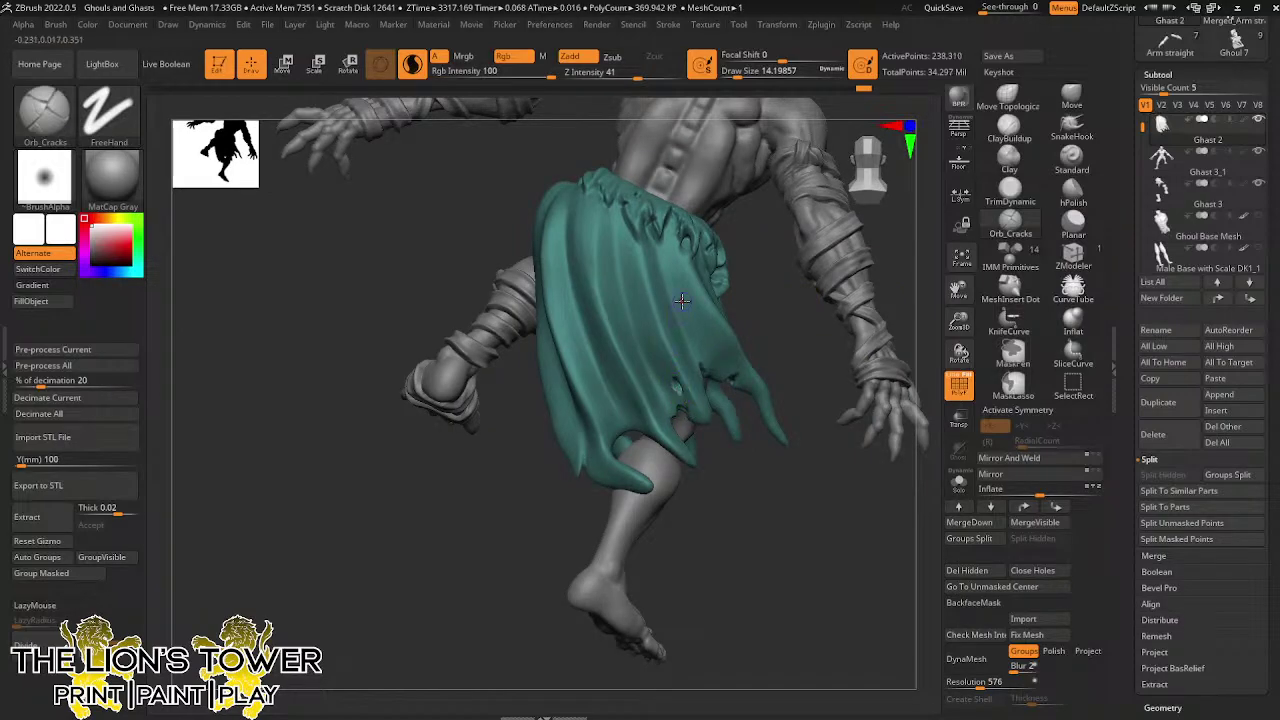
Carve small holes into the skirt's side folds and frayed hem above the straight leg's thigh with the Orb_Cracks brush
mouse_move(763, 304)
right_mouse_down()
mouse_move(780, 309)
mouse_move(700, 318)
mouse_move(670, 353)
right_mouse_up()
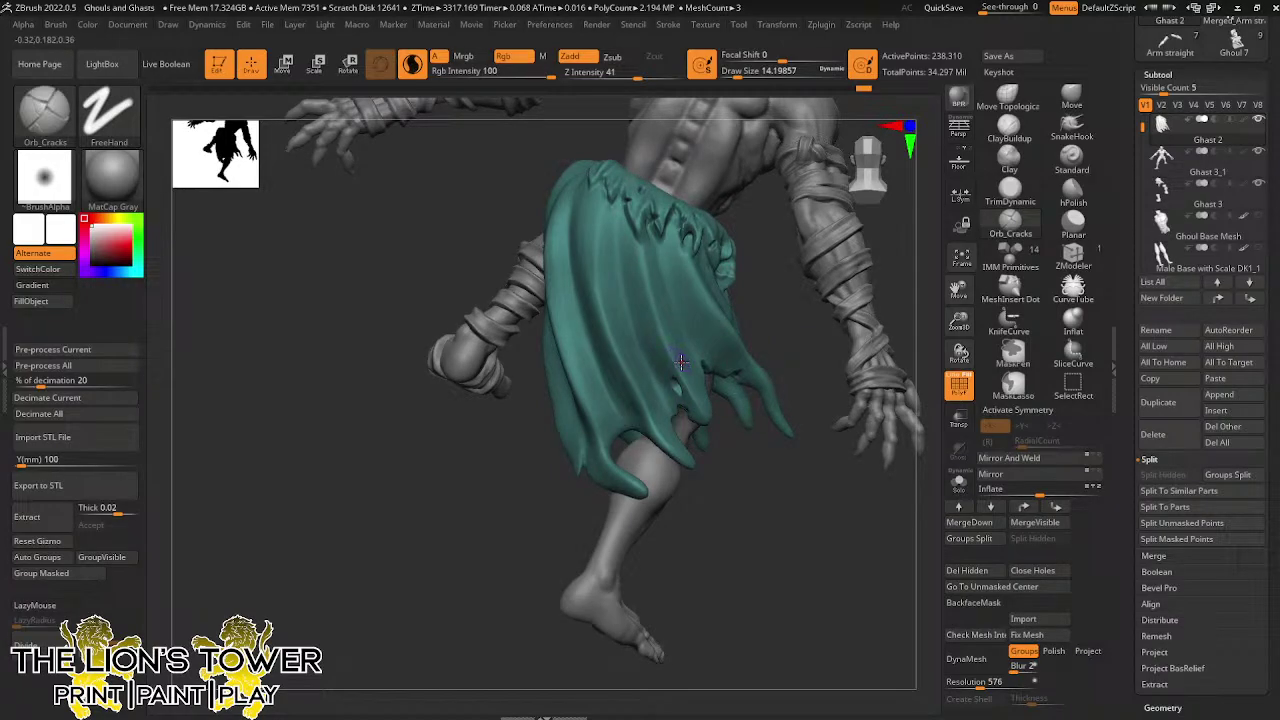
left_click_drag(679, 358, 680, 357)
right_click_drag(765, 306, 700, 373)
left_click_drag(703, 412, 699, 411)
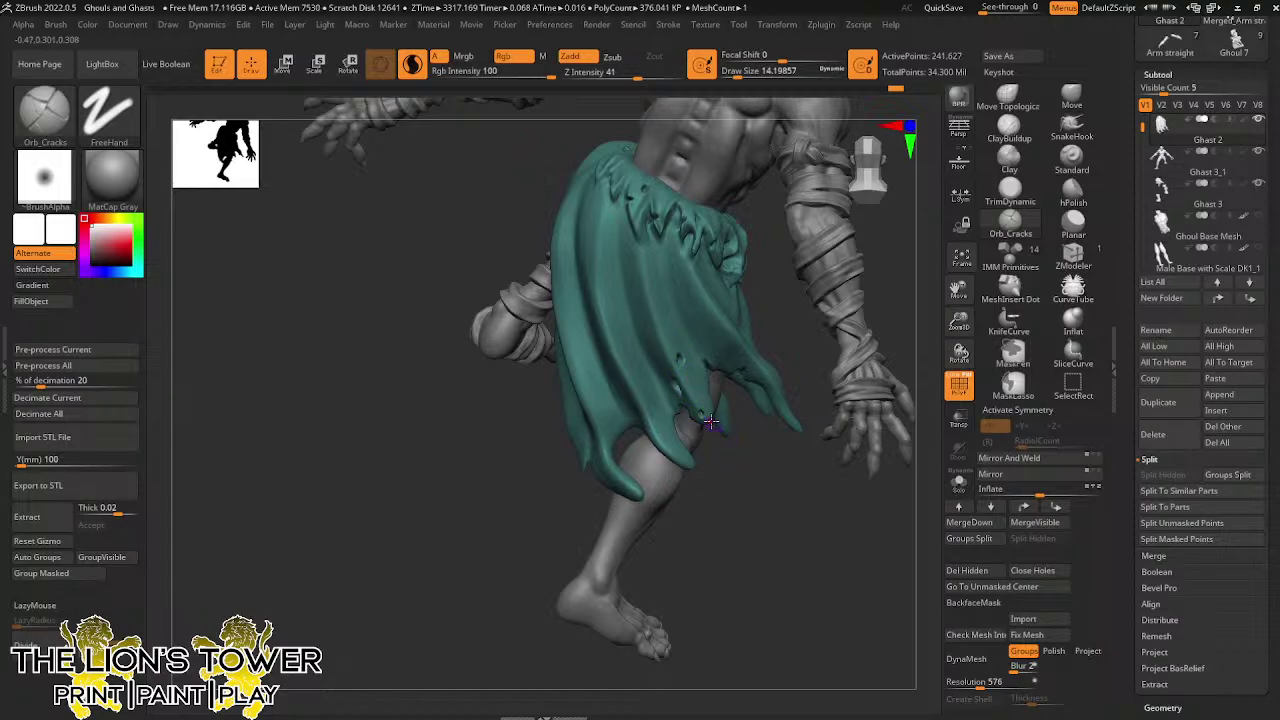
mouse_move(739, 444)
left_mouse_down()
mouse_move(768, 440)
mouse_move(755, 440)
left_mouse_up()
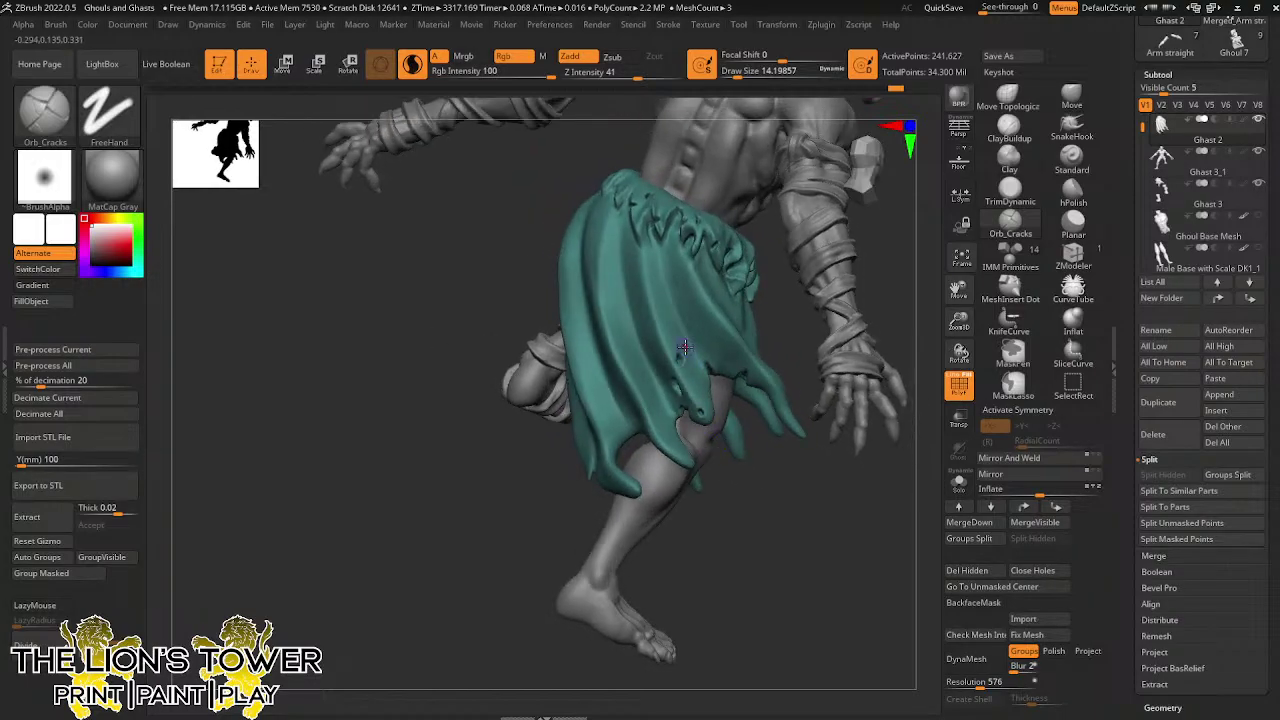
left_click(678, 357)
mouse_move(758, 320)
left_mouse_down()
mouse_move(775, 320)
mouse_move(735, 322)
left_mouse_up()
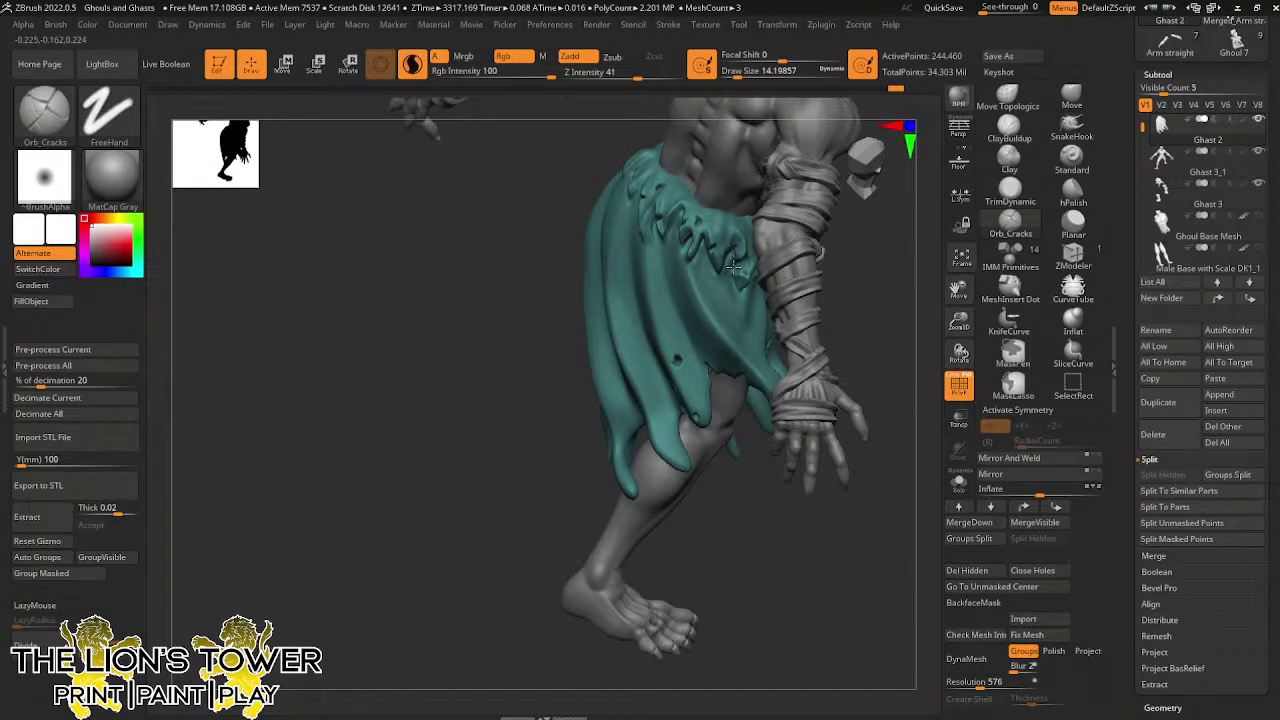
Sharpen and smooth the small tears and gathered folds below the skirt's waistband
mouse_move(739, 245)
right_mouse_down()
mouse_move(831, 247)
mouse_move(726, 253)
right_mouse_up()
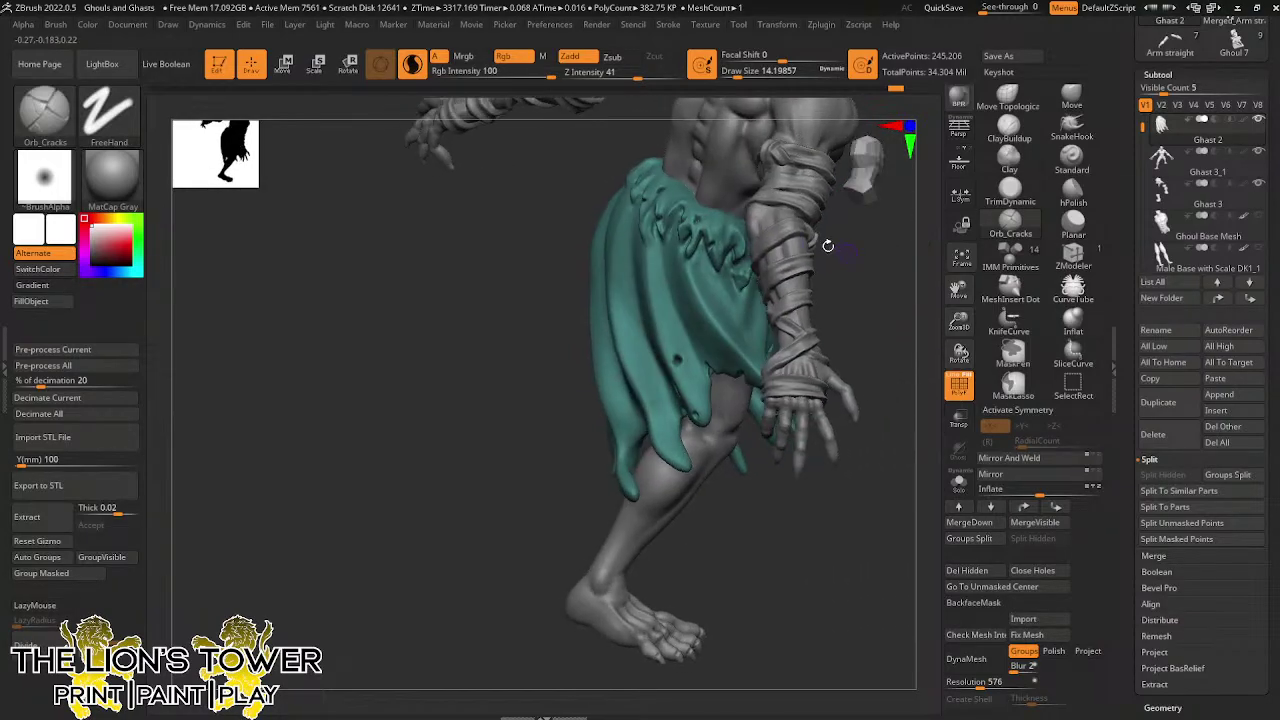
key("shift")
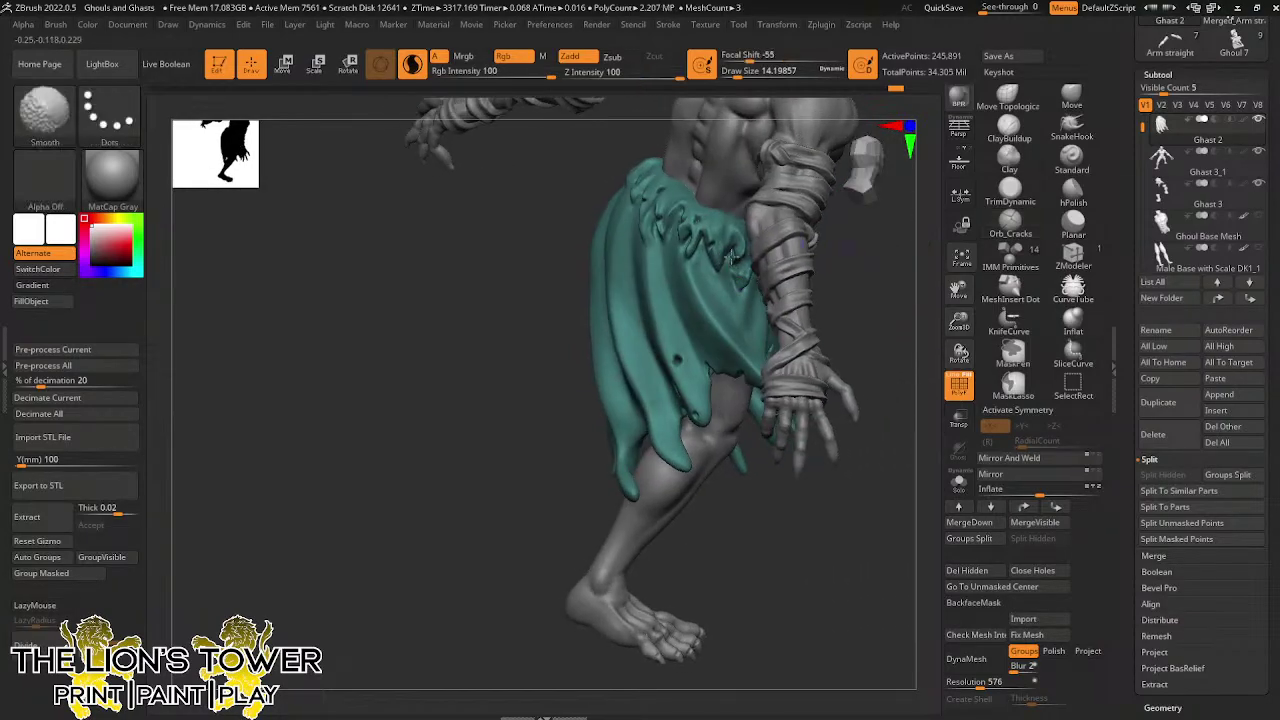
right_click_drag(731, 288, 856, 277)
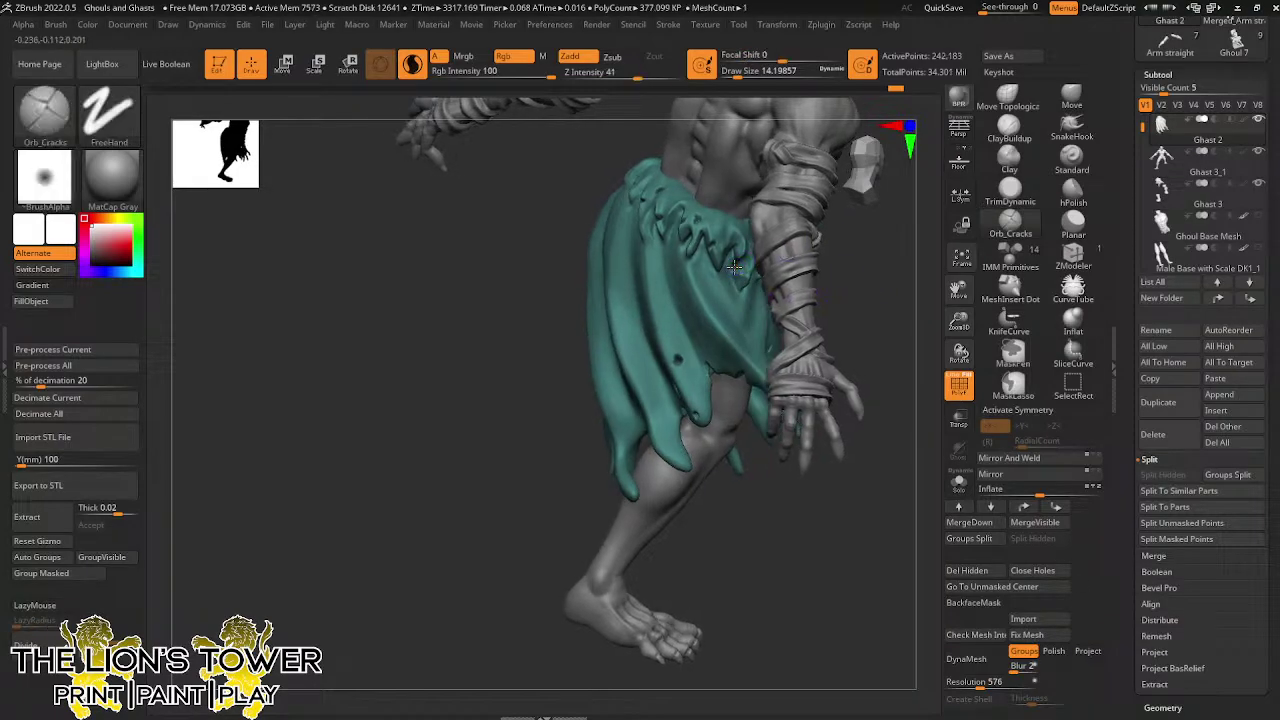
key("shift")
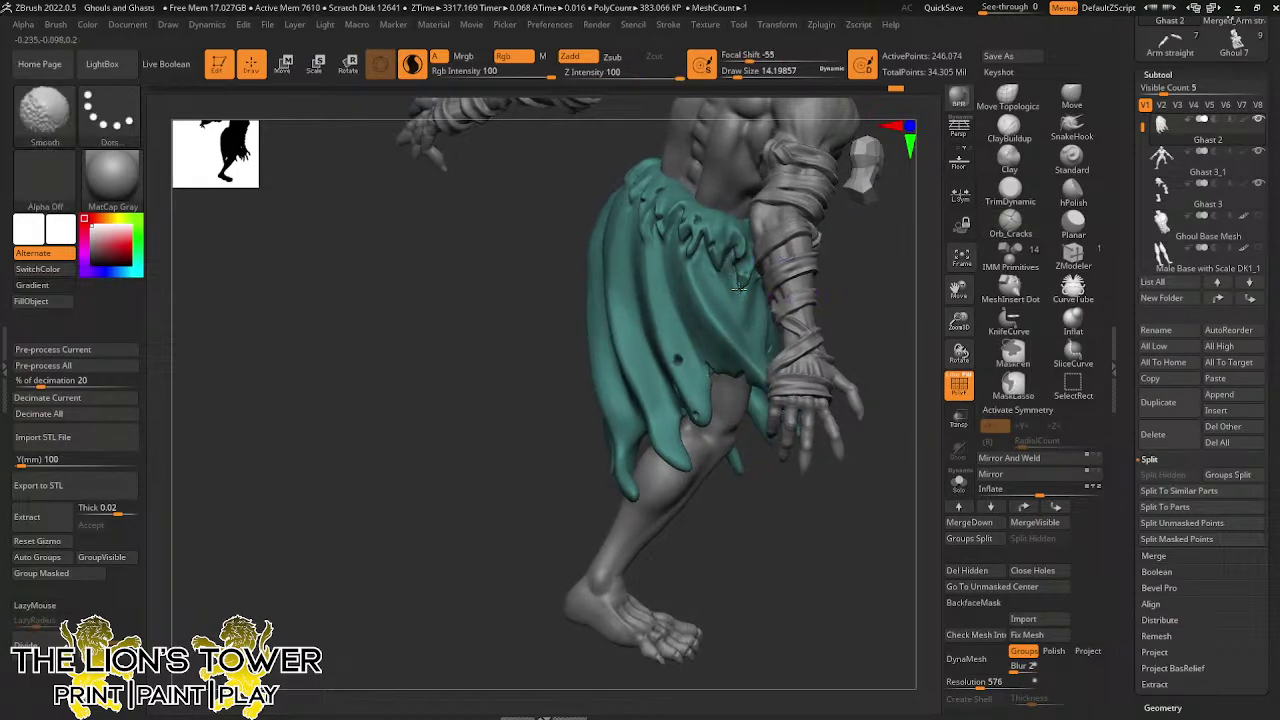
right_click_drag(738, 287, 708, 253)
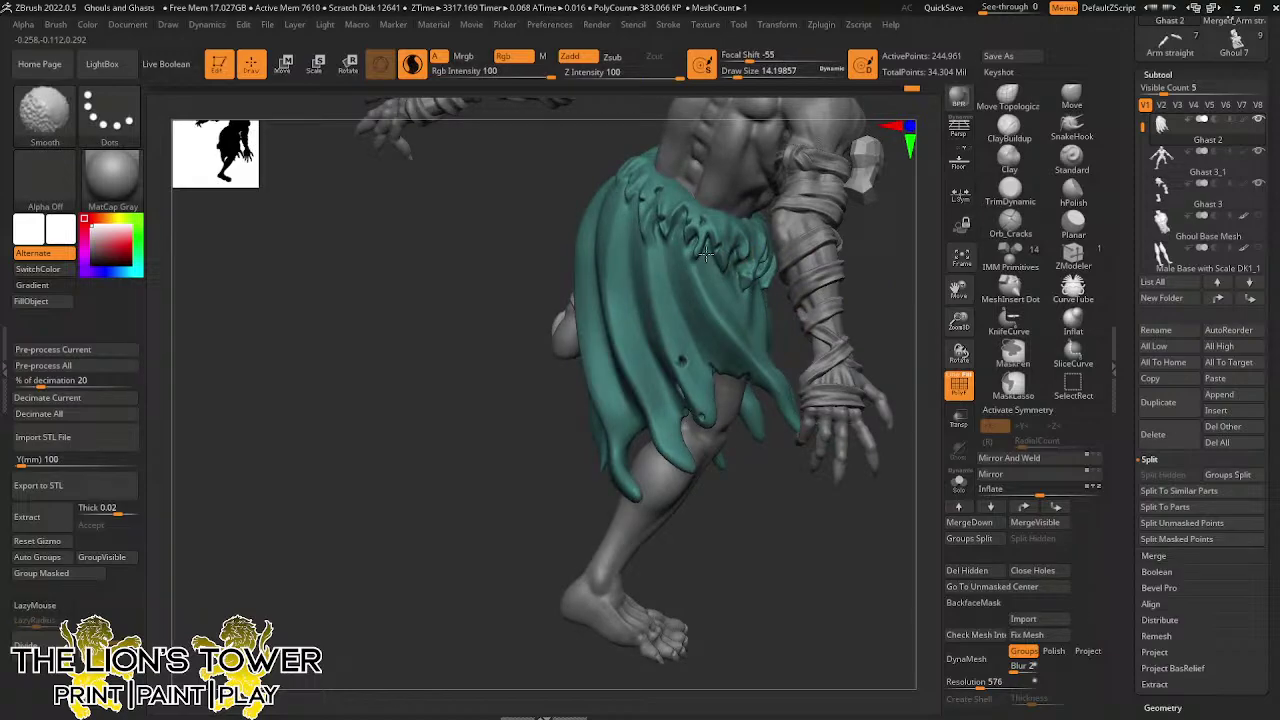
left_click_drag(706, 253, 690, 213, "shift")
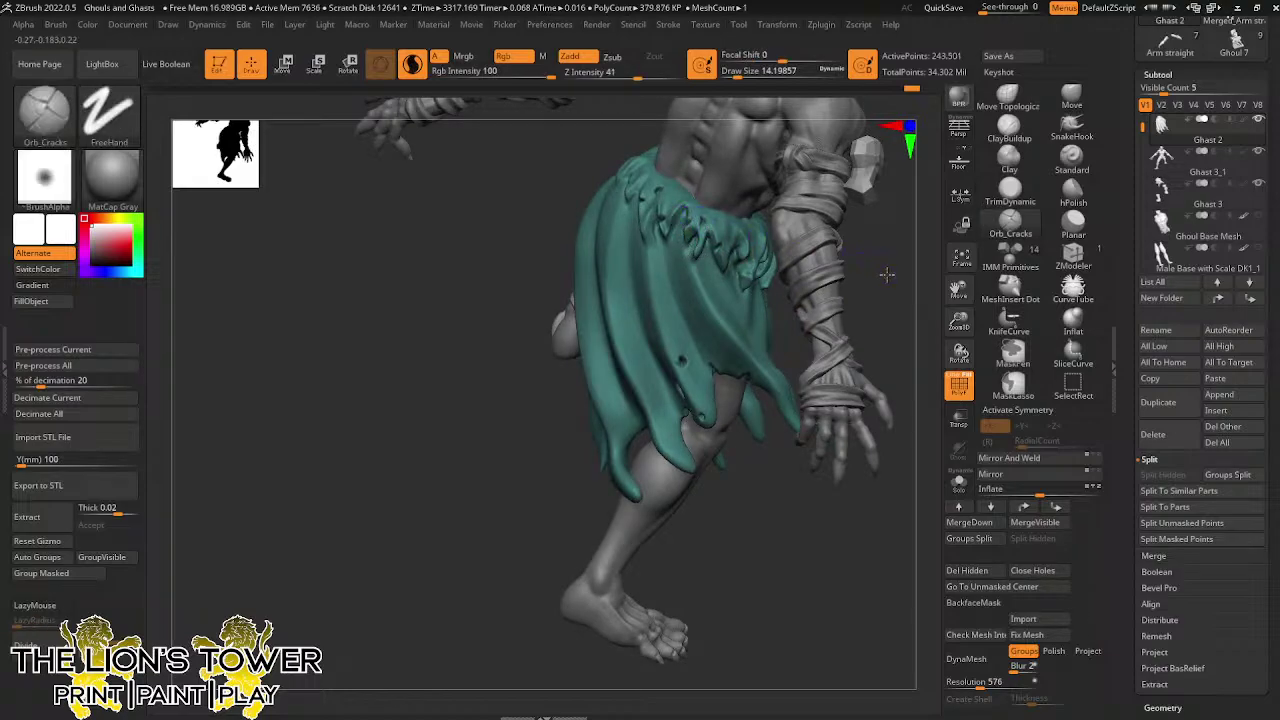
left_click_drag(887, 275, 912, 270)
mouse_move(667, 246)
left_mouse_down("shift")
mouse_move(654, 236)
mouse_move(655, 265)
mouse_move(649, 245)
left_mouse_up("shift")
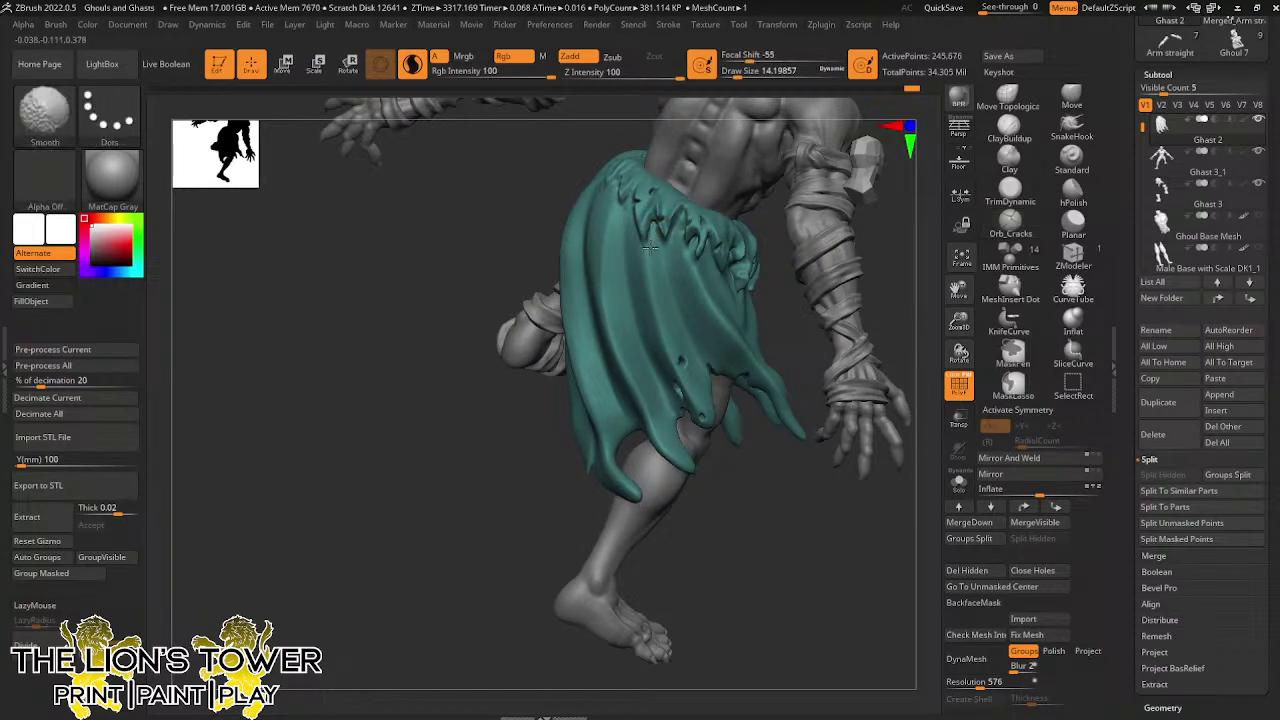
Punch an elongated hole into the outer side fold of the skirt, midway between the waistband and the torn hem
left_click_drag(754, 449, 756, 520)
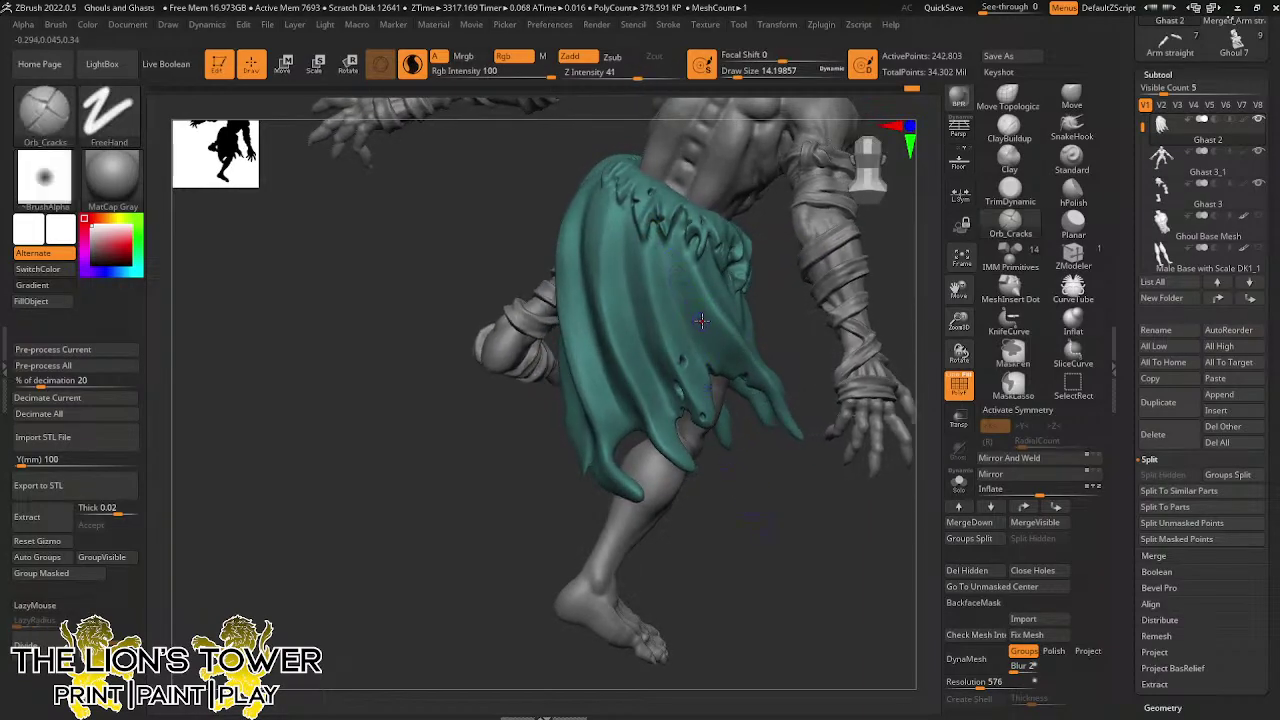
left_click_drag(699, 311, 698, 312)
left_click_drag(776, 313, 790, 309)
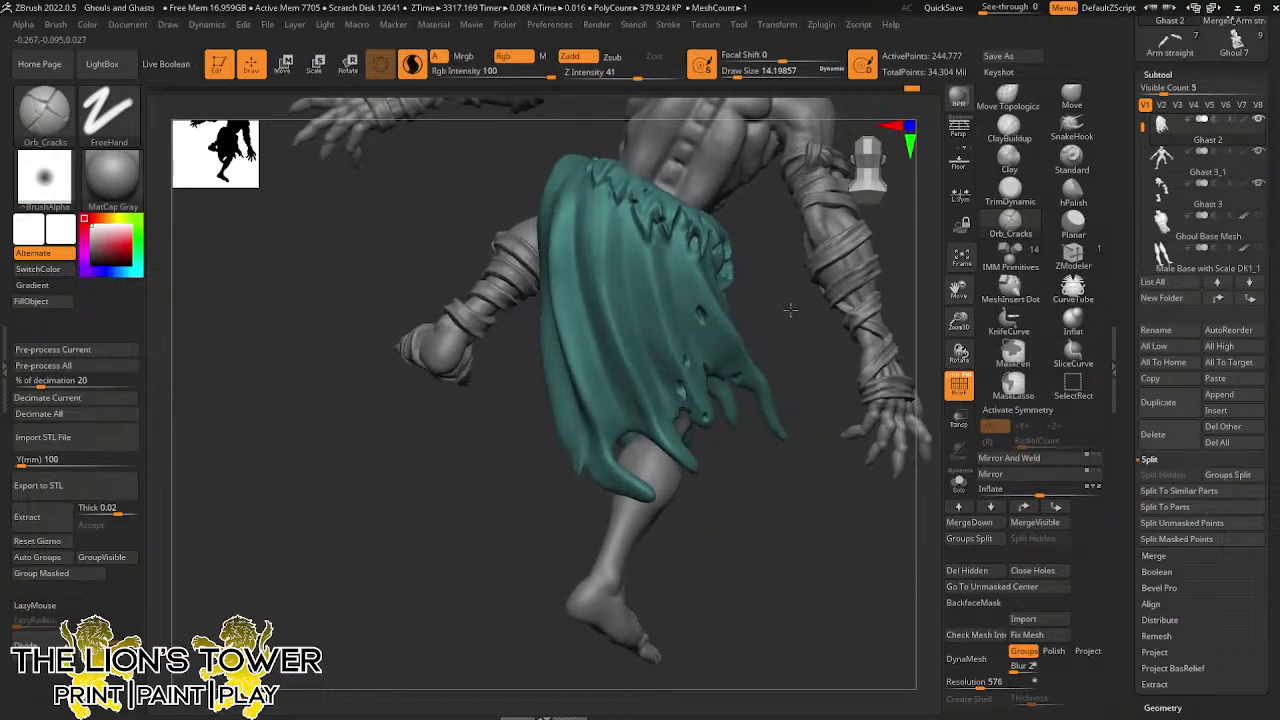
left_click_drag(701, 309, 704, 317)
left_click_drag(771, 294, 765, 285)
Carve a small hole and a narrow vertical slit into the middle back folds of the skirt
right_click_drag(764, 285, 640, 295)
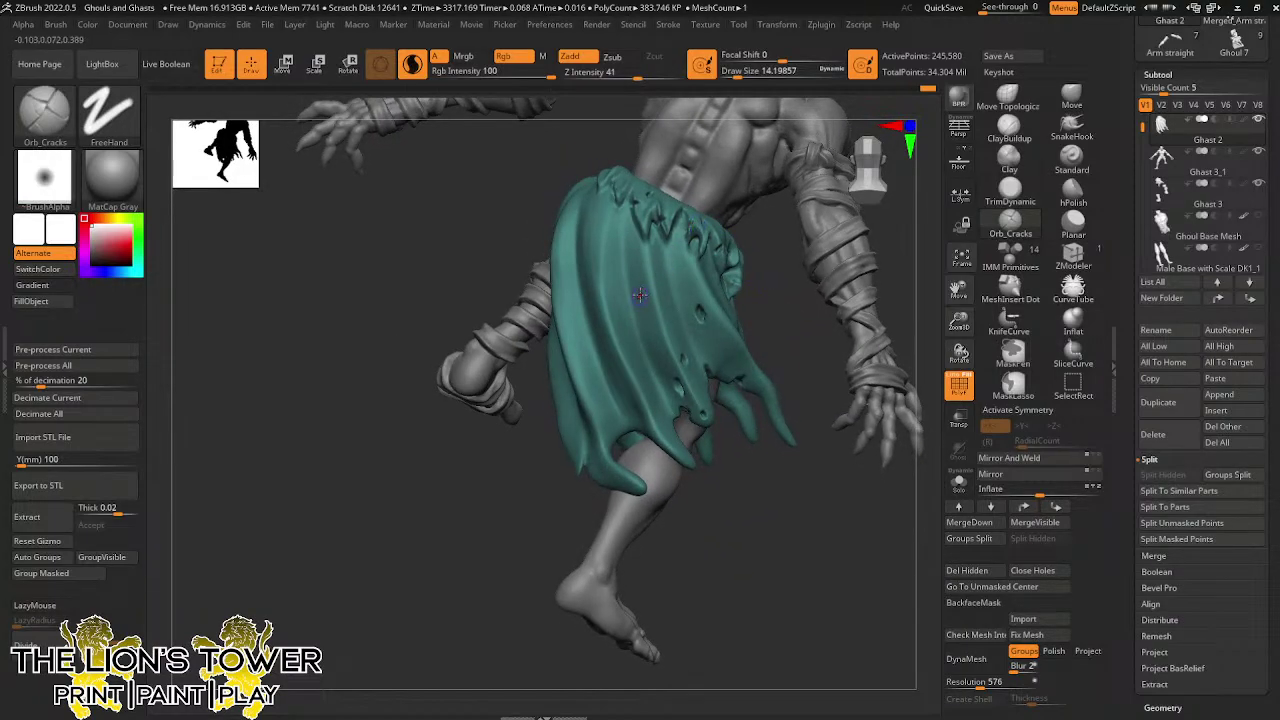
left_click_drag(641, 297, 642, 297)
right_click_drag(766, 287, 613, 279)
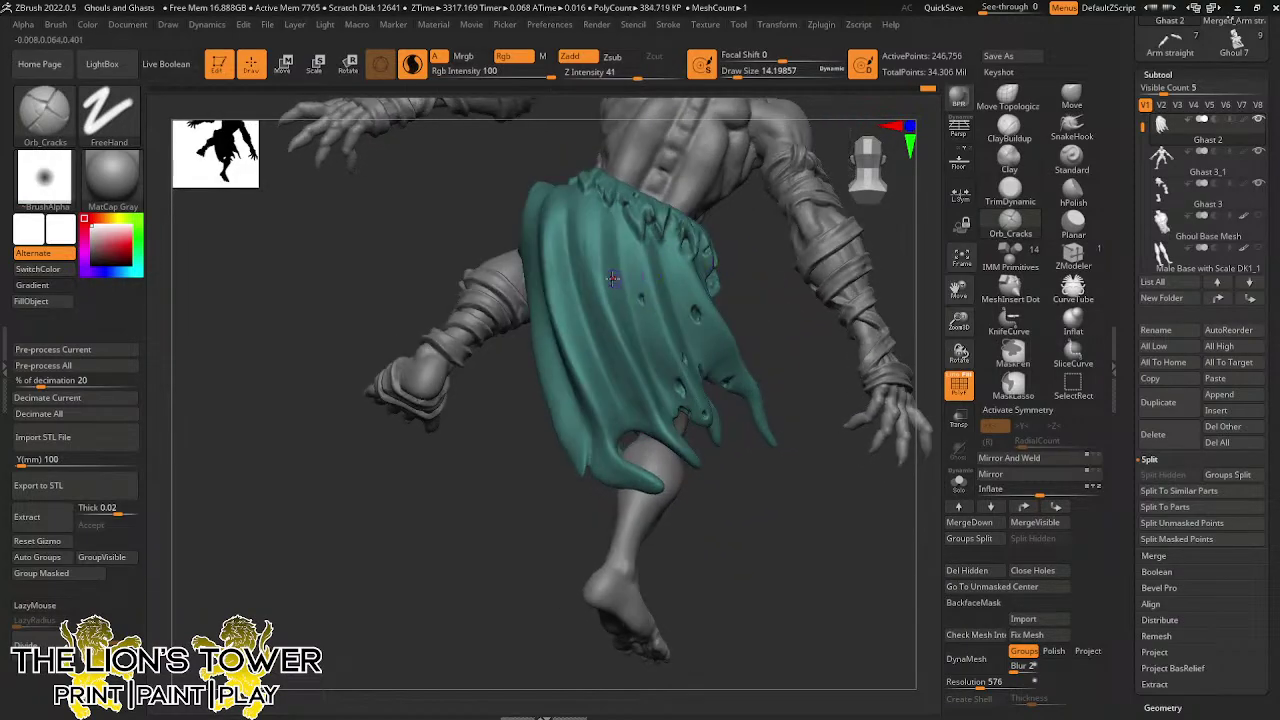
left_click_drag(614, 306, 608, 331)
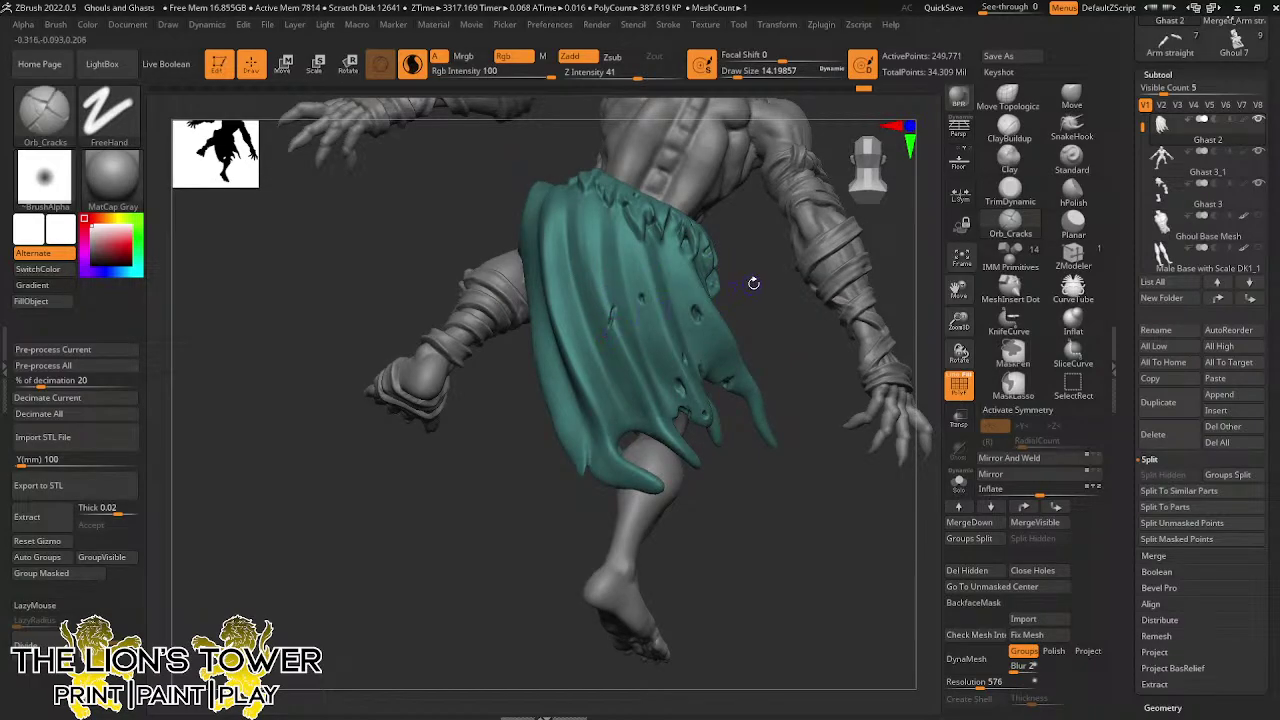
left_click_drag(754, 283, 664, 304)
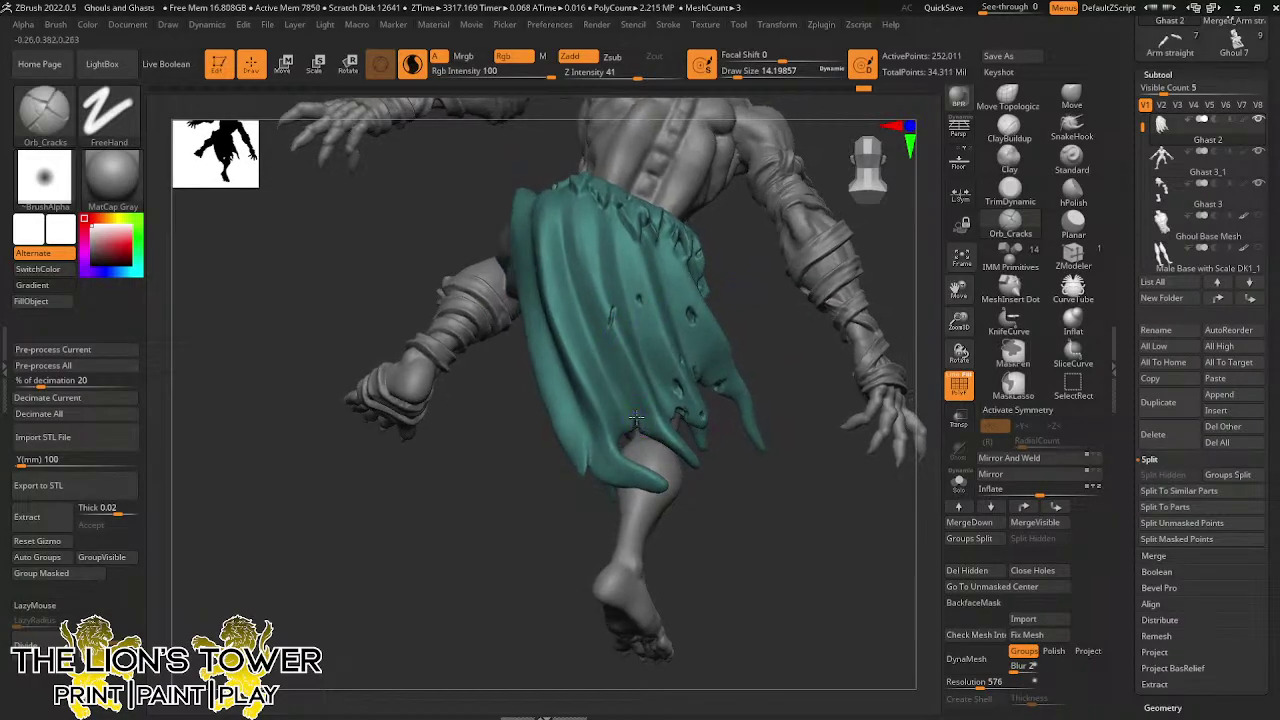
Carve a hole into the tattered strip over the thigh and add another small hole in the fold above the hem
right_click_drag(761, 316, 652, 417)
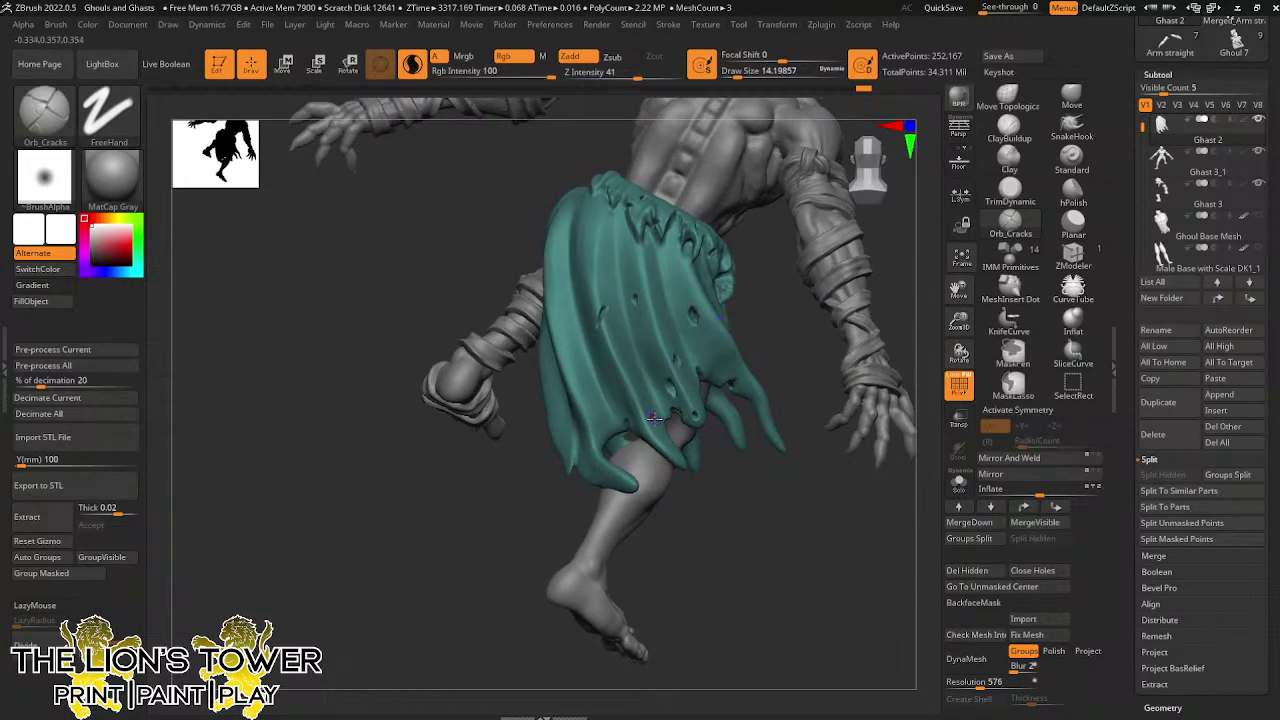
left_click_drag(655, 430, 656, 428)
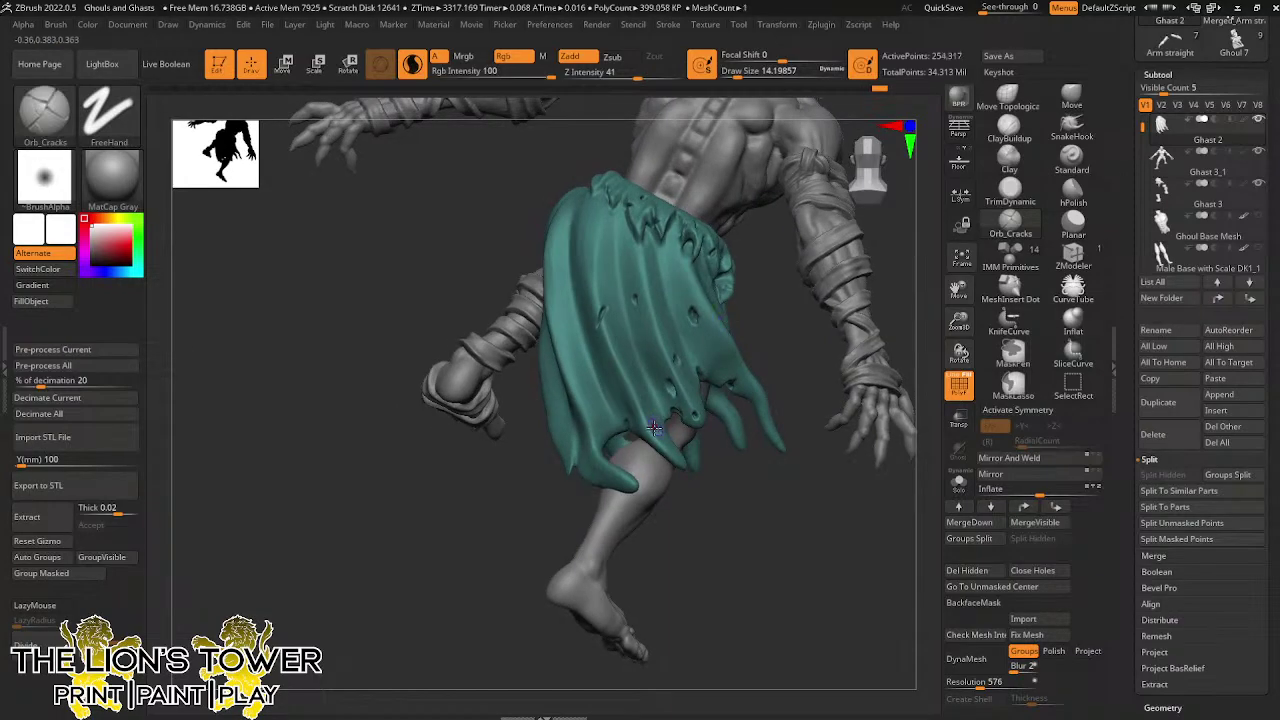
mouse_move(755, 340)
left_mouse_down()
mouse_move(767, 334)
mouse_move(691, 364)
left_mouse_up()
left_click(653, 426)
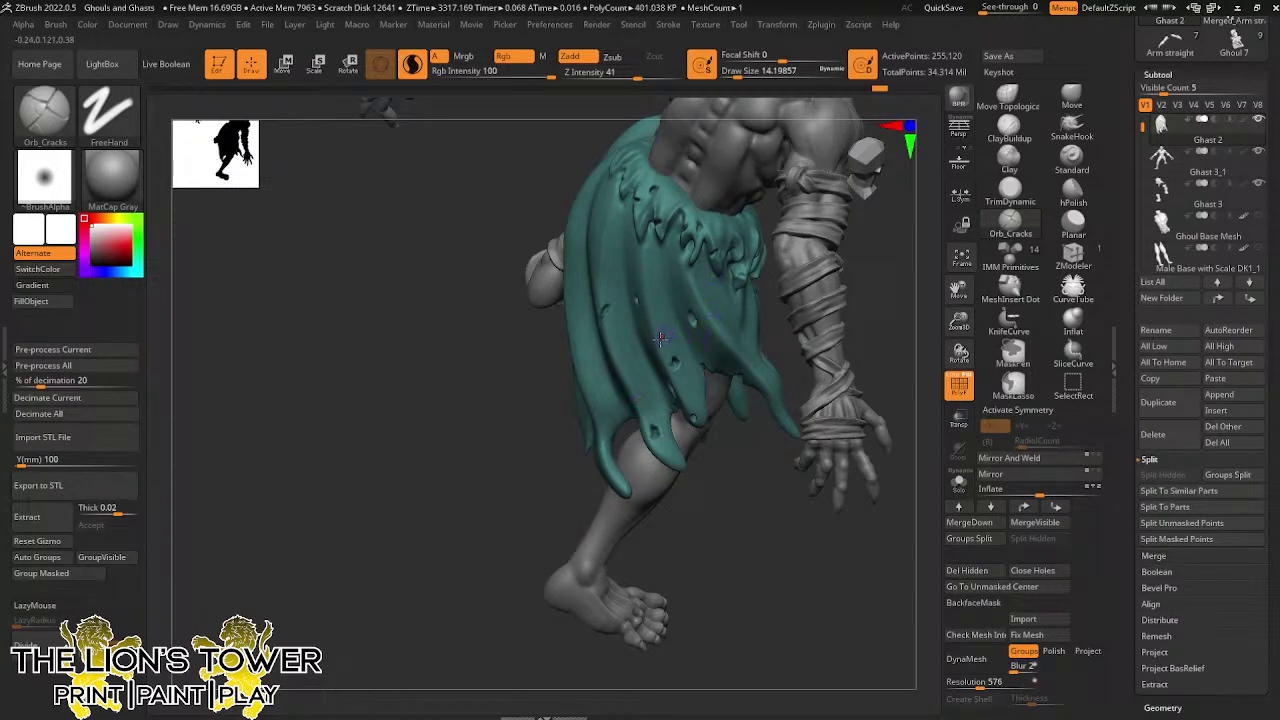
mouse_move(664, 339)
right_mouse_down()
mouse_move(680, 337)
mouse_move(665, 331)
right_mouse_up()
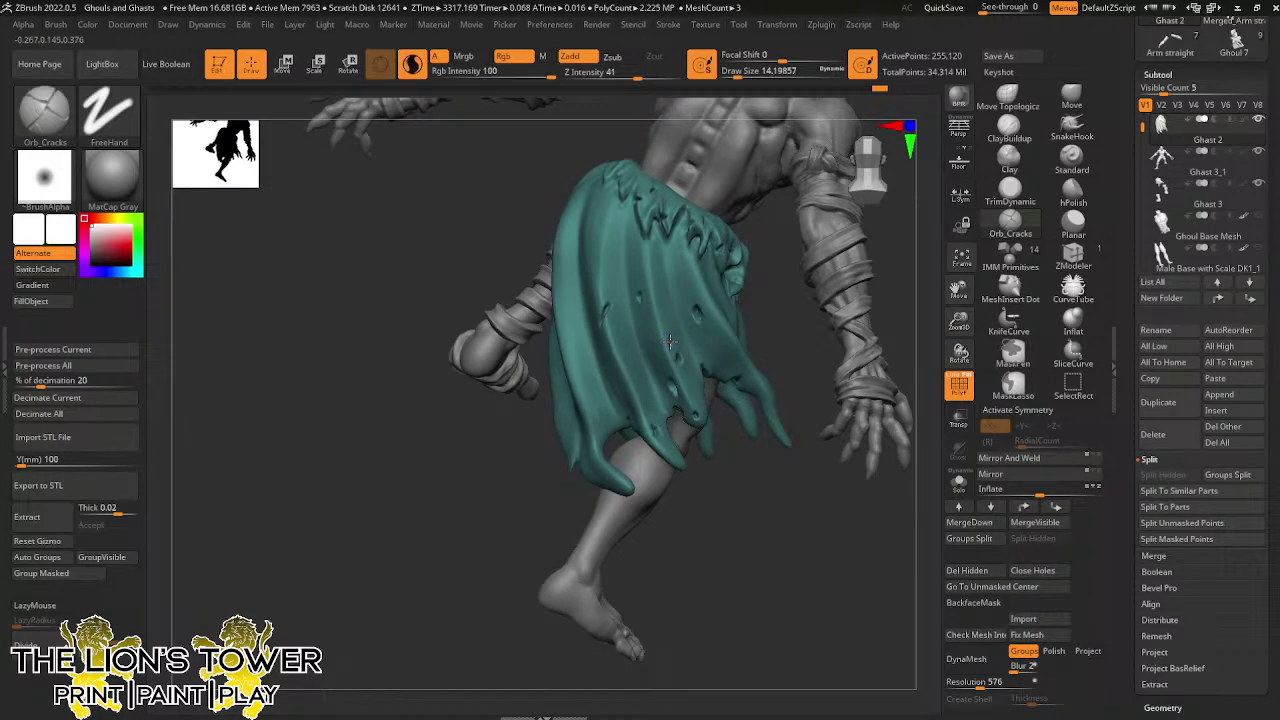
mouse_move(740, 510)
right_mouse_down()
mouse_move(713, 467)
mouse_move(774, 383)
mouse_move(738, 326)
right_mouse_up()
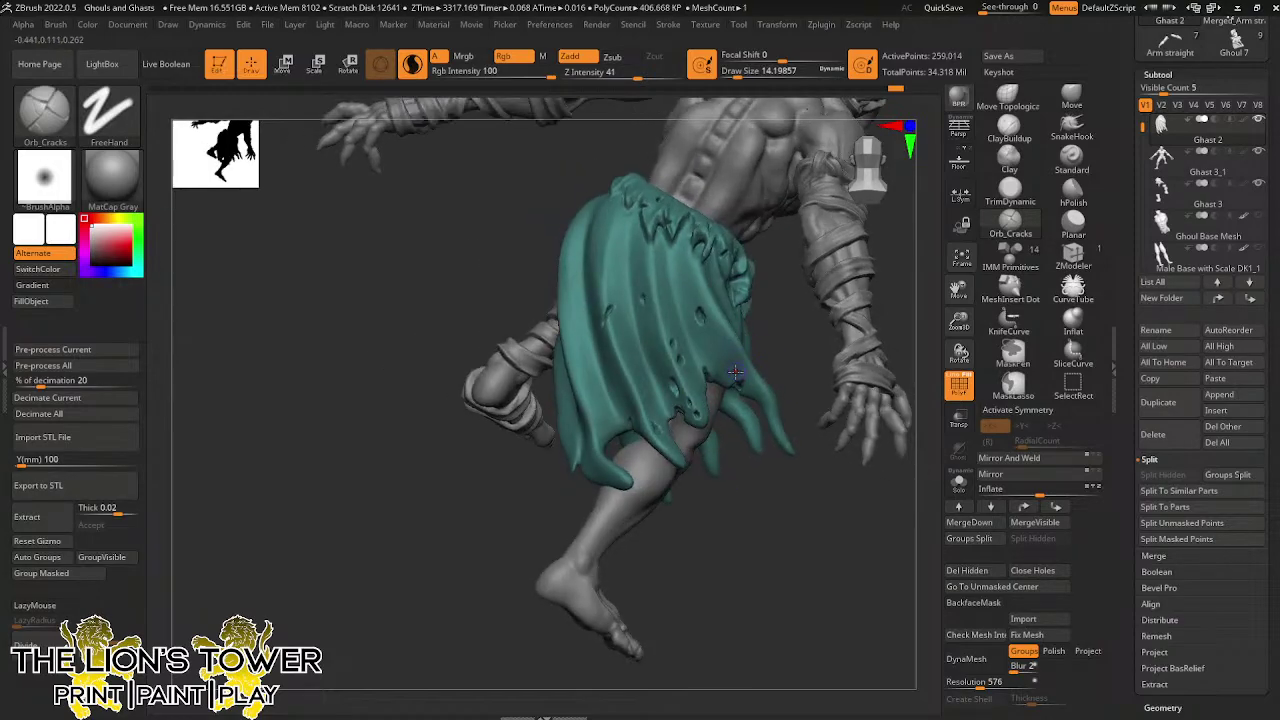
mouse_move(734, 376)
right_mouse_down()
mouse_move(780, 345)
mouse_move(803, 363)
mouse_move(679, 376)
right_mouse_up()
Carve small holes along the back hem and up the rear folds on the bent-leg side of the skirt
right_click_drag(800, 441, 651, 411)
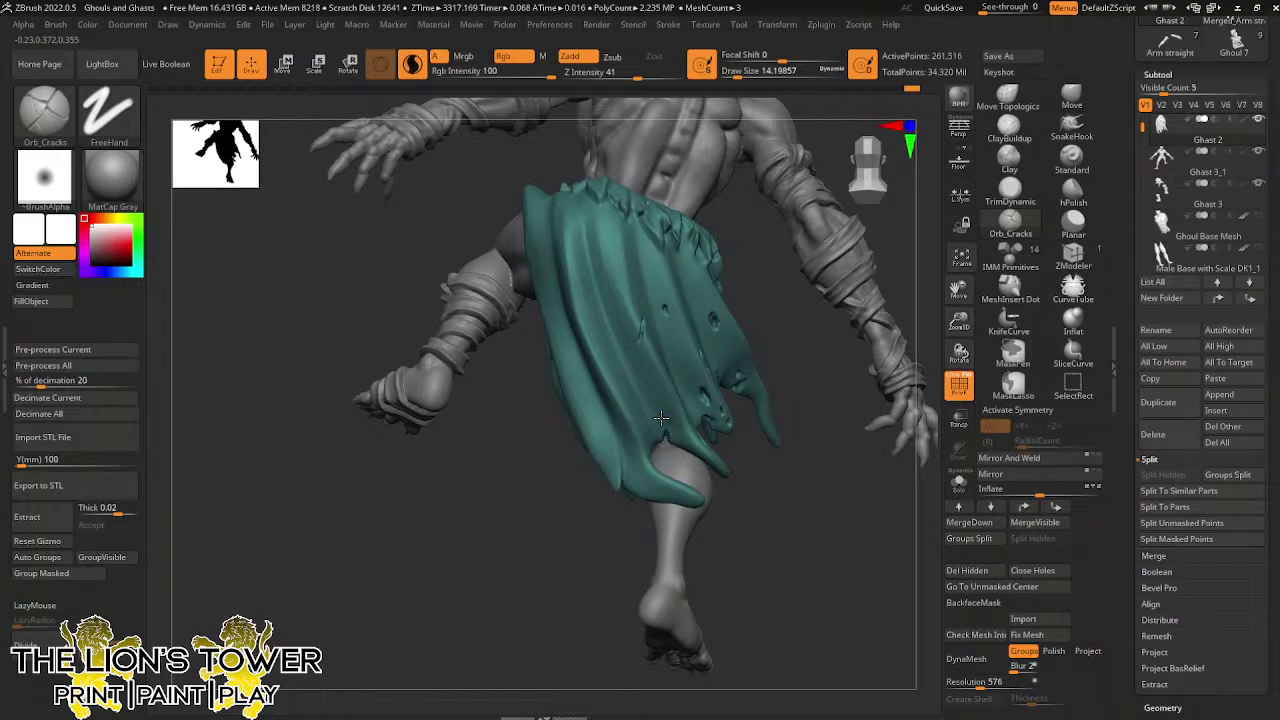
left_click_drag(622, 459, 622, 485)
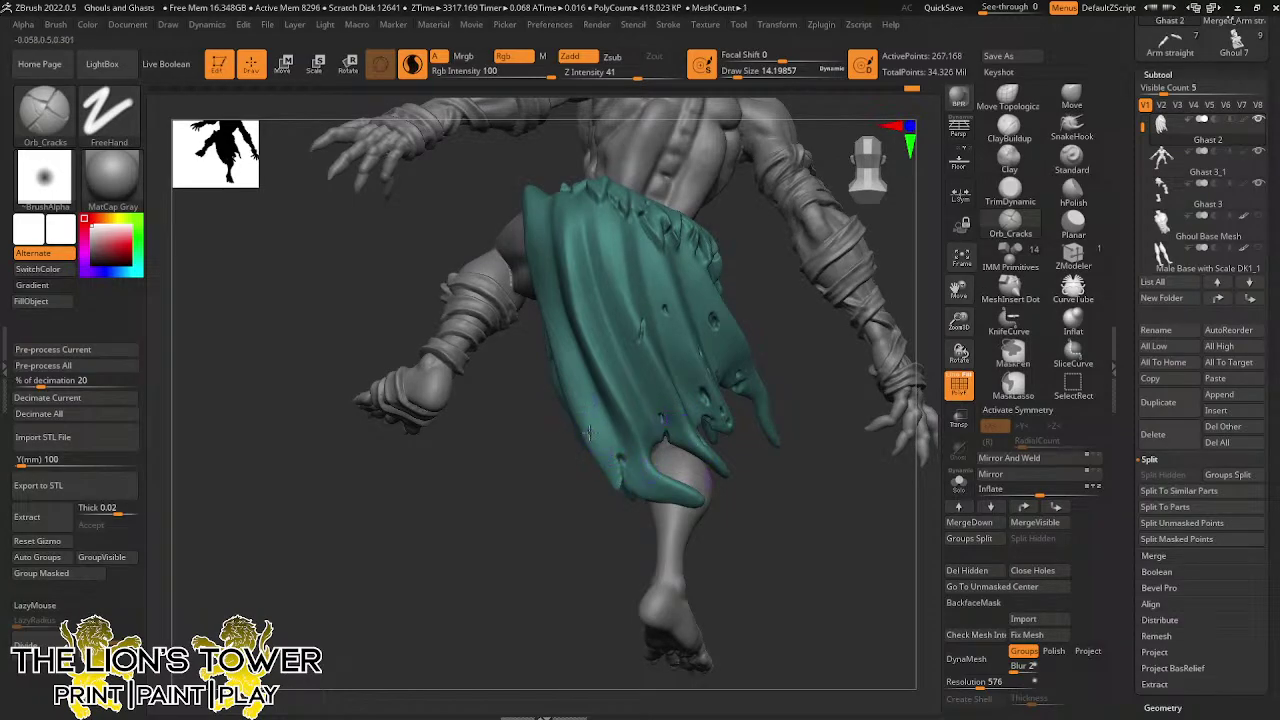
left_click_drag(593, 437, 595, 440)
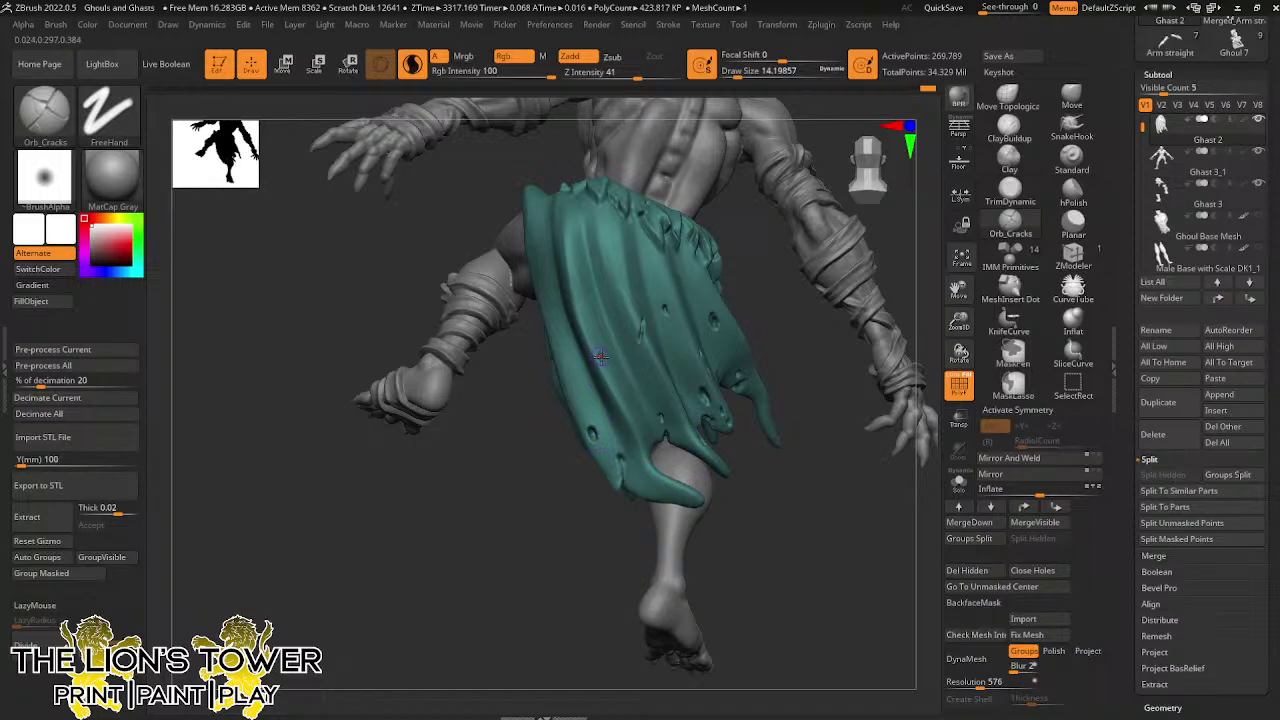
left_click_drag(601, 357, 597, 345)
right_click_drag(704, 257, 670, 250)
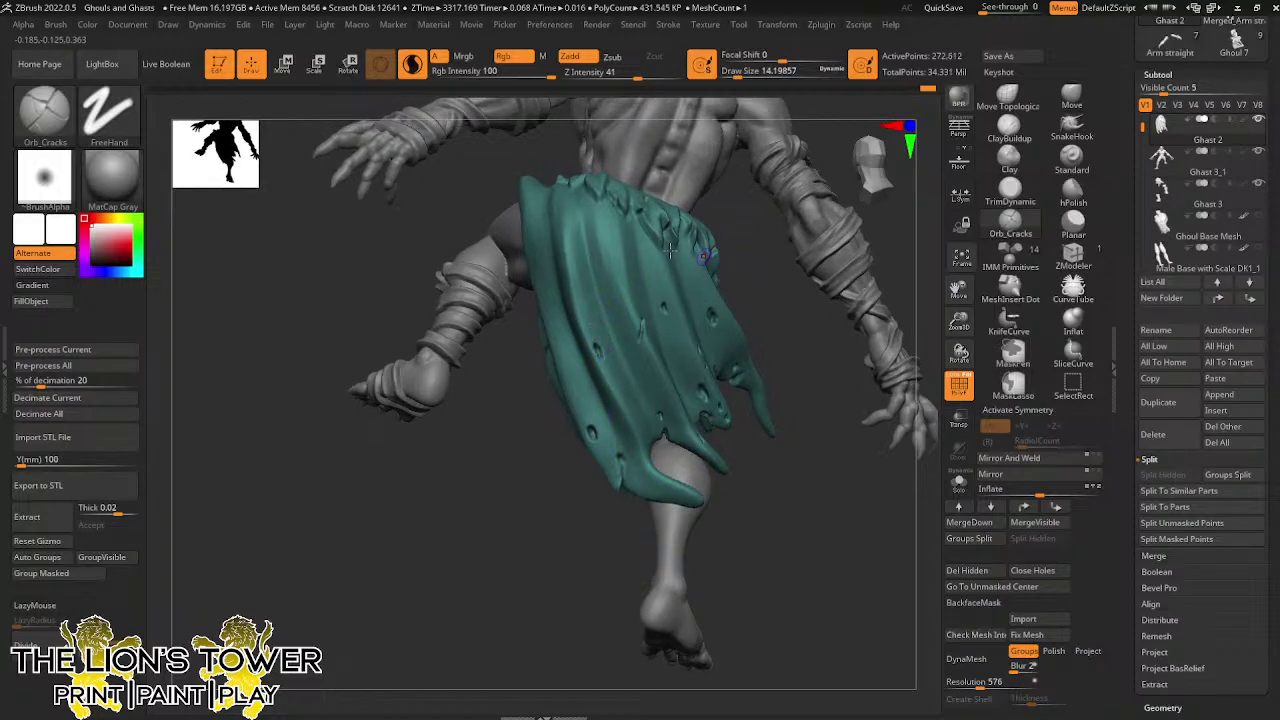
left_click_drag(603, 254, 608, 262)
right_click_drag(756, 312, 808, 320)
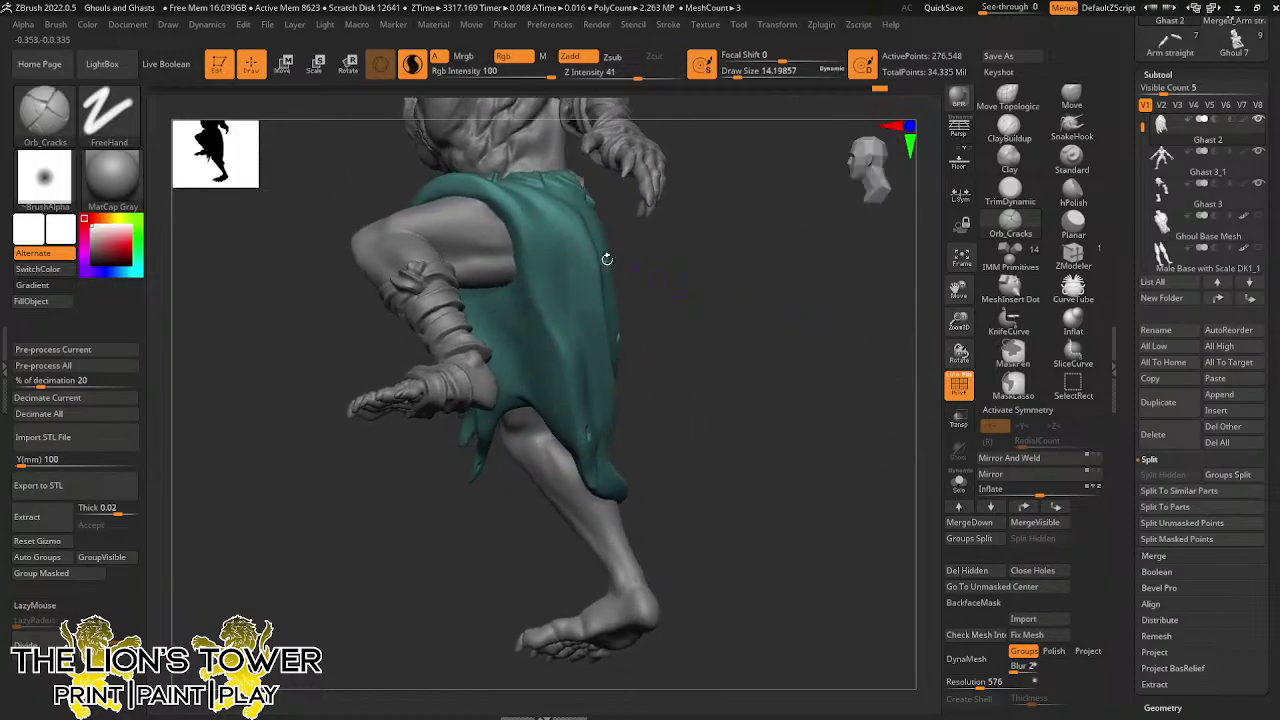
Build up rough folds on the skirt's inner surface with the ClayBuildup brush at a draw size of about 46
left_click_drag(738, 76, 751, 76)
mouse_move(697, 307)
right_mouse_down()
mouse_move(711, 310)
mouse_move(677, 269)
mouse_move(683, 220)
mouse_move(700, 205)
right_mouse_up()
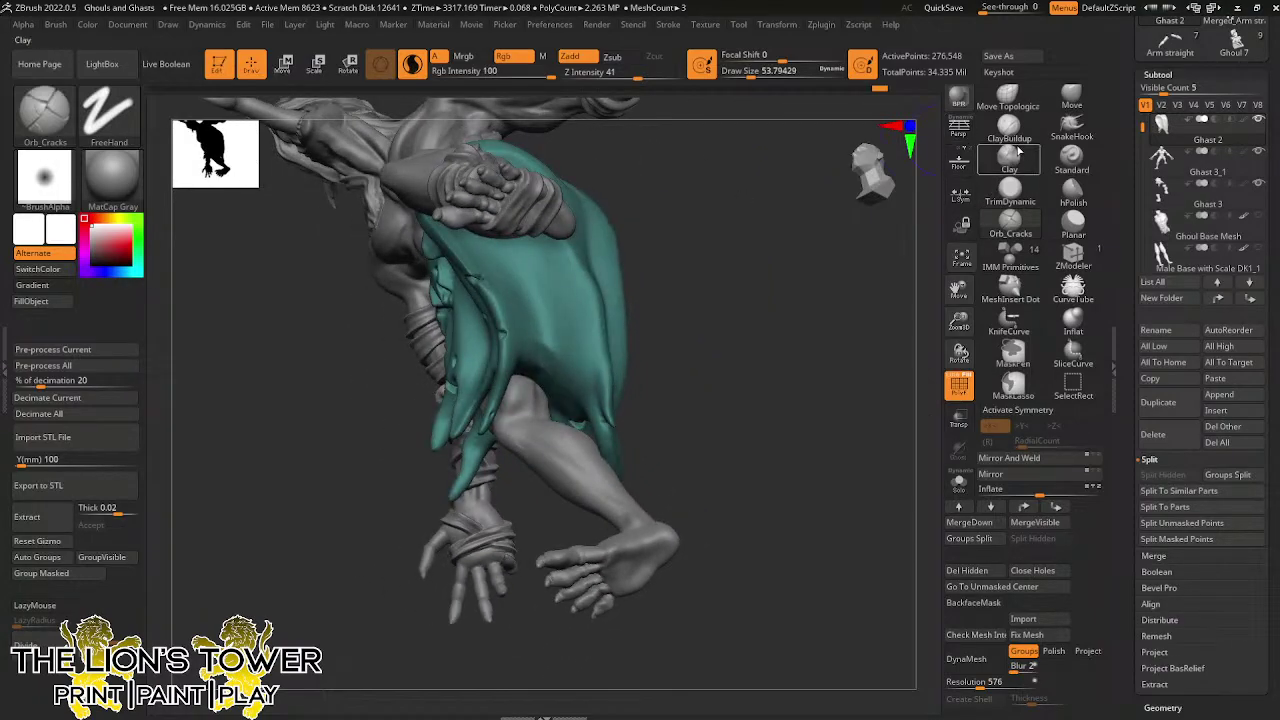
left_click(1010, 130)
right_click_drag(786, 331, 640, 297)
left_click_drag(742, 74, 755, 72)
mouse_move(530, 345)
left_mouse_down()
mouse_move(538, 352)
mouse_move(540, 290)
mouse_move(516, 224)
mouse_move(522, 282)
mouse_move(512, 240)
mouse_move(482, 242)
mouse_move(480, 271)
mouse_move(478, 250)
mouse_move(500, 300)
mouse_move(495, 355)
mouse_move(520, 340)
mouse_move(500, 270)
mouse_move(521, 249)
mouse_move(528, 300)
left_mouse_up()
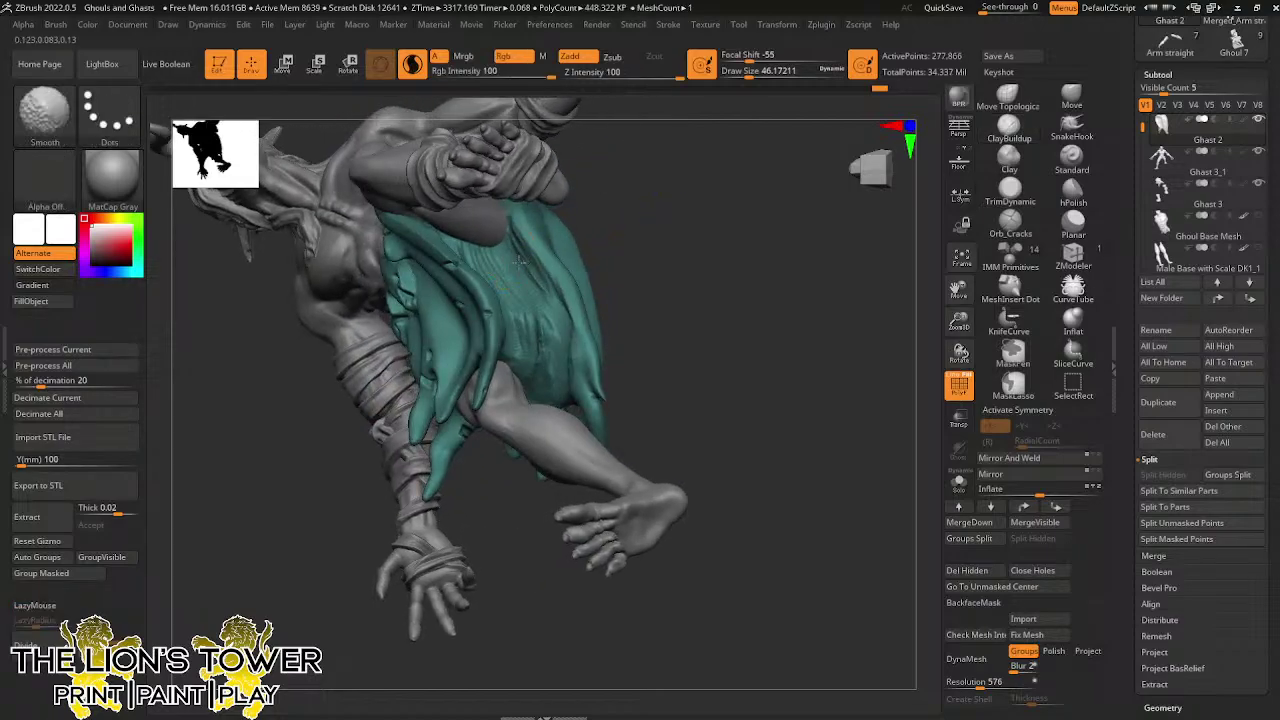
Isolate the skirt in Solo mode and extend the ClayBuildup folds up the inside toward the waist
left_click(958, 481)
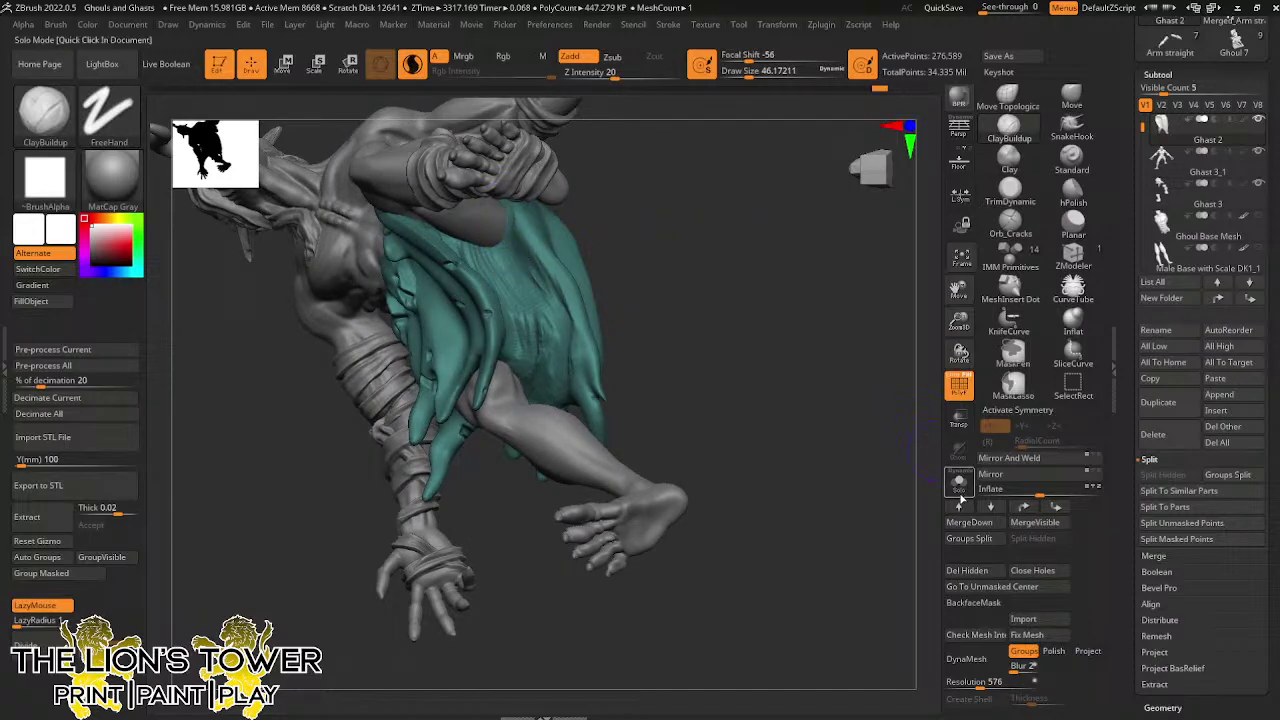
mouse_move(520, 231)
left_mouse_down()
mouse_move(502, 210)
mouse_move(531, 257)
mouse_move(490, 212)
left_mouse_up()
mouse_move(571, 154)
left_mouse_down()
mouse_move(572, 212)
mouse_move(490, 186)
mouse_move(455, 262)
mouse_move(420, 250)
mouse_move(410, 215)
mouse_move(475, 258)
mouse_move(445, 182)
mouse_move(478, 190)
mouse_move(500, 258)
left_mouse_up()
left_click_drag(551, 127, 515, 138)
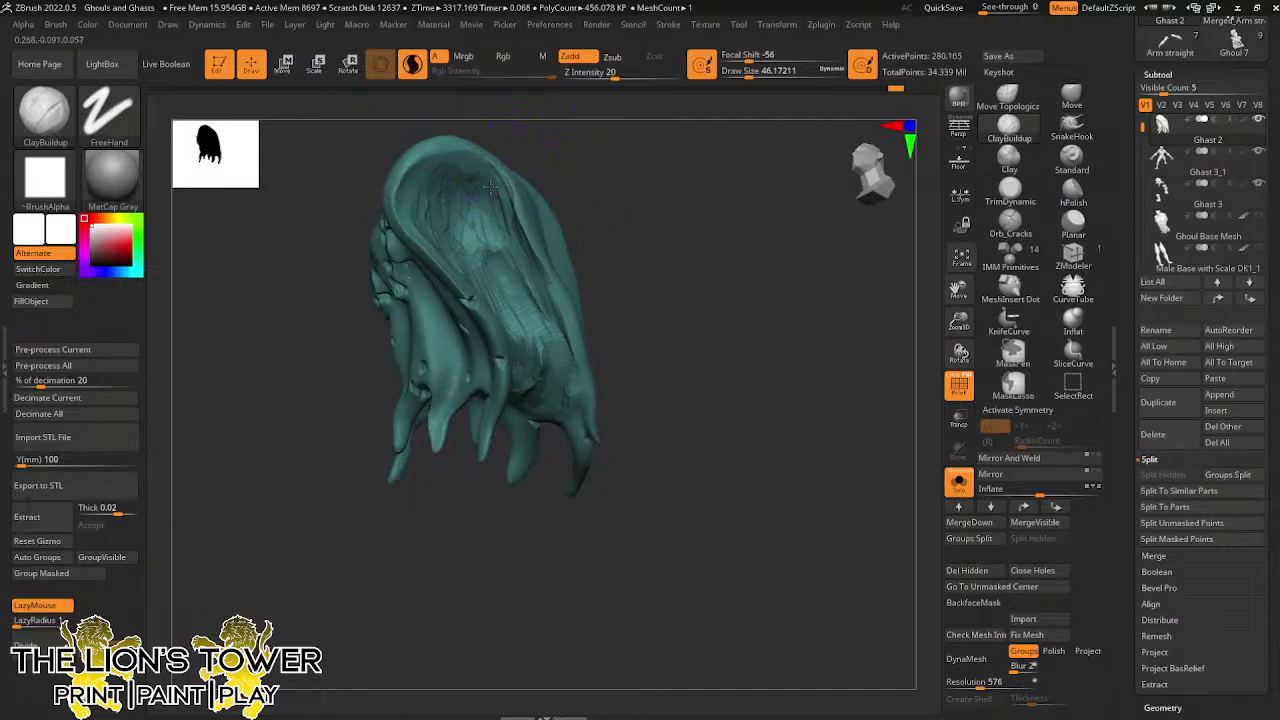
Add strokes inside the skirt's waist opening and smooth the inner surface
mouse_move(490, 188)
left_mouse_down()
mouse_move(439, 169)
mouse_move(426, 205)
mouse_move(450, 218)
left_mouse_up()
mouse_move(600, 170)
left_mouse_down()
mouse_move(620, 191)
mouse_move(560, 203)
left_mouse_up()
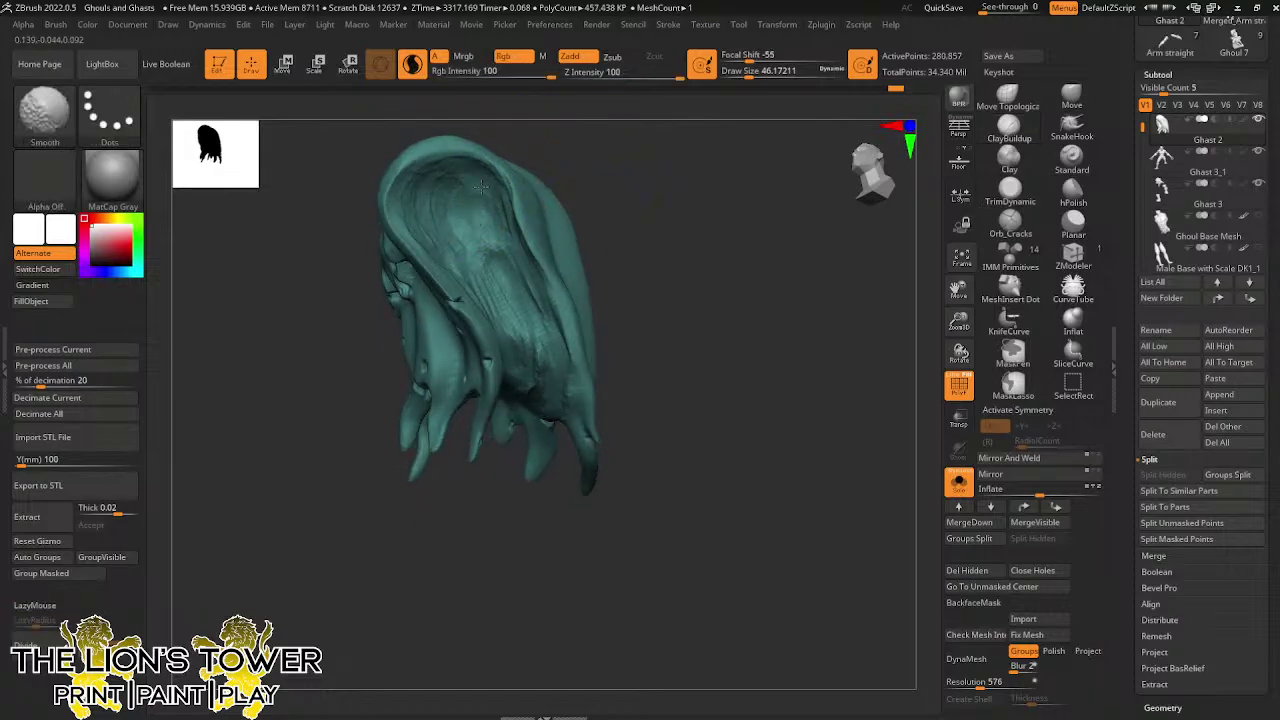
key("ctrl+z")
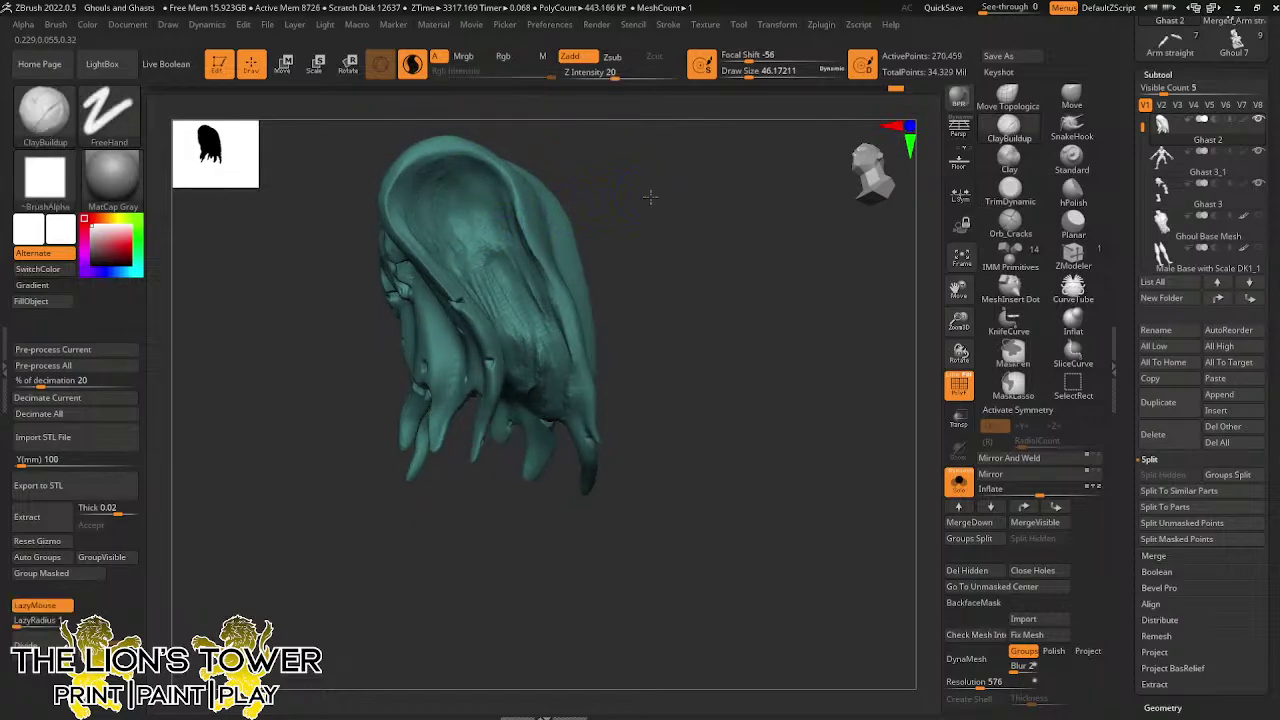
Build up long folds on the skirt's inner surface down to the ragged hem
left_click_drag(673, 272, 664, 262)
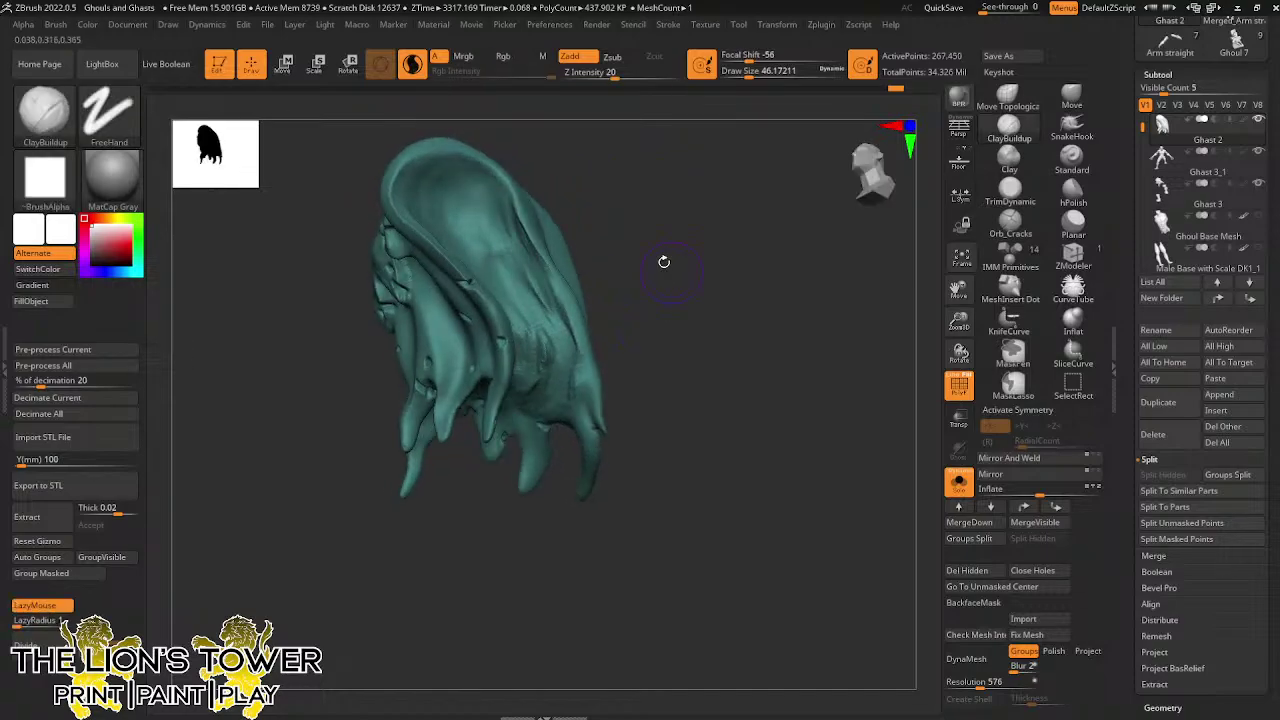
mouse_move(548, 368)
right_mouse_down()
mouse_move(545, 300)
mouse_move(633, 248)
mouse_move(581, 352)
right_mouse_up()
mouse_move(573, 317)
left_mouse_down()
mouse_move(597, 374)
mouse_move(574, 313)
left_mouse_up()
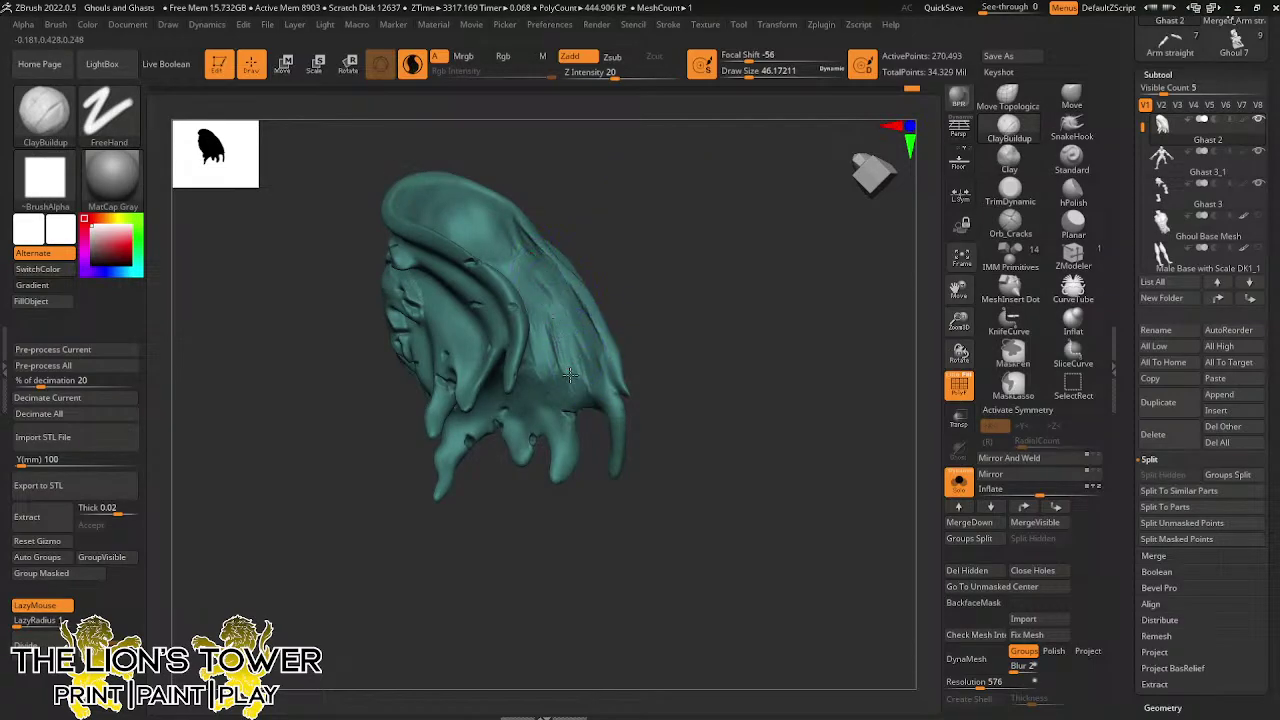
Add more ClayBuildup strokes between the folds on the skirt's inner surface and smooth them up toward the waist
left_click_drag(569, 375, 555, 402)
right_click_drag(531, 271, 590, 180)
mouse_move(554, 363)
left_mouse_down()
mouse_move(551, 300)
mouse_move(556, 370)
left_mouse_up()
left_click_drag(532, 312, 562, 381)
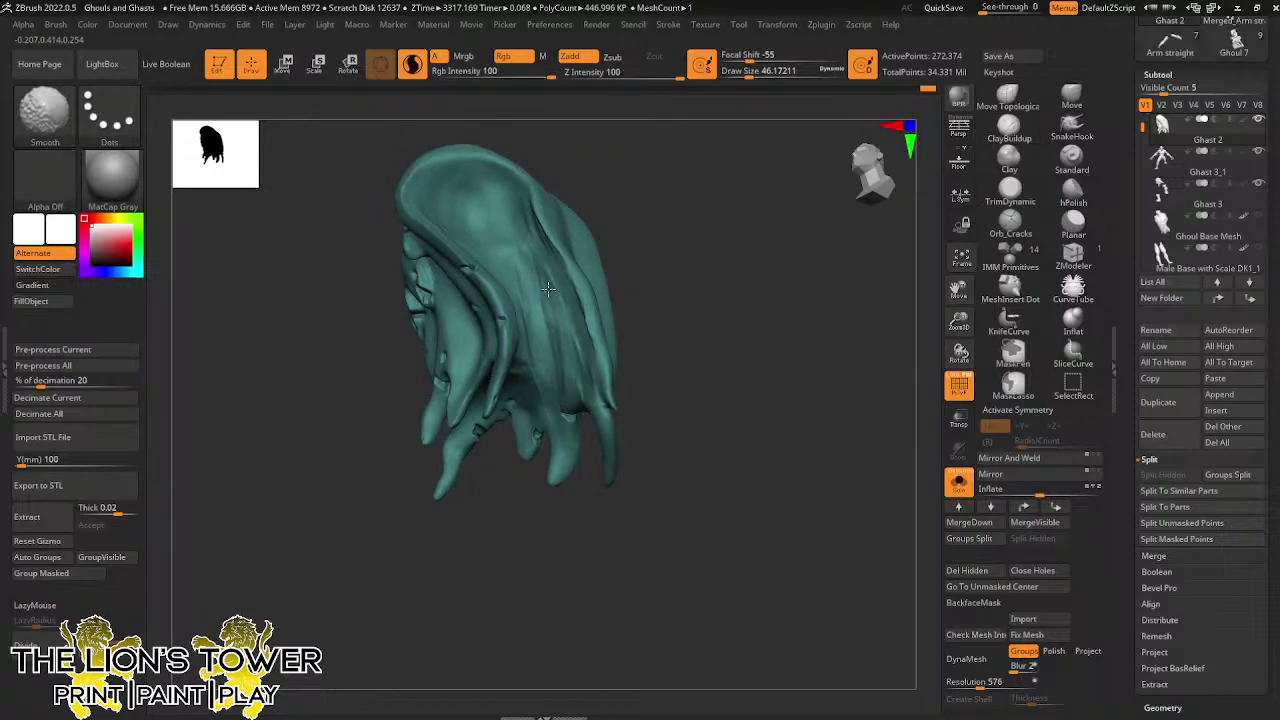
left_click_drag(548, 289, 539, 240, "shift")
left_click_drag(533, 193, 548, 328, "shift")
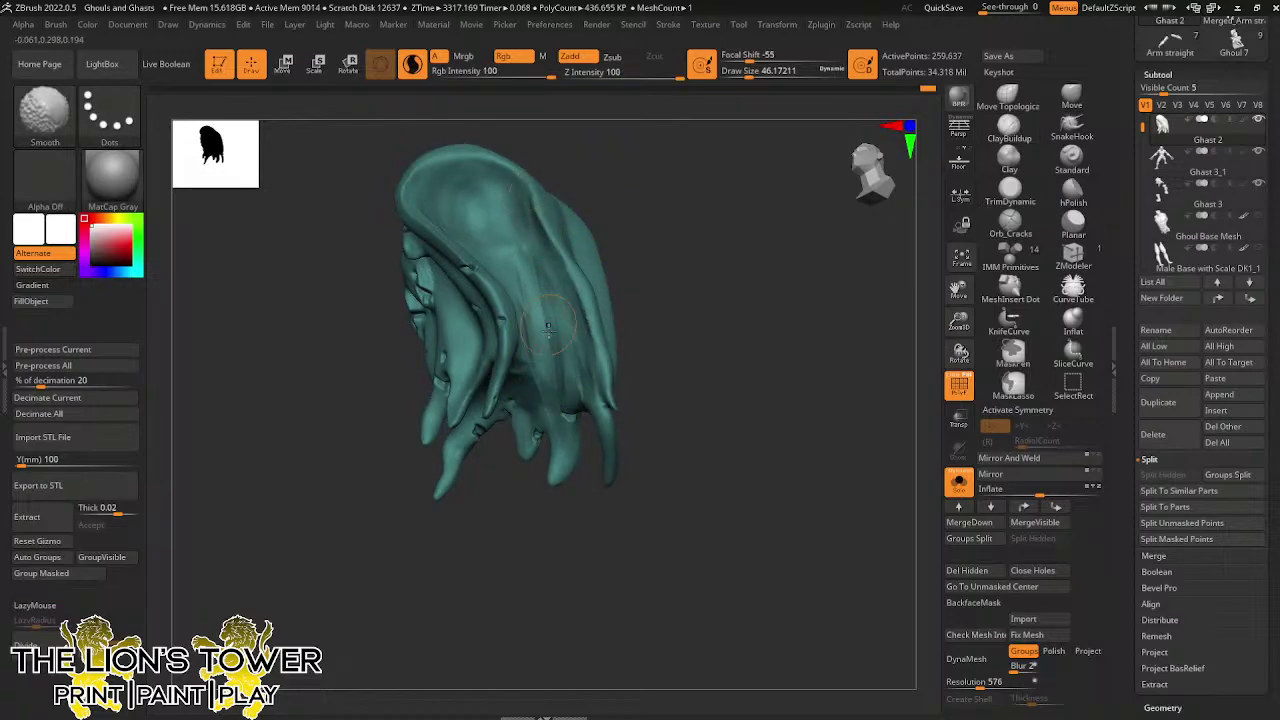
left_click_drag(655, 232, 690, 262)
left_click_drag(537, 372, 524, 256, "shift")
left_click_drag(652, 240, 776, 269)
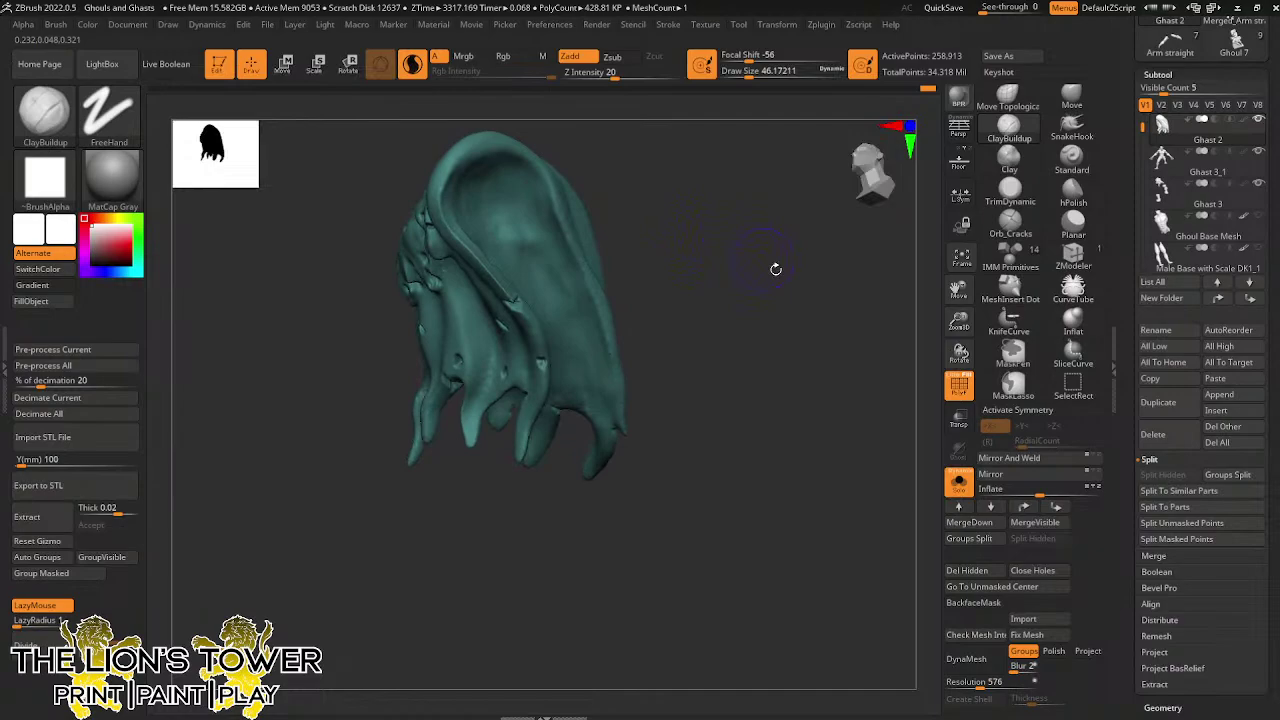
Leave Solo mode and carve creases into the skirt's folds with the Orb_Cracks brush, reducing the draw size to about 22
left_click(952, 479)
mouse_move(890, 450)
left_mouse_down()
mouse_move(823, 397)
mouse_move(840, 351)
mouse_move(826, 346)
mouse_move(868, 343)
left_mouse_up()
left_click(1010, 224)
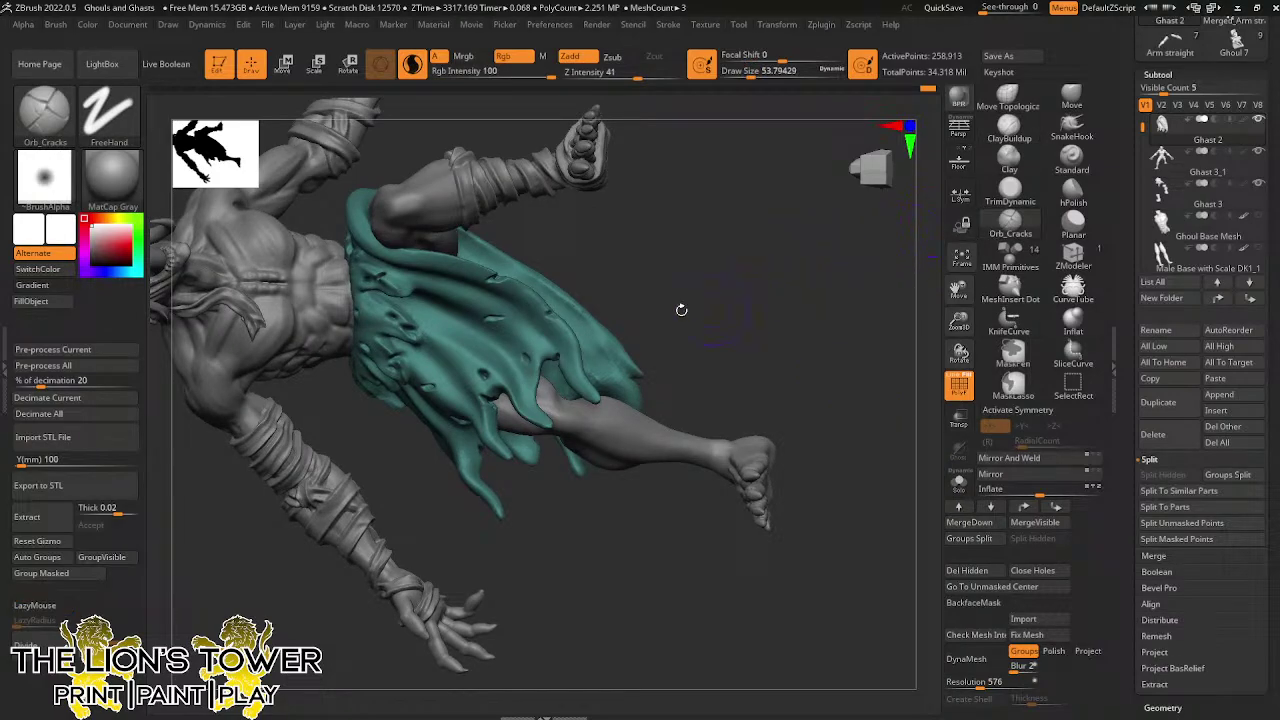
left_click_drag(758, 72, 743, 80)
mouse_move(610, 261)
left_mouse_down()
mouse_move(586, 316)
mouse_move(598, 343)
left_mouse_up()
left_click_drag(744, 76, 738, 76)
mouse_move(596, 306)
right_mouse_down()
mouse_move(680, 240)
mouse_move(626, 316)
mouse_move(585, 325)
right_mouse_up()
left_click_drag(573, 305, 576, 310)
right_click_drag(523, 423, 594, 190)
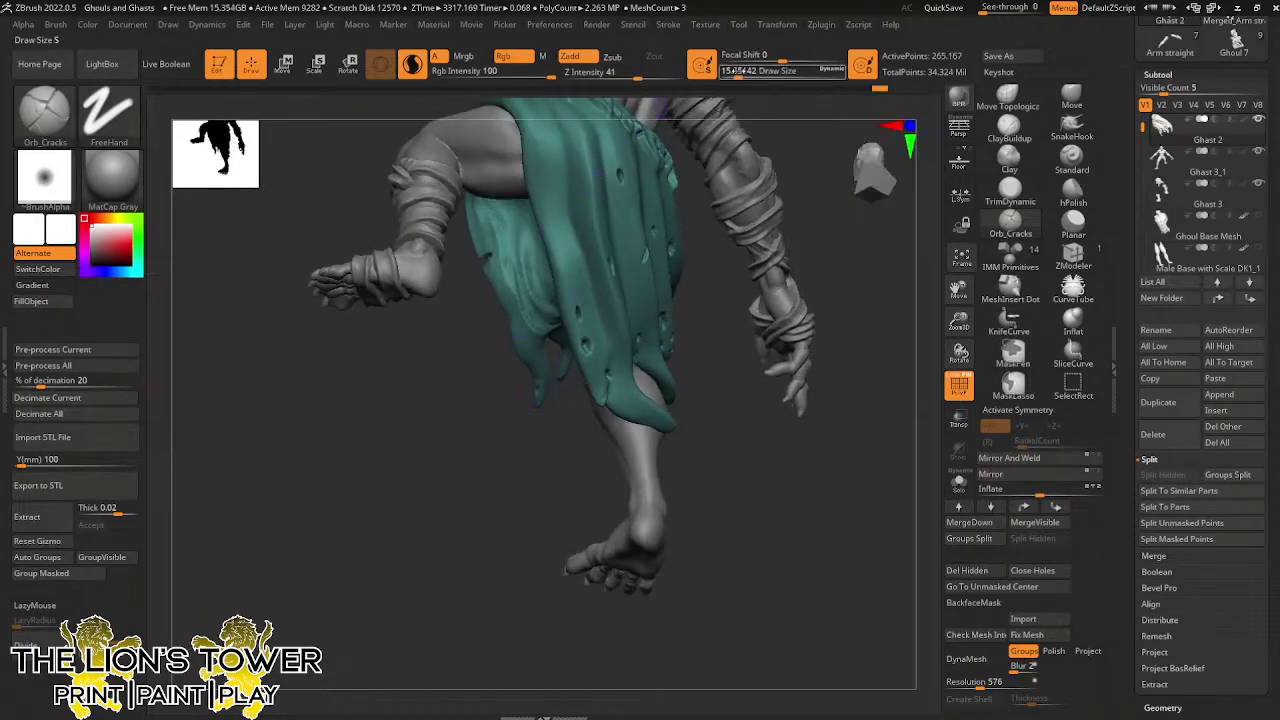
Soften the creases on the cloth hanging beneath the raised leg and carve cracks around the skirt's holes
key("shift")
left_click_drag(503, 256, 509, 266, "shift")
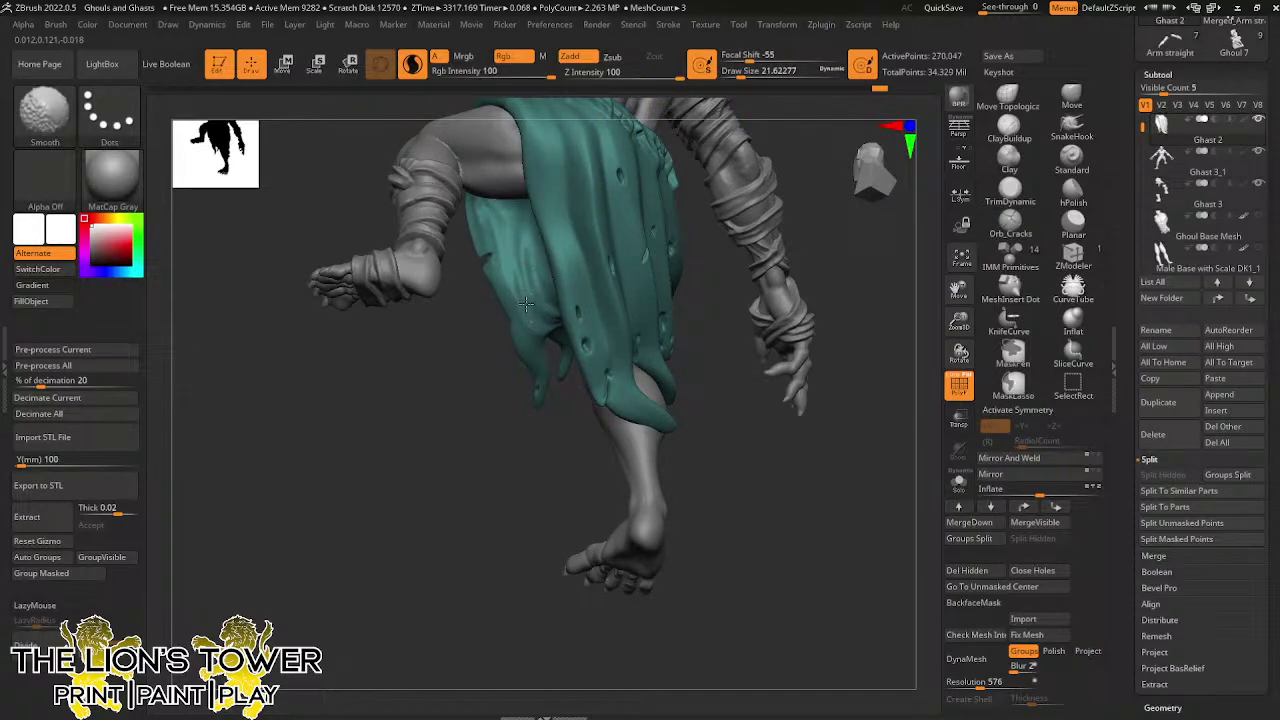
left_click_drag(734, 460, 746, 453)
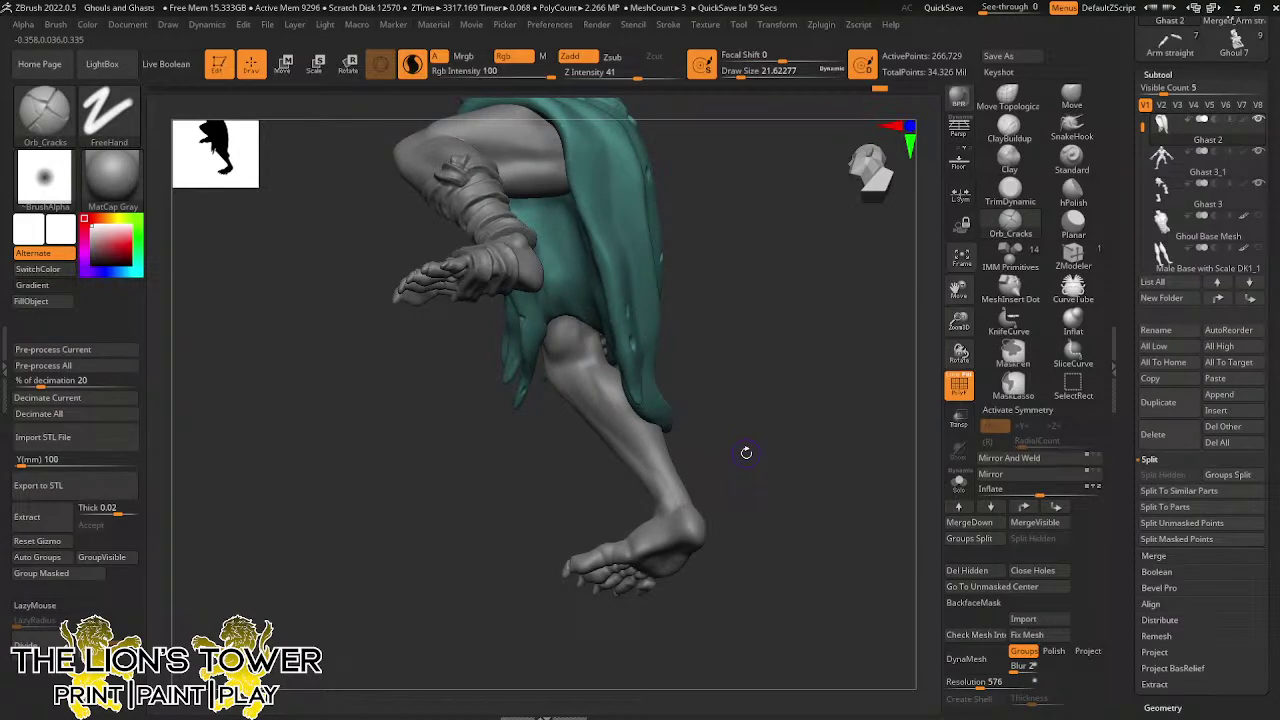
mouse_move(726, 344)
left_mouse_down()
mouse_move(696, 525)
mouse_move(806, 340)
mouse_move(792, 318)
left_mouse_up()
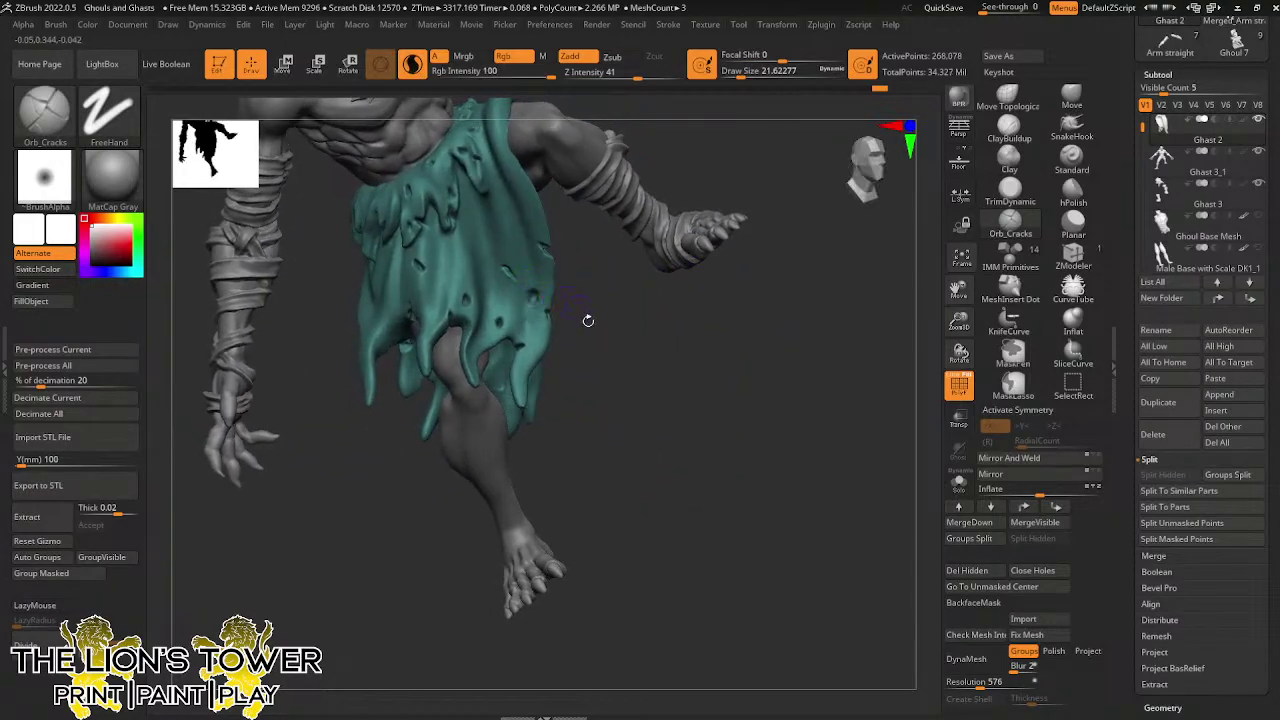
left_click_drag(586, 317, 543, 227)
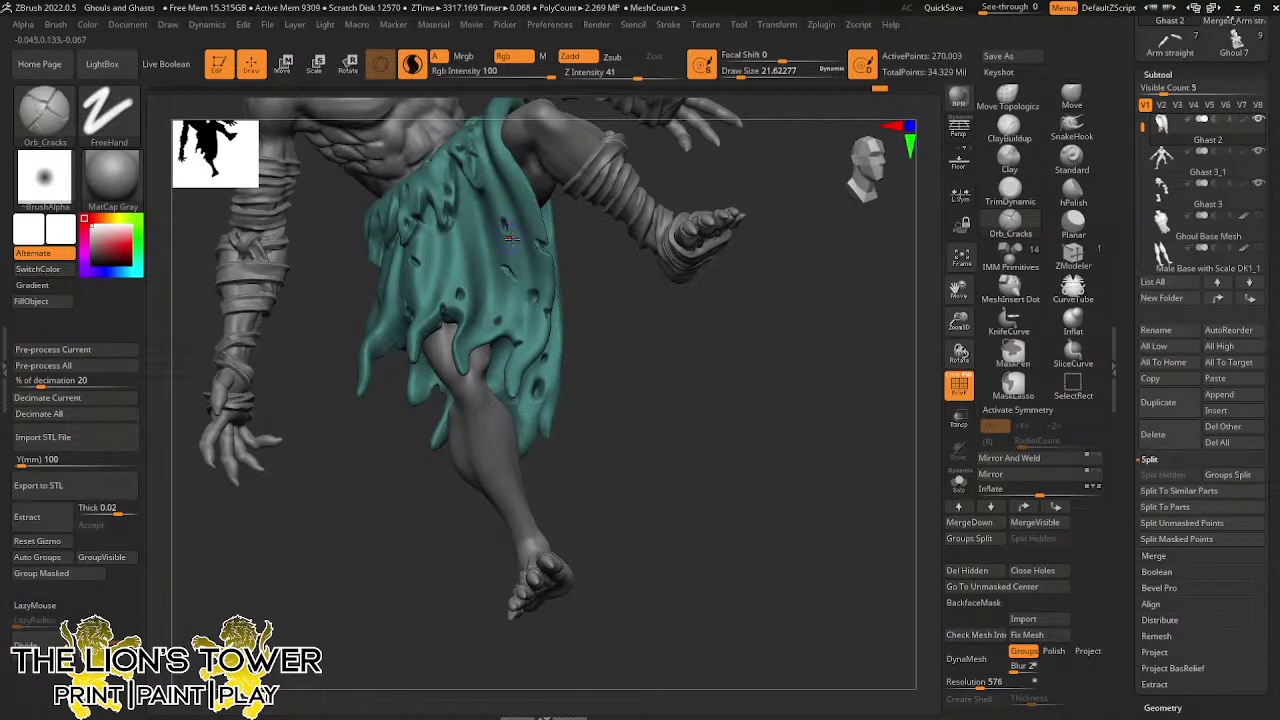
Carve Orb_Cracks creases below the tattered waistband across the skirt's front and side folds
left_click_drag(959, 322, 959, 355)
mouse_move(815, 409)
left_mouse_down()
mouse_move(799, 432)
mouse_move(863, 429)
mouse_move(531, 290)
left_mouse_up()
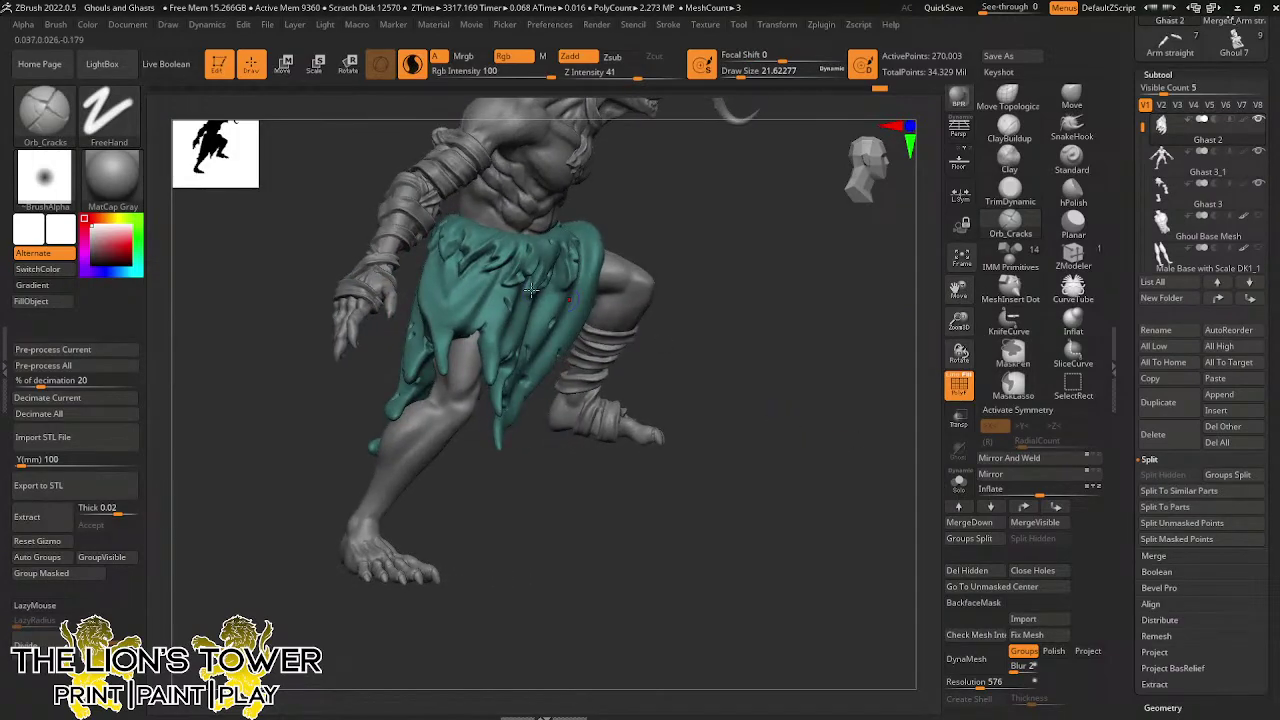
left_click_drag(447, 299, 455, 288)
left_click_drag(310, 246, 630, 254)
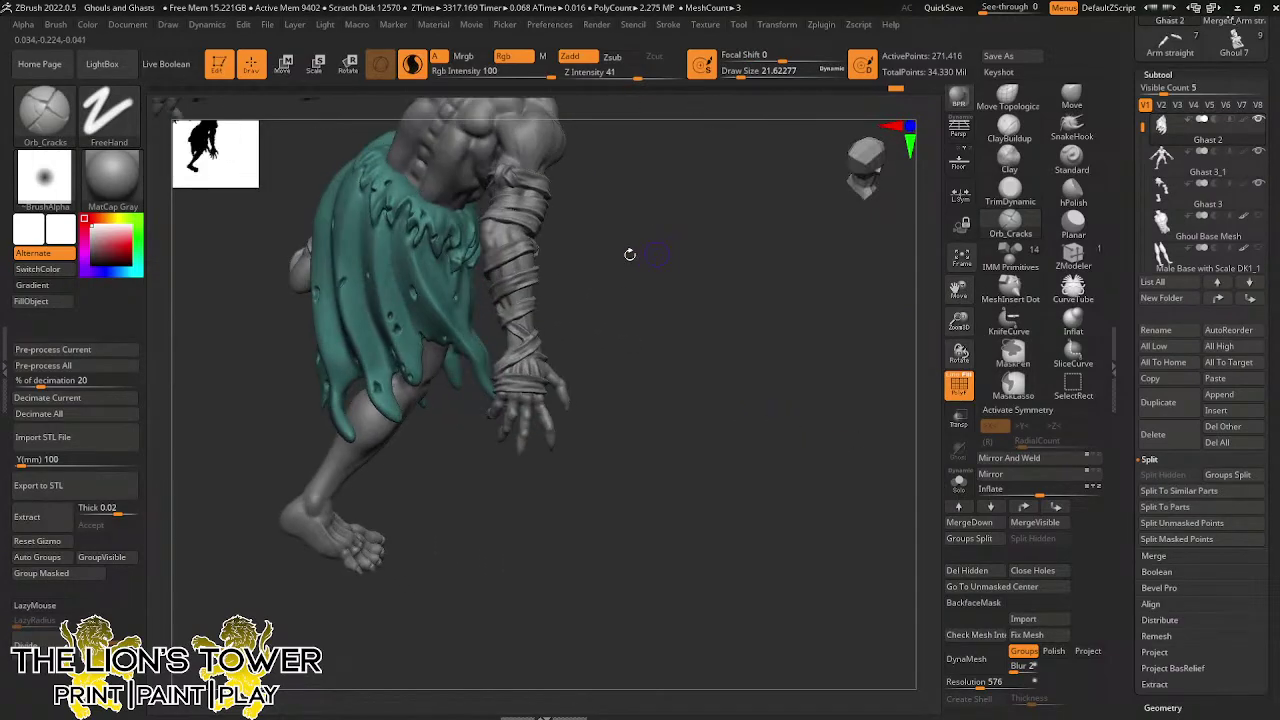
mouse_move(446, 308)
left_mouse_down()
mouse_move(614, 281)
mouse_move(641, 244)
mouse_move(398, 234)
left_mouse_up()
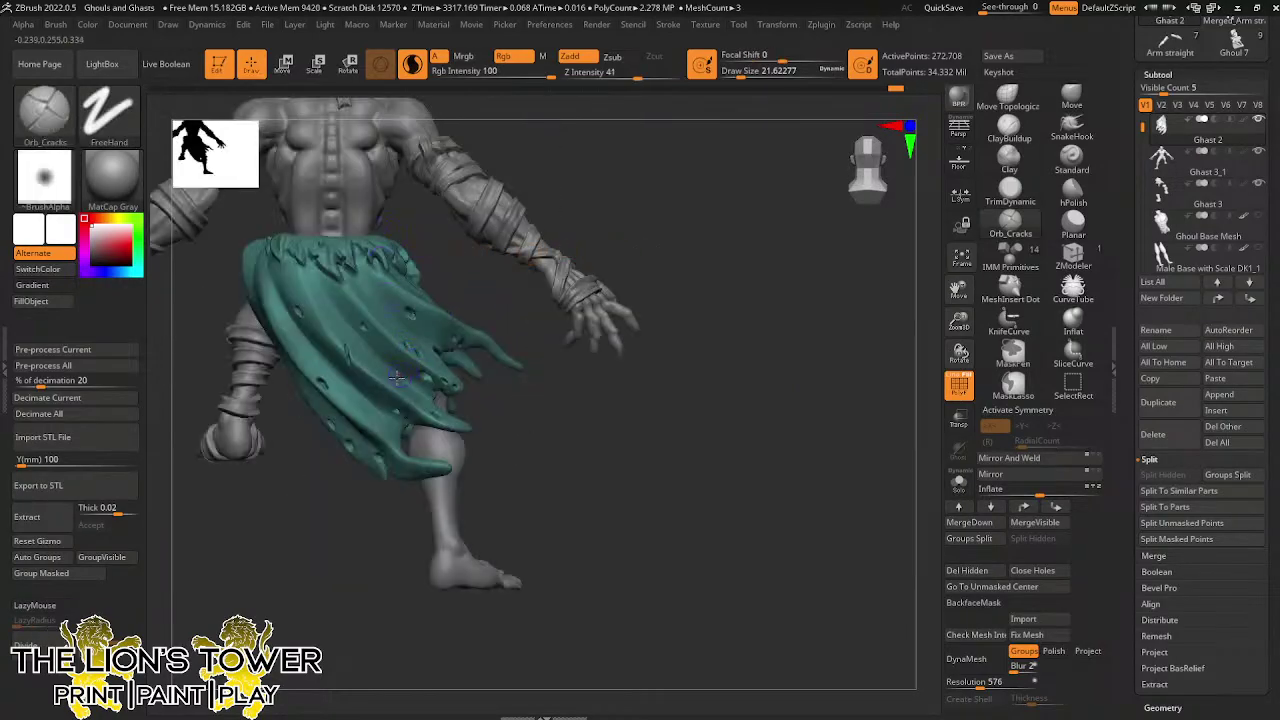
Carve creases along the folds on the back of the skirt and around to the hip
mouse_move(561, 388)
left_mouse_down()
mouse_move(580, 457)
mouse_move(523, 386)
left_mouse_up()
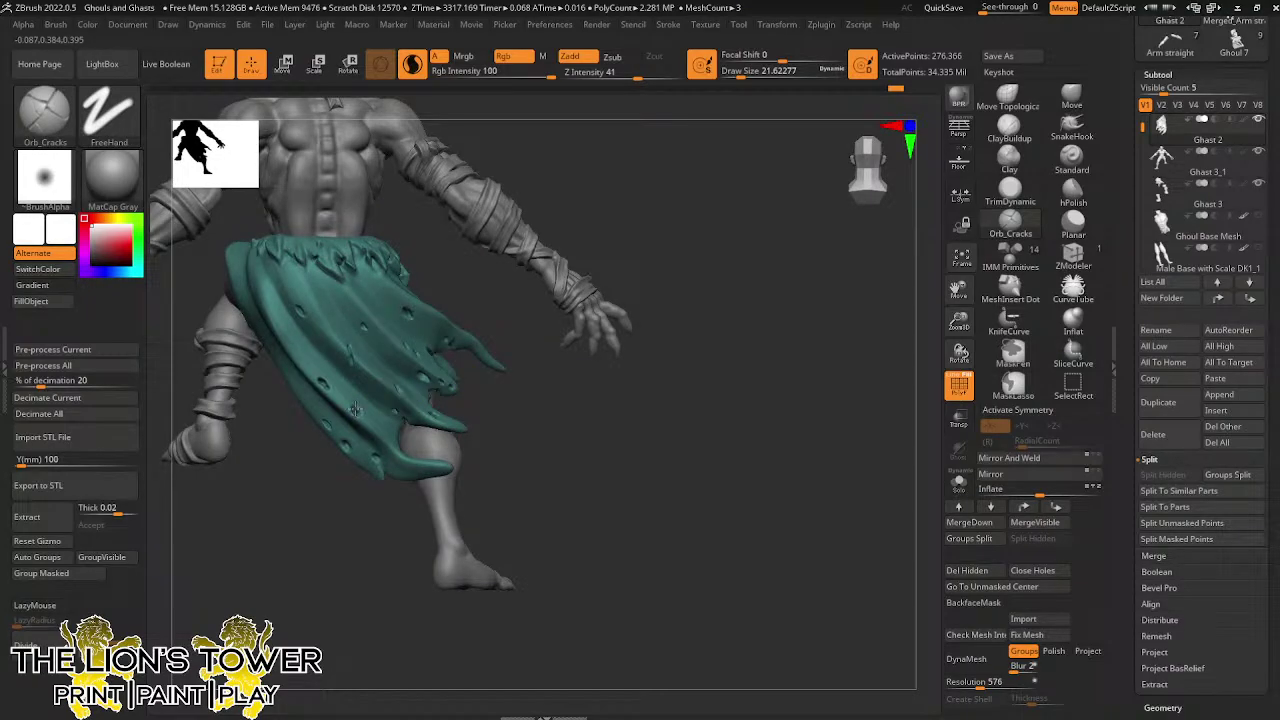
mouse_move(443, 283)
left_mouse_down()
mouse_move(443, 260)
mouse_move(390, 265)
left_mouse_up()
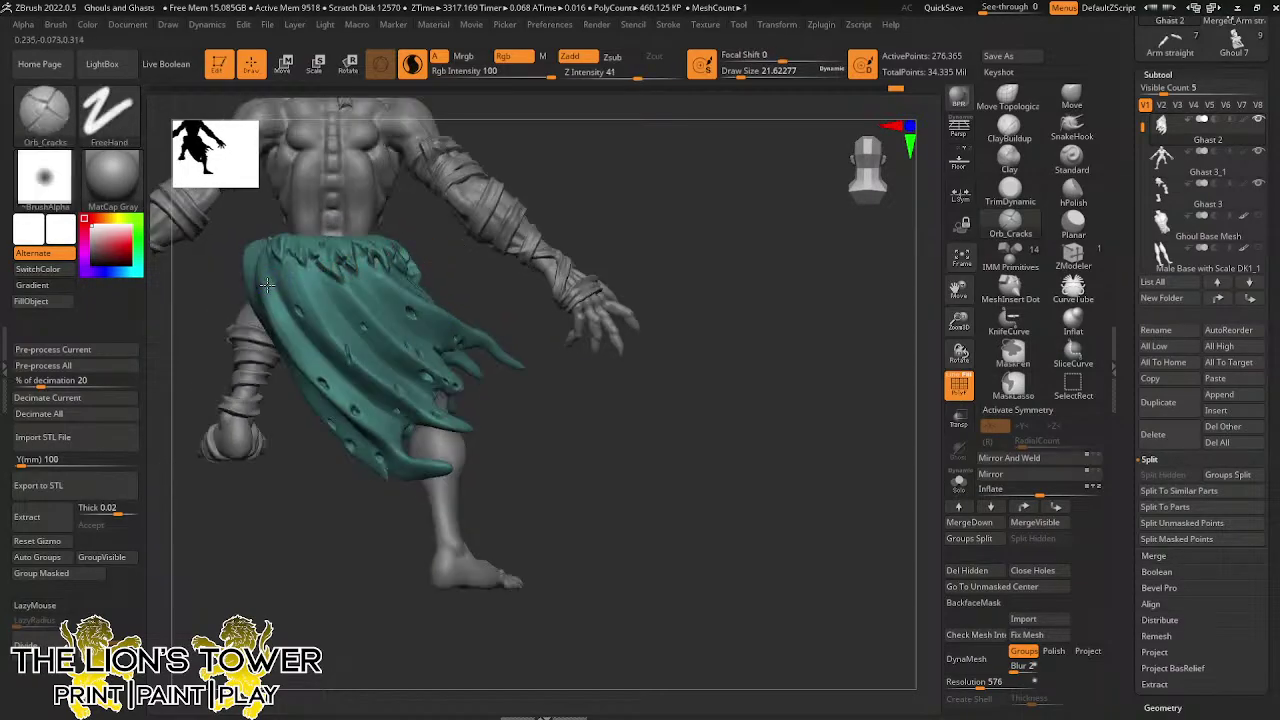
mouse_move(420, 223)
left_mouse_down()
mouse_move(320, 252)
mouse_move(237, 307)
left_mouse_up()
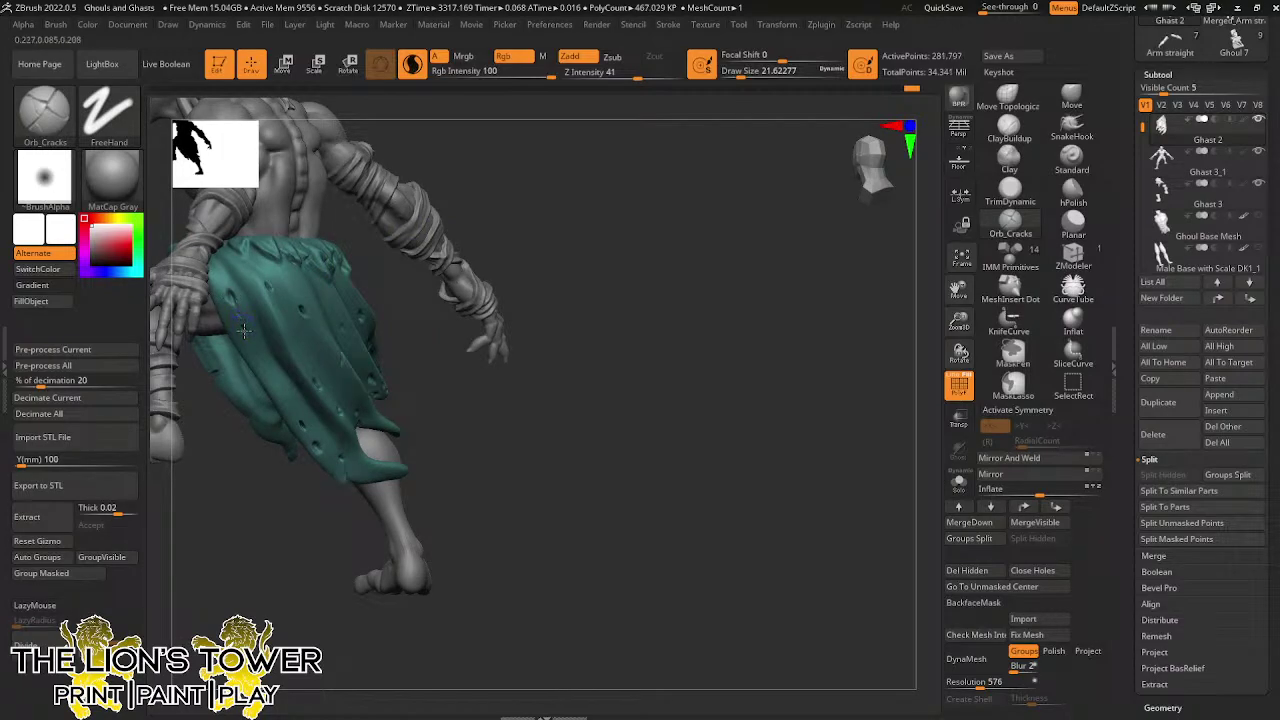
left_click_drag(458, 380, 437, 466)
Carve cracks into the skirt's front panel above the standing leg and smooth the fresh marks
left_click_drag(959, 291, 1146, 298)
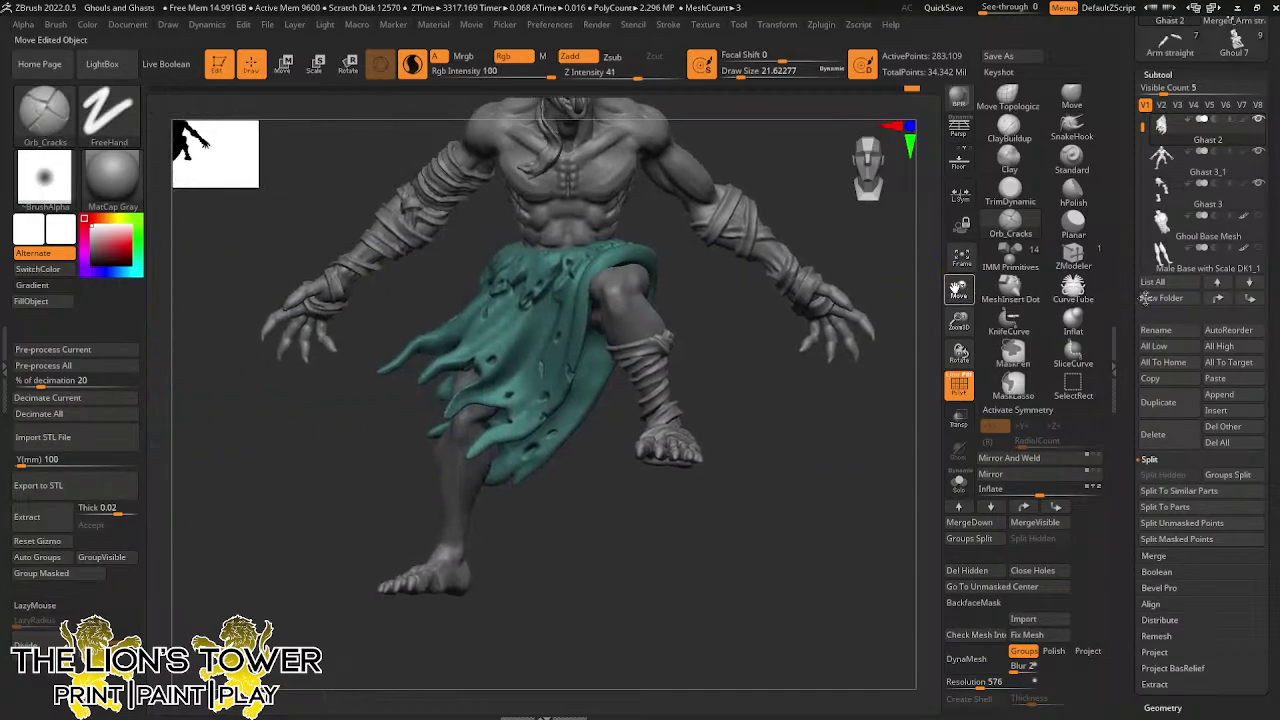
left_click_drag(852, 449, 802, 420)
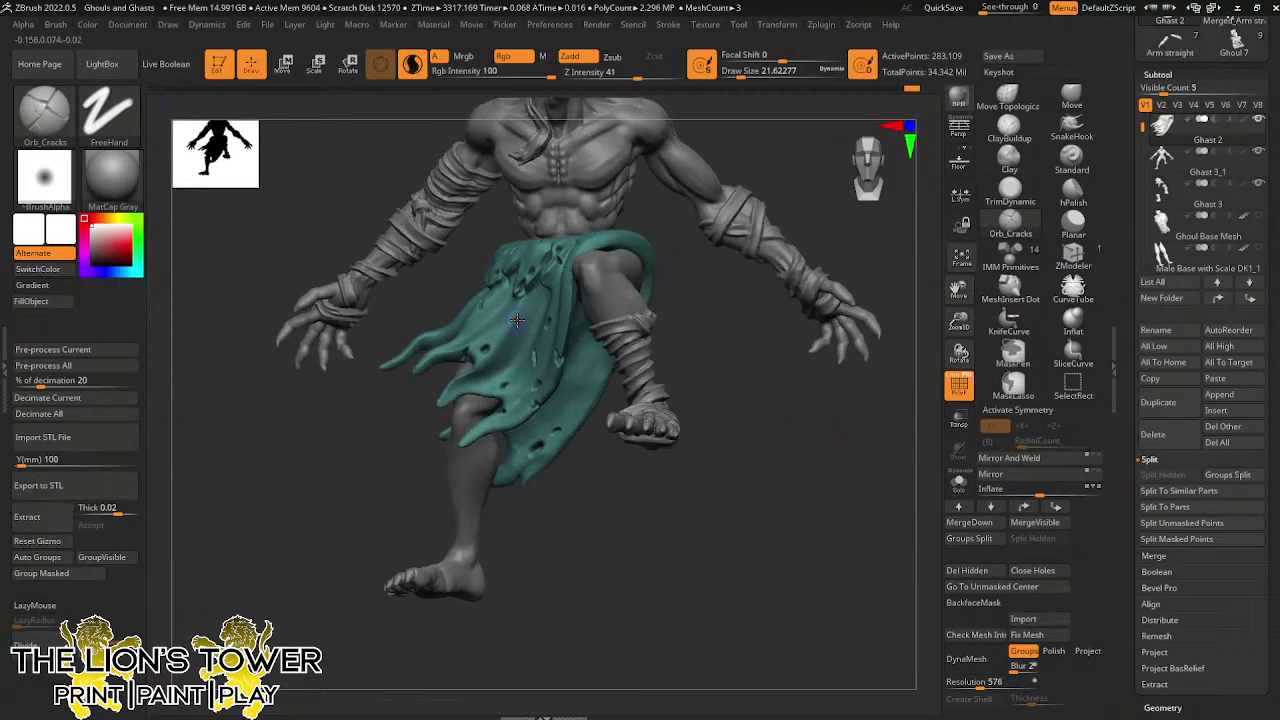
left_click_drag(516, 325, 520, 326)
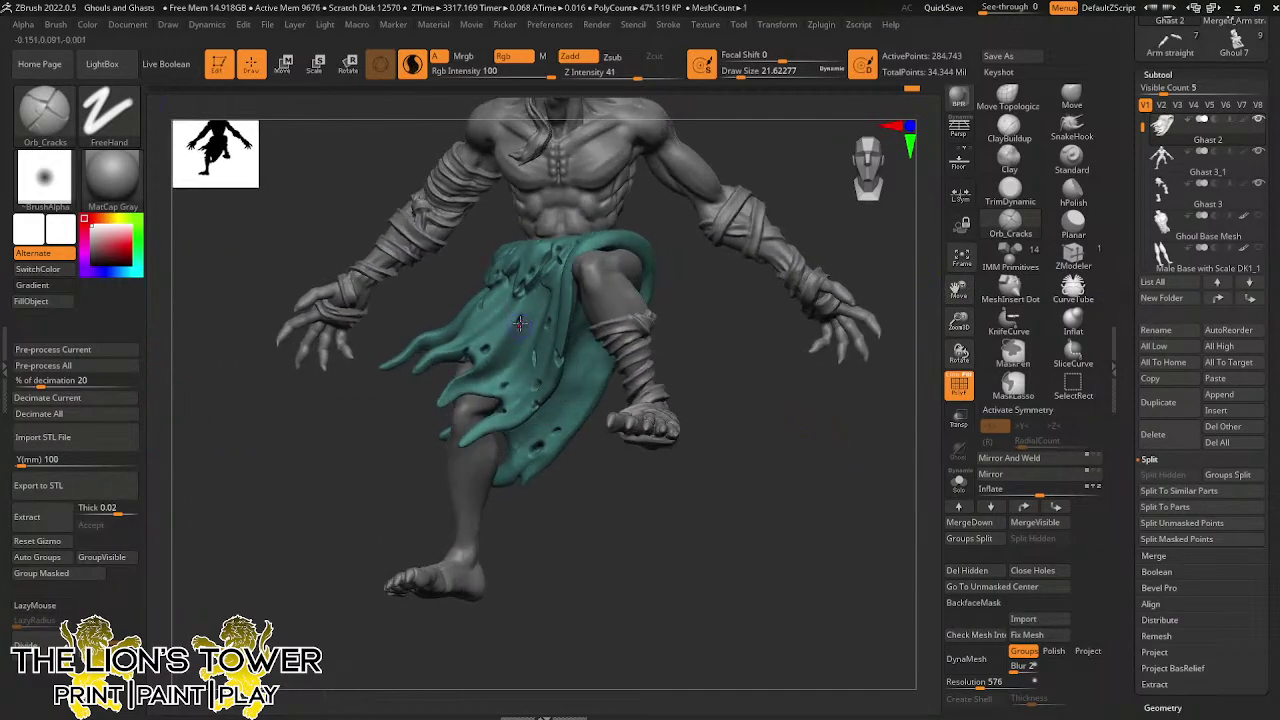
mouse_move(737, 360)
left_mouse_down()
mouse_move(740, 380)
mouse_move(726, 362)
mouse_move(746, 362)
left_mouse_up()
left_click_drag(527, 325, 530, 328, "shift")
mouse_move(730, 389)
left_mouse_down()
mouse_move(834, 431)
mouse_move(785, 388)
left_mouse_up()
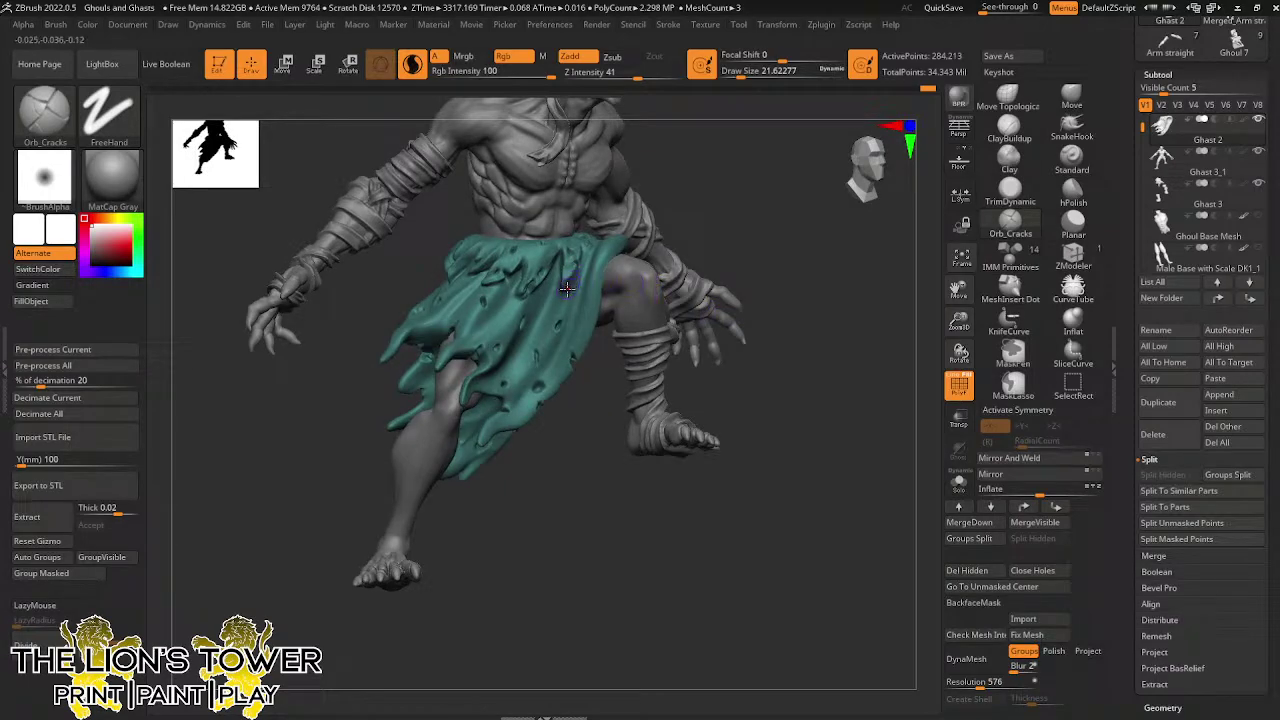
Crease the cloth around the waistband tatters near the raised thigh and smooth the rough spots
left_click_drag(698, 190, 740, 187)
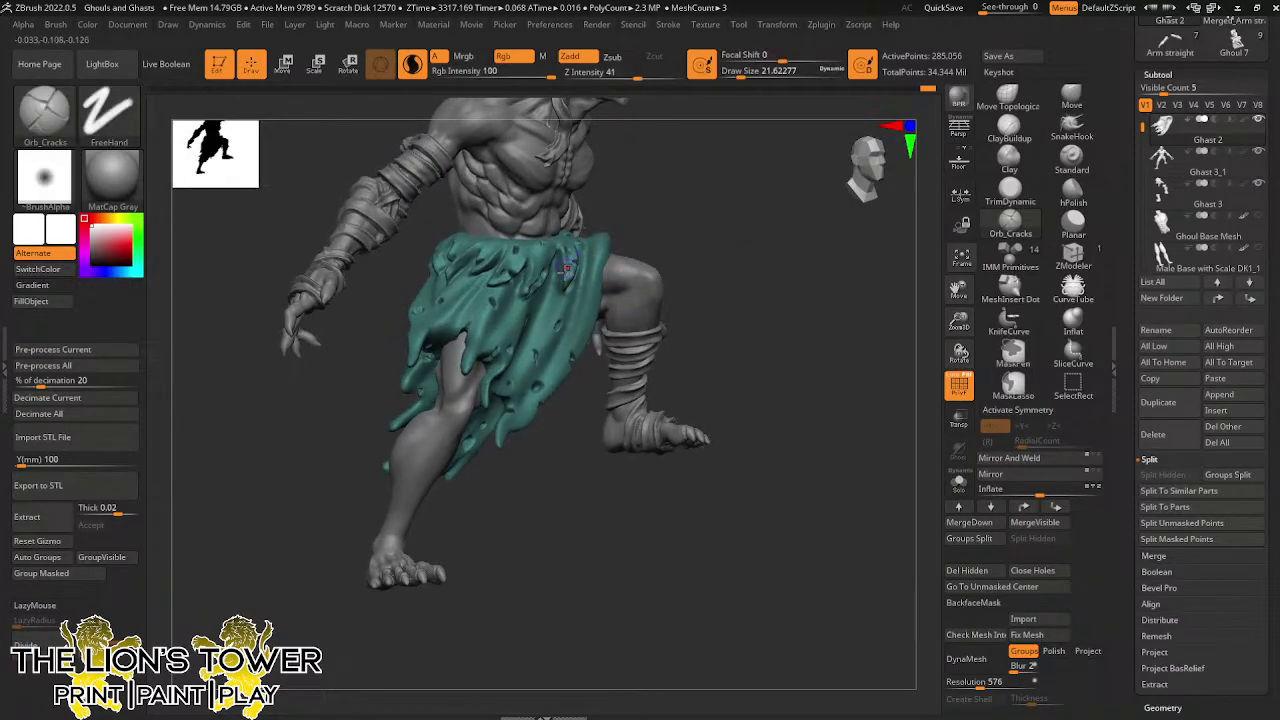
key("shift")
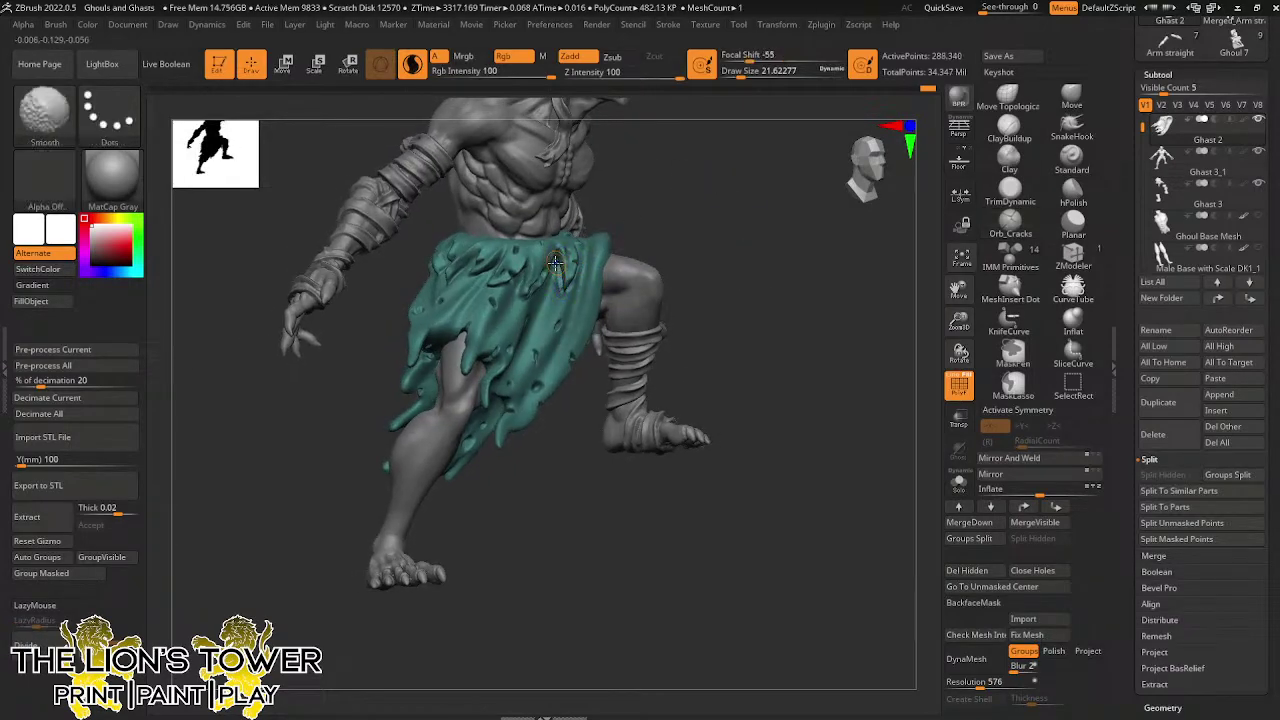
left_click_drag(730, 286, 695, 285)
left_click_drag(578, 290, 569, 292, "shift")
left_click_drag(694, 235, 733, 269)
Carve creases into the skirt's rolled edge and waist where the cloth wraps over the raised thigh
right_click_drag(733, 269, 634, 248)
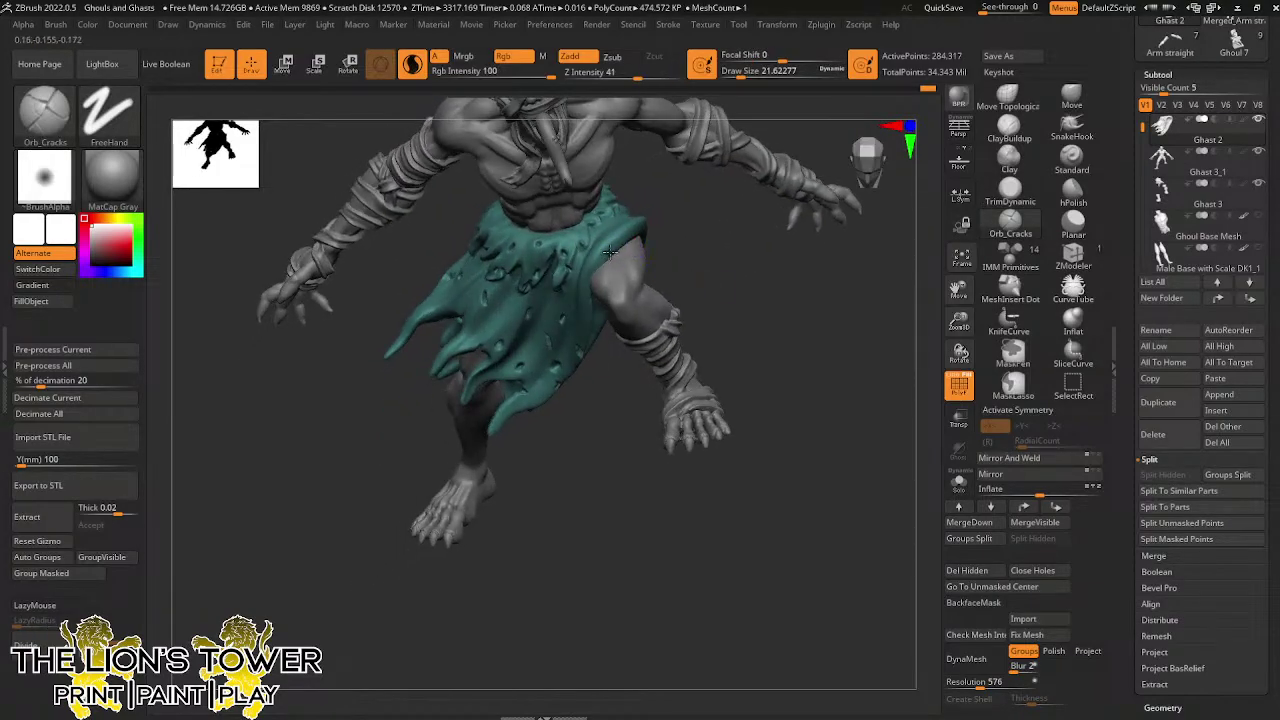
left_click_drag(609, 255, 606, 282)
right_click_drag(630, 220, 636, 245)
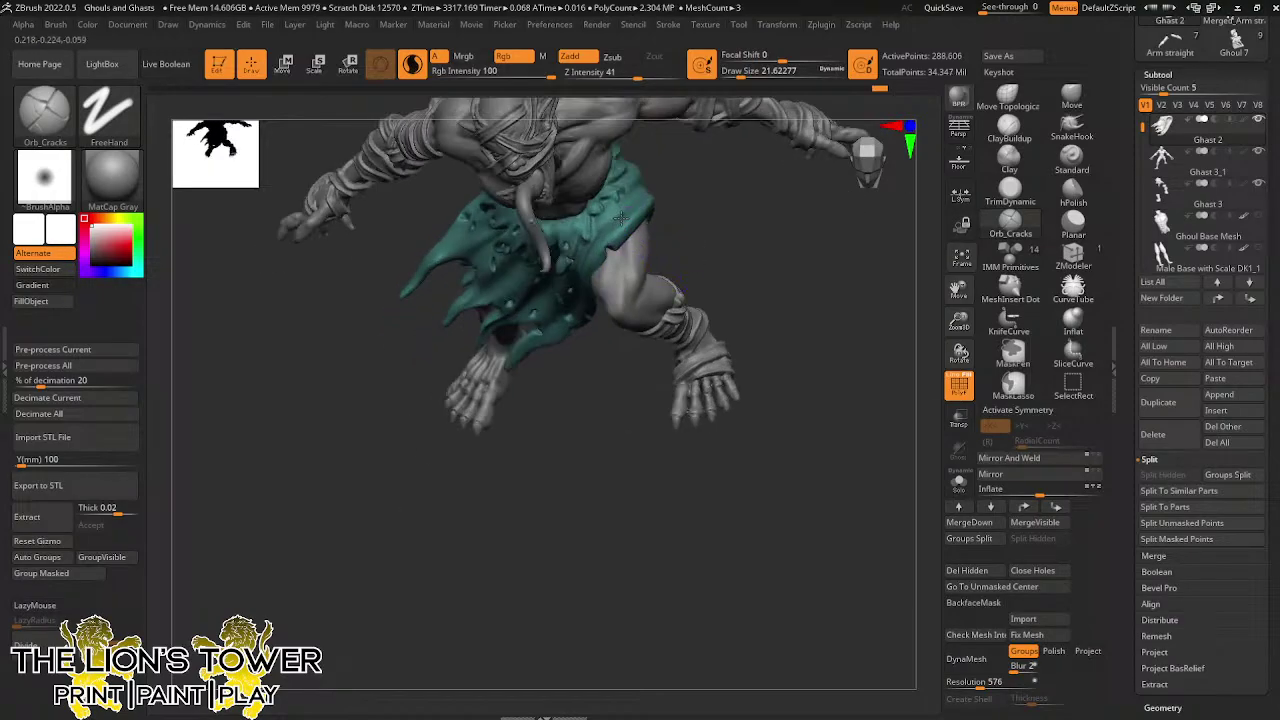
left_click_drag(620, 218, 696, 215)
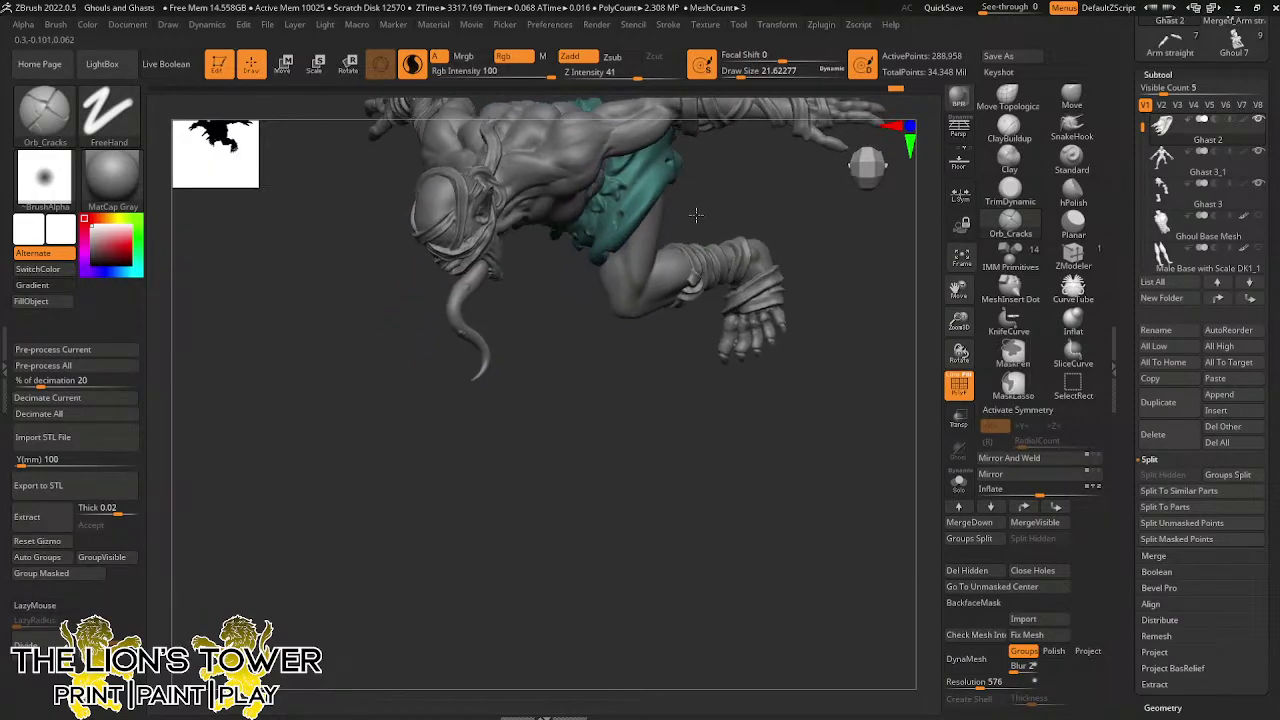
right_click_drag(696, 214, 857, 445)
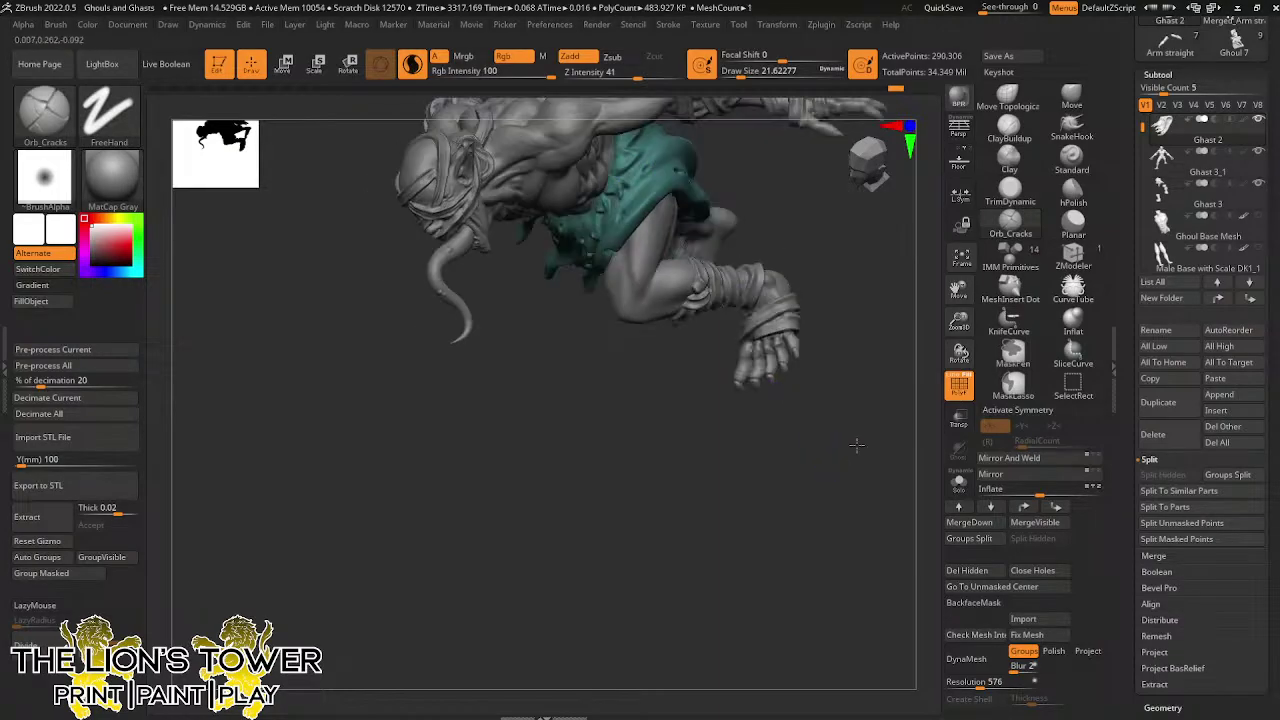
left_click_drag(857, 445, 854, 326, "shift")
Switch to the Ghast 3 bandage subtool and reduce the Orb_Cracks draw size to about 13
left_click_drag(957, 289, 967, 425)
left_click(896, 396, "ctrl")
left_click(884, 384, "ctrl")
left_click(736, 385, "alt")
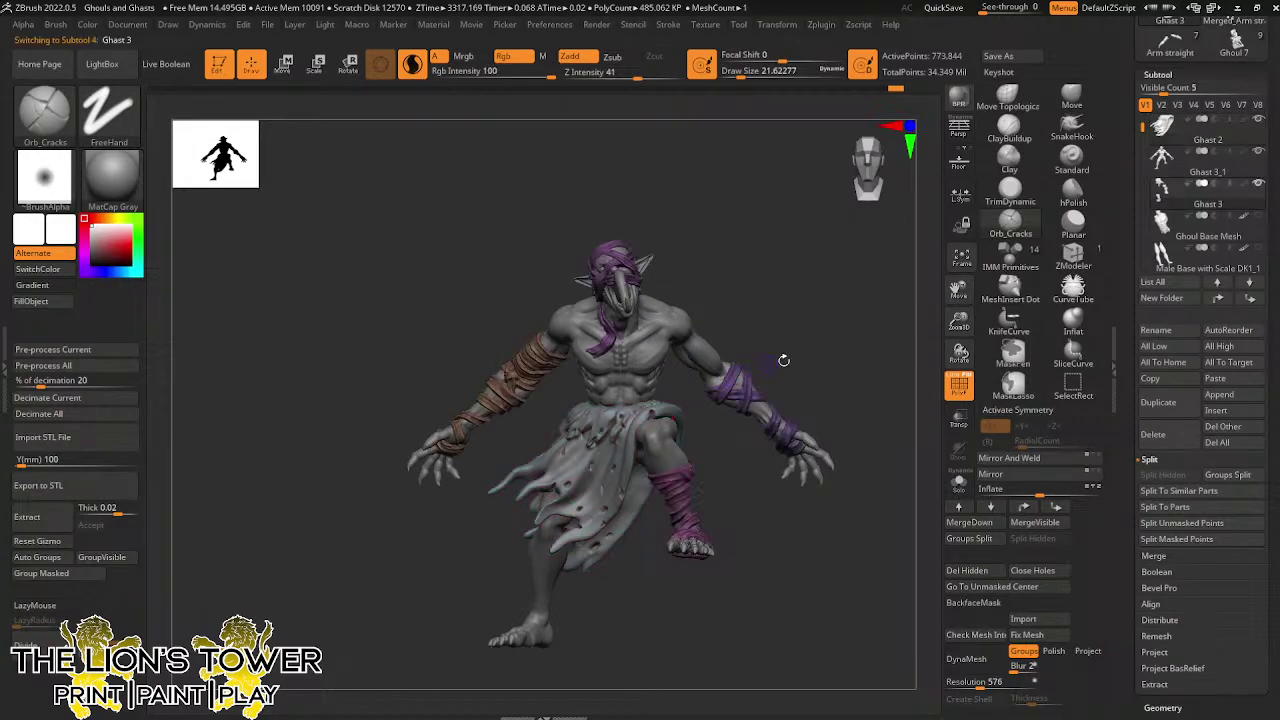
mouse_move(958, 321)
left_mouse_down()
mouse_move(960, 264)
mouse_move(881, 337)
left_mouse_up()
left_click_drag(745, 76, 737, 76)
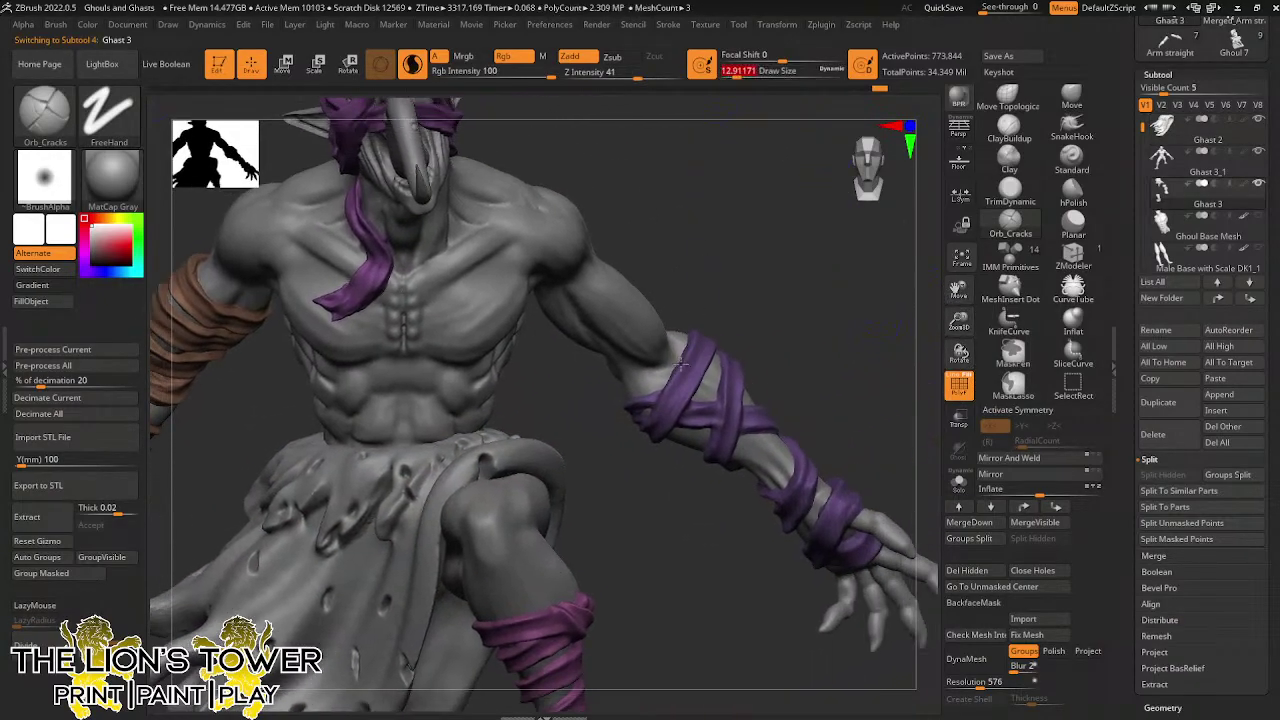
Carve fine cracks into the purple bandages along the figure's left forearm, starting near the elbow
left_click_drag(681, 365, 685, 367)
mouse_move(790, 350)
left_mouse_down()
mouse_move(722, 354)
mouse_move(741, 390)
left_mouse_up()
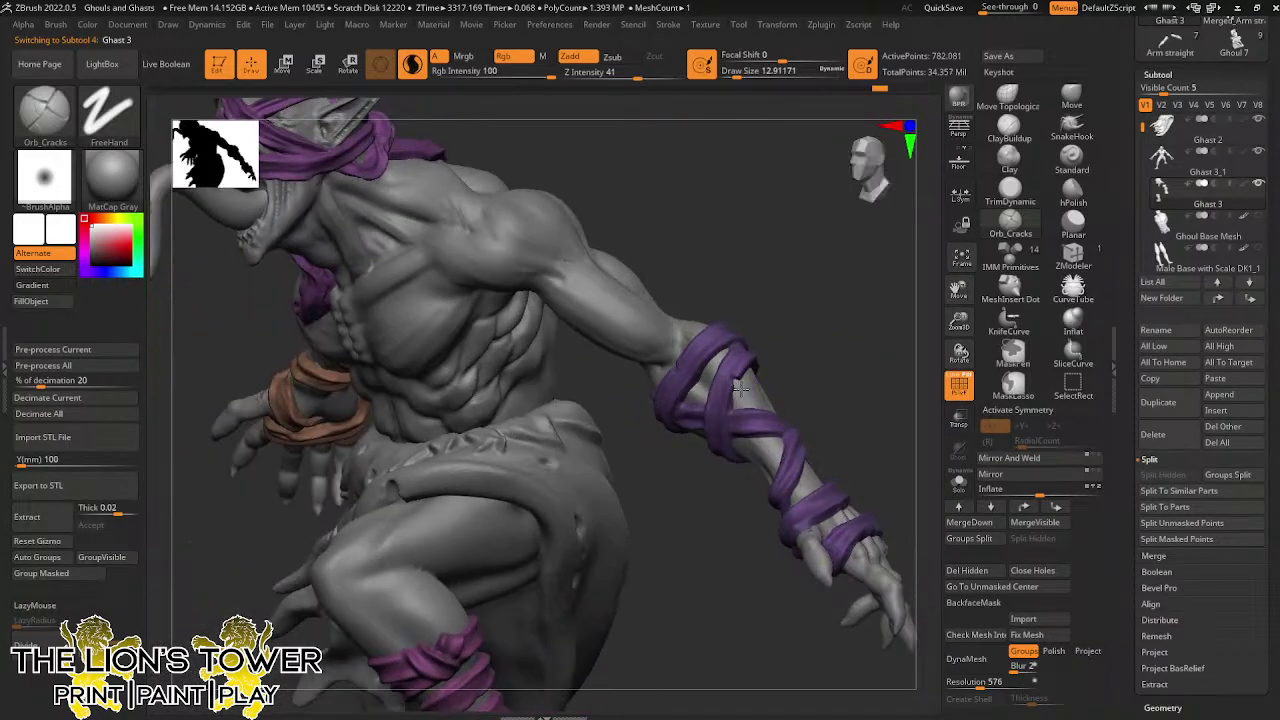
left_click_drag(762, 440, 782, 459)
left_click_drag(957, 320, 957, 278)
left_click_drag(860, 395, 792, 416)
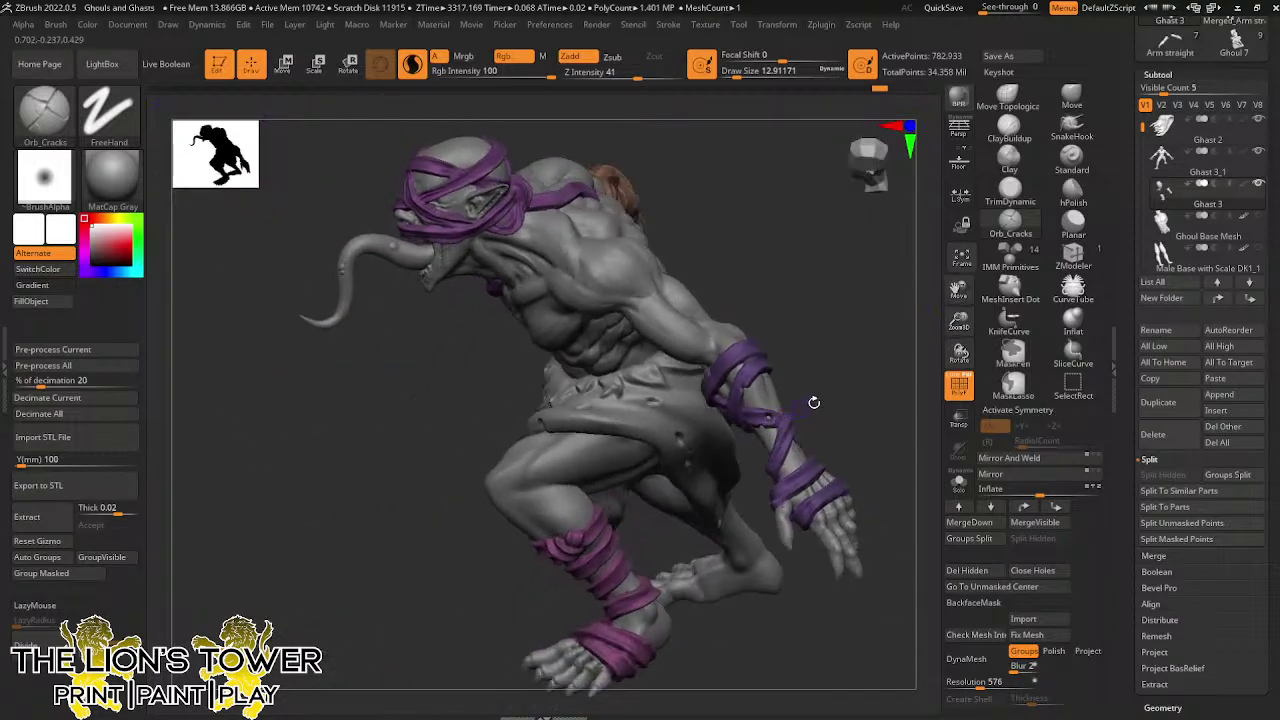
Continue the fine cracks around the underside and inner side of the left forearm bandages
right_click_drag(814, 402, 790, 335)
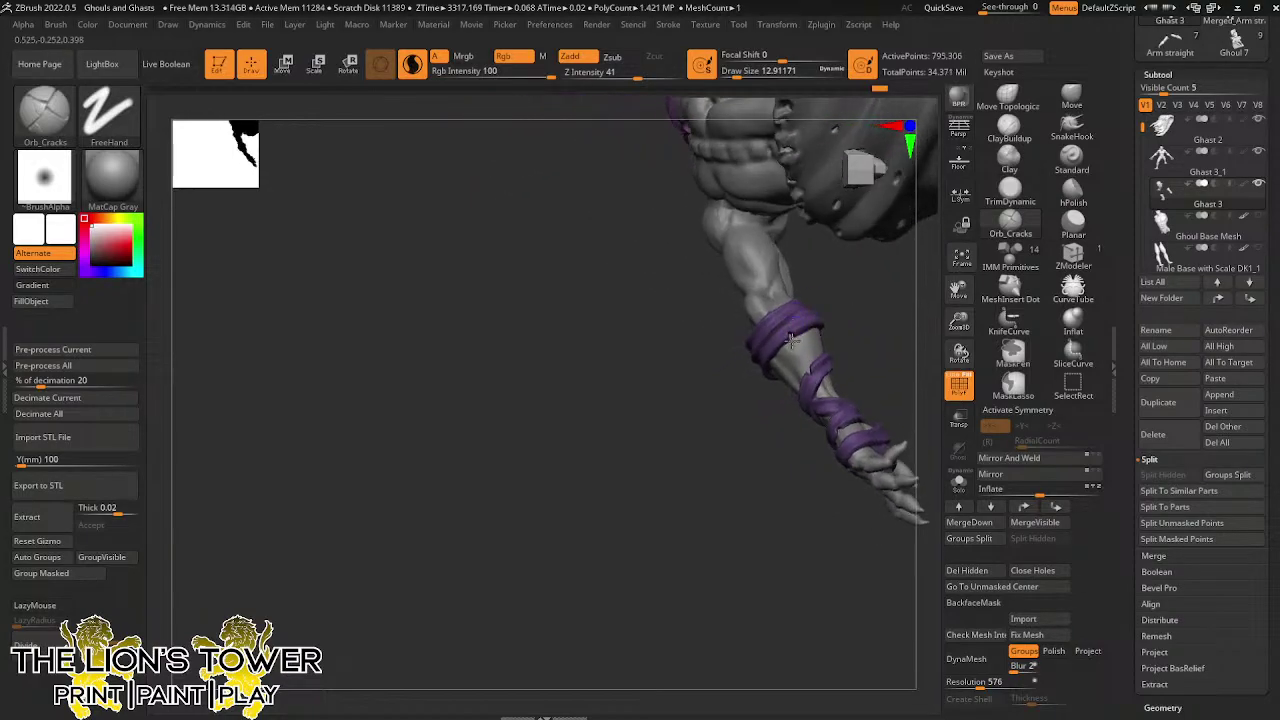
right_click_drag(858, 287, 754, 310)
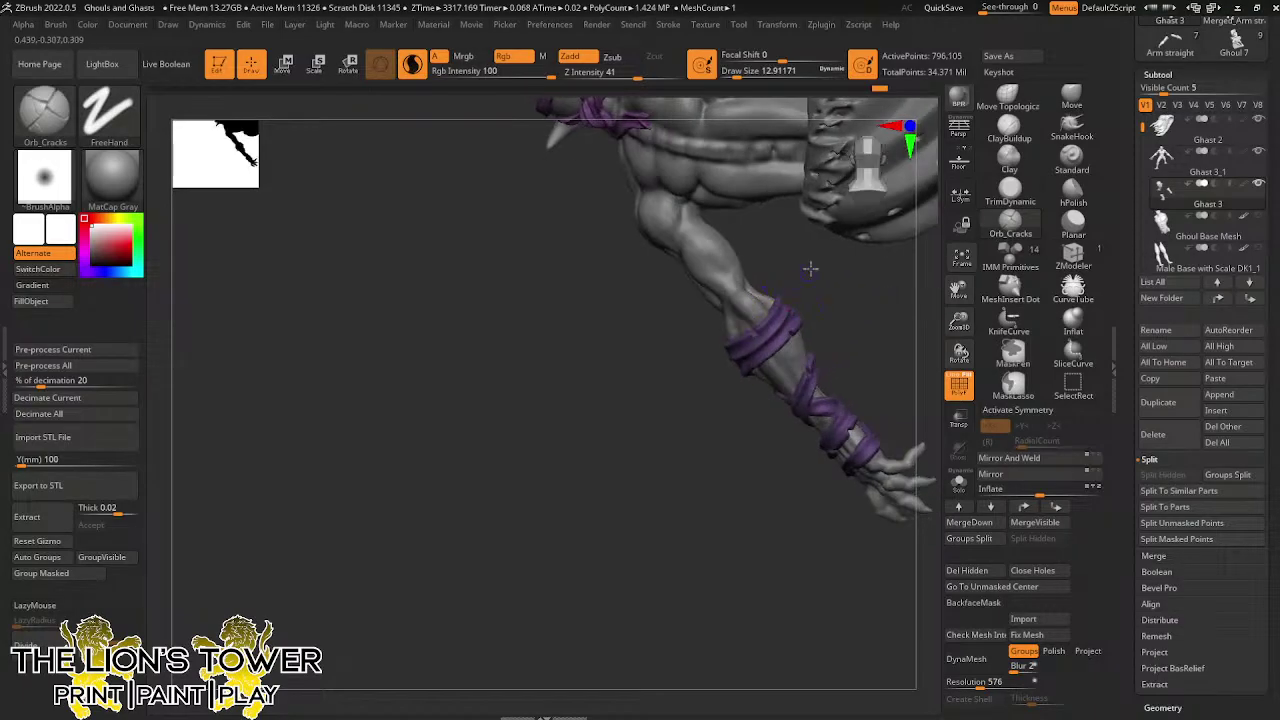
right_click_drag(810, 268, 753, 317)
right_click_drag(846, 374, 862, 355)
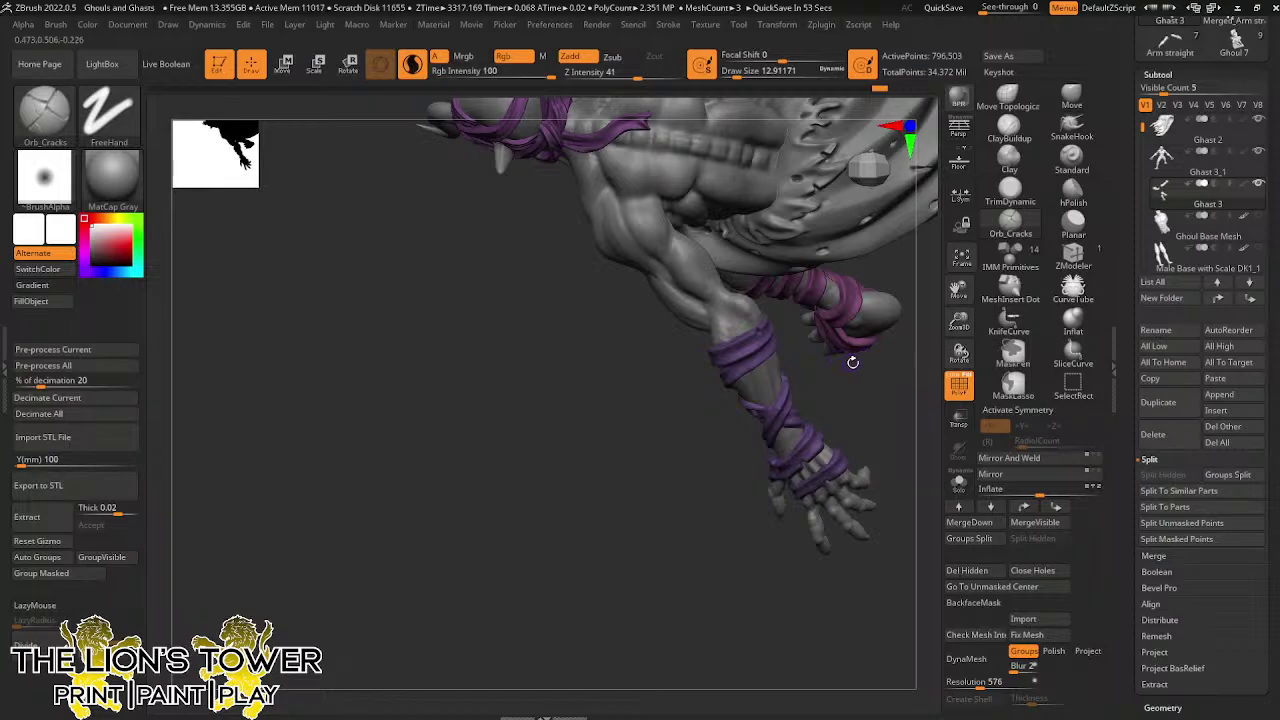
Add cracks to the left arm's upper bandage bands and down to the wrist wraps
mouse_move(885, 385)
left_mouse_down()
mouse_move(916, 348)
mouse_move(851, 357)
mouse_move(729, 328)
left_mouse_up()
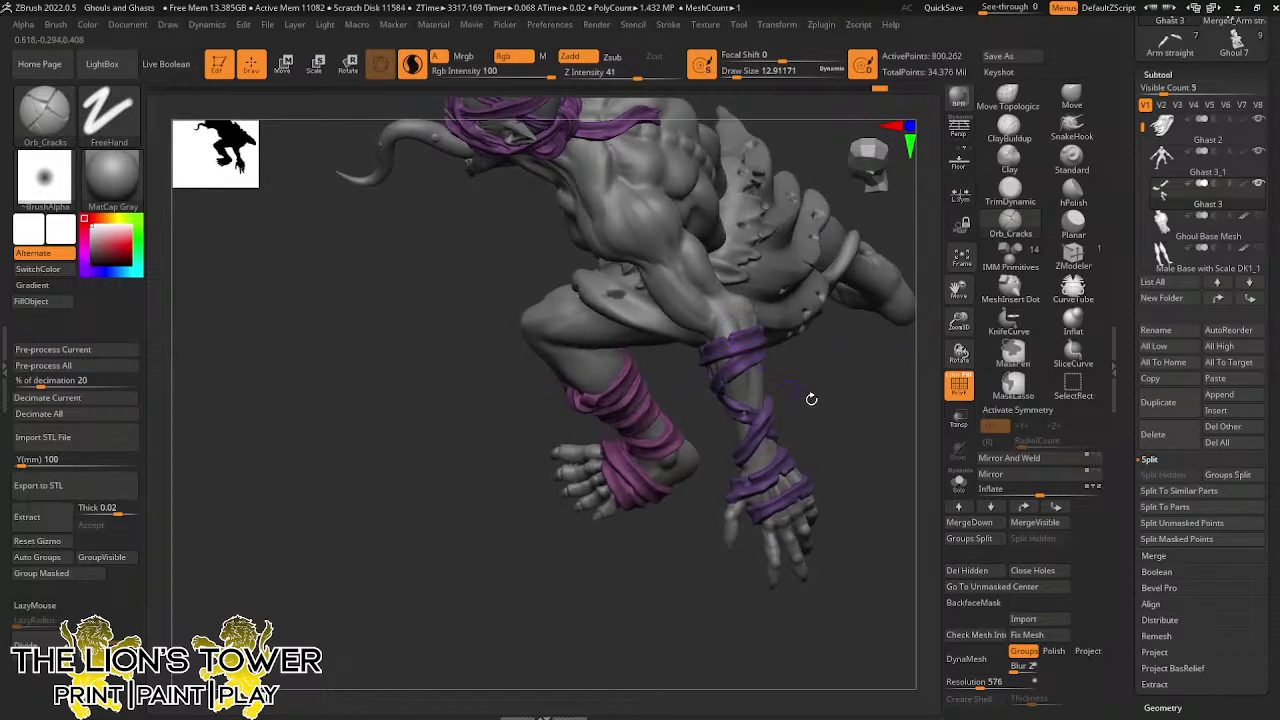
left_click_drag(731, 341, 792, 424)
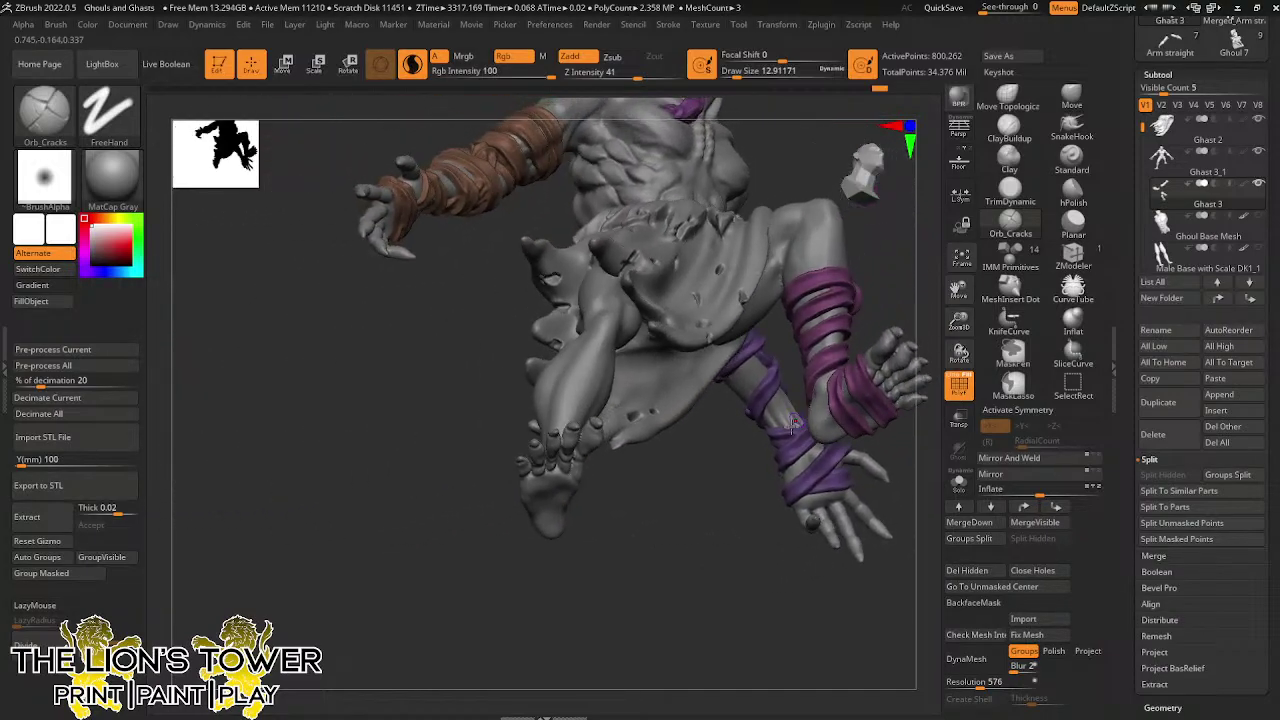
left_click_drag(895, 256, 893, 460)
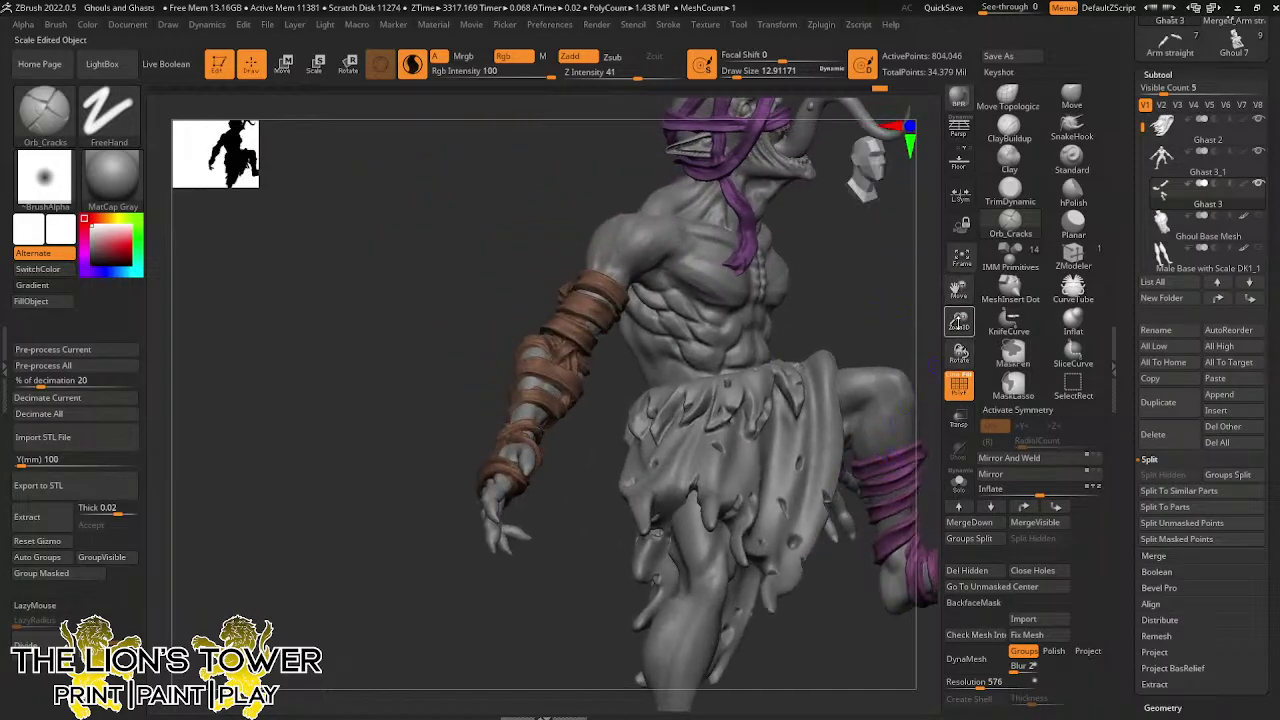
Carve fine Orb_Cracks creases into the magenta bandages around the raised leg's shin, ankle and foot
left_click_drag(959, 291, 866, 272)
mouse_move(857, 337)
left_mouse_down()
mouse_move(822, 352)
mouse_move(776, 432)
mouse_move(812, 455)
mouse_move(787, 447)
mouse_move(797, 452)
mouse_move(809, 410)
mouse_move(831, 488)
left_mouse_up()
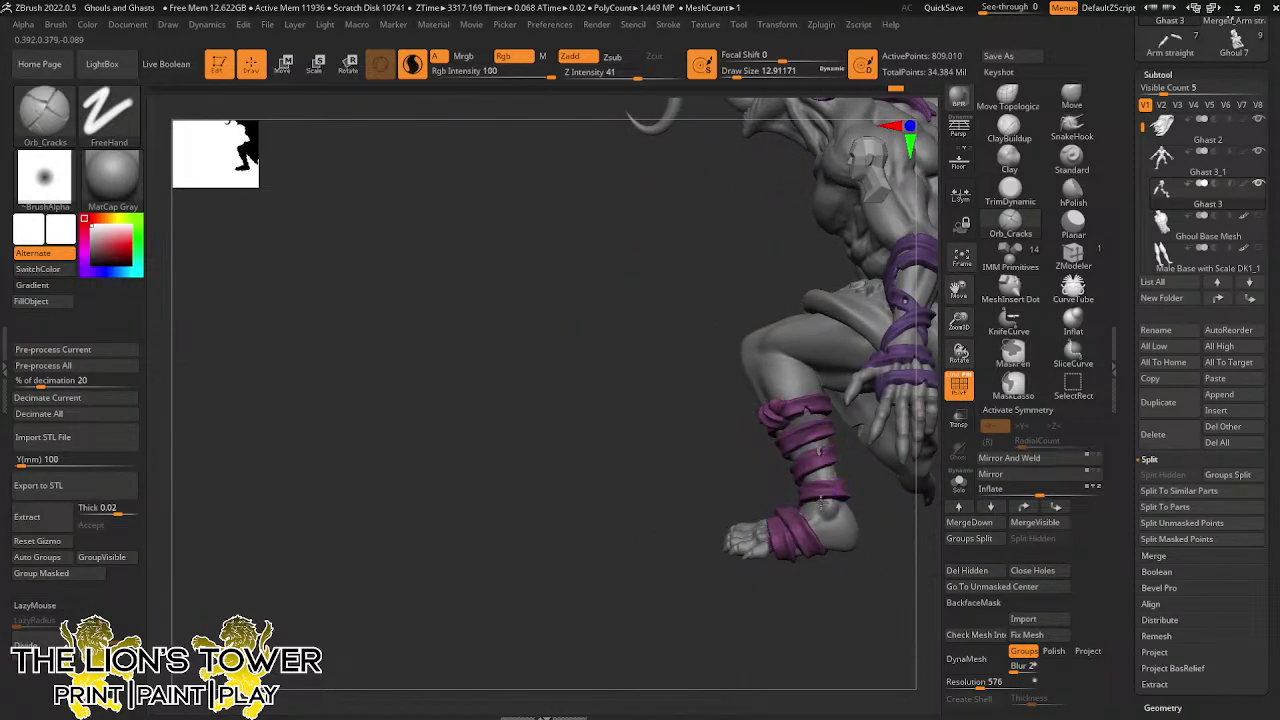
left_click_drag(873, 536, 822, 547)
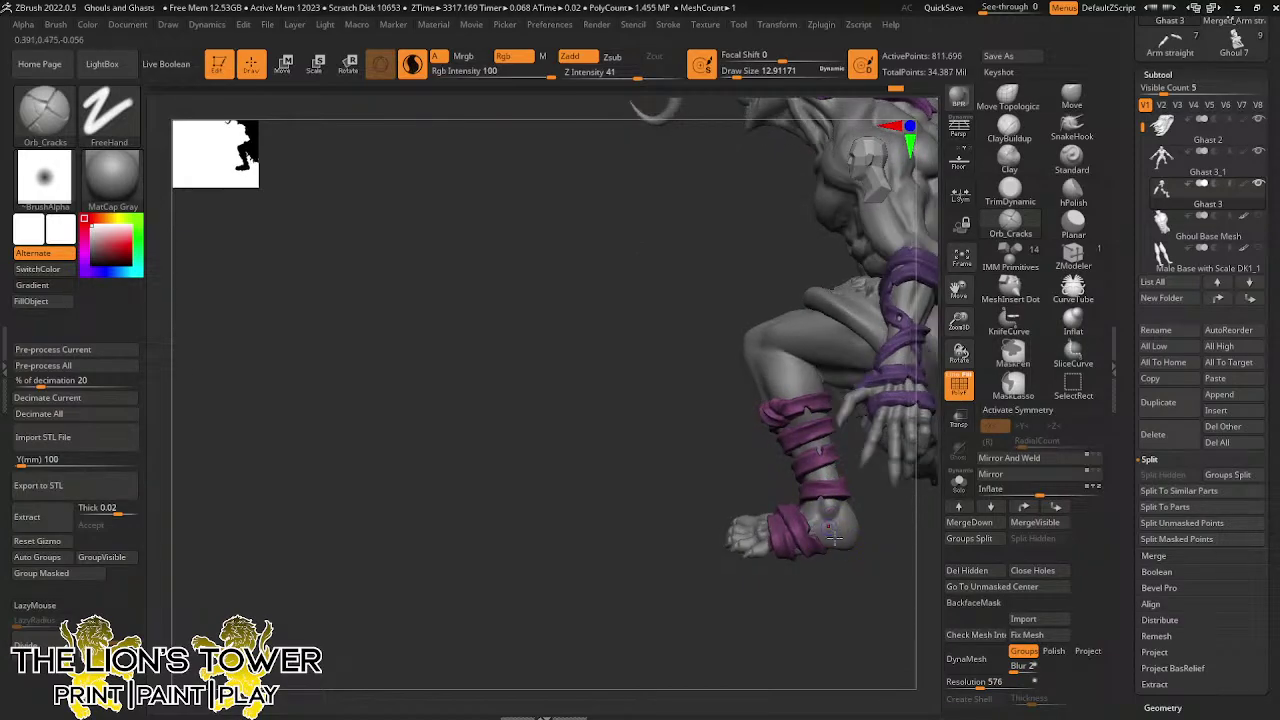
right_click_drag(814, 531, 852, 634)
left_click_drag(853, 635, 883, 631)
left_click_drag(855, 557, 838, 508)
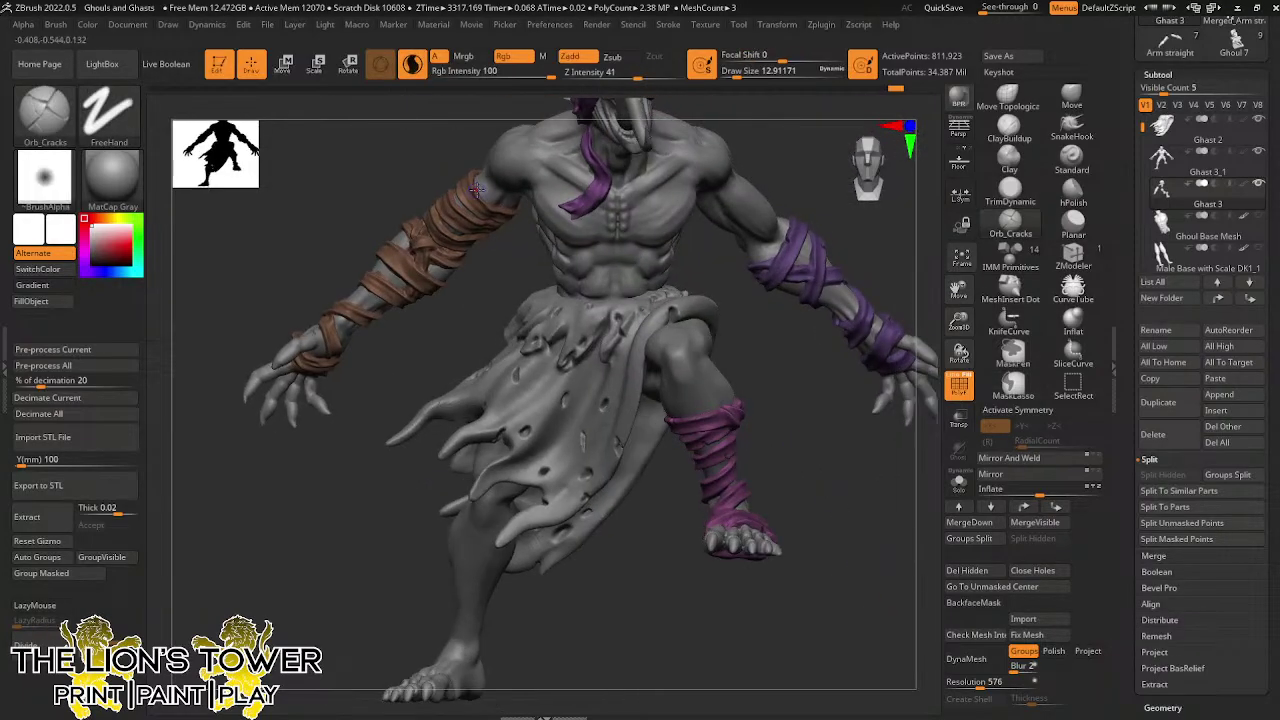
Carve fine cracks into the brown bandages on the figure's right arm, from the upper arm across the elbow
right_click_drag(476, 190, 480, 188)
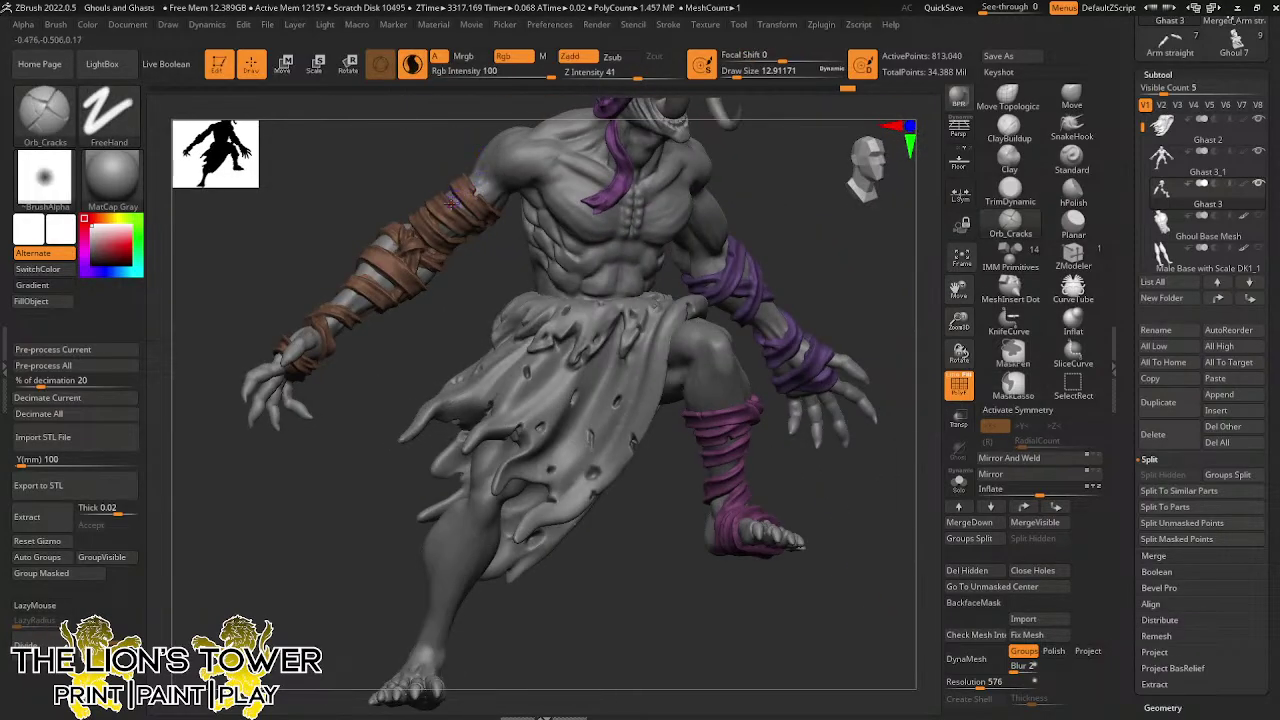
left_click_drag(960, 293, 1119, 358)
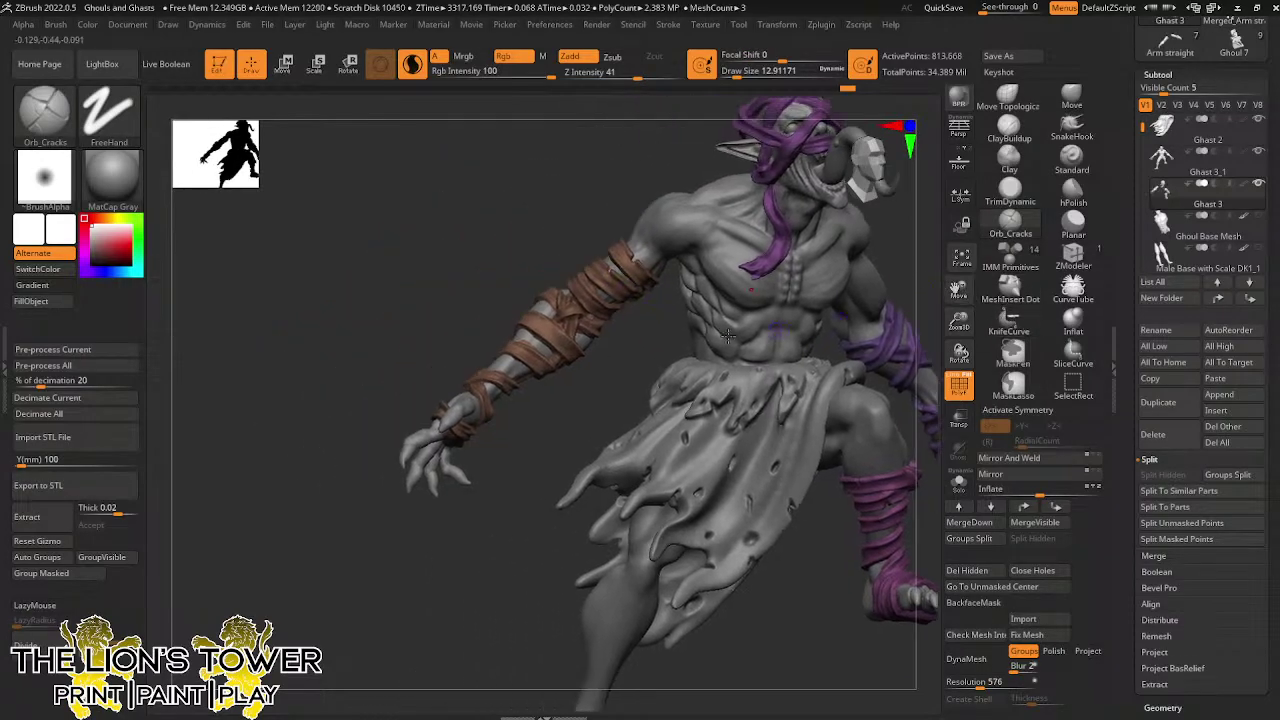
right_click_drag(645, 333, 493, 327)
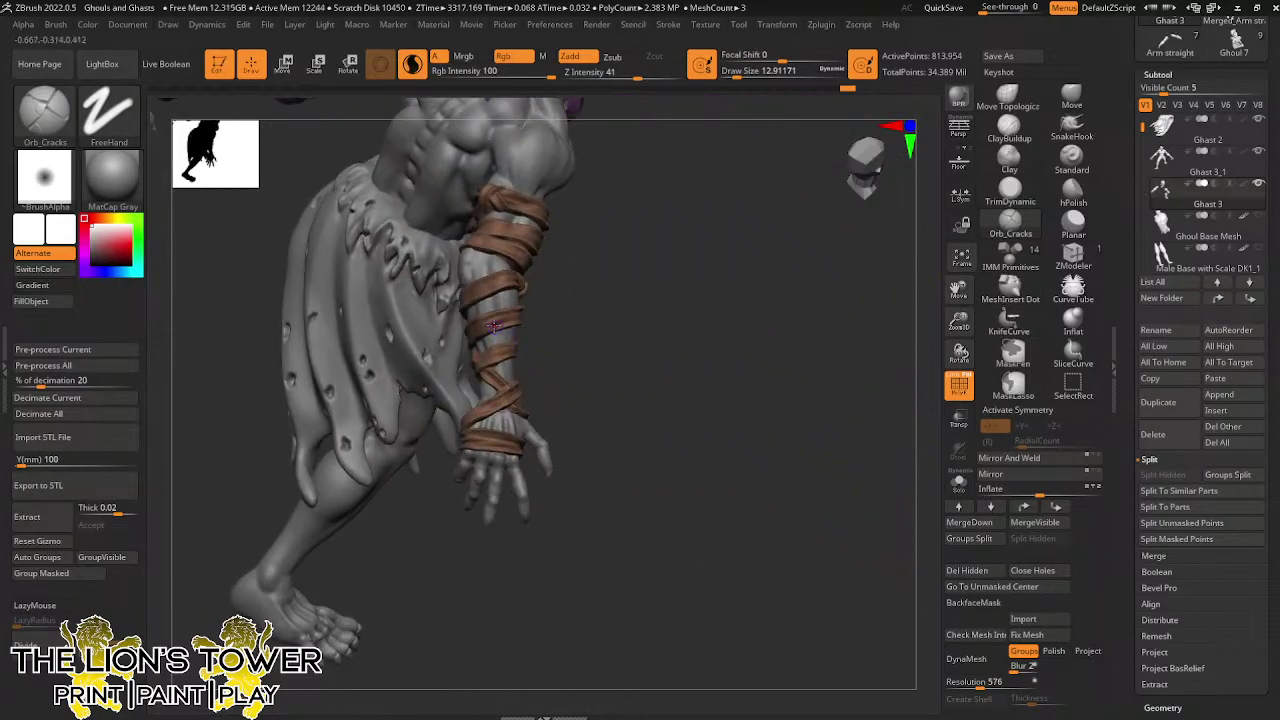
right_click_drag(620, 290, 469, 284)
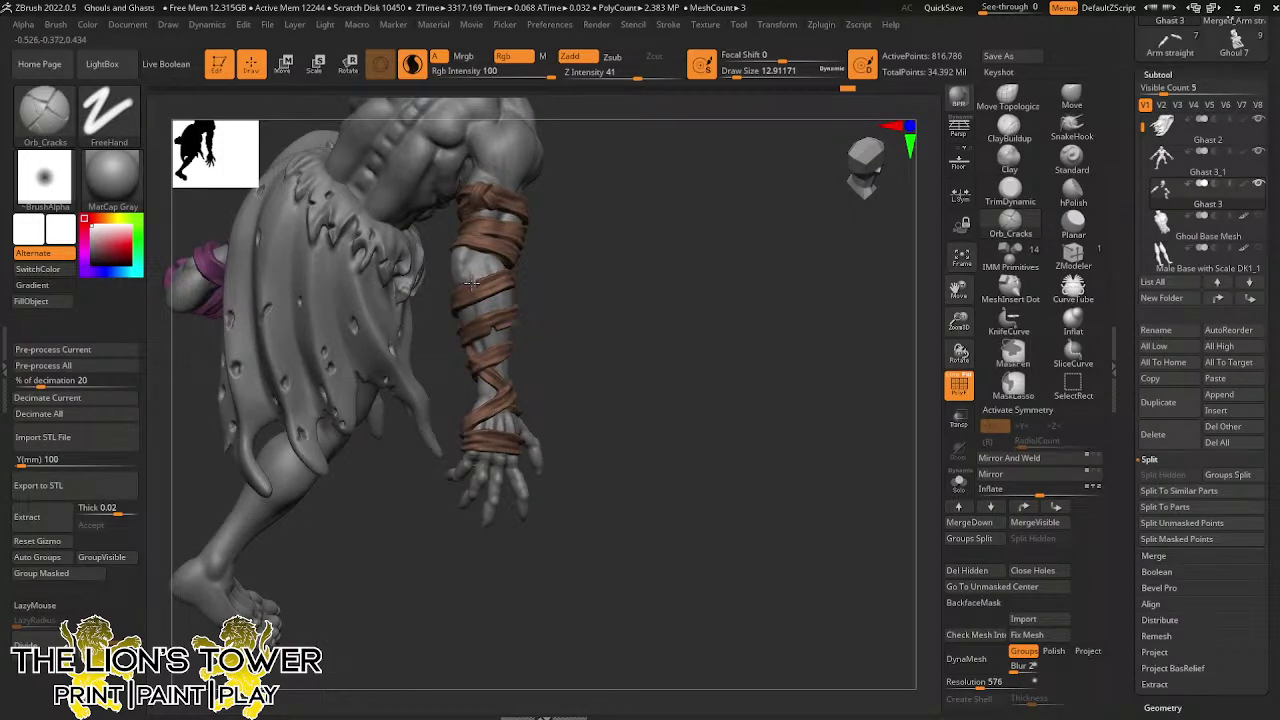
right_click_drag(566, 260, 490, 246)
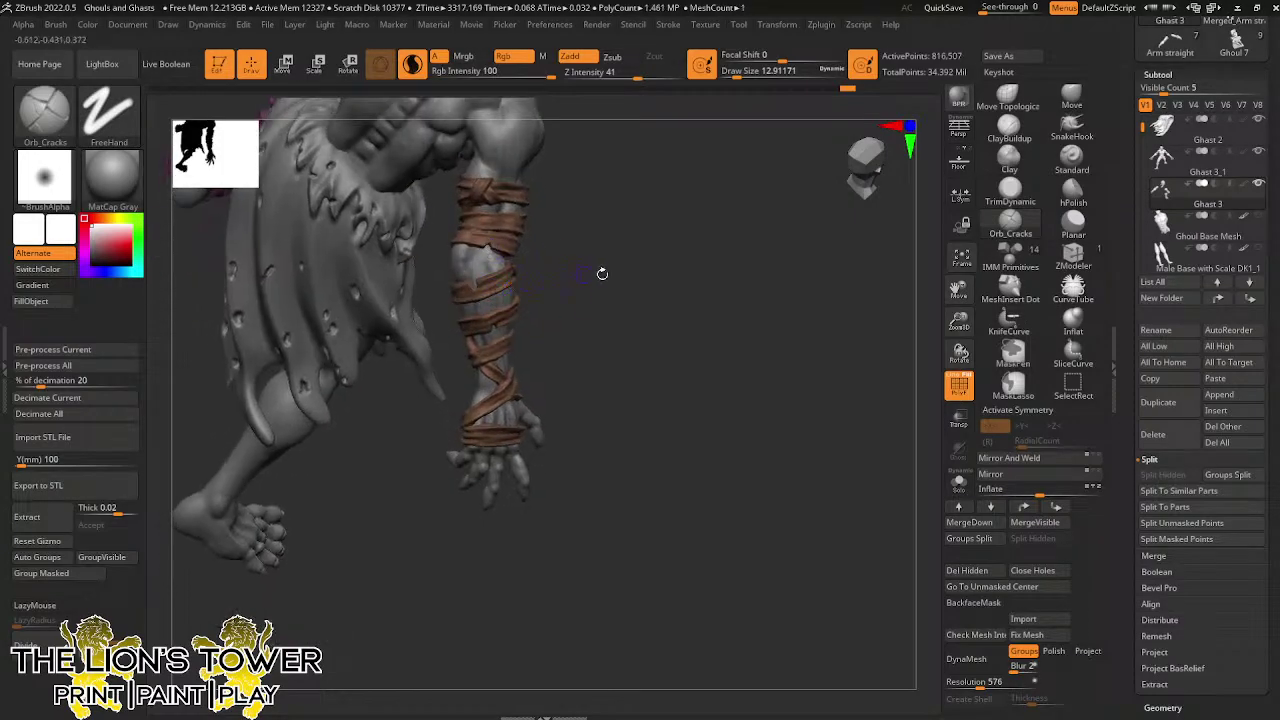
right_click_drag(600, 274, 483, 213)
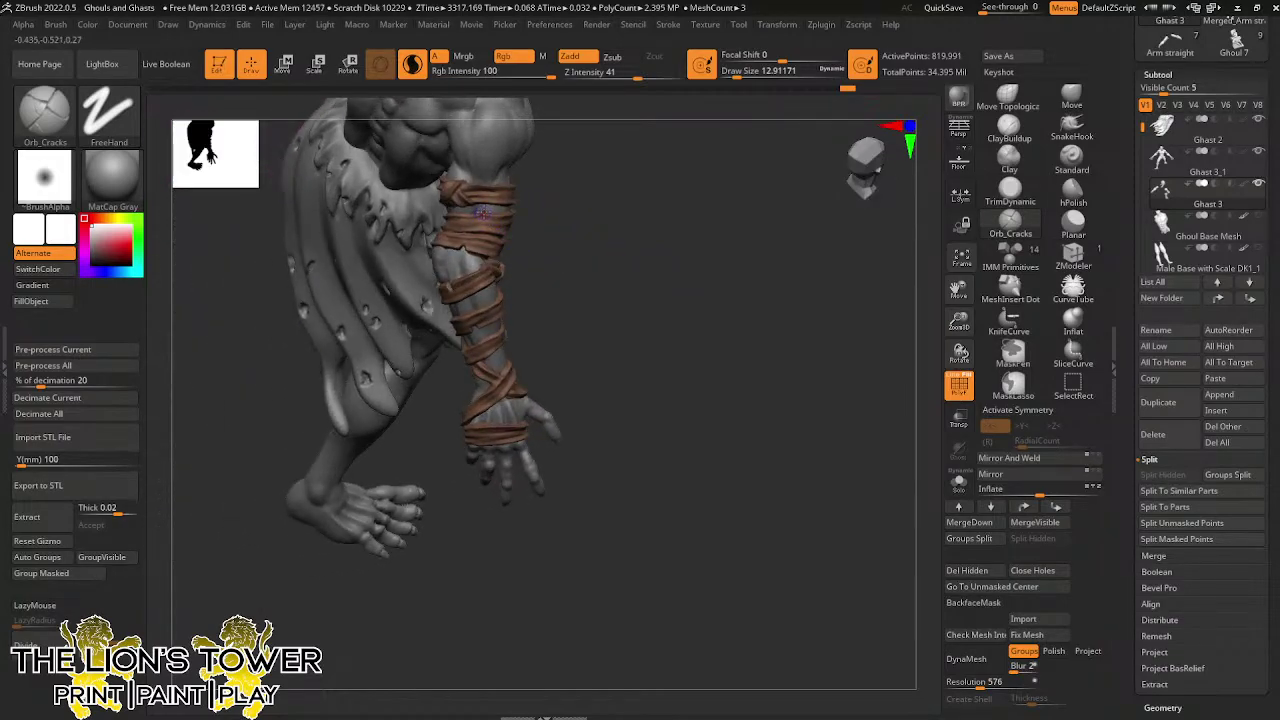
Continue the cracks over the right arm's wrist wraps and the front of its bandages
right_click_drag(595, 260, 847, 375)
left_click_drag(530, 373, 530, 375)
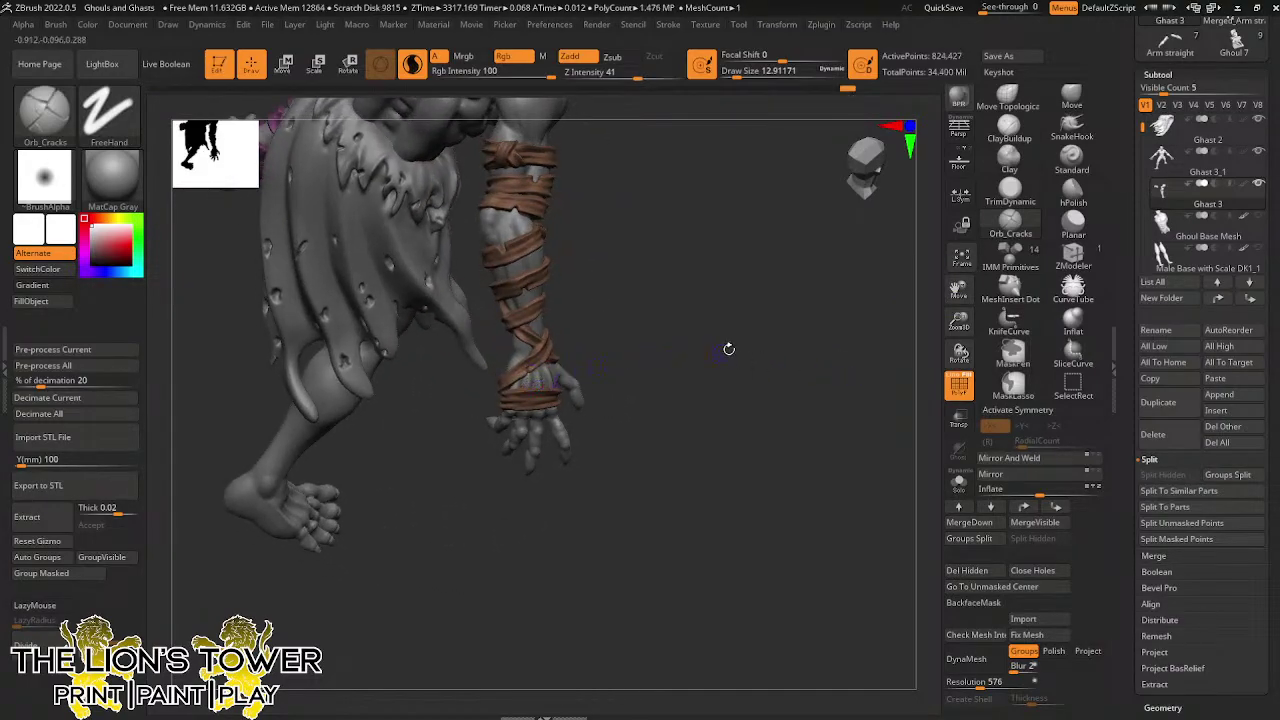
right_click_drag(728, 348, 560, 385)
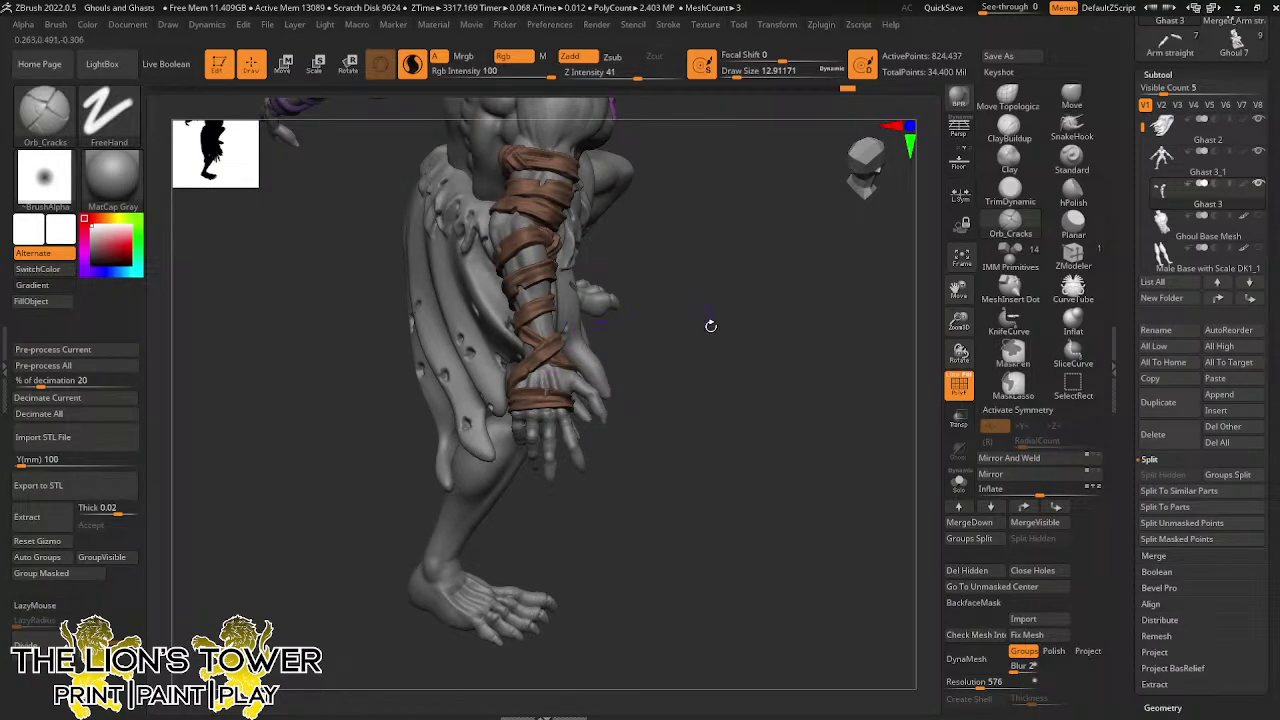
right_click_drag(710, 326, 618, 387)
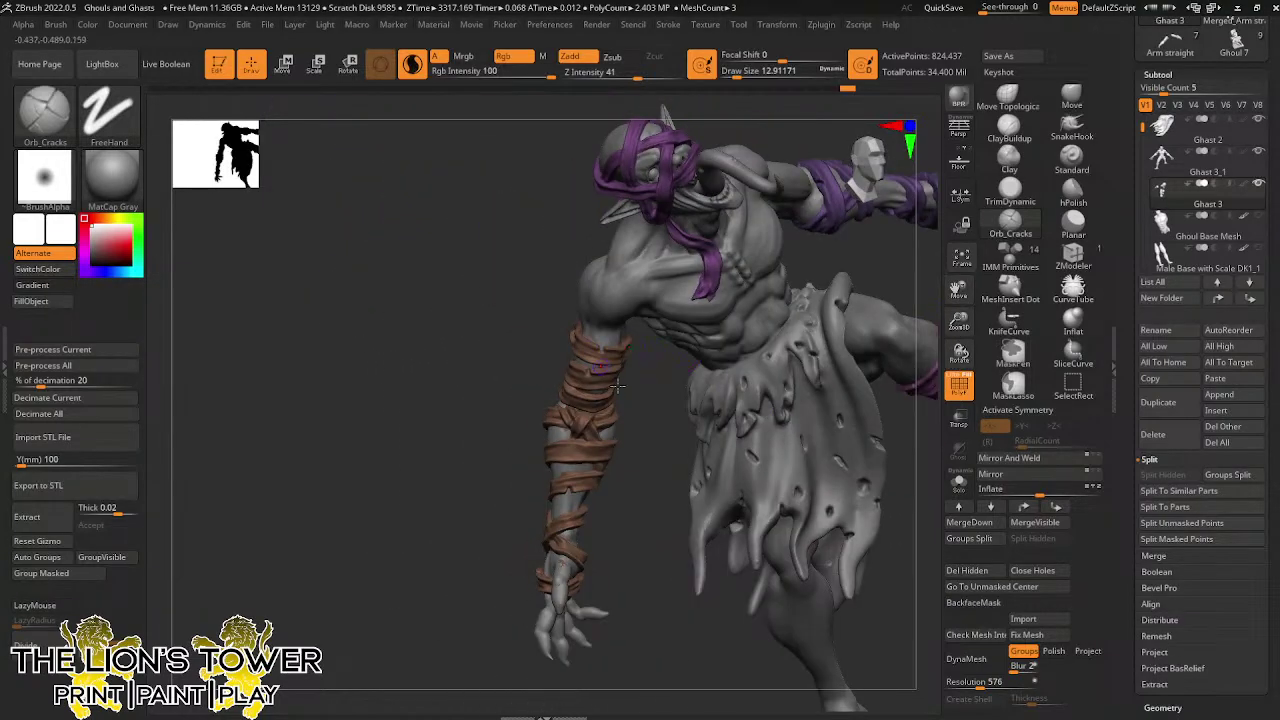
Add fine cracks to the purple wraps on the sides of the head and the strip hanging over the chest
left_click_drag(801, 219, 725, 340)
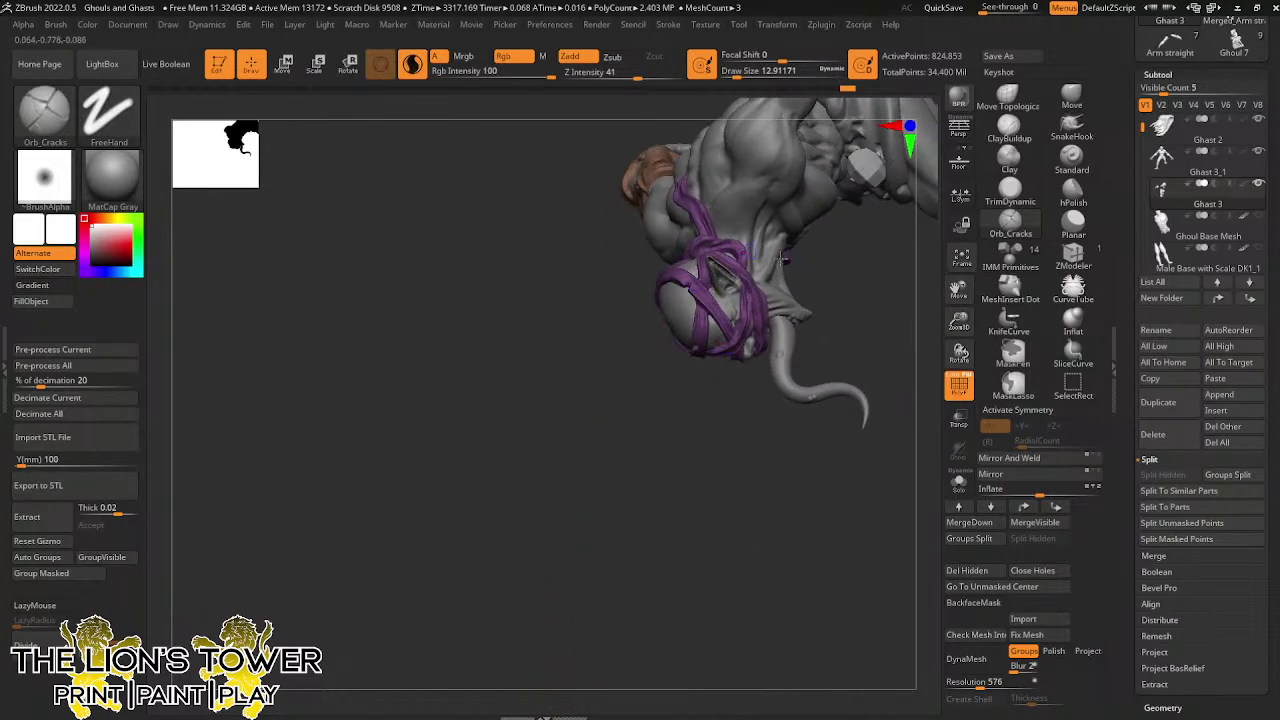
left_click_drag(782, 257, 757, 284)
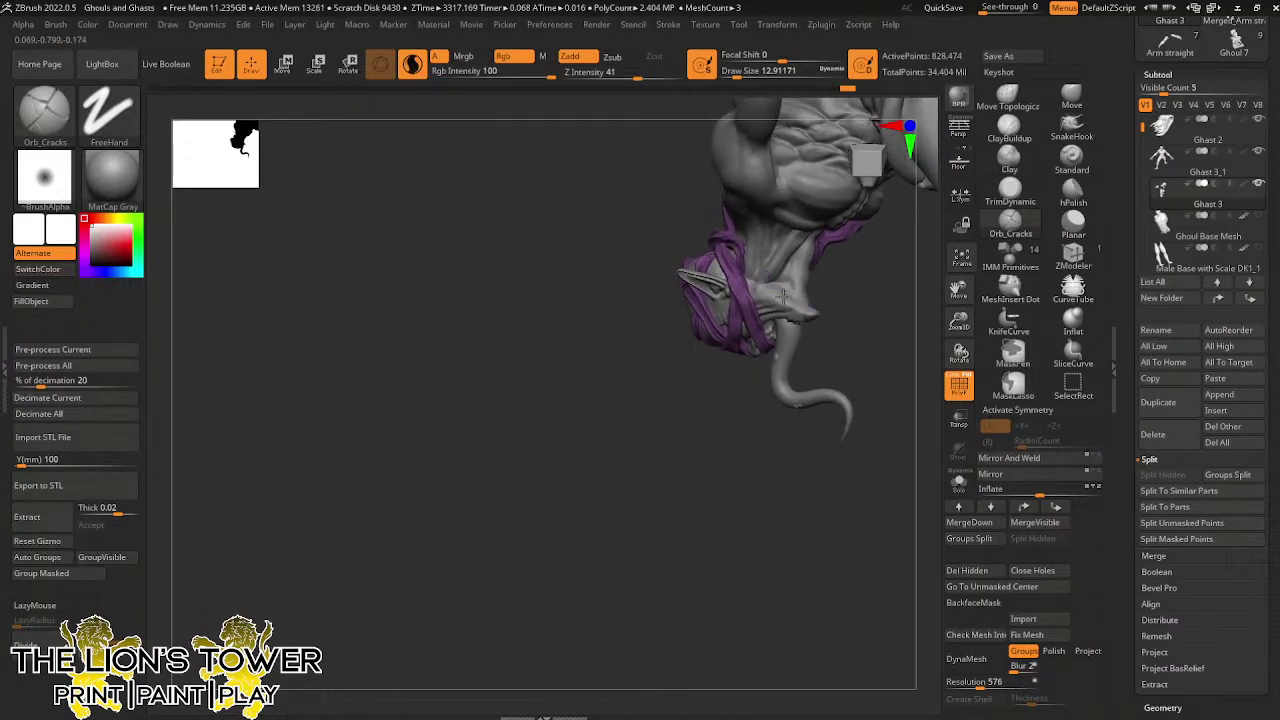
mouse_move(837, 285)
left_mouse_down()
mouse_move(781, 305)
mouse_move(829, 281)
left_mouse_up()
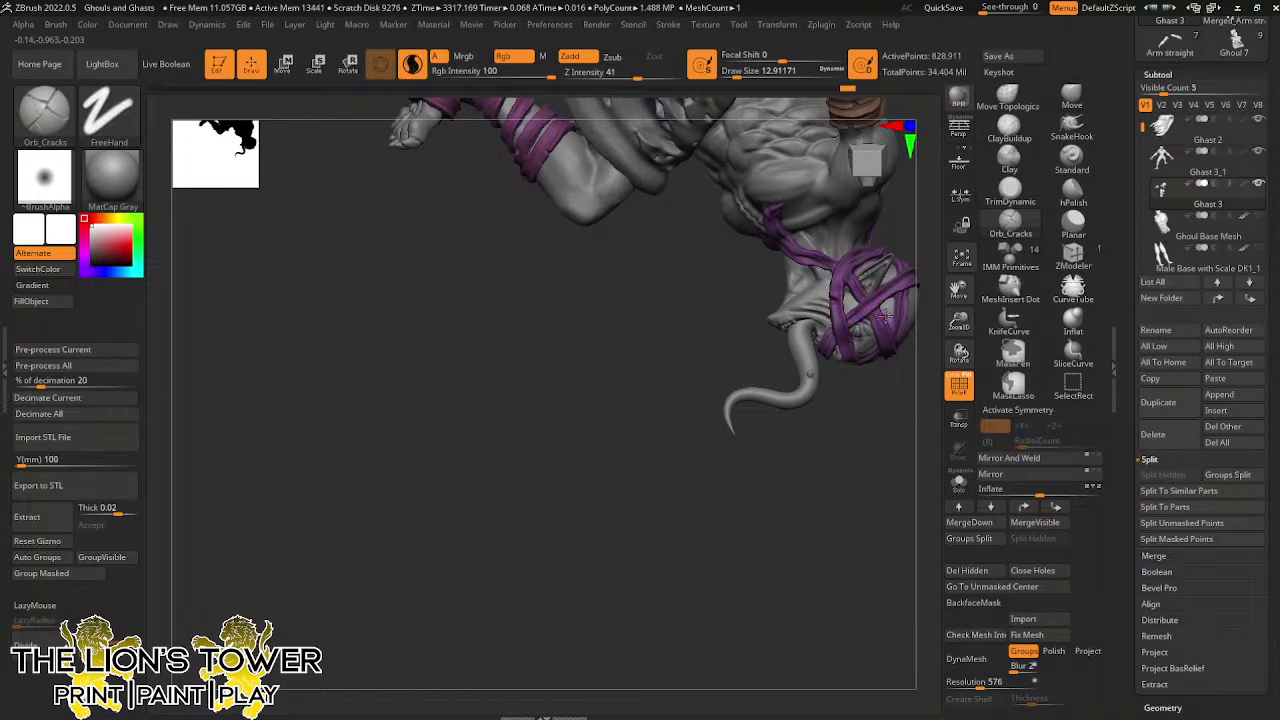
left_click_drag(930, 284, 818, 243)
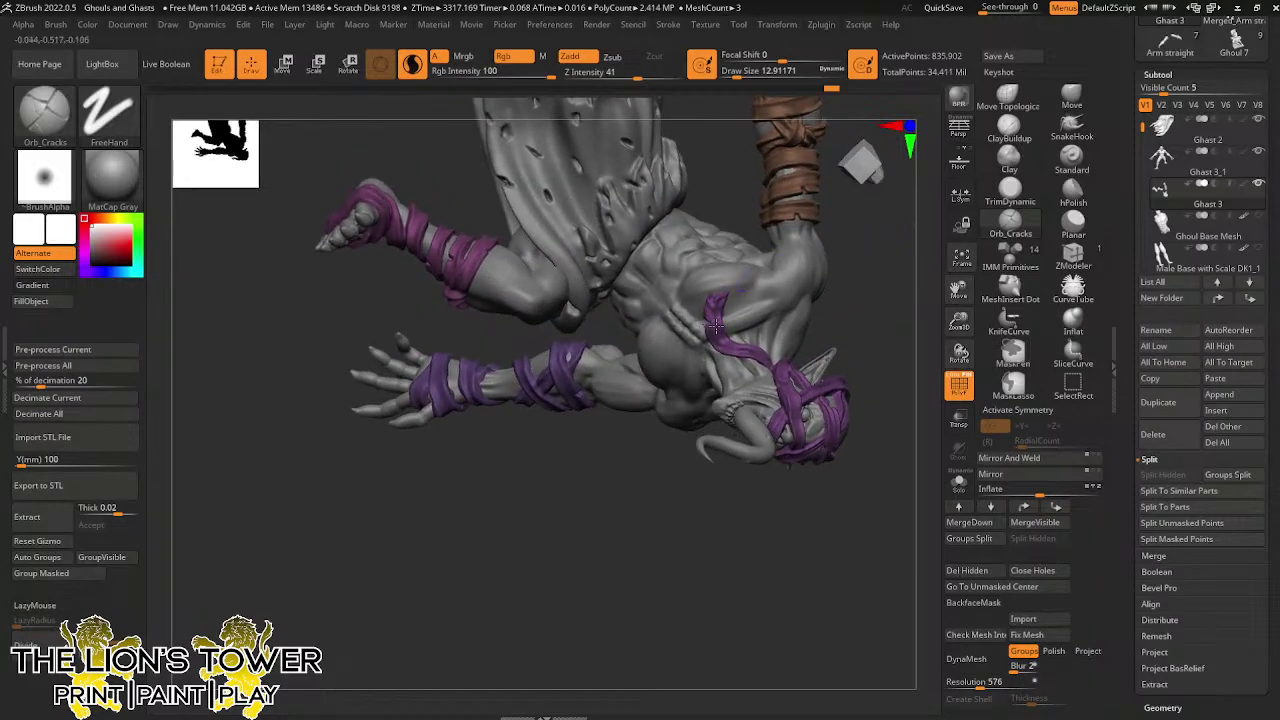
left_click_drag(716, 326, 718, 338)
Carve cracks into the wraps around the back of the head and the loose strip trailing down the back
left_click_drag(883, 293, 803, 422)
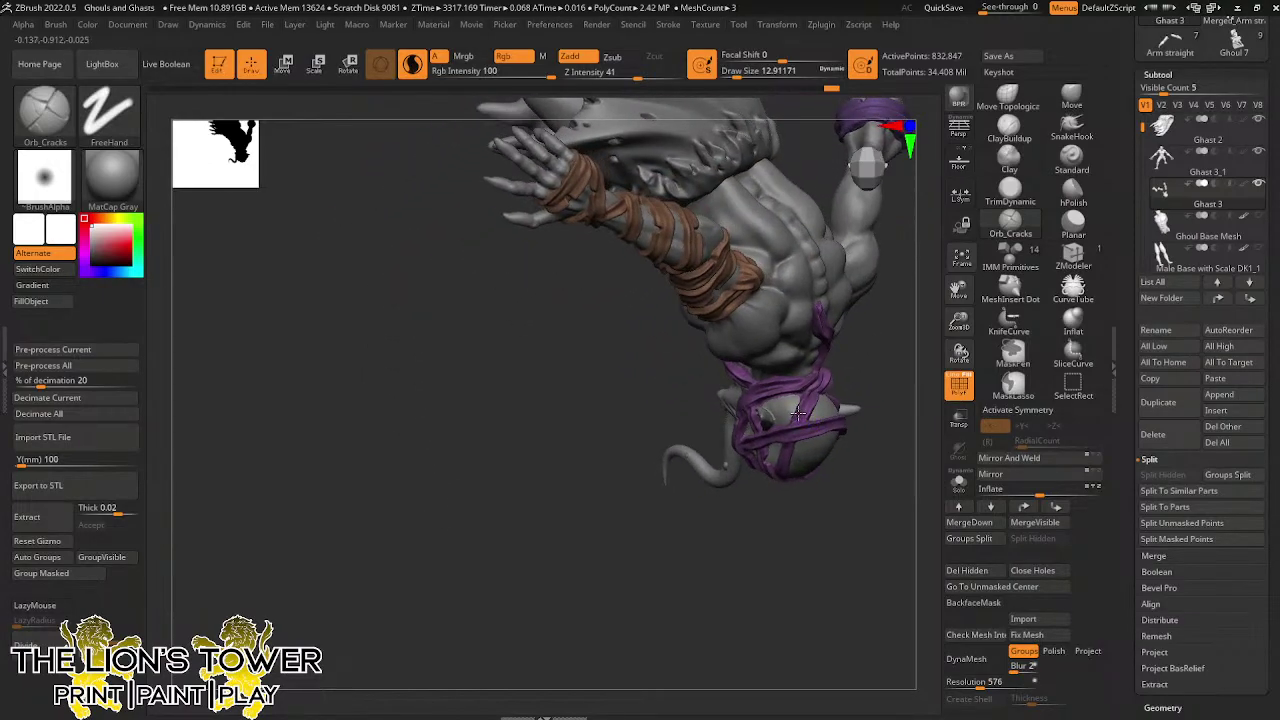
left_click(791, 410, "alt")
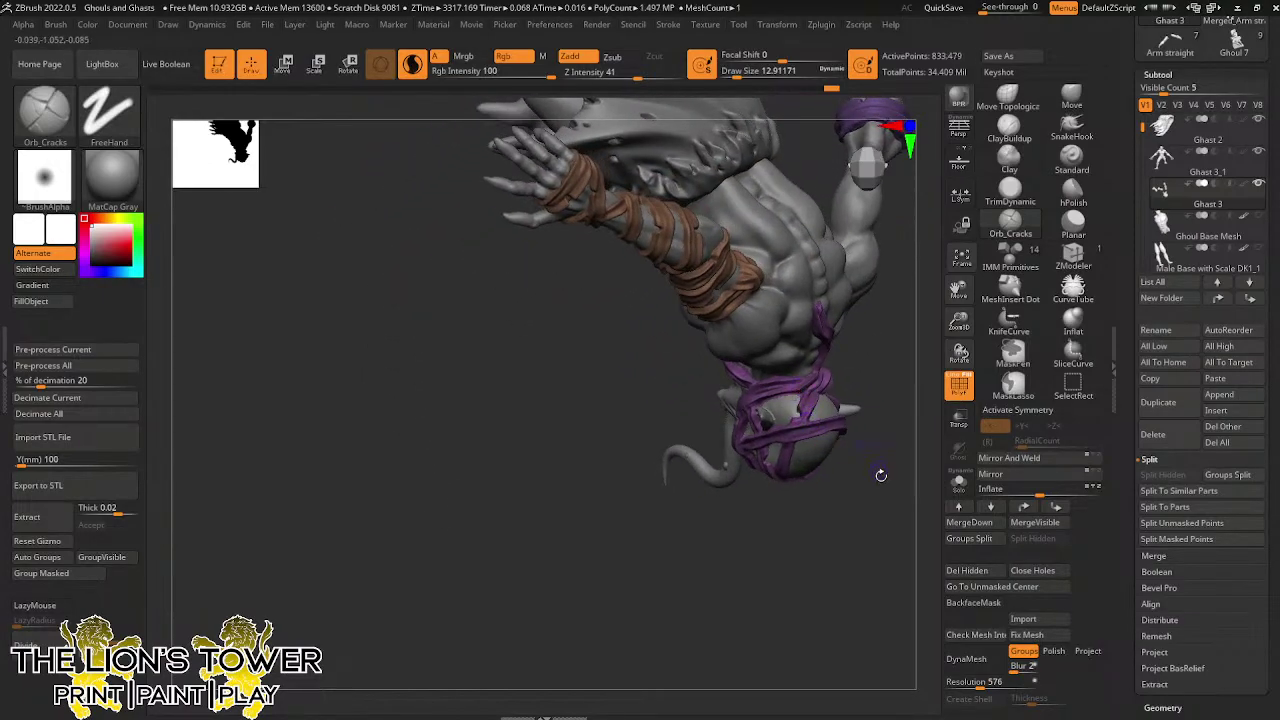
left_click_drag(881, 475, 820, 442)
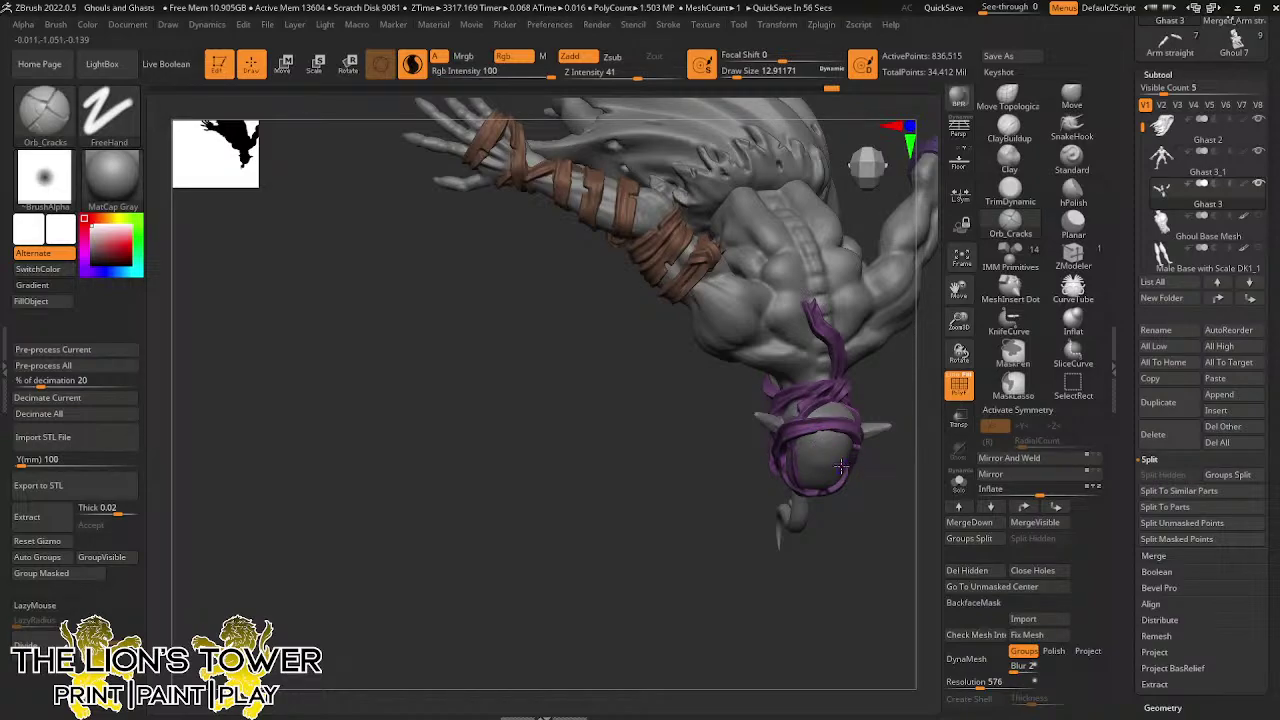
left_click_drag(901, 372, 826, 330)
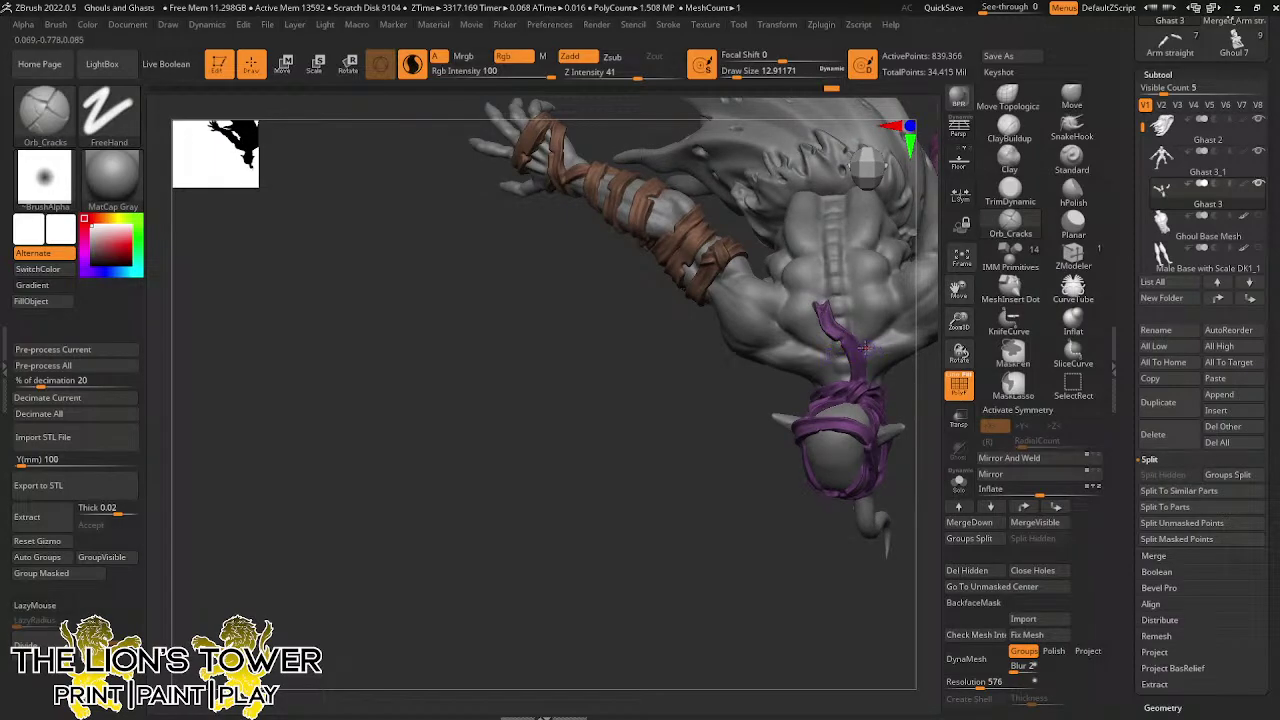
left_click_drag(873, 357, 848, 268)
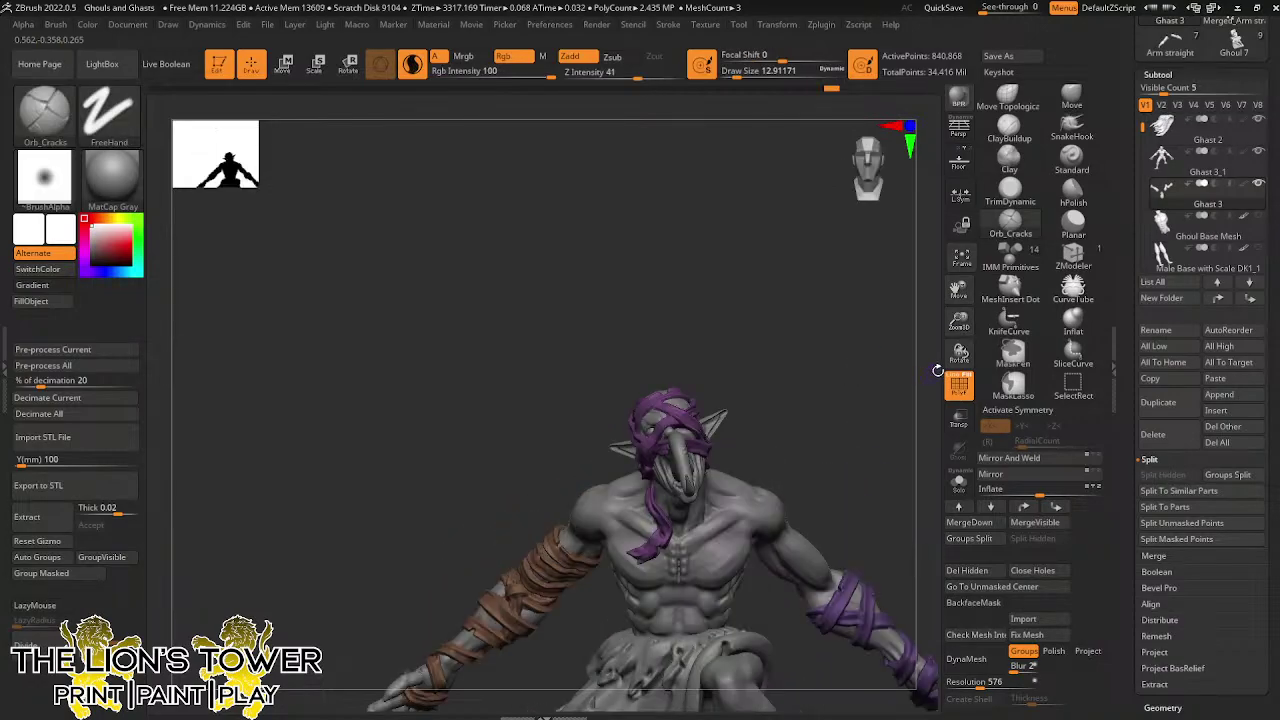
Examine the whole figure from the back and front to check the cracked bandages and skirt
left_click_drag(959, 321, 959, 302)
left_click_drag(959, 290, 962, 259)
left_click_drag(850, 300, 965, 338)
left_click_drag(959, 291, 910, 318)
left_click_drag(862, 336, 903, 405)
left_click_drag(878, 467, 914, 426, "shift")
left_click(887, 374, "ctrl")
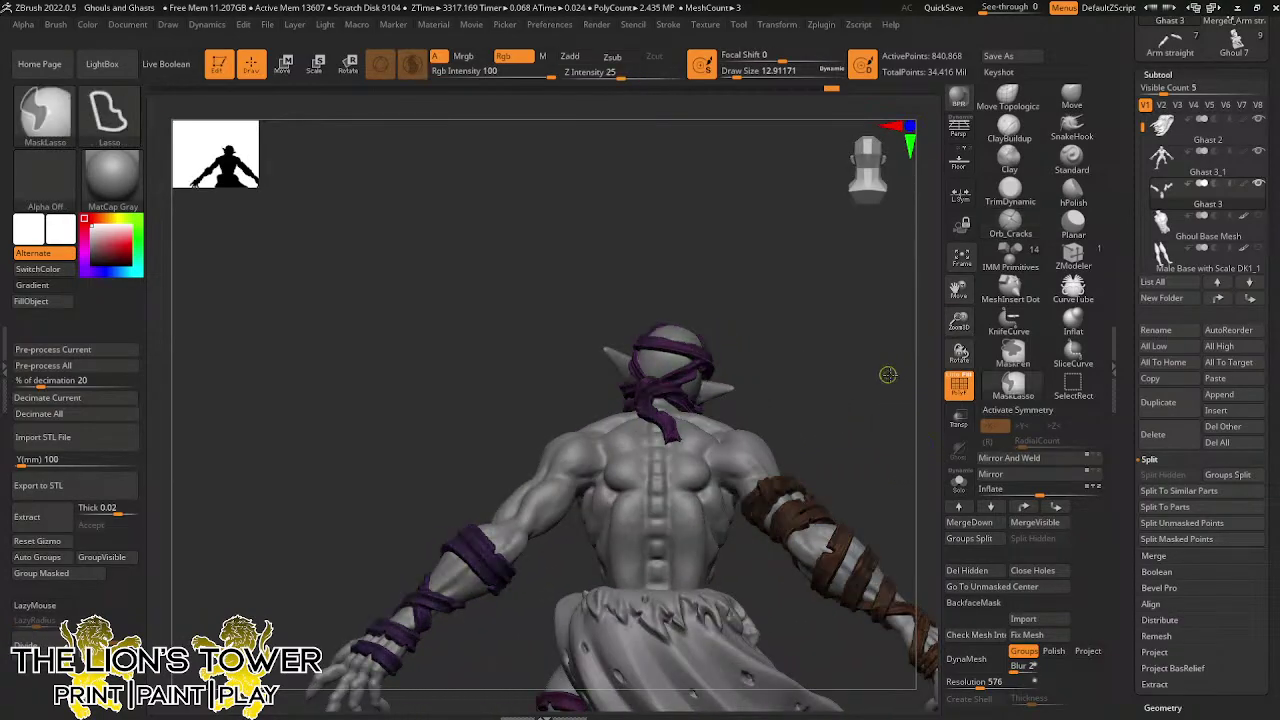
left_click(887, 374, "ctrl")
left_click_drag(959, 322, 959, 298)
left_click_drag(957, 289, 964, 177)
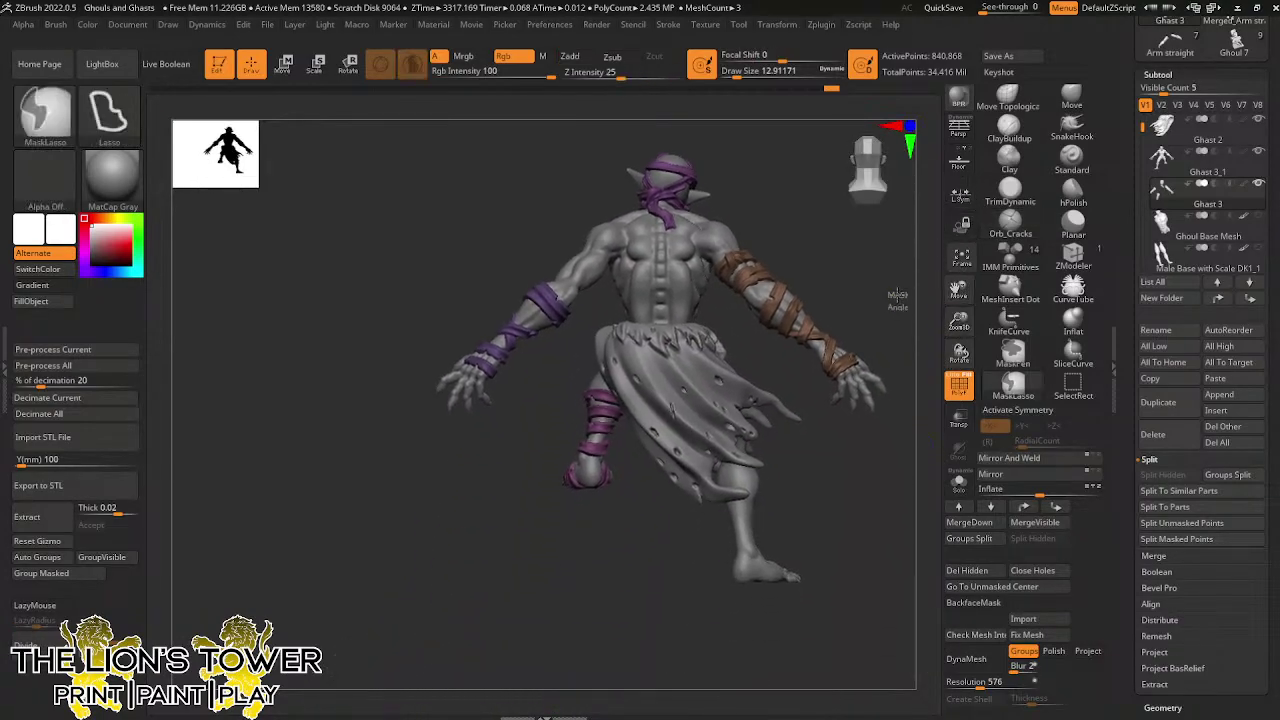
left_click_drag(887, 298, 762, 341)
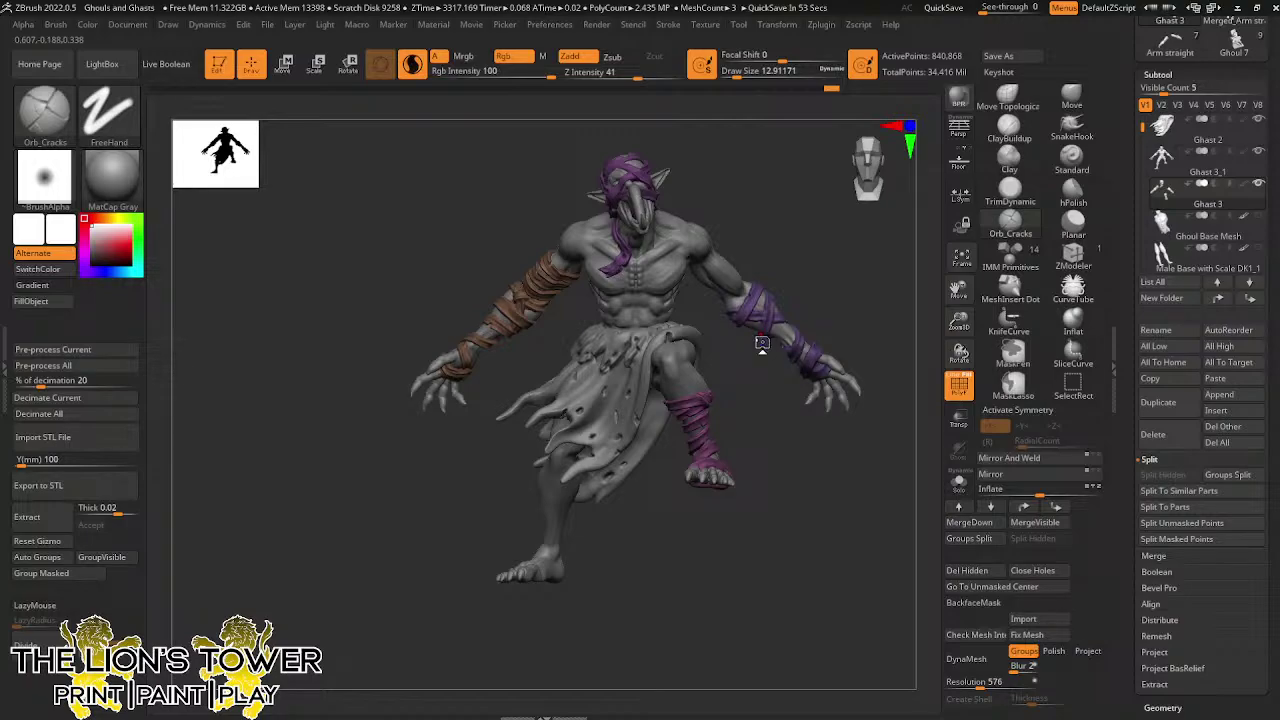
mouse_move(959, 290)
left_mouse_down()
mouse_move(959, 311)
mouse_move(957, 300)
left_mouse_up()
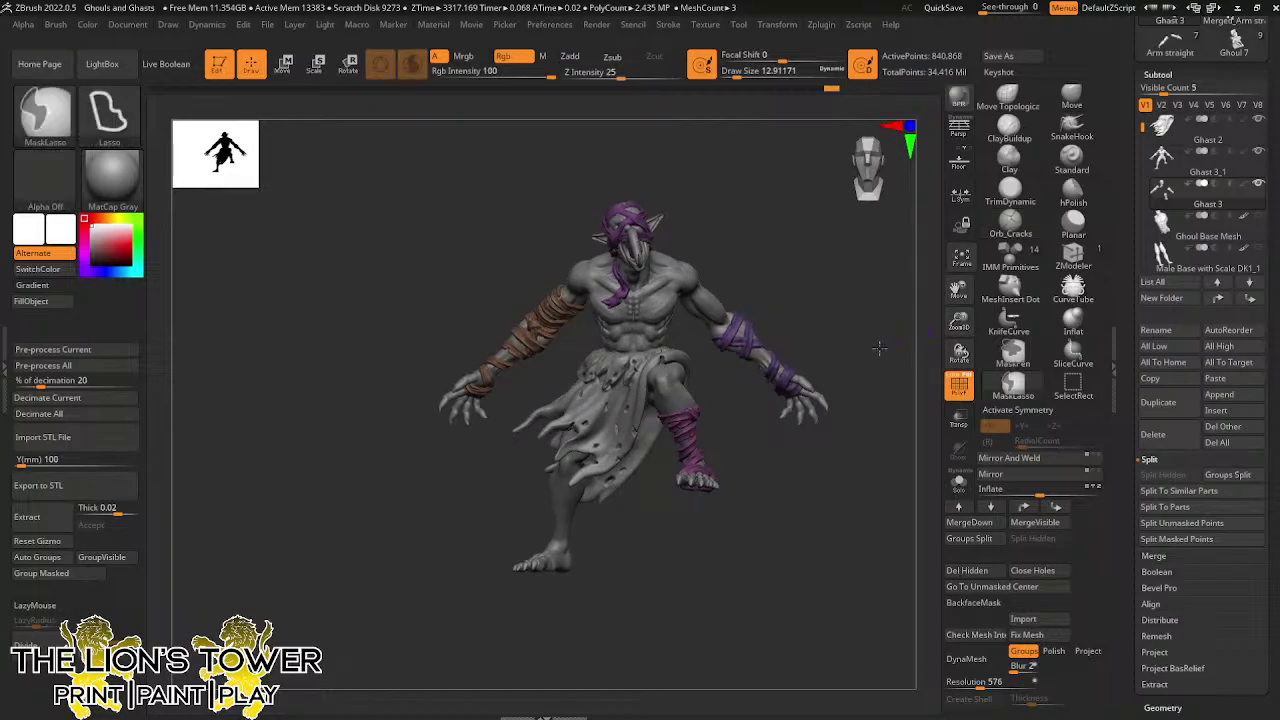
left_click_drag(878, 394, 884, 396)
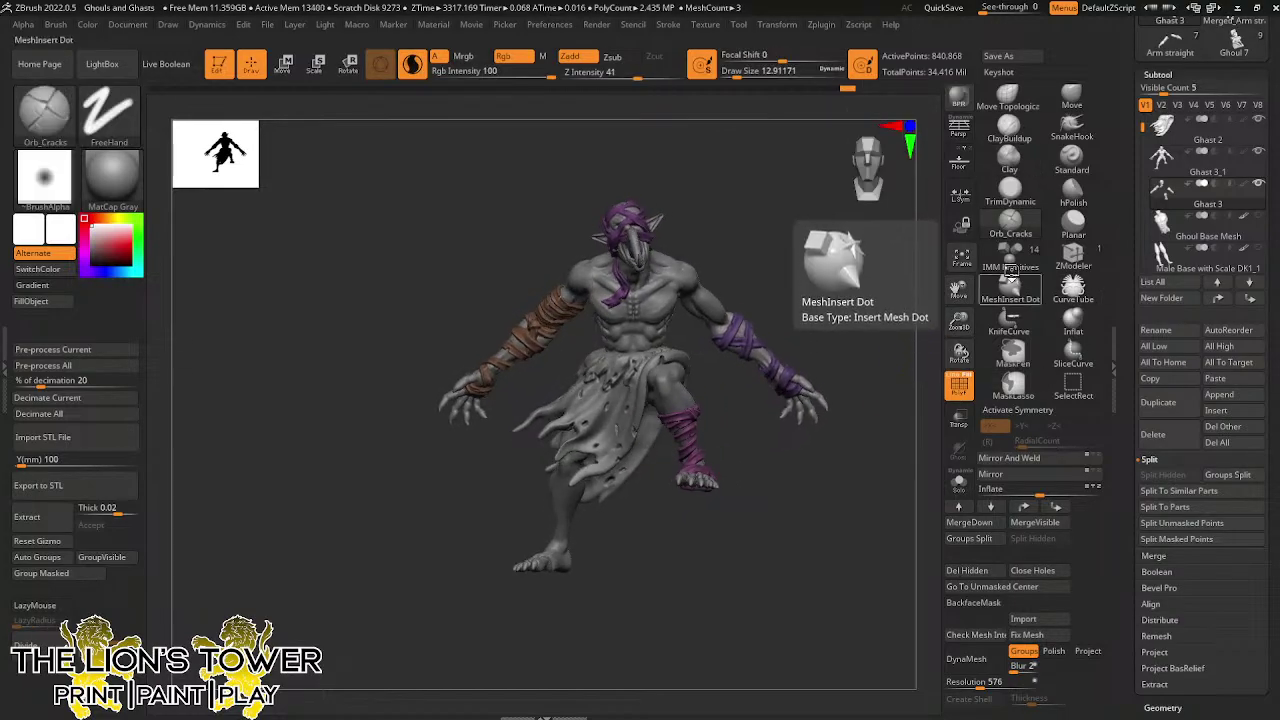
Save the project as Ghouls and Ghasts.ZPR, replacing the existing file
key("ctrl+s")
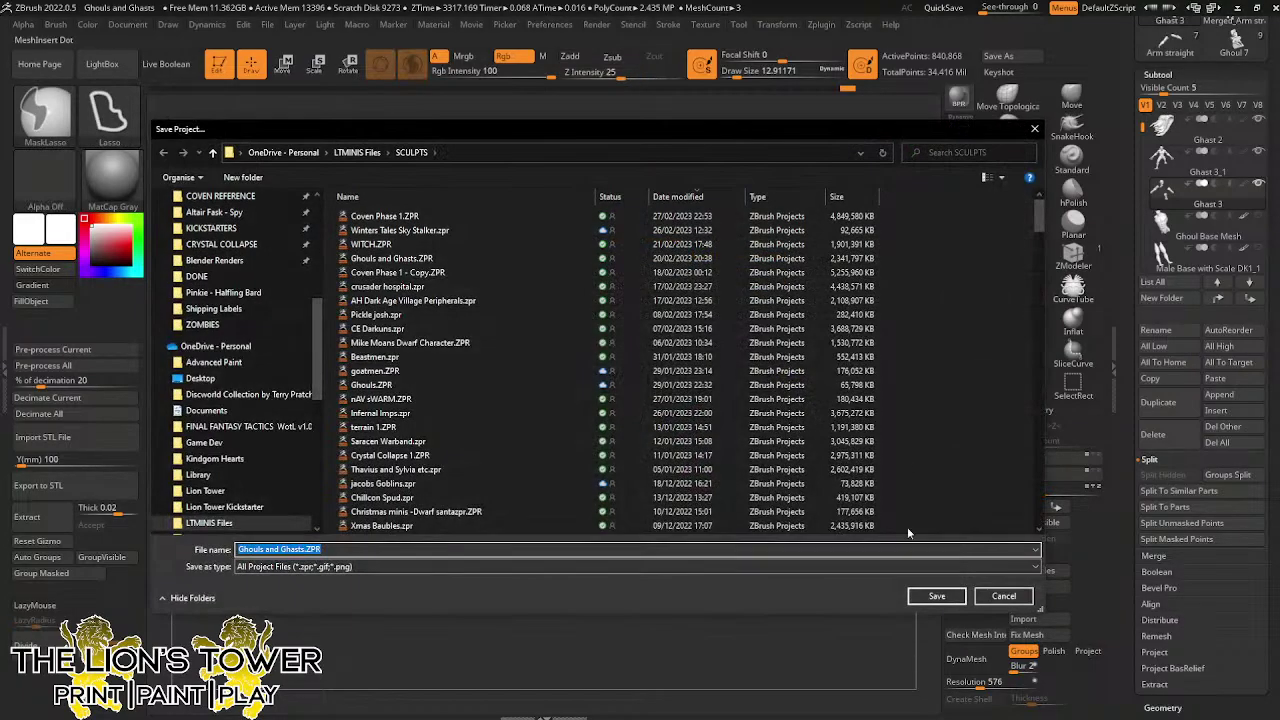
left_click(935, 598)
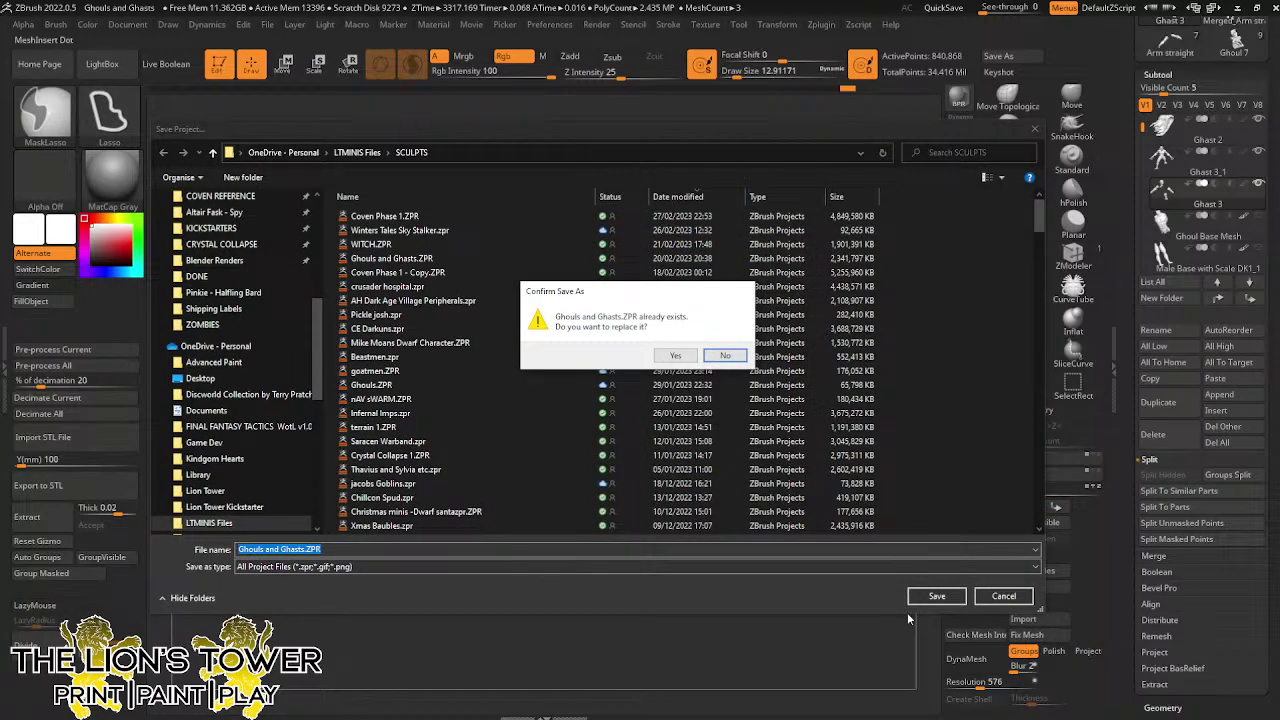
left_click(675, 356)
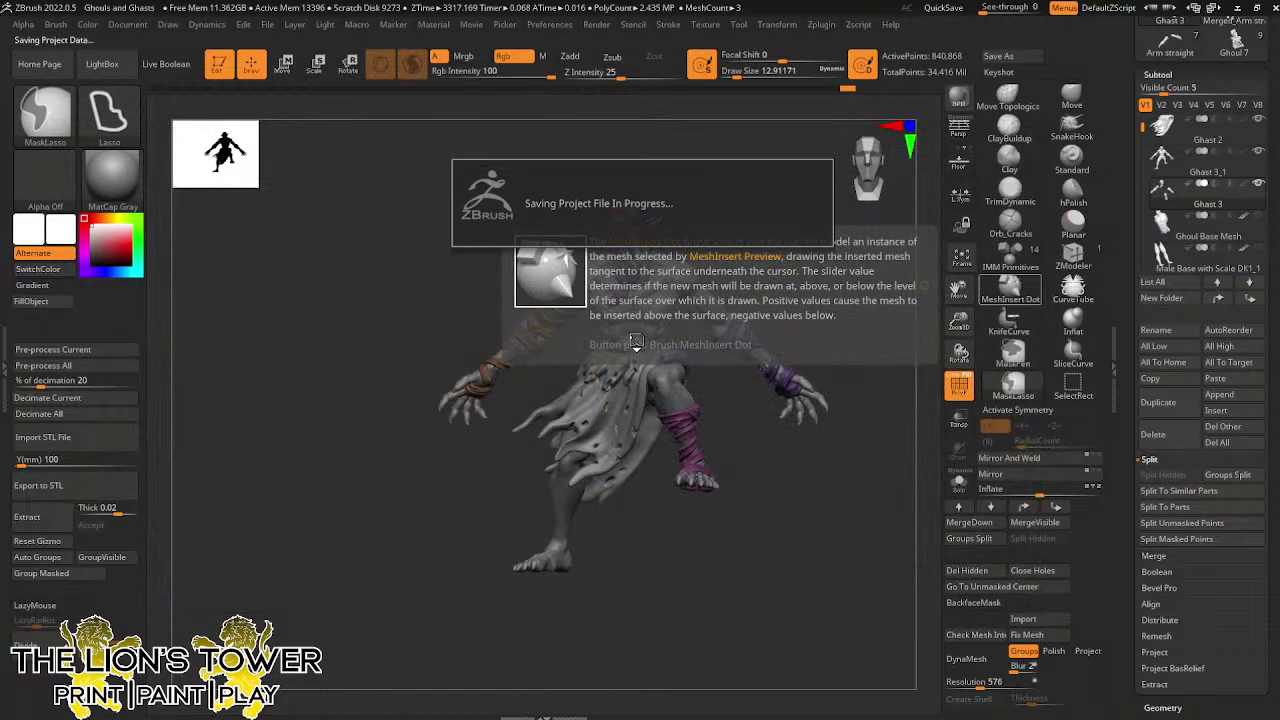
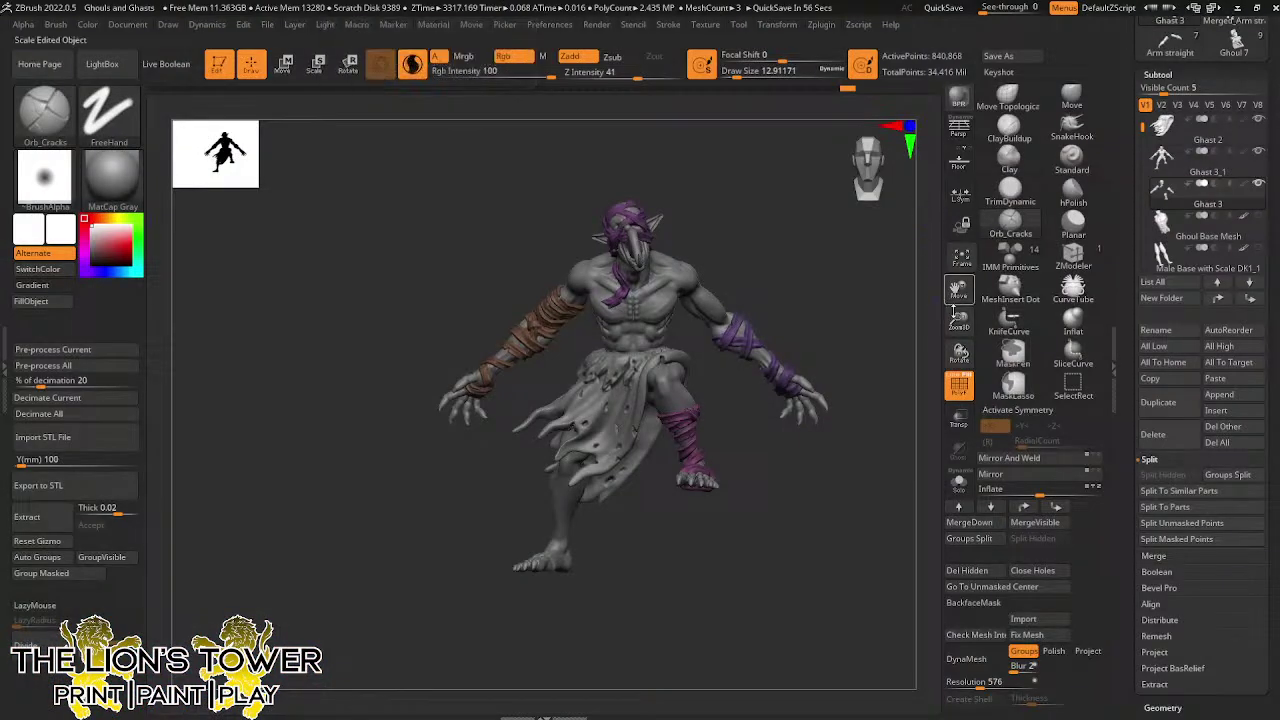
Insert a cube with the IMM Primitives brush on the right forearm bandages and stretch it into a tall slab
left_click_drag(959, 320, 980, 330)
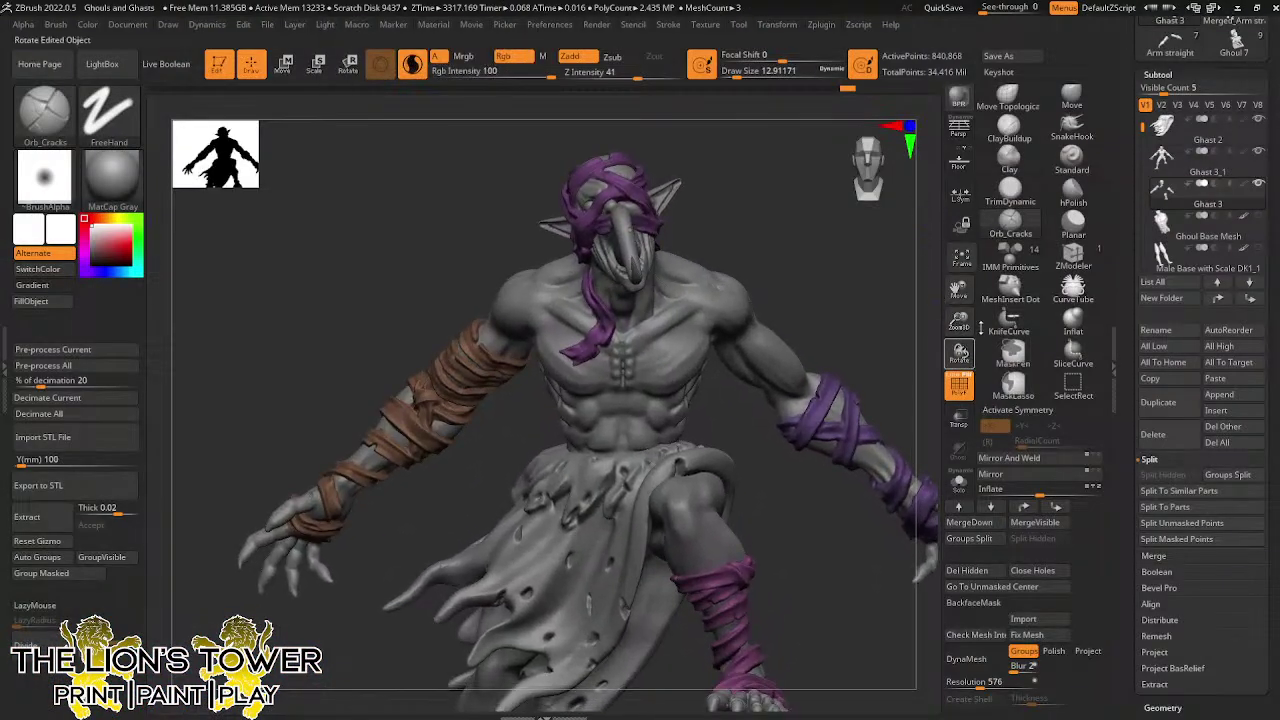
left_click(1009, 260)
left_click_drag(483, 128, 718, 127)
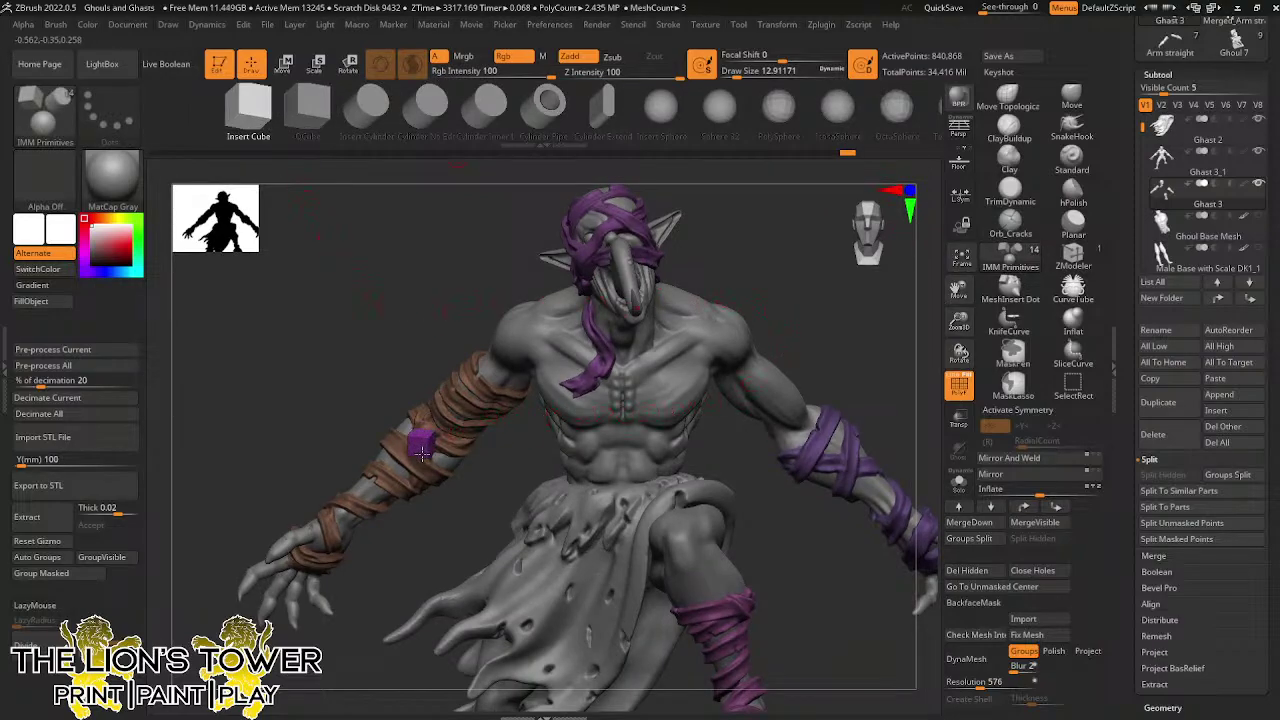
key("e")
left_click_drag(425, 399, 428, 347)
Position and tilt the slab so it hangs from the bandages on the figure's right forearm near the elbow
right_click_drag(437, 356, 519, 410)
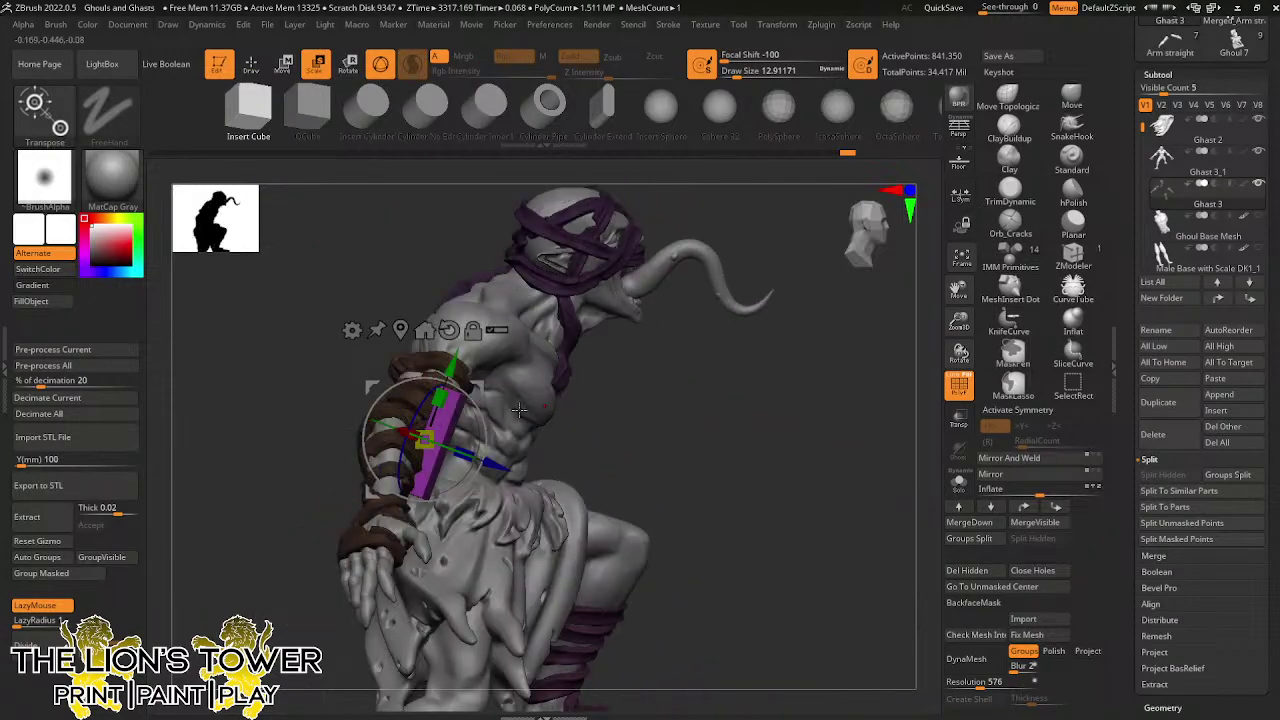
left_click_drag(477, 388, 448, 443)
left_click_drag(444, 490, 483, 493)
right_click_drag(655, 446, 588, 428)
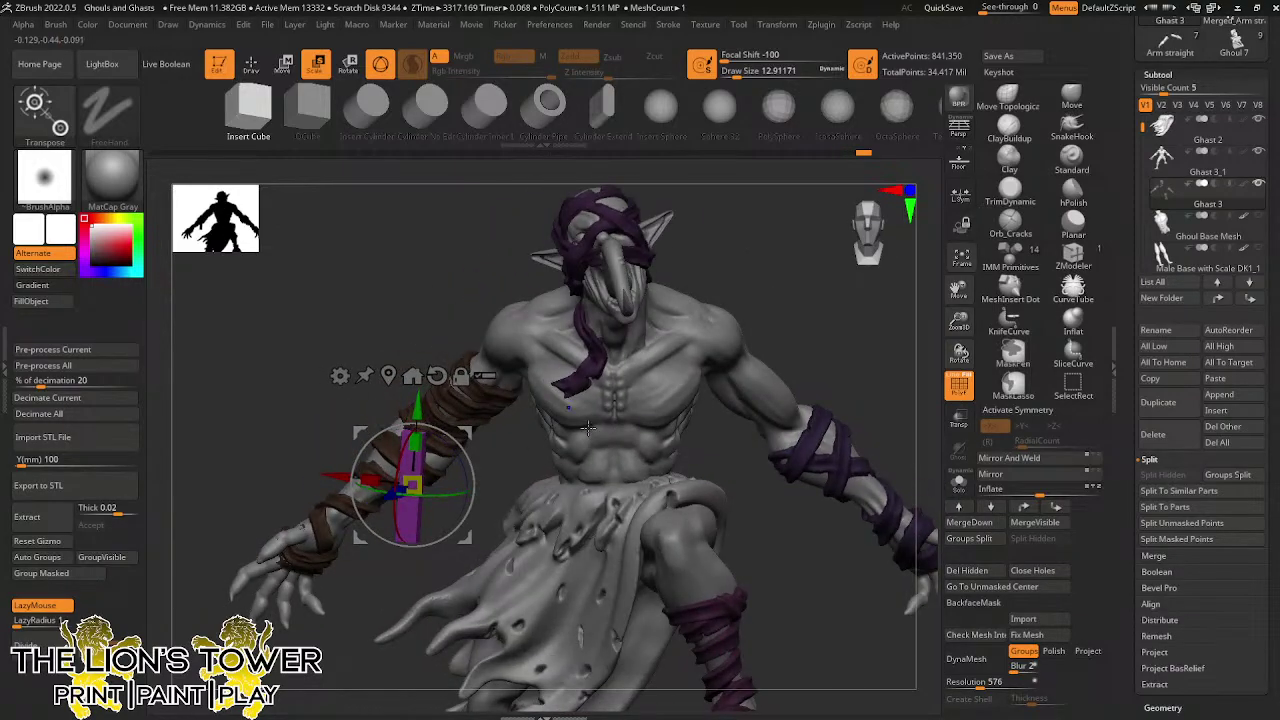
left_click_drag(588, 428, 528, 453)
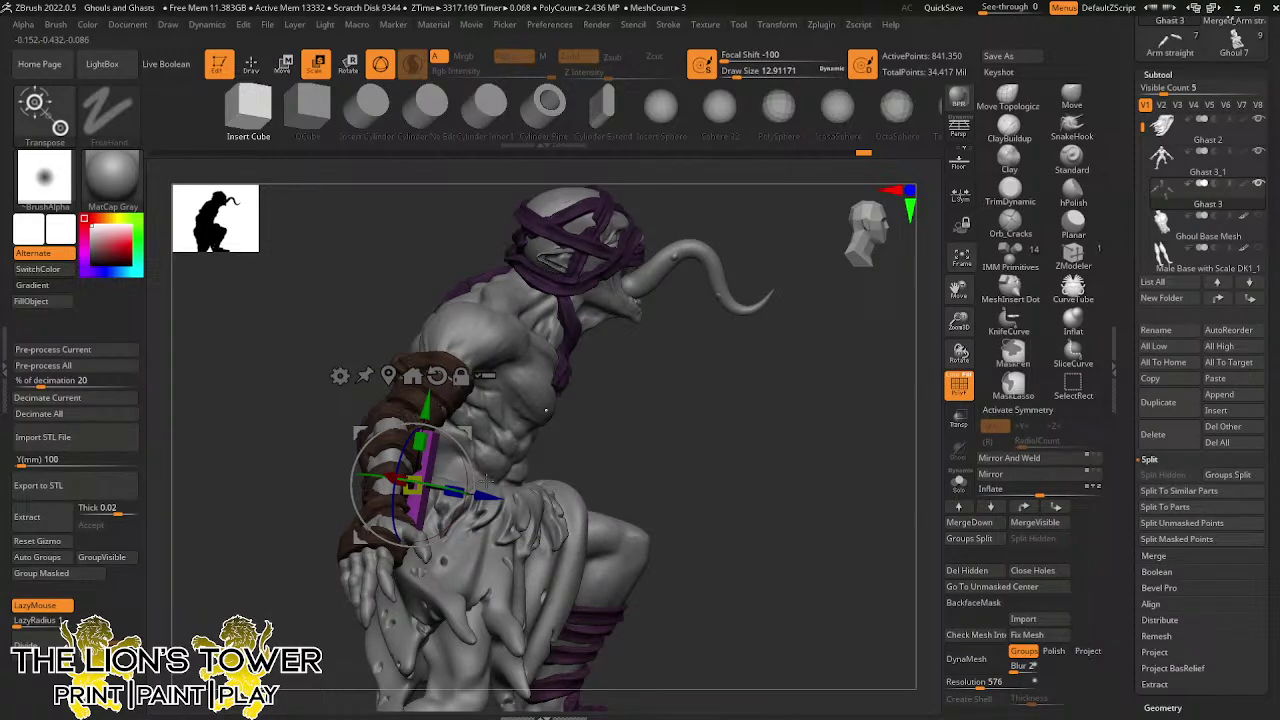
left_click_drag(487, 494, 428, 486)
left_click_drag(617, 434, 683, 437)
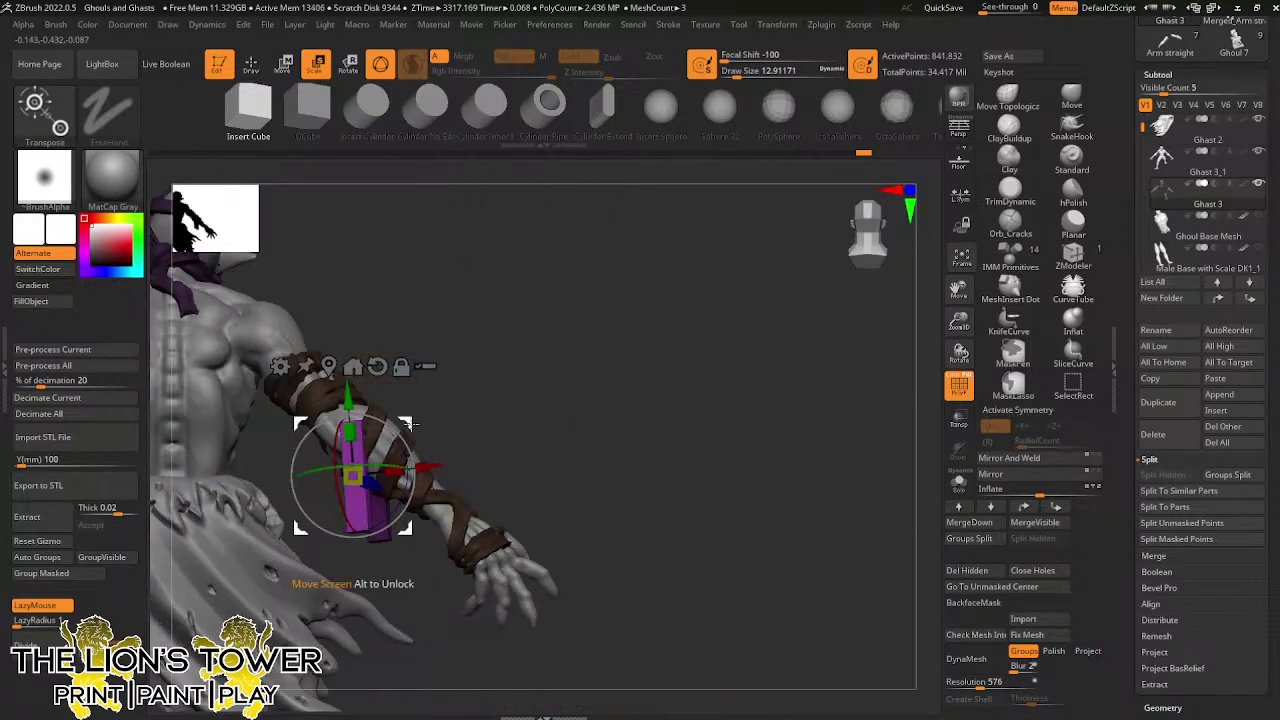
Duplicate the hanging slab and place the copy against the back of the right upper arm's bandages
left_click_drag(412, 425, 352, 366)
left_click_drag(432, 356, 373, 365)
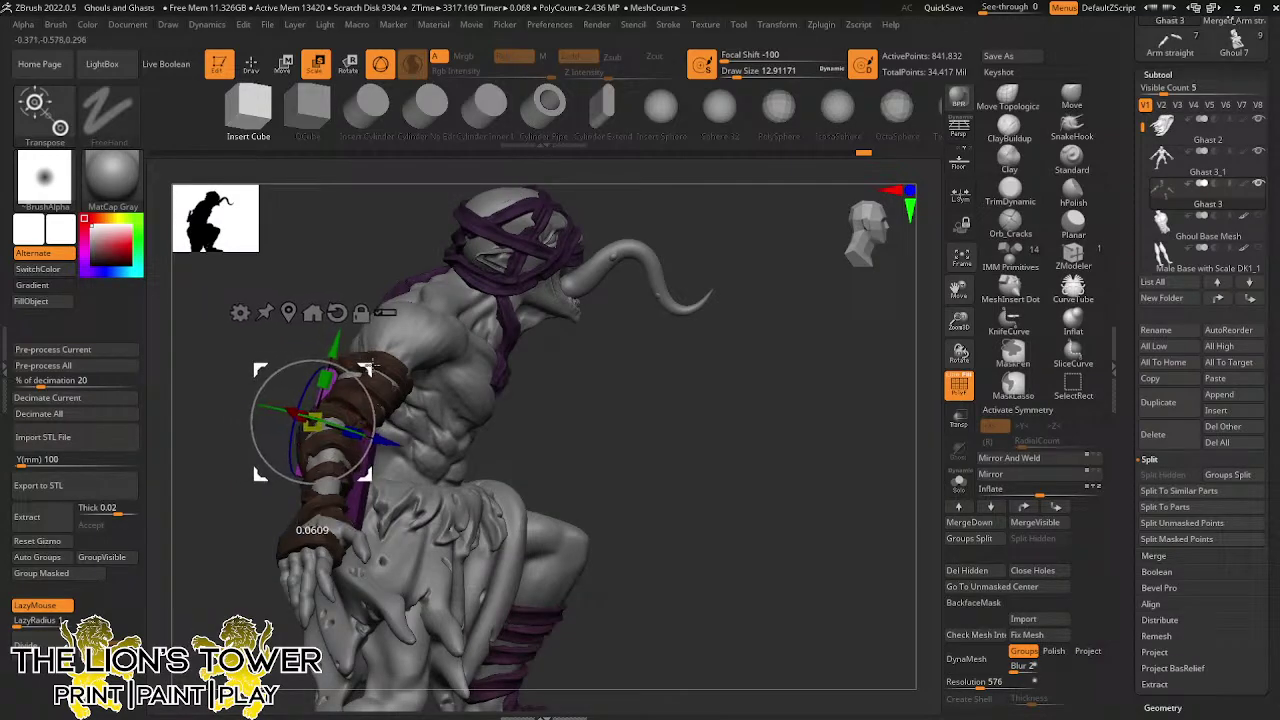
mouse_move(652, 429)
left_mouse_down()
mouse_move(697, 440)
mouse_move(714, 429)
left_mouse_up()
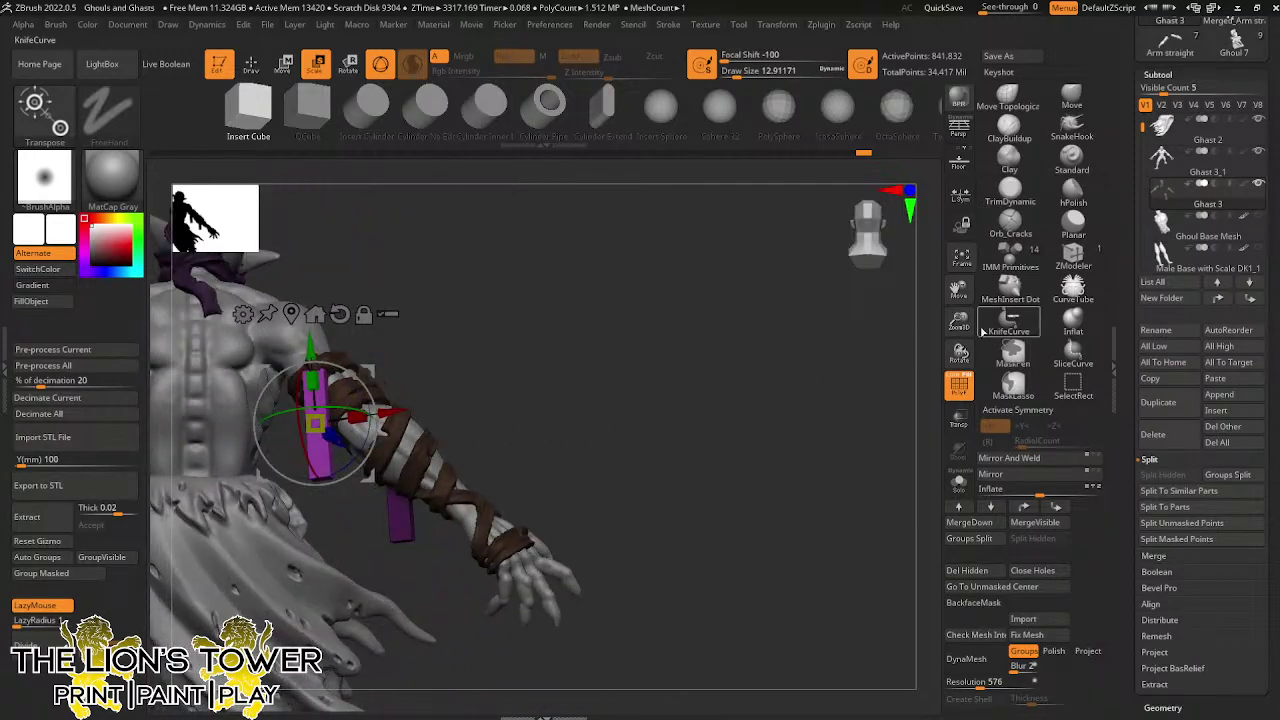
left_click_drag(961, 290, 1074, 256)
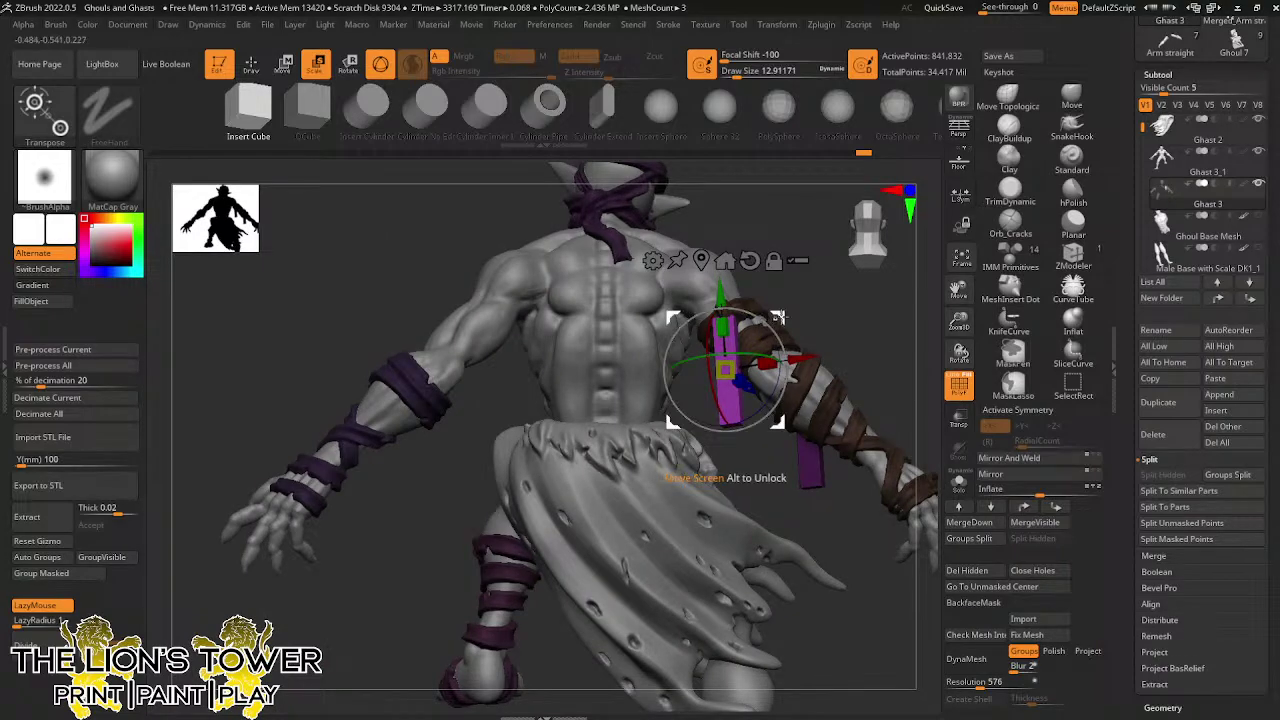
Copy the slab over to the left wrist and rotate it so it hangs diagonally from the wrist wraps
mouse_move(778, 318)
left_mouse_down()
mouse_move(667, 316)
mouse_move(504, 385)
mouse_move(424, 447)
mouse_move(423, 488)
left_mouse_up()
mouse_move(310, 310)
left_mouse_down()
mouse_move(500, 289)
mouse_move(537, 301)
mouse_move(551, 256)
mouse_move(490, 371)
mouse_move(472, 365)
left_mouse_up()
left_click_drag(426, 492, 464, 467)
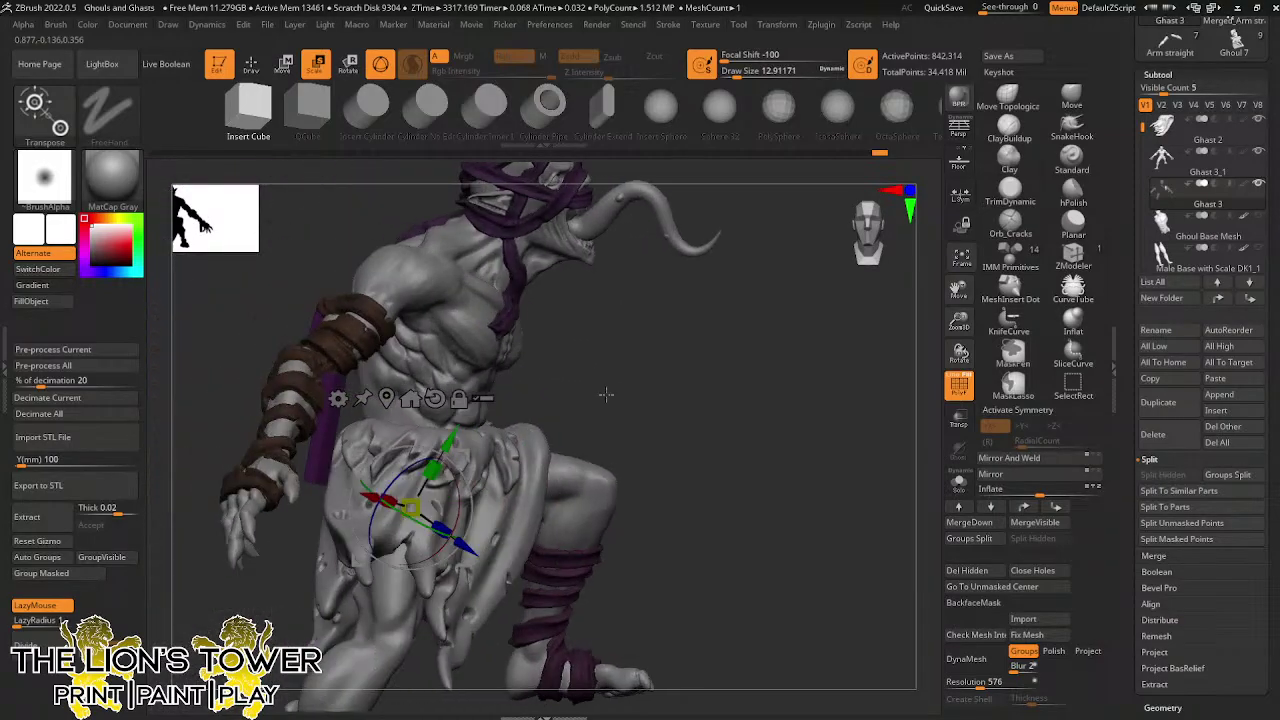
mouse_move(606, 394)
left_mouse_down()
mouse_move(690, 388)
mouse_move(620, 408)
left_mouse_up()
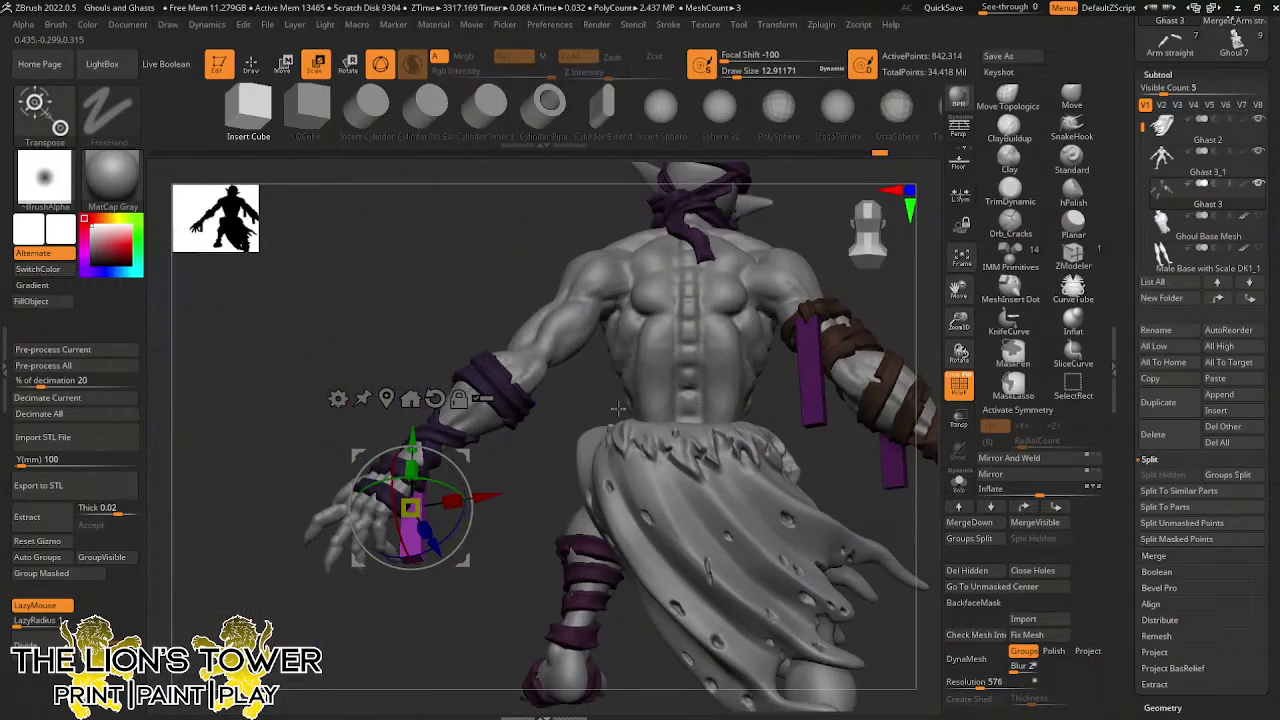
left_click_drag(456, 521, 455, 523)
left_click_drag(463, 455, 485, 455)
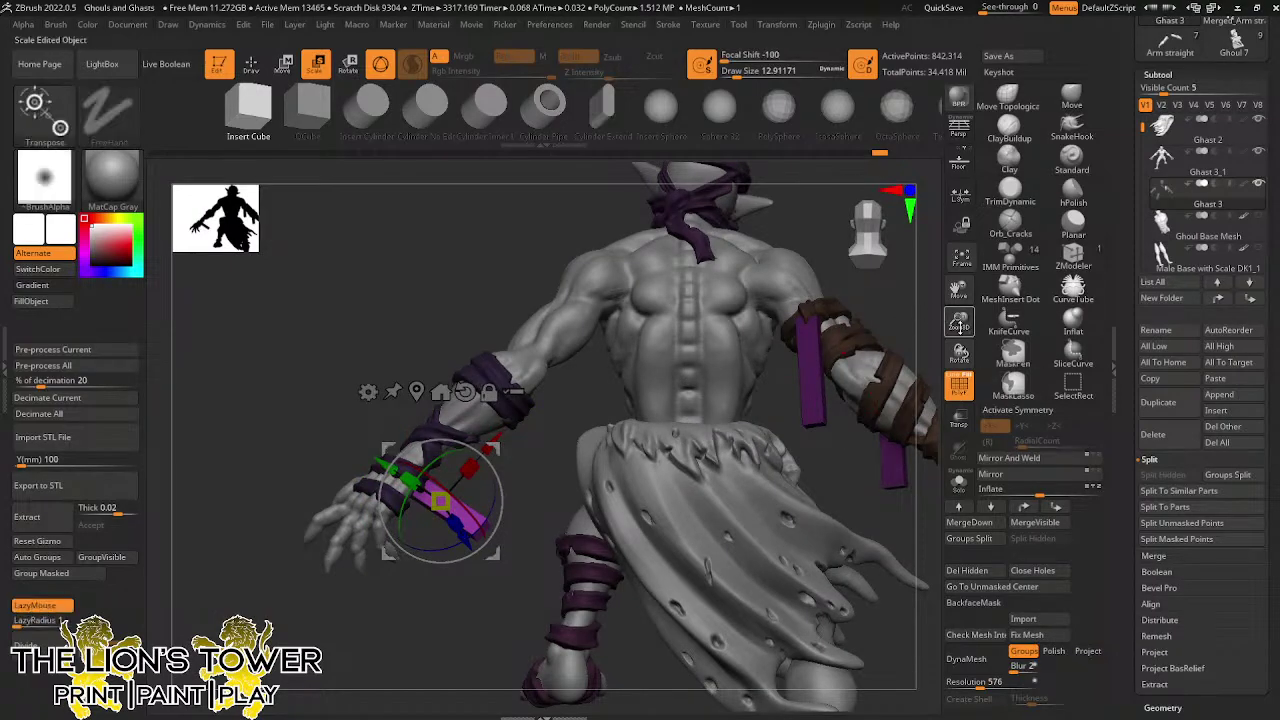
left_click_drag(849, 319, 888, 376)
left_click_drag(470, 451, 543, 394)
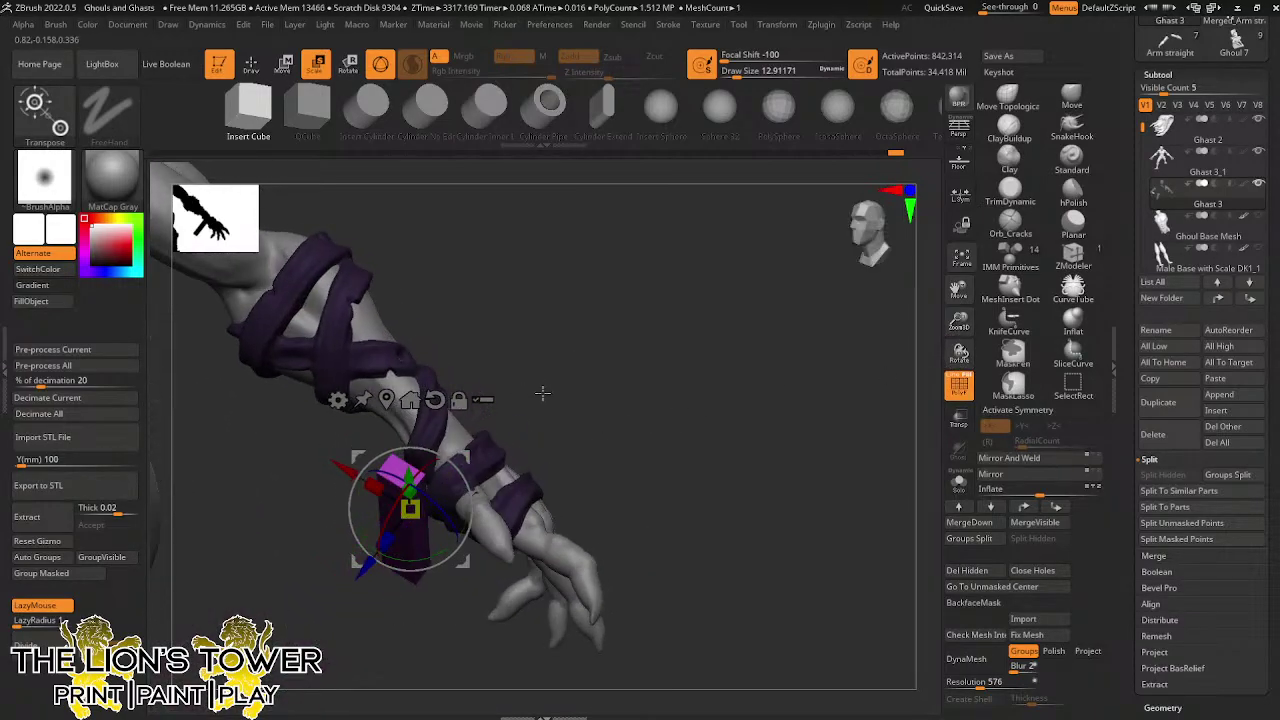
left_click_drag(433, 461, 474, 459)
left_click_drag(571, 374, 631, 363)
left_click_drag(800, 455, 742, 414)
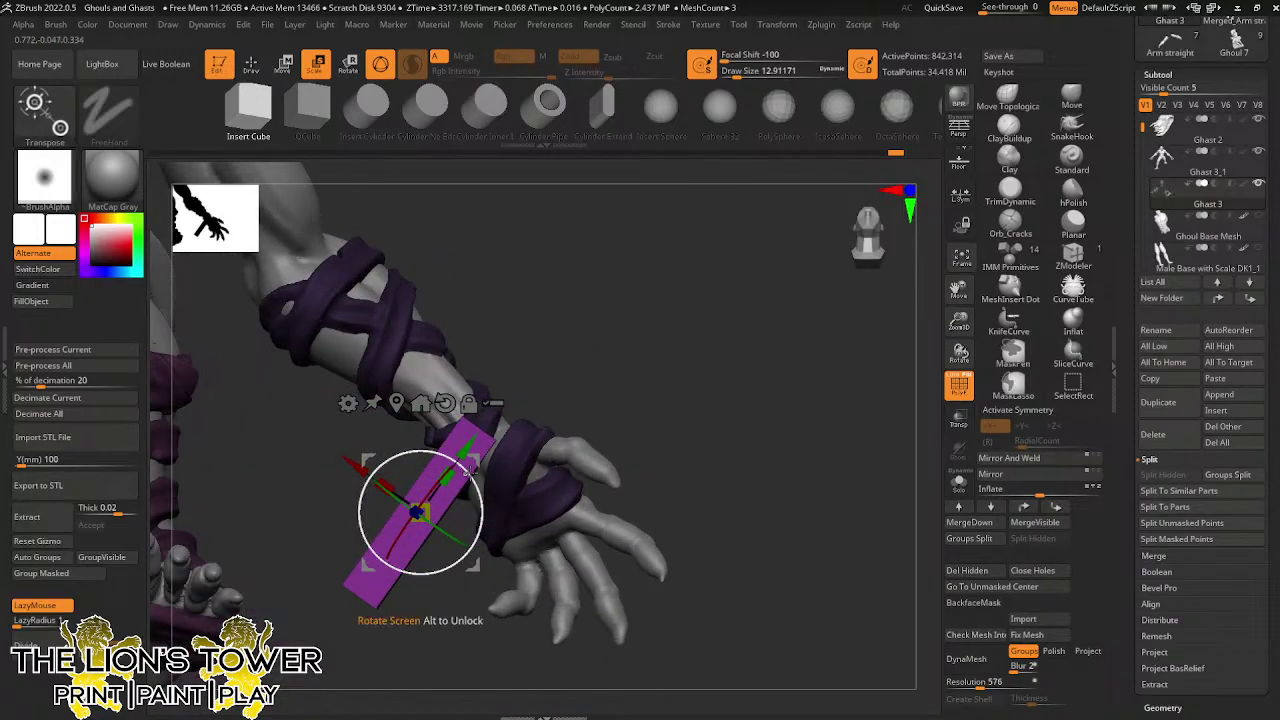
Duplicate the left wrist slab and place the copy parallel to it, nearer the hand
left_click_drag(479, 465, 519, 524, "ctrl")
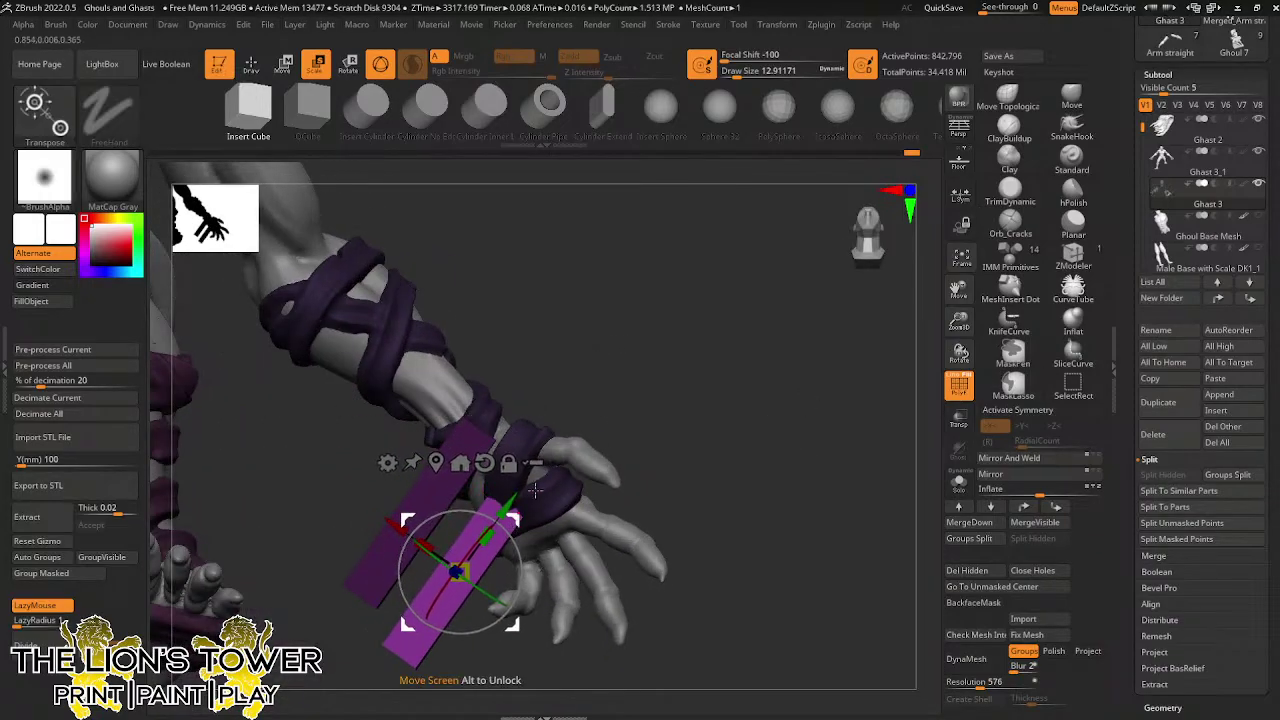
left_click_drag(688, 345, 883, 173)
left_click_drag(809, 256, 877, 245)
left_click_drag(960, 290, 1105, 294)
Copy a wrist slab down to the raised left leg and rotate it alongside the shin bandages
left_click_drag(731, 343, 585, 410, "ctrl+shift")
left_click_drag(715, 272, 830, 420)
left_click_drag(593, 434, 403, 389)
left_click_drag(516, 415, 521, 428)
left_click_drag(525, 376, 500, 393)
mouse_move(560, 420)
left_mouse_down()
mouse_move(632, 415)
mouse_move(560, 422)
left_mouse_up()
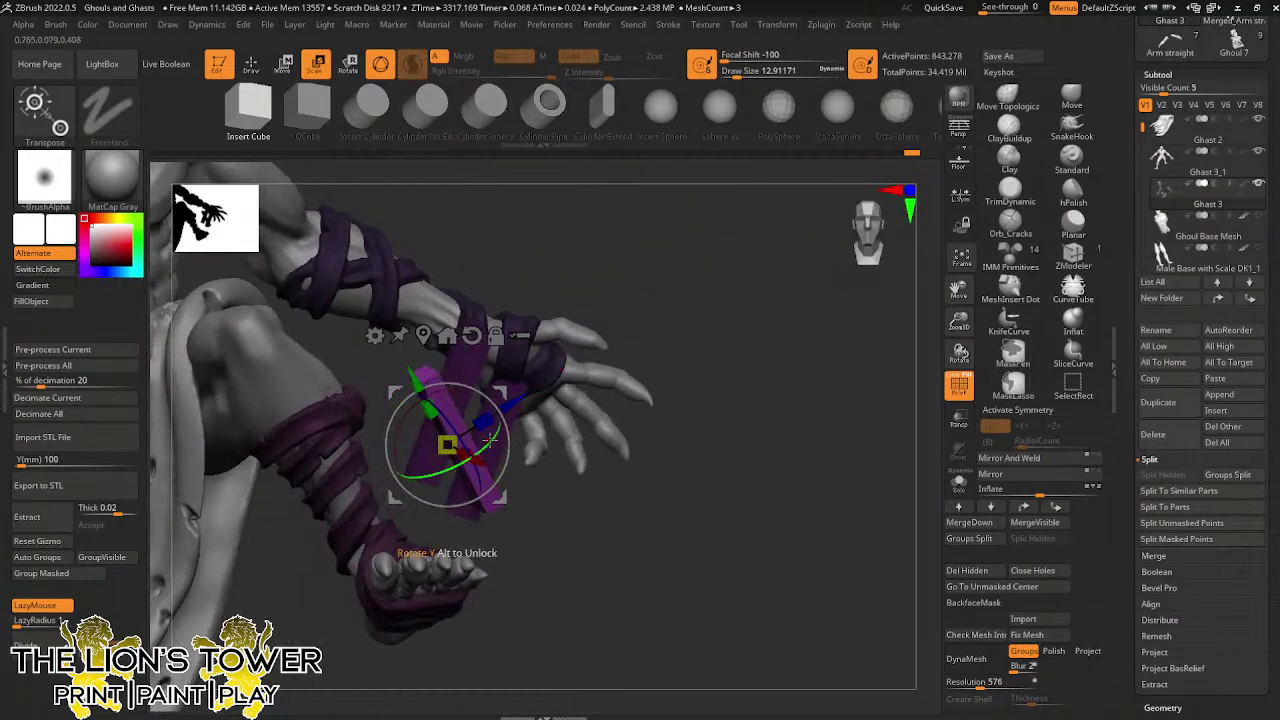
left_click_drag(472, 461, 476, 460)
left_click_drag(518, 412, 446, 442)
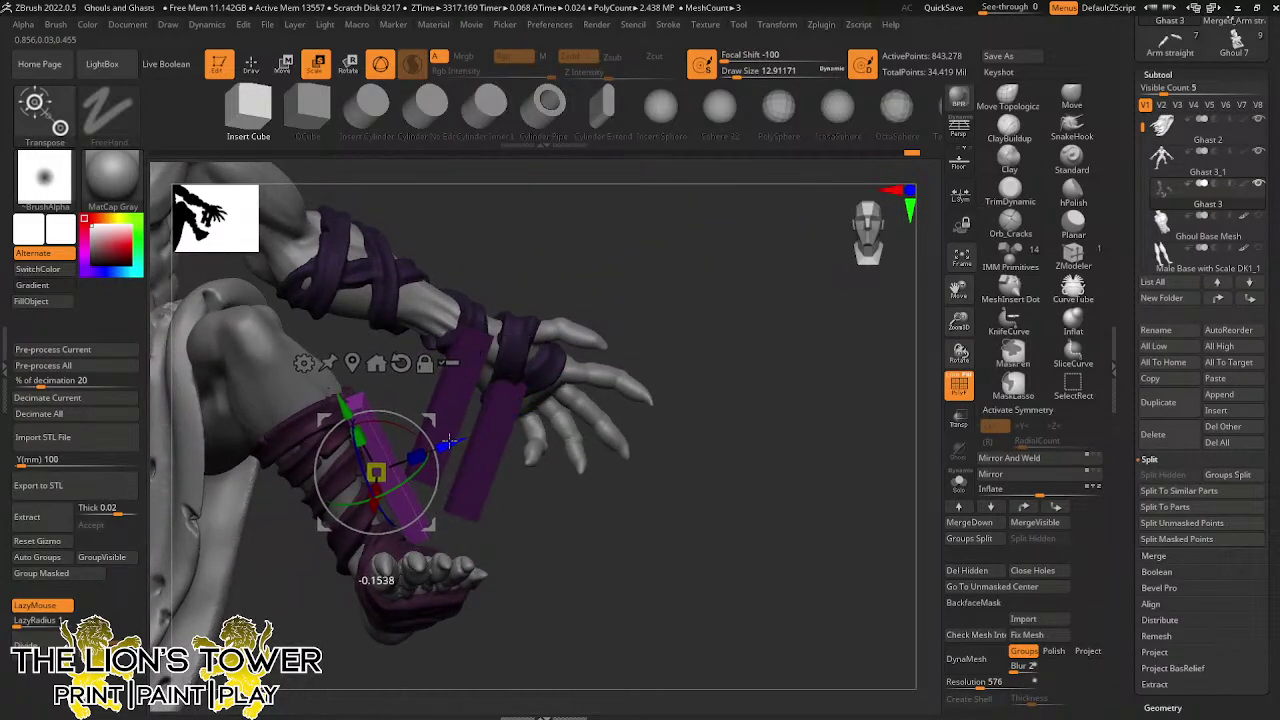
Shrink the shin slab and tilt it so it sits against the upper shin wraps
left_click_drag(562, 516, 350, 552)
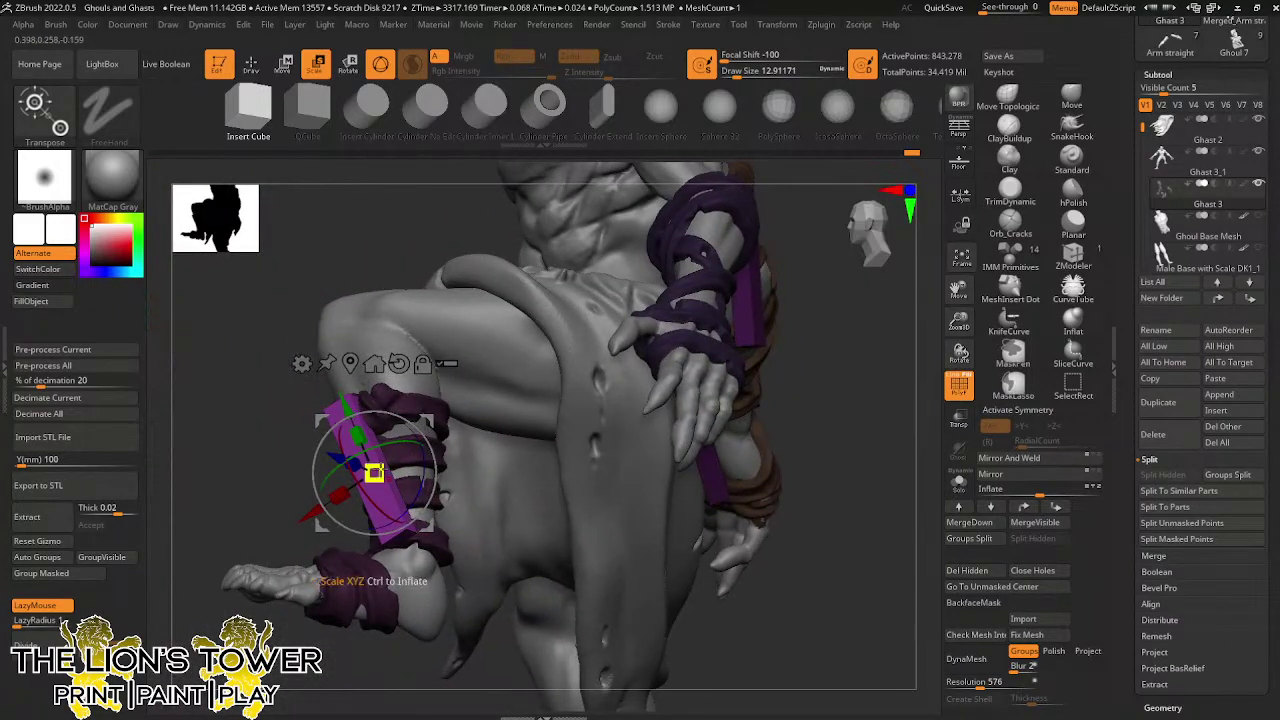
left_click_drag(356, 437, 358, 443)
left_click_drag(427, 422, 462, 390)
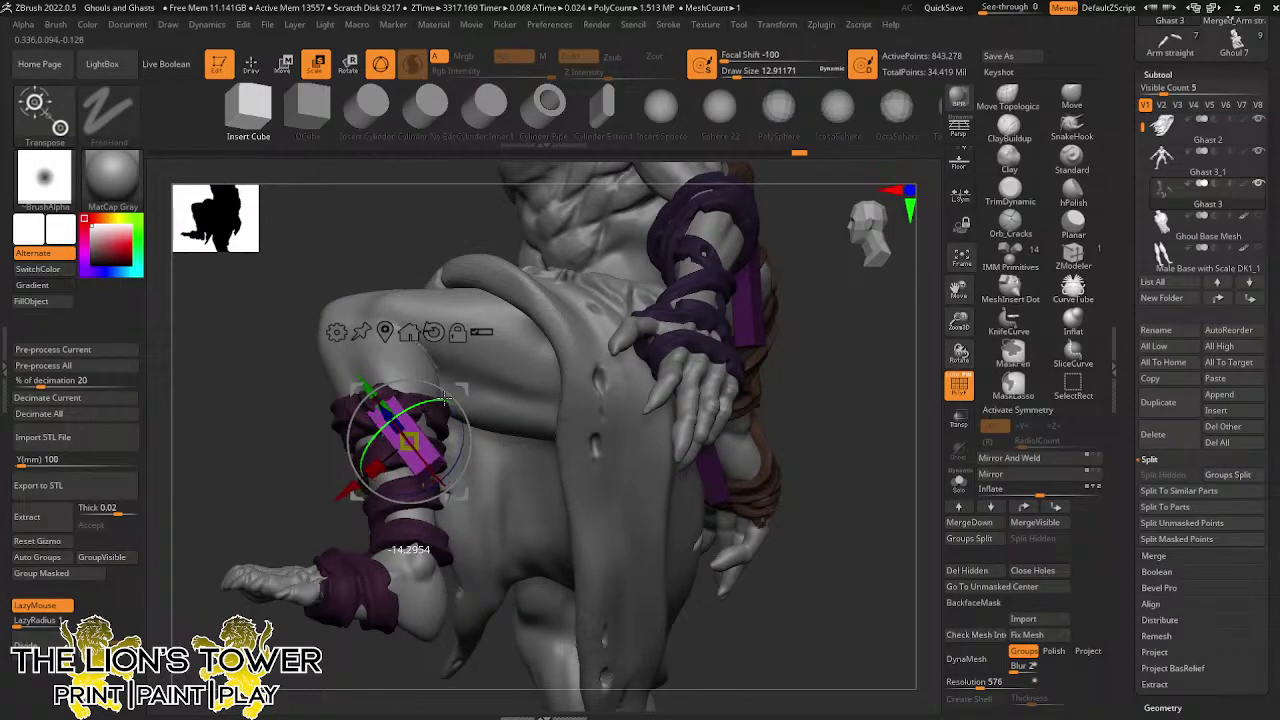
left_click_drag(456, 393, 460, 389)
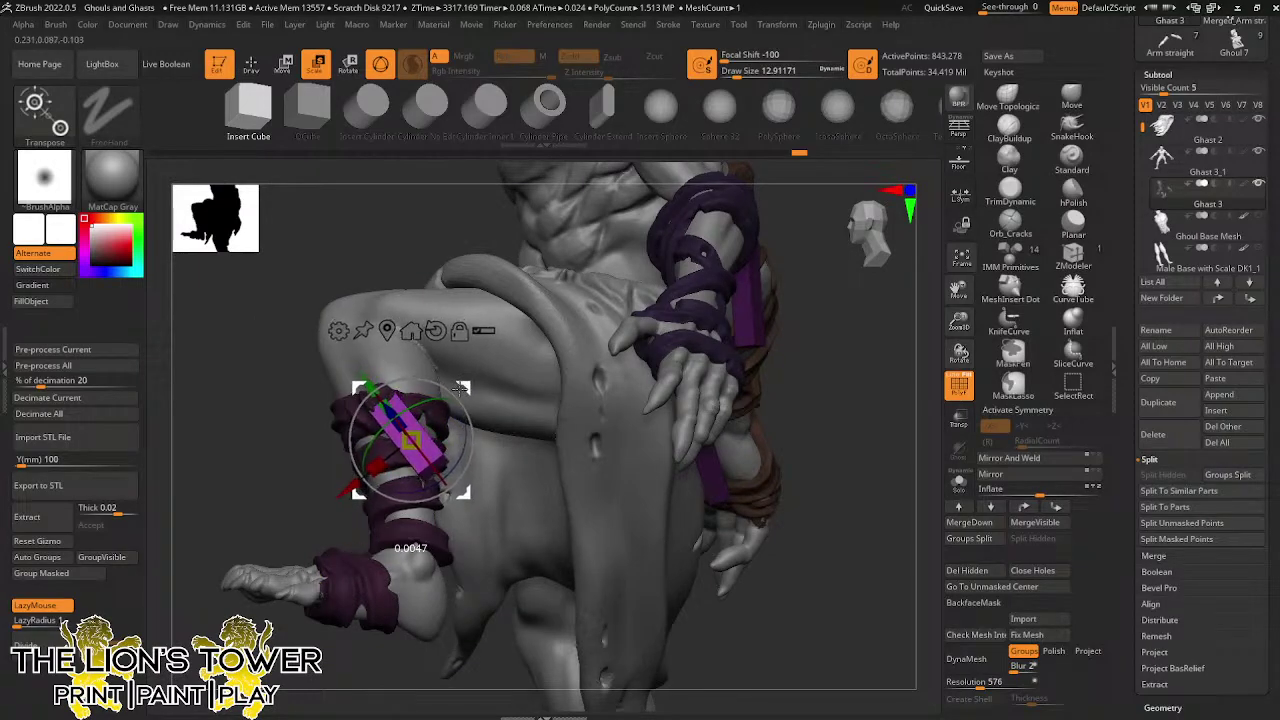
mouse_move(838, 440)
left_mouse_down()
mouse_move(856, 447)
mouse_move(866, 480)
mouse_move(852, 429)
mouse_move(866, 448)
mouse_move(838, 530)
mouse_move(815, 449)
mouse_move(824, 505)
mouse_move(858, 477)
mouse_move(849, 433)
left_mouse_up()
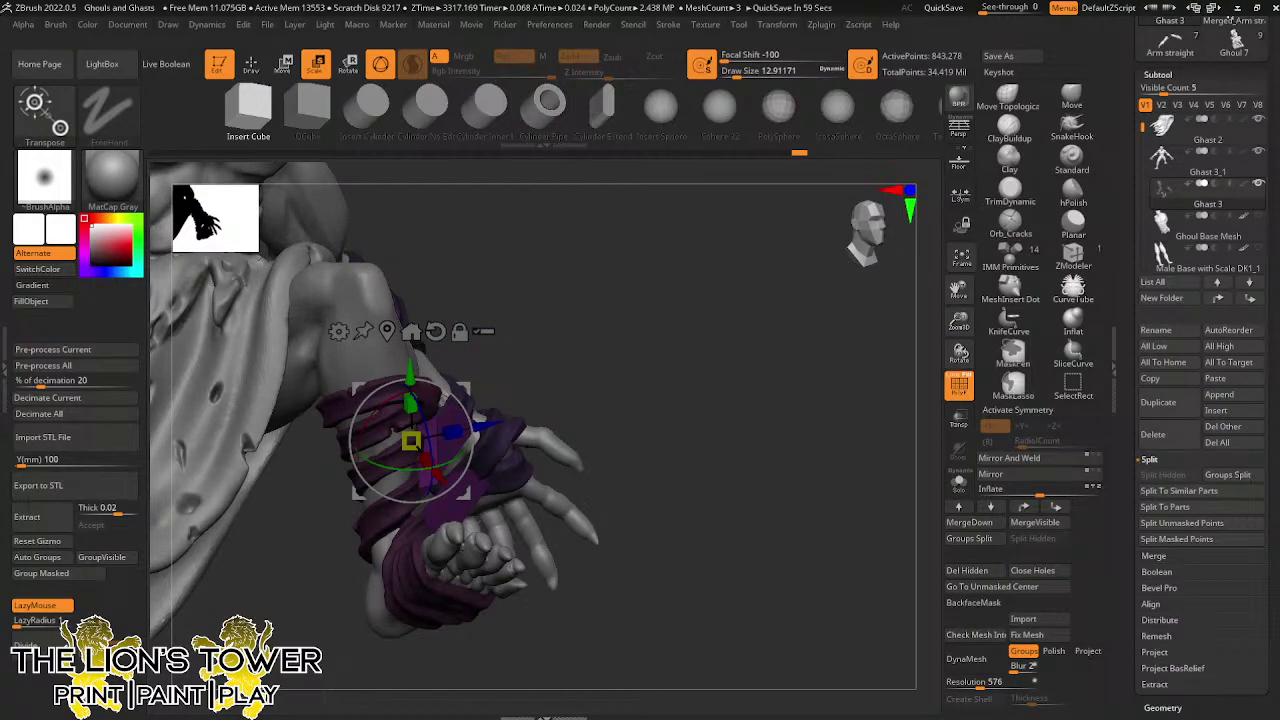
left_click_drag(778, 348, 668, 530)
Give the bandages and slabs separate polygroups and DynaMesh the subtool at resolution 576 with Groups on
left_click(664, 541, "ctrl")
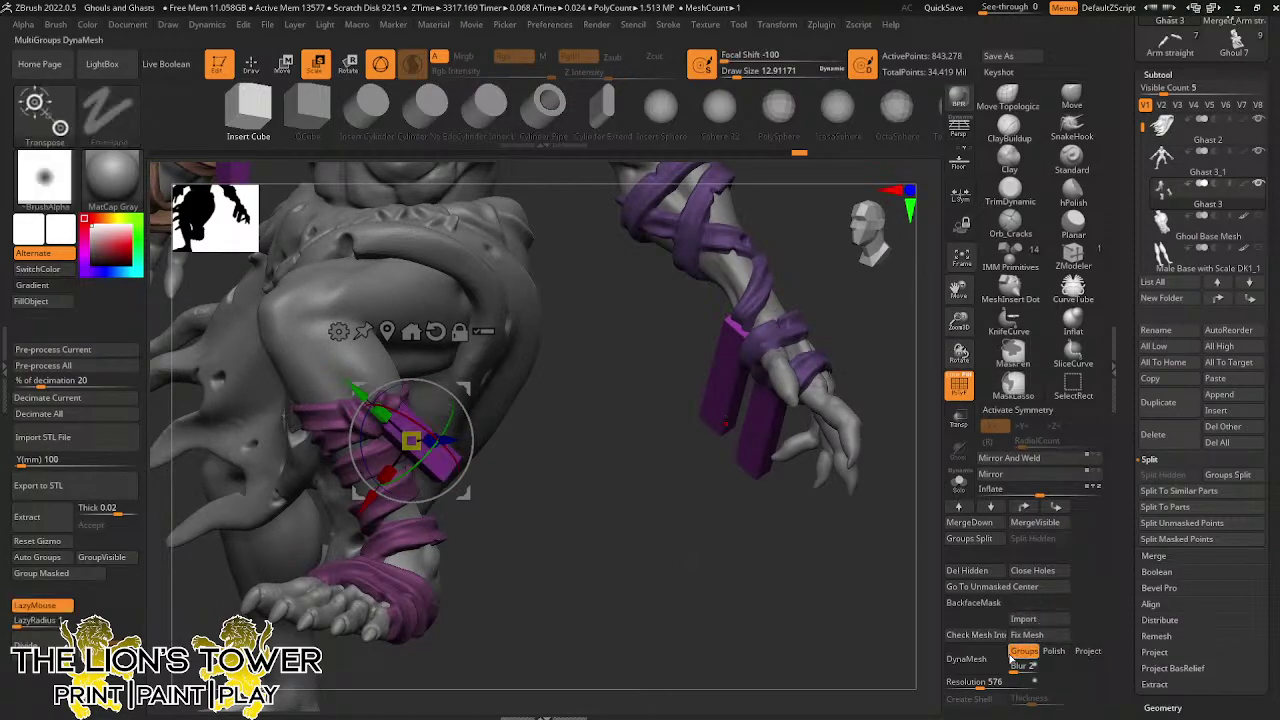
left_click(970, 662)
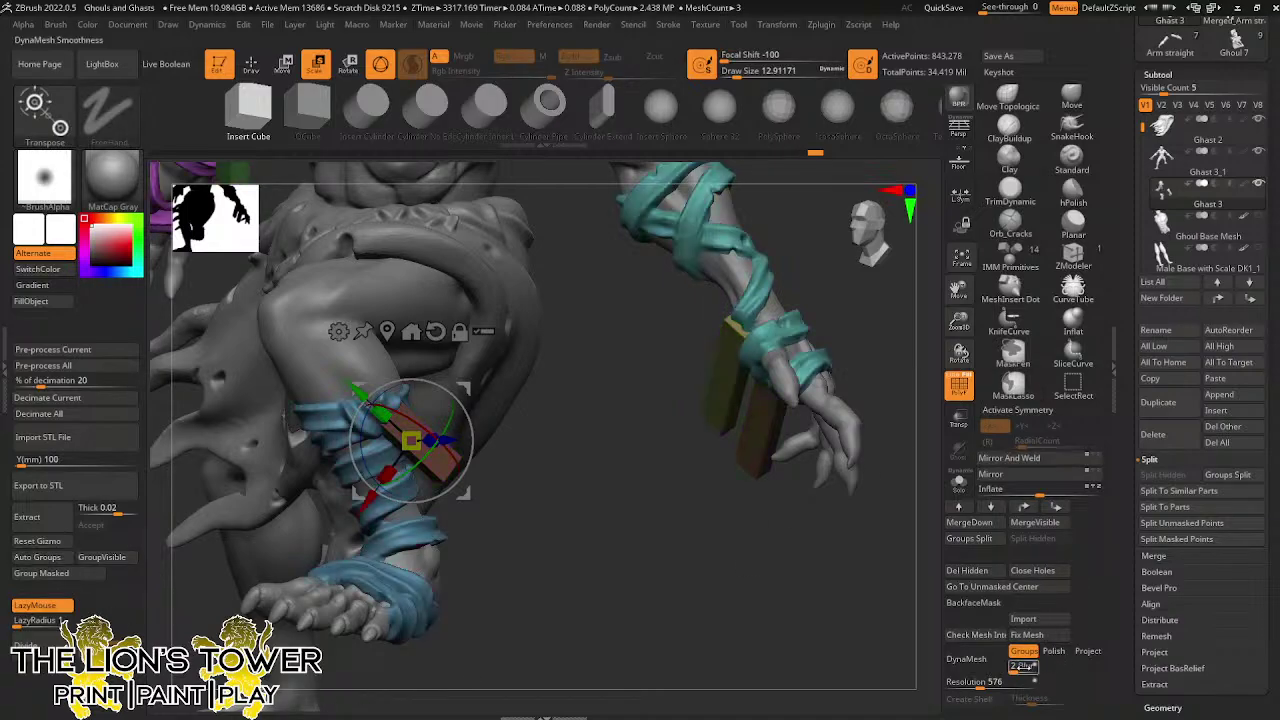
left_click(986, 661)
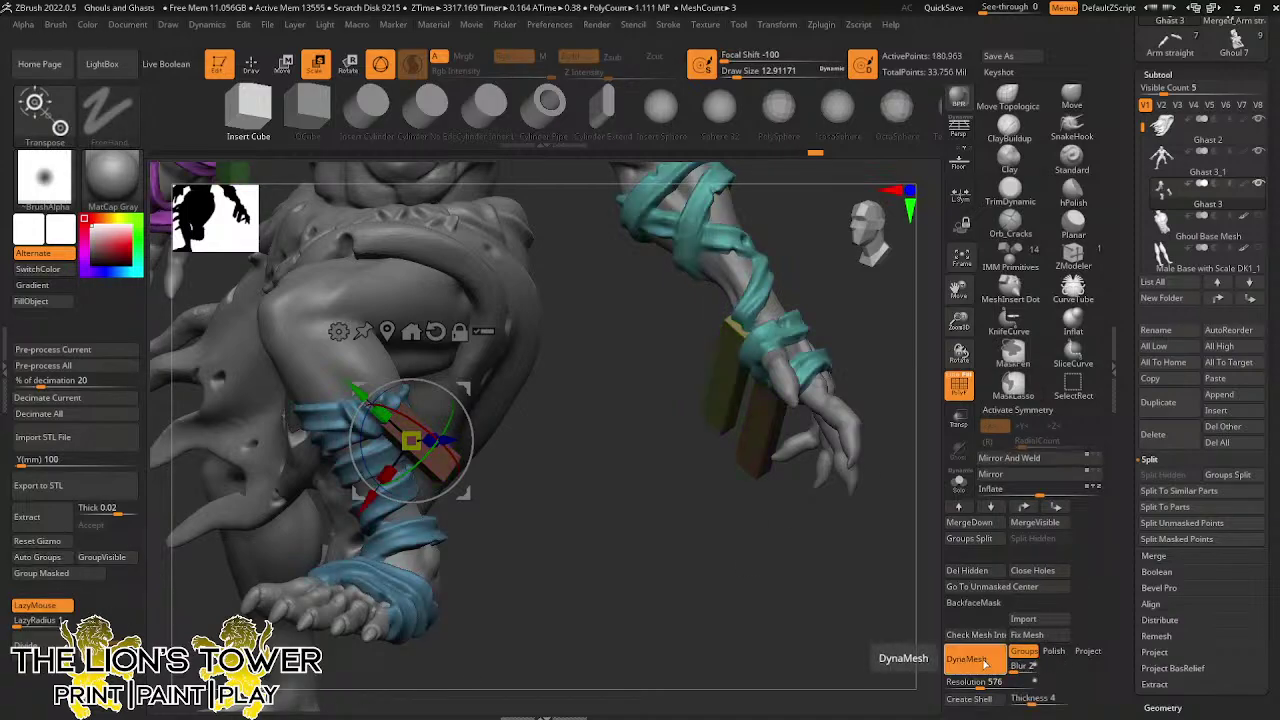
Choose the Move Topological brush at a draw size of about 54 and adjust the upper ends of the left wrist strips
left_click_drag(923, 372, 923, 318)
left_click(1005, 96)
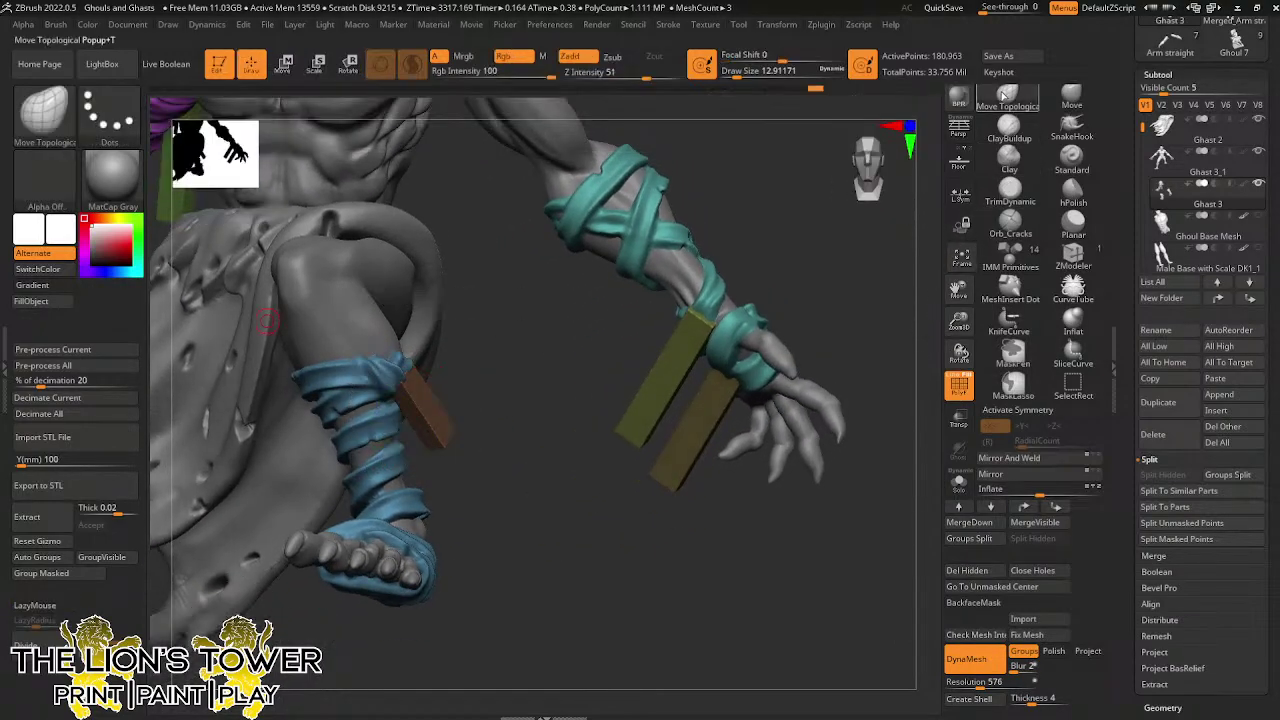
left_click(750, 75)
mouse_move(773, 172)
left_mouse_down()
mouse_move(802, 179)
mouse_move(756, 211)
left_mouse_up()
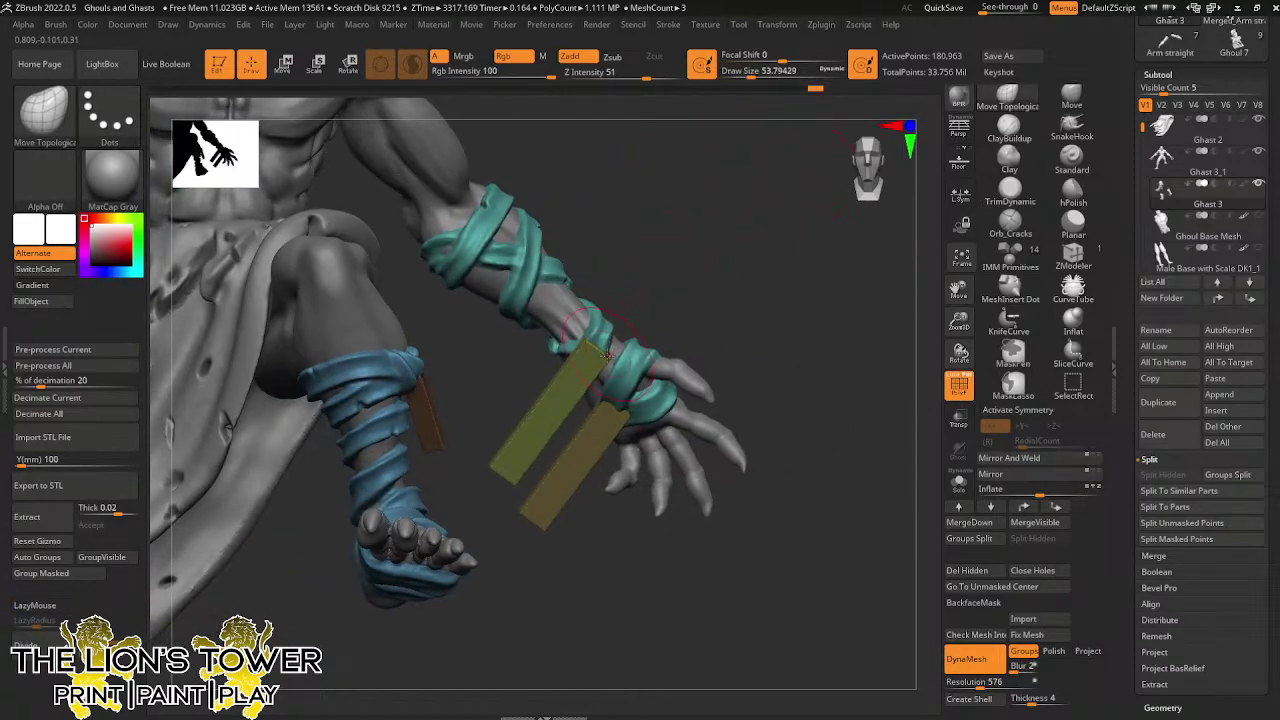
left_click_drag(654, 263, 591, 340)
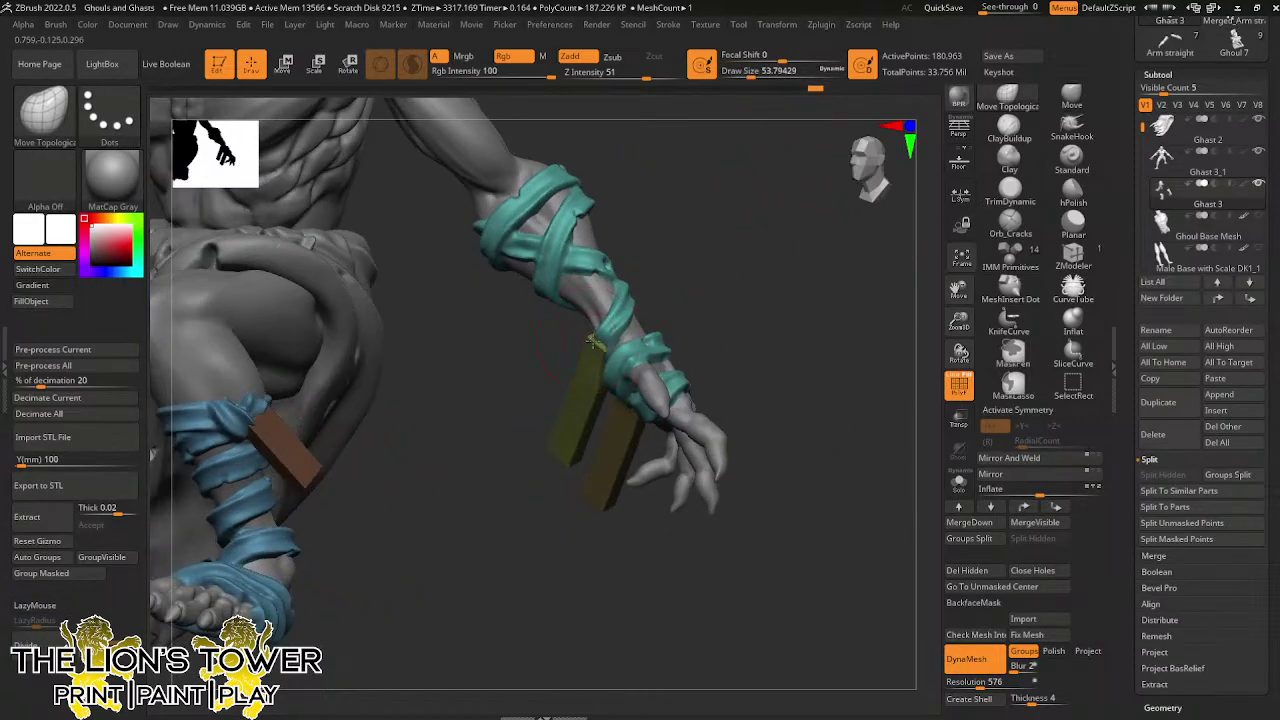
Raise the draw size to about 90 and bend both left wrist strips into flowing curves
mouse_move(668, 234)
left_mouse_down()
mouse_move(758, 254)
mouse_move(846, 228)
mouse_move(852, 196)
left_mouse_up()
left_click_drag(751, 72, 764, 71)
mouse_move(585, 395)
left_mouse_down()
mouse_move(565, 402)
mouse_move(575, 412)
left_mouse_up()
left_click_drag(565, 482, 581, 482)
mouse_move(584, 434)
left_mouse_down()
mouse_move(706, 428)
mouse_move(782, 255)
mouse_move(731, 223)
left_mouse_up()
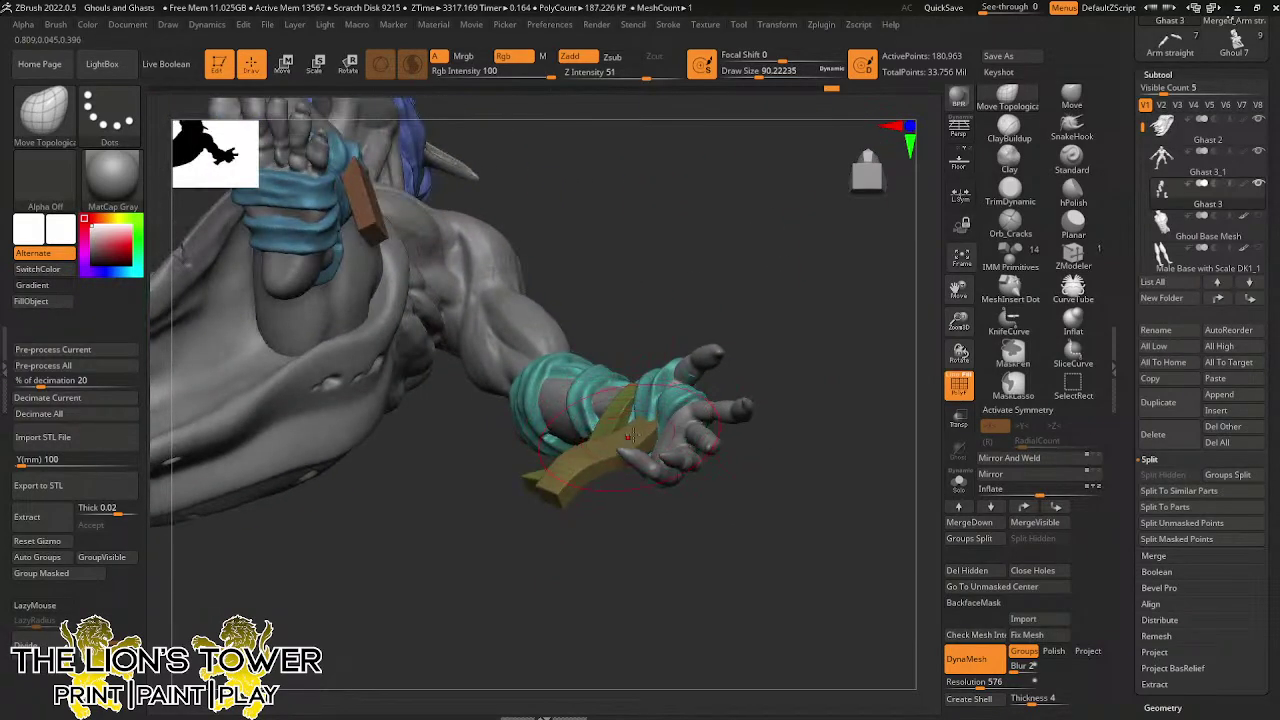
left_click_drag(731, 266, 660, 395)
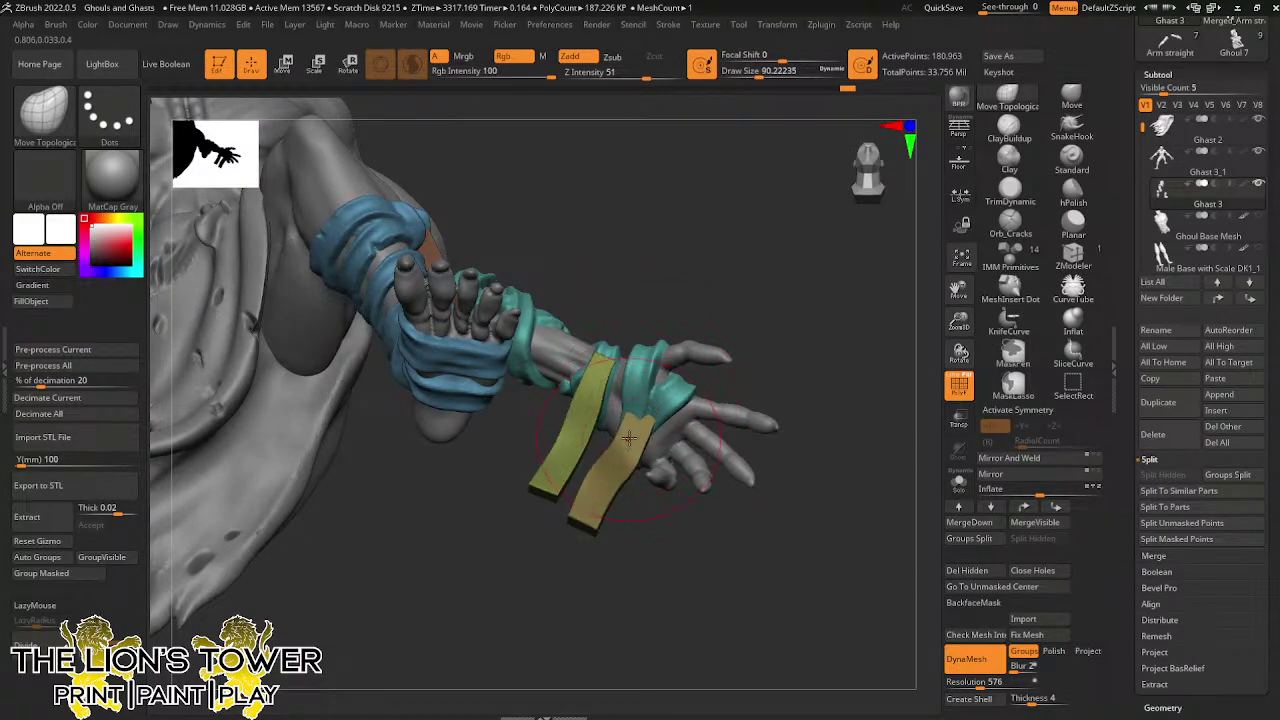
left_click_drag(738, 276, 736, 340)
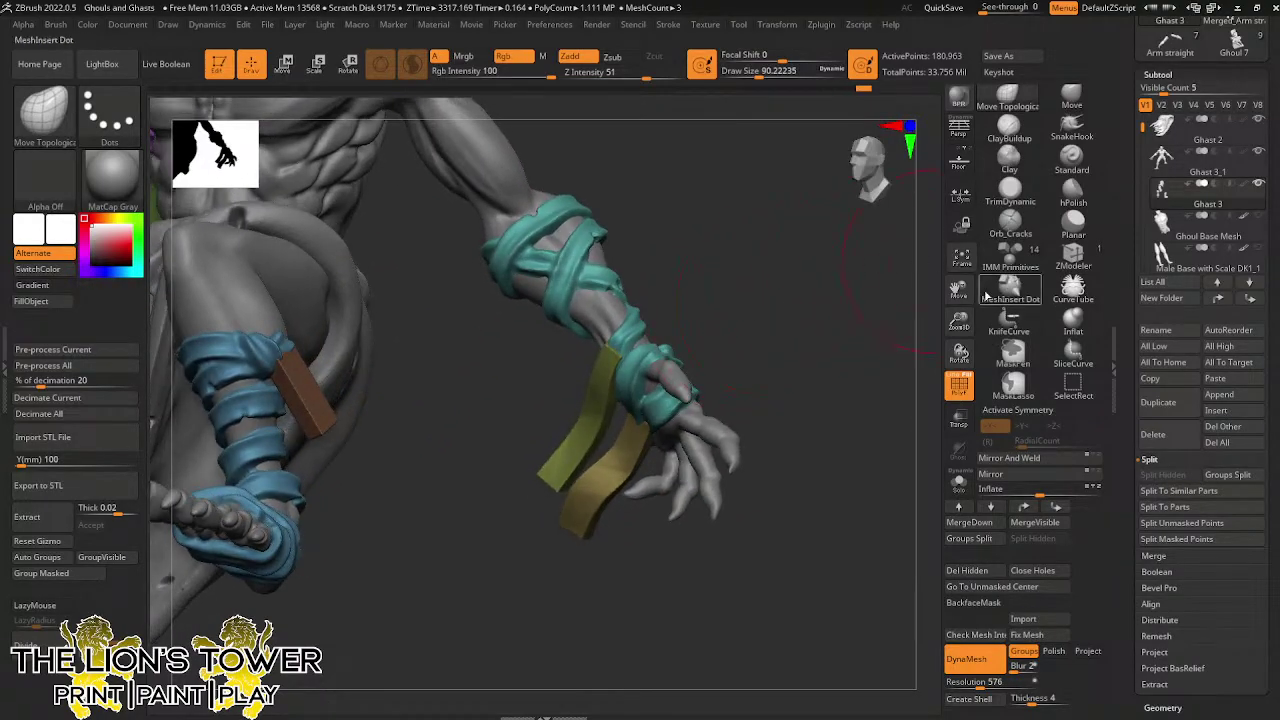
Curve the strip on the left shin and fit its upper end to the wraps with a draw size of about 39
left_click_drag(957, 289, 1128, 240)
mouse_move(777, 314)
left_mouse_down()
mouse_move(770, 230)
mouse_move(752, 205)
left_mouse_up()
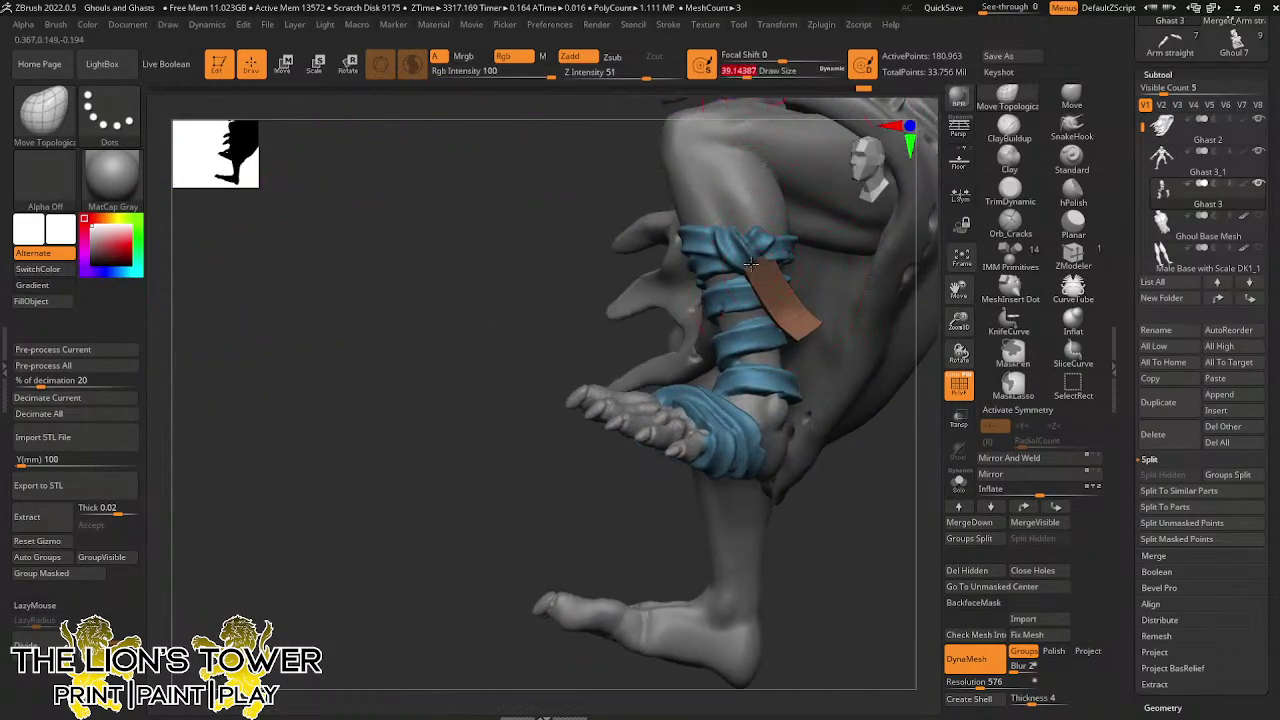
mouse_move(751, 266)
left_mouse_down()
mouse_move(751, 282)
mouse_move(770, 245)
left_mouse_up()
mouse_move(886, 460)
left_mouse_down()
mouse_move(880, 471)
mouse_move(806, 452)
left_mouse_up()
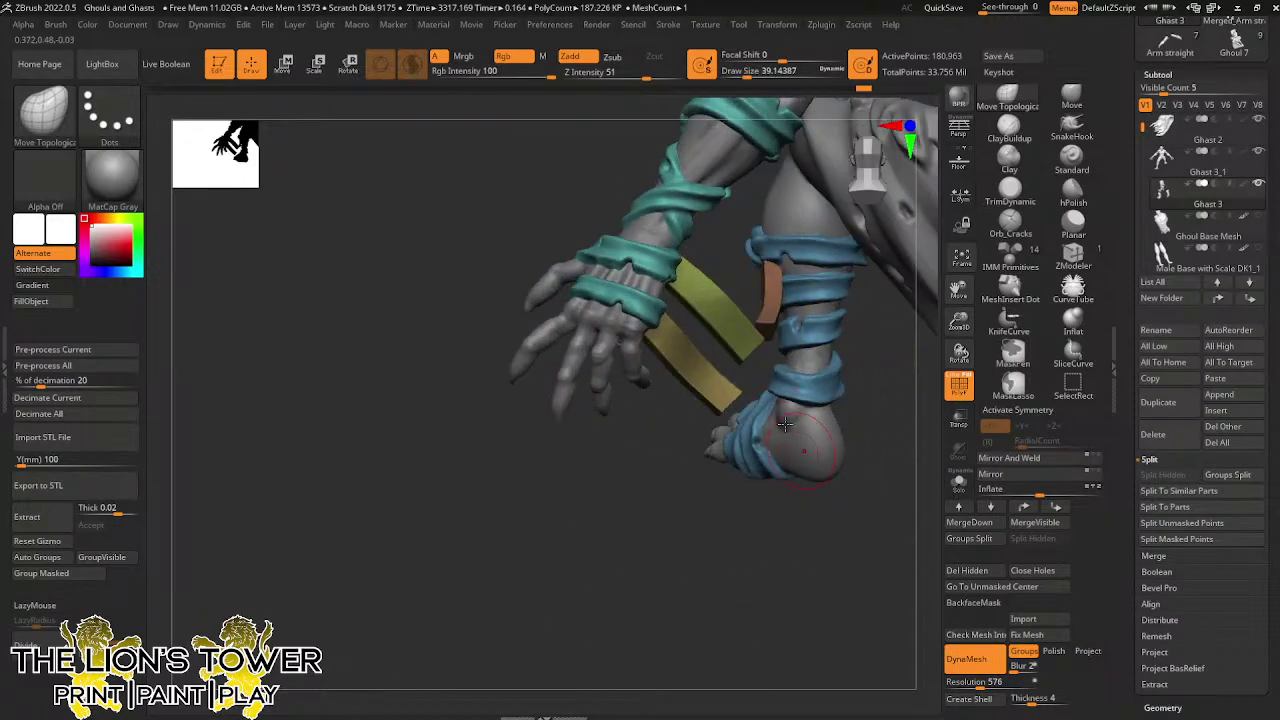
left_click_drag(866, 418, 903, 469)
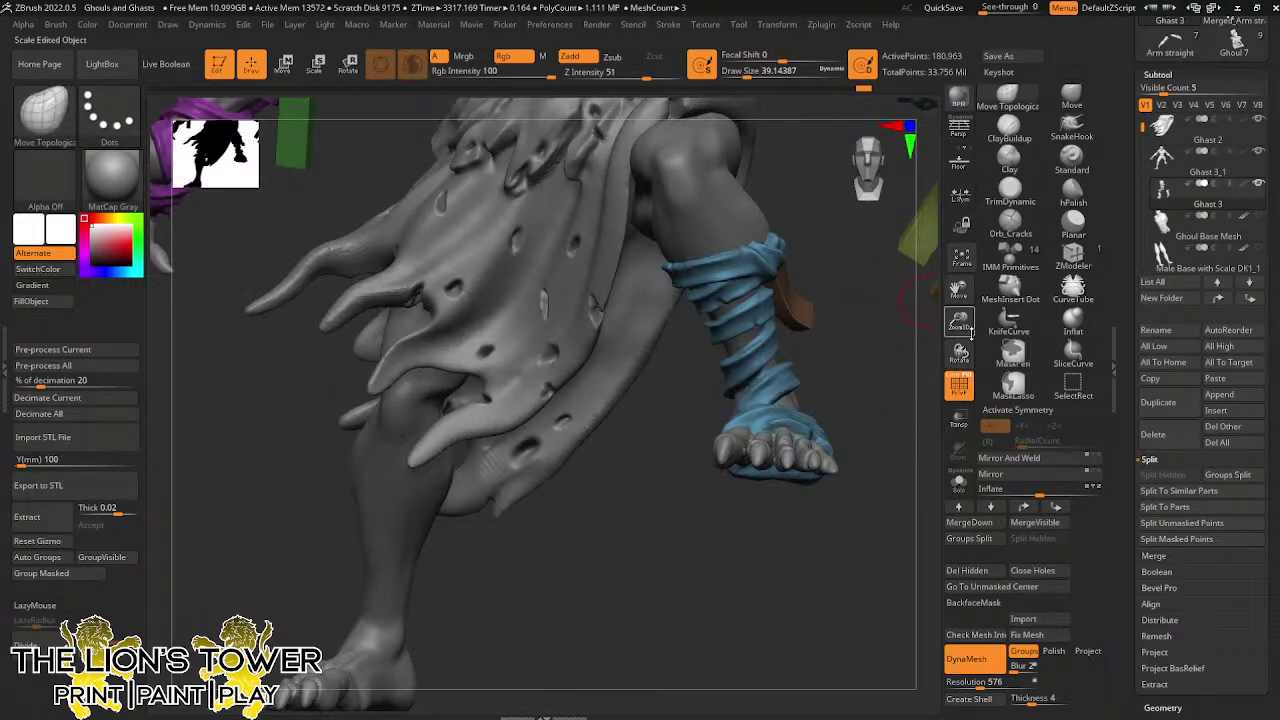
Set the Move Topological draw size to about 49 and fit the upper end of the right forearm strip to the wraps
left_click_drag(958, 352, 1037, 391)
left_click_drag(669, 387, 708, 379)
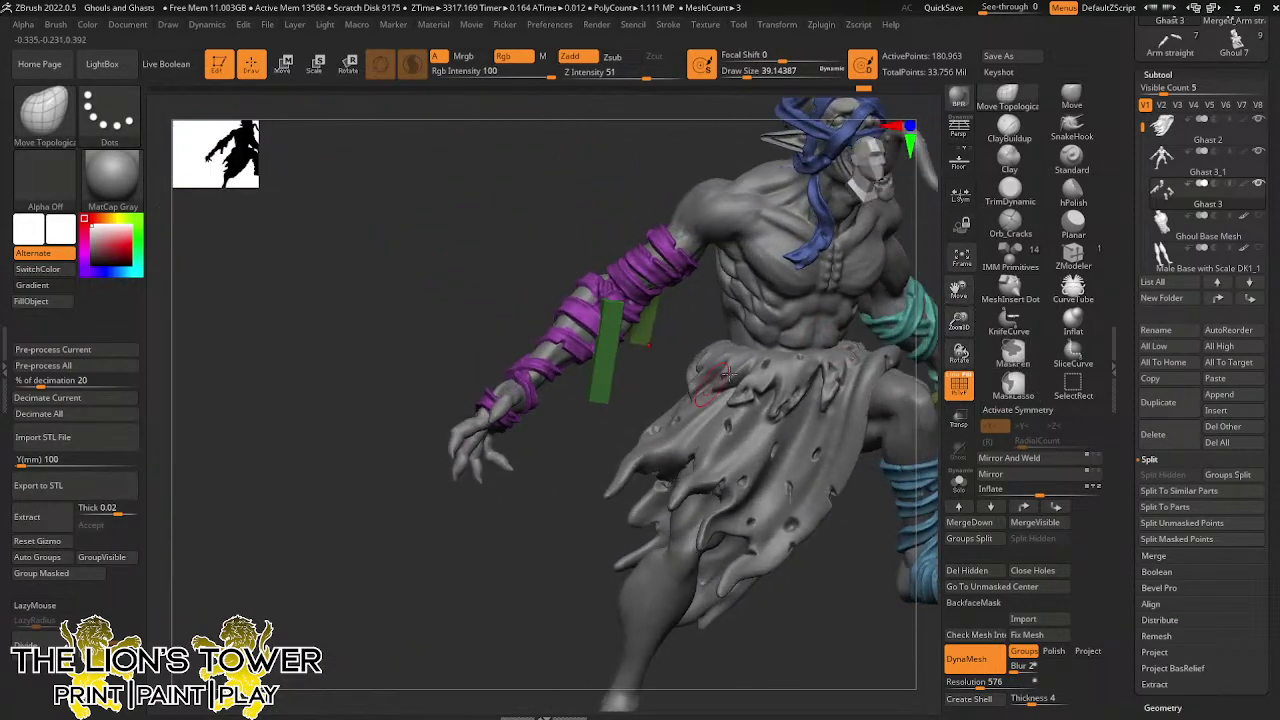
left_click_drag(959, 321, 974, 347)
left_click_drag(959, 288, 1010, 400)
mouse_move(663, 386)
left_mouse_down()
mouse_move(696, 387)
mouse_move(711, 362)
left_mouse_up()
left_click_drag(959, 289, 745, 313)
left_click(749, 76)
left_click_drag(877, 392, 737, 394)
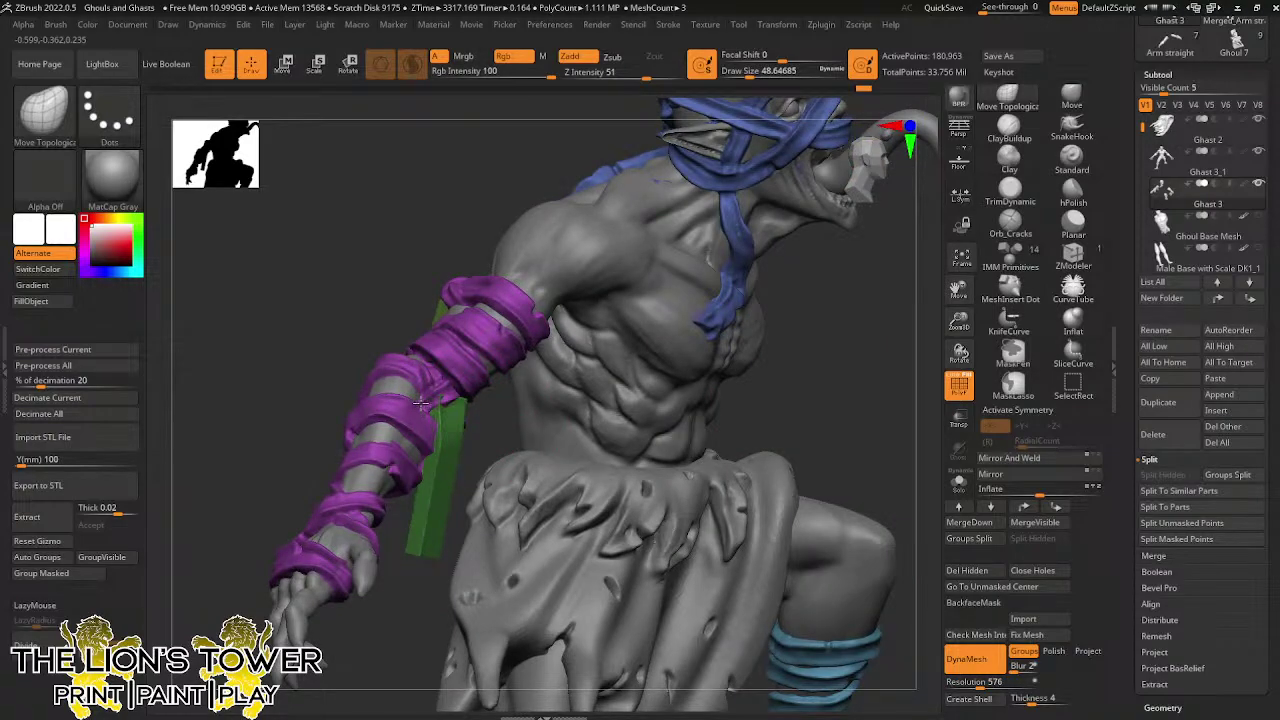
left_click(452, 402, "alt")
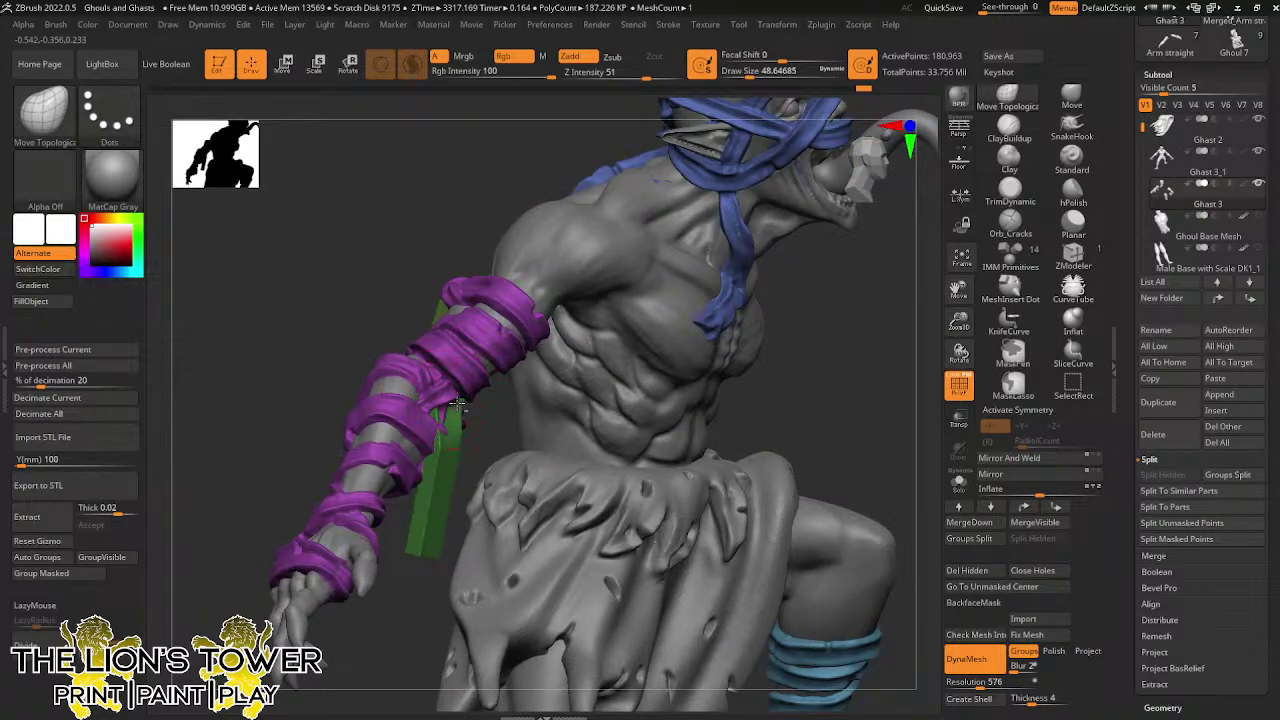
left_click_drag(513, 419, 420, 430)
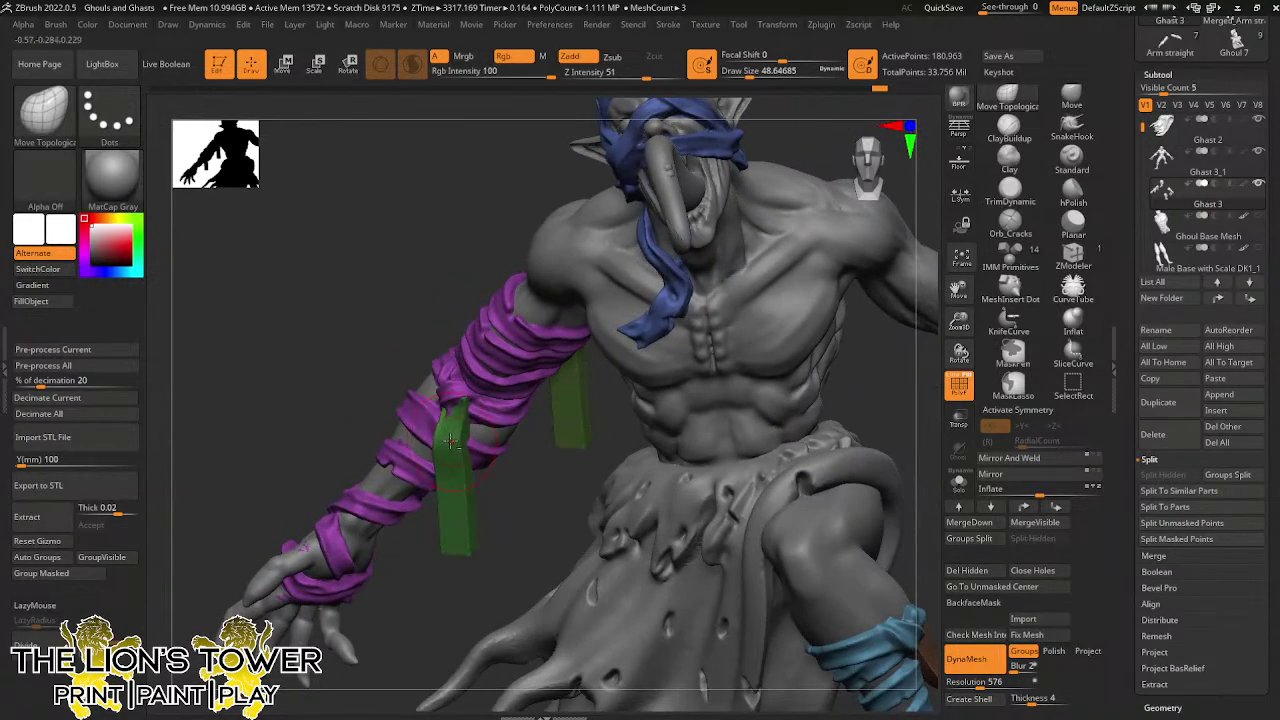
Bend the right forearm strip into a flowing curve from its attachment down to the lower end
left_click(452, 412, "alt")
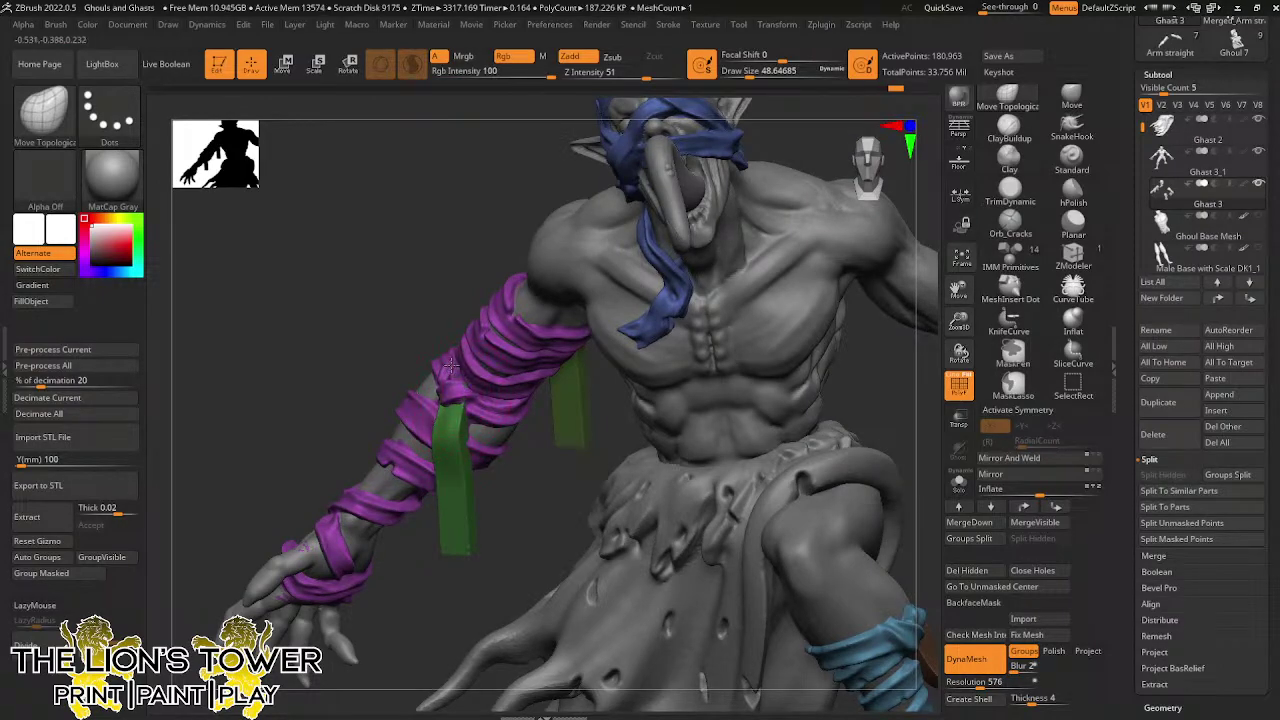
left_click_drag(451, 366, 460, 425)
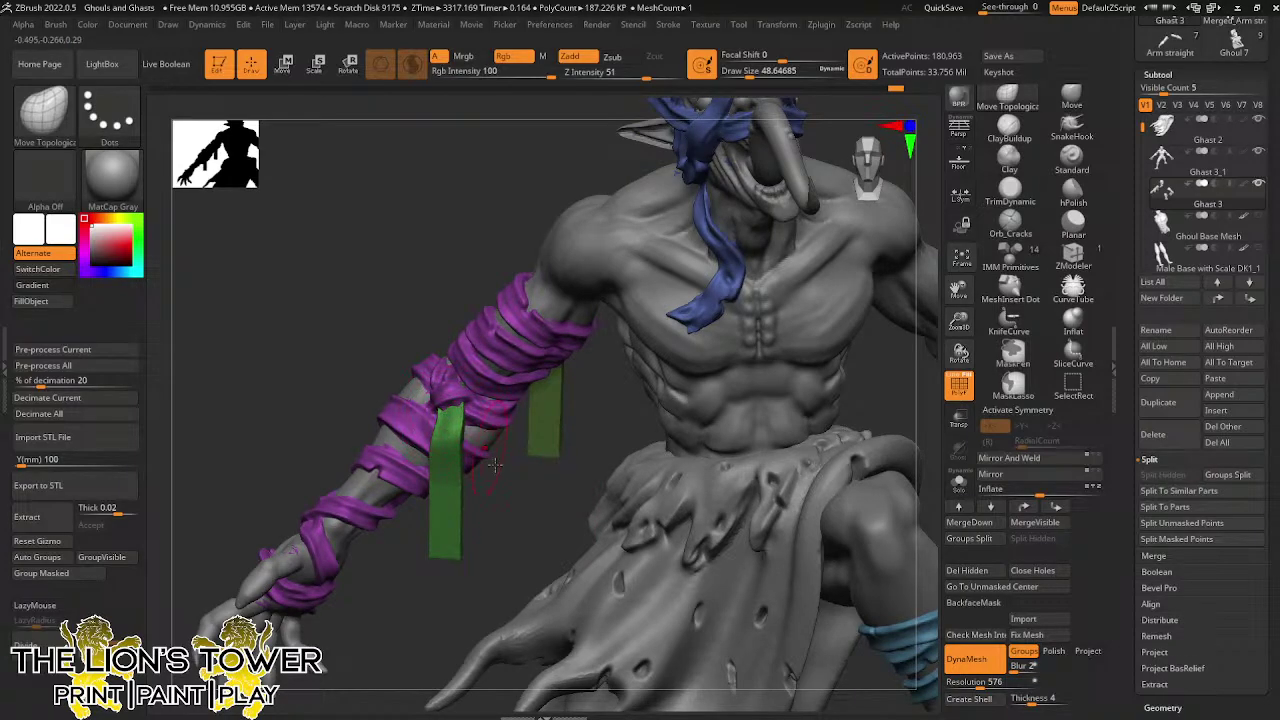
left_click_drag(494, 464, 481, 433)
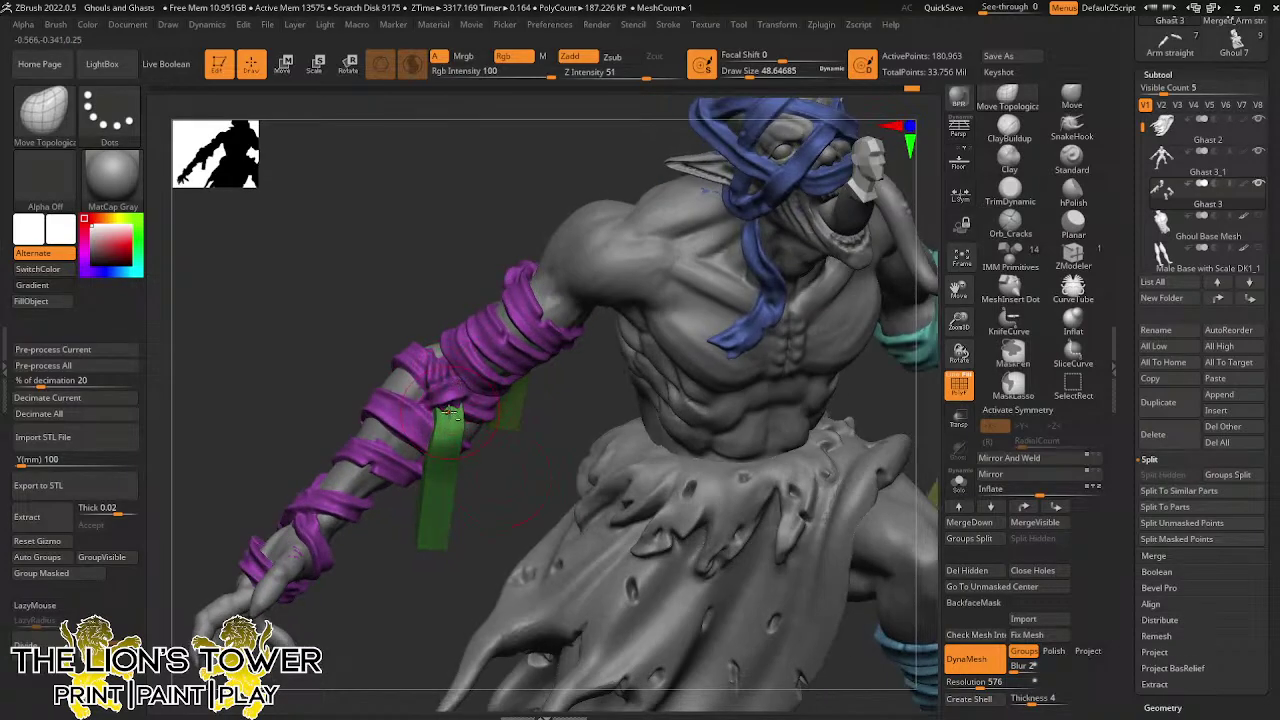
left_click_drag(478, 530, 501, 467)
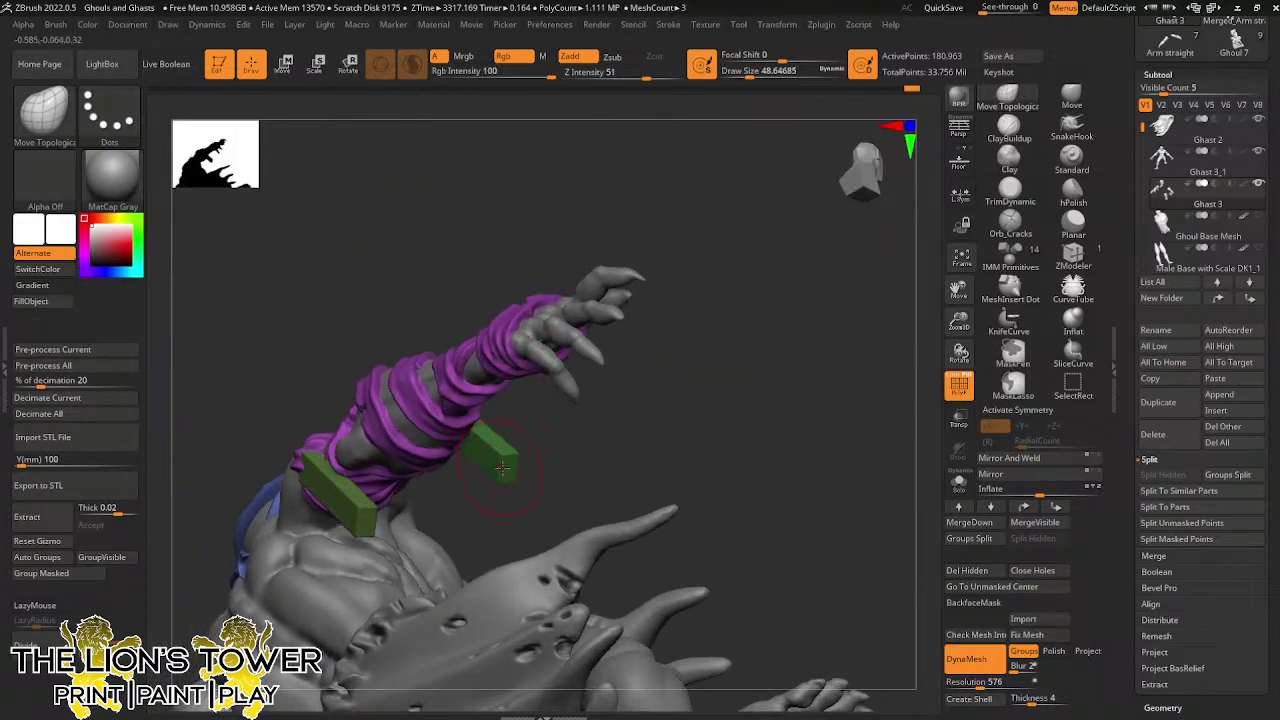
left_click(482, 450, "alt")
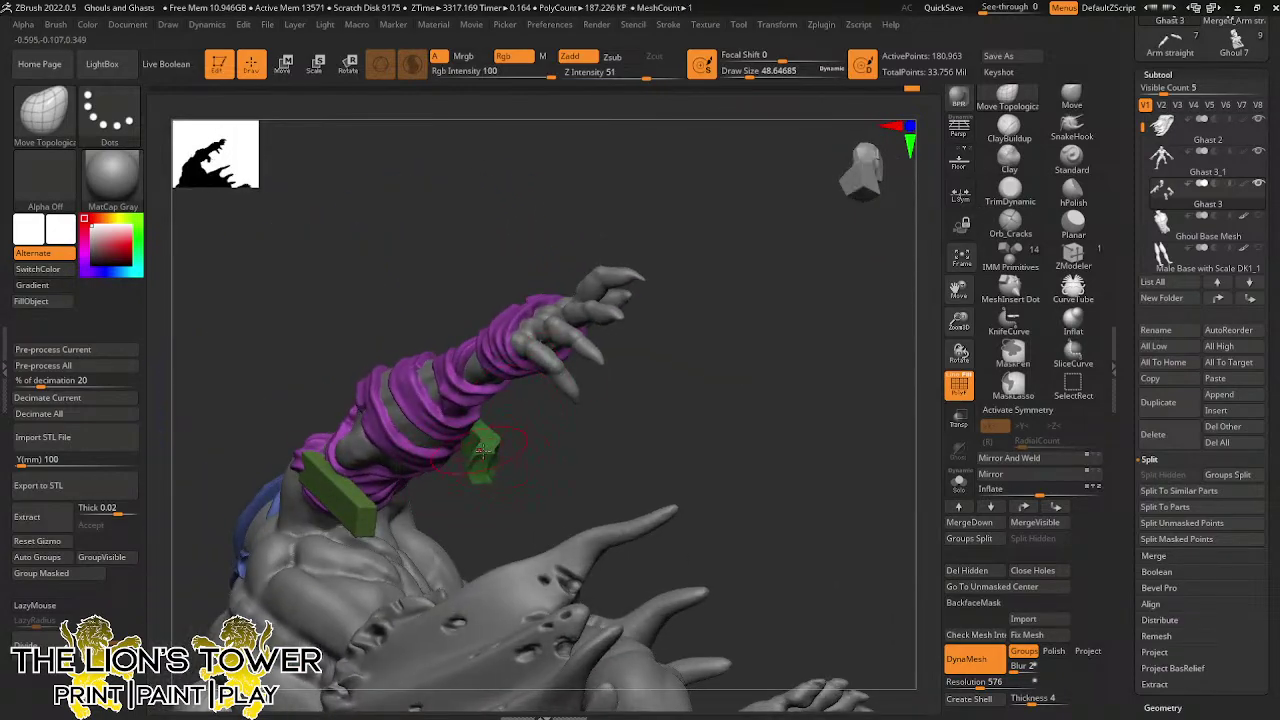
left_click_drag(480, 546, 560, 480)
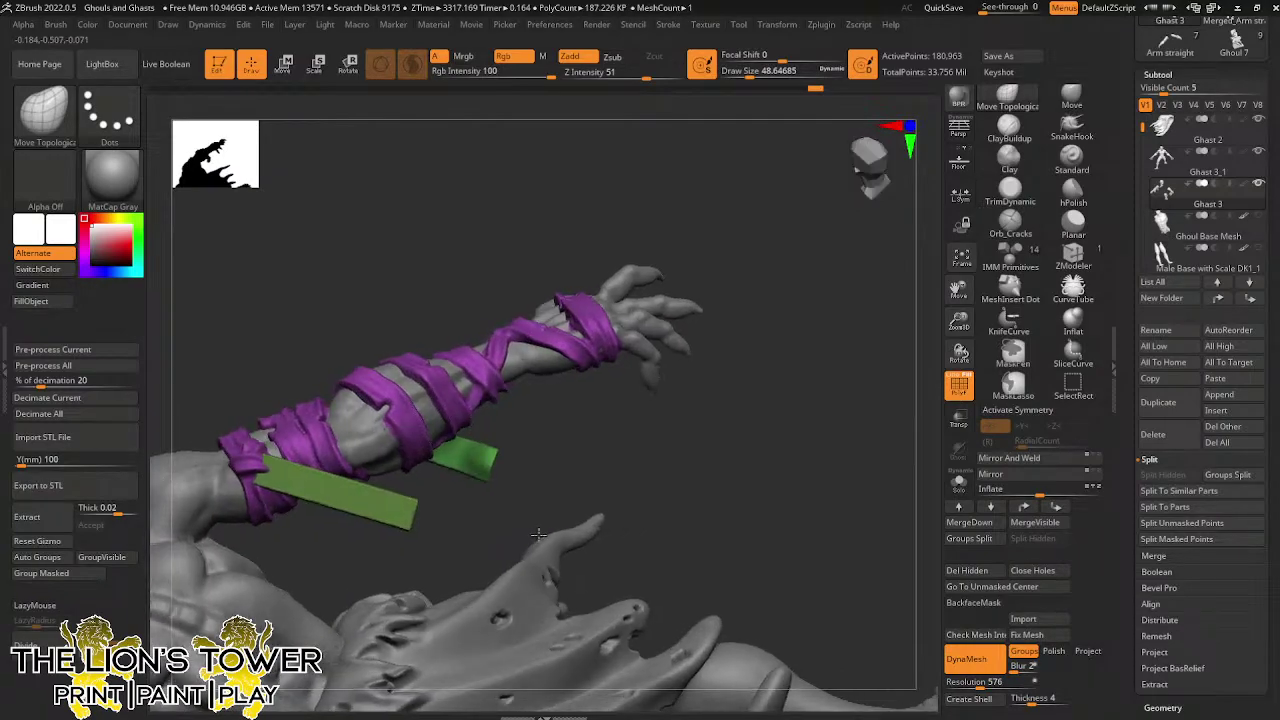
Fit the upper end of the right upper-arm strip to the wraps and bend the strip into a wavy curve
left_click(243, 466, "alt")
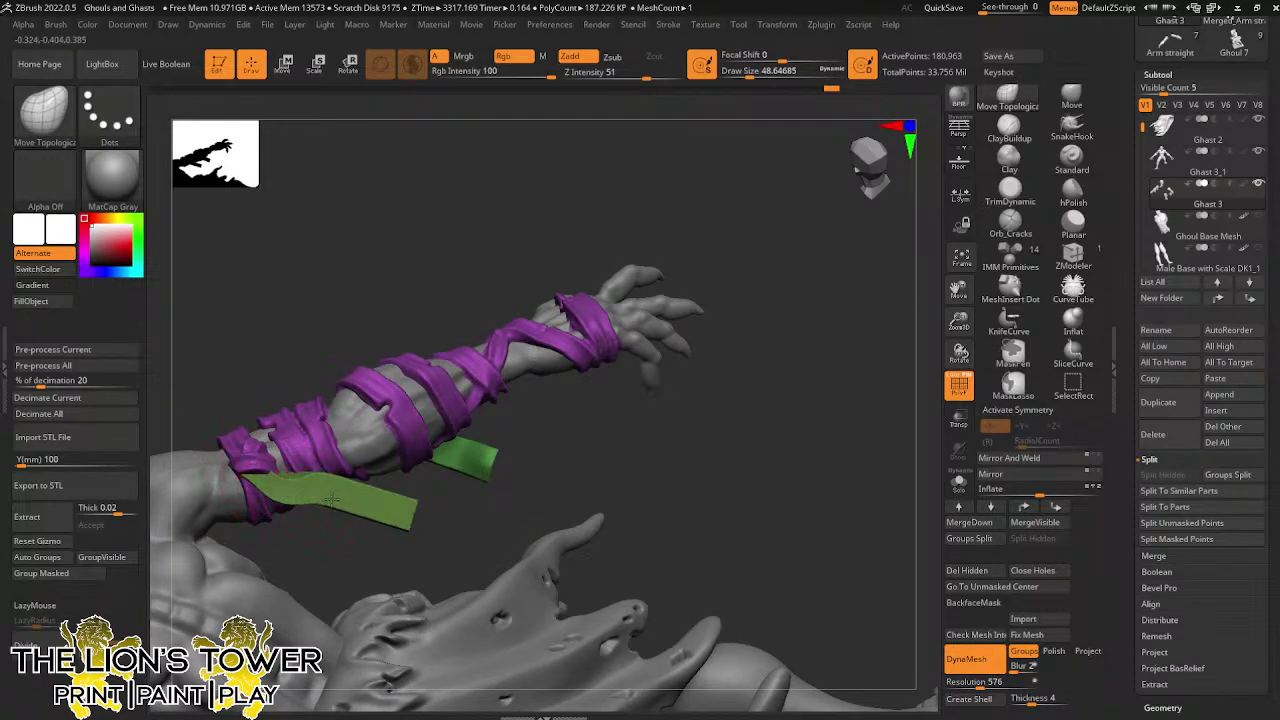
left_click_drag(331, 500, 326, 510)
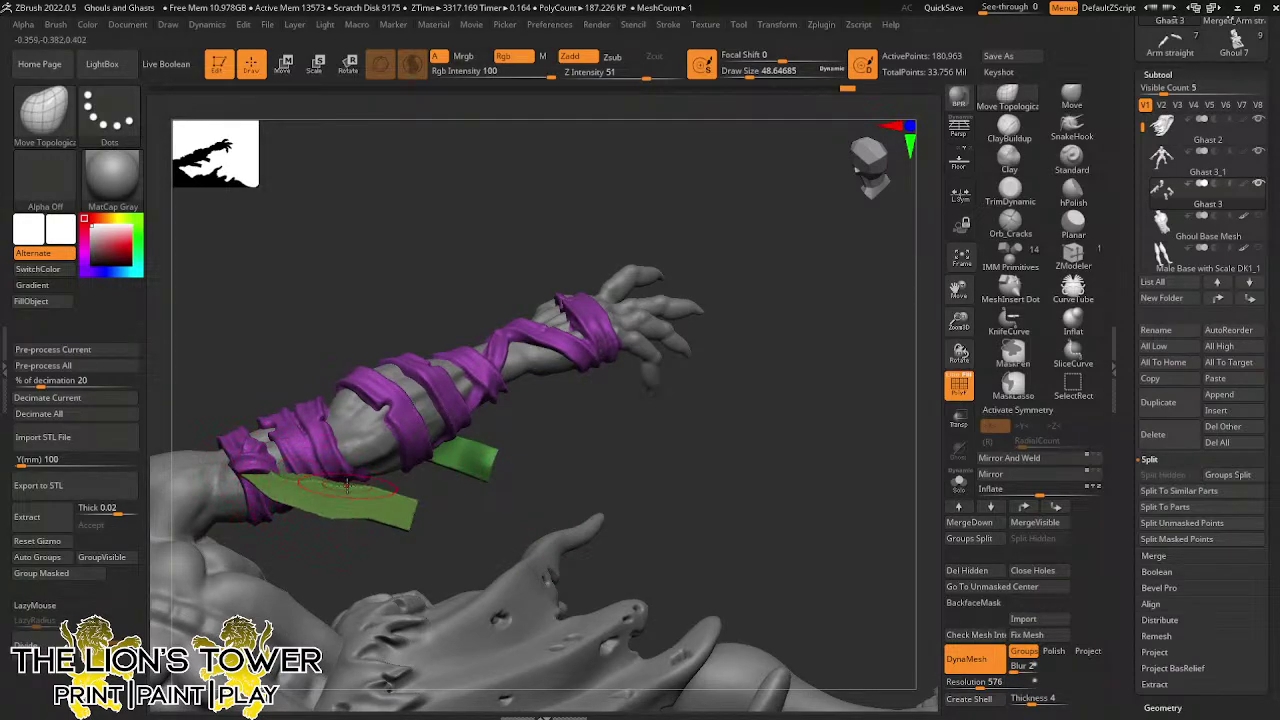
left_click_drag(437, 533, 432, 414)
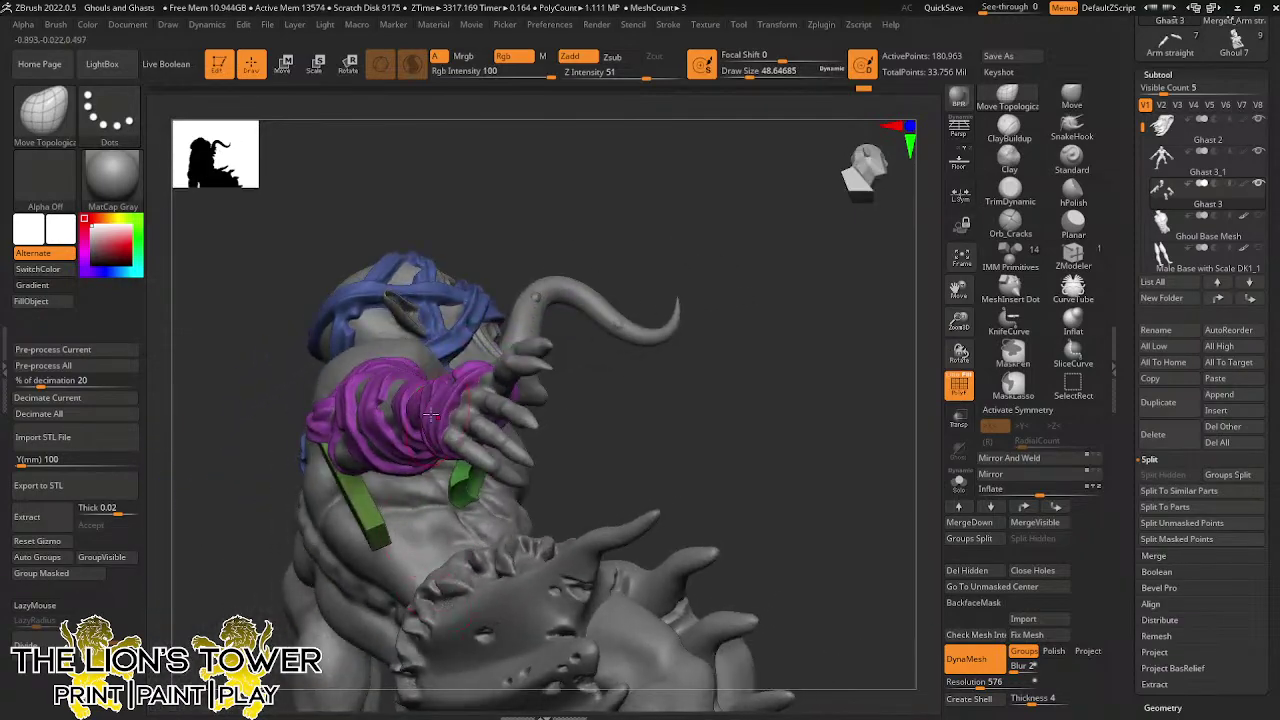
left_click(357, 485, "alt")
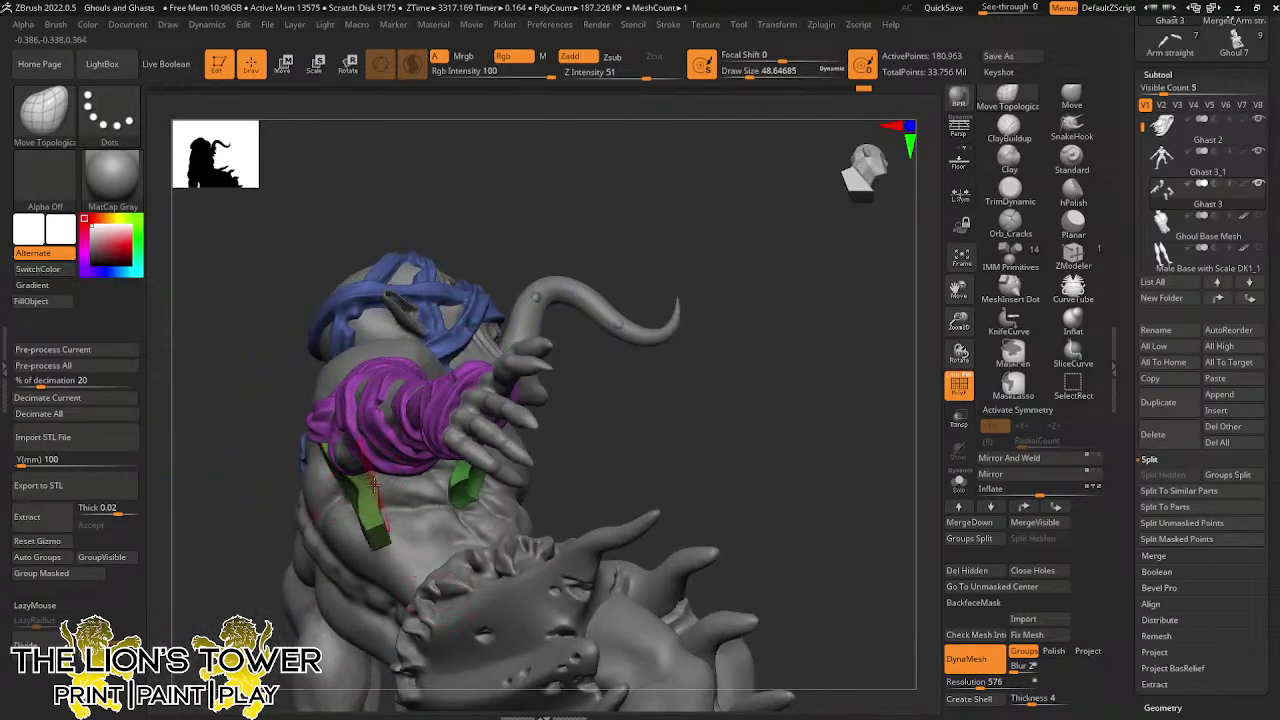
left_click_drag(379, 540, 349, 534)
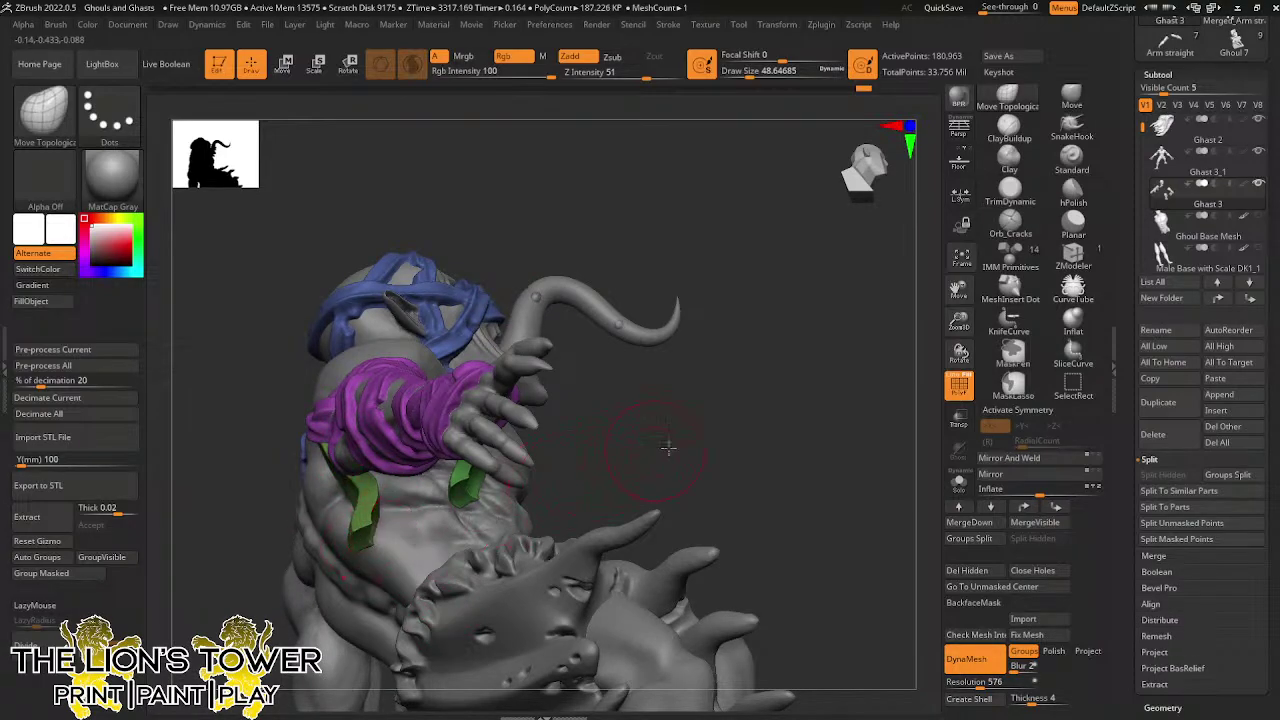
Isolate the hanging cloth strips on both arms and the left shin by hiding the bandages of the same subtool
left_click_drag(668, 448, 850, 404, "shift")
left_click(757, 409, "ctrl")
left_click_drag(959, 325, 1158, 207)
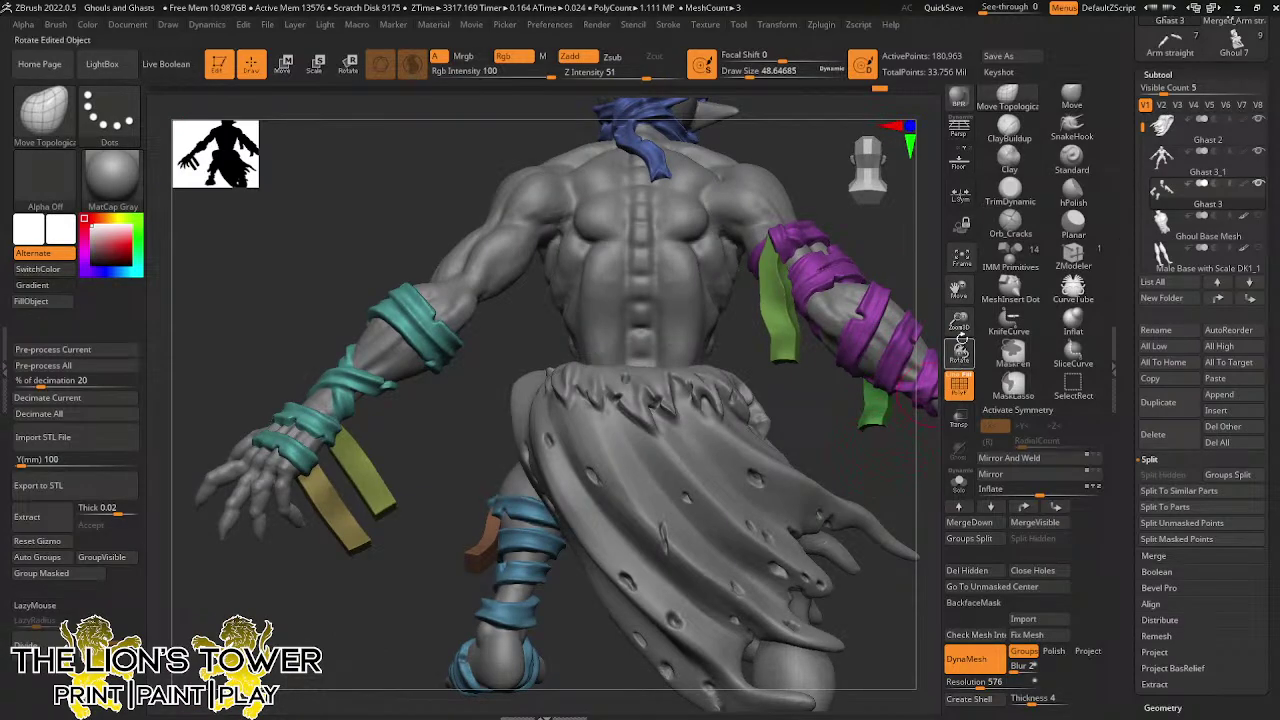
left_click_drag(960, 345, 778, 362)
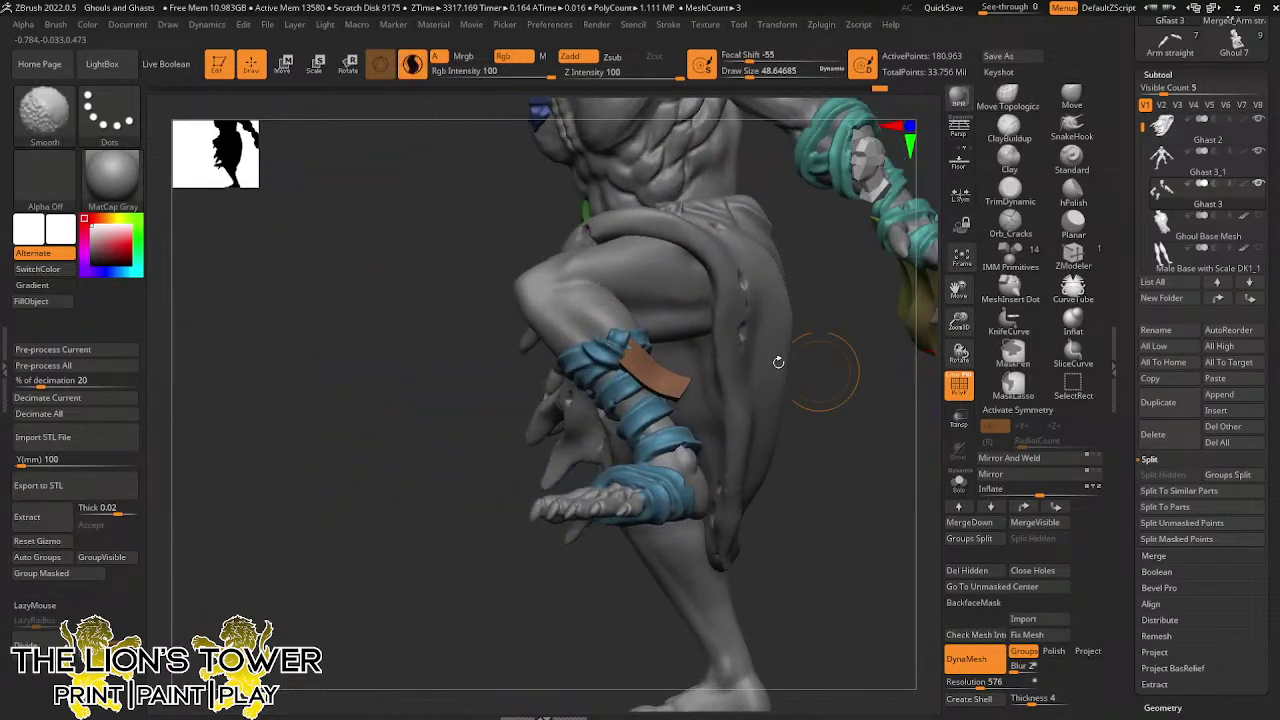
left_click(661, 376, "ctrl+shift")
left_click(664, 378, "ctrl+shift")
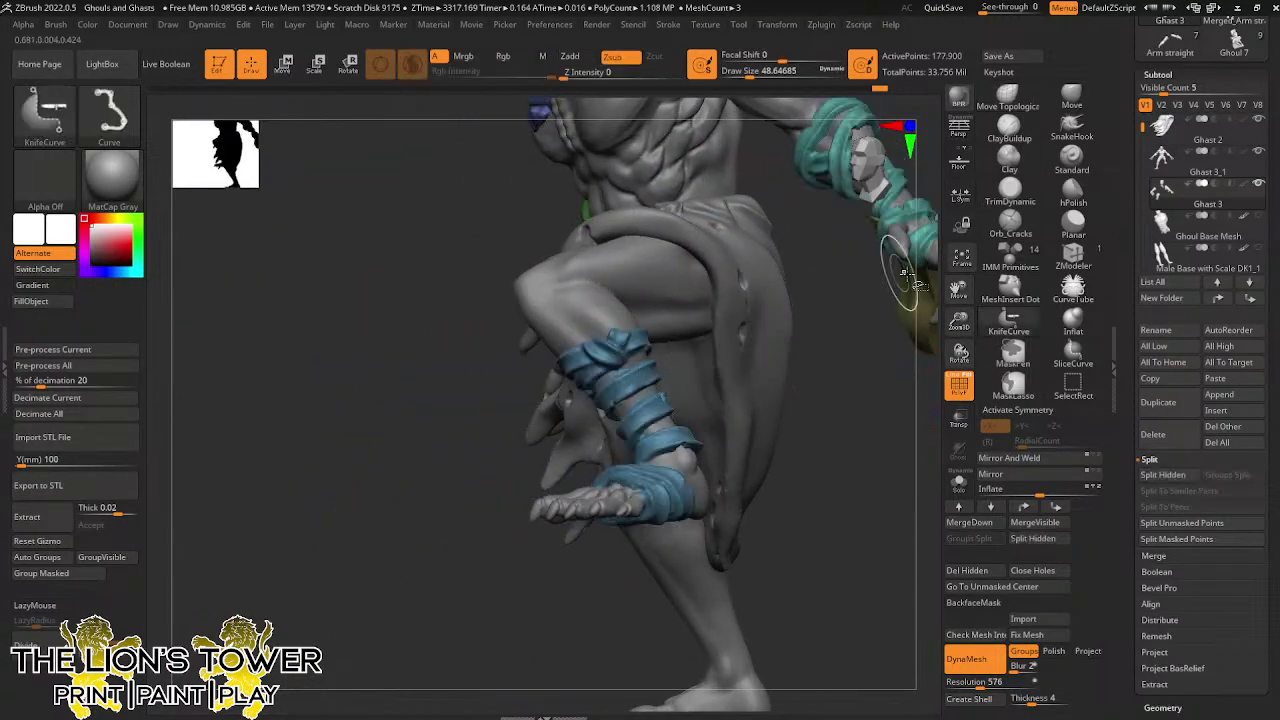
left_click(914, 309, "ctrl+shift")
left_click_drag(957, 284, 891, 292)
left_click(842, 301, "ctrl+shift")
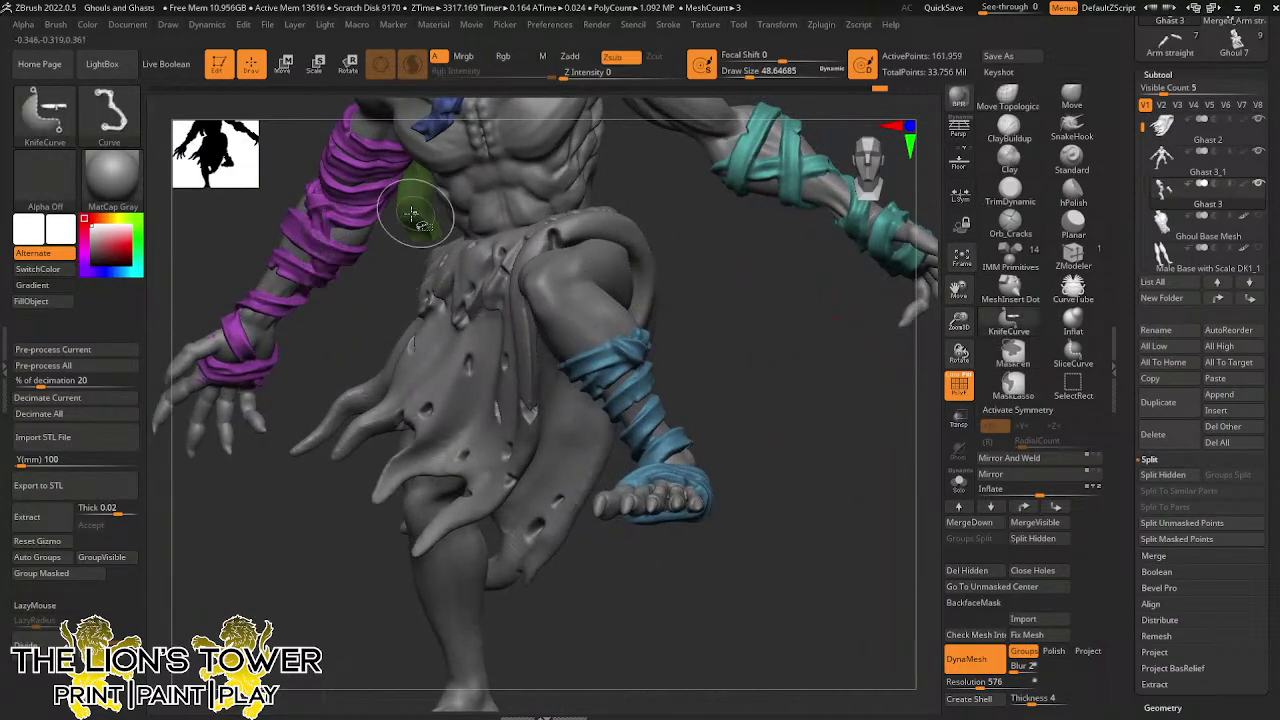
left_click(411, 214, "ctrl+shift")
left_click_drag(682, 226, 850, 226)
left_click_drag(749, 254, 775, 313, "ctrl+shift")
left_click(1073, 383)
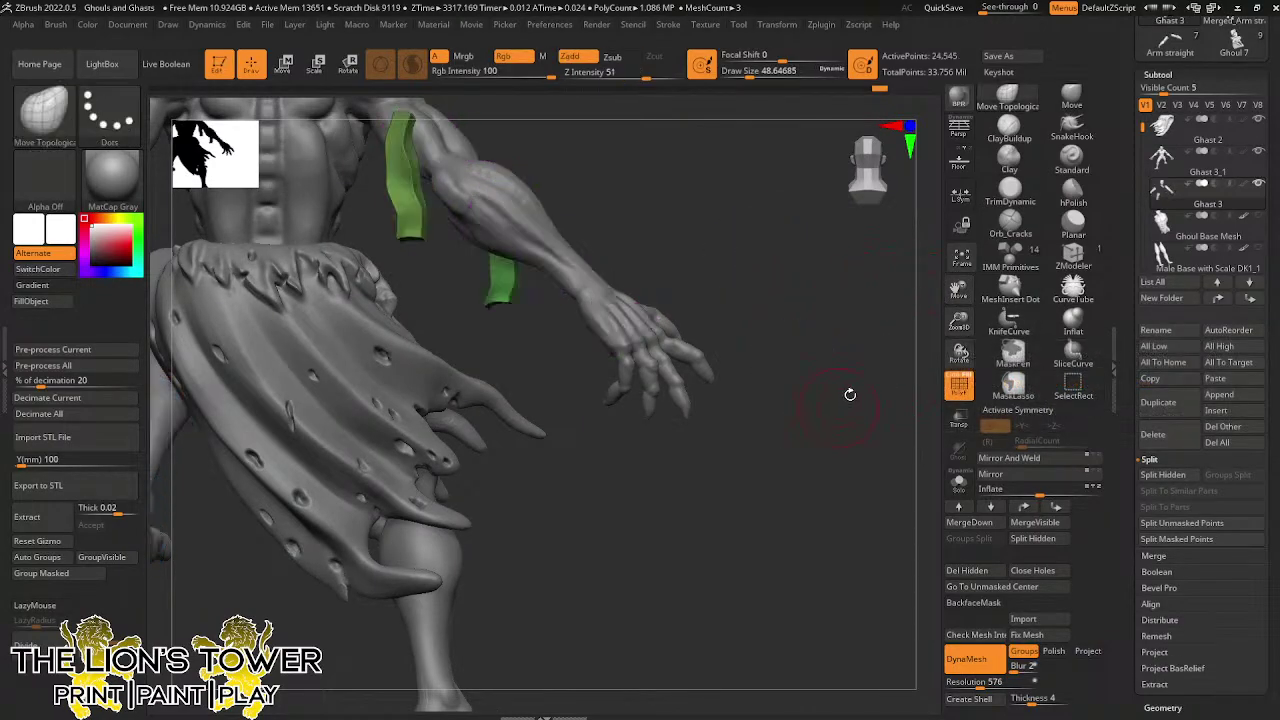
Choose the Clay brush at a draw size of about 22 and sculpt cloth folds on both faces of the right upper-arm strip
mouse_move(870, 600)
left_mouse_down()
mouse_move(820, 560)
mouse_move(700, 520)
left_mouse_up()
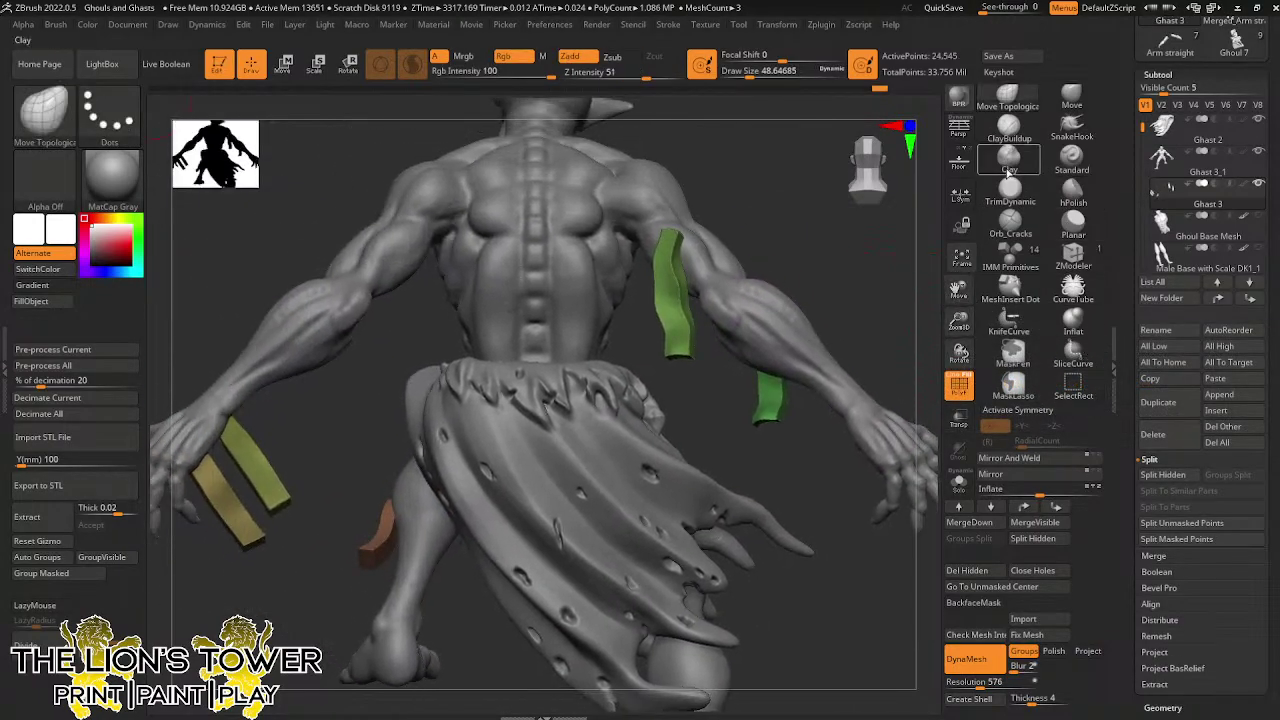
left_click(1008, 172)
left_click_drag(958, 322, 958, 372)
left_click_drag(958, 290, 909, 357)
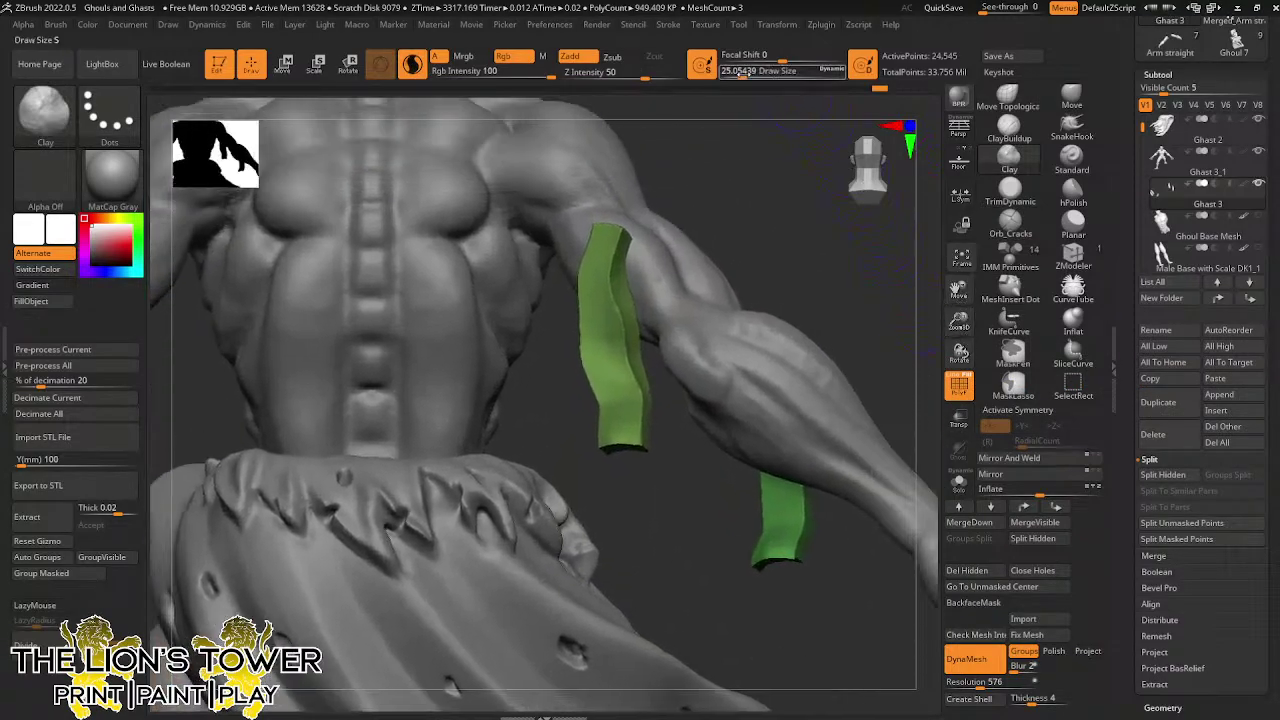
left_click_drag(742, 72, 740, 72)
mouse_move(726, 198)
left_mouse_down()
mouse_move(647, 231)
mouse_move(600, 305)
mouse_move(598, 293)
left_mouse_up()
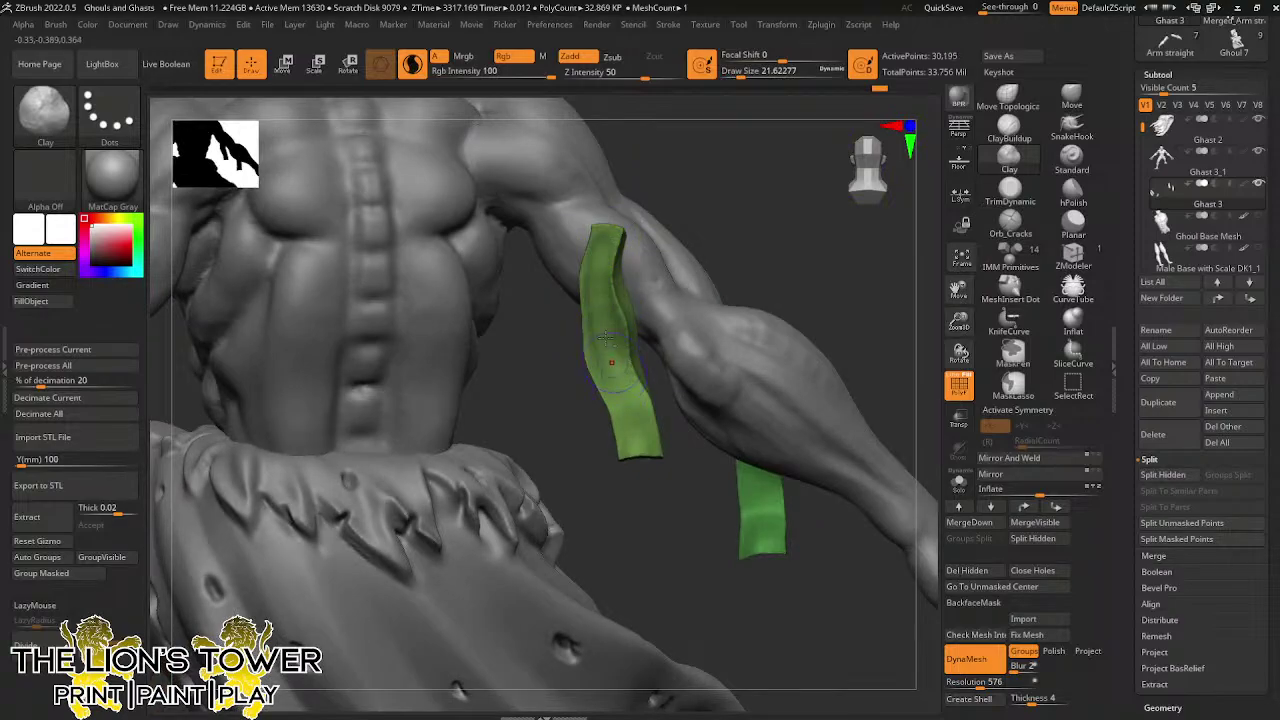
mouse_move(611, 364)
left_mouse_down()
mouse_move(638, 444)
mouse_move(592, 322)
left_mouse_up()
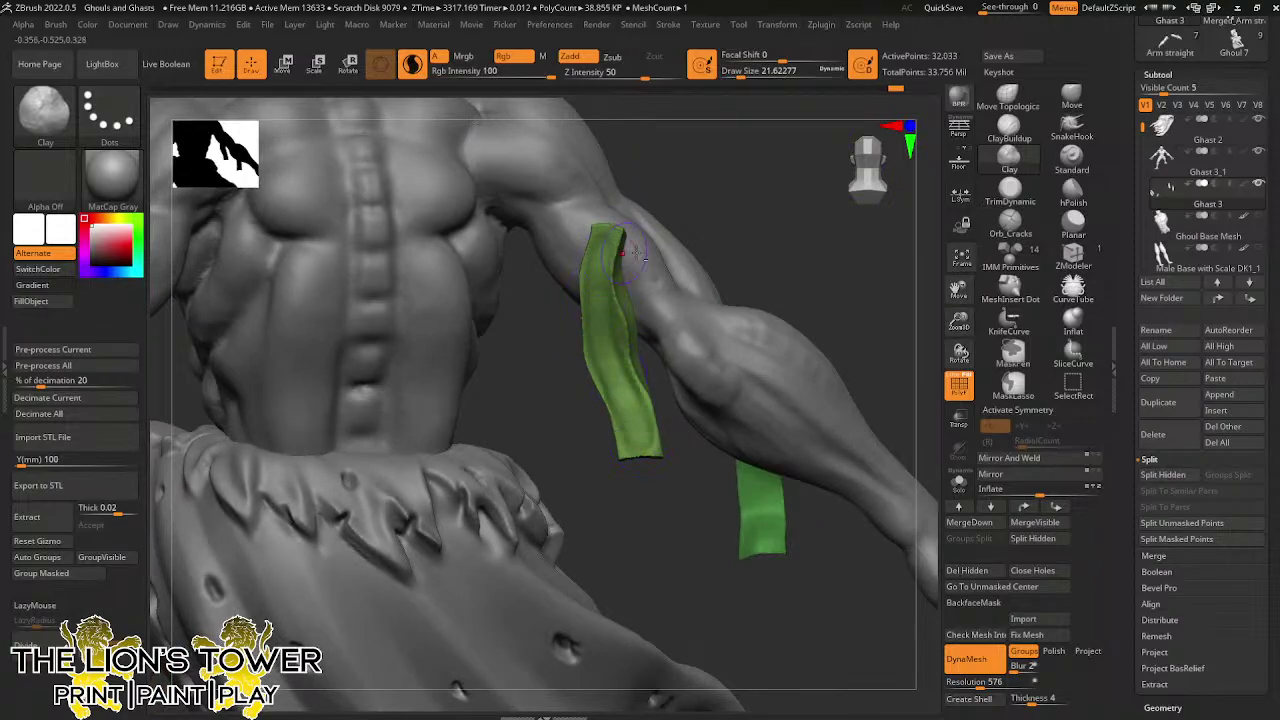
mouse_move(800, 235)
left_mouse_down()
mouse_move(750, 247)
mouse_move(664, 323)
left_mouse_up()
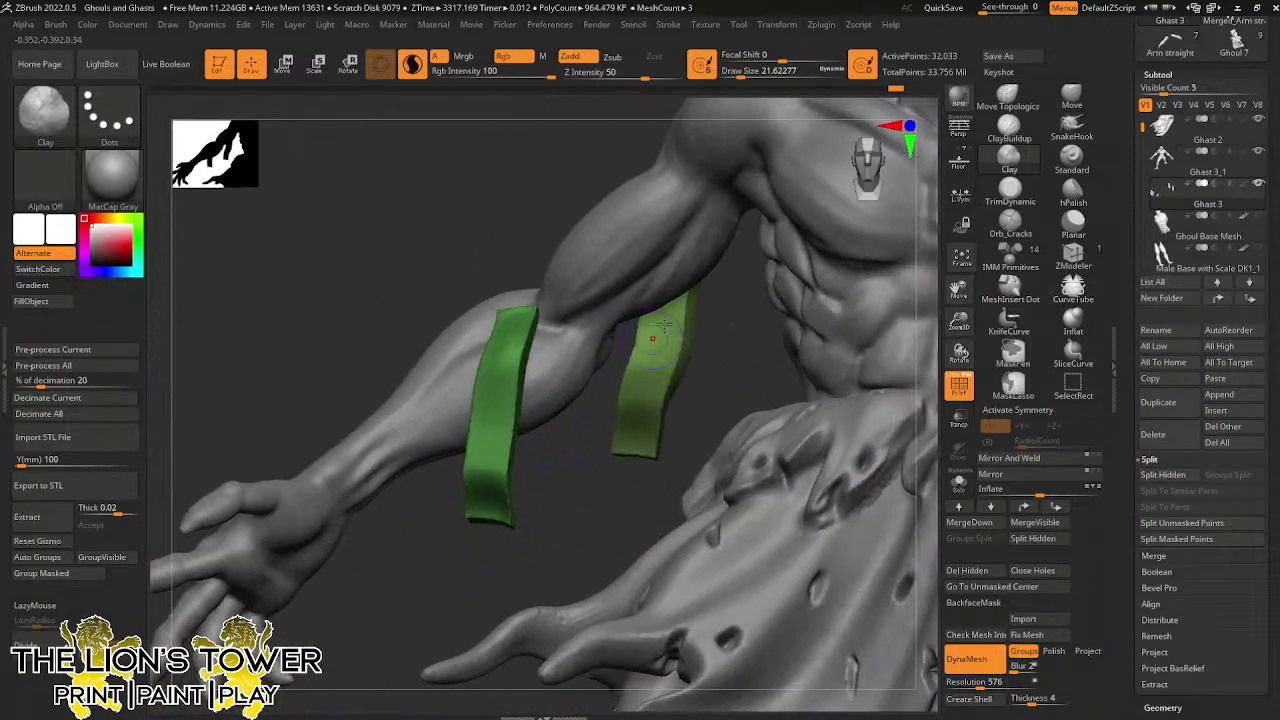
left_click_drag(640, 443, 650, 355)
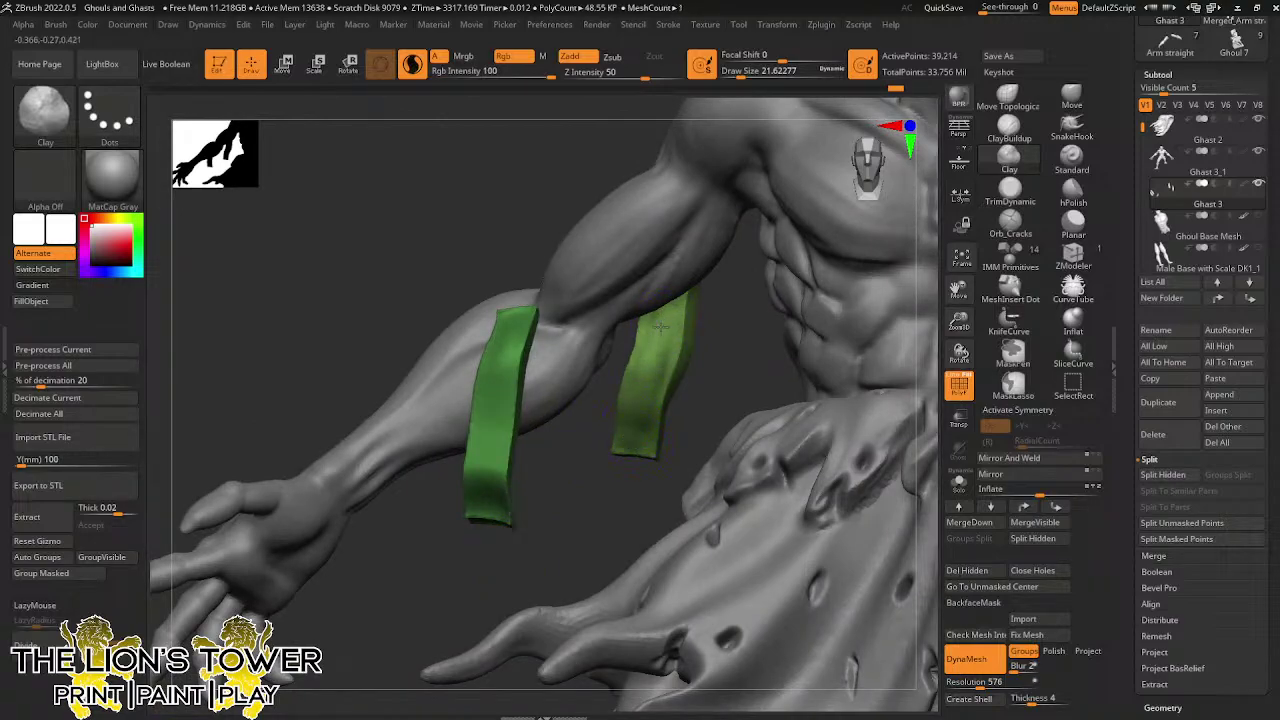
Sculpt Clay folds on both faces of the right forearm strip and smooth the surface of the upper-arm strip
mouse_move(514, 362)
left_mouse_down()
mouse_move(508, 324)
mouse_move(500, 464)
left_mouse_up()
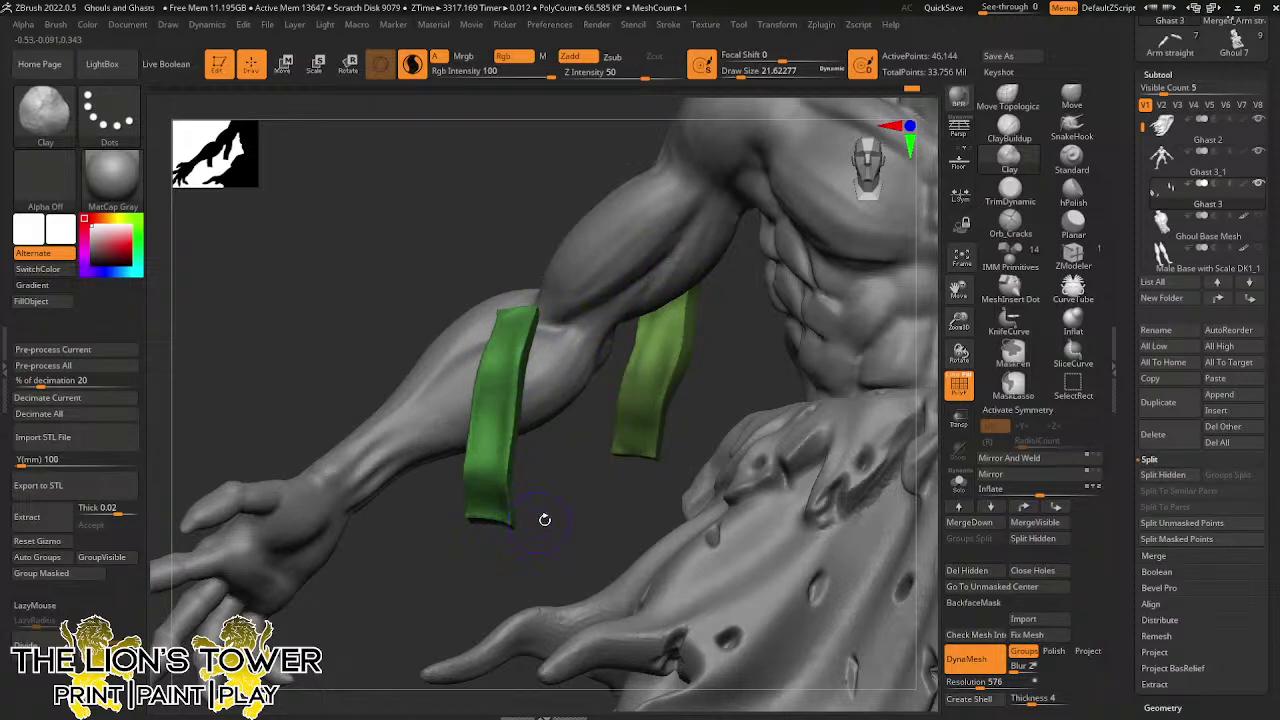
left_click_drag(544, 519, 520, 434)
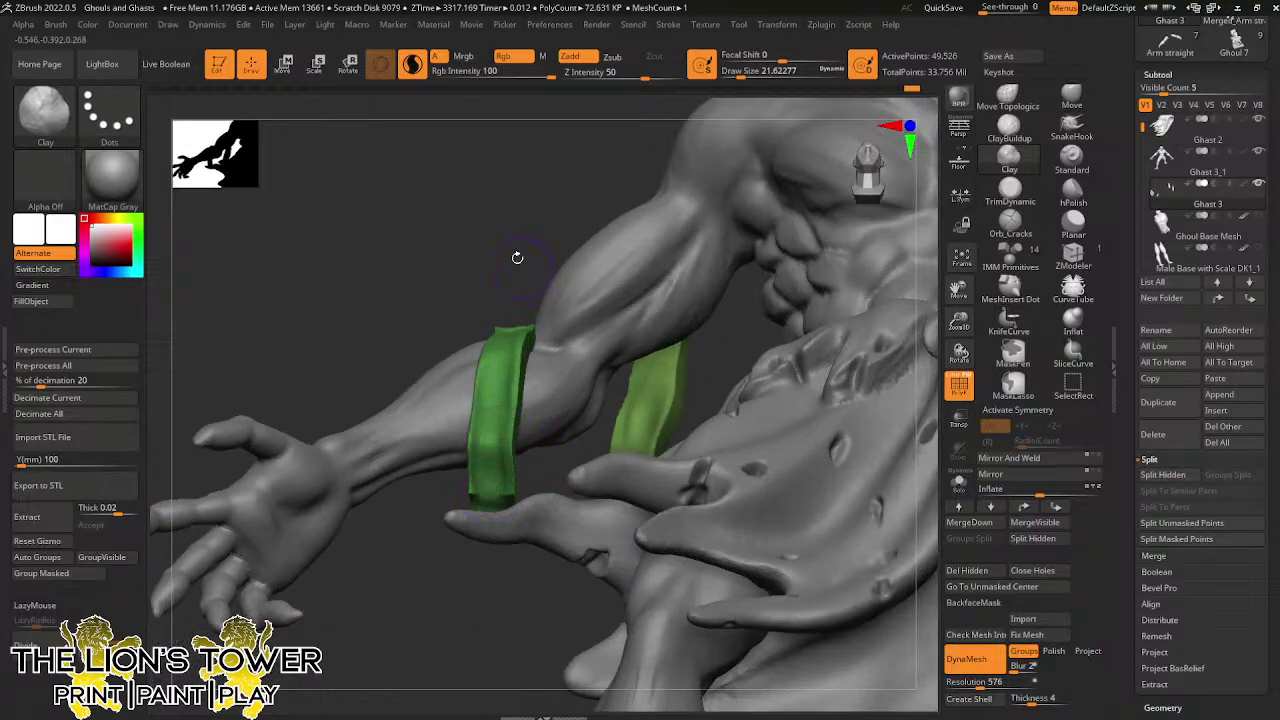
mouse_move(517, 257)
left_mouse_down()
mouse_move(660, 300)
mouse_move(680, 294)
mouse_move(536, 388)
left_mouse_up()
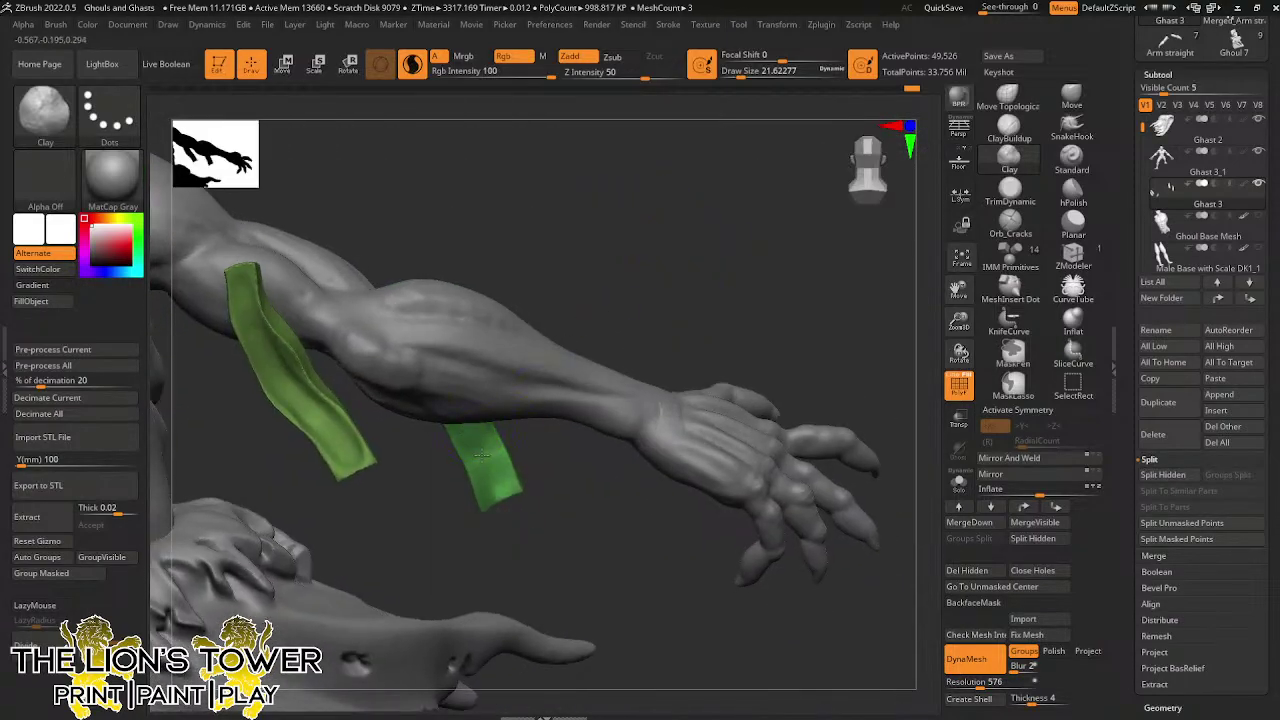
mouse_move(501, 498)
left_mouse_down()
mouse_move(474, 448)
mouse_move(498, 496)
left_mouse_up()
left_click_drag(345, 430, 310, 411, "shift")
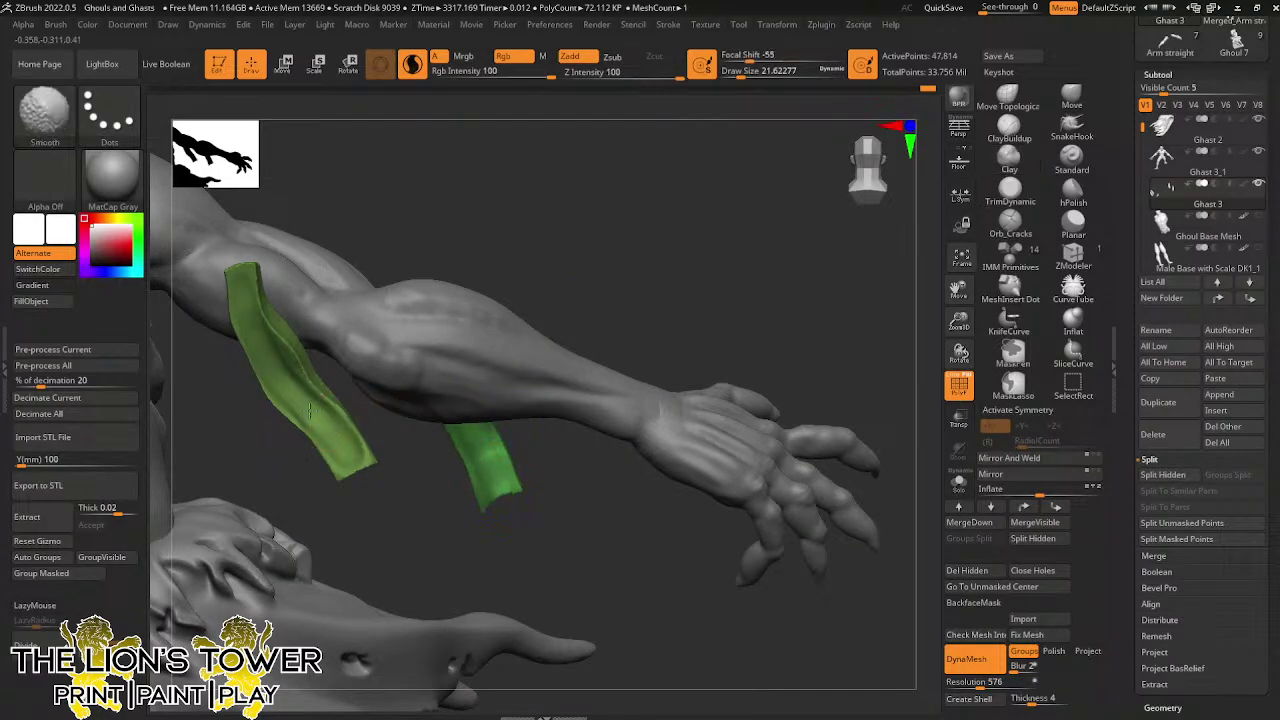
Sculpt Clay folds on the outer faces of the two hanging strips at the left wrist
mouse_move(959, 322)
left_mouse_down()
mouse_move(960, 292)
mouse_move(1250, 275)
left_mouse_up()
left_click_drag(795, 198, 538, 432)
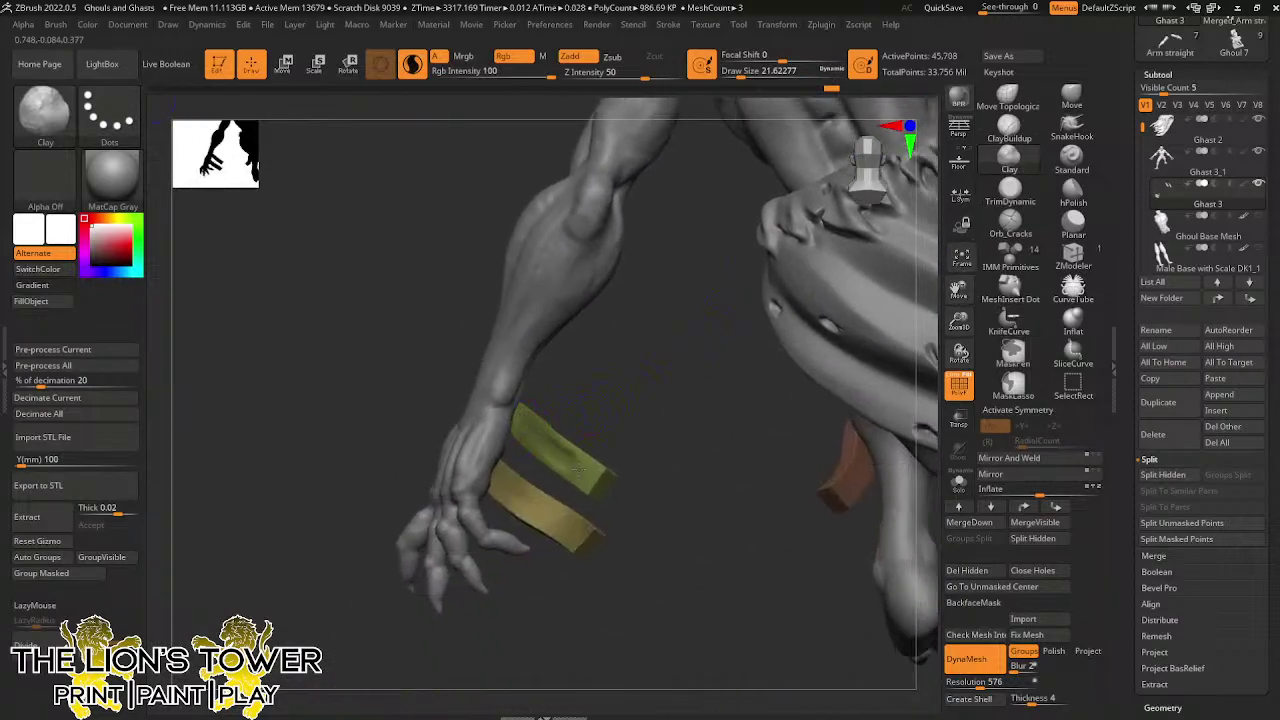
left_click(540, 440, "alt")
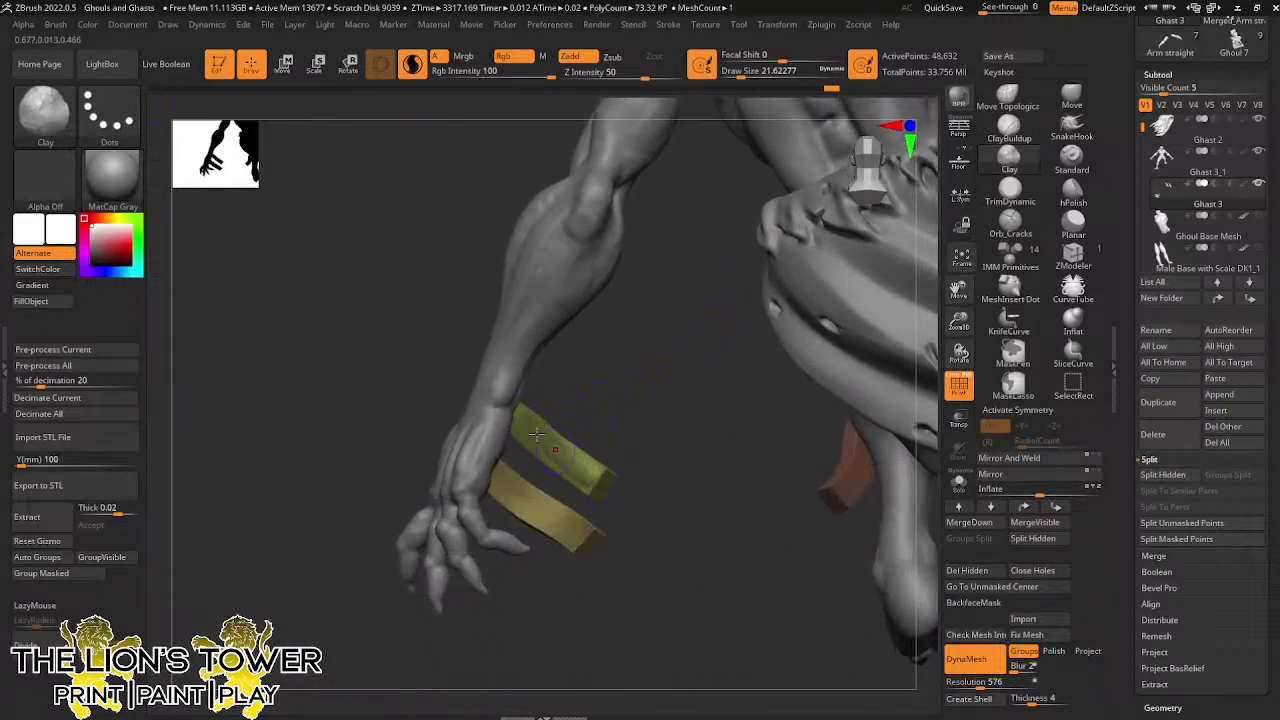
left_click_drag(537, 434, 523, 419)
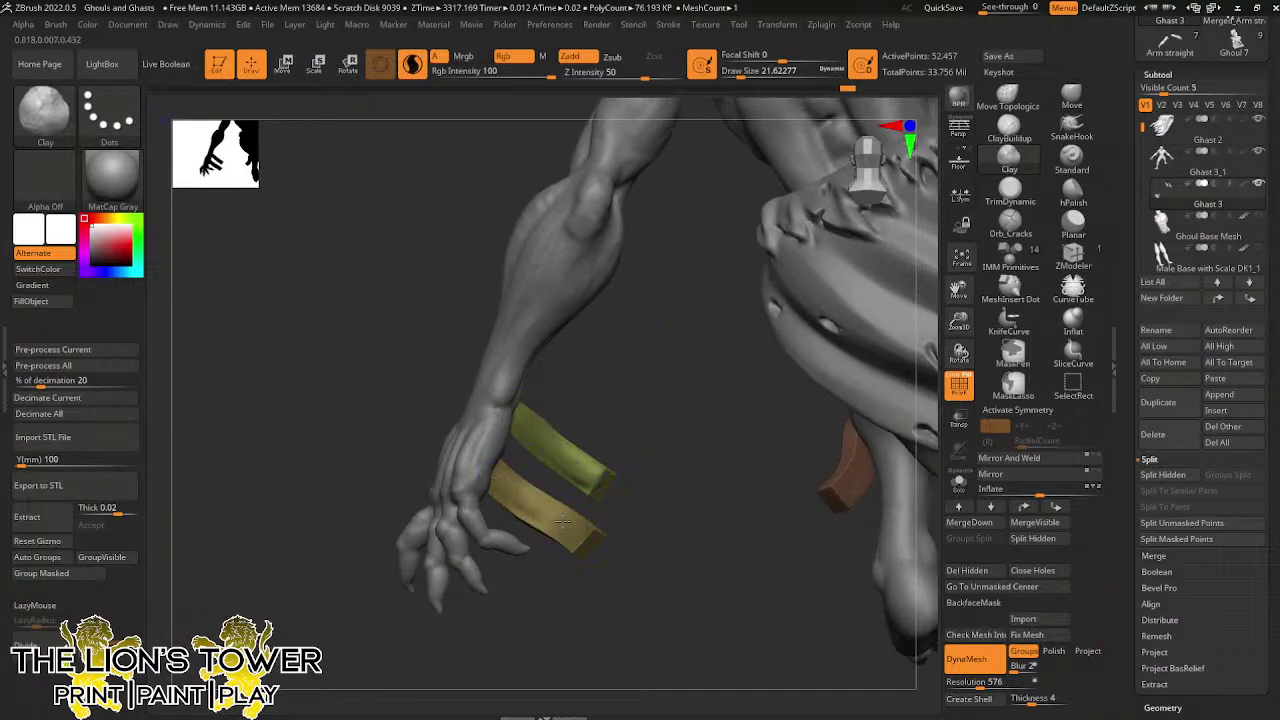
left_click_drag(562, 521, 538, 514)
mouse_move(673, 495)
left_mouse_down()
mouse_move(700, 530)
mouse_move(600, 587)
mouse_move(683, 305)
left_mouse_up()
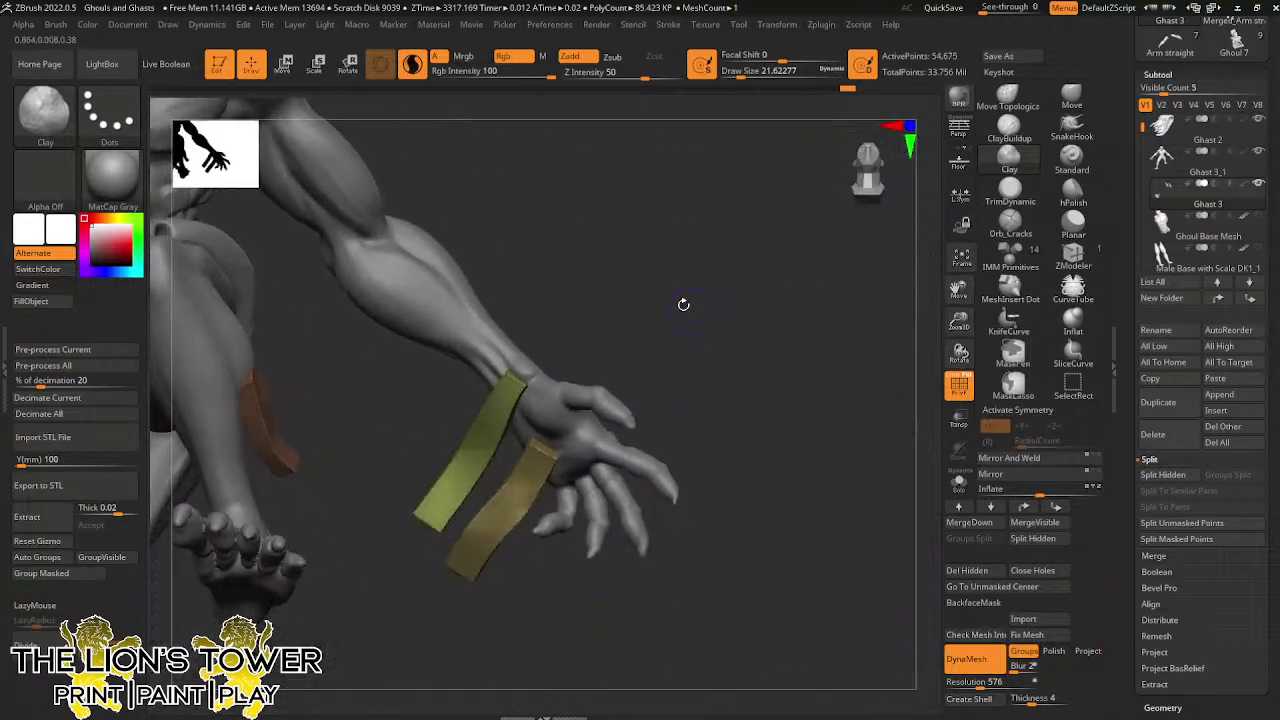
Sculpt lengthwise Clay folds on the opposite faces of the two left wrist strips and smooth them
left_click_drag(521, 387, 510, 391)
left_click_drag(482, 435, 428, 515)
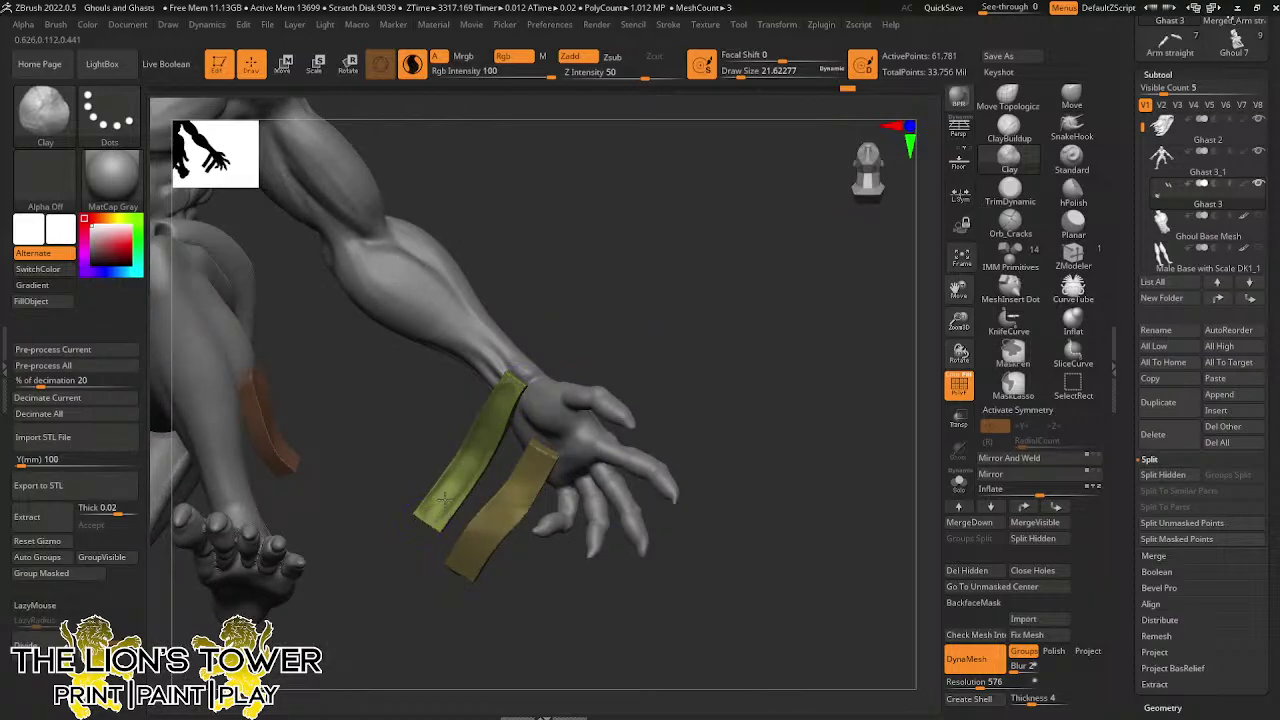
left_click(428, 517, "alt")
key("shift")
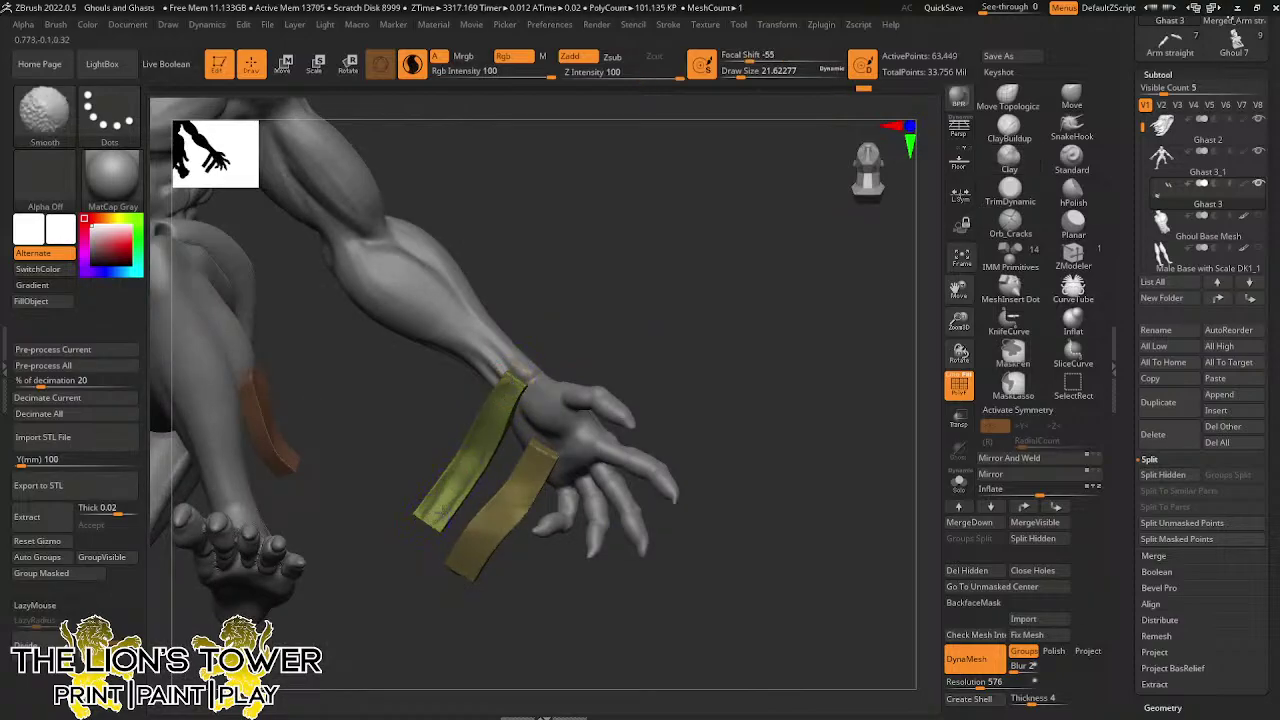
left_click(458, 578, "alt")
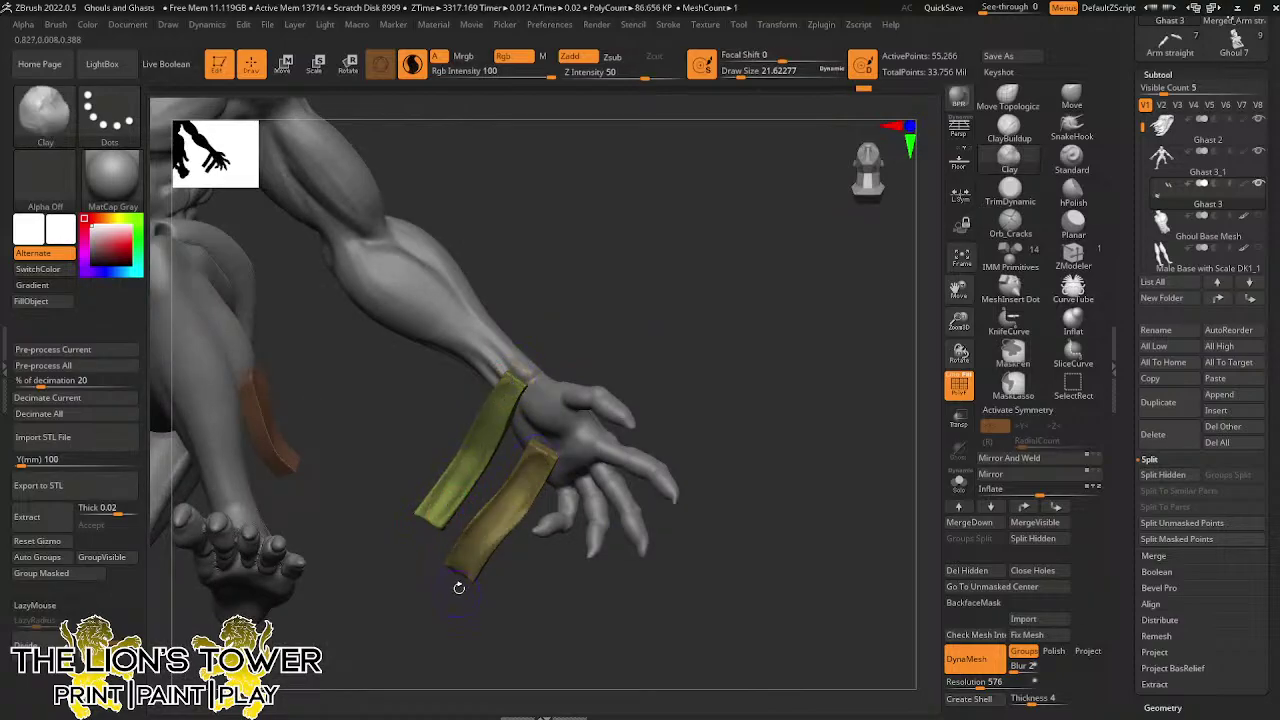
left_click_drag(459, 567, 549, 432, "shift")
left_click_drag(631, 289, 351, 423)
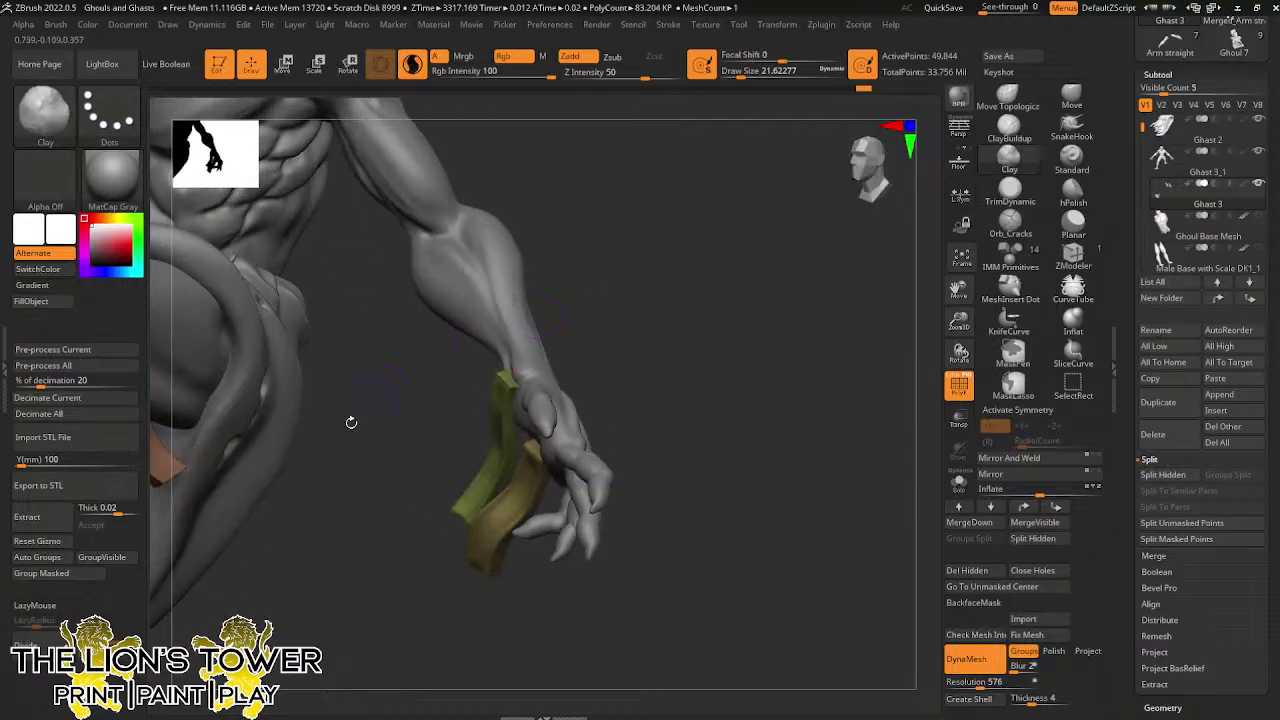
Sculpt Clay folds on the left shin strip and smooth its surface and lower end
left_click_drag(958, 290, 1075, 289)
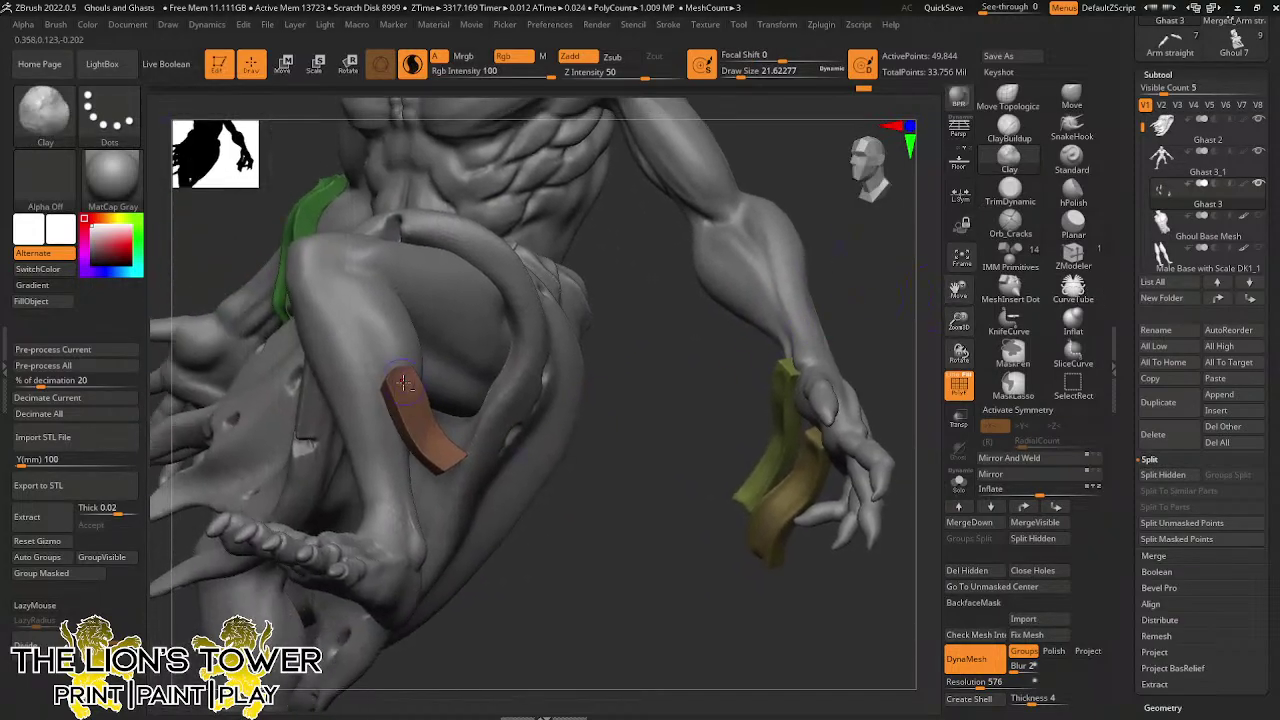
left_click_drag(407, 392, 424, 424)
mouse_move(620, 510)
left_mouse_down()
mouse_move(543, 580)
mouse_move(508, 582)
left_mouse_up()
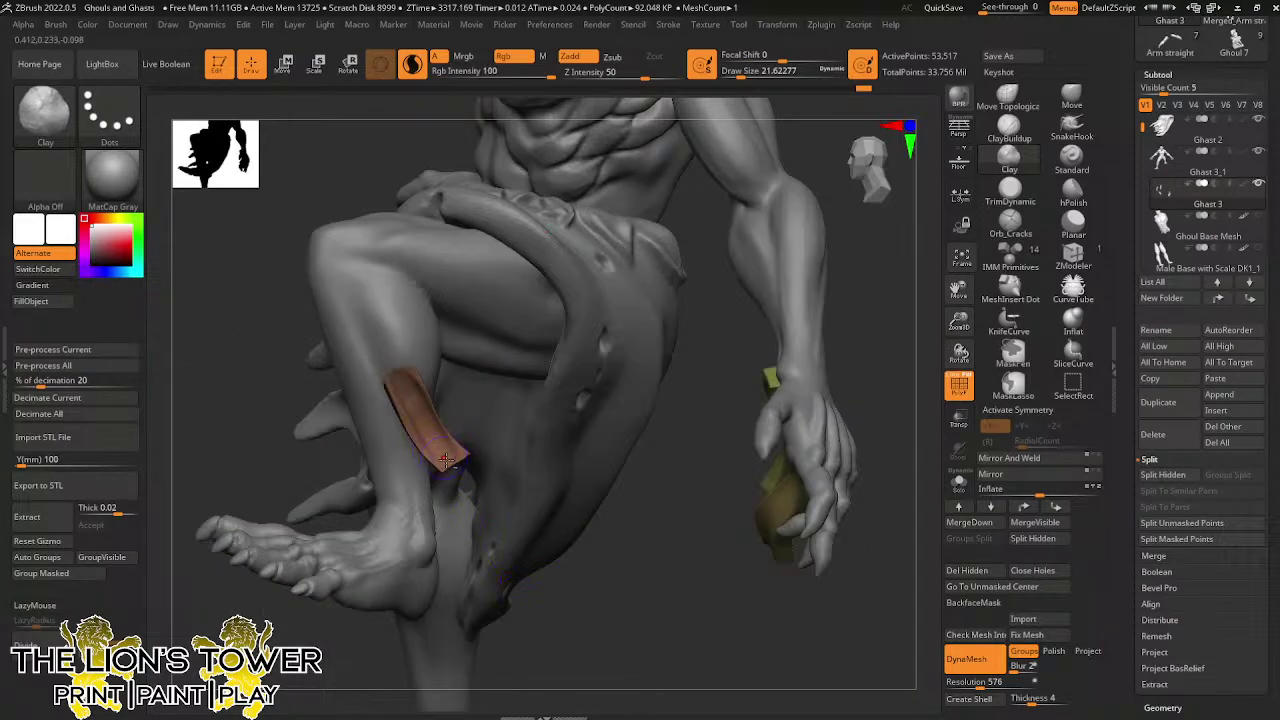
mouse_move(458, 462)
left_mouse_down("shift")
mouse_move(414, 406)
mouse_move(426, 440)
left_mouse_up("shift")
mouse_move(665, 590)
left_mouse_down()
mouse_move(552, 607)
mouse_move(508, 443)
left_mouse_up()
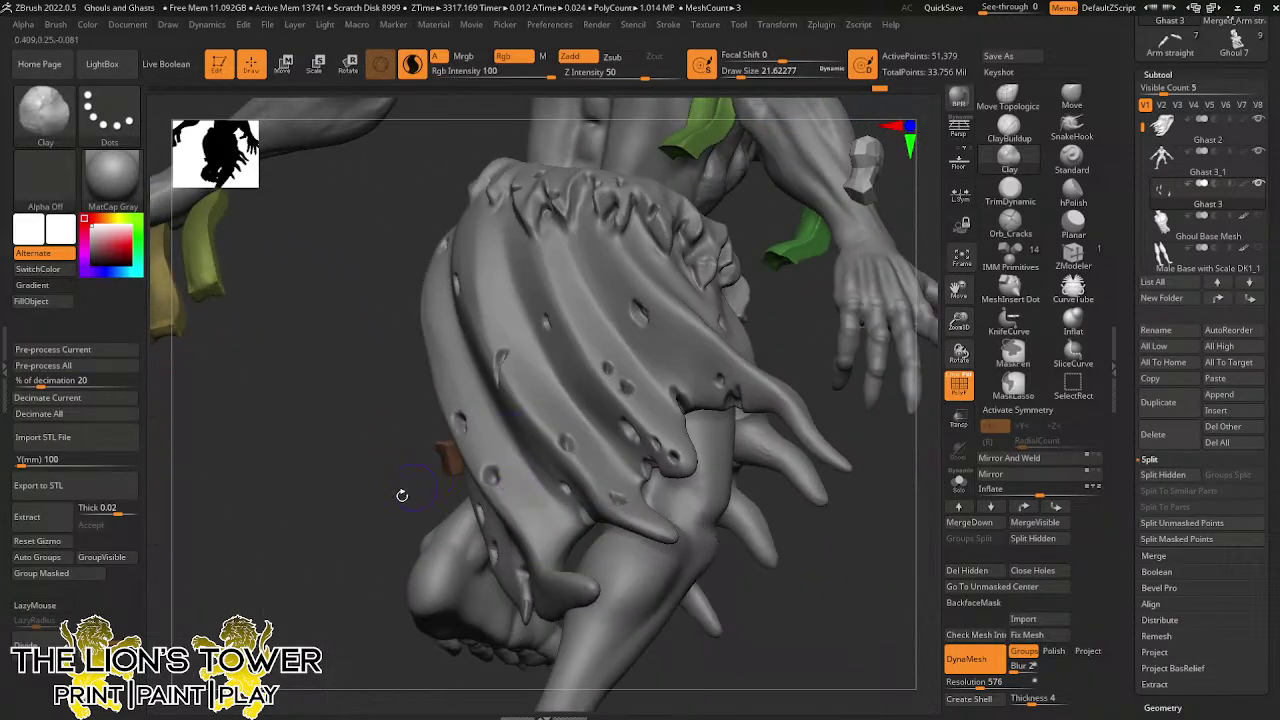
left_click_drag(403, 496, 470, 456)
left_click_drag(472, 363, 590, 371)
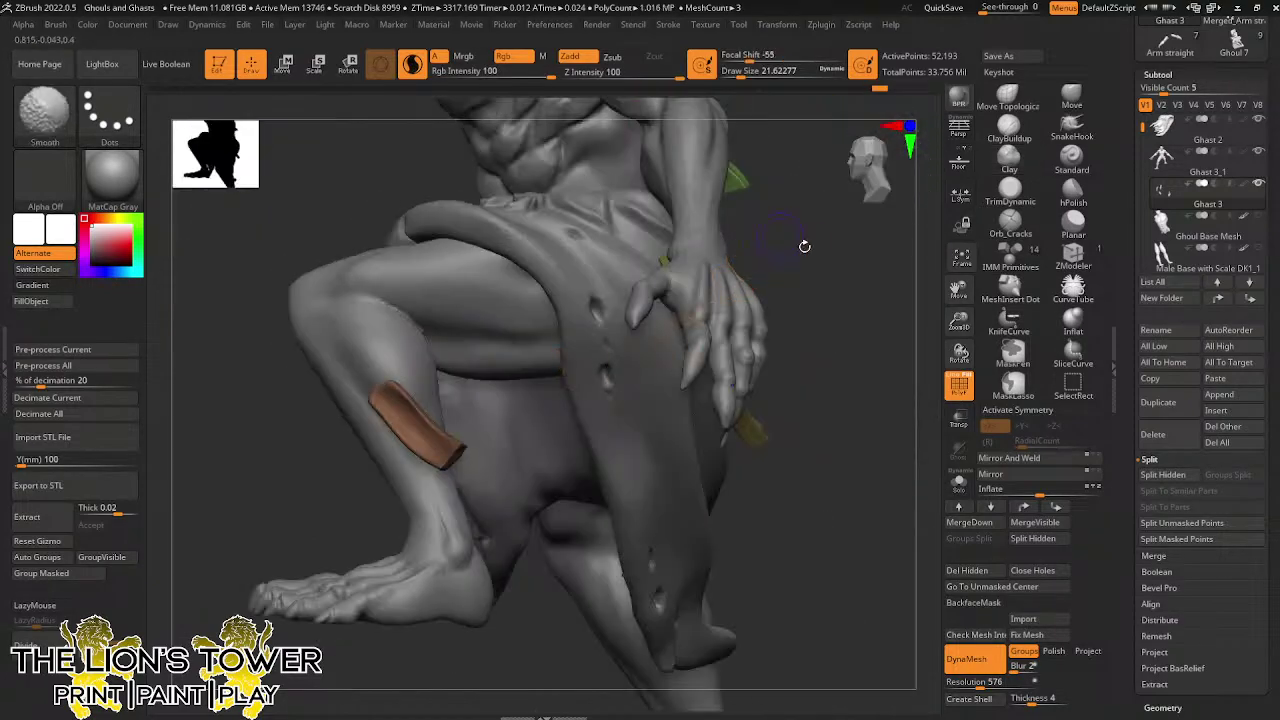
Smooth the lower ends of the left wrist strips and the surface of the right upper-arm strip
left_click_drag(803, 246, 728, 245)
left_click_drag(521, 358, 517, 452, "shift")
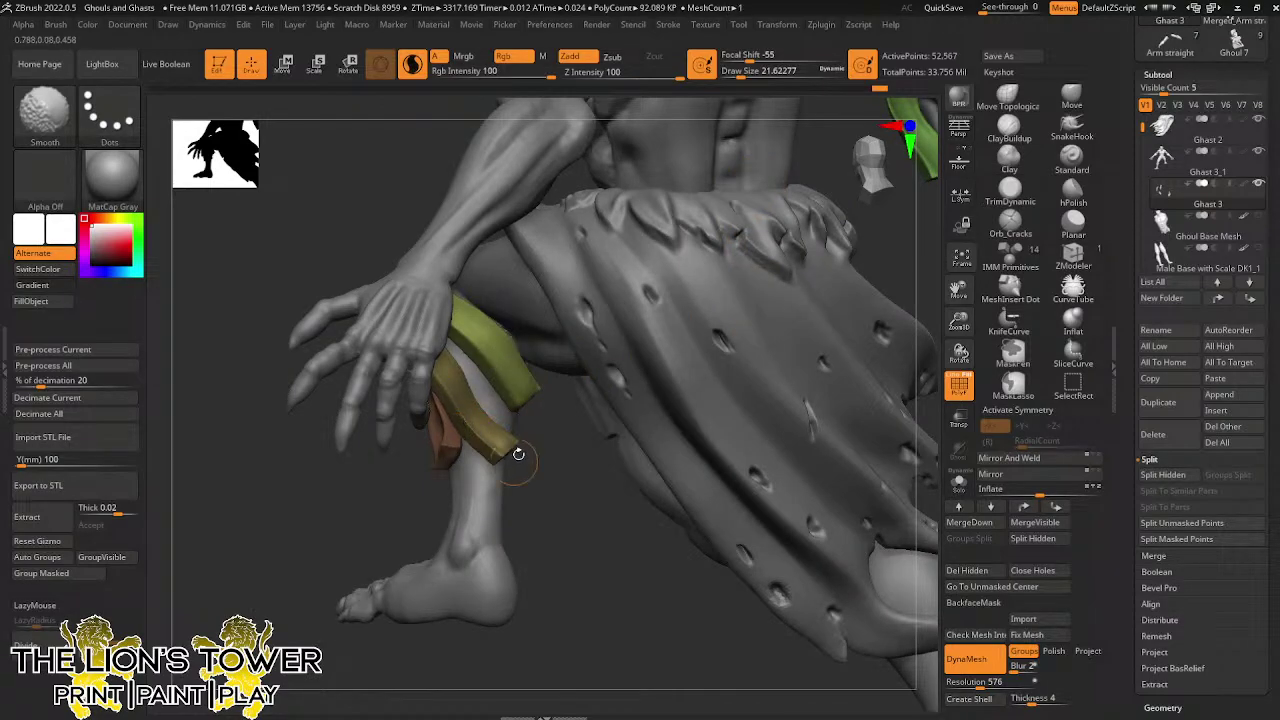
left_click_drag(959, 322, 942, 300)
left_click_drag(958, 290, 748, 454)
left_click_drag(648, 318, 652, 335, "shift")
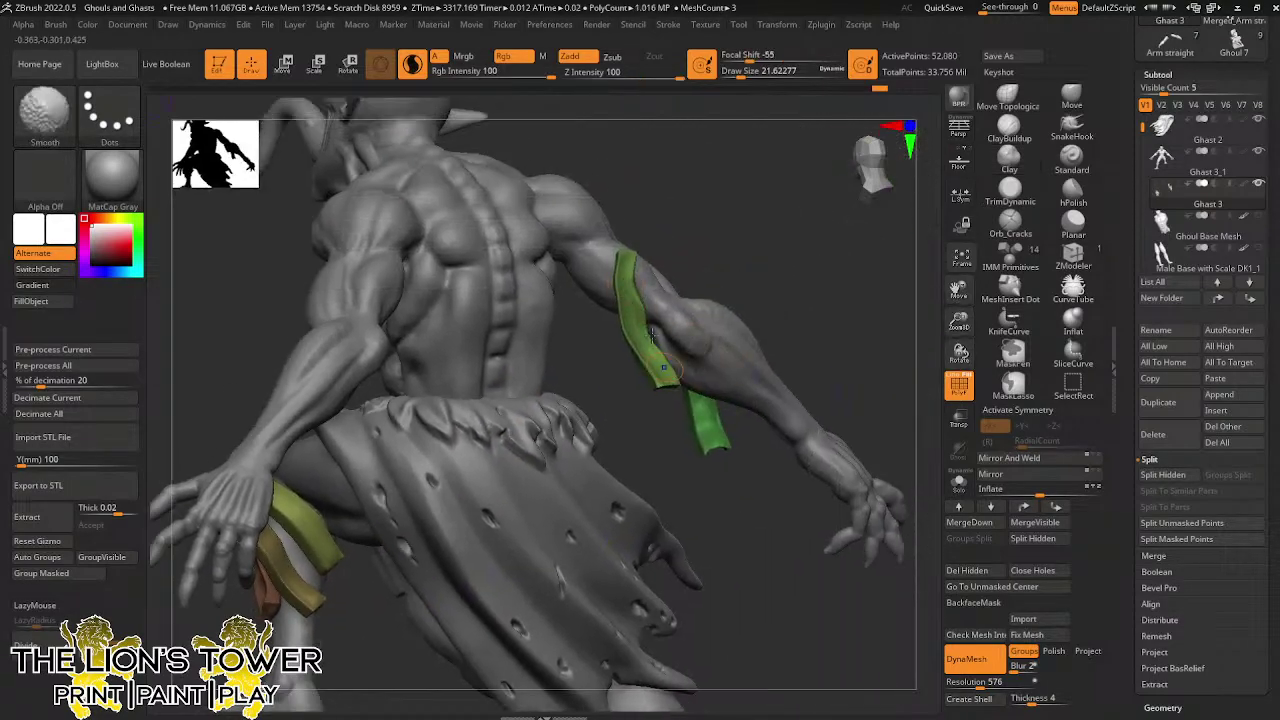
Choose the Move brush at a draw size of about 35 and adjust the edges of the right upper-arm strip
left_click(1071, 96)
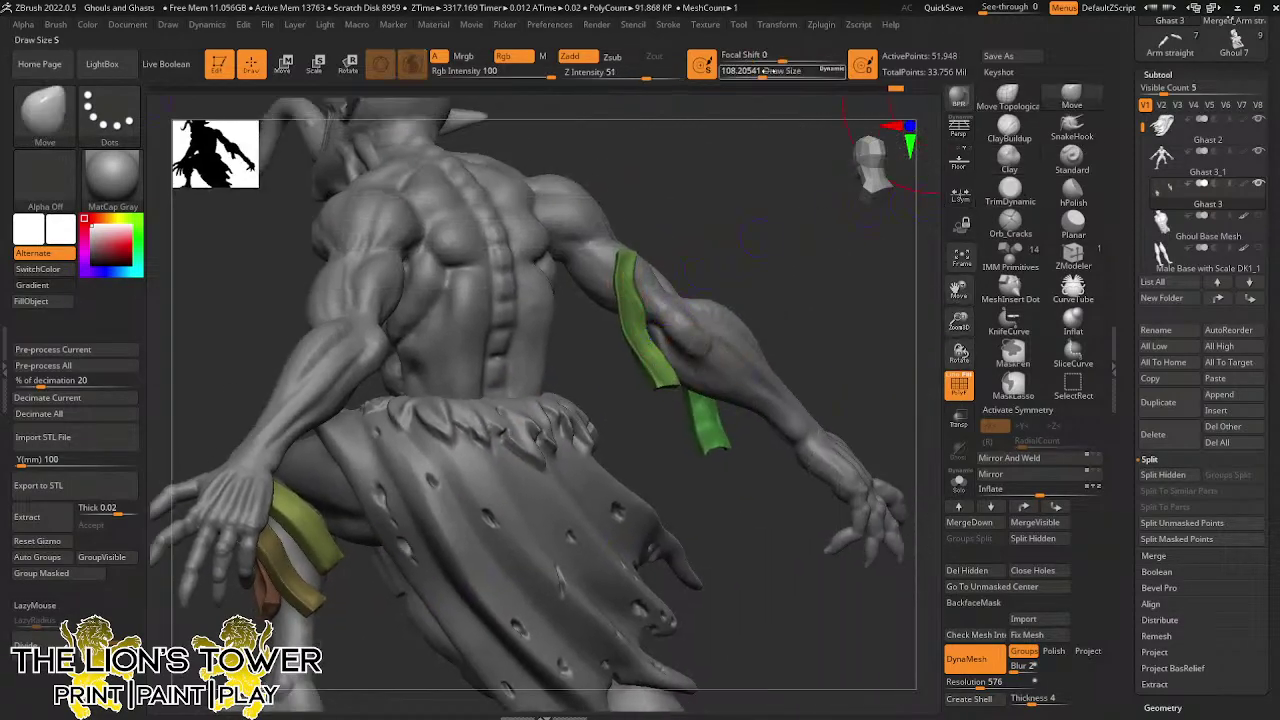
left_click_drag(770, 74, 754, 86)
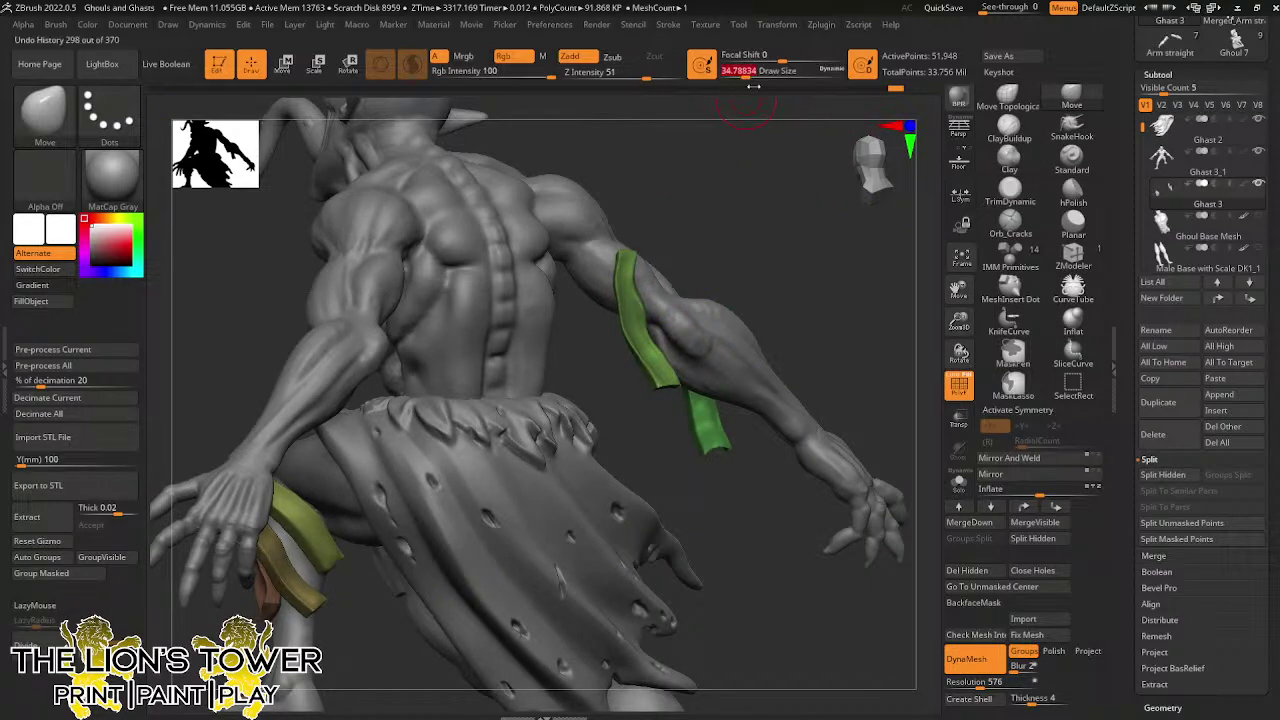
left_click_drag(960, 322, 960, 353)
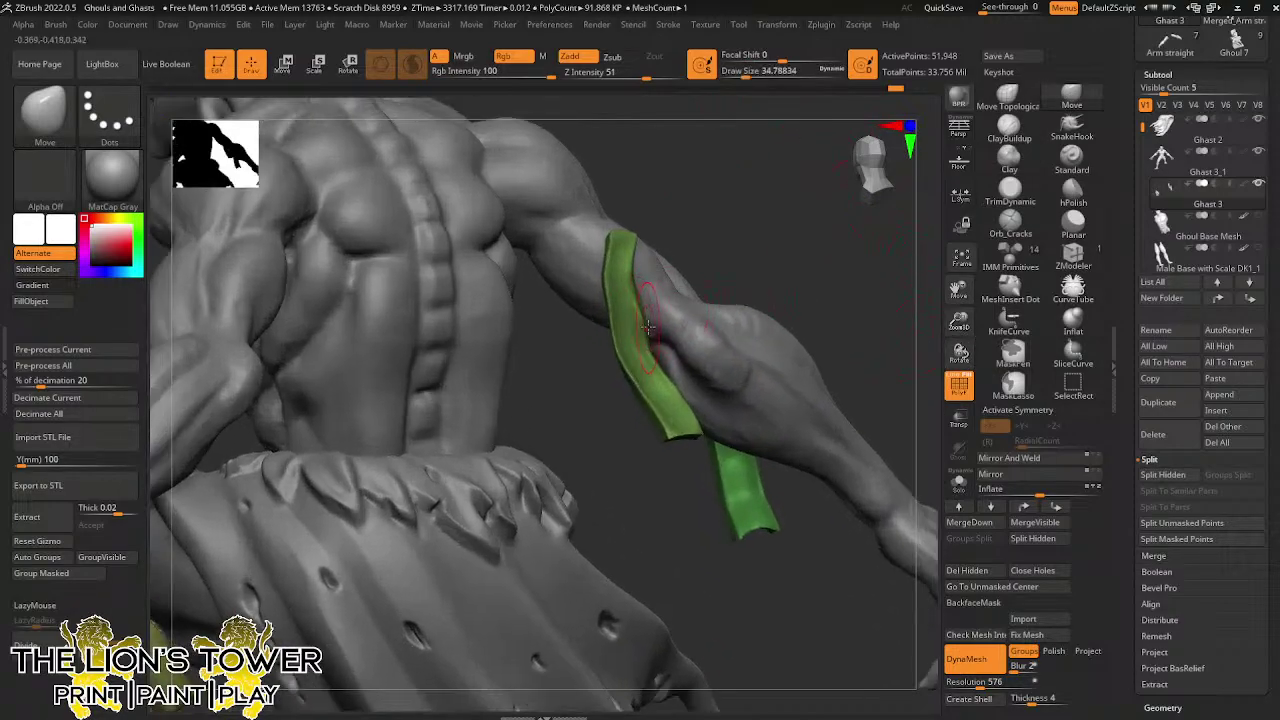
left_click_drag(648, 327, 644, 311)
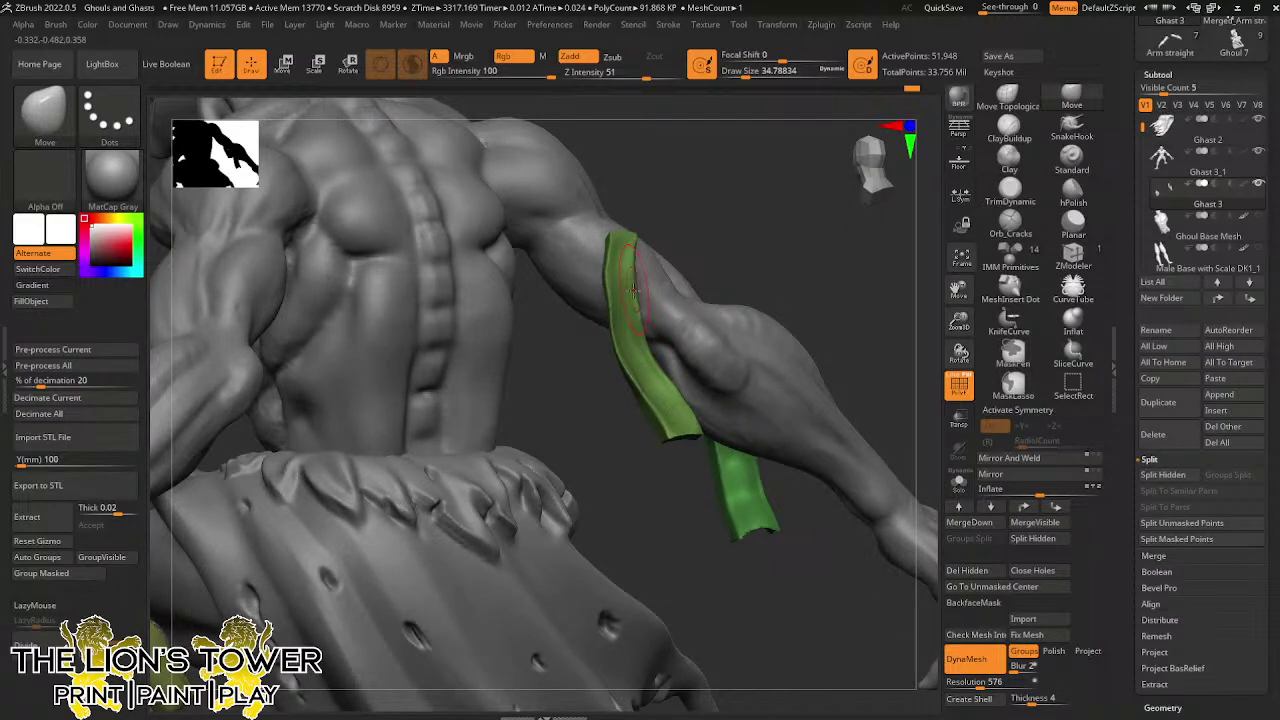
left_click_drag(697, 211, 617, 283)
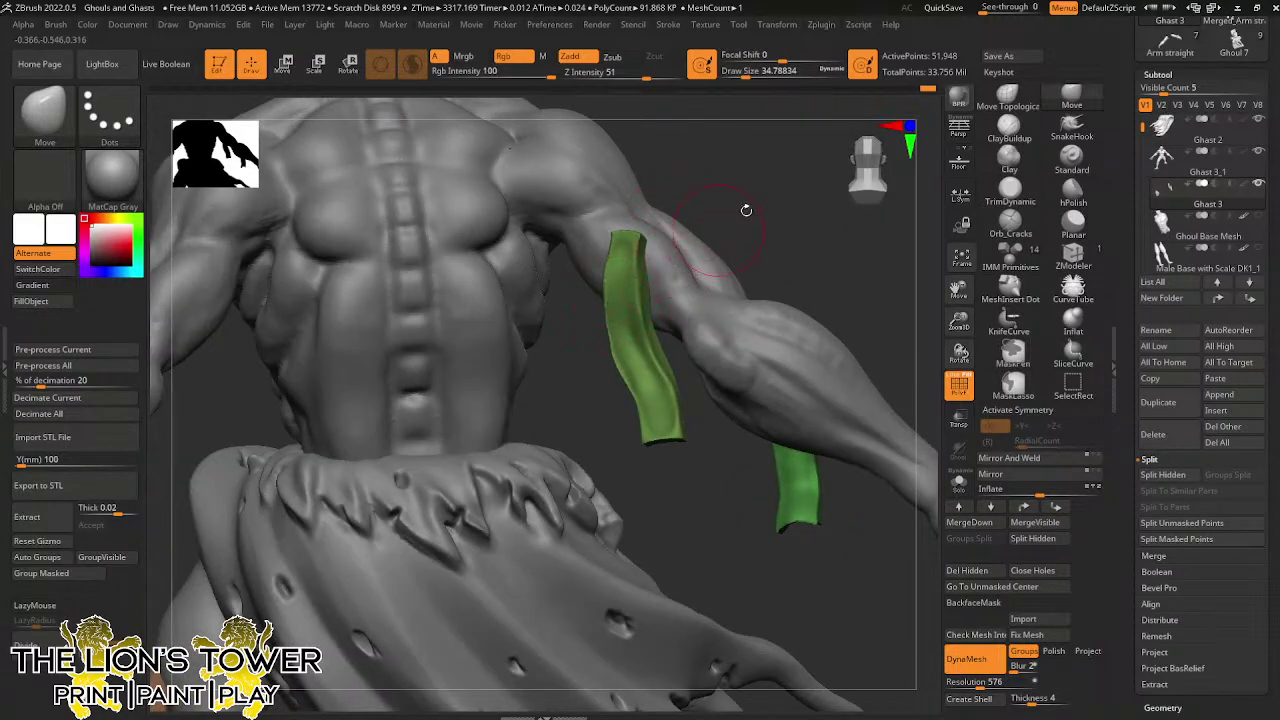
left_click_drag(746, 210, 805, 355)
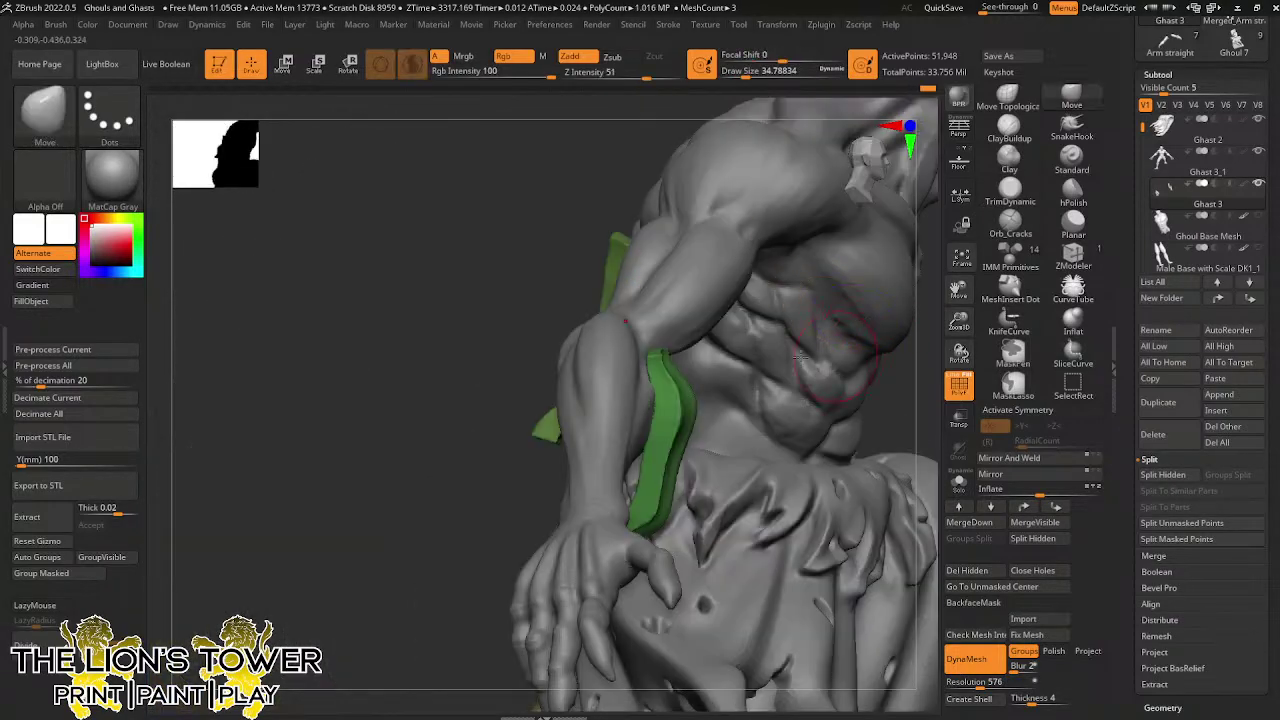
left_click_drag(638, 155, 662, 208)
left_click_drag(846, 354, 772, 364)
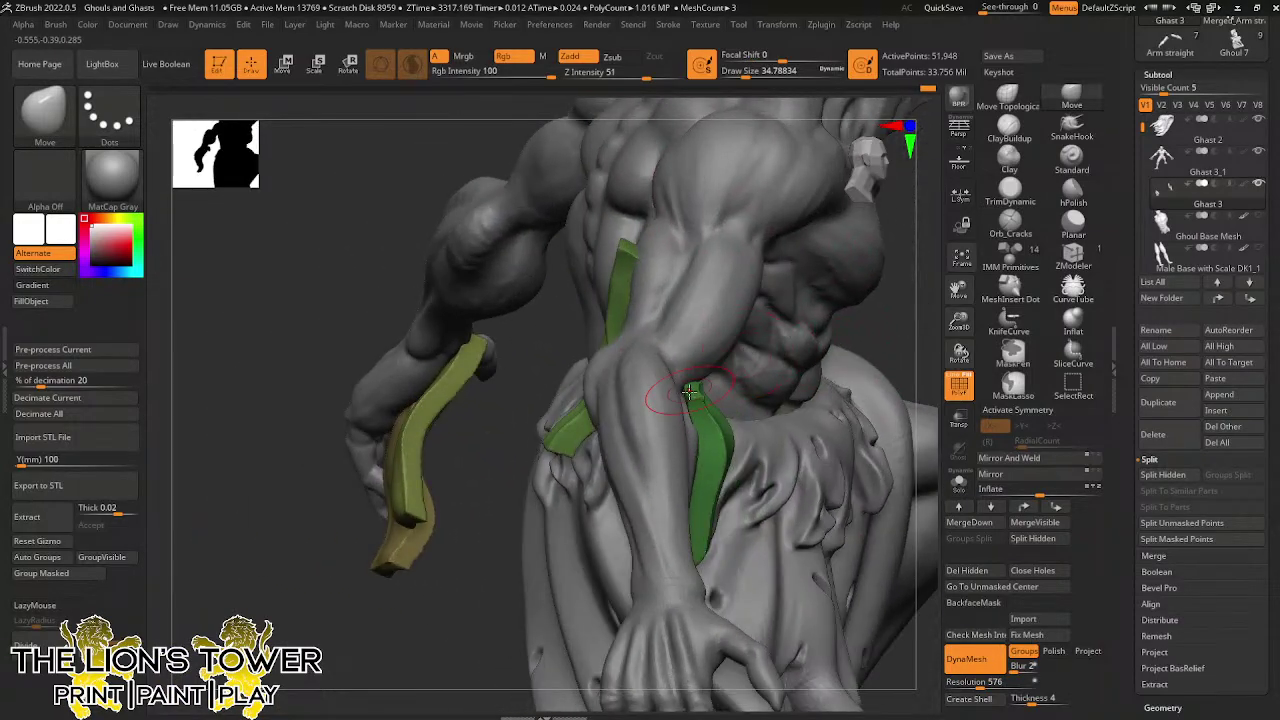
Show the hidden bandages again and isolate the left forearm and hand wraps
left_click(885, 334, "ctrl+shift")
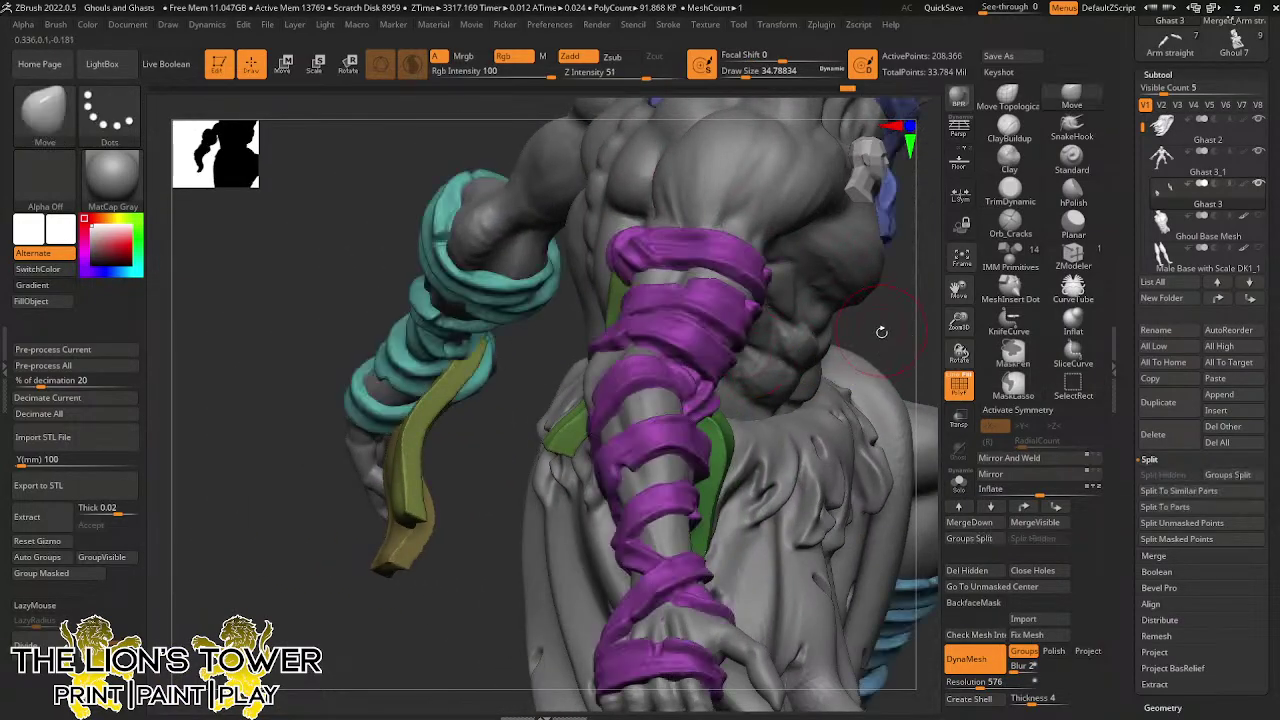
mouse_move(885, 334)
left_mouse_down()
mouse_move(815, 335)
mouse_move(916, 345)
left_mouse_up()
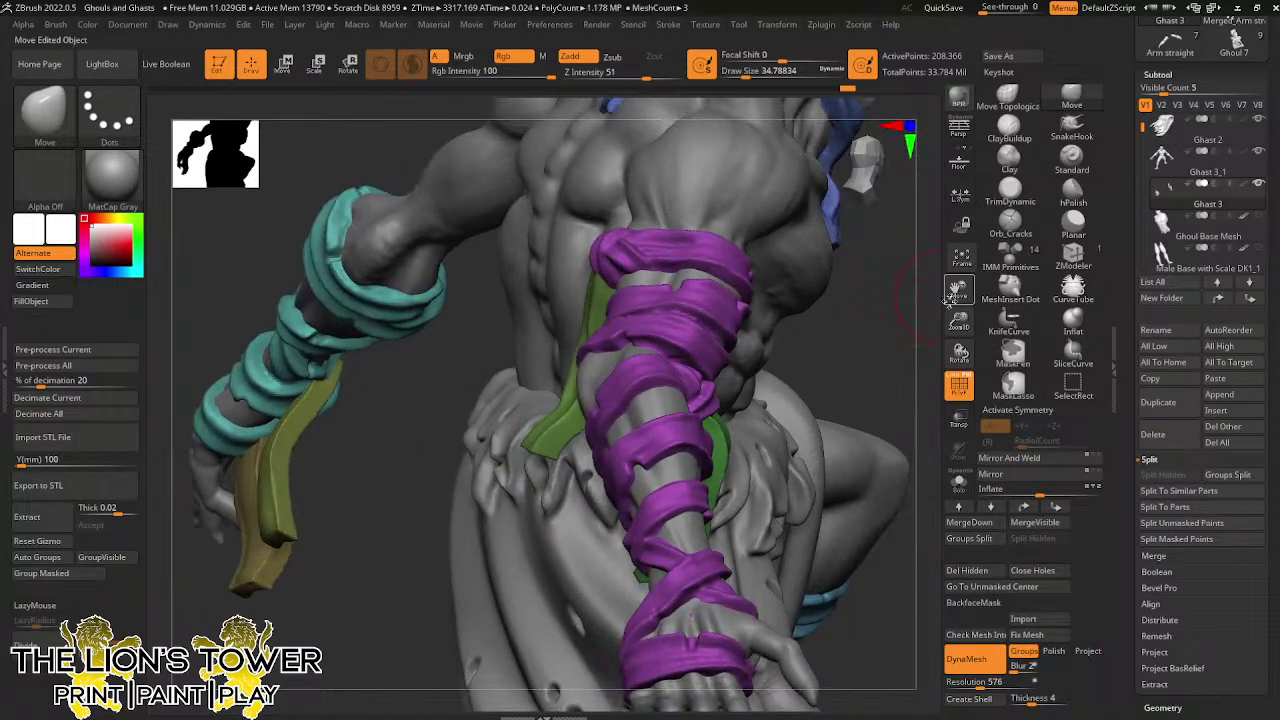
left_click_drag(955, 291, 1212, 238)
left_click(648, 340, "ctrl+shift")
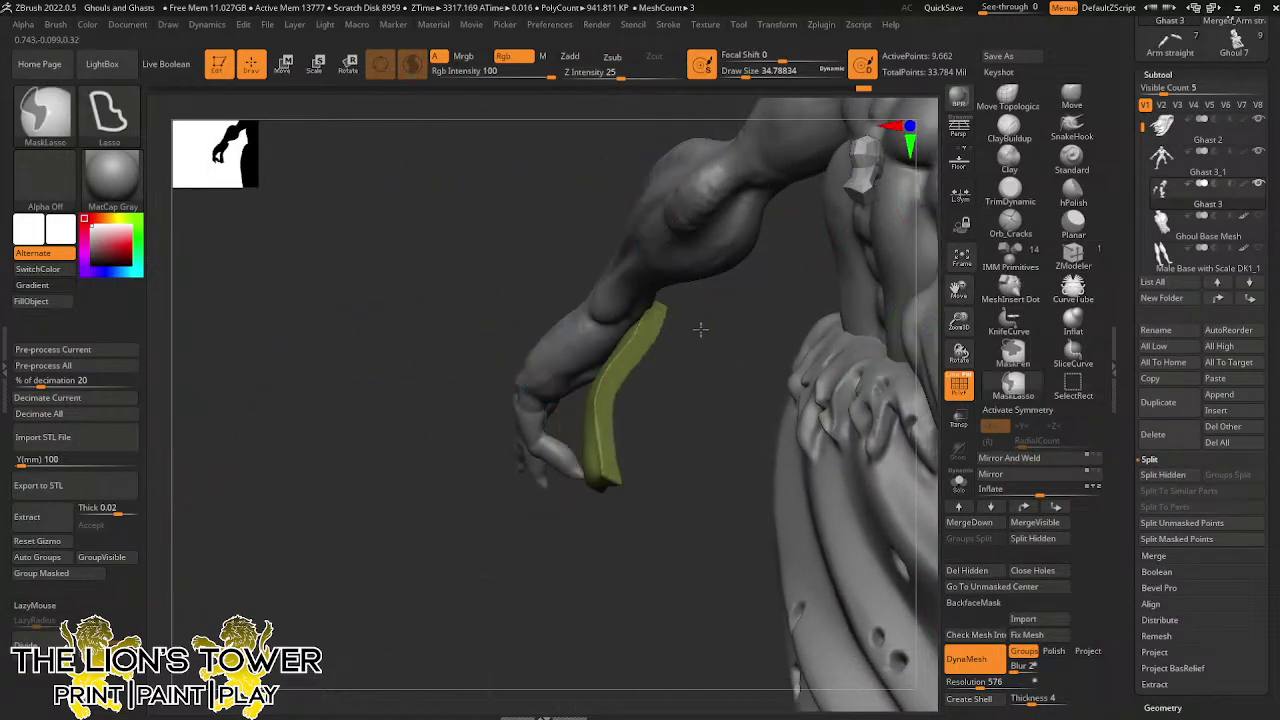
left_click(701, 328, "ctrl")
left_click(701, 327, "ctrl+shift")
left_click(711, 337, "ctrl")
mouse_move(711, 337)
left_mouse_down()
mouse_move(640, 335)
mouse_move(718, 334)
mouse_move(661, 310)
left_mouse_up()
mouse_move(739, 278)
left_mouse_down()
mouse_move(700, 268)
mouse_move(754, 172)
mouse_move(744, 242)
mouse_move(731, 234)
mouse_move(791, 183)
mouse_move(812, 254)
left_mouse_up()
left_click(808, 230, "ctrl")
left_click(696, 376, "ctrl+shift")
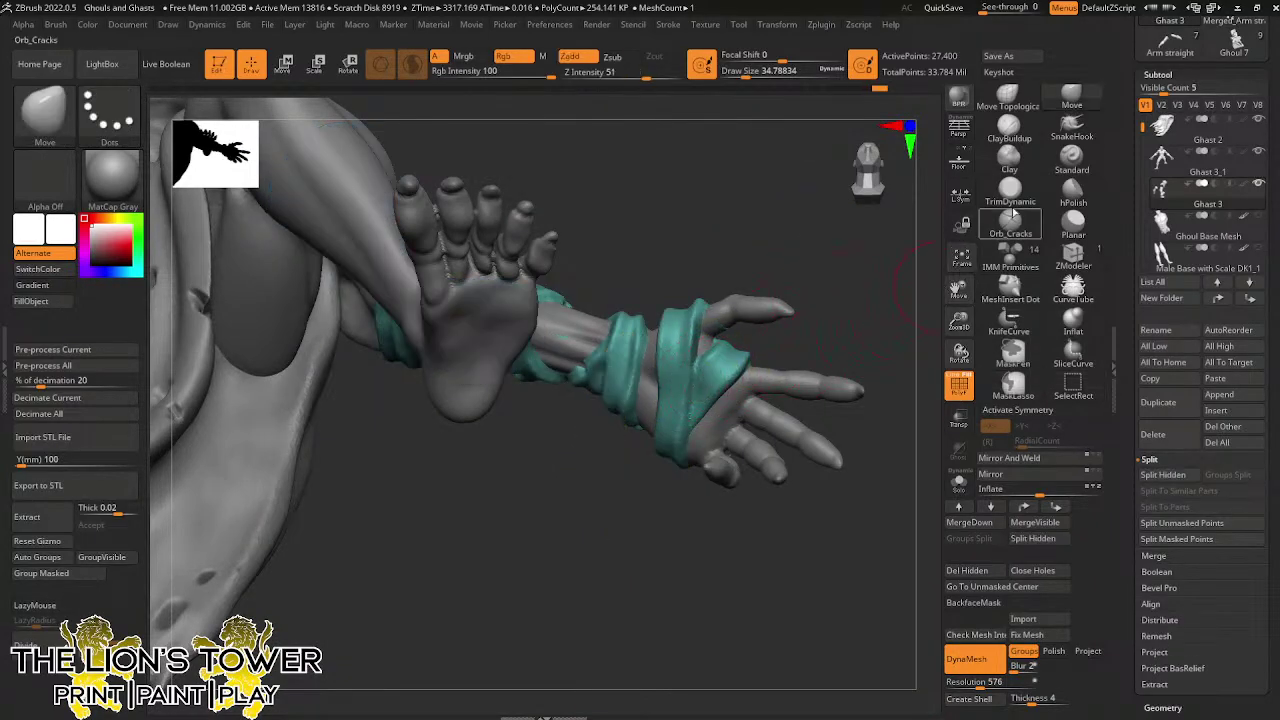
Choose the ClayBuildup brush at a draw size of about 17 and build up cloth bands across the left palm wraps
left_click(1009, 130)
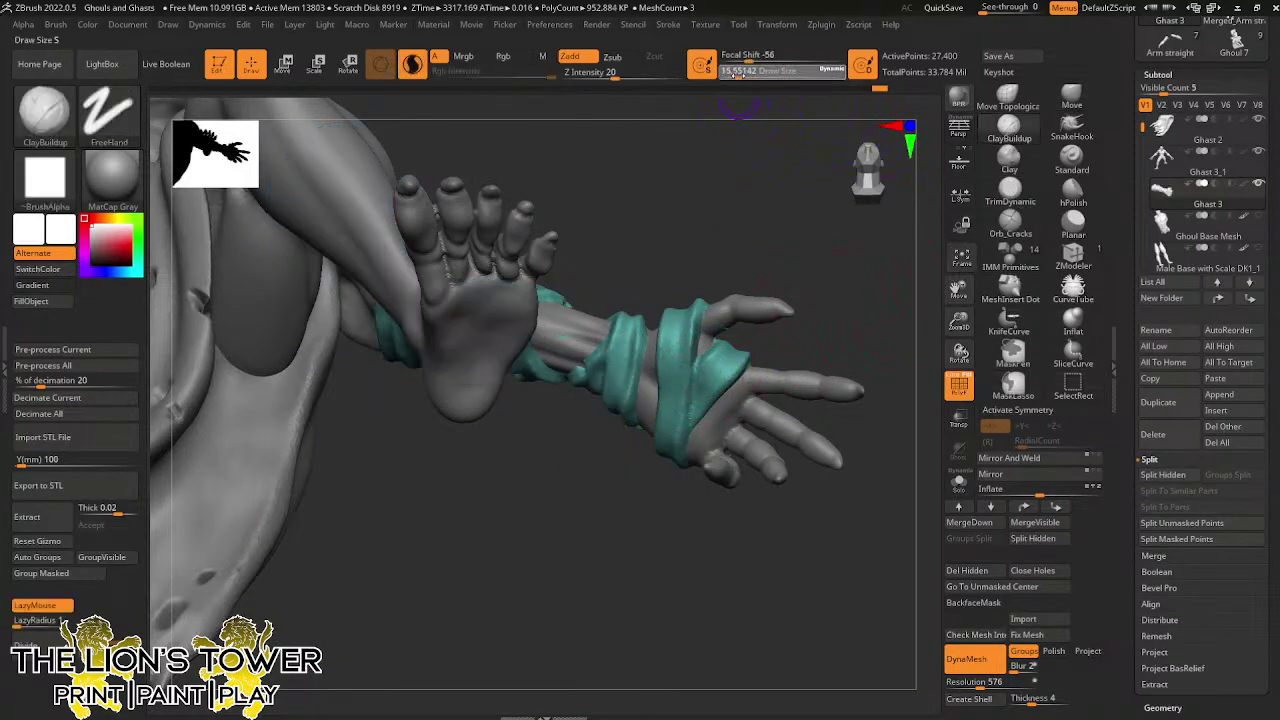
left_click_drag(737, 72, 752, 72)
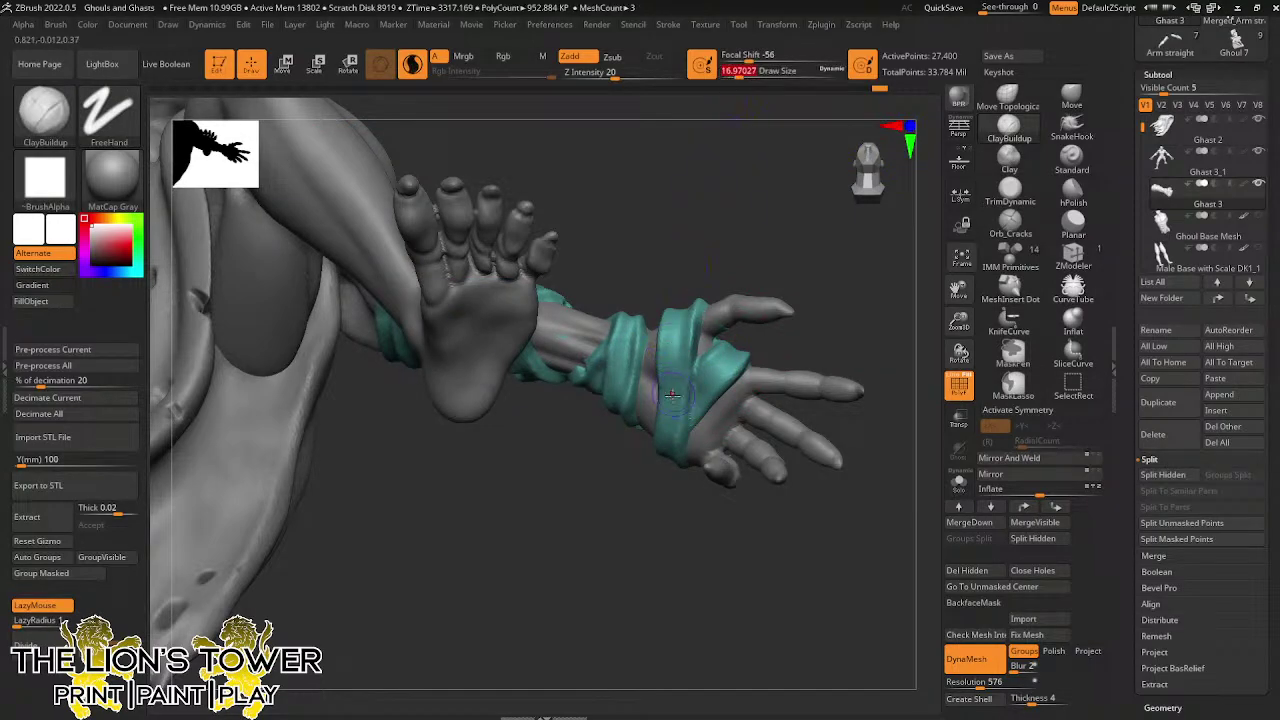
left_click_drag(660, 388, 691, 427)
mouse_move(658, 382)
left_mouse_down()
mouse_move(678, 388)
mouse_move(692, 418)
mouse_move(652, 392)
mouse_move(664, 402)
mouse_move(652, 370)
left_mouse_up()
left_click_drag(743, 235, 779, 233)
mouse_move(781, 290)
left_mouse_down()
mouse_move(800, 277)
mouse_move(707, 365)
mouse_move(736, 360)
mouse_move(728, 390)
left_mouse_up()
left_click_drag(816, 329, 728, 395)
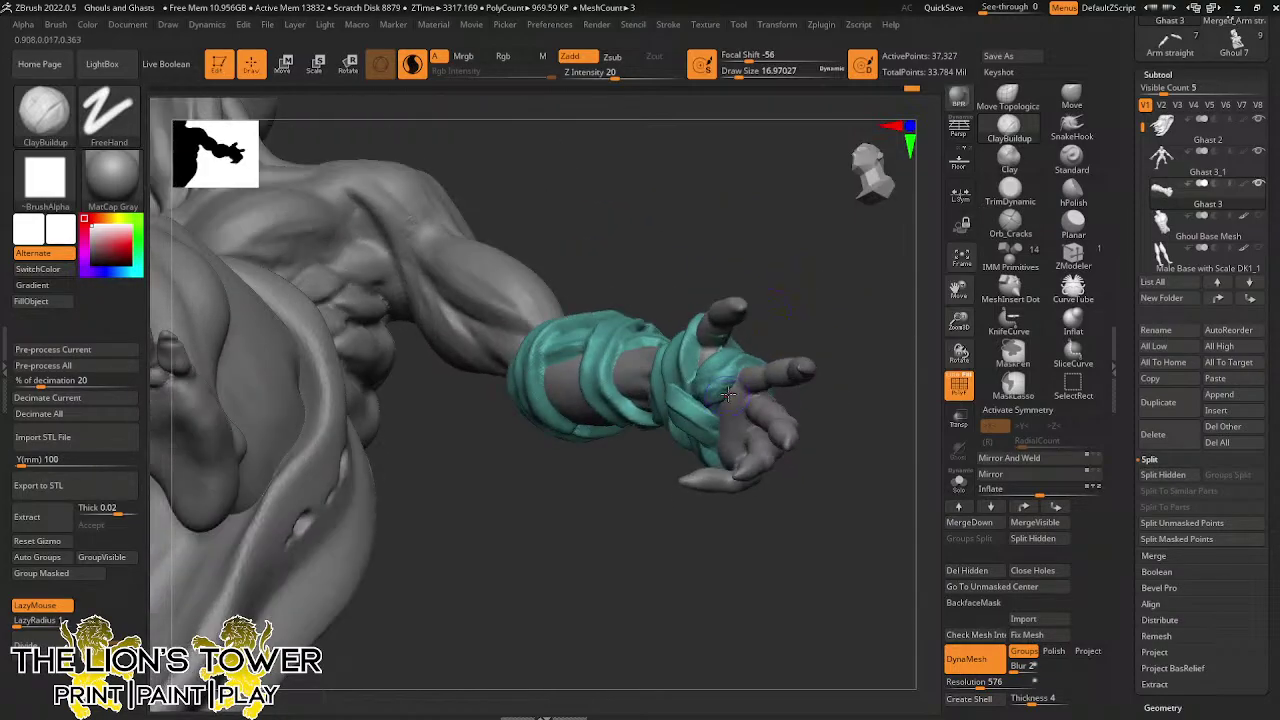
left_click_drag(777, 314, 725, 390)
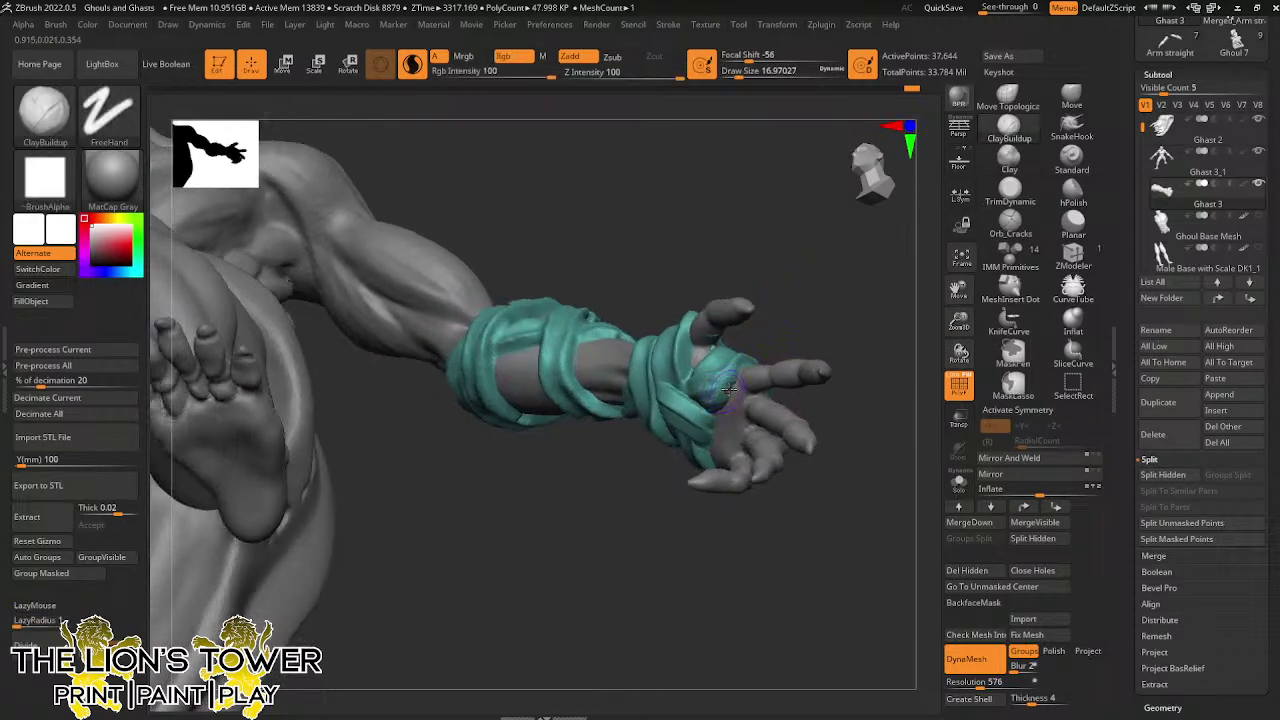
left_click_drag(809, 303, 703, 390)
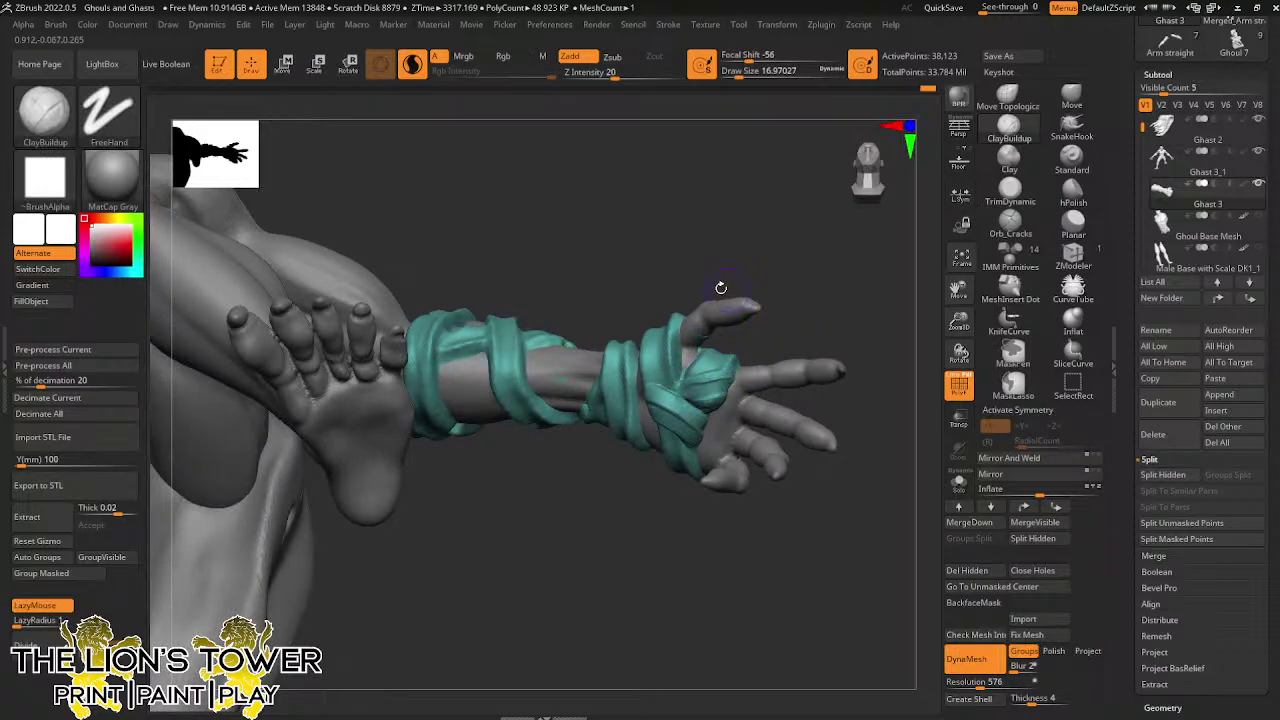
Build up a crossing cloth band over the left wrist and palm wraps and smooth it into the bandages
mouse_move(703, 259)
left_mouse_down()
mouse_move(735, 230)
mouse_move(665, 342)
left_mouse_up()
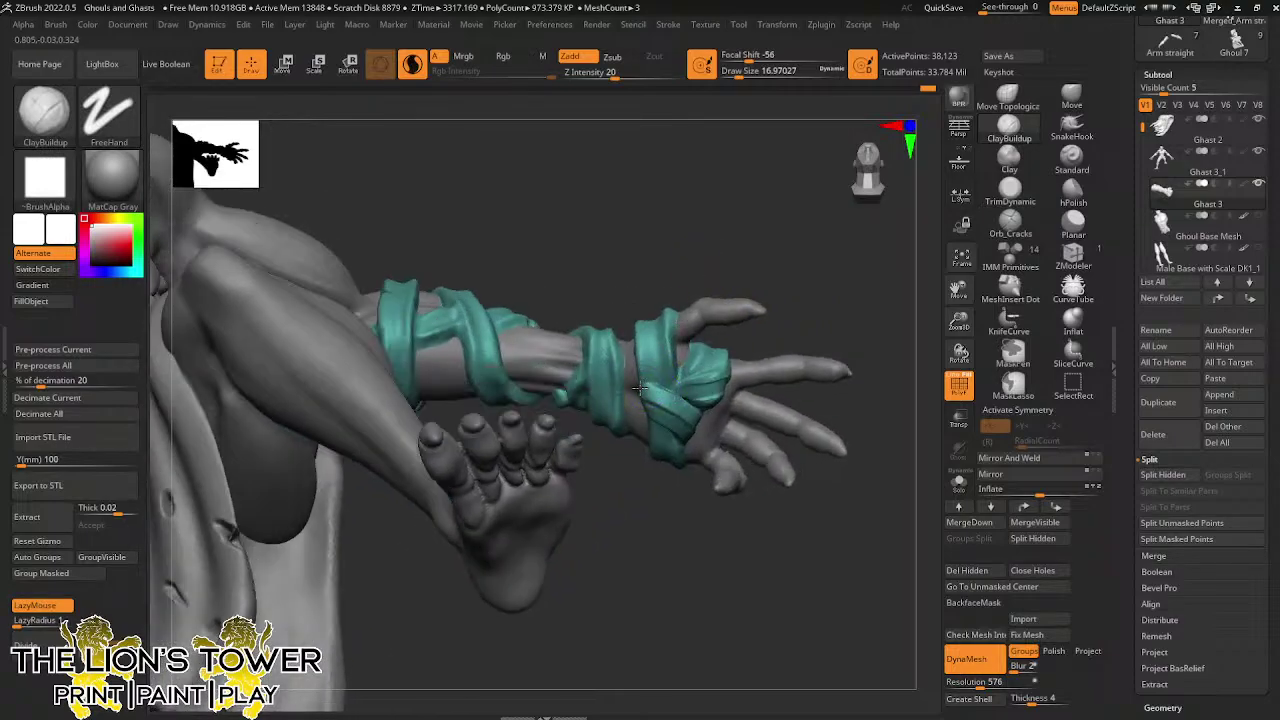
mouse_move(653, 229)
left_mouse_down()
mouse_move(646, 387)
mouse_move(700, 176)
left_mouse_up()
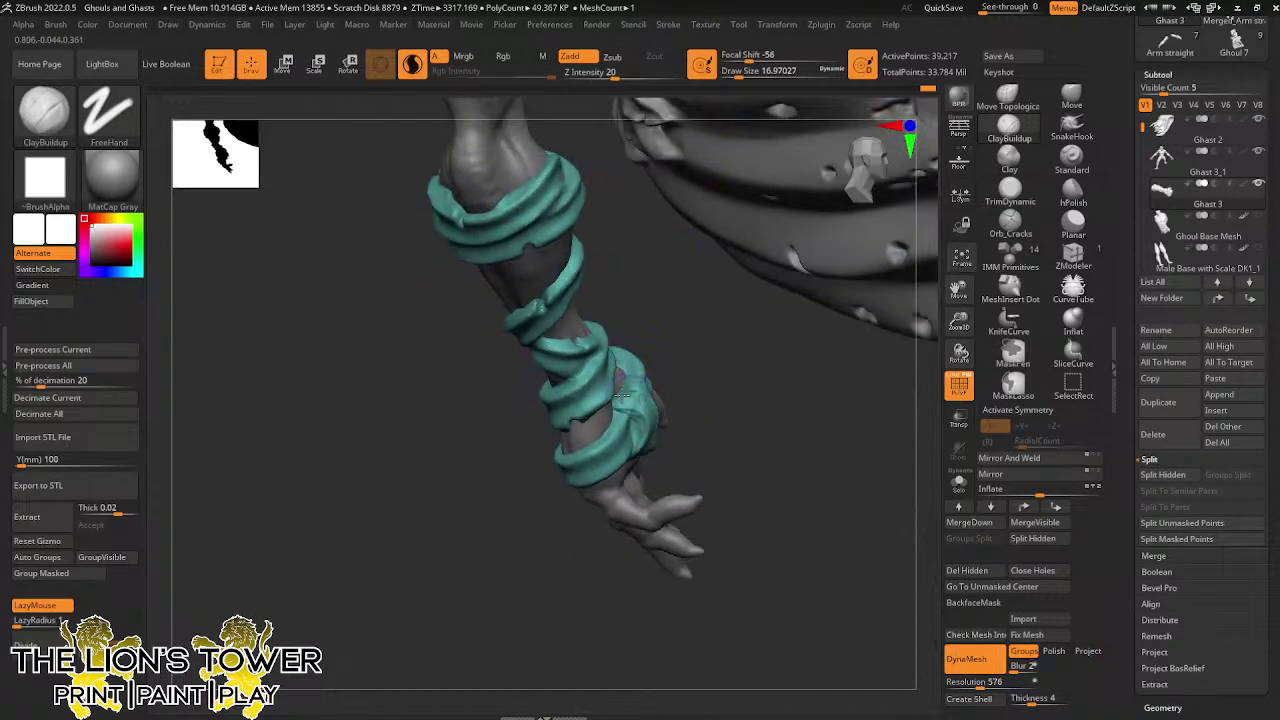
mouse_move(703, 420)
left_mouse_down()
mouse_move(651, 420)
mouse_move(671, 360)
mouse_move(700, 330)
left_mouse_up()
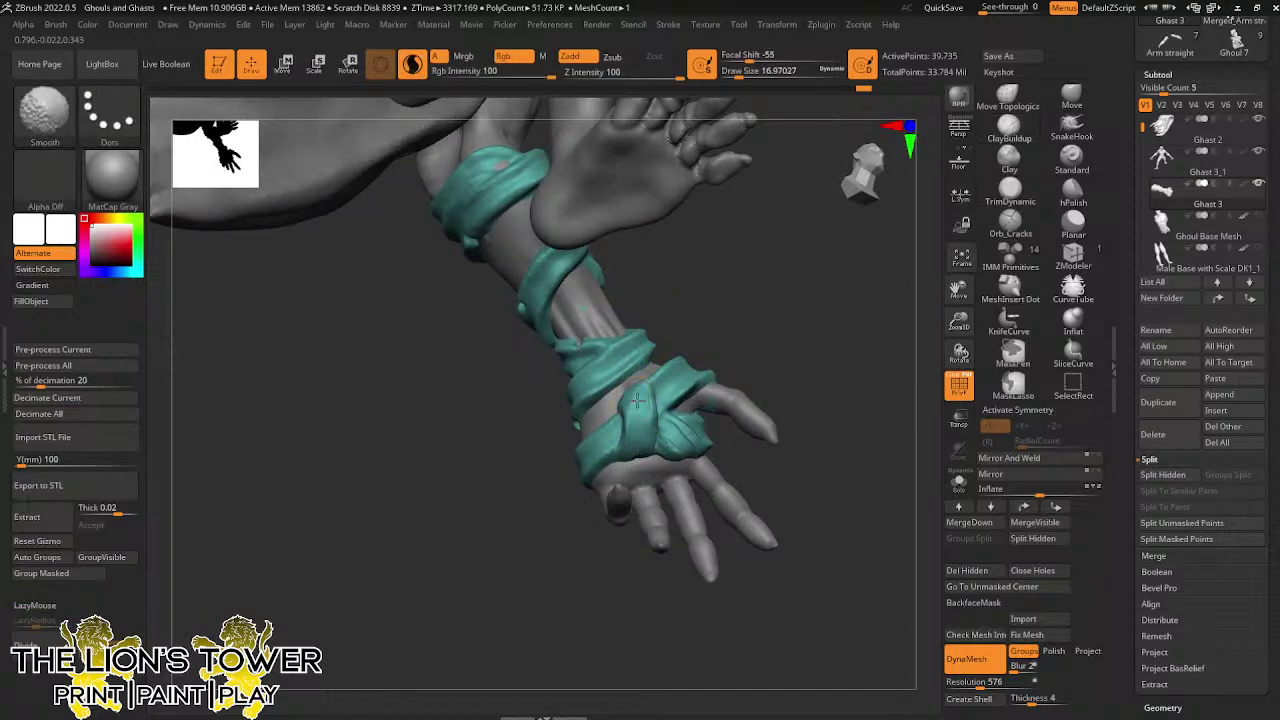
left_click_drag(677, 337, 668, 436)
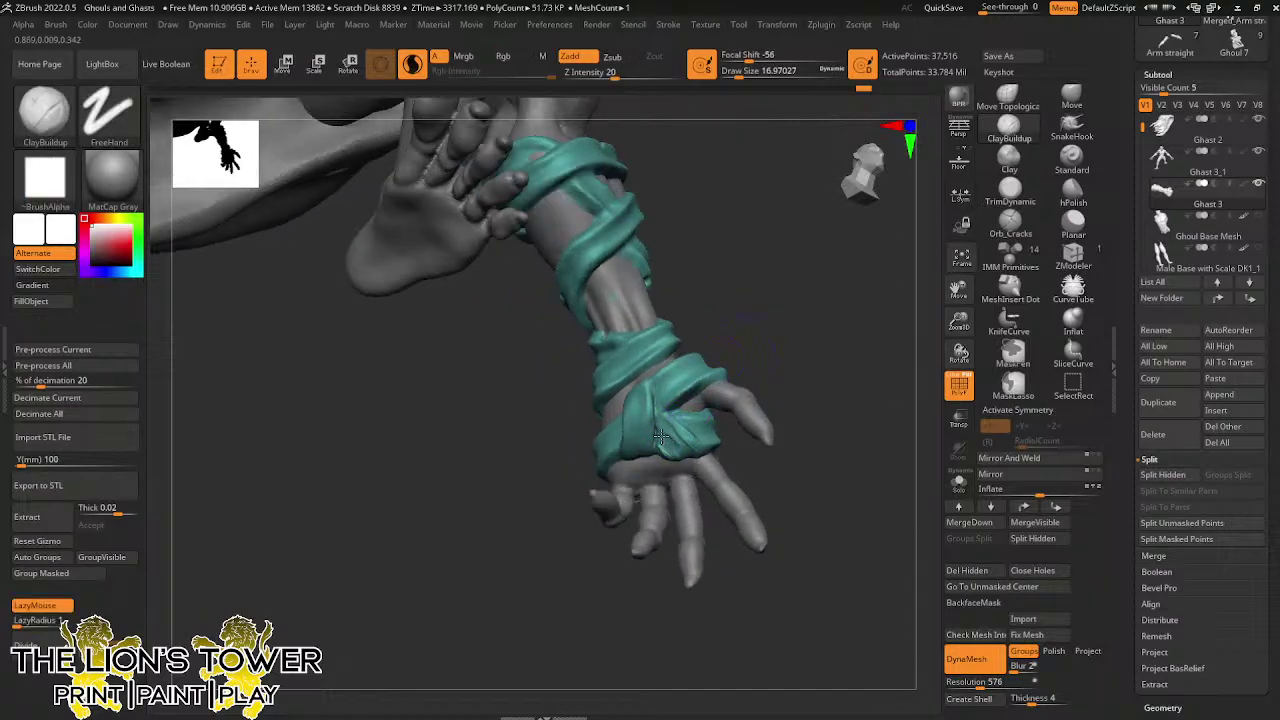
left_click_drag(725, 284, 708, 340)
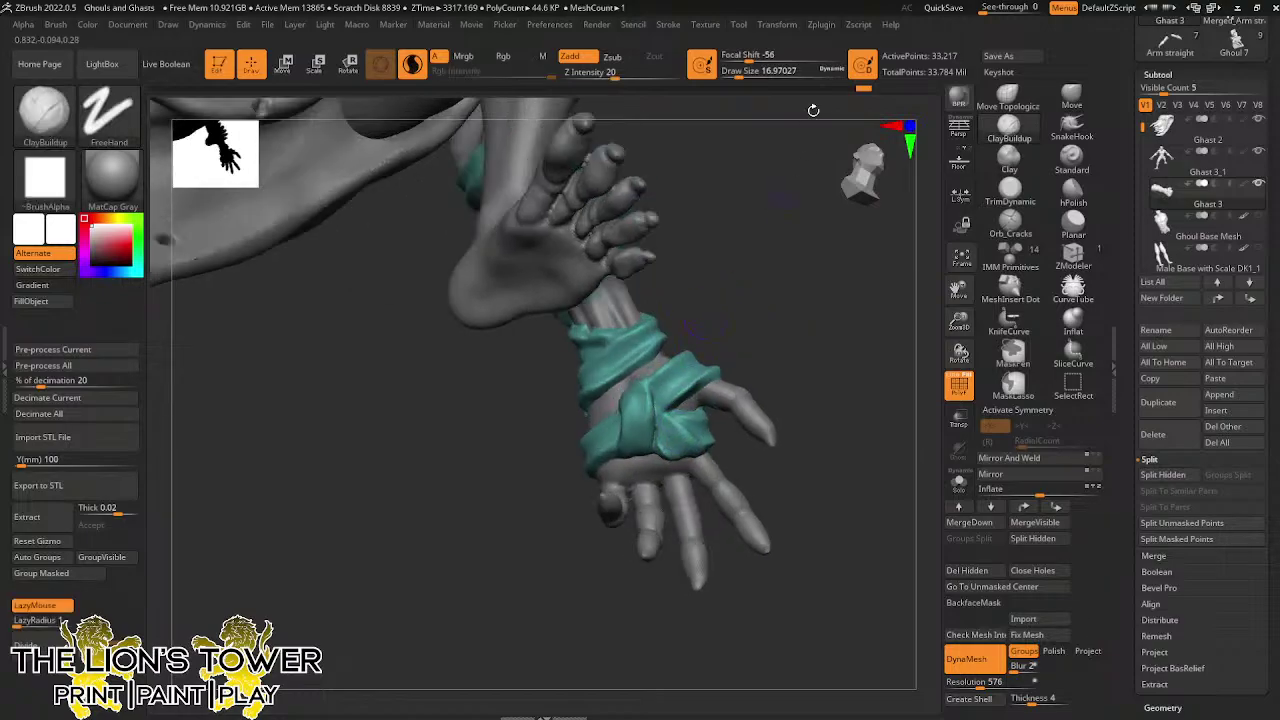
Set the ClayBuildup draw size to about 14 and build up creased folds in the short cloth end on the left palm
left_click_drag(752, 73, 732, 74)
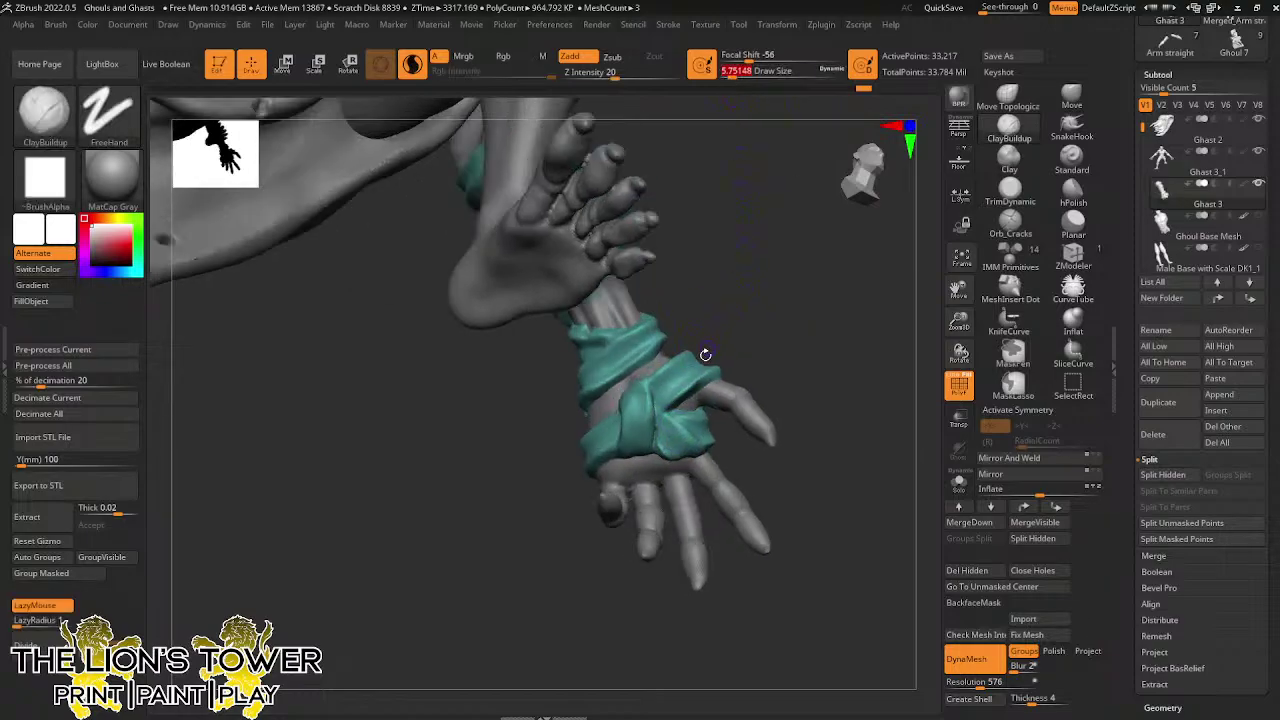
left_click(657, 413)
mouse_move(668, 408)
left_mouse_down()
mouse_move(703, 375)
mouse_move(664, 401)
left_mouse_up()
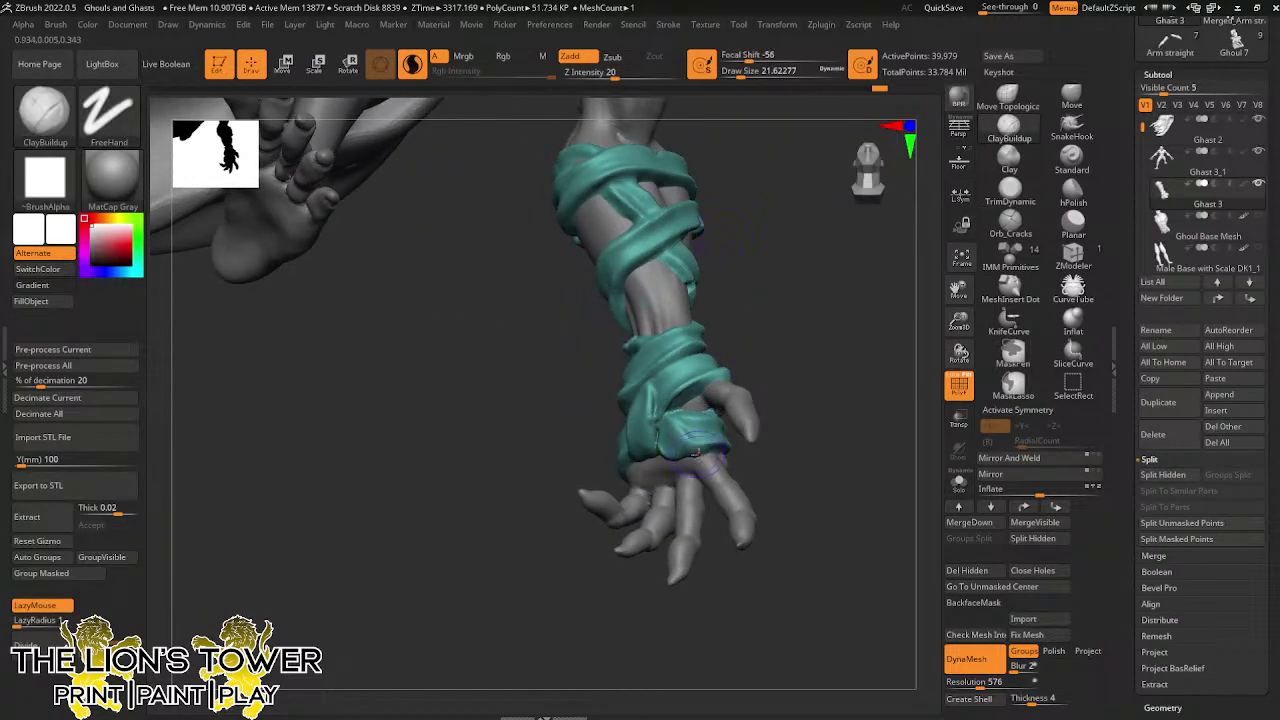
mouse_move(676, 379)
left_mouse_down()
mouse_move(706, 370)
mouse_move(677, 340)
left_mouse_up()
left_click(737, 73)
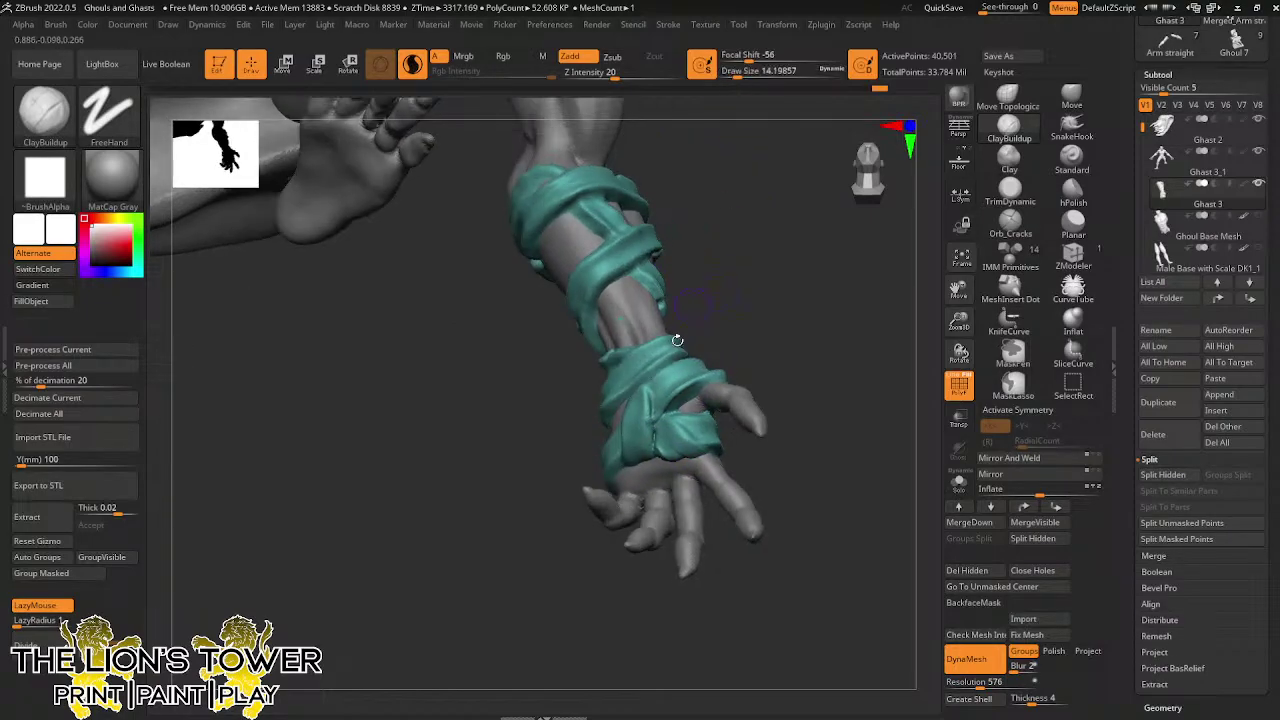
mouse_move(688, 450)
left_mouse_down()
mouse_move(671, 432)
mouse_move(664, 447)
mouse_move(677, 436)
mouse_move(697, 456)
left_mouse_up()
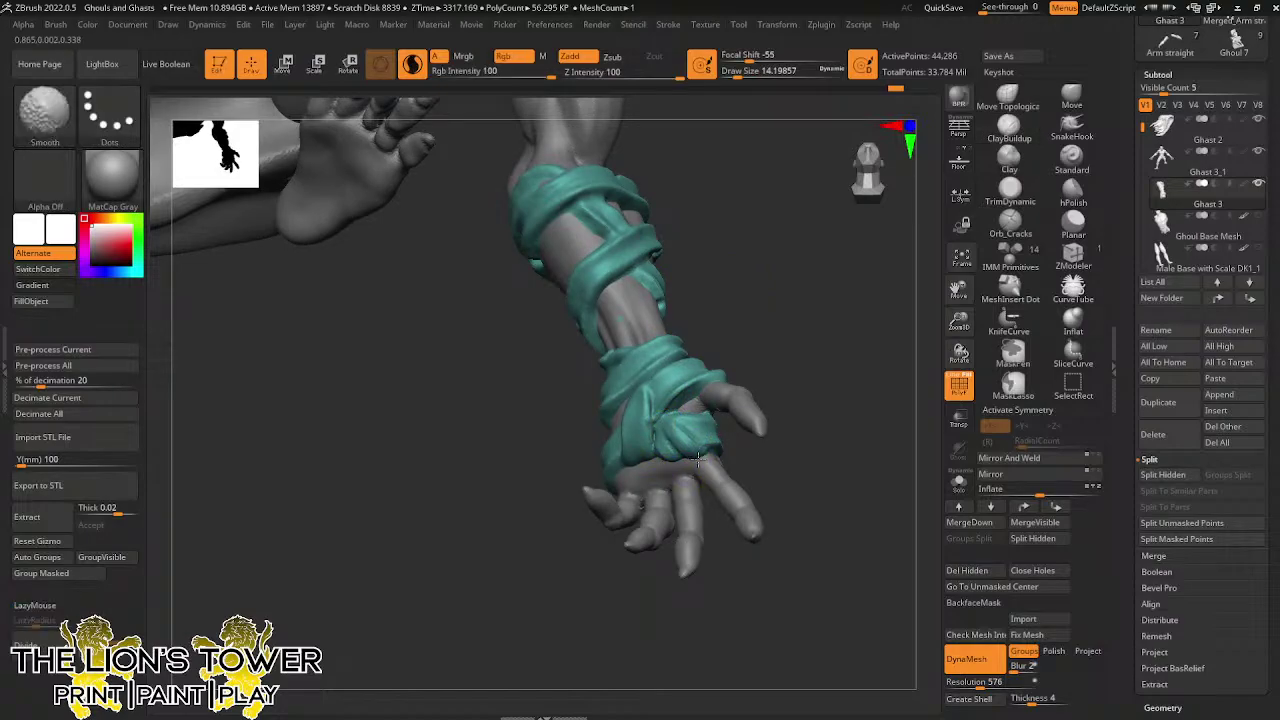
left_click_drag(783, 300, 717, 353)
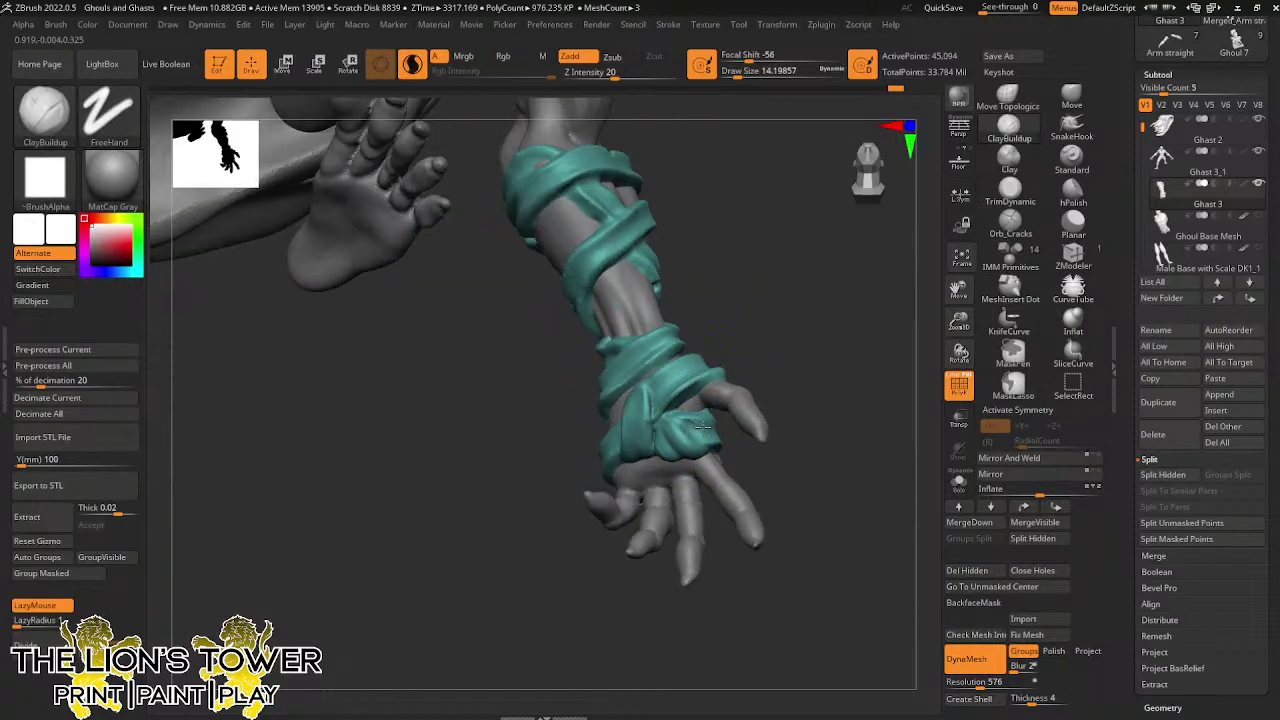
left_click_drag(703, 426, 686, 417)
Sculpt lengthwise folds along the crossing band on the thumb side of the left palm wraps
mouse_move(768, 326)
left_mouse_down()
mouse_move(806, 278)
mouse_move(817, 296)
mouse_move(811, 277)
mouse_move(760, 320)
left_mouse_up()
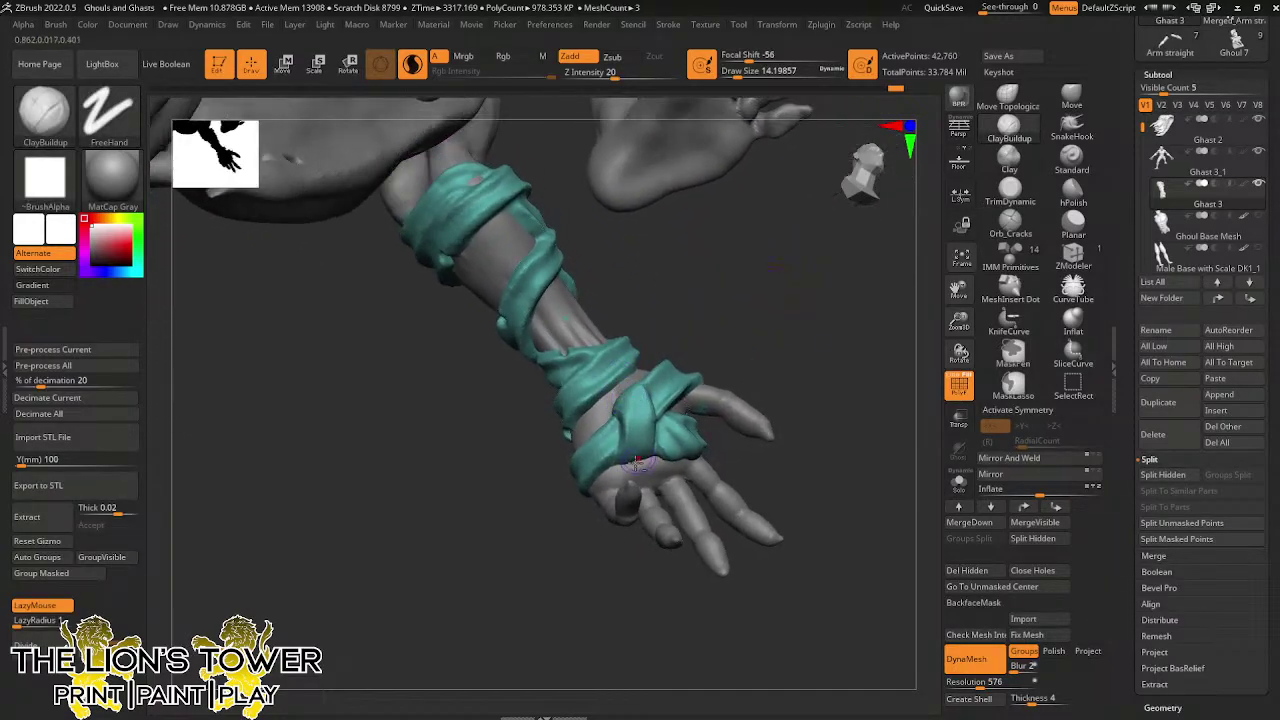
left_click_drag(636, 462, 620, 381)
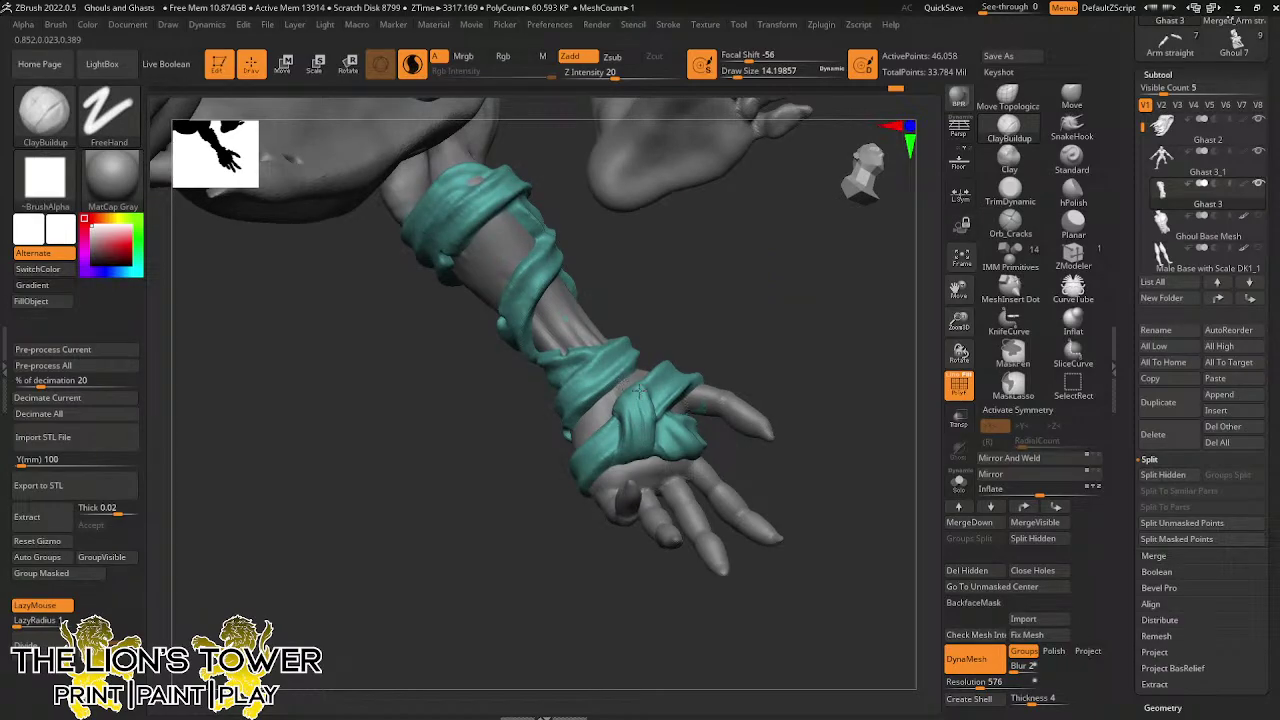
left_click_drag(690, 330, 668, 374)
left_click_drag(639, 456, 644, 440)
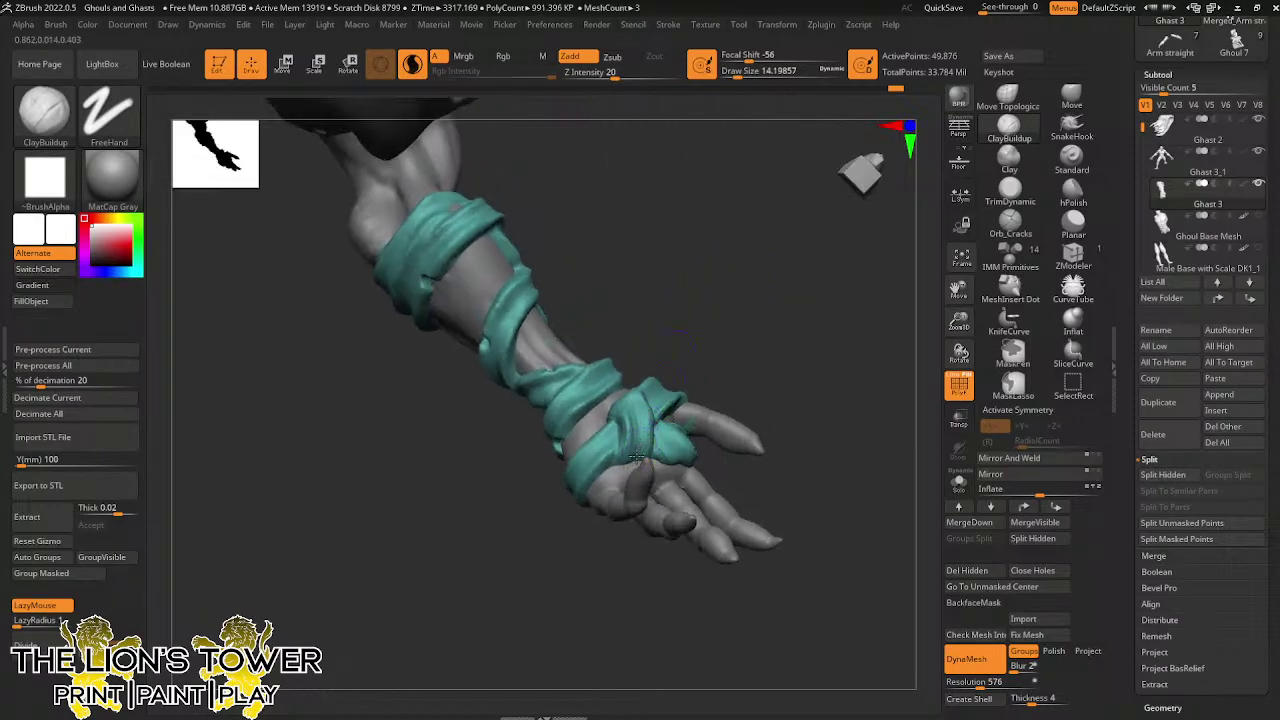
mouse_move(629, 360)
right_mouse_down()
mouse_move(703, 314)
mouse_move(725, 362)
mouse_move(655, 384)
right_mouse_up()
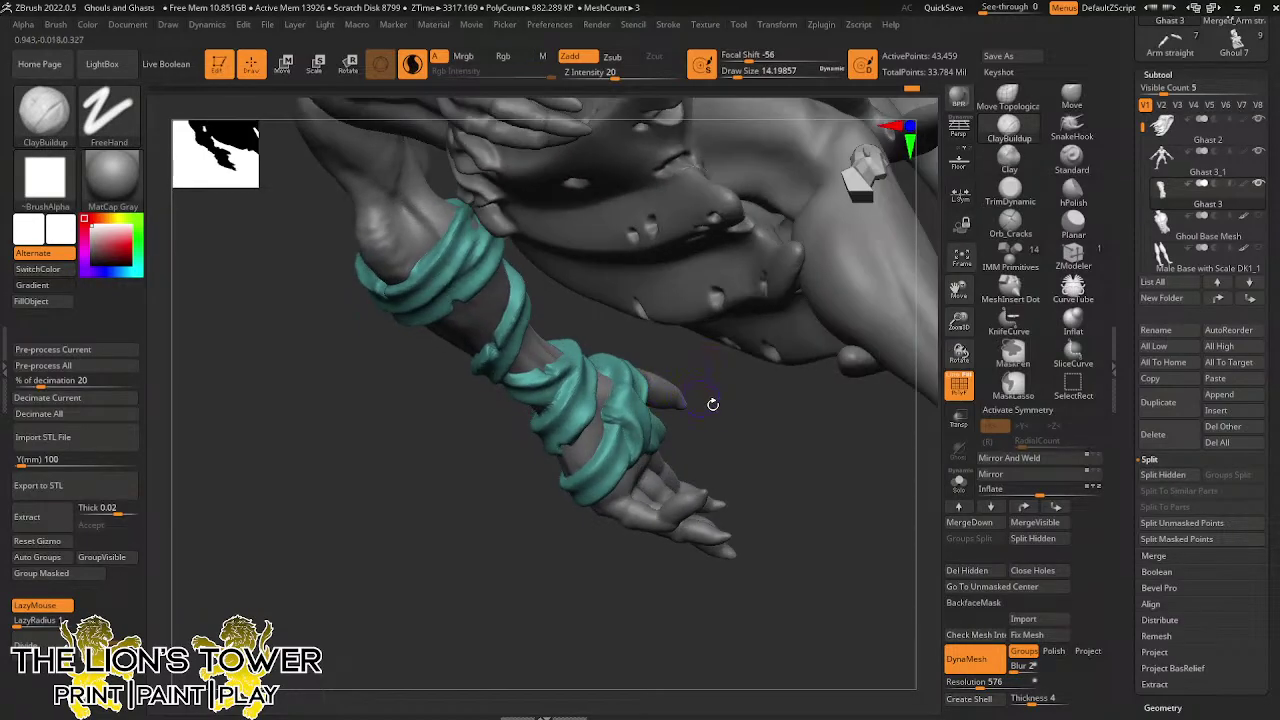
left_click_drag(712, 404, 811, 392)
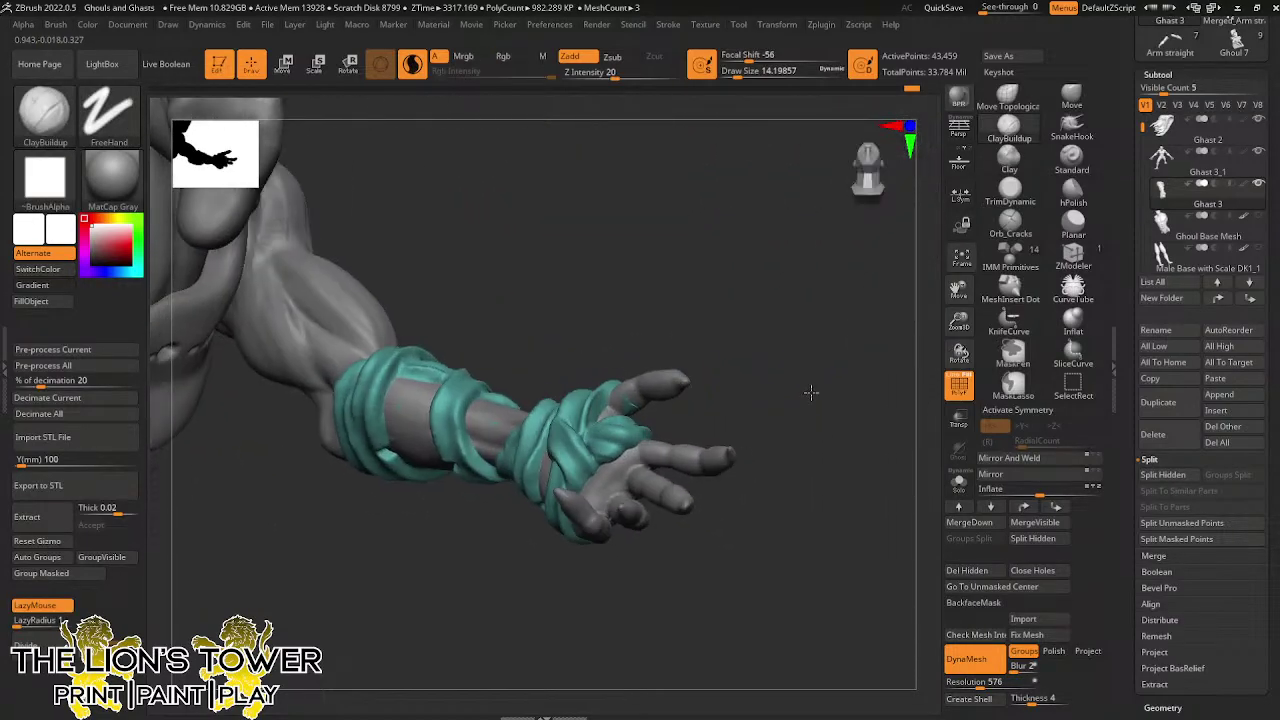
Build up a crossing cloth band with folds over the inner side of the left wrist wrap
right_click_drag(810, 392, 500, 430)
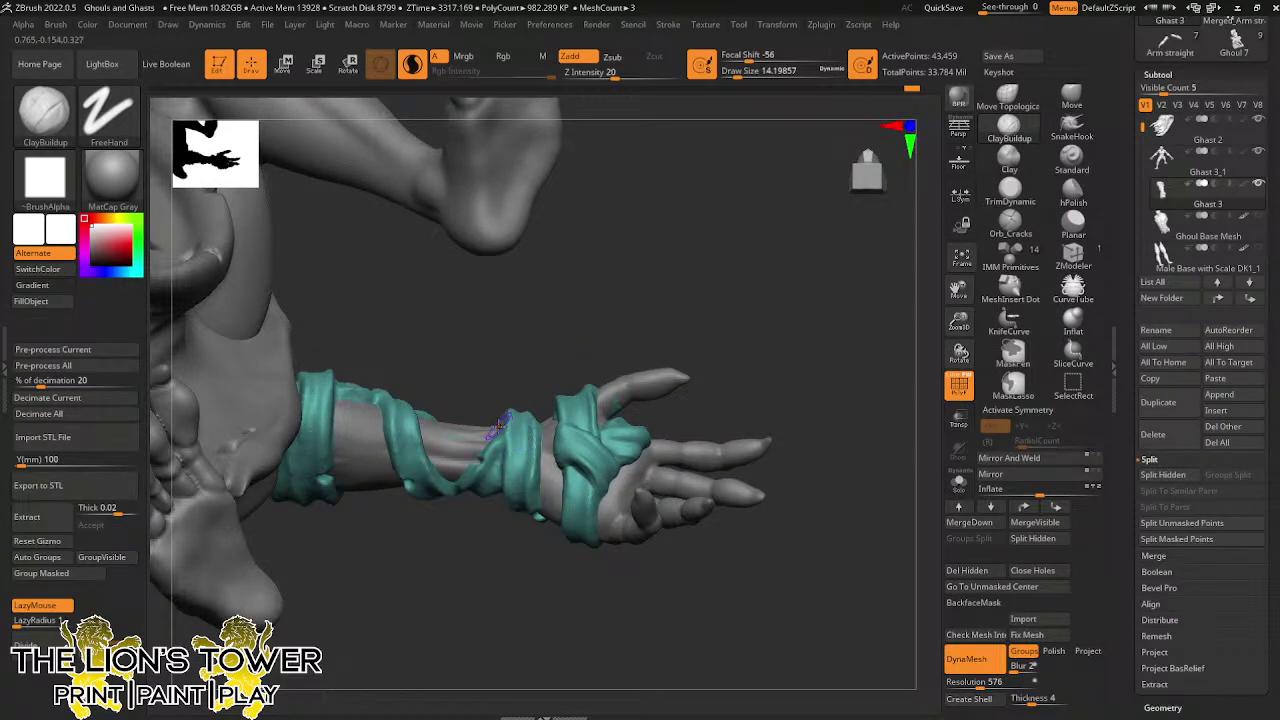
right_click_drag(545, 332, 527, 412)
mouse_move(512, 424)
left_mouse_down()
mouse_move(543, 466)
mouse_move(522, 438)
left_mouse_up()
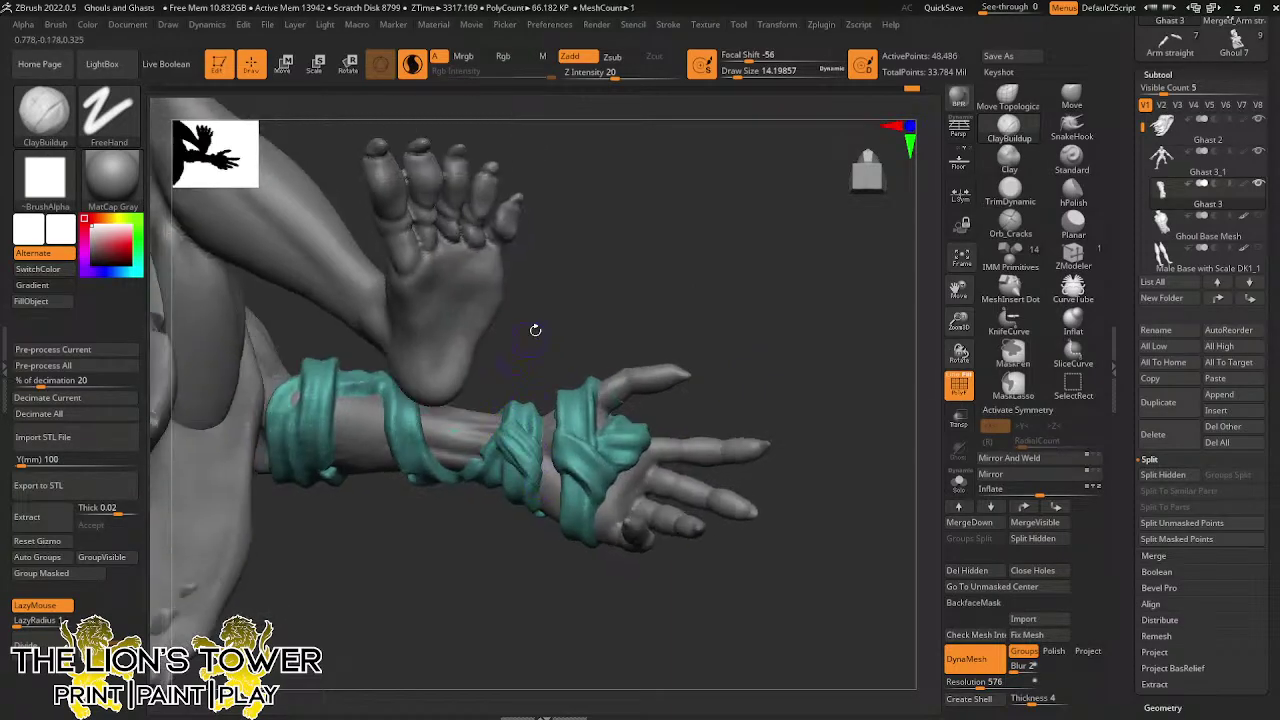
right_click_drag(535, 330, 530, 390)
left_click_drag(498, 398, 512, 411)
right_click_drag(540, 340, 553, 315)
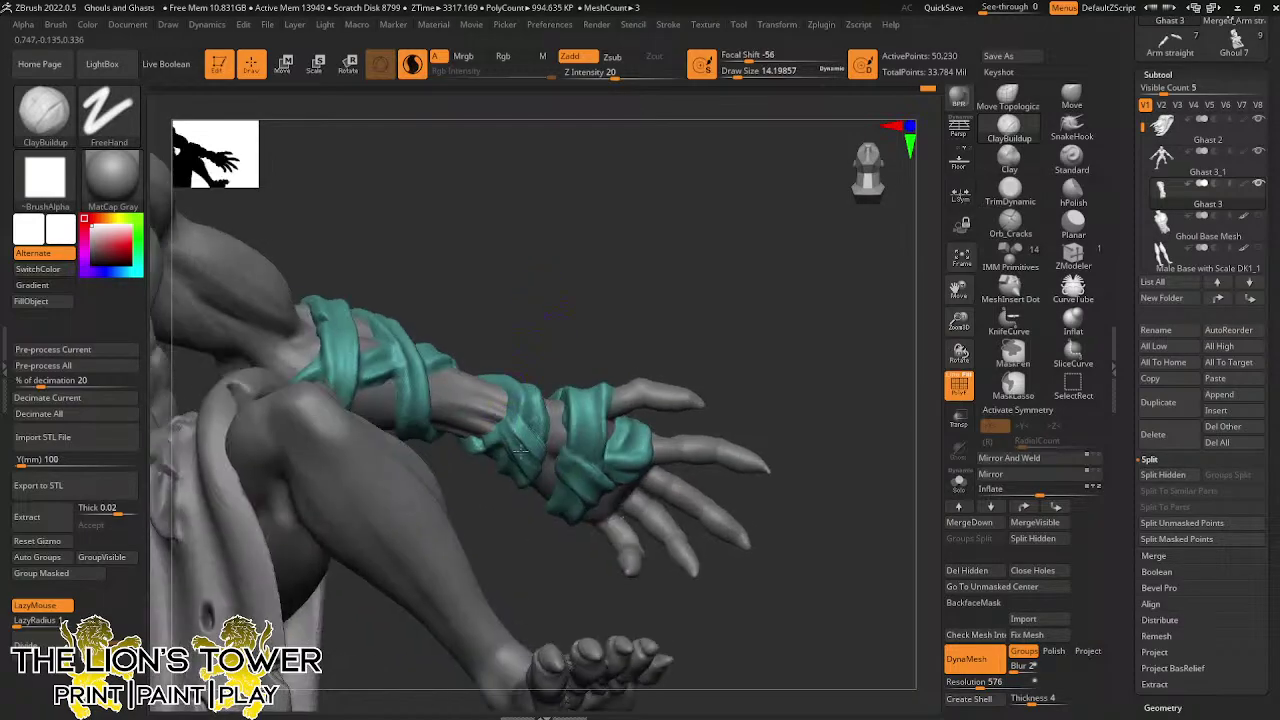
left_click_drag(512, 418, 536, 470)
right_click_drag(552, 335, 528, 377)
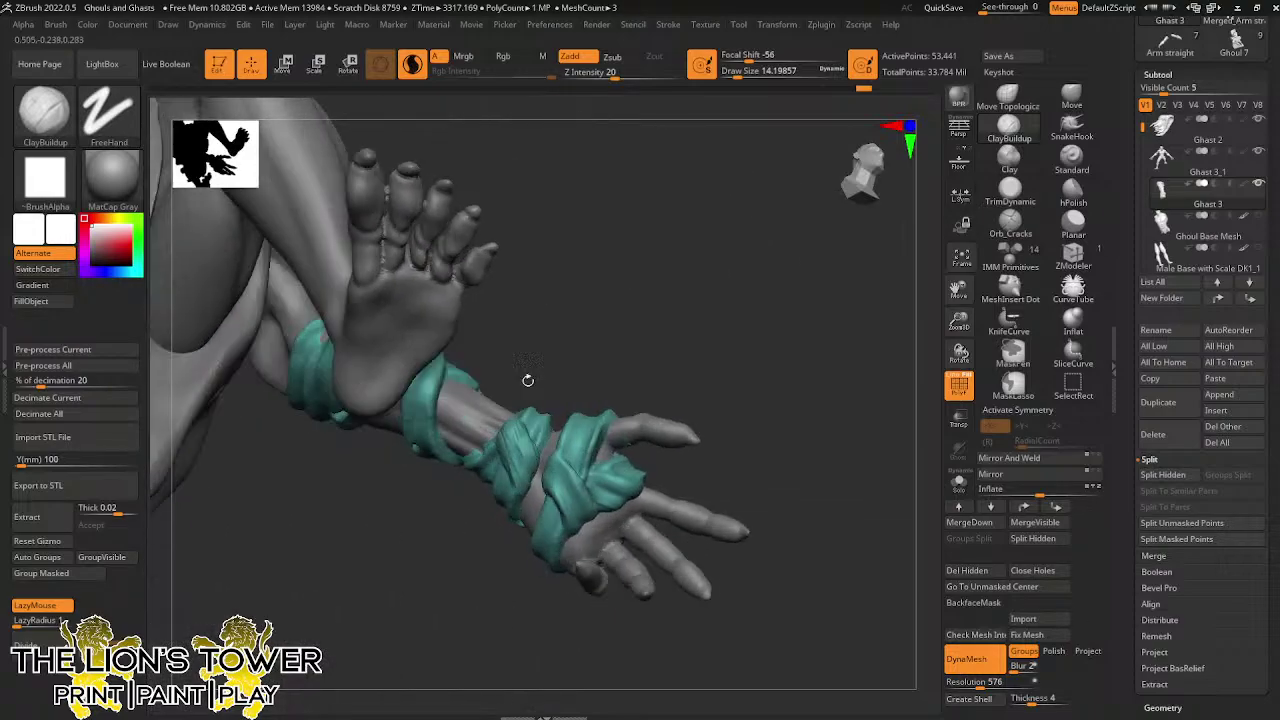
Extend the crossing band to the edge of the left wrist wrap and smooth its folds into the bandage
left_click(529, 455, "alt")
right_click_drag(529, 455, 531, 440)
left_click_drag(518, 427, 519, 446, "shift")
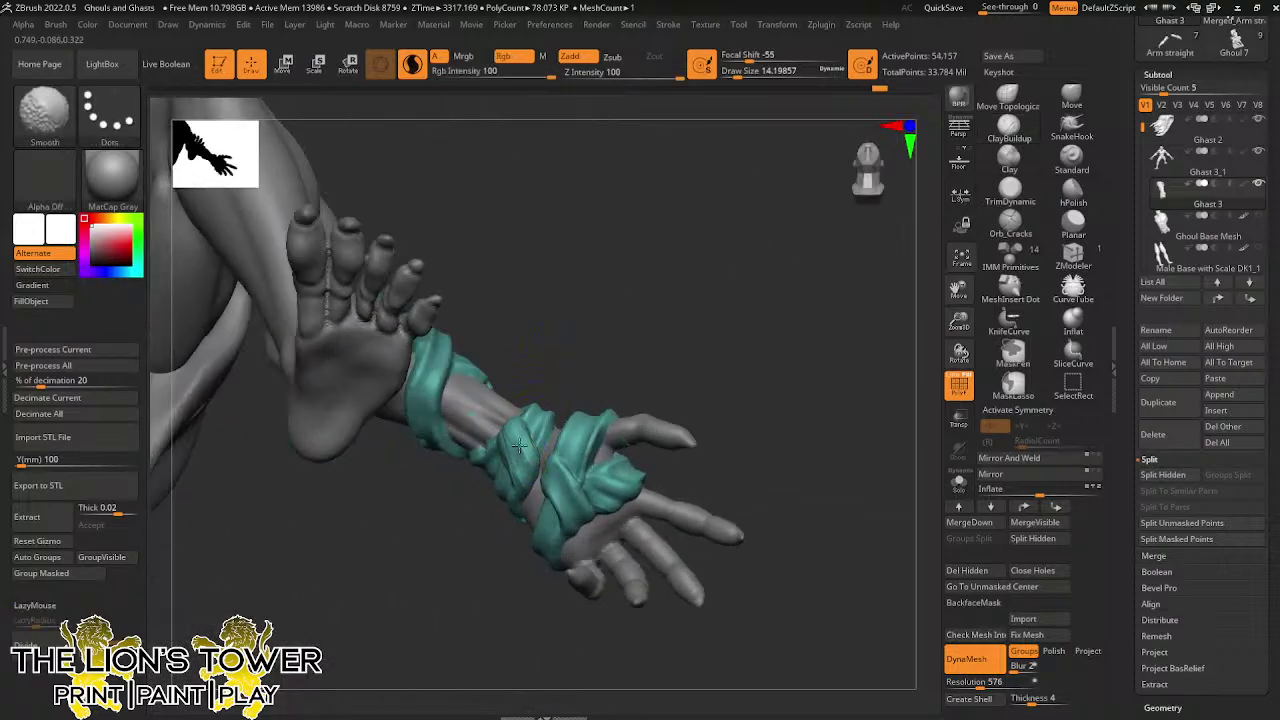
mouse_move(531, 326)
right_mouse_down()
mouse_move(517, 432)
mouse_move(640, 289)
mouse_move(663, 306)
mouse_move(694, 274)
mouse_move(651, 343)
right_mouse_up()
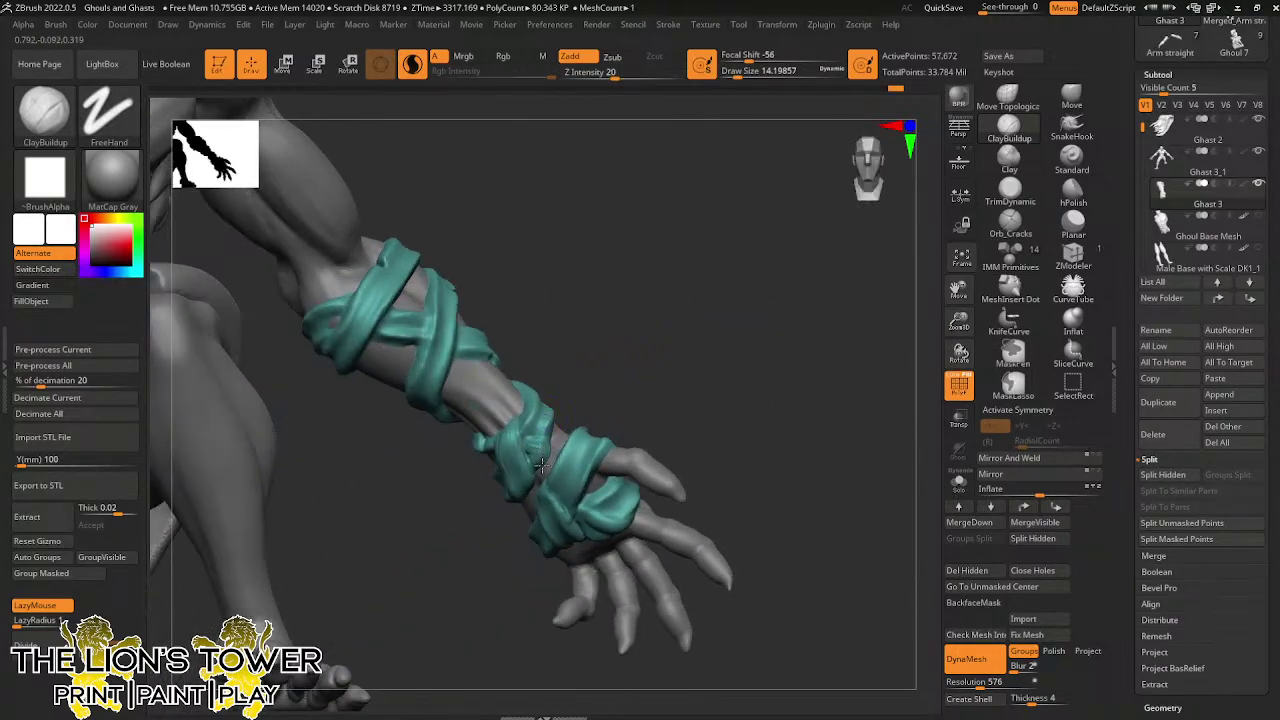
left_click_drag(538, 465, 548, 456)
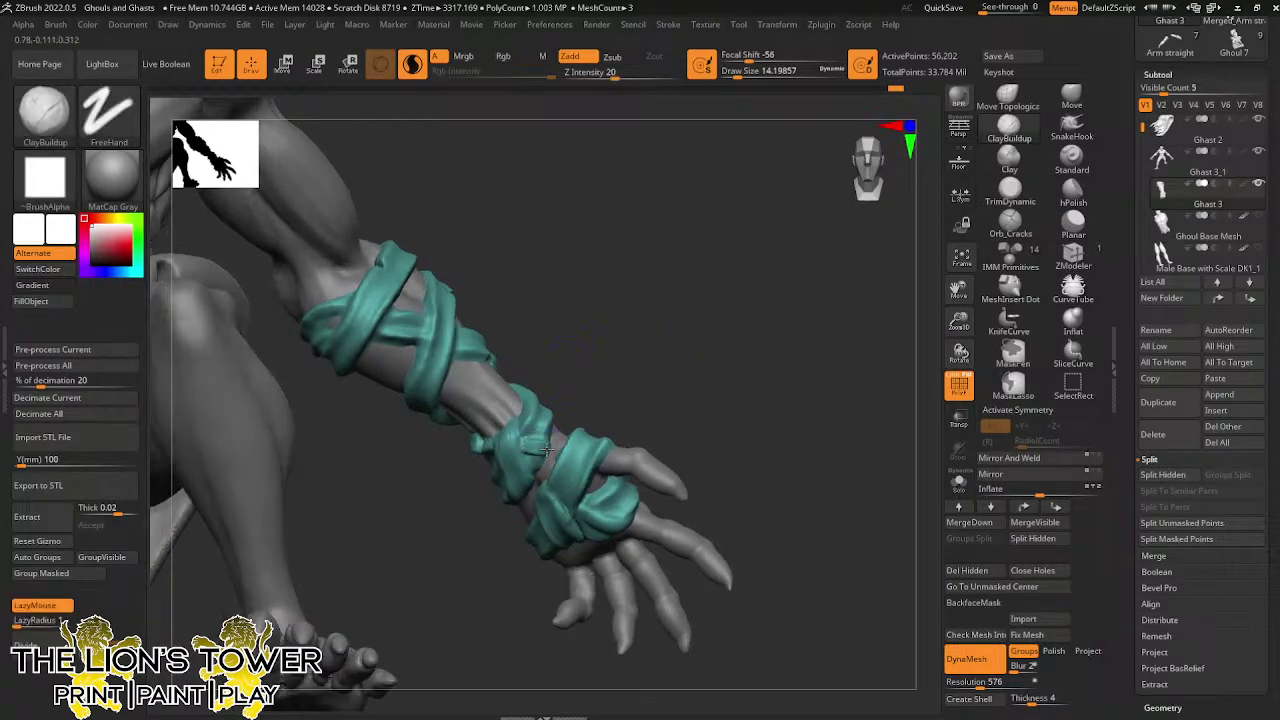
left_click_drag(538, 470, 536, 455, "shift")
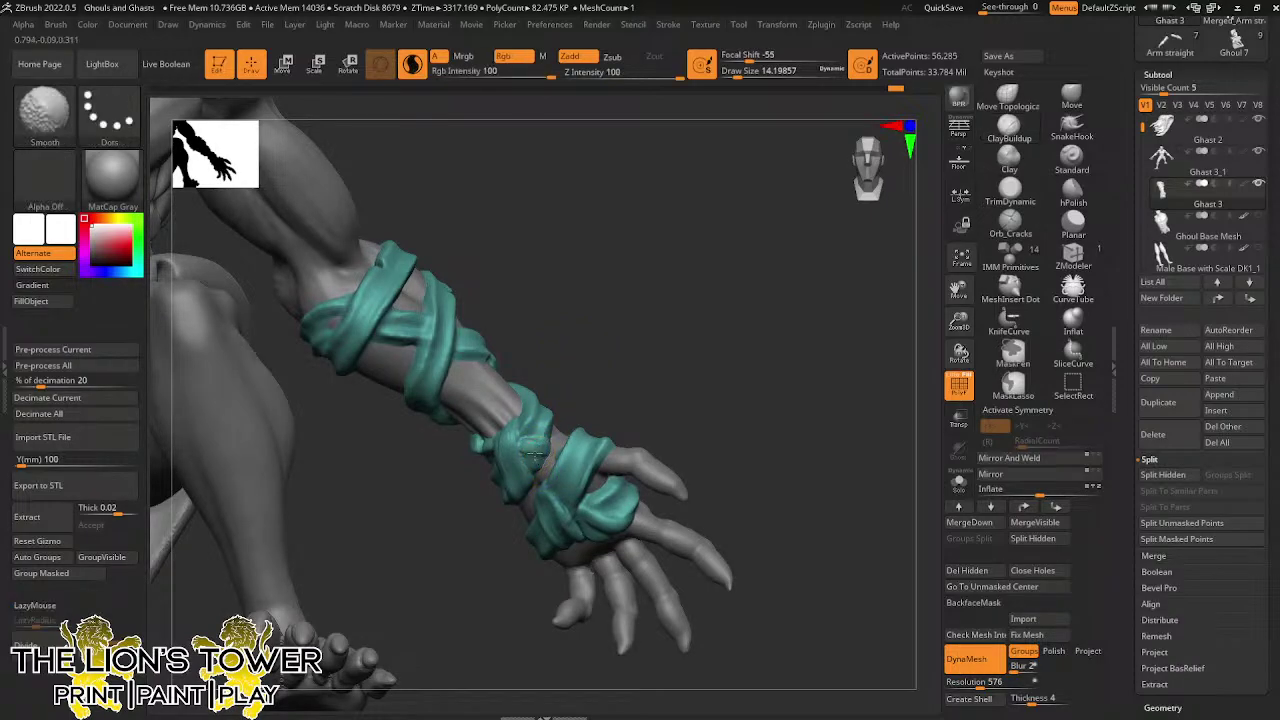
left_click_drag(539, 343, 592, 272)
left_click_drag(504, 449, 512, 440, "shift")
left_click_drag(535, 379, 534, 310)
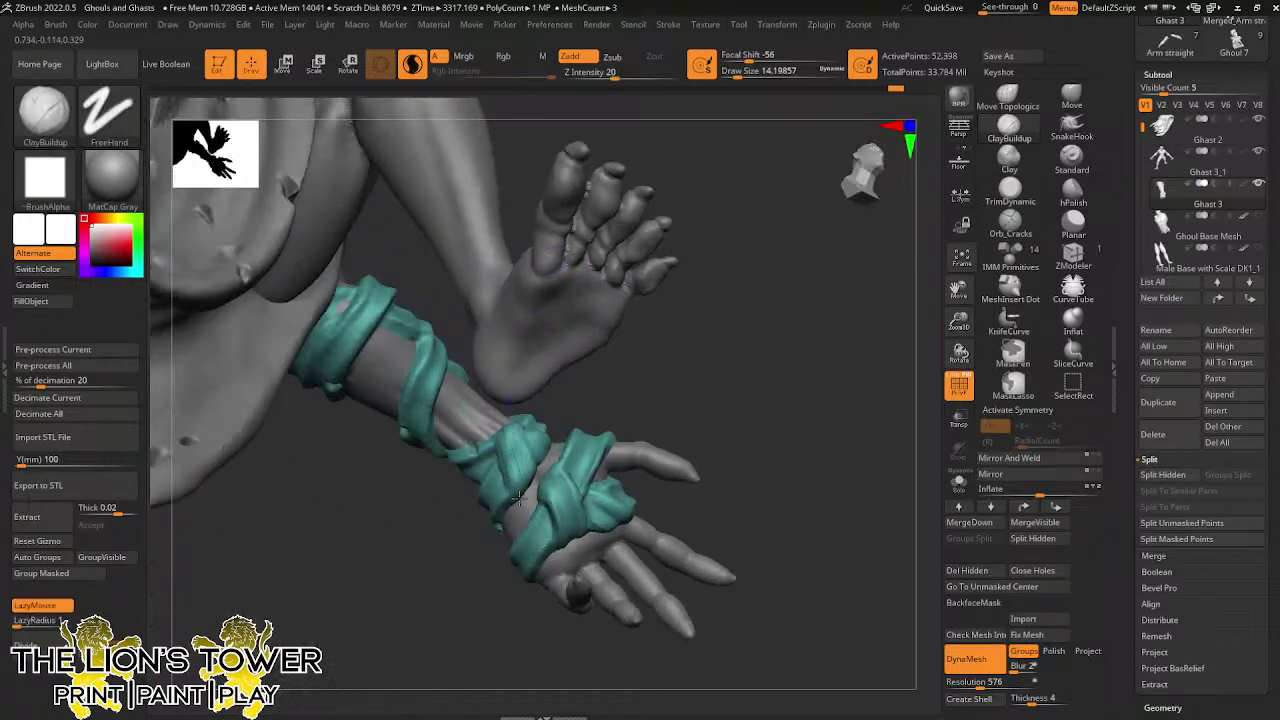
Add further folds along the left wrist's crossing band and smooth its lower edge
left_click_drag(520, 488, 508, 447)
left_click_drag(548, 382, 590, 345)
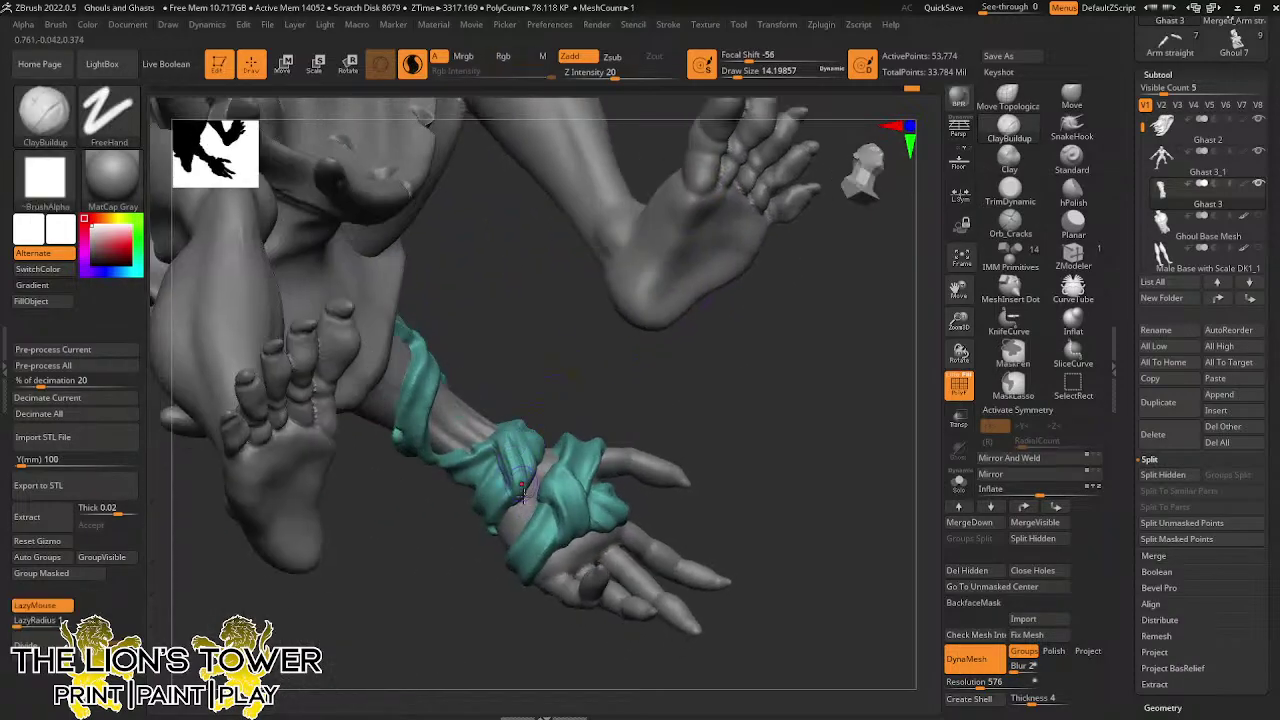
left_click_drag(506, 441, 504, 446)
mouse_move(508, 346)
left_mouse_down()
mouse_move(548, 367)
mouse_move(603, 254)
mouse_move(590, 310)
left_mouse_up()
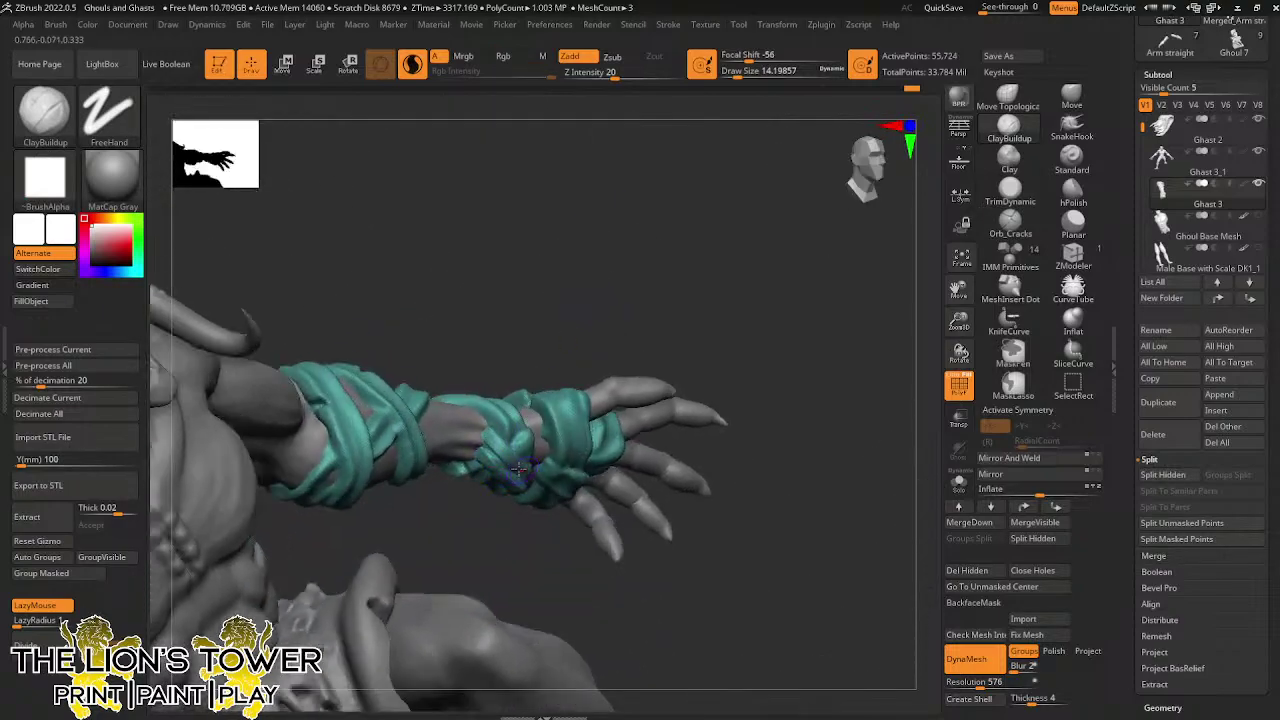
mouse_move(487, 447)
right_mouse_down()
mouse_move(618, 245)
mouse_move(706, 246)
mouse_move(526, 409)
right_mouse_up()
left_click_drag(496, 470, 491, 487, "shift")
mouse_move(590, 422)
right_mouse_down()
mouse_move(697, 380)
mouse_move(690, 345)
right_mouse_up()
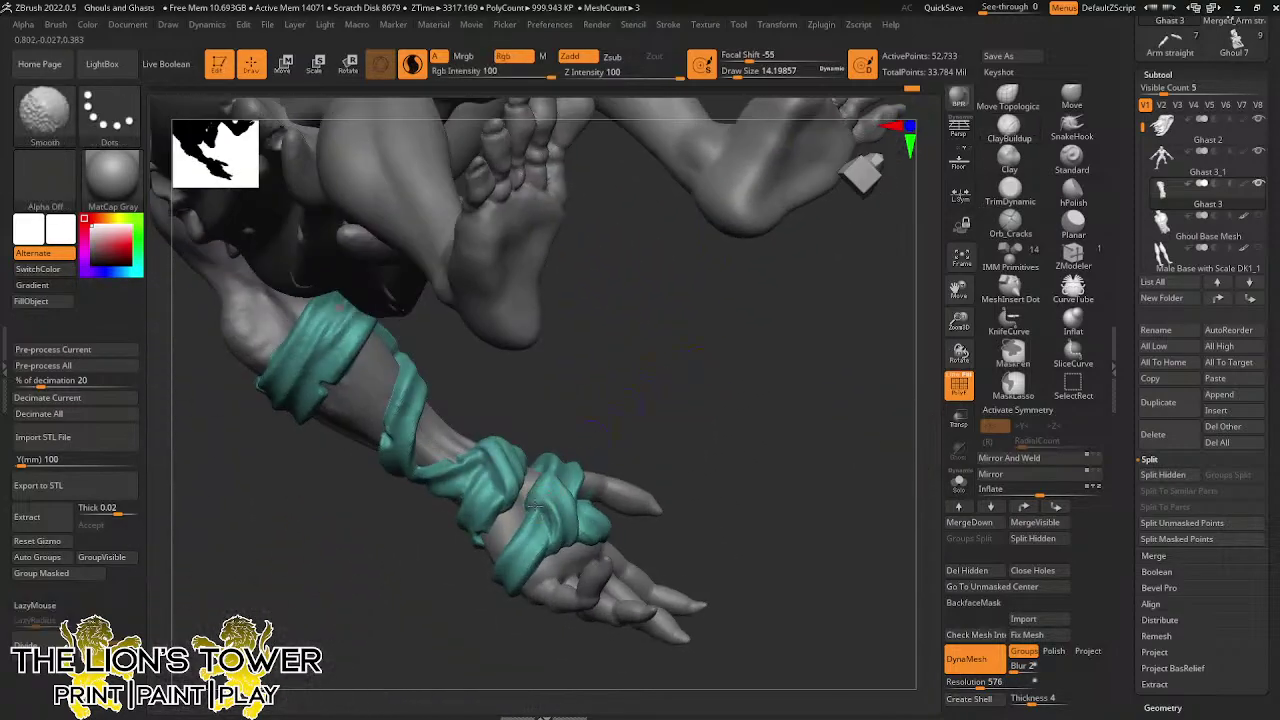
Check the left forearm wraps in Solo mode, then show the hidden bandages and hanging strips again
left_click(958, 482)
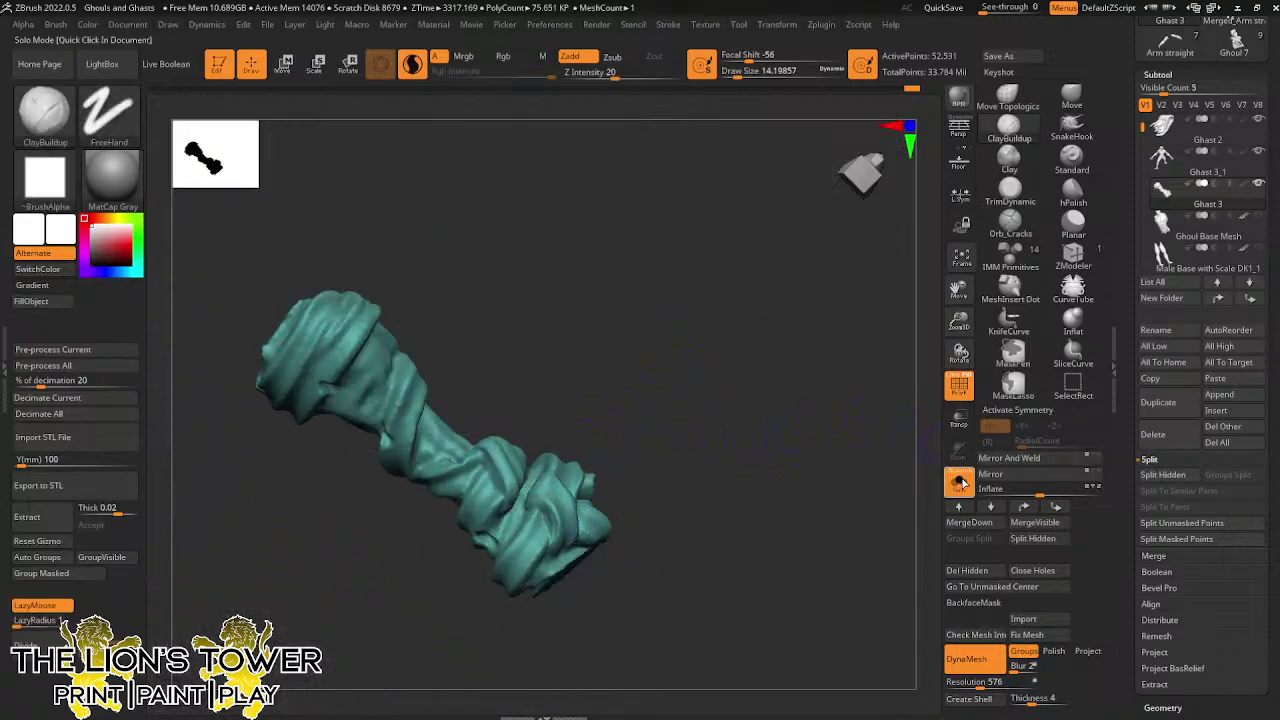
left_click(958, 482)
key("shift")
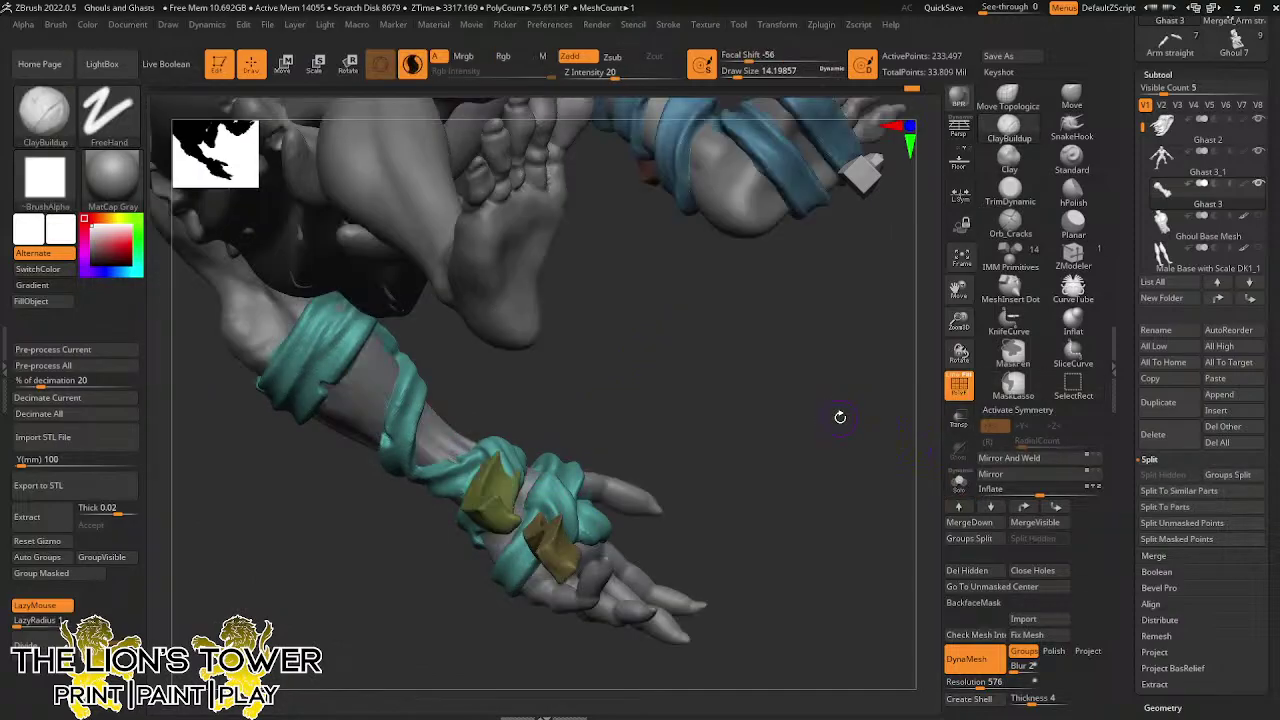
Choose the Move Topological brush and fit the upper ends of the two hanging strips against the left wrist and palm wraps
left_click(1008, 98)
right_click_drag(735, 300, 643, 446)
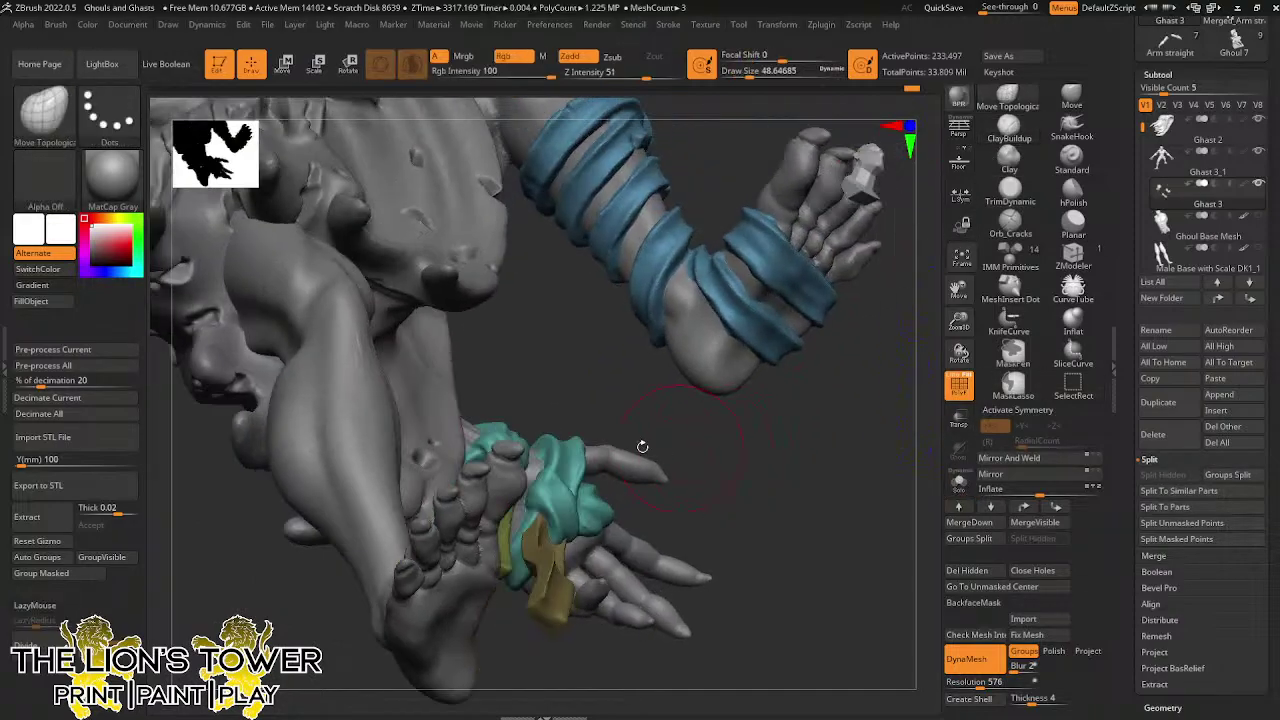
mouse_move(551, 424)
right_mouse_down()
mouse_move(575, 388)
mouse_move(519, 482)
right_mouse_up()
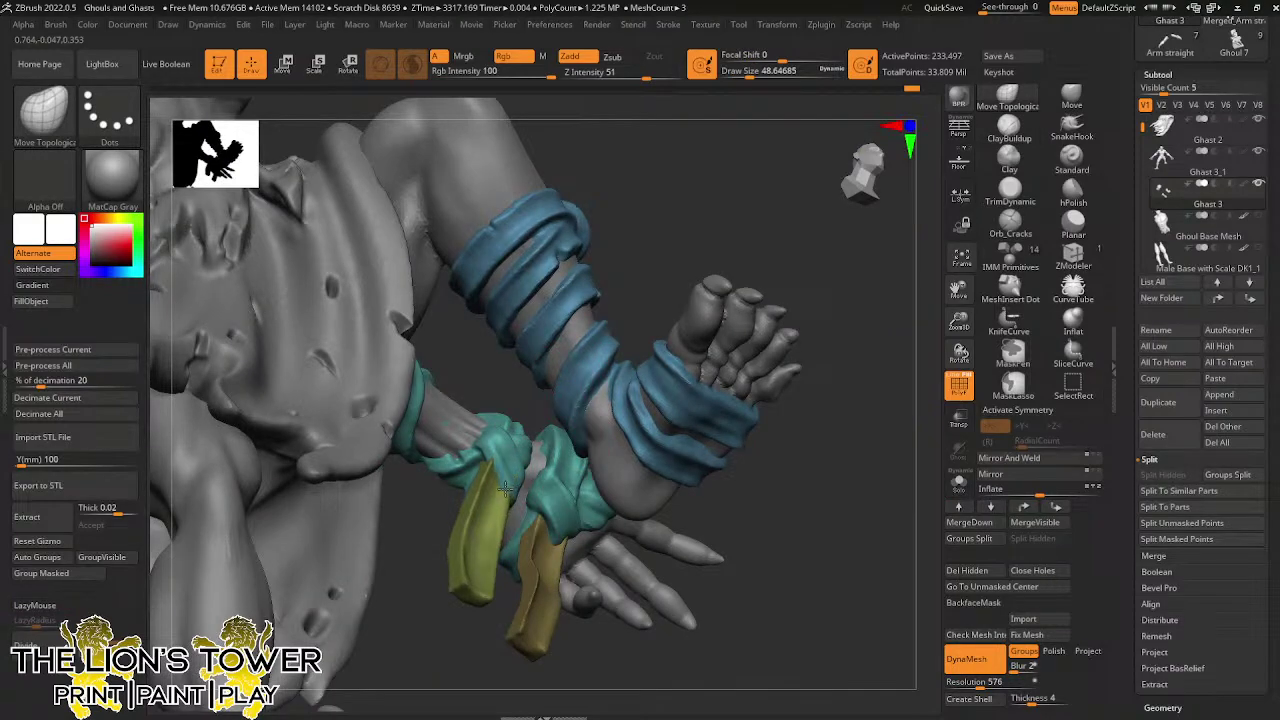
left_click_drag(491, 458, 486, 464)
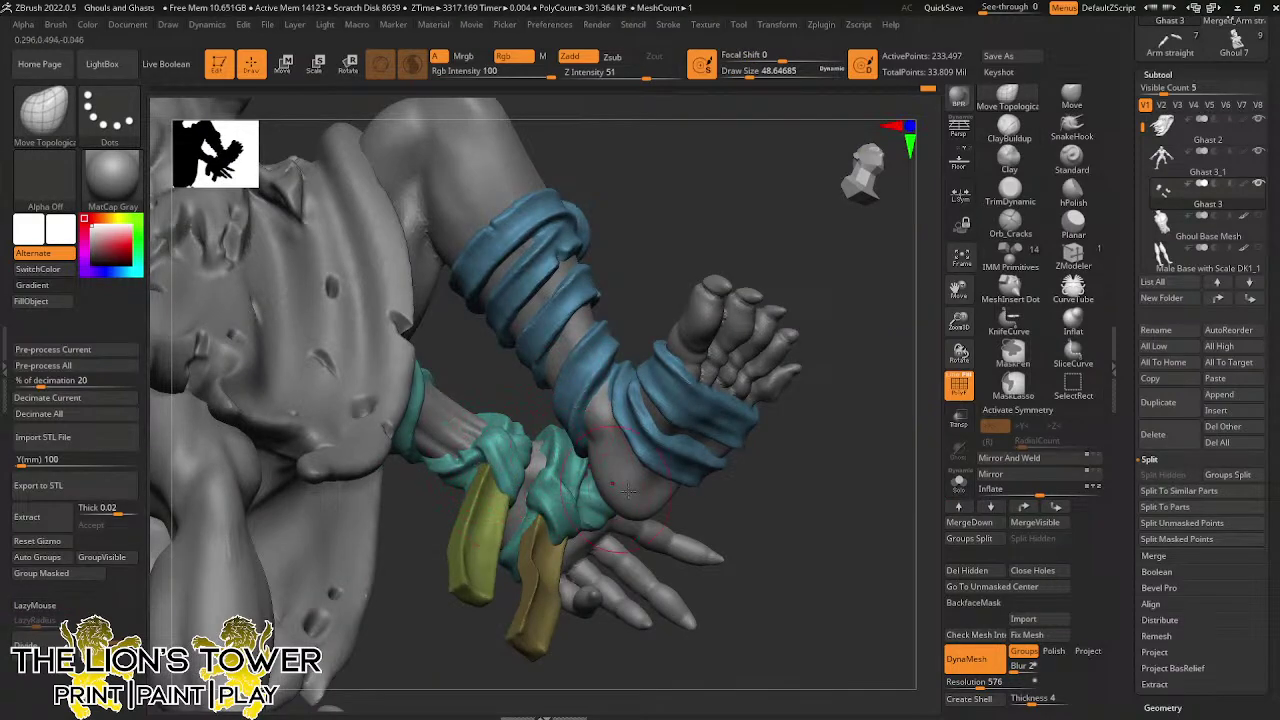
right_click_drag(627, 489, 555, 545)
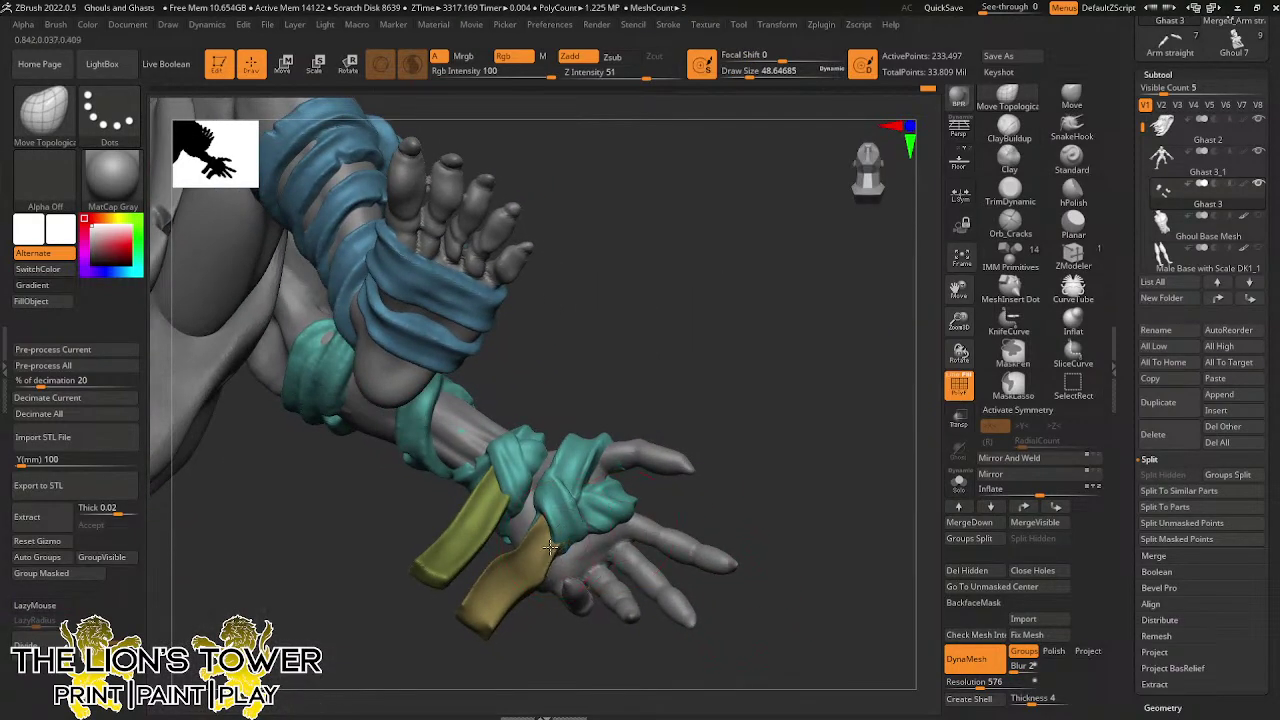
left_click_drag(556, 545, 537, 518)
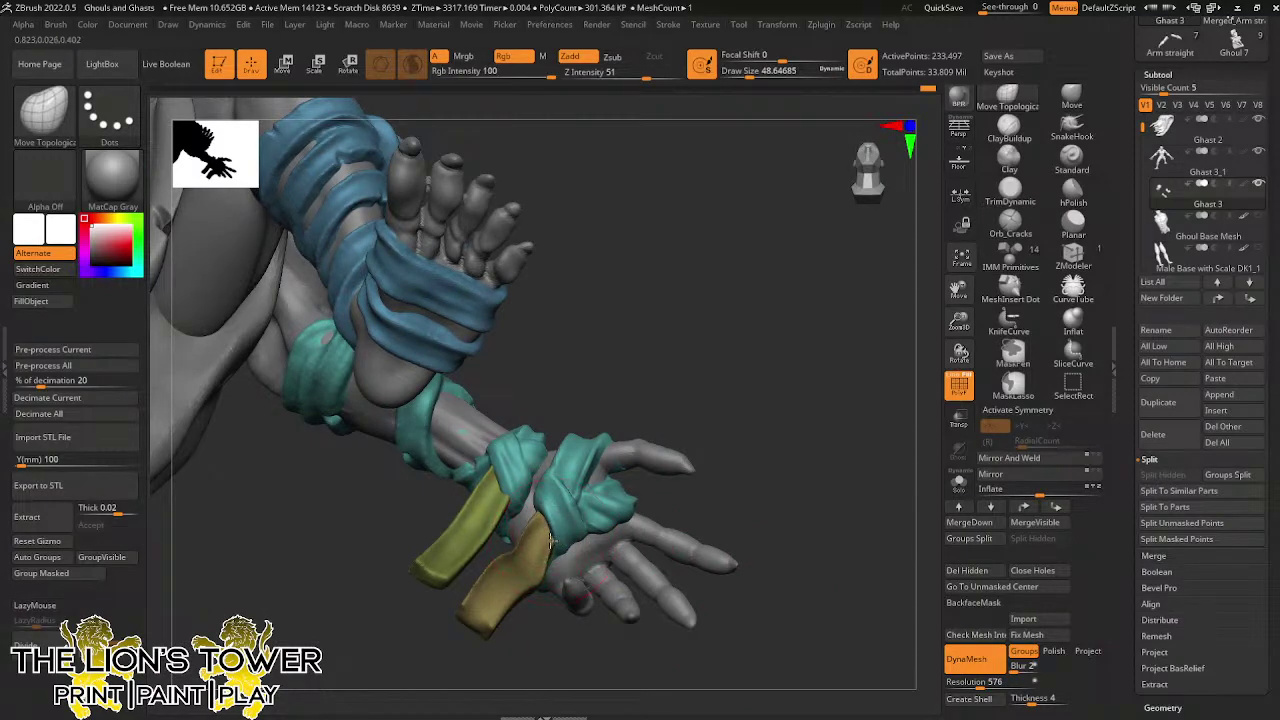
Adjust the upper end of the hanging wrist strip from several angles so it sits against the left wrist wrap
right_click_drag(786, 331, 527, 470)
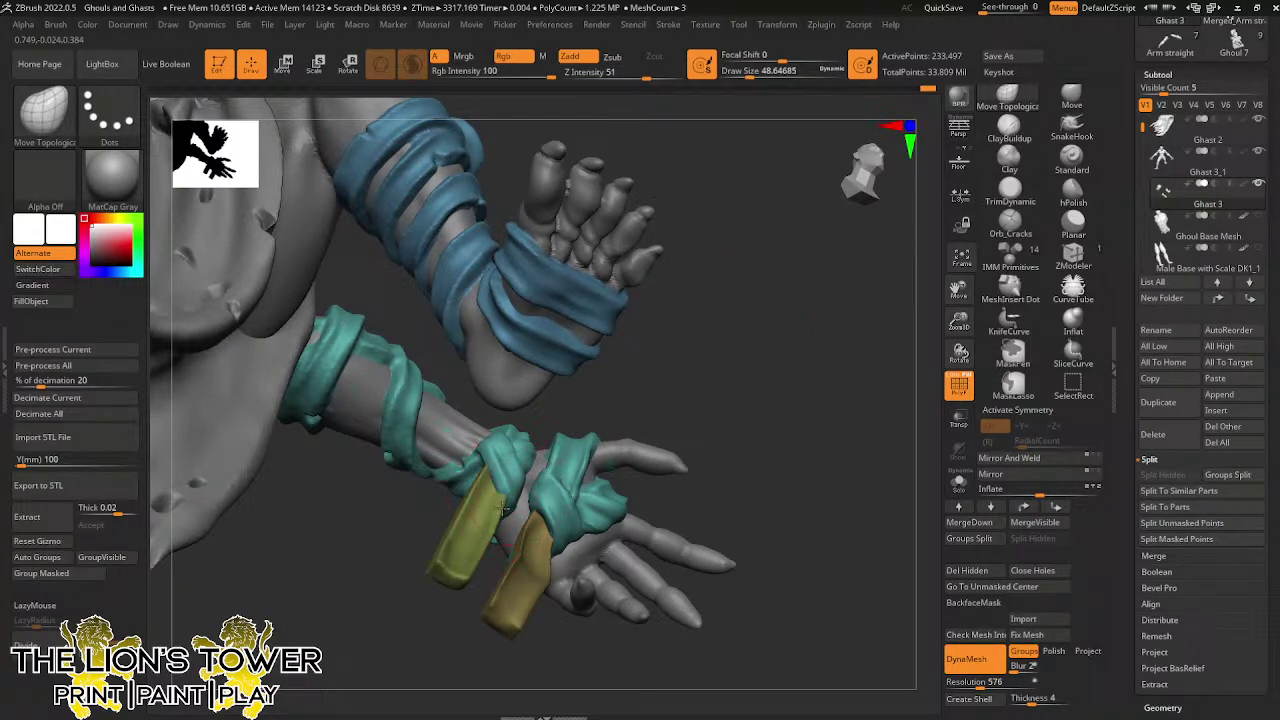
right_click_drag(578, 433, 454, 467)
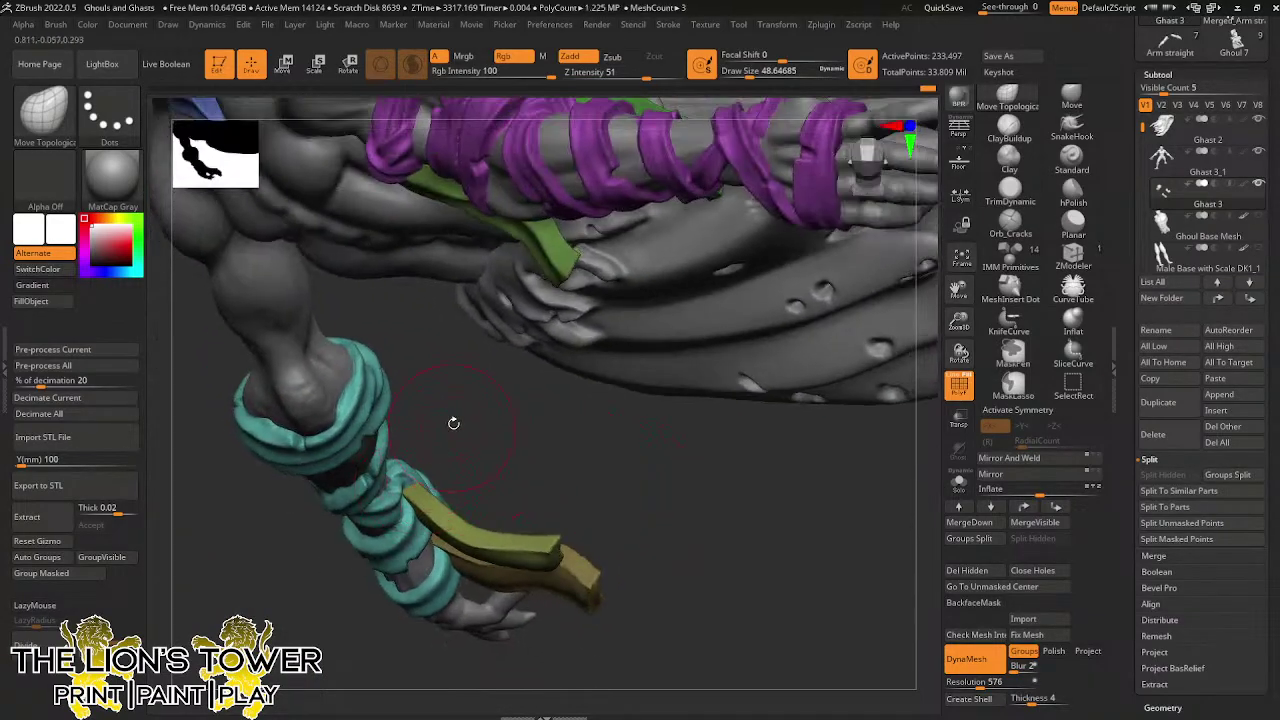
right_click_drag(453, 423, 425, 480)
left_click_drag(418, 486, 424, 474)
right_click_drag(580, 452, 424, 480)
left_click_drag(422, 485, 426, 476)
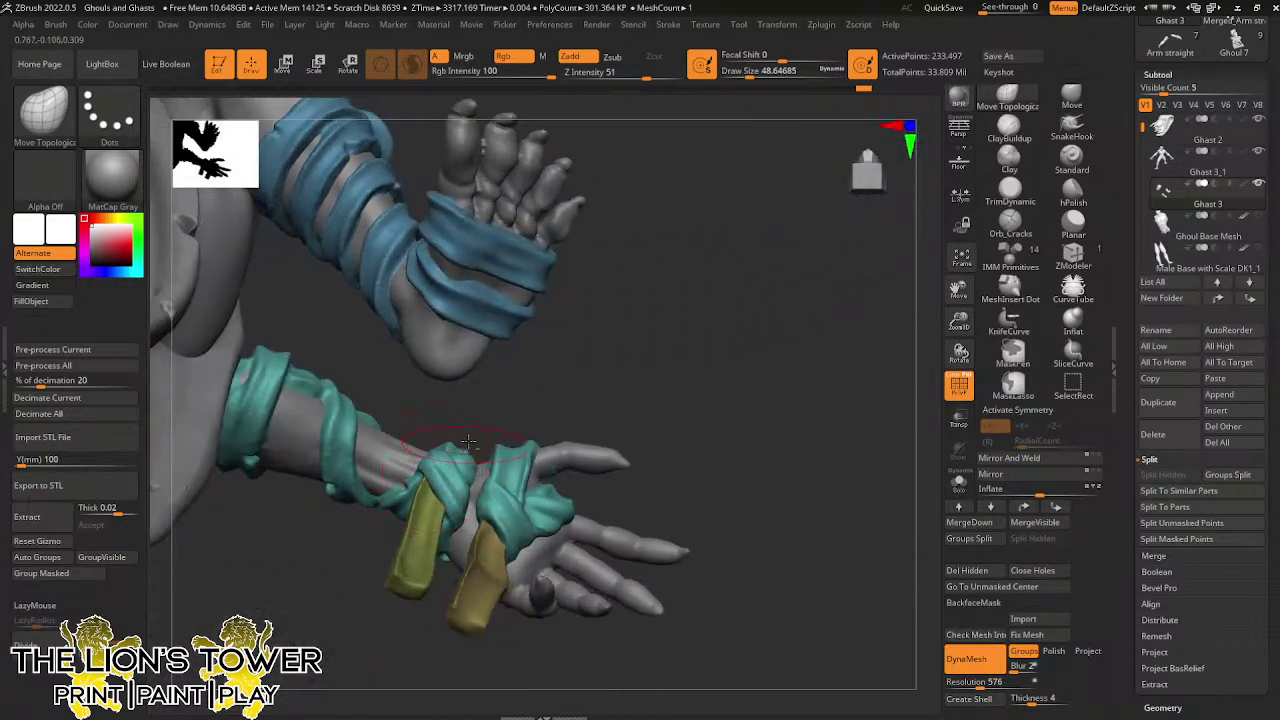
Inspect the head and arm bandages and hanging strips on the full figure from the back and front
mouse_move(583, 380)
right_mouse_down()
mouse_move(608, 366)
mouse_move(594, 403)
mouse_move(634, 403)
mouse_move(663, 512)
right_mouse_up()
mouse_move(671, 599)
right_mouse_down()
mouse_move(688, 502)
mouse_move(646, 463)
mouse_move(642, 481)
mouse_move(898, 255)
mouse_move(855, 300)
mouse_move(818, 302)
mouse_move(663, 410)
right_mouse_up()
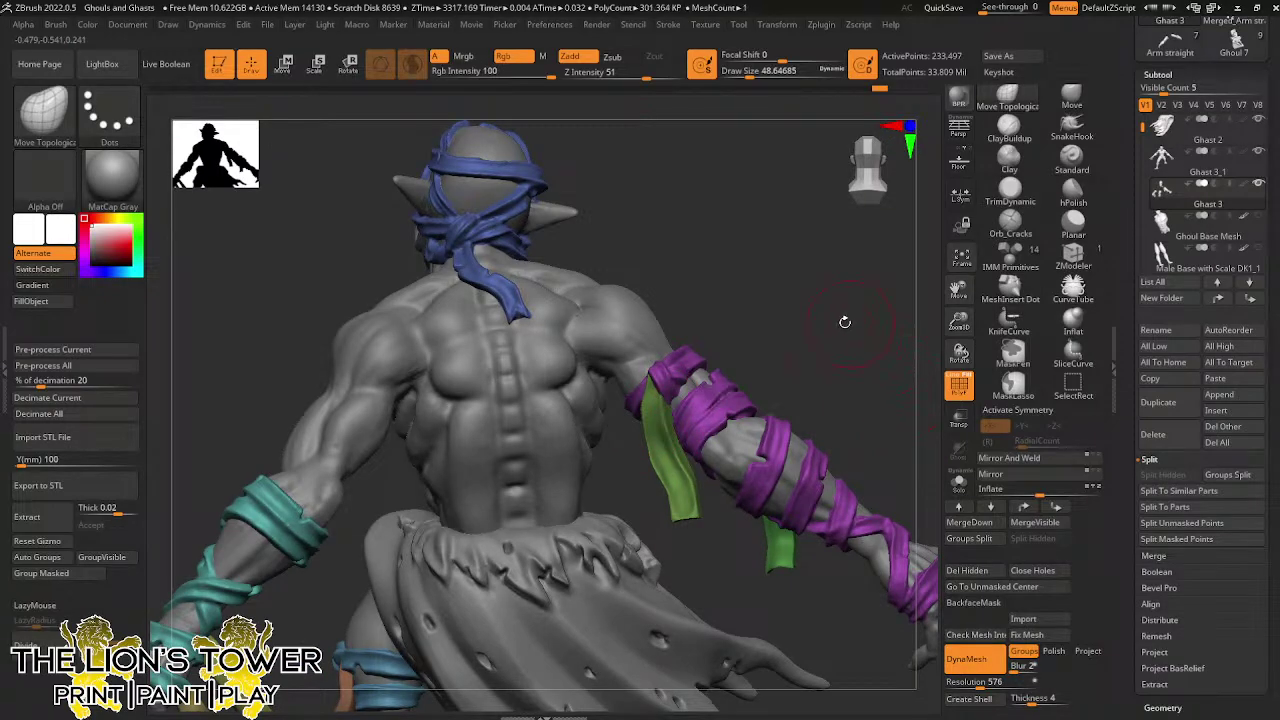
left_click_drag(881, 363, 672, 482)
mouse_move(651, 530)
left_mouse_down()
mouse_move(666, 545)
mouse_move(590, 545)
left_mouse_up()
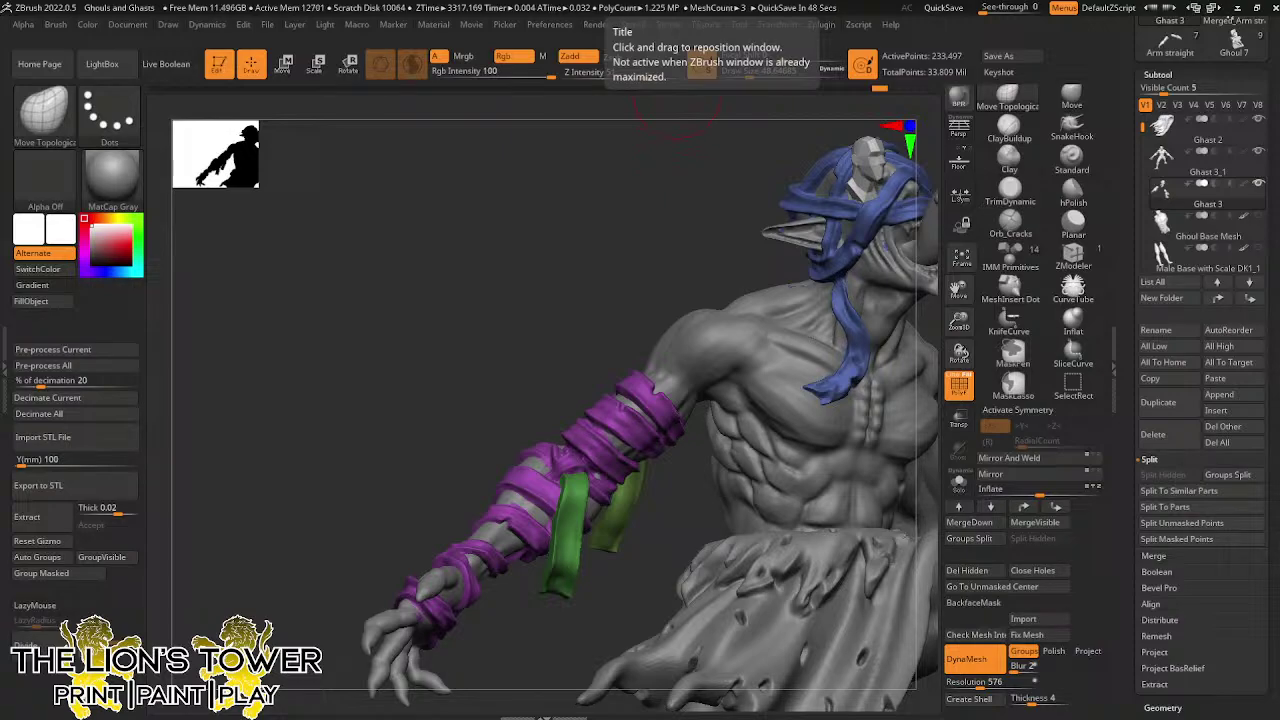
left_click_drag(958, 321, 890, 388)
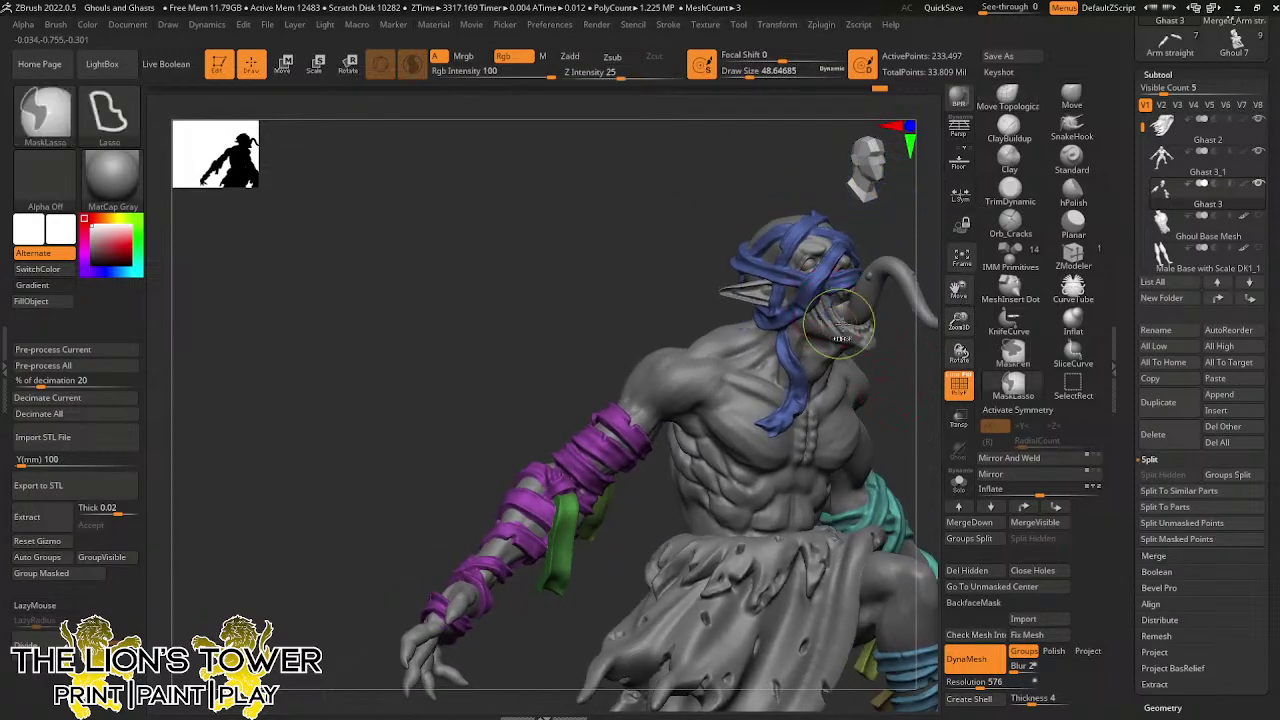
Build up cloth relief on the head bandages around the back of the head and neck with ClayBuildup at a draw size of about 7.5
left_click(1009, 127)
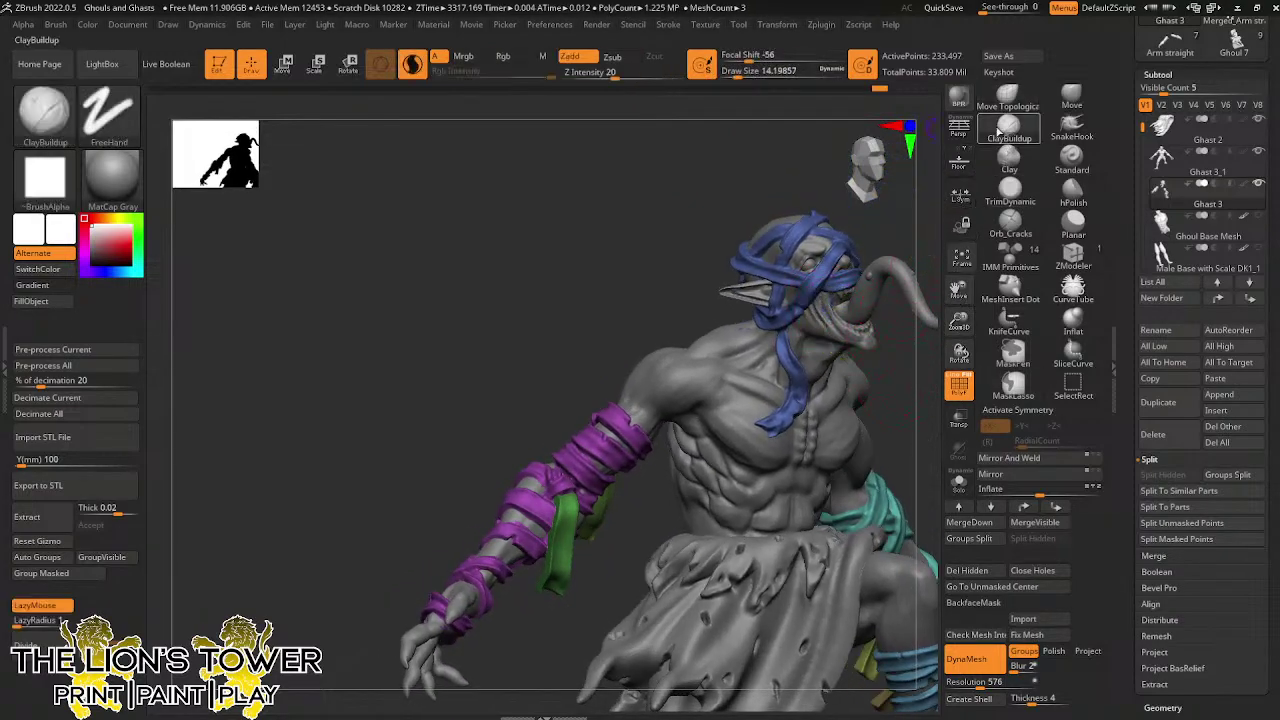
key("s")
left_click_drag(958, 321, 955, 375)
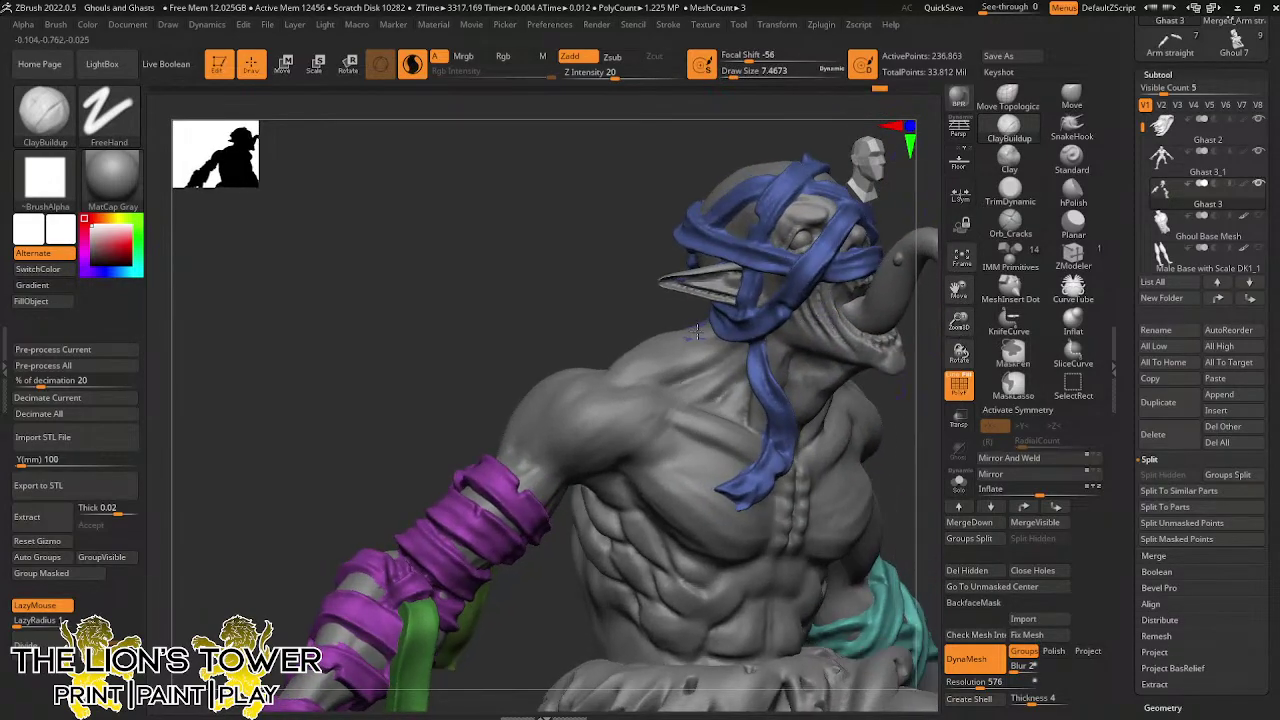
left_click_drag(626, 329, 680, 374)
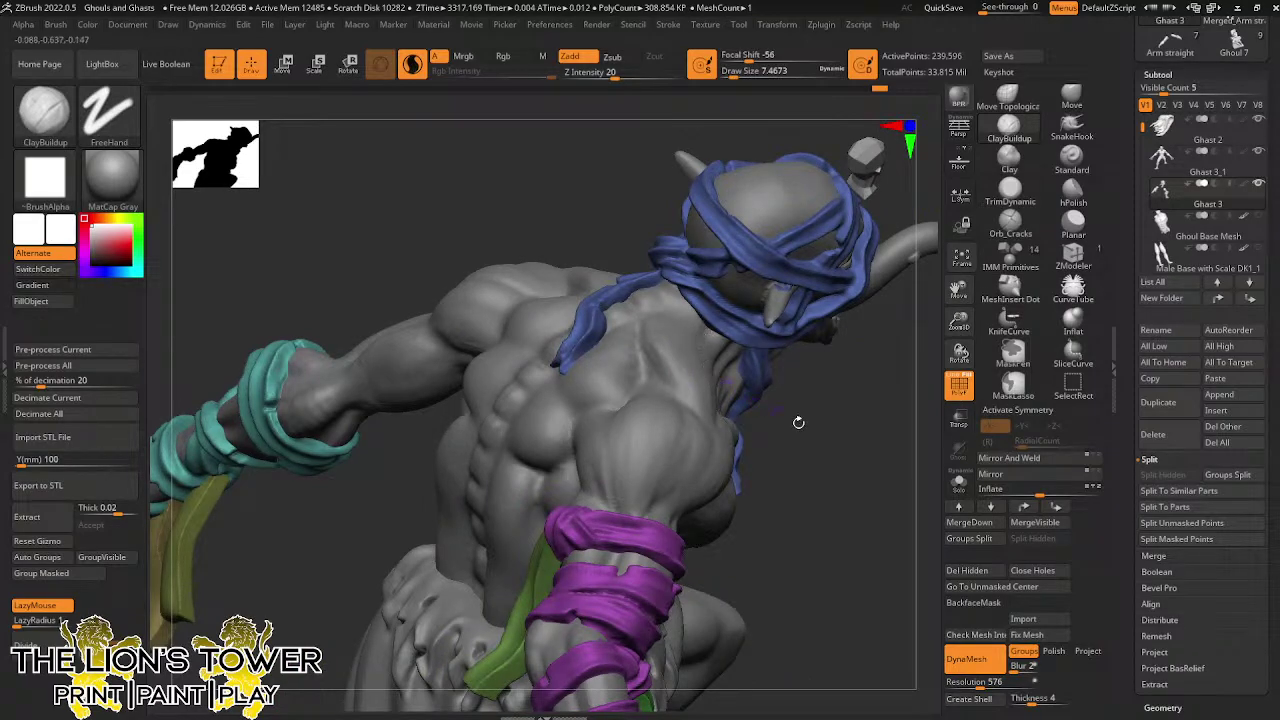
right_click_drag(799, 422, 779, 286)
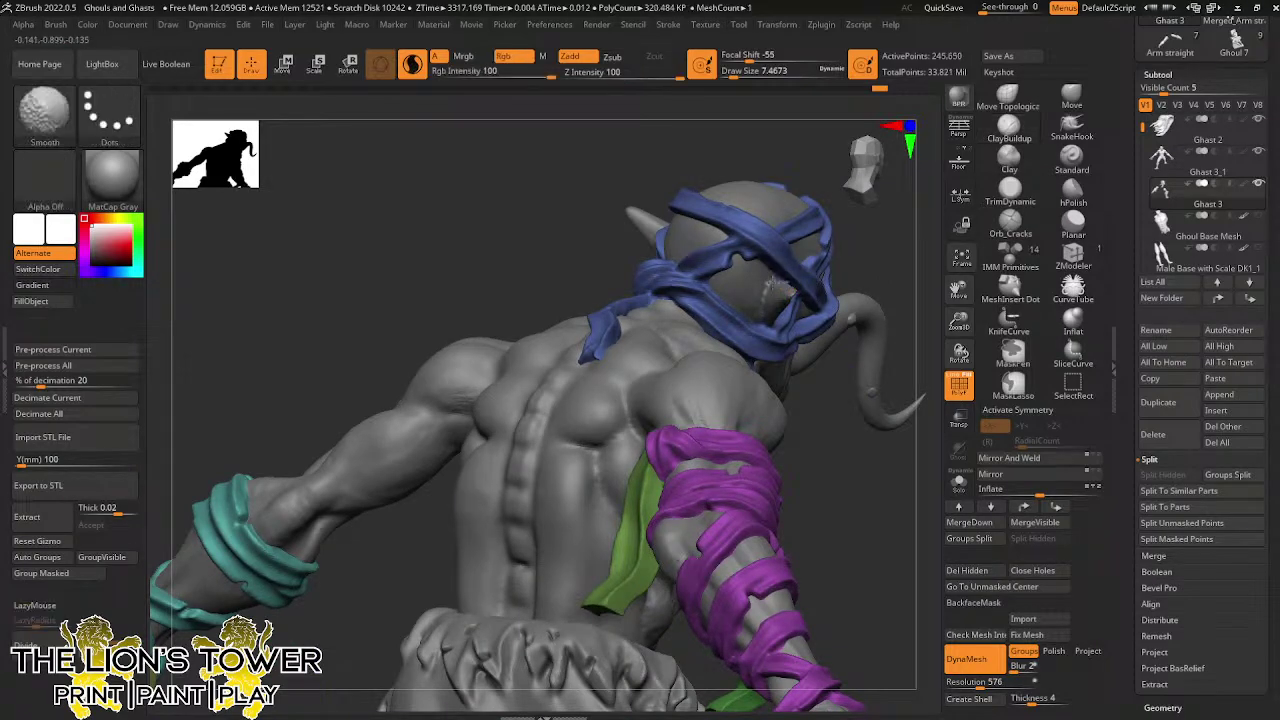
right_click_drag(776, 277, 648, 289)
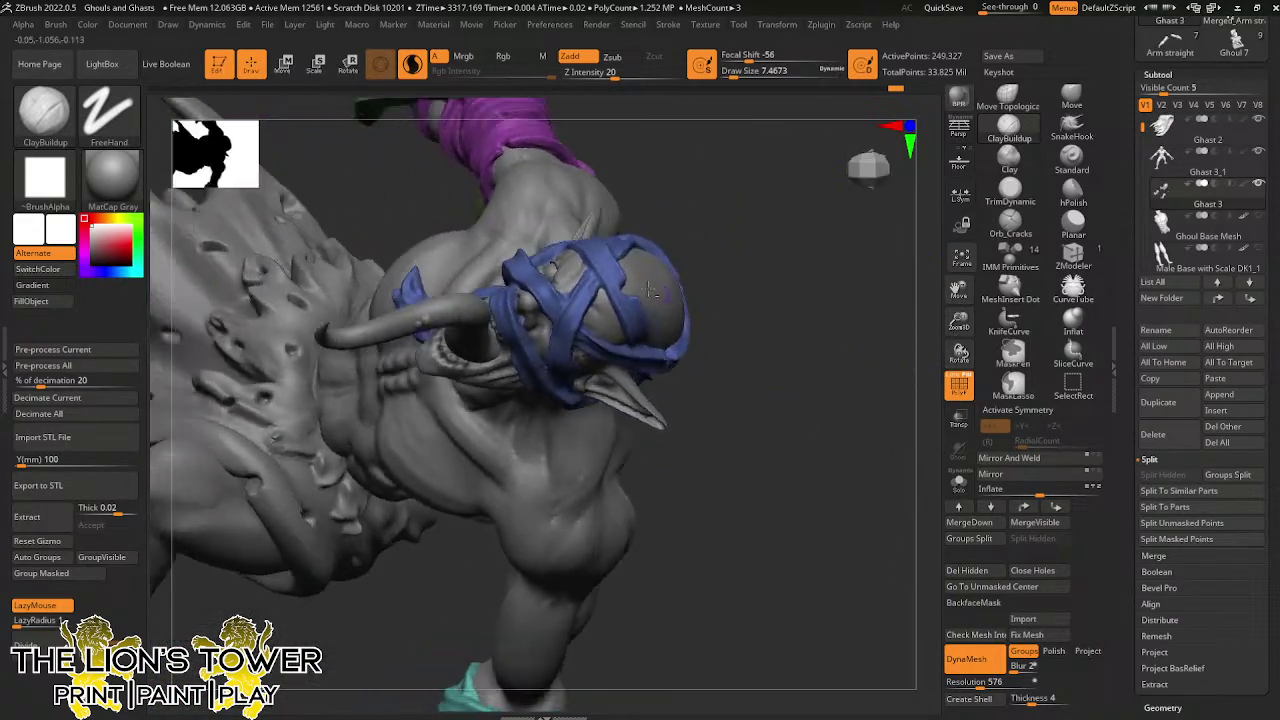
Build up and smooth the bandage bands crossing the crown, brow and side of the jaw
right_click_drag(600, 334, 697, 257)
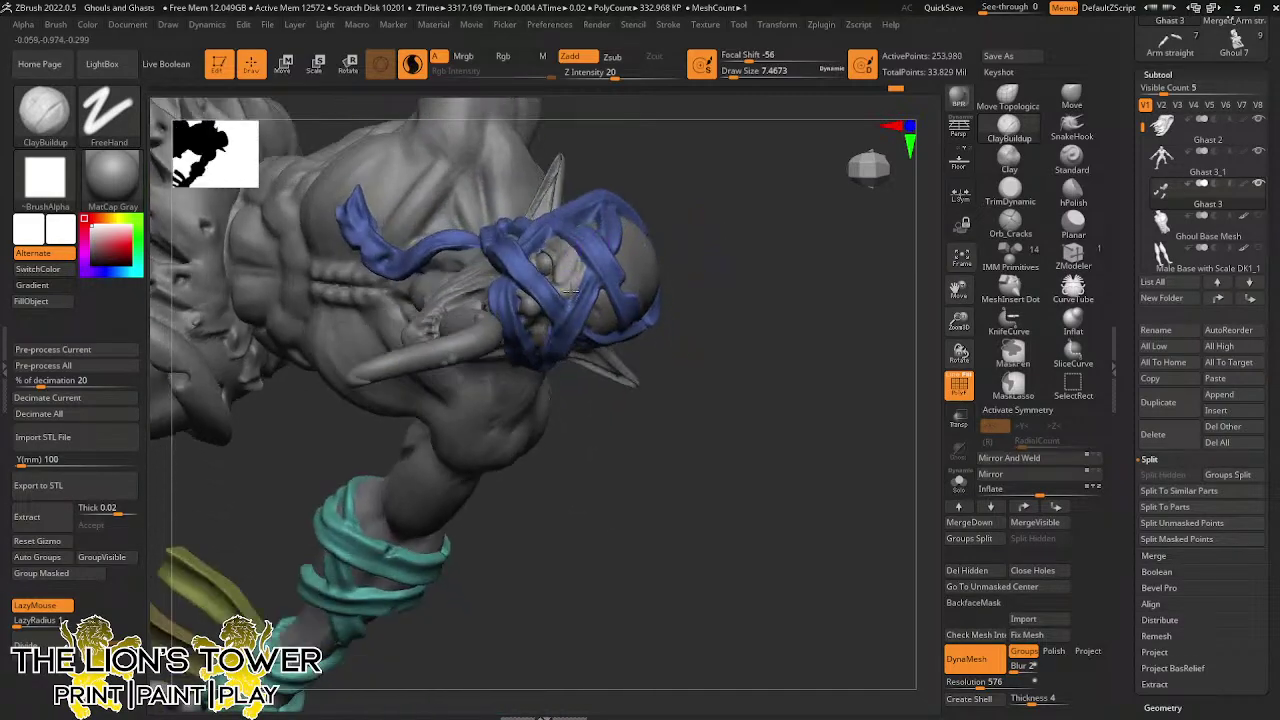
right_click_drag(569, 248, 683, 226)
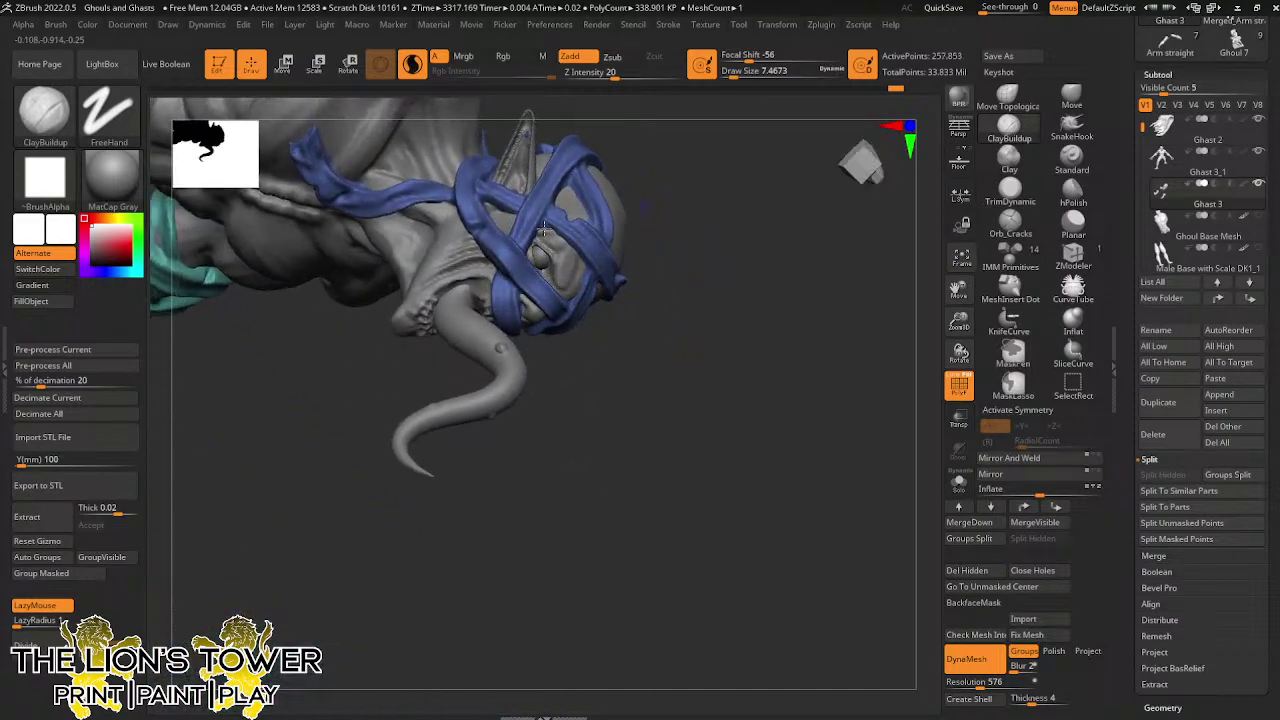
right_click_drag(544, 225, 542, 193)
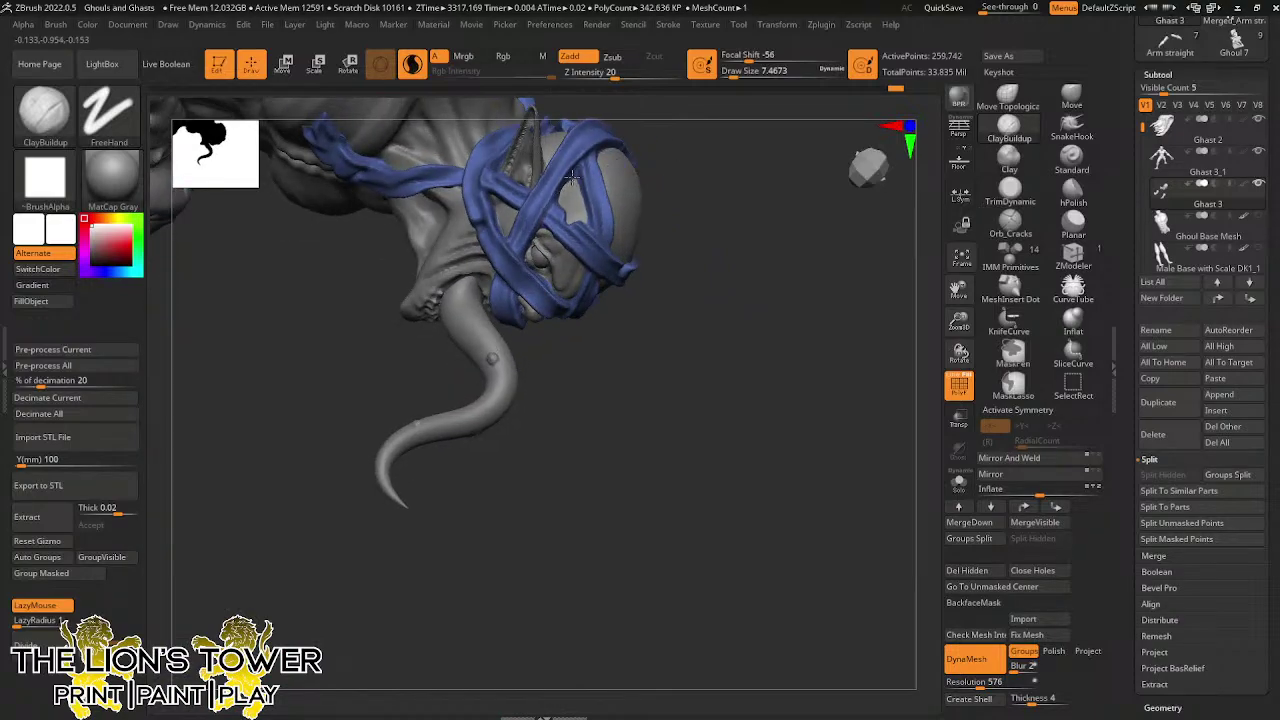
right_click_drag(691, 191, 698, 246)
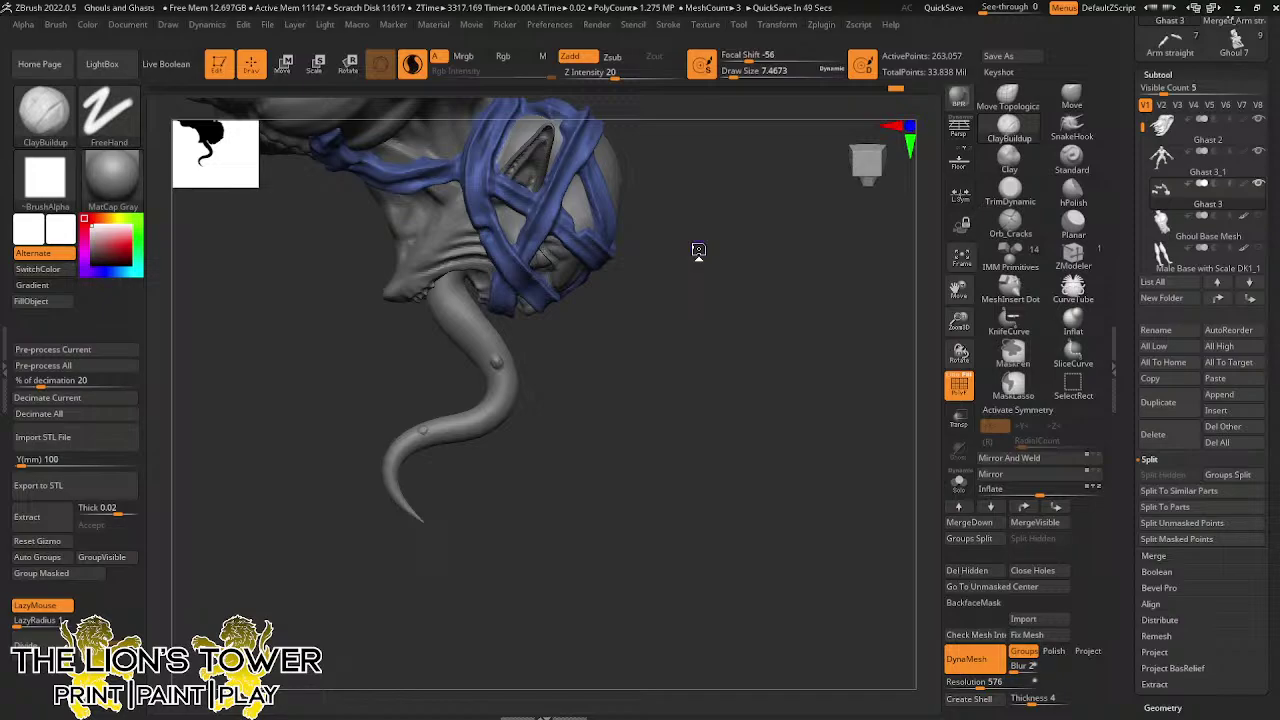
mouse_move(816, 312)
left_mouse_down()
mouse_move(797, 269)
mouse_move(830, 343)
mouse_move(852, 331)
mouse_move(852, 266)
mouse_move(851, 308)
mouse_move(749, 313)
mouse_move(800, 340)
mouse_move(757, 340)
mouse_move(760, 297)
mouse_move(831, 363)
mouse_move(880, 369)
mouse_move(837, 336)
mouse_move(860, 362)
mouse_move(899, 371)
mouse_move(867, 365)
mouse_move(760, 280)
mouse_move(773, 289)
left_mouse_up()
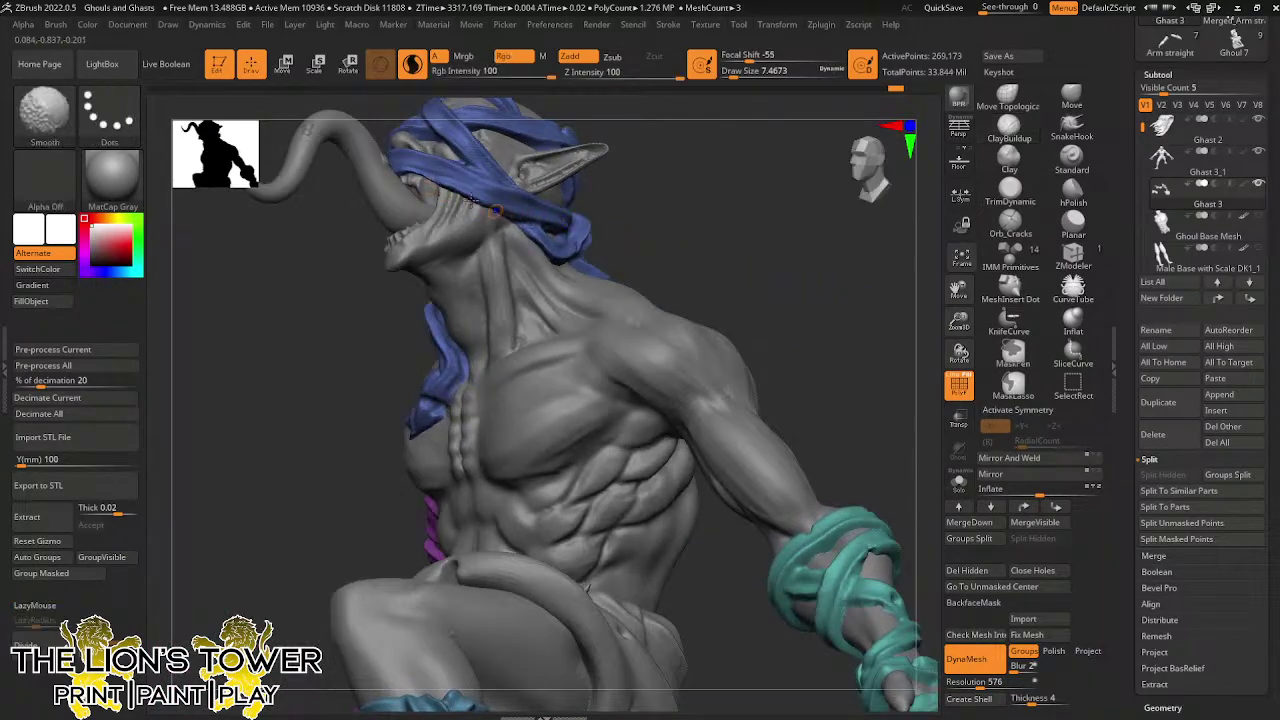
left_click_drag(884, 365, 869, 368)
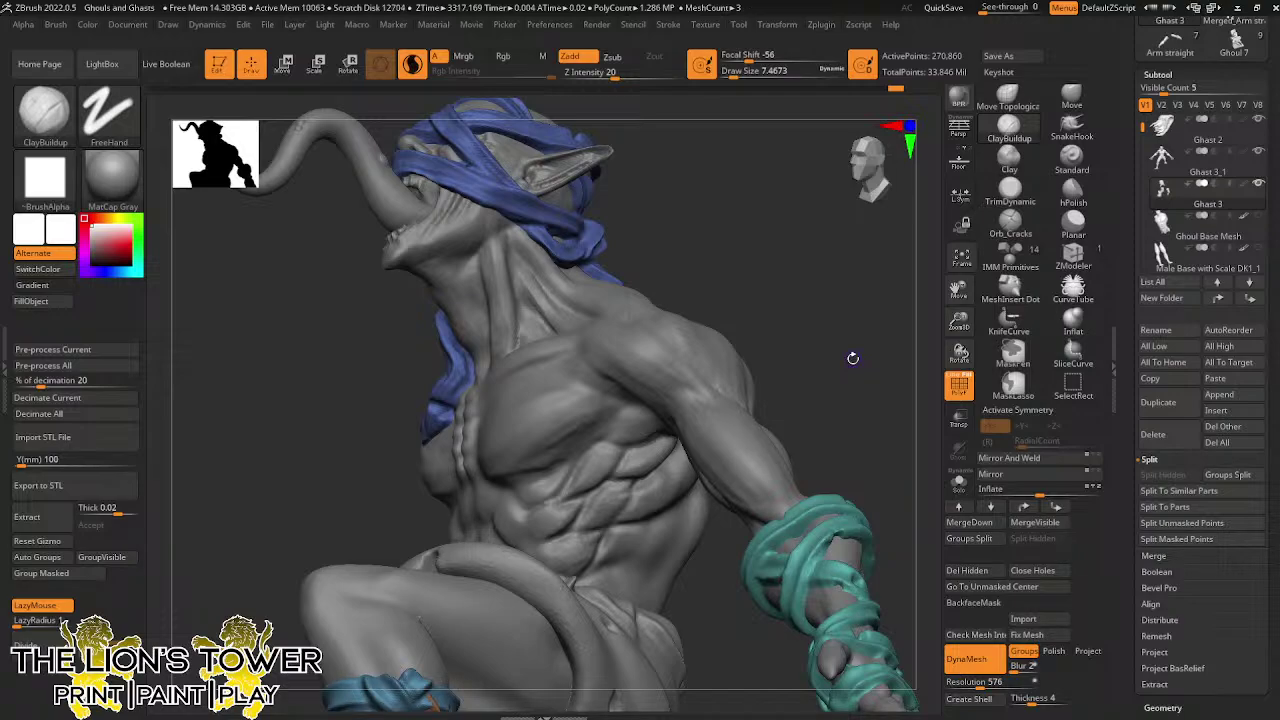
Fit the upper end of the hanging strip against the left shin's top wrap with the Move Topological brush
left_click_drag(959, 320, 929, 289)
mouse_move(869, 377)
left_mouse_down()
mouse_move(878, 389)
mouse_move(873, 358)
left_mouse_up()
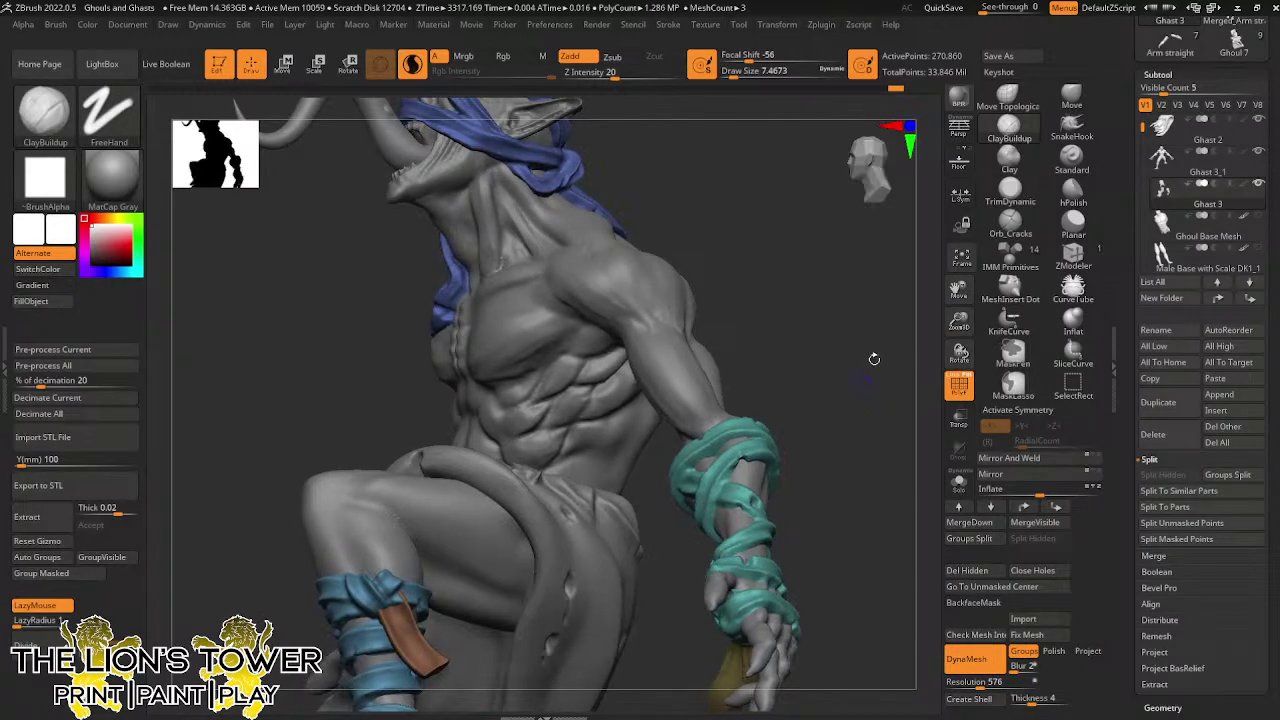
left_click(1008, 96)
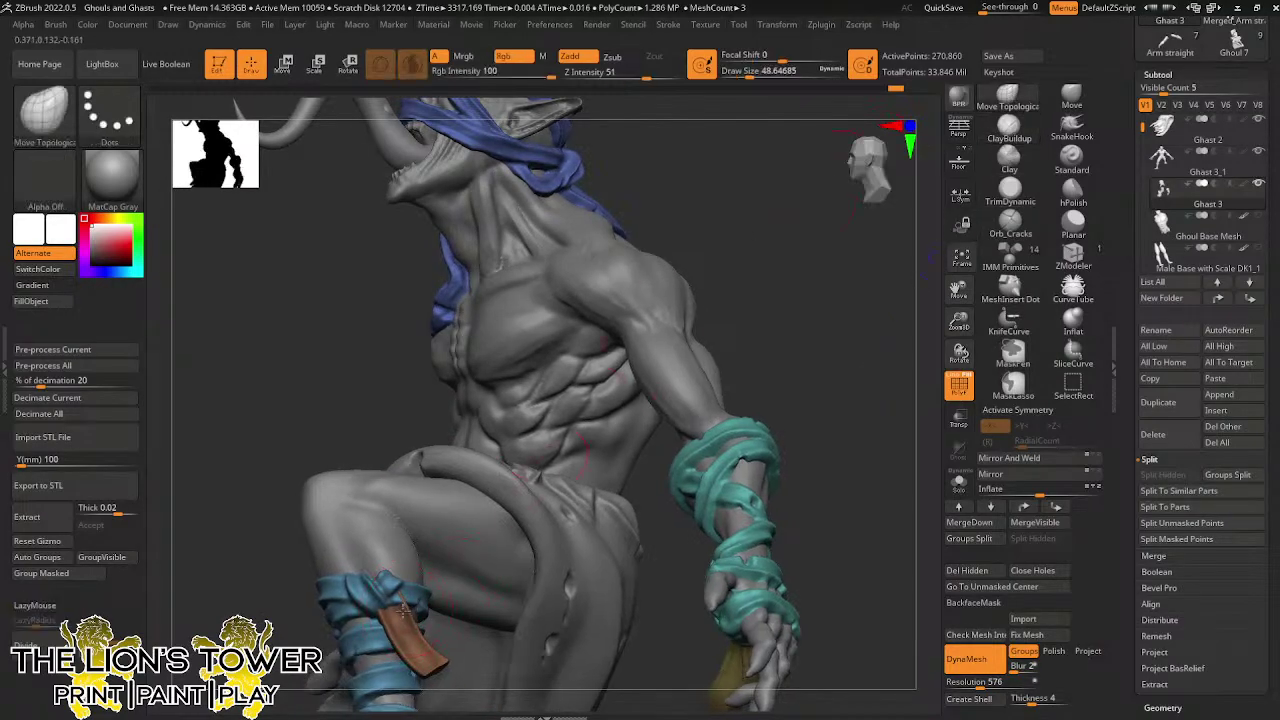
left_click_drag(392, 614, 404, 612)
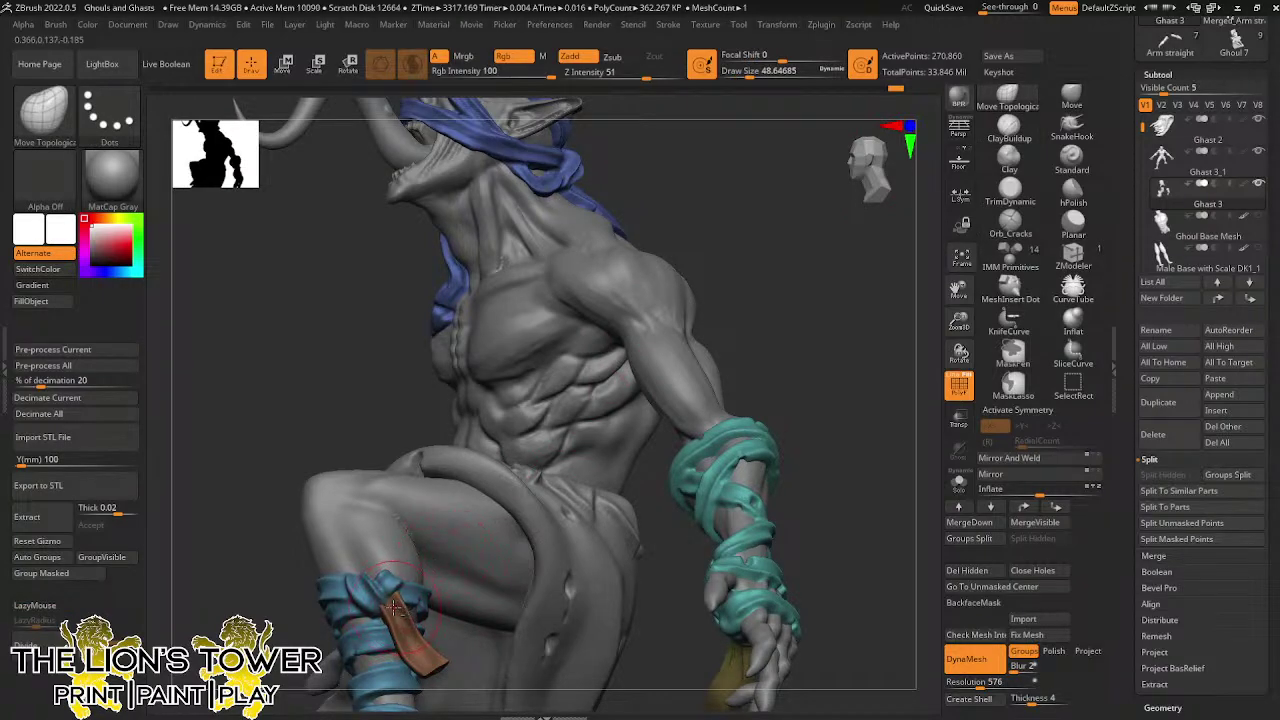
left_click_drag(393, 607, 385, 586)
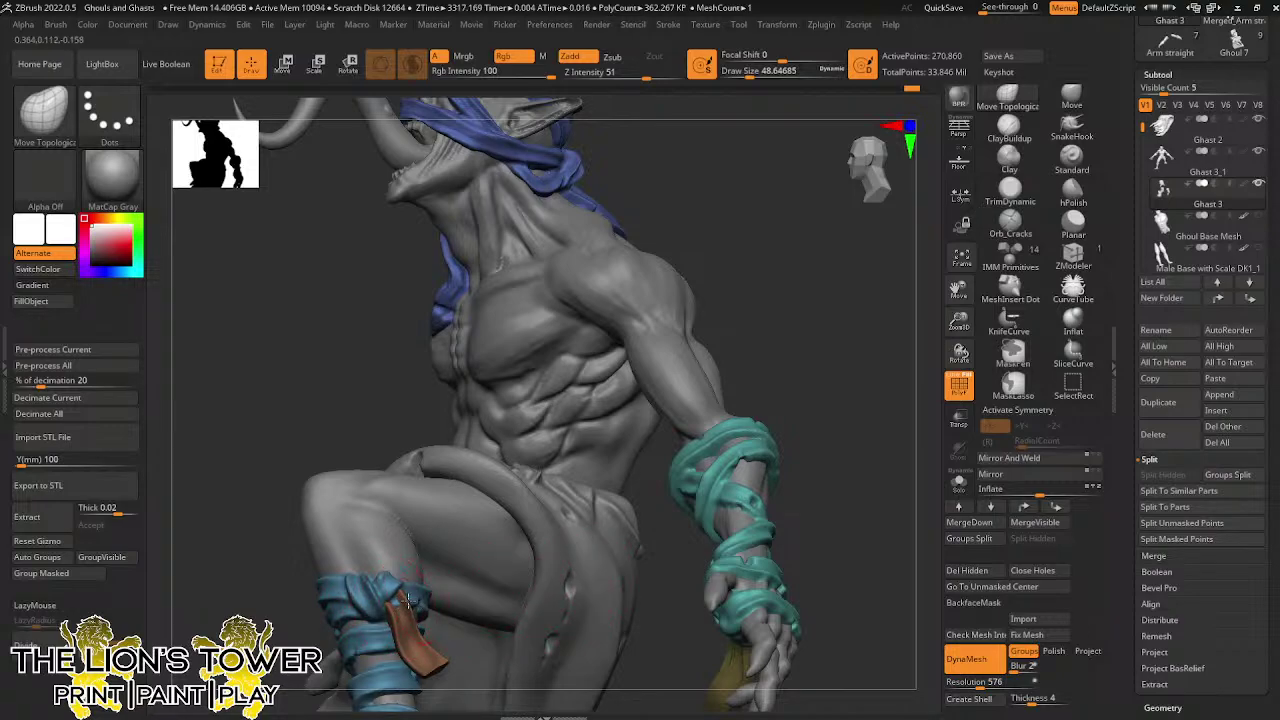
left_click_drag(404, 600, 402, 600)
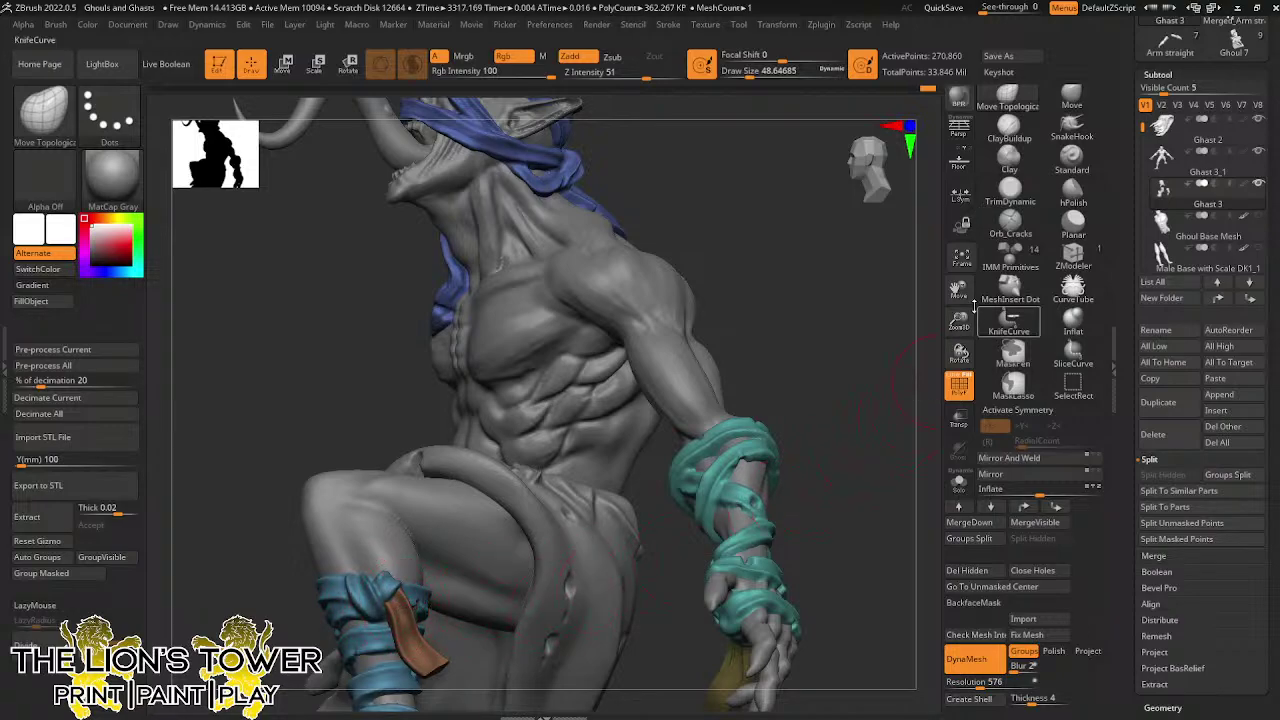
Cut first nicks into the edges of the two strips hanging from the left wrist and palm with Orb_Cracks at draw size 8.42
left_click_drag(953, 297, 943, 168)
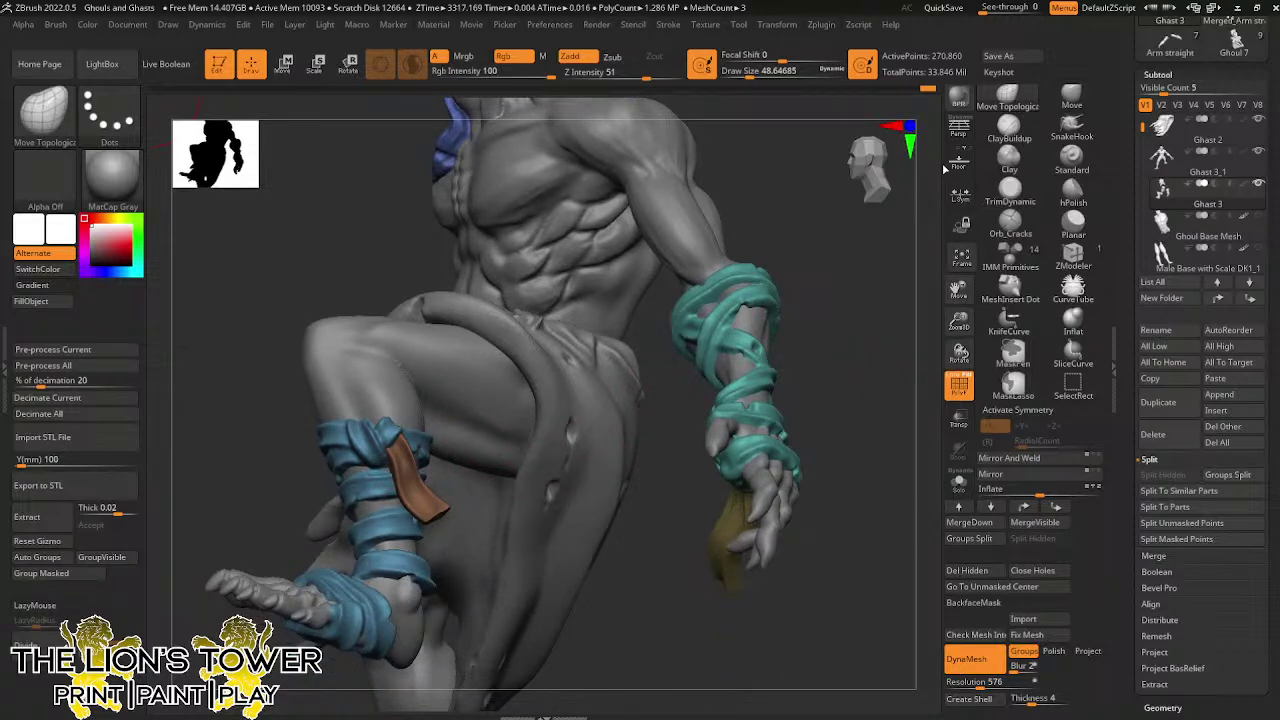
mouse_move(863, 405)
left_mouse_down()
mouse_move(900, 392)
mouse_move(926, 358)
mouse_move(936, 307)
mouse_move(869, 377)
mouse_move(880, 400)
left_mouse_up()
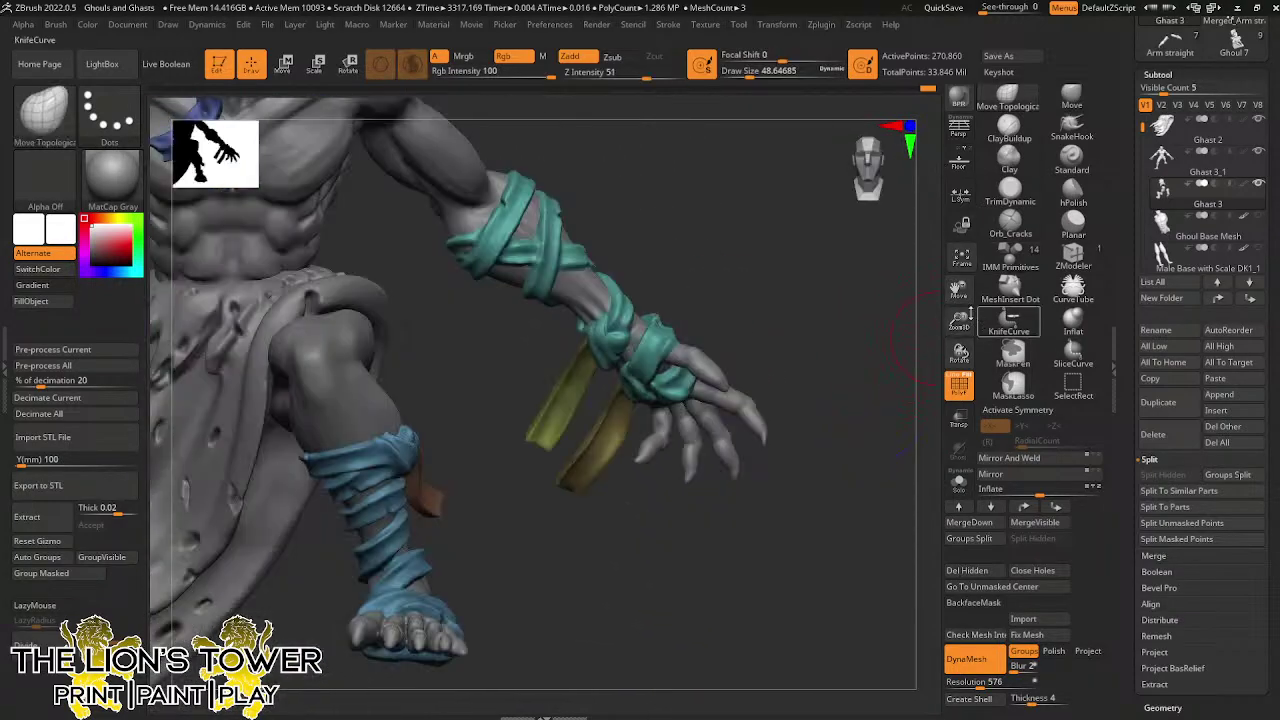
left_click_drag(957, 290, 1125, 262)
left_click_drag(880, 495, 921, 418)
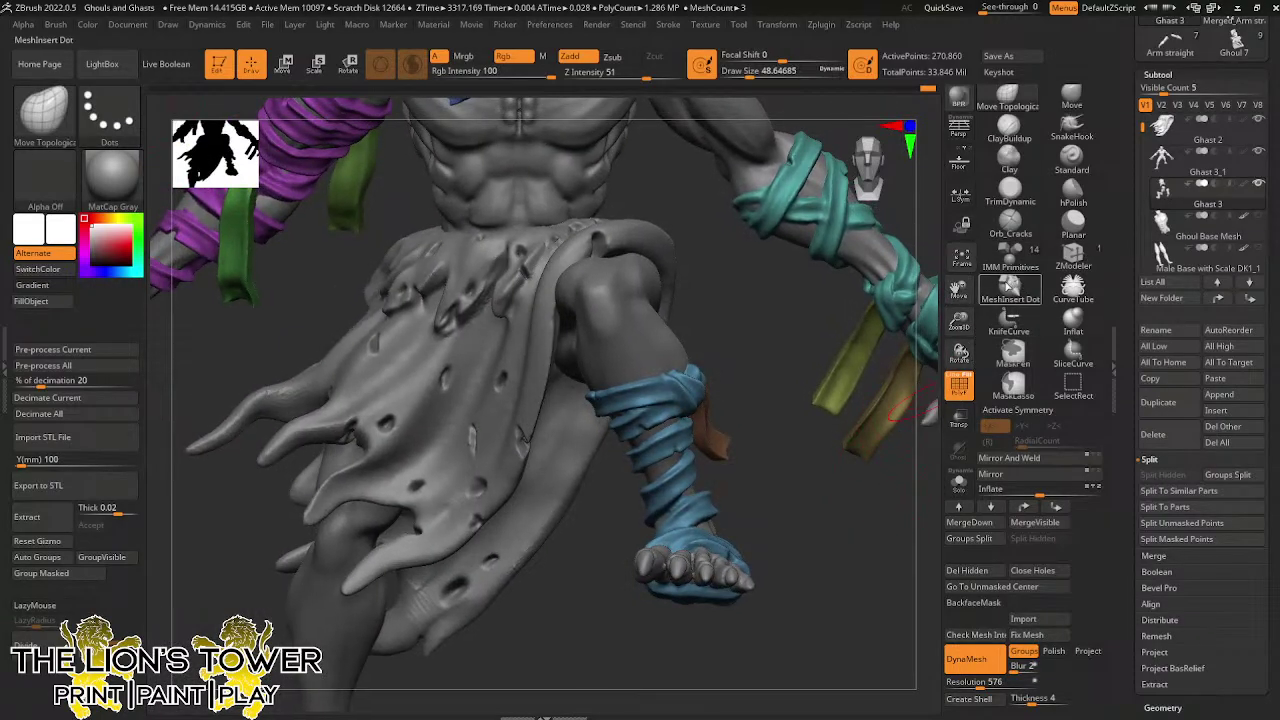
left_click(1008, 232)
left_click_drag(957, 290, 969, 388)
left_click_drag(958, 321, 964, 430)
mouse_move(957, 290)
left_mouse_down()
mouse_move(891, 318)
mouse_move(688, 298)
left_mouse_up()
left_click(734, 73)
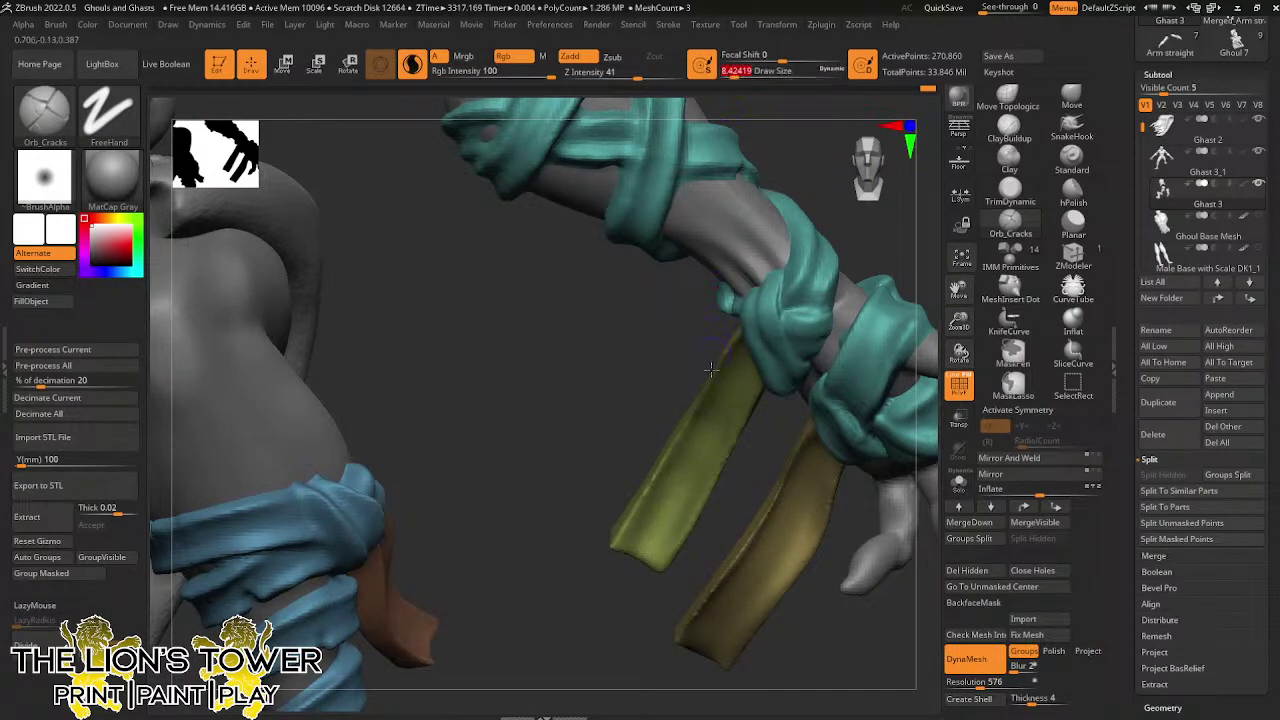
left_click_drag(711, 393, 752, 433)
left_click_drag(762, 514, 765, 522)
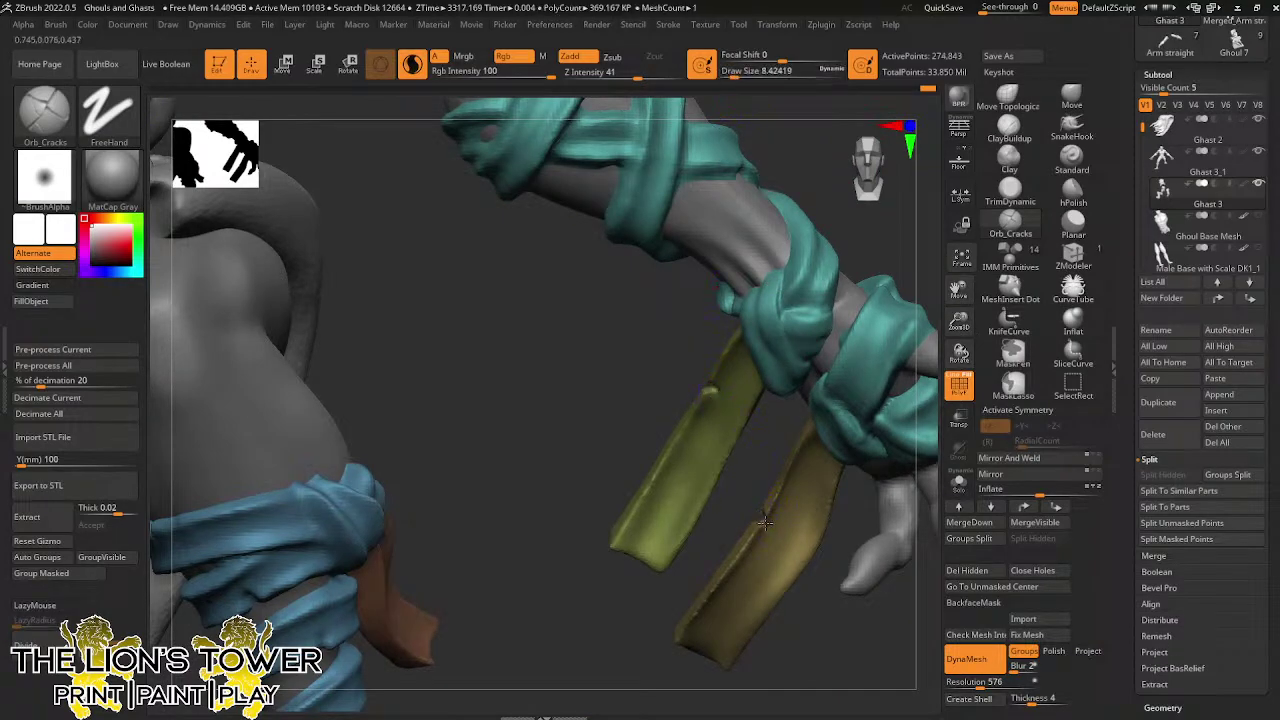
Add more edge nicks and ragged lower ends to the two left wrist and palm strips, and punch a hole in each
left_click_drag(808, 585, 838, 634)
left_click_drag(690, 660, 700, 653)
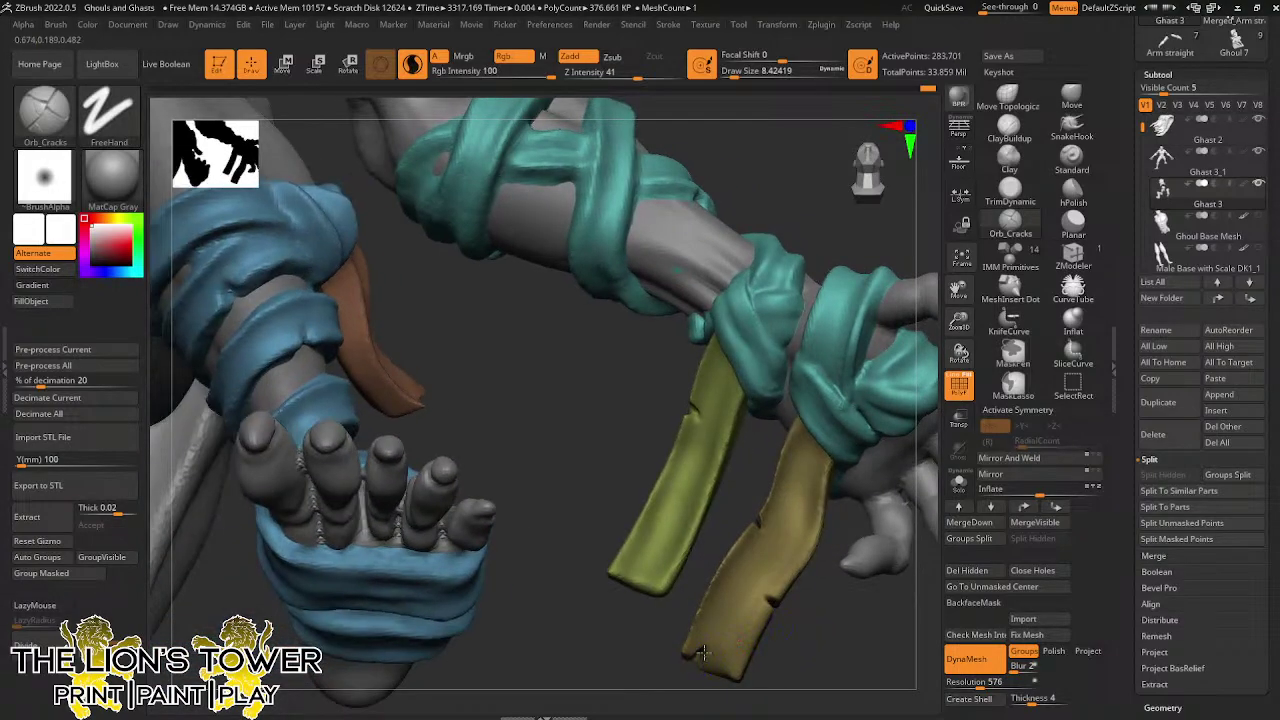
left_click_drag(803, 646, 763, 619)
mouse_move(721, 661)
left_mouse_down()
mouse_move(735, 652)
mouse_move(689, 647)
mouse_move(766, 577)
mouse_move(755, 578)
left_mouse_up()
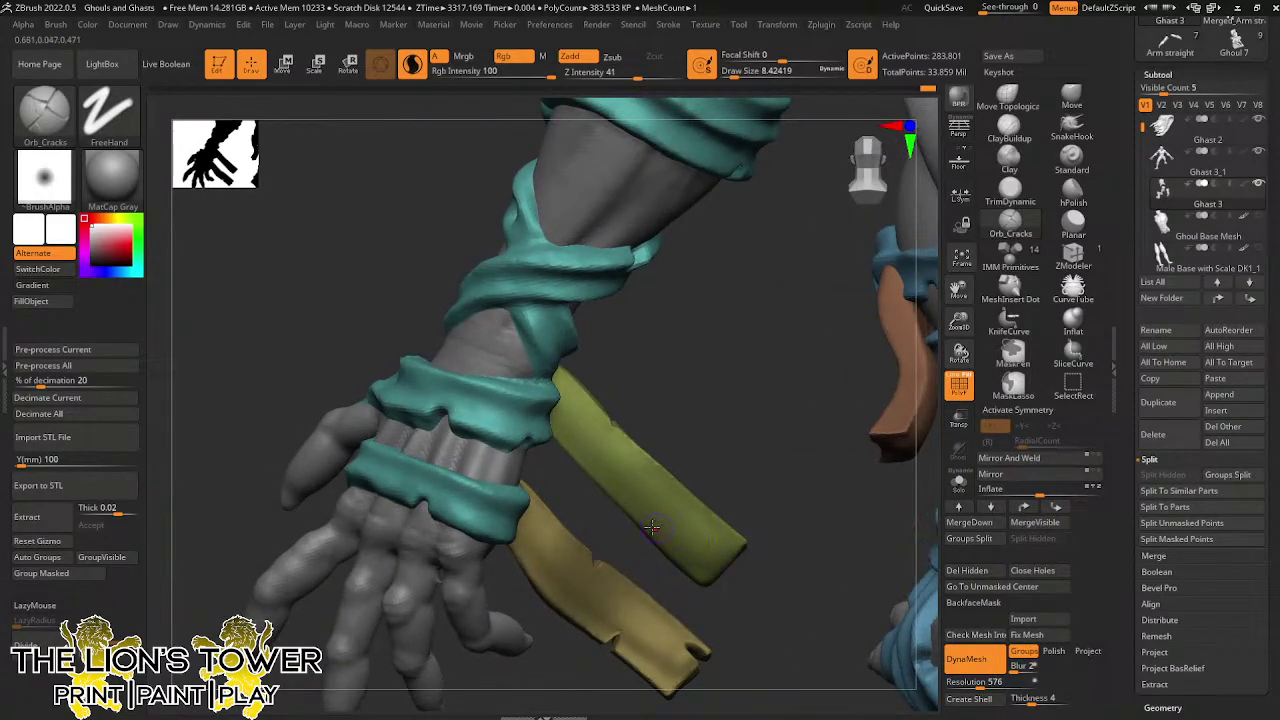
left_click_drag(646, 531, 656, 522)
left_click_drag(697, 436, 636, 450)
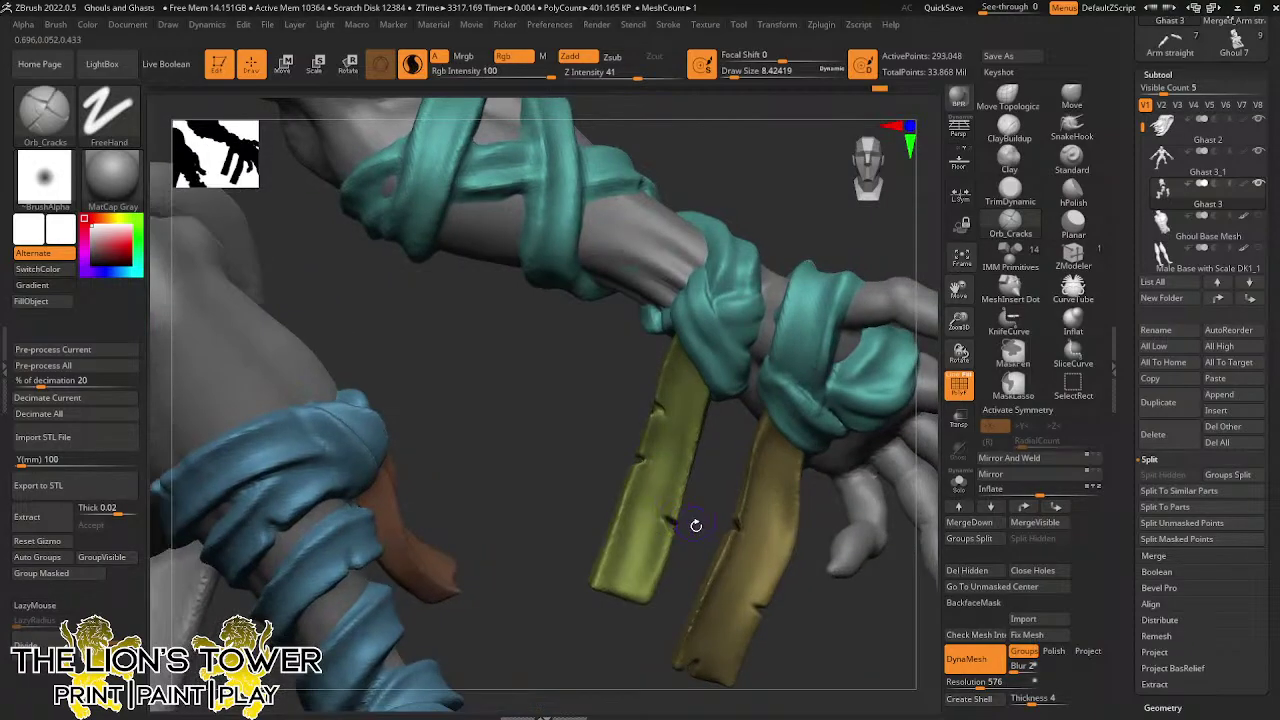
mouse_move(696, 526)
left_mouse_down()
mouse_move(676, 487)
mouse_move(731, 569)
mouse_move(690, 535)
left_mouse_up()
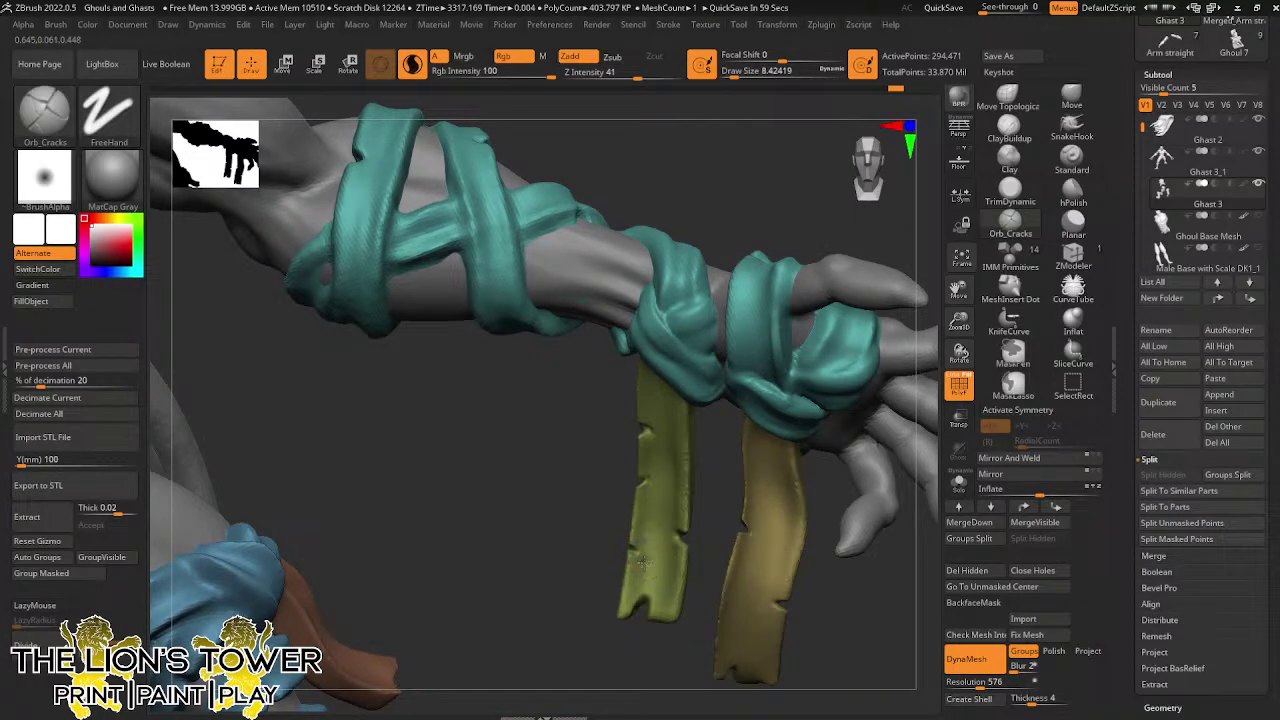
left_click(643, 561)
left_click(775, 556)
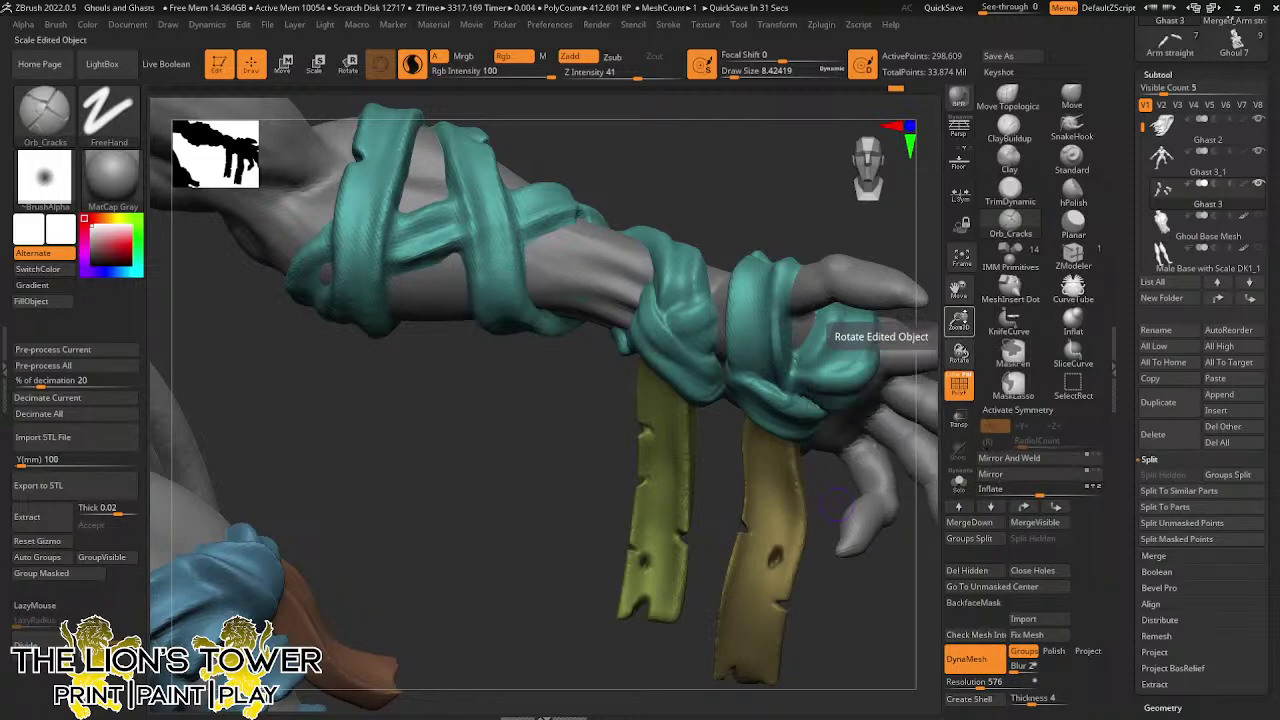
Tear nicks into the edges and end of the left shin's hanging strip and add a small hole near its upper end
left_click_drag(959, 322, 1008, 180)
left_click_drag(894, 478, 860, 518)
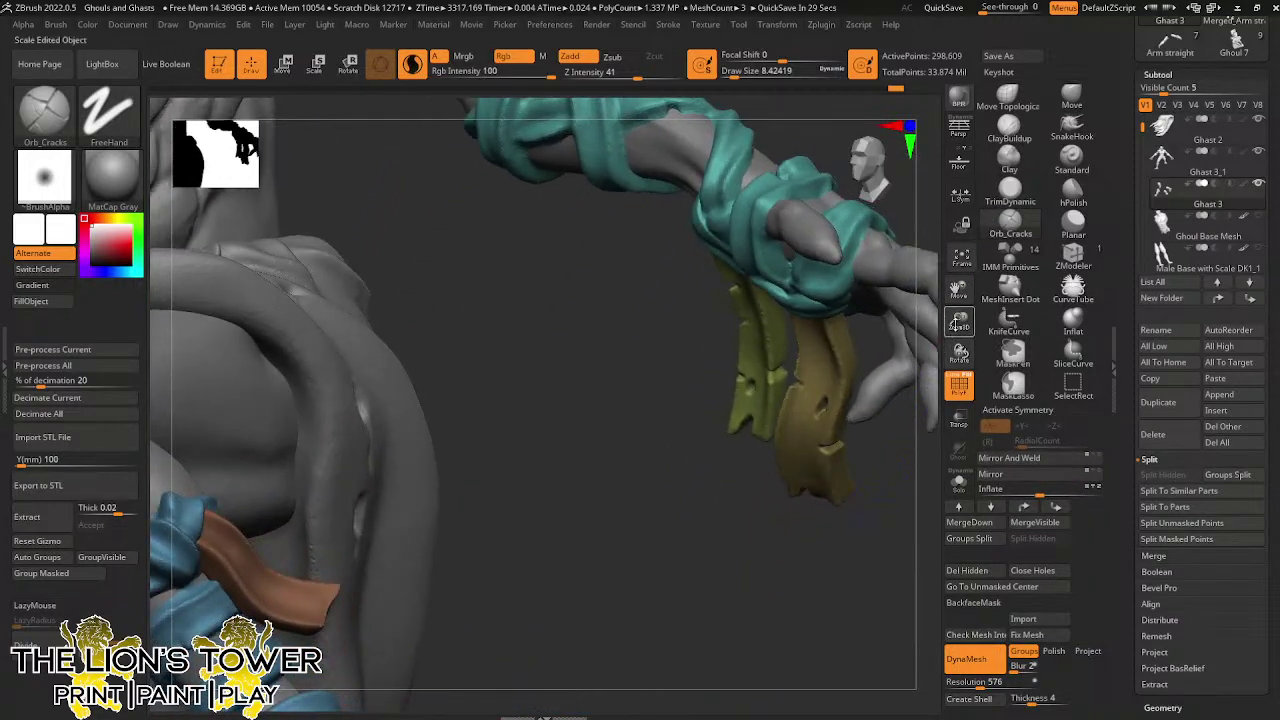
left_click_drag(959, 290, 1112, 180)
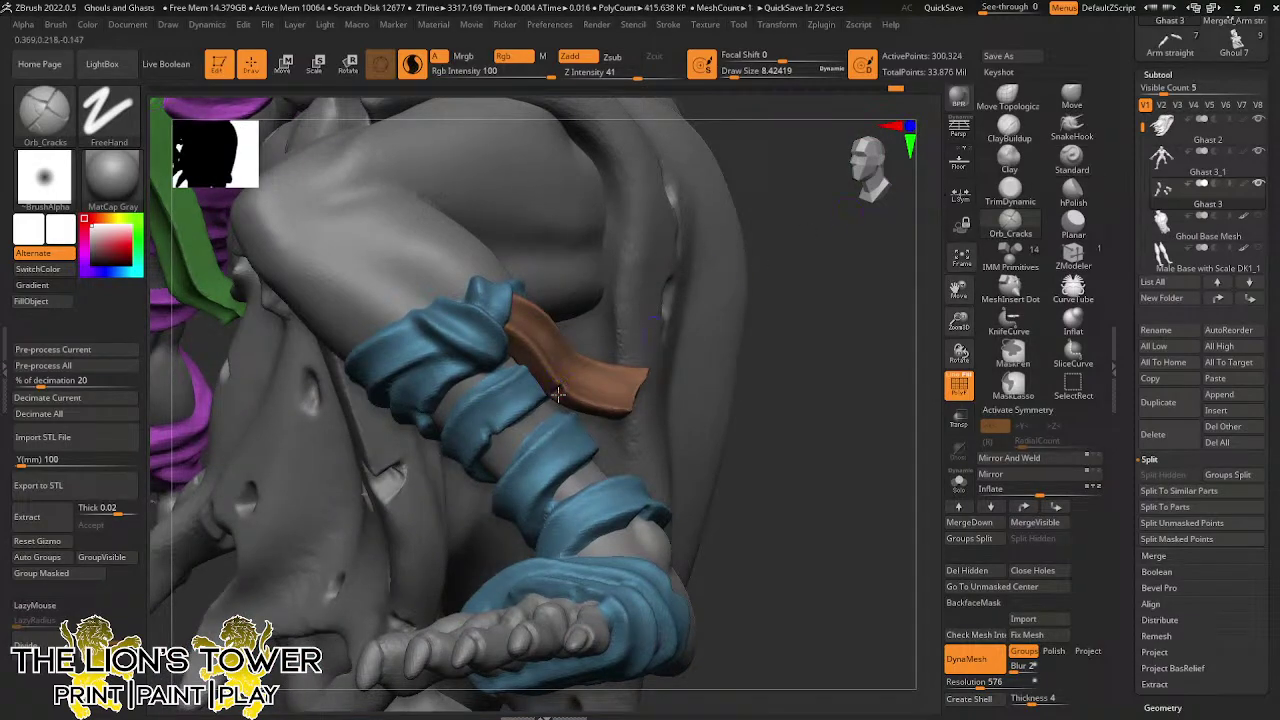
left_click_drag(558, 394, 566, 380)
mouse_move(800, 410)
left_mouse_down()
mouse_move(640, 380)
mouse_move(617, 392)
left_mouse_up()
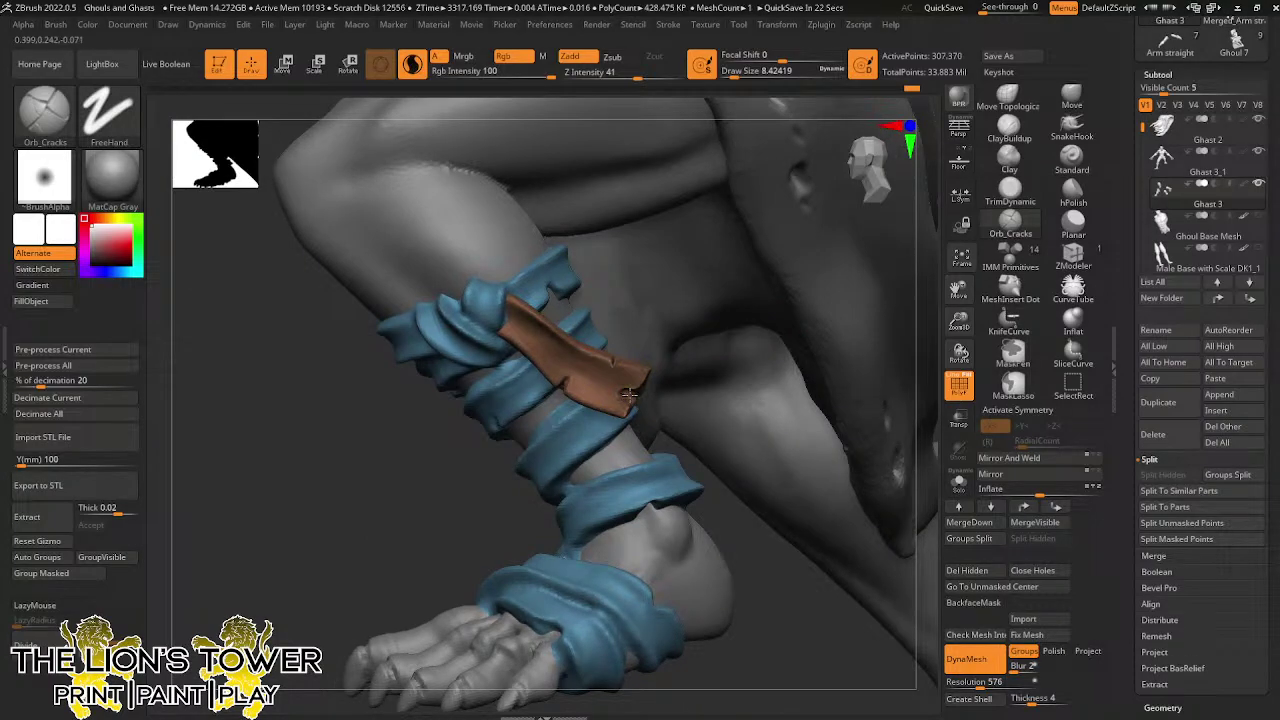
right_click_drag(491, 476, 539, 439)
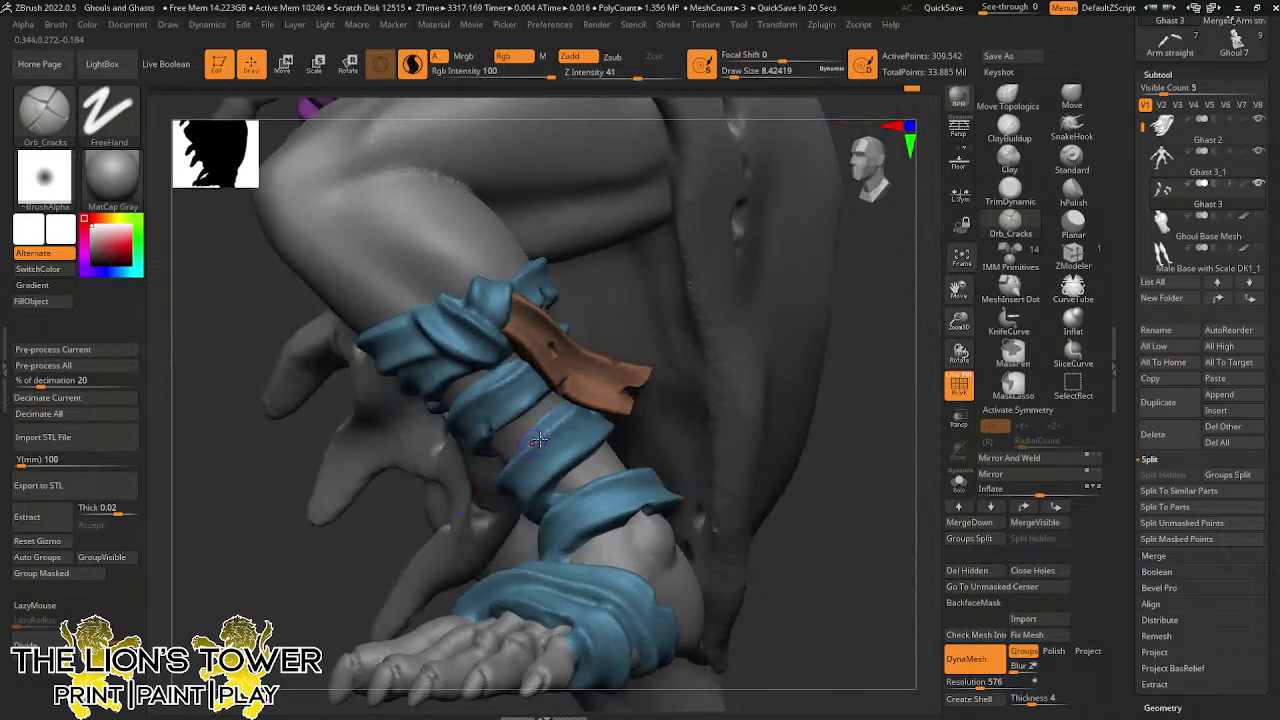
Cut nicks, ragged ends and holes into the two strips hanging from the right arm's bandages
left_click_drag(957, 325, 935, 270)
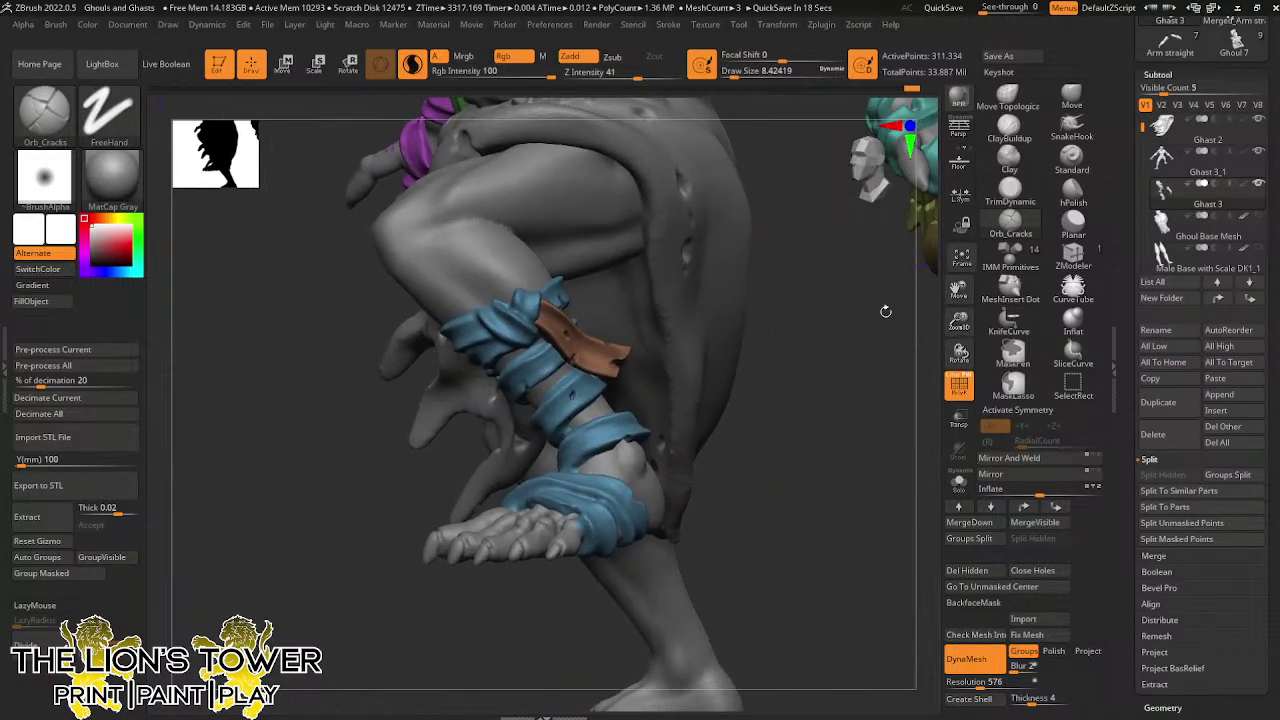
left_click_drag(886, 309, 876, 368)
left_click_drag(957, 289, 1153, 392)
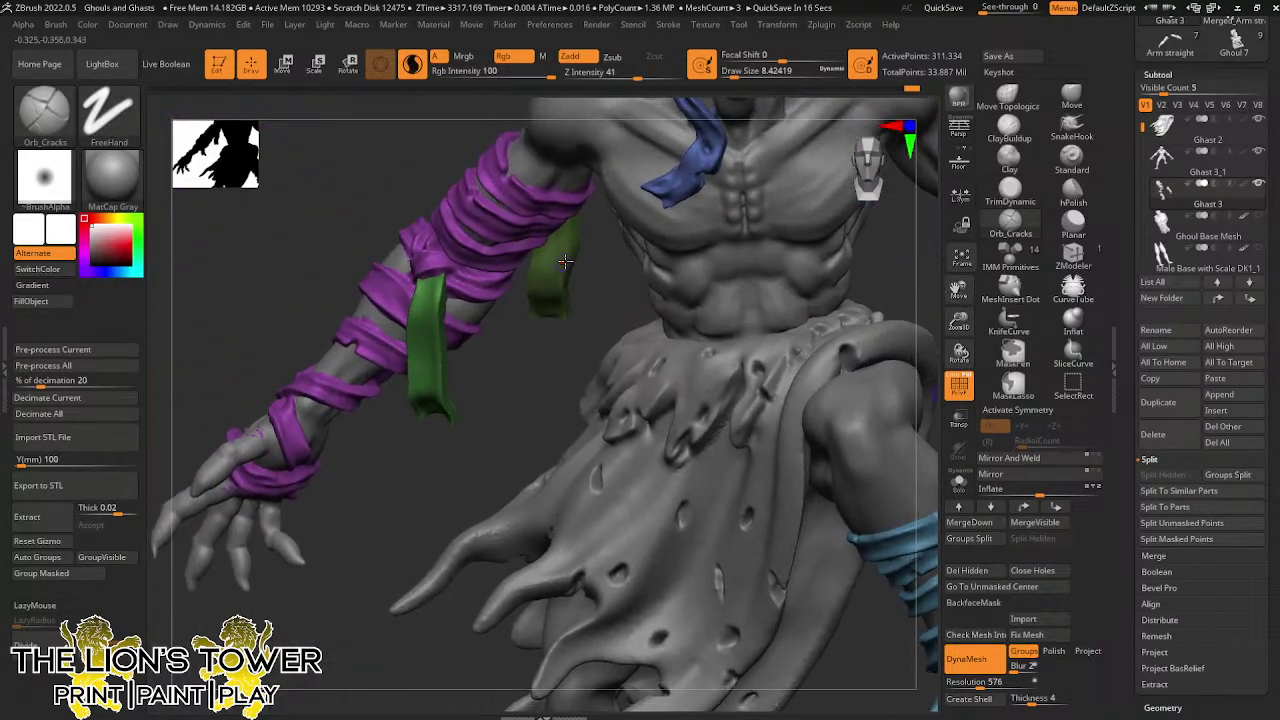
left_click_drag(575, 263, 558, 266)
left_click(438, 366, "alt")
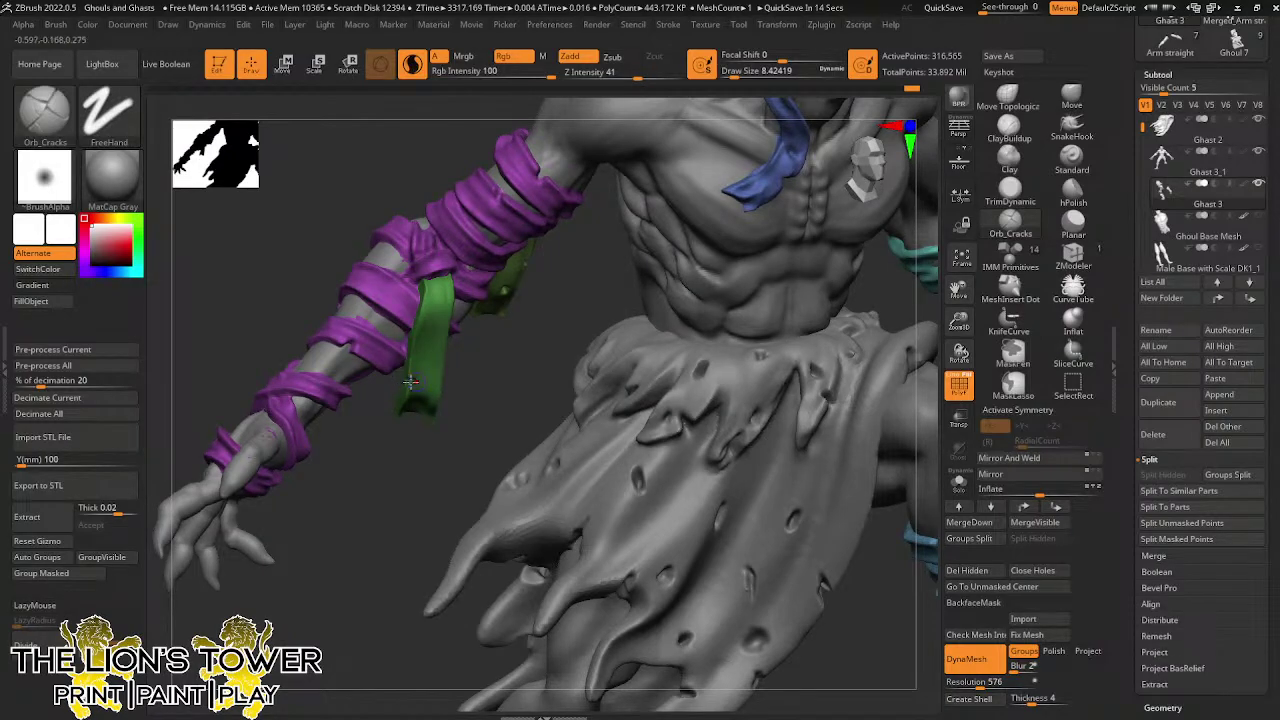
left_click_drag(410, 382, 419, 388)
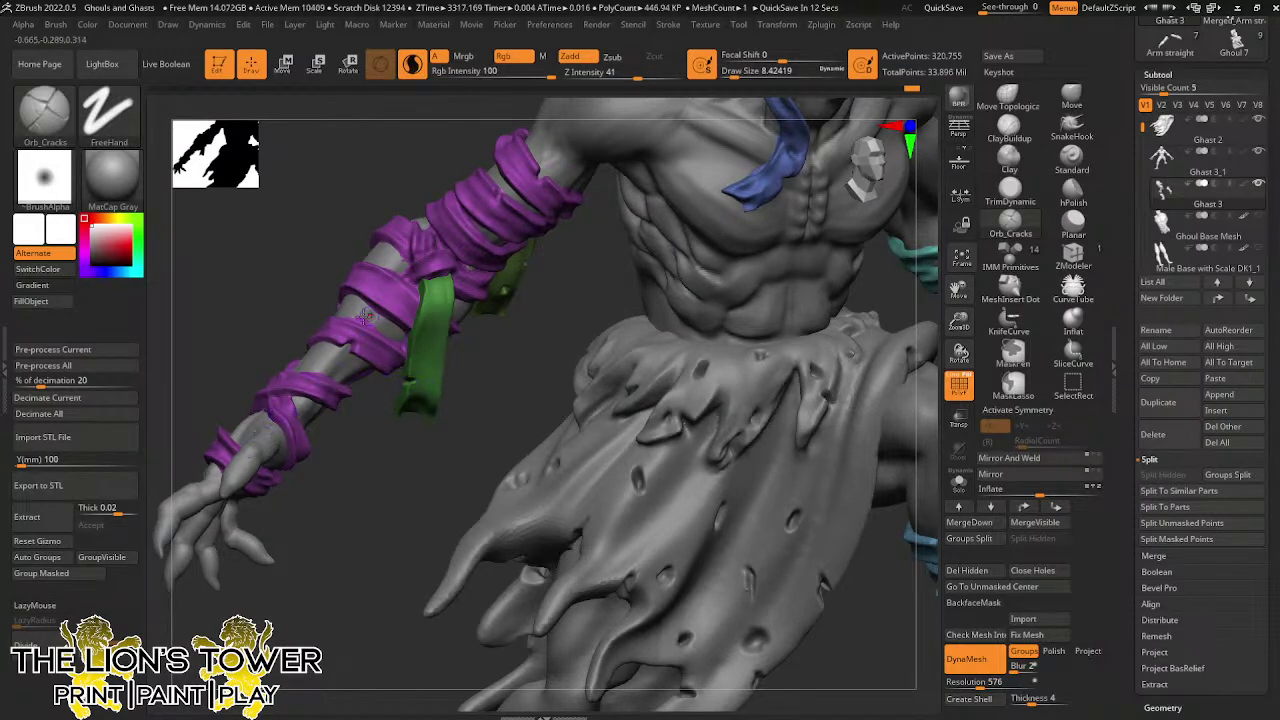
mouse_move(491, 363)
right_mouse_down()
mouse_move(423, 358)
mouse_move(478, 344)
right_mouse_up()
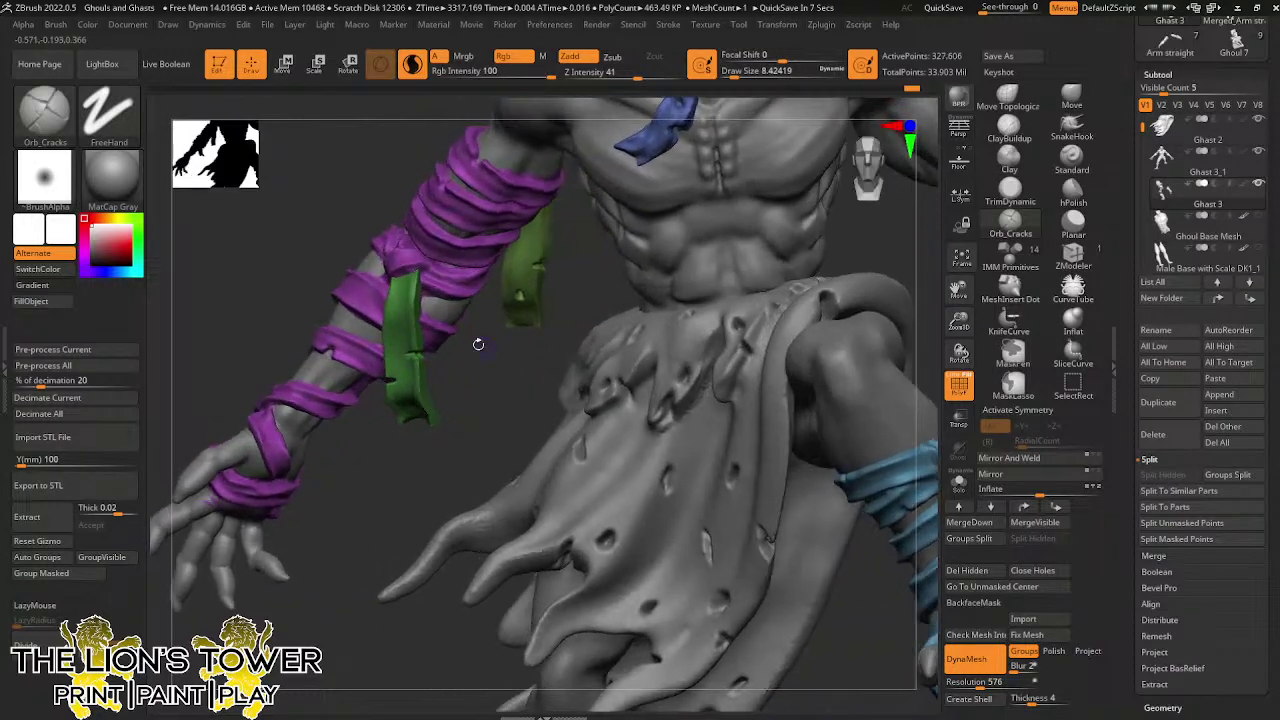
Cut small nicks into the edges of the right arm's wrapped bandages with Orb_Cracks
right_click_drag(403, 354, 386, 314)
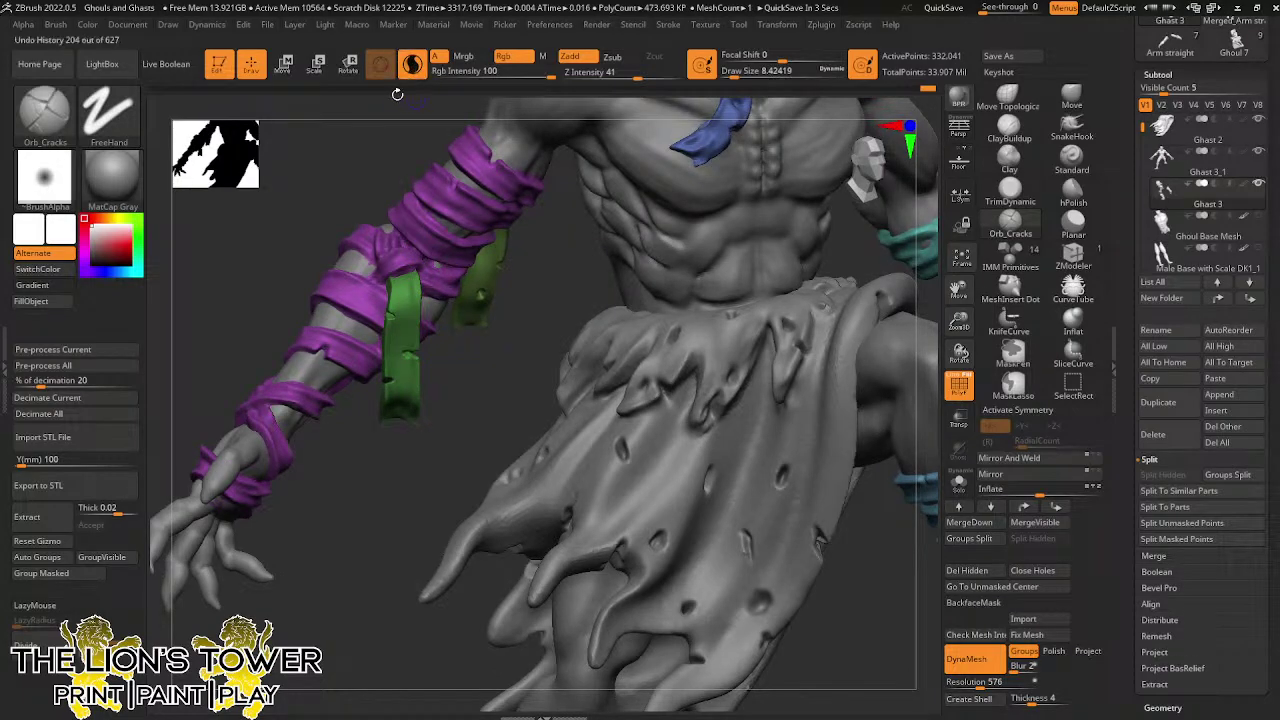
left_click(487, 250, "alt")
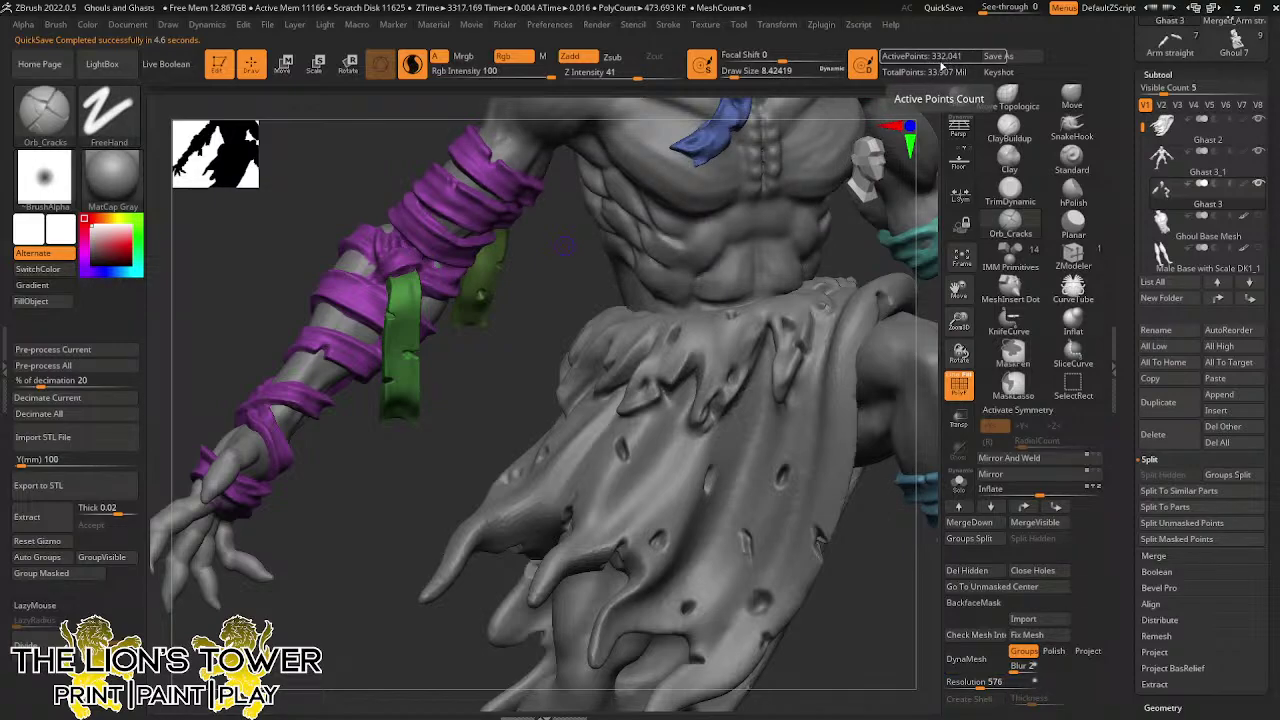
left_click_drag(958, 290, 941, 384)
mouse_move(884, 258)
left_mouse_down()
mouse_move(932, 259)
mouse_move(719, 235)
left_mouse_up()
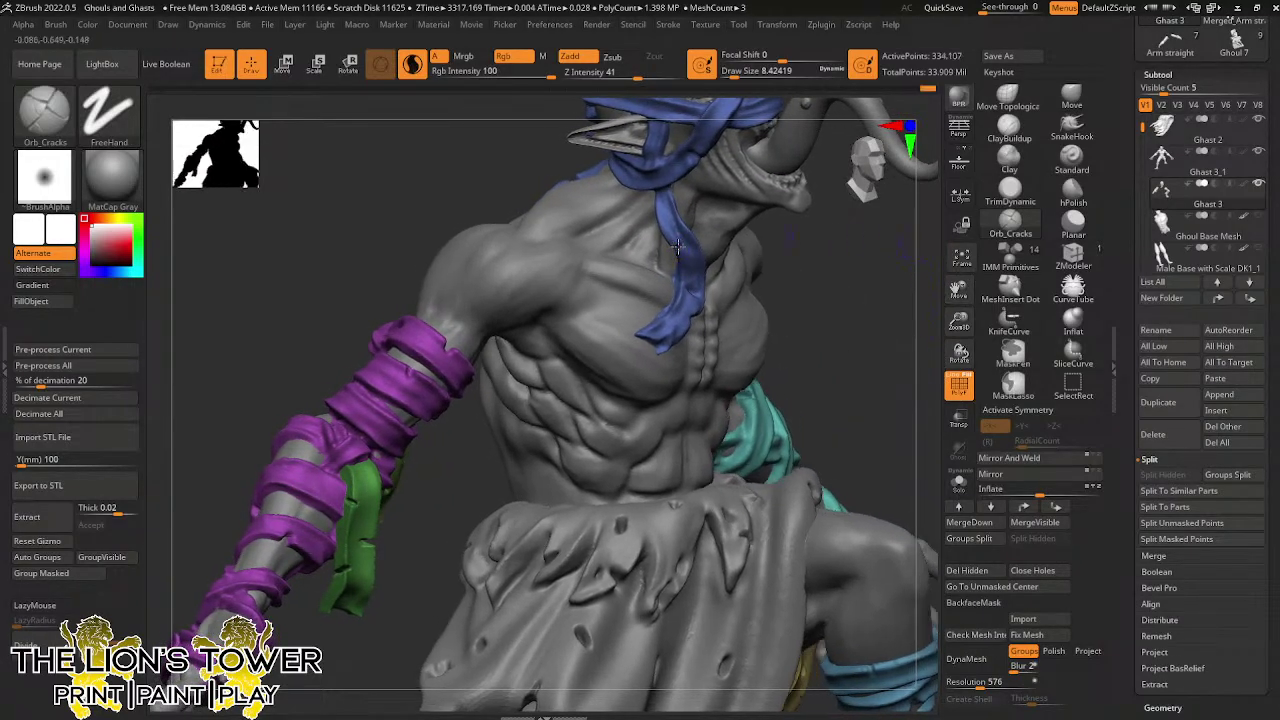
mouse_move(886, 267)
left_mouse_down()
mouse_move(877, 272)
mouse_move(900, 260)
mouse_move(466, 358)
left_mouse_up()
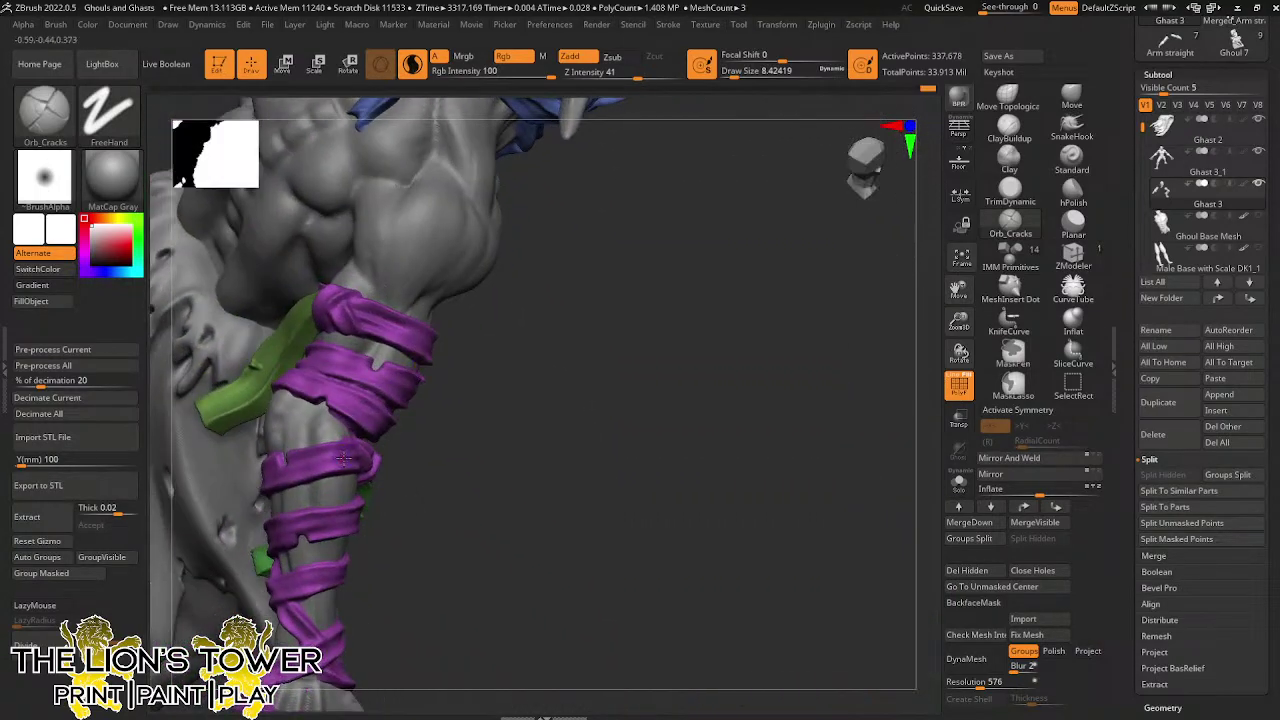
left_click_drag(343, 458, 474, 481)
Cut edge nicks and ragged ends into the back faces of the right arm's two hanging strips, and punch holes in the upper one
left_click_drag(312, 370, 322, 366)
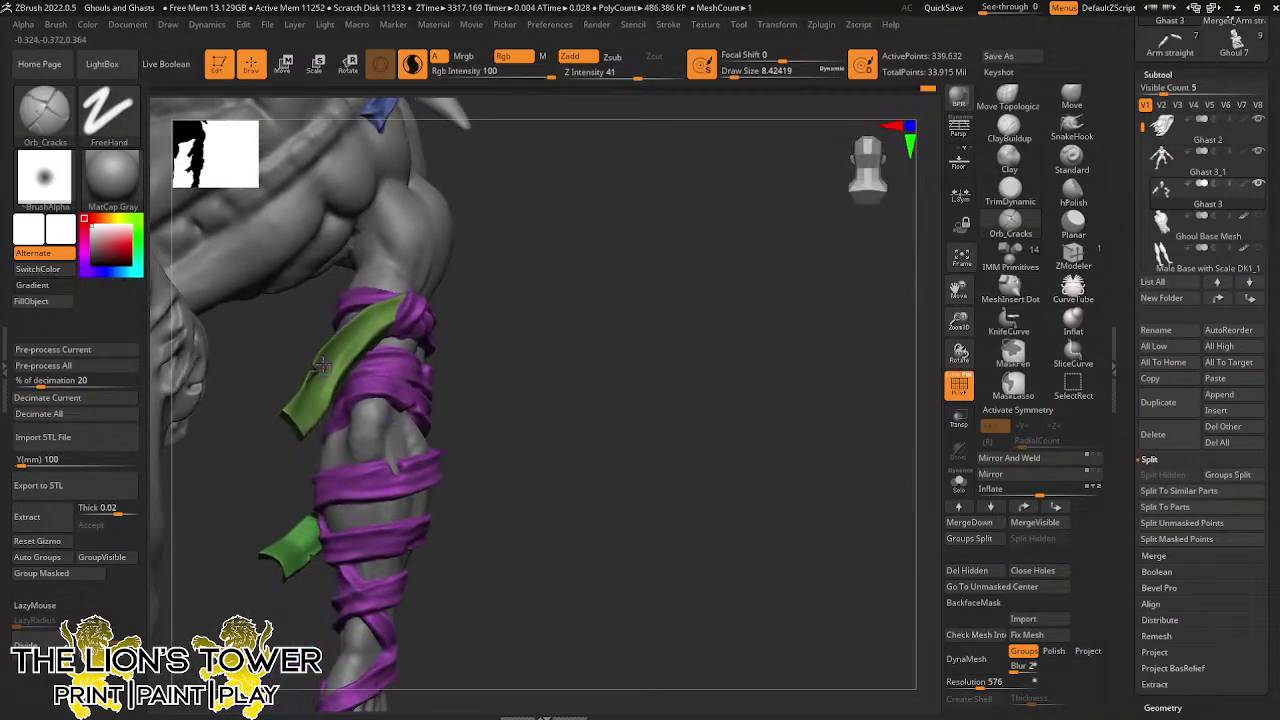
key("shift")
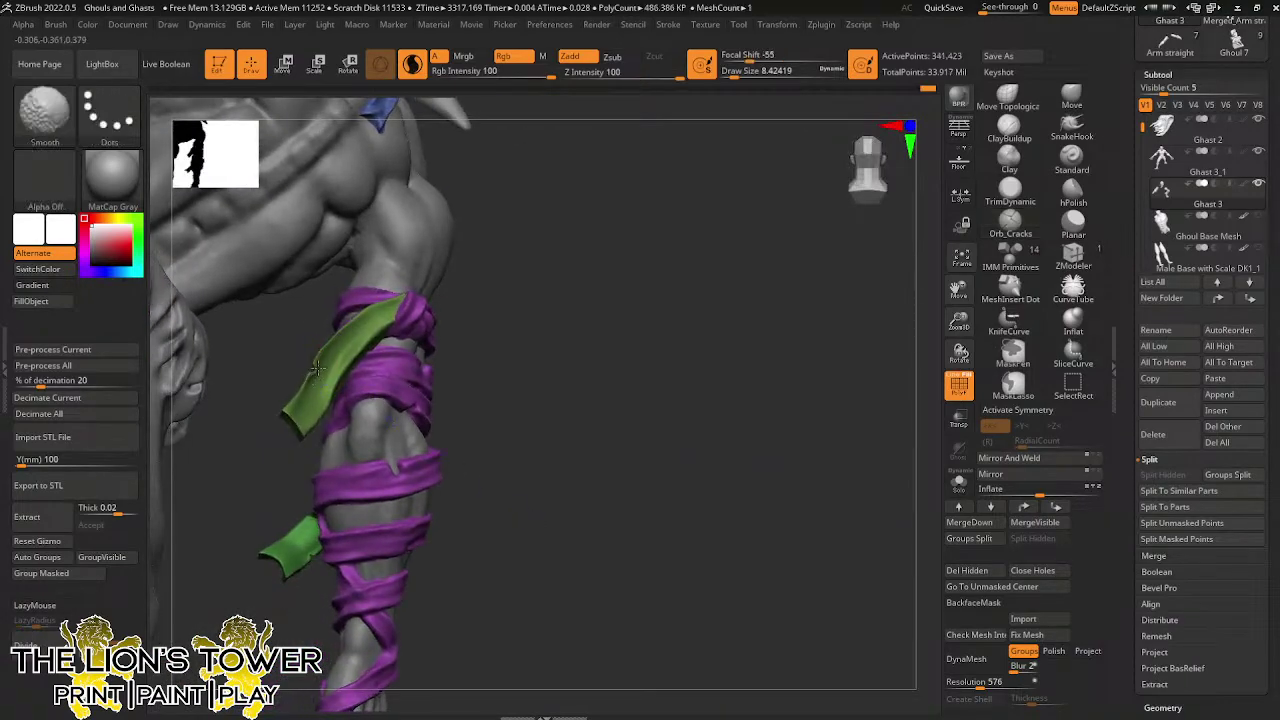
right_click_drag(365, 372, 316, 410)
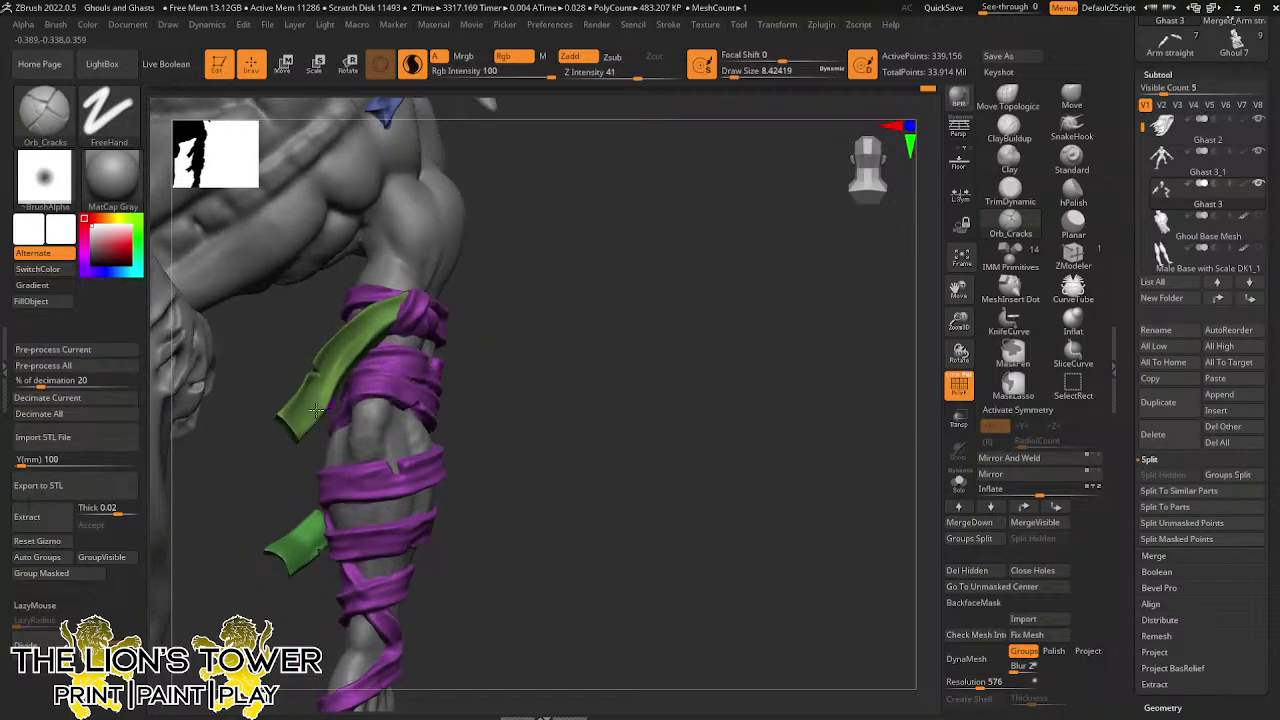
left_click_drag(285, 430, 291, 420)
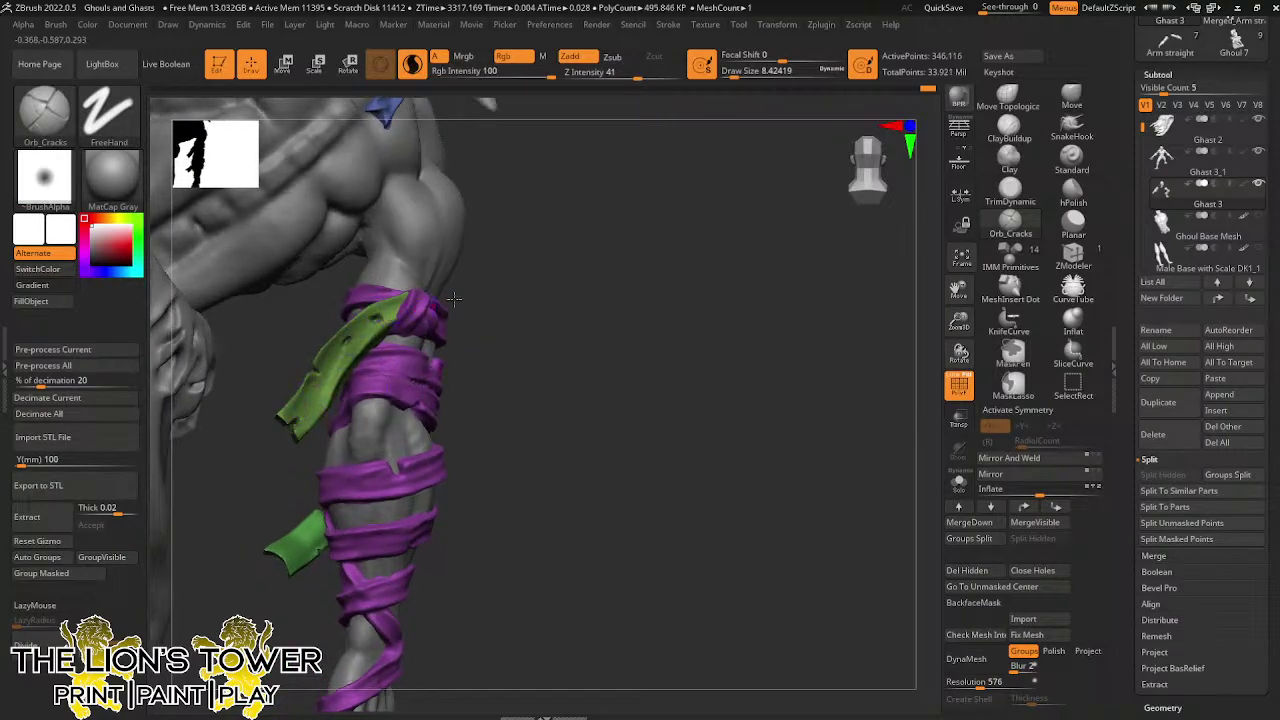
right_click_drag(859, 260, 786, 363)
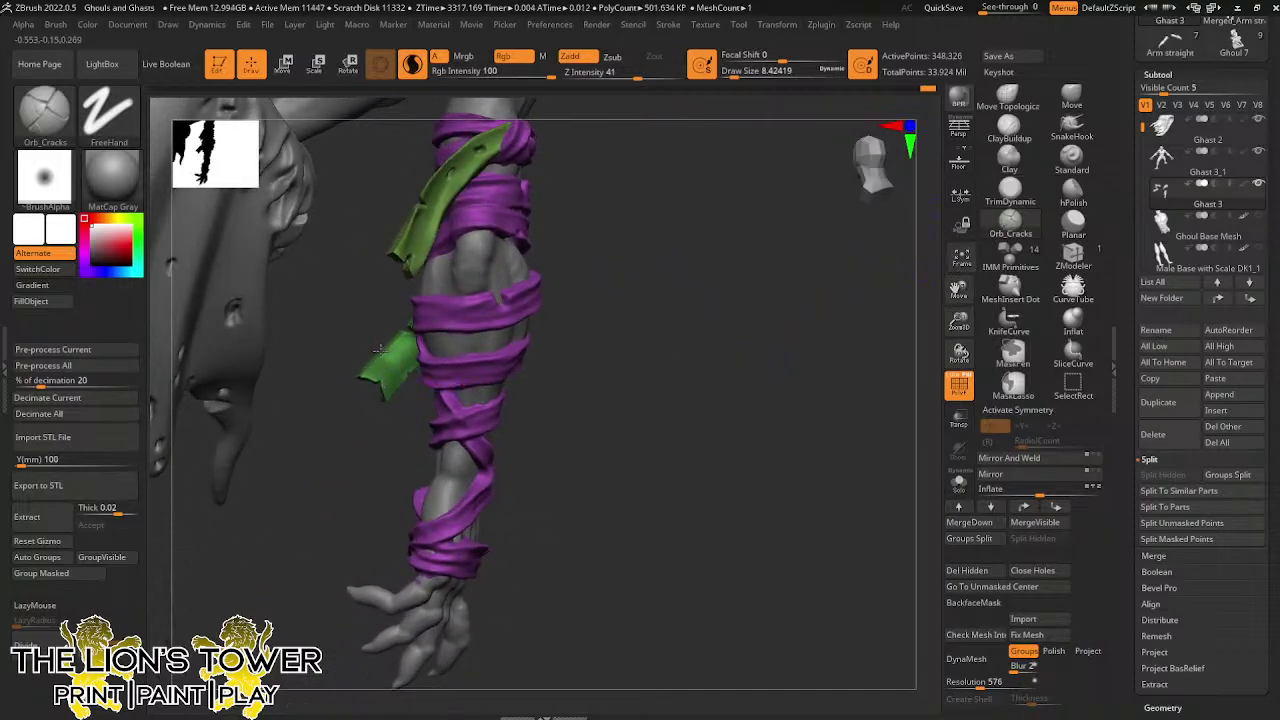
left_click_drag(382, 349, 404, 353)
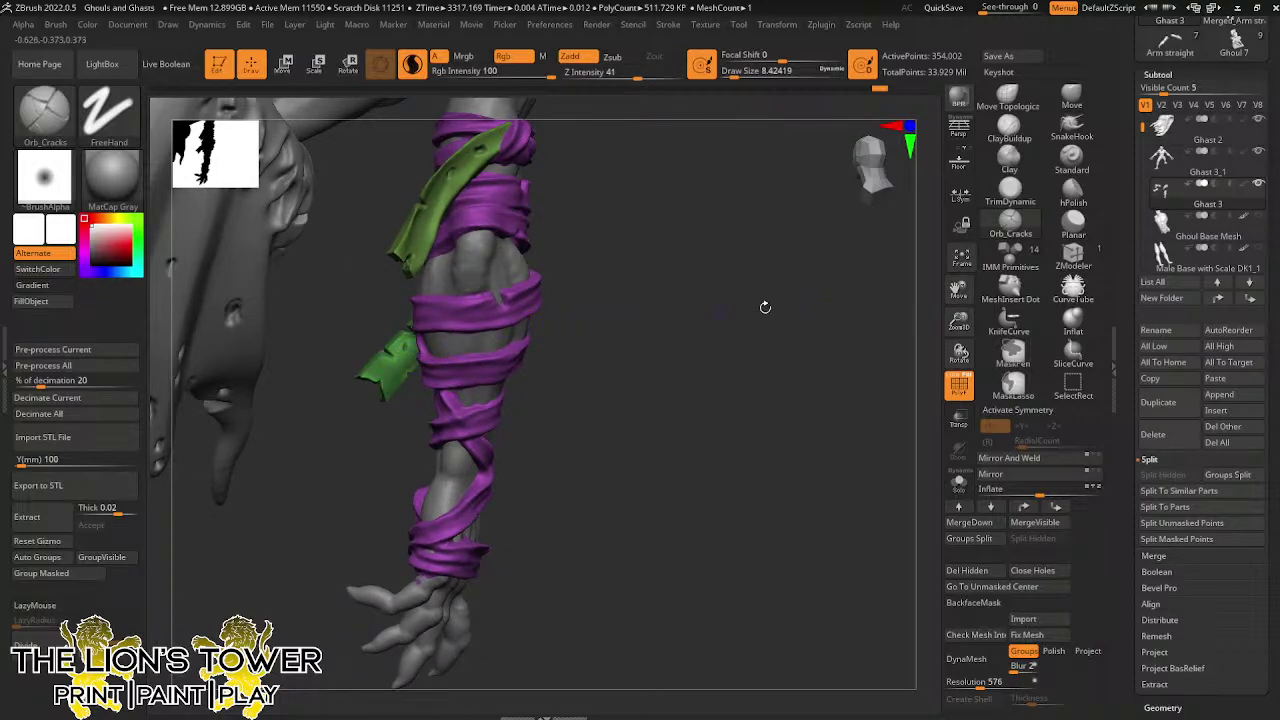
Save the project over the existing Ghouls and Ghasts.ZPR file
left_click_drag(959, 287, 1070, 297)
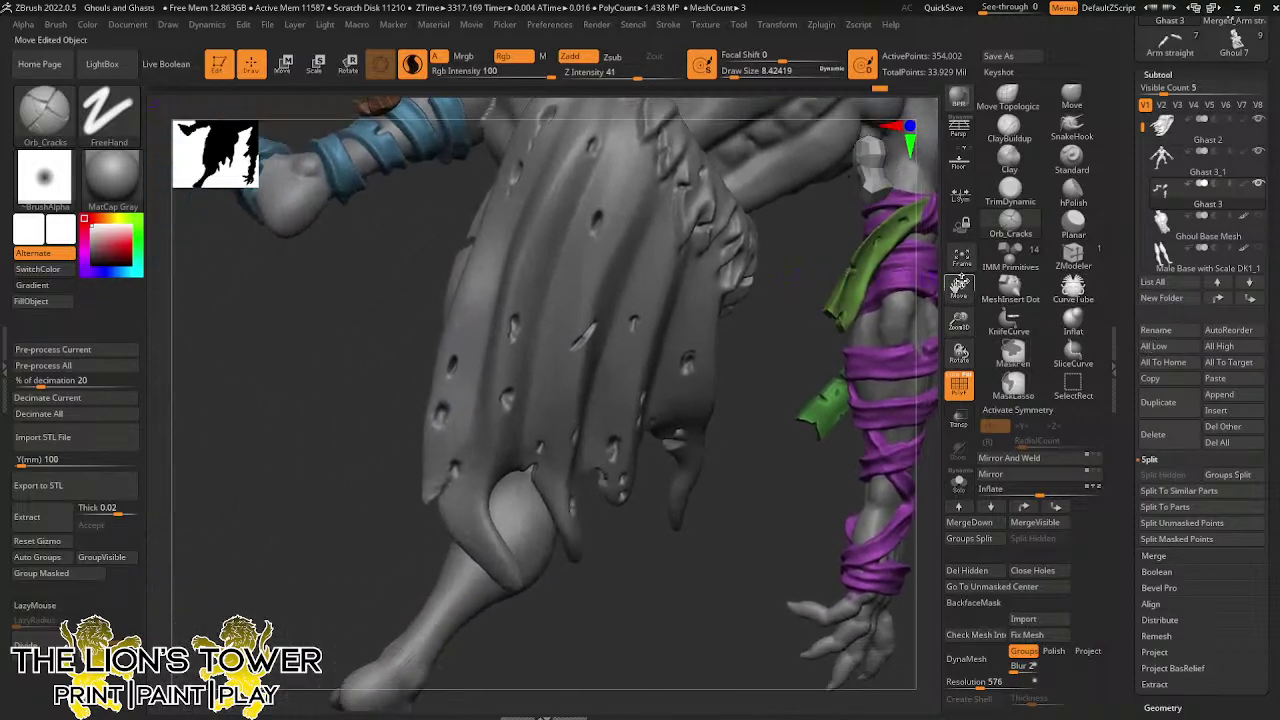
left_click_drag(959, 285, 1020, 440)
right_click_drag(597, 194, 449, 159)
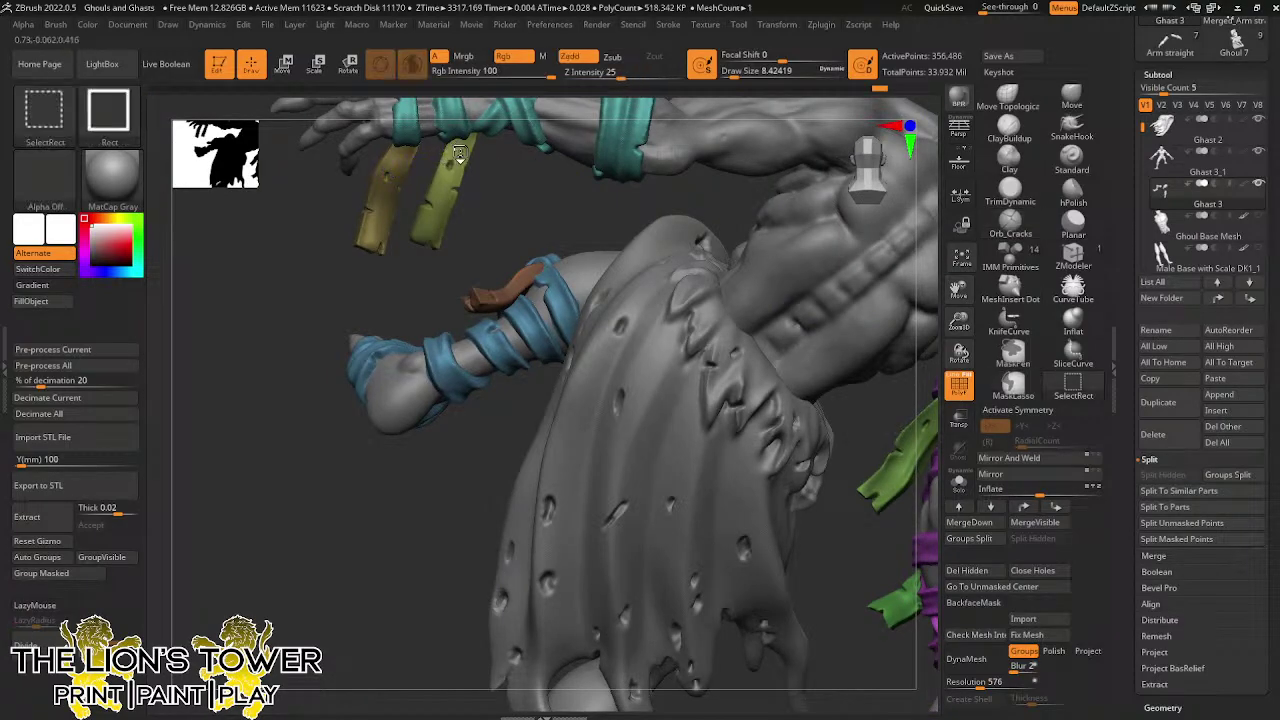
left_click(459, 152, "ctrl+shift")
left_click(515, 204, "ctrl+shift")
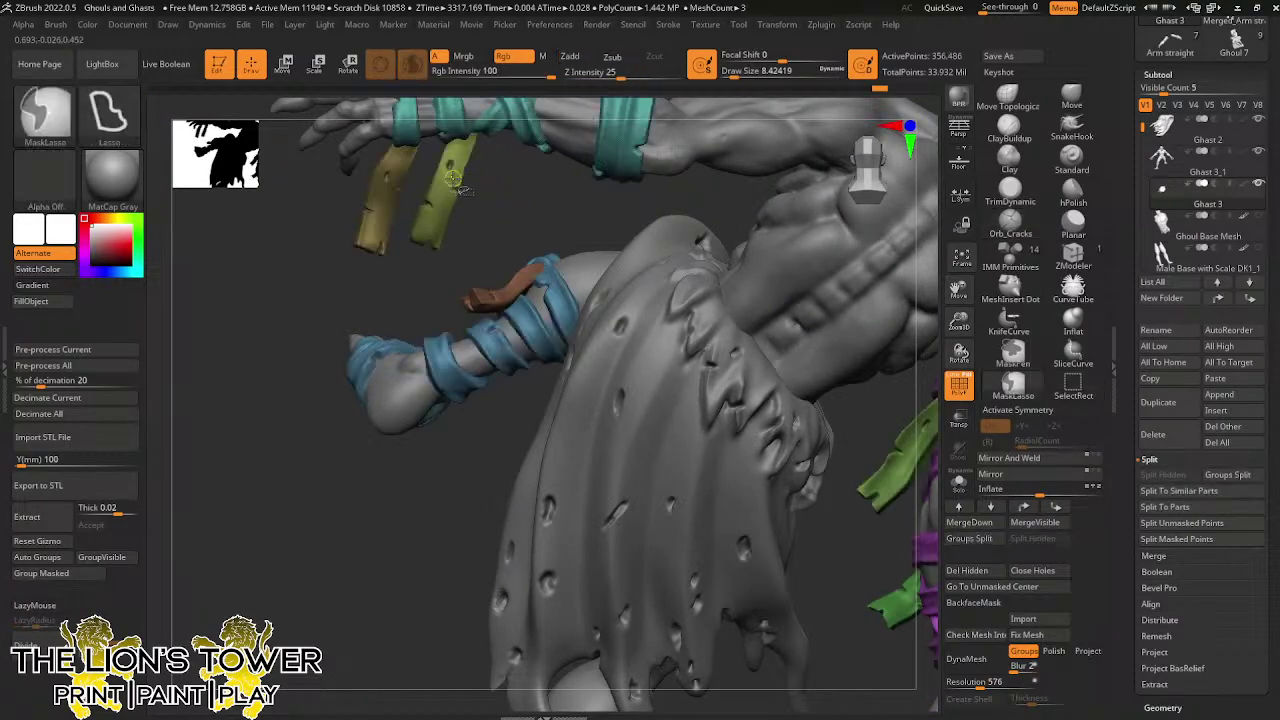
key("ctrl+s")
left_click(933, 593)
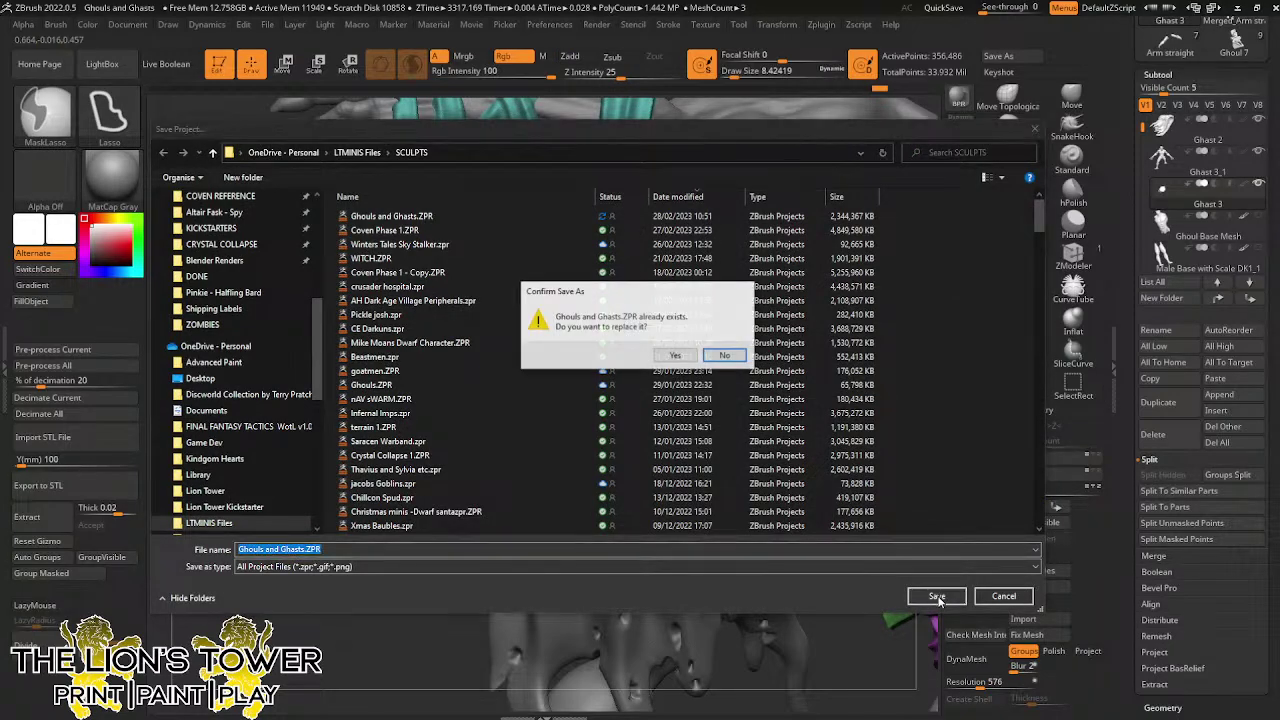
left_click(675, 363)
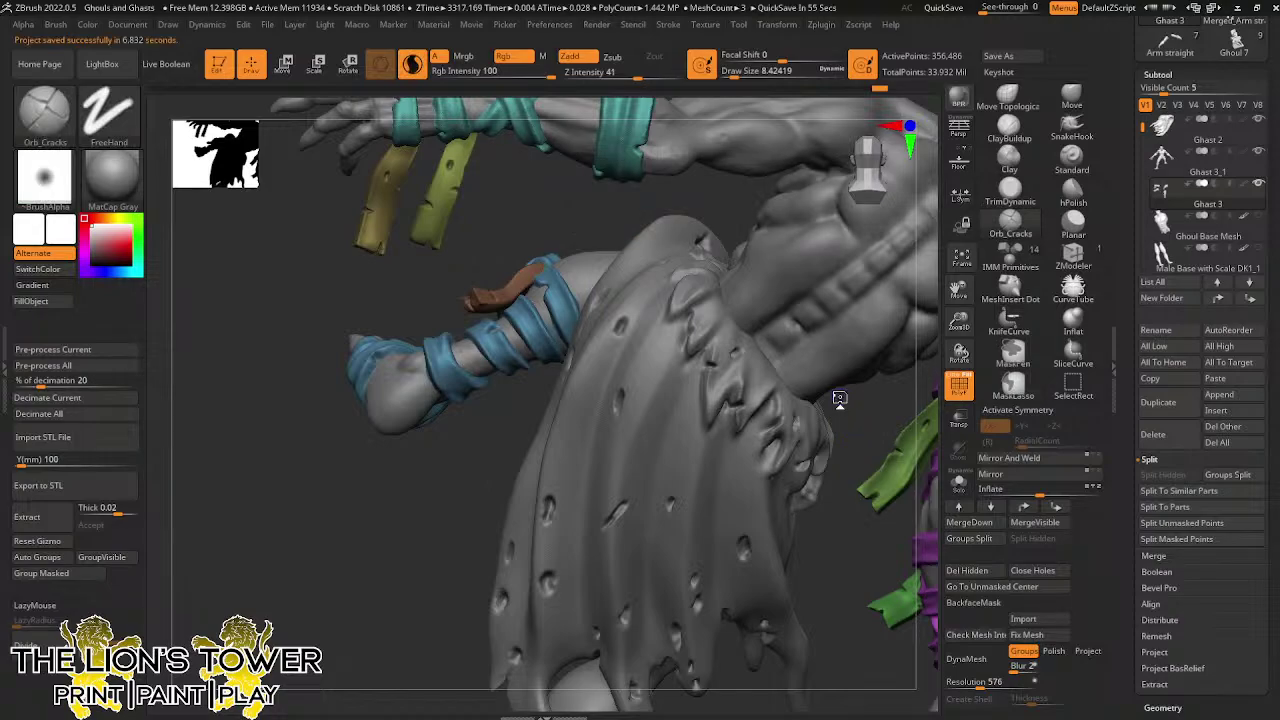
Cut small nicks into the edges of the left shin's wrapped bandages with Orb_Cracks
left_click_drag(839, 399, 520, 237)
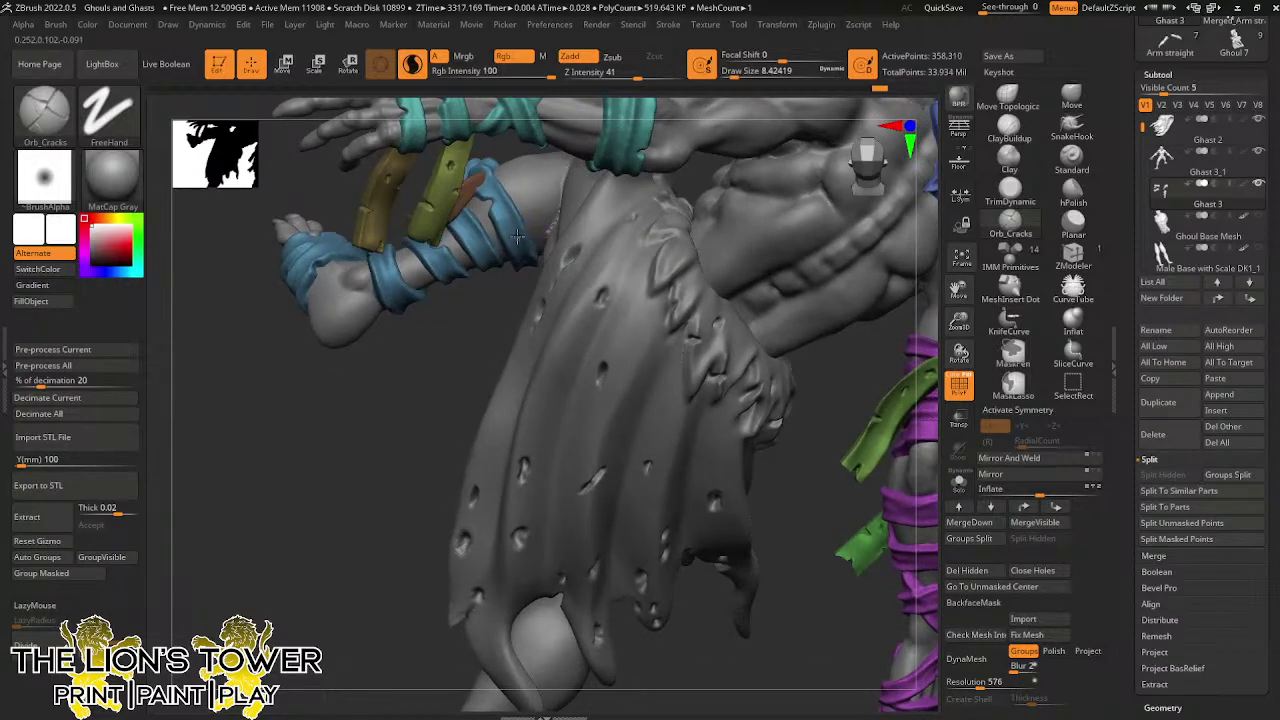
left_click_drag(395, 368, 311, 143)
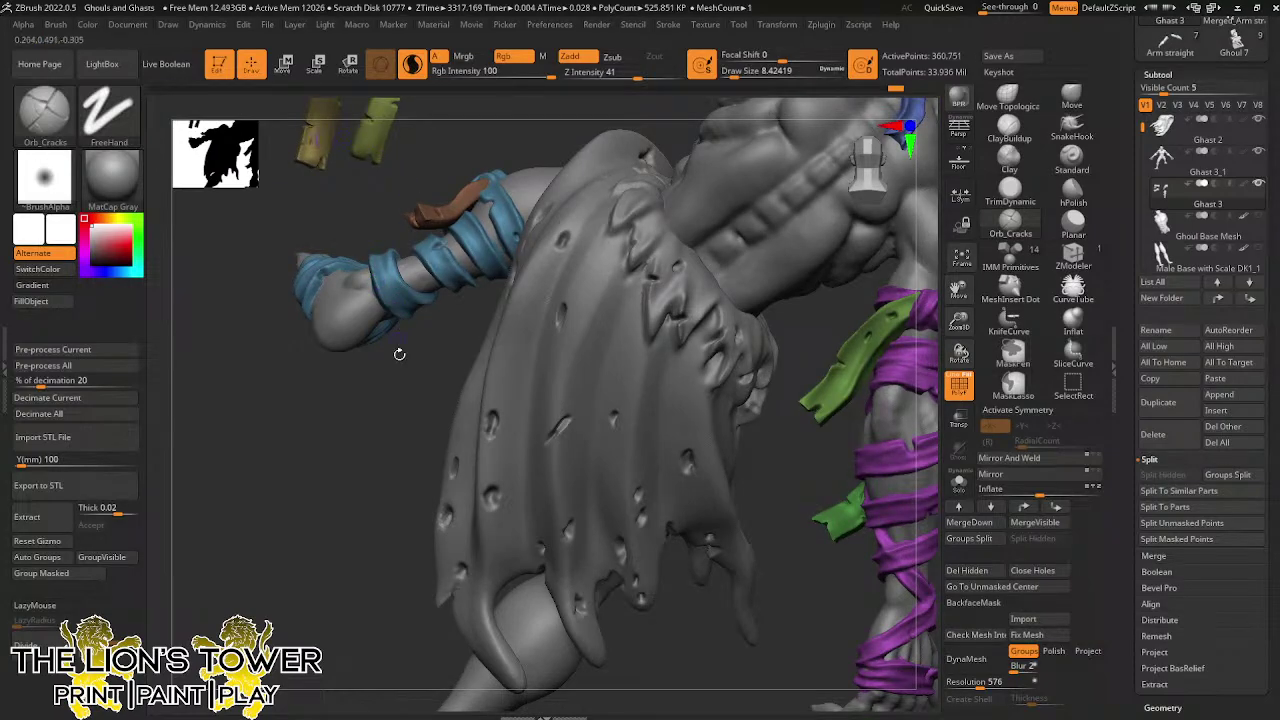
left_click_drag(407, 399, 386, 399)
Cut nicks into the edges of the left forearm's bandages, including the wide band near the elbow
left_click_drag(443, 143, 562, 333, "alt")
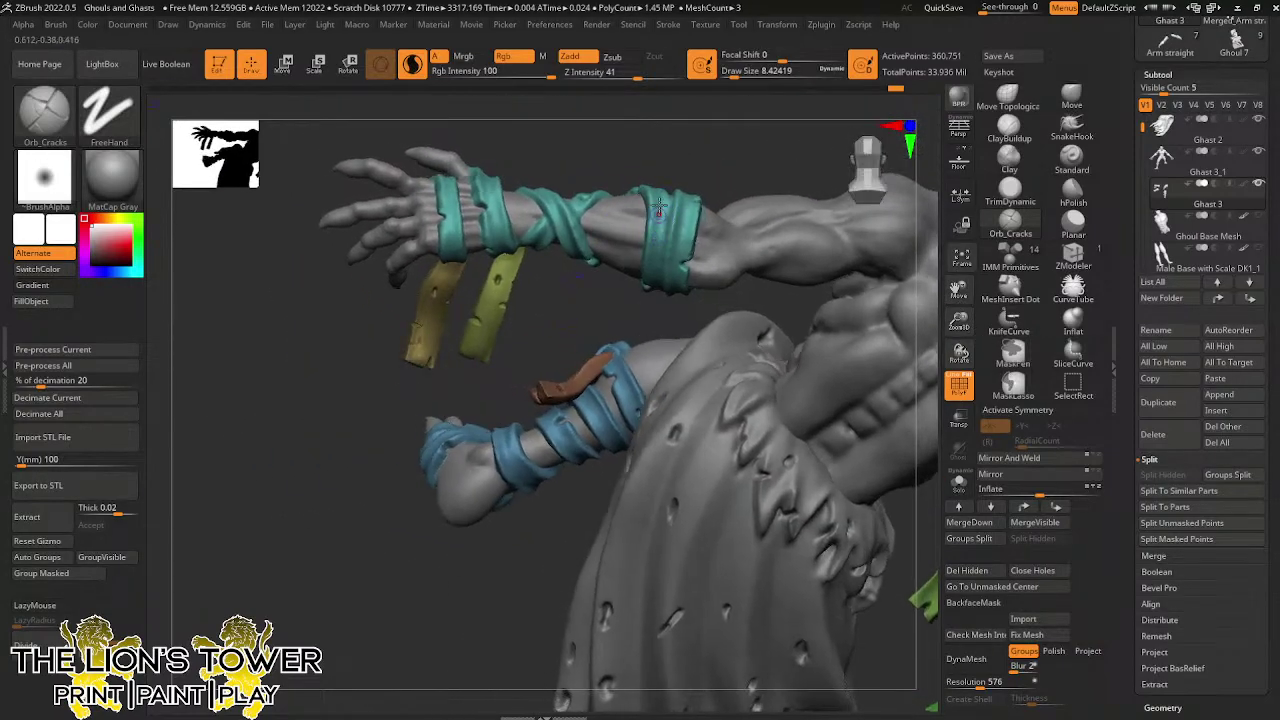
left_click_drag(679, 130, 661, 195)
left_click_drag(645, 241, 648, 243)
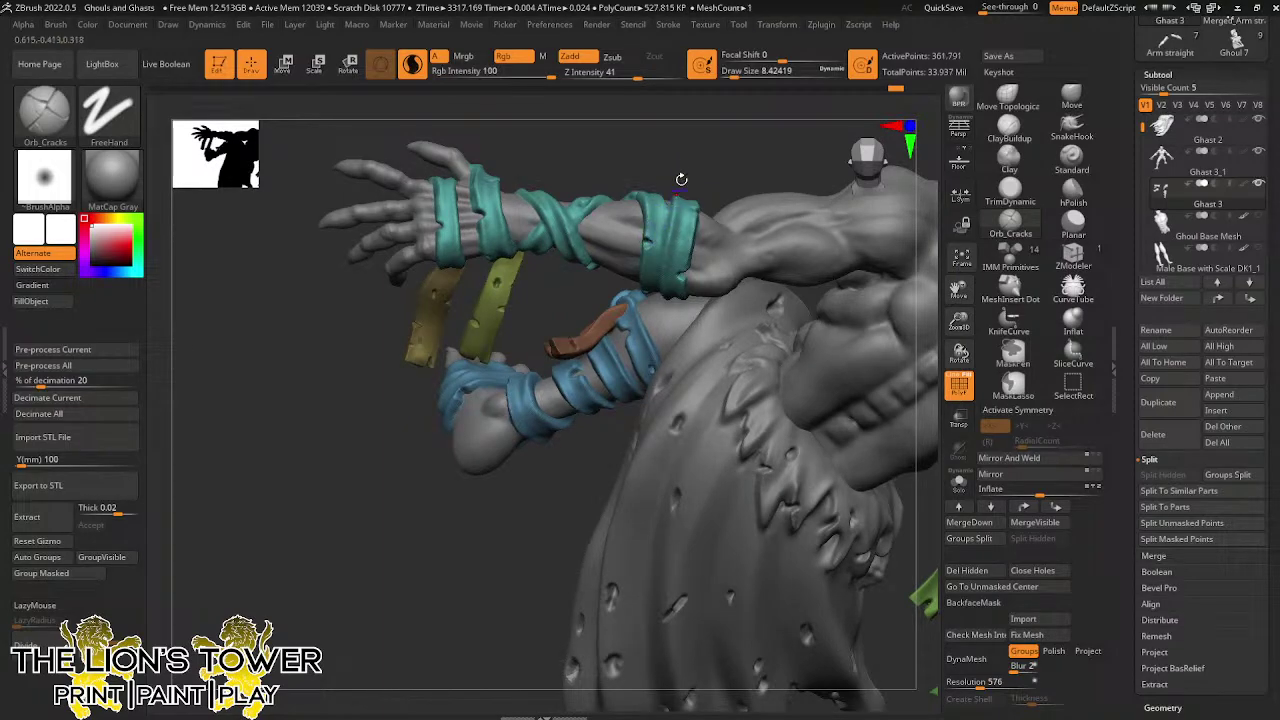
left_click_drag(673, 163, 652, 219)
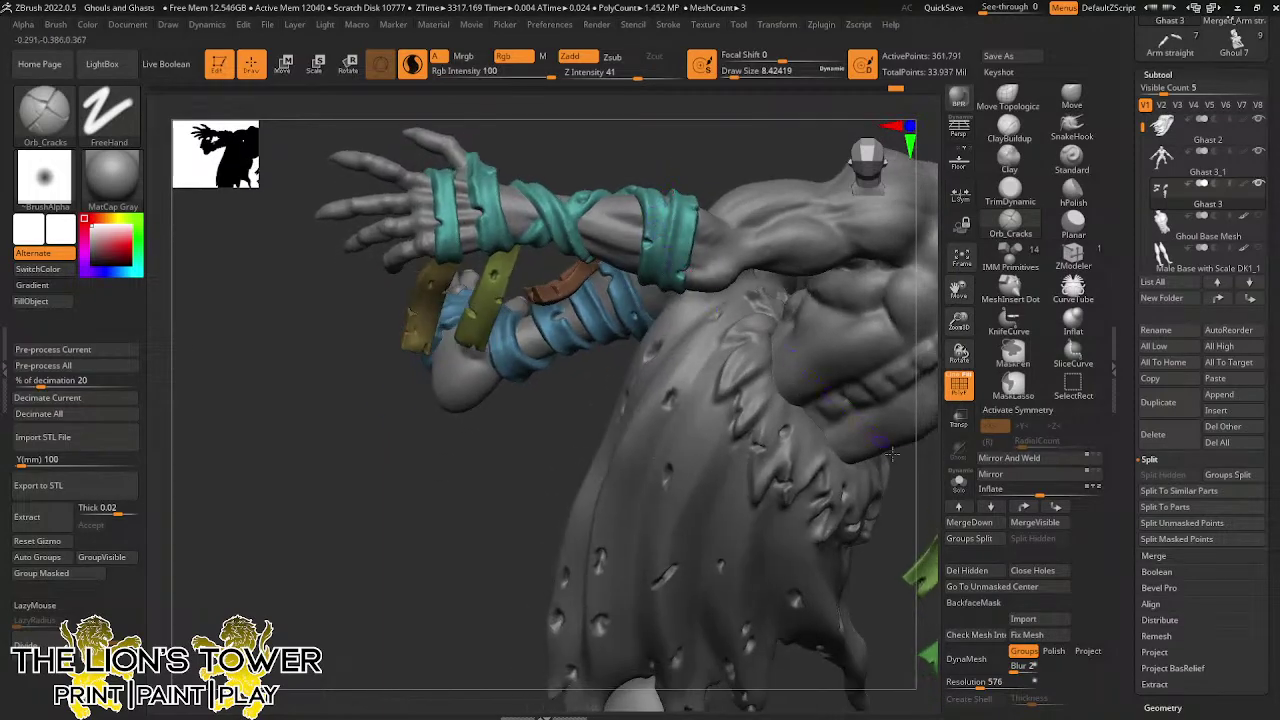
Isolate the left wrist's bandage wraps and their two hanging strips in Solo mode and examine them up close
left_click_drag(597, 446, 768, 578)
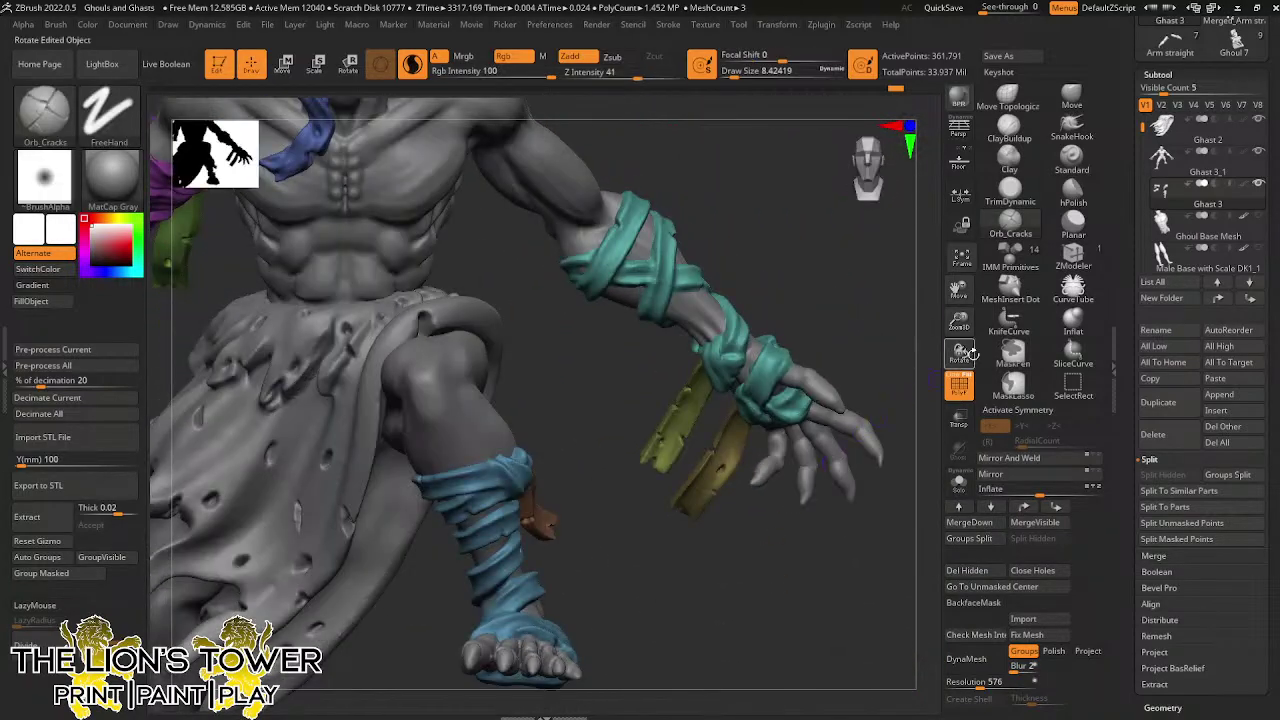
left_click_drag(958, 322, 950, 292)
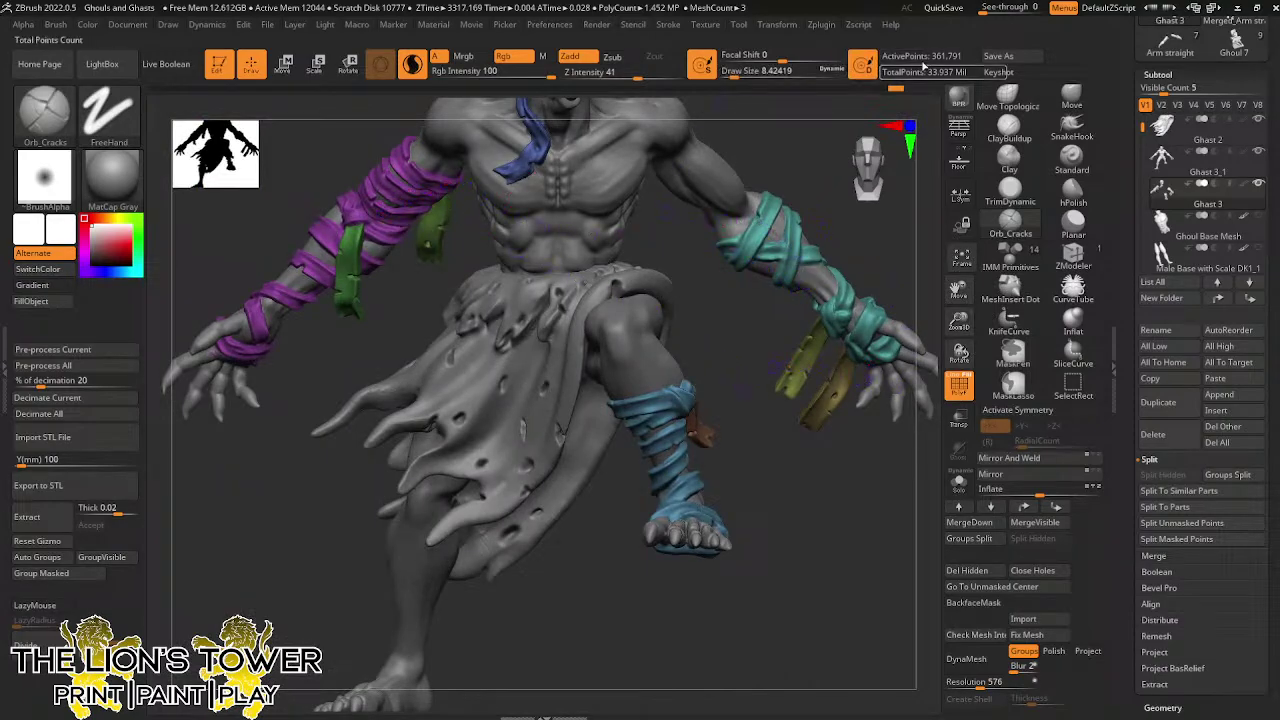
key("u")
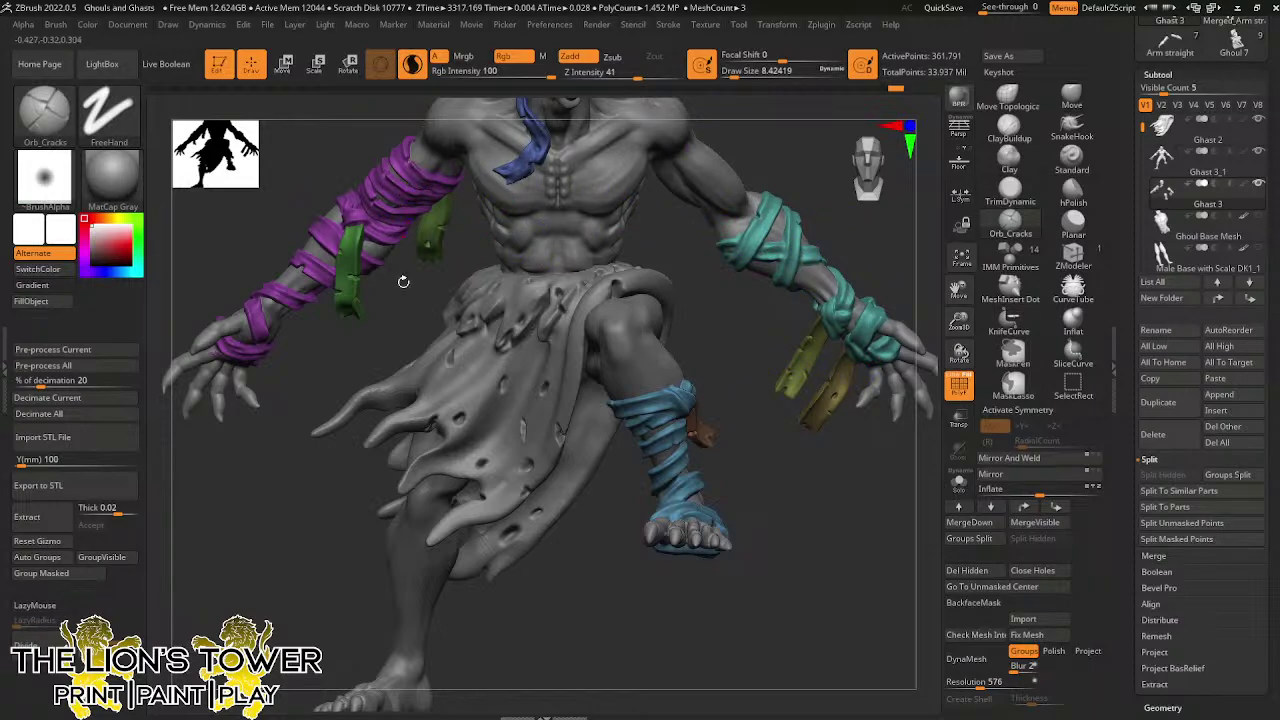
left_click(876, 352, "ctrl+shift")
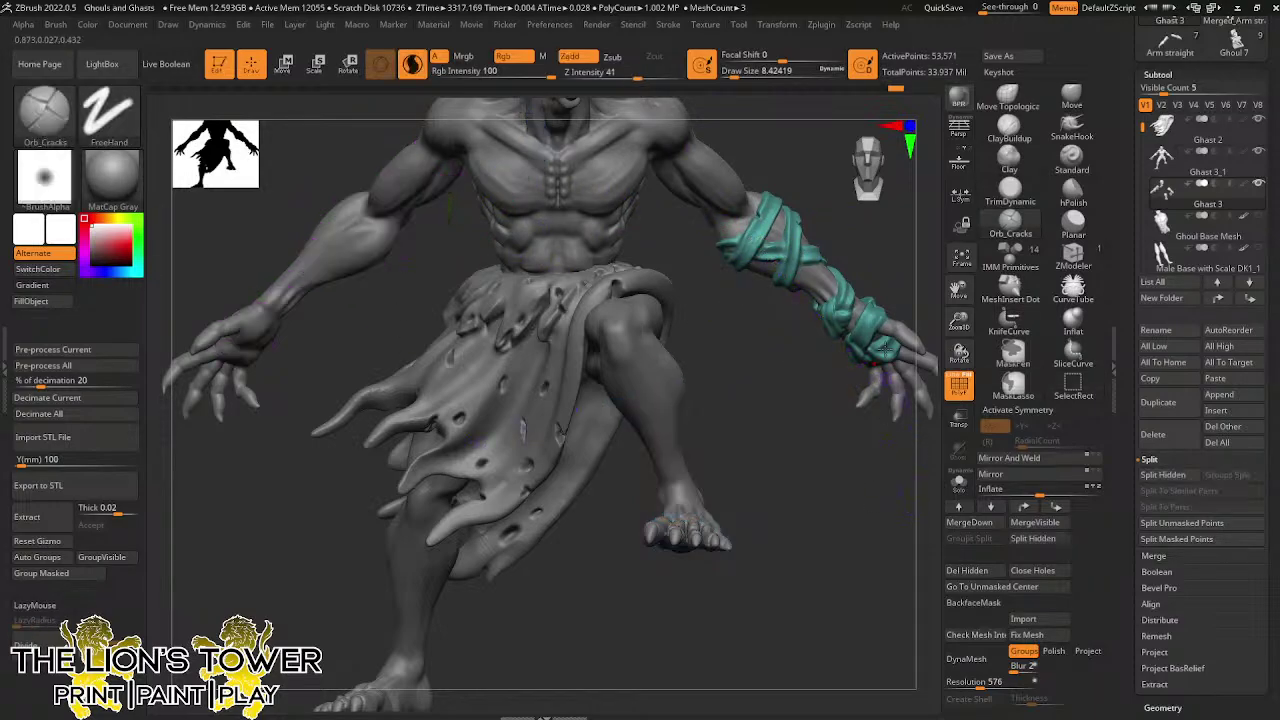
left_click_drag(914, 388, 882, 314, "alt")
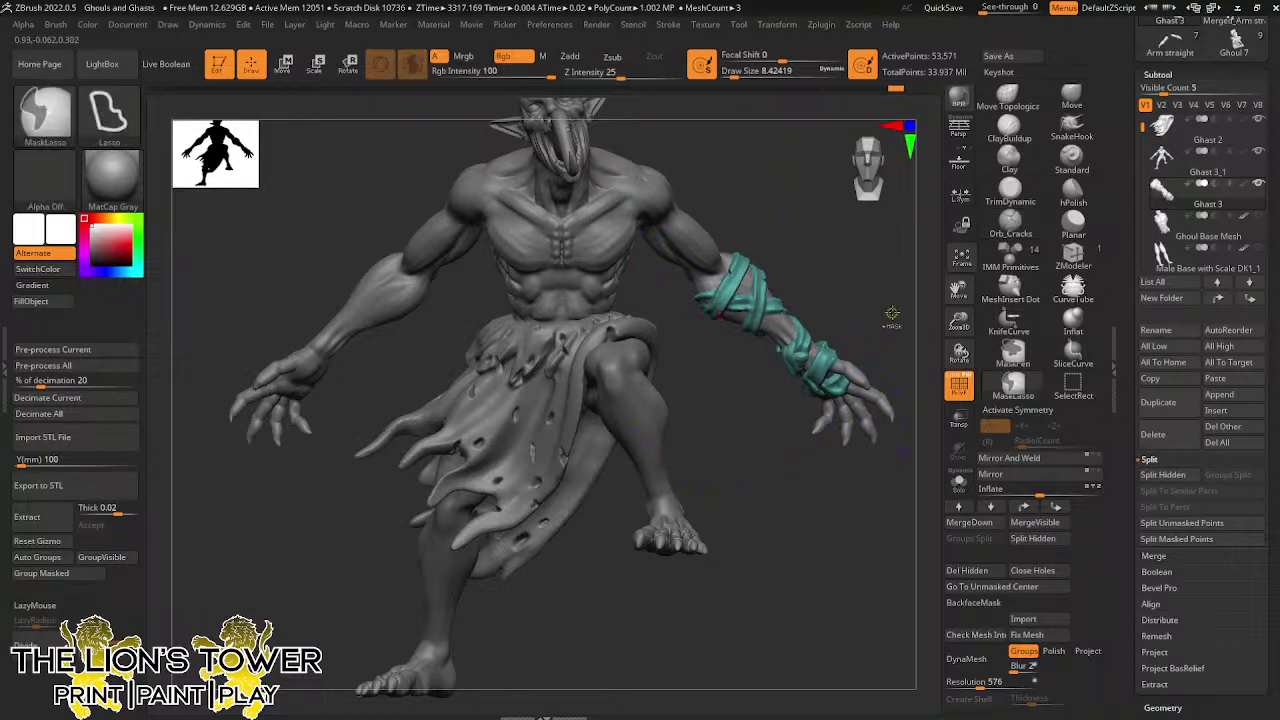
key("shift+f")
mouse_move(891, 338)
left_mouse_down("ctrl+shift")
mouse_move(843, 406)
mouse_move(730, 488)
left_mouse_up("ctrl+shift")
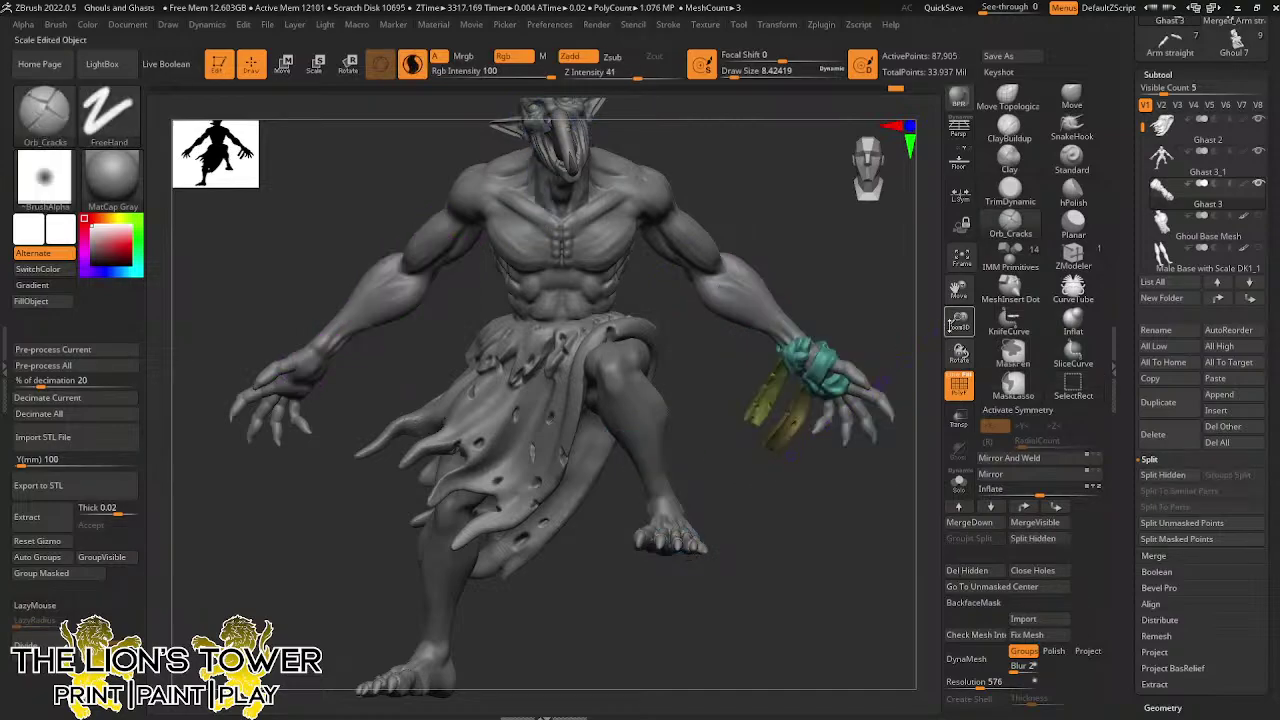
left_click(959, 481)
left_click_drag(959, 322, 974, 416)
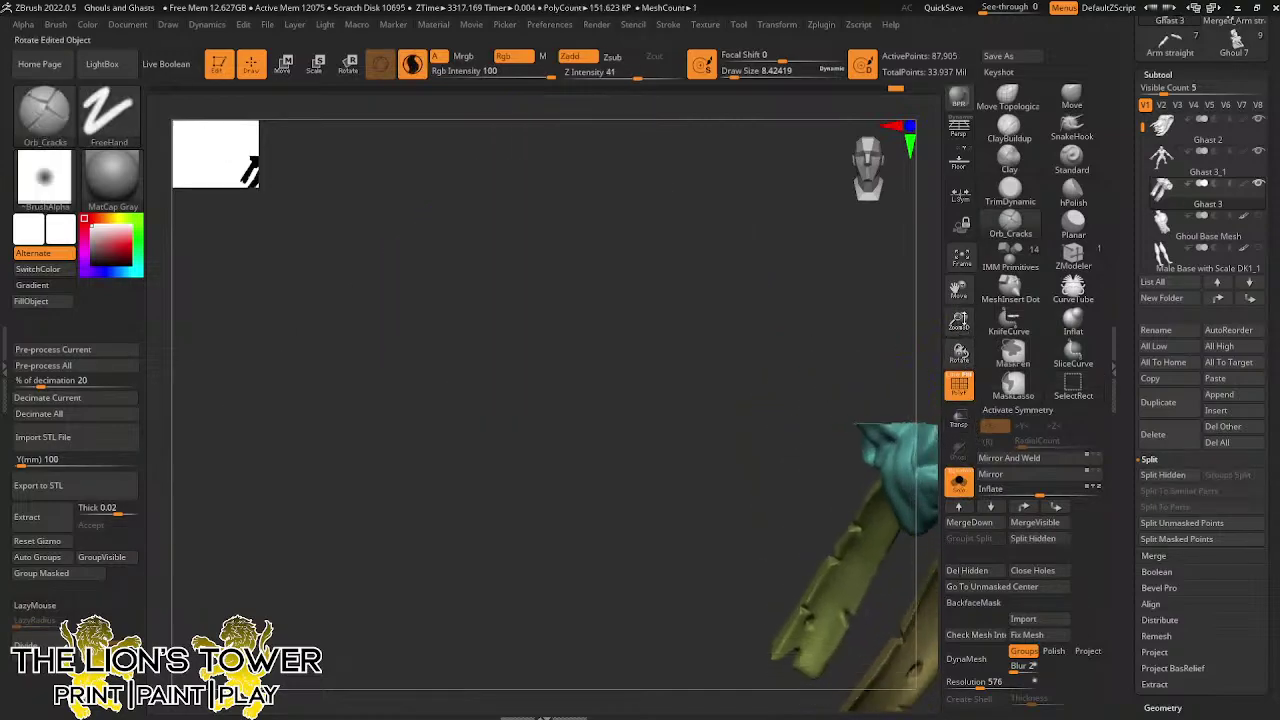
key("f")
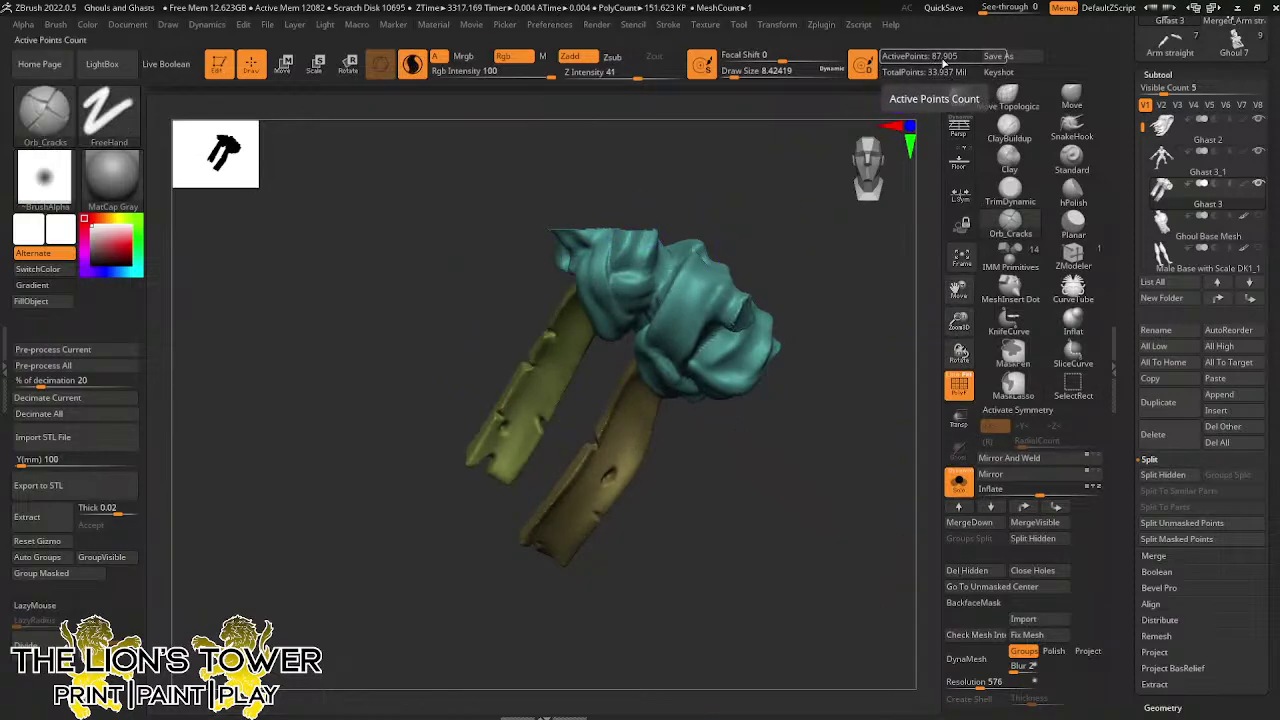
Unhide all the bandage pieces and leave Solo mode to show the whole ghast again
left_click(866, 344, "ctrl+shift")
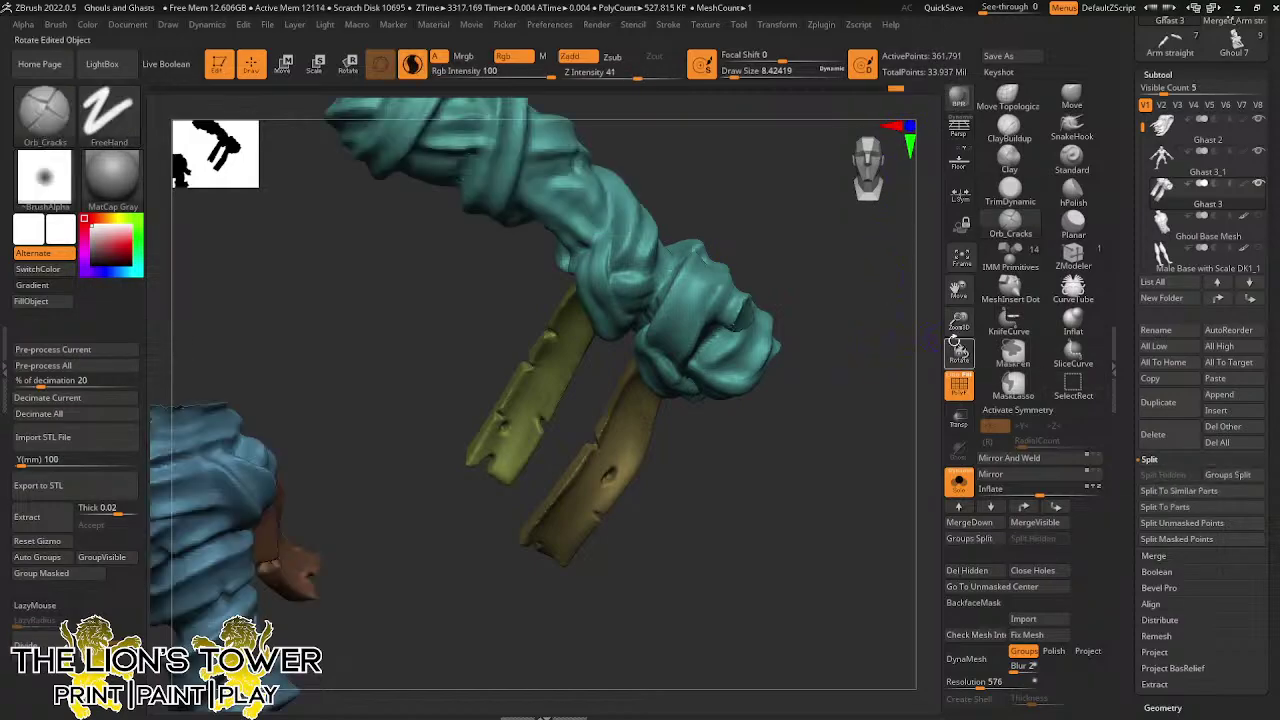
mouse_move(959, 322)
left_mouse_down()
mouse_move(959, 294)
mouse_move(957, 336)
left_mouse_up()
left_click(958, 482)
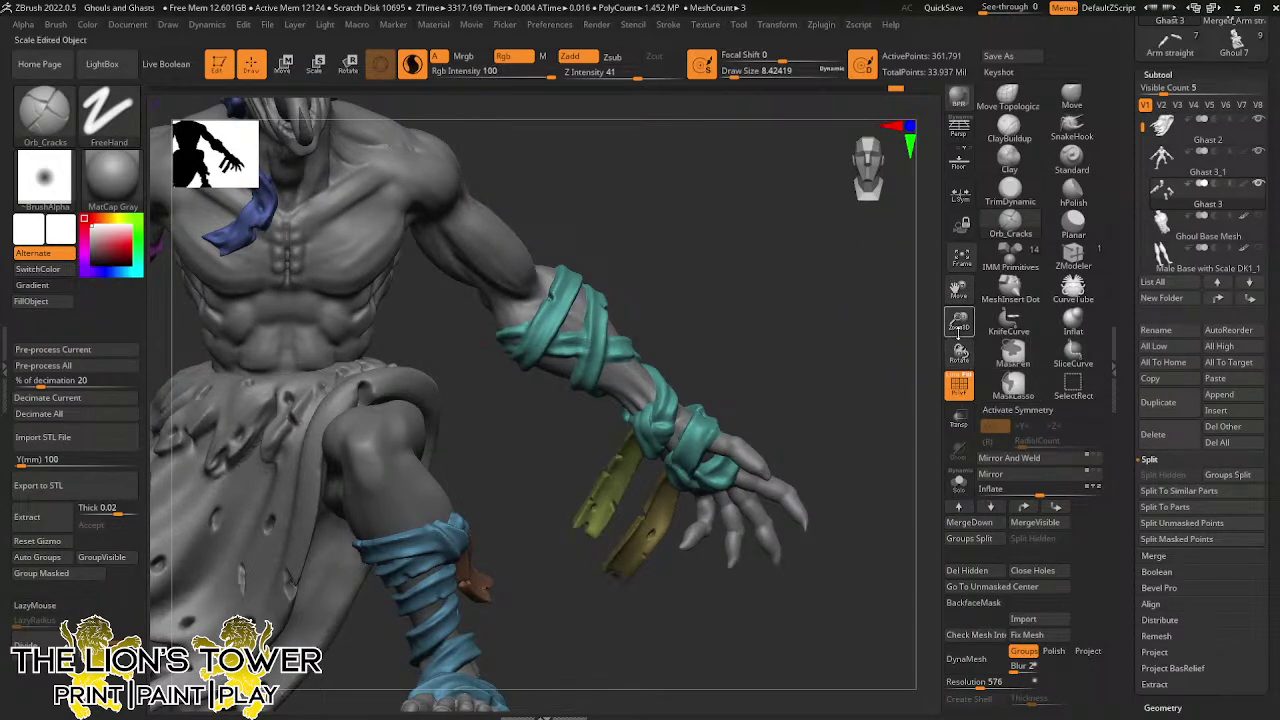
Save the project again as Ghouls and Ghasts.ZPR, replacing the existing file
left_click_drag(959, 323, 959, 302)
mouse_move(958, 290)
left_mouse_down()
mouse_move(1106, 297)
mouse_move(1110, 405)
left_mouse_up()
key("ctrl+s")
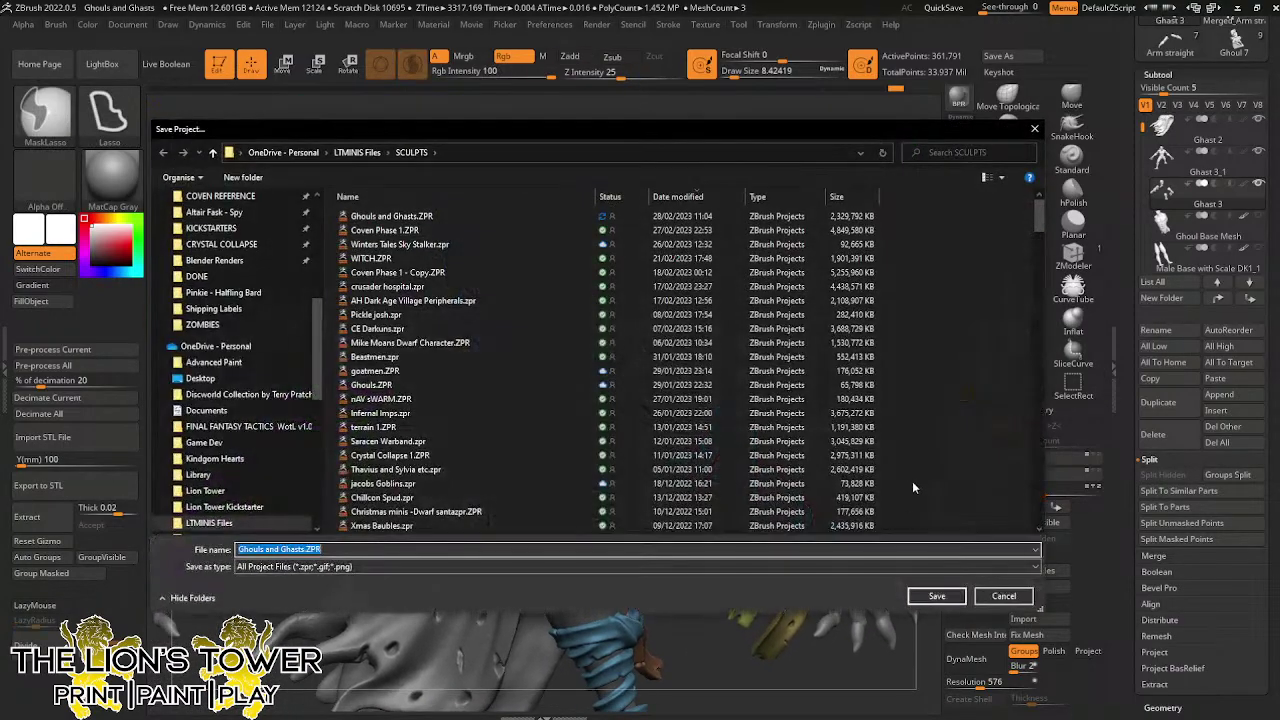
left_click(937, 596)
left_click(676, 356)
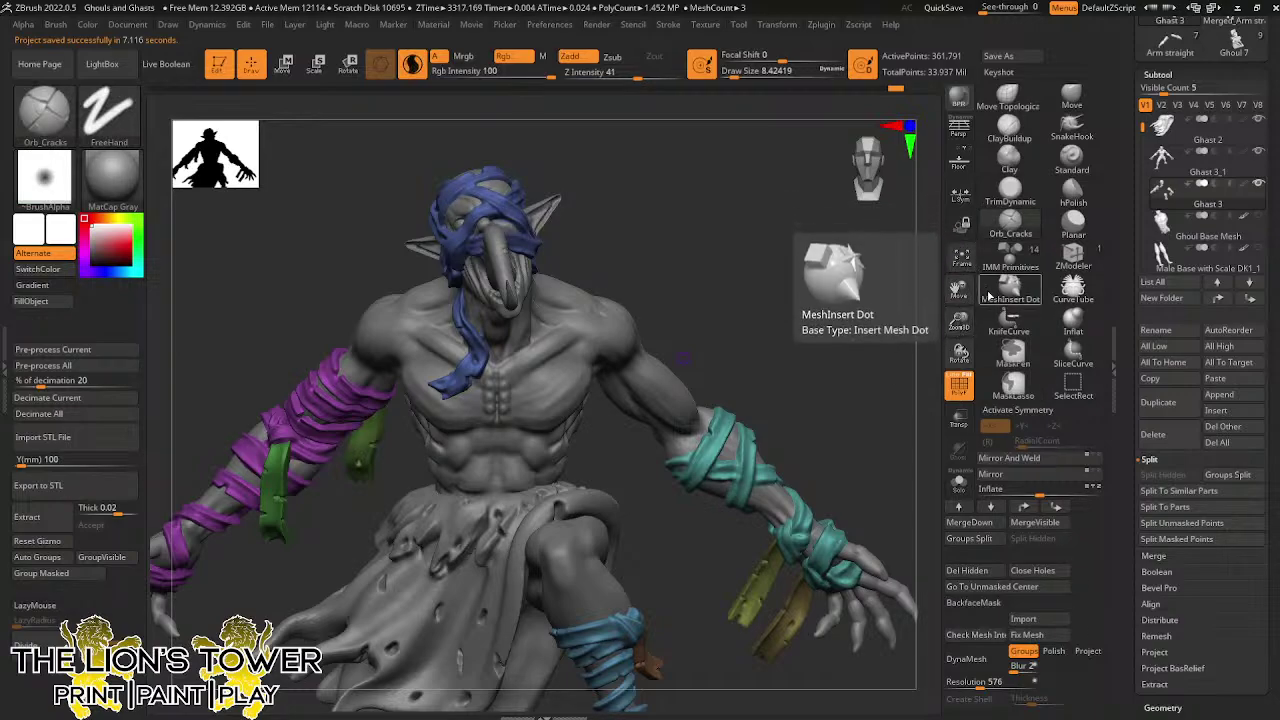
left_click_drag(958, 321, 955, 290)
left_click_drag(958, 290, 941, 192)
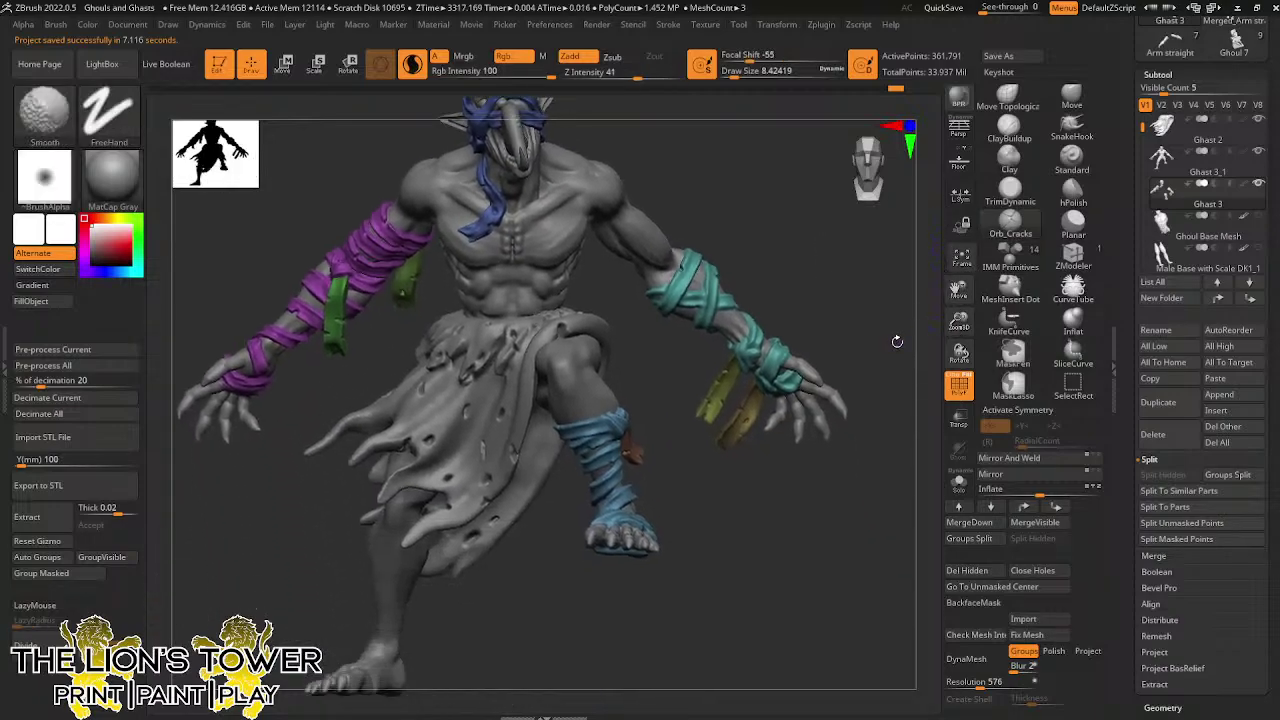
left_click_drag(958, 291, 972, 232)
left_click_drag(894, 417, 942, 405)
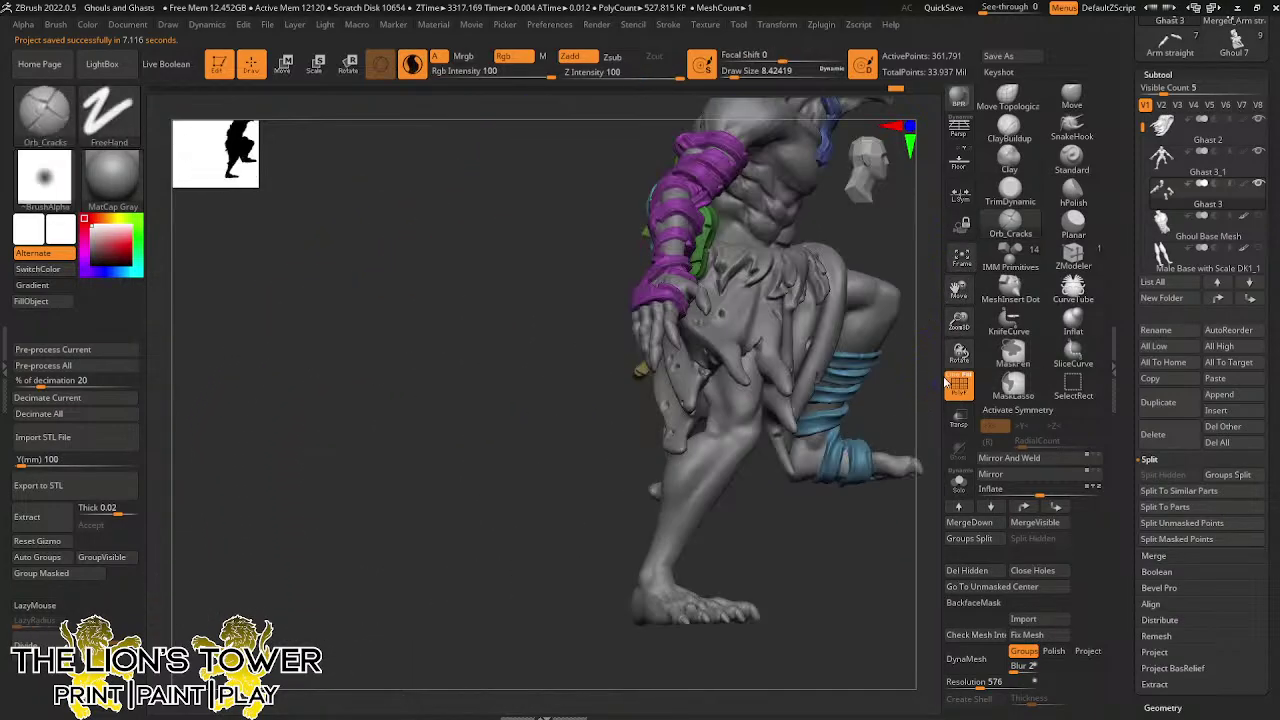
left_click_drag(959, 322, 864, 304)
left_click_drag(891, 349, 834, 380)
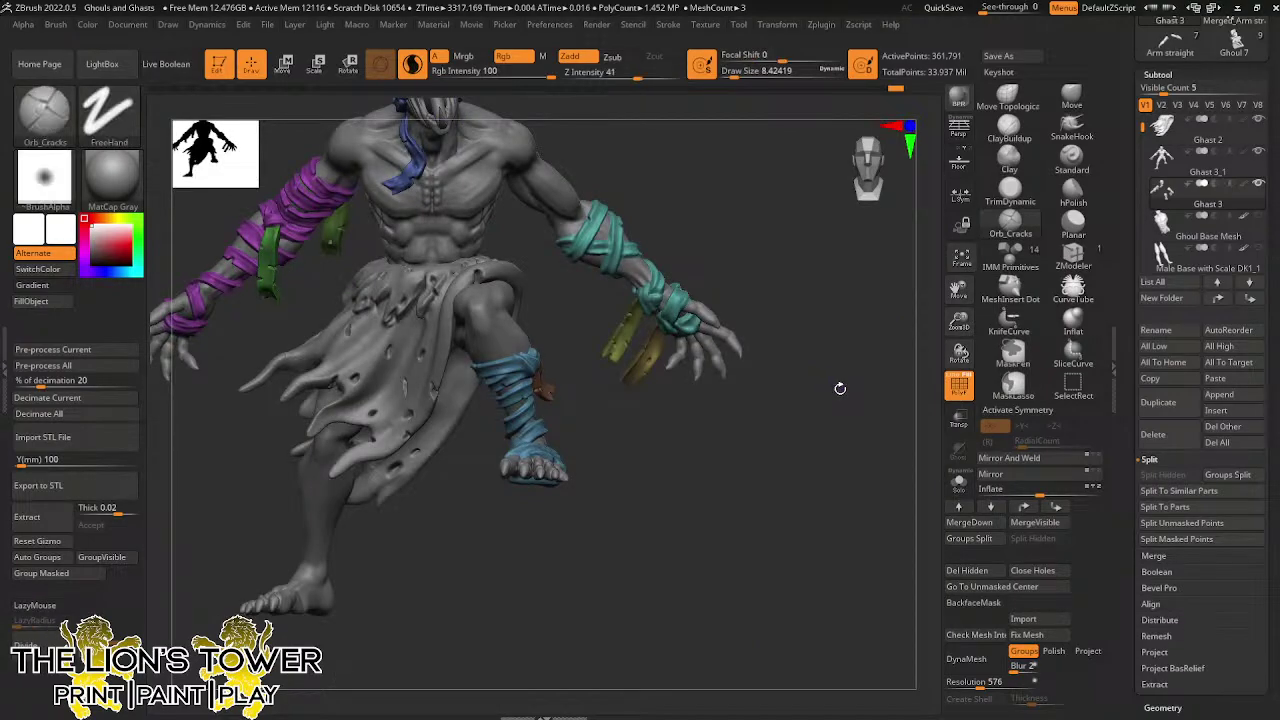
Append a Cylinder3D as a new subtool, scale it down and position it beneath the ghast's raised foot
left_click_drag(1130, 186, 1131, 257)
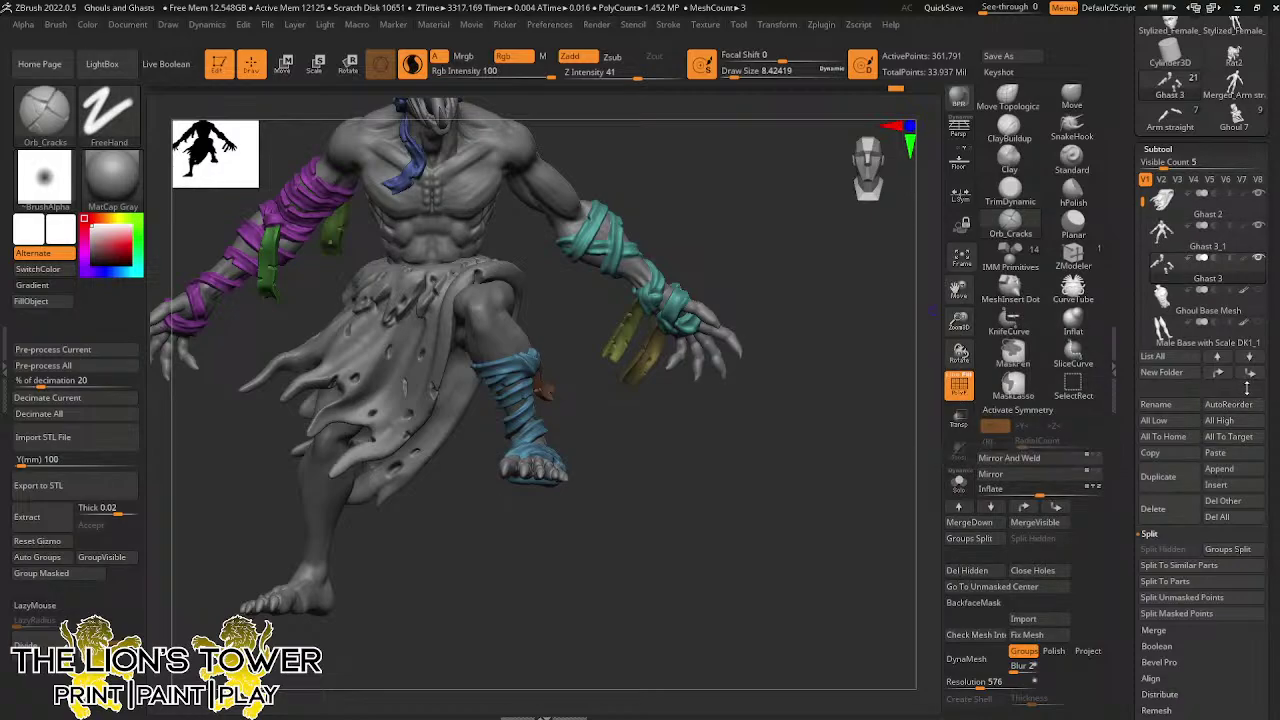
left_click(1227, 471)
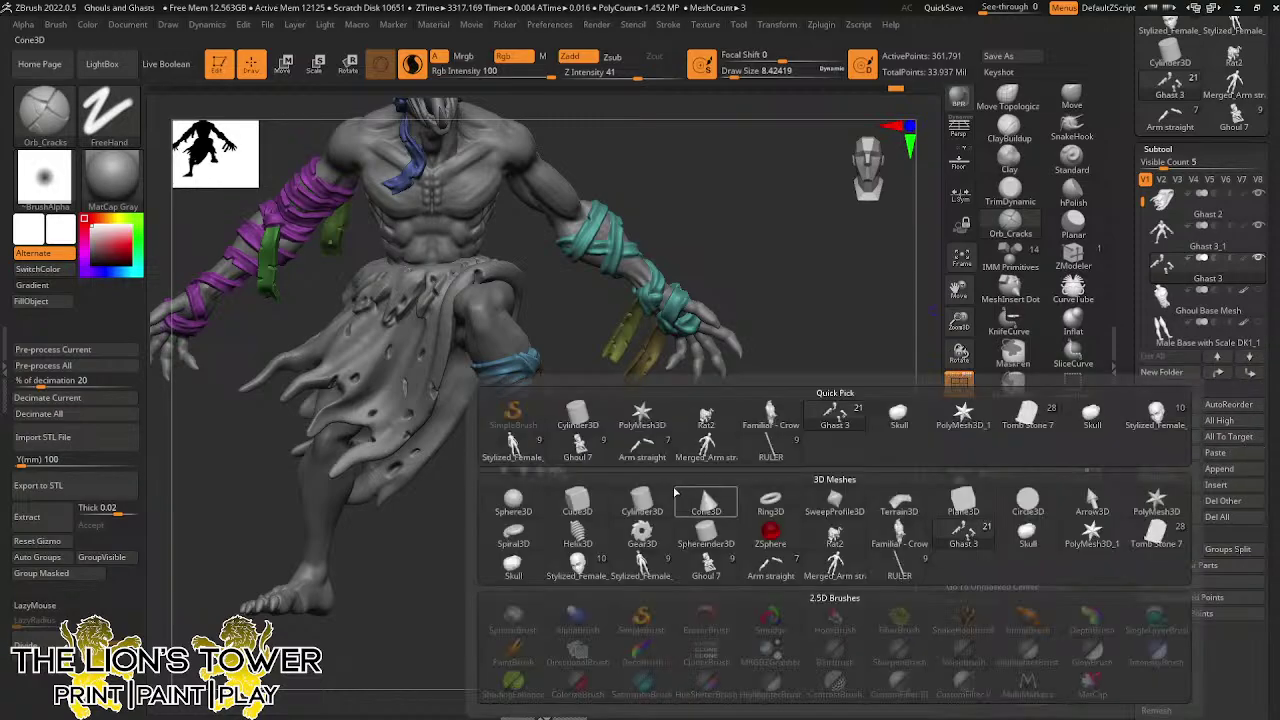
left_click(700, 497)
left_click(607, 412, "alt")
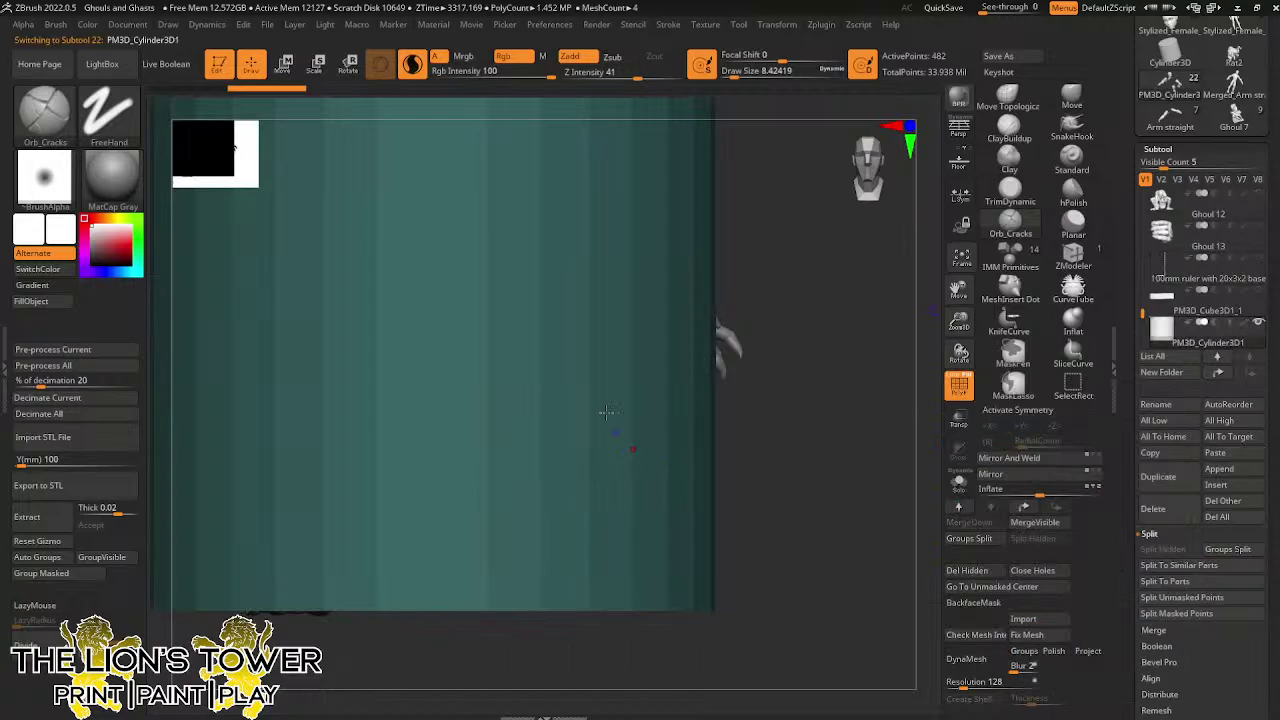
left_click(319, 68)
left_click_drag(431, 327, 568, 490)
left_click_drag(706, 482, 621, 507, "shift")
Pull the upper part of the cylinder out into a tapered point with the SnakeHook brush at draw size about 280
left_click(1072, 124)
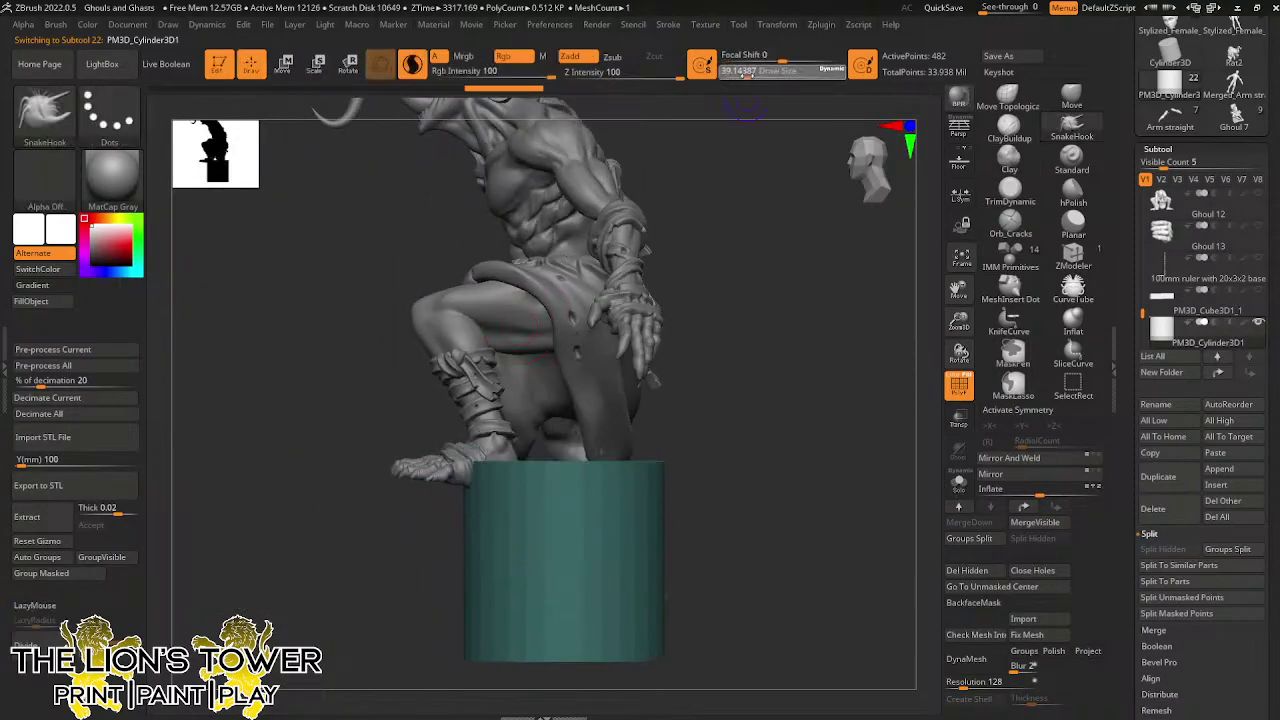
left_click_drag(787, 91, 781, 91)
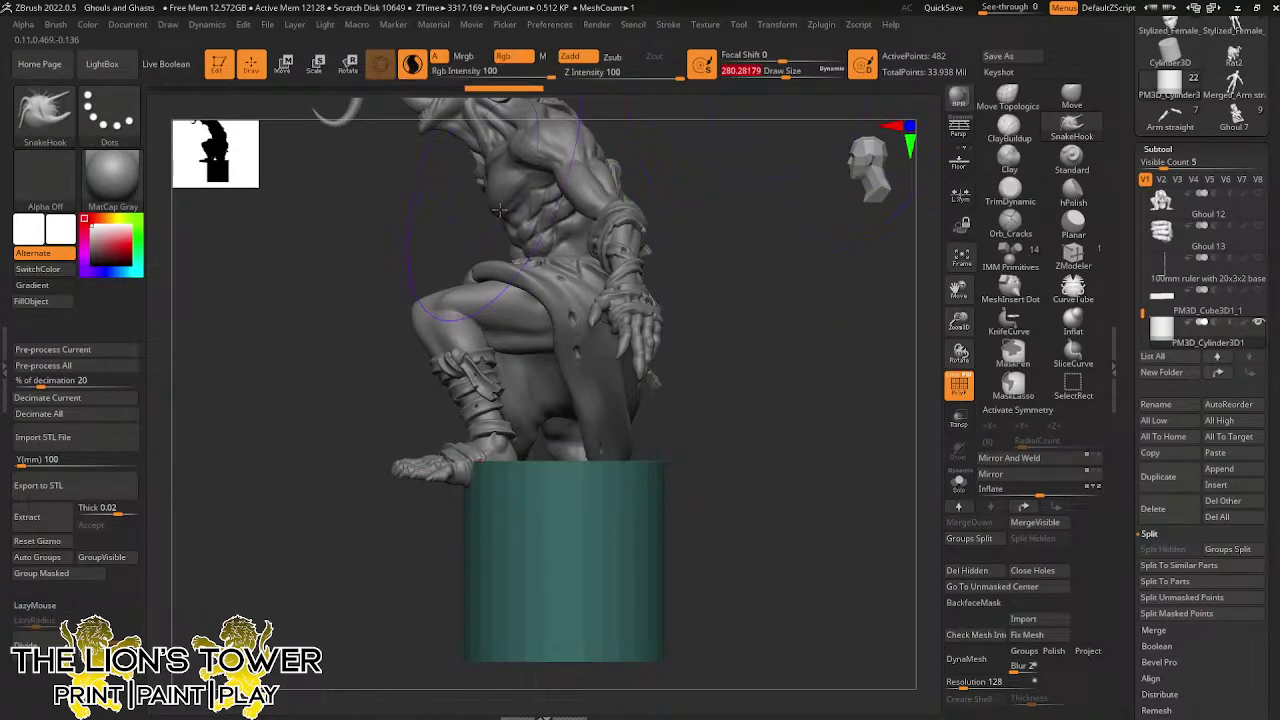
mouse_move(489, 471)
left_mouse_down()
mouse_move(390, 480)
mouse_move(232, 466)
left_mouse_up()
mouse_move(657, 469)
left_mouse_down("shift")
mouse_move(545, 530)
mouse_move(434, 554)
mouse_move(325, 508)
mouse_move(370, 525)
left_mouse_up("shift")
mouse_move(692, 447)
left_mouse_down()
mouse_move(787, 457)
mouse_move(717, 363)
mouse_move(706, 277)
mouse_move(493, 433)
mouse_move(494, 422)
left_mouse_up()
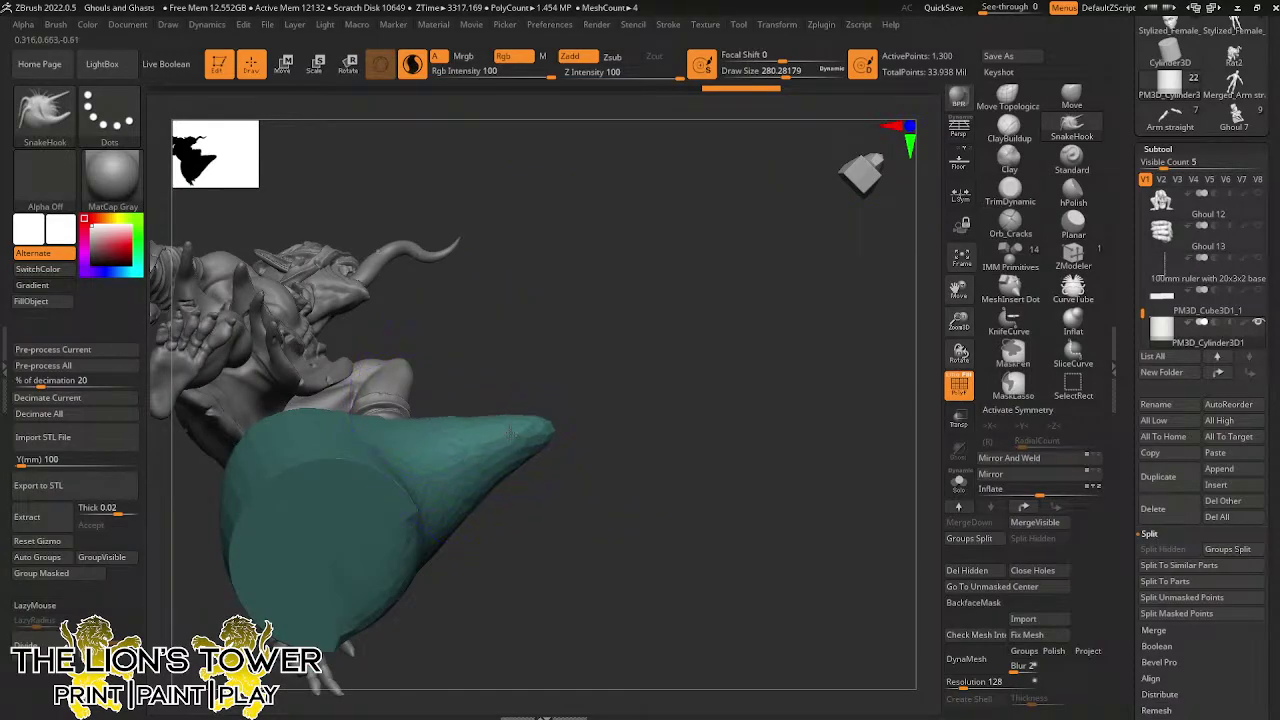
Bend the tip of the tapered point into a curve with SnakeHook at draw size about 140
left_click(773, 73)
left_click_drag(773, 75, 771, 75)
left_click_drag(720, 205, 680, 269)
mouse_move(550, 430)
left_mouse_down()
mouse_move(553, 474)
mouse_move(571, 487)
left_mouse_up()
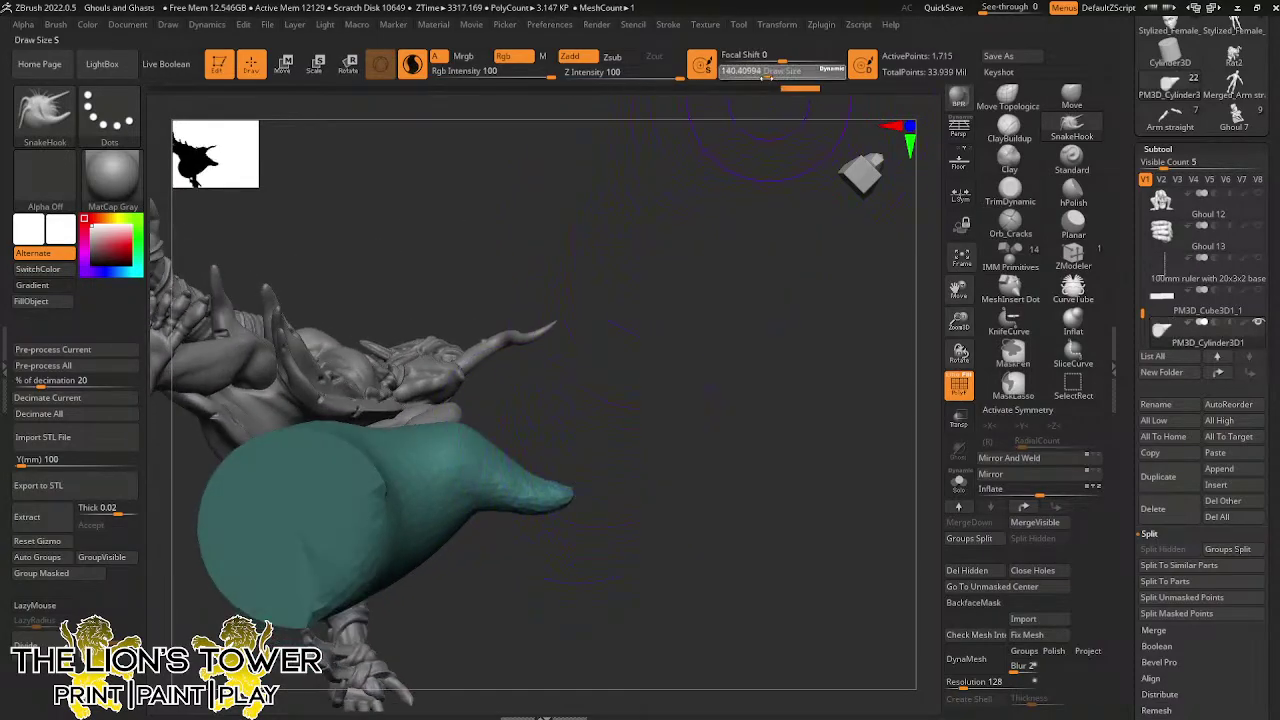
Pull a second prong out beside the first with SnakeHook at draw size about 90, and smooth the surface around the fork
left_click(747, 74)
left_click_drag(655, 340, 632, 404)
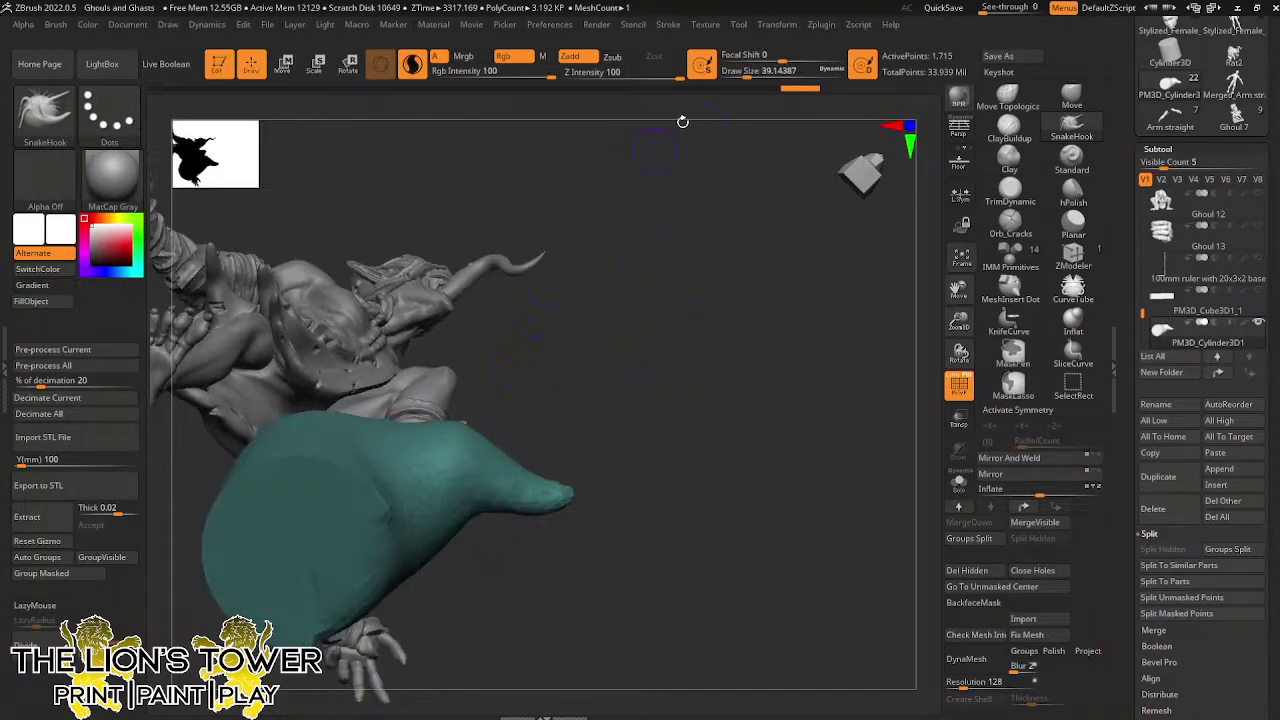
left_click(759, 74)
left_click_drag(464, 427, 485, 326)
left_click_drag(630, 250, 587, 418)
mouse_move(501, 348)
left_mouse_down()
mouse_move(482, 306)
mouse_move(538, 300)
left_mouse_up()
left_click_drag(538, 300, 527, 361, "ctrl")
left_click_drag(425, 352, 341, 388, "shift")
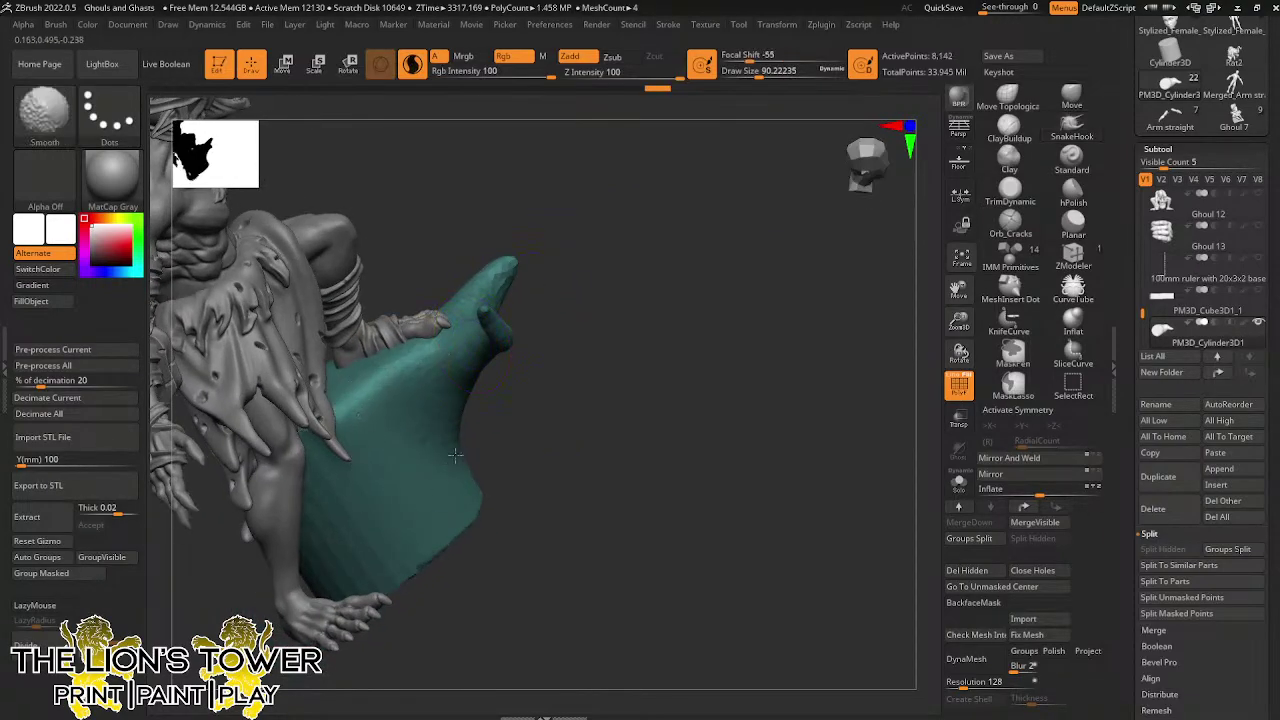
left_click_drag(571, 443, 370, 427)
left_click_drag(432, 540, 521, 545)
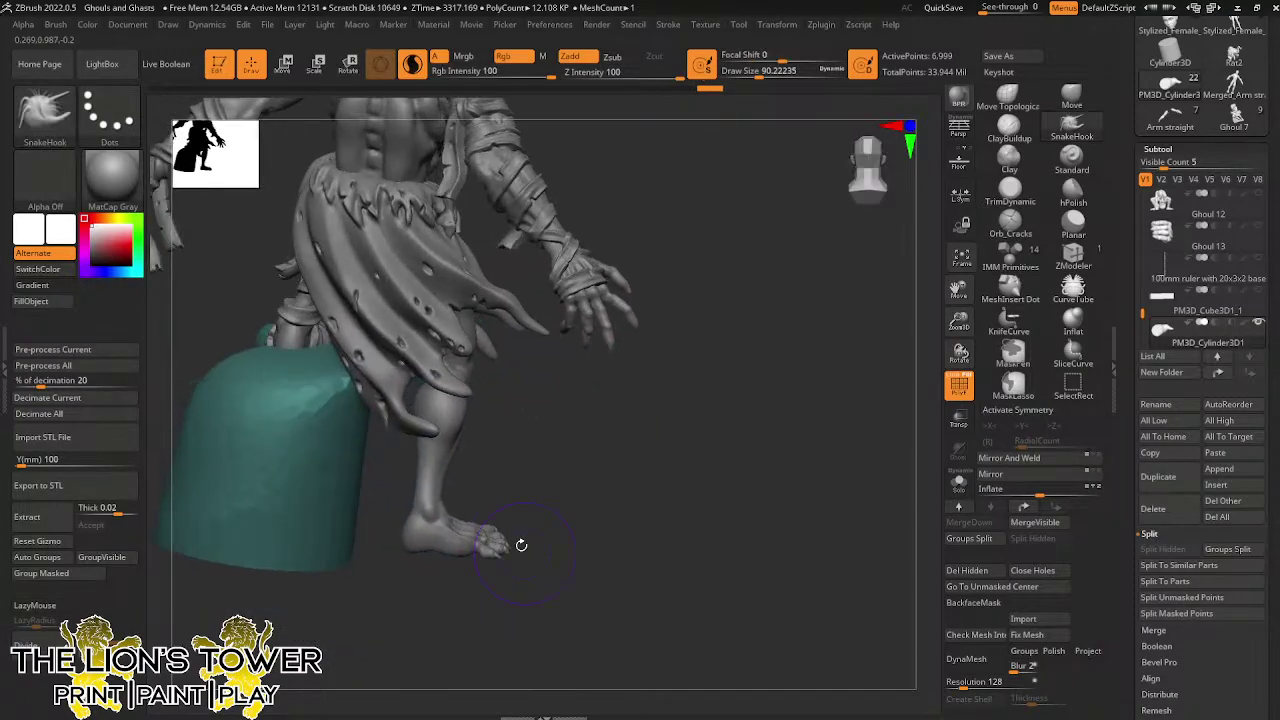
Isolate the forked stump in Solo mode and start building ridges down its trunk with ClayBuildup at draw size about 77
left_click(1009, 135)
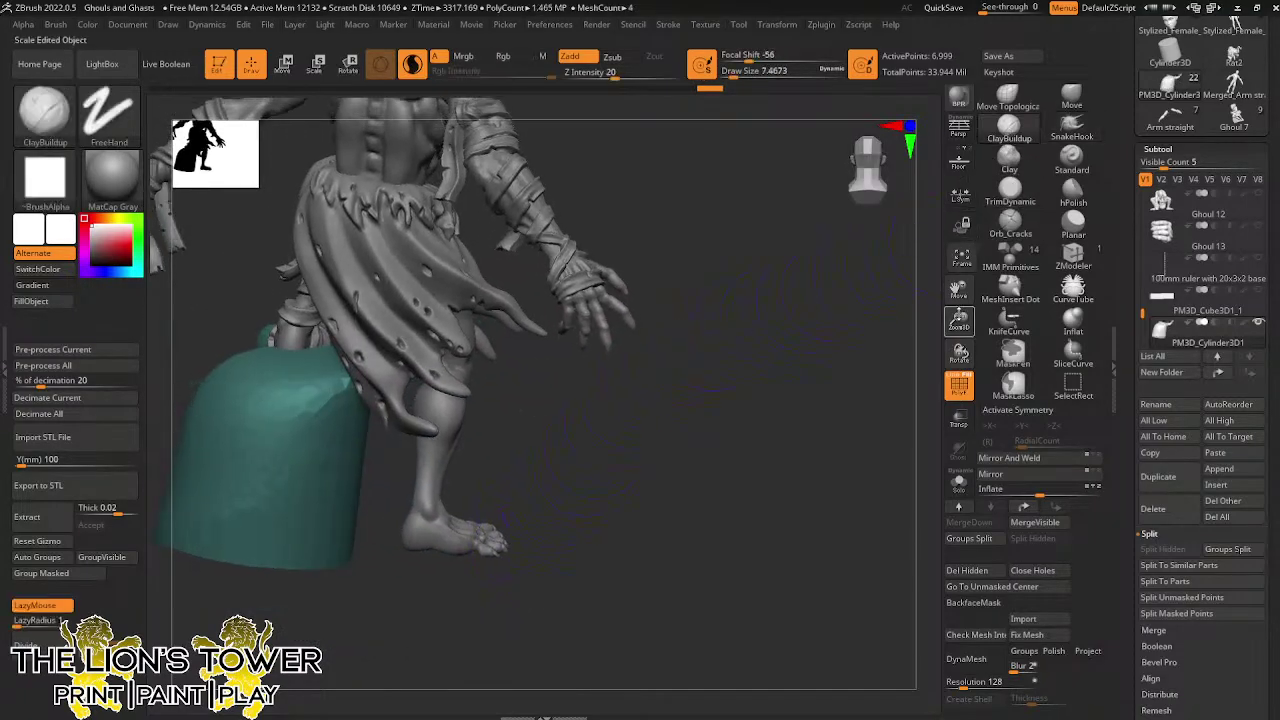
left_click_drag(690, 420, 736, 370, "alt")
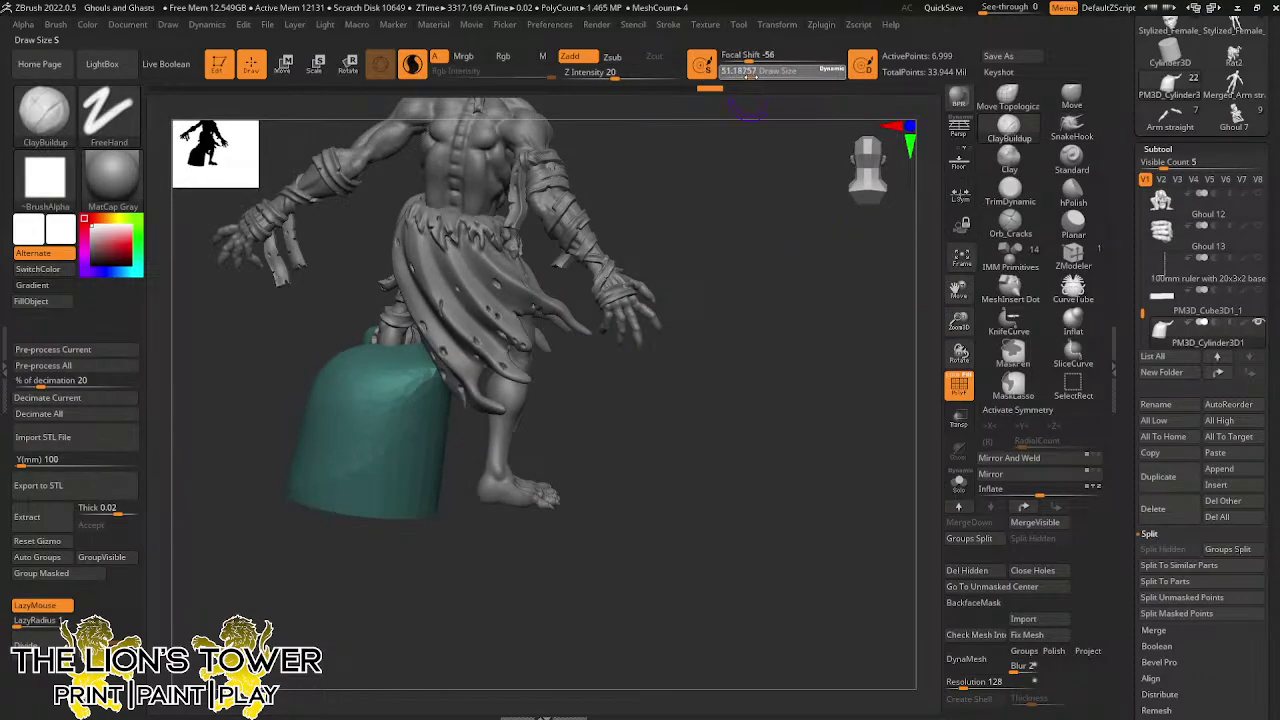
left_click_drag(750, 77, 752, 77)
left_click_drag(768, 250, 776, 307)
left_click(960, 478)
mouse_move(850, 510)
left_mouse_down()
mouse_move(788, 560)
mouse_move(772, 460)
left_mouse_up()
left_click_drag(752, 77, 756, 77)
left_click_drag(660, 338, 593, 343)
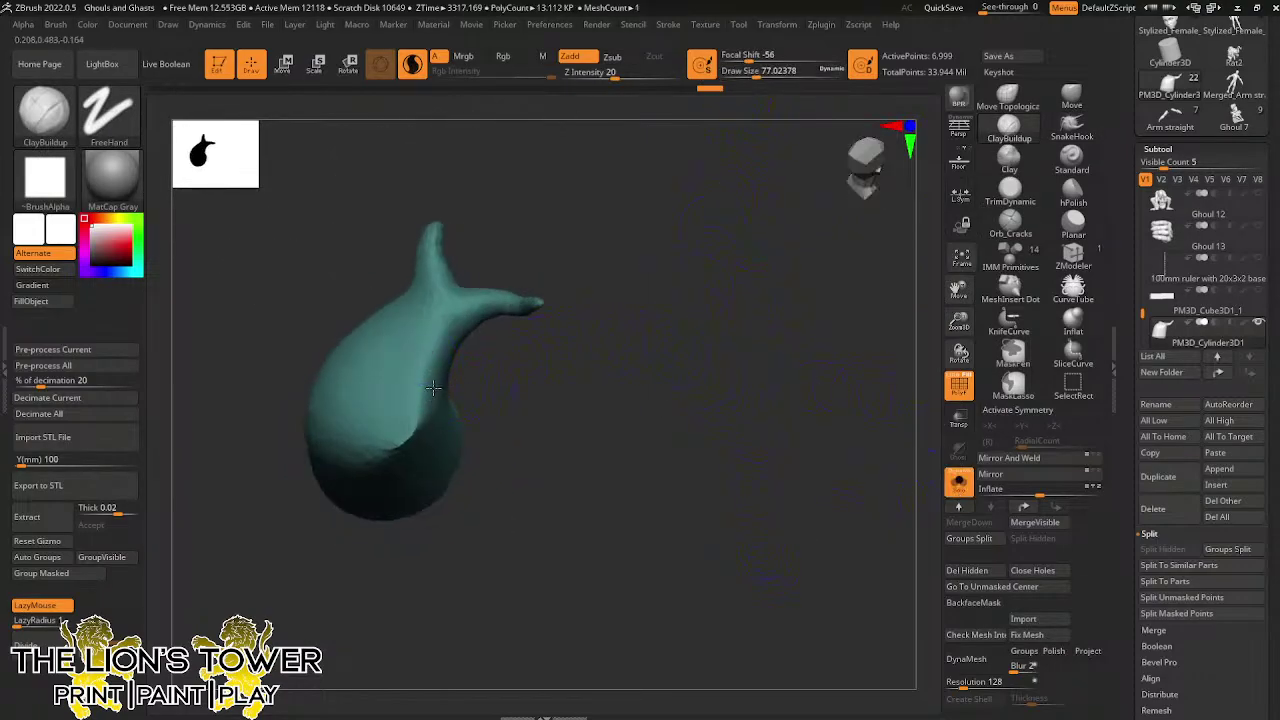
mouse_move(433, 387)
left_mouse_down()
mouse_move(371, 486)
mouse_move(384, 393)
mouse_move(362, 462)
mouse_move(355, 430)
mouse_move(380, 392)
mouse_move(434, 374)
mouse_move(440, 352)
mouse_move(420, 340)
mouse_move(372, 382)
mouse_move(393, 395)
mouse_move(436, 368)
left_mouse_up()
left_click_drag(570, 372, 485, 362)
mouse_move(455, 368)
left_mouse_down()
mouse_move(414, 420)
mouse_move(400, 478)
mouse_move(438, 402)
mouse_move(452, 472)
mouse_move(462, 389)
mouse_move(478, 440)
mouse_move(448, 378)
mouse_move(442, 474)
left_mouse_up()
Add long flowing ridges from the stump's fork down the trunk towards its base with ClayBuildup
mouse_move(563, 366)
left_mouse_down()
mouse_move(516, 372)
mouse_move(504, 430)
mouse_move(512, 354)
mouse_move(528, 374)
mouse_move(514, 324)
mouse_move(476, 291)
mouse_move(491, 295)
left_mouse_up()
mouse_move(474, 232)
left_mouse_down()
mouse_move(502, 330)
mouse_move(478, 318)
left_mouse_up()
right_click_drag(478, 318, 473, 308)
mouse_move(505, 223)
left_mouse_down()
mouse_move(480, 272)
mouse_move(563, 357)
mouse_move(456, 342)
left_mouse_up()
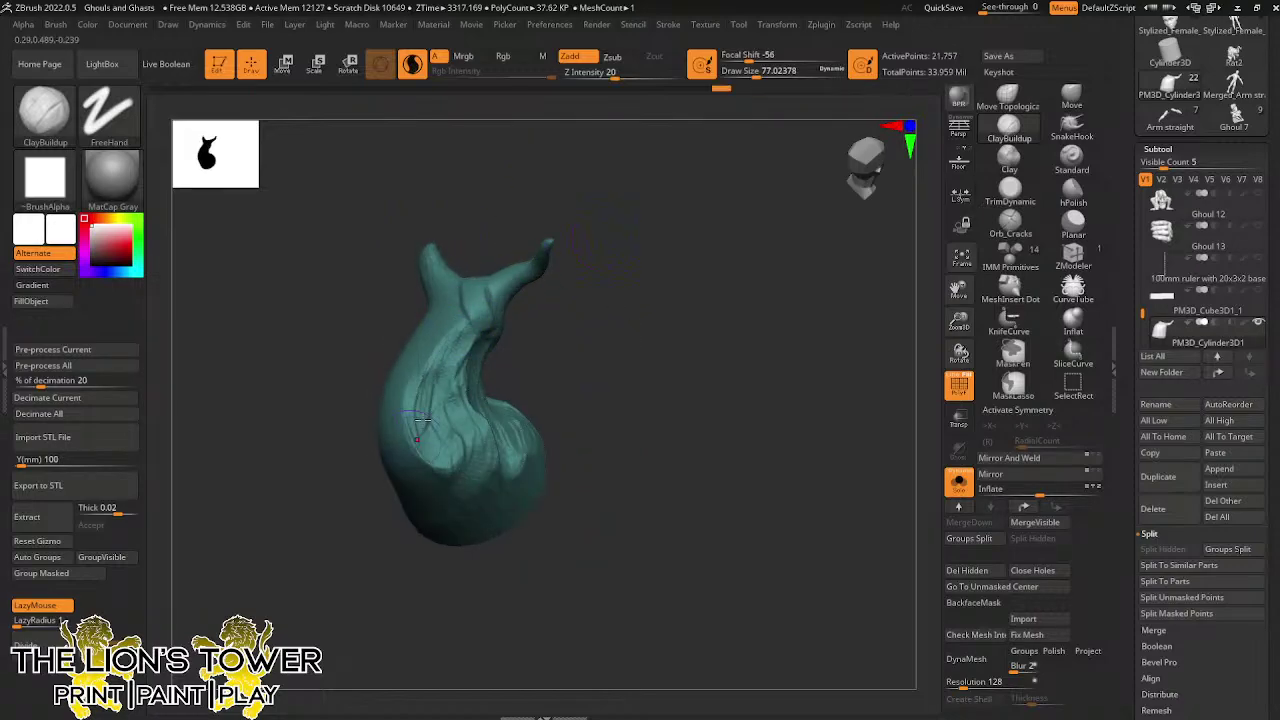
left_click_drag(423, 420, 420, 468)
left_click_drag(452, 346, 430, 425)
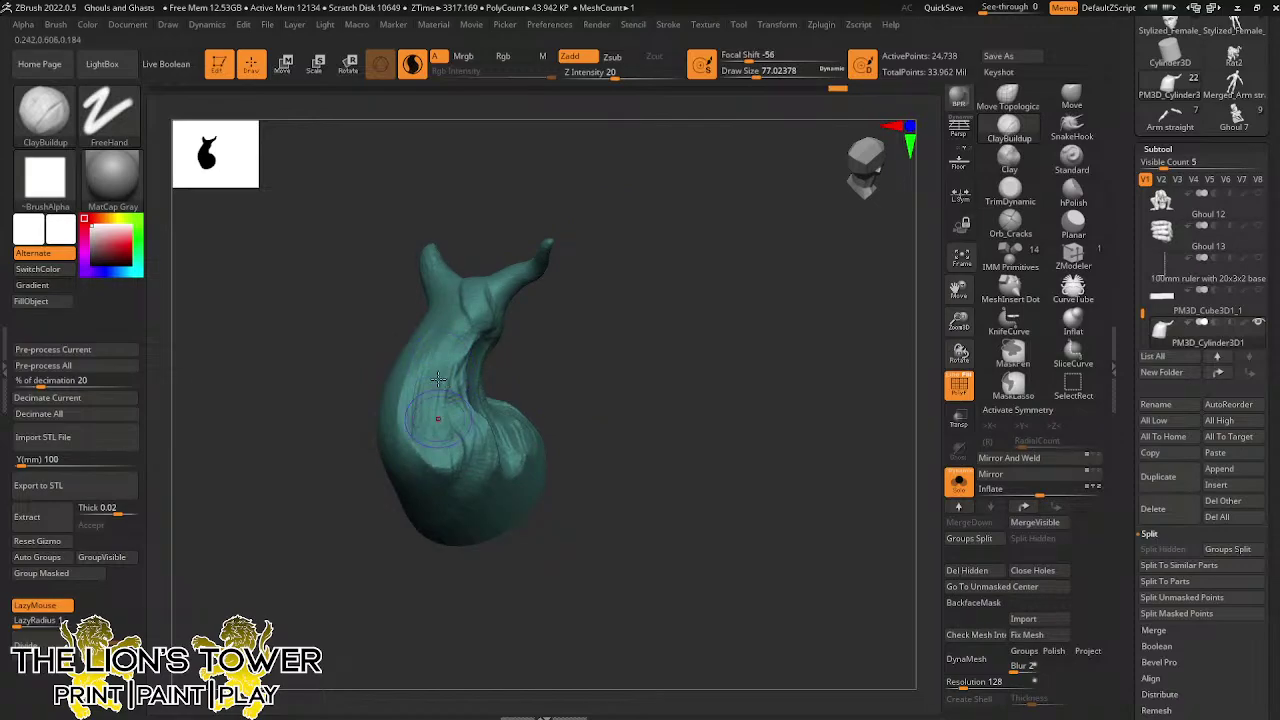
left_click_drag(452, 362, 462, 450)
Continue the lengthwise ridges around the other sides of the stump, below the two prongs
mouse_move(540, 303)
left_mouse_down()
mouse_move(463, 378)
mouse_move(482, 462)
mouse_move(484, 432)
mouse_move(477, 462)
mouse_move(558, 430)
mouse_move(578, 374)
mouse_move(520, 455)
left_mouse_up()
left_click_drag(528, 390, 506, 452)
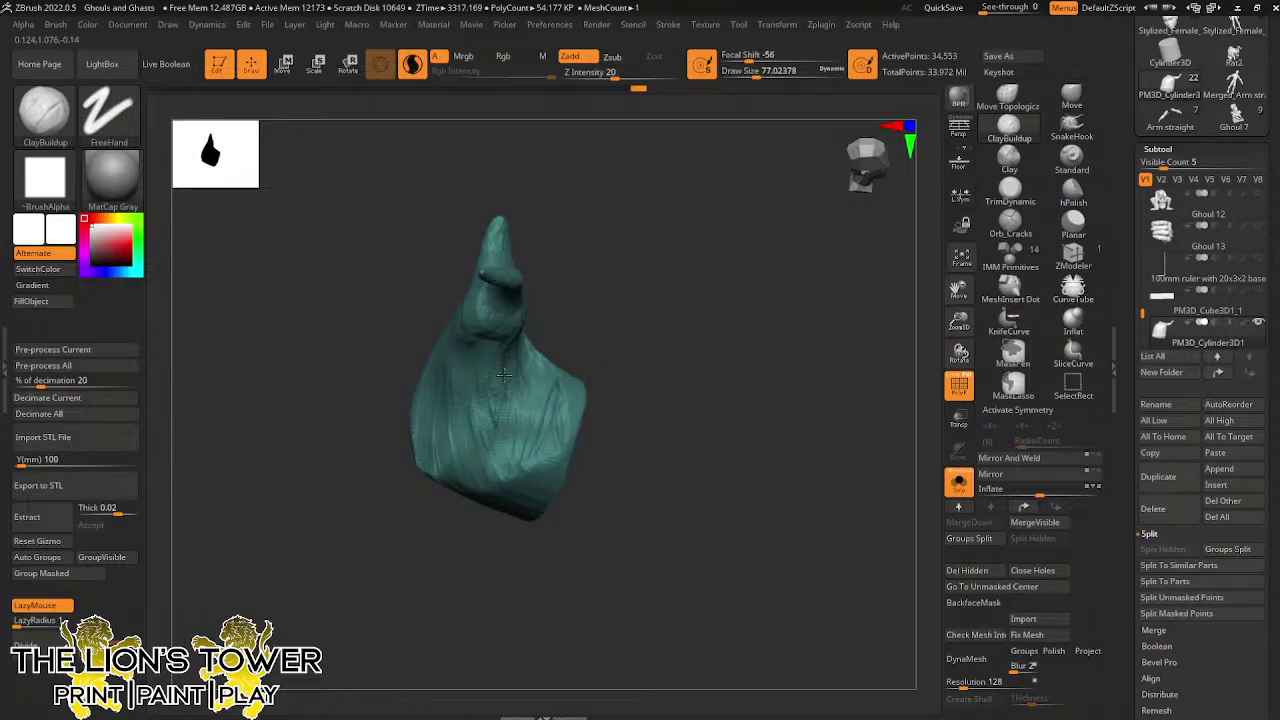
left_click_drag(504, 368, 494, 432)
left_click_drag(560, 307, 500, 322)
left_click_drag(493, 418, 478, 422)
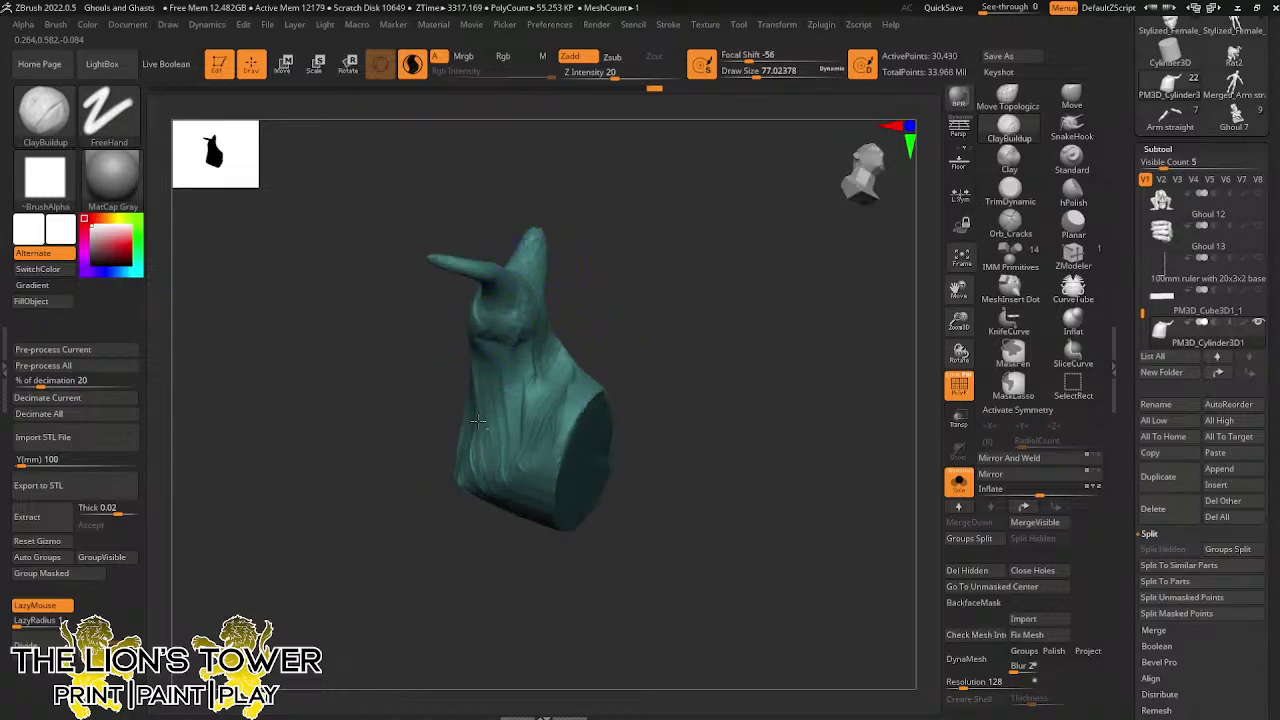
Build up vertical bark-like ridges down the side of the stump with the ClayBuildup brush
left_click_drag(480, 354, 521, 442)
left_click_drag(534, 345, 542, 438)
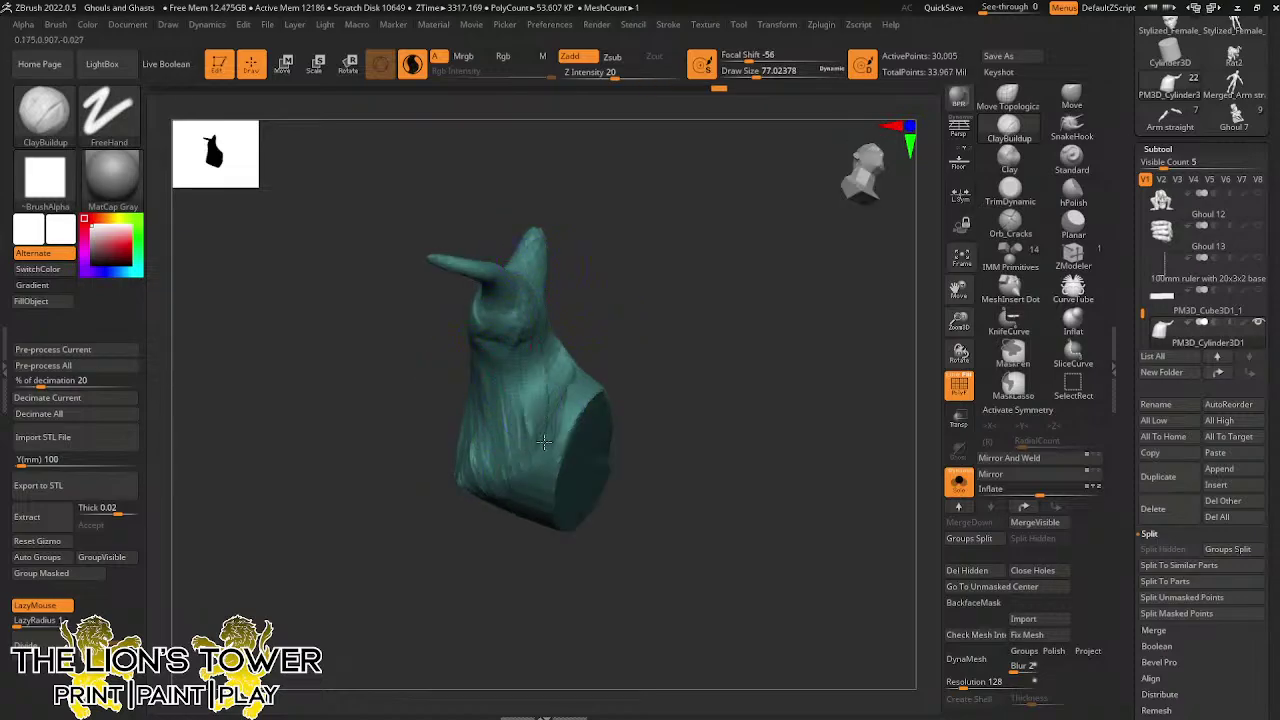
left_click_drag(622, 285, 547, 358)
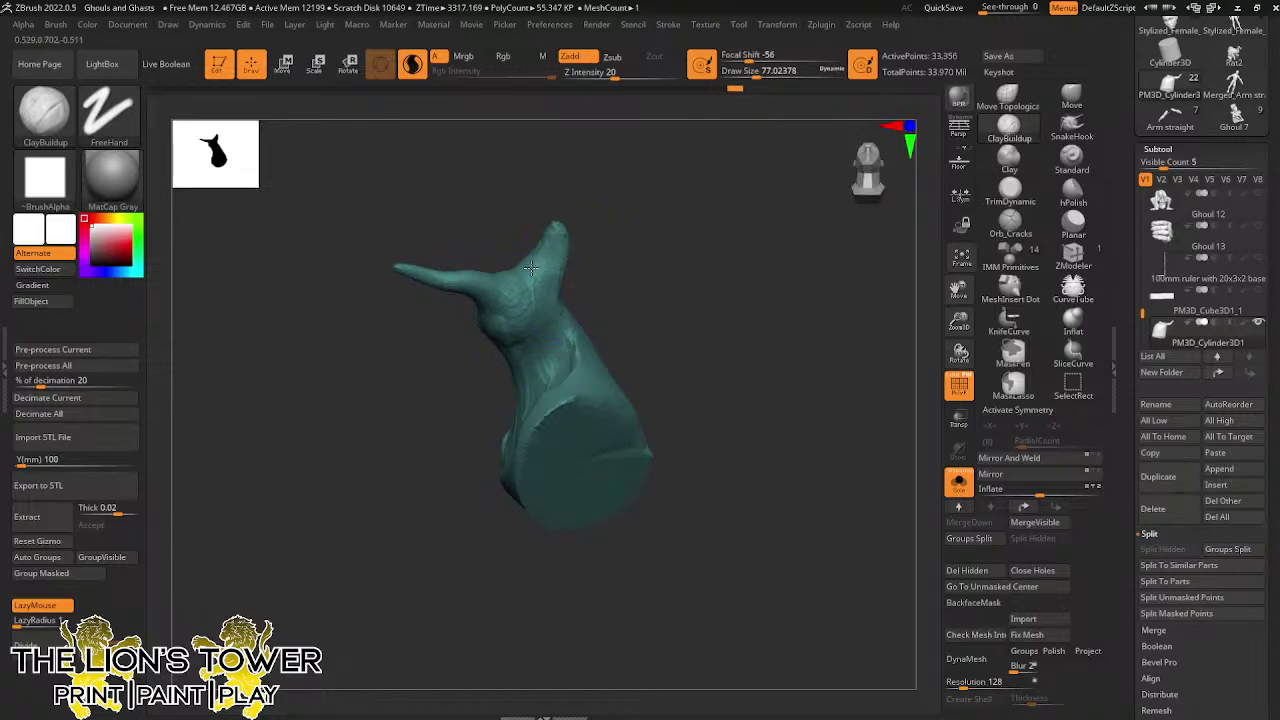
Add ClayBuildup strokes around the two forked branches and where they join the trunk
left_click_drag(531, 268, 549, 238)
left_click_drag(575, 189, 572, 223)
left_click_drag(590, 177, 586, 213)
left_click_drag(524, 242, 524, 270)
left_click_drag(564, 192, 626, 192)
left_click_drag(512, 230, 510, 276)
left_click_drag(559, 178, 561, 212)
left_click_drag(508, 222, 500, 254)
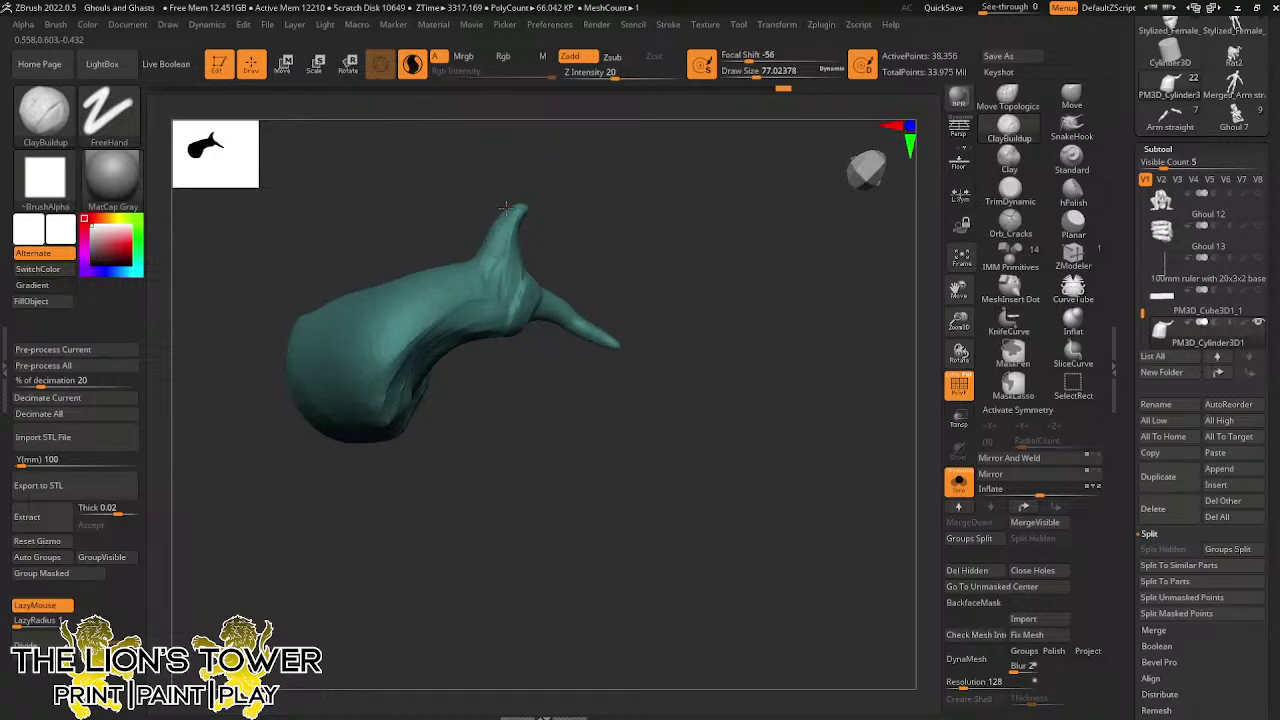
left_click_drag(506, 207, 499, 256)
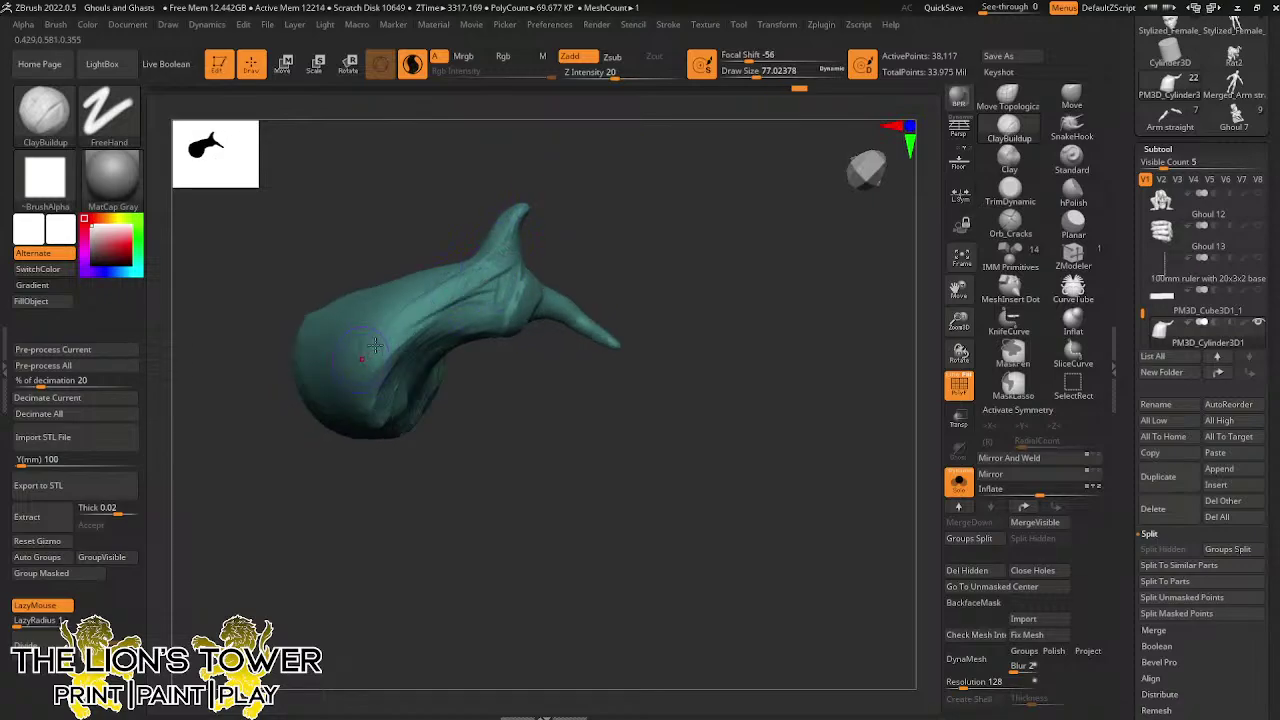
Extend the ClayBuildup ridges over the curved upper trunk and down toward its base
left_click_drag(591, 199, 584, 231)
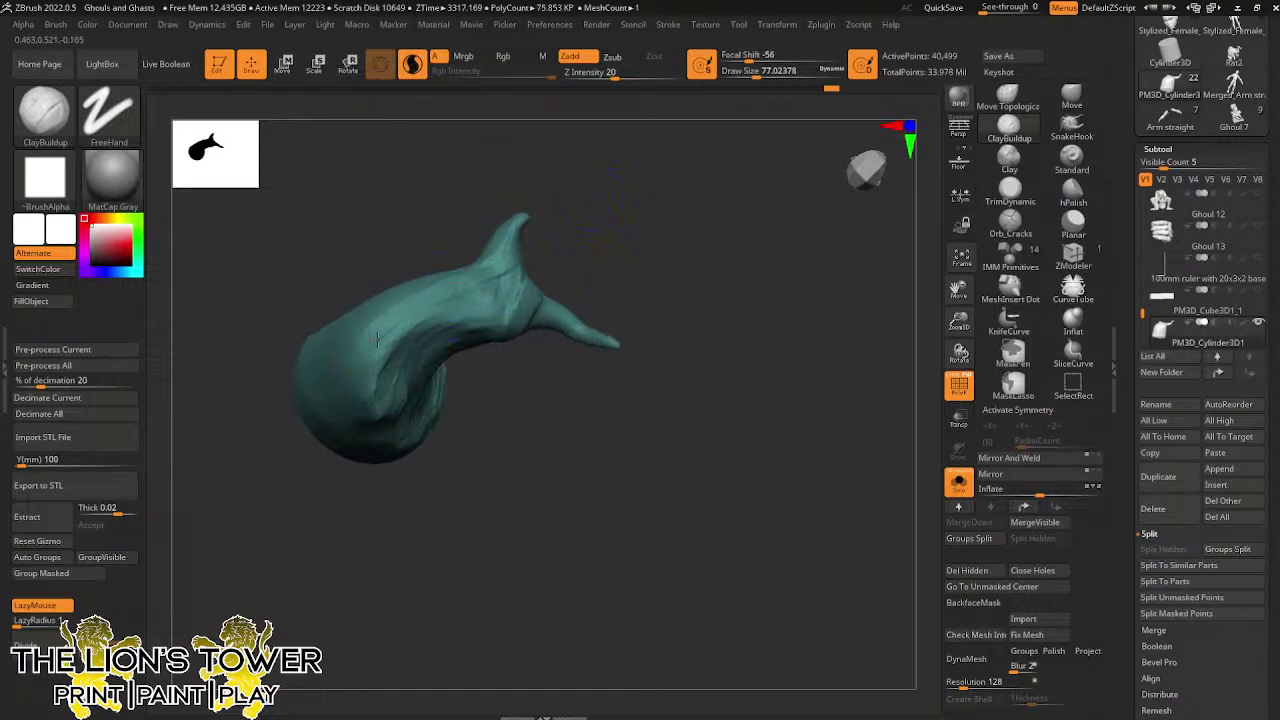
left_click_drag(416, 296, 406, 312)
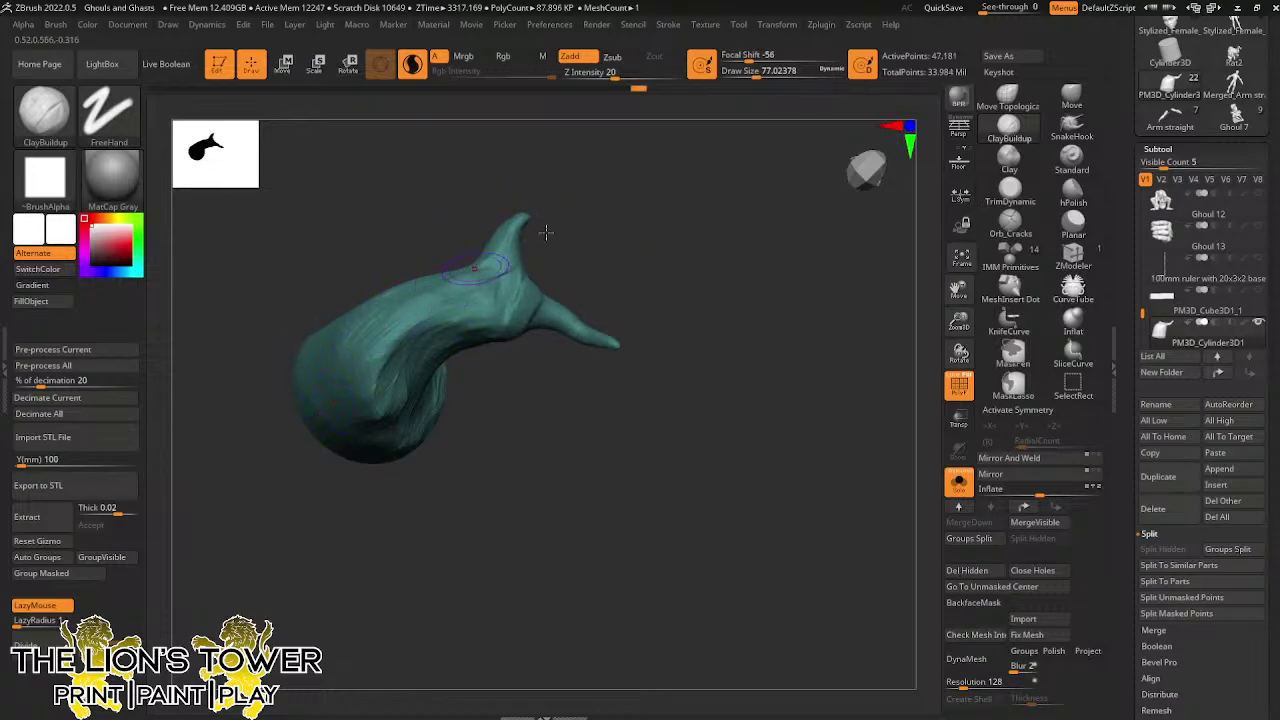
left_click_drag(548, 233, 588, 190)
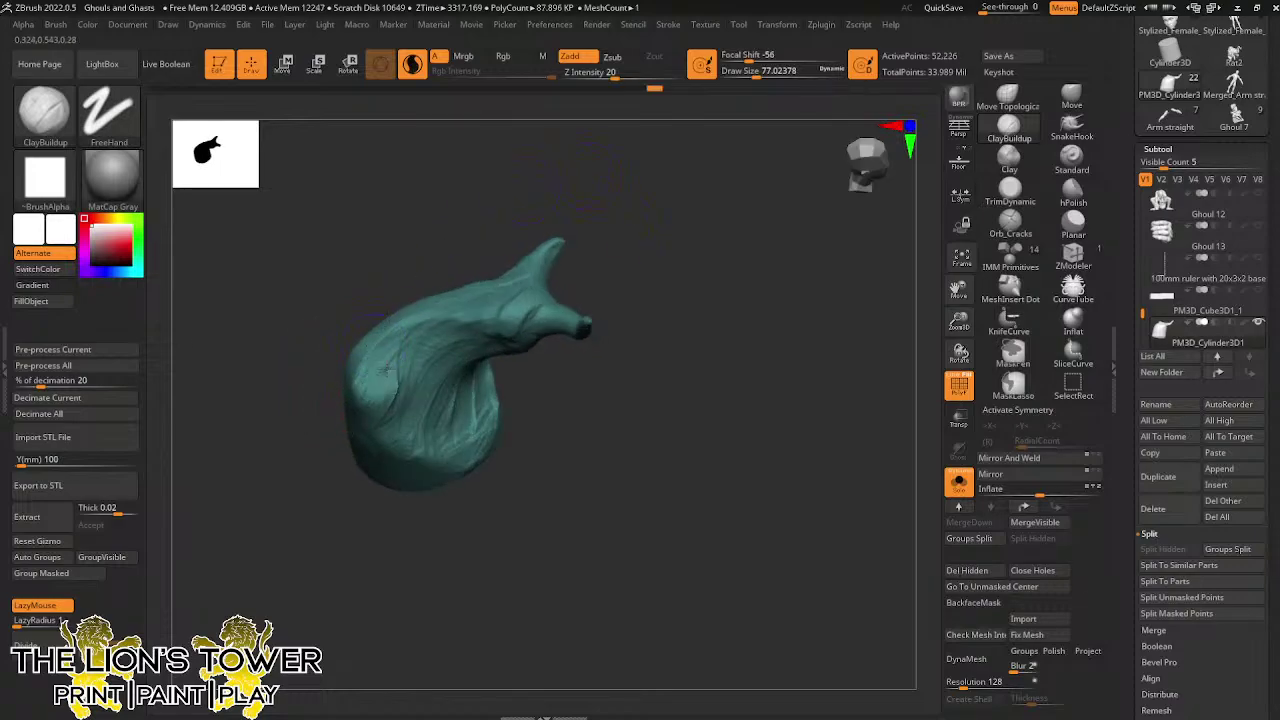
key("ctrl+shift+z")
left_click_drag(592, 208, 545, 218)
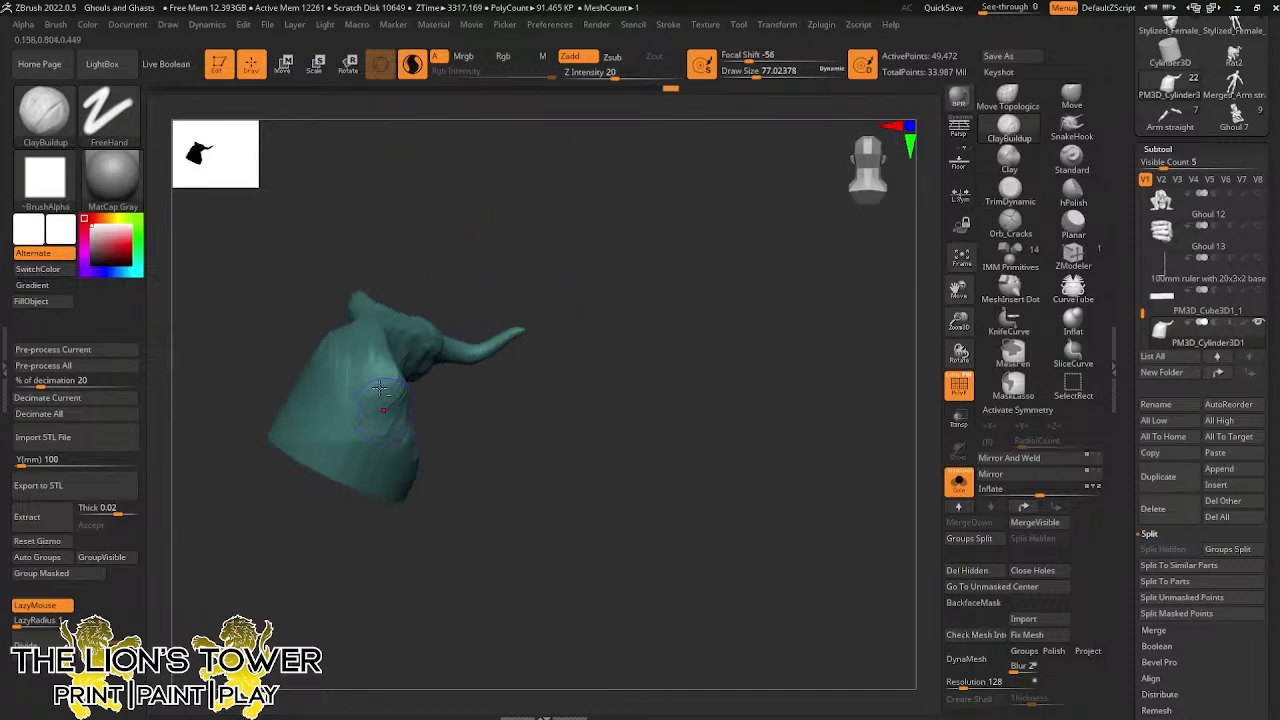
key("ctrl+shift+z")
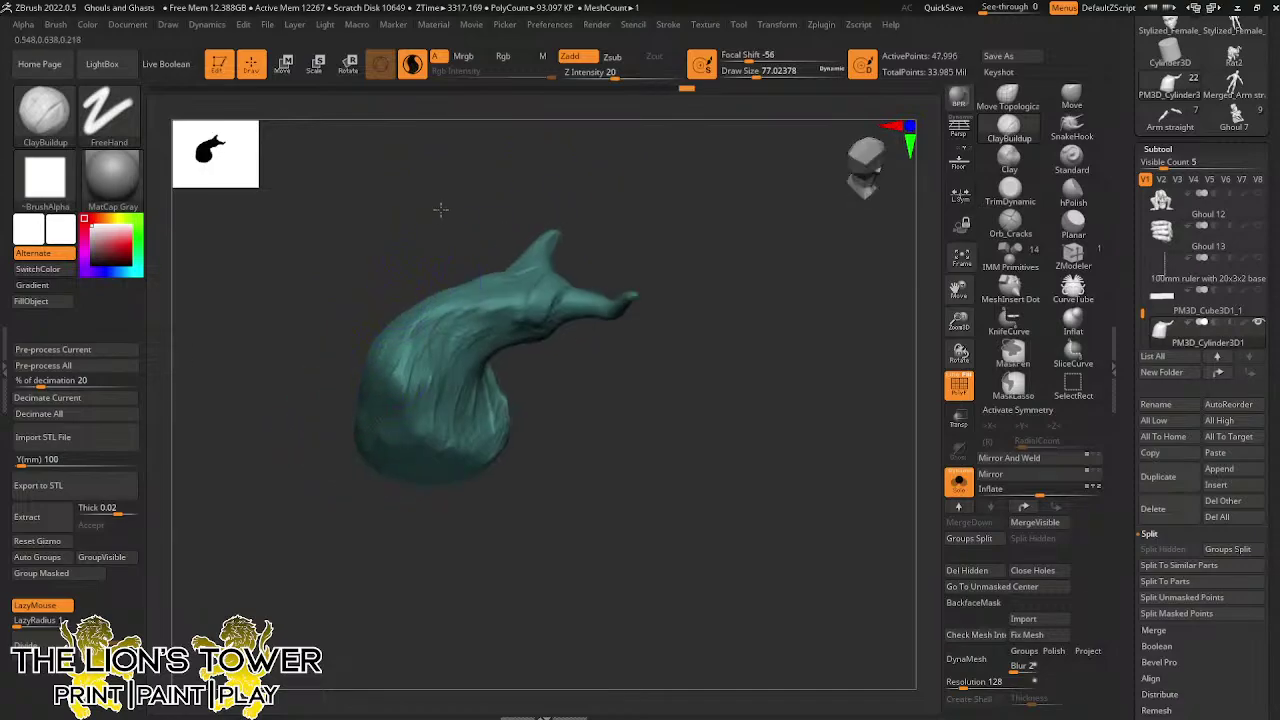
mouse_move(385, 411)
left_mouse_down()
mouse_move(412, 338)
mouse_move(401, 418)
mouse_move(380, 406)
left_mouse_up()
Show the whole stump mesh again and smooth the ridges across its upper surface and sides
left_click_drag(425, 349, 432, 434, "ctrl+shift")
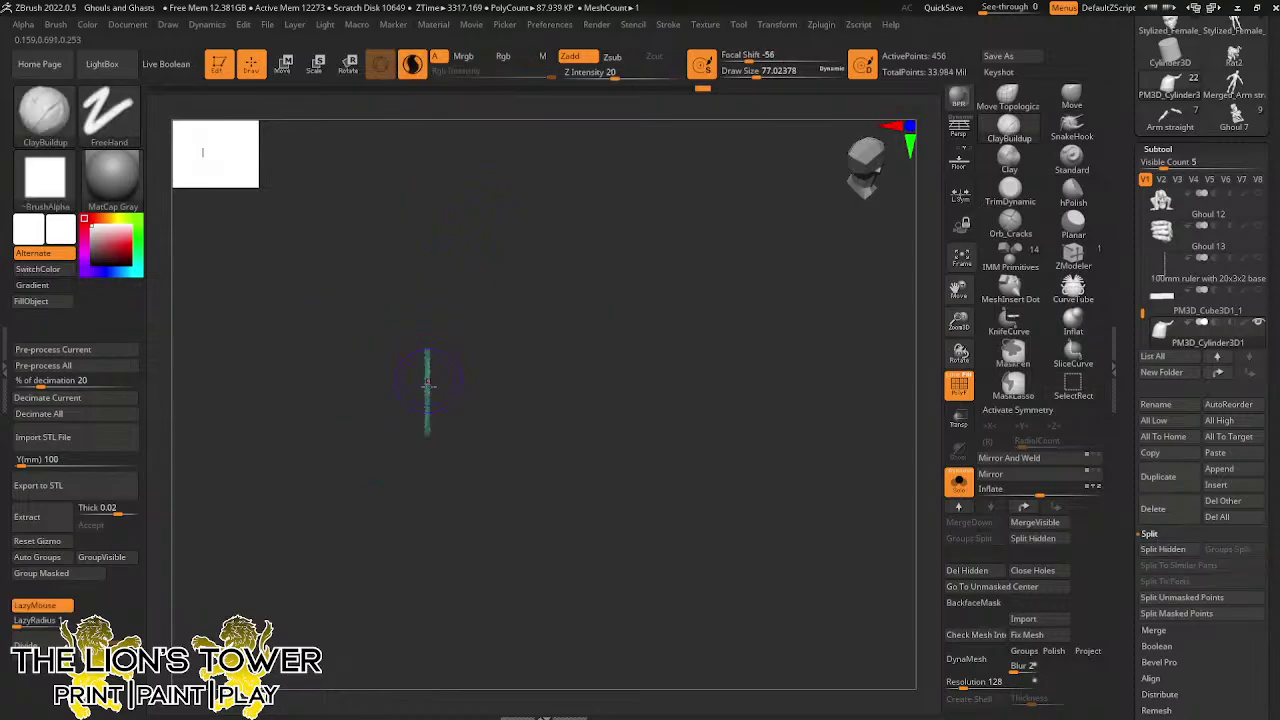
left_click(446, 362, "ctrl+shift")
left_click_drag(455, 349, 440, 350, "shift")
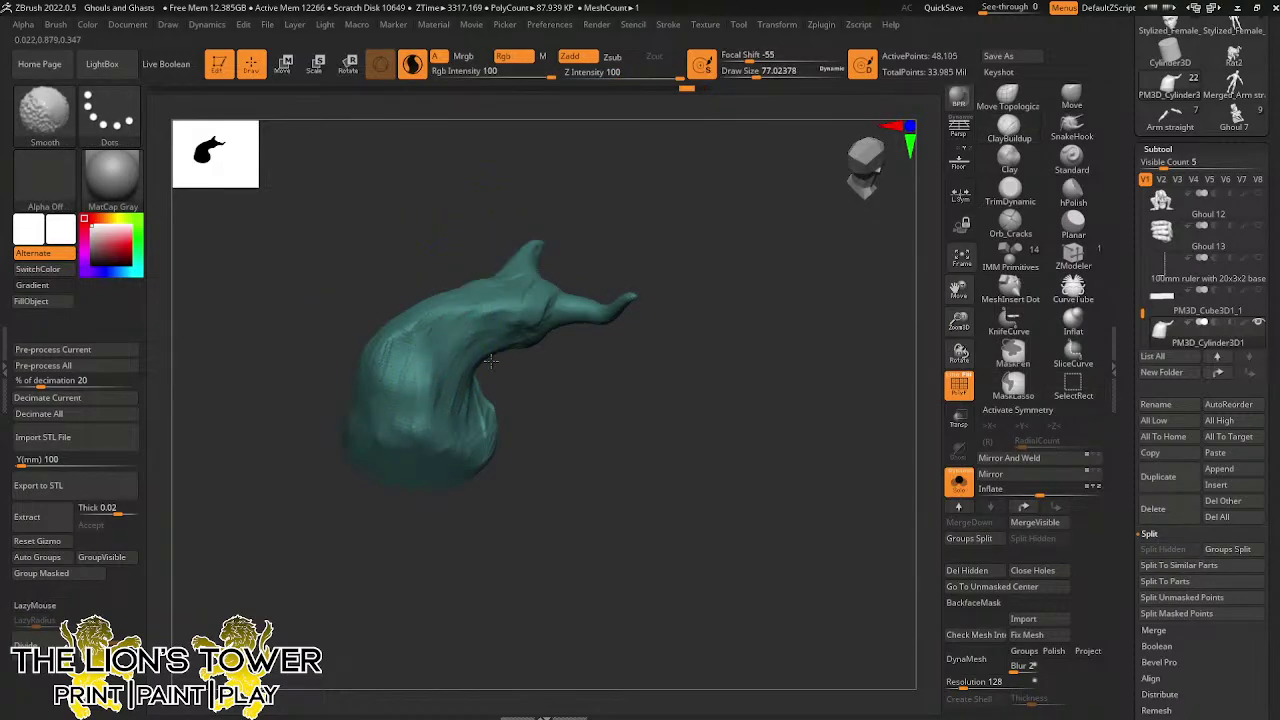
right_click_drag(491, 362, 525, 313)
left_click_drag(632, 345, 622, 376, "shift")
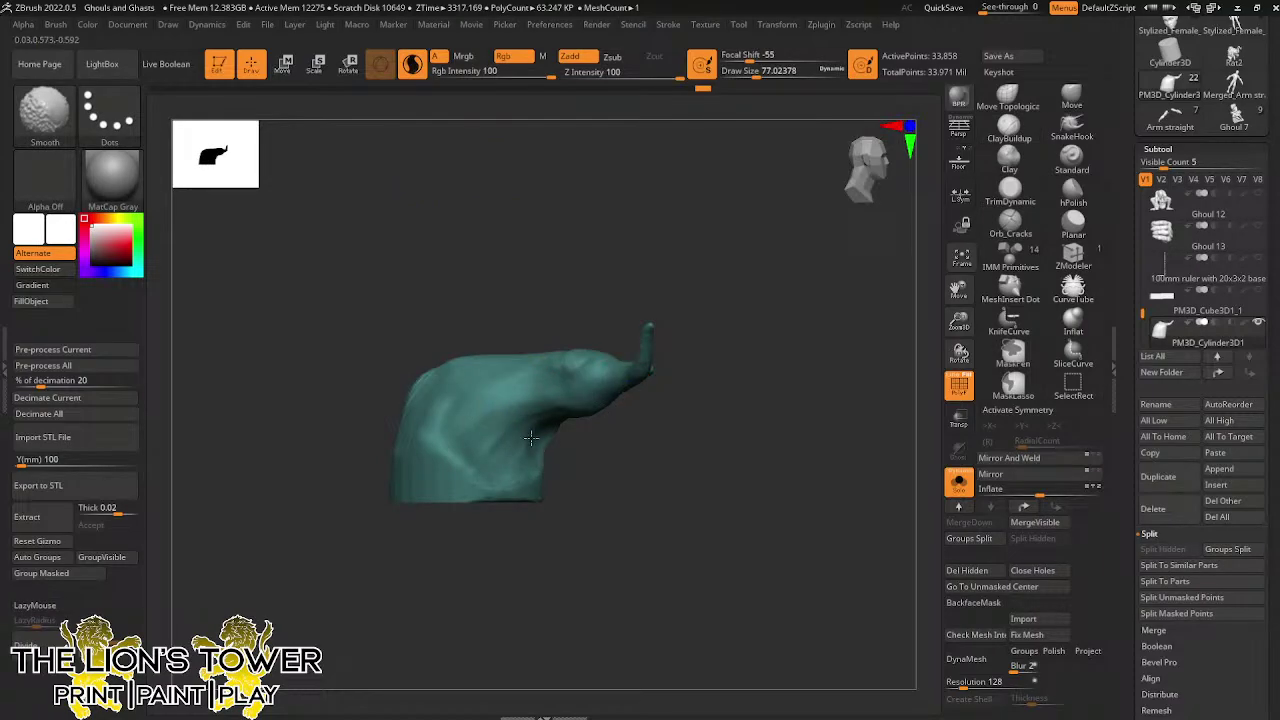
right_click_drag(429, 319, 679, 390)
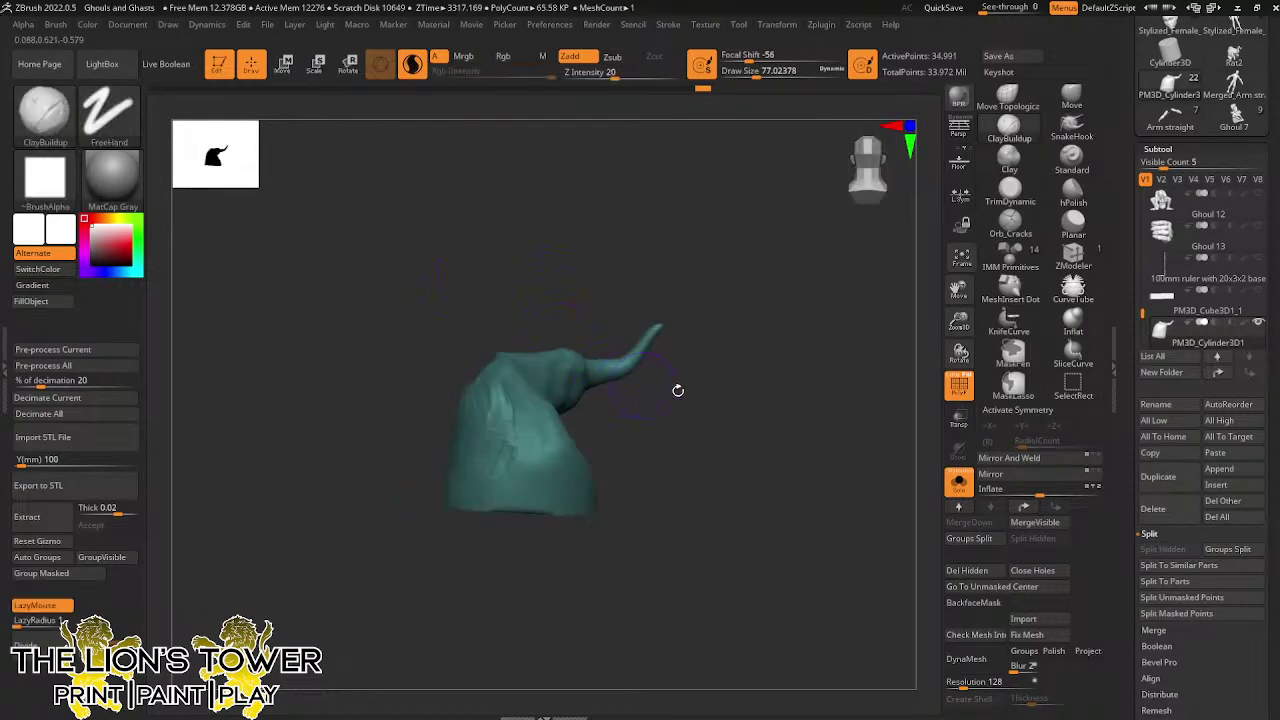
Turn off solo display to bring back the ghoul and smooth the trunk beneath it
left_click(958, 481)
right_click_drag(795, 408, 838, 466)
right_click_drag(517, 420, 526, 398)
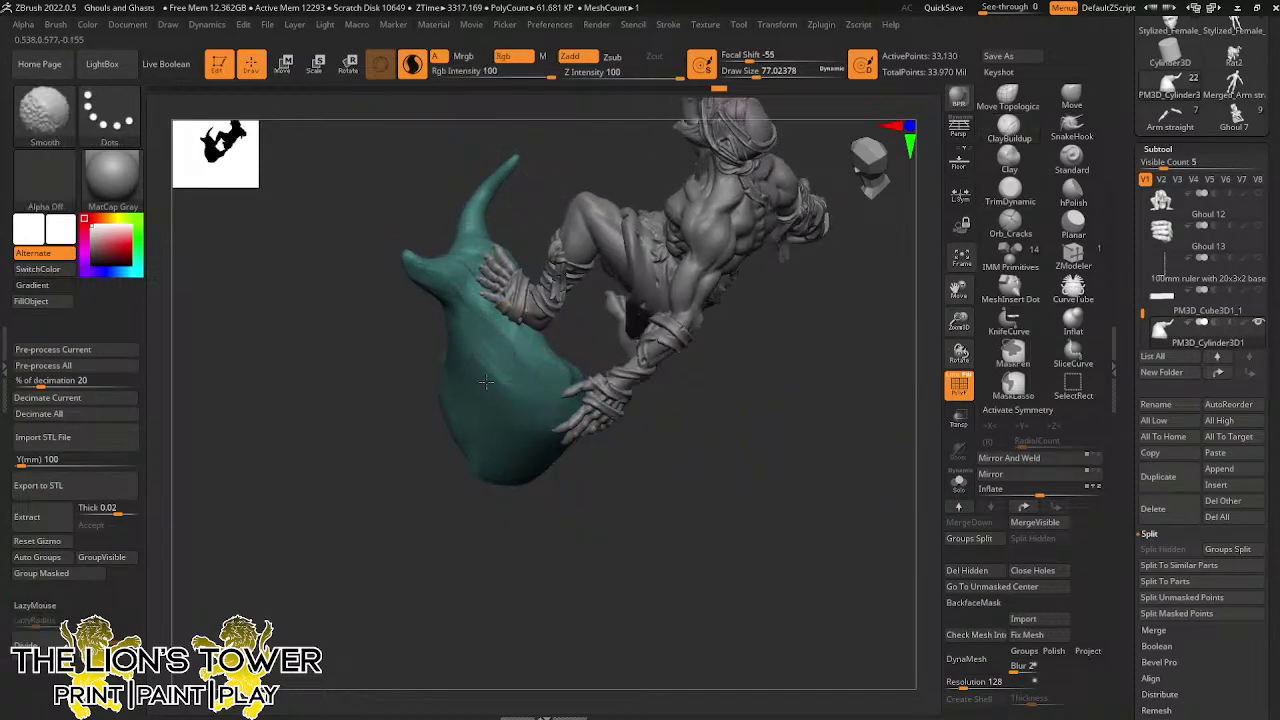
right_click_drag(468, 442, 549, 583, "shift")
Rotate the stump beneath the ghoul with the transform gizmo
mouse_move(710, 285)
left_mouse_down("ctrl")
mouse_move(412, 341)
mouse_move(691, 174)
mouse_move(706, 198)
left_mouse_up("ctrl")
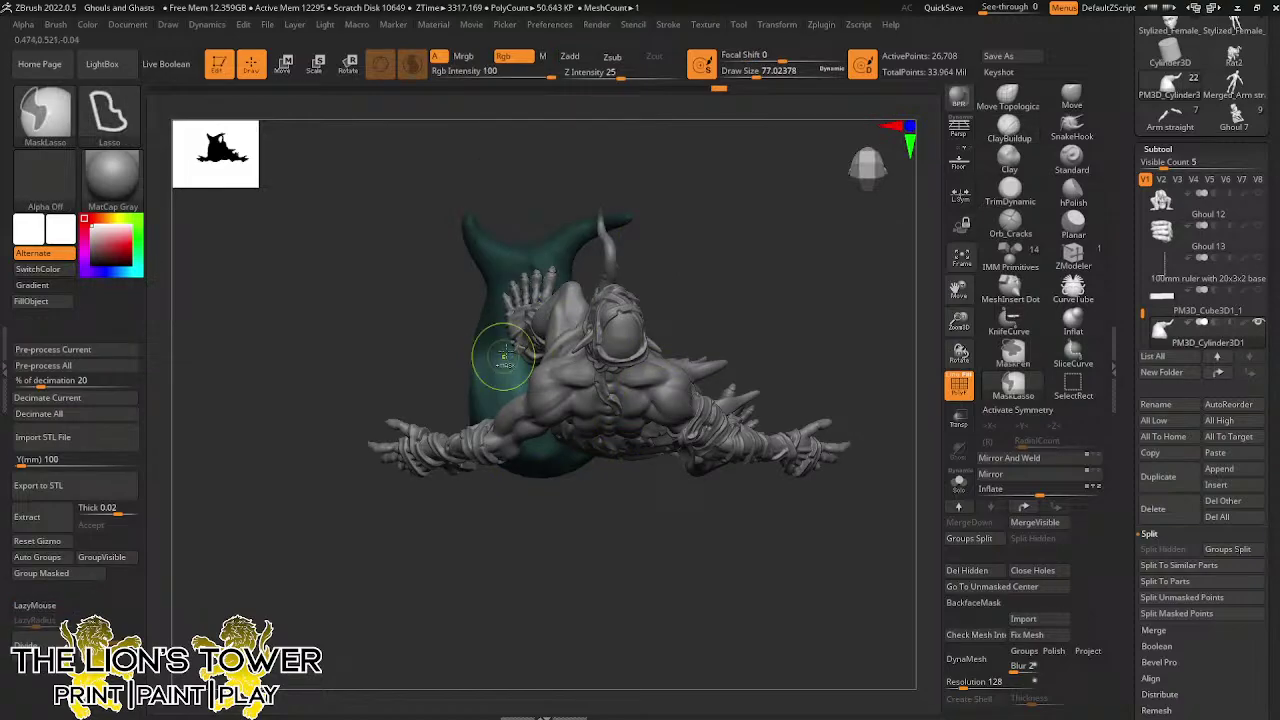
key("r")
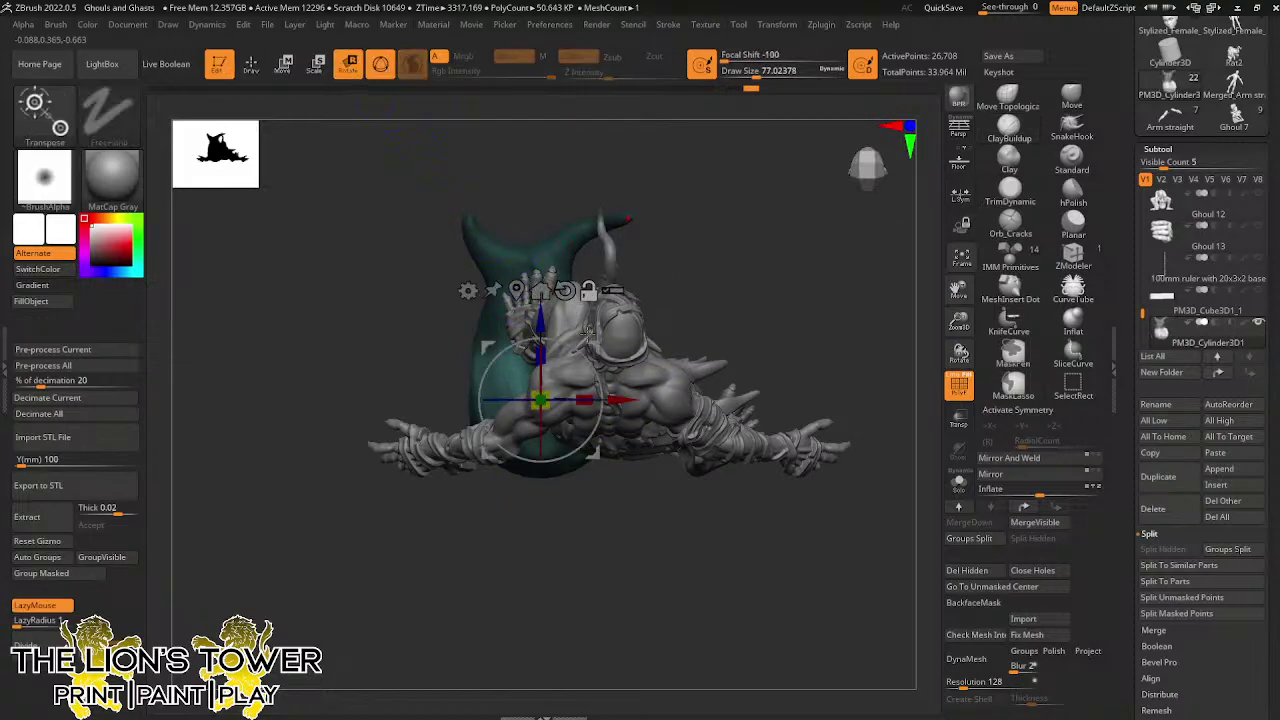
mouse_move(588, 330)
left_mouse_down()
mouse_move(556, 307)
mouse_move(602, 341)
left_mouse_up()
left_click_drag(836, 374, 842, 272)
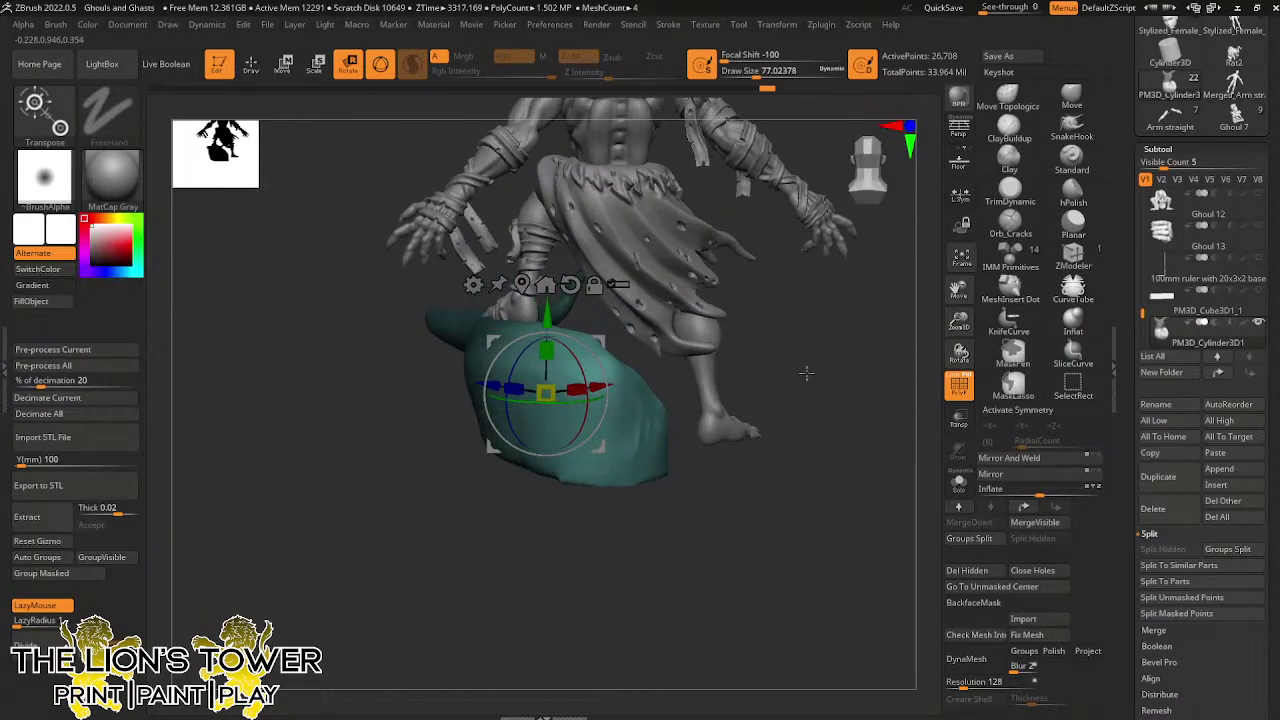
mouse_move(806, 372)
left_mouse_down()
mouse_move(835, 378)
mouse_move(831, 355)
mouse_move(838, 408)
left_mouse_up()
Reshape the stump's edge near its flat underside with the Move brush at a draw size of about 245
key("q")
left_click_drag(745, 72, 768, 80)
mouse_move(808, 318)
left_mouse_down()
mouse_move(814, 223)
mouse_move(768, 205)
left_mouse_up()
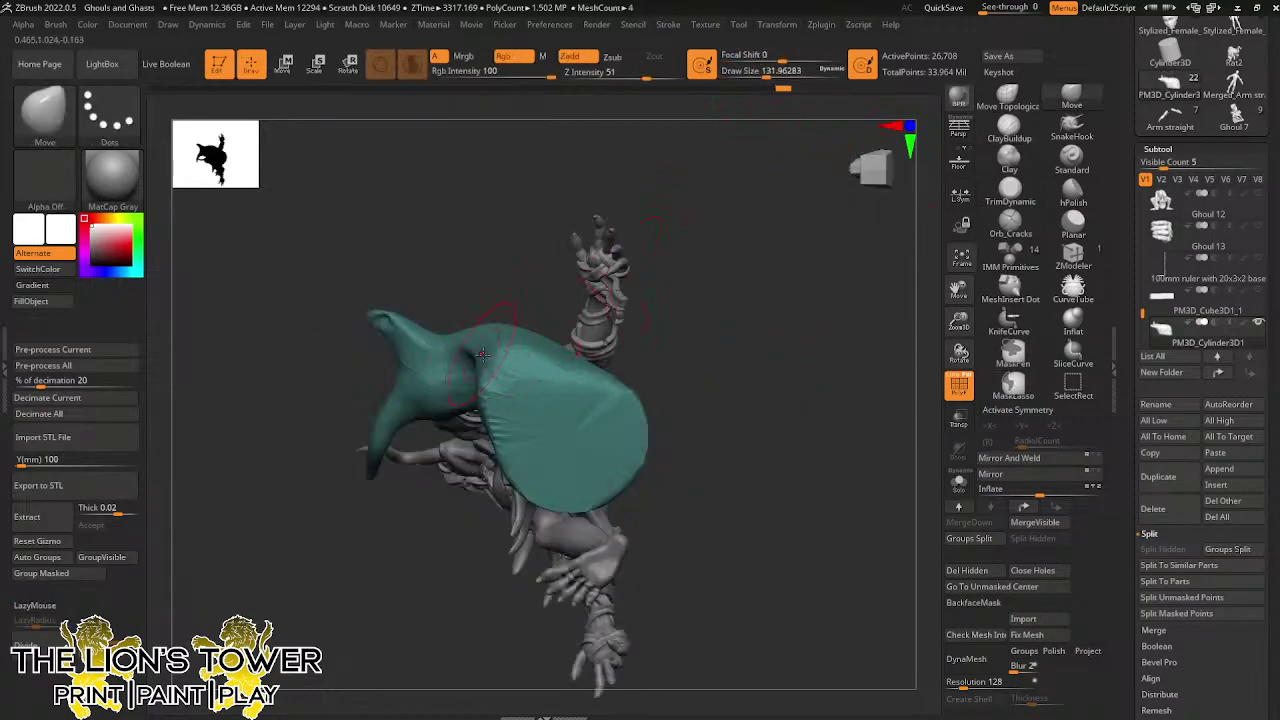
left_click_drag(775, 90, 790, 90)
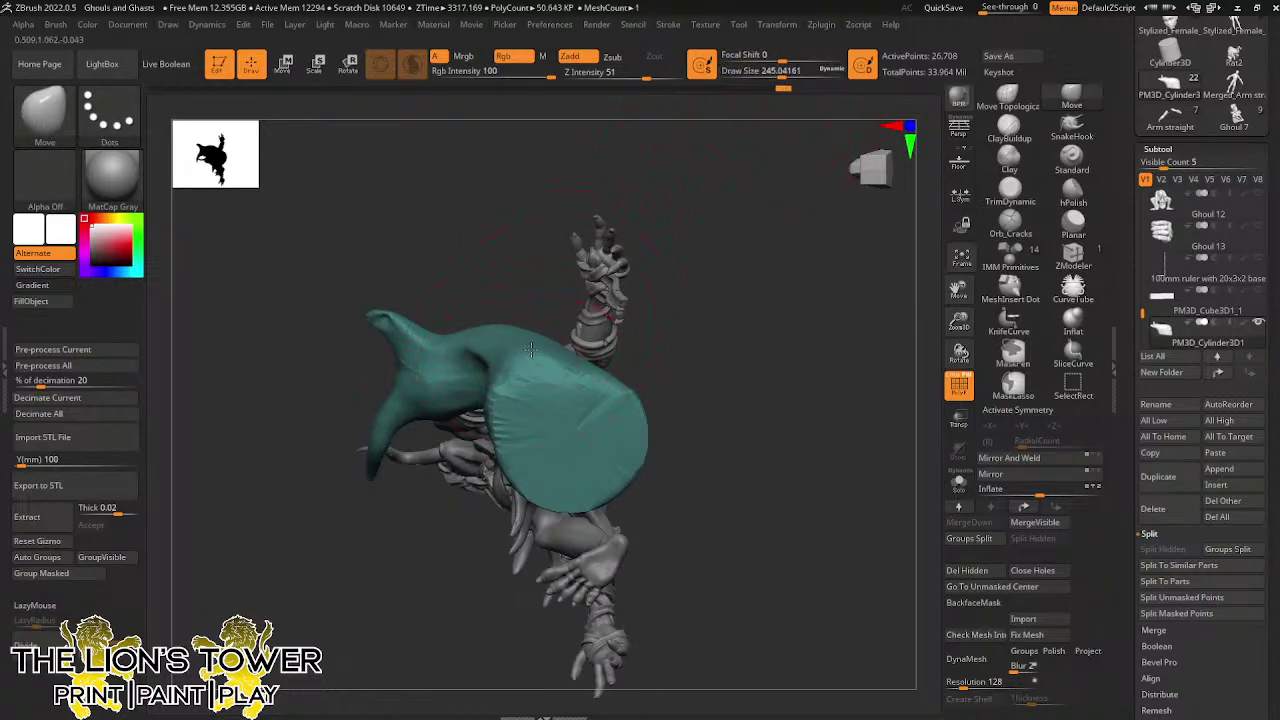
left_click_drag(660, 297, 612, 283)
Refine the stump's silhouette with the Move brush at a draw size of about 167, then smooth its upper slope
left_click_drag(782, 72, 773, 73)
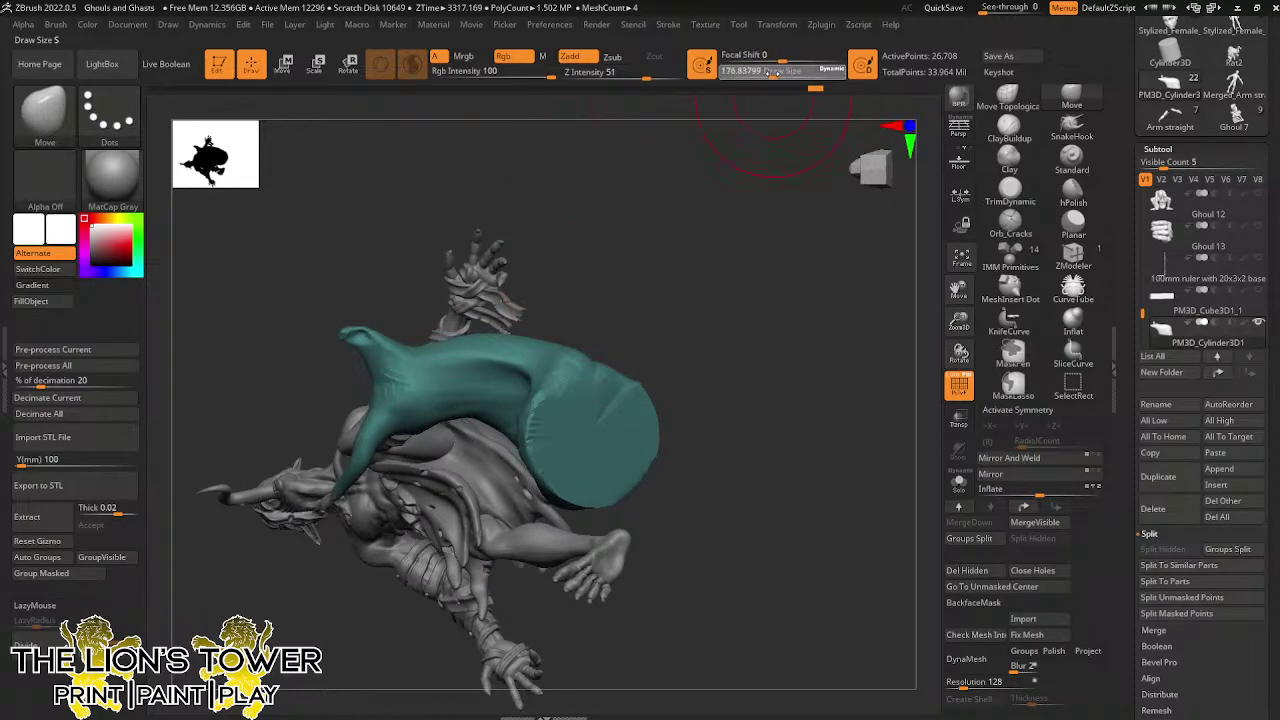
left_click_drag(732, 300, 752, 306)
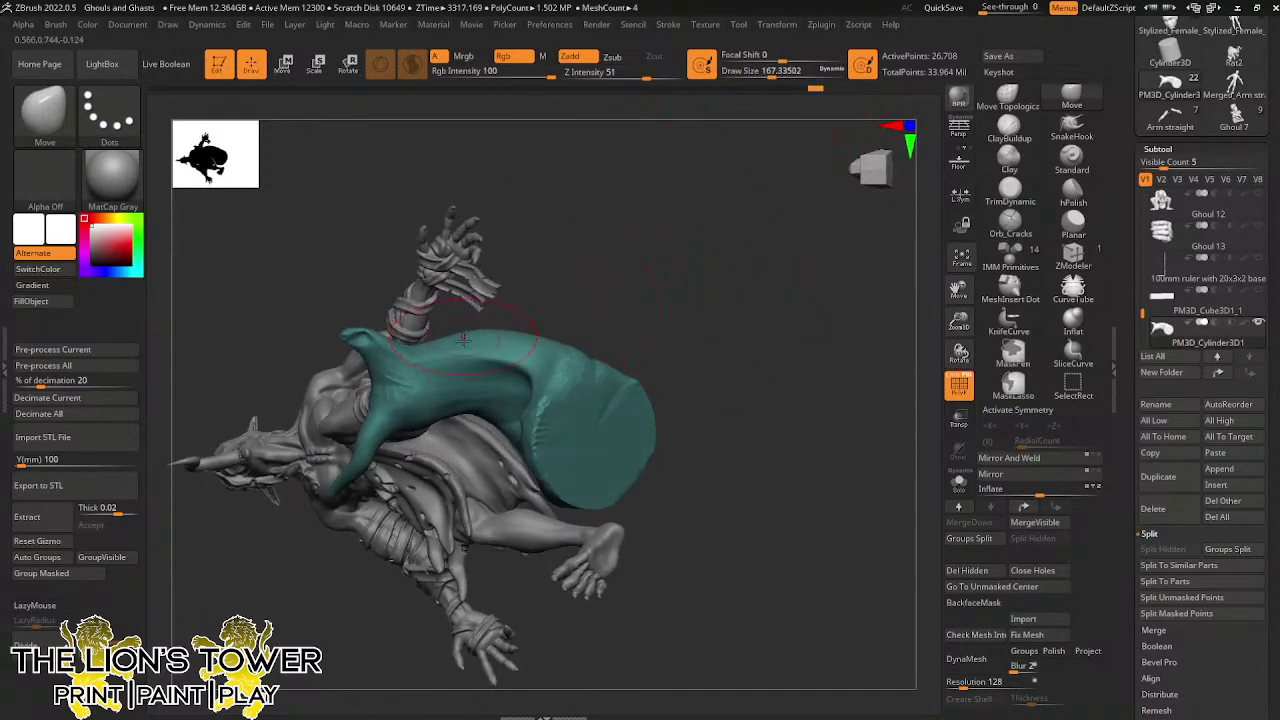
left_click_drag(463, 340, 468, 352)
mouse_move(630, 240)
left_mouse_down()
mouse_move(671, 326)
mouse_move(794, 303)
mouse_move(719, 269)
left_mouse_up()
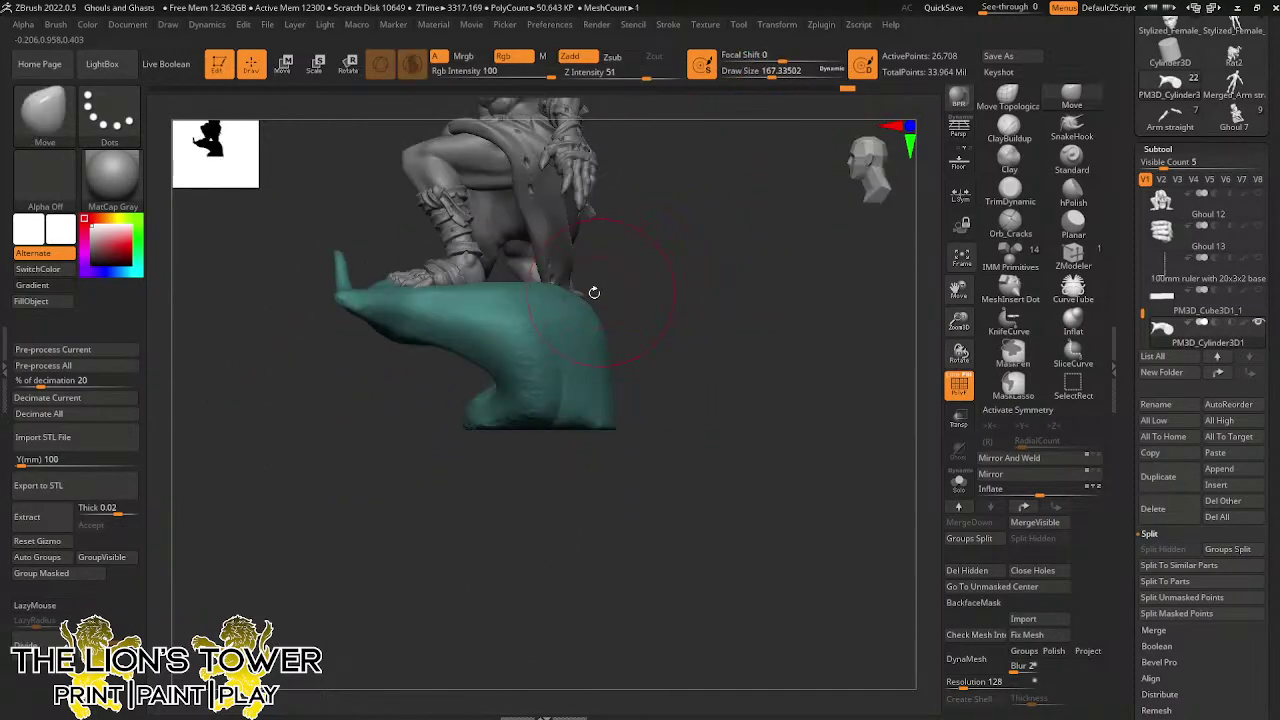
left_click_drag(594, 292, 663, 286)
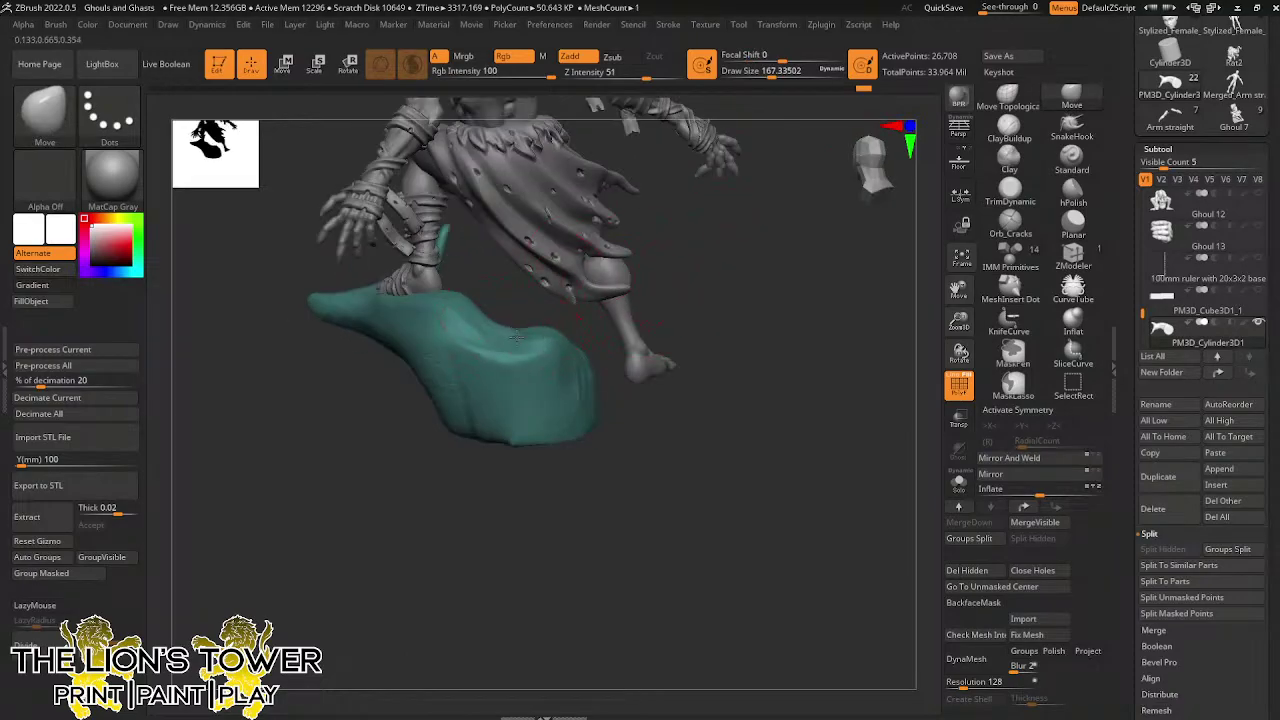
left_click_drag(777, 269, 660, 335)
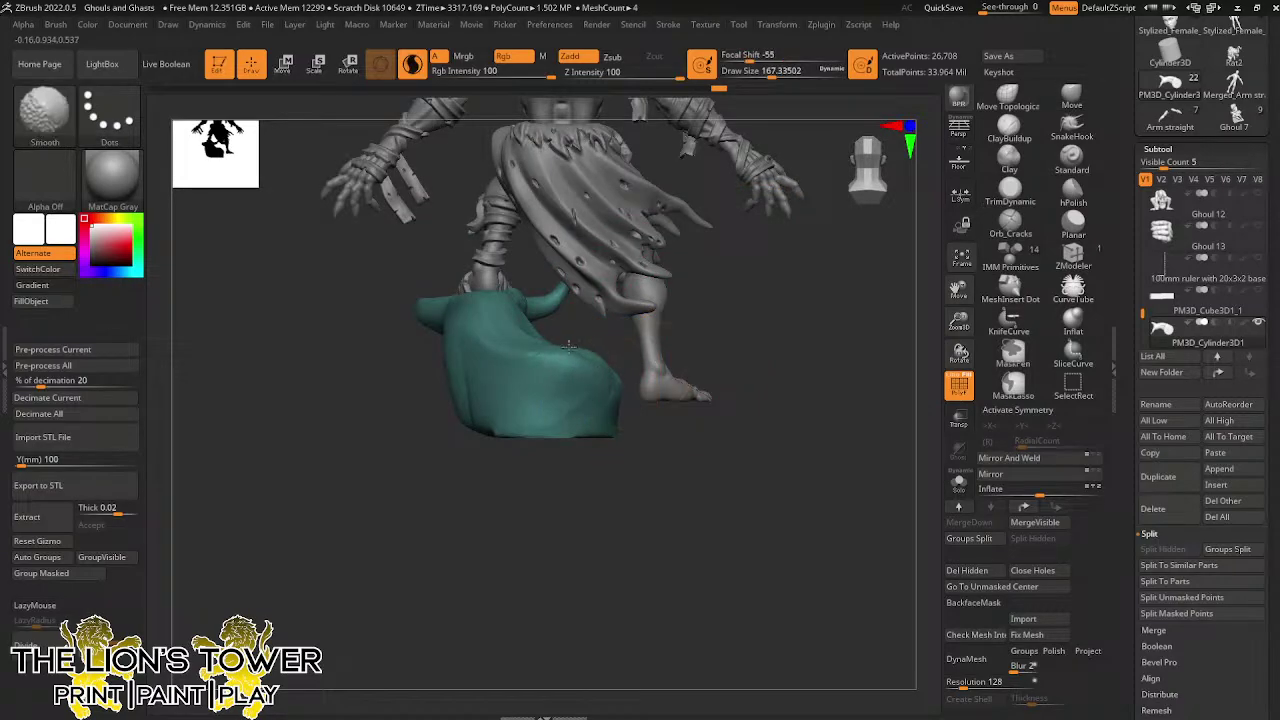
mouse_move(728, 271)
left_mouse_down("shift")
mouse_move(728, 286)
mouse_move(809, 325)
mouse_move(740, 340)
mouse_move(709, 363)
mouse_move(734, 363)
left_mouse_up("shift")
Pull root-like spikes out of the stump's base using the SnakeHook brush at draw size 77
left_click(1072, 126)
left_click(757, 73)
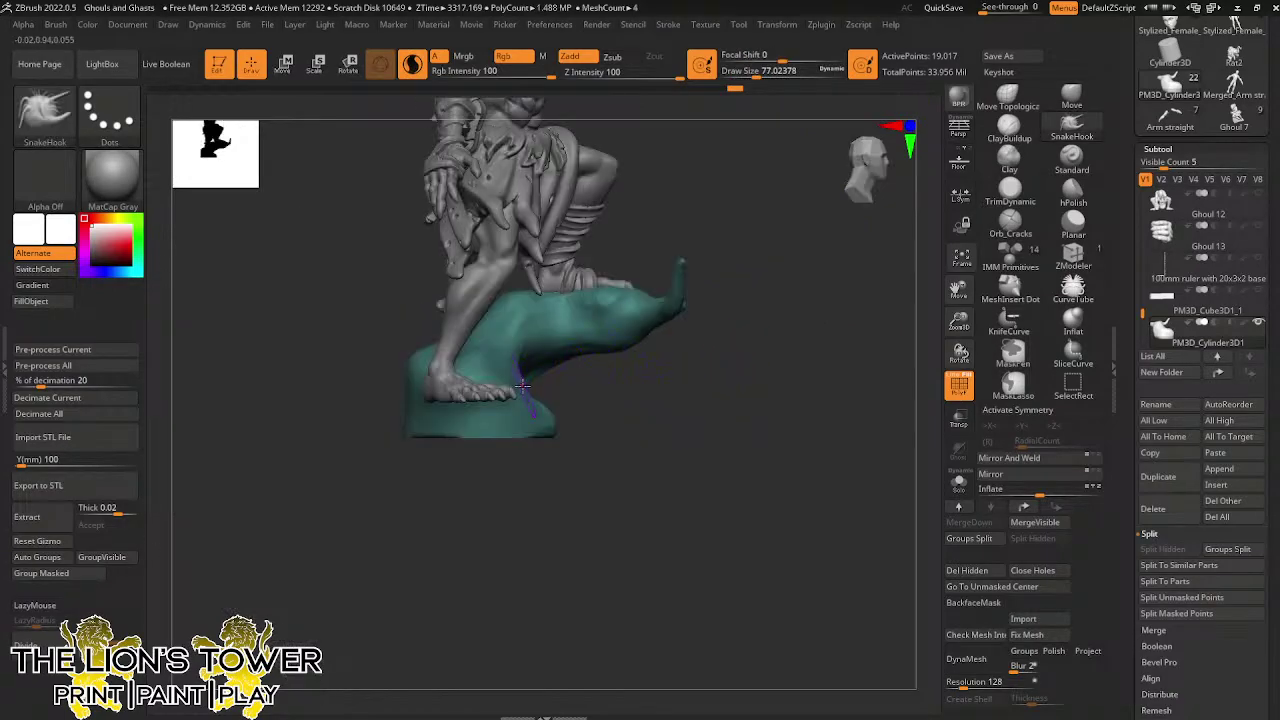
left_click_drag(532, 392, 591, 413)
mouse_move(610, 397)
left_mouse_down()
mouse_move(620, 406)
mouse_move(606, 434)
mouse_move(543, 406)
left_mouse_up()
mouse_move(648, 430)
left_mouse_down()
mouse_move(482, 409)
mouse_move(525, 396)
left_mouse_up()
Extend another root from the base corner below the supporting hand with SnakeHook and smooth the transitions
left_click_drag(714, 466, 697, 445, "shift")
left_click_drag(667, 404, 705, 422)
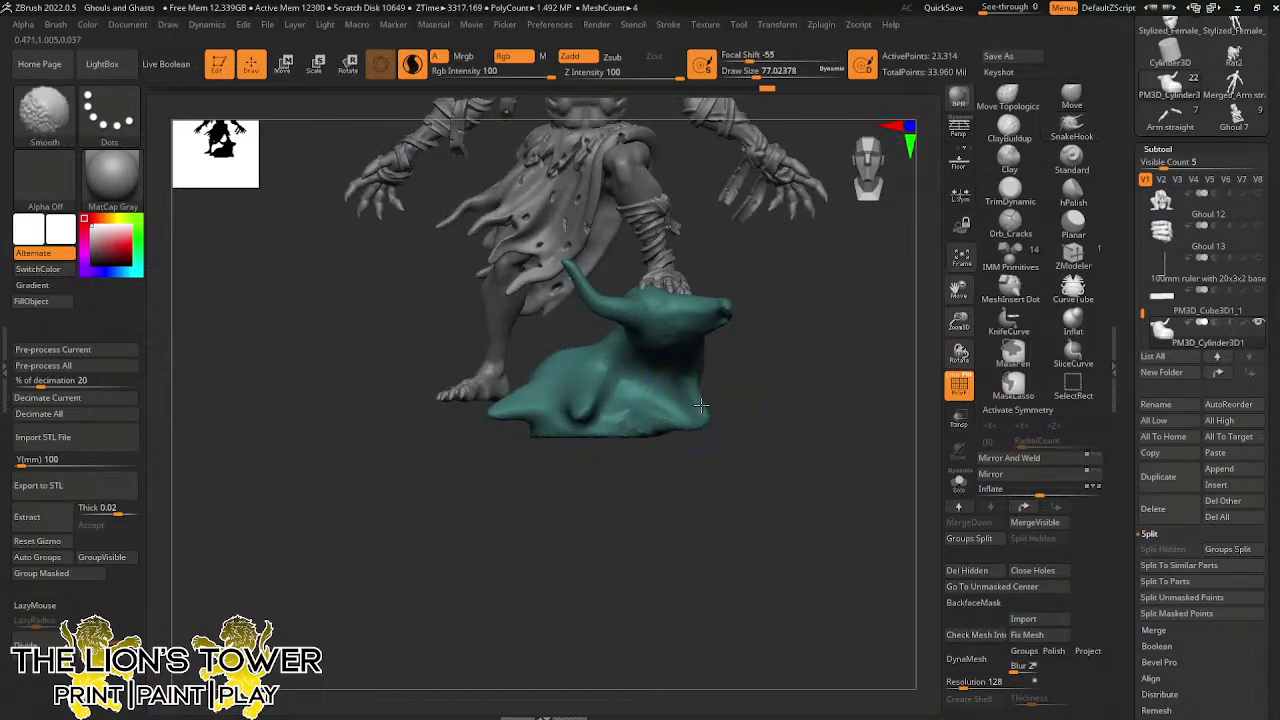
mouse_move(701, 404)
right_mouse_down()
mouse_move(757, 423)
mouse_move(714, 397)
mouse_move(724, 416)
right_mouse_up()
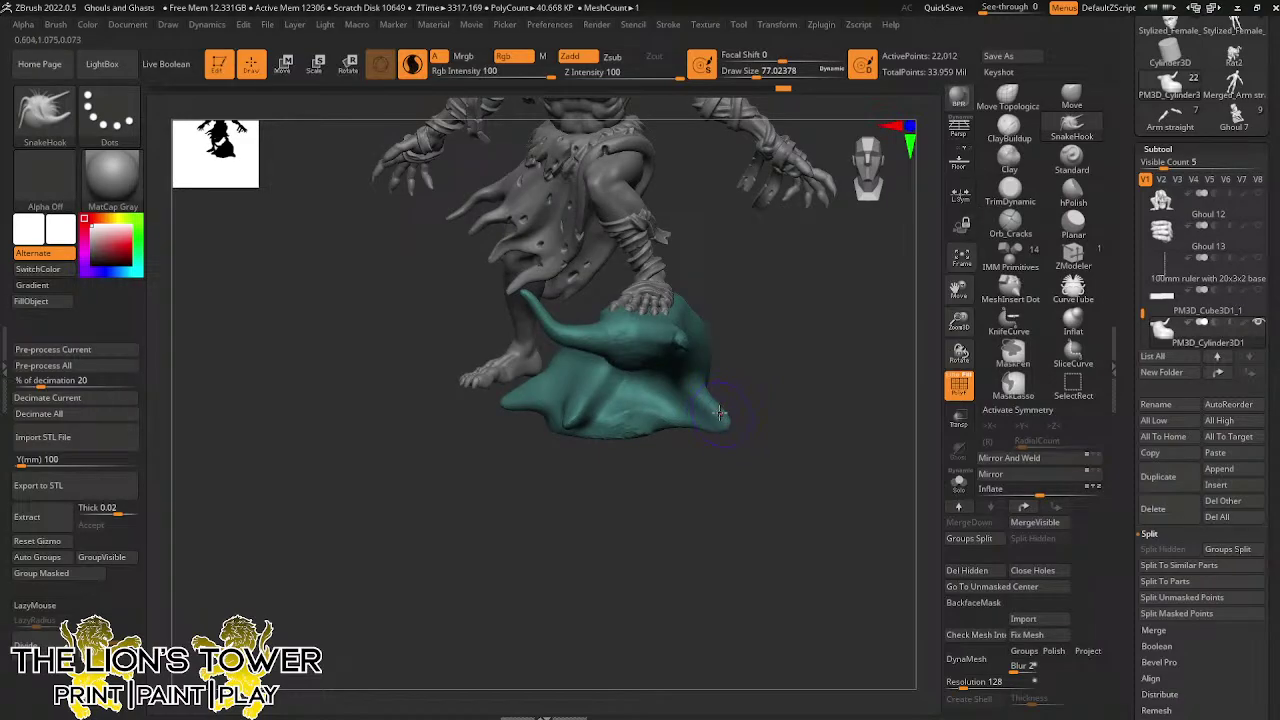
left_click_drag(720, 413, 728, 418, "shift")
mouse_move(757, 421)
right_mouse_down()
mouse_move(754, 411)
mouse_move(820, 408)
mouse_move(771, 420)
mouse_move(800, 385)
mouse_move(780, 397)
mouse_move(851, 400)
mouse_move(837, 409)
right_mouse_up()
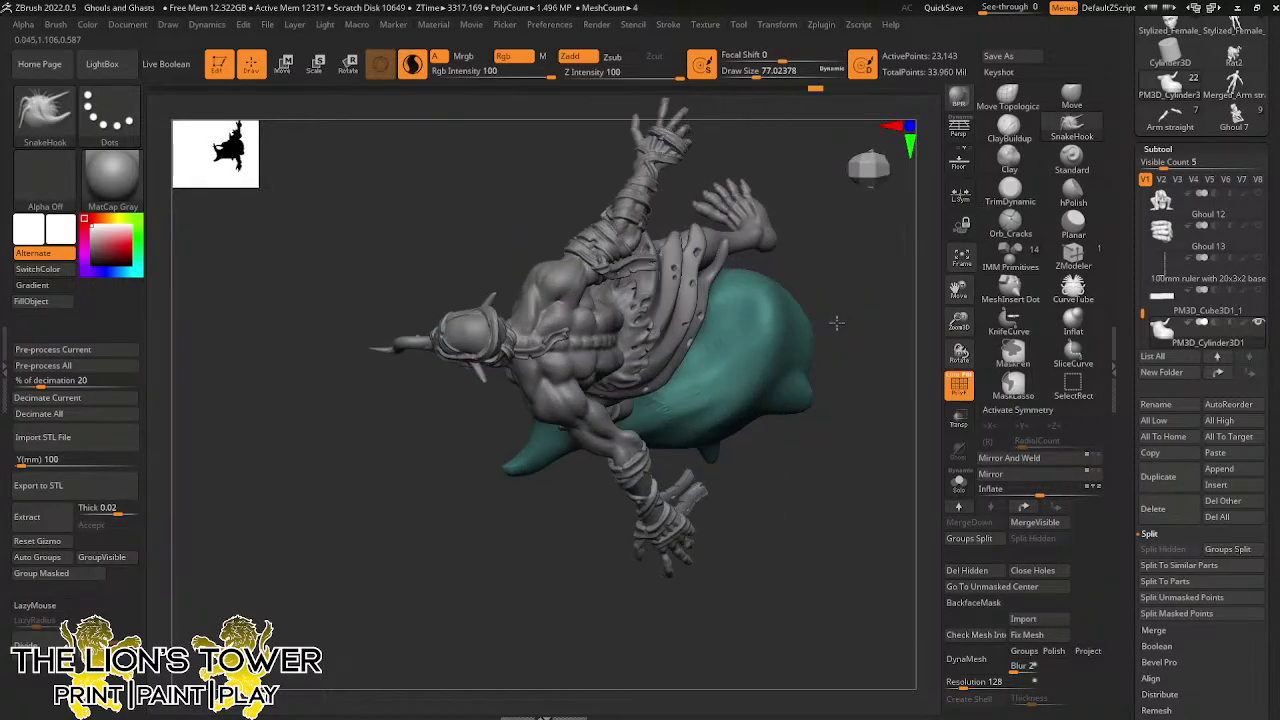
Draw out more roots along the rear edge of the stump's base with SnakeHook
right_click_drag(837, 322, 820, 295)
left_click_drag(803, 299, 815, 284)
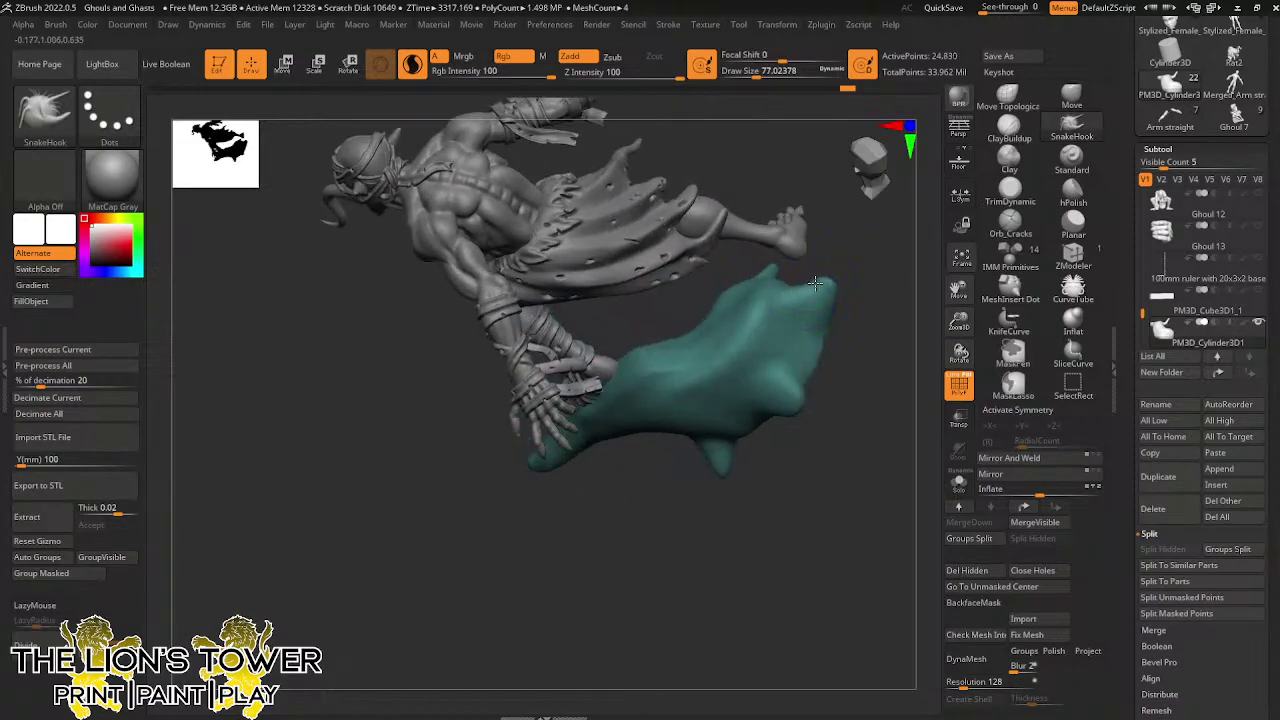
right_click_drag(880, 268, 805, 294)
key("shift")
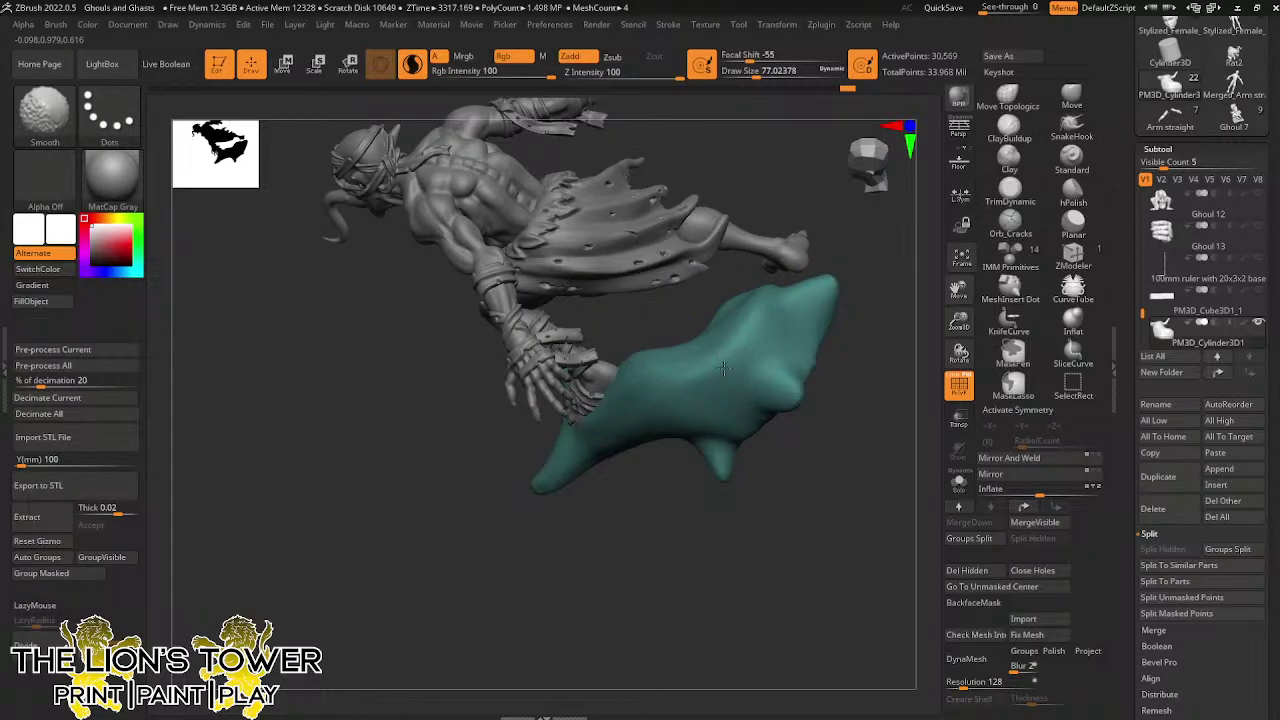
Smooth the new roots and the surfaces between them around the stump's base
right_click_drag(751, 477, 790, 359)
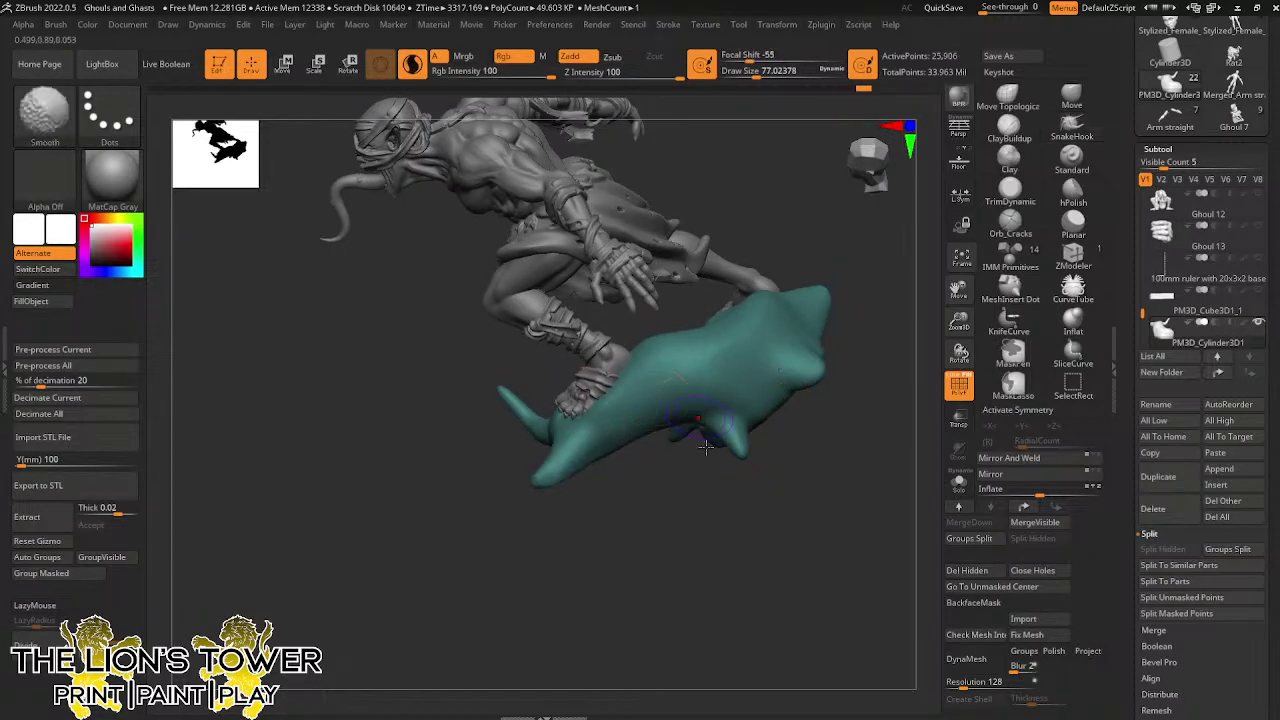
right_click_drag(706, 447, 766, 434)
mouse_move(847, 282)
left_mouse_down("shift")
mouse_move(797, 280)
mouse_move(737, 313)
left_mouse_up("shift")
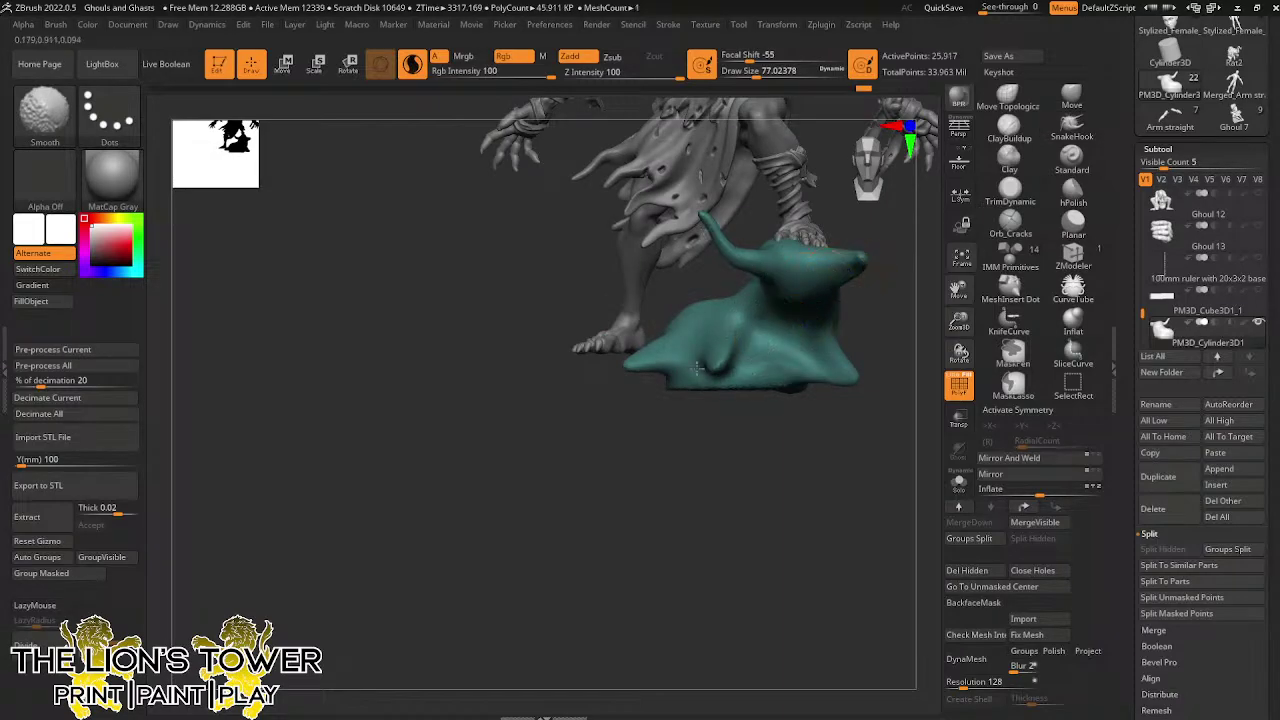
right_click_drag(634, 368, 823, 423)
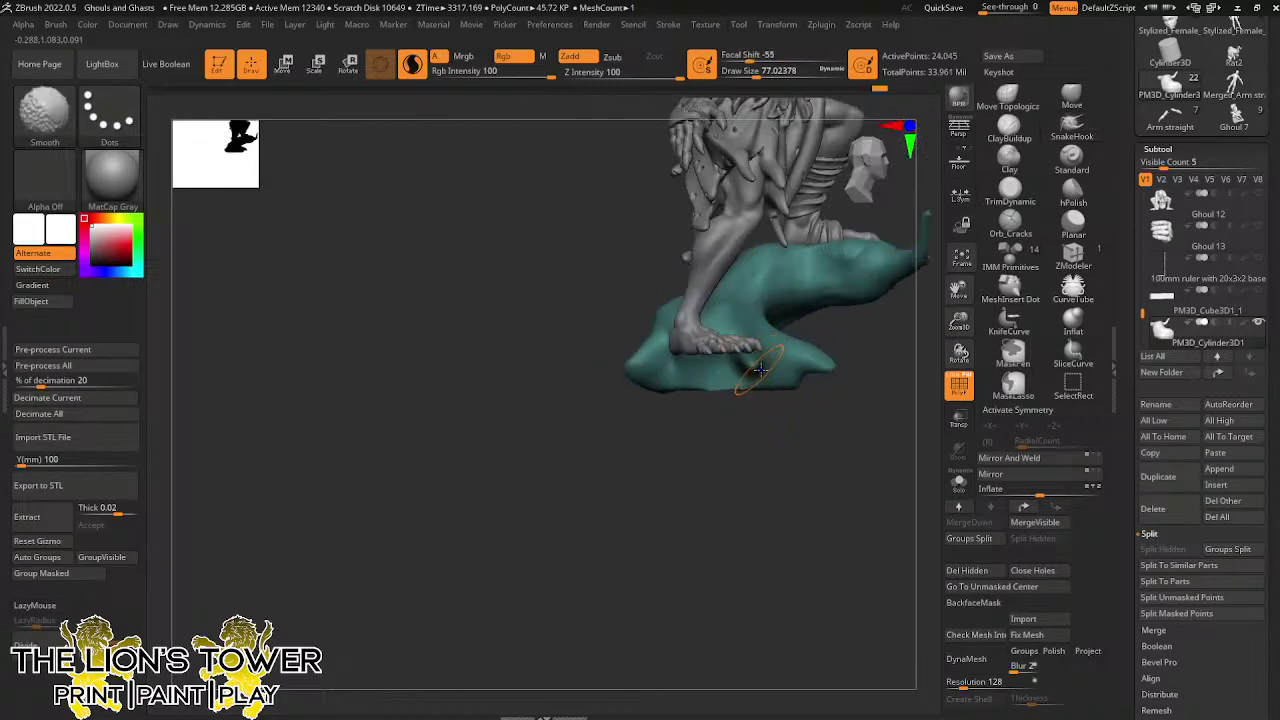
mouse_move(758, 370)
right_mouse_down()
mouse_move(826, 352)
mouse_move(846, 300)
right_mouse_up()
Nudge the root tips beside the standing foot and on the stump's front into shape with the Move brush at draw size 167
left_click(1071, 96)
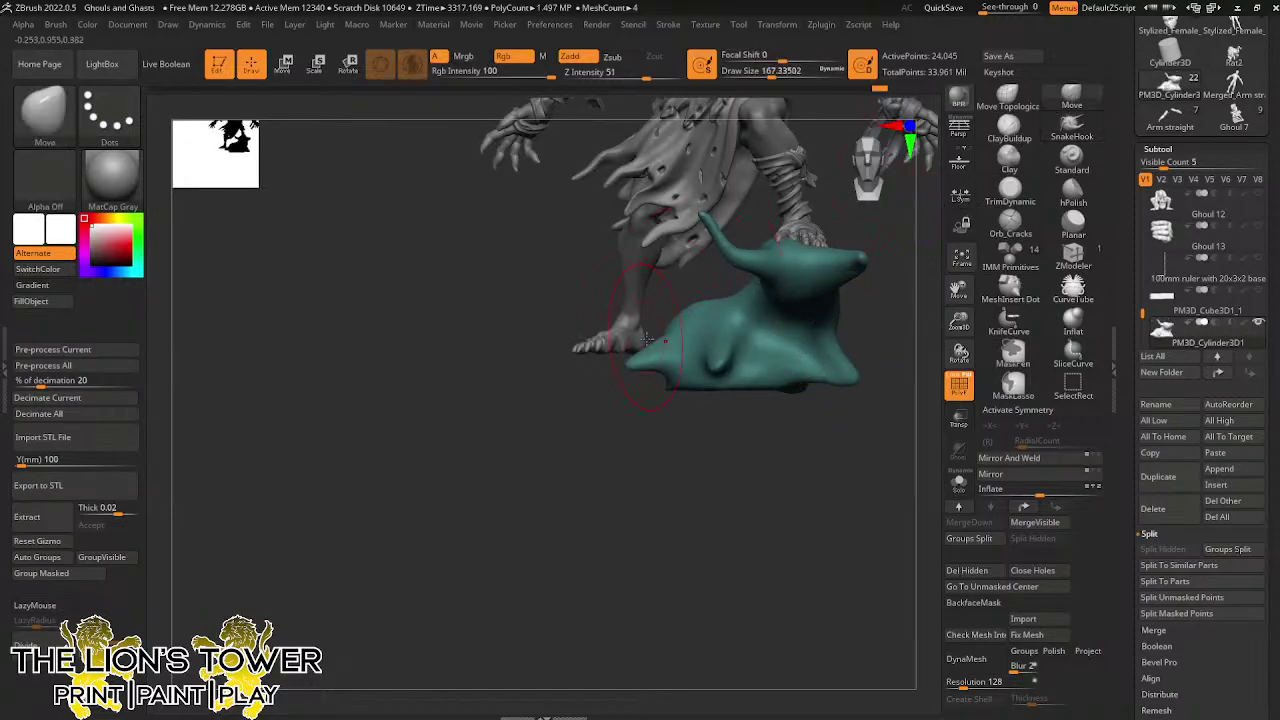
left_click_drag(648, 341, 640, 337)
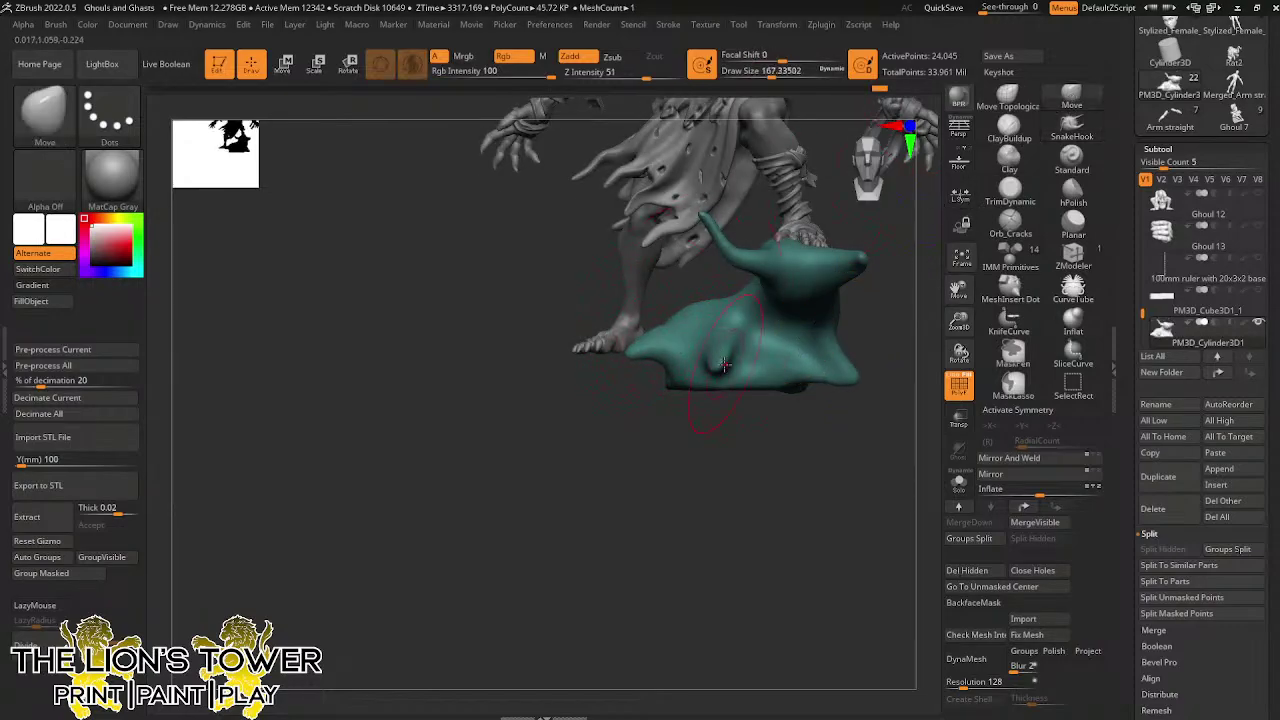
left_click_drag(724, 365, 720, 345)
mouse_move(779, 486)
right_mouse_down()
mouse_move(777, 457)
mouse_move(834, 446)
right_mouse_up()
Reshape the roots around the sides and rear of the stump with the Move brush at draw size about 132
left_click_drag(771, 71, 759, 140)
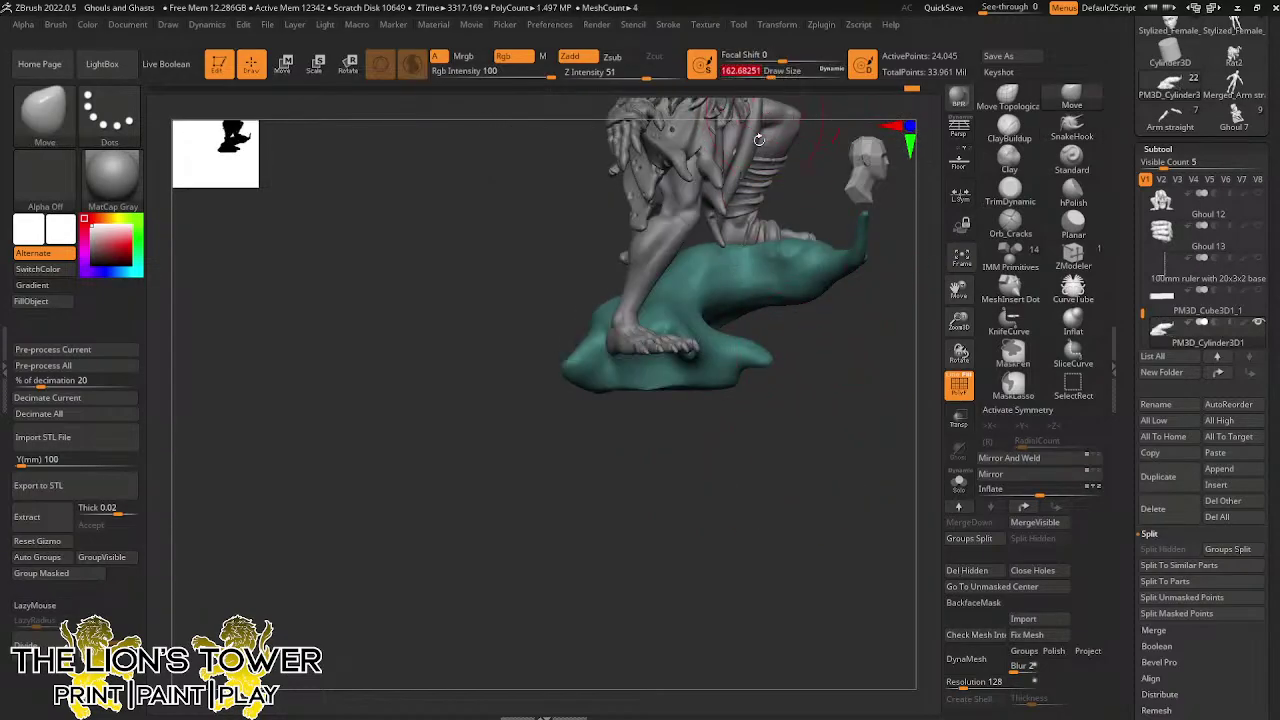
left_click_drag(771, 72, 766, 74)
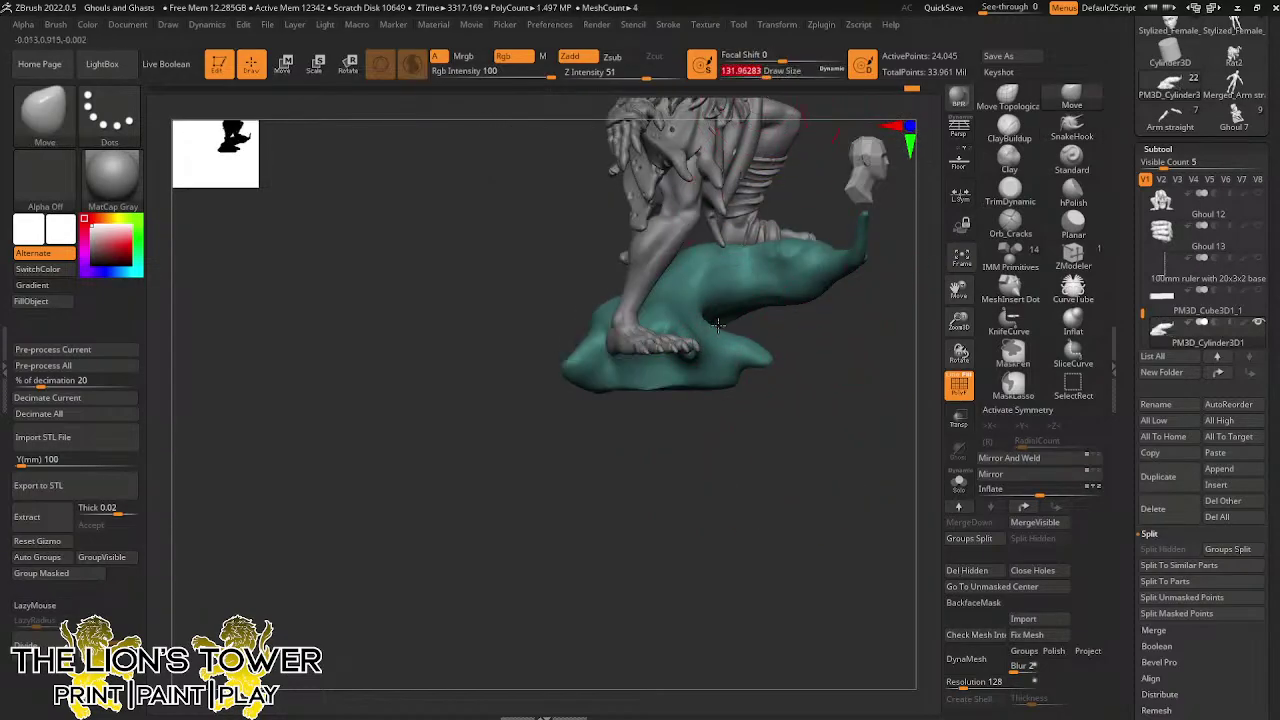
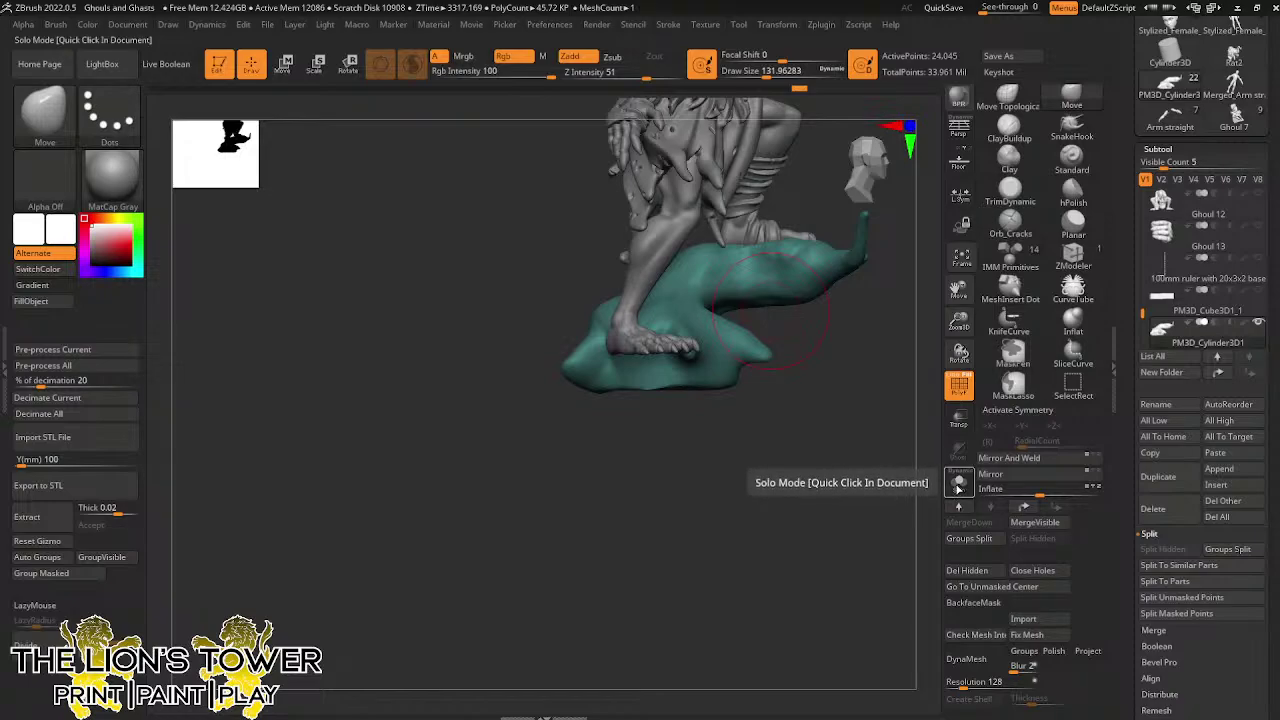
left_click_drag(810, 380, 875, 355)
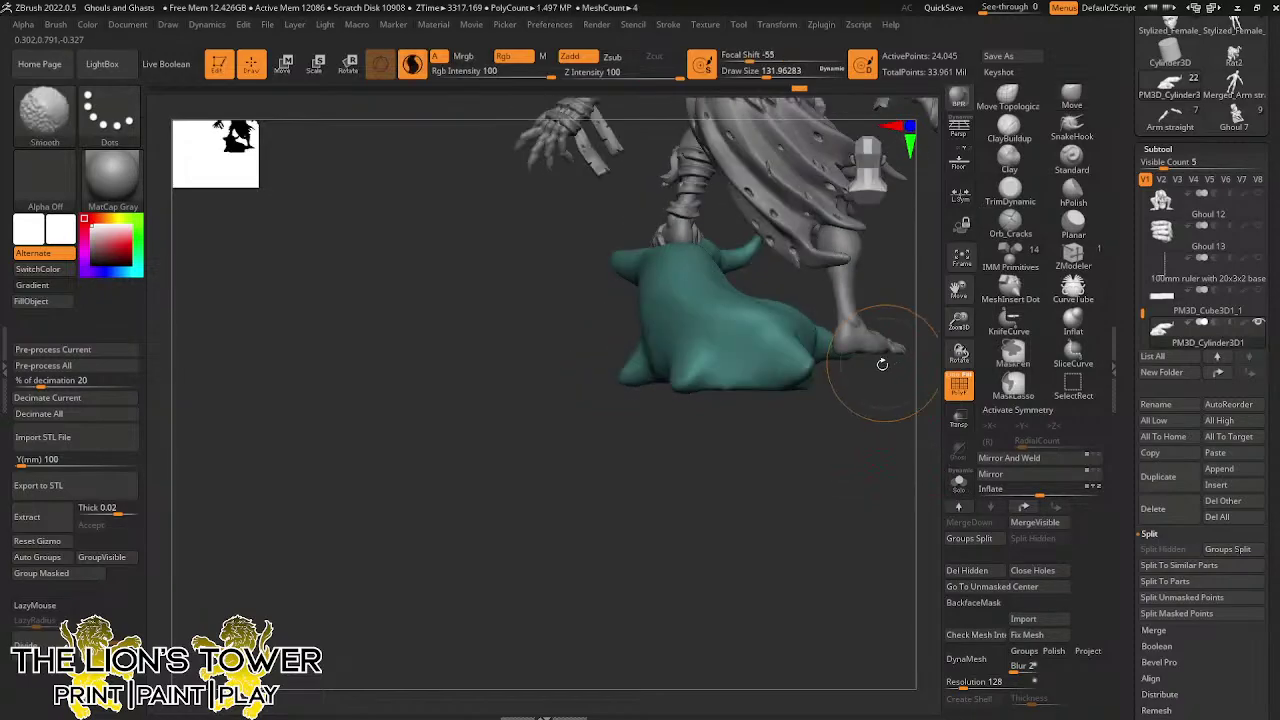
mouse_move(737, 336)
left_mouse_down()
mouse_move(695, 380)
mouse_move(681, 373)
mouse_move(760, 423)
left_mouse_up()
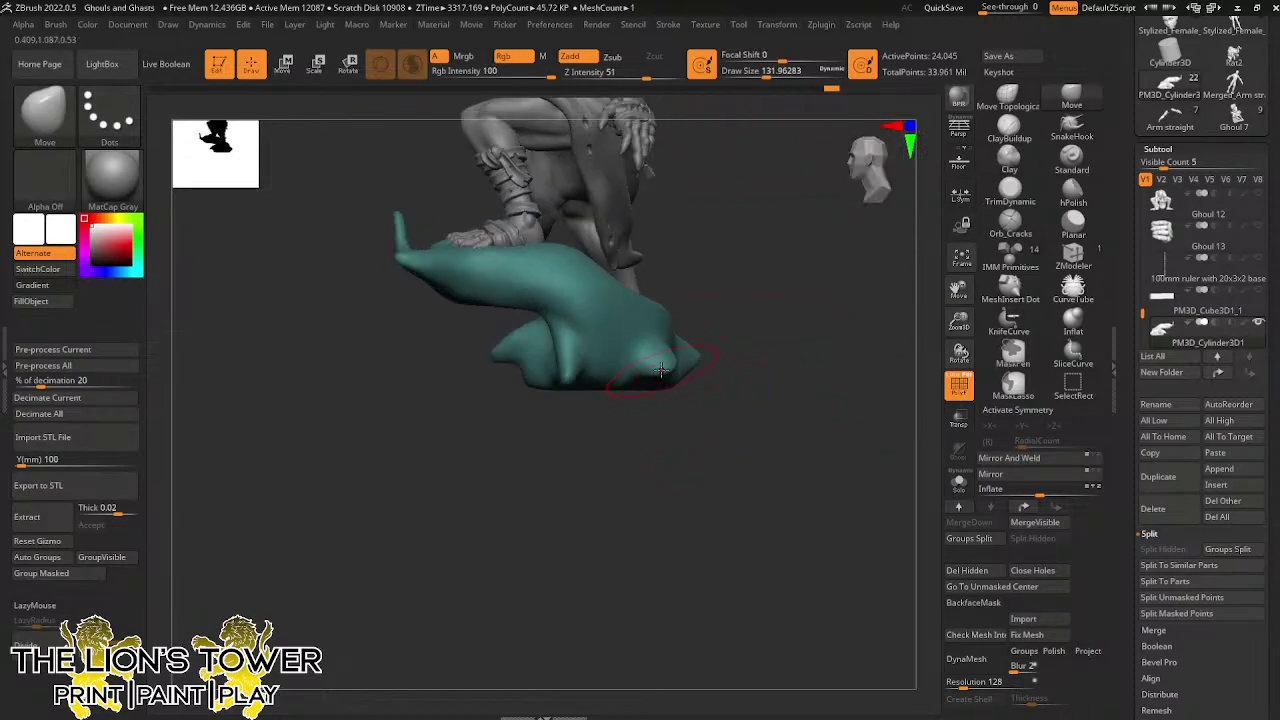
left_click_drag(572, 398, 628, 360)
left_click_drag(589, 338, 583, 321)
mouse_move(728, 295)
left_mouse_down()
mouse_move(731, 351)
mouse_move(757, 410)
mouse_move(754, 388)
left_mouse_up()
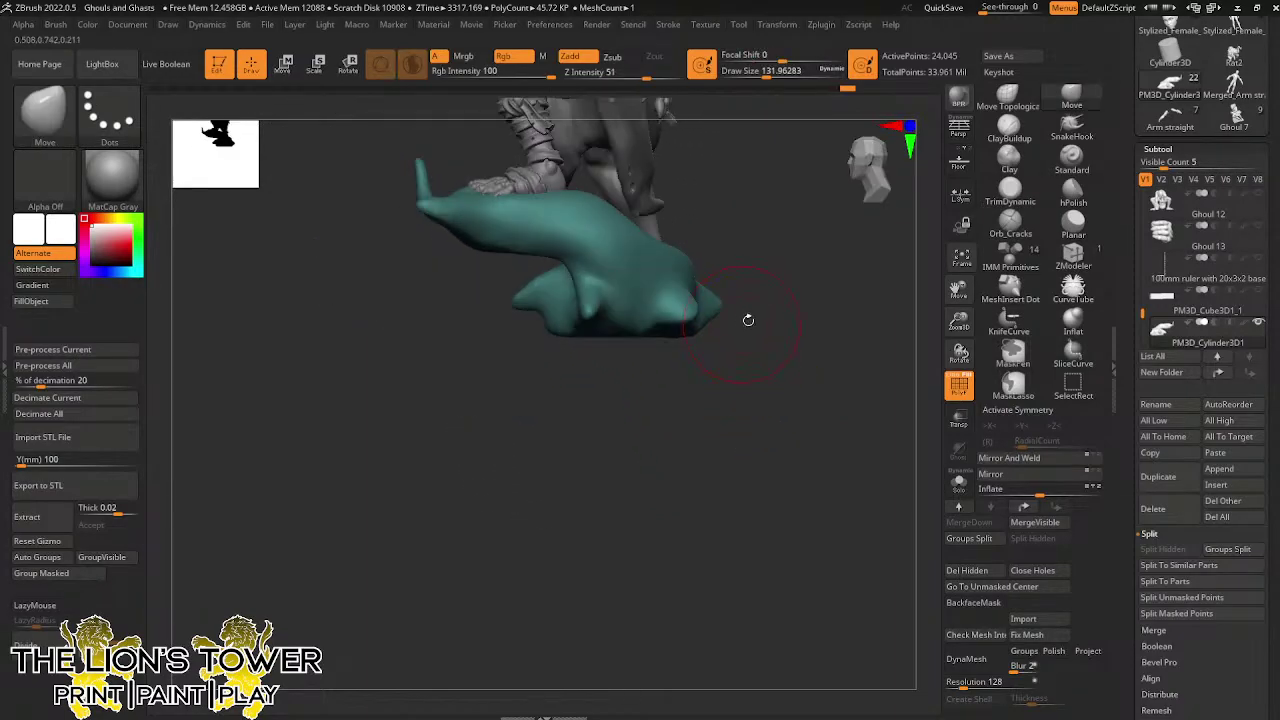
Smooth the crease above the small side root at draw size 112 and the upright branch's base at draw size about 54
left_click(763, 72)
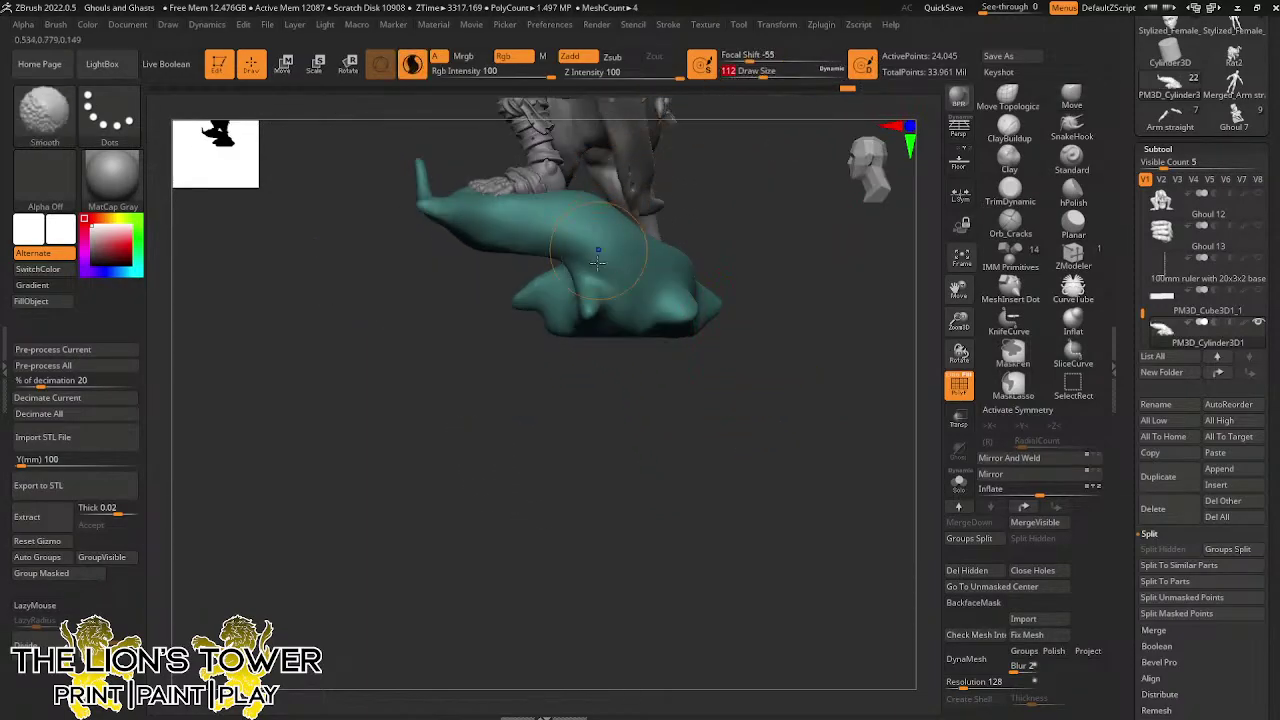
left_click_drag(596, 268, 587, 276, "shift")
left_click(750, 72)
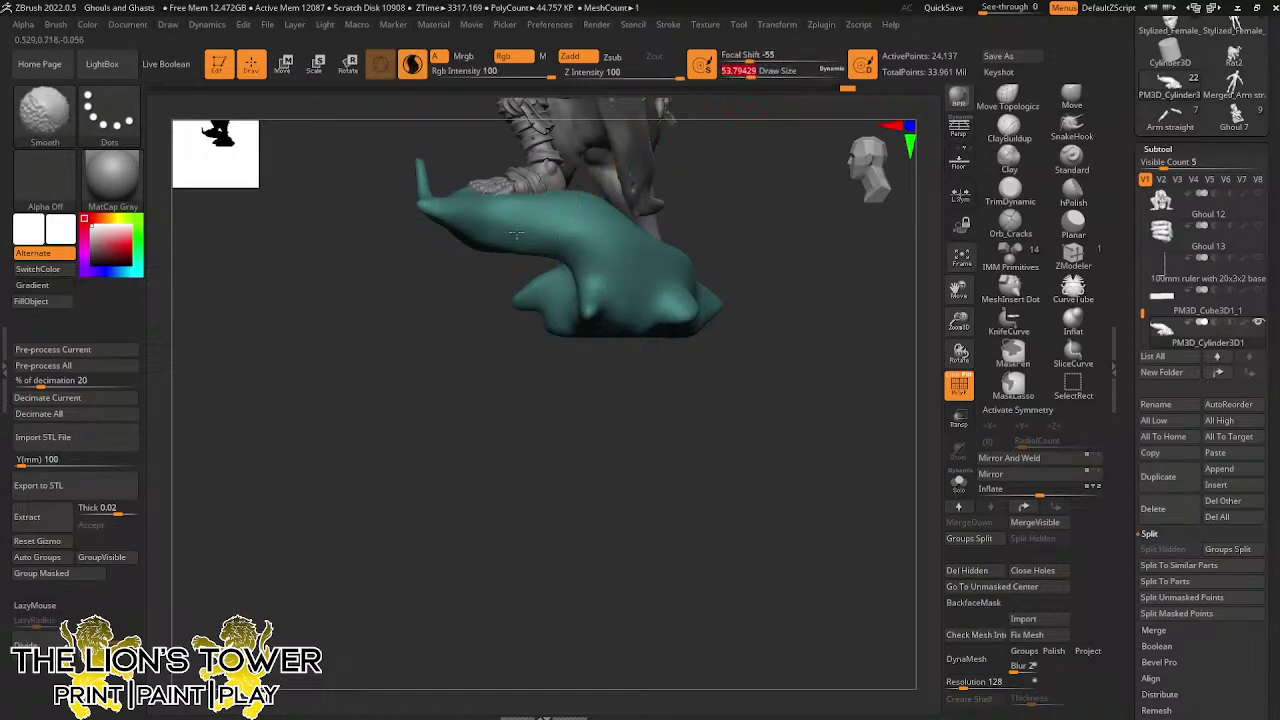
mouse_move(765, 170)
left_mouse_down()
mouse_move(777, 200)
mouse_move(749, 297)
mouse_move(782, 343)
mouse_move(768, 338)
left_mouse_up()
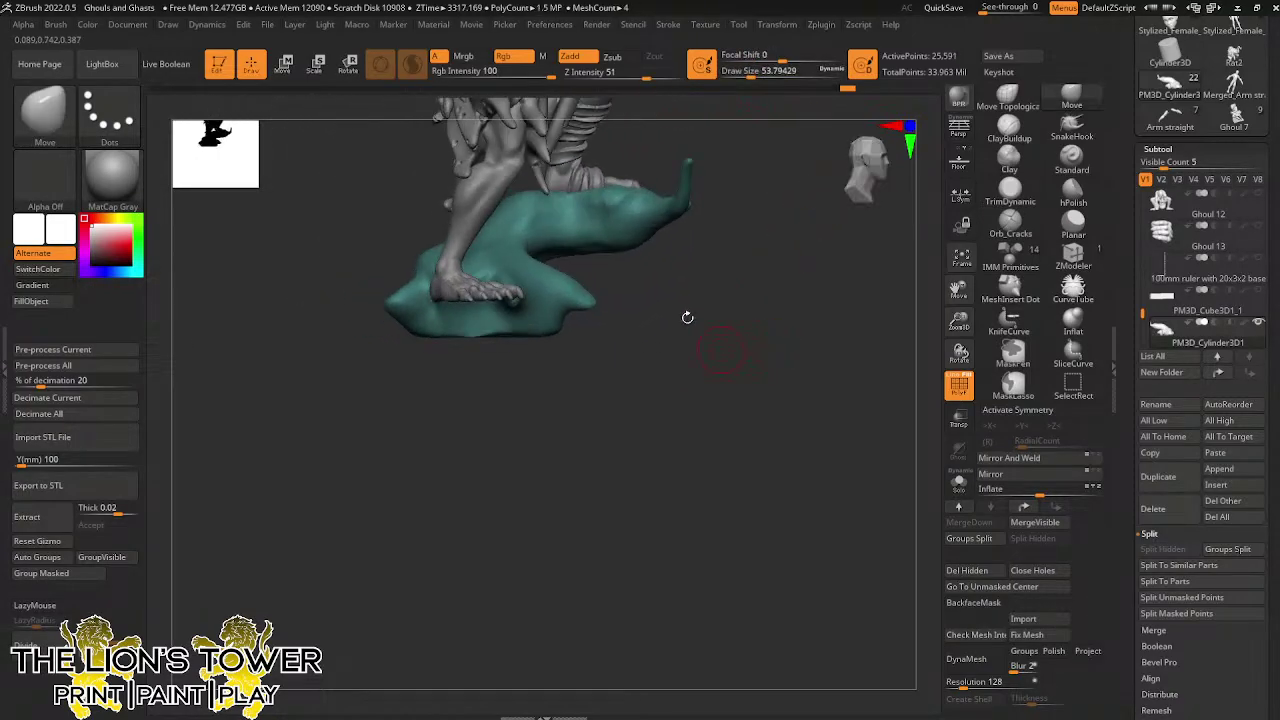
left_click_drag(648, 222, 662, 214, "shift")
Build up clay where the upright branch meets the trunk beside the raised foot, using ClayBuildup at draw size about 37
left_click_drag(757, 335, 668, 316)
mouse_move(731, 265)
left_mouse_down()
mouse_move(725, 306)
mouse_move(492, 205)
left_mouse_up()
left_click_drag(684, 200, 749, 164)
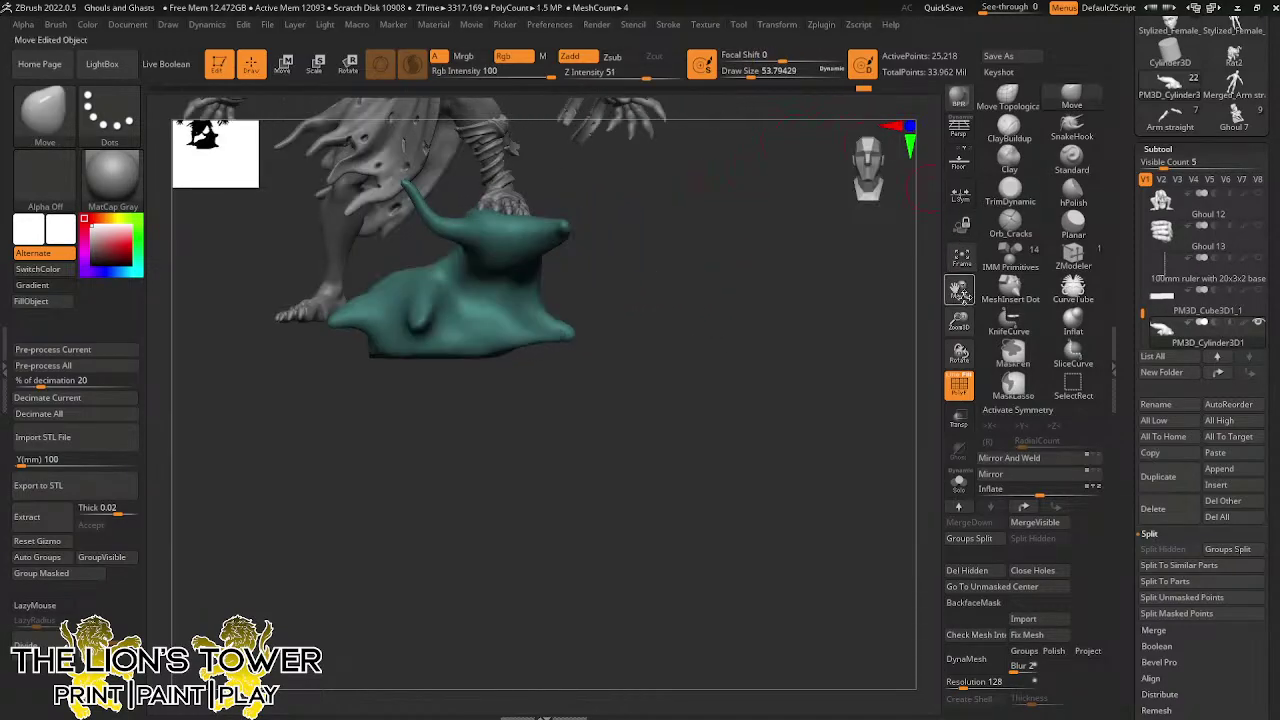
left_click_drag(958, 322, 1036, 318)
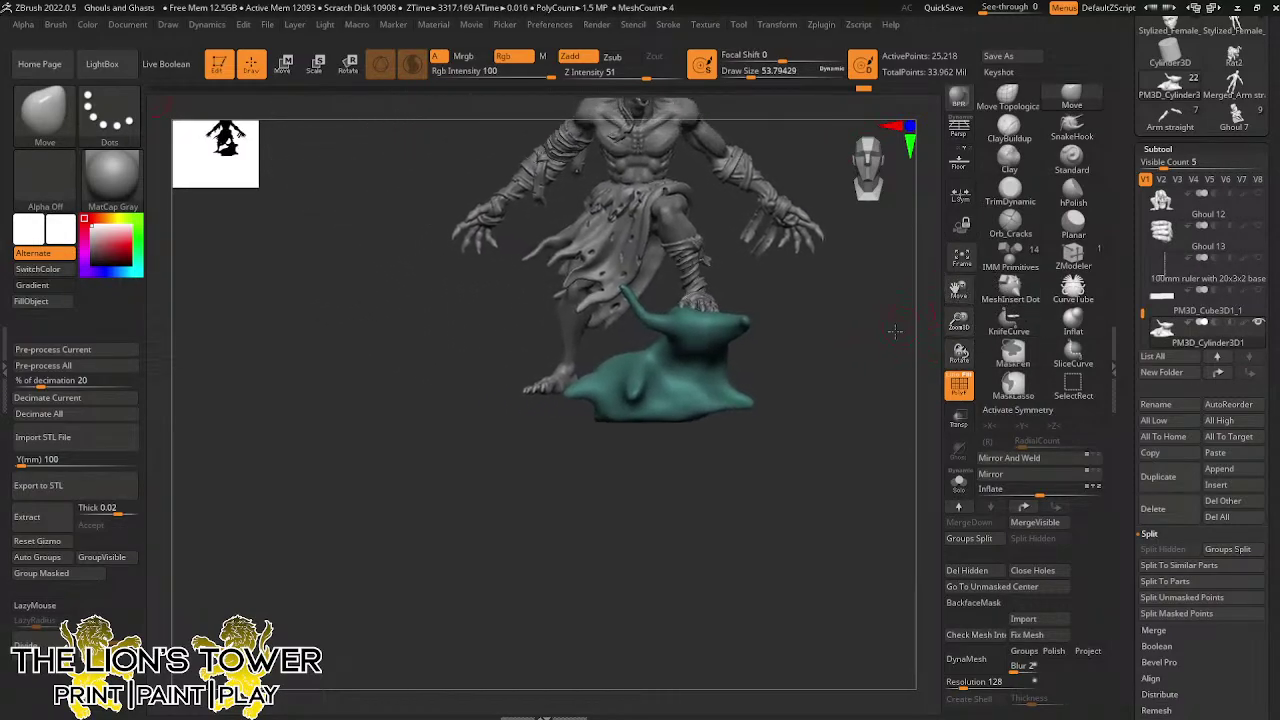
left_click_drag(894, 329, 849, 354)
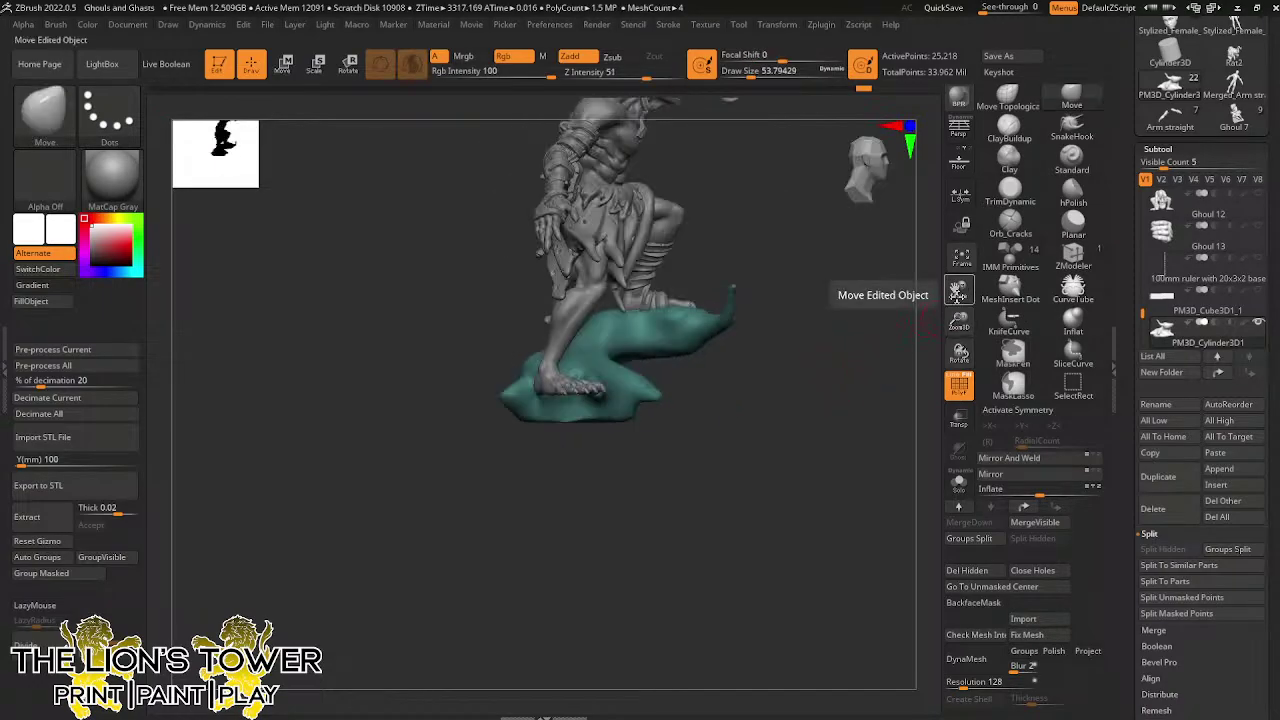
left_click(1008, 130)
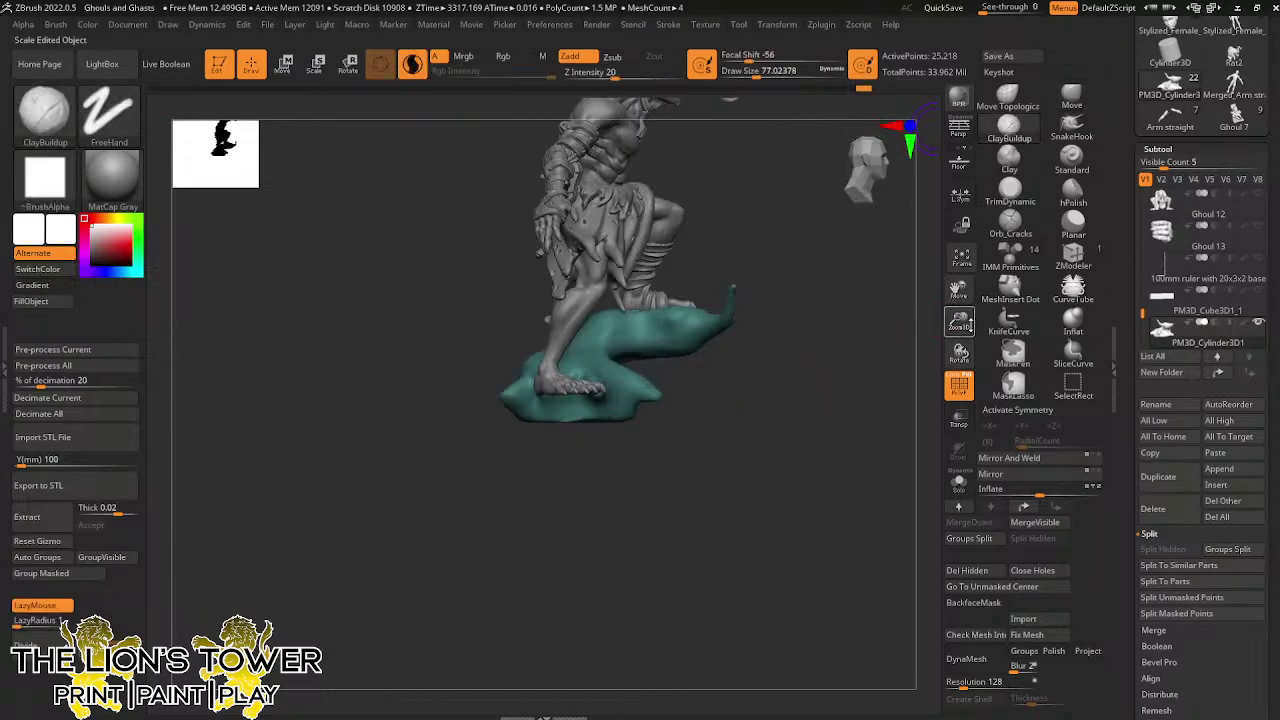
mouse_move(958, 322)
left_mouse_down()
mouse_move(986, 371)
mouse_move(981, 362)
left_mouse_up()
left_click_drag(758, 72, 749, 71)
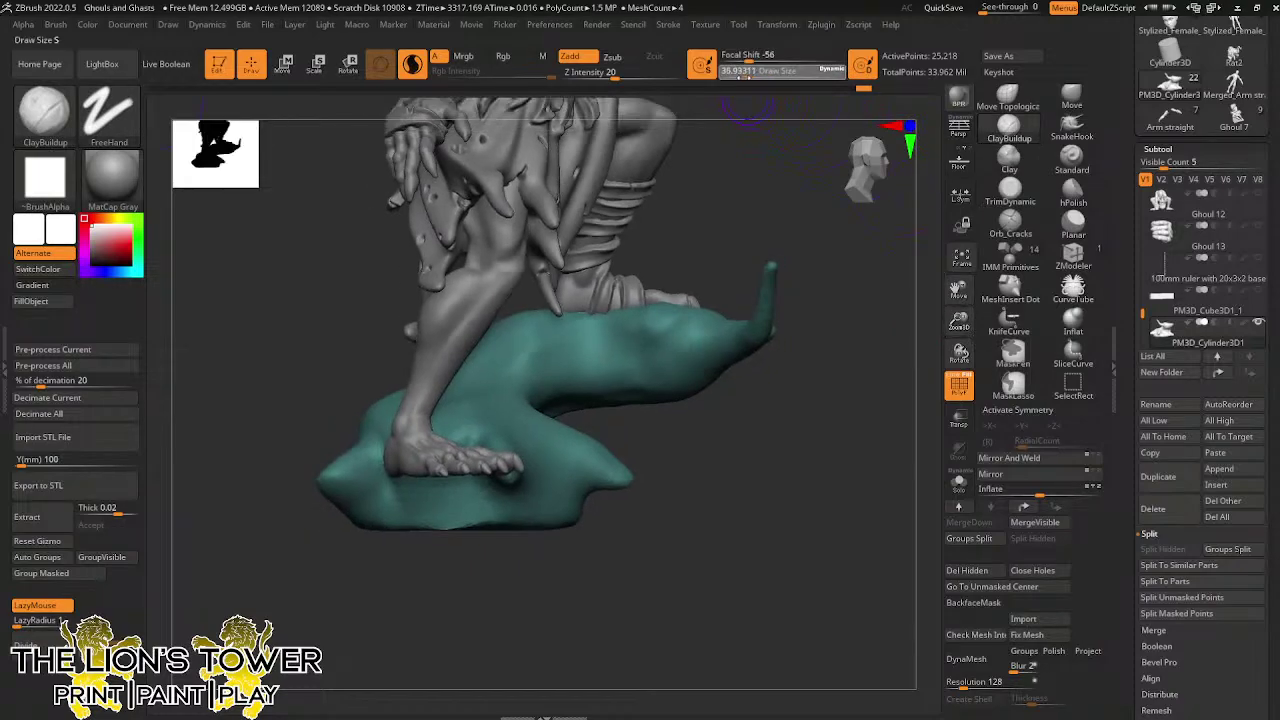
mouse_move(681, 520)
left_mouse_down()
mouse_move(651, 537)
mouse_move(643, 470)
left_mouse_up()
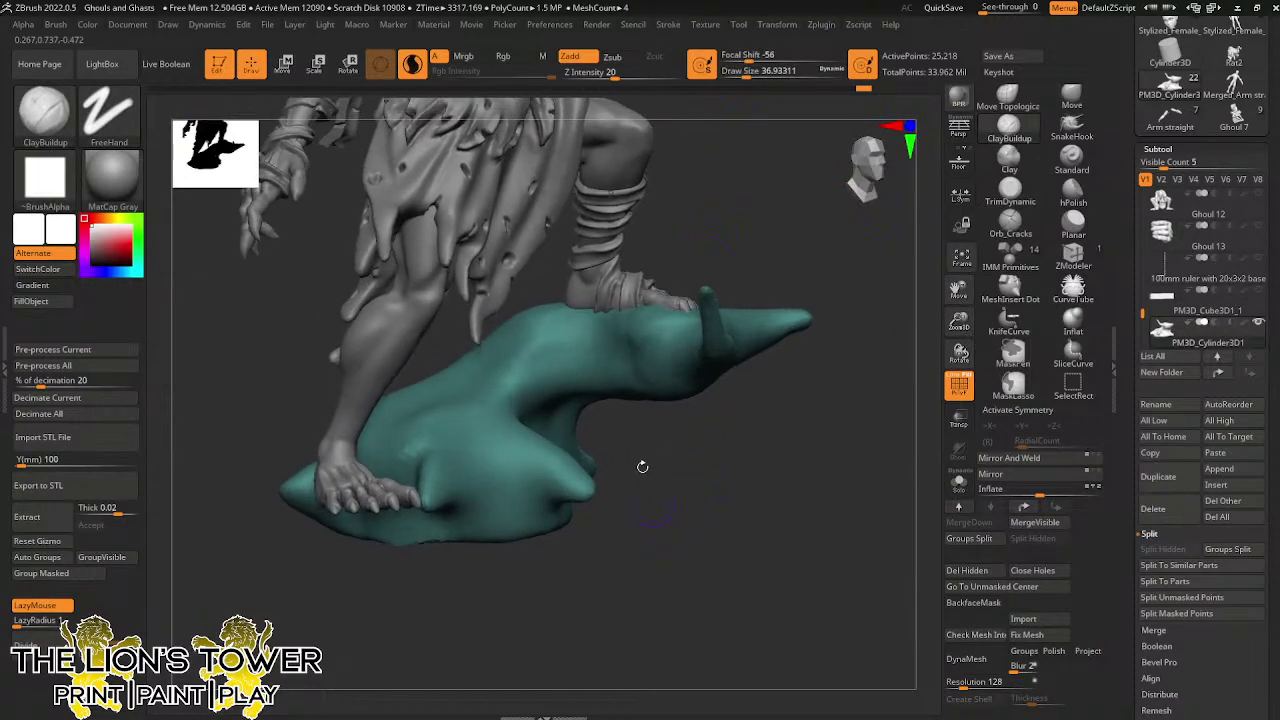
left_click(752, 70)
mouse_move(786, 251)
left_mouse_down()
mouse_move(804, 193)
mouse_move(554, 378)
left_mouse_up()
left_click_drag(823, 322, 790, 399)
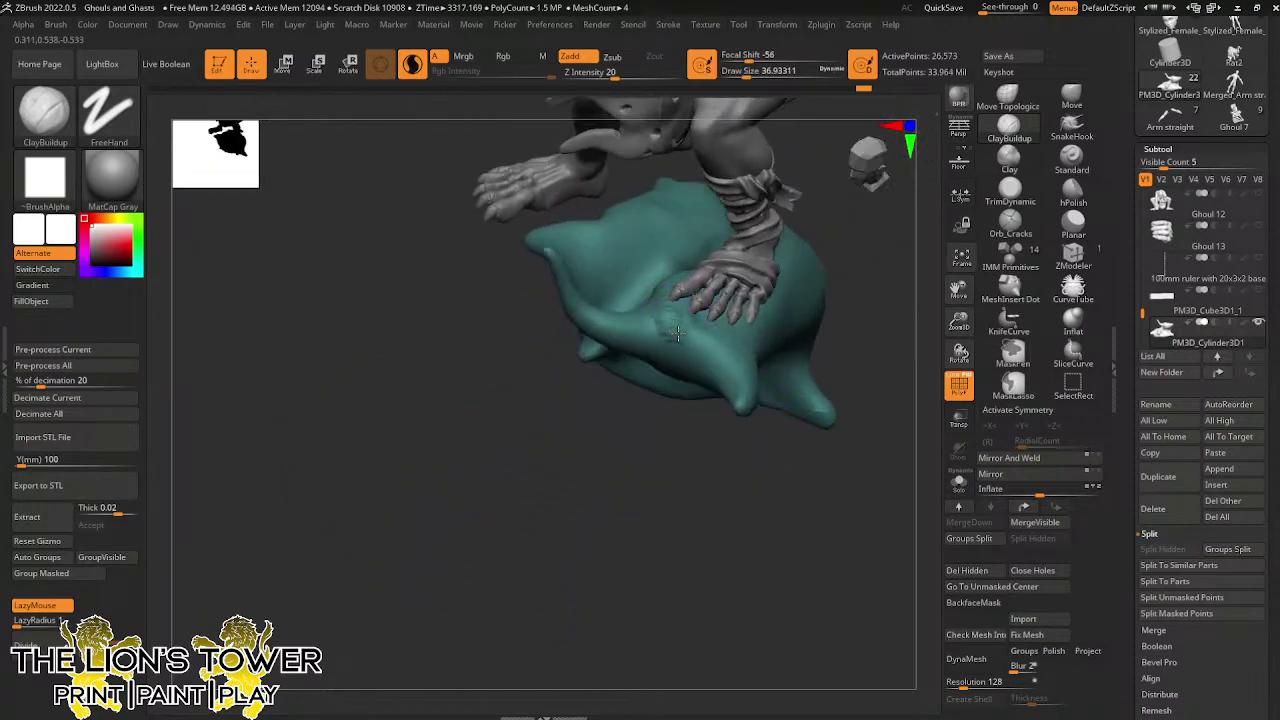
left_click_drag(677, 334, 672, 342)
Continue the clay ridge around the front and underside of the upright branch's base to form a raised collar
left_click_drag(790, 470, 685, 358)
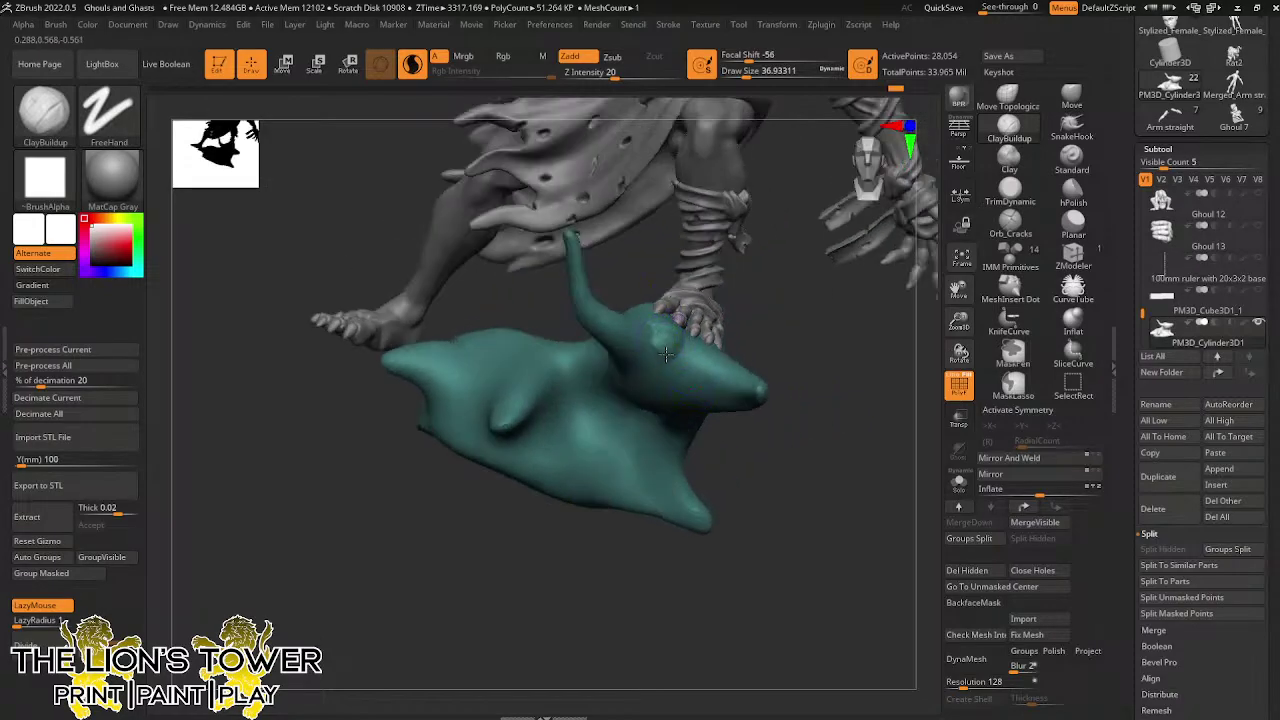
left_click_drag(801, 259, 766, 383)
mouse_move(625, 318)
left_mouse_down()
mouse_move(626, 305)
mouse_move(600, 350)
left_mouse_up()
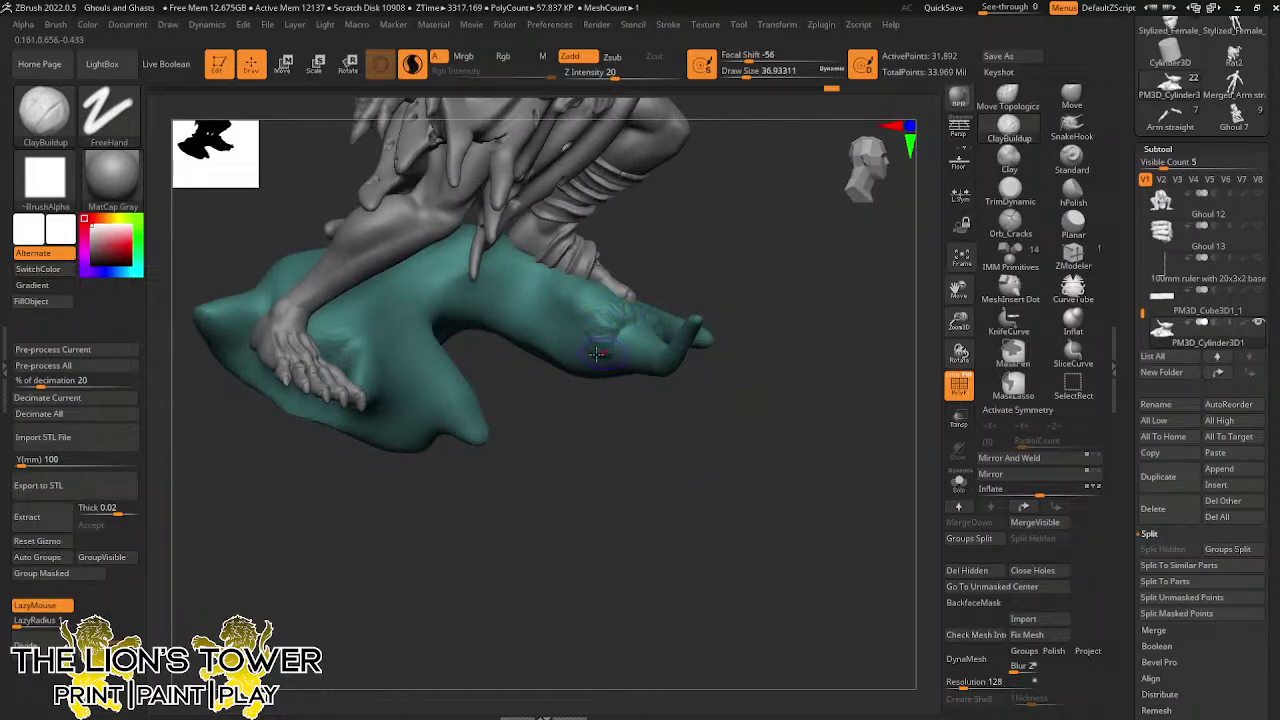
mouse_move(632, 440)
left_mouse_down()
mouse_move(612, 366)
mouse_move(604, 384)
mouse_move(622, 350)
mouse_move(601, 381)
mouse_move(634, 396)
left_mouse_up()
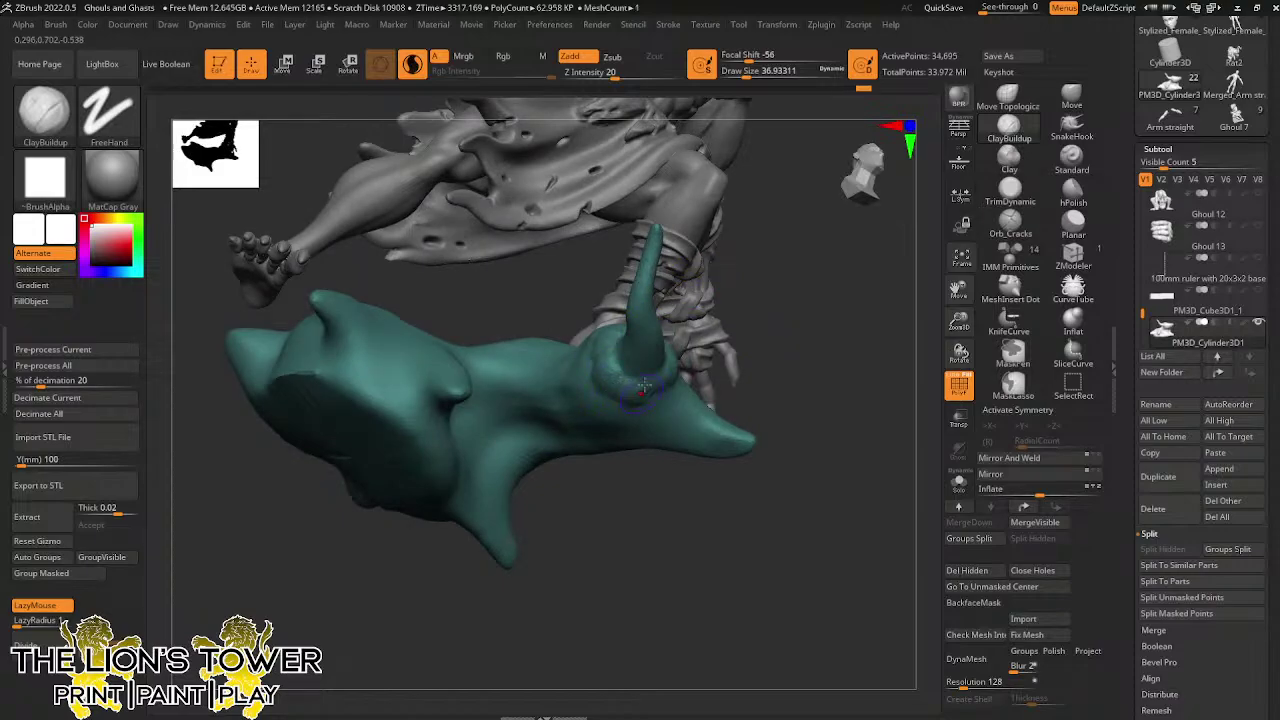
right_click_drag(641, 387, 726, 315)
left_click_drag(676, 390, 683, 373)
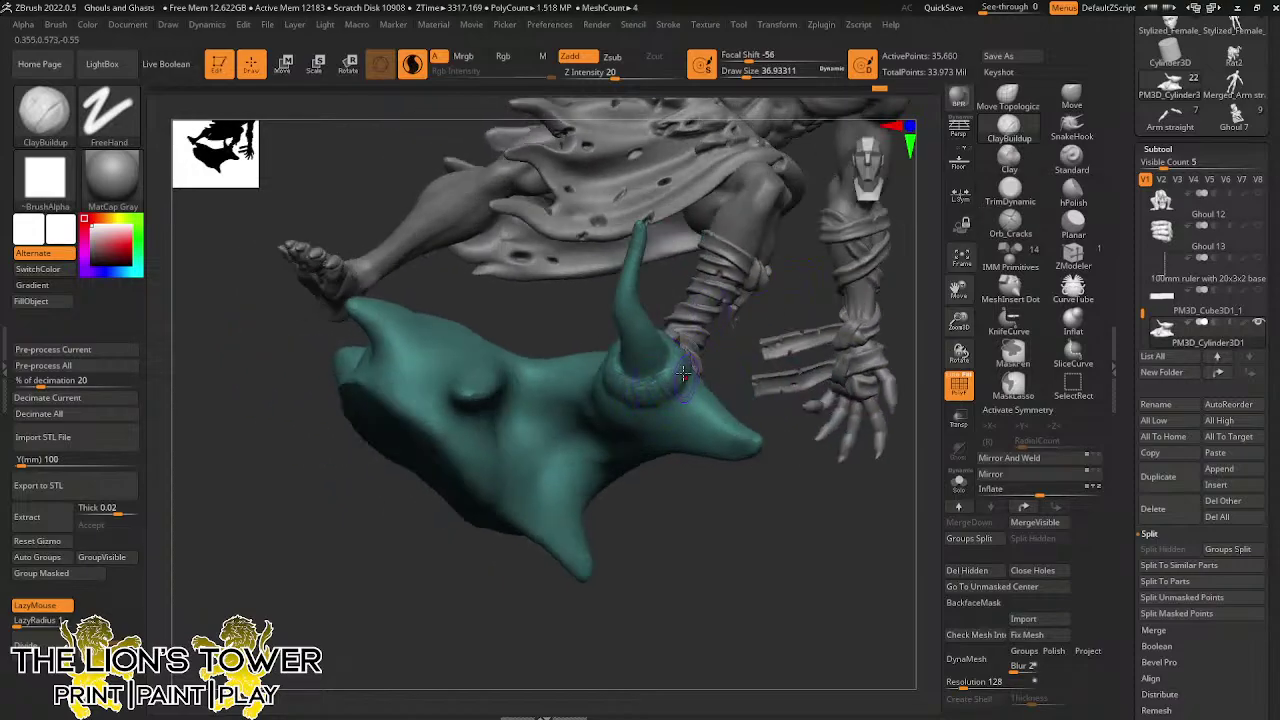
Sculpt an oval knot-hole ring on the trunk's side below the raised foot with ClayBuildup, undo the stray stroke, and smooth the rim
mouse_move(695, 518)
right_mouse_down()
mouse_move(723, 563)
mouse_move(738, 553)
right_mouse_up()
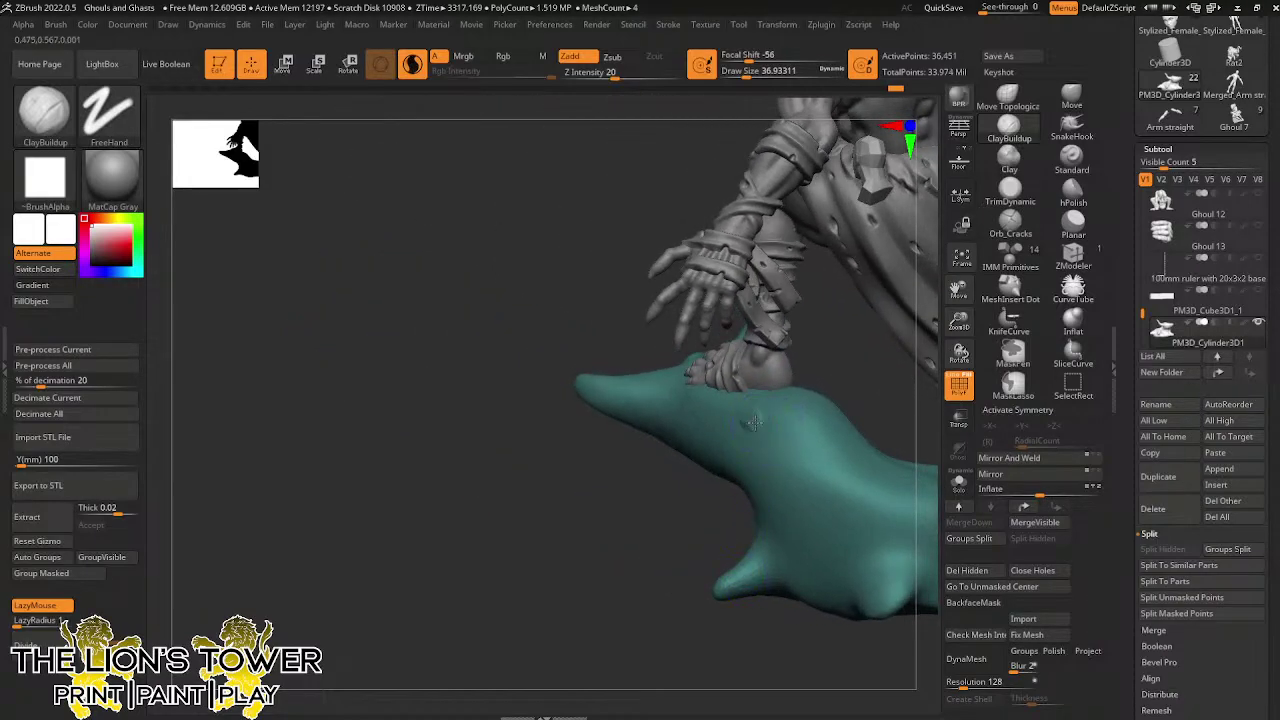
mouse_move(785, 415)
left_mouse_down()
mouse_move(751, 455)
mouse_move(806, 455)
mouse_move(818, 517)
left_mouse_up()
mouse_move(812, 461)
left_mouse_down()
mouse_move(770, 412)
mouse_move(748, 456)
mouse_move(801, 513)
left_mouse_up()
key("ctrl+z")
left_click_drag(864, 386, 782, 400)
key("shift")
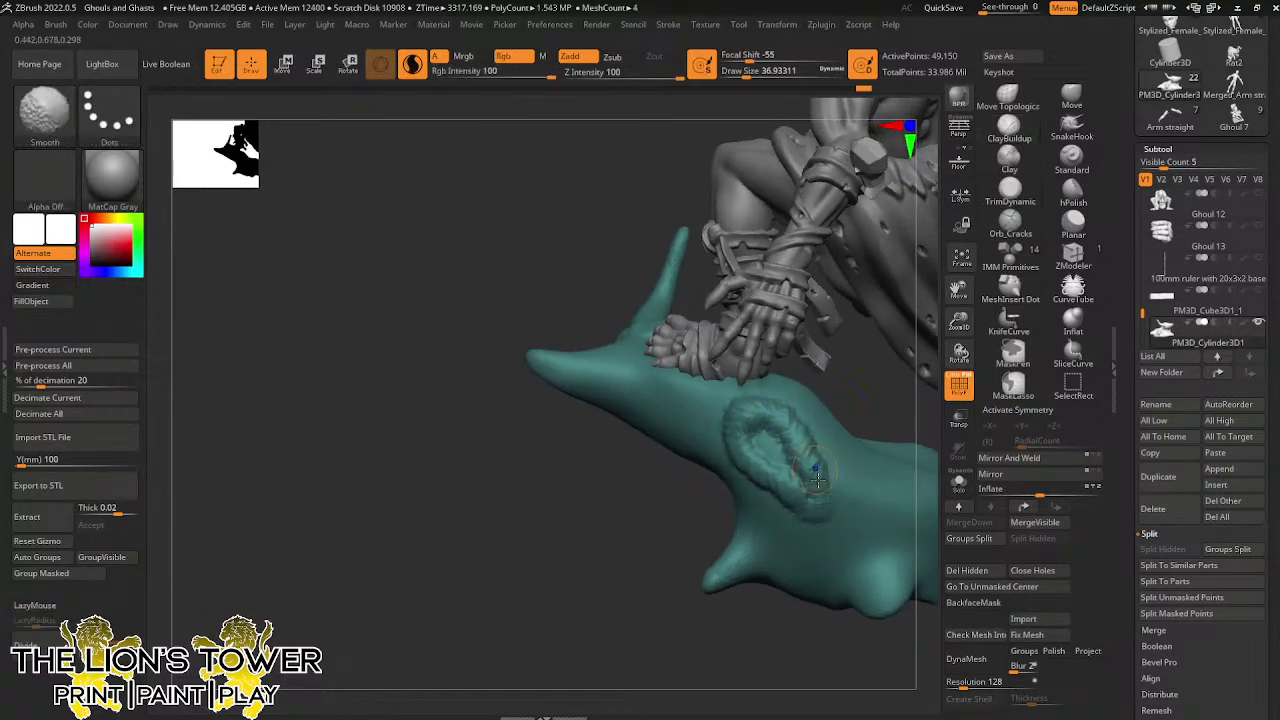
left_click_drag(813, 511, 808, 508, "shift")
Smooth the collar around the upright branch's base from several sides so it blends into the trunk
left_click_drag(620, 500, 715, 455)
left_click_drag(620, 302, 594, 312, "shift")
left_click_drag(600, 246, 700, 256)
left_click_drag(555, 325, 565, 340, "shift")
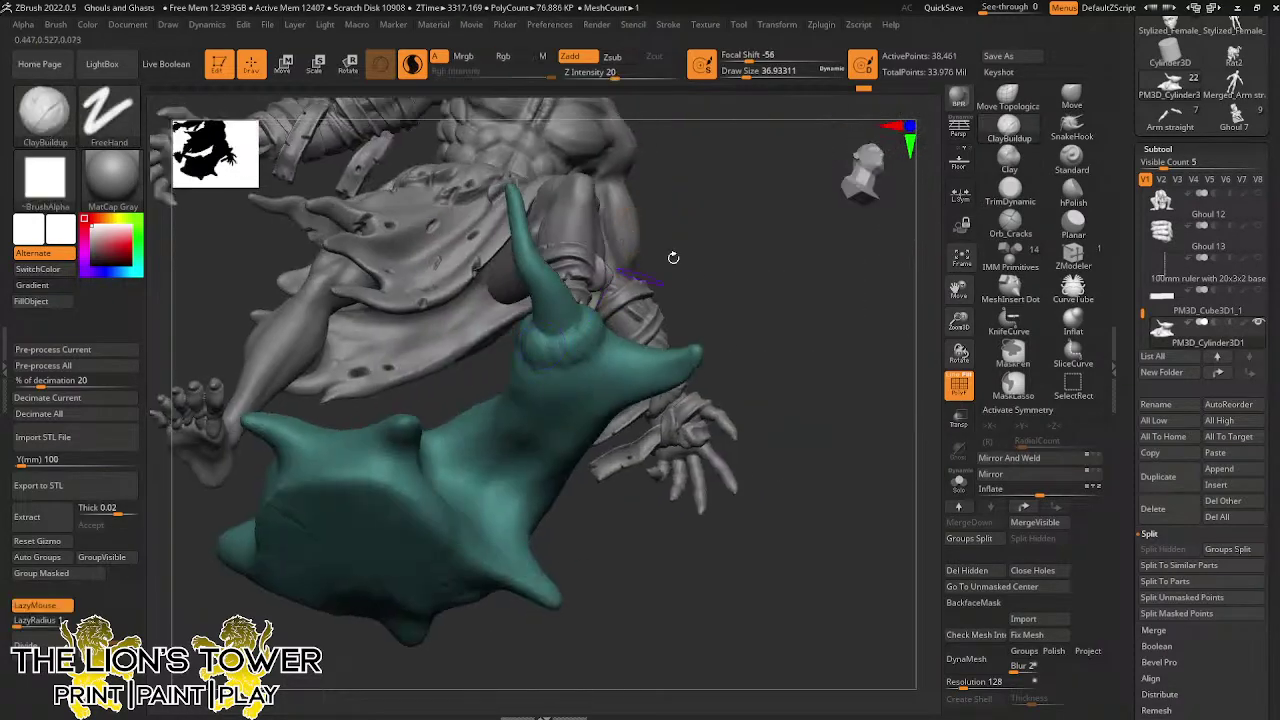
left_click_drag(672, 257, 780, 260)
left_click_drag(553, 332, 570, 357, "shift")
left_click_drag(678, 256, 665, 360)
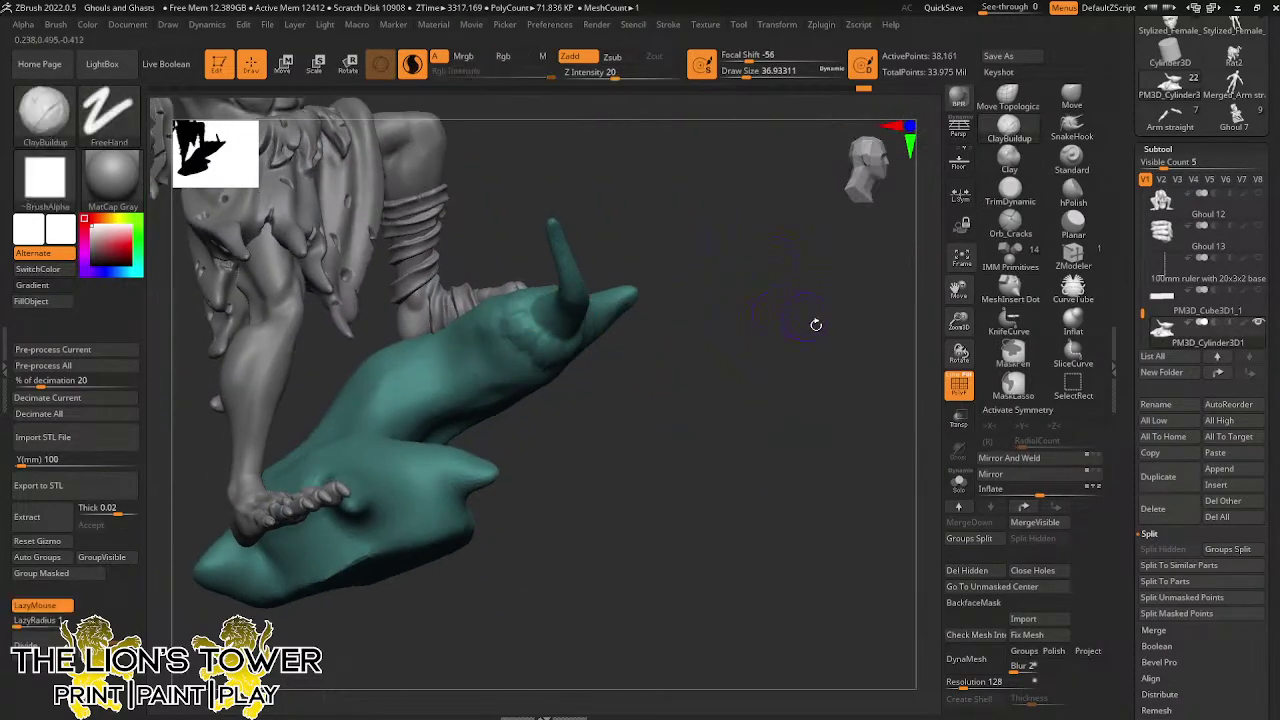
Thicken the knot-hole's rim with ClayBuildup, smooth its inside, and refine the edge at draw size about 27
mouse_move(814, 320)
left_mouse_down()
mouse_move(770, 471)
mouse_move(800, 398)
mouse_move(900, 300)
mouse_move(878, 390)
mouse_move(626, 398)
mouse_move(655, 357)
left_mouse_up()
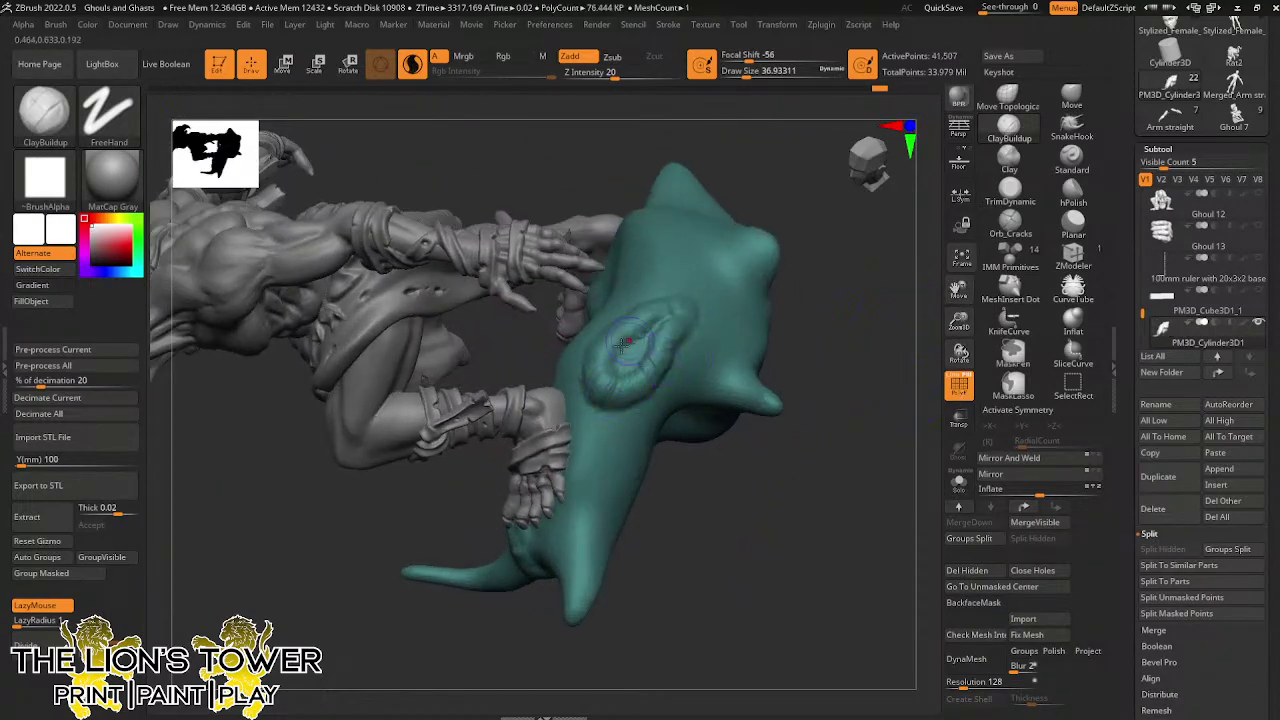
left_click_drag(580, 380, 593, 365)
mouse_move(863, 331)
left_mouse_down()
mouse_move(826, 274)
mouse_move(800, 285)
left_mouse_up()
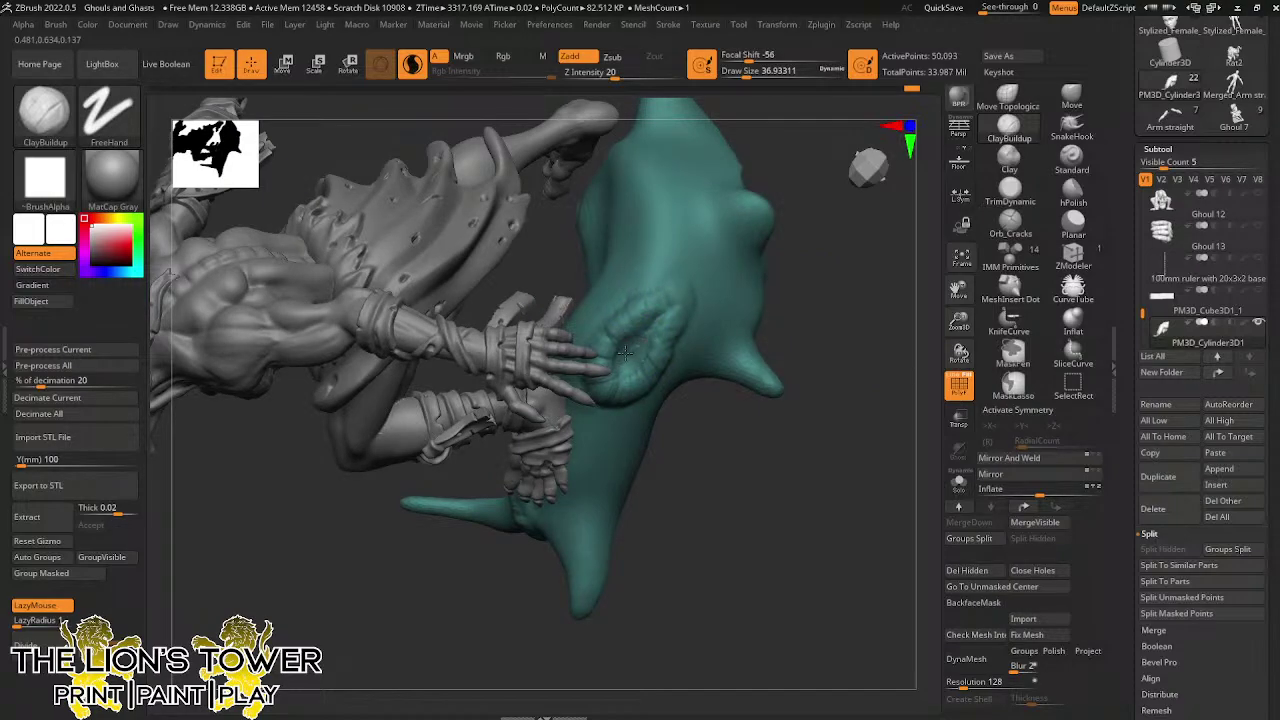
left_click_drag(637, 344, 657, 318, "shift")
left_click(743, 75)
mouse_move(660, 300)
left_mouse_down()
mouse_move(657, 322)
mouse_move(641, 318)
mouse_move(667, 320)
left_mouse_up()
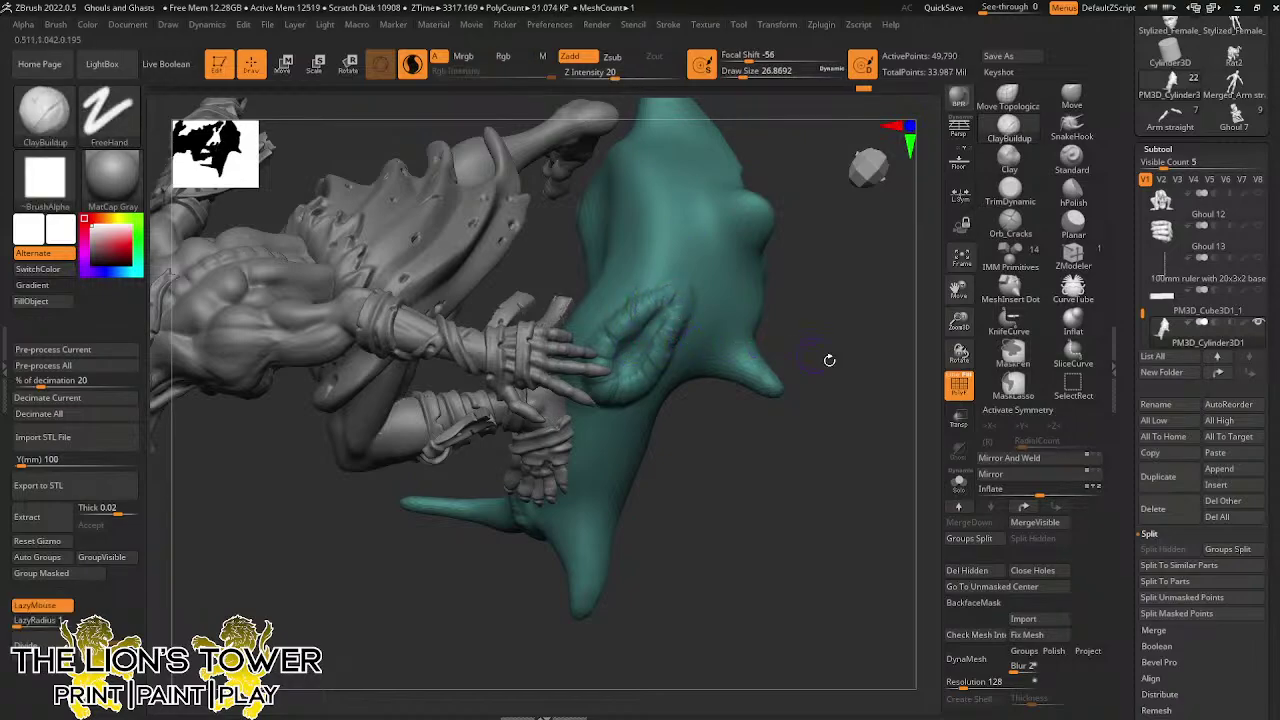
Sculpt long bark ridges with ClayBuildup at draw size about 31 from the knot-hole down the trunk's side to the root
left_click_drag(829, 360, 855, 207, "shift")
mouse_move(759, 306)
left_mouse_down()
mouse_move(790, 334)
mouse_move(687, 326)
left_mouse_up()
mouse_move(813, 324)
left_mouse_down()
mouse_move(803, 343)
mouse_move(759, 310)
mouse_move(806, 560)
left_mouse_up()
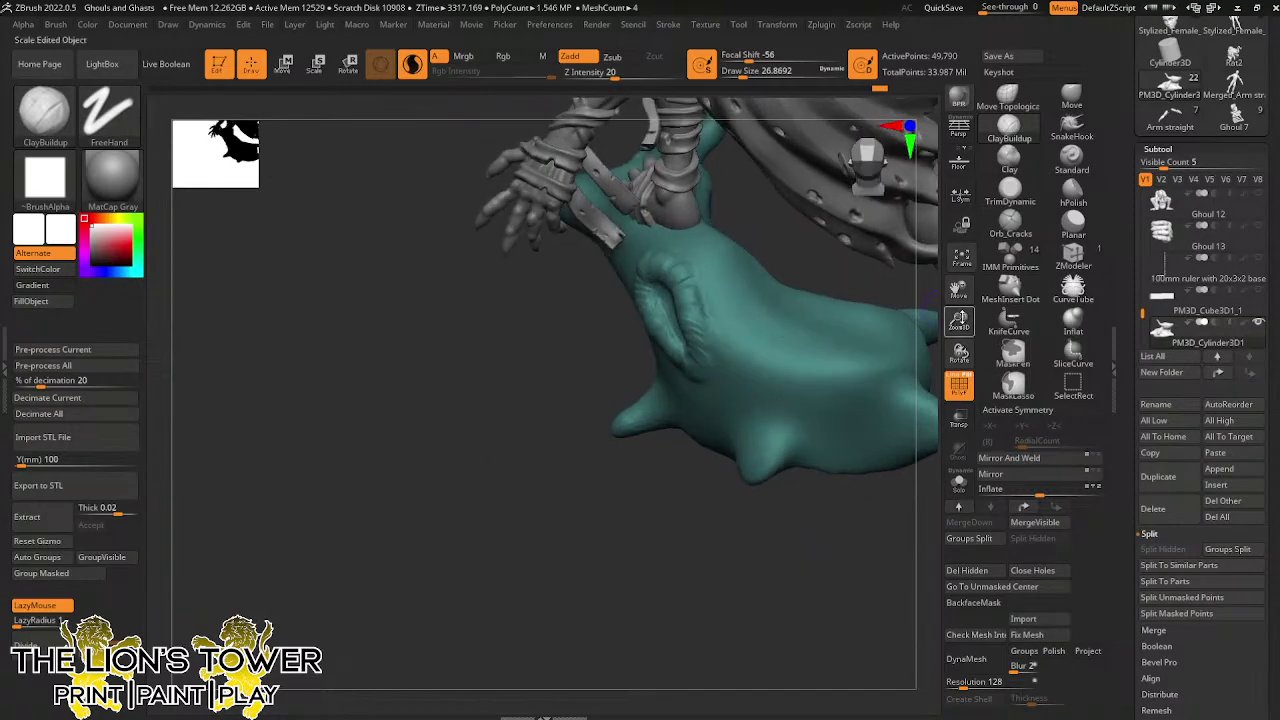
left_click_drag(960, 318, 958, 370)
left_click_drag(959, 290, 720, 390)
left_click_drag(850, 430, 806, 486, "shift")
left_click_drag(866, 385, 790, 350)
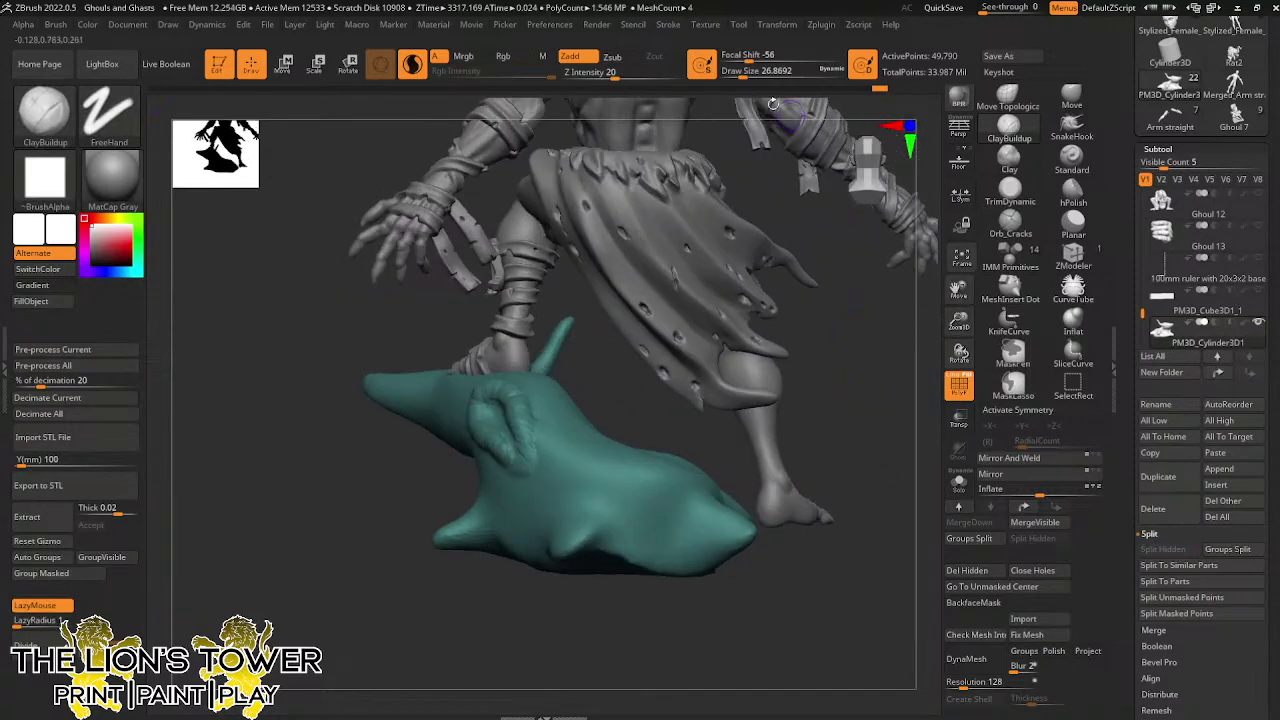
left_click(742, 72)
left_click_drag(744, 71, 743, 72)
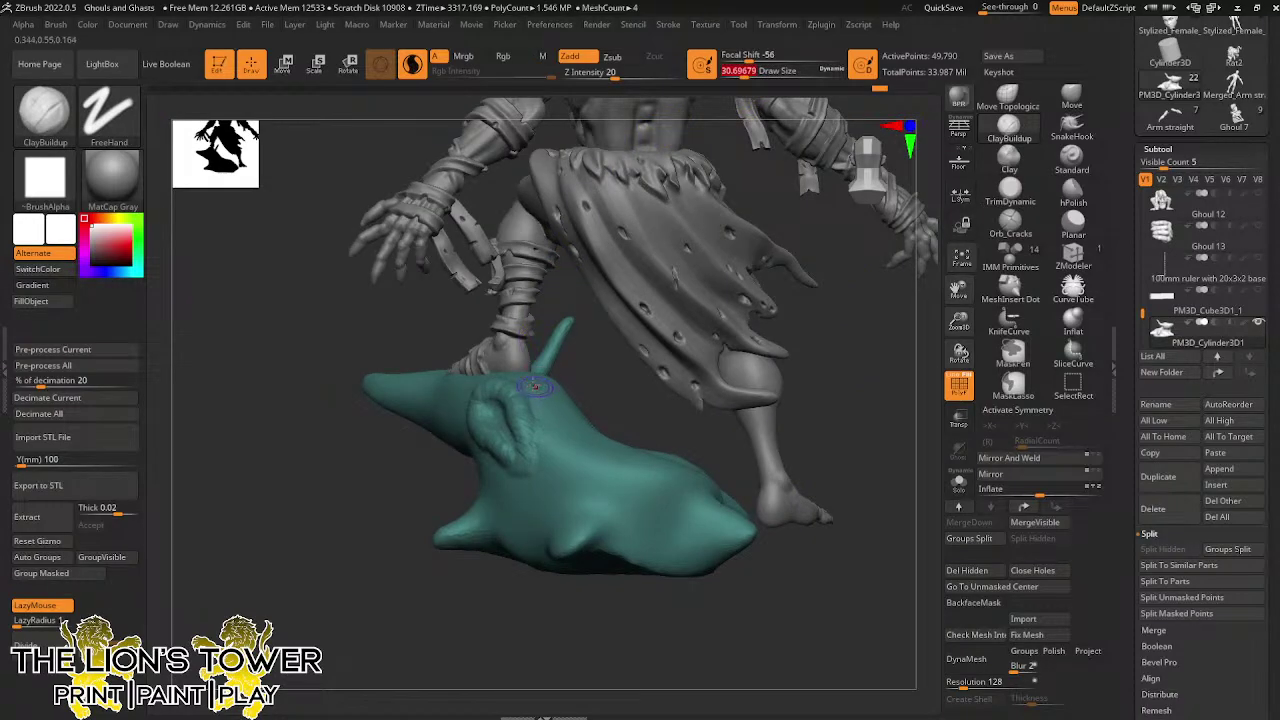
mouse_move(535, 387)
left_mouse_down()
mouse_move(556, 424)
mouse_move(548, 412)
mouse_move(551, 449)
mouse_move(552, 405)
mouse_move(590, 445)
mouse_move(600, 435)
mouse_move(628, 458)
mouse_move(595, 485)
mouse_move(630, 500)
mouse_move(670, 441)
left_mouse_up()
right_click_drag(670, 441, 620, 412)
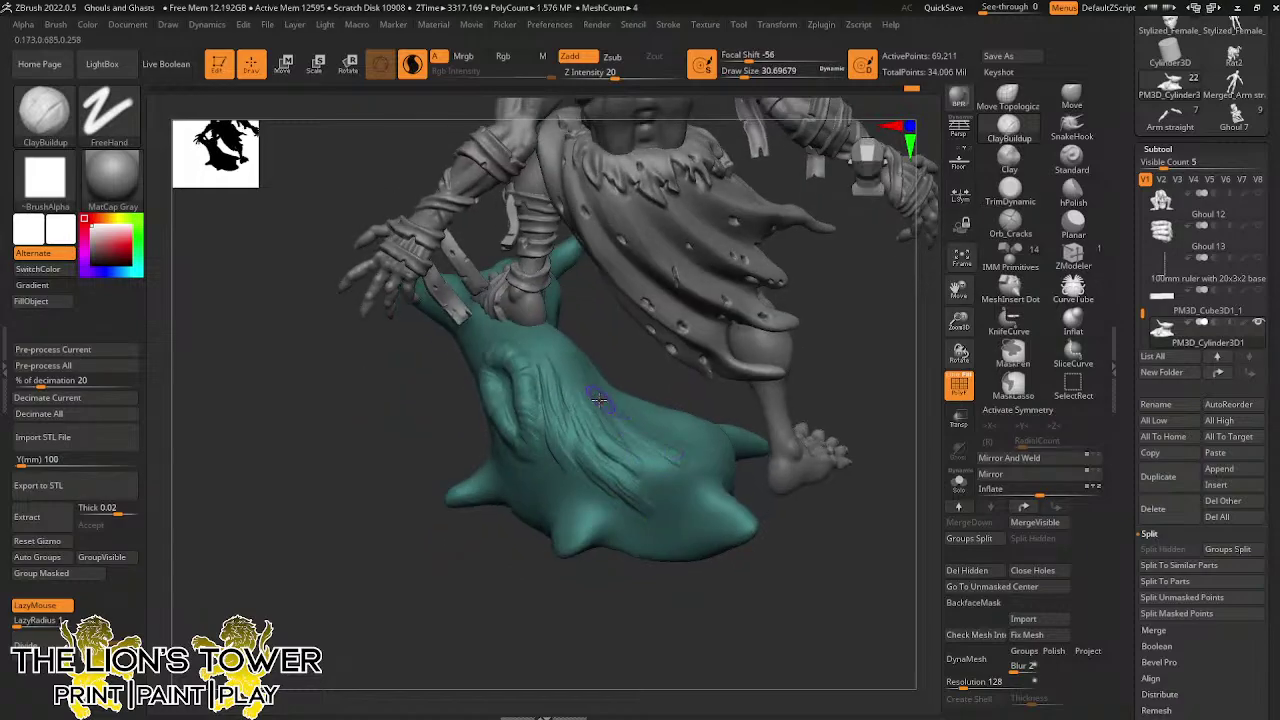
mouse_move(634, 434)
left_mouse_down()
mouse_move(687, 484)
mouse_move(679, 508)
left_mouse_up()
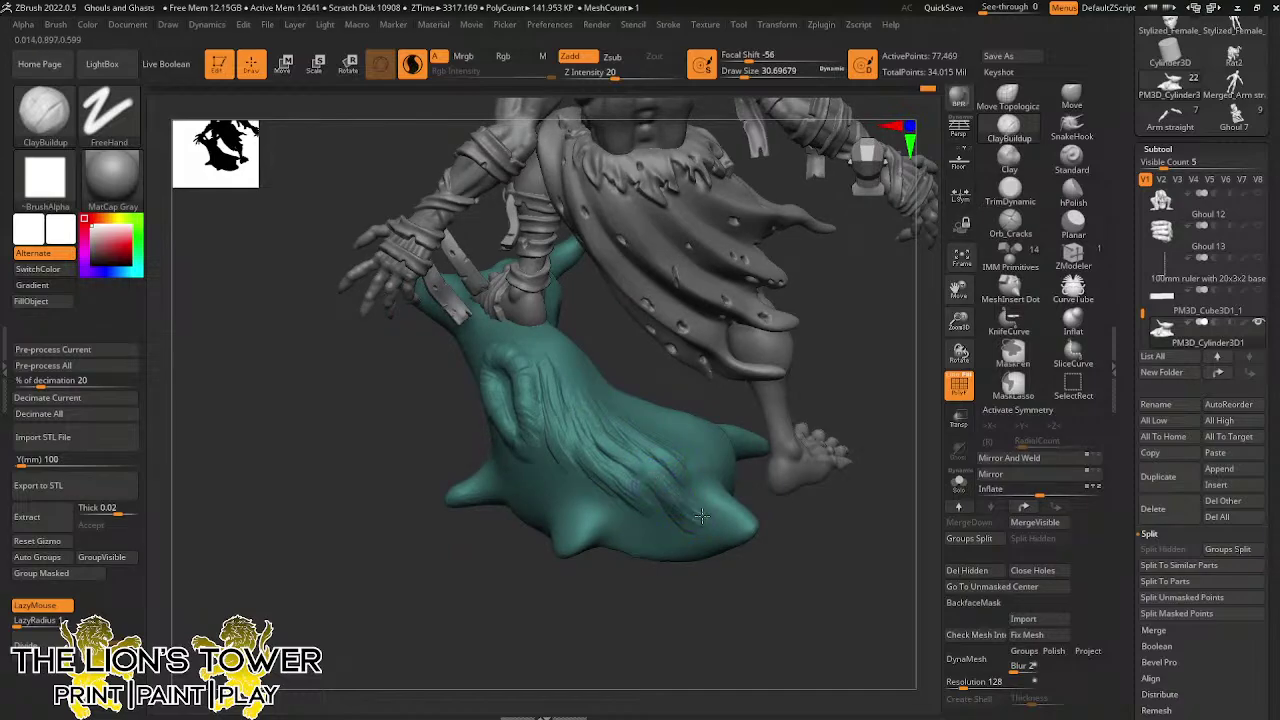
right_click_drag(696, 391, 655, 395)
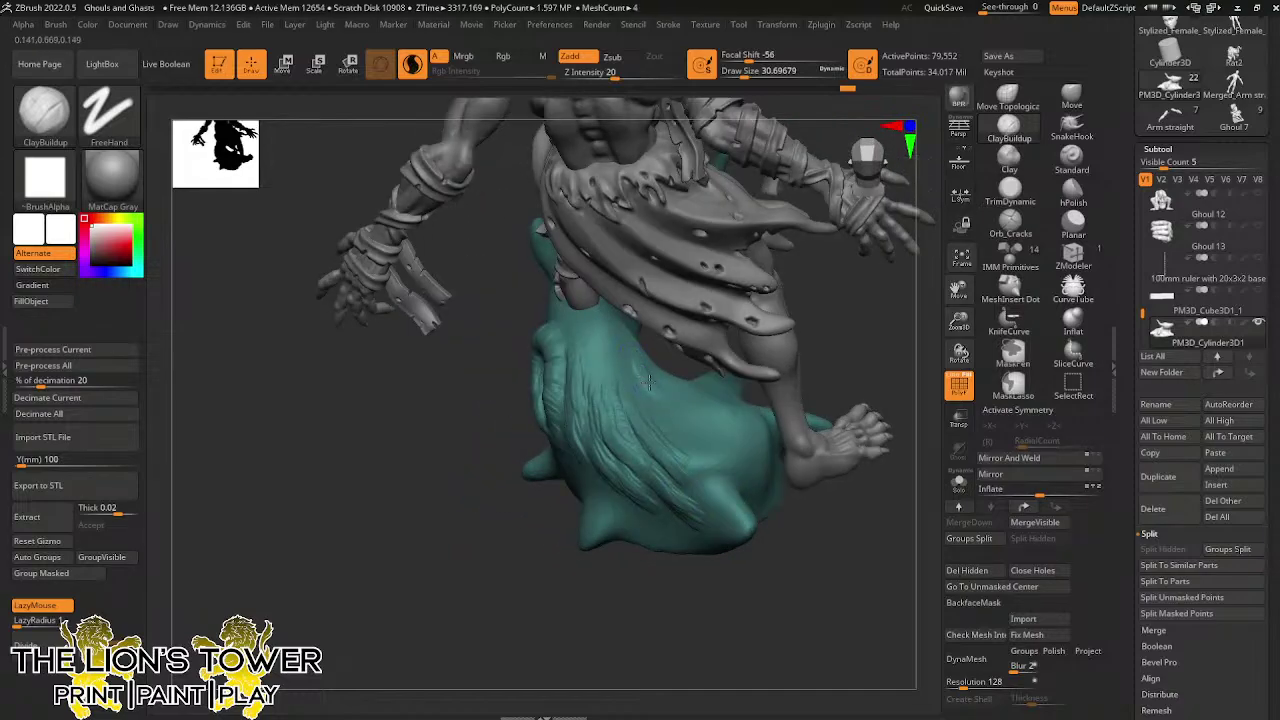
left_click_drag(650, 383, 705, 414)
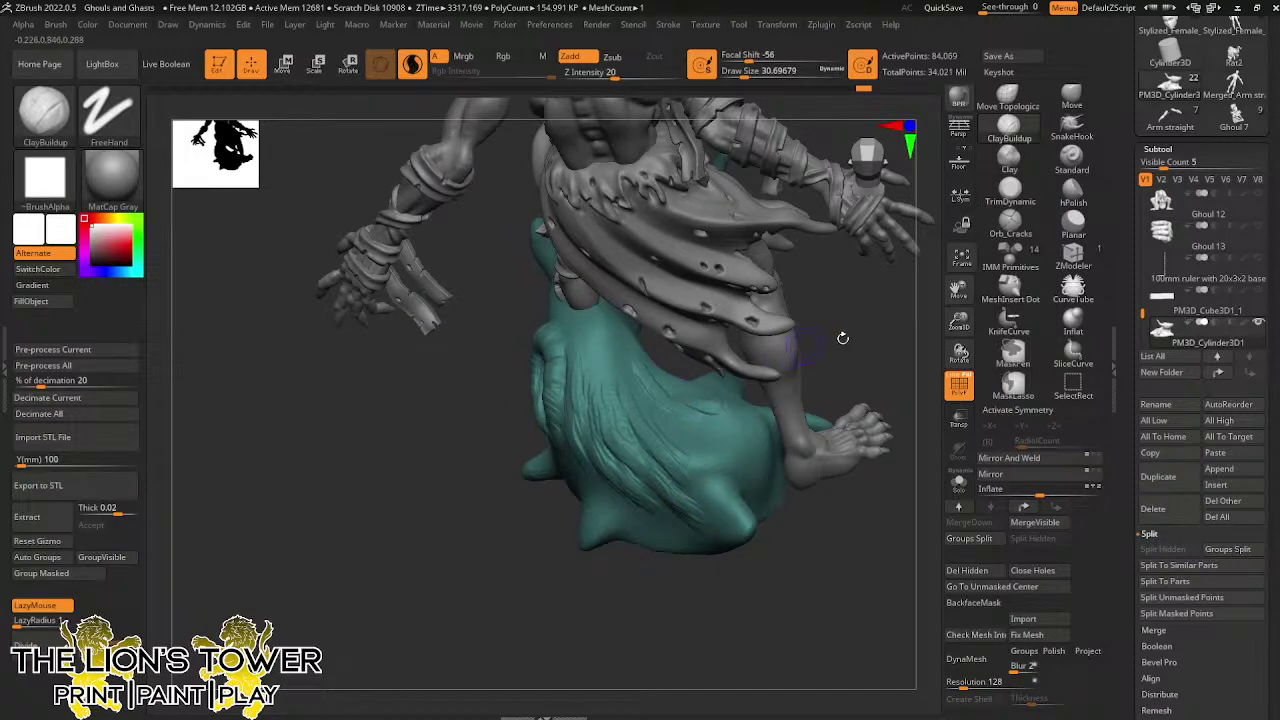
right_click_drag(840, 338, 738, 370)
left_click_drag(675, 432, 672, 426)
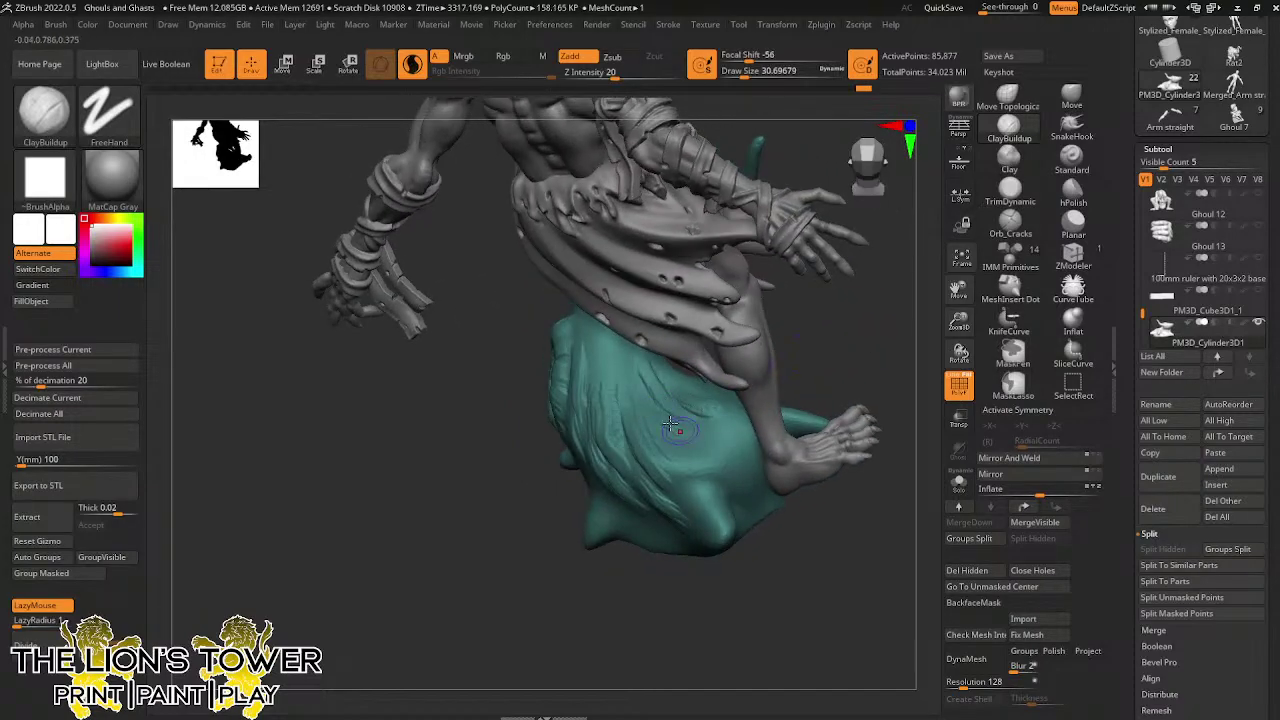
right_click_drag(839, 366, 951, 239)
mouse_move(871, 342)
right_mouse_down()
mouse_move(873, 428)
mouse_move(874, 417)
right_mouse_up()
key("ctrl+z")
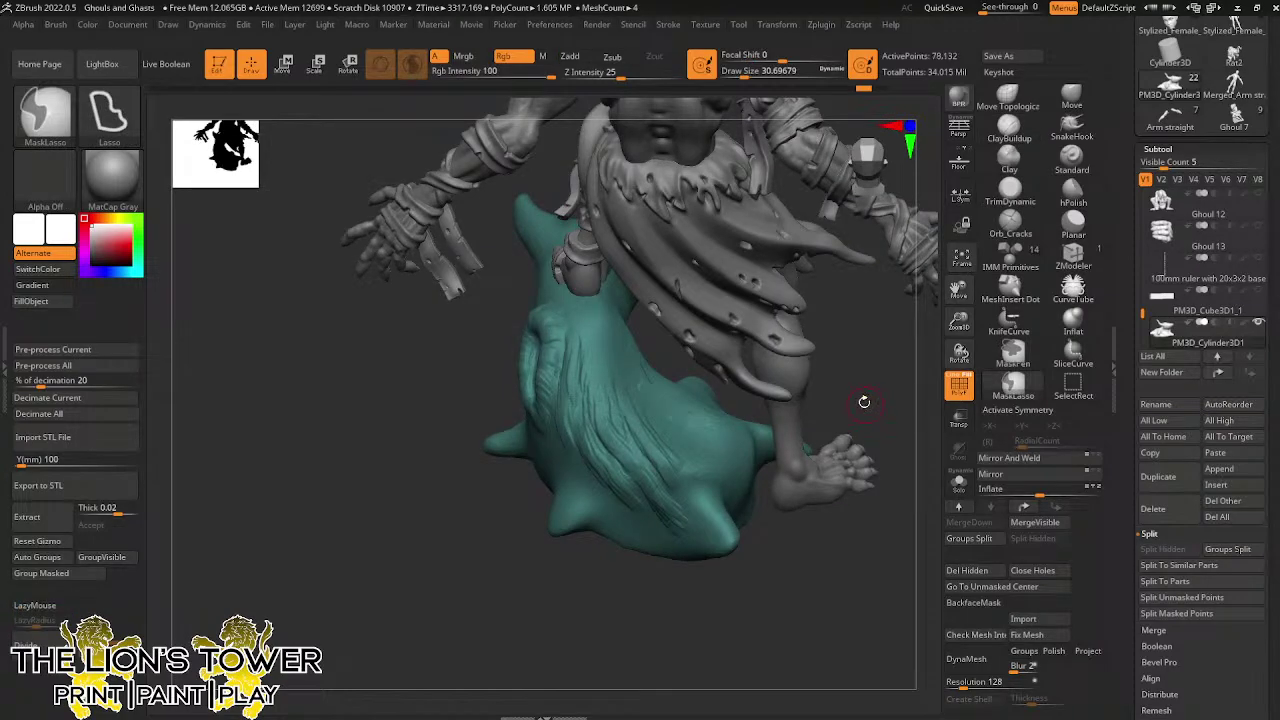
Pull the trunk's lower end up into a raised stub beside the planted foot with SnakeHook
right_click_drag(863, 400, 935, 275)
left_click(1072, 126)
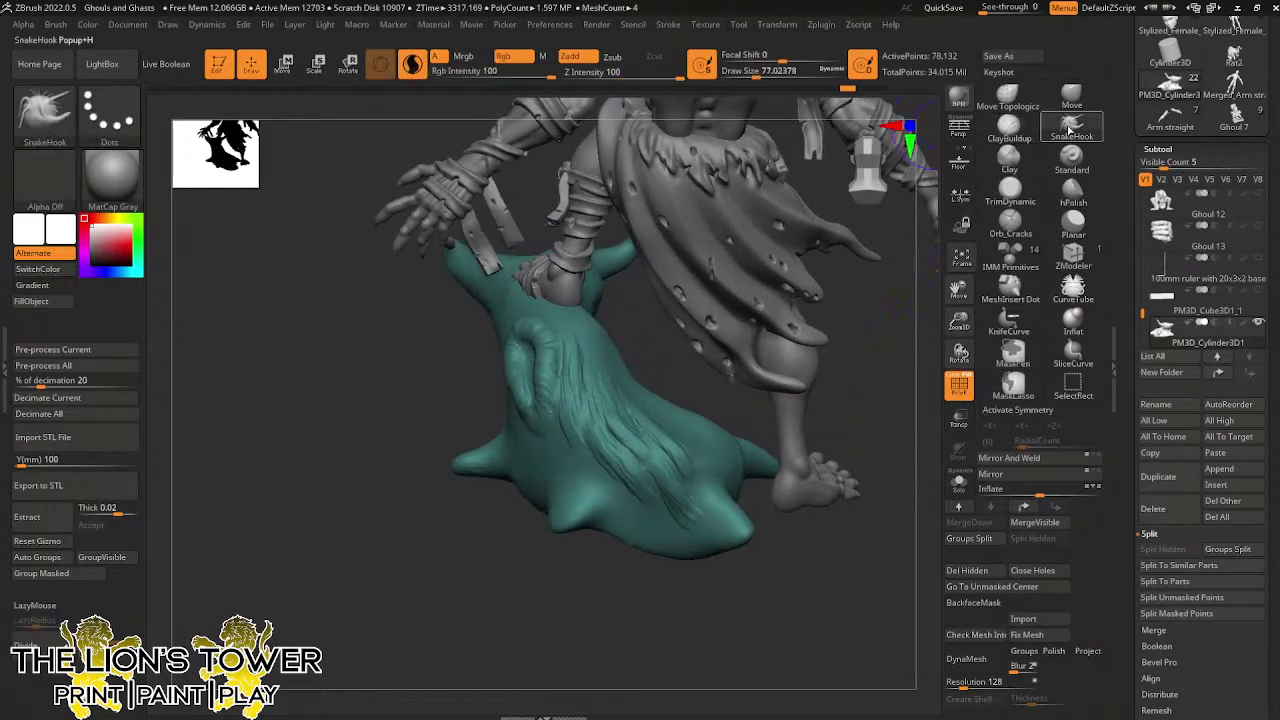
right_click_drag(862, 312, 872, 262)
mouse_move(711, 440)
left_mouse_down()
mouse_move(719, 417)
mouse_move(744, 424)
left_mouse_up()
right_click_drag(873, 371, 742, 375)
left_click_drag(767, 440, 814, 418)
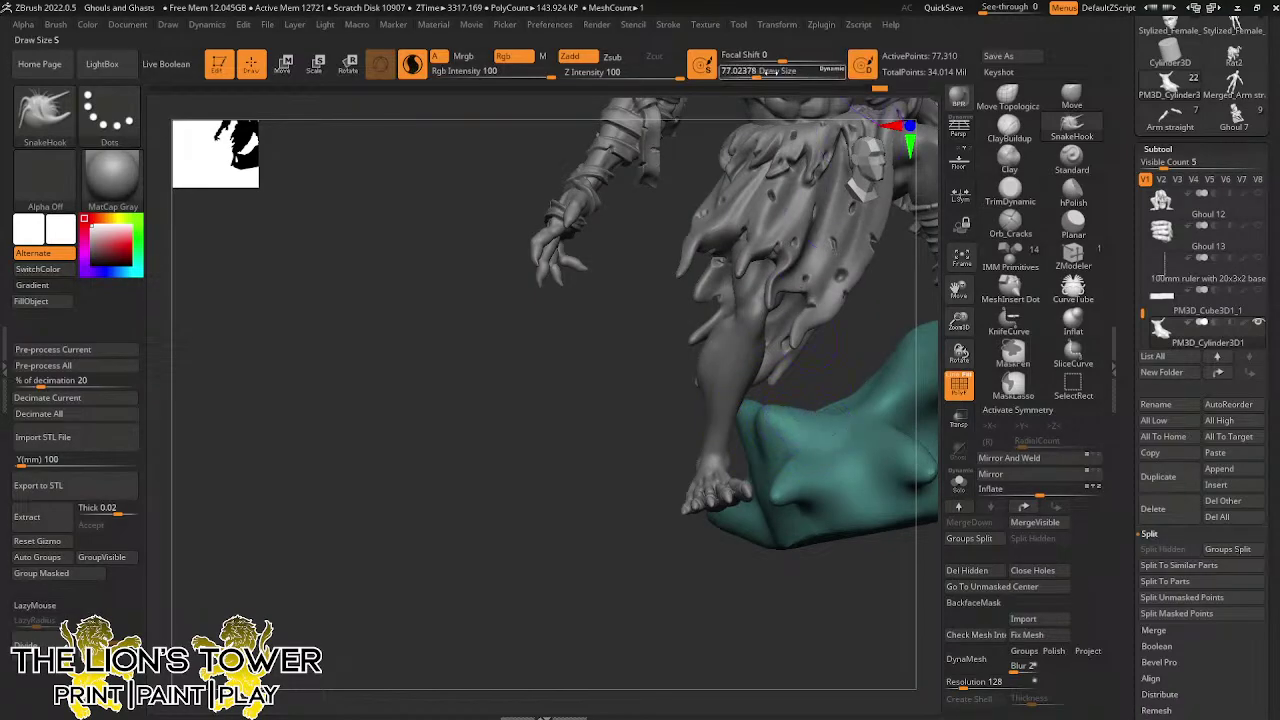
Shape the stub's edge into jagged broken peaks around a central hollow with SnakeHook at draw size about 80
mouse_move(758, 73)
left_mouse_down()
mouse_move(744, 74)
mouse_move(757, 74)
left_mouse_up()
mouse_move(812, 424)
left_mouse_down()
mouse_move(802, 407)
mouse_move(762, 400)
left_mouse_up()
left_click_drag(640, 382, 883, 353)
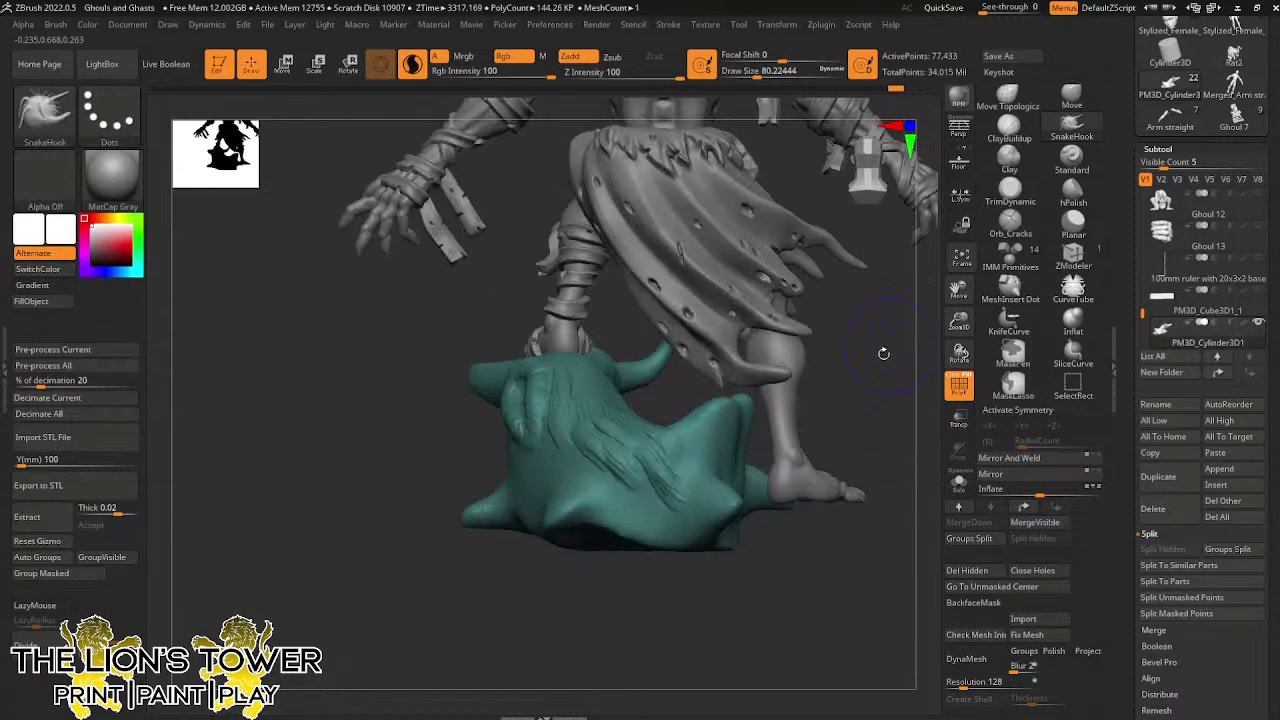
left_click_drag(677, 425, 803, 361)
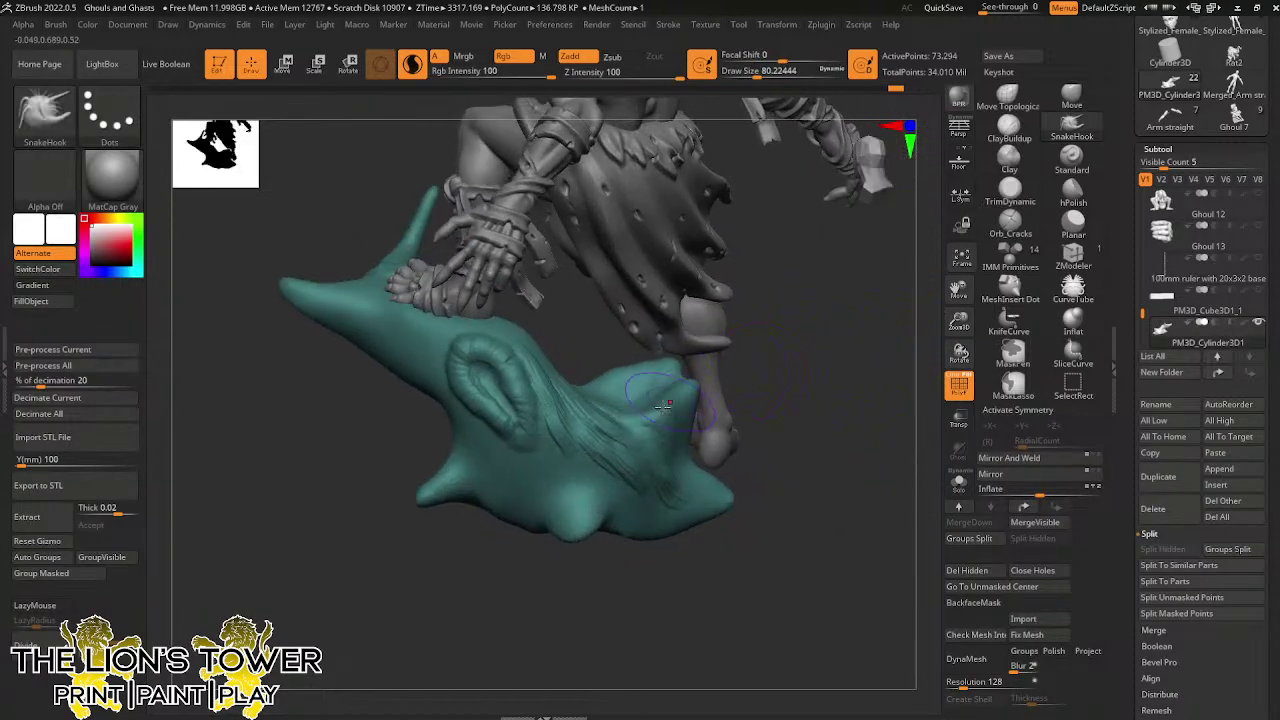
left_click_drag(647, 388, 660, 410)
mouse_move(775, 345)
left_mouse_down()
mouse_move(802, 326)
mouse_move(760, 340)
left_mouse_up()
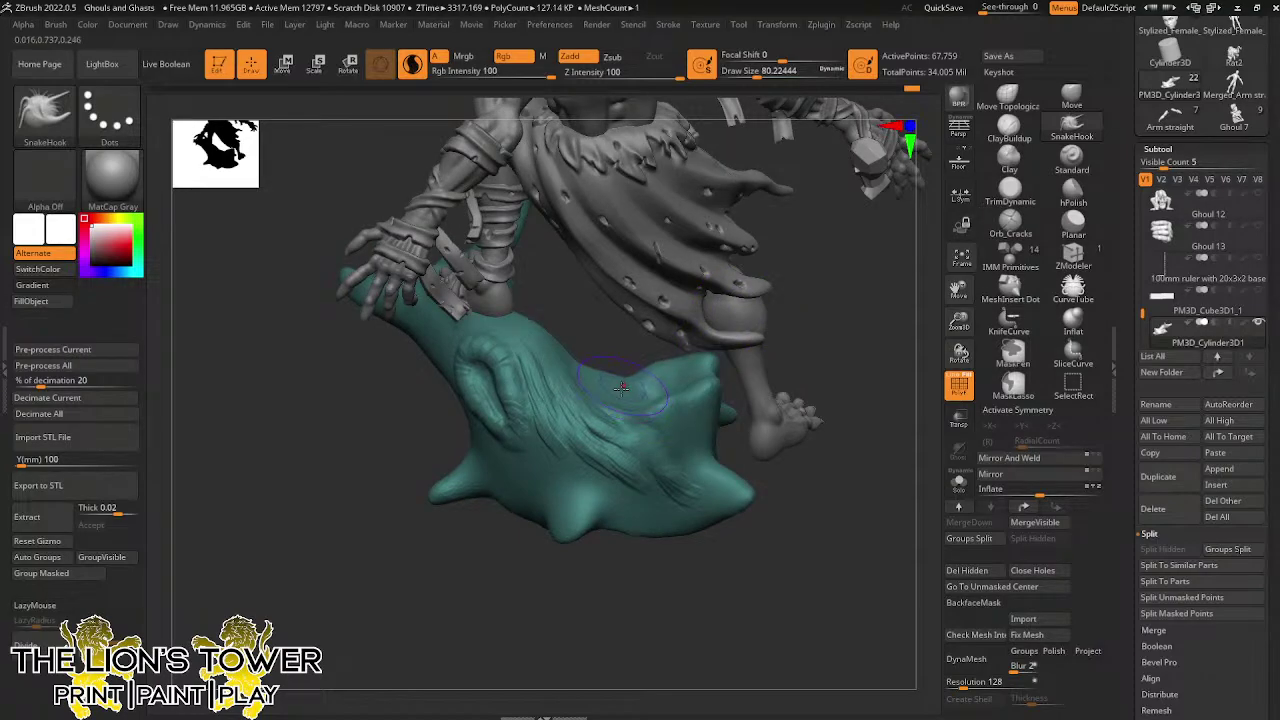
left_click_drag(622, 388, 716, 325)
mouse_move(791, 358)
left_mouse_down()
mouse_move(630, 410)
mouse_move(610, 348)
left_mouse_up()
mouse_move(893, 371)
left_mouse_down()
mouse_move(846, 291)
mouse_move(880, 215)
left_mouse_up()
Isolate the stump and rework the hollow inside the broken stub with ClayBuildup at draw size about 62
left_click(1005, 135)
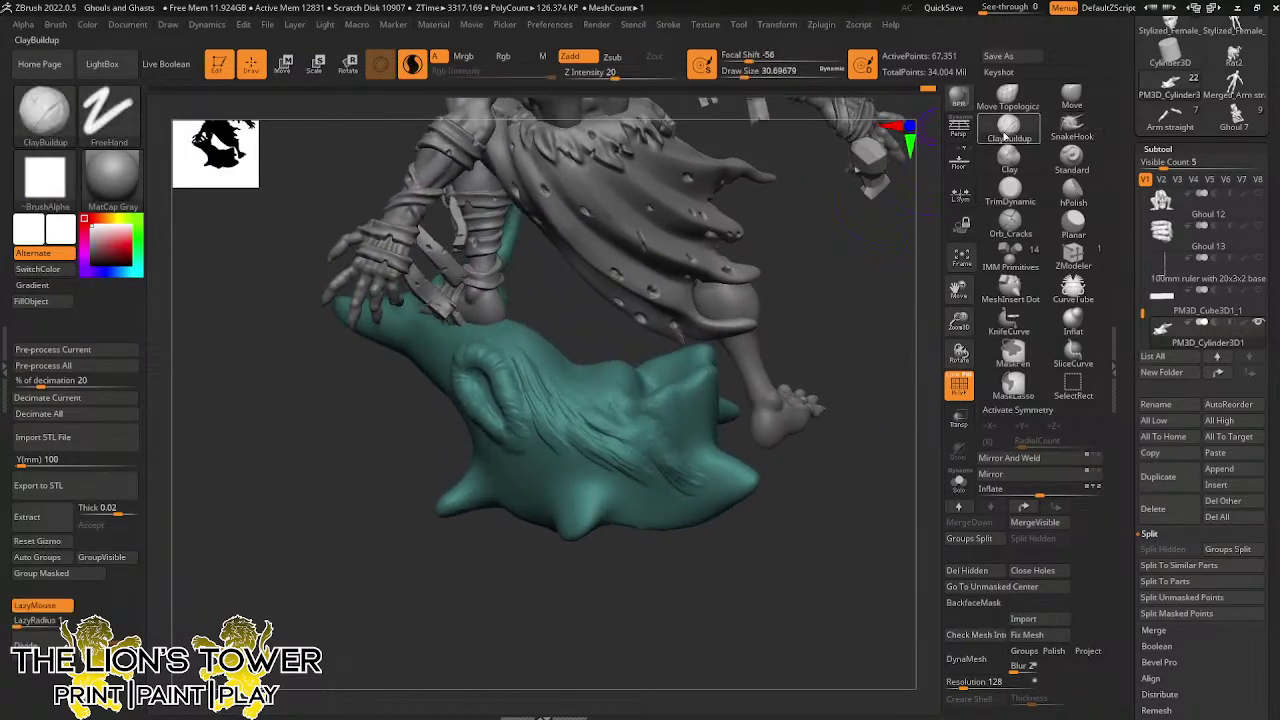
left_click_drag(842, 285, 790, 361)
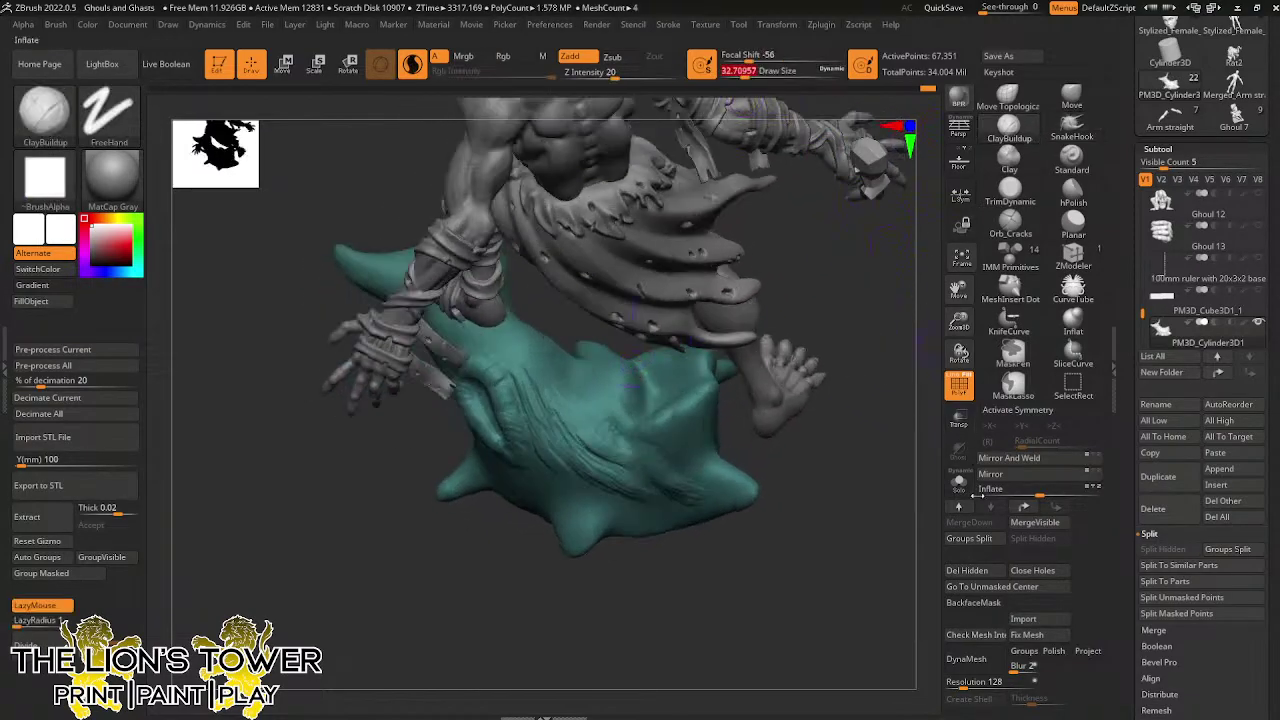
left_click(958, 482)
left_click_drag(863, 410, 658, 350)
left_click(753, 75)
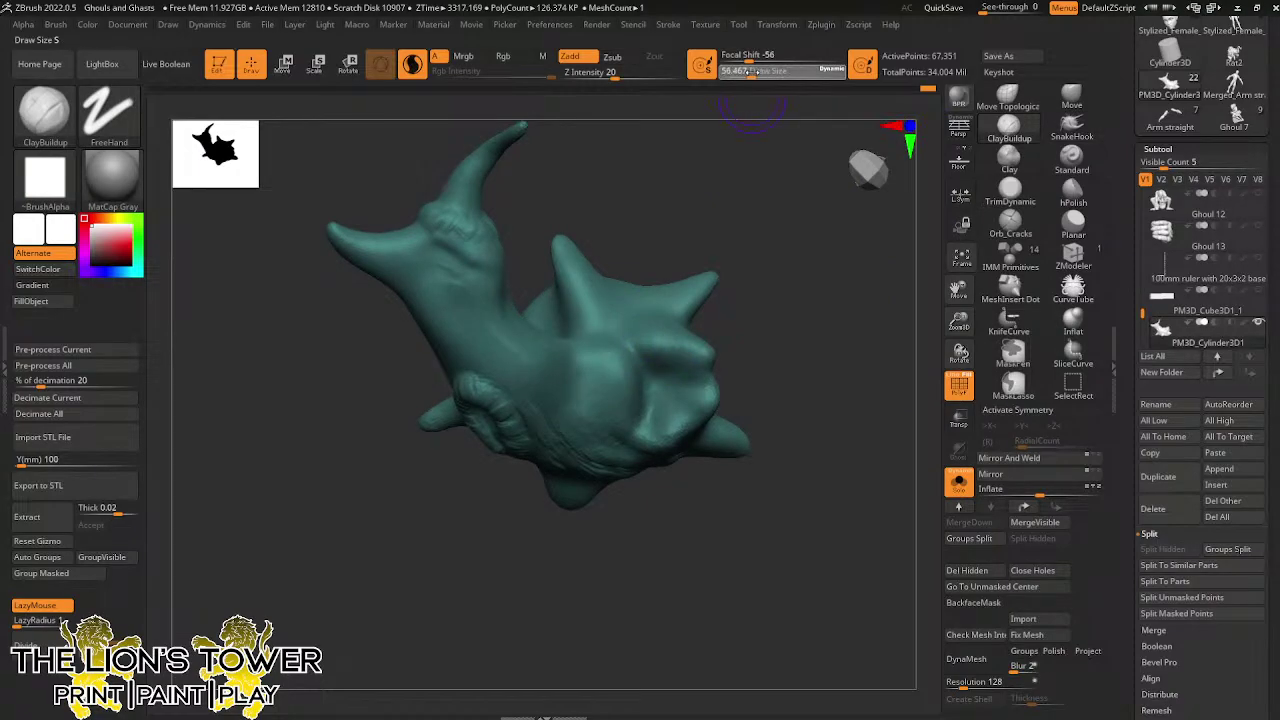
mouse_move(621, 369)
left_mouse_down()
mouse_move(598, 396)
mouse_move(622, 408)
mouse_move(610, 412)
left_mouse_up()
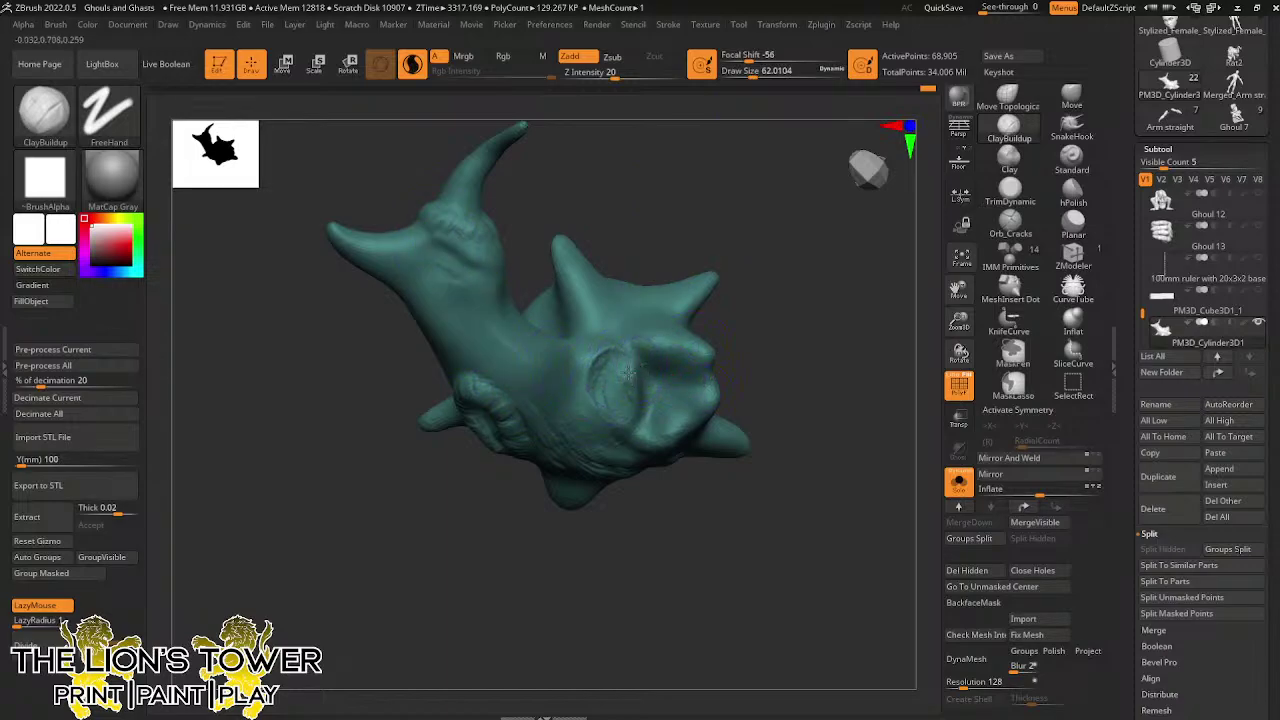
mouse_move(628, 373)
left_mouse_down()
mouse_move(633, 362)
mouse_move(674, 369)
mouse_move(632, 375)
mouse_move(625, 425)
mouse_move(611, 405)
mouse_move(632, 382)
left_mouse_up()
mouse_move(775, 345)
left_mouse_down()
mouse_move(800, 96)
mouse_move(748, 76)
mouse_move(789, 314)
left_mouse_up()
Sculpt vertical bark ridges down the broken stub's outer wall with ClayBuildup at draw size about 46
left_click(750, 76)
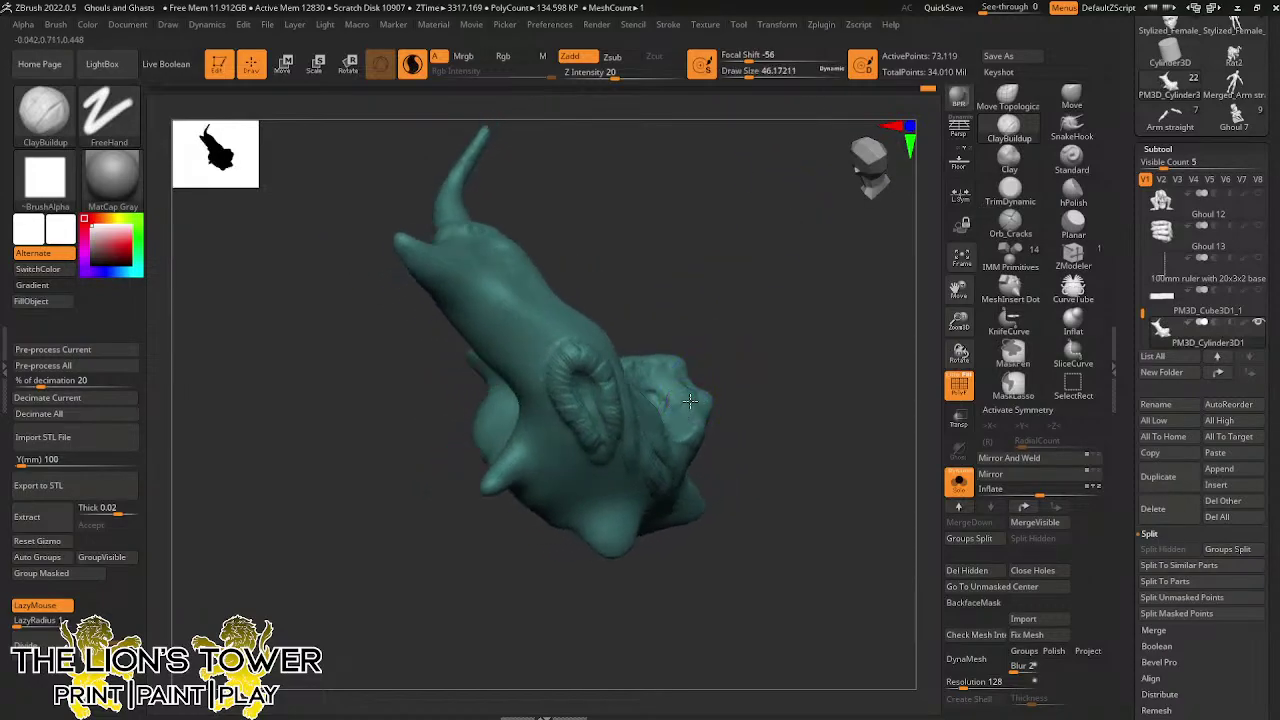
mouse_move(690, 401)
left_mouse_down()
mouse_move(676, 404)
mouse_move(671, 385)
left_mouse_up()
mouse_move(800, 314)
left_mouse_down()
mouse_move(716, 352)
mouse_move(660, 420)
mouse_move(647, 370)
left_mouse_up()
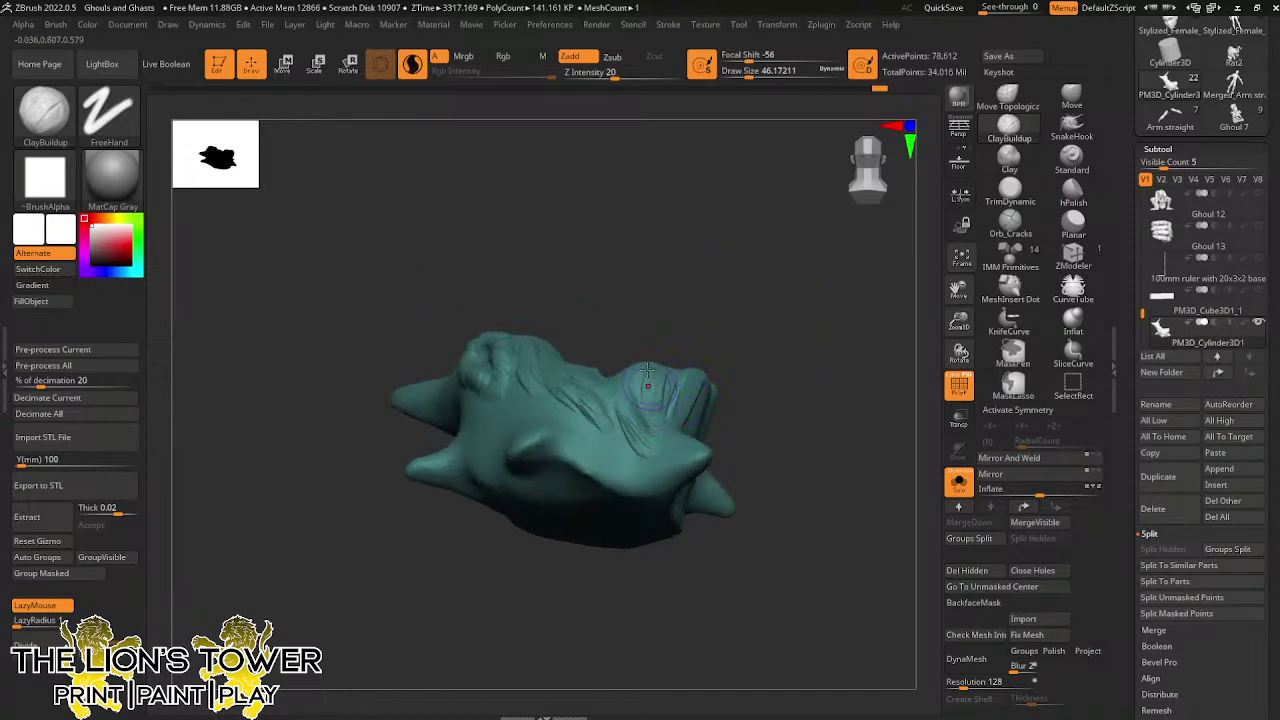
mouse_move(818, 333)
left_mouse_down()
mouse_move(811, 297)
mouse_move(795, 292)
left_mouse_up()
left_click_drag(690, 378, 679, 398)
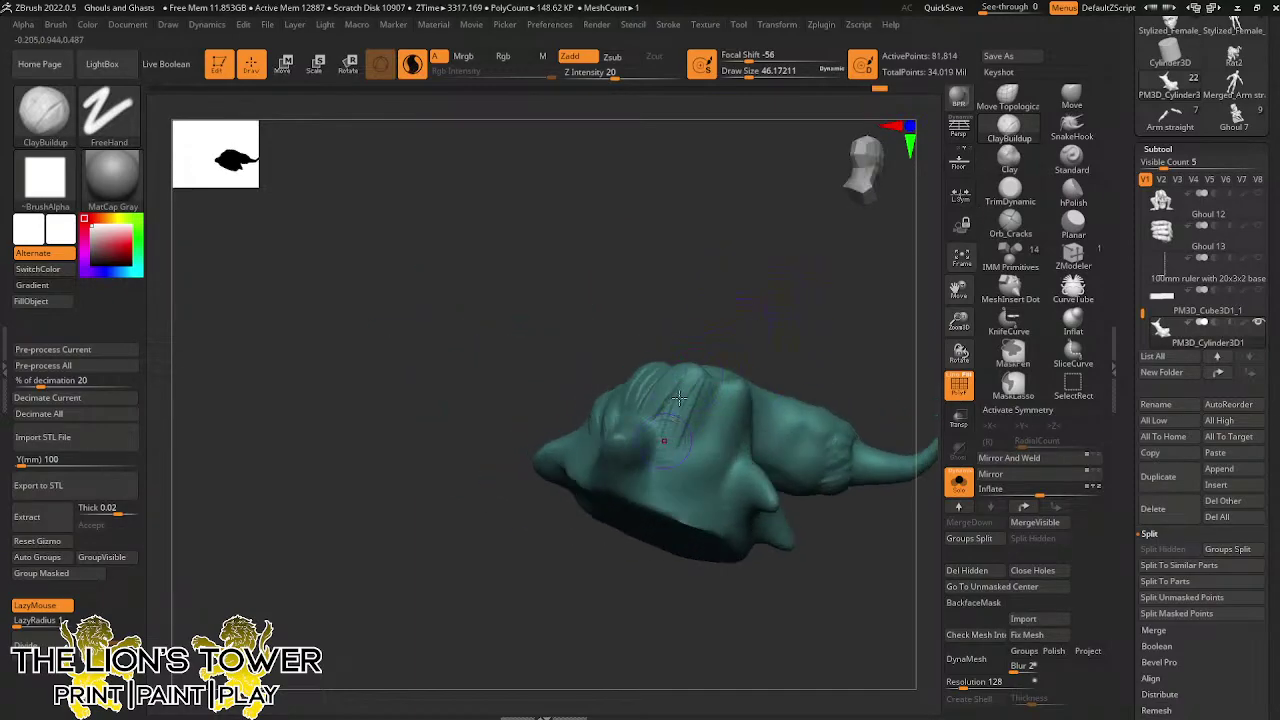
mouse_move(669, 470)
left_mouse_down()
mouse_move(715, 387)
mouse_move(717, 462)
mouse_move(695, 479)
mouse_move(724, 496)
left_mouse_up()
Continue the bark ridges around the stub's far side, running from its rim down between the roots
left_click_drag(892, 300, 822, 322)
left_click_drag(755, 435, 787, 497)
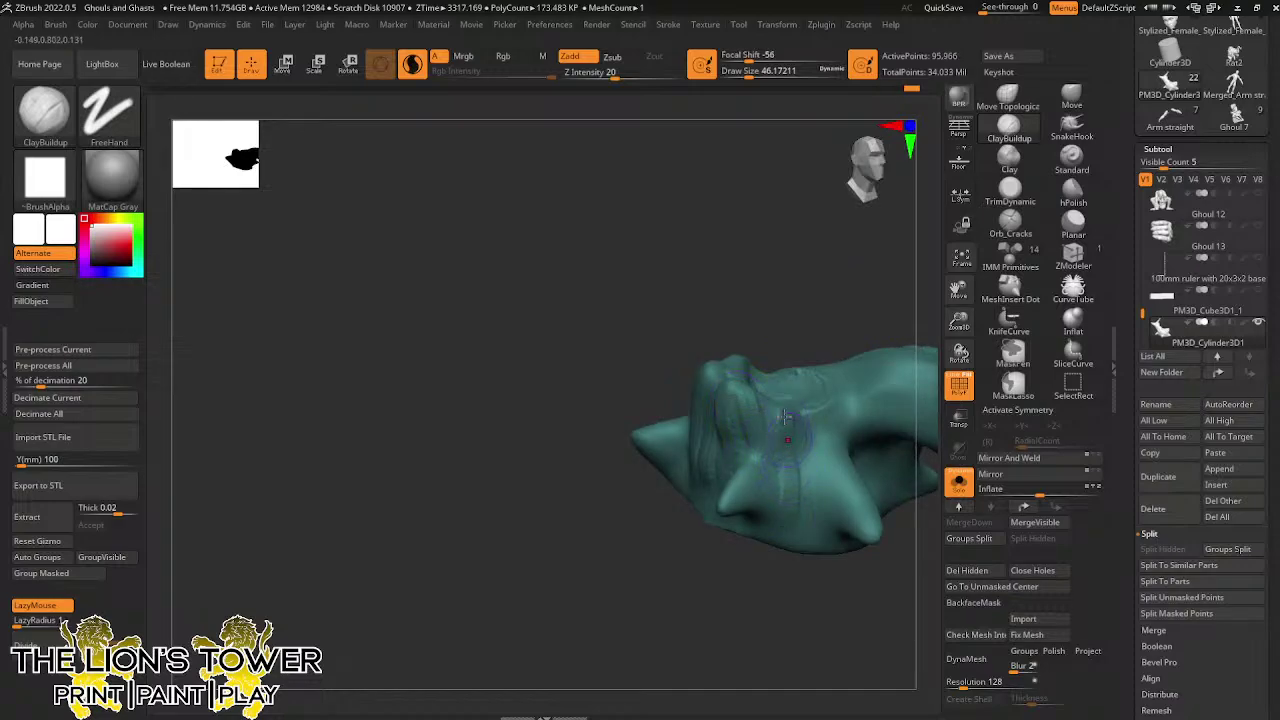
left_click_drag(787, 451, 813, 515)
left_click_drag(869, 284, 832, 355)
left_click_drag(832, 432, 856, 402)
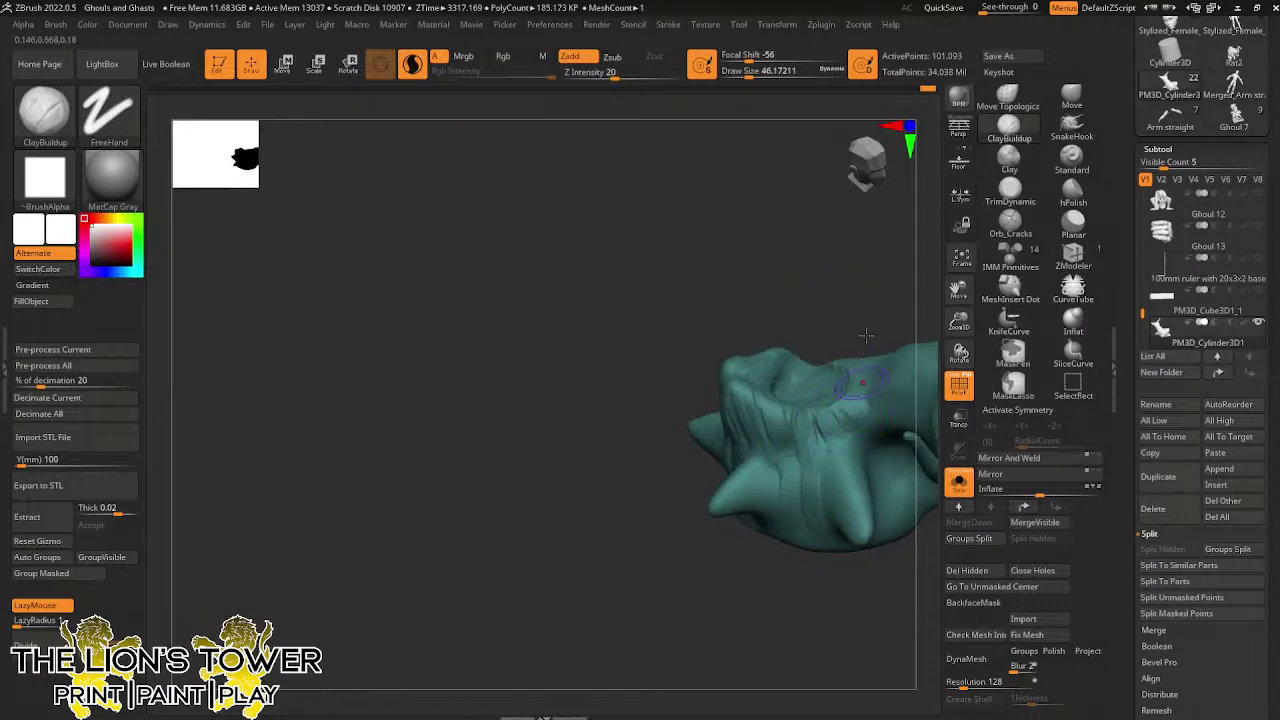
Fill the trunk surface below the stub's rim with bark ridges and wrap clay strokes around the adjacent root's base
right_click_drag(856, 402, 882, 377)
right_click_drag(883, 283, 805, 285)
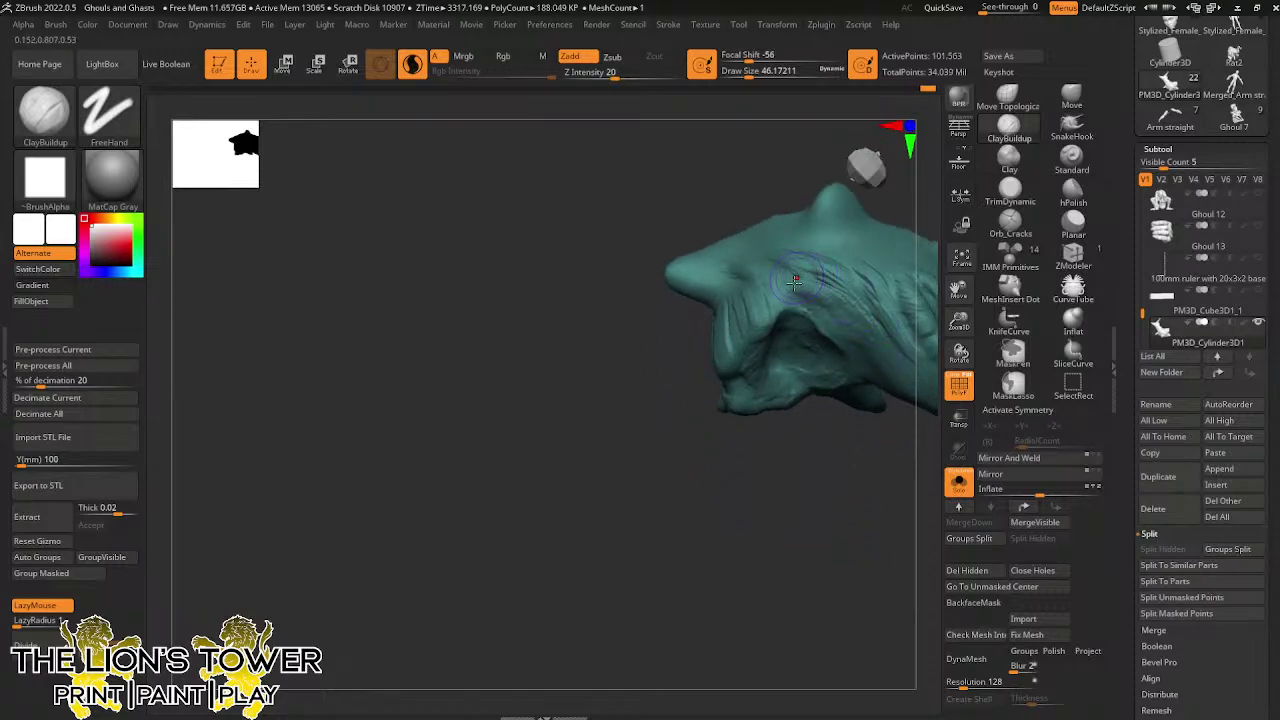
left_click_drag(815, 281, 868, 308)
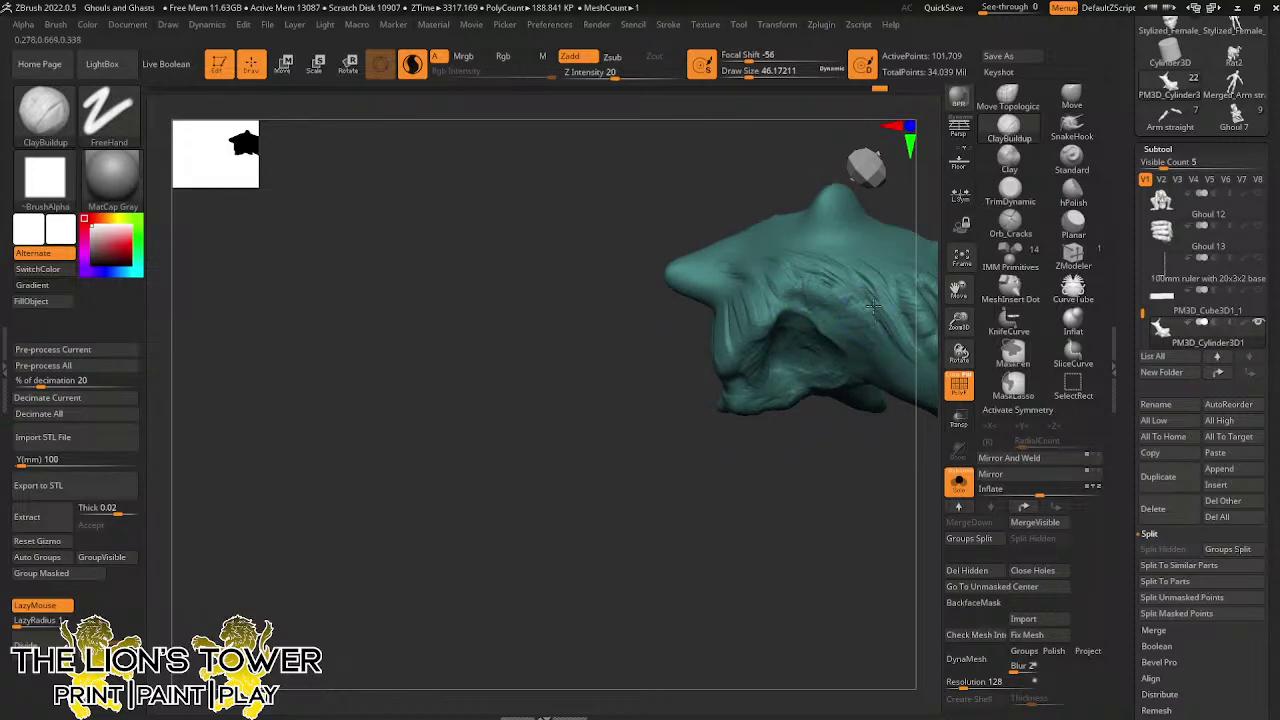
left_click_drag(914, 216, 922, 420)
mouse_move(813, 226)
left_mouse_down()
mouse_move(748, 208)
mouse_move(721, 222)
mouse_move(726, 238)
left_mouse_up()
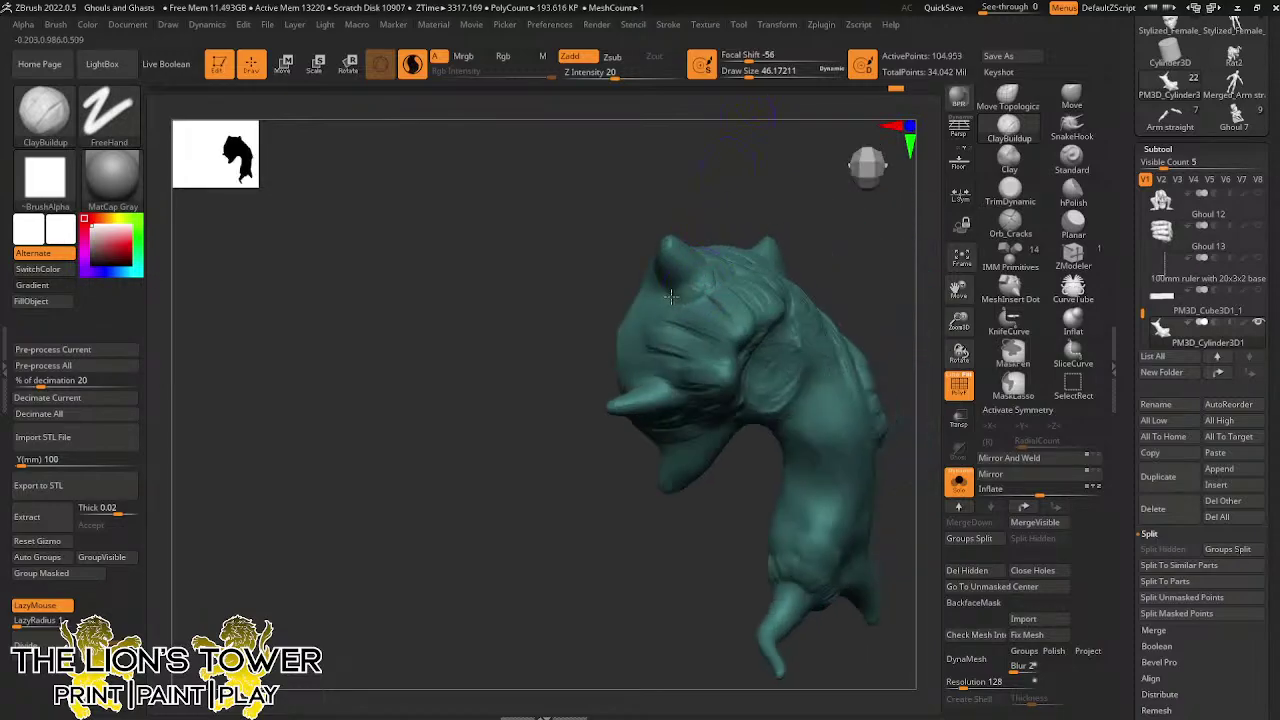
left_click_drag(670, 296, 707, 292)
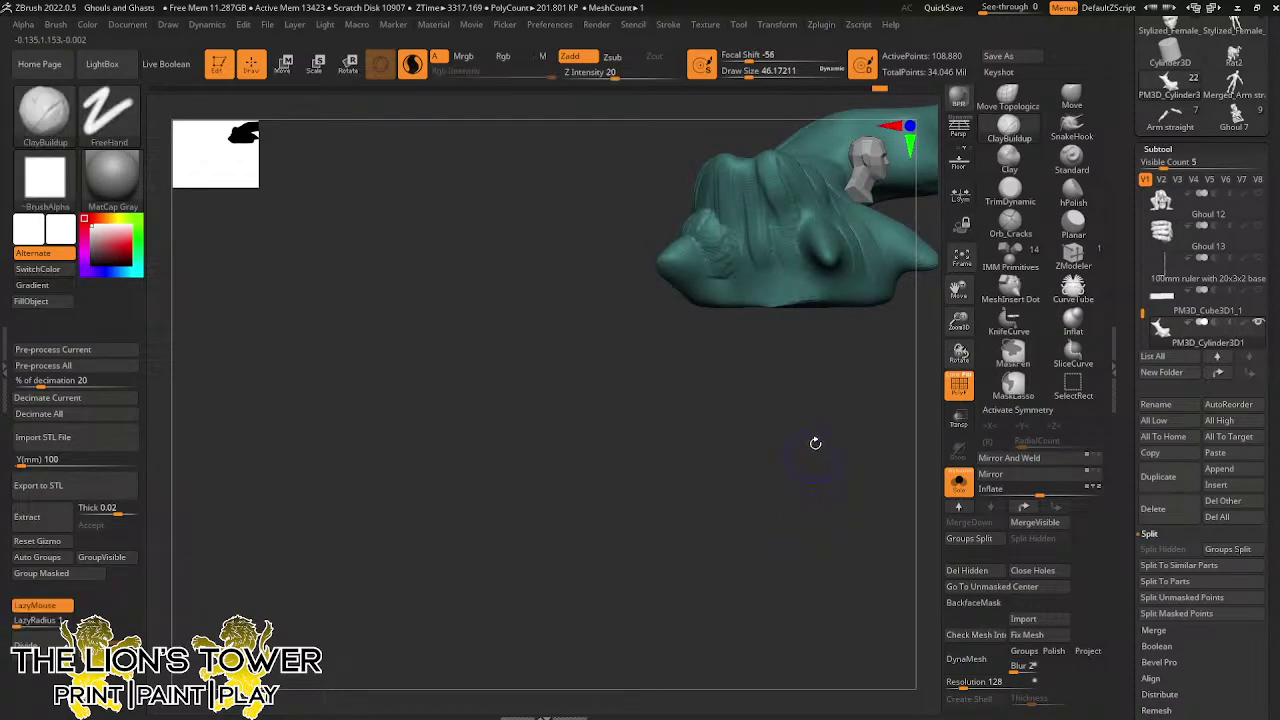
Wrap ringed bark ridges around the two far-side roots with ClayBuildup at draw size about 31
left_click_drag(960, 352, 777, 391)
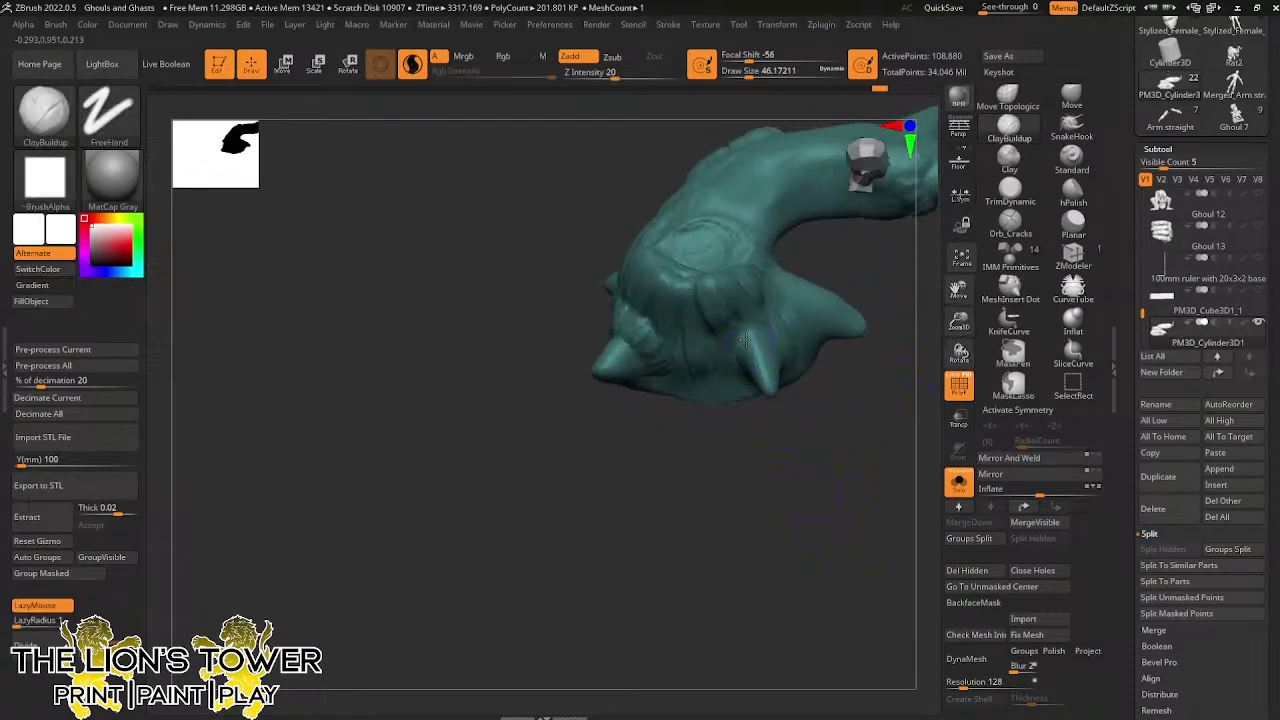
mouse_move(745, 340)
left_mouse_down()
mouse_move(741, 357)
mouse_move(774, 333)
left_mouse_up()
left_click(744, 75)
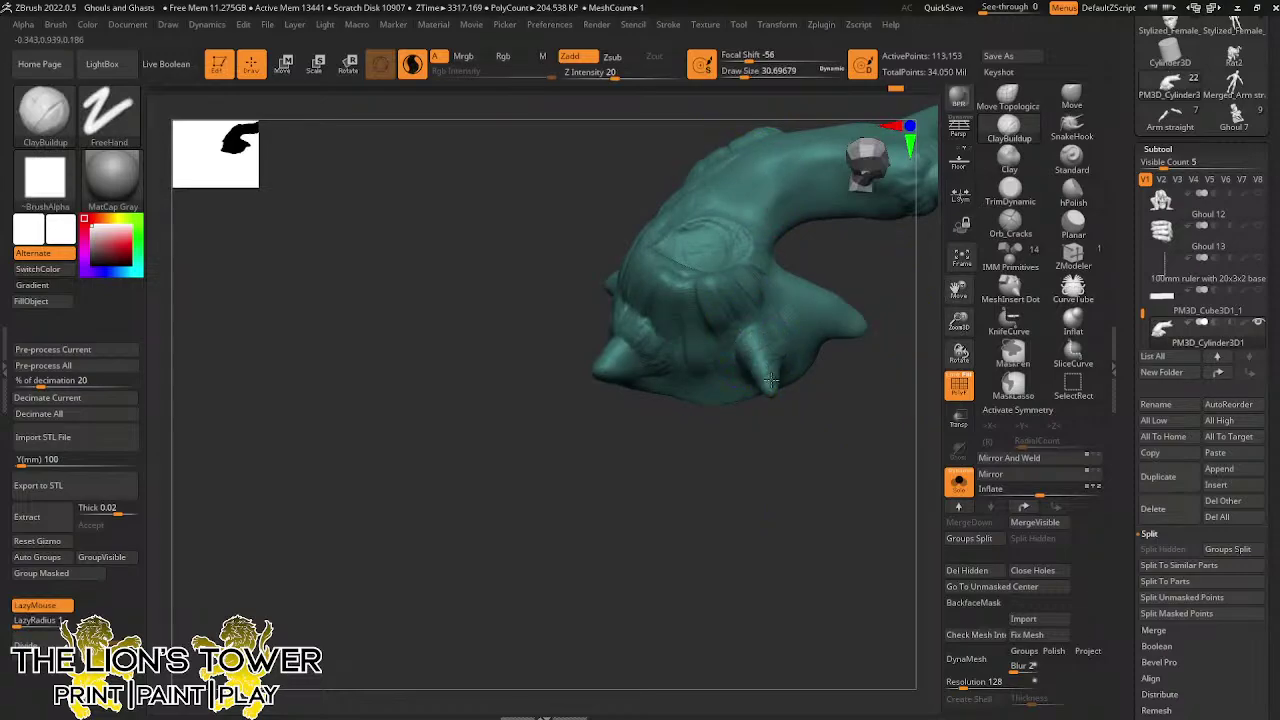
left_click_drag(859, 379, 815, 299)
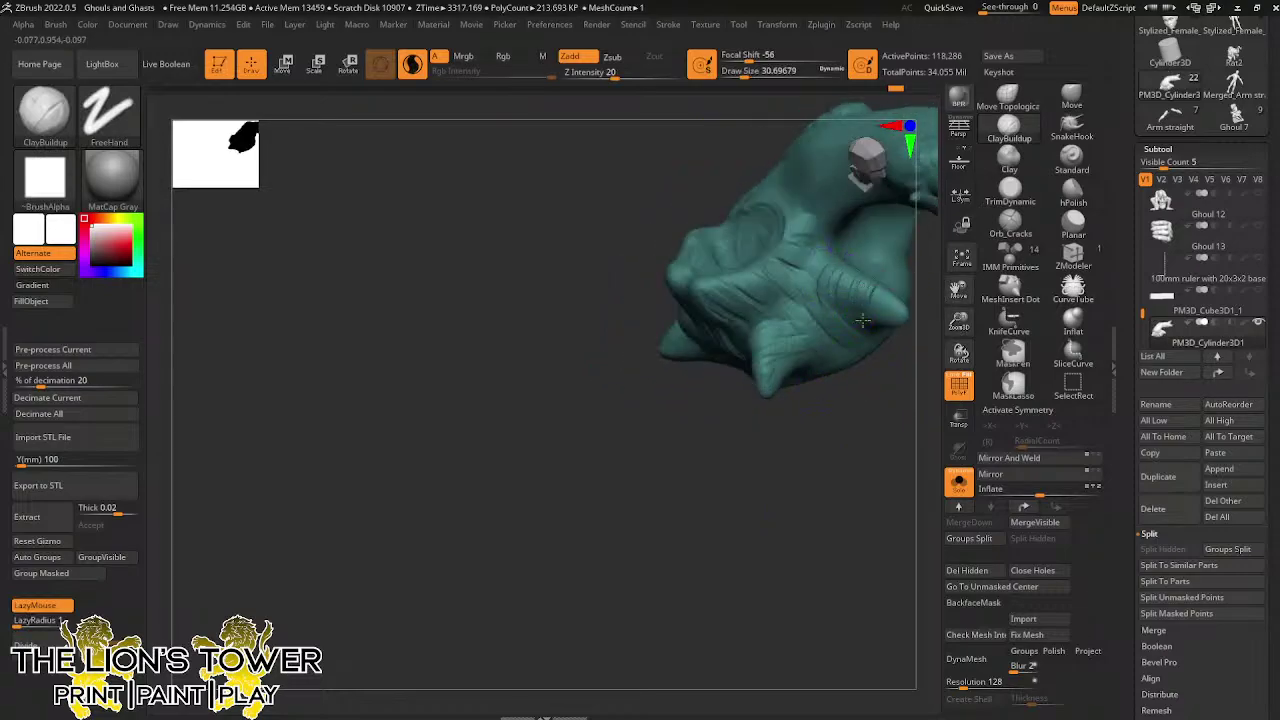
left_click_drag(896, 352, 882, 420)
mouse_move(825, 335)
left_mouse_down()
mouse_move(840, 370)
mouse_move(810, 298)
left_mouse_up()
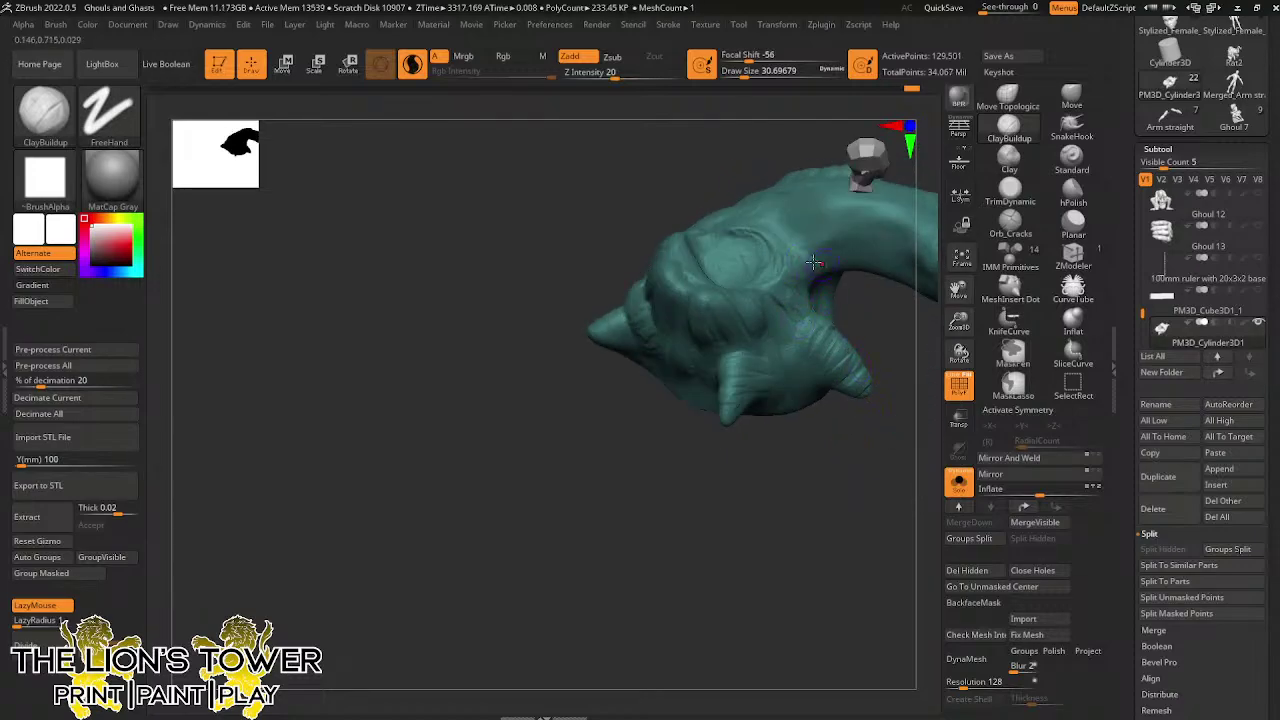
Add finer bark ridges running from the stub's rim down between the two ringed roots
left_click_drag(866, 457, 838, 375)
left_click_drag(741, 304, 763, 346)
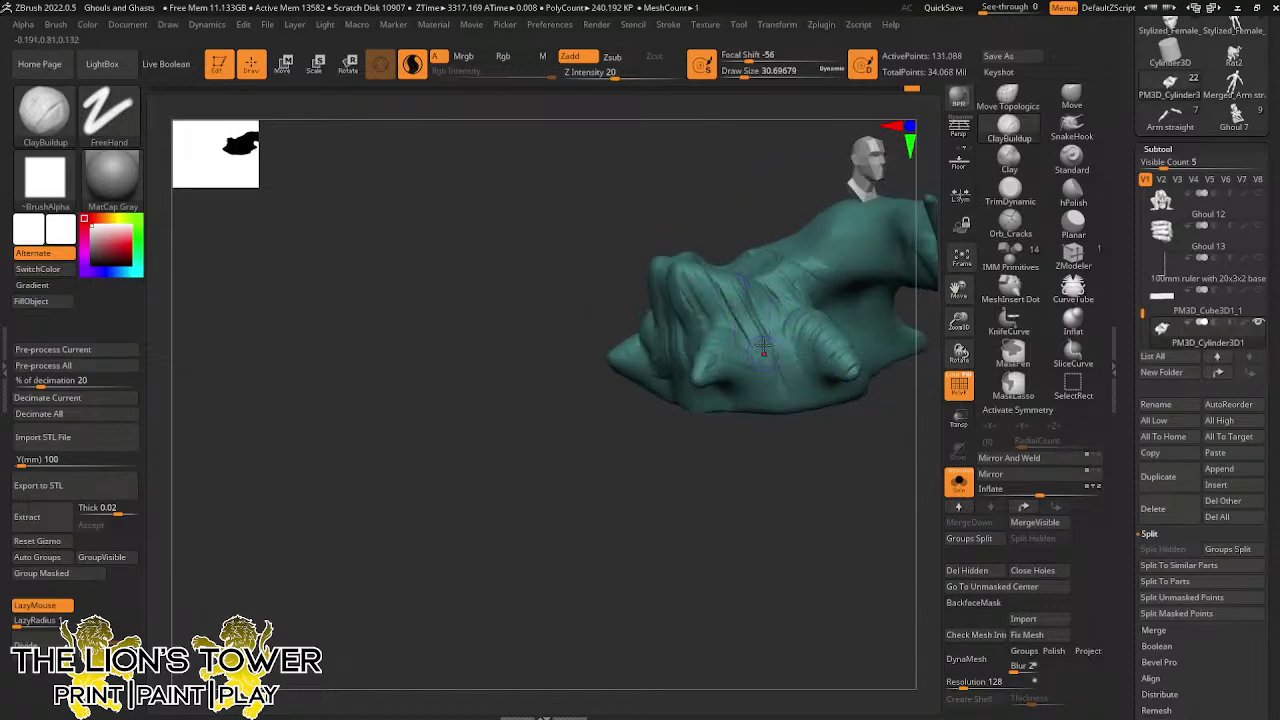
mouse_move(756, 288)
left_mouse_down()
mouse_move(798, 375)
mouse_move(755, 350)
left_mouse_up()
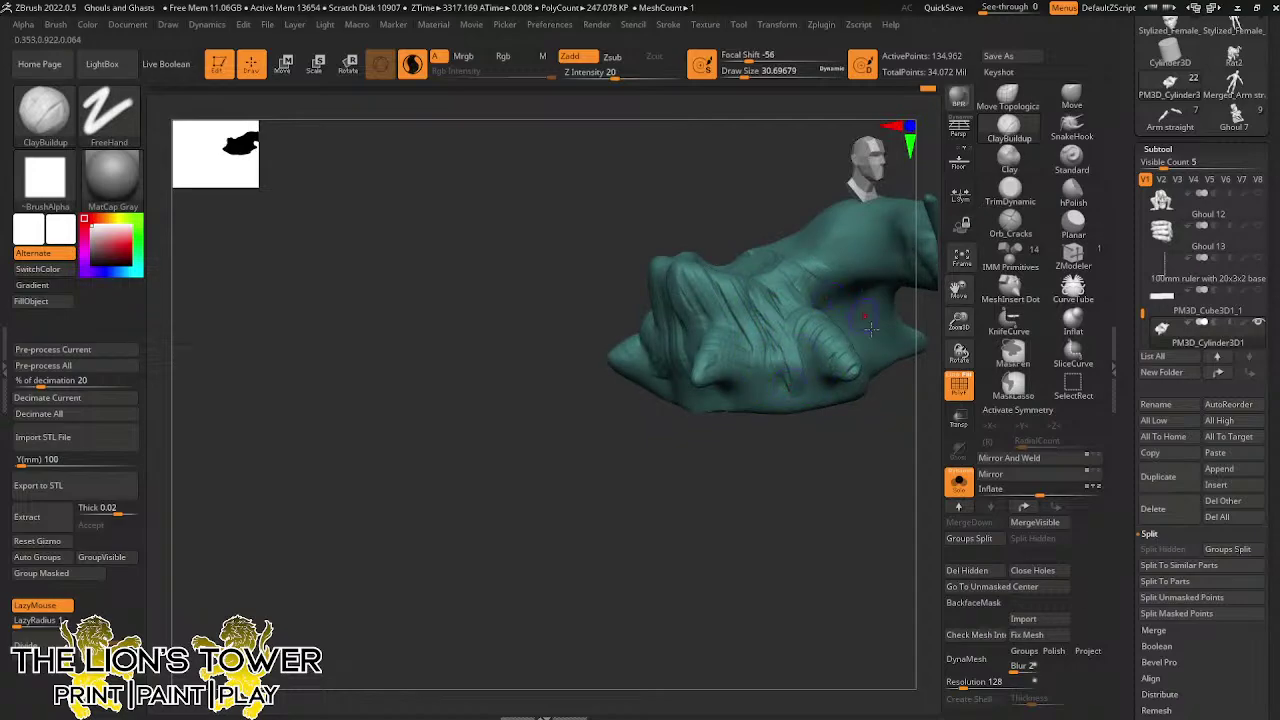
Sculpt long bark ridges along the trunk's far side from the roots toward the branches
mouse_move(871, 327)
left_mouse_down()
mouse_move(814, 260)
mouse_move(720, 363)
mouse_move(700, 417)
mouse_move(740, 393)
mouse_move(722, 415)
left_mouse_up()
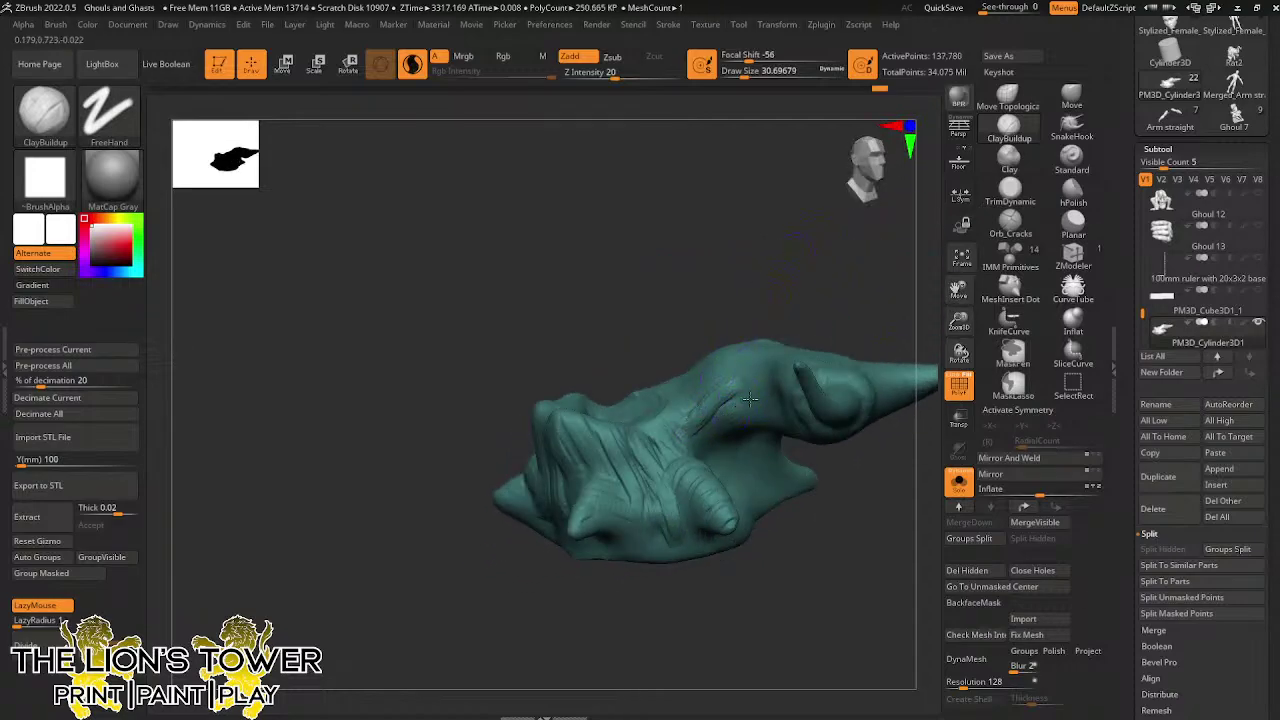
left_click_drag(780, 312, 768, 344)
mouse_move(726, 422)
left_mouse_down()
mouse_move(775, 410)
mouse_move(817, 422)
mouse_move(790, 384)
mouse_move(745, 390)
left_mouse_up()
mouse_move(813, 275)
left_mouse_down()
mouse_move(832, 333)
mouse_move(797, 362)
mouse_move(735, 365)
left_mouse_up()
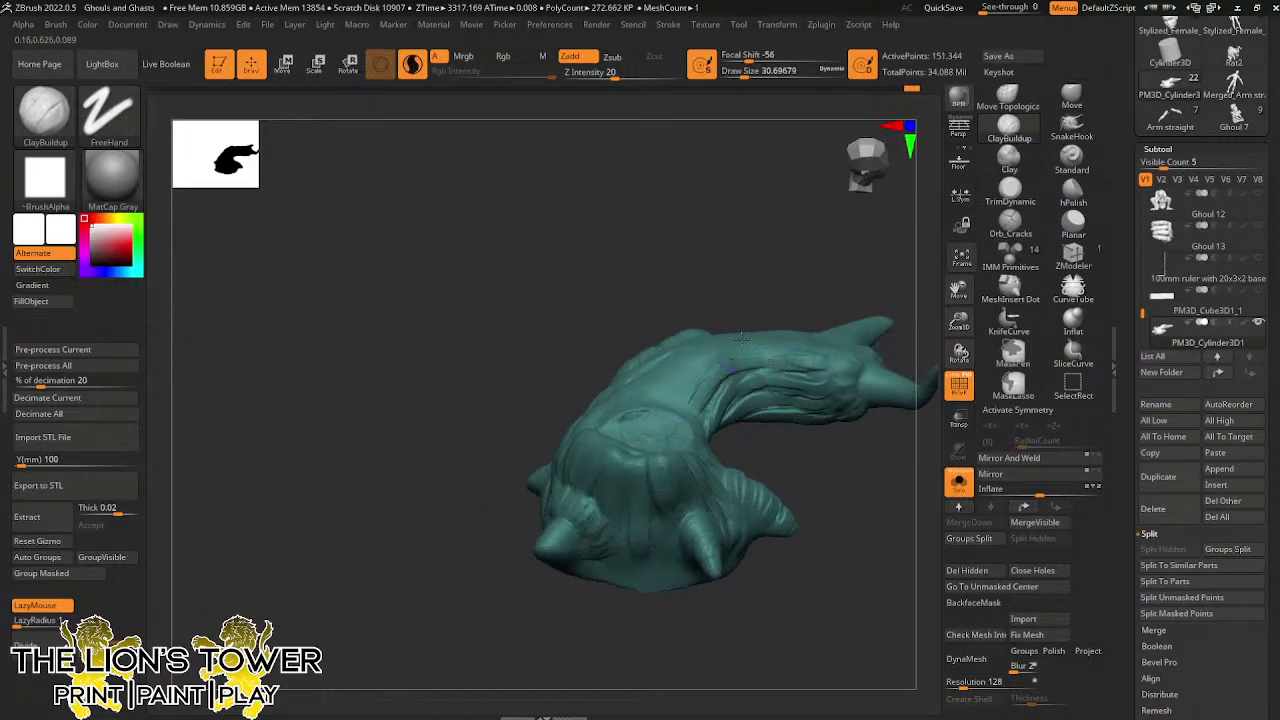
Sculpt more ClayBuildup bark ridges along the trunk between the hollow stub and the knot-hole
left_click_drag(746, 262, 759, 305)
left_click_drag(677, 395, 725, 329)
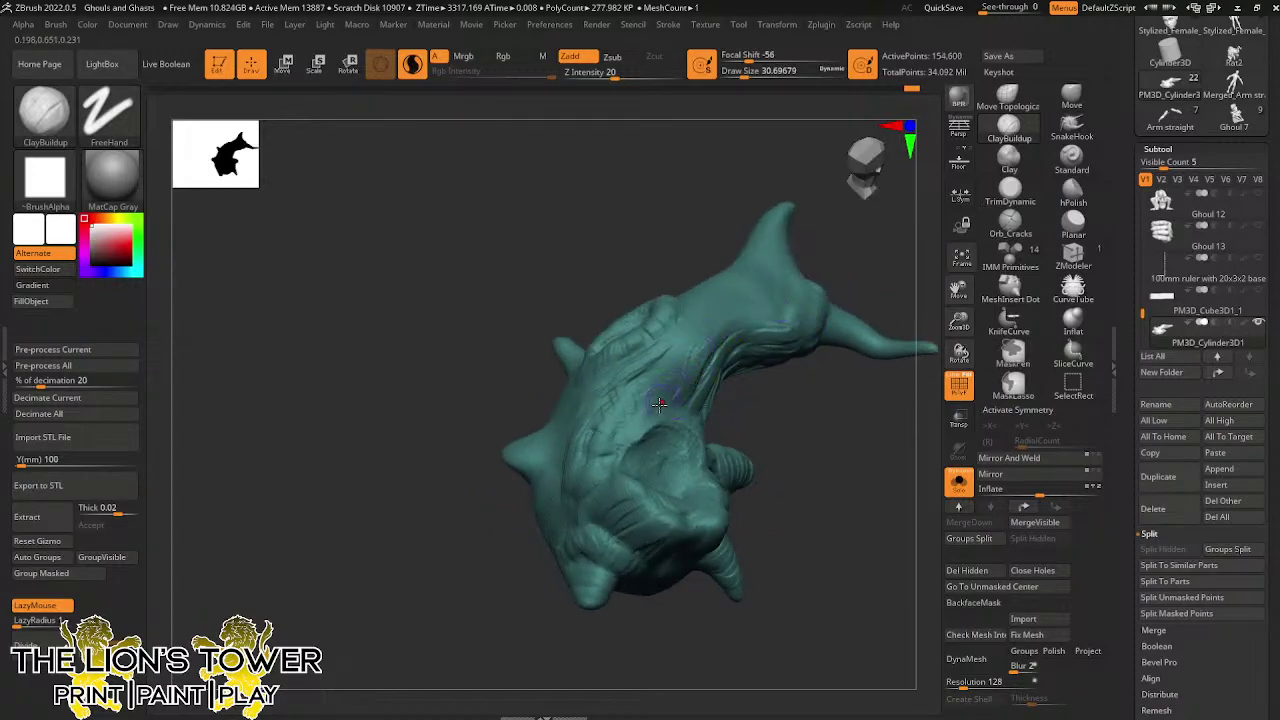
mouse_move(659, 403)
left_mouse_down()
mouse_move(688, 358)
mouse_move(641, 392)
left_mouse_up()
left_click_drag(796, 216, 811, 266)
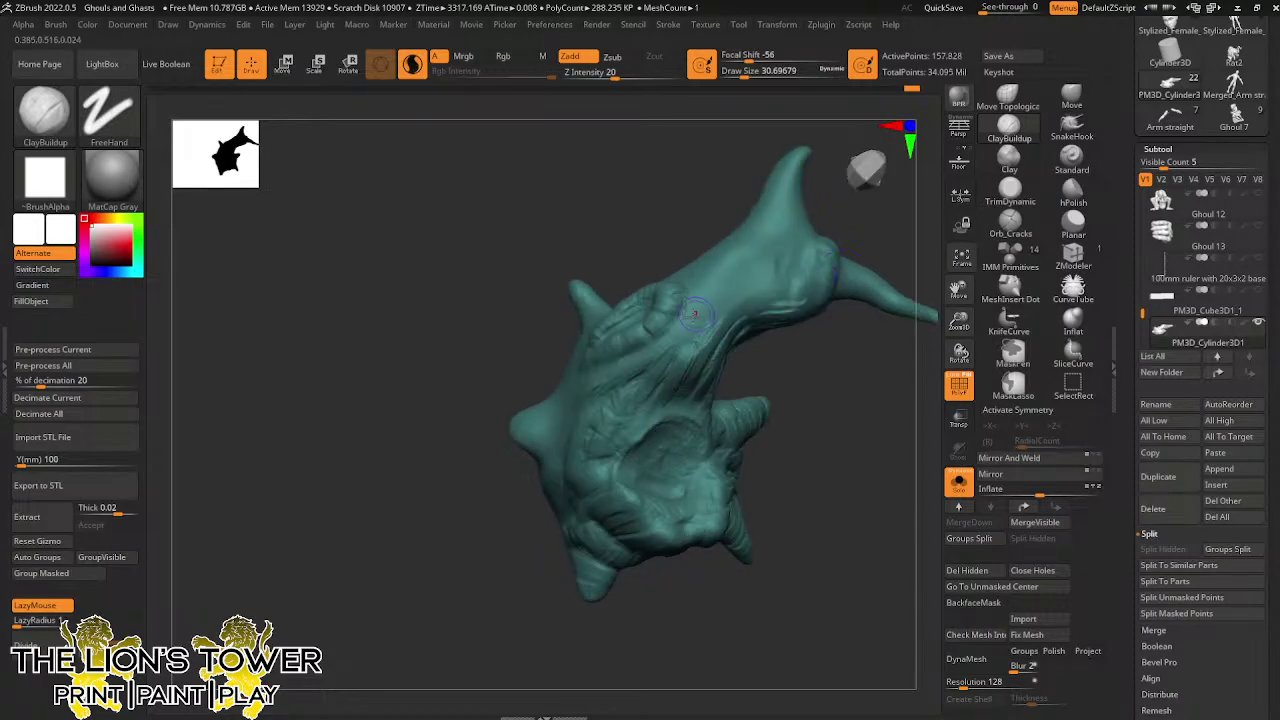
mouse_move(678, 340)
left_mouse_down()
mouse_move(700, 303)
mouse_move(742, 280)
mouse_move(718, 309)
left_mouse_up()
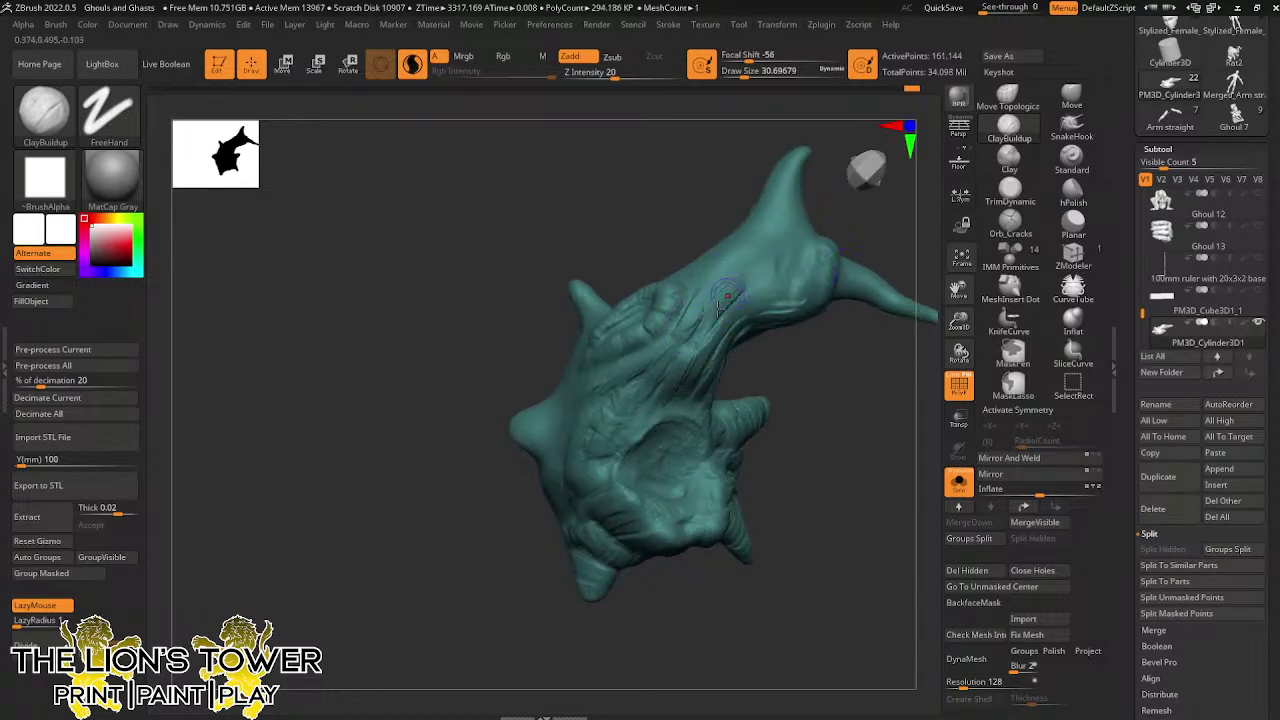
Extend the bark ridges up the trunk past the knot-hole and onto the thick upper branch
left_click_drag(860, 302, 813, 346)
mouse_move(740, 312)
left_mouse_down()
mouse_move(768, 290)
mouse_move(781, 296)
mouse_move(762, 272)
mouse_move(828, 240)
mouse_move(774, 251)
mouse_move(811, 181)
mouse_move(802, 232)
mouse_move(848, 217)
mouse_move(781, 238)
mouse_move(832, 212)
left_mouse_up()
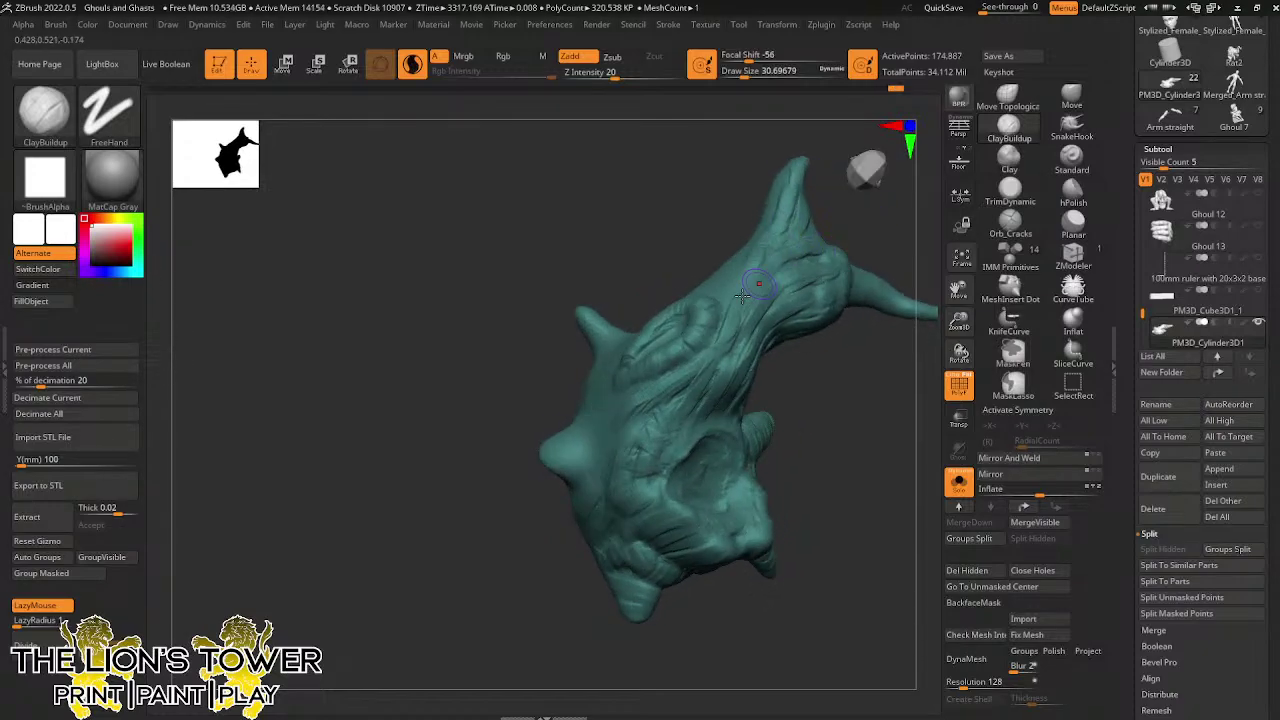
left_click_drag(751, 287, 757, 265)
mouse_move(842, 232)
left_mouse_down()
mouse_move(878, 238)
mouse_move(826, 236)
left_mouse_up()
Sculpt long bark ridges down the trunk's smooth flank from the thick branch to the knot-hole's outer edge
mouse_move(959, 289)
left_mouse_down()
mouse_move(849, 306)
mouse_move(784, 281)
mouse_move(613, 296)
left_mouse_up()
mouse_move(496, 306)
left_mouse_down()
mouse_move(525, 385)
mouse_move(518, 410)
mouse_move(512, 375)
mouse_move(489, 377)
left_mouse_up()
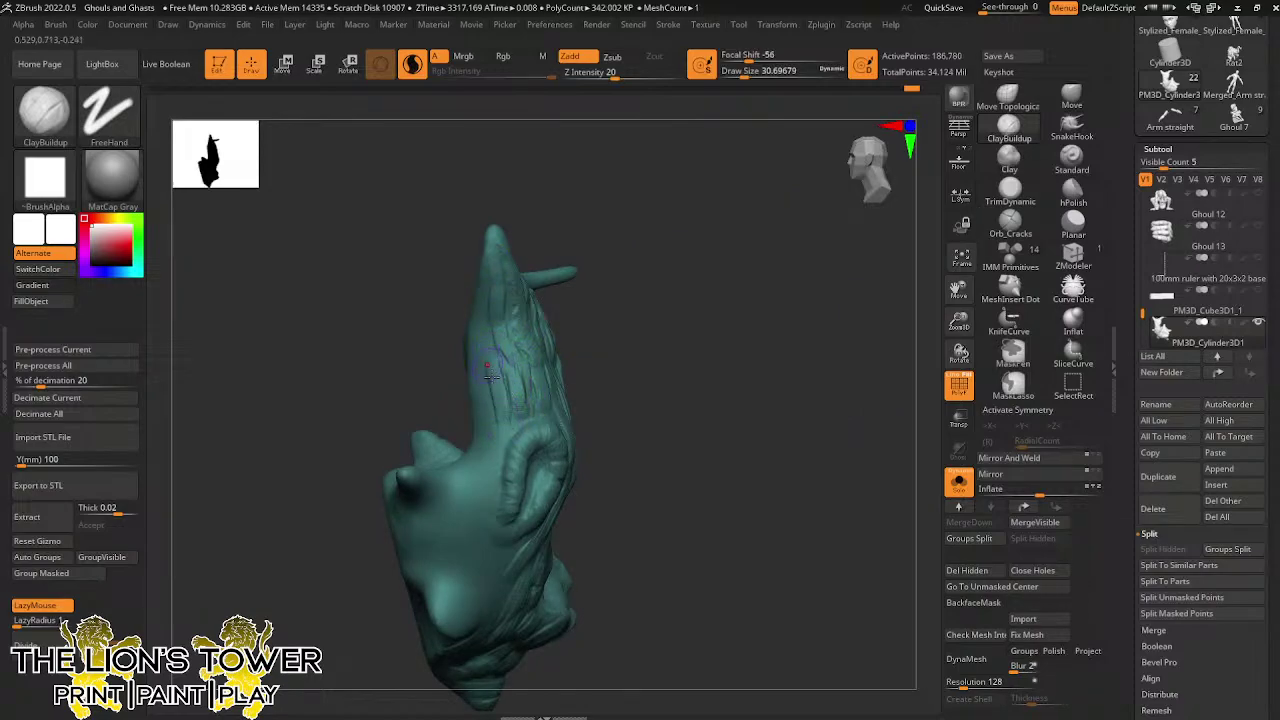
left_click_drag(555, 191, 465, 312)
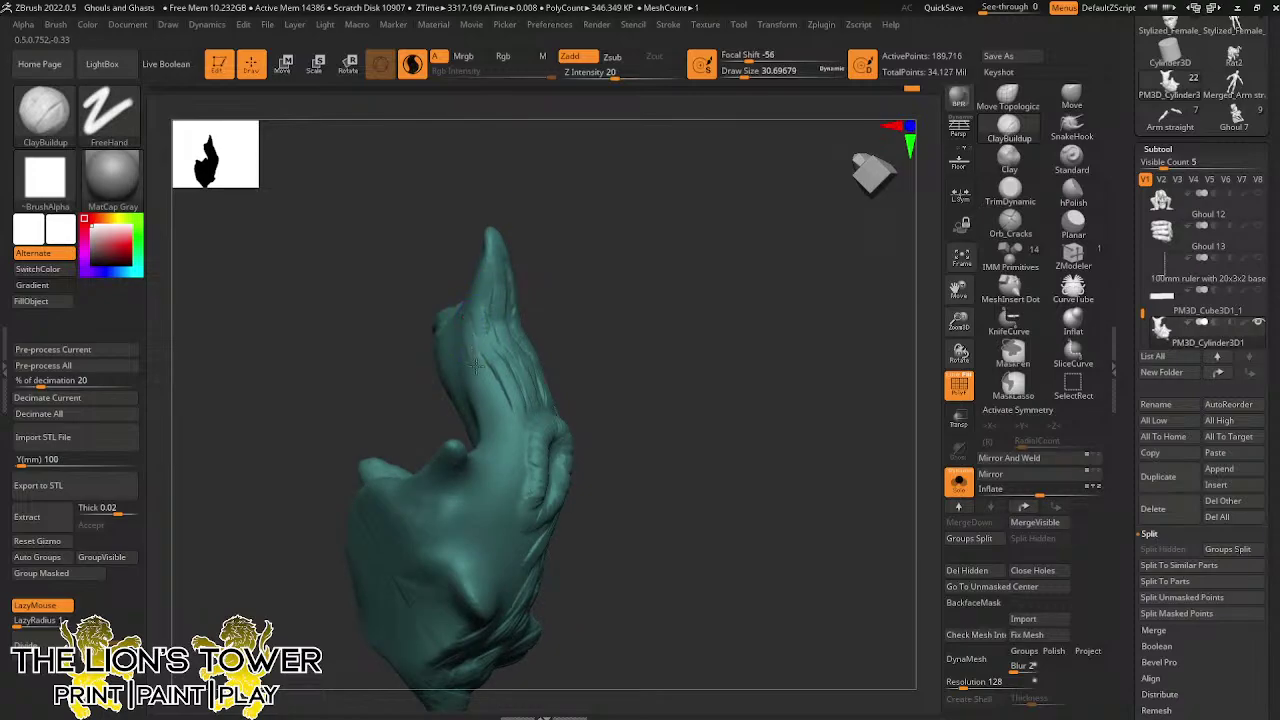
left_click_drag(492, 380, 506, 428)
left_click_drag(567, 357, 583, 357)
left_click_drag(516, 426, 508, 457)
Build bark ridges below the knot-hole down to the roots and wrap strokes around the nearest root
mouse_move(849, 444)
left_mouse_down()
mouse_move(809, 460)
mouse_move(846, 532)
mouse_move(837, 451)
mouse_move(865, 434)
left_mouse_up()
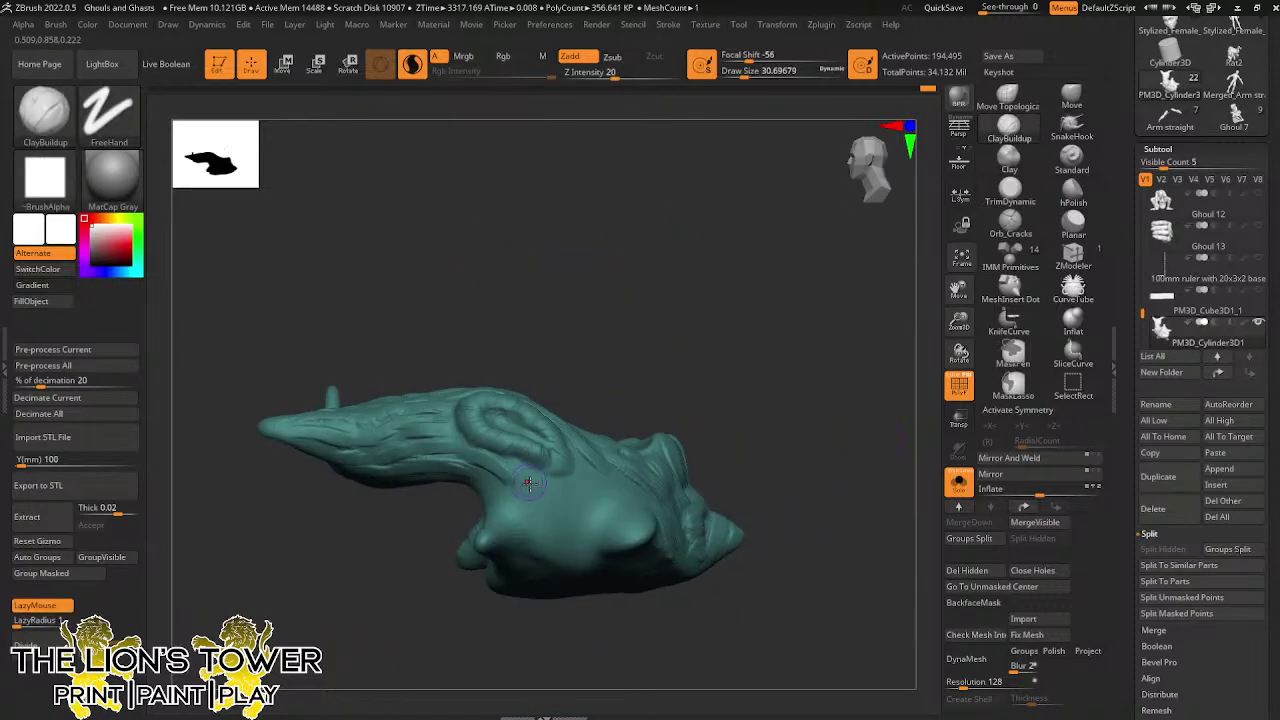
mouse_move(530, 484)
left_mouse_down()
mouse_move(562, 488)
mouse_move(581, 533)
left_mouse_up()
left_click_drag(643, 357, 597, 402)
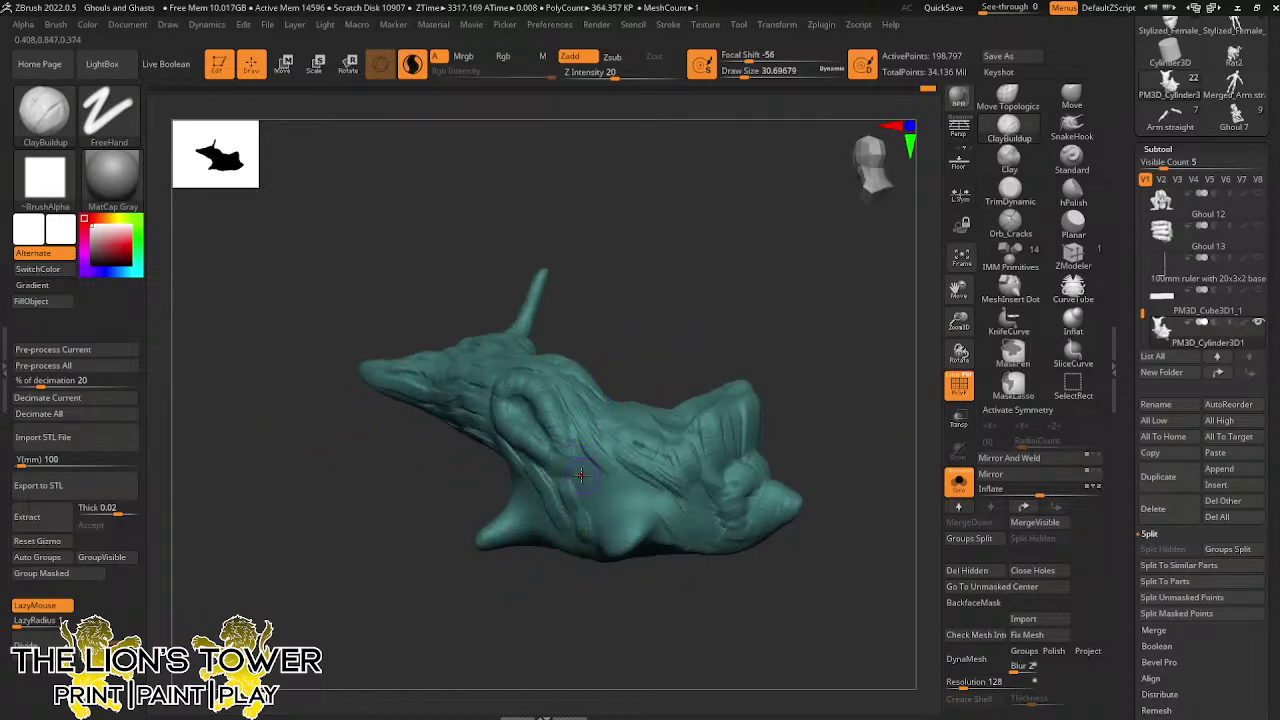
left_click_drag(620, 497, 632, 484)
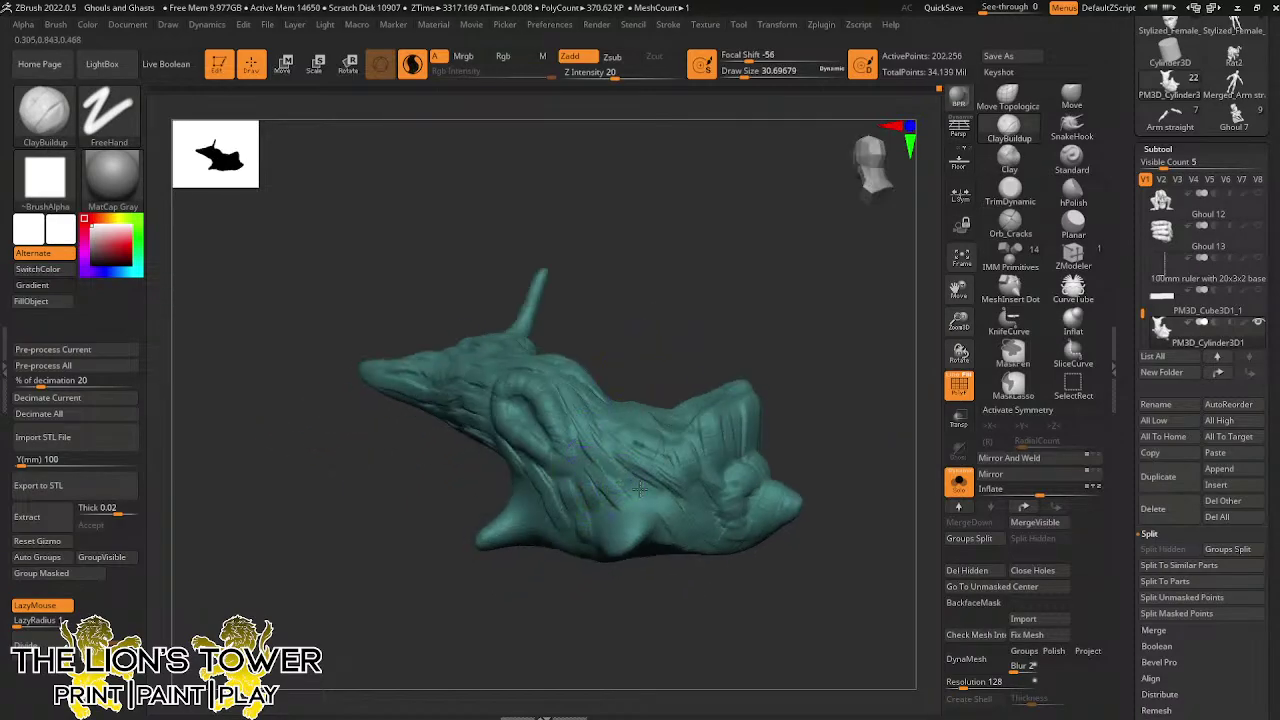
left_click_drag(626, 380, 663, 443)
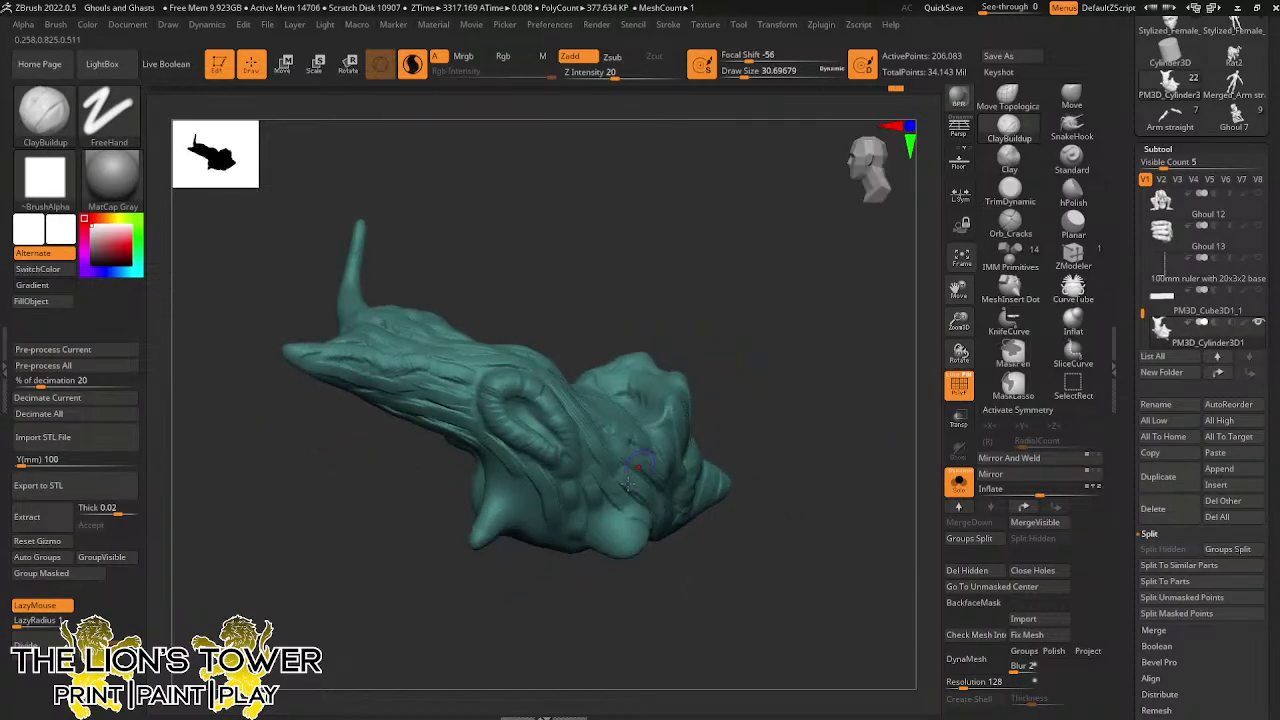
mouse_move(626, 514)
left_mouse_down()
mouse_move(593, 549)
mouse_move(630, 510)
mouse_move(644, 539)
left_mouse_up()
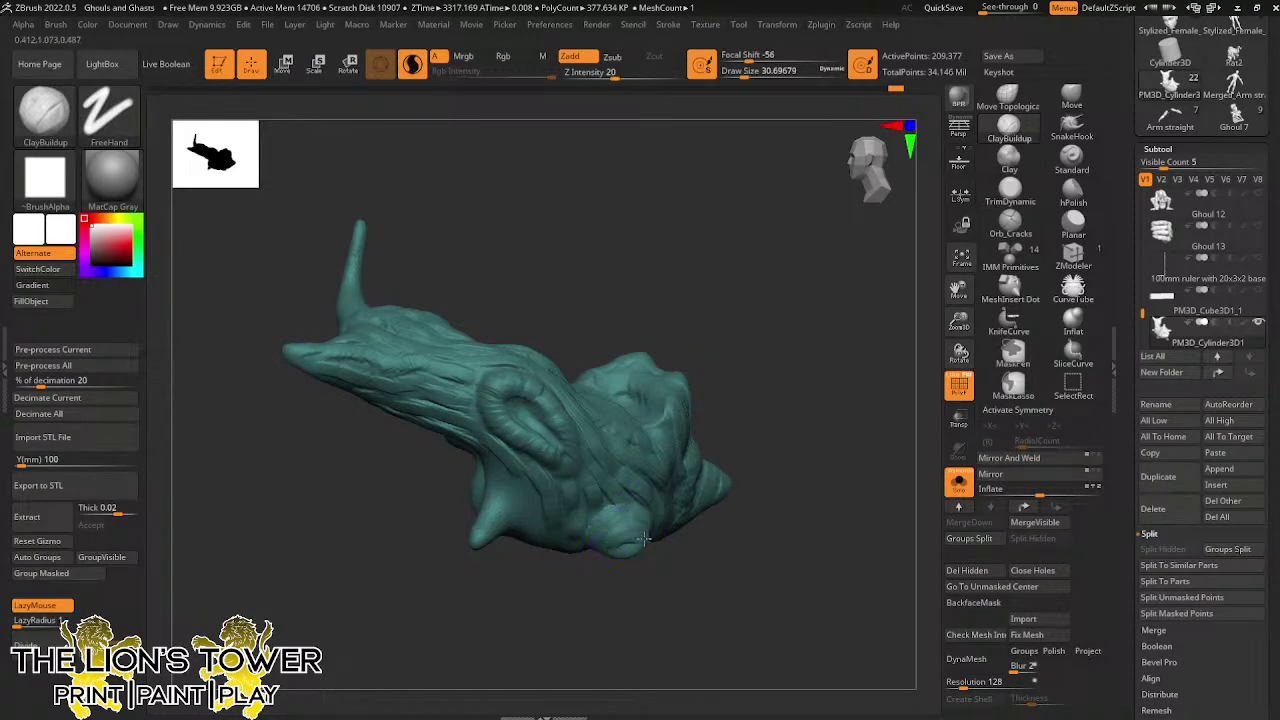
Add bark ridges from beneath the knot-hole down around the base of the neighbouring root
left_click_drag(956, 293, 1102, 224)
left_click_drag(768, 560, 846, 569)
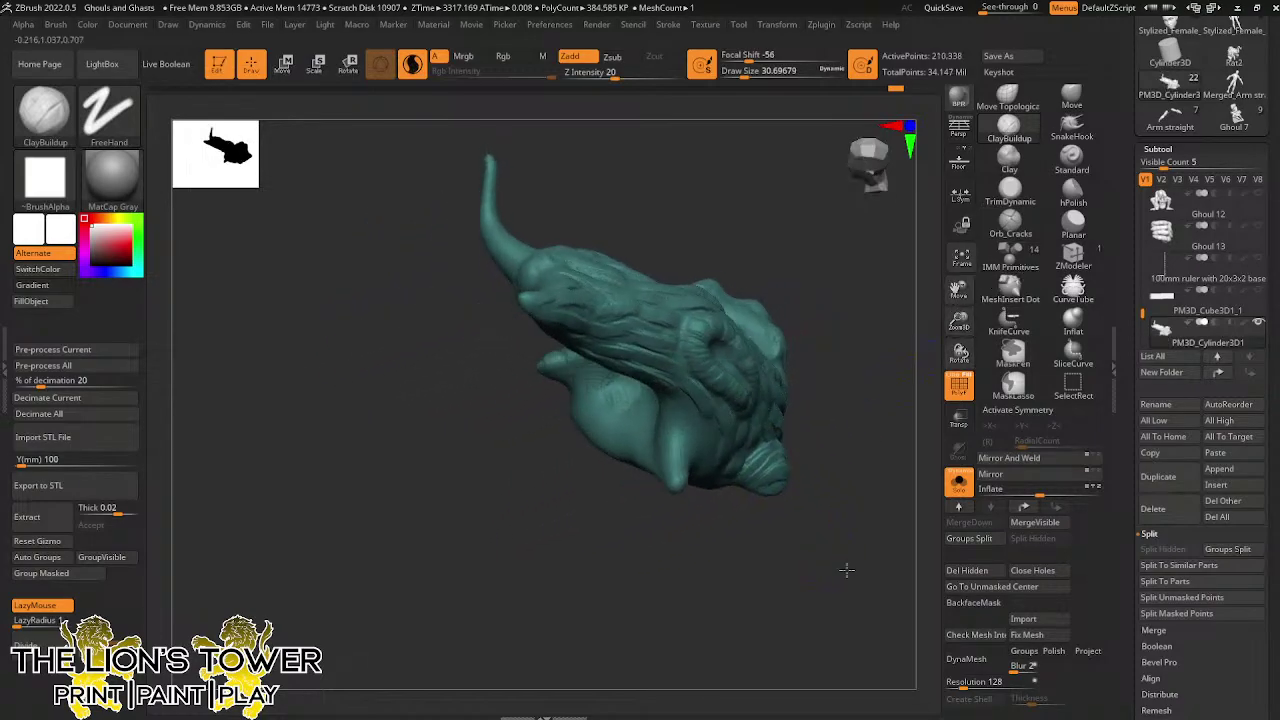
mouse_move(654, 444)
left_mouse_down()
mouse_move(686, 447)
mouse_move(648, 458)
mouse_move(711, 430)
mouse_move(666, 424)
mouse_move(701, 458)
mouse_move(706, 486)
left_mouse_up()
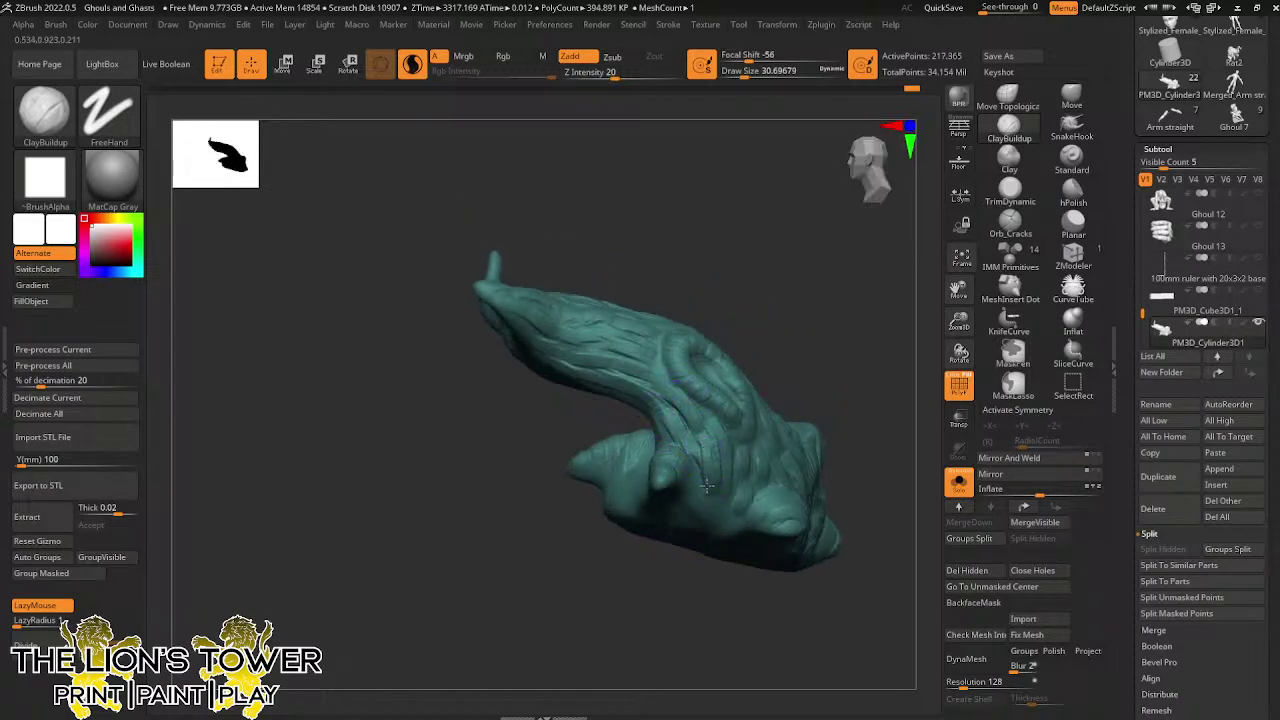
Cover the trunk's smooth underside with bark ridges from the thick branch's tip down to the base
mouse_move(735, 285)
left_mouse_down()
mouse_move(752, 197)
mouse_move(681, 204)
left_mouse_up()
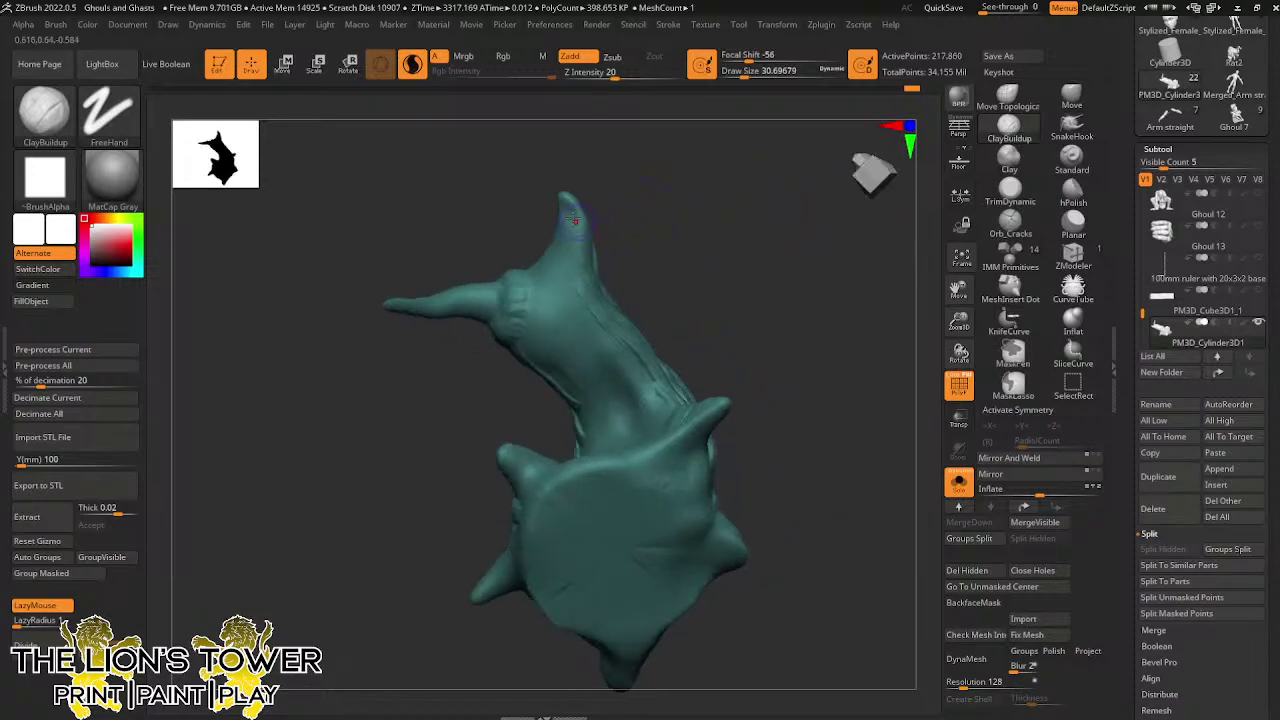
mouse_move(576, 219)
left_mouse_down()
mouse_move(586, 278)
mouse_move(562, 244)
mouse_move(572, 300)
mouse_move(643, 384)
mouse_move(566, 350)
mouse_move(566, 330)
mouse_move(532, 308)
mouse_move(540, 330)
left_mouse_up()
left_click_drag(604, 178, 676, 197)
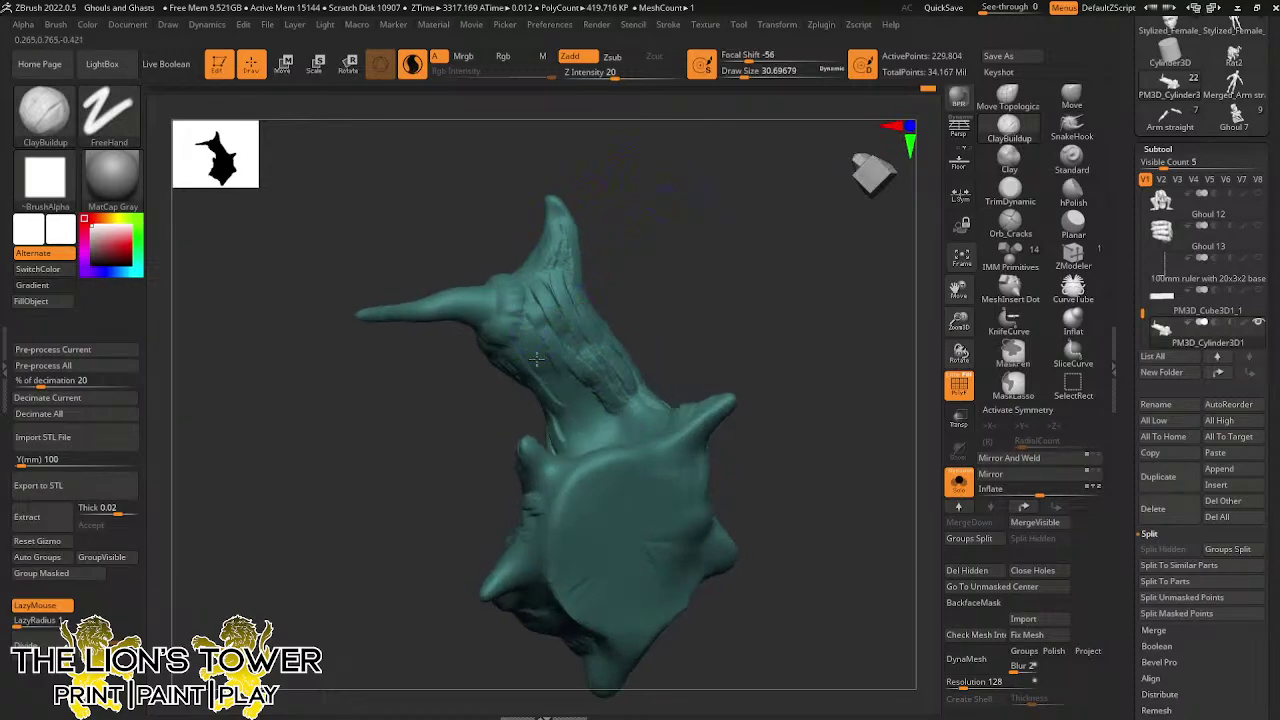
left_click_drag(536, 358, 605, 428)
left_click_drag(550, 380, 580, 445)
Sculpt bark ridges across the base where the trunk's underside meets the roots, wrapping the pointed root
mouse_move(663, 240)
left_mouse_down()
mouse_move(703, 312)
mouse_move(682, 314)
left_mouse_up()
mouse_move(554, 446)
left_mouse_down()
mouse_move(570, 481)
mouse_move(625, 445)
mouse_move(647, 411)
left_mouse_up()
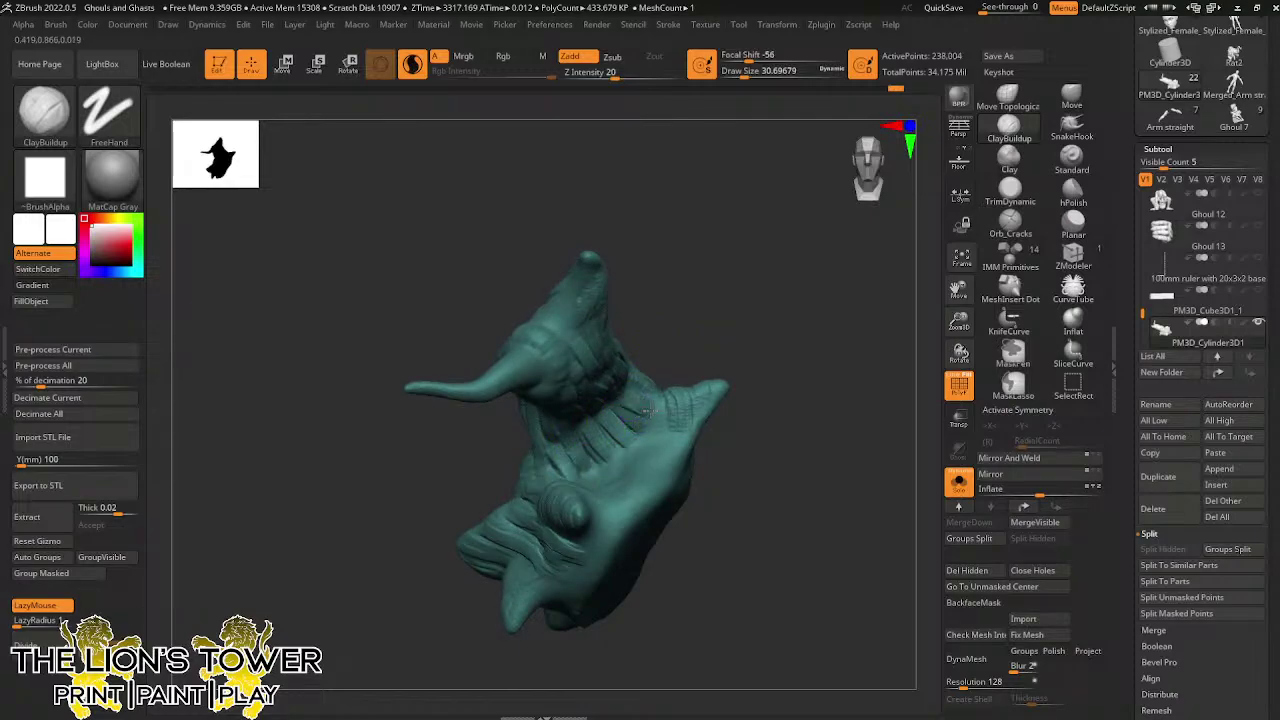
left_click_drag(712, 440, 728, 484)
mouse_move(641, 418)
left_mouse_down()
mouse_move(680, 443)
mouse_move(672, 478)
left_mouse_up()
mouse_move(622, 460)
left_mouse_down()
mouse_move(658, 483)
mouse_move(602, 490)
mouse_move(615, 518)
mouse_move(678, 475)
left_mouse_up()
left_click_drag(749, 268, 765, 242)
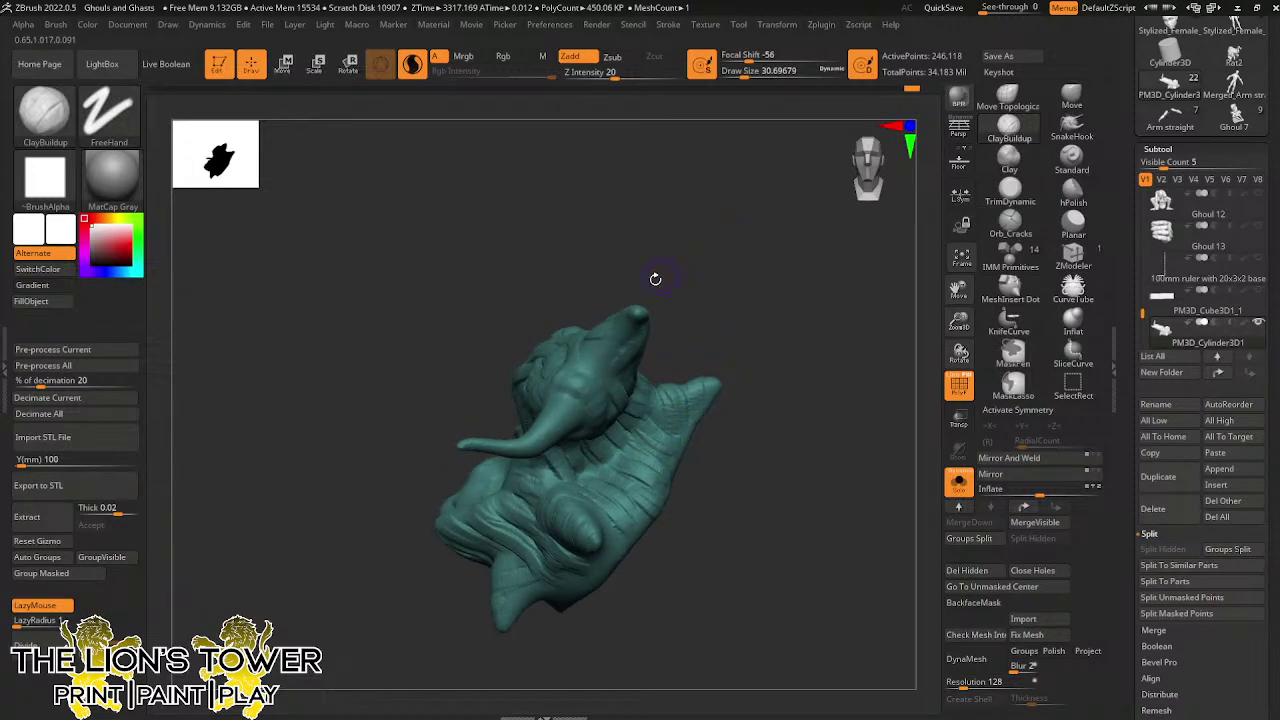
Add bark ridges around the thin branch's base and the adjoining end of the trunk
left_click_drag(692, 310, 706, 210)
mouse_move(625, 331)
left_mouse_down()
mouse_move(628, 309)
mouse_move(668, 349)
left_mouse_up()
mouse_move(552, 432)
left_mouse_down()
mouse_move(563, 437)
mouse_move(548, 448)
left_mouse_up()
mouse_move(675, 445)
left_mouse_down()
mouse_move(740, 474)
mouse_move(742, 460)
left_mouse_up()
left_click_drag(512, 421, 538, 456)
mouse_move(640, 427)
left_mouse_down()
mouse_move(663, 360)
mouse_move(494, 434)
left_mouse_up()
Mask the stump except the thin branch's tip, pull a forked twig out with SnakeHook at draw size about 39, and clear the mask
left_click(1072, 127)
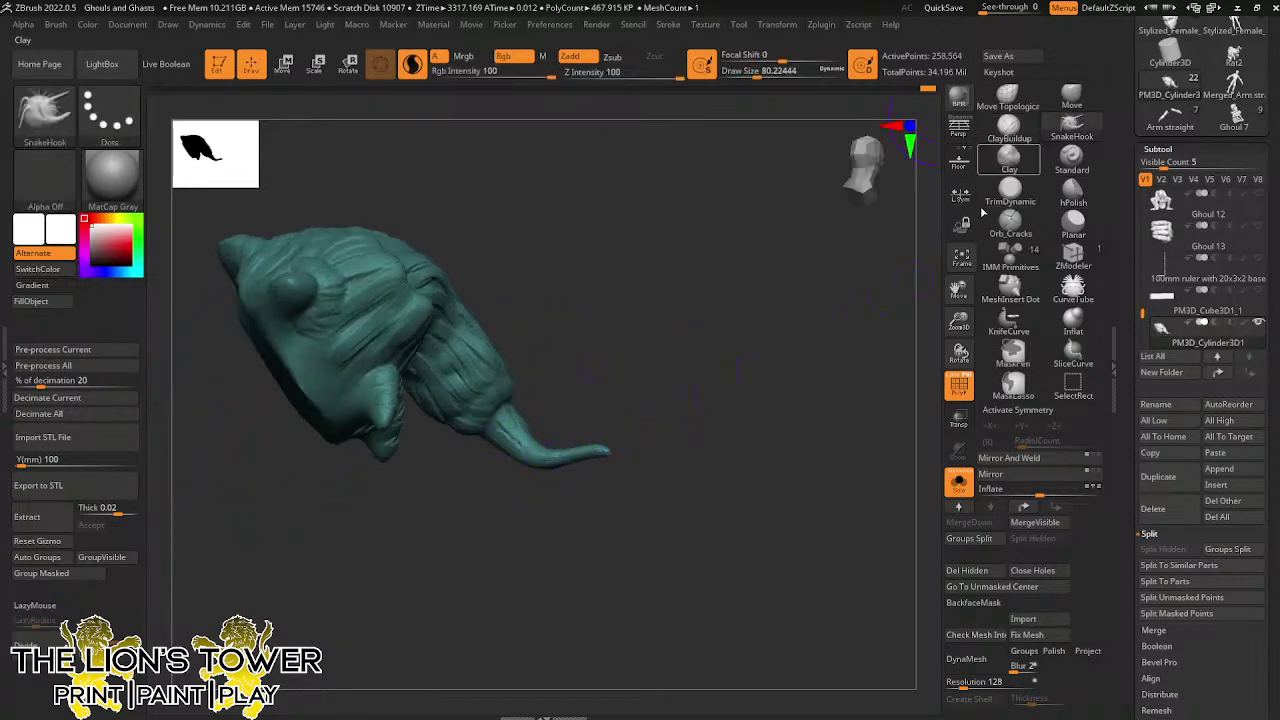
left_click_drag(808, 345, 745, 430)
mouse_move(590, 433)
left_mouse_down()
mouse_move(600, 409)
mouse_move(563, 434)
left_mouse_up()
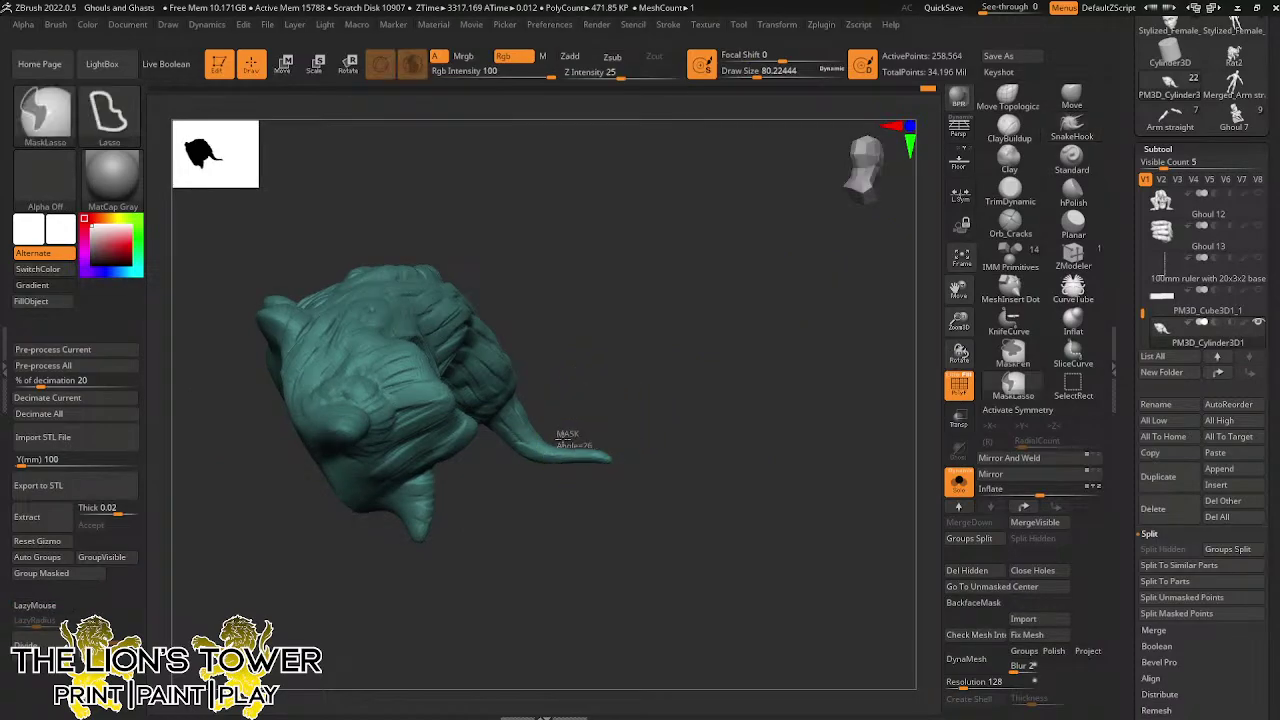
left_click(614, 433, "ctrl")
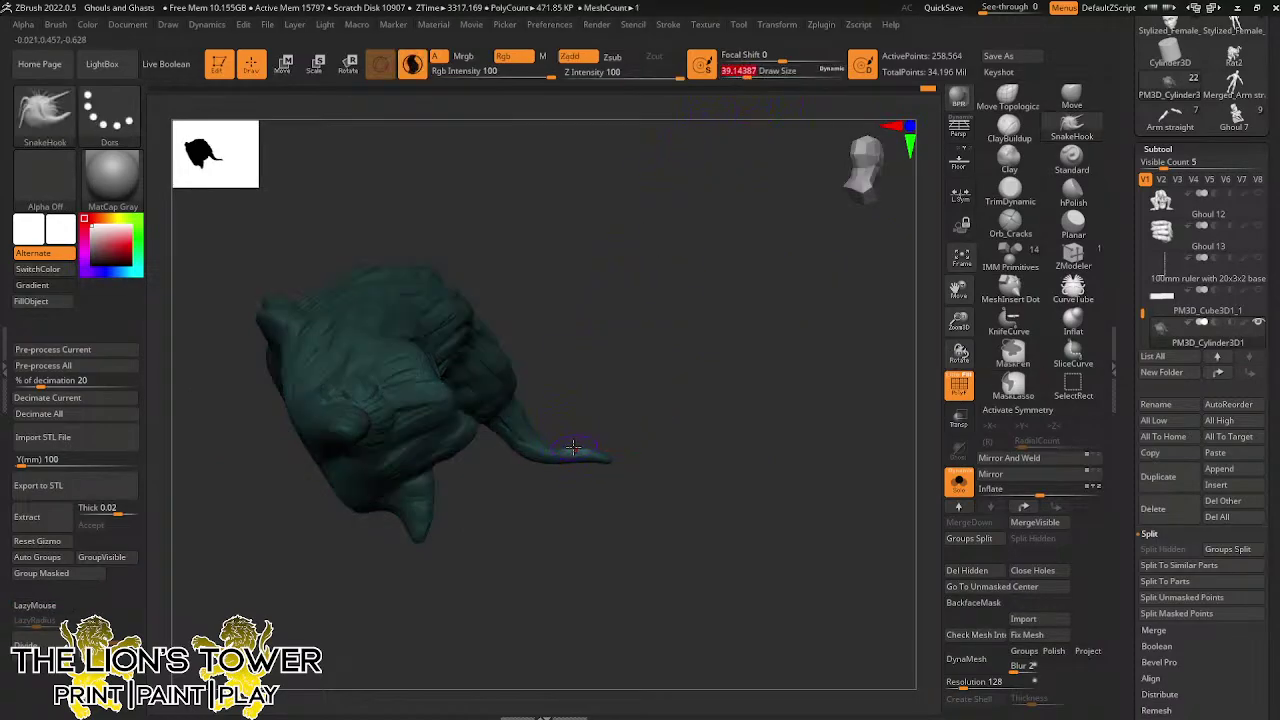
mouse_move(579, 432)
left_mouse_down()
mouse_move(623, 397)
mouse_move(668, 398)
mouse_move(580, 462)
mouse_move(535, 470)
left_mouse_up()
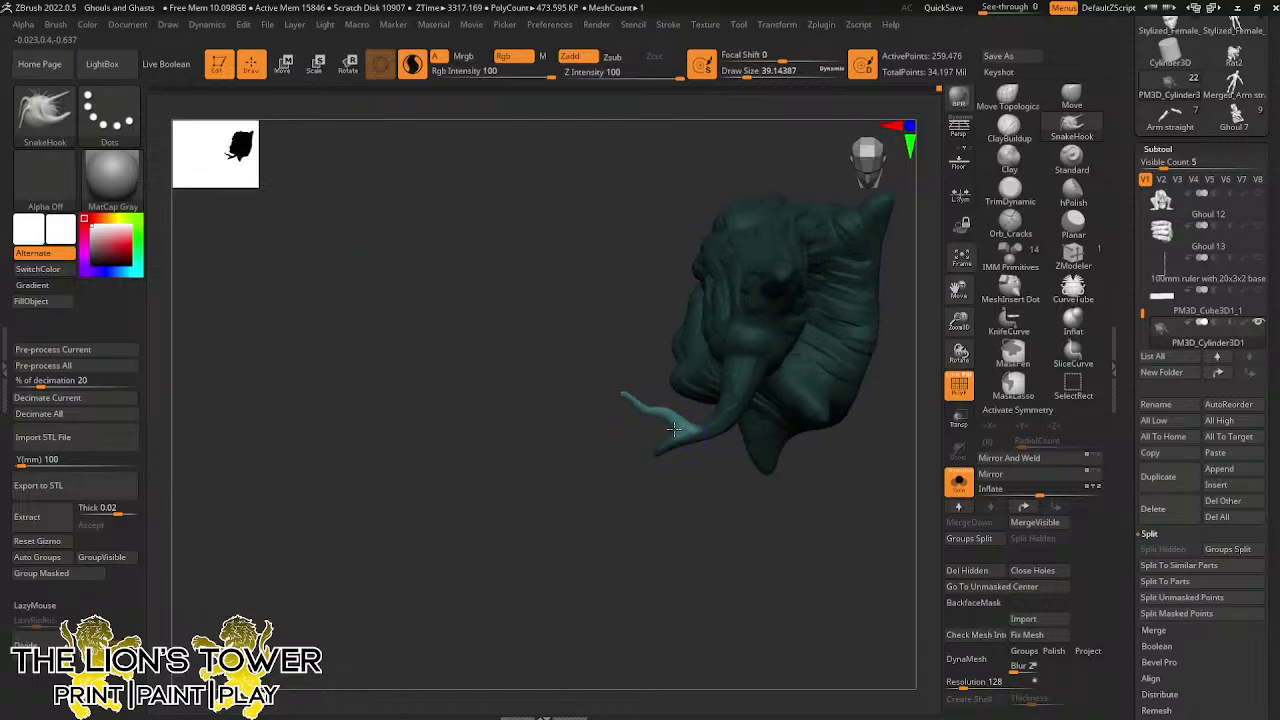
left_click_drag(709, 468, 835, 381)
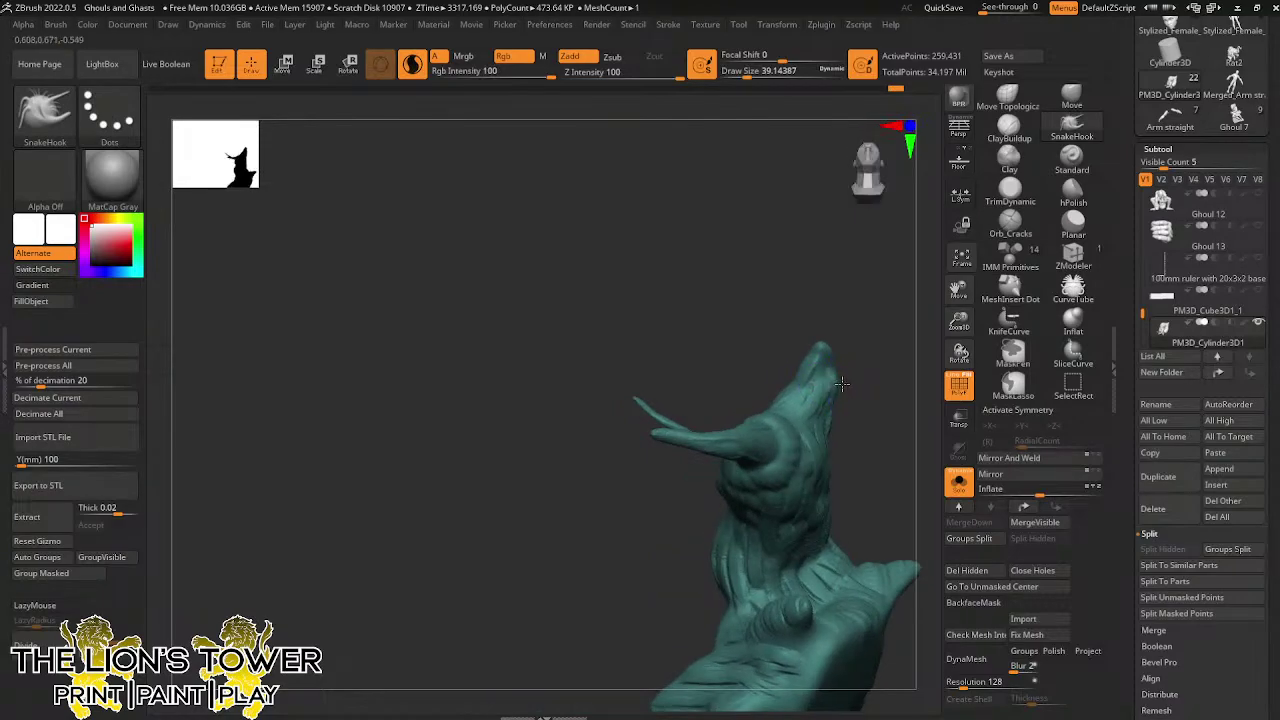
Pull a thin twig out of the thick upper branch near its tip with SnakeHook
mouse_move(879, 347)
left_mouse_down()
mouse_move(898, 419)
mouse_move(800, 528)
mouse_move(828, 393)
mouse_move(841, 438)
mouse_move(858, 446)
left_mouse_up()
left_click_drag(825, 389, 836, 399)
left_click_drag(838, 446, 822, 470)
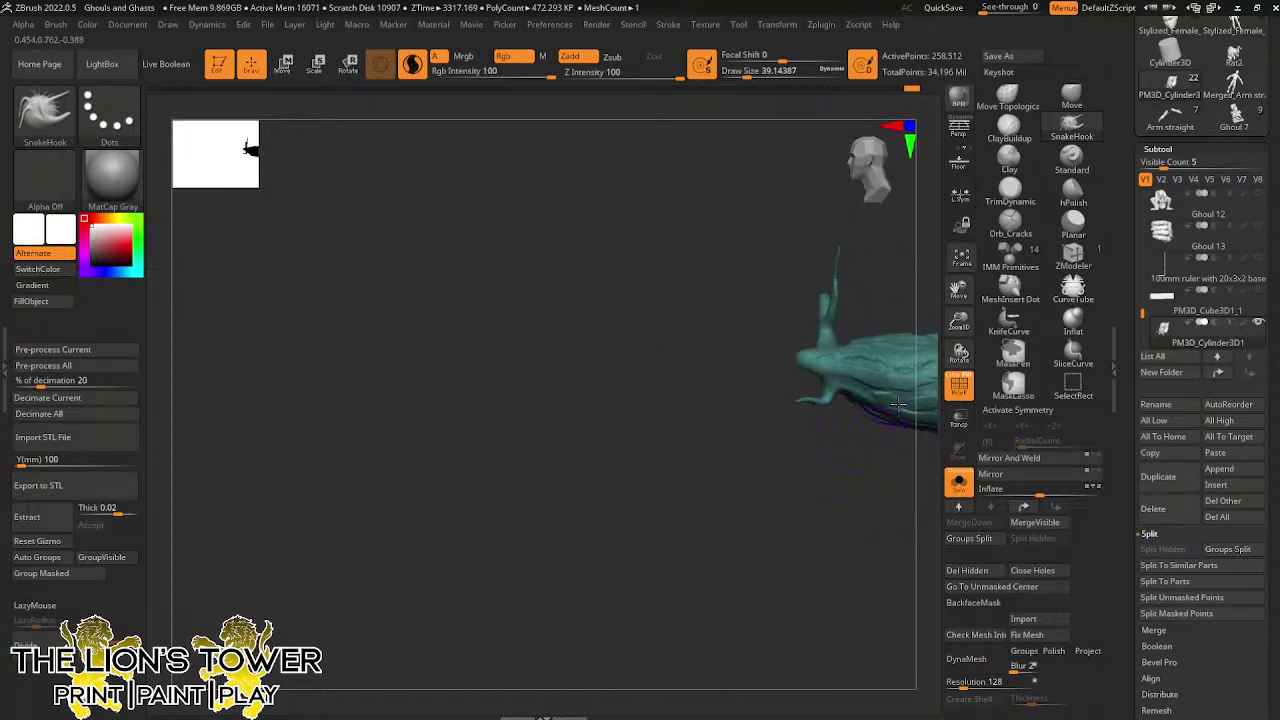
left_click_drag(957, 289, 811, 457)
left_click_drag(975, 300, 880, 350)
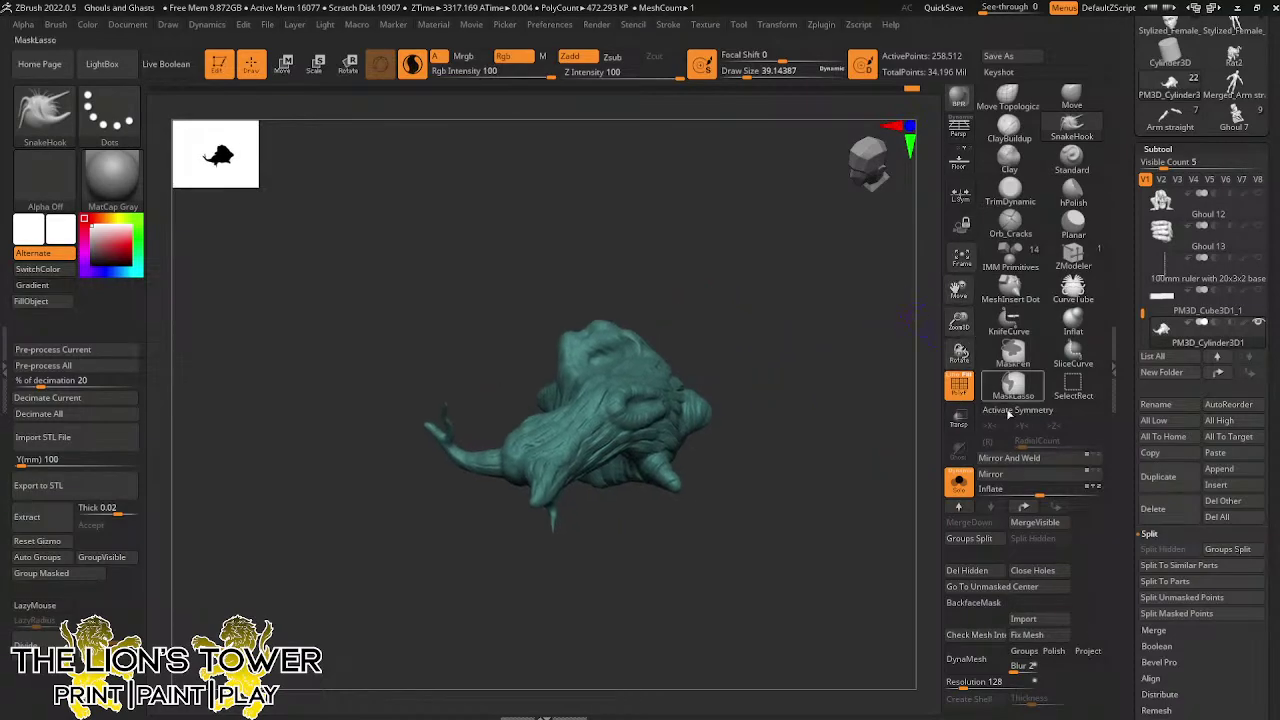
Remesh the stump with DynaMesh at resolution 528 with Polish enabled
left_click(1054, 651)
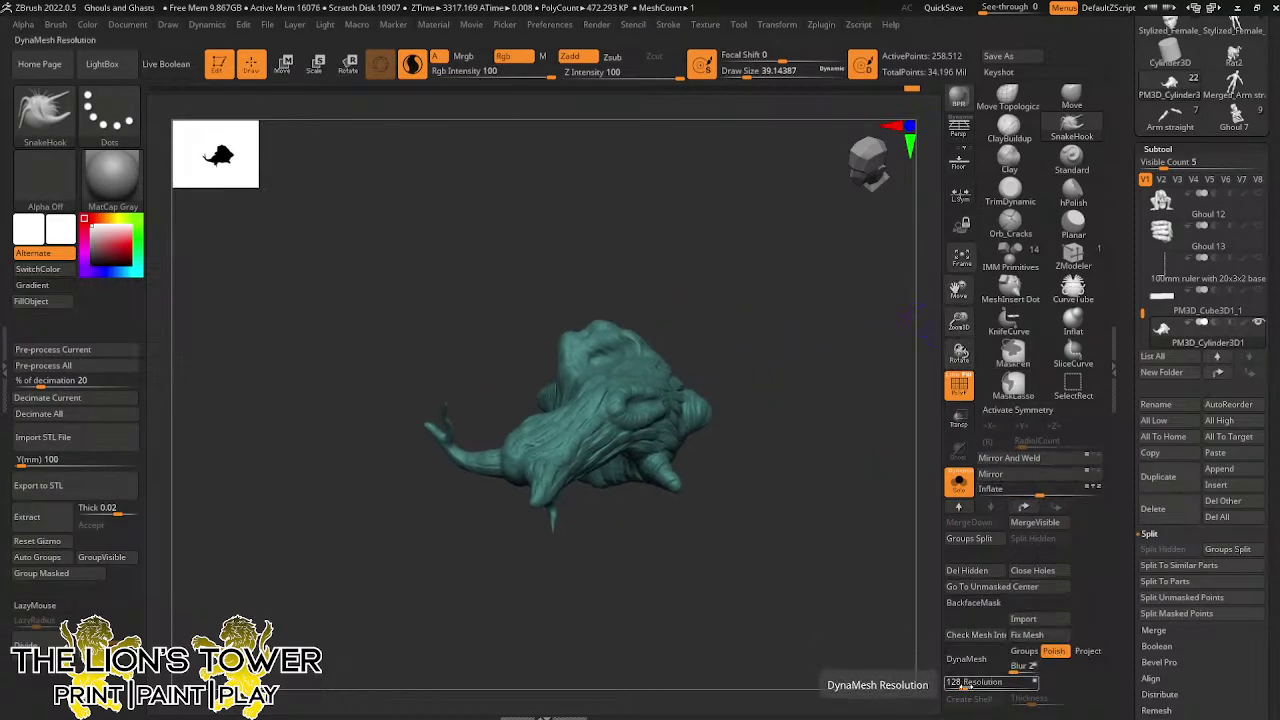
left_click_drag(958, 684, 970, 686)
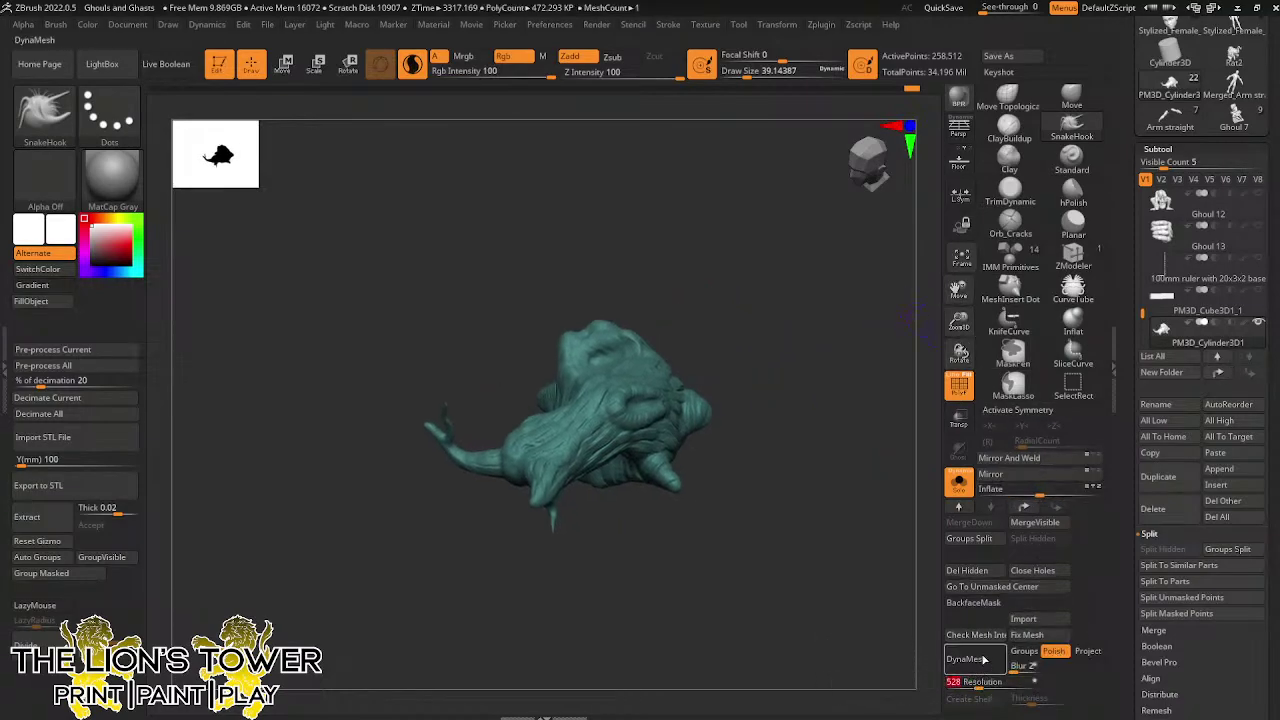
left_click(966, 658)
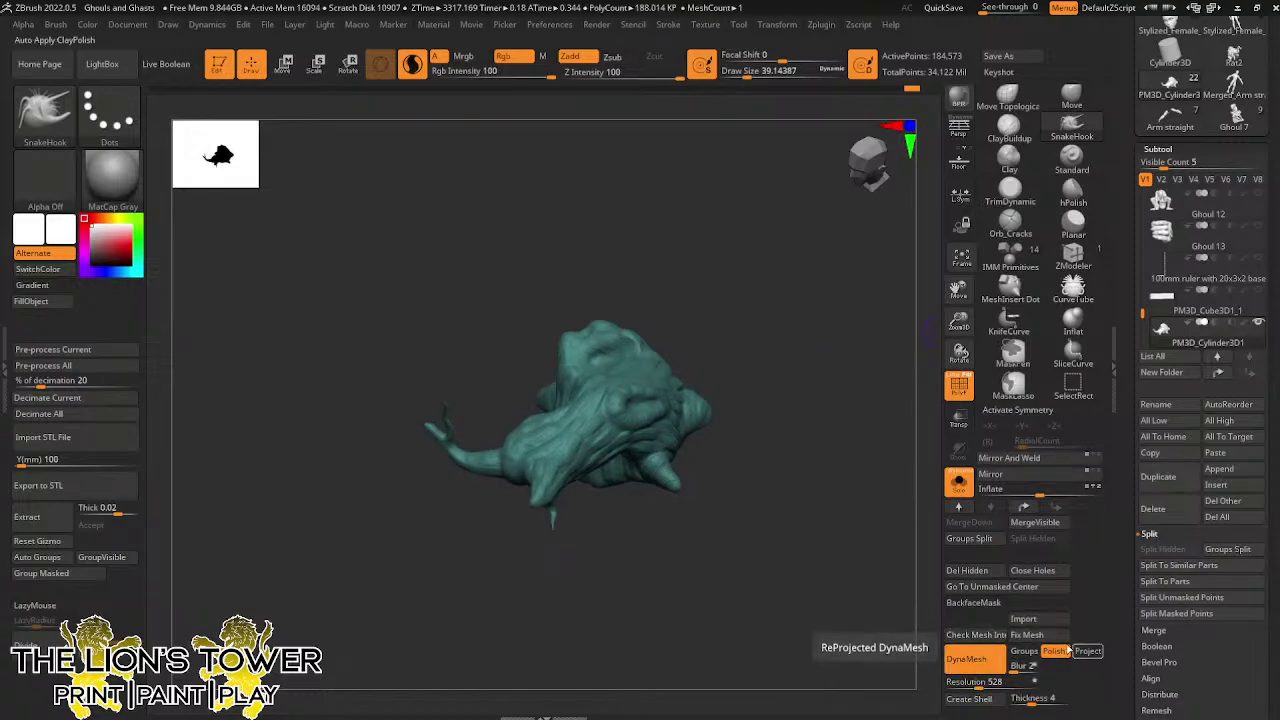
Set up the Orb_Cracks brush at Z Intensity 41 with LazyMouse enabled for detailing the knot-hole side
left_click_drag(830, 582, 862, 450)
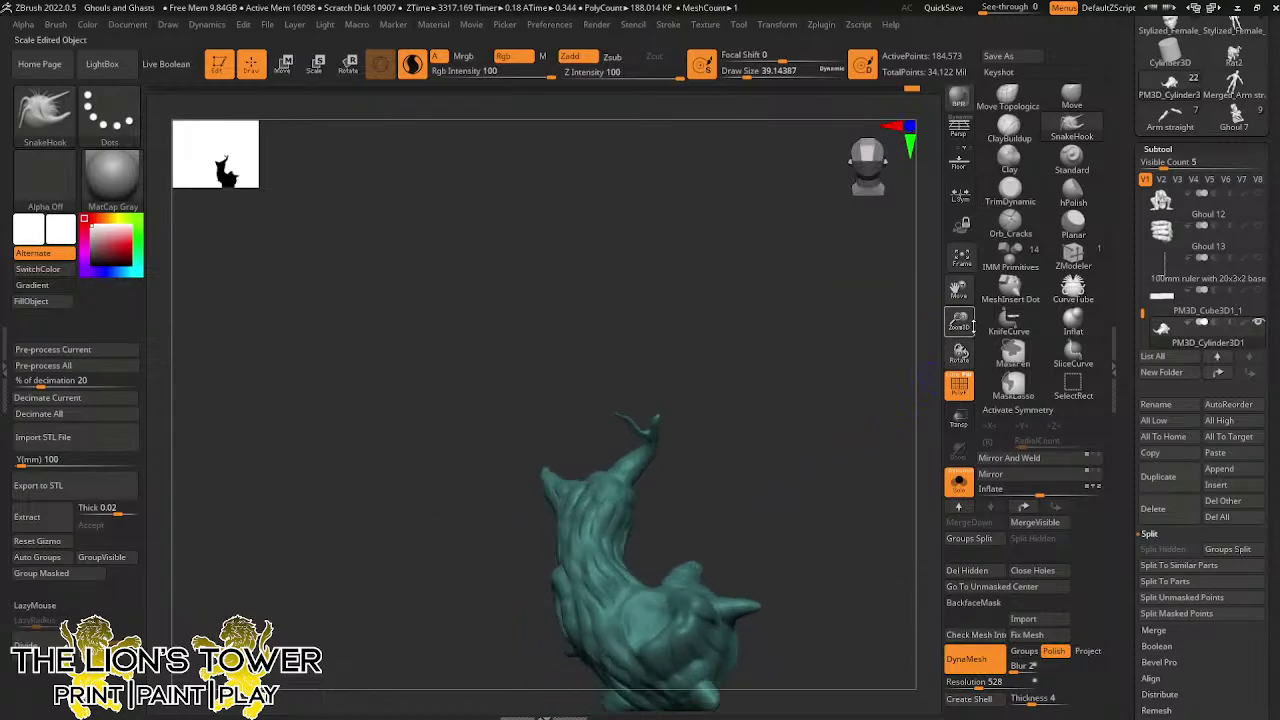
left_click_drag(958, 321, 981, 173)
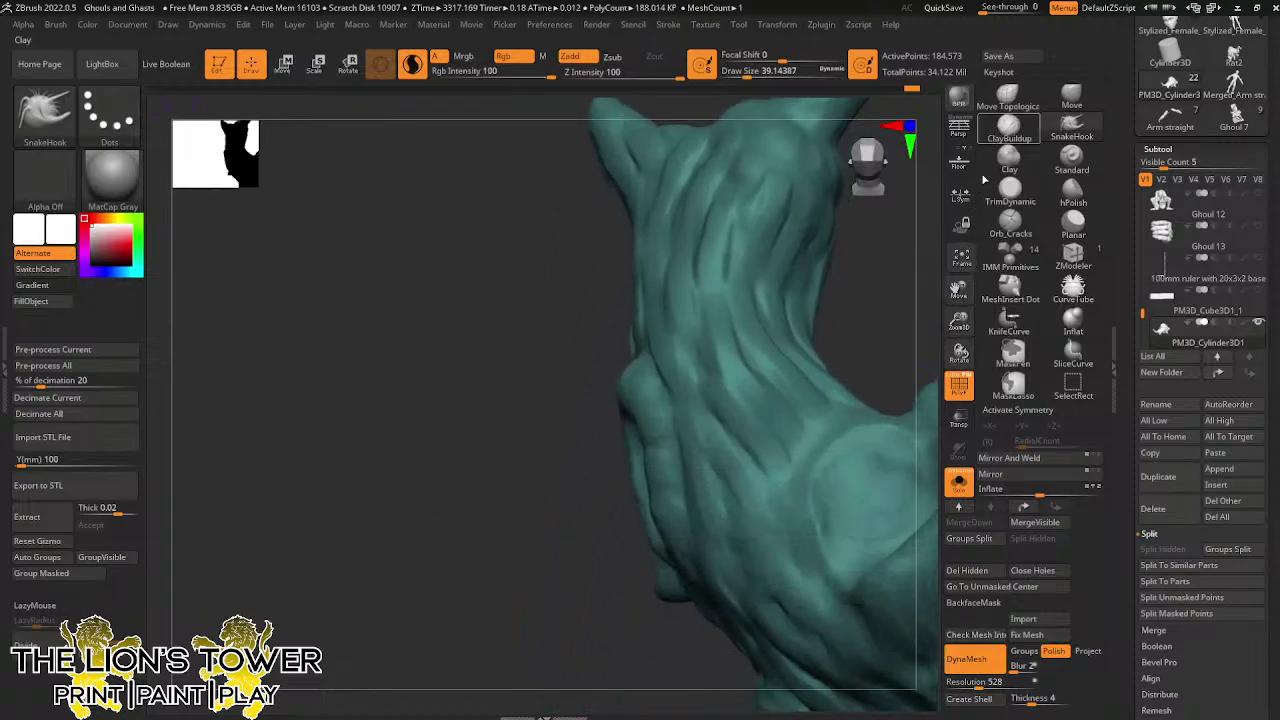
left_click_drag(958, 322, 915, 272)
mouse_move(775, 590)
left_mouse_down()
mouse_move(823, 604)
mouse_move(852, 588)
mouse_move(843, 557)
mouse_move(862, 545)
left_mouse_up()
left_click(1012, 222)
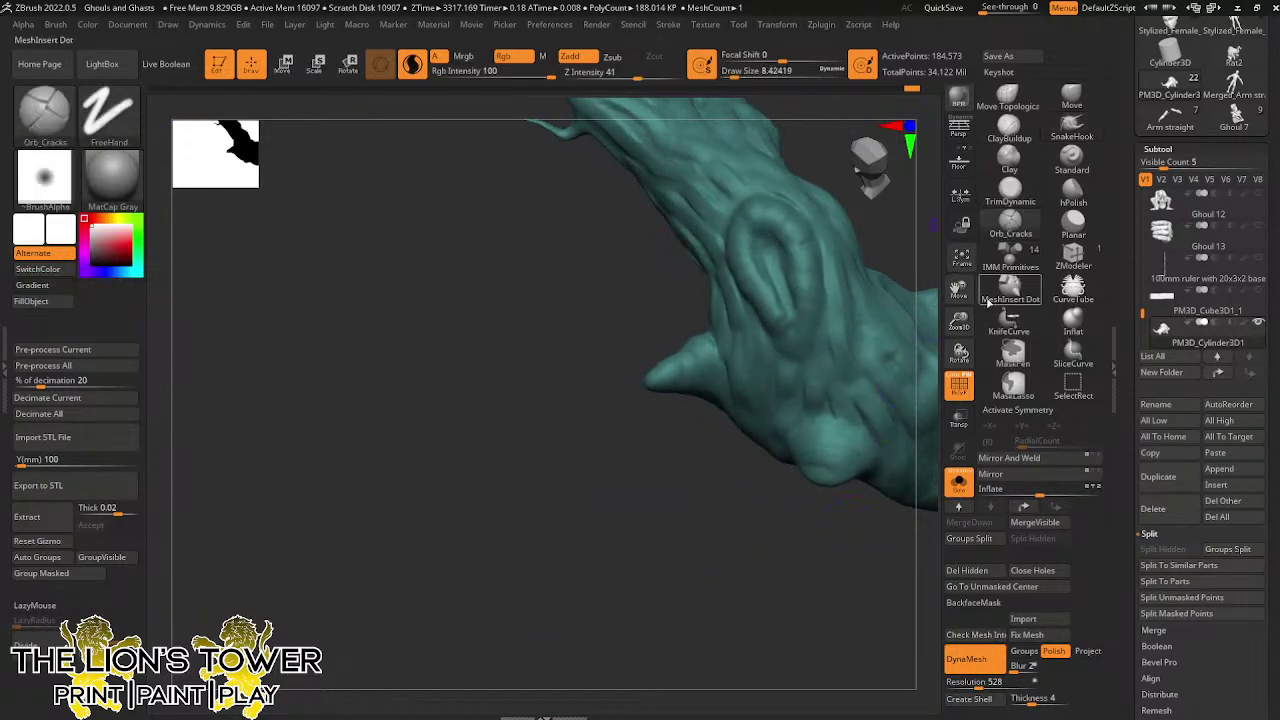
left_click_drag(638, 80, 623, 77)
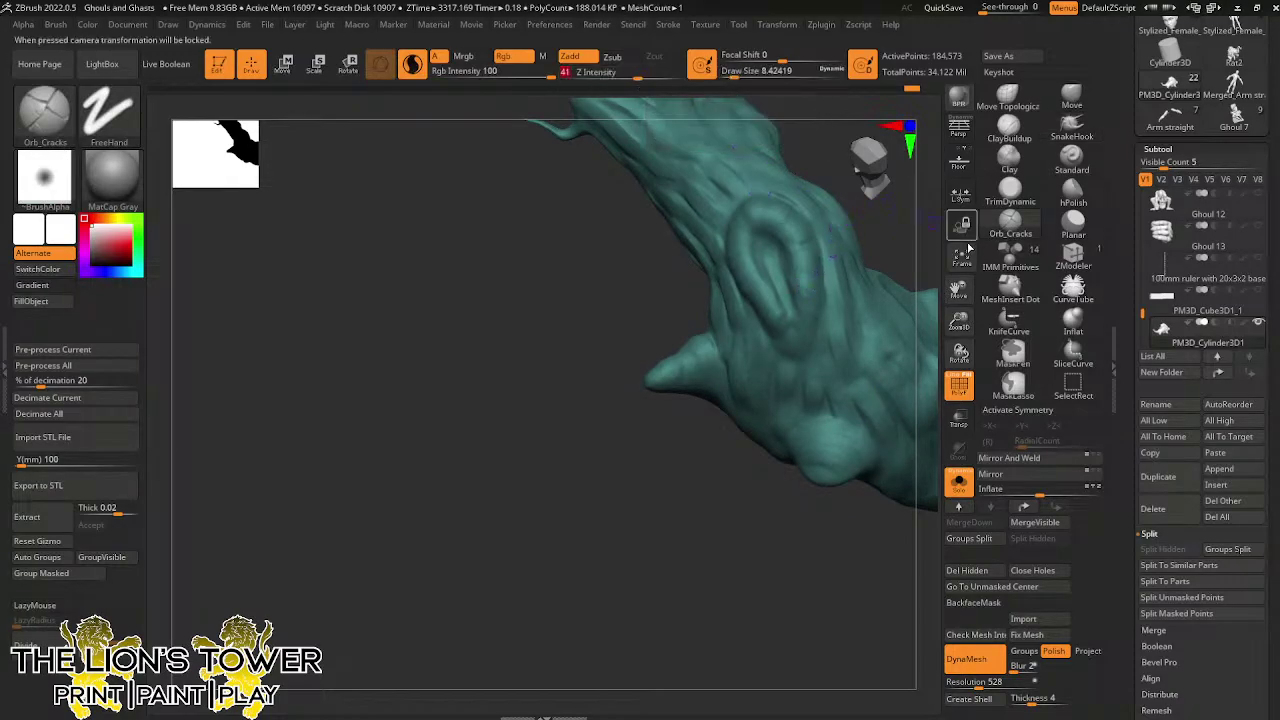
left_click_drag(965, 281, 900, 300)
left_click(40, 606)
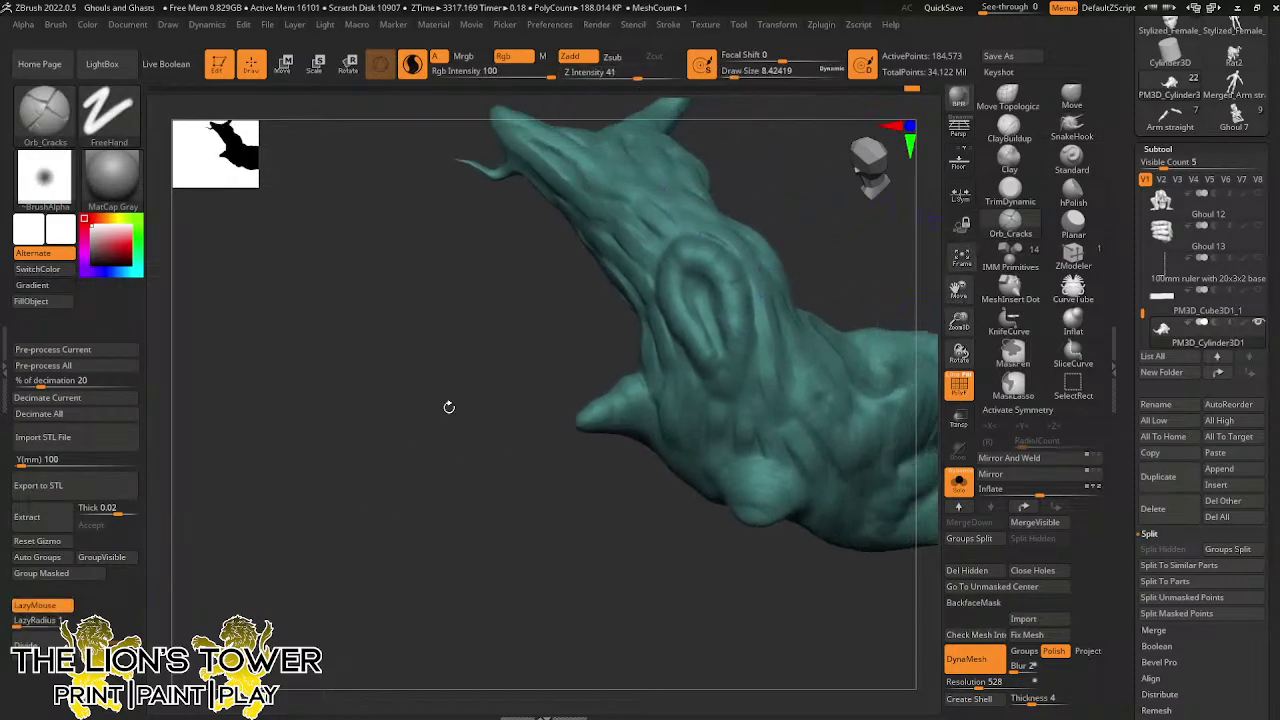
Carve thin branching cracks into the bark beside the knot-hole down toward the roots, undoing a stray stroke
mouse_move(809, 234)
left_mouse_down()
mouse_move(684, 300)
mouse_move(689, 378)
mouse_move(662, 340)
mouse_move(653, 285)
left_mouse_up()
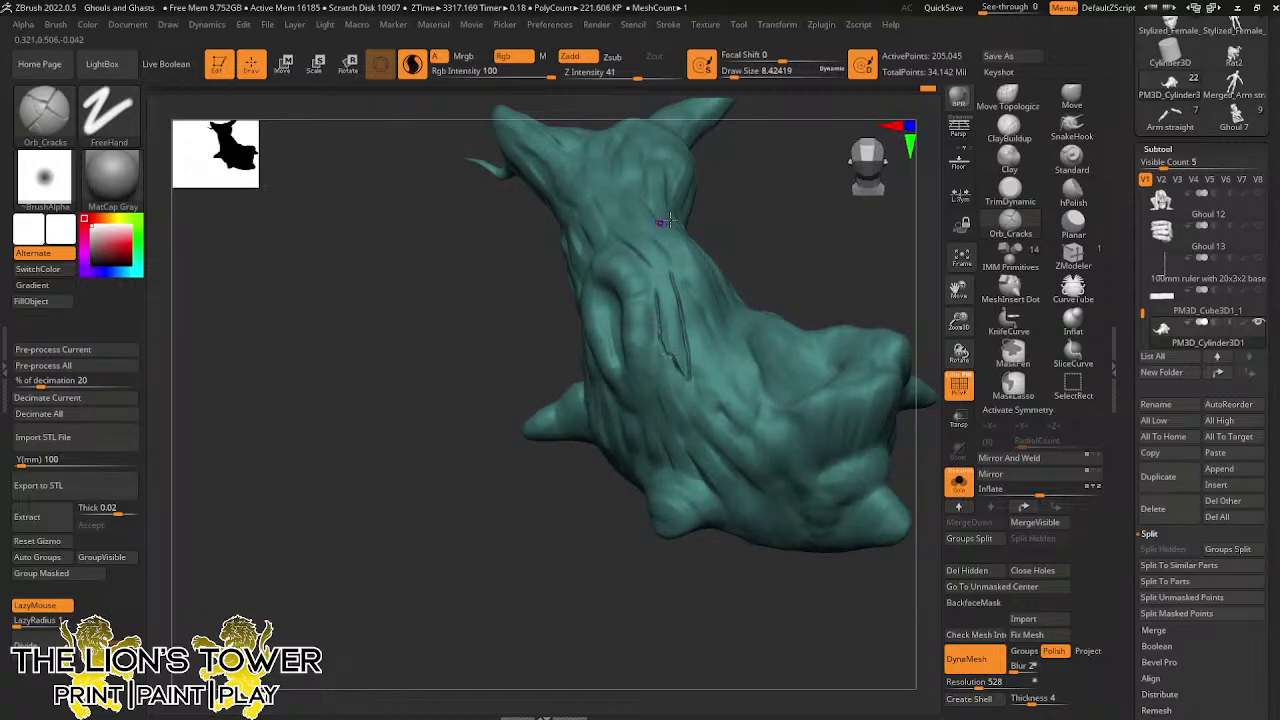
left_click_drag(765, 225, 710, 245)
left_click_drag(658, 335, 658, 378)
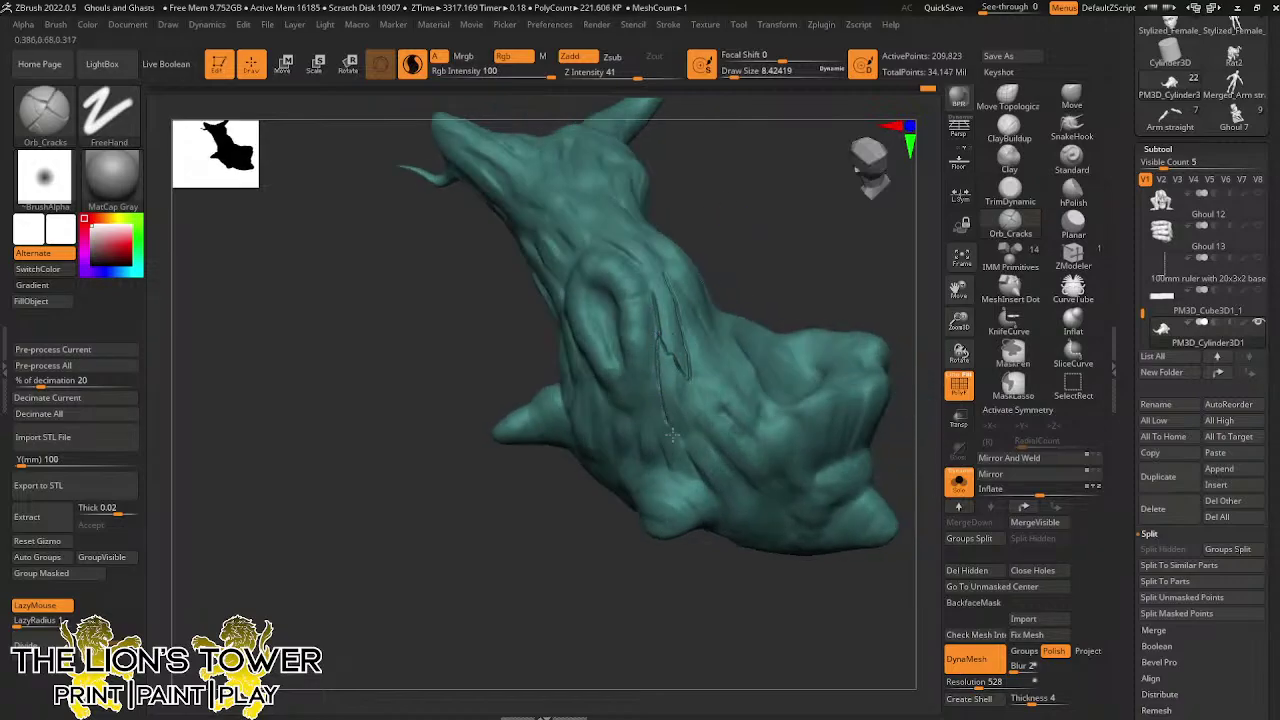
mouse_move(672, 433)
left_mouse_down()
mouse_move(686, 450)
mouse_move(697, 412)
mouse_move(766, 516)
left_mouse_up()
key("ctrl+z")
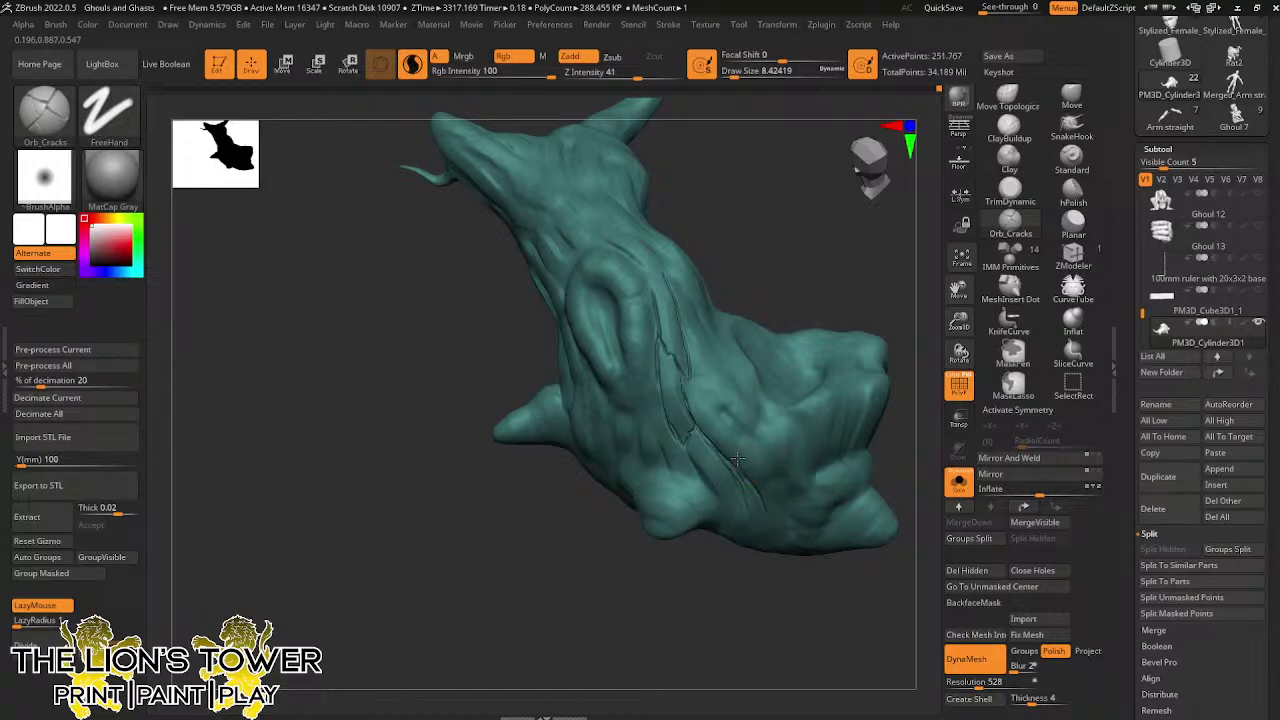
Carve more thin branching cracks into the lower bark between the knot-hole and the hollow stub
mouse_move(737, 459)
left_mouse_down()
mouse_move(733, 430)
mouse_move(741, 438)
left_mouse_up()
left_click_drag(764, 244, 751, 263, "shift")
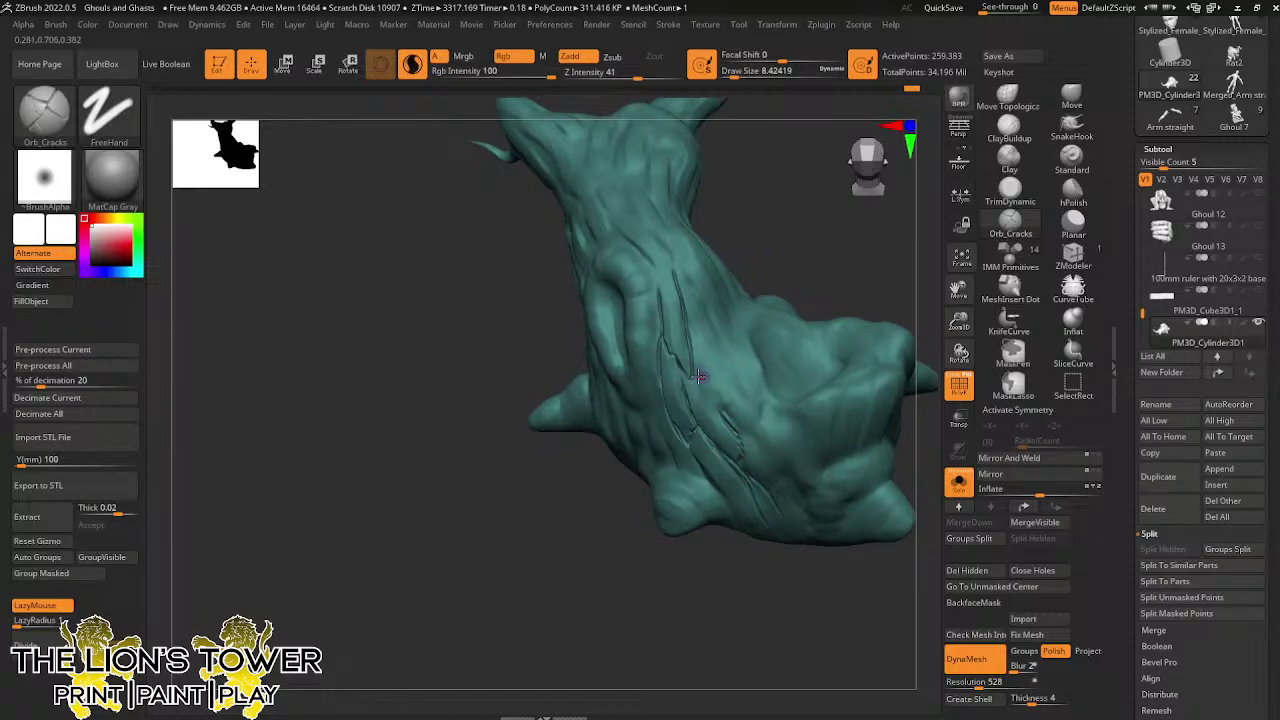
mouse_move(706, 377)
left_mouse_down()
mouse_move(708, 410)
mouse_move(695, 378)
mouse_move(719, 384)
mouse_move(758, 434)
mouse_move(742, 432)
left_mouse_up()
mouse_move(846, 250)
left_mouse_down()
mouse_move(854, 240)
mouse_move(874, 317)
mouse_move(908, 344)
mouse_move(769, 293)
left_mouse_up()
mouse_move(727, 341)
left_mouse_down()
mouse_move(727, 377)
mouse_move(703, 277)
mouse_move(701, 318)
left_mouse_up()
left_click_drag(769, 200, 742, 189)
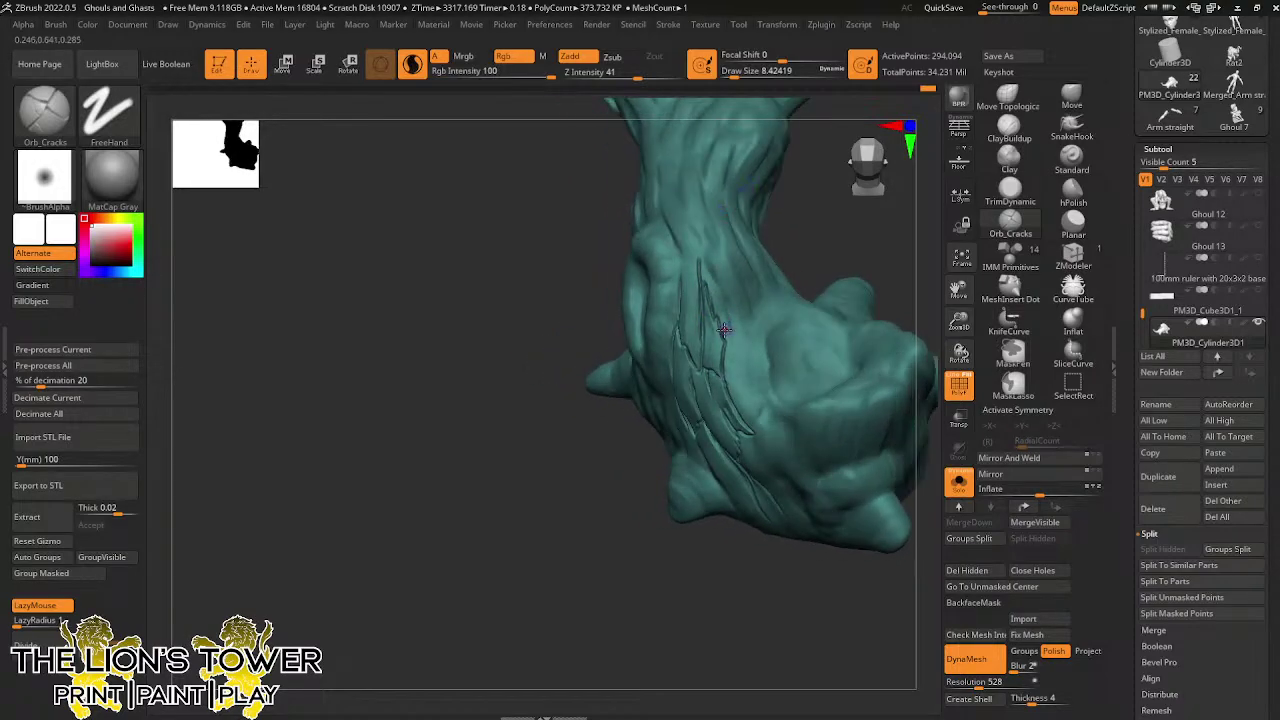
Add fine connected cracks on the trunk side just above the hollow stub
mouse_move(727, 345)
left_mouse_down()
mouse_move(736, 362)
mouse_move(700, 225)
mouse_move(700, 245)
left_mouse_up()
mouse_move(838, 236)
left_mouse_down()
mouse_move(713, 230)
mouse_move(751, 331)
mouse_move(738, 311)
left_mouse_up()
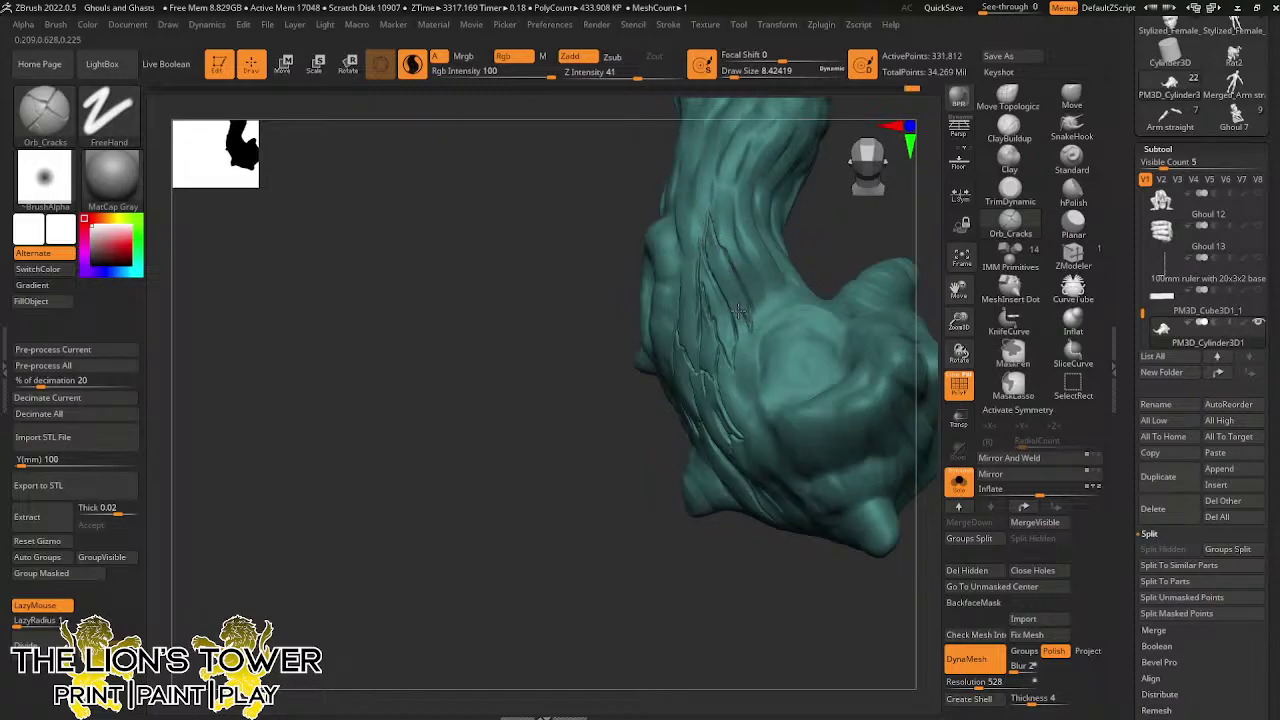
left_click_drag(863, 236, 832, 254)
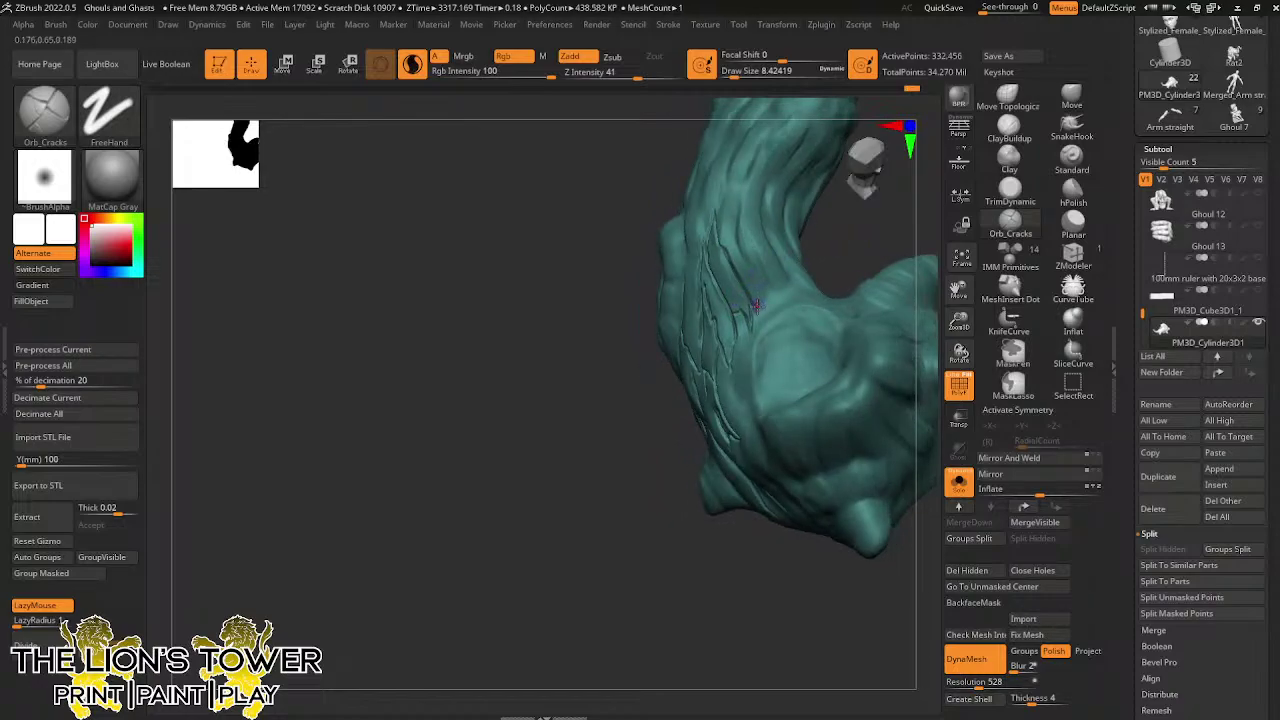
mouse_move(760, 305)
left_mouse_down()
mouse_move(762, 270)
mouse_move(738, 224)
mouse_move(756, 284)
left_mouse_up()
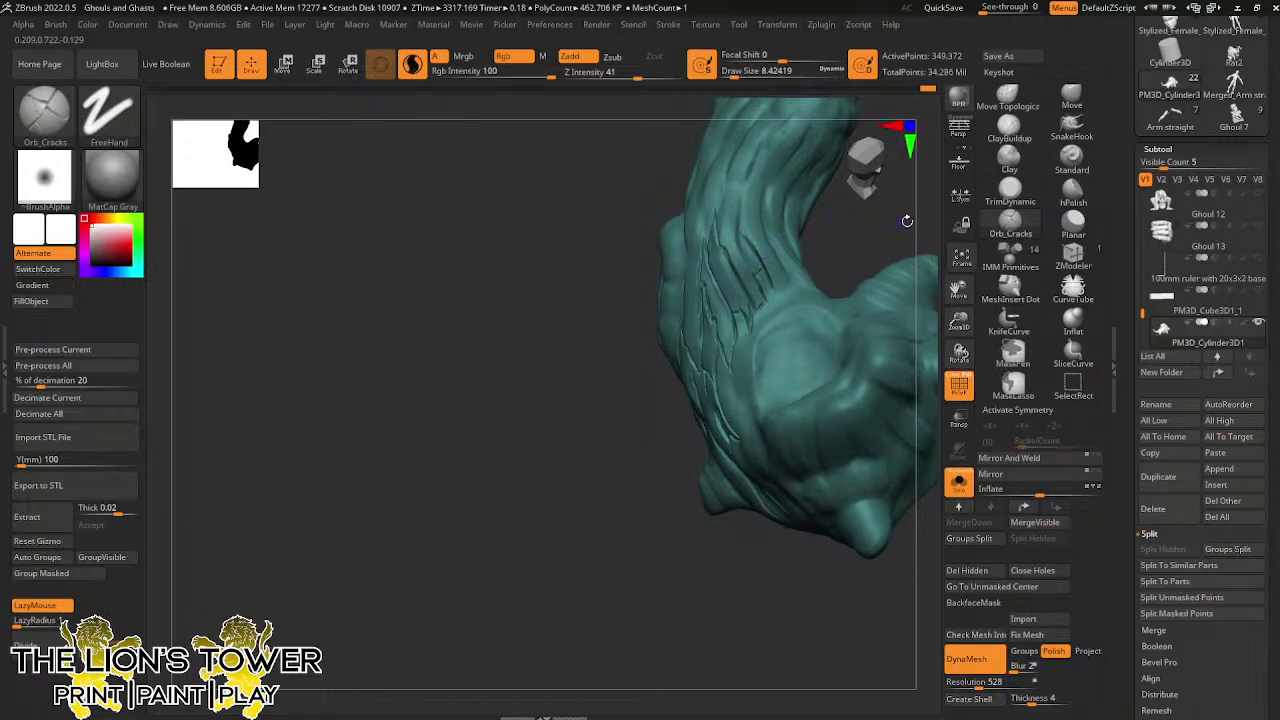
Extend long vertical cracks up the middle of the trunk from knot-hole height toward the branch fork
mouse_move(930, 265)
left_mouse_down()
mouse_move(882, 398)
mouse_move(787, 358)
mouse_move(787, 407)
left_mouse_up()
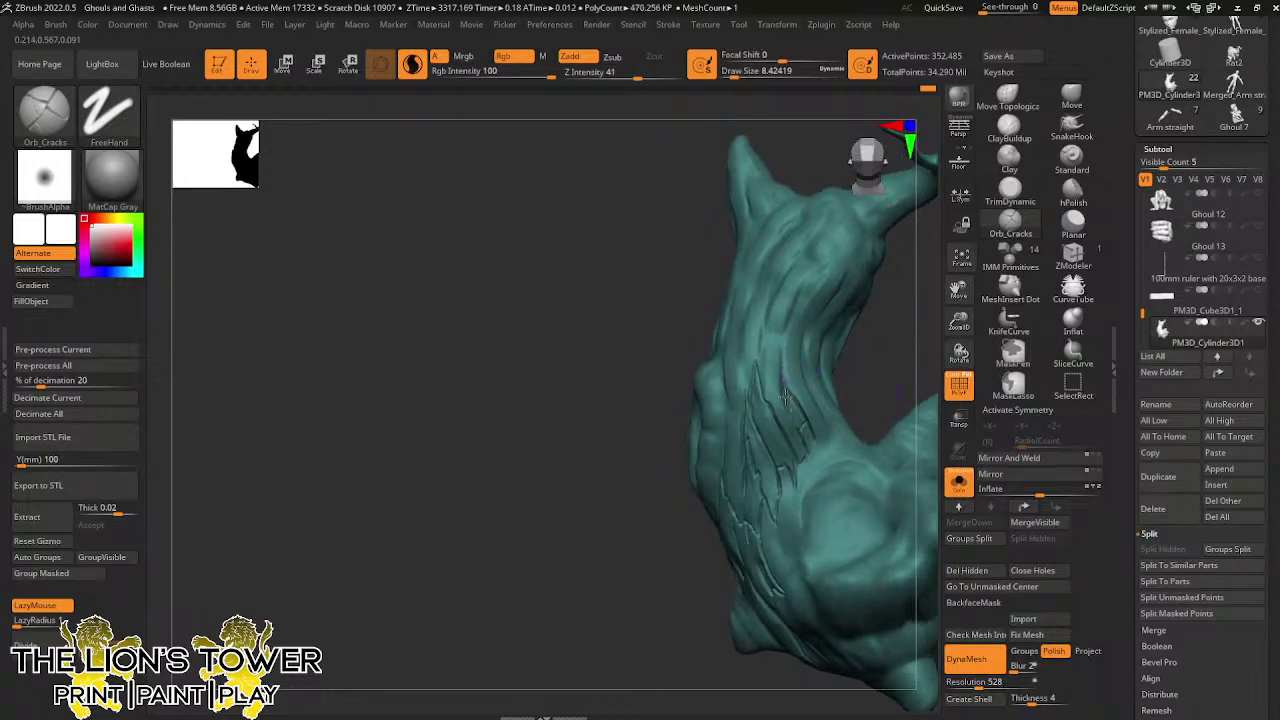
mouse_move(781, 336)
left_mouse_down()
mouse_move(781, 357)
mouse_move(781, 336)
mouse_move(760, 361)
left_mouse_up()
left_click_drag(905, 338, 818, 338)
mouse_move(744, 370)
left_mouse_down()
mouse_move(735, 313)
mouse_move(747, 281)
left_mouse_up()
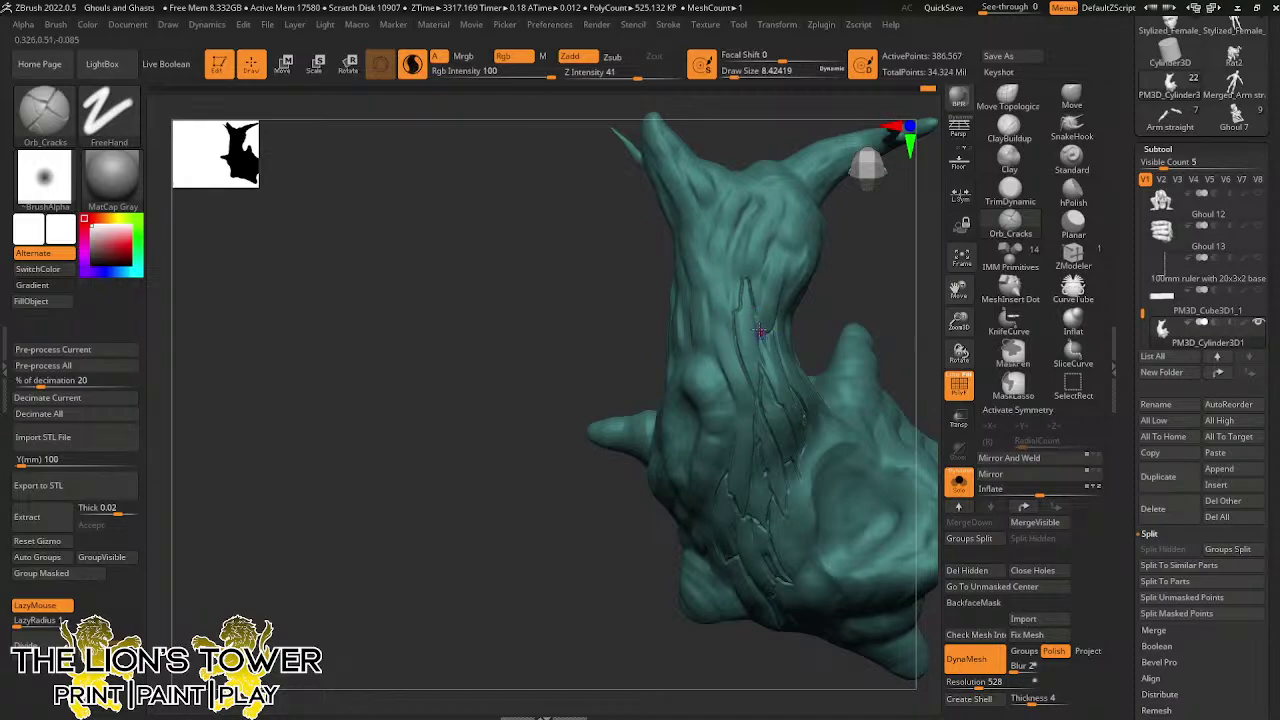
mouse_move(758, 330)
left_mouse_down()
mouse_move(777, 236)
mouse_move(787, 274)
mouse_move(830, 226)
mouse_move(779, 300)
mouse_move(779, 341)
left_mouse_up()
mouse_move(855, 300)
left_mouse_down()
mouse_move(788, 318)
mouse_move(790, 388)
mouse_move(796, 366)
mouse_move(842, 424)
left_mouse_up()
mouse_move(899, 372)
left_mouse_down()
mouse_move(790, 341)
mouse_move(765, 377)
mouse_move(780, 435)
left_mouse_up()
right_click_drag(780, 435, 778, 394)
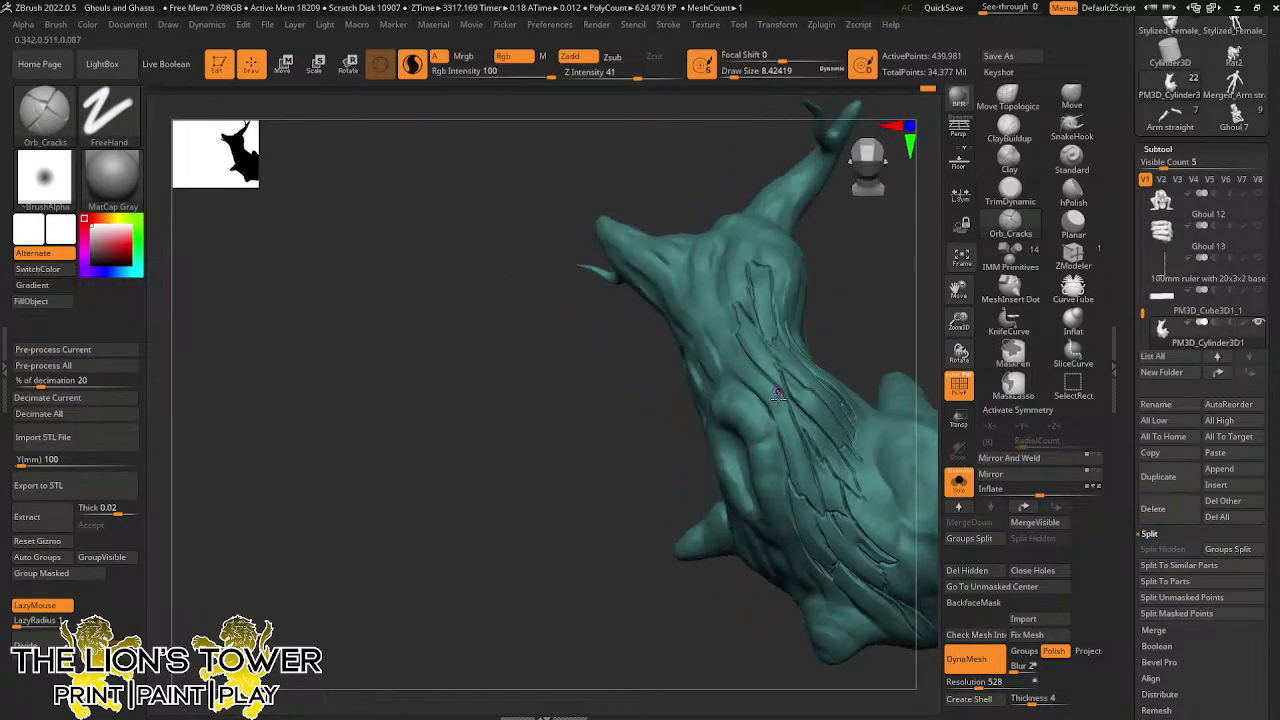
Carve jagged cracks along the upper trunk above the knot-hole toward the base of the short pointed branch
mouse_move(772, 418)
left_mouse_down()
mouse_move(784, 446)
mouse_move(772, 397)
mouse_move(734, 357)
left_mouse_up()
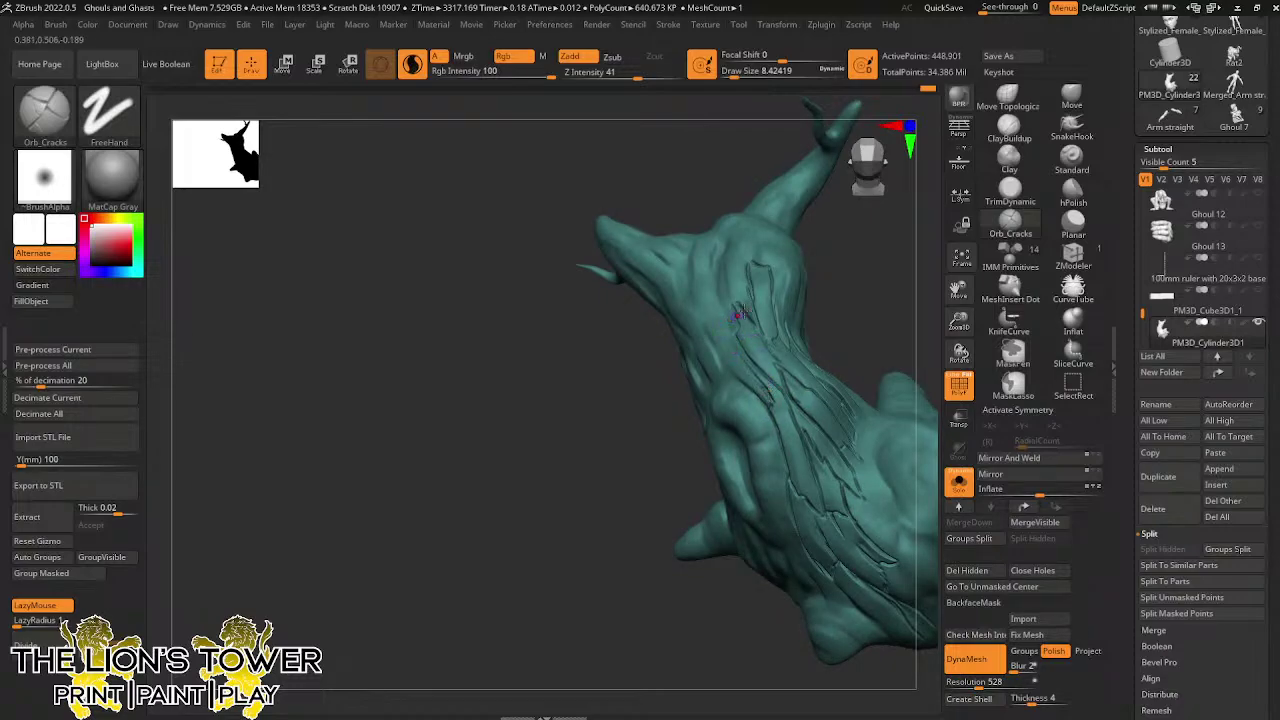
mouse_move(870, 282)
left_mouse_down()
mouse_move(894, 320)
mouse_move(890, 308)
left_mouse_up()
left_click_drag(741, 383, 692, 303)
left_click_drag(721, 363, 685, 308)
mouse_move(744, 388)
left_mouse_down()
mouse_move(695, 301)
mouse_move(692, 262)
mouse_move(695, 279)
mouse_move(667, 277)
left_mouse_up()
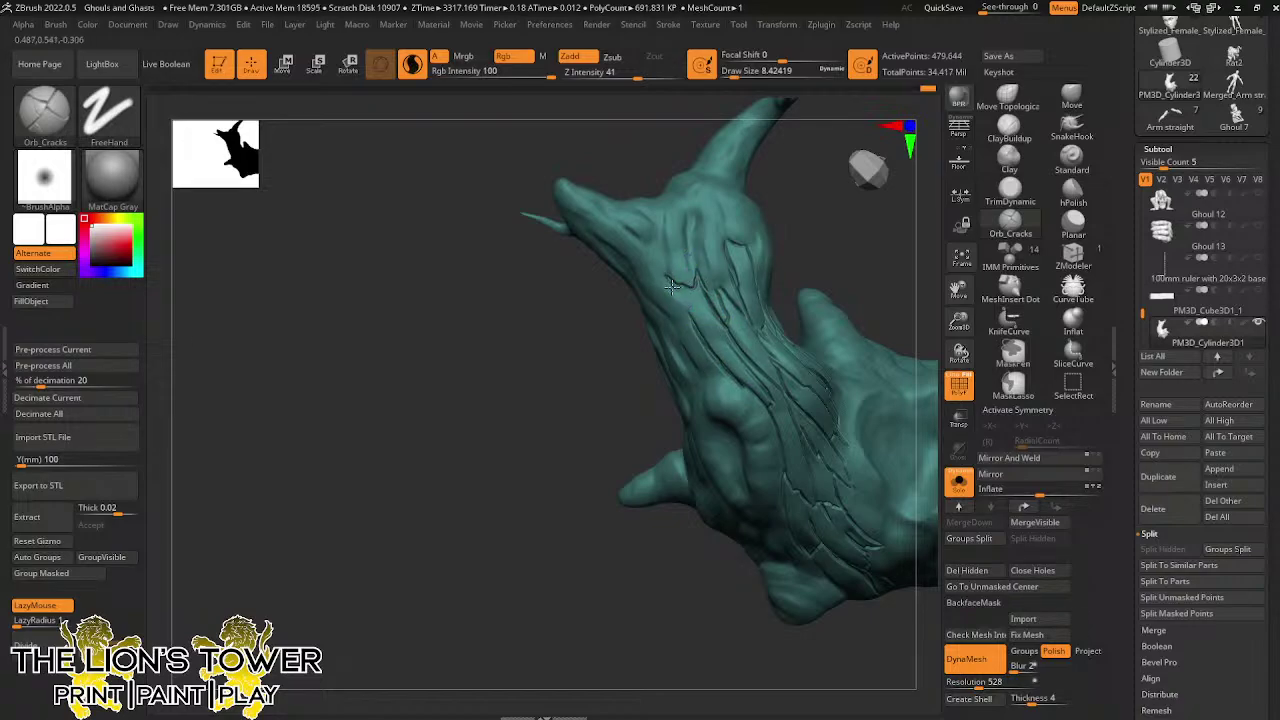
left_click_drag(809, 238, 834, 206)
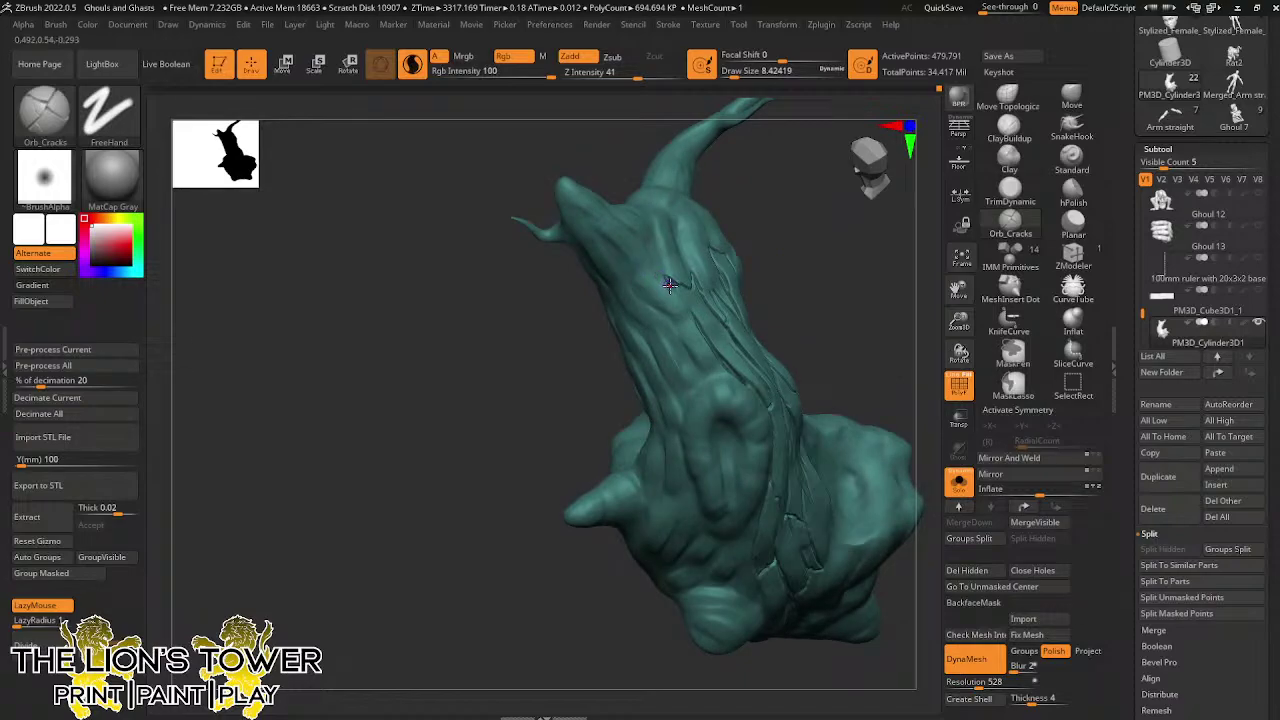
mouse_move(672, 285)
left_mouse_down()
mouse_move(645, 262)
mouse_move(624, 270)
mouse_move(686, 340)
mouse_move(641, 292)
left_mouse_up()
left_click_drag(692, 354, 694, 320)
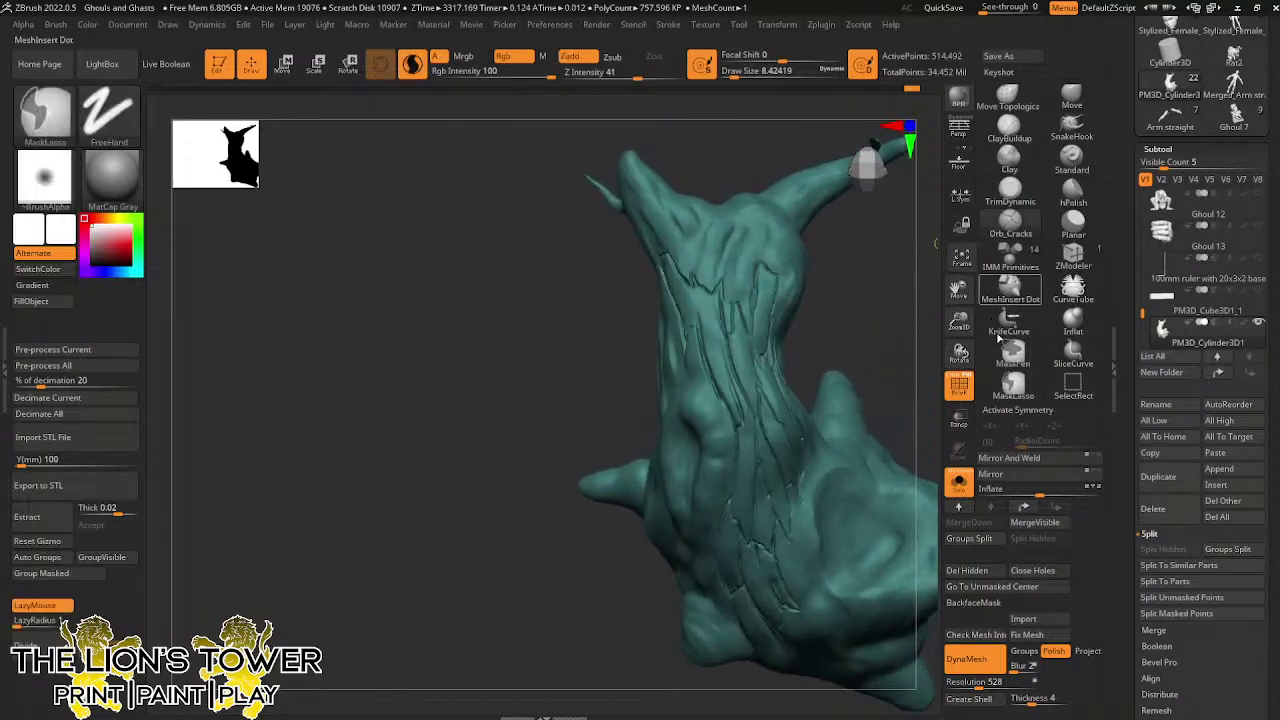
Set the DynaMesh resolution to 904, try remeshing the stump, and undo the last changes
left_click(975, 681)
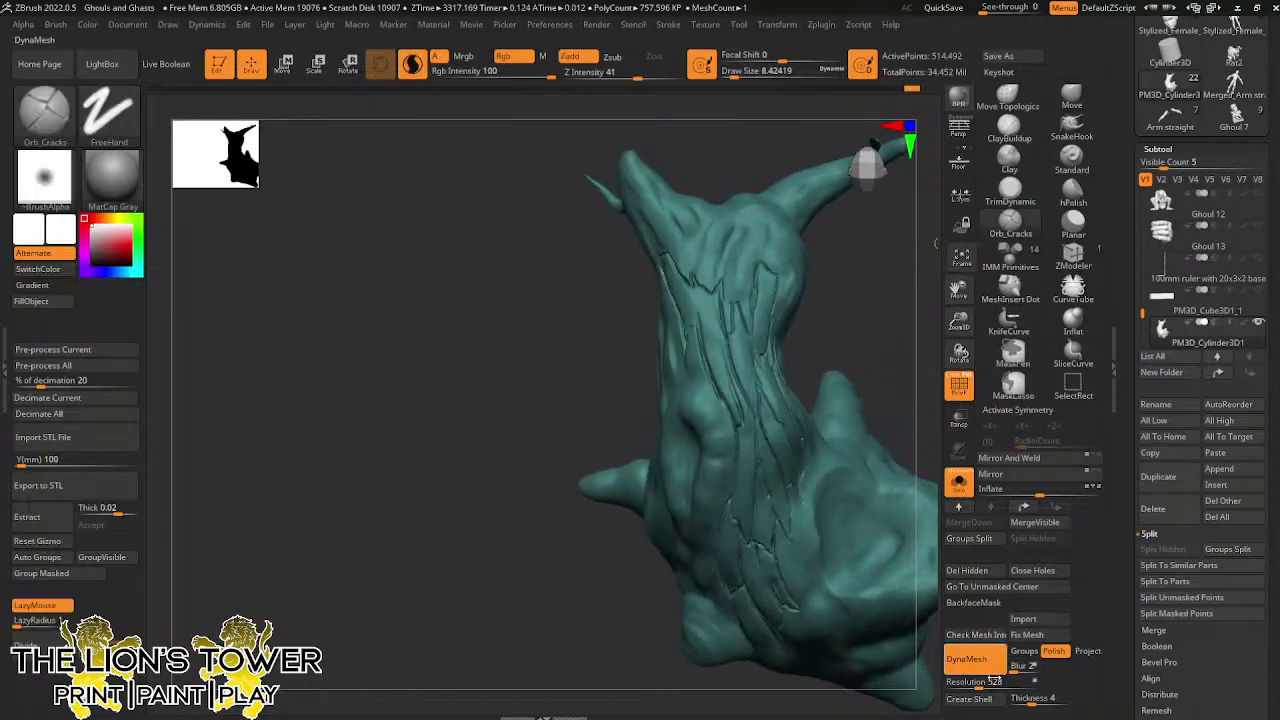
type("904")
key("Return")
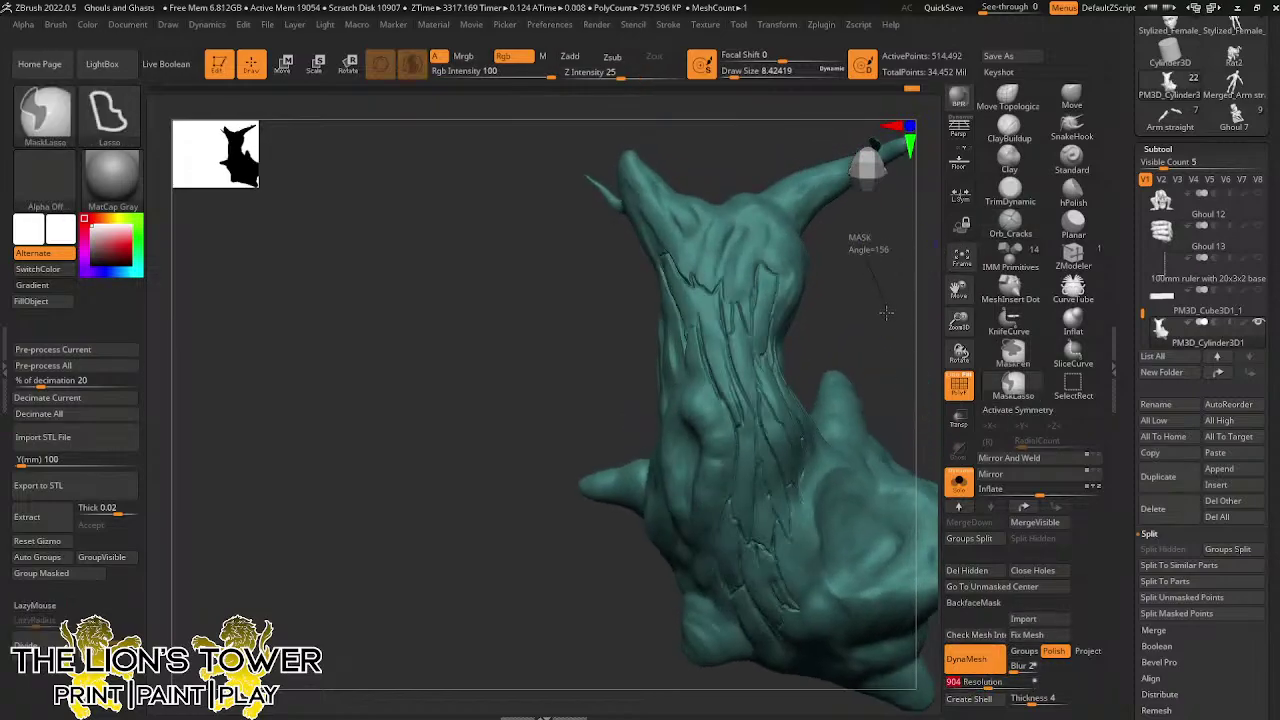
left_click(882, 315, "ctrl")
mouse_move(866, 318)
left_mouse_down()
mouse_move(857, 286)
mouse_move(880, 323)
mouse_move(889, 311)
mouse_move(877, 279)
mouse_move(823, 345)
mouse_move(909, 312)
mouse_move(838, 358)
left_mouse_up()
key("ctrl+z")
key("ctrl+z")
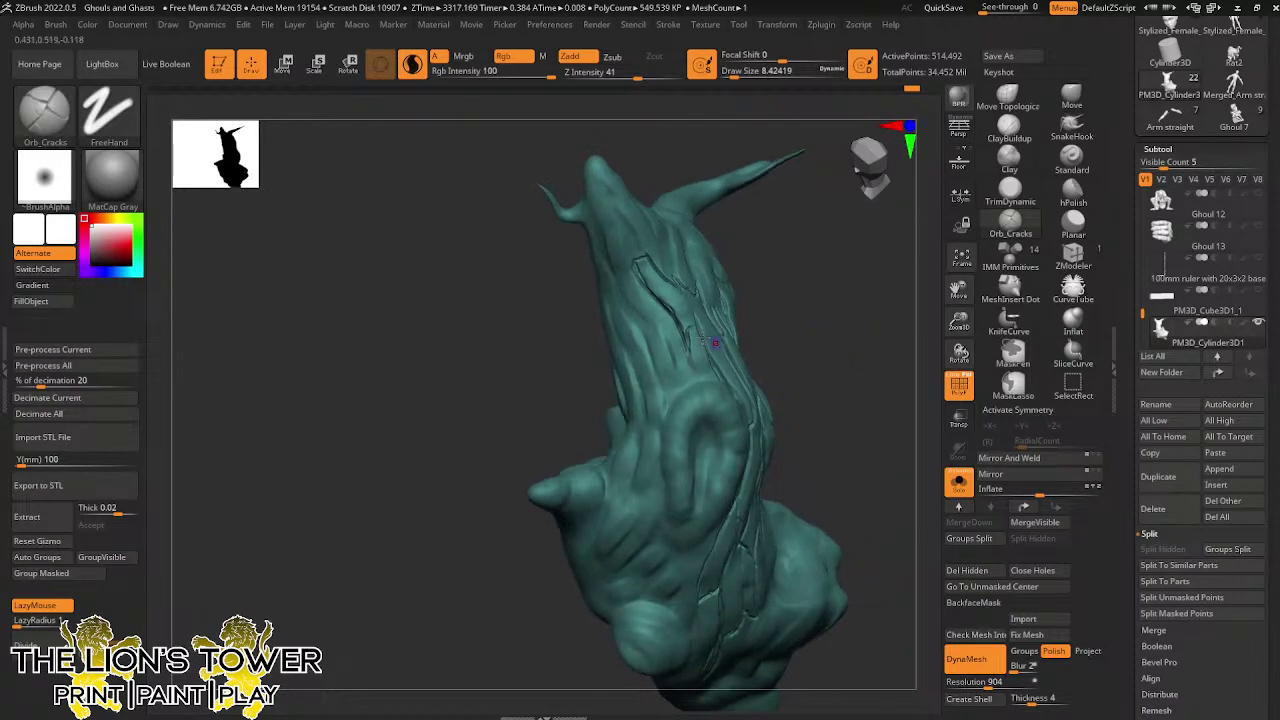
Carve branching cracks from the knot-hole's upper rim up the bark to the foot of the short pointed branch
left_click_drag(694, 382, 687, 350)
right_click_drag(673, 340, 691, 275)
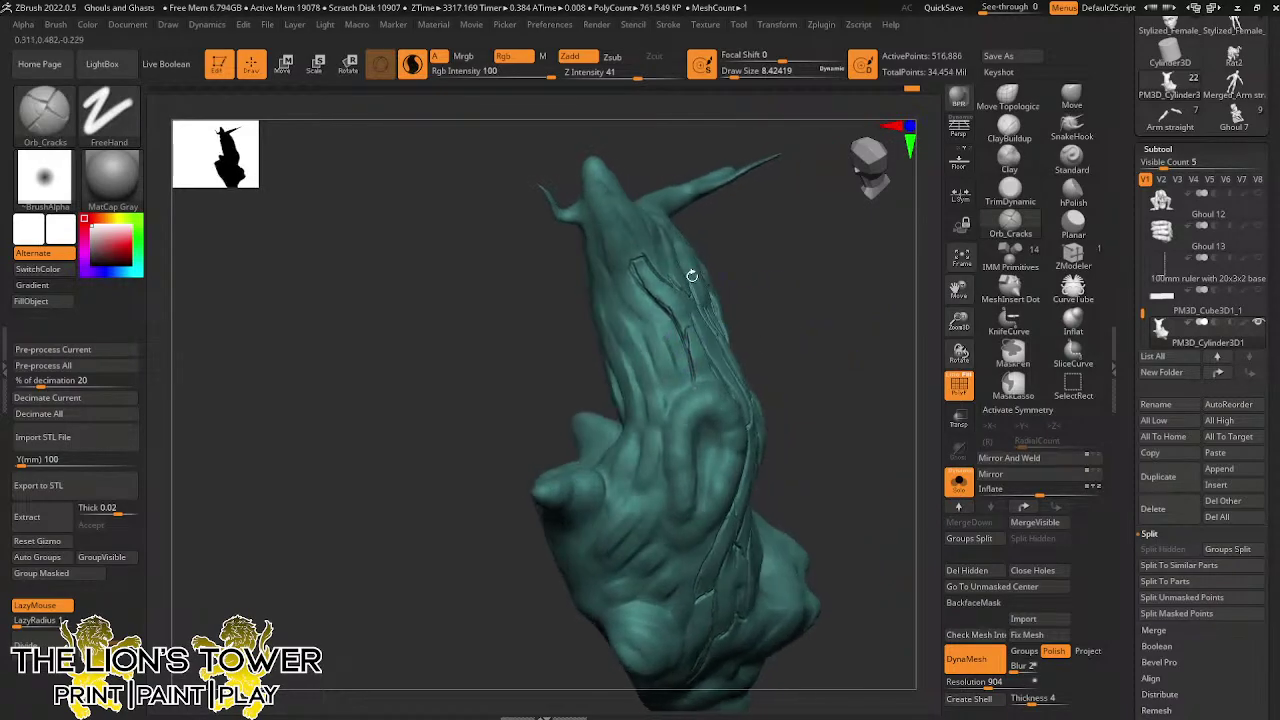
left_click_drag(654, 314, 660, 395)
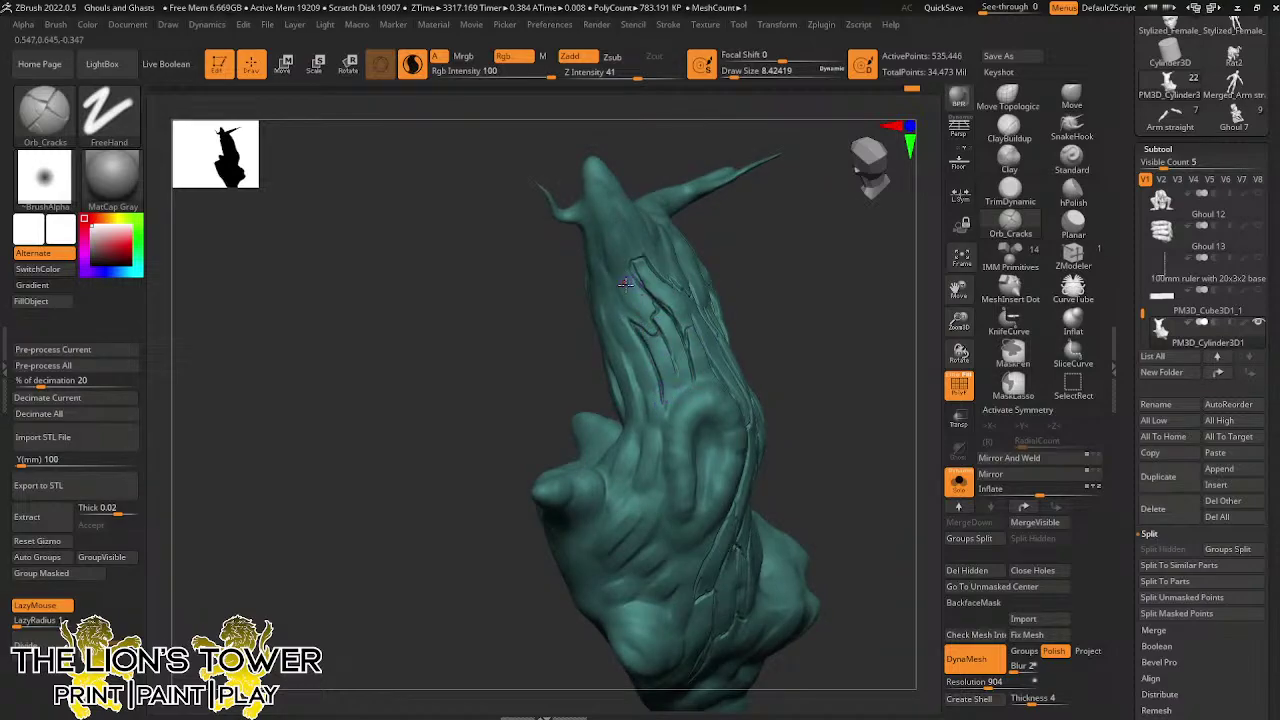
left_click_drag(632, 323, 606, 282)
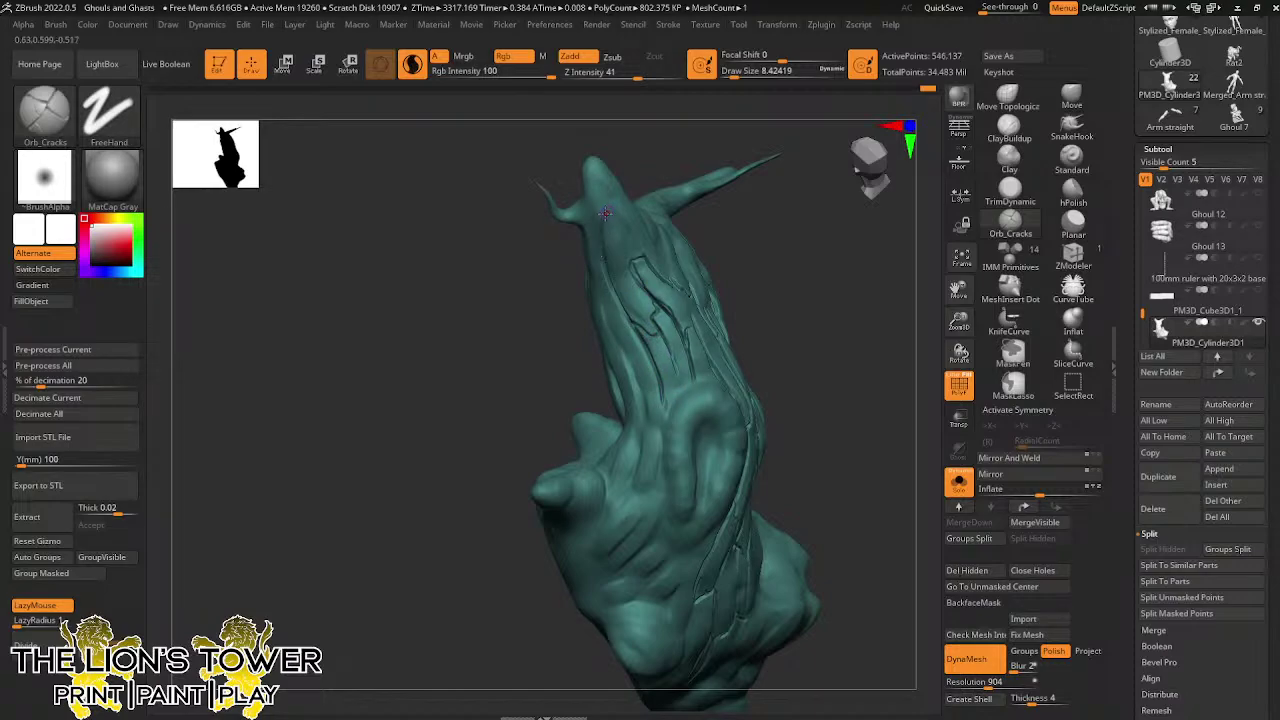
left_click_drag(605, 228, 627, 264)
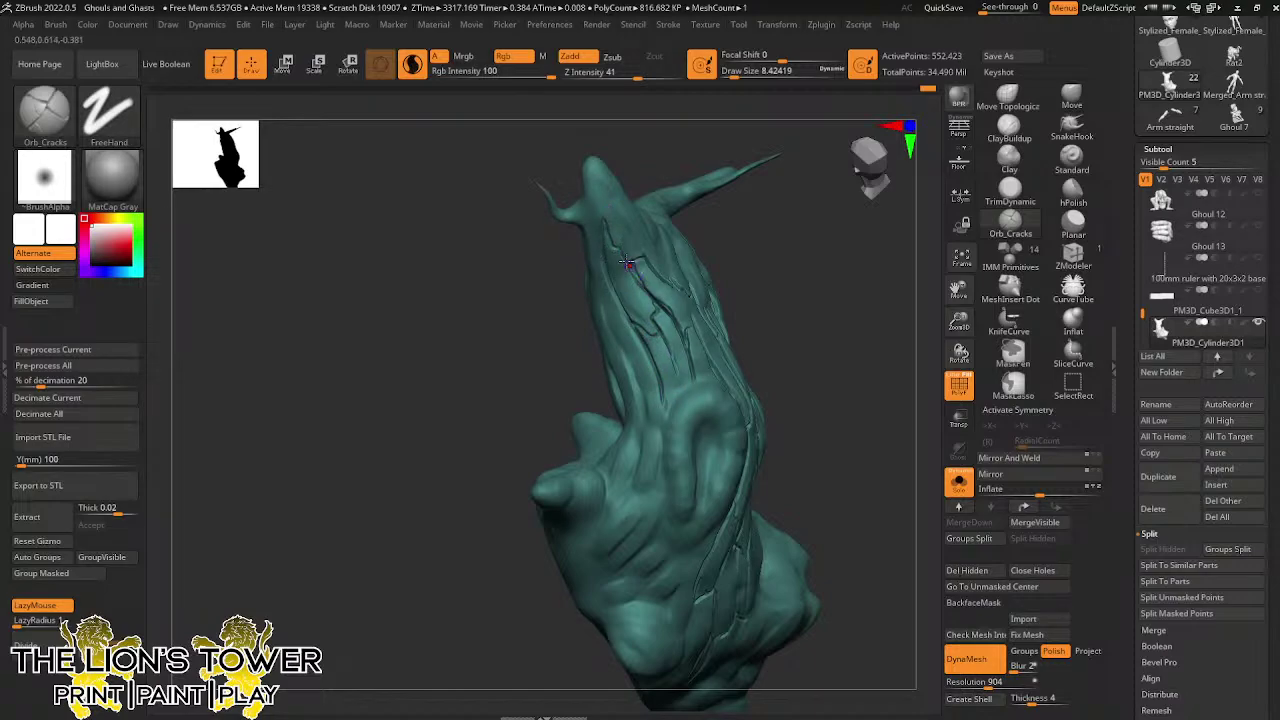
Continue the cracks along the short pointed branch up to near its tip
left_click_drag(761, 231, 715, 229)
mouse_move(640, 246)
left_mouse_down()
mouse_move(645, 264)
mouse_move(615, 202)
left_mouse_up()
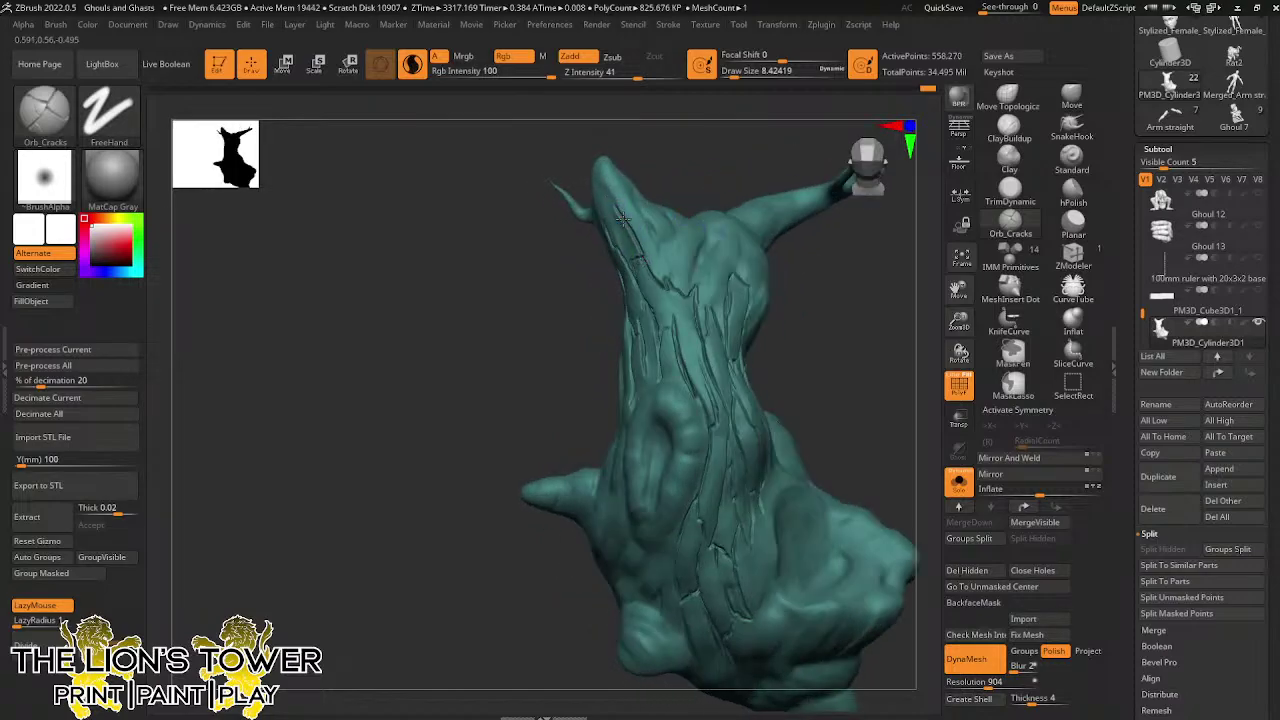
left_click_drag(606, 154, 664, 124)
left_click_drag(603, 180, 613, 218)
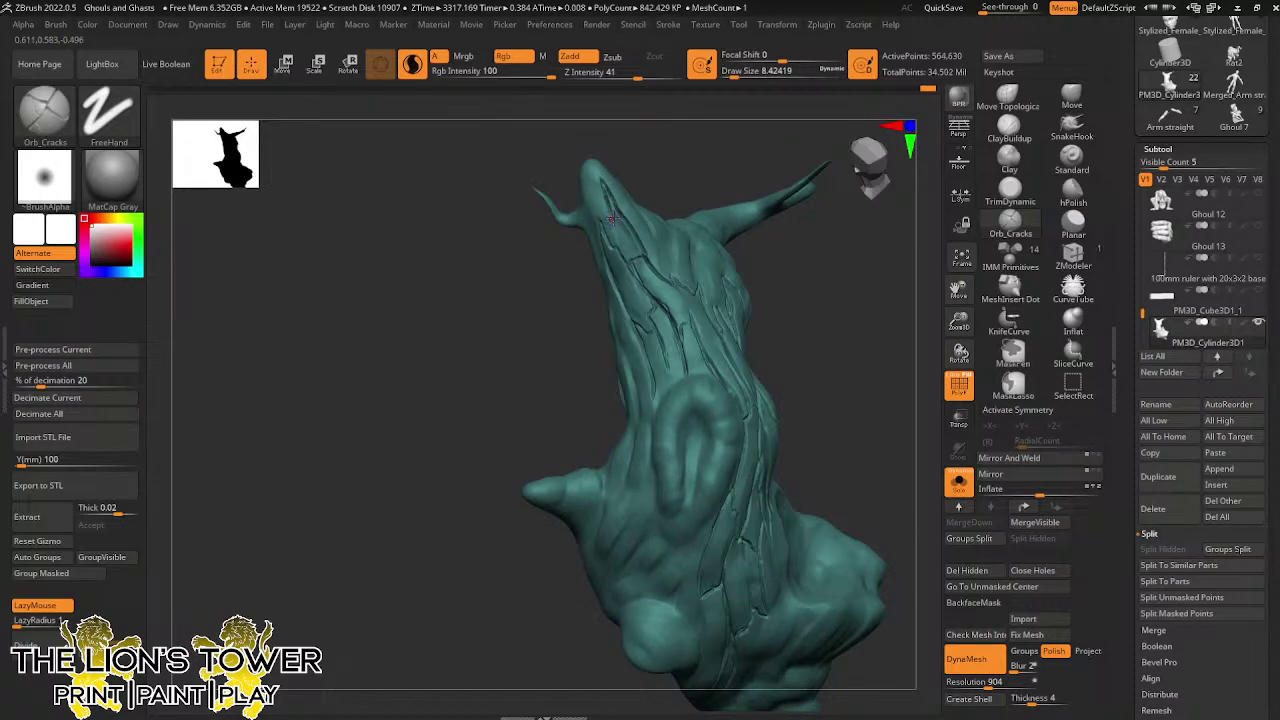
left_click_drag(659, 168, 664, 164)
left_click_drag(608, 214, 610, 226)
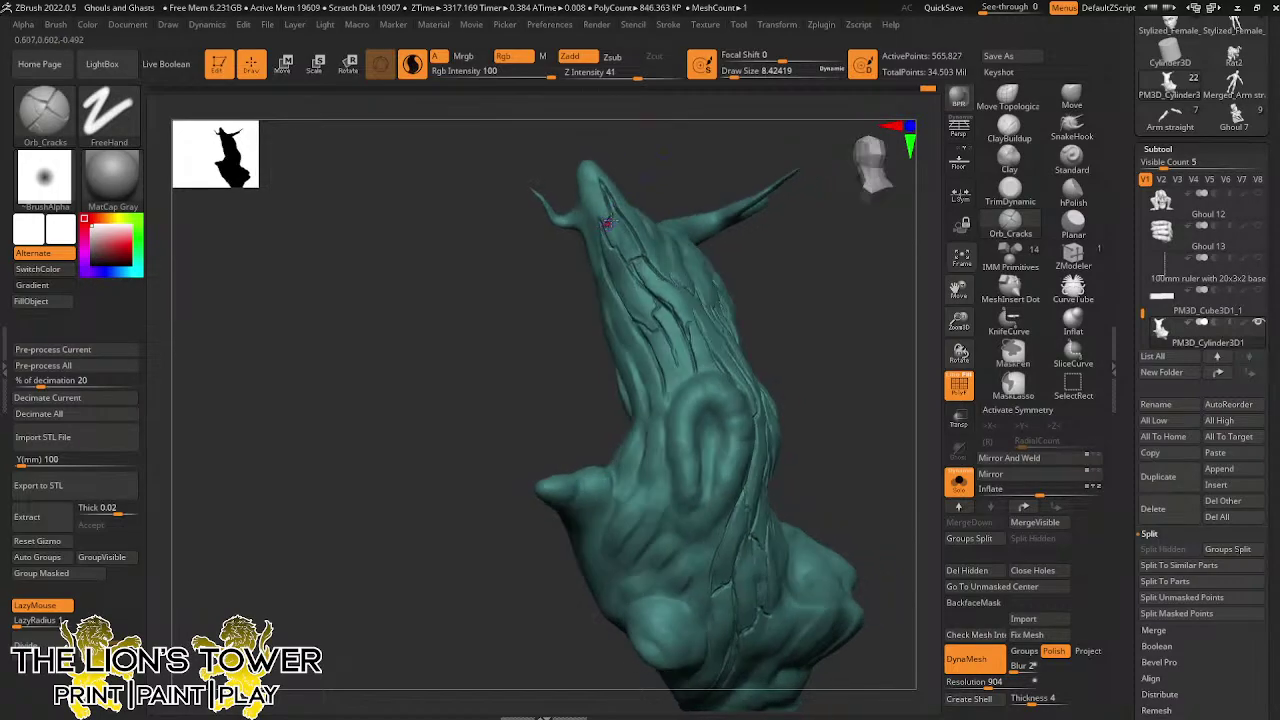
Carve linking cracks on the fork-facing side of the short pointed branch, joining them to the trunk cracks
left_click_drag(699, 164, 653, 241)
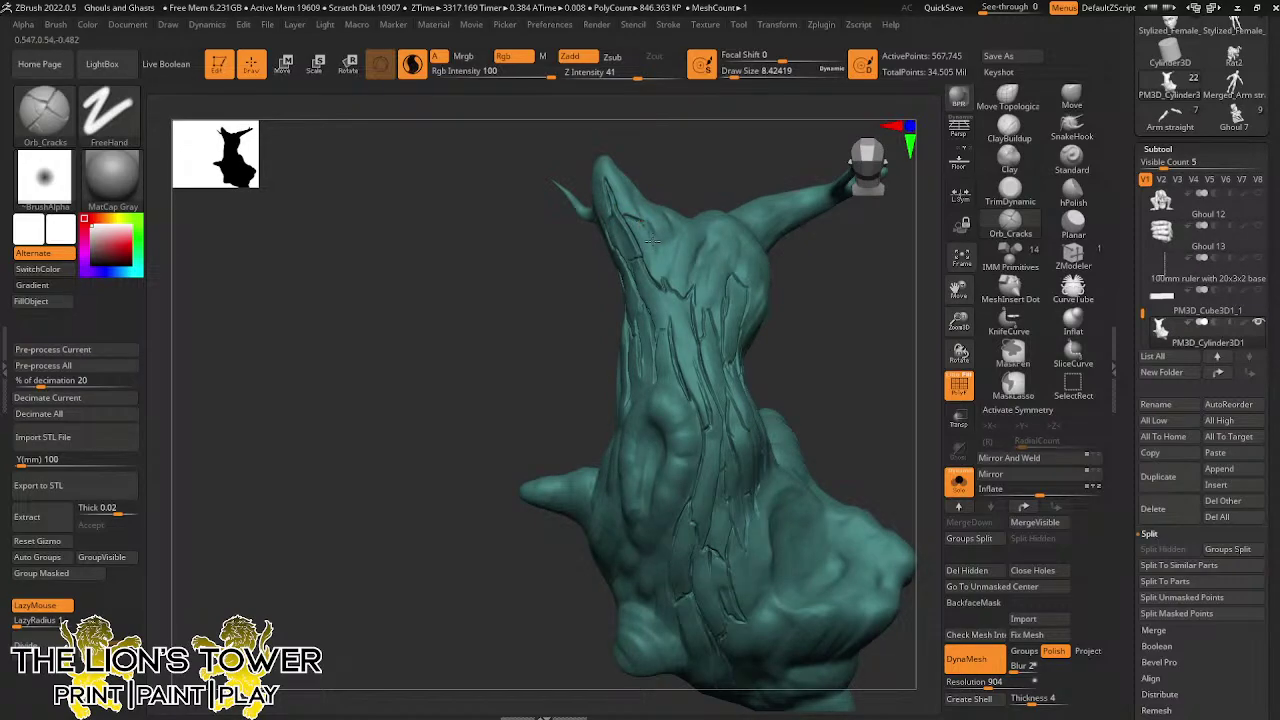
left_click_drag(686, 156, 684, 180)
mouse_move(642, 222)
left_mouse_down()
mouse_move(657, 253)
mouse_move(672, 237)
mouse_move(664, 288)
left_mouse_up()
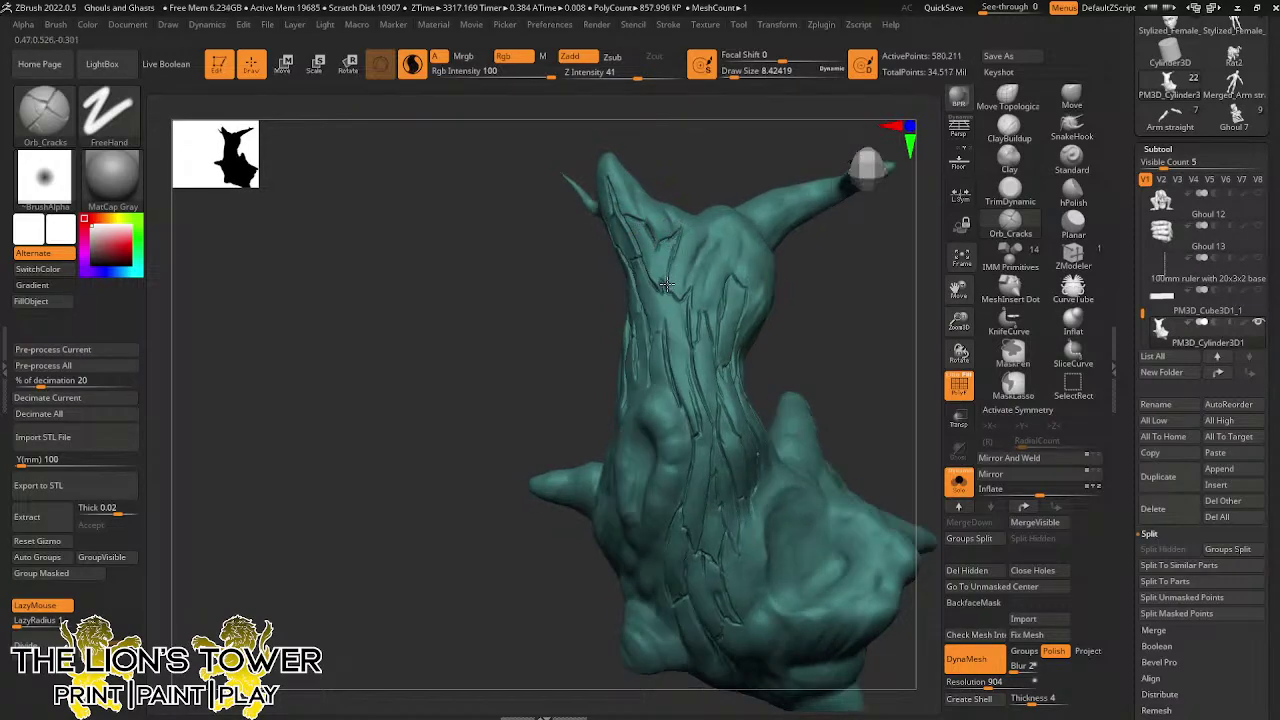
left_click_drag(757, 177, 717, 199)
mouse_move(667, 279)
left_mouse_down()
mouse_move(699, 271)
mouse_move(689, 289)
left_mouse_up()
Add short jagged cracks to the bark in the fork between the two upper branches
left_click_drag(742, 172, 783, 163)
mouse_move(704, 264)
left_mouse_down()
mouse_move(691, 292)
mouse_move(717, 225)
mouse_move(702, 255)
mouse_move(691, 238)
mouse_move(673, 258)
left_mouse_up()
left_click_drag(813, 289, 862, 297)
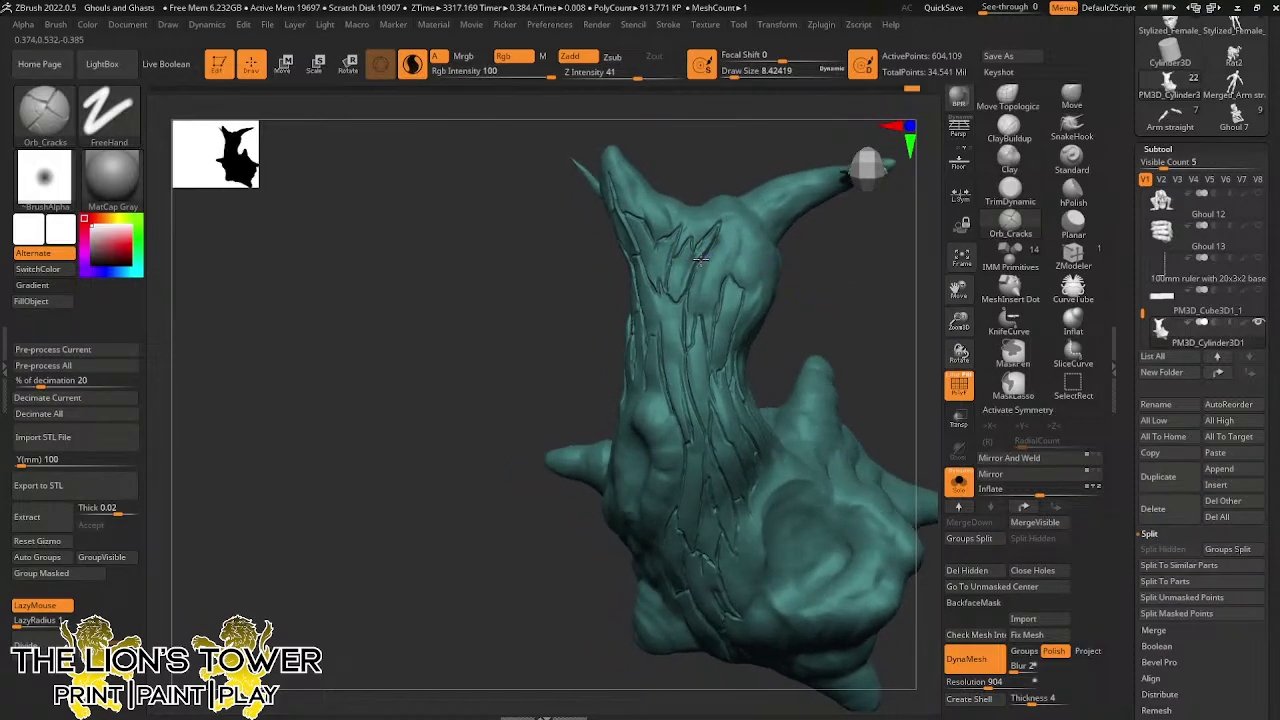
mouse_move(710, 274)
left_mouse_down()
mouse_move(700, 302)
mouse_move(702, 285)
mouse_move(717, 296)
left_mouse_up()
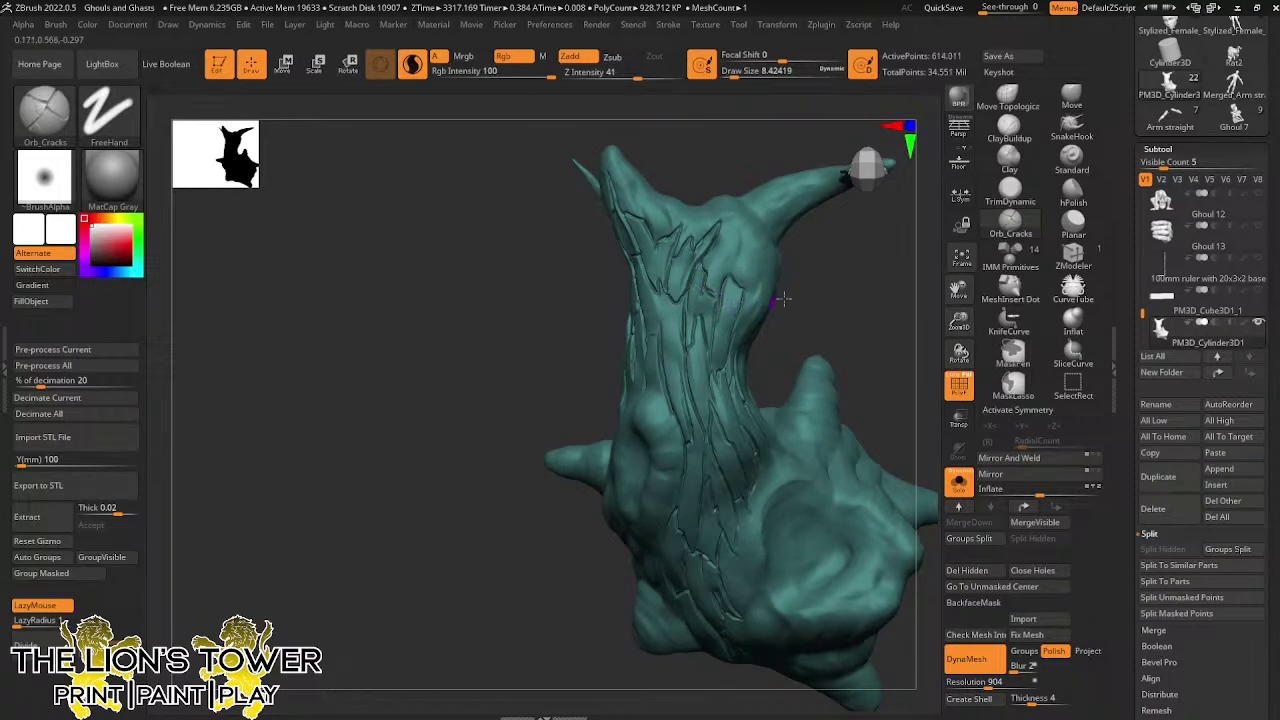
Carve cracks into the side of the upper trunk below the thick branch, joining the existing bark cracks
left_click_drag(903, 350, 904, 334)
mouse_move(903, 333)
right_mouse_down()
mouse_move(846, 274)
mouse_move(769, 297)
right_mouse_up()
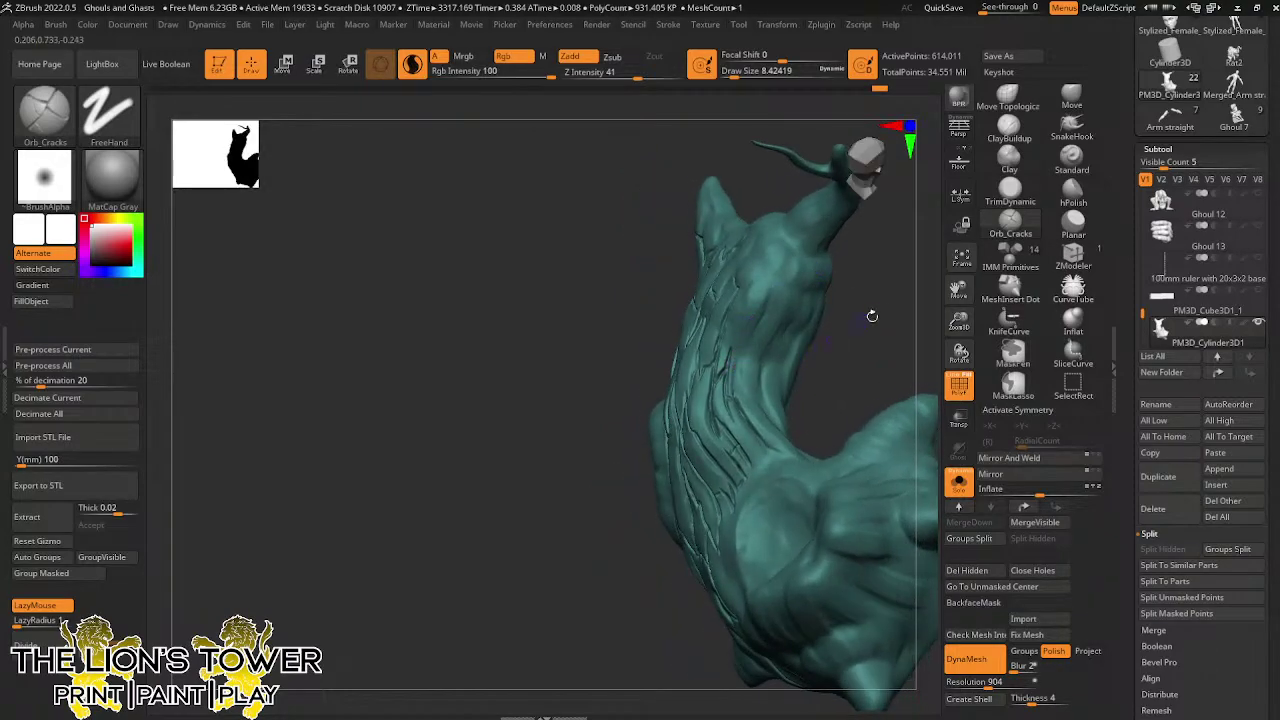
right_click_drag(872, 316, 752, 349)
left_click_drag(730, 365, 771, 287)
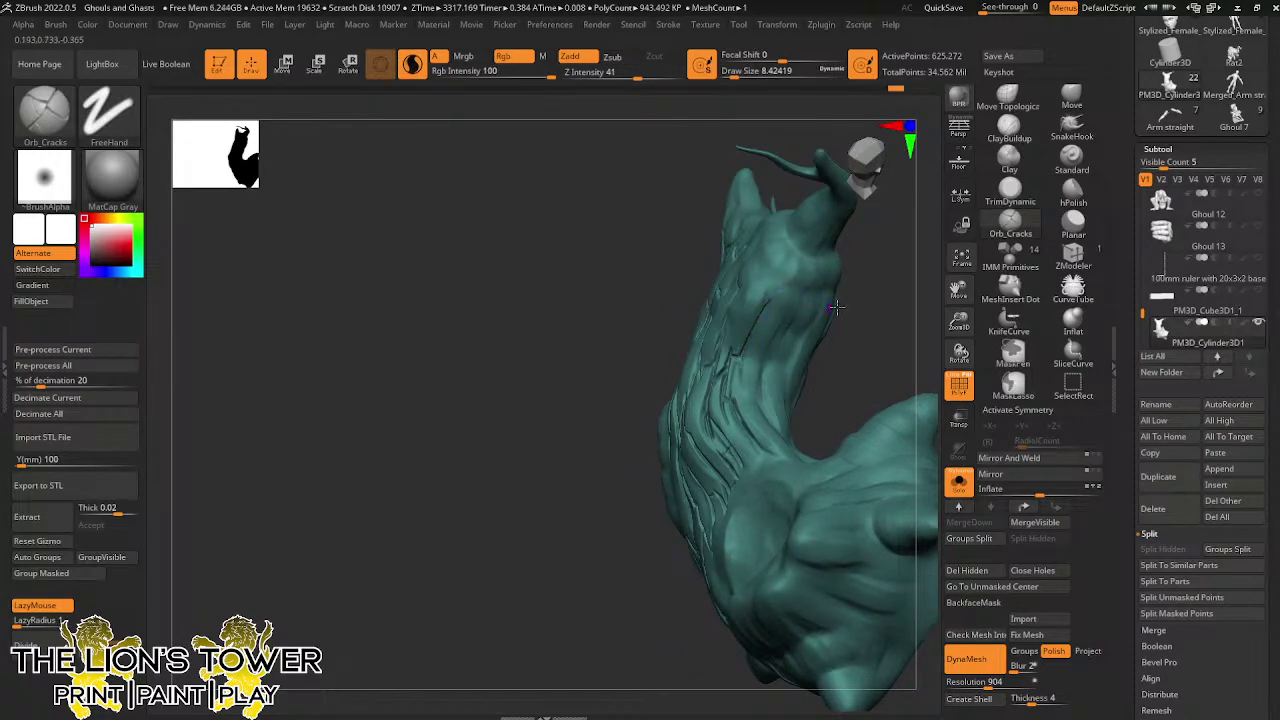
right_click_drag(831, 306, 762, 303)
left_click_drag(770, 312, 771, 290)
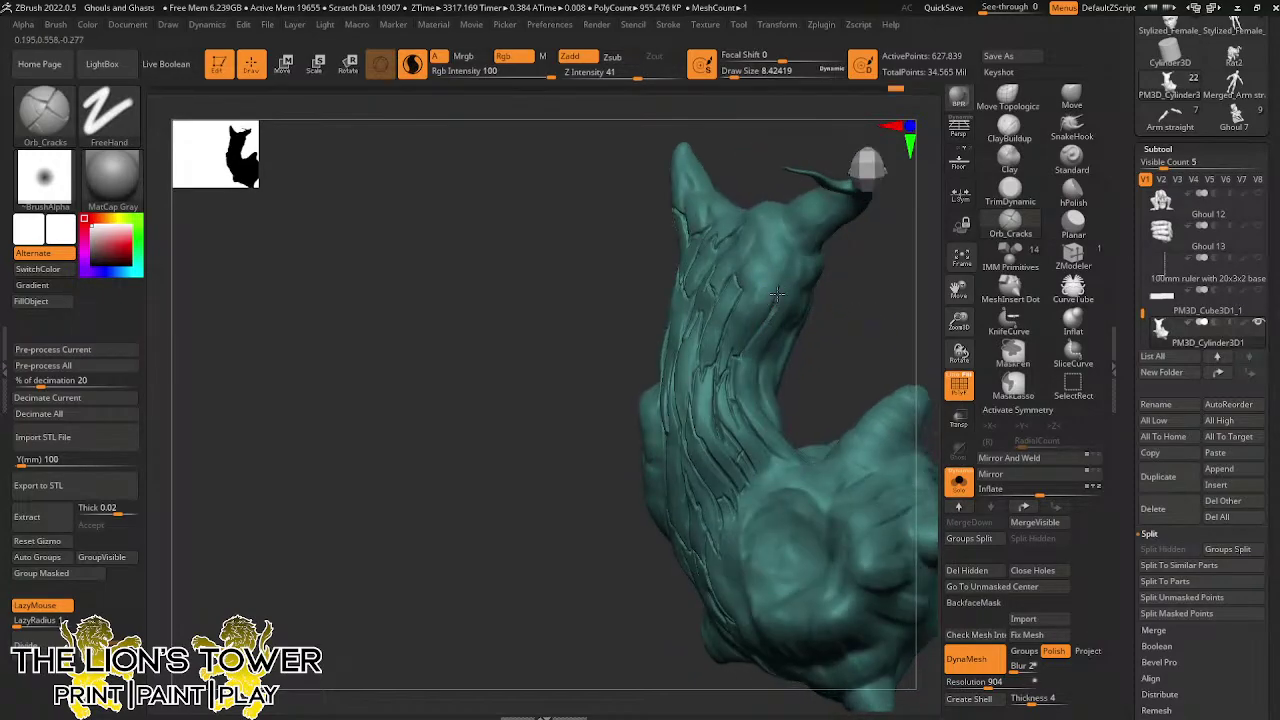
left_click_drag(757, 292, 748, 299)
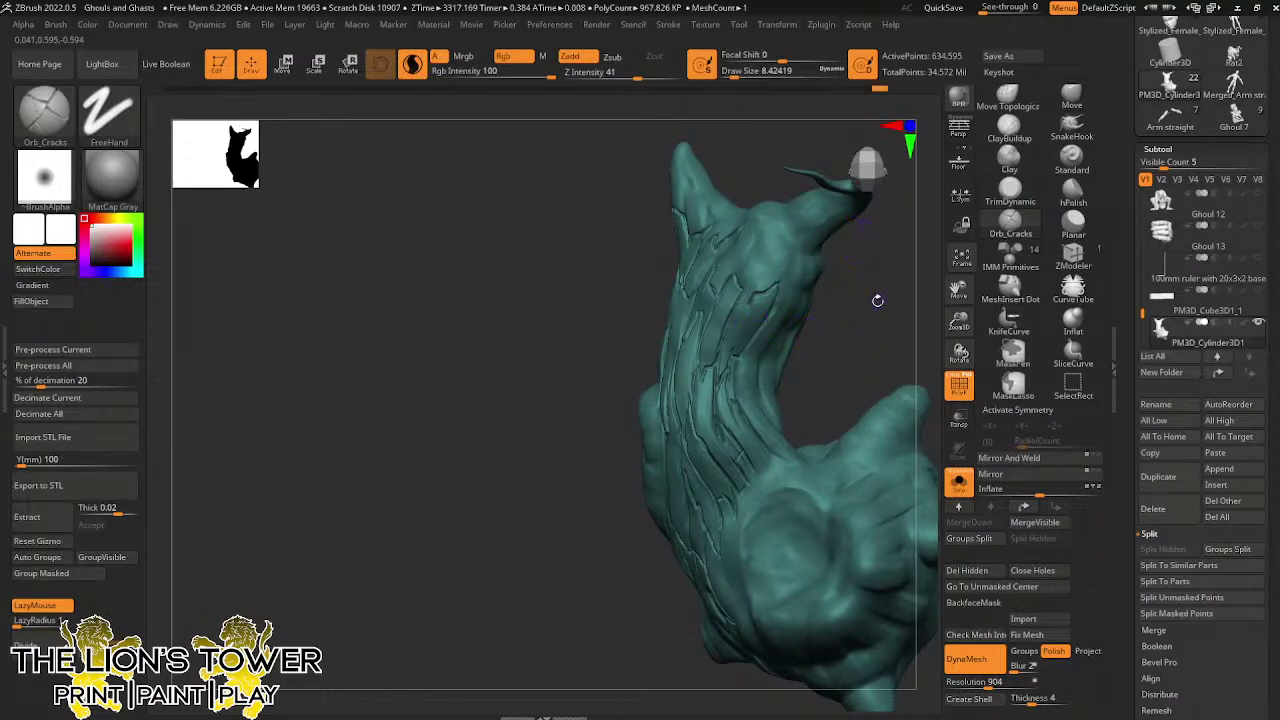
Carve cracks around the base of the thick upper branch and down onto the adjoining trunk bulge
mouse_move(874, 297)
left_mouse_down()
mouse_move(741, 293)
mouse_move(763, 233)
mouse_move(879, 301)
mouse_move(778, 214)
mouse_move(798, 245)
left_mouse_up()
mouse_move(874, 256)
left_mouse_down()
mouse_move(798, 228)
mouse_move(817, 232)
mouse_move(811, 204)
left_mouse_up()
right_click_drag(850, 178, 814, 205)
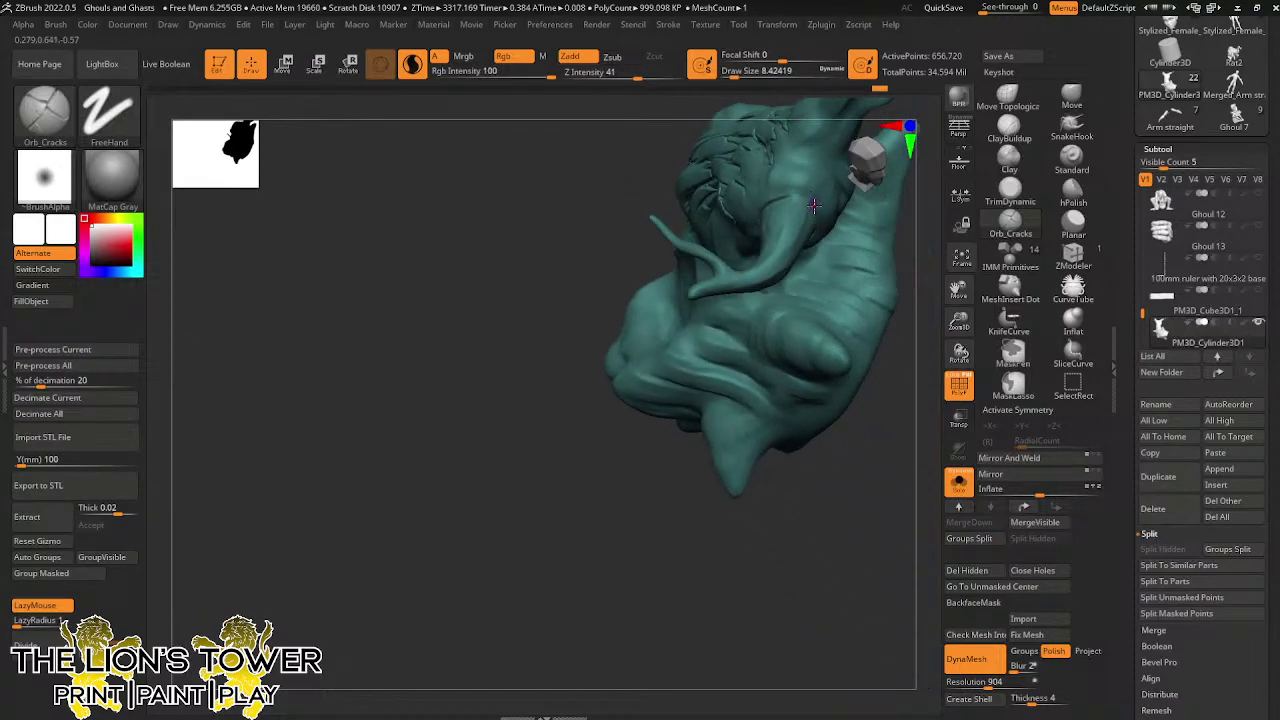
mouse_move(799, 192)
left_mouse_down()
mouse_move(833, 178)
mouse_move(840, 208)
left_mouse_up()
mouse_move(918, 285)
left_mouse_down()
mouse_move(909, 246)
mouse_move(870, 202)
mouse_move(836, 226)
left_mouse_up()
left_click_drag(835, 303, 815, 250)
mouse_move(815, 250)
left_mouse_down()
mouse_move(809, 266)
mouse_move(766, 257)
left_mouse_up()
mouse_move(665, 262)
left_mouse_down()
mouse_move(763, 238)
mouse_move(742, 265)
mouse_move(749, 238)
mouse_move(748, 253)
left_mouse_up()
left_click_drag(847, 261, 810, 262)
left_click_drag(752, 216, 741, 224)
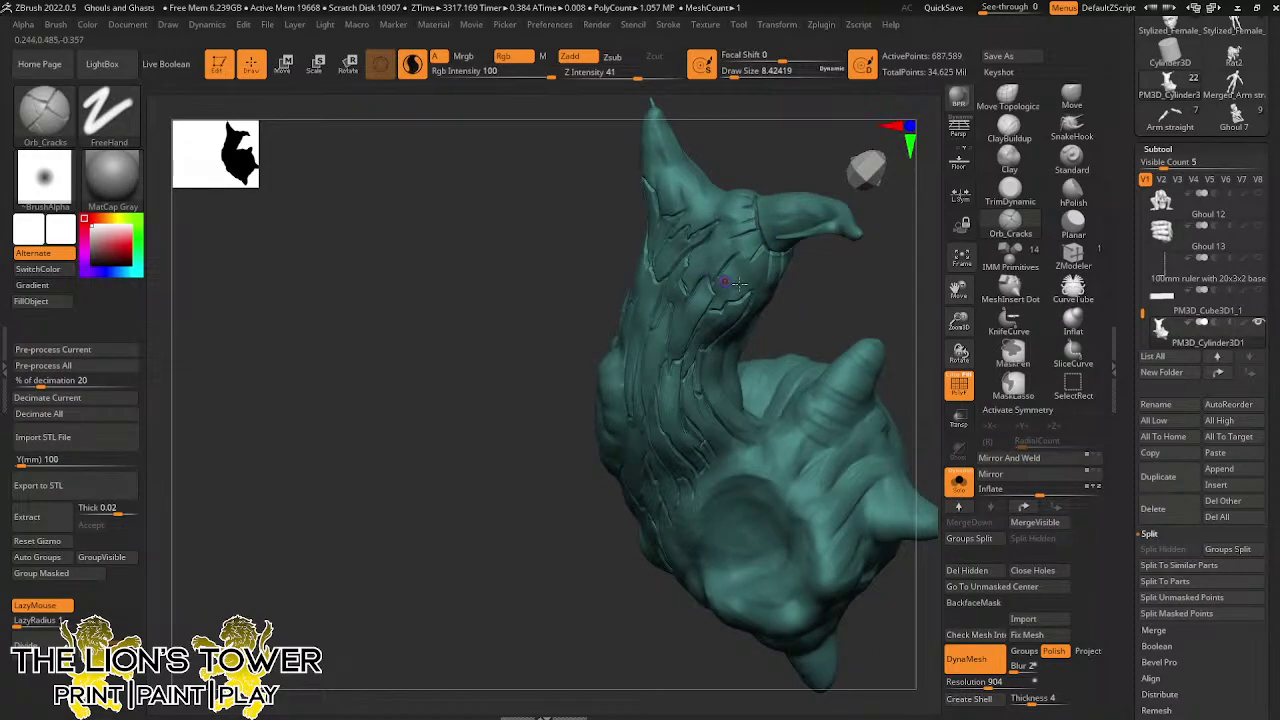
Add small cracks around the far side and underside of the thick branch's base, framing the whole stump
mouse_move(868, 262)
left_mouse_down()
mouse_move(876, 243)
mouse_move(868, 254)
mouse_move(820, 236)
mouse_move(763, 252)
left_mouse_up()
mouse_move(765, 251)
right_mouse_down()
mouse_move(866, 237)
mouse_move(806, 246)
right_mouse_up()
mouse_move(800, 248)
left_mouse_down()
mouse_move(828, 261)
mouse_move(837, 235)
left_mouse_up()
mouse_move(771, 300)
left_mouse_down()
mouse_move(740, 344)
mouse_move(848, 212)
left_mouse_up()
left_click(872, 172)
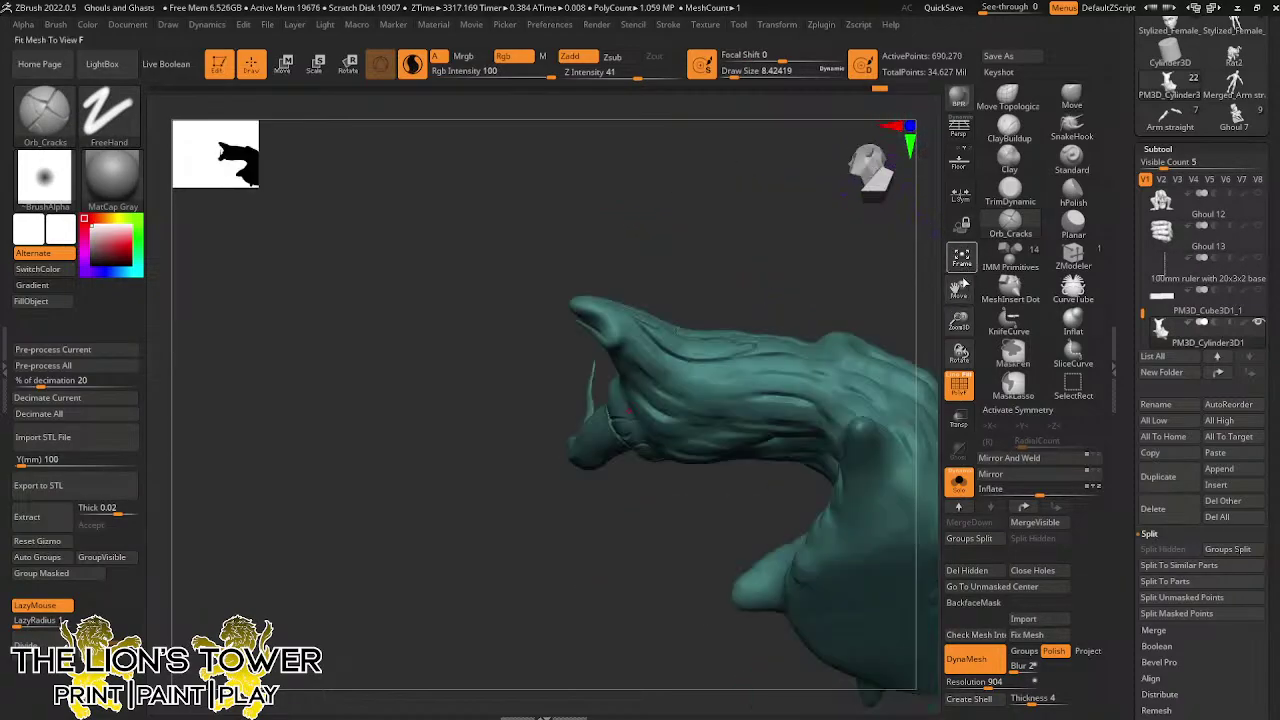
left_click(962, 261)
left_click_drag(902, 303, 727, 300)
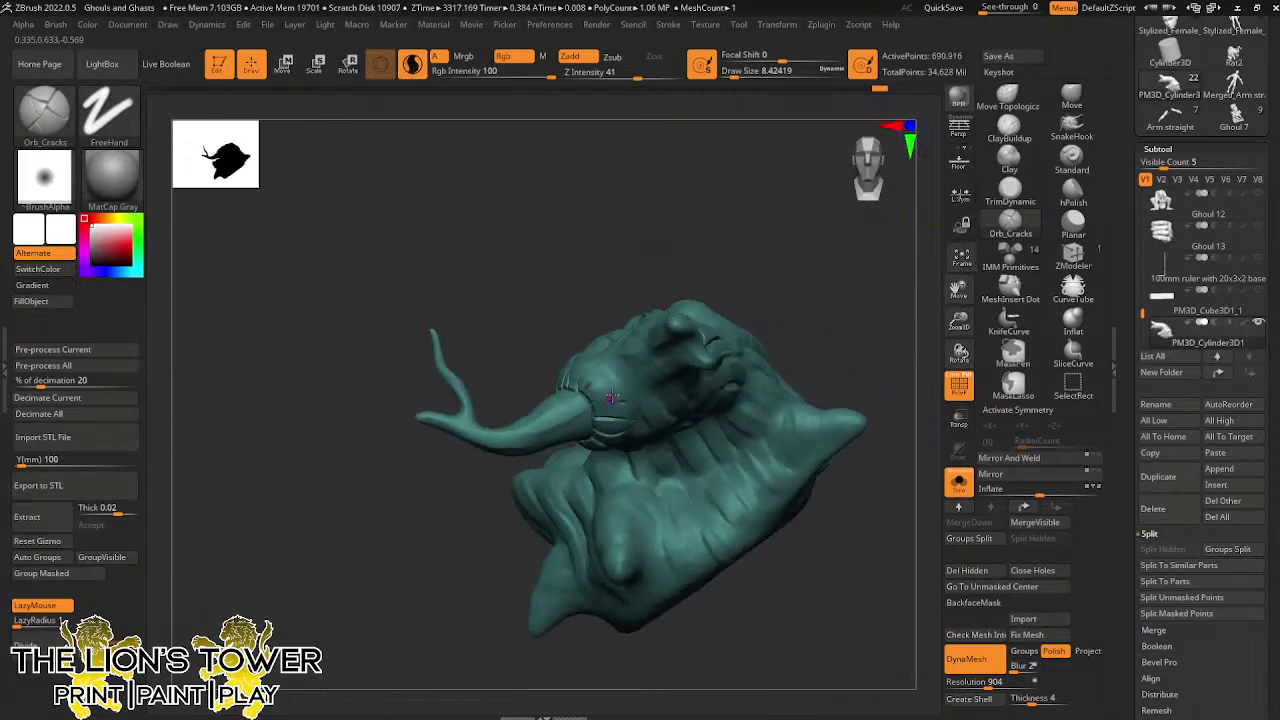
left_click_drag(652, 237, 596, 368)
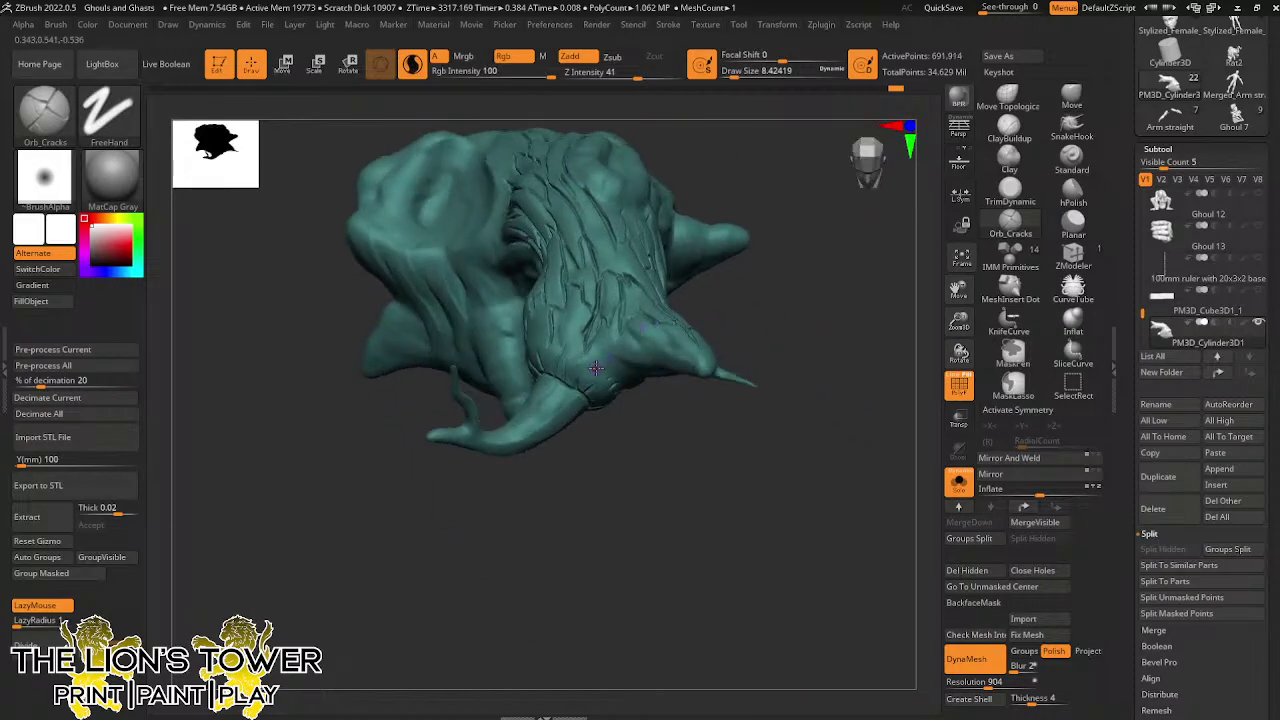
Carve short bark cracks into the trunk bulge directly above the base of the thick branch
mouse_move(664, 294)
left_mouse_down()
mouse_move(700, 298)
mouse_move(643, 287)
left_mouse_up()
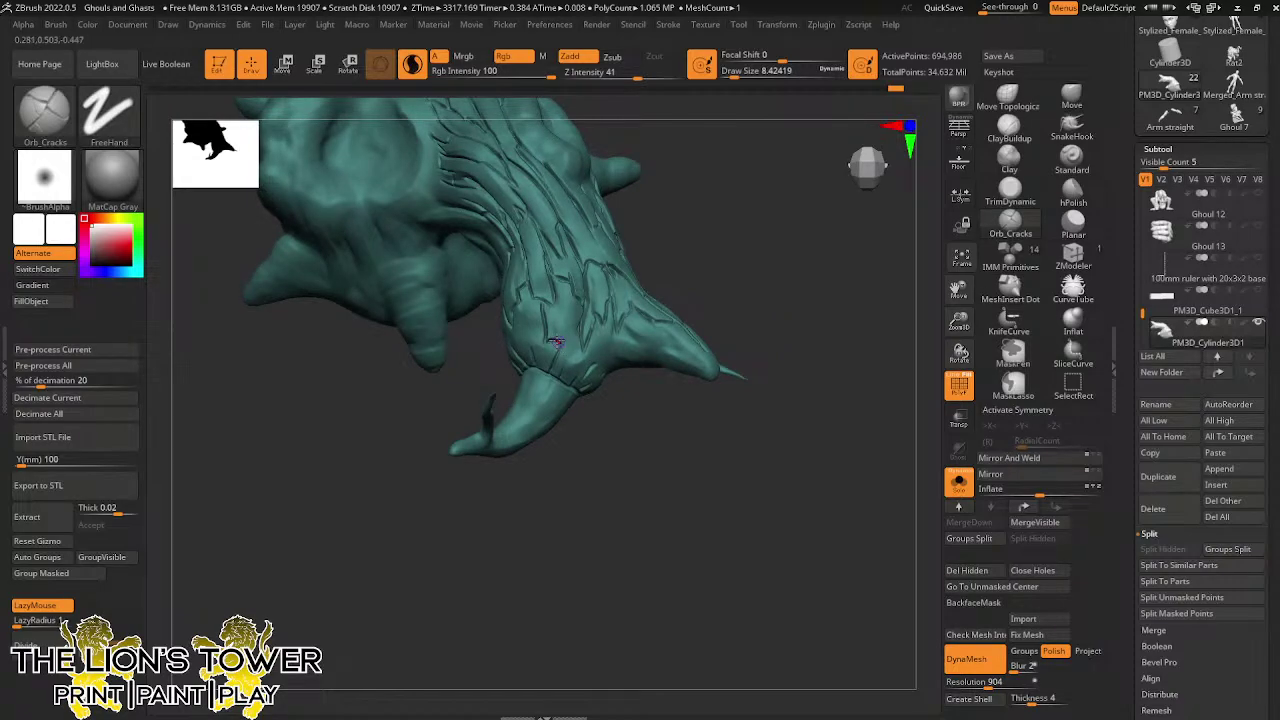
left_click_drag(567, 329, 582, 361)
left_click_drag(648, 482, 712, 488)
mouse_move(512, 297)
left_mouse_down()
mouse_move(527, 347)
mouse_move(548, 334)
mouse_move(542, 362)
left_mouse_up()
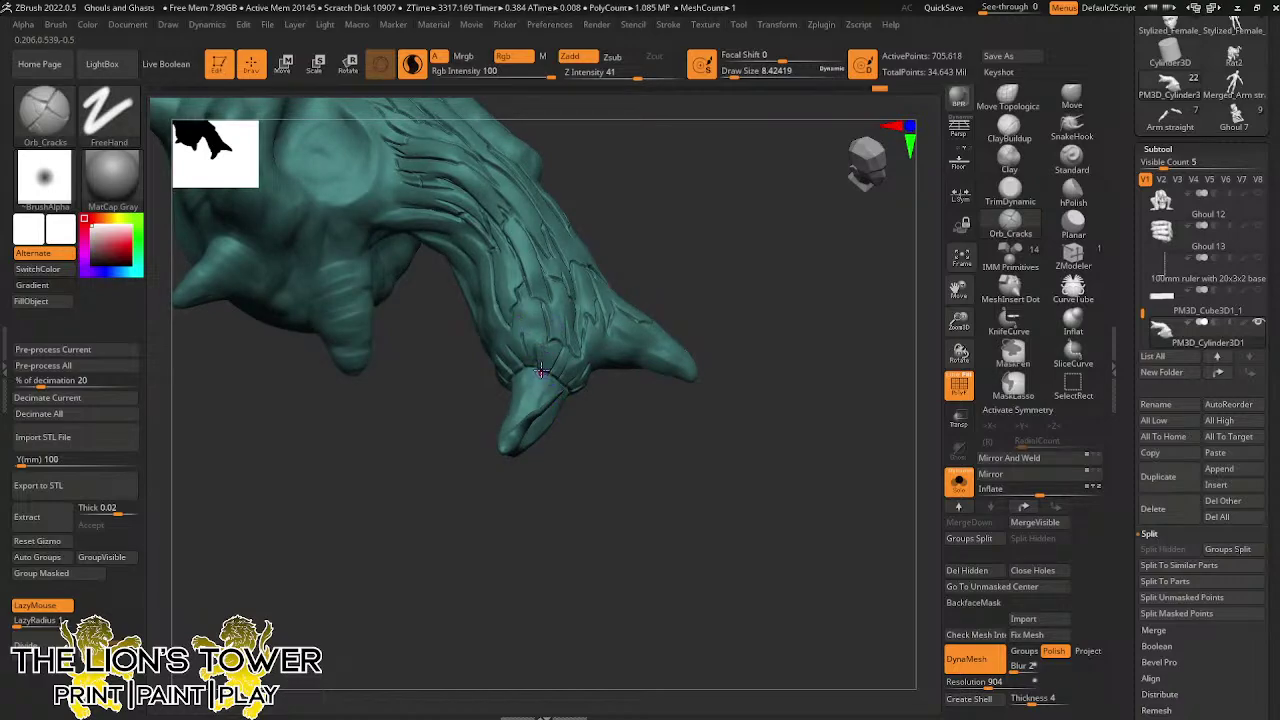
left_click_drag(704, 210, 614, 240)
left_click_drag(958, 316, 956, 410)
left_click_drag(700, 212, 570, 240)
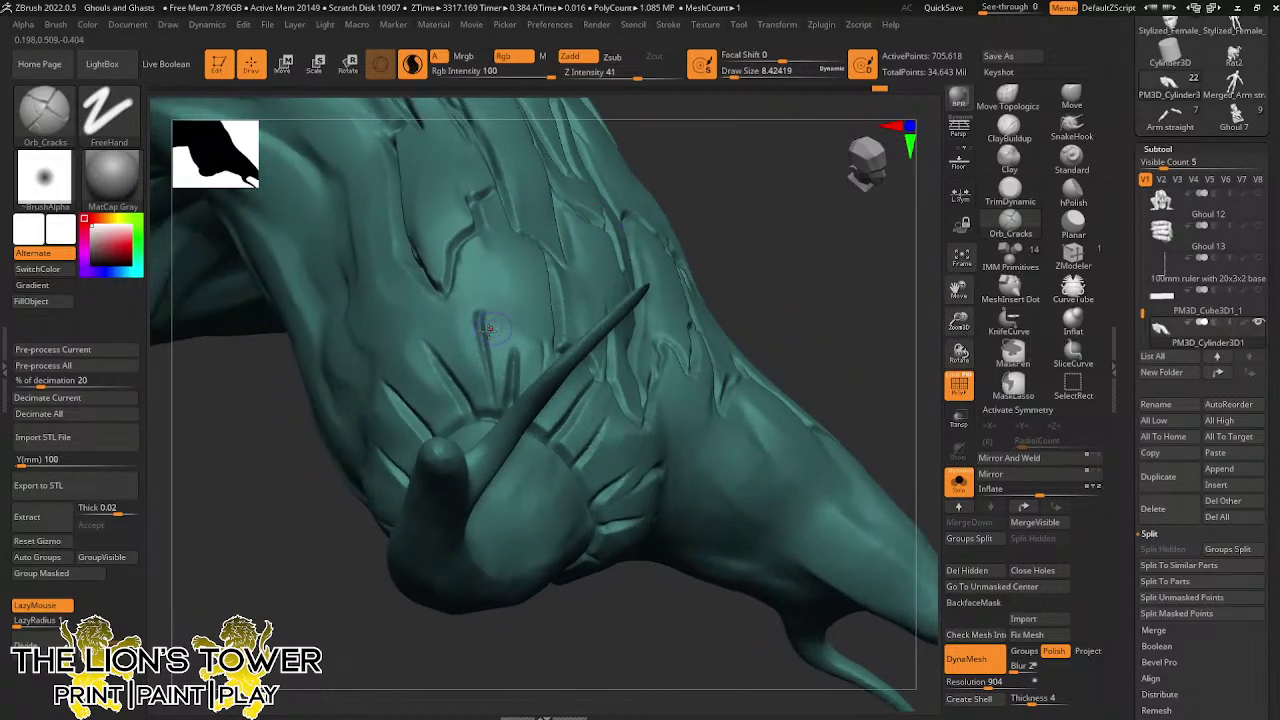
left_click_drag(640, 199, 628, 198)
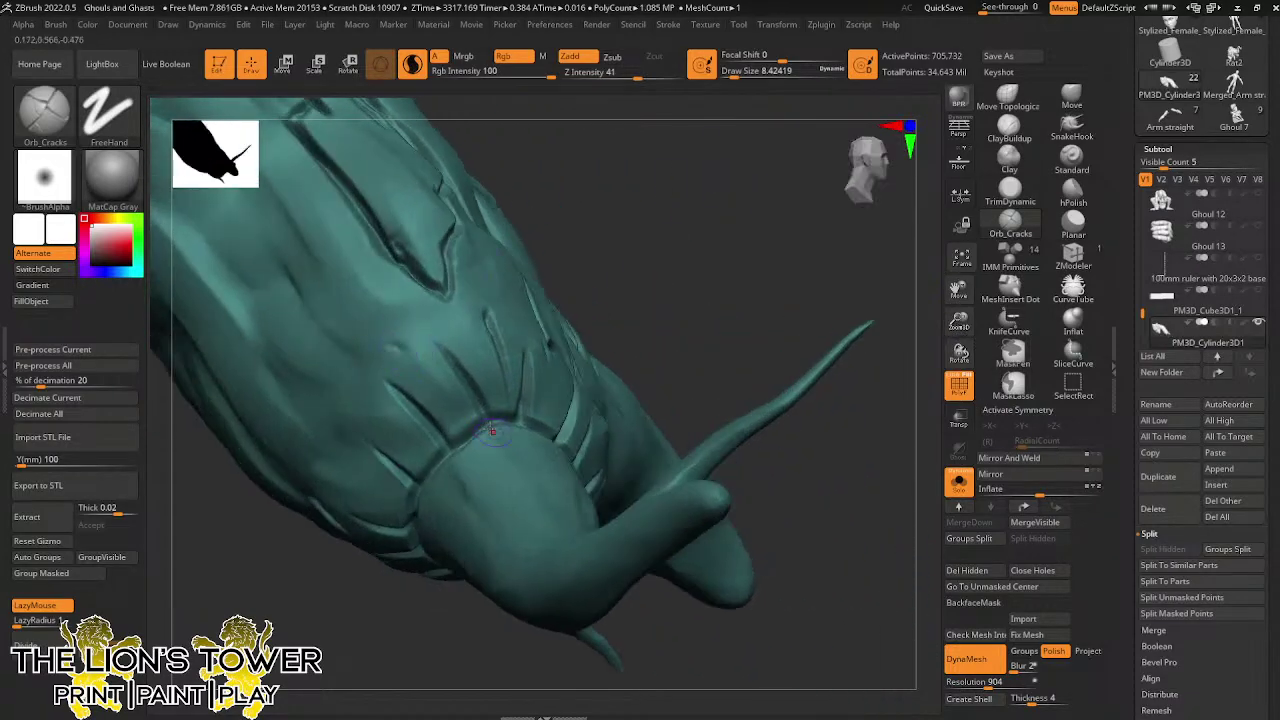
Carve short radiating cracks into the trunk around the side of the thick branch's base and deepen the ring crack there
left_click_drag(395, 346, 454, 406)
left_click_drag(347, 386, 412, 443)
left_click_drag(604, 236, 690, 228)
left_click_drag(312, 449, 364, 474)
left_click_drag(406, 514, 447, 451)
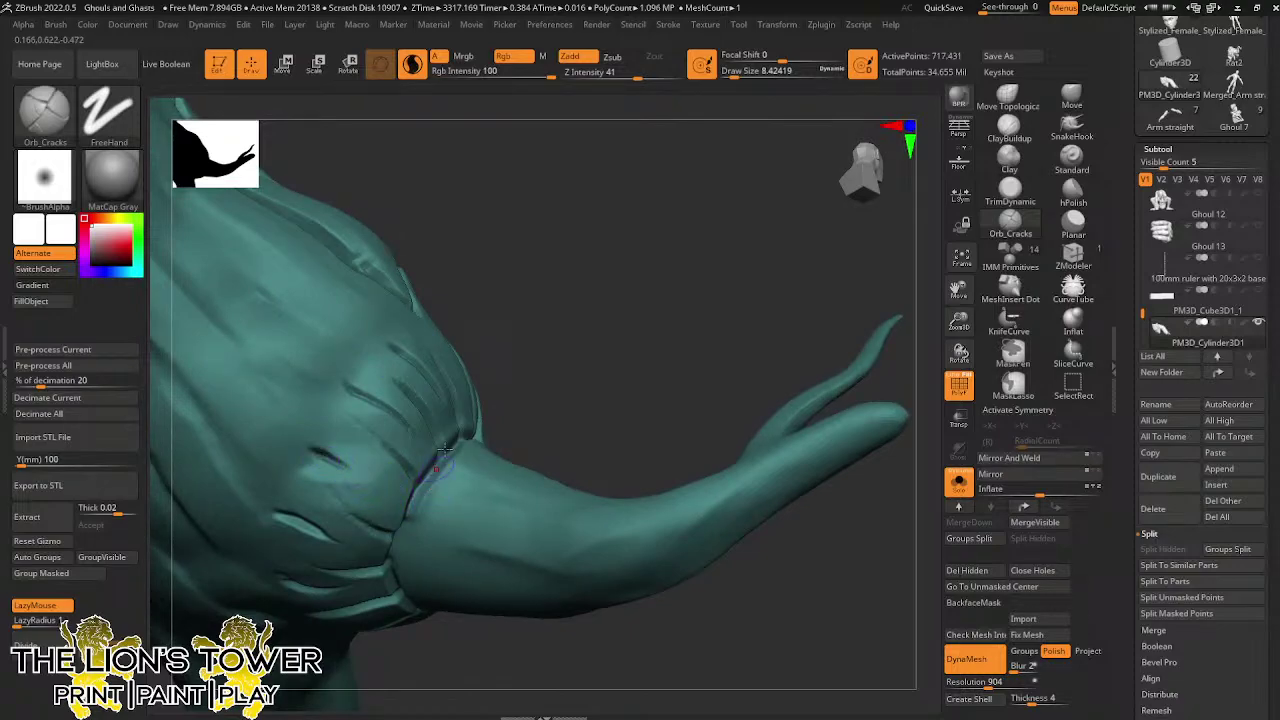
Carve a long jagged crack up the trunk's side from the thick branch's base, and turn off LazyMouse
mouse_move(769, 271)
left_mouse_down("alt")
mouse_move(640, 262)
mouse_move(687, 226)
mouse_move(530, 273)
mouse_move(528, 308)
mouse_move(457, 269)
left_mouse_up("alt")
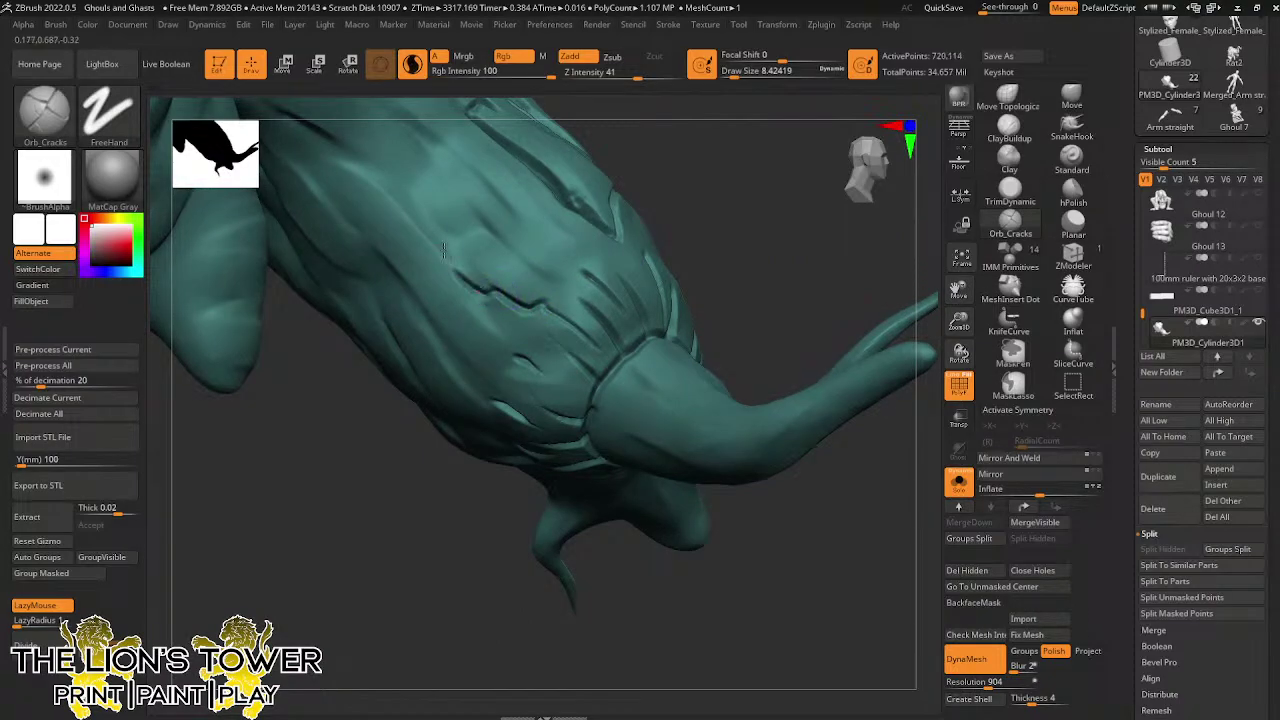
mouse_move(542, 302)
left_mouse_down()
mouse_move(497, 232)
mouse_move(412, 181)
left_mouse_up()
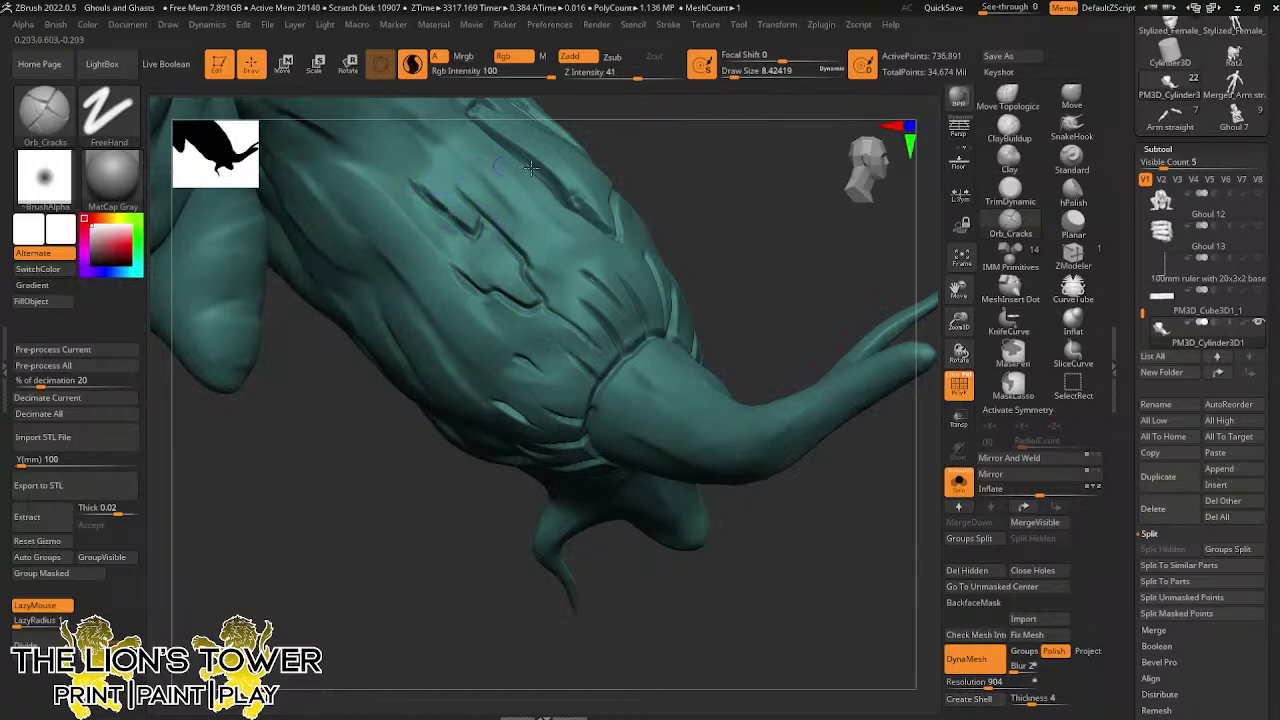
left_click_drag(958, 290, 988, 490)
left_click_drag(812, 315, 791, 300)
left_click(48, 606)
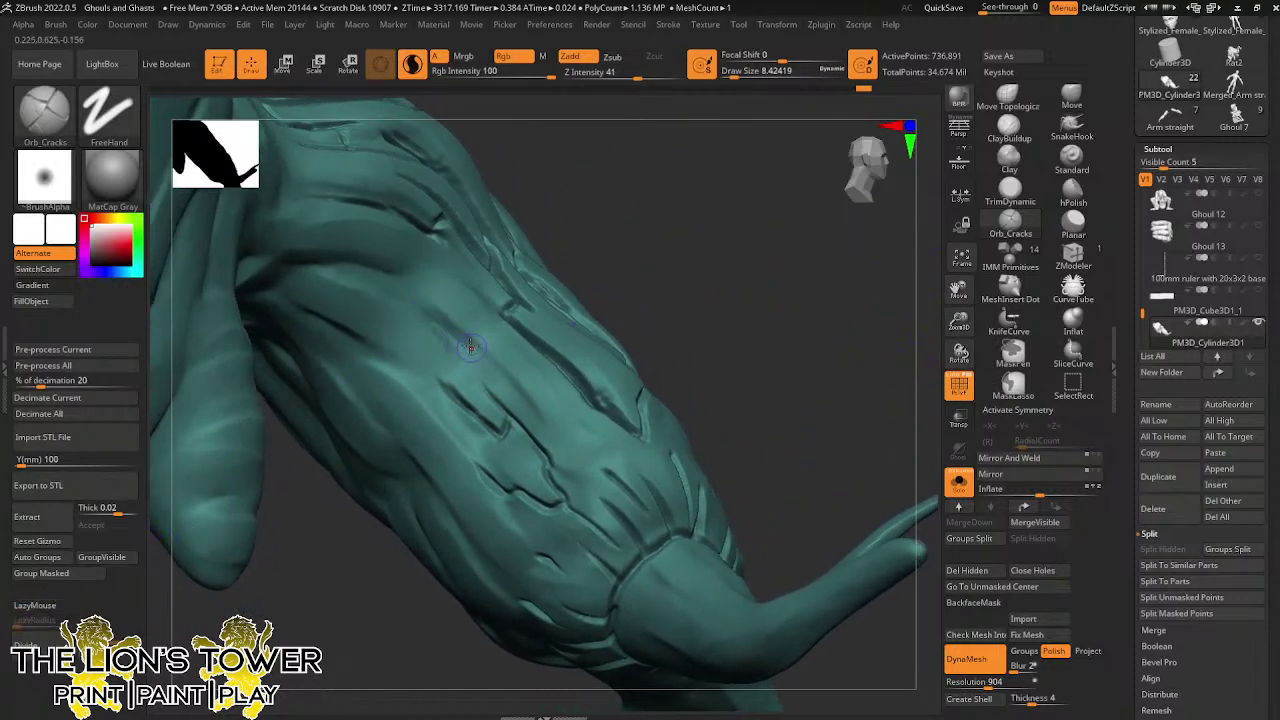
Try short freehand cracks between the jagged side cracks and the long trunk groove, and undo them
mouse_move(536, 392)
left_mouse_down()
mouse_move(475, 330)
mouse_move(600, 437)
left_mouse_up()
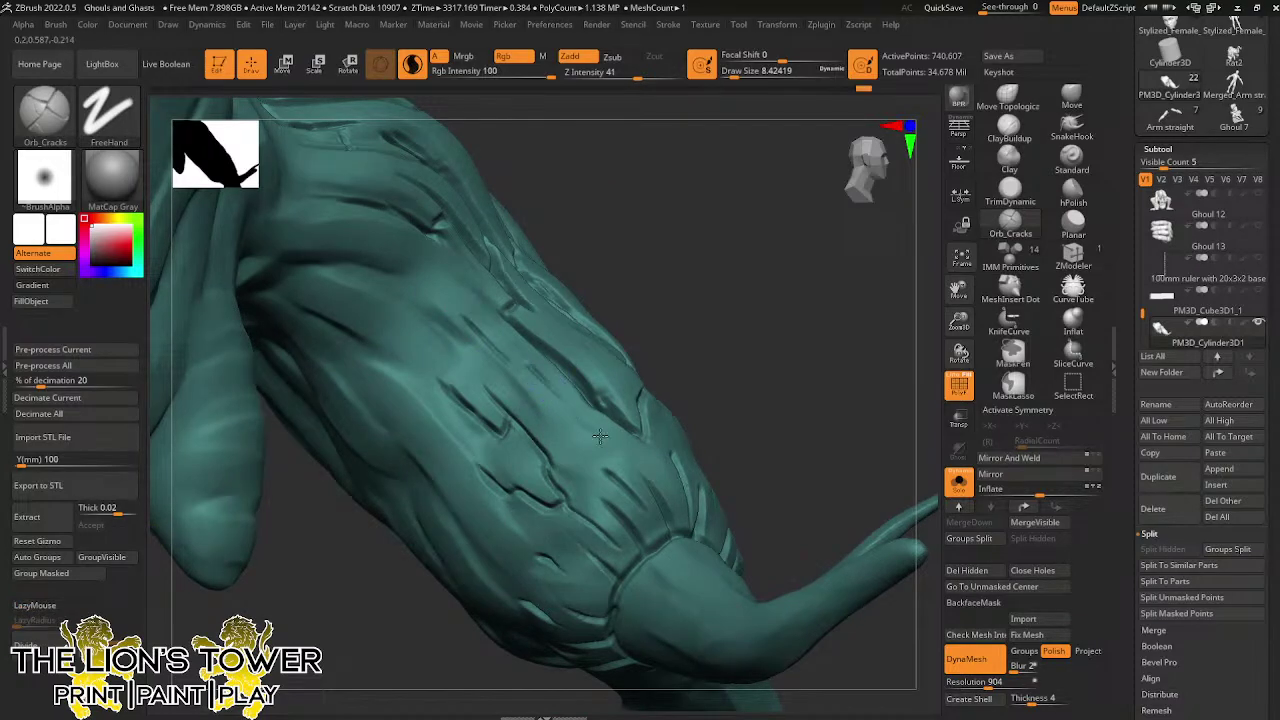
mouse_move(800, 322)
left_mouse_down()
mouse_move(737, 328)
mouse_move(757, 294)
mouse_move(771, 309)
mouse_move(752, 340)
left_mouse_up()
key("ctrl")
key("ctrl+z")
key("ctrl+z")
Carve short connected freehand cracks beside the jagged side cracks, forming angular bark plates
left_click_drag(535, 418, 543, 434)
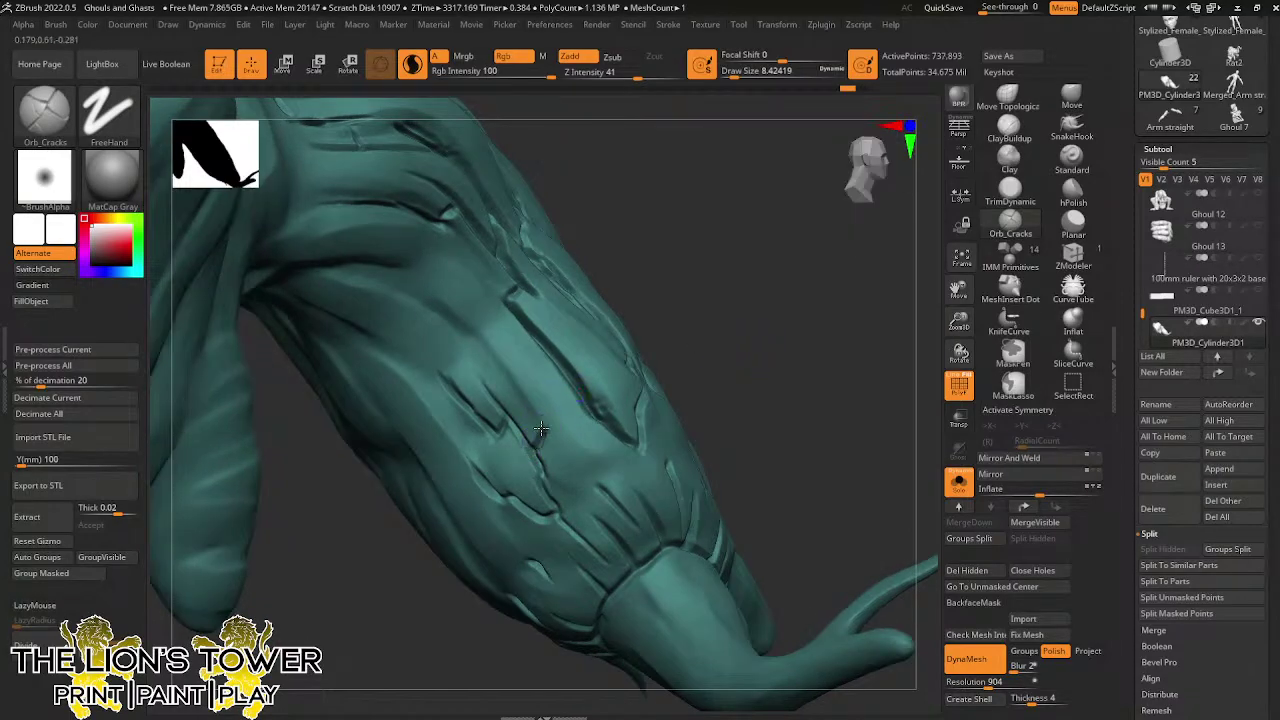
left_click_drag(604, 266, 645, 249)
mouse_move(539, 422)
left_mouse_down()
mouse_move(508, 378)
mouse_move(537, 423)
mouse_move(555, 412)
mouse_move(587, 450)
left_mouse_up()
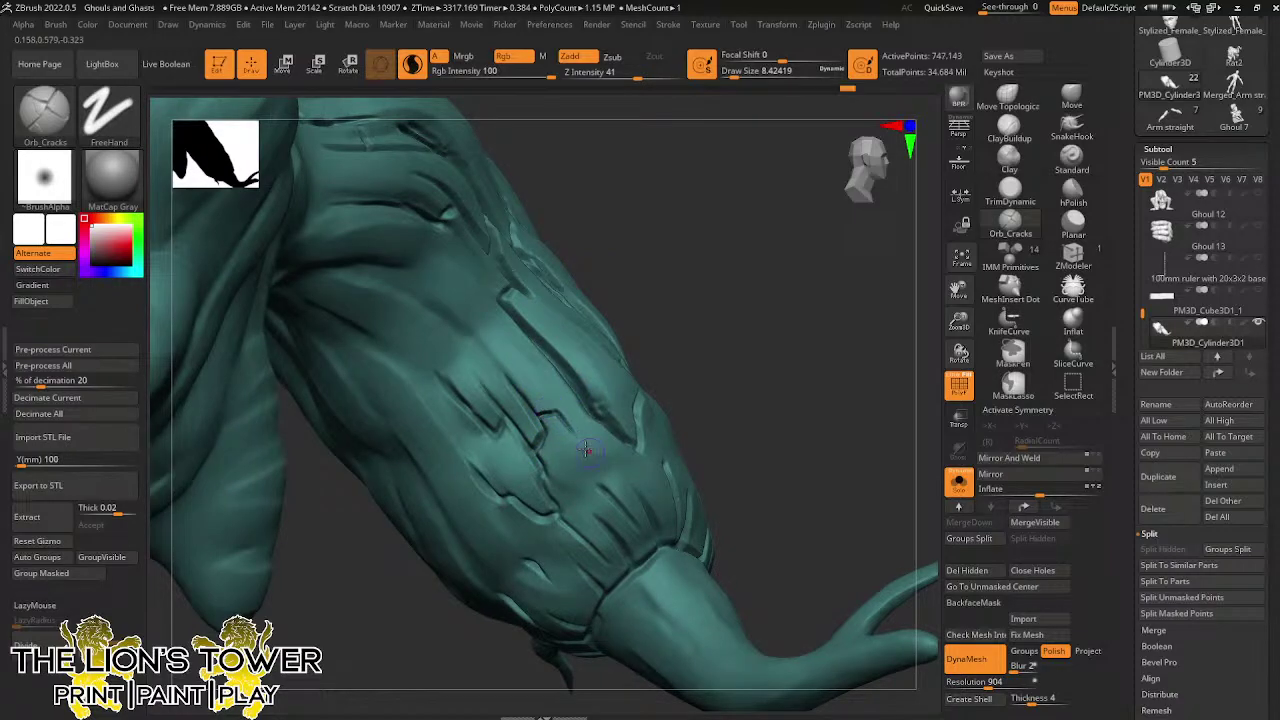
left_click_drag(541, 392, 597, 463)
left_click_drag(699, 276, 631, 337)
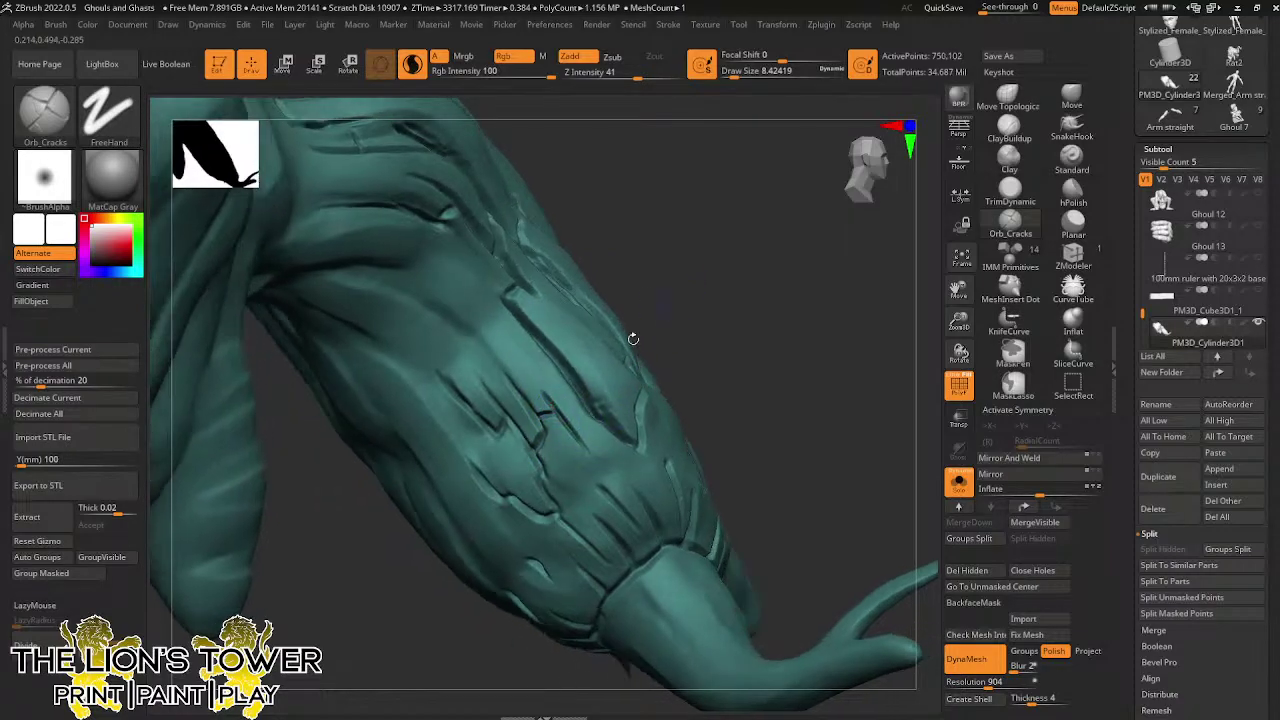
Extend the freehand cracks between the long trunk groove's lower end and the cracks radiating from the branch base
mouse_move(591, 456)
left_mouse_down()
mouse_move(601, 412)
mouse_move(592, 458)
left_mouse_up()
left_click_drag(655, 260, 640, 285)
left_click_drag(579, 442, 613, 483)
left_click_drag(720, 343, 677, 376)
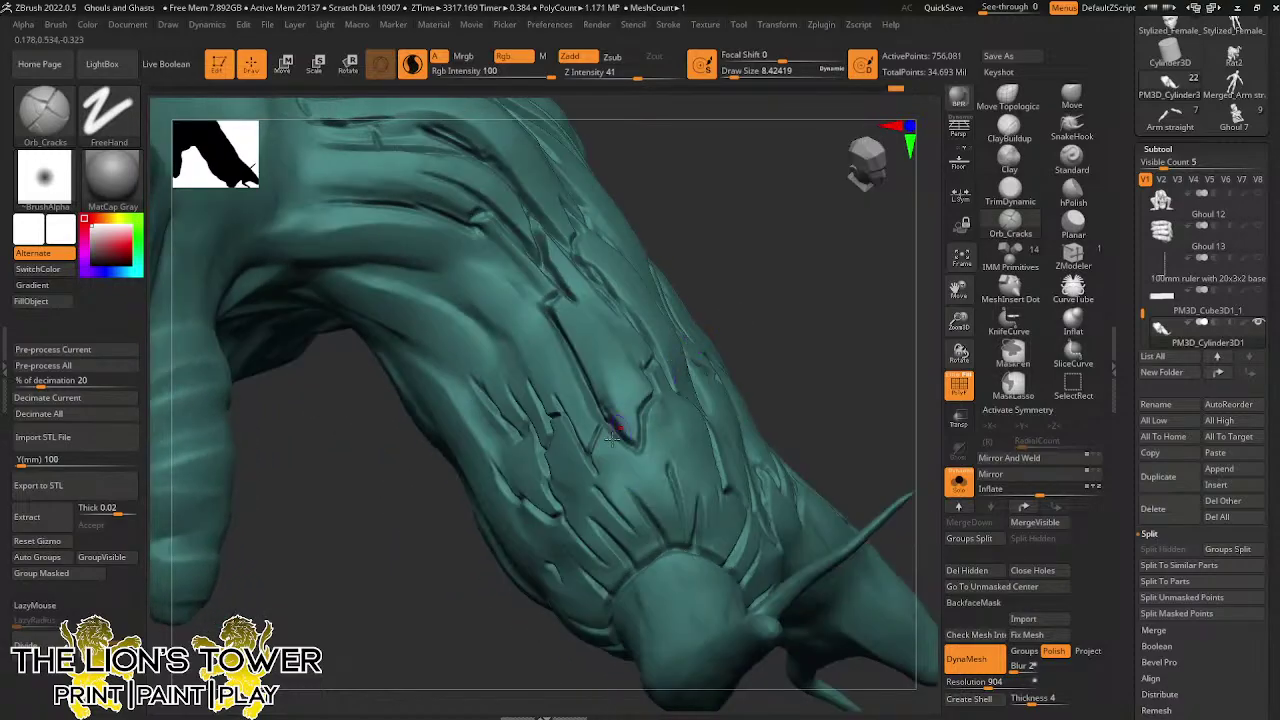
left_click_drag(591, 462, 611, 489)
mouse_move(738, 260)
left_mouse_down()
mouse_move(771, 272)
mouse_move(748, 264)
left_mouse_up()
Turn LazyMouse back on and link the bark-plate cracks to the branch-base cracks and further up the trunk
left_click(35, 605)
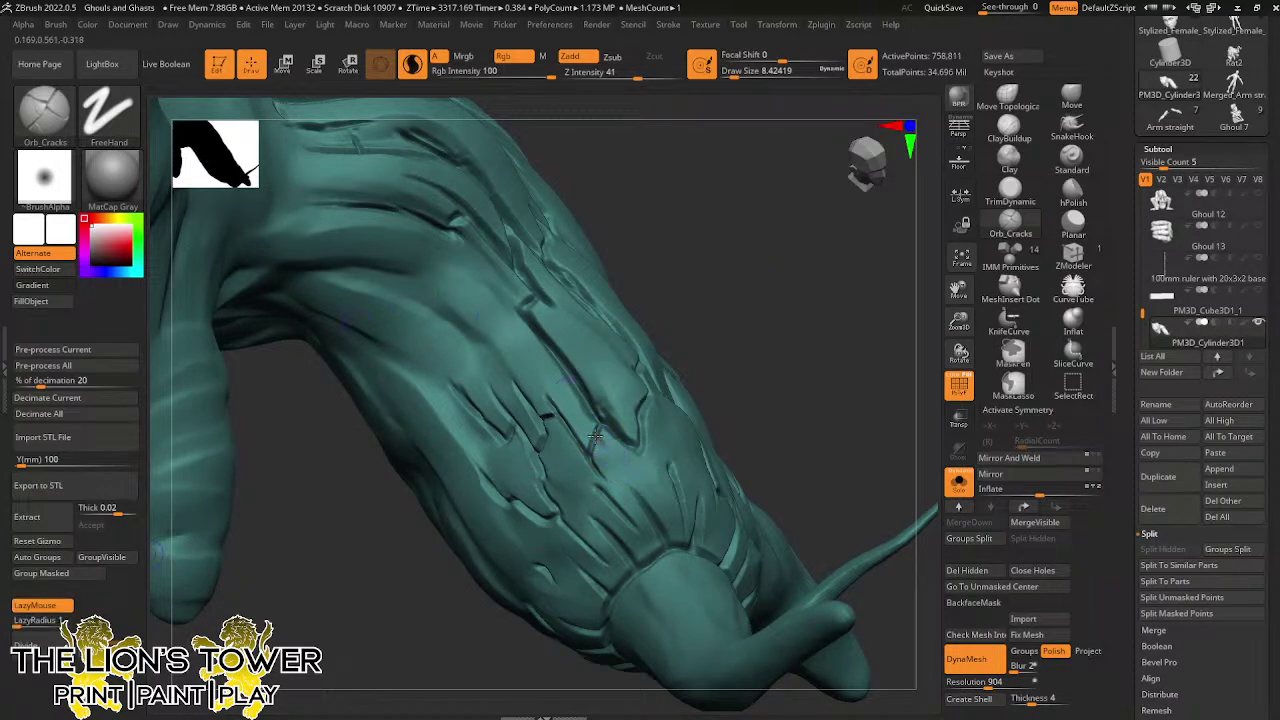
left_click_drag(602, 450, 645, 492)
left_click_drag(695, 323, 616, 333)
left_click_drag(552, 407, 539, 382)
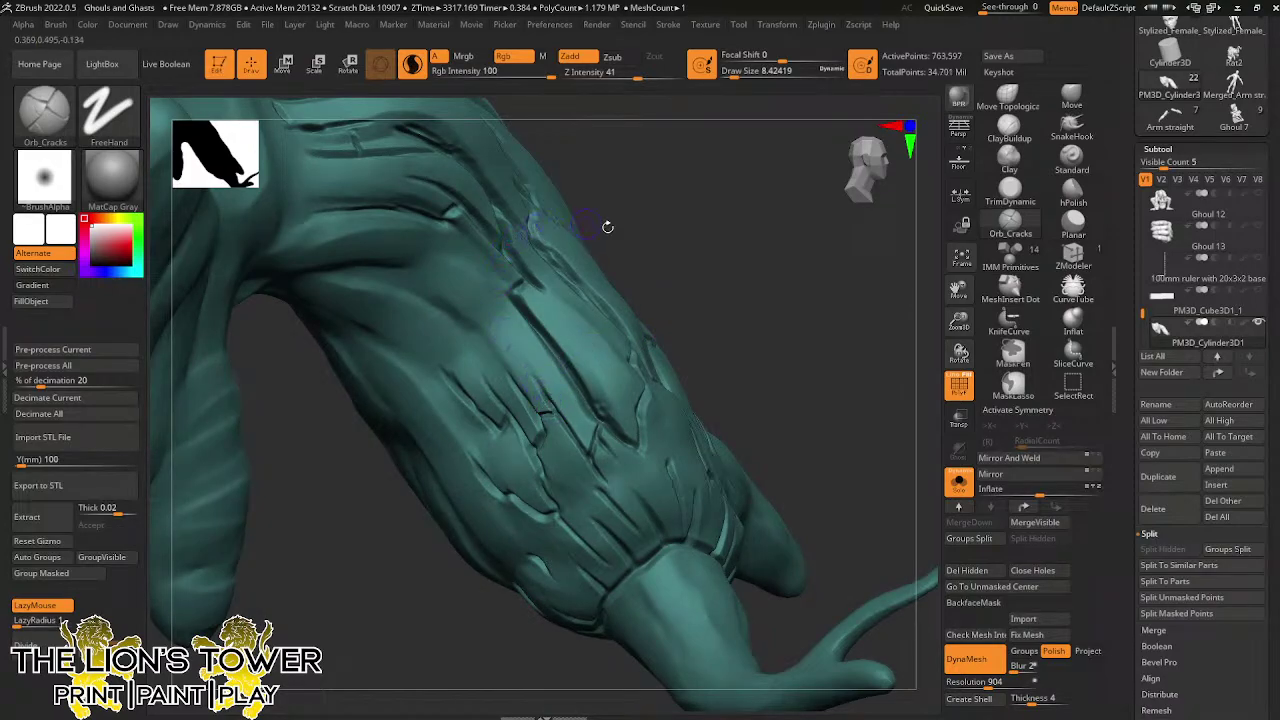
mouse_move(607, 226)
left_mouse_down()
mouse_move(686, 220)
mouse_move(656, 198)
left_mouse_up()
left_click_drag(503, 384, 514, 362)
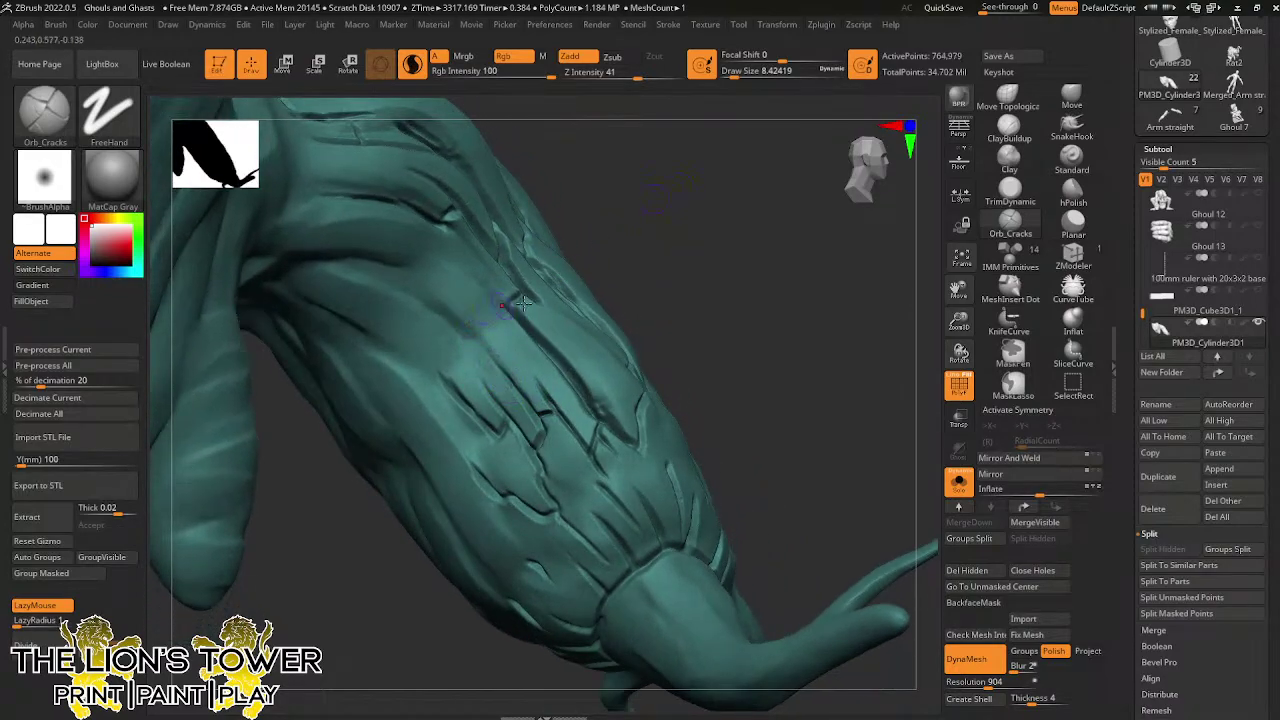
Carve long cracks along the trunk's side folds, running from the upper bend down to the bark plates
mouse_move(714, 265)
left_mouse_down()
mouse_move(730, 290)
mouse_move(722, 313)
left_mouse_up()
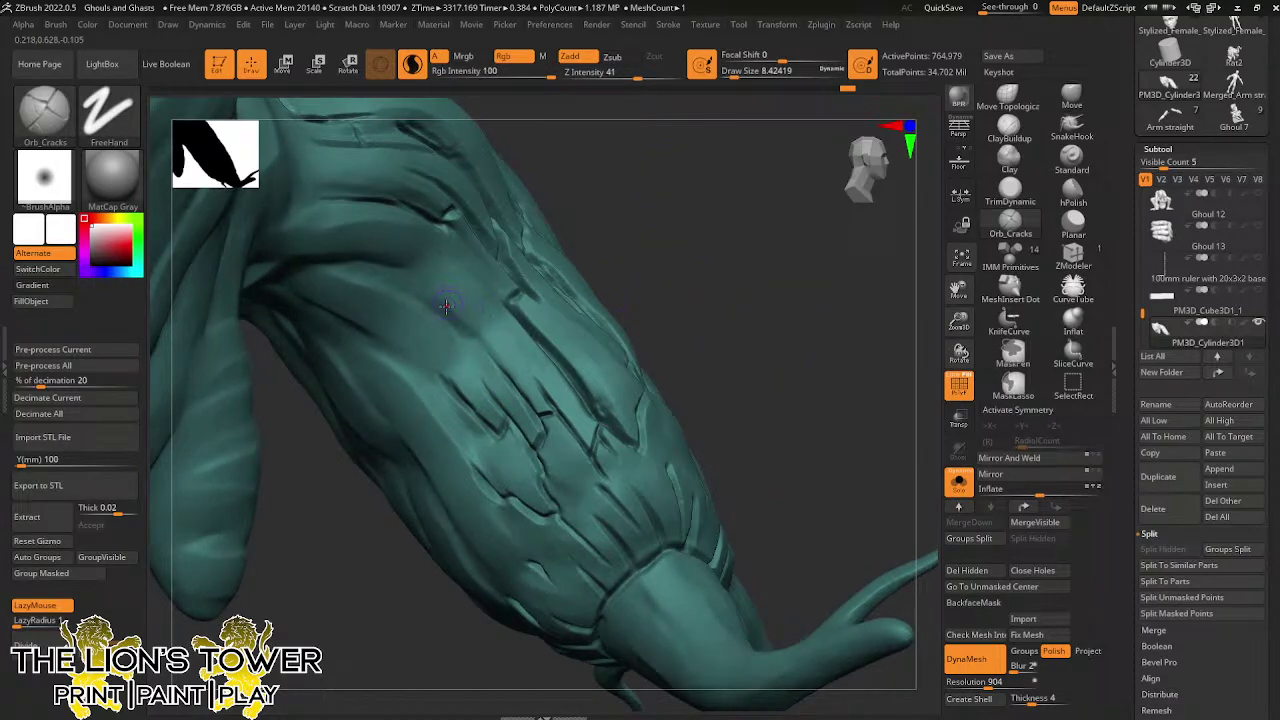
left_click_drag(352, 271, 460, 334)
left_click_drag(393, 288, 483, 368)
left_click_drag(690, 250, 628, 180)
left_click_drag(376, 281, 336, 259)
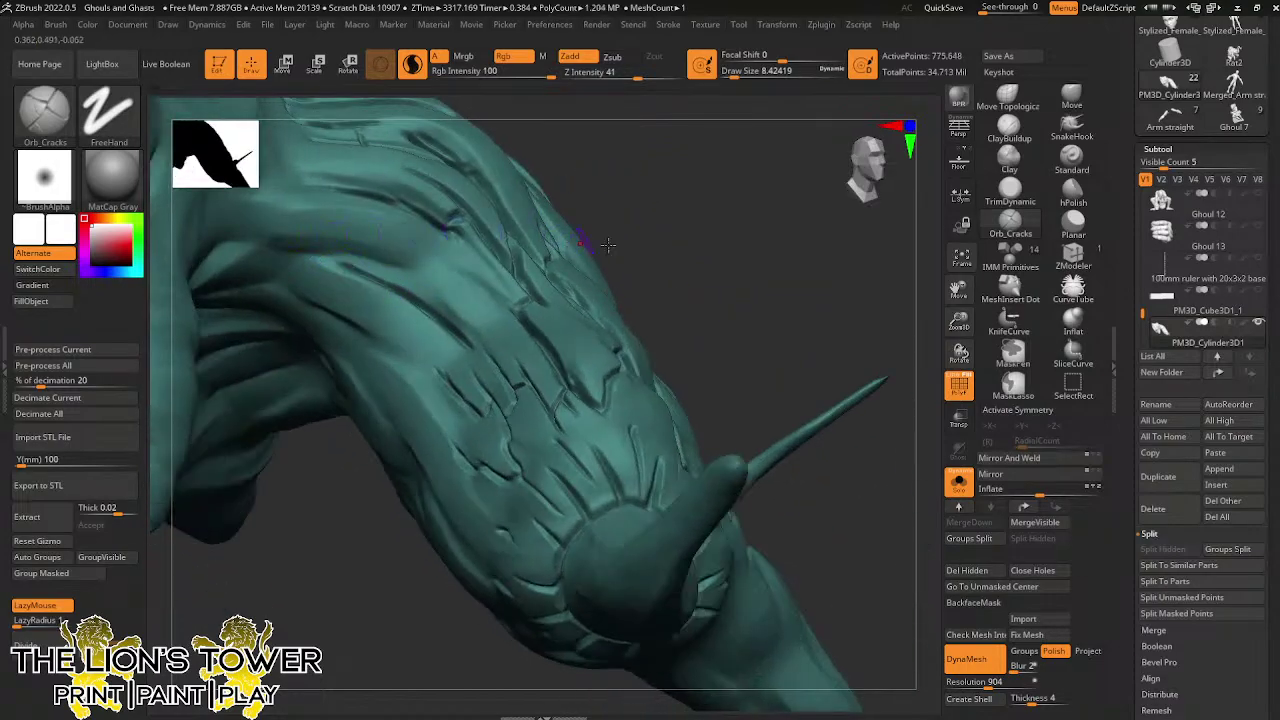
mouse_move(608, 245)
left_mouse_down()
mouse_move(651, 407)
mouse_move(497, 297)
left_mouse_up()
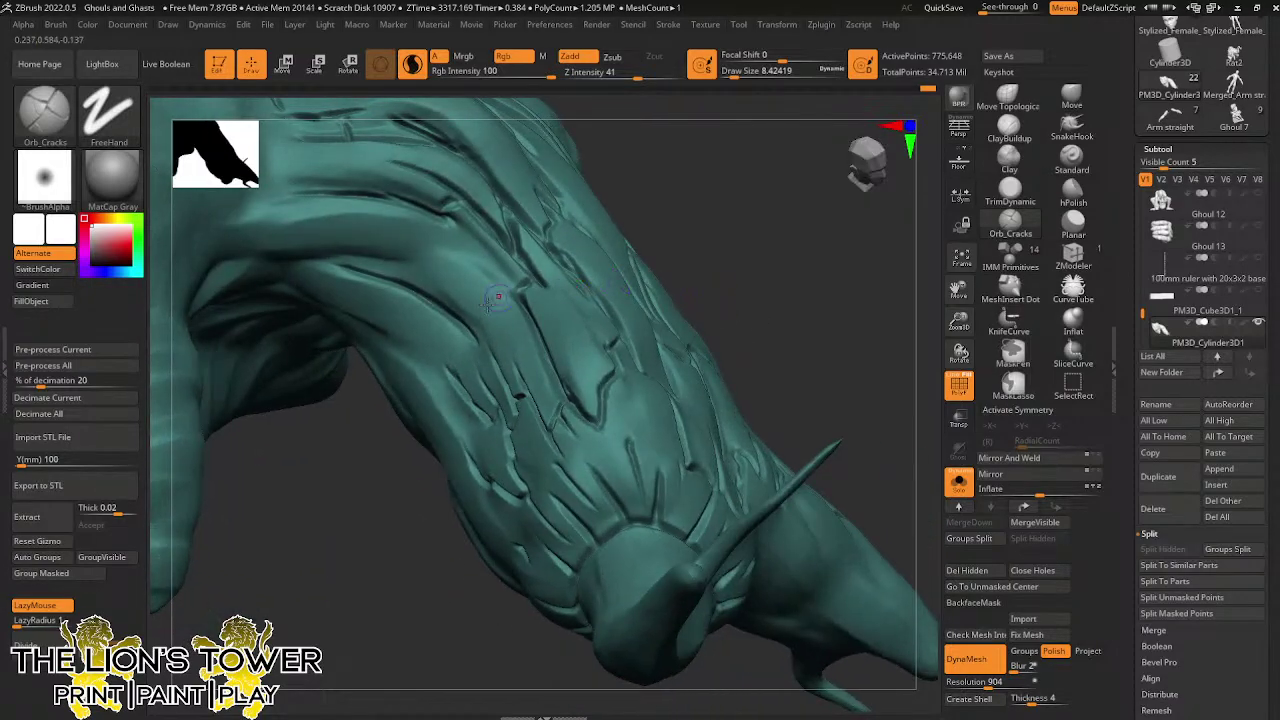
Join the long side cracks with an angled end and carve parallel cracks up from the top of the long groove
left_click_drag(691, 215, 645, 240)
mouse_move(479, 344)
left_mouse_down()
mouse_move(496, 335)
mouse_move(414, 237)
left_mouse_up()
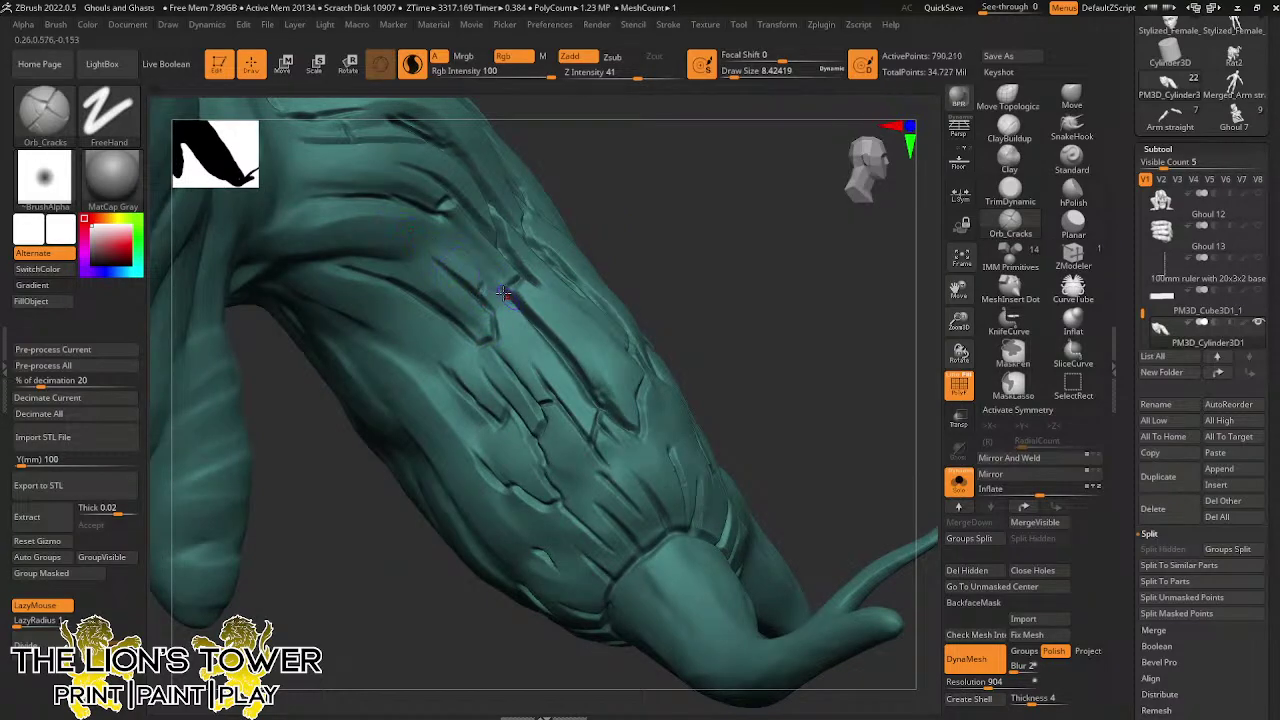
left_click_drag(507, 291, 482, 287)
left_click_drag(704, 270, 646, 230)
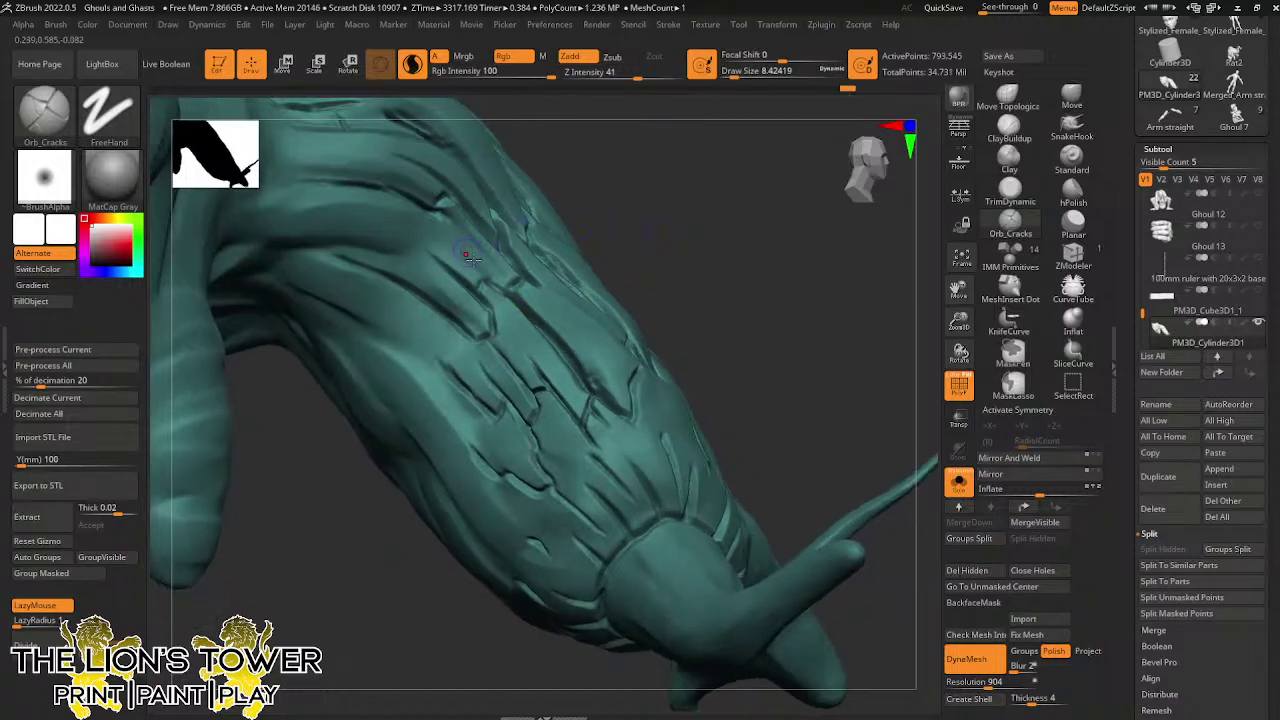
left_click_drag(504, 287, 425, 212)
left_click_drag(787, 299, 791, 305)
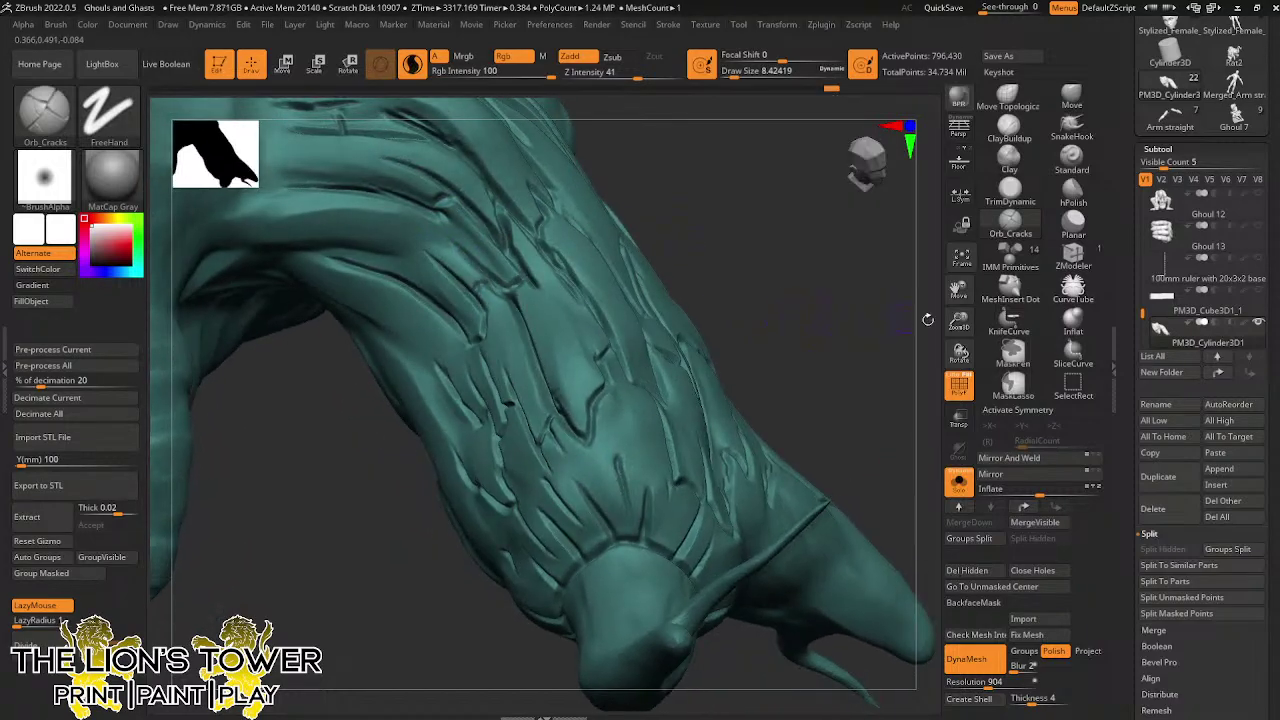
Carve cracks down the middle of the trunk to the branch-base cracks, and lightly smooth the bark higher up
mouse_move(544, 284)
left_mouse_down()
mouse_move(600, 361)
mouse_move(589, 407)
left_mouse_up()
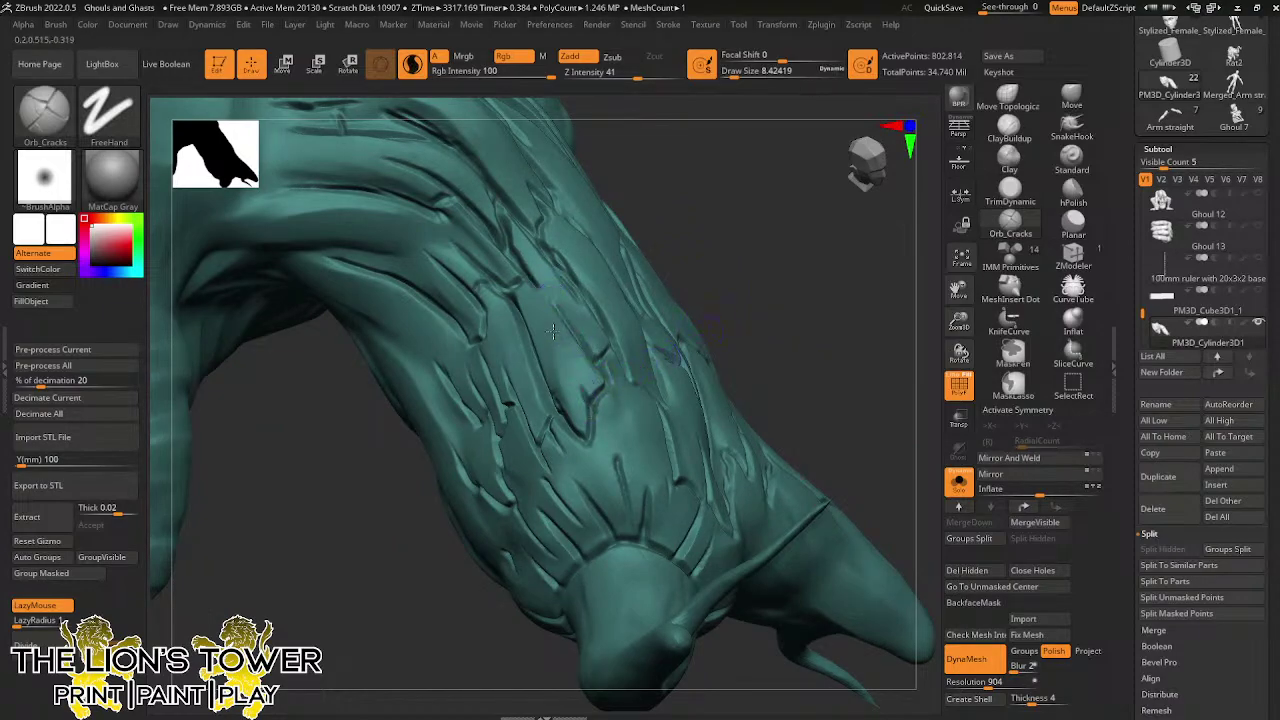
mouse_move(751, 239)
left_mouse_down()
mouse_move(751, 255)
mouse_move(700, 245)
mouse_move(750, 252)
left_mouse_up()
left_click_drag(606, 390, 612, 434)
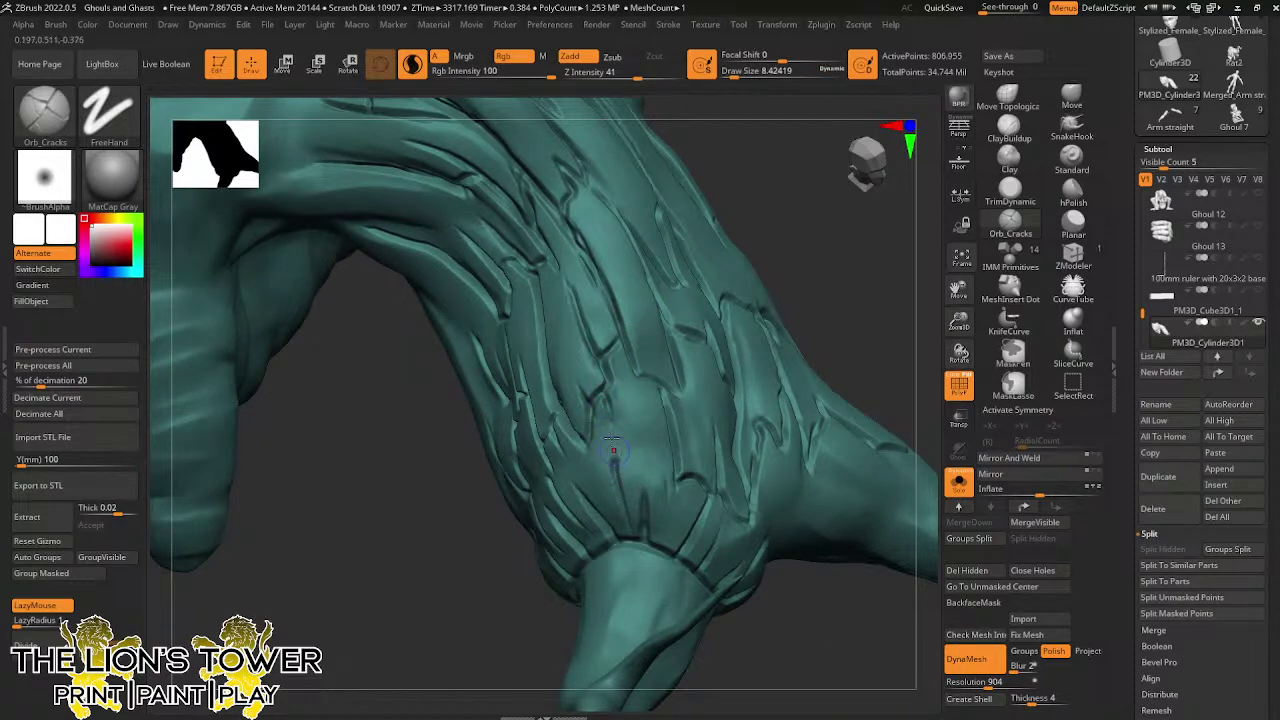
left_click_drag(961, 308, 958, 272)
left_click_drag(874, 284, 801, 330)
left_click_drag(614, 288, 624, 306)
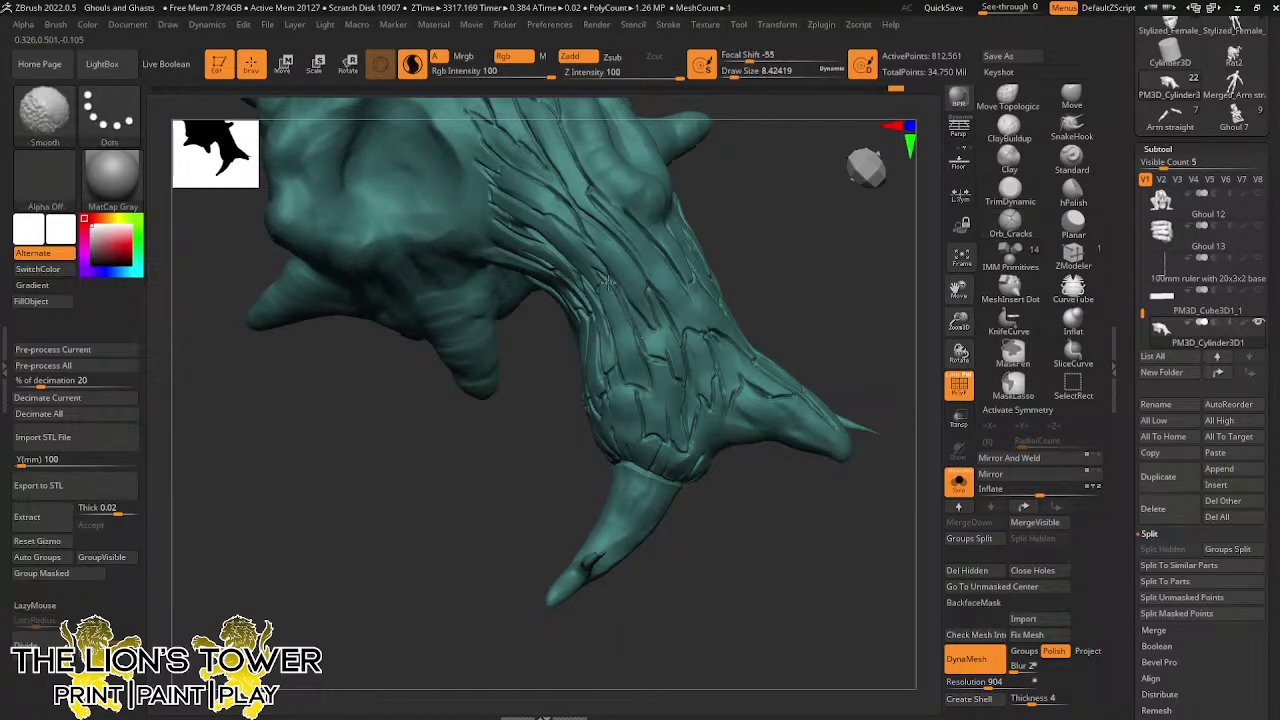
Carve long vertical cracks down the lower trunk toward the roots, joining their lower ends into bark strips
mouse_move(632, 329)
right_mouse_down()
mouse_move(800, 280)
mouse_move(800, 263)
mouse_move(709, 316)
mouse_move(834, 271)
mouse_move(849, 471)
mouse_move(753, 349)
right_mouse_up()
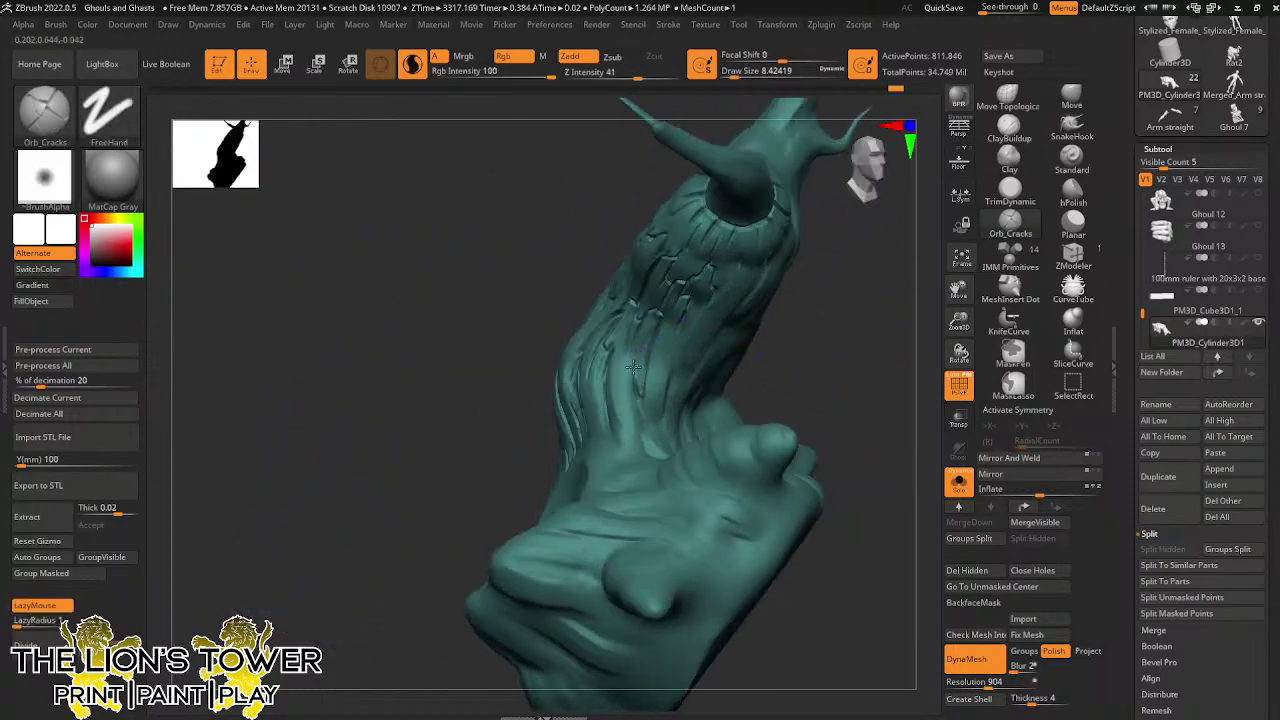
mouse_move(640, 412)
right_mouse_down()
mouse_move(843, 343)
mouse_move(620, 416)
mouse_move(647, 408)
mouse_move(638, 435)
mouse_move(762, 312)
right_mouse_up()
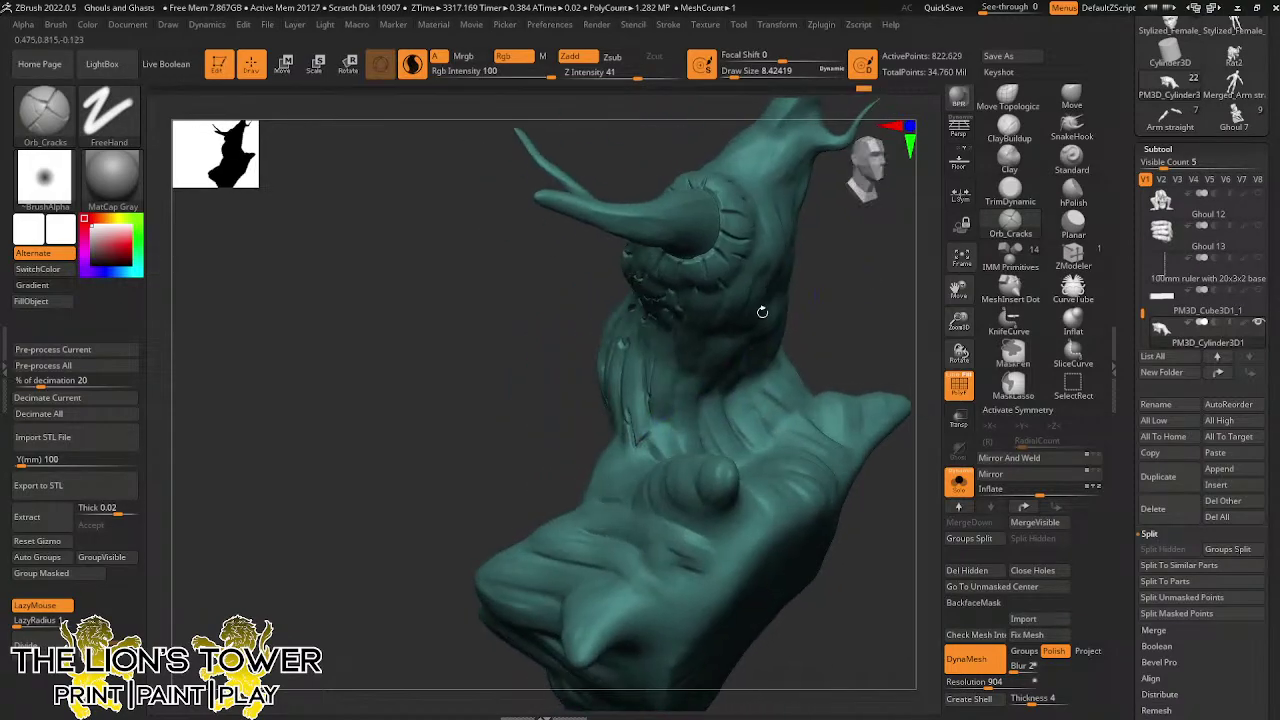
left_click_drag(650, 423, 792, 356)
left_click_drag(832, 318, 840, 321)
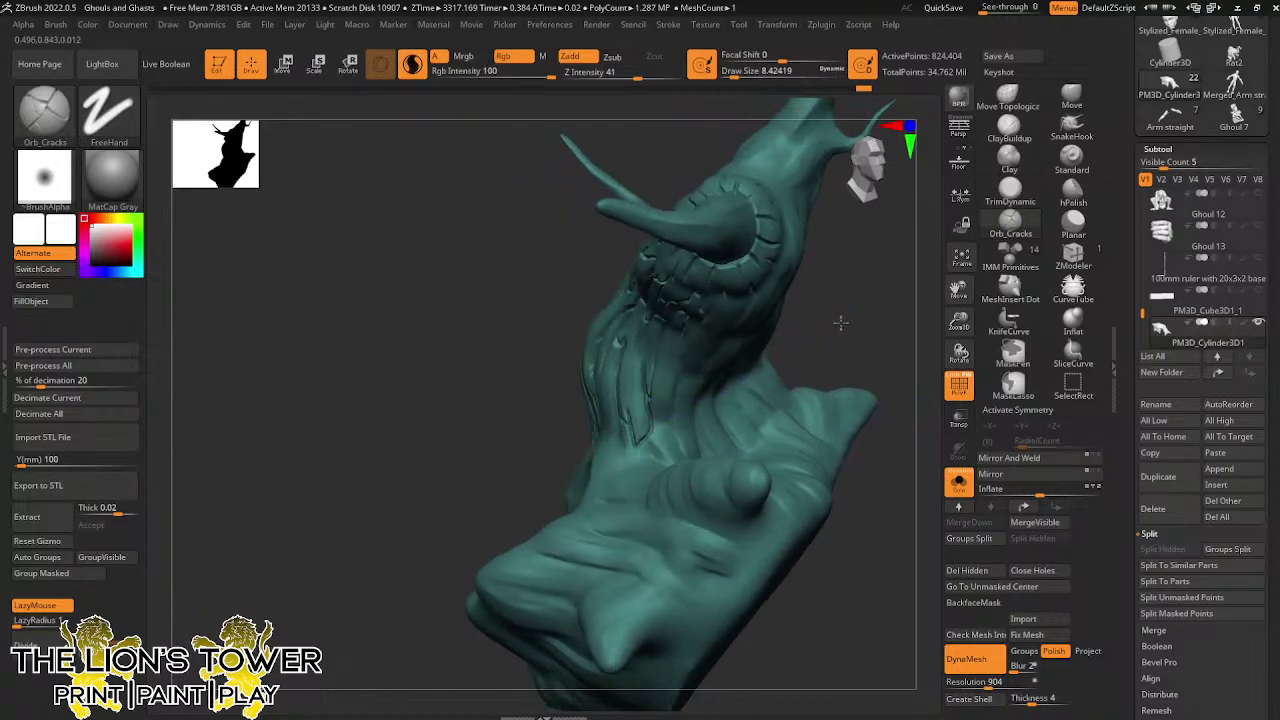
left_click_drag(676, 423, 668, 400)
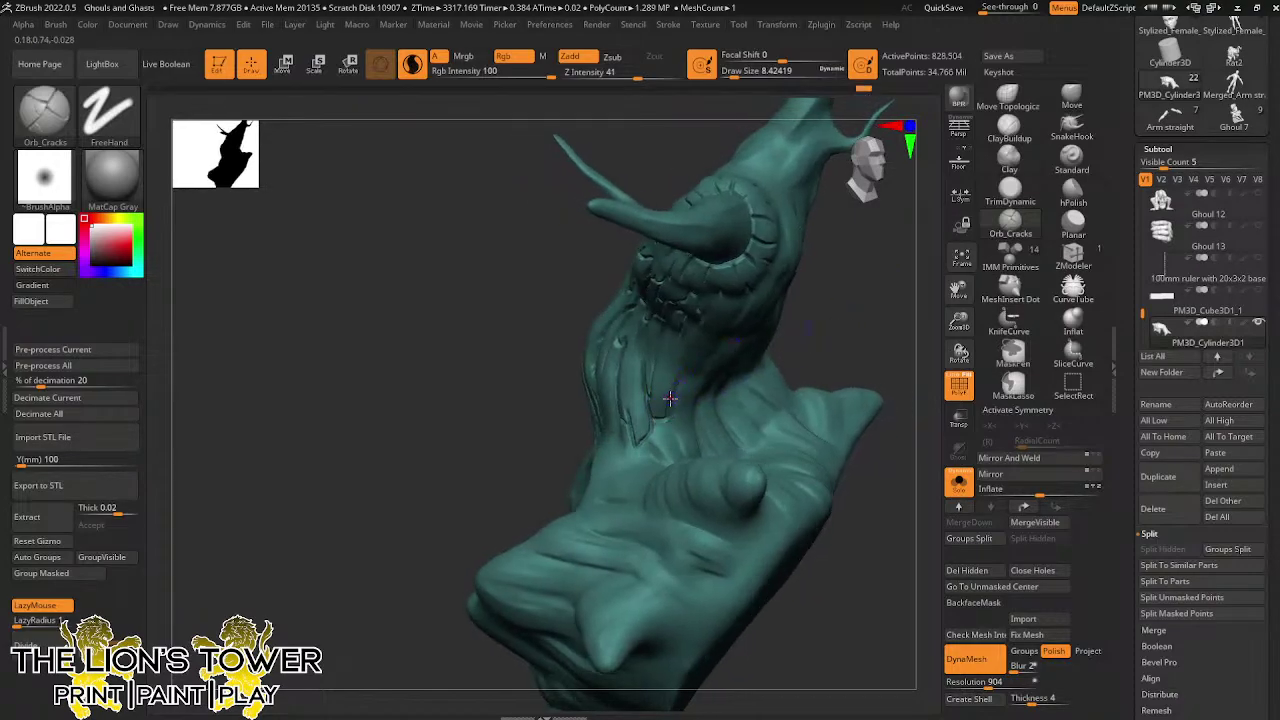
left_click_drag(848, 312, 842, 226)
left_click_drag(683, 337, 674, 397)
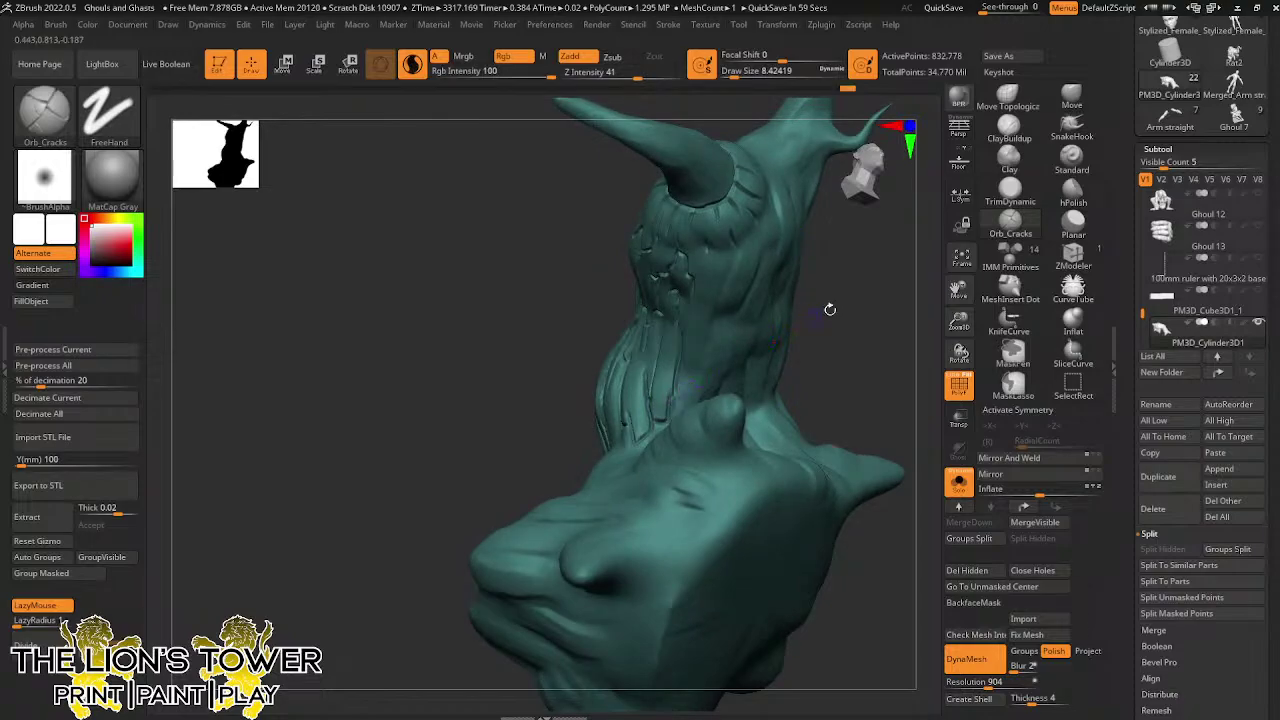
Carve jagged cracks into the shaded side of the trunk beneath the thick branch, beside the existing bark plates
left_click_drag(829, 309, 827, 284)
right_click_drag(683, 334, 793, 283)
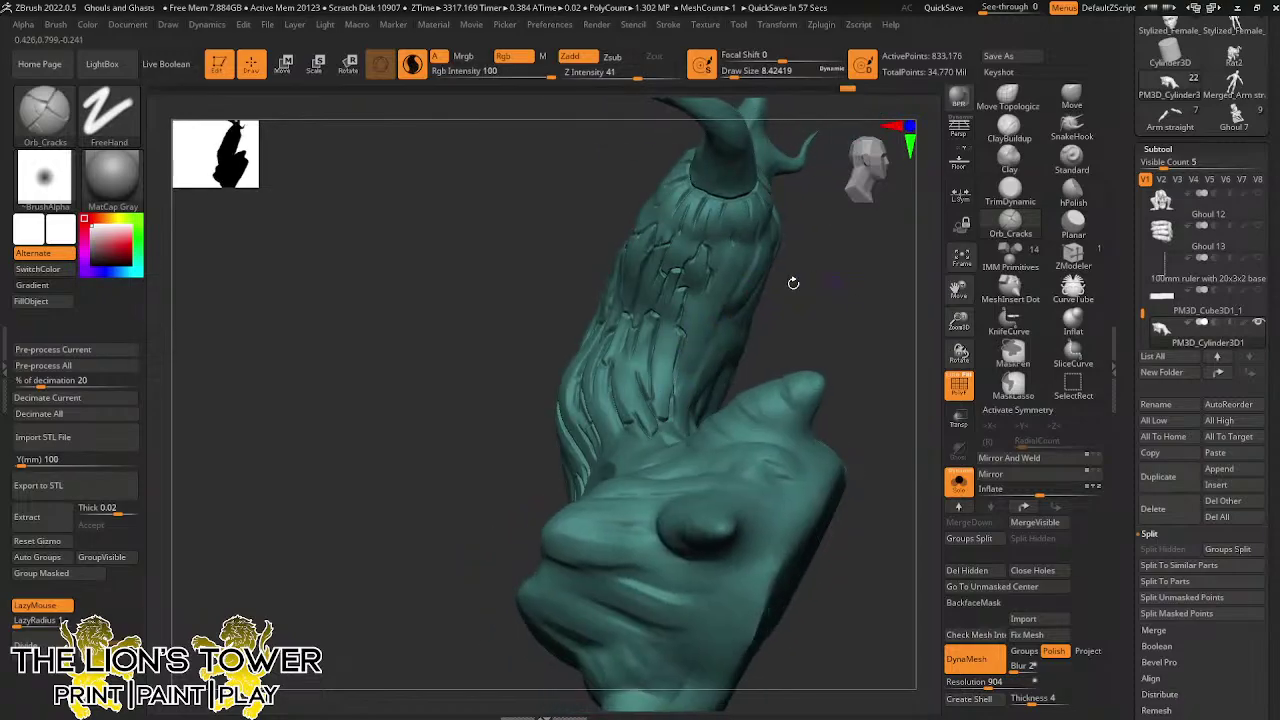
left_click_drag(688, 330, 711, 272)
left_click_drag(828, 288, 797, 238)
mouse_move(721, 297)
left_mouse_down()
mouse_move(713, 306)
mouse_move(740, 279)
mouse_move(716, 262)
mouse_move(708, 285)
left_mouse_up()
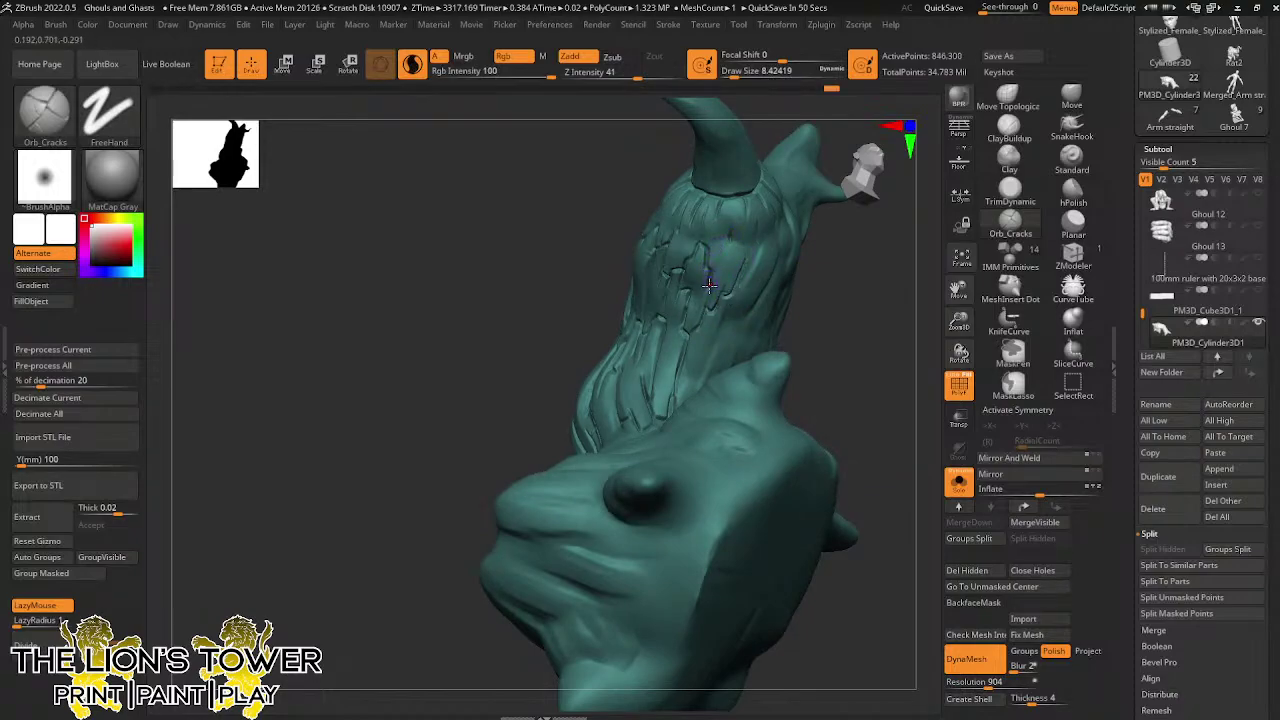
left_click_drag(718, 242, 724, 279)
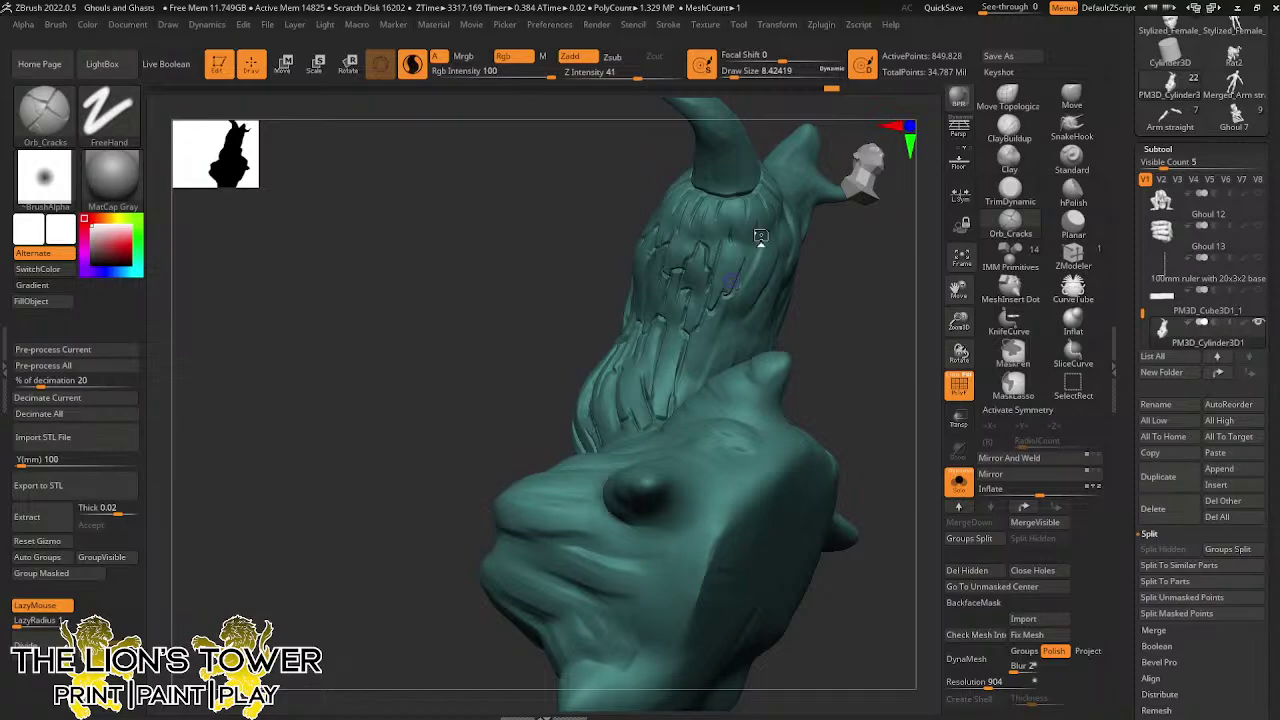
Carve stepped cracks down the shaded side of the lower trunk toward the pointed root knob
mouse_move(834, 337)
left_mouse_down()
mouse_move(738, 285)
mouse_move(728, 321)
left_mouse_up()
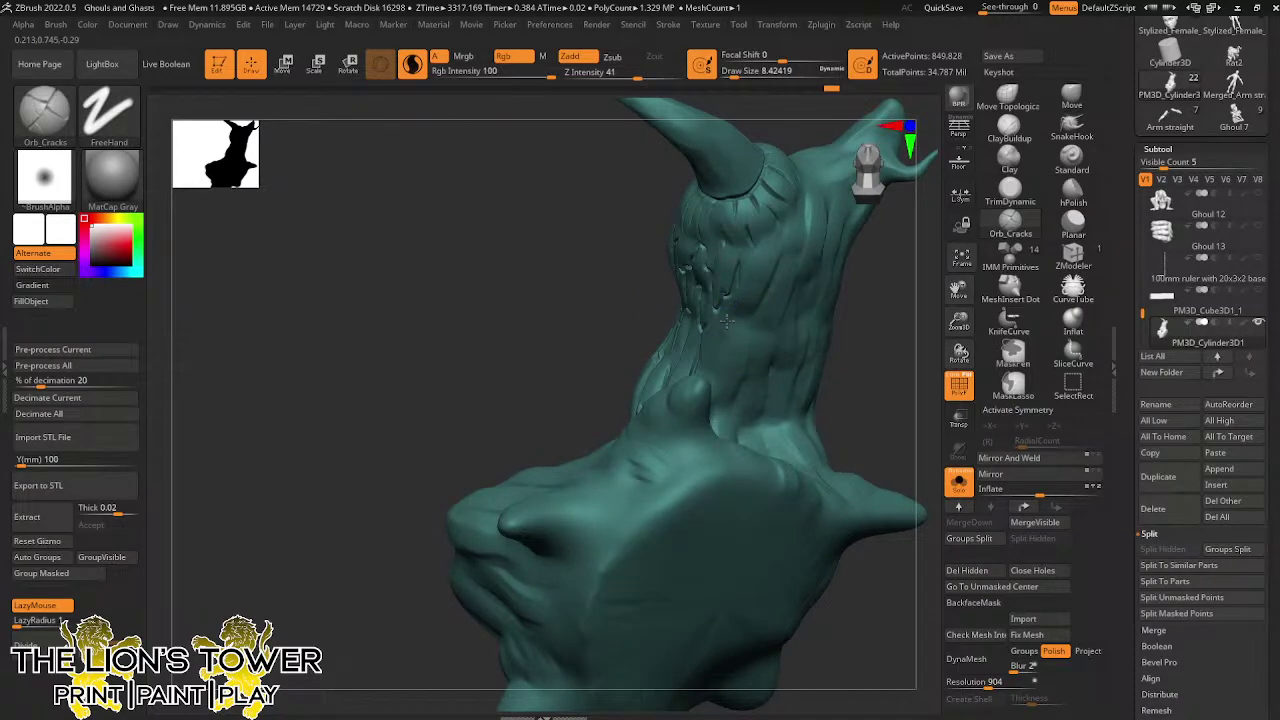
mouse_move(957, 319)
left_mouse_down()
mouse_move(934, 374)
mouse_move(874, 346)
left_mouse_up()
mouse_move(699, 346)
left_mouse_down()
mouse_move(690, 391)
mouse_move(660, 421)
mouse_move(667, 394)
mouse_move(658, 422)
left_mouse_up()
left_click_drag(831, 333, 826, 364)
mouse_move(643, 422)
left_mouse_down()
mouse_move(647, 442)
mouse_move(656, 432)
left_mouse_up()
left_click_drag(821, 327, 817, 362)
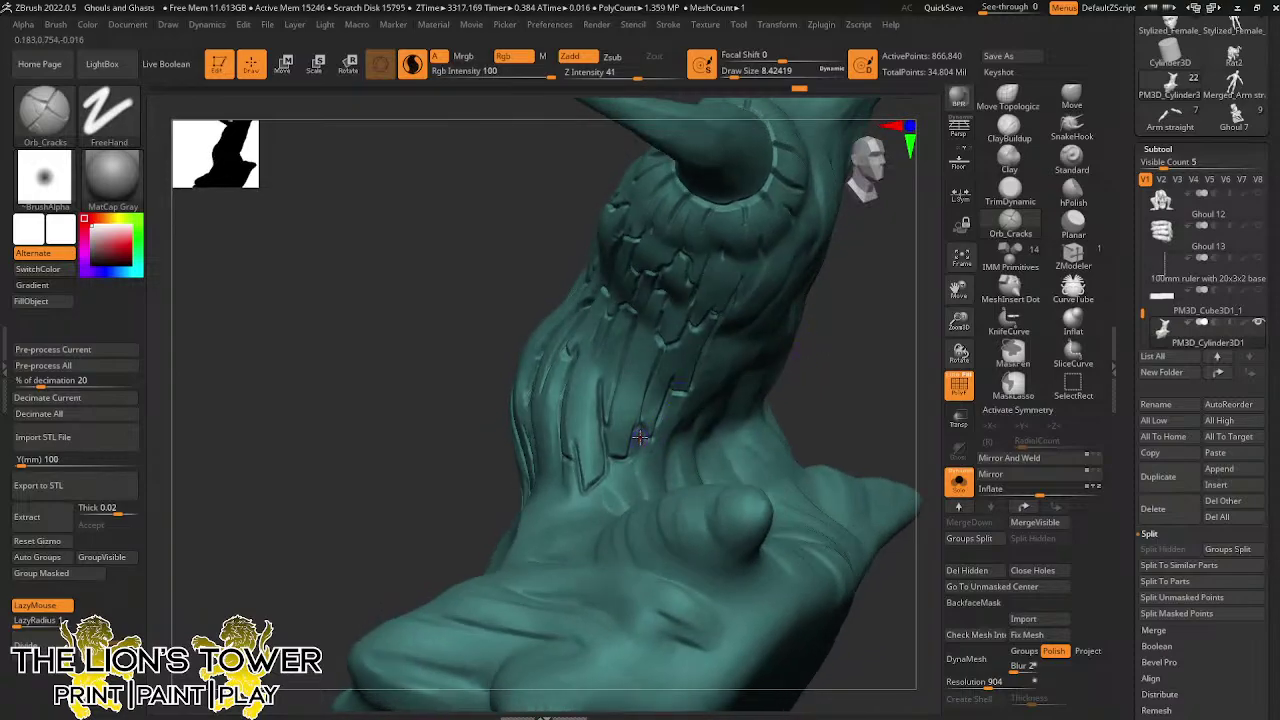
Carve cracks from the lower bark strips down into the roots just above the pointed root knob, joining their lower ends
left_click_drag(642, 428, 636, 484)
left_click_drag(824, 360, 808, 418)
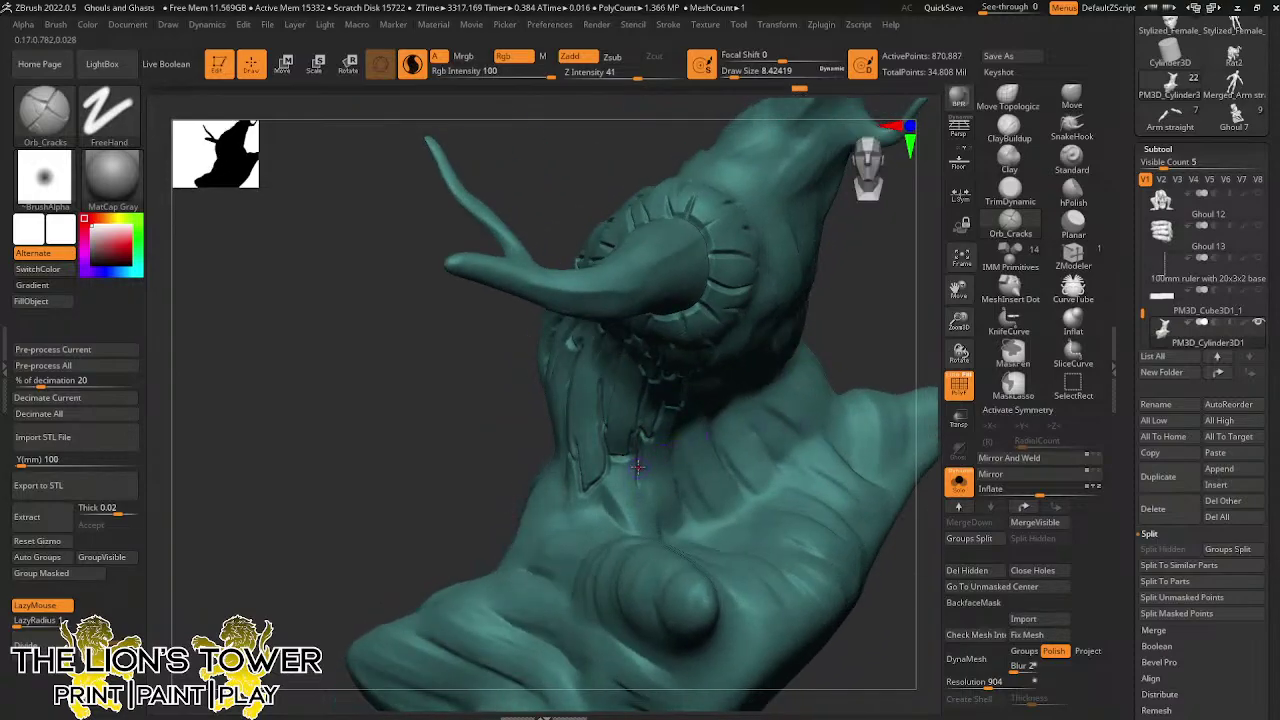
left_click_drag(637, 462, 657, 524)
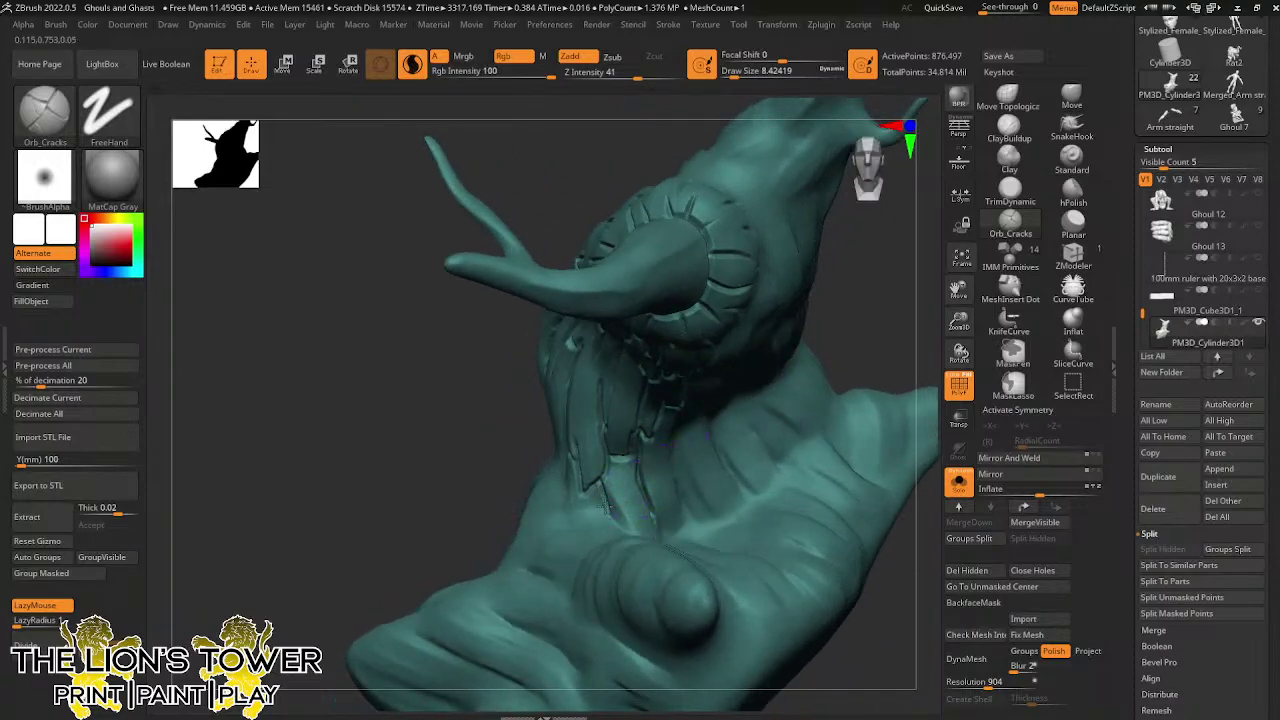
left_click_drag(603, 484, 638, 538)
left_click_drag(869, 336, 800, 345)
mouse_move(648, 517)
left_mouse_down()
mouse_move(680, 530)
mouse_move(663, 484)
mouse_move(692, 508)
mouse_move(670, 461)
left_mouse_up()
left_click_drag(768, 214, 820, 277)
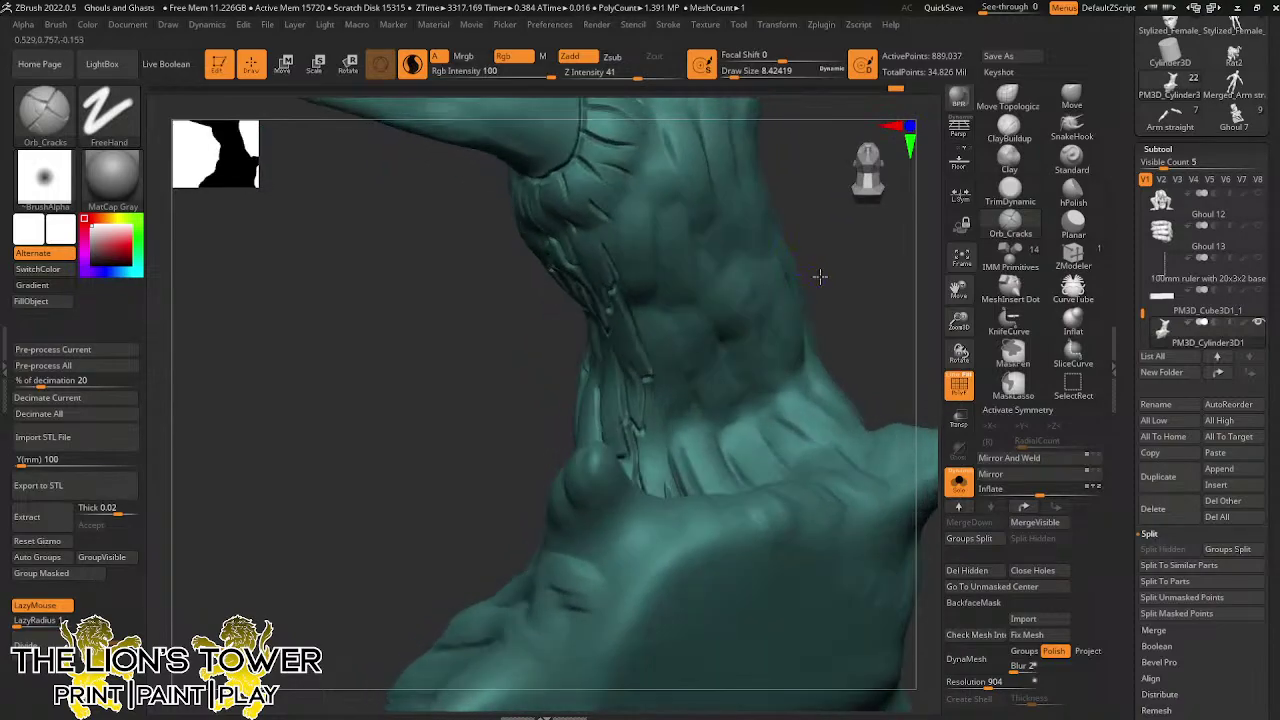
Carve long vertical cracks down the shaded lower trunk beside the existing strips, closing their lower ends where the roots flare out
left_click_drag(662, 413, 683, 489)
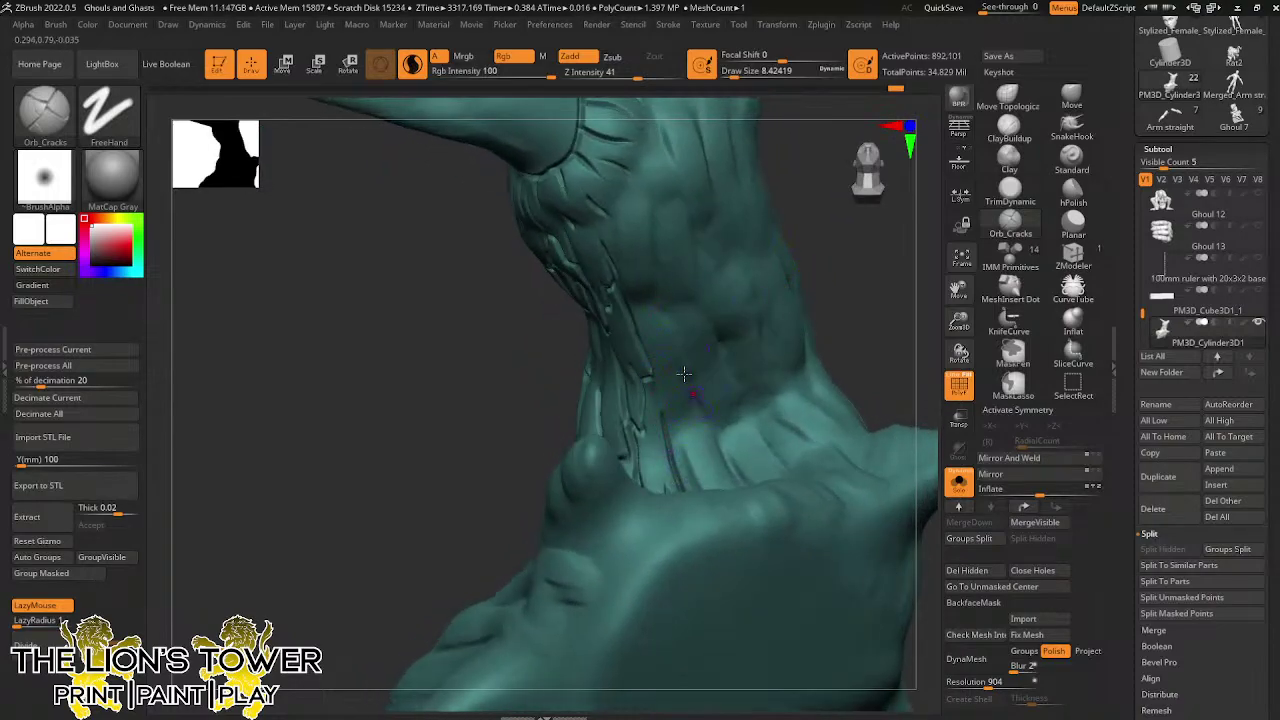
left_click_drag(656, 303, 706, 458)
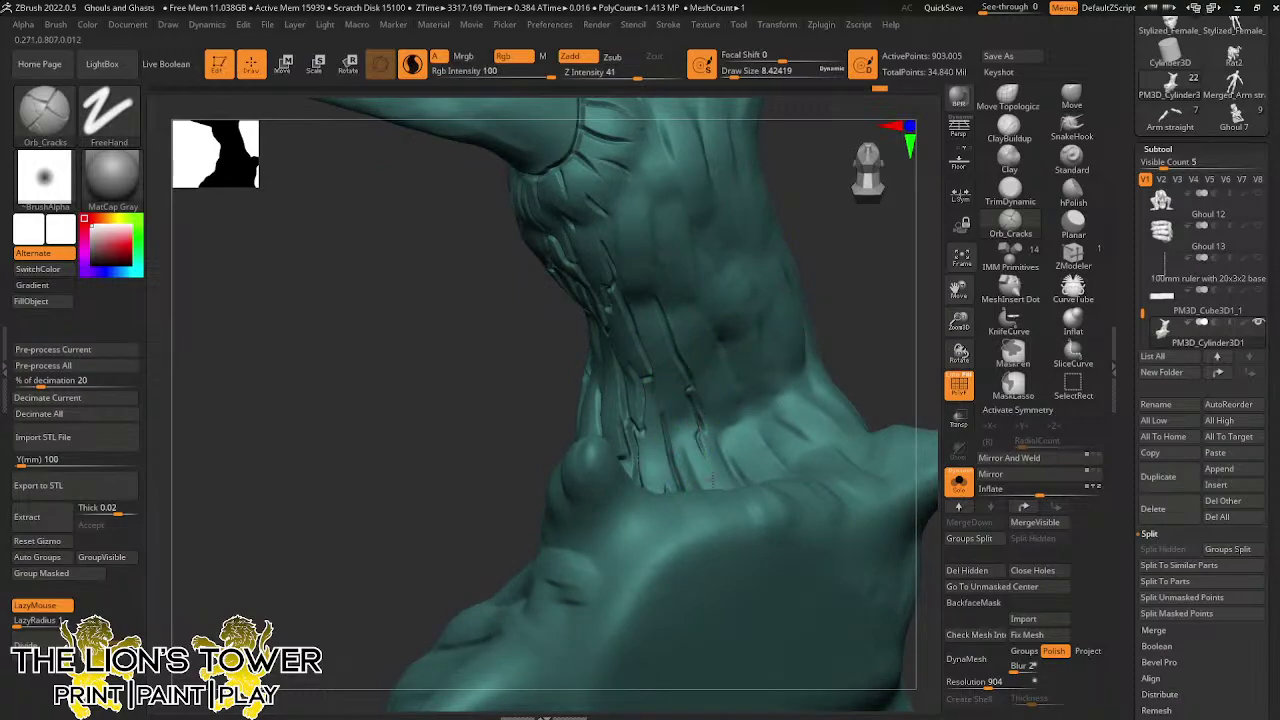
left_click_drag(887, 300, 886, 392)
left_click_drag(692, 513, 724, 529)
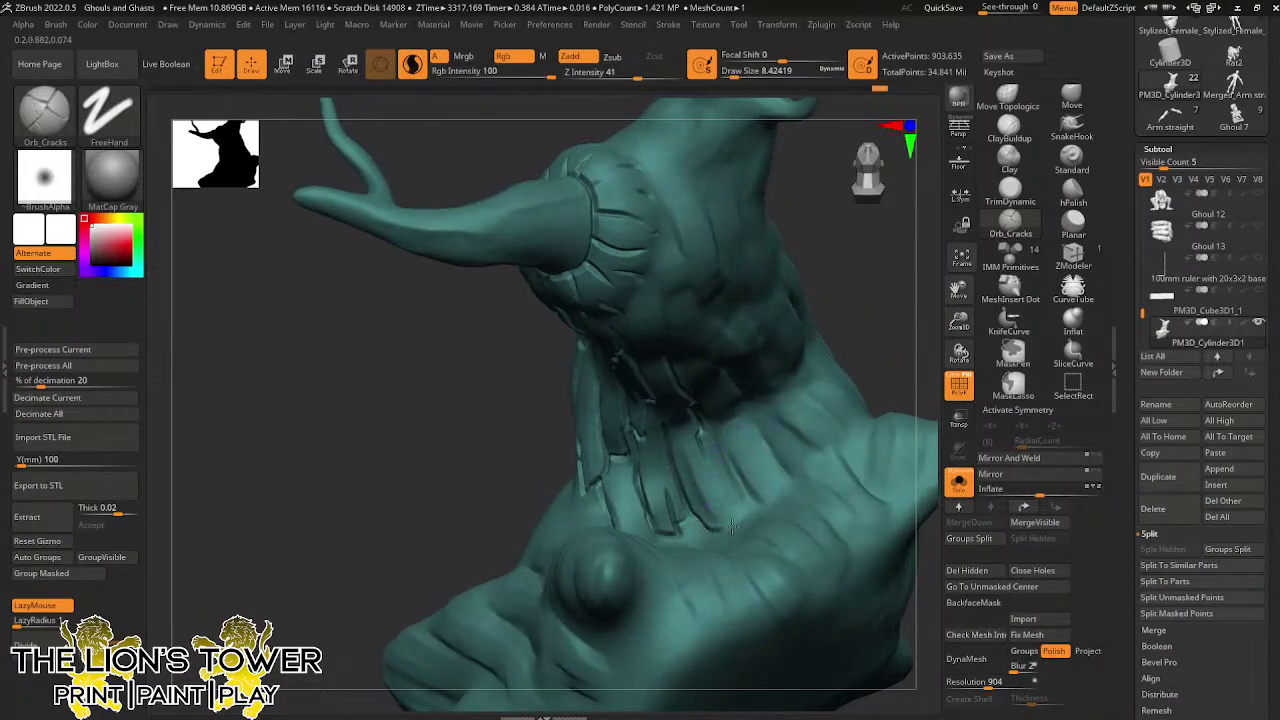
left_click_drag(888, 318, 893, 371)
mouse_move(728, 521)
left_mouse_down()
mouse_move(756, 504)
mouse_move(736, 445)
left_mouse_up()
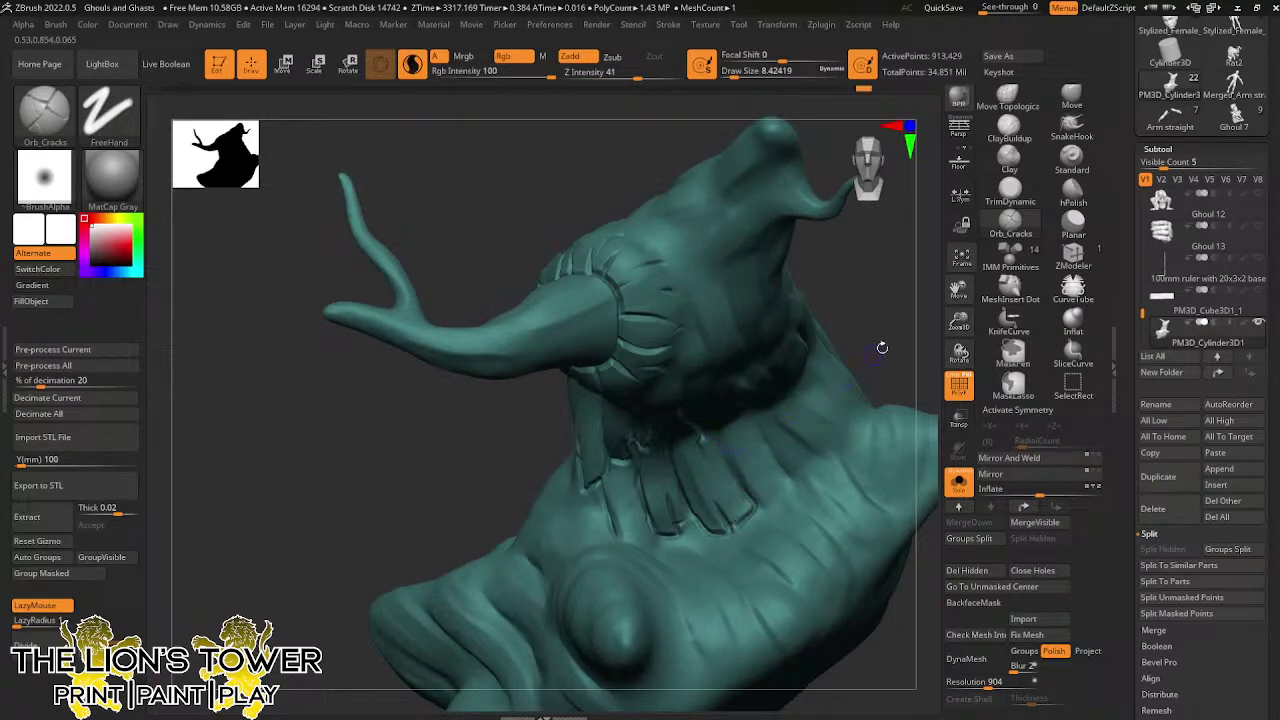
Extend the cracks sideways under the trunk's bulge and carve another bark strip with a forked lower end above the roots
right_click_drag(736, 445, 705, 425)
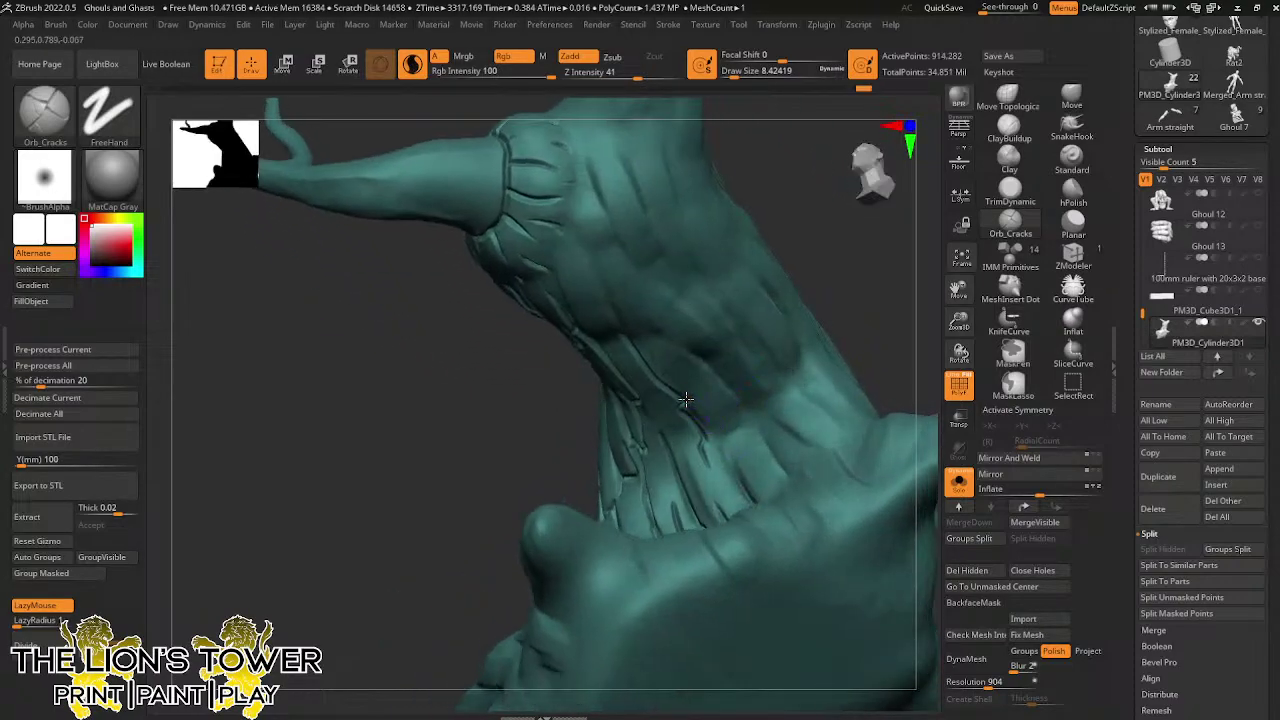
left_click_drag(688, 402, 728, 432)
right_click_drag(728, 432, 723, 425)
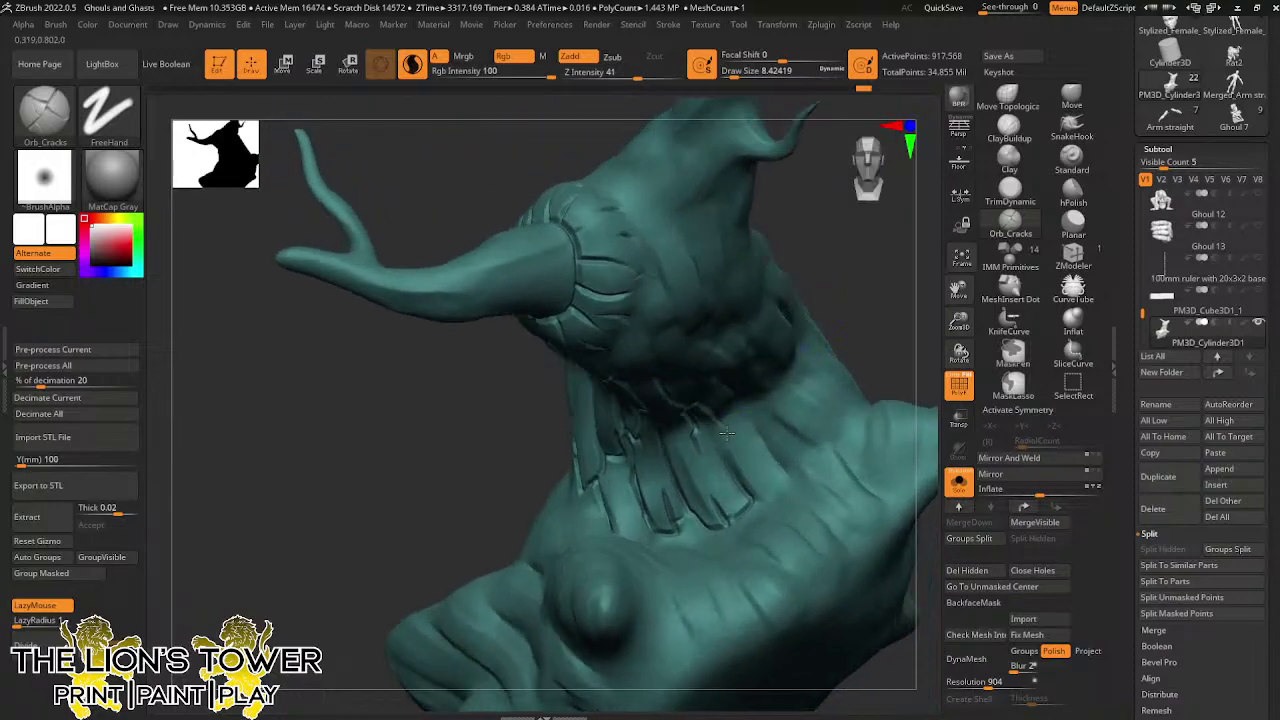
left_click_drag(847, 324, 859, 278)
left_click_drag(720, 415, 747, 456)
right_click_drag(829, 344, 750, 458)
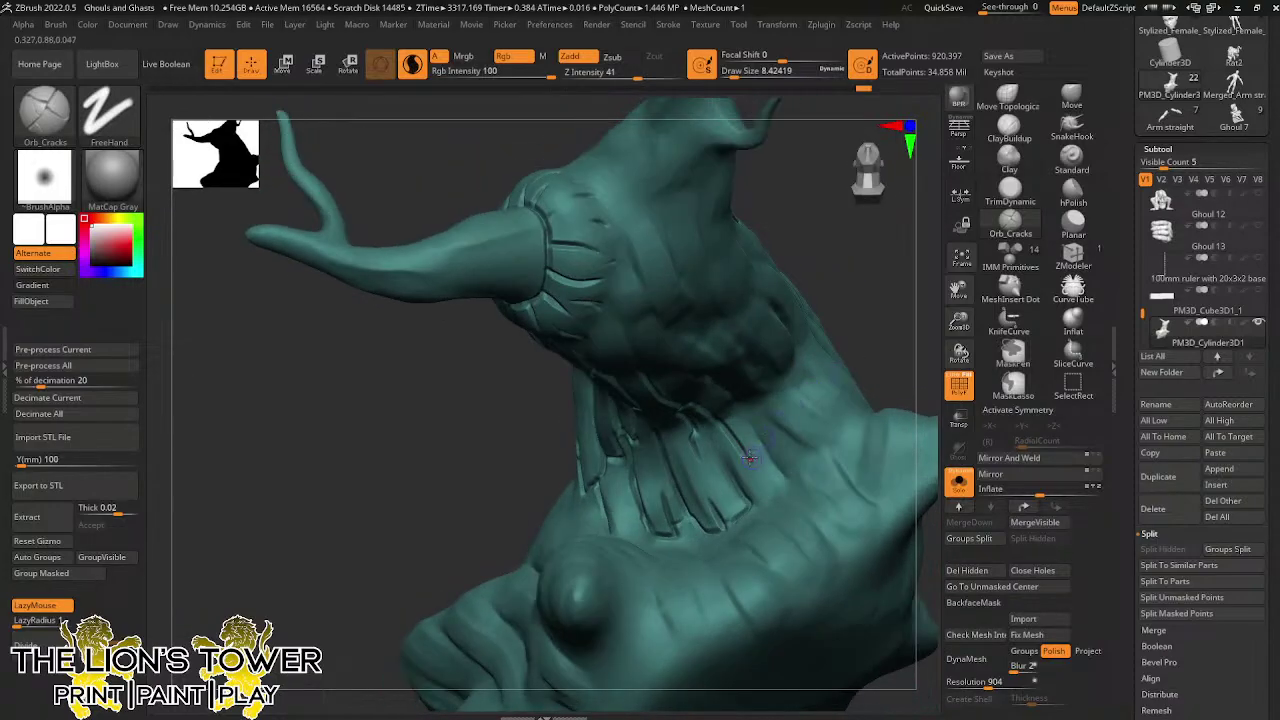
left_click_drag(850, 302, 895, 310)
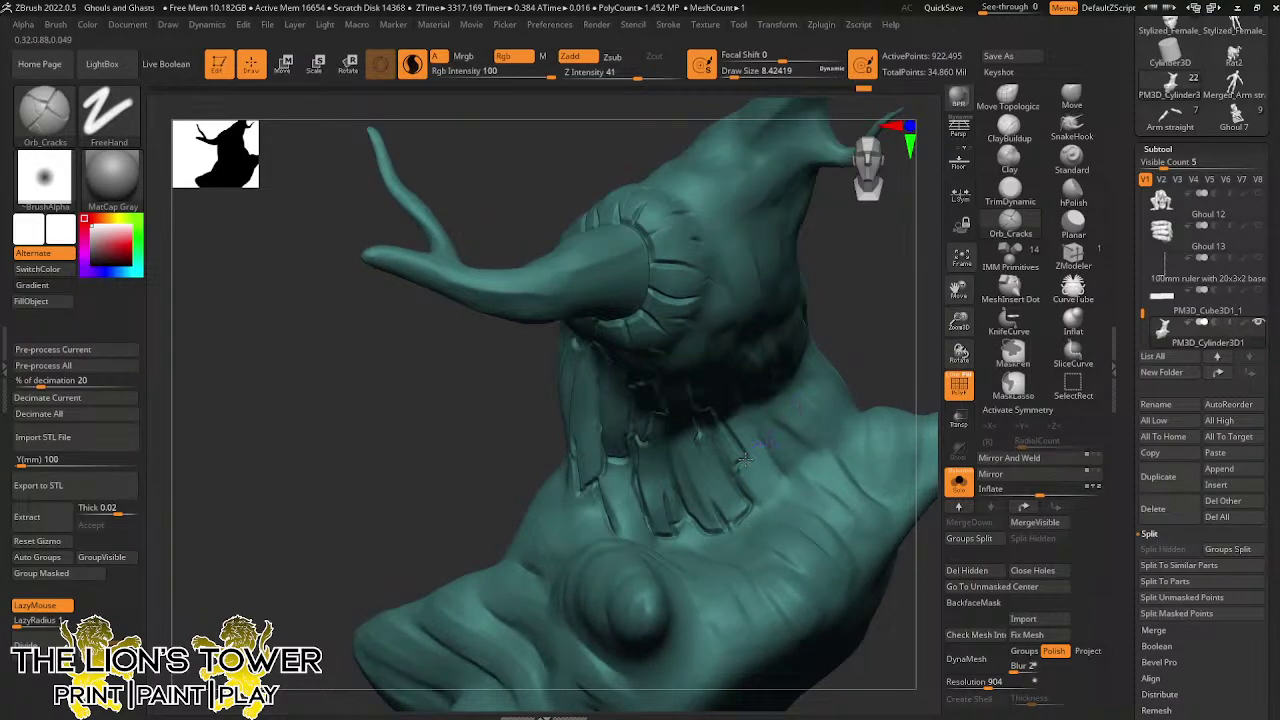
mouse_move(741, 463)
left_mouse_down()
mouse_move(787, 483)
mouse_move(762, 435)
left_mouse_up()
left_click_drag(884, 335, 840, 312)
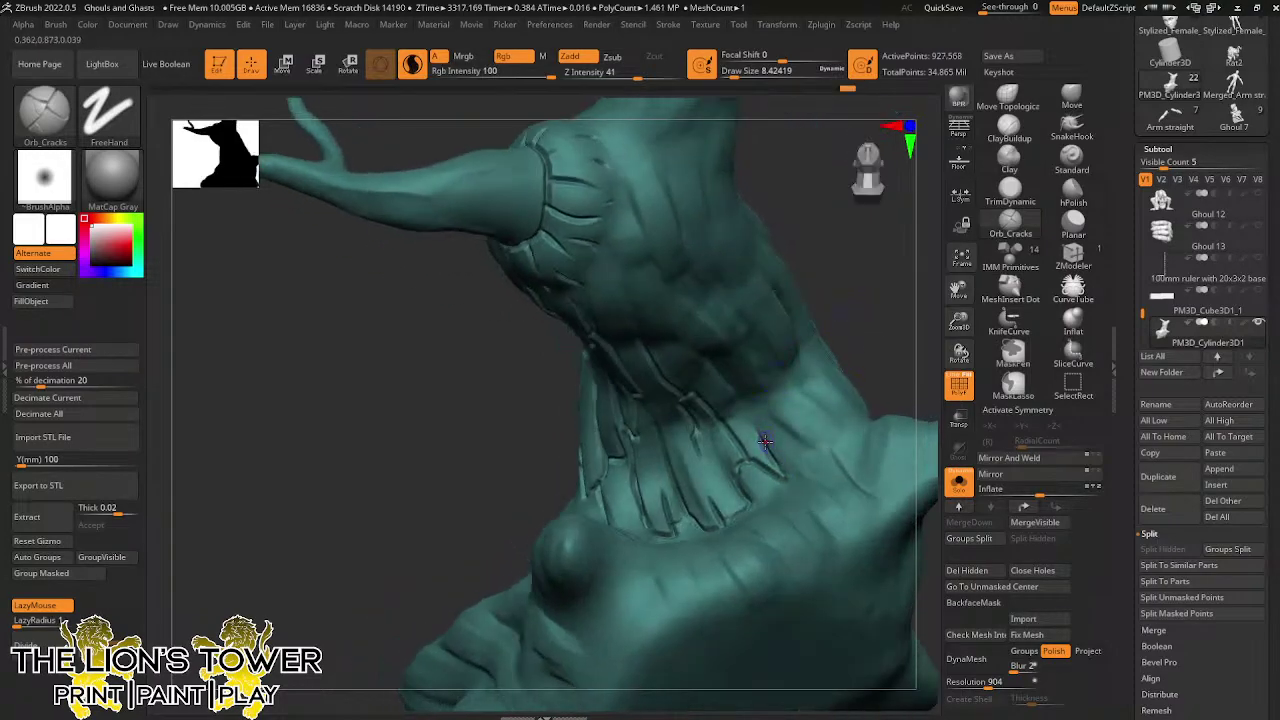
Carve slanted cracks upward from the newest root strip and join them into narrow, overlapping bark plates on the lower trunk
left_click_drag(770, 424, 722, 358)
right_click_drag(722, 358, 724, 326)
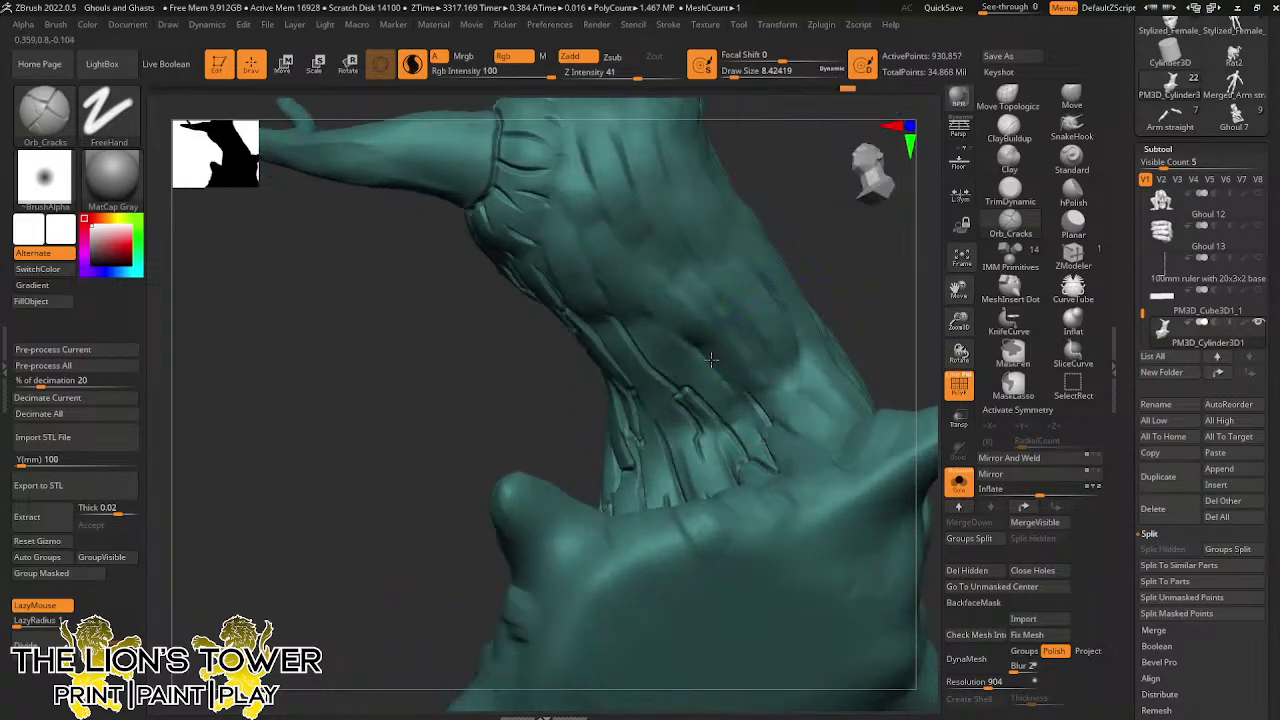
left_click_drag(760, 414, 713, 360)
left_click_drag(729, 405, 713, 374)
left_click_drag(822, 232, 888, 230)
left_click_drag(717, 418, 724, 408)
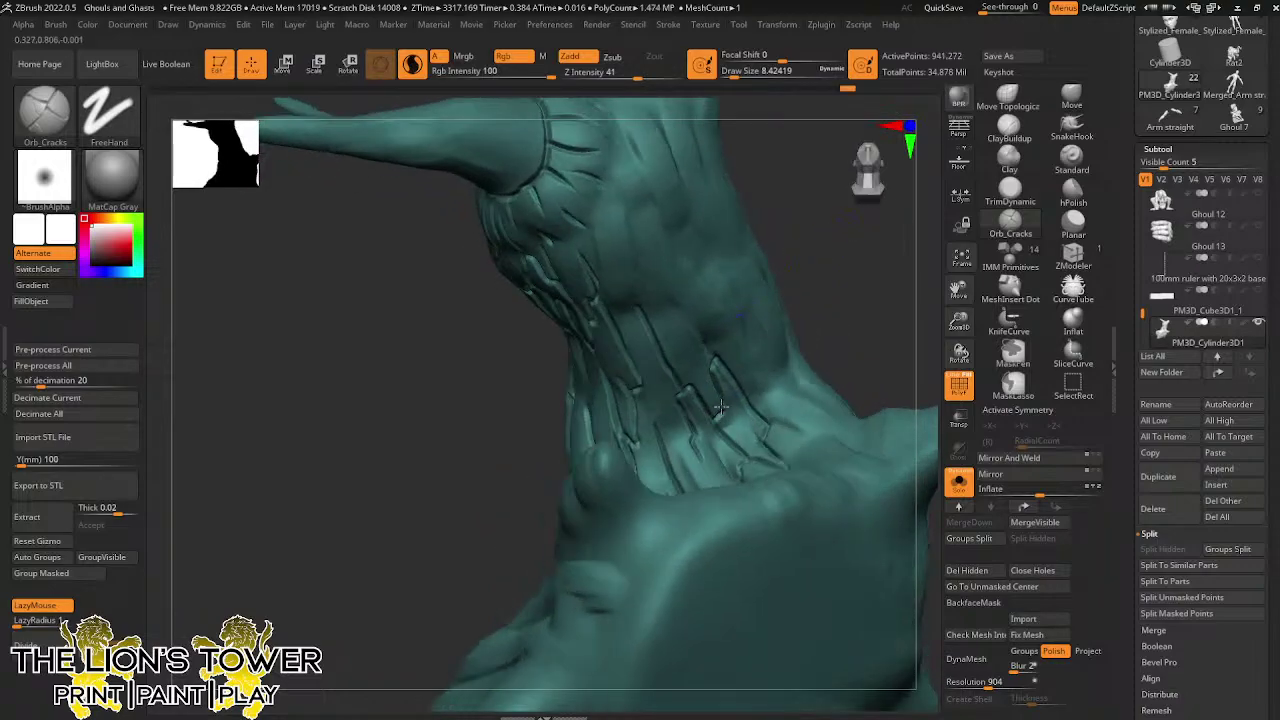
left_click_drag(868, 232, 822, 230)
left_click_drag(720, 408, 721, 413)
left_click_drag(806, 277, 818, 277)
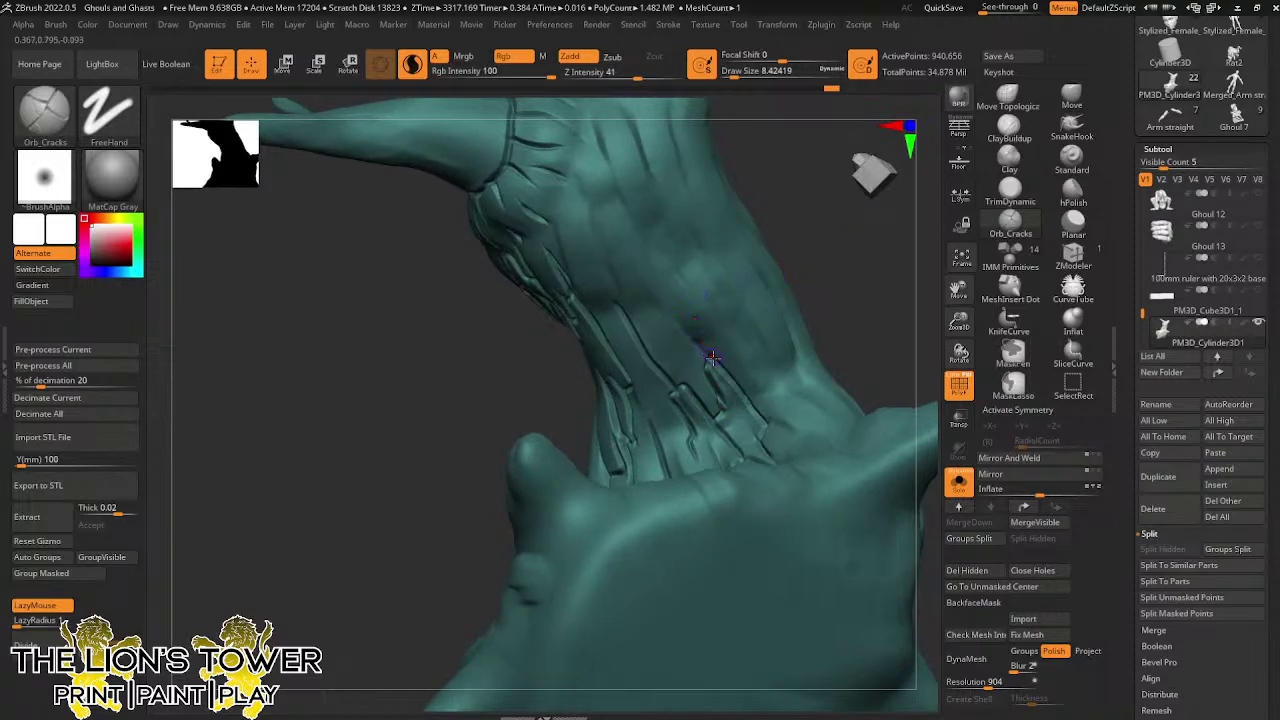
Carve a jagged crack up the shaded middle of the trunk and connect the upper ends of the neighbouring bark plates
mouse_move(711, 357)
left_mouse_down()
mouse_move(646, 264)
mouse_move(658, 369)
left_mouse_up()
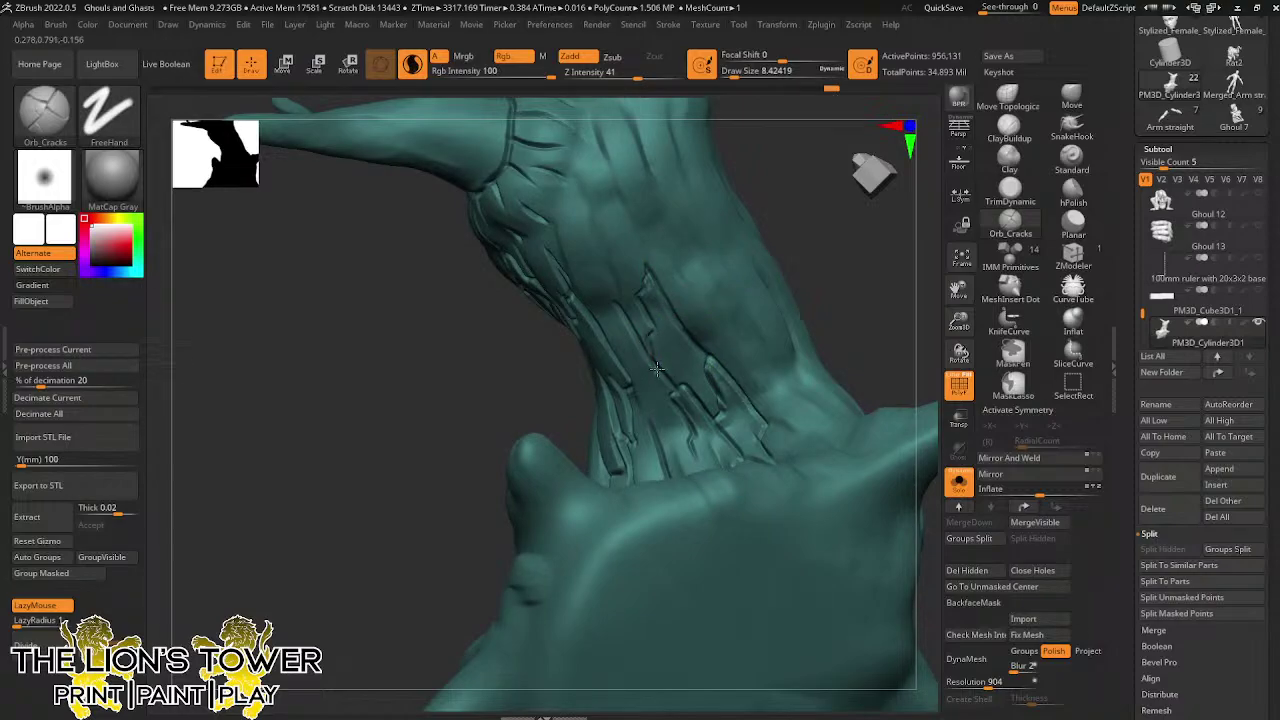
left_click_drag(762, 192, 791, 174)
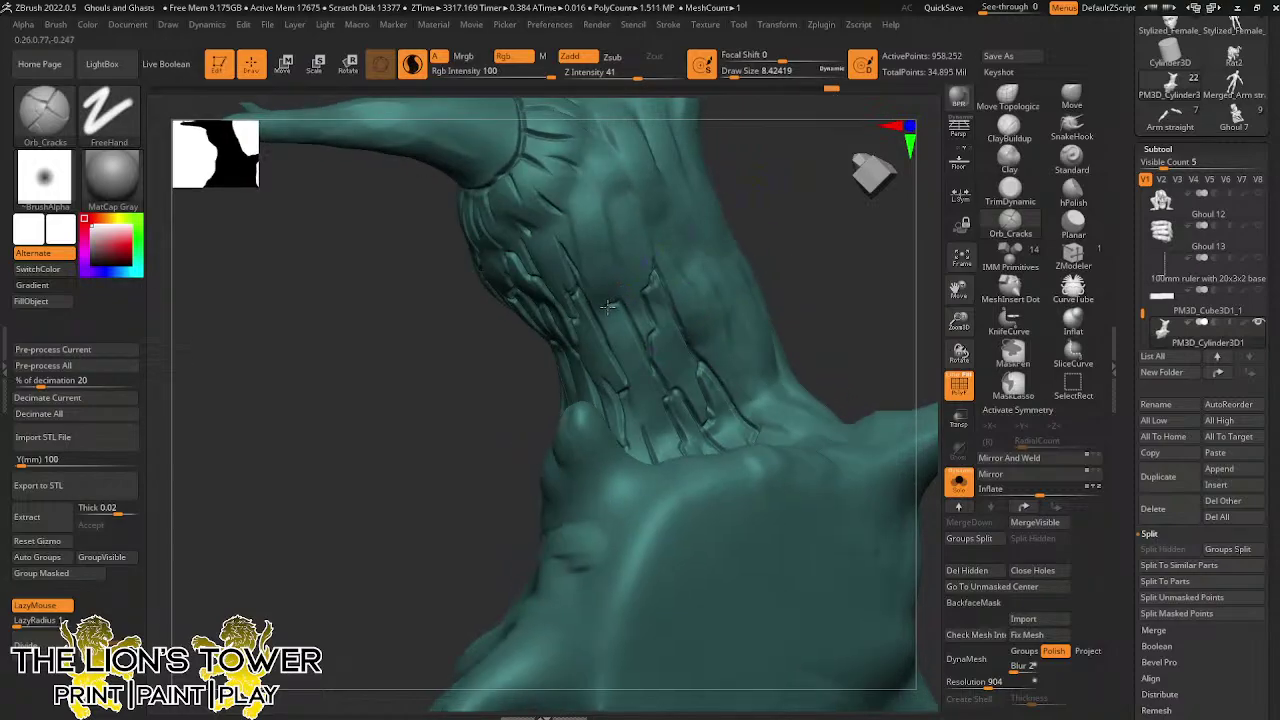
left_click_drag(603, 300, 575, 270)
right_click_drag(769, 209, 614, 191)
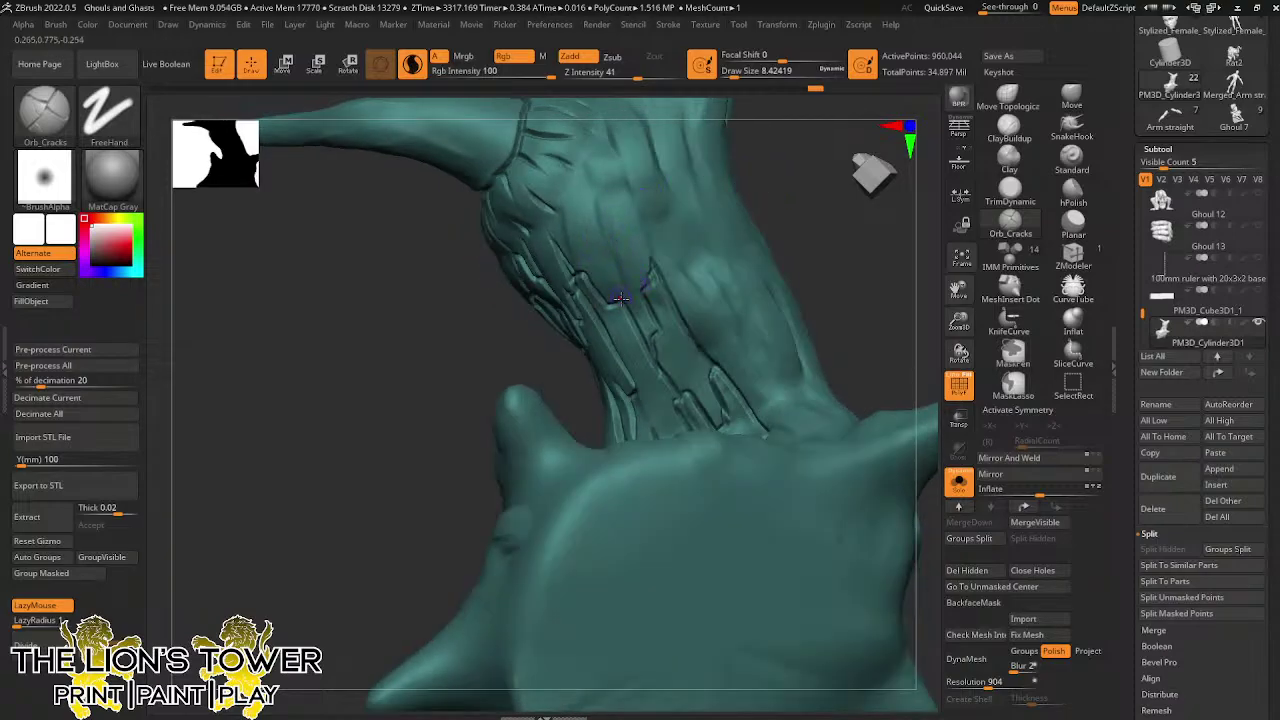
Carve stepped and long diagonal cracks across the mid-trunk below the thick branch, outlining irregular bark plates
left_click_drag(604, 253, 621, 300)
mouse_move(601, 236)
left_mouse_down()
mouse_move(595, 186)
mouse_move(617, 239)
mouse_move(634, 237)
mouse_move(665, 276)
mouse_move(651, 165)
mouse_move(732, 316)
left_mouse_up()
mouse_move(708, 266)
left_mouse_down()
mouse_move(744, 342)
mouse_move(684, 298)
mouse_move(704, 350)
mouse_move(702, 326)
left_mouse_up()
mouse_move(798, 222)
left_mouse_down()
mouse_move(834, 272)
mouse_move(812, 262)
left_mouse_up()
left_click_drag(742, 328, 777, 372)
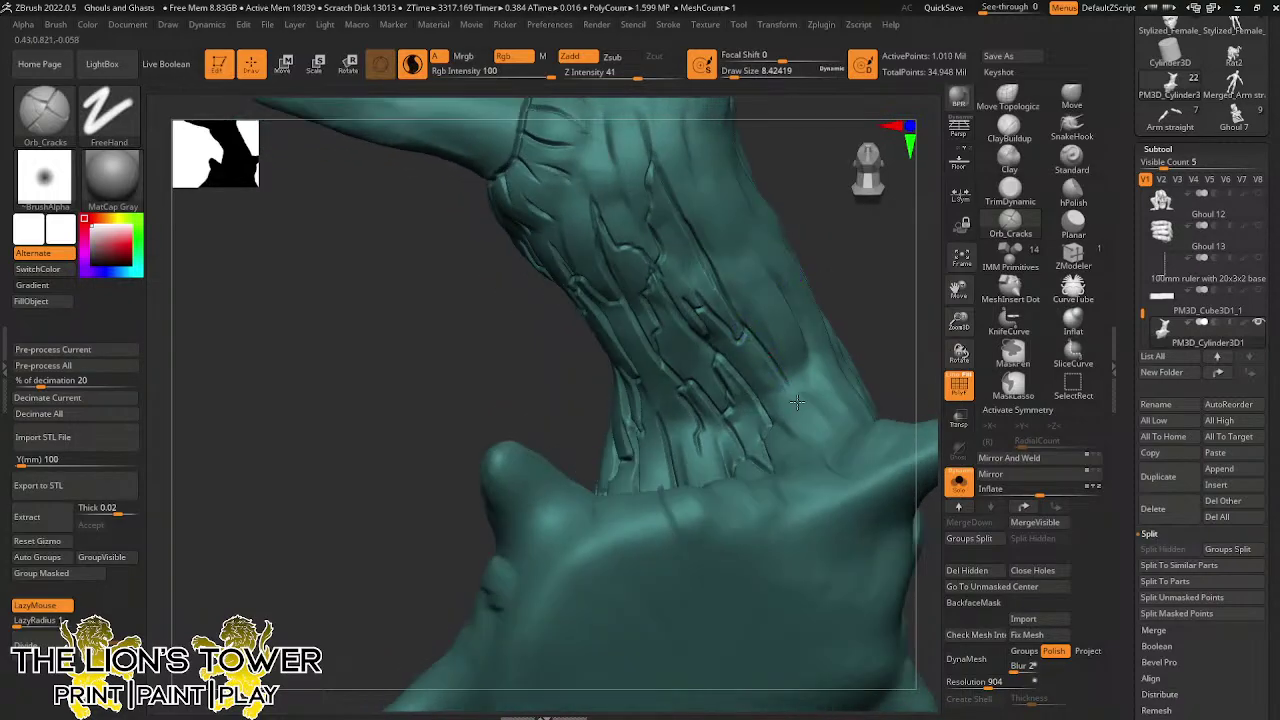
Carve forked cracks at the lower ends of the diagonal bark strips where the trunk meets the large root
left_click_drag(847, 291, 824, 330)
mouse_move(786, 385)
left_mouse_down()
mouse_move(766, 381)
mouse_move(798, 433)
left_mouse_up()
left_click_drag(842, 322, 864, 356)
left_click_drag(776, 414, 804, 446)
mouse_move(860, 348)
left_mouse_down()
mouse_move(868, 312)
mouse_move(851, 272)
left_mouse_up()
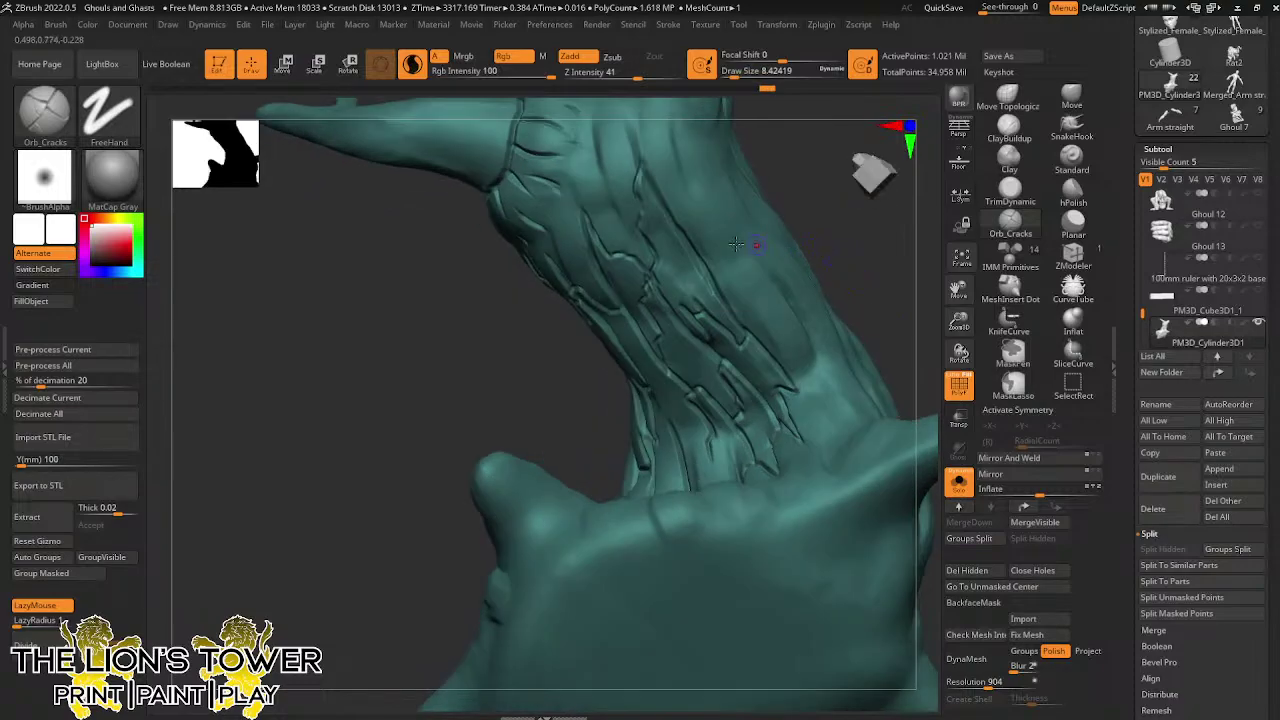
Carve long curved cracks along the upper and outer side of the trunk, ending in forks above the large root
mouse_move(700, 251)
left_mouse_down()
mouse_move(708, 228)
mouse_move(681, 185)
left_mouse_up()
mouse_move(707, 226)
left_mouse_down()
mouse_move(684, 147)
mouse_move(714, 226)
left_mouse_up()
left_click_drag(957, 290, 967, 345)
left_click_drag(886, 304, 851, 297)
mouse_move(735, 316)
left_mouse_down()
mouse_move(792, 388)
mouse_move(822, 382)
mouse_move(851, 452)
left_mouse_up()
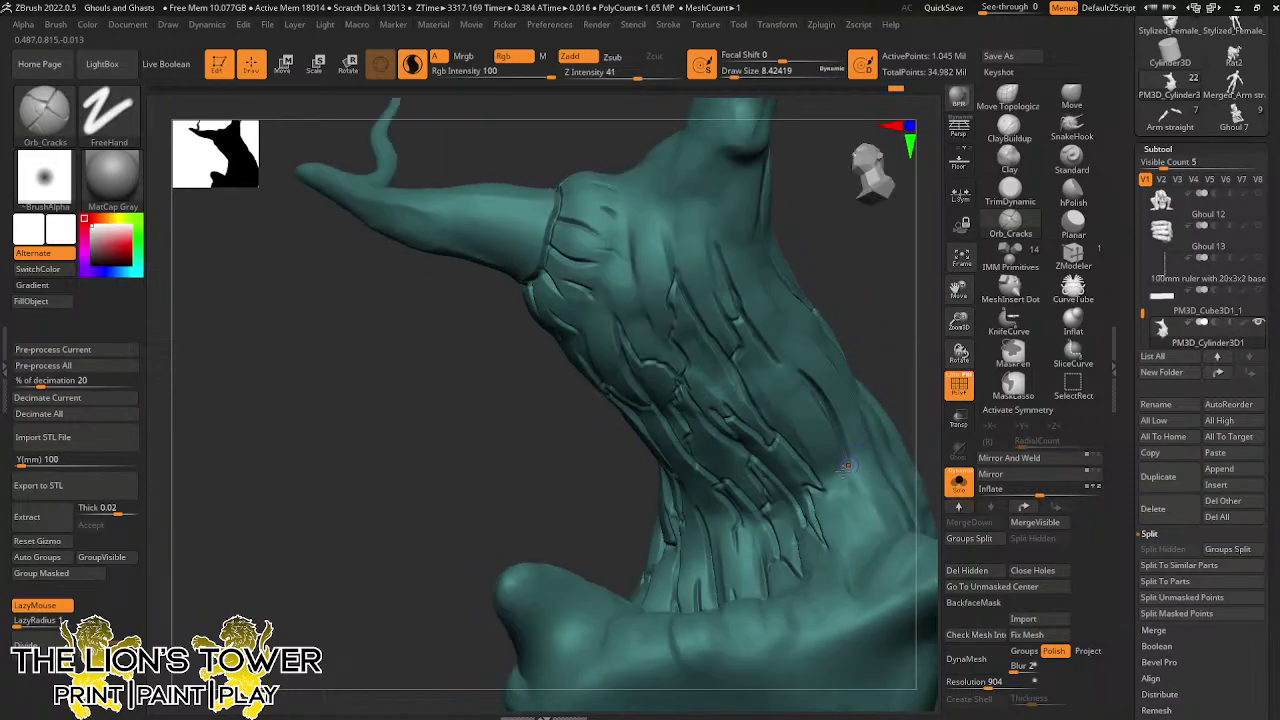
mouse_move(845, 477)
left_mouse_down()
mouse_move(850, 503)
mouse_move(836, 494)
mouse_move(848, 512)
left_mouse_up()
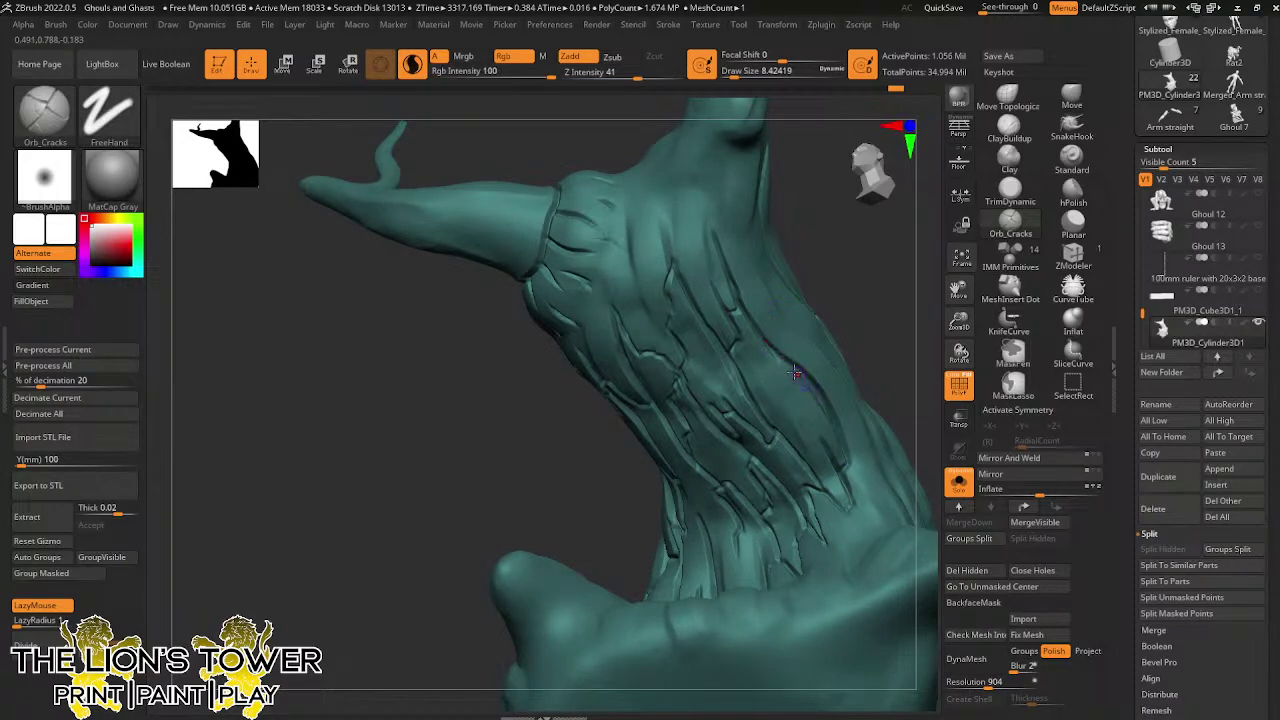
left_click_drag(823, 247, 843, 255)
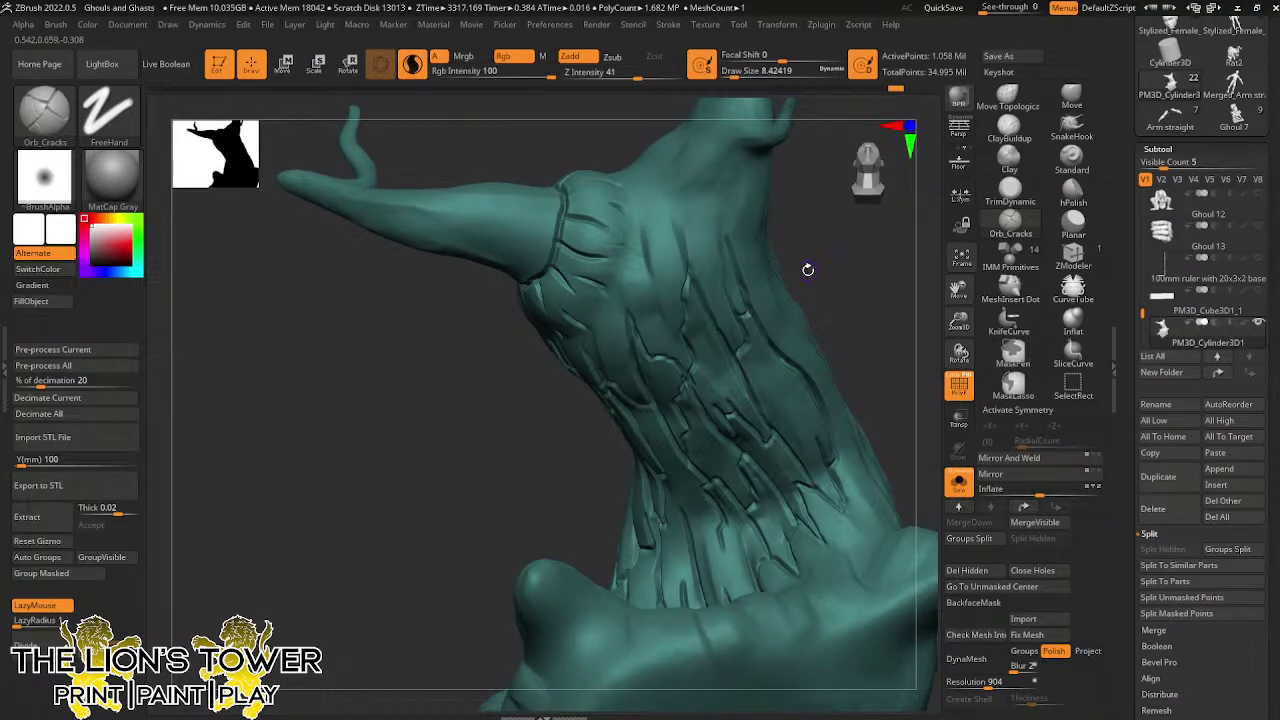
Carve vertical cracks up the upper trunk beside the thick branch's base, with a V-shaped notch linking them
key("ctrl+z")
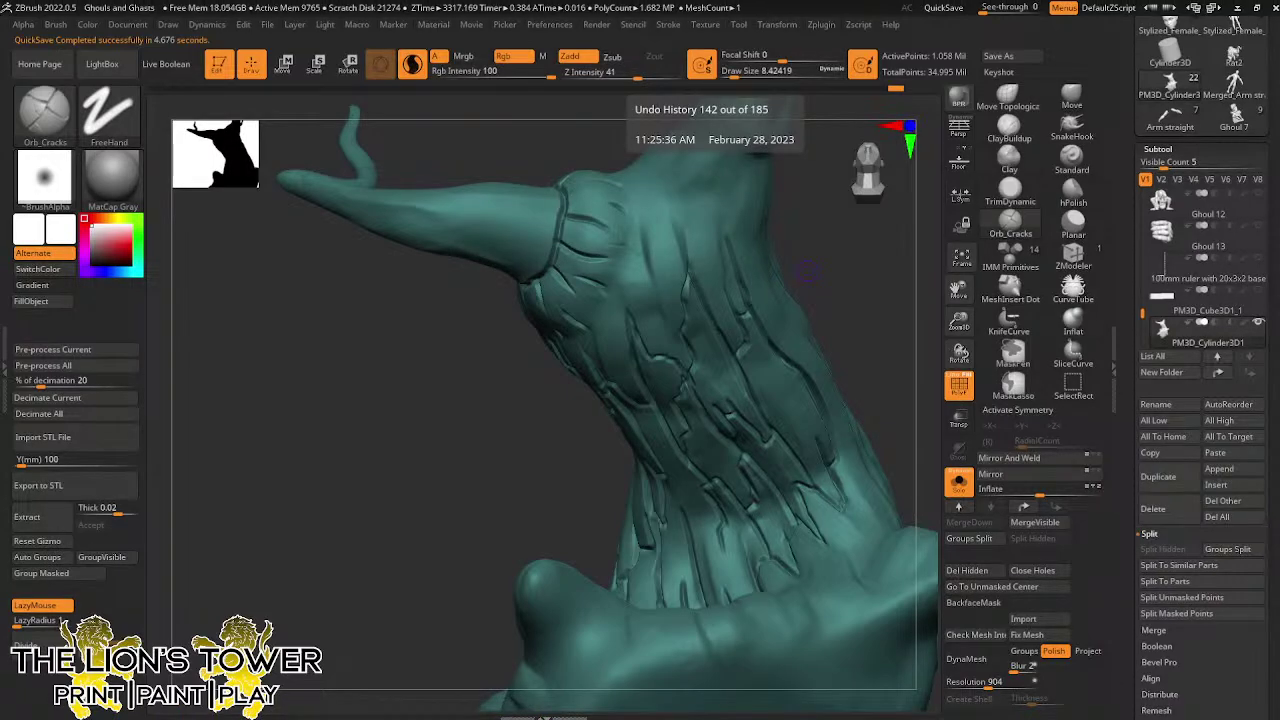
mouse_move(863, 281)
left_mouse_down()
mouse_move(877, 272)
mouse_move(861, 290)
mouse_move(821, 276)
left_mouse_up()
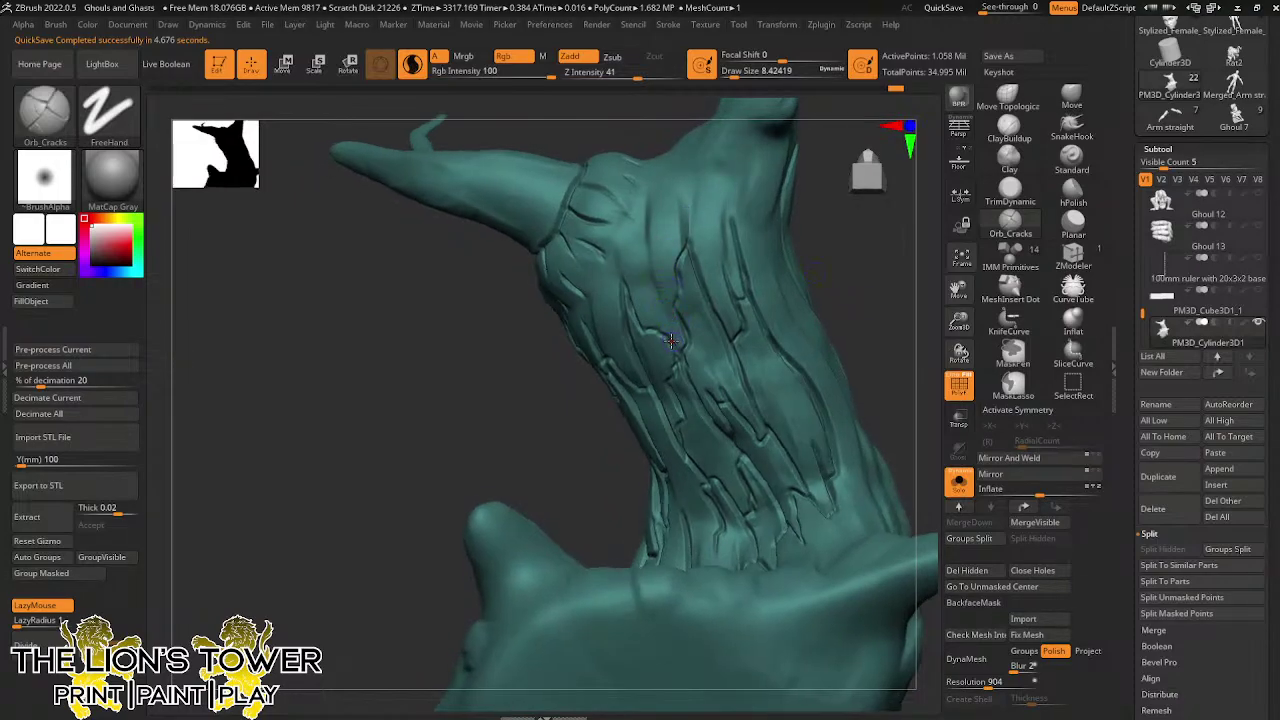
mouse_move(664, 320)
left_mouse_down()
mouse_move(649, 203)
mouse_move(673, 231)
left_mouse_up()
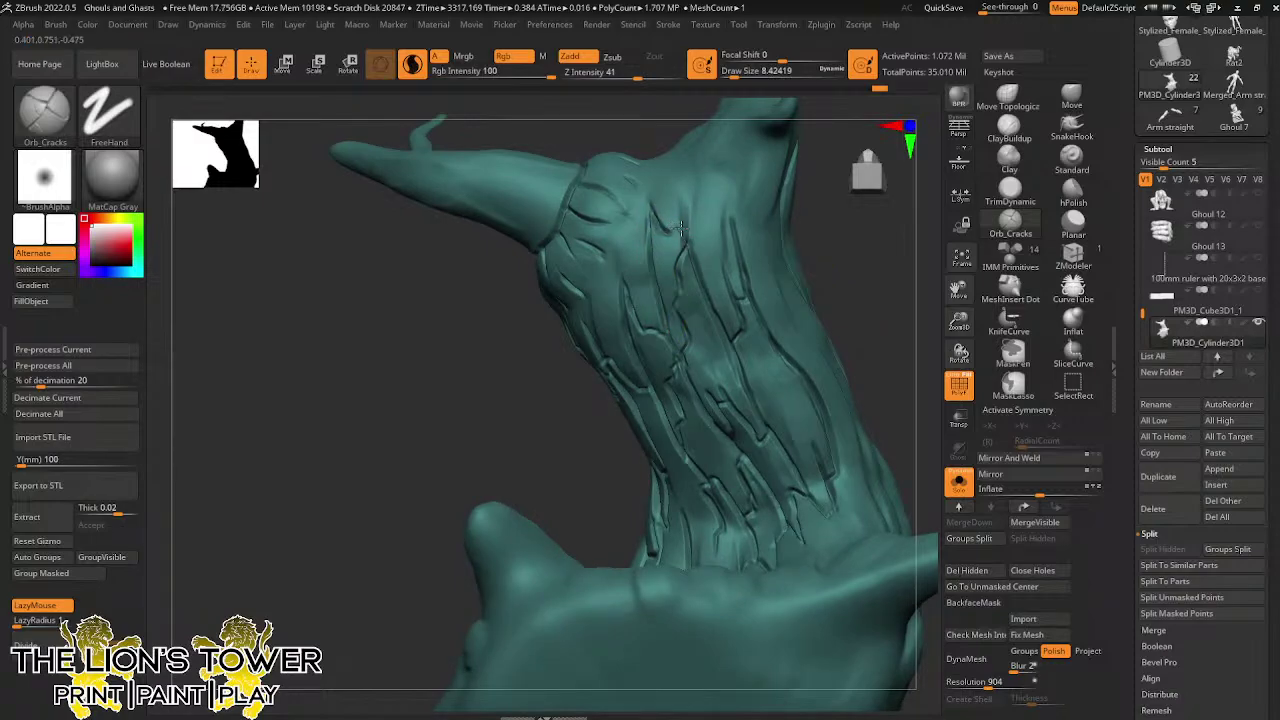
left_click_drag(850, 224, 846, 268)
left_click_drag(682, 169, 672, 225)
left_click_drag(826, 210, 822, 240)
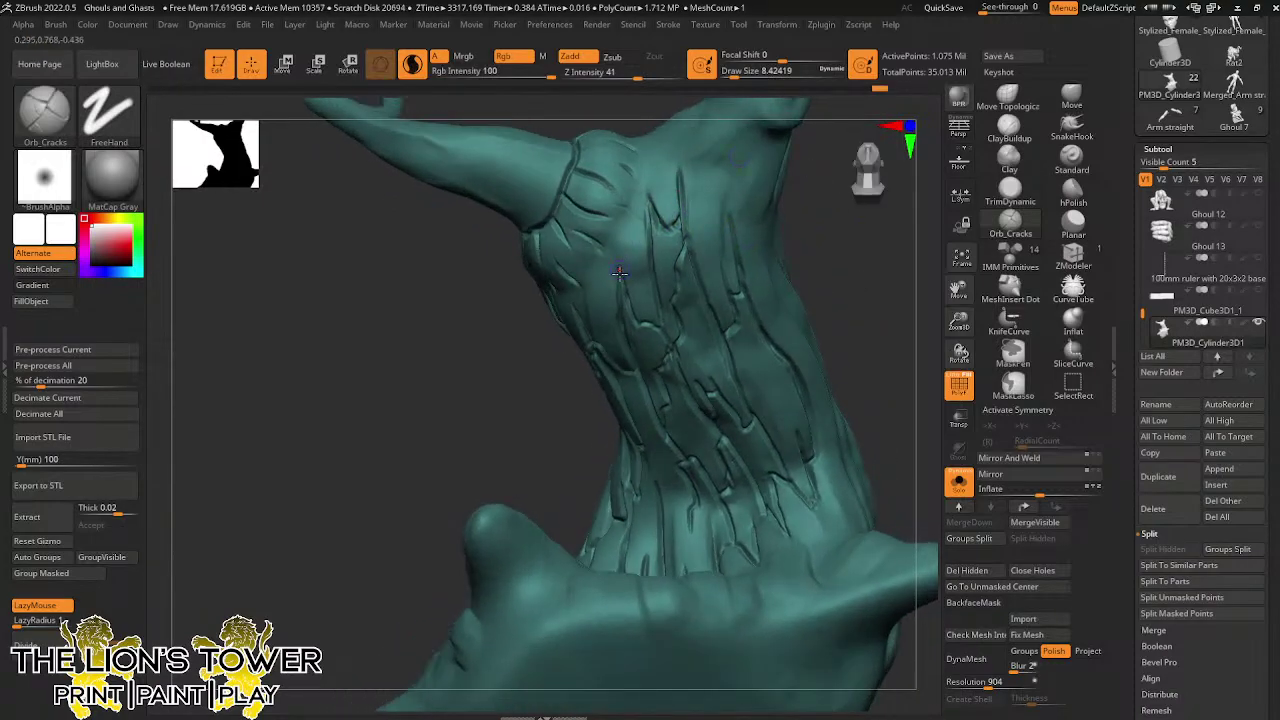
mouse_move(620, 275)
left_mouse_down()
mouse_move(610, 241)
mouse_move(632, 305)
left_mouse_up()
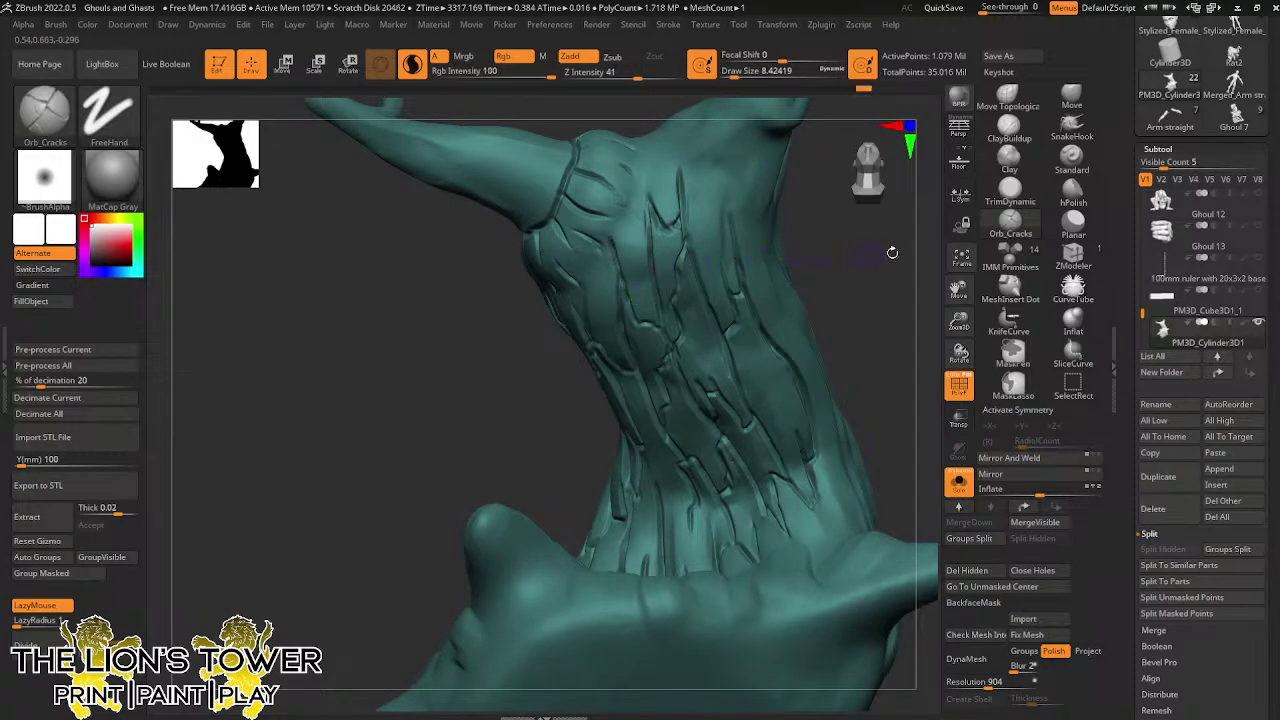
Carve cracks around the fork between the thick branch and the upper stub, outlining bark plates and extending them toward the stub
left_click_drag(957, 288, 955, 402)
left_click_drag(862, 330, 860, 358)
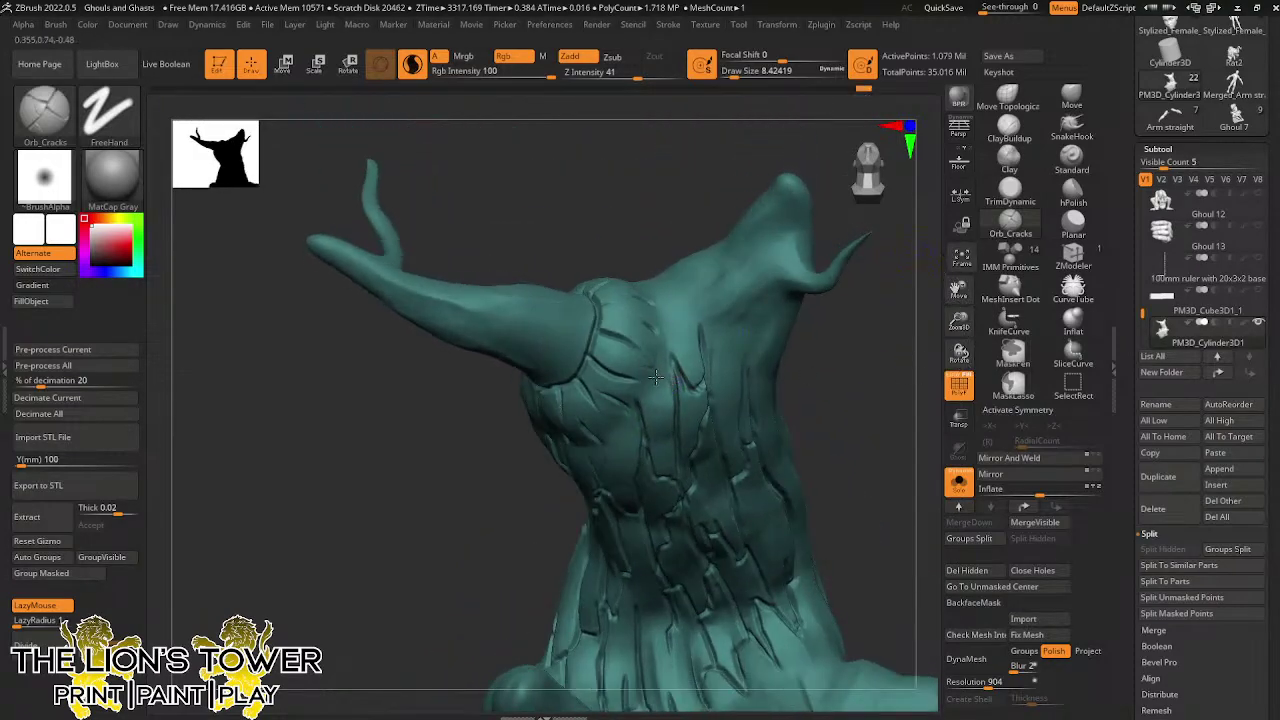
left_click_drag(655, 376, 657, 312)
left_click_drag(651, 206, 664, 240)
left_click_drag(665, 354, 651, 276)
mouse_move(669, 337)
left_mouse_down()
mouse_move(653, 270)
mouse_move(673, 301)
left_mouse_up()
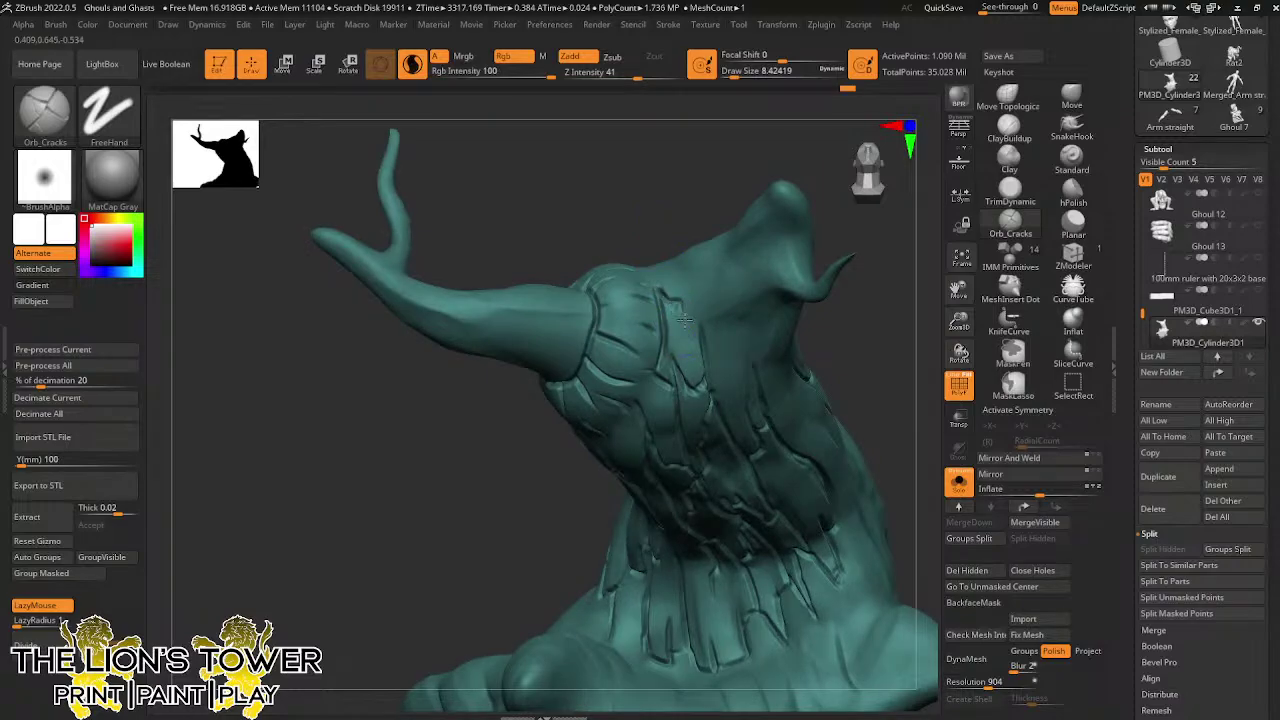
mouse_move(686, 345)
left_mouse_down()
mouse_move(682, 306)
mouse_move(698, 312)
left_mouse_up()
right_click_drag(726, 379, 716, 334)
mouse_move(714, 391)
left_mouse_down()
mouse_move(722, 316)
mouse_move(751, 282)
mouse_move(736, 382)
left_mouse_up()
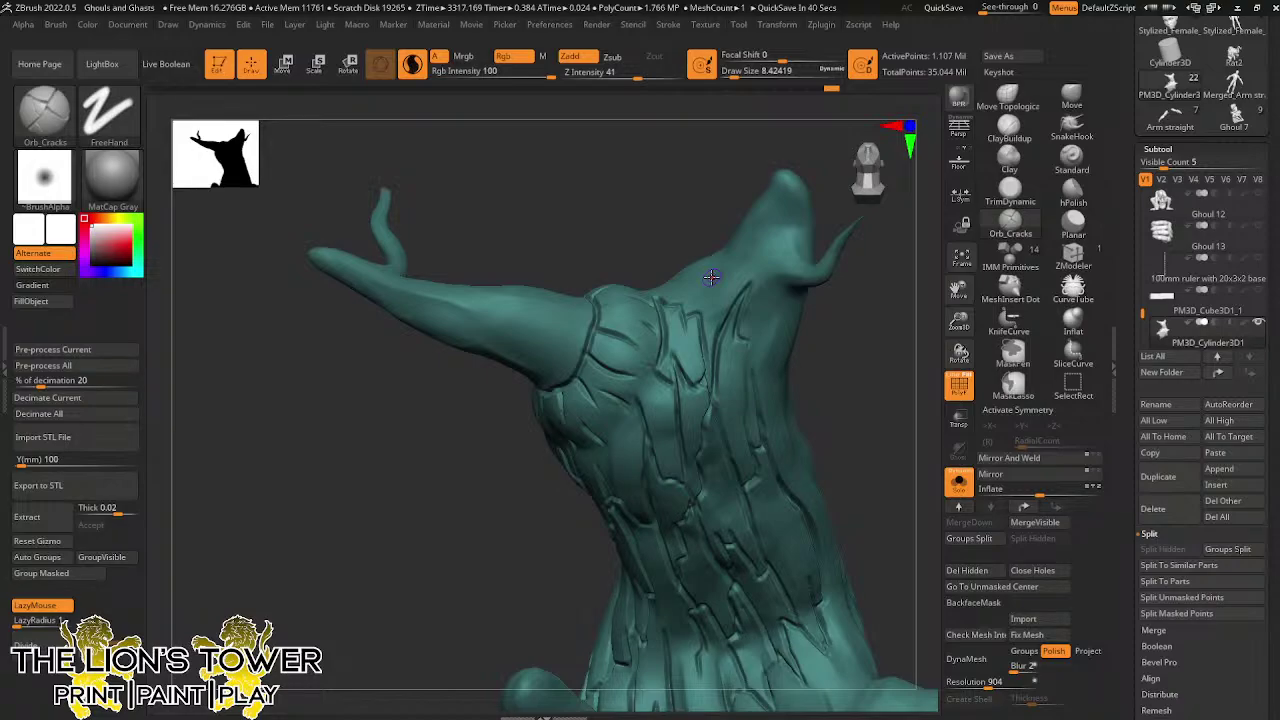
Carve a crack upward beneath the thick branch's base and long cracks toward the twig on the upper stub
left_click_drag(847, 353, 820, 342)
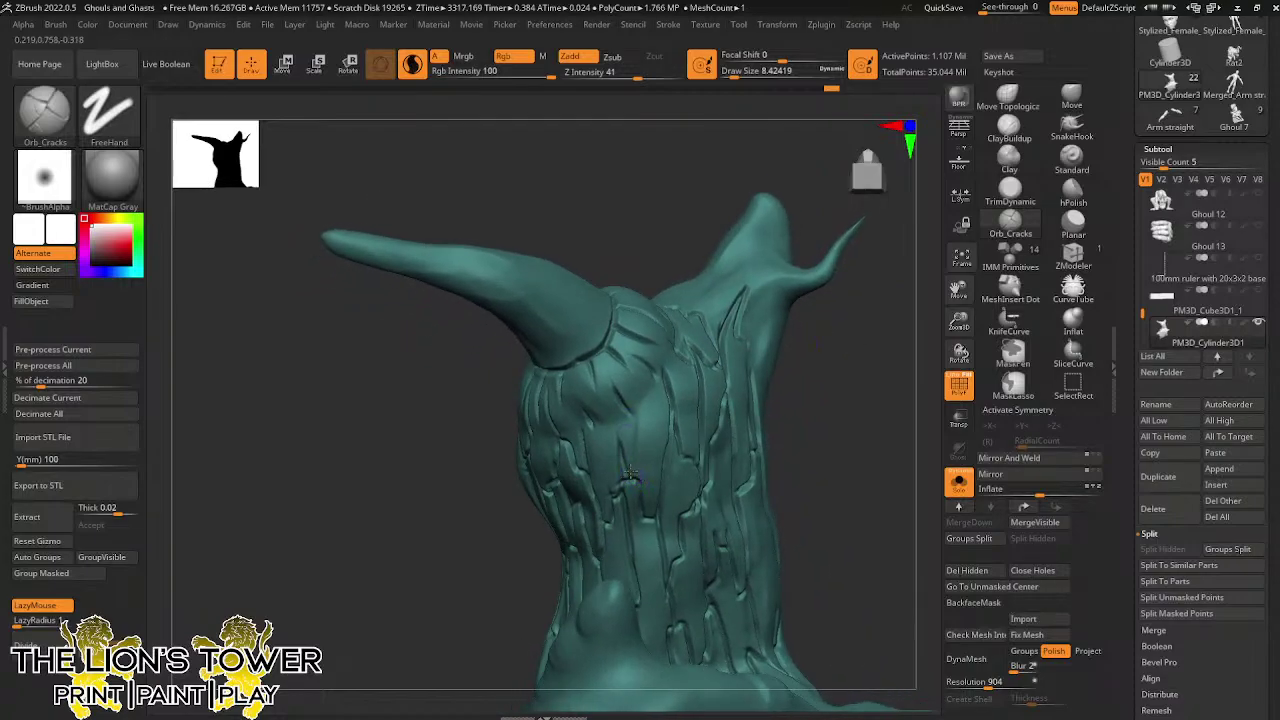
left_click_drag(634, 464, 640, 414)
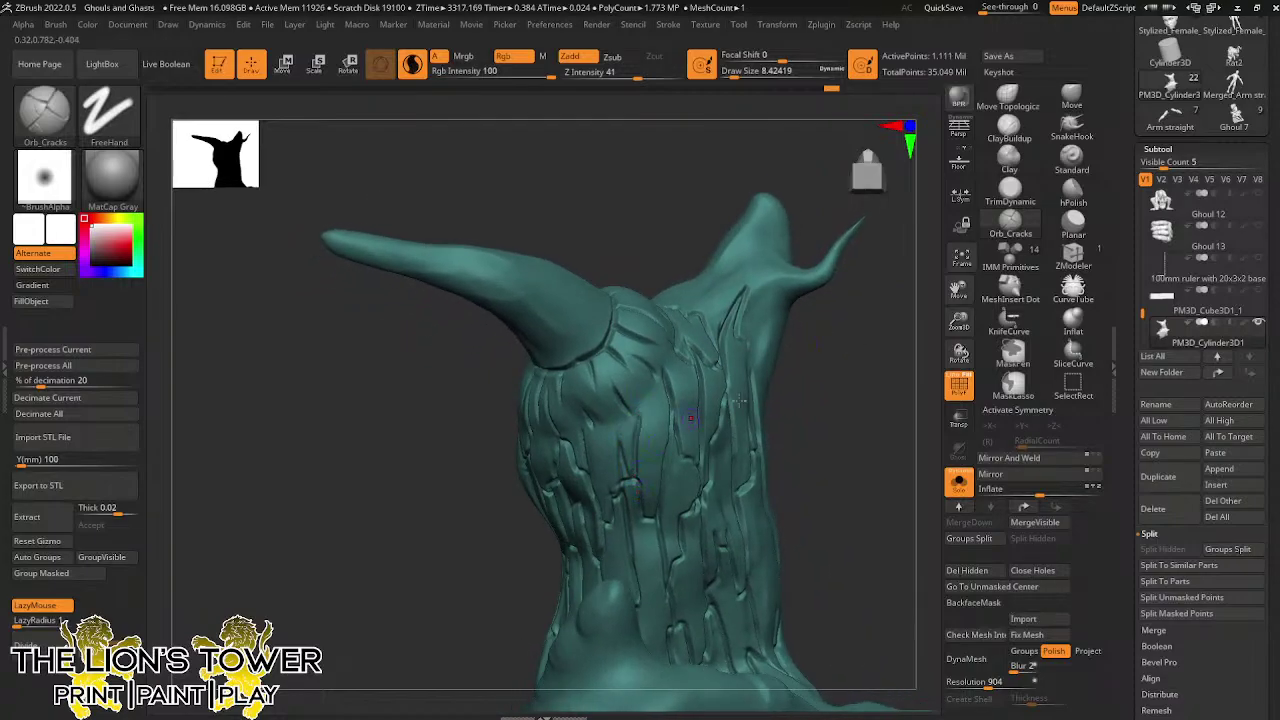
mouse_move(848, 394)
left_mouse_down()
mouse_move(792, 374)
mouse_move(789, 353)
left_mouse_up()
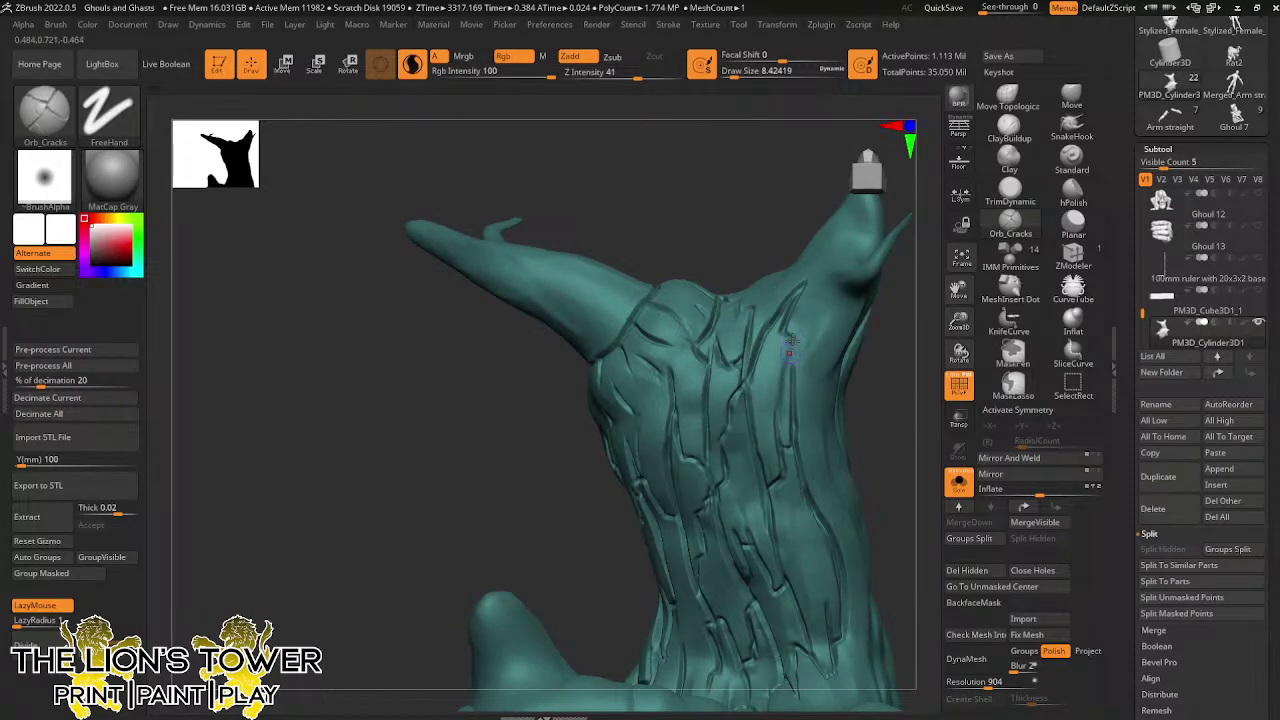
mouse_move(795, 402)
left_mouse_down()
mouse_move(794, 366)
mouse_move(835, 289)
mouse_move(821, 294)
left_mouse_up()
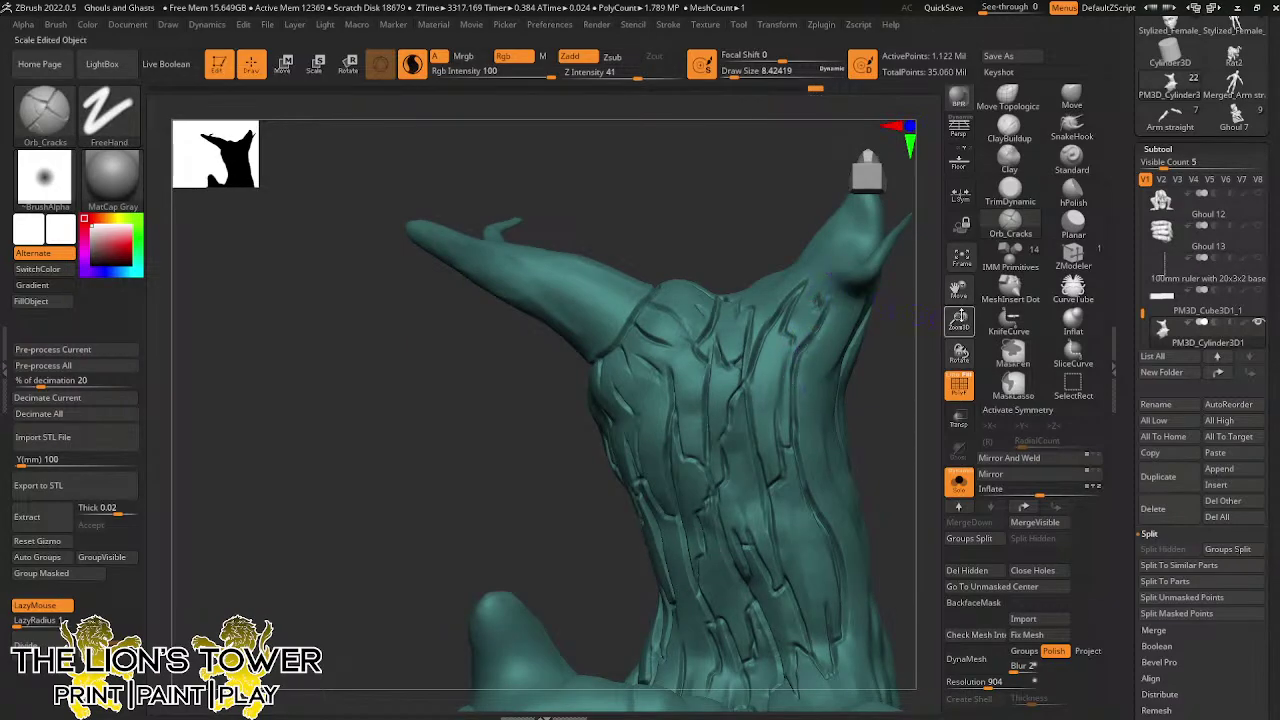
Carve long vertical cracks down the upper trunk from beneath the upper stub's twig, with a short notch at their top
left_click_drag(960, 289, 903, 257)
left_click_drag(898, 325, 845, 357)
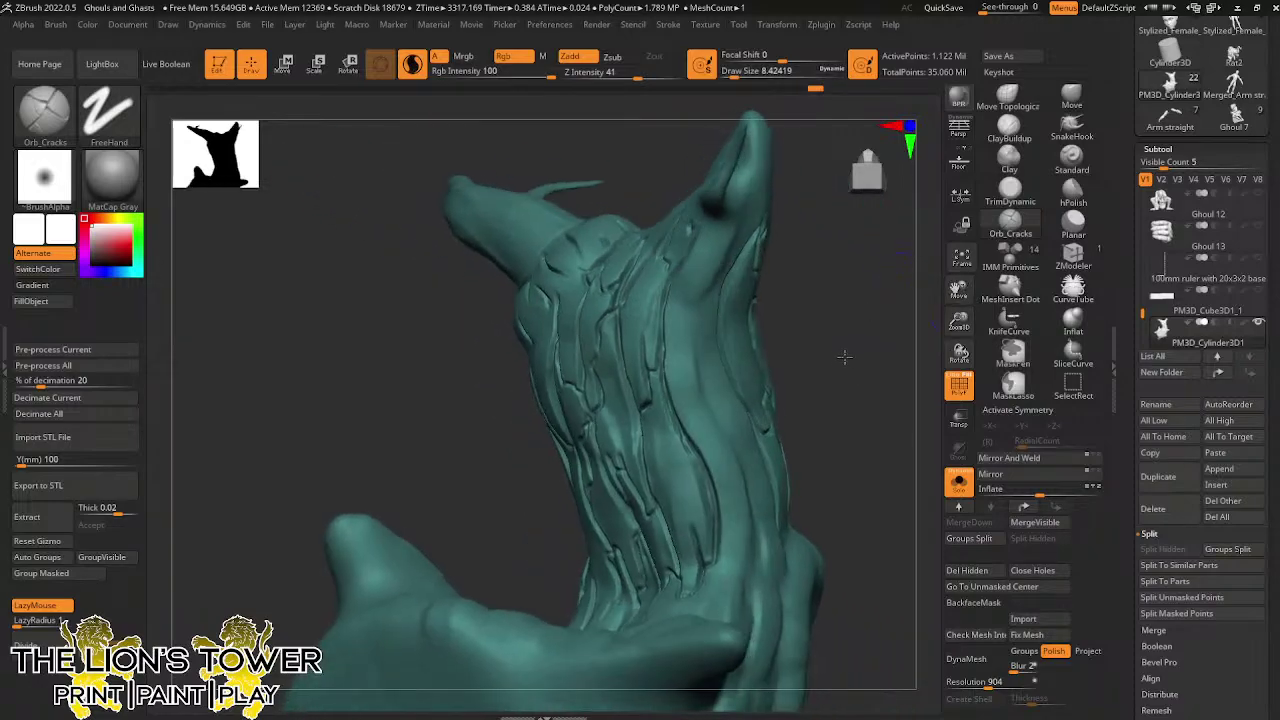
right_click_drag(845, 357, 687, 313)
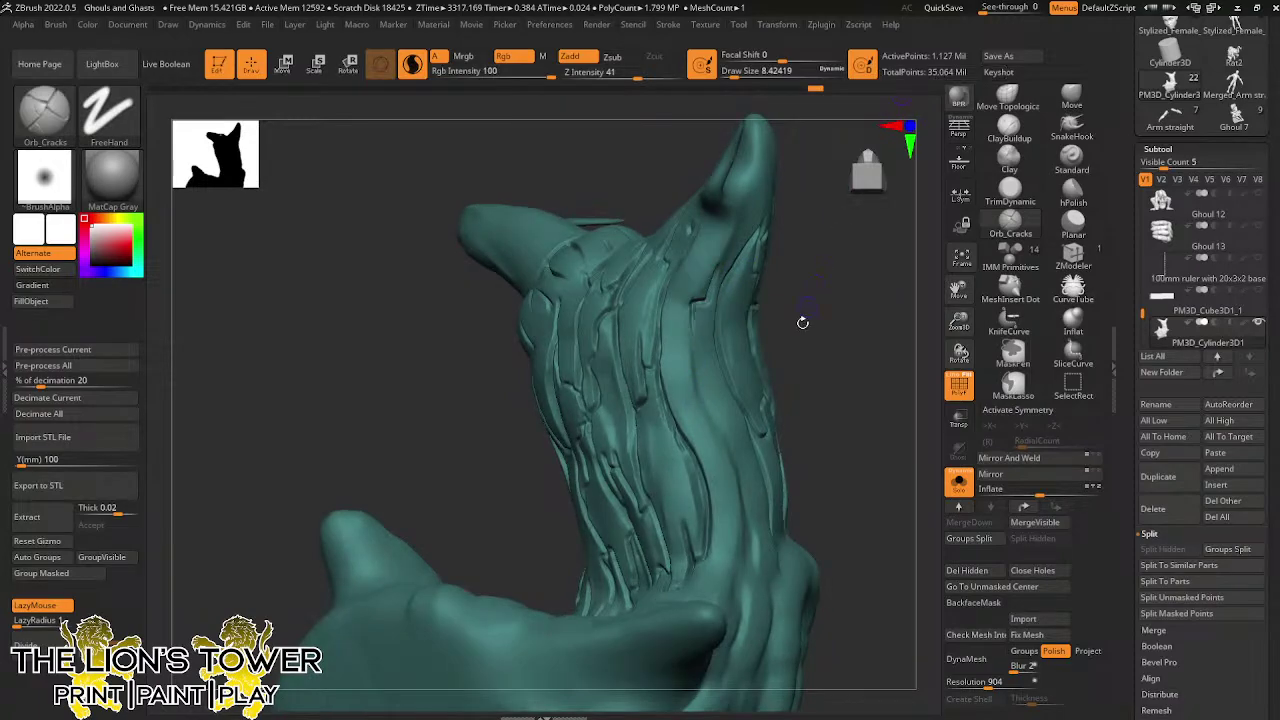
right_click_drag(803, 323, 665, 275)
mouse_move(665, 275)
left_mouse_down()
mouse_move(687, 308)
mouse_move(691, 377)
left_mouse_up()
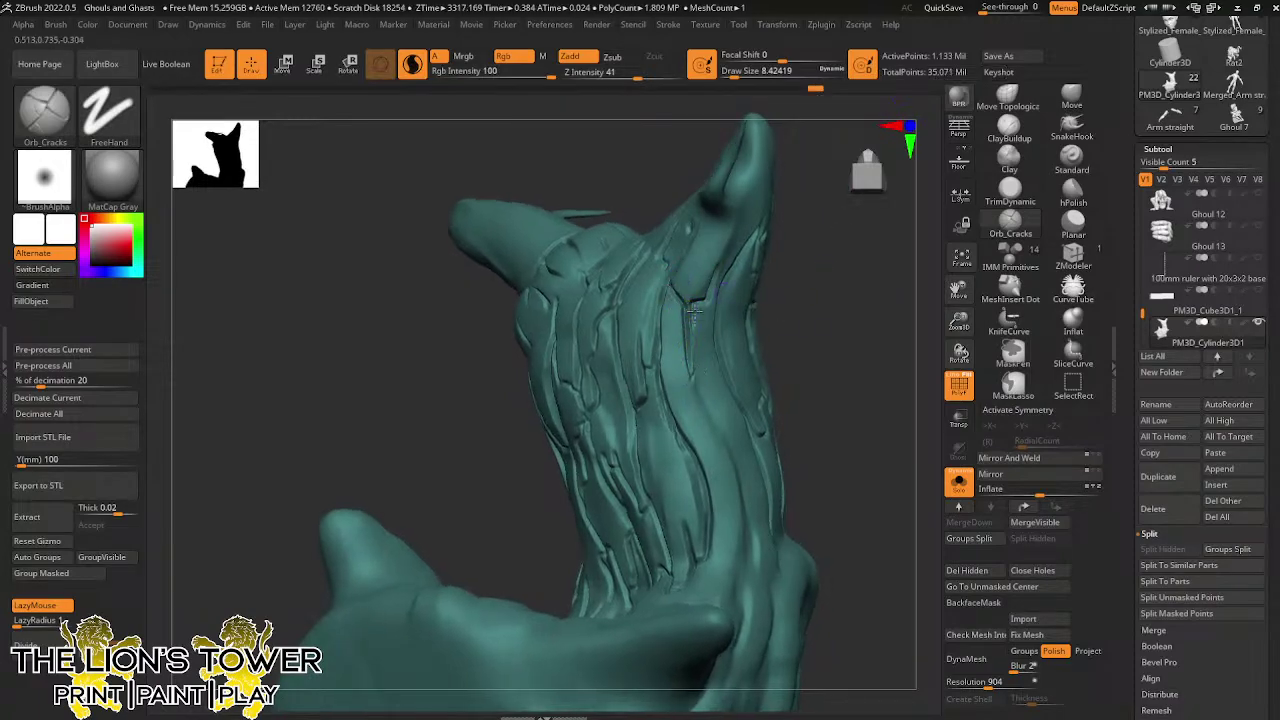
Extend the crack beneath the upper stub down the middle of the trunk and end it in a narrow hooked bark plate
left_click_drag(694, 305, 696, 350)
right_click_drag(747, 365, 688, 338)
mouse_move(688, 338)
left_mouse_down()
mouse_move(716, 465)
mouse_move(708, 452)
mouse_move(702, 497)
left_mouse_up()
left_click_drag(822, 356, 884, 350)
left_click_drag(693, 514, 706, 491)
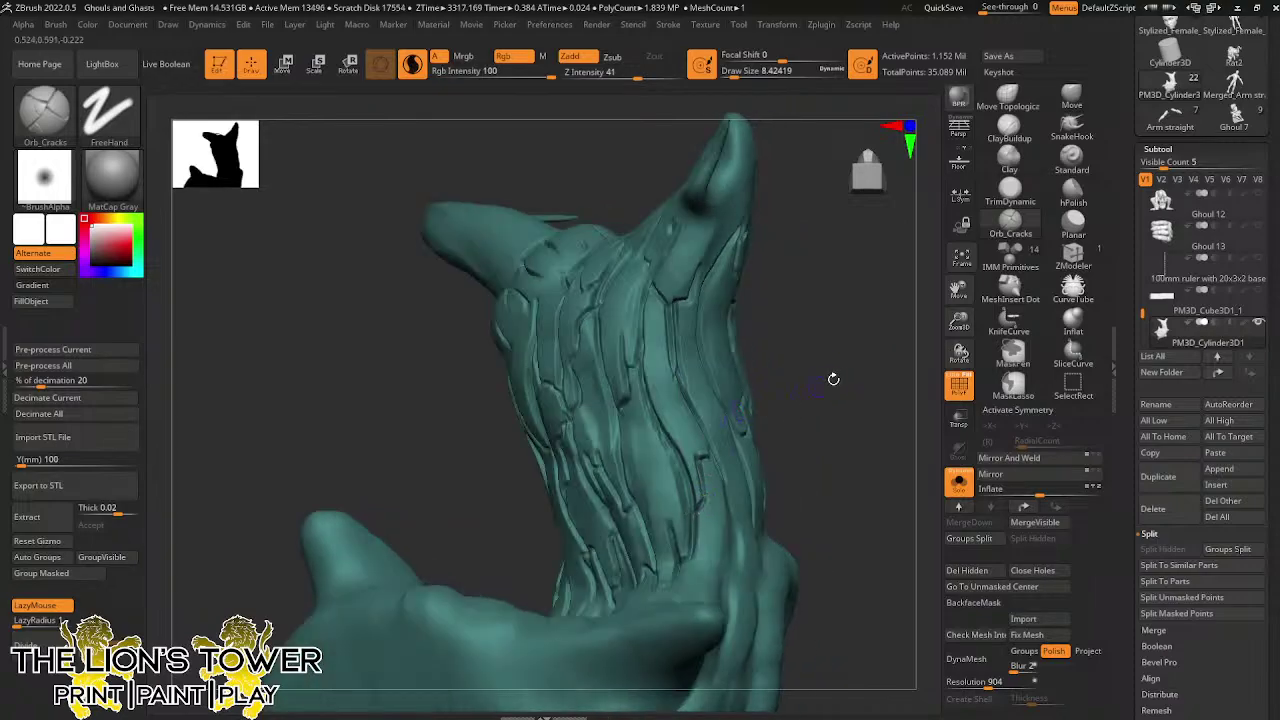
Carve long parallel cracks with stepped and forked ends down the lower trunk toward the root flare
left_click_drag(834, 377, 784, 413)
left_click_drag(729, 495, 733, 520)
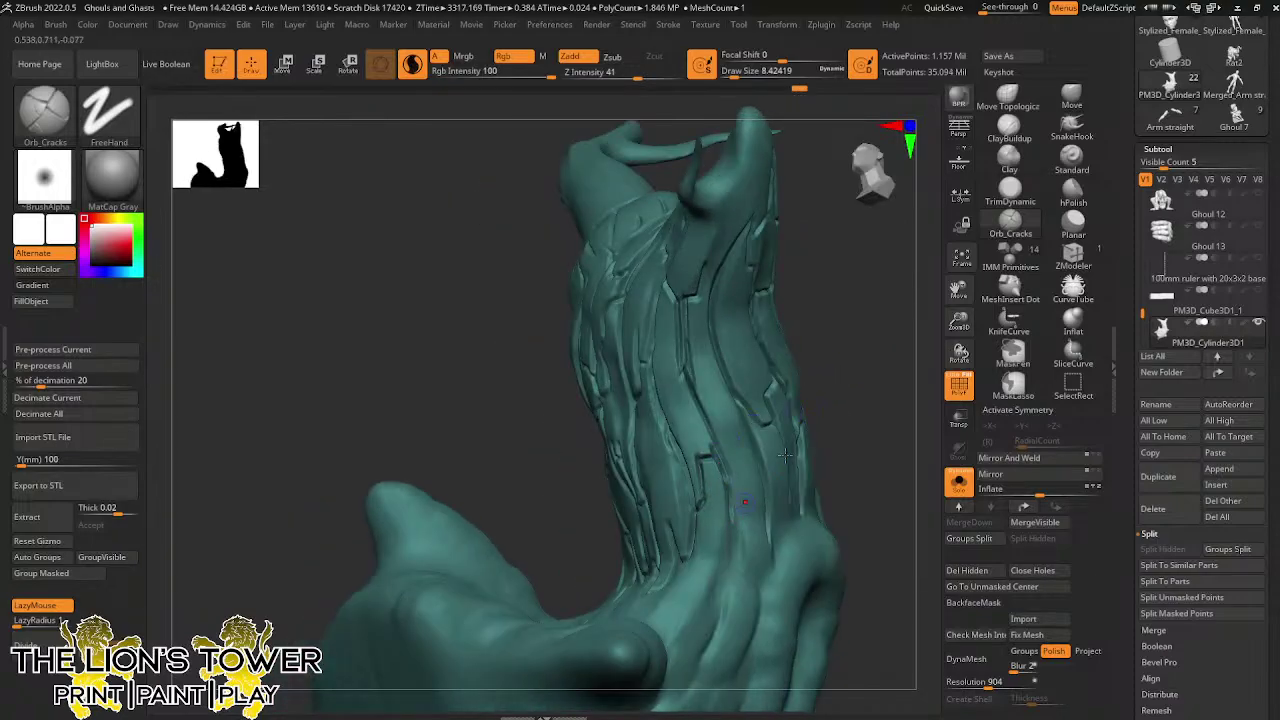
left_click_drag(850, 450, 788, 435)
left_click_drag(720, 456, 720, 388)
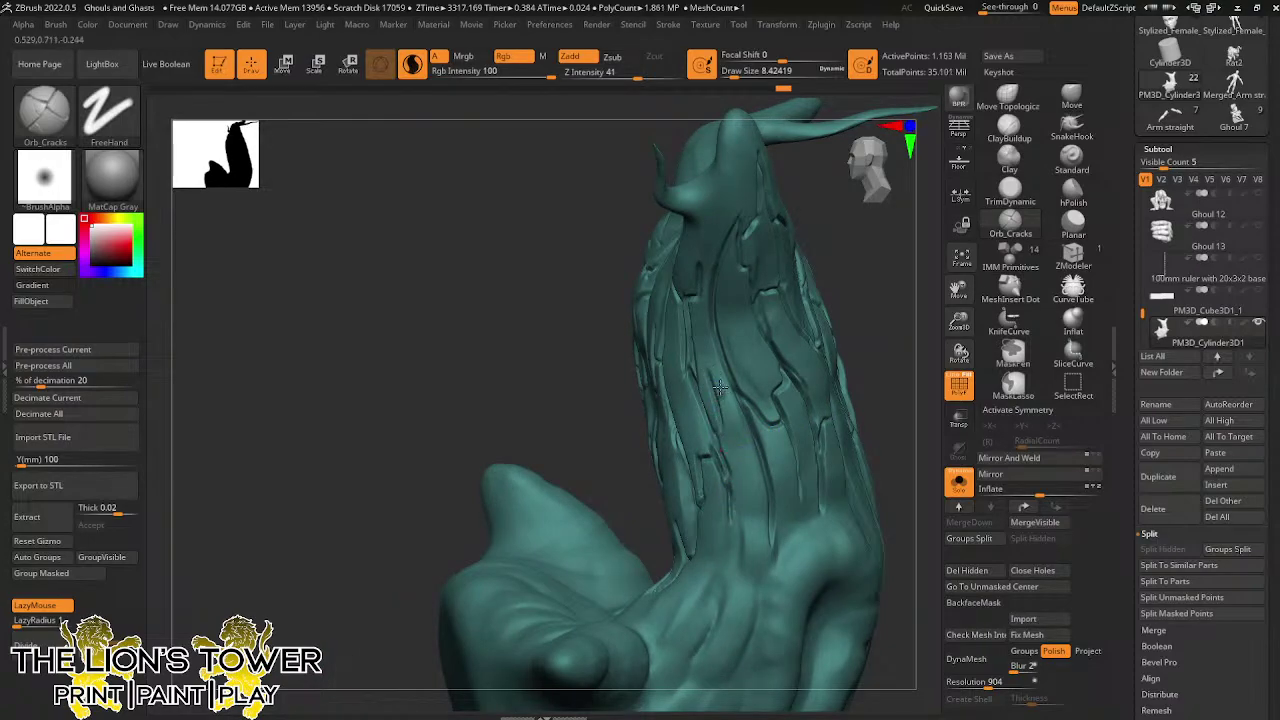
left_click_drag(716, 330, 750, 482)
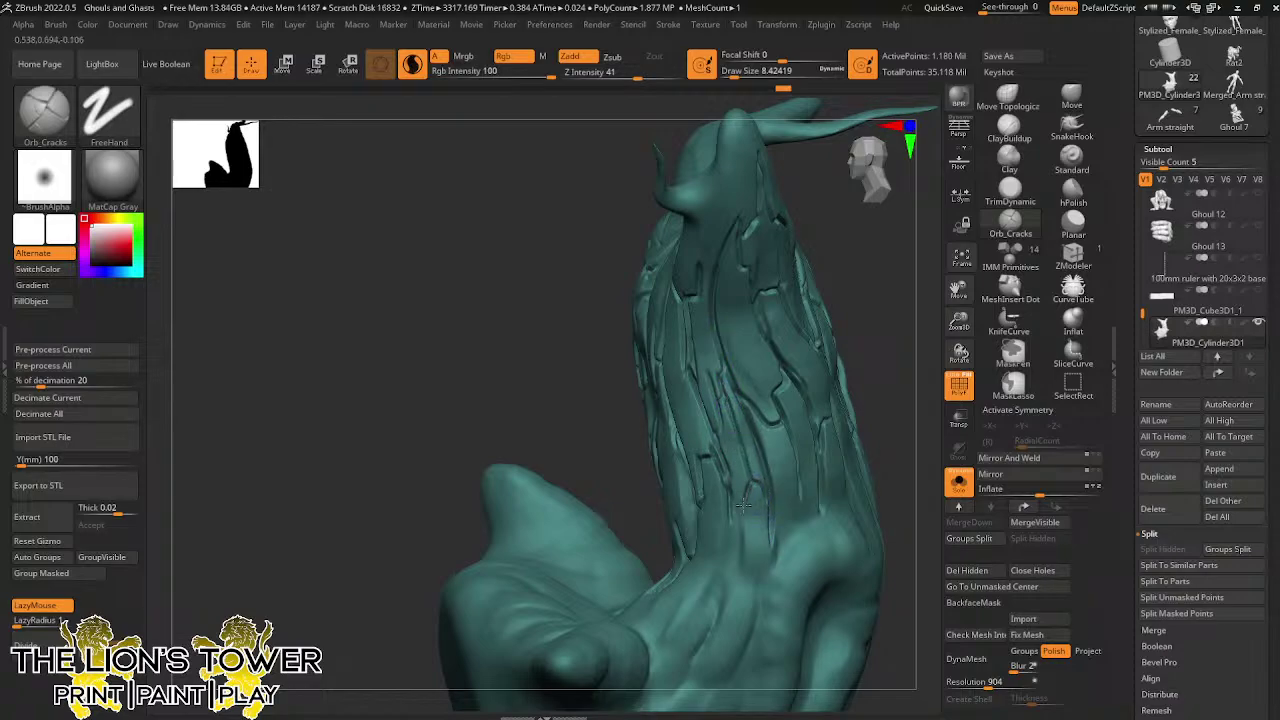
left_click_drag(743, 506, 740, 566)
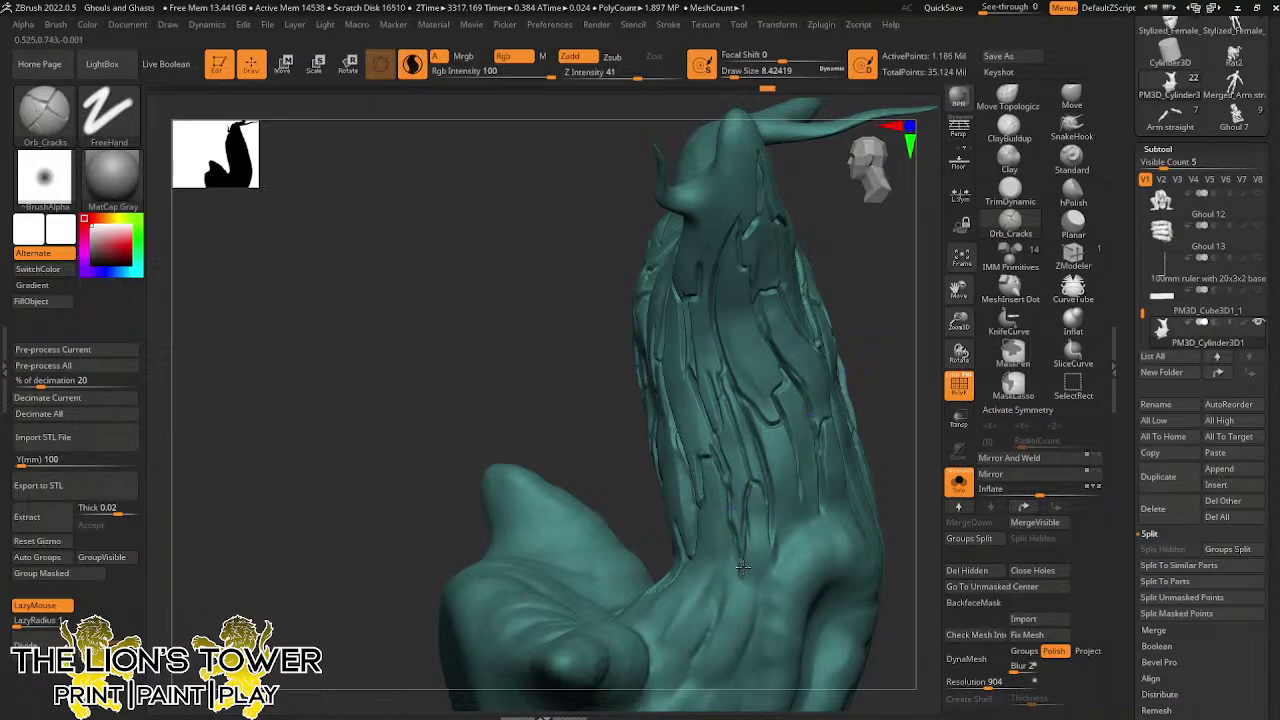
Carve cracks along the side of the upper stub, from near its tip past the twig toward the trunk
mouse_move(872, 345)
left_mouse_down()
mouse_move(938, 308)
mouse_move(854, 437)
mouse_move(877, 371)
mouse_move(806, 391)
mouse_move(790, 452)
left_mouse_up()
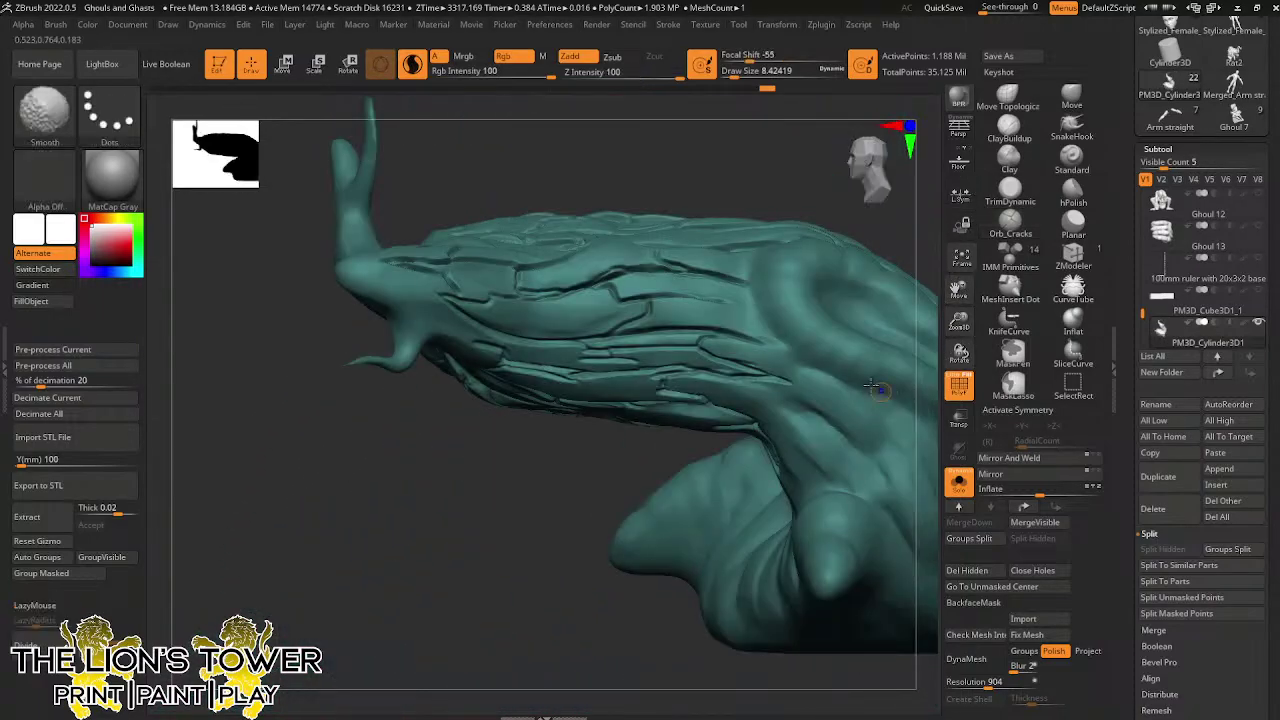
mouse_move(892, 234)
left_mouse_down()
mouse_move(908, 255)
mouse_move(900, 360)
left_mouse_up()
left_click_drag(357, 270, 485, 337)
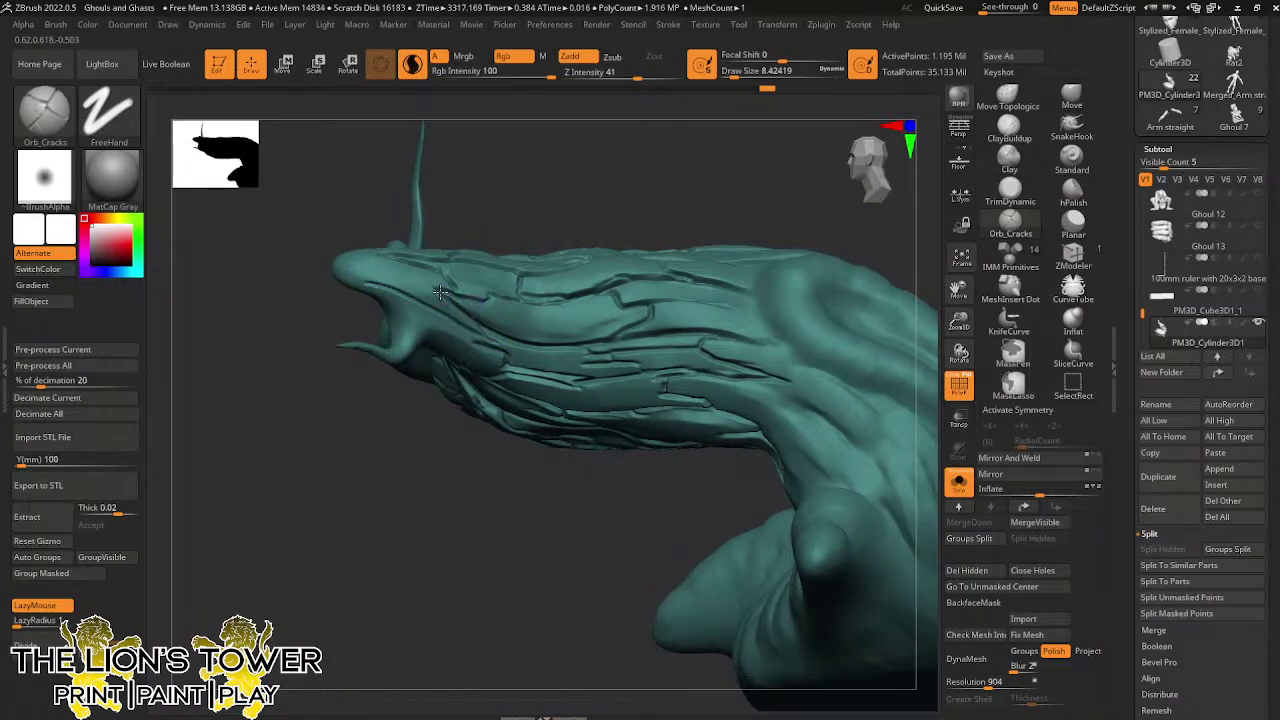
mouse_move(383, 211)
left_mouse_down()
mouse_move(351, 234)
mouse_move(371, 230)
mouse_move(376, 248)
left_mouse_up()
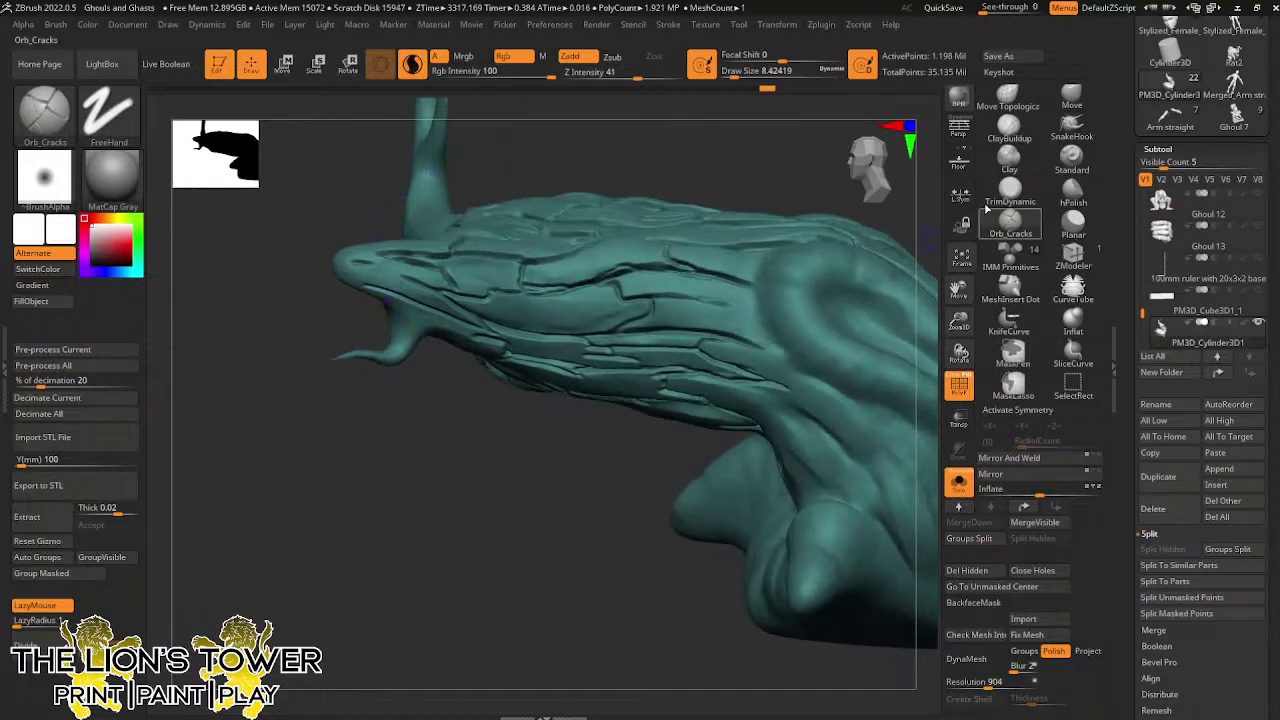
Add clay at the base of the upper stub's twig using the ClayBuildup brush with a draw size of about 10.5
left_click(1008, 130)
left_click_drag(959, 321, 964, 350)
left_click_drag(959, 290, 1200, 292)
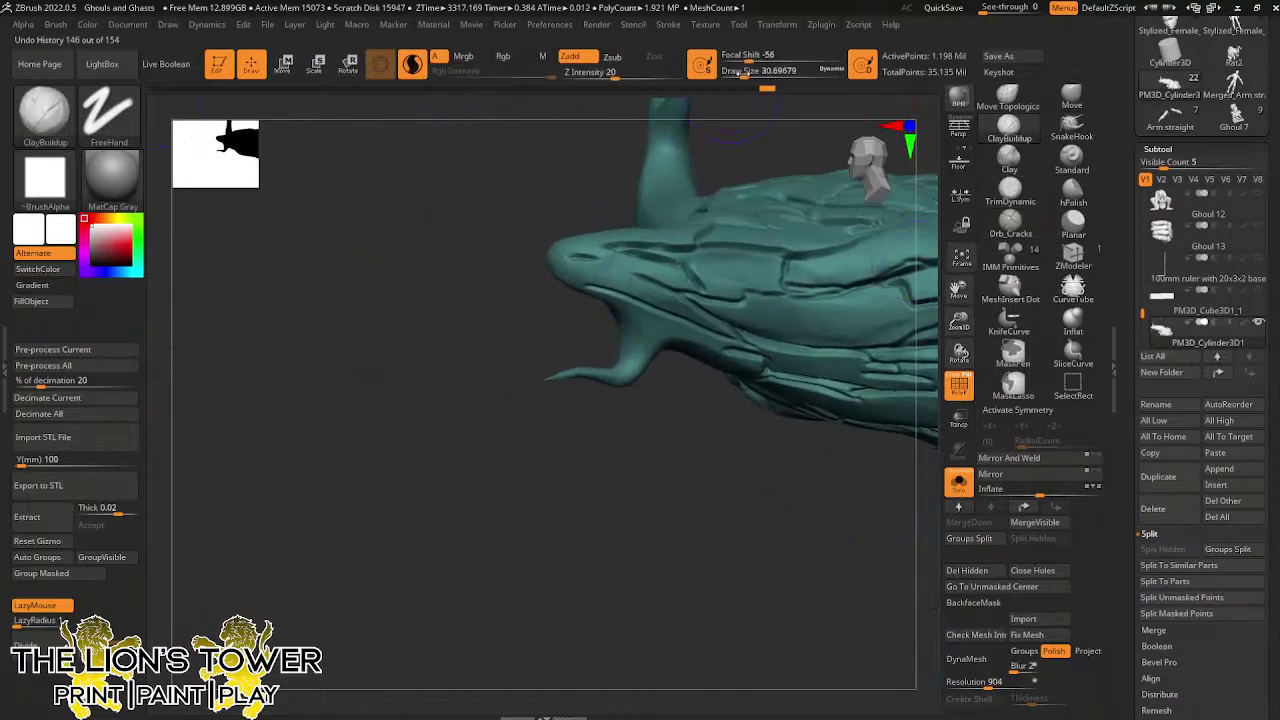
left_click_drag(743, 73, 735, 73)
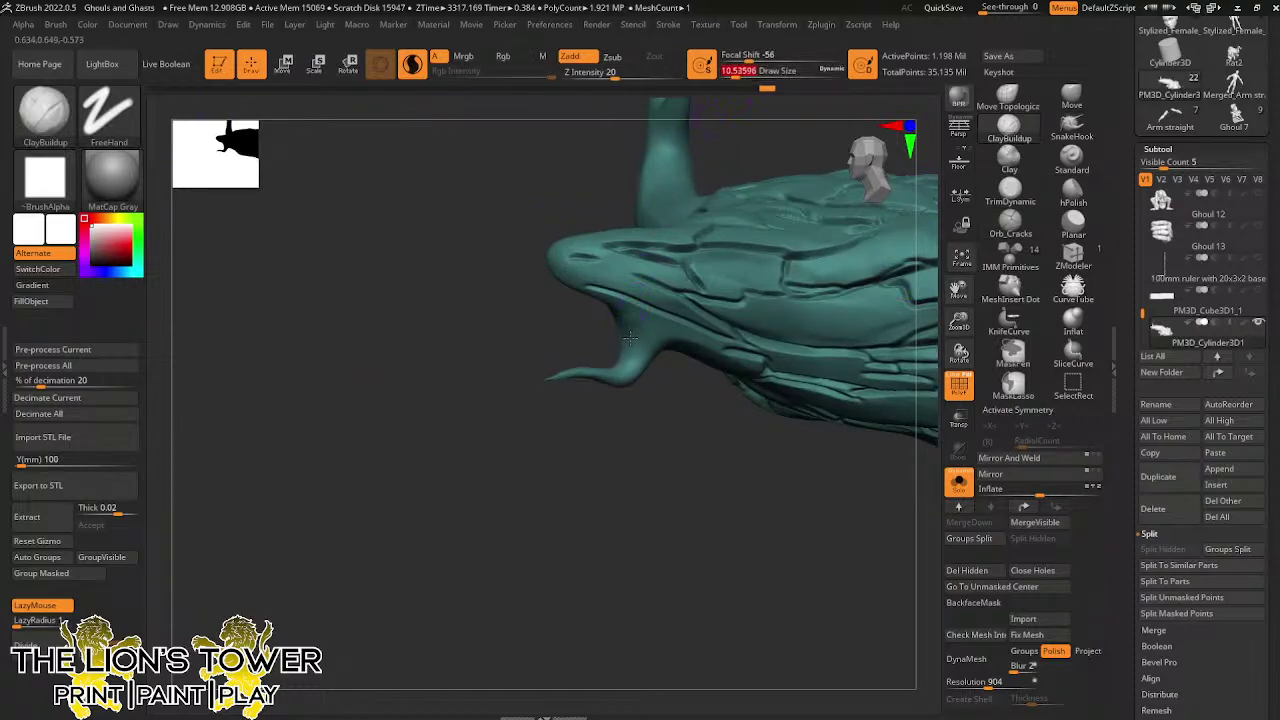
mouse_move(630, 338)
left_mouse_down()
mouse_move(651, 316)
mouse_move(659, 347)
left_mouse_up()
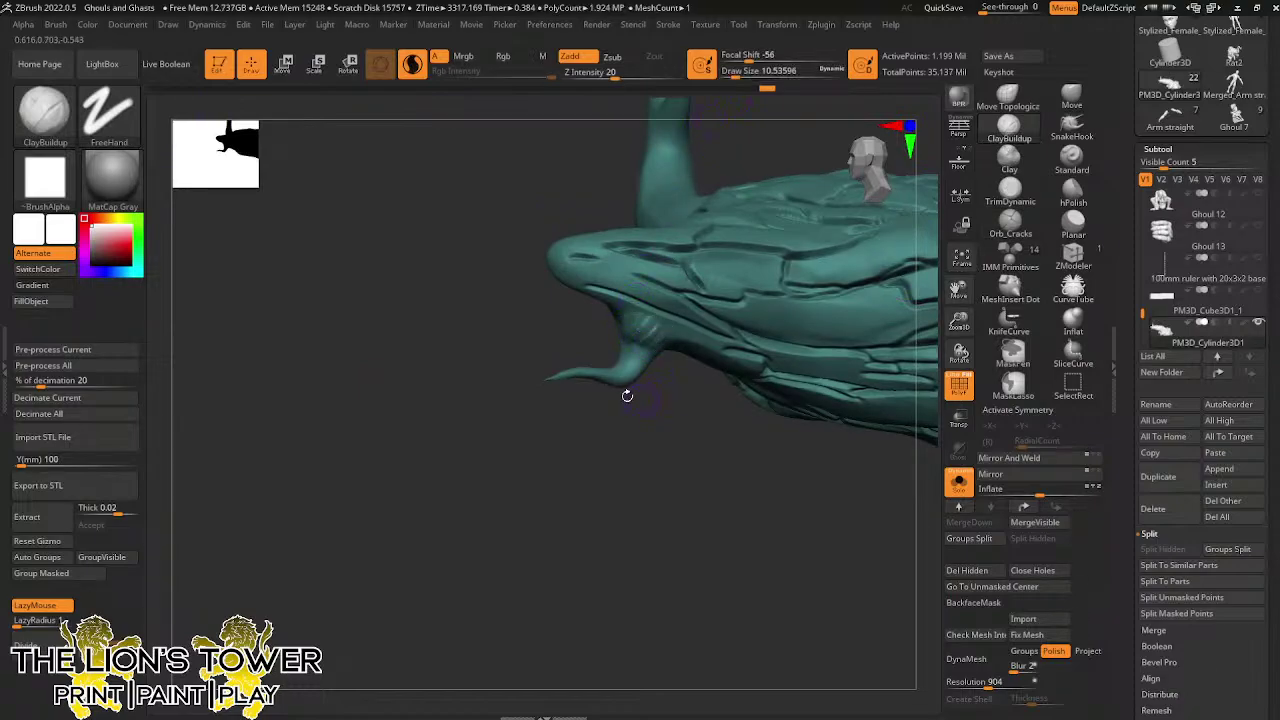
Isolate the upper stub's section of the mesh and build up a ridged clay collar all around the twig's base
left_click_drag(471, 491, 784, 143, "ctrl+shift")
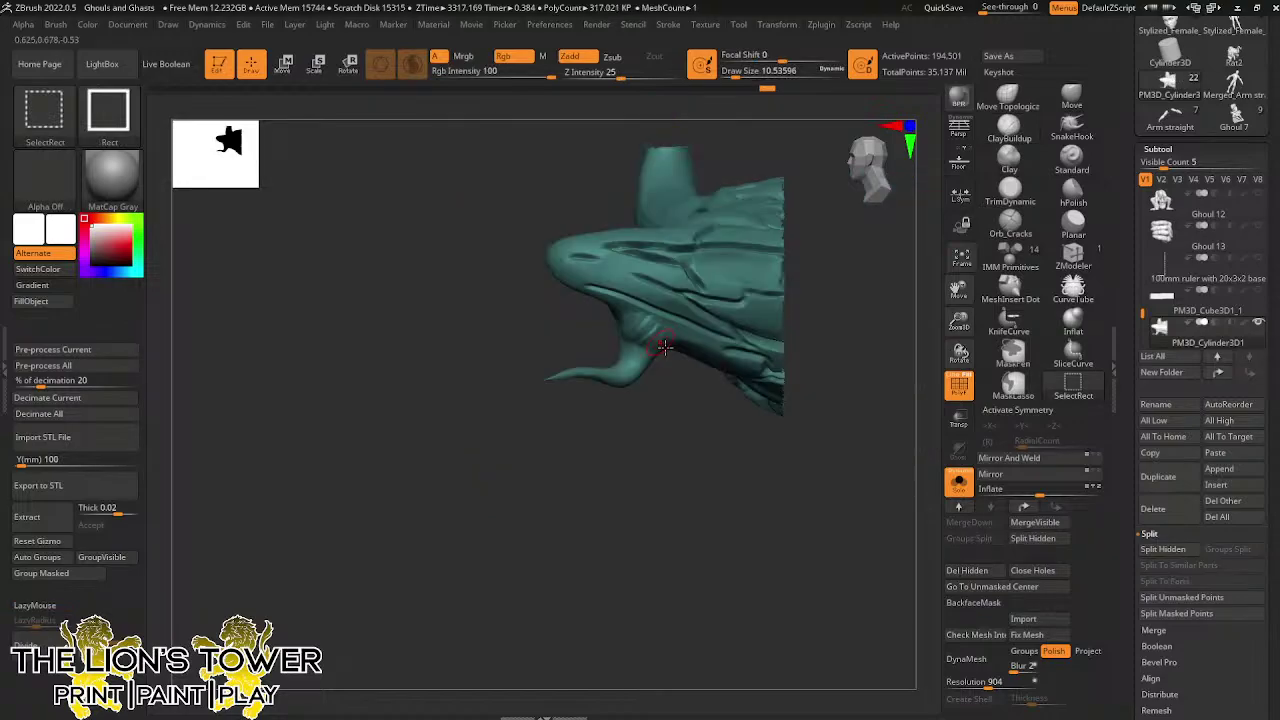
mouse_move(670, 382)
left_mouse_down()
mouse_move(669, 324)
mouse_move(670, 356)
left_mouse_up()
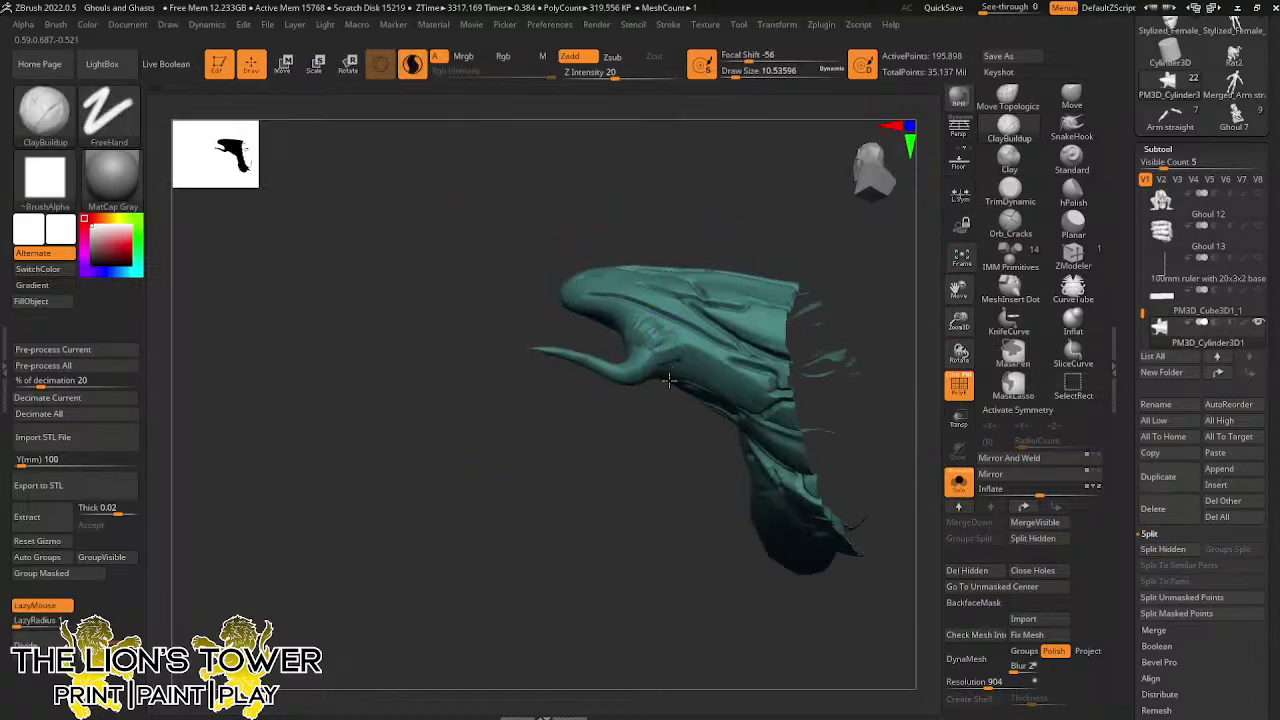
right_click_drag(669, 380, 660, 368)
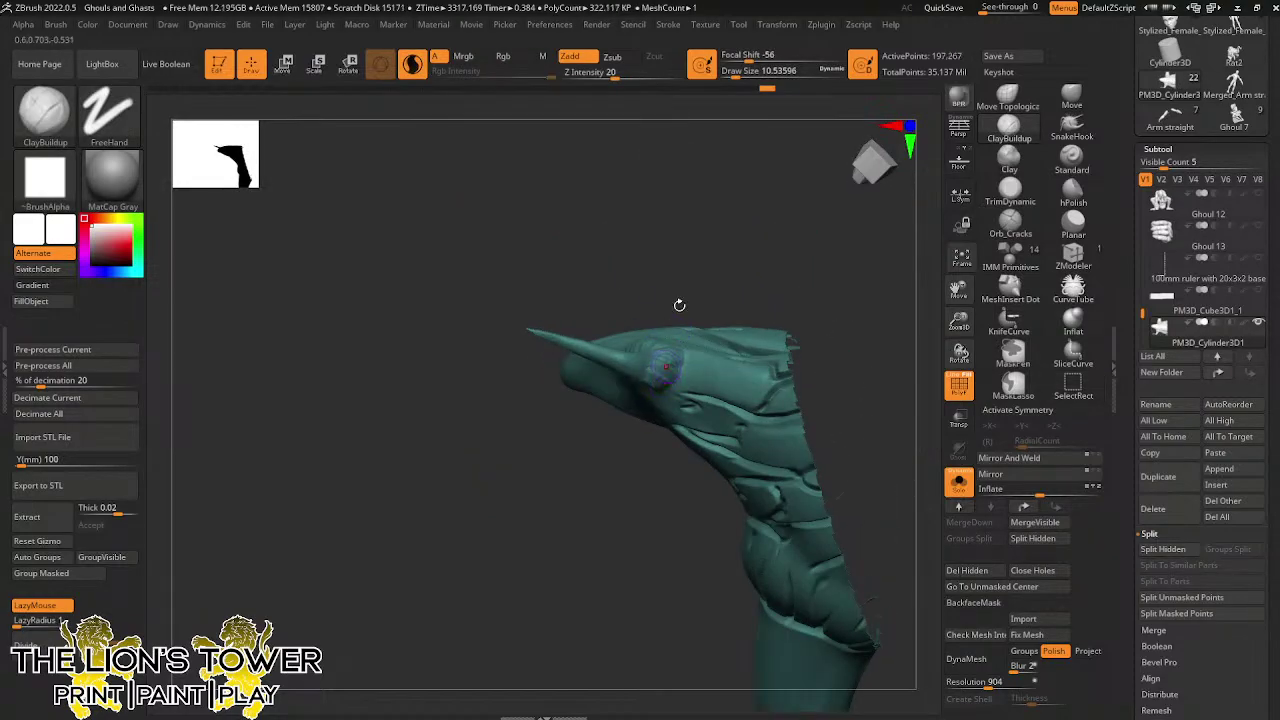
right_click_drag(679, 305, 654, 378)
left_click_drag(654, 378, 636, 396)
mouse_move(636, 396)
right_mouse_down()
mouse_move(621, 378)
mouse_move(592, 397)
mouse_move(581, 373)
mouse_move(651, 307)
right_mouse_up()
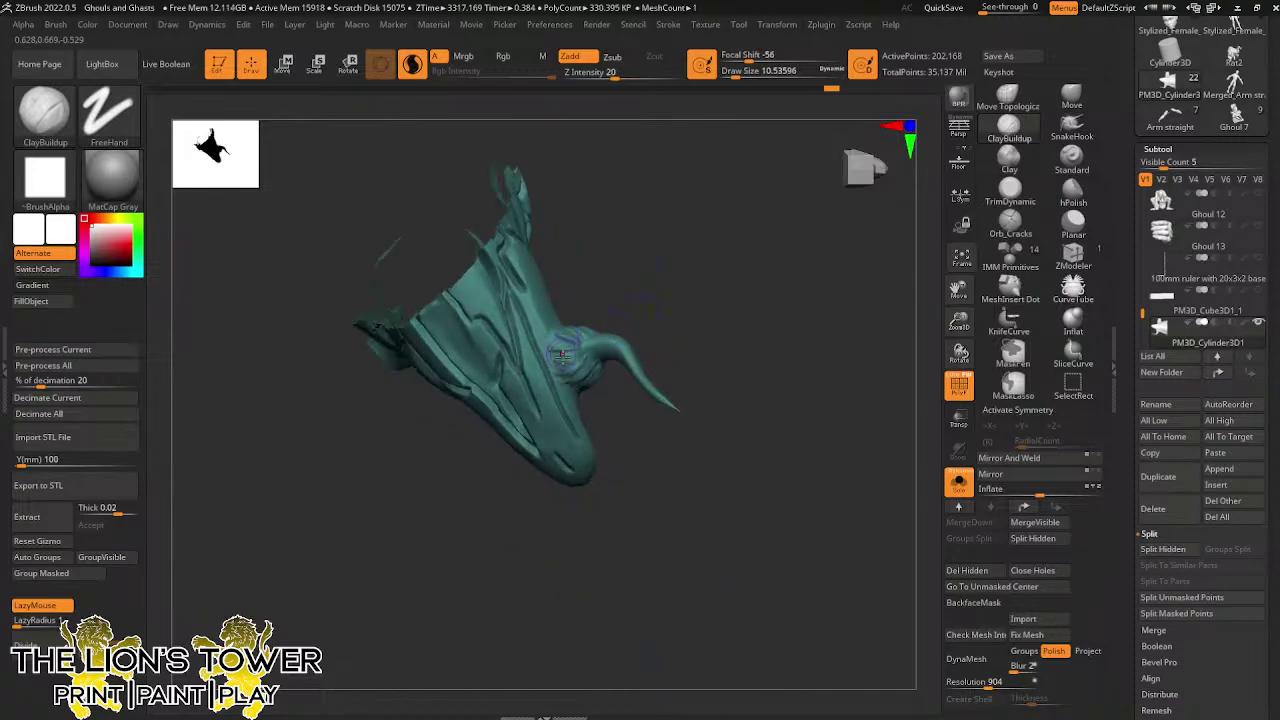
right_click_drag(566, 336, 592, 308)
Smooth the built-up clay ridges around the base of the upper stub's twig
key("shift")
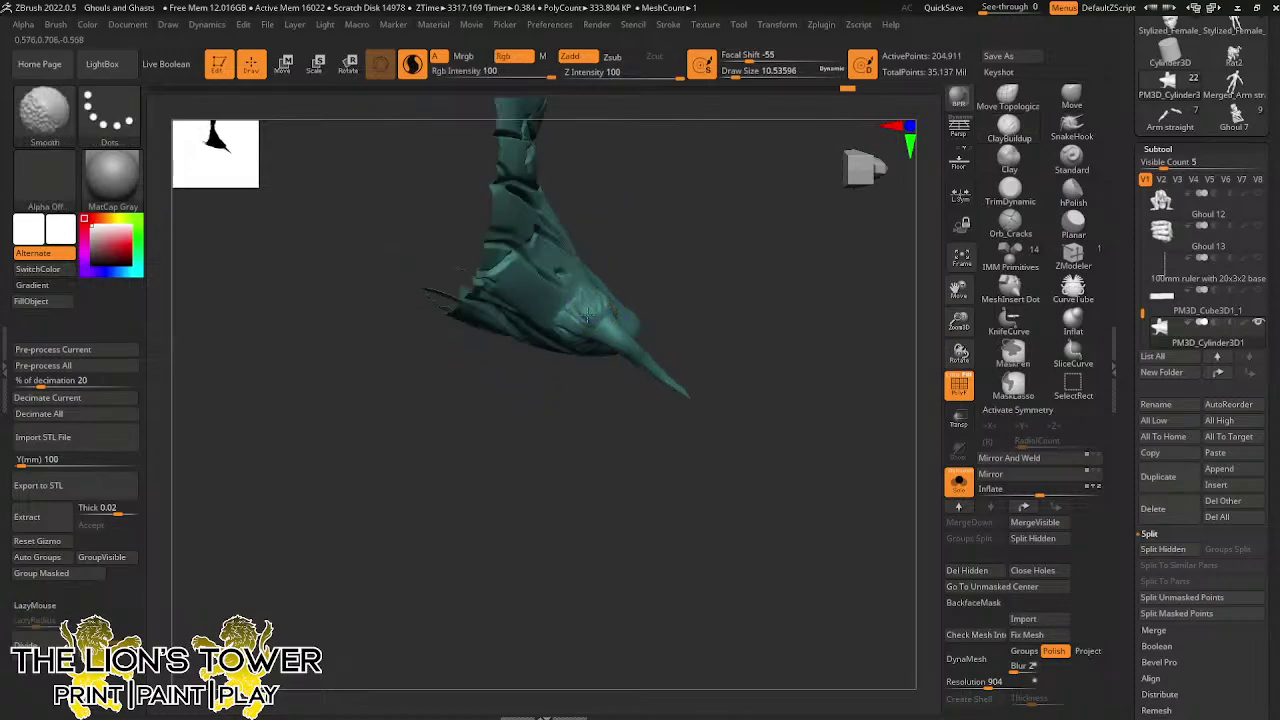
left_click_drag(680, 240, 704, 258)
mouse_move(584, 309)
left_mouse_down("shift")
mouse_move(585, 360)
mouse_move(617, 342)
left_mouse_up("shift")
left_click_drag(668, 152, 678, 181)
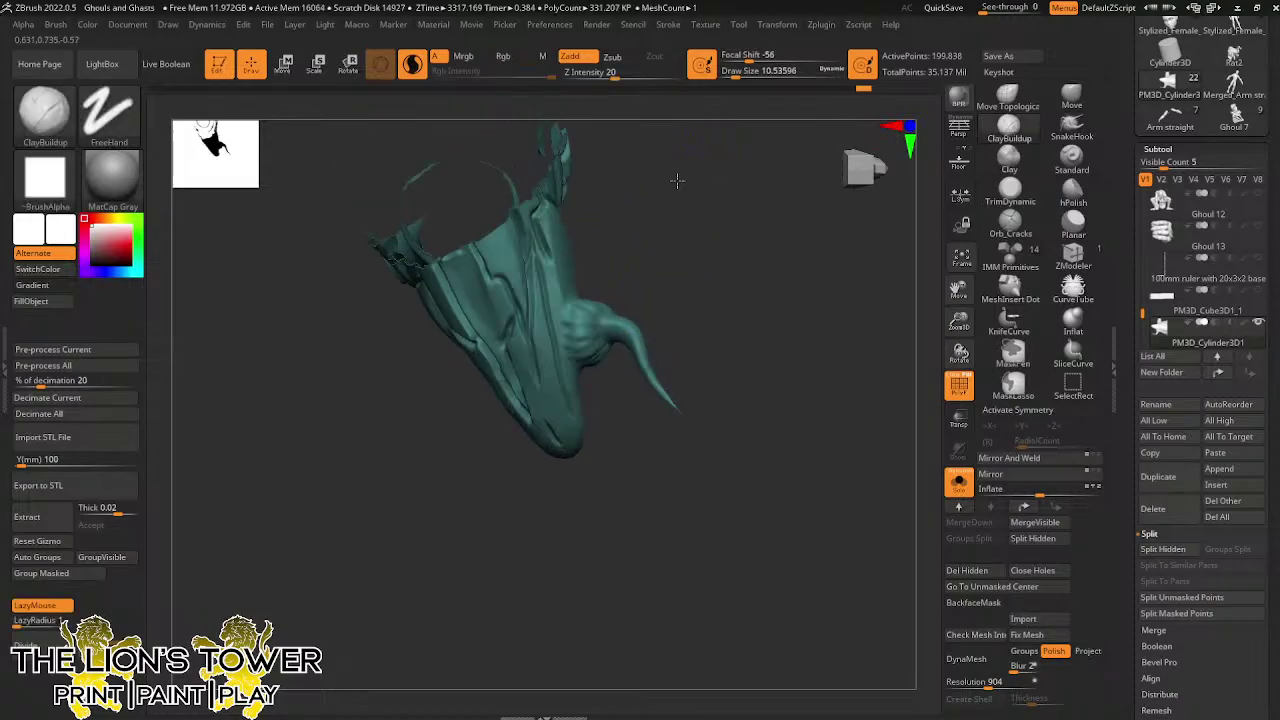
Build up clay bands along the curved twig and around its joint with the upper stub
right_click_drag(677, 181, 691, 305)
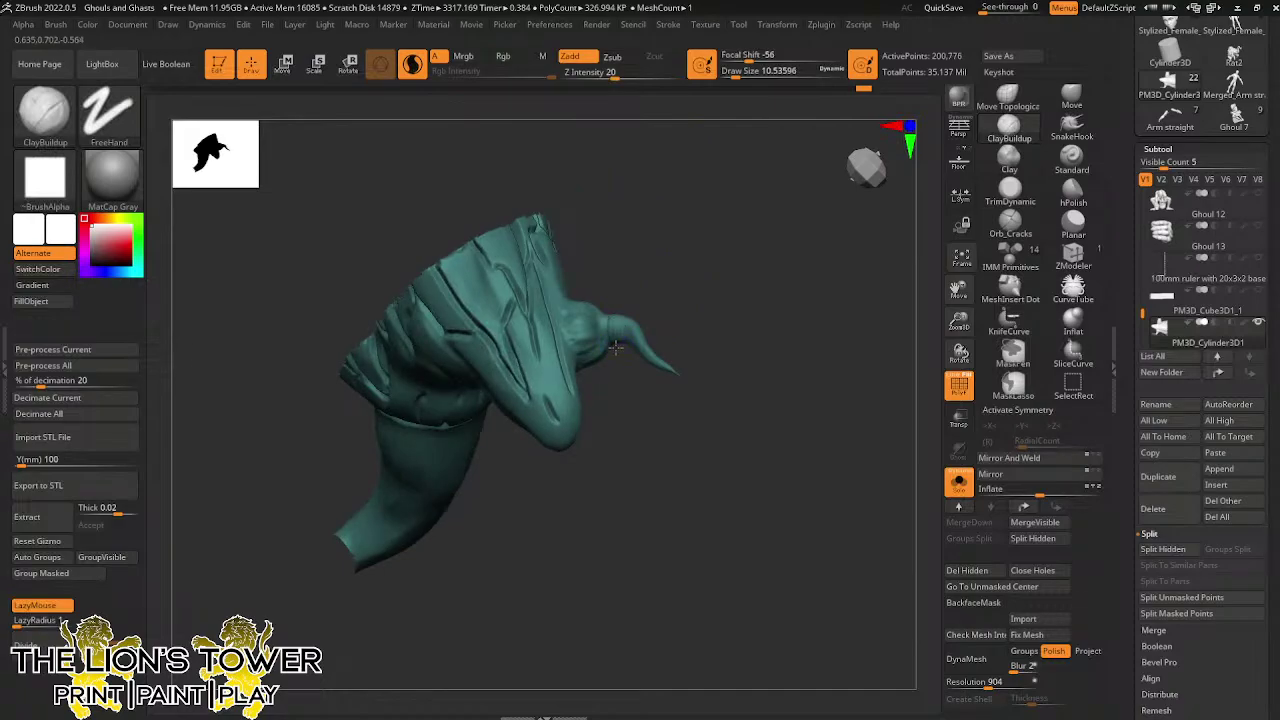
mouse_move(615, 347)
left_mouse_down()
mouse_move(637, 326)
mouse_move(638, 357)
left_mouse_up()
left_click_drag(674, 315, 651, 293)
left_click_drag(636, 356, 662, 336)
mouse_move(680, 177)
left_mouse_down()
mouse_move(671, 297)
mouse_move(674, 340)
mouse_move(690, 340)
left_mouse_up()
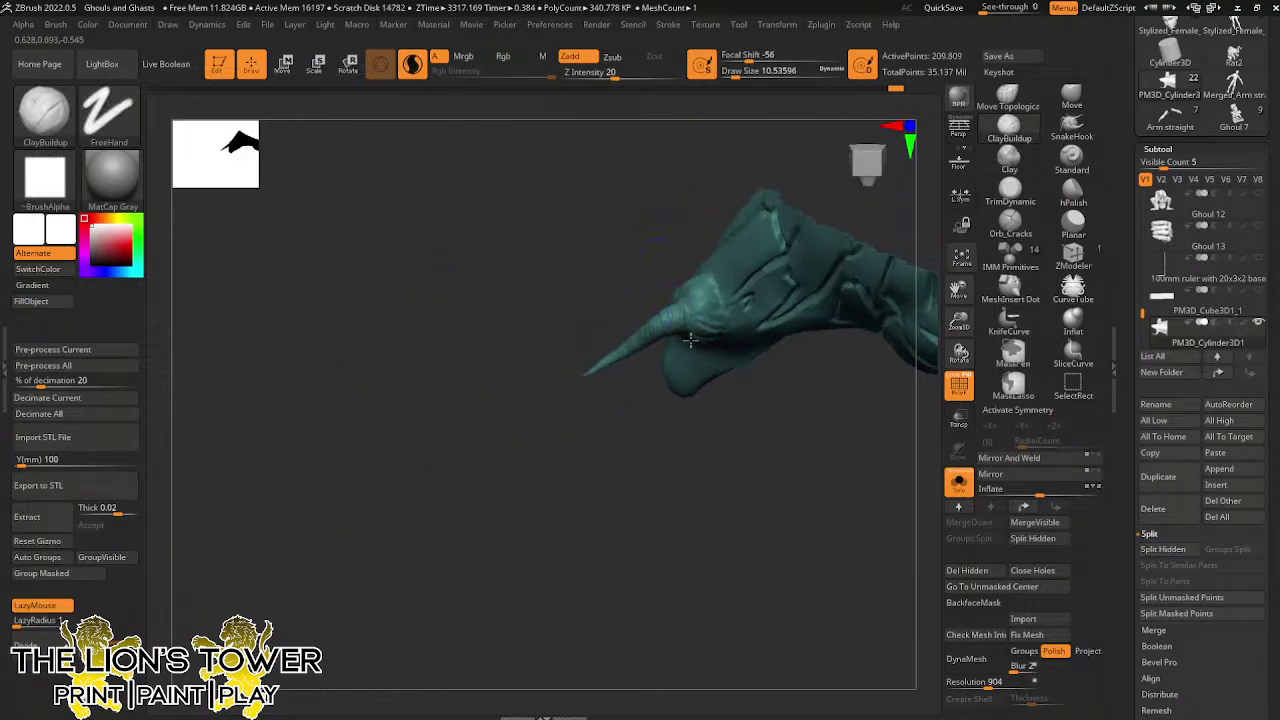
left_click_drag(680, 294, 696, 320)
mouse_move(733, 393)
left_mouse_down()
mouse_move(792, 435)
mouse_move(707, 257)
left_mouse_up()
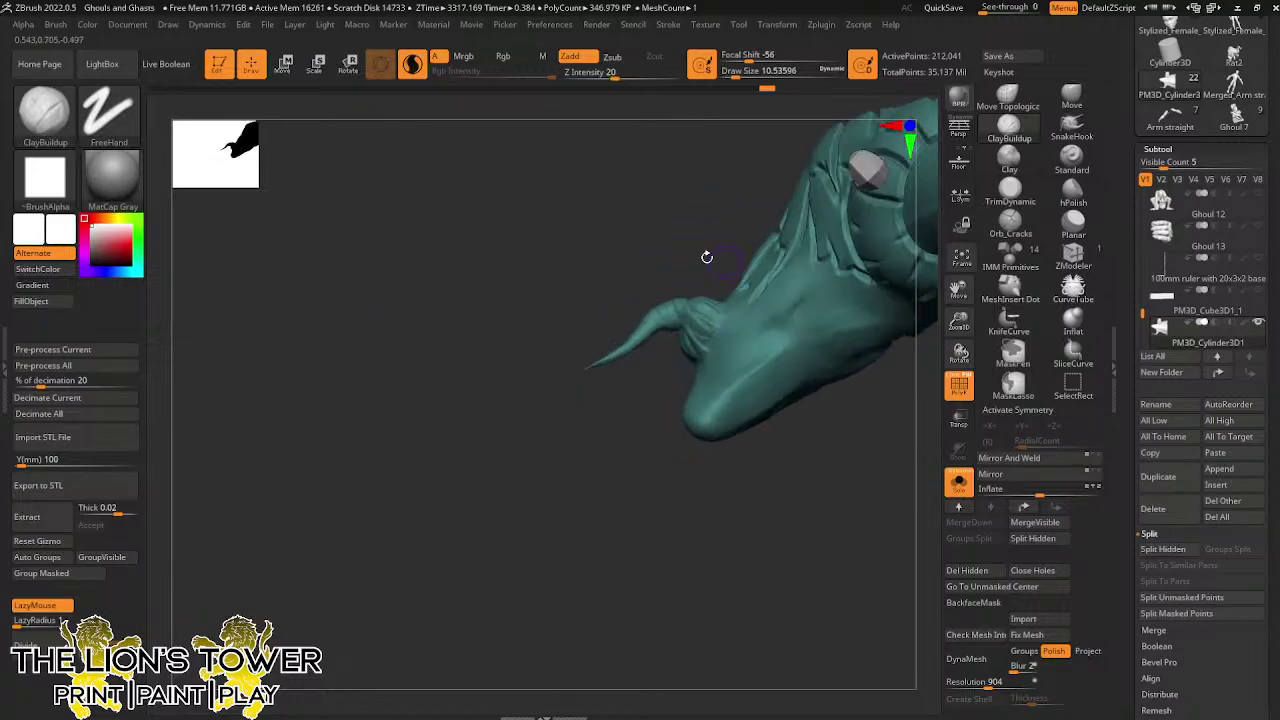
mouse_move(667, 314)
left_mouse_down()
mouse_move(640, 342)
mouse_move(638, 330)
left_mouse_up()
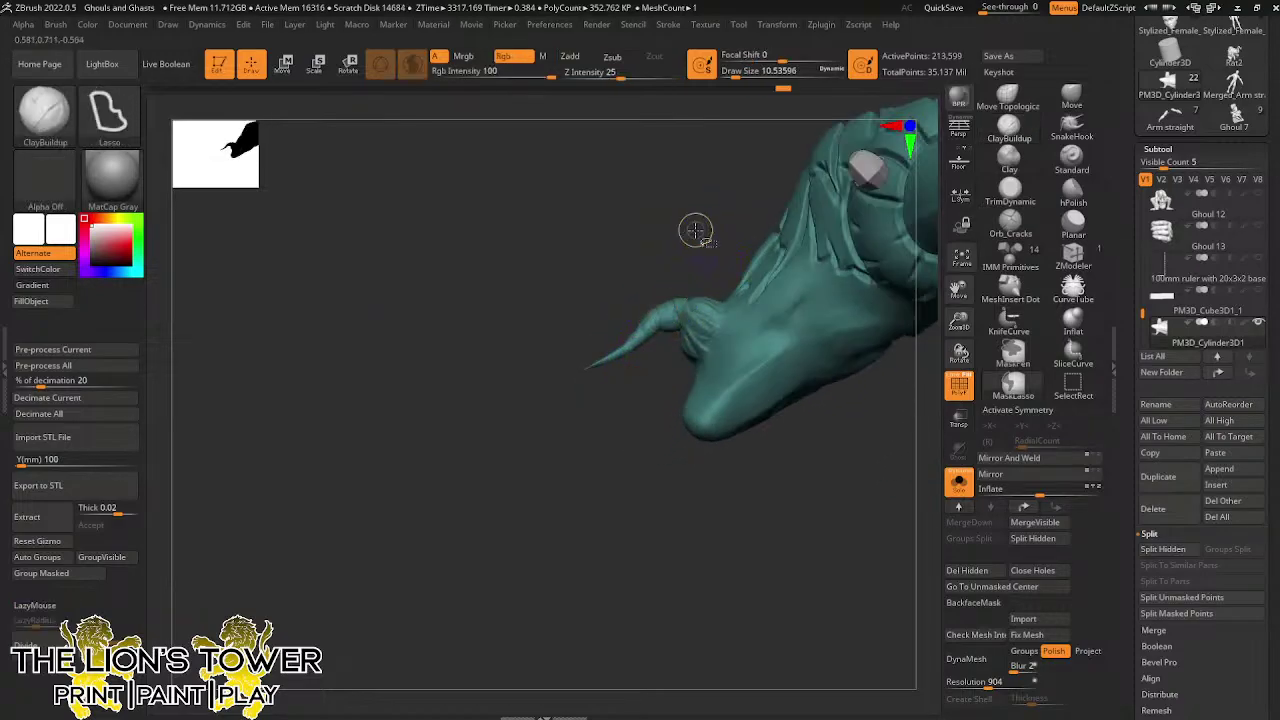
Unhide the whole stump and carve Orb_Cracks lines along the upper stub beside the twig, joining them in a pointed fork
left_click(692, 216, "ctrl+shift")
left_click_drag(731, 203, 832, 357)
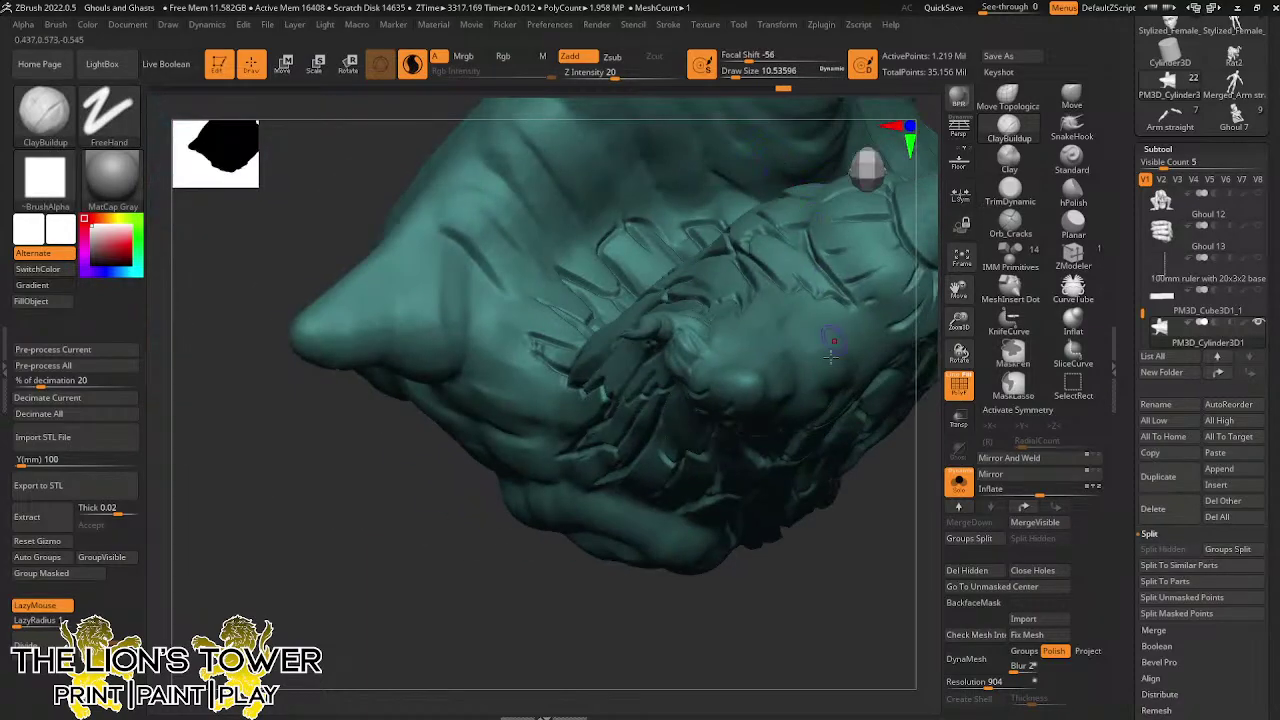
right_click_drag(831, 350, 860, 430)
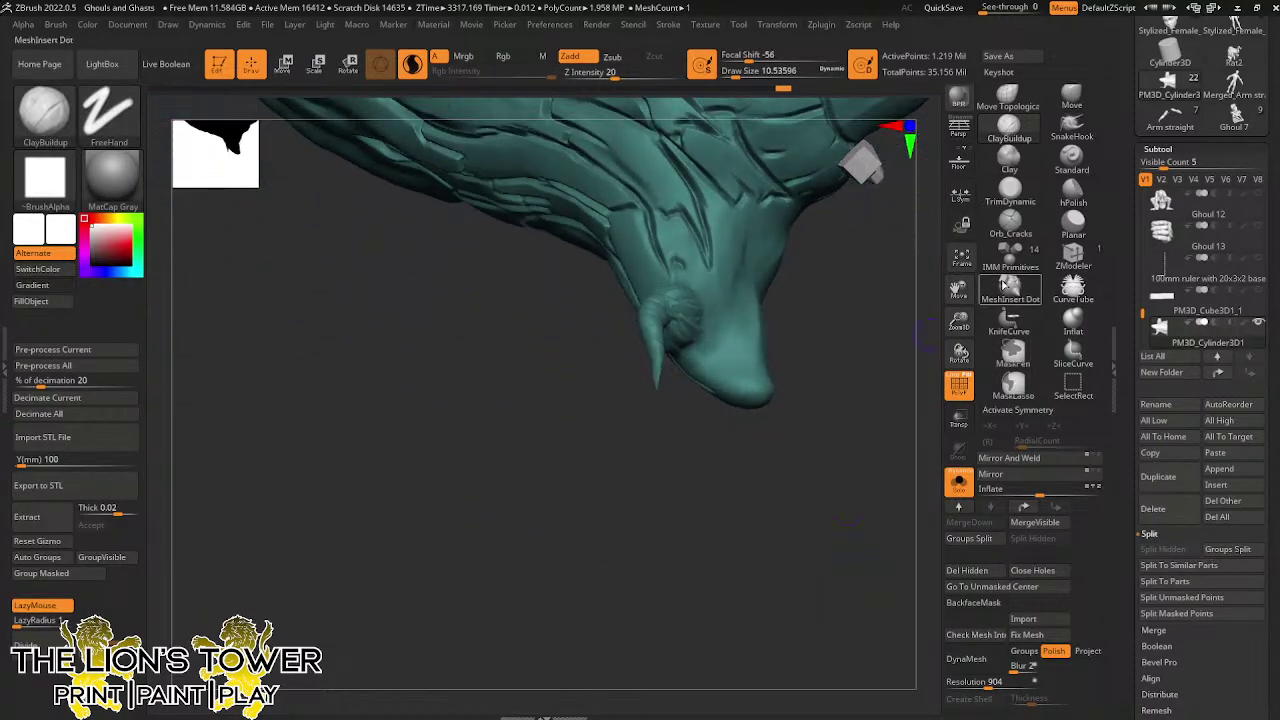
left_click(1010, 220)
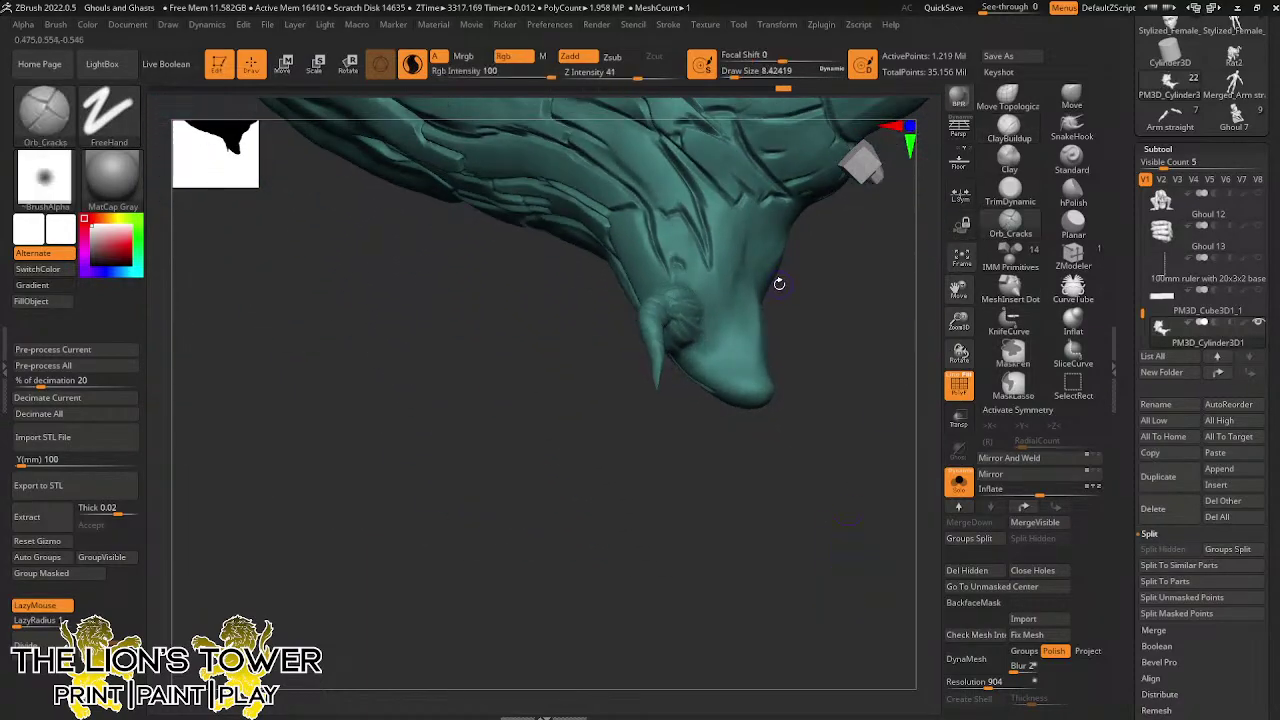
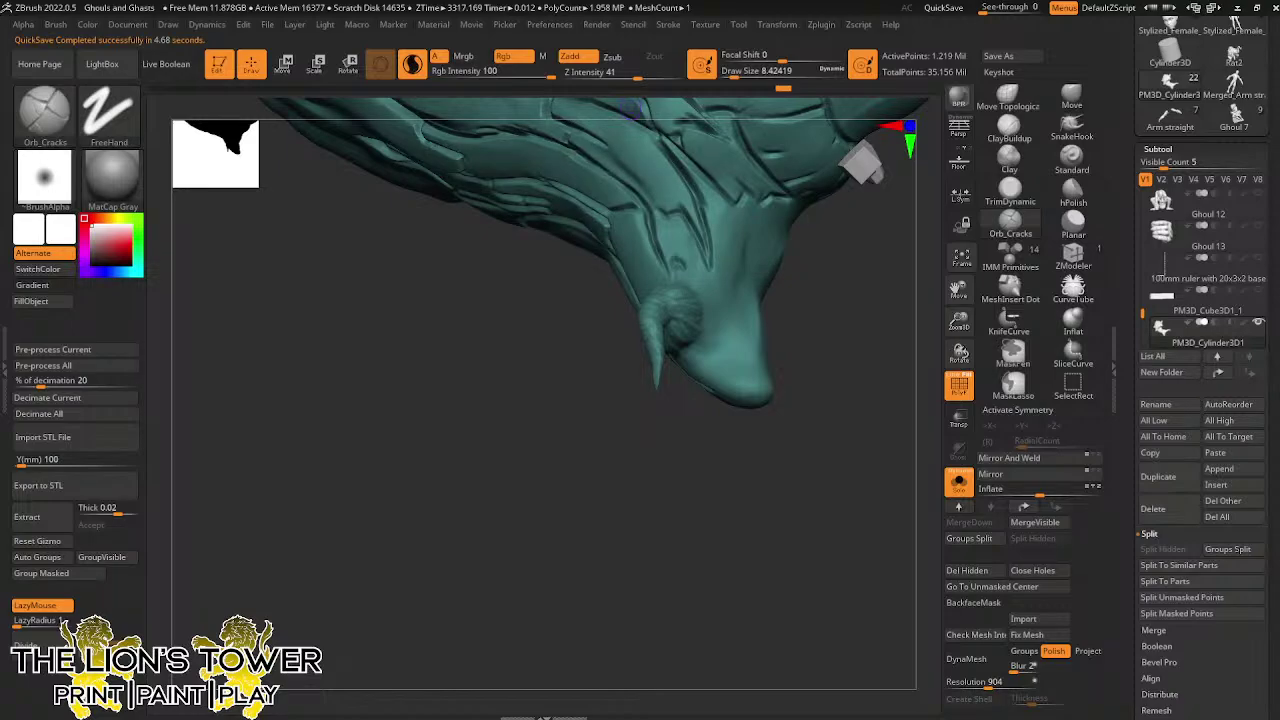
mouse_move(837, 290)
left_mouse_down()
mouse_move(866, 343)
mouse_move(854, 355)
left_mouse_up()
left_click_drag(757, 190, 763, 300)
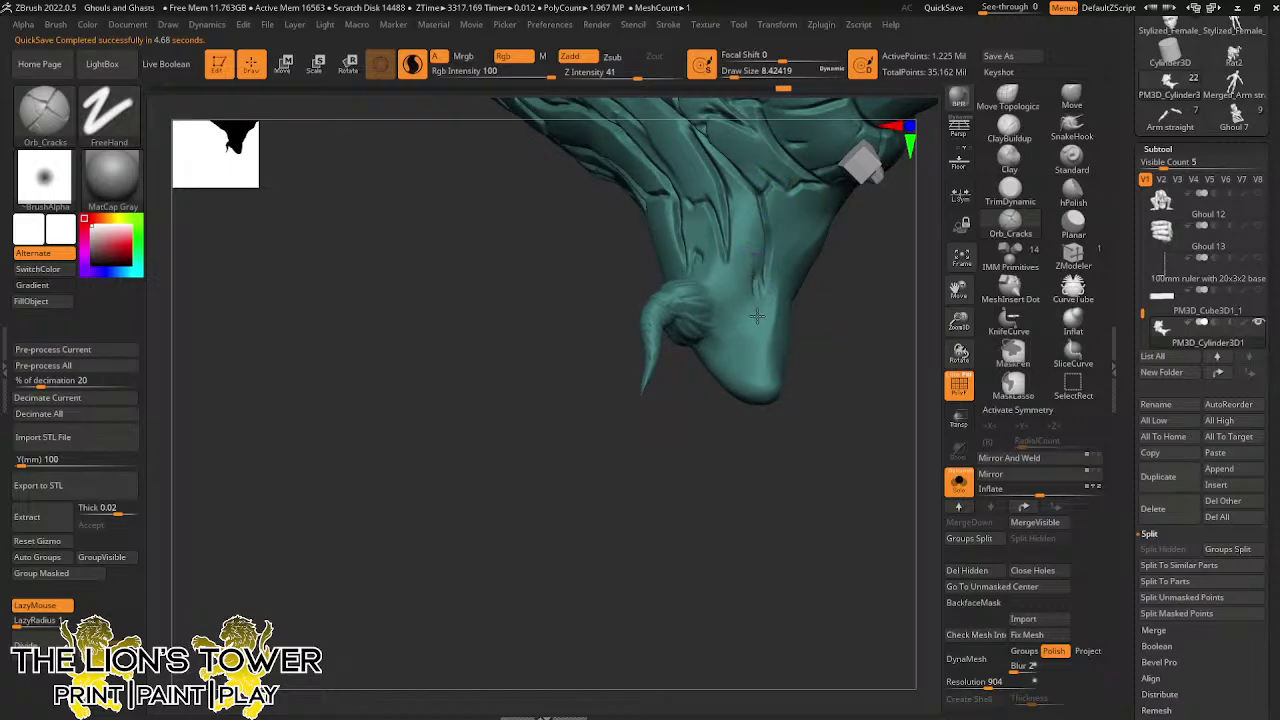
left_click_drag(753, 345, 727, 252)
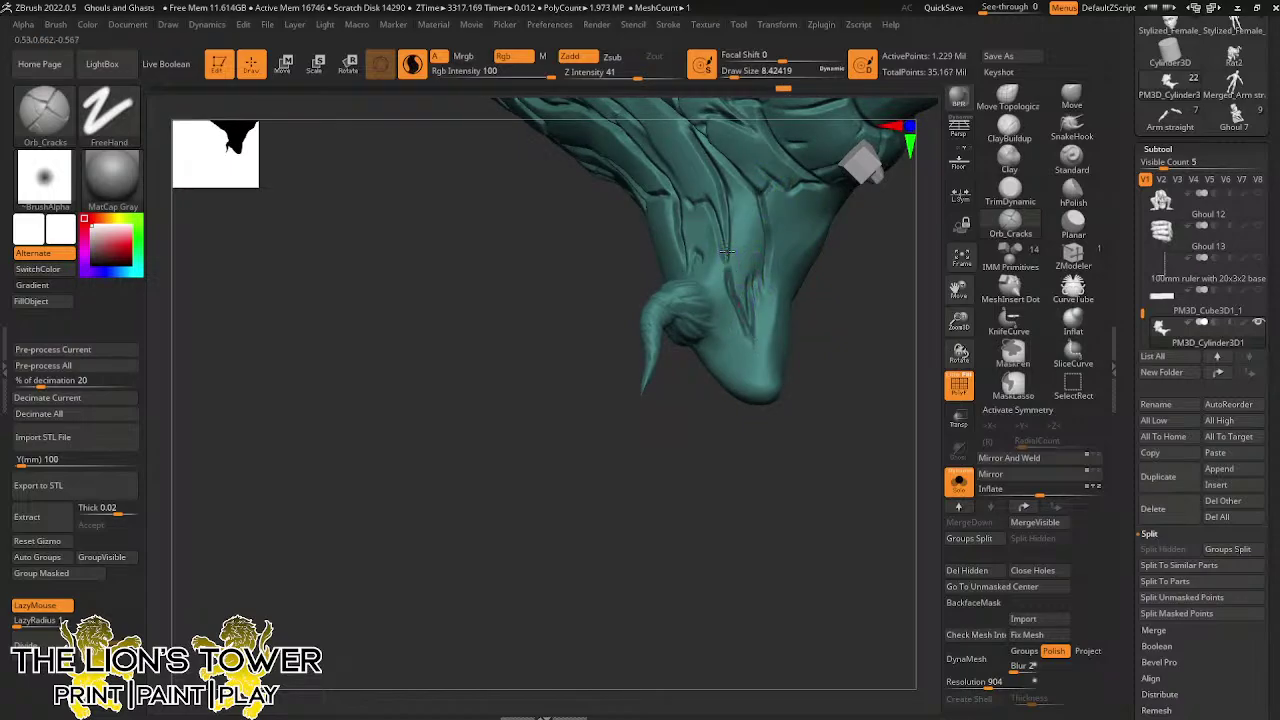
left_click_drag(750, 294, 760, 282)
Carve a lengthwise crack along the back of the upper stub, starting from the bark plates at its base
mouse_move(858, 307)
left_mouse_down()
mouse_move(810, 289)
mouse_move(761, 312)
left_mouse_up()
left_click_drag(859, 363, 838, 275)
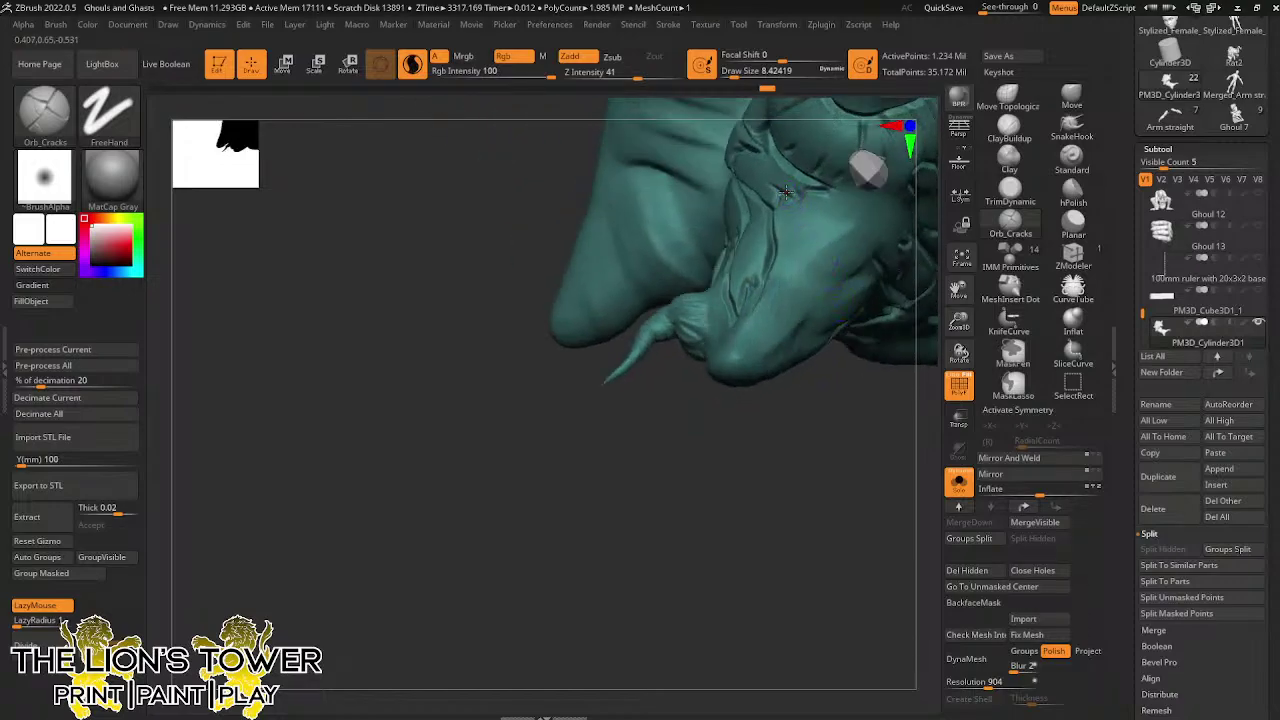
left_click_drag(786, 192, 805, 282)
left_click_drag(815, 372, 800, 402)
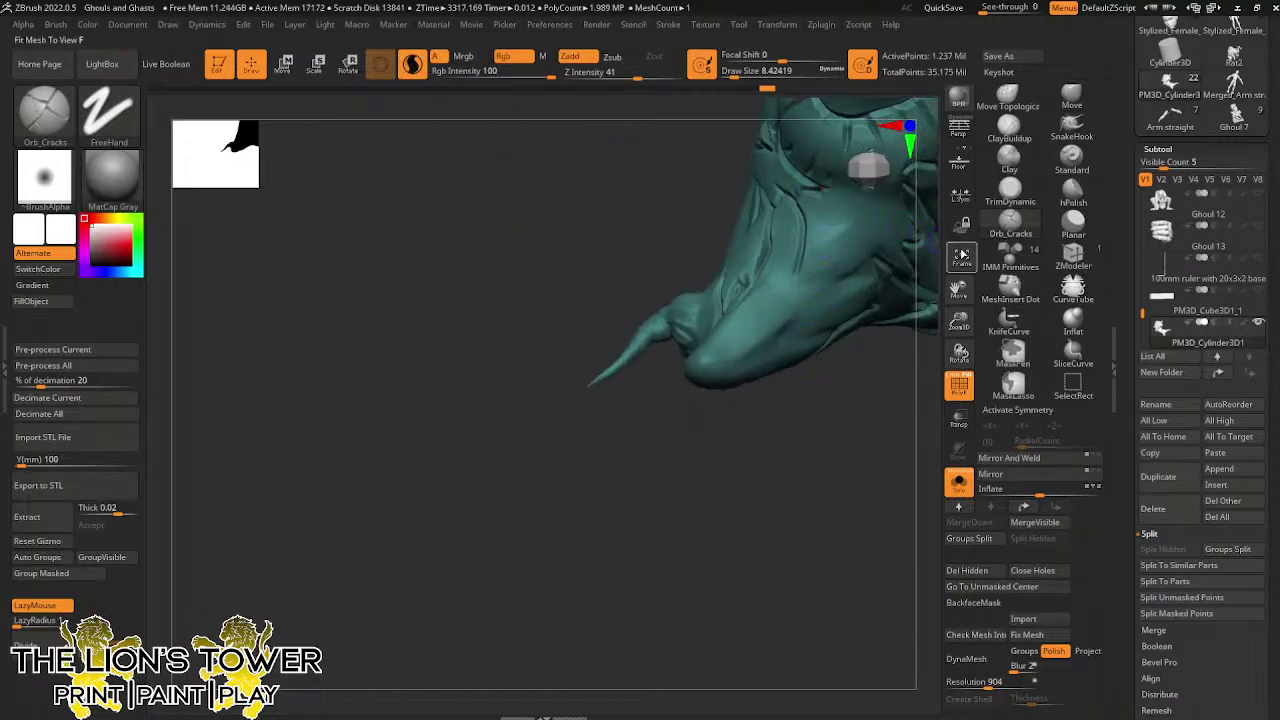
Carve curved cracks at the upper stub's base beside the thick branch, meeting in a pointed bark plate
mouse_move(880, 450)
left_mouse_down()
mouse_move(809, 517)
mouse_move(882, 358)
mouse_move(720, 240)
mouse_move(578, 365)
mouse_move(595, 367)
mouse_move(612, 330)
left_mouse_up()
mouse_move(654, 216)
left_mouse_down()
mouse_move(594, 350)
mouse_move(589, 288)
mouse_move(602, 314)
left_mouse_up()
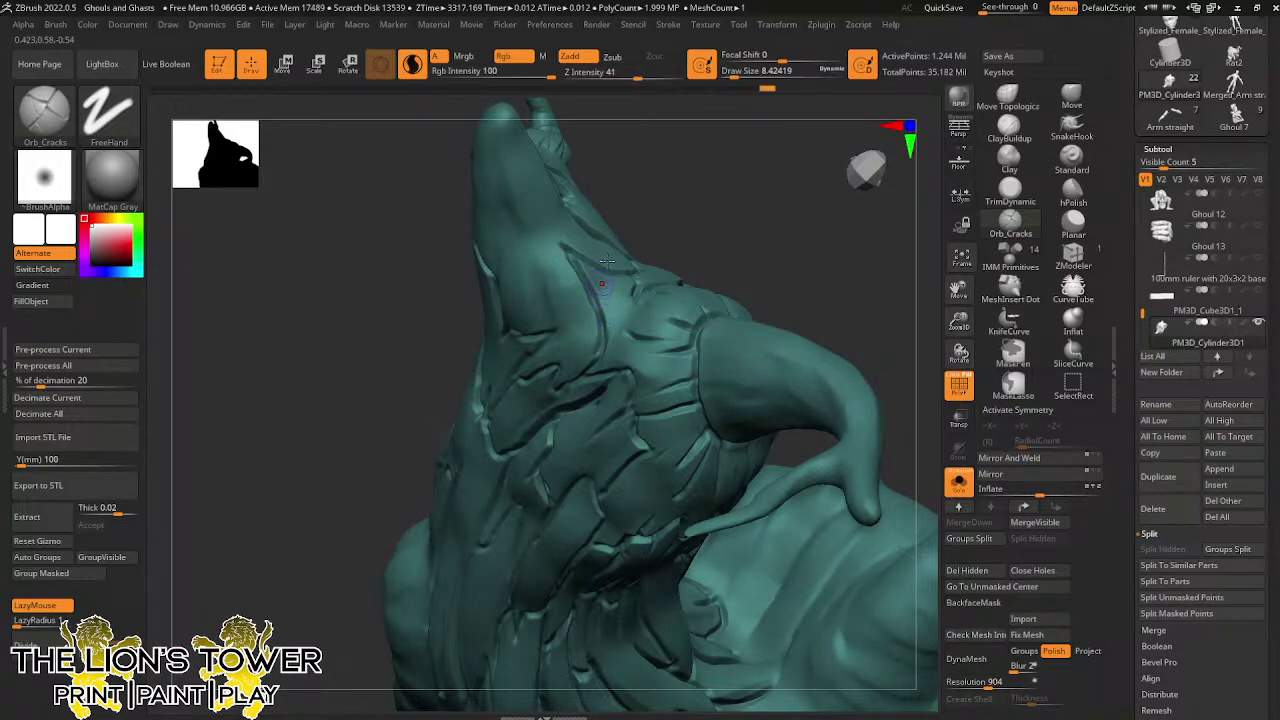
right_click_drag(607, 250, 609, 276)
left_click_drag(607, 319, 637, 283)
Carve long stepped cracks up the face of the upper stub toward its tip, outlining narrow bark plates
mouse_move(701, 186)
left_mouse_down()
mouse_move(582, 258)
mouse_move(560, 210)
mouse_move(573, 187)
left_mouse_up()
left_click_drag(630, 139, 605, 122)
mouse_move(575, 260)
left_mouse_down()
mouse_move(542, 201)
mouse_move(556, 262)
mouse_move(548, 331)
left_mouse_up()
left_click_drag(613, 213, 603, 160)
mouse_move(547, 339)
left_mouse_down()
mouse_move(563, 322)
mouse_move(521, 321)
mouse_move(520, 167)
mouse_move(560, 266)
left_mouse_up()
left_click_drag(592, 198, 598, 170)
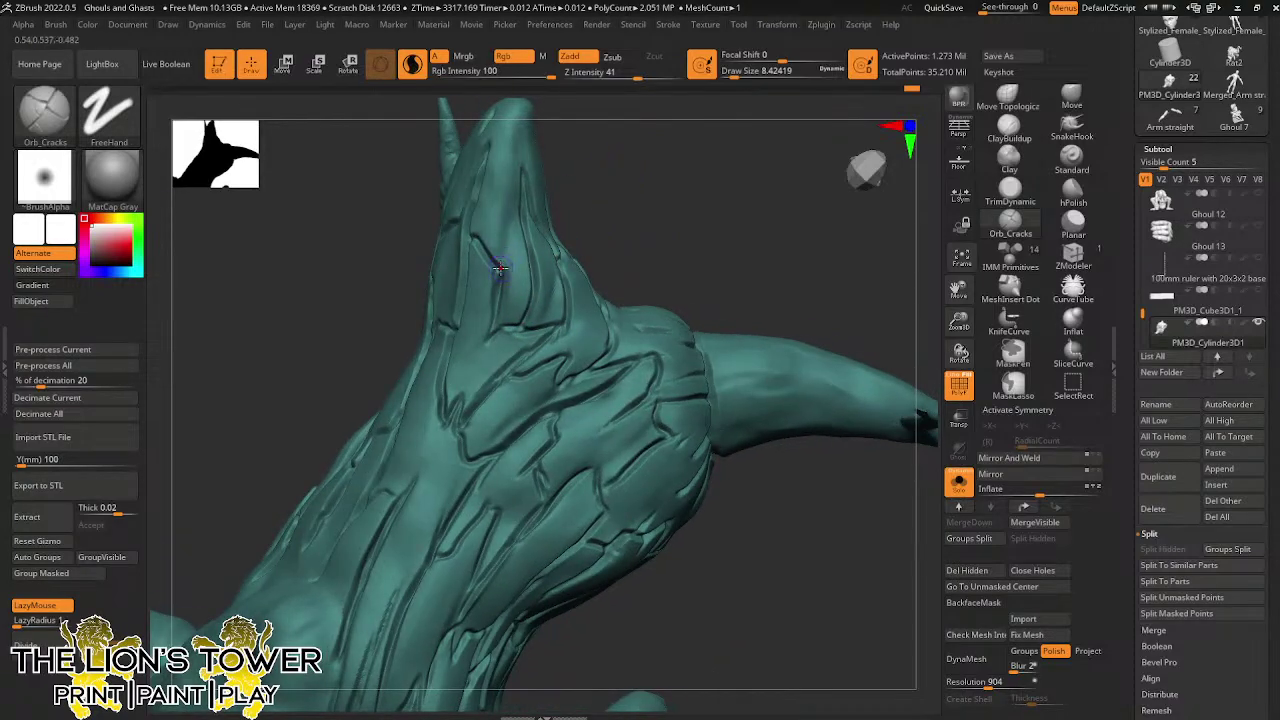
left_click_drag(500, 267, 501, 188)
mouse_move(489, 250)
left_mouse_down()
mouse_move(500, 175)
mouse_move(511, 178)
left_mouse_up()
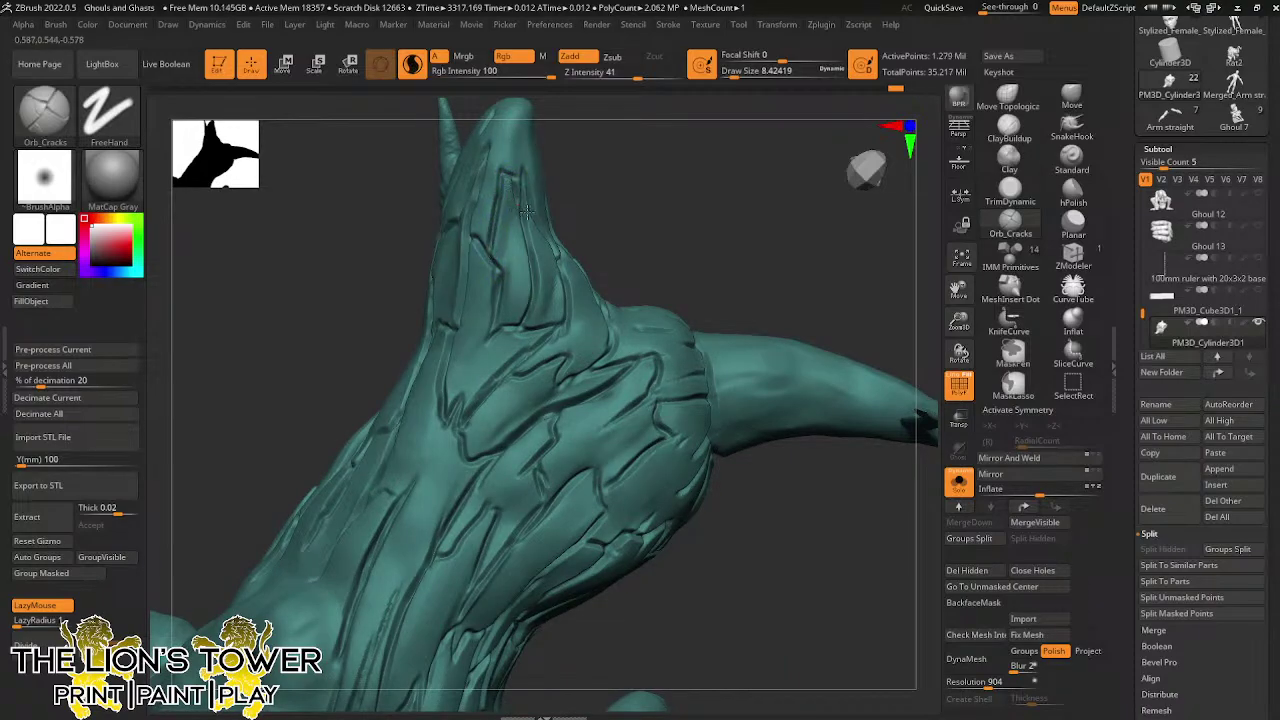
Carve short Orb_Cracks lines around the tip of the upper stub, closing off the tops of its narrow bark plates
left_click_drag(958, 288, 941, 341)
mouse_move(738, 301)
left_mouse_down()
mouse_move(554, 277)
mouse_move(600, 277)
mouse_move(509, 253)
mouse_move(479, 307)
left_mouse_up()
left_click_drag(608, 261, 532, 258)
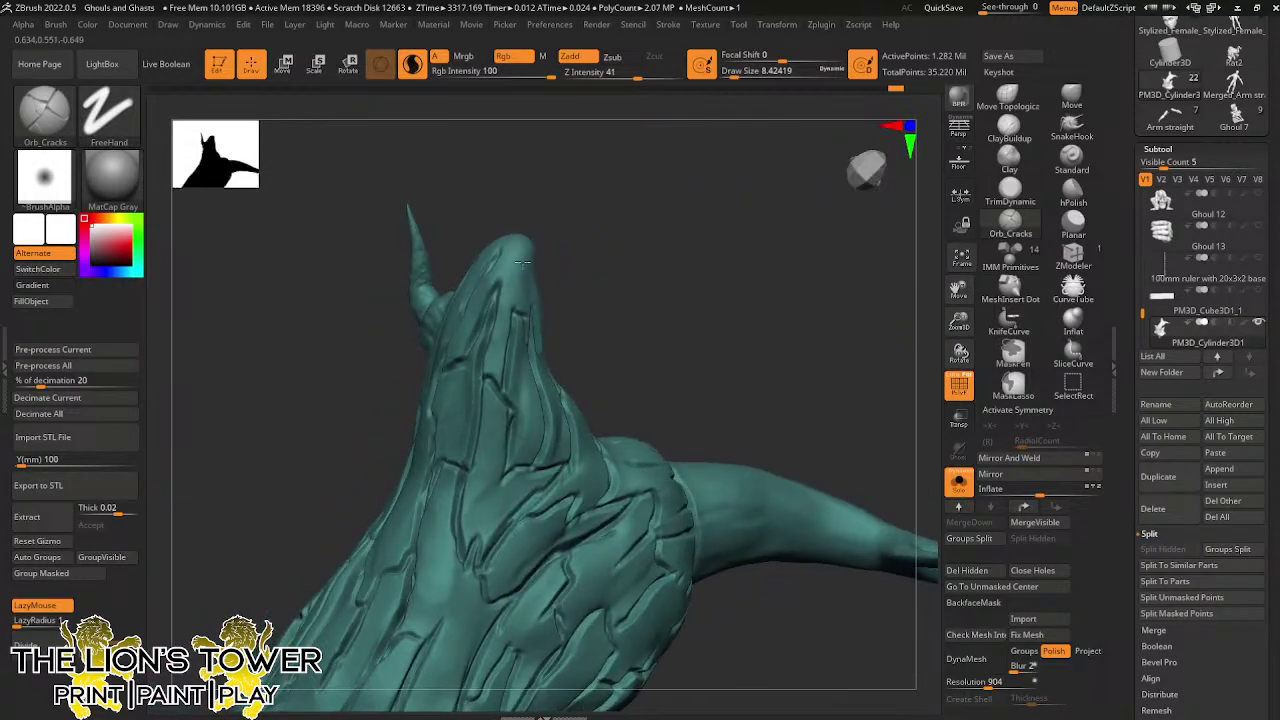
mouse_move(522, 312)
left_mouse_down()
mouse_move(528, 262)
mouse_move(580, 254)
mouse_move(515, 259)
mouse_move(589, 206)
mouse_move(526, 271)
left_mouse_up()
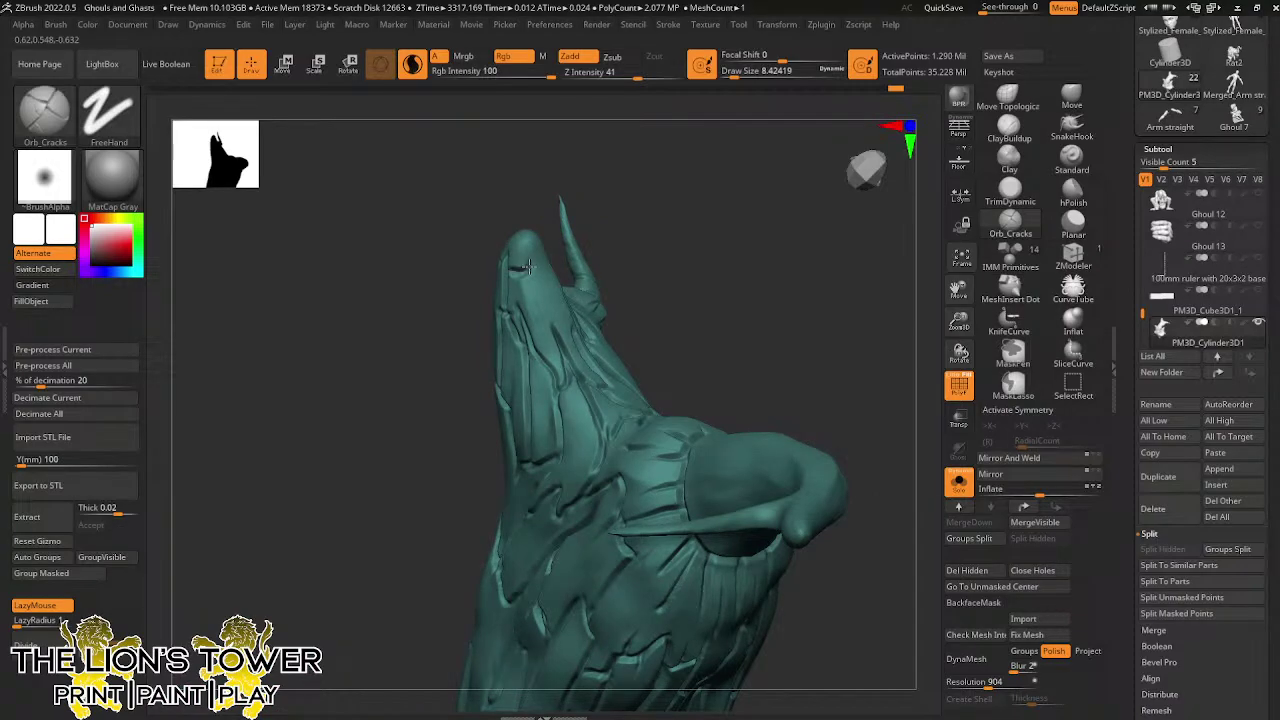
mouse_move(553, 335)
left_mouse_down()
mouse_move(548, 252)
mouse_move(571, 311)
left_mouse_up()
left_click_drag(624, 224, 556, 212)
left_click_drag(552, 272, 551, 243)
left_click_drag(605, 181, 566, 229)
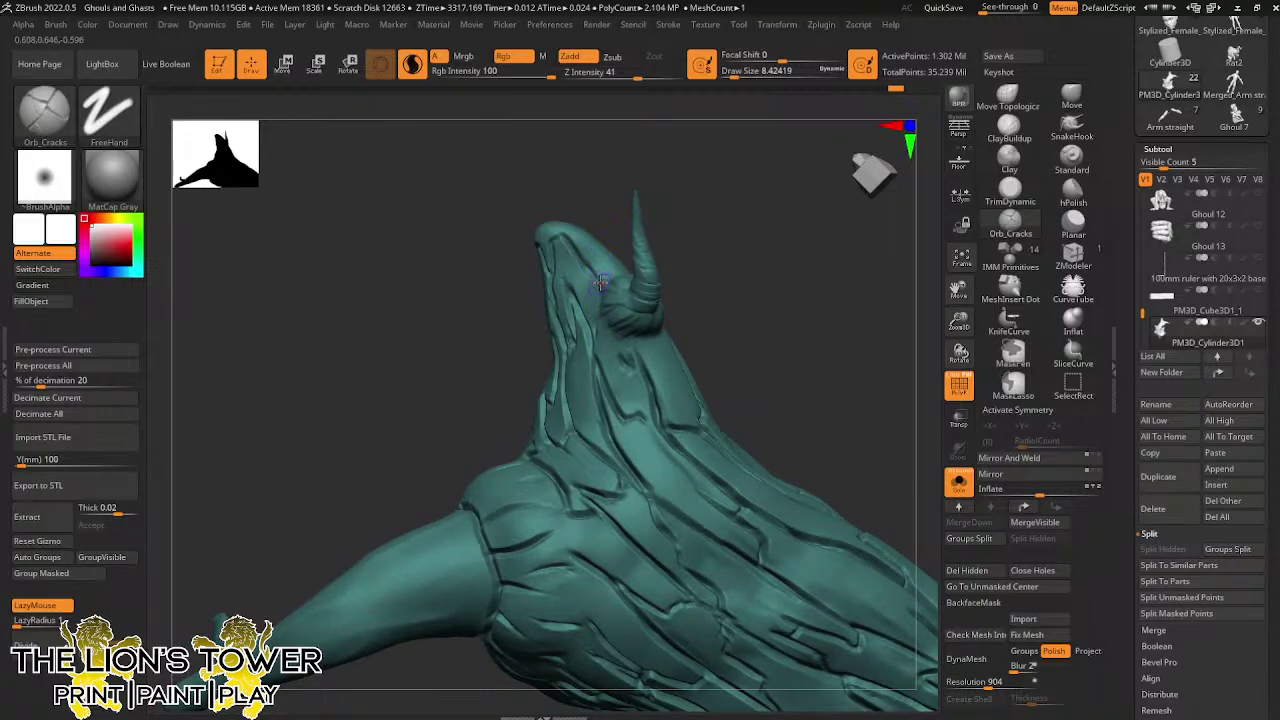
Carve cracks between the upper stub's tip and the curved twig's base, continuing them onto the stub's back
left_click_drag(622, 229, 652, 234)
left_click_drag(606, 331, 620, 333)
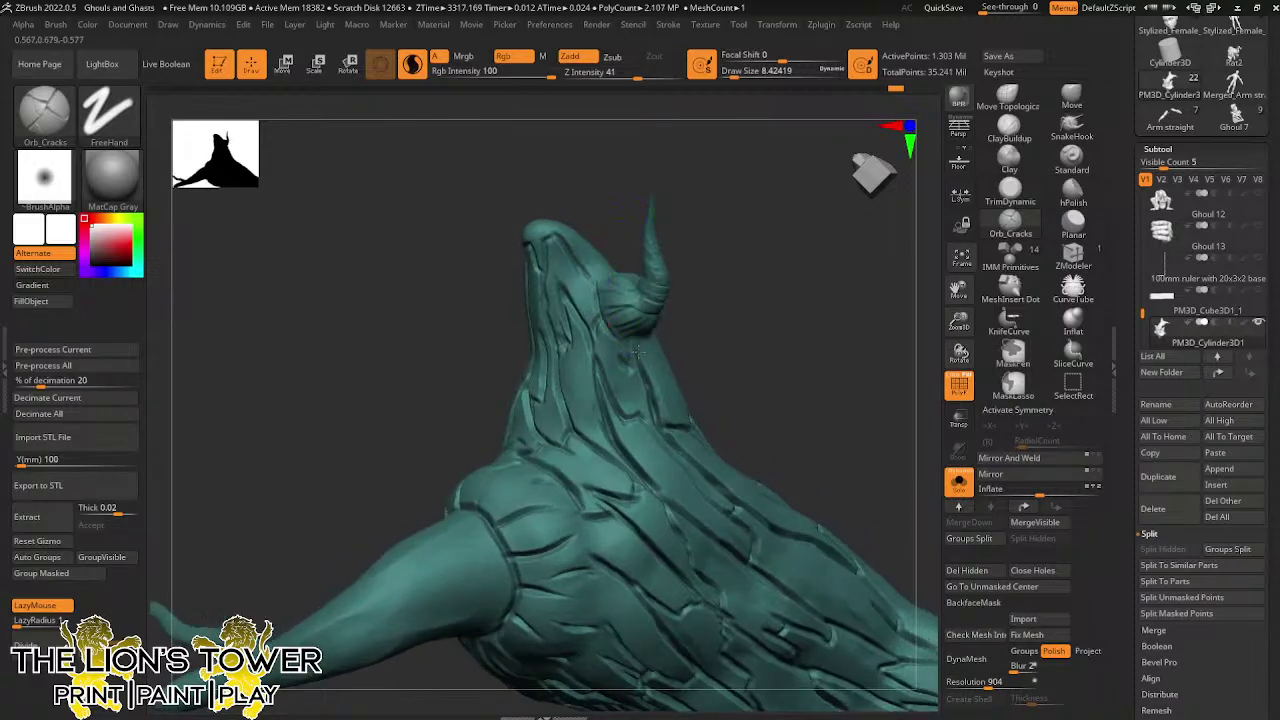
mouse_move(700, 317)
left_mouse_down()
mouse_move(731, 314)
mouse_move(708, 335)
mouse_move(692, 318)
left_mouse_up()
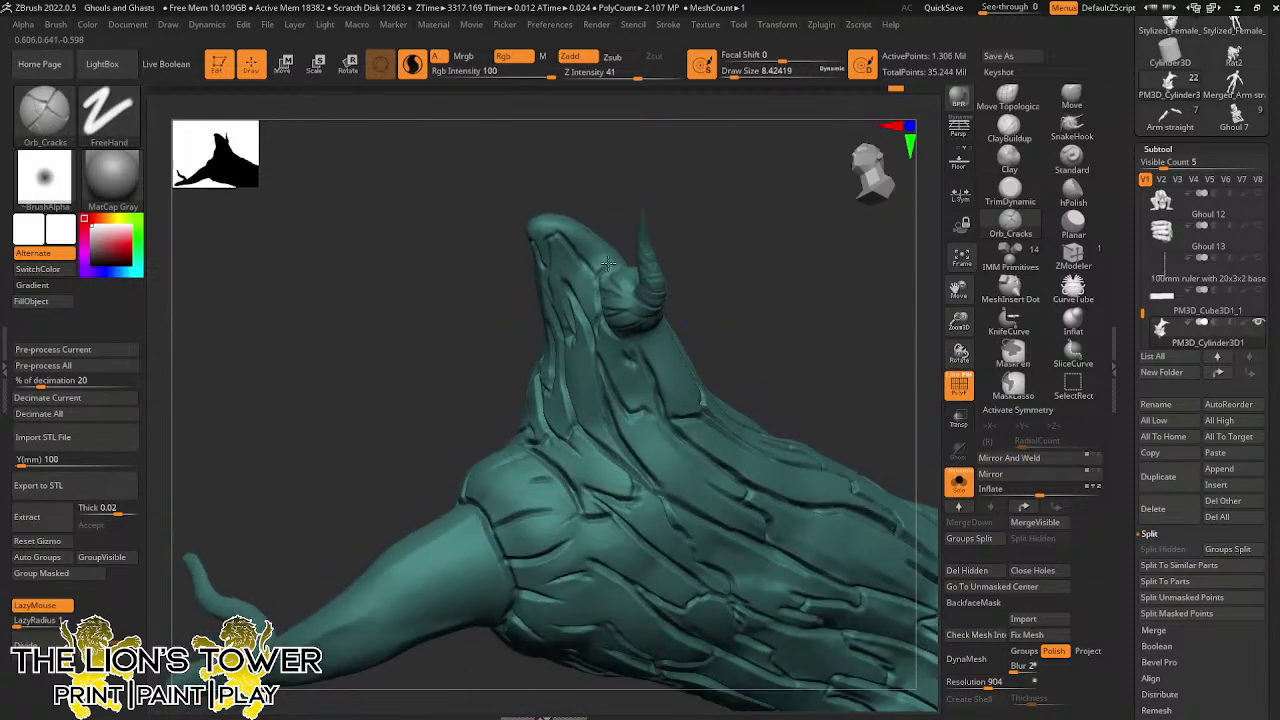
mouse_move(600, 272)
right_mouse_down()
mouse_move(641, 213)
mouse_move(600, 261)
right_mouse_up()
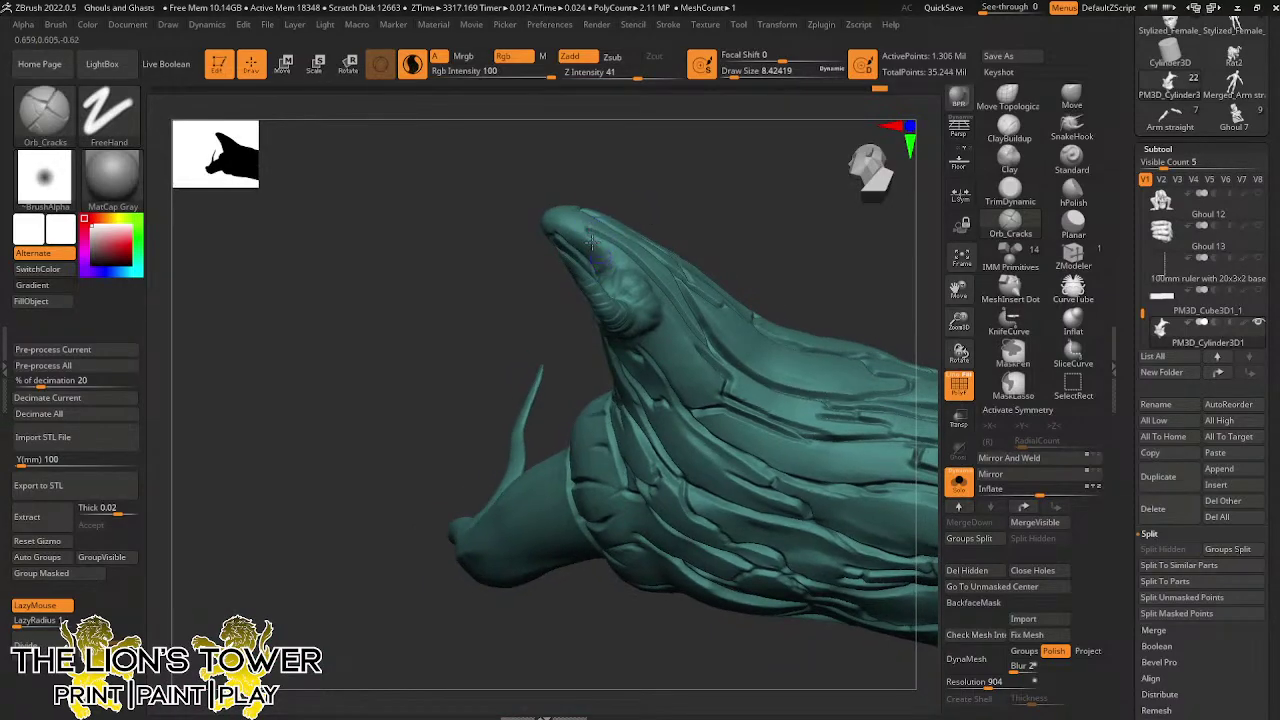
right_click_drag(651, 158, 603, 230)
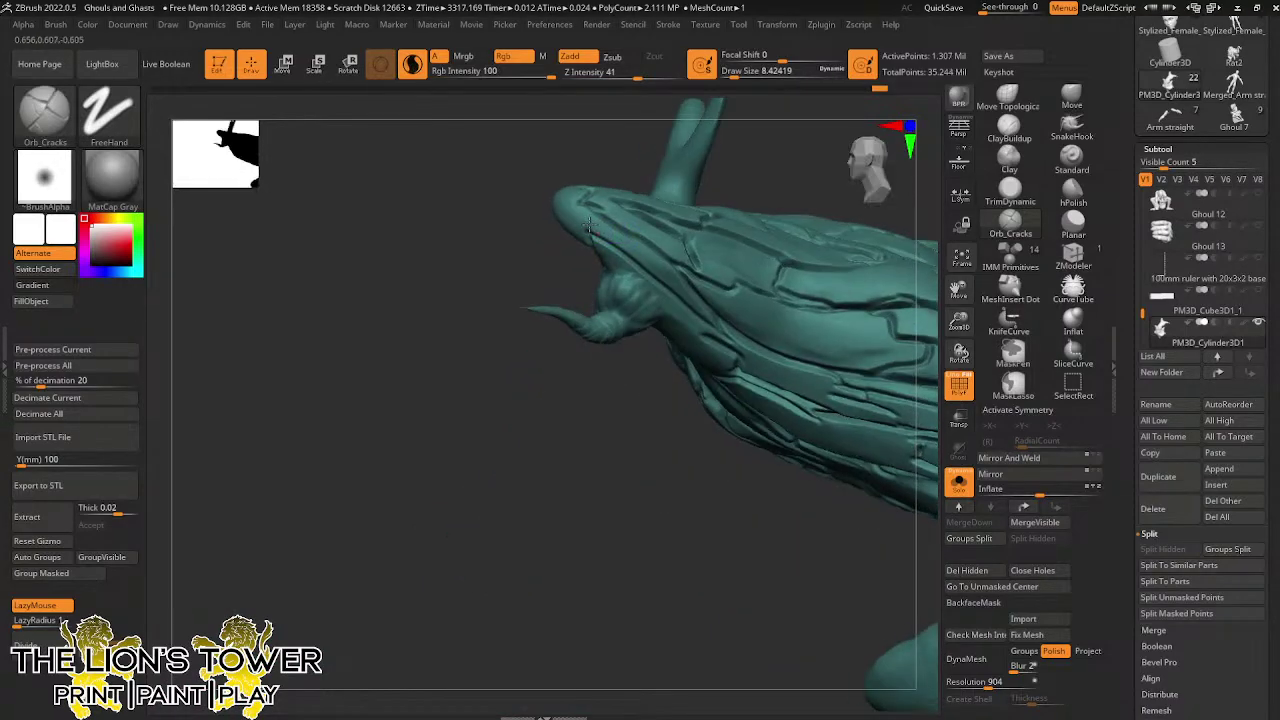
mouse_move(591, 230)
left_mouse_down()
mouse_move(573, 214)
mouse_move(652, 199)
left_mouse_up()
left_click_drag(772, 179, 858, 176)
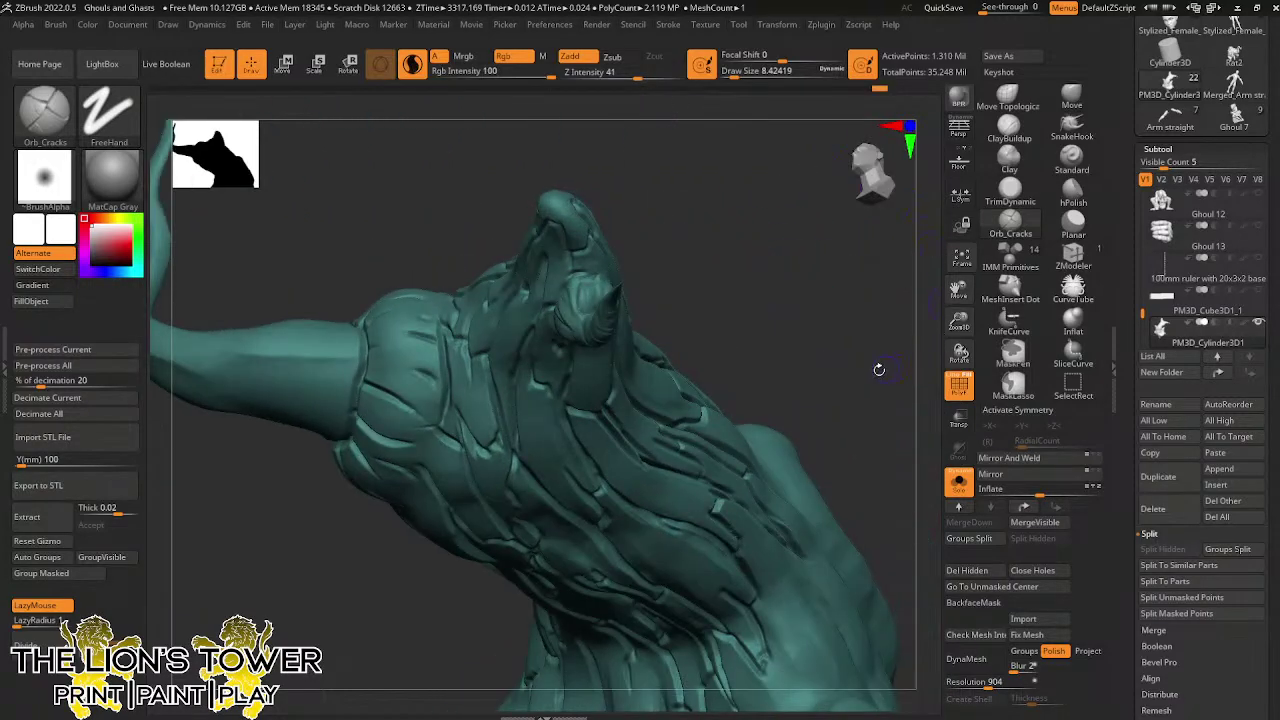
Carve lengthwise cracks on the trunk below the curved twig and thick branch, splitting the wide bark plates into narrower strips
mouse_move(879, 369)
left_mouse_down()
mouse_move(786, 297)
mouse_move(560, 312)
mouse_move(492, 396)
left_mouse_up()
left_click_drag(523, 308, 486, 447)
left_click_drag(585, 490, 574, 432)
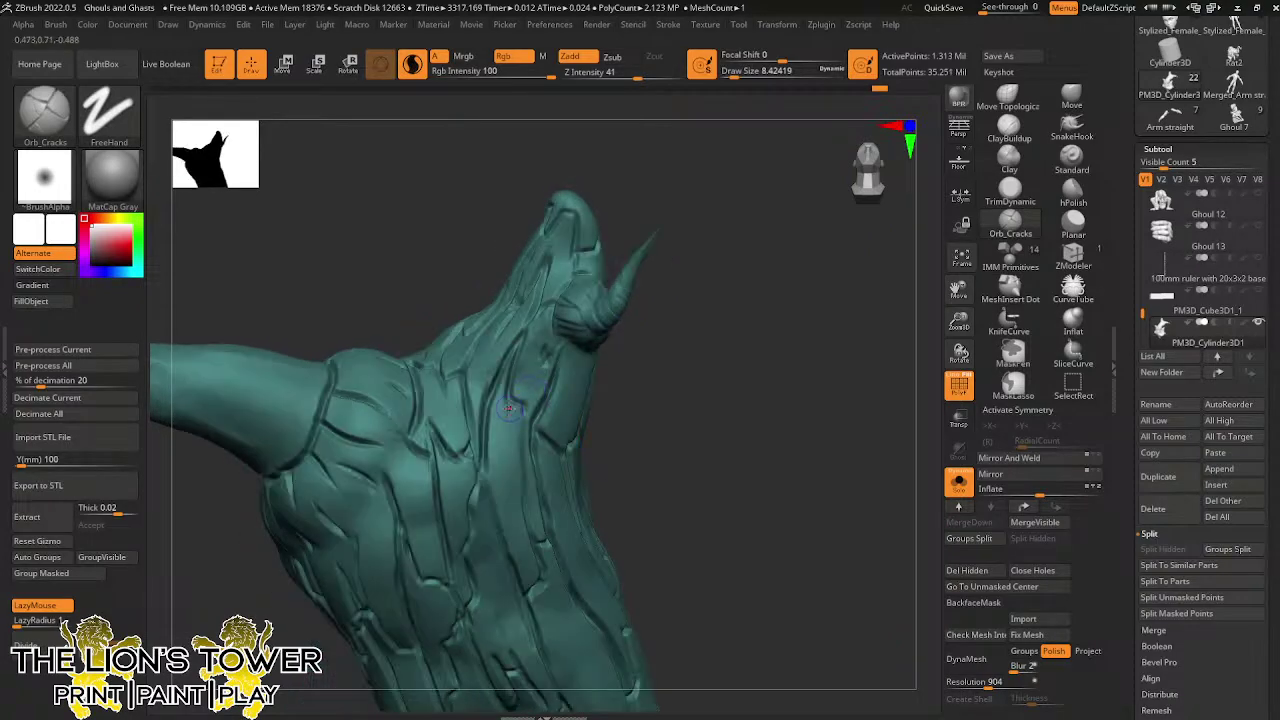
left_click_drag(508, 397, 505, 486)
left_click_drag(506, 410, 504, 441)
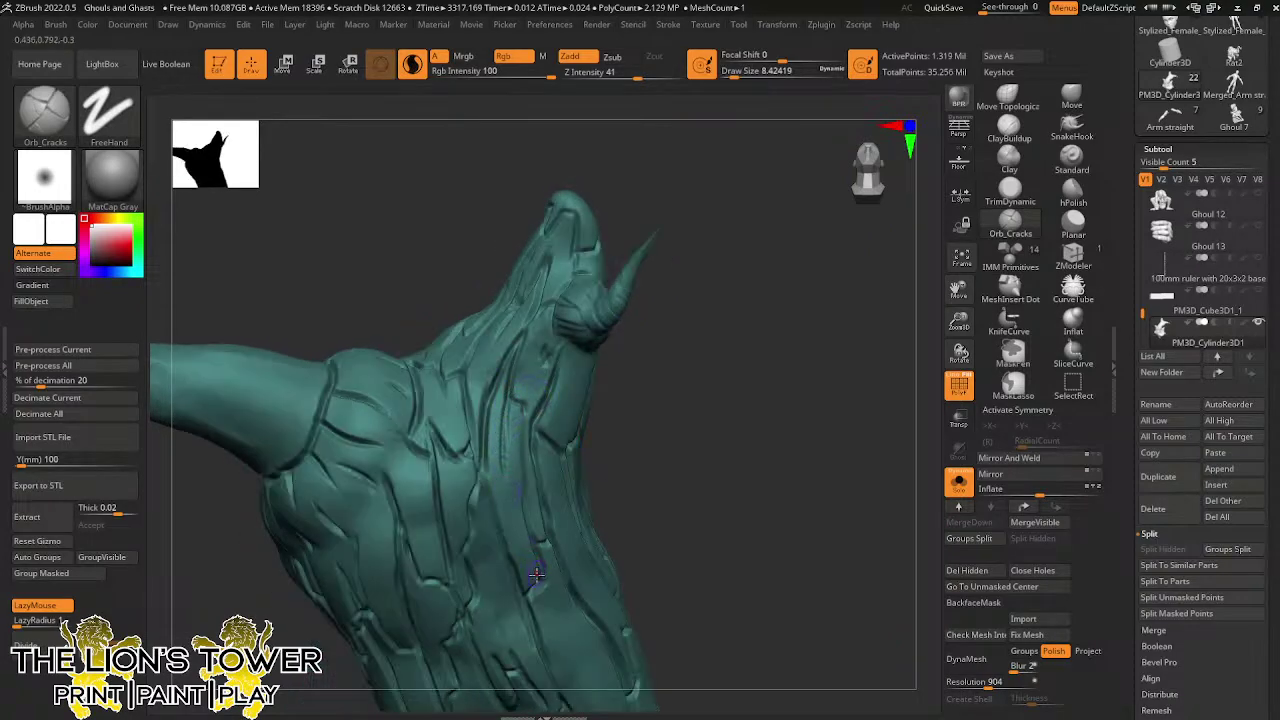
mouse_move(534, 563)
left_mouse_down()
mouse_move(537, 588)
mouse_move(531, 577)
left_mouse_up()
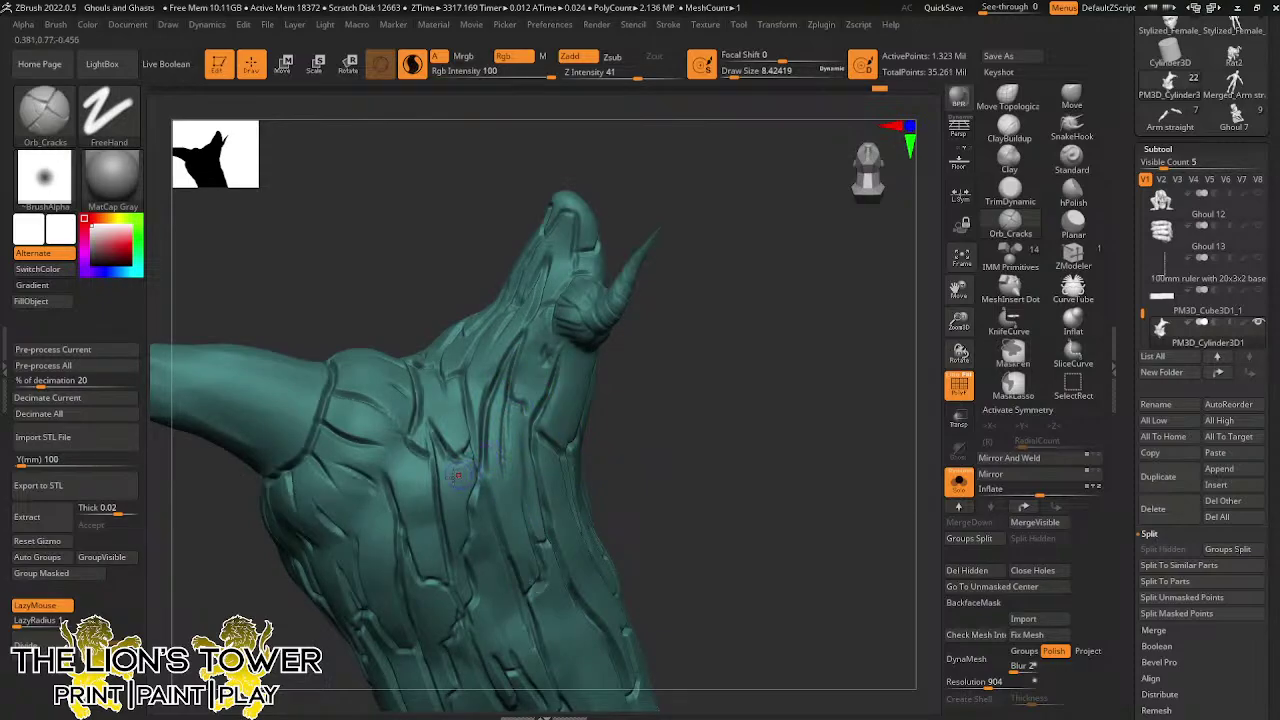
mouse_move(415, 481)
left_mouse_down()
mouse_move(415, 468)
mouse_move(412, 512)
mouse_move(430, 555)
left_mouse_up()
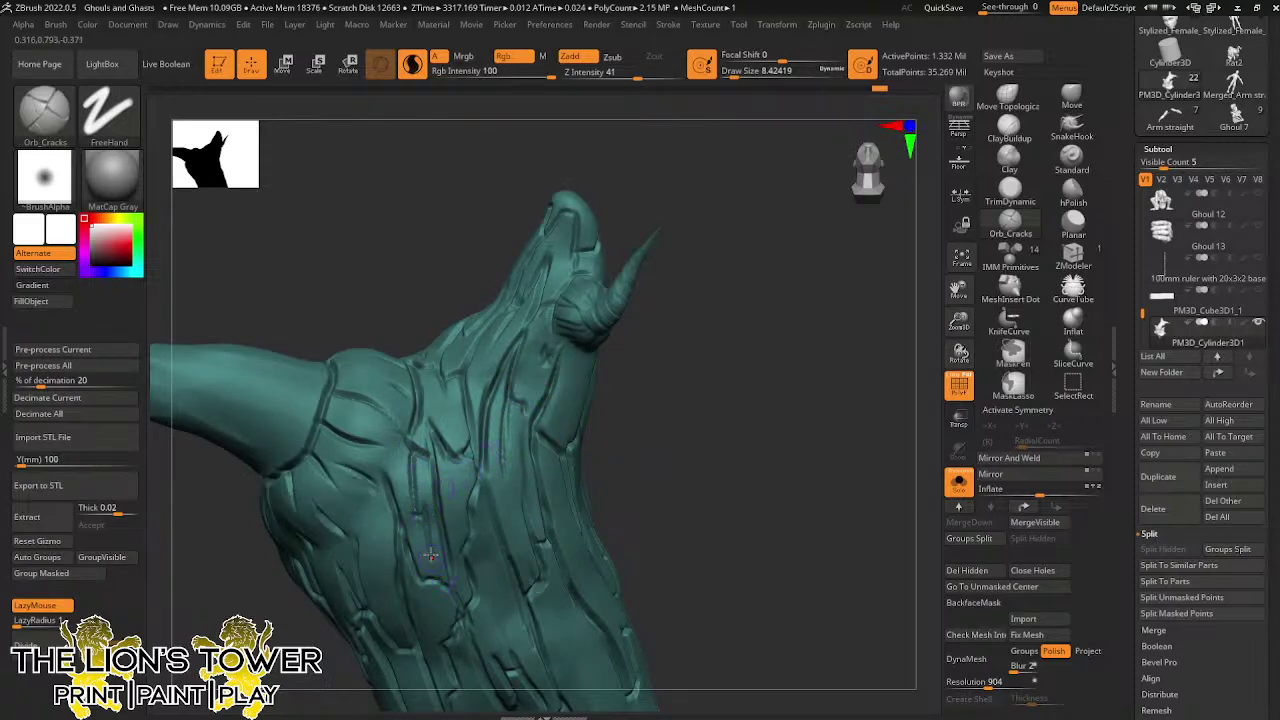
Isolate the bend of the trunk with its knot-hole and side root by hiding the upper trunk and the far end of the base
left_click_drag(635, 466, 791, 346, "shift")
left_click_drag(959, 321, 955, 400)
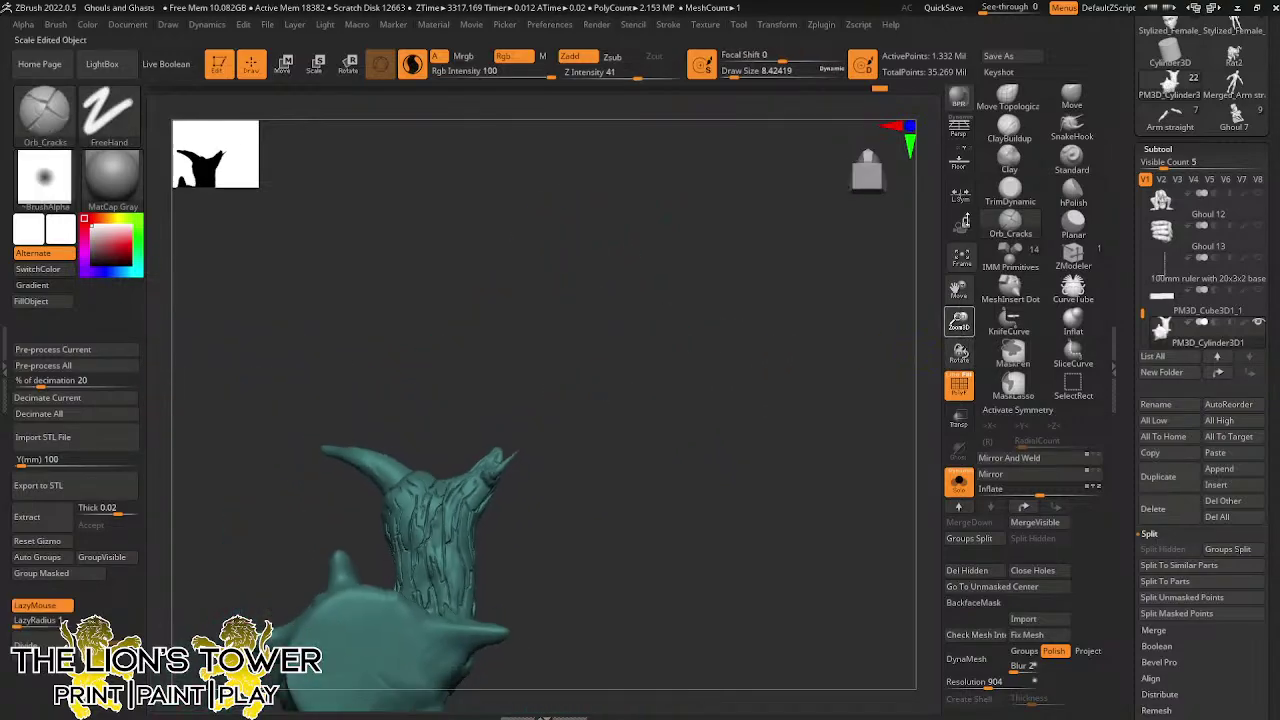
left_click_drag(959, 289, 1055, 132)
mouse_move(850, 350)
left_mouse_down()
mouse_move(860, 477)
mouse_move(814, 403)
mouse_move(846, 391)
mouse_move(749, 494)
mouse_move(763, 300)
mouse_move(823, 374)
left_mouse_up()
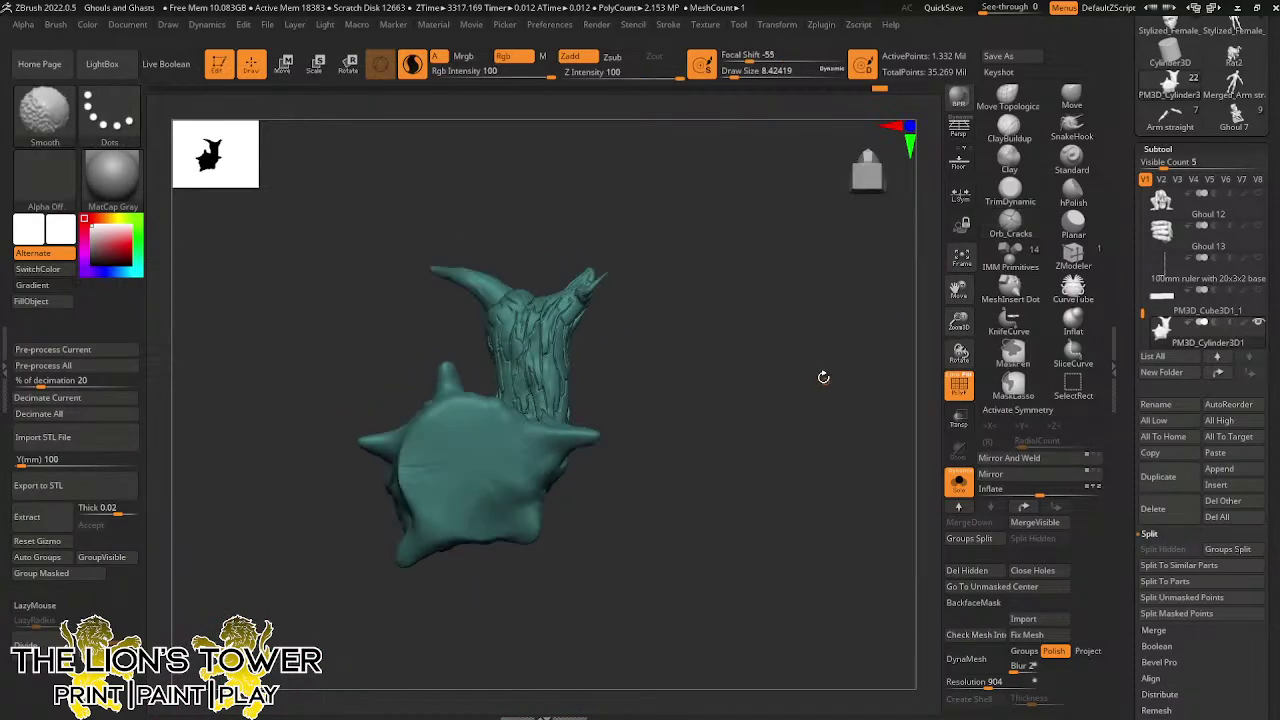
mouse_move(958, 350)
left_mouse_down()
mouse_move(897, 323)
mouse_move(851, 441)
left_mouse_up()
mouse_move(959, 350)
left_mouse_down()
mouse_move(893, 381)
mouse_move(940, 362)
left_mouse_up()
left_click_drag(678, 273, 646, 191, "shift")
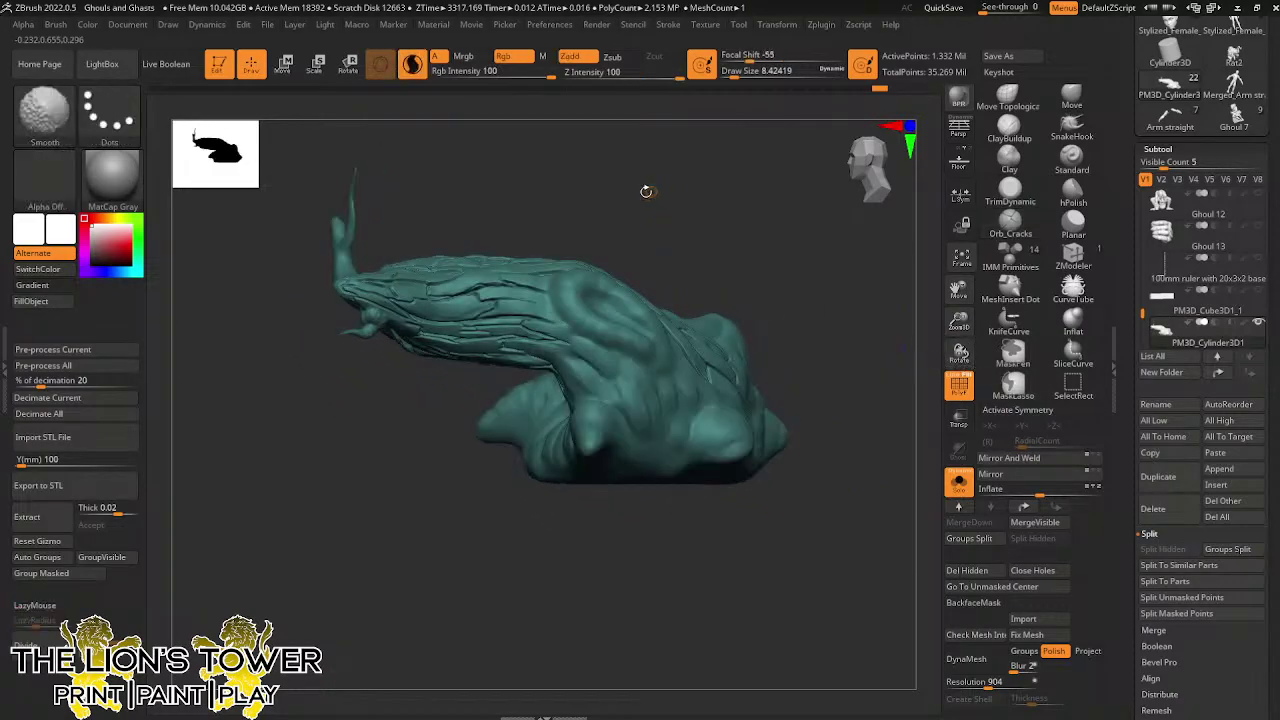
left_click_drag(455, 226, 688, 492, "ctrl+shift")
left_click_drag(826, 346, 838, 298)
mouse_move(905, 265)
left_mouse_down("ctrl+shift")
mouse_move(774, 514)
mouse_move(714, 528)
left_mouse_up("ctrl+shift")
mouse_move(766, 251)
left_mouse_down()
mouse_move(870, 332)
mouse_move(857, 329)
mouse_move(908, 322)
mouse_move(928, 280)
left_mouse_up()
left_click_drag(962, 321, 985, 350)
left_click_drag(961, 291, 1103, 216)
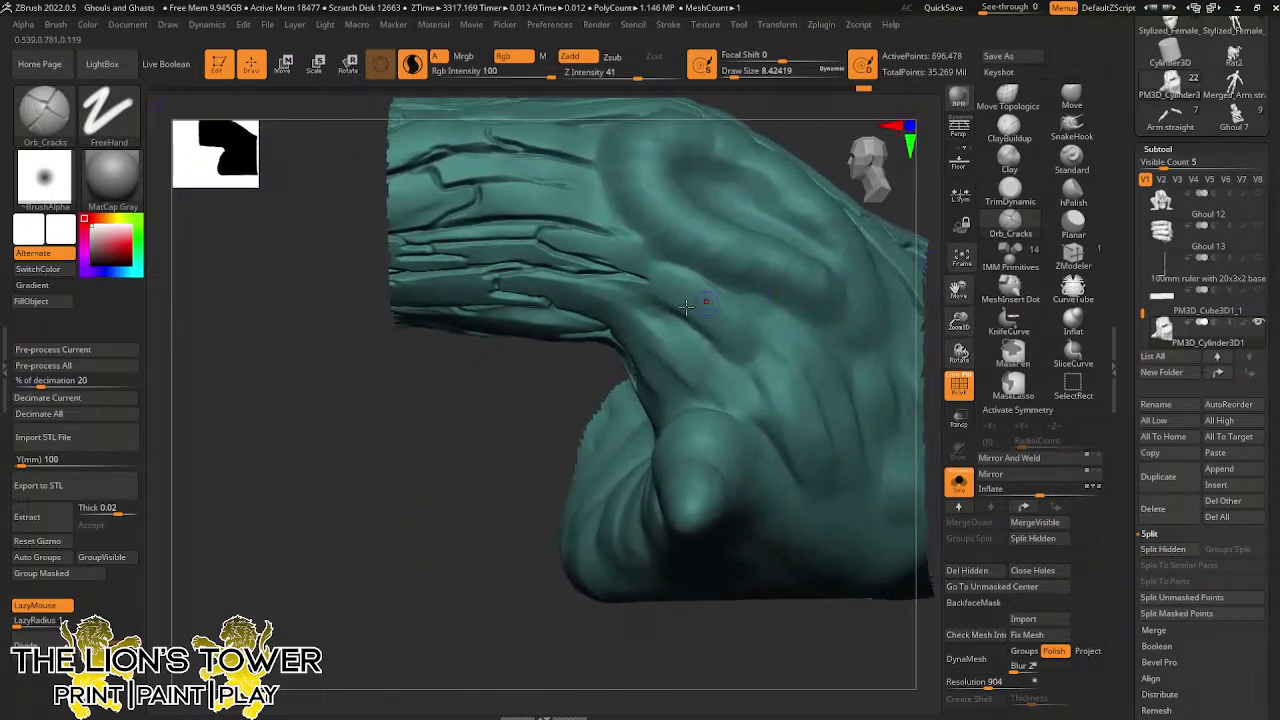
Carve long curved cracks from the trunk's bark plates past the knot-hole toward the side root, adding a fork
mouse_move(583, 281)
left_mouse_down()
mouse_move(664, 309)
mouse_move(737, 372)
left_mouse_up()
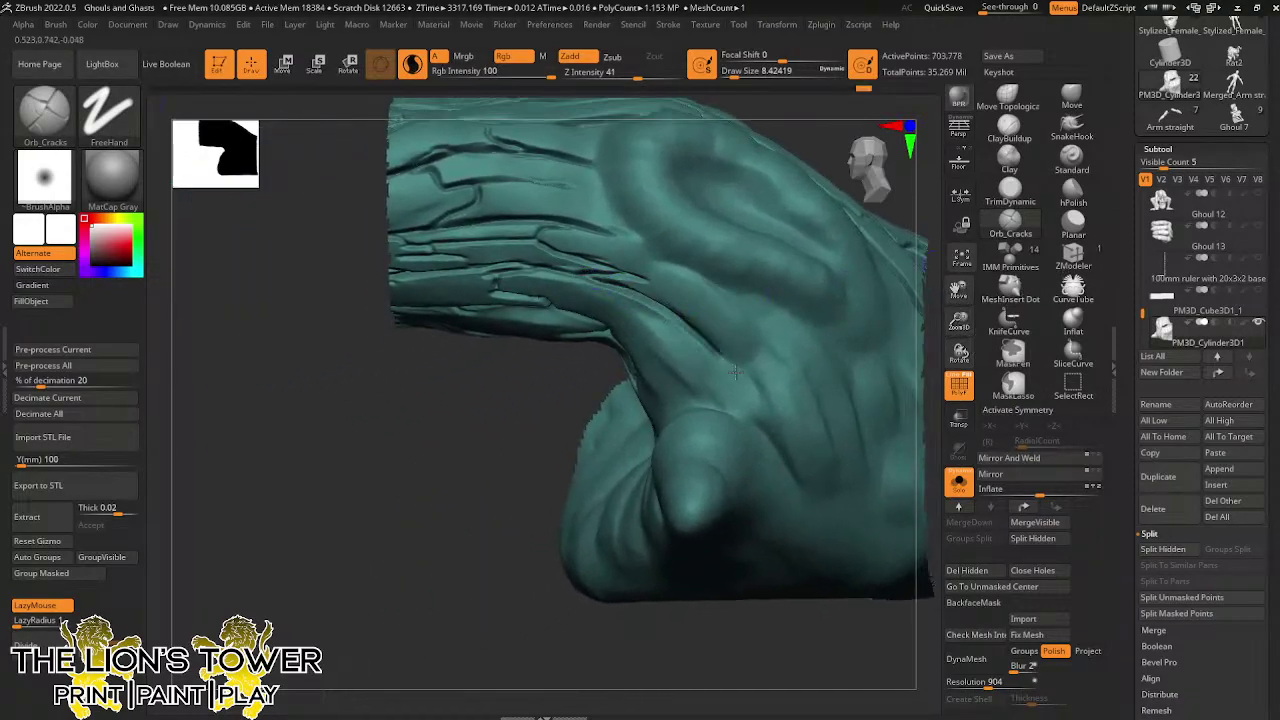
mouse_move(627, 277)
left_mouse_down()
mouse_move(673, 265)
mouse_move(737, 295)
mouse_move(789, 357)
left_mouse_up()
mouse_move(764, 308)
left_mouse_down()
mouse_move(814, 379)
mouse_move(795, 308)
mouse_move(832, 350)
mouse_move(866, 440)
mouse_move(868, 428)
left_mouse_up()
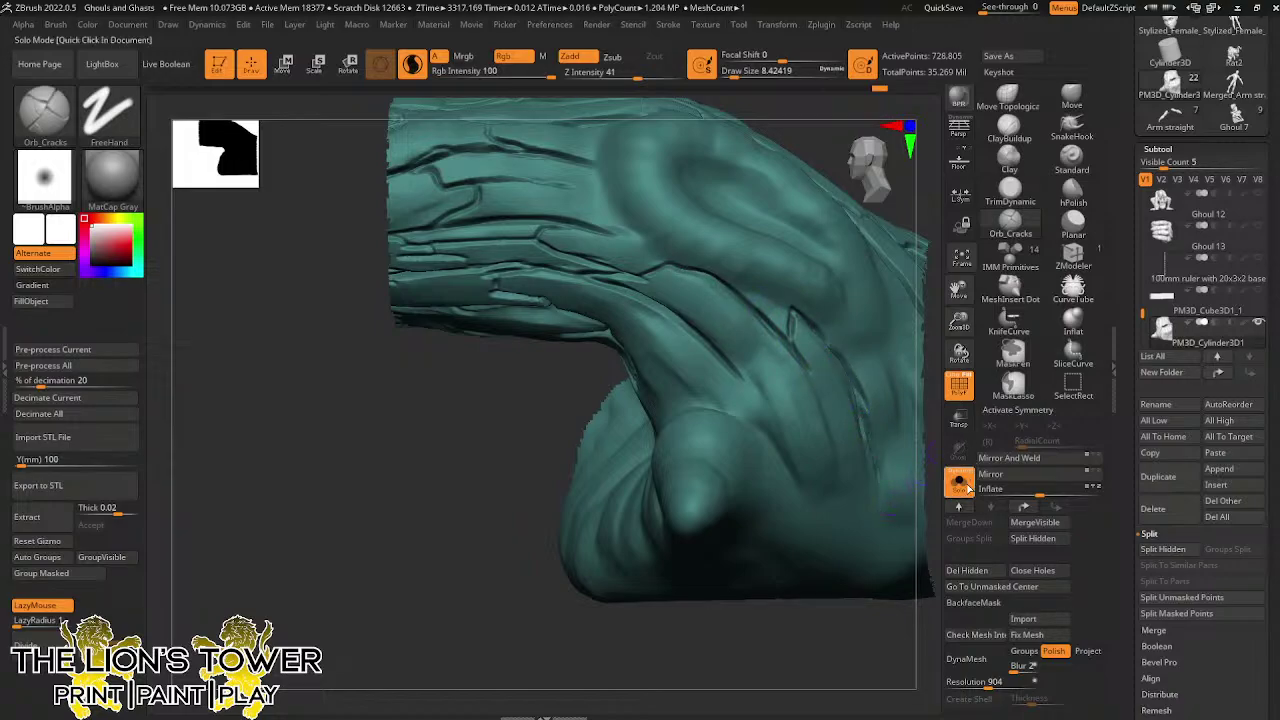
Turn off Solo mode to show the ghoul and extend the forked cracks down the bark beside the side root
left_click_drag(958, 322, 886, 357)
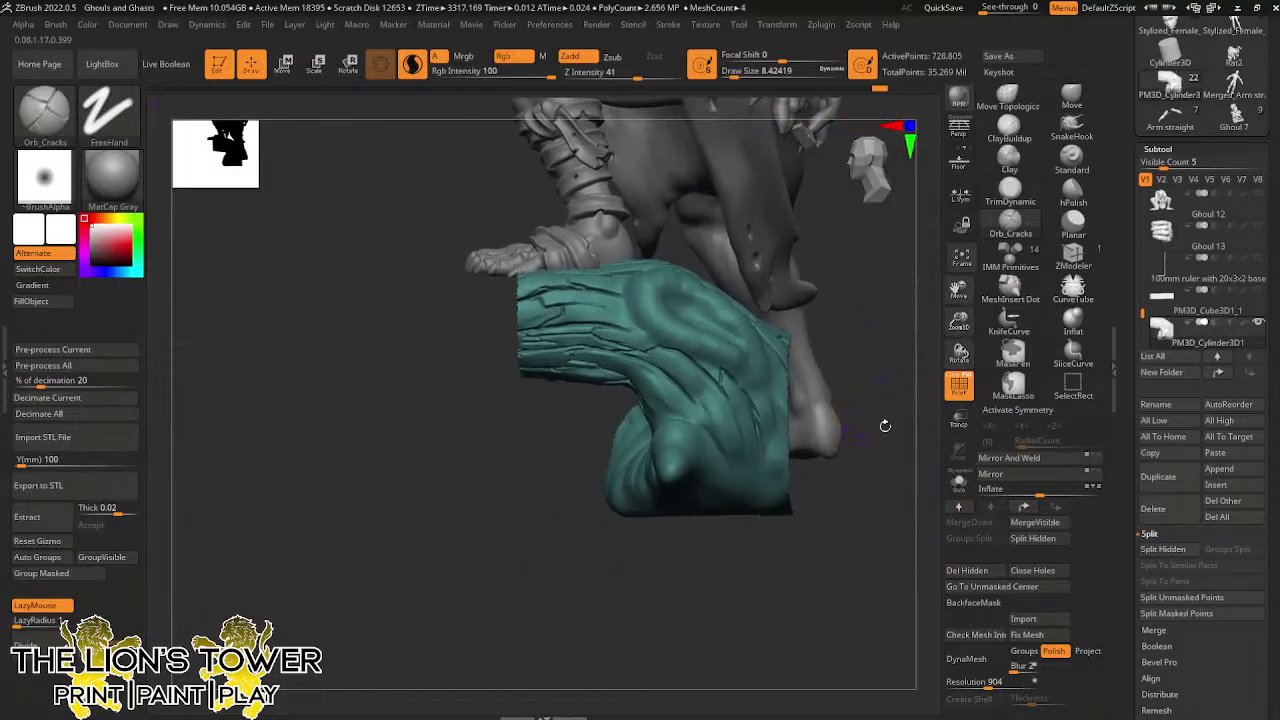
left_click_drag(953, 331, 873, 466)
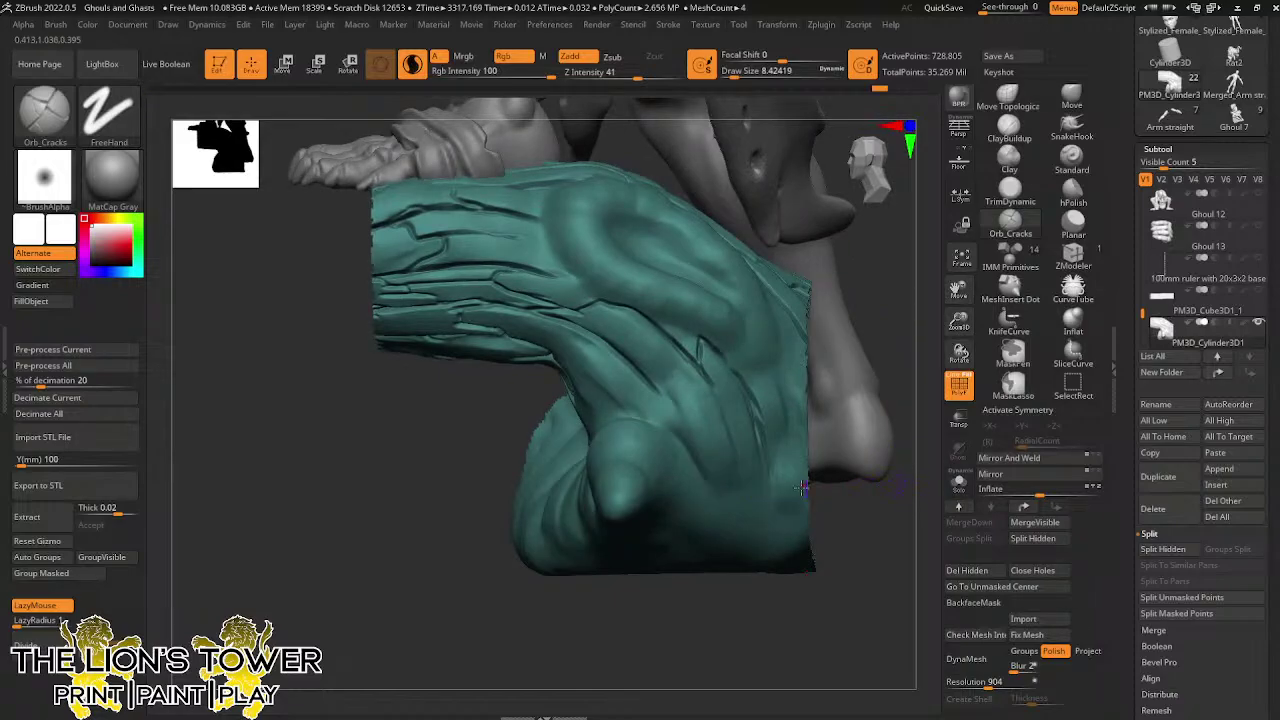
mouse_move(702, 367)
left_mouse_down()
mouse_move(716, 387)
mouse_move(684, 380)
mouse_move(689, 433)
mouse_move(697, 412)
mouse_move(721, 455)
mouse_move(688, 410)
mouse_move(700, 498)
mouse_move(726, 469)
left_mouse_up()
left_click_drag(717, 388, 752, 457)
mouse_move(840, 474)
left_mouse_down()
mouse_move(876, 533)
mouse_move(820, 500)
mouse_move(860, 520)
mouse_move(733, 365)
mouse_move(775, 363)
mouse_move(797, 479)
left_mouse_up()
left_click_drag(870, 500, 826, 496)
Carve a crack under the knot-hole's lower rim and link it to the bark plates beside it
left_click_drag(777, 365, 777, 306)
left_click_drag(828, 376, 848, 434)
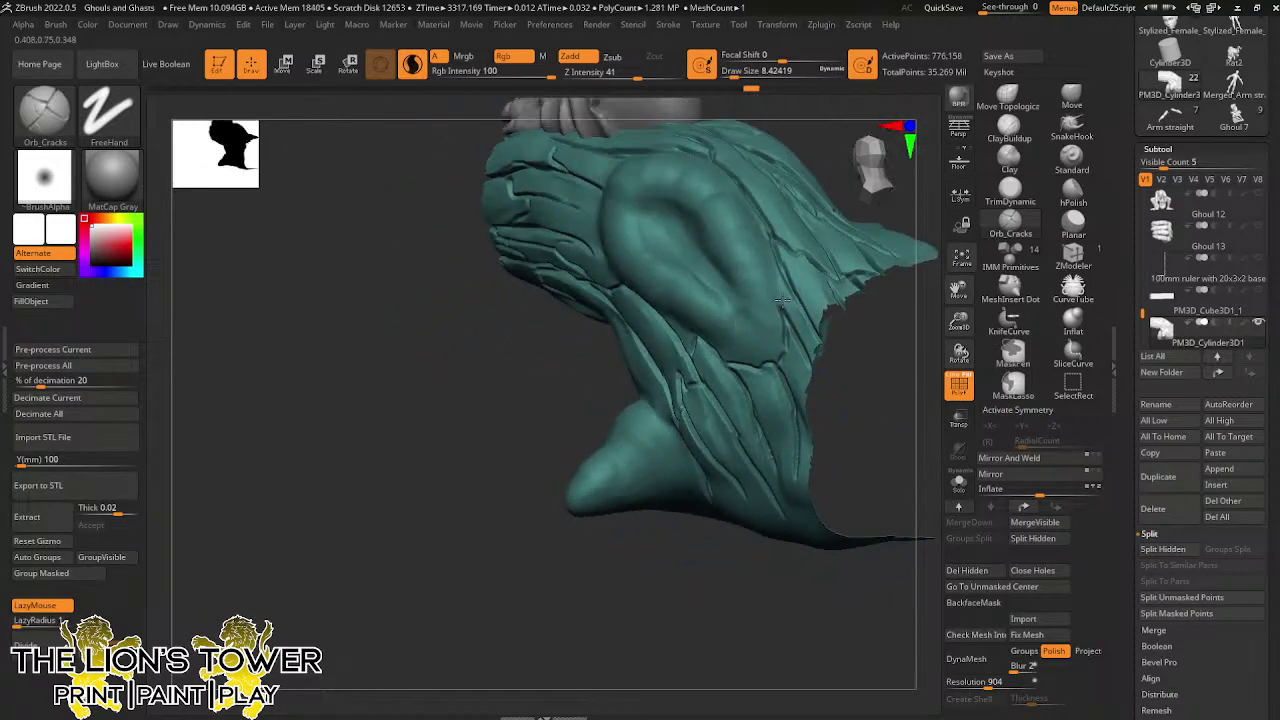
left_click_drag(785, 298, 777, 256)
left_click_drag(865, 433, 865, 391)
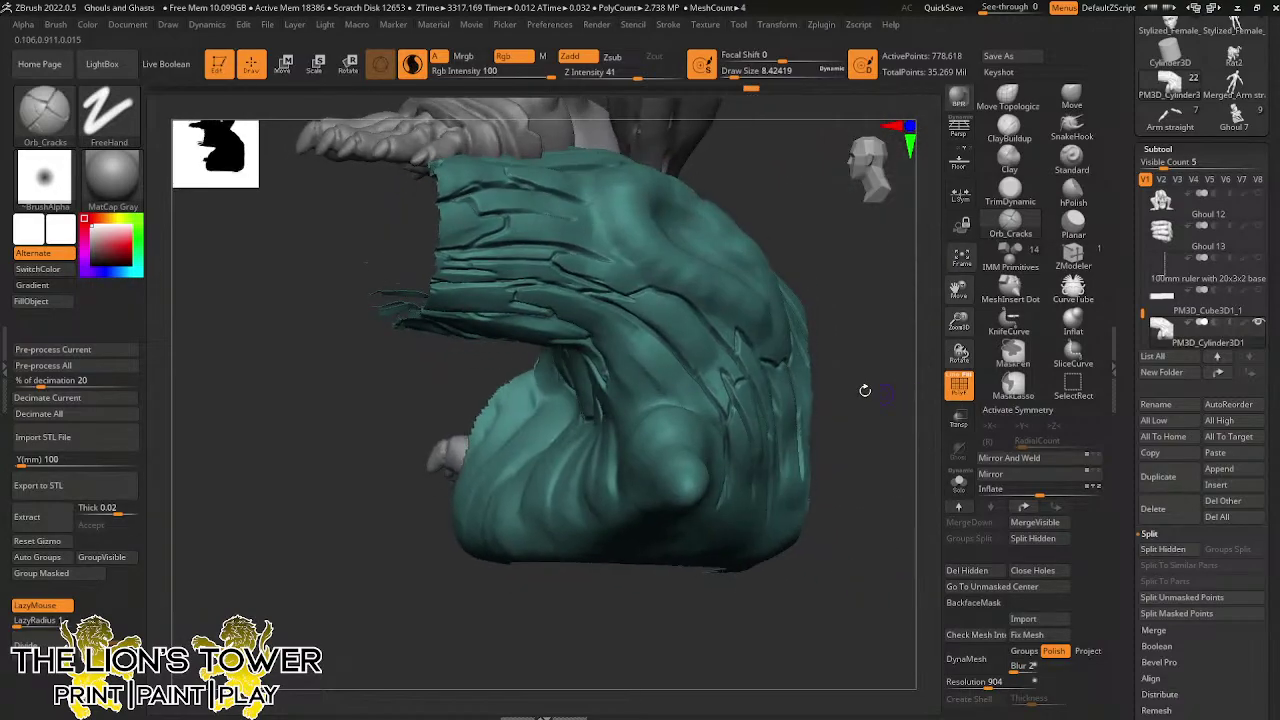
Carve cracks from the trunk's underside down onto the root flare next to the pointed side root
left_click_drag(620, 348, 666, 402)
left_click_drag(848, 410, 603, 313)
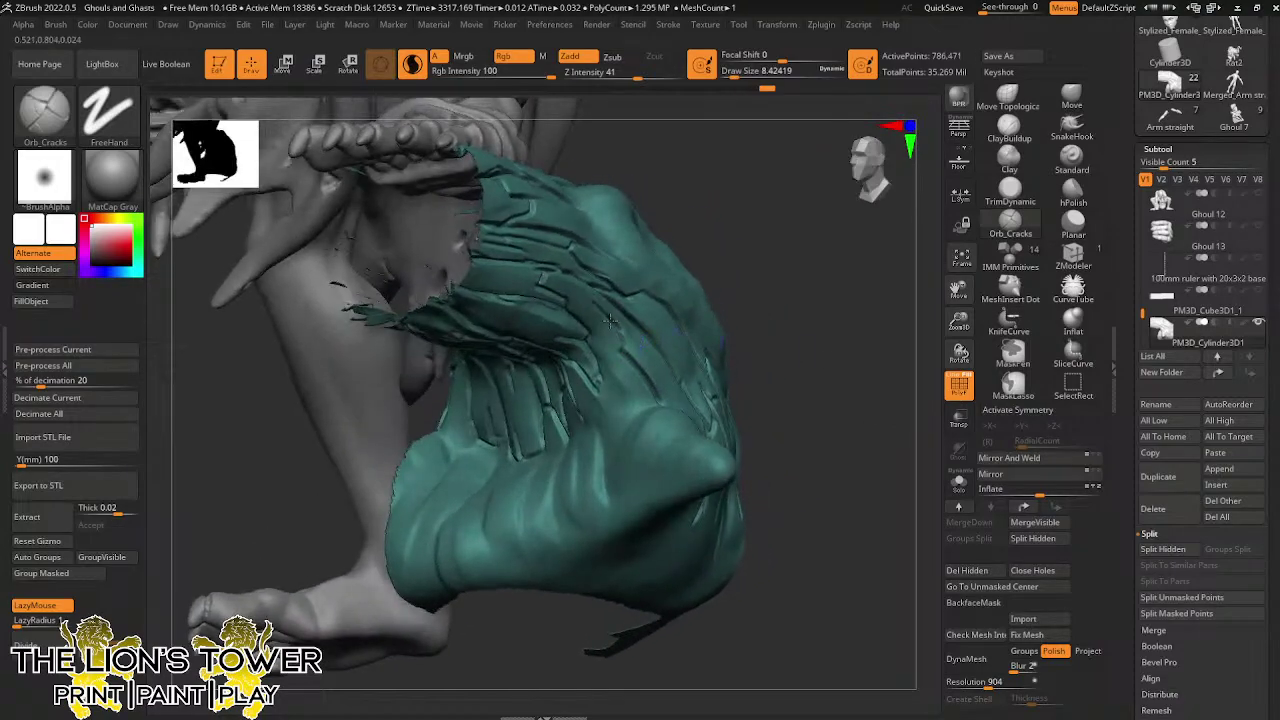
left_click_drag(707, 241, 634, 366)
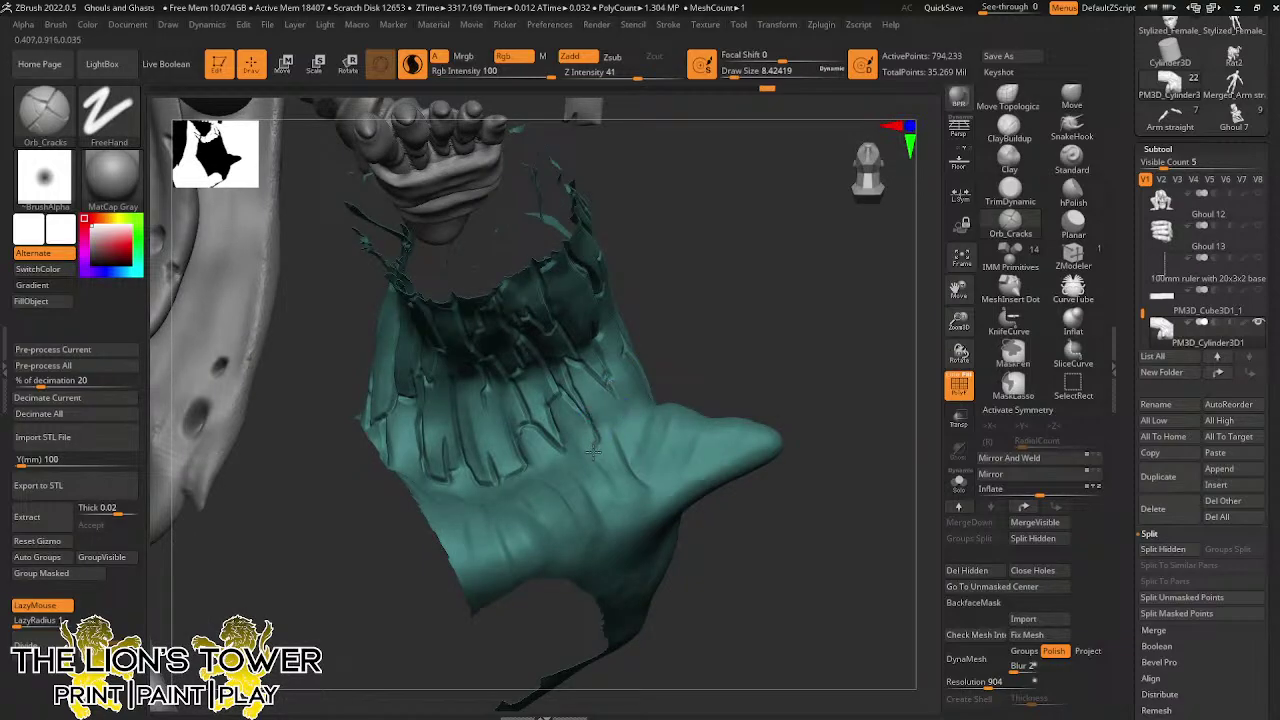
left_click_drag(593, 453, 594, 461)
left_click_drag(690, 312, 711, 351)
left_click_drag(605, 451, 640, 521)
mouse_move(700, 364)
left_mouse_down("shift")
mouse_move(726, 312)
mouse_move(670, 352)
left_mouse_up("shift")
Switch the masking brush to MaskPen and mask a straight horizontal band across the bottom of the roots
mouse_move(856, 537)
left_mouse_down()
mouse_move(869, 542)
mouse_move(889, 477)
mouse_move(866, 320)
left_mouse_up()
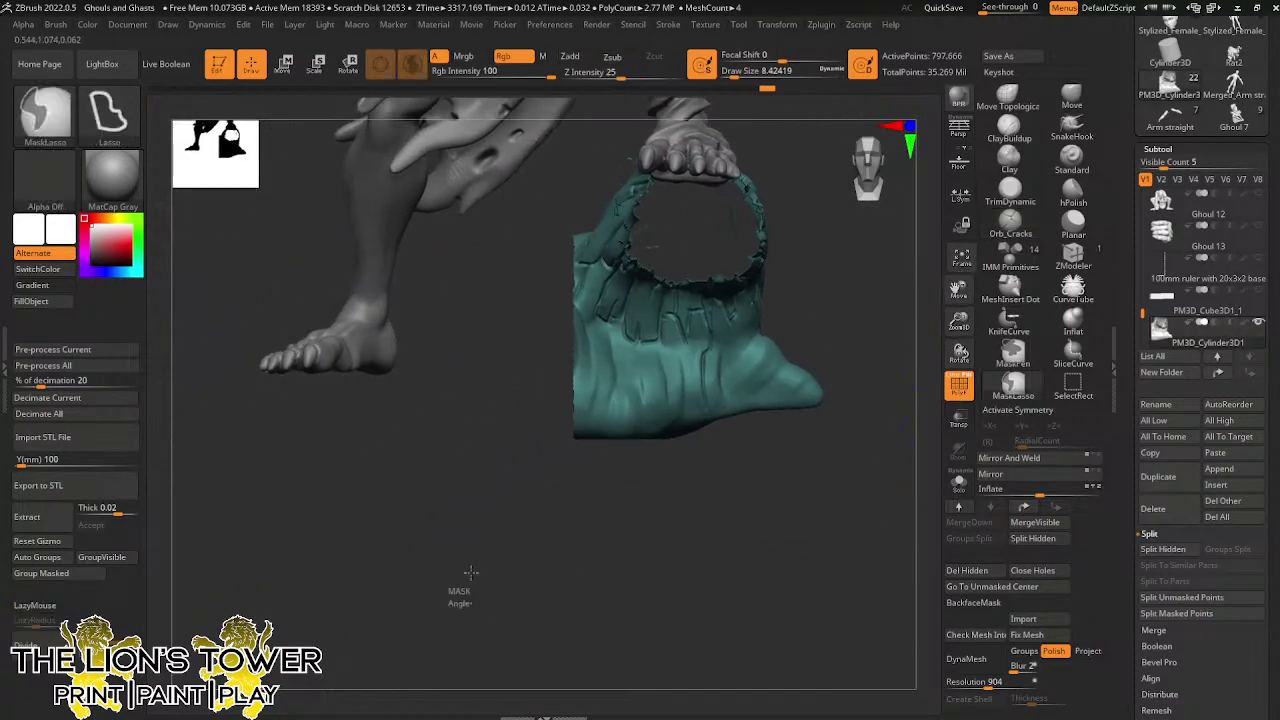
mouse_move(471, 573)
left_mouse_down("ctrl")
mouse_move(840, 391)
mouse_move(862, 424)
left_mouse_up("ctrl")
left_click(1013, 354)
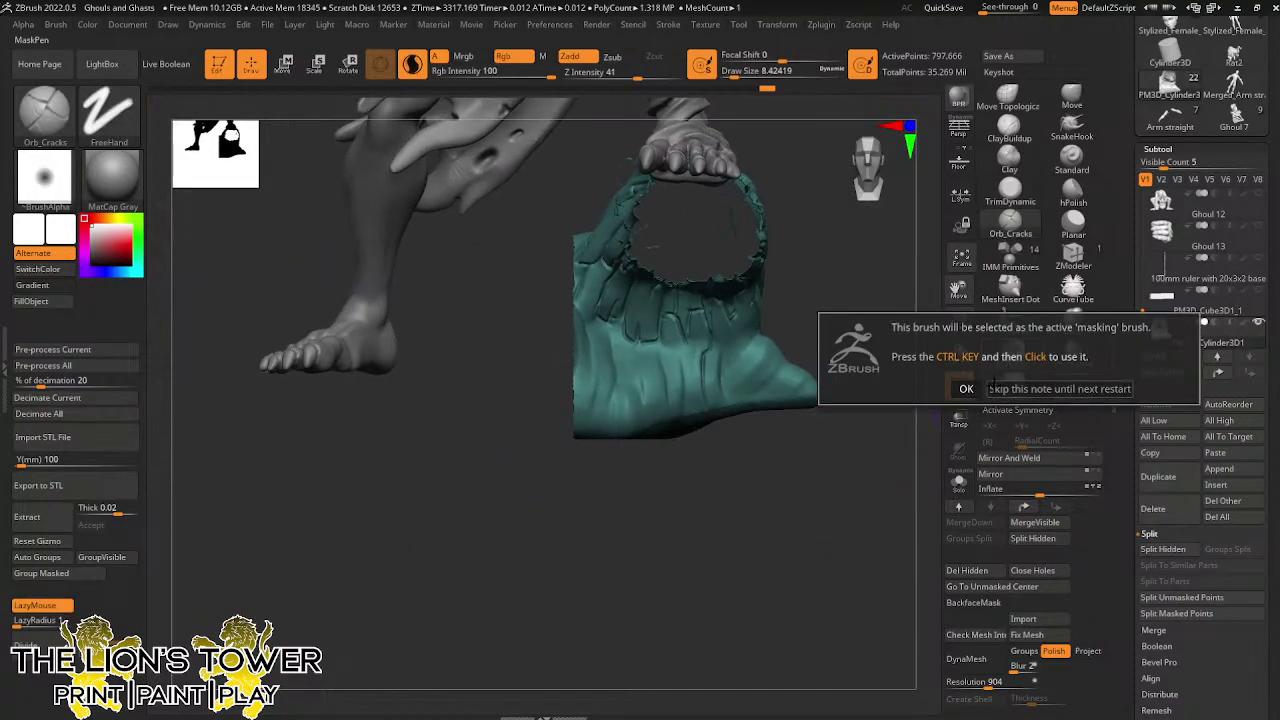
left_click(966, 388)
mouse_move(262, 613)
left_mouse_down("ctrl")
mouse_move(303, 574)
mouse_move(884, 370)
left_mouse_up("ctrl")
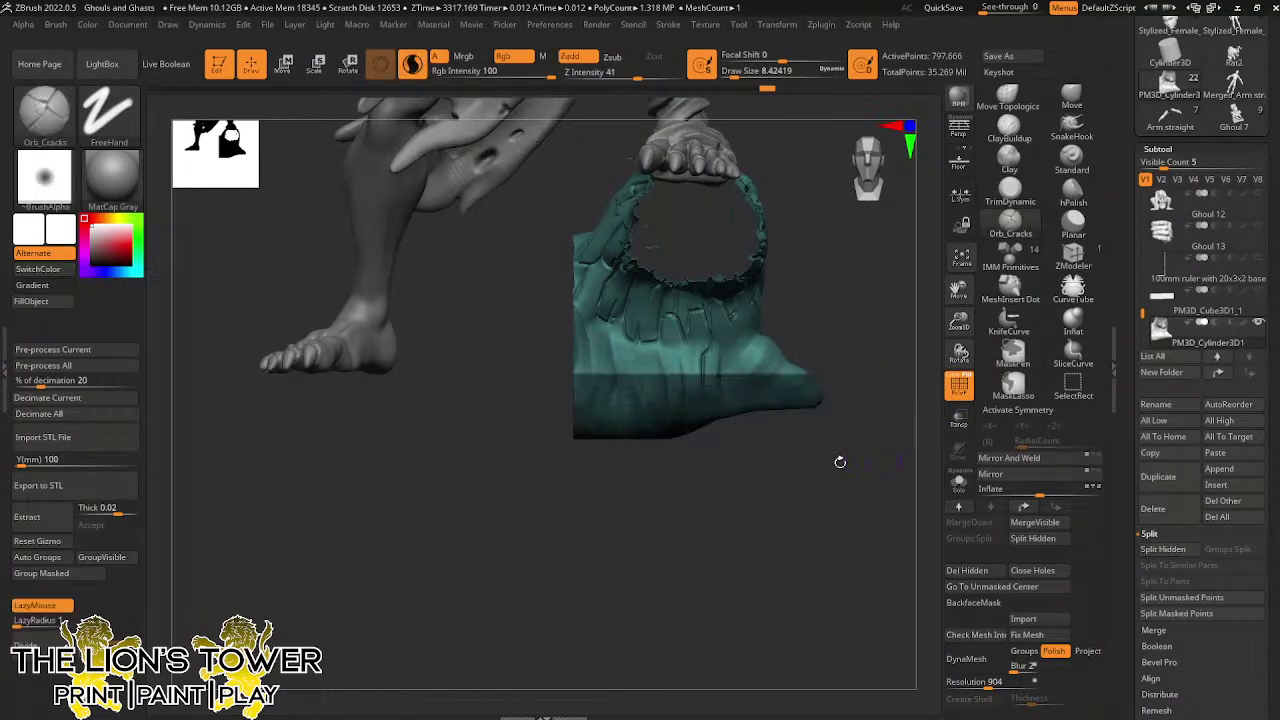
Carve downward cracks from the underside bark plates across the root flare to the edge of the masked band
left_click_drag(840, 462, 843, 351, "alt")
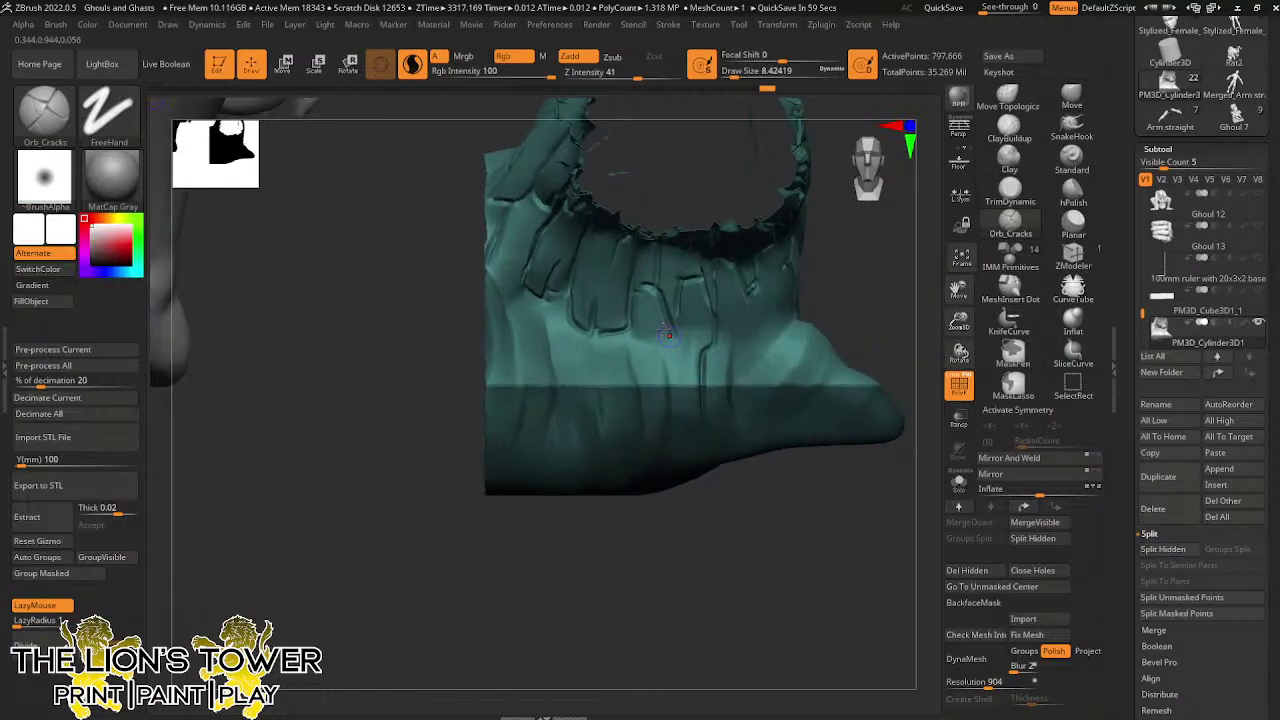
mouse_move(673, 348)
left_mouse_down()
mouse_move(664, 386)
mouse_move(560, 388)
left_mouse_up()
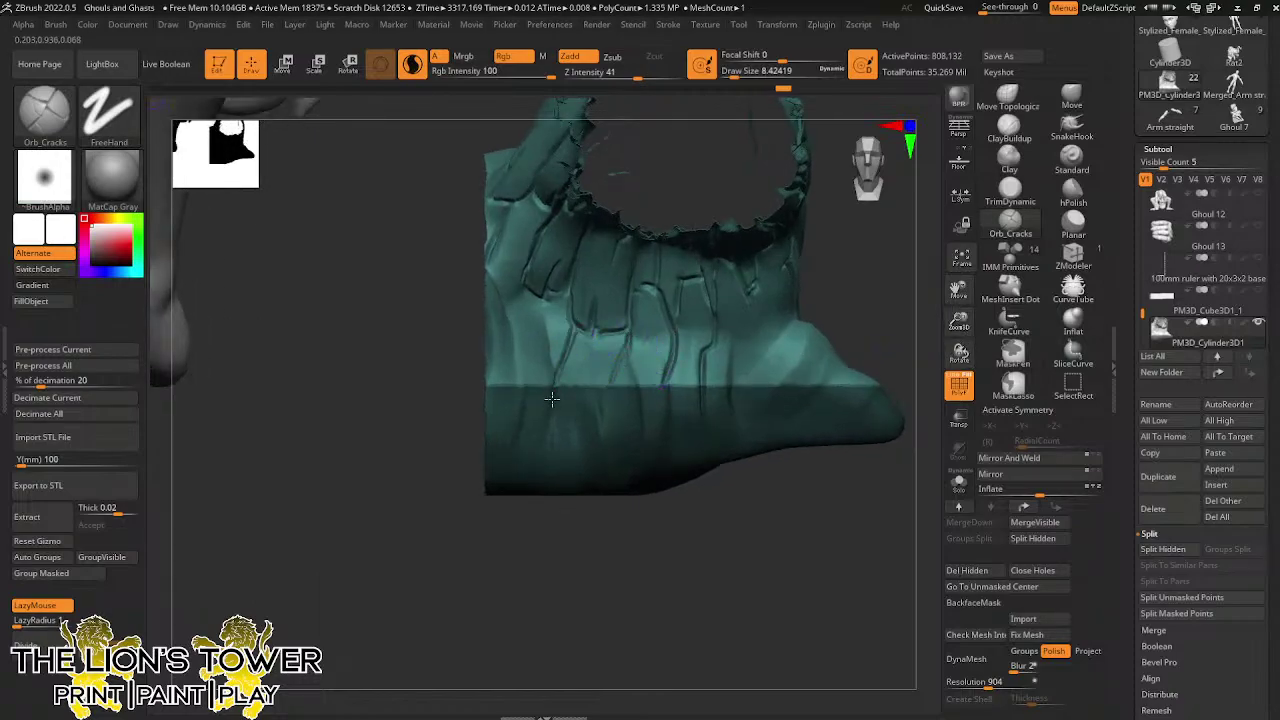
left_click_drag(606, 338, 607, 356)
mouse_move(517, 327)
left_mouse_down()
mouse_move(515, 368)
mouse_move(519, 277)
left_mouse_up()
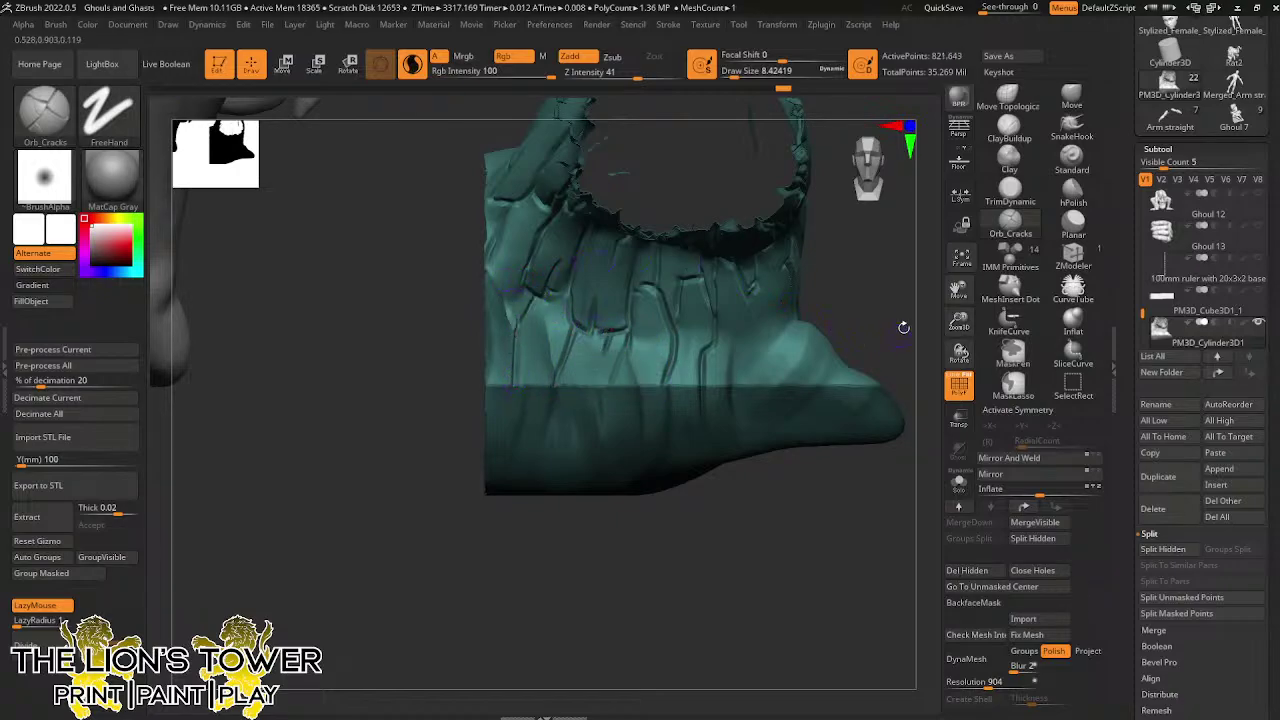
Carve a forked crack where the root flare meets the base of the pointed side root
mouse_move(903, 327)
left_mouse_down()
mouse_move(776, 320)
mouse_move(723, 388)
left_mouse_up()
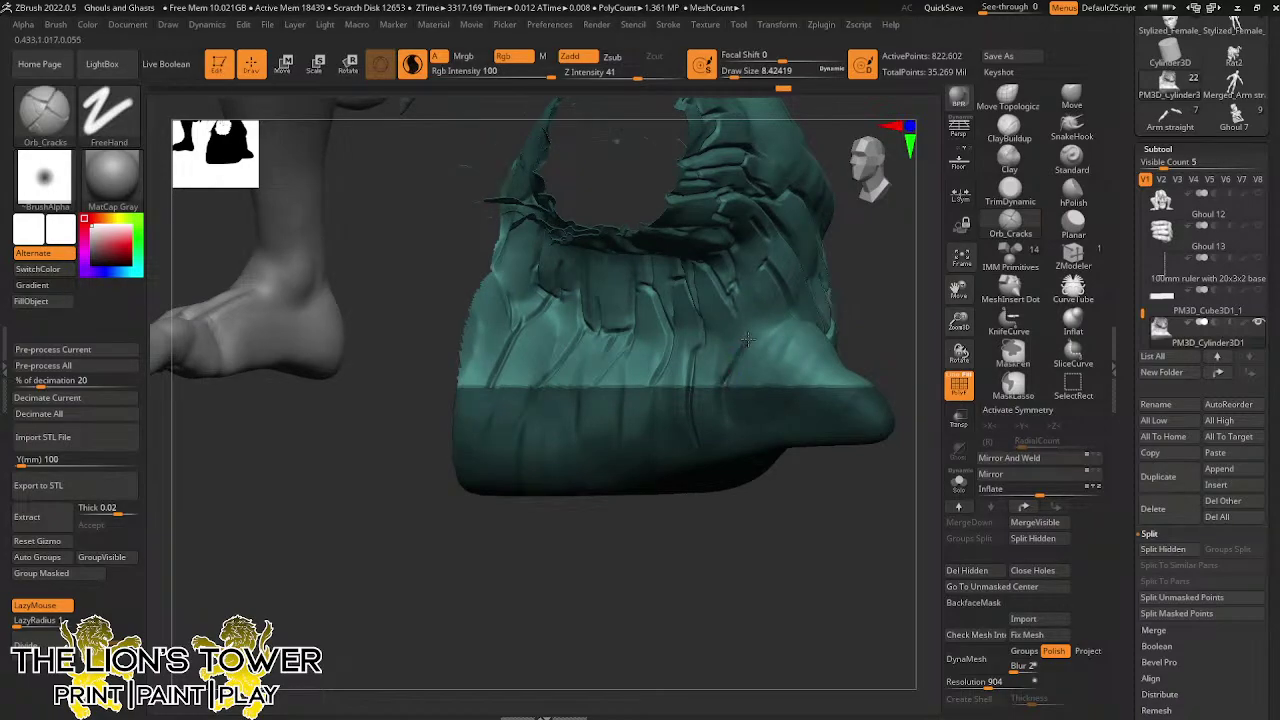
left_click_drag(742, 346, 731, 299)
left_click_drag(744, 343, 768, 314)
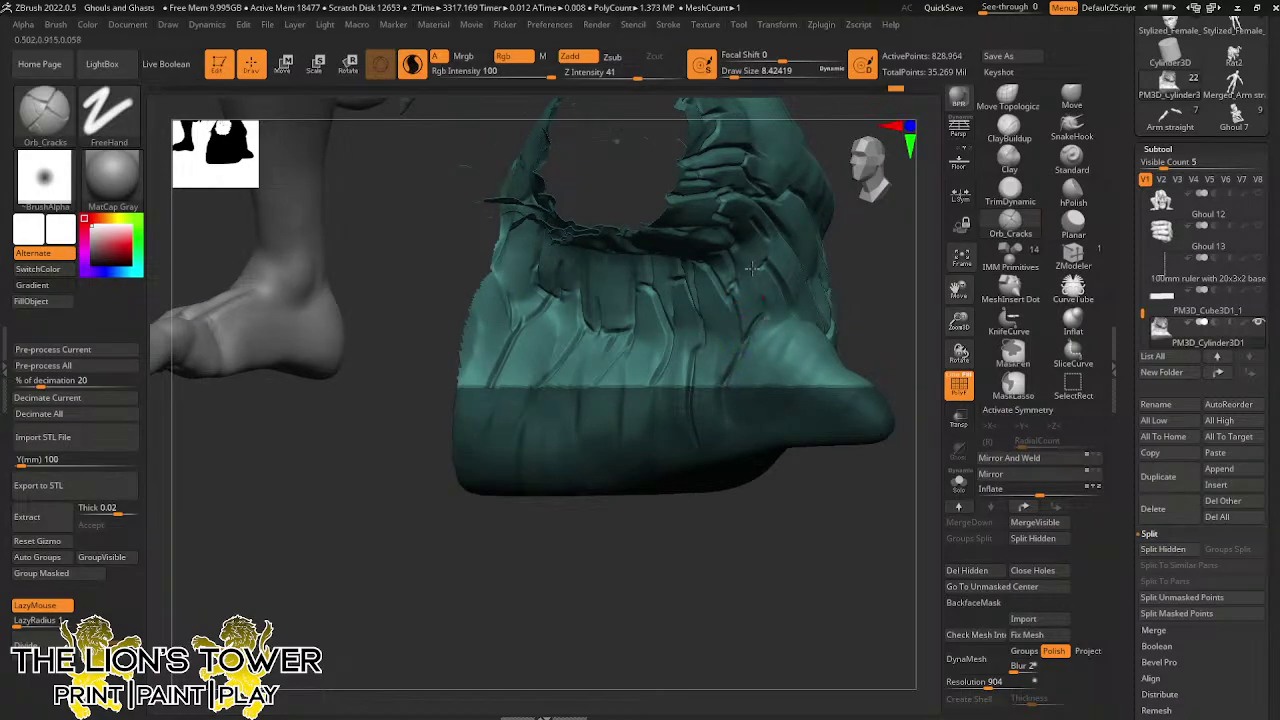
left_click_drag(905, 260, 778, 316)
Carve curved wrinkle cracks across the top of the pointed side root and soften them with the Smooth brush
mouse_move(903, 434)
left_mouse_down()
mouse_move(857, 528)
mouse_move(763, 348)
mouse_move(754, 383)
mouse_move(813, 339)
mouse_move(842, 372)
mouse_move(838, 355)
left_mouse_up()
mouse_move(813, 396)
left_mouse_down()
mouse_move(838, 370)
mouse_move(860, 371)
mouse_move(891, 415)
mouse_move(876, 366)
mouse_move(905, 311)
left_mouse_up()
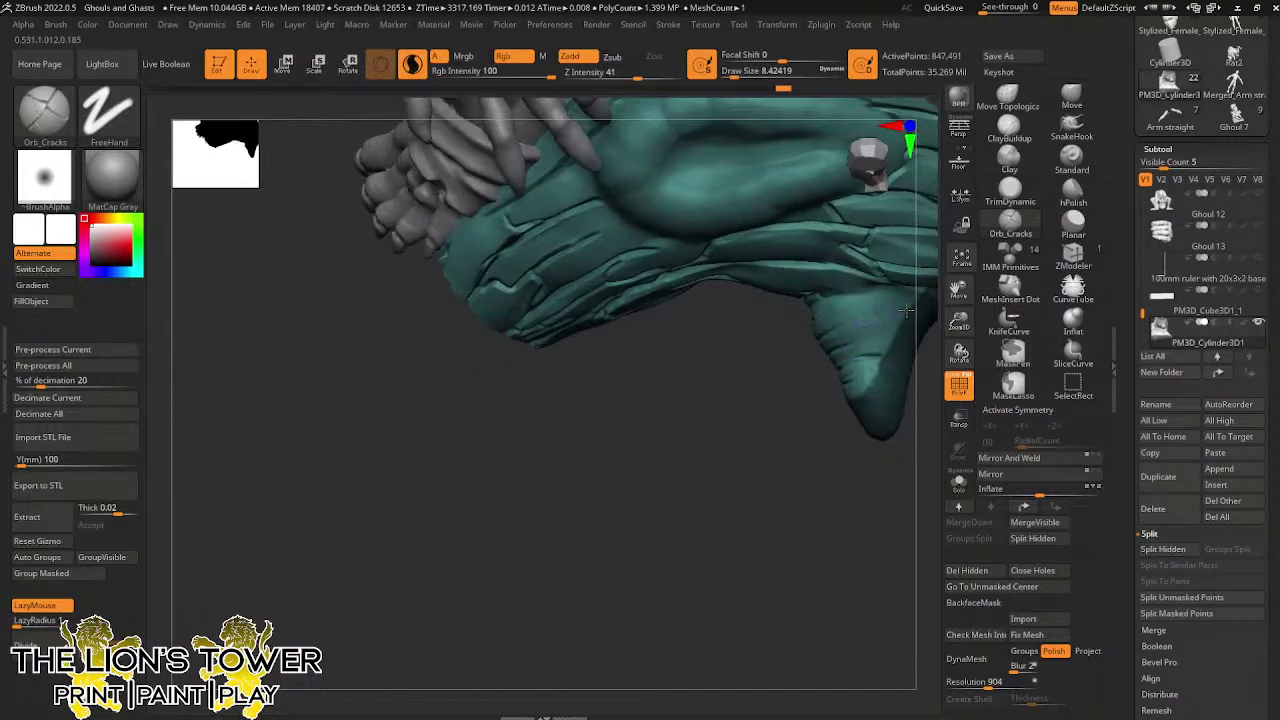
left_click_drag(803, 329, 899, 322)
left_click_drag(964, 285, 725, 337)
left_click_drag(862, 352, 785, 393)
mouse_move(670, 390)
left_mouse_down()
mouse_move(617, 407)
mouse_move(608, 389)
left_mouse_up()
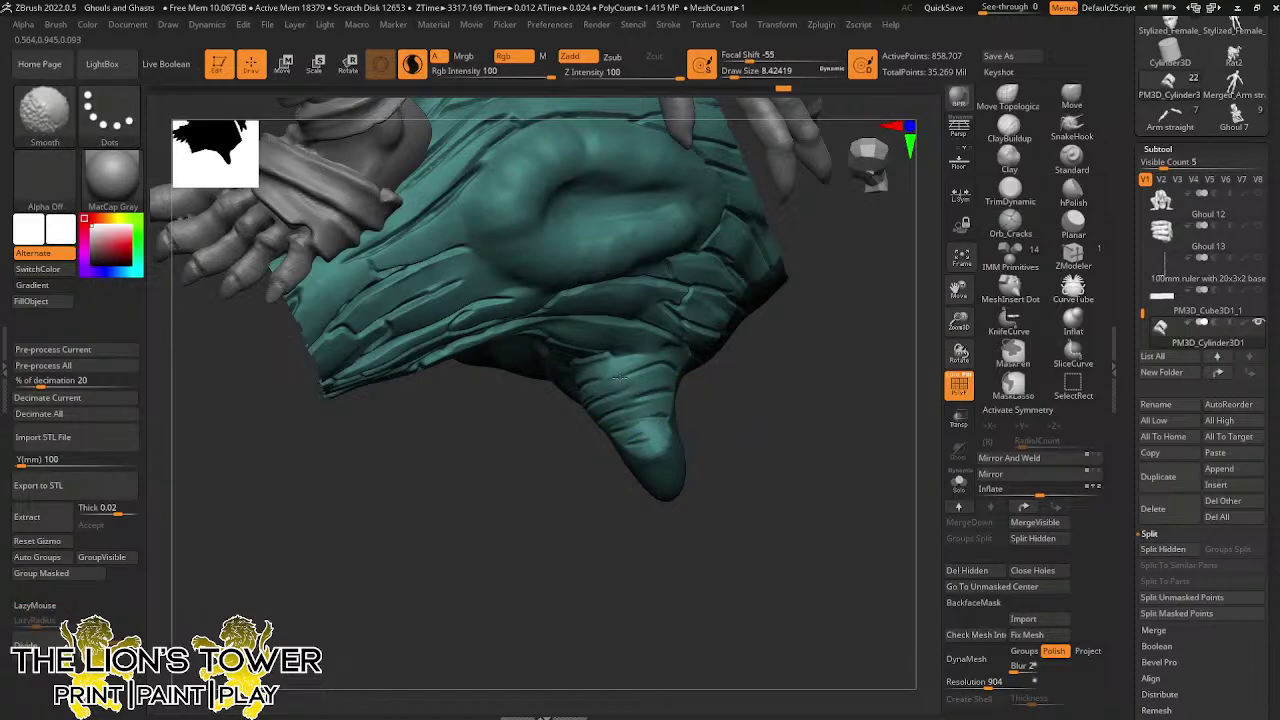
left_click_drag(838, 334, 735, 305)
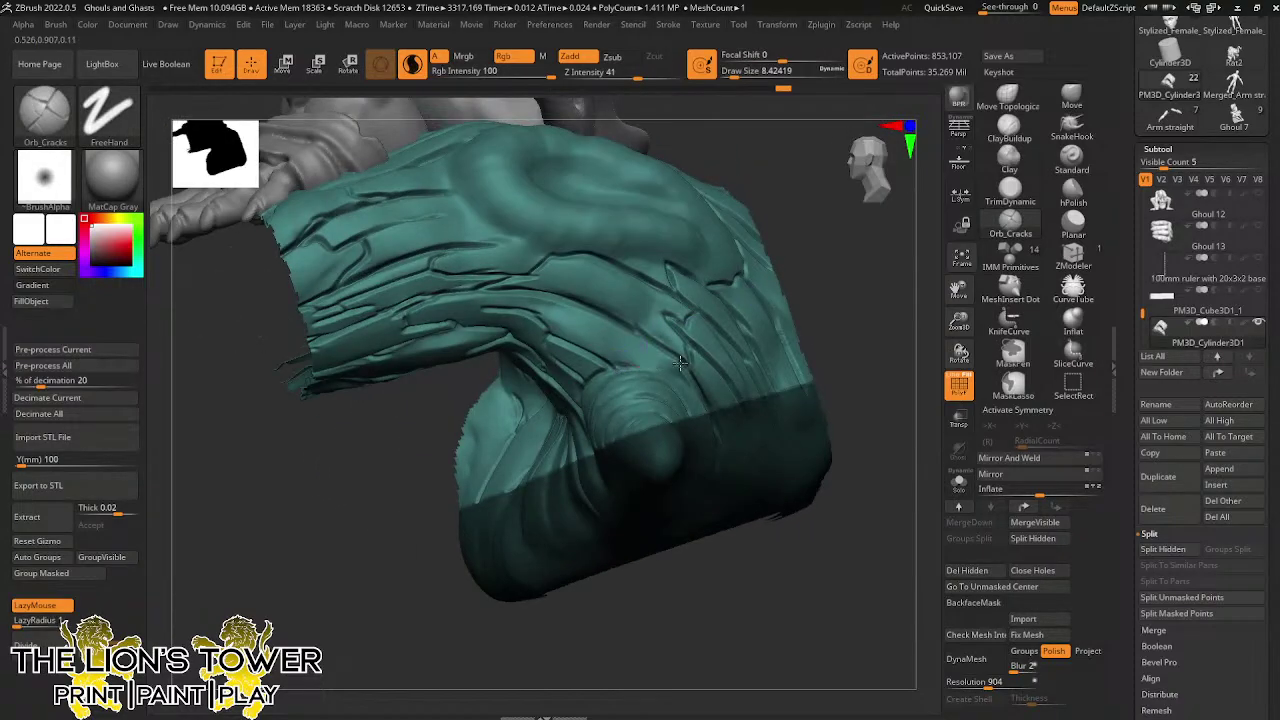
Carve another short crack into the root flare just above the base of the pointed side root
left_click_drag(847, 333, 795, 335)
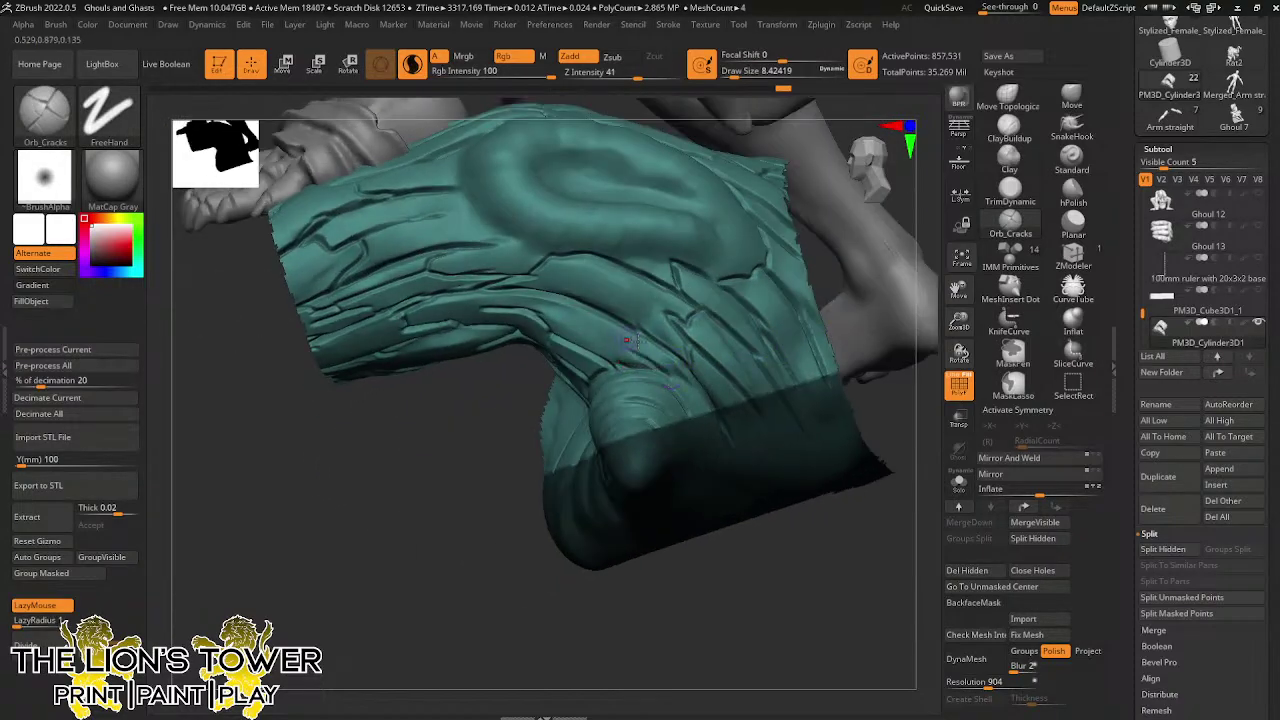
left_click_drag(668, 372, 707, 395)
left_click_drag(844, 510, 890, 500)
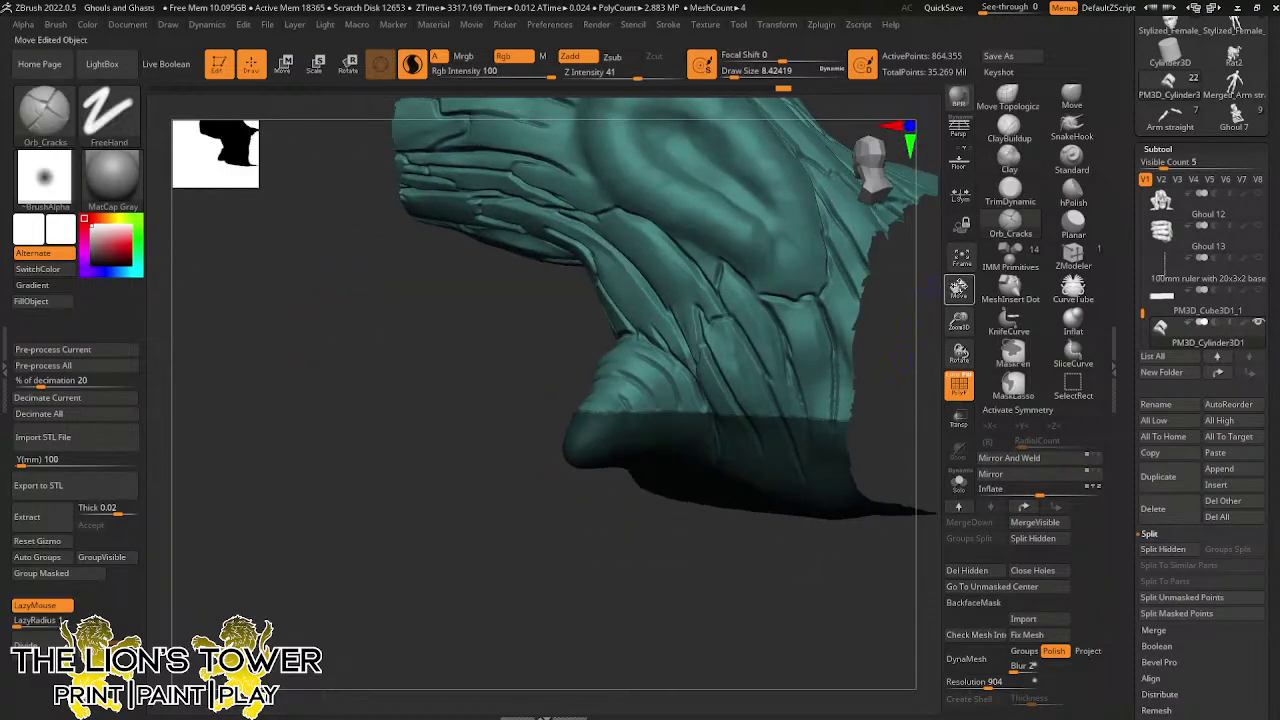
left_click_drag(959, 288, 962, 343)
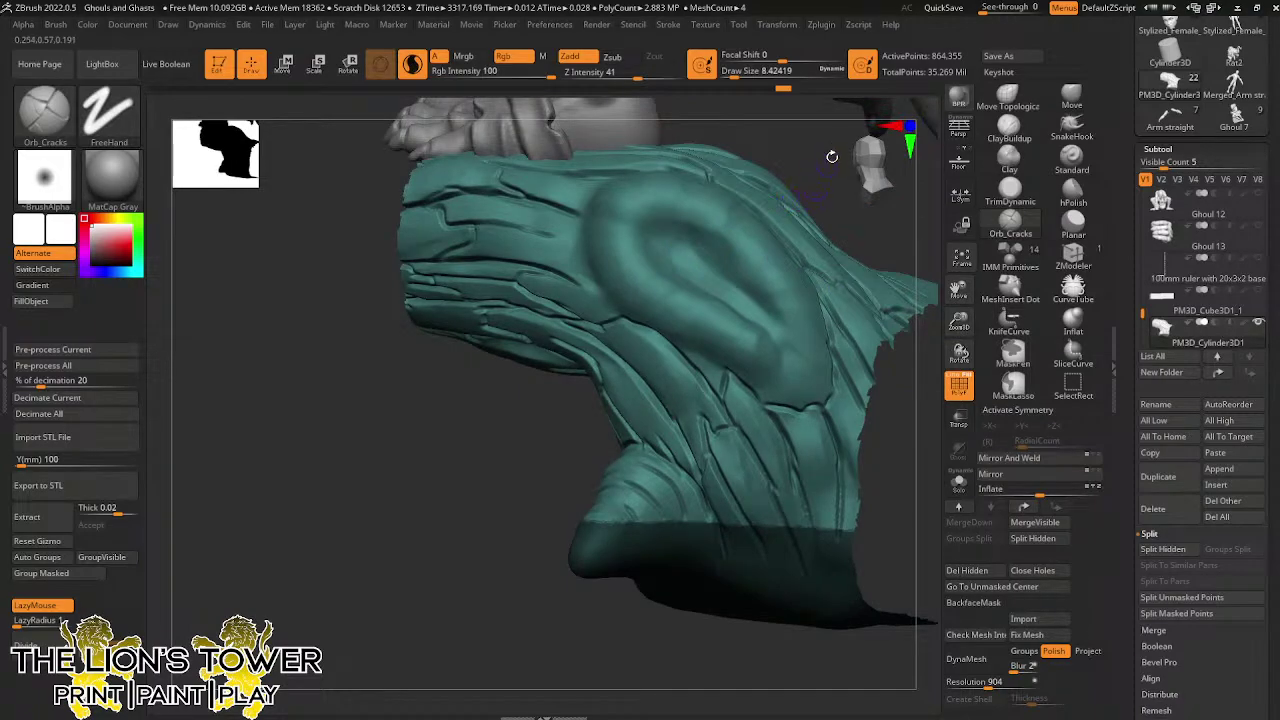
Enlarge the Orb_Cracks brush to a draw size of about 17 and carve along the inner edge of the knot-hole
left_click_drag(737, 75, 745, 80)
left_click_drag(790, 125, 800, 190)
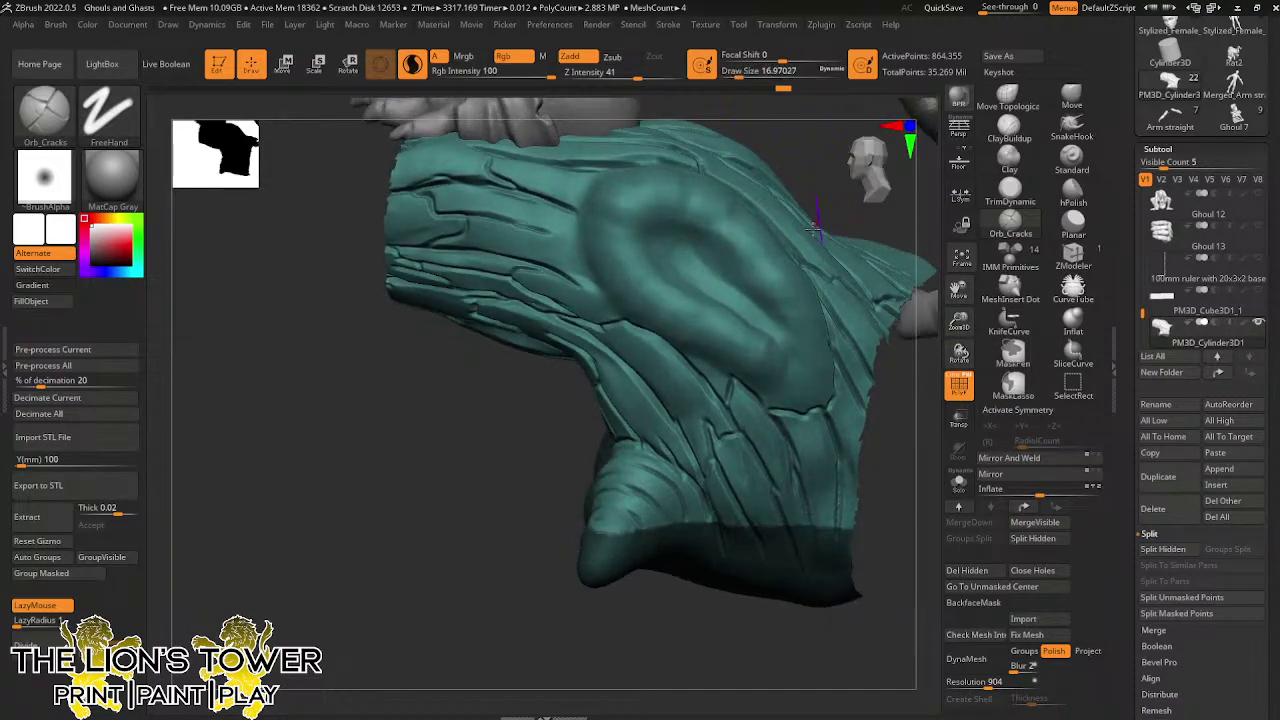
mouse_move(787, 323)
left_mouse_down()
mouse_move(706, 250)
mouse_move(666, 234)
mouse_move(656, 256)
mouse_move(668, 280)
mouse_move(708, 290)
mouse_move(786, 345)
left_mouse_up()
Set the draw size to about 14.2 and carve concentric rings and lengthwise grain lines inside the knot-hole
left_click_drag(738, 72, 728, 72)
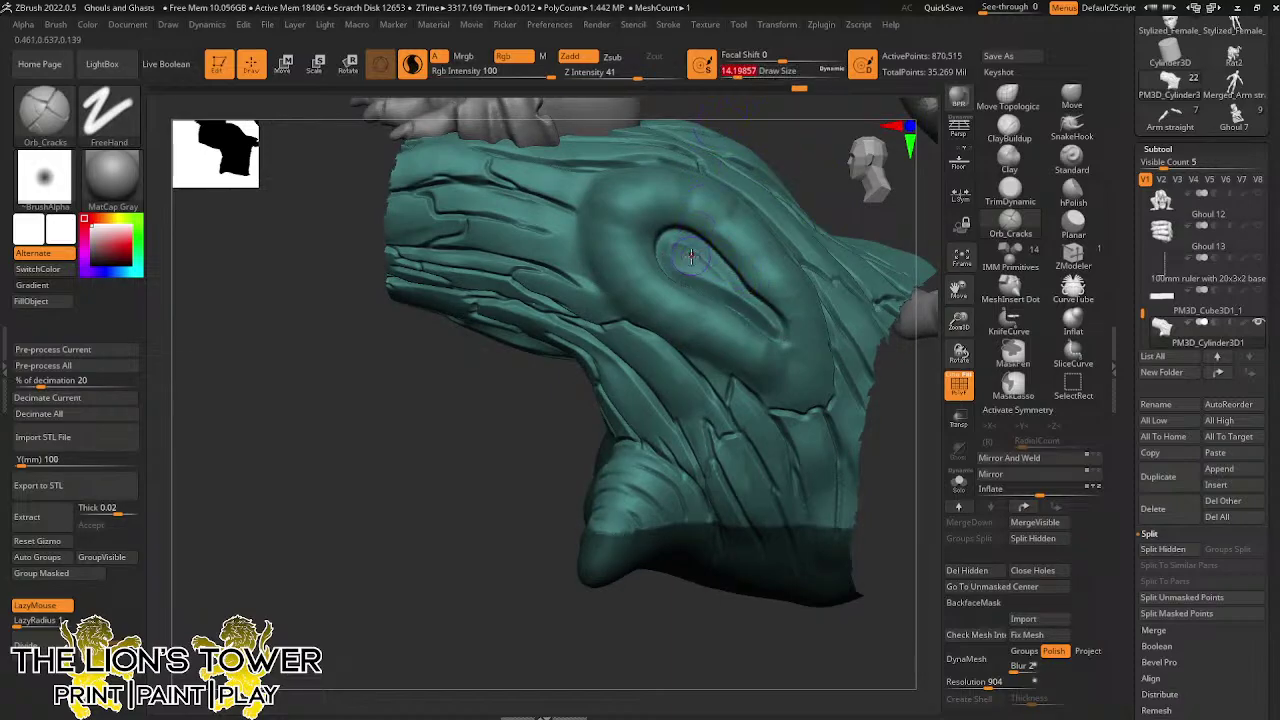
mouse_move(672, 252)
left_mouse_down()
mouse_move(684, 234)
mouse_move(662, 262)
mouse_move(700, 236)
mouse_move(659, 240)
left_mouse_up()
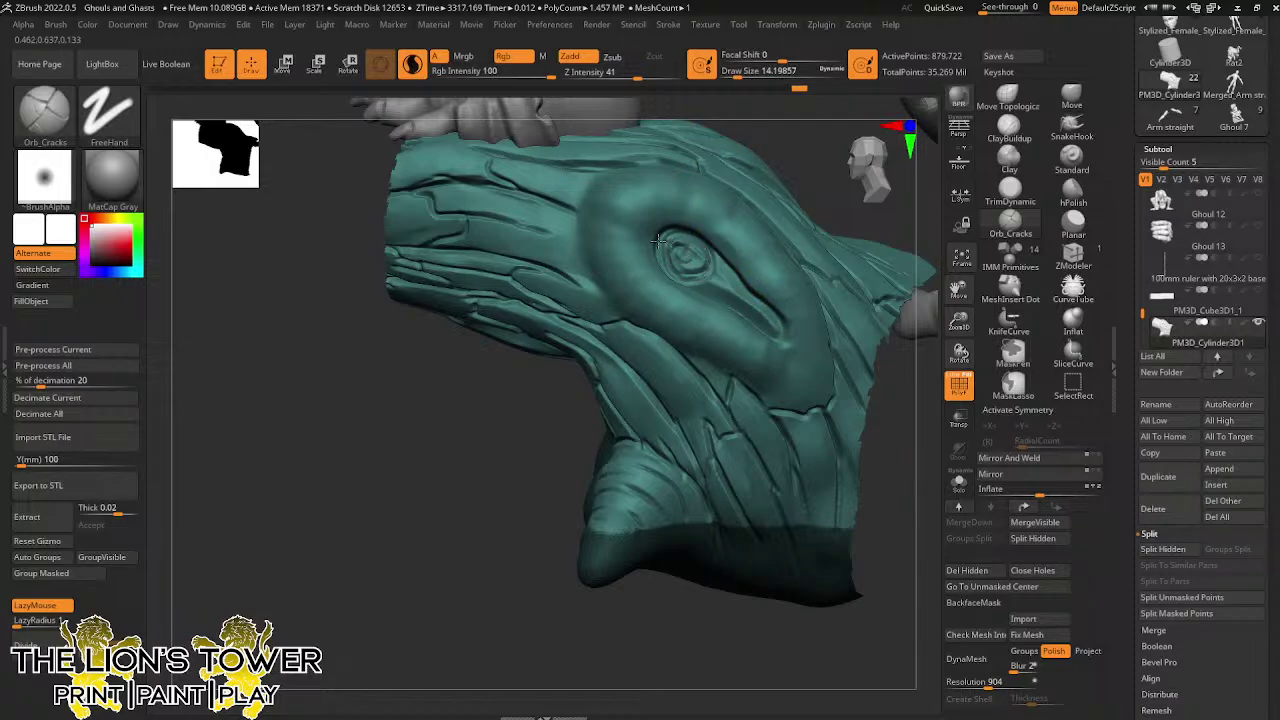
mouse_move(695, 283)
left_mouse_down()
mouse_move(716, 272)
mouse_move(776, 323)
left_mouse_up()
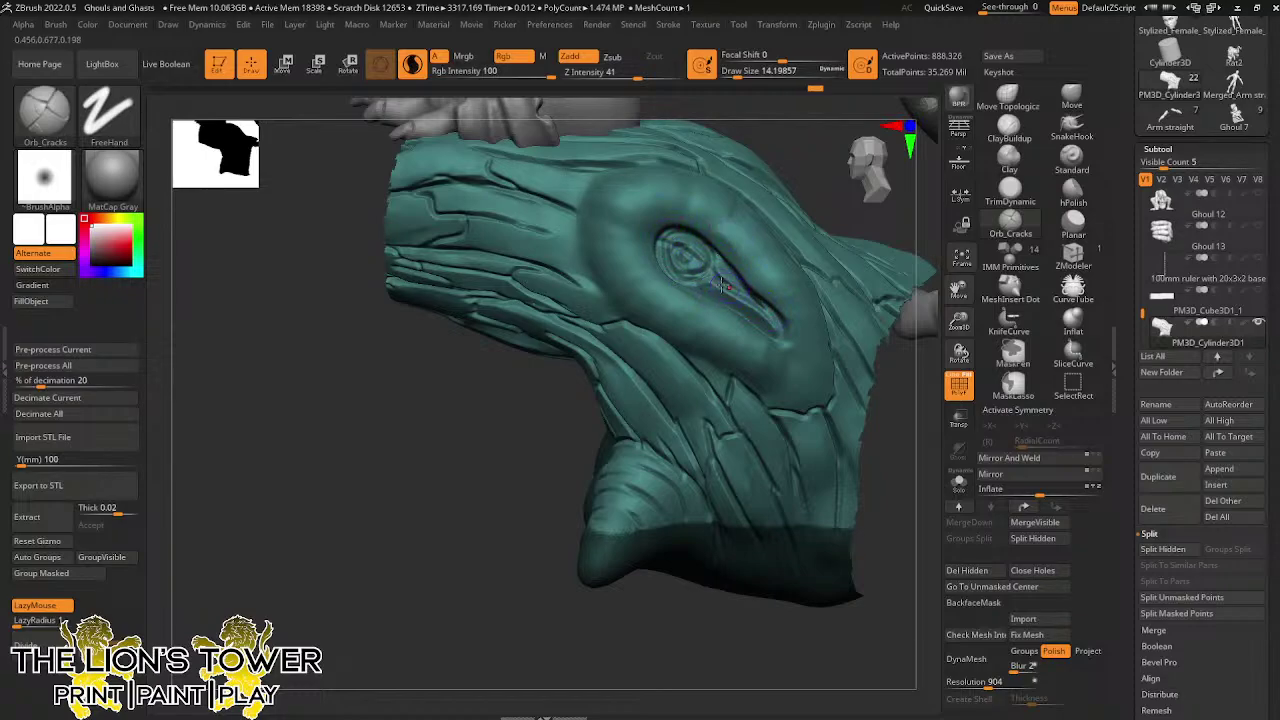
left_click_drag(721, 283, 786, 334)
Carve short radial creases across the upper and lower sides of the knot-hole's raised rim
mouse_move(847, 270)
right_mouse_down()
mouse_move(850, 219)
mouse_move(860, 236)
mouse_move(799, 207)
right_mouse_up()
right_click_drag(868, 250, 775, 230)
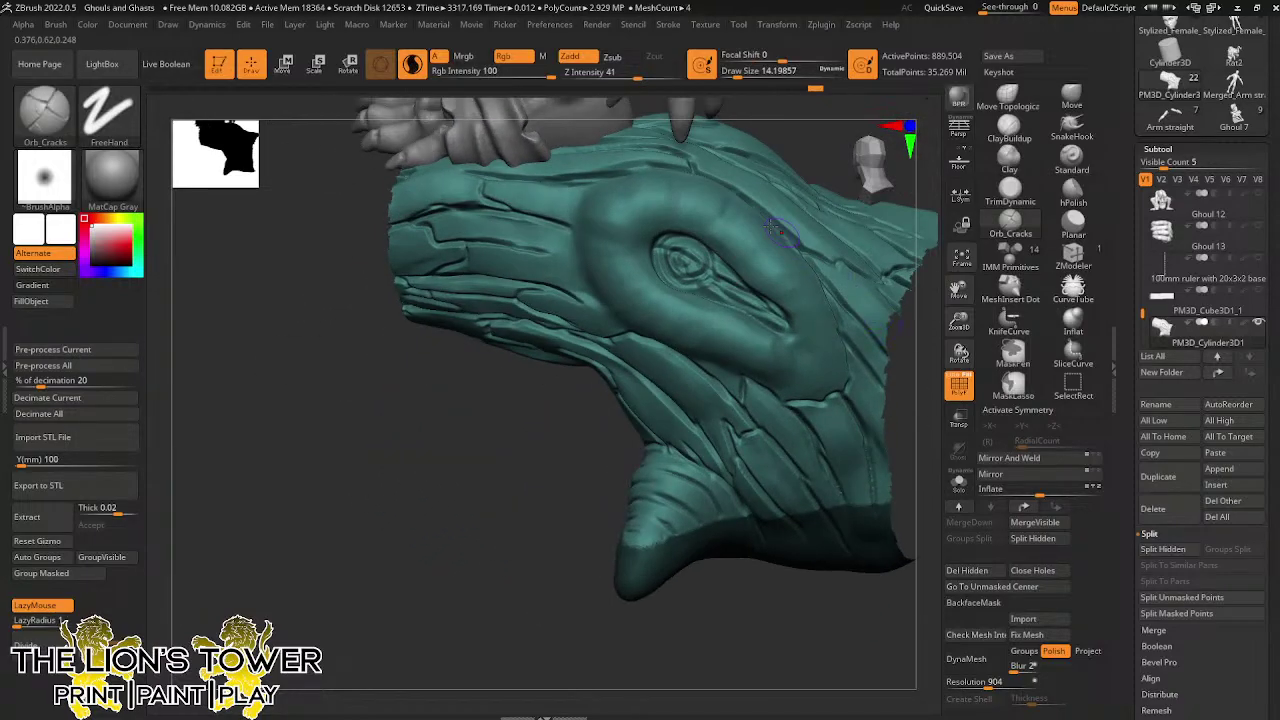
mouse_move(705, 243)
left_mouse_down()
mouse_move(724, 228)
mouse_move(746, 270)
mouse_move(717, 350)
left_mouse_up()
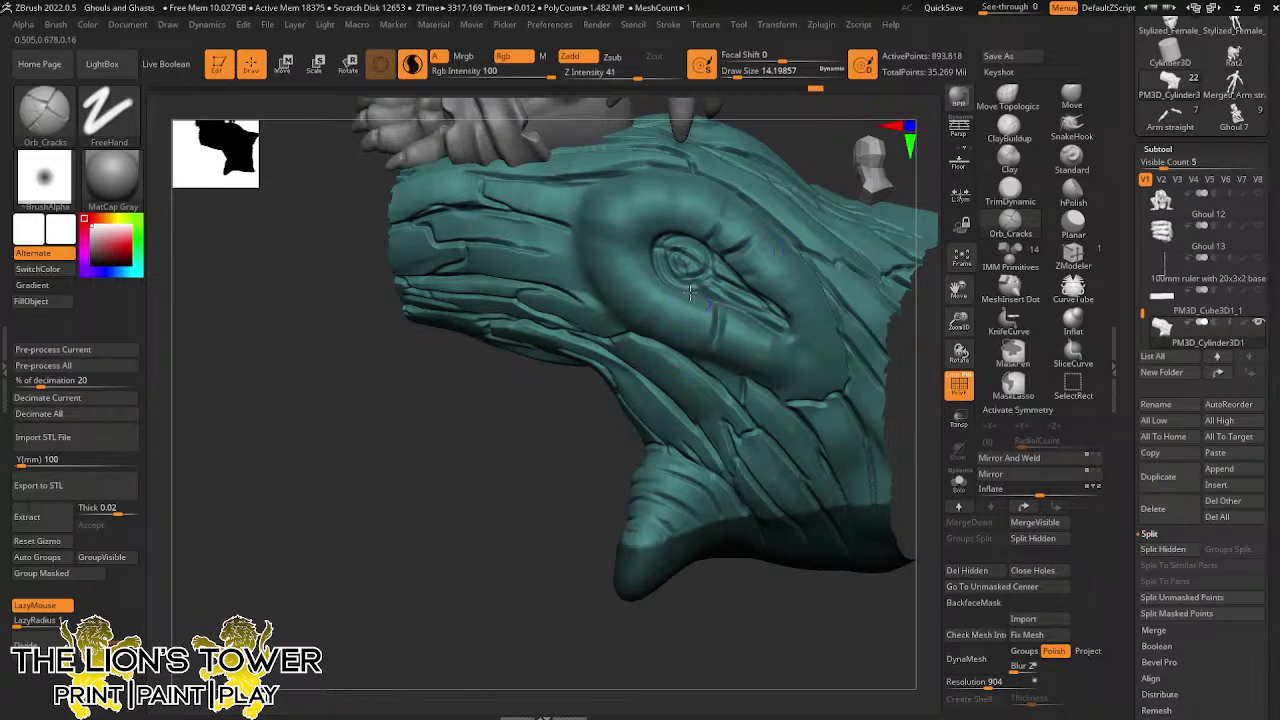
left_click_drag(591, 444, 689, 284)
left_click_drag(600, 436, 585, 413)
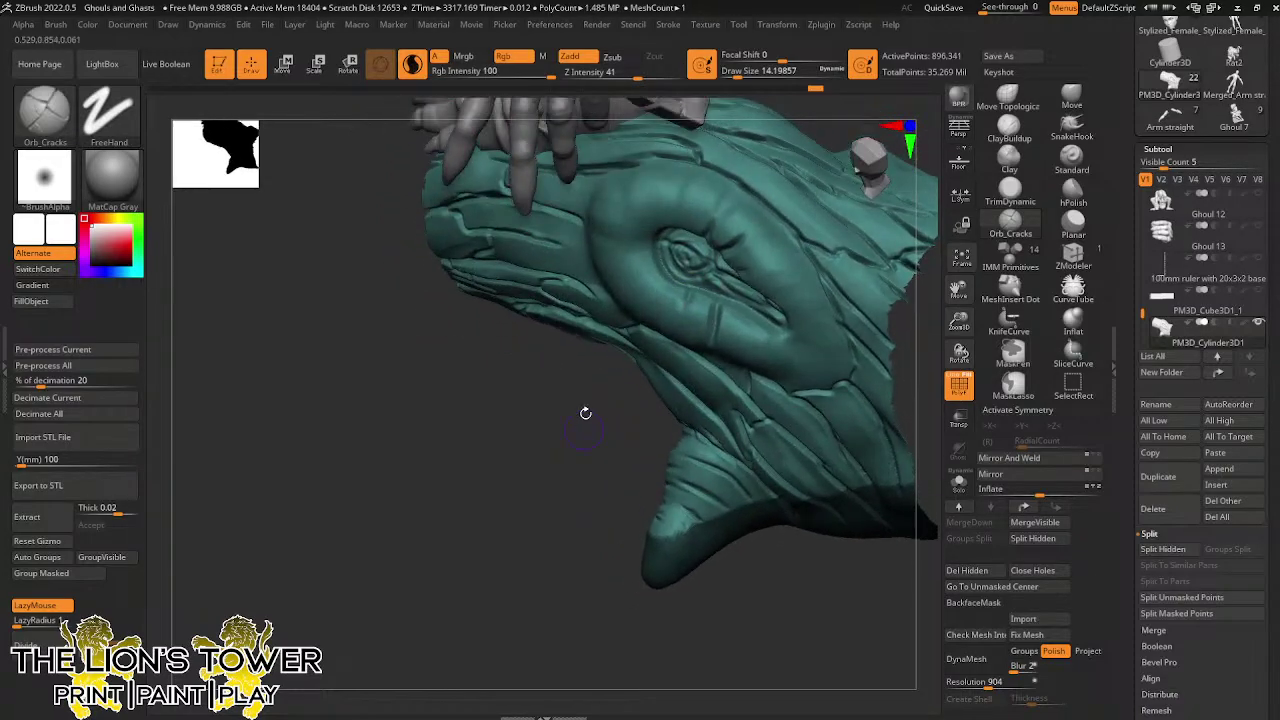
left_click_drag(632, 352, 647, 319)
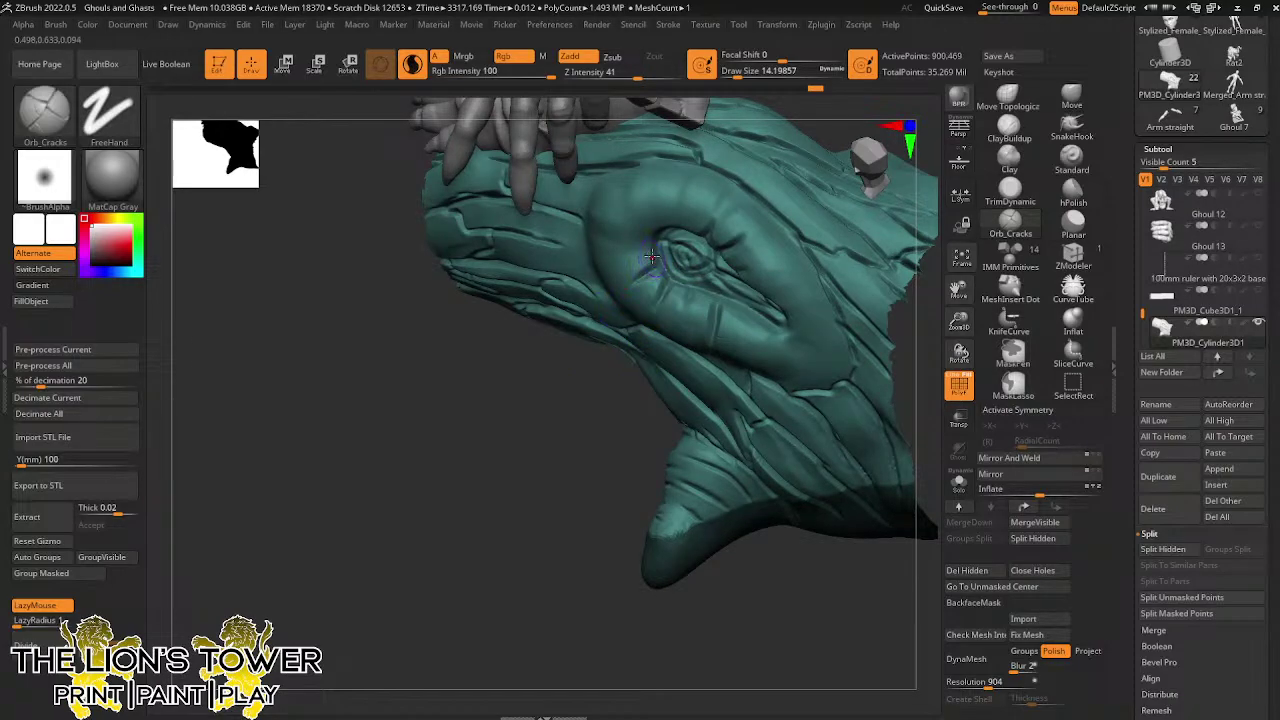
Continue the radial creases around the knot-hole rim, over its rounded end and along the side toward its narrow tip
mouse_move(651, 257)
left_mouse_down()
mouse_move(628, 258)
mouse_move(666, 192)
mouse_move(707, 211)
mouse_move(670, 168)
left_mouse_up()
left_click_drag(645, 216, 631, 184)
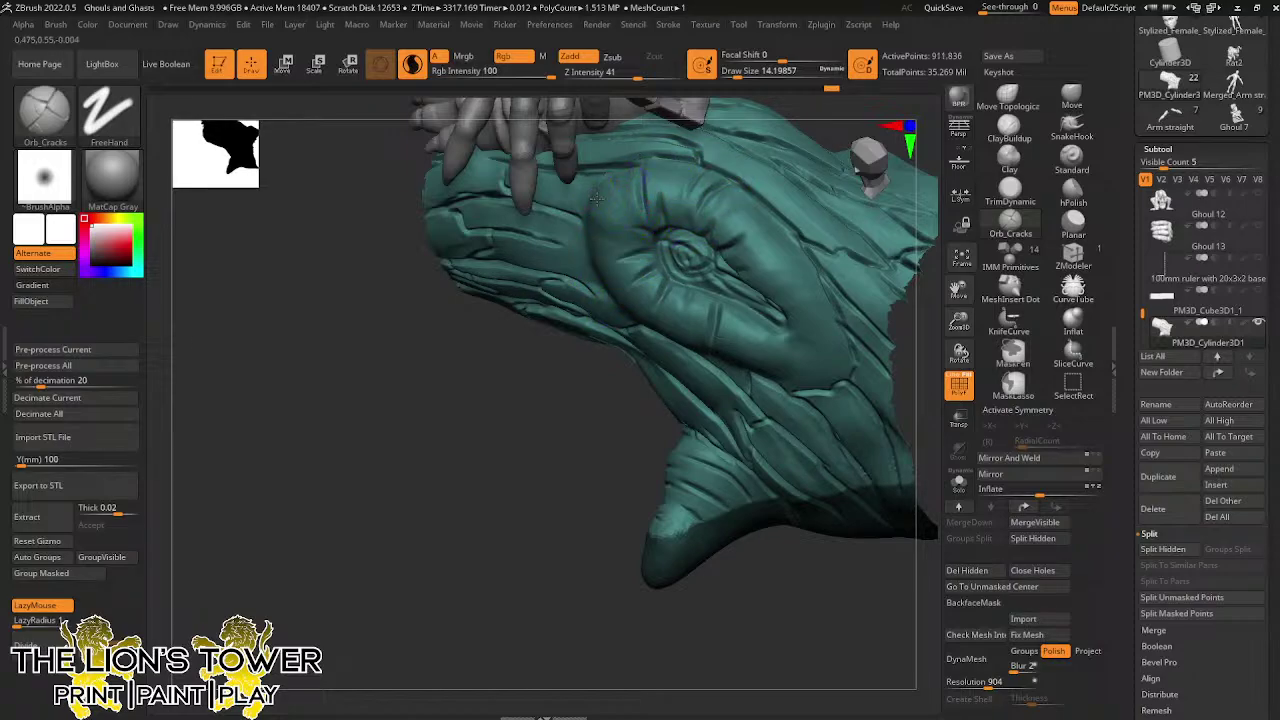
left_click_drag(787, 234, 716, 268)
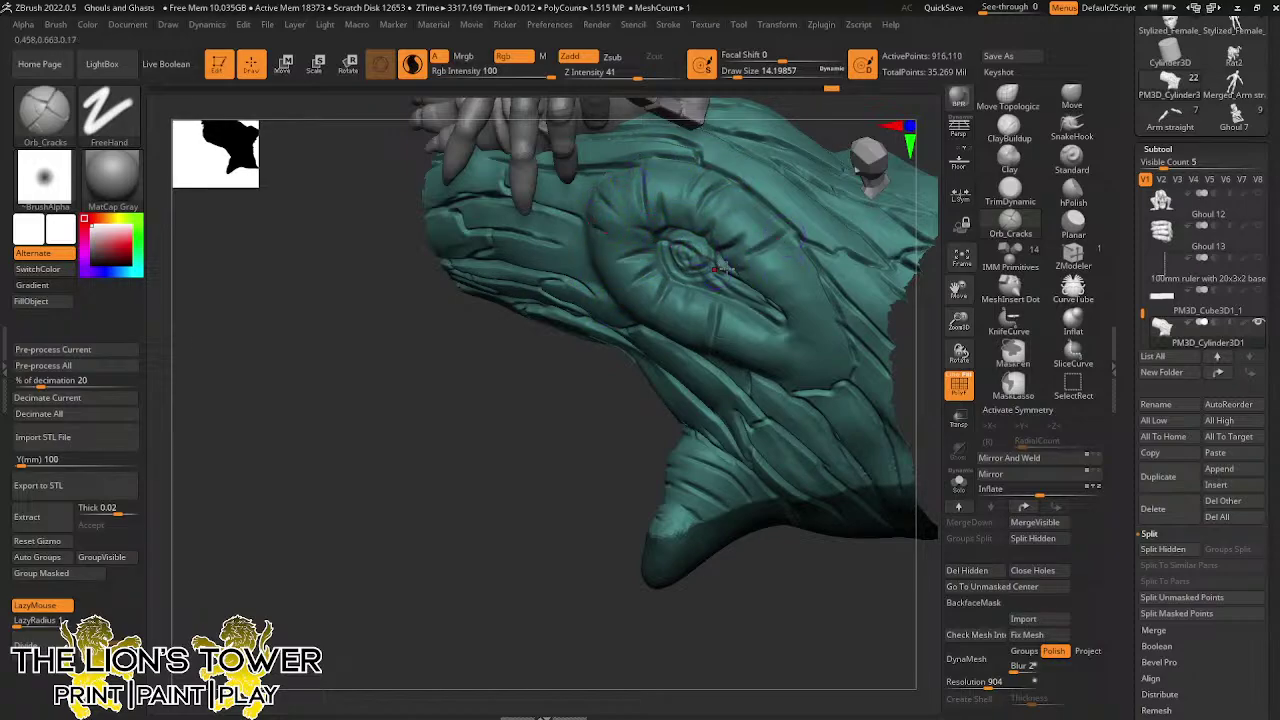
left_click_drag(802, 253, 766, 272)
mouse_move(809, 310)
left_mouse_down()
mouse_move(771, 336)
mouse_move(749, 327)
left_mouse_up()
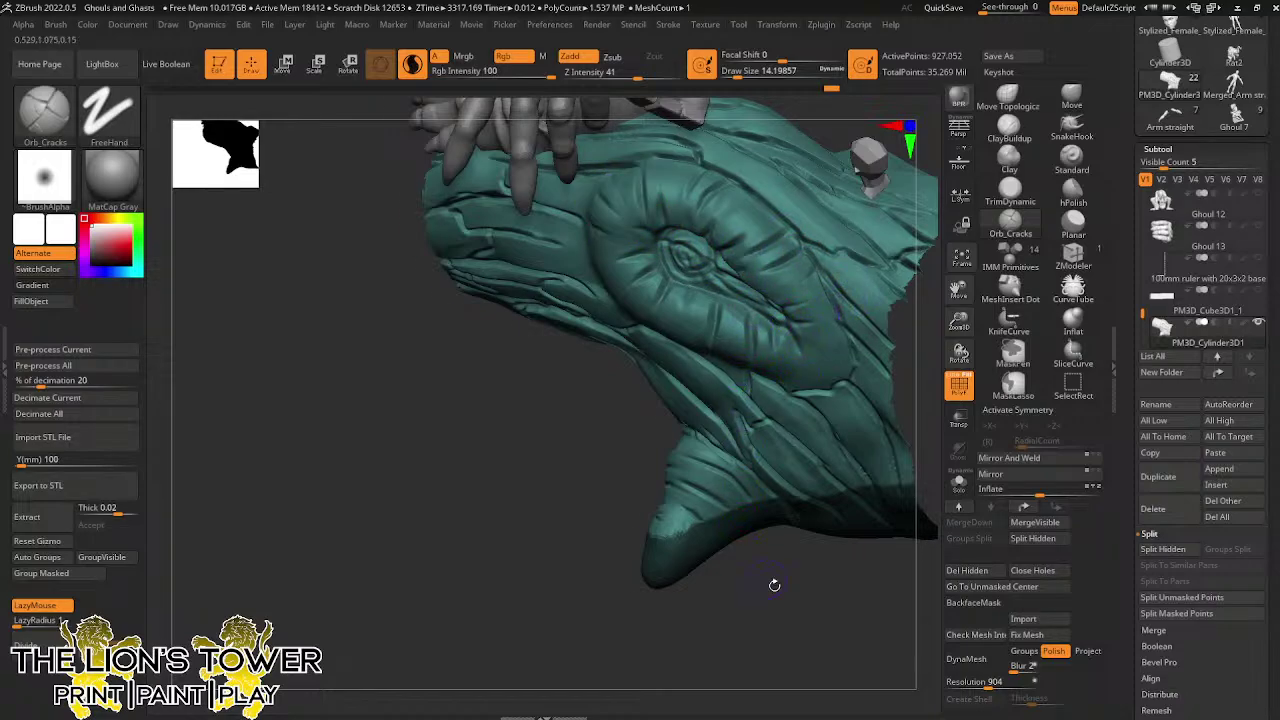
Add further creases between the existing ones on the knot-hole rim, running them down into the hollow
mouse_move(774, 585)
left_mouse_down()
mouse_move(728, 313)
mouse_move(660, 273)
left_mouse_up()
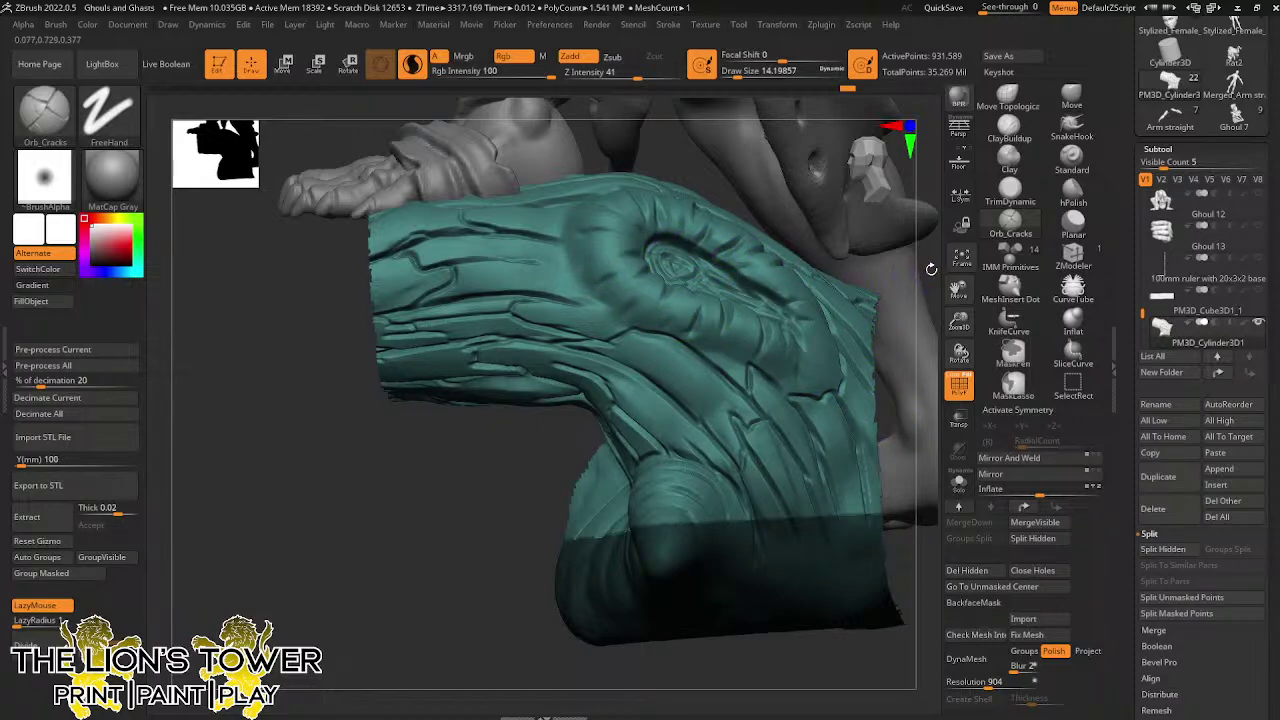
left_click_drag(931, 269, 872, 299)
left_click_drag(846, 351, 810, 335)
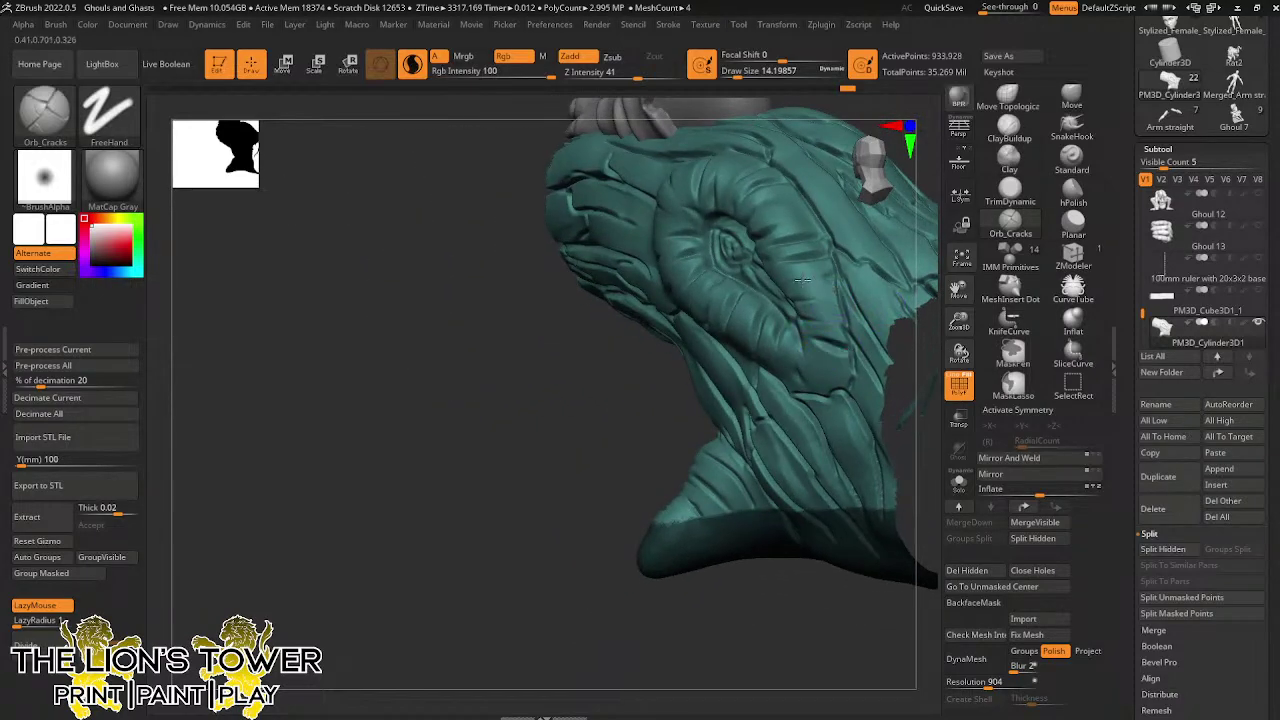
left_click_drag(802, 279, 780, 288)
left_click_drag(624, 383, 760, 234)
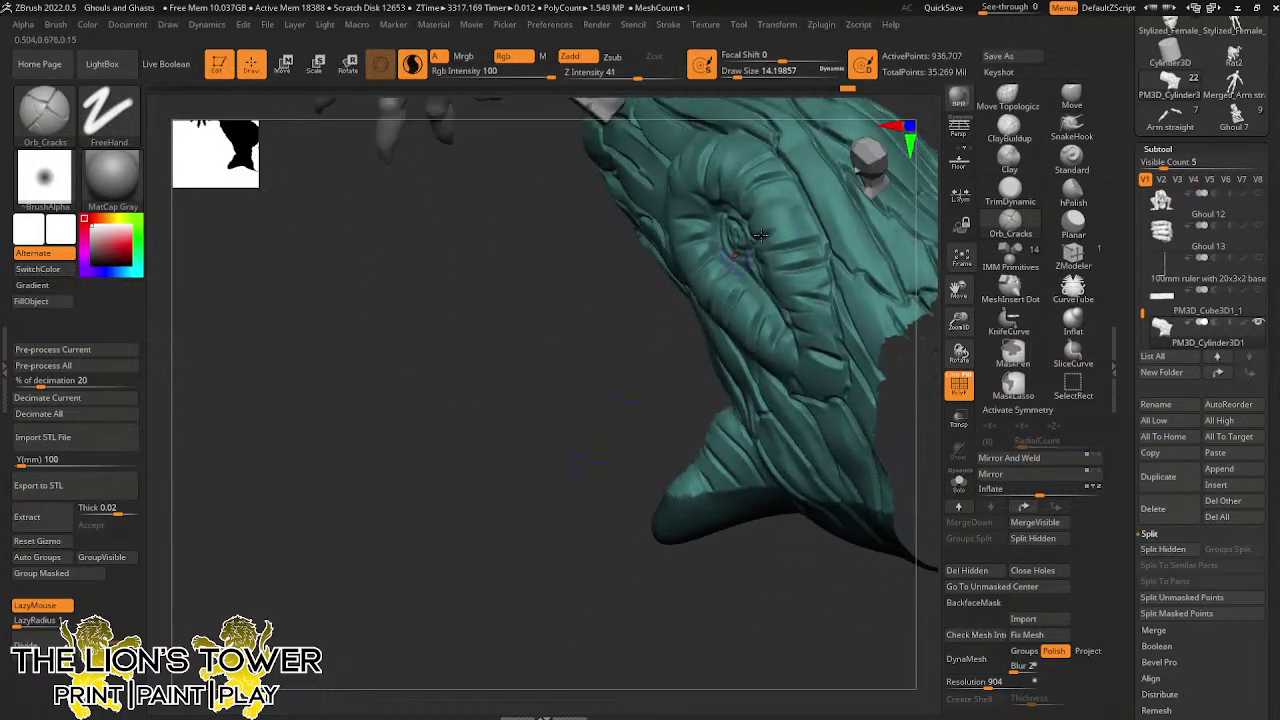
left_click_drag(591, 451, 614, 461)
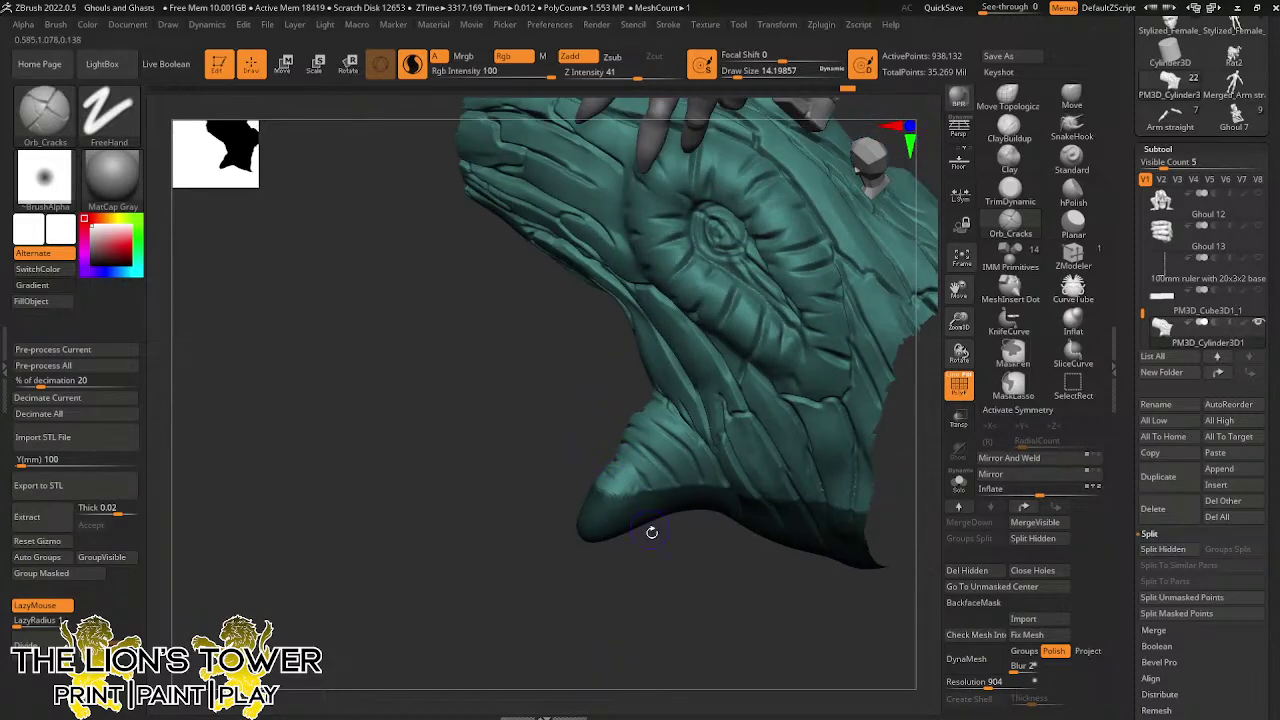
left_click_drag(569, 522, 563, 520)
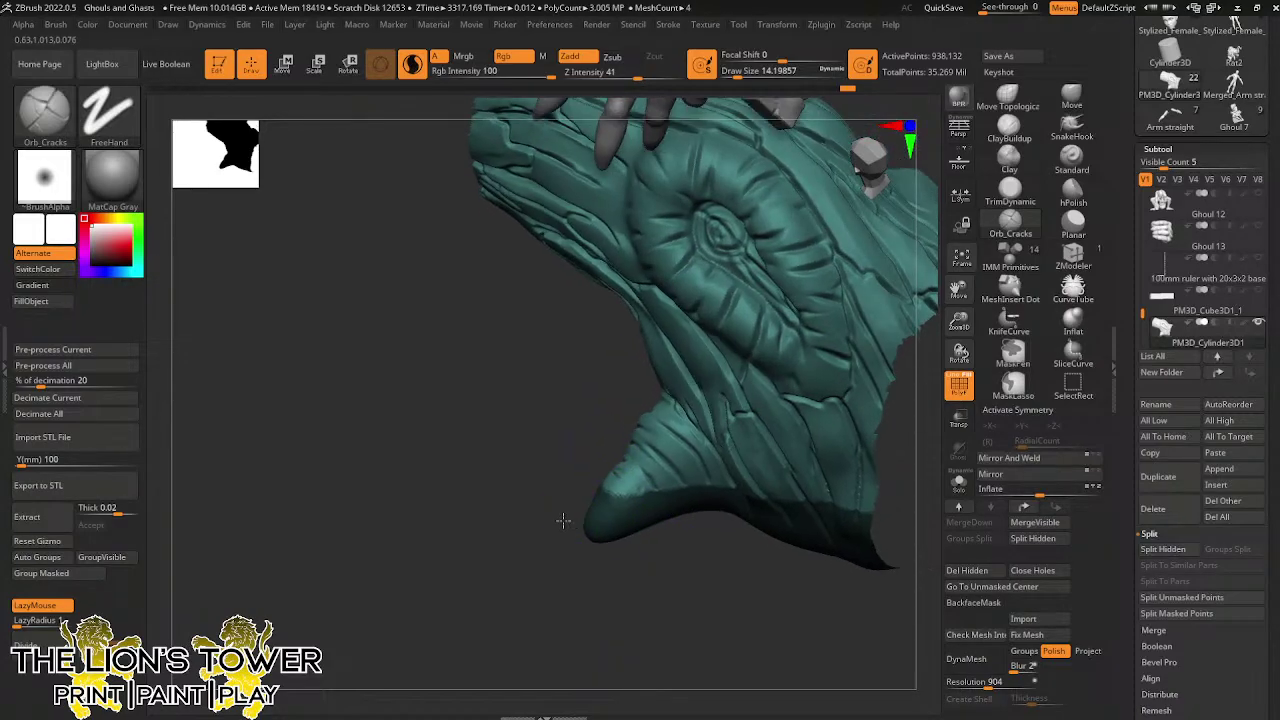
Carve a curved crack around the outer edge of the knot-hole's rounded end, where the rim meets the branch bark
left_click_drag(960, 288, 950, 406)
mouse_move(851, 254)
left_mouse_down()
mouse_move(848, 283)
mouse_move(727, 232)
left_mouse_up()
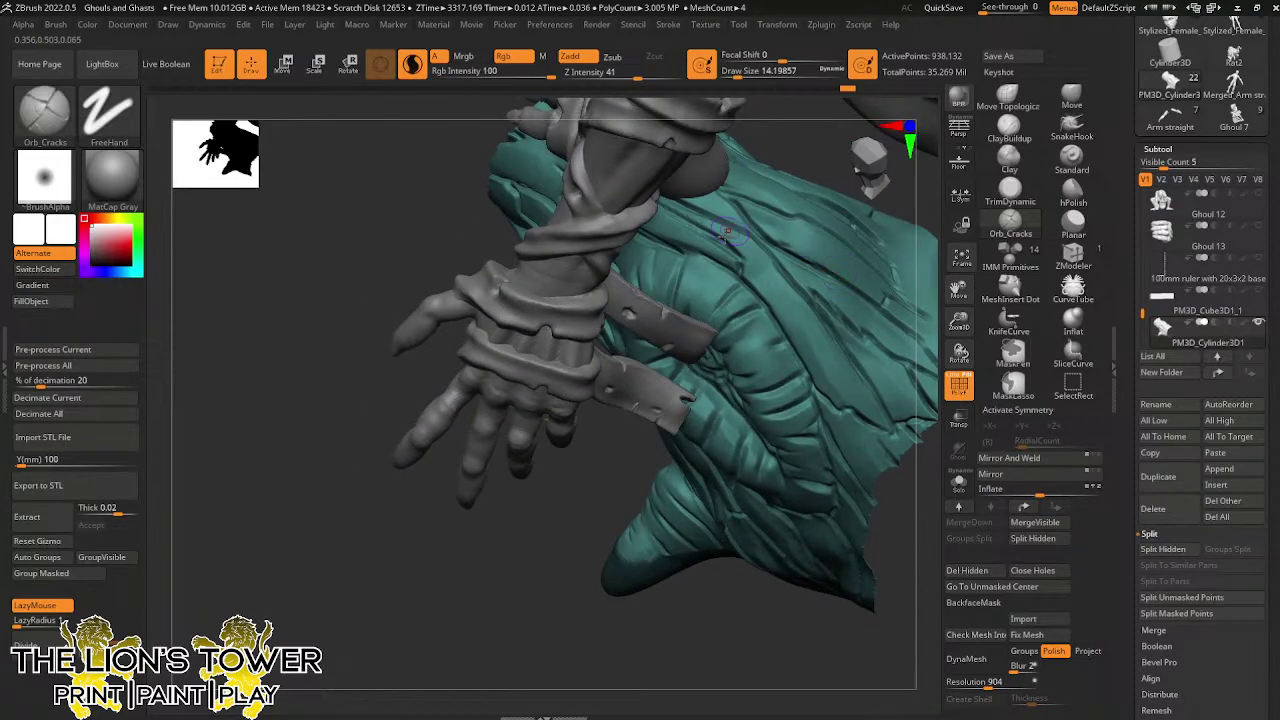
left_click_drag(575, 575, 664, 304)
mouse_move(807, 281)
left_mouse_down()
mouse_move(725, 315)
mouse_move(750, 320)
left_mouse_up()
left_click_drag(700, 271, 681, 262)
left_click_drag(907, 431, 721, 322)
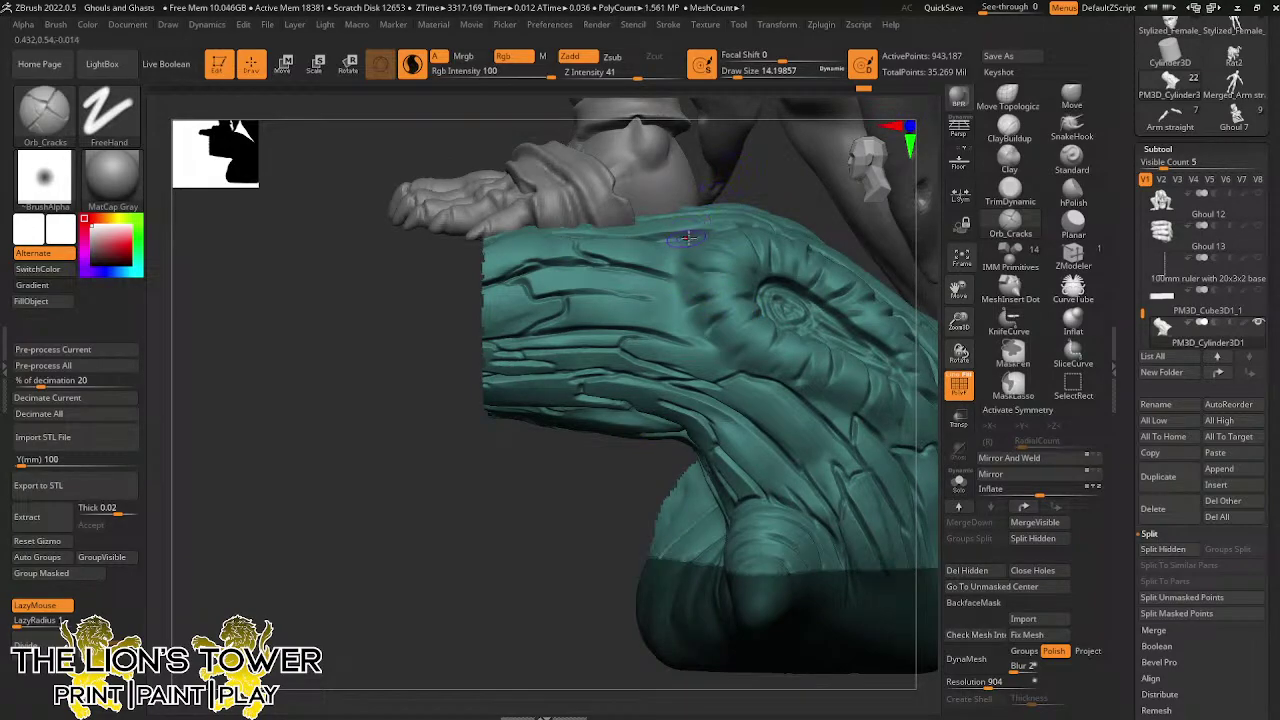
left_click_drag(675, 262, 698, 323)
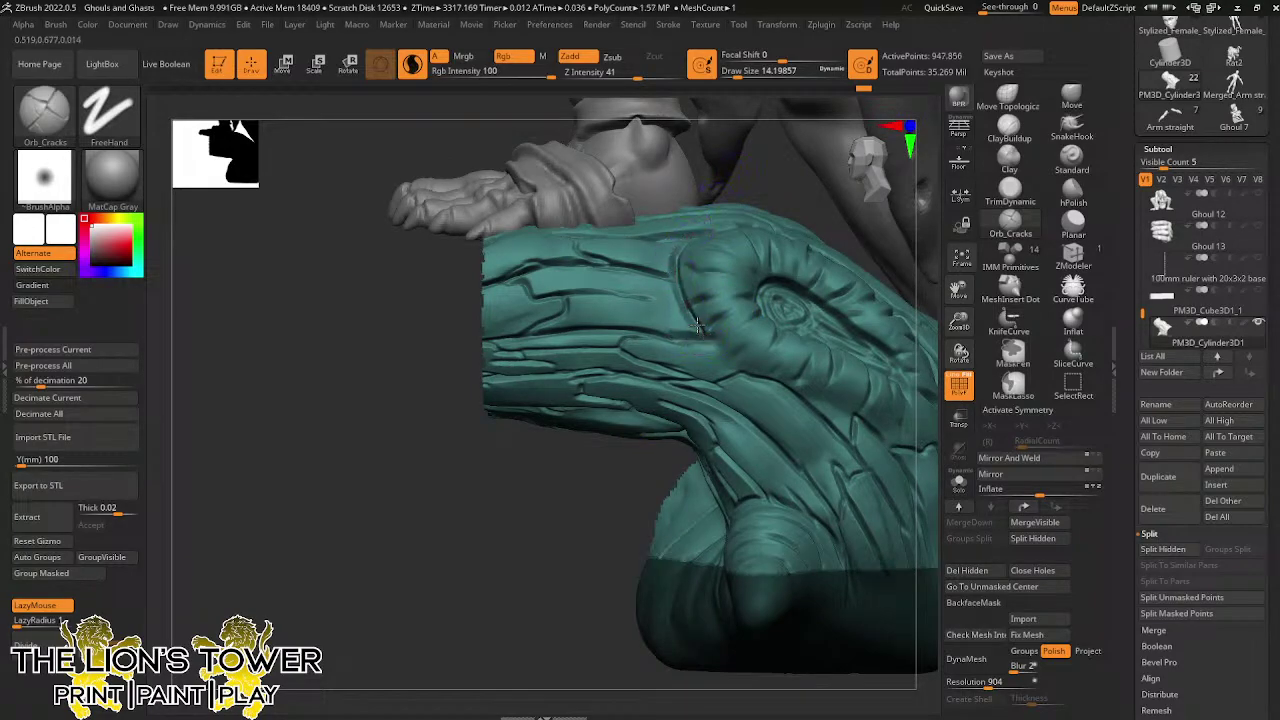
left_click_drag(866, 228, 769, 216)
mouse_move(701, 332)
left_mouse_down()
mouse_move(738, 372)
mouse_move(726, 358)
left_mouse_up()
Extend the outline crack along the underside of the knot-hole rim to separate it from the bark plates
right_click_drag(697, 381, 706, 331)
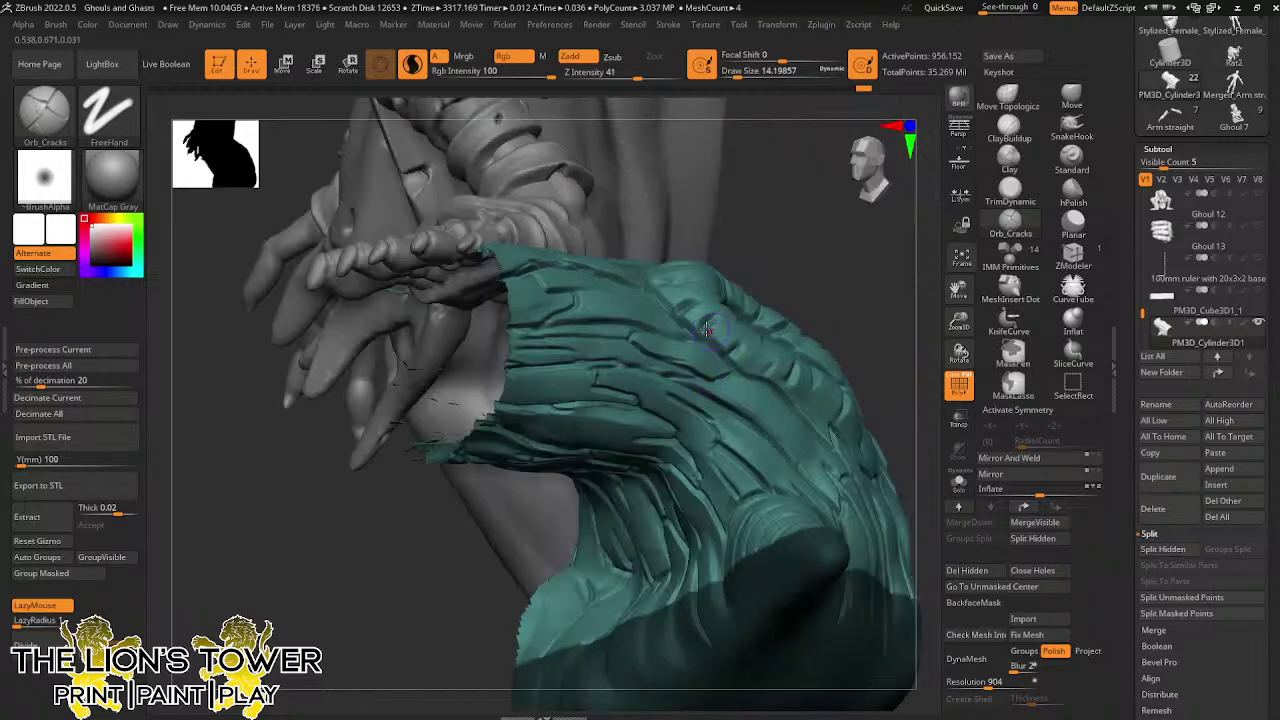
mouse_move(782, 225)
left_mouse_down()
mouse_move(712, 262)
mouse_move(680, 301)
left_mouse_up()
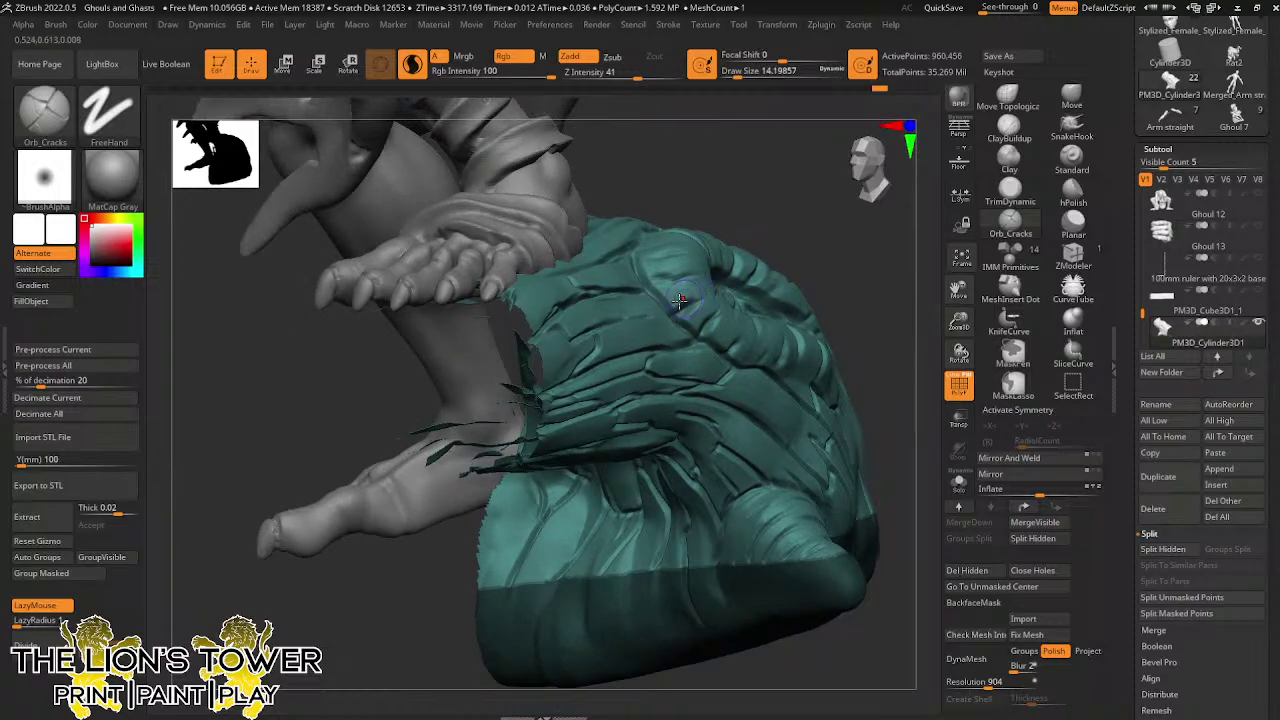
right_click_drag(643, 284, 638, 228)
right_click_drag(777, 475, 600, 418)
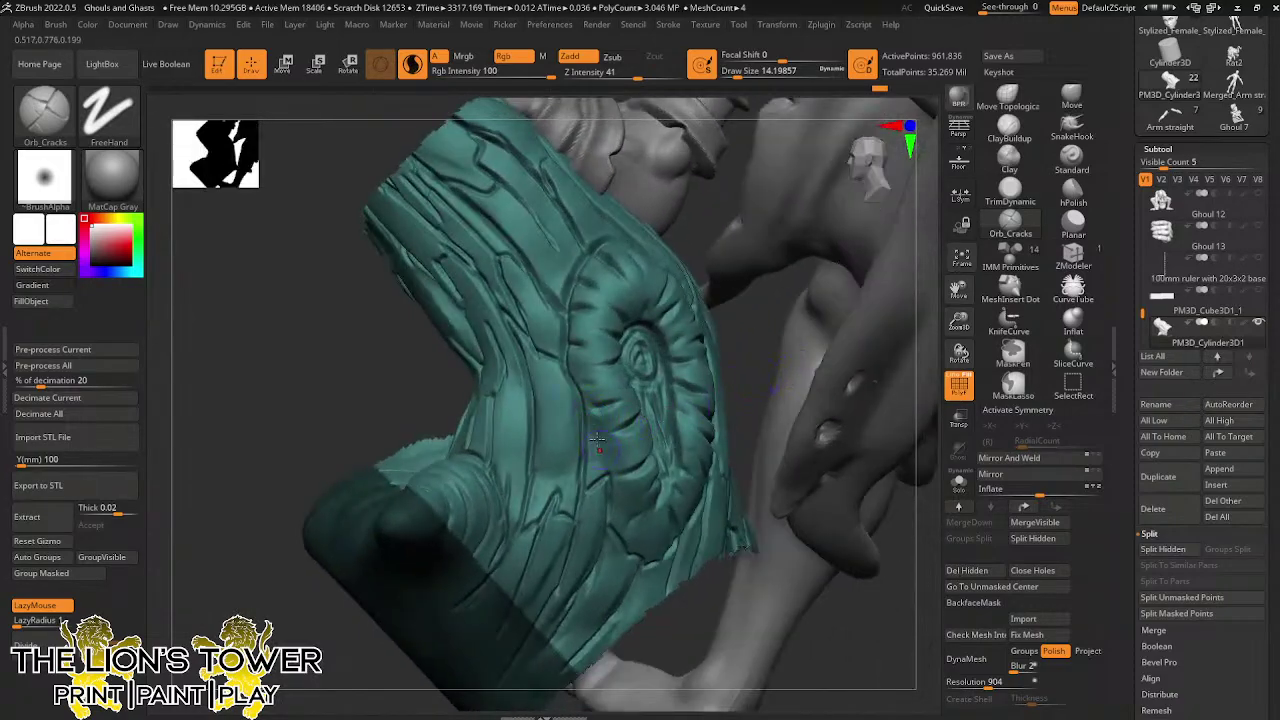
left_click_drag(608, 485, 582, 403)
Reduce the draw size to about 8.4 and carve fine creases across the narrow lower end of the knot-hole rim
right_click_drag(758, 586, 653, 543)
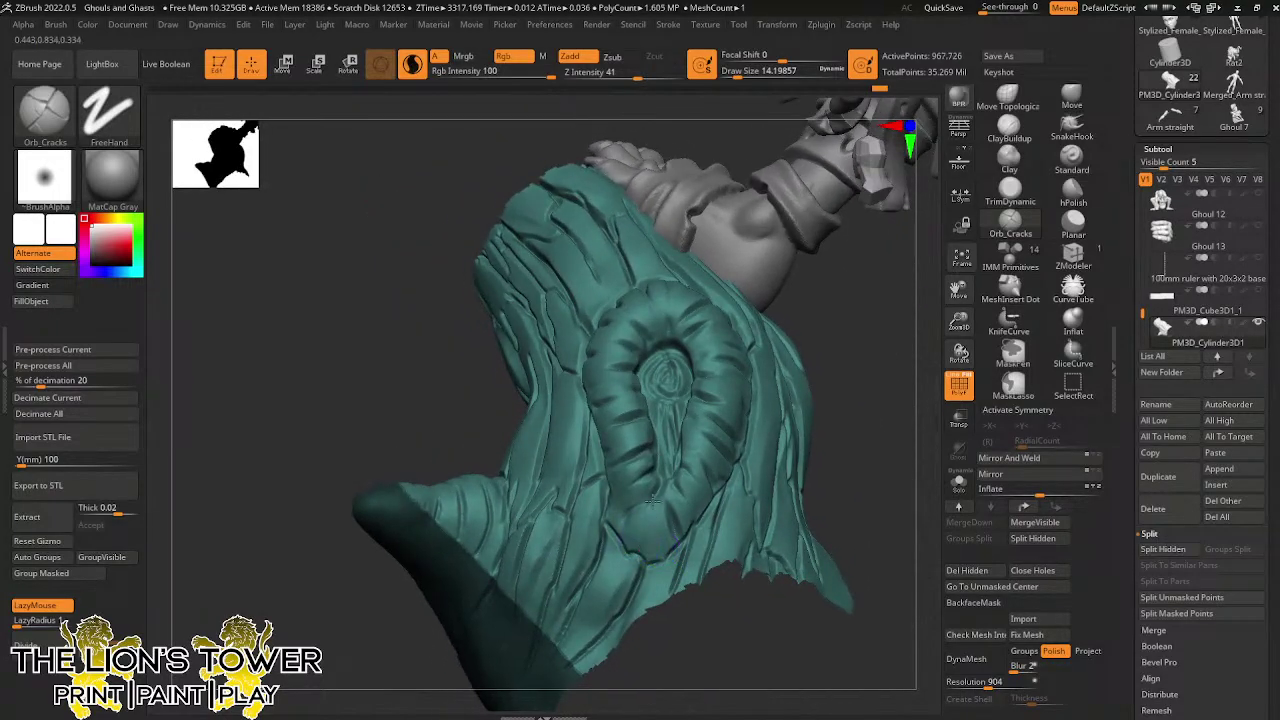
left_click_drag(782, 72, 723, 75)
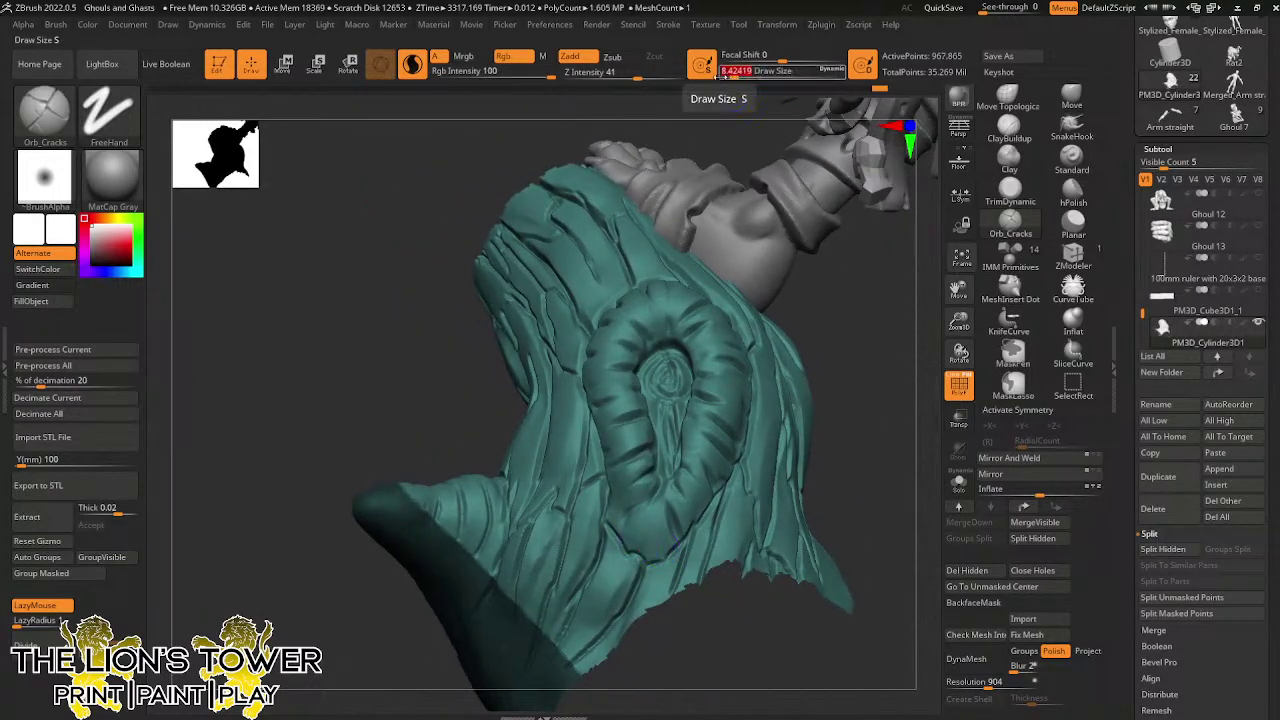
left_click_drag(637, 553, 651, 500)
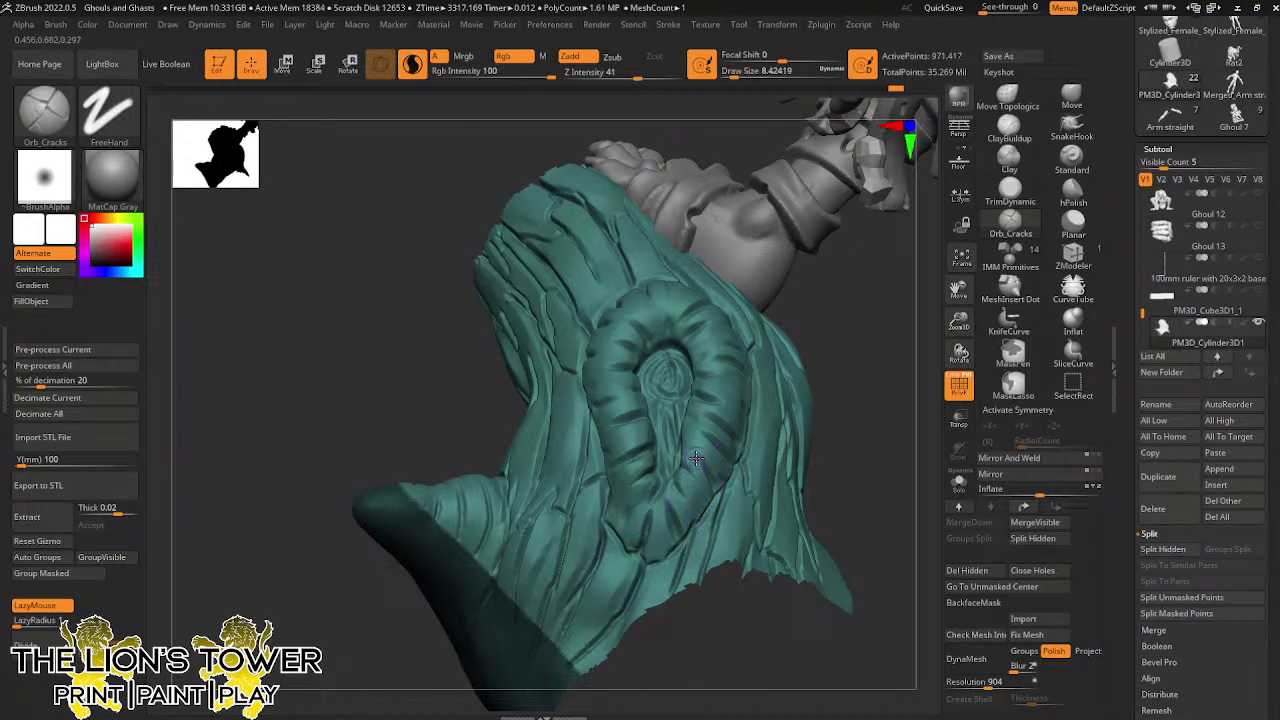
Unhide the rest of the stump base and clear the mask from its bottom band
left_click_drag(862, 470, 895, 460)
left_click(893, 457, "ctrl+shift")
key("ctrl+z")
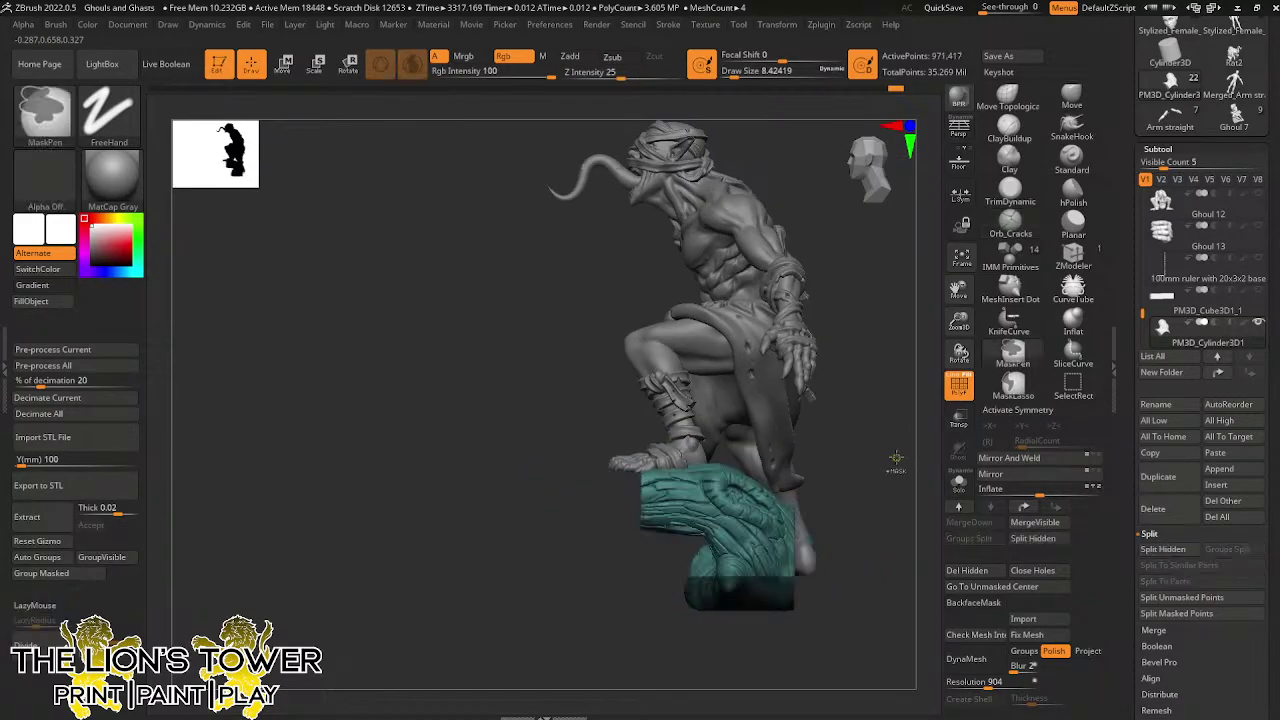
key("ctrl+z")
key("ctrl+z")
left_click(900, 455, "ctrl+shift")
Mask a straight horizontal band across the bottom of the entire stump base and make the masked area its own polygroup
left_click_drag(898, 448, 963, 428)
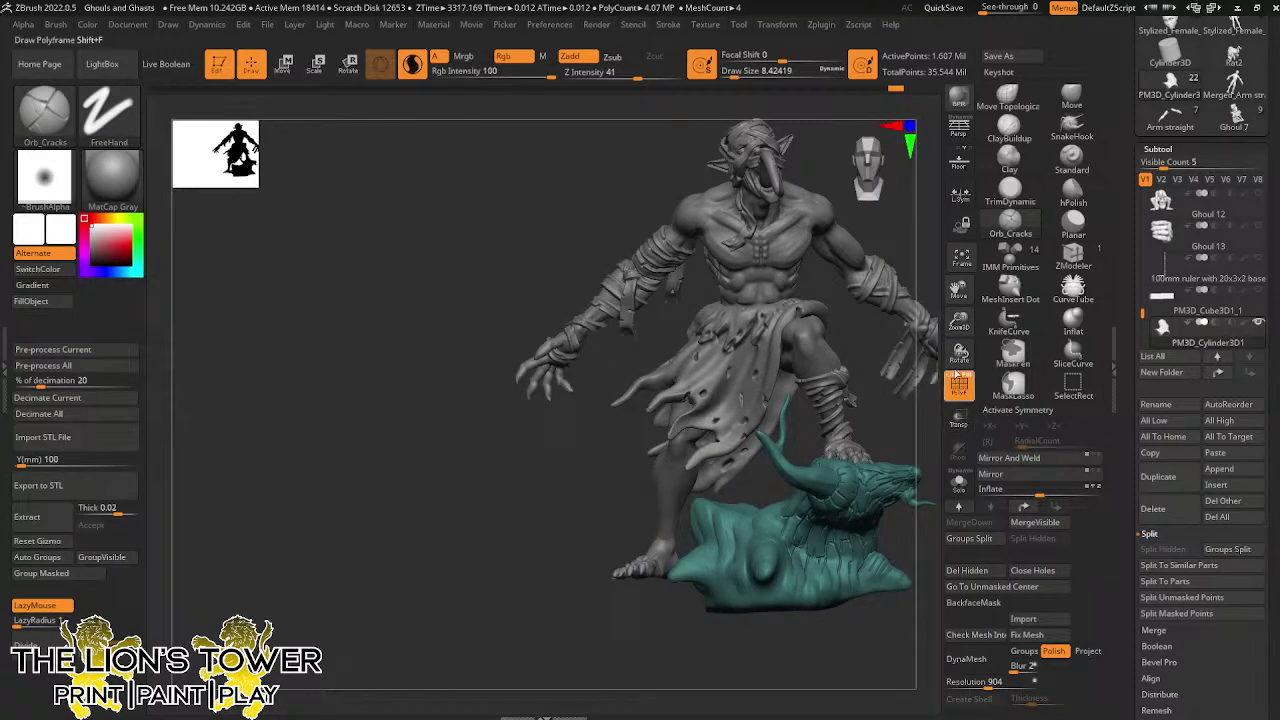
left_click_drag(957, 374, 950, 98)
left_click_drag(880, 414, 905, 480)
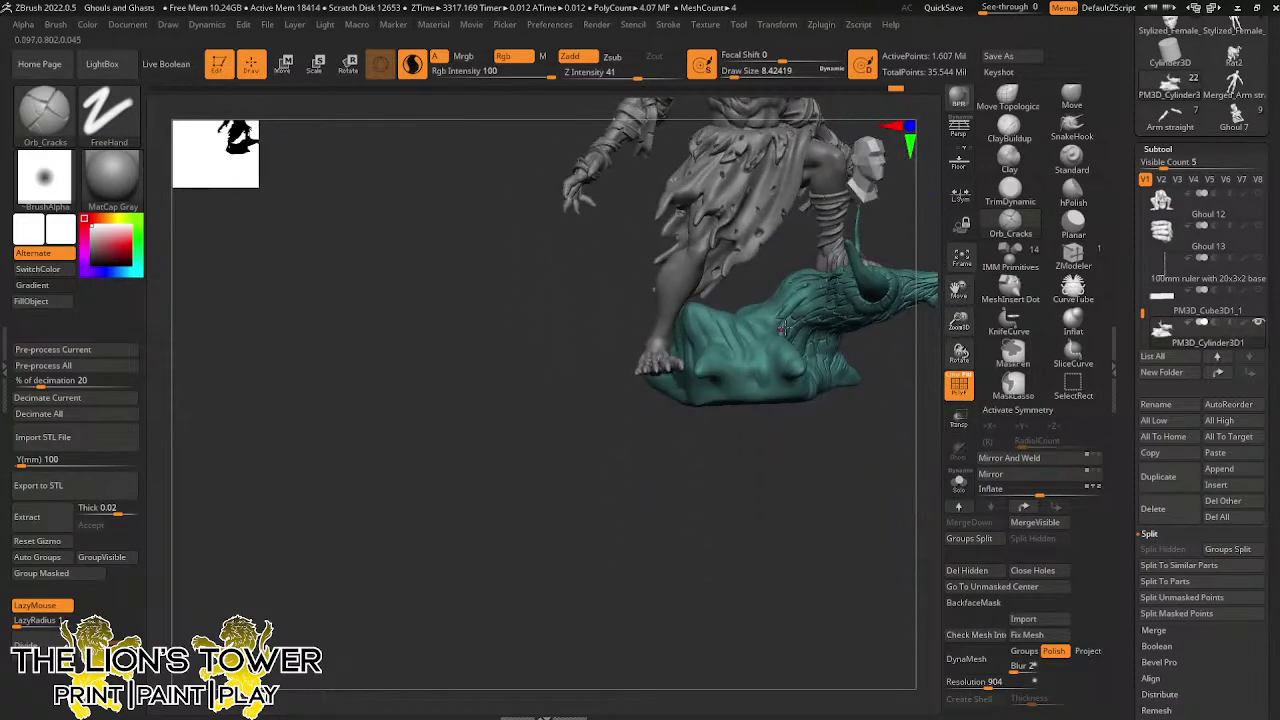
left_click_drag(958, 320, 960, 354)
left_click_drag(958, 290, 922, 346)
left_click_drag(871, 517, 870, 418)
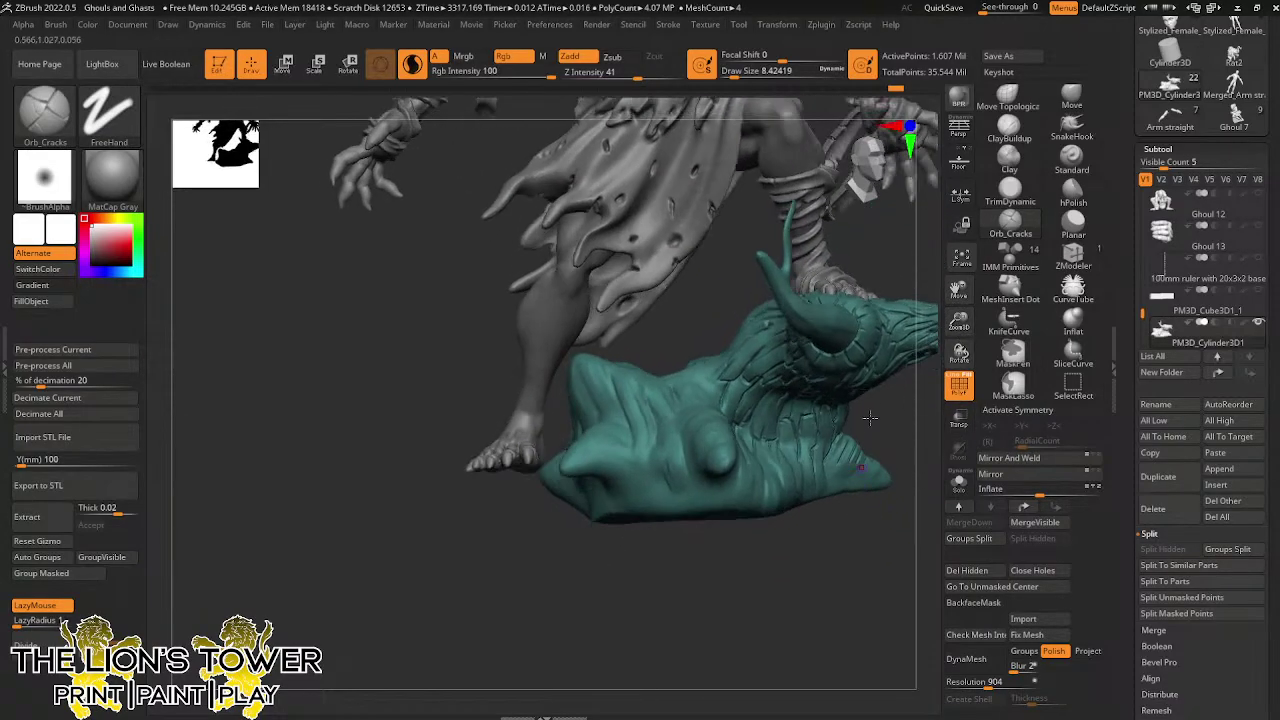
left_click_drag(893, 541, 860, 556)
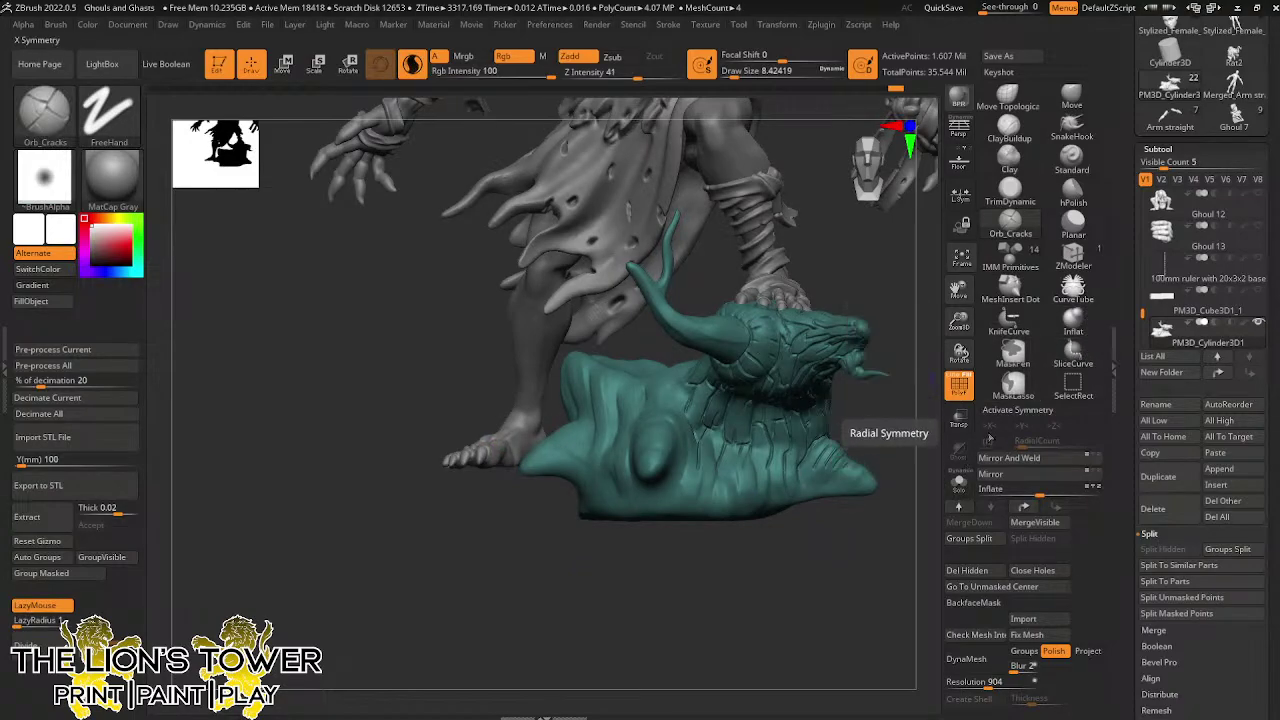
mouse_move(443, 638)
left_mouse_down("ctrl")
mouse_move(936, 467)
mouse_move(900, 627)
mouse_move(892, 536)
left_mouse_up("ctrl")
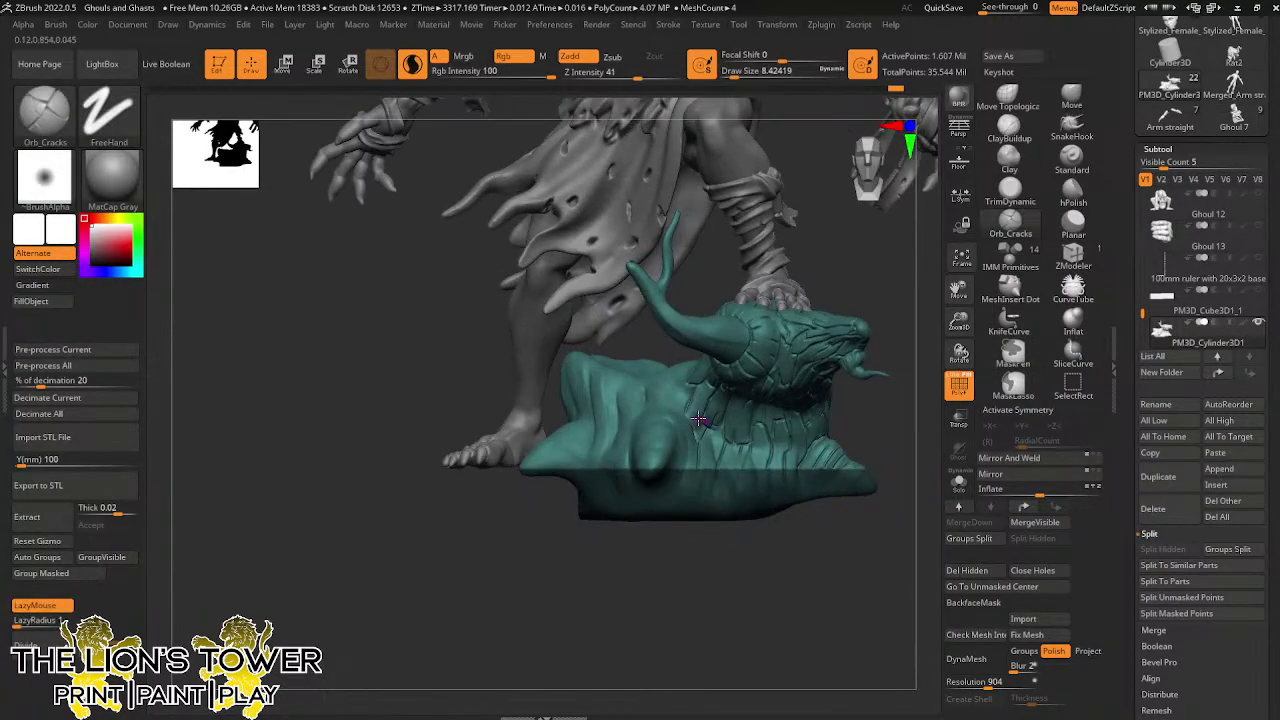
left_click(41, 573)
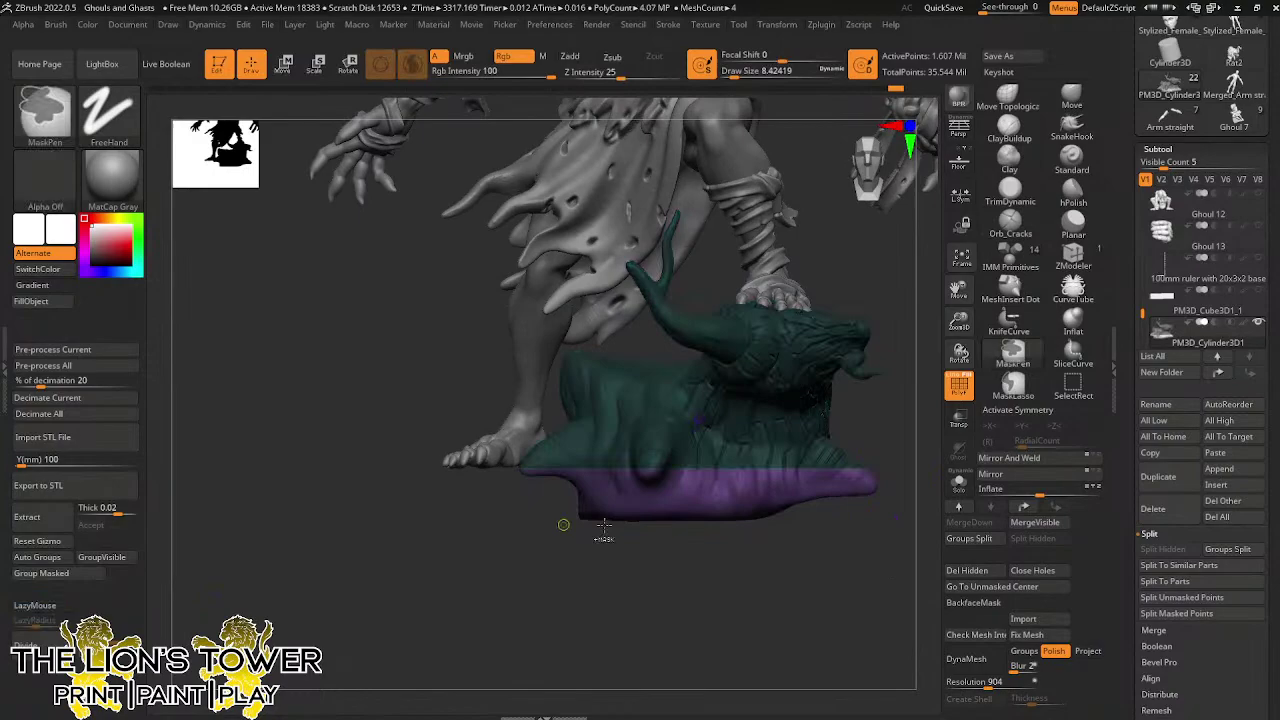
Hide the bottom band's polygroup, delete it, and close the open underside of the stump base with a flat cap
left_click(727, 492, "ctrl+shift")
left_click(727, 492, "ctrl+shift")
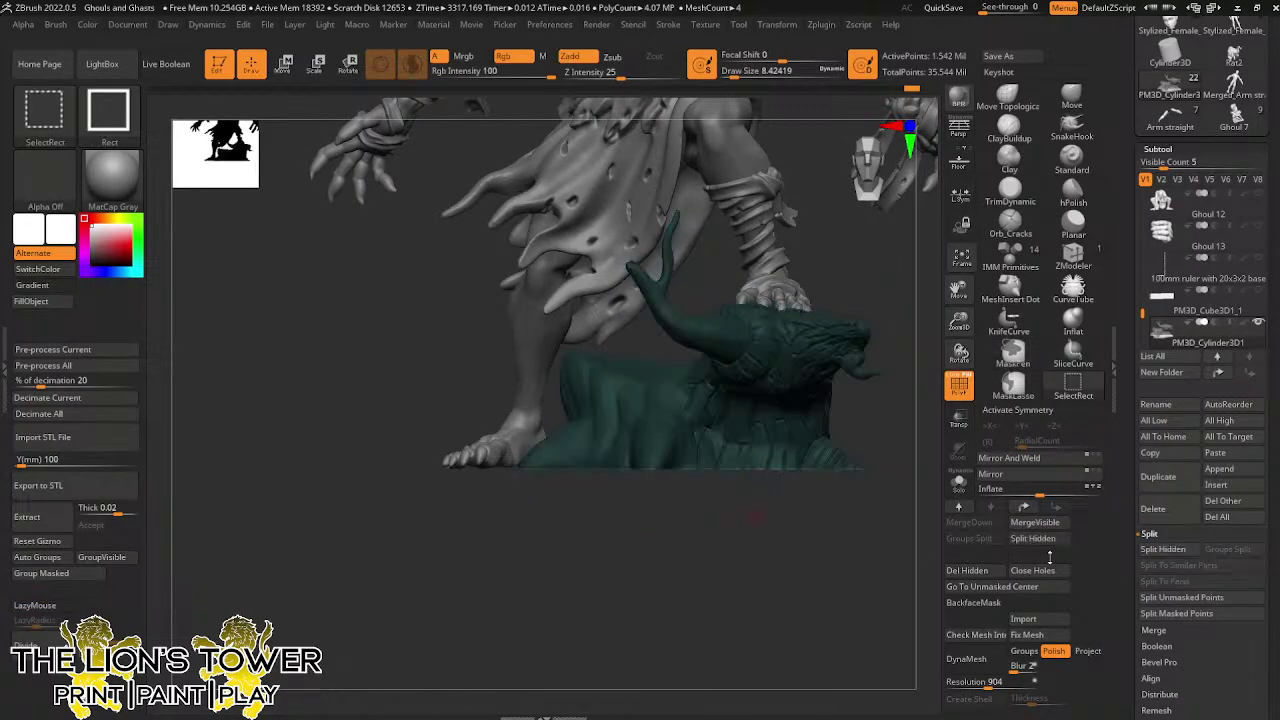
left_click(968, 570)
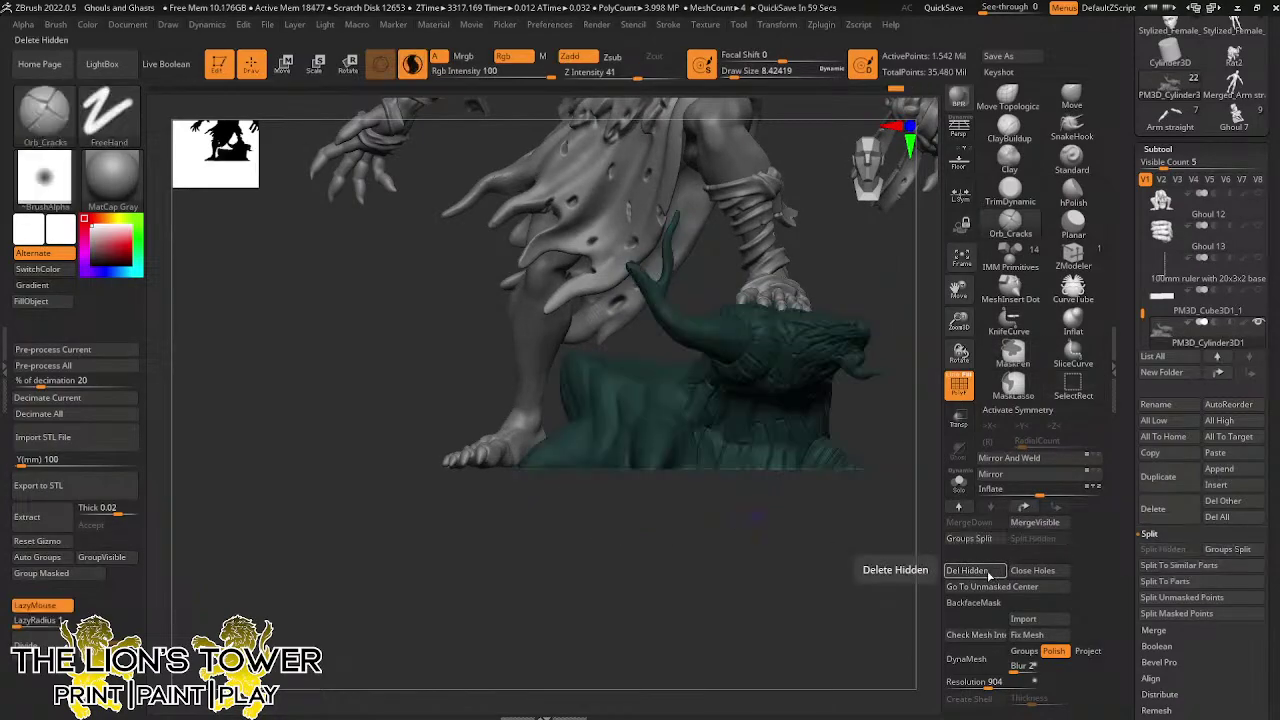
left_click(1036, 573)
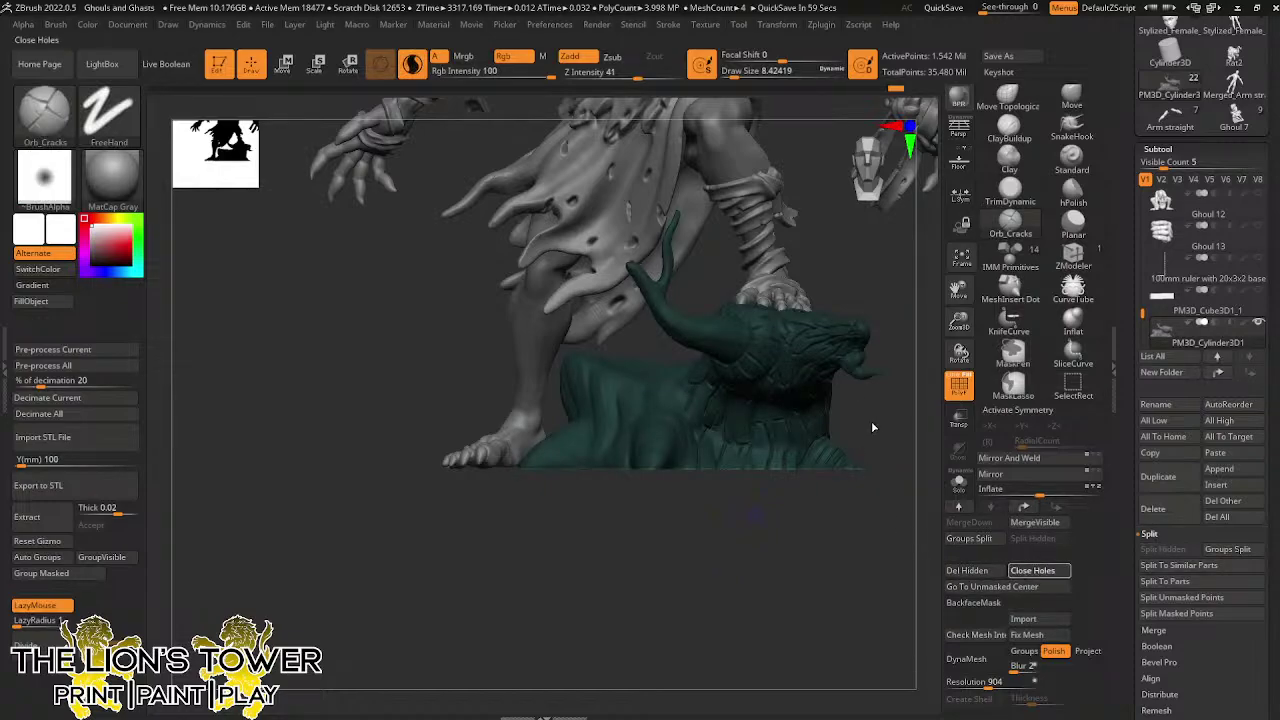
Isolate the new flat underside cap, mask it, and unhide the rest of the stump base
mouse_move(878, 420)
left_mouse_down()
mouse_move(850, 540)
mouse_move(880, 507)
left_mouse_up()
left_click_drag(763, 512, 886, 418)
mouse_move(958, 321)
left_mouse_down()
mouse_move(960, 350)
mouse_move(847, 389)
mouse_move(874, 448)
left_mouse_up()
left_click(757, 377, "ctrl+shift")
left_click(908, 393, "ctrl")
left_click(902, 397, "ctrl+shift")
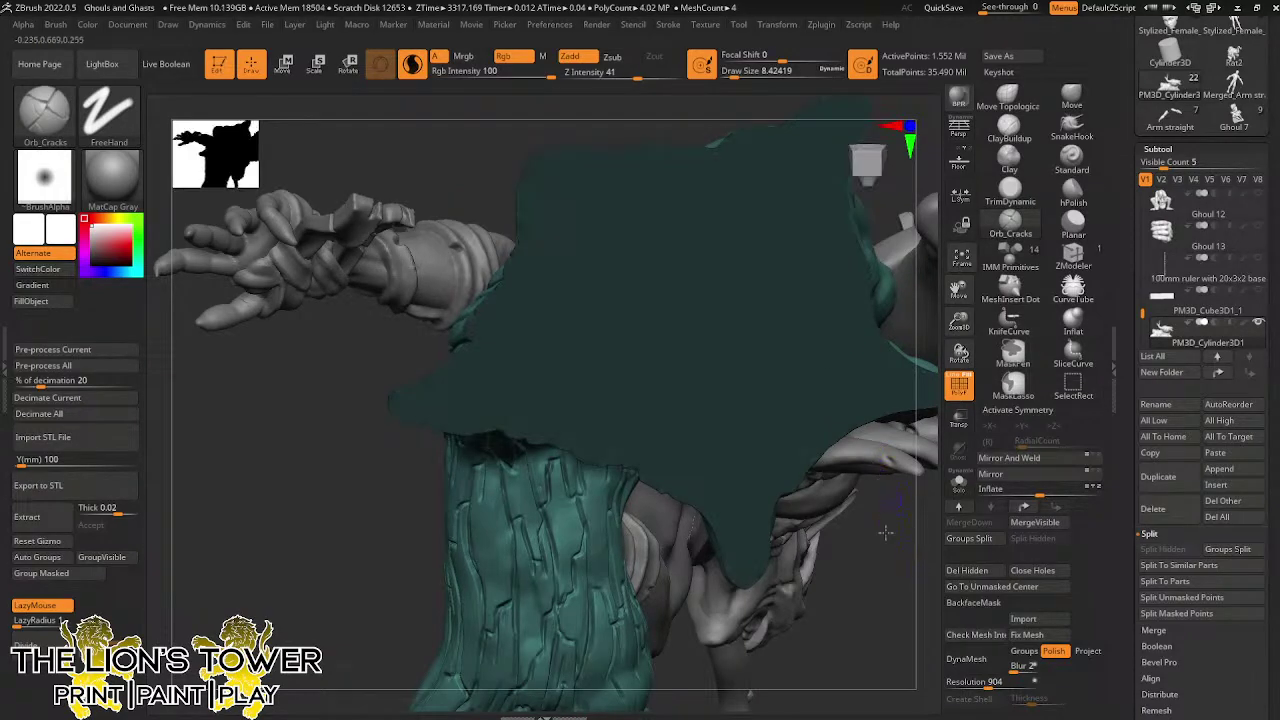
Switch to the scale gizmo and invert the mask so that only the flat underside cap stays editable
right_click_drag(885, 532, 570, 410)
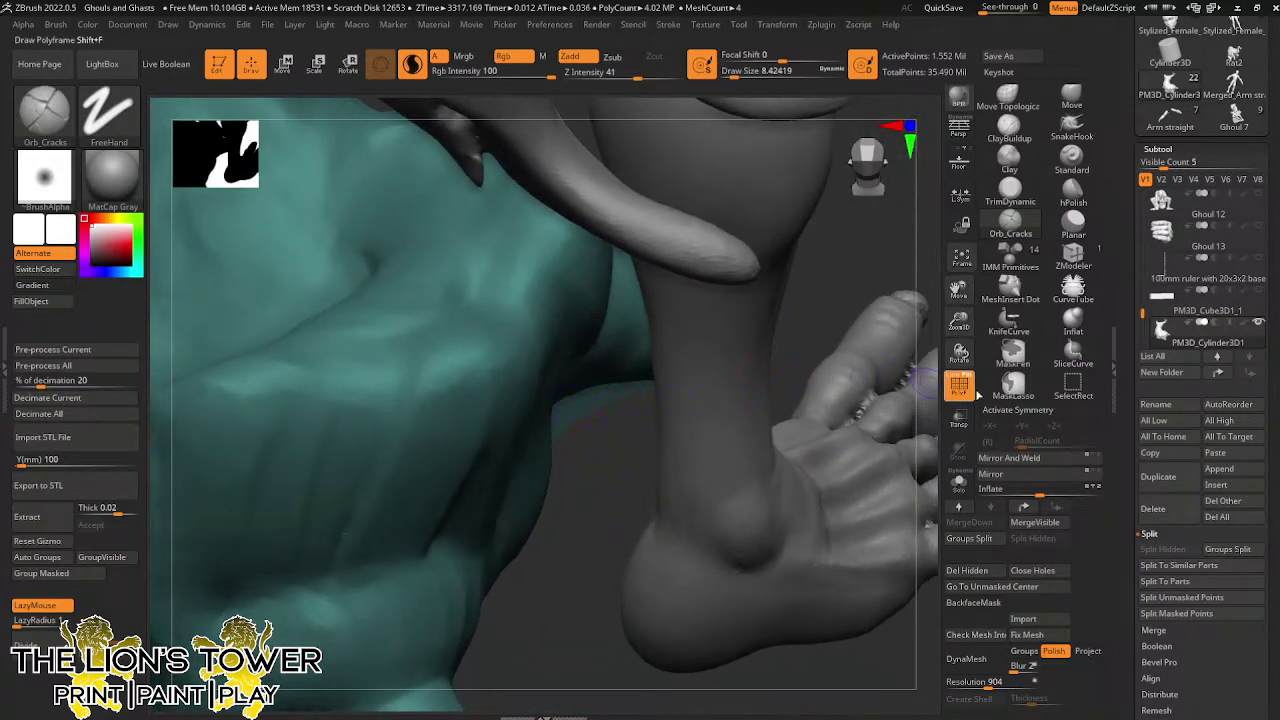
right_click_drag(838, 422, 858, 325)
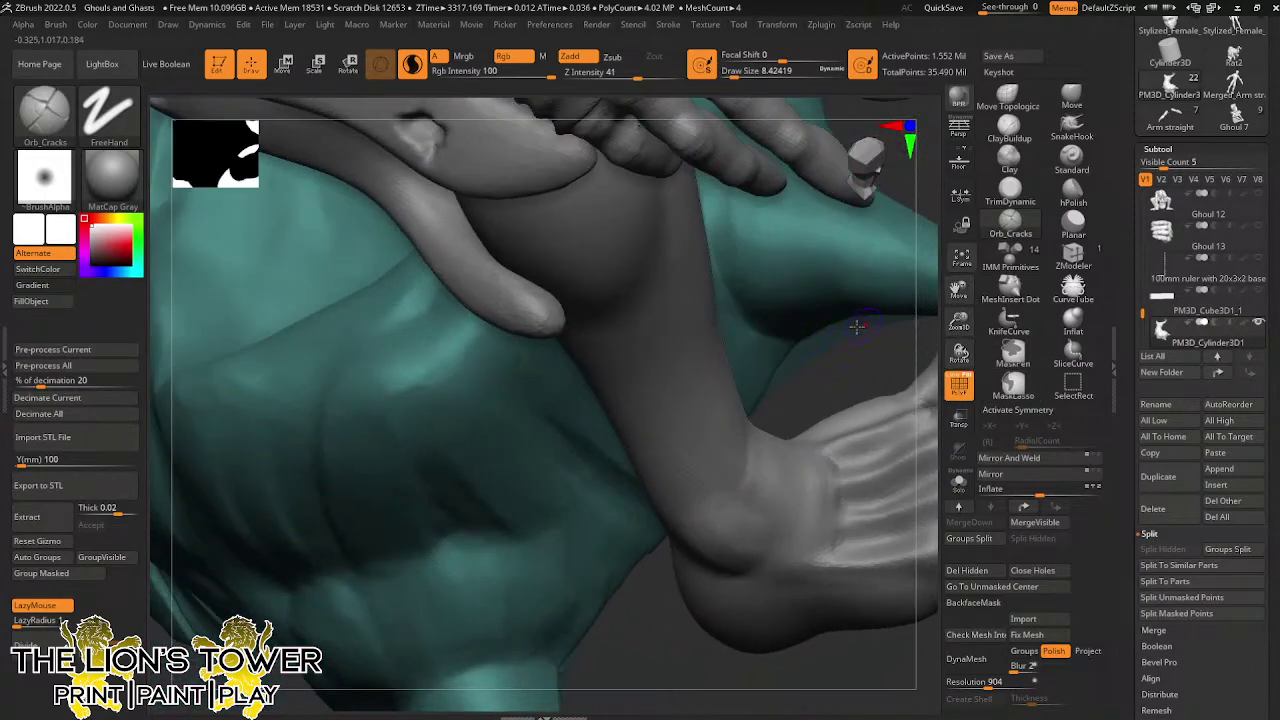
left_click_drag(958, 290, 860, 291)
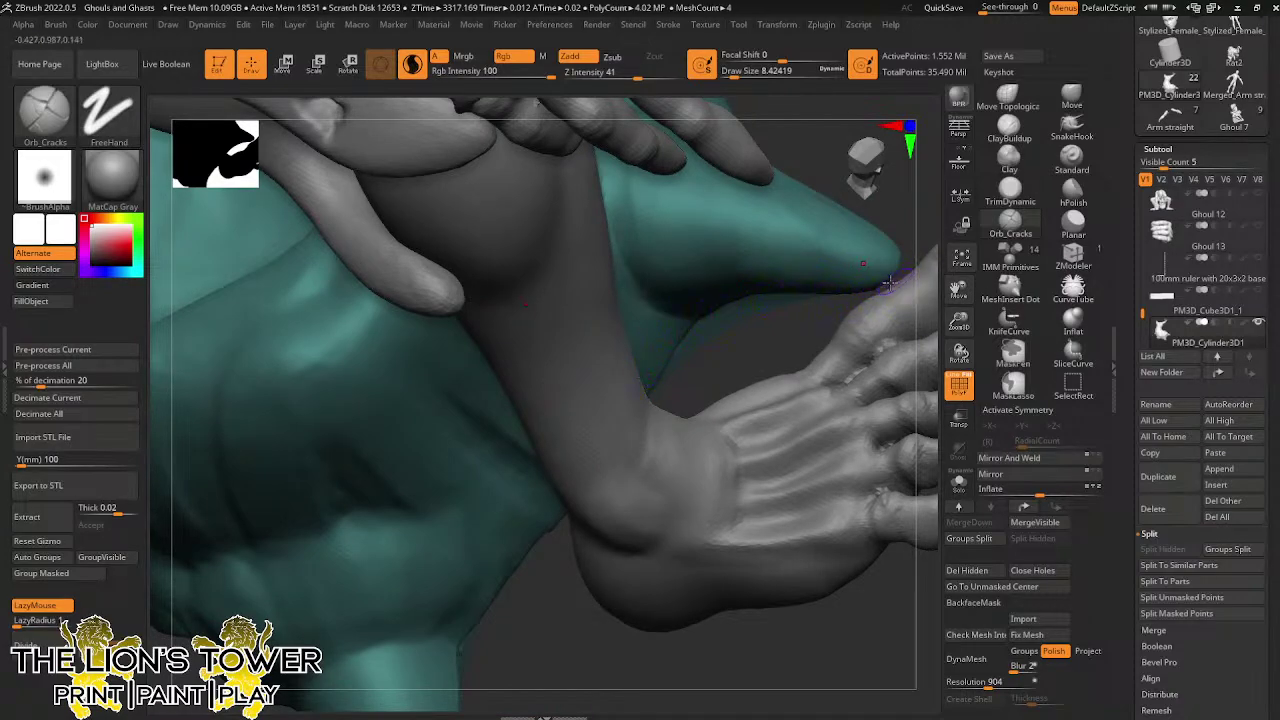
left_click_drag(805, 337, 802, 226)
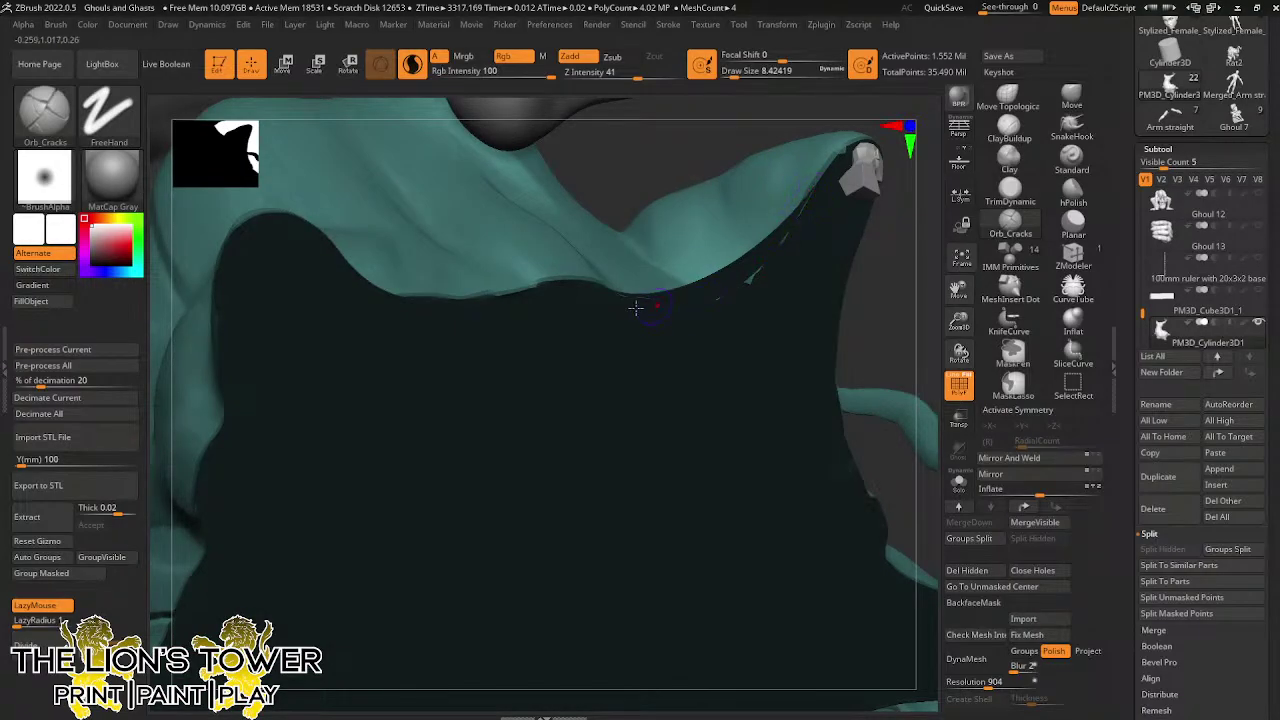
left_click_drag(959, 290, 961, 254)
left_click_drag(960, 321, 959, 288)
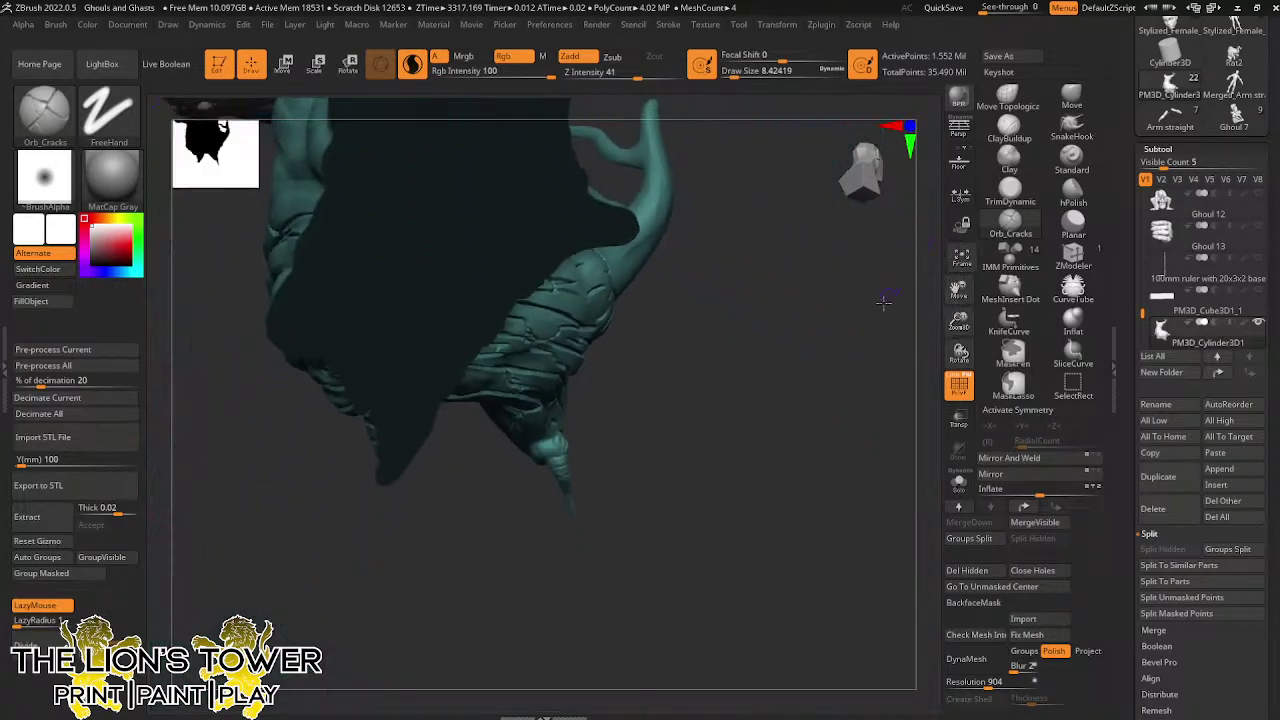
mouse_move(884, 304)
left_mouse_down("shift")
mouse_move(938, 281)
mouse_move(713, 260)
left_mouse_up("shift")
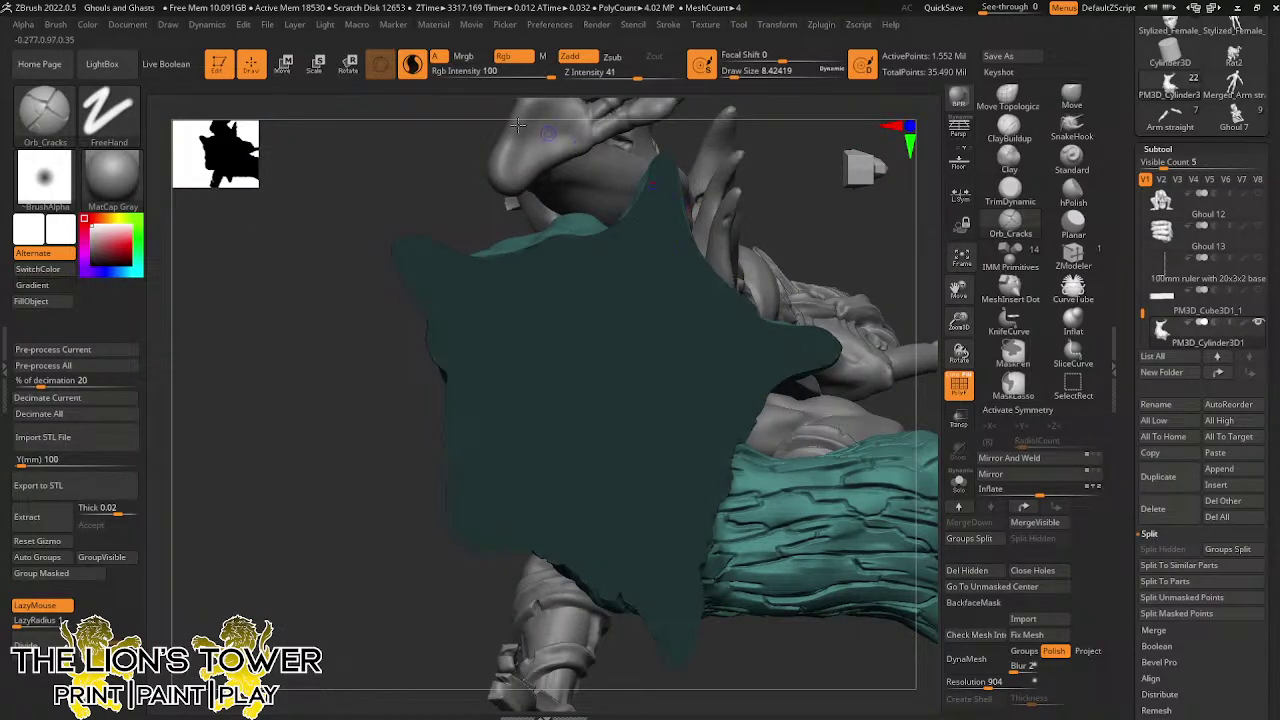
key("e")
left_click(706, 265)
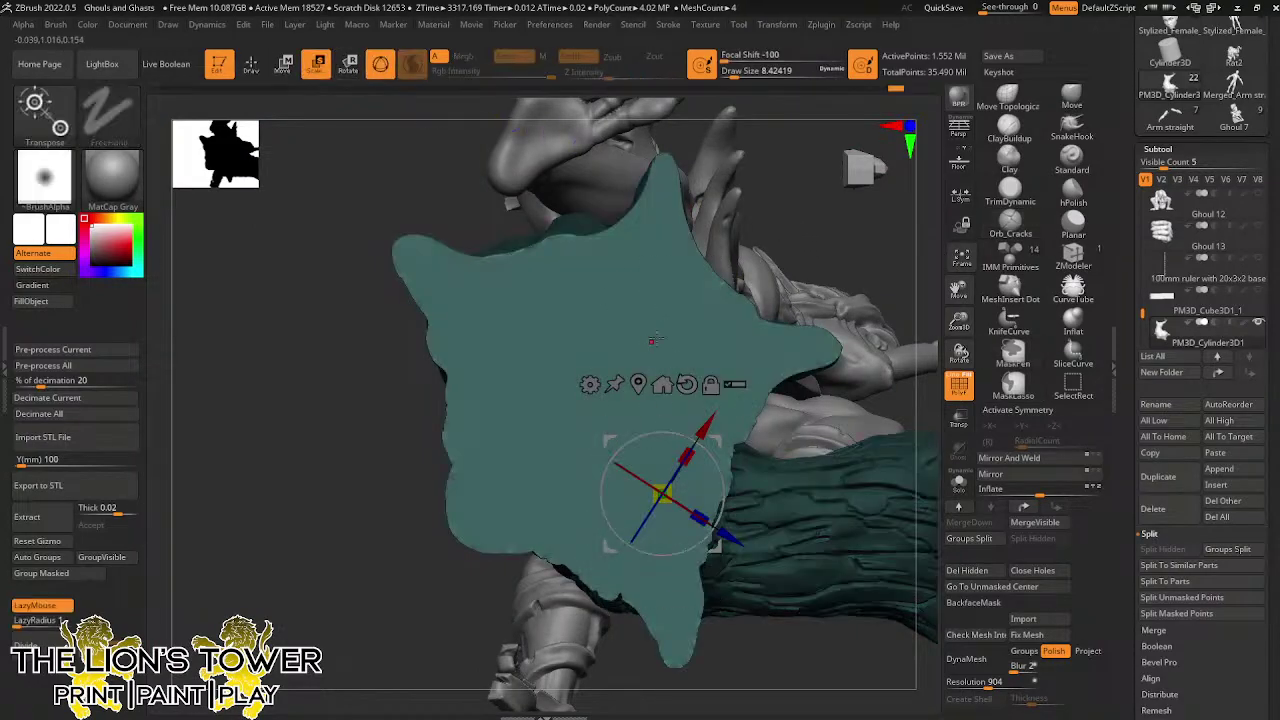
Centre the gizmo on the unmasked cap, try scaling the cap inward, and undo the scaling
left_click(638, 384)
left_click(641, 300)
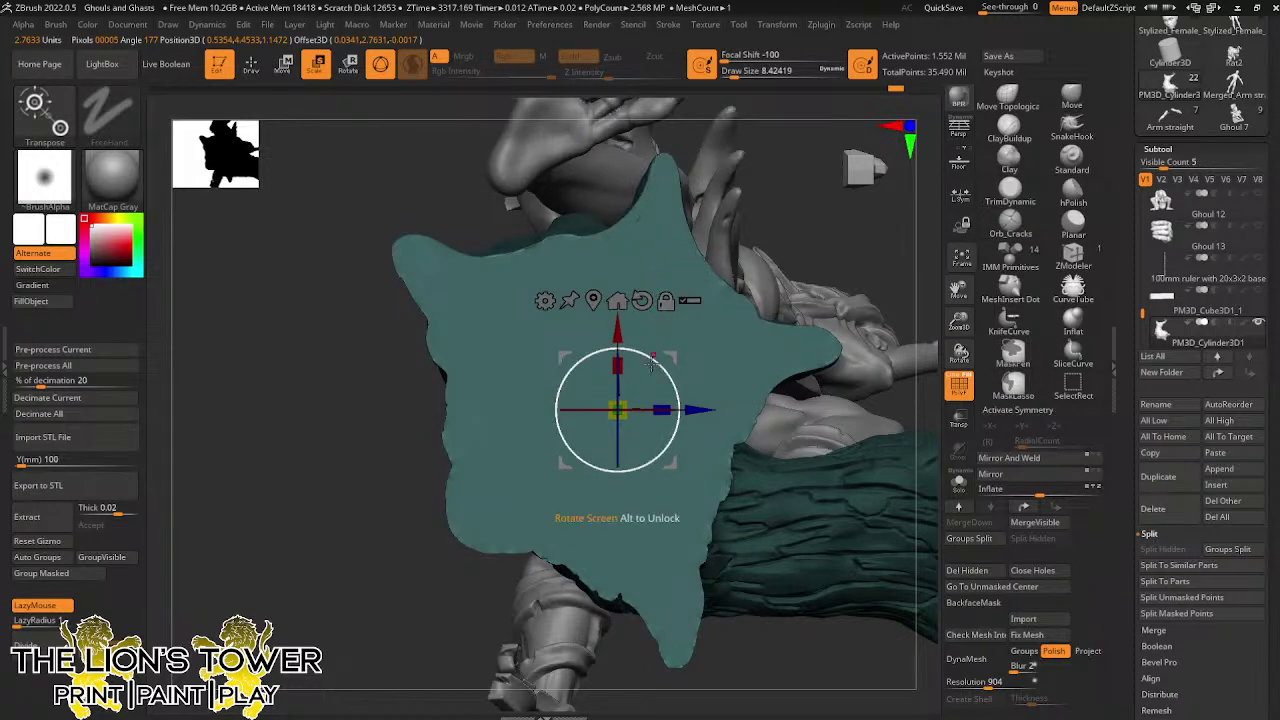
left_click_drag(620, 410, 634, 434)
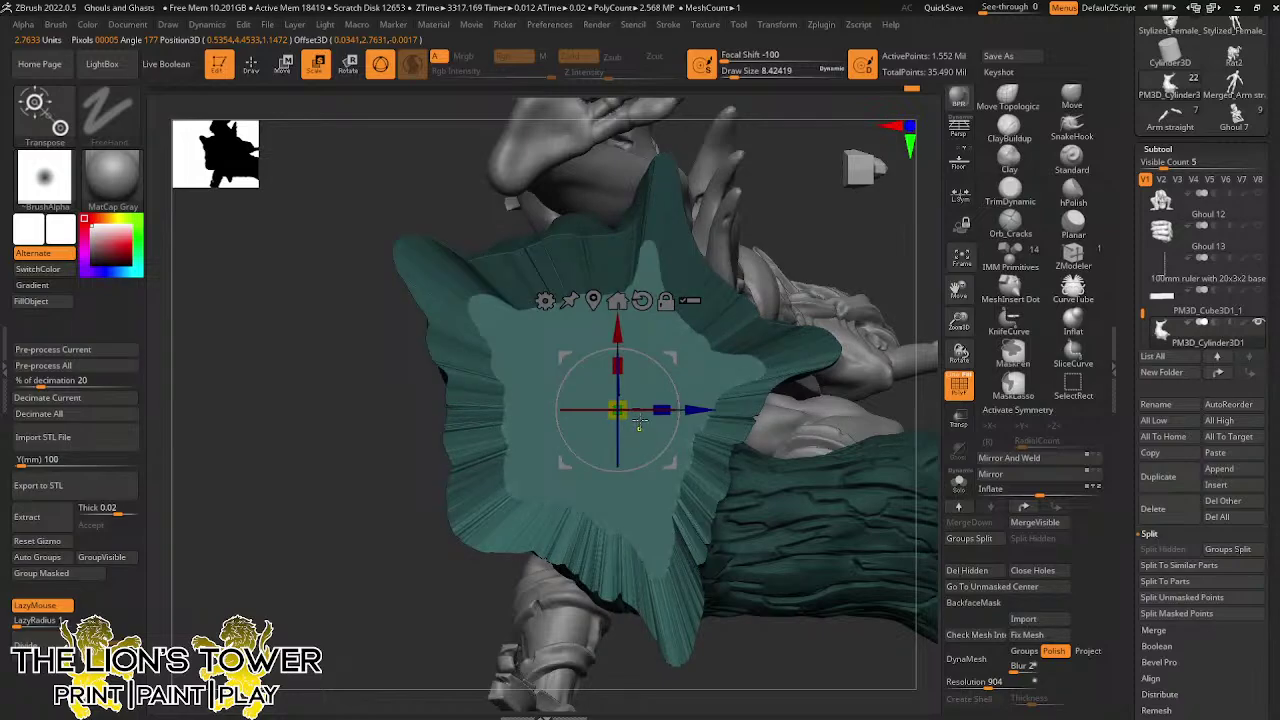
key("ctrl+z")
Box-mask the stump body above the underside from a side view and recentre the gizmo on the unmasked cap
left_click_drag(780, 205, 809, 254)
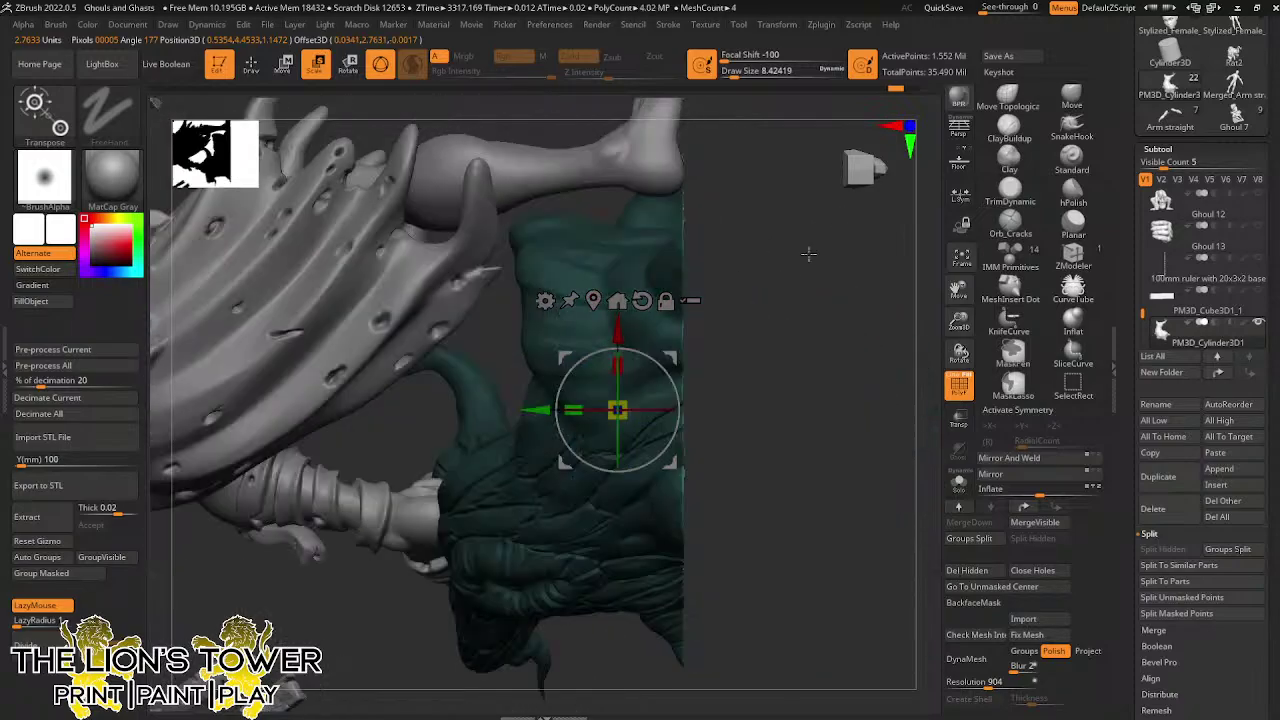
left_click_drag(770, 293, 786, 297)
left_click_drag(888, 305, 784, 452)
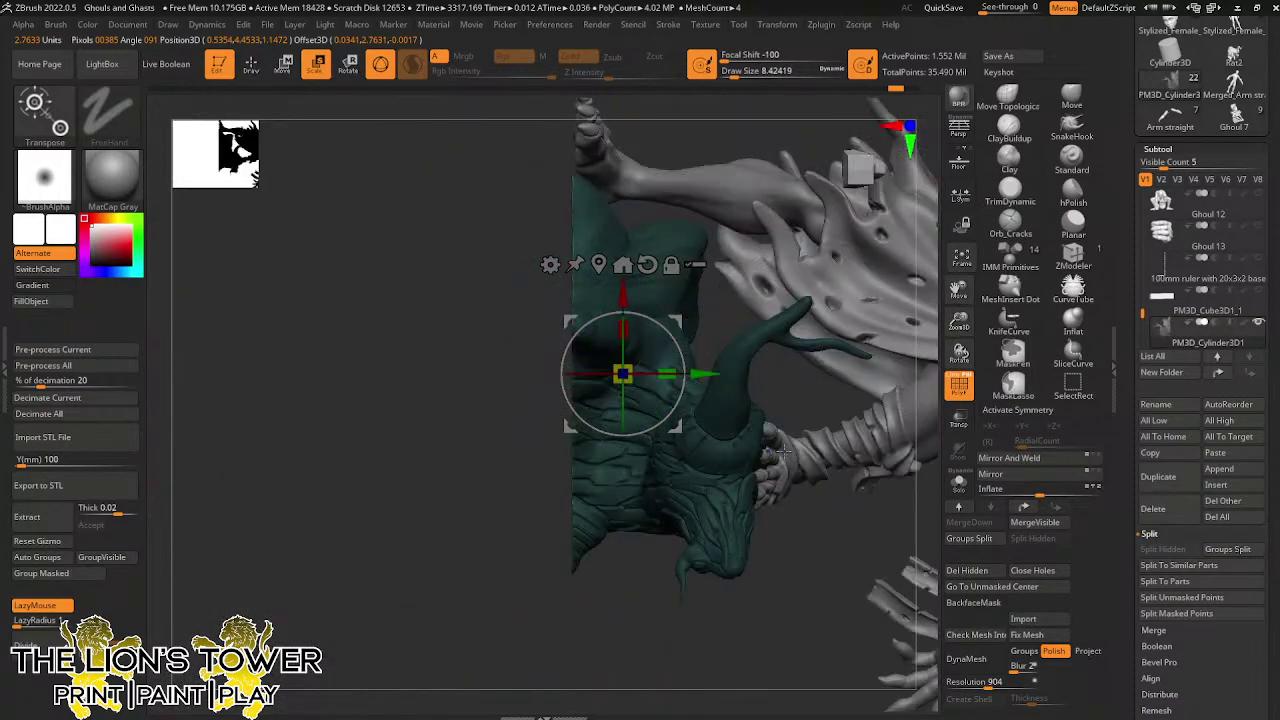
key("ctrl")
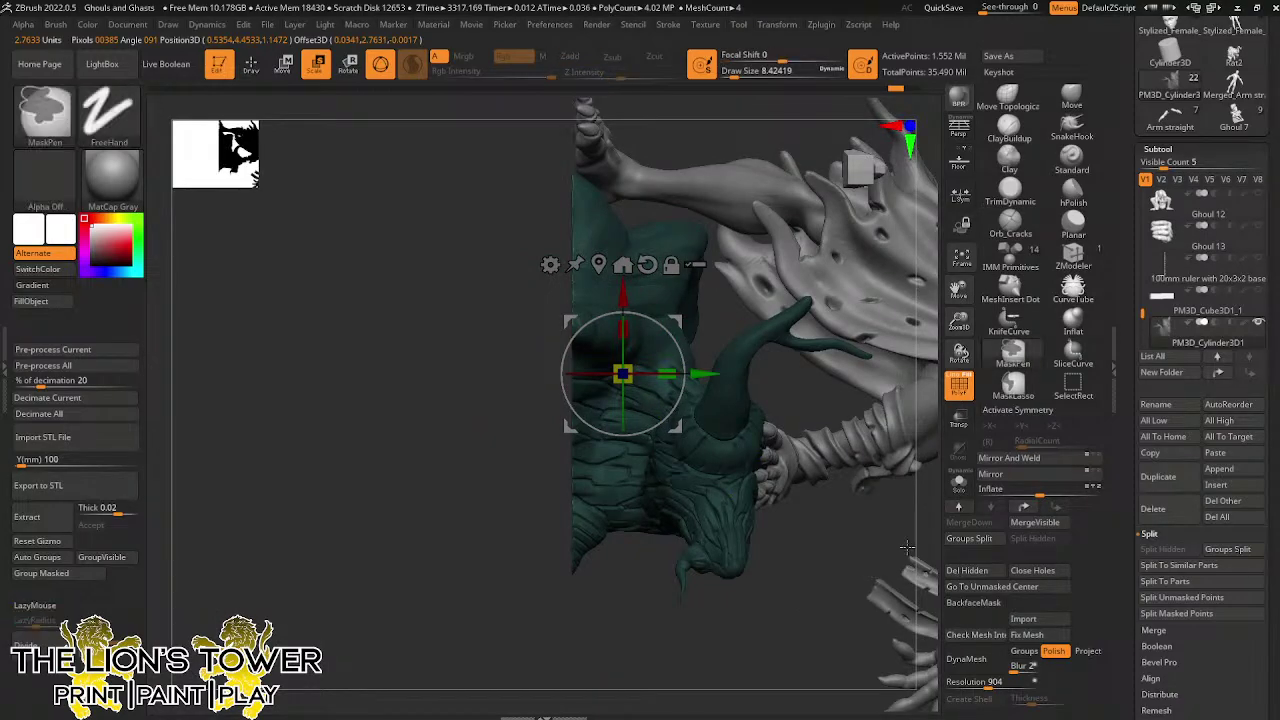
mouse_move(612, 622)
left_mouse_down("ctrl")
mouse_move(766, 170)
mouse_move(977, 177)
mouse_move(943, 138)
mouse_move(948, 109)
left_mouse_up("ctrl")
left_click(598, 263)
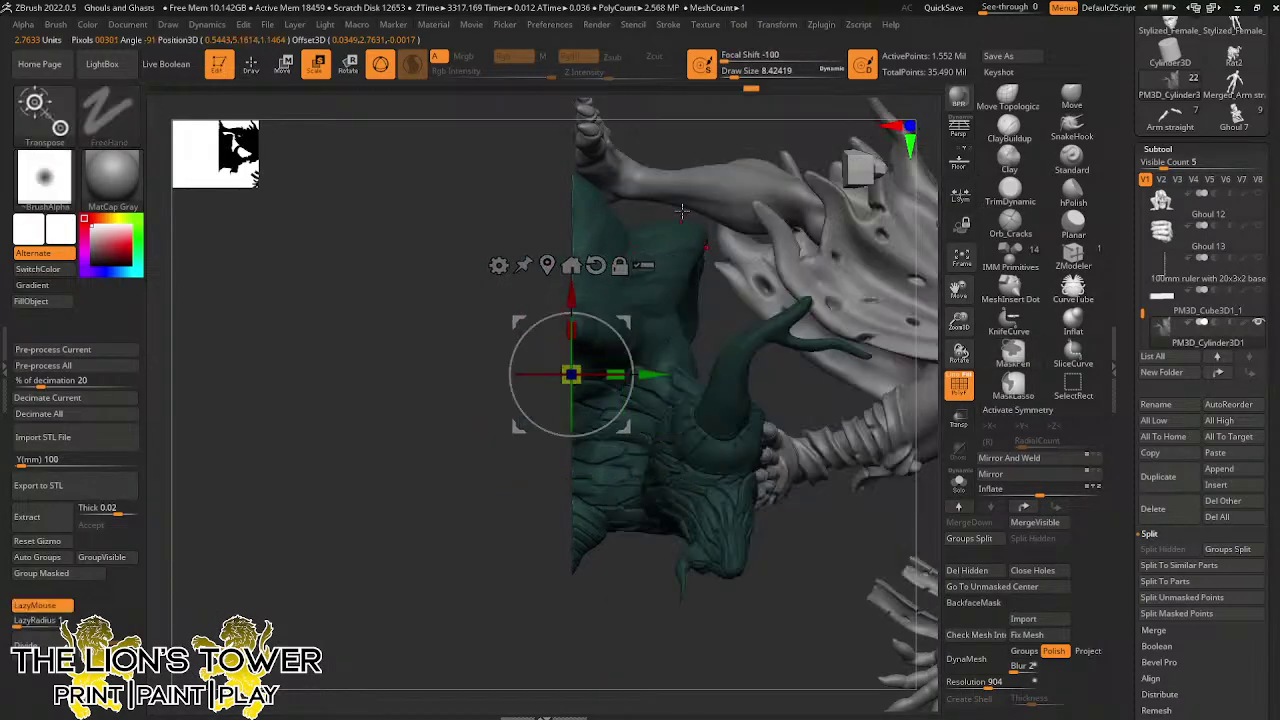
Scale the unmasked underside cap inward around its centre and clear the mask from the stump base
right_click_drag(729, 347, 785, 253)
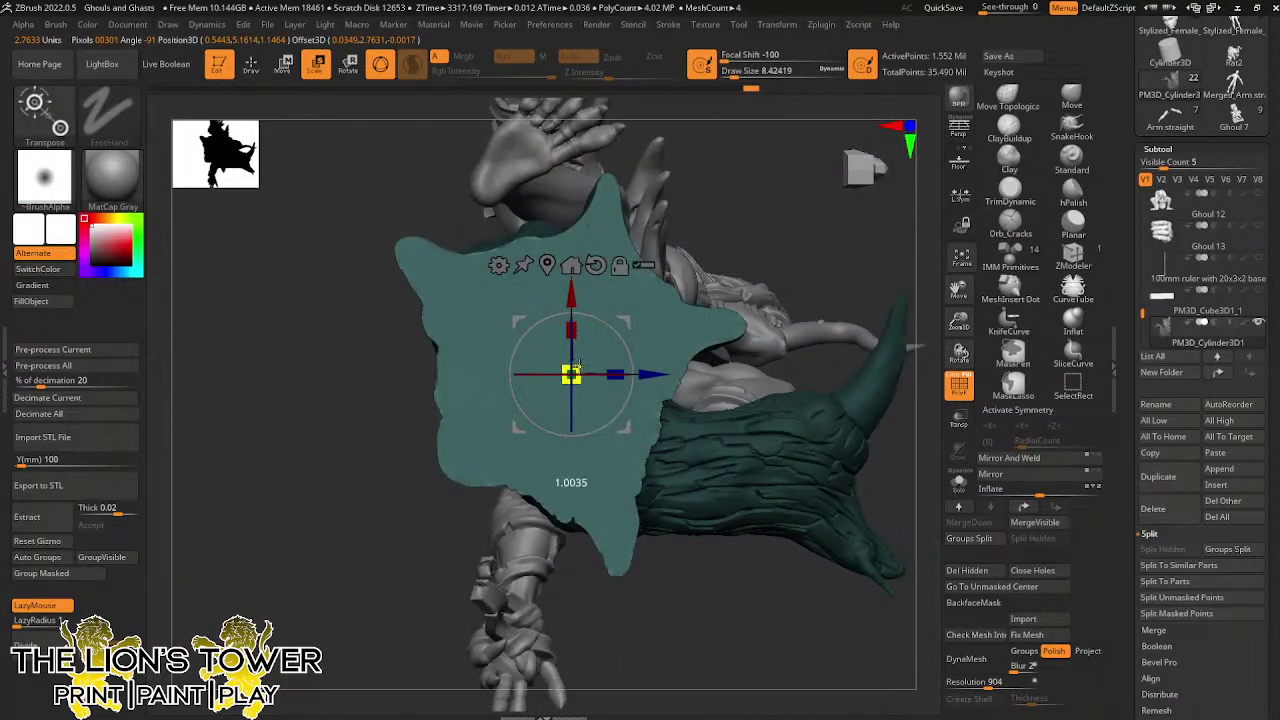
left_click_drag(572, 370, 565, 446)
right_click_drag(770, 228, 824, 380)
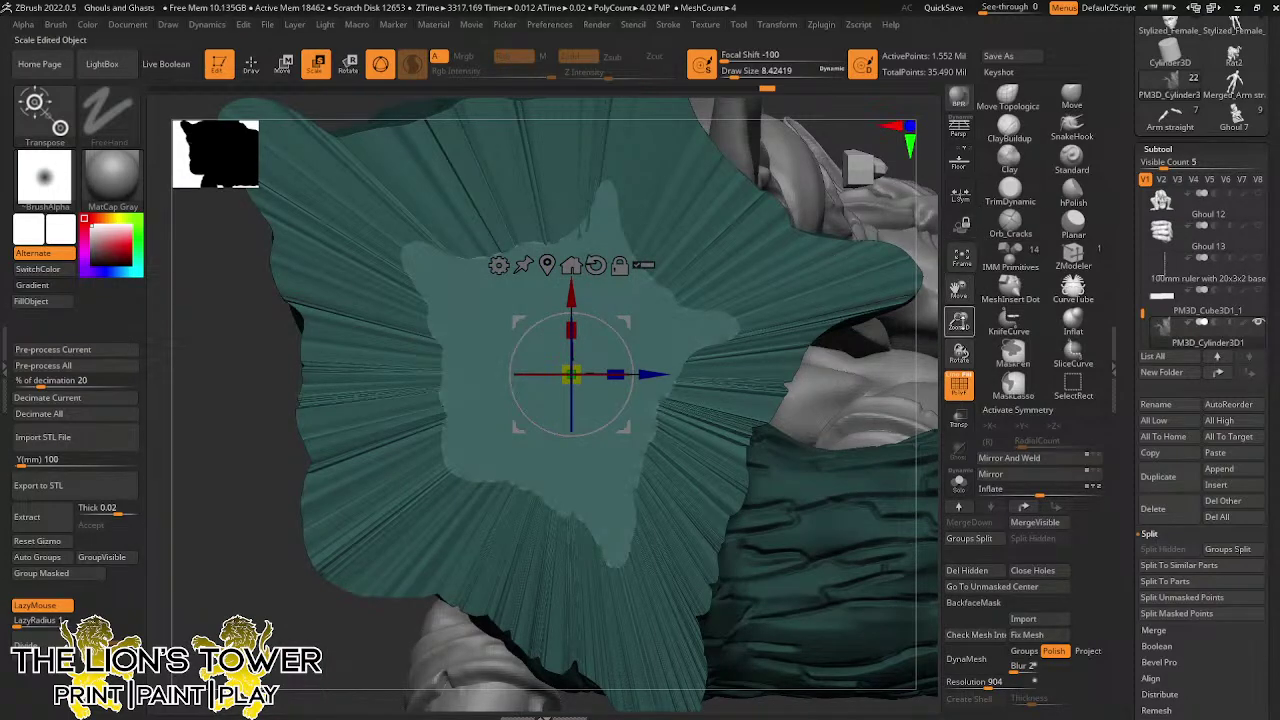
right_click_drag(880, 320, 847, 249, "ctrl")
left_click(847, 250, "ctrl")
left_click(845, 245, "ctrl")
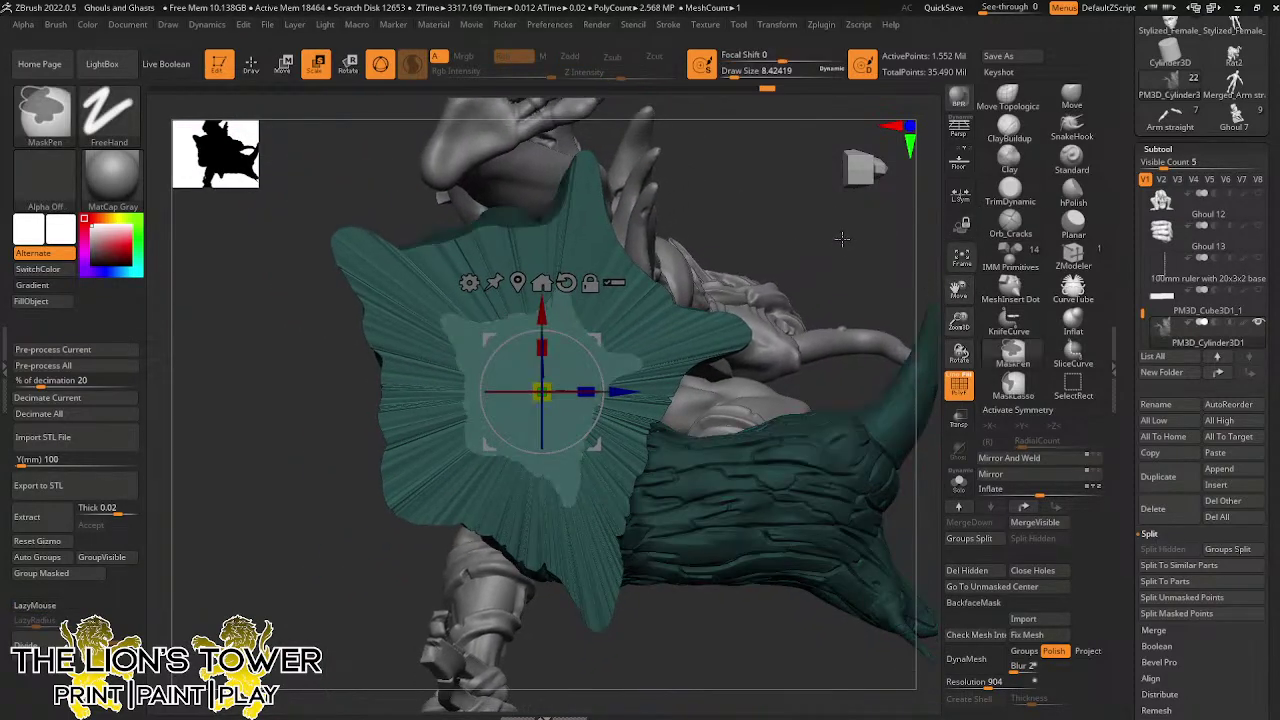
mouse_move(843, 239)
left_mouse_down("ctrl")
mouse_move(856, 255)
mouse_move(832, 325)
mouse_move(835, 494)
mouse_move(656, 326)
left_mouse_up("ctrl")
Examine the underside cap and the stump's bottom edge from several angles to check that they are flat
left_click_drag(775, 344, 645, 325)
left_click_drag(716, 248, 579, 385)
left_click_drag(628, 226, 614, 282)
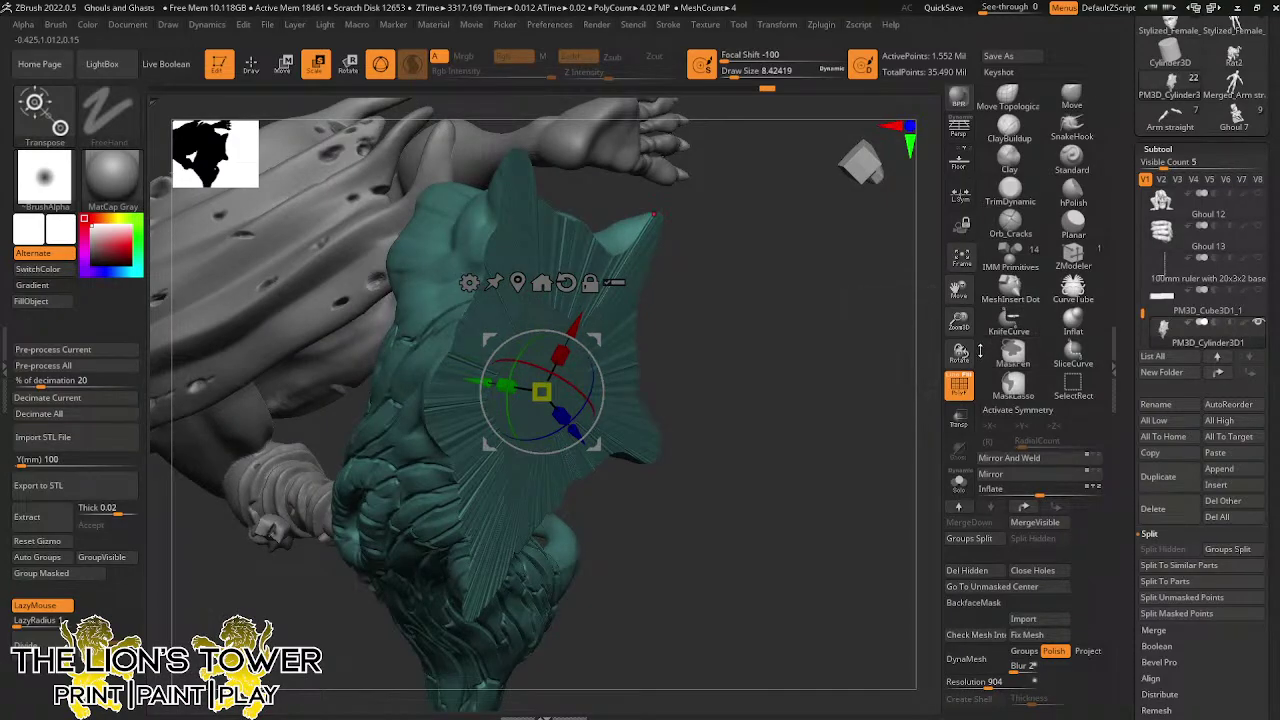
left_click_drag(964, 330, 962, 305)
left_click_drag(959, 291, 1000, 238)
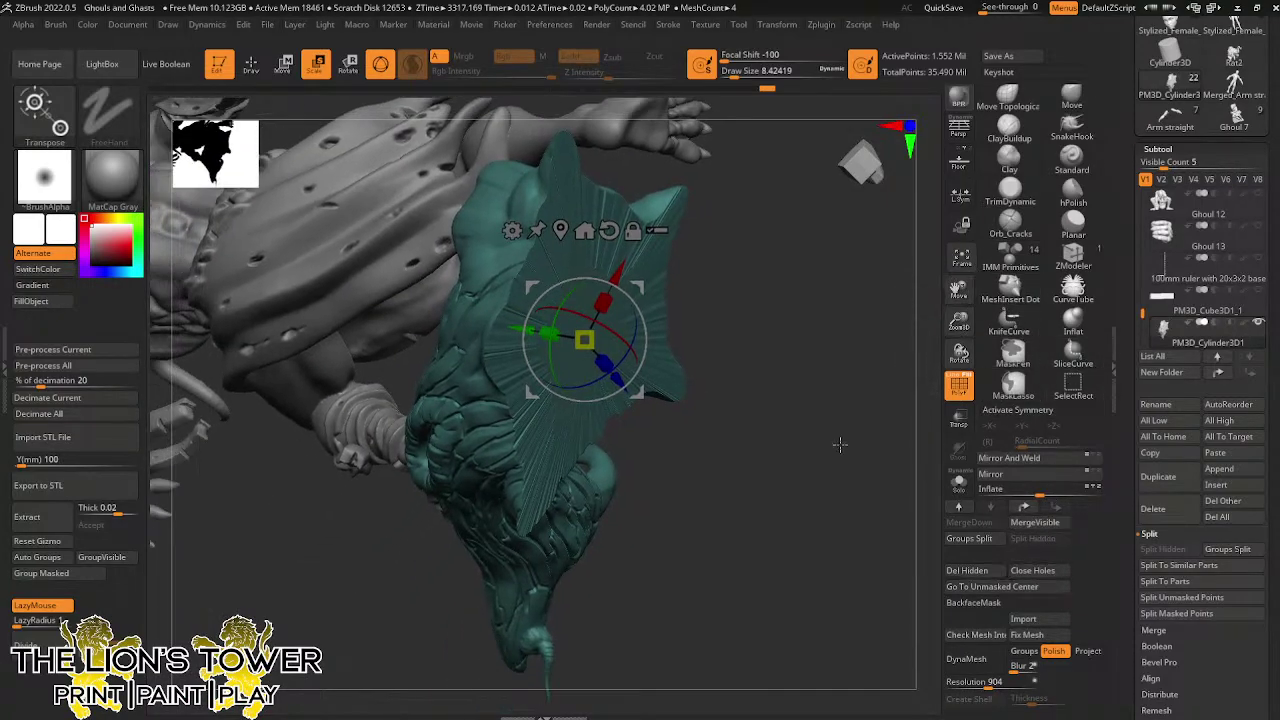
left_click_drag(843, 443, 813, 350, "shift")
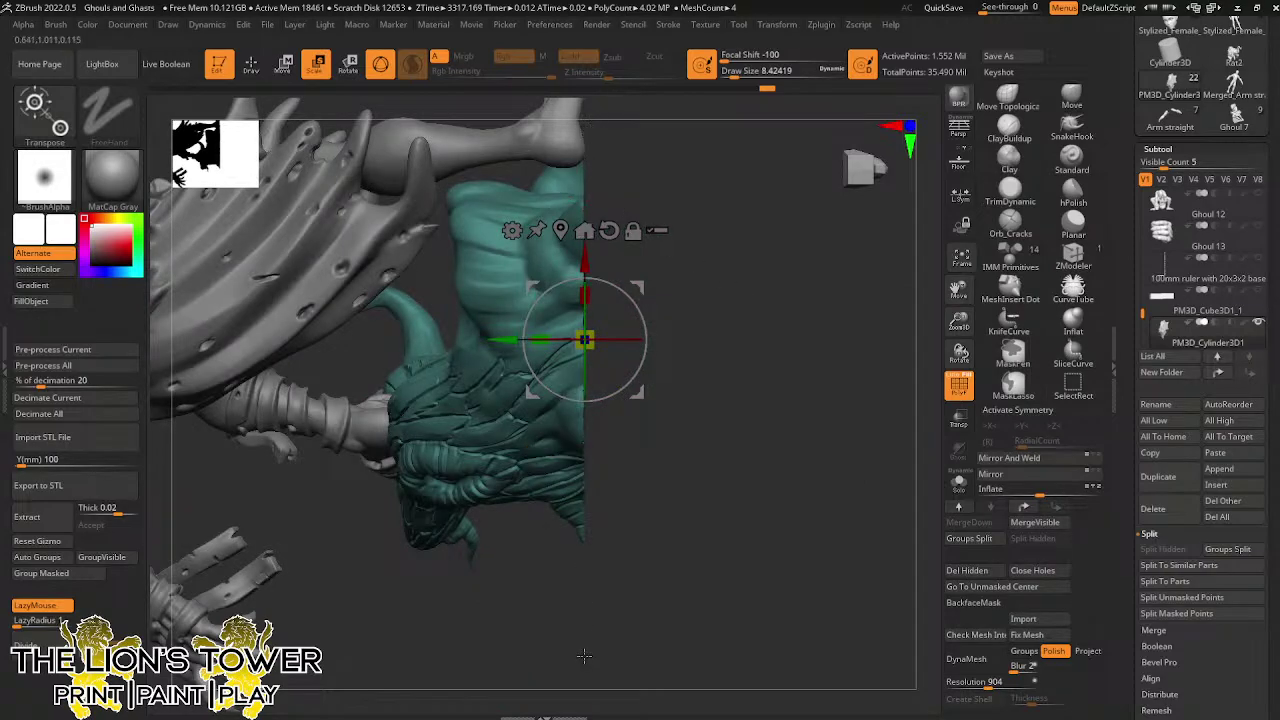
left_click_drag(960, 330, 990, 300)
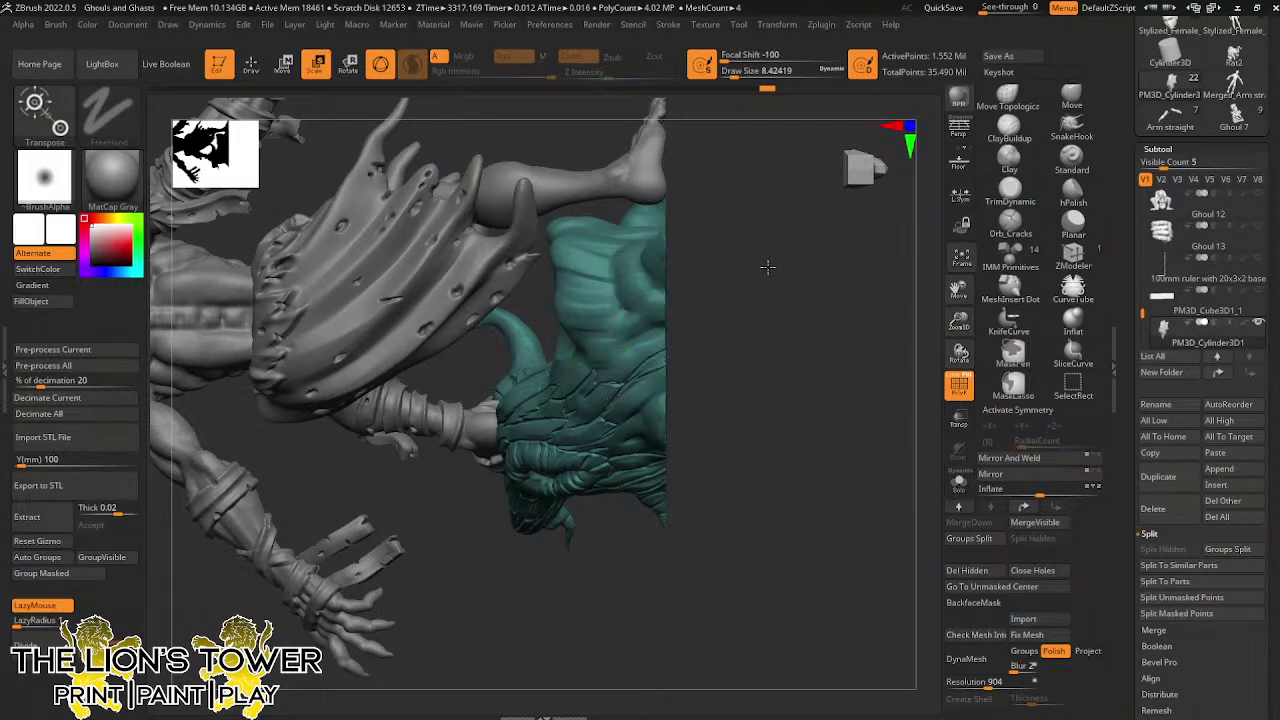
left_click_drag(766, 263, 680, 352)
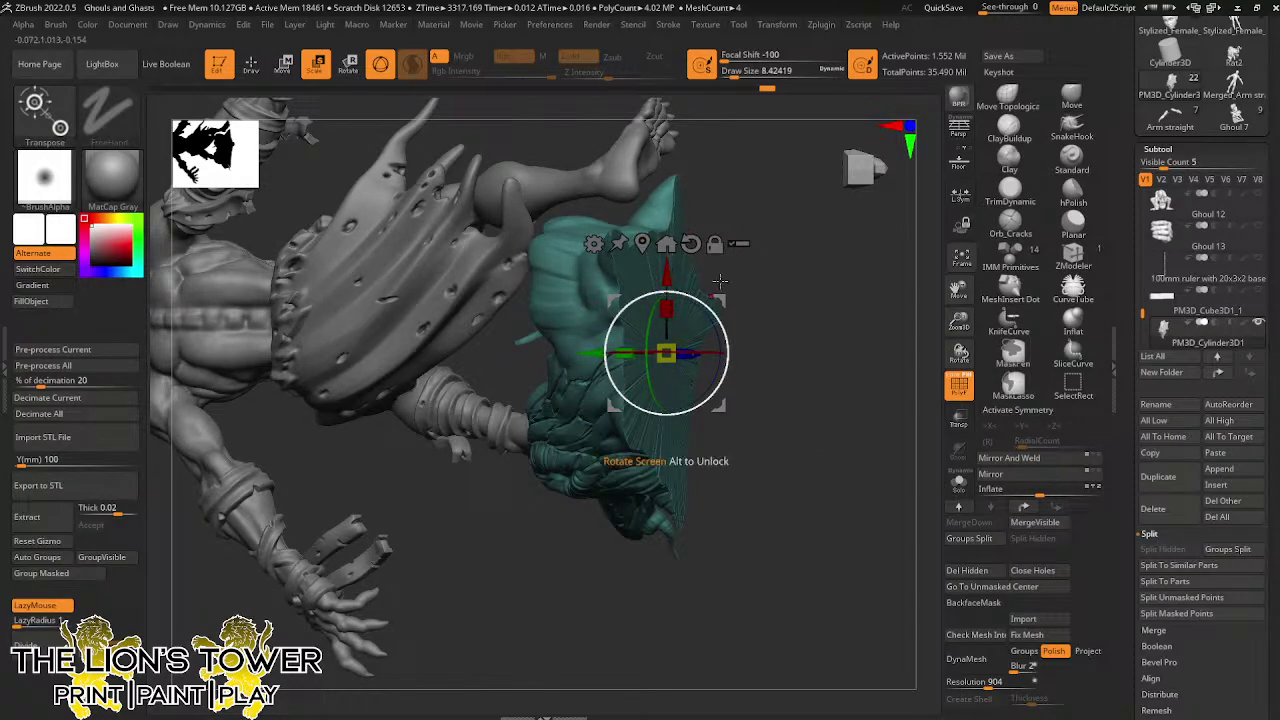
left_click_drag(624, 390, 663, 215)
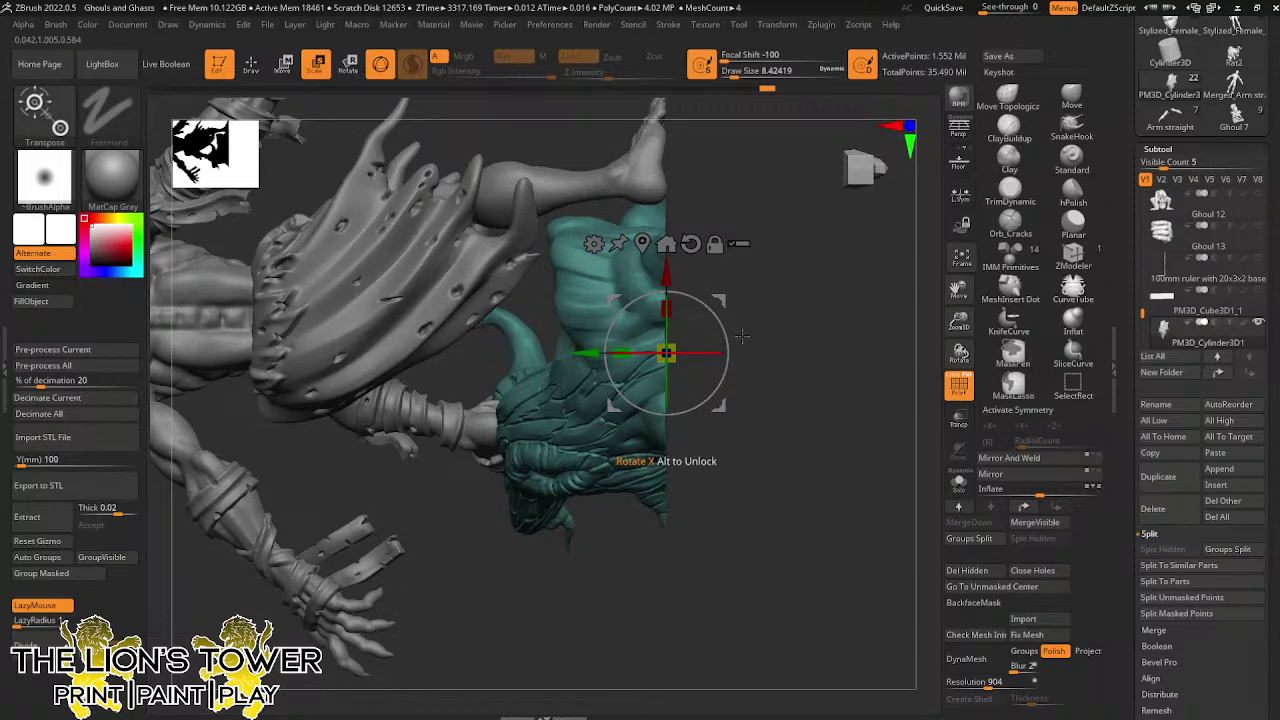
left_click_drag(959, 319, 976, 560)
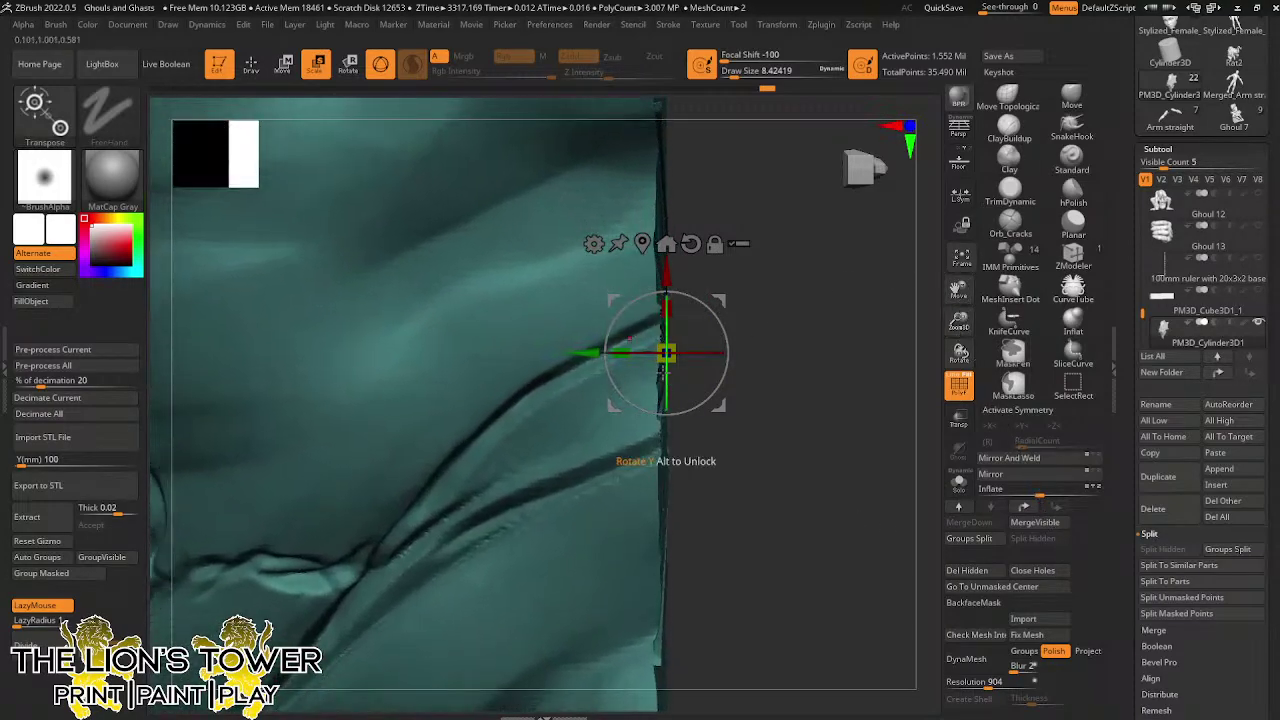
left_click_drag(958, 292, 967, 508)
left_click_drag(959, 326, 958, 222)
left_click_drag(959, 298, 962, 240)
left_click_drag(959, 321, 961, 235)
left_click_drag(906, 383, 876, 358, "shift")
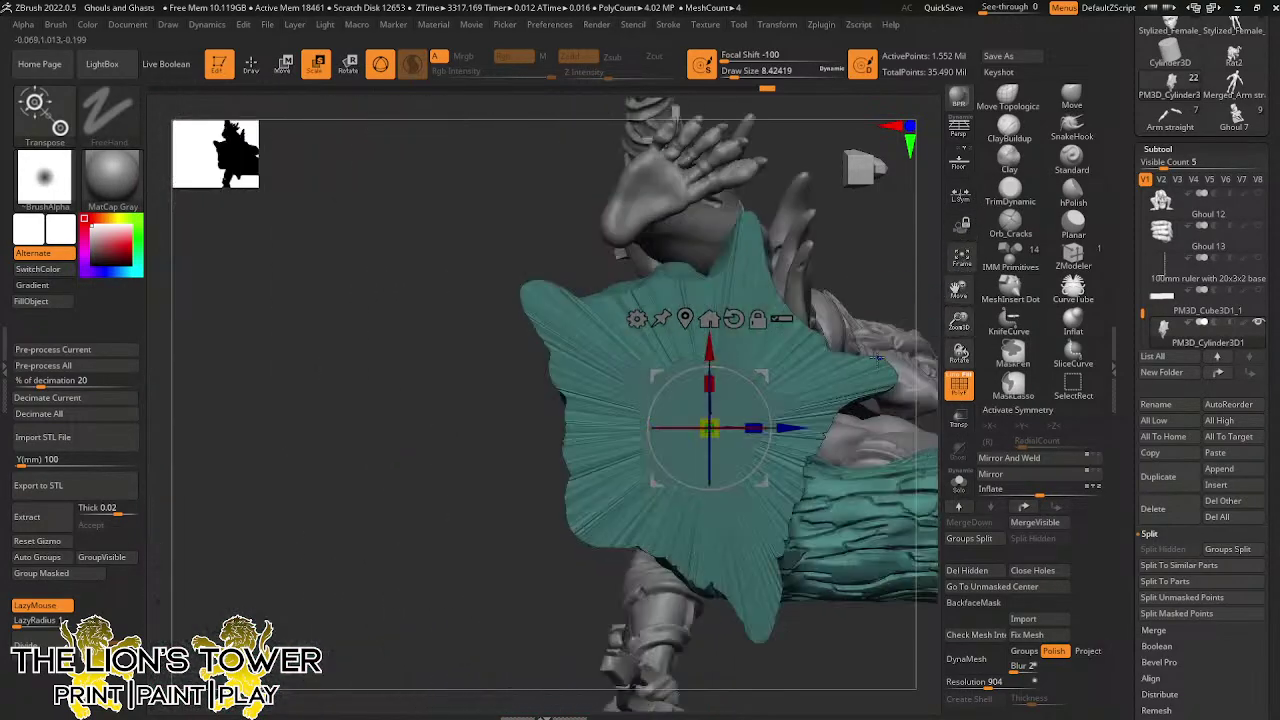
left_click_drag(888, 279, 960, 259)
left_click_drag(889, 406, 960, 238)
mouse_move(882, 312)
left_mouse_down()
mouse_move(886, 349)
mouse_move(887, 308)
left_mouse_up()
left_click_drag(905, 391, 846, 388)
Isolate the smooth, uncracked end of the stump base and hide the leftover sliver along its upper edge
left_click_drag(961, 320, 979, 378)
left_click_drag(966, 289, 926, 349)
left_click_drag(842, 524, 819, 530, "shift")
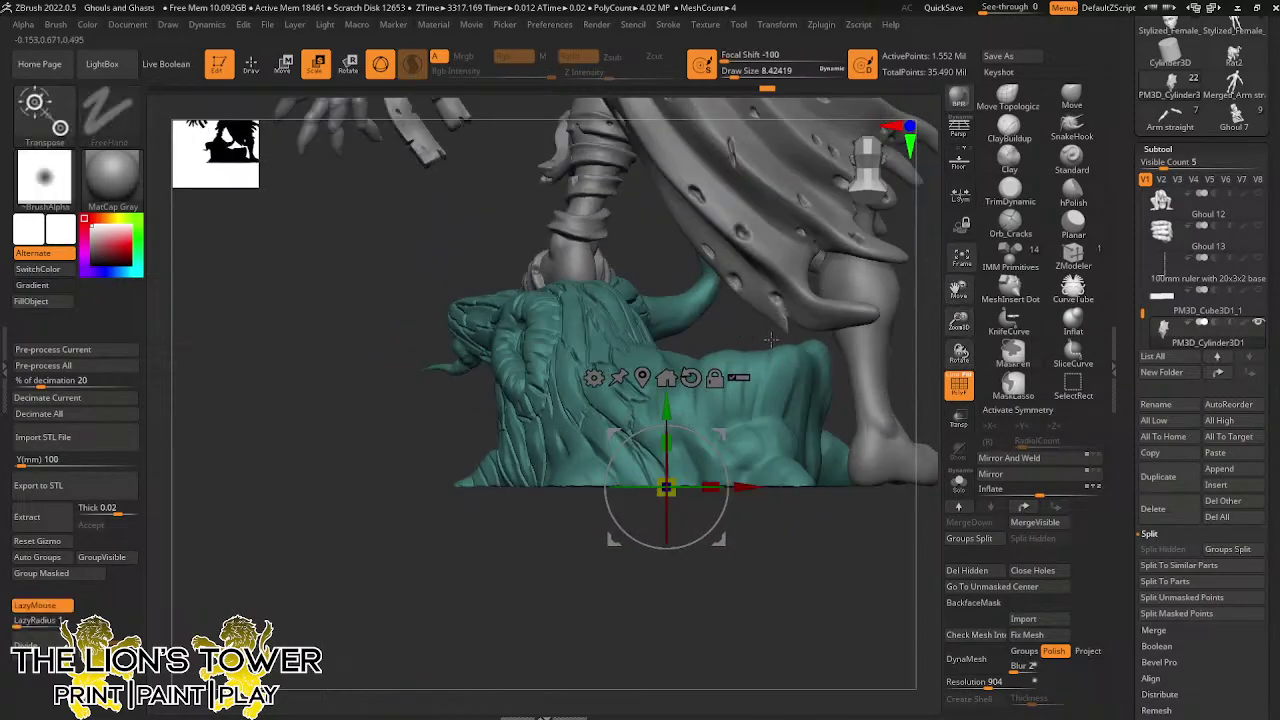
mouse_move(913, 323)
left_mouse_down("ctrl")
mouse_move(796, 546)
mouse_move(710, 532)
left_mouse_up("ctrl")
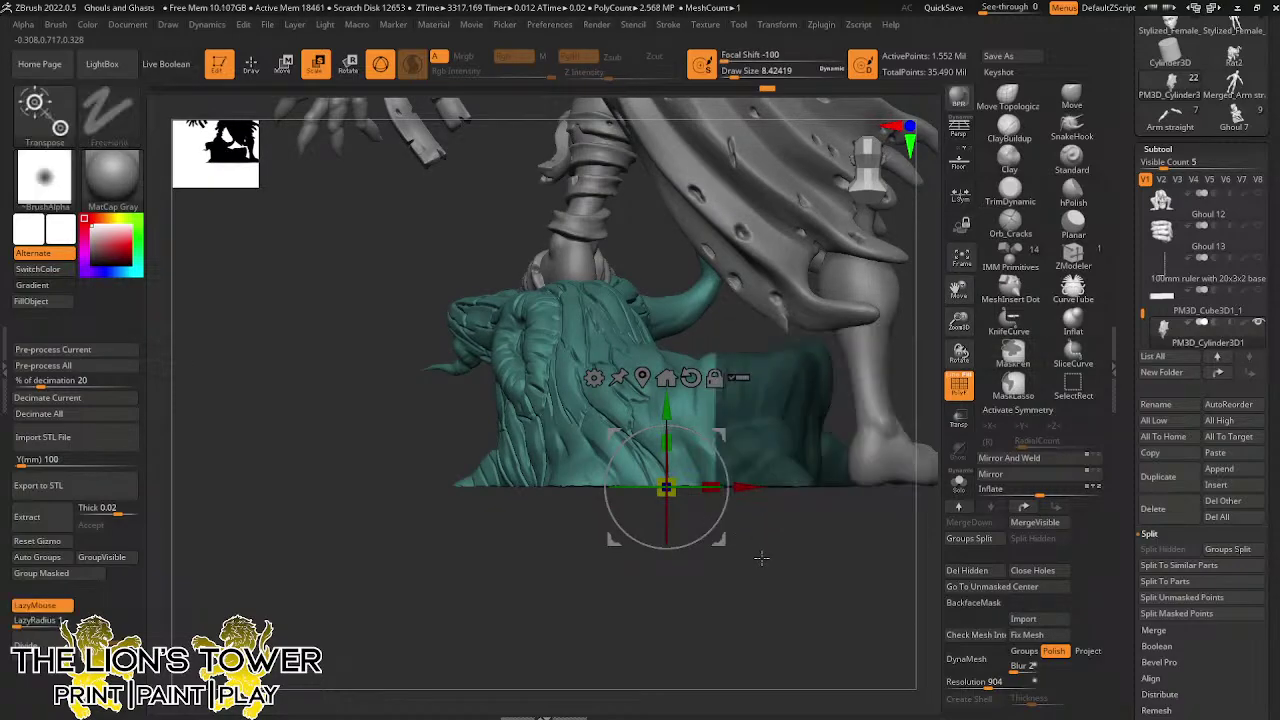
mouse_move(916, 320)
left_mouse_down("ctrl+shift")
mouse_move(763, 577)
mouse_move(613, 565)
mouse_move(651, 565)
left_mouse_up("ctrl+shift")
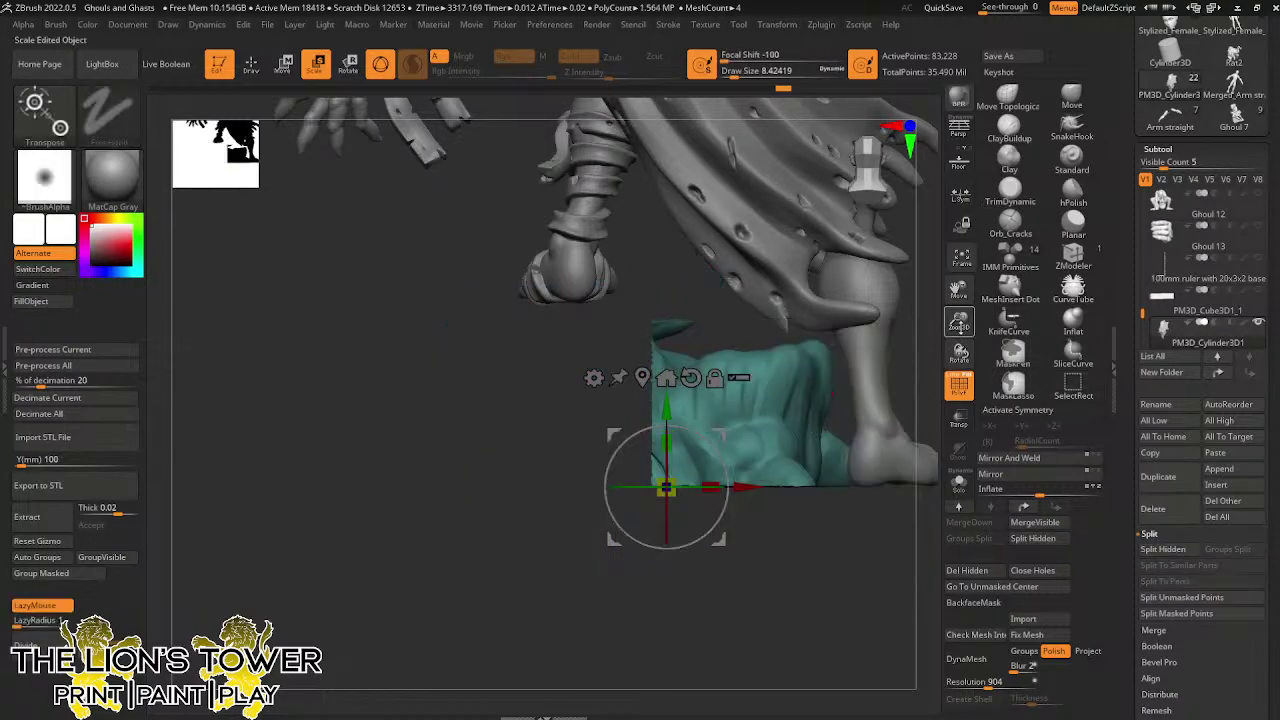
mouse_move(959, 321)
left_mouse_down()
mouse_move(866, 622)
mouse_move(749, 577)
mouse_move(777, 563)
left_mouse_up()
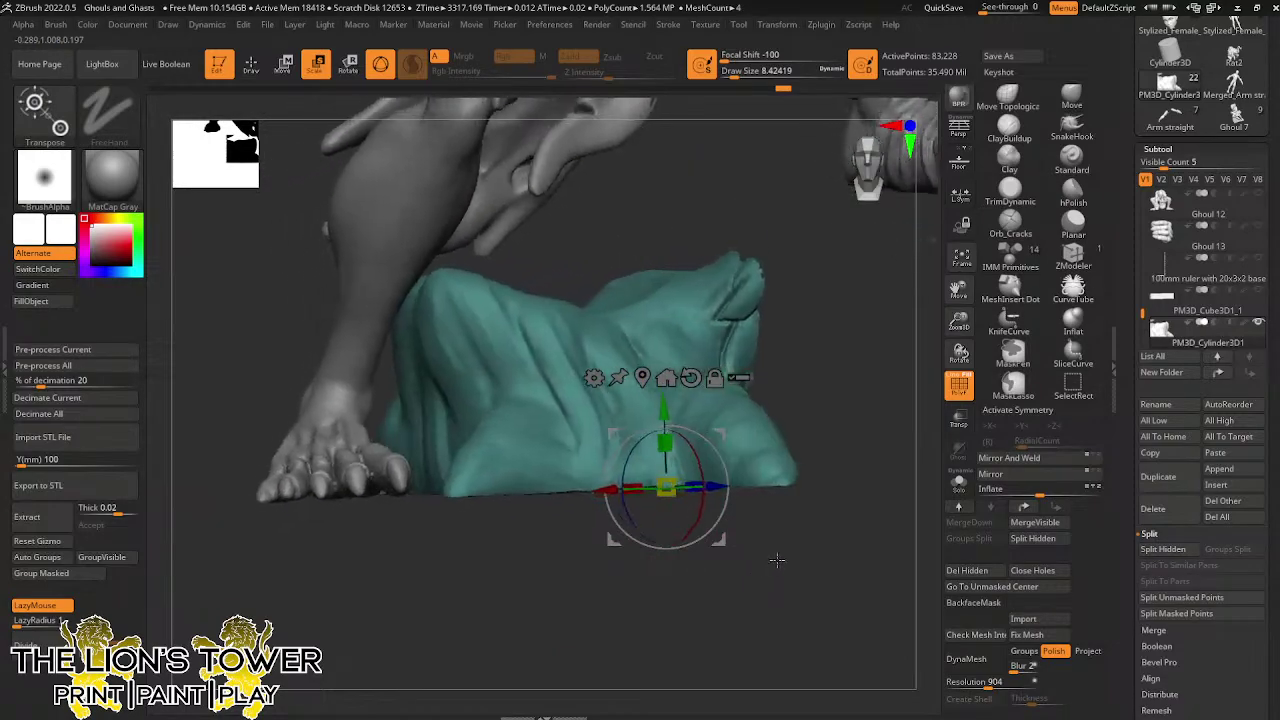
left_click_drag(965, 305, 964, 276)
left_click_drag(959, 290, 881, 334)
left_click_drag(864, 273, 687, 452, "ctrl+alt+shift")
left_click_drag(782, 470, 783, 490)
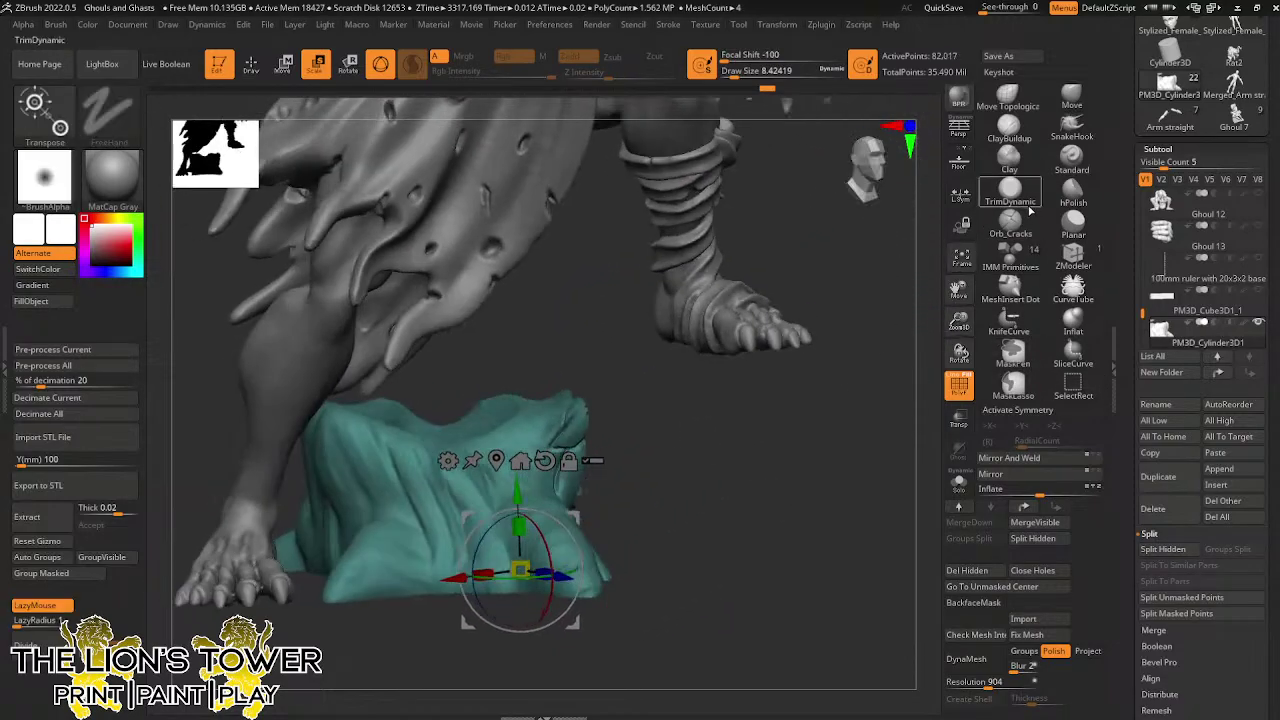
Carve the first Orb_Cracks bark cracks from the stub at the rim down the smooth side of the stump, meeting in a V
left_click(1010, 223)
left_click_drag(971, 311, 968, 342)
left_click_drag(960, 290, 1094, 230)
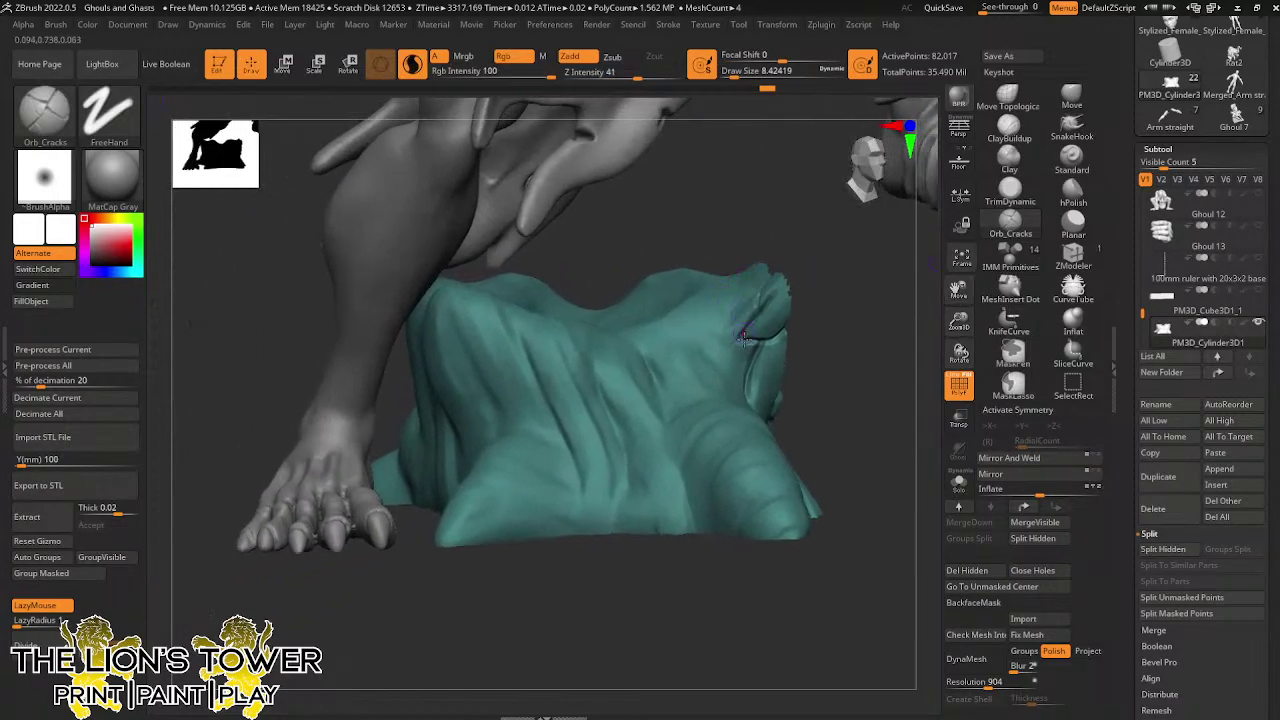
left_click_drag(697, 381, 688, 373)
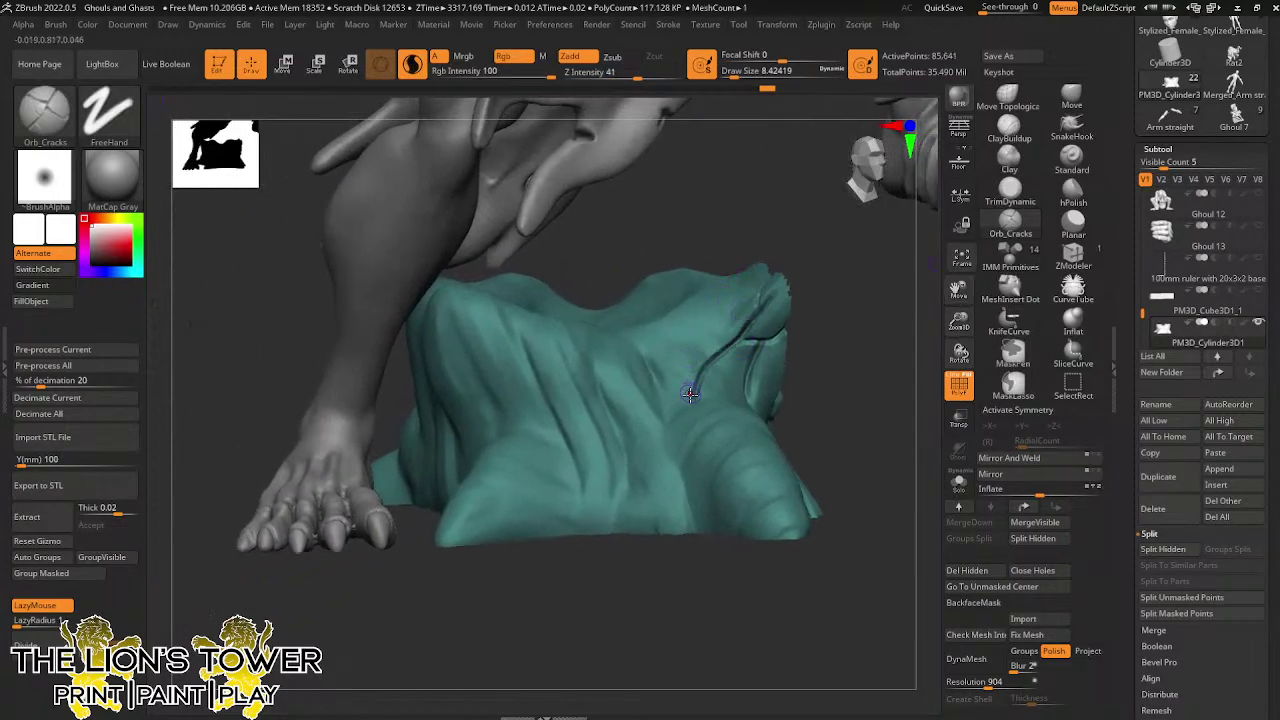
right_click_drag(652, 315, 718, 344)
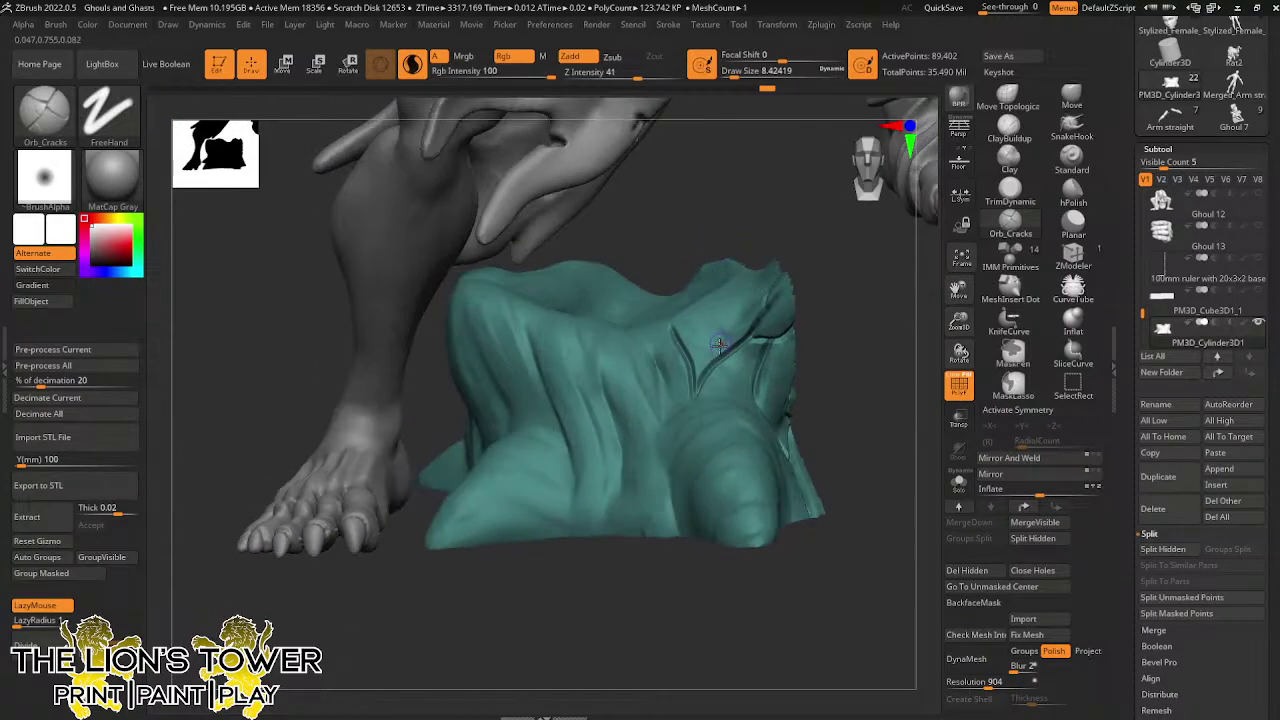
right_click_drag(697, 295, 790, 267)
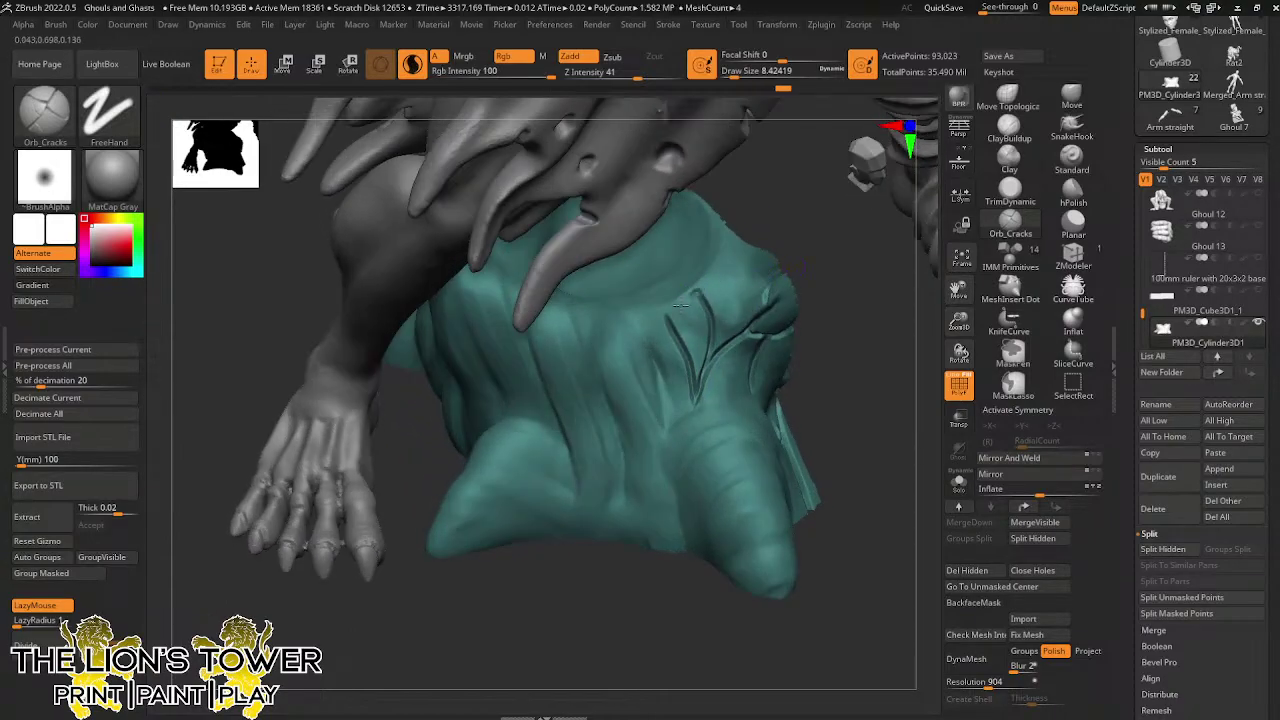
Extend jagged bark cracks along the stump's rim and down between the two thick roots to the bottom edge
right_click_drag(678, 289, 741, 181)
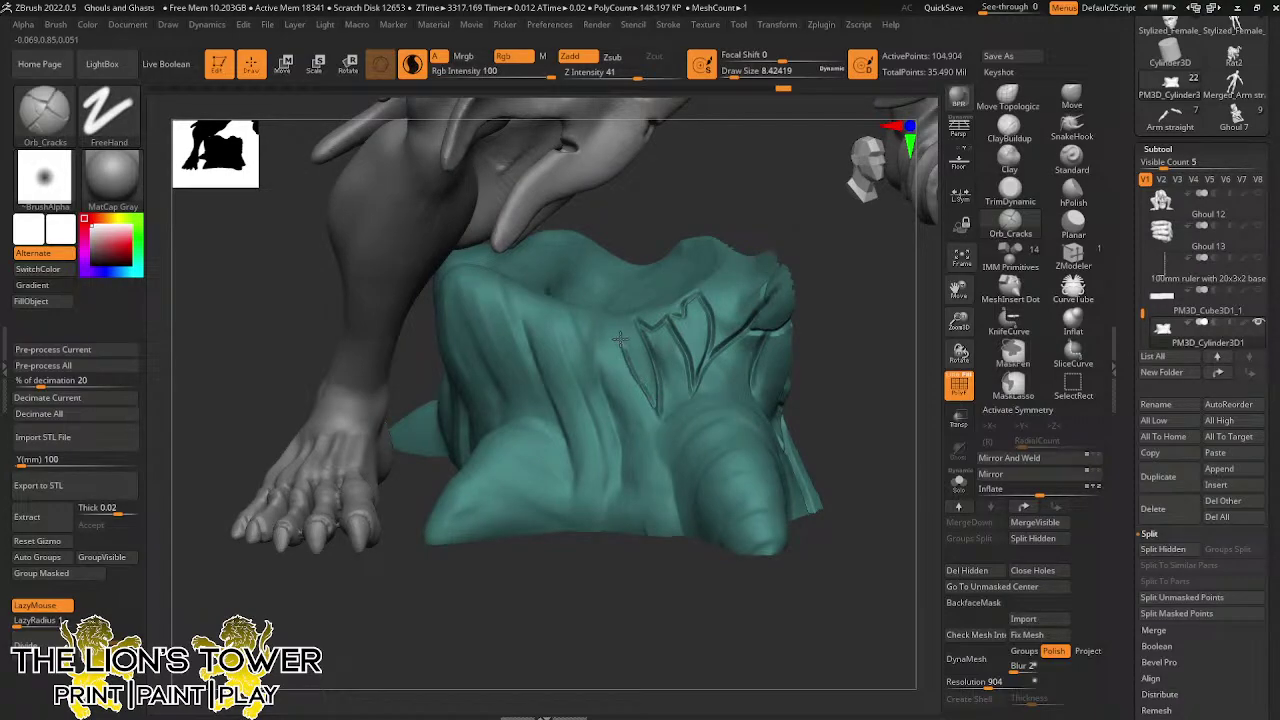
right_click_drag(640, 270, 649, 320)
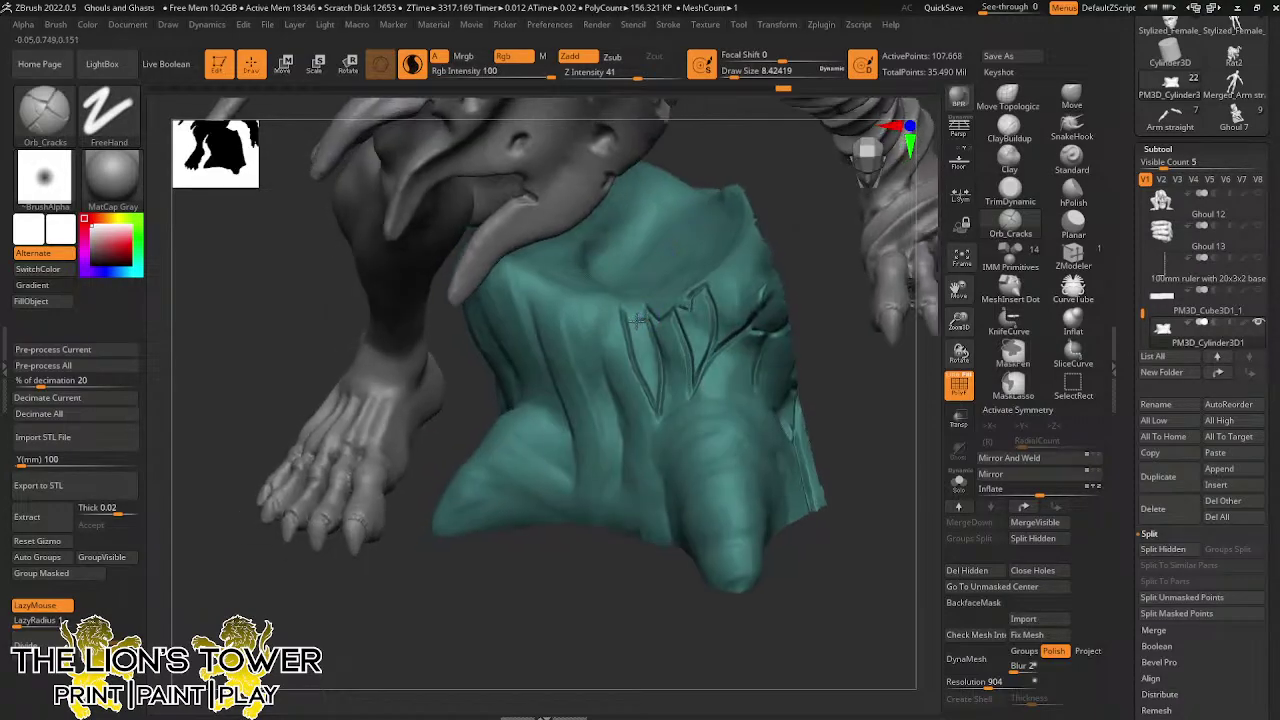
right_click_drag(669, 256, 619, 318)
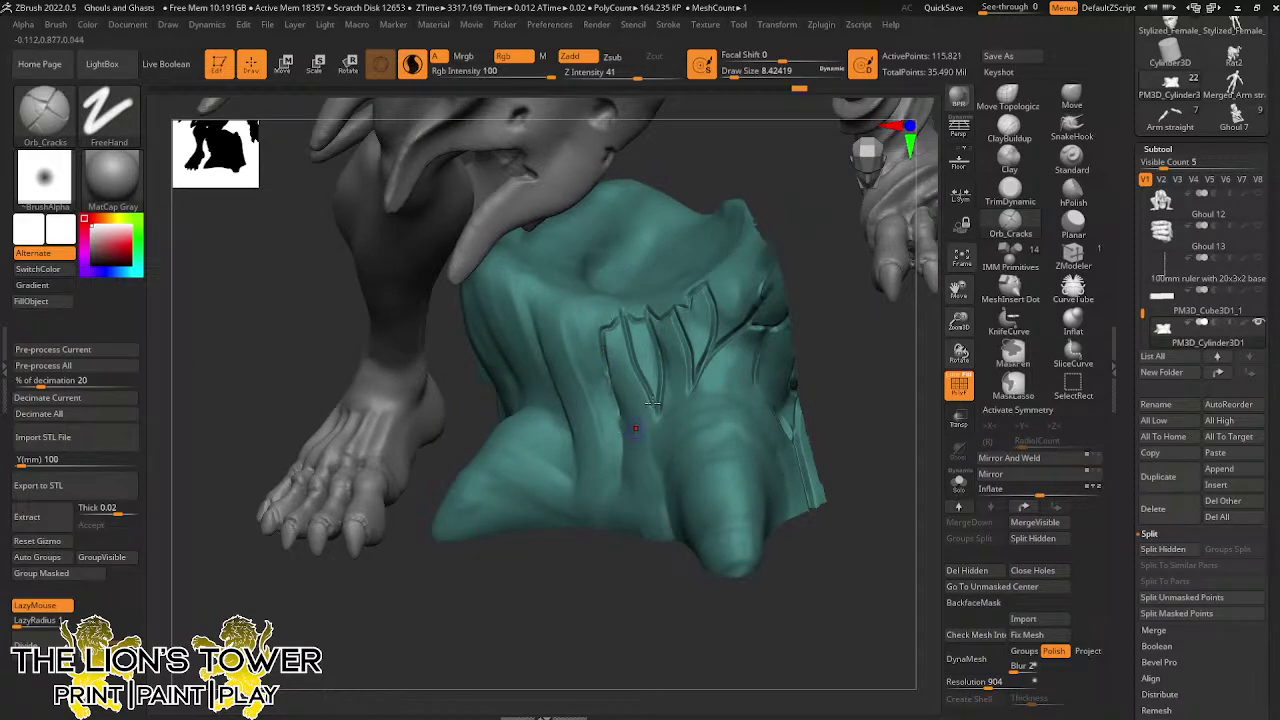
right_click_drag(801, 237, 752, 230)
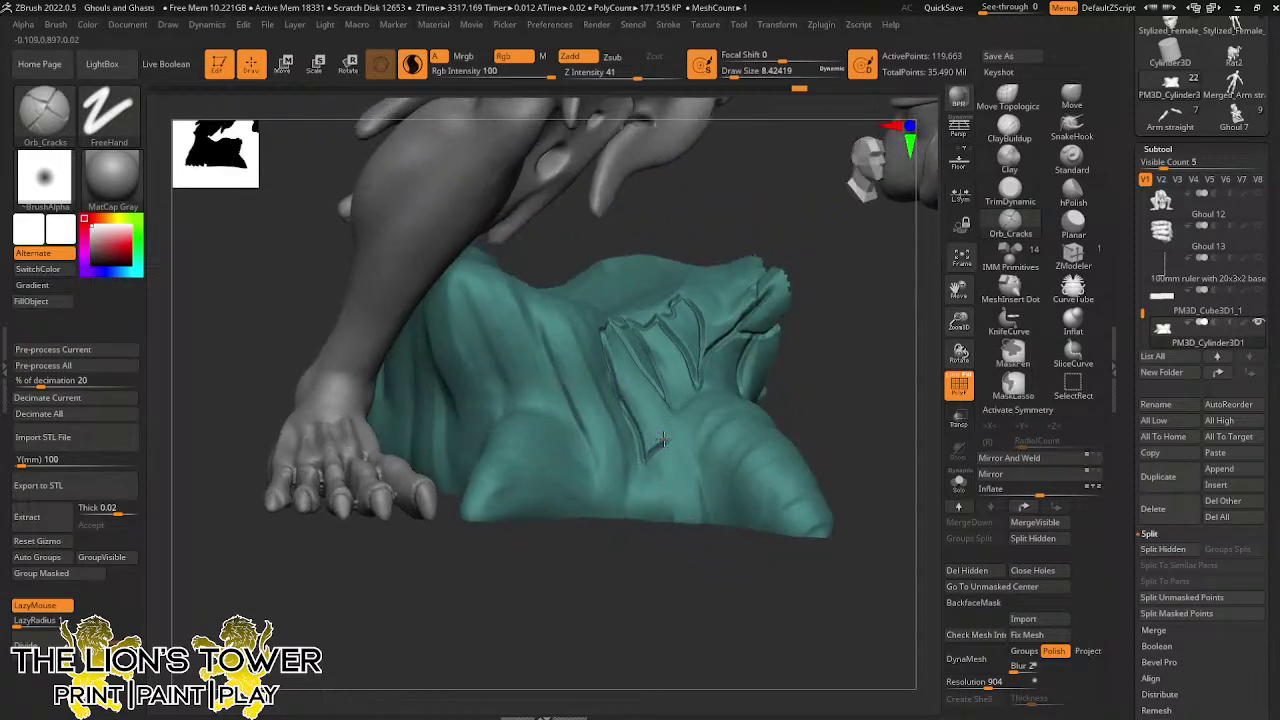
mouse_move(661, 440)
right_mouse_down()
mouse_move(811, 360)
mouse_move(665, 443)
right_mouse_up()
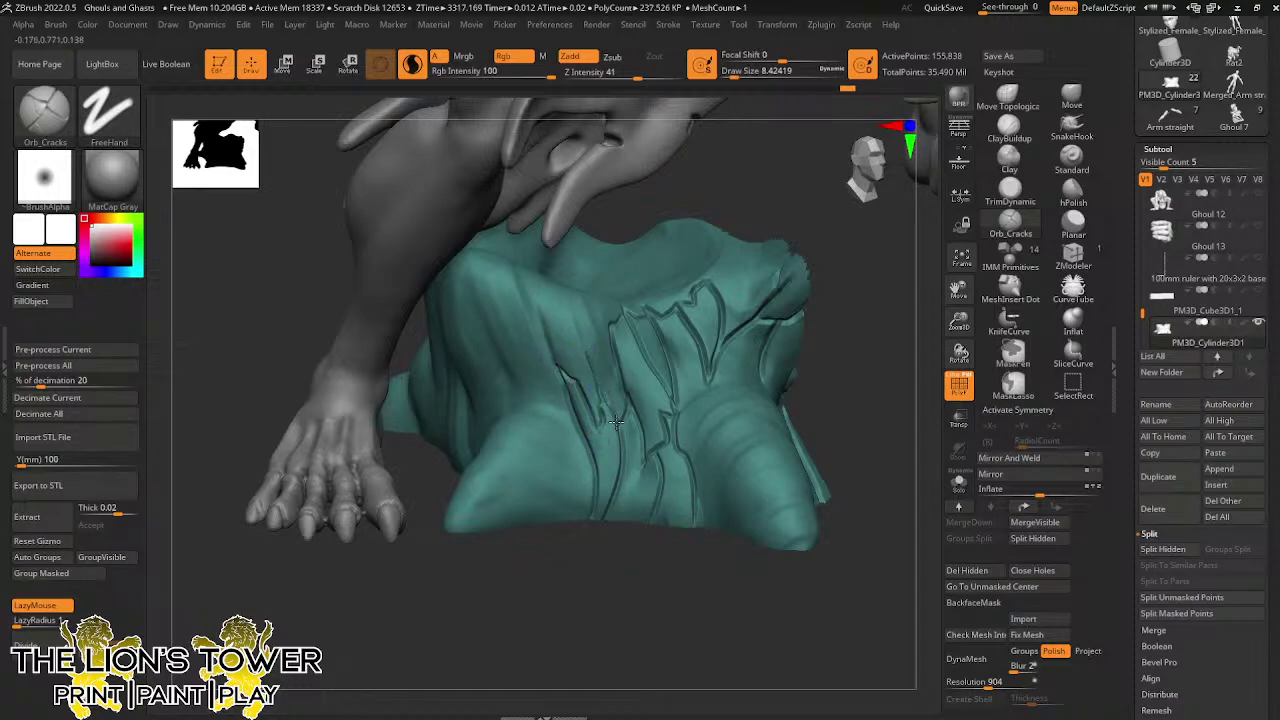
Join the lower cracks to the rim with long vertical cracks and continue the jagged rim line toward the ghoul's leg
left_click_drag(576, 333, 567, 293)
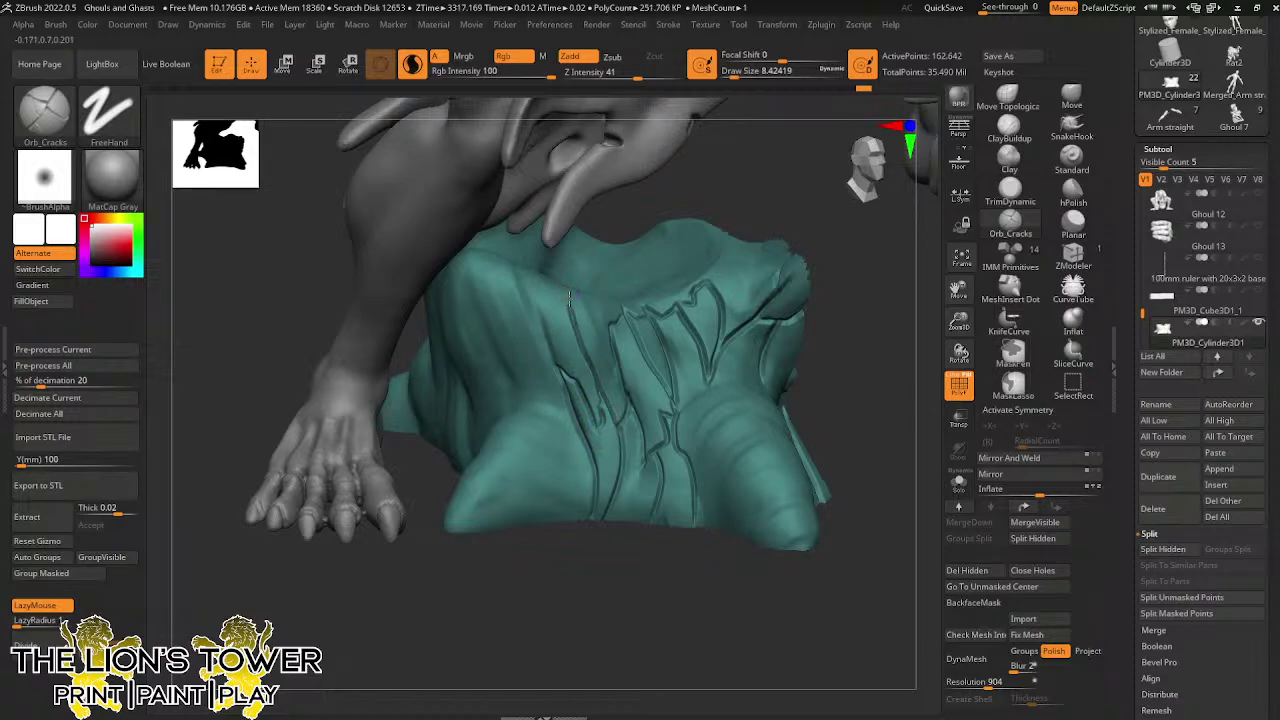
left_click_drag(606, 334, 611, 337)
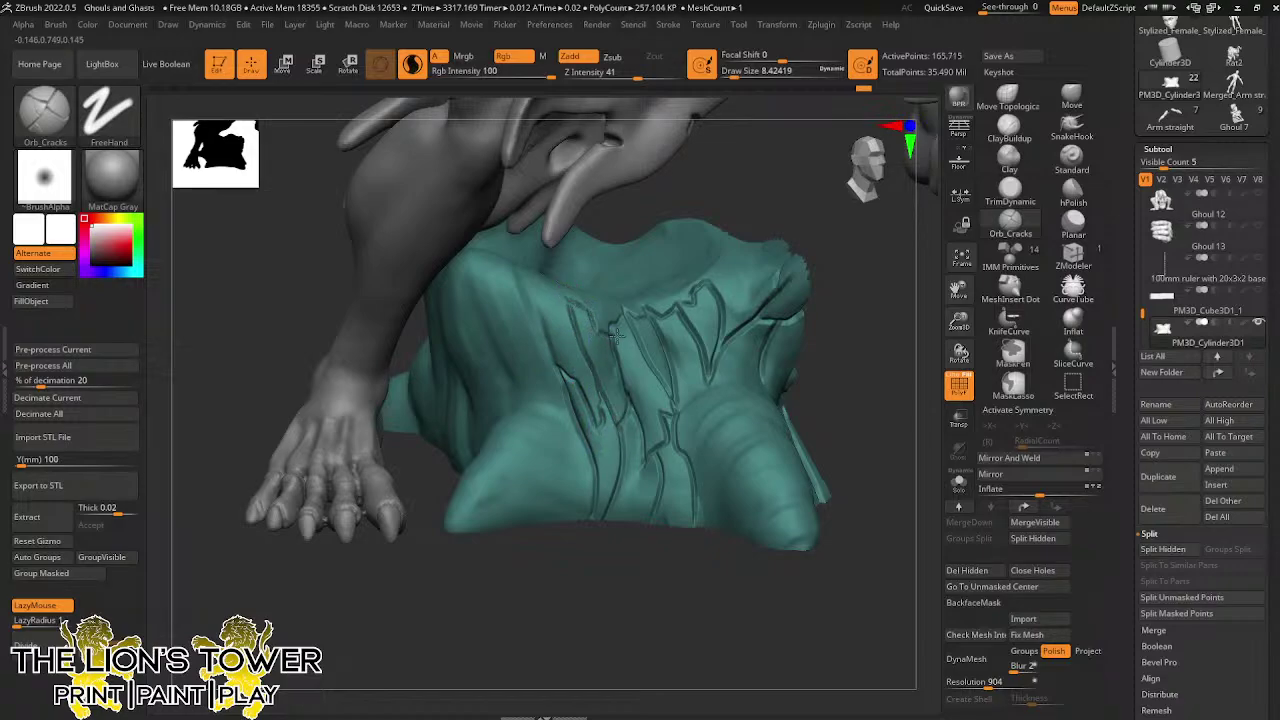
left_click_drag(714, 177, 686, 150)
right_click_drag(584, 280, 566, 298)
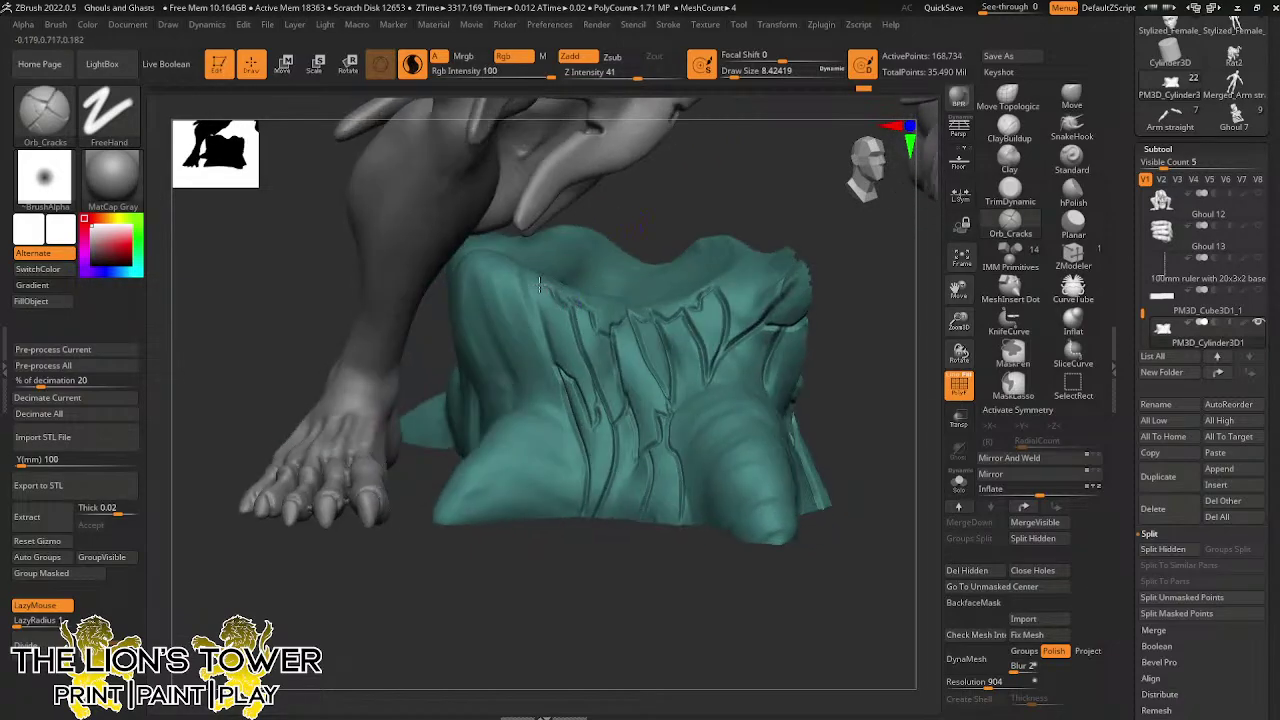
left_click_drag(539, 285, 526, 264)
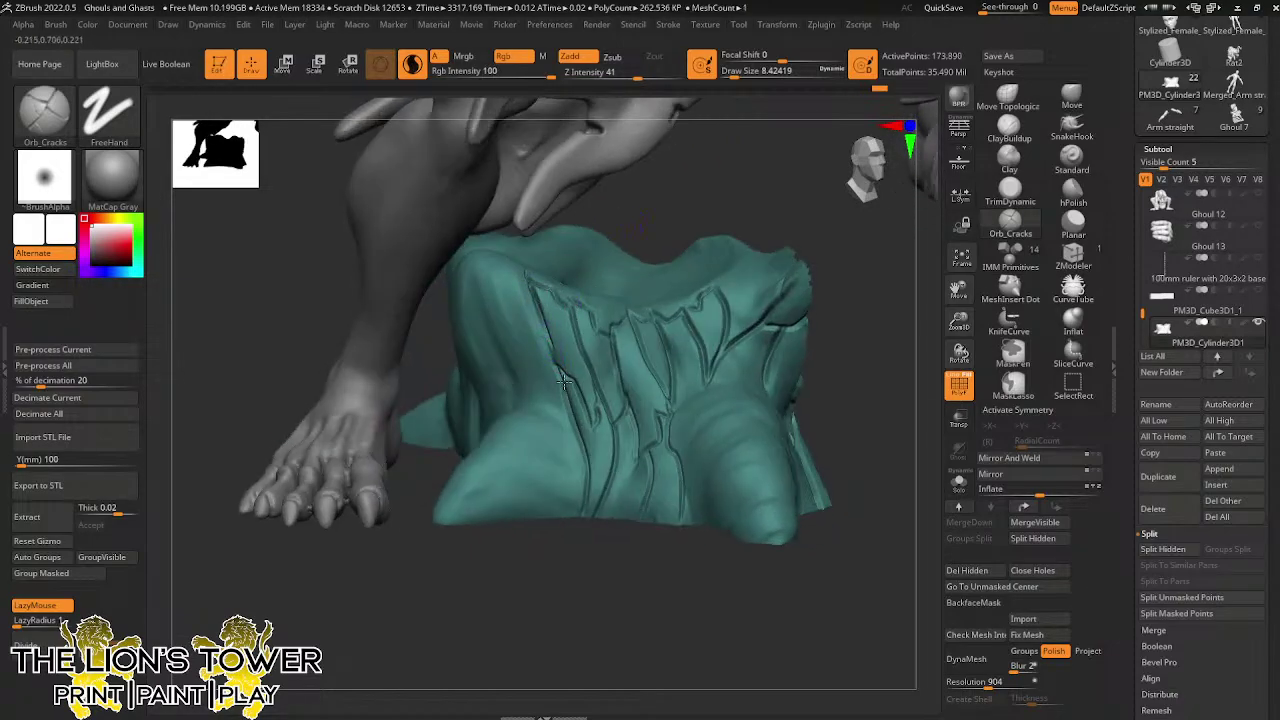
Show only the stump base and carve a long bark crack down the rounded bulge beside the cracked area
left_click_drag(959, 290, 1012, 320)
left_click_drag(786, 286, 762, 274)
left_click(958, 482)
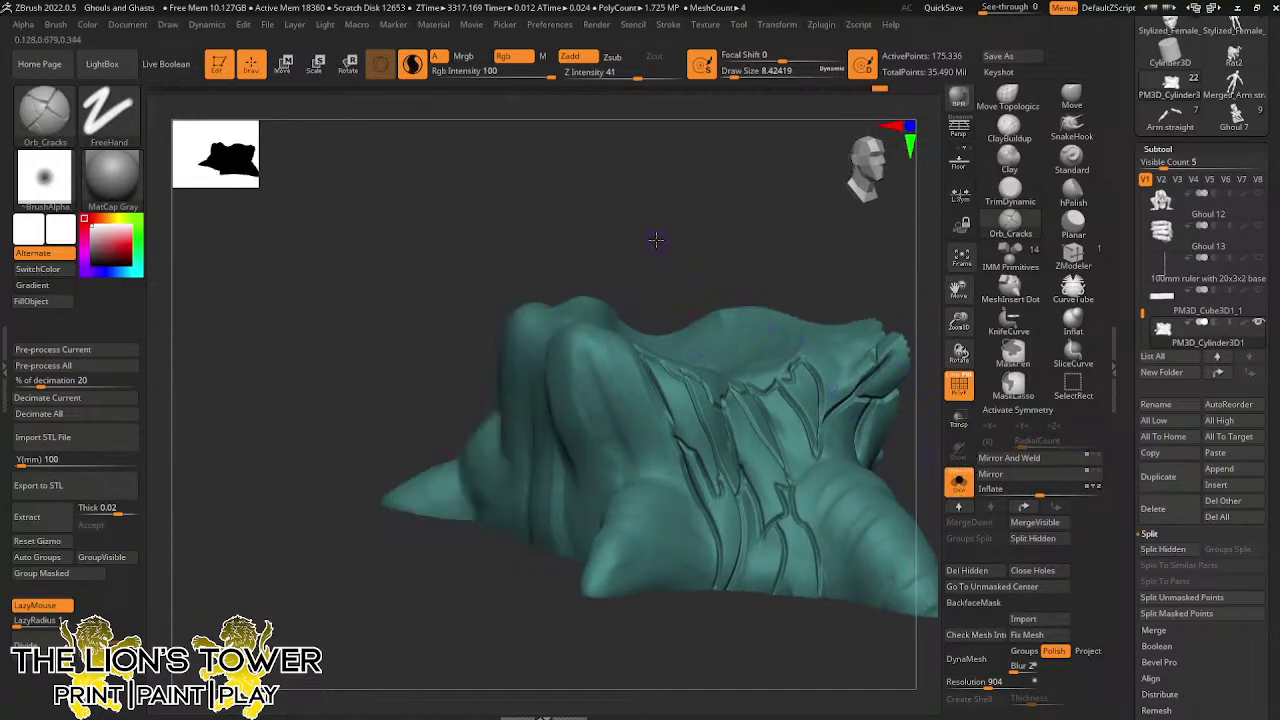
right_click_drag(657, 241, 660, 271)
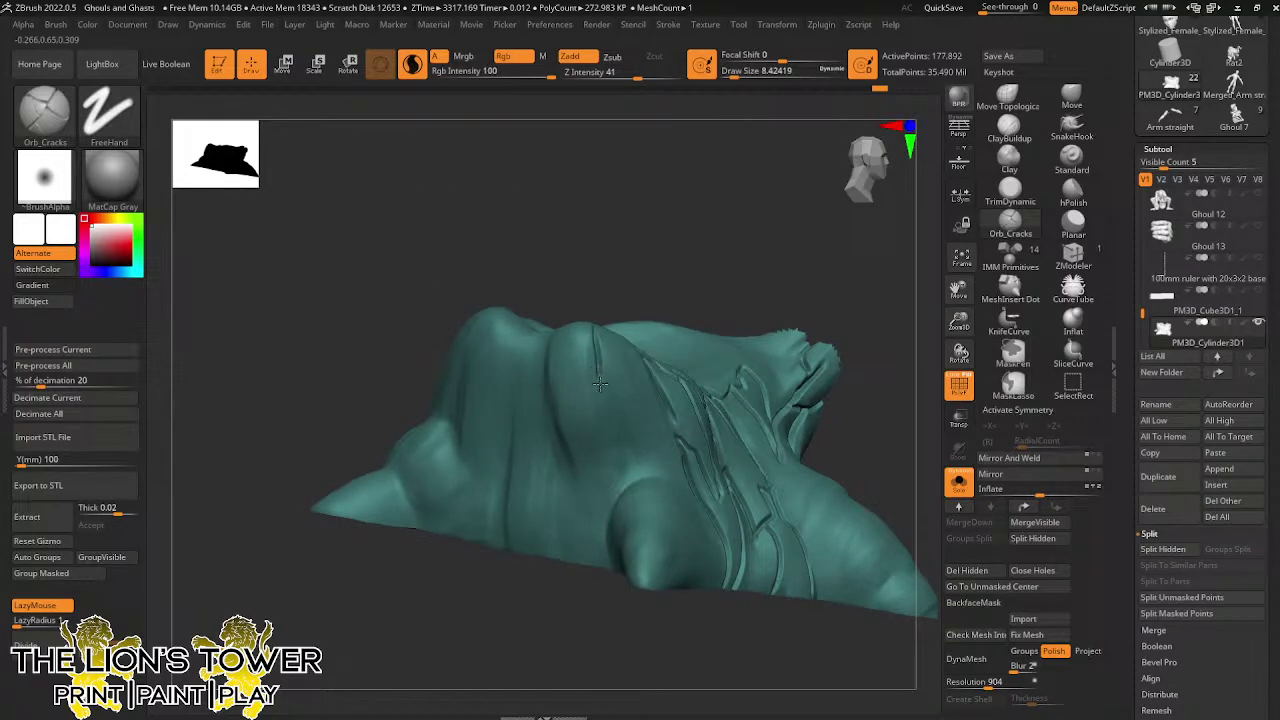
left_click_drag(613, 416, 621, 441)
right_click_drag(621, 465, 620, 308)
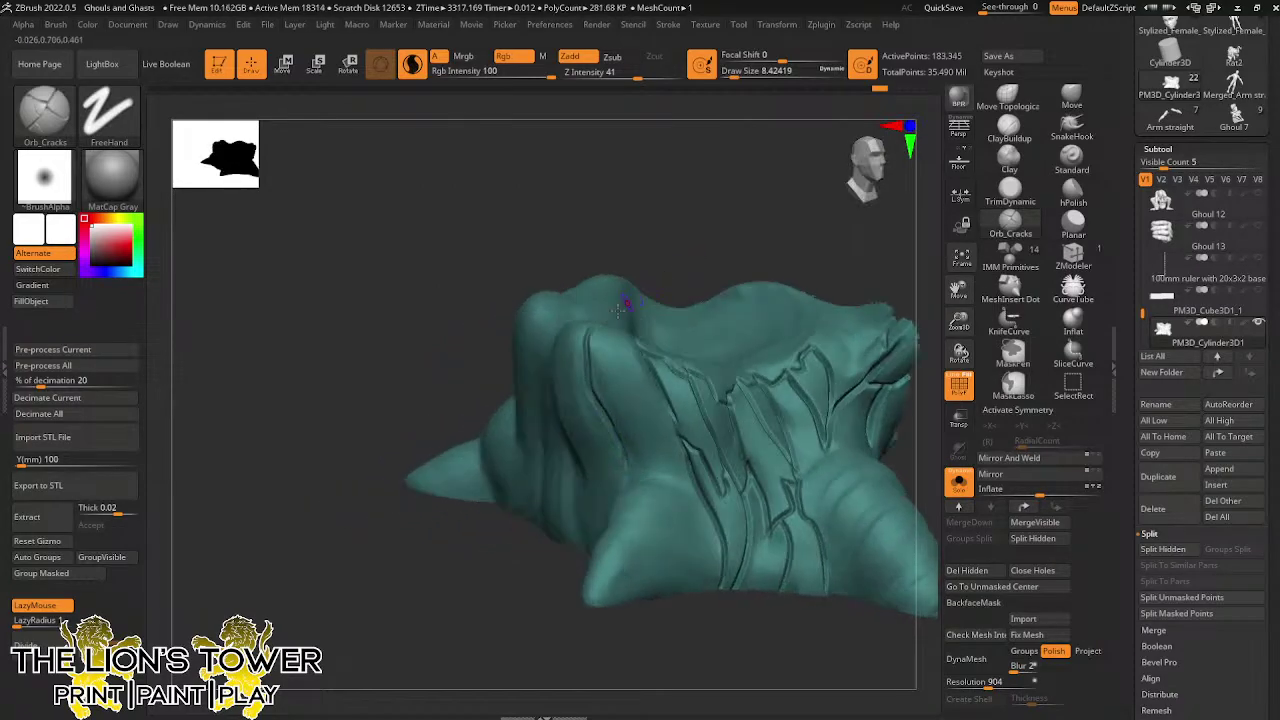
Carve bark grooves with Orb_Cracks from the stump's rim downward, filling between the existing cracks above the small front root
left_click_drag(596, 331, 623, 388)
right_click_drag(699, 206, 643, 338)
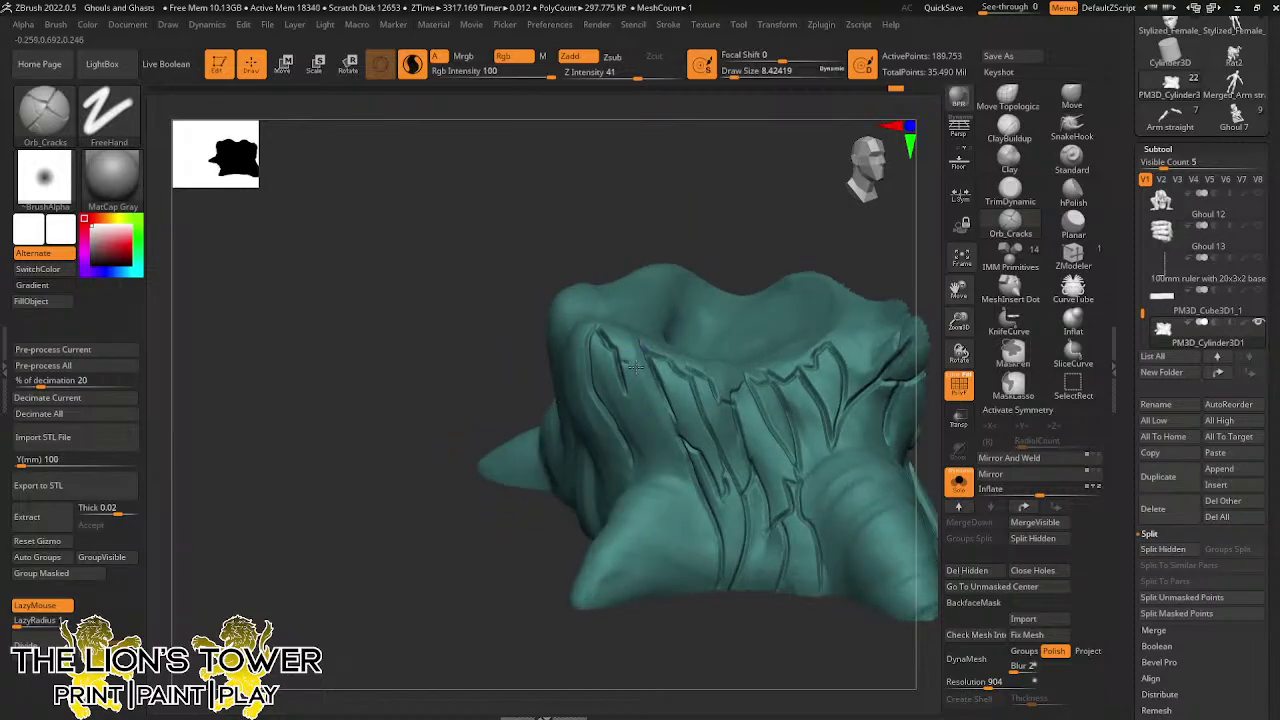
left_click_drag(643, 362, 667, 405)
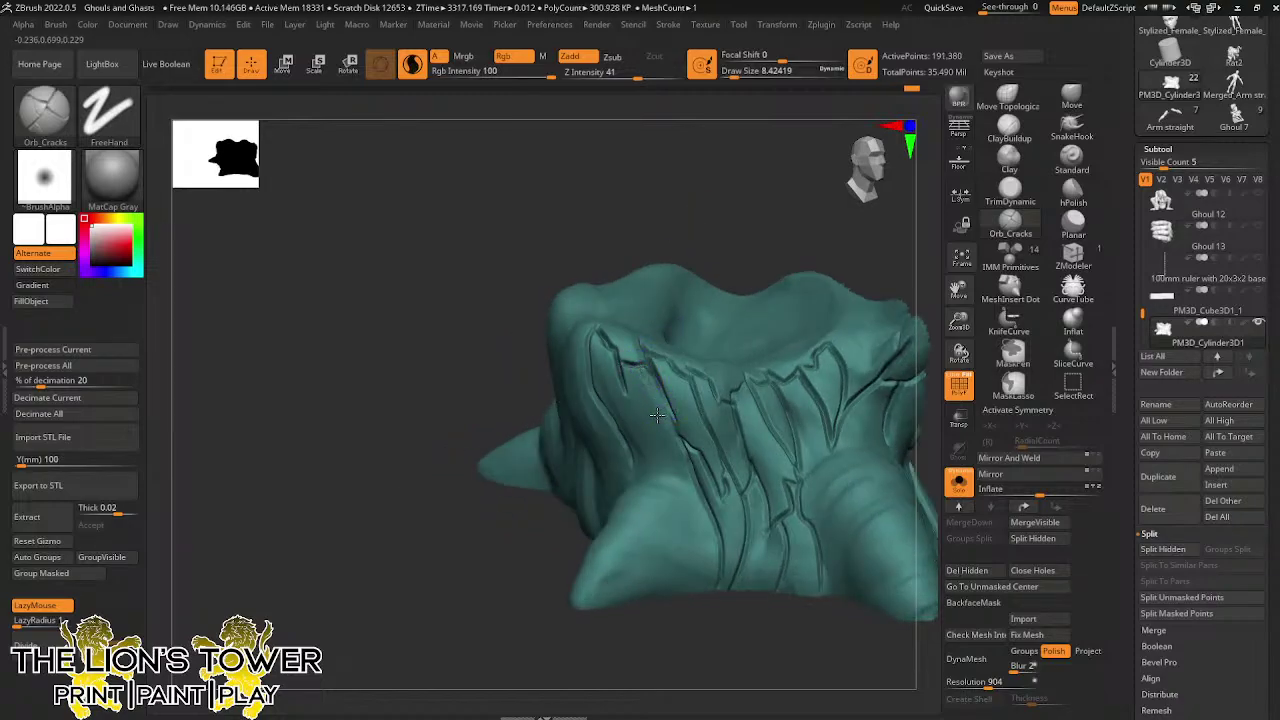
left_click_drag(697, 205, 637, 193, "alt")
left_click_drag(637, 193, 714, 206)
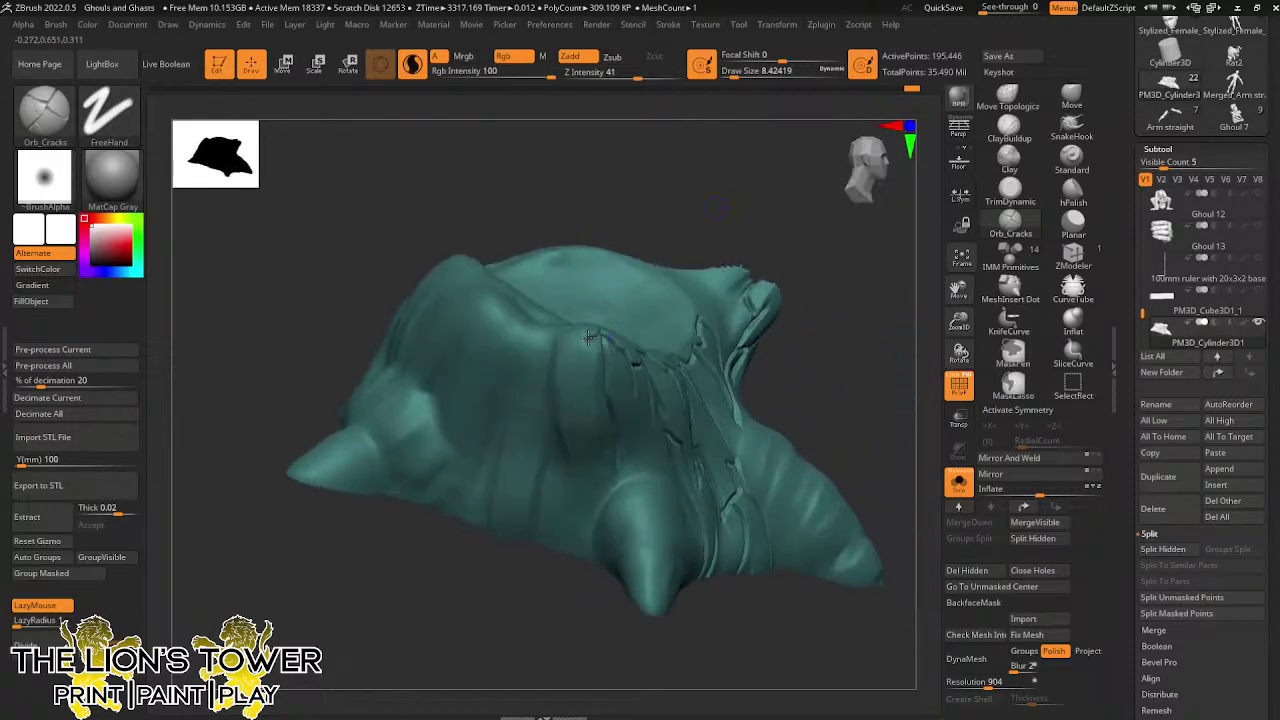
Undo the last crack stroke and carve long, jagged bark cracks from the rim down the ridge beside the small front root
key("ctrl+z")
mouse_move(584, 340)
left_mouse_down()
mouse_move(551, 377)
mouse_move(555, 424)
left_mouse_up()
left_click_drag(570, 195, 595, 183)
mouse_move(559, 335)
left_mouse_down()
mouse_move(563, 480)
mouse_move(582, 443)
left_mouse_up()
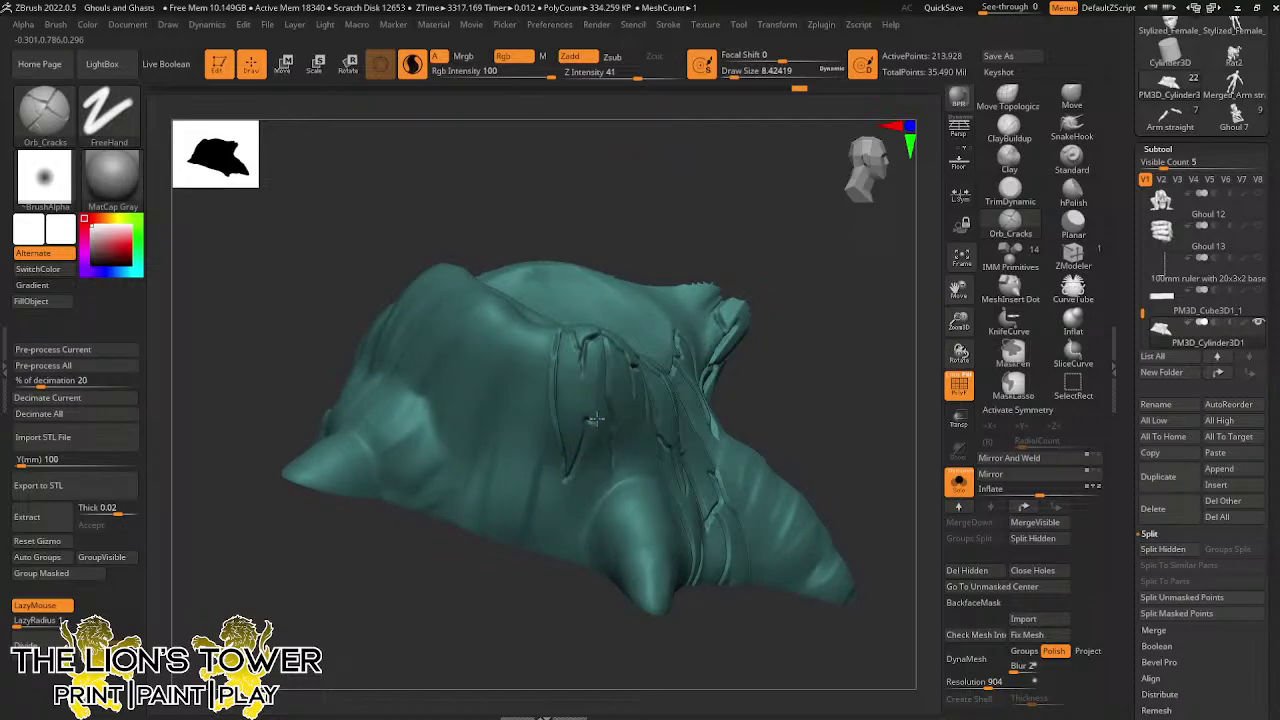
left_click_drag(683, 234, 652, 226)
left_click_drag(588, 420, 601, 376)
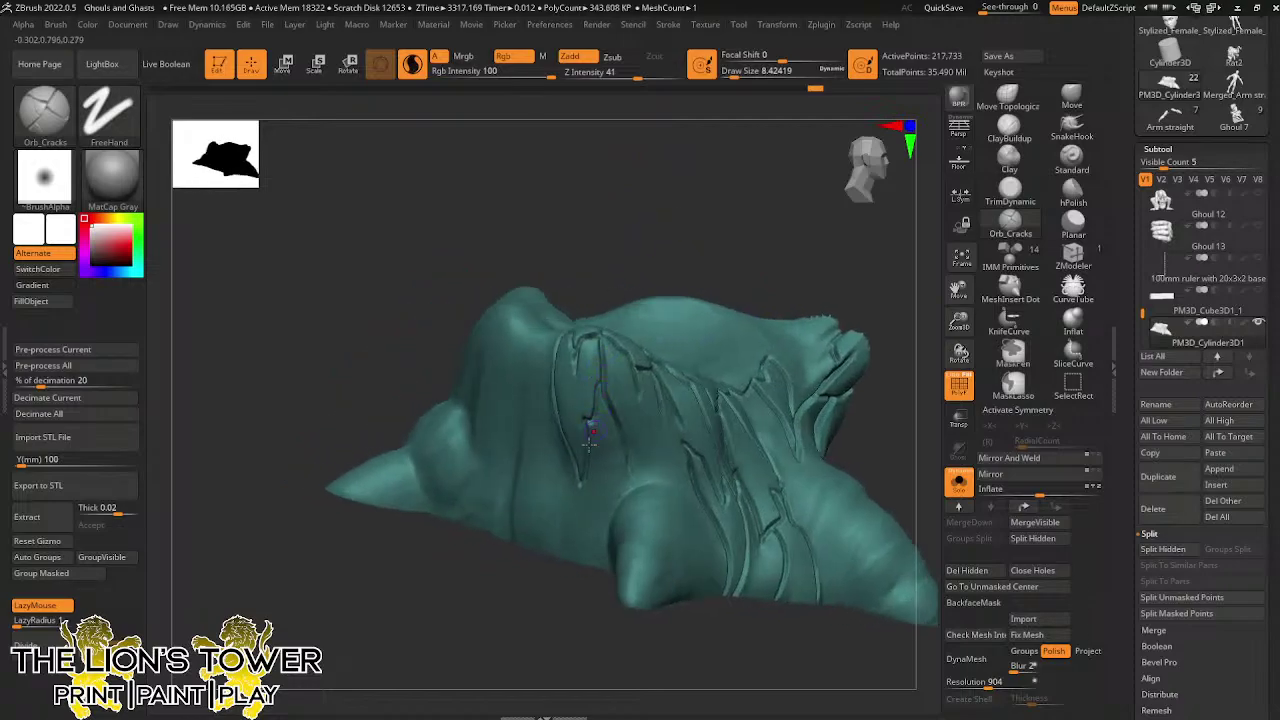
left_click_drag(590, 432, 574, 577)
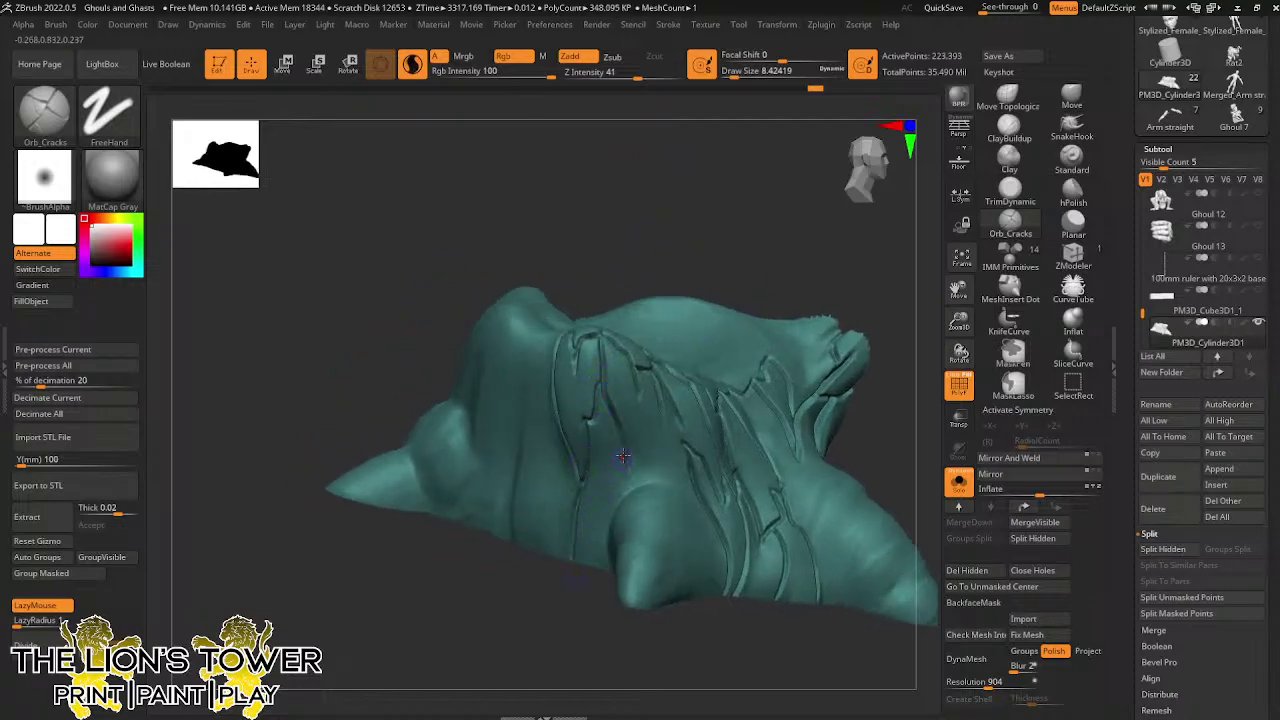
Carve short splintered cracks near the stump's base beside the small front root and a connecting notch above it
left_click_drag(686, 246, 734, 252)
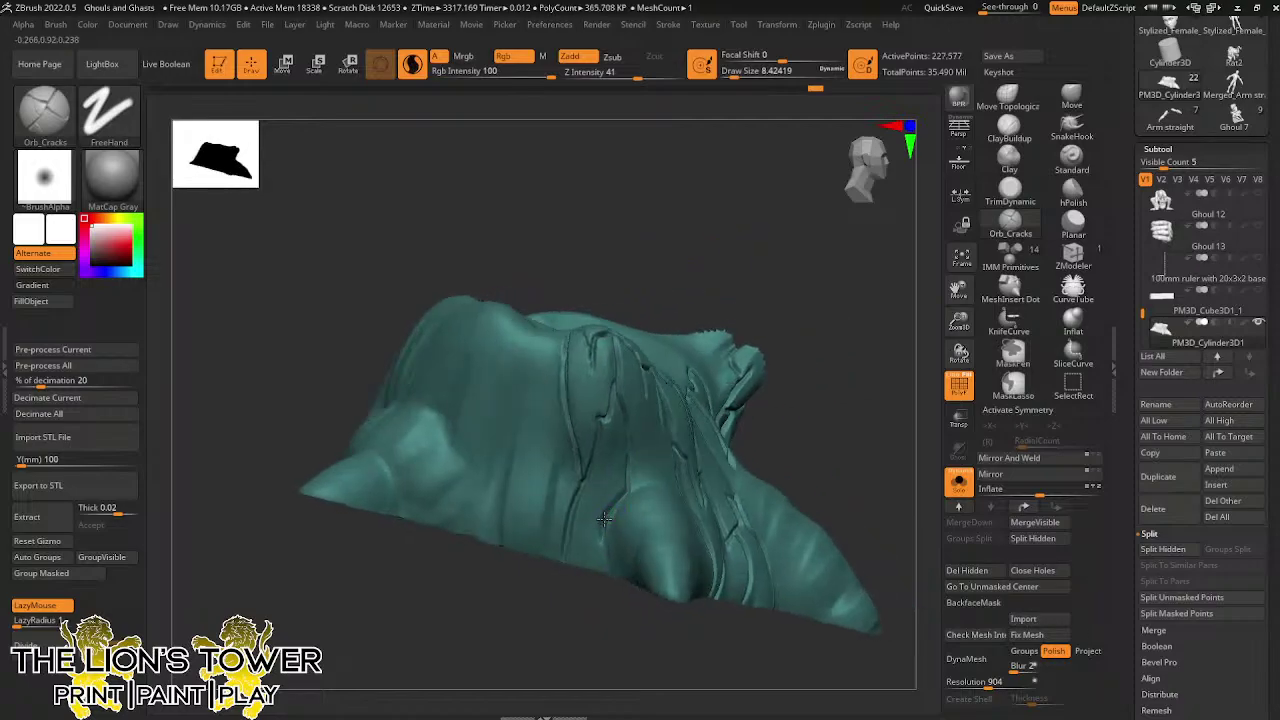
left_click_drag(600, 548, 597, 516)
left_click_drag(561, 560, 596, 528)
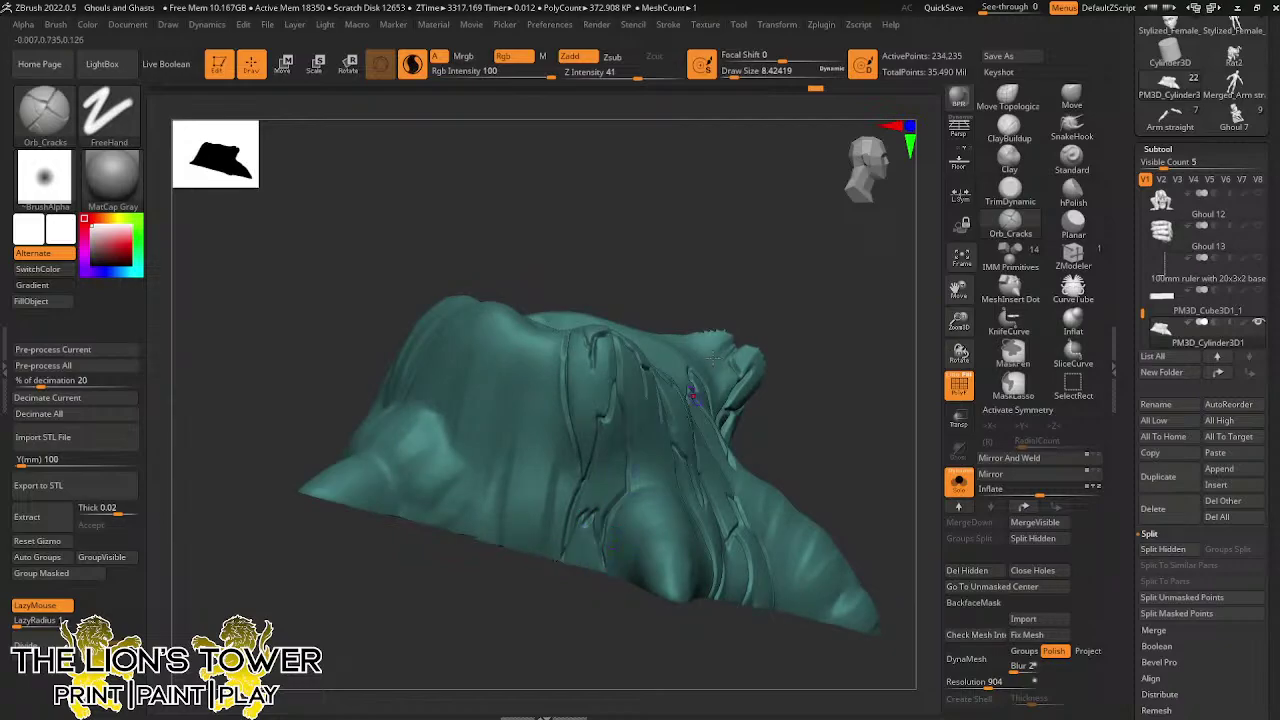
right_click_drag(690, 395, 648, 392)
mouse_move(625, 448)
left_mouse_down()
mouse_move(622, 415)
mouse_move(642, 458)
left_mouse_up()
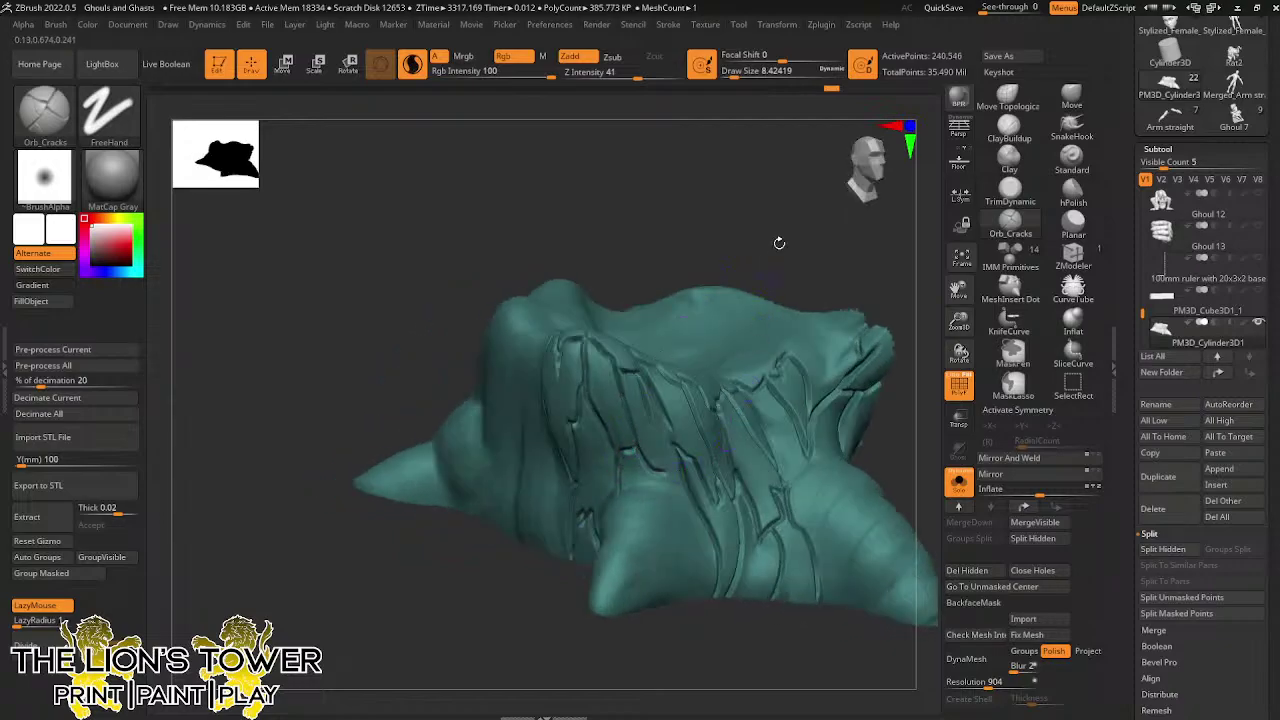
Extend the bark cracks across the stump's front and along the upper edge of the large ridged root
mouse_move(777, 240)
left_mouse_down()
mouse_move(658, 474)
mouse_move(682, 493)
left_mouse_up()
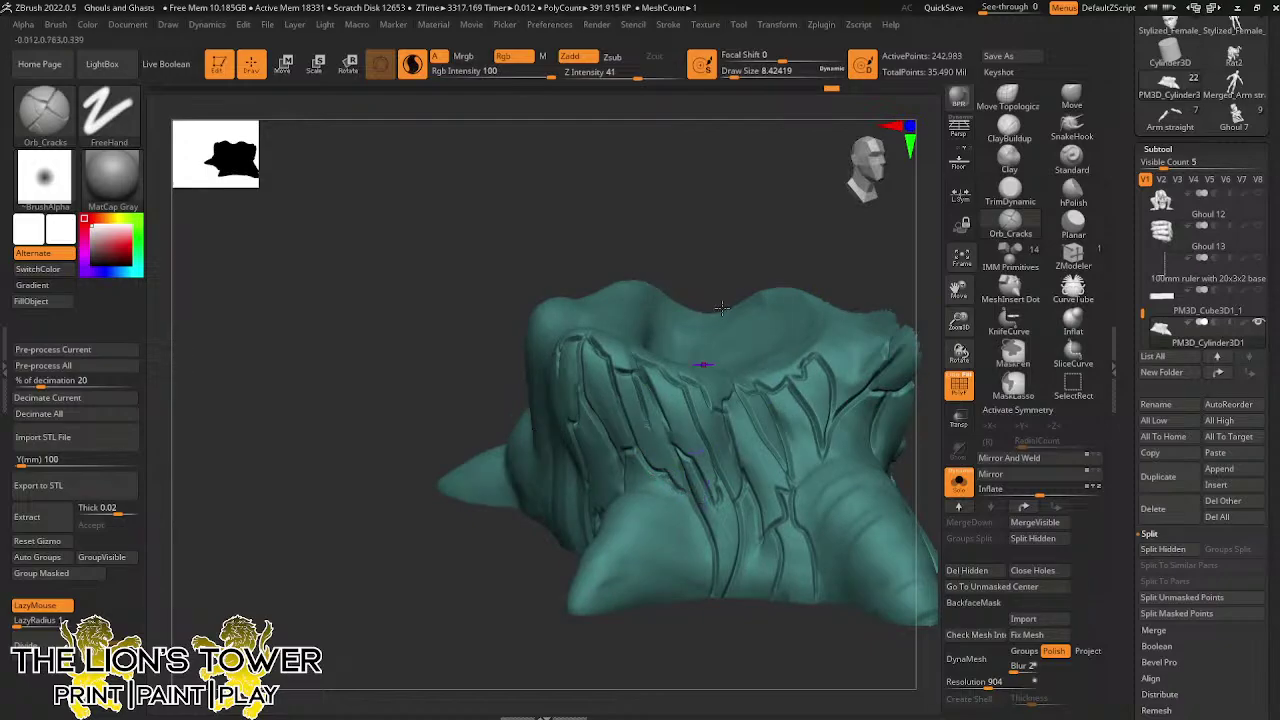
mouse_move(768, 228)
left_mouse_down()
mouse_move(788, 226)
mouse_move(776, 256)
mouse_move(791, 295)
left_mouse_up()
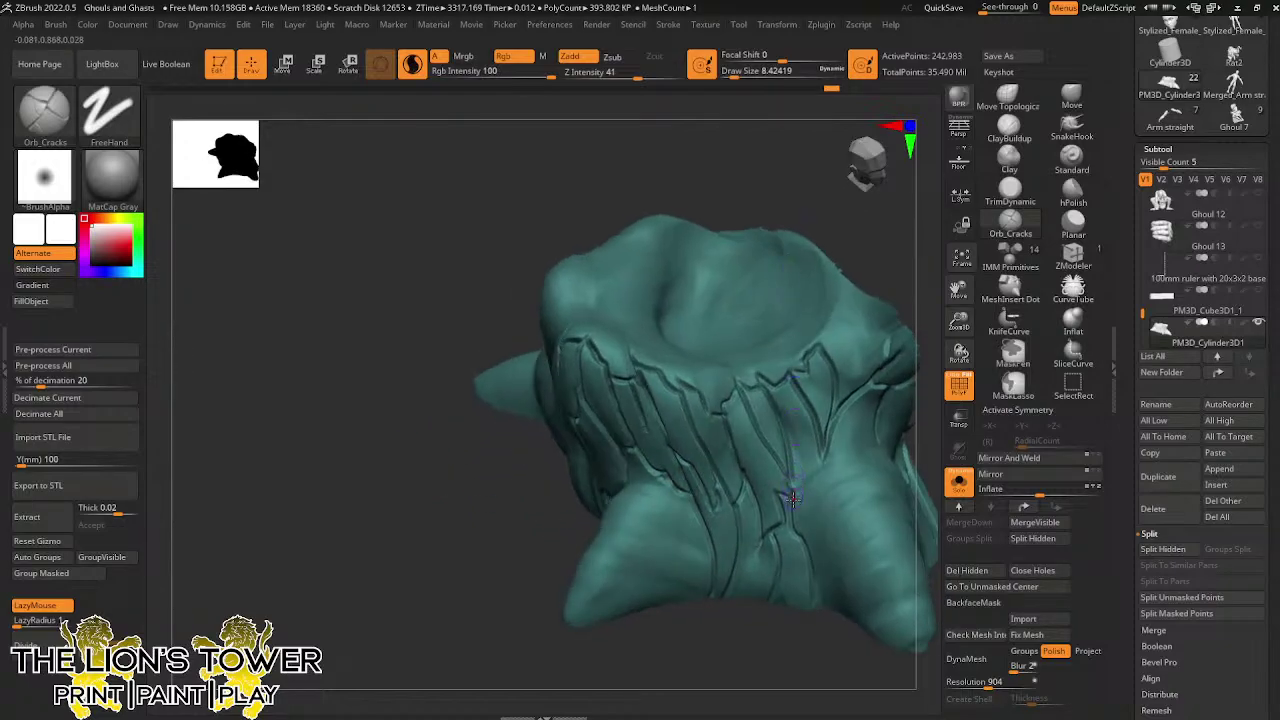
left_click_drag(792, 498, 822, 460)
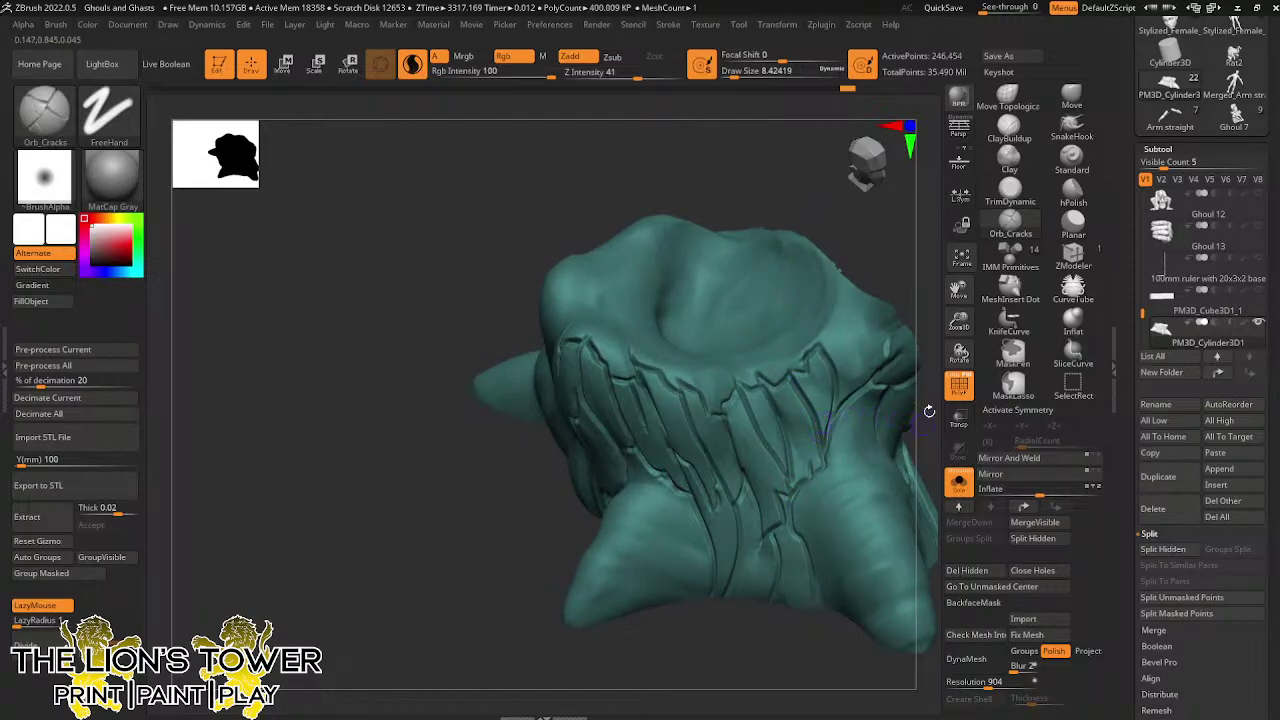
left_click_drag(959, 289, 888, 309)
left_click_drag(893, 407, 850, 410)
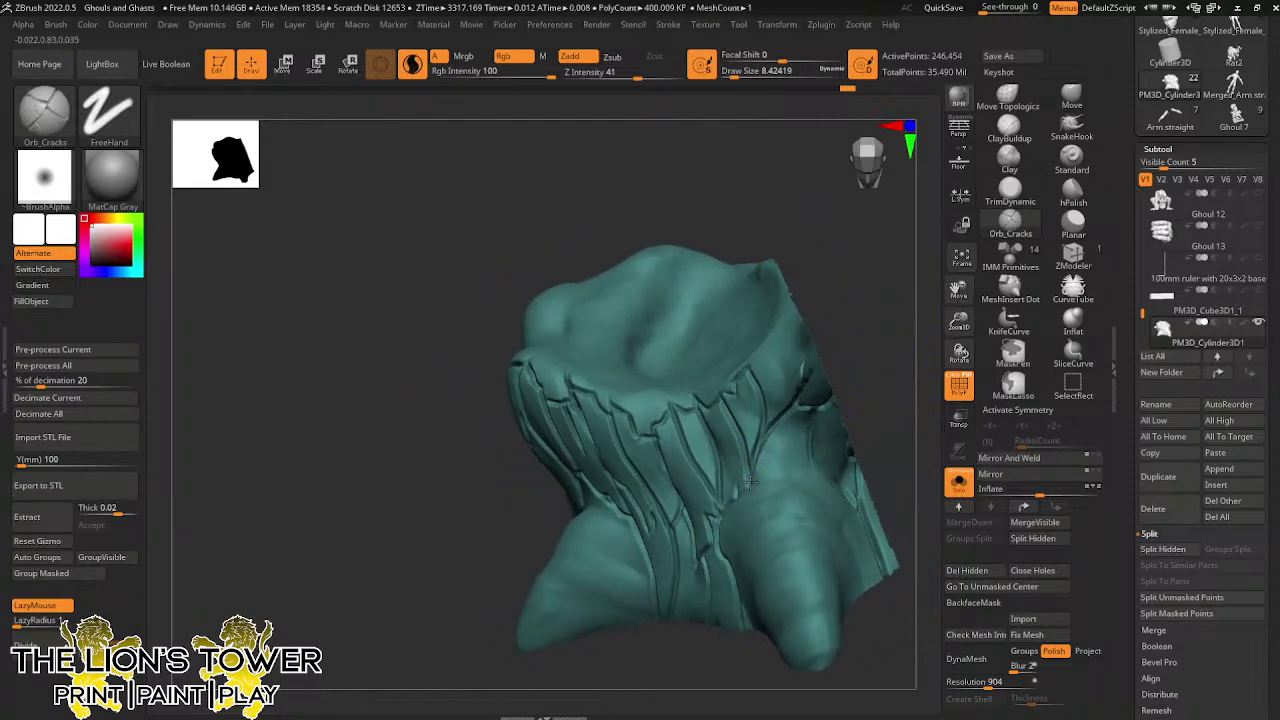
mouse_move(750, 483)
left_mouse_down()
mouse_move(783, 468)
mouse_move(792, 424)
left_mouse_up()
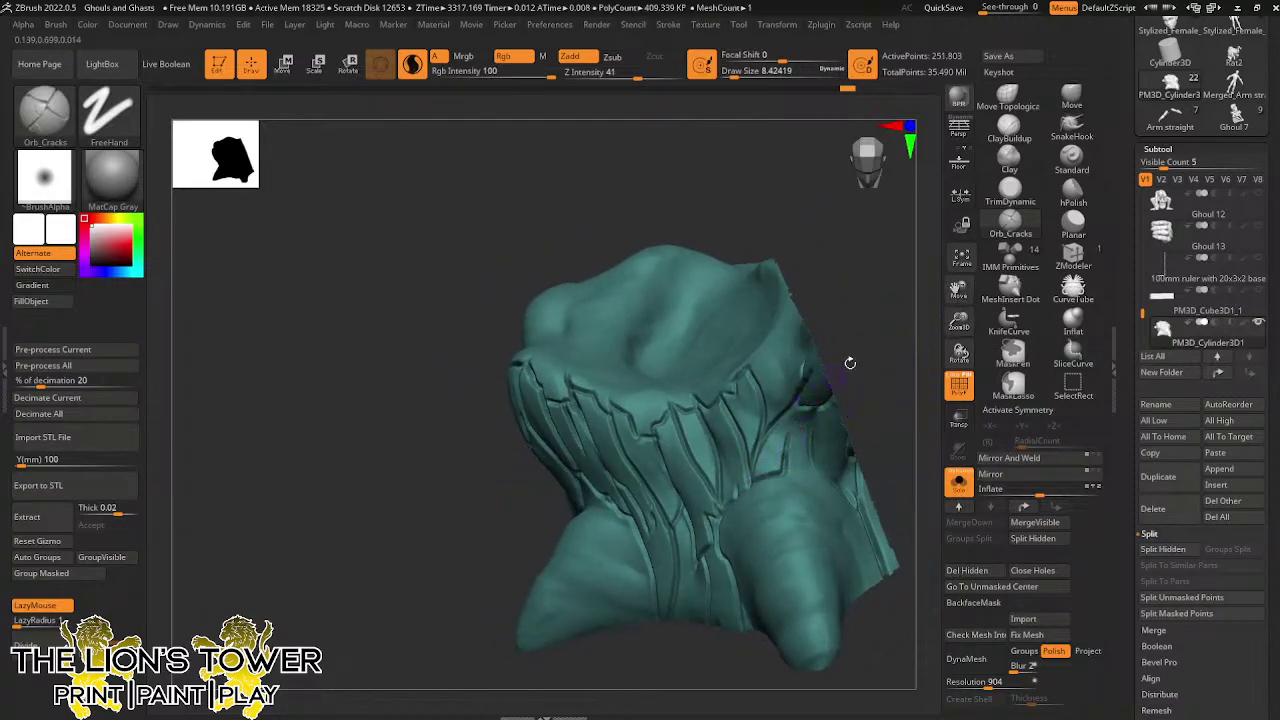
Carve bark cracks in the recess above the large ridged root, beside the broken edge of the rim
left_click_drag(849, 363, 846, 320)
left_click_drag(800, 466, 814, 442)
left_click_drag(880, 374, 868, 393)
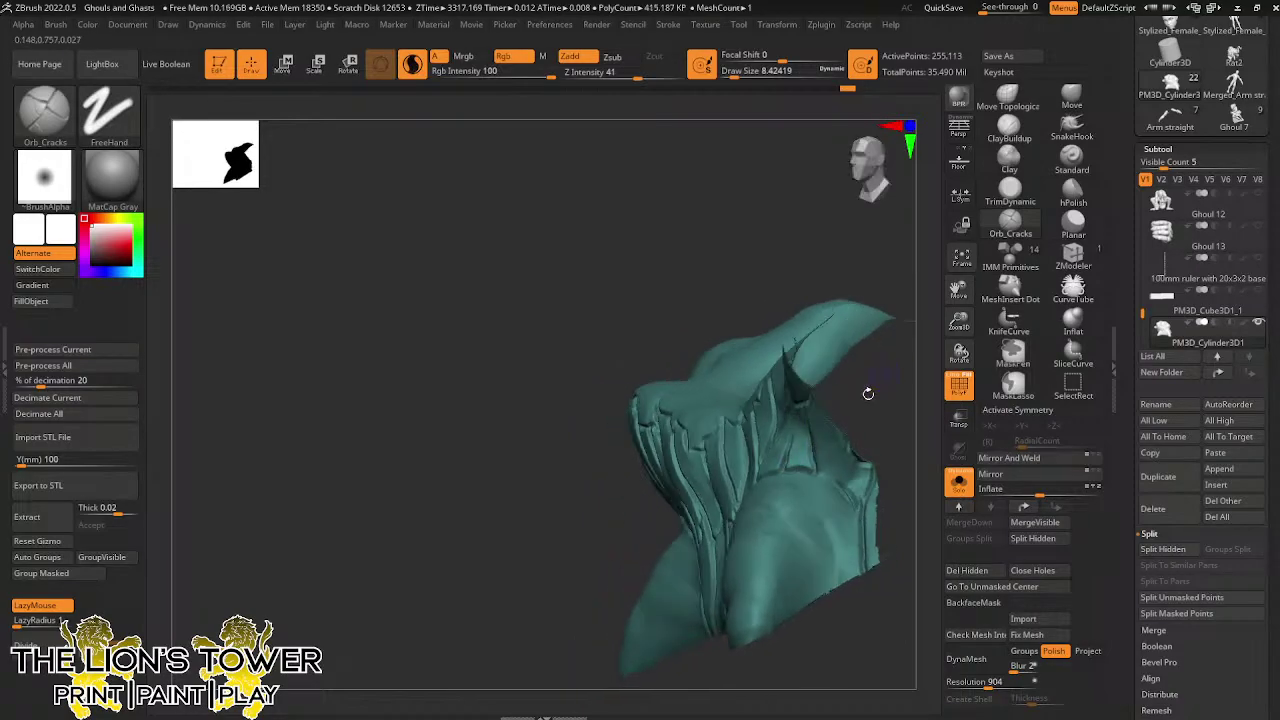
mouse_move(826, 478)
left_mouse_down()
mouse_move(858, 512)
mouse_move(841, 468)
left_mouse_up()
mouse_move(868, 376)
left_mouse_down()
mouse_move(905, 407)
mouse_move(902, 336)
left_mouse_up()
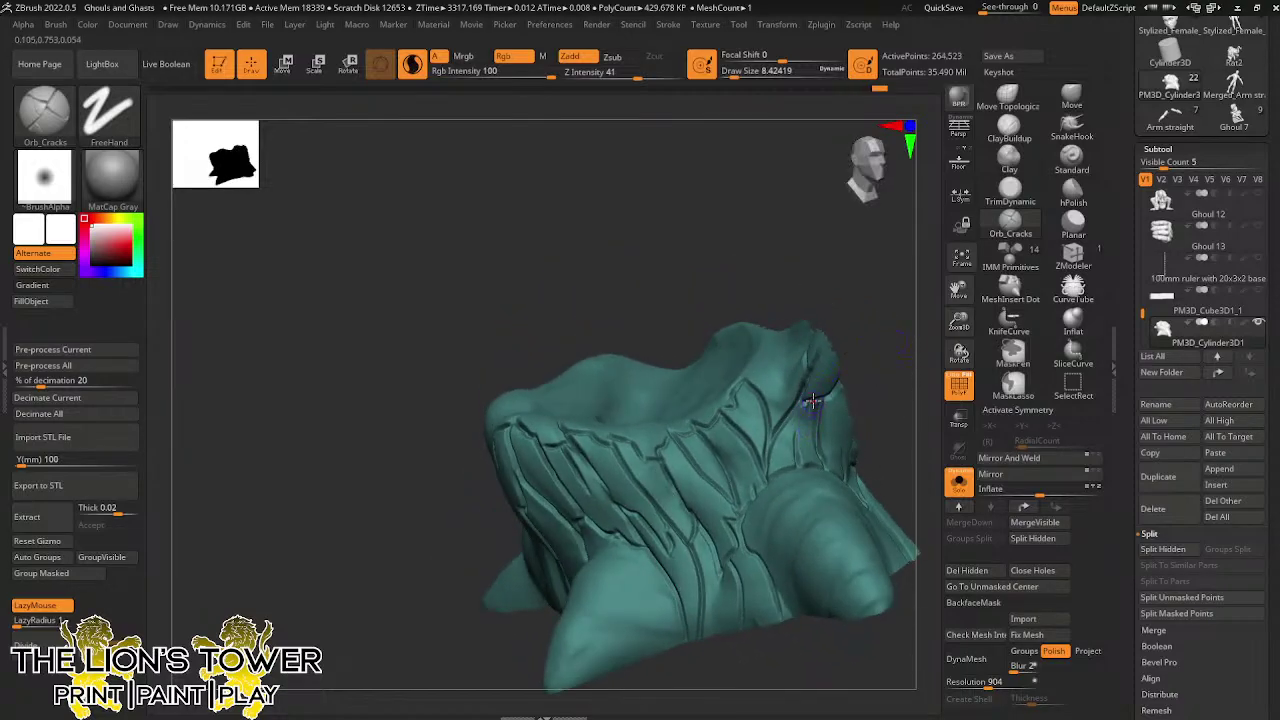
mouse_move(812, 402)
left_mouse_down()
mouse_move(808, 452)
mouse_move(779, 436)
mouse_move(781, 398)
left_mouse_up()
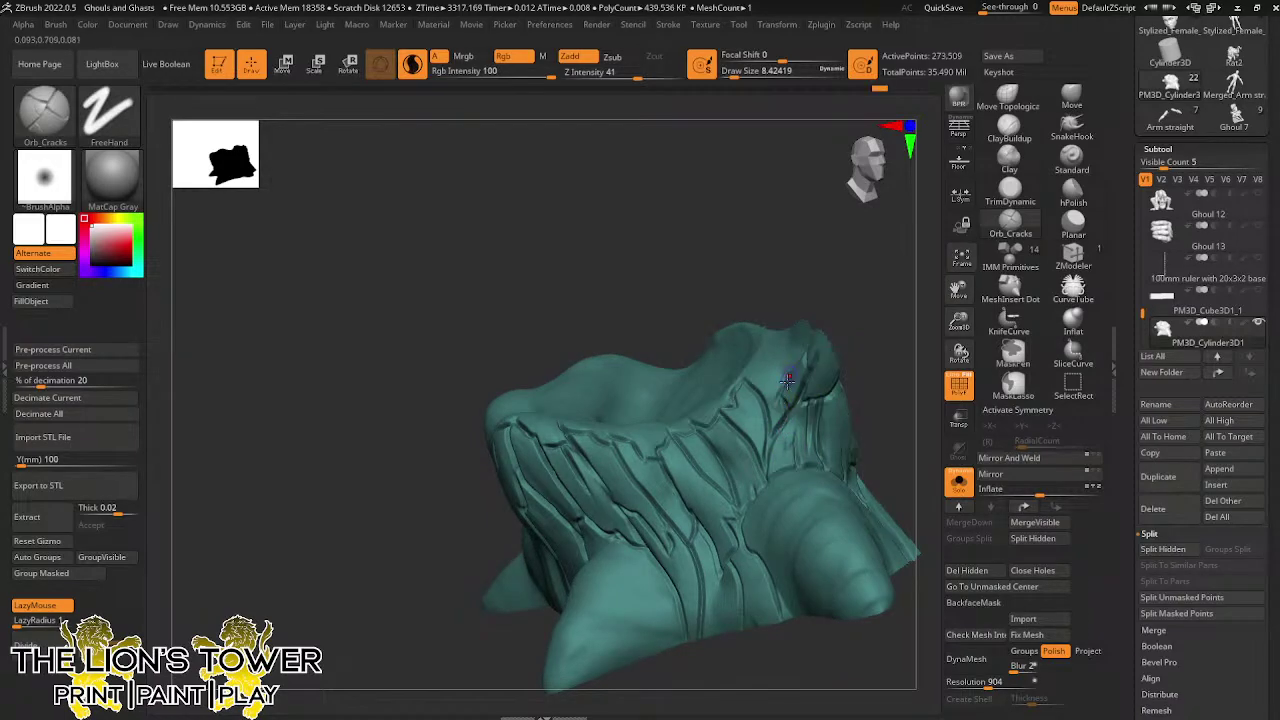
Add splintered cracks just below the rim, between the broken edge and the front bark grooves
left_click_drag(844, 307, 887, 296)
left_click_drag(784, 386, 799, 357)
left_click_drag(871, 305, 769, 364)
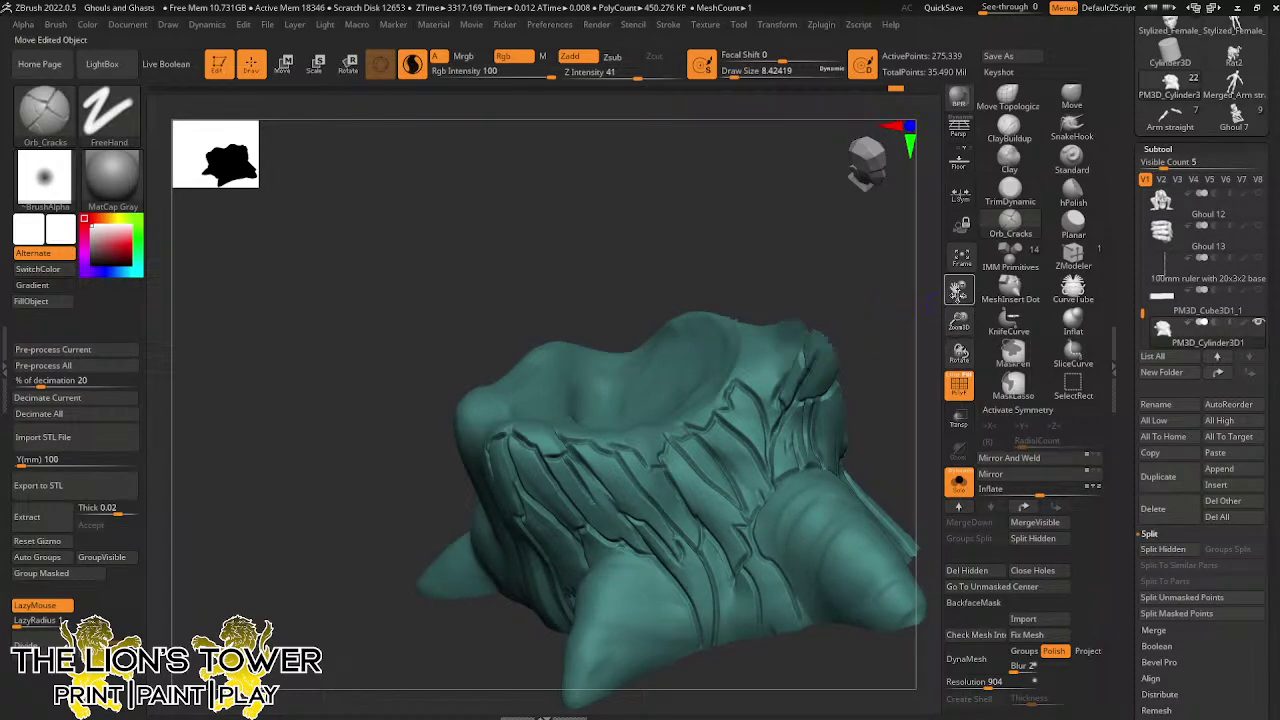
left_click_drag(957, 291, 1004, 190)
left_click_drag(731, 337, 774, 381)
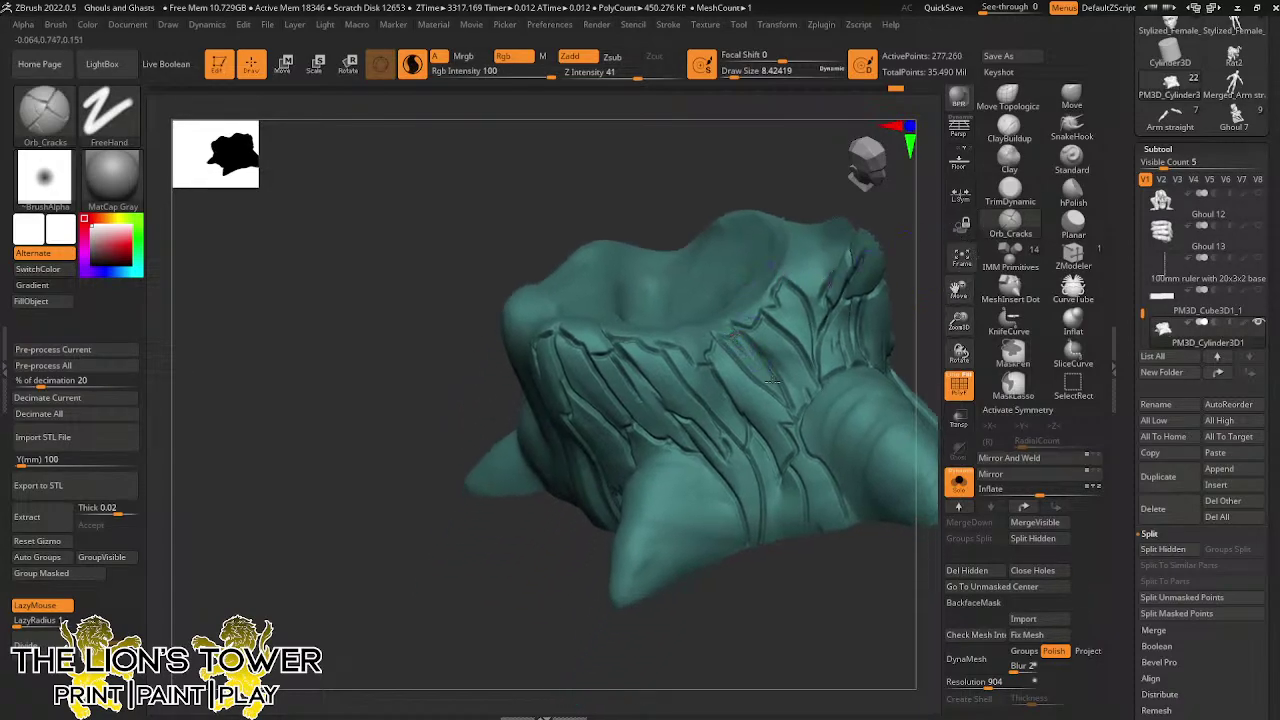
left_click_drag(787, 317, 782, 294)
Carve finer cracks within the bark strips below the front rim, toward the small front root
mouse_move(728, 328)
left_mouse_down()
mouse_move(709, 349)
mouse_move(645, 345)
mouse_move(690, 418)
left_mouse_up()
mouse_move(696, 183)
left_mouse_down()
mouse_move(714, 146)
mouse_move(690, 200)
left_mouse_up()
left_click_drag(600, 297, 598, 332)
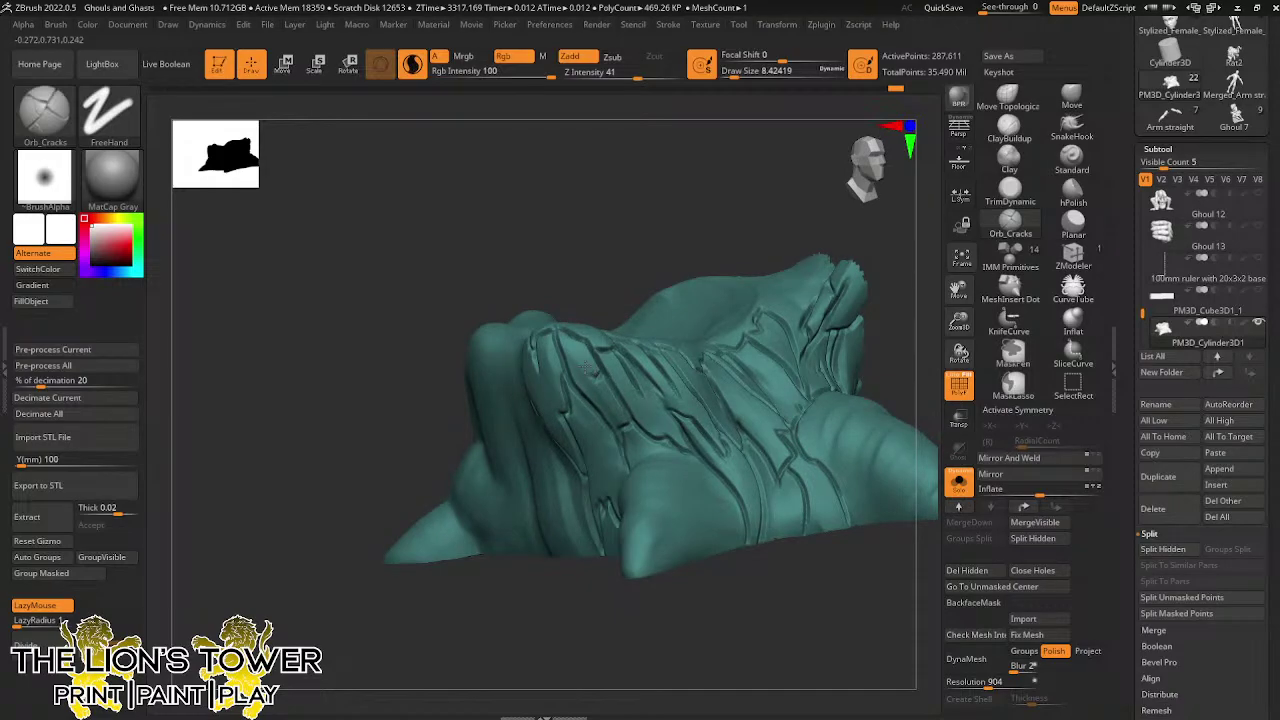
left_click_drag(585, 366, 614, 410)
left_click_drag(629, 226, 666, 191, "shift")
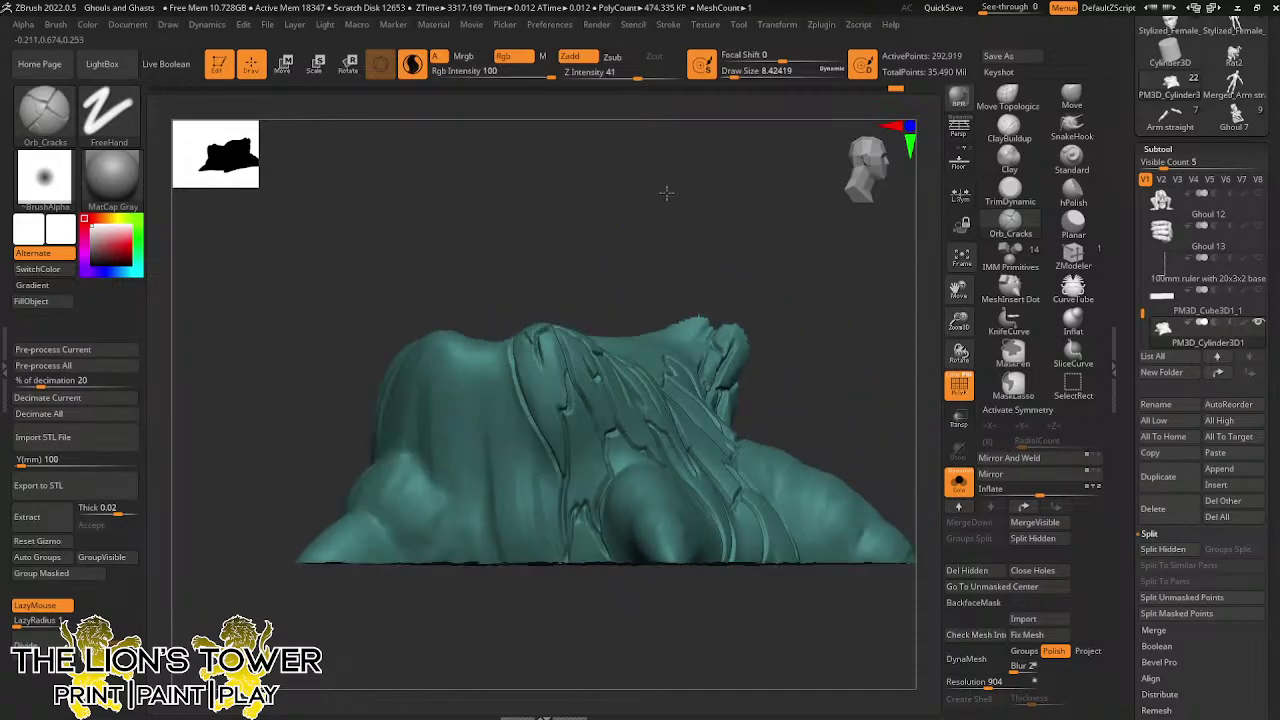
Carve a long vertical bark crack down the uncracked side of the stump to the base, with a notch at its top
mouse_move(774, 246)
left_mouse_down()
mouse_move(791, 240)
mouse_move(792, 220)
left_mouse_up()
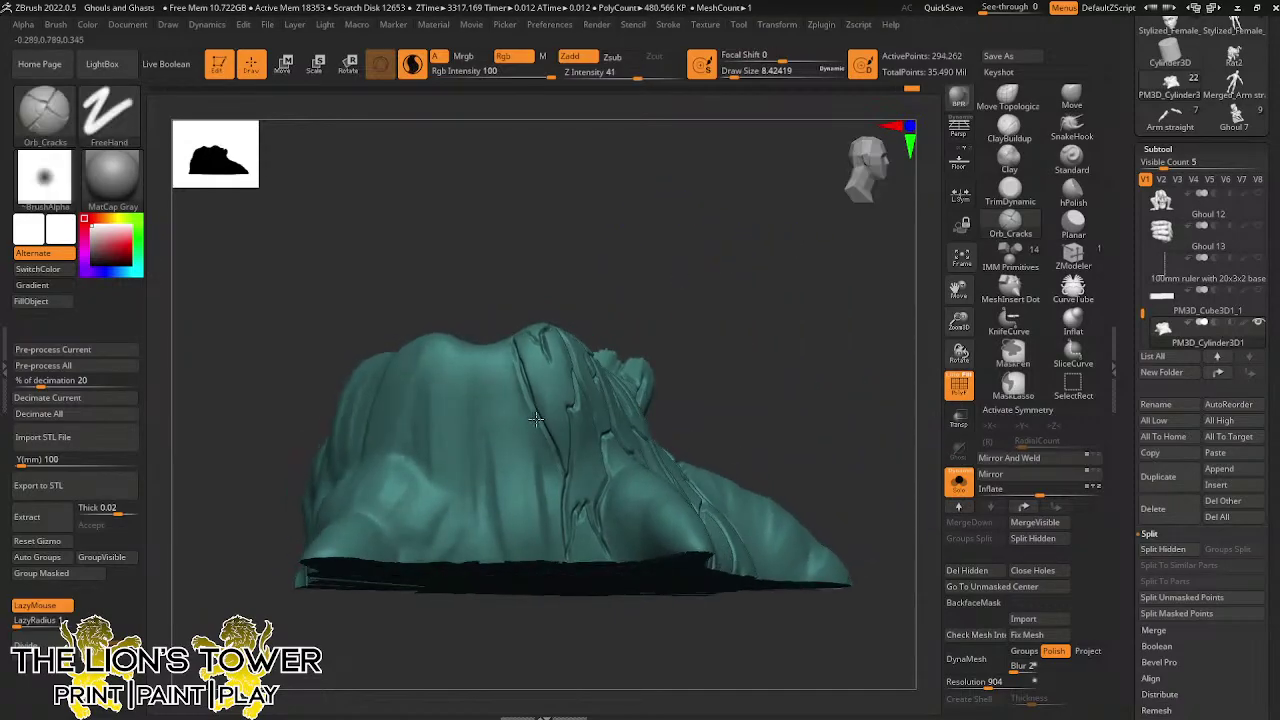
left_click_drag(527, 432, 537, 570)
left_click_drag(526, 478, 525, 515)
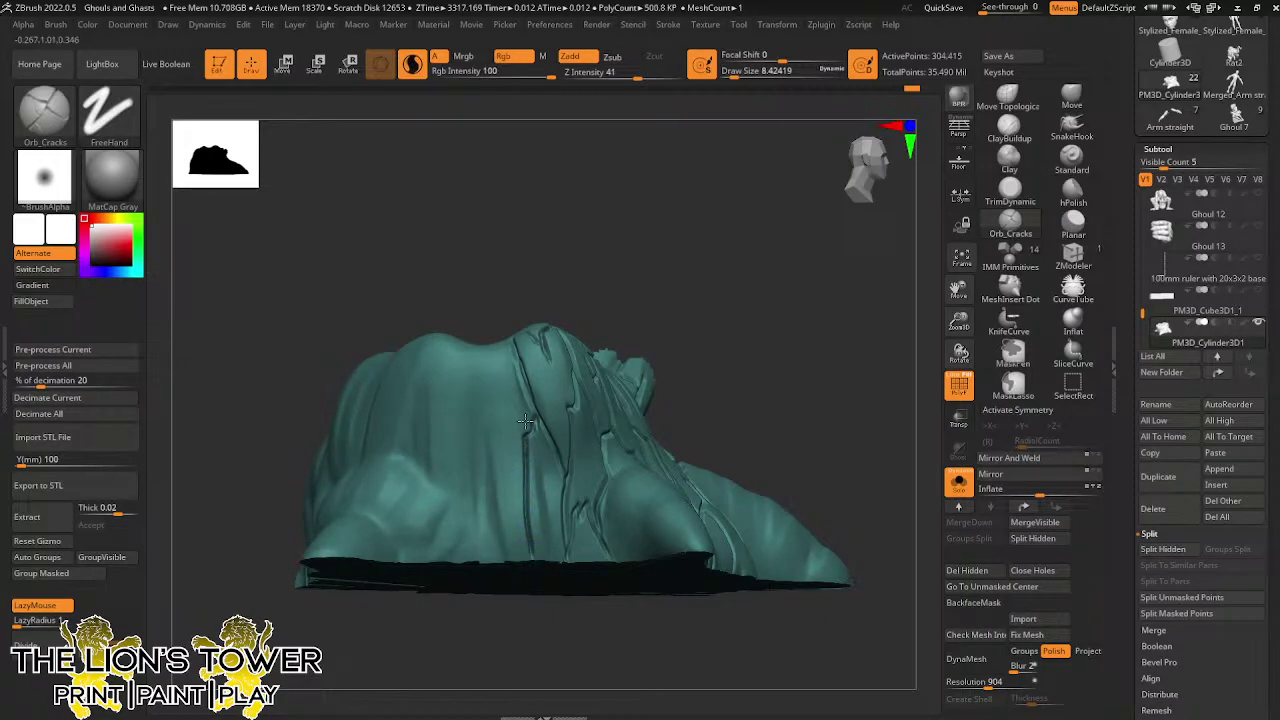
left_click_drag(553, 285, 562, 290)
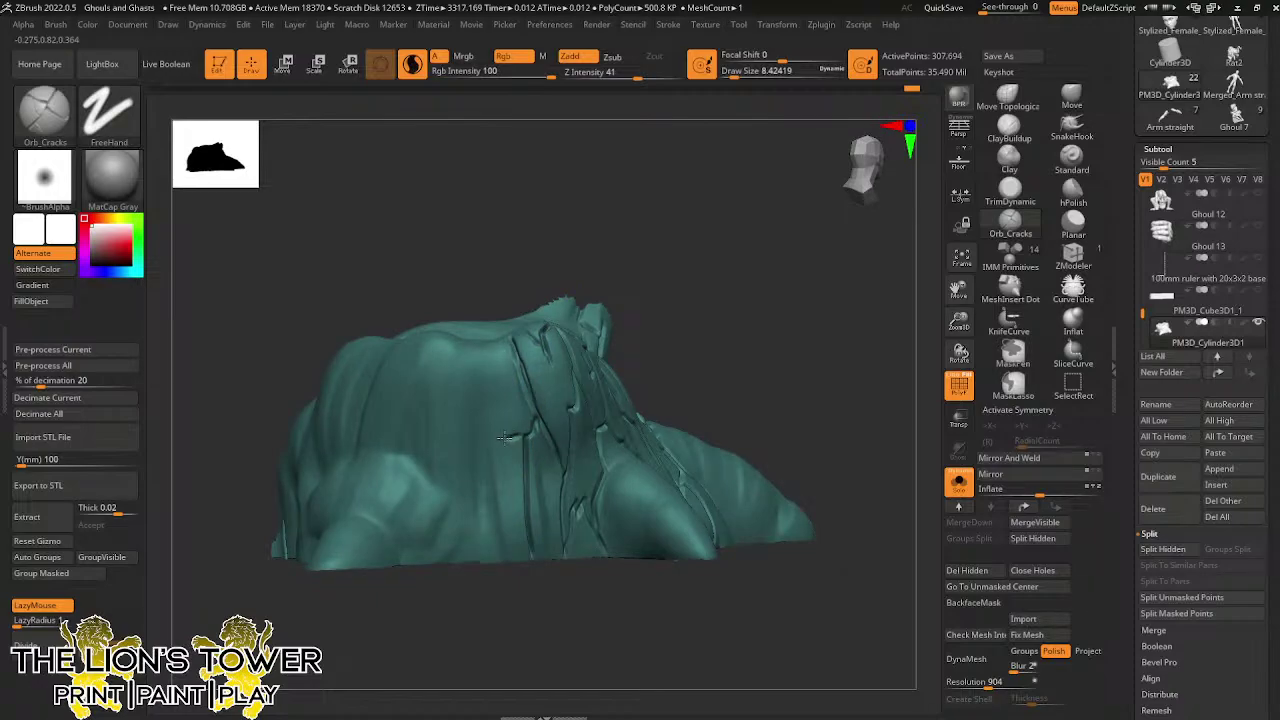
Carve jagged cracks from the rim down the stump's side and join them to the long vertical crack
mouse_move(506, 438)
left_mouse_down()
mouse_move(472, 368)
mouse_move(476, 343)
mouse_move(501, 348)
mouse_move(450, 340)
mouse_move(432, 390)
mouse_move(442, 444)
mouse_move(449, 460)
mouse_move(477, 388)
mouse_move(488, 492)
mouse_move(489, 447)
left_mouse_up()
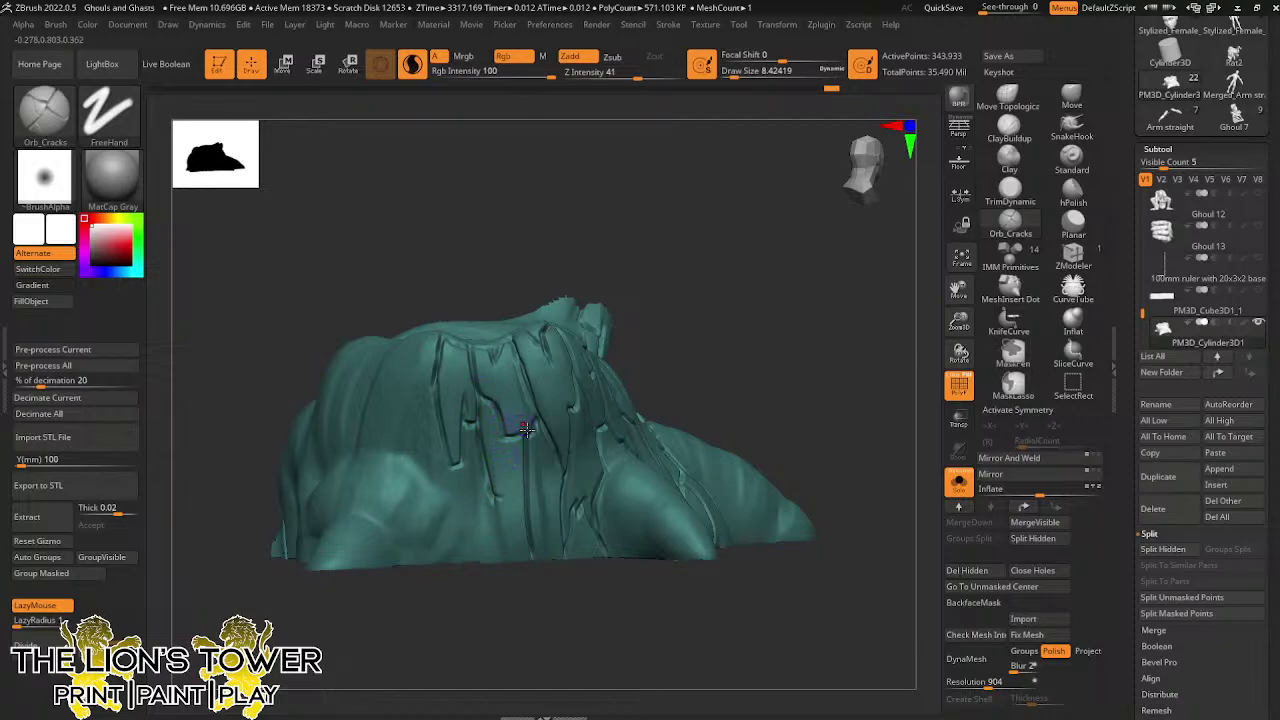
left_click_drag(505, 515, 507, 478)
mouse_move(786, 319)
left_mouse_down()
mouse_move(535, 481)
mouse_move(520, 518)
left_mouse_up()
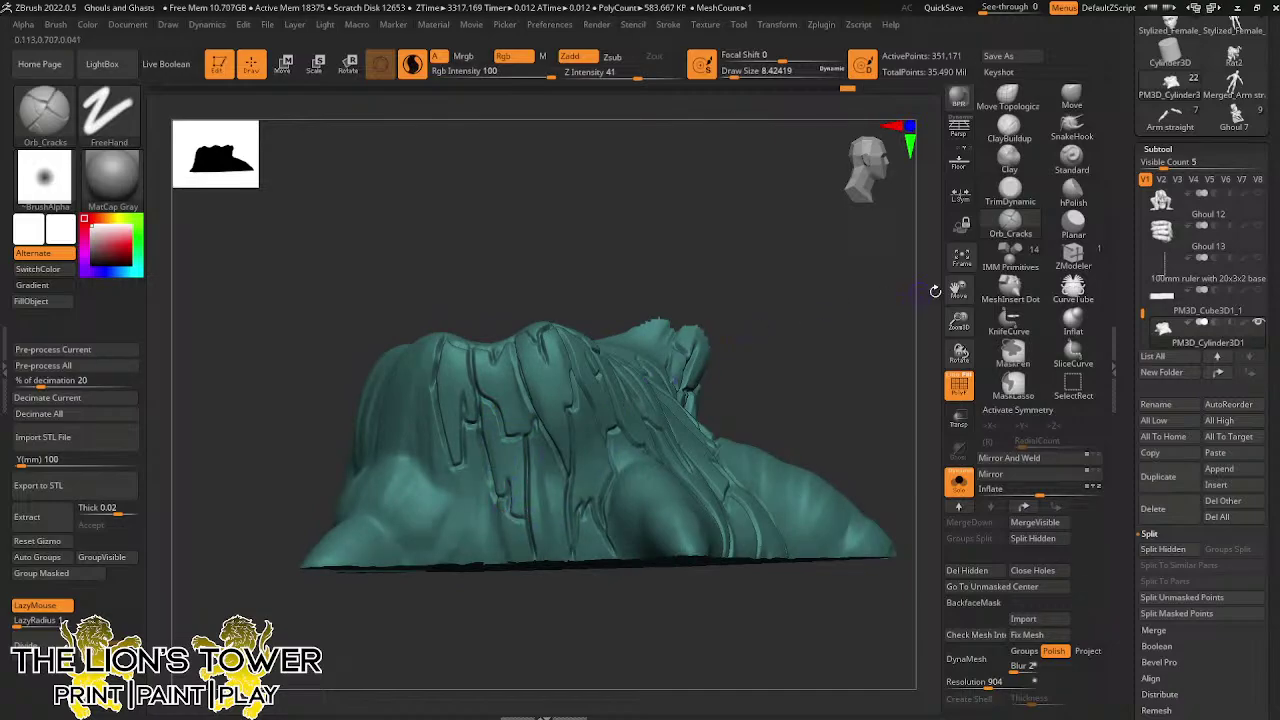
Outline a bark plate above the side root with cracks running from the rim, across the root's top and down to the base
left_click_drag(953, 290, 1085, 232)
mouse_move(635, 183)
left_mouse_down()
mouse_move(720, 214)
mouse_move(726, 171)
mouse_move(627, 260)
mouse_move(582, 325)
left_mouse_up()
mouse_move(610, 267)
left_mouse_down()
mouse_move(580, 326)
mouse_move(573, 285)
mouse_move(541, 357)
mouse_move(541, 385)
mouse_move(576, 387)
left_mouse_up()
left_click_drag(772, 182, 680, 214)
left_click_drag(578, 387, 632, 425)
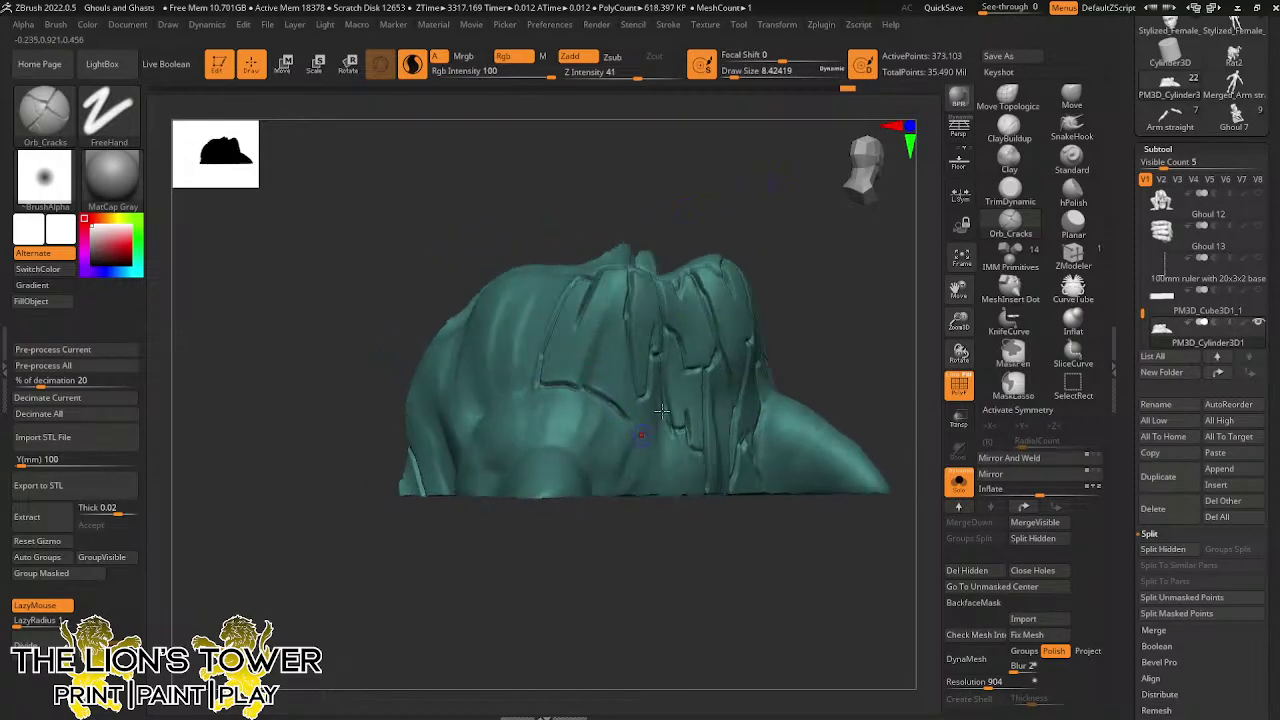
left_click_drag(815, 340, 750, 290)
mouse_move(625, 418)
left_mouse_down()
mouse_move(662, 486)
mouse_move(634, 400)
left_mouse_up()
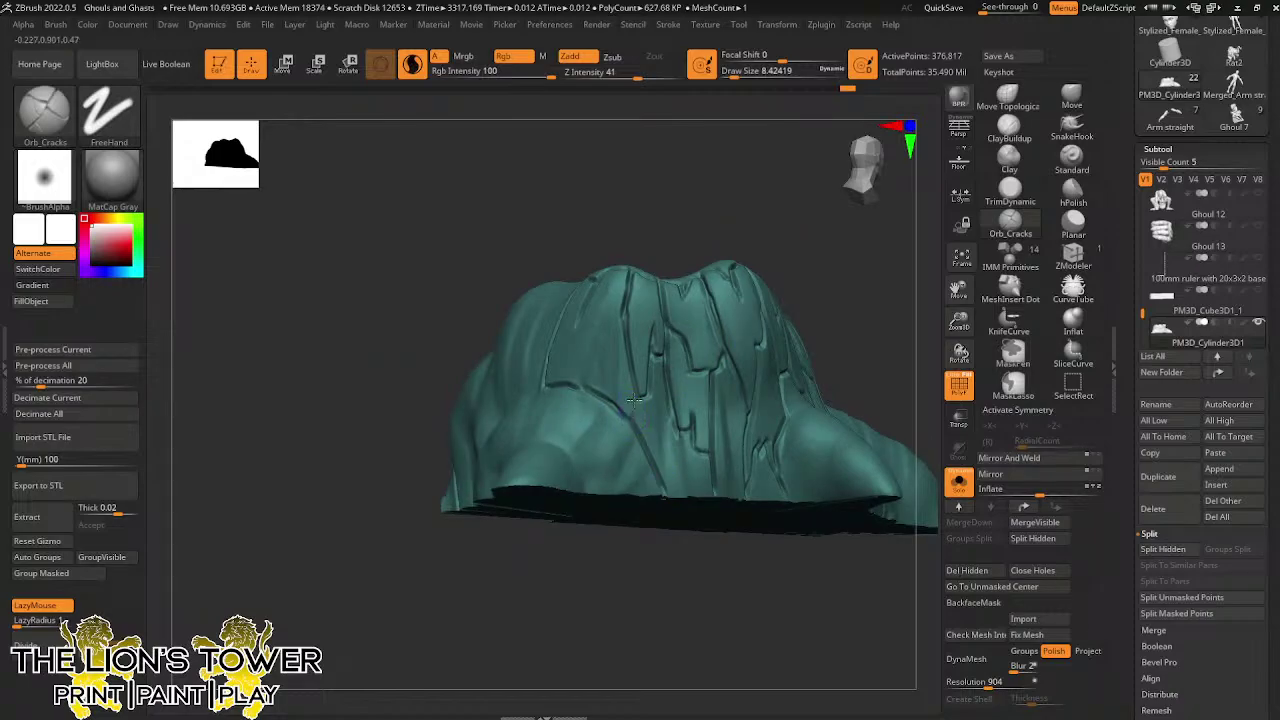
Carve a narrow wedge-shaped split and short connecting cracks inside the bark plate above the side root
left_click_drag(723, 163, 705, 209)
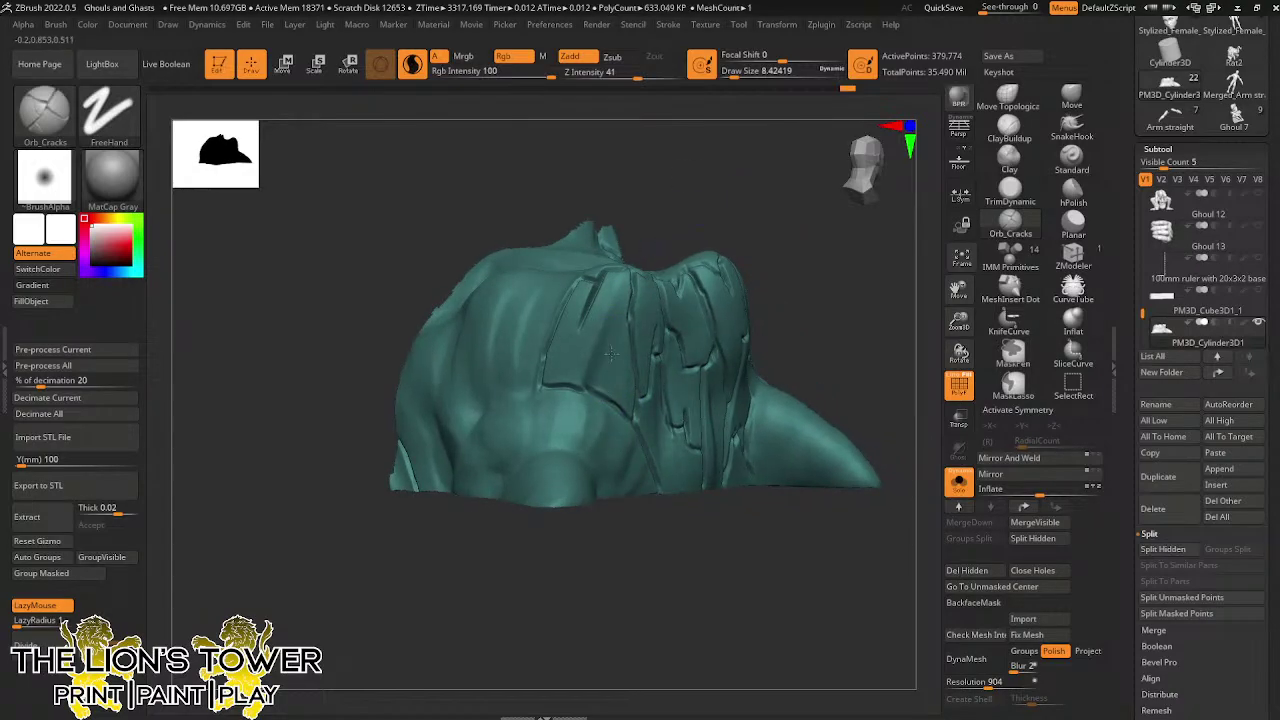
left_click_drag(599, 390, 610, 314)
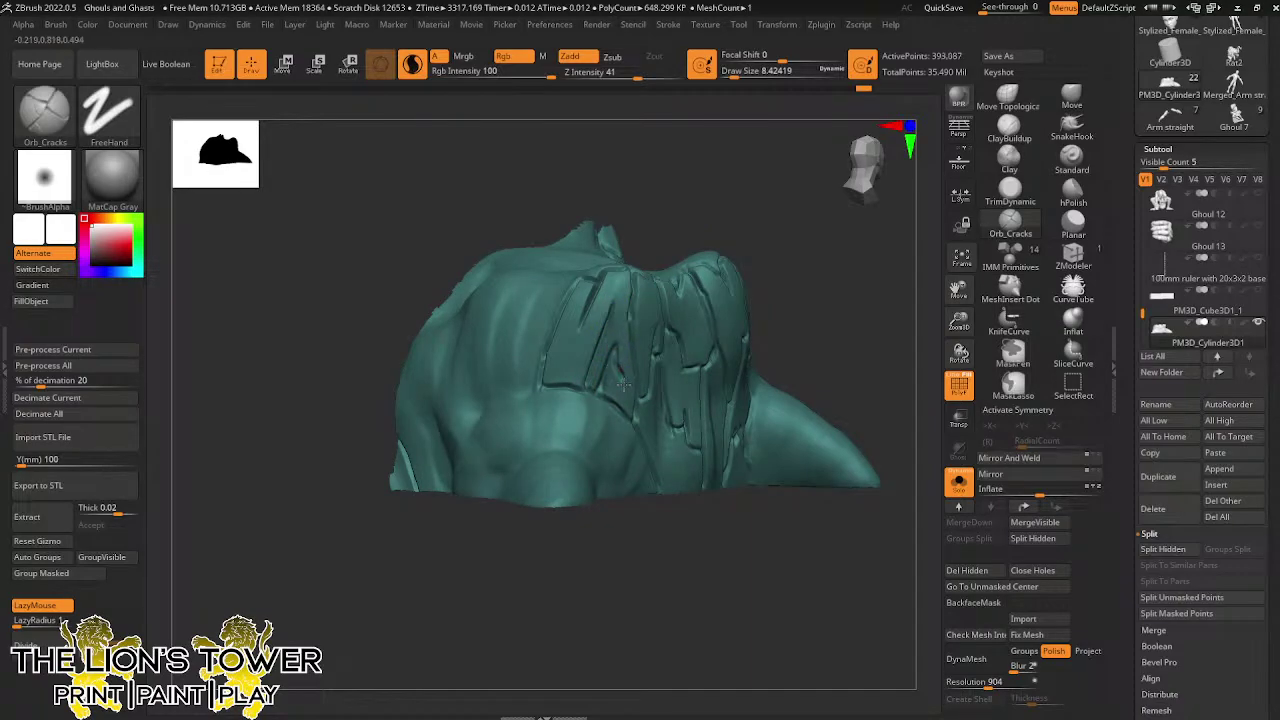
left_click_drag(623, 384, 624, 416)
left_click_drag(620, 330, 629, 306)
mouse_move(637, 207)
left_mouse_down()
mouse_move(671, 211)
mouse_move(652, 240)
left_mouse_up()
Extend the jagged groove along the rim past the bark plate and carve cracks from it down toward the side root
left_click_drag(632, 184, 668, 197)
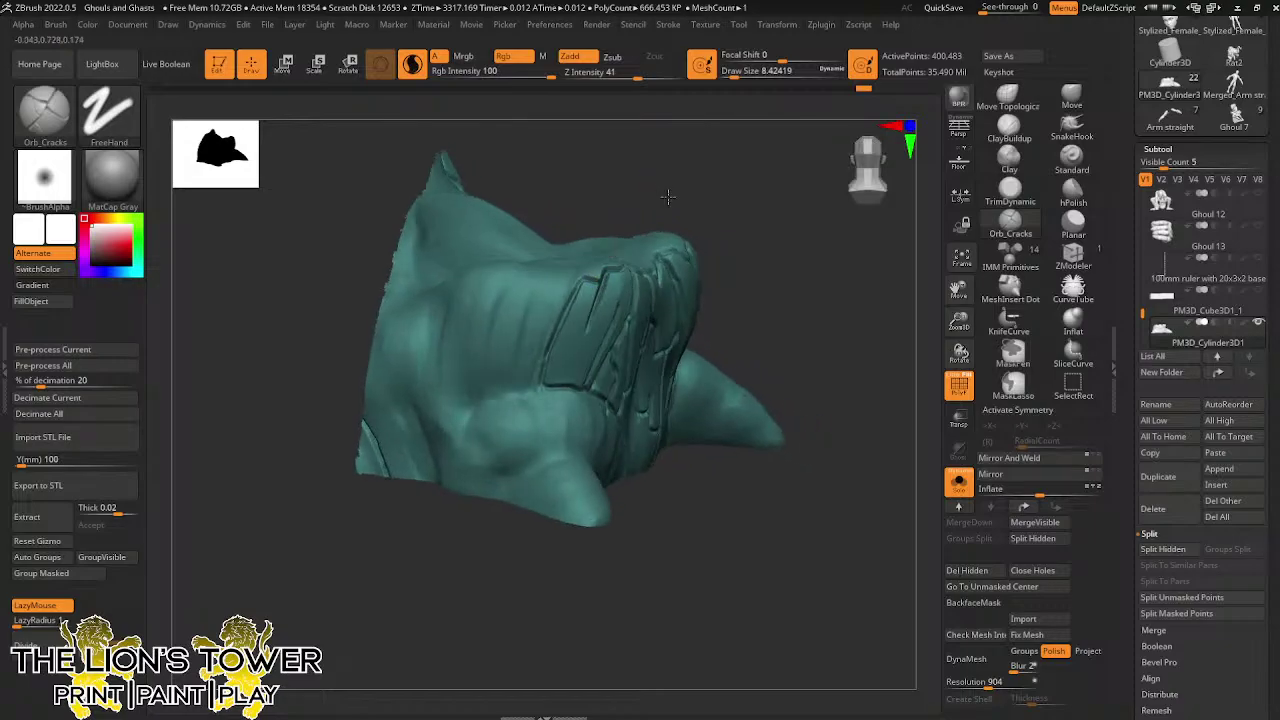
right_click_drag(668, 197, 584, 278)
left_click_drag(562, 283, 526, 348)
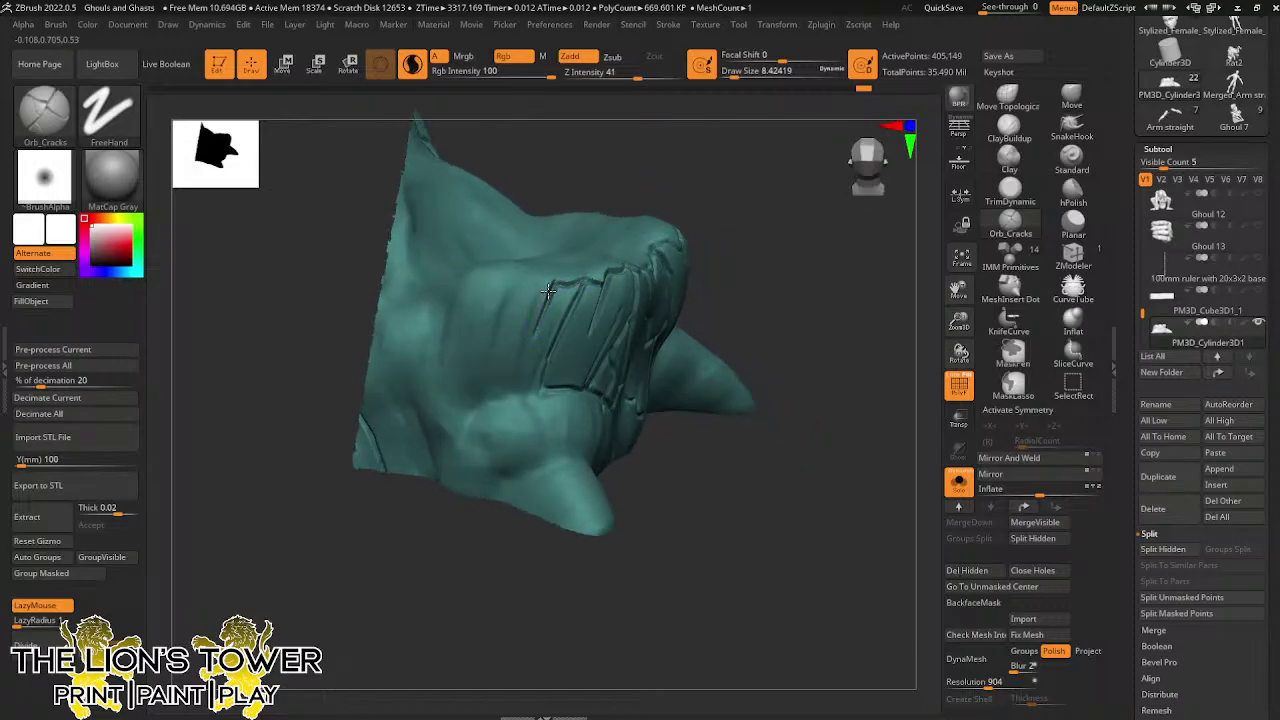
left_click_drag(540, 280, 531, 273)
left_click_drag(531, 273, 508, 370)
left_click_drag(524, 302, 508, 384)
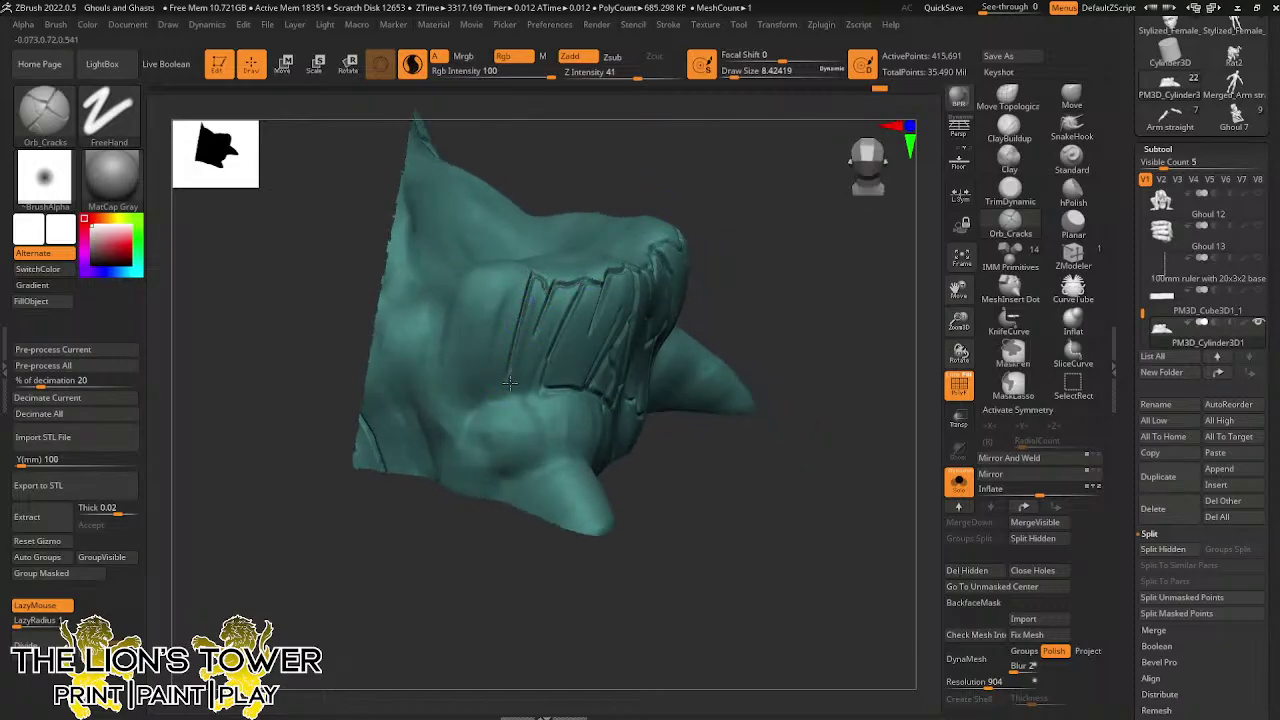
Continue the rim groove farther around the stump and carve a long crack down the smooth bark beyond the last strip
left_click_drag(617, 144, 606, 128)
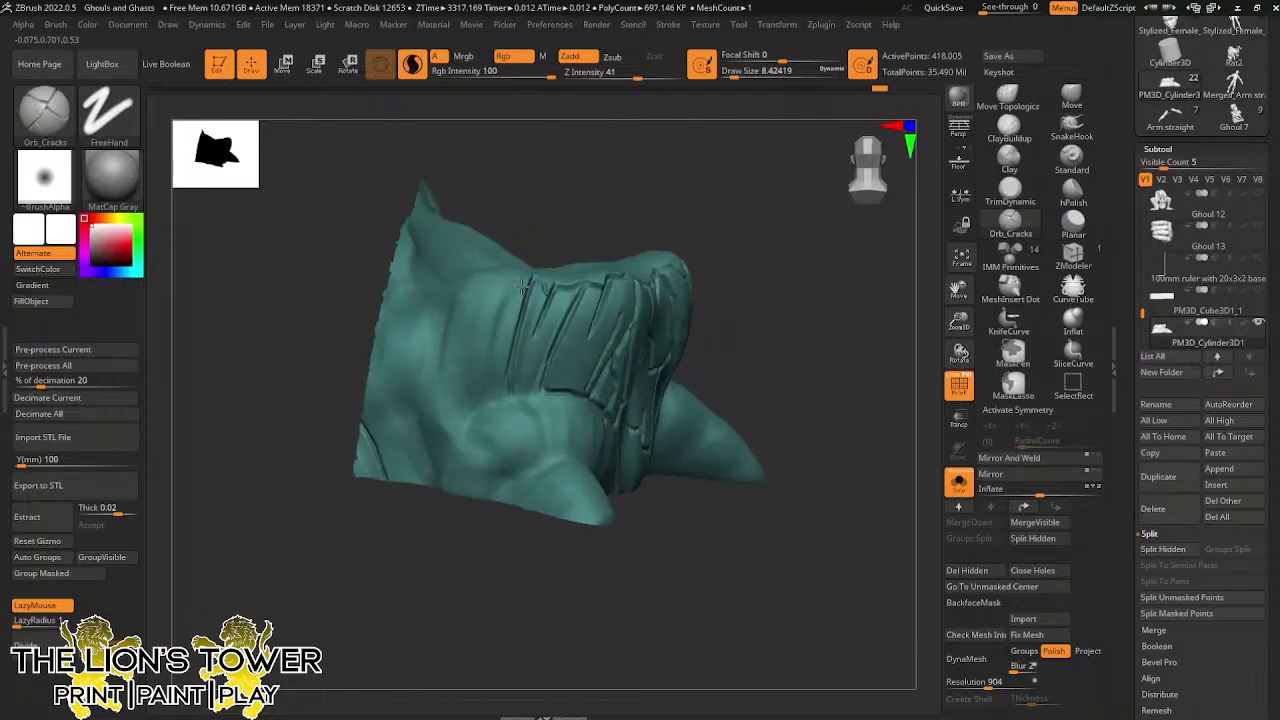
mouse_move(516, 276)
left_mouse_down()
mouse_move(488, 286)
mouse_move(473, 362)
left_mouse_up()
left_click_drag(484, 298, 473, 380)
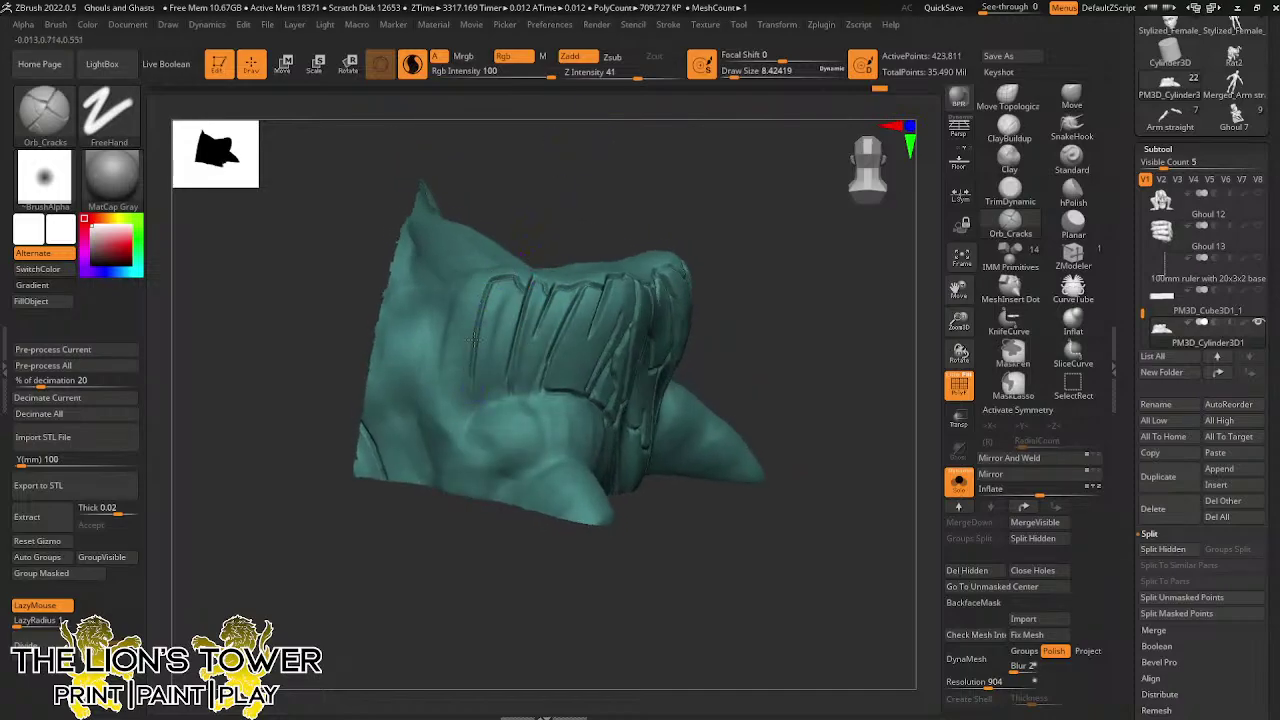
Carve long and short vertical cracks down the smooth bark between the rim groove and the side root
mouse_move(516, 280)
left_mouse_down()
mouse_move(500, 370)
mouse_move(506, 332)
mouse_move(544, 328)
mouse_move(541, 341)
left_mouse_up()
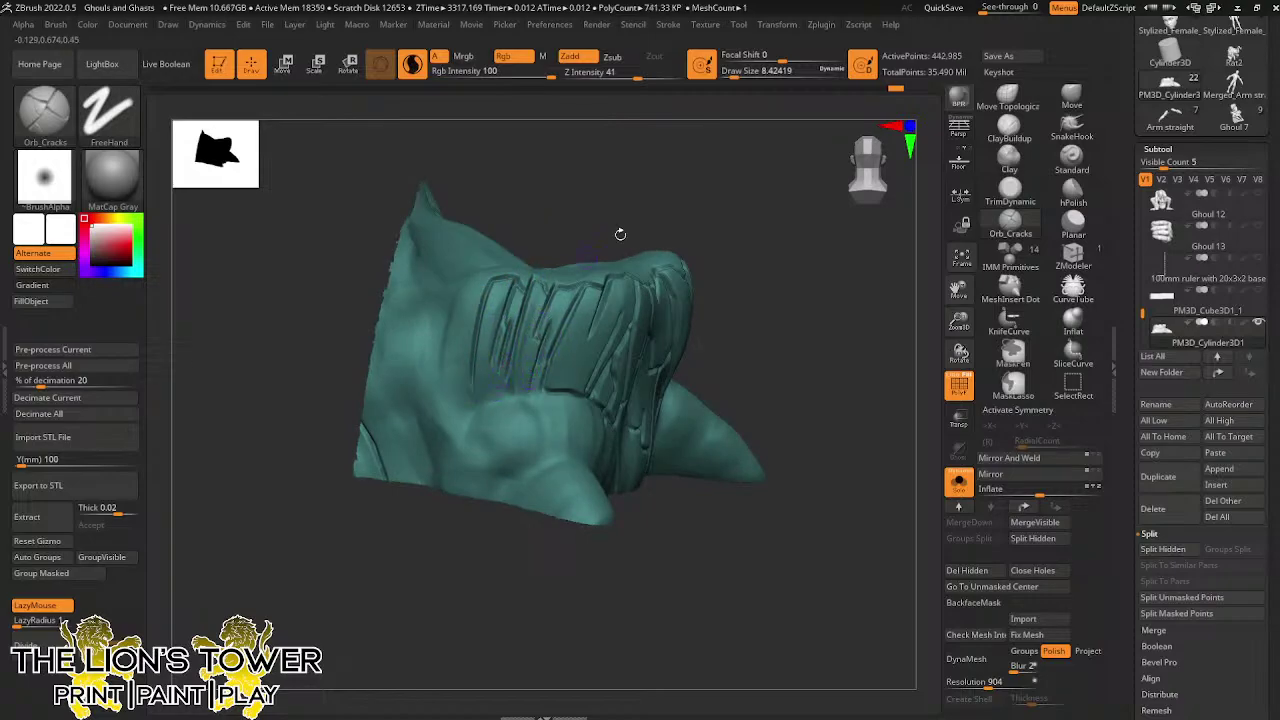
left_click_drag(785, 249, 786, 262, "shift")
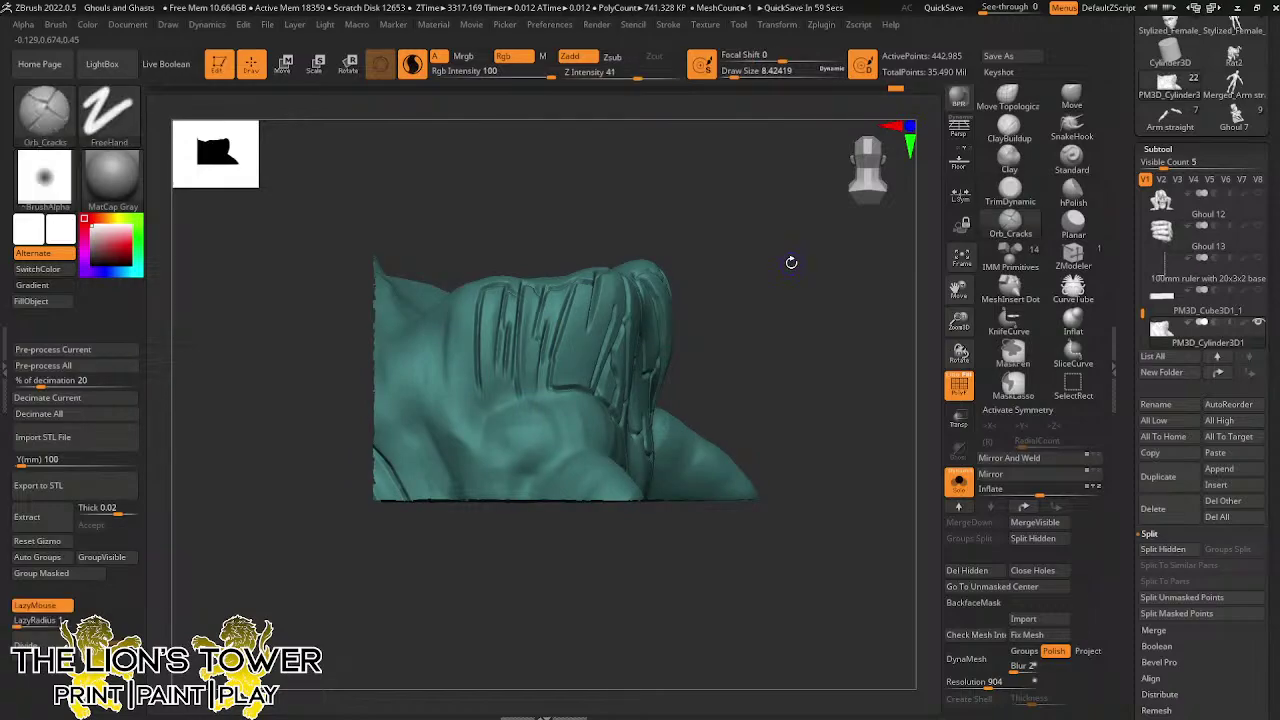
left_click_drag(959, 322, 979, 233)
left_click_drag(888, 344, 727, 323)
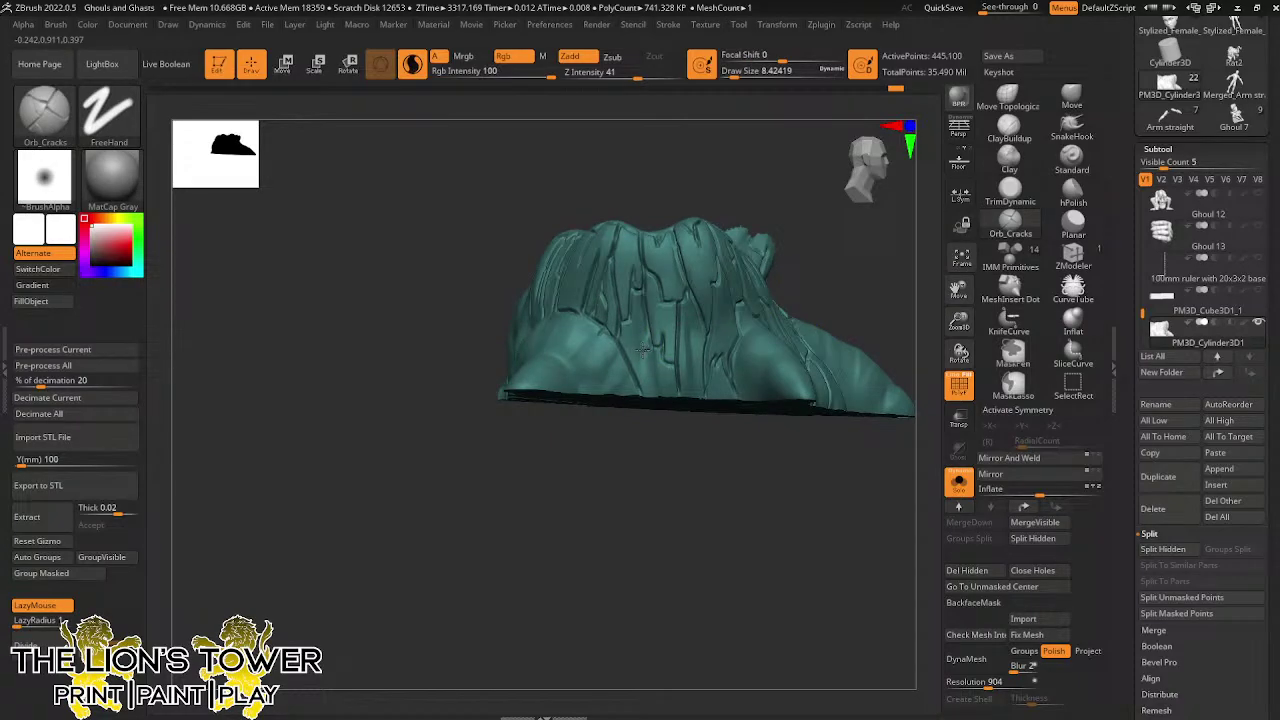
Carve short cracks into the lower bark between the two roots on the already detailed side of the stump
mouse_move(643, 351)
left_mouse_down()
mouse_move(640, 328)
mouse_move(646, 379)
mouse_move(641, 326)
left_mouse_up()
left_click_drag(822, 238, 797, 227)
mouse_move(652, 349)
left_mouse_down()
mouse_move(661, 400)
mouse_move(656, 352)
left_mouse_up()
left_click_drag(836, 228, 752, 238)
mouse_move(677, 376)
left_mouse_down()
mouse_move(702, 403)
mouse_move(714, 463)
mouse_move(876, 306)
mouse_move(913, 293)
mouse_move(898, 340)
mouse_move(848, 400)
mouse_move(750, 455)
mouse_move(640, 458)
mouse_move(518, 425)
mouse_move(594, 206)
mouse_move(737, 146)
mouse_move(725, 161)
left_mouse_up()
Isolate the uncarved section beside the last bark strips and carve cracks from its rim down toward the side root
left_click(836, 366, "ctrl+shift")
left_click_drag(846, 306, 858, 281)
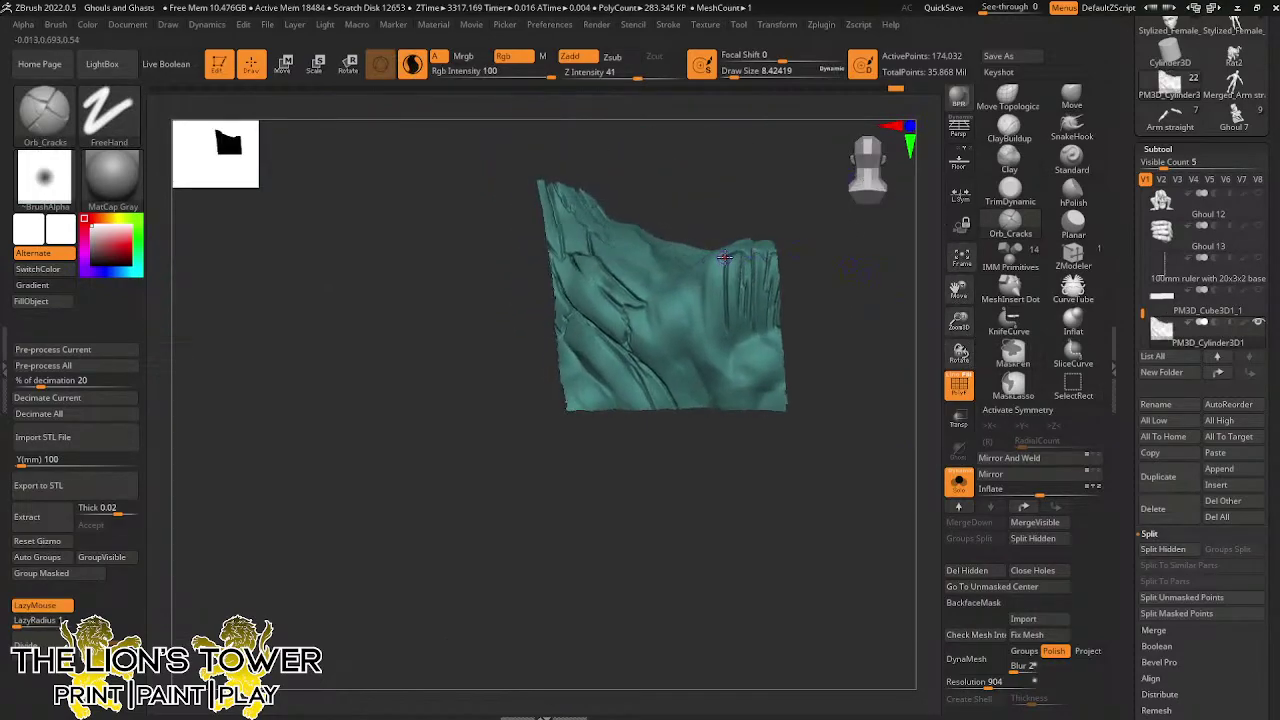
mouse_move(701, 313)
left_mouse_down()
mouse_move(711, 345)
mouse_move(716, 320)
mouse_move(726, 338)
left_mouse_up()
mouse_move(800, 205)
left_mouse_down()
mouse_move(768, 205)
mouse_move(812, 196)
left_mouse_up()
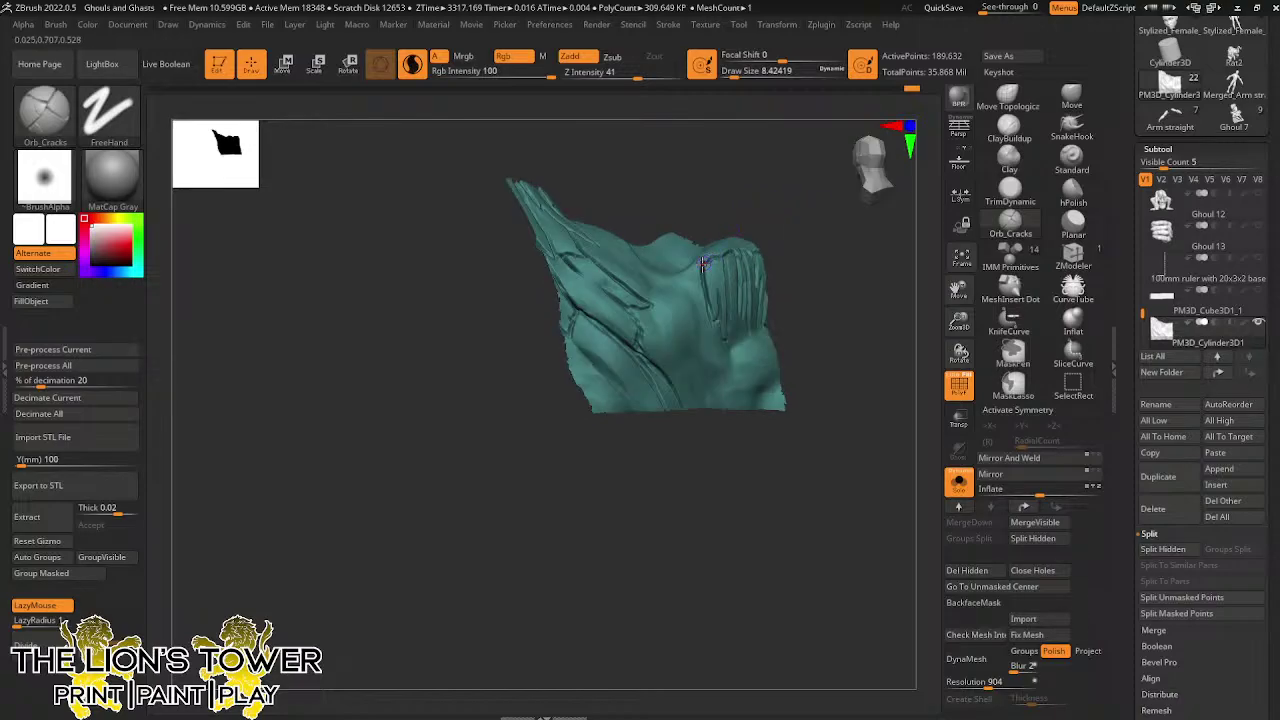
left_click_drag(680, 272, 716, 322)
left_click_drag(796, 203, 785, 243)
right_click_drag(784, 242, 684, 275)
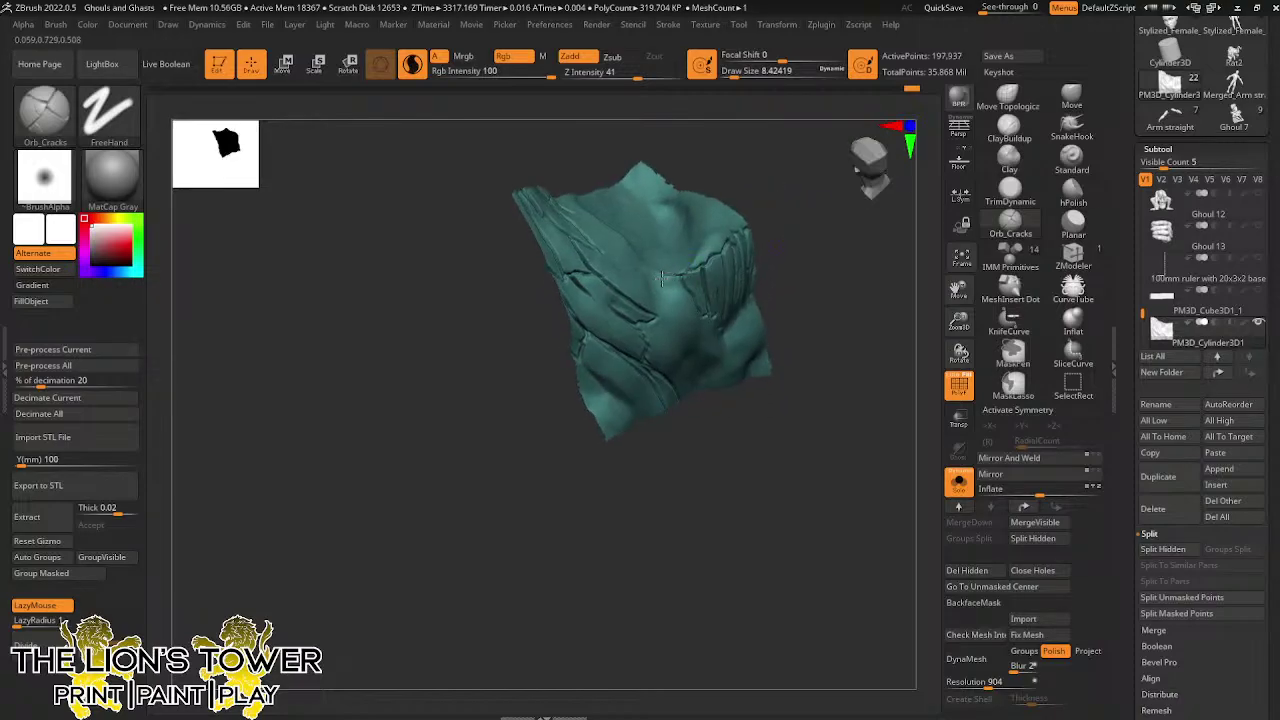
Extend the rim groove across the isolated section and carve long cracks beside the side root down to the base
left_click_drag(646, 264, 689, 324)
left_click_drag(790, 236, 734, 197)
mouse_move(680, 306)
left_mouse_down()
mouse_move(700, 353)
mouse_move(703, 315)
mouse_move(705, 327)
left_mouse_up()
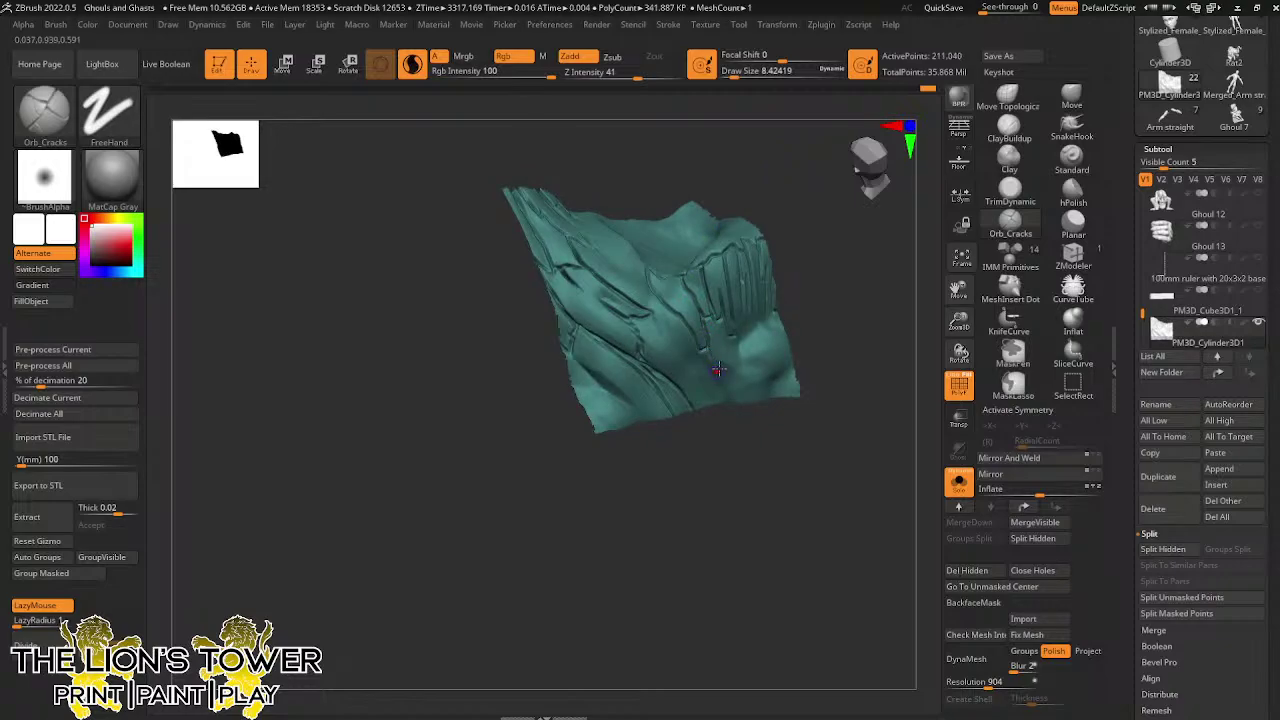
left_click_drag(840, 240, 838, 188)
left_click_drag(709, 334, 730, 382)
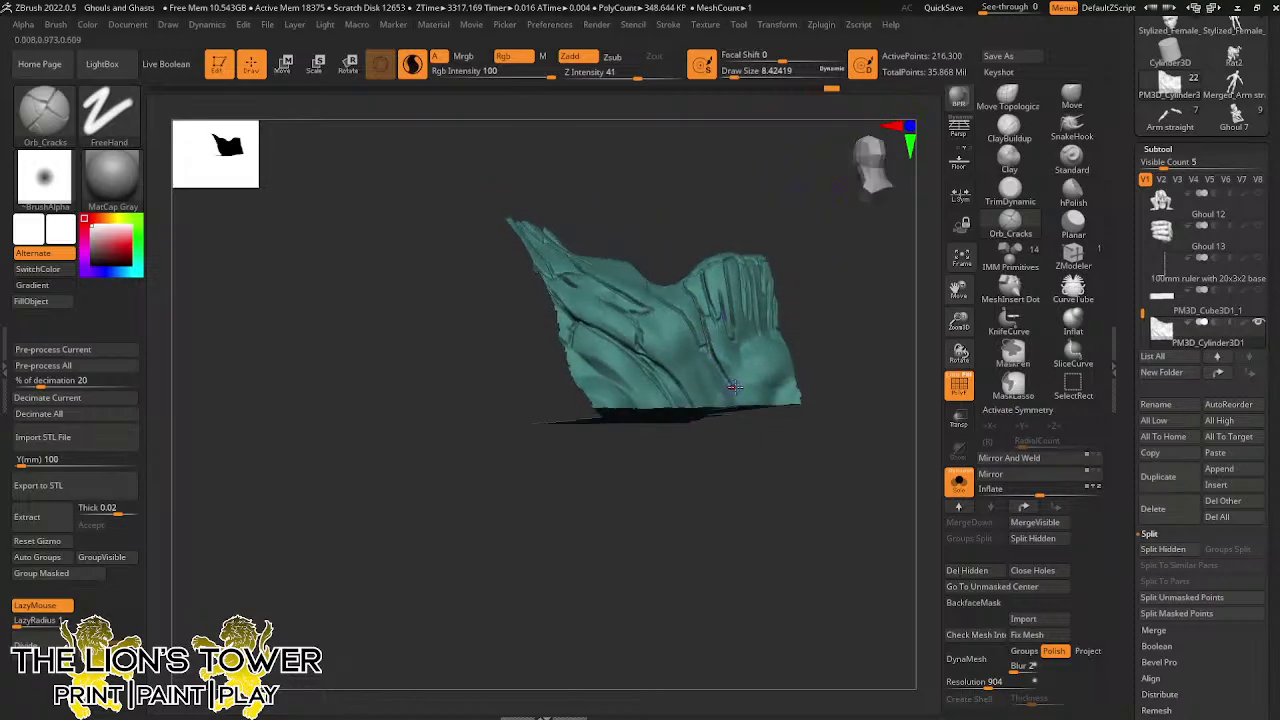
right_click_drag(729, 380, 745, 338)
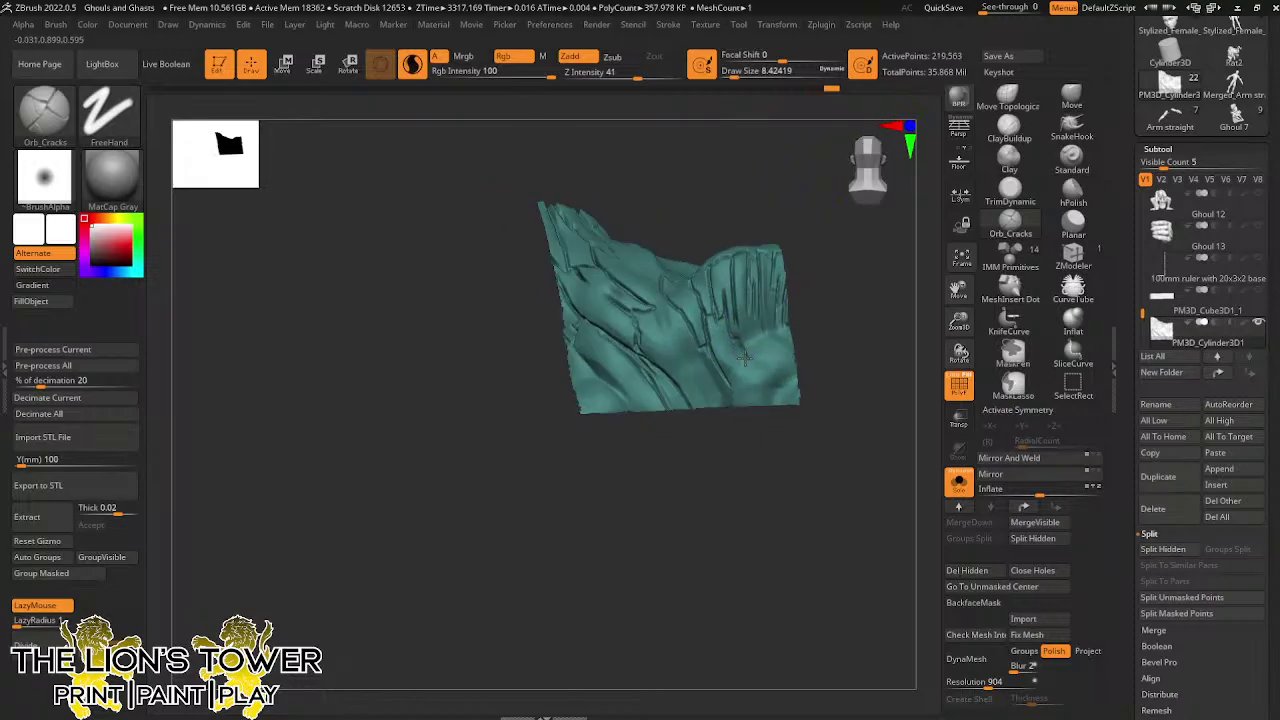
left_click_drag(745, 358, 729, 378)
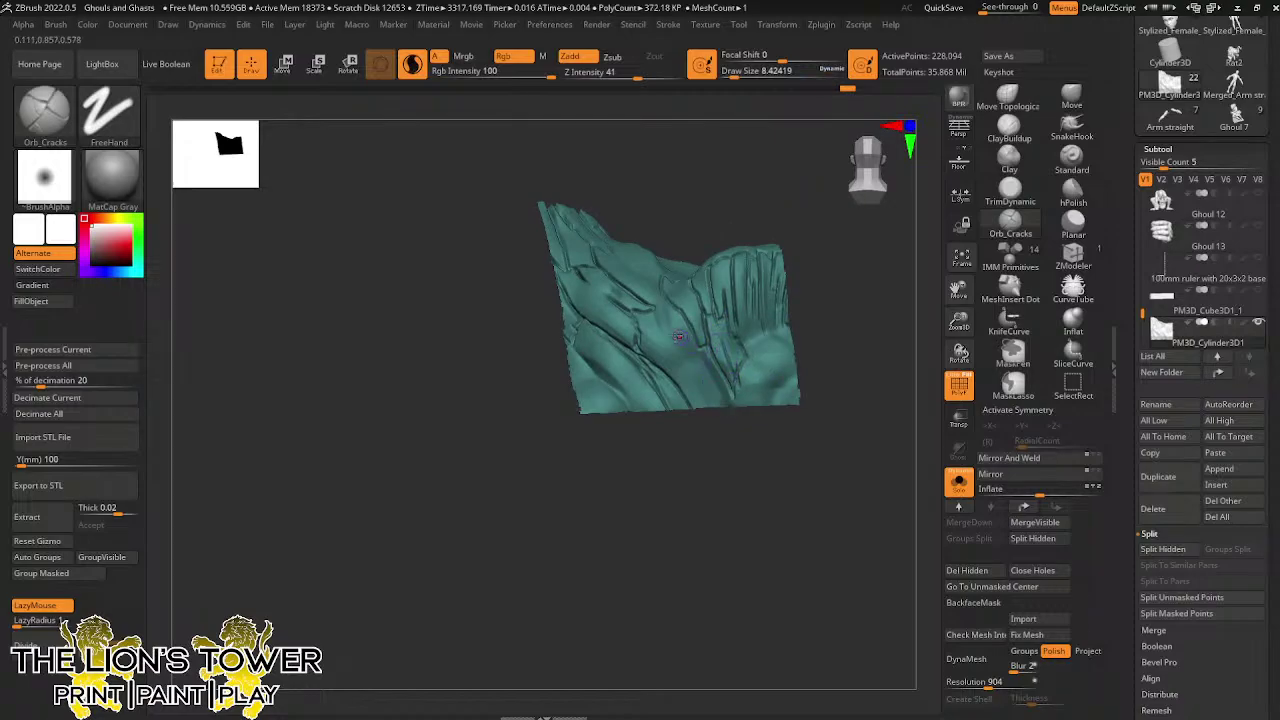
Carve diagonal and short connecting cracks through the smooth lower bark between the older plates and the new strips
mouse_move(680, 338)
left_mouse_down()
mouse_move(671, 307)
mouse_move(656, 307)
mouse_move(707, 399)
left_mouse_up()
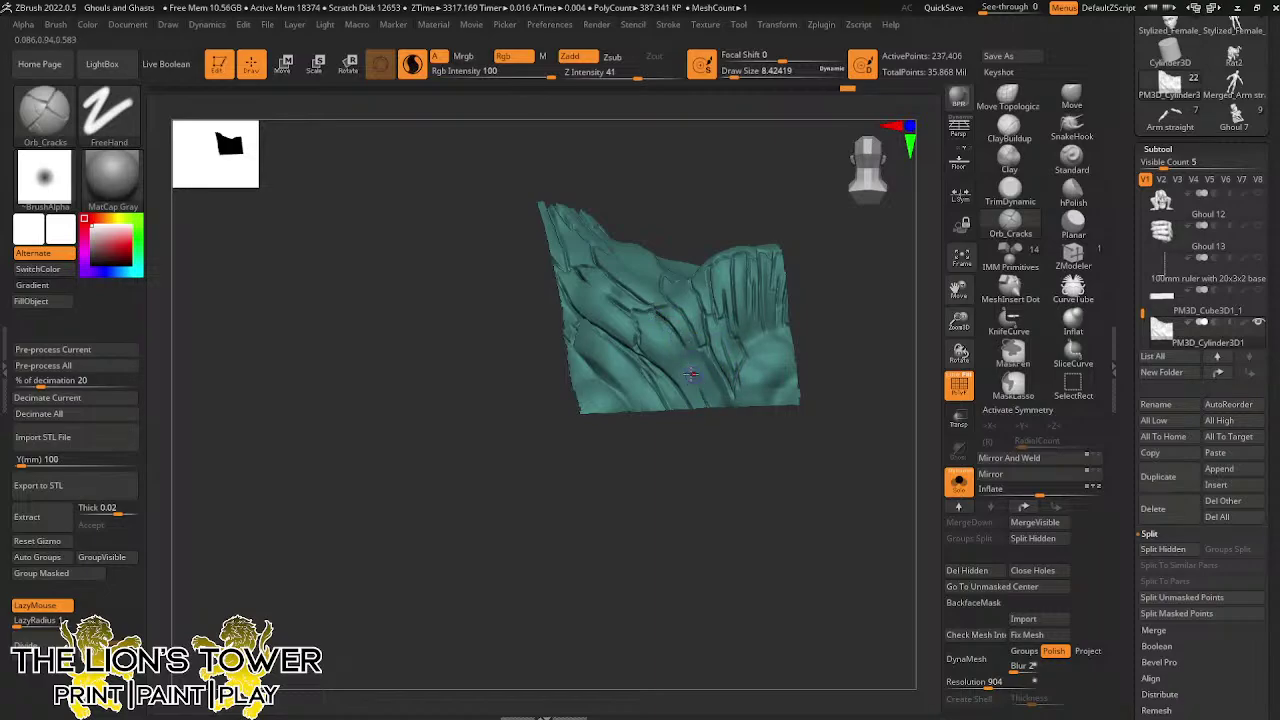
left_click_drag(668, 349, 693, 379)
left_click_drag(712, 220, 757, 191)
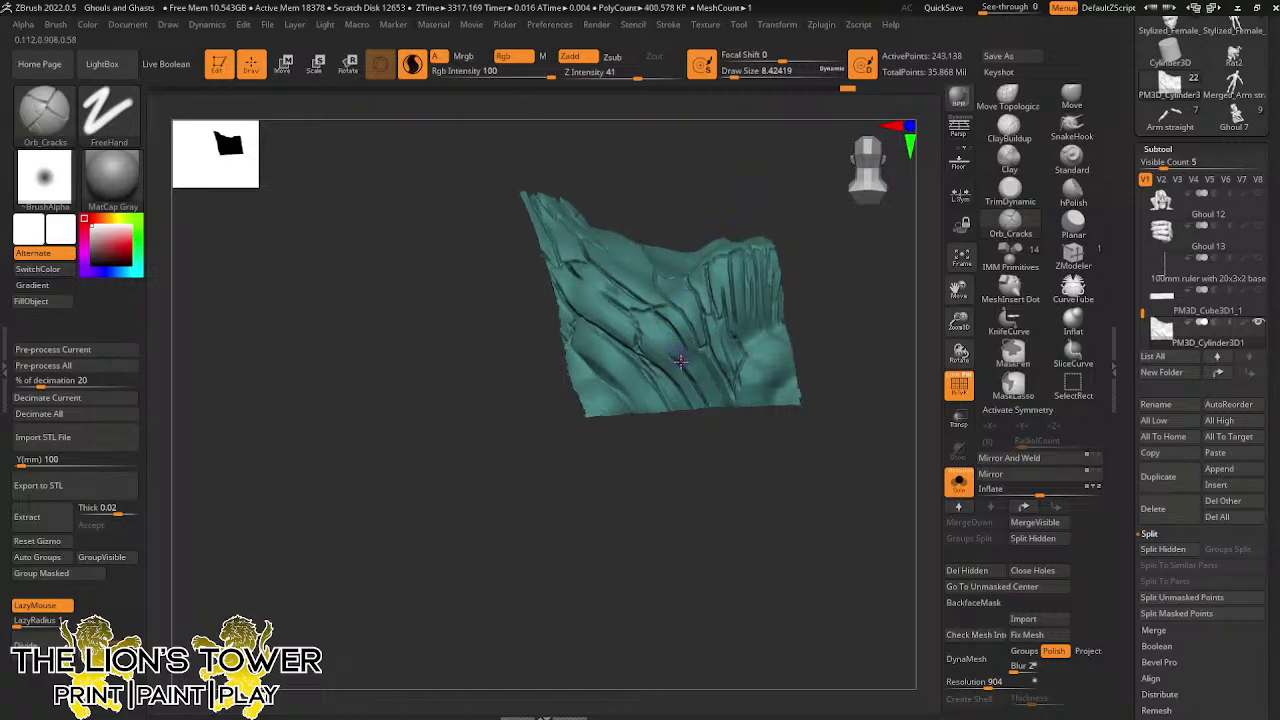
mouse_move(679, 358)
left_mouse_down()
mouse_move(665, 332)
mouse_move(680, 350)
mouse_move(694, 342)
left_mouse_up()
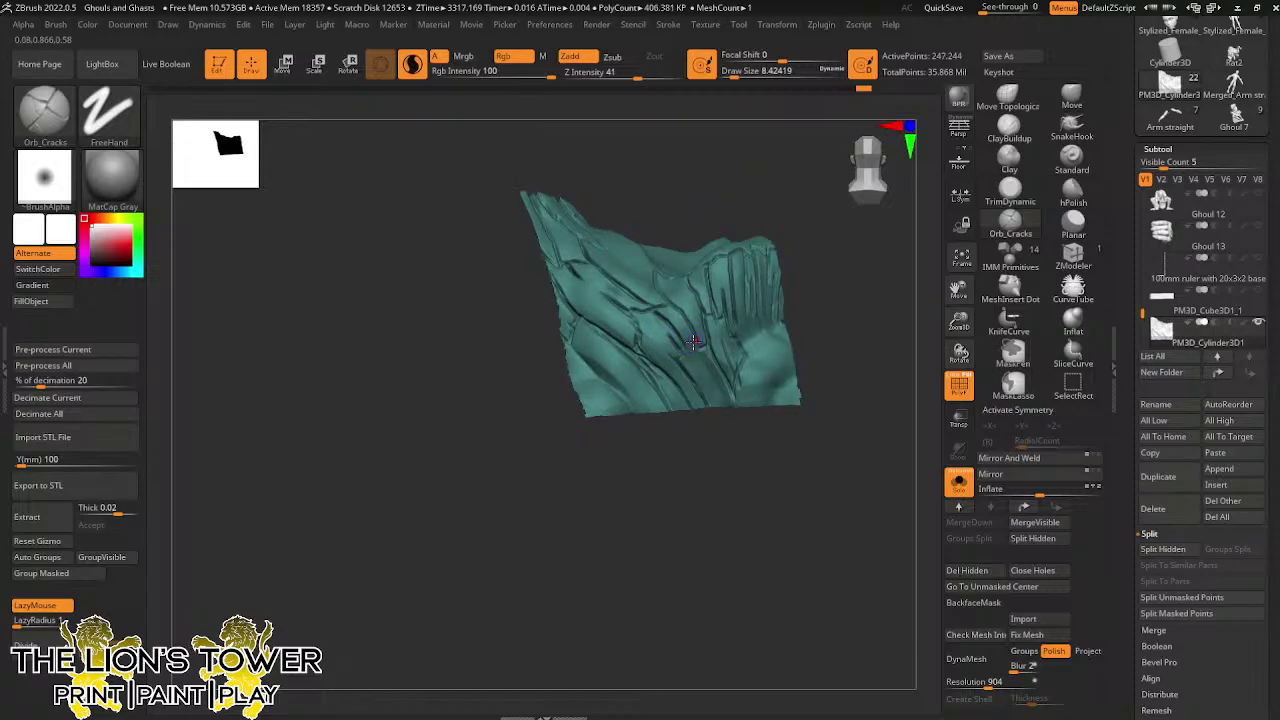
Continue the groove up the hollow's rim to the older bark plates and split the bark beside it with cracks
left_click_drag(826, 204, 779, 253)
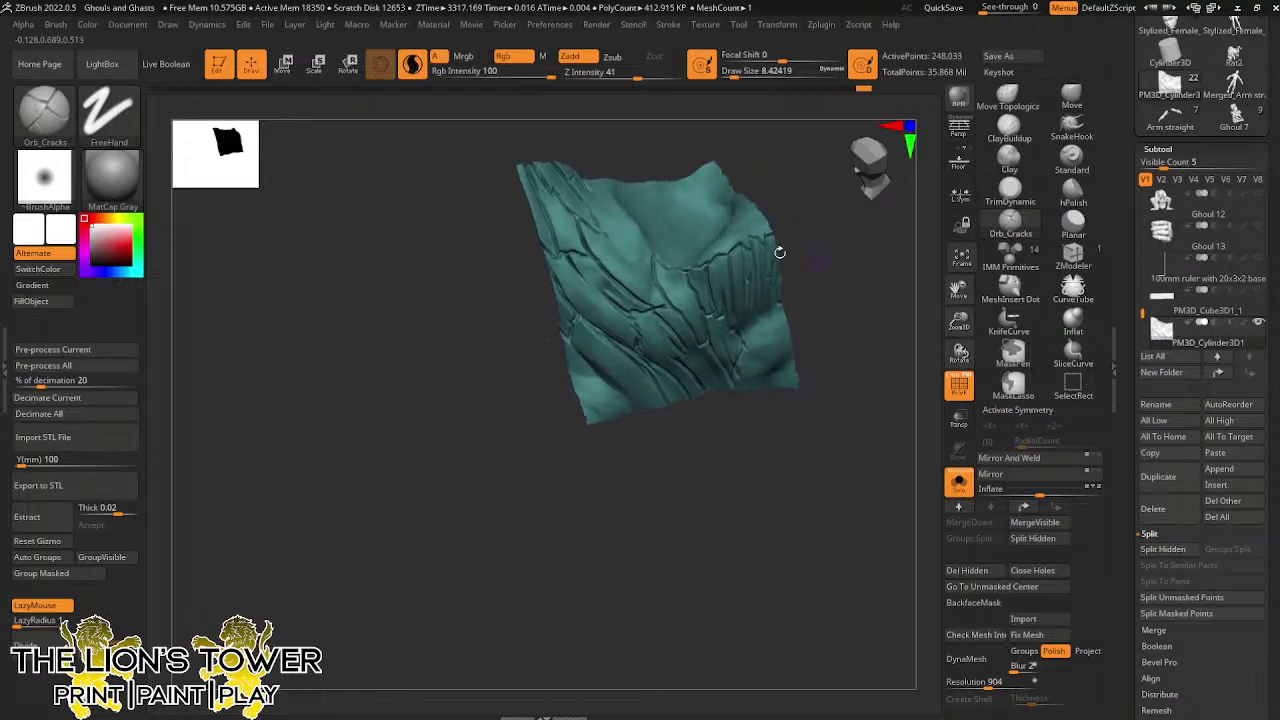
left_click_drag(648, 273, 642, 261)
left_click_drag(610, 219, 643, 260)
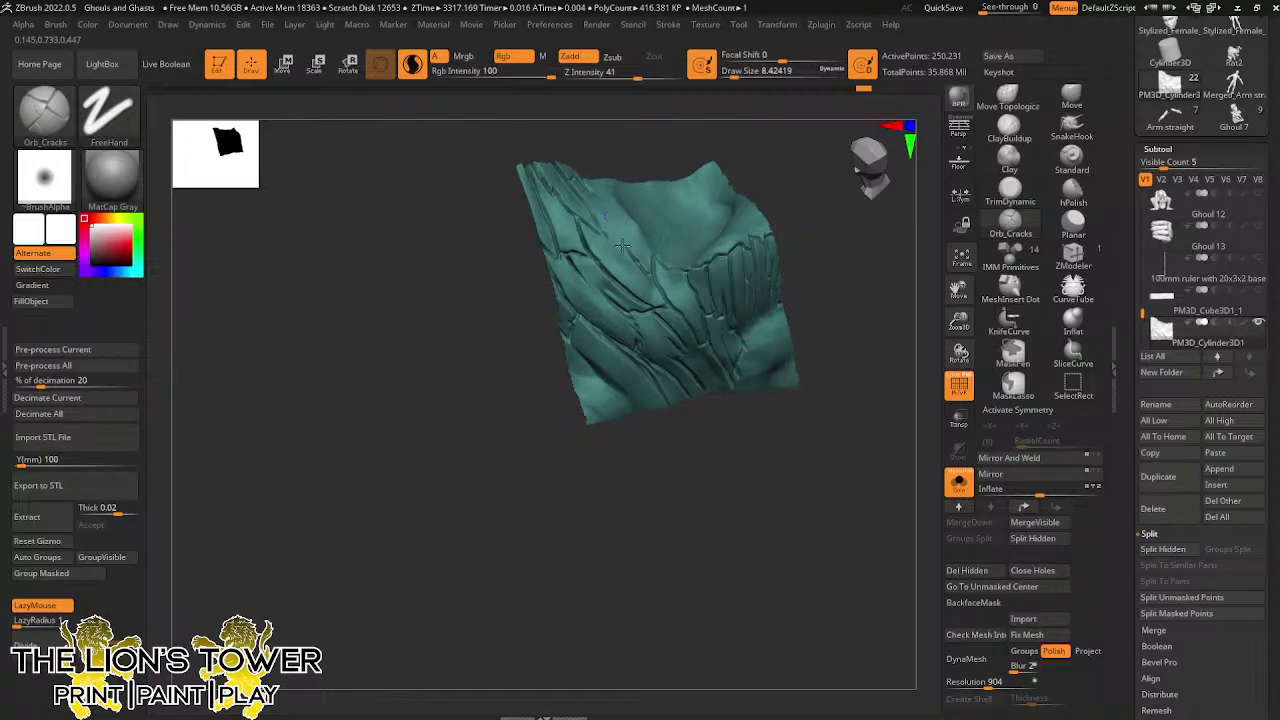
mouse_move(748, 118)
left_mouse_down()
mouse_move(730, 109)
mouse_move(709, 142)
left_mouse_up()
mouse_move(800, 167)
left_mouse_down()
mouse_move(836, 207)
mouse_move(843, 180)
mouse_move(636, 160)
mouse_move(655, 257)
left_mouse_up()
left_click_drag(642, 208, 636, 245)
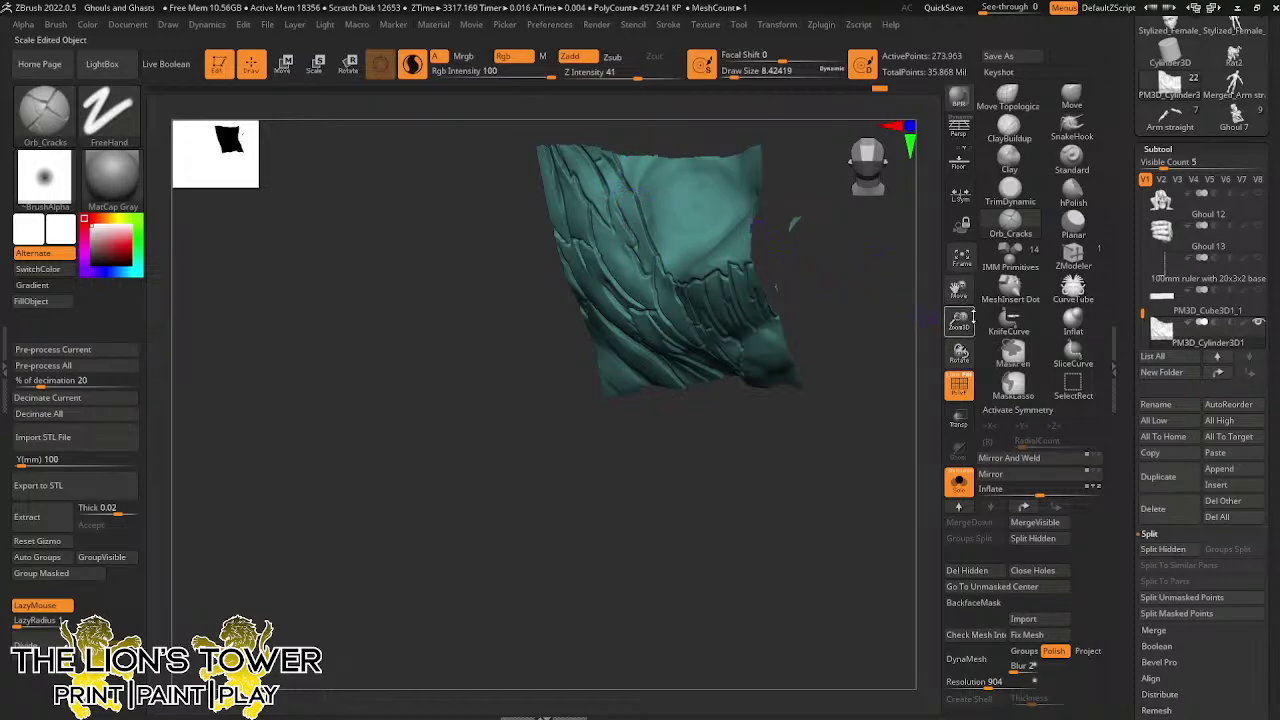
Unhide the whole stump and touch up the cracks where the trunk meets the hollow's rim
mouse_move(959, 324)
left_mouse_down()
mouse_move(958, 306)
mouse_move(950, 351)
mouse_move(855, 386)
mouse_move(868, 348)
mouse_move(871, 400)
mouse_move(857, 380)
mouse_move(893, 368)
mouse_move(865, 386)
mouse_move(594, 420)
mouse_move(668, 494)
mouse_move(591, 441)
left_mouse_up()
left_click(857, 380, "ctrl+shift")
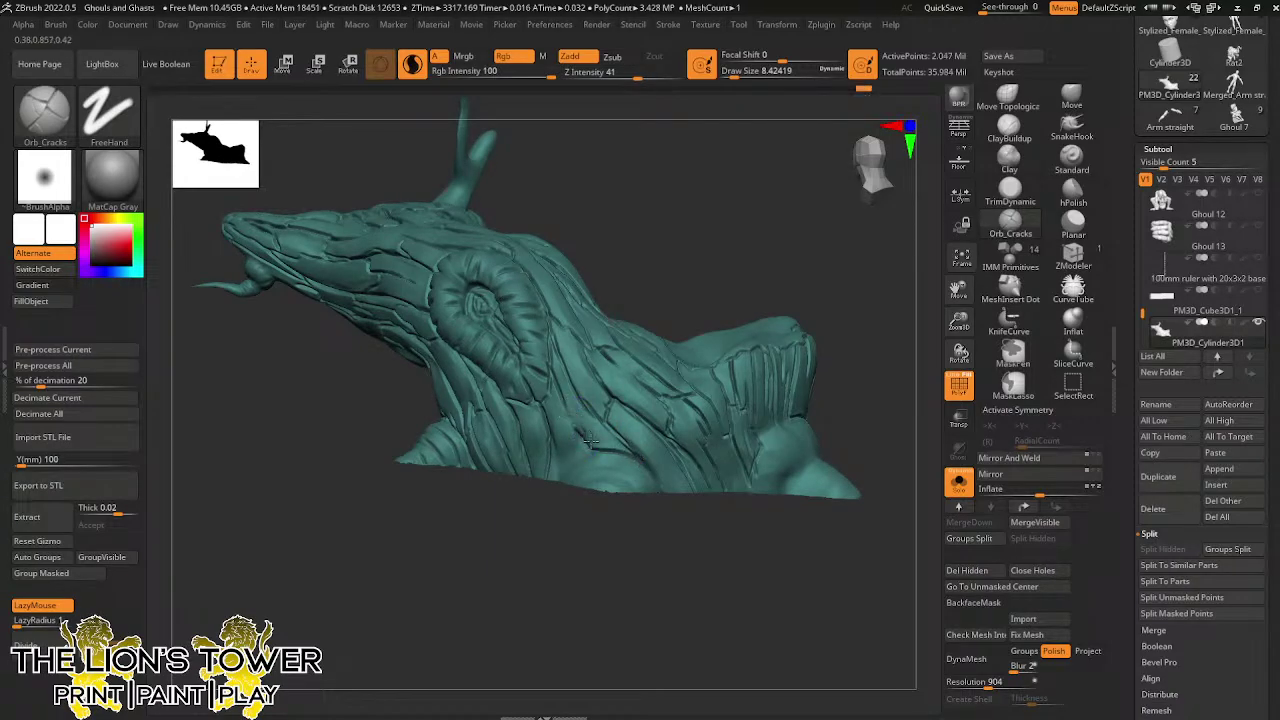
left_click_drag(824, 240, 643, 377)
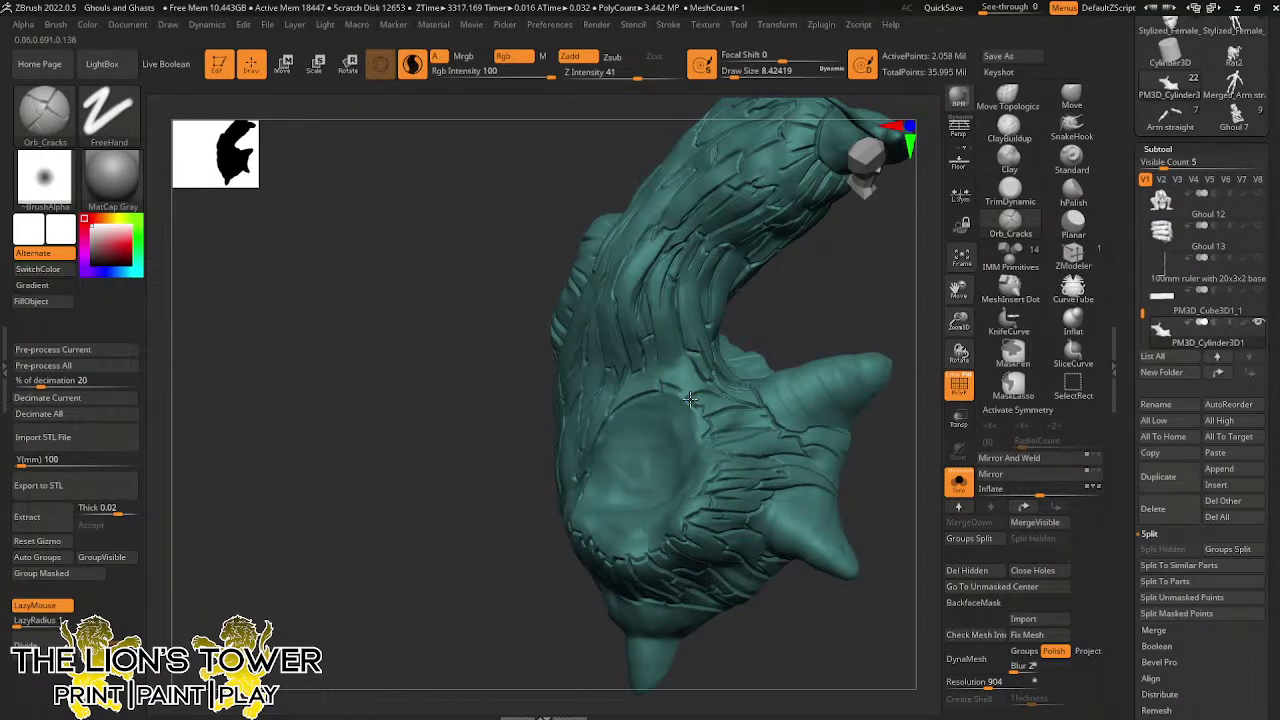
mouse_move(863, 307)
left_mouse_down()
mouse_move(908, 236)
mouse_move(877, 432)
mouse_move(909, 366)
mouse_move(849, 337)
left_mouse_up()
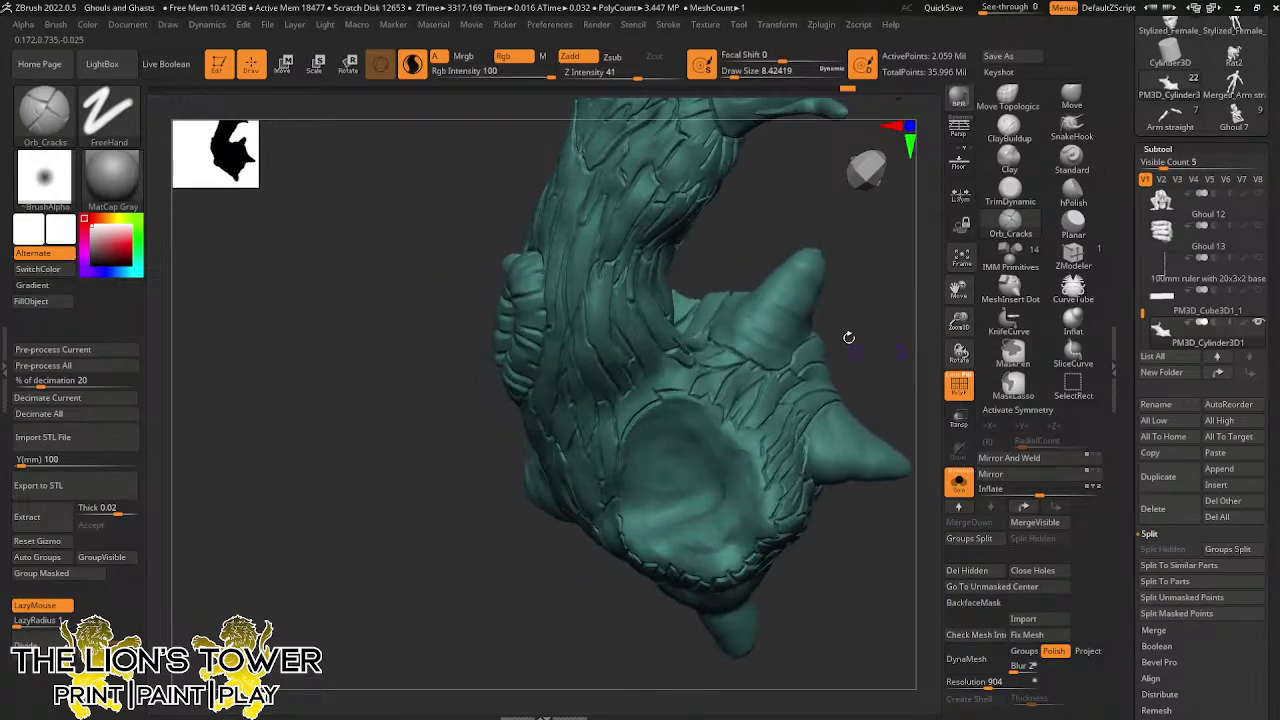
Isolate the smooth pointed root beside the trunk and set the brush draw size to 14.19857
key("ctrl+shift")
mouse_move(750, 363)
left_mouse_down("ctrl+alt+shift")
mouse_move(849, 374)
mouse_move(806, 366)
mouse_move(826, 363)
mouse_move(811, 376)
mouse_move(860, 385)
left_mouse_up("ctrl+alt+shift")
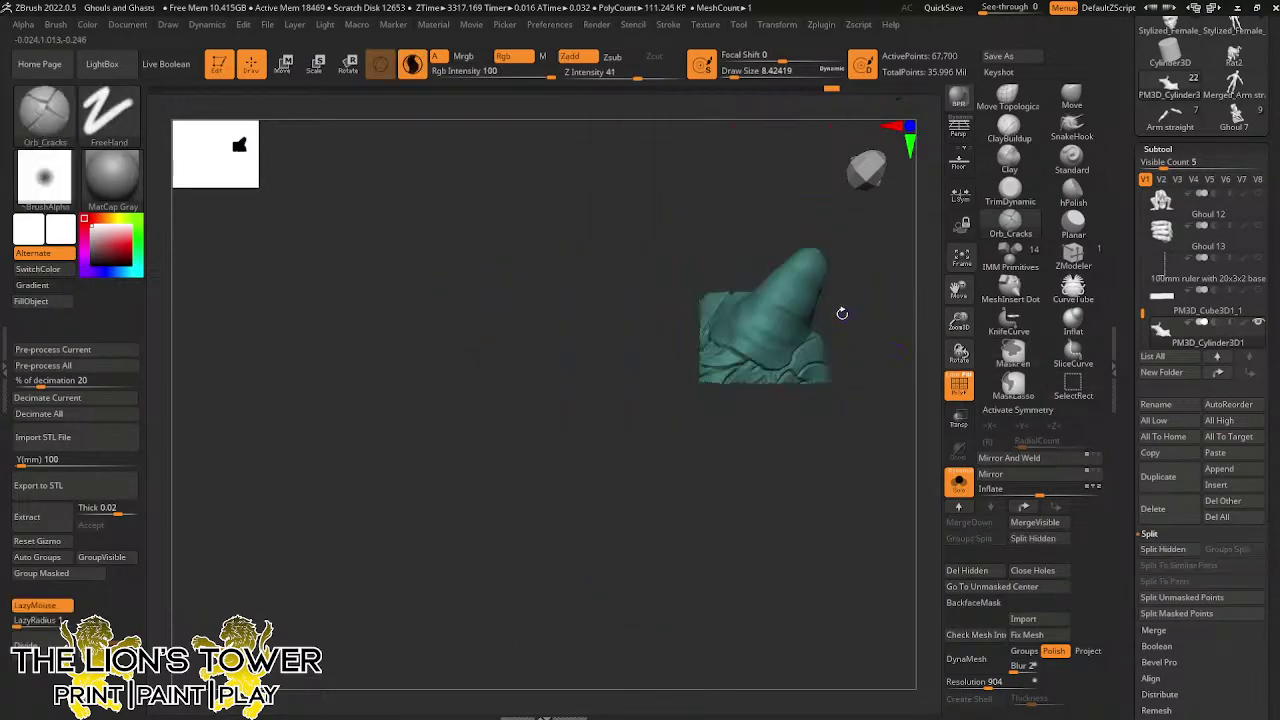
left_click_drag(853, 309, 838, 329)
left_click(738, 74)
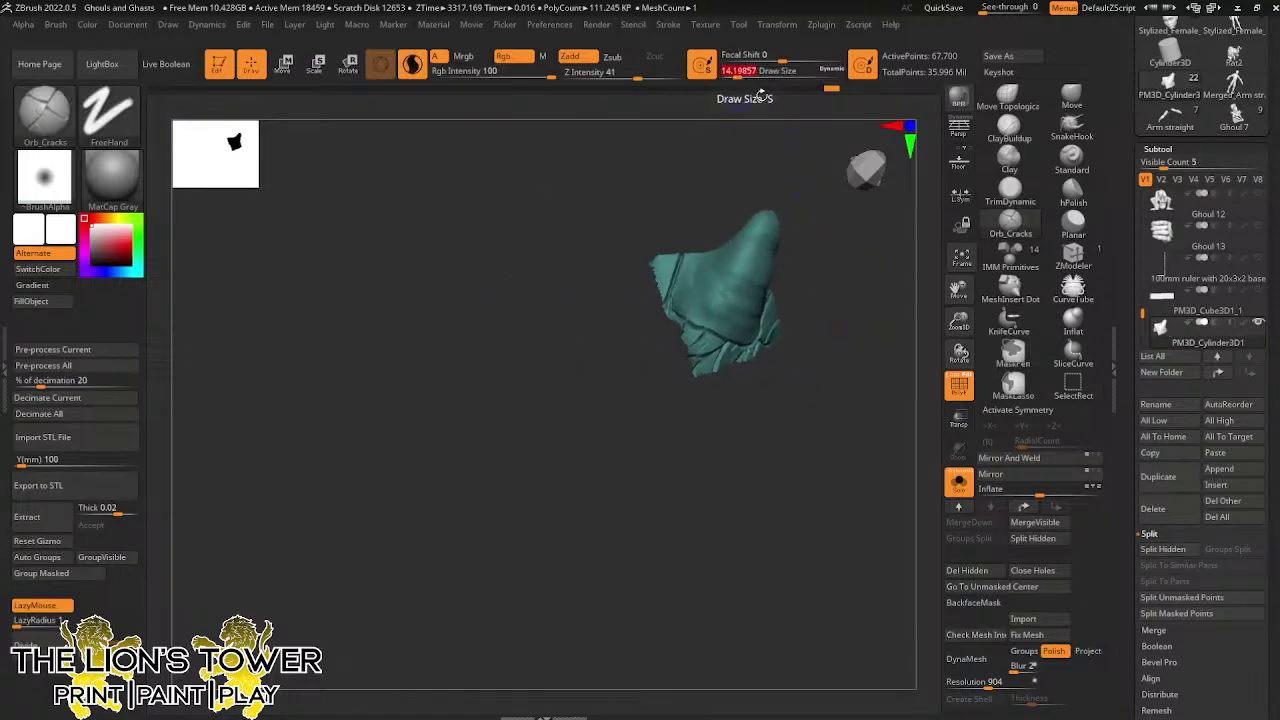
left_click_drag(847, 252, 852, 297)
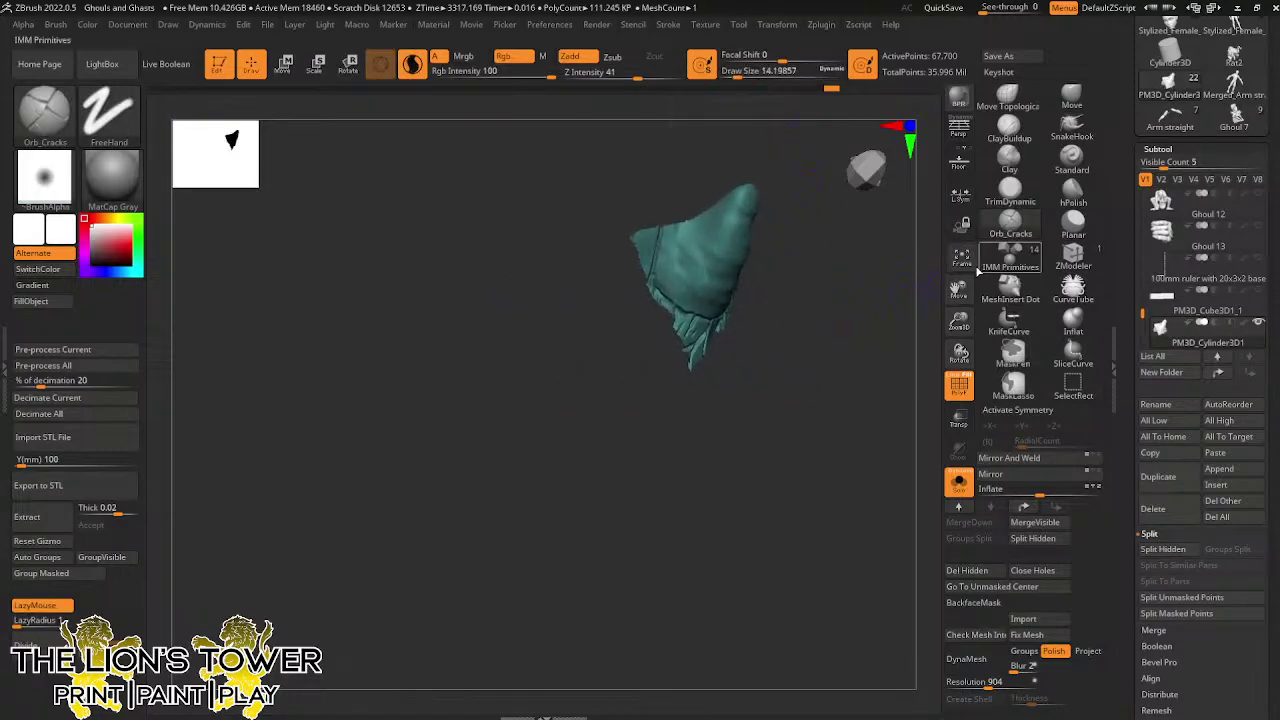
left_click_drag(940, 314, 897, 319)
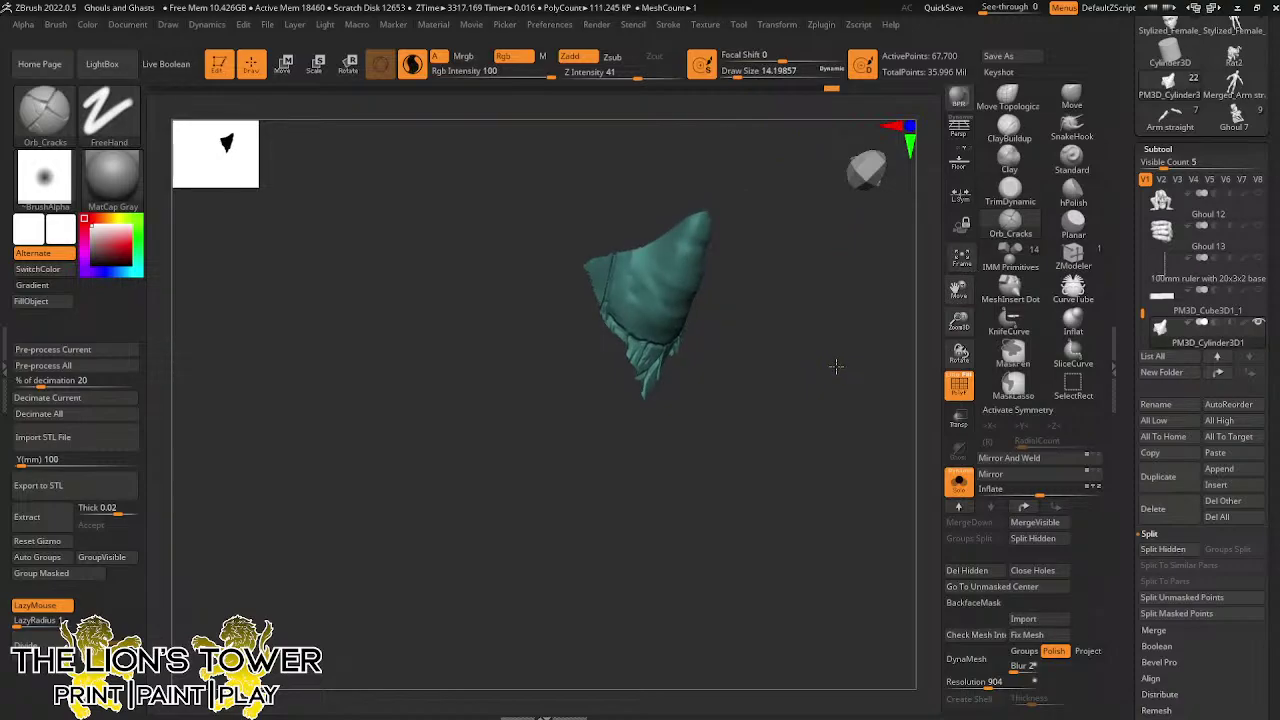
Carve curved grooves wrapping around the isolated pointed root from its base up to its tip
left_click_drag(836, 366, 812, 355)
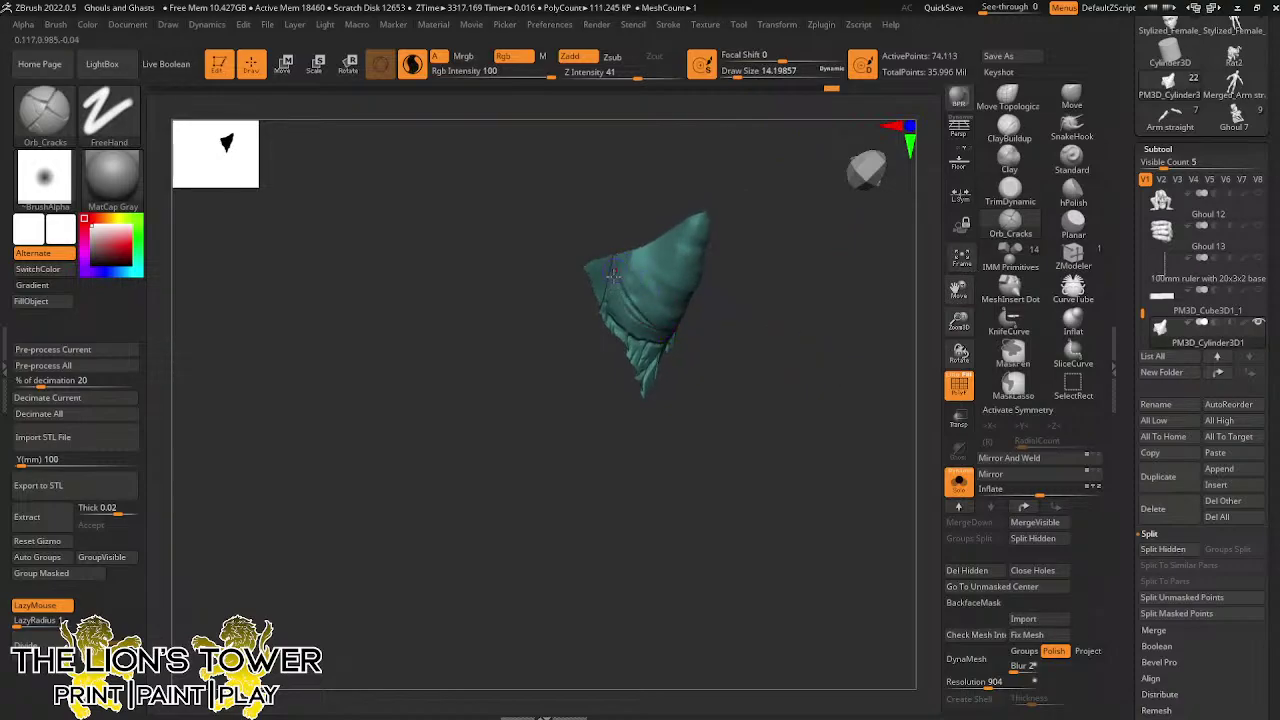
left_click_drag(741, 314, 662, 275)
left_click_drag(755, 241, 675, 268)
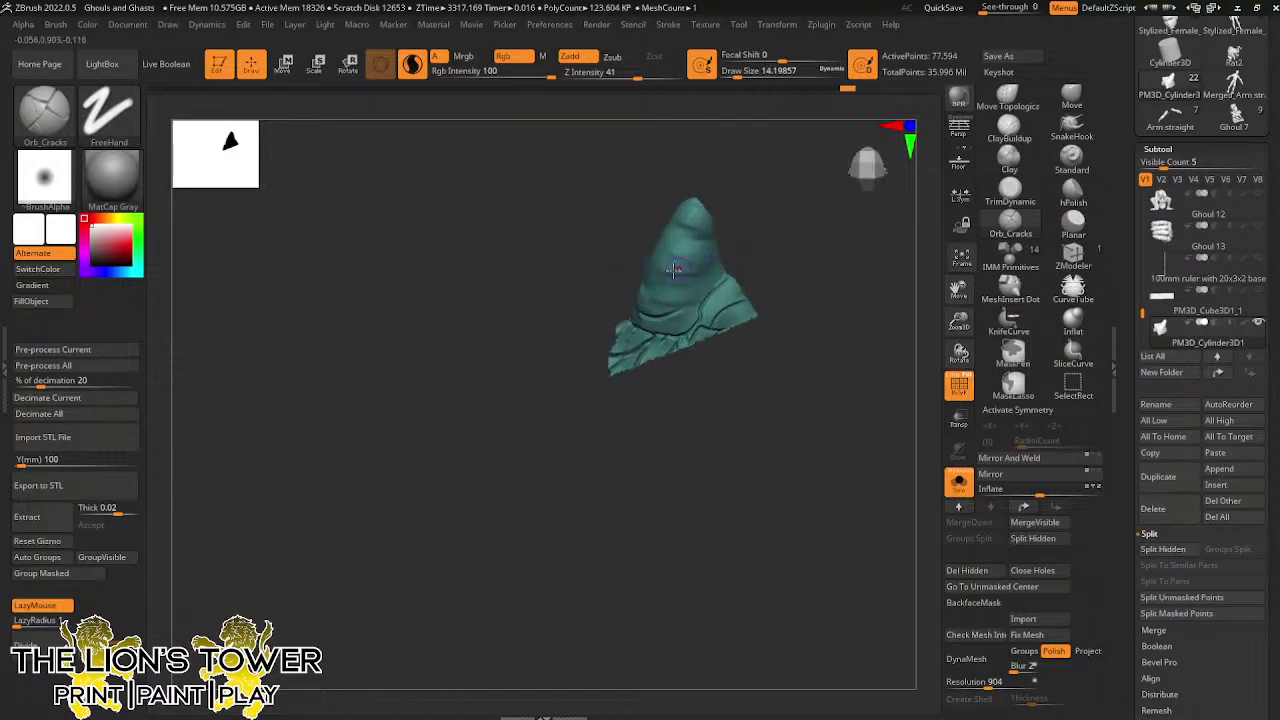
left_click_drag(767, 246, 755, 274)
mouse_move(752, 226)
left_mouse_down()
mouse_move(680, 217)
mouse_move(665, 246)
mouse_move(714, 277)
mouse_move(671, 283)
mouse_move(664, 220)
mouse_move(651, 245)
left_mouse_up()
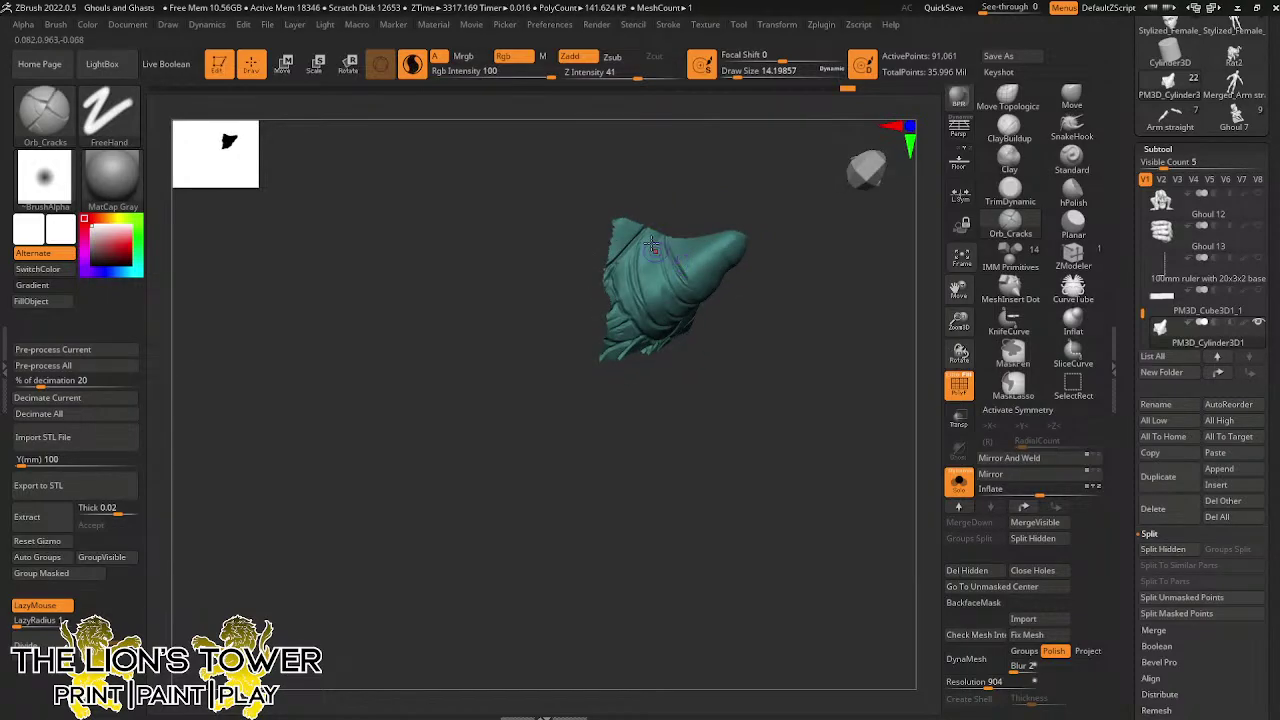
mouse_move(669, 320)
left_mouse_down()
mouse_move(707, 240)
mouse_move(724, 234)
left_mouse_up()
mouse_move(759, 227)
left_mouse_down()
mouse_move(763, 131)
mouse_move(719, 229)
left_mouse_up()
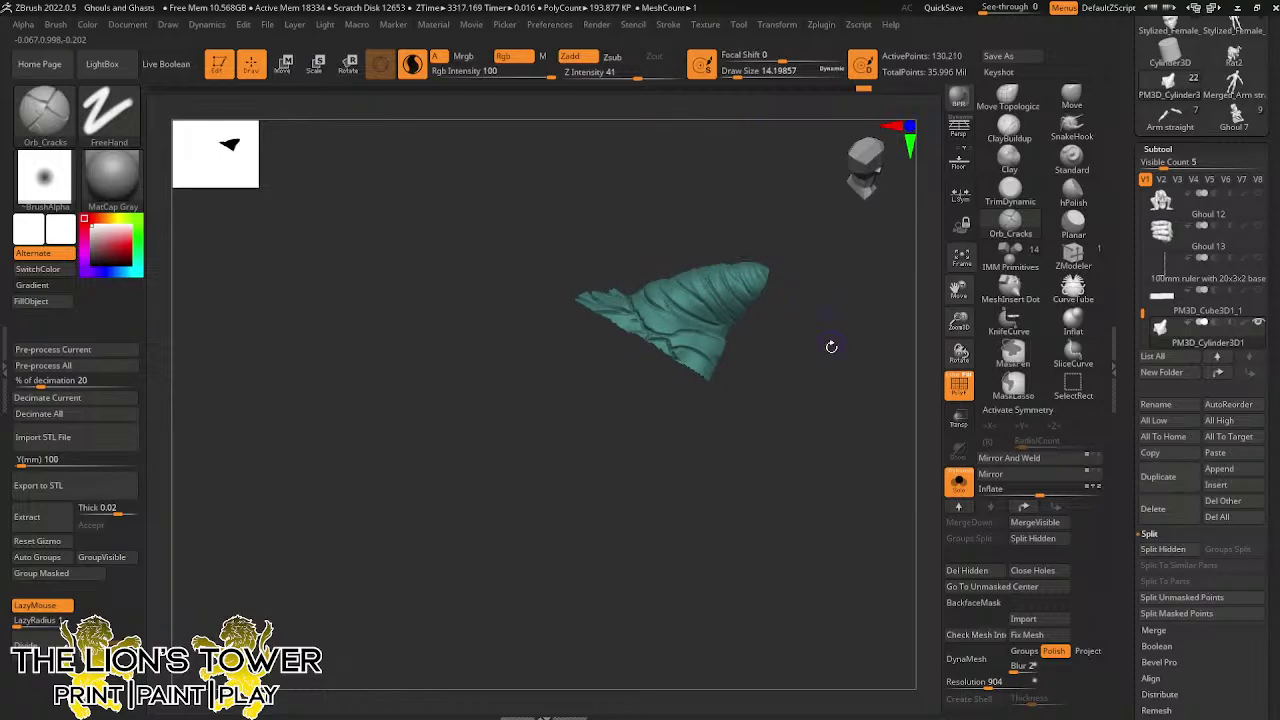
Turn off Solo mode and examine the carved stump together with the crouching figure from several angles
left_click_drag(831, 347, 877, 324)
left_click(957, 482)
mouse_move(891, 486)
left_mouse_down()
mouse_move(841, 465)
mouse_move(860, 358)
mouse_move(937, 334)
mouse_move(839, 386)
mouse_move(817, 440)
mouse_move(814, 462)
mouse_move(840, 496)
mouse_move(837, 480)
mouse_move(857, 543)
mouse_move(794, 568)
mouse_move(770, 553)
mouse_move(791, 460)
mouse_move(715, 527)
left_mouse_up()
key("f")
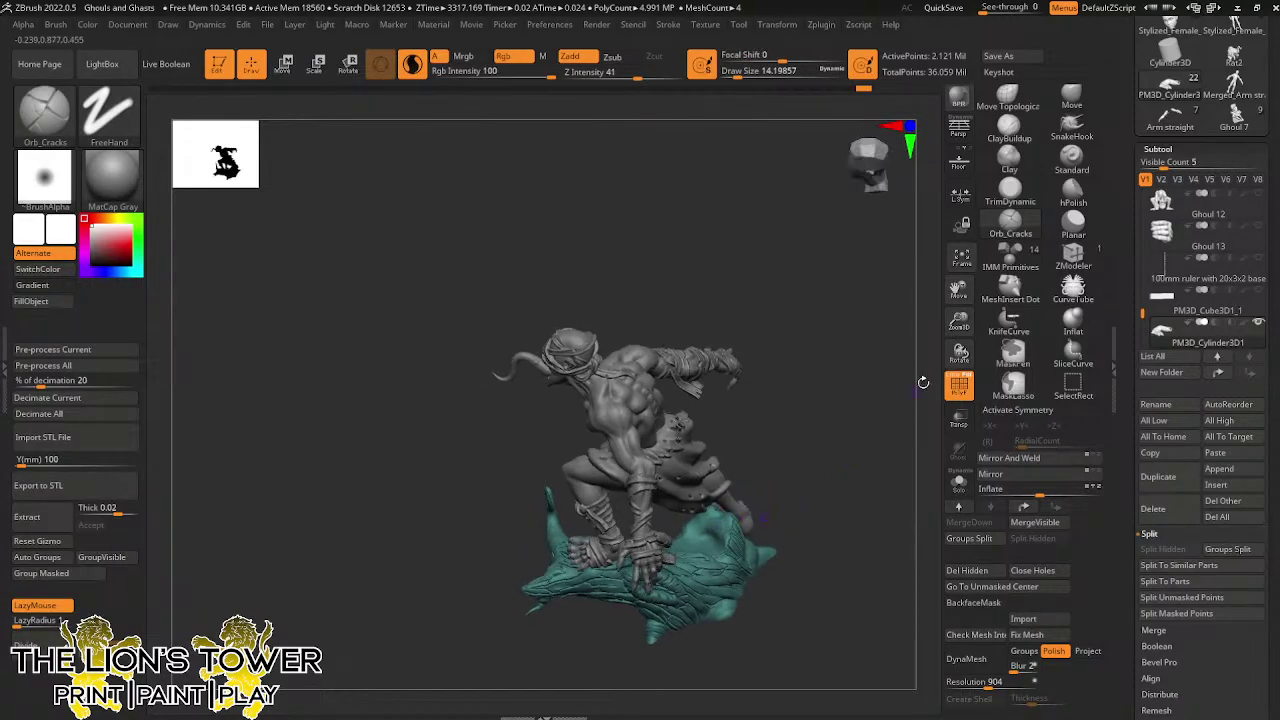
left_click_drag(923, 382, 763, 390)
left_click_drag(830, 363, 710, 291)
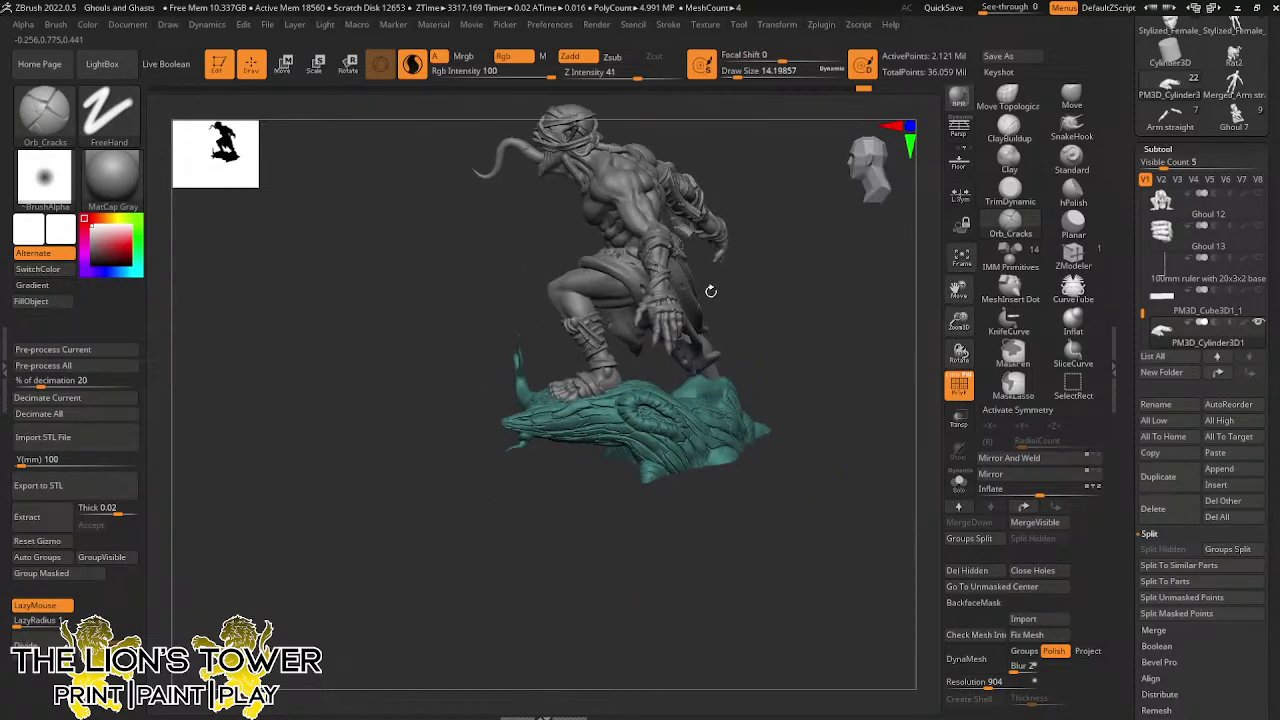
mouse_move(806, 298)
left_mouse_down()
mouse_move(780, 456)
mouse_move(711, 506)
left_mouse_up()
Isolate the bulging root near the figure's lower hand, carve curved grooves around it, and unhide the stump
key("ctrl+shift")
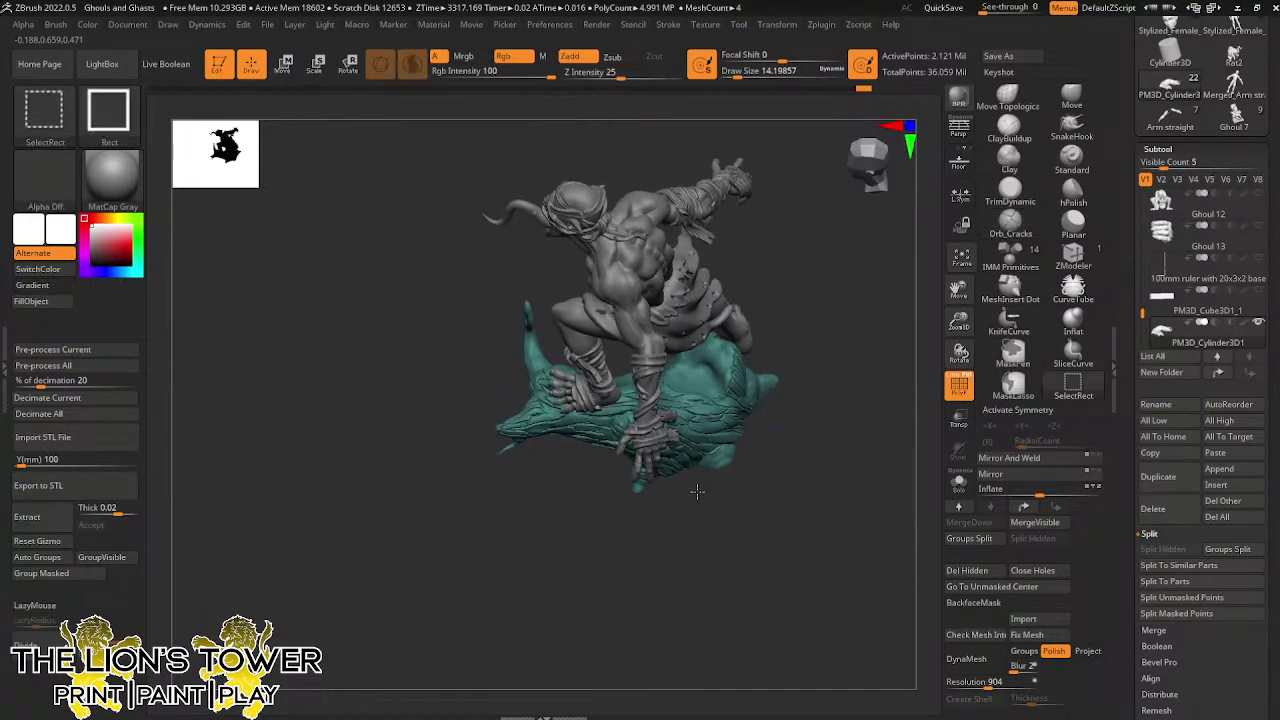
left_click_drag(777, 430, 777, 178, "ctrl+shift")
left_click_drag(793, 330, 766, 327)
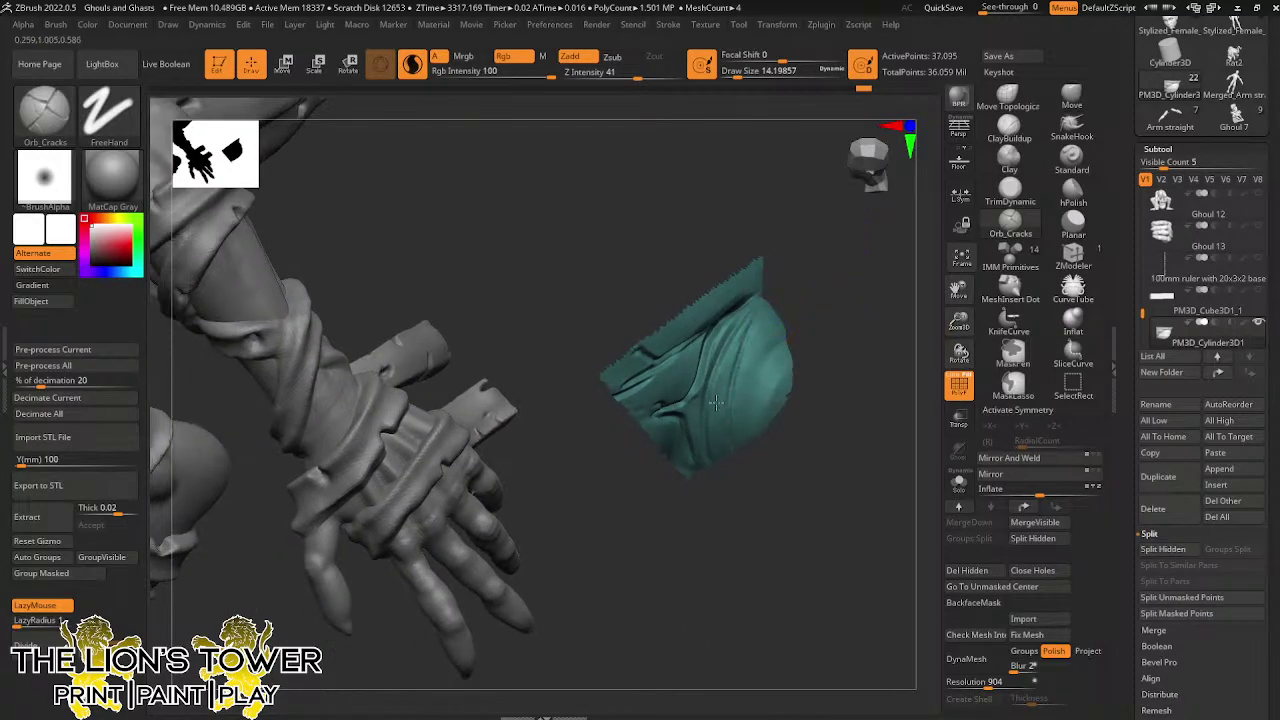
left_click(860, 340, "ctrl+shift")
Isolate the smooth pointed root beneath the figure's raised foot and carve radiating grooves around its bulging base
left_click_drag(960, 320, 957, 292)
left_click_drag(957, 290, 947, 522)
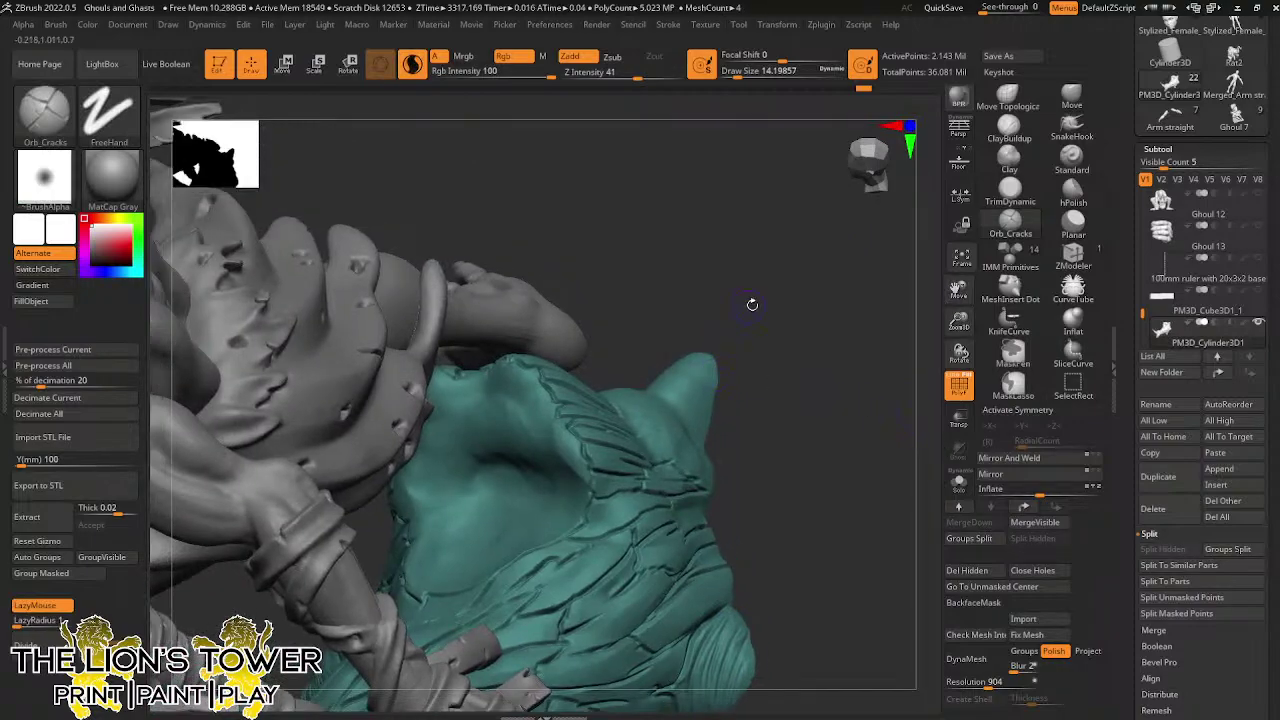
left_click_drag(753, 305, 790, 410)
mouse_move(815, 350)
left_mouse_down()
mouse_move(808, 409)
mouse_move(826, 300)
left_mouse_up()
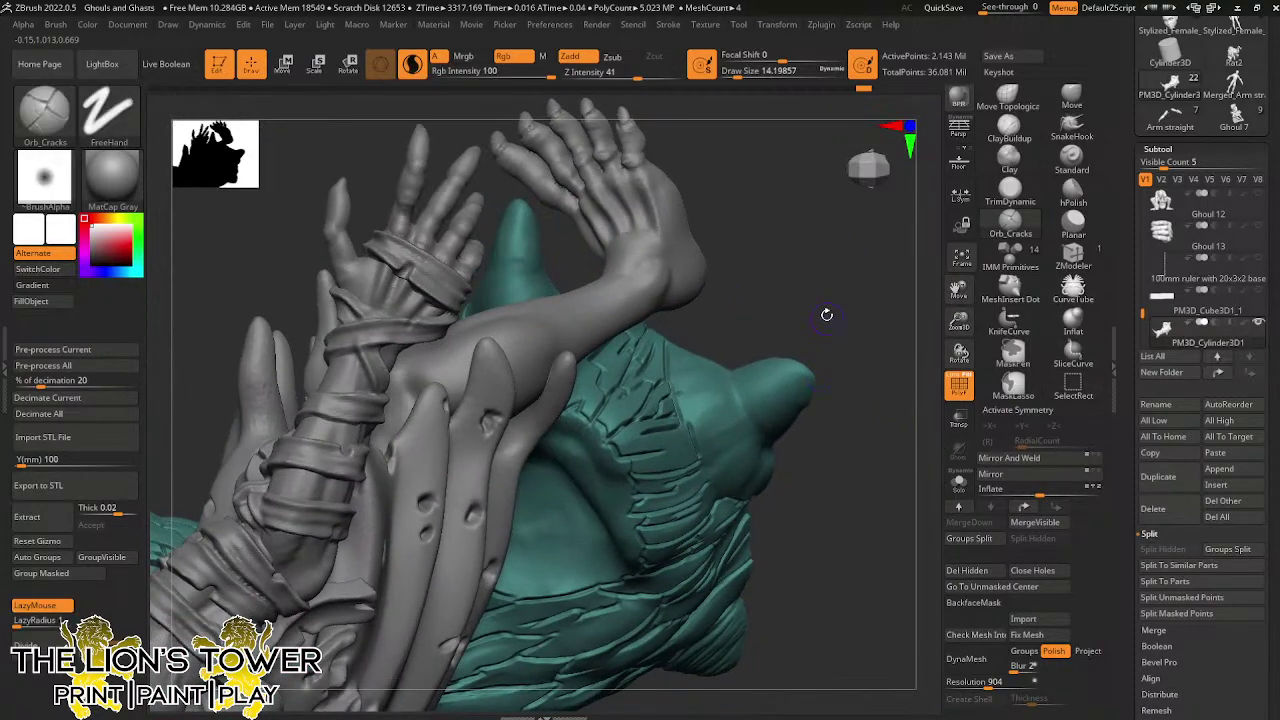
mouse_move(832, 249)
left_mouse_down("ctrl+shift")
mouse_move(737, 434)
mouse_move(658, 512)
left_mouse_up("ctrl+shift")
mouse_move(837, 434)
left_mouse_down()
mouse_move(714, 434)
mouse_move(688, 409)
left_mouse_up()
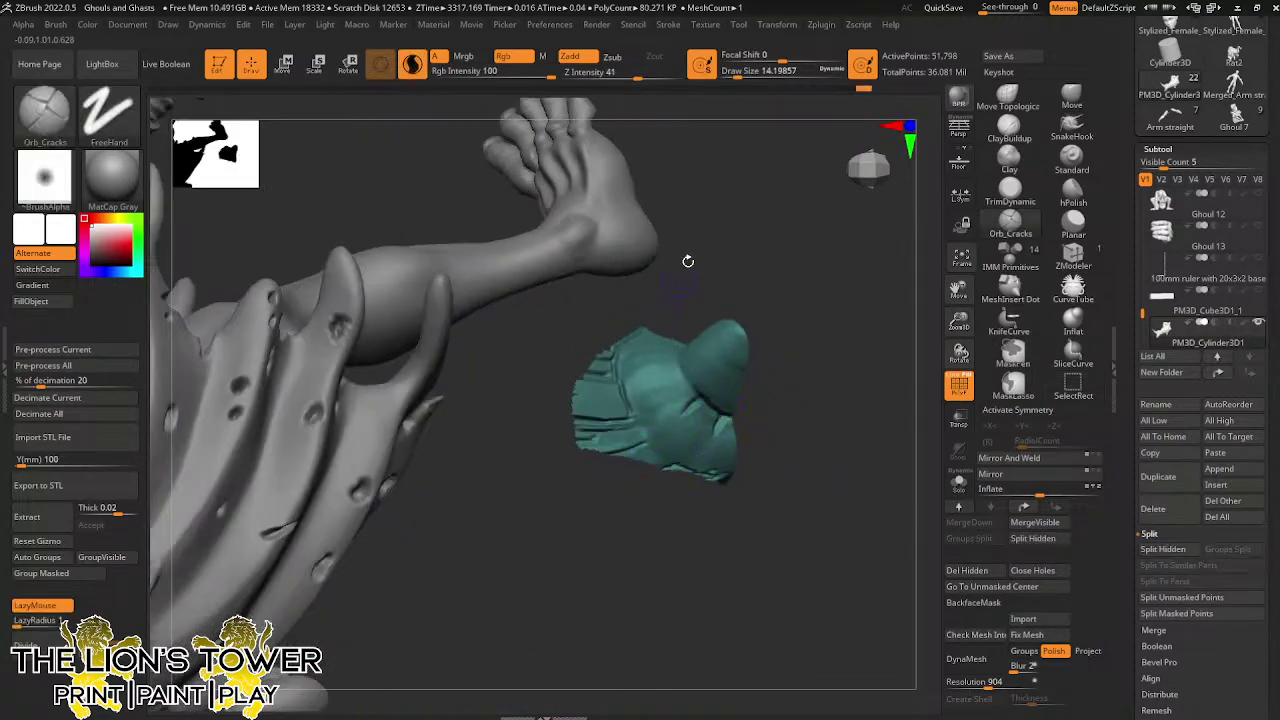
left_click_drag(688, 261, 707, 347)
left_click_drag(763, 313, 689, 386)
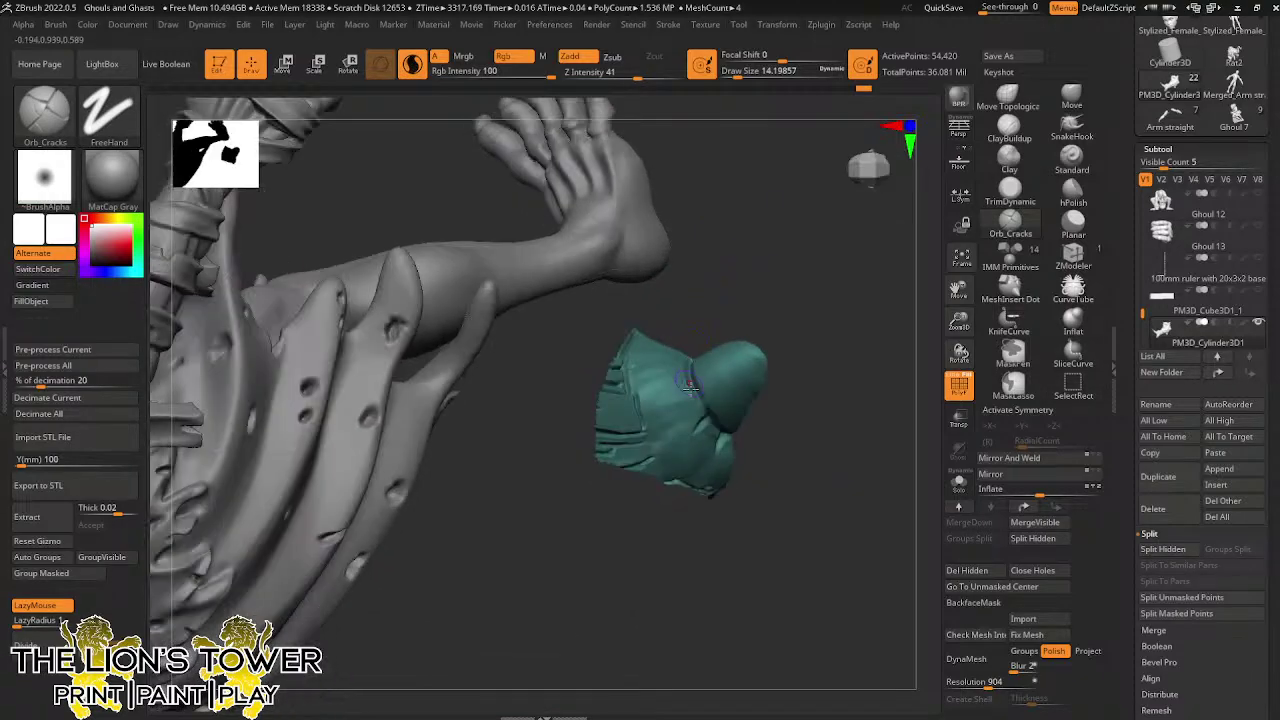
left_click_drag(640, 427, 690, 464)
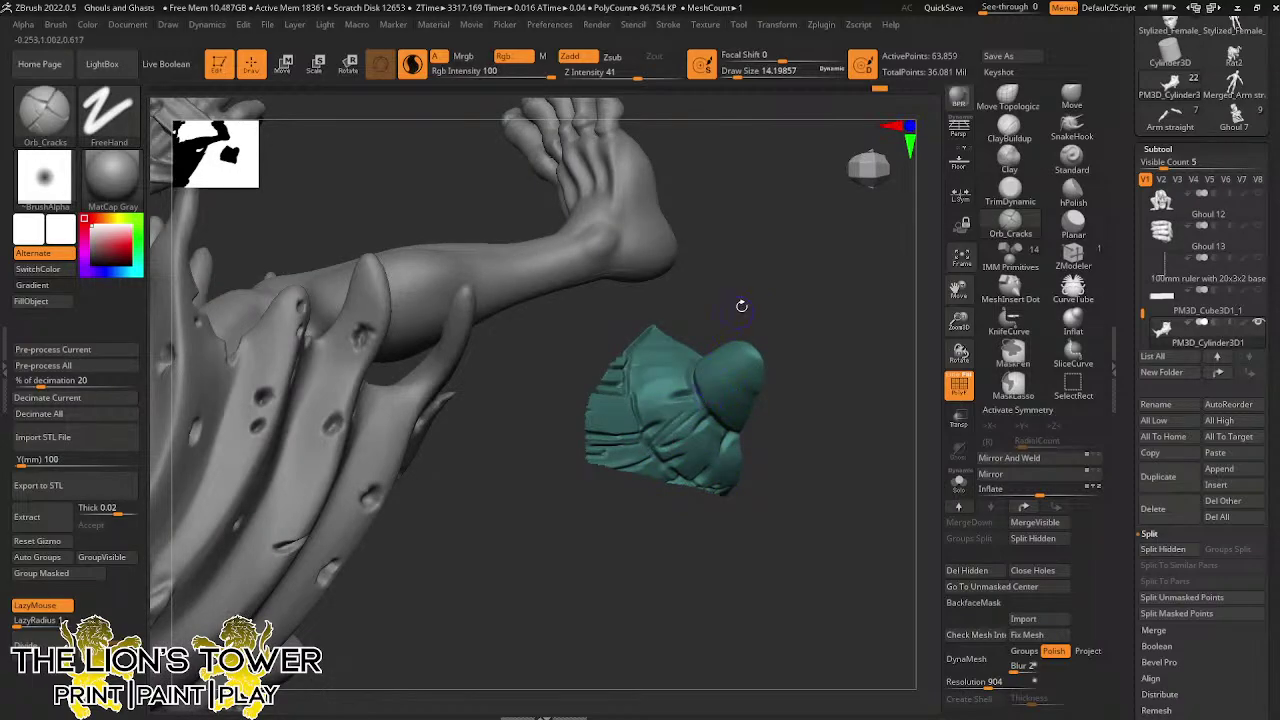
Extend the wrapping grooves from the pointed root's base up to its tip, and unhide the rest of the stump
left_click_drag(741, 305, 670, 390)
left_click_drag(715, 282, 645, 321)
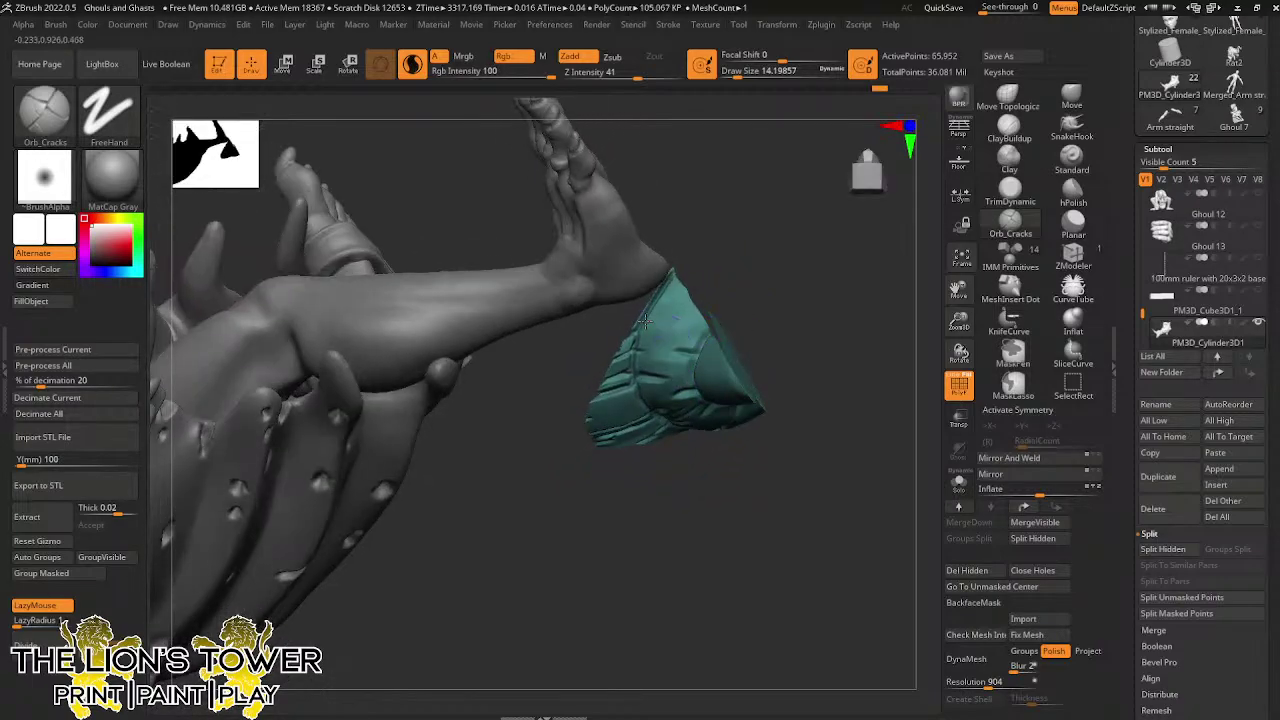
left_click_drag(762, 341, 761, 294)
mouse_move(735, 345)
left_mouse_down()
mouse_move(751, 393)
mouse_move(837, 340)
mouse_move(846, 280)
mouse_move(790, 340)
left_mouse_up()
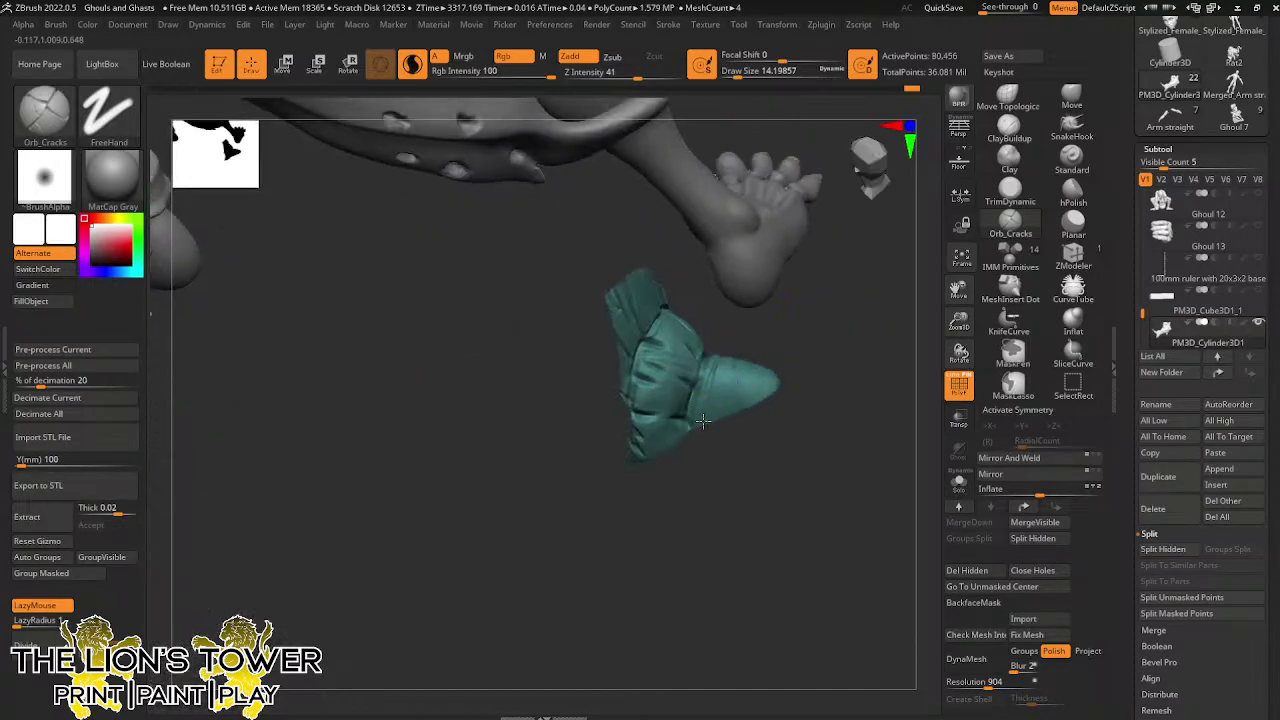
left_click_drag(738, 386, 724, 348)
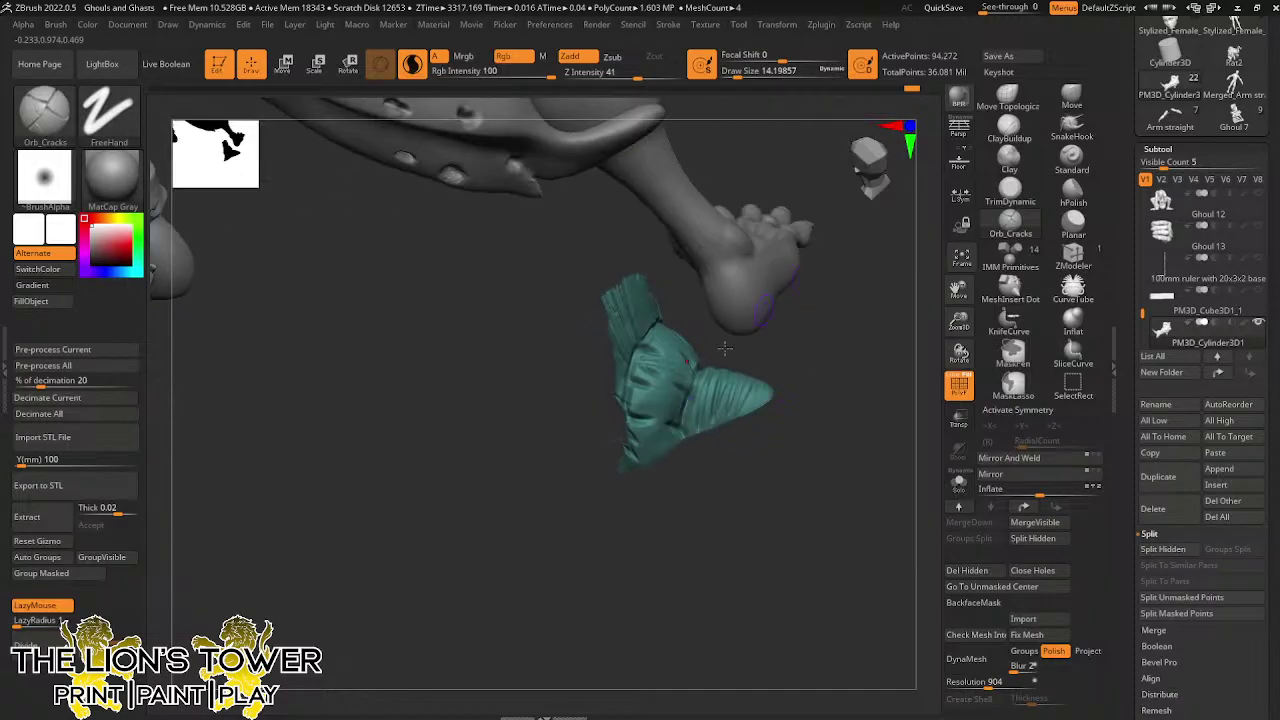
left_click(820, 337, "ctrl+shift")
Isolate the bark patch just above the grooved pointed root, carve an additional crack into it, and unhide the stump
left_click_drag(834, 343, 679, 289)
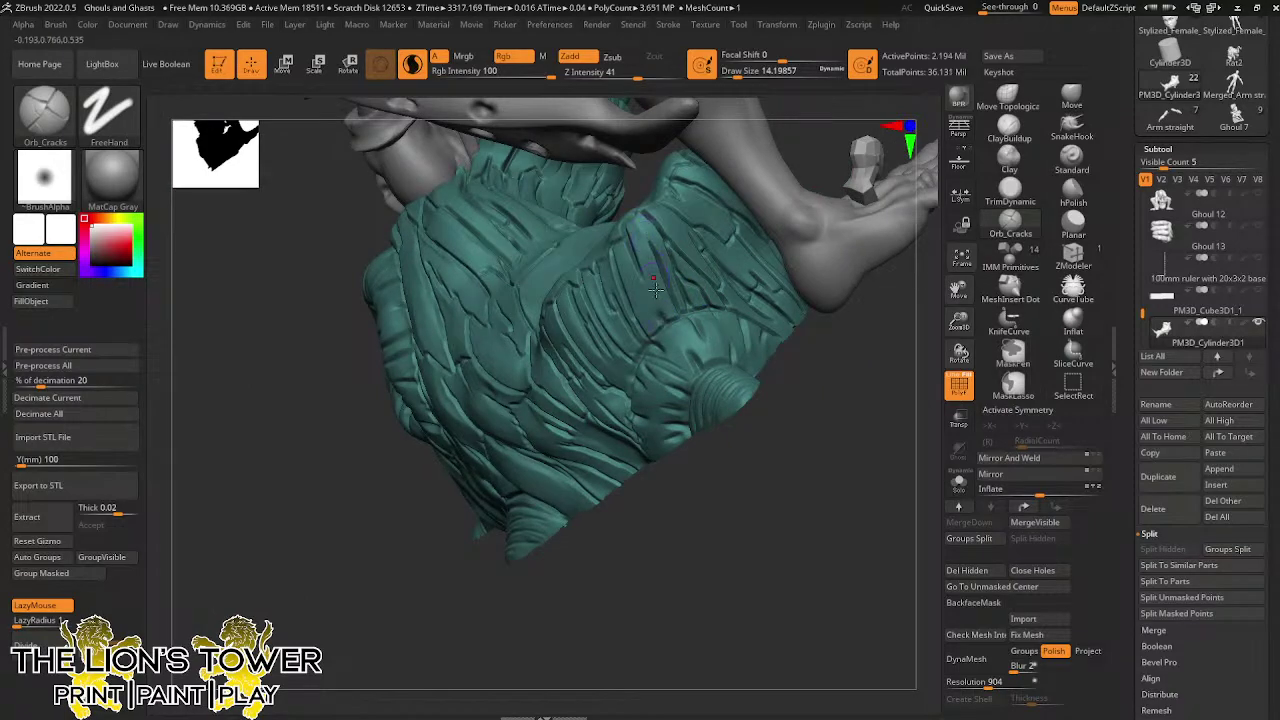
left_click_drag(585, 216, 720, 358, "ctrl+shift")
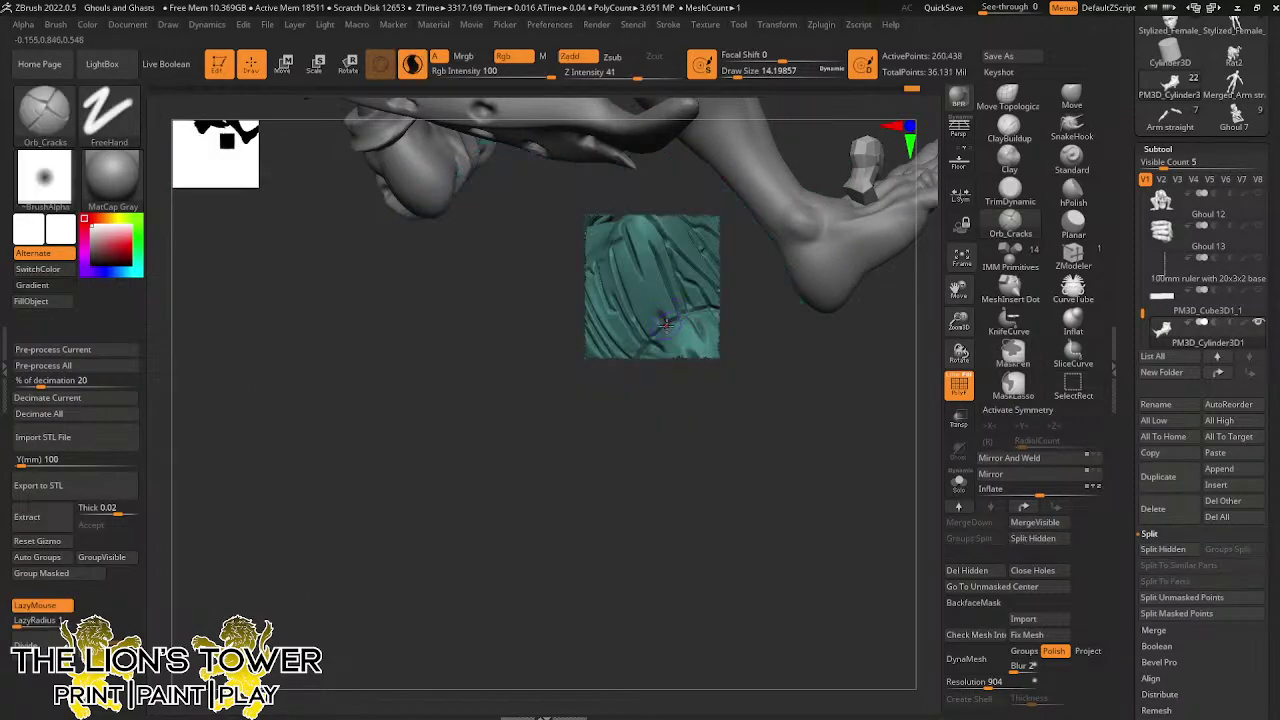
left_click_drag(666, 320, 650, 330)
left_click(689, 469, "ctrl+shift")
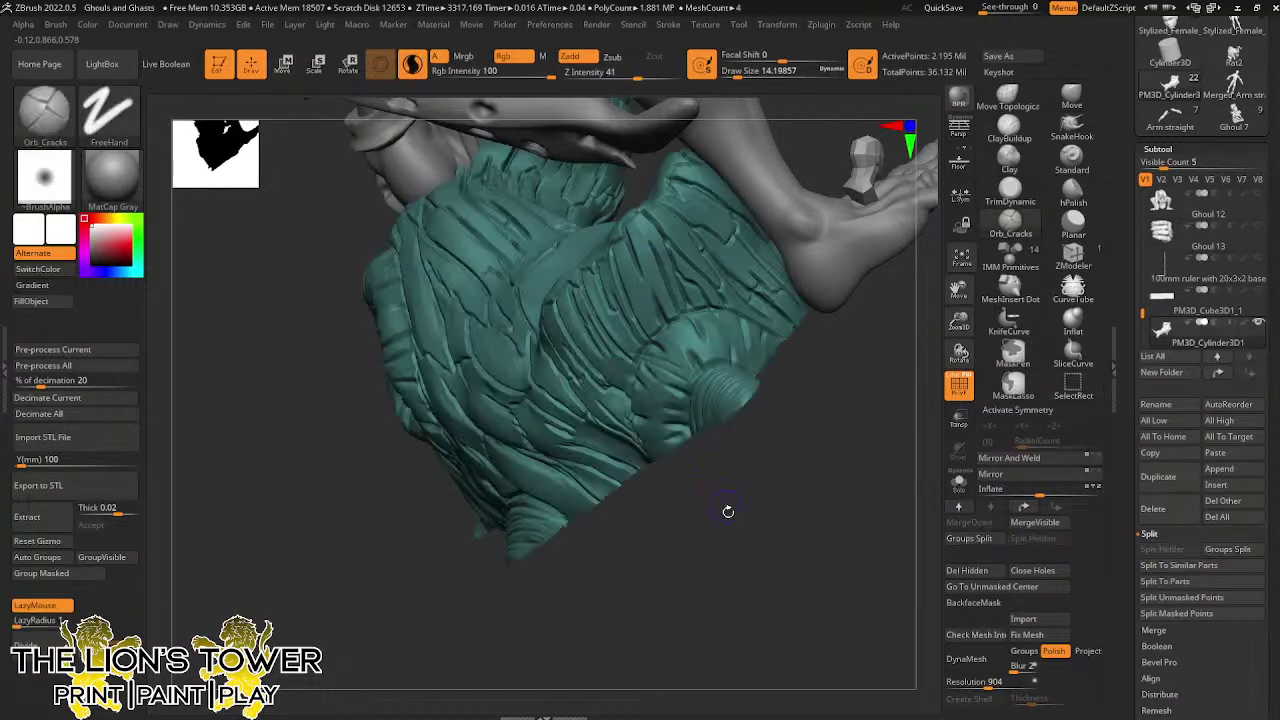
Isolate the remaining smooth root on the stump's lower edge and carve curved grooves around its wide base
mouse_move(728, 508)
left_mouse_down()
mouse_move(694, 491)
mouse_move(771, 480)
mouse_move(598, 497)
left_mouse_up()
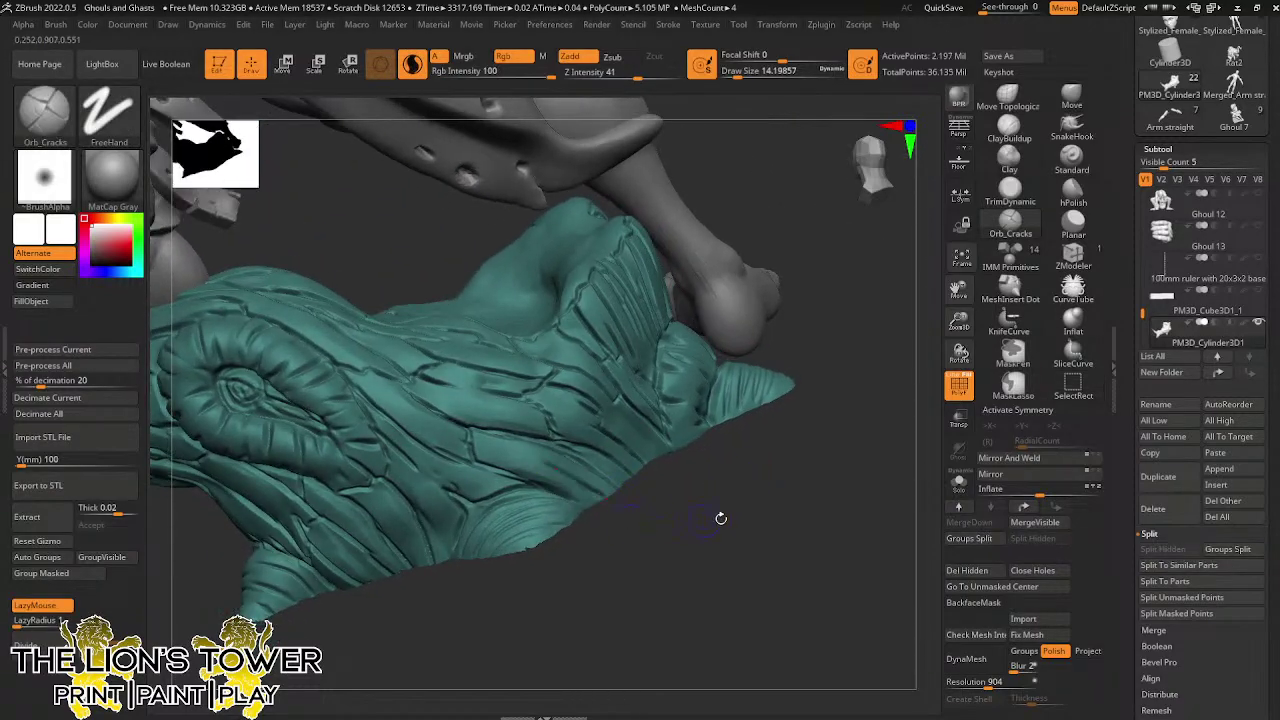
mouse_move(720, 518)
left_mouse_down()
mouse_move(814, 537)
mouse_move(766, 563)
mouse_move(863, 560)
mouse_move(855, 644)
mouse_move(815, 457)
mouse_move(837, 391)
mouse_move(728, 532)
mouse_move(714, 515)
mouse_move(697, 523)
mouse_move(773, 377)
mouse_move(666, 376)
left_mouse_up()
left_click_drag(869, 444, 897, 607)
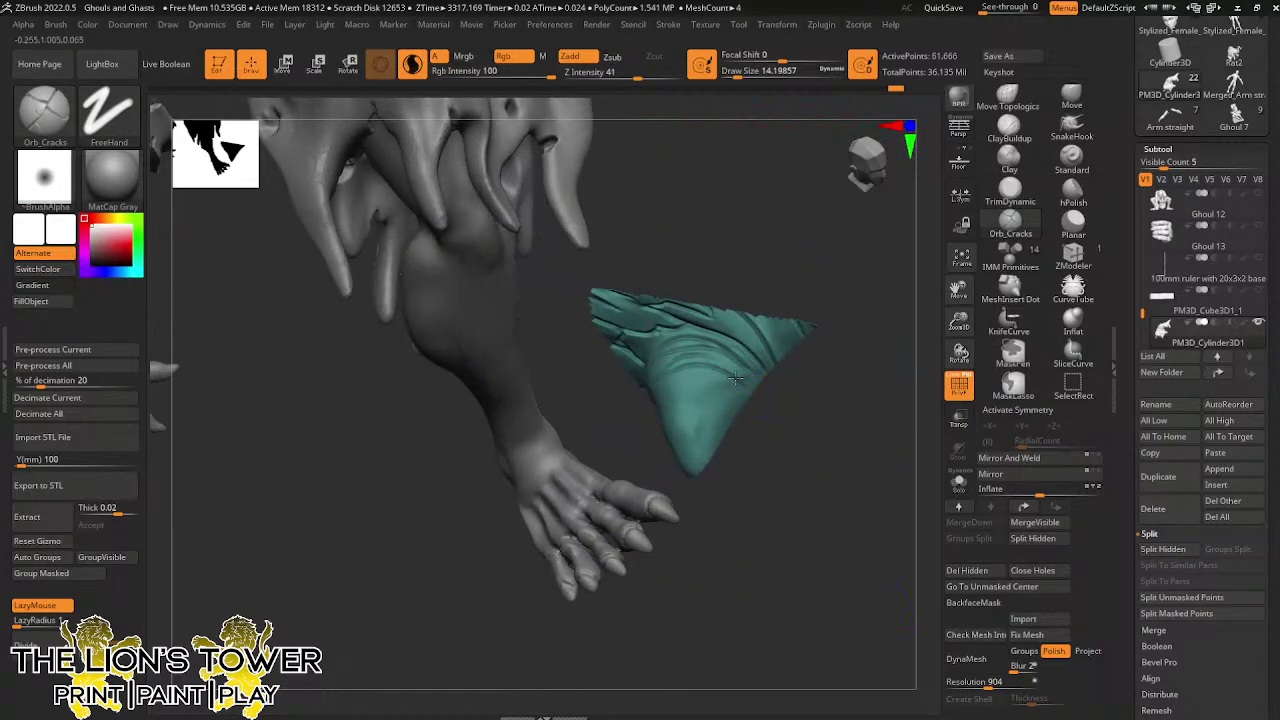
left_click_drag(735, 390, 661, 416)
left_click_drag(658, 502, 803, 386)
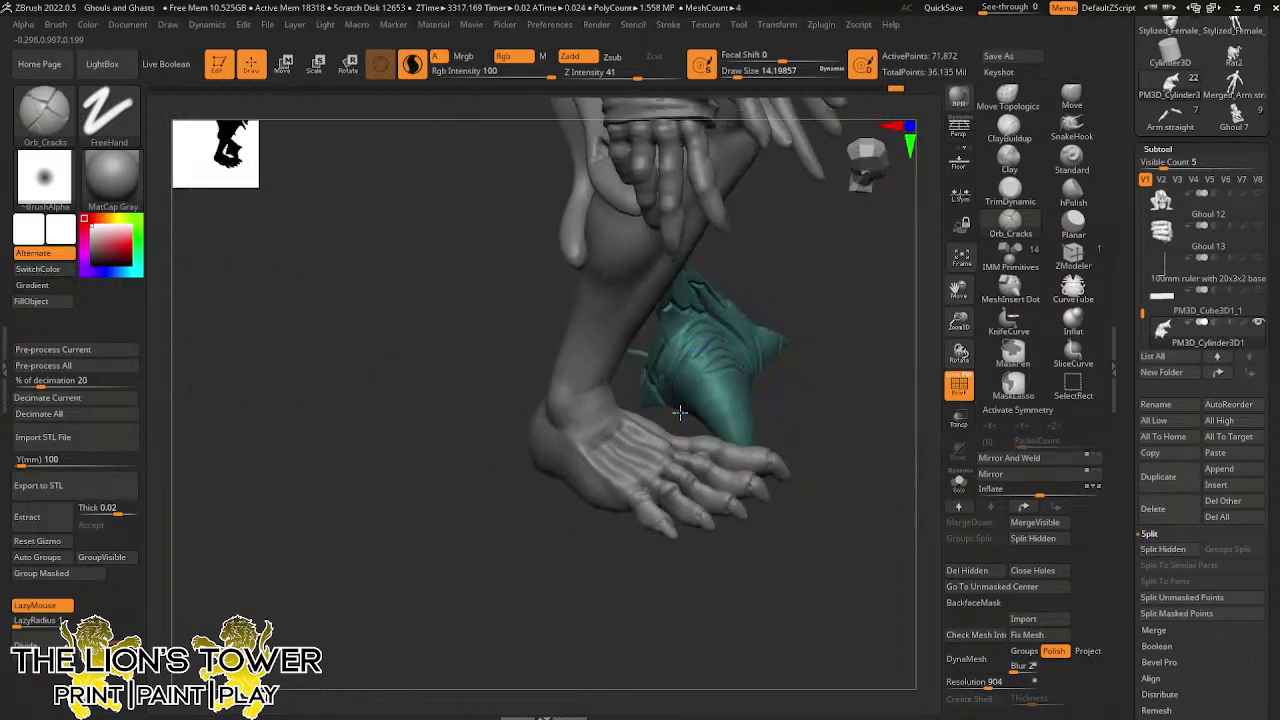
Carve wrapping grooves down the rest of the isolated lower root to its tip, and unhide the stump
left_click_drag(803, 366, 780, 381)
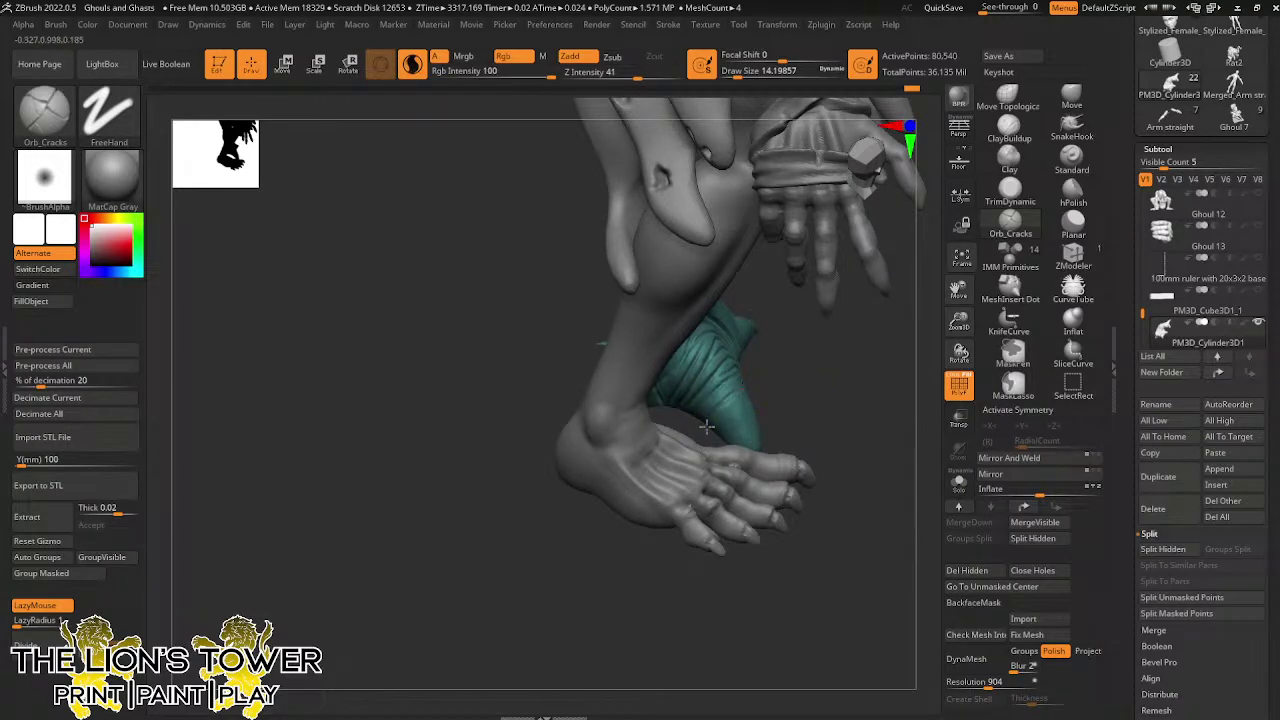
right_click_drag(718, 428, 746, 406)
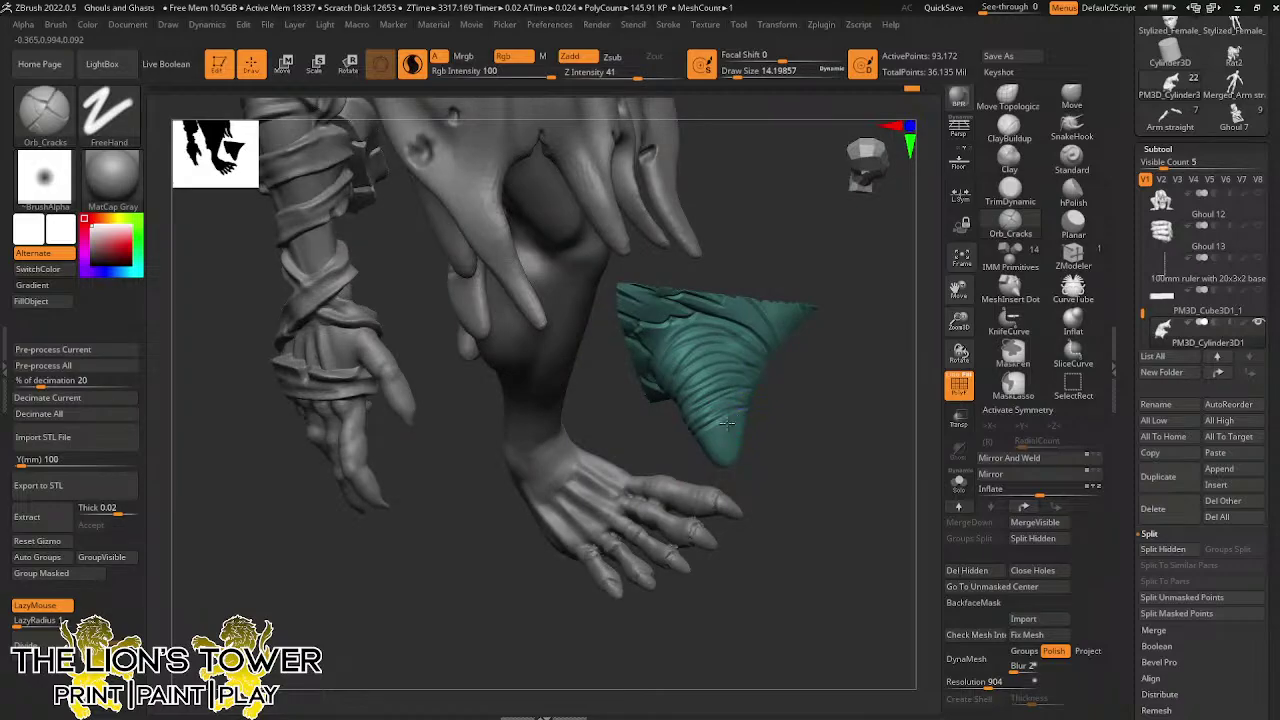
right_click_drag(772, 439, 706, 446)
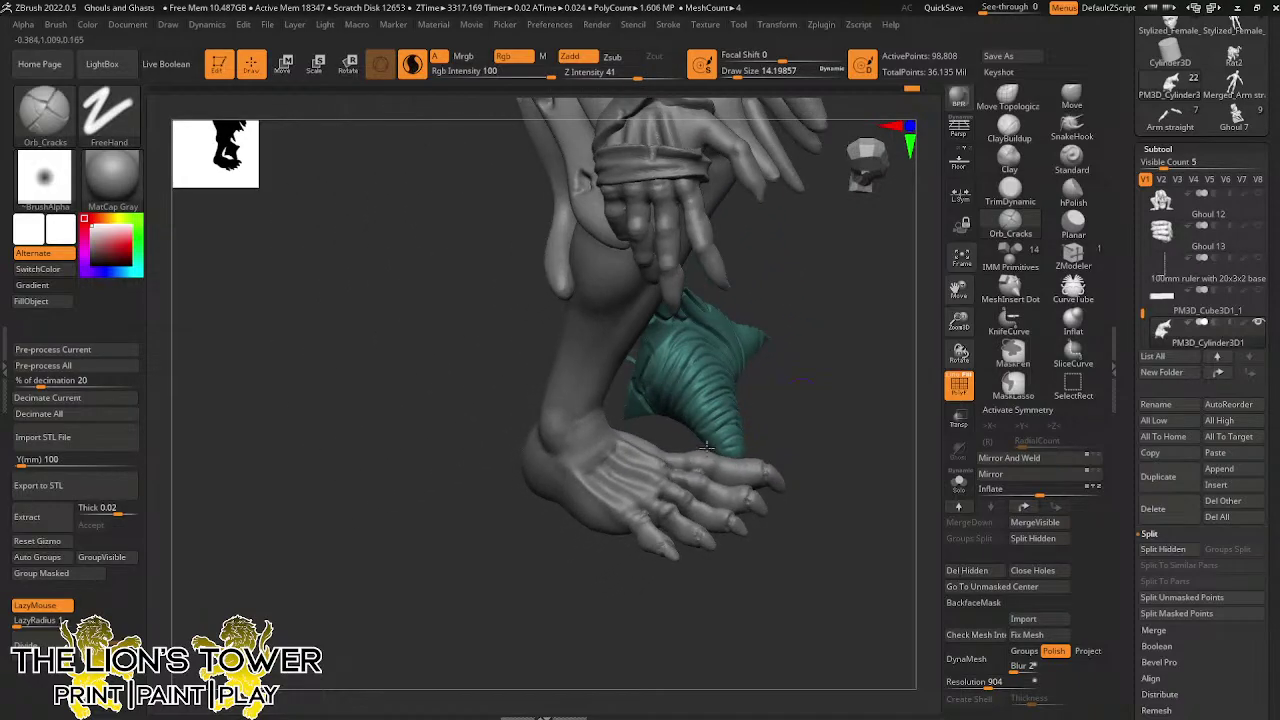
left_click_drag(852, 414, 869, 440)
left_click(880, 423, "ctrl+shift")
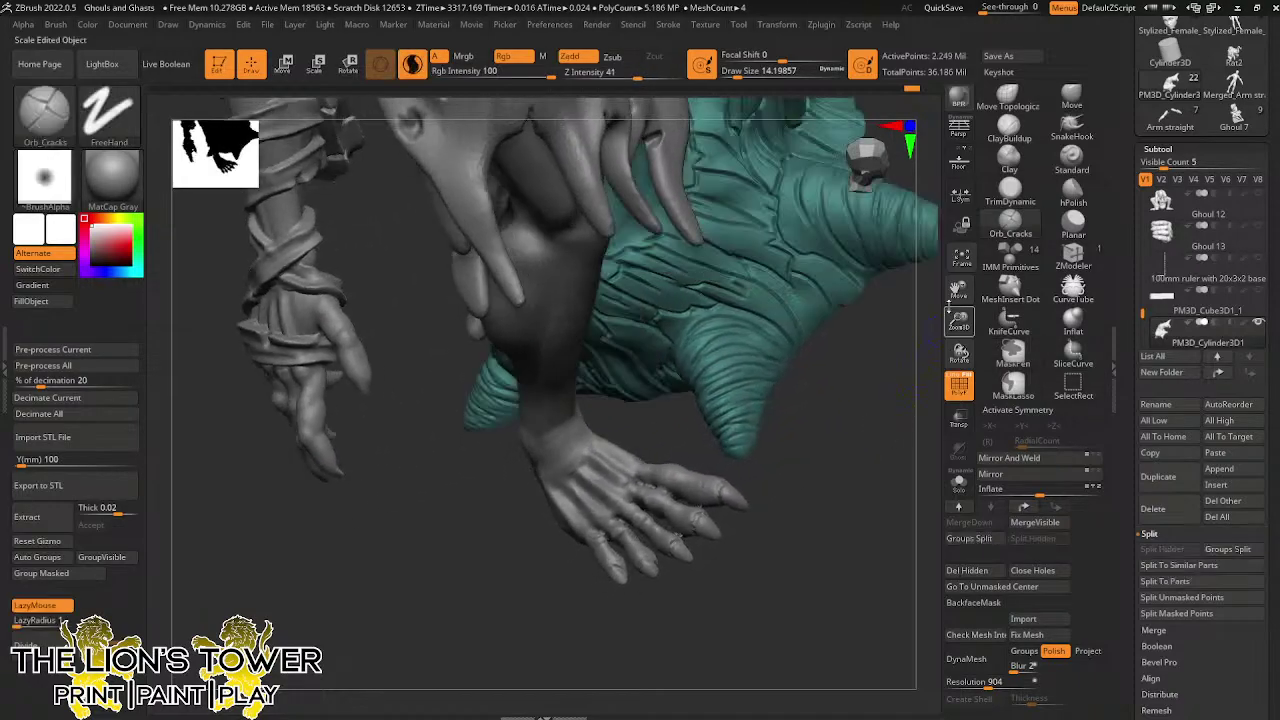
Isolate the smooth forked branch beneath the figure's bandaged hand, including the cracked collar at its base
mouse_move(959, 320)
left_mouse_down()
mouse_move(957, 292)
mouse_move(897, 428)
left_mouse_up()
left_click_drag(897, 371, 884, 413)
left_click_drag(847, 526, 782, 300)
right_click_drag(782, 300, 815, 385)
left_click_drag(958, 290, 1078, 545)
mouse_move(512, 304)
left_mouse_down("ctrl+shift")
mouse_move(594, 389)
mouse_move(800, 489)
mouse_move(796, 466)
mouse_move(812, 474)
left_mouse_up("ctrl+shift")
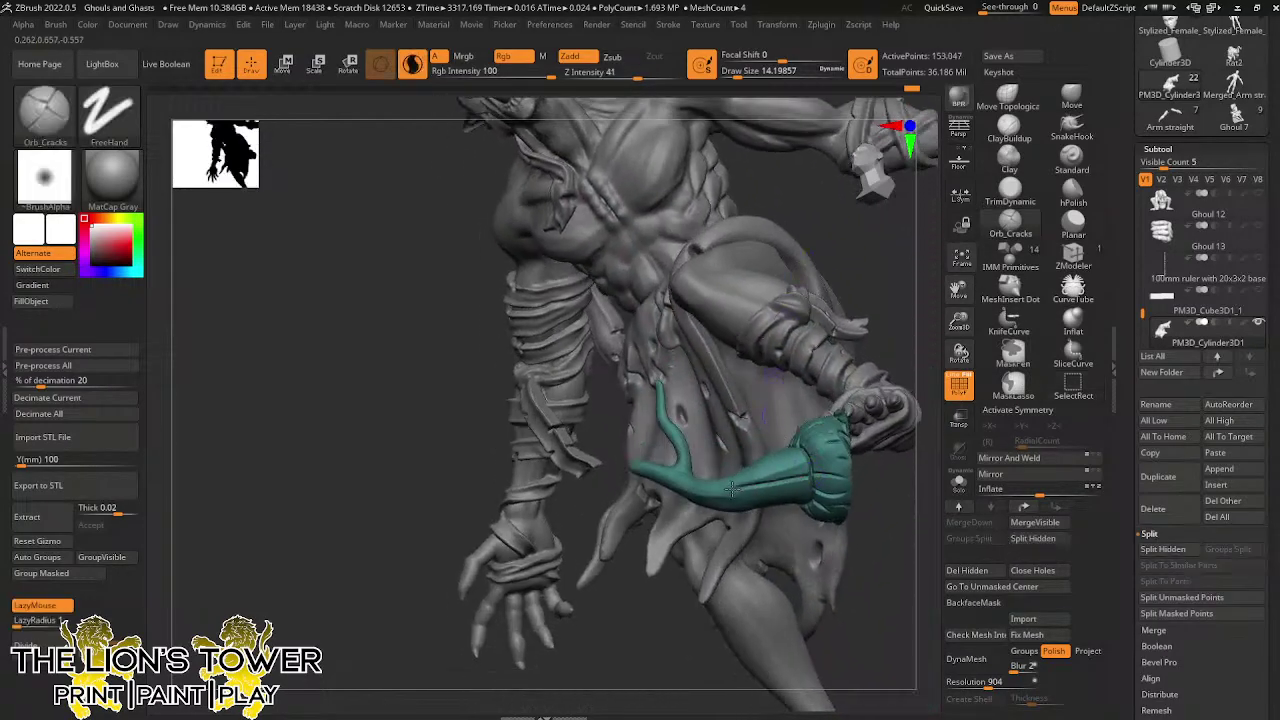
Carve lengthwise bark cracks along the forked branch, starting from its collar
left_click_drag(732, 489, 718, 490)
right_click_drag(742, 430, 751, 482)
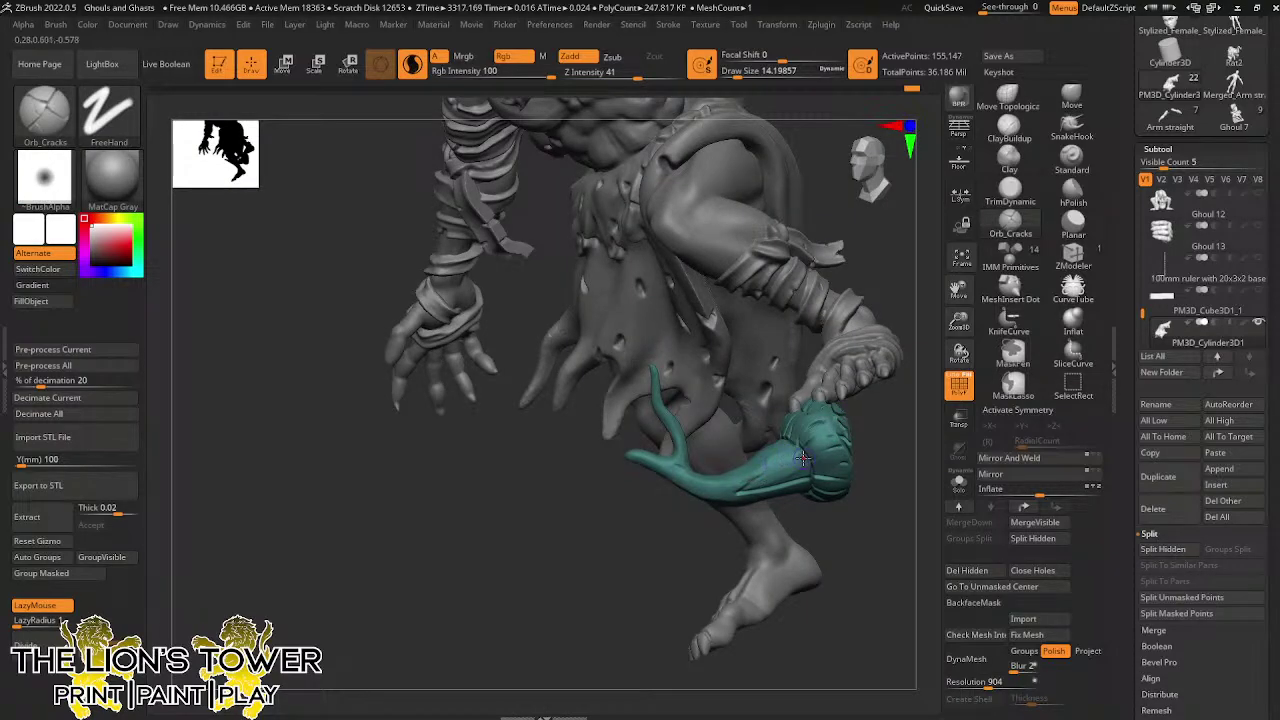
left_click_drag(889, 436, 773, 442)
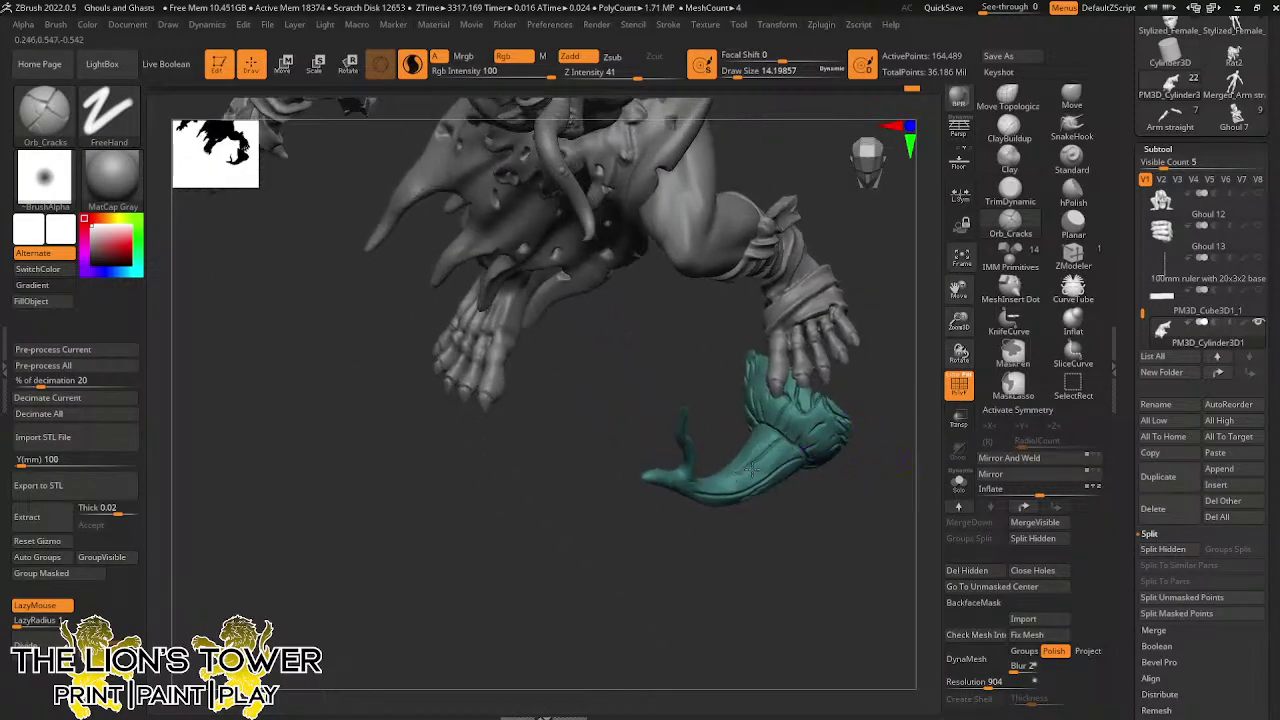
left_click_drag(809, 512, 762, 438)
left_click_drag(757, 494, 760, 502)
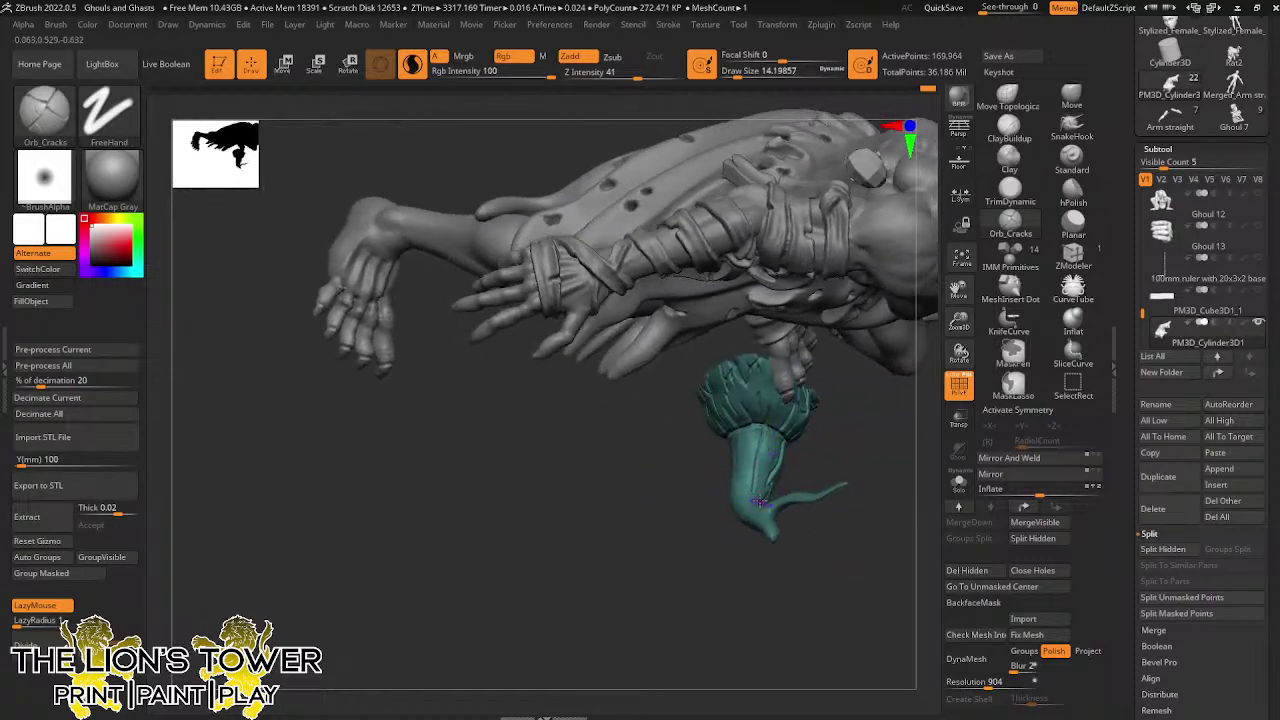
left_click_drag(819, 444, 737, 470)
Turn on Solo mode and carve long cracks down the smooth sides of the branch from its collar
left_click(958, 483)
left_click_drag(835, 452, 742, 458)
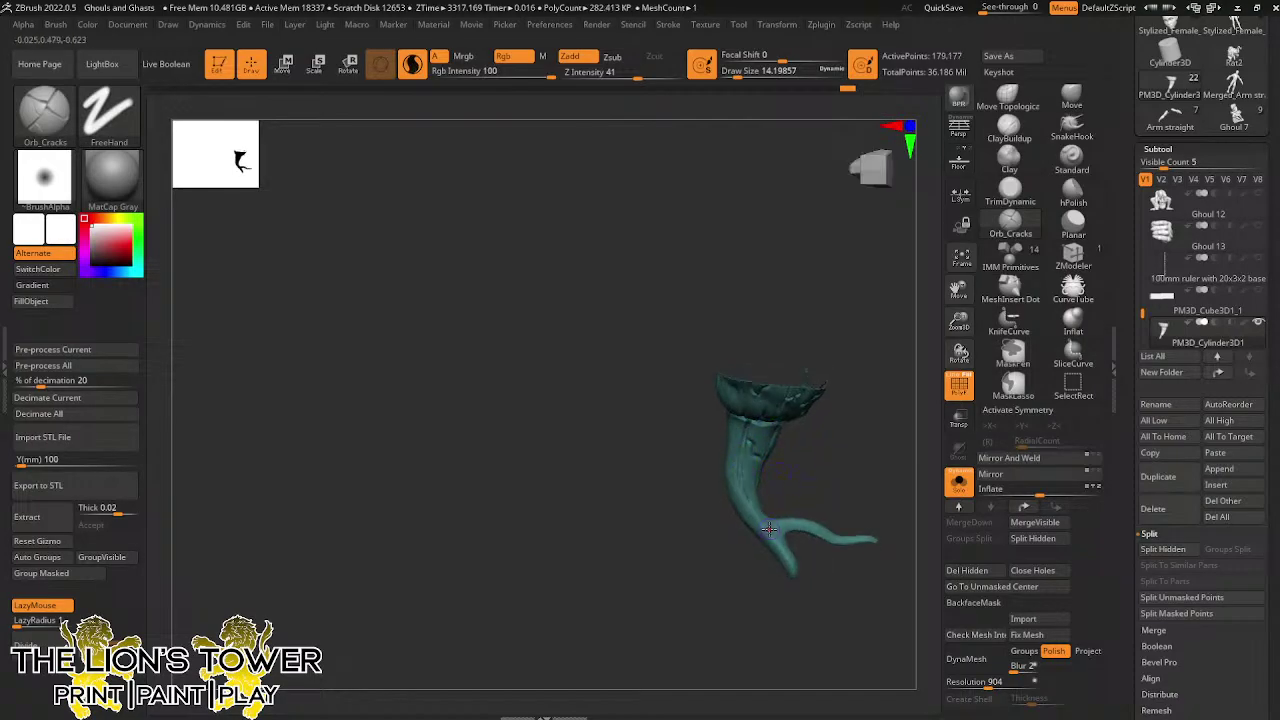
left_click_drag(835, 485, 868, 453)
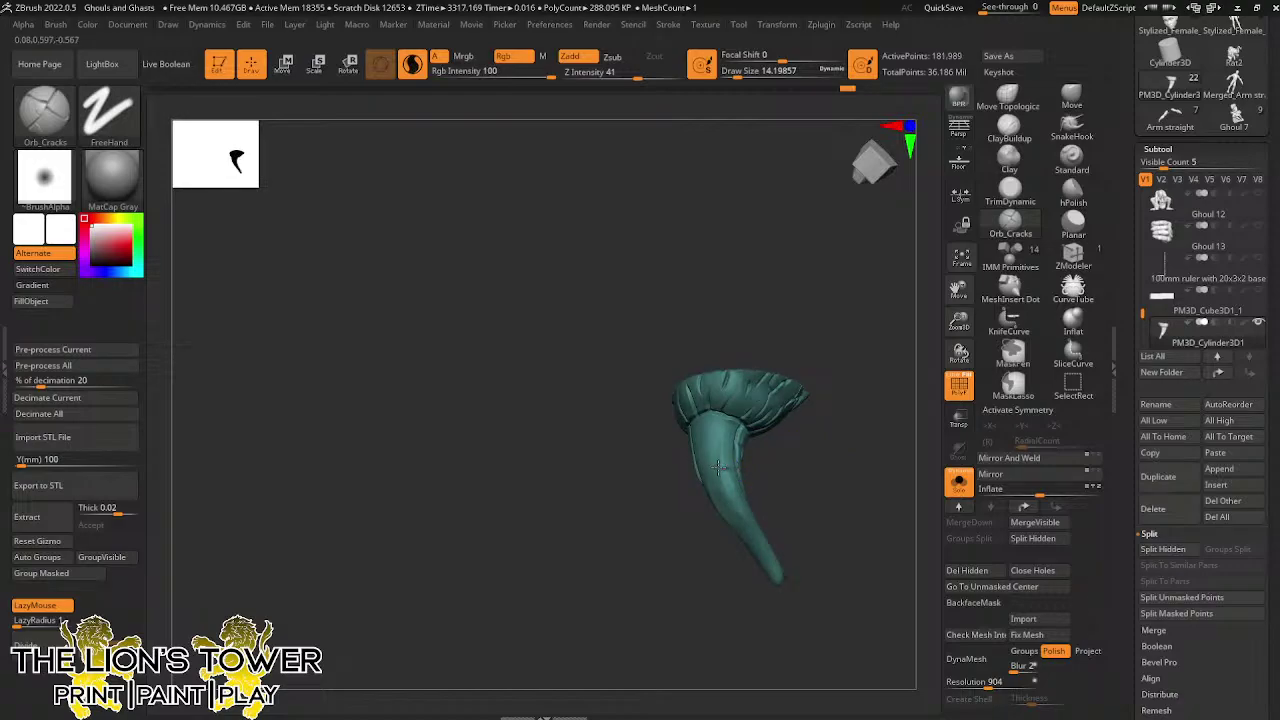
left_click_drag(718, 468, 724, 420)
left_click_drag(842, 484, 782, 488)
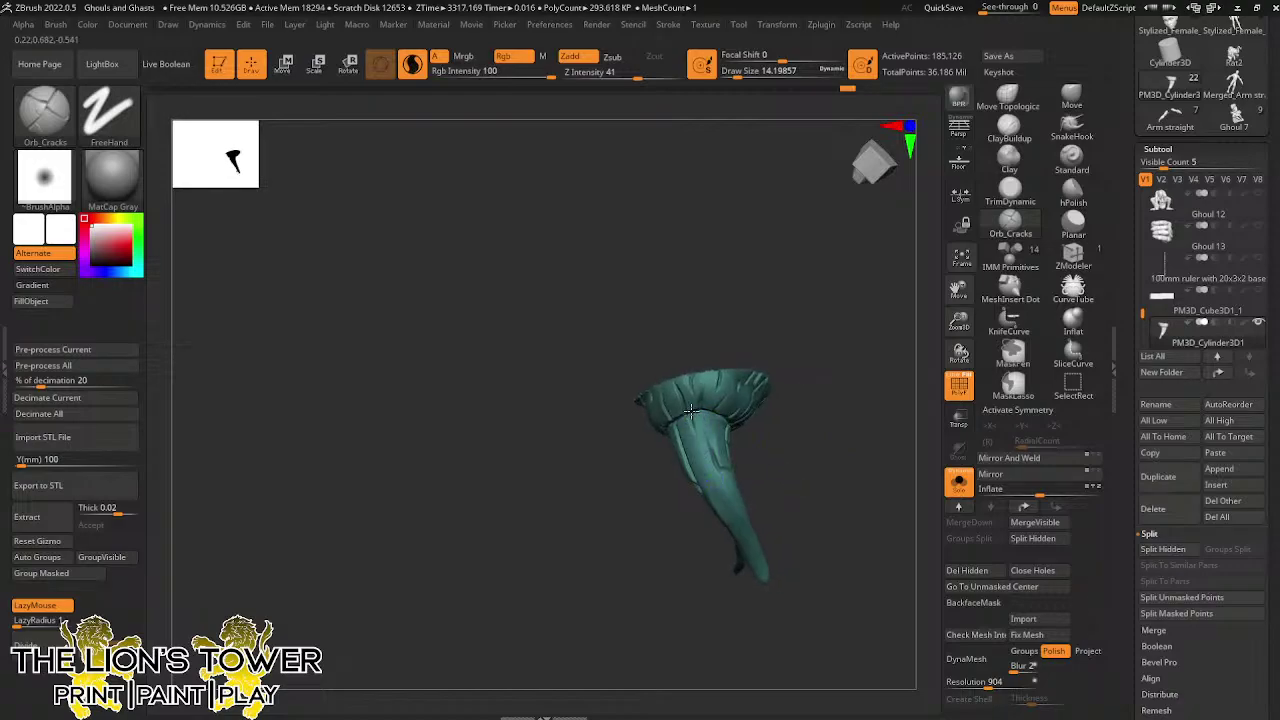
left_click_drag(690, 410, 698, 435)
mouse_move(722, 492)
left_mouse_down()
mouse_move(745, 537)
mouse_move(771, 514)
left_mouse_up()
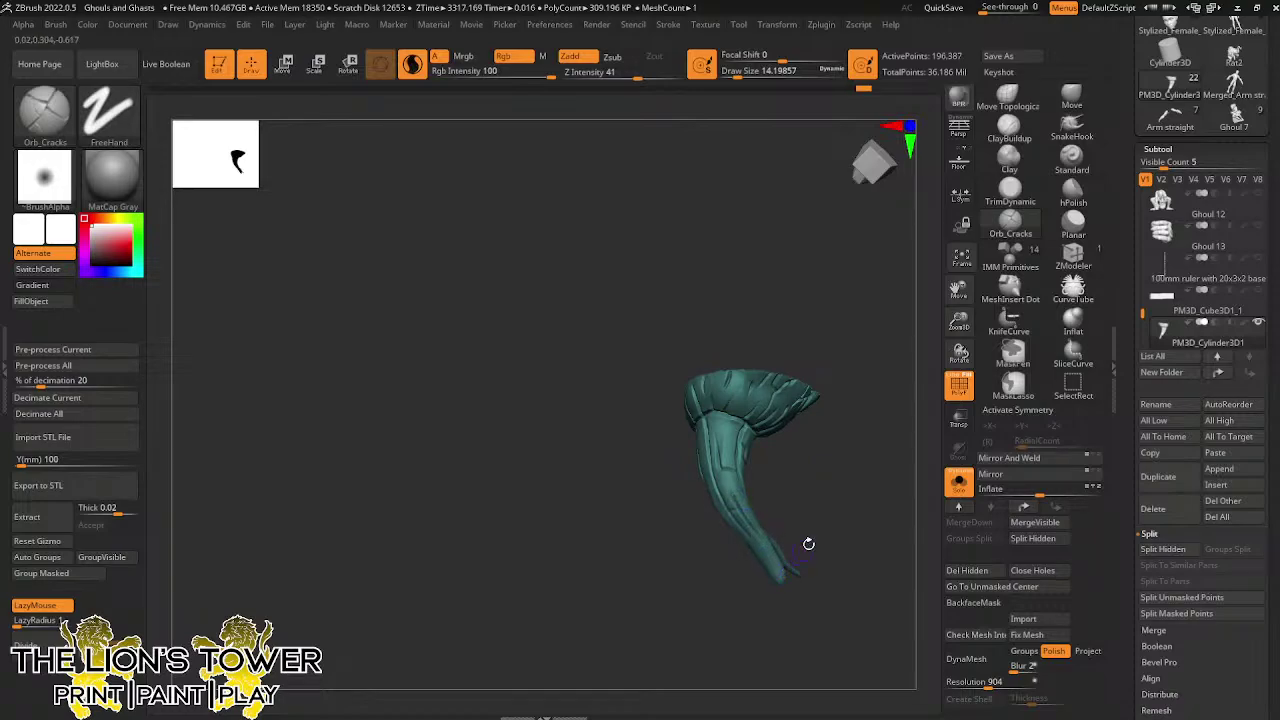
Carve cracks along the branch's outer bend and into the area where it forks
right_click_drag(808, 543, 720, 505)
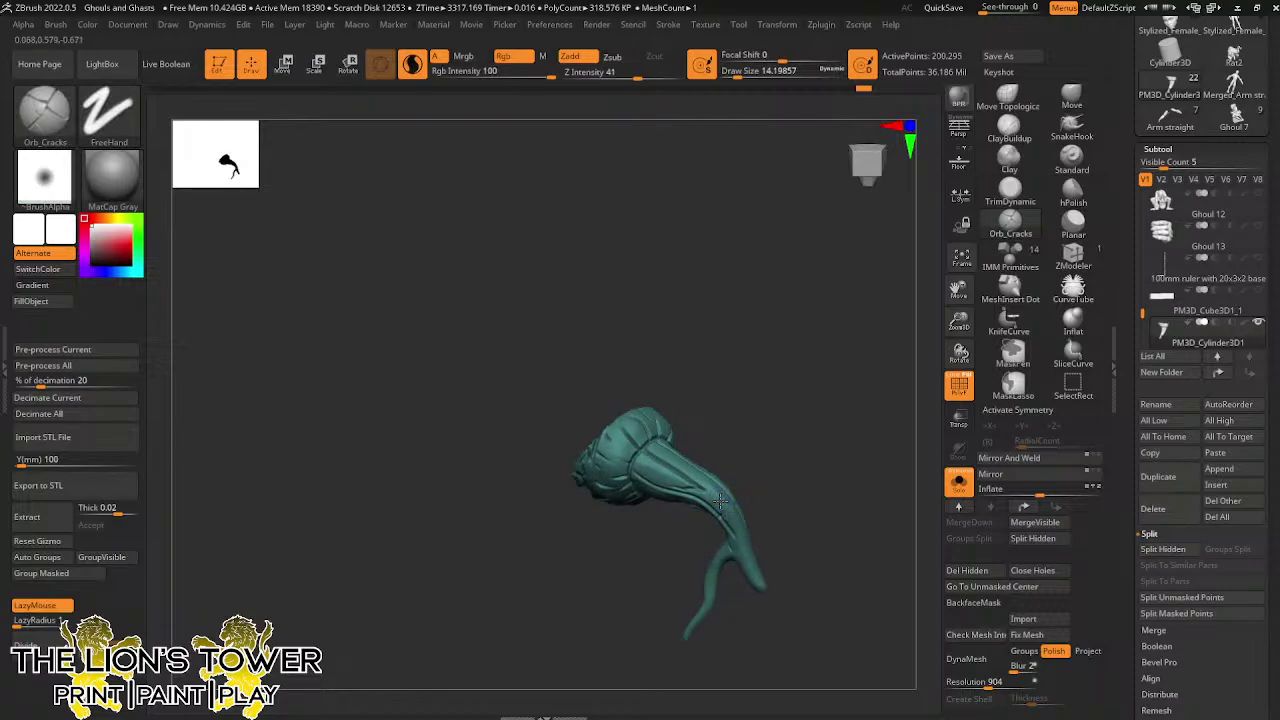
left_click_drag(729, 513, 741, 531)
right_click_drag(745, 563, 735, 537)
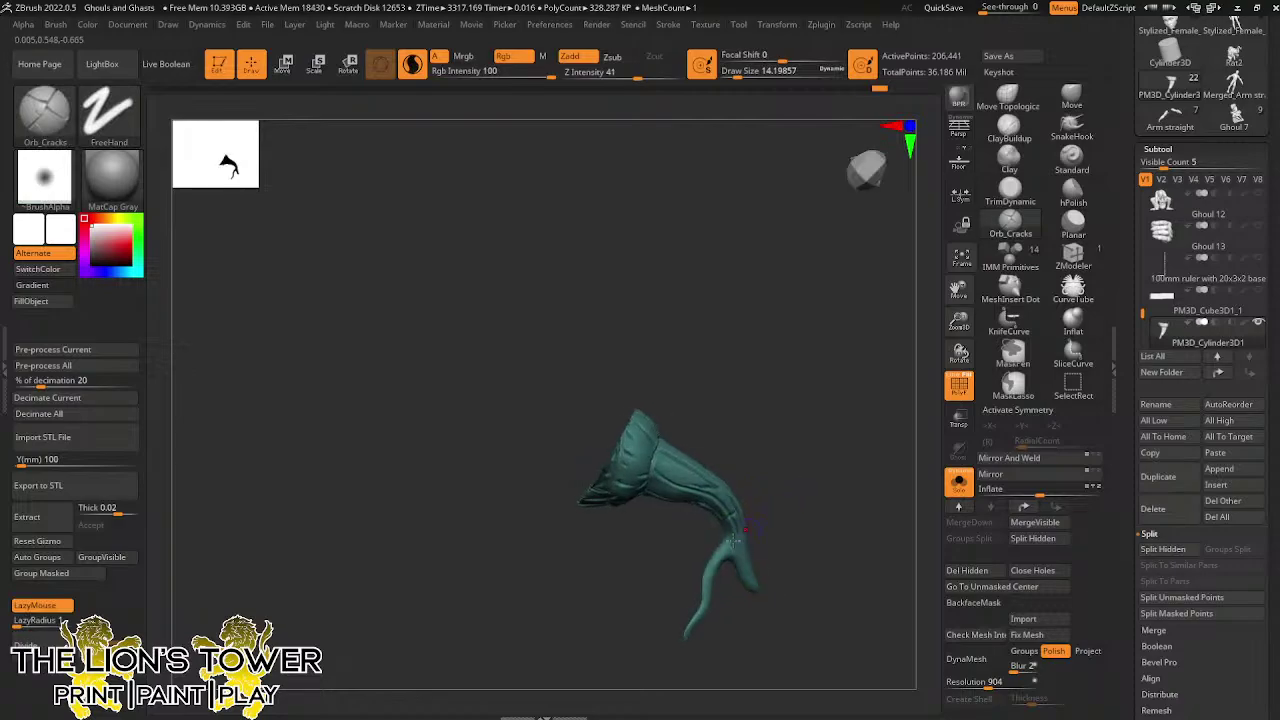
left_click_drag(718, 557, 727, 543)
mouse_move(697, 617)
right_mouse_down()
mouse_move(771, 508)
mouse_move(724, 527)
right_mouse_up()
right_click_drag(760, 590, 702, 450)
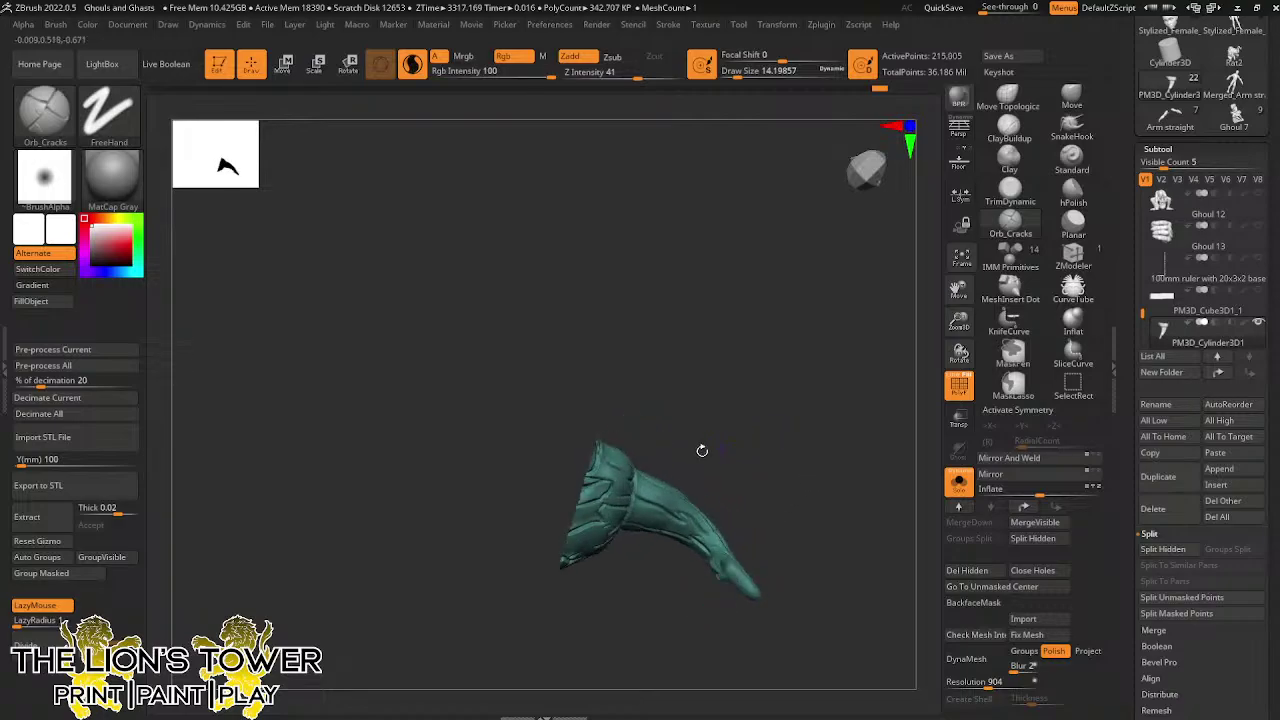
Carve lengthwise grooves along both prongs of the branch up to their tips, and unhide the rest of the stump
right_click_drag(697, 512, 785, 408)
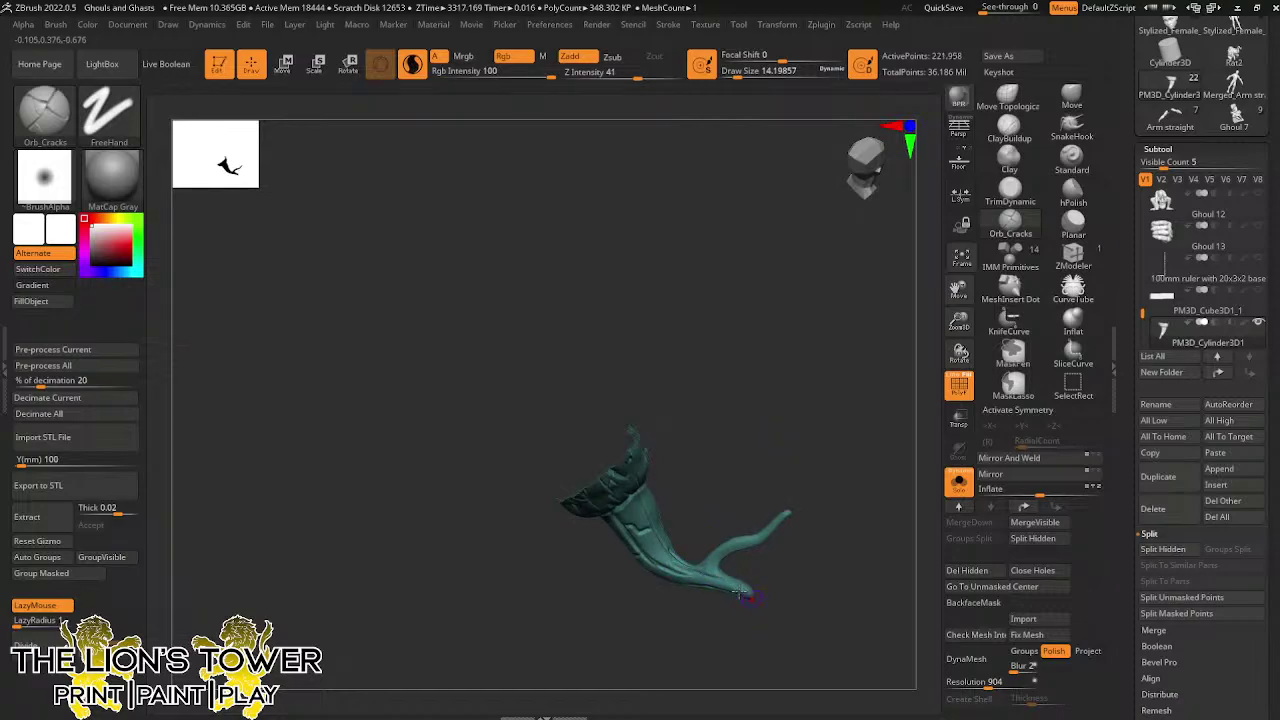
right_click_drag(723, 589, 703, 569)
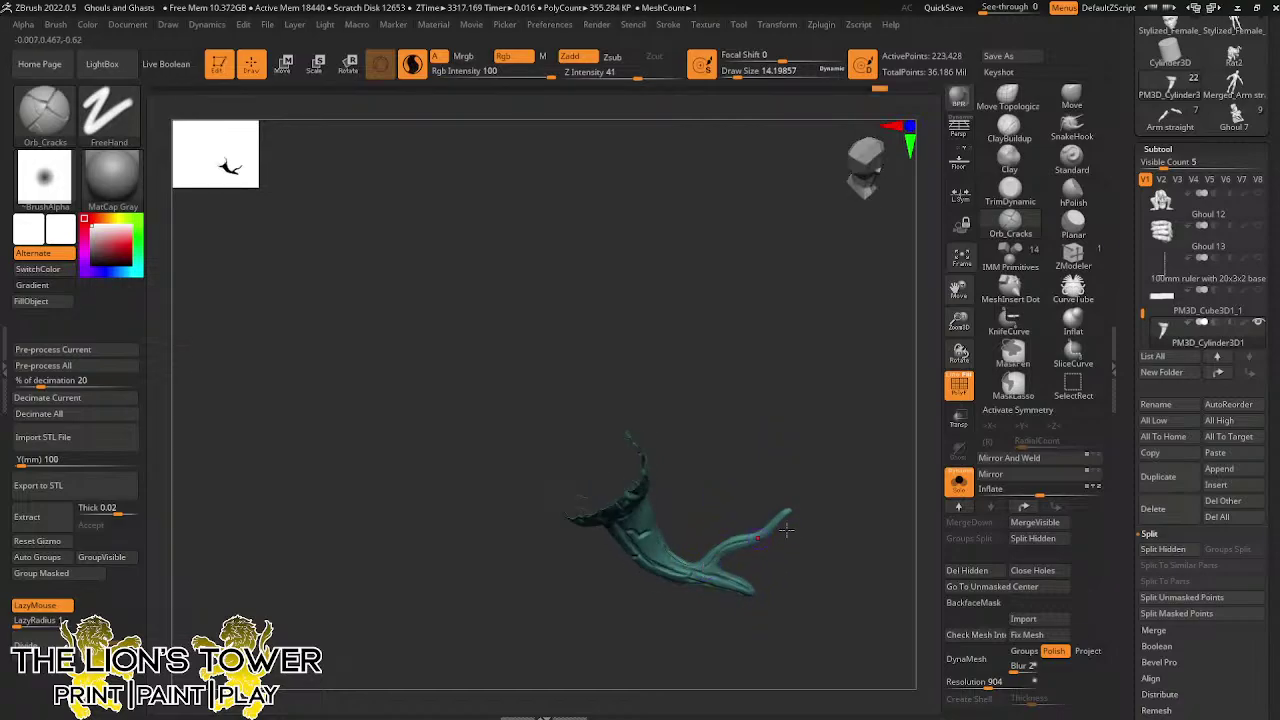
left_click_drag(787, 530, 757, 537)
mouse_move(707, 577)
right_mouse_down()
mouse_move(829, 514)
mouse_move(720, 571)
right_mouse_up()
right_click_drag(806, 510, 841, 560)
left_click_drag(768, 533, 811, 532)
right_click_drag(729, 619, 720, 640)
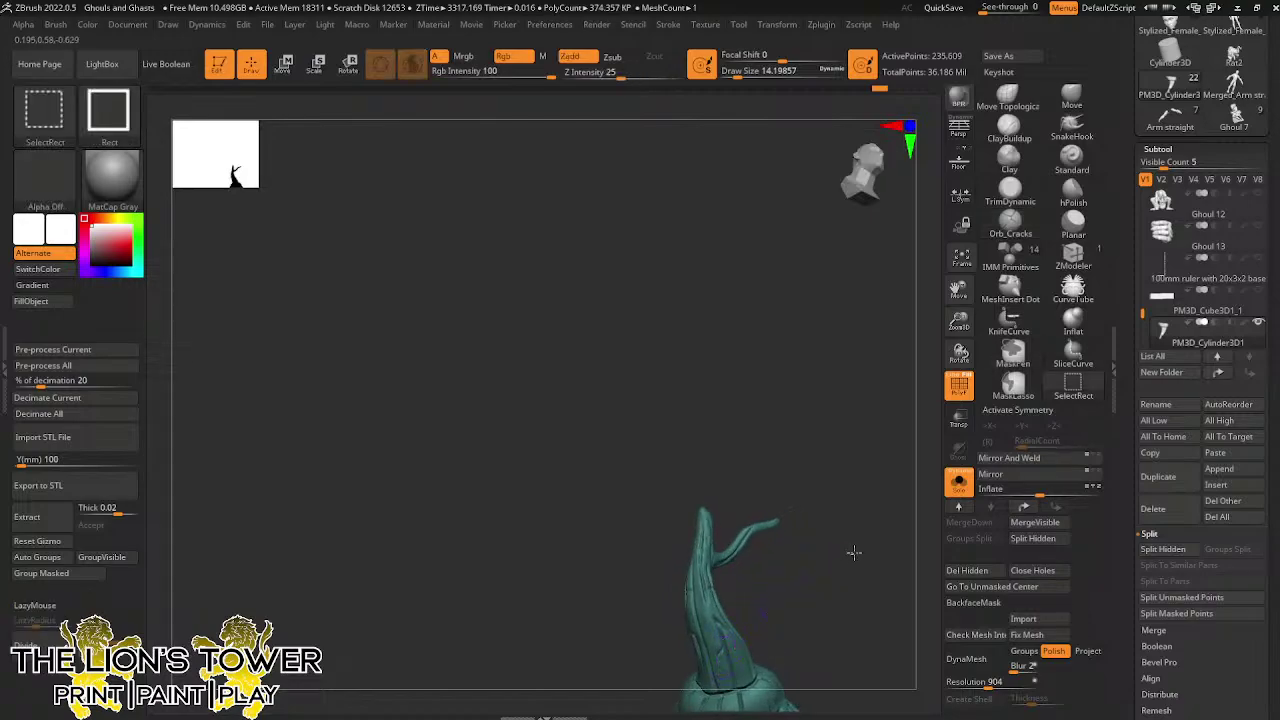
left_click(909, 521, "ctrl+shift")
Isolate the smooth, uncarved top of the stump by hiding the rest of the mesh
left_click_drag(958, 320, 950, 298)
left_click_drag(958, 289, 934, 214)
mouse_move(868, 376)
left_mouse_down()
mouse_move(800, 381)
mouse_move(857, 480)
mouse_move(883, 492)
left_mouse_up()
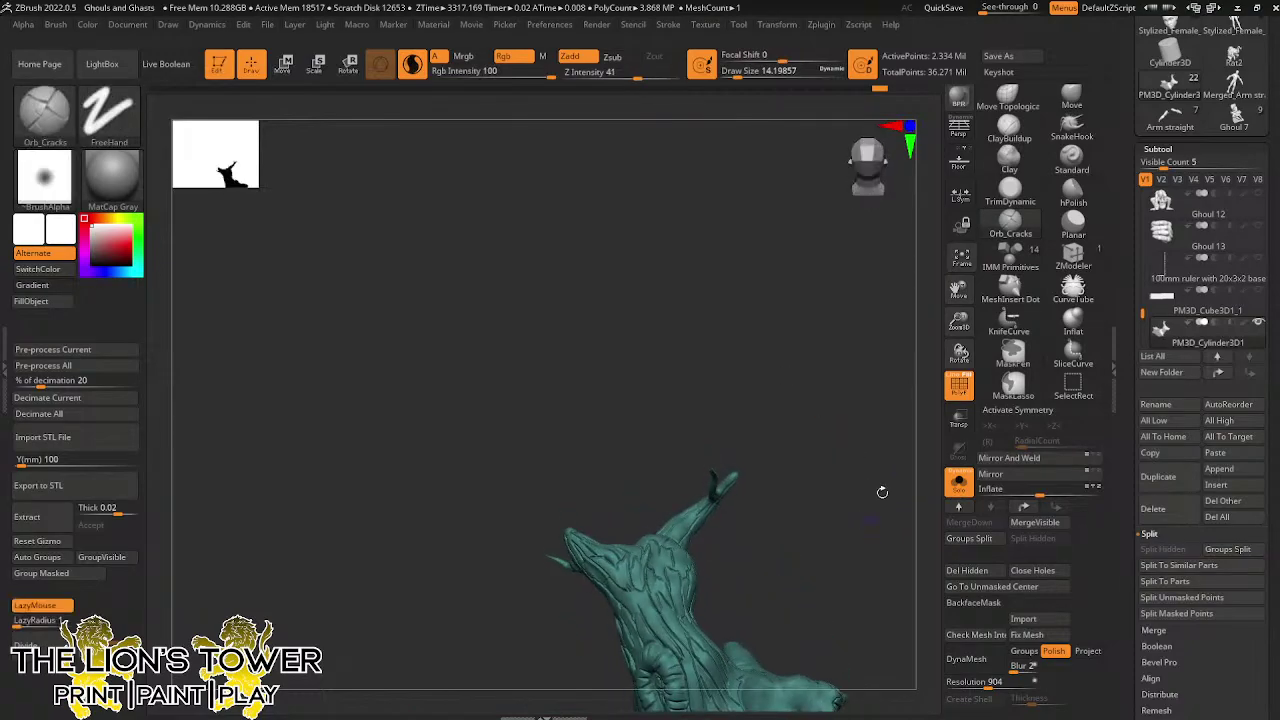
left_click_drag(959, 320, 959, 334)
left_click_drag(959, 302, 954, 222)
left_click_drag(865, 378, 829, 420)
mouse_move(750, 391)
left_mouse_down("ctrl+shift")
mouse_move(714, 480)
mouse_move(603, 517)
mouse_move(607, 490)
mouse_move(580, 531)
left_mouse_up("ctrl+shift")
left_click_drag(825, 495, 866, 440)
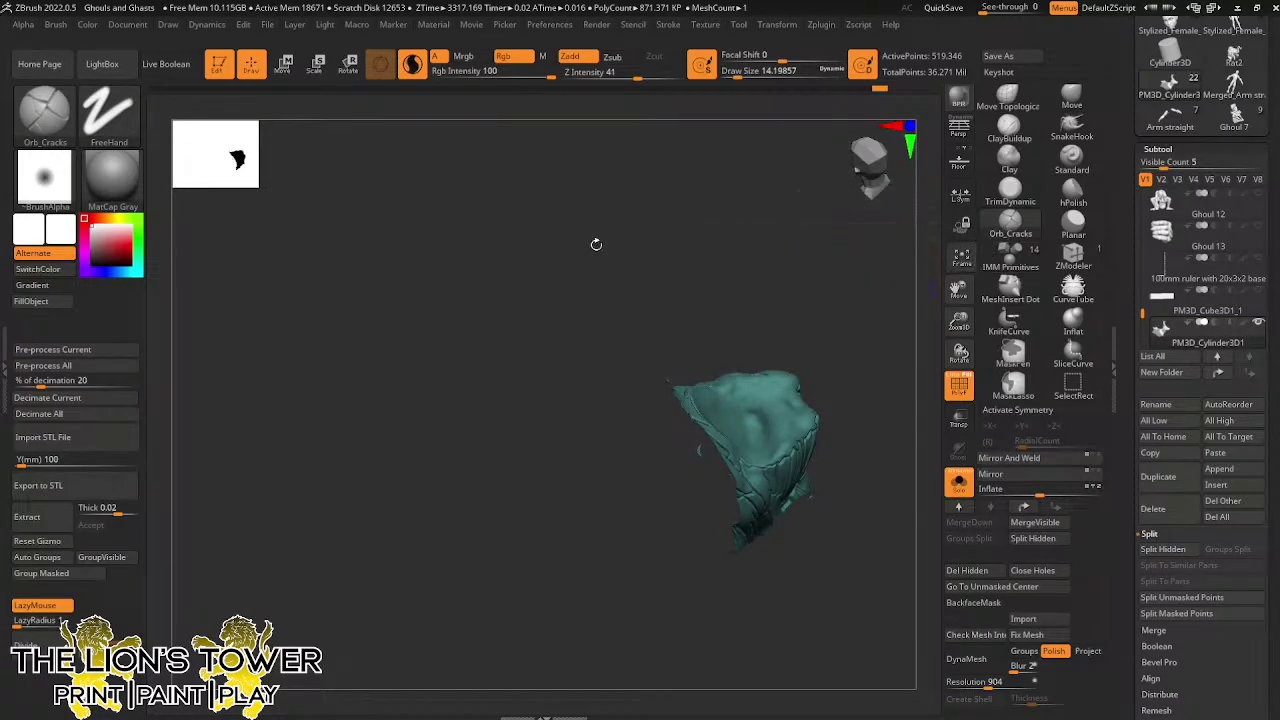
Texture the stump's smooth top with Orb_Cracks using the Spray stroke at a draw size of about 30.7
left_click(109, 112)
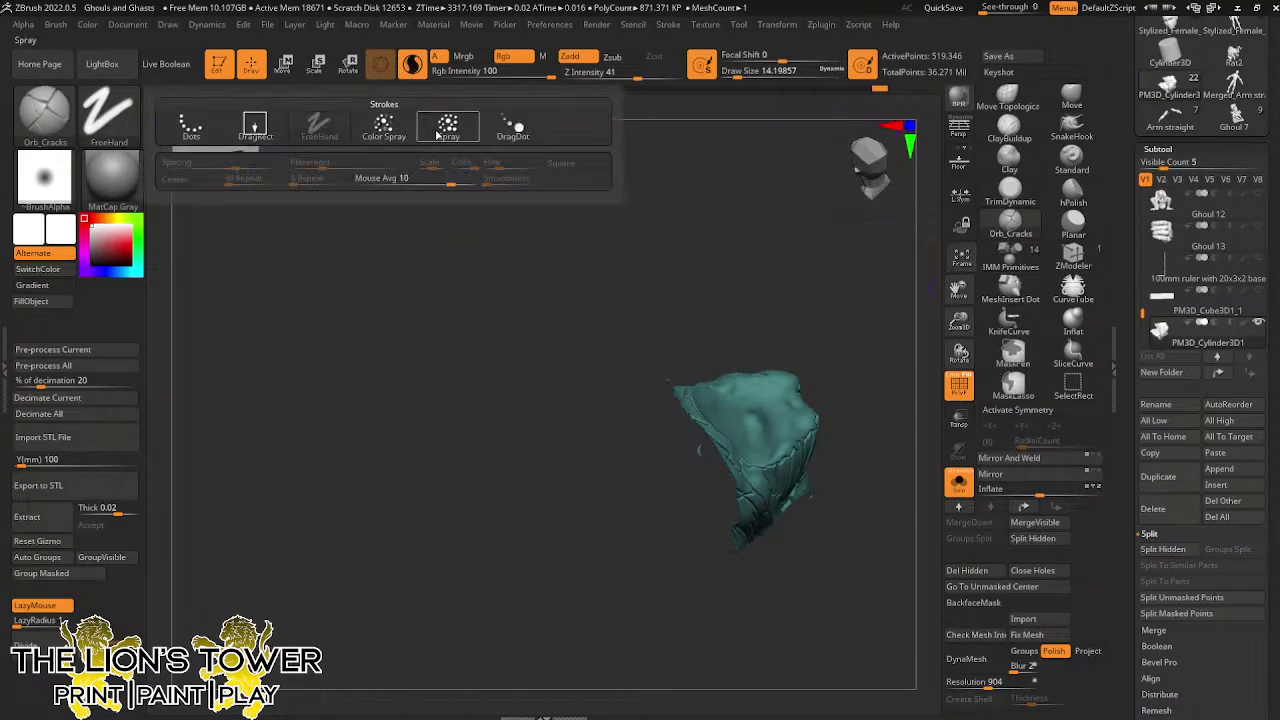
left_click(445, 128)
left_click_drag(832, 327, 789, 431)
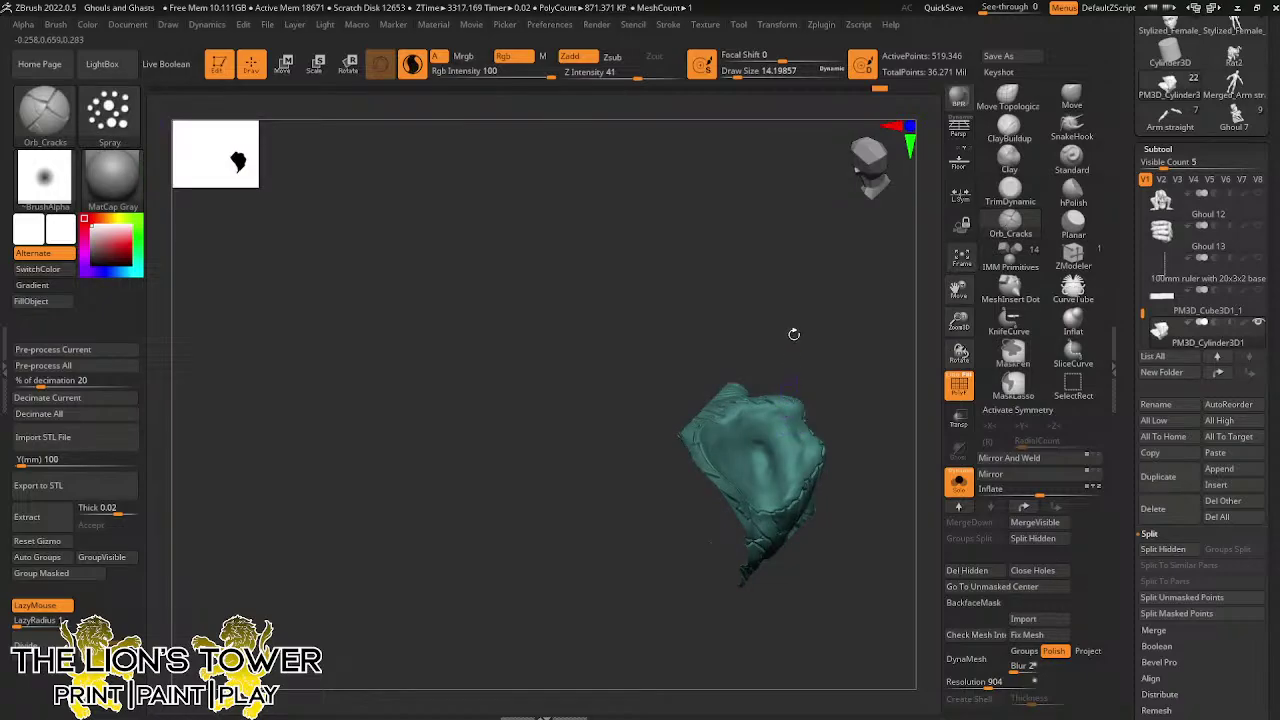
left_click_drag(806, 226, 800, 345)
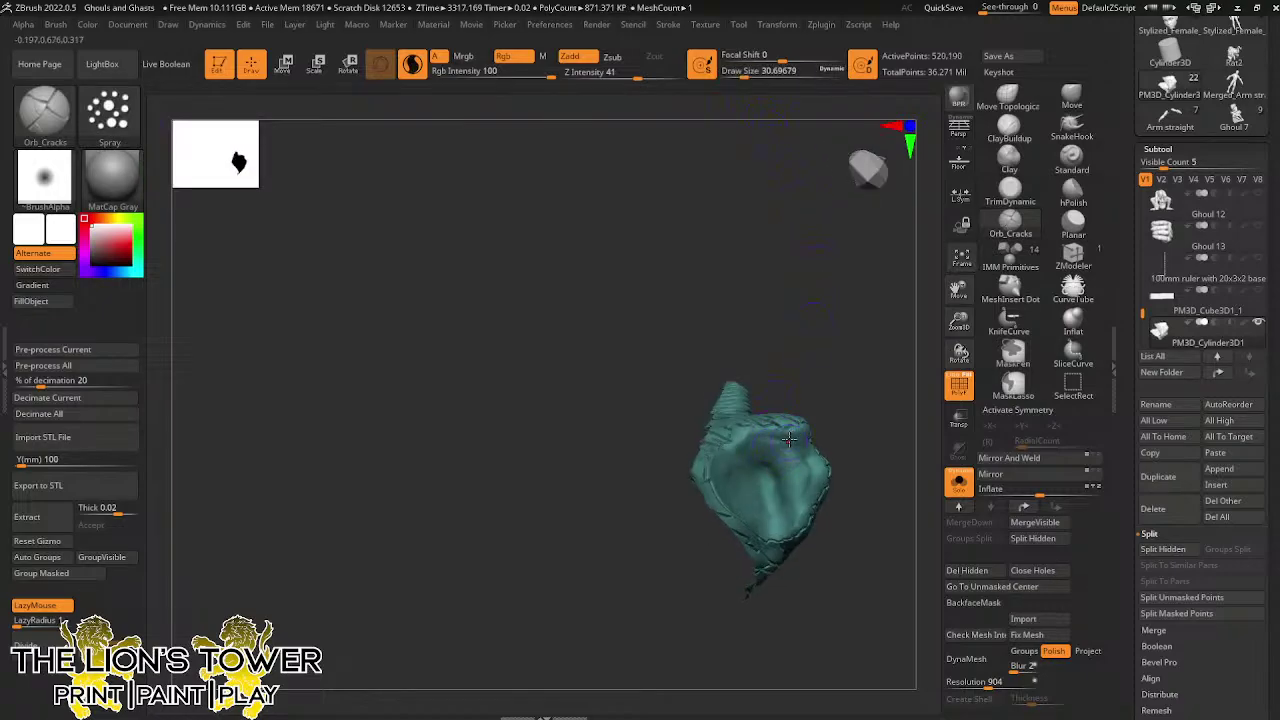
mouse_move(789, 439)
left_mouse_down()
mouse_move(743, 440)
mouse_move(738, 462)
mouse_move(726, 460)
mouse_move(765, 515)
mouse_move(795, 505)
mouse_move(810, 470)
mouse_move(763, 465)
mouse_move(825, 450)
left_mouse_up()
left_click_drag(911, 420, 889, 409)
Switch back to the Orb_Cracks brush and set its stroke type to FreeHand
left_click(66, 128)
left_click(108, 116)
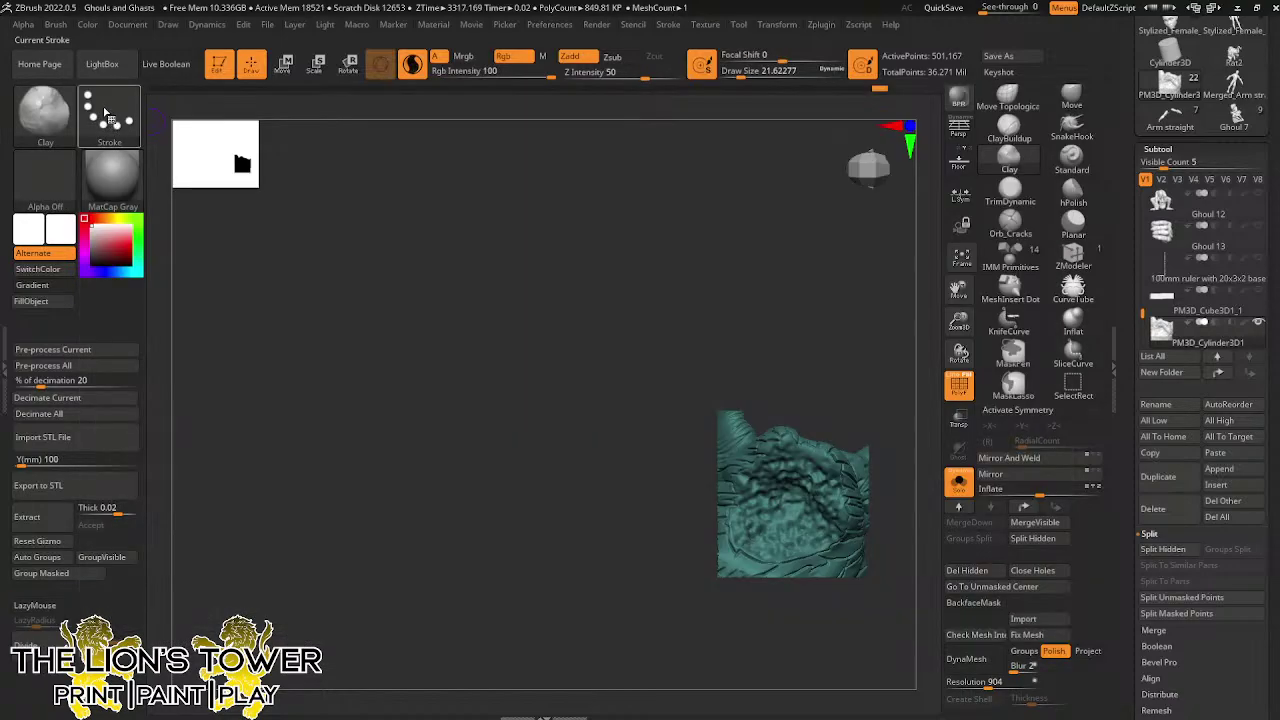
left_click(45, 112)
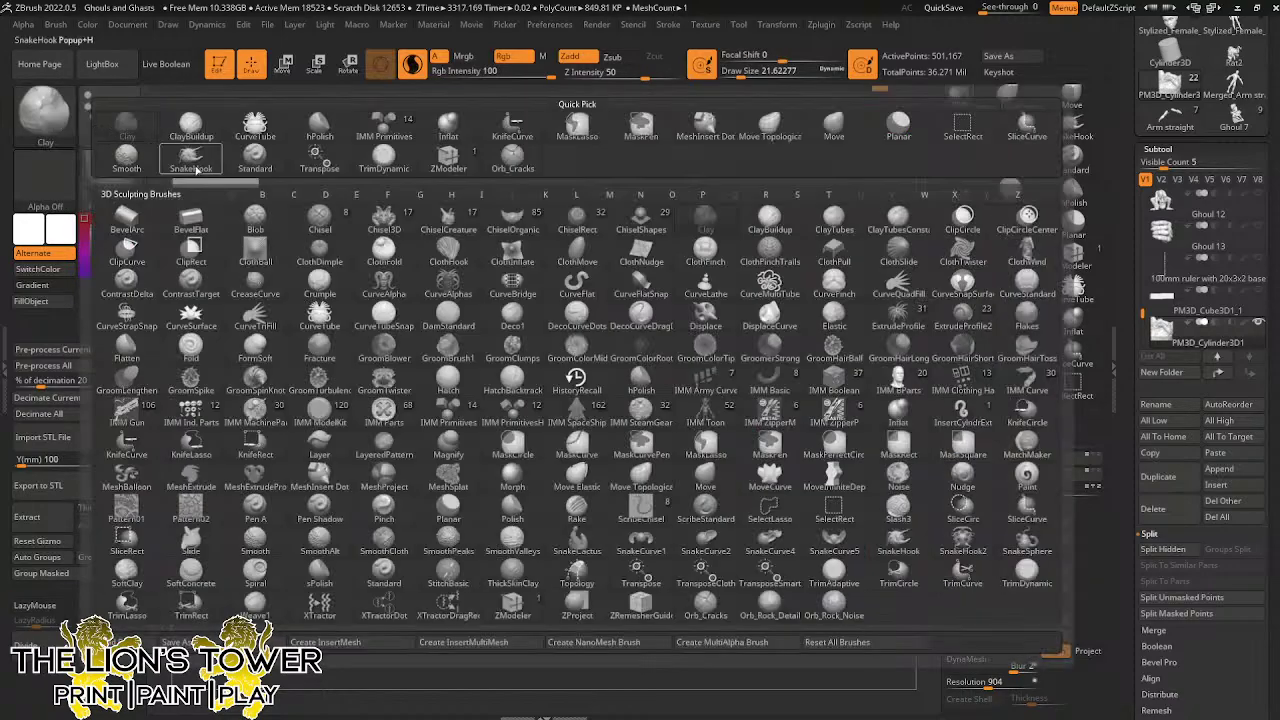
left_click(507, 157)
left_click(108, 114)
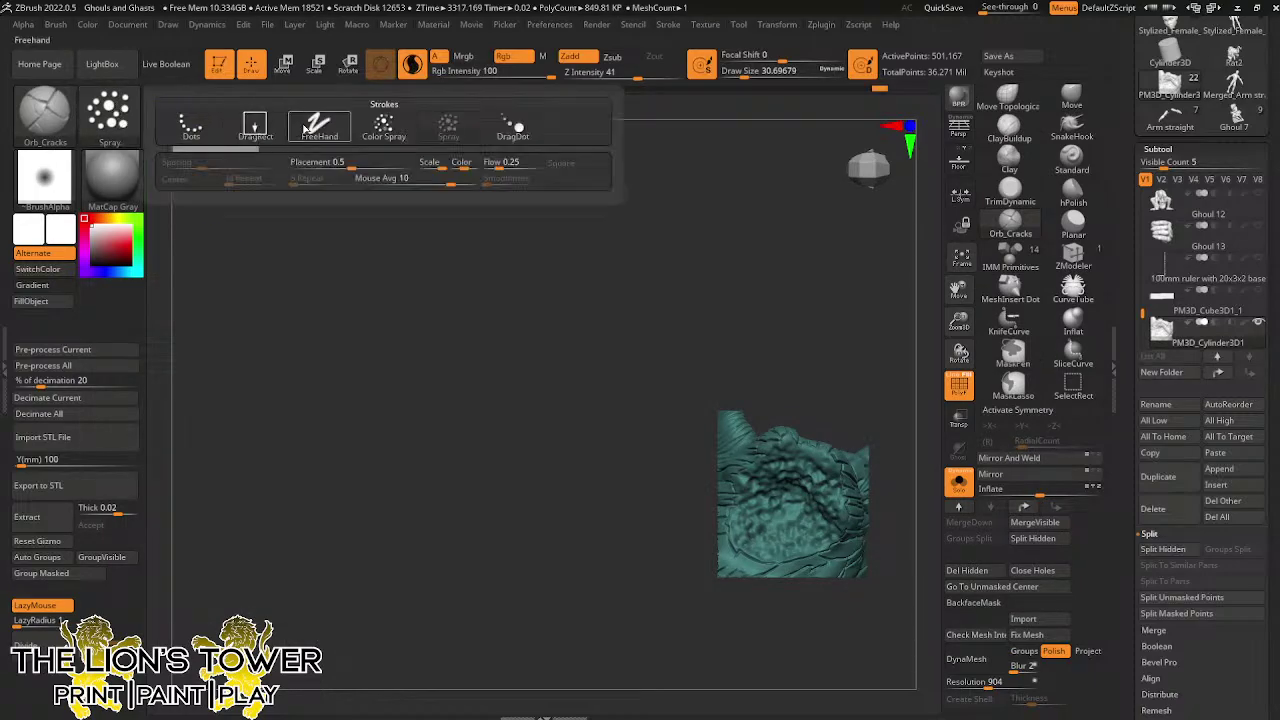
left_click(319, 127)
Carve cracks down the steep inner wall of the stump's hollow at a draw size of about 18.5
left_click_drag(957, 322, 957, 360)
mouse_move(957, 291)
left_mouse_down()
mouse_move(913, 210)
mouse_move(905, 280)
mouse_move(840, 285)
mouse_move(821, 246)
left_mouse_up()
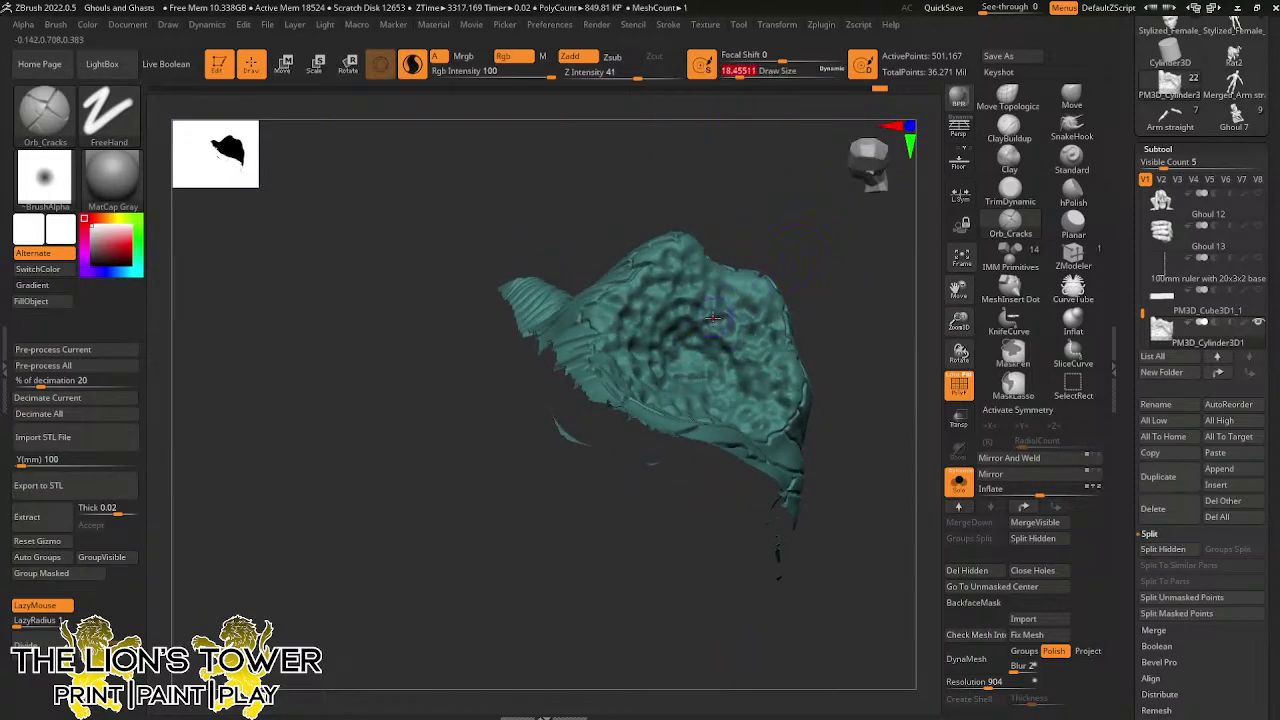
left_click_drag(713, 318, 698, 359)
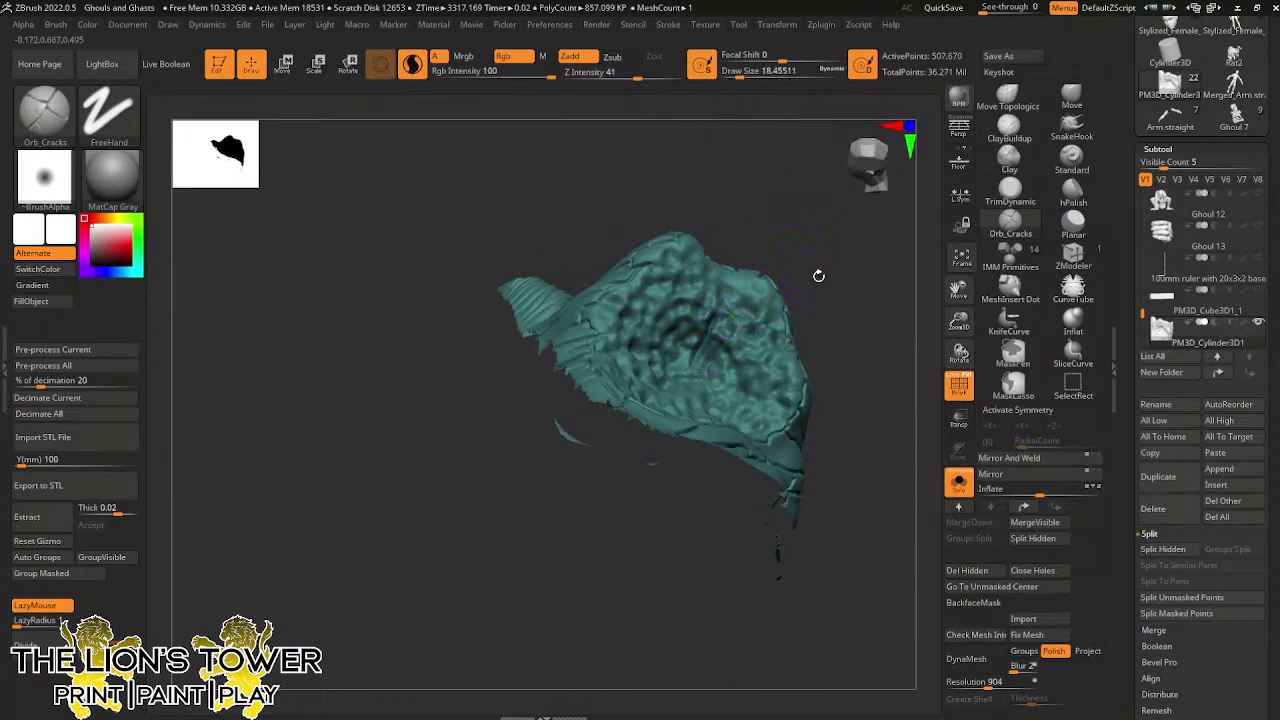
left_click_drag(820, 274, 803, 281)
left_click_drag(711, 381, 744, 342)
left_click_drag(827, 301, 828, 328)
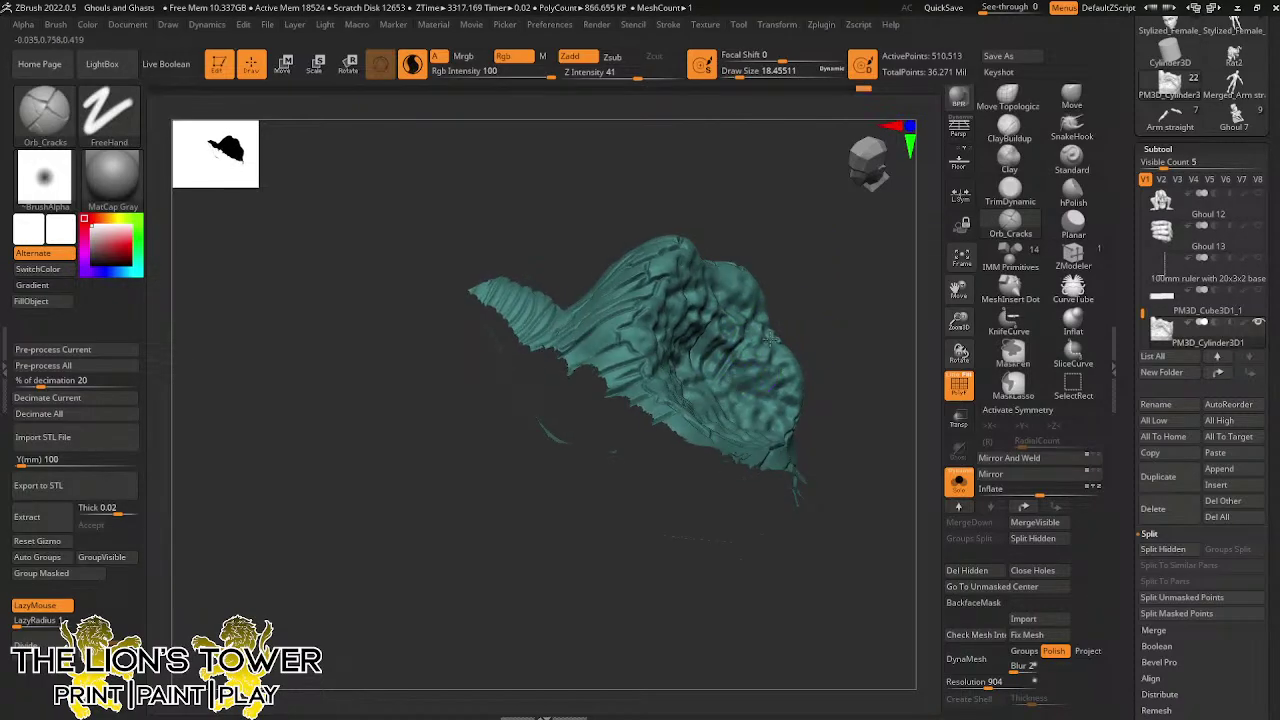
mouse_move(736, 384)
left_mouse_down()
mouse_move(752, 363)
mouse_move(782, 367)
left_mouse_up()
left_click_drag(828, 296, 819, 362)
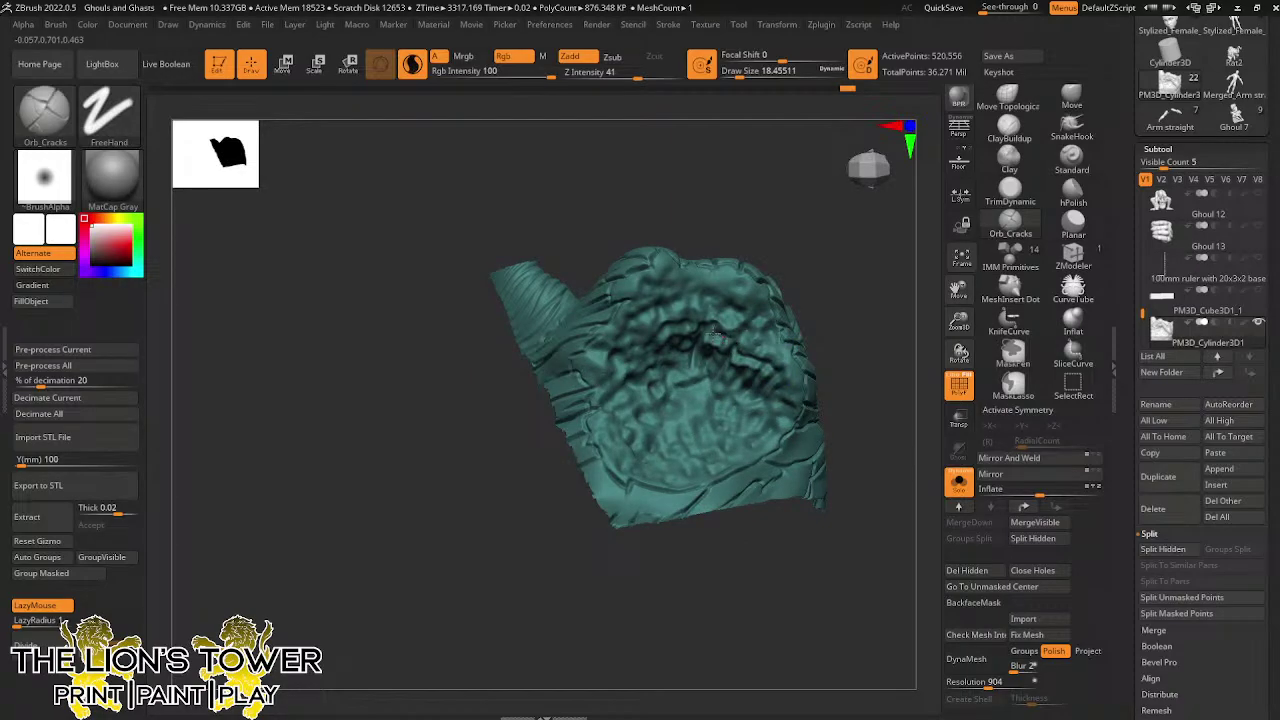
Carve concentric growth rings around the centre of the stump's hollow top
mouse_move(713, 335)
left_mouse_down()
mouse_move(746, 322)
mouse_move(785, 378)
mouse_move(723, 308)
mouse_move(628, 344)
mouse_move(616, 398)
left_mouse_up()
left_click_drag(841, 268, 841, 290)
mouse_move(779, 352)
left_mouse_down()
mouse_move(779, 333)
mouse_move(662, 256)
mouse_move(583, 366)
mouse_move(640, 450)
mouse_move(775, 385)
mouse_move(640, 450)
mouse_move(632, 300)
mouse_move(638, 430)
mouse_move(768, 362)
mouse_move(642, 430)
mouse_move(757, 287)
mouse_move(626, 400)
mouse_move(757, 370)
mouse_move(642, 420)
mouse_move(741, 330)
left_mouse_up()
mouse_move(730, 377)
left_mouse_down()
mouse_move(680, 418)
mouse_move(650, 340)
mouse_move(745, 388)
mouse_move(735, 345)
mouse_move(700, 390)
mouse_move(658, 361)
mouse_move(705, 372)
mouse_move(763, 214)
mouse_move(776, 318)
mouse_move(701, 265)
left_mouse_up()
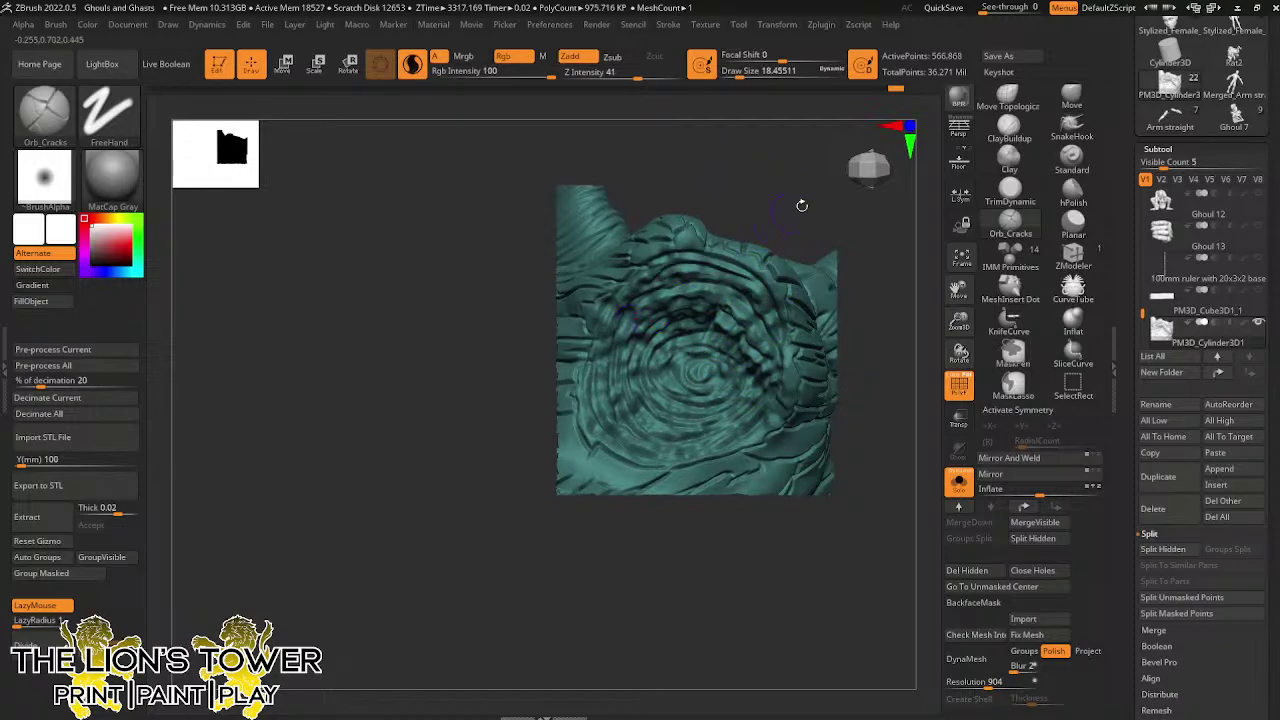
mouse_move(800, 206)
left_mouse_down()
mouse_move(793, 125)
mouse_move(834, 299)
left_mouse_up()
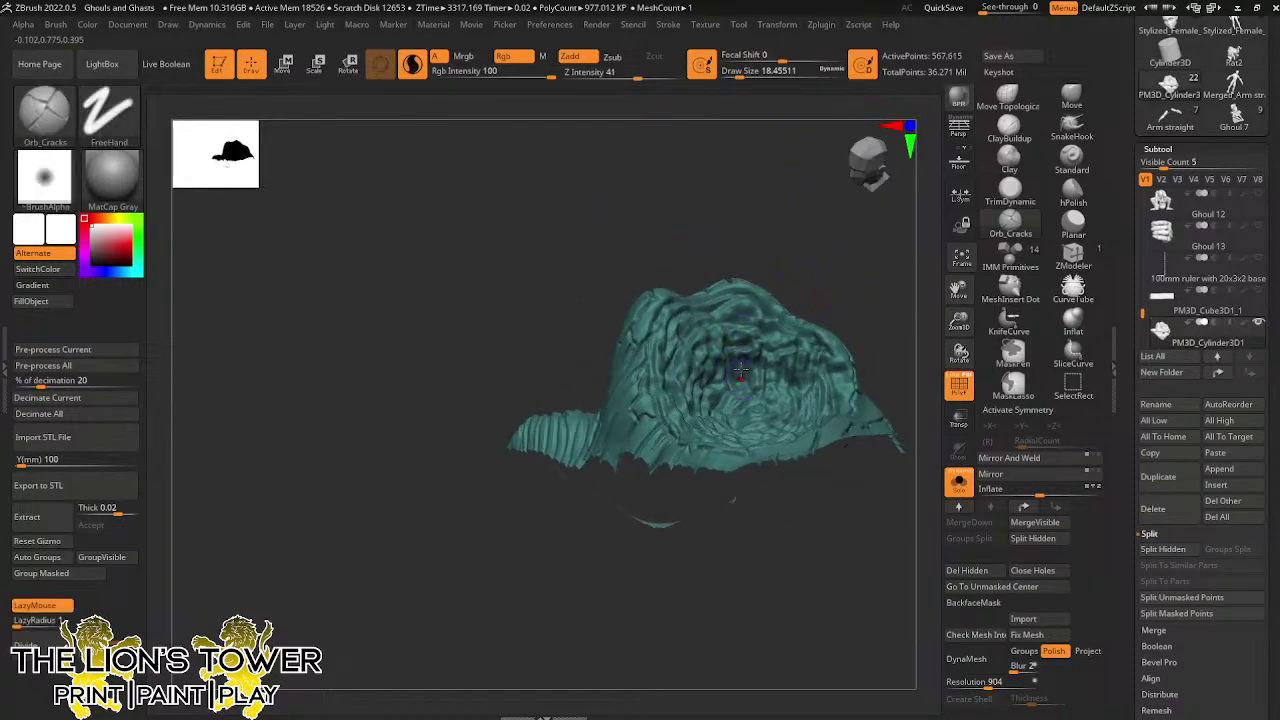
Pull pointed splinters of varying height up from the stump's raised rim with SnakeHook at a draw size of about 12.9
left_click(1072, 127)
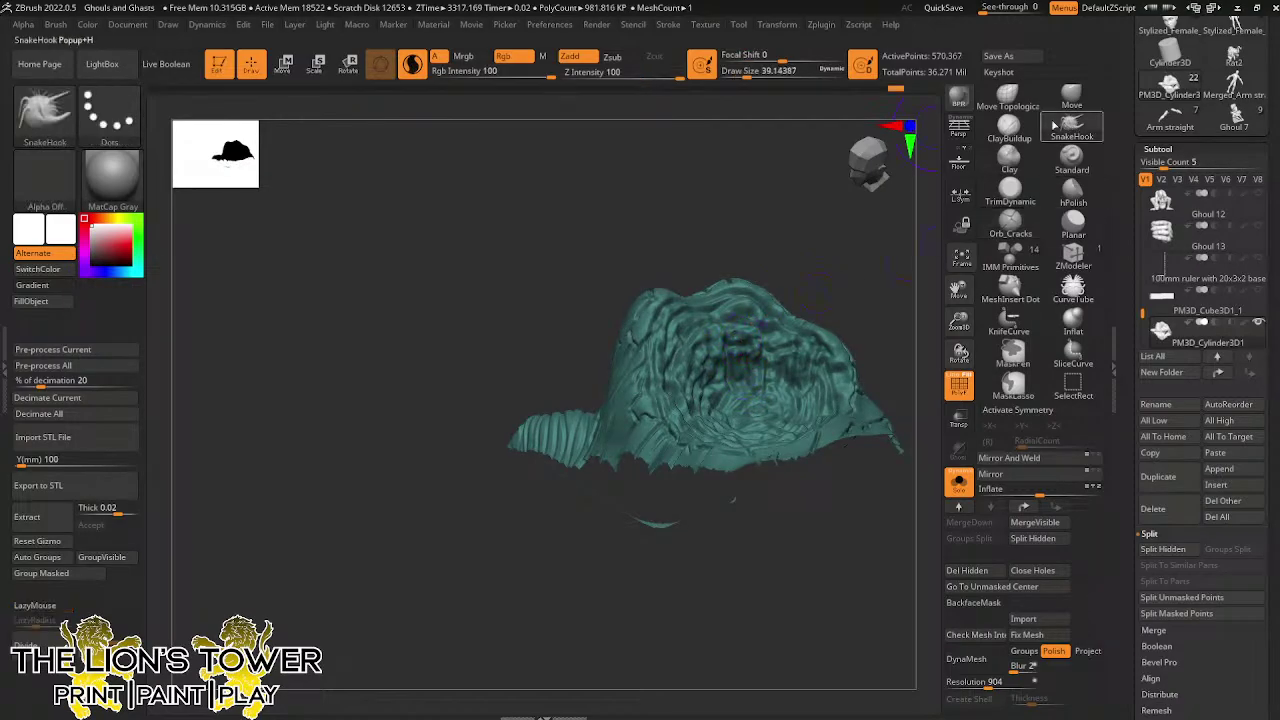
left_click(737, 74)
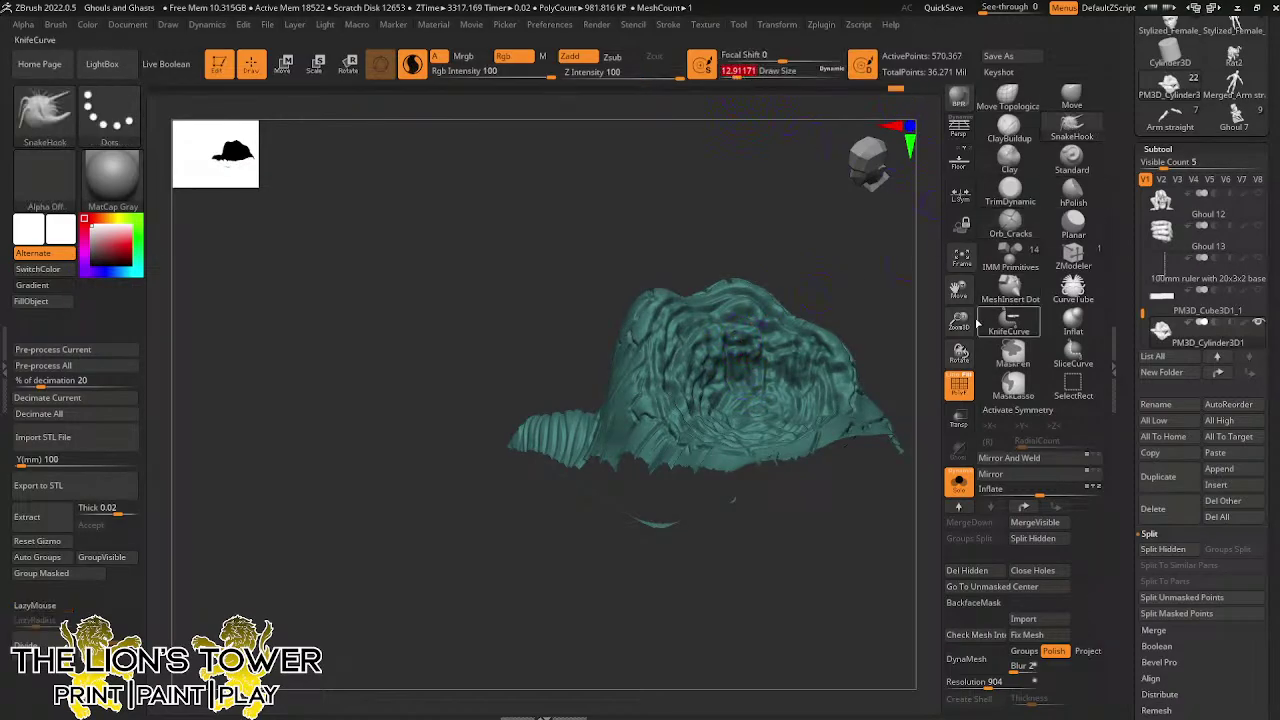
left_click_drag(957, 288, 964, 372)
left_click_drag(906, 300, 880, 306)
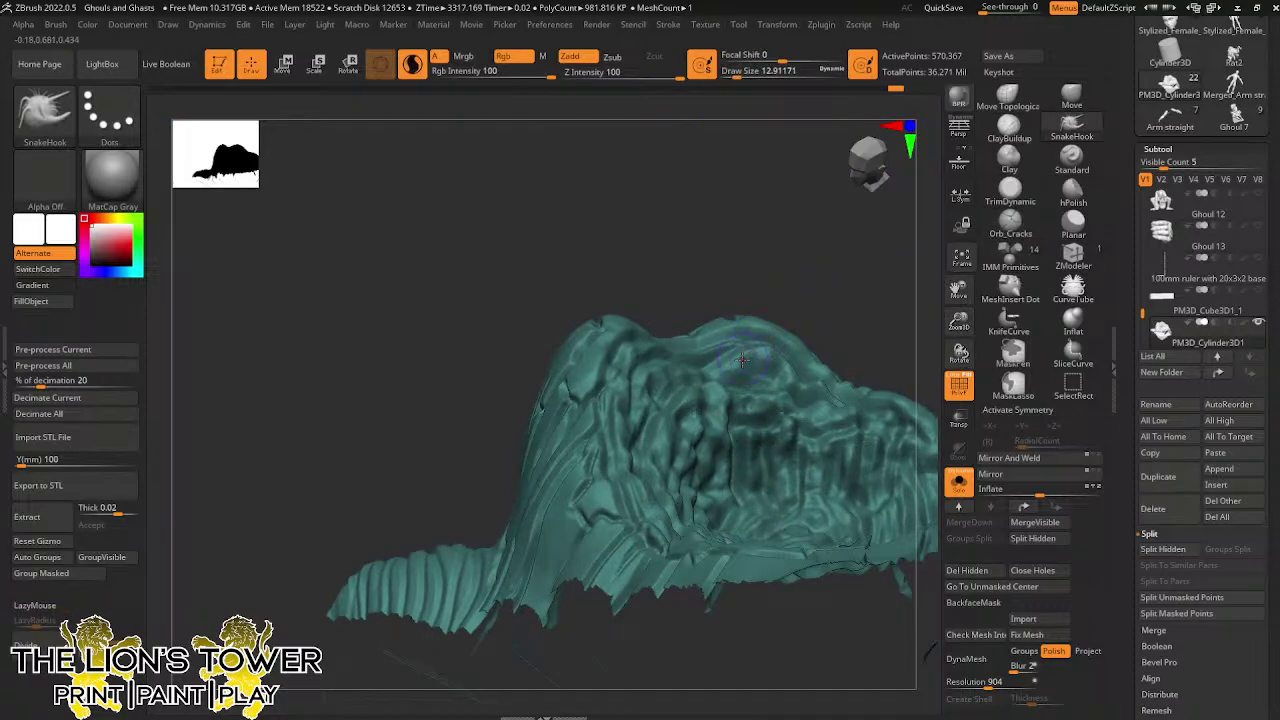
mouse_move(742, 360)
left_mouse_down()
mouse_move(743, 338)
mouse_move(775, 325)
mouse_move(775, 306)
left_mouse_up()
left_click_drag(848, 262, 792, 228)
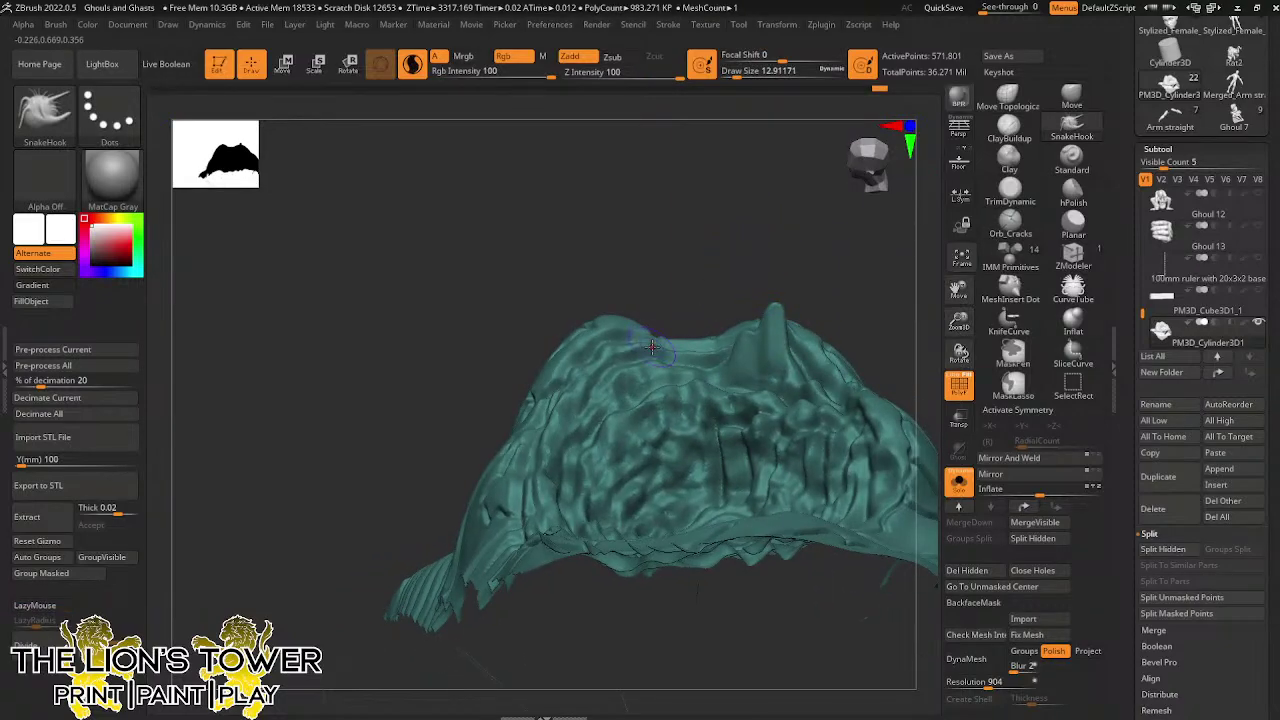
left_click_drag(649, 341, 622, 269)
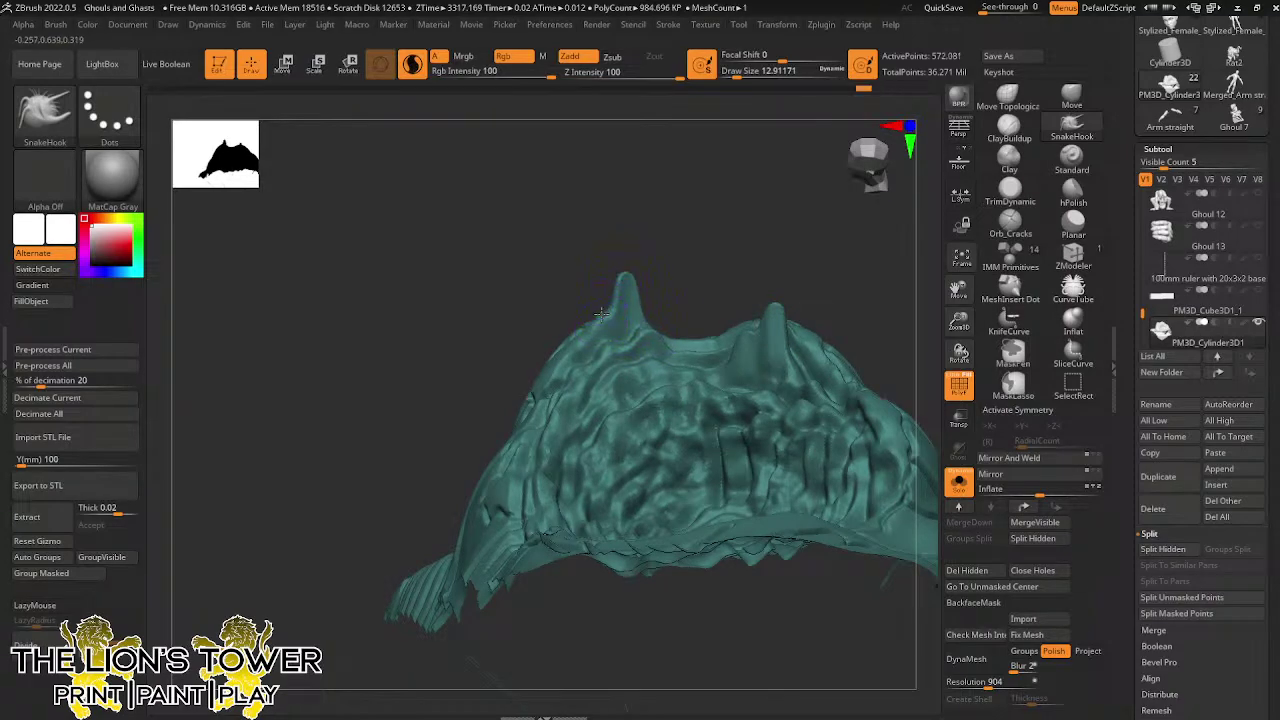
left_click_drag(601, 314, 602, 291)
left_click_drag(561, 355, 558, 341)
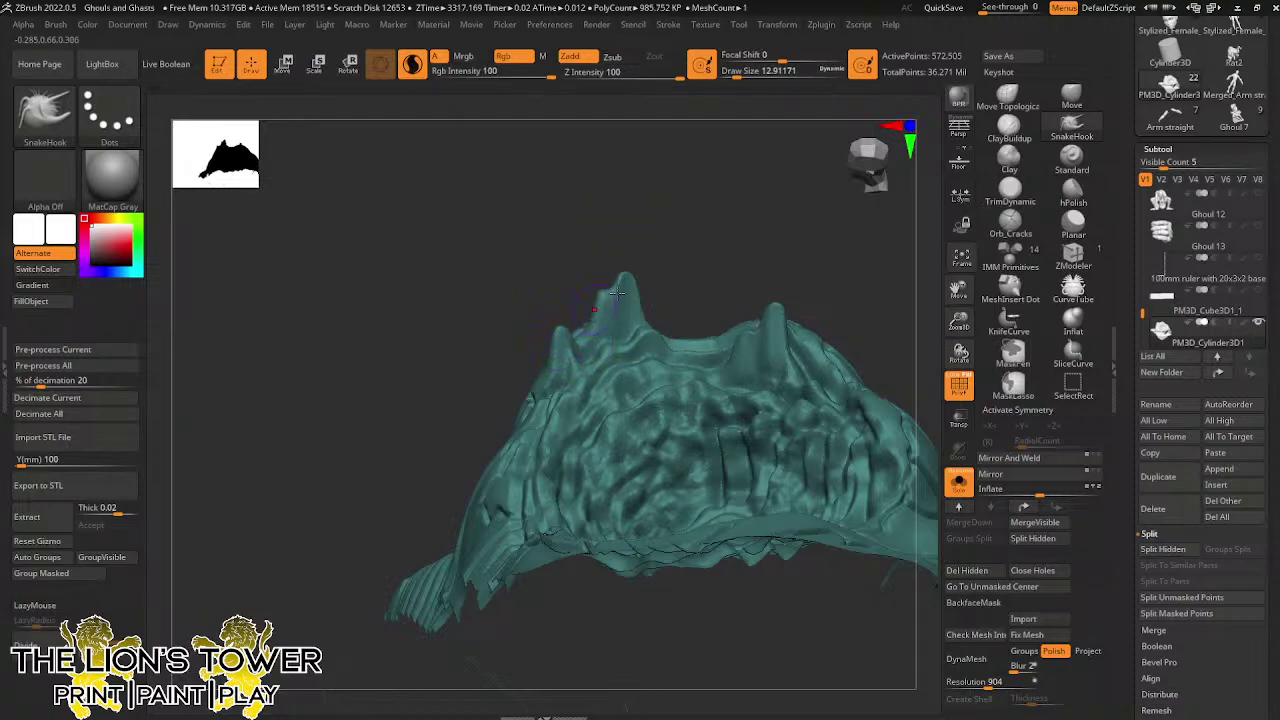
Pull more small splinters up around the remaining edge of the stump's rim
left_click_drag(858, 339, 690, 386)
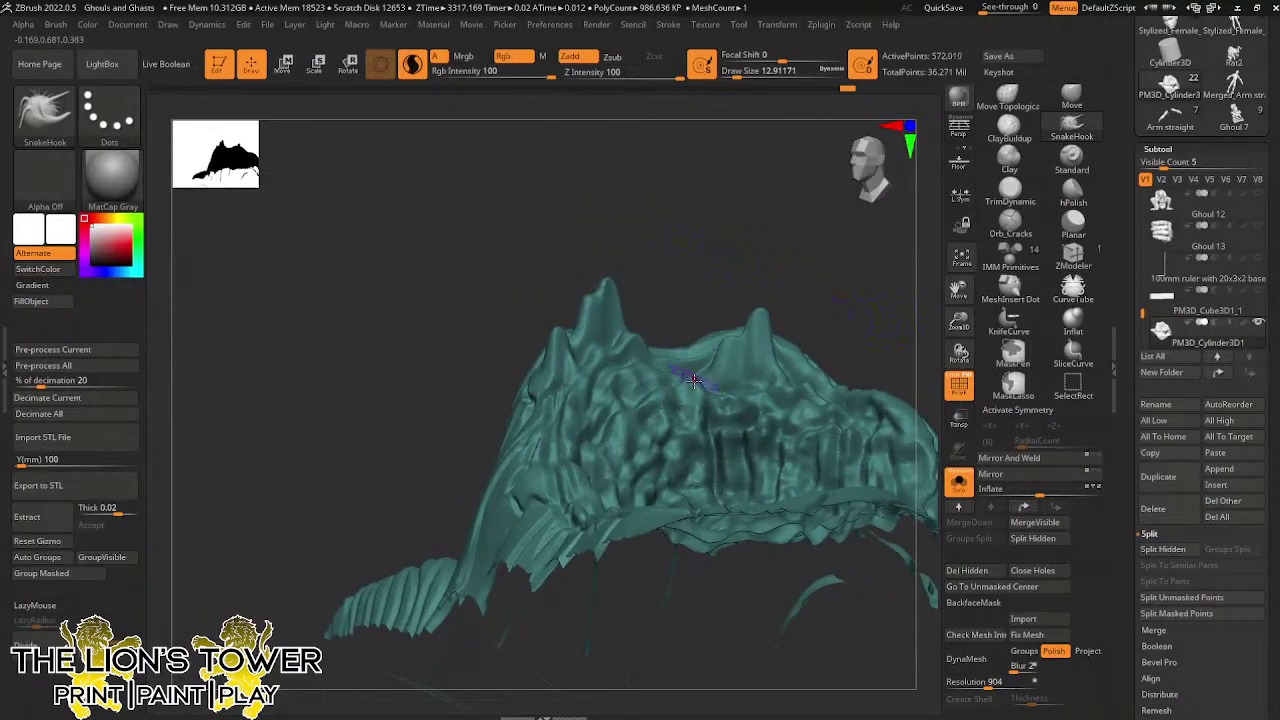
mouse_move(823, 257)
left_mouse_down()
mouse_move(830, 340)
mouse_move(804, 425)
mouse_move(798, 396)
left_mouse_up()
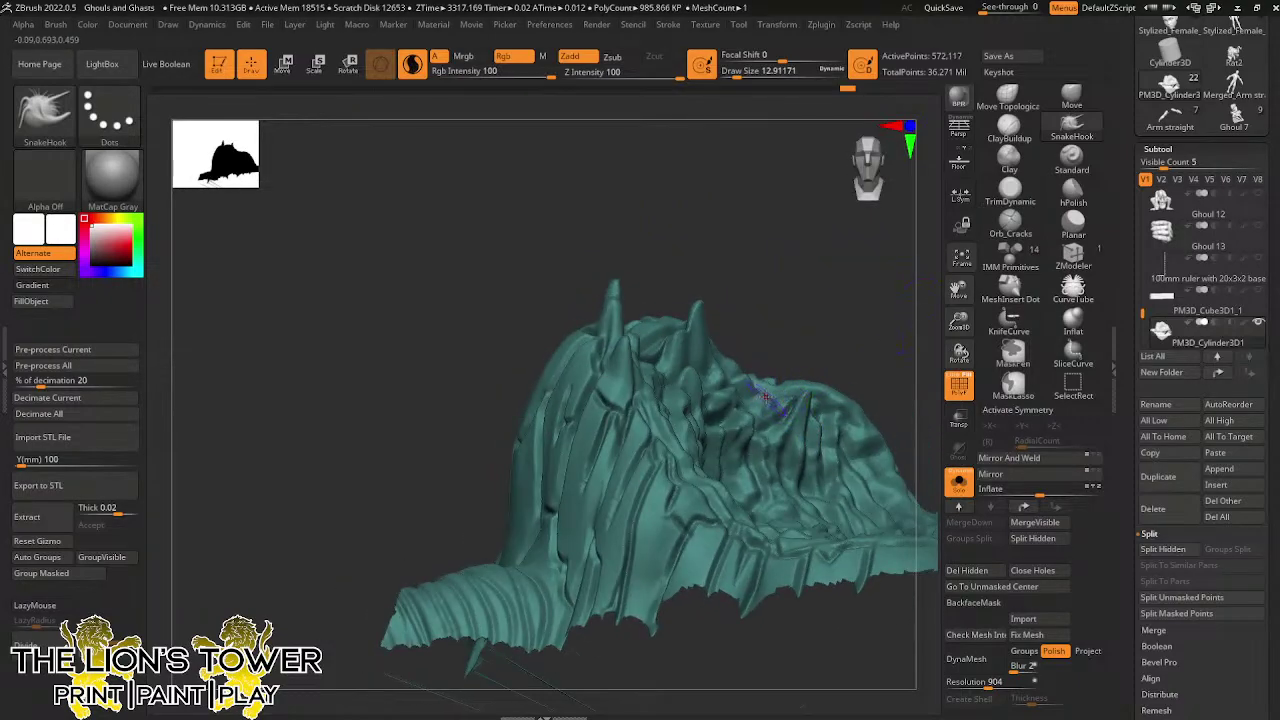
mouse_move(871, 301)
left_mouse_down()
mouse_move(834, 309)
mouse_move(819, 342)
mouse_move(730, 328)
left_mouse_up()
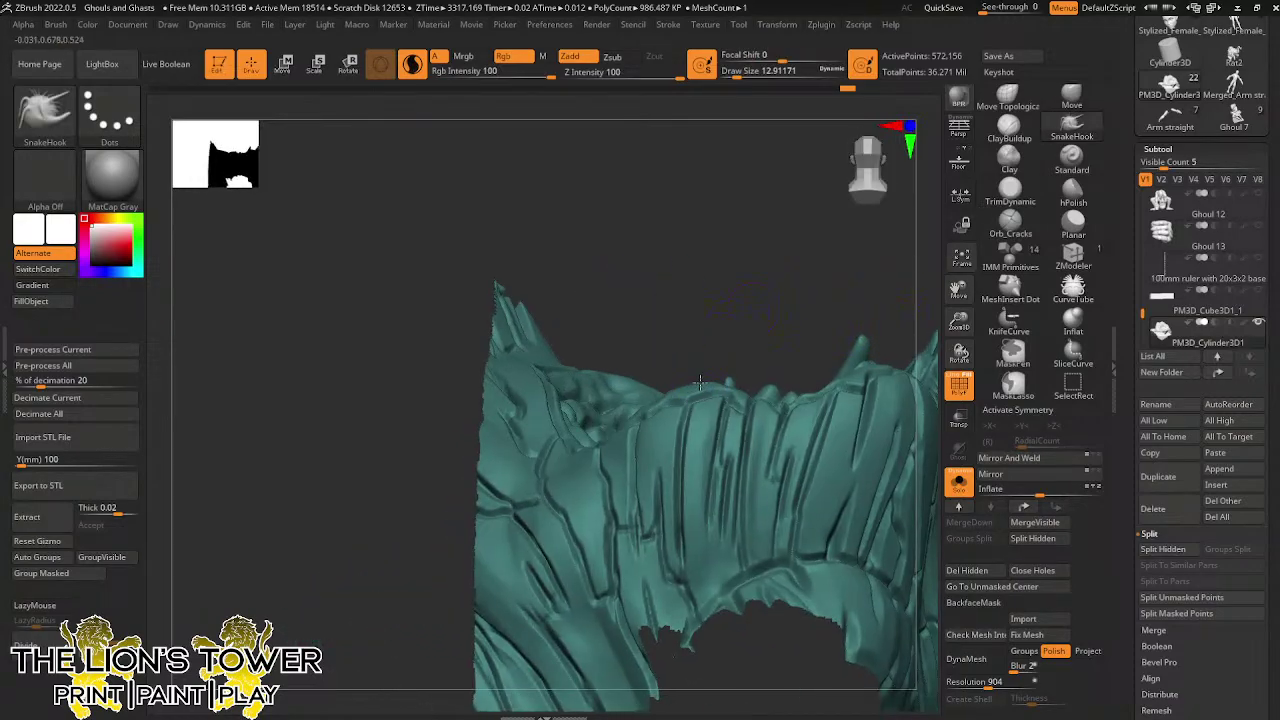
left_click_drag(700, 383, 701, 355)
left_click_drag(845, 292, 761, 315)
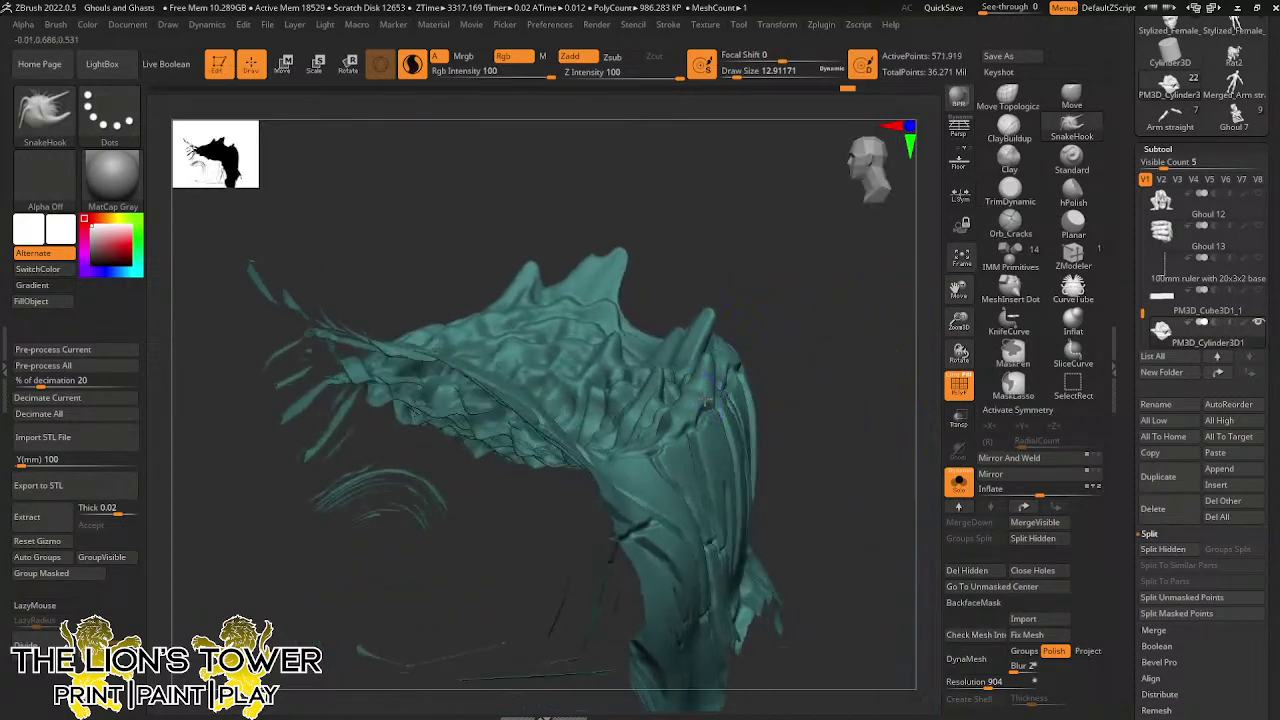
left_click_drag(688, 391, 693, 371)
Carve fine cracks into the rim's splinters with Orb_Cracks at a draw size of about 9.4
mouse_move(813, 274)
left_mouse_down()
mouse_move(866, 373)
mouse_move(887, 358)
left_mouse_up()
left_click_drag(958, 293, 820, 322)
left_click(1009, 224)
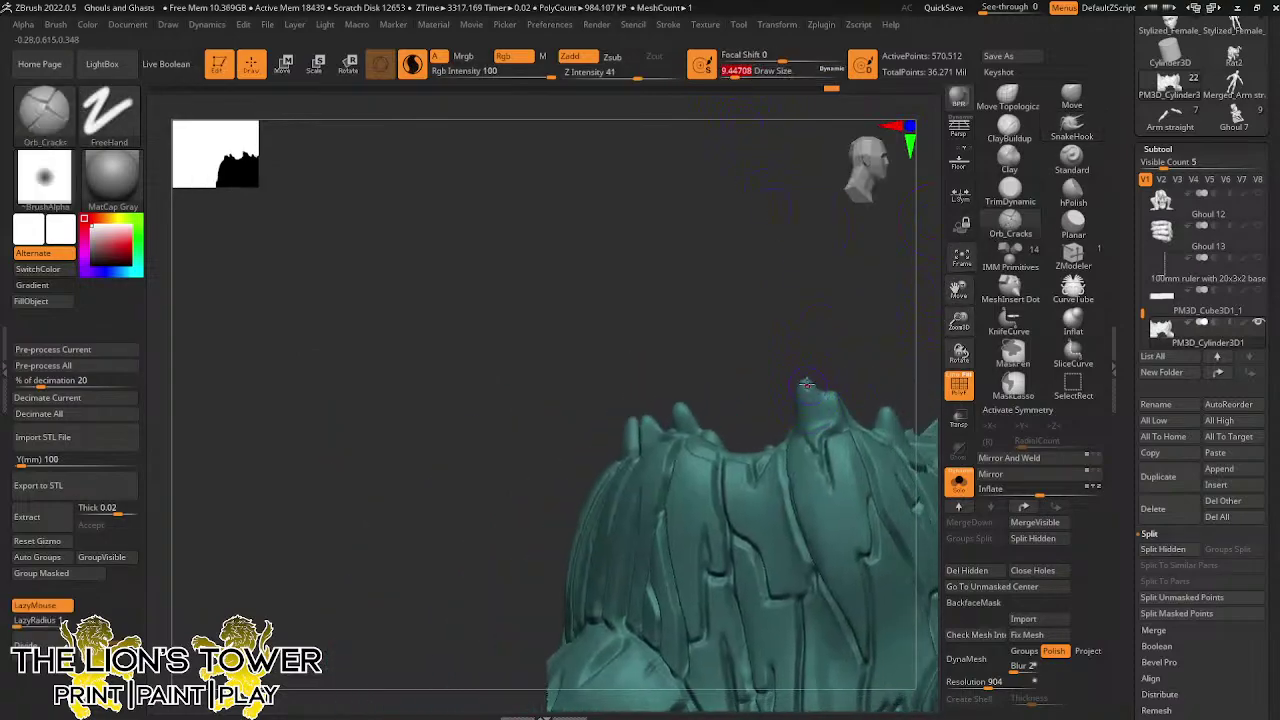
left_click_drag(806, 384, 827, 397)
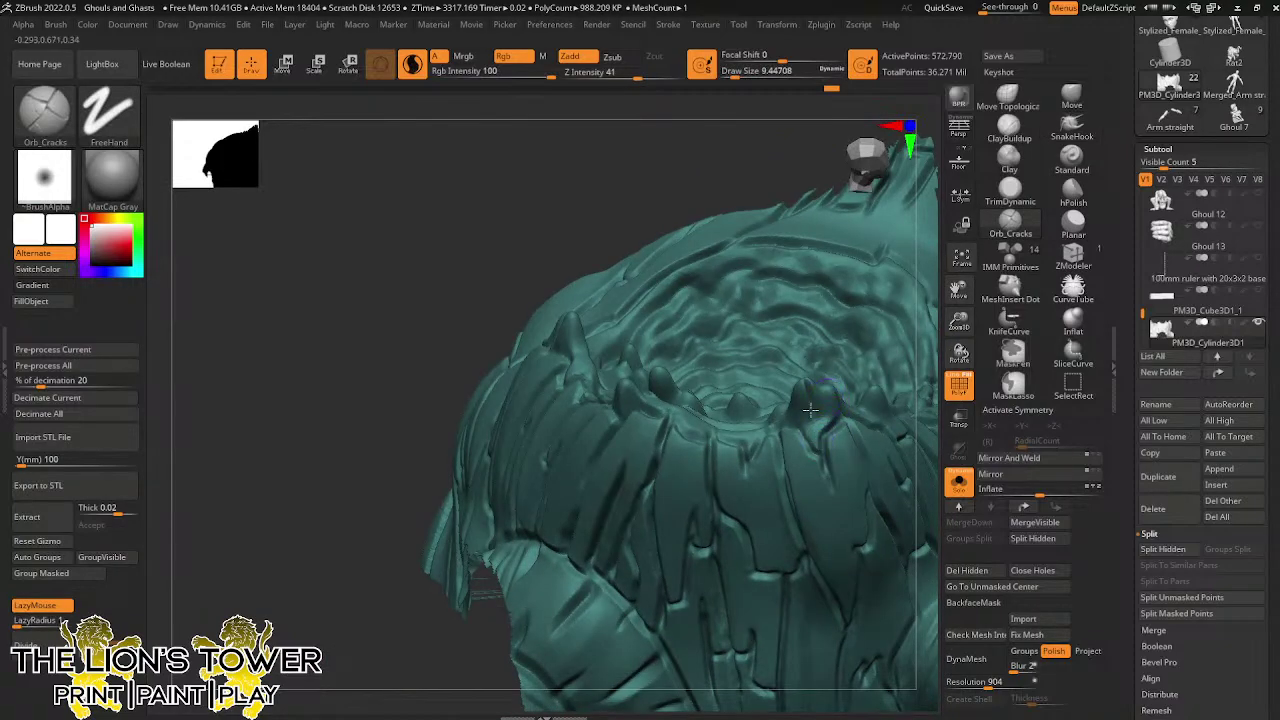
Build up the edge between the bark and the ringed hollow with the ClayBuildup brush
left_click(1009, 126)
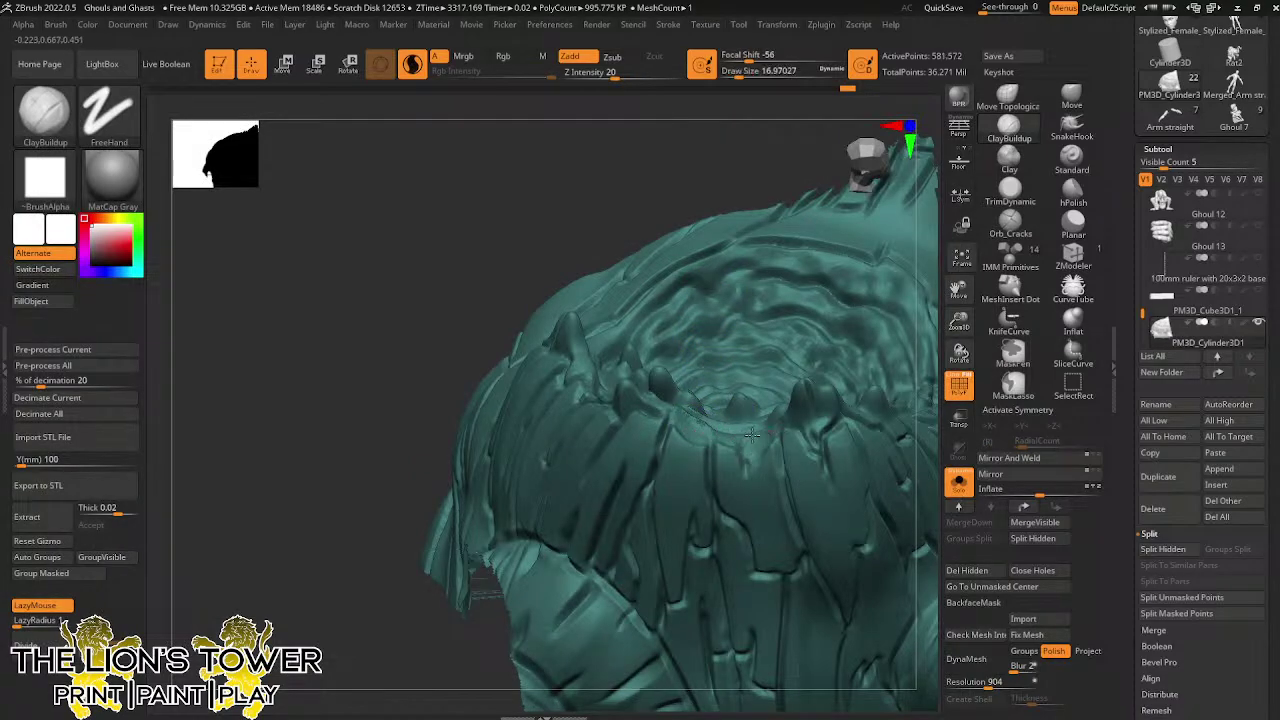
mouse_move(700, 424)
right_mouse_down()
mouse_move(645, 432)
mouse_move(575, 396)
right_mouse_up()
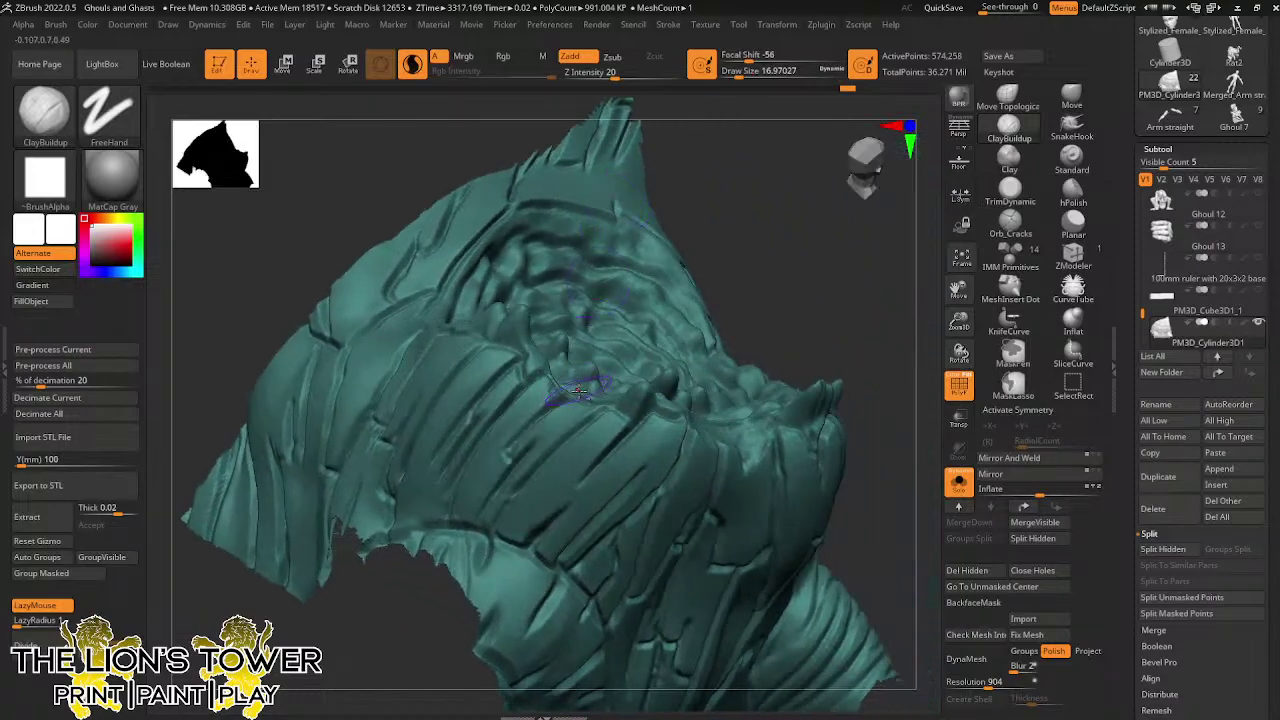
left_click_drag(532, 363, 535, 369)
left_click_drag(772, 285, 735, 212)
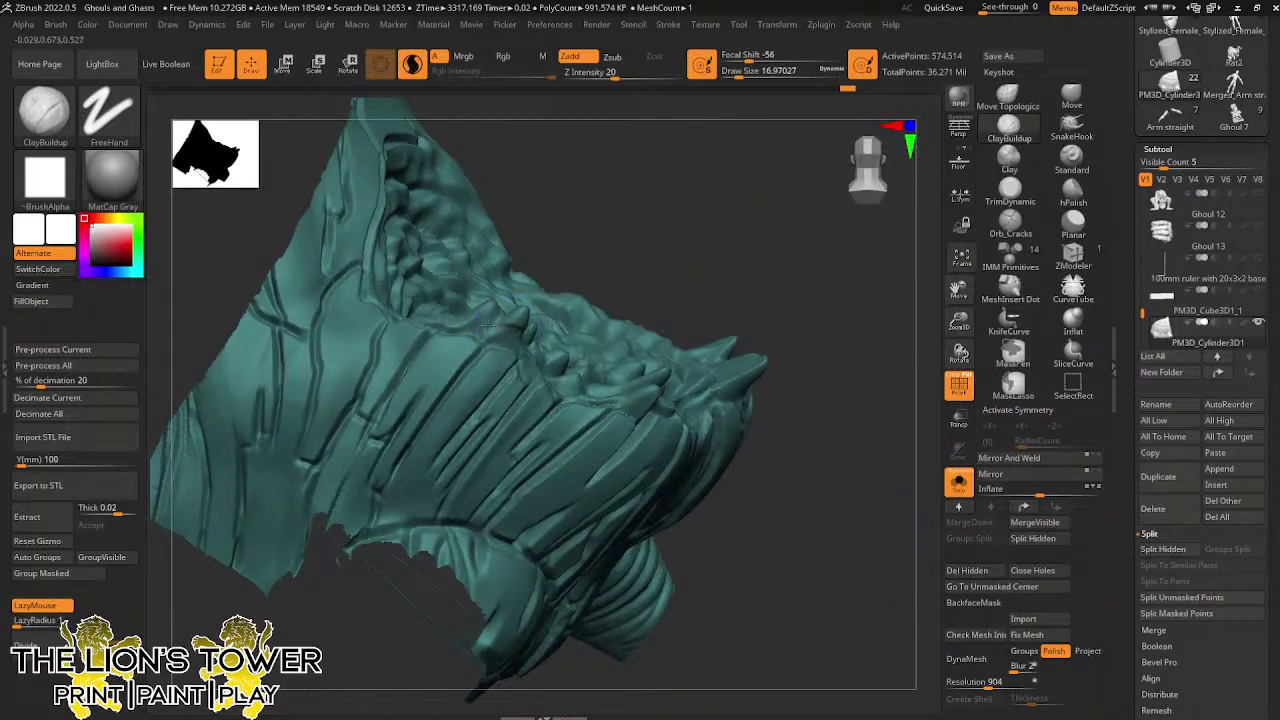
left_click_drag(572, 166, 558, 222)
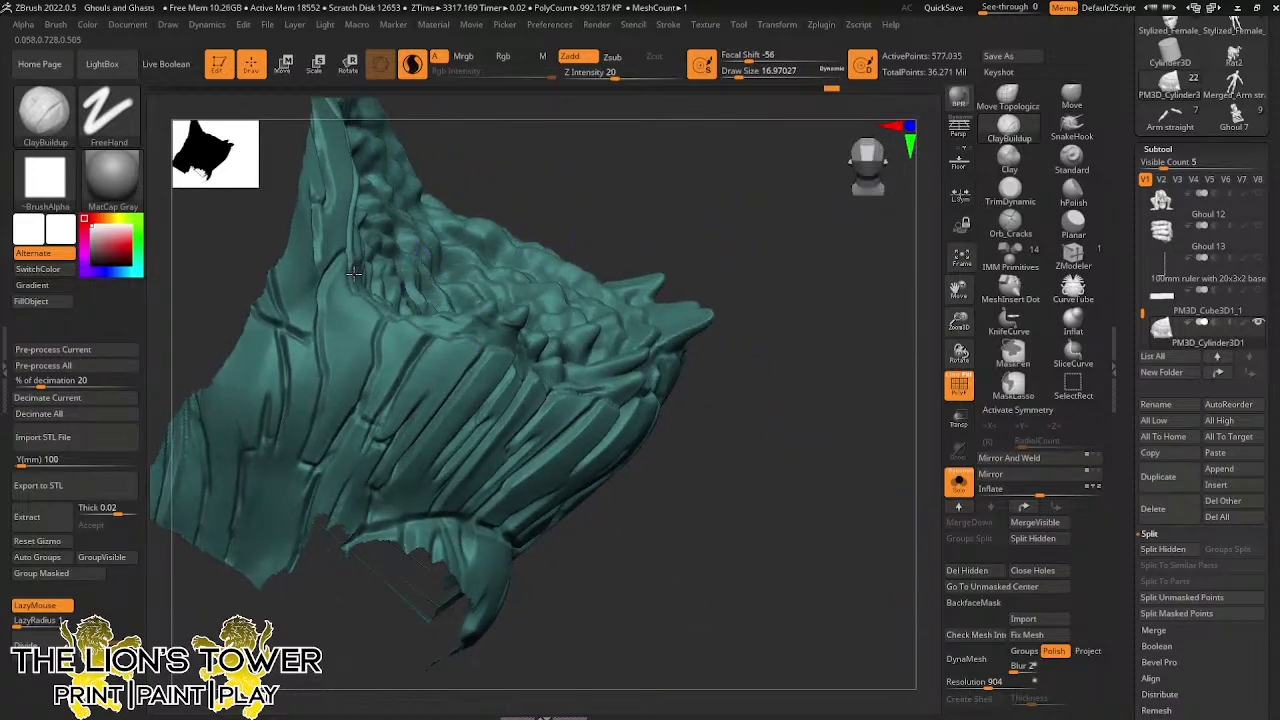
left_click_drag(354, 273, 353, 236)
mouse_move(471, 143)
left_mouse_down()
mouse_move(415, 185)
mouse_move(420, 212)
mouse_move(464, 150)
left_mouse_up()
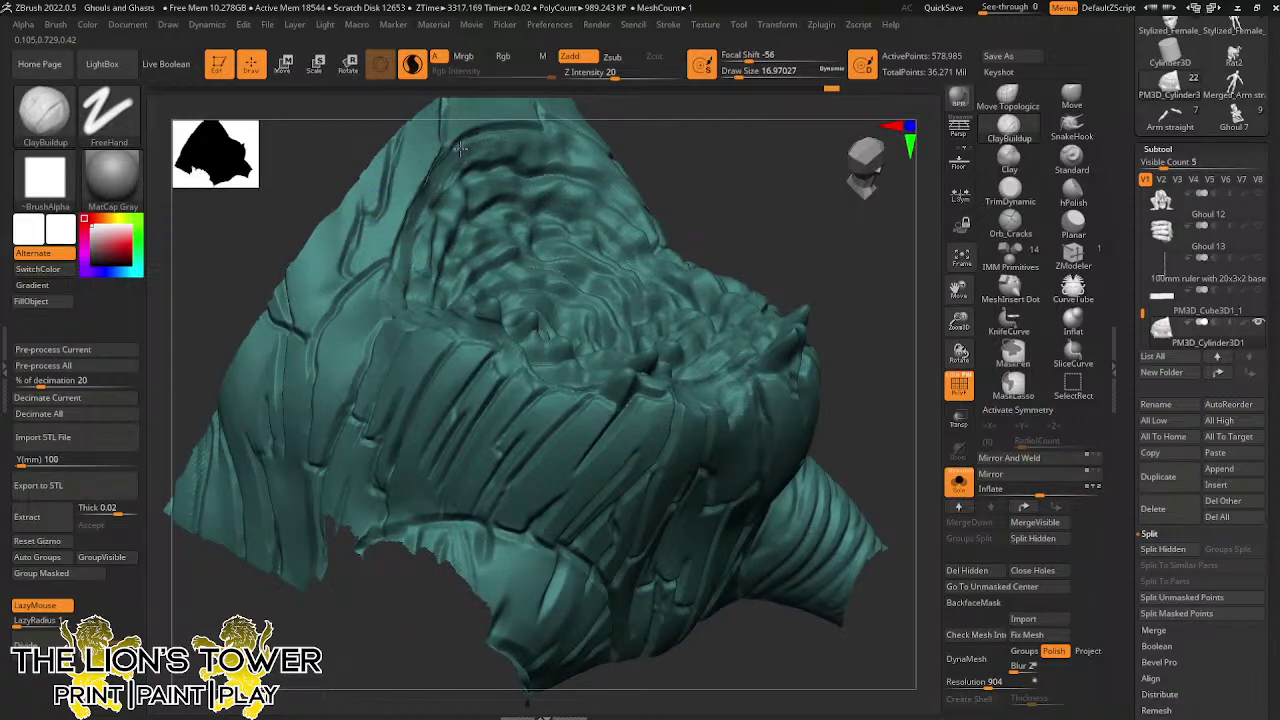
Build up a small patch on the low edge between bark and growth rings with ClayBuildup at a draw size of about 5.75
right_click_drag(813, 211, 768, 213)
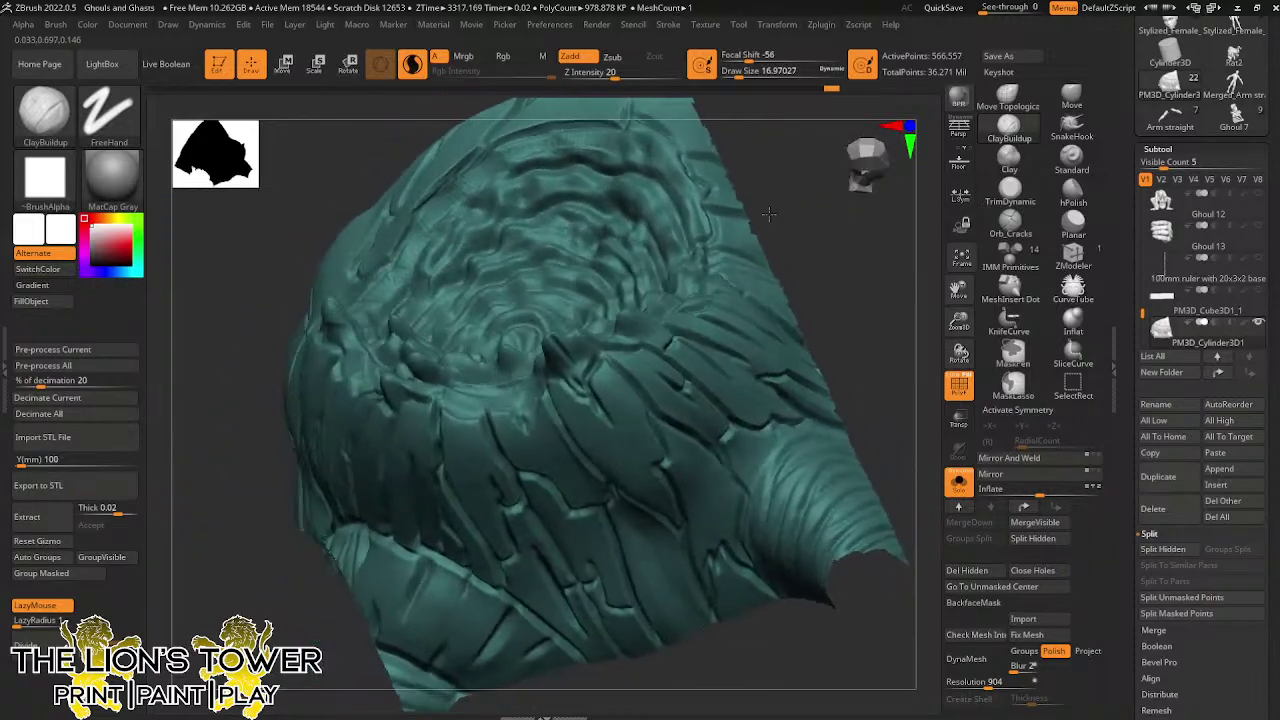
left_click_drag(769, 214, 775, 251)
left_click_drag(823, 212, 804, 178, "shift")
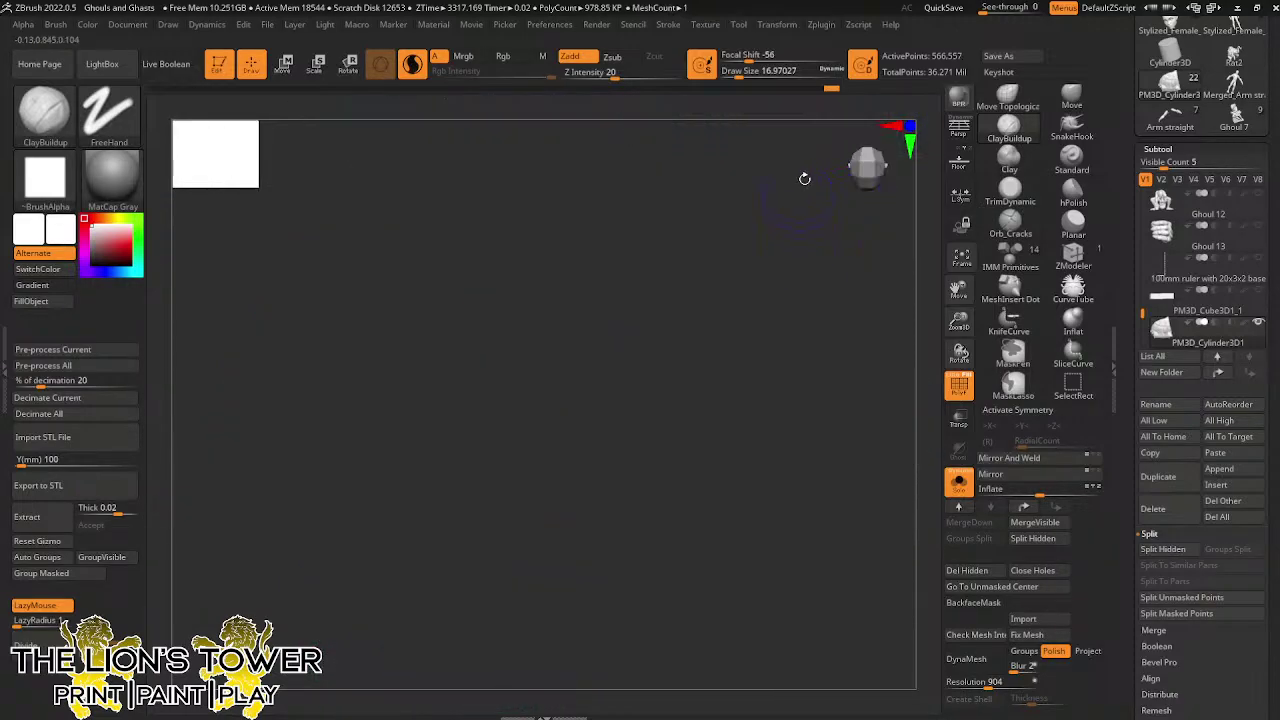
left_click(960, 258)
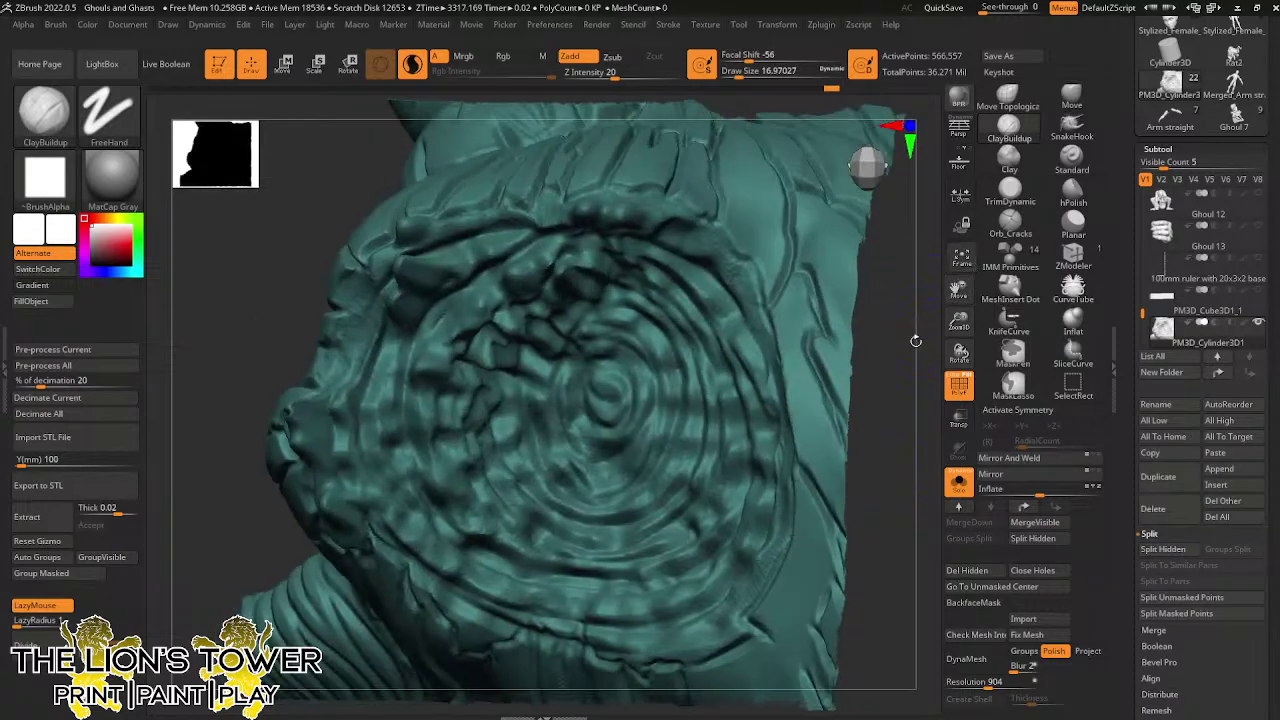
left_click_drag(916, 341, 900, 384)
left_click(741, 74)
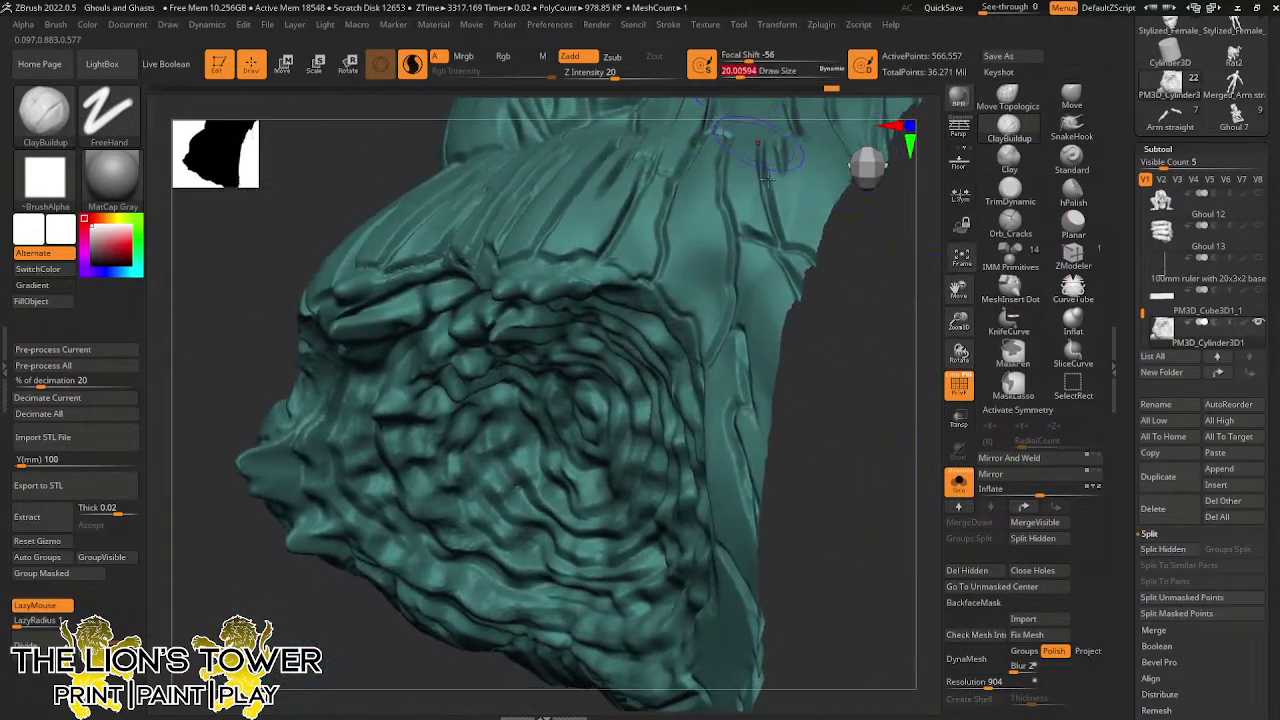
right_click_drag(768, 178, 800, 538)
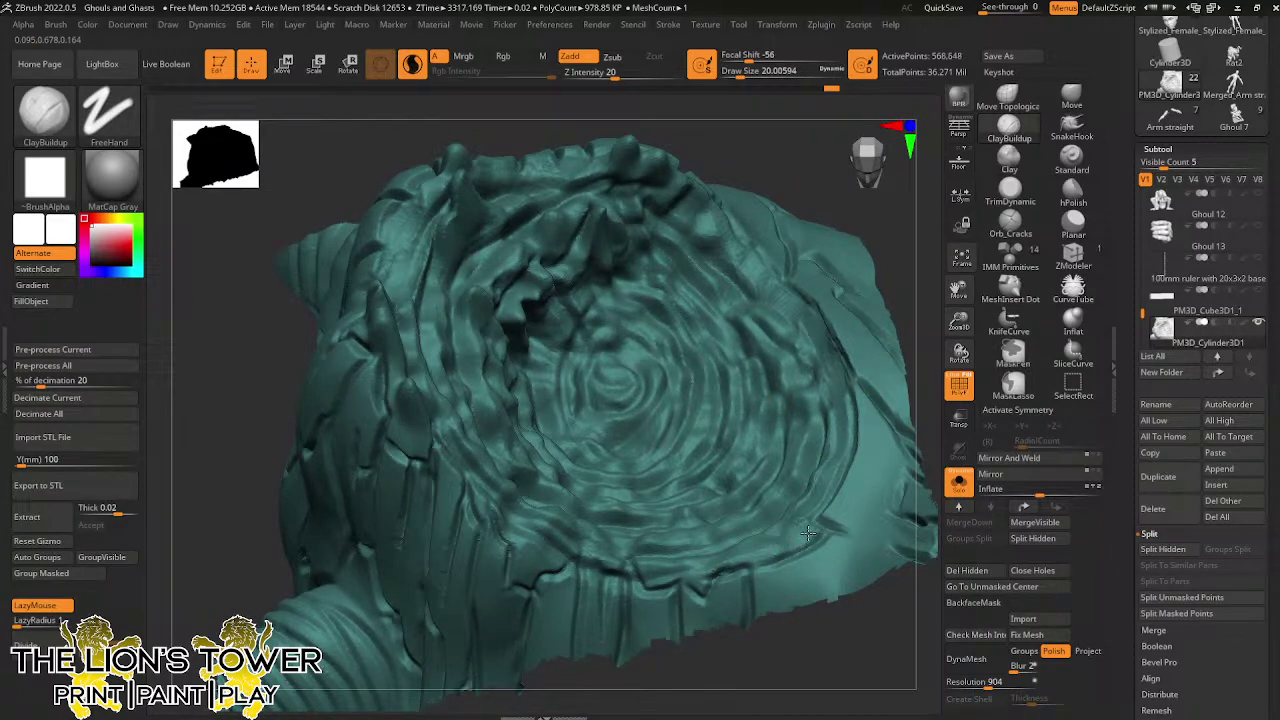
left_click(728, 71)
left_click(733, 71)
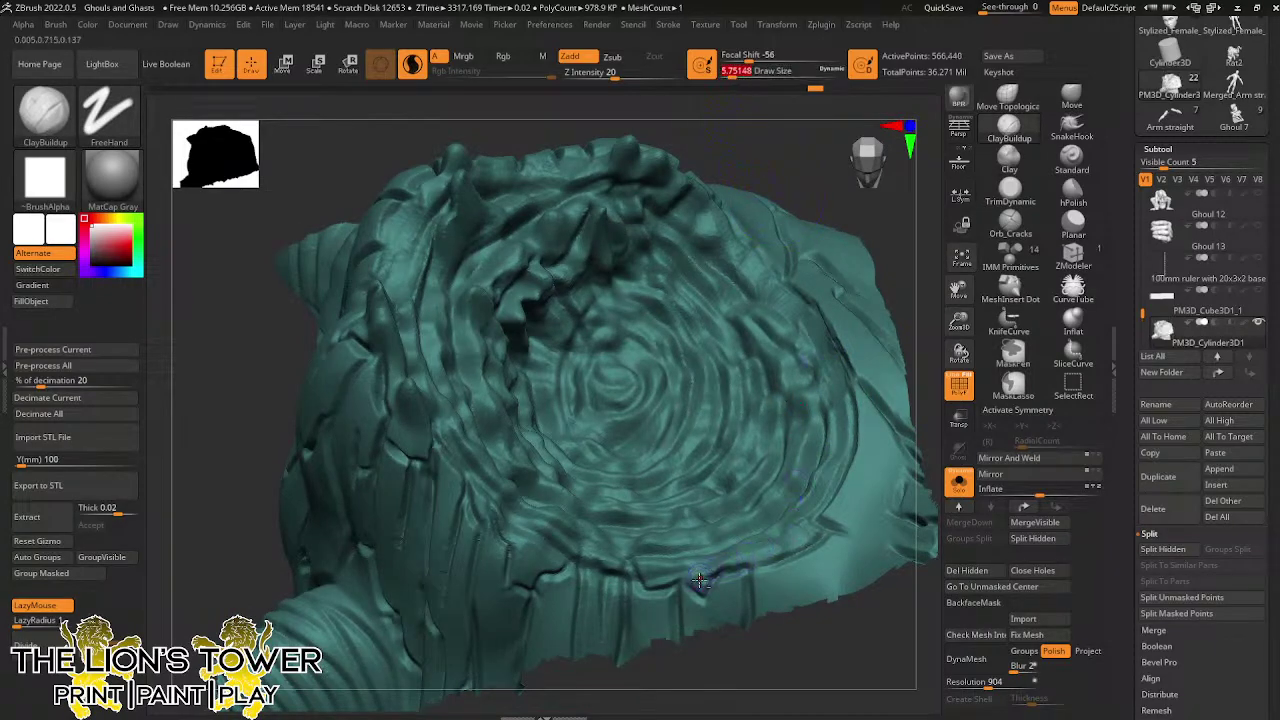
left_click_drag(694, 566, 704, 596)
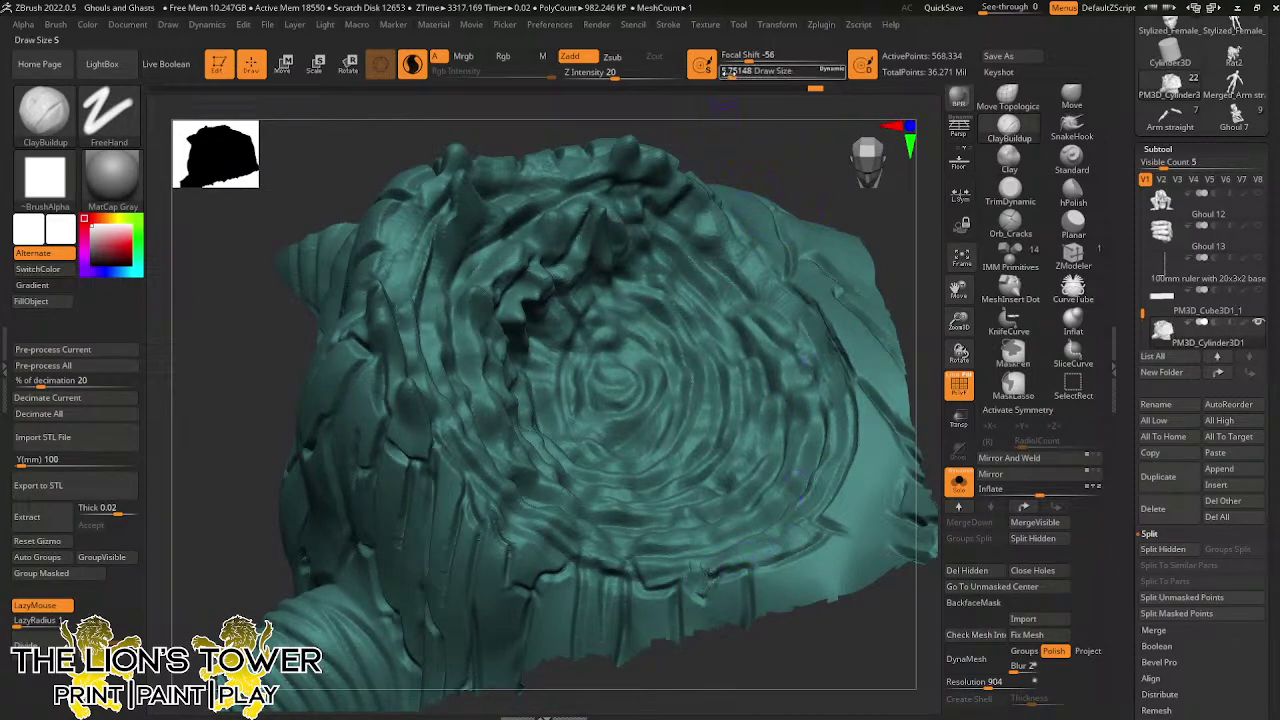
Thicken the low edge of the ringed hollow and the bases of the rim splinters with ClayBuildup at a draw size of about 8.4
left_click(735, 72)
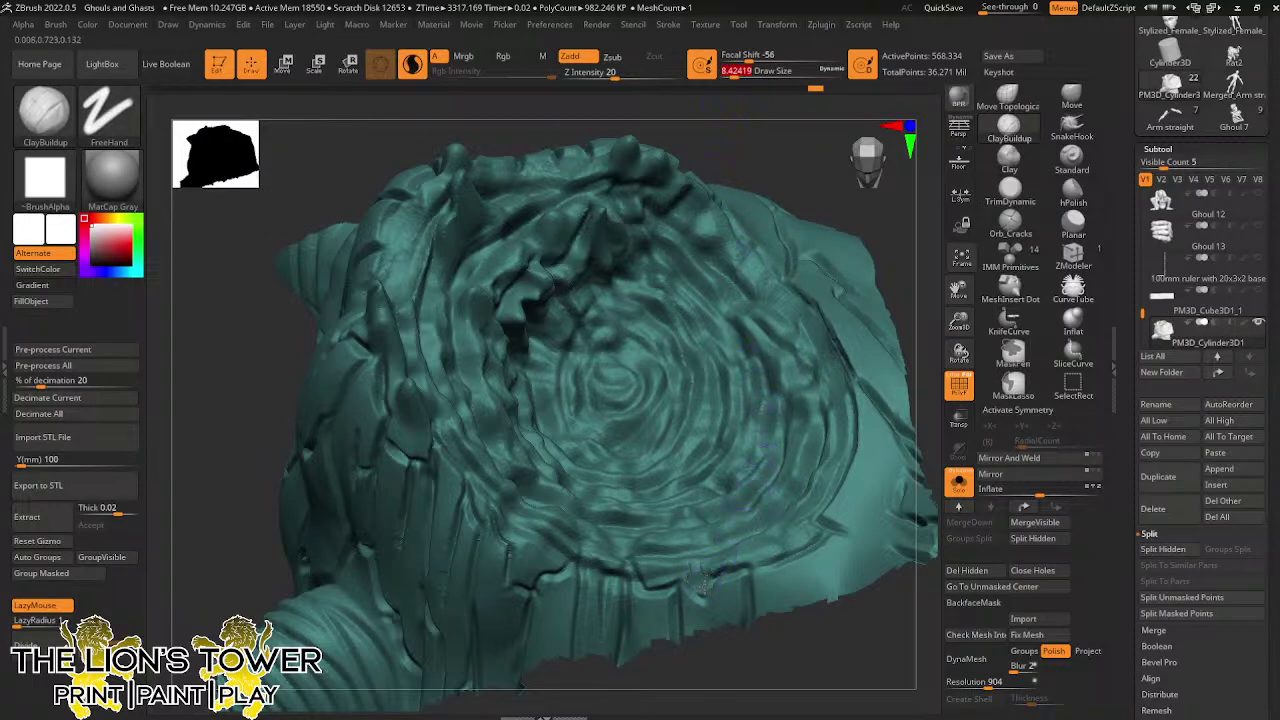
mouse_move(742, 563)
left_mouse_down()
mouse_move(711, 569)
mouse_move(808, 544)
left_mouse_up()
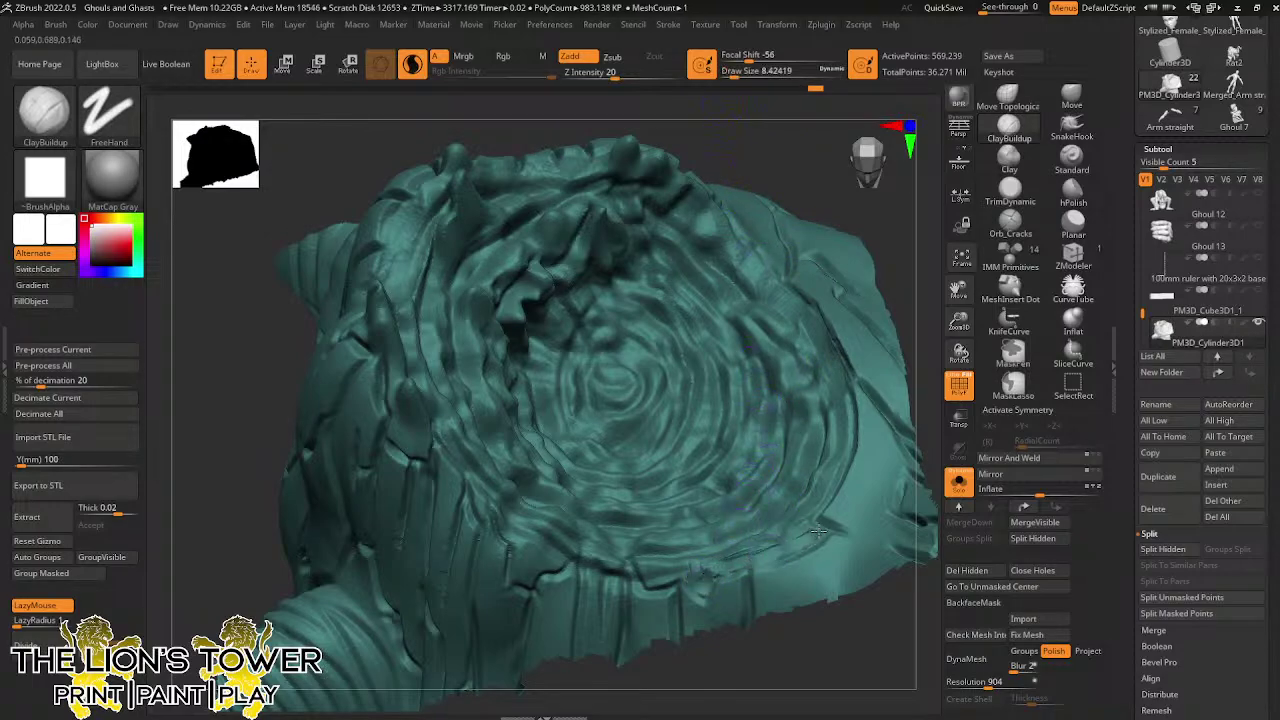
left_click(656, 573)
right_click_drag(656, 573, 600, 527)
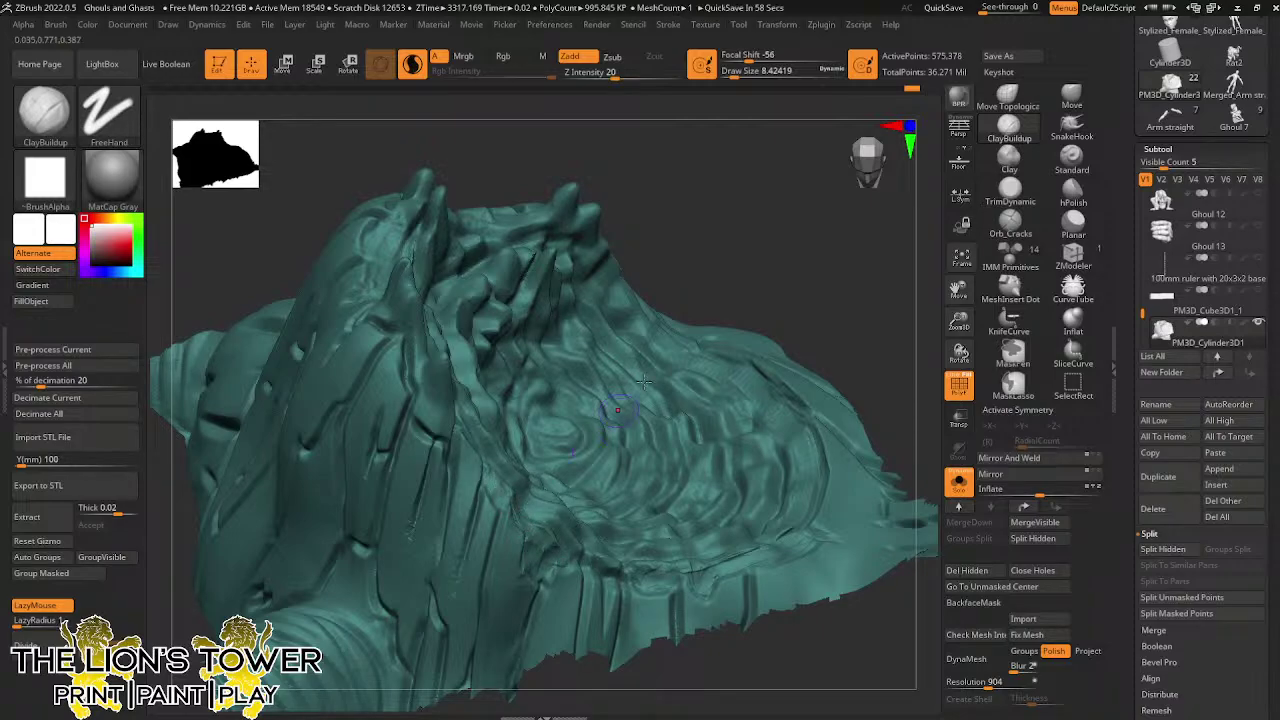
left_click_drag(735, 285, 608, 218)
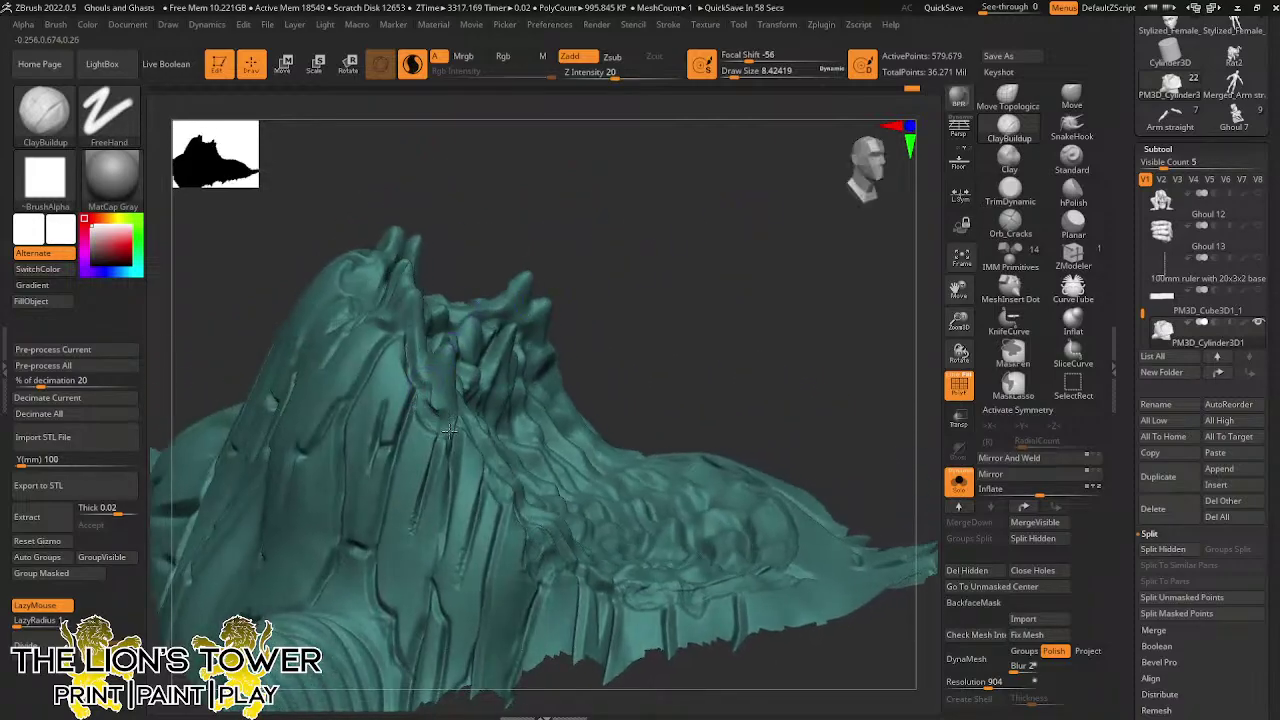
mouse_move(437, 404)
left_mouse_down()
mouse_move(420, 346)
mouse_move(448, 412)
left_mouse_up()
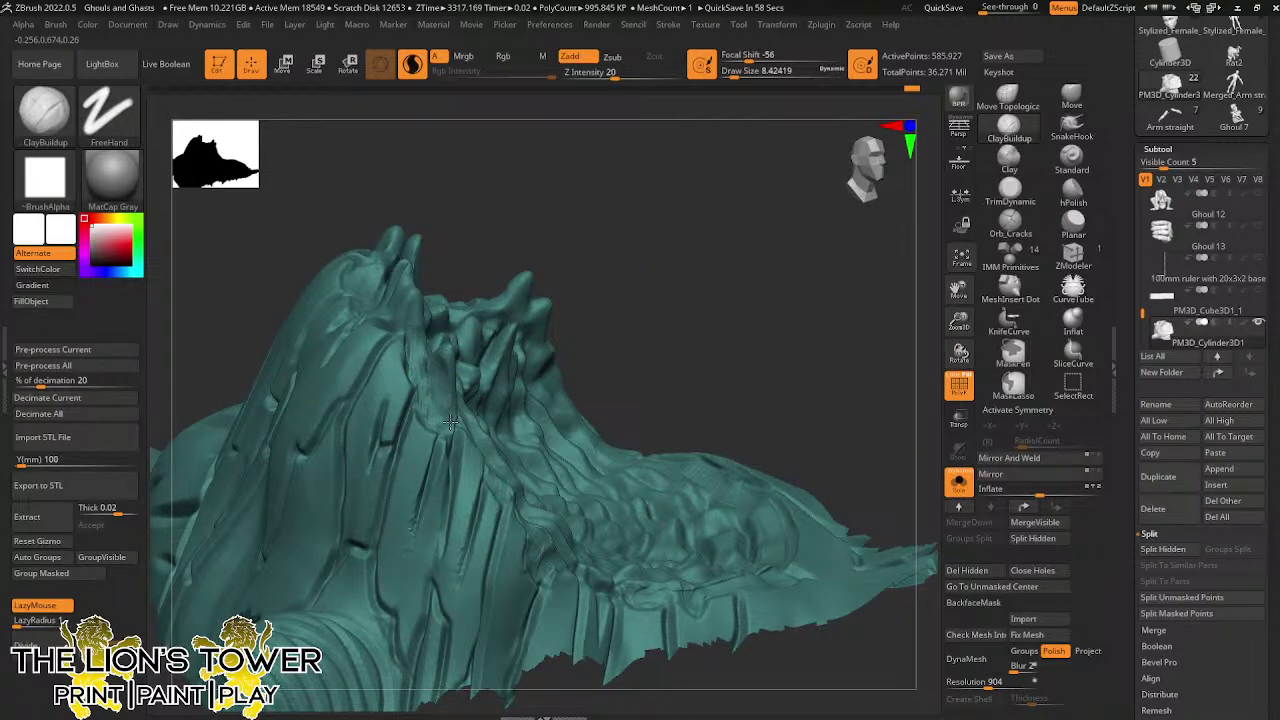
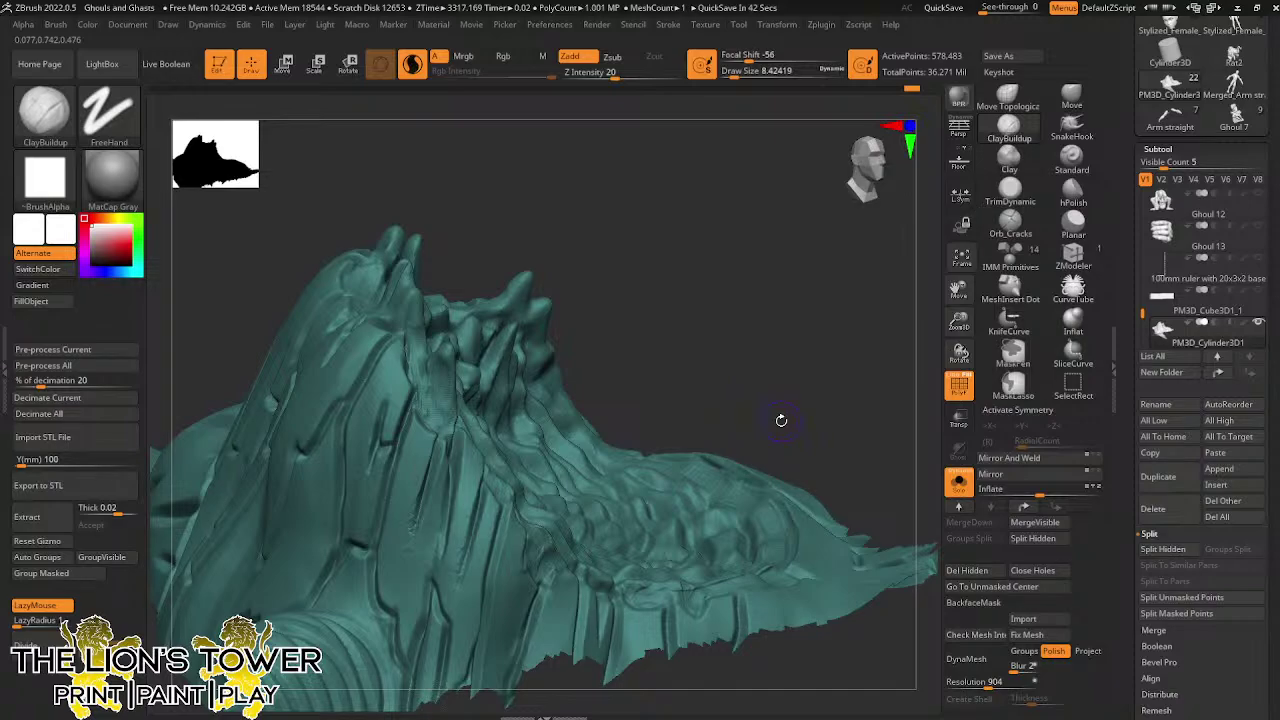
Carve lengthwise cracks into the inner faces of the tall rim splinters with Orb_Cracks at a draw size of about 9.4
mouse_move(781, 420)
left_mouse_down()
mouse_move(845, 365)
mouse_move(832, 398)
mouse_move(897, 305)
mouse_move(794, 469)
mouse_move(730, 500)
left_mouse_up()
left_click_drag(824, 560, 810, 435)
left_click_drag(471, 240, 647, 207)
left_click(1011, 222)
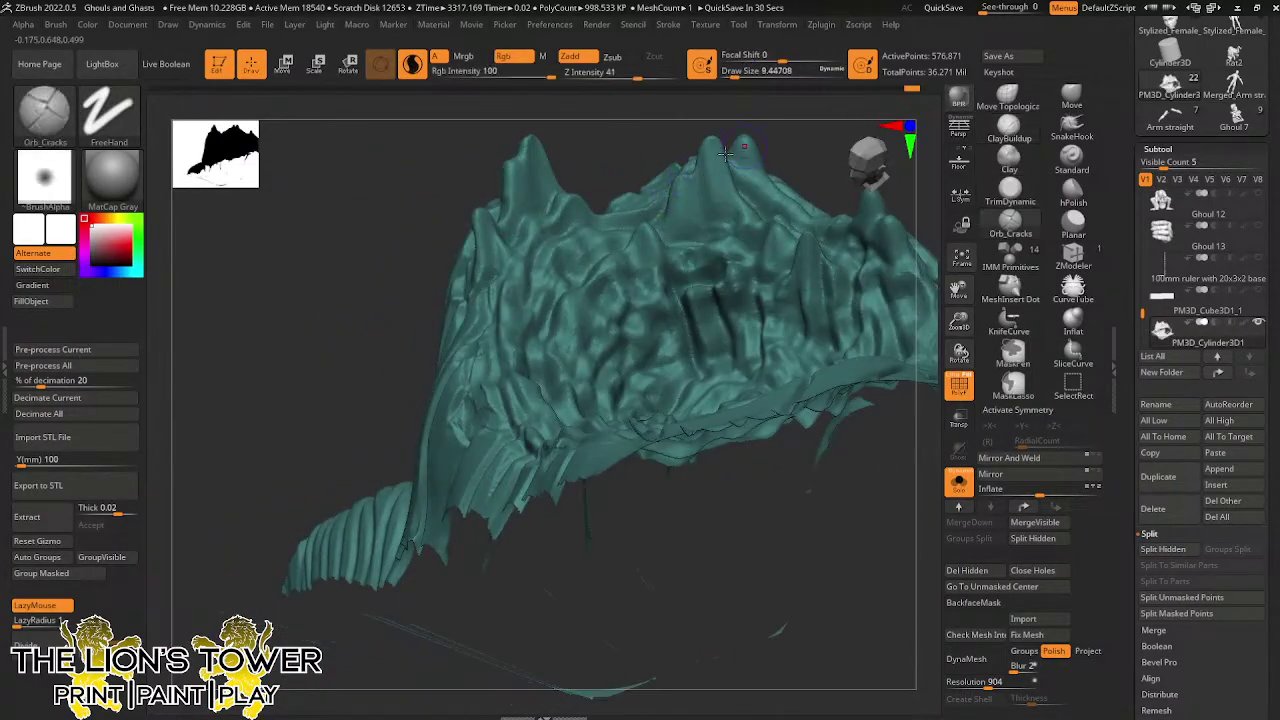
mouse_move(713, 146)
left_mouse_down()
mouse_move(717, 192)
mouse_move(697, 212)
left_mouse_up()
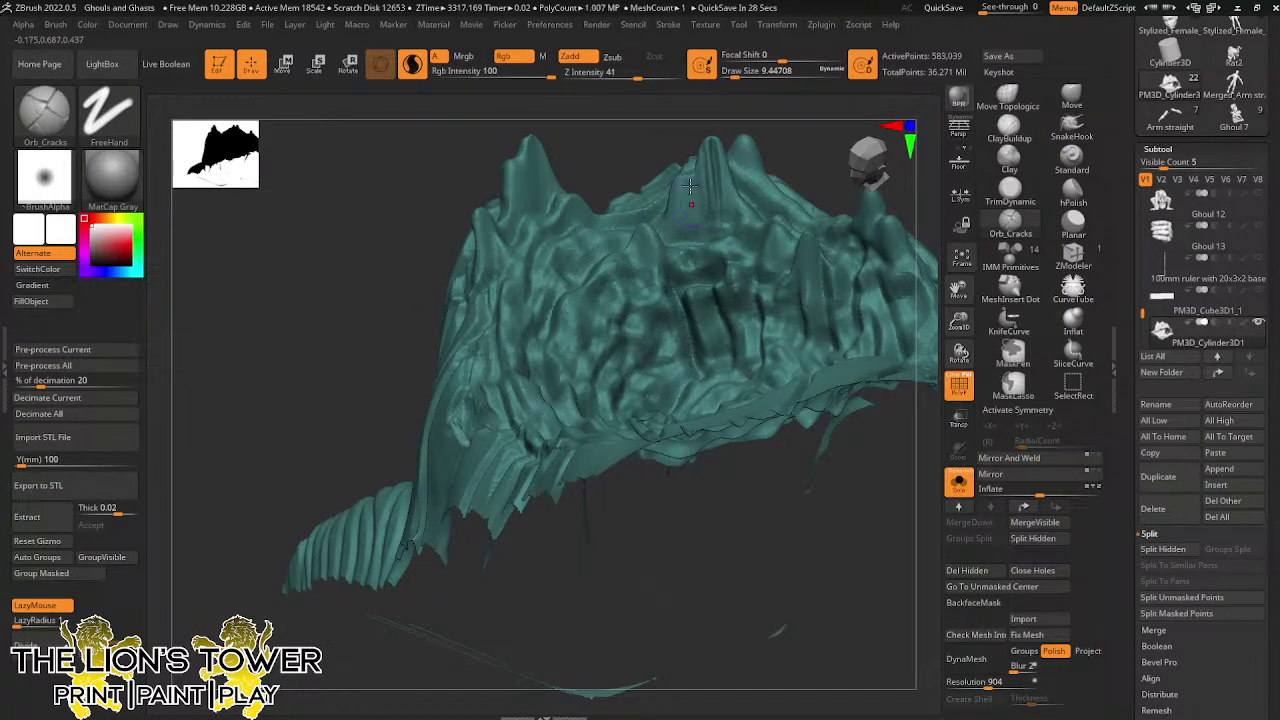
mouse_move(530, 138)
left_mouse_down()
mouse_move(534, 200)
mouse_move(529, 186)
left_mouse_up()
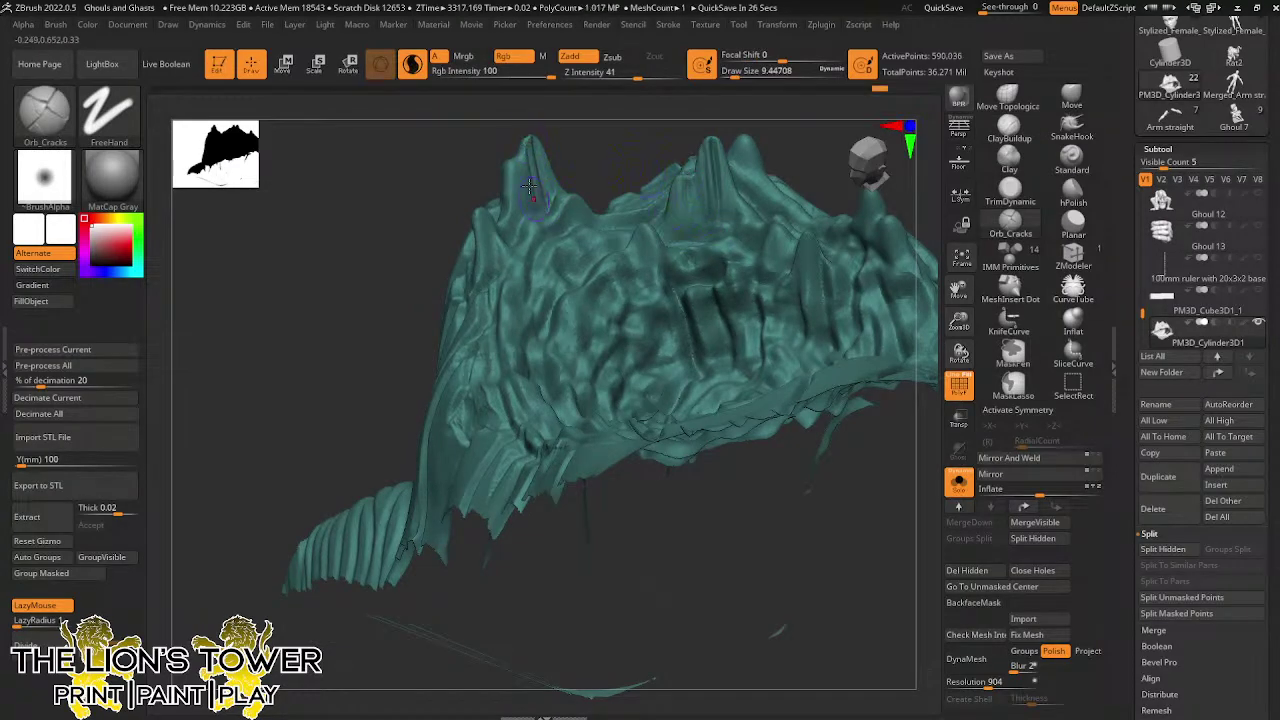
mouse_move(577, 132)
left_mouse_down()
mouse_move(541, 128)
mouse_move(515, 190)
mouse_move(469, 242)
left_mouse_up()
left_click_drag(563, 194, 517, 222)
left_click_drag(812, 185, 771, 154)
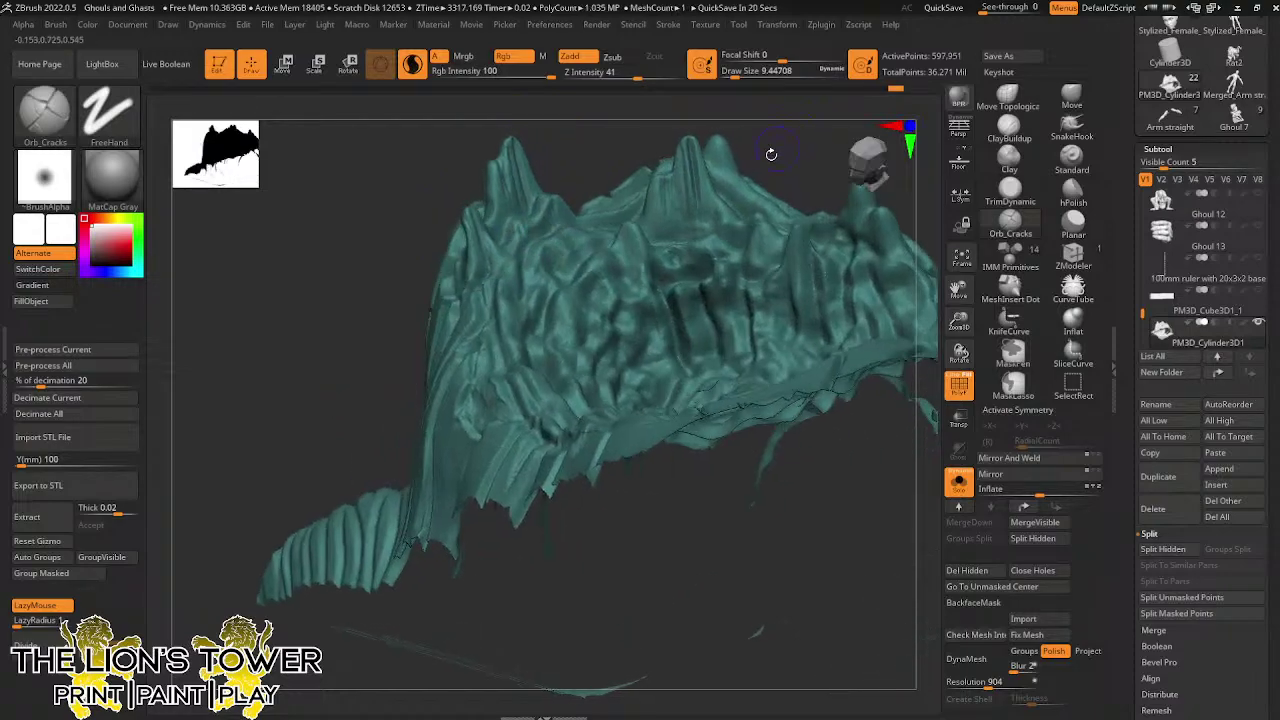
Carve vertical cracks into the small splinters and grooves on the hollow's inner wall with Orb_Cracks
mouse_move(725, 190)
left_mouse_down()
mouse_move(728, 165)
mouse_move(683, 238)
left_mouse_up()
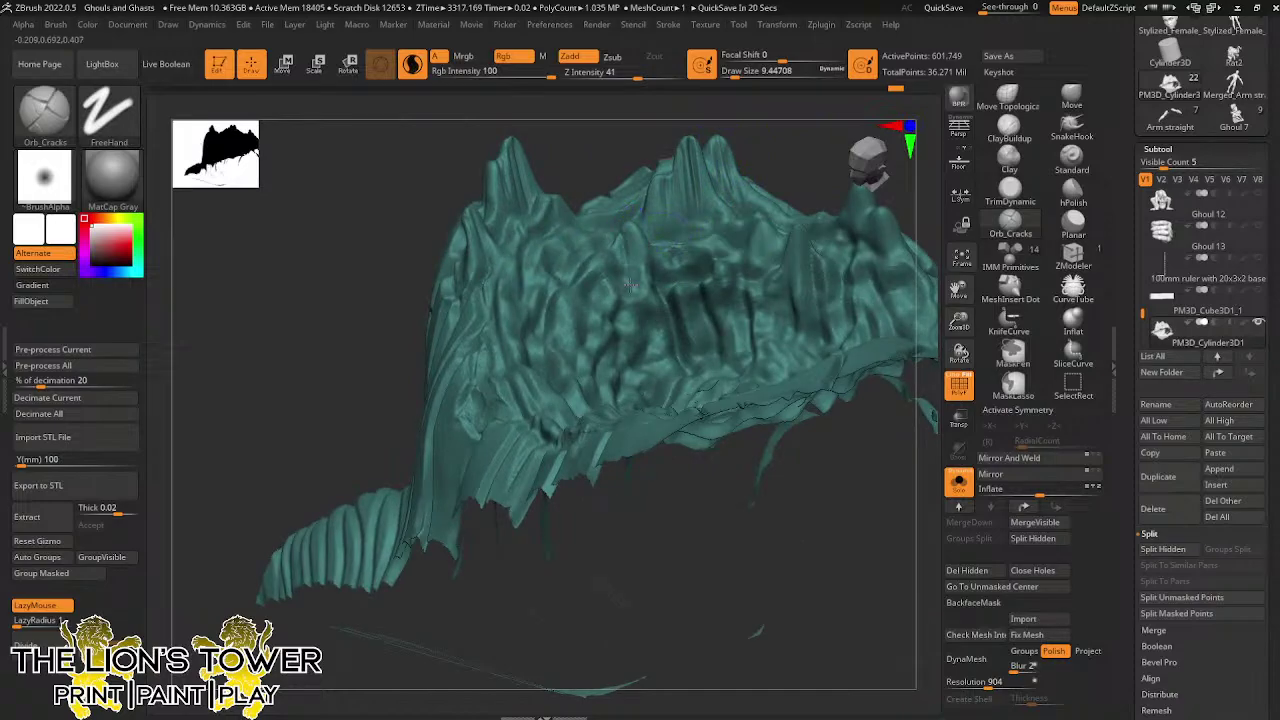
mouse_move(630, 285)
left_mouse_down()
mouse_move(630, 224)
mouse_move(645, 288)
left_mouse_up()
left_click_drag(701, 357, 683, 287)
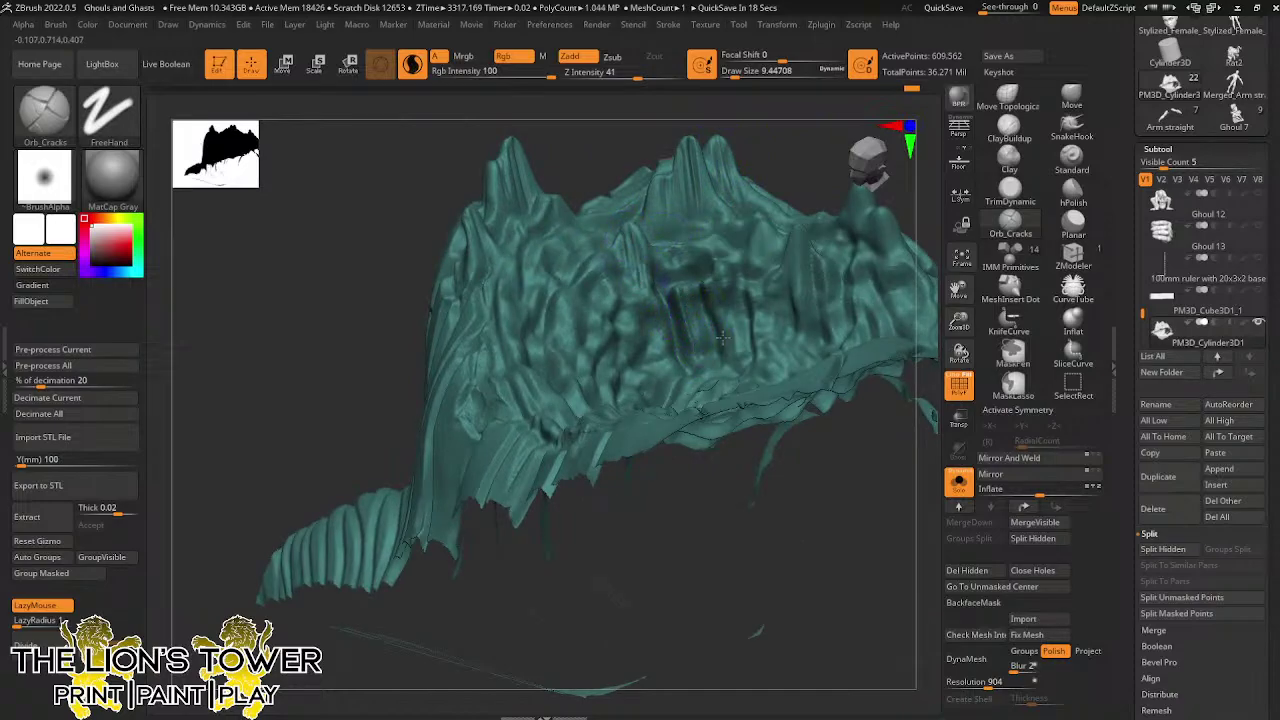
left_click_drag(722, 338, 730, 315)
left_click_drag(764, 219, 764, 258)
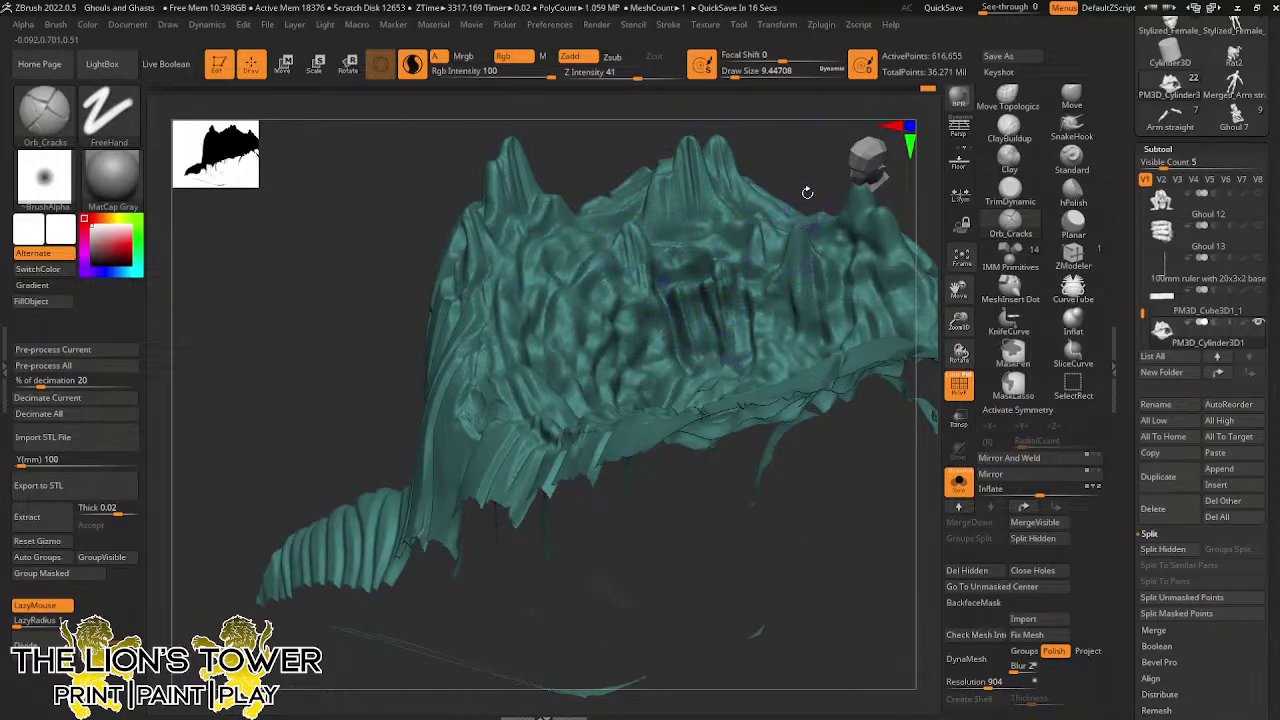
left_click_drag(807, 192, 850, 218)
mouse_move(800, 257)
left_mouse_down()
mouse_move(801, 278)
mouse_move(812, 236)
left_mouse_up()
Carve cracks into the splinters at the far end of the rim and the wall below them
left_click_drag(959, 290, 856, 373)
left_click_drag(752, 316, 756, 259)
left_click_drag(778, 342, 784, 294)
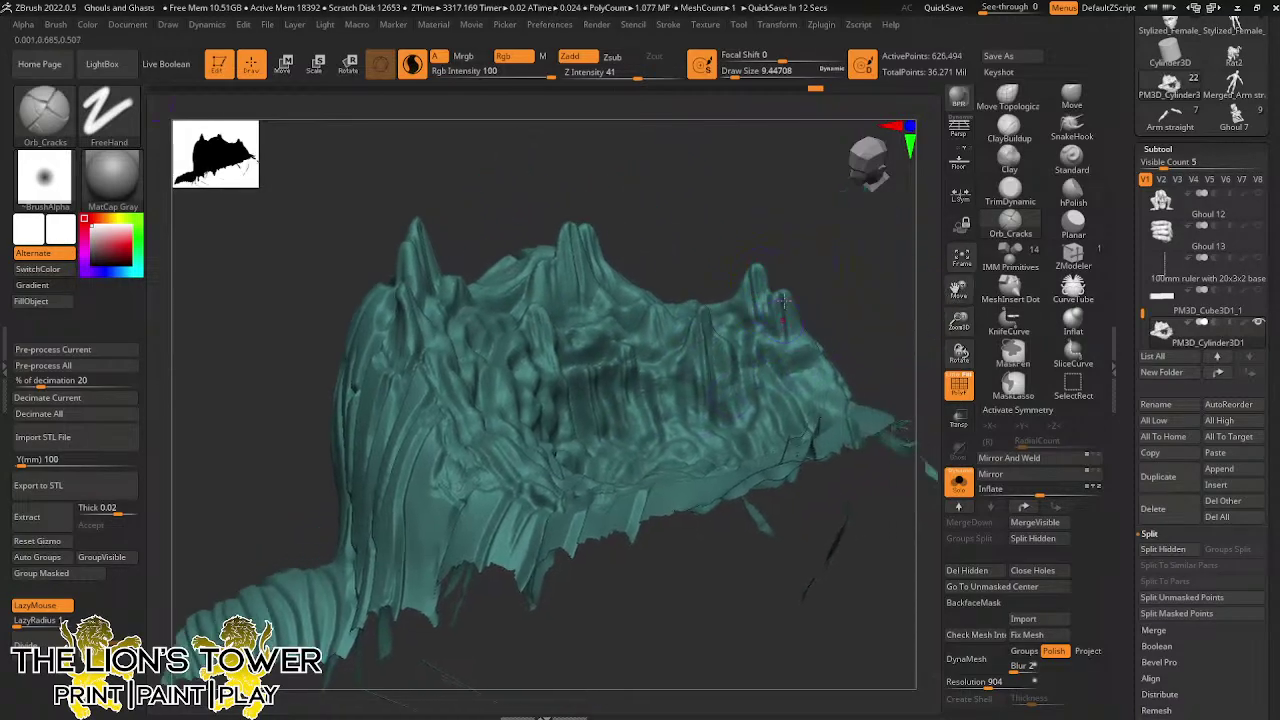
left_click_drag(863, 295, 861, 286)
left_click_drag(808, 396, 790, 352)
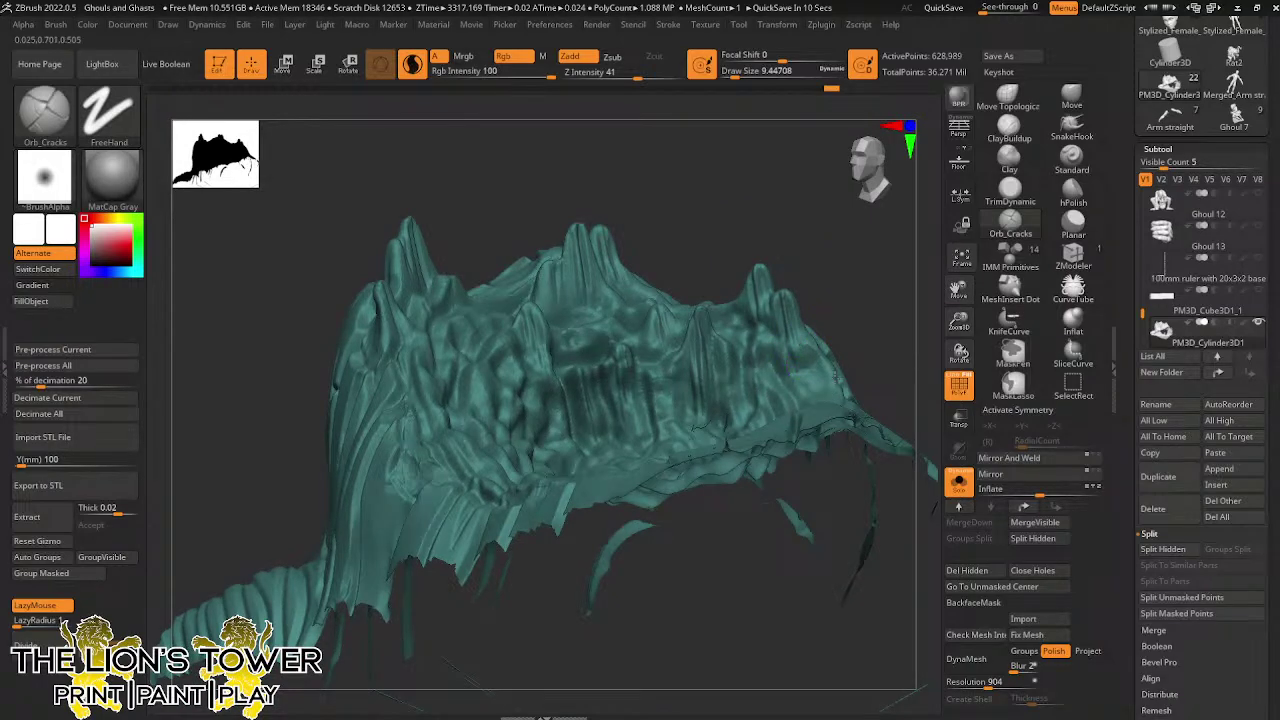
mouse_move(868, 300)
left_mouse_down()
mouse_move(880, 362)
mouse_move(945, 332)
mouse_move(900, 328)
mouse_move(904, 286)
left_mouse_up()
Pull small splinters out of the hollow's inner wall with SnakeHook at a draw size of about 12.9, aborting the auto-save
left_click(1072, 126)
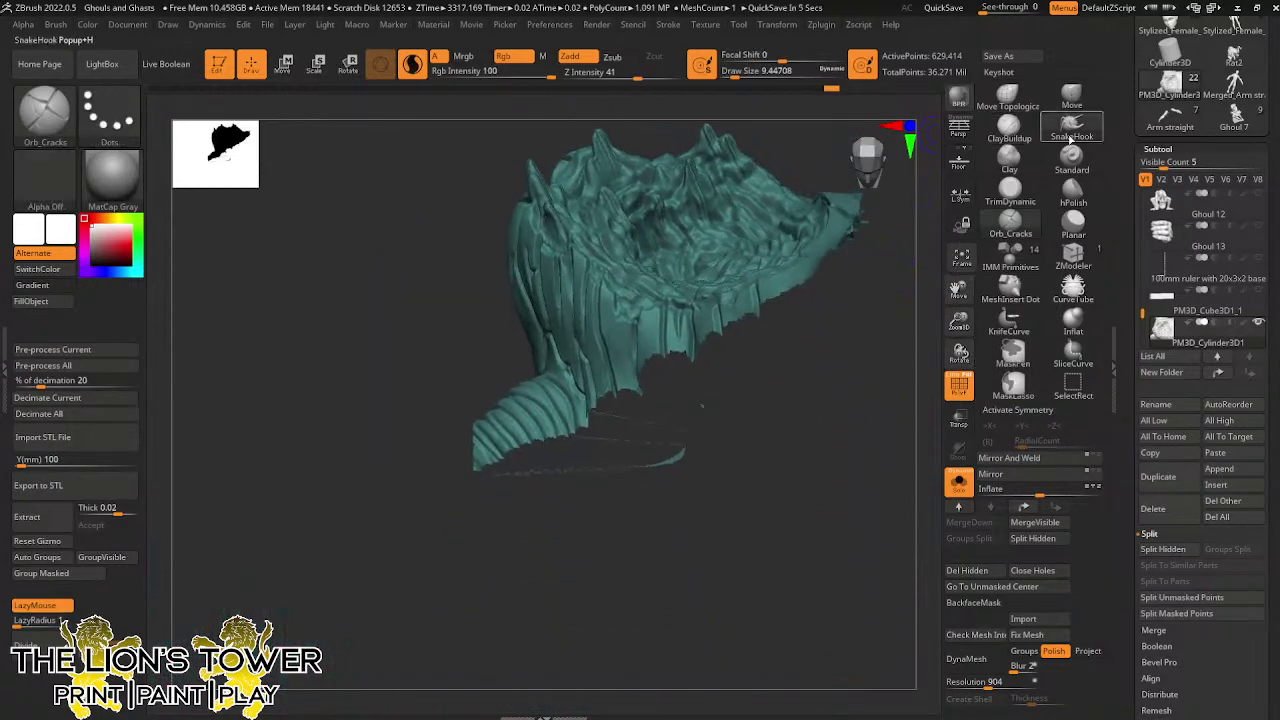
left_click_drag(705, 257, 703, 250)
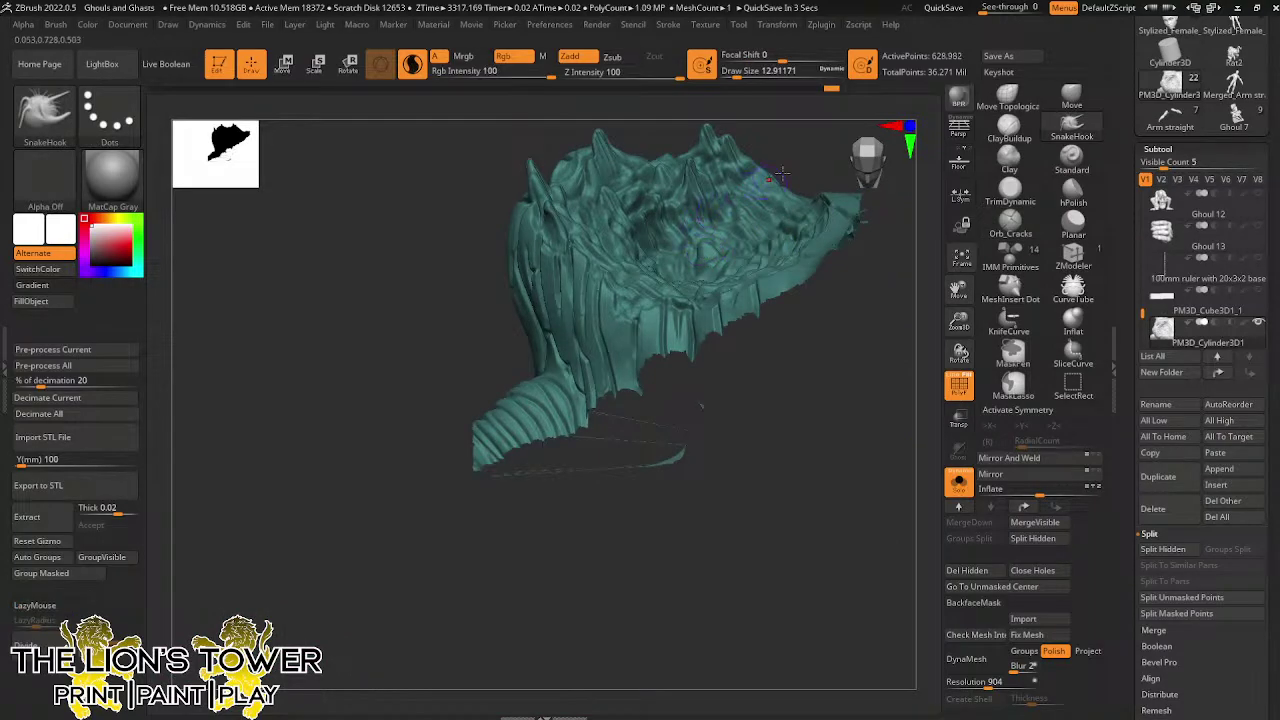
left_click_drag(781, 175, 749, 174)
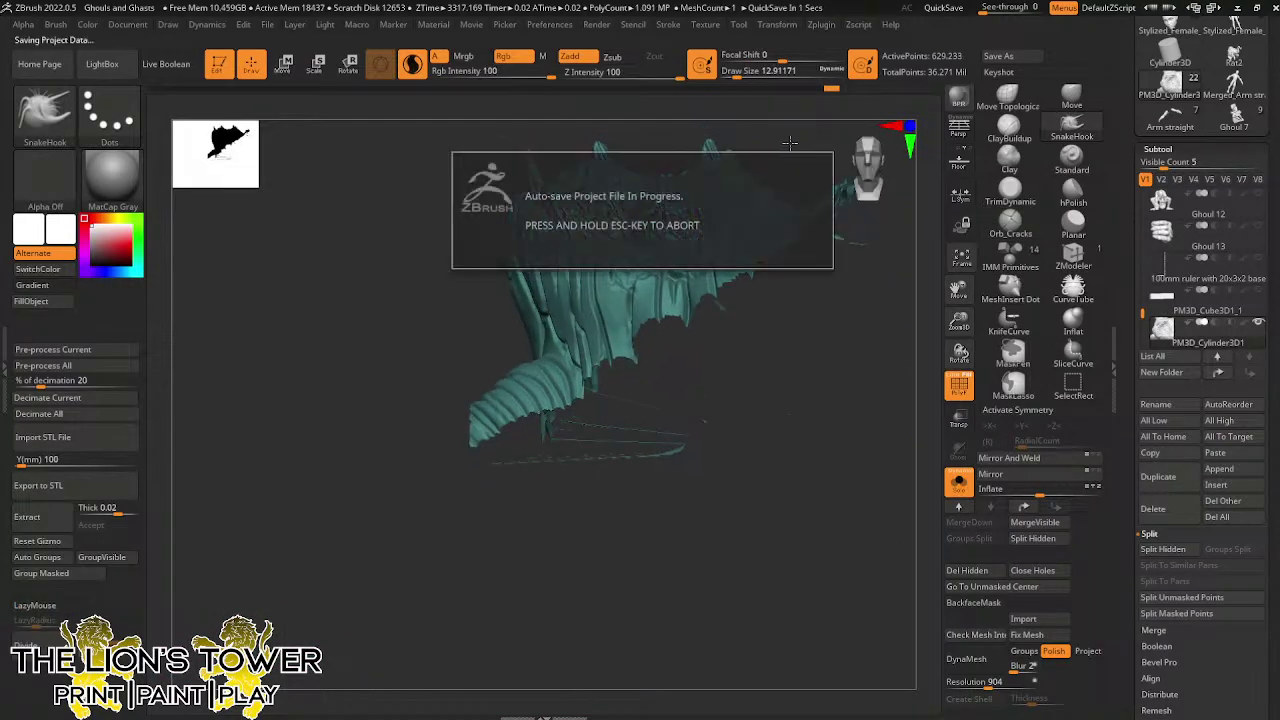
key("Escape")
left_click_drag(878, 358, 850, 448)
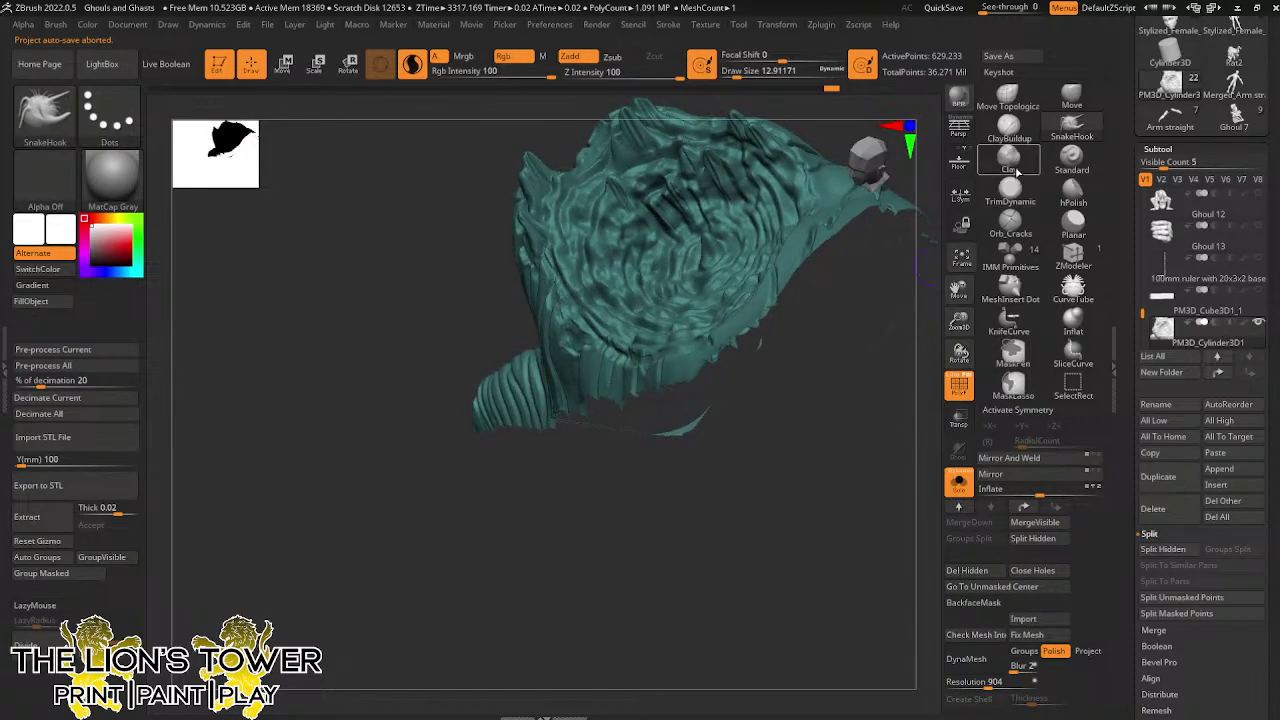
Carve more fine cracks into the hollow's inner wall and its outer growth rings with Orb_Cracks at a draw size of about 9.4
left_click(1013, 219)
mouse_move(872, 335)
left_mouse_down()
mouse_move(840, 382)
mouse_move(719, 239)
left_mouse_up()
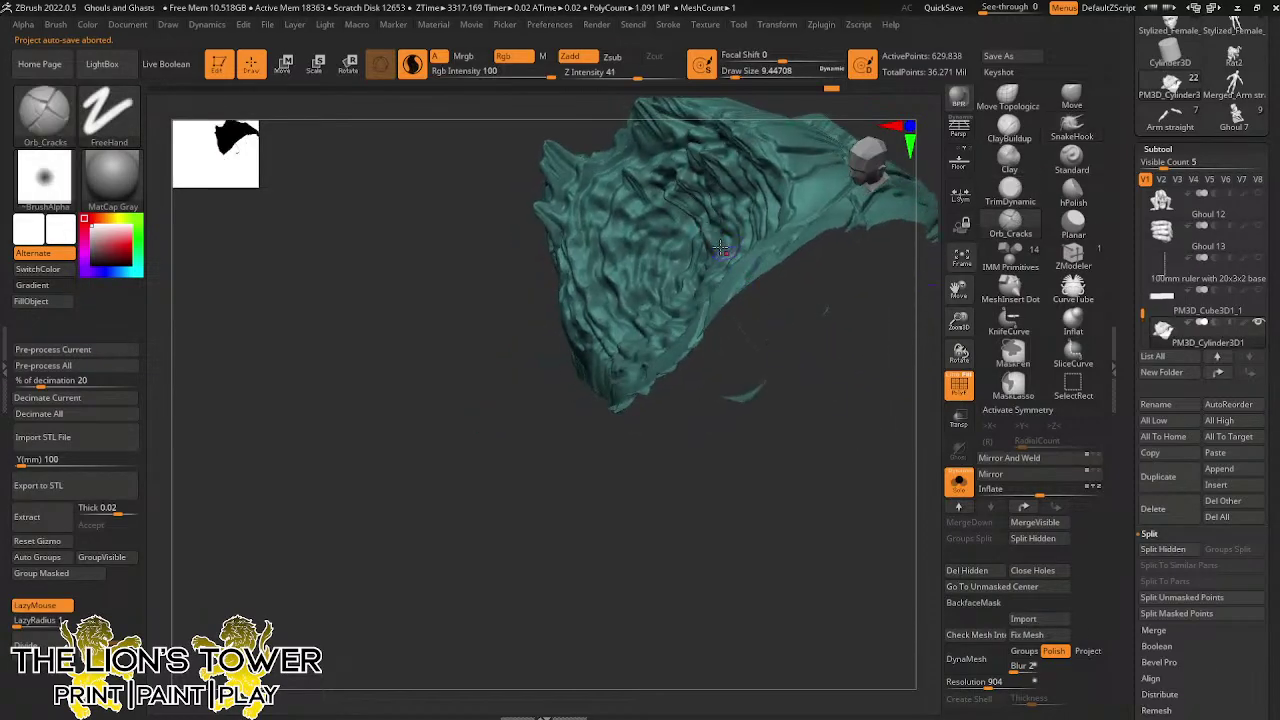
left_click_drag(765, 300, 736, 311)
left_click_drag(720, 234, 712, 236)
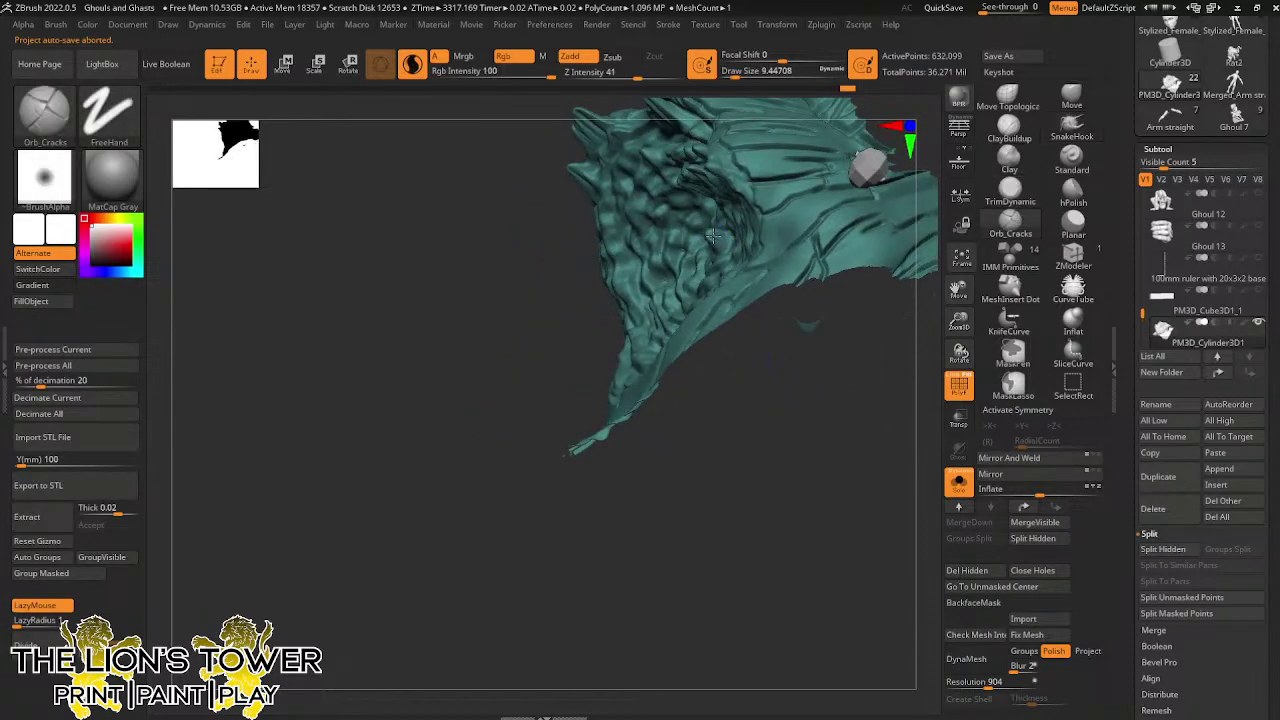
mouse_move(753, 345)
left_mouse_down()
mouse_move(796, 360)
mouse_move(835, 248)
left_mouse_up()
left_click_drag(709, 215, 702, 264)
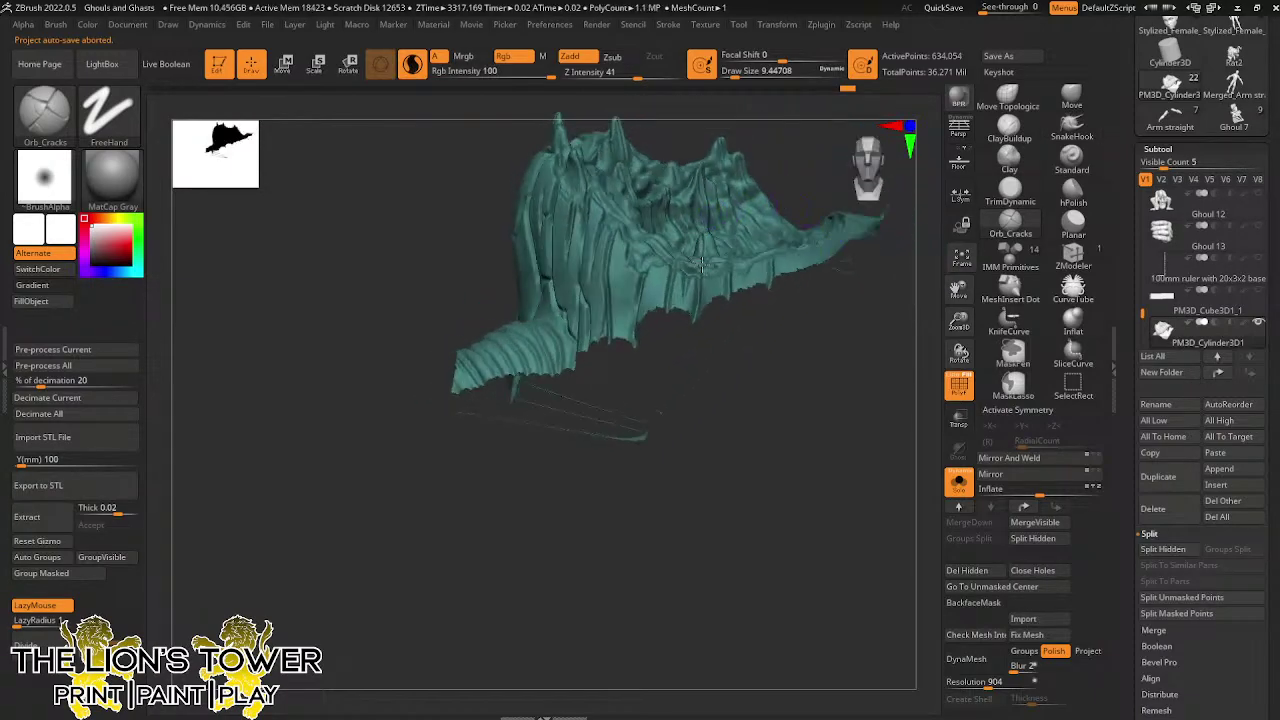
mouse_move(760, 185)
left_mouse_down()
mouse_move(695, 234)
mouse_move(710, 246)
left_mouse_up()
left_click_drag(810, 132, 811, 161)
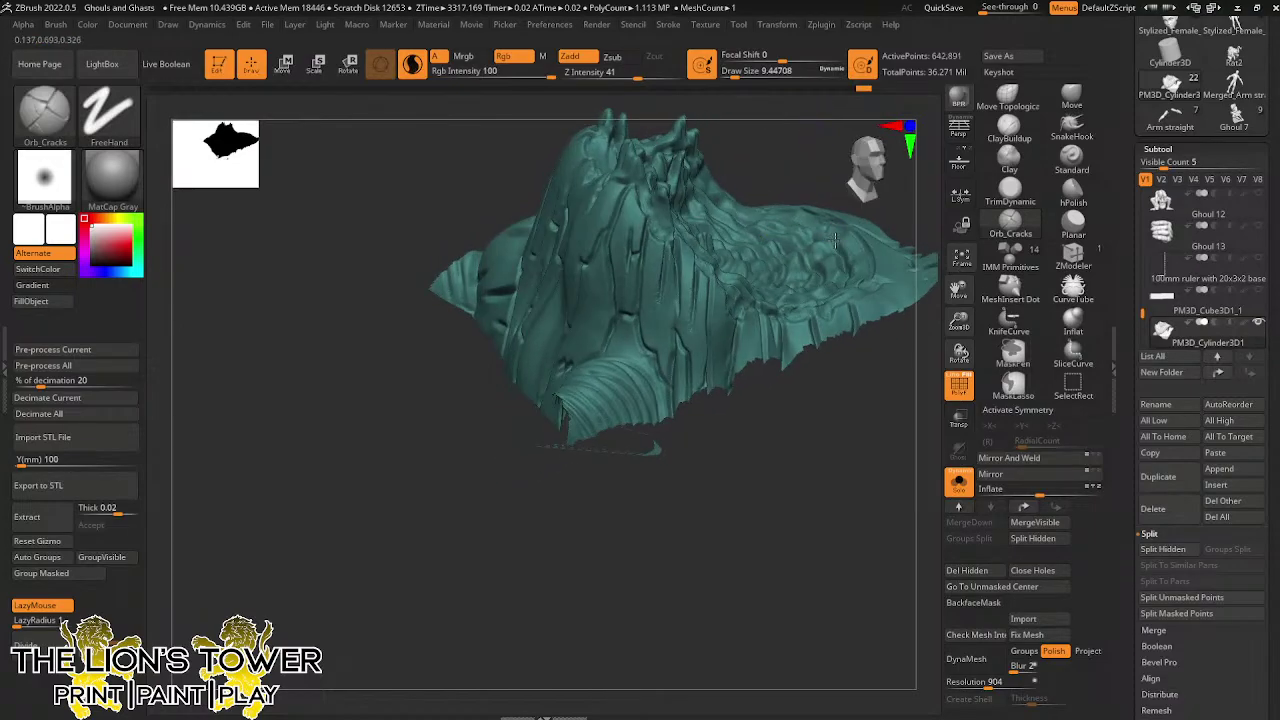
left_click_drag(915, 218, 860, 252)
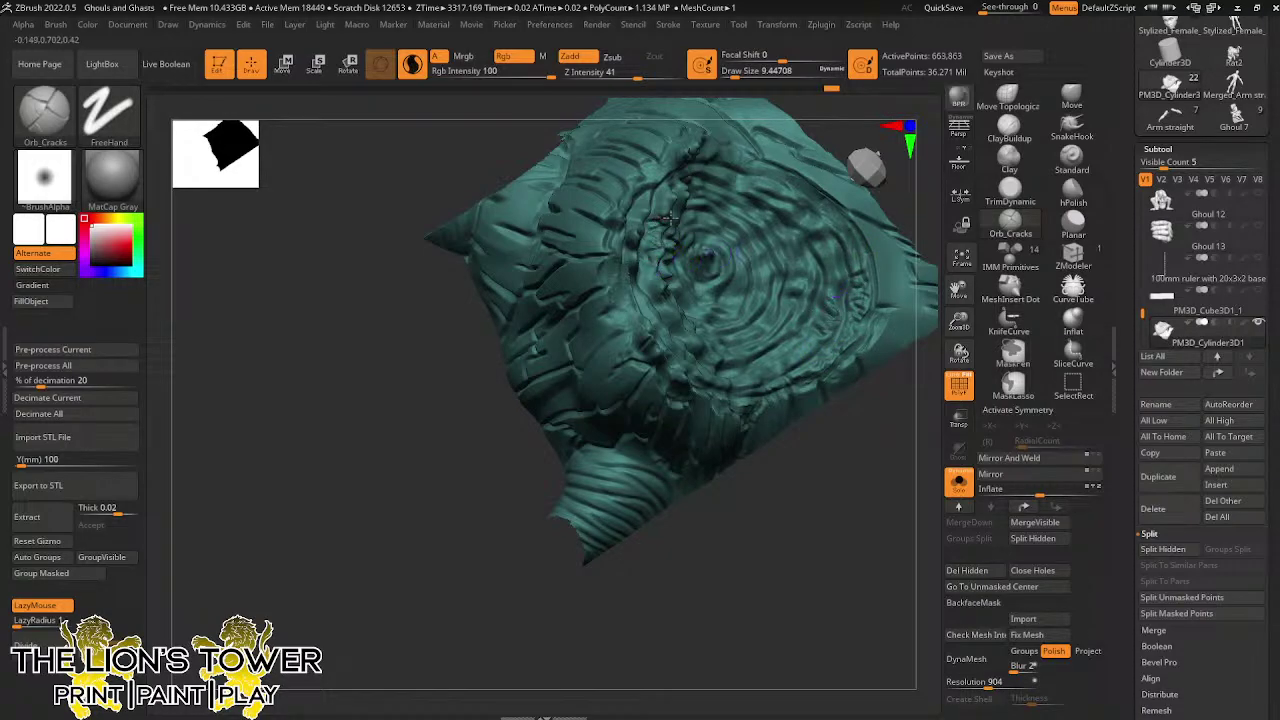
Turn off LazyMouse and carve short, irregular cracks along the inside of the raised rim with Orb_Cracks
key("l")
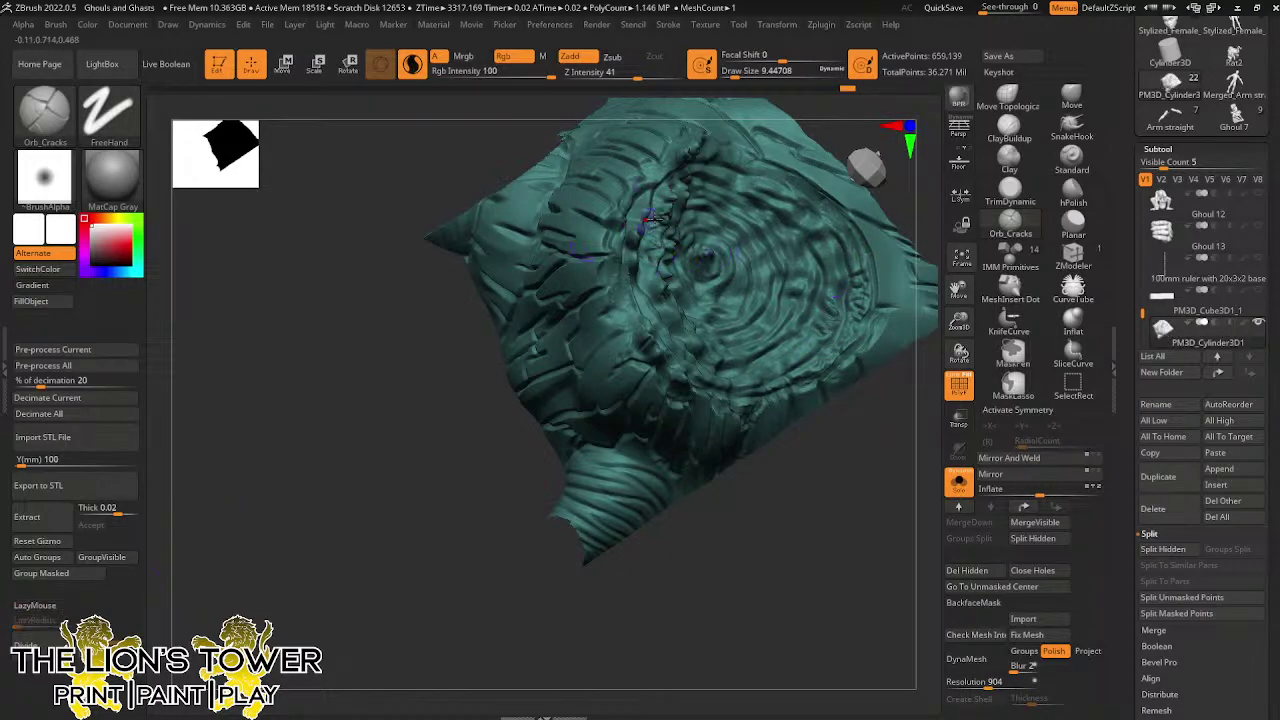
left_click_drag(657, 219, 649, 219)
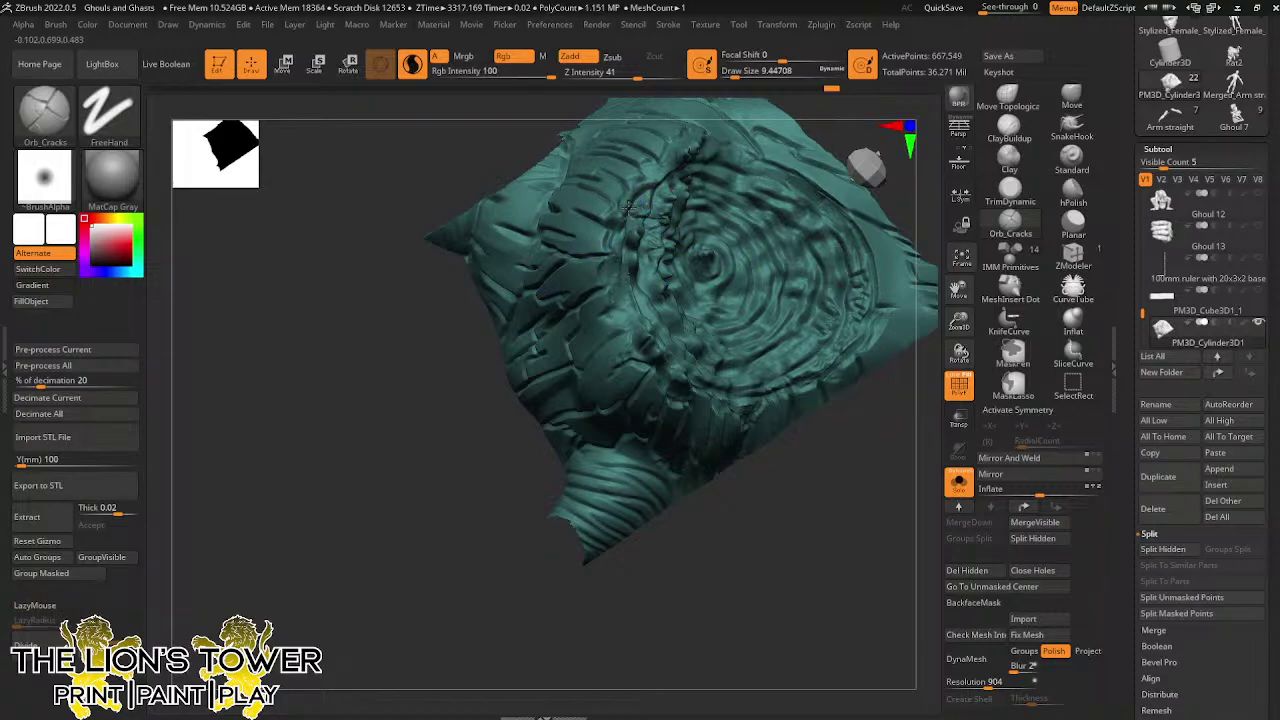
left_click_drag(793, 472, 828, 476)
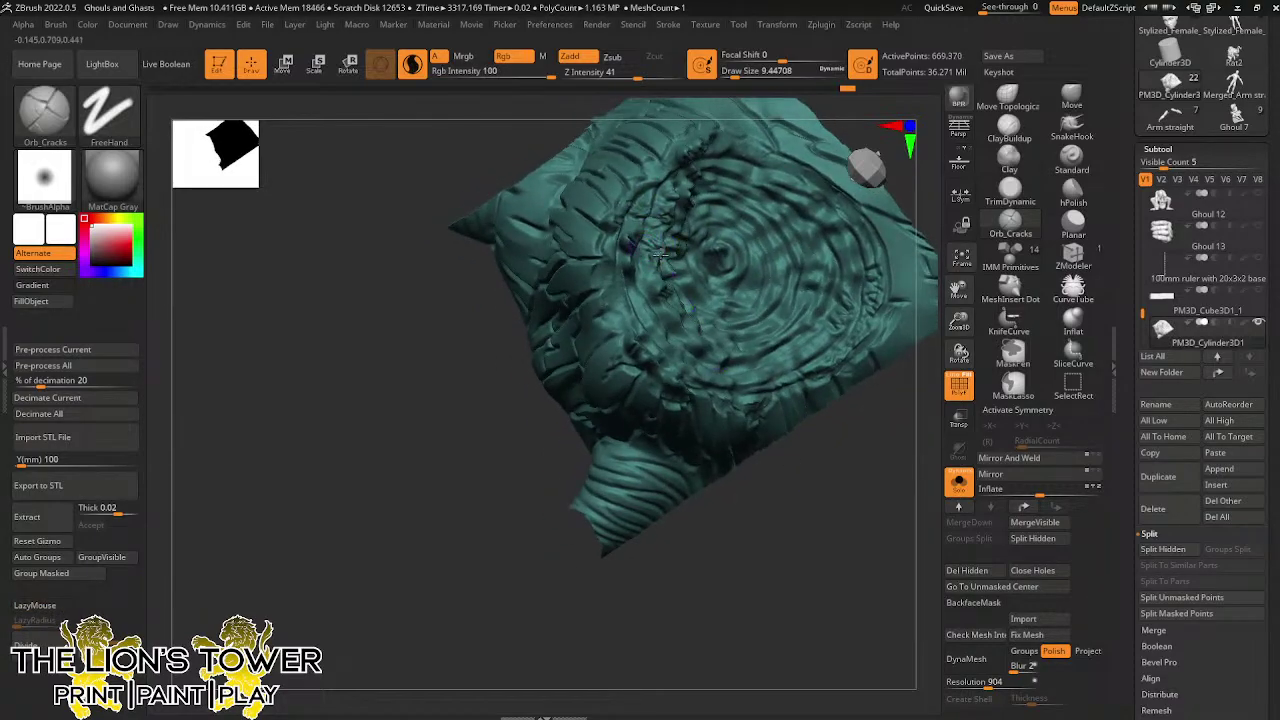
mouse_move(660, 254)
left_mouse_down()
mouse_move(641, 260)
mouse_move(659, 270)
mouse_move(648, 308)
mouse_move(676, 318)
left_mouse_up()
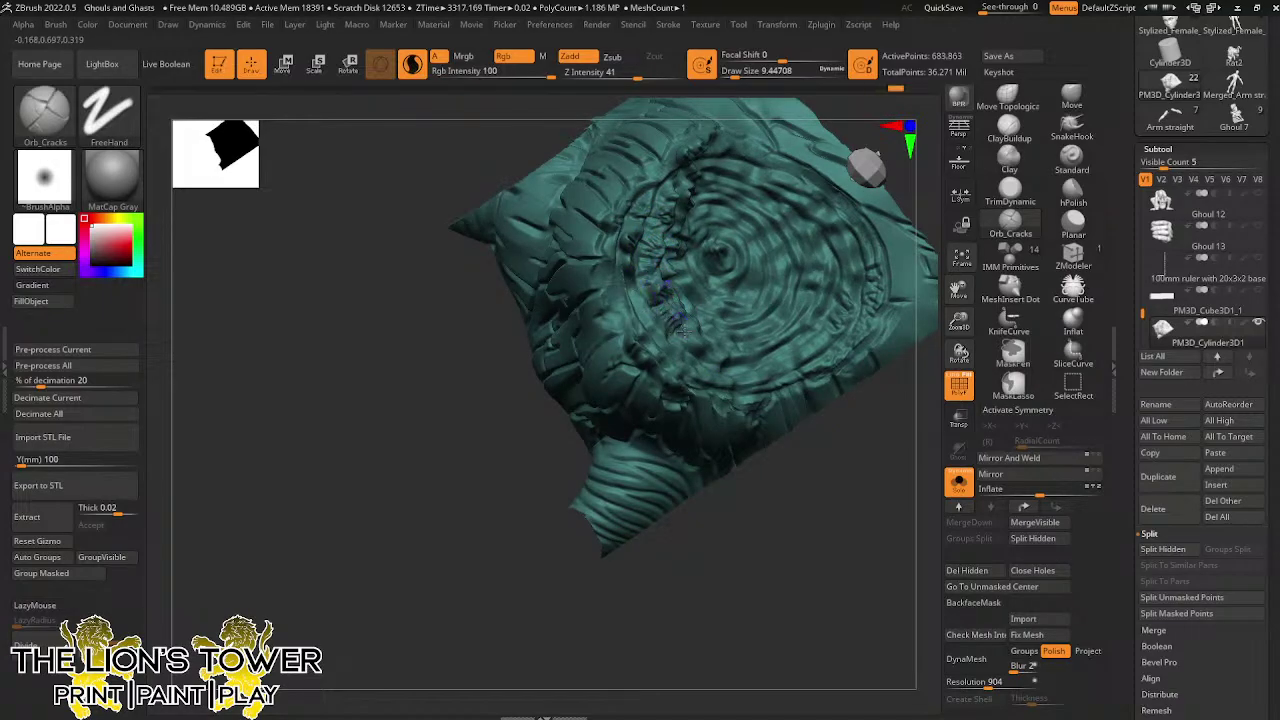
Carve short cracks into the outer growth rings and along the far edge of the raised rim with Orb_Cracks
left_click_drag(716, 170, 731, 167)
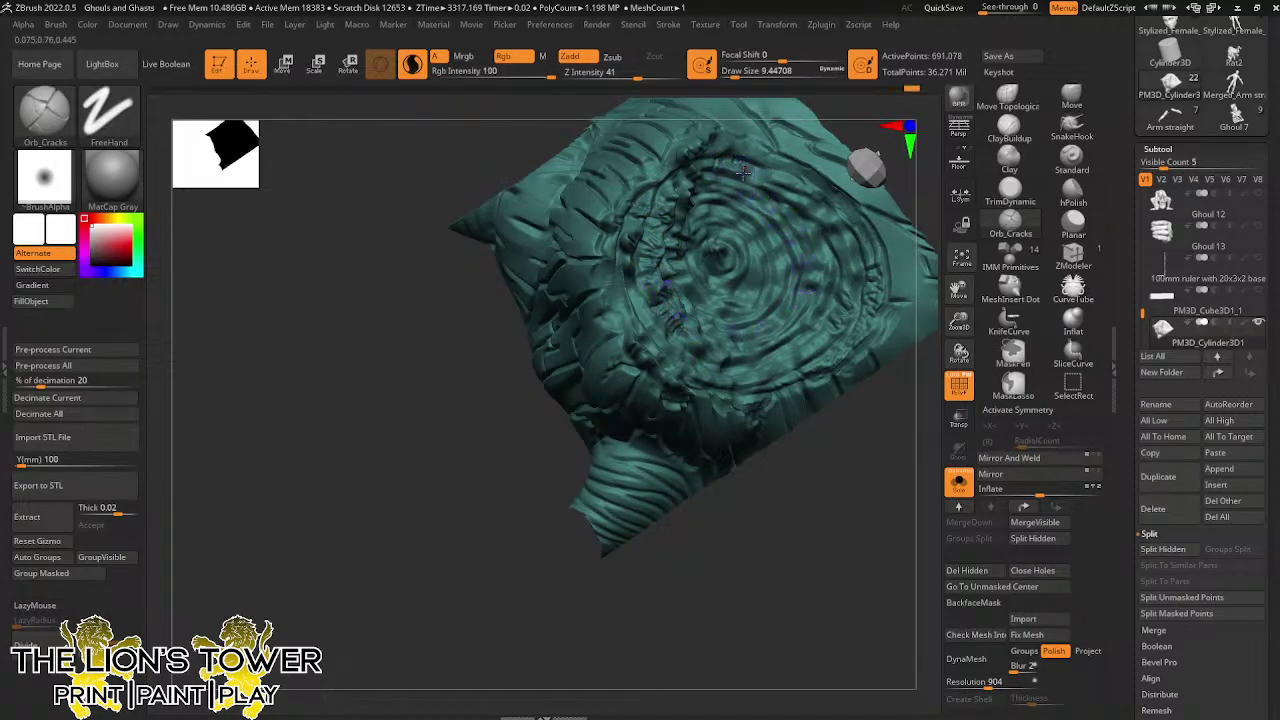
mouse_move(800, 188)
left_mouse_down()
mouse_move(727, 146)
mouse_move(744, 131)
left_mouse_up()
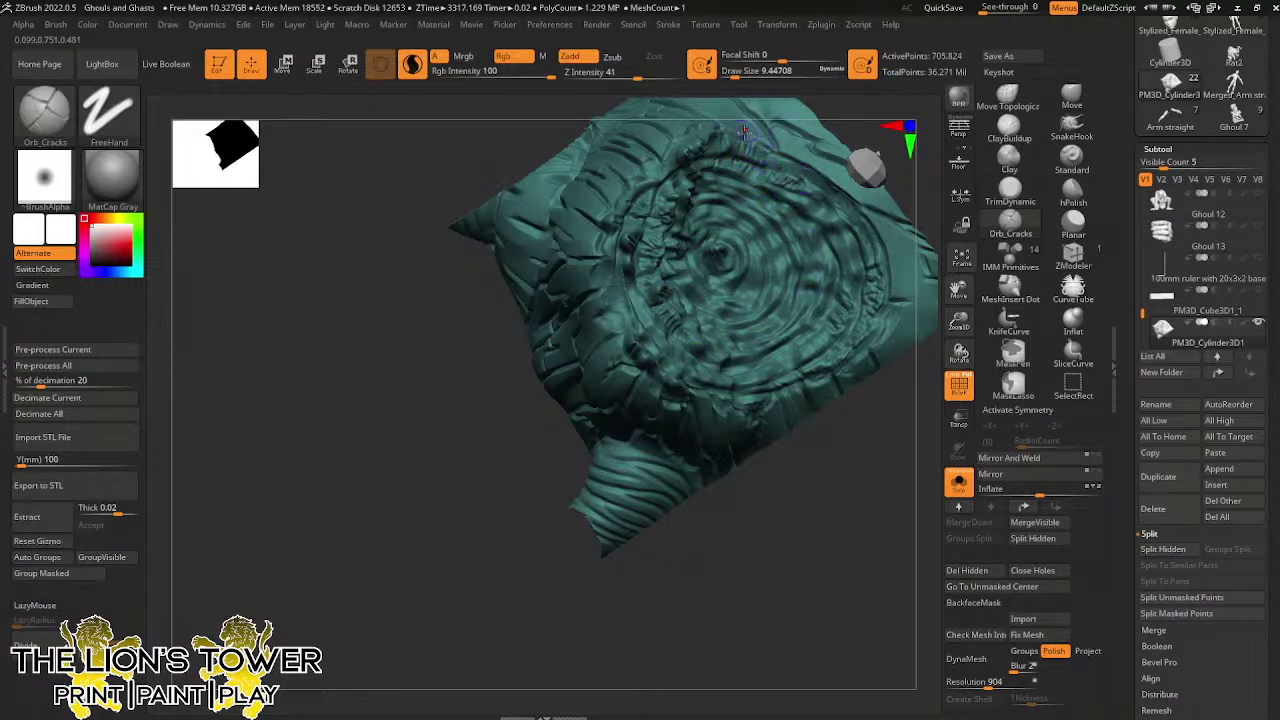
left_click_drag(917, 172, 823, 286)
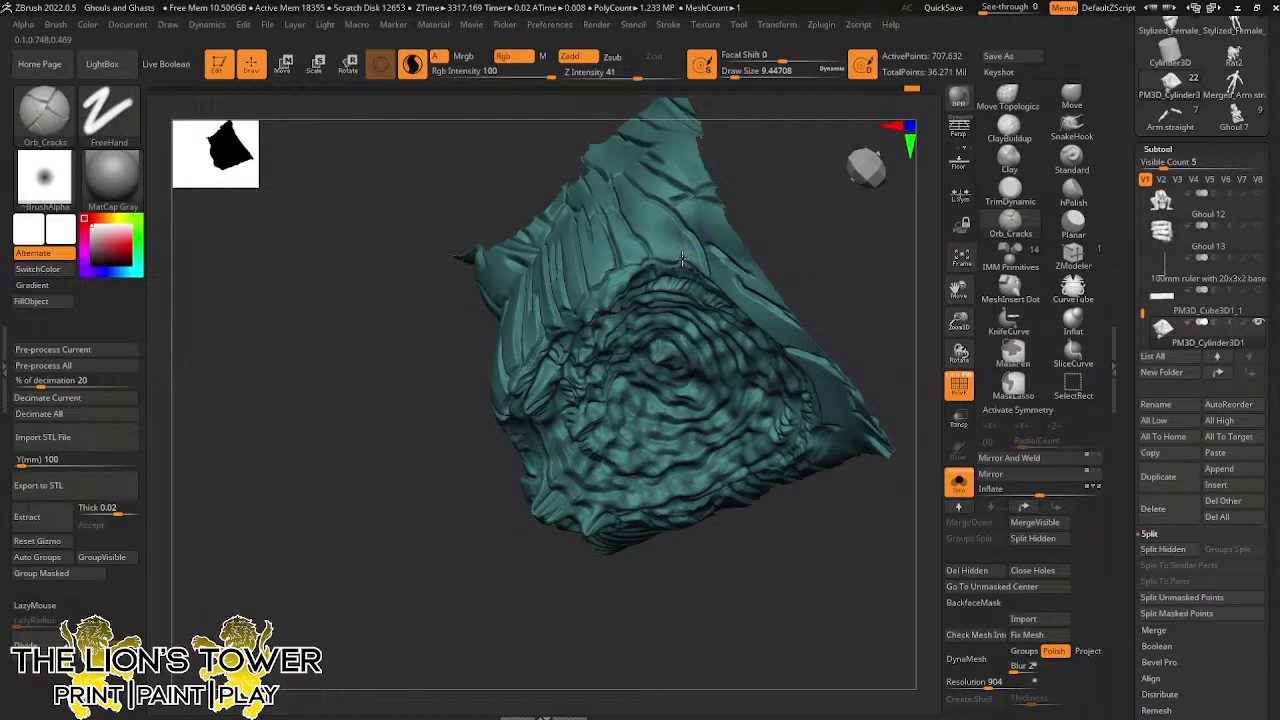
mouse_move(680, 250)
left_mouse_down()
mouse_move(653, 206)
mouse_move(620, 205)
left_mouse_up()
left_click_drag(767, 209, 809, 192)
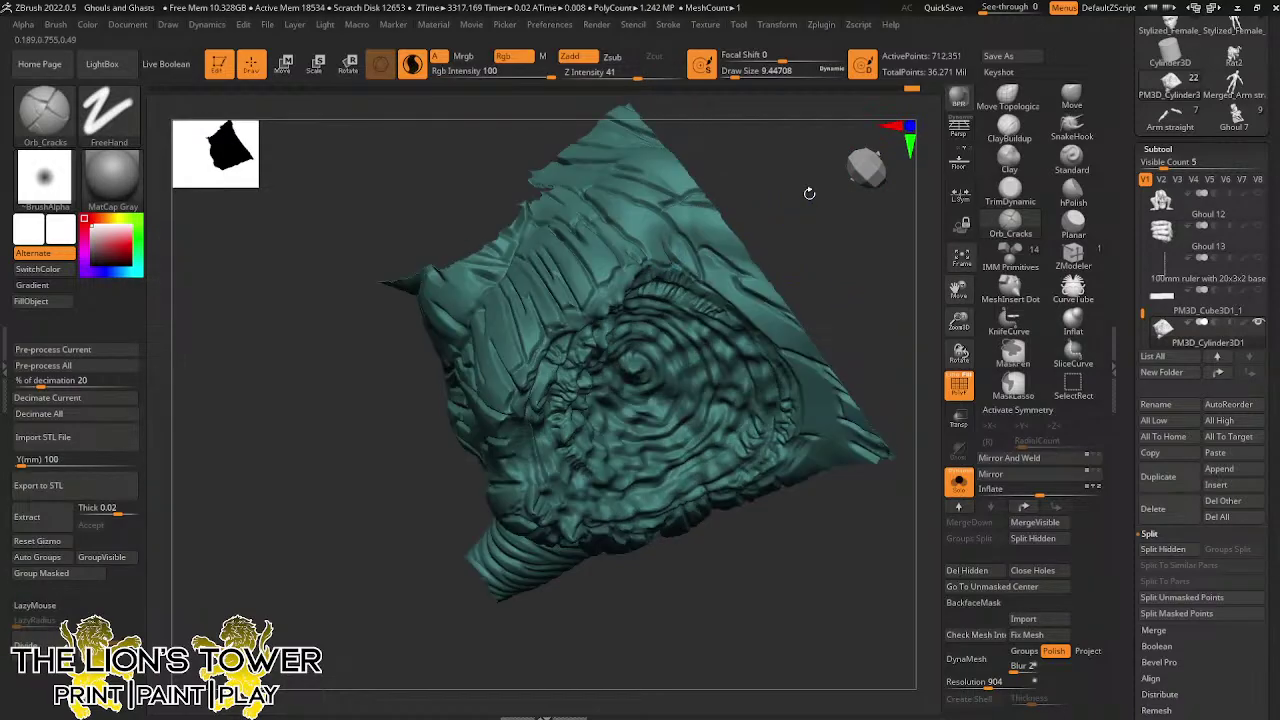
left_click_drag(774, 315, 746, 307)
mouse_move(831, 277)
left_mouse_down()
mouse_move(831, 311)
mouse_move(755, 325)
mouse_move(784, 346)
mouse_move(798, 434)
mouse_move(813, 448)
mouse_move(823, 400)
mouse_move(831, 445)
mouse_move(847, 448)
left_mouse_up()
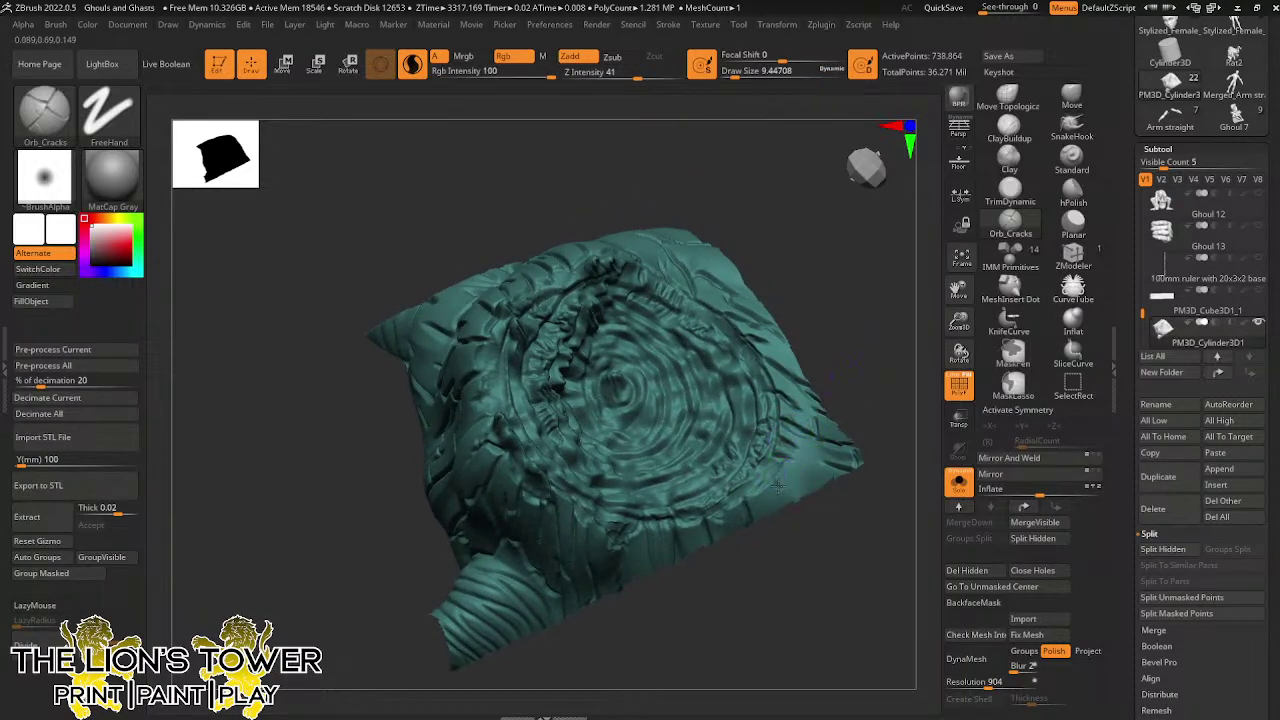
Carve short cracks at the rim's near corner and down the outer faces of the broken splinters with Orb_Cracks
left_click_drag(778, 486, 754, 488)
mouse_move(826, 294)
left_mouse_down()
mouse_move(766, 251)
mouse_move(607, 367)
left_mouse_up()
left_click_drag(530, 364, 598, 386)
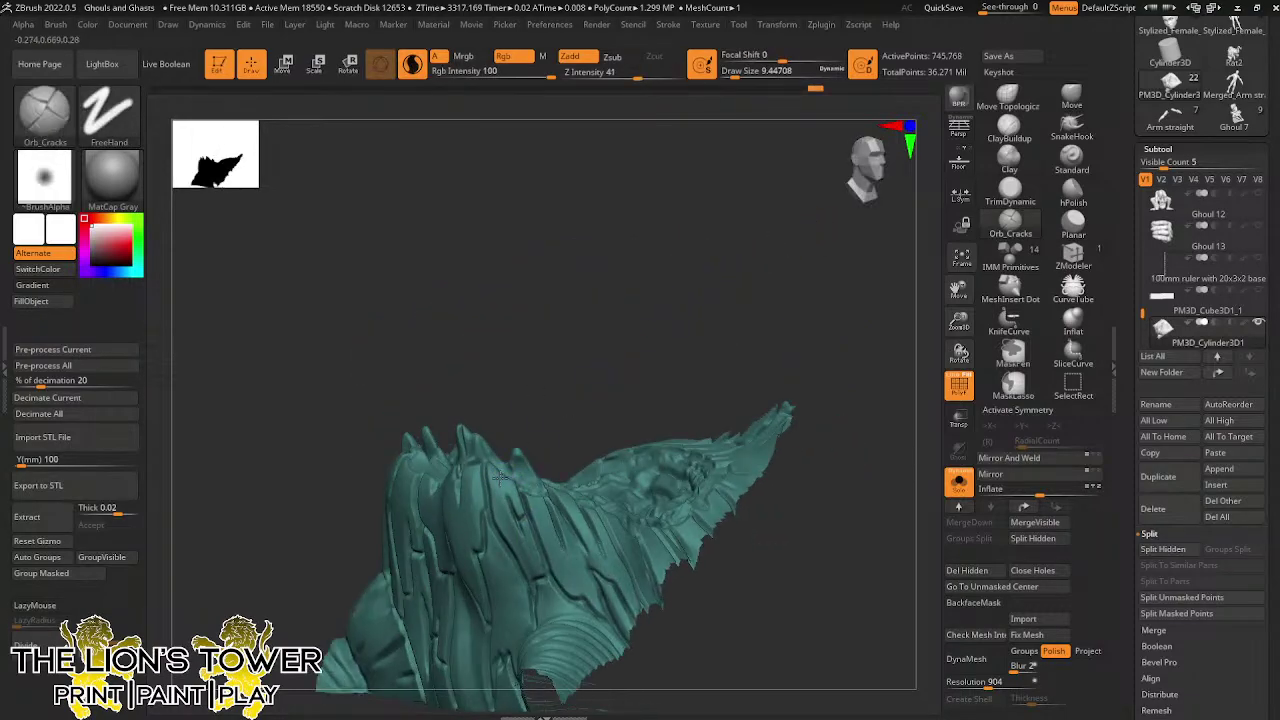
left_click_drag(501, 475, 500, 490)
left_click_drag(528, 321, 612, 345)
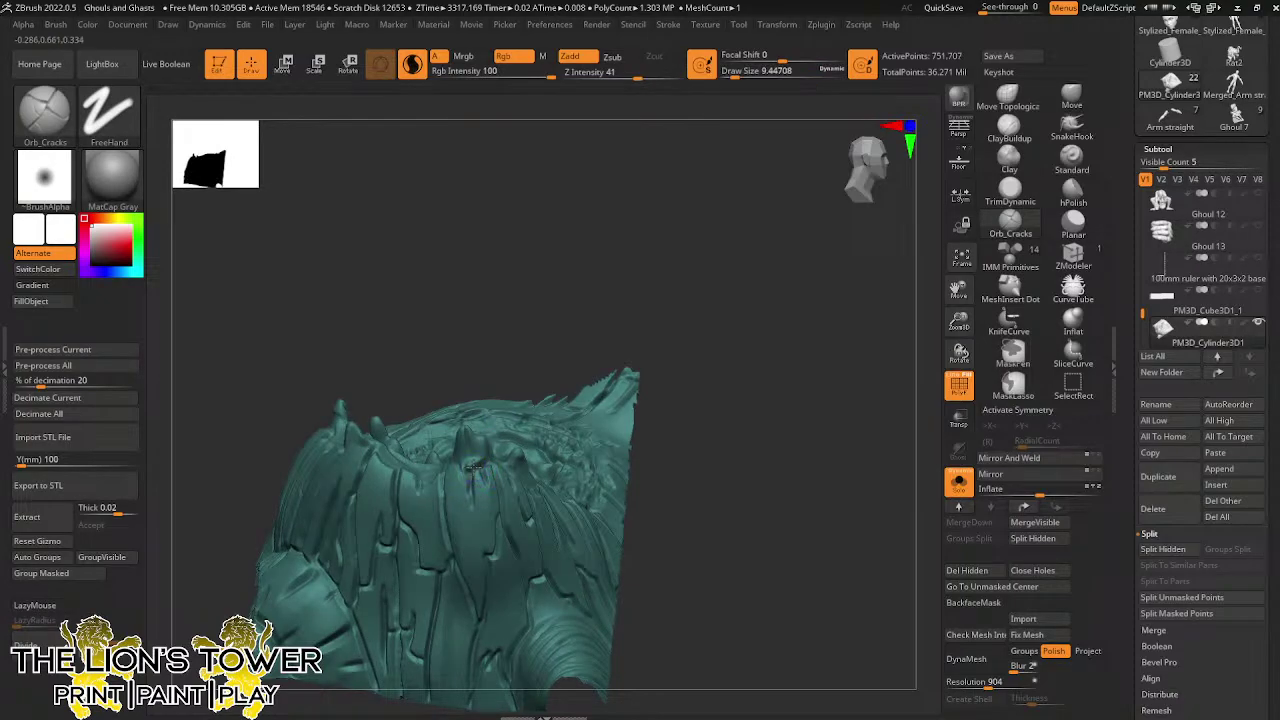
mouse_move(512, 366)
left_mouse_down()
mouse_move(469, 450)
mouse_move(469, 428)
left_mouse_up()
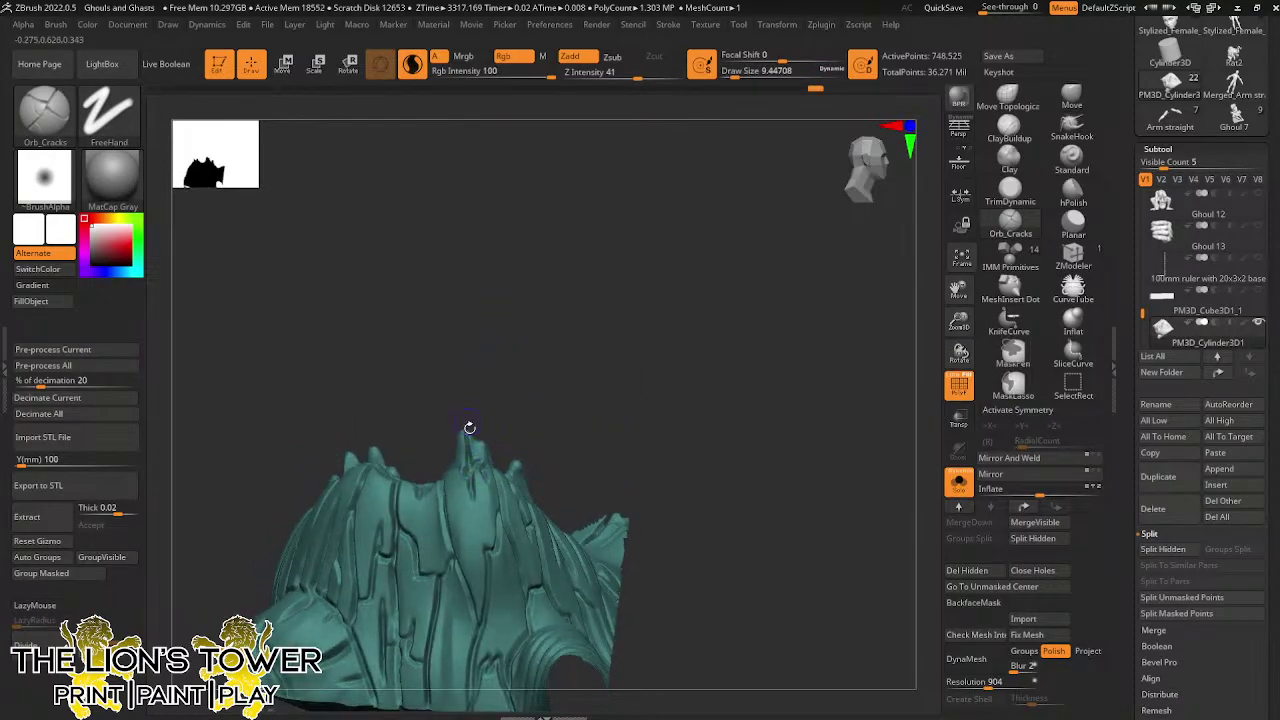
mouse_move(478, 368)
left_mouse_down()
mouse_move(421, 489)
mouse_move(368, 468)
mouse_move(430, 484)
mouse_move(386, 478)
mouse_move(403, 477)
left_mouse_up()
mouse_move(733, 332)
left_mouse_down()
mouse_move(640, 400)
mouse_move(483, 449)
left_mouse_up()
mouse_move(400, 458)
left_mouse_down()
mouse_move(428, 475)
mouse_move(392, 458)
mouse_move(408, 438)
mouse_move(380, 452)
mouse_move(391, 434)
left_mouse_up()
mouse_move(533, 199)
left_mouse_down()
mouse_move(586, 143)
mouse_move(501, 195)
left_mouse_up()
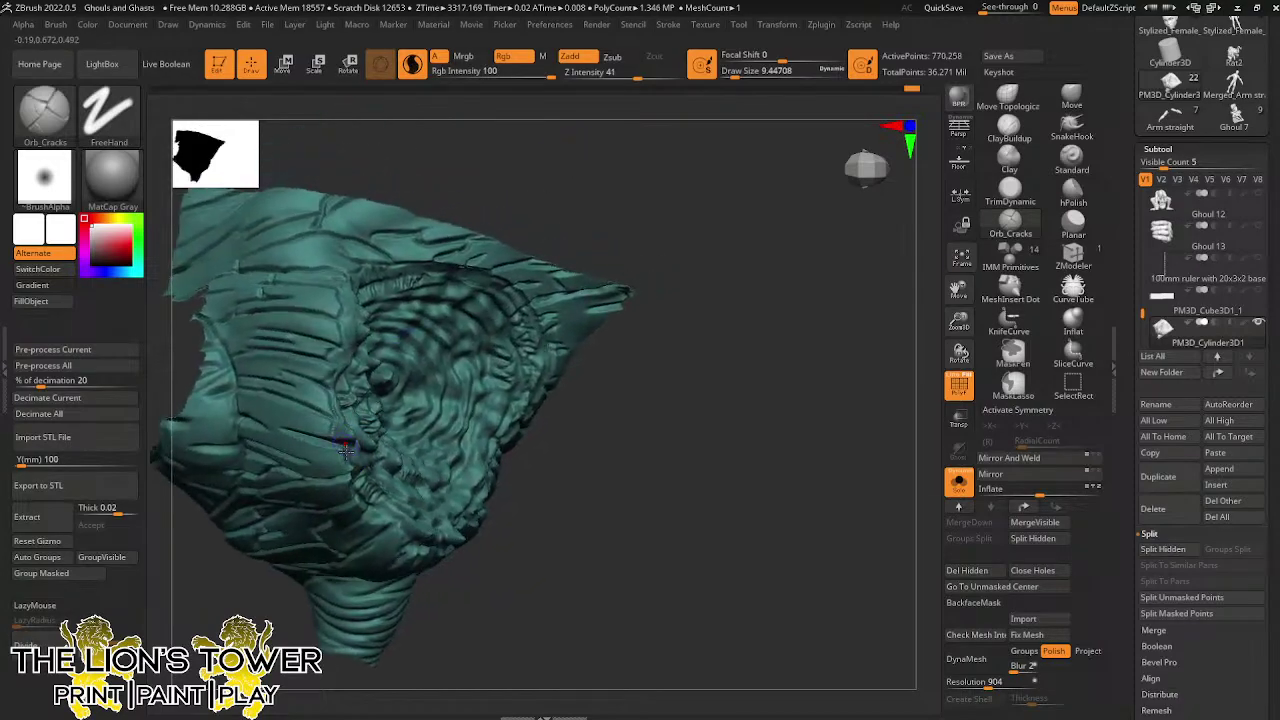
Carve more short cracks along the rim edge where the bark plates meet the hollow
left_click_drag(346, 450, 369, 452)
mouse_move(347, 403)
left_mouse_down()
mouse_move(328, 384)
mouse_move(346, 337)
left_mouse_up()
left_click_drag(486, 182, 535, 178)
left_click_drag(345, 314, 354, 286)
left_click_drag(420, 188, 476, 194)
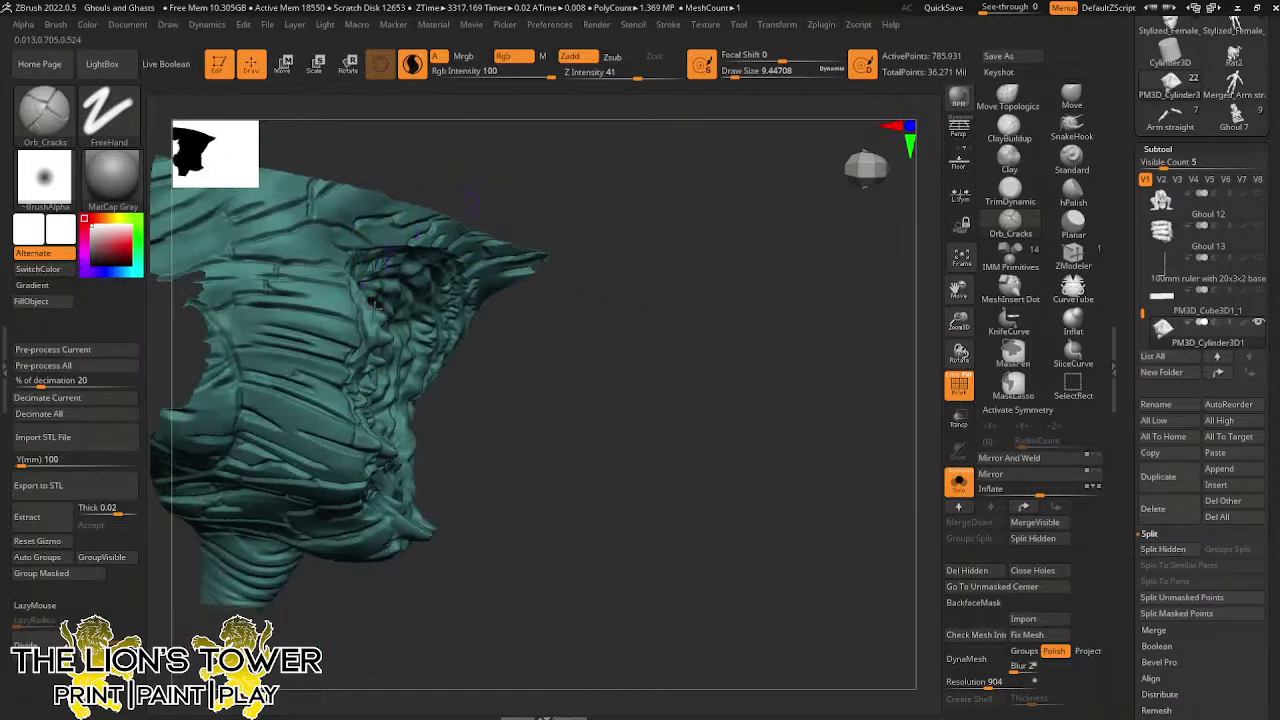
mouse_move(373, 305)
left_mouse_down()
mouse_move(383, 330)
mouse_move(355, 361)
left_mouse_up()
Unhide the whole stump mesh and save the project over Ghouls and Ghasts.ZPR
mouse_move(563, 326)
left_mouse_down()
mouse_move(826, 440)
mouse_move(891, 383)
mouse_move(857, 342)
left_mouse_up()
left_click(891, 382, "ctrl+shift")
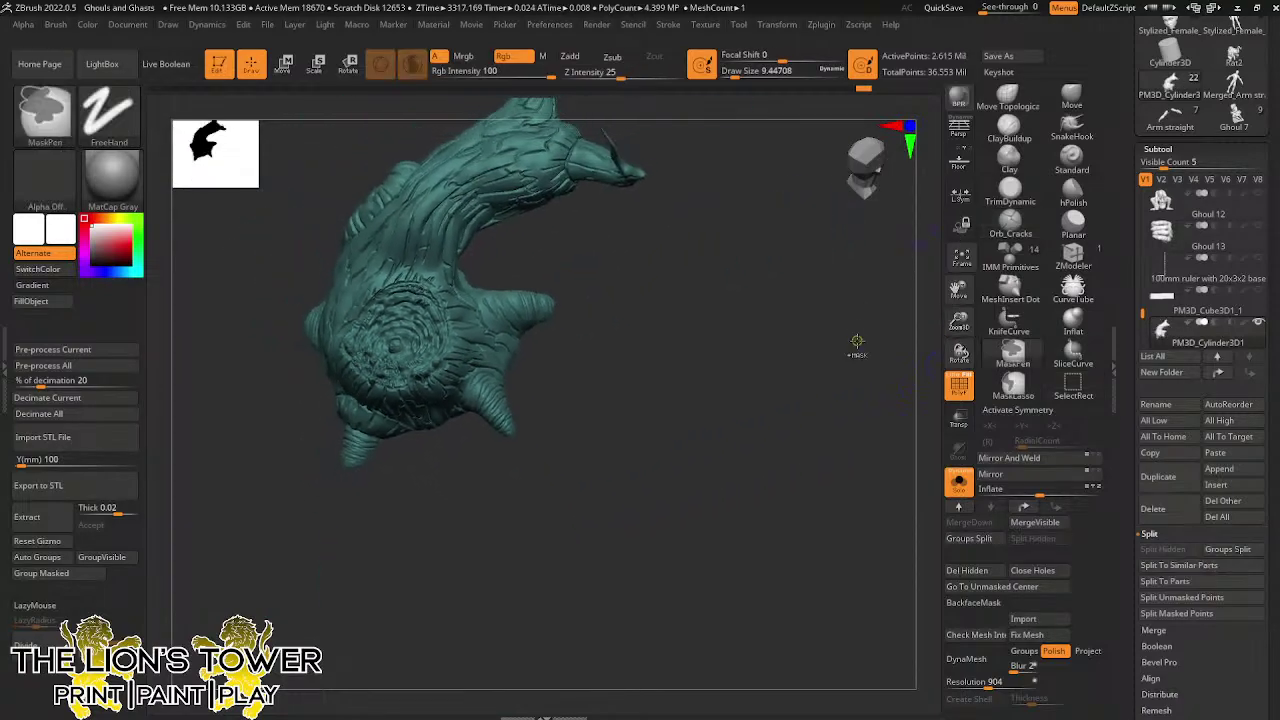
key("ctrl+s")
left_click(937, 596)
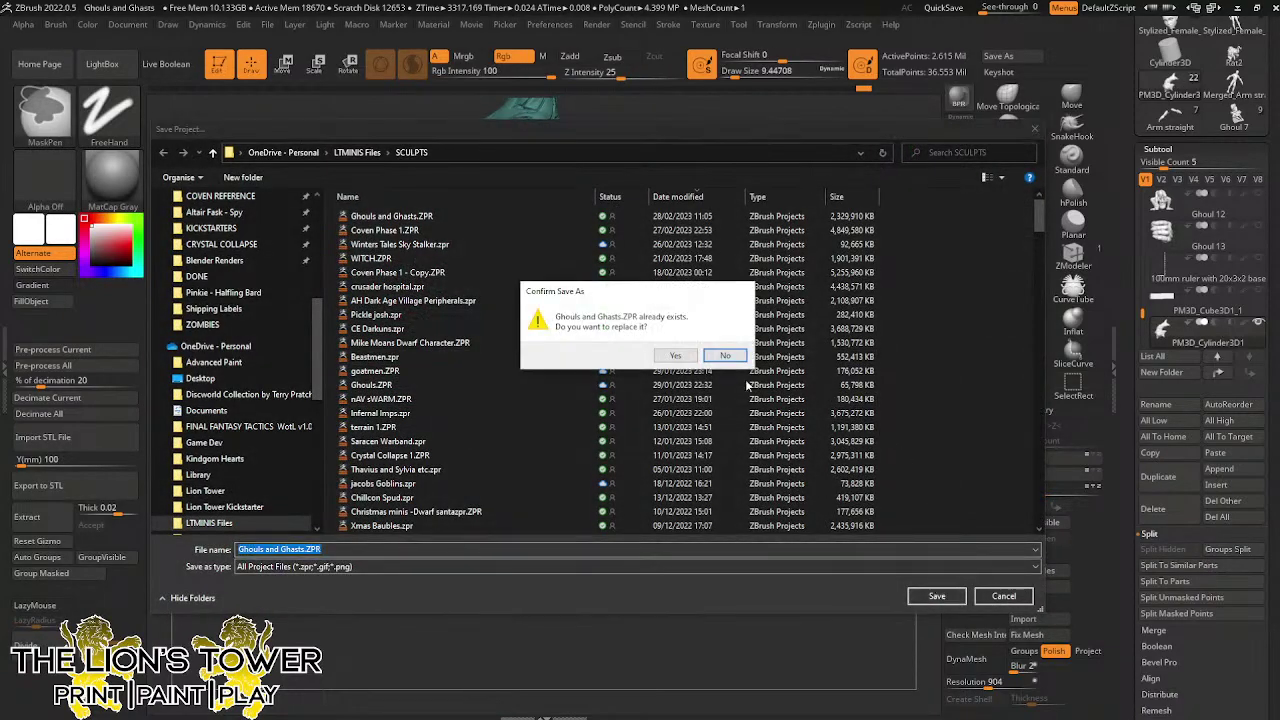
left_click(675, 355)
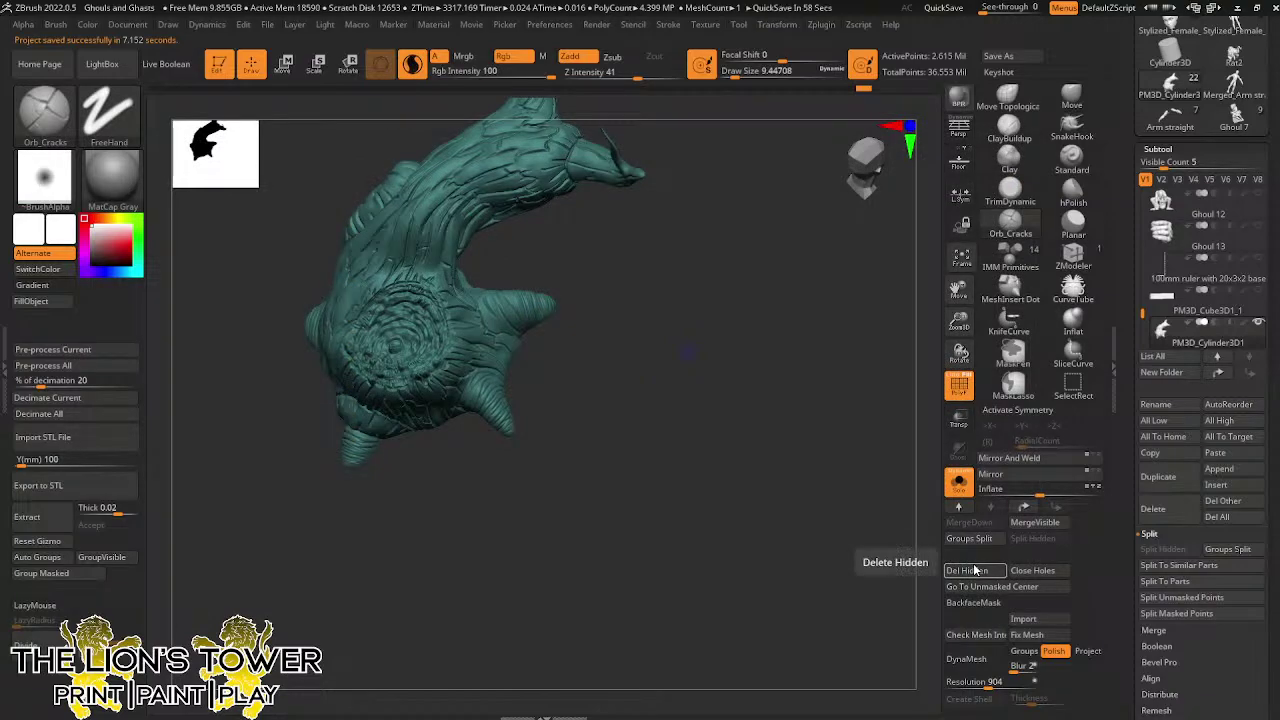
DynaMesh the full stump at resolution 904, and slice a thin layer along its flat underside with SliceCurve
left_click(966, 659)
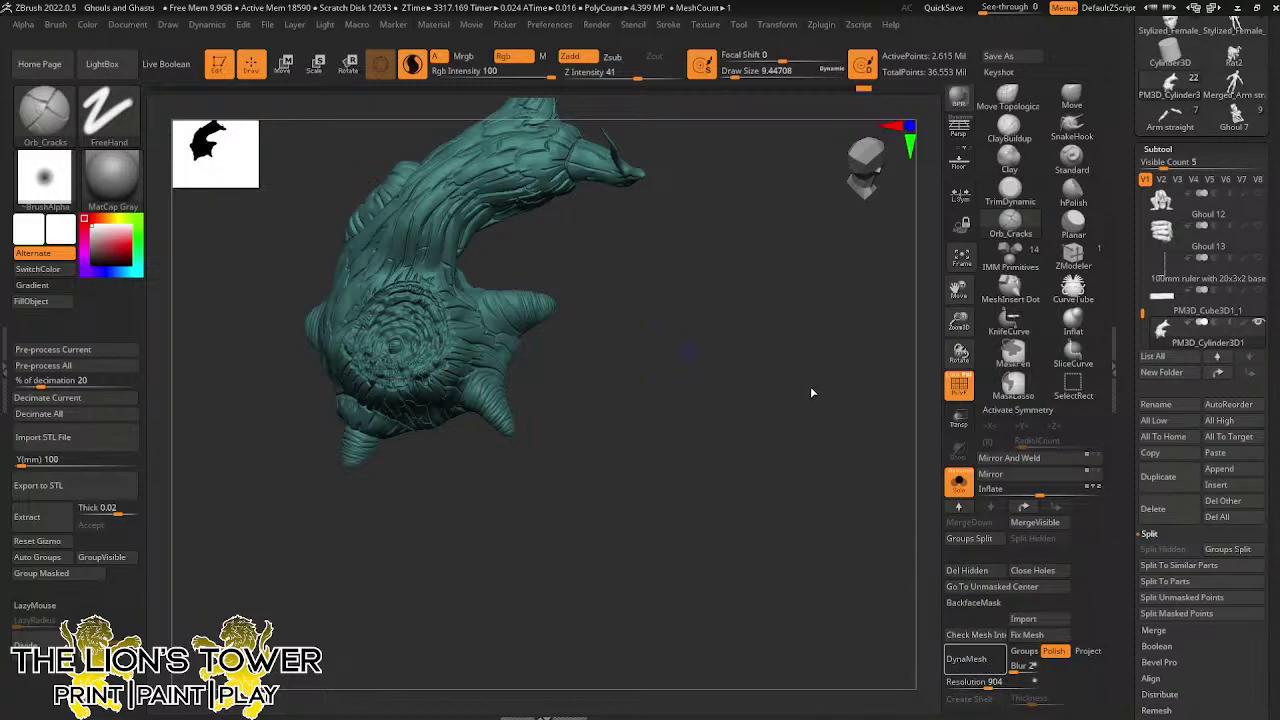
mouse_move(802, 436)
left_mouse_down()
mouse_move(809, 363)
mouse_move(854, 417)
mouse_move(803, 414)
mouse_move(804, 317)
mouse_move(900, 311)
mouse_move(914, 378)
left_mouse_up()
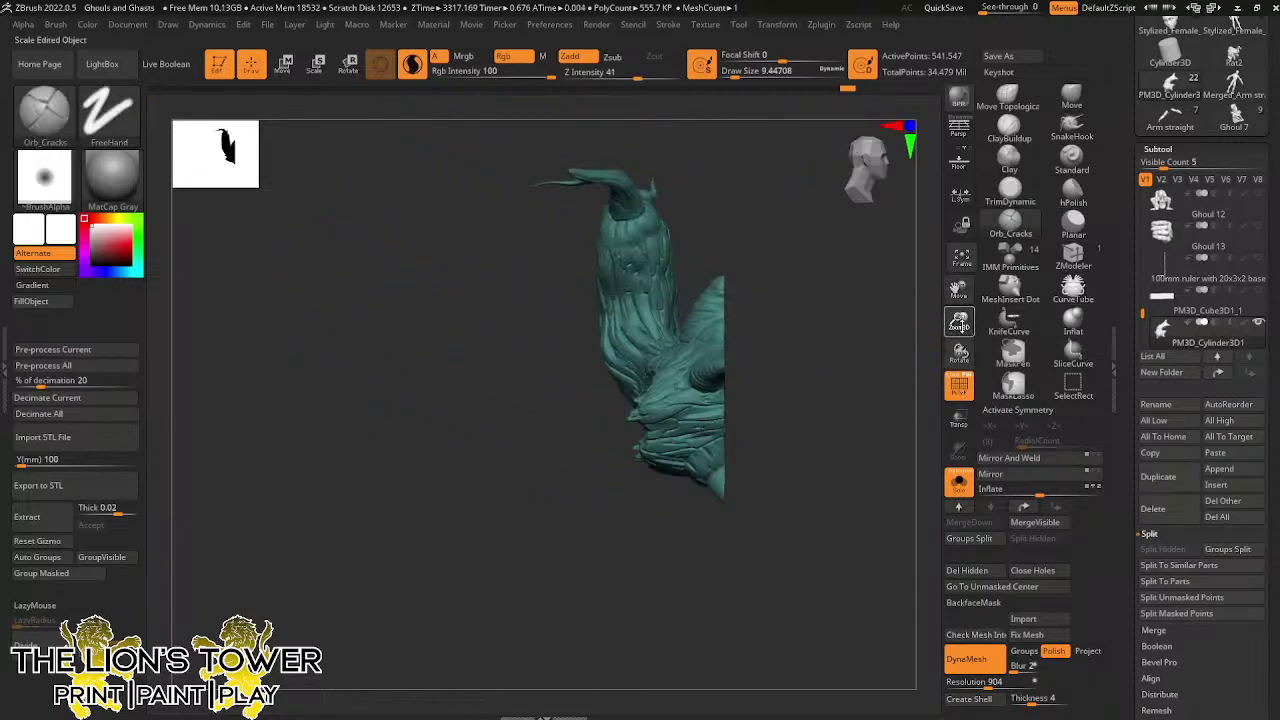
left_click_drag(959, 321, 960, 346)
mouse_move(958, 290)
left_mouse_down()
mouse_move(961, 336)
mouse_move(955, 292)
left_mouse_up()
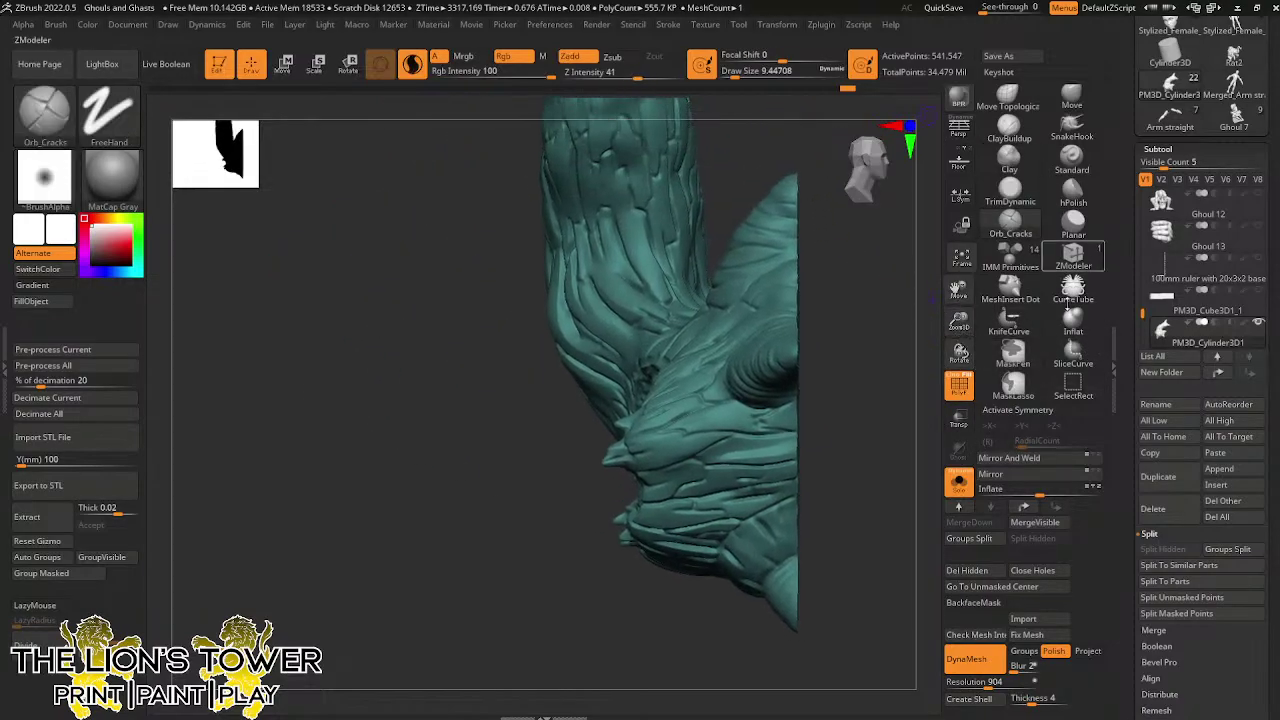
left_click(1073, 352)
left_click(1030, 384)
mouse_move(800, 156)
left_mouse_down("ctrl+shift")
mouse_move(818, 630)
mouse_move(805, 656)
mouse_move(863, 517)
mouse_move(895, 508)
mouse_move(858, 538)
left_mouse_up("ctrl+shift")
left_click(865, 618, "ctrl")
left_click(868, 620, "ctrl")
left_click(959, 487)
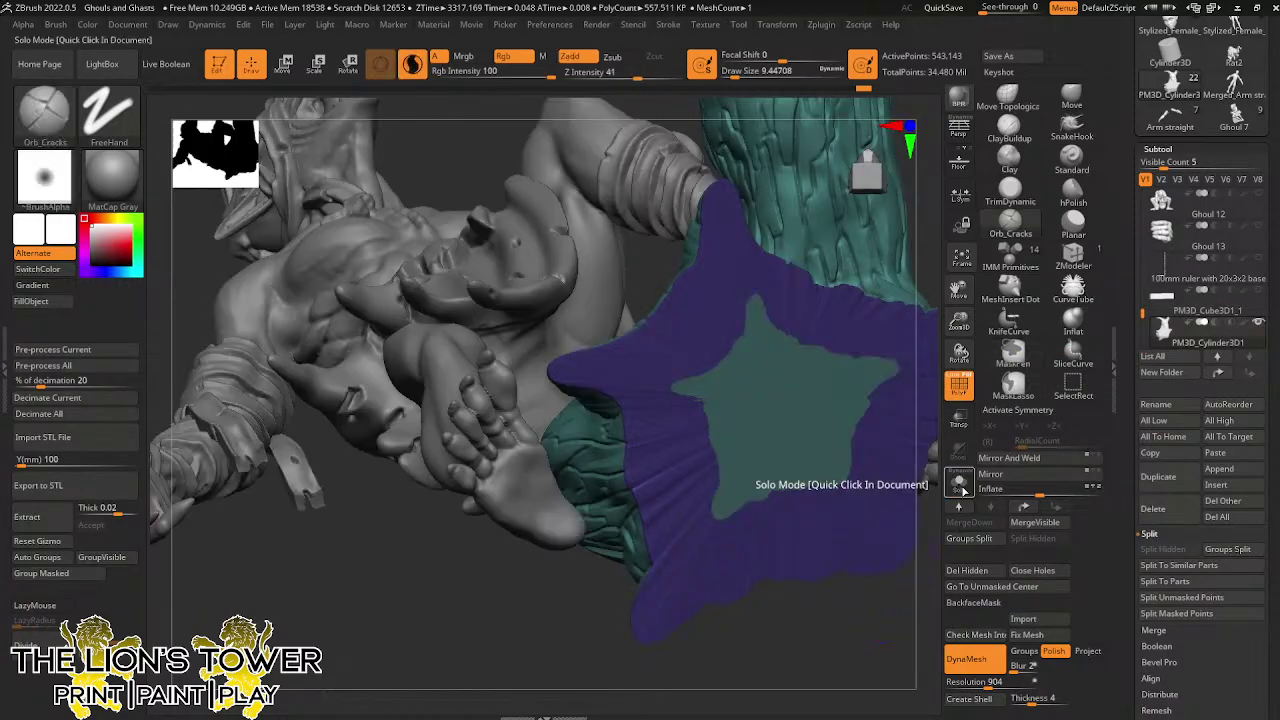
left_click(961, 488)
left_click_drag(869, 617, 887, 545)
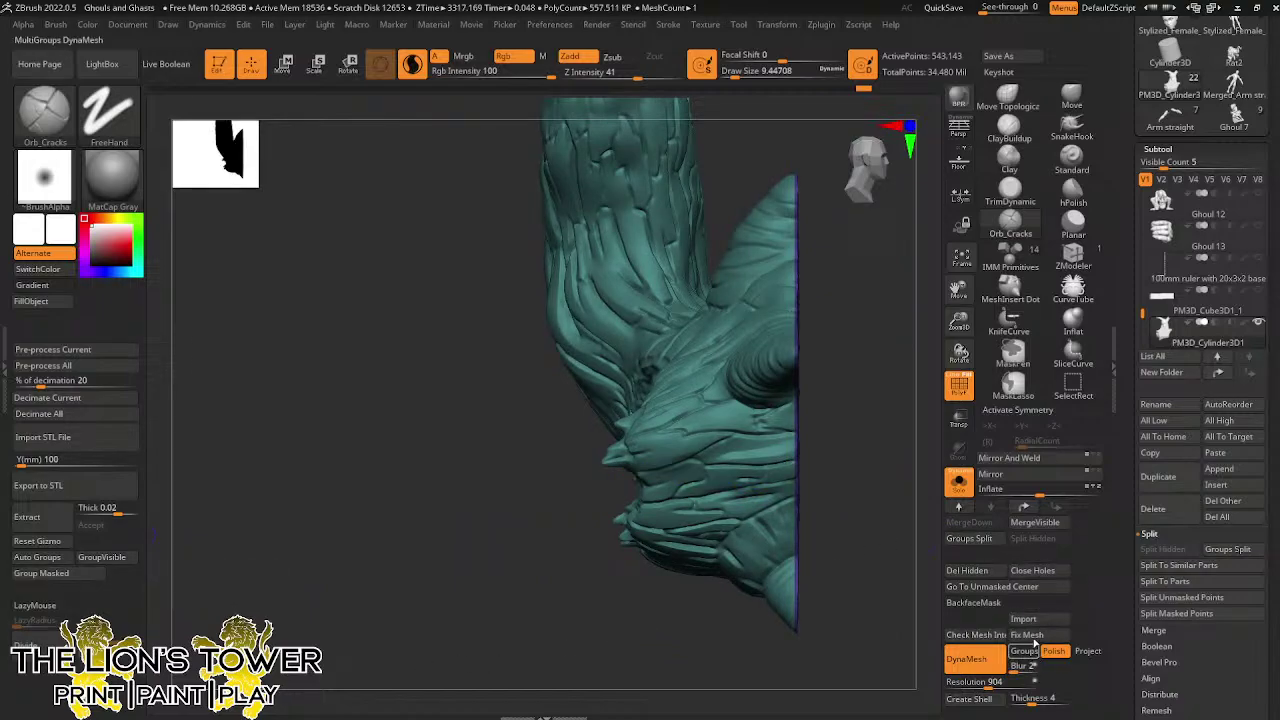
Remesh the stump with DynaMesh Groups on to separate the sliced underside, and hide and delete that sliver
mouse_move(852, 349)
left_mouse_down("ctrl")
mouse_move(876, 487)
mouse_move(869, 468)
left_mouse_up("ctrl")
key("ctrl+shift")
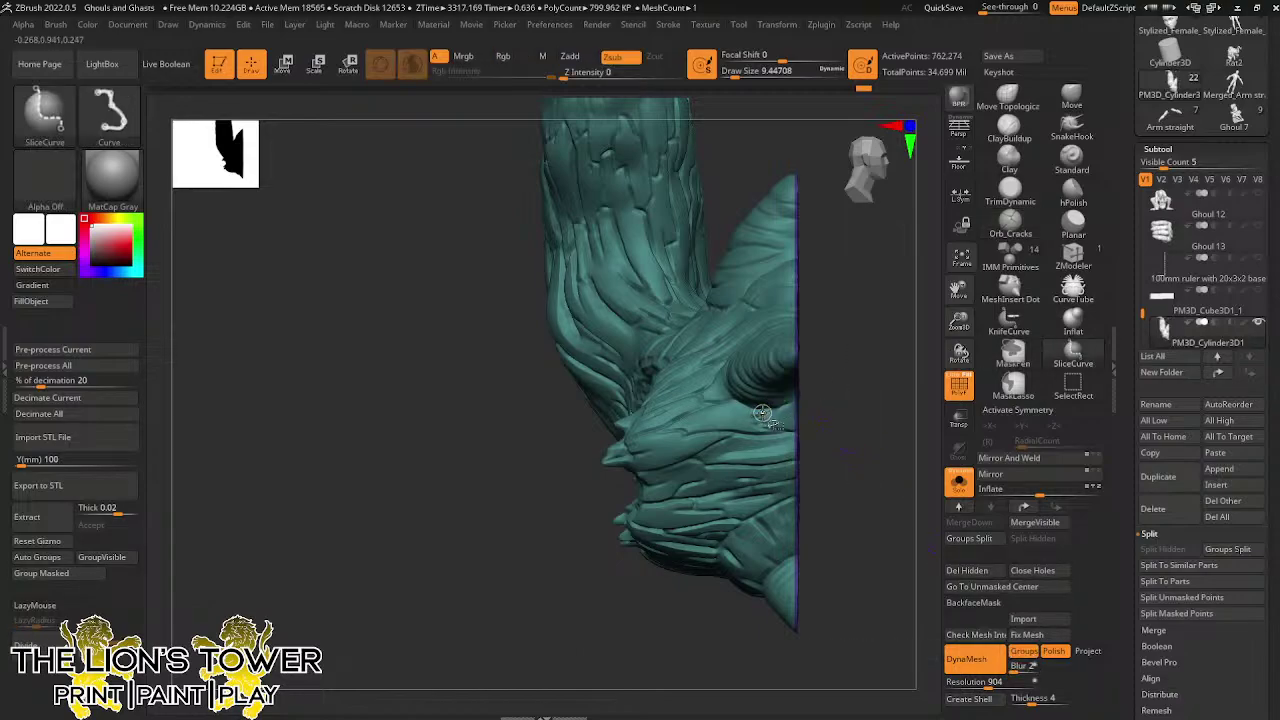
left_click_drag(763, 415, 763, 415, "ctrl+shift")
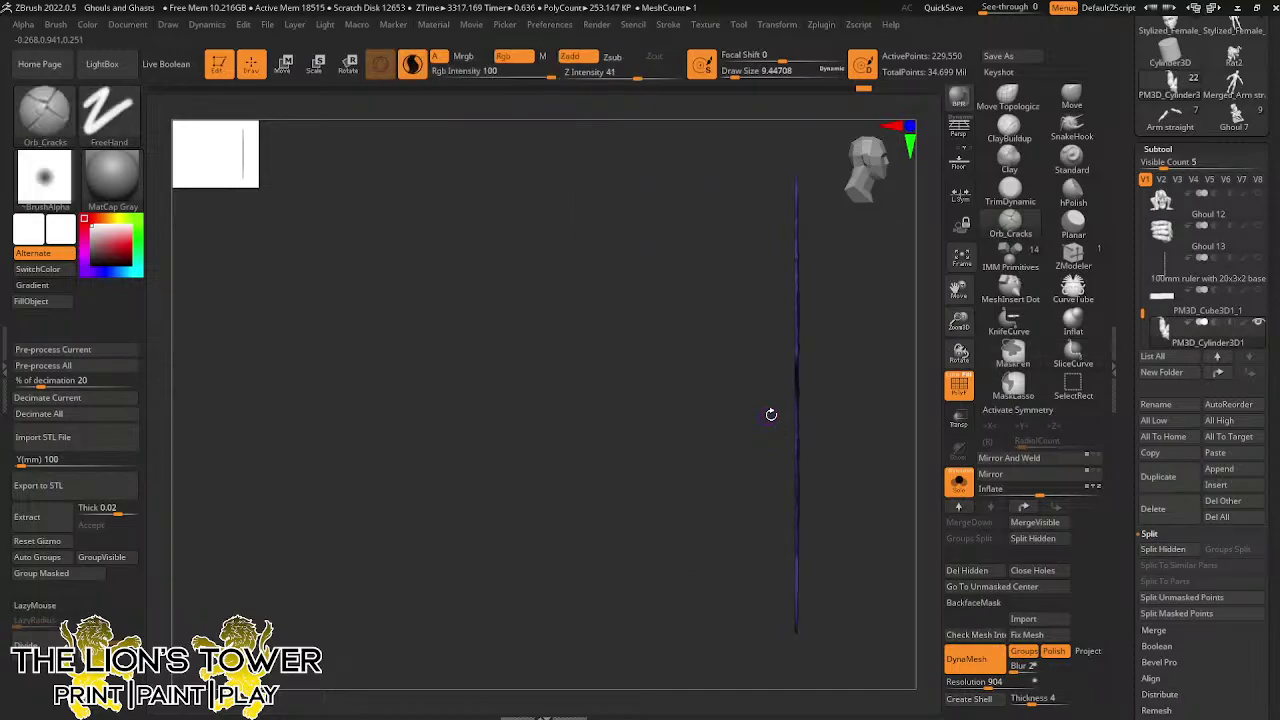
key("ctrl+z")
right_click_drag(768, 421, 930, 310)
right_click_drag(930, 310, 880, 429, "alt")
left_click_drag(891, 523, 946, 503)
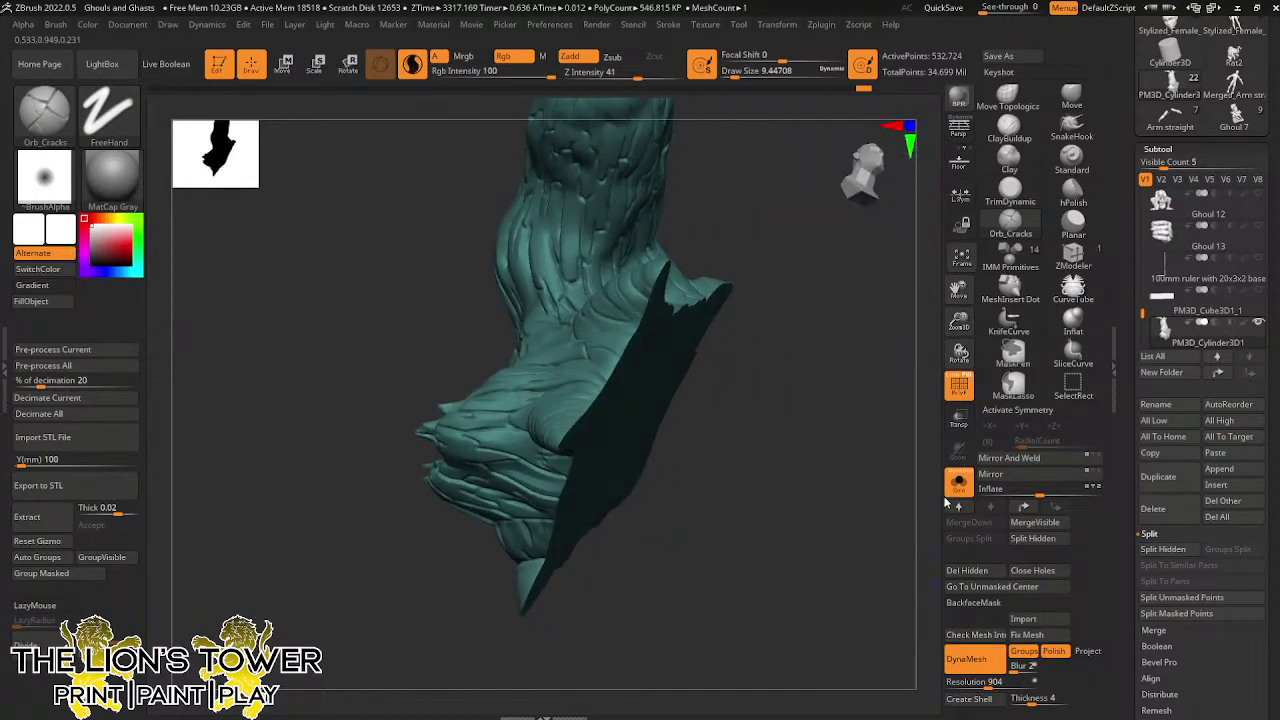
left_click(996, 575)
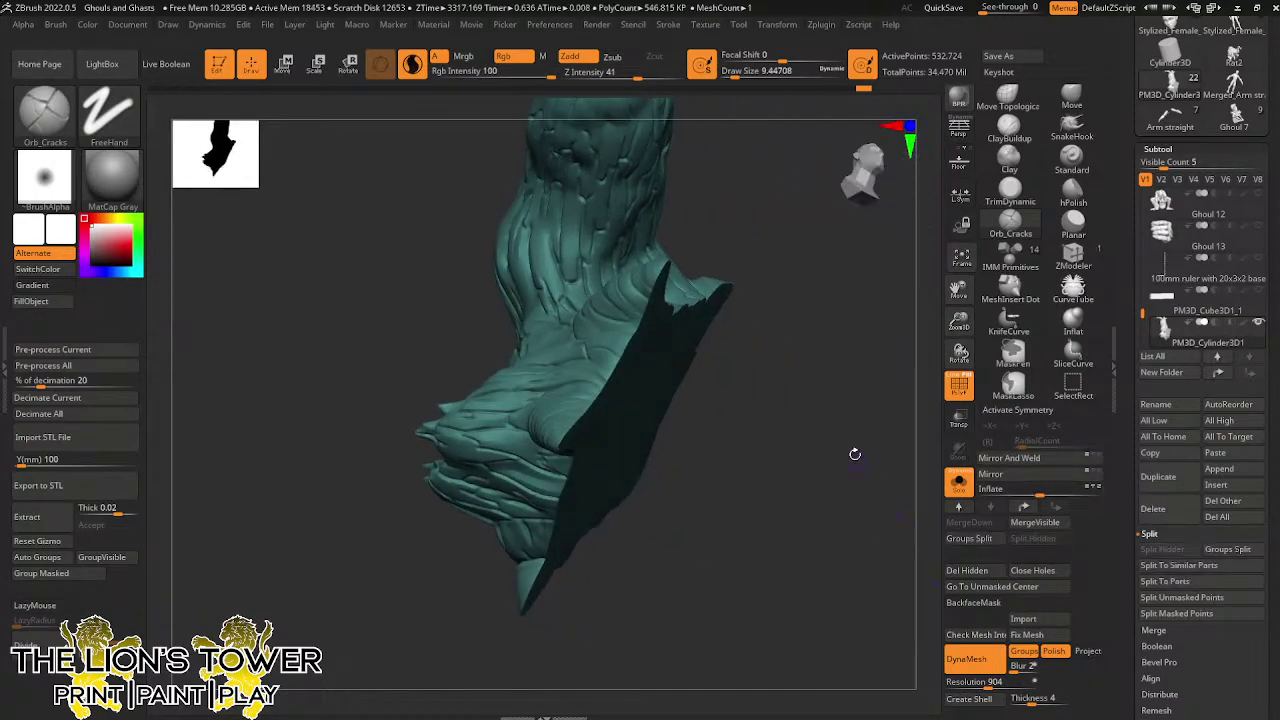
Leave solo mode, select the Ghast 3_1 body and slice its foot level with the stump's flat base
mouse_move(900, 568)
left_mouse_down()
mouse_move(921, 440)
mouse_move(891, 468)
mouse_move(791, 477)
mouse_move(899, 470)
left_mouse_up()
left_click_drag(913, 349, 913, 496)
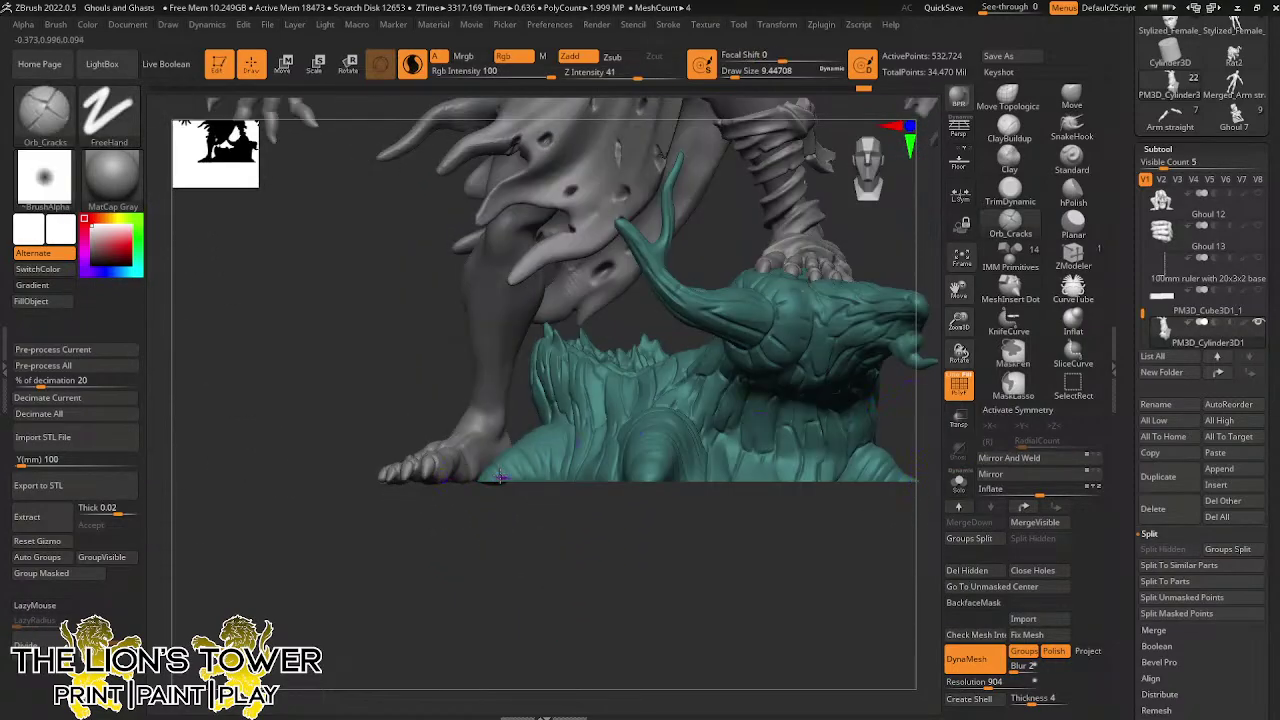
left_click_drag(958, 322, 944, 325)
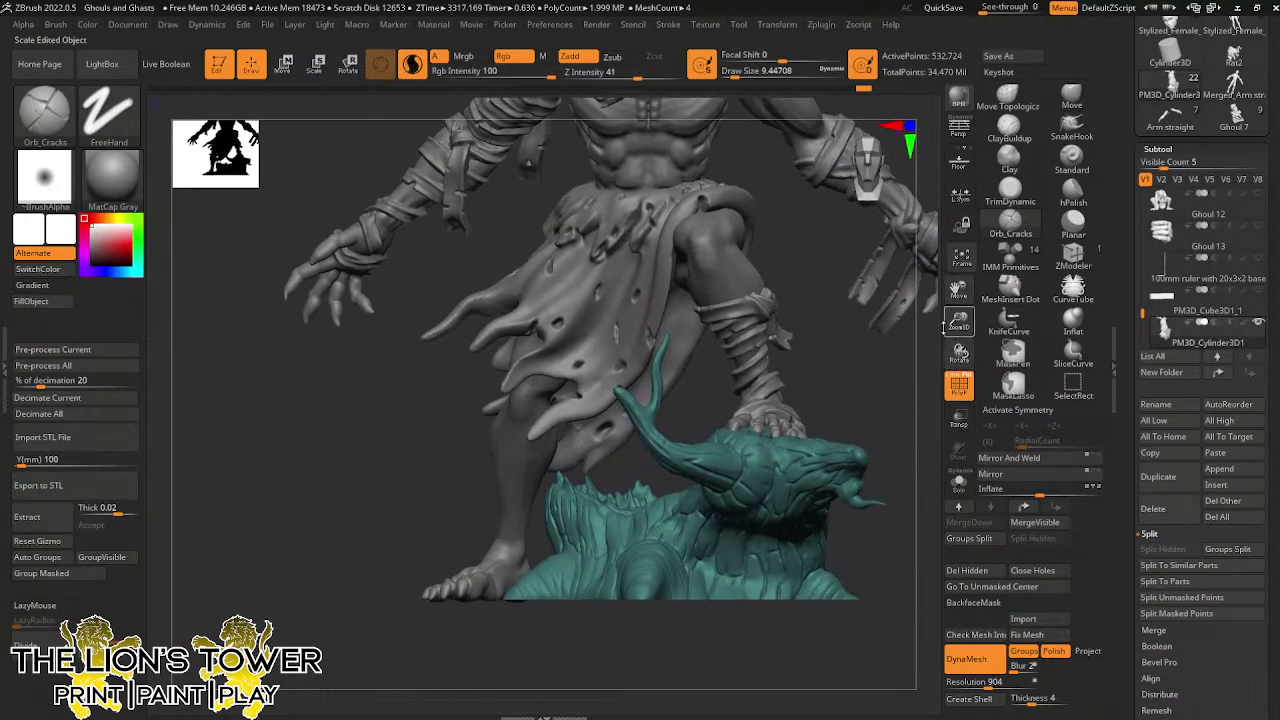
left_click(496, 565, "alt")
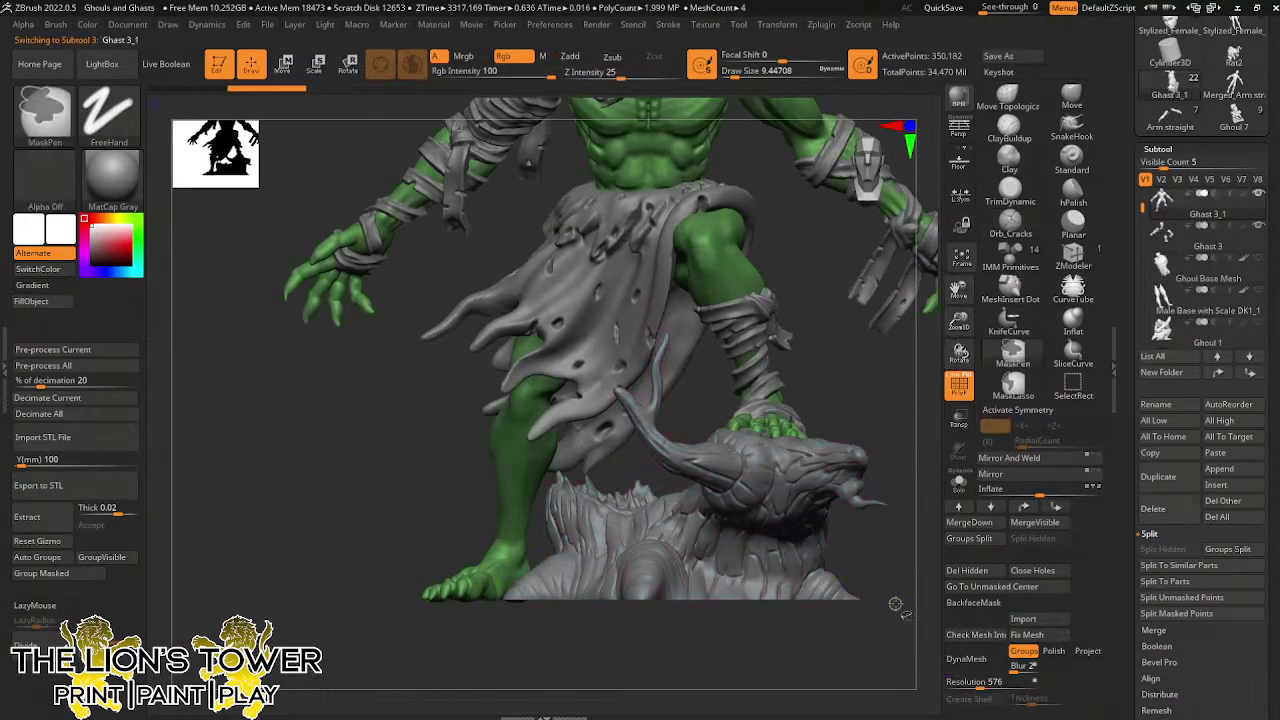
mouse_move(905, 602)
left_mouse_down("ctrl+shift")
mouse_move(383, 608)
mouse_move(830, 502)
left_mouse_up("ctrl+shift")
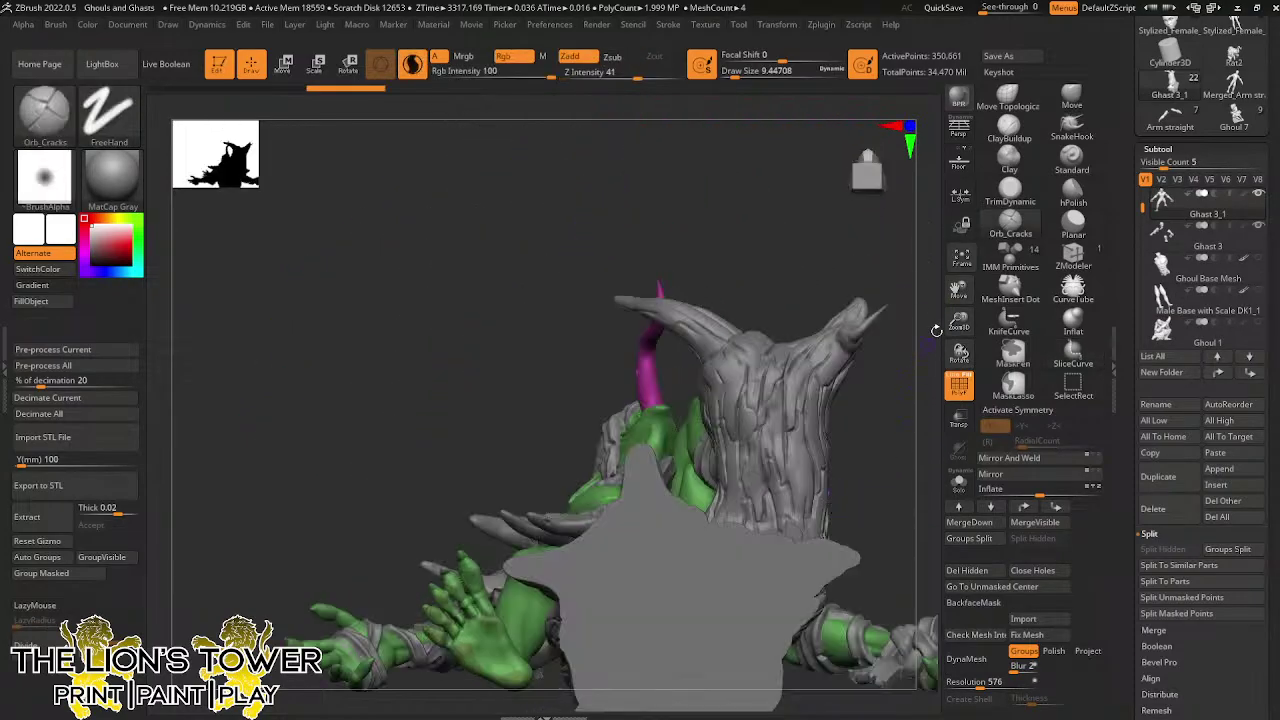
DynaMesh the ghast body at resolution 576 with Groups on, and isolate the body's polygroup
left_click_drag(936, 331, 1000, 190, "alt")
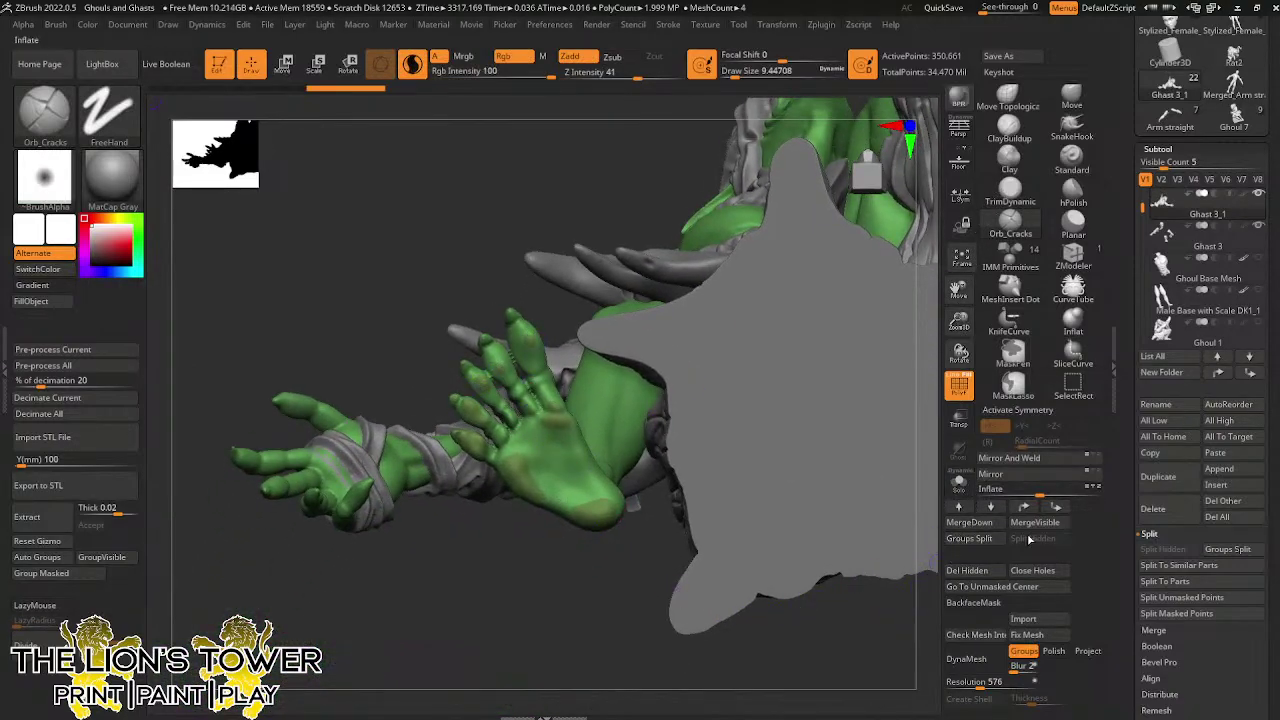
left_click(984, 664)
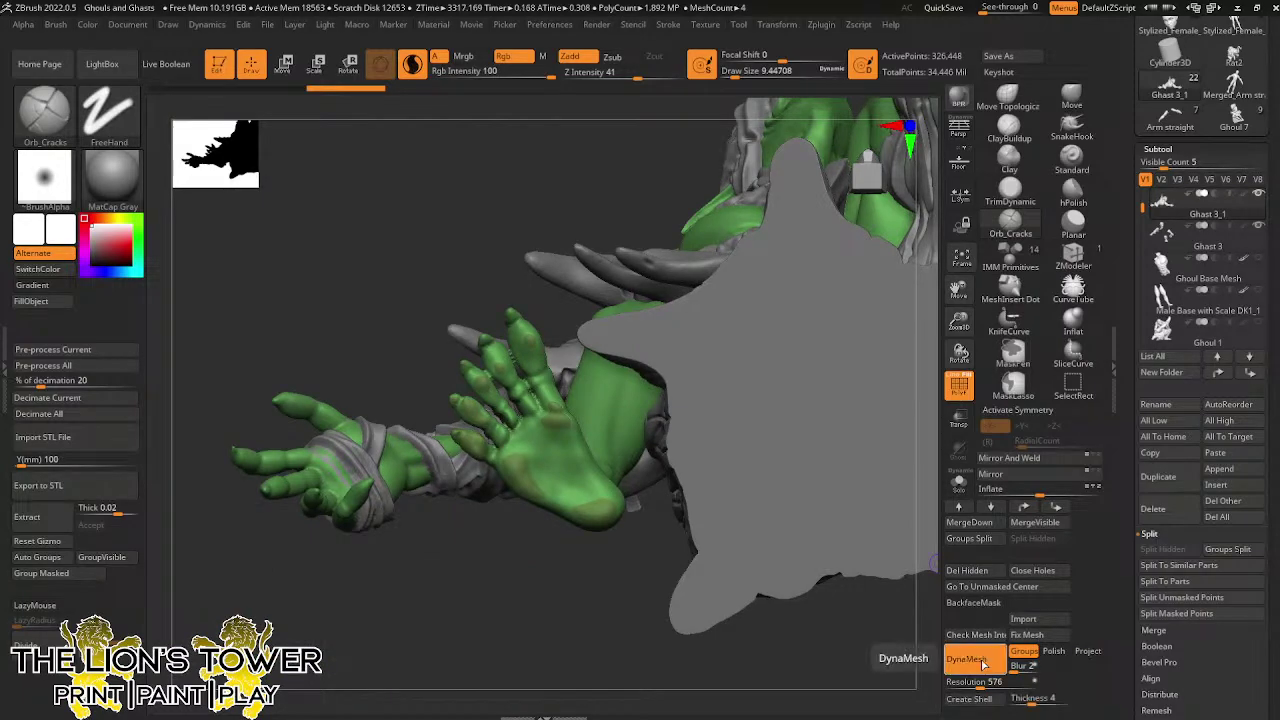
left_click(578, 461, "ctrl+shift")
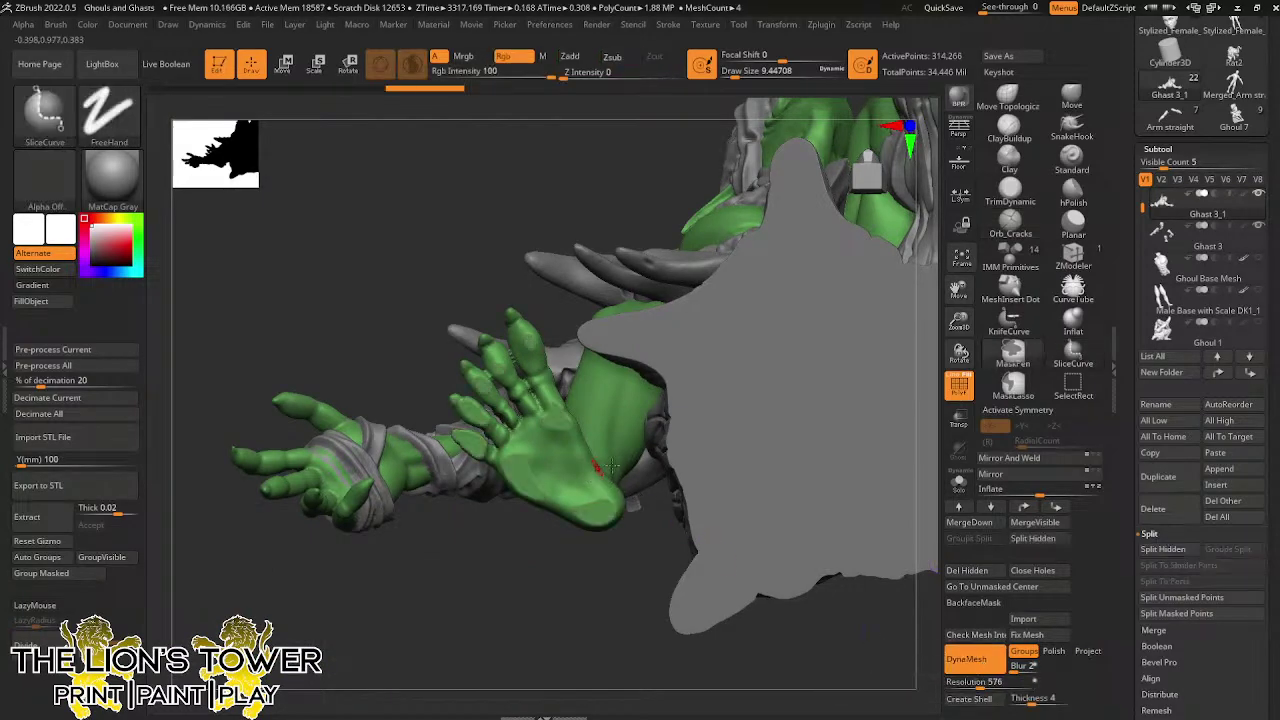
With SelectRect, hide only the pieces sliced off the ghast, keeping body and tongue visible, and delete the hidden geometry
mouse_move(959, 333)
left_mouse_down("alt")
mouse_move(914, 397)
mouse_move(916, 470)
mouse_move(914, 391)
mouse_move(955, 295)
mouse_move(953, 545)
left_mouse_up("alt")
left_click(768, 323, "ctrl+shift")
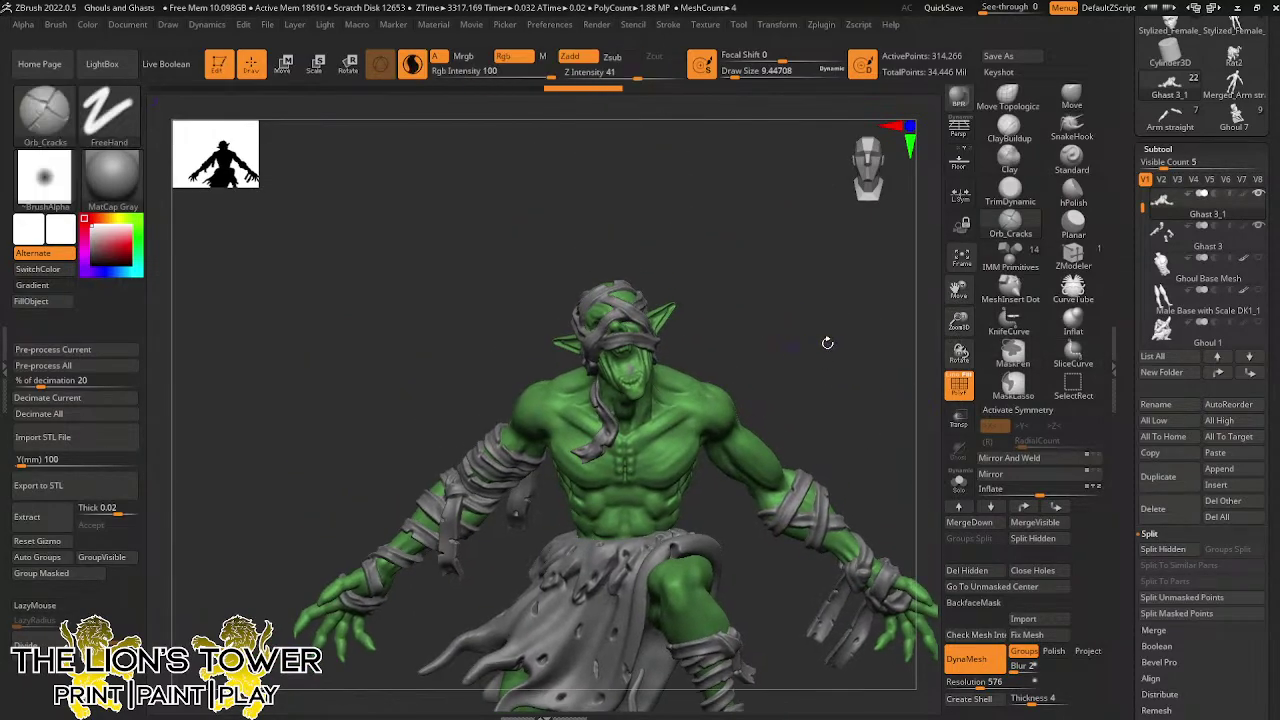
left_click(1073, 383)
left_click(1031, 412)
left_click_drag(878, 358, 843, 394, "ctrl+shift")
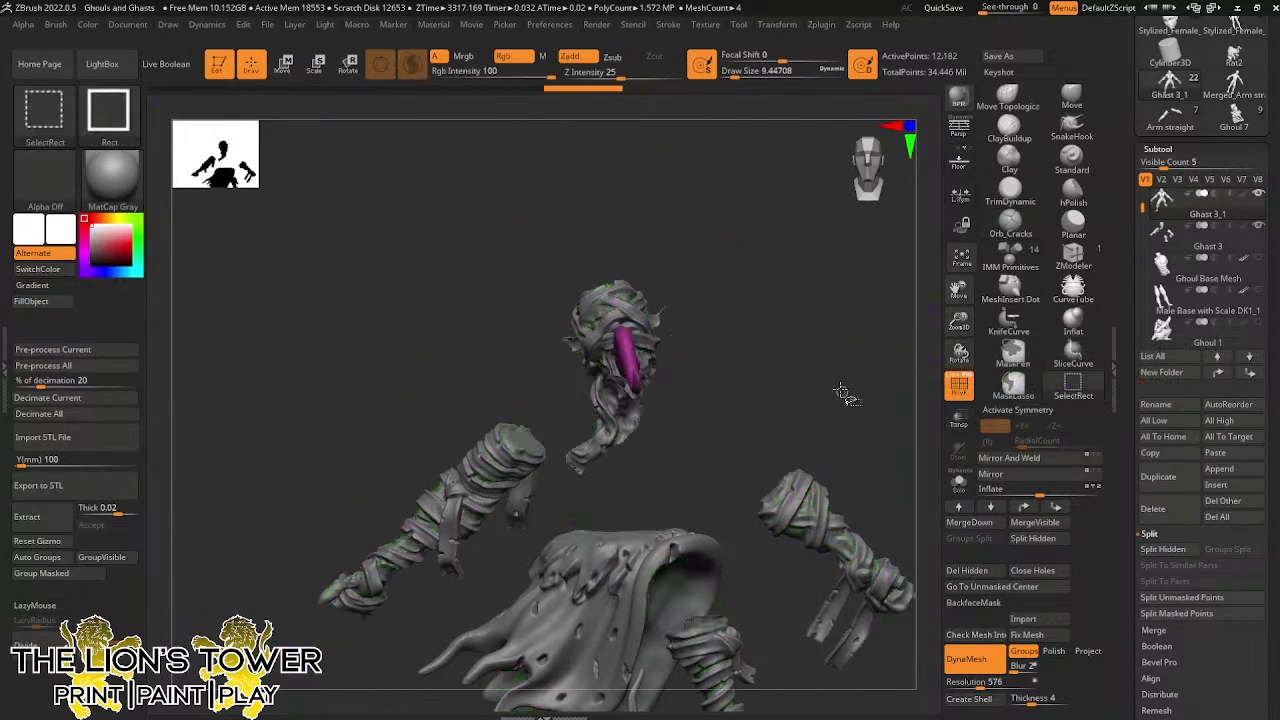
key("ctrl+shift")
mouse_move(840, 310)
left_mouse_down()
mouse_move(783, 308)
mouse_move(866, 314)
left_mouse_up()
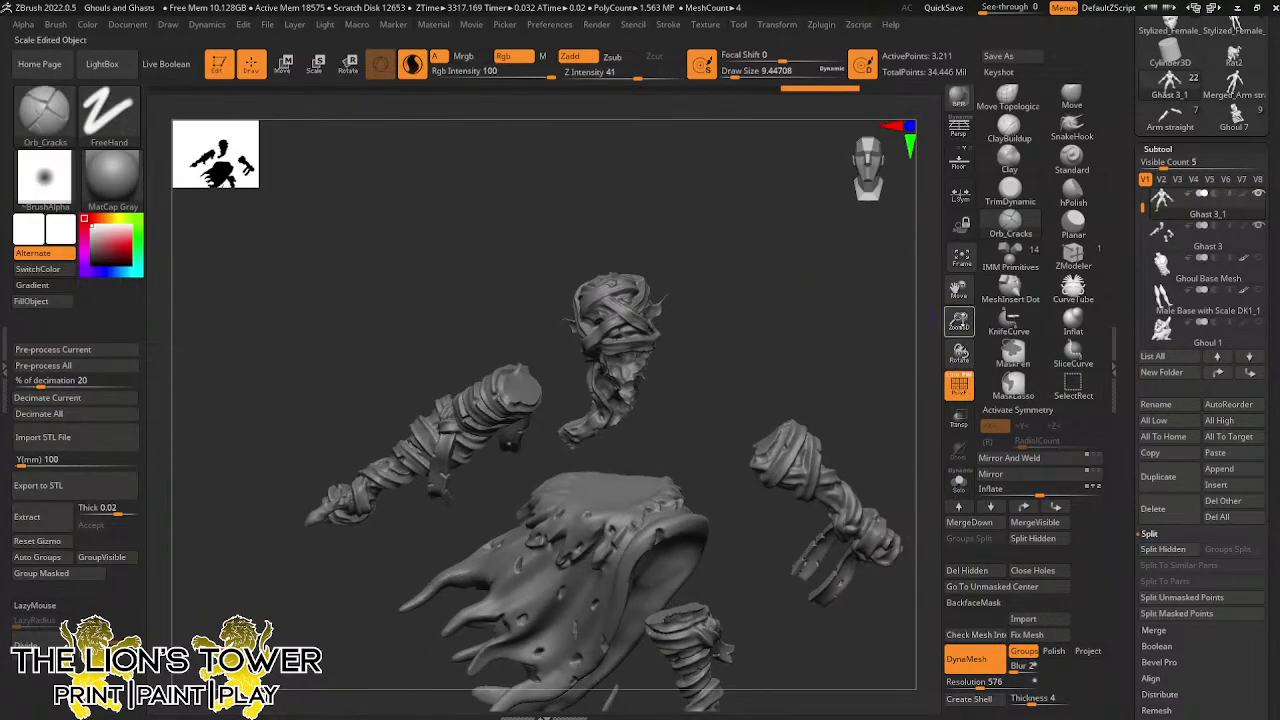
left_click(955, 264)
mouse_move(819, 462)
left_mouse_down()
mouse_move(845, 460)
mouse_move(803, 461)
left_mouse_up()
left_click(803, 423, "ctrl+shift")
mouse_move(885, 486)
left_mouse_down()
mouse_move(881, 545)
mouse_move(884, 493)
left_mouse_up()
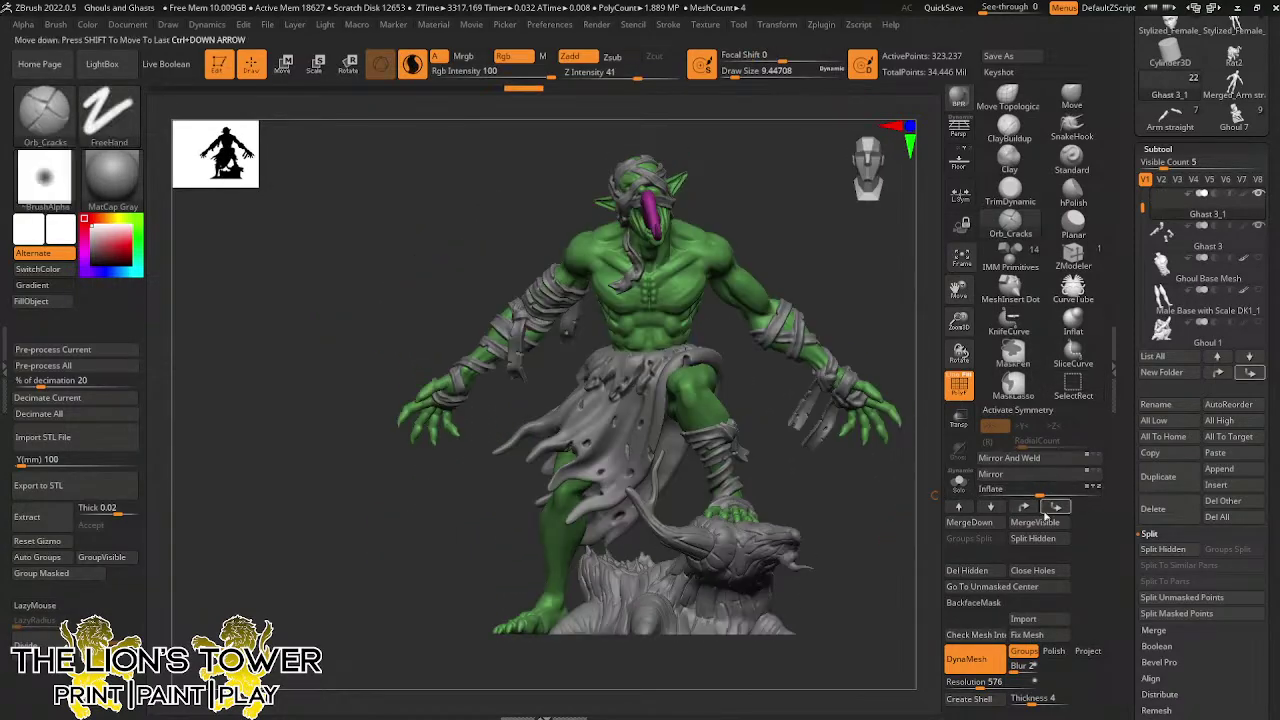
left_click(990, 572)
Select the tree stump and adjust its silhouette with the Move brush at a draw size of about 108
mouse_move(960, 322)
left_mouse_down()
mouse_move(962, 348)
mouse_move(961, 335)
left_mouse_up()
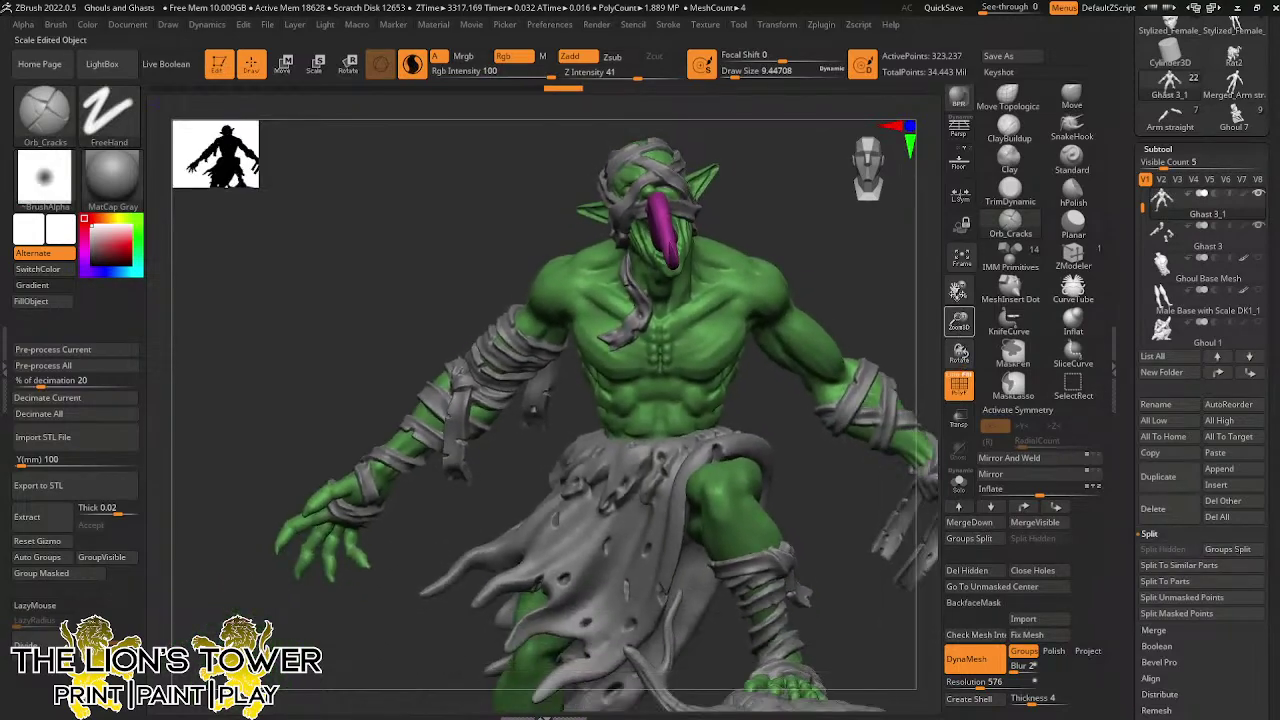
left_click_drag(959, 291, 896, 310)
left_click(840, 511, "alt")
left_click(1070, 93)
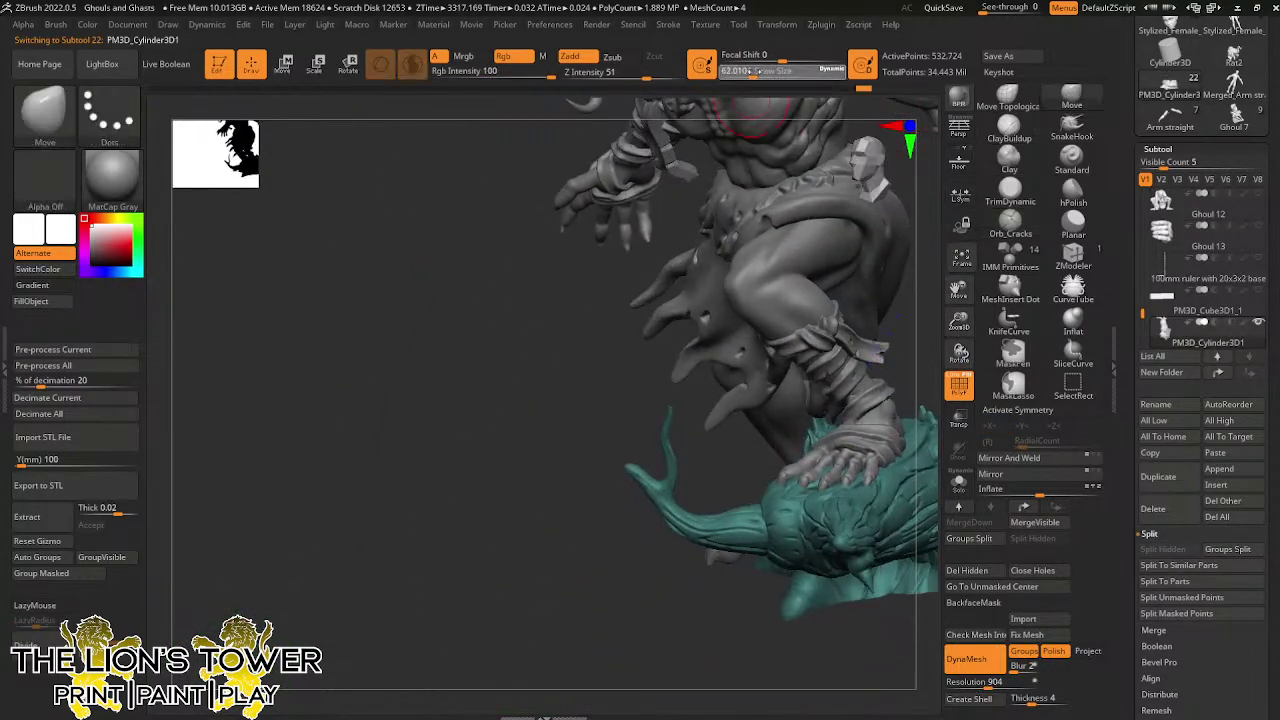
left_click_drag(758, 71, 798, 162)
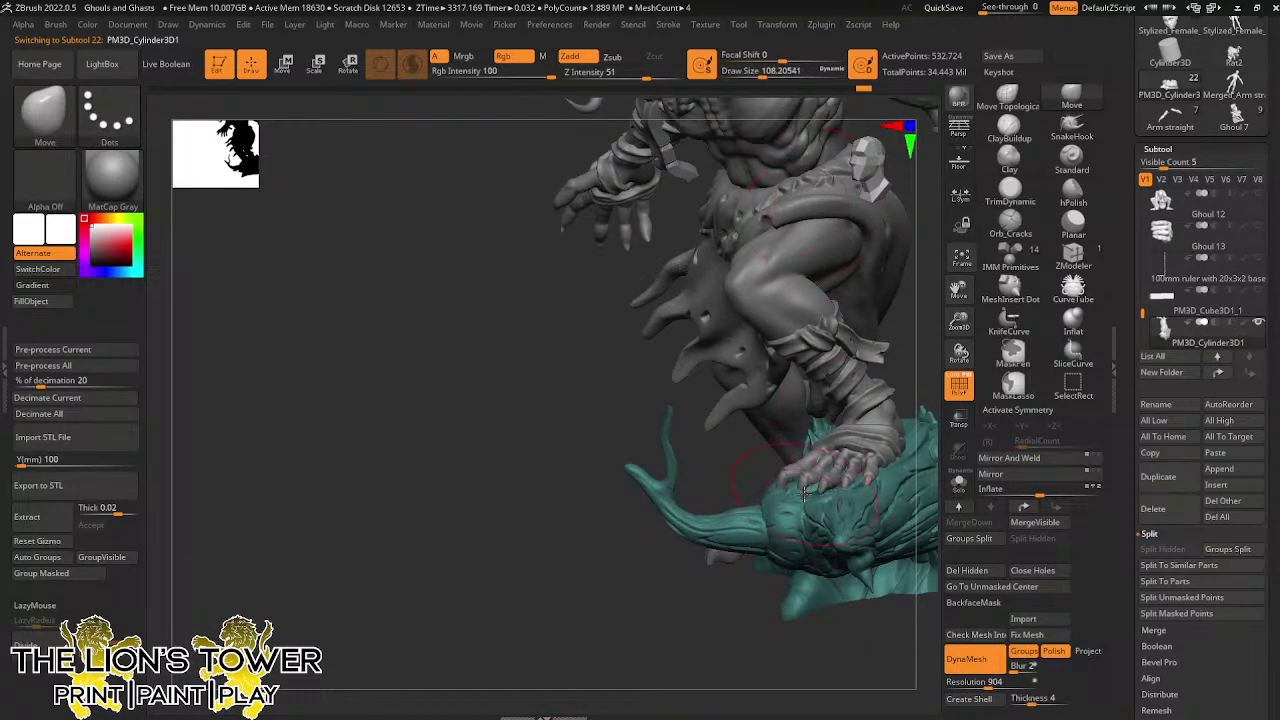
left_click_drag(917, 379, 934, 358)
left_click_drag(889, 409, 712, 487)
left_click_drag(781, 406, 763, 387)
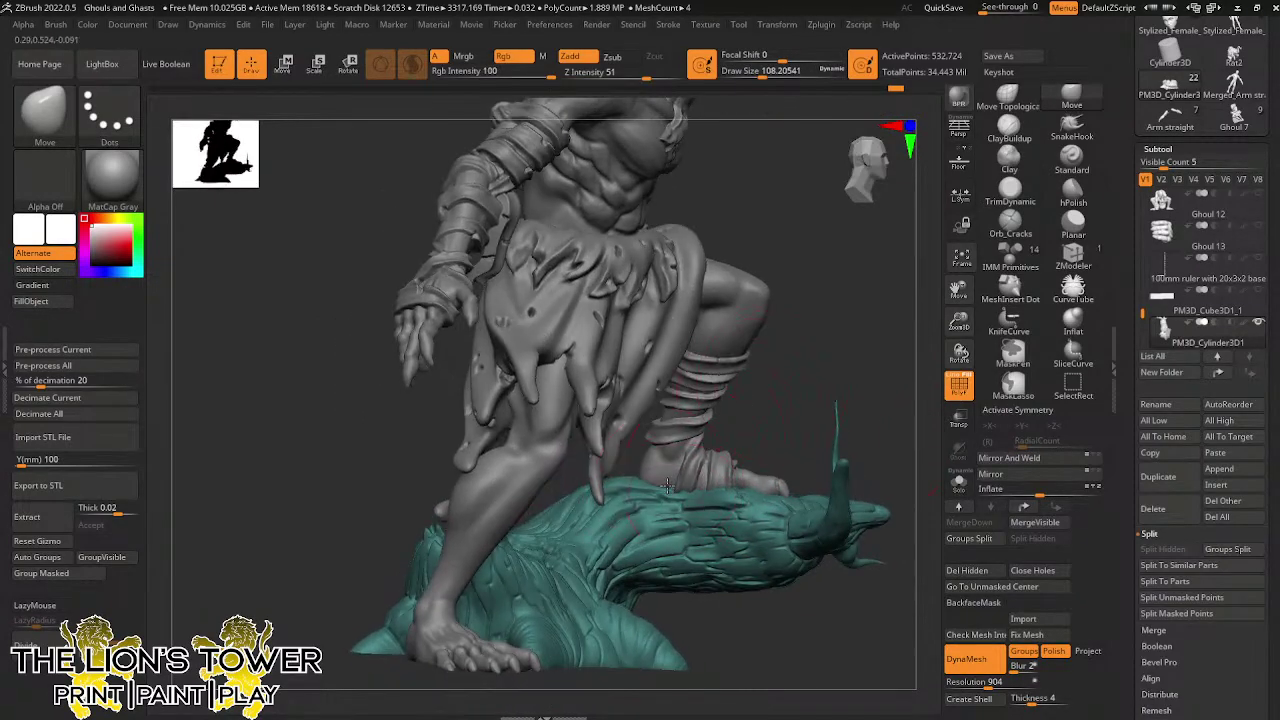
left_click(888, 367, "ctrl")
left_click(888, 367, "ctrl")
left_click_drag(900, 376, 853, 548)
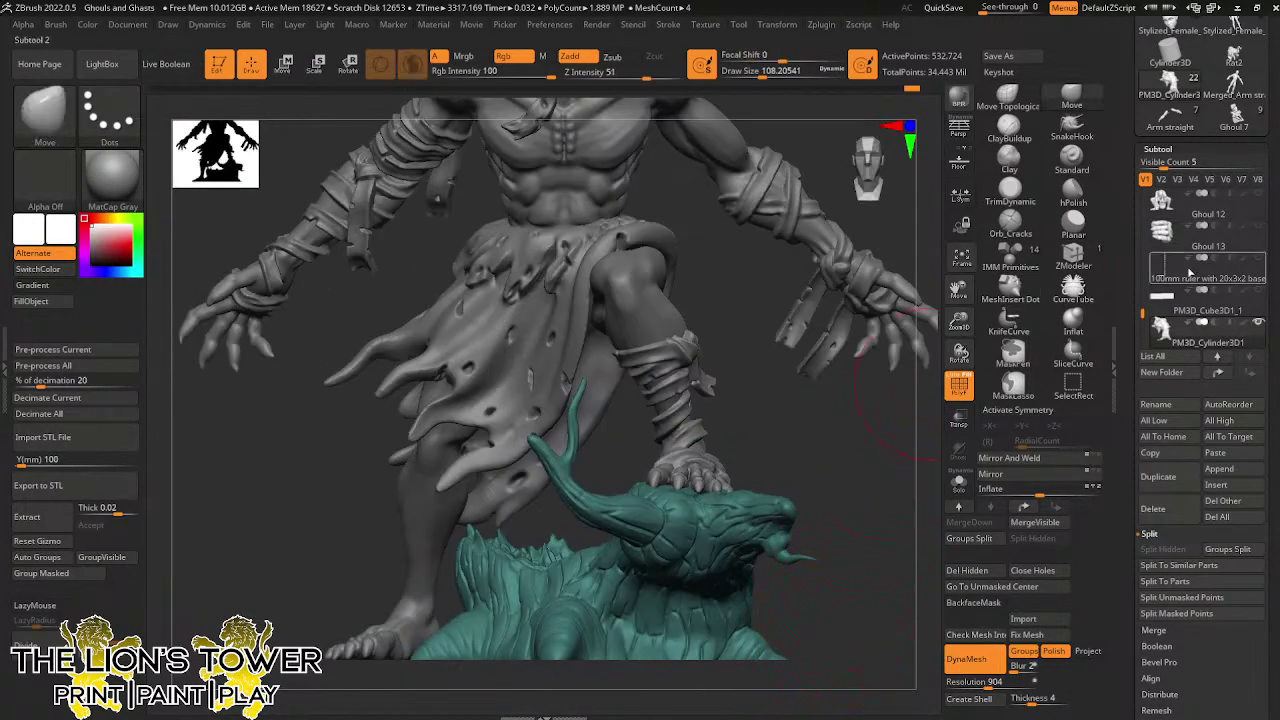
Append the Skull mesh as a new subtool, select it and centre the transform gizmo on it
scroll(1190, 272, "up", 5)
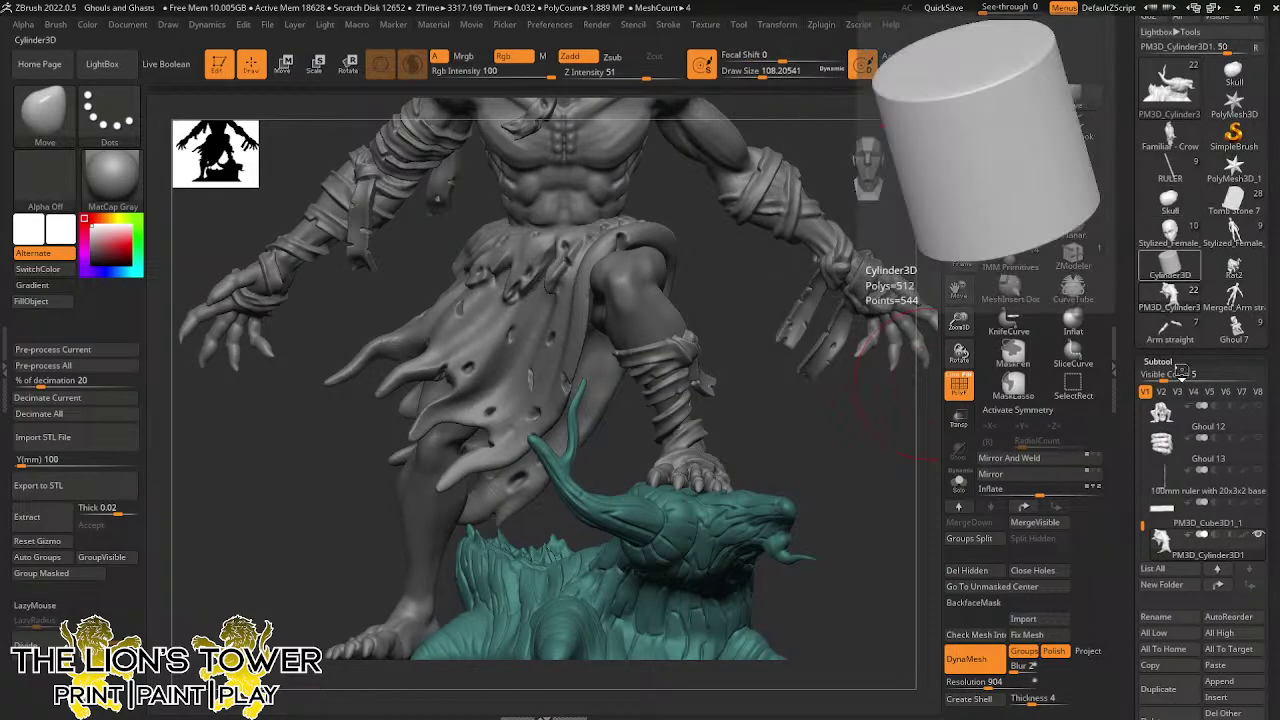
left_click(1219, 681)
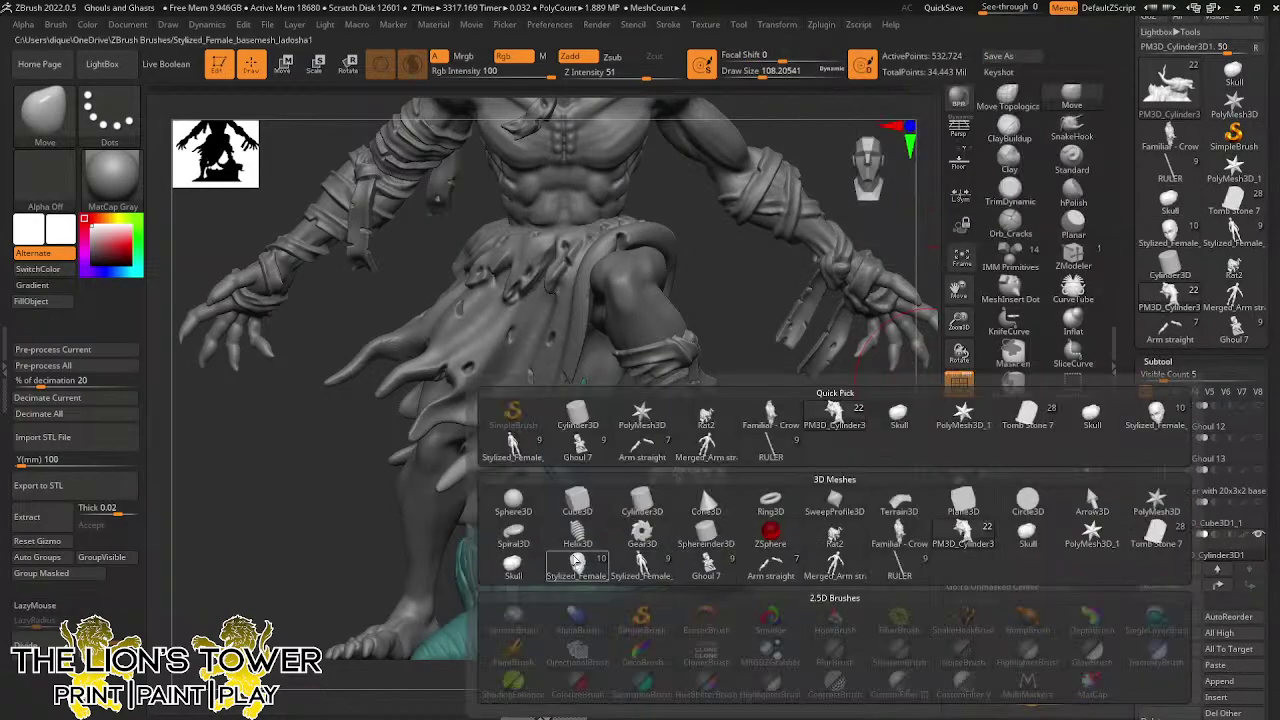
left_click(577, 565)
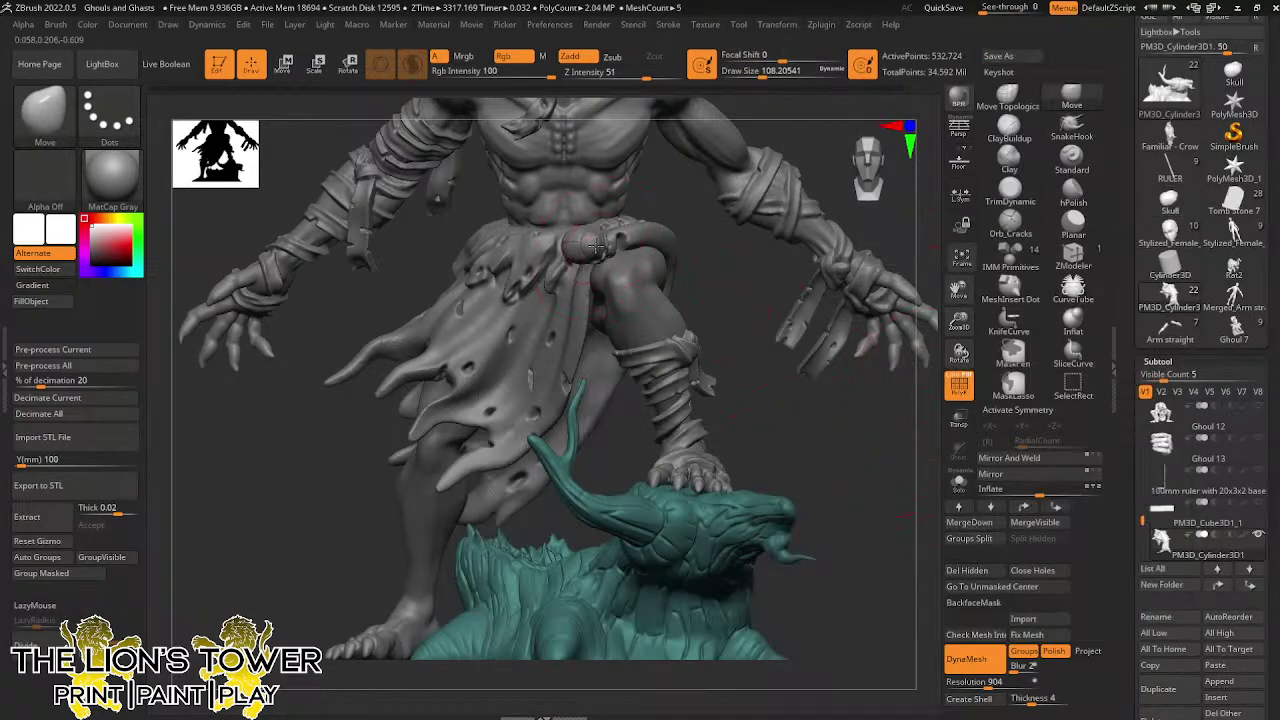
left_click(318, 66)
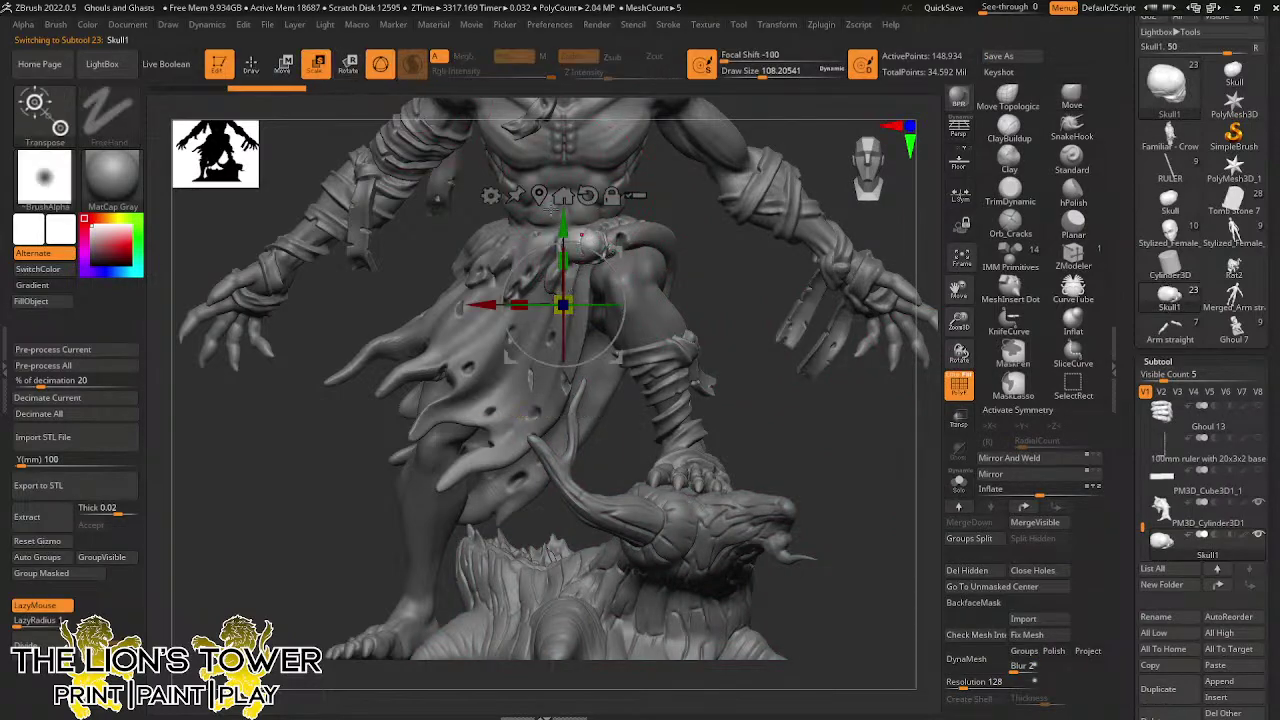
left_click(541, 197)
left_click_drag(599, 232, 604, 220)
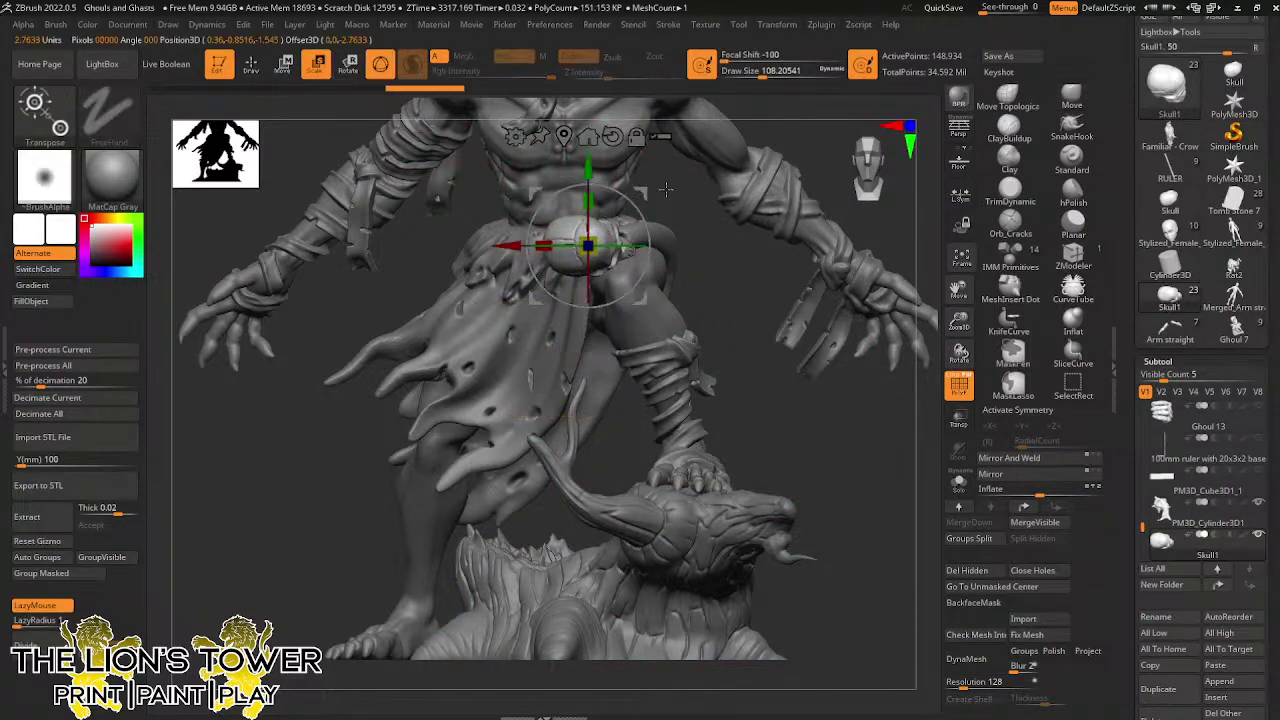
Move the skull up beside the ghast's head for size comparison and rotate it to face forward
right_click_drag(630, 249, 647, 457, "alt")
left_click_drag(605, 374, 606, 144)
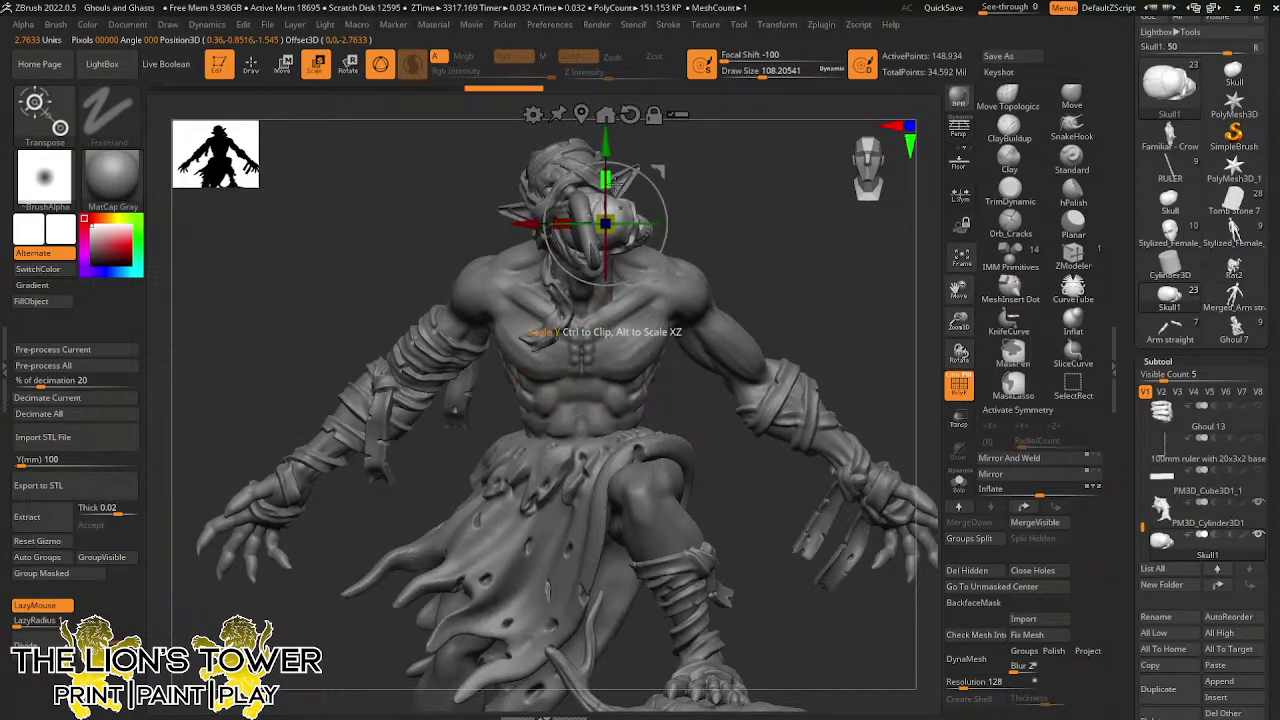
left_click_drag(606, 205, 569, 255)
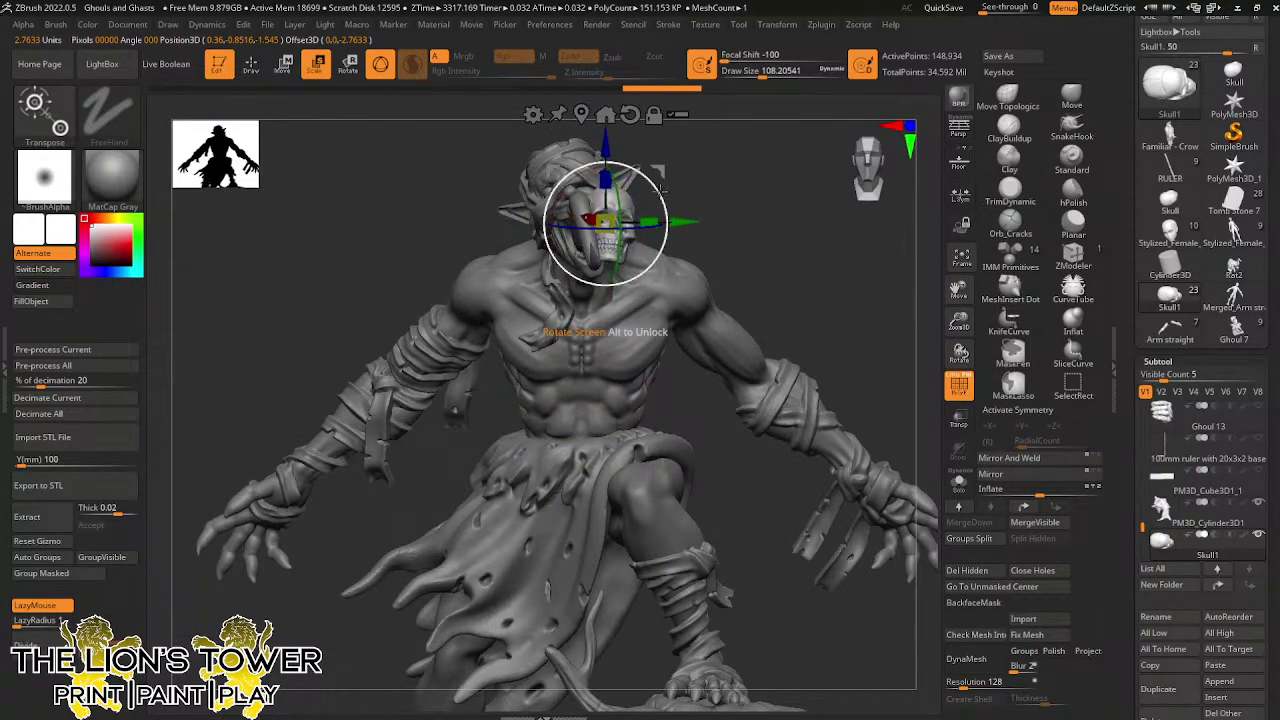
Tilt the skull sideways and move it down to the foot of the stump beneath the overhanging trunk
left_click_drag(653, 261, 735, 520)
right_click_drag(735, 520, 738, 500, "ctrl")
right_click_drag(738, 500, 763, 239, "alt")
left_click_drag(763, 239, 748, 477)
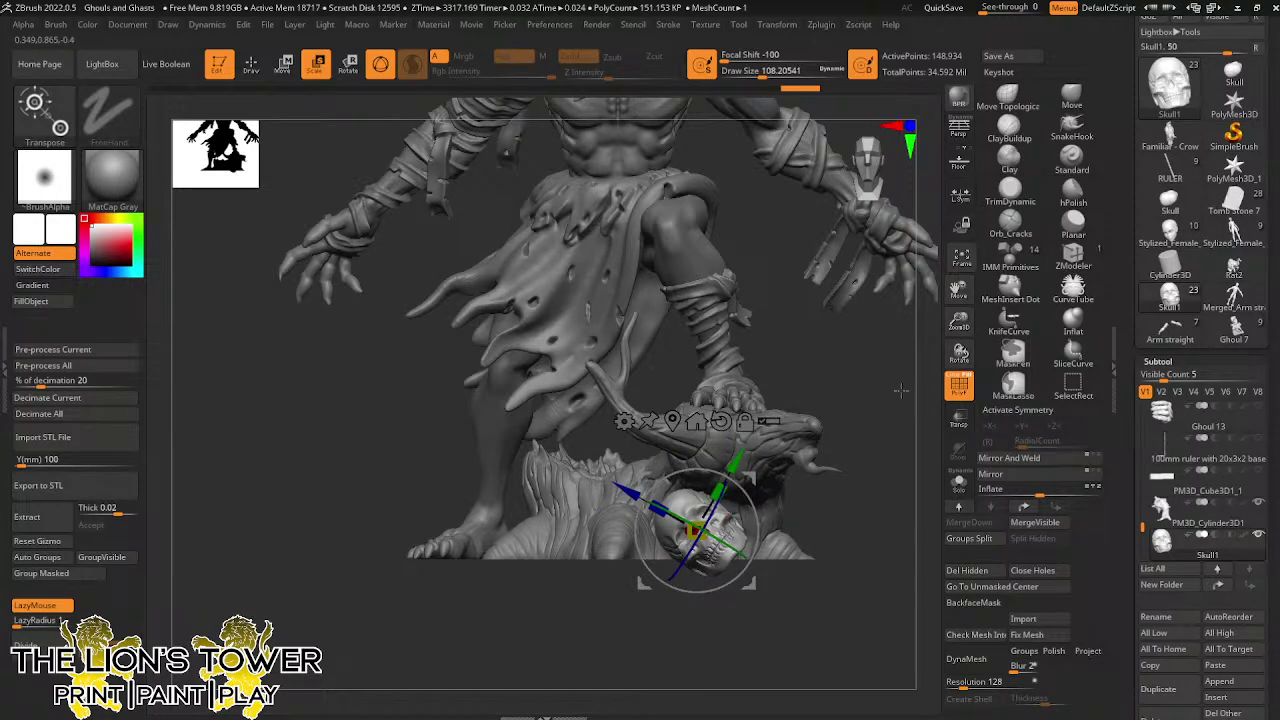
Push the skull back against the stump in side view and fine-tune its position from the front
left_click_drag(962, 328, 984, 280)
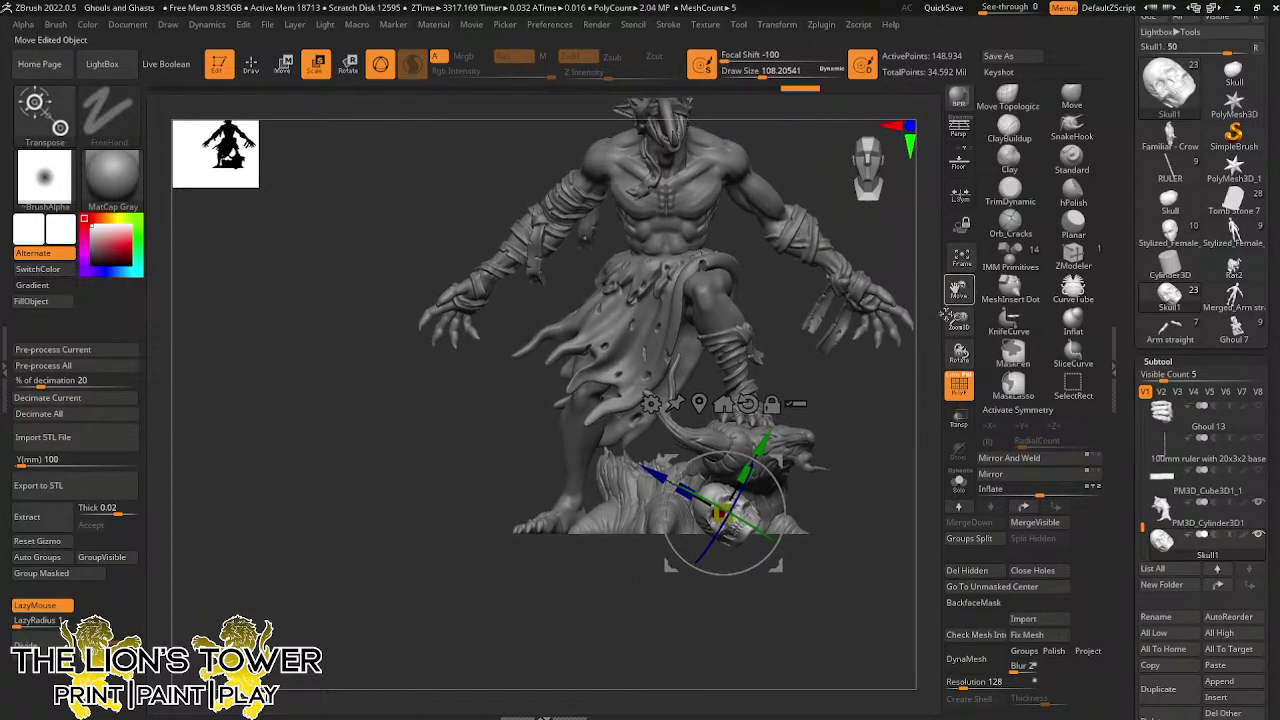
left_click_drag(868, 451, 857, 485)
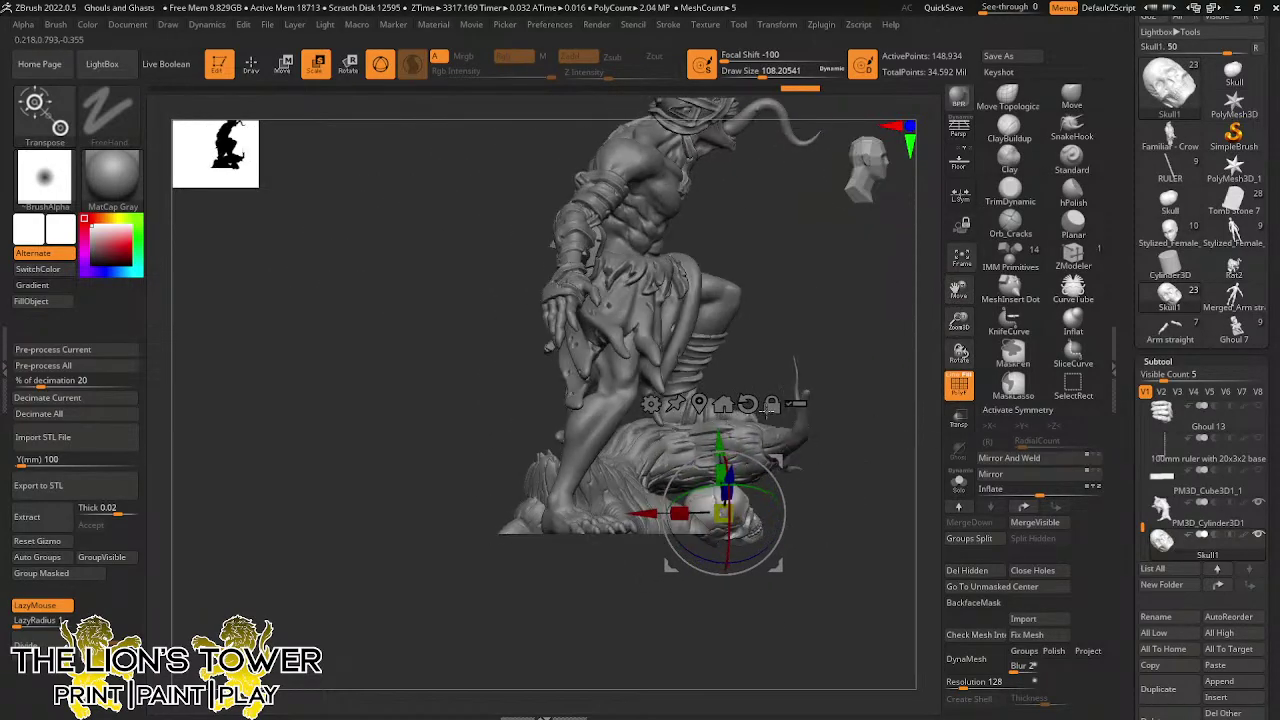
left_click_drag(781, 521, 753, 520)
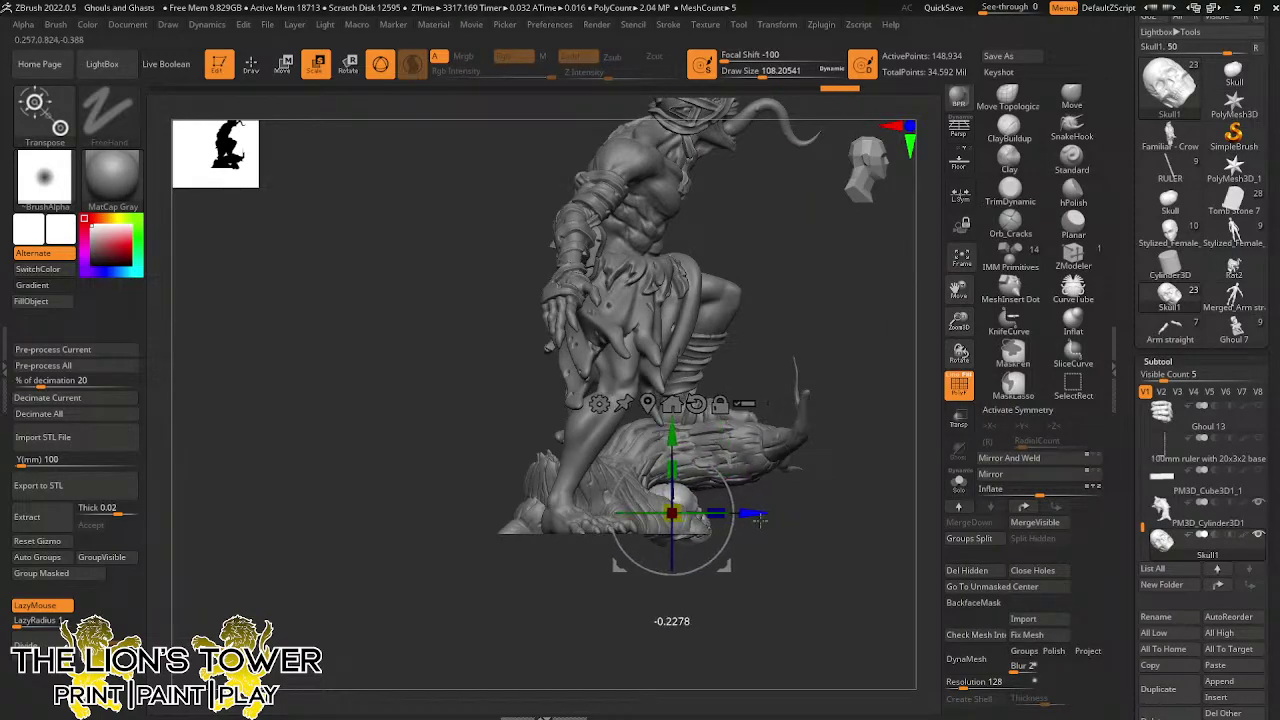
left_click_drag(856, 482, 790, 505)
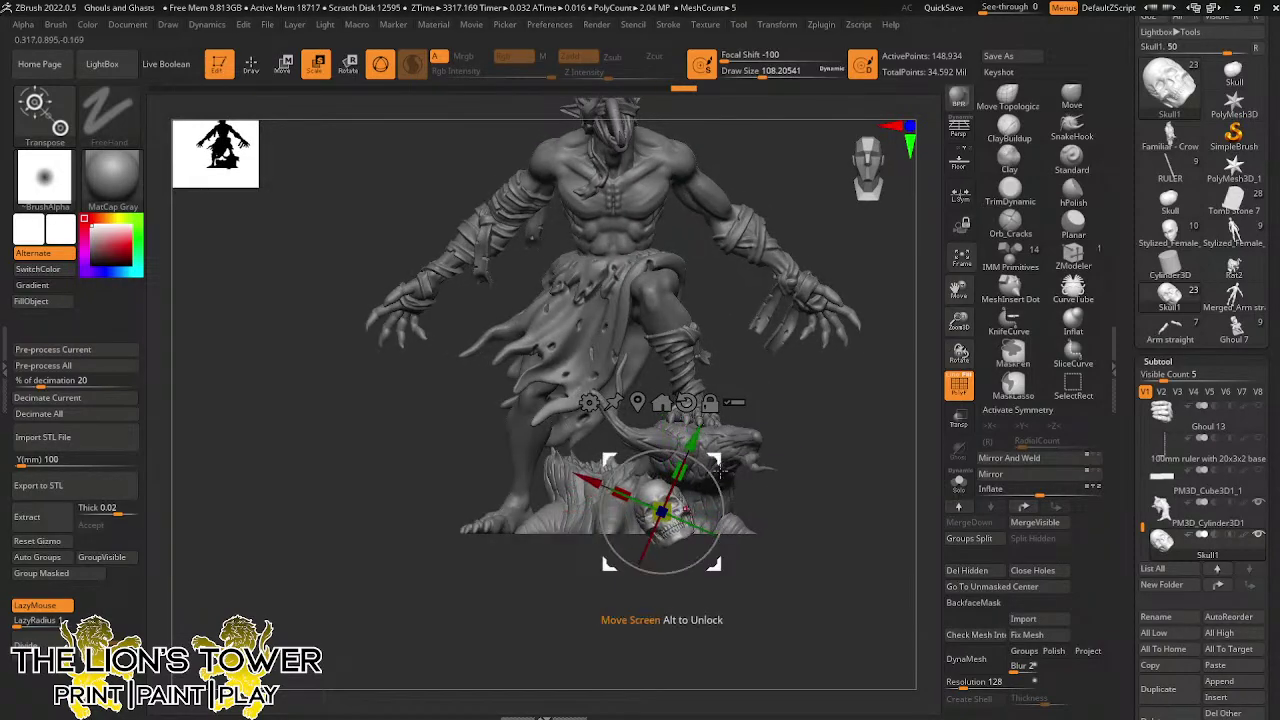
left_click_drag(720, 468, 710, 460)
Slice the skull horizontally with SliceCurve, level with the flat underside of the stump
mouse_move(804, 538)
left_mouse_down()
mouse_move(828, 543)
mouse_move(800, 557)
mouse_move(759, 534)
mouse_move(820, 490)
mouse_move(788, 498)
mouse_move(804, 512)
mouse_move(775, 542)
mouse_move(565, 552)
mouse_move(556, 536)
left_mouse_up()
left_click(1072, 366)
left_click(902, 384)
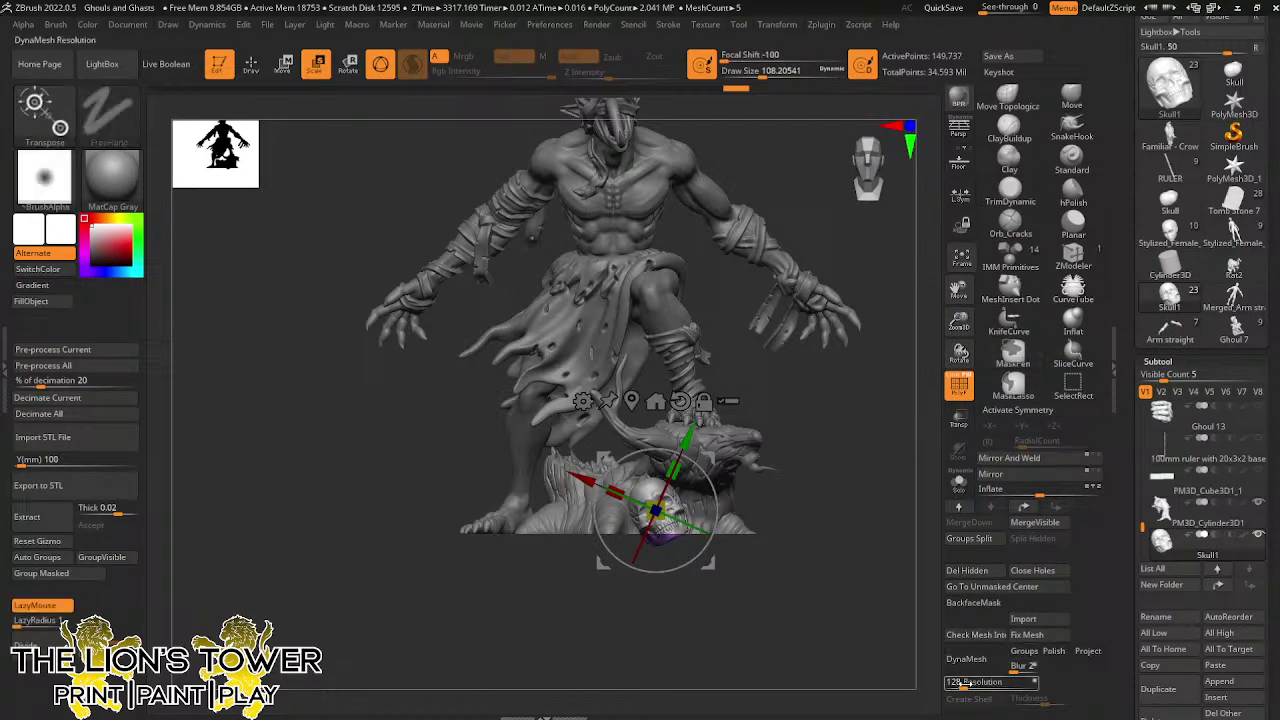
DynaMesh the skull at resolution 704 with Groups on, then hide and delete the piece below the slice
left_click(1024, 651)
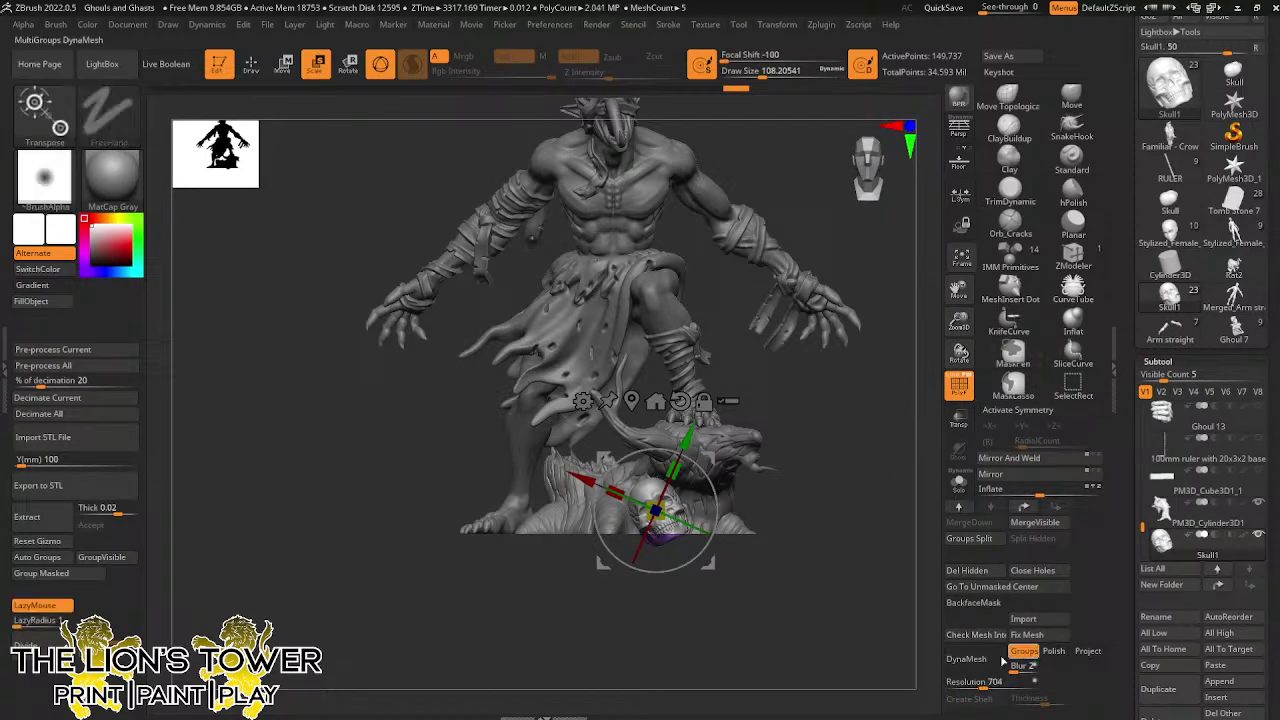
left_click(966, 659)
key("q")
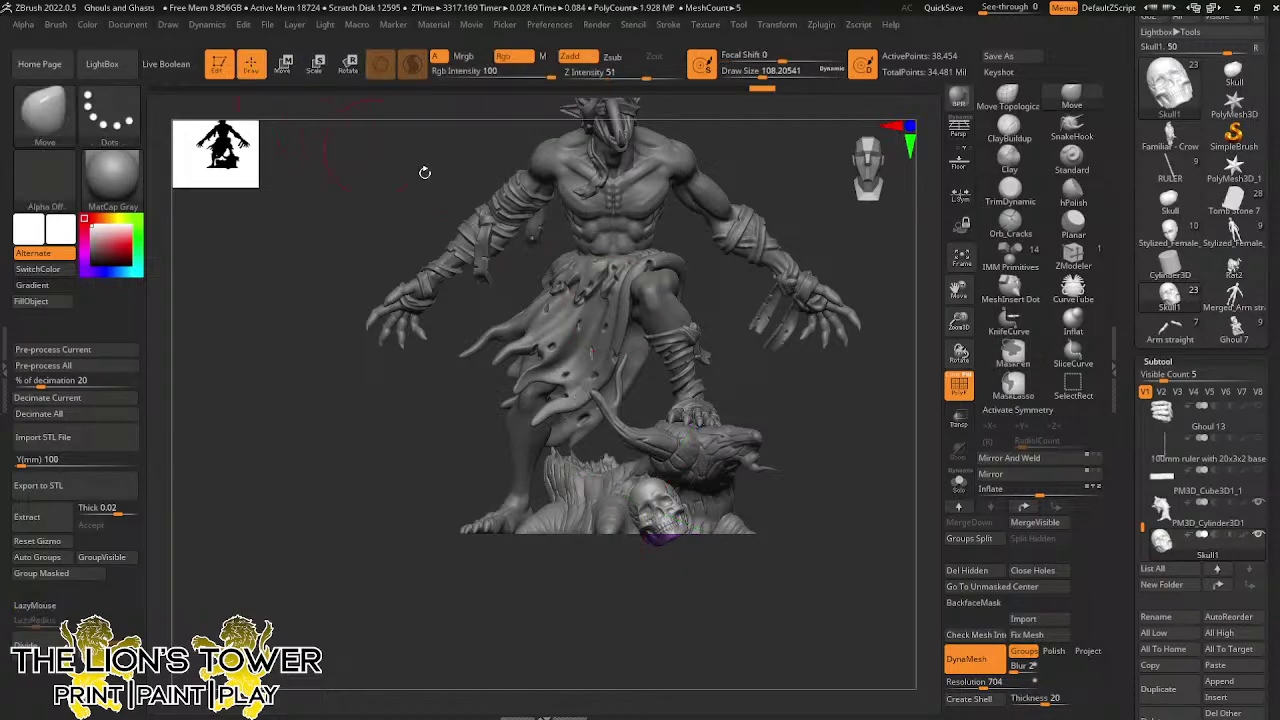
left_click(1030, 571)
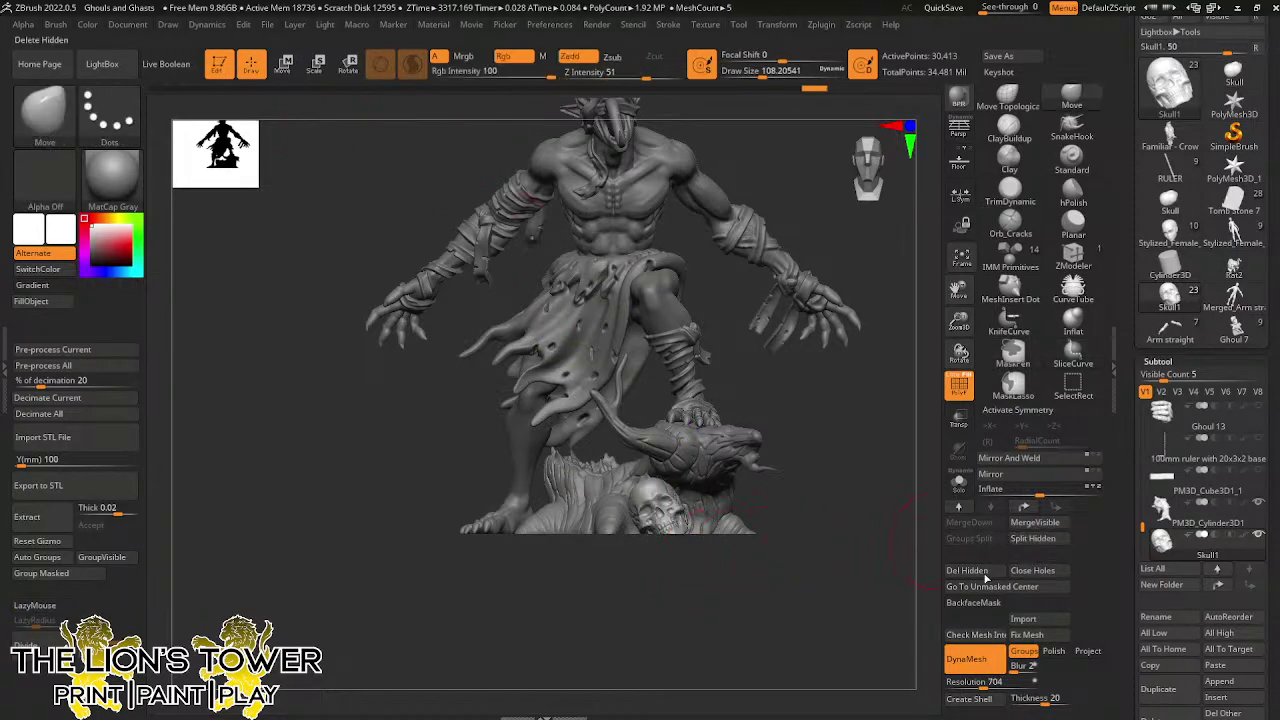
Check the flat underside, then select the stump subtool and merge it down with the skull
mouse_move(829, 491)
left_mouse_down()
mouse_move(846, 586)
mouse_move(881, 435)
mouse_move(903, 528)
mouse_move(912, 450)
left_mouse_up()
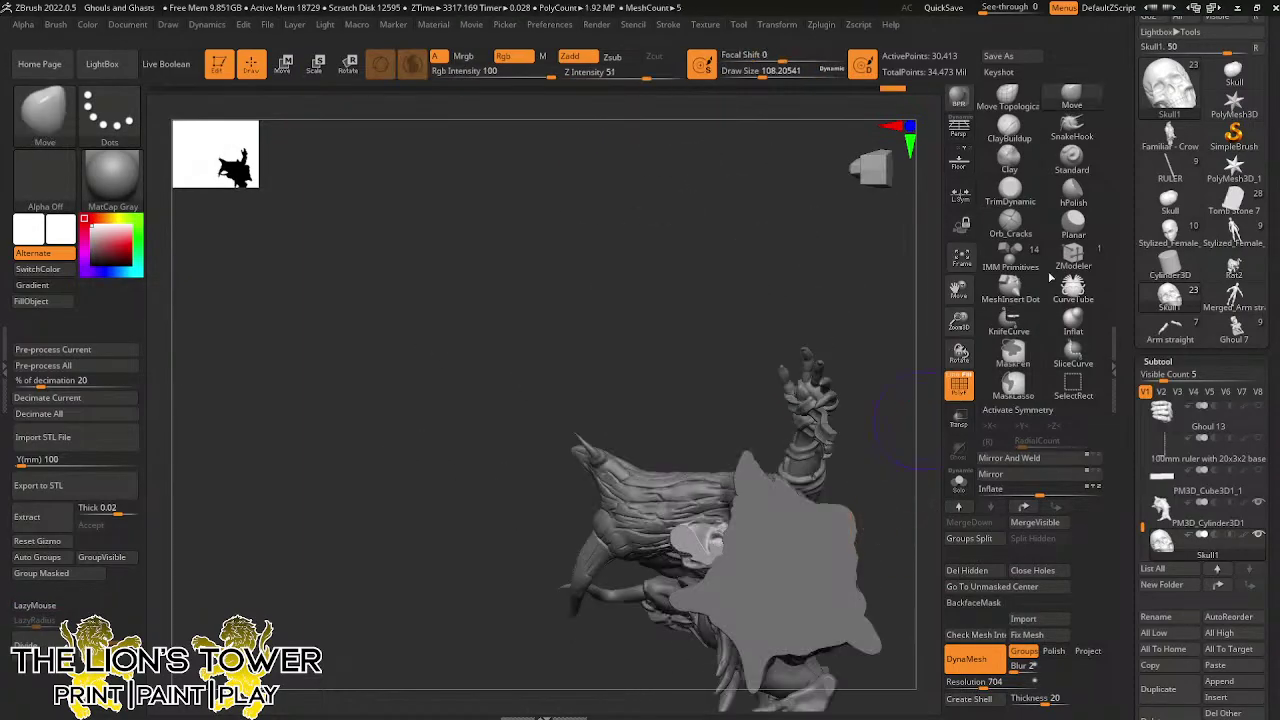
left_click(1163, 516)
scroll(1155, 578, "down", 2)
scroll(1158, 662, "down", 3)
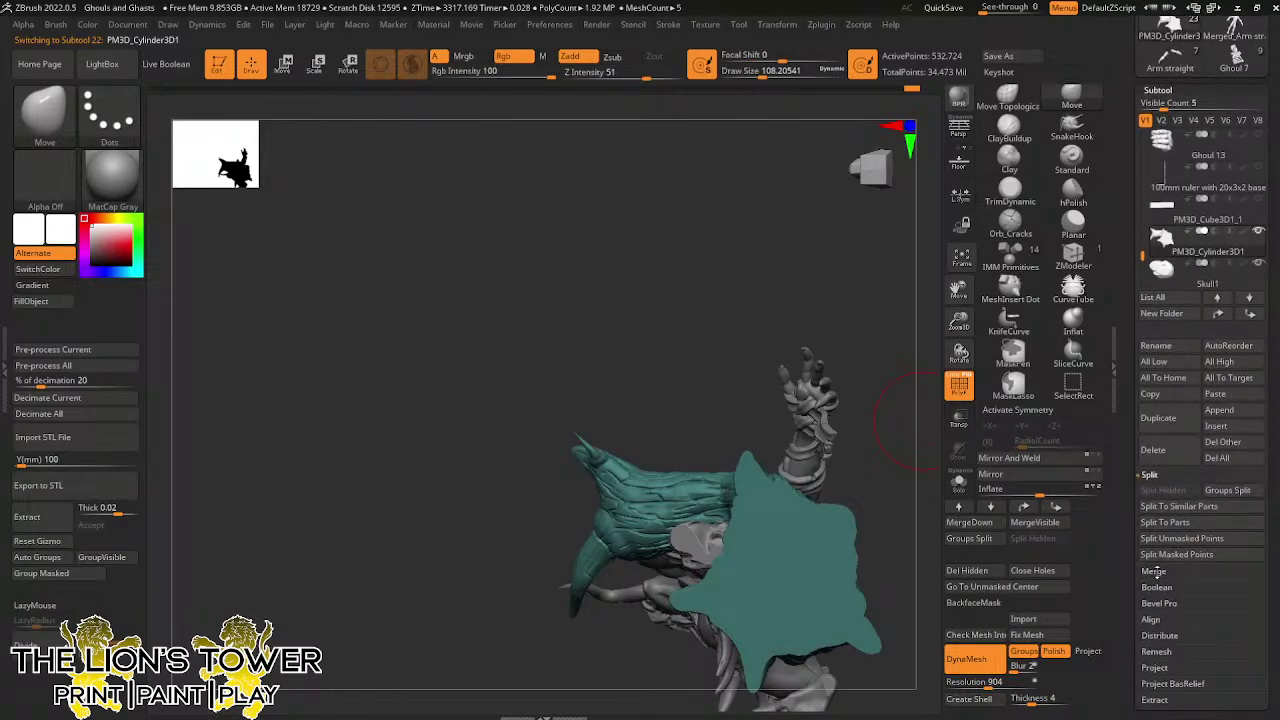
left_click(1157, 573)
left_click(1165, 506)
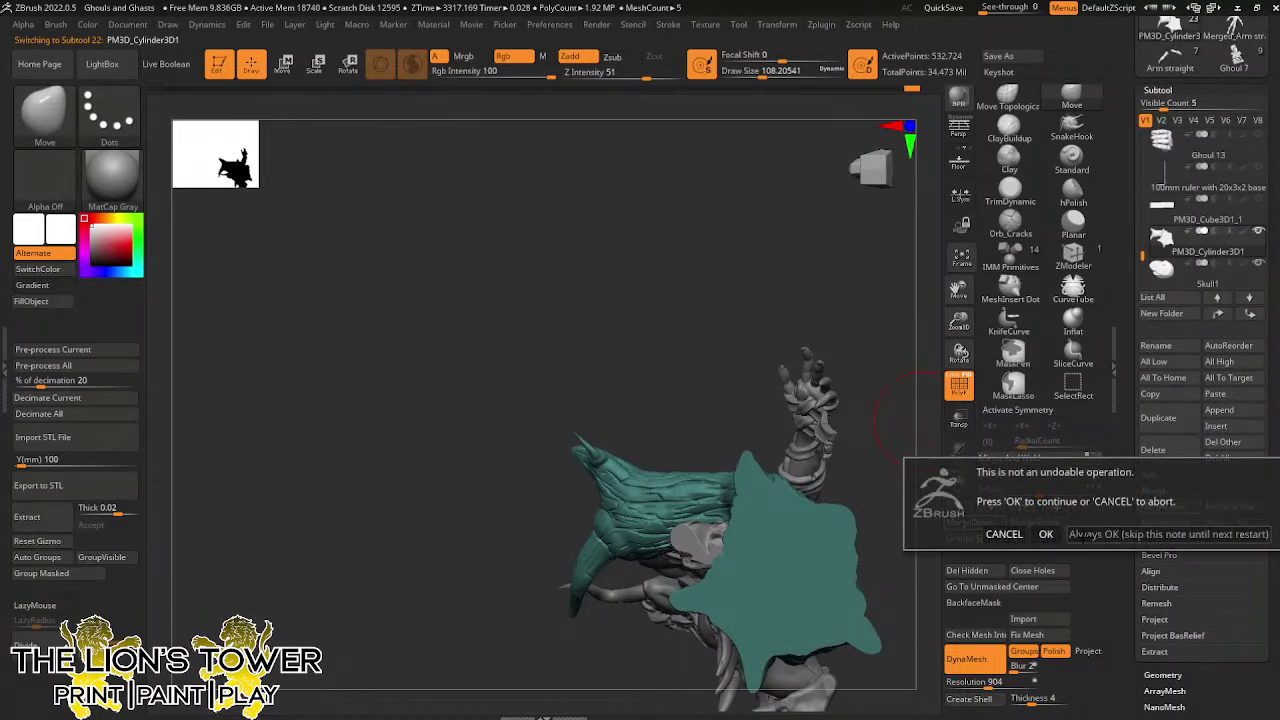
left_click(1046, 534)
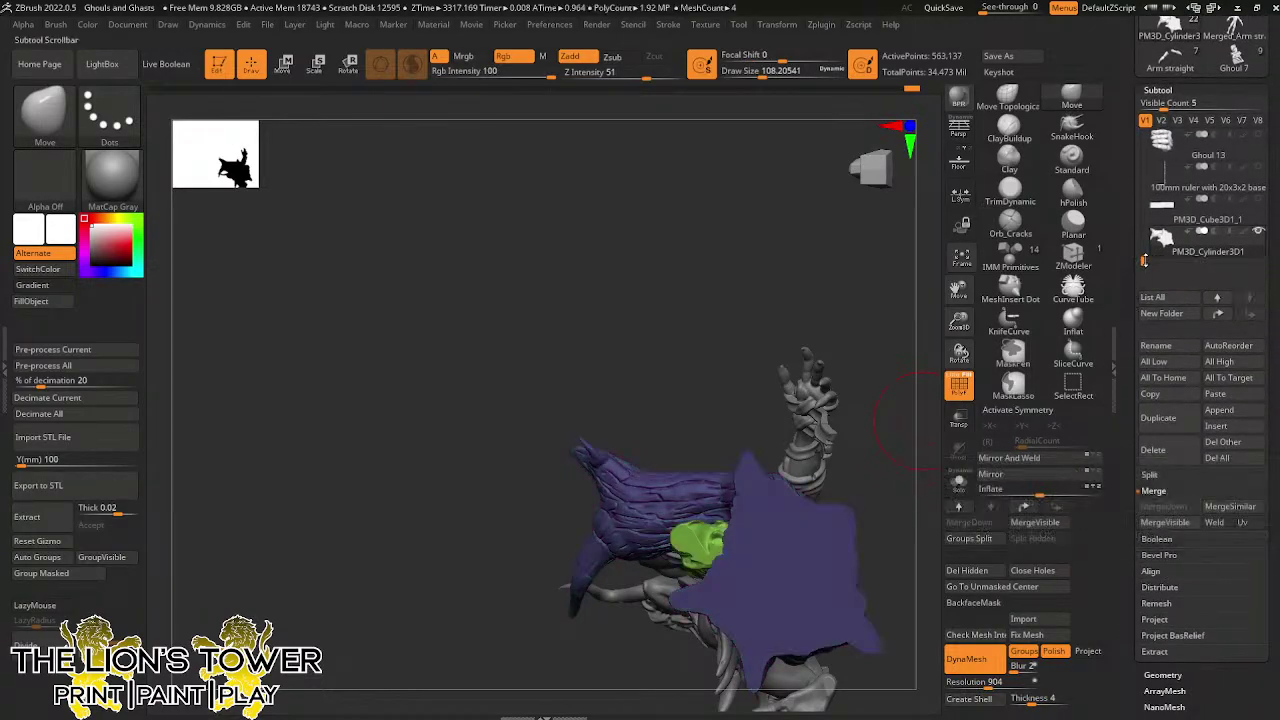
Reorder the merged stump subtool so it sits directly below Ghast 3 in the subtool stack
left_click_drag(1144, 260, 1145, 264)
left_click(1226, 313)
left_click(1227, 313)
left_click(1227, 313)
left_click(1227, 313)
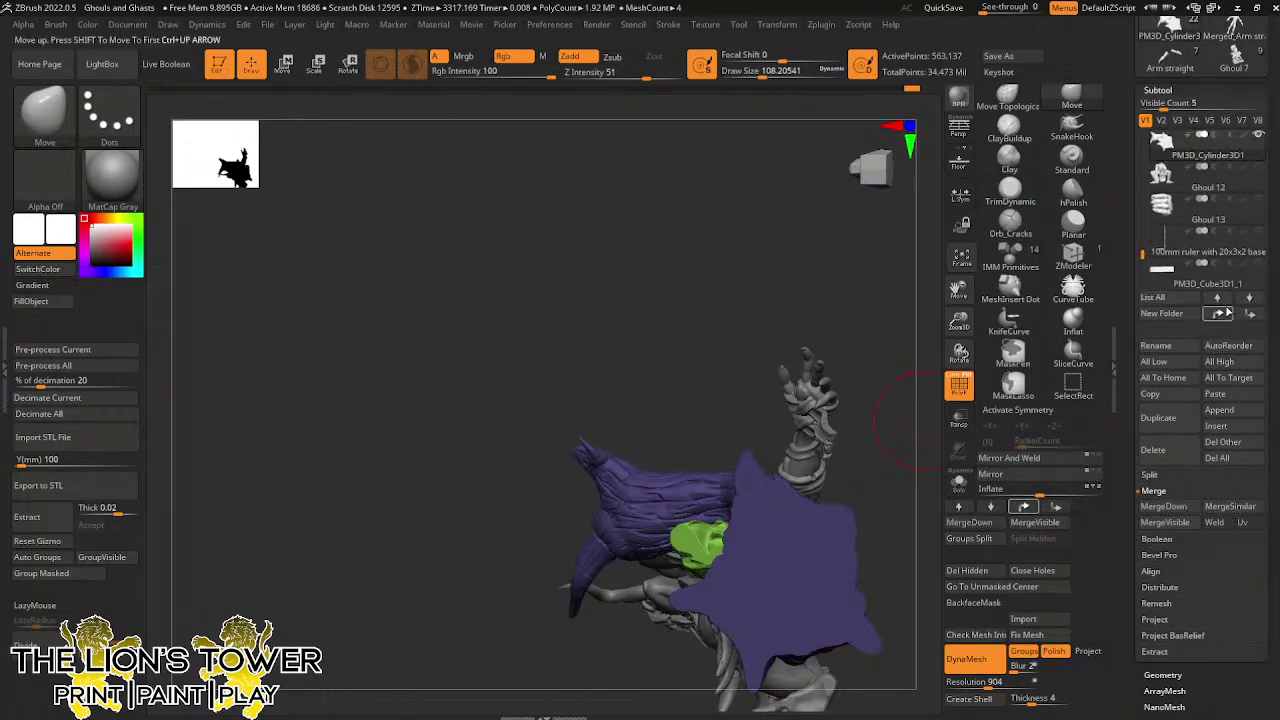
left_click(1226, 313)
left_click(1226, 313)
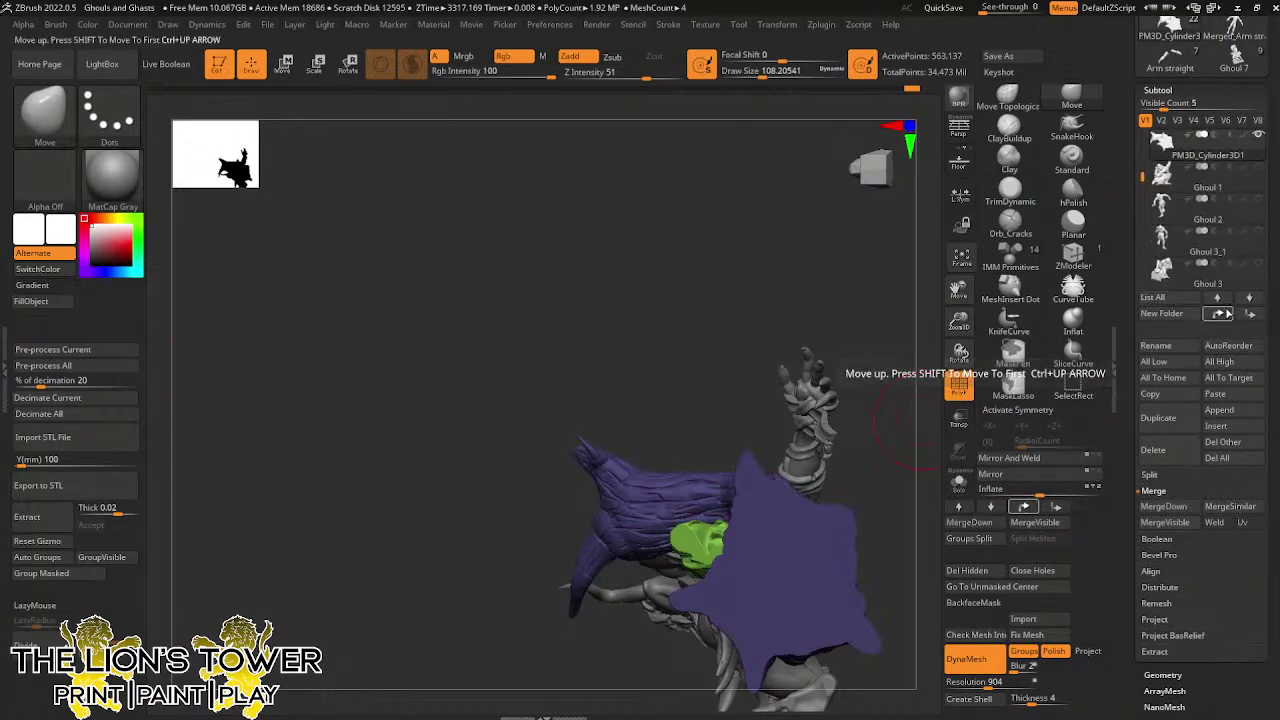
left_click(1226, 313)
left_click(1226, 313)
left_click(1226, 313)
left_click(1252, 314)
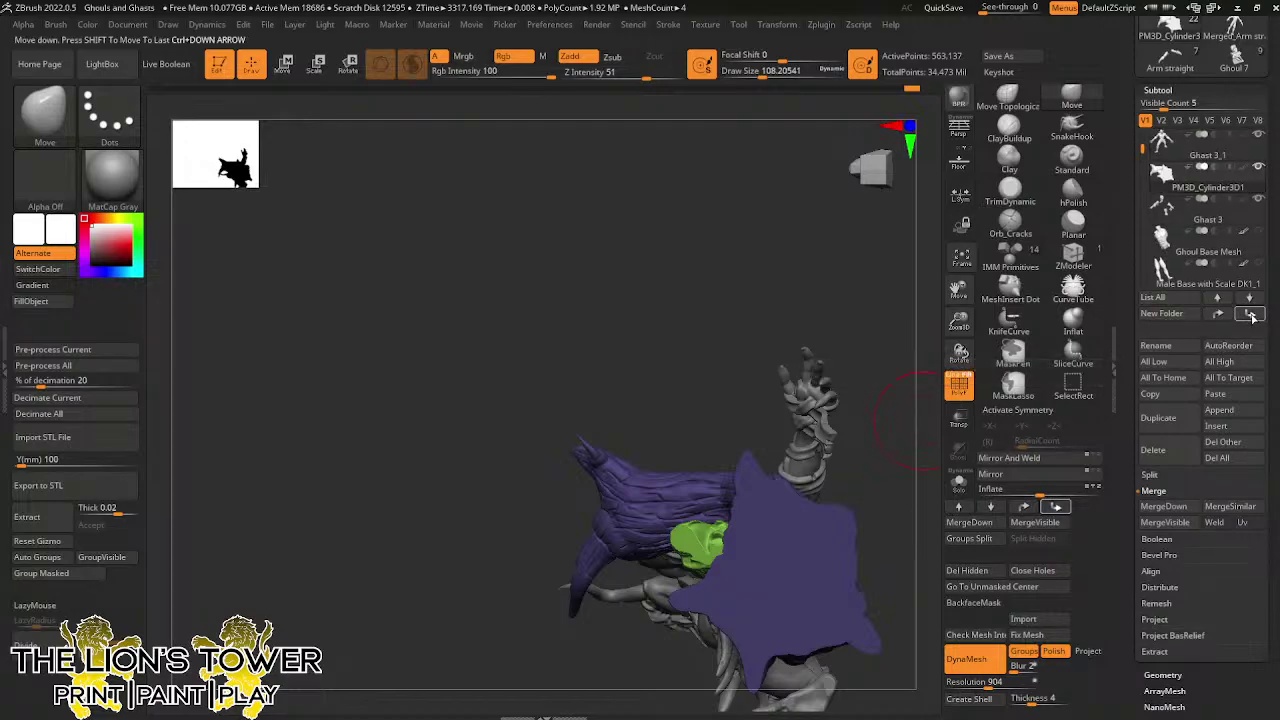
left_click(1252, 314)
Select Ghast 3_1 and merge it down twice, combining it with Ghast 3 and the stump
left_click(1186, 507)
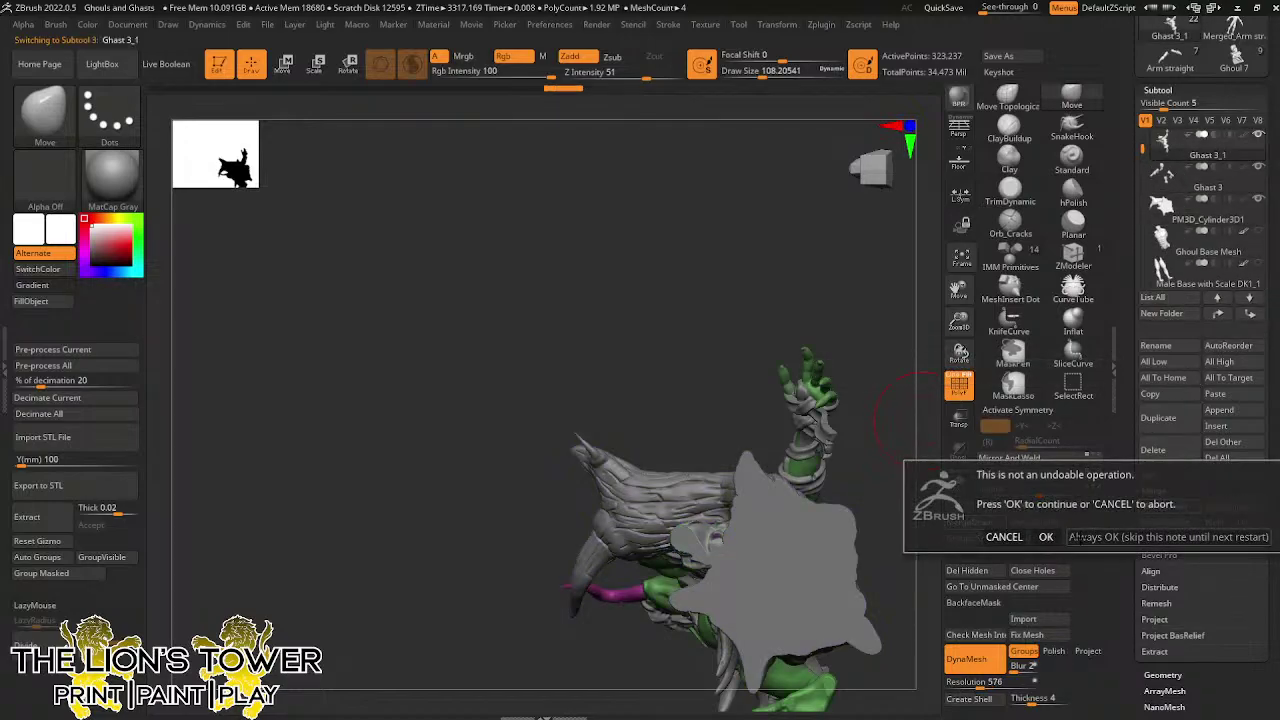
left_click(1085, 614)
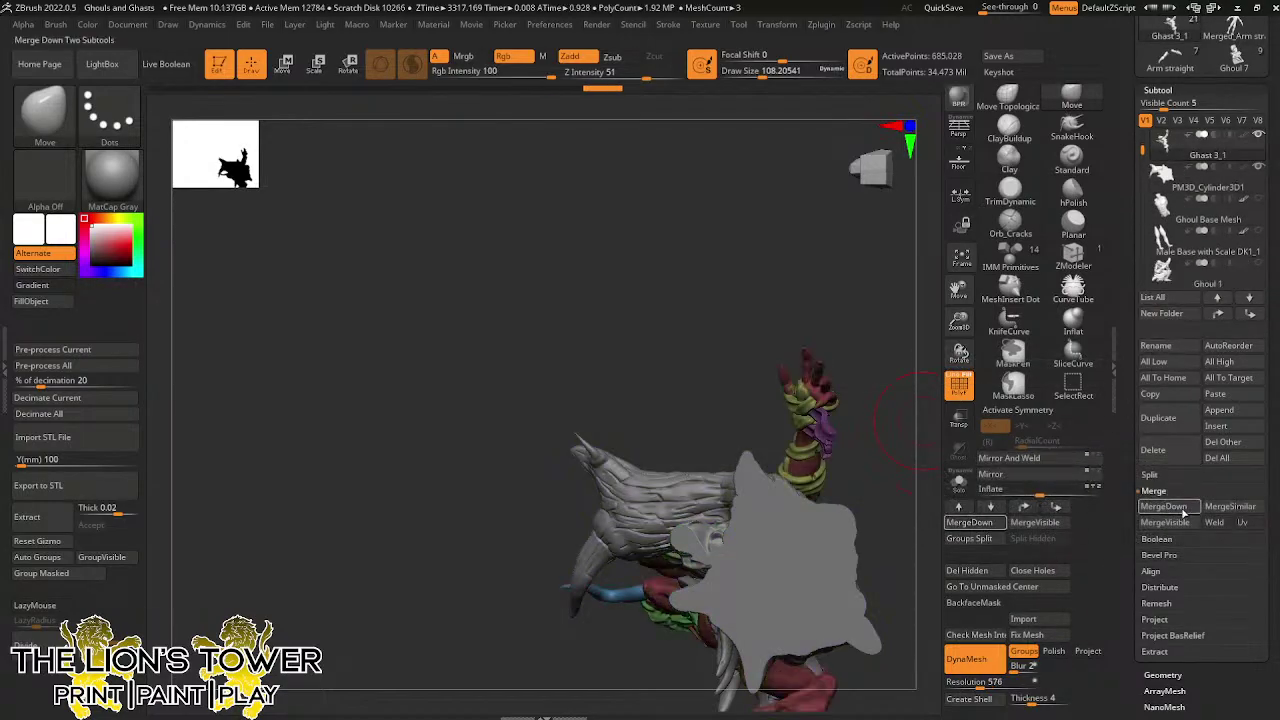
left_click(1186, 507)
left_click(1042, 537)
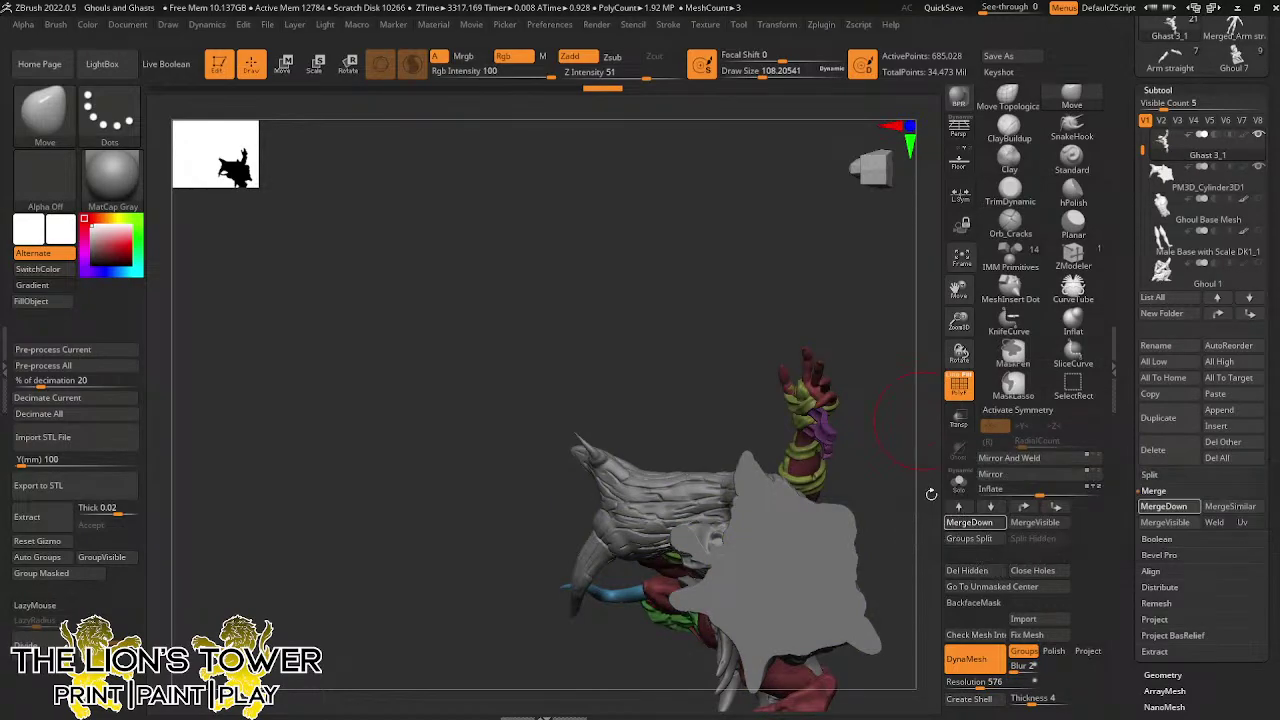
Move the combined Ghast 3_1 subtool directly above Ghast 2 and merge the two
left_click_drag(900, 335, 979, 313)
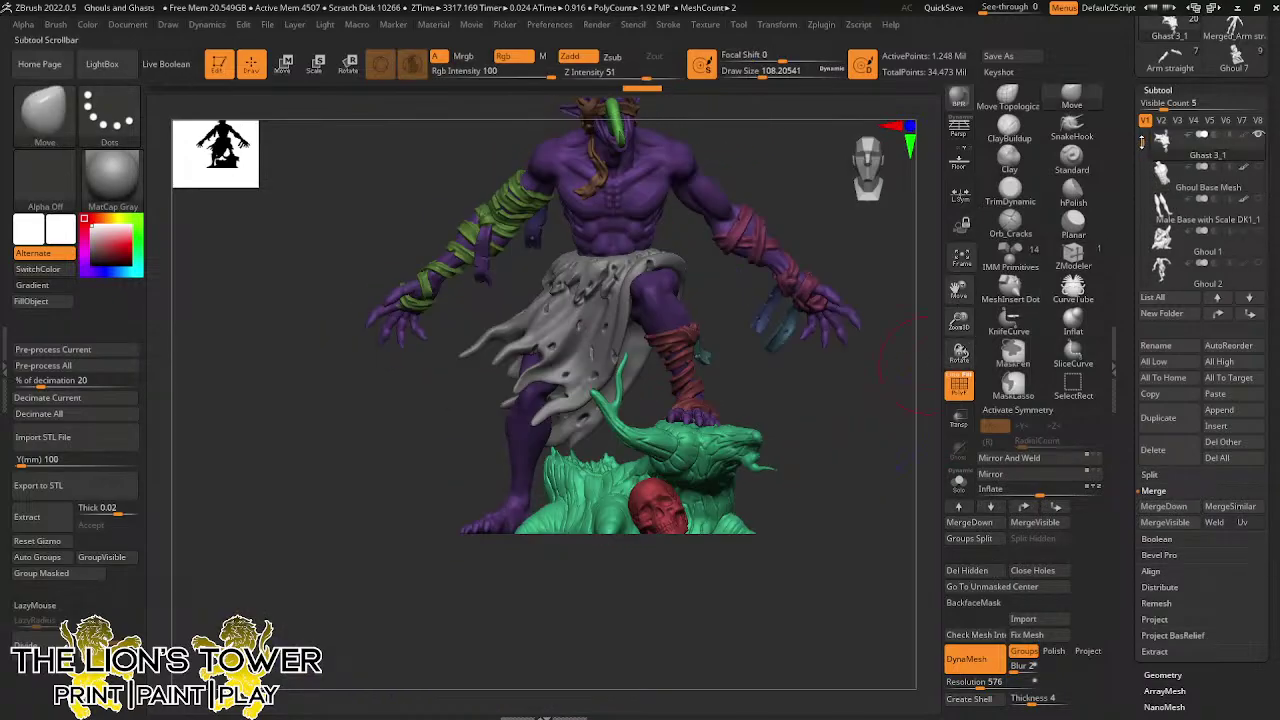
scroll(1196, 170, "up", 2)
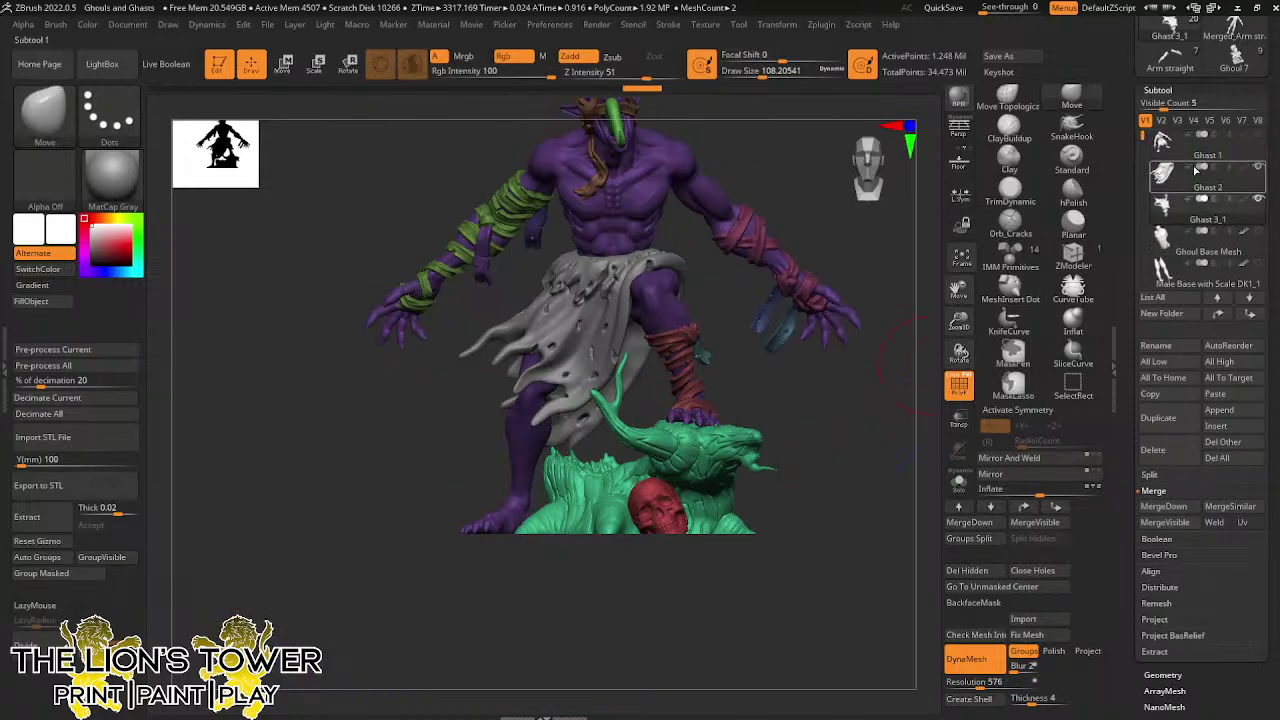
left_click(1219, 314)
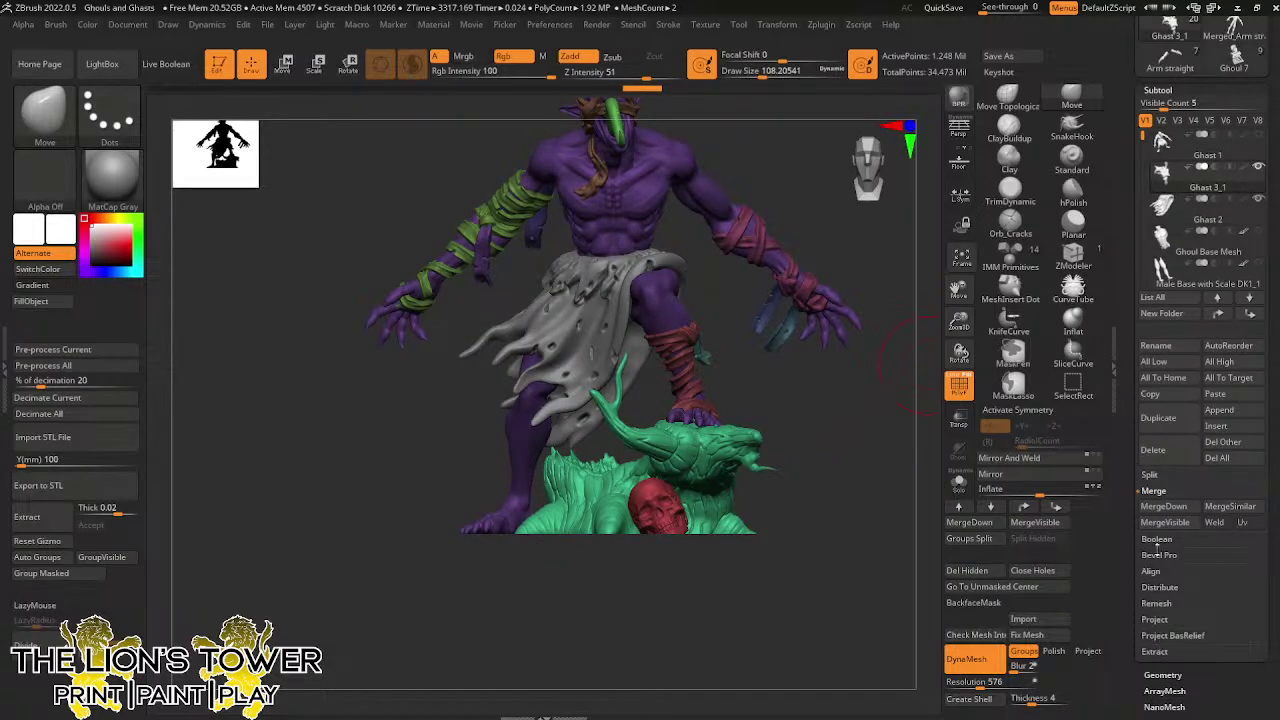
left_click(1165, 506)
left_click(966, 531)
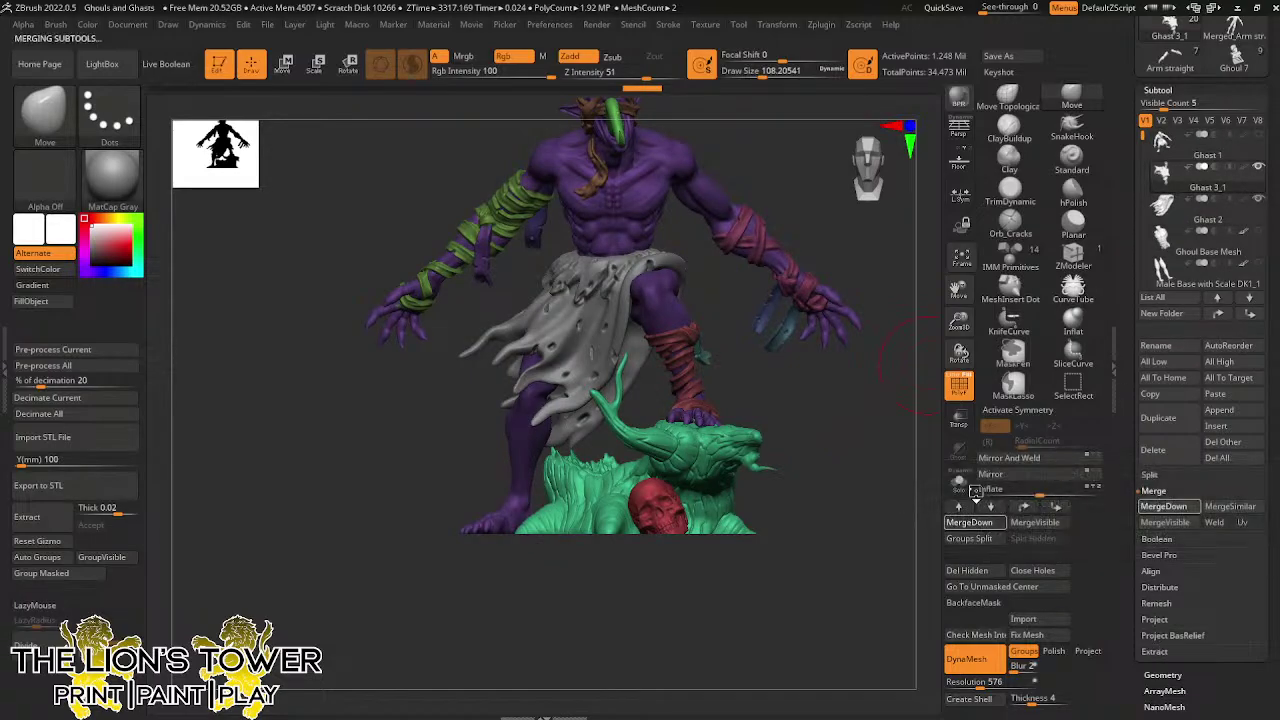
Hide the polygroup colours and inspect the merged ghast figure and base from several angles
left_click(838, 415, "ctrl")
left_click_drag(838, 415, 845, 448, "ctrl")
left_click_drag(956, 321, 952, 346)
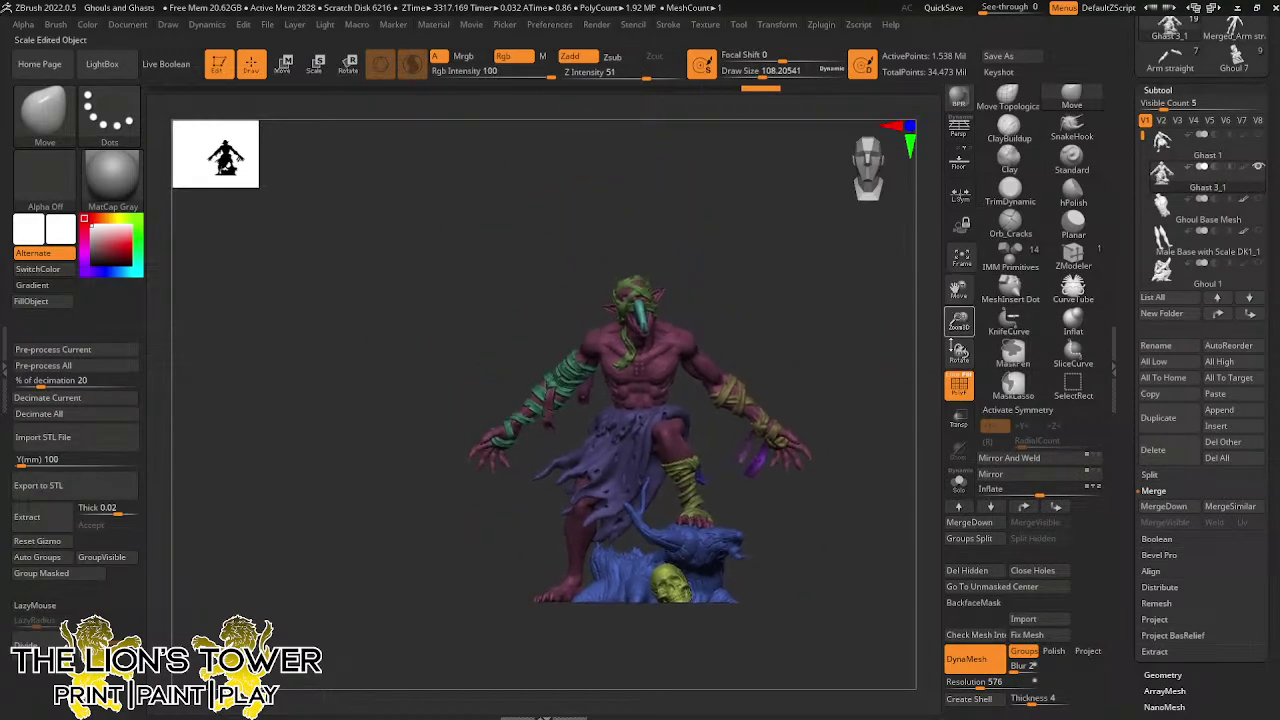
left_click_drag(870, 385, 887, 428)
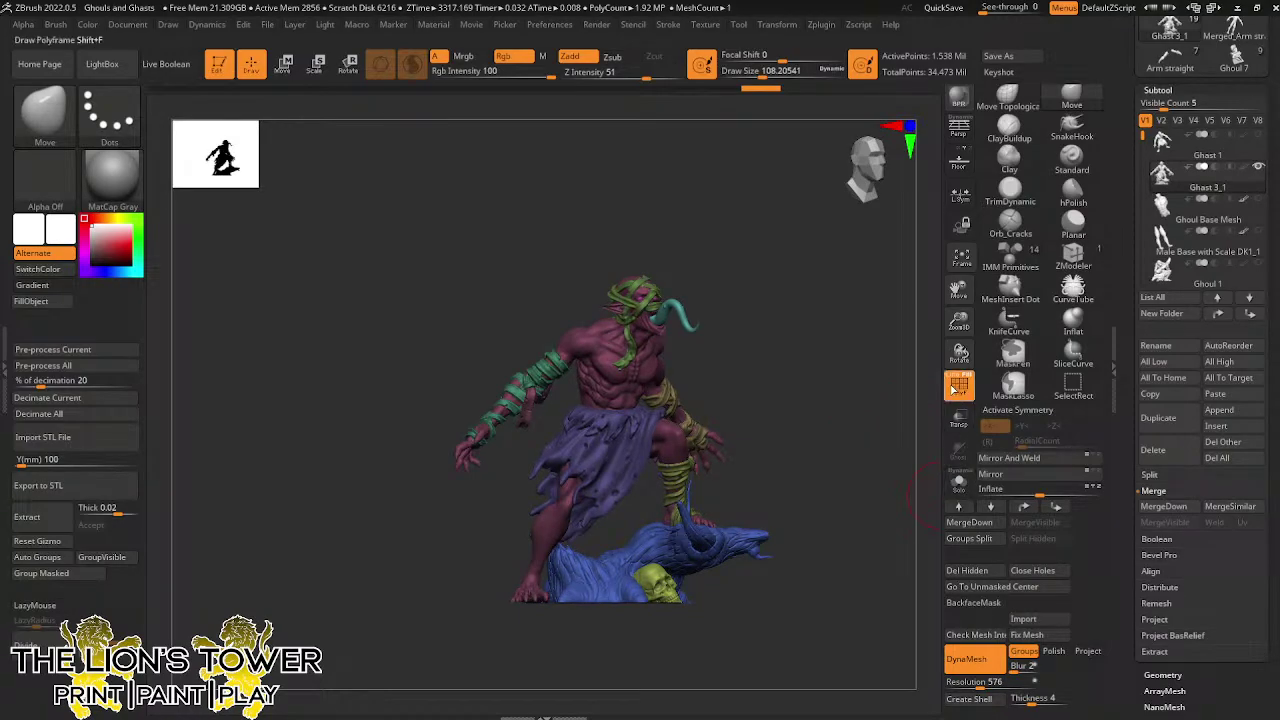
left_click(952, 390)
left_click_drag(957, 330, 956, 370)
left_click_drag(928, 390, 868, 438)
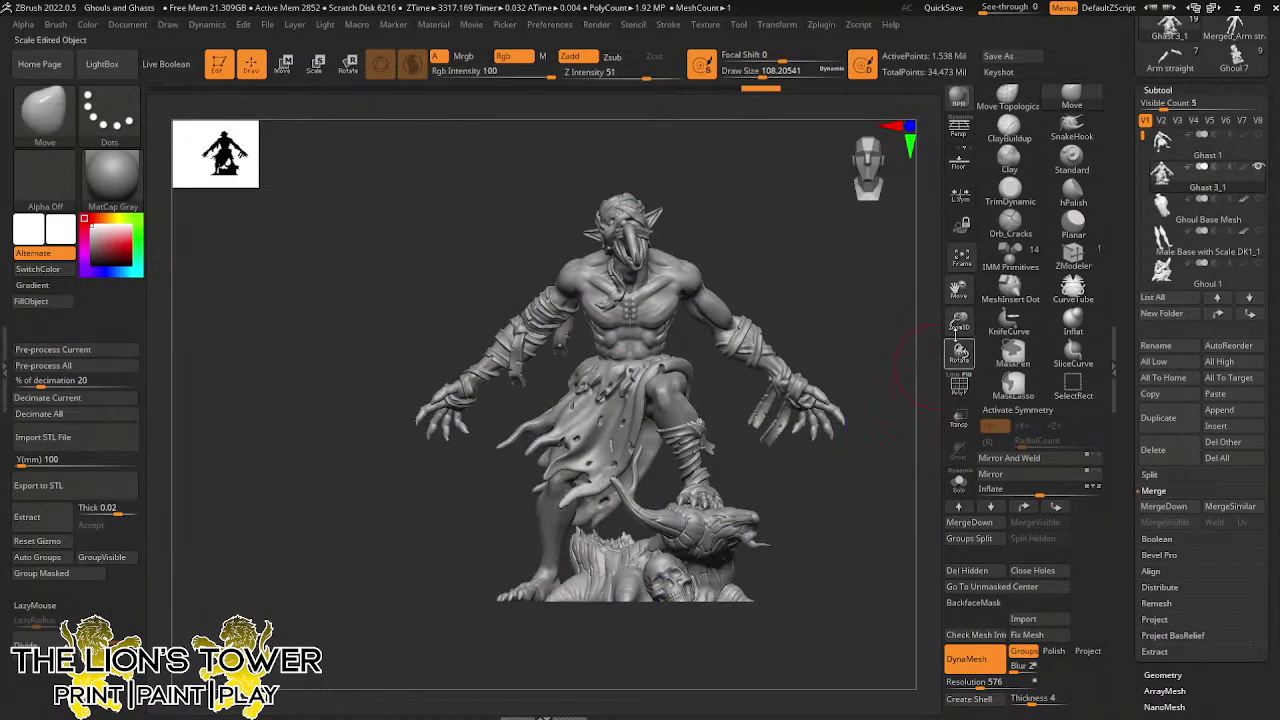
left_click_drag(957, 283, 955, 336)
left_click_drag(872, 373, 892, 381)
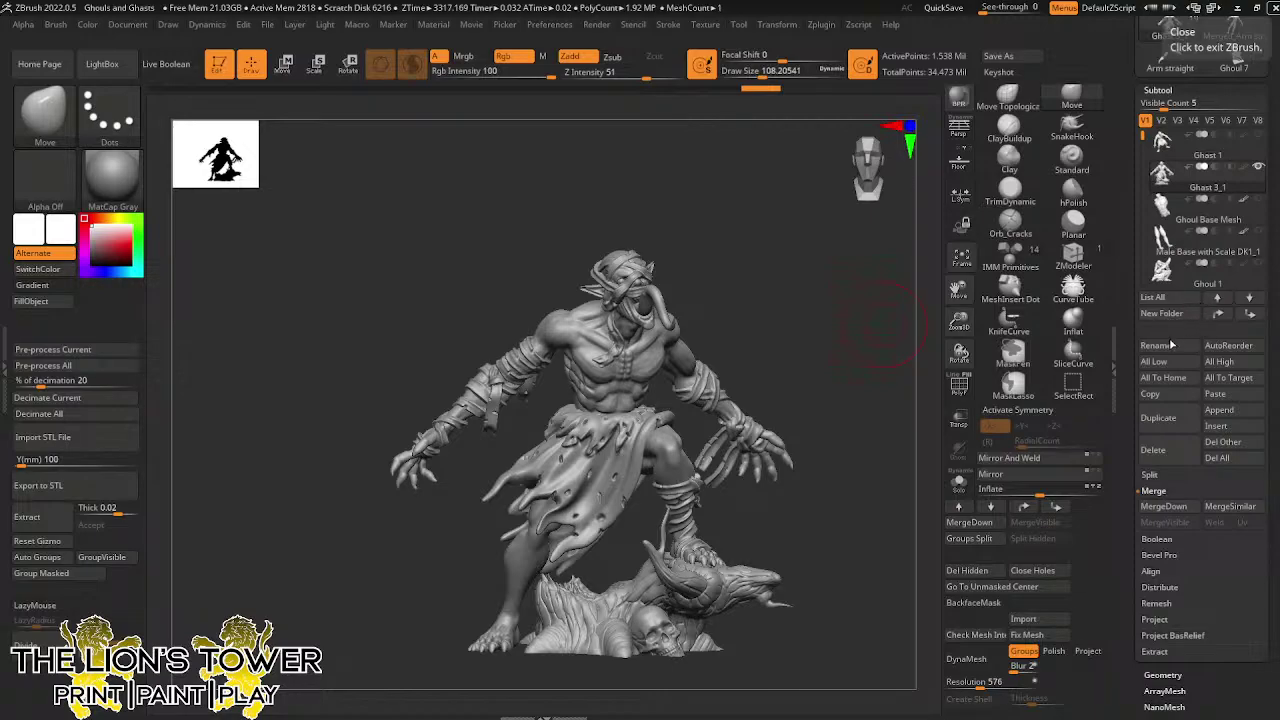
Select the Ghast 1 subtool and display it alone, framed on the figure's upper body
left_click(1188, 160)
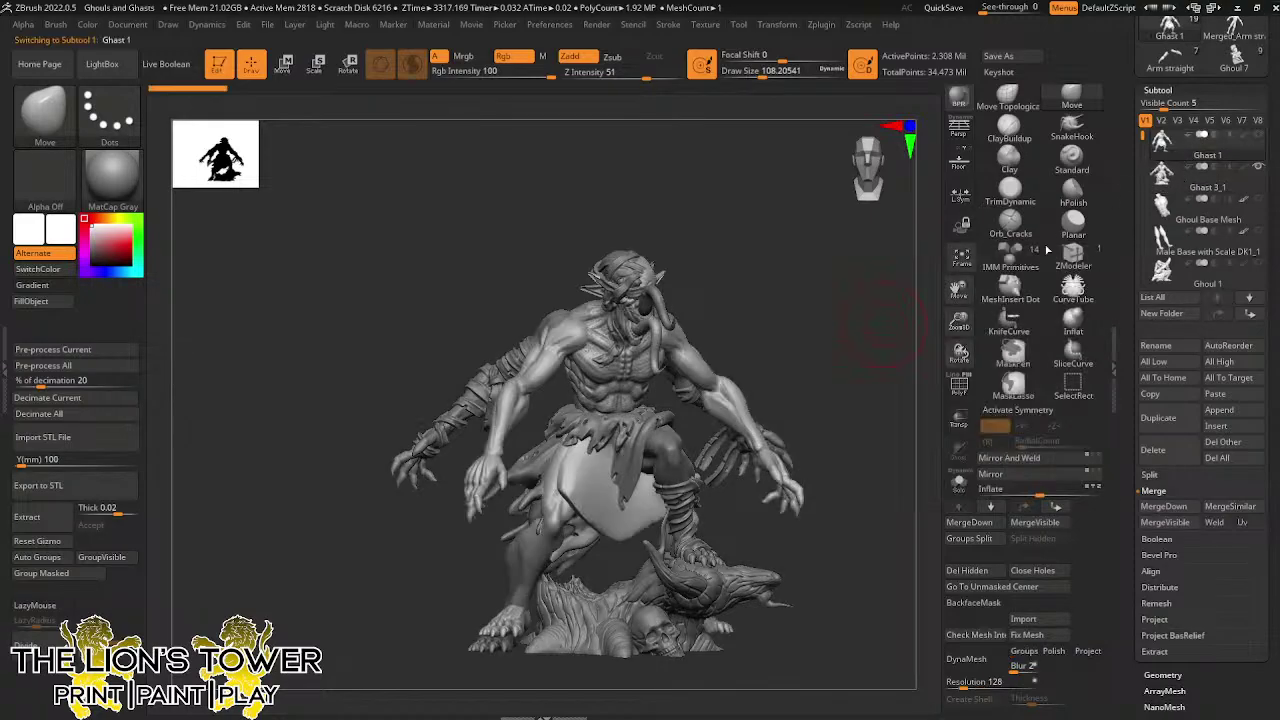
left_click(960, 485)
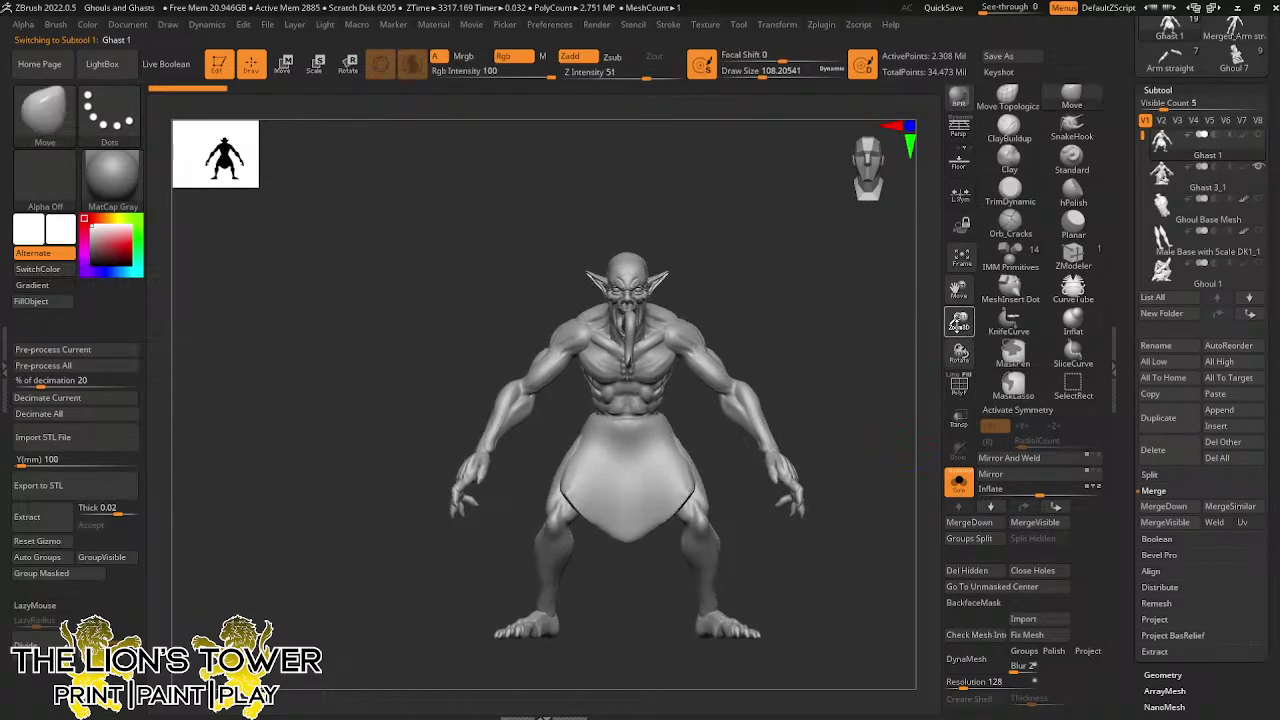
left_click_drag(959, 321, 961, 356)
left_click_drag(957, 287, 942, 355)
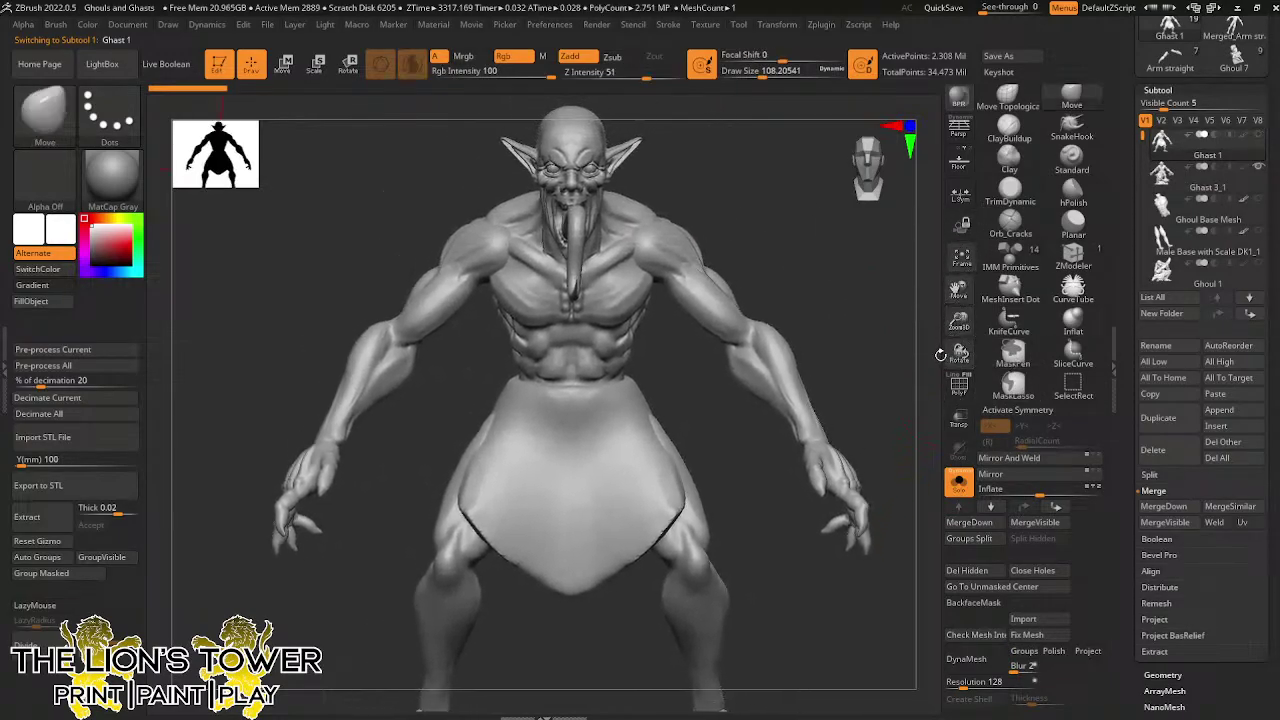
left_click_drag(957, 290, 962, 328)
Rename the Ghast 3_1 subtool as Ghast 1 and place it at the head of the subtool stack
left_click(1196, 190)
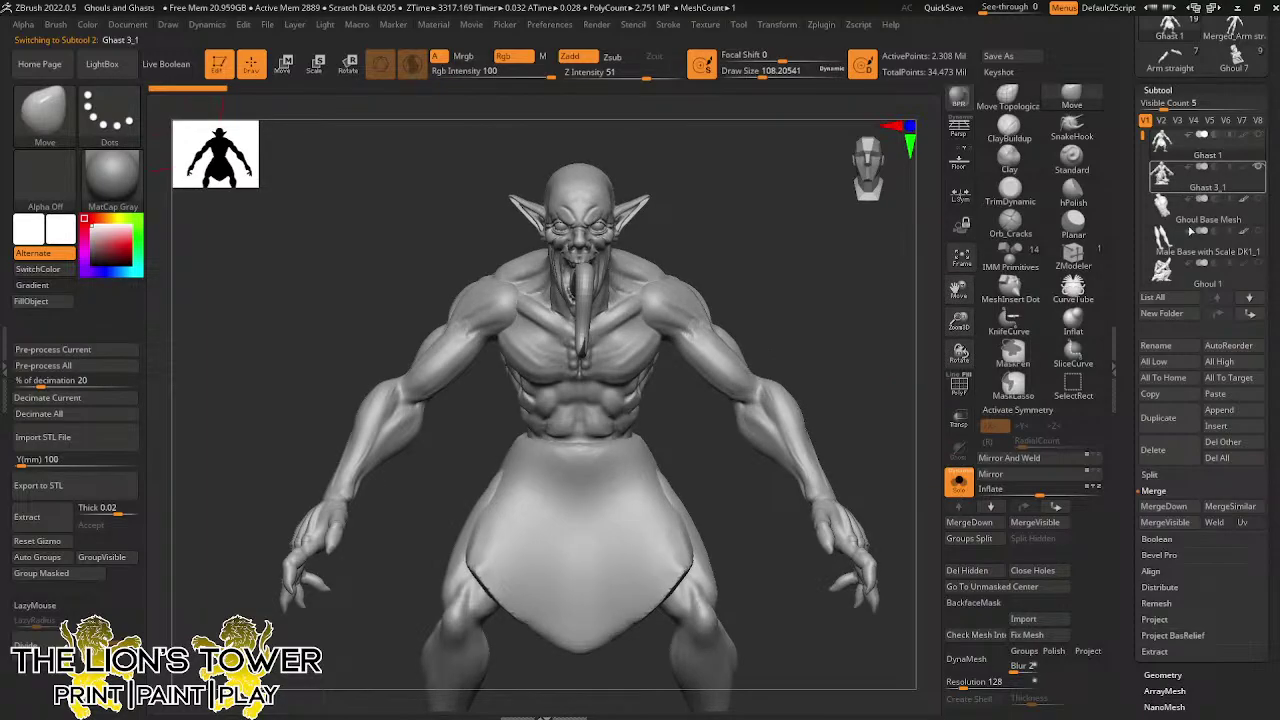
left_click(1160, 345)
key("BackSpace")
key("BackSpace")
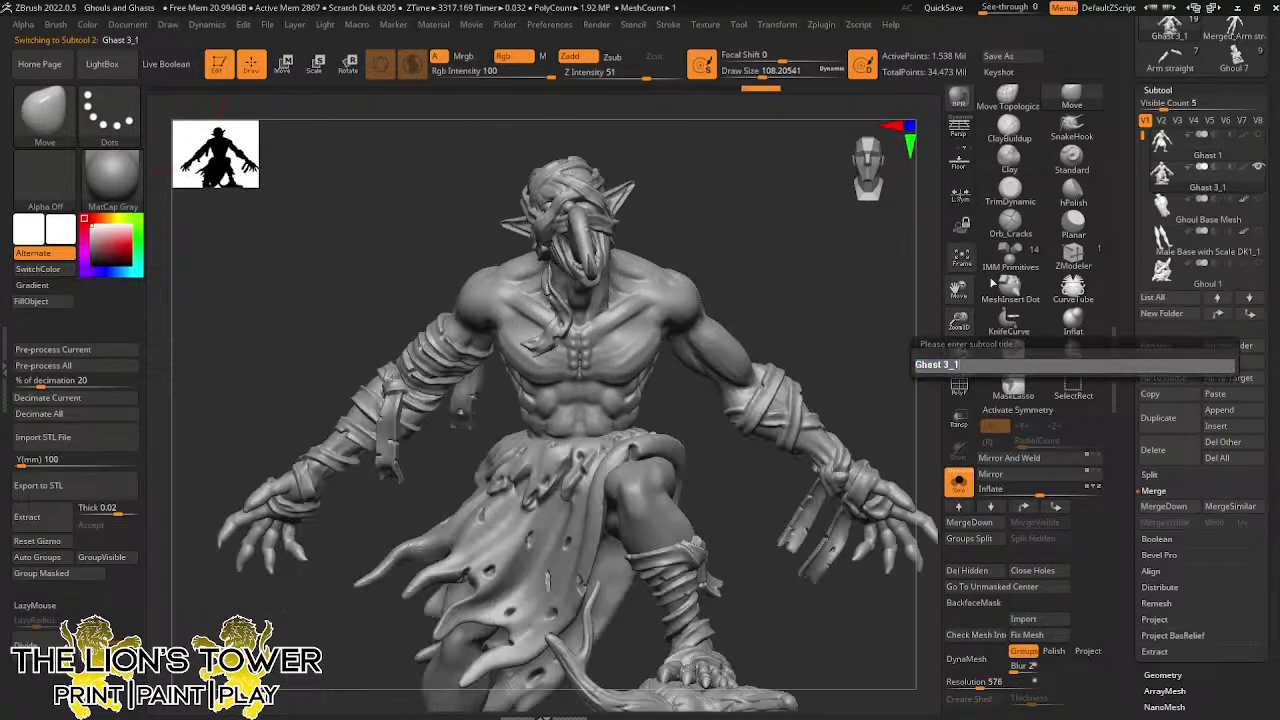
type("1")
key("Return")
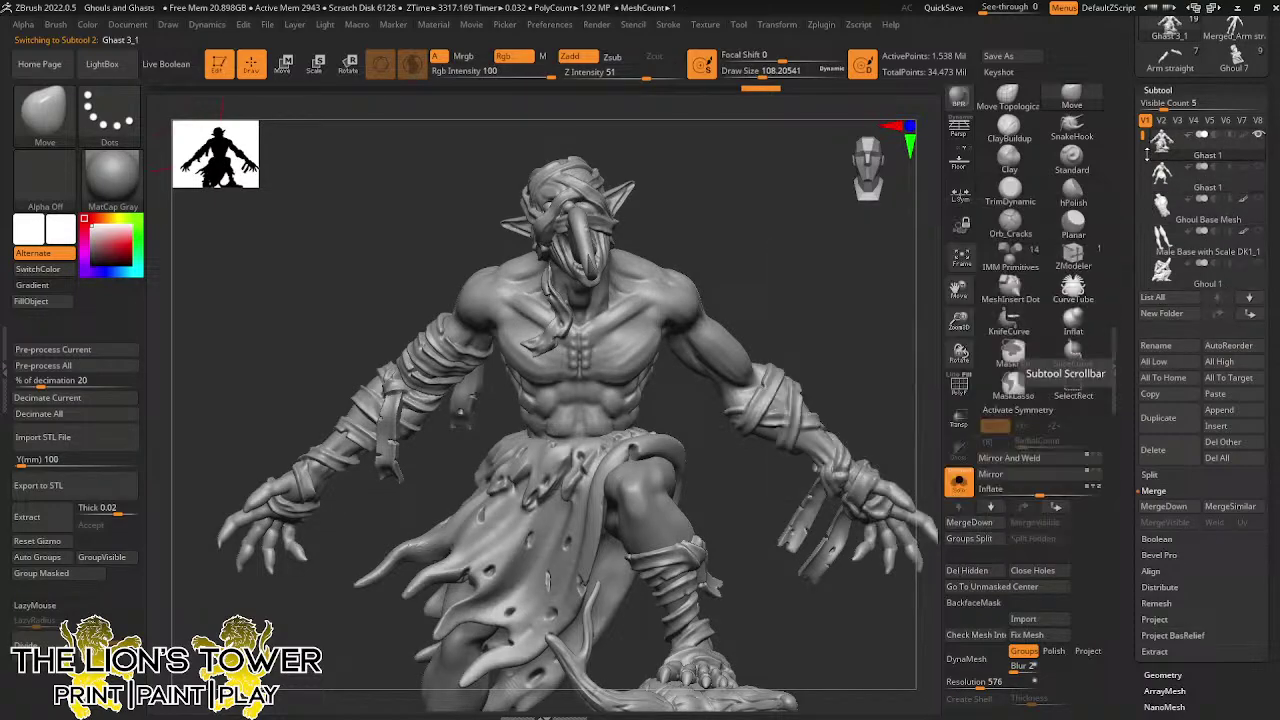
Select the original unposed ghast subtool and rename it as Ghast 2
left_click(1196, 230)
left_click(1156, 345)
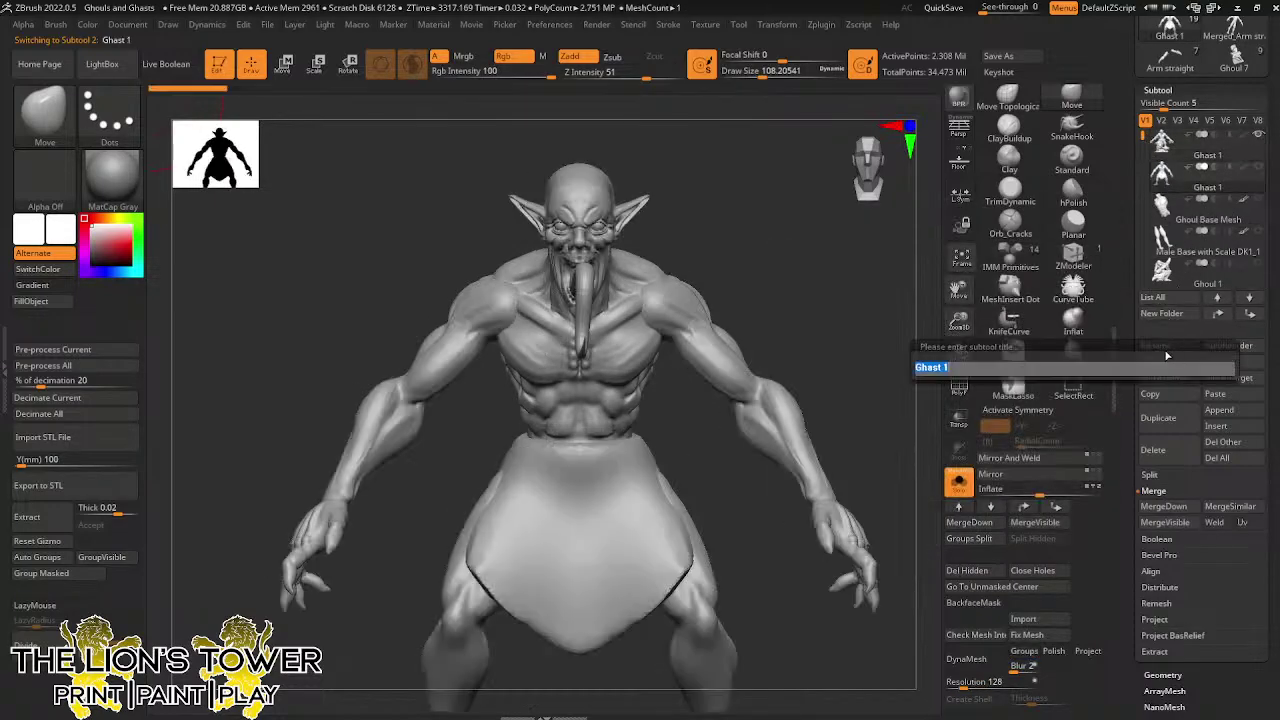
left_click(945, 367)
key("BackSpace")
type("32")
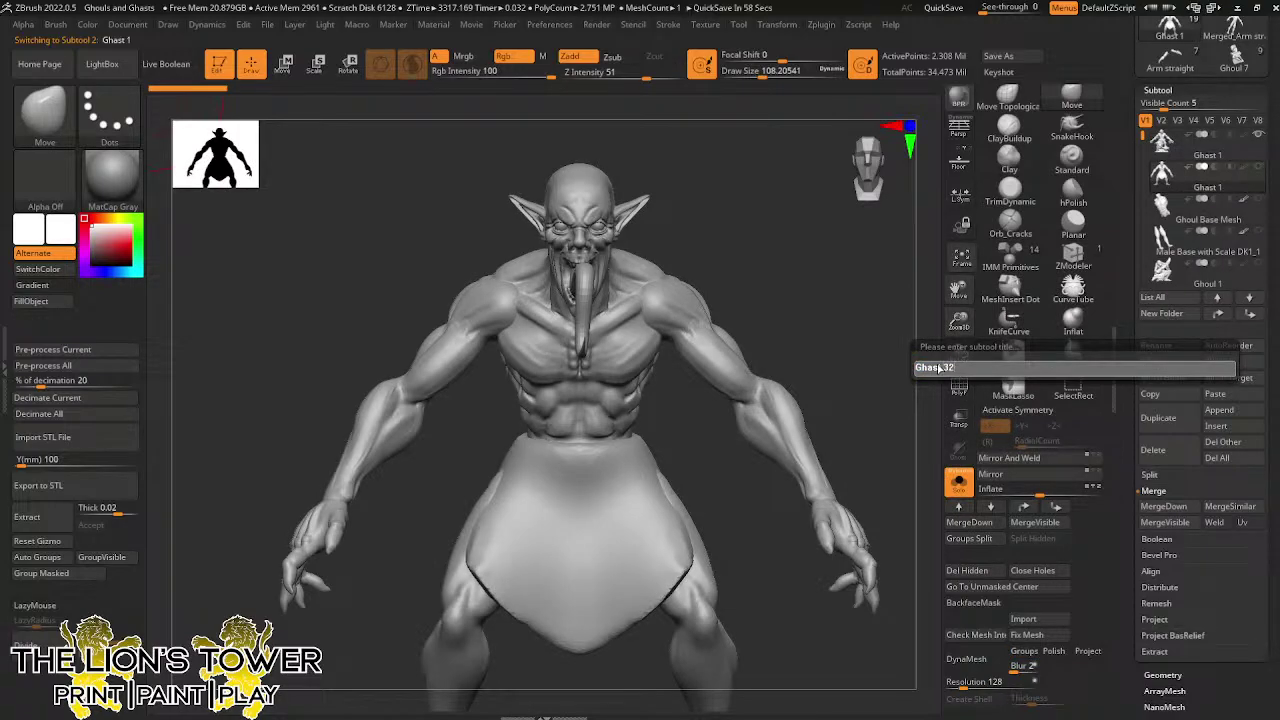
key("Return")
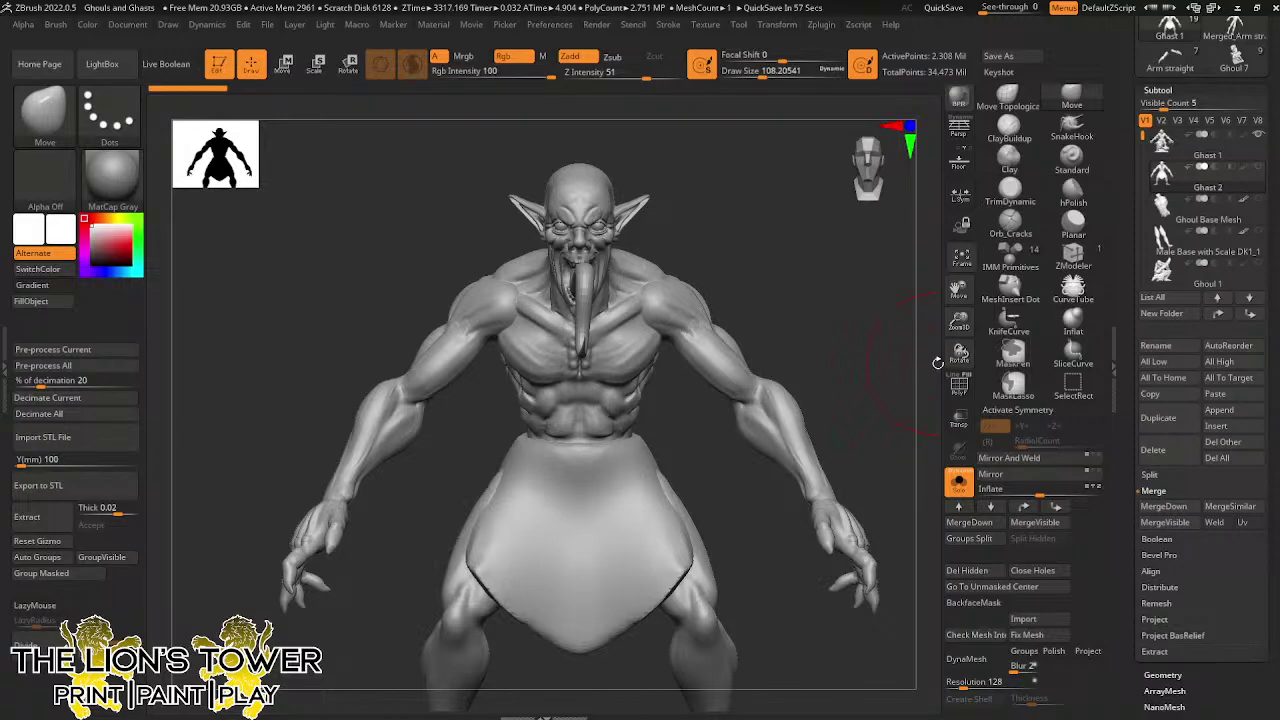
Mask the whole Ghast 2 body except both arms, using the arm polygroups, and switch to rotation
mouse_move(910, 277)
left_mouse_down("alt")
mouse_move(876, 405)
mouse_move(910, 282)
left_mouse_up("alt")
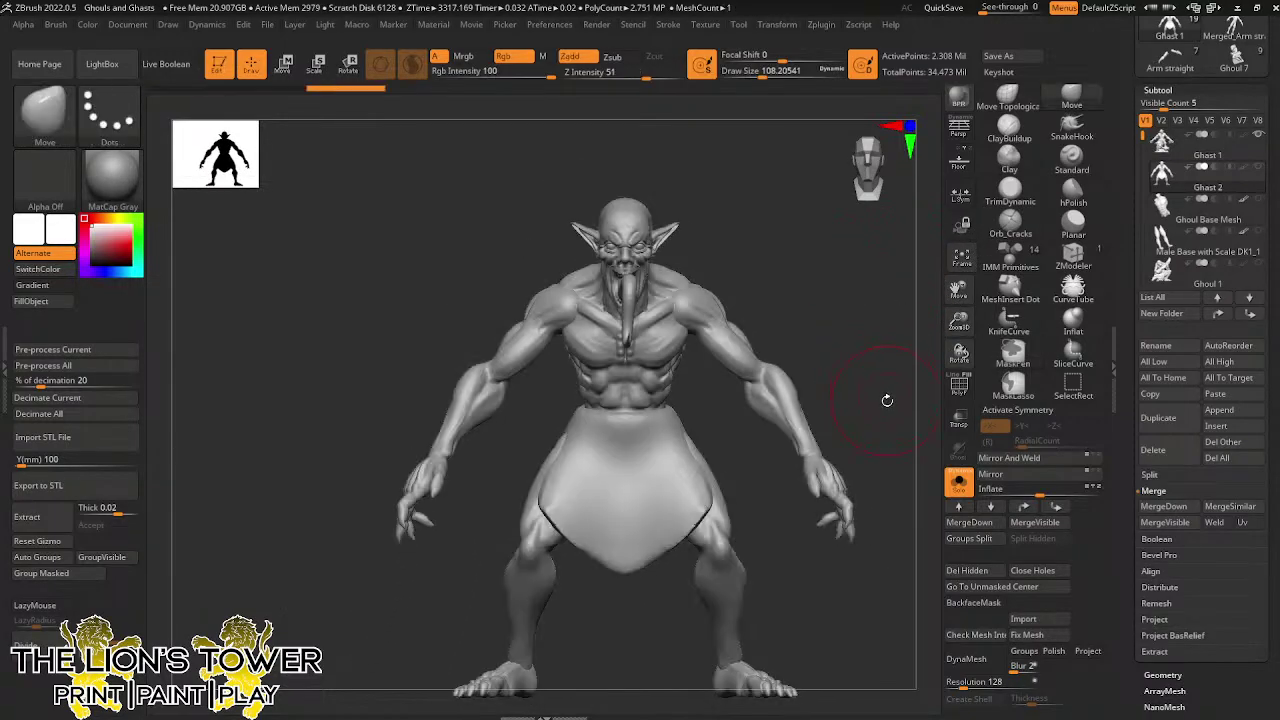
mouse_move(889, 397)
left_mouse_down()
mouse_move(840, 395)
mouse_move(918, 376)
mouse_move(914, 400)
mouse_move(897, 367)
left_mouse_up()
left_click(897, 368, "ctrl")
left_click(898, 370, "ctrl")
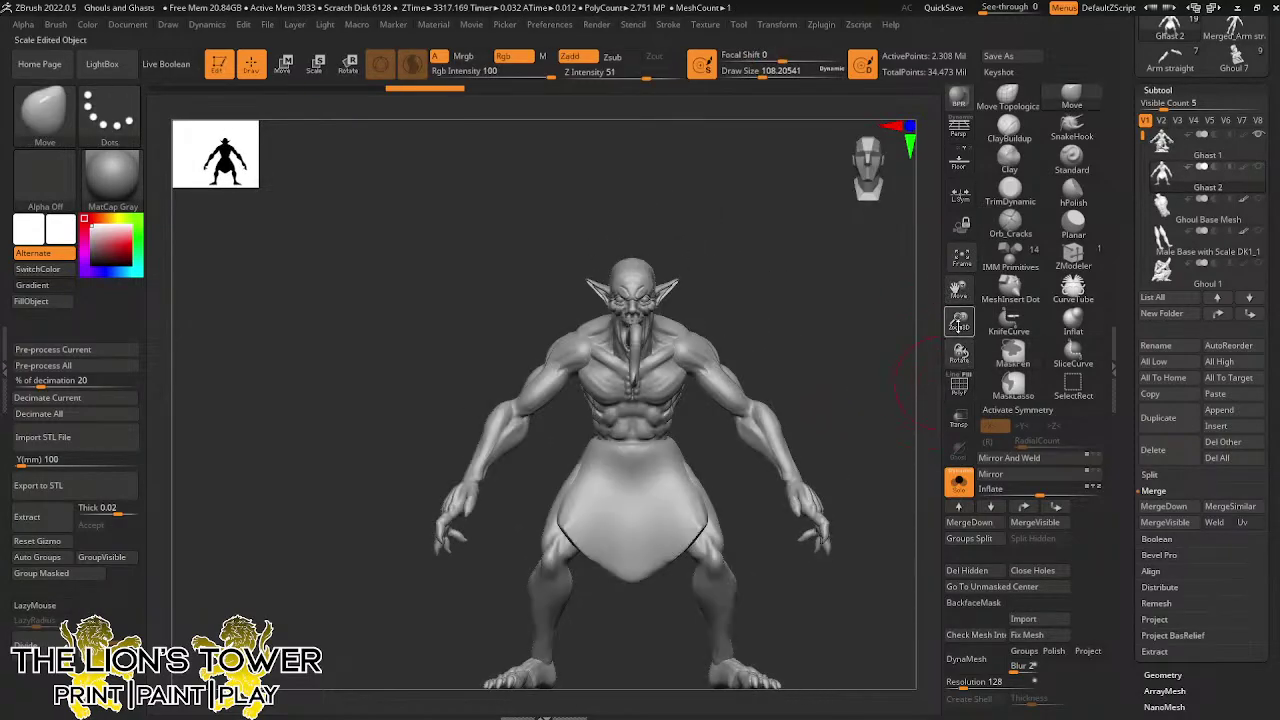
left_click_drag(959, 323, 957, 322)
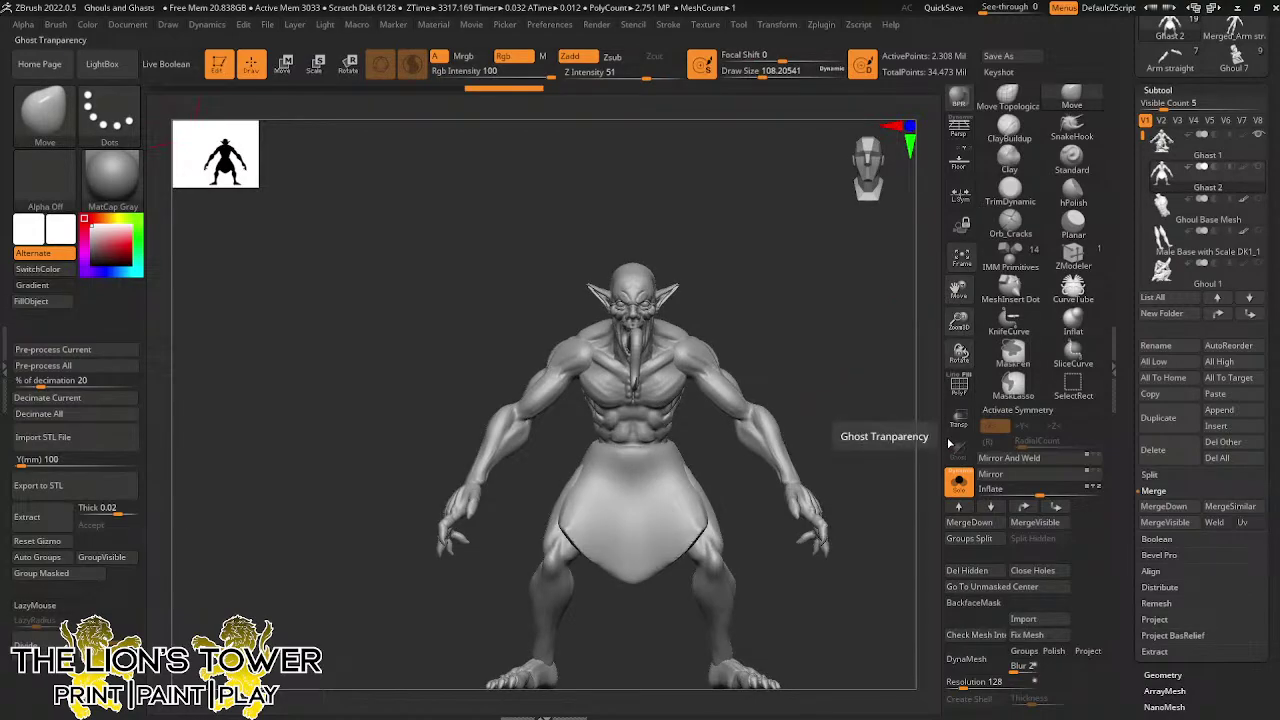
left_click(722, 385, "ctrl+shift")
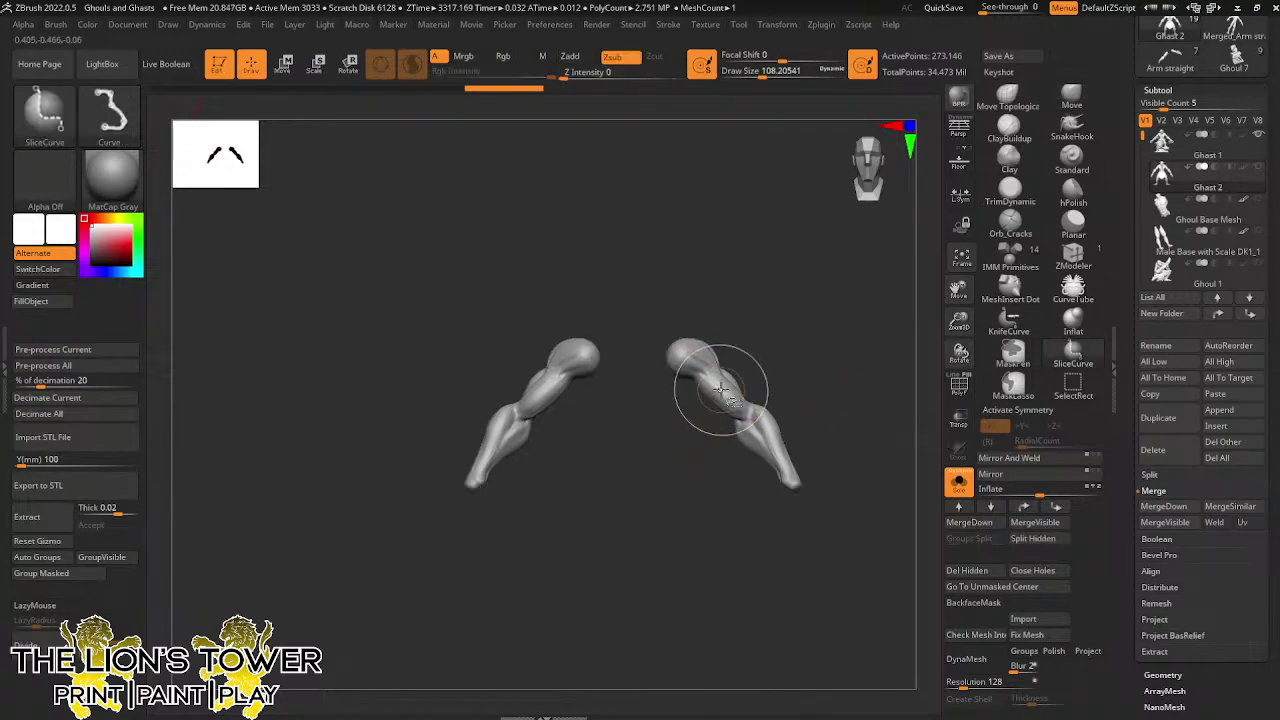
left_click(800, 450, "ctrl+shift")
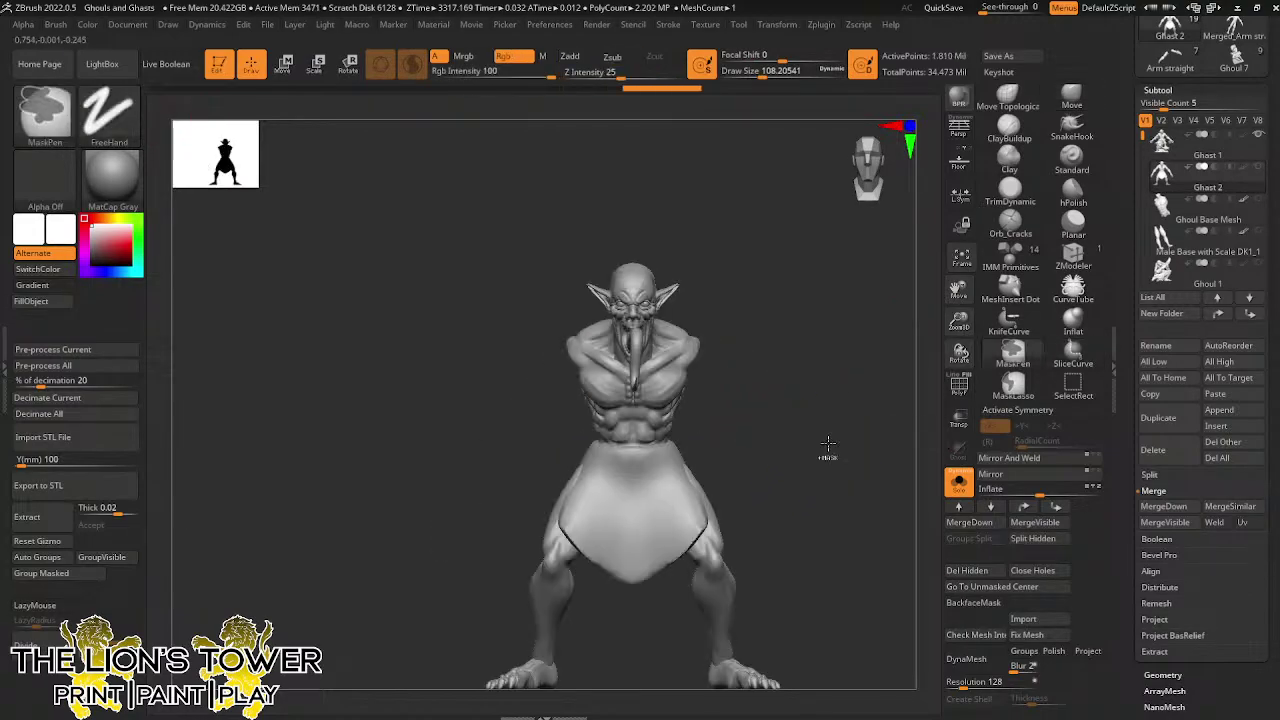
key("r")
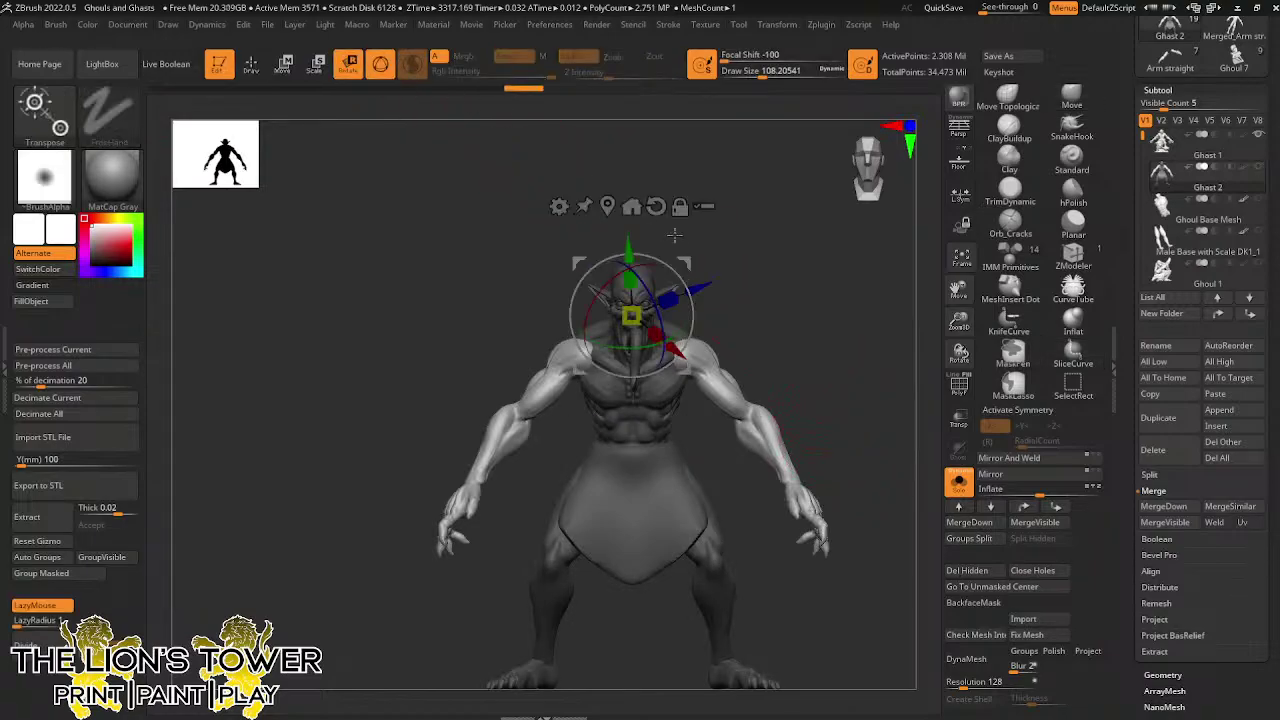
Centre the transform gizmo on the shoulder joint and activate X symmetry, undoing the trial arm rotation
left_click_drag(631, 316, 684, 365)
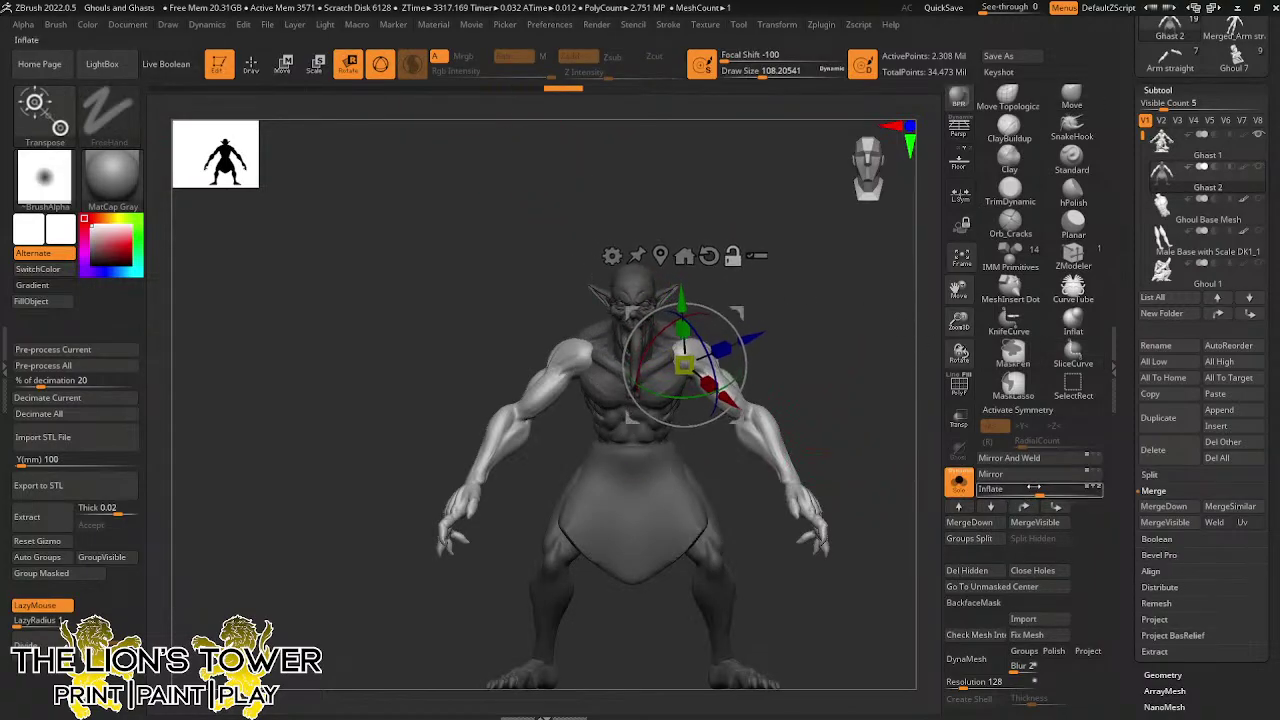
key("x")
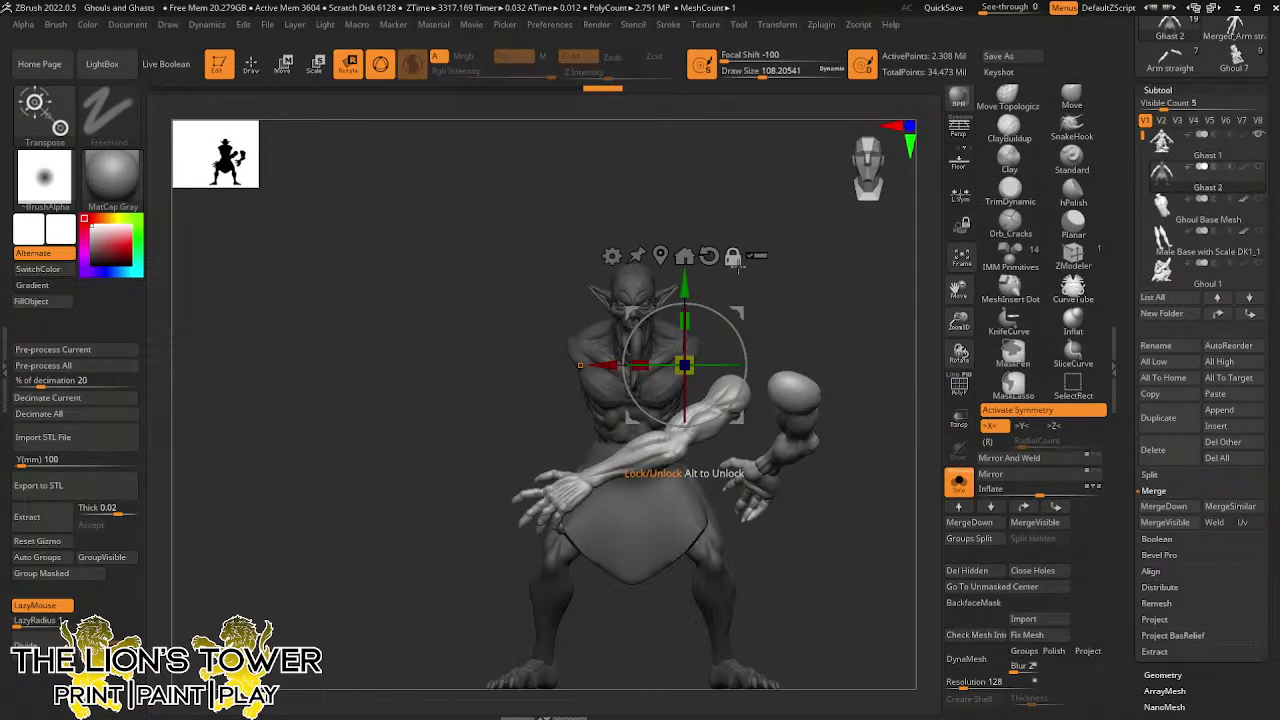
key("ctrl+z")
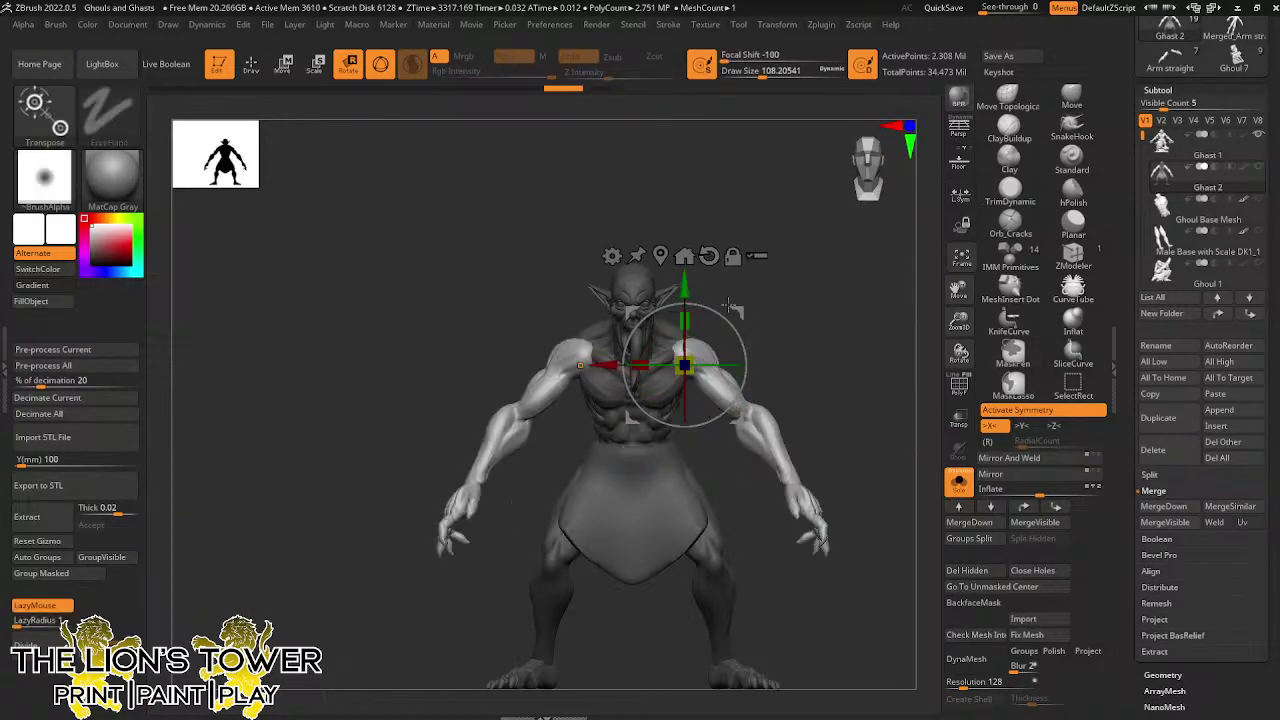
right_click_drag(730, 305, 743, 349)
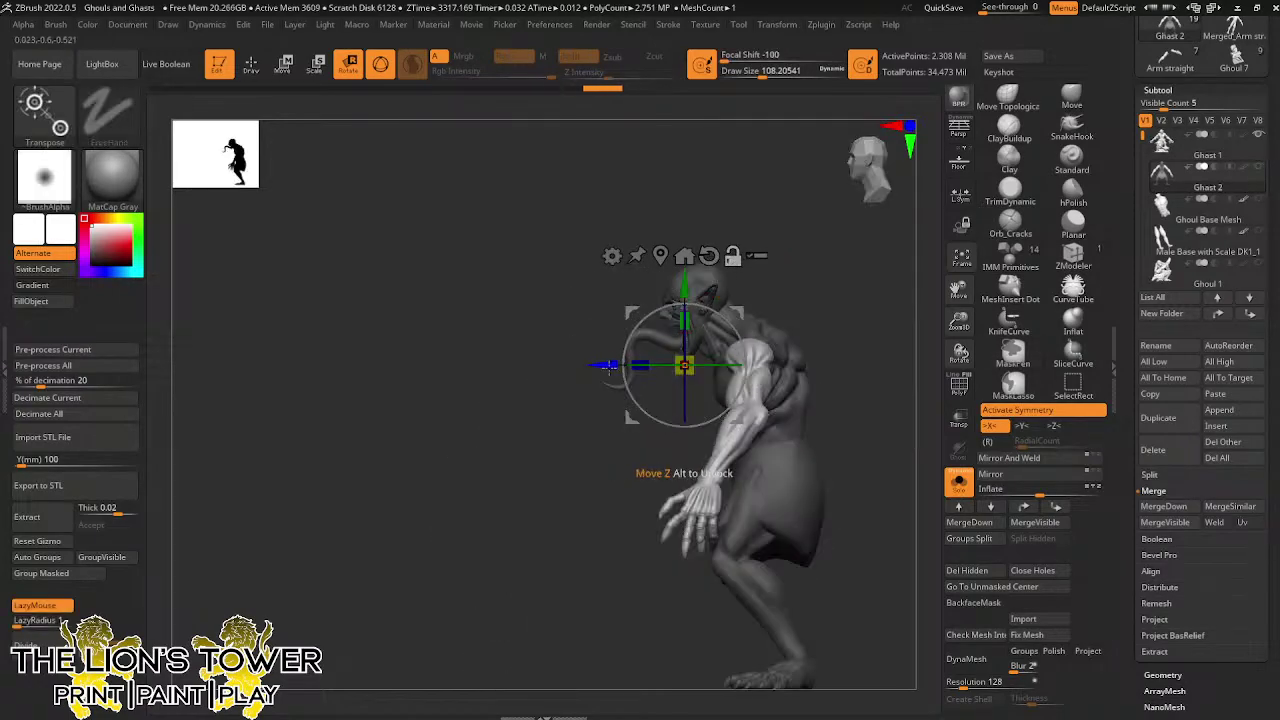
left_click_drag(609, 366, 684, 370)
right_click_drag(848, 350, 904, 313)
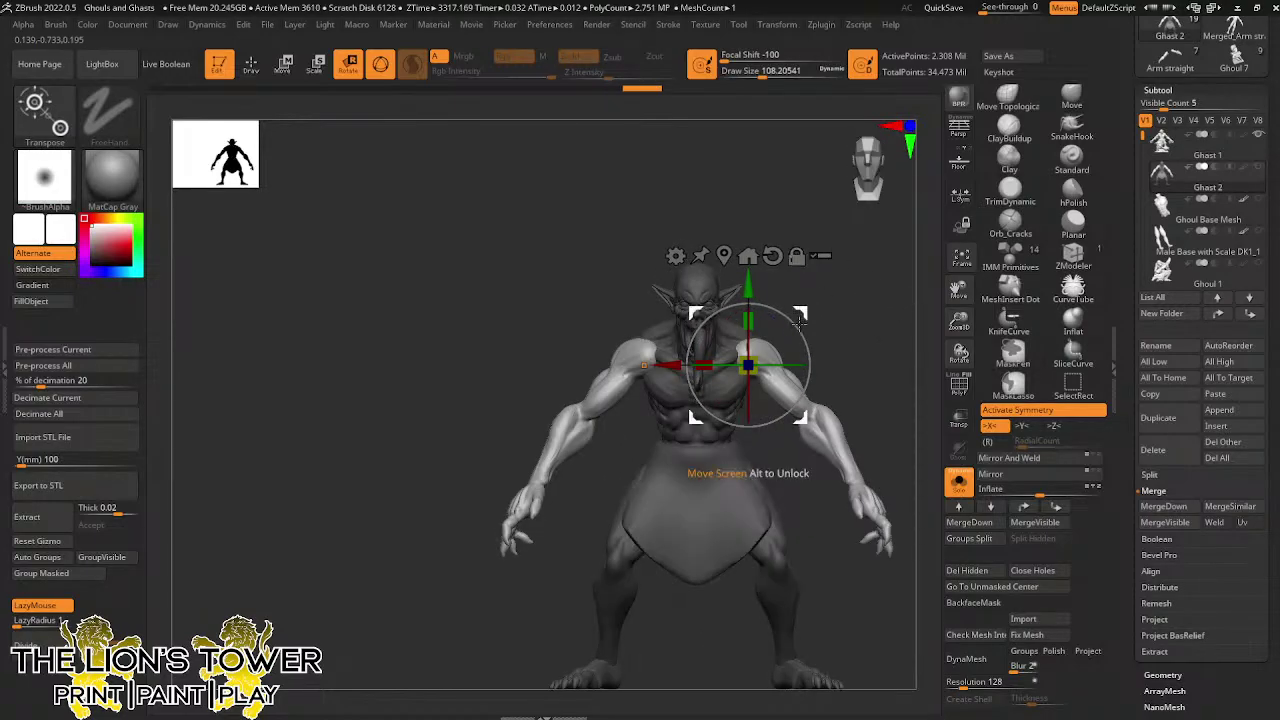
Rotate and shift both arms at the shoulders so they hang down and inward in front of the body
left_click_drag(800, 318, 806, 378)
left_click(773, 256, "alt")
right_click_drag(876, 386, 814, 385)
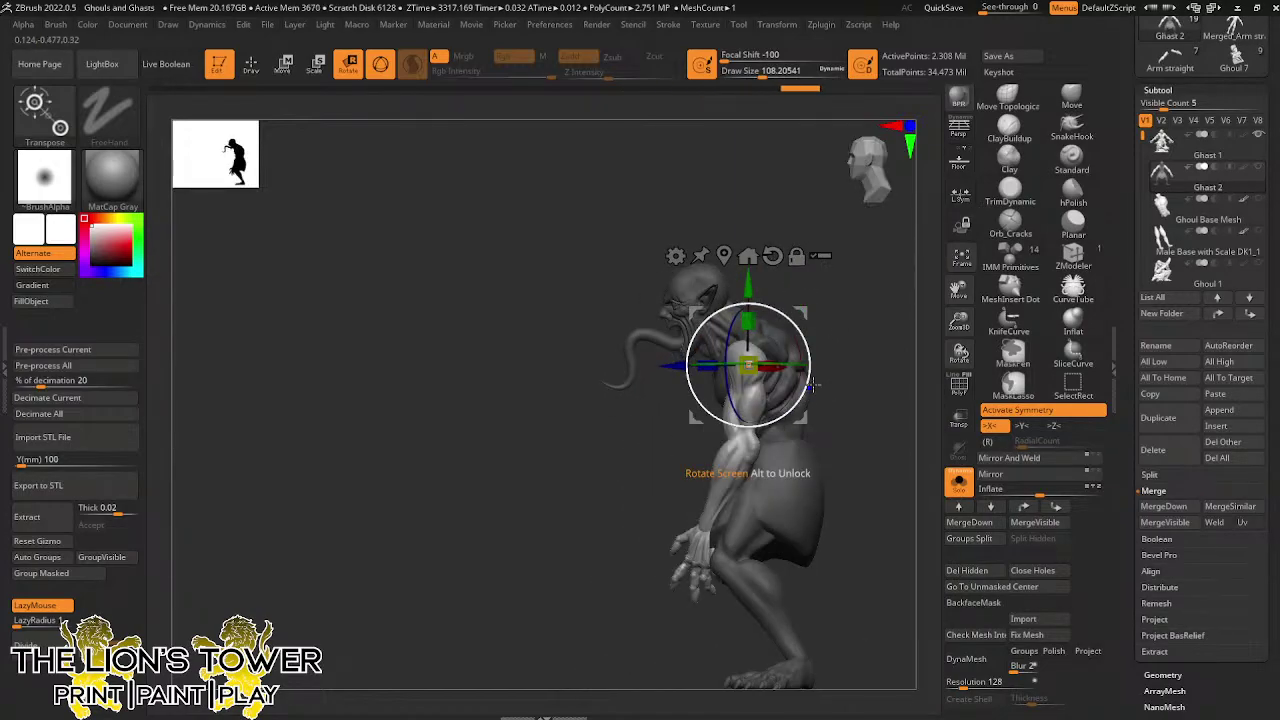
left_click_drag(803, 313, 797, 318)
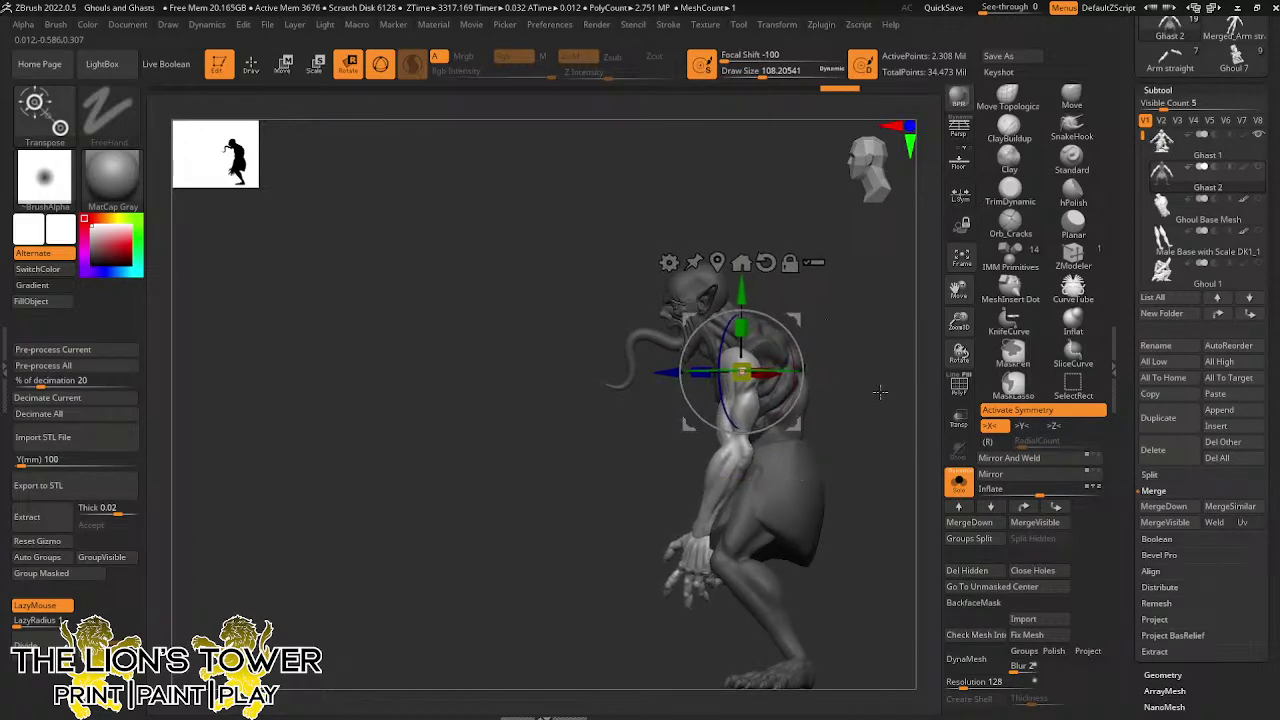
left_click_drag(880, 393, 840, 423)
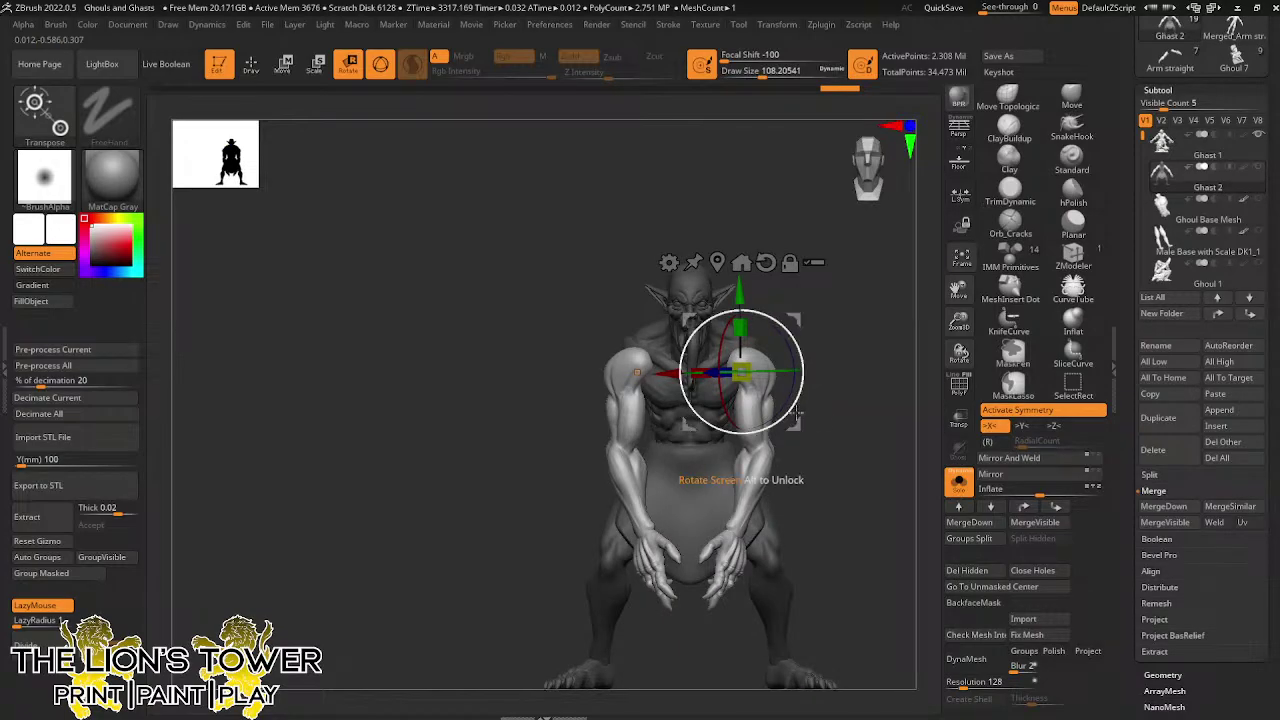
Mask everything but the hands and turn both at the wrists so their backs face forward
left_click(745, 548)
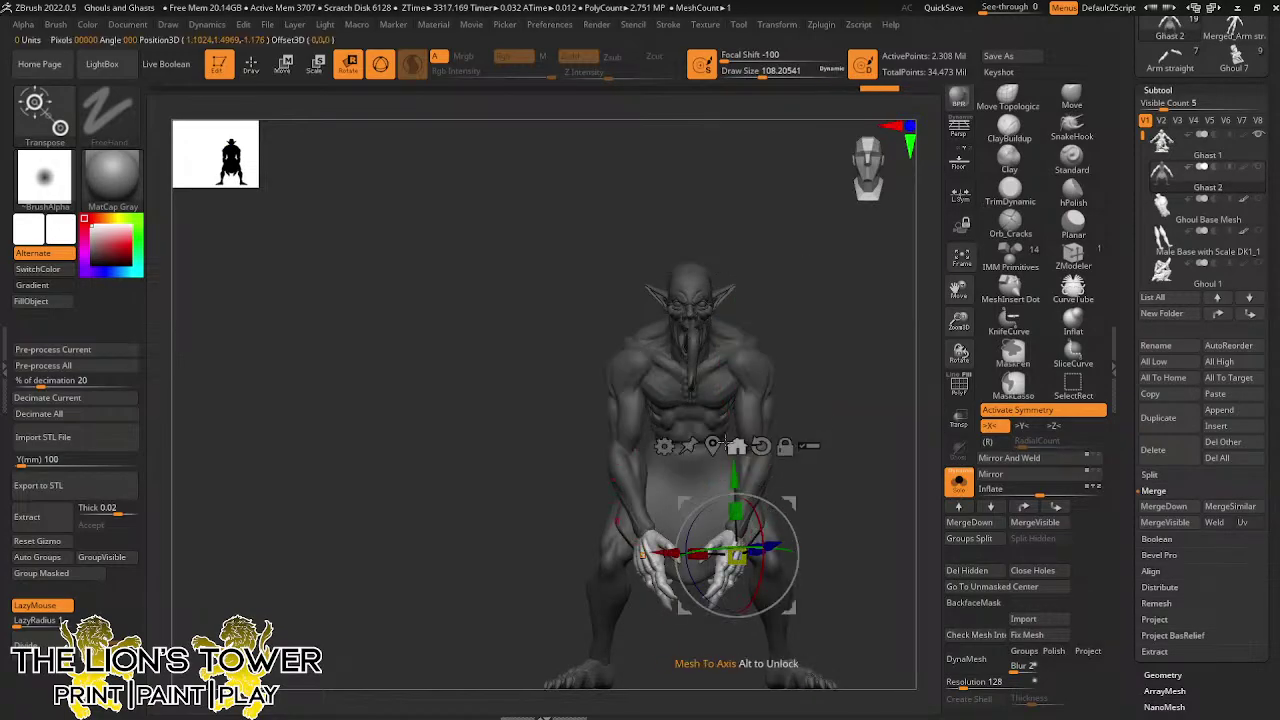
left_click_drag(727, 441, 720, 444)
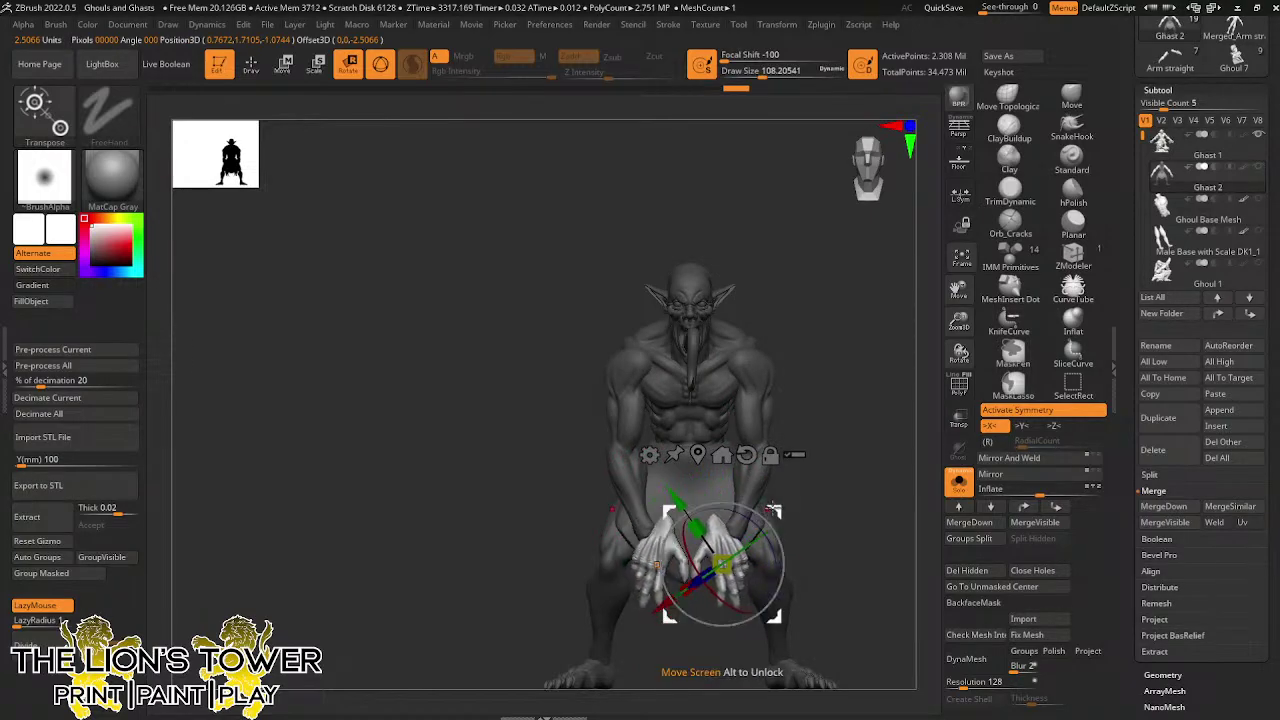
left_click_drag(773, 508, 752, 570)
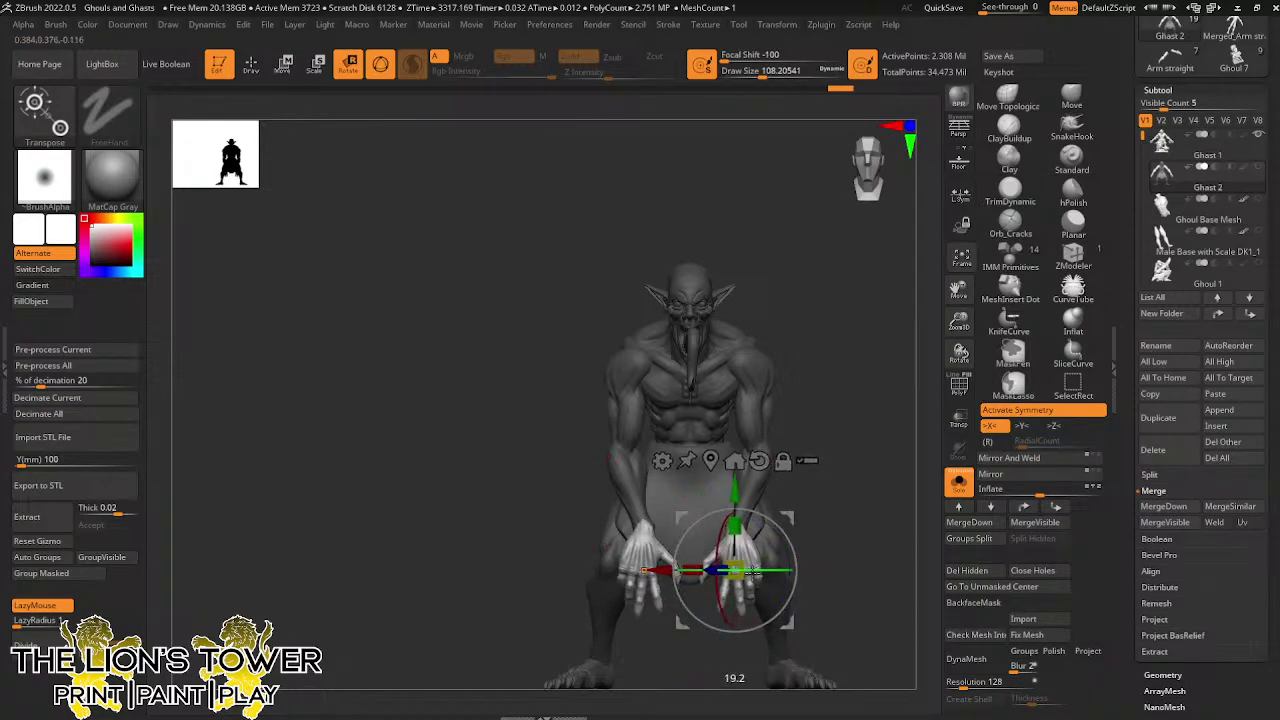
Mask the palms and fingers of both hands with MaskLasso, leaving only the thumbs unmasked
left_click_drag(958, 320, 959, 368)
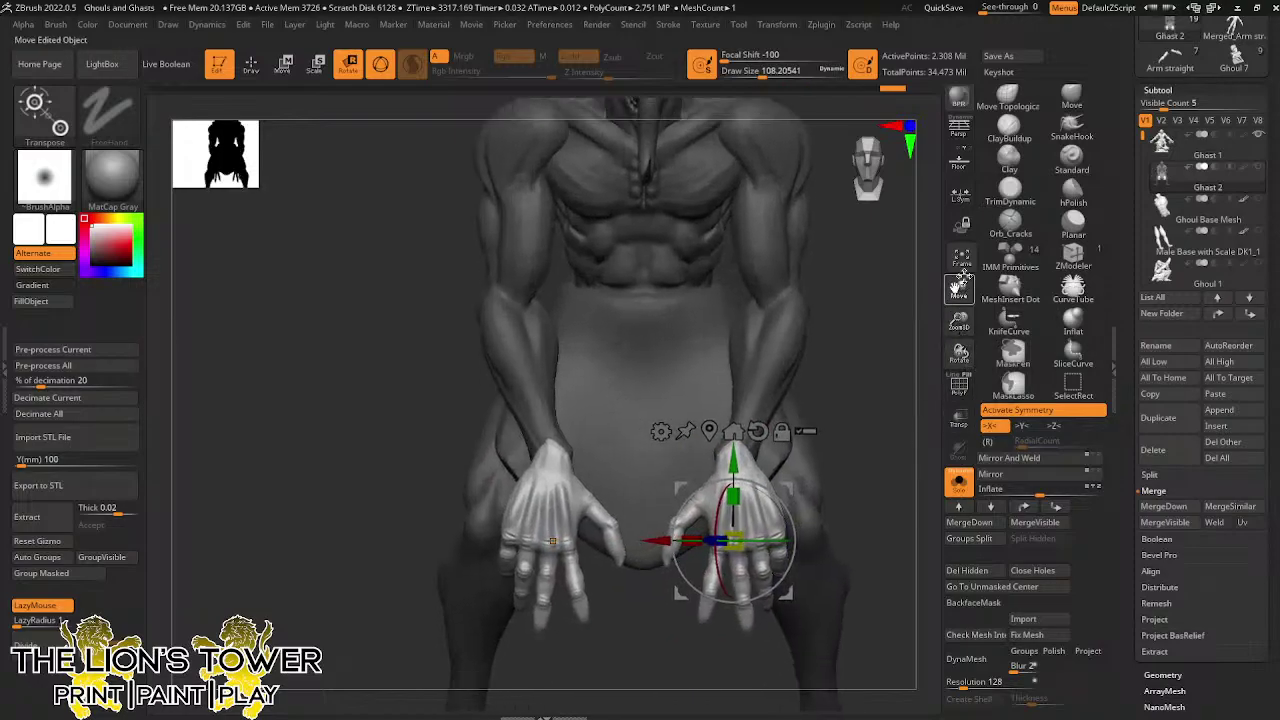
left_click_drag(961, 286, 962, 240)
mouse_move(752, 365)
left_mouse_down("ctrl")
mouse_move(704, 456)
mouse_move(707, 626)
left_mouse_up("ctrl")
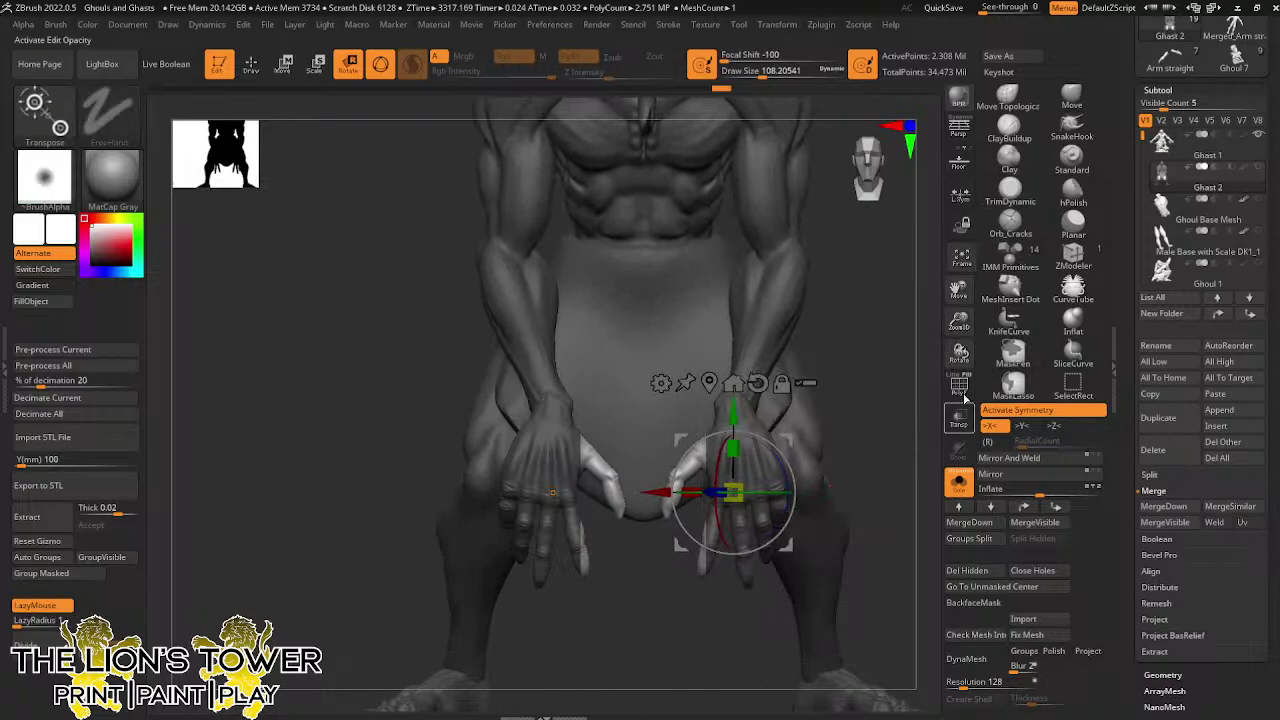
left_click(1014, 385)
mouse_move(840, 415)
left_mouse_down("ctrl")
mouse_move(900, 465)
mouse_move(692, 602)
mouse_move(695, 590)
left_mouse_up("ctrl")
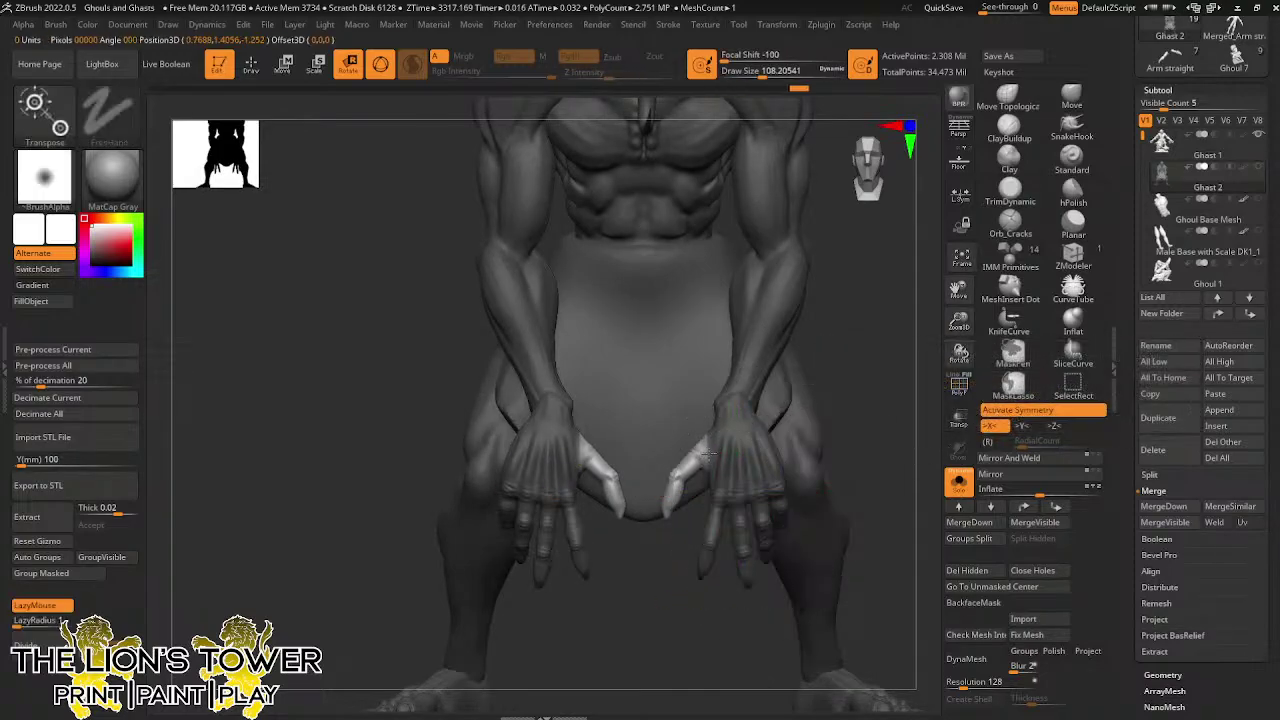
left_click(708, 454, "ctrl")
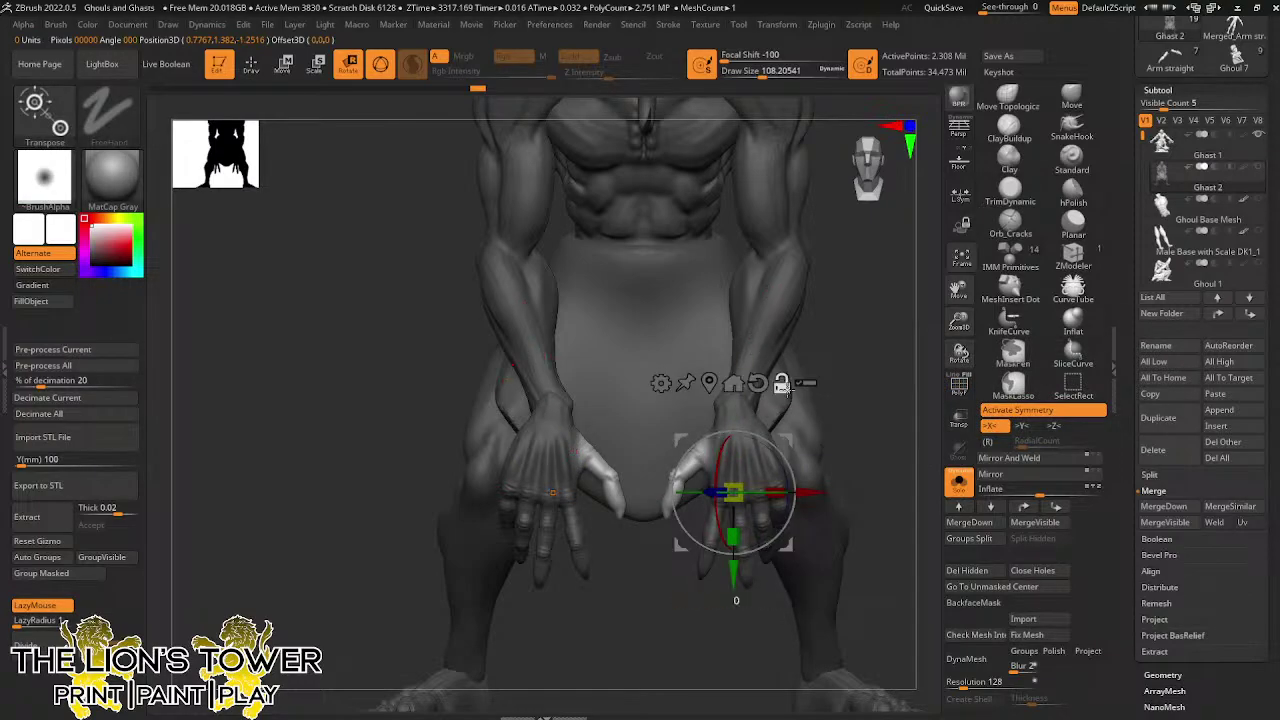
Reorient the transform gizmo and rotate both thumbs at their bases so they point down beside the hands
left_click_drag(791, 435, 764, 399)
left_click_drag(845, 436, 824, 324)
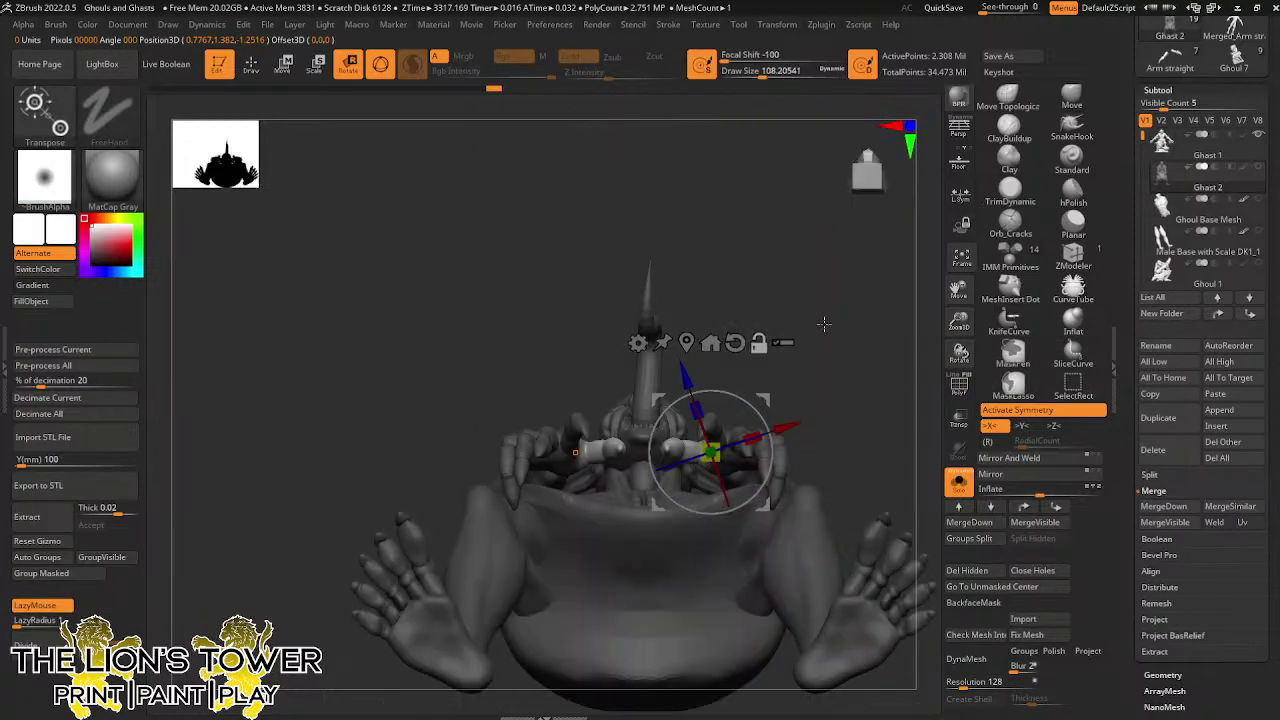
left_click_drag(763, 397, 771, 355)
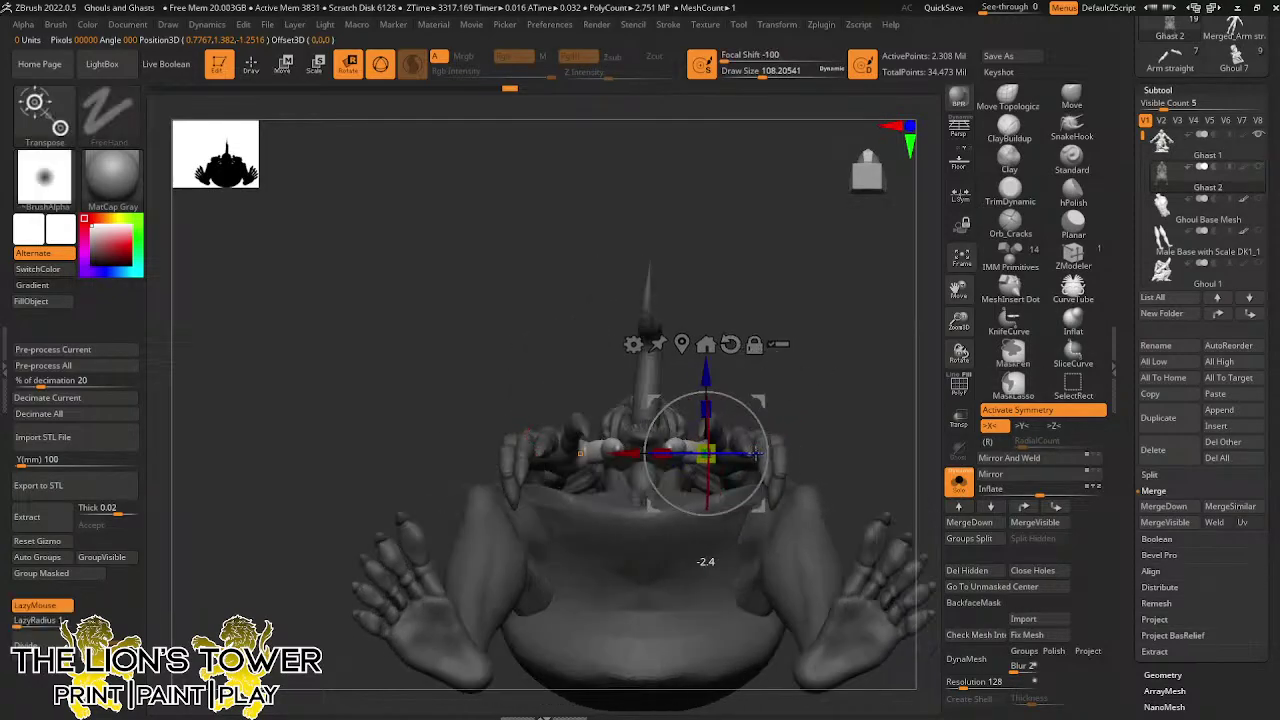
left_click_drag(768, 454, 767, 462)
left_click_drag(841, 366, 760, 432)
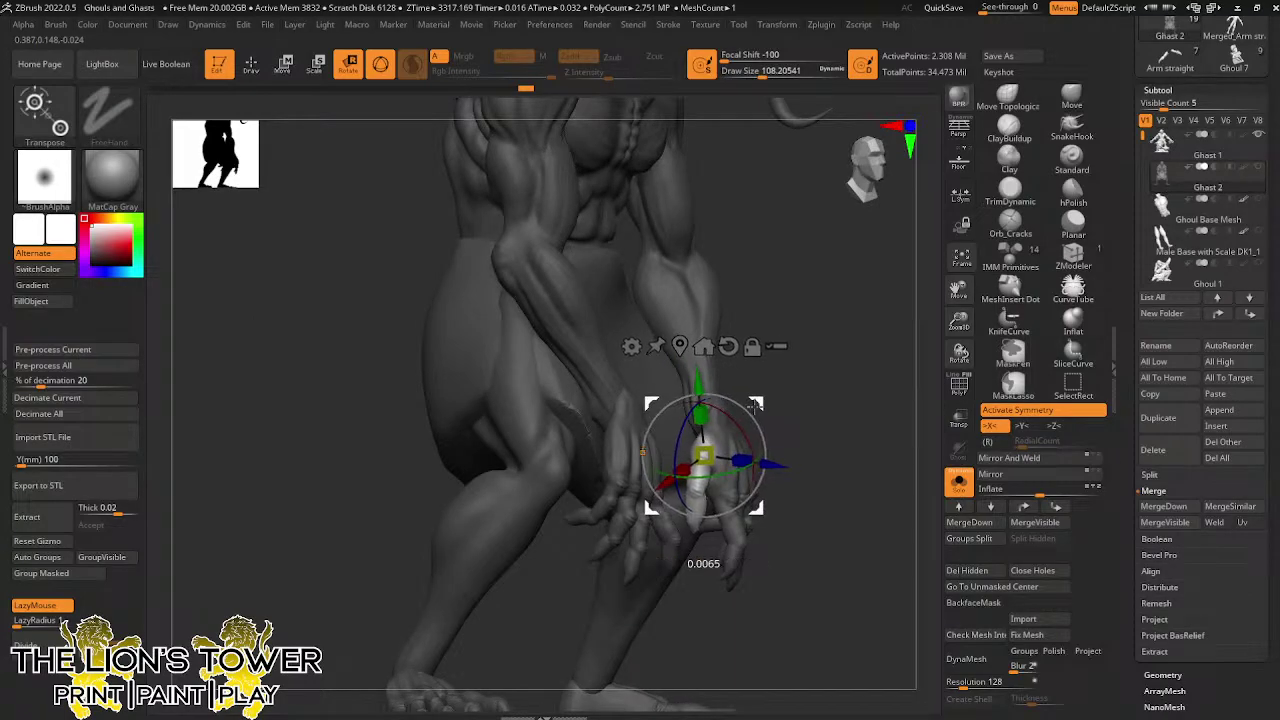
left_click_drag(757, 405, 773, 433)
left_click_drag(860, 428, 777, 382)
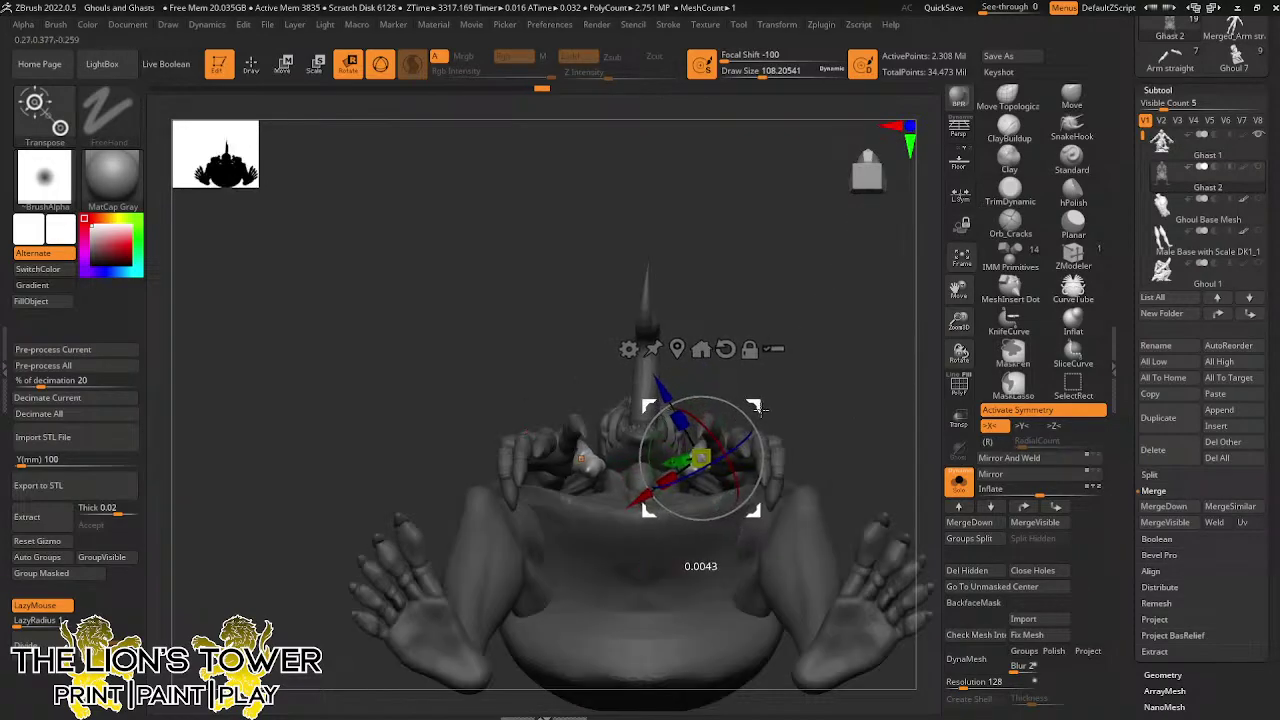
left_click_drag(792, 382, 814, 505)
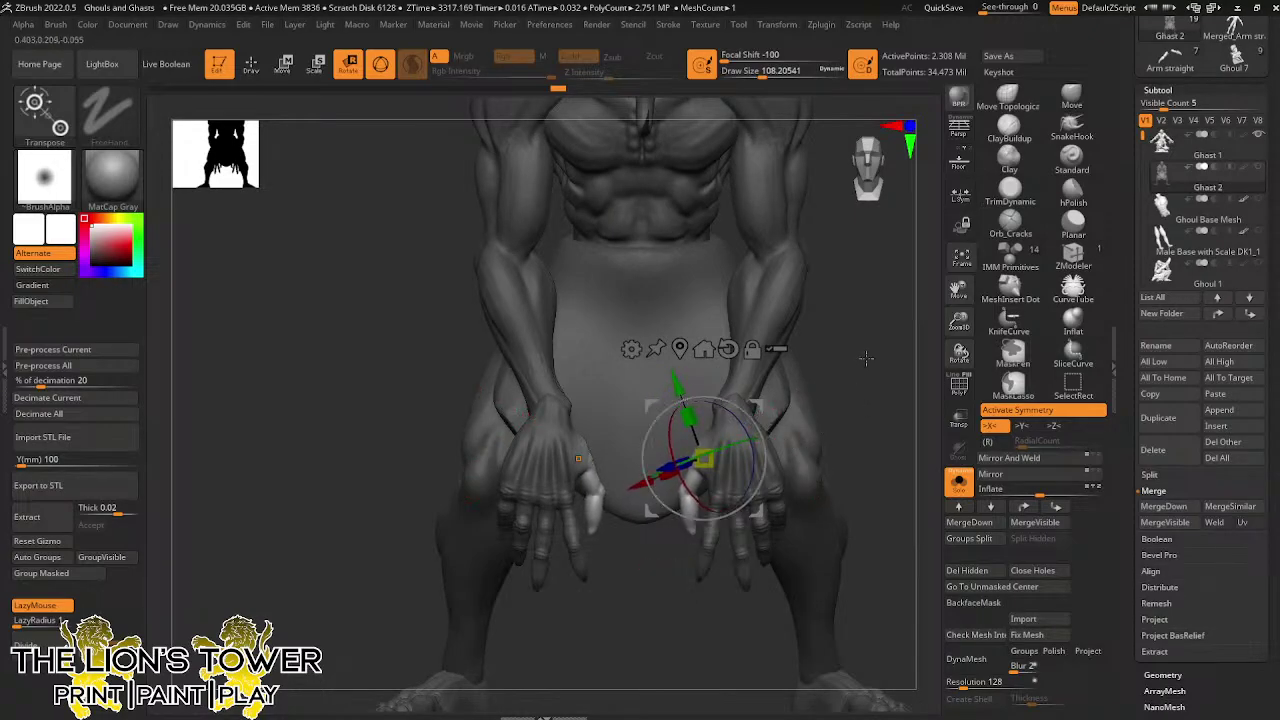
Clear the mask, mask everything but the hands, centre the gizmo on them and shift both hands inward
key("ctrl")
left_click(867, 402, "ctrl")
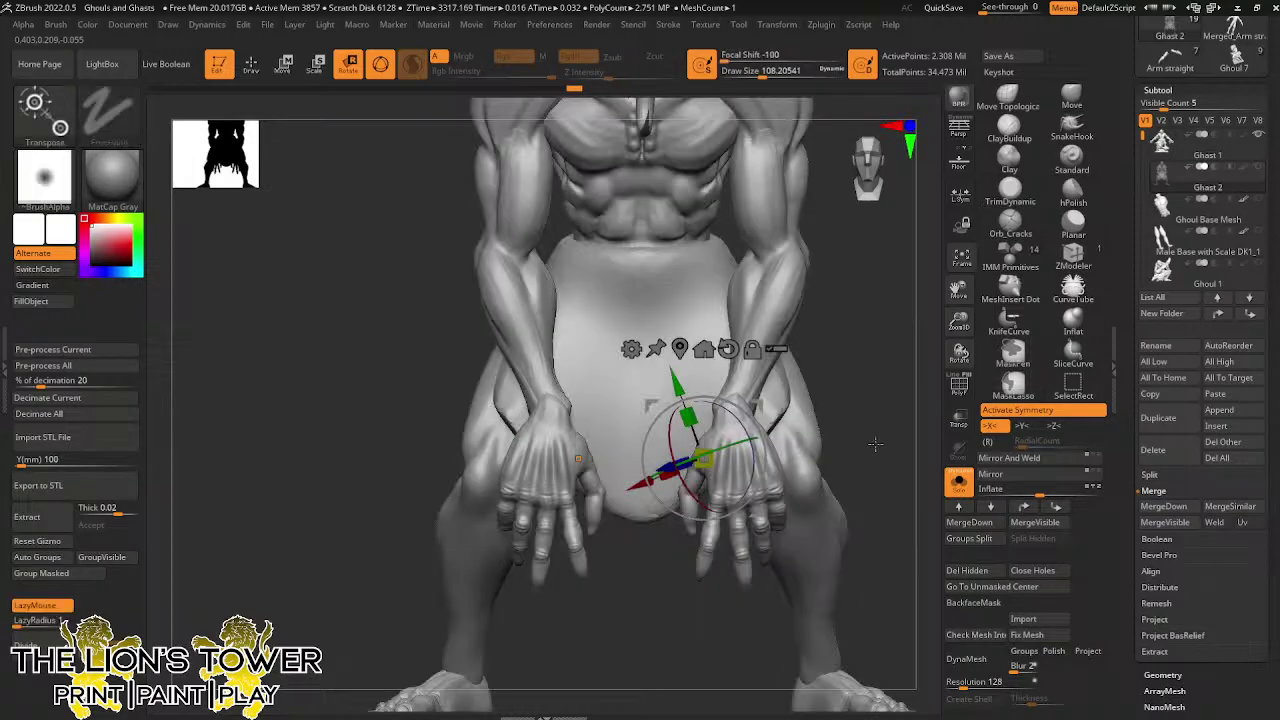
mouse_move(868, 440)
left_mouse_down()
mouse_move(770, 434)
mouse_move(886, 401)
mouse_move(898, 410)
mouse_move(838, 408)
mouse_move(832, 445)
mouse_move(854, 451)
left_mouse_up()
left_click(771, 486, "ctrl")
left_click_drag(958, 343, 838, 424)
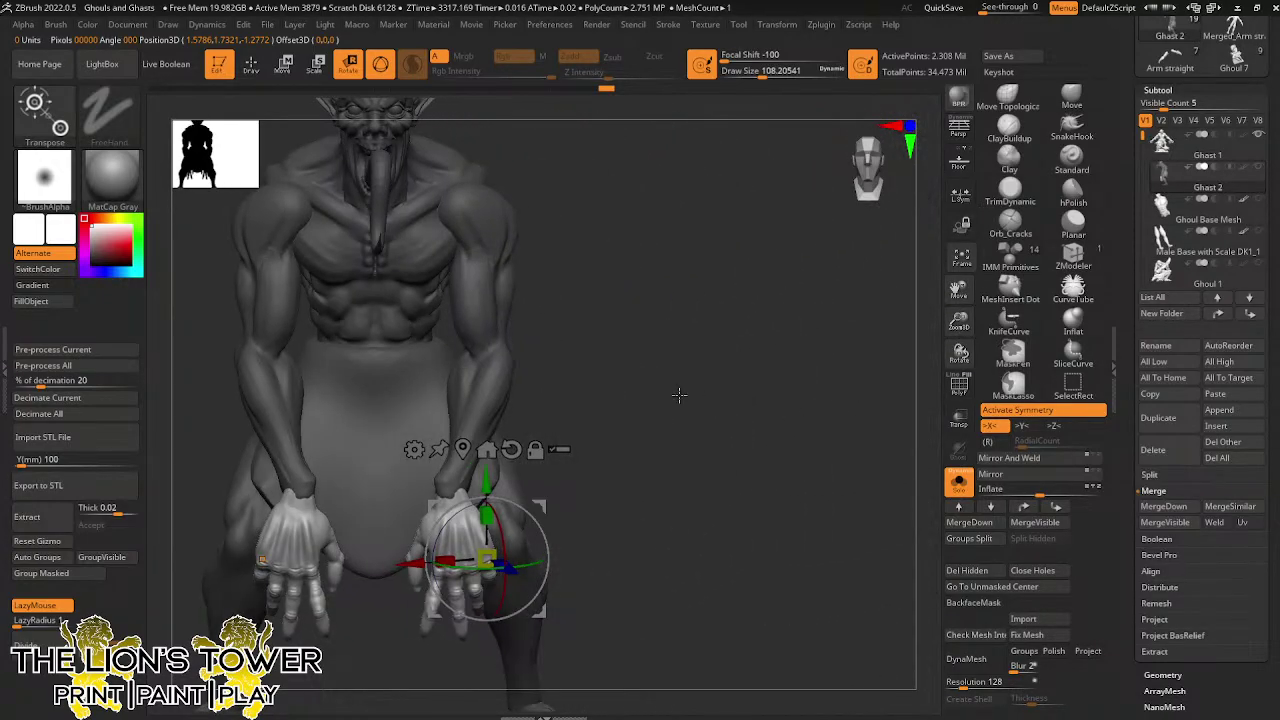
left_click_drag(573, 382, 565, 420, "ctrl")
left_click(467, 551, "ctrl")
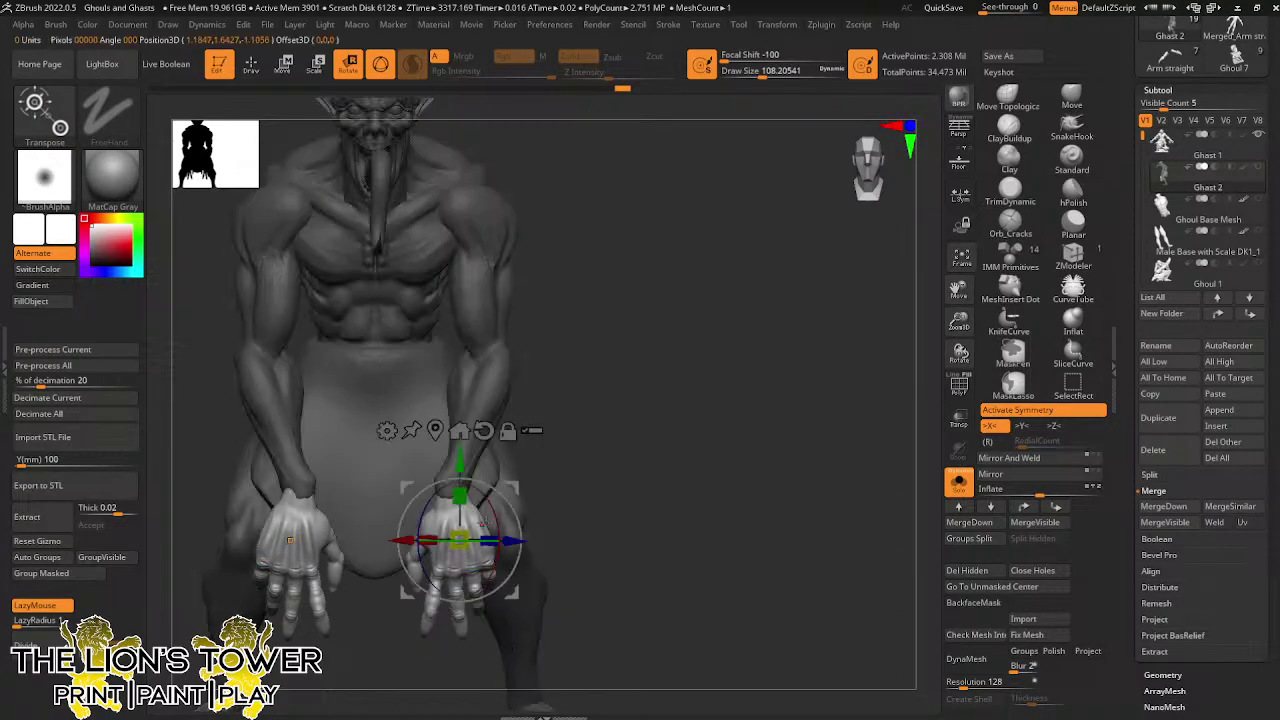
mouse_move(515, 487)
left_mouse_down()
mouse_move(481, 487)
mouse_move(492, 487)
left_mouse_up()
Leave only the arms unmasked and pivot them at the shoulders so the forearms meet the hands
left_click(468, 393, "ctrl")
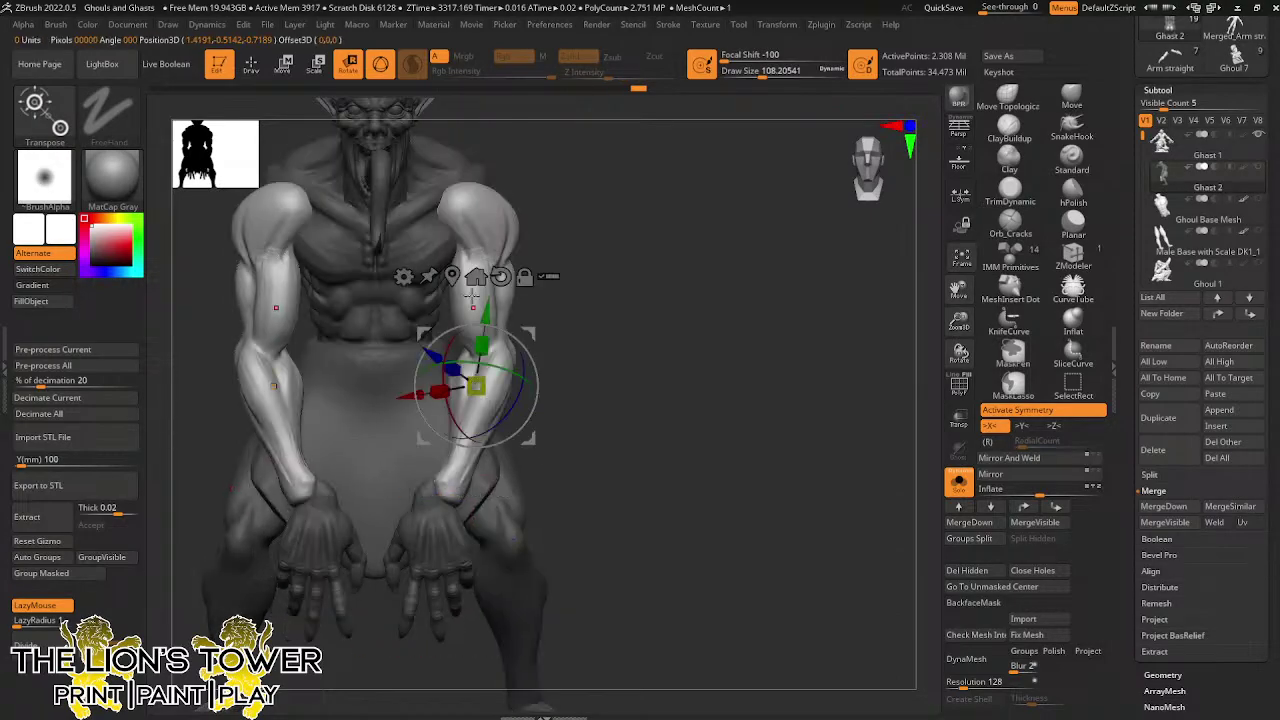
left_click_drag(529, 335, 521, 195)
left_click(496, 116)
left_click(519, 117)
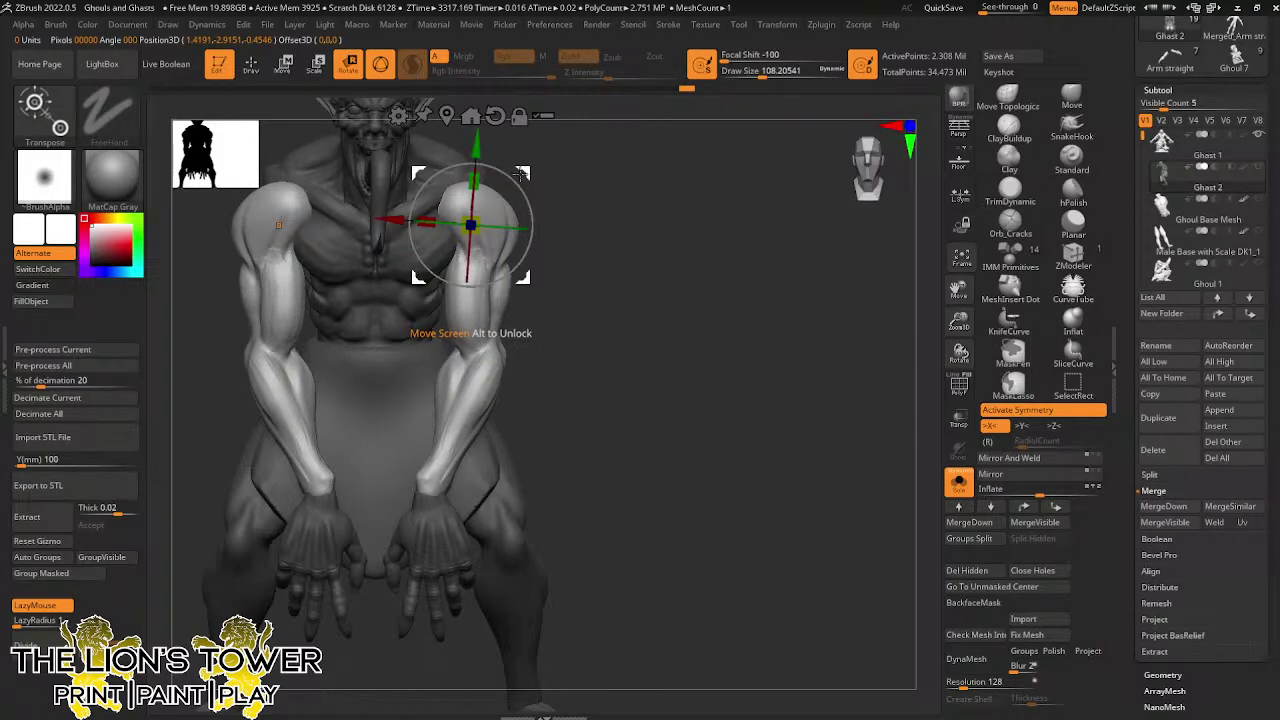
Leave only the hands unmasked, reset the gizmo orientation and raise both hands slightly towards the wrists
left_click(452, 491, "ctrl")
left_click(465, 430)
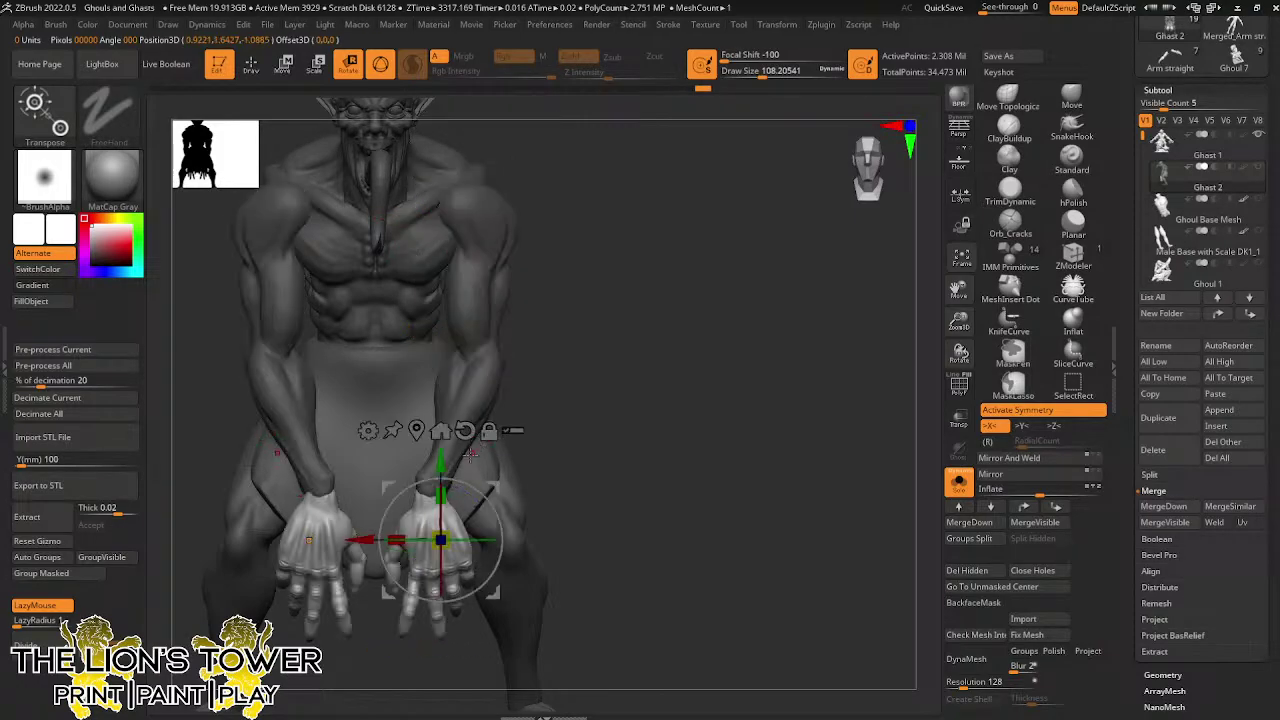
left_click_drag(440, 478, 440, 466)
Clear the hand mask and mask the whole figure except both legs and feet
left_click(657, 443, "ctrl")
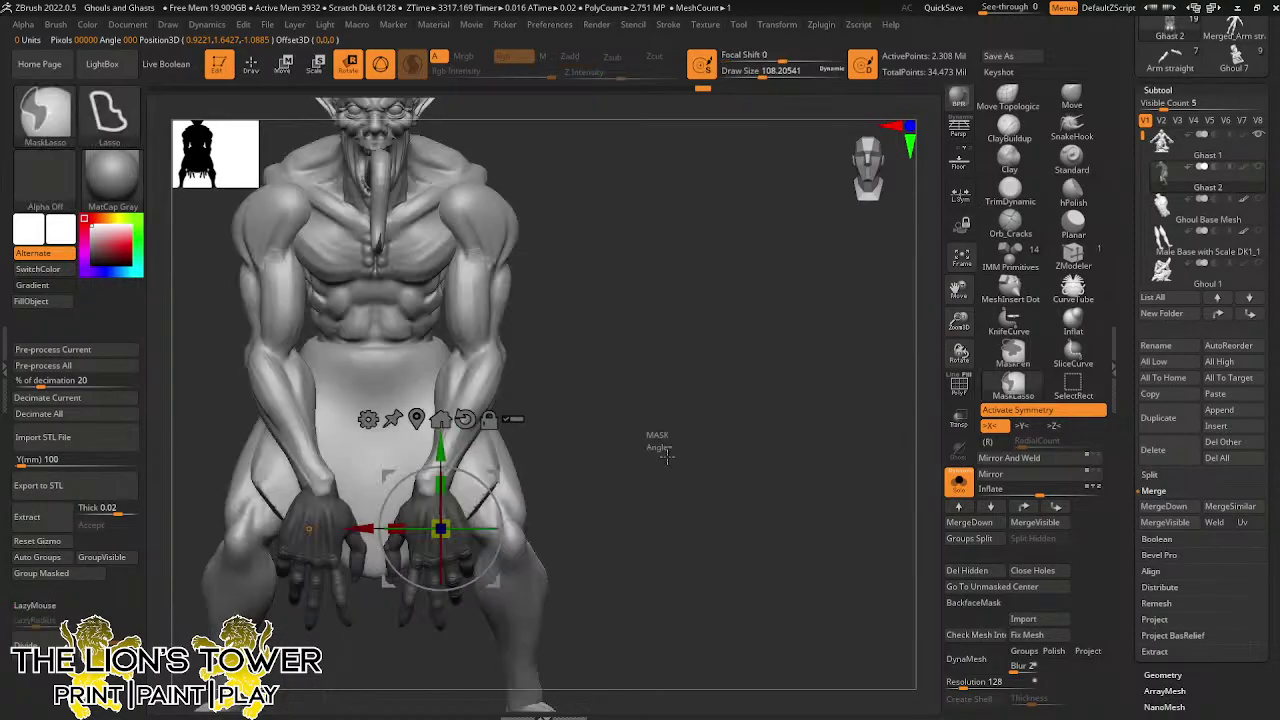
left_click_drag(657, 443, 690, 475, "ctrl")
left_click_drag(724, 487, 658, 474)
left_click_drag(694, 430, 765, 424)
left_click_drag(526, 555, 523, 580, "ctrl")
left_click_drag(959, 322, 964, 282)
left_click_drag(959, 290, 1034, 188)
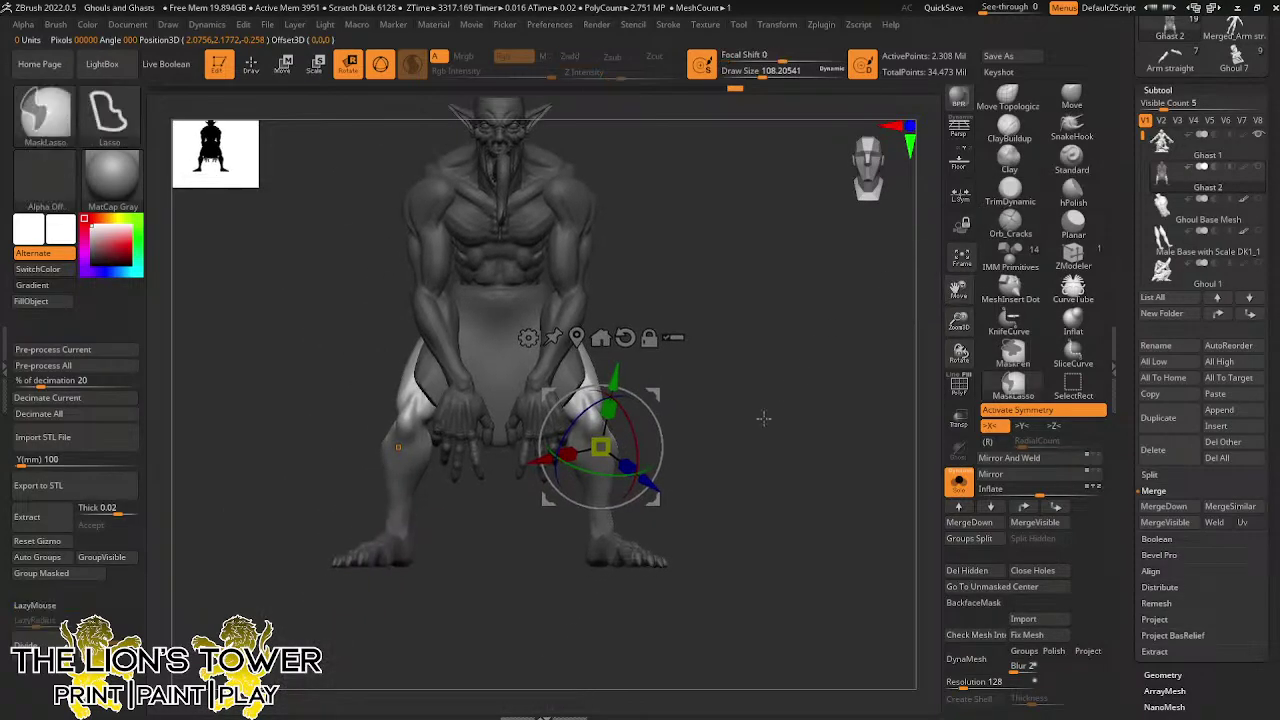
mouse_move(653, 493)
left_mouse_down("ctrl+alt")
mouse_move(580, 645)
mouse_move(750, 597)
left_mouse_up("ctrl+alt")
Set the gizmo at the hips and rotate both legs up and outward so the thighs lift beside the belly
left_click_drag(828, 497, 750, 425)
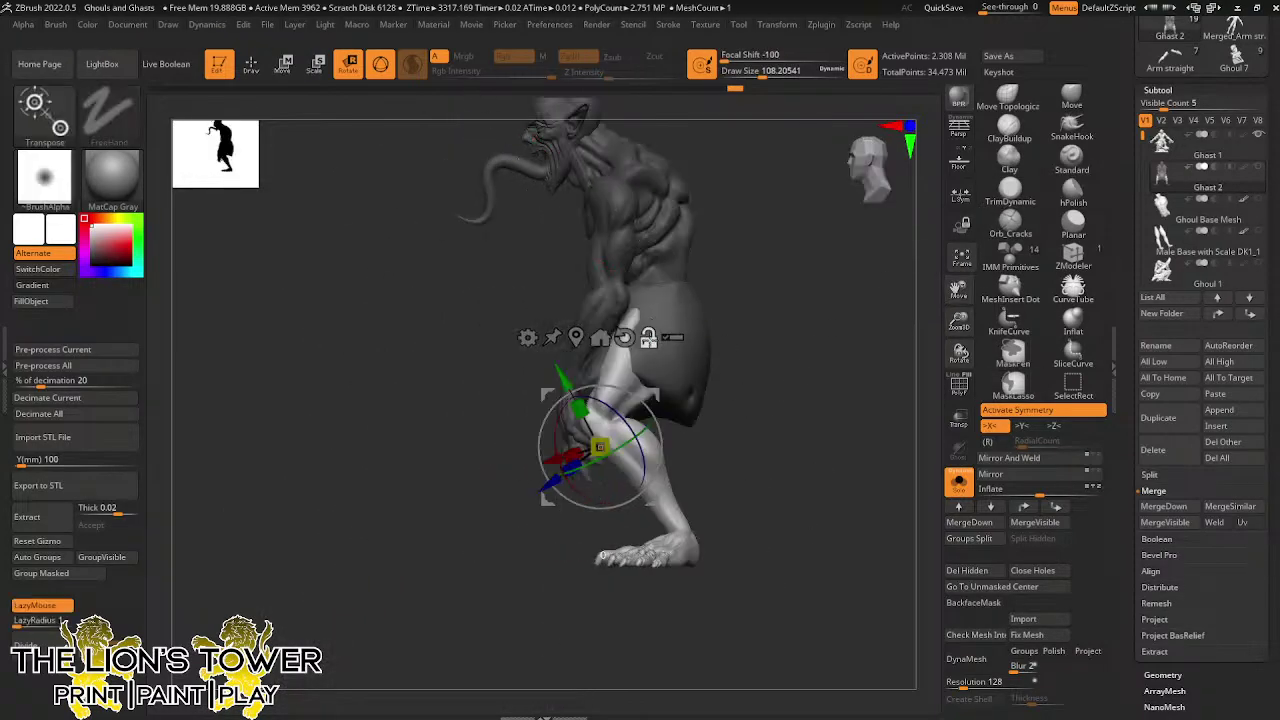
left_click_drag(654, 396, 708, 370)
left_click(683, 212)
left_click(707, 213)
left_click_drag(790, 310, 757, 290)
left_click_drag(706, 214, 768, 214, "alt")
left_click_drag(960, 289, 848, 378)
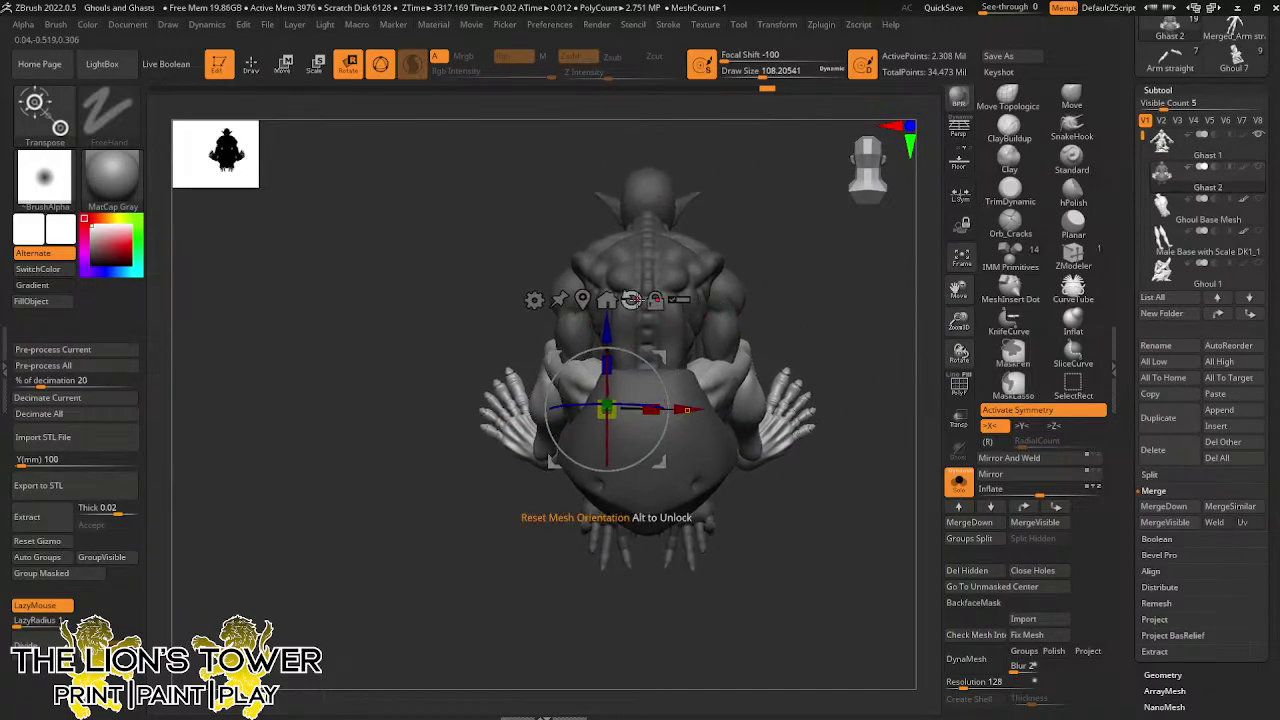
left_click_drag(633, 404, 904, 302)
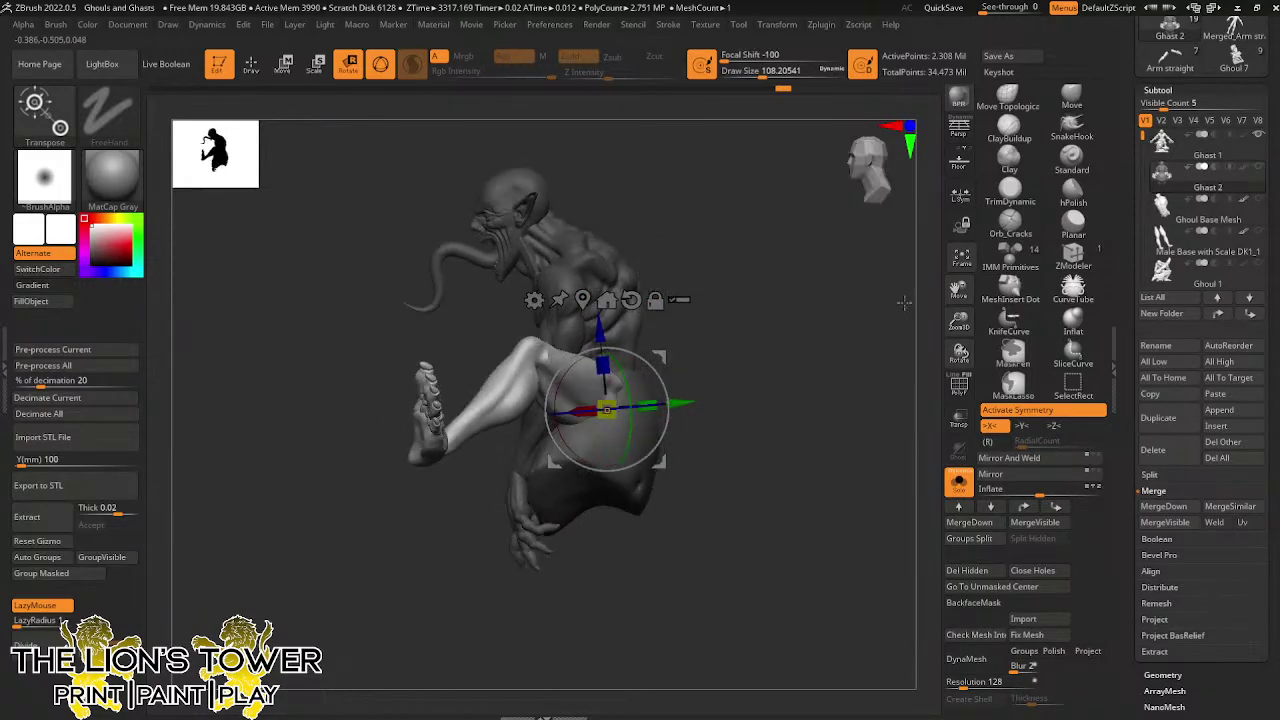
left_click_drag(757, 349, 703, 380)
Mask both thighs with MaskLasso, leaving the lower legs and feet unmasked, and soften the mask edge
key("ctrl")
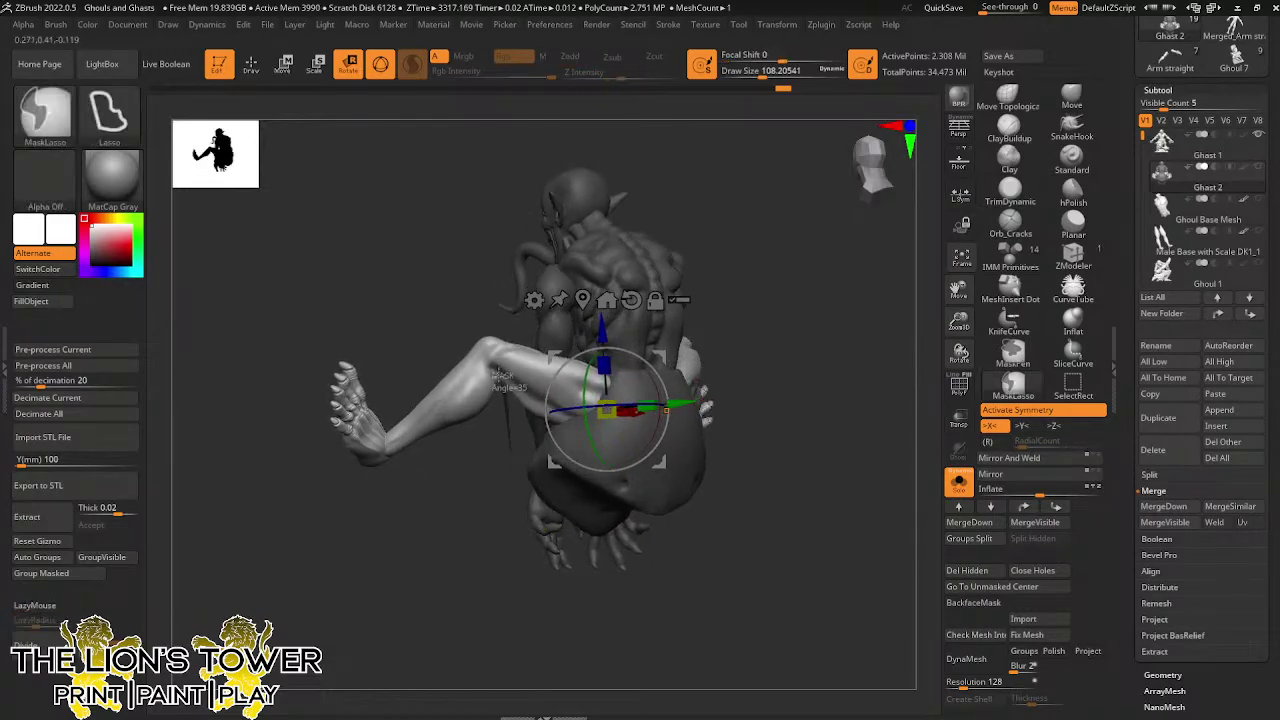
mouse_move(488, 324)
left_mouse_down("ctrl")
mouse_move(608, 320)
mouse_move(622, 465)
left_mouse_up("ctrl")
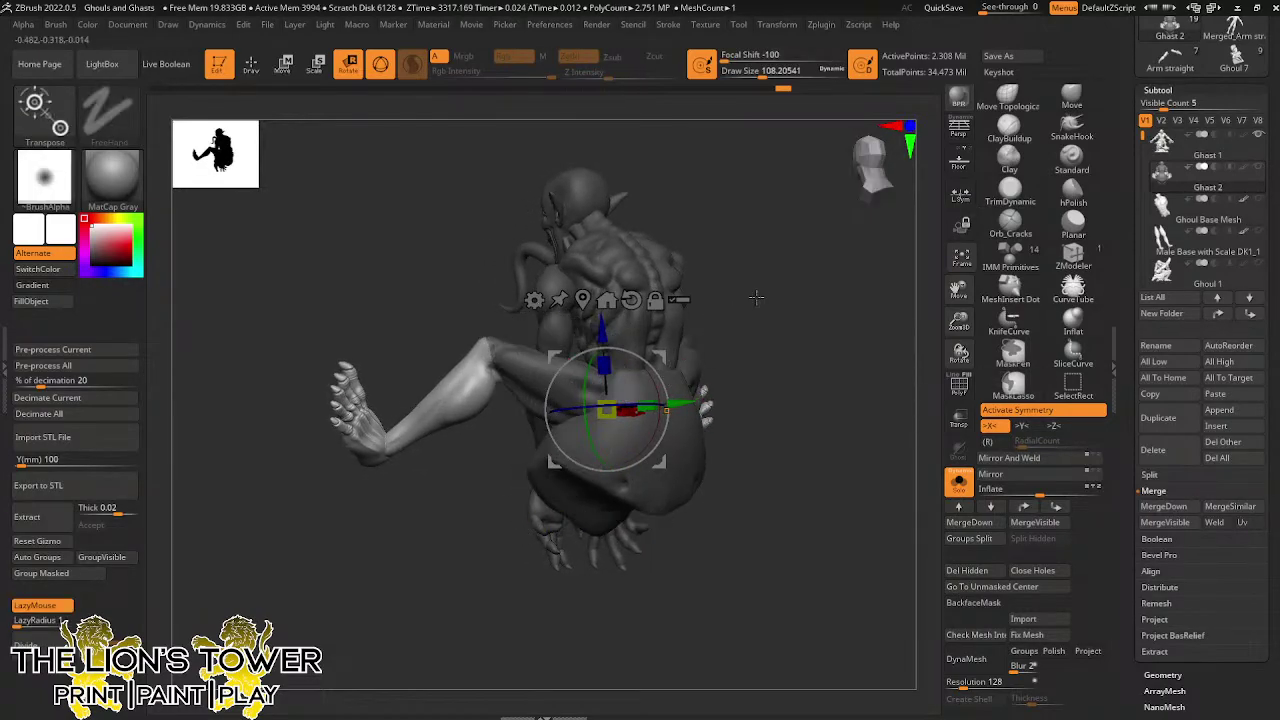
mouse_move(757, 298)
left_mouse_down()
mouse_move(835, 311)
mouse_move(846, 289)
mouse_move(808, 306)
mouse_move(745, 305)
mouse_move(677, 243)
left_mouse_up()
key("ctrl")
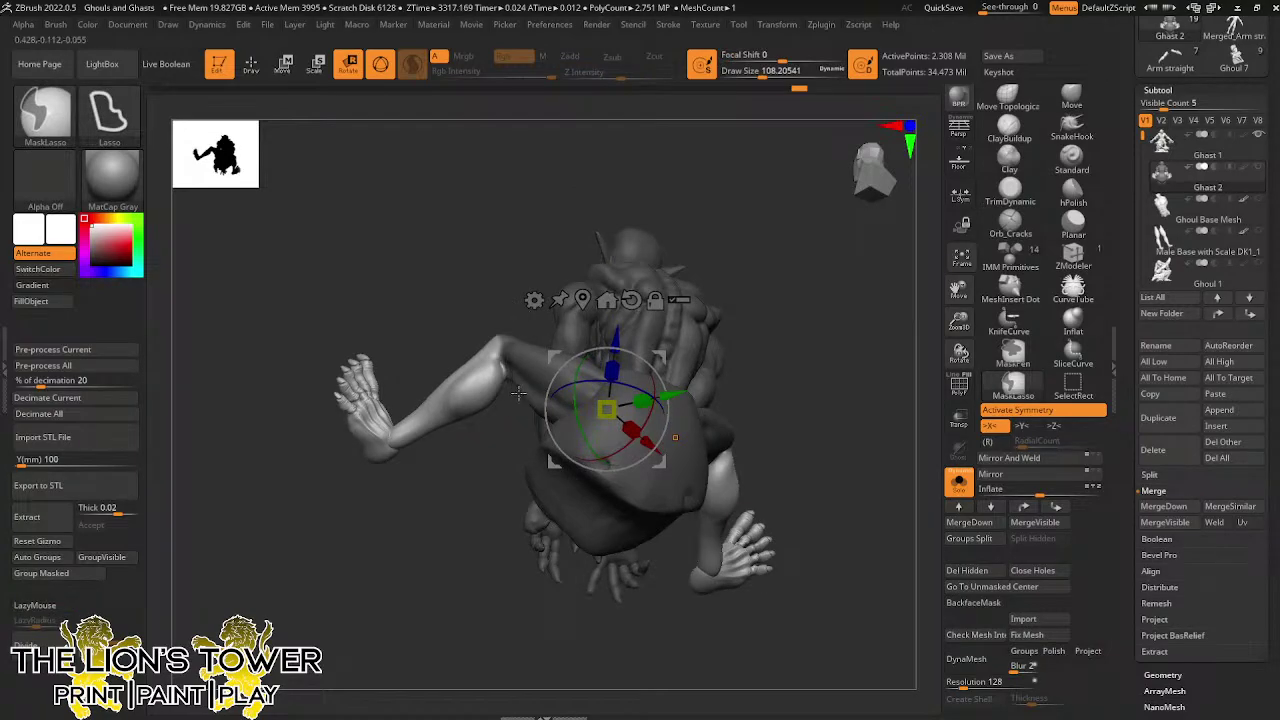
left_click(518, 393, "ctrl")
Place the gizmo at the knees and bend both lower legs down into a crouch
left_click_drag(692, 218, 722, 277)
left_click(655, 300)
left_click_drag(663, 358, 553, 312)
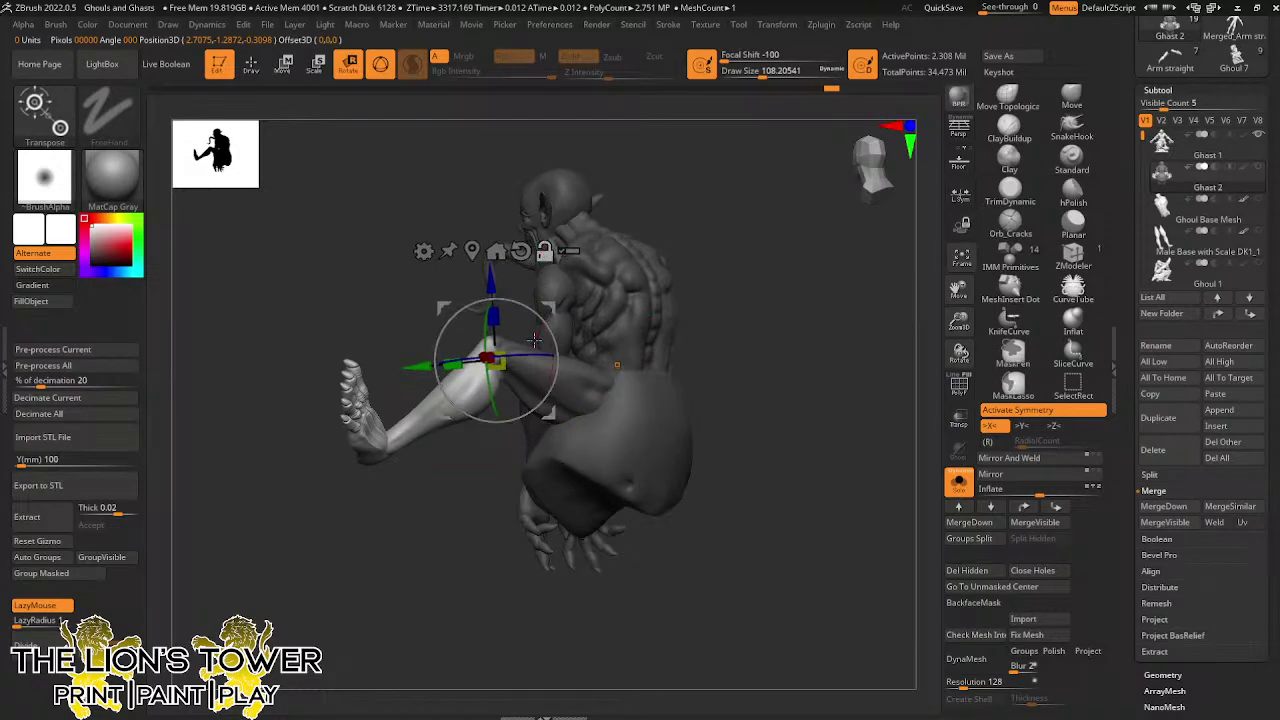
mouse_move(551, 337)
left_mouse_down()
mouse_move(491, 336)
mouse_move(556, 336)
left_mouse_up()
mouse_move(757, 251)
left_mouse_down()
mouse_move(781, 262)
mouse_move(819, 358)
mouse_move(815, 340)
left_mouse_up()
left_click(960, 485)
left_click(960, 485)
mouse_move(593, 130)
left_mouse_down("ctrl")
mouse_move(690, 300)
mouse_move(600, 575)
left_mouse_up("ctrl")
left_click_drag(799, 293, 889, 289)
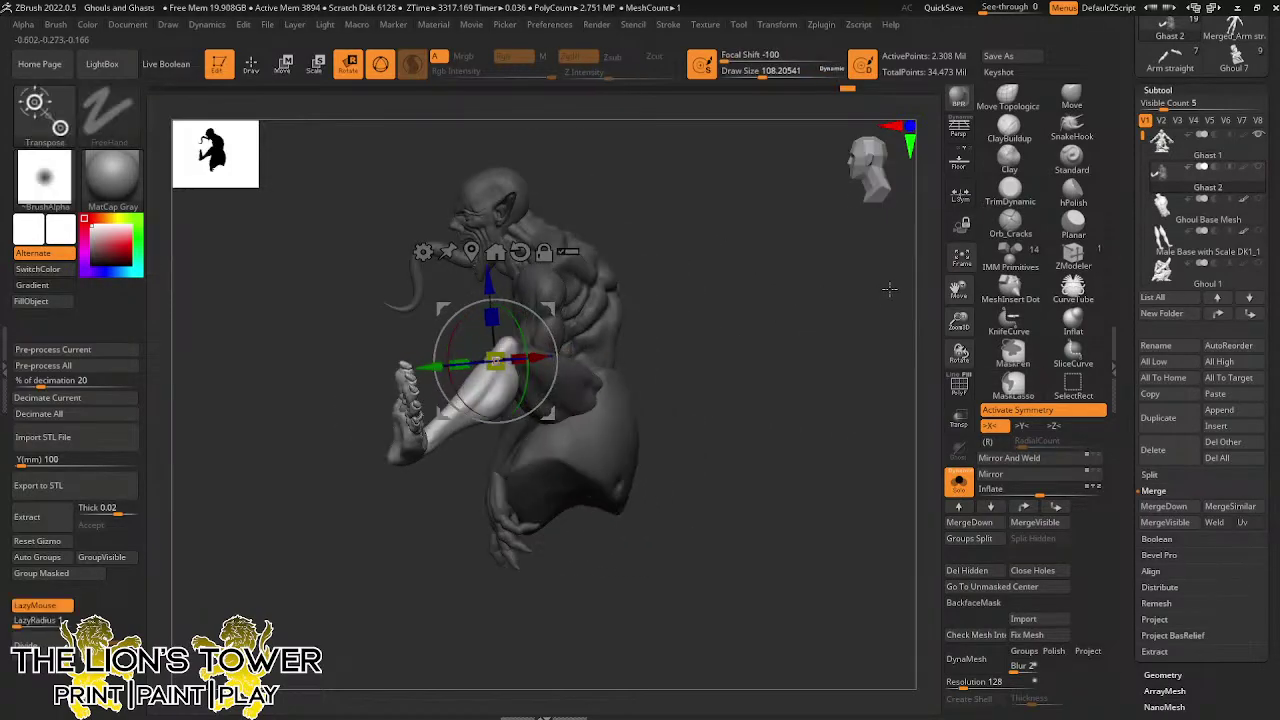
left_click_drag(447, 330, 477, 389)
Rotate and shift both feet at the ankles so they sit flat beneath the crouched legs
left_click_drag(766, 297, 792, 331)
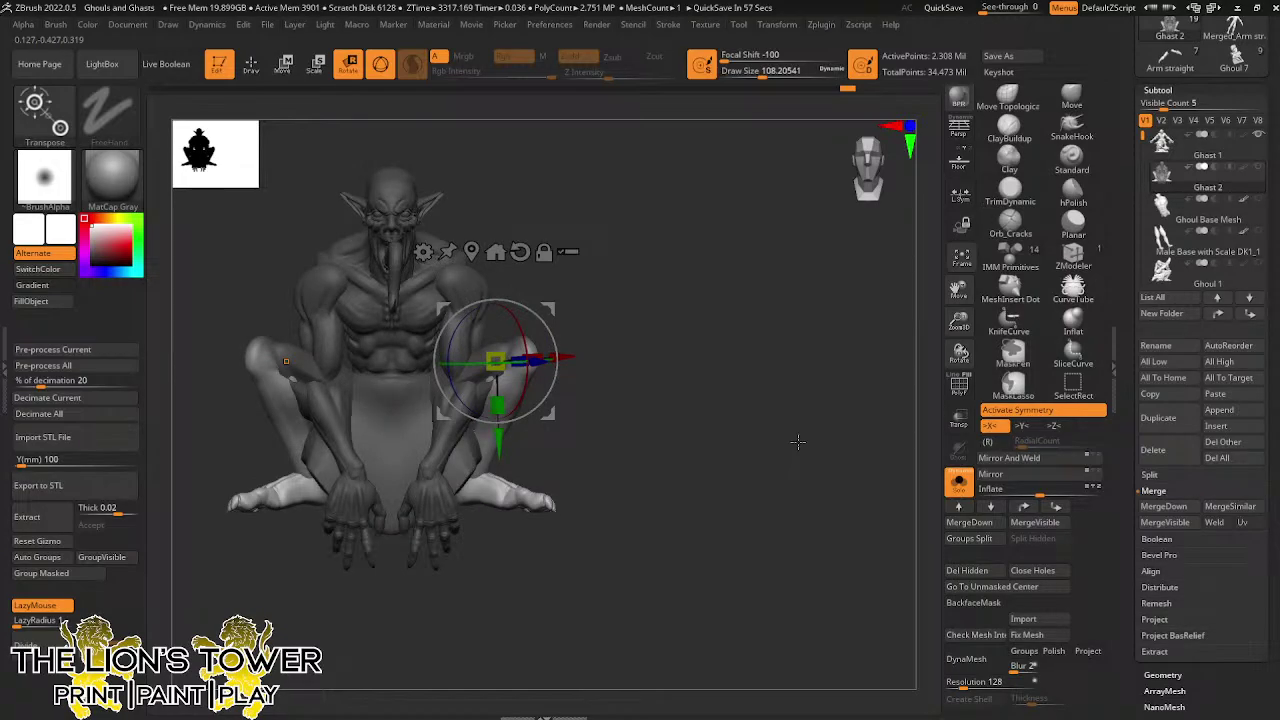
left_click_drag(903, 383, 786, 449)
left_click_drag(598, 452, 747, 206)
key("ctrl+z")
key("ctrl+z")
key("ctrl+z")
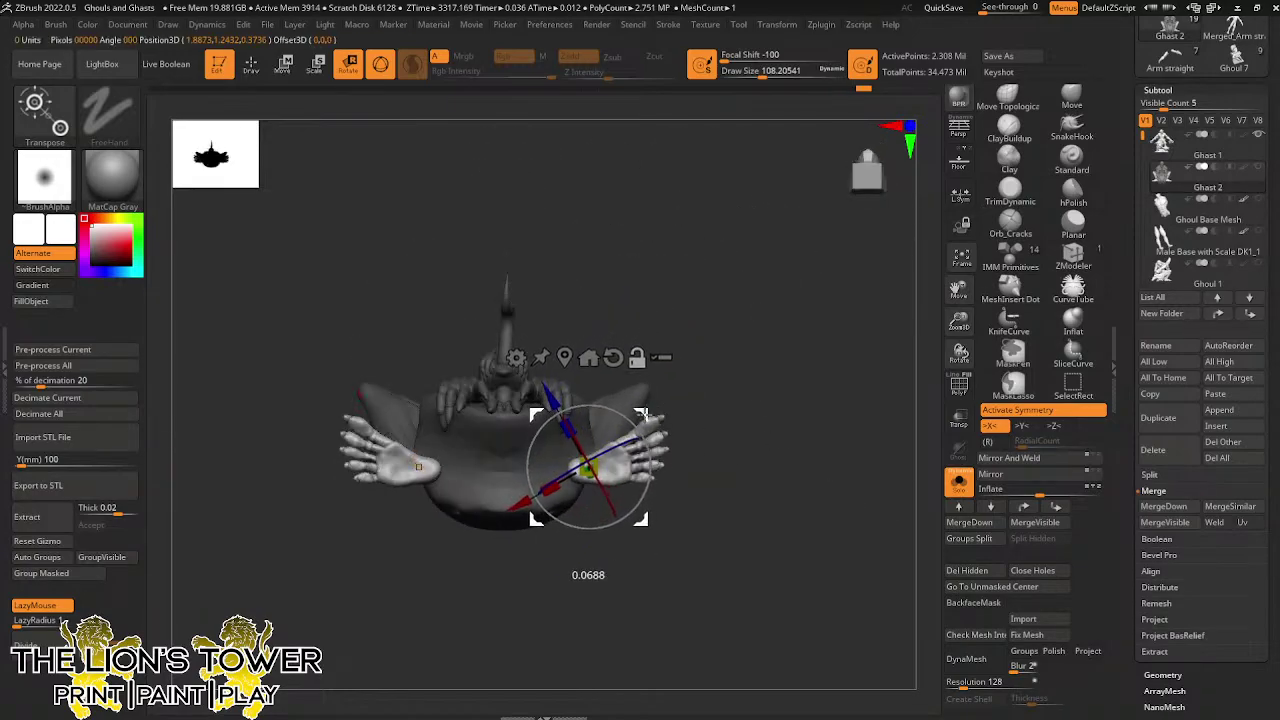
key("ctrl+shift+z")
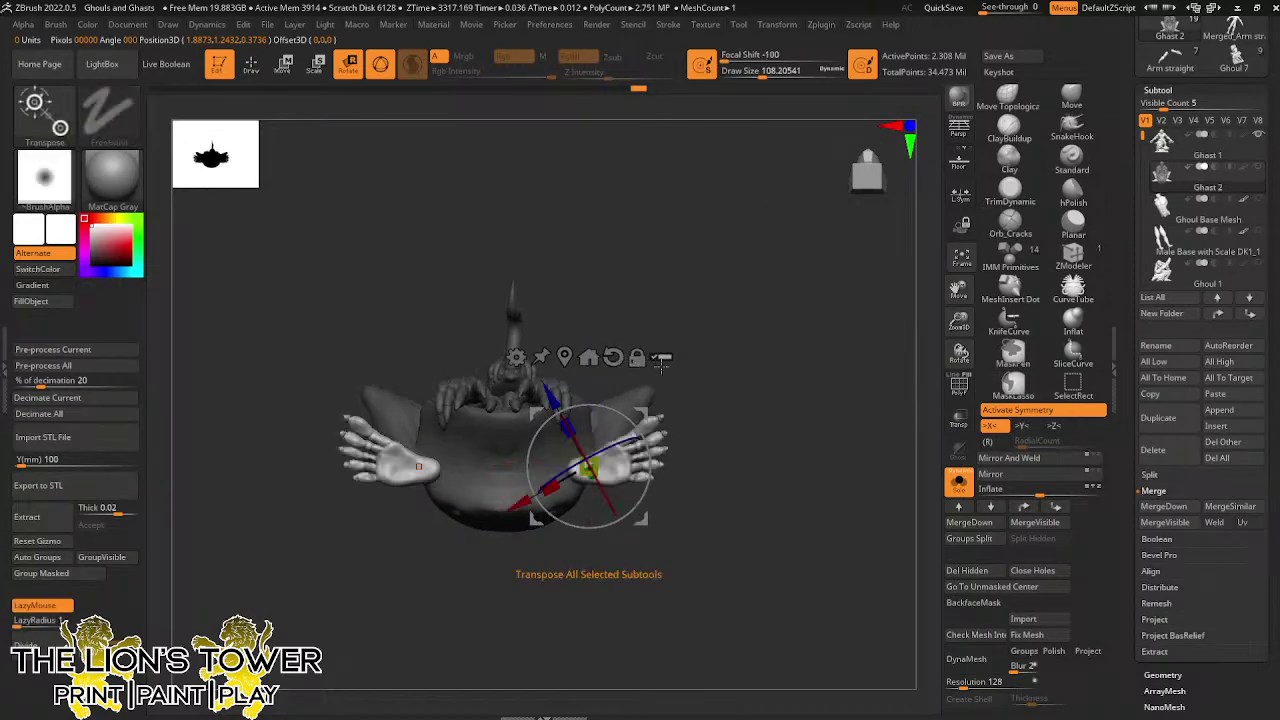
left_click_drag(753, 356, 651, 304)
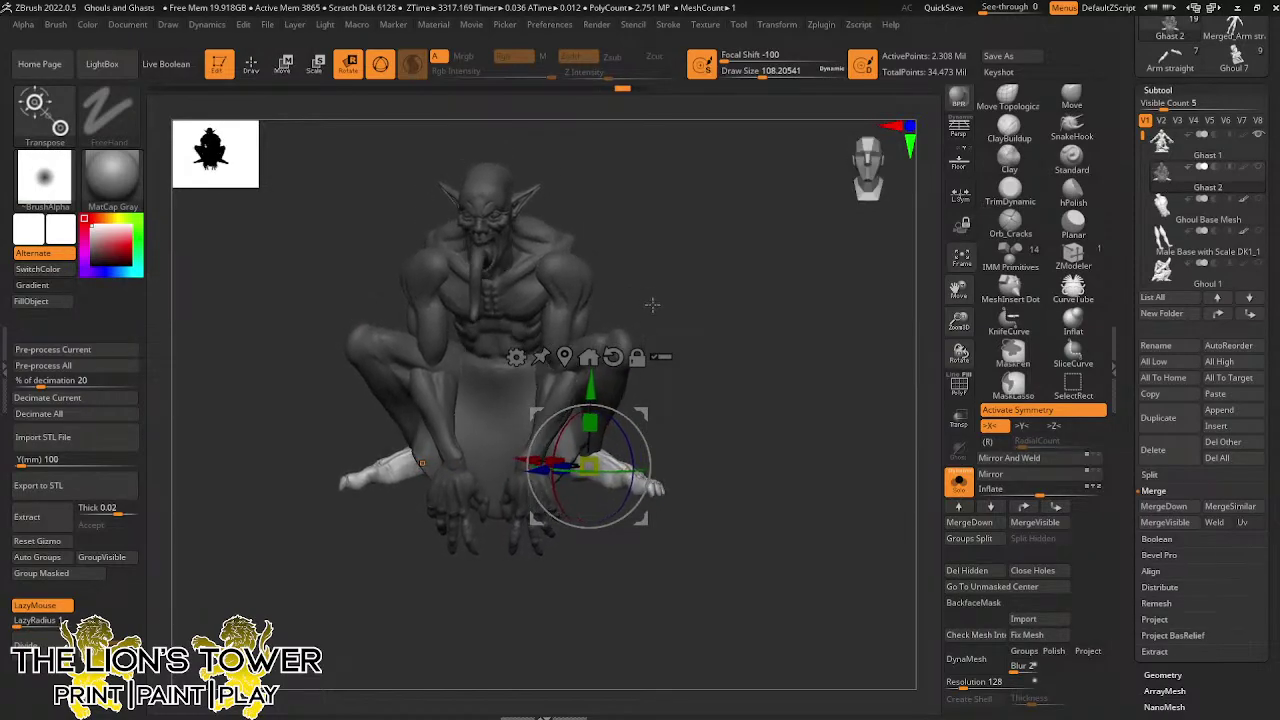
Clear the mask, switch to Draw mode and hide the polygroups of both legs and feet
key("ctrl")
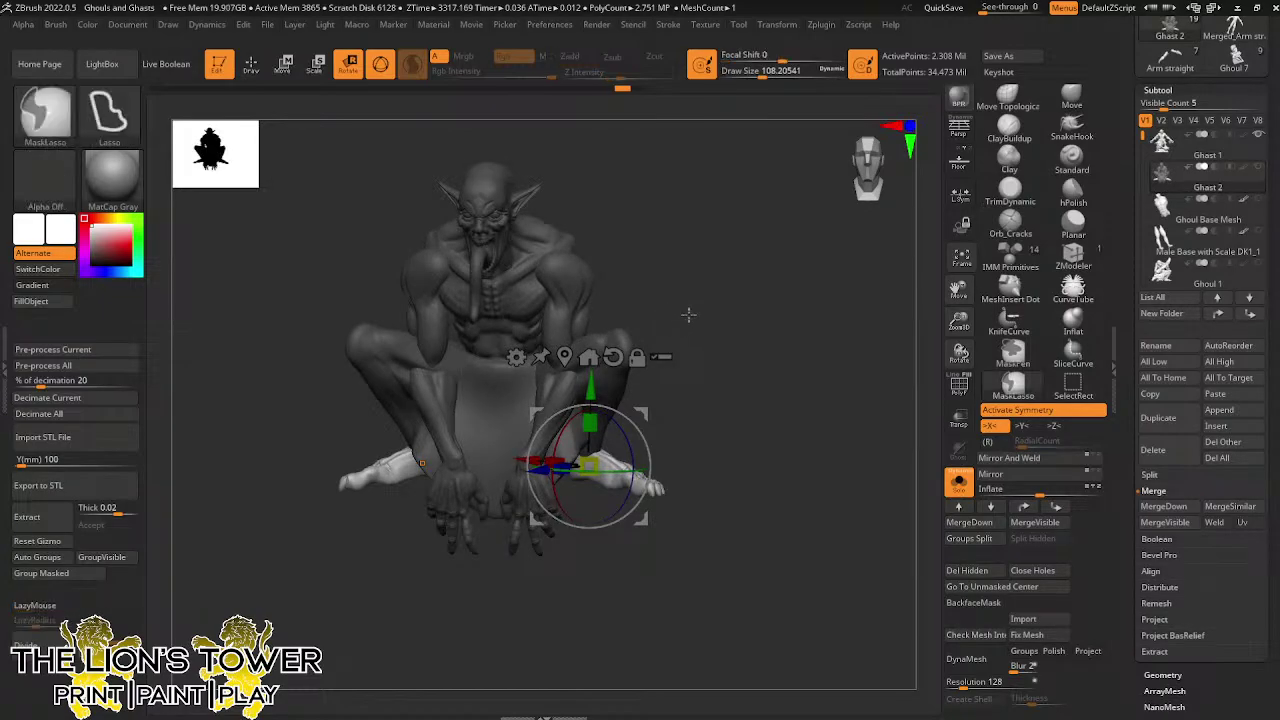
left_click(697, 306, "ctrl")
left_click_drag(790, 358, 718, 345)
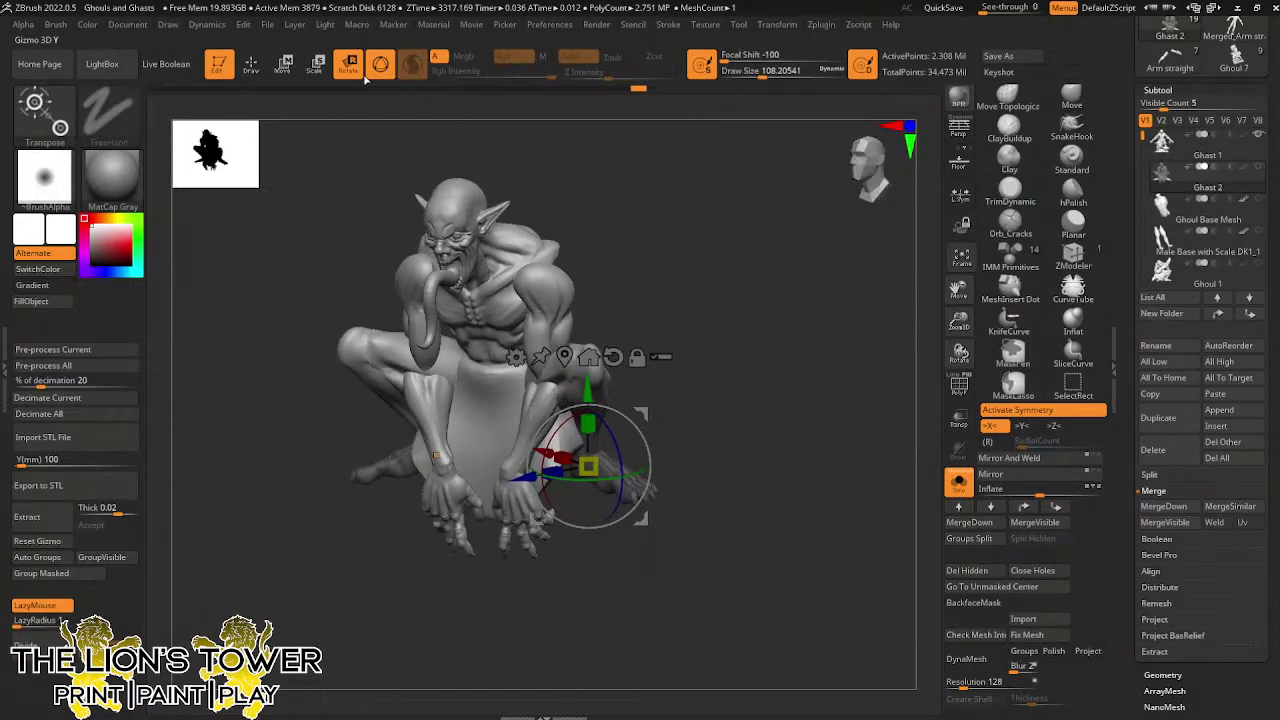
left_click(252, 66)
left_click(595, 368, "ctrl+shift")
left_click(595, 445, "ctrl+shift")
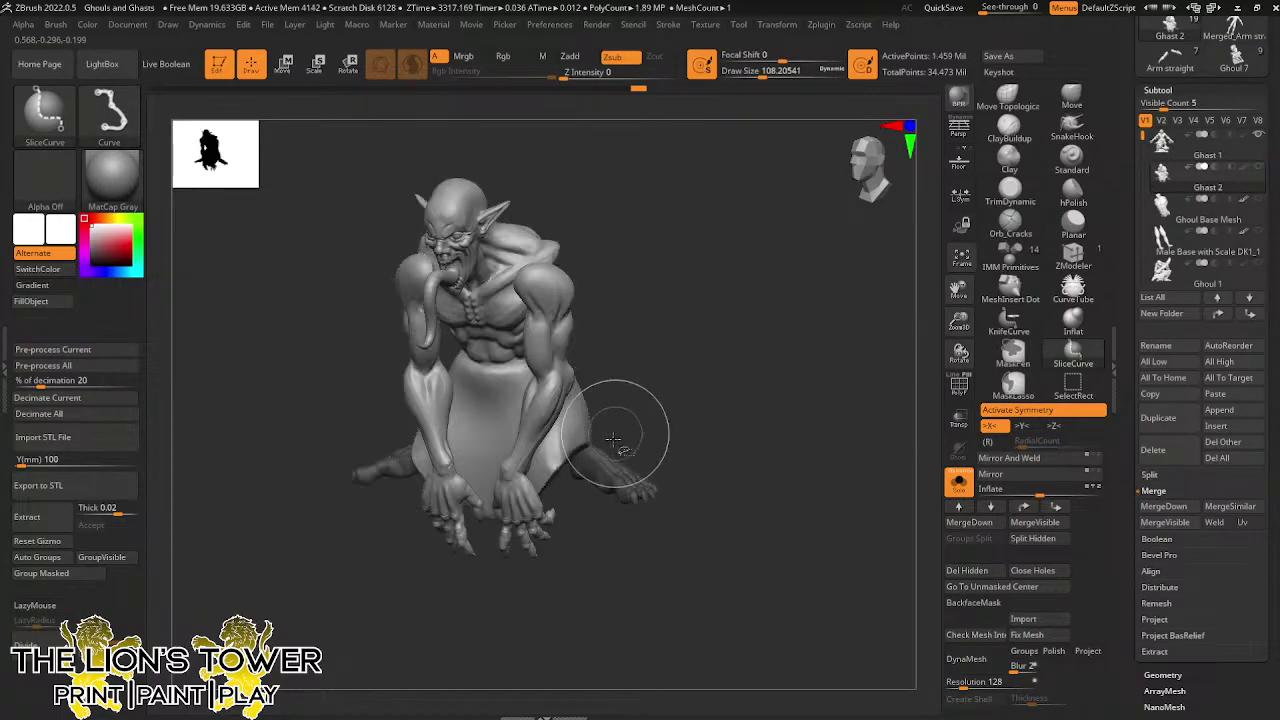
left_click(605, 464, "ctrl+shift")
Mask the visible body and bring the hidden parts back so the thighs and lower legs stay unmasked
left_click(669, 426, "ctrl")
left_click(668, 422, "ctrl+shift")
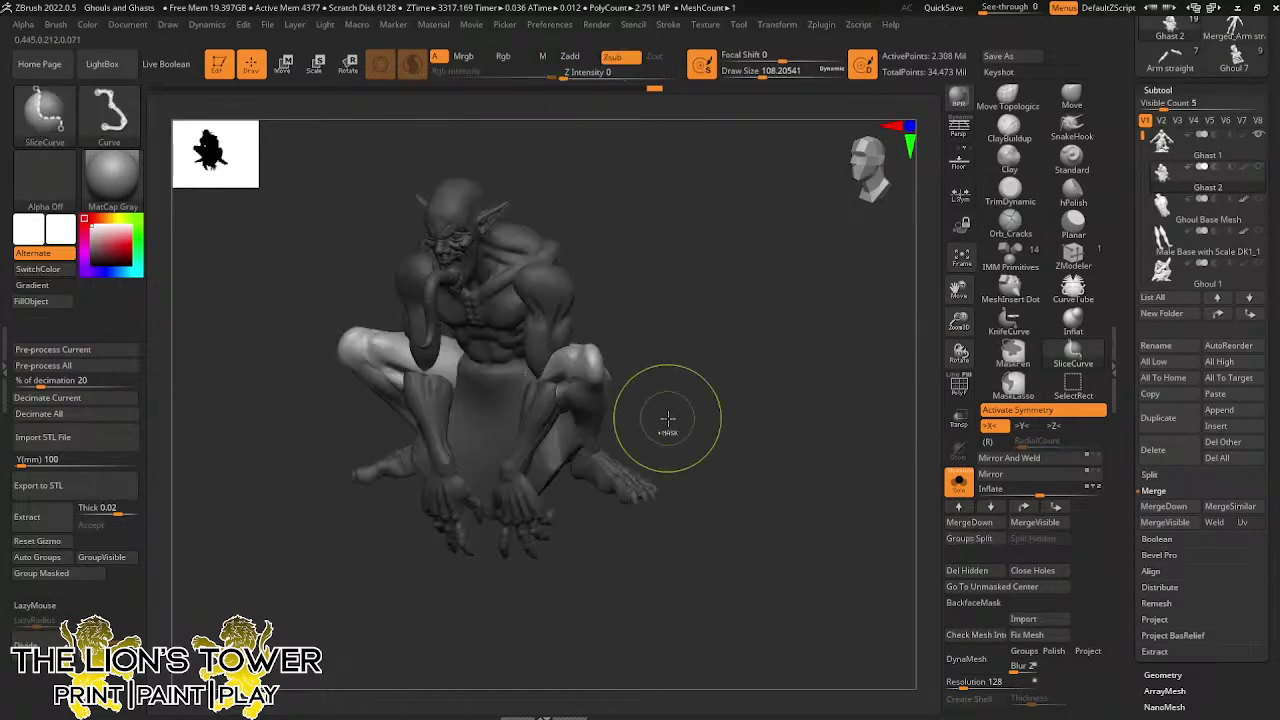
key("ctrl+z")
left_click(728, 414, "ctrl")
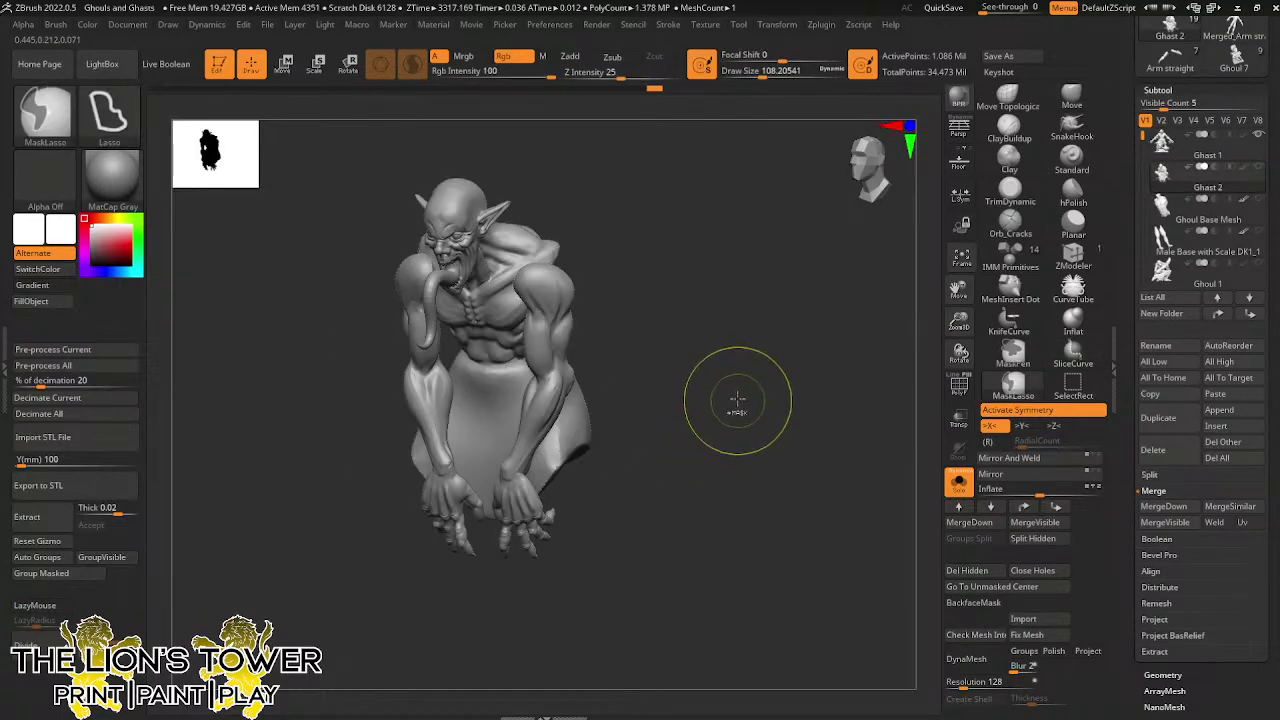
left_click(740, 405, "ctrl")
left_click(740, 405, "ctrl")
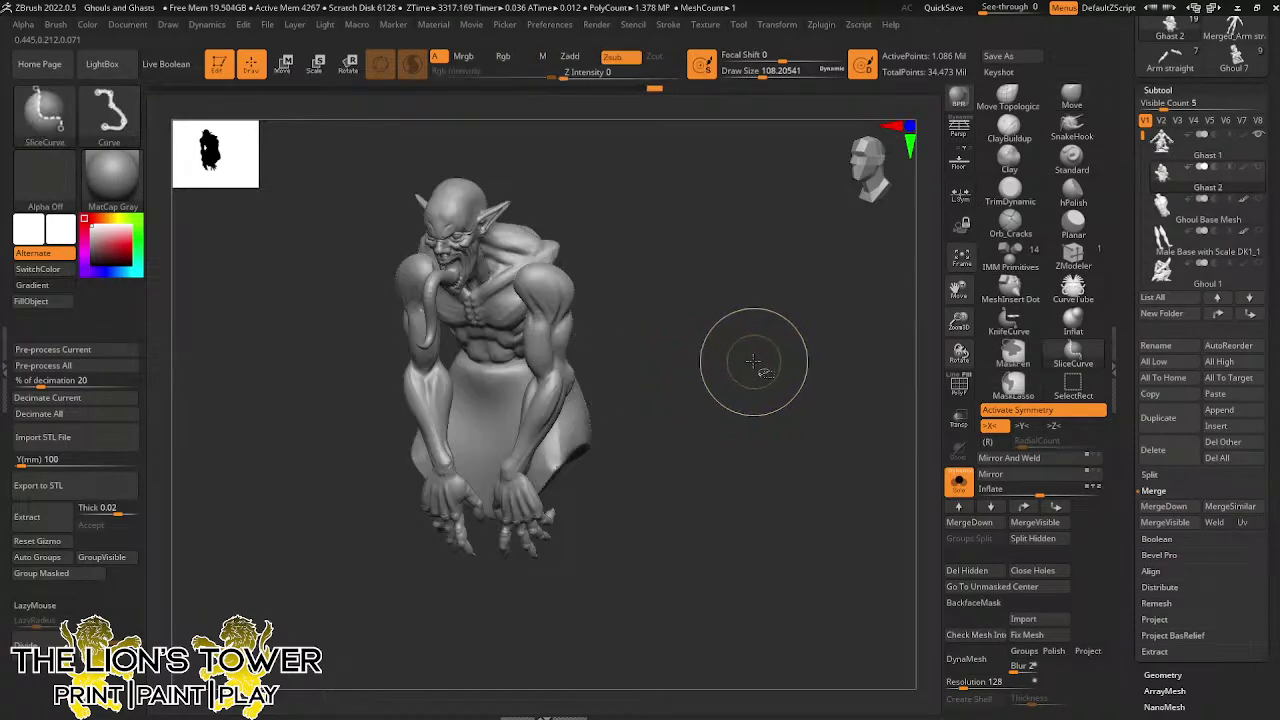
left_click(783, 380, "ctrl")
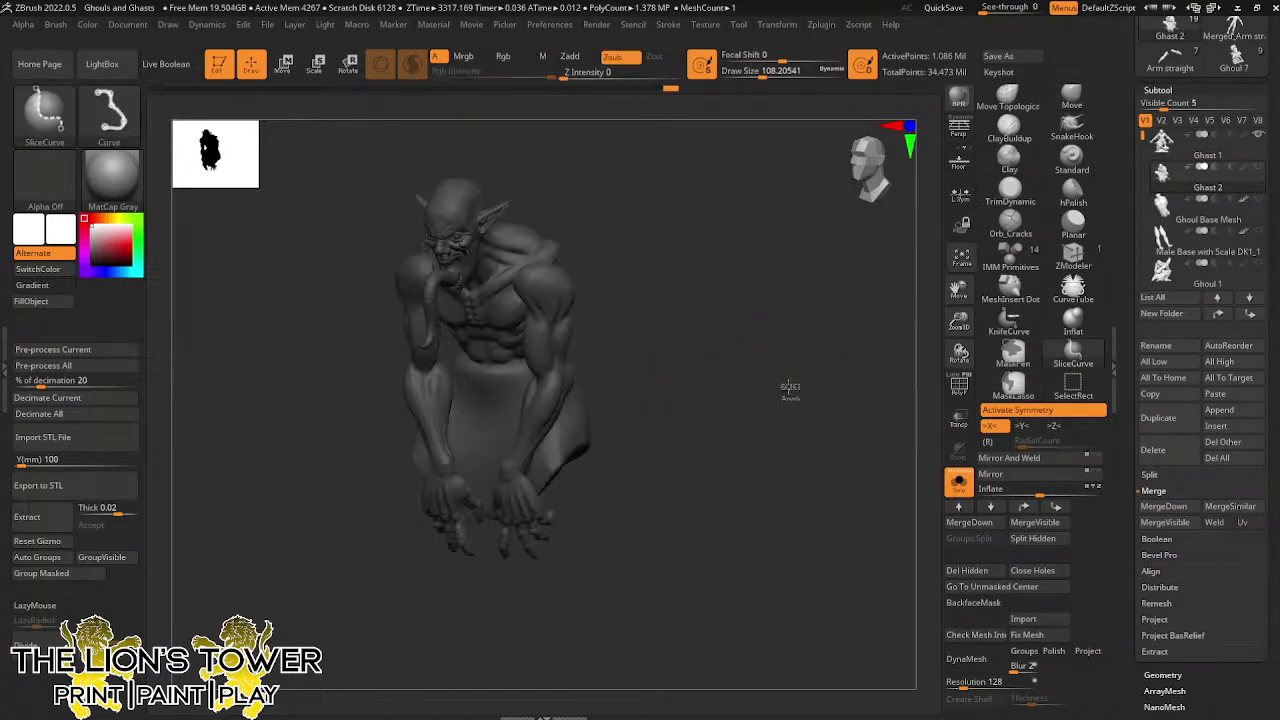
left_click(789, 390, "ctrl+shift")
left_click_drag(753, 433, 731, 412)
key("w")
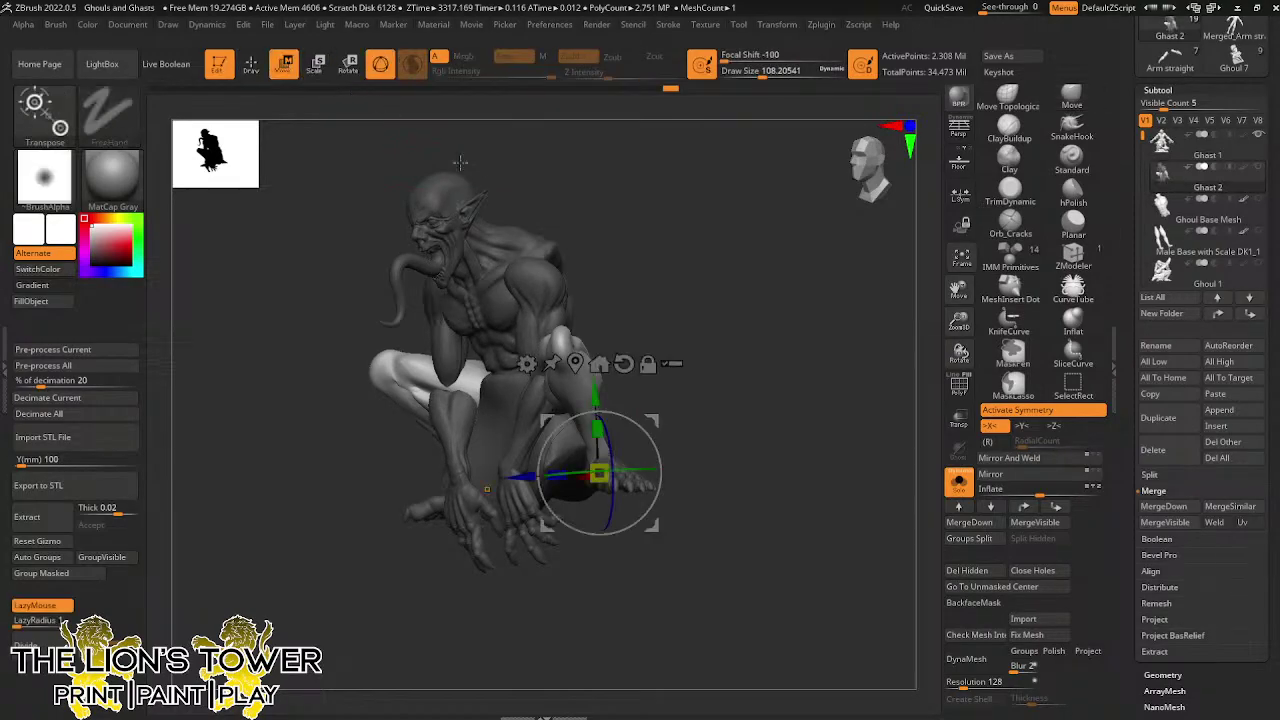
Remove the mask from both feet so the complete legs are unmasked while the body stays masked
right_click_drag(520, 292, 585, 286, "shift")
left_click(251, 64)
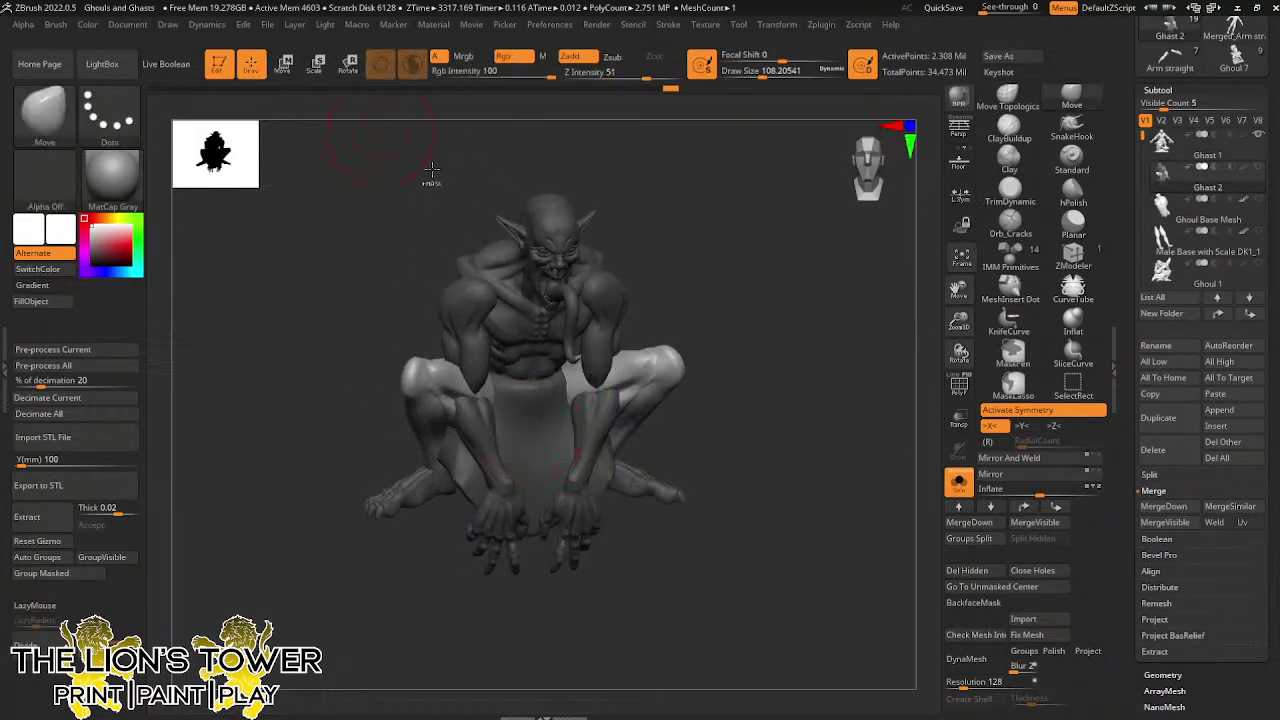
left_click(635, 472, "ctrl+shift")
mouse_move(687, 366)
left_mouse_down("ctrl+alt")
mouse_move(331, 437)
mouse_move(723, 603)
mouse_move(745, 580)
left_mouse_up("ctrl+alt")
left_click(832, 441, "ctrl+shift")
left_click_drag(834, 437, 893, 417)
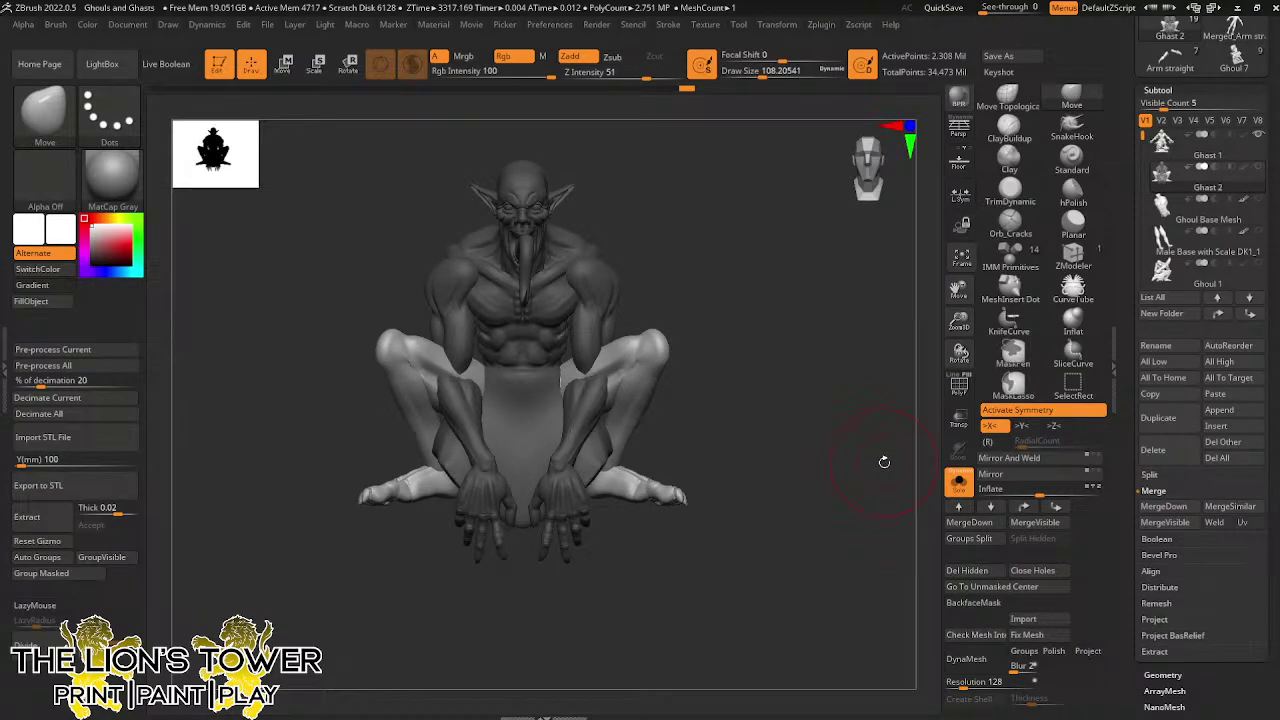
Centre the gizmo on the unmasked legs and shift them symmetrically slightly lower and farther apart
left_click_drag(835, 509, 823, 306, "shift")
key("r")
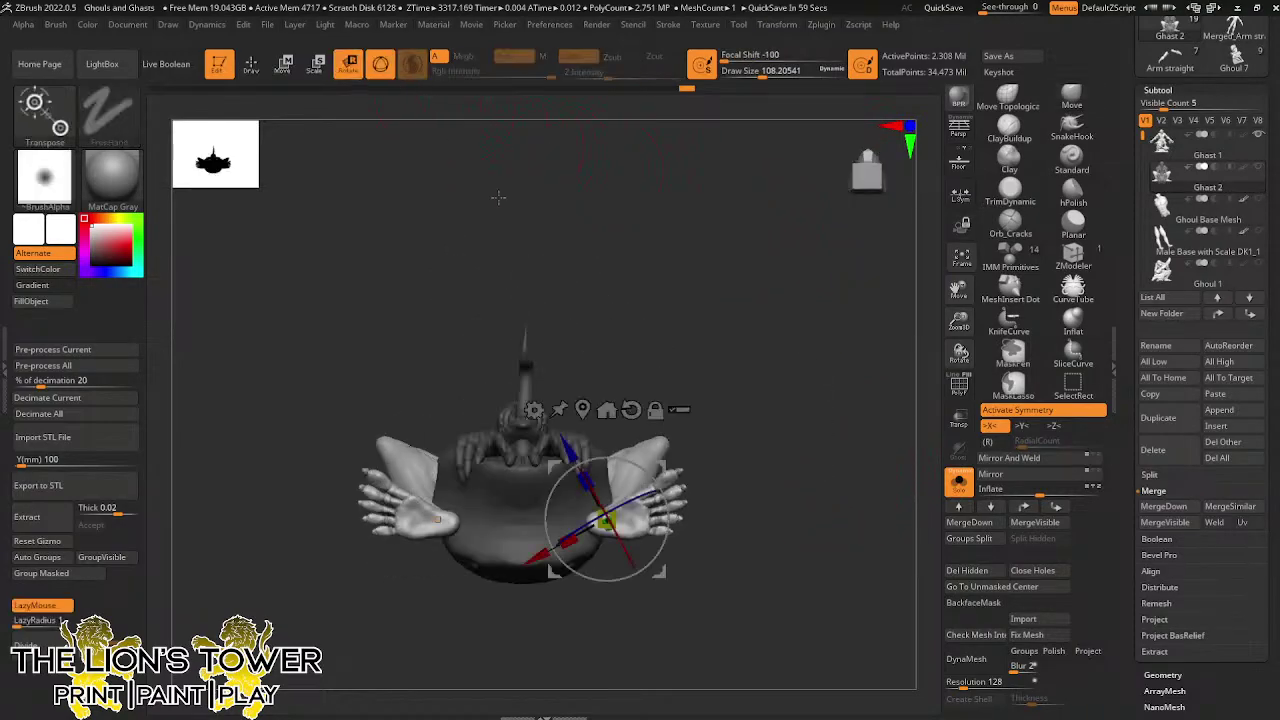
left_click(606, 410)
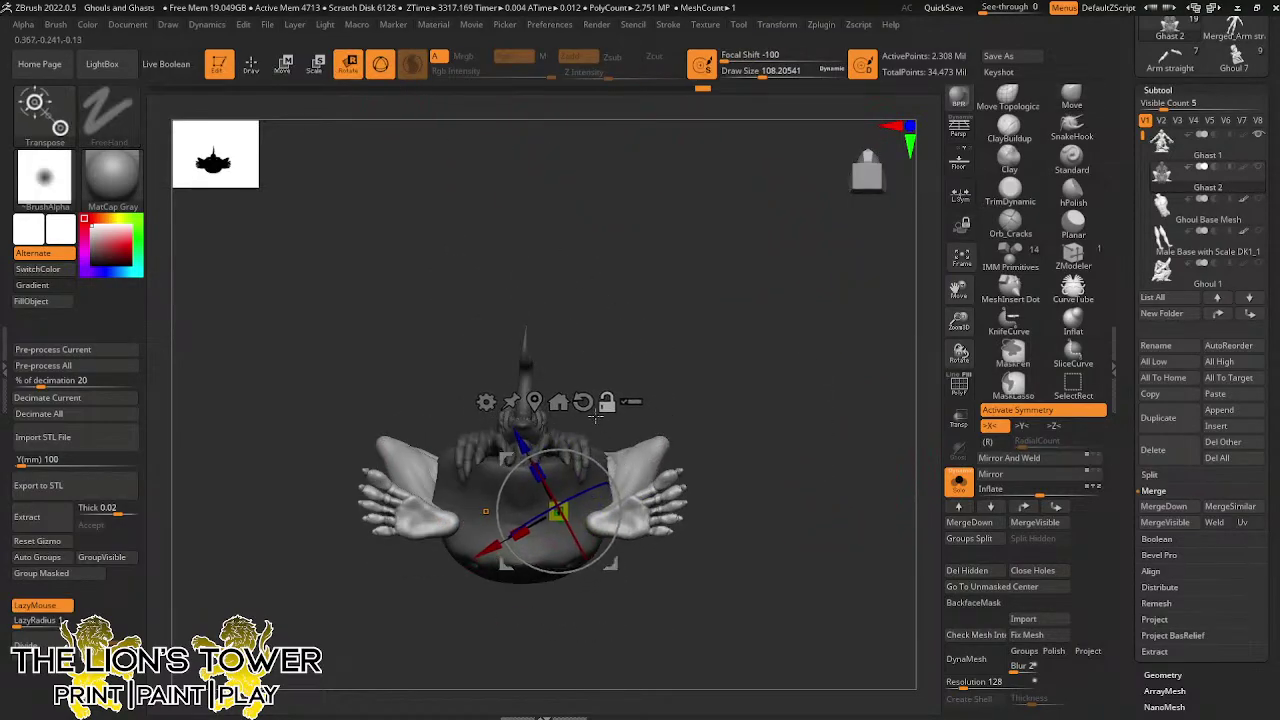
mouse_move(608, 463)
left_mouse_down()
mouse_move(774, 386)
mouse_move(767, 497)
mouse_move(785, 420)
mouse_move(617, 475)
left_mouse_up()
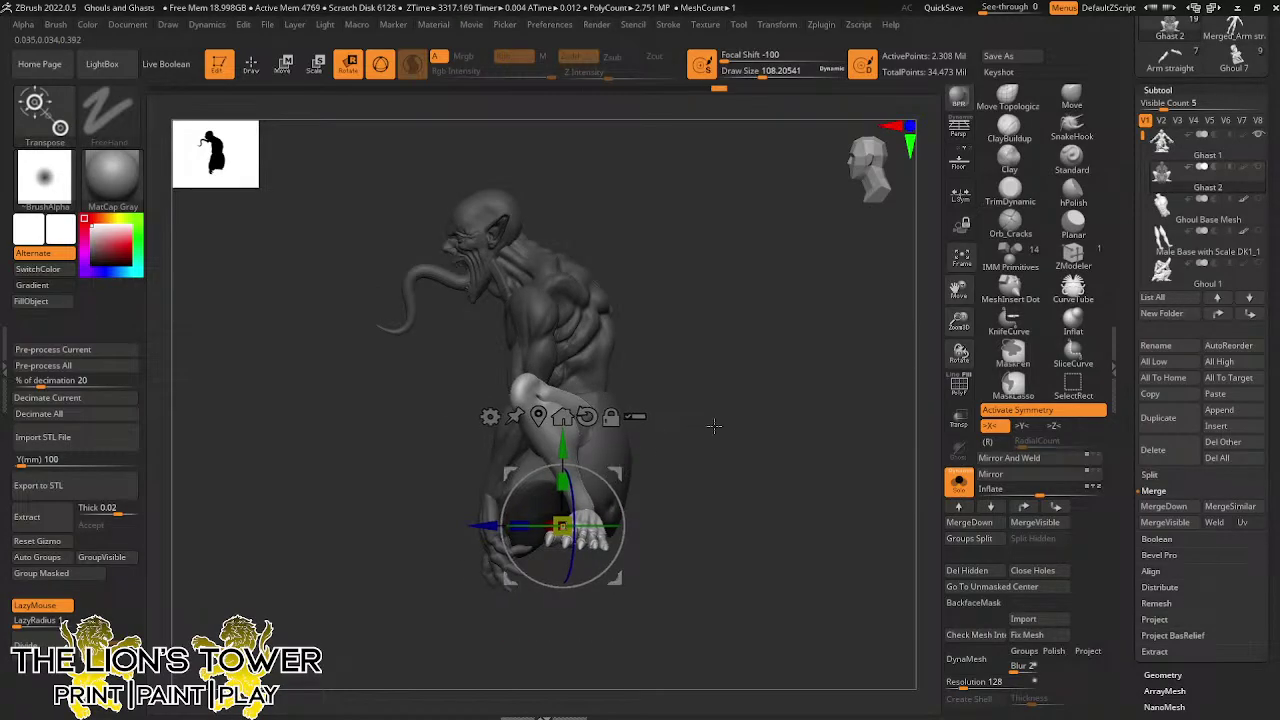
left_click_drag(714, 426, 752, 428, "shift")
Mask the body and legs so that only both arms and hands stay unmasked
left_click(593, 363, "alt")
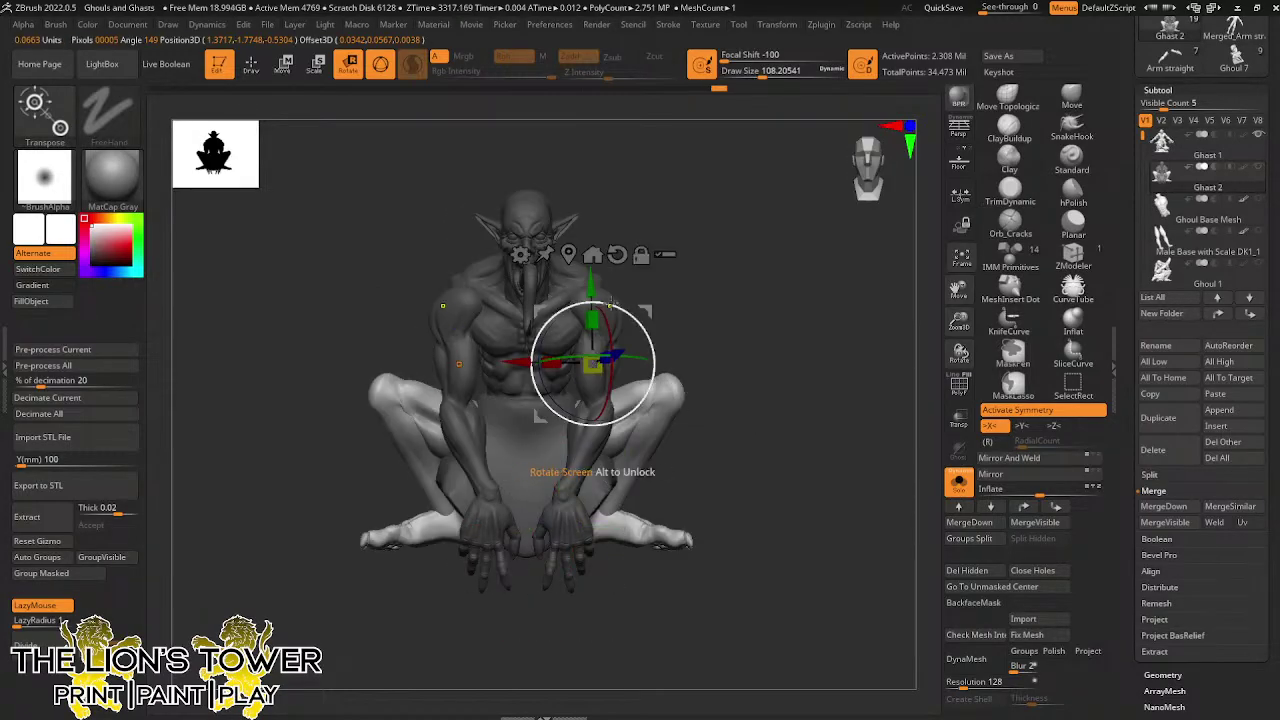
left_click(609, 295, "ctrl")
left_click(252, 66)
left_click(570, 525, "ctrl+shift")
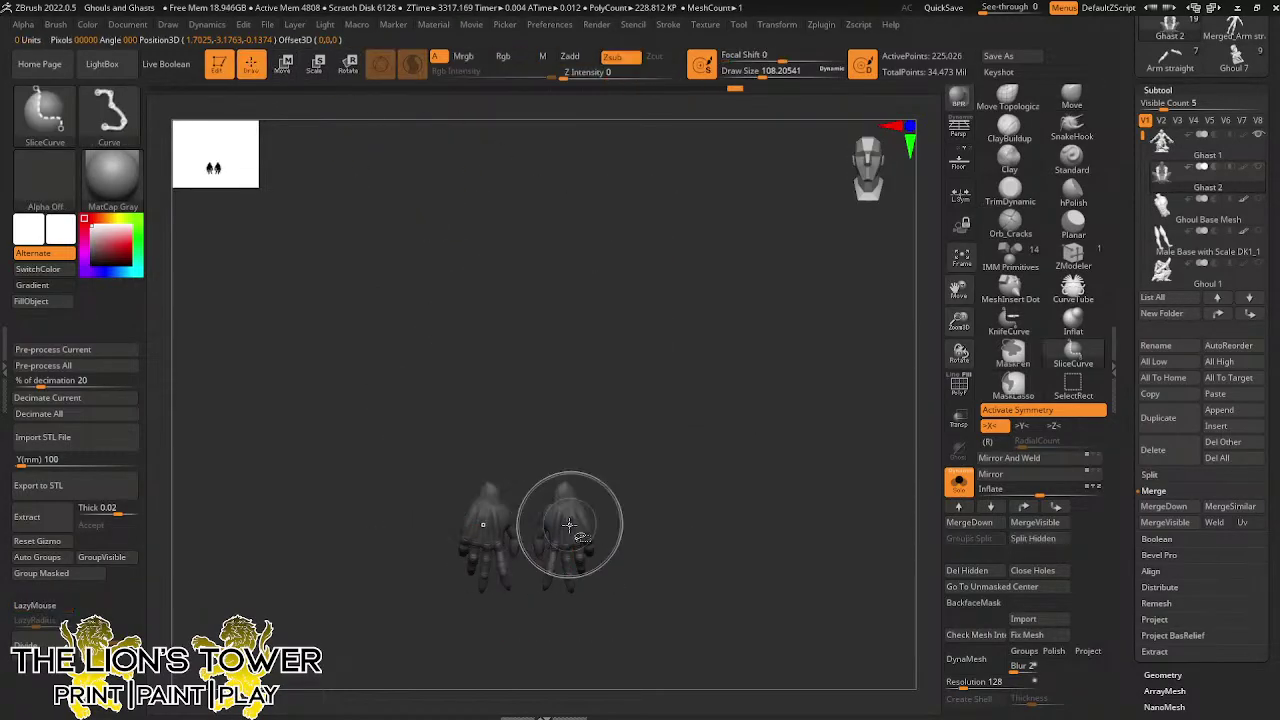
mouse_move(610, 460)
left_mouse_down("ctrl")
mouse_move(420, 511)
mouse_move(655, 572)
left_mouse_up("ctrl")
left_click(670, 513, "ctrl+shift")
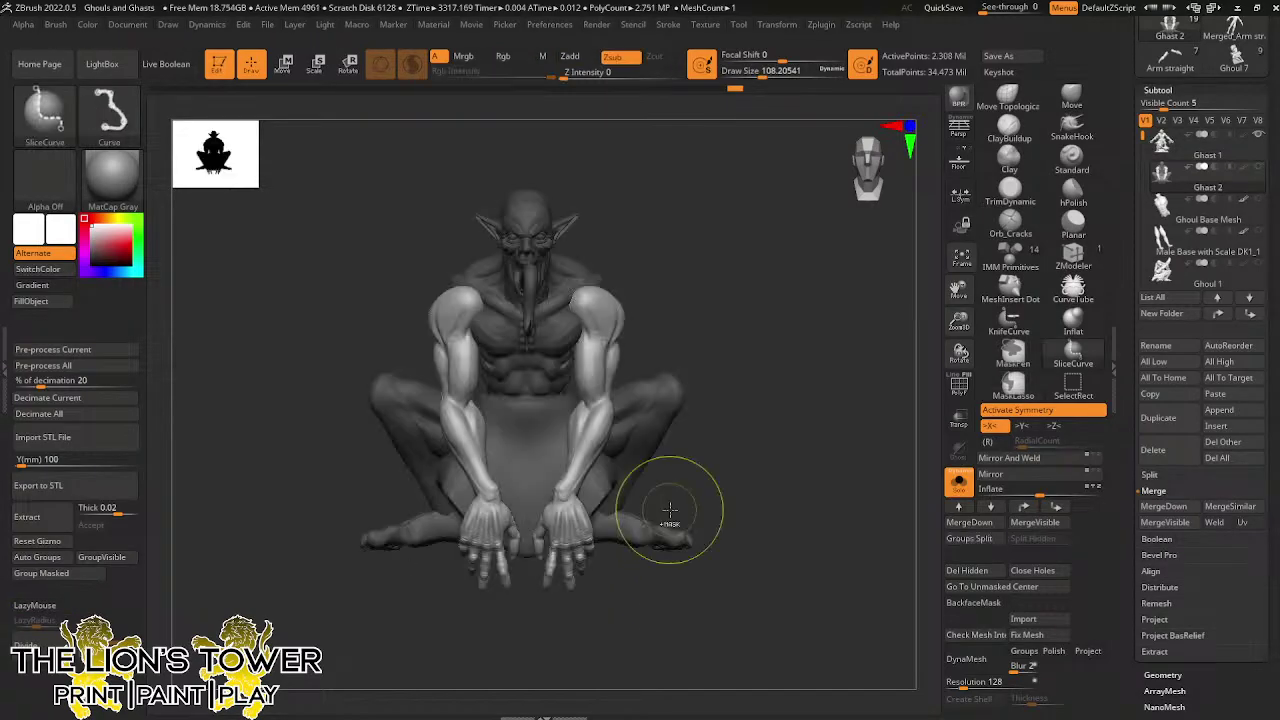
left_click_drag(809, 386, 797, 401)
Rotate both unmasked arms symmetrically at the shoulders, bringing the hands slightly closer together in front of the body
key("r")
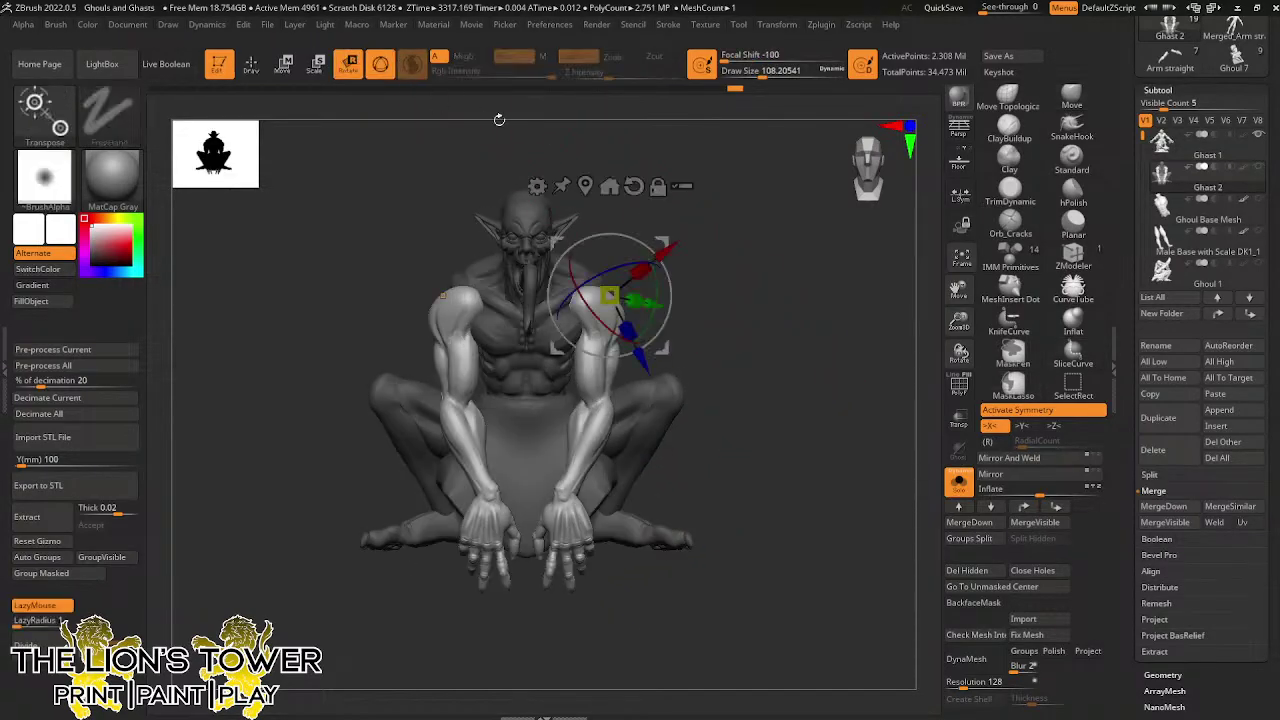
left_click_drag(826, 339, 722, 304)
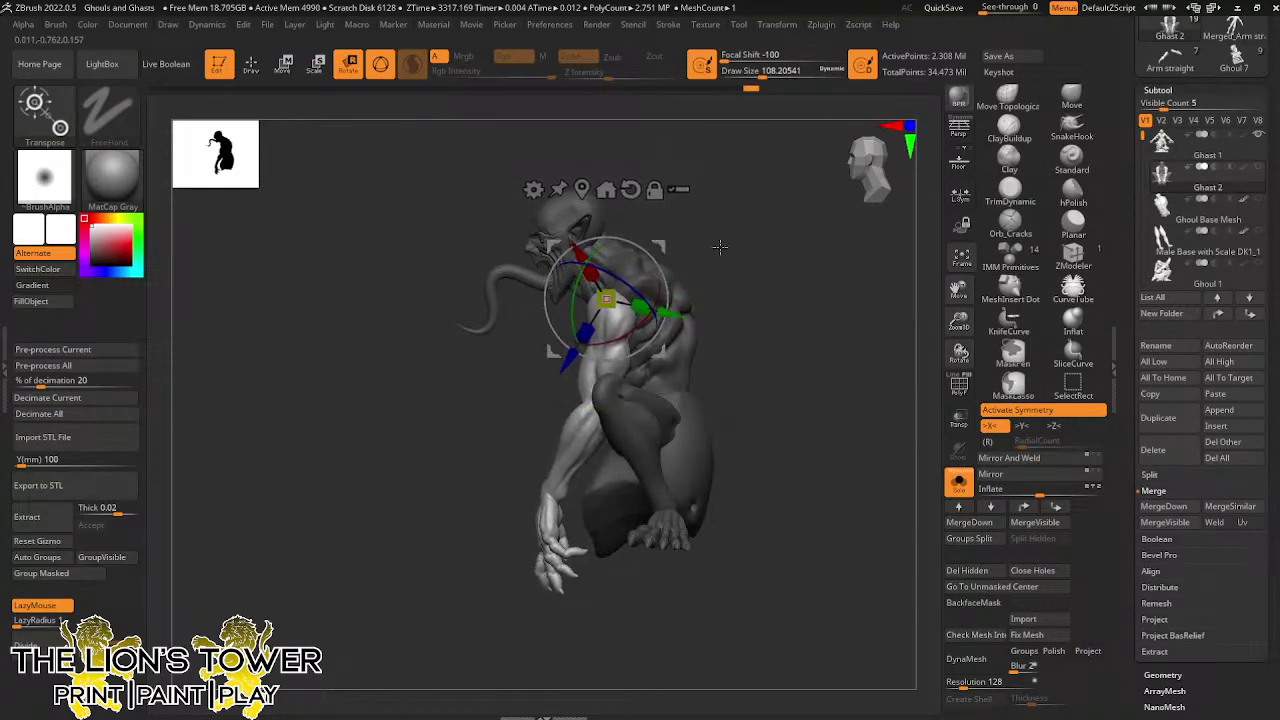
left_click_drag(720, 247, 669, 245)
left_click_drag(738, 268, 820, 260)
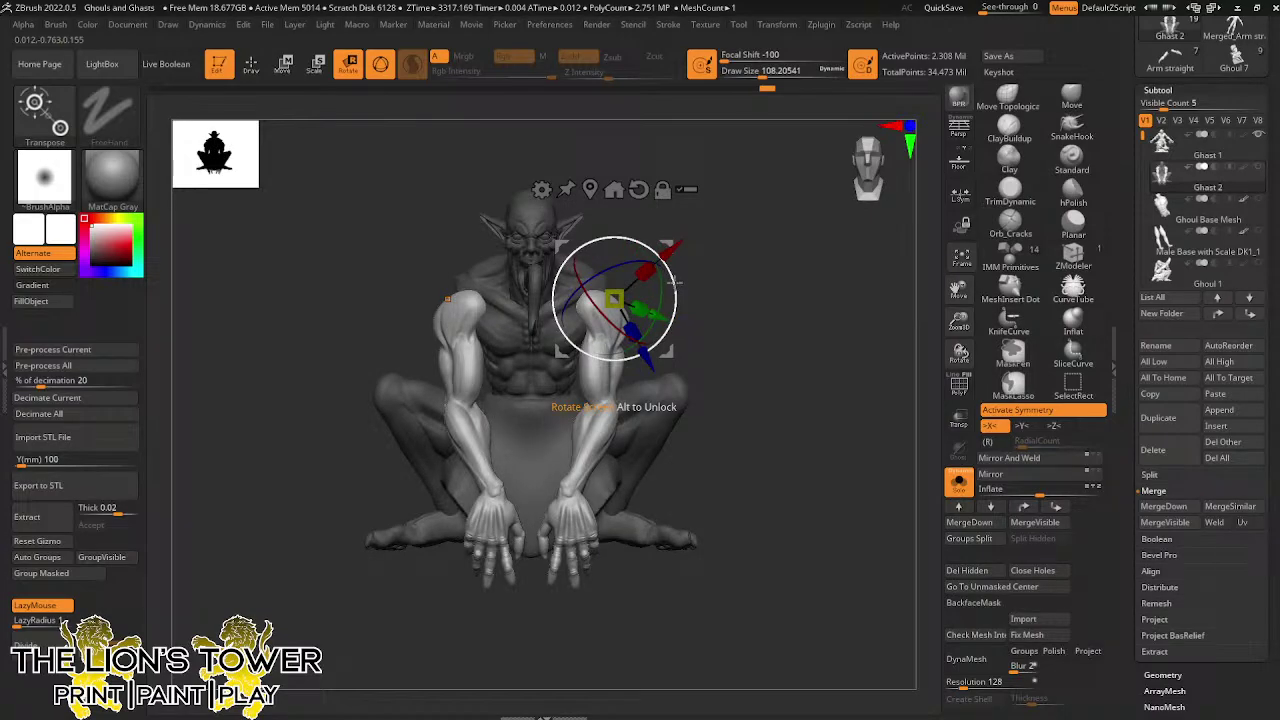
left_click_drag(672, 272, 673, 285)
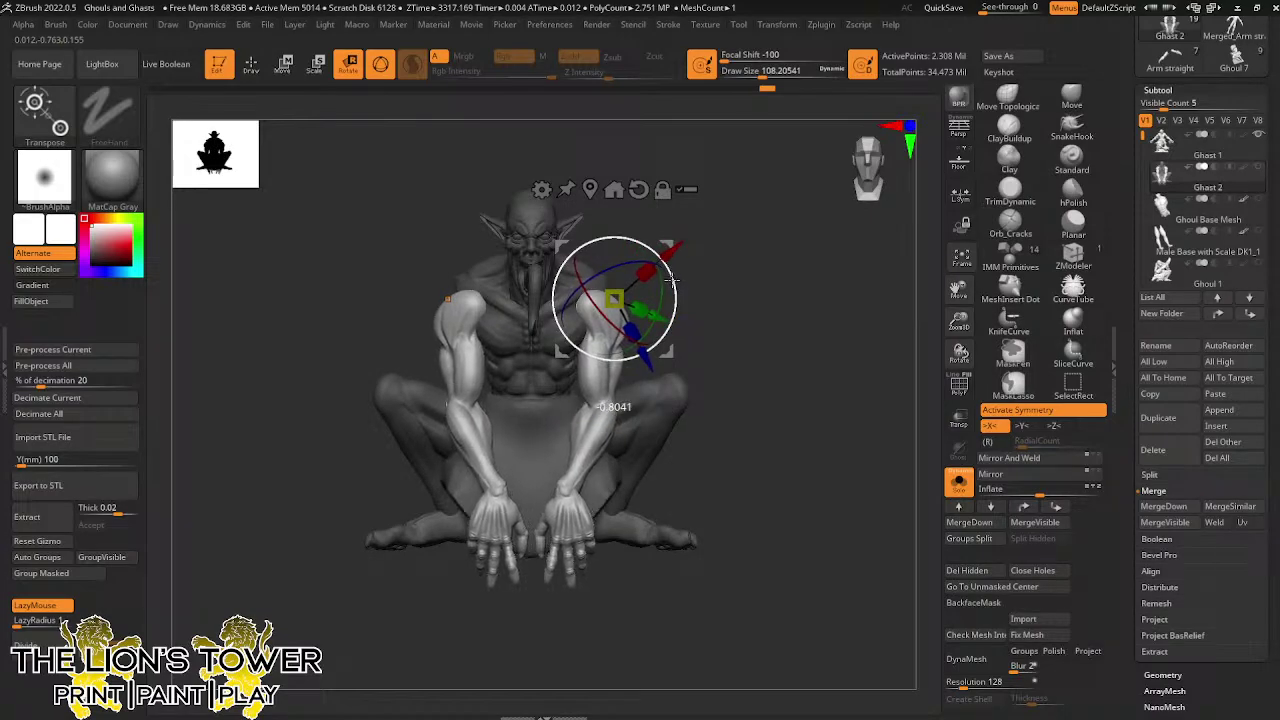
left_click_drag(800, 270, 700, 282)
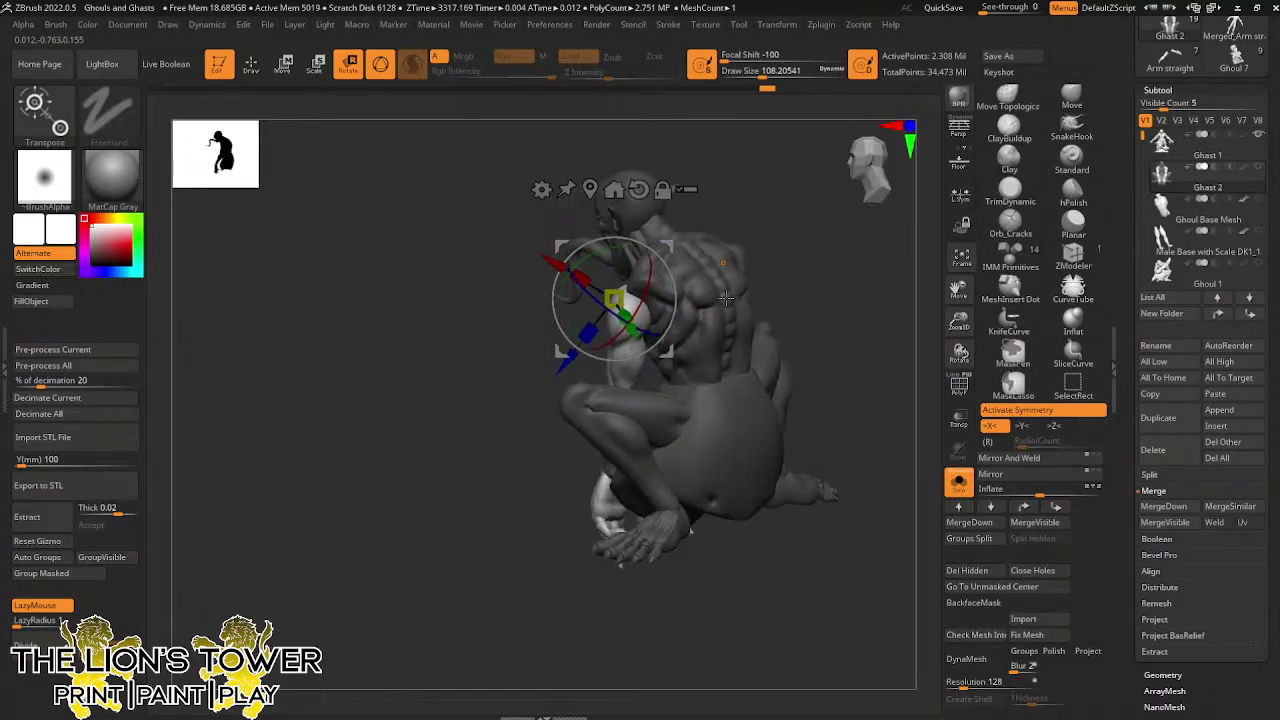
Leave only the upper torso unmasked and reshape it around the shoulders with the Move brush at draw size about 145
left_click(707, 292, "ctrl")
key("q")
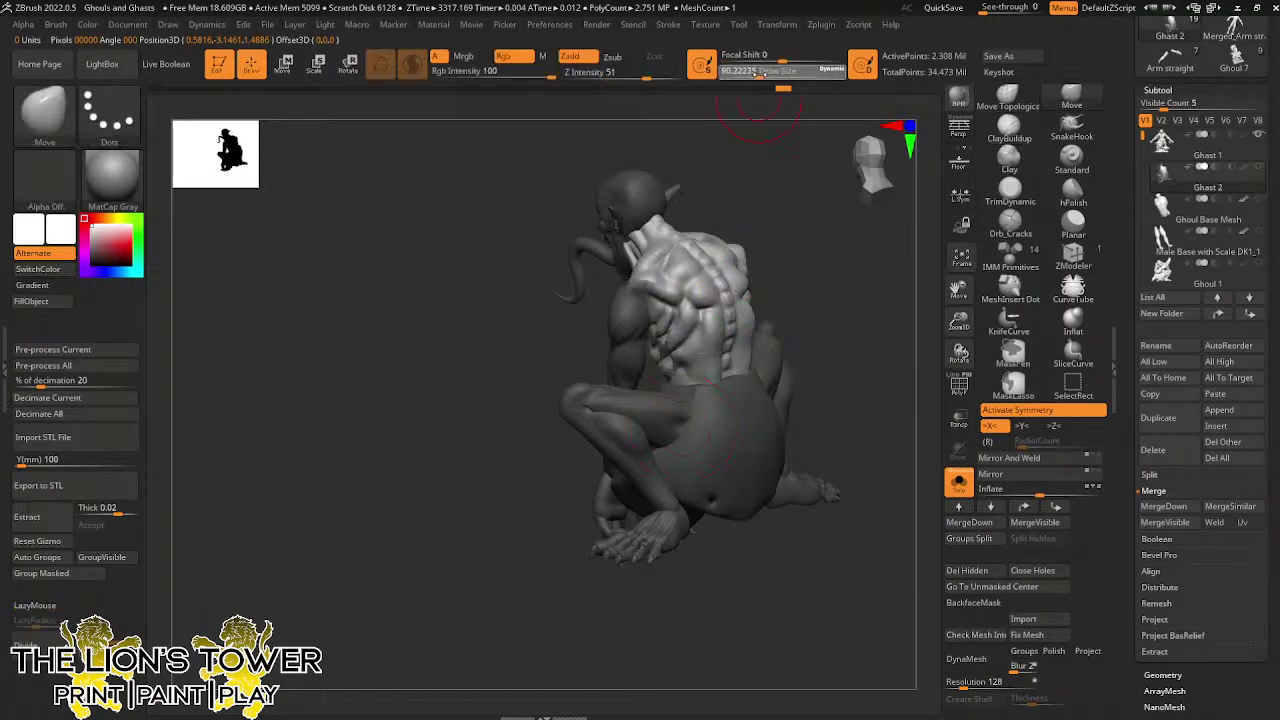
left_click_drag(769, 104, 702, 240)
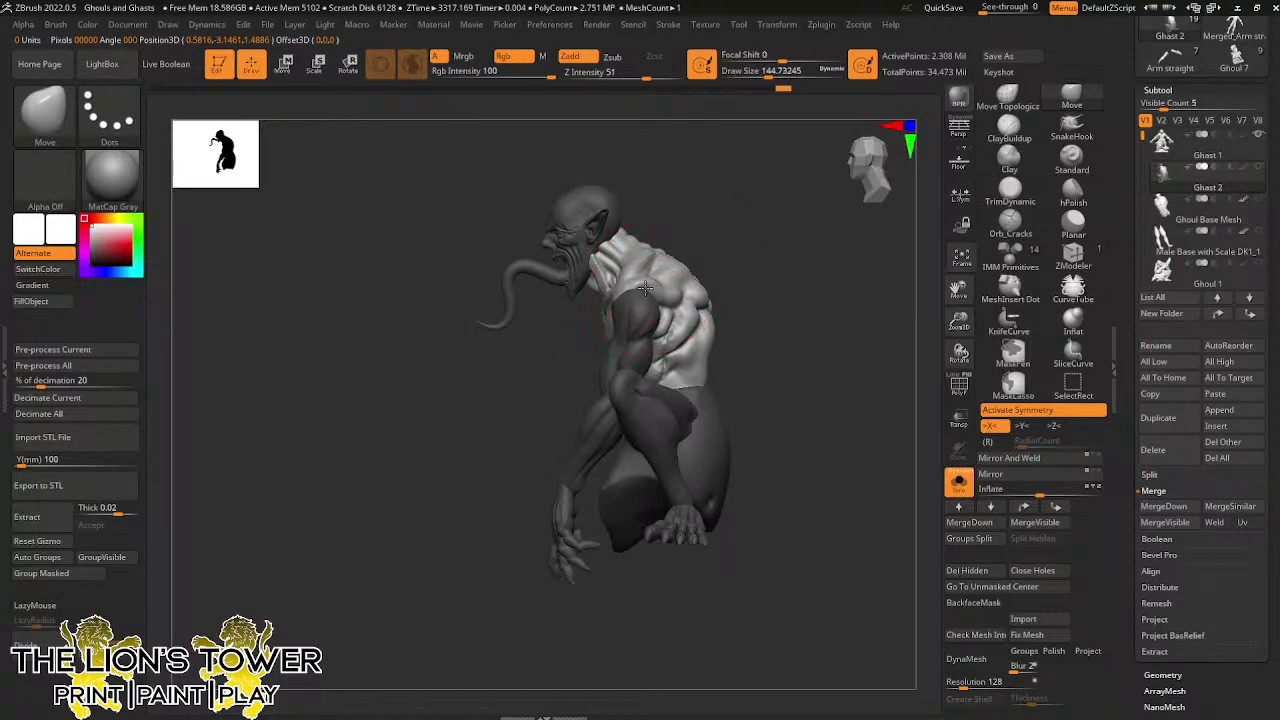
mouse_move(646, 290)
left_mouse_down()
mouse_move(760, 231)
mouse_move(646, 285)
left_mouse_up()
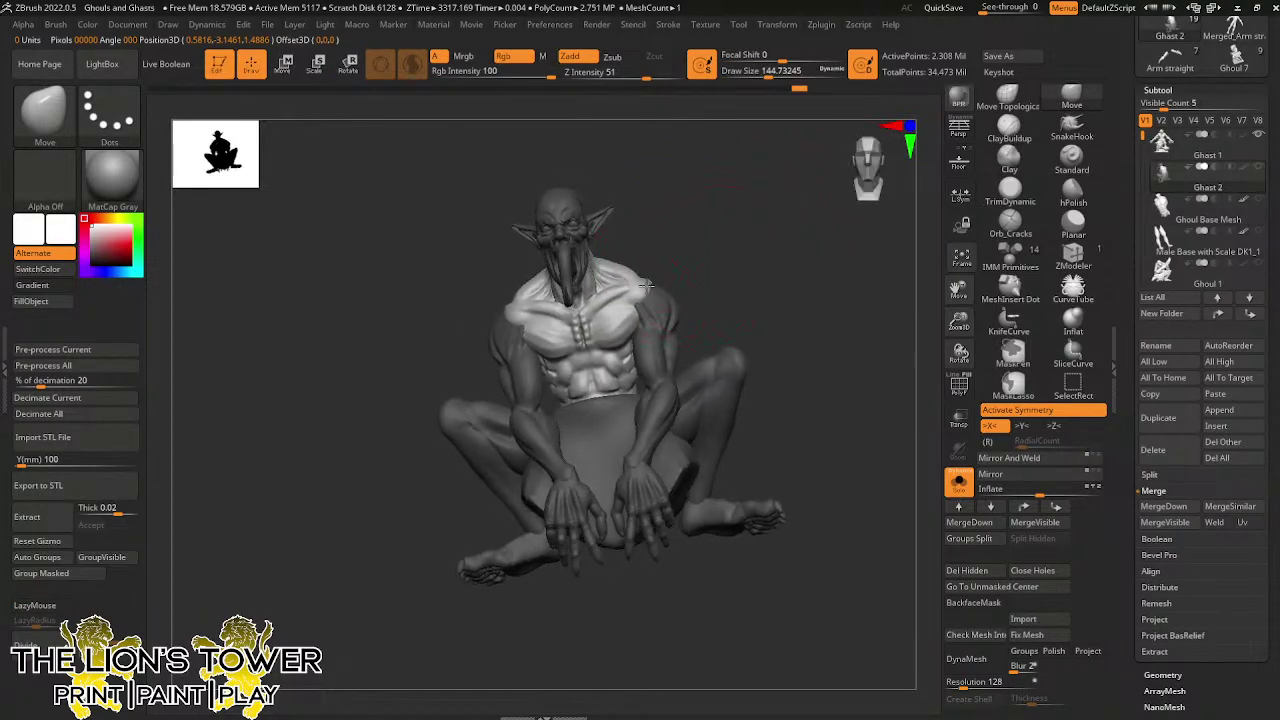
left_click_drag(719, 245, 653, 335)
Refine the torso's back and shoulder contours with the Move brush at draw sizes of about 104, 83 and 108
left_click_drag(767, 78, 760, 82)
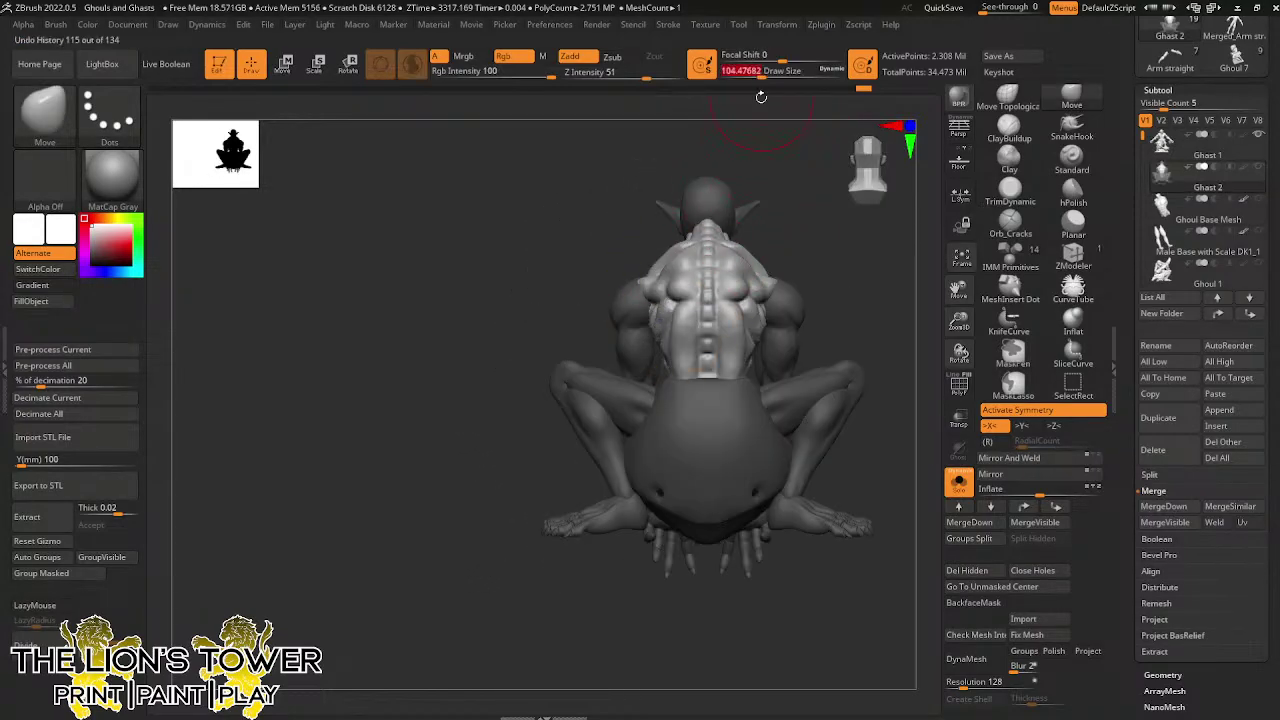
mouse_move(809, 226)
left_mouse_down()
mouse_move(809, 260)
mouse_move(766, 271)
mouse_move(742, 305)
mouse_move(912, 312)
mouse_move(871, 303)
mouse_move(820, 205)
left_mouse_up()
left_click_drag(762, 78, 757, 77)
mouse_move(863, 294)
left_mouse_down()
mouse_move(851, 358)
mouse_move(800, 298)
mouse_move(745, 300)
mouse_move(772, 292)
mouse_move(790, 258)
left_mouse_up()
left_click_drag(750, 318, 867, 338)
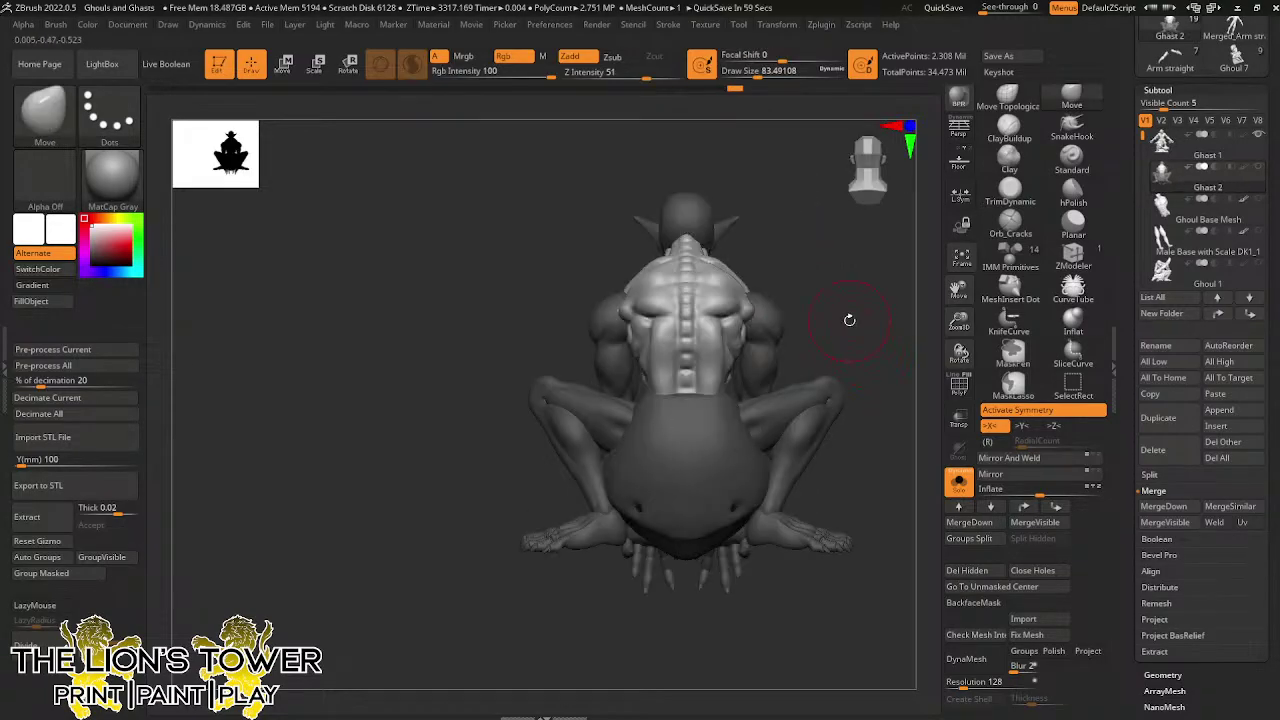
left_click_drag(847, 357, 797, 317)
left_click_drag(762, 71, 764, 71)
left_click_drag(842, 256, 824, 300)
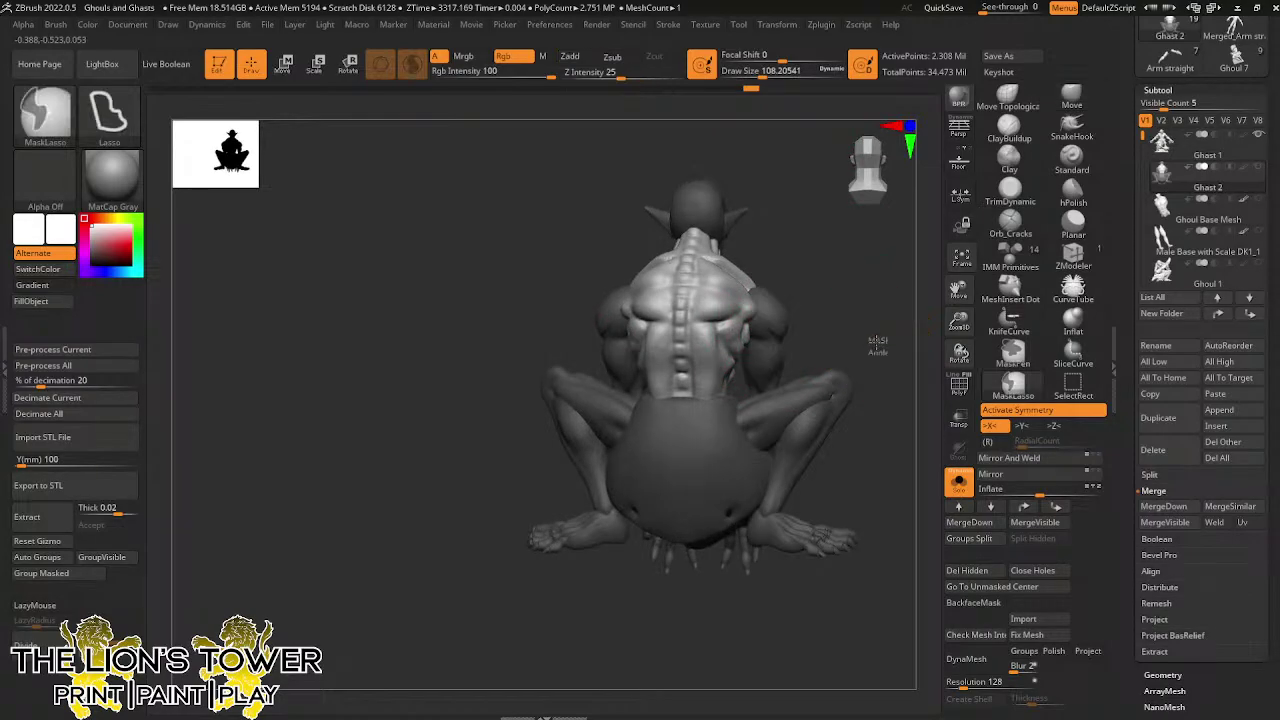
Clear the mask, isolate the torso to adjust its upper back with the Move brush at draw size 77, and restore the full body
mouse_move(881, 344)
left_mouse_down()
mouse_move(886, 386)
mouse_move(894, 323)
mouse_move(861, 336)
mouse_move(917, 338)
left_mouse_up()
left_click(842, 345, "ctrl+shift")
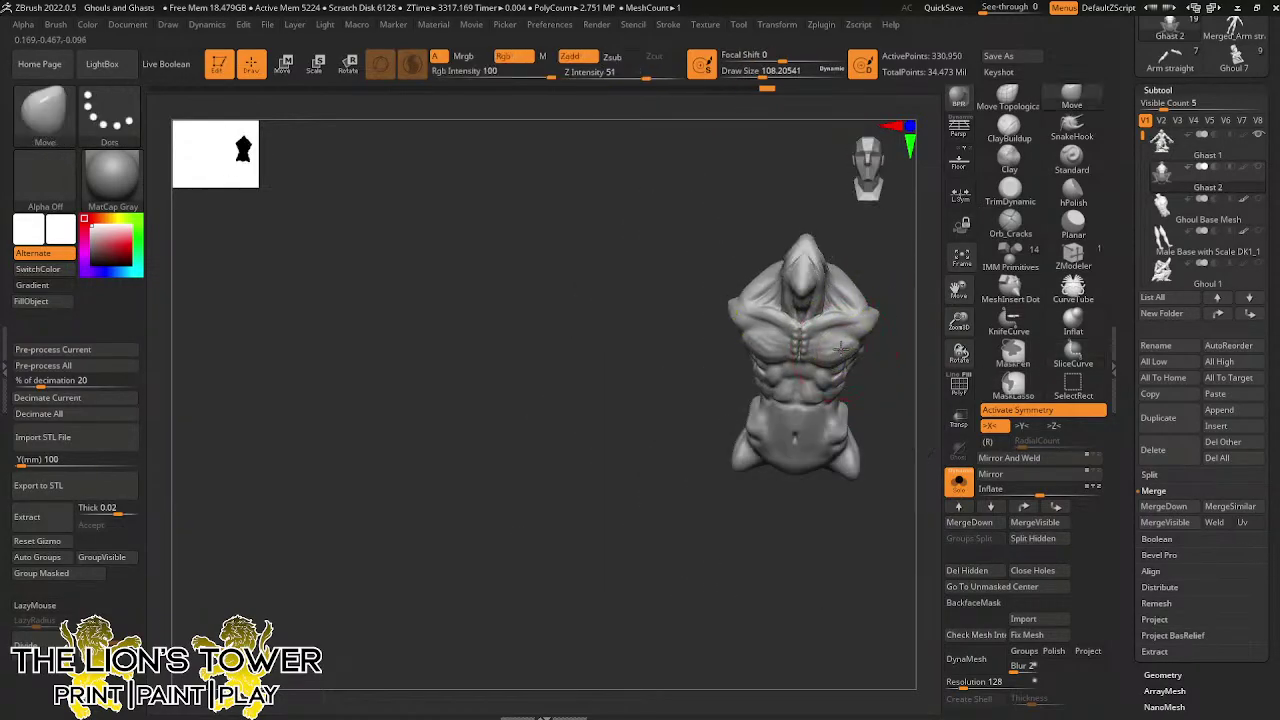
left_click(901, 341, "ctrl+shift")
mouse_move(930, 287)
left_mouse_down()
mouse_move(858, 308)
mouse_move(845, 295)
left_mouse_up()
left_click(818, 332, "ctrl+shift")
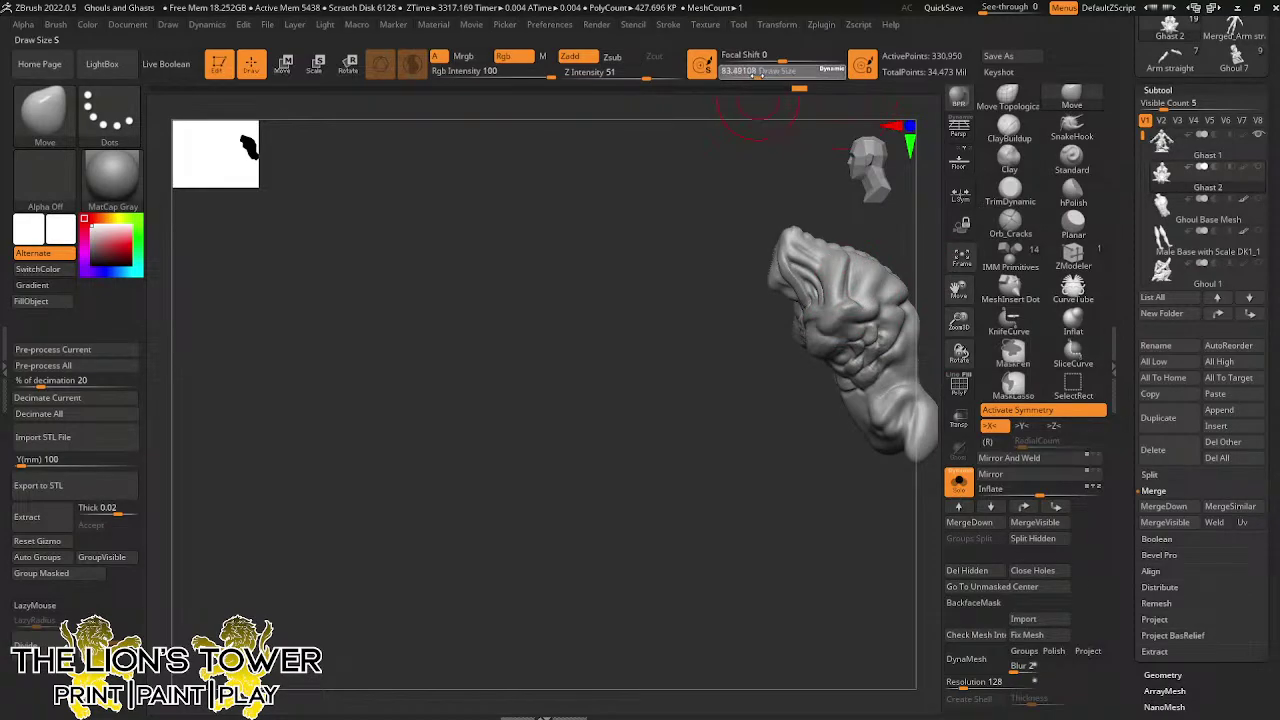
left_click_drag(757, 75, 755, 75)
left_click_drag(889, 236, 893, 255)
left_click(901, 244, "ctrl+shift")
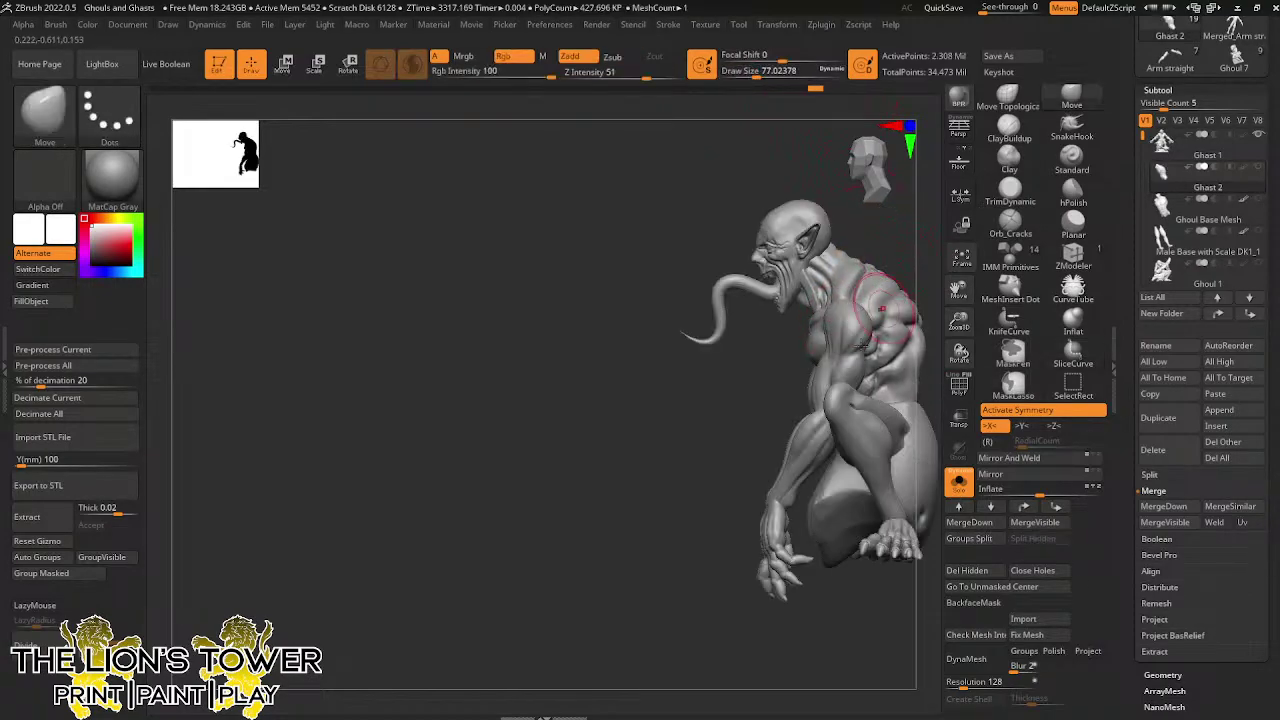
Reshape both knees symmetrically with the Move brush, reducing the draw size to about 59
mouse_move(717, 513)
left_mouse_down()
mouse_move(698, 500)
mouse_move(937, 374)
mouse_move(921, 452)
left_mouse_up()
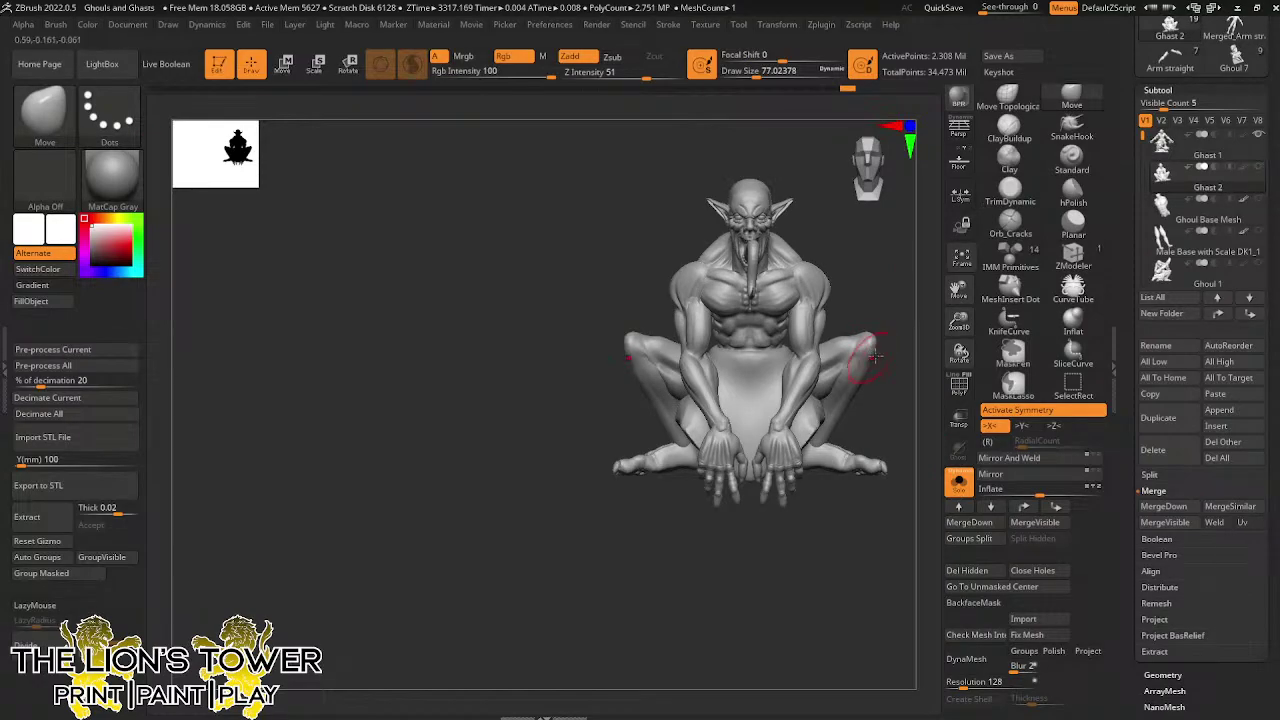
left_click_drag(892, 384, 815, 384)
mouse_move(884, 359)
left_mouse_down()
mouse_move(892, 350)
mouse_move(866, 334)
left_mouse_up()
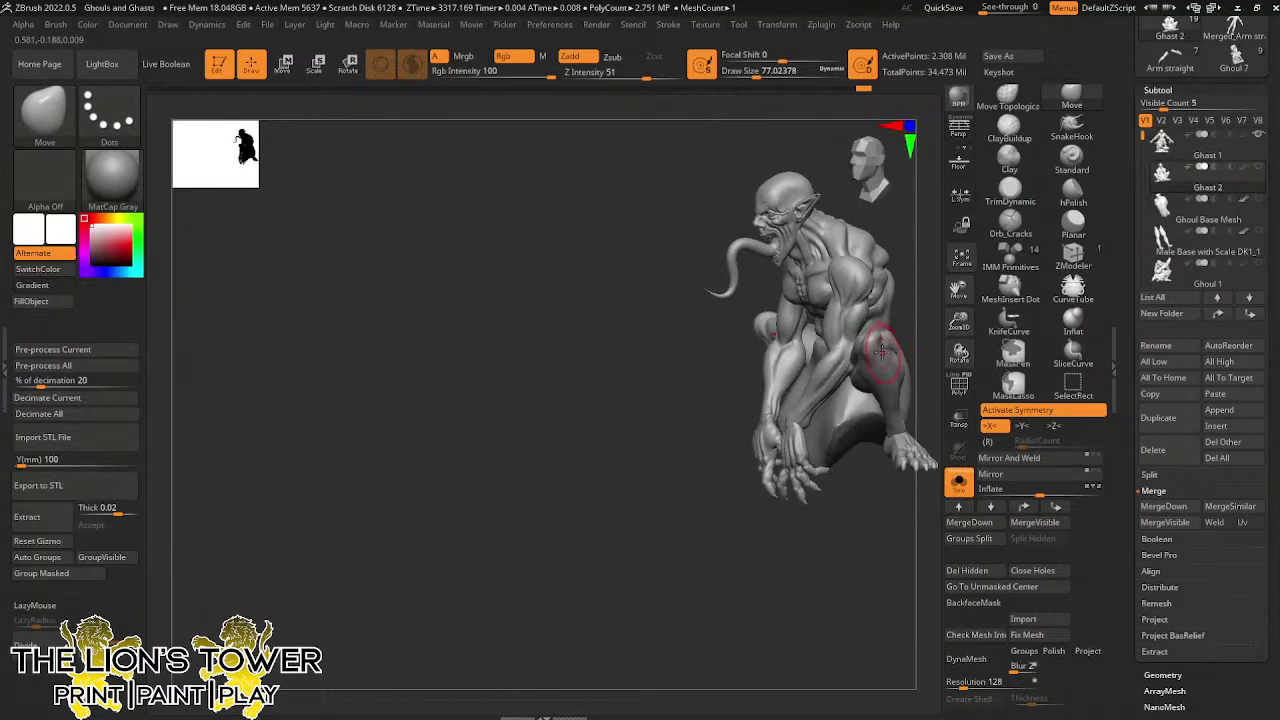
left_click_drag(974, 286, 789, 362, "alt")
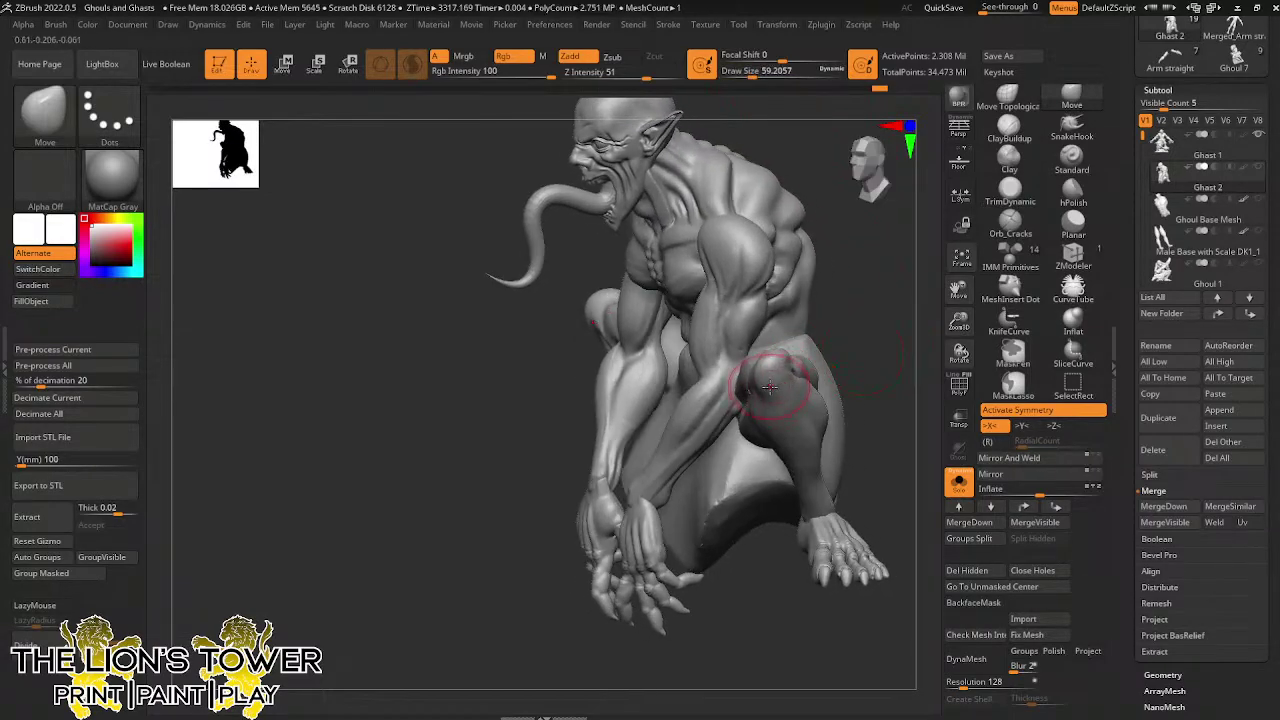
left_click_drag(856, 316, 760, 343)
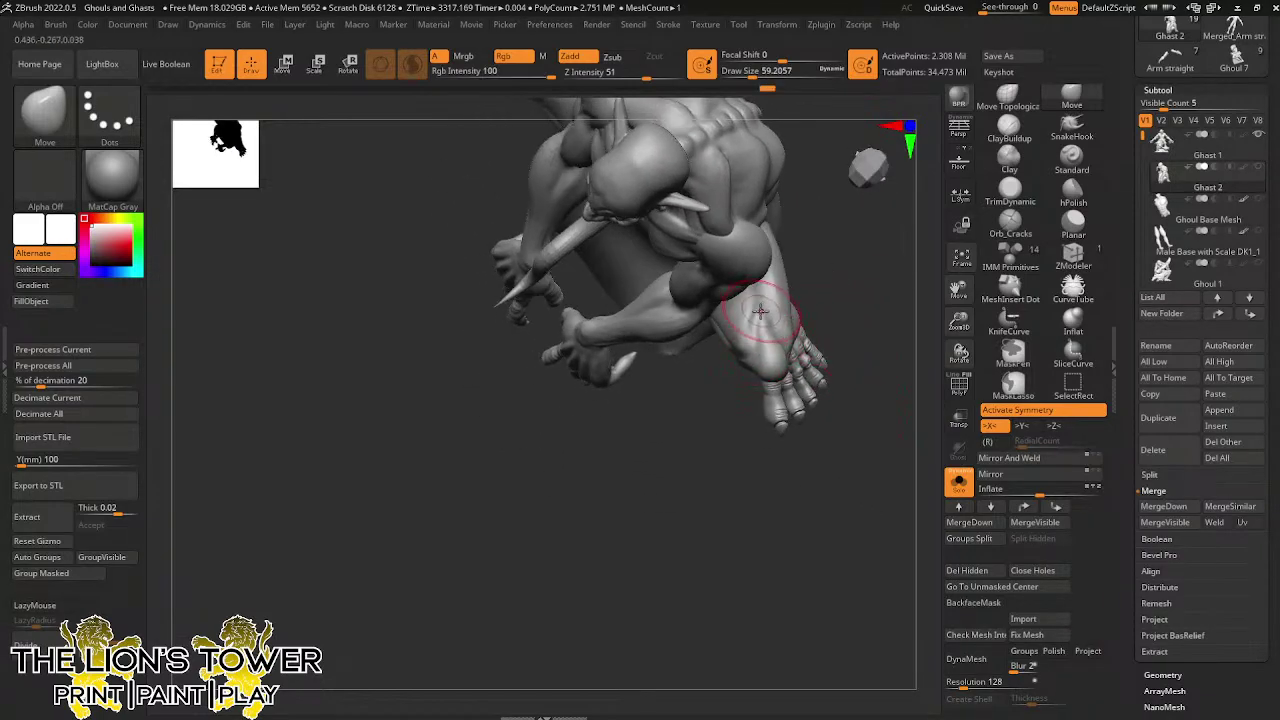
mouse_move(873, 336)
left_mouse_down()
mouse_move(882, 356)
mouse_move(878, 328)
mouse_move(828, 296)
left_mouse_up()
Smooth the knees and the surrounding leg surfaces symmetrically at draw size about 59
key("shift")
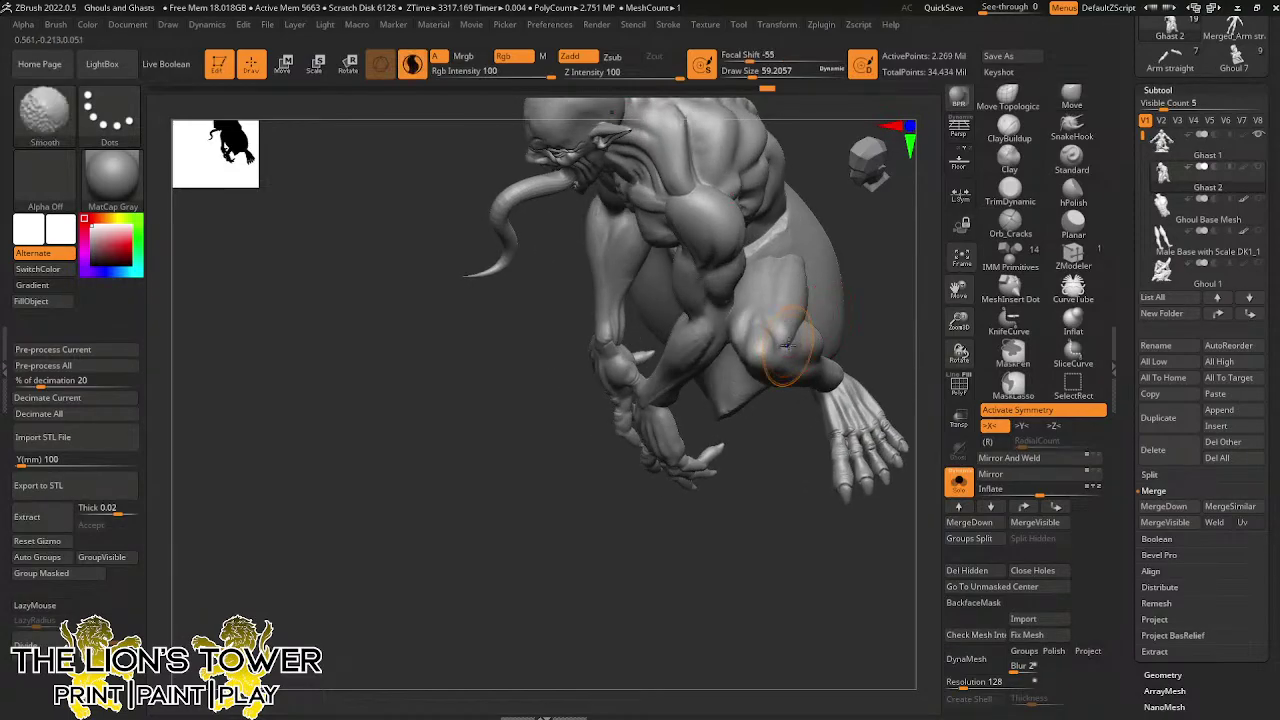
left_click_drag(783, 468, 690, 415)
left_click_drag(800, 349, 766, 343, "shift")
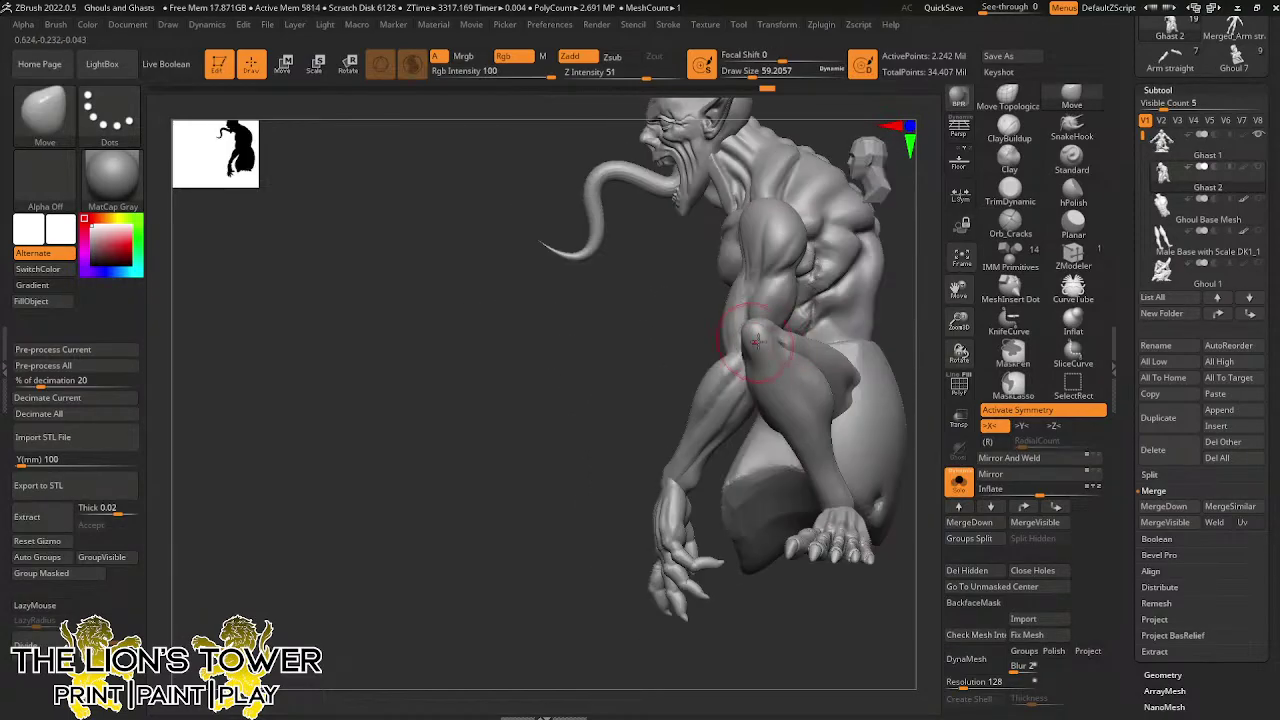
mouse_move(897, 291)
left_mouse_down()
mouse_move(914, 288)
mouse_move(741, 358)
left_mouse_up()
key("shift")
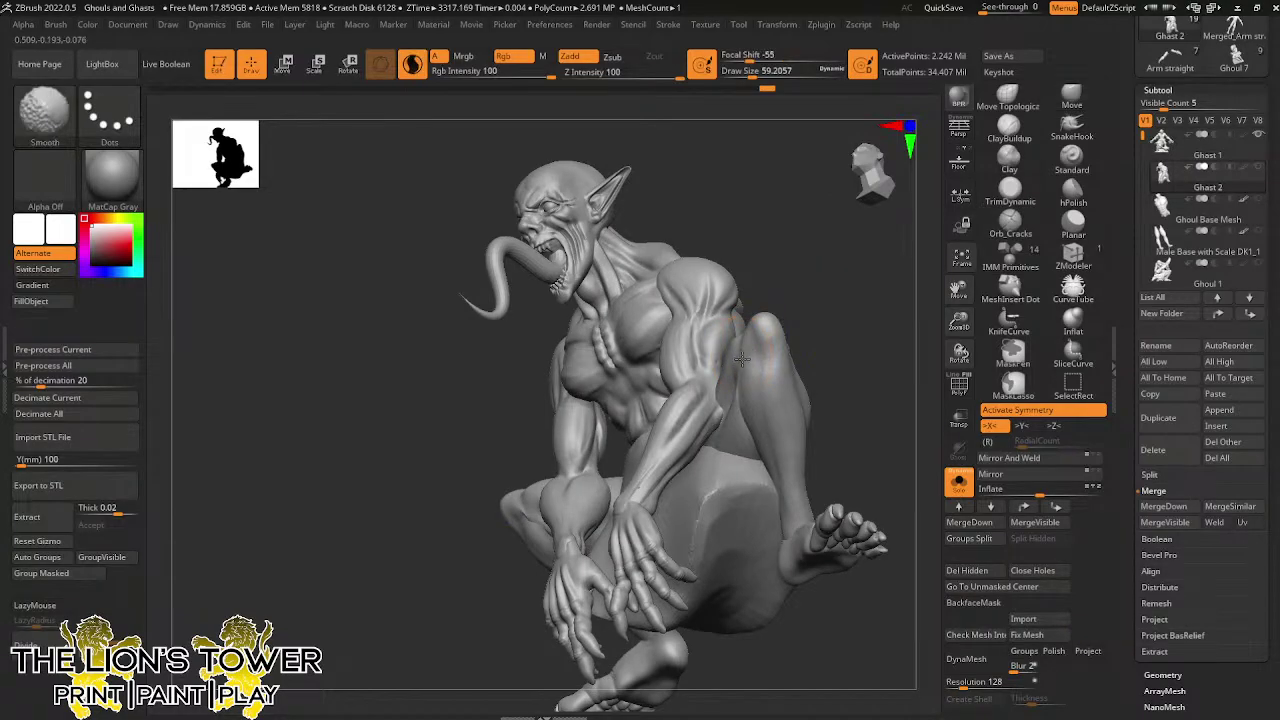
left_click_drag(815, 323, 850, 343, "shift")
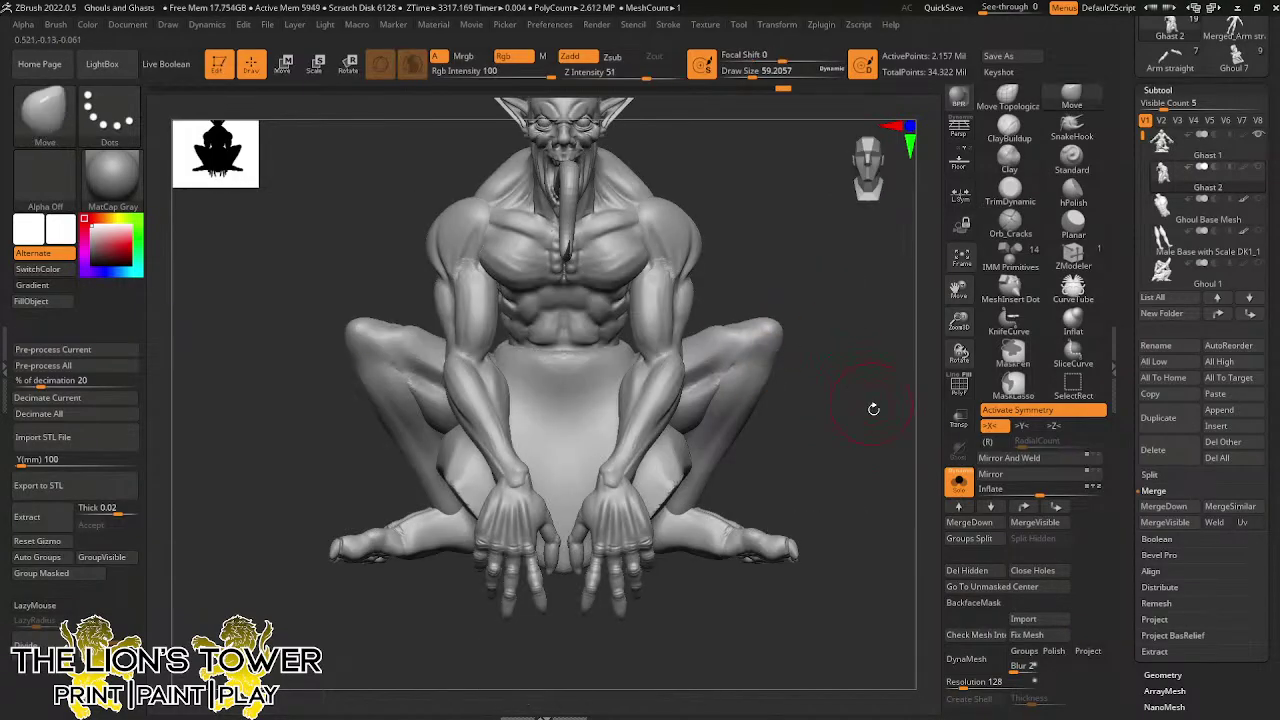
Examine the whole crouched figure from the front and side
mouse_move(791, 403)
left_mouse_down()
mouse_move(860, 423)
mouse_move(885, 414)
left_mouse_up()
left_click_drag(965, 331, 959, 312)
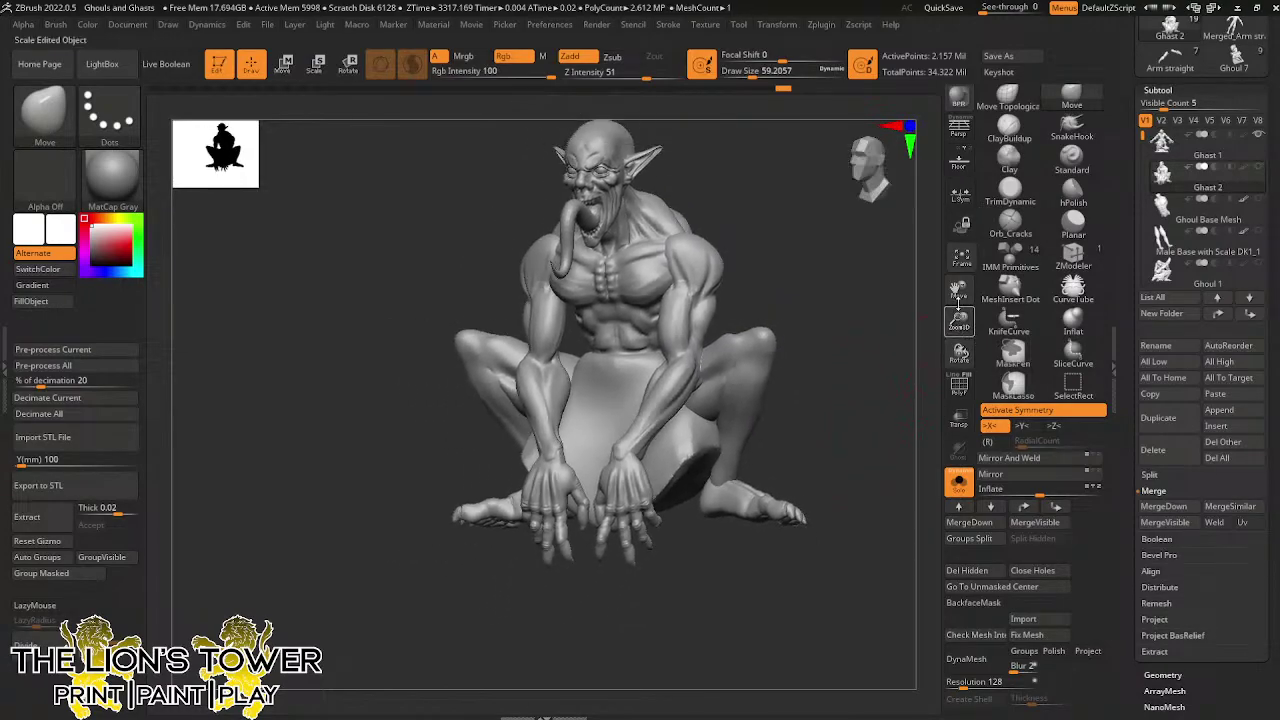
mouse_move(896, 352)
left_mouse_down()
mouse_move(843, 366)
mouse_move(873, 418)
left_mouse_up()
key("ctrl")
left_click(841, 358, "ctrl")
left_click(843, 360, "ctrl")
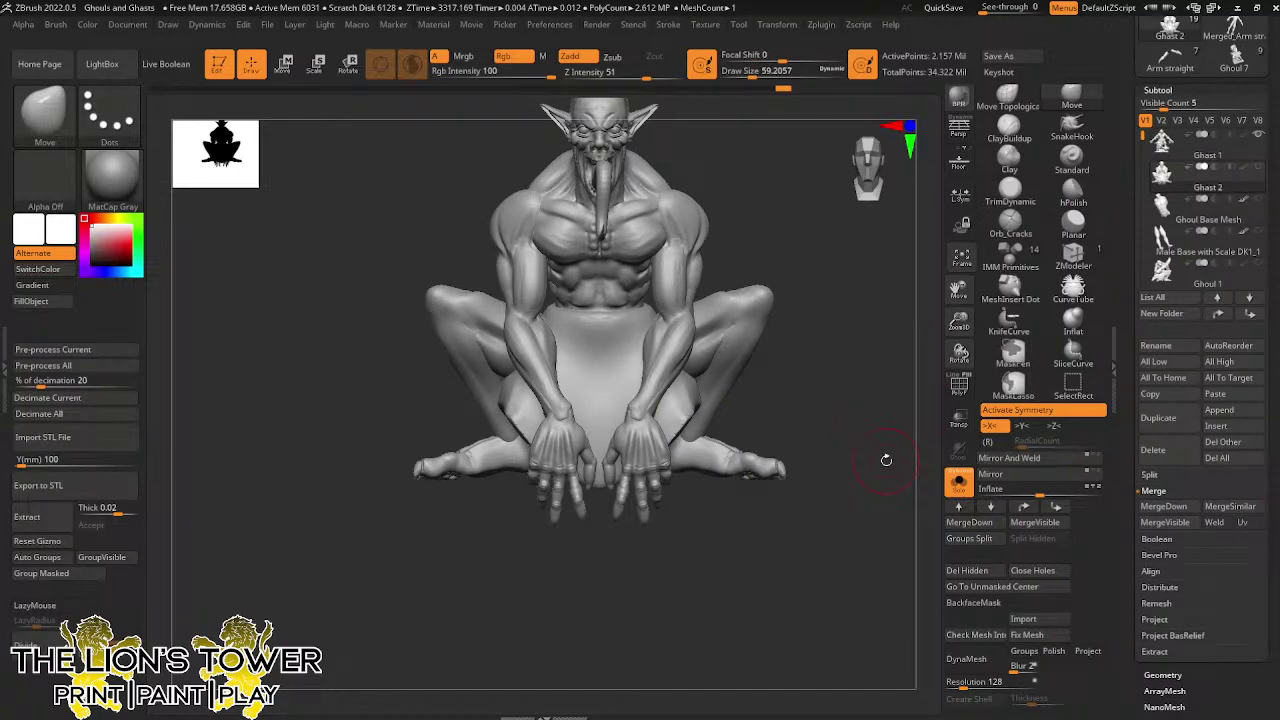
mouse_move(863, 365)
left_mouse_down()
mouse_move(855, 372)
mouse_move(880, 380)
mouse_move(903, 343)
mouse_move(883, 389)
mouse_move(894, 351)
mouse_move(820, 380)
mouse_move(809, 469)
mouse_move(889, 374)
mouse_move(931, 262)
mouse_move(883, 364)
mouse_move(878, 428)
mouse_move(880, 360)
mouse_move(849, 314)
mouse_move(938, 312)
left_mouse_up()
mouse_move(886, 369)
left_mouse_down()
mouse_move(905, 447)
mouse_move(873, 464)
mouse_move(823, 290)
mouse_move(809, 310)
mouse_move(742, 306)
left_mouse_up()
Mask the body so that only the head and tongue stay unmasked
left_click(617, 288, "ctrl+shift")
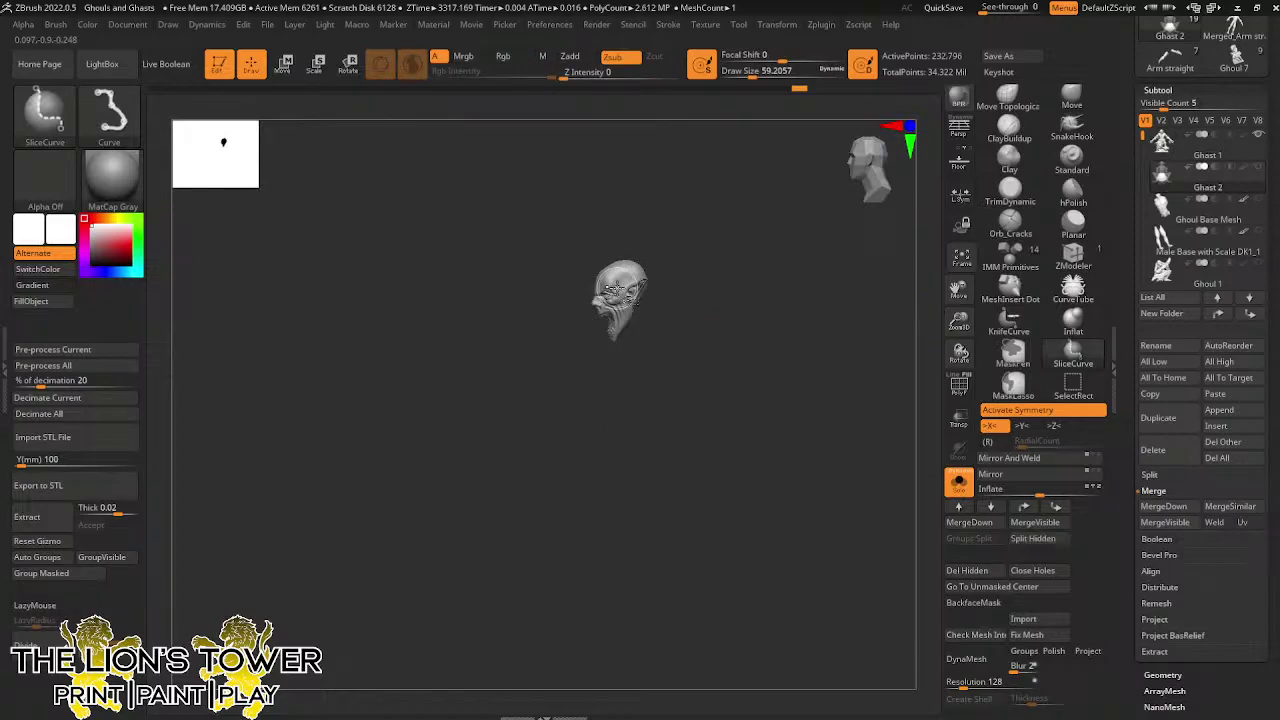
left_click(608, 292, "ctrl+shift")
left_click(601, 291, "ctrl+shift")
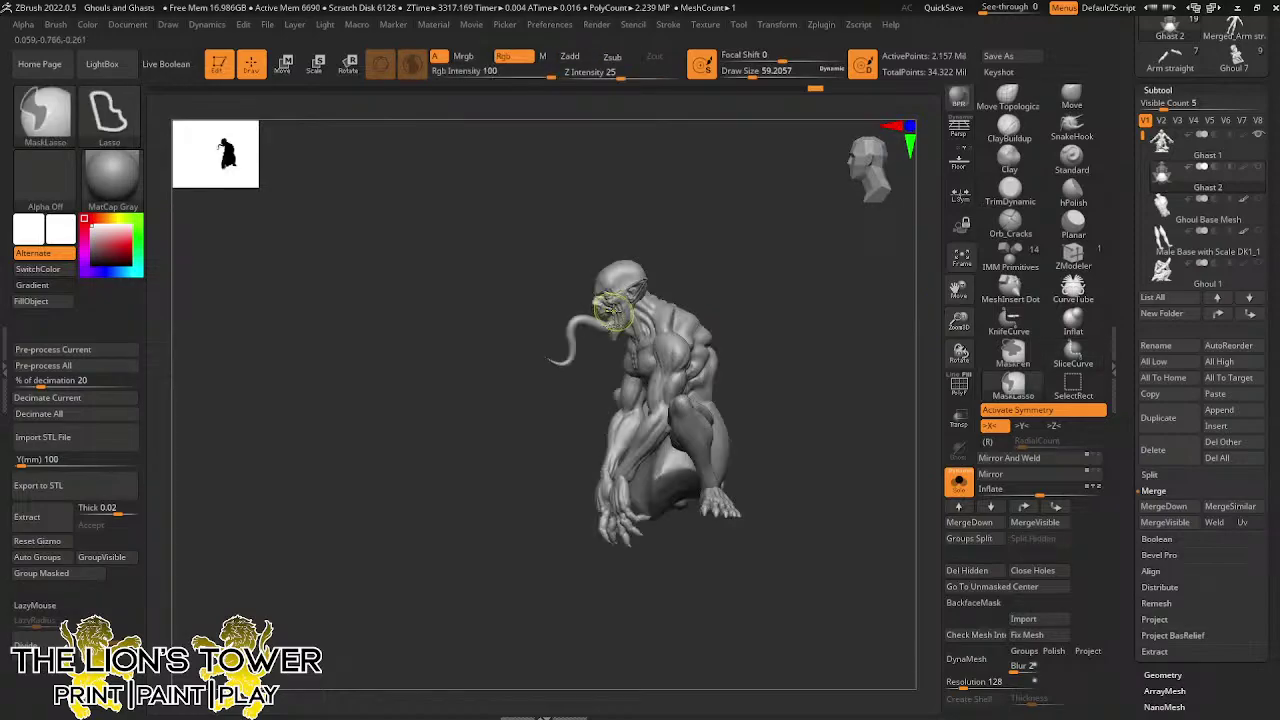
key("ctrl+z")
left_click(611, 312, "ctrl+shift")
left_click(649, 241, "ctrl")
left_click(648, 240, "ctrl+shift")
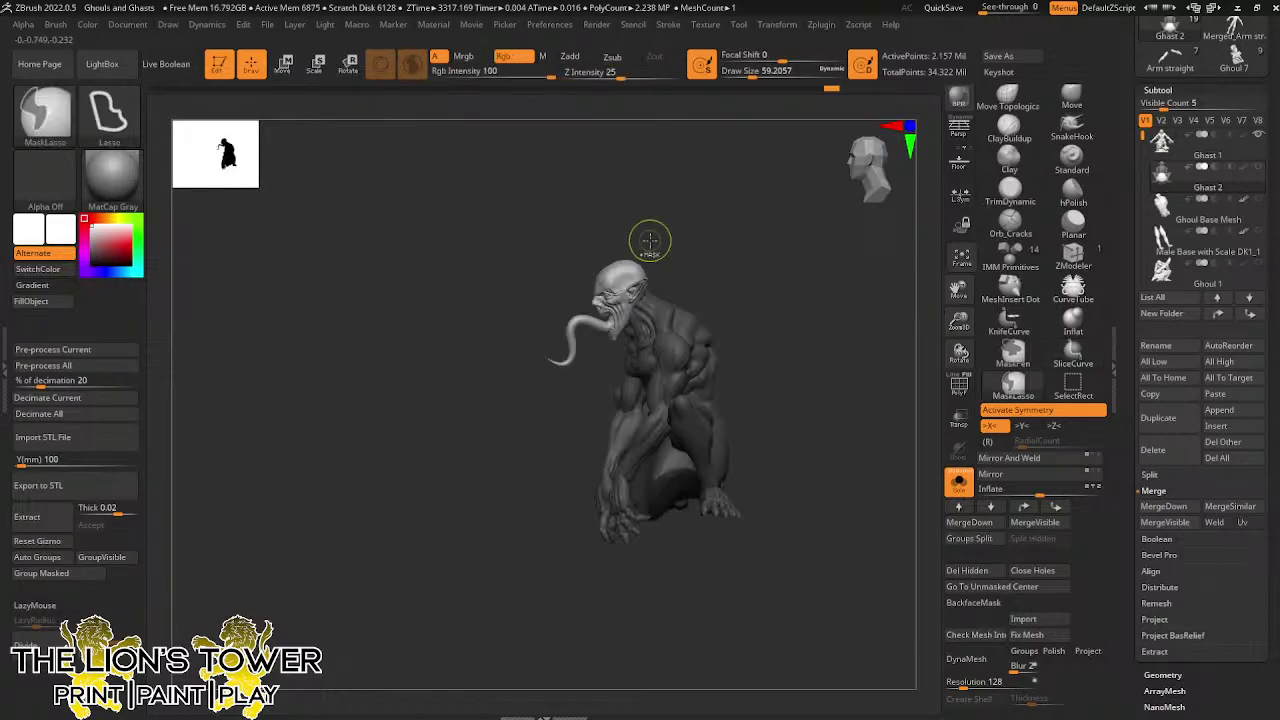
Rotate the unmasked head and tongue upward about a pivot placed at the base of the head
key("r")
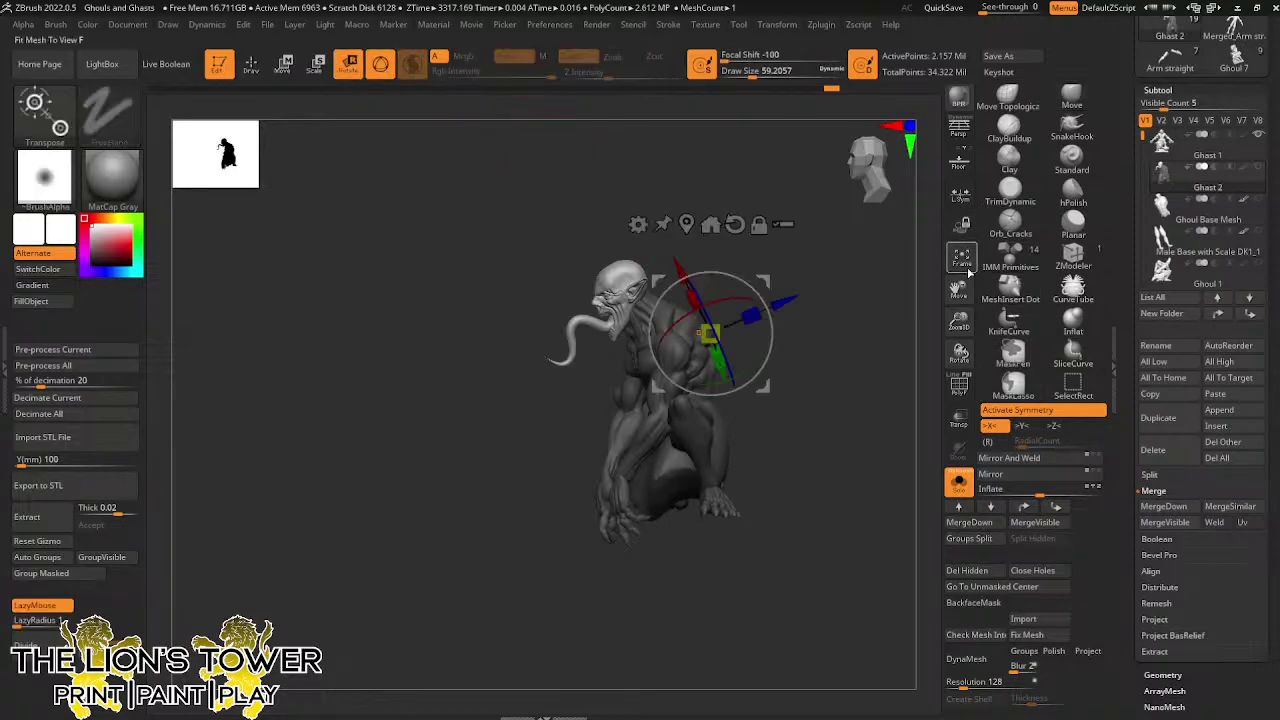
left_click_drag(962, 289, 986, 317)
left_click_drag(893, 318, 851, 315)
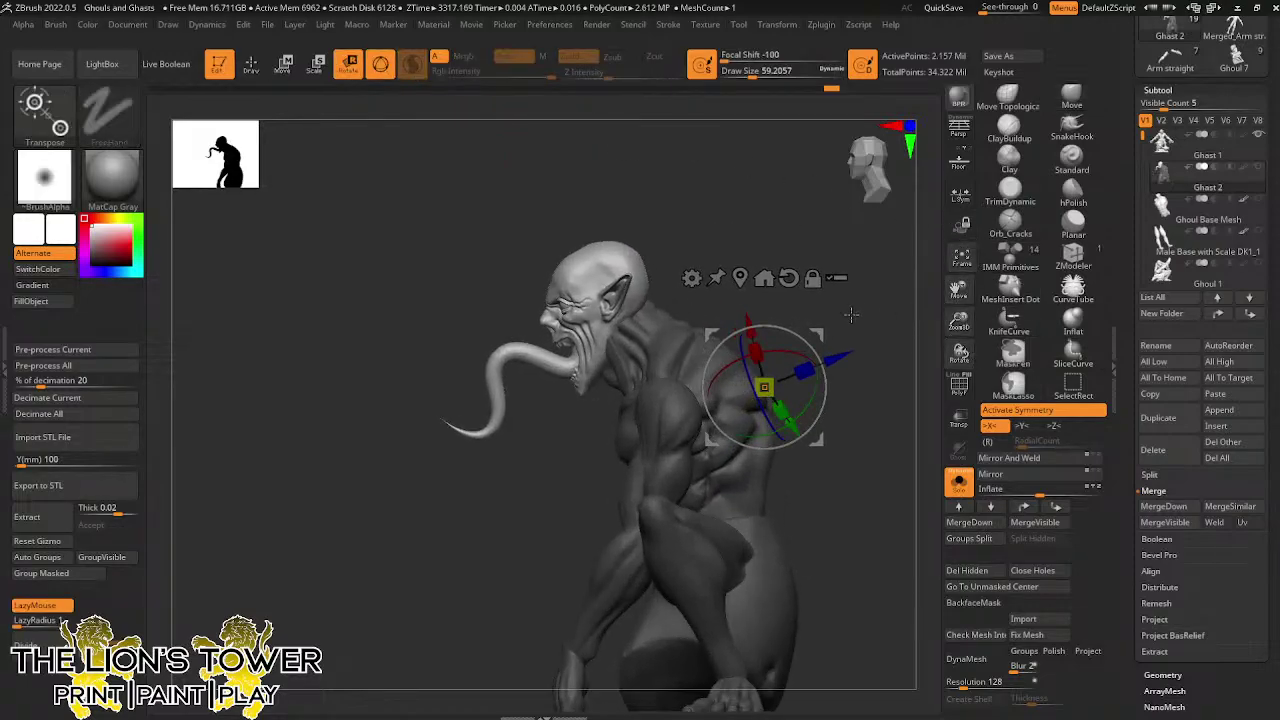
left_click(738, 277)
left_click_drag(605, 284, 657, 263, "alt")
left_click(631, 214, "alt")
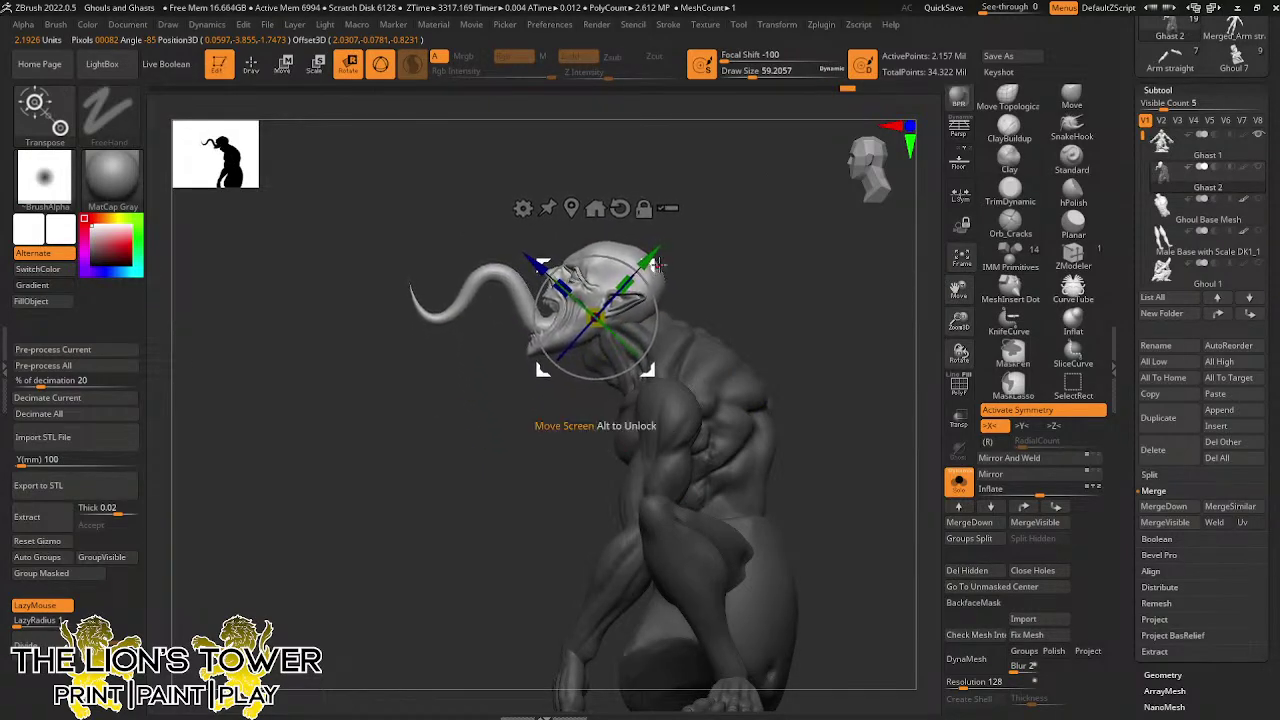
Mask the upper head, leaving only the lower jaw and tongue unmasked
left_click_drag(959, 290, 1110, 282)
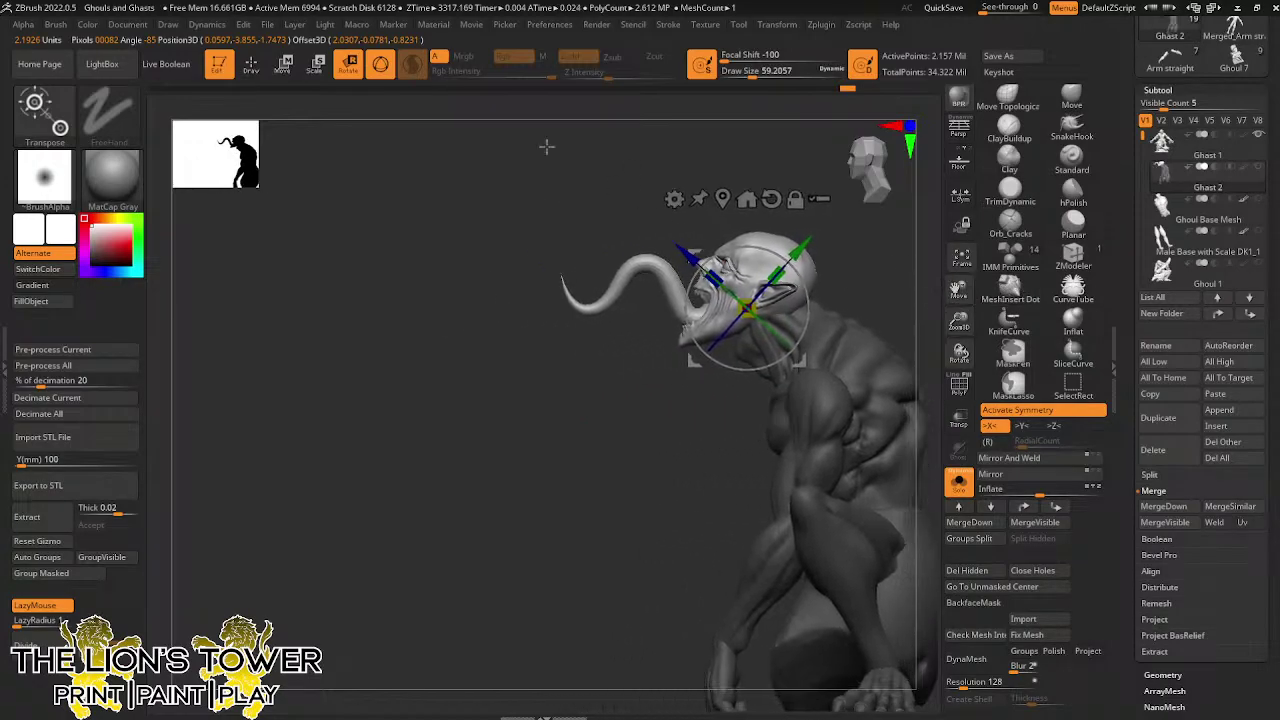
left_click(249, 67)
key("ctrl")
mouse_move(768, 203)
left_mouse_down("ctrl")
mouse_move(690, 260)
mouse_move(697, 298)
left_mouse_up("ctrl")
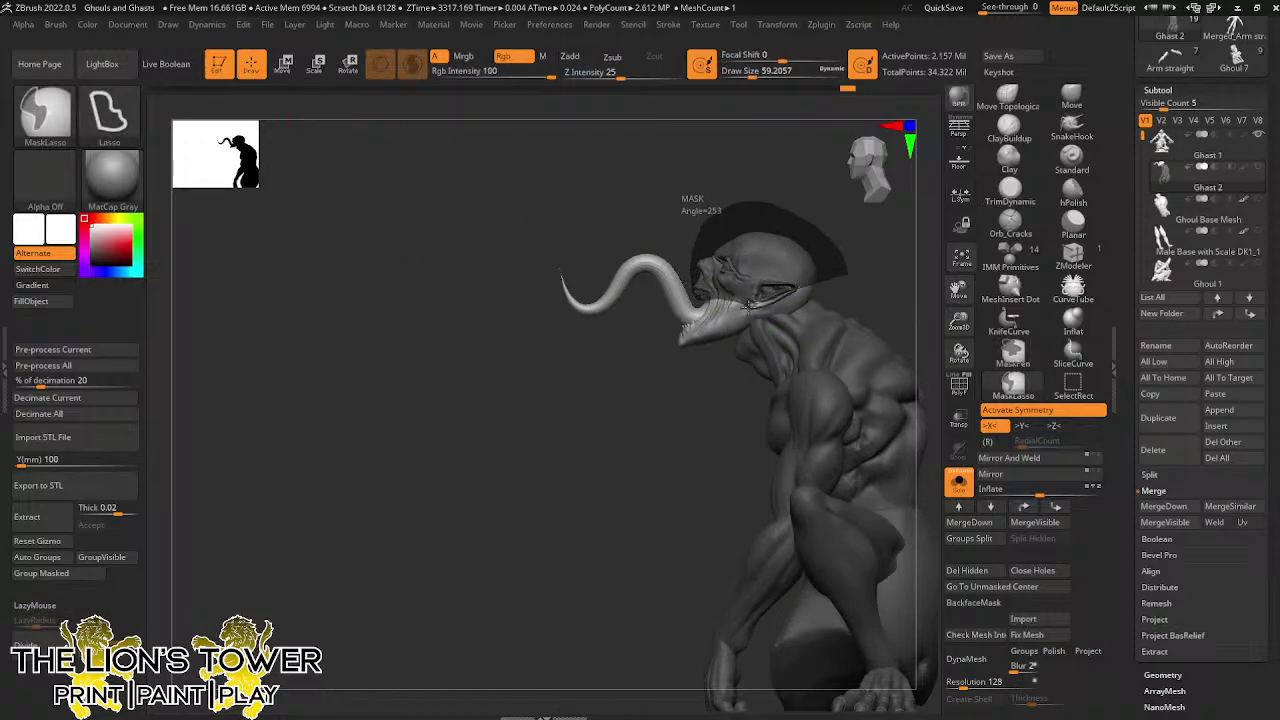
left_click_drag(788, 325, 846, 286, "ctrl")
Rotate the lower jaw and tongue downward to open the mouth wide, and clear the mask
left_click(348, 64)
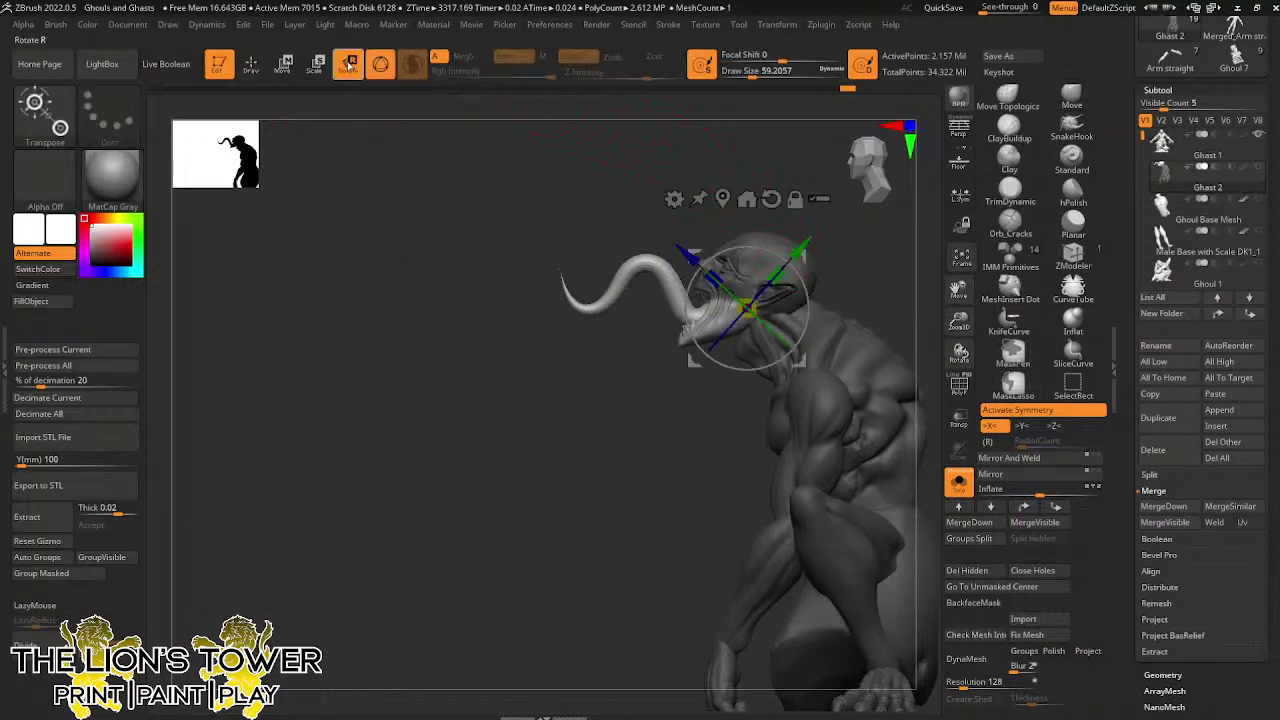
left_click_drag(961, 287, 959, 350)
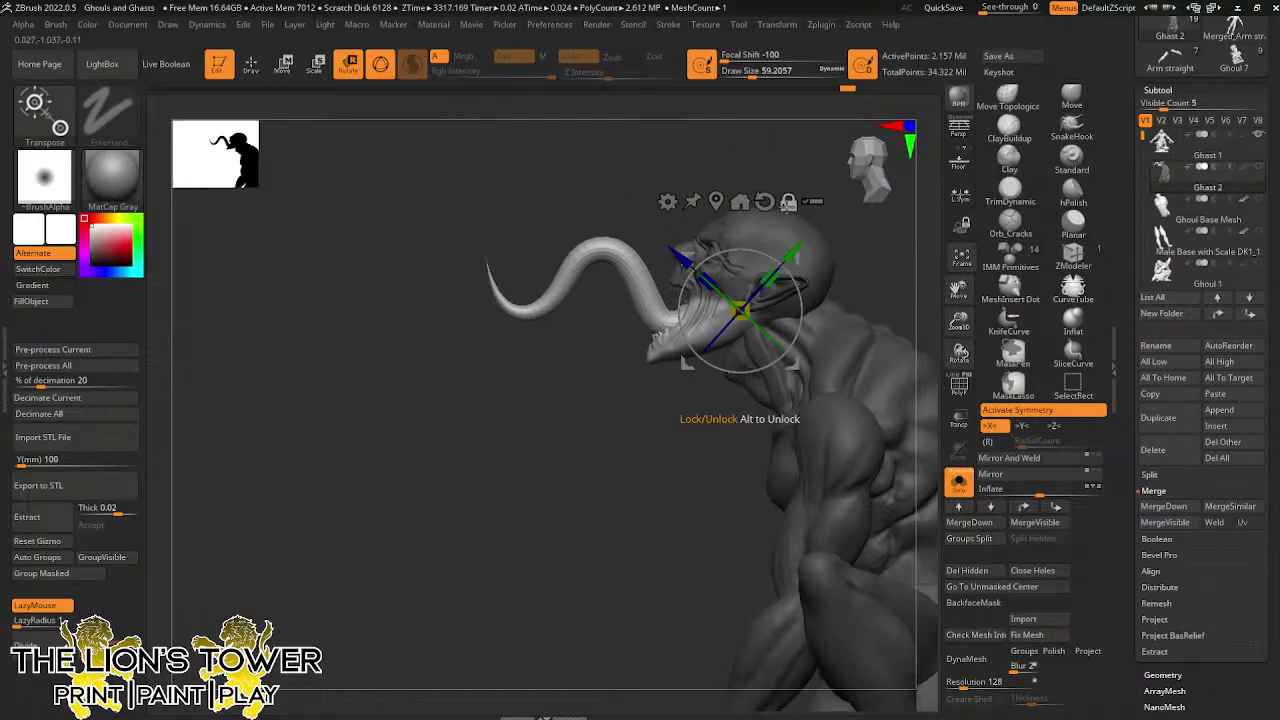
mouse_move(869, 274)
left_mouse_down()
mouse_move(922, 271)
mouse_move(812, 274)
mouse_move(768, 252)
left_mouse_up()
key("ctrl")
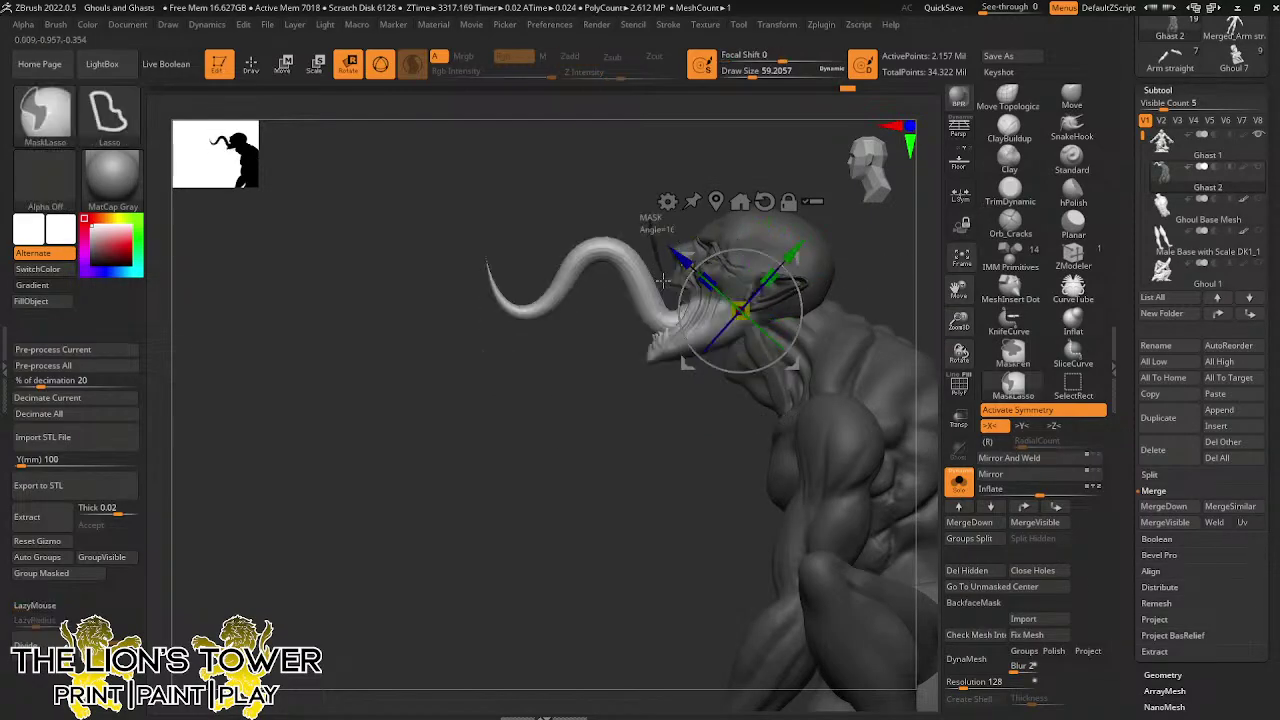
mouse_move(726, 298)
left_mouse_down("ctrl")
mouse_move(790, 294)
mouse_move(778, 283)
left_mouse_up("ctrl")
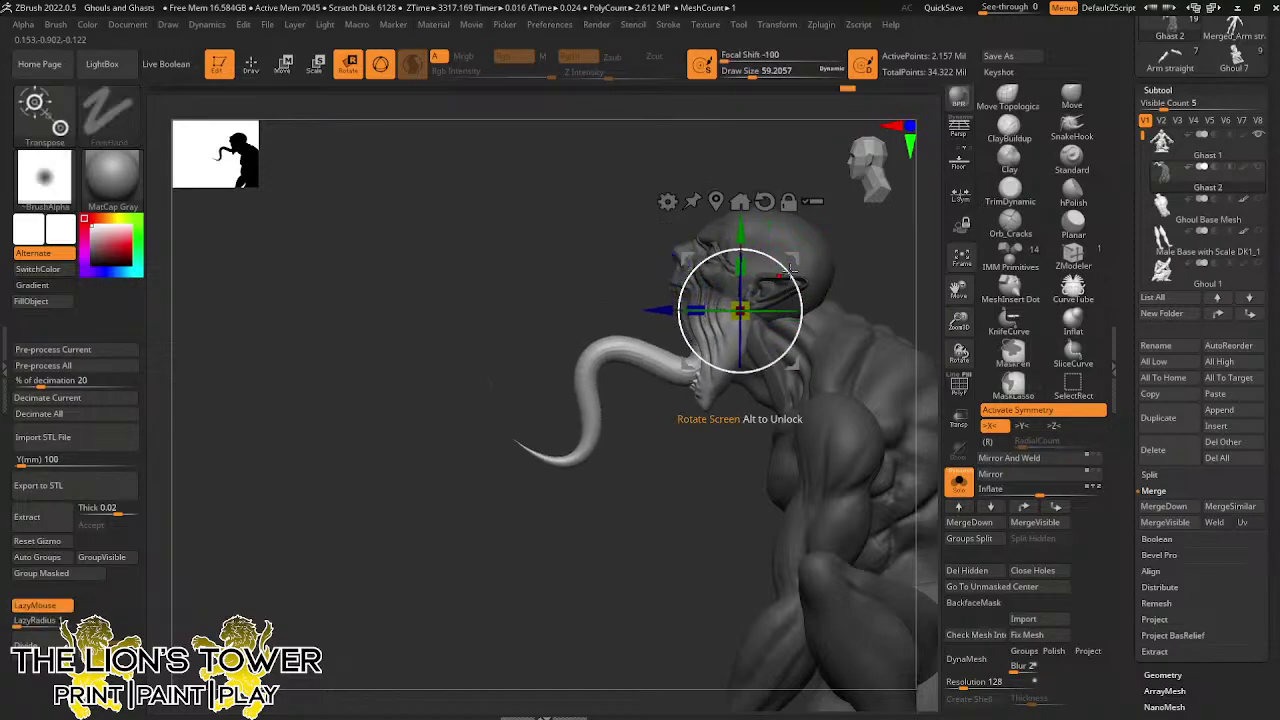
left_click_drag(880, 279, 850, 304)
left_click(906, 290, "ctrl")
Isolate the head and reshape the cheek folds with the Move brush at draw size about 46
left_click(1046, 130)
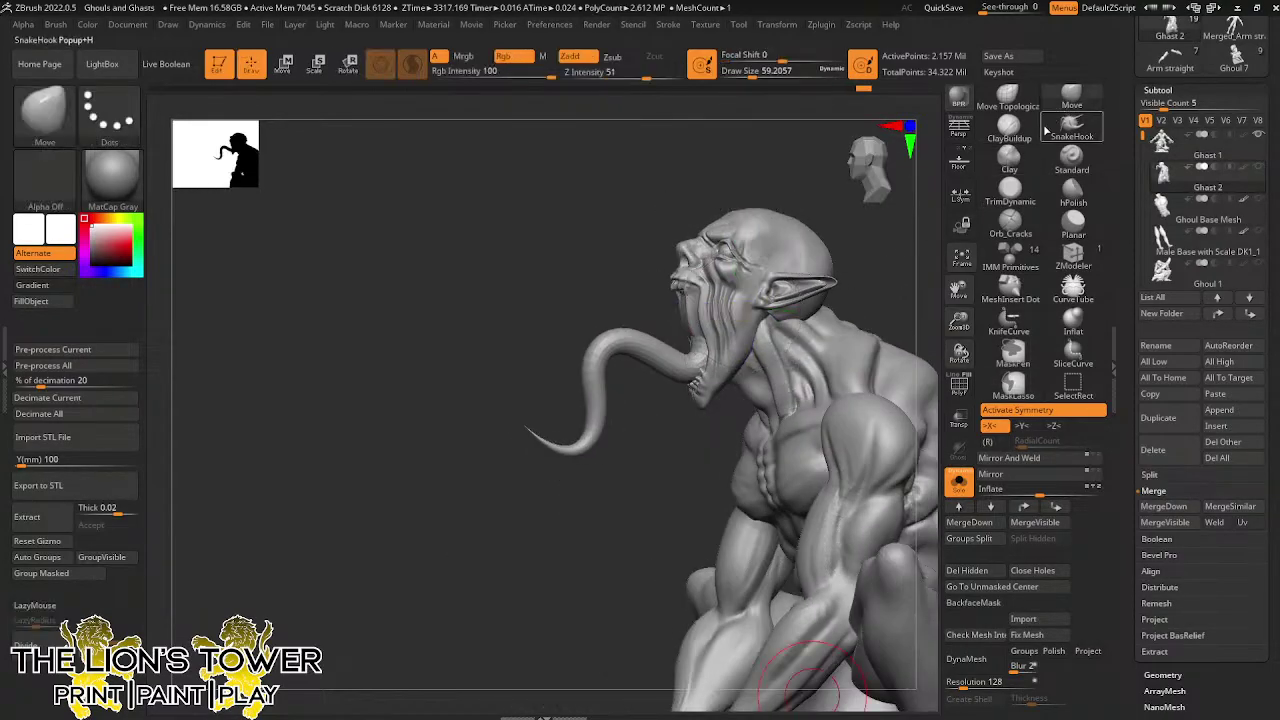
left_click_drag(928, 298, 831, 291, "shift")
left_click(812, 262, "ctrl+shift")
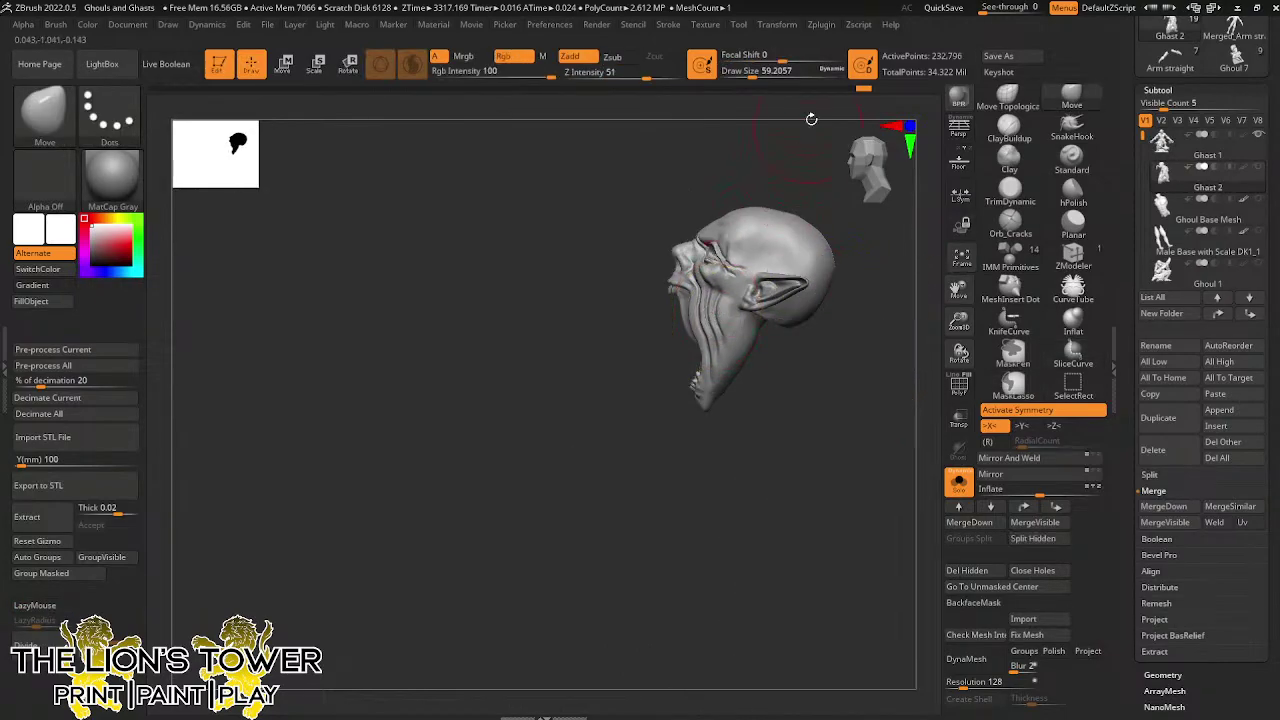
left_click_drag(753, 72, 765, 116)
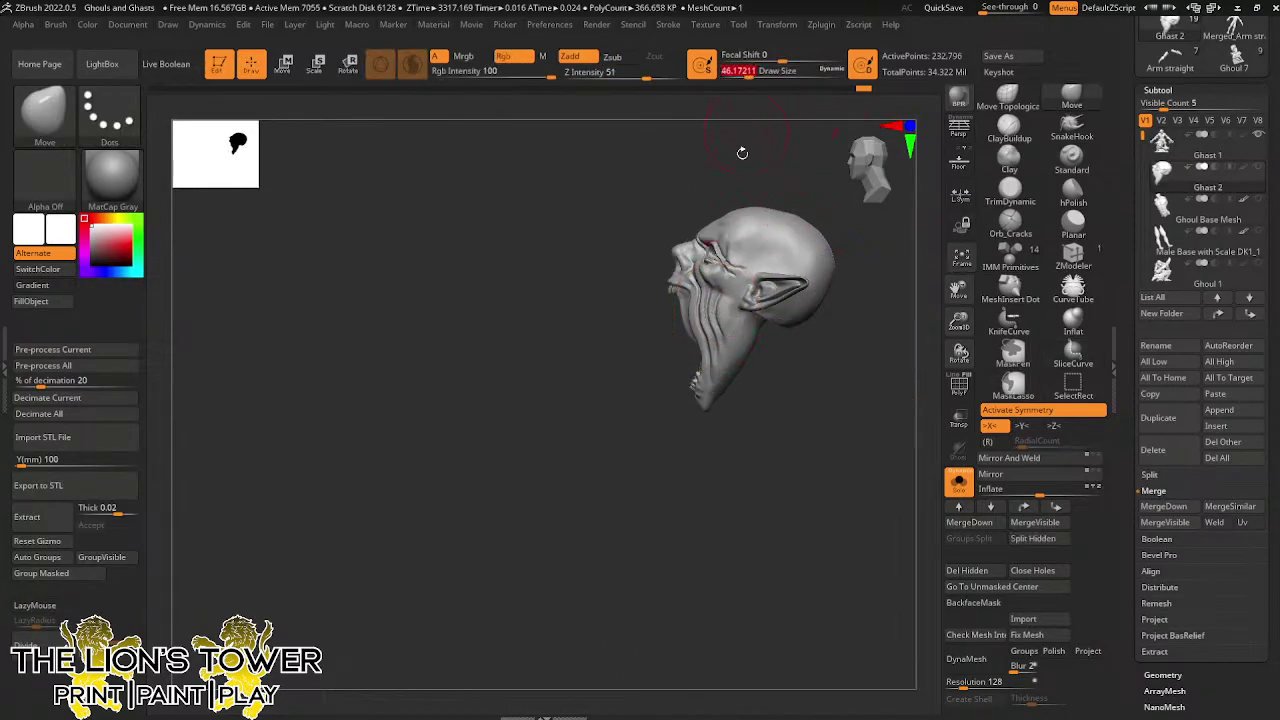
mouse_move(694, 320)
left_mouse_down()
mouse_move(686, 305)
mouse_move(706, 312)
left_mouse_up()
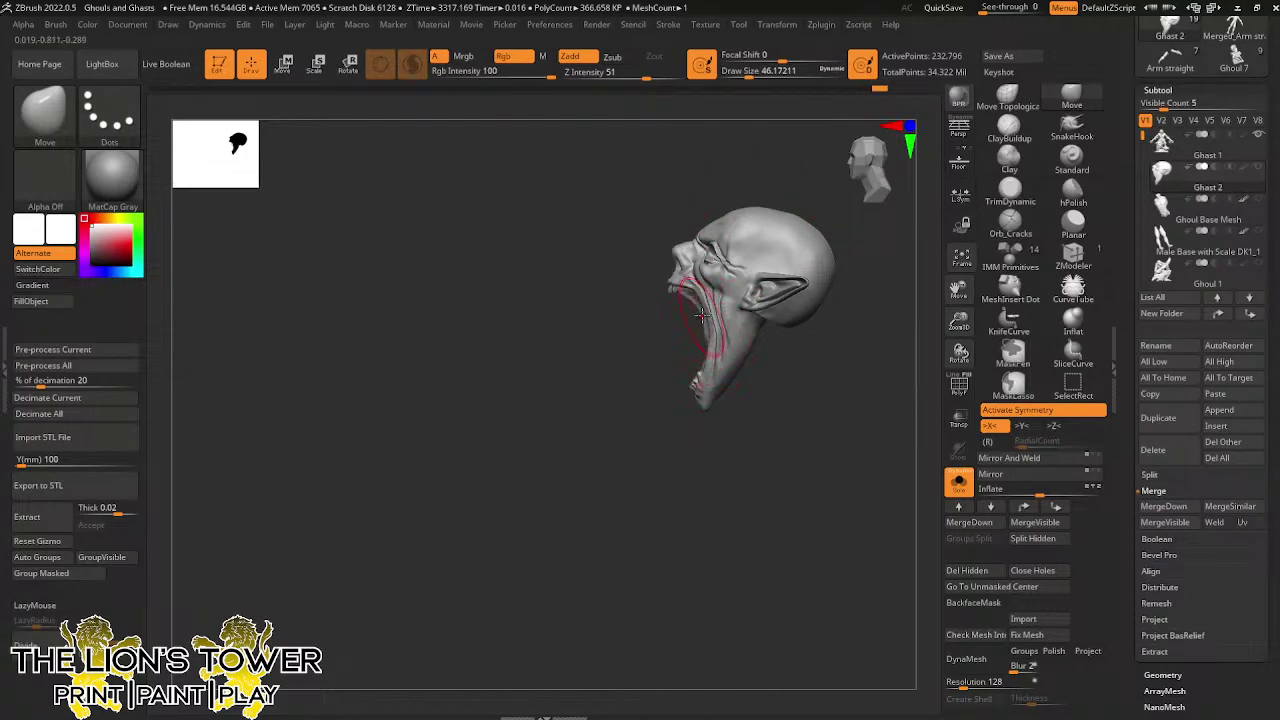
mouse_move(765, 185)
left_mouse_down()
mouse_move(834, 228)
mouse_move(890, 205)
mouse_move(831, 266)
mouse_move(950, 288)
mouse_move(834, 306)
left_mouse_up()
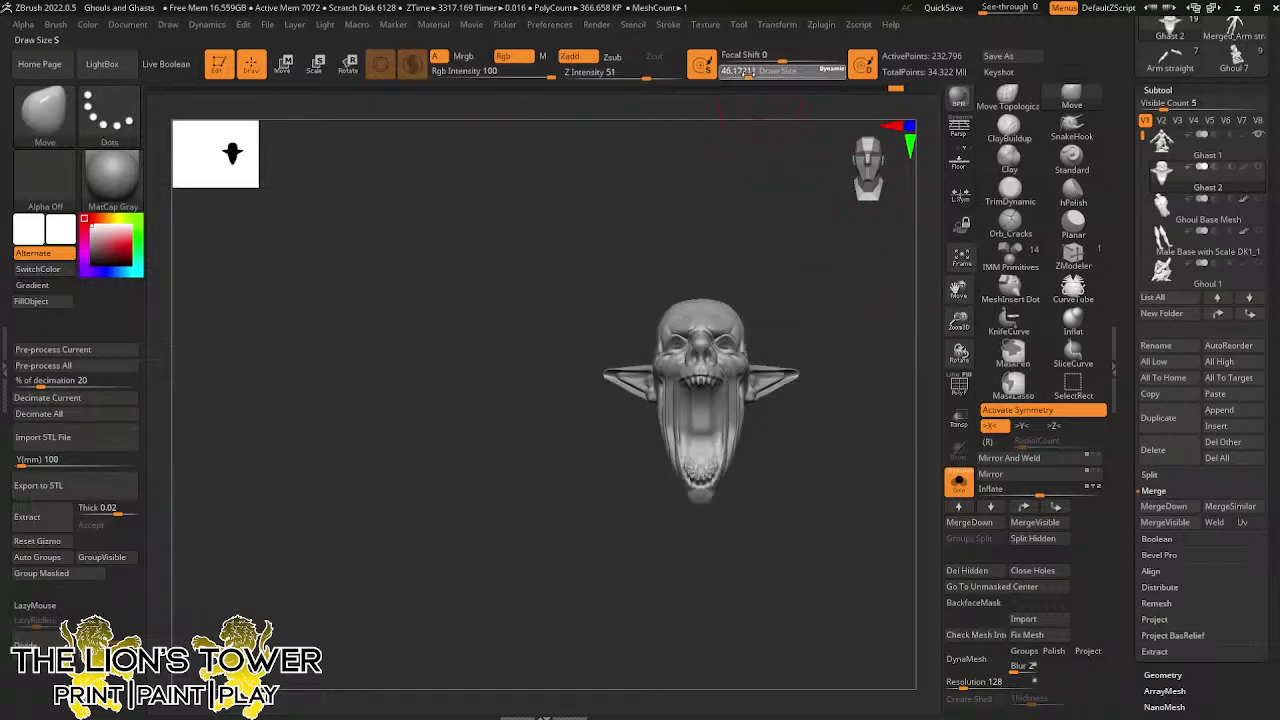
Smooth the stretched cheek folds and the side of the jaw at draw size about 25
left_click_drag(748, 73, 741, 74)
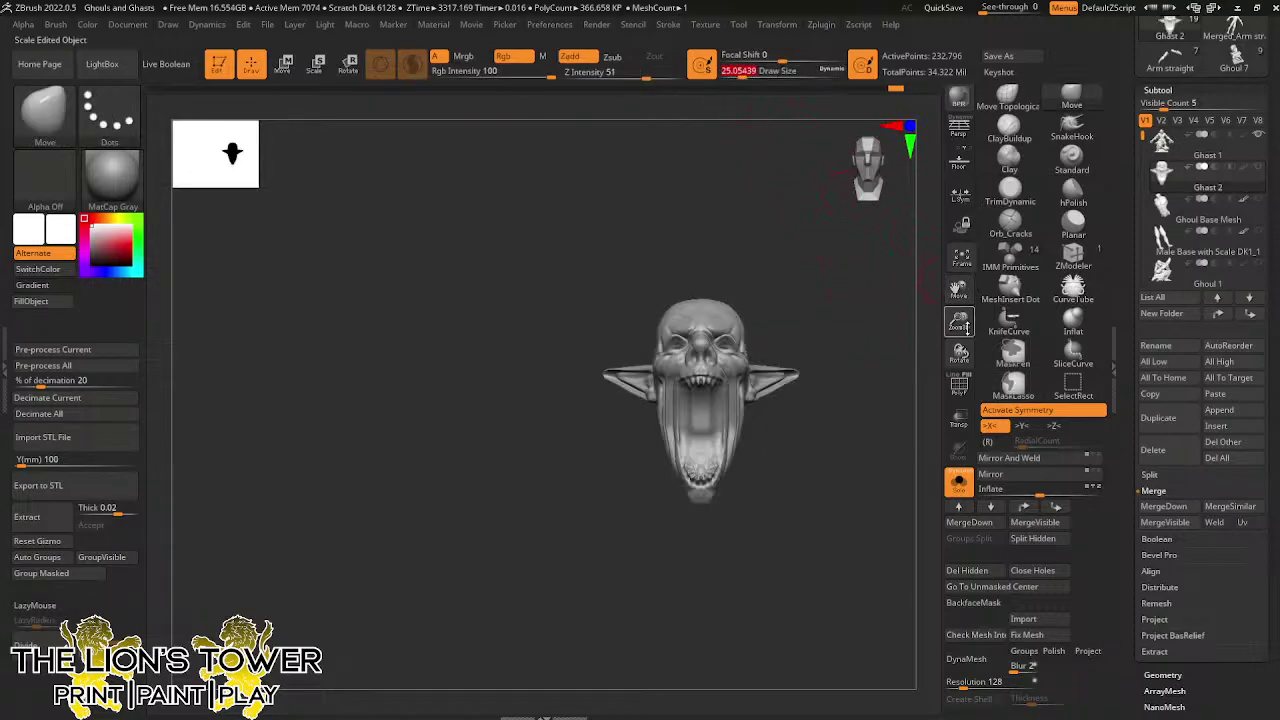
left_click_drag(966, 328, 963, 357)
left_click_drag(960, 294, 958, 254)
left_click_drag(862, 345, 826, 357)
mouse_move(693, 364)
left_mouse_down("shift")
mouse_move(692, 351)
mouse_move(695, 373)
left_mouse_up("shift")
left_click_drag(858, 428, 768, 443)
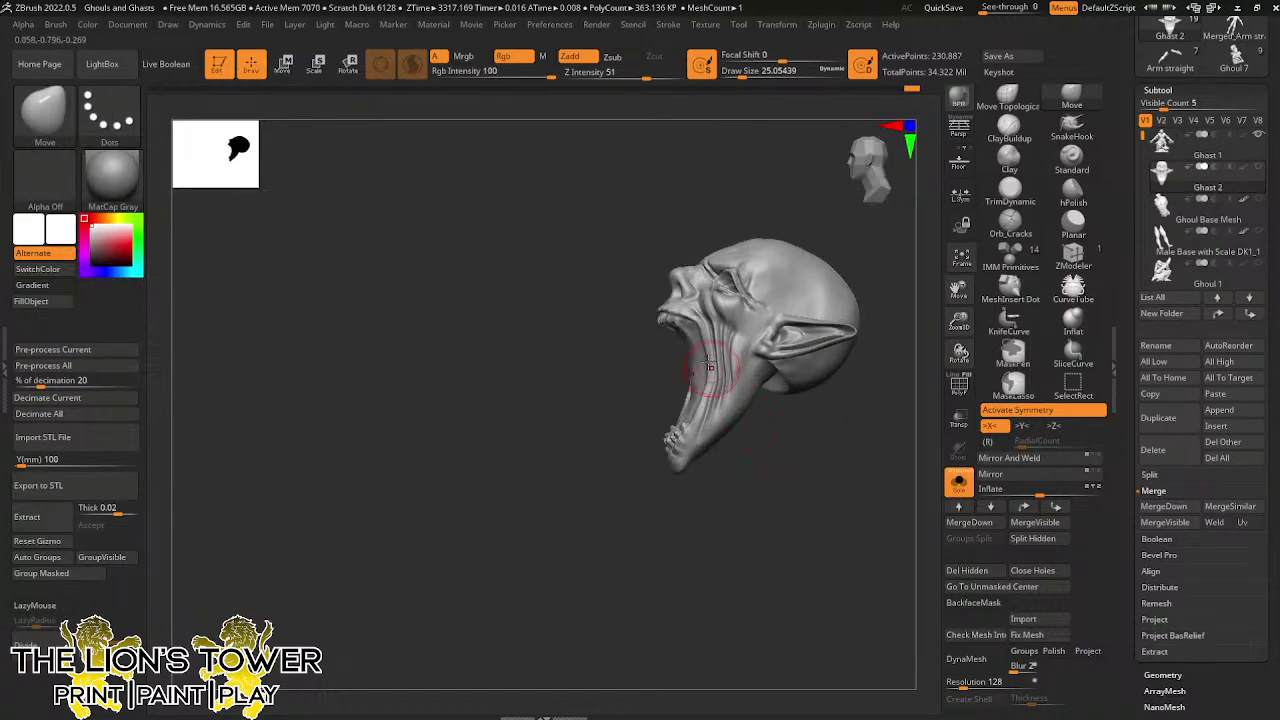
right_click_drag(698, 402, 708, 432)
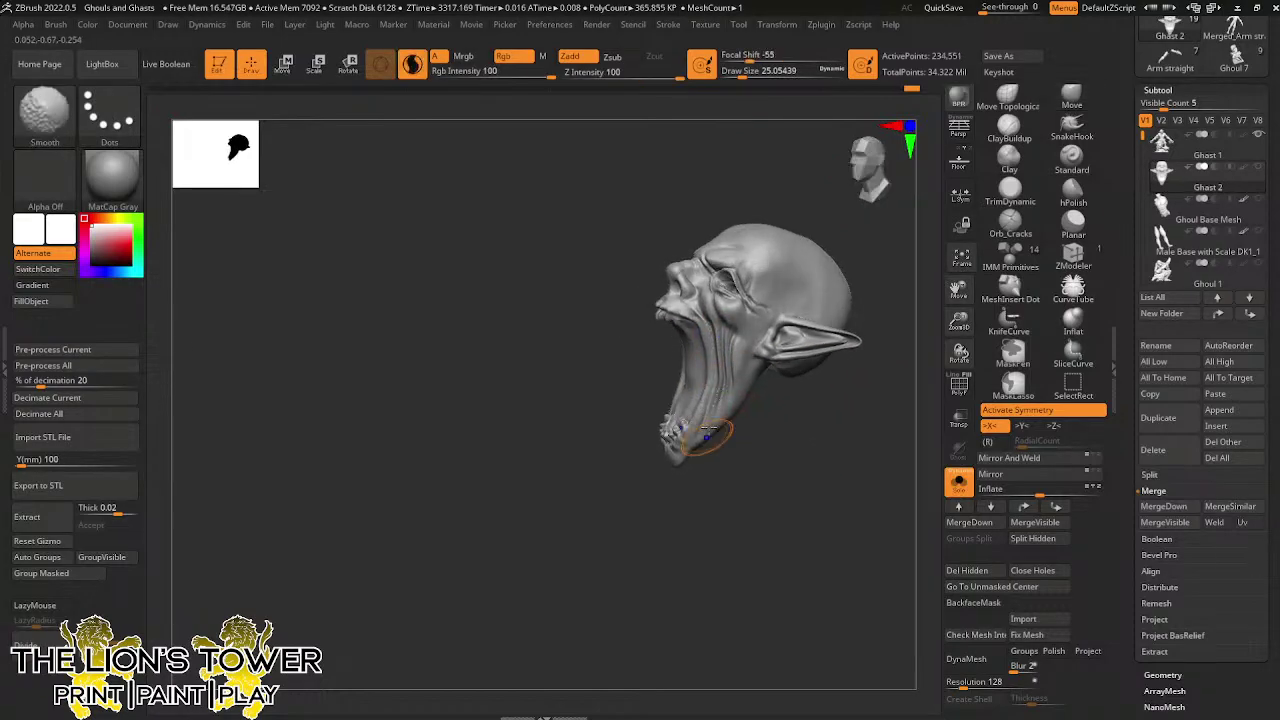
left_click_drag(708, 422, 734, 325, "shift")
Smooth the finer cheek creases beside the open mouth at draw size about 20
left_click(740, 75)
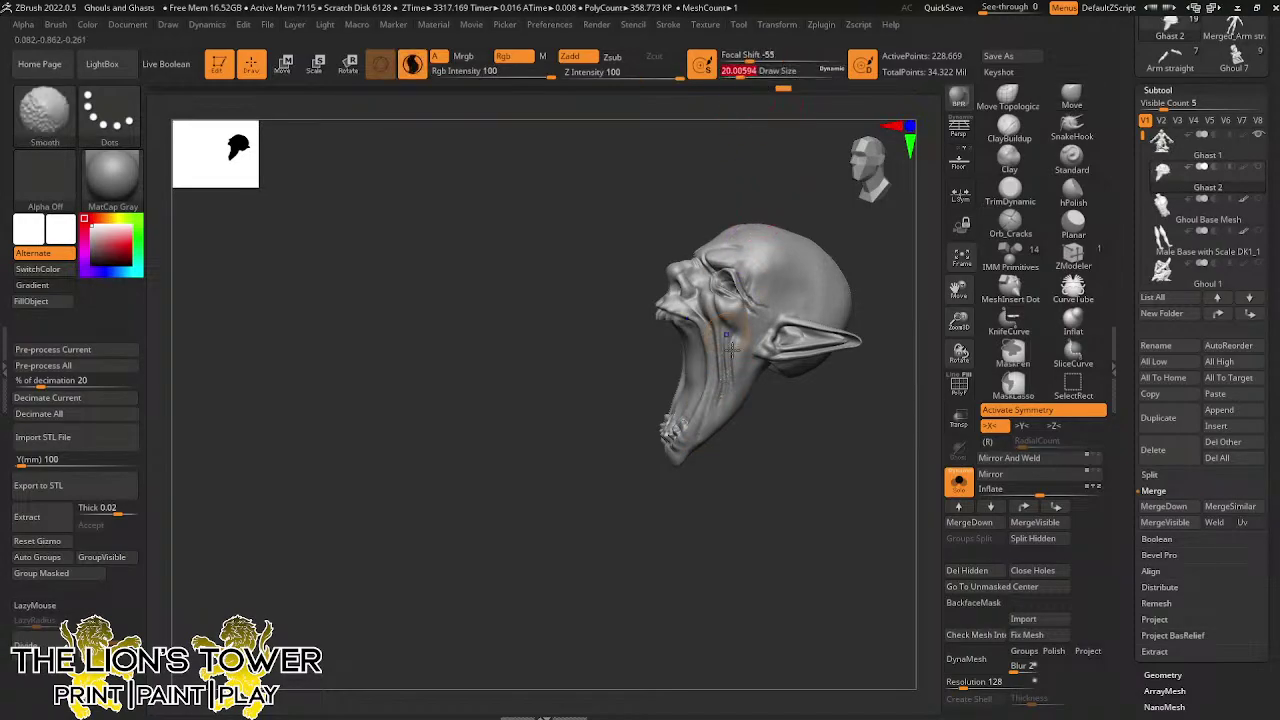
mouse_move(727, 383)
left_mouse_down("shift")
mouse_move(702, 313)
mouse_move(713, 403)
left_mouse_up("shift")
left_click_drag(763, 454, 742, 452)
mouse_move(720, 362)
left_mouse_down("shift")
mouse_move(722, 423)
mouse_move(806, 431)
left_mouse_up("shift")
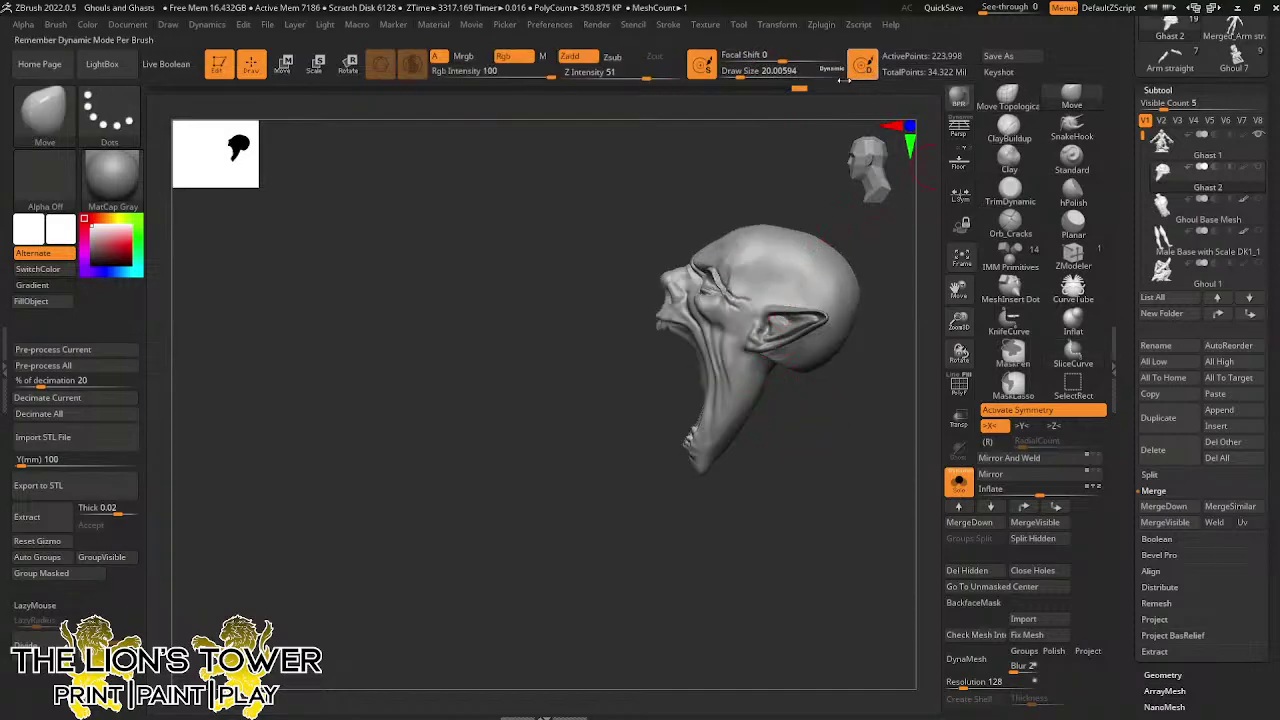
Push the mouth's cheek edge into shape with the Move brush at draw size about 41
left_click(738, 75)
key("bracketright")
key("bracketright")
key("bracketright")
key("bracketright")
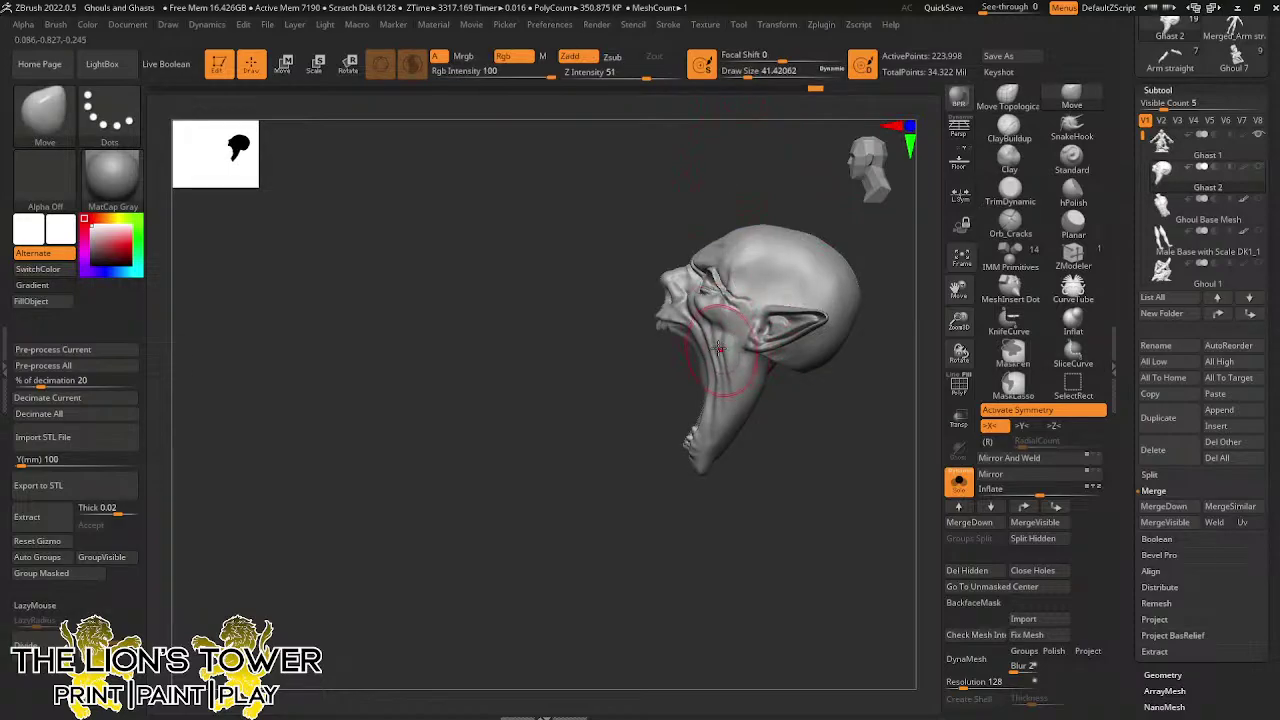
left_click_drag(718, 347, 722, 345)
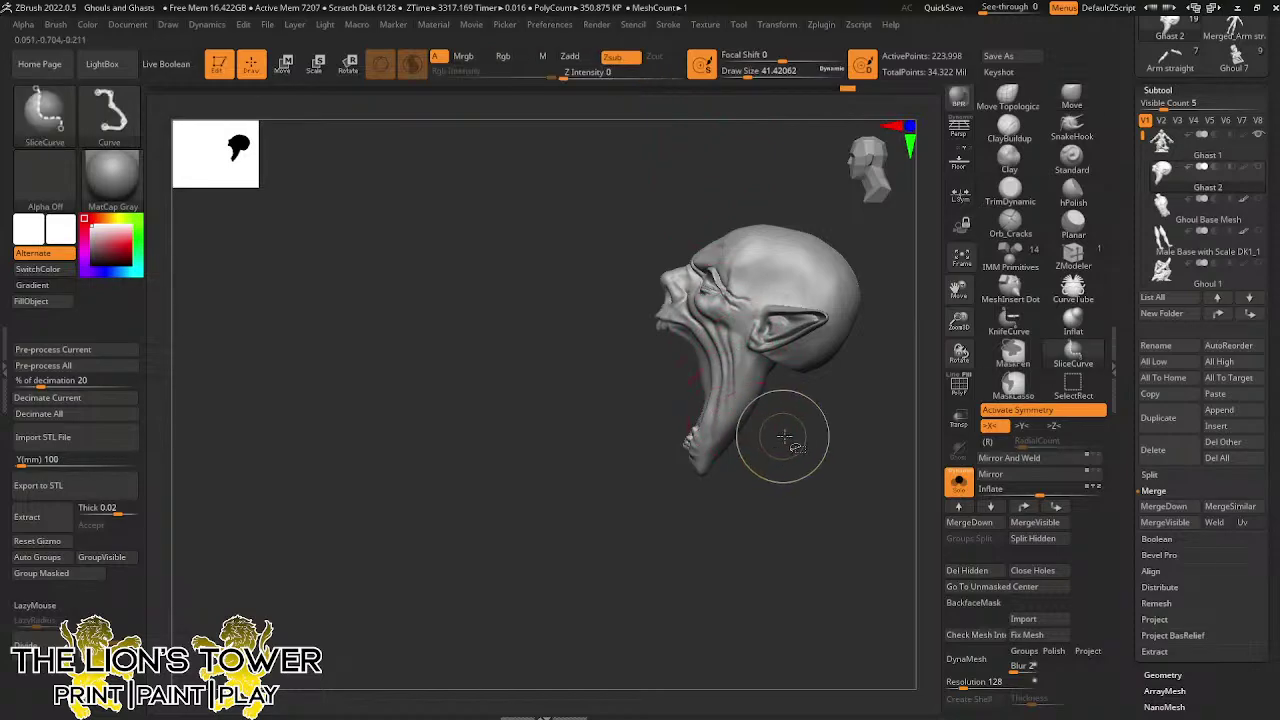
Isolate the tongue, smooth its base and tip, and show the whole figure again
left_click(866, 434, "ctrl+shift")
left_click_drag(722, 505, 770, 507)
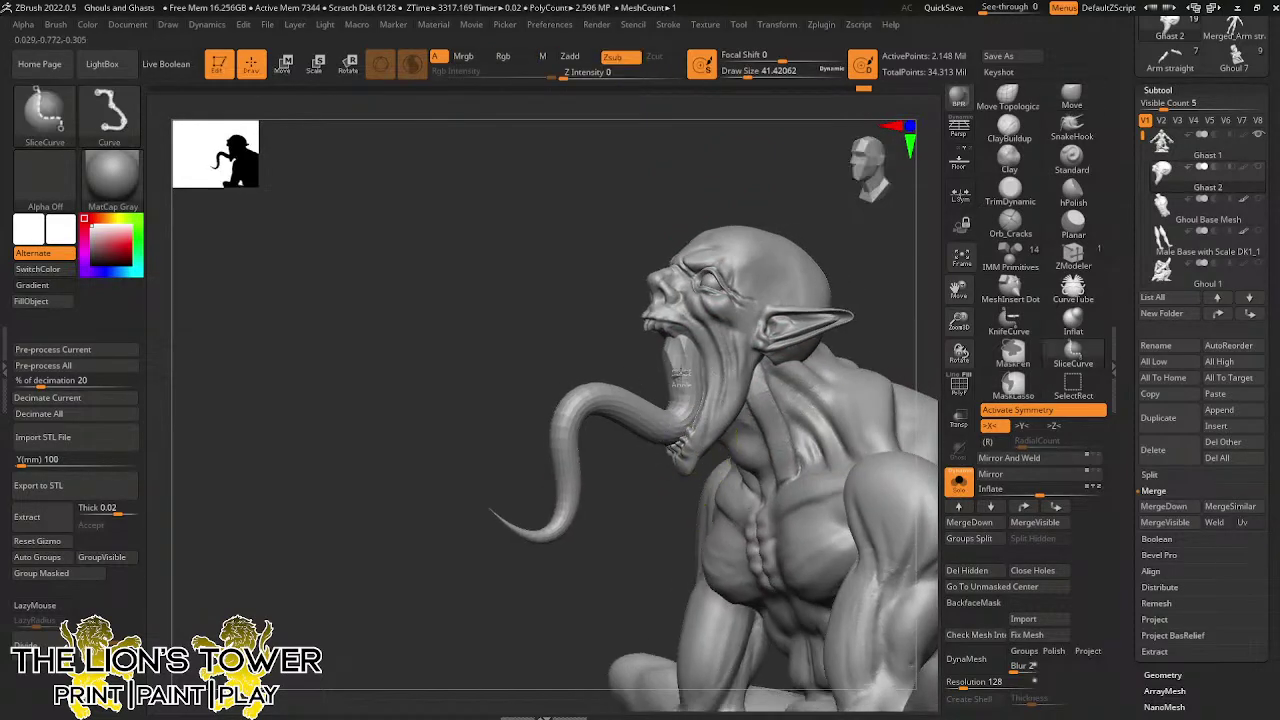
left_click(681, 398, "ctrl+shift")
mouse_move(677, 349)
left_mouse_down("shift")
mouse_move(688, 316)
mouse_move(688, 412)
mouse_move(542, 541)
mouse_move(703, 418)
mouse_move(729, 424)
left_mouse_up("shift")
mouse_move(508, 521)
left_mouse_down("shift")
mouse_move(497, 514)
mouse_move(505, 484)
left_mouse_up("shift")
mouse_move(689, 480)
left_mouse_down()
mouse_move(790, 409)
mouse_move(808, 416)
mouse_move(805, 435)
mouse_move(687, 349)
left_mouse_up()
left_click(818, 392, "ctrl+shift")
Adjust the tongue inside the open mouth with the Move Topological brush at draw size about 54
left_click(1030, 97)
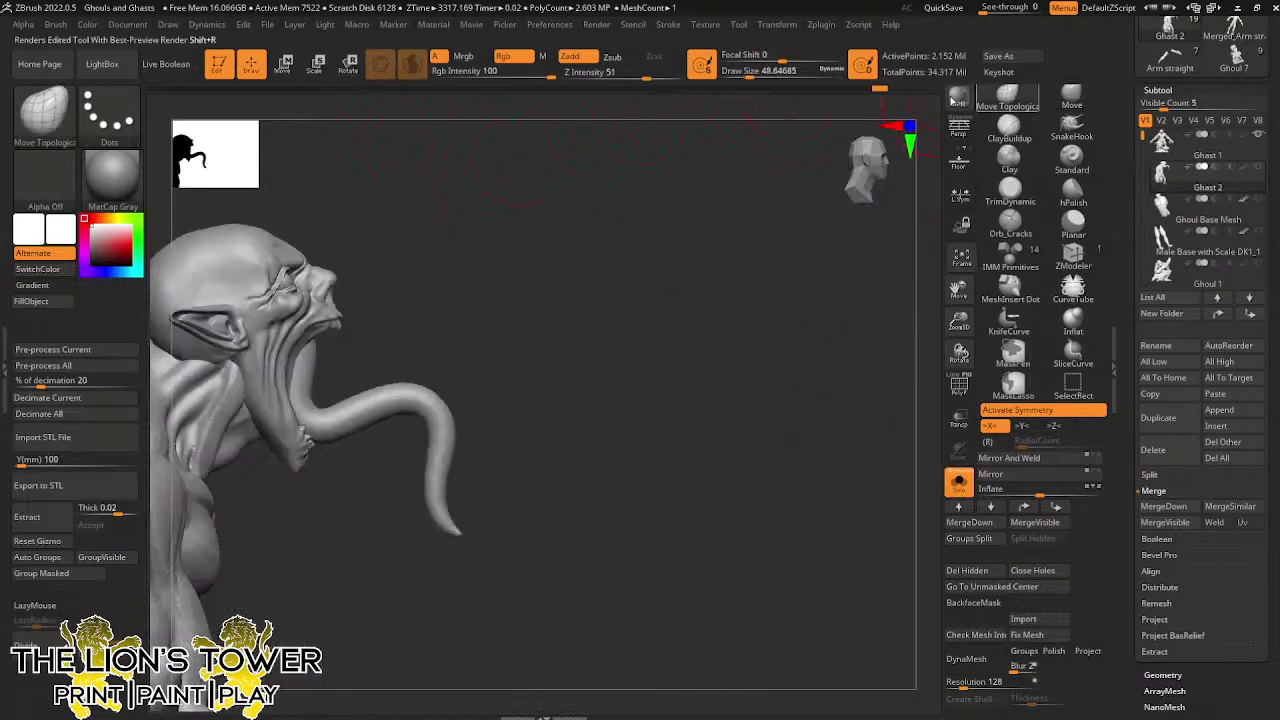
left_click_drag(757, 72, 745, 72)
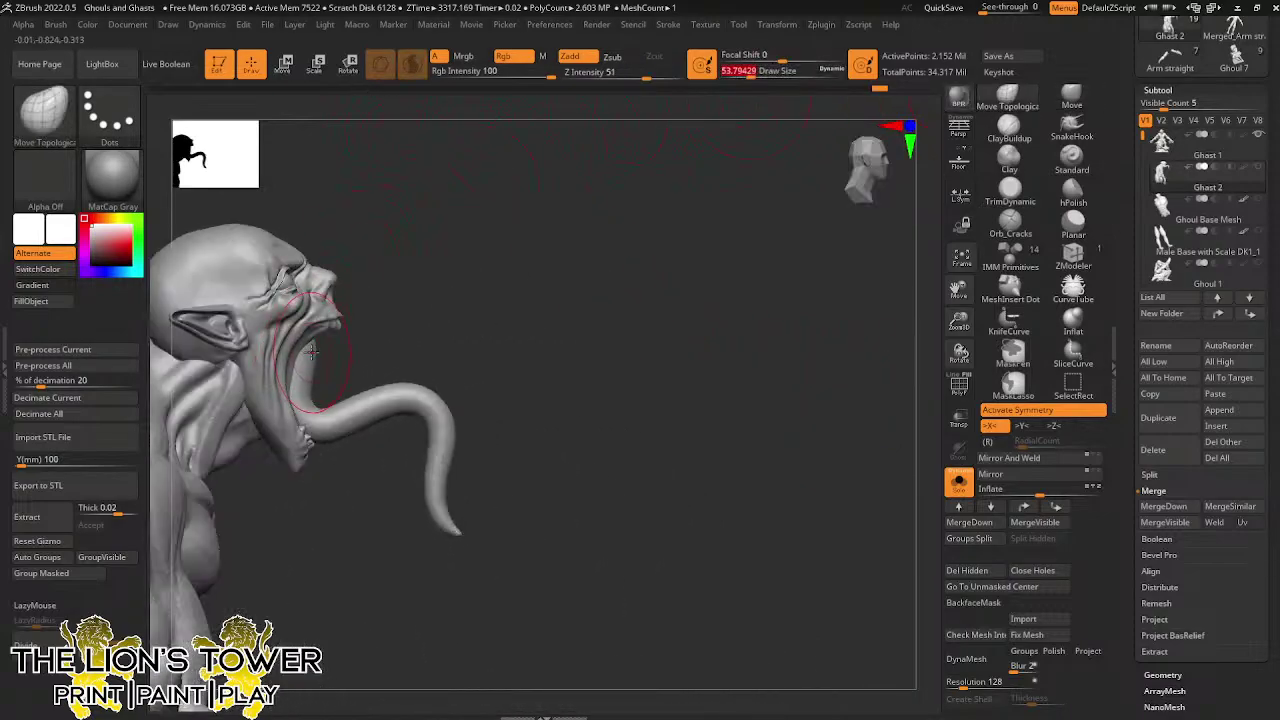
left_click_drag(423, 306, 332, 370)
mouse_move(409, 307)
left_mouse_down()
mouse_move(422, 233)
mouse_move(421, 246)
left_mouse_up()
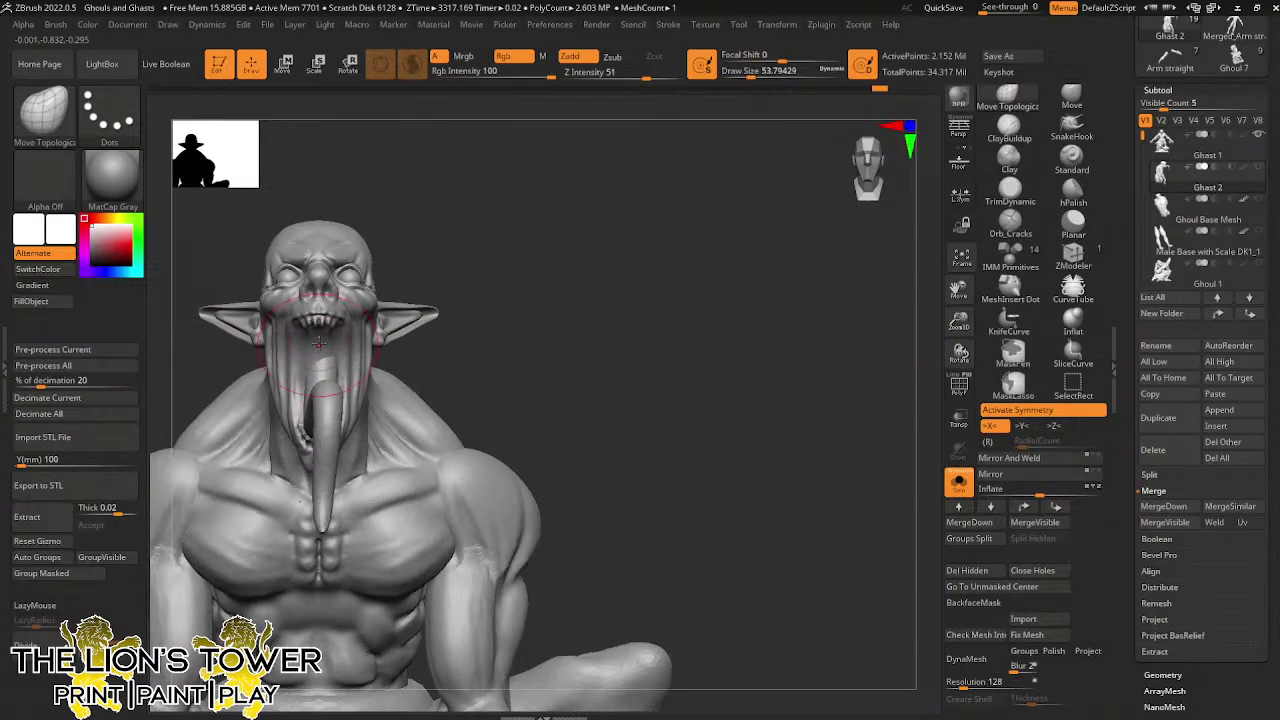
Isolate the head and build up the inside of the mouth with ClayBuildup at draw size about 22, smoothing the added clay
left_click(322, 346, "ctrl+shift")
left_click(1009, 128)
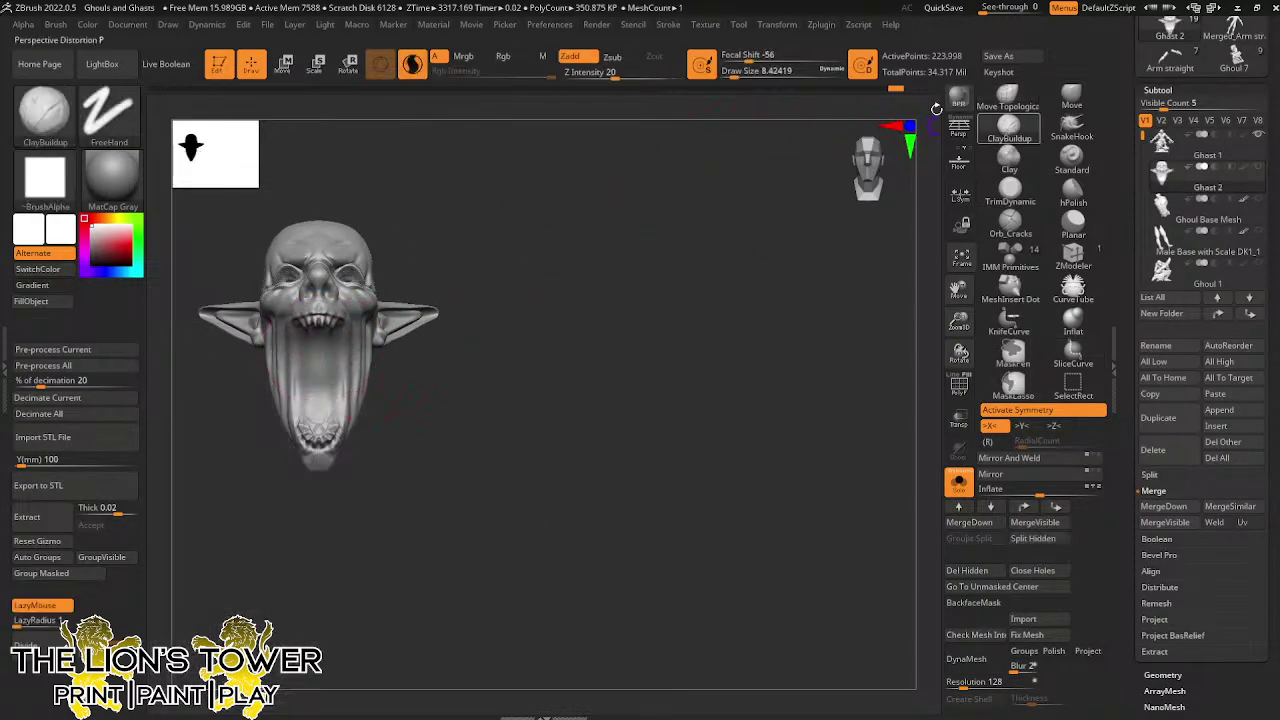
left_click_drag(737, 71, 741, 71)
left_click_drag(671, 272, 641, 216)
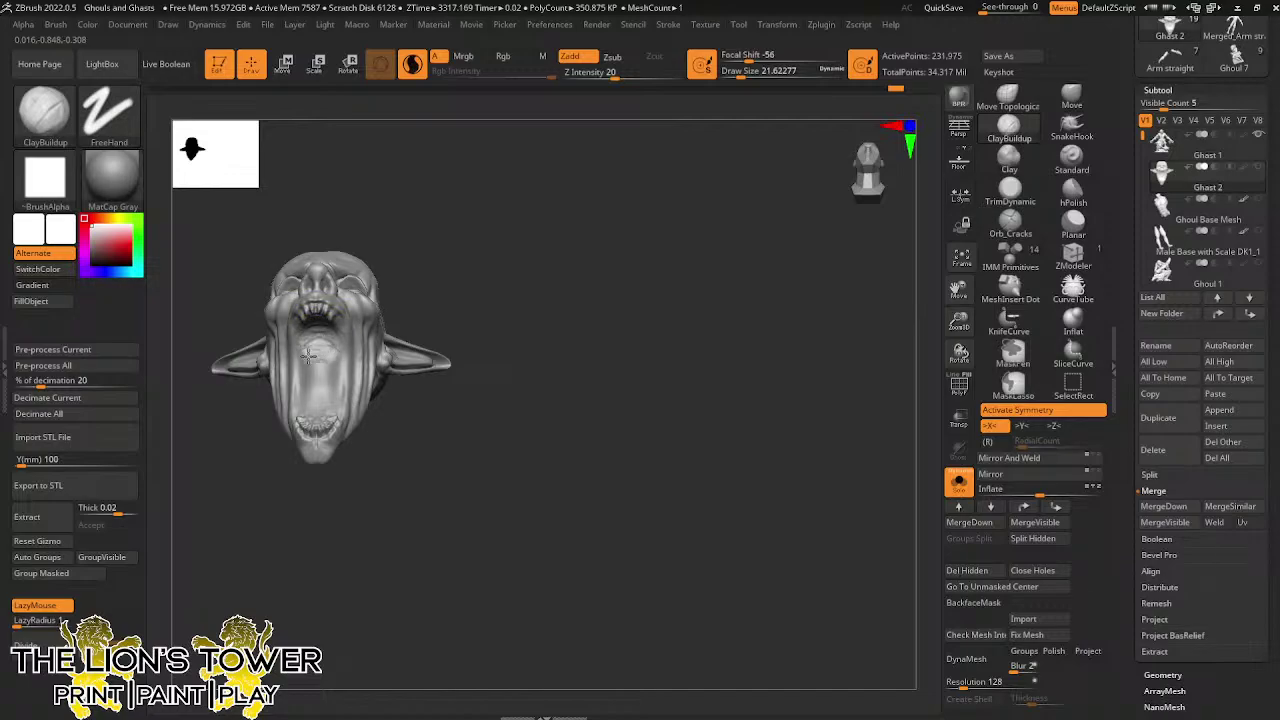
mouse_move(440, 298)
left_mouse_down()
mouse_move(372, 300)
mouse_move(428, 312)
left_mouse_up()
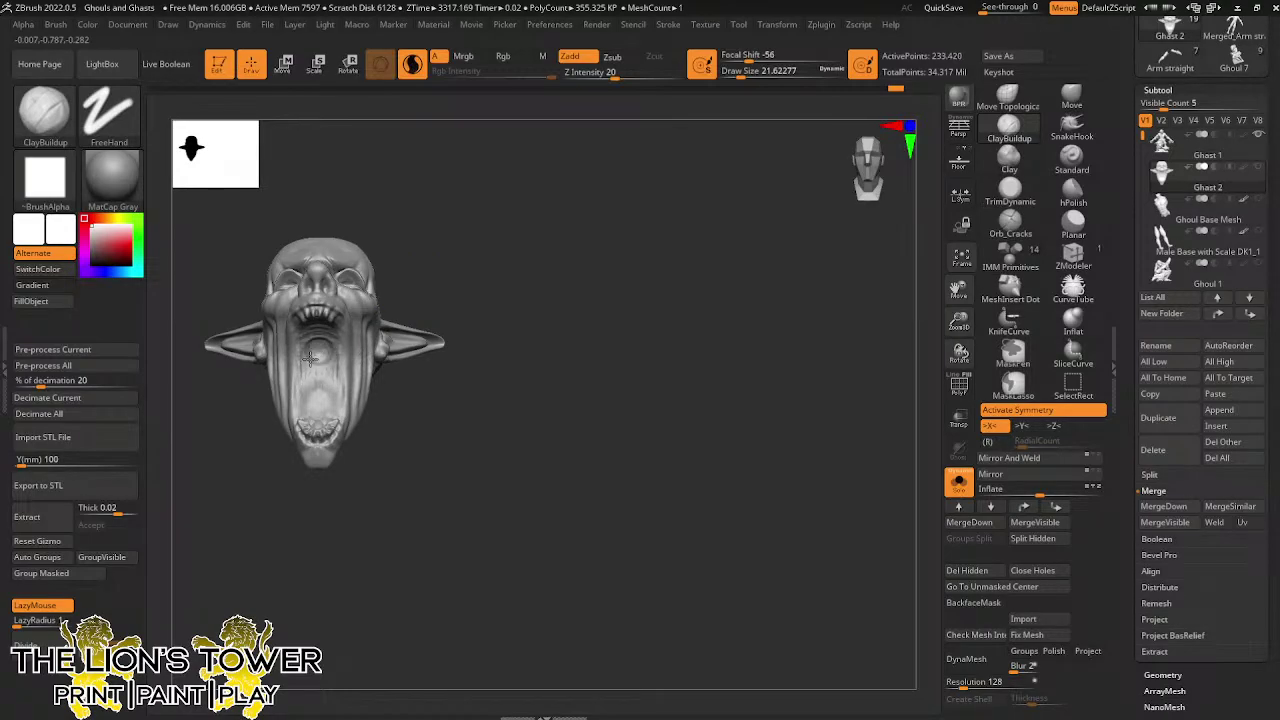
key("shift")
left_click_drag(358, 403, 437, 463)
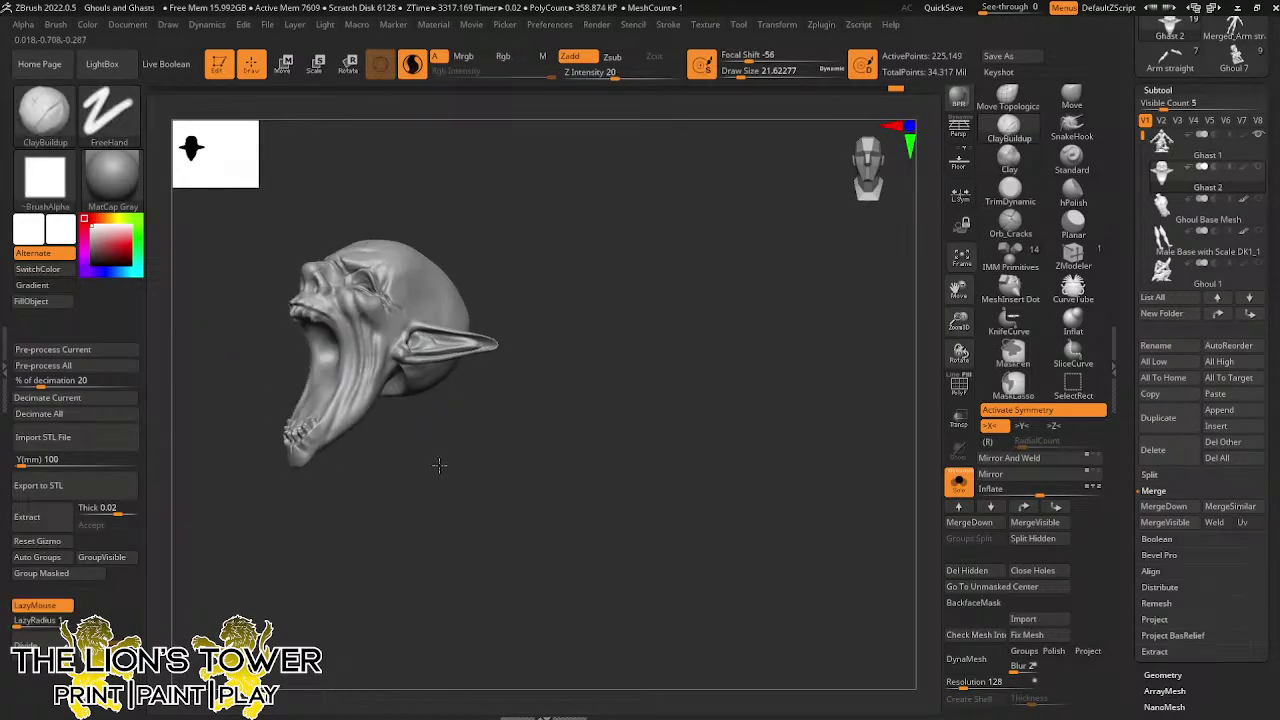
Isolate the tongue, build up and smooth its root with ClayBuildup, and show the whole figure again
key("ctrl+shift")
left_click(453, 481, "ctrl+shift")
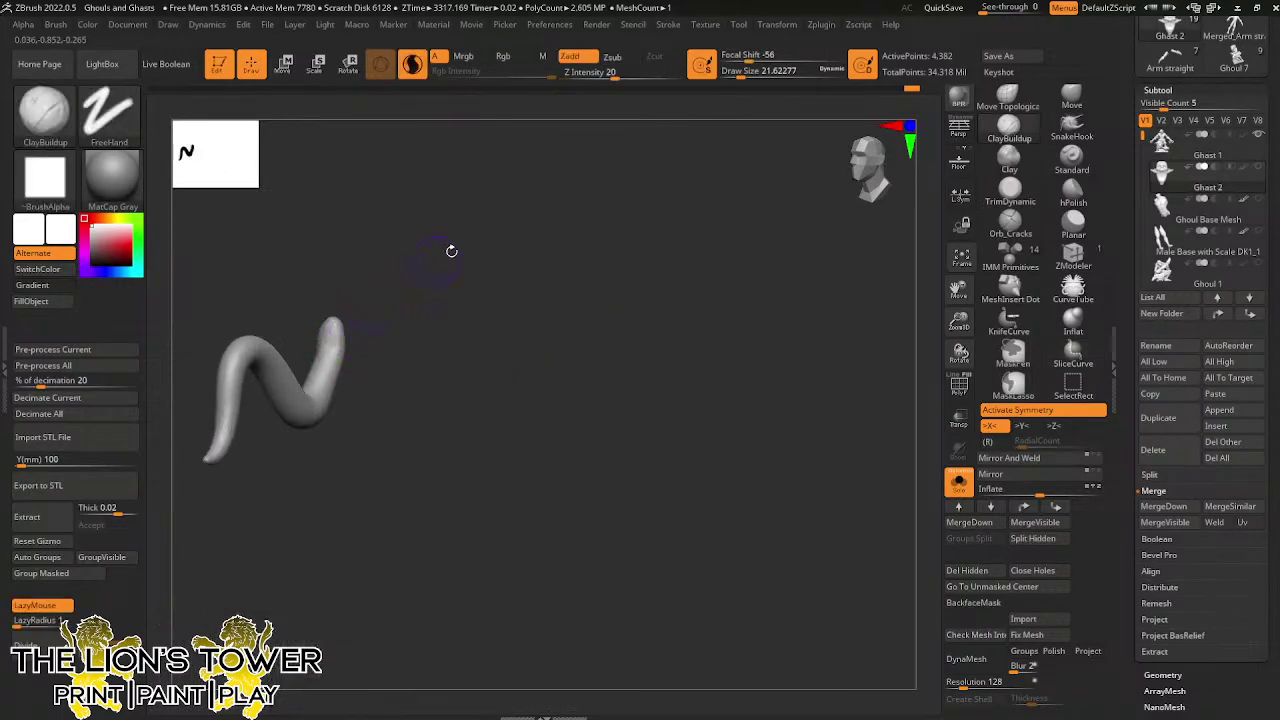
left_click_drag(451, 251, 315, 327)
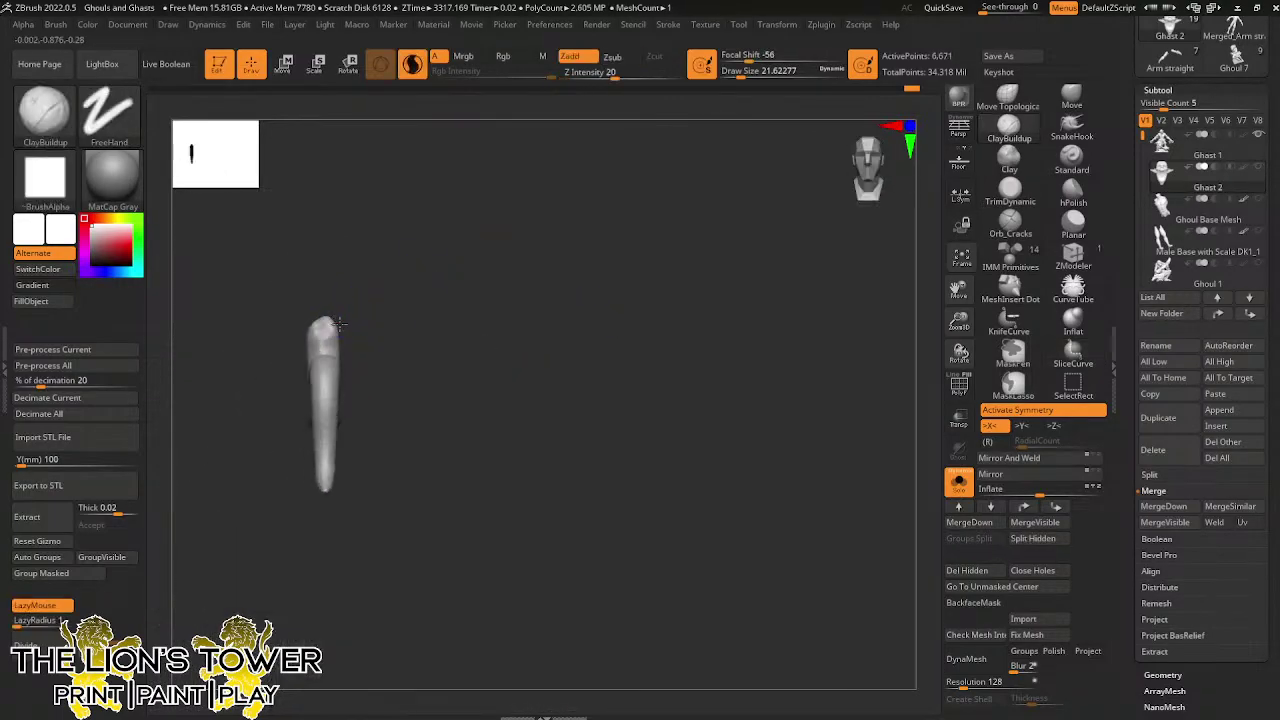
key("shift")
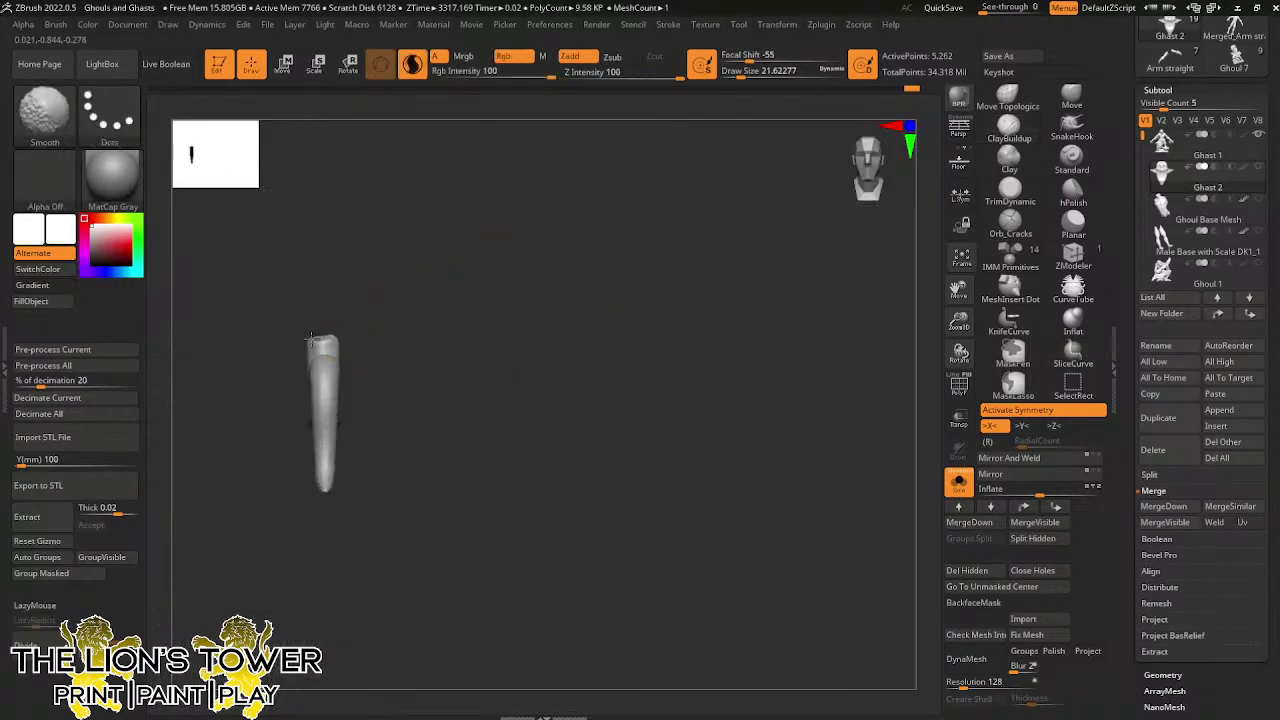
left_click_drag(330, 340, 417, 297)
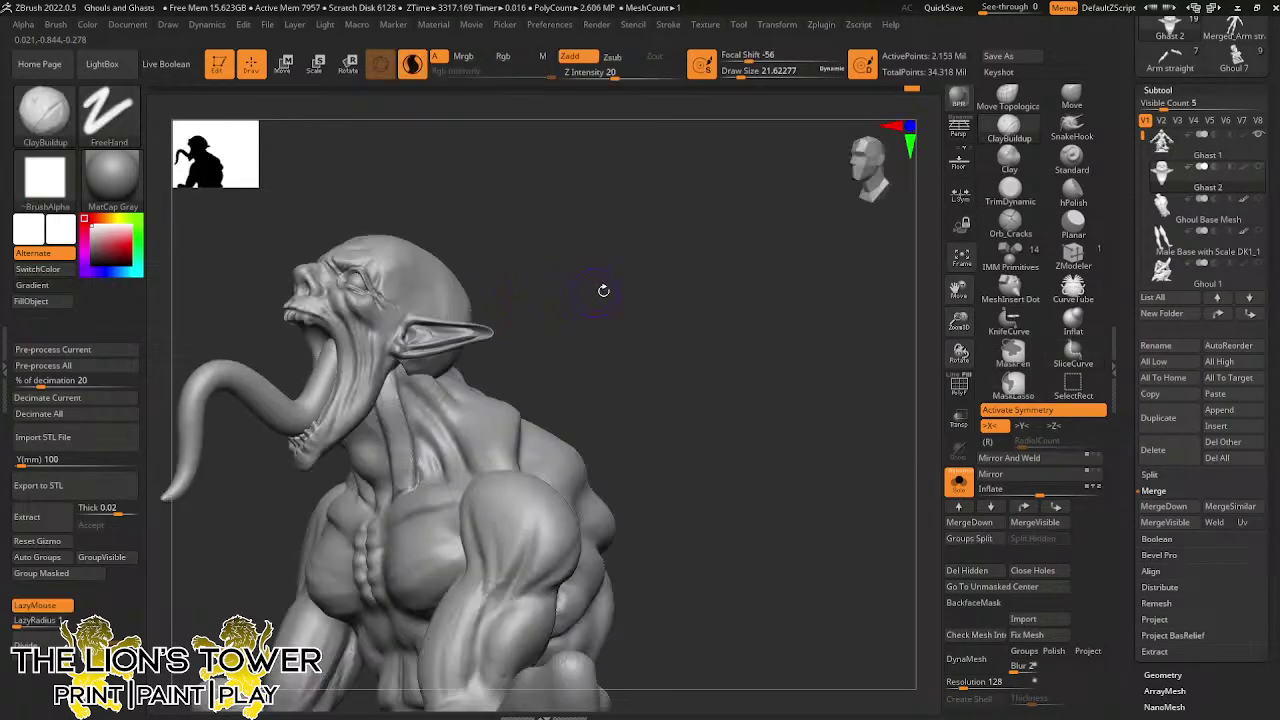
mouse_move(603, 289)
left_mouse_down()
mouse_move(668, 279)
mouse_move(637, 287)
mouse_move(669, 295)
left_mouse_up()
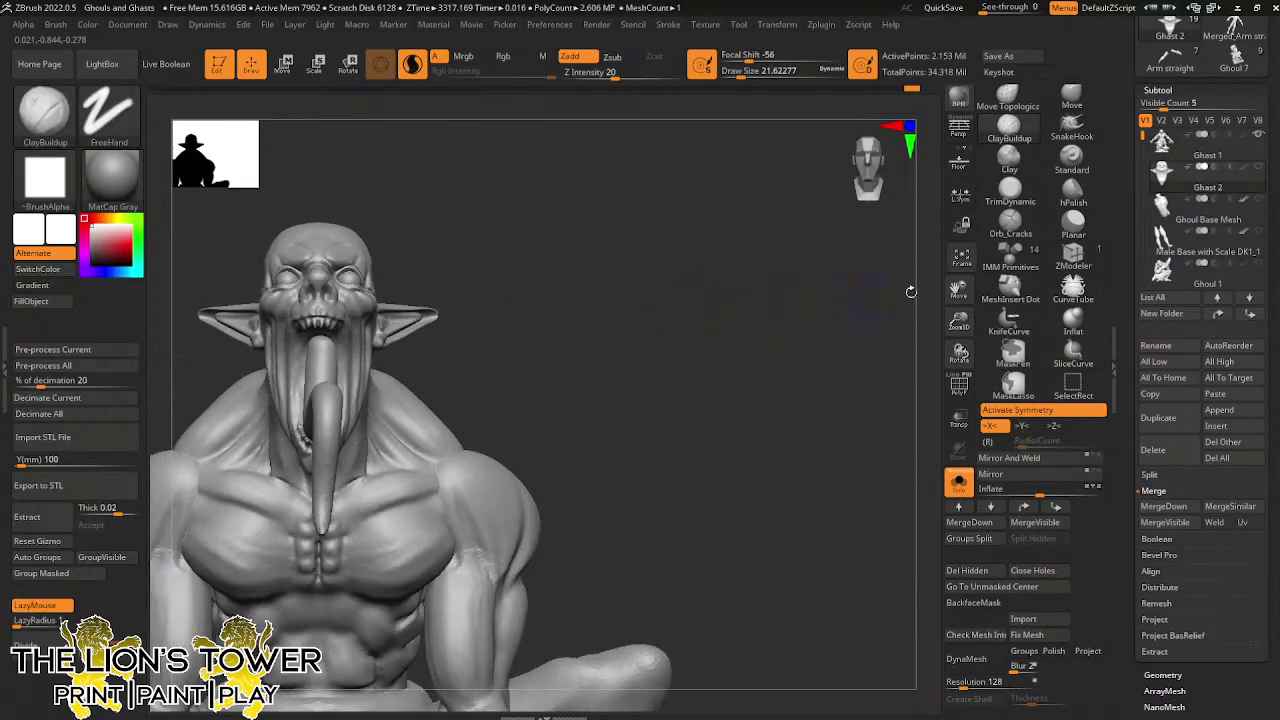
Examine the crouching figure from the front and side to judge the head's pose and the hanging tongue
left_click_drag(959, 322, 956, 312)
left_click_drag(880, 345, 1070, 257, "alt")
left_click(818, 286, "ctrl")
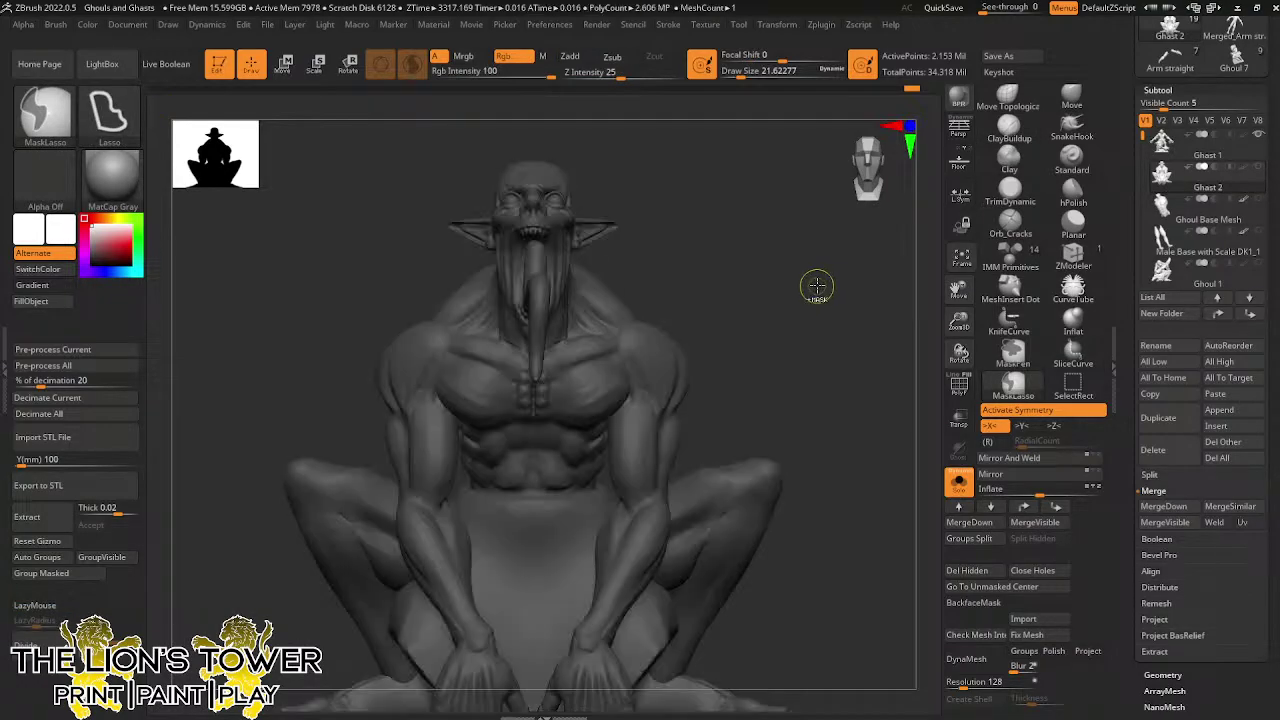
left_click(818, 282, "ctrl")
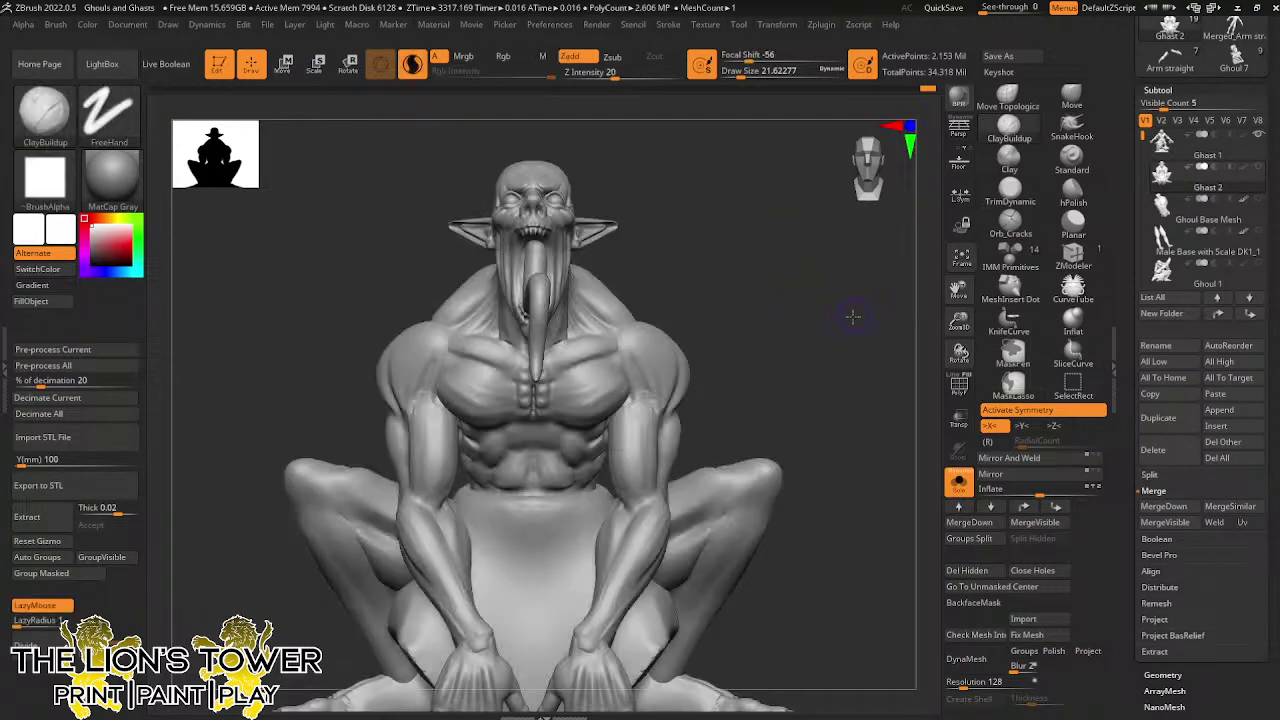
mouse_move(853, 316)
left_mouse_down()
mouse_move(818, 323)
mouse_move(863, 334)
left_mouse_up()
left_click_drag(959, 322, 956, 300)
mouse_move(958, 290)
left_mouse_down()
mouse_move(1001, 350)
mouse_move(996, 401)
left_mouse_up()
mouse_move(839, 403)
left_mouse_down()
mouse_move(831, 366)
mouse_move(880, 394)
mouse_move(822, 367)
left_mouse_up()
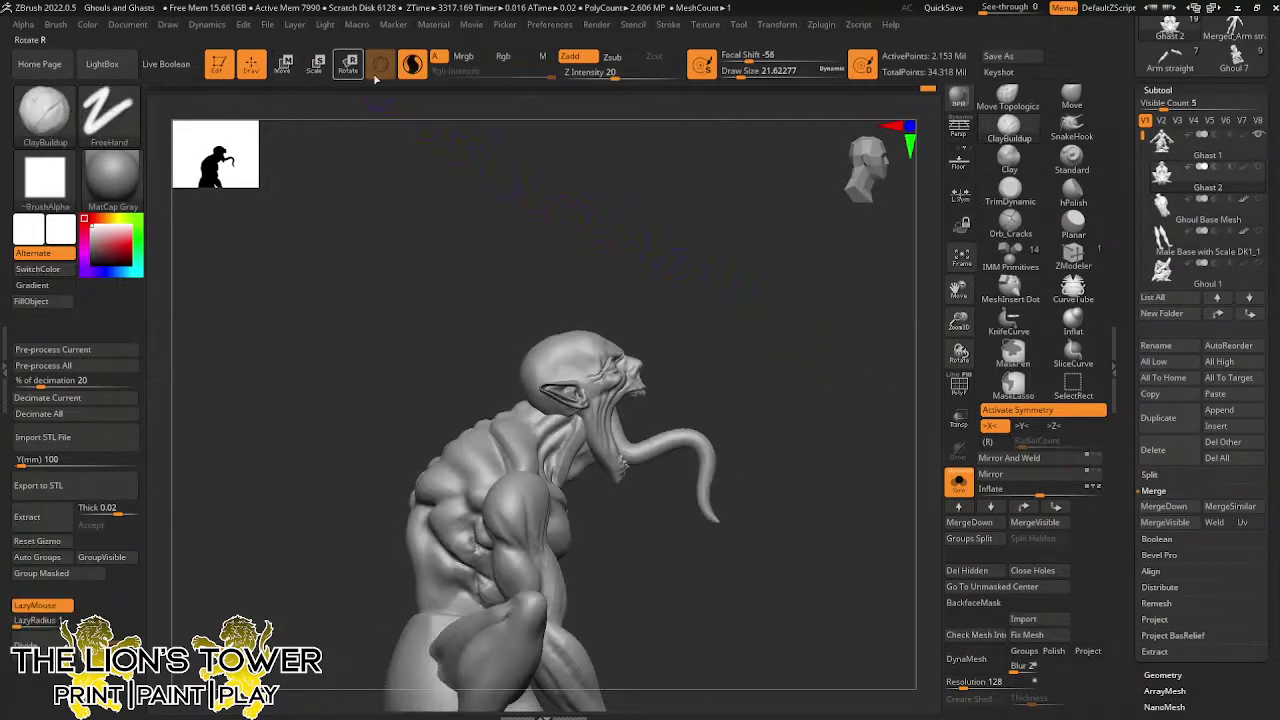
Mask the whole body except the head with its jaw and tongue, and activate the Rotate gizmo on the head
left_click(285, 70)
left_click(256, 74)
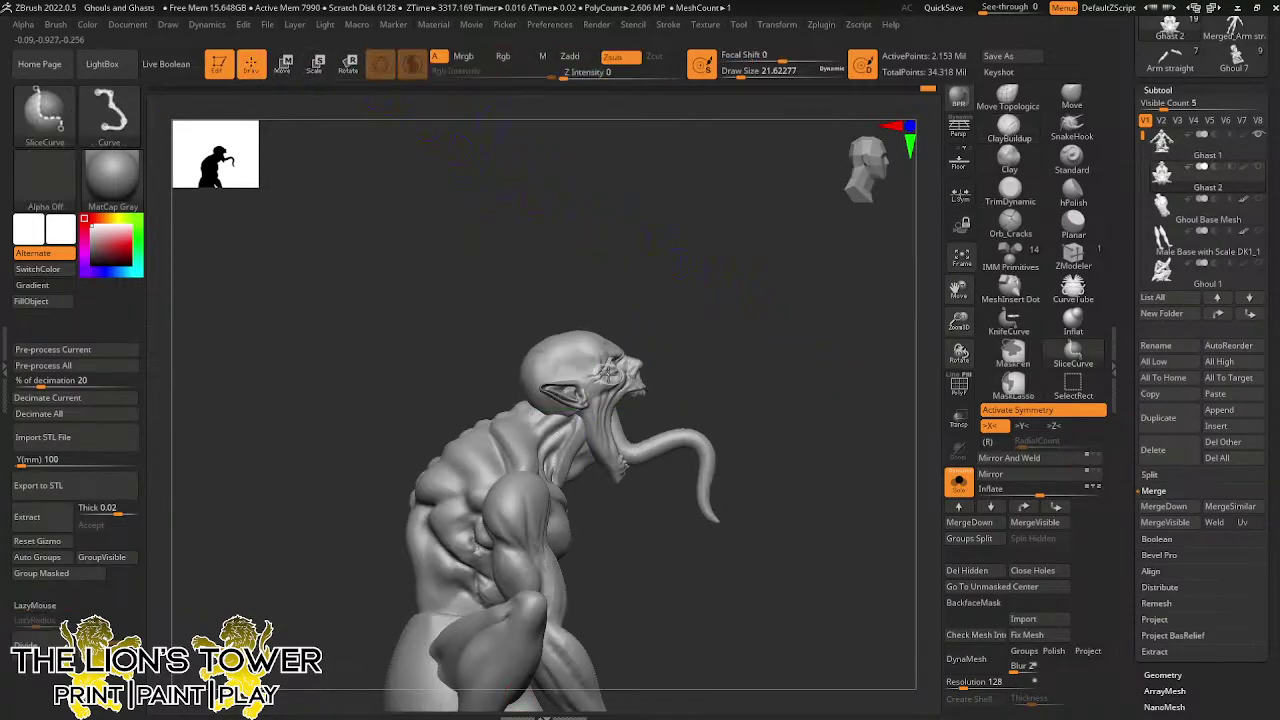
left_click(613, 365, "ctrl+shift")
left_click(613, 365, "ctrl+shift")
left_click(616, 415, "ctrl+shift")
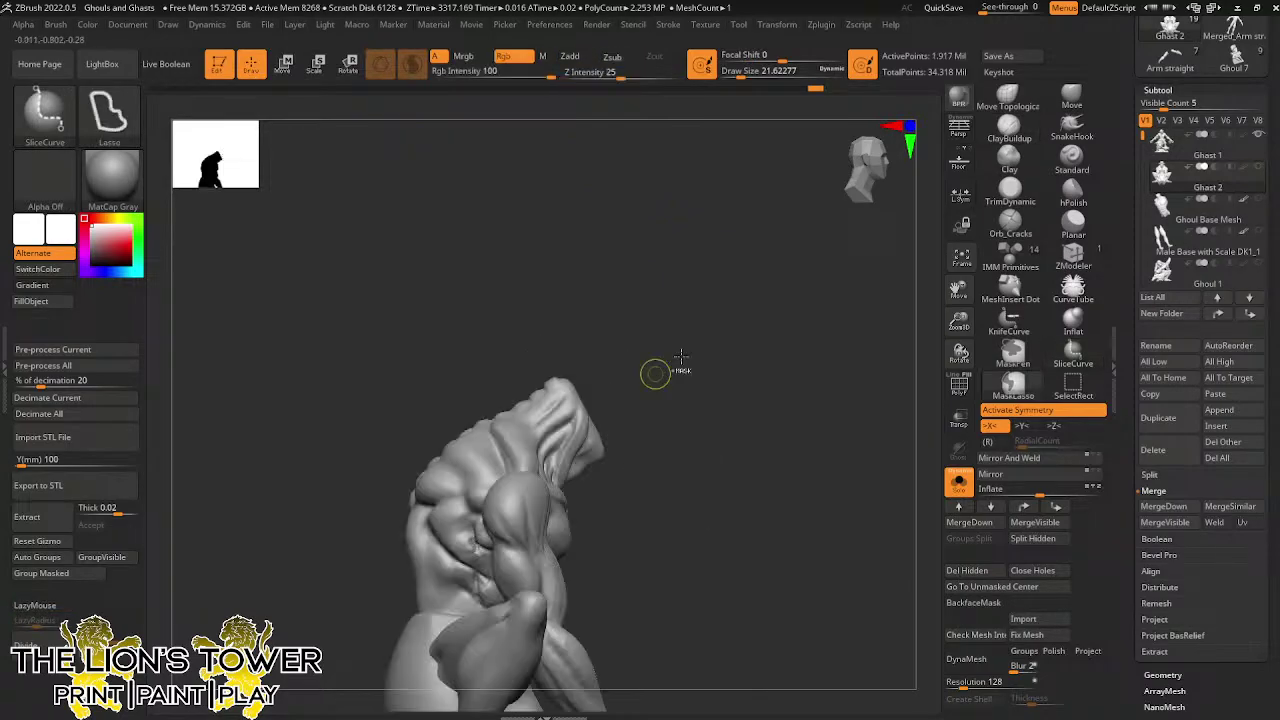
left_click(744, 323, "ctrl")
left_click(743, 322, "ctrl+shift")
left_click(351, 68)
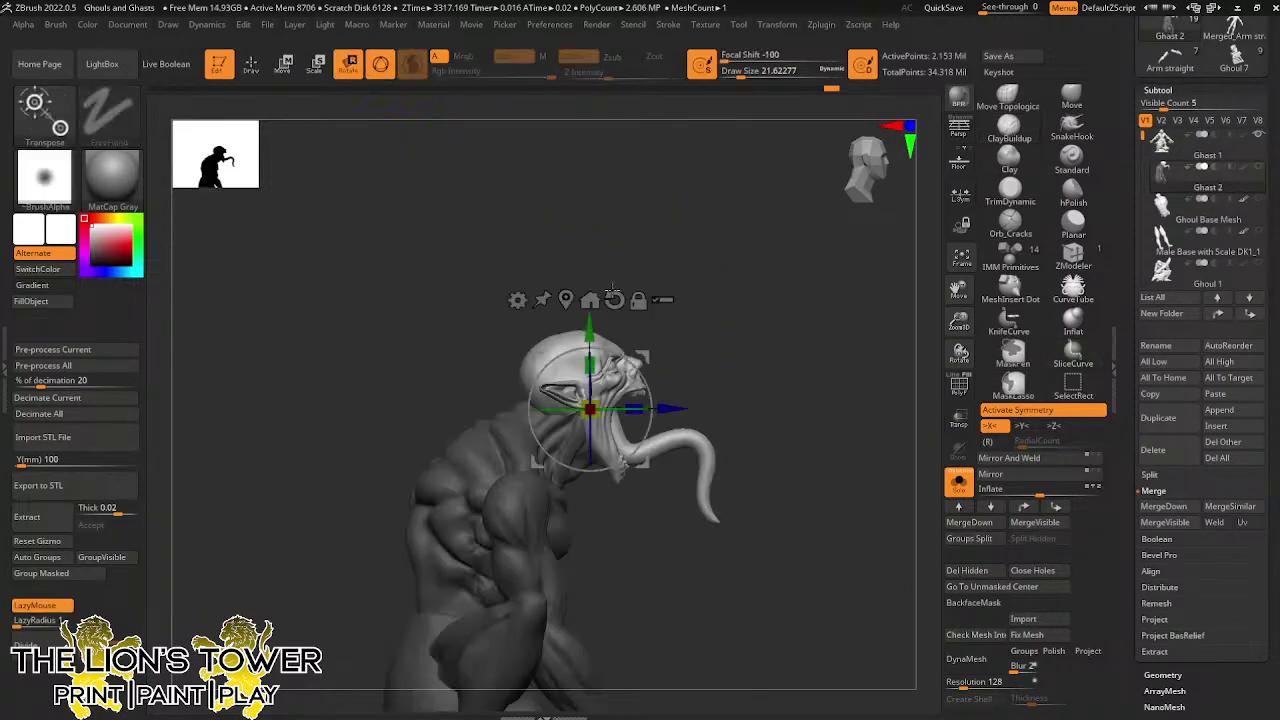
Turn off symmetry, tilt the head to one side and shift it slightly up and forward from the neck
left_click_drag(647, 354, 657, 340)
left_click_drag(756, 338, 661, 336)
key("x")
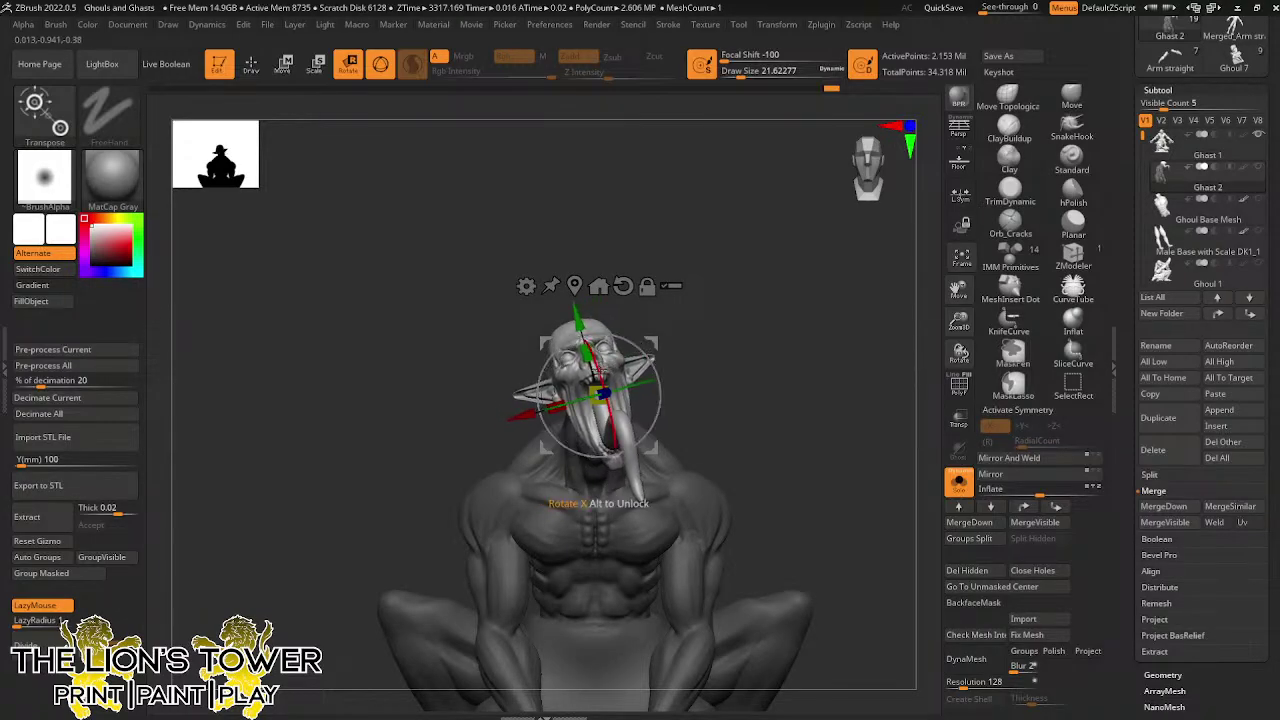
mouse_move(710, 312)
left_mouse_down()
mouse_move(791, 297)
mouse_move(730, 322)
left_mouse_up()
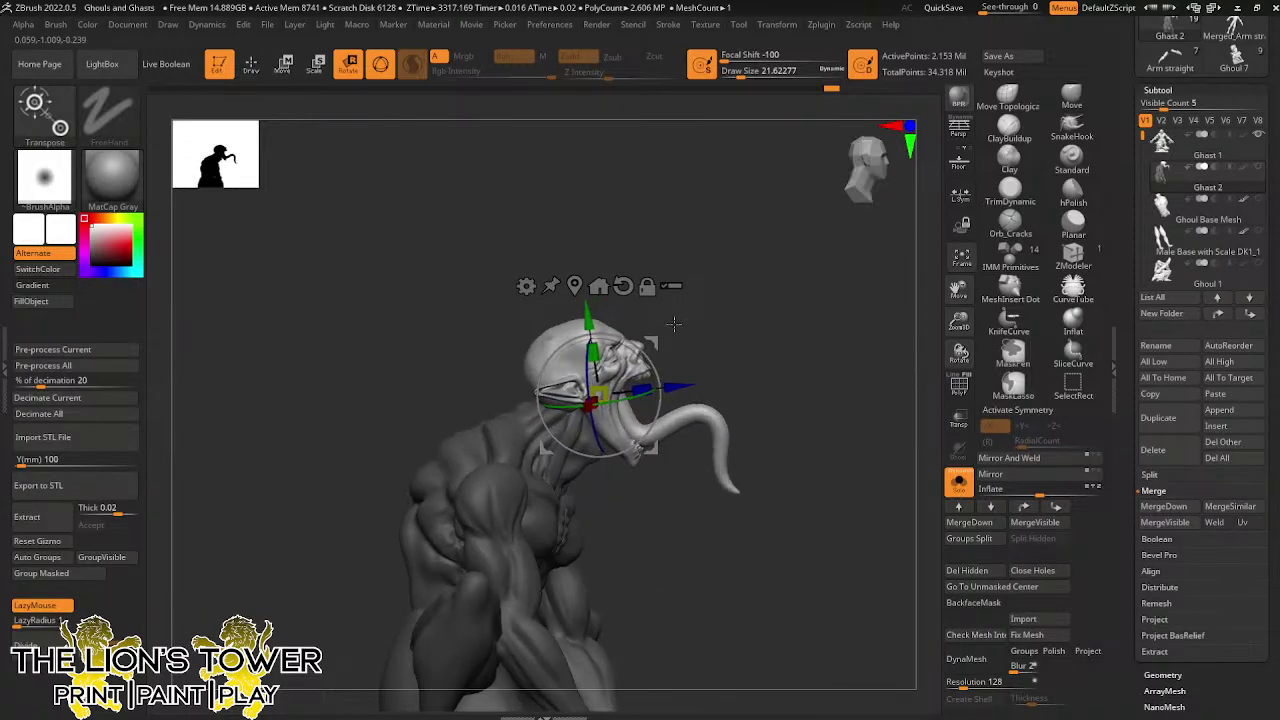
left_click_drag(651, 336, 652, 325)
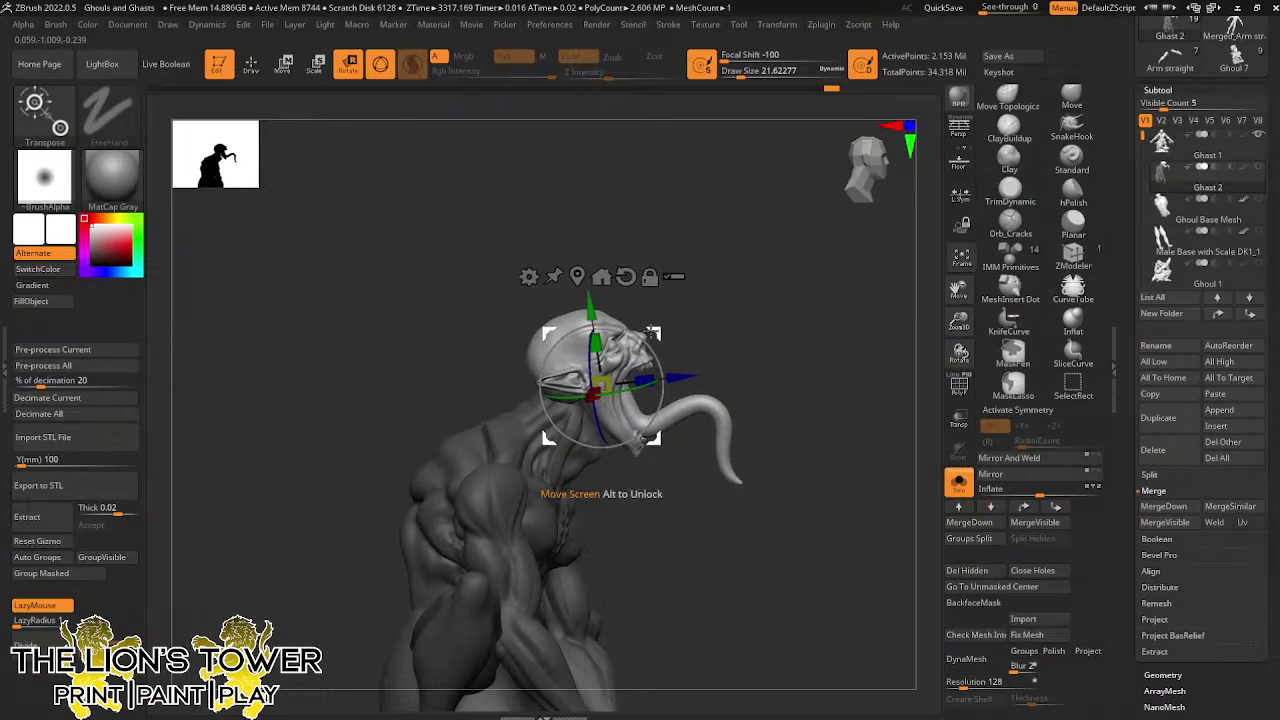
Mask everything except the torso and neck, and pull the neck up to the raised head with the Move brush at draw size about 71
left_click(583, 463, "ctrl")
left_click(1072, 98)
mouse_move(900, 205)
left_mouse_down()
mouse_move(837, 246)
mouse_move(841, 272)
left_mouse_up()
left_click_drag(747, 76, 755, 76)
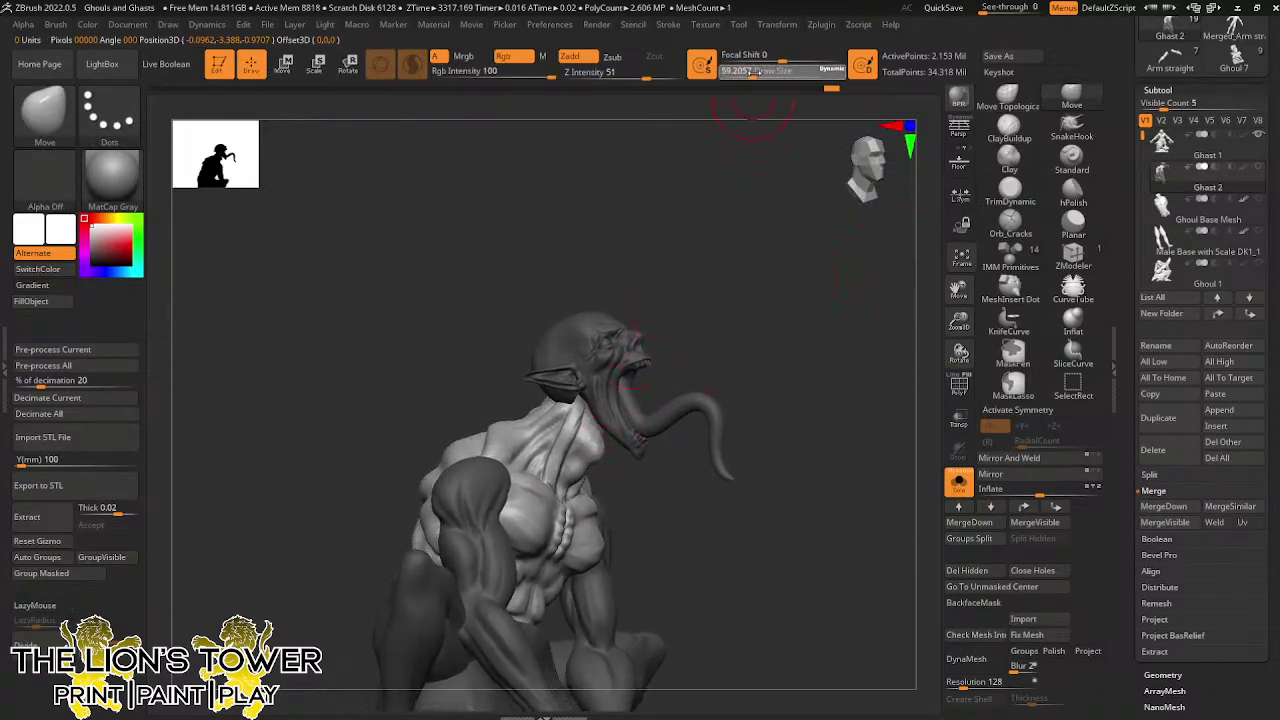
left_click_drag(747, 213, 726, 245)
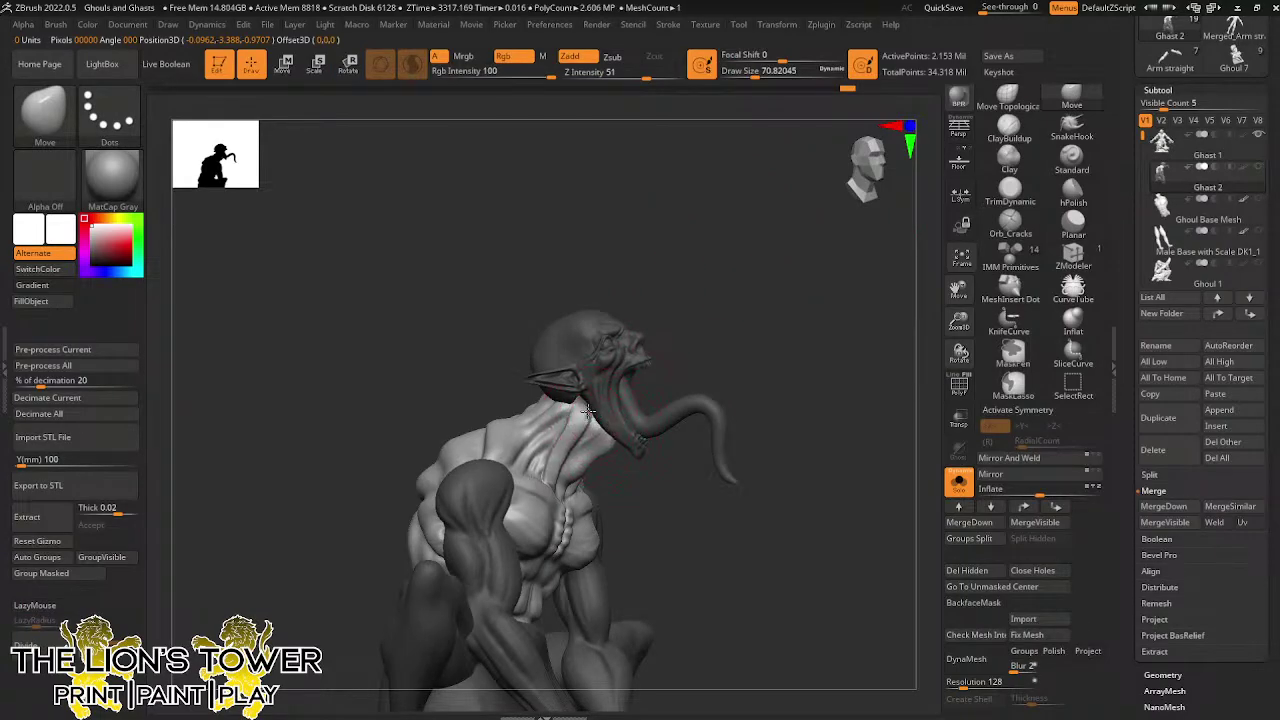
left_click_drag(655, 305, 657, 283)
left_click_drag(768, 328, 655, 212)
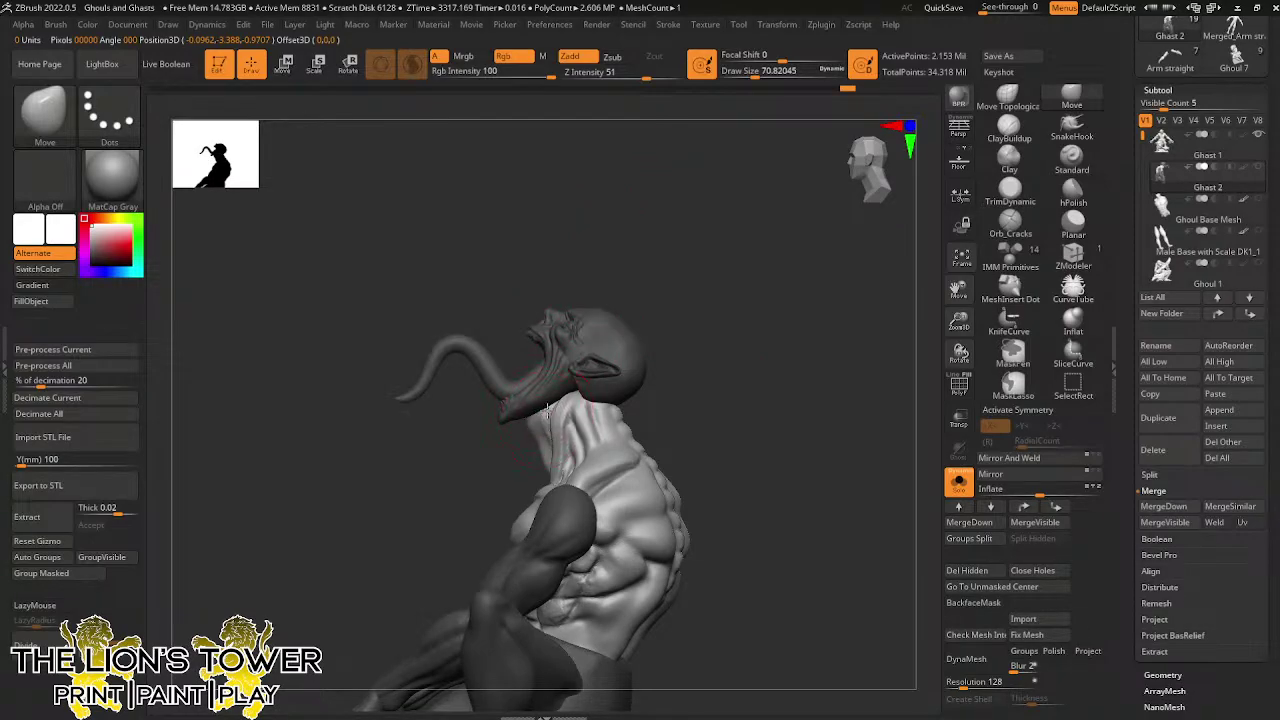
left_click_drag(547, 411, 541, 416)
Reshape the upper neck muscles below the ears and jaw with the Move brush at draw size about 56
mouse_move(735, 222)
left_mouse_down()
mouse_move(706, 226)
mouse_move(675, 262)
left_mouse_up()
left_click_drag(755, 74, 751, 72)
left_click_drag(746, 150, 728, 198)
left_click_drag(573, 371, 640, 371)
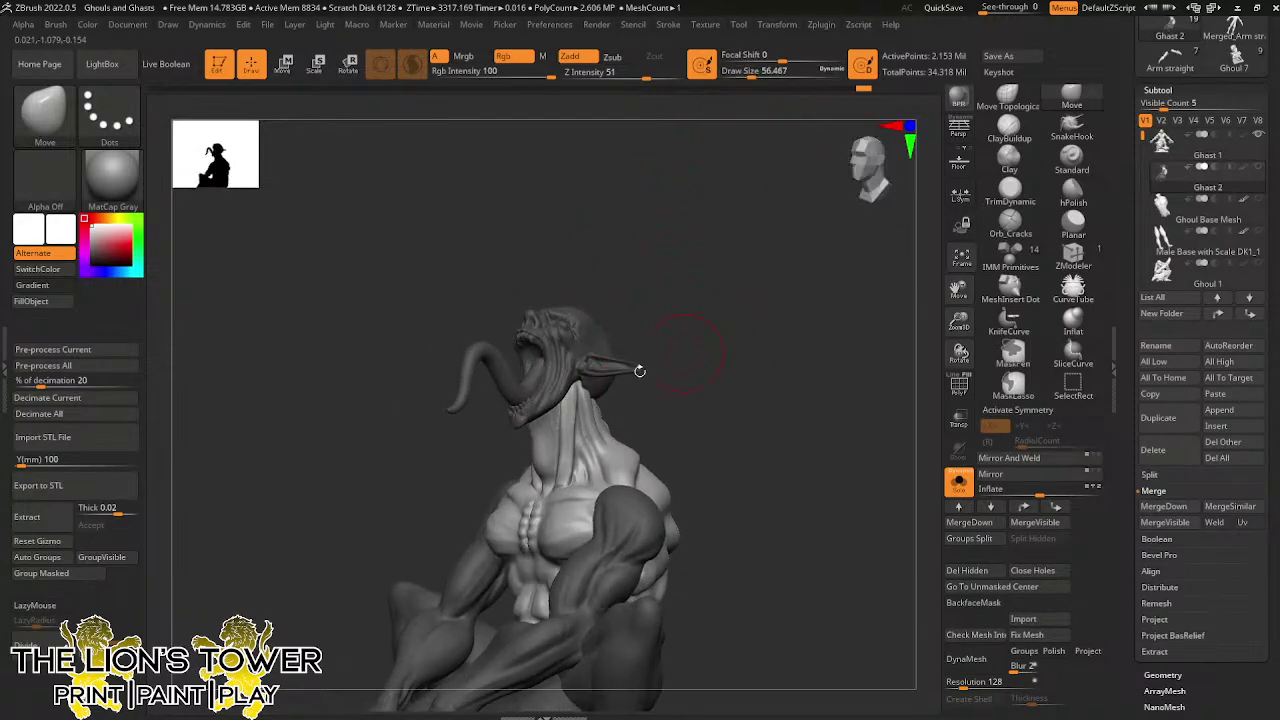
left_click_drag(650, 311, 594, 390)
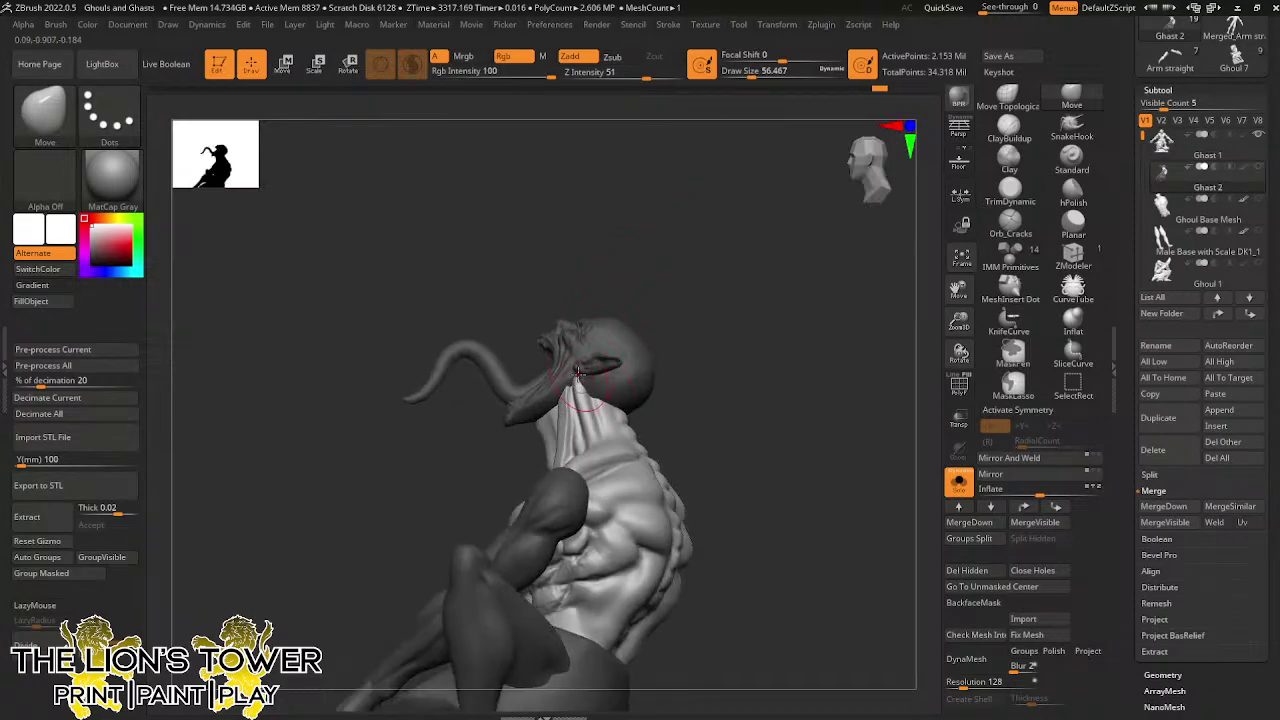
mouse_move(677, 278)
left_mouse_down()
mouse_move(700, 262)
mouse_move(662, 292)
mouse_move(673, 303)
left_mouse_up()
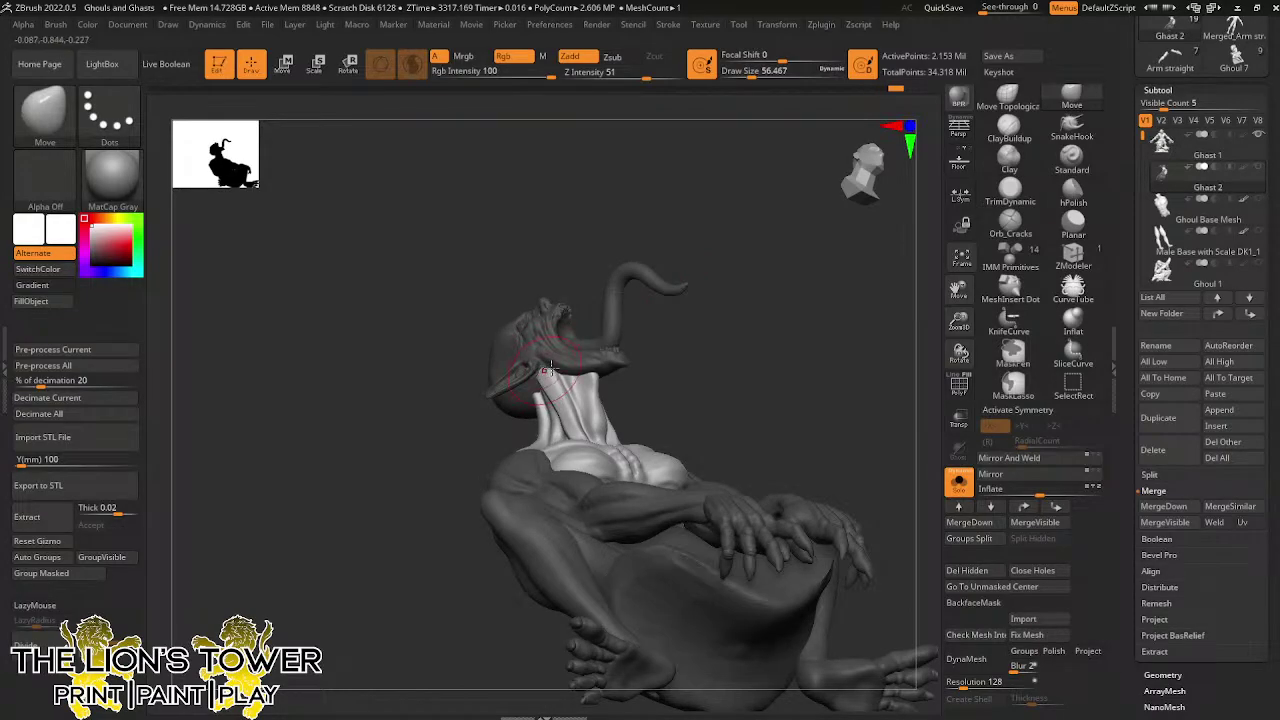
mouse_move(549, 369)
left_mouse_down()
mouse_move(729, 300)
mouse_move(789, 223)
mouse_move(745, 264)
mouse_move(657, 223)
mouse_move(714, 209)
mouse_move(797, 354)
mouse_move(803, 269)
mouse_move(643, 265)
mouse_move(621, 223)
left_mouse_up()
Renew the mask around the torso and neck, and adjust the throat under the jaw from below with the Move brush
left_click(574, 347, "ctrl+shift")
left_click(611, 256, "ctrl")
left_click(616, 252, "ctrl+shift")
left_click(622, 245, "ctrl")
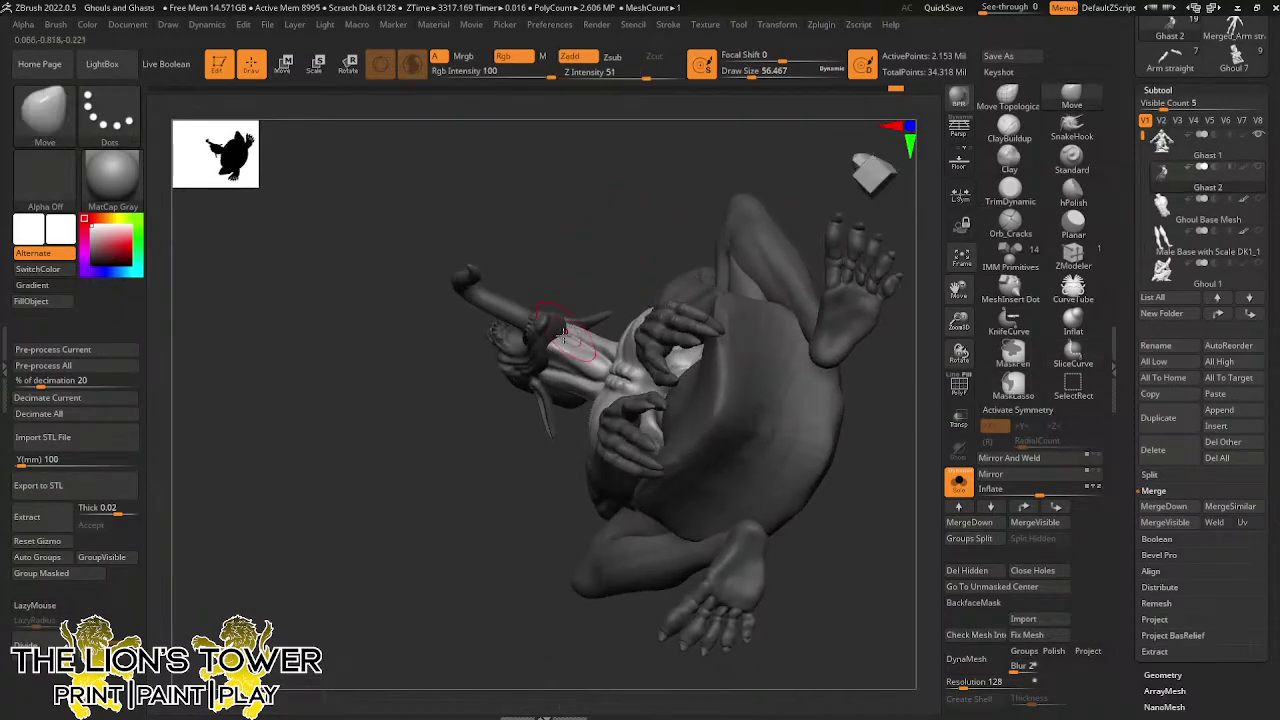
right_click_drag(558, 296, 580, 268)
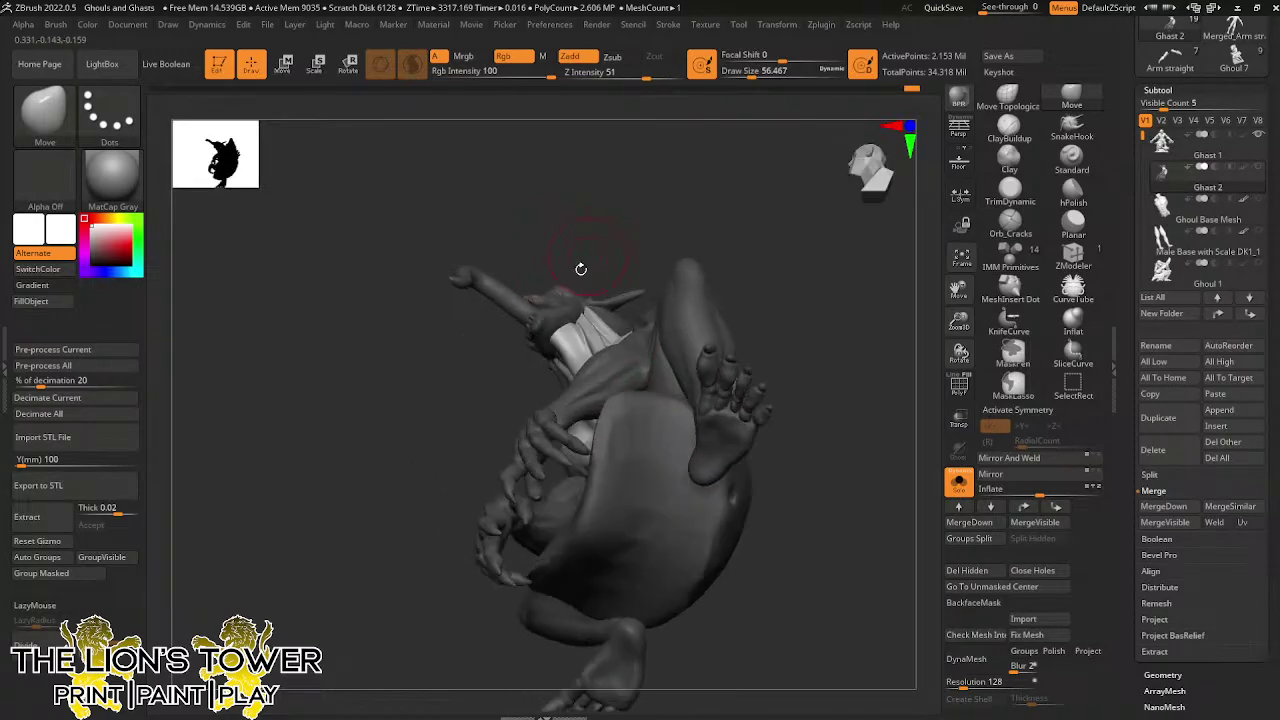
right_click_drag(655, 211, 654, 266)
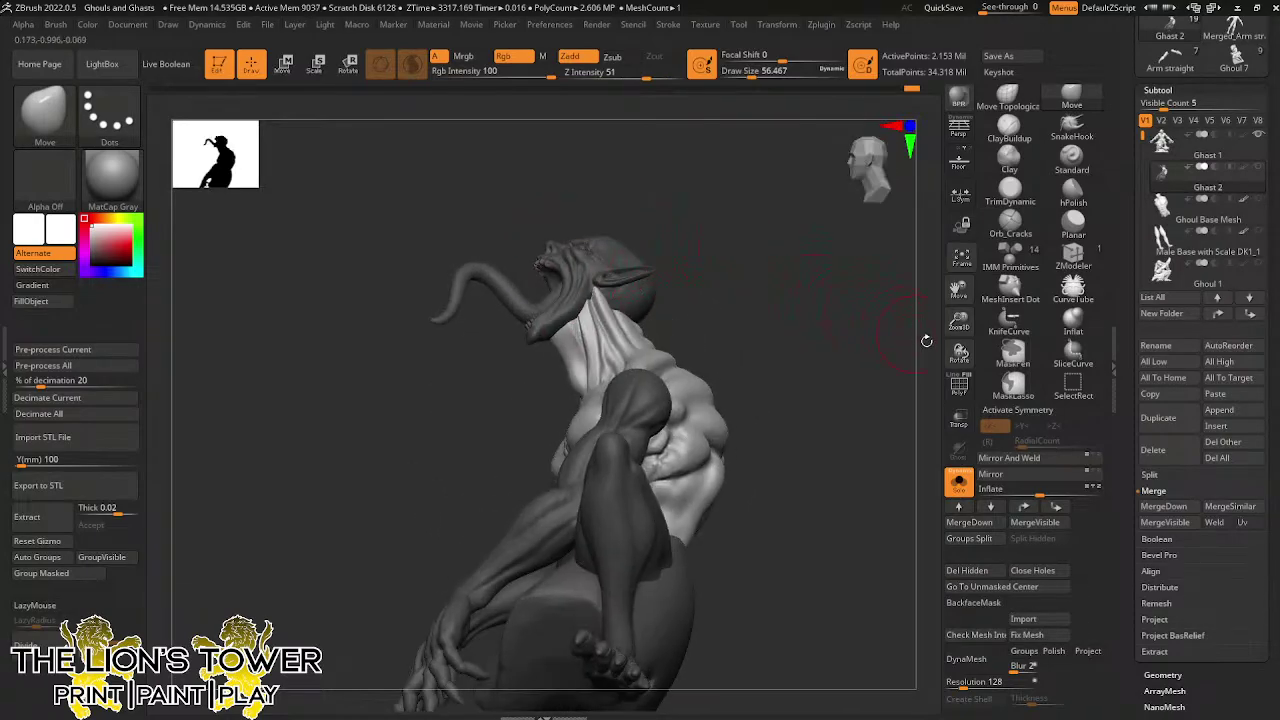
right_click_drag(848, 318, 829, 360)
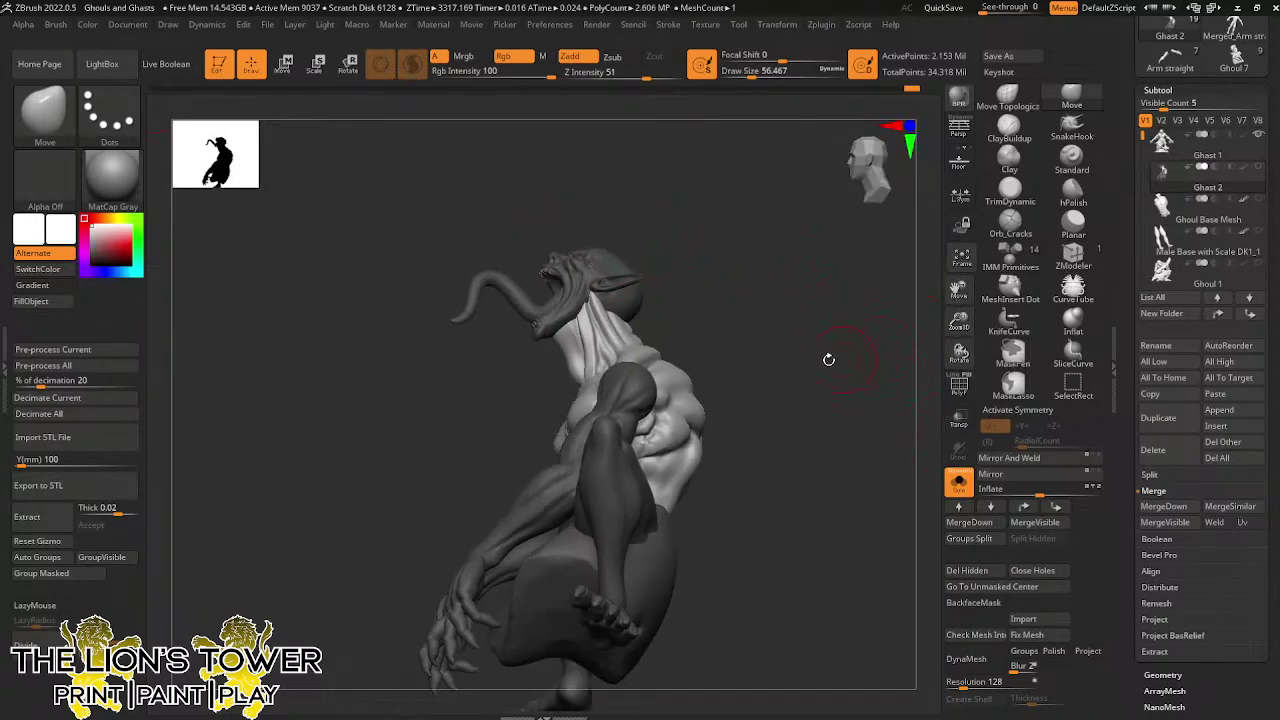
Clear the mask from the figure and isolate the torso and neck
left_click(806, 340, "ctrl")
left_click_drag(806, 340, 815, 352, "ctrl")
right_click_drag(815, 352, 806, 403)
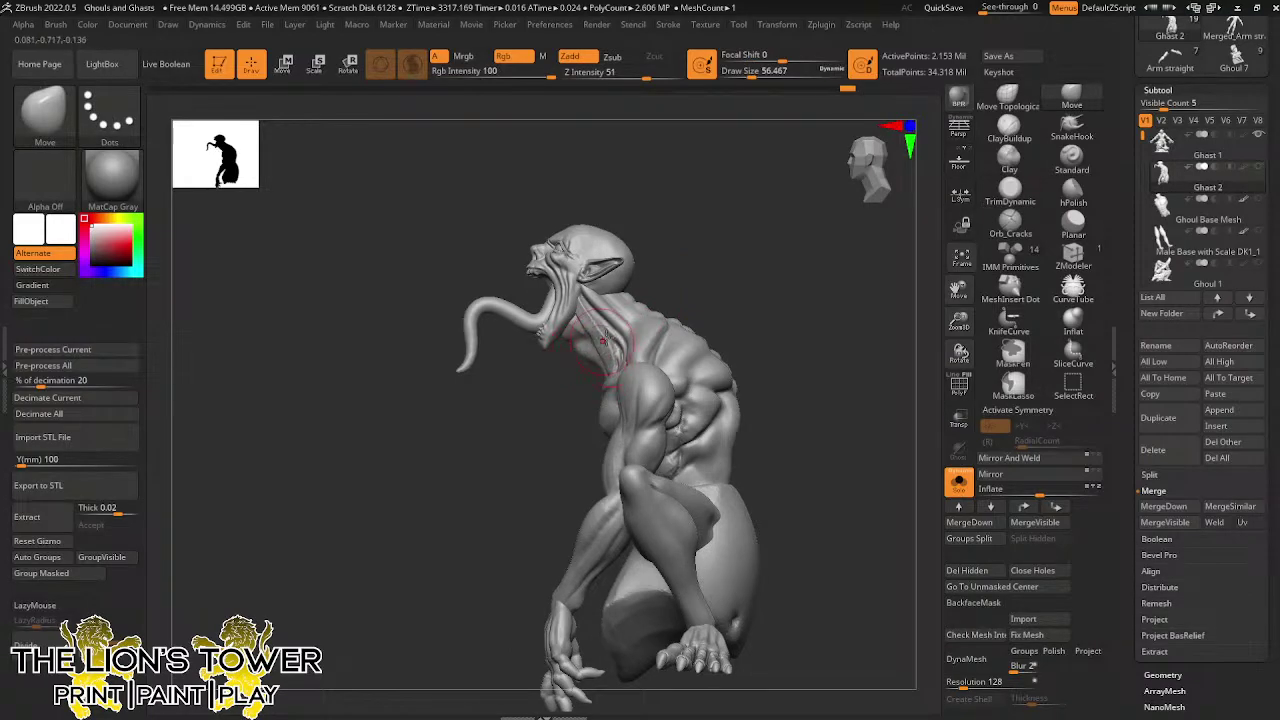
right_click_drag(603, 340, 686, 286)
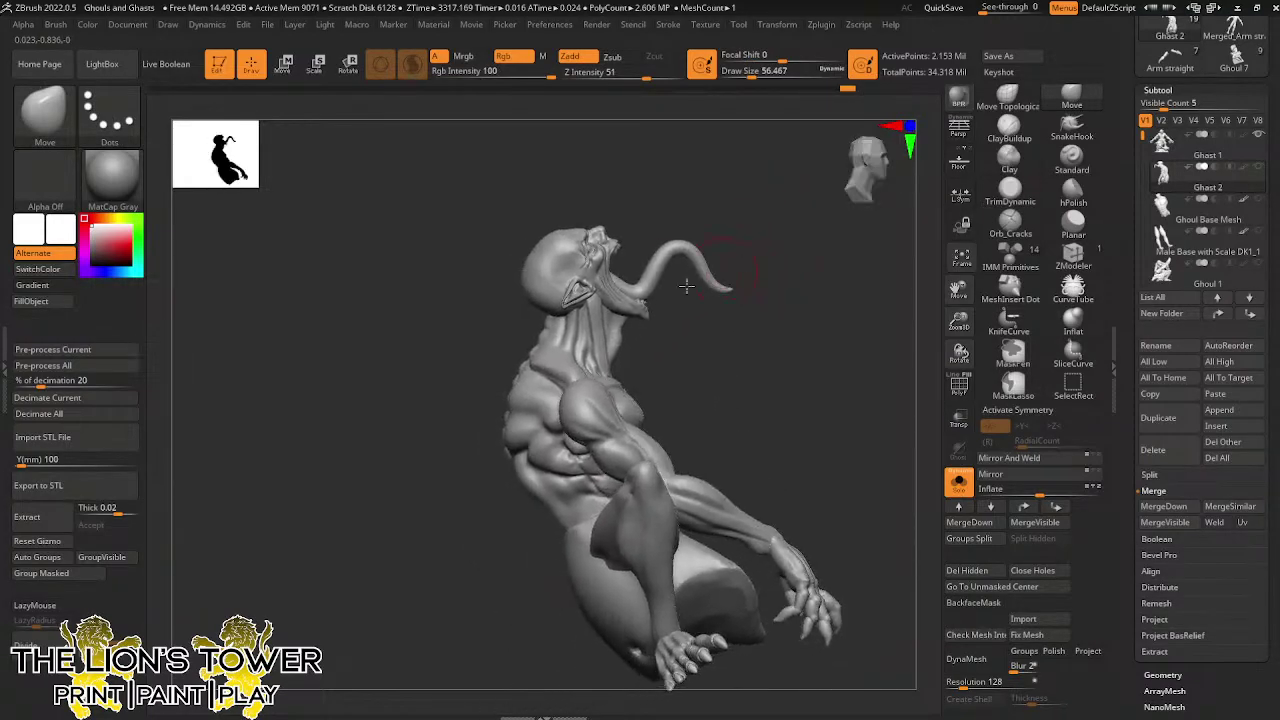
right_click_drag(595, 325, 598, 318)
left_click(602, 320, "ctrl+shift")
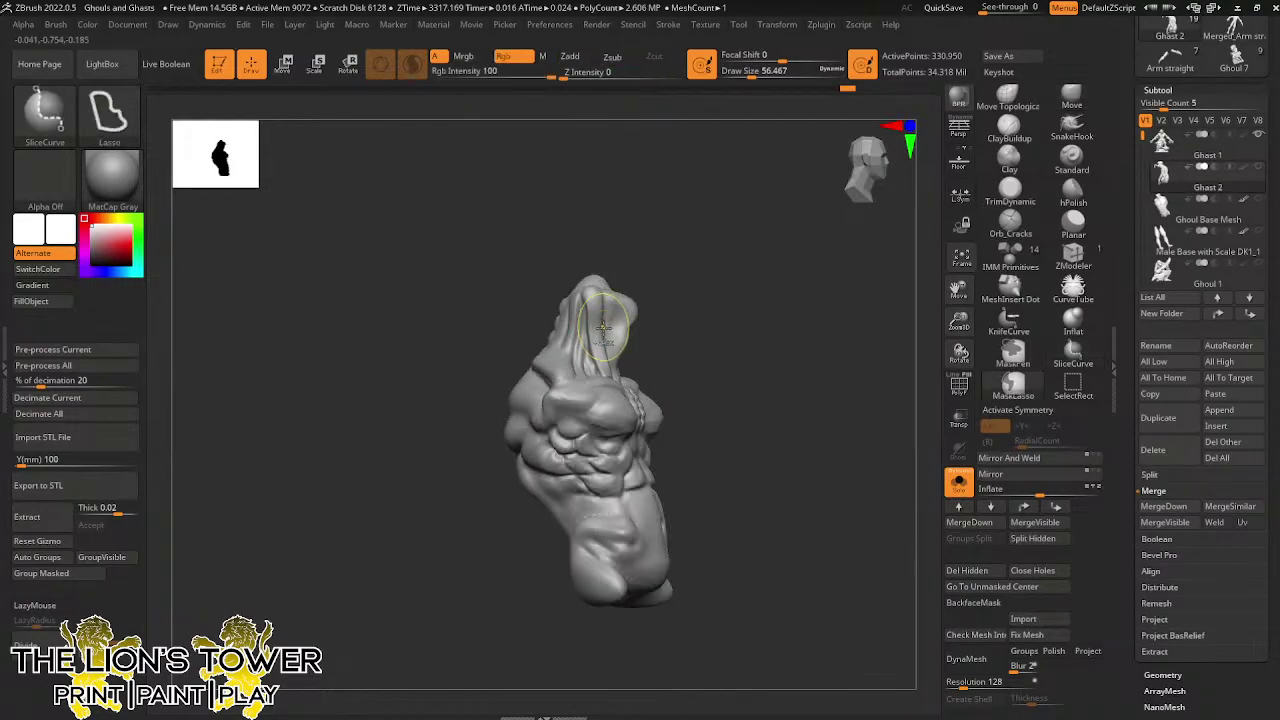
Smooth the neck tendons on the isolated torso with a draw size of about 44, then show the whole figure
right_click_drag(629, 247, 655, 253)
key("shift")
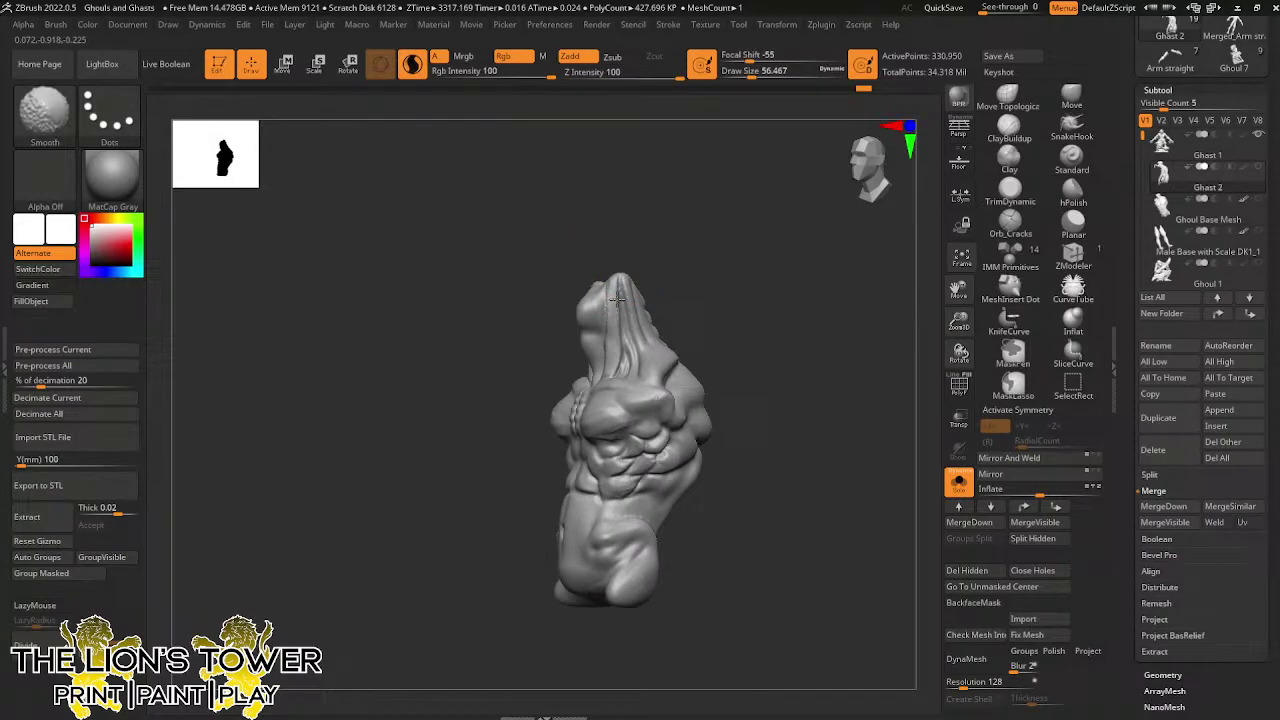
left_click_drag(617, 300, 621, 304, "shift")
left_click(748, 74)
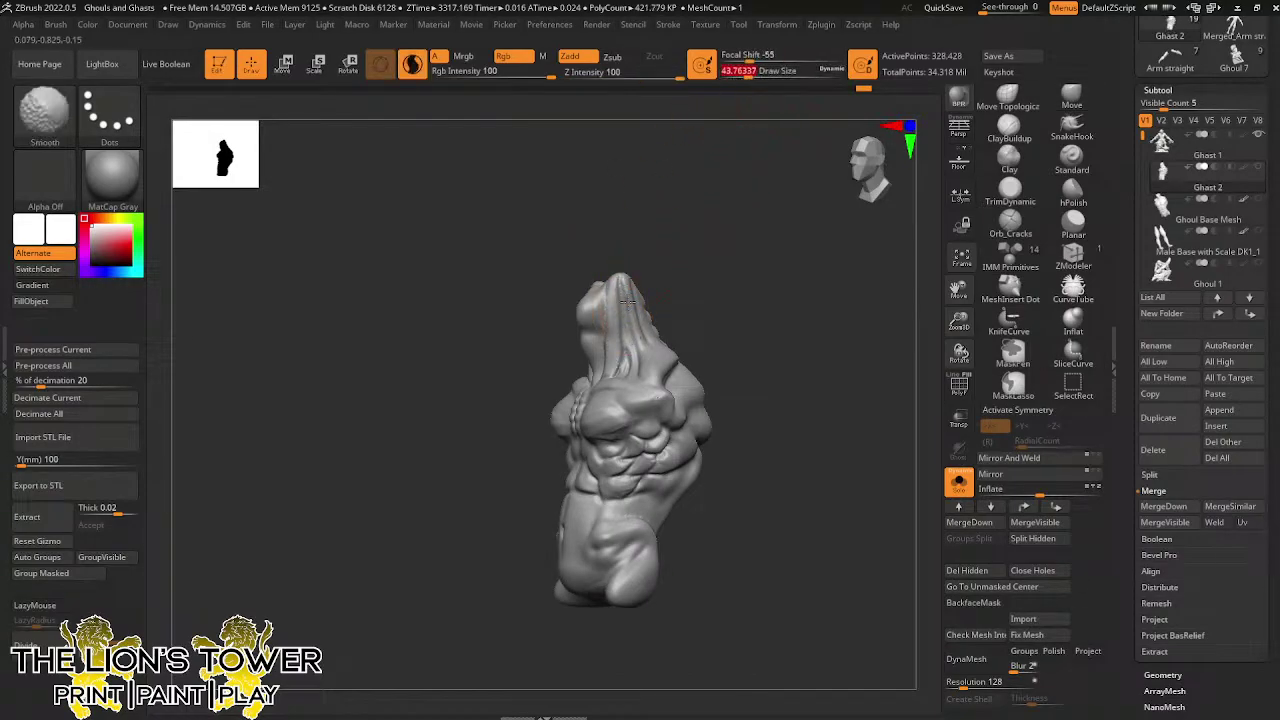
left_click_drag(635, 267, 715, 190)
mouse_move(586, 251)
left_mouse_down()
mouse_move(566, 332)
mouse_move(554, 328)
mouse_move(655, 253)
left_mouse_up()
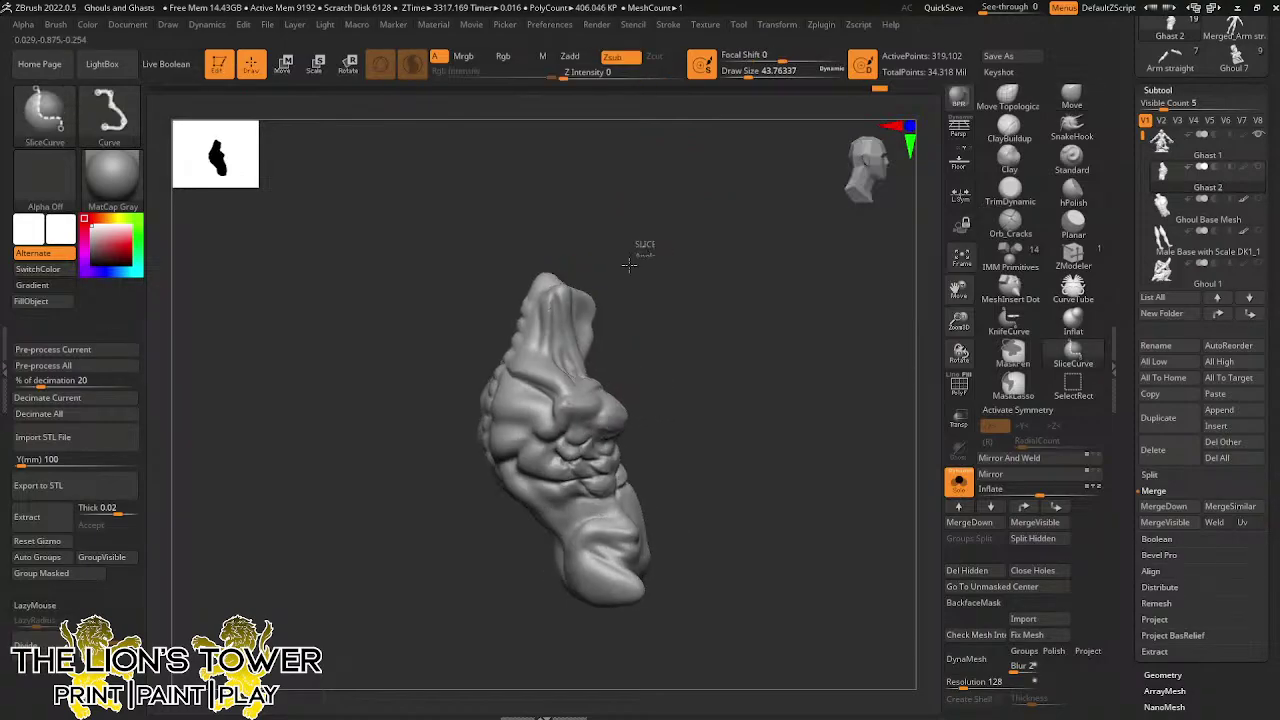
left_click(629, 265, "ctrl+shift")
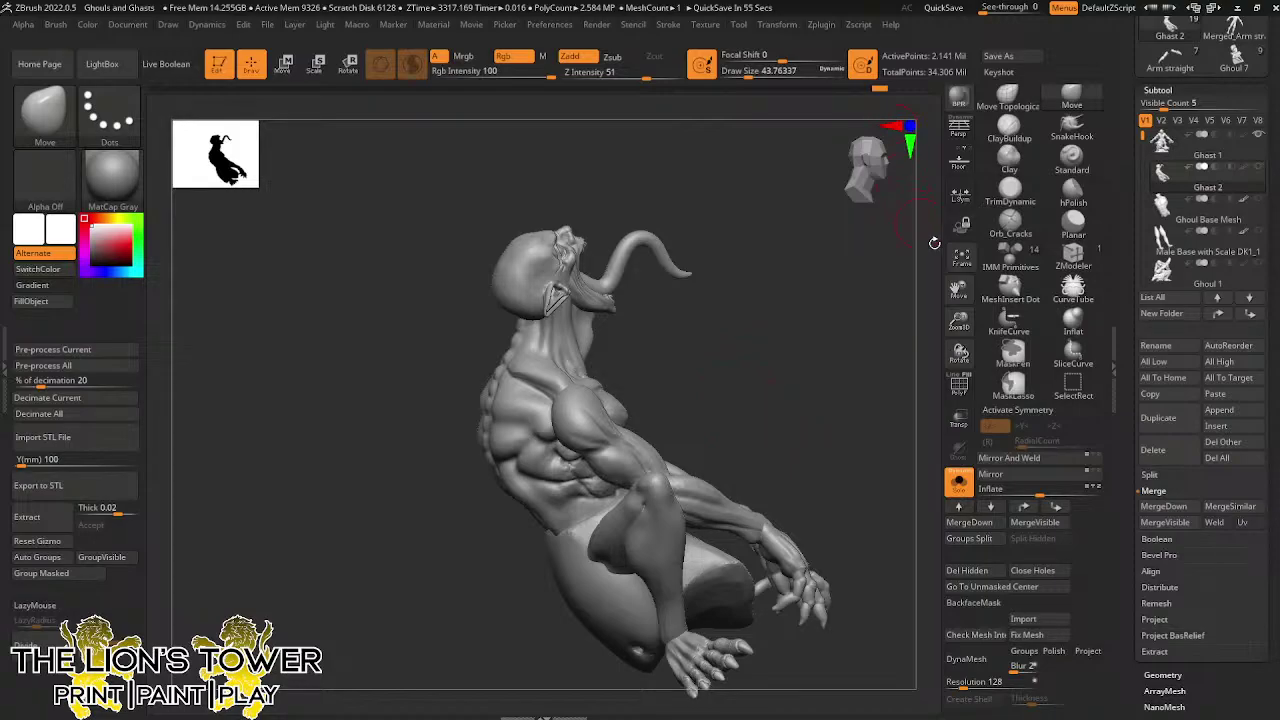
Reshape the side of the upper back below the shoulder with the Move Topological brush at a draw size of about 124
left_click_drag(966, 312, 961, 333)
mouse_move(871, 345)
left_mouse_down("shift")
mouse_move(861, 337)
mouse_move(873, 372)
mouse_move(822, 356)
left_mouse_up("shift")
key("ctrl")
left_click(866, 350, "ctrl")
left_click(866, 341, "ctrl")
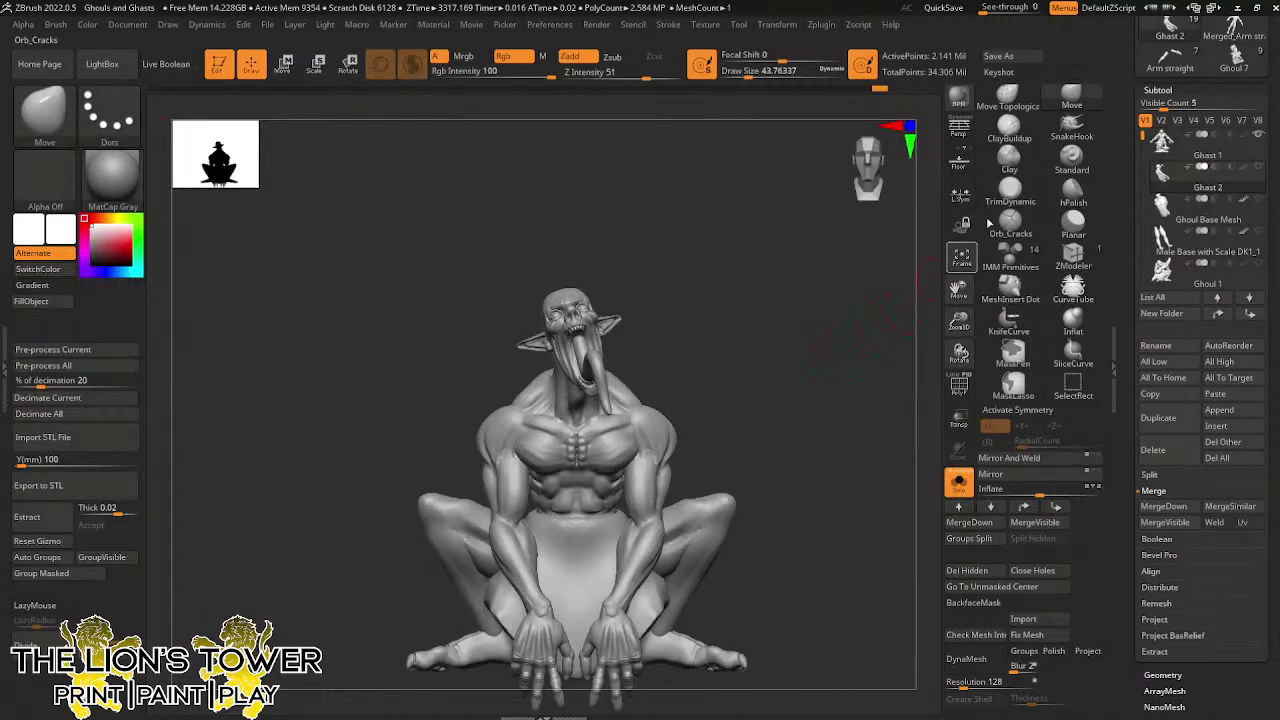
left_click(1008, 100)
left_click_drag(742, 72, 769, 72)
left_click_drag(775, 337, 630, 404)
left_click_drag(763, 73, 769, 73)
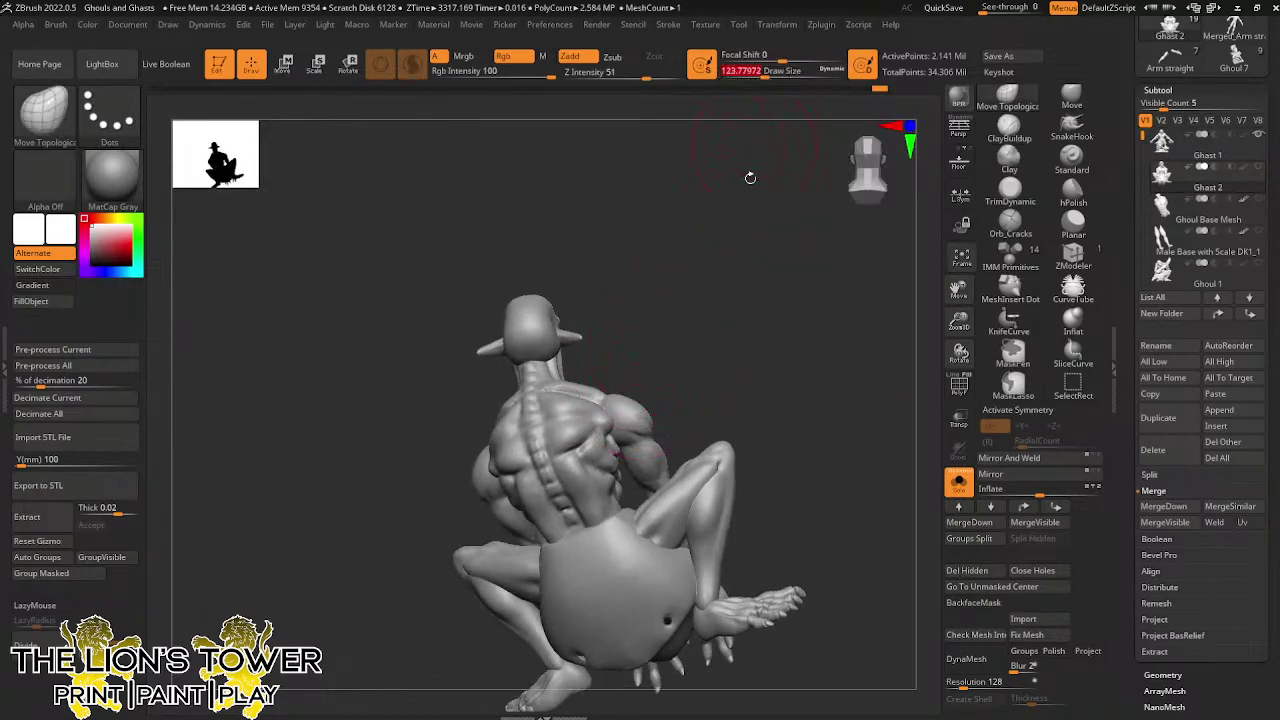
left_click_drag(749, 190, 724, 334)
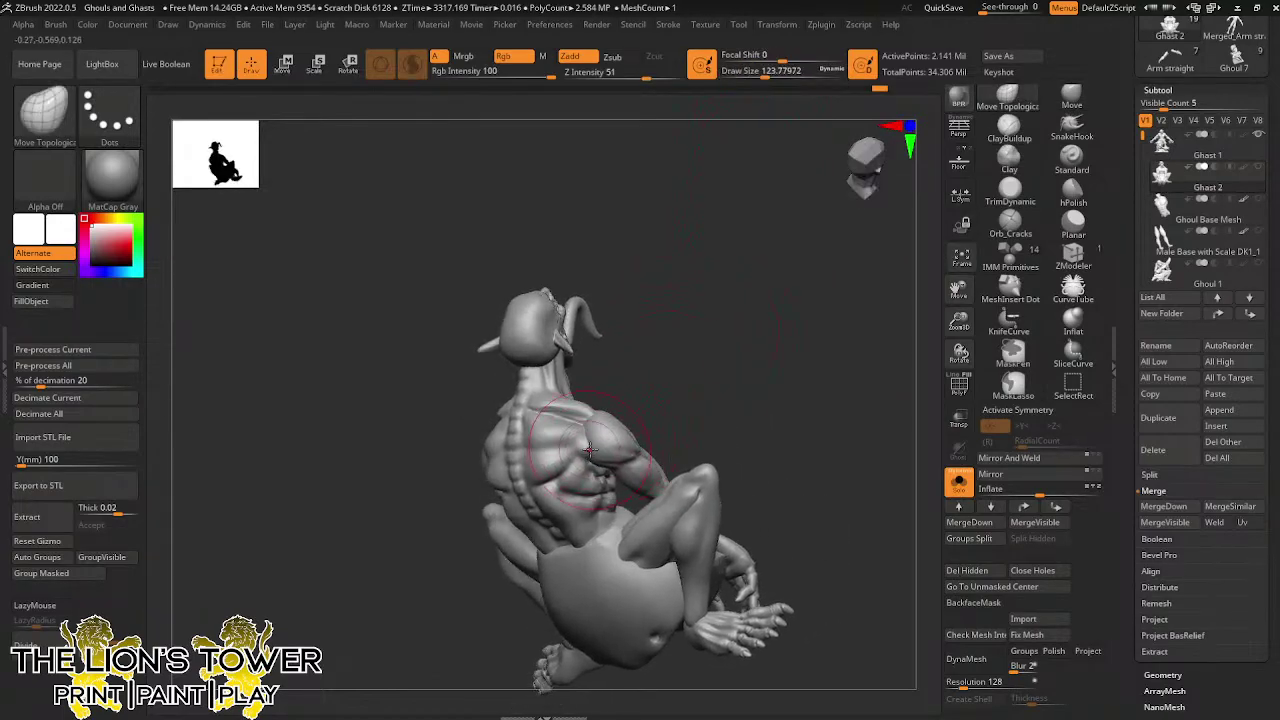
left_click_drag(657, 371, 614, 374)
left_click_drag(587, 452, 628, 366)
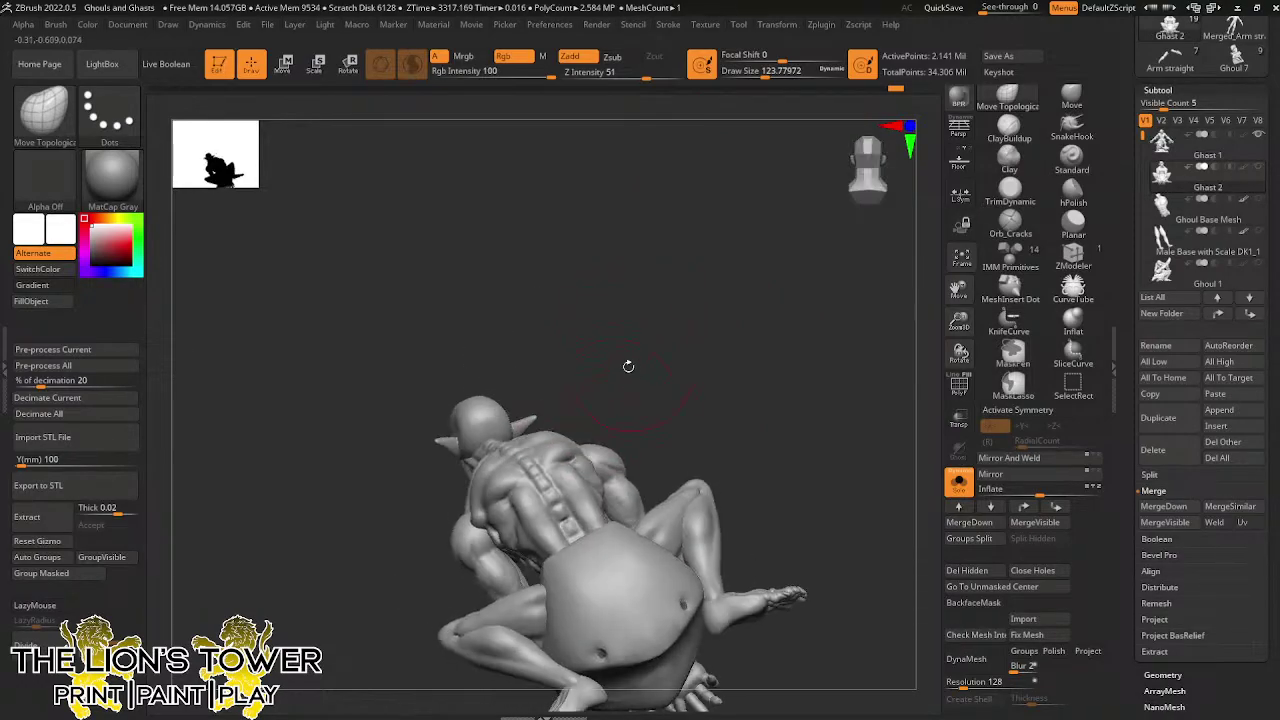
left_click_drag(559, 377, 548, 392)
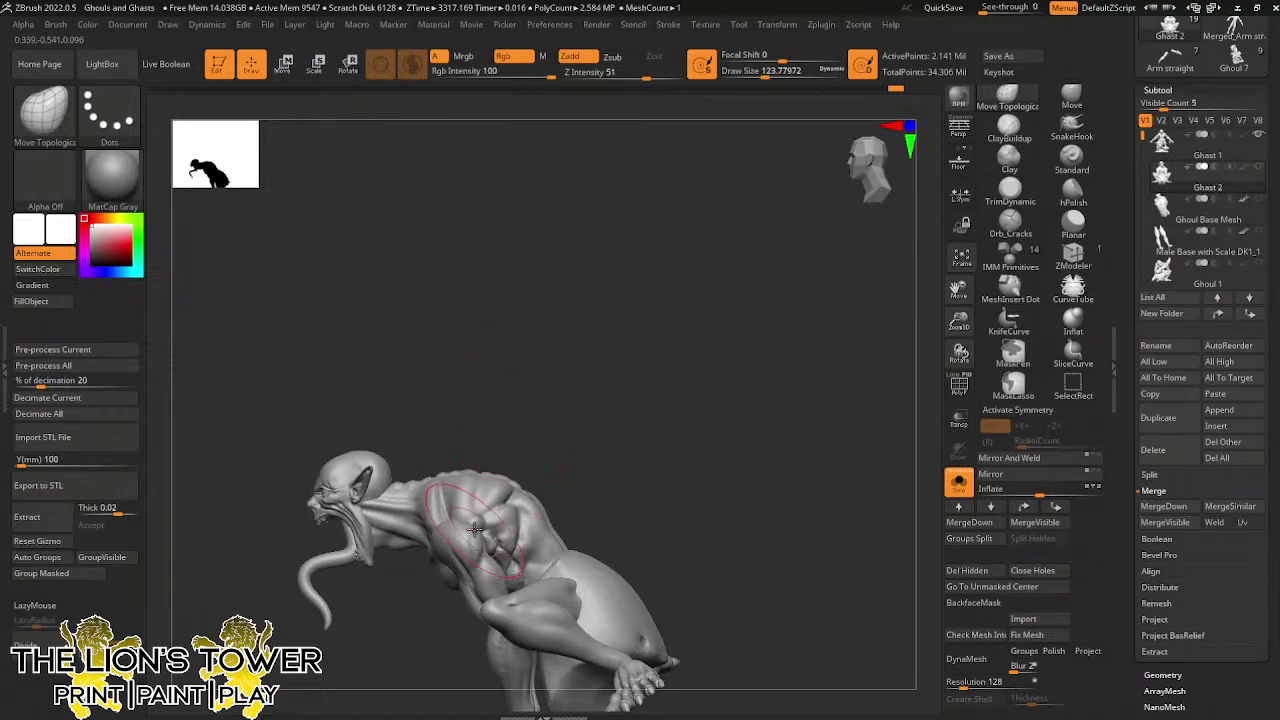
Adjust the figure's shoulder and upper back with the Move Topological brush at a draw size of about 104
left_click_drag(766, 72, 761, 72)
mouse_move(706, 248)
left_mouse_down()
mouse_move(686, 314)
mouse_move(481, 515)
mouse_move(586, 350)
left_mouse_up()
left_click_drag(504, 415, 566, 240)
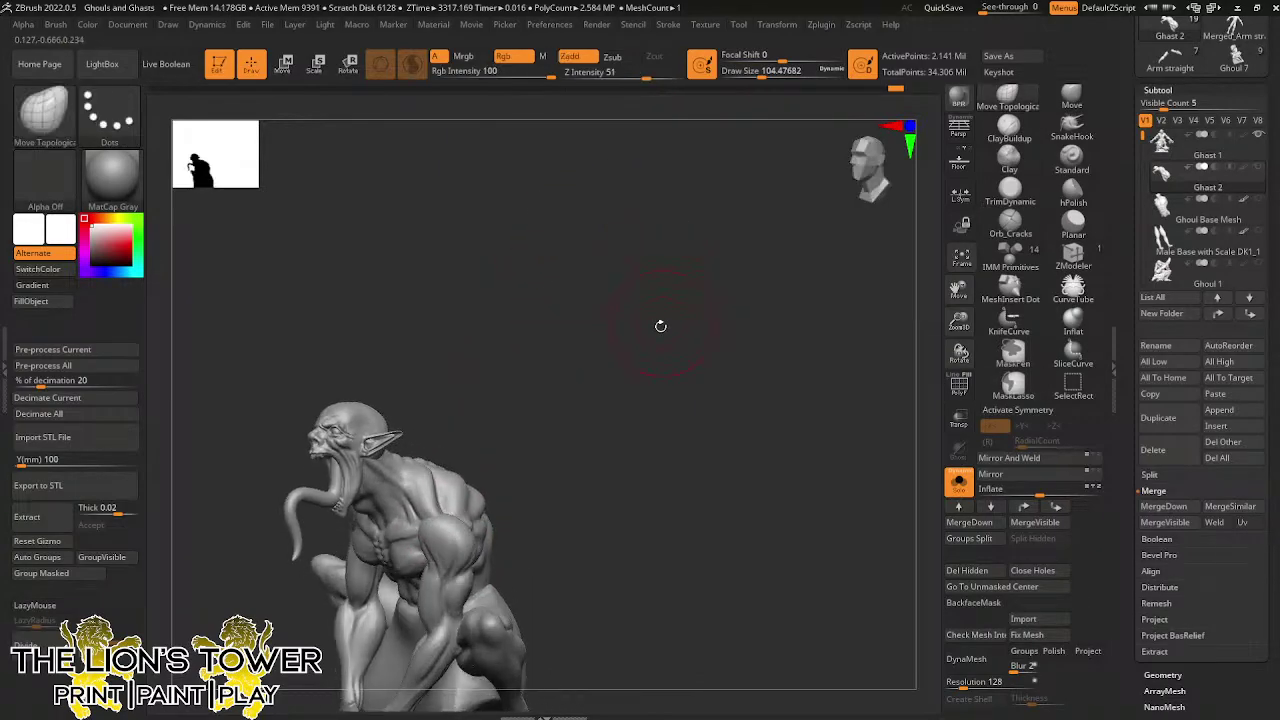
Isolate and mask both arms, show the full figure again, and turn on X symmetry
left_click(451, 537, "ctrl+shift")
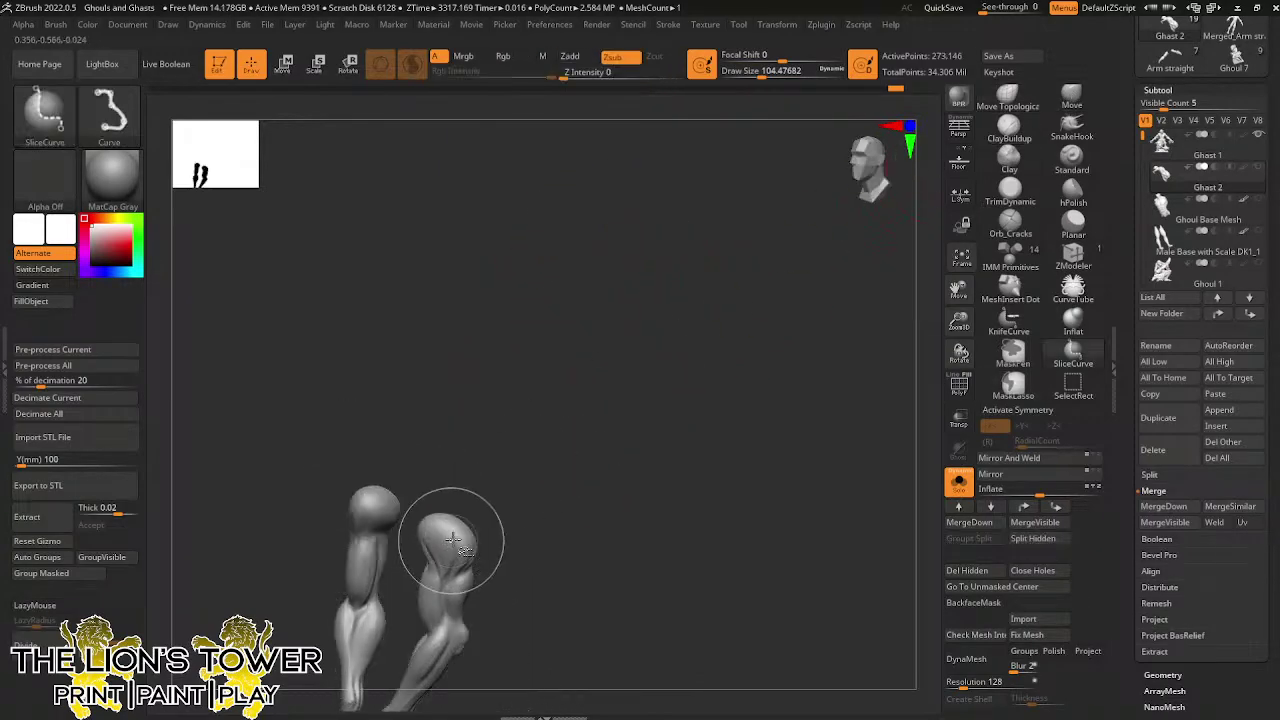
left_click(529, 453, "ctrl")
left_click(528, 453, "ctrl+shift")
key("x")
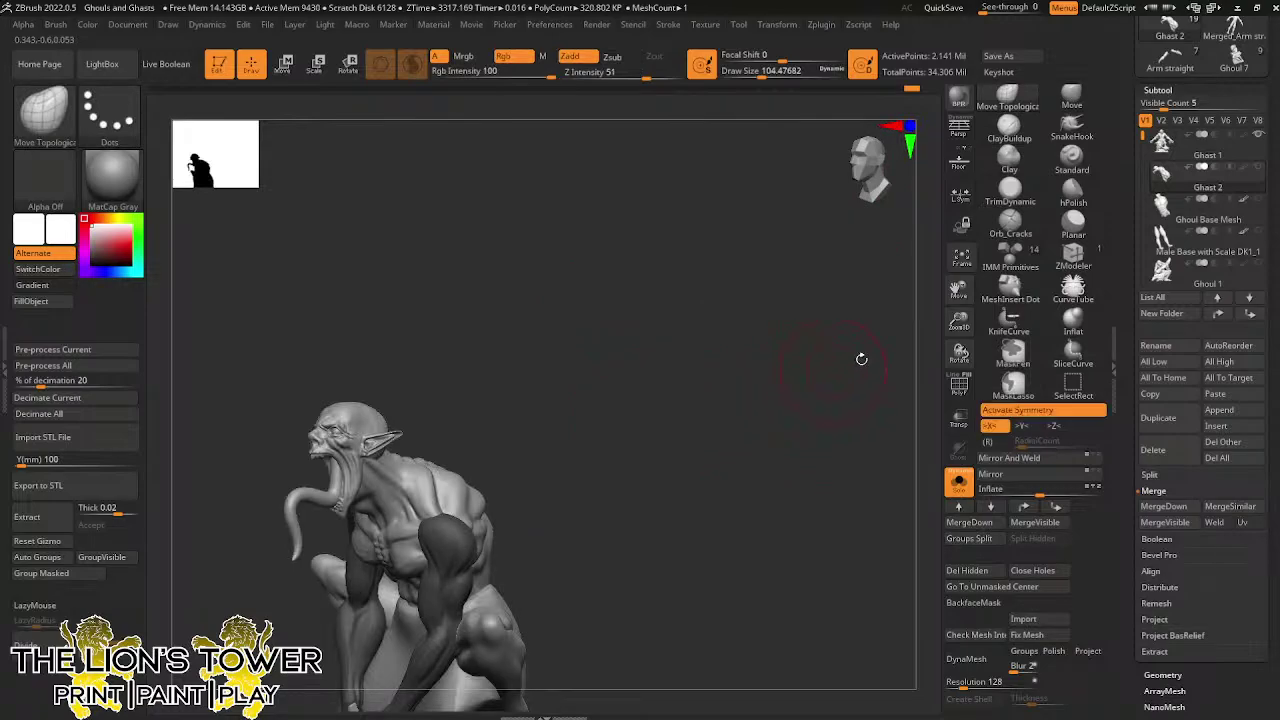
Invert the mask to free the arms and reshape the upper arms and shoulders with the Move brush at a draw size of about 71
left_click(1071, 97)
left_click(729, 434, "ctrl")
mouse_move(729, 434)
left_mouse_down()
mouse_move(706, 437)
mouse_move(725, 171)
left_mouse_up()
left_click_drag(748, 74, 755, 74)
left_click_drag(734, 243, 709, 271)
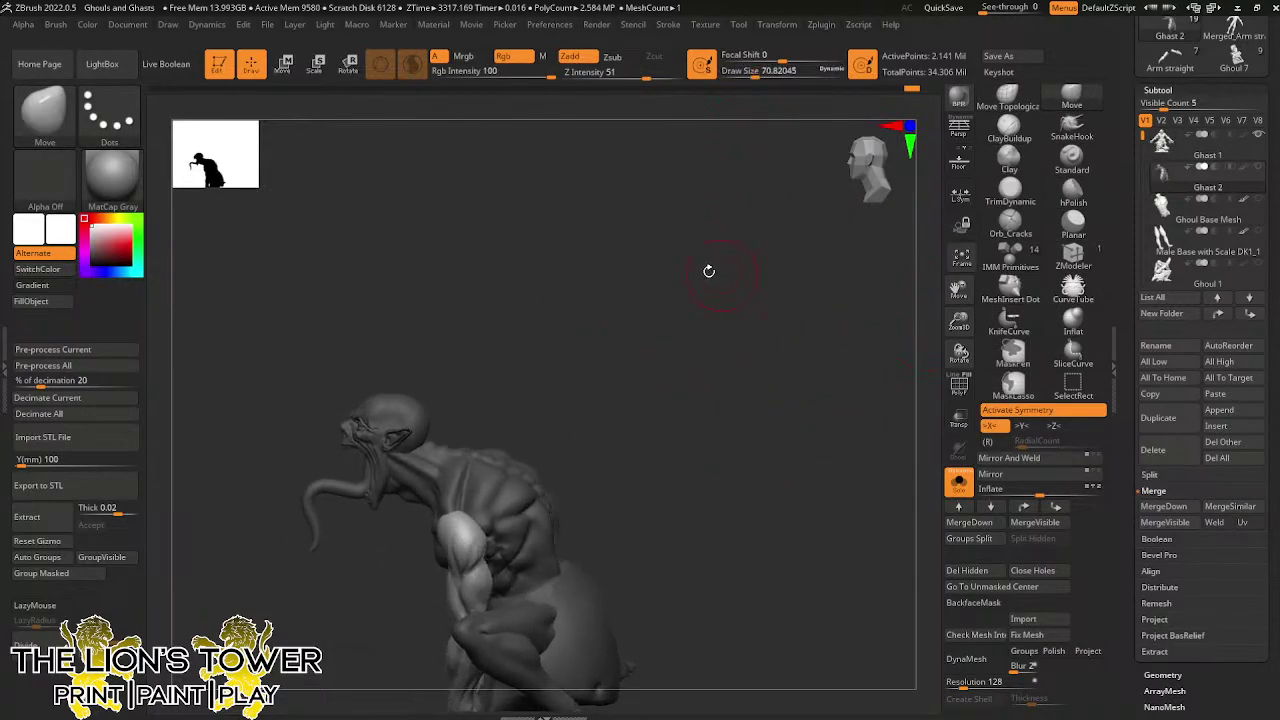
left_click_drag(480, 513, 487, 510)
left_click_drag(606, 358, 540, 380)
left_click_drag(494, 516, 590, 396)
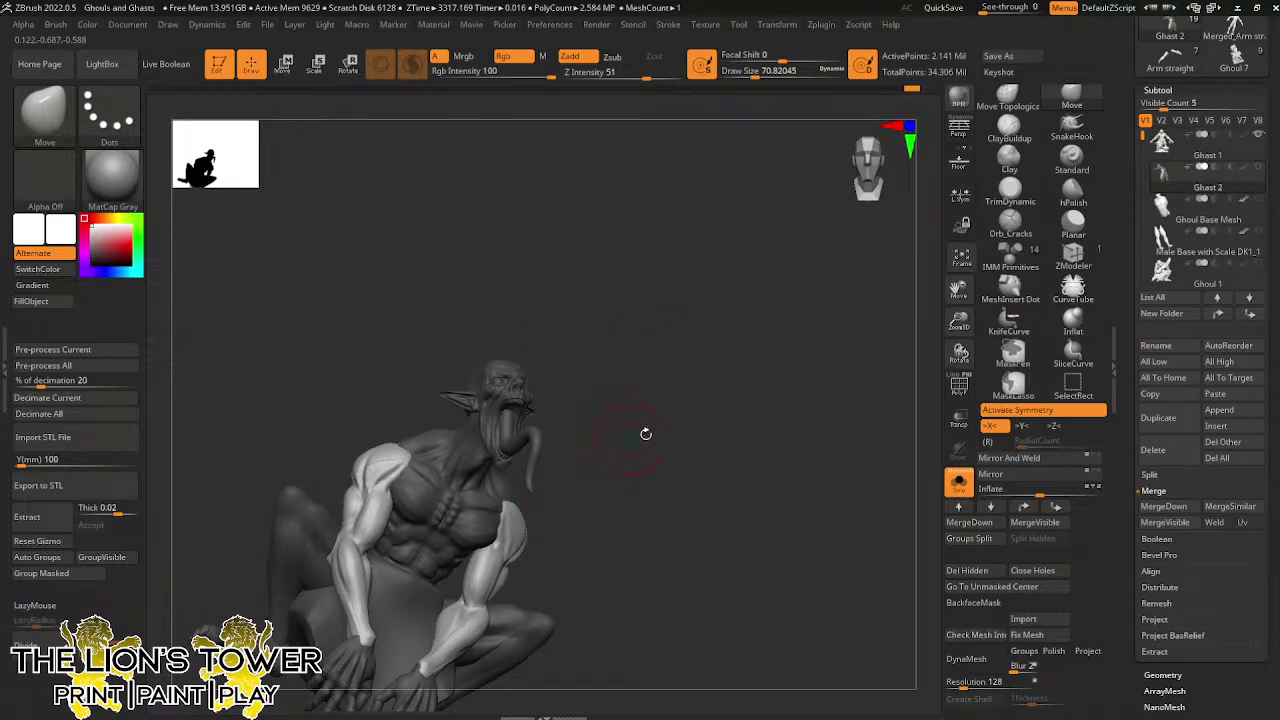
Clear the mask and frame the whole figure from the front
left_click_drag(645, 434, 846, 463)
left_click_drag(958, 320, 957, 298)
left_click_drag(957, 289, 1011, 243)
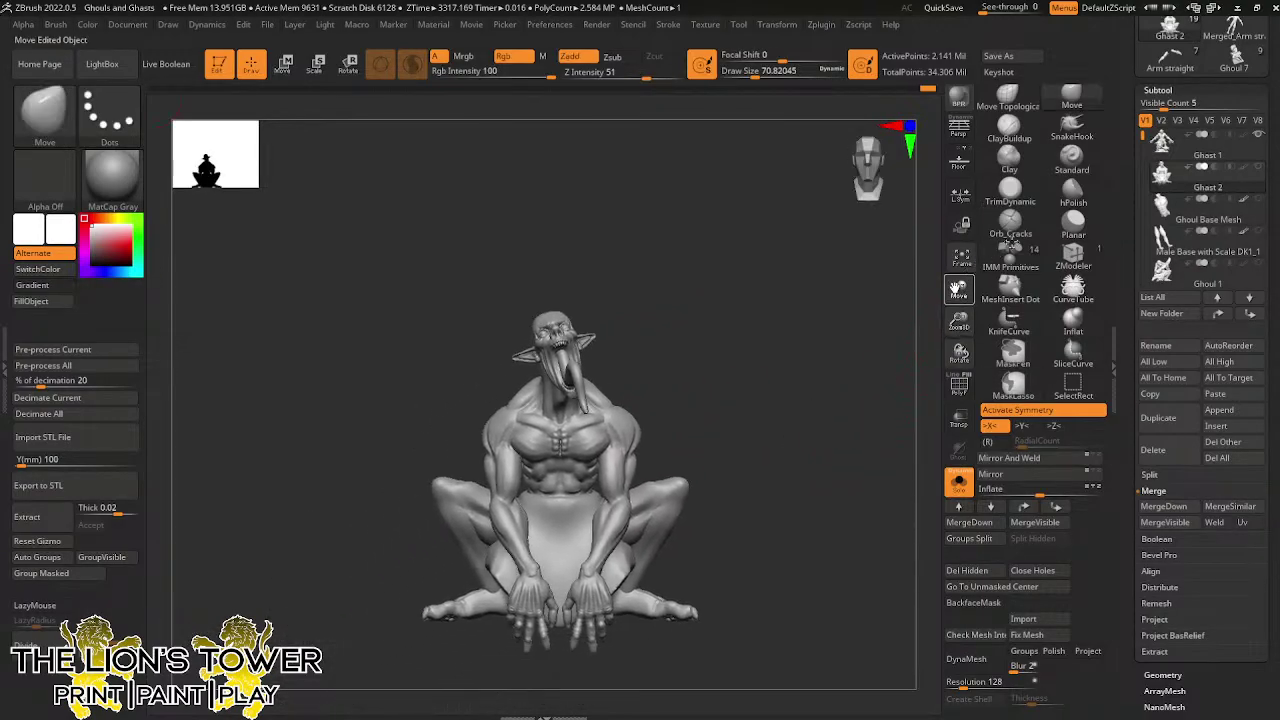
mouse_move(872, 394)
left_mouse_down()
mouse_move(812, 405)
mouse_move(837, 423)
mouse_move(826, 342)
mouse_move(770, 367)
mouse_move(863, 343)
mouse_move(845, 360)
mouse_move(855, 376)
left_mouse_up()
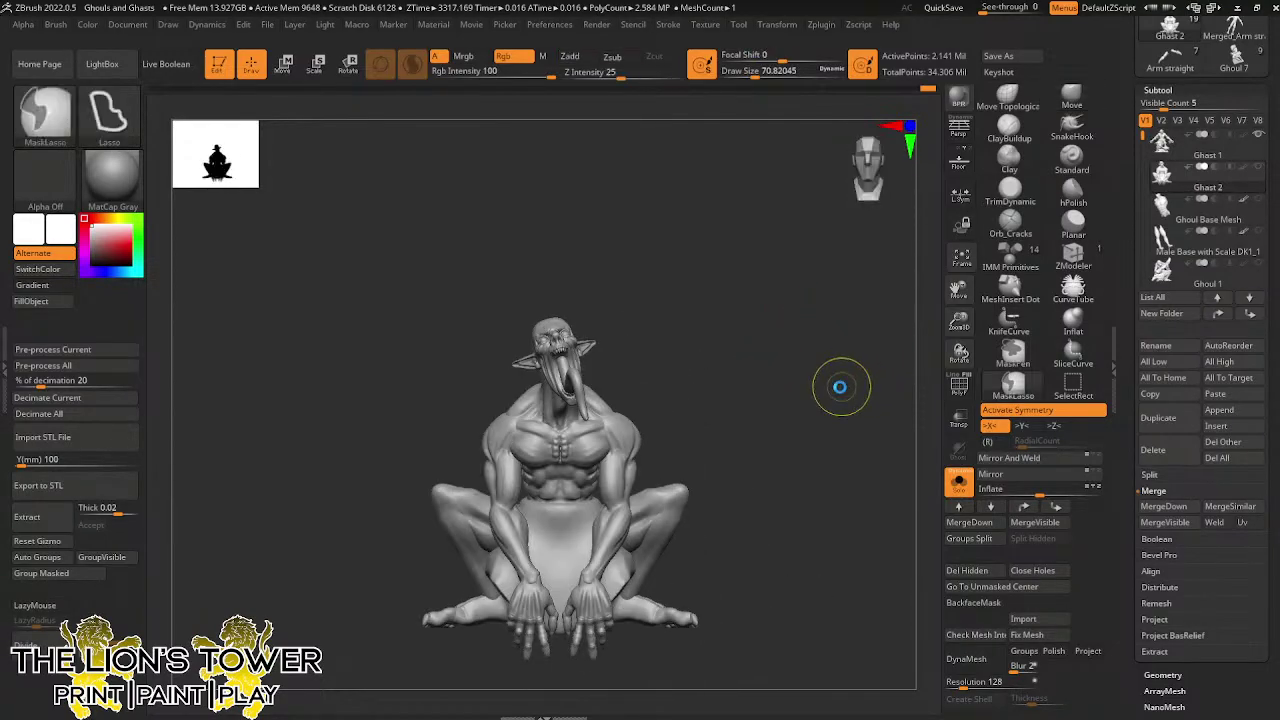
Save the project as Ghouls and Ghasts.ZPR, replacing the existing file
key("ctrl+s")
key("Return")
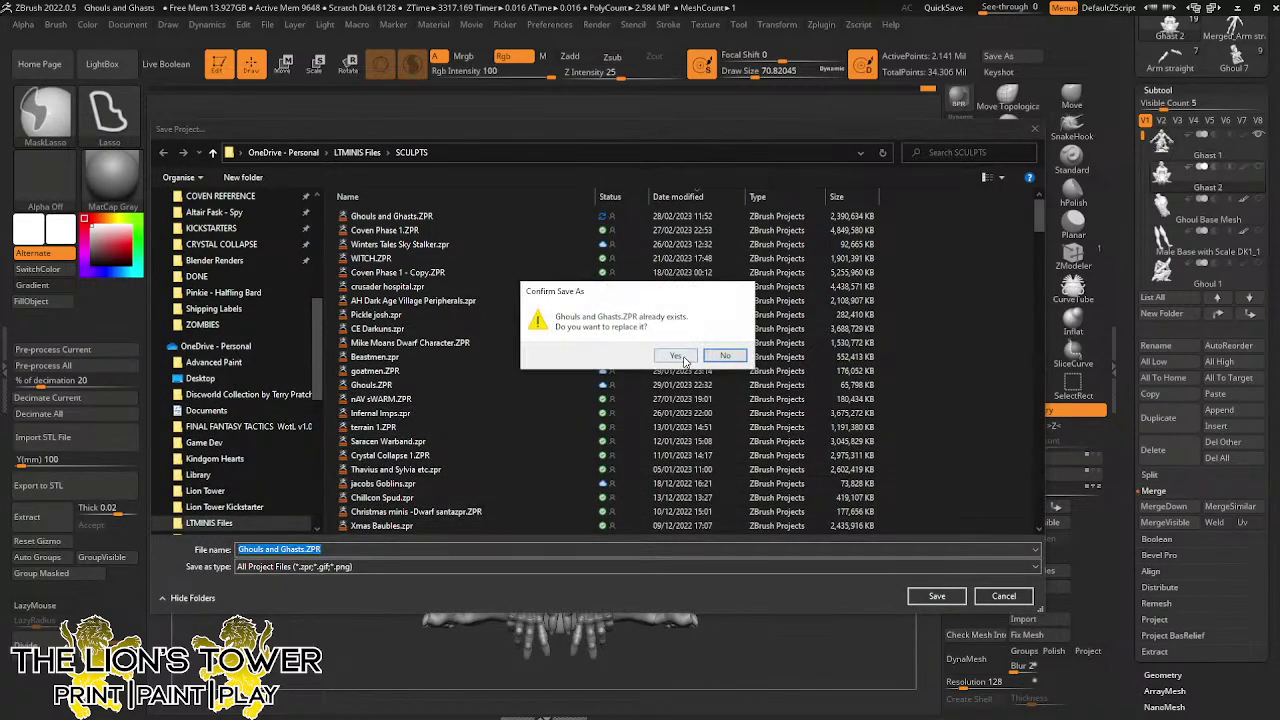
left_click(676, 355)
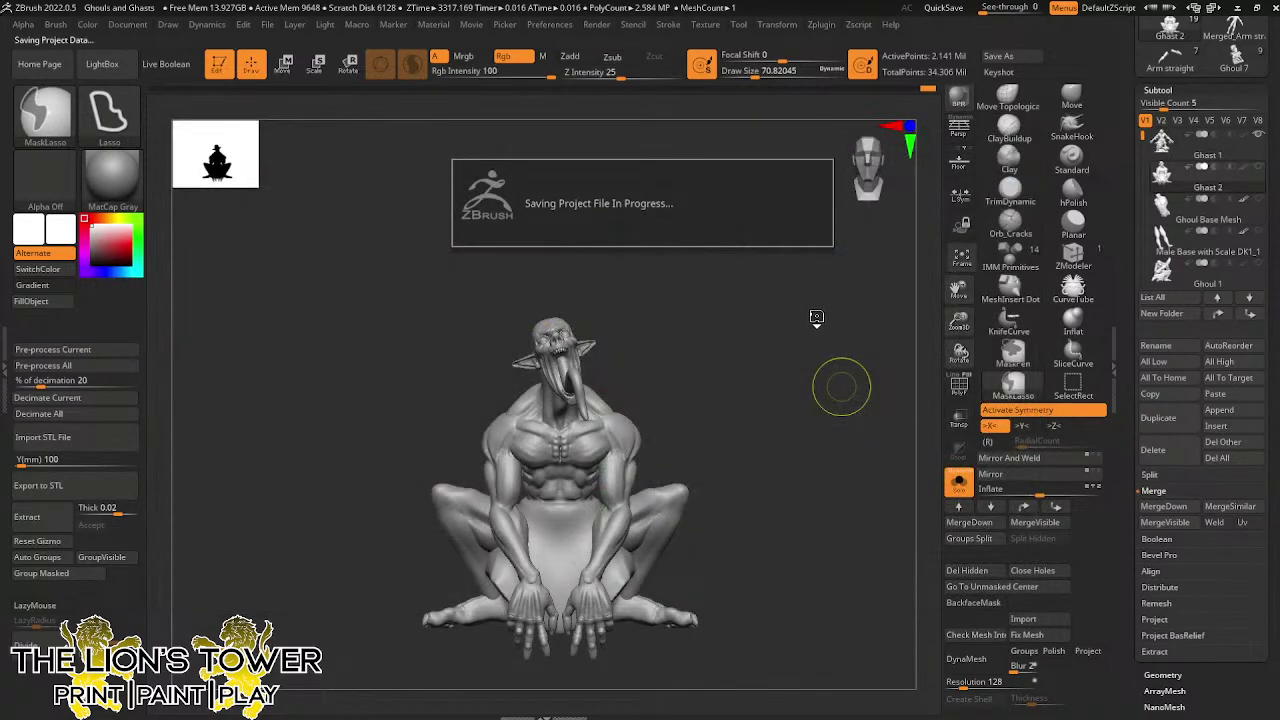
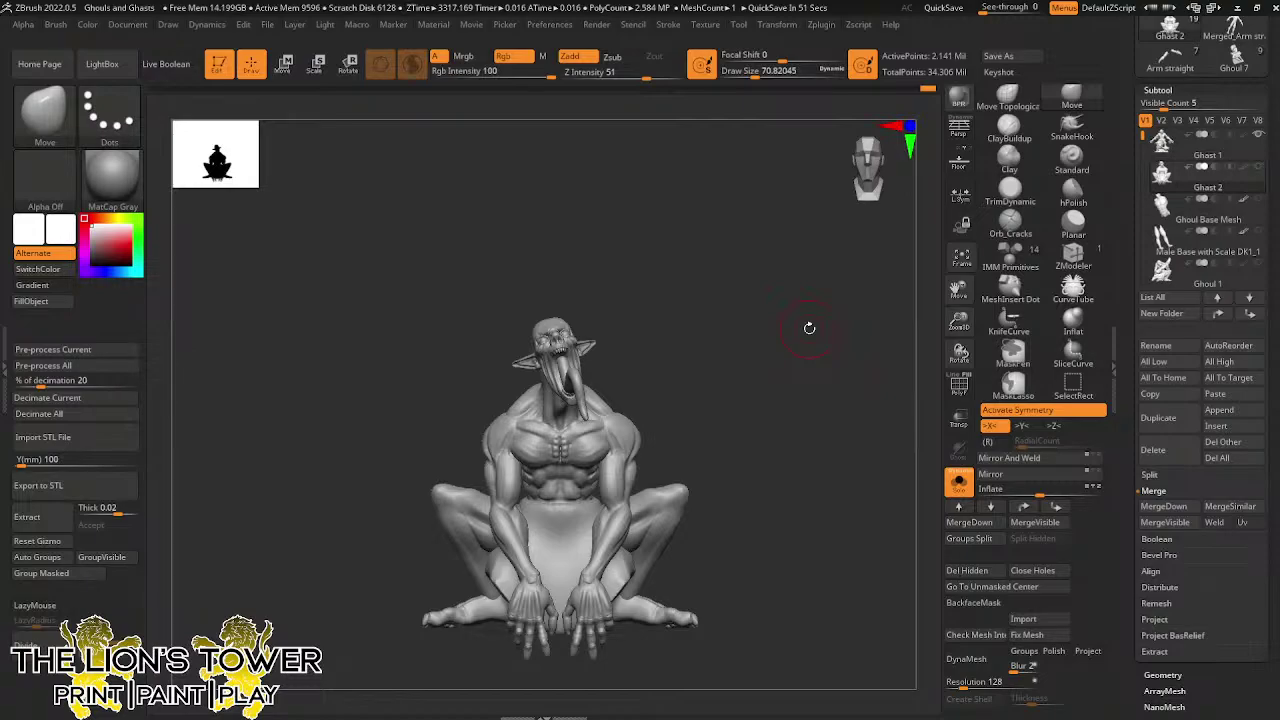
Isolate the arms and smooth the shoulder muscles at a draw size of about 41, then show the whole figure
left_click_drag(809, 328, 852, 393)
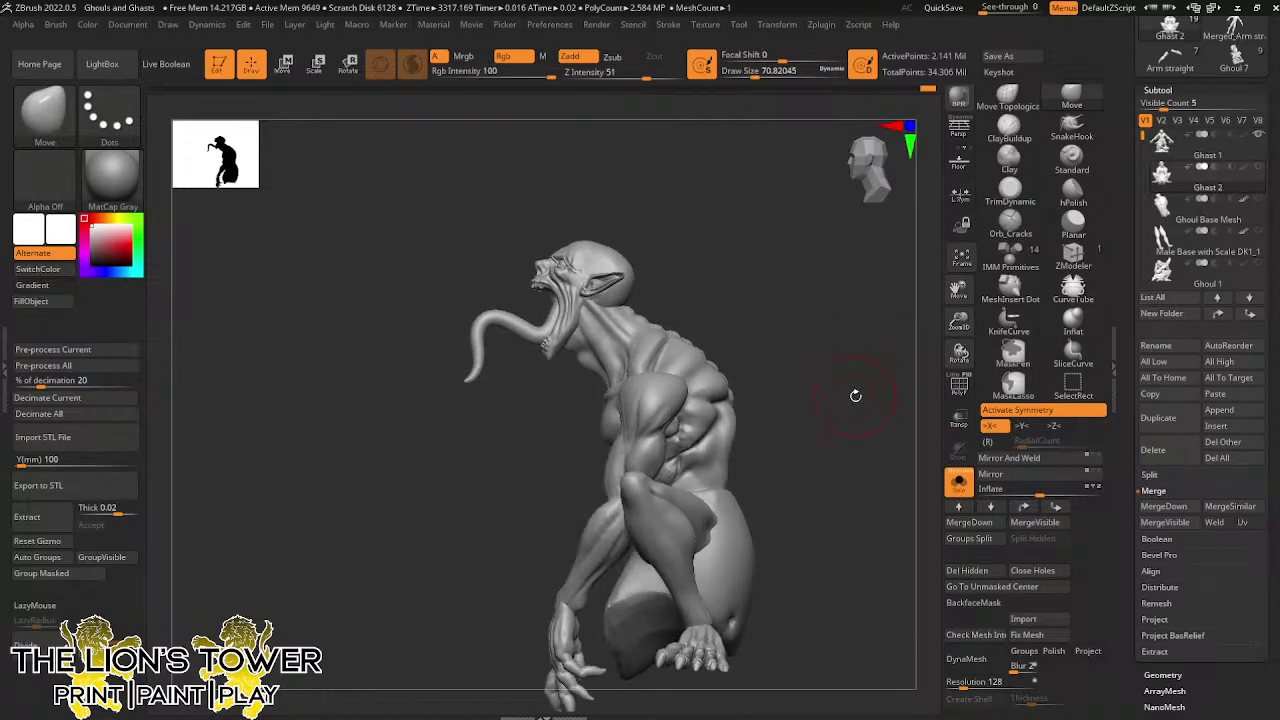
left_click_drag(961, 321, 960, 306)
mouse_move(880, 366)
left_mouse_down()
mouse_move(846, 371)
mouse_move(886, 384)
mouse_move(878, 392)
mouse_move(892, 384)
left_mouse_up()
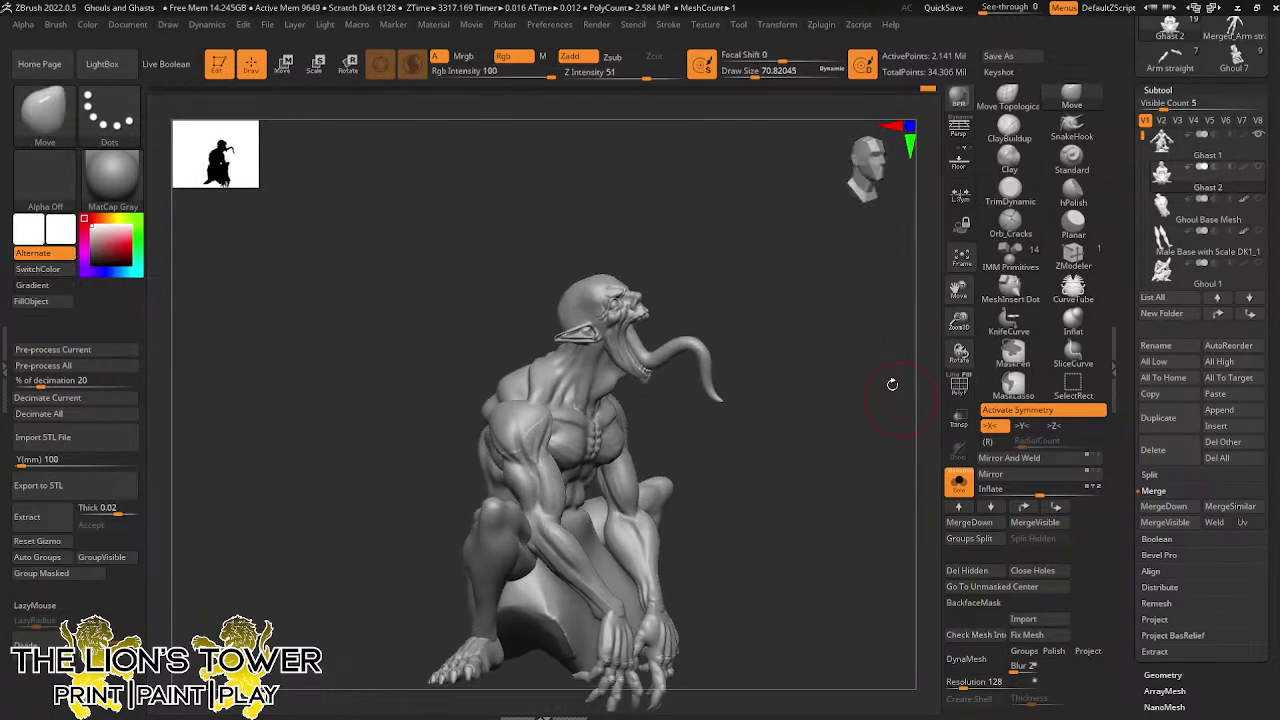
left_click(556, 446, "ctrl+shift")
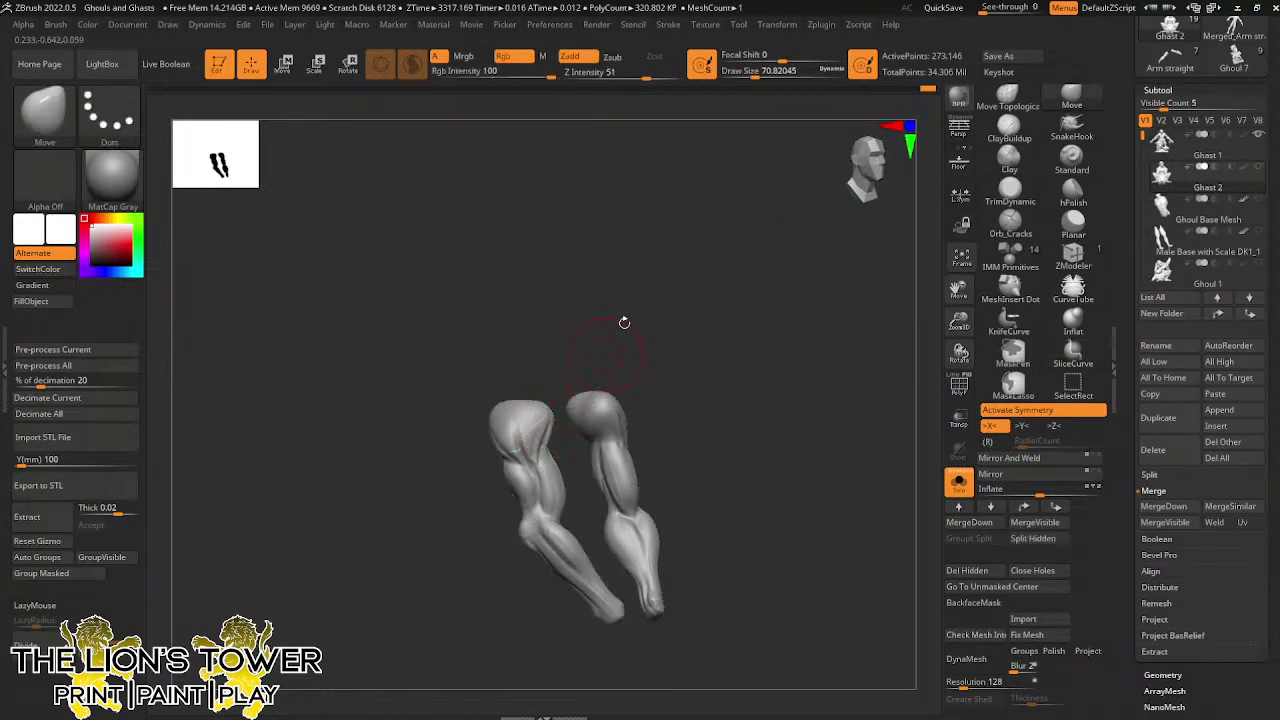
key("shift")
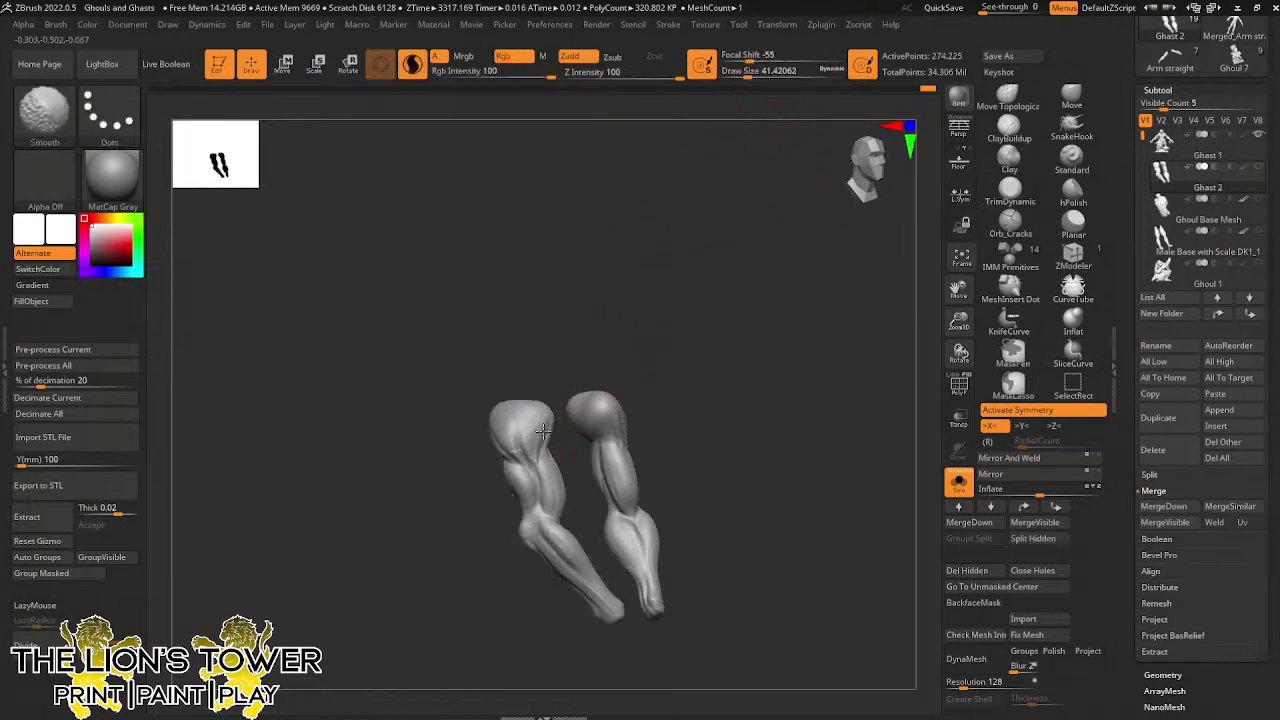
left_click_drag(495, 400, 591, 391)
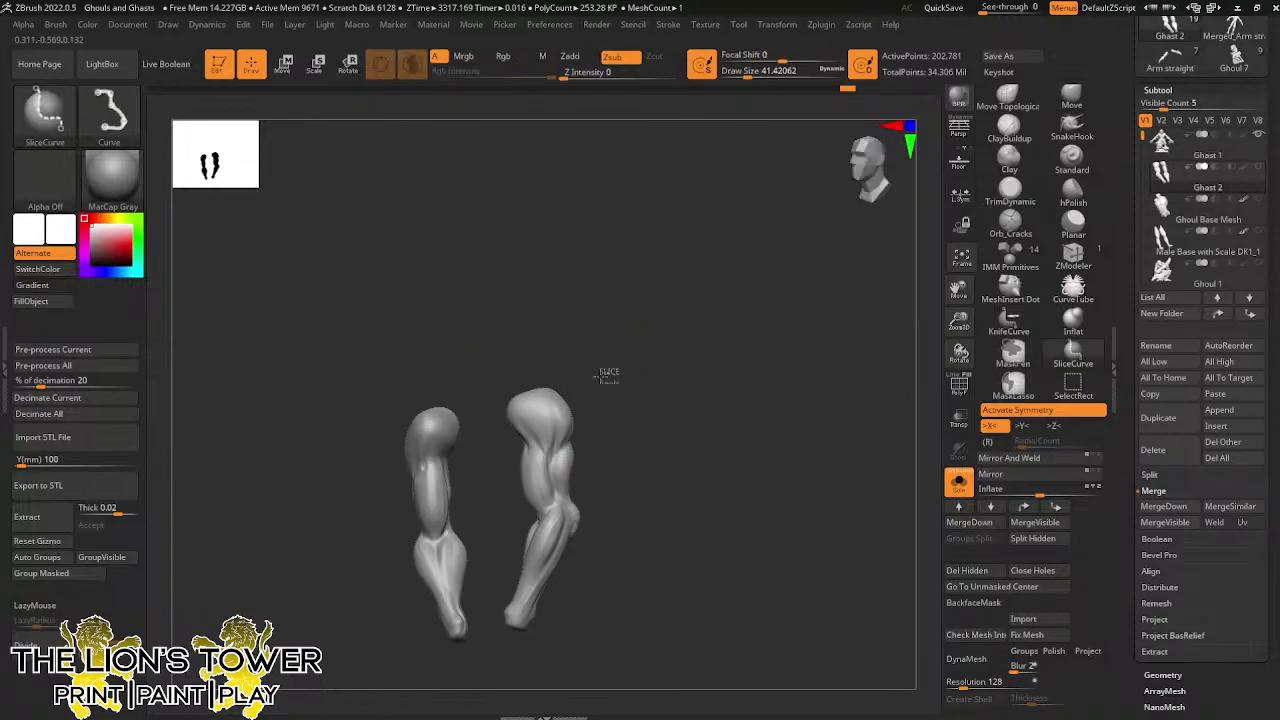
left_click(613, 372, "ctrl+shift")
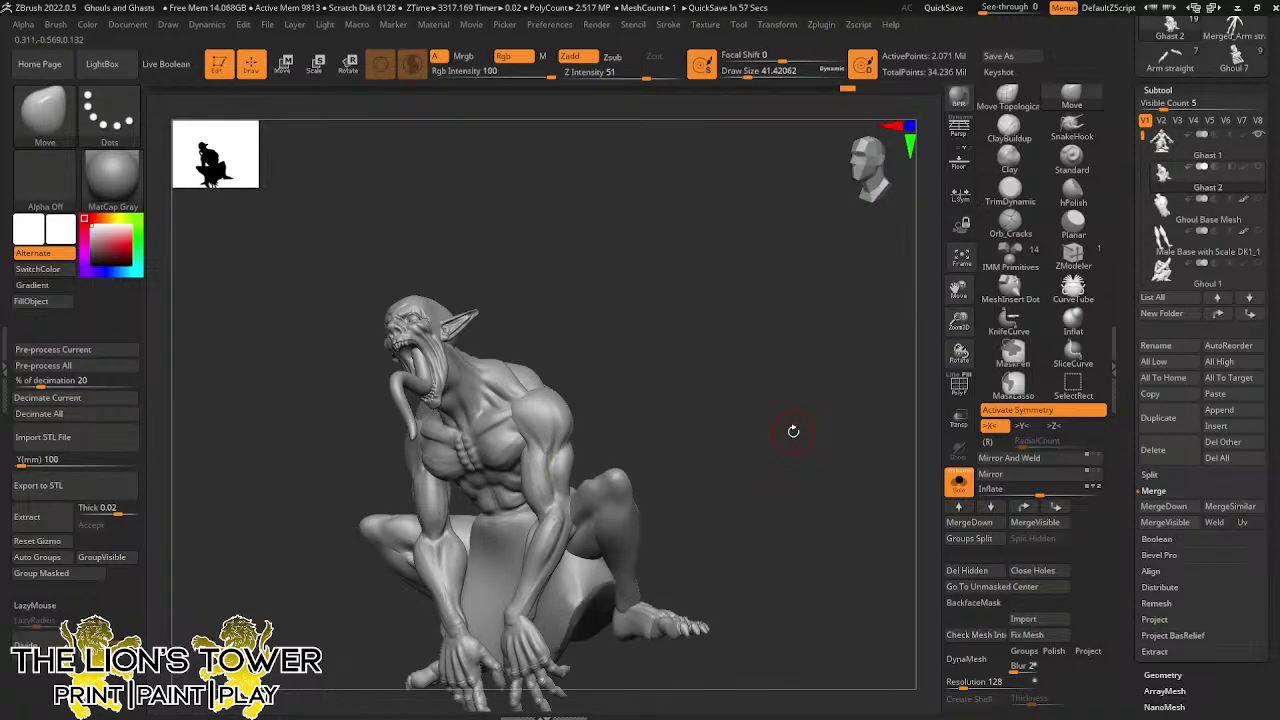
Isolate the torso, carve creases along the neck with the Orb_Cracks brush at a draw size of about 39, and smooth them
left_click_drag(810, 337, 766, 329)
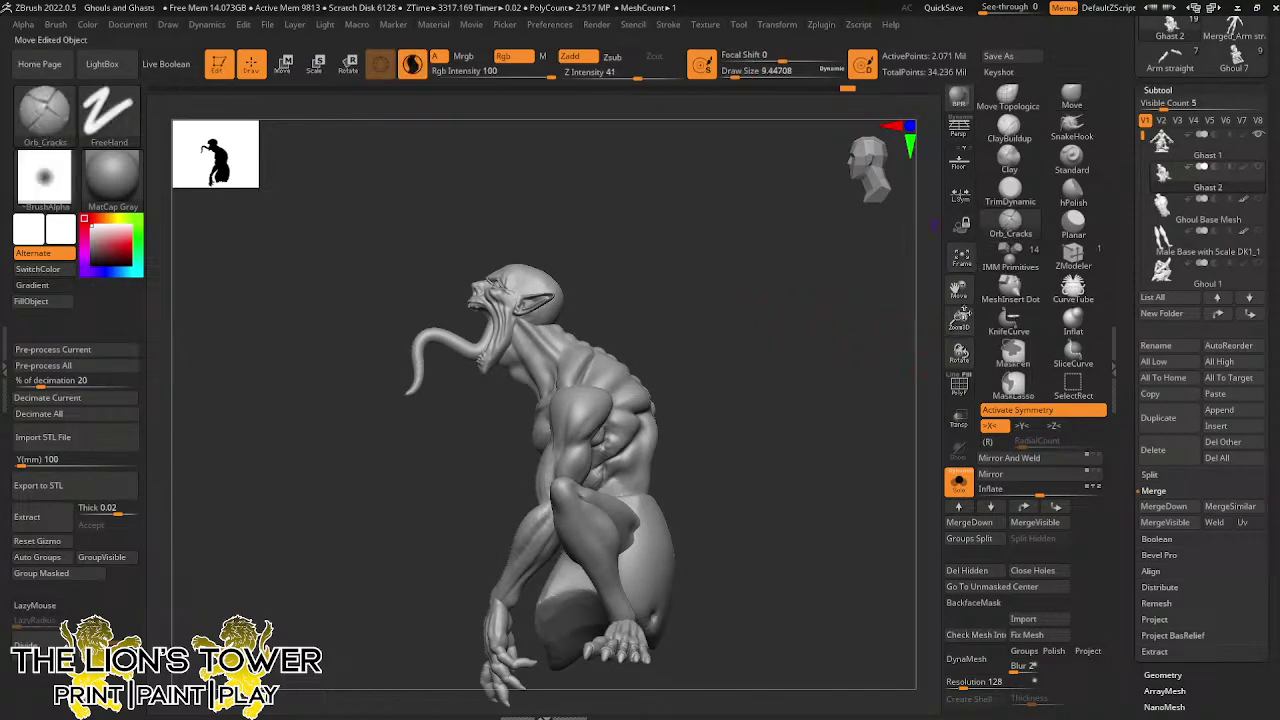
left_click_drag(958, 320, 950, 334, "shift")
left_click(528, 322, "ctrl+shift")
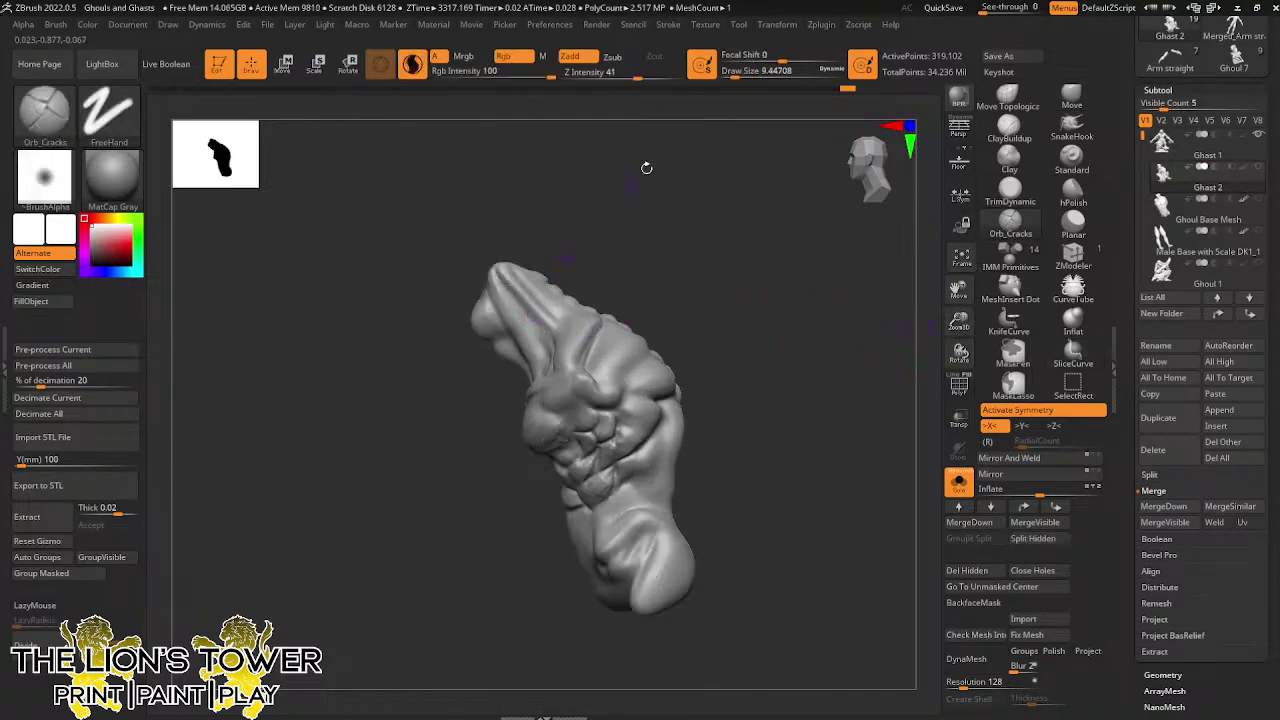
left_click(746, 74)
left_click_drag(697, 228, 717, 230)
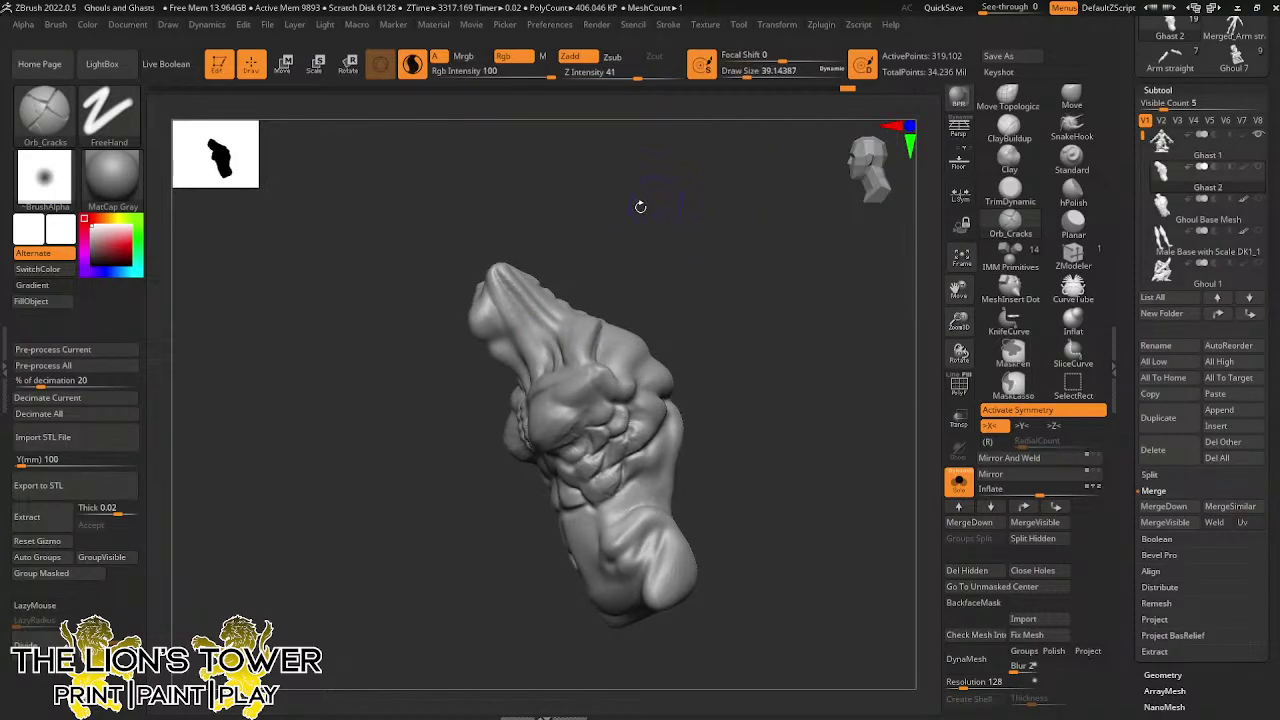
mouse_move(507, 315)
left_mouse_down()
mouse_move(488, 296)
mouse_move(500, 229)
left_mouse_up()
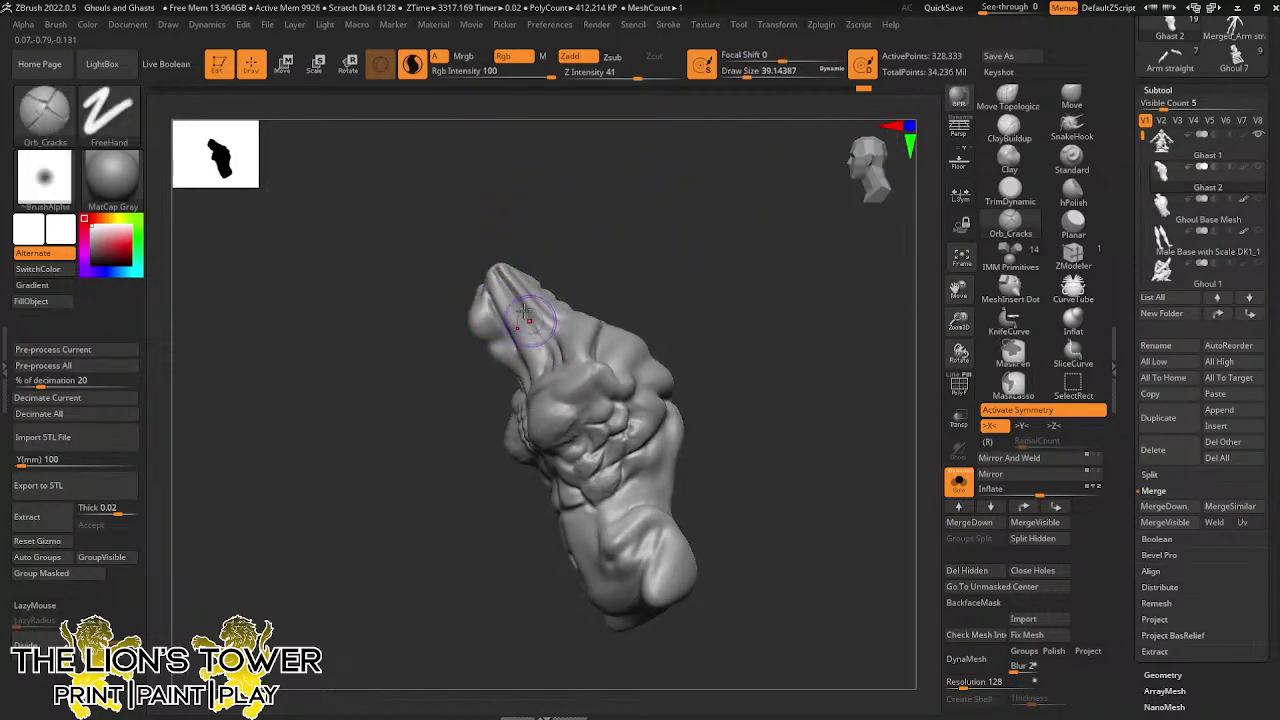
left_click_drag(523, 312, 528, 316, "shift")
Carve the front neck tendons with the Orb_Cracks brush and smooth the strokes
left_click_drag(630, 235, 735, 208)
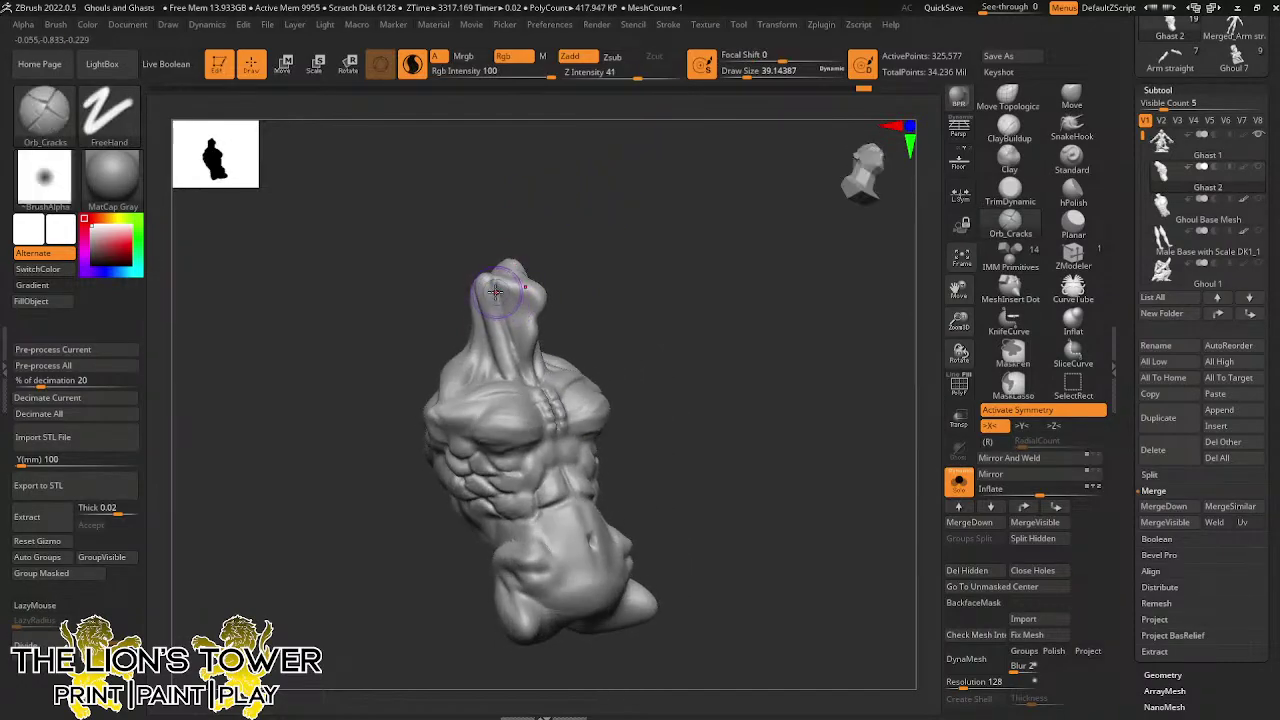
left_click_drag(495, 291, 521, 369)
left_click_drag(545, 187, 574, 181)
left_click_drag(480, 313, 508, 315, "shift")
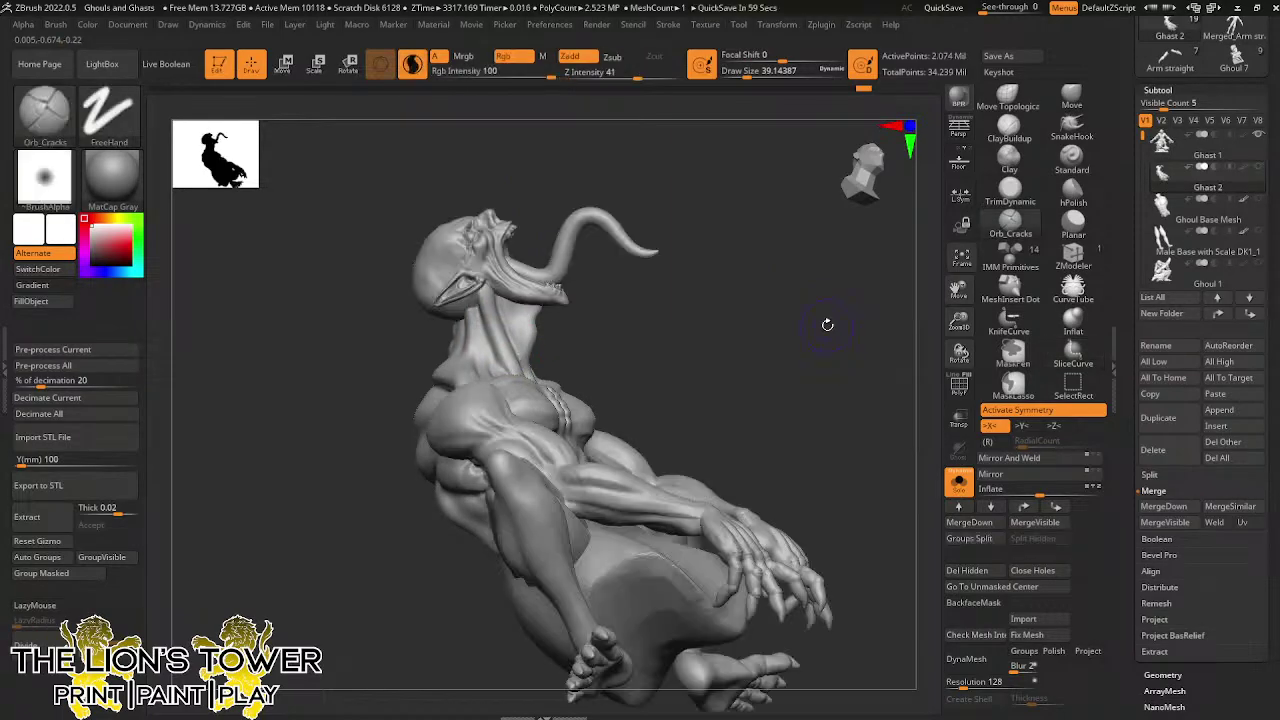
Examine the full figure's proportions and neck from the side and front
left_click_drag(864, 330, 800, 323, "shift")
left_click(826, 355, "ctrl")
left_click(798, 328, "ctrl")
left_click_drag(959, 323, 959, 300)
left_click_drag(959, 290, 962, 204)
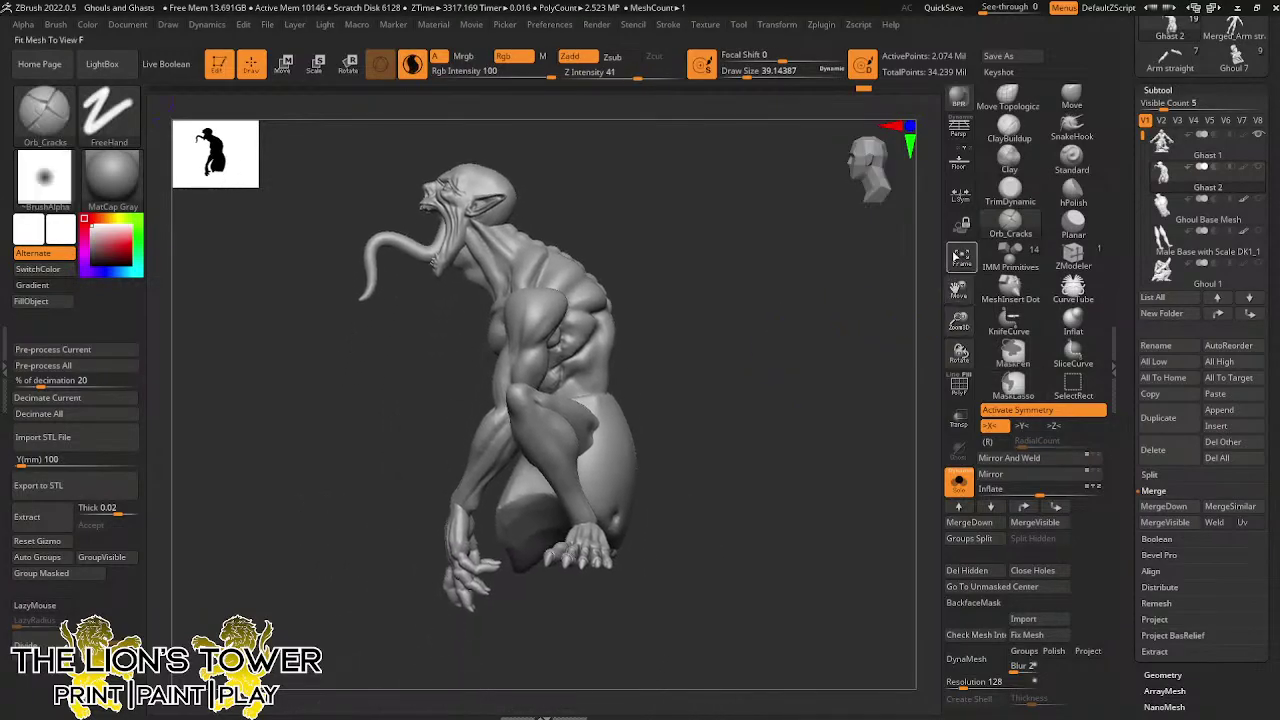
left_click(831, 349, "ctrl")
left_click(814, 362, "ctrl")
left_click_drag(811, 362, 742, 412, "shift")
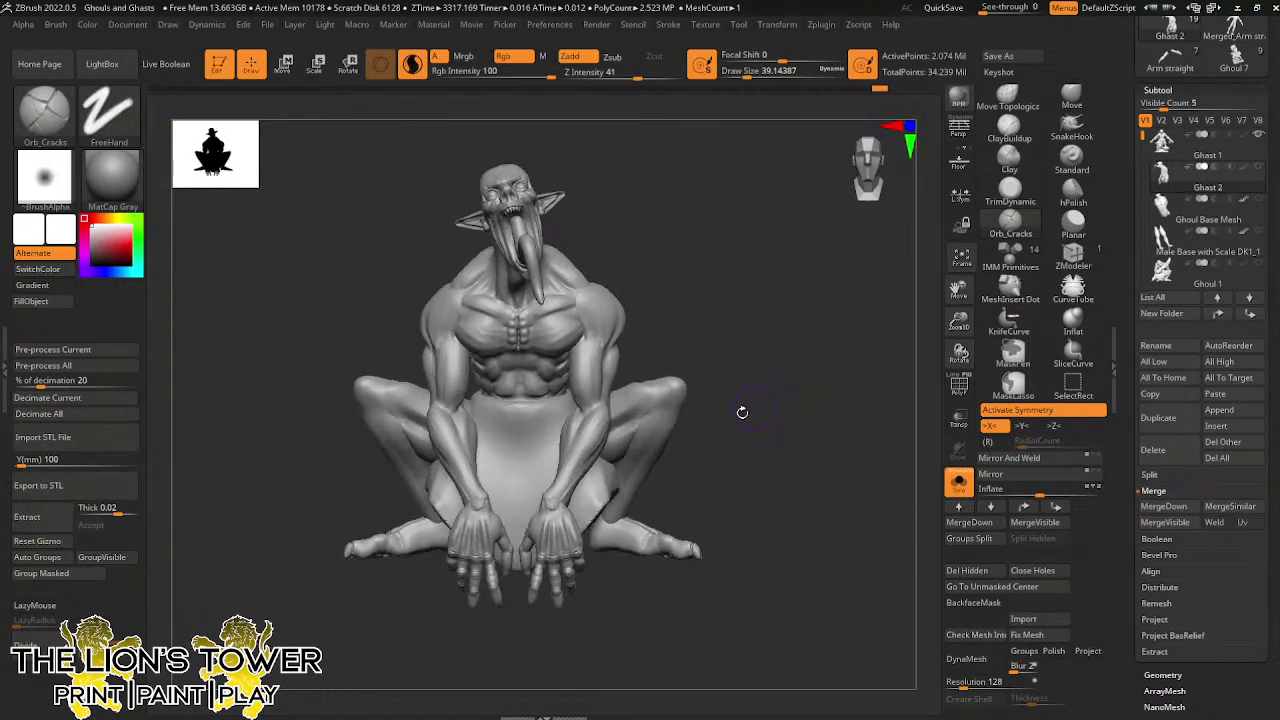
Select the Move brush and mask the smooth rounded form around the hips, keeping the full figure shown
left_click(1072, 97)
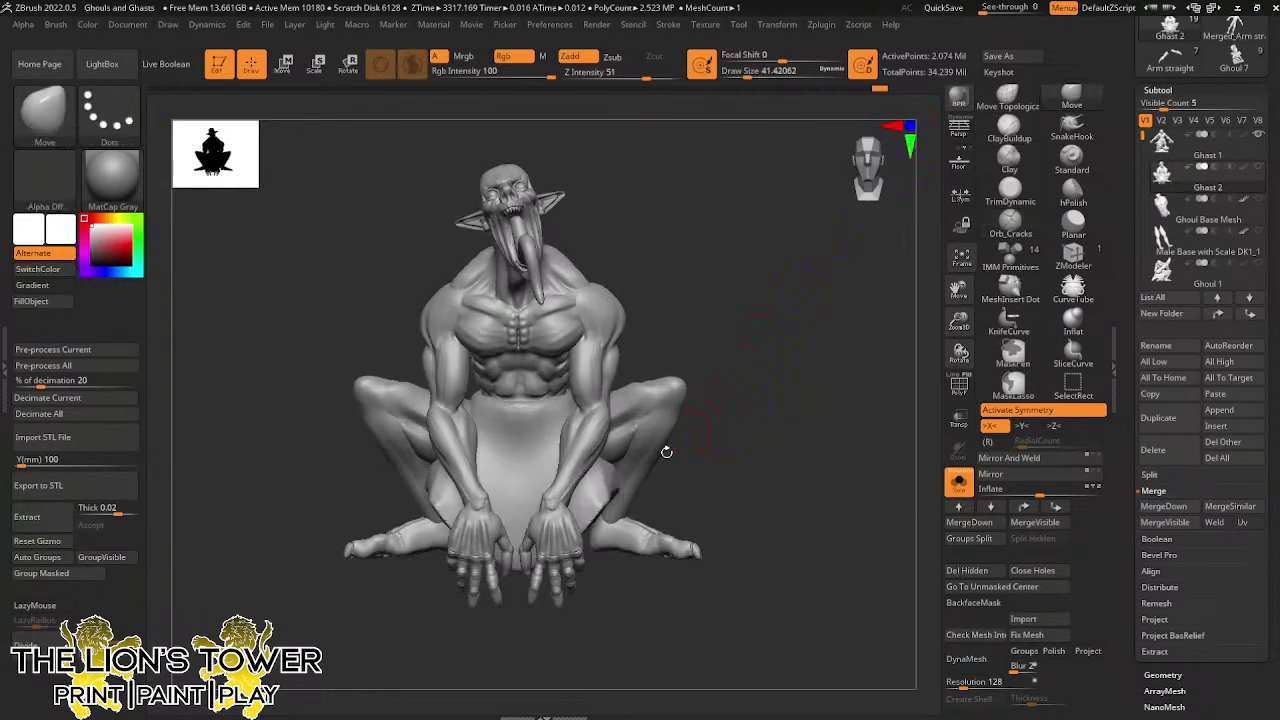
left_click(606, 487, "ctrl+shift")
left_click(684, 396, "ctrl")
left_click(707, 372, "ctrl+shift")
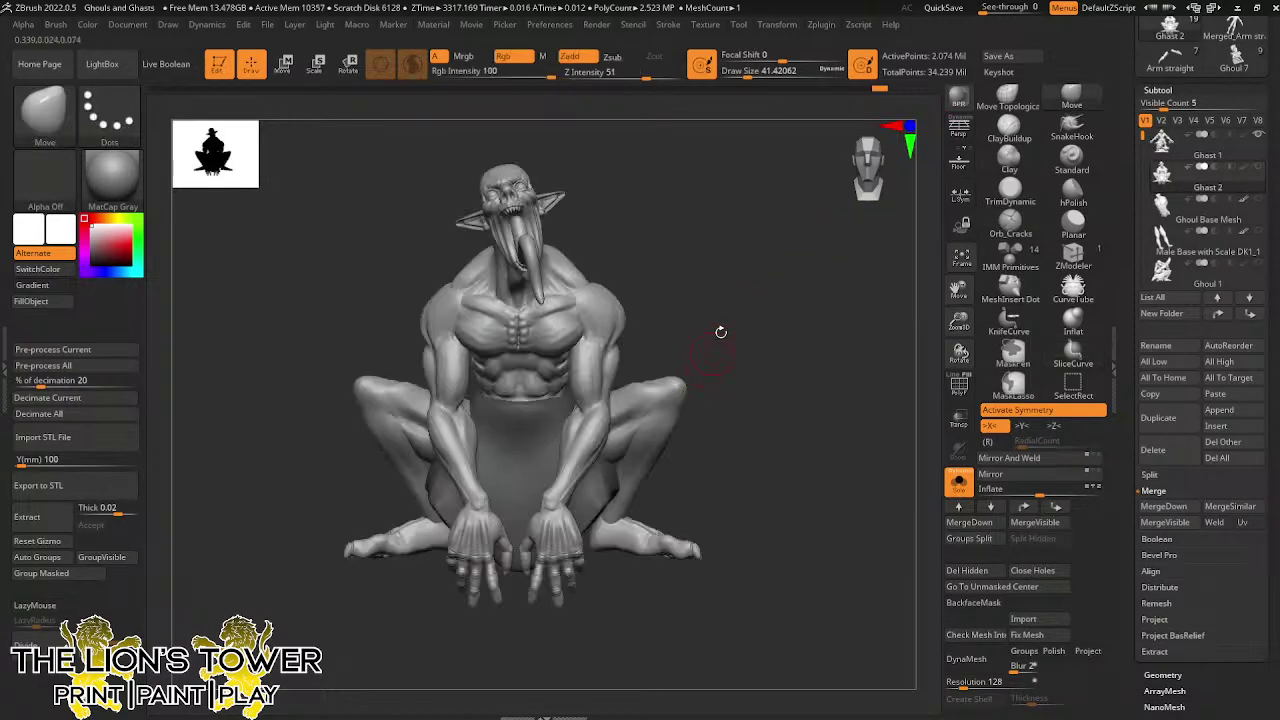
Invert the mask so only the hip cloth is editable, and reshape it with the Move brush at a draw size of about 163
left_click_drag(749, 77, 760, 77)
left_click(795, 326, "ctrl")
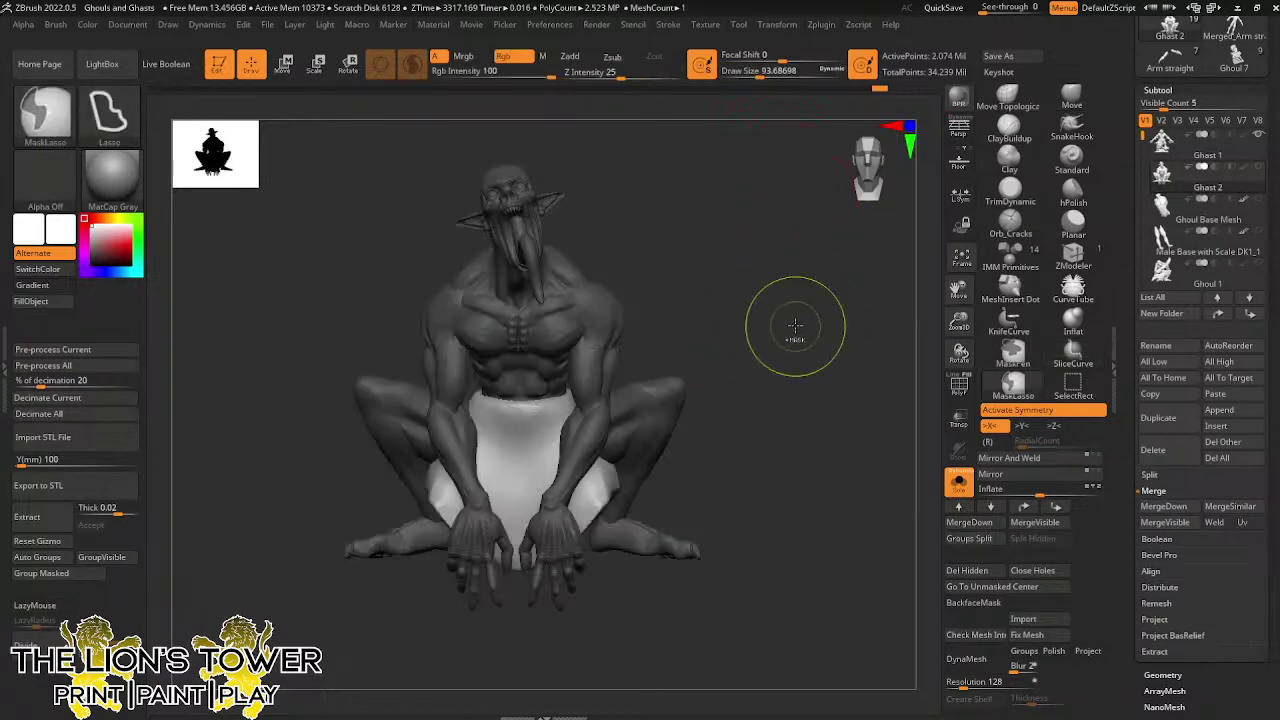
mouse_move(694, 404)
left_mouse_down()
mouse_move(682, 410)
mouse_move(808, 293)
mouse_move(820, 165)
left_mouse_up()
left_click_drag(760, 77, 771, 77)
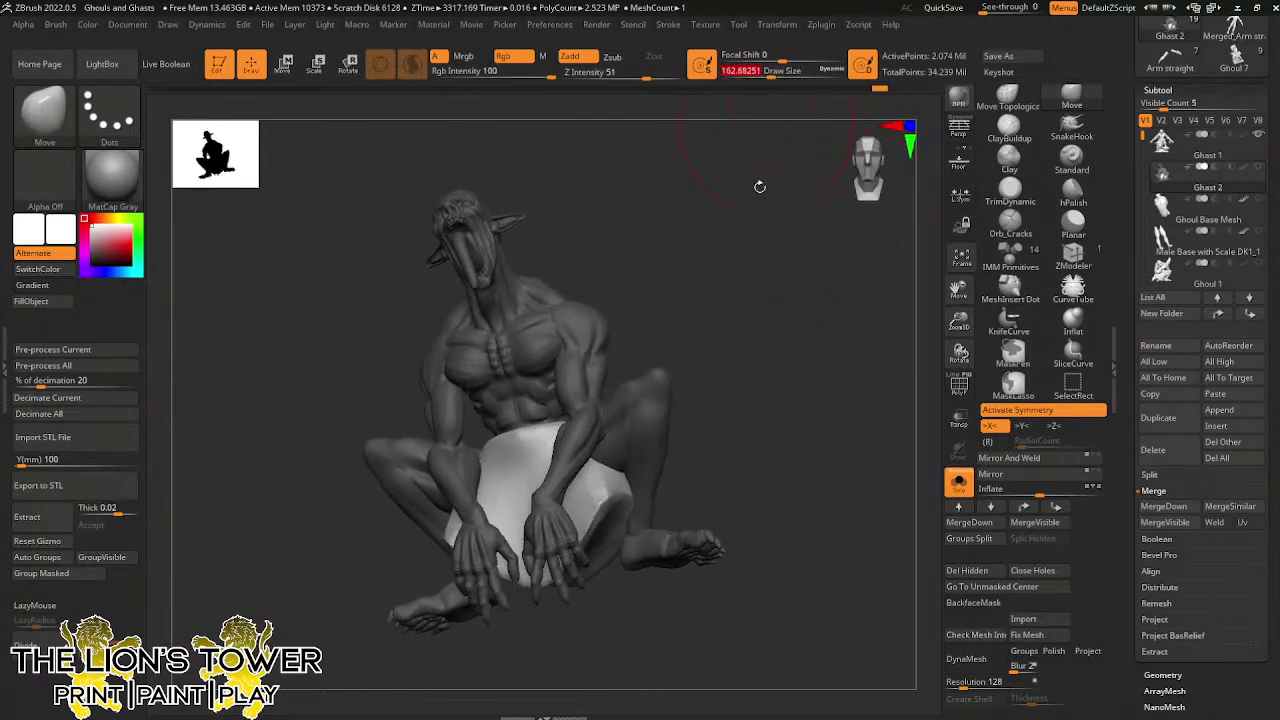
left_click_drag(757, 187, 740, 225, "shift")
mouse_move(614, 482)
left_mouse_down("ctrl")
mouse_move(600, 470)
mouse_move(605, 490)
mouse_move(590, 424)
left_mouse_up("ctrl")
mouse_move(785, 350)
left_mouse_down()
mouse_move(701, 342)
mouse_move(712, 311)
mouse_move(763, 328)
mouse_move(680, 430)
left_mouse_up()
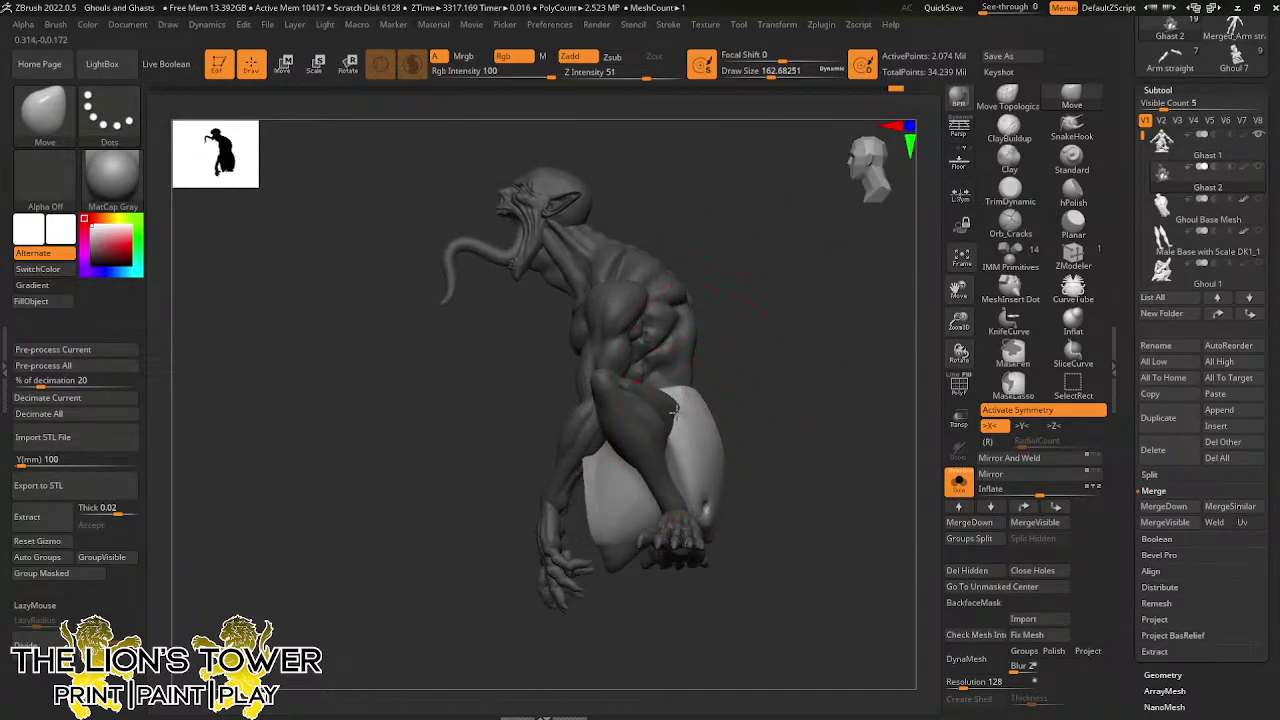
left_click_drag(806, 345, 851, 277)
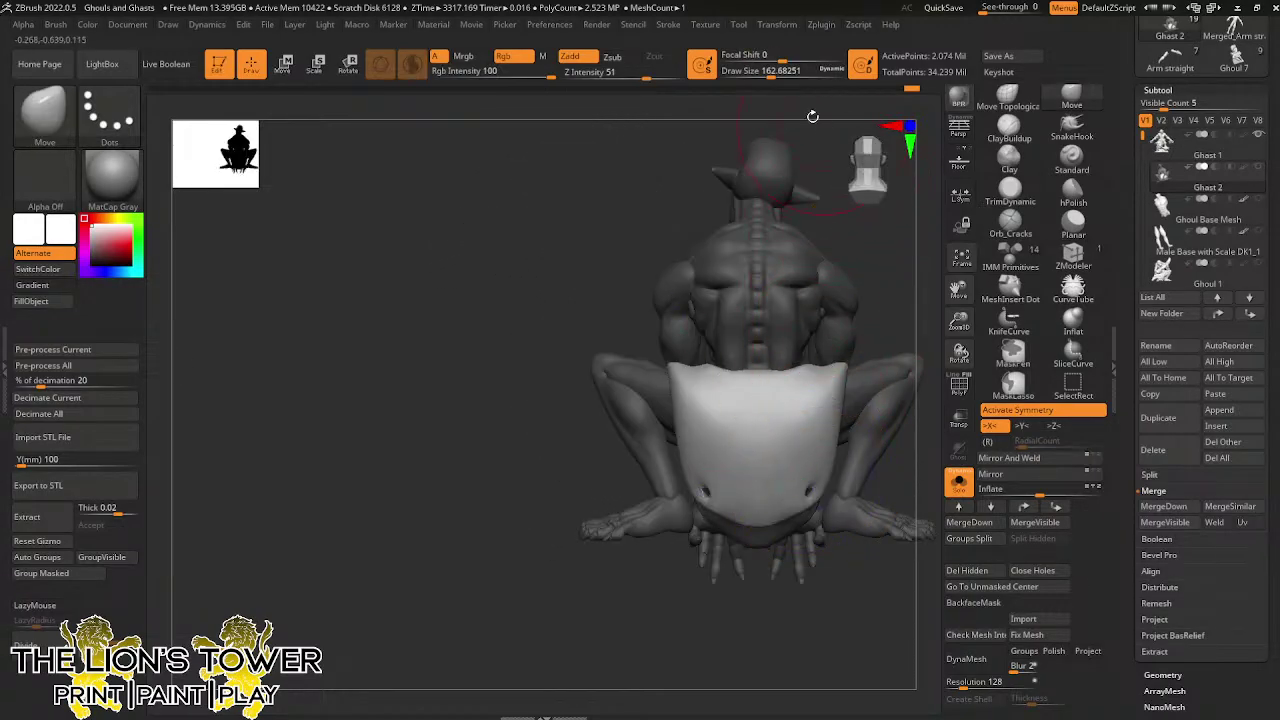
Refine the cloth's back and smooth away the two dimples near its lower edge, reducing the draw size to about 49
left_click(760, 75)
left_click_drag(958, 290, 918, 260)
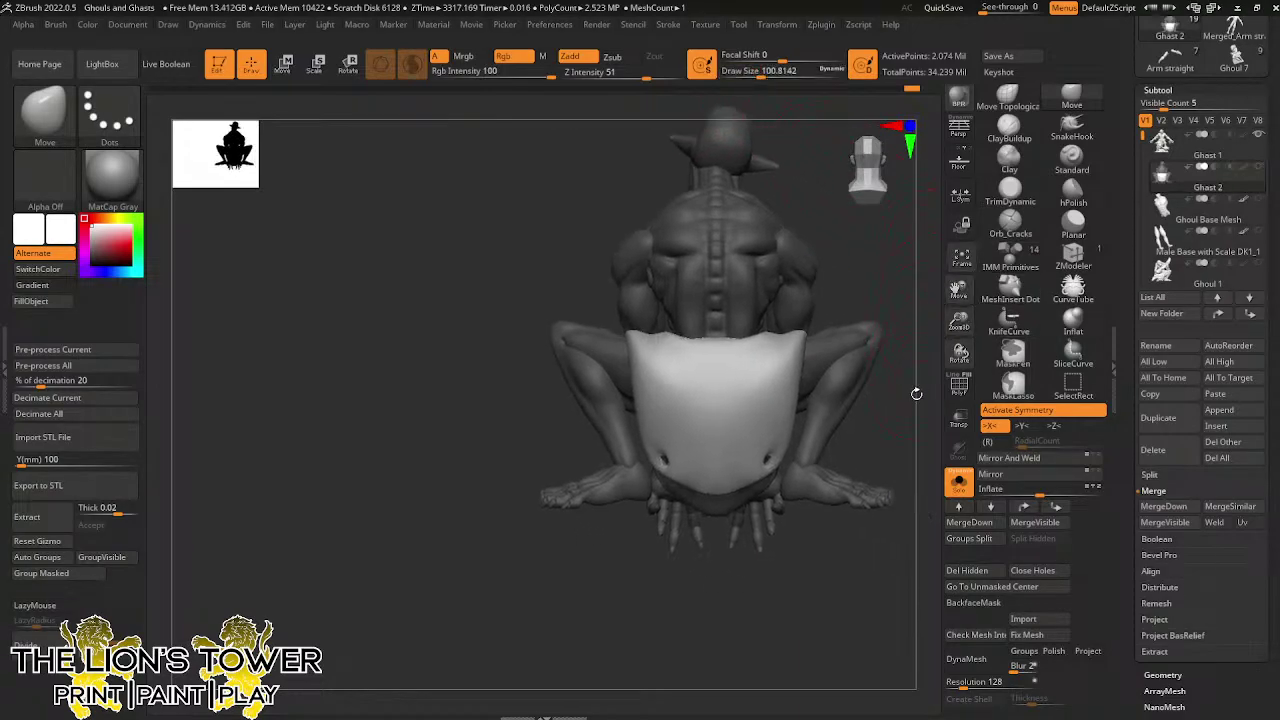
left_click_drag(917, 391, 878, 358)
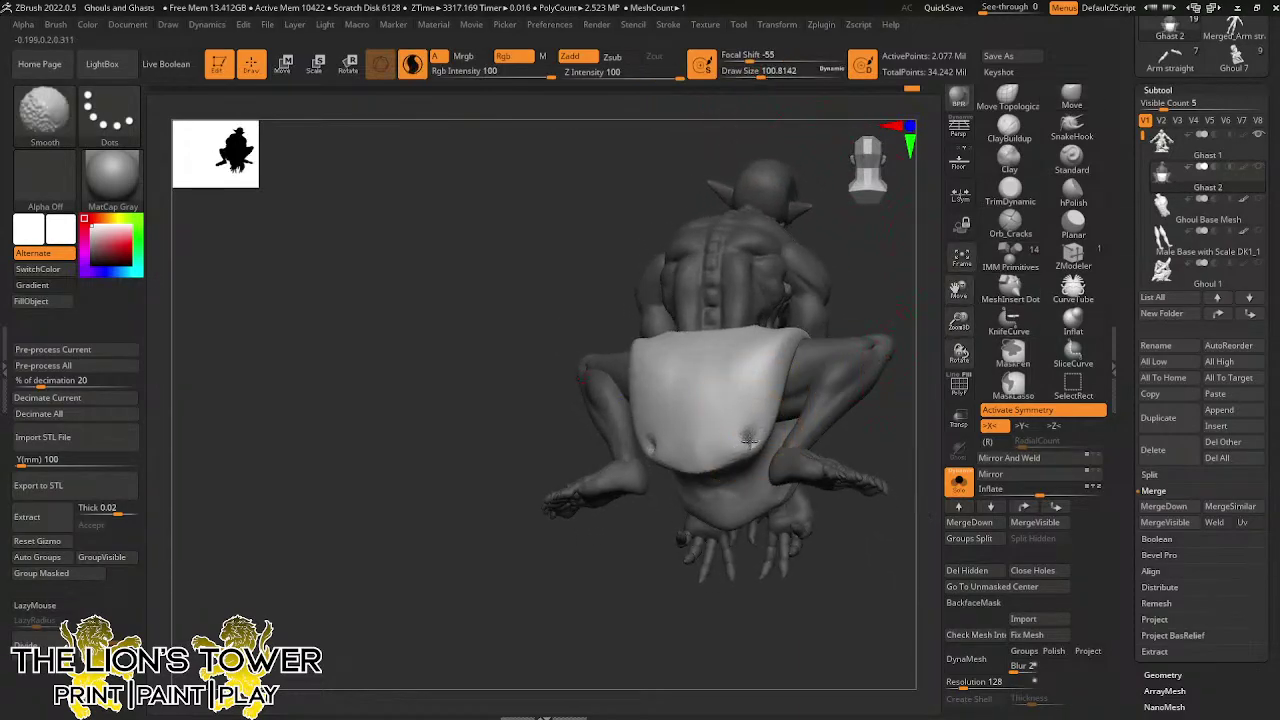
left_click(749, 75)
mouse_move(872, 300)
left_mouse_down()
mouse_move(903, 309)
mouse_move(902, 292)
left_mouse_up()
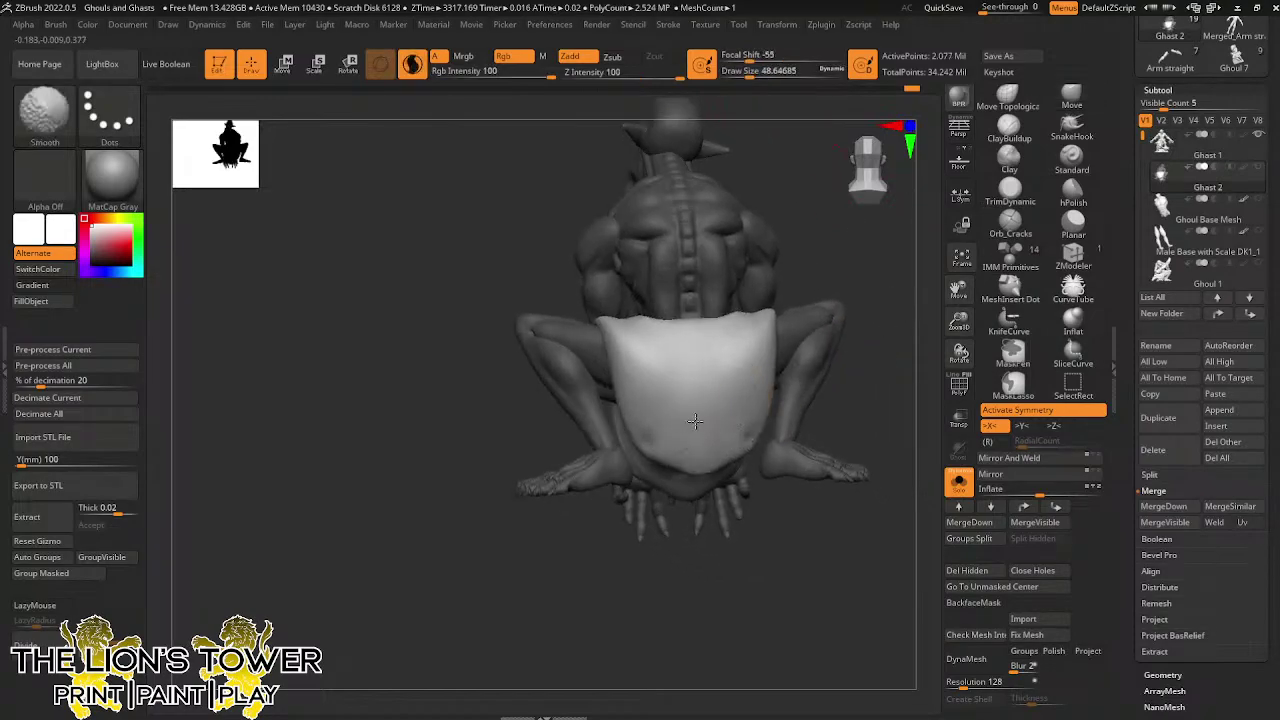
left_click_drag(903, 310, 888, 340)
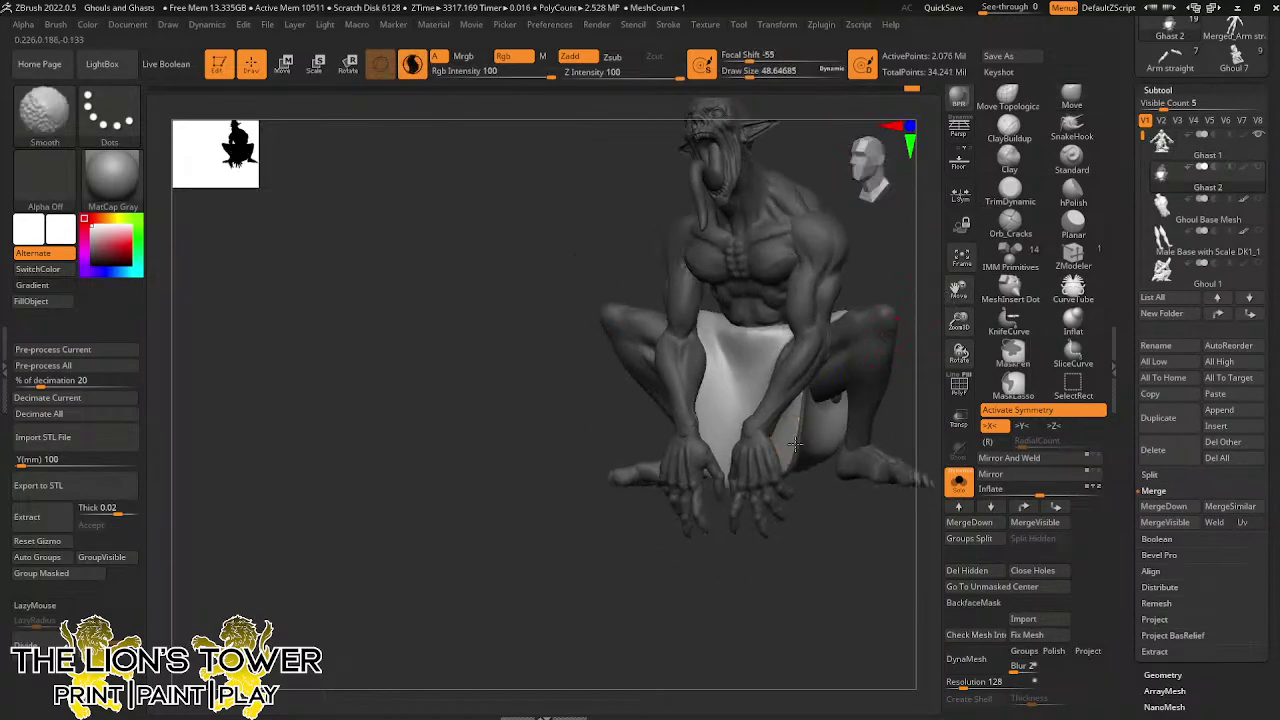
Shape and smooth the front and side of the cloth between the arms and thighs at a draw size of about 49
left_click_drag(810, 539, 764, 375, "shift")
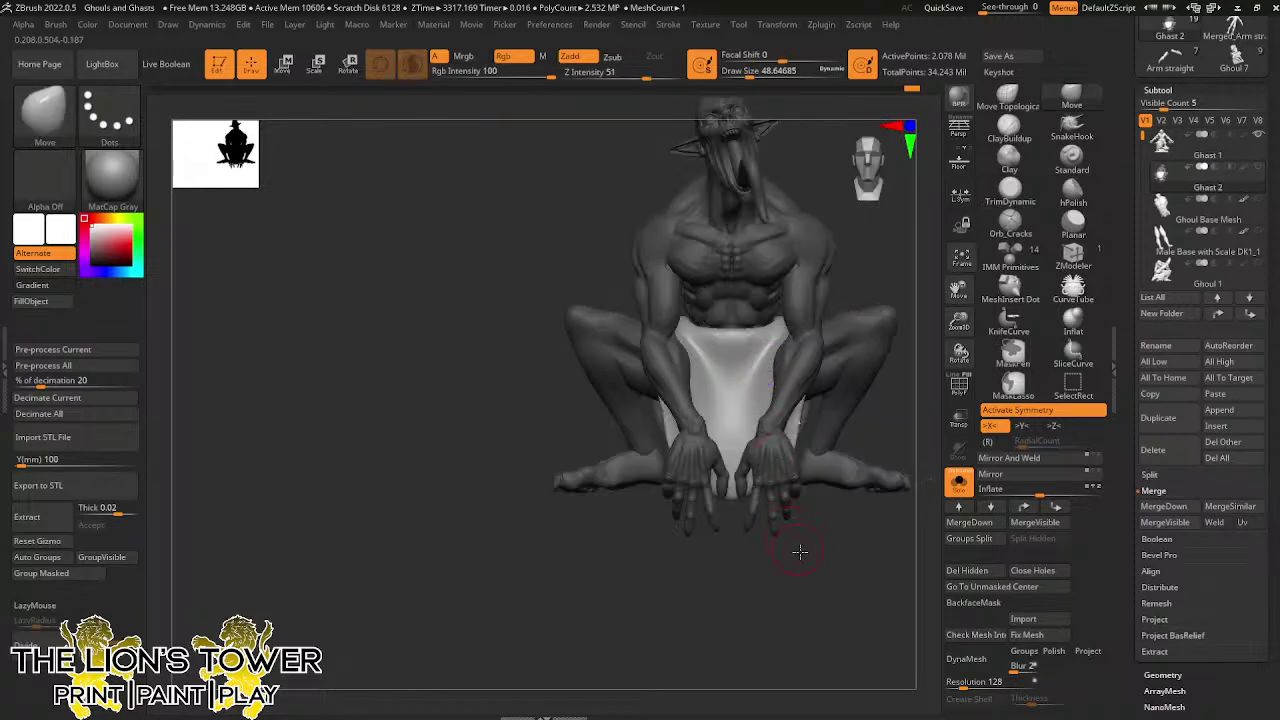
mouse_move(800, 551)
left_mouse_down()
mouse_move(846, 551)
mouse_move(715, 390)
left_mouse_up()
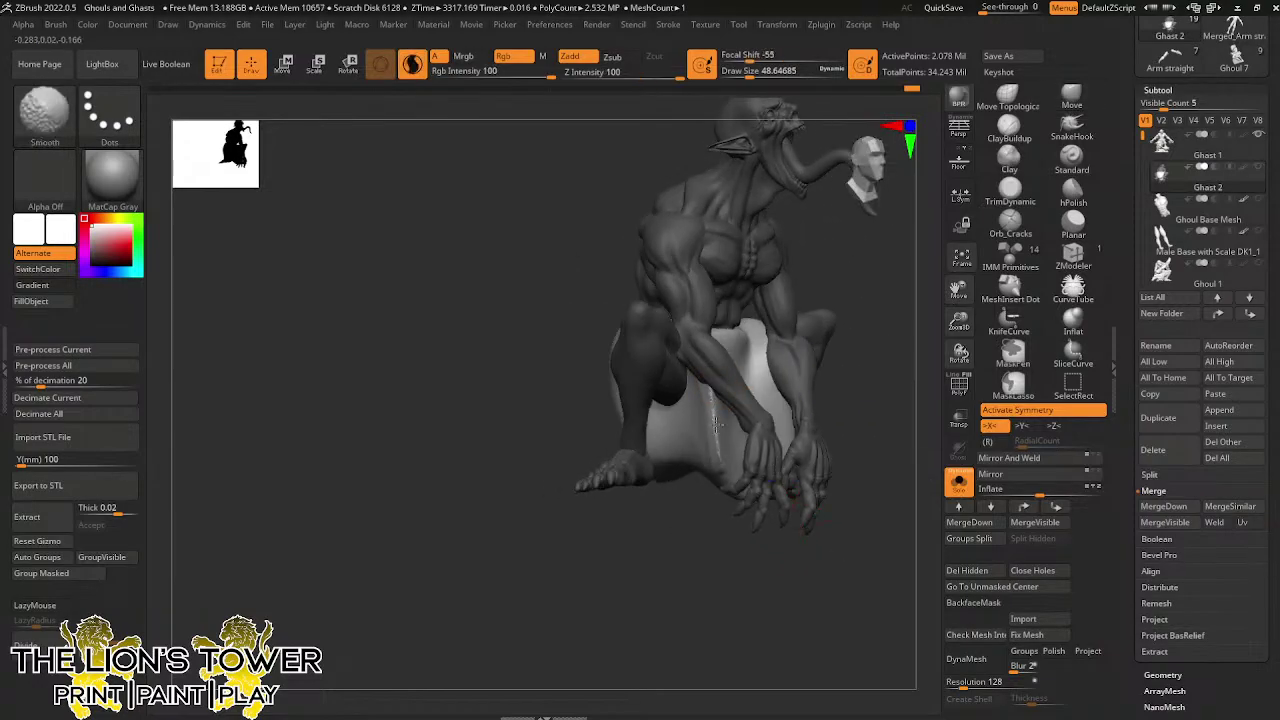
left_click_drag(877, 361, 887, 340, "shift")
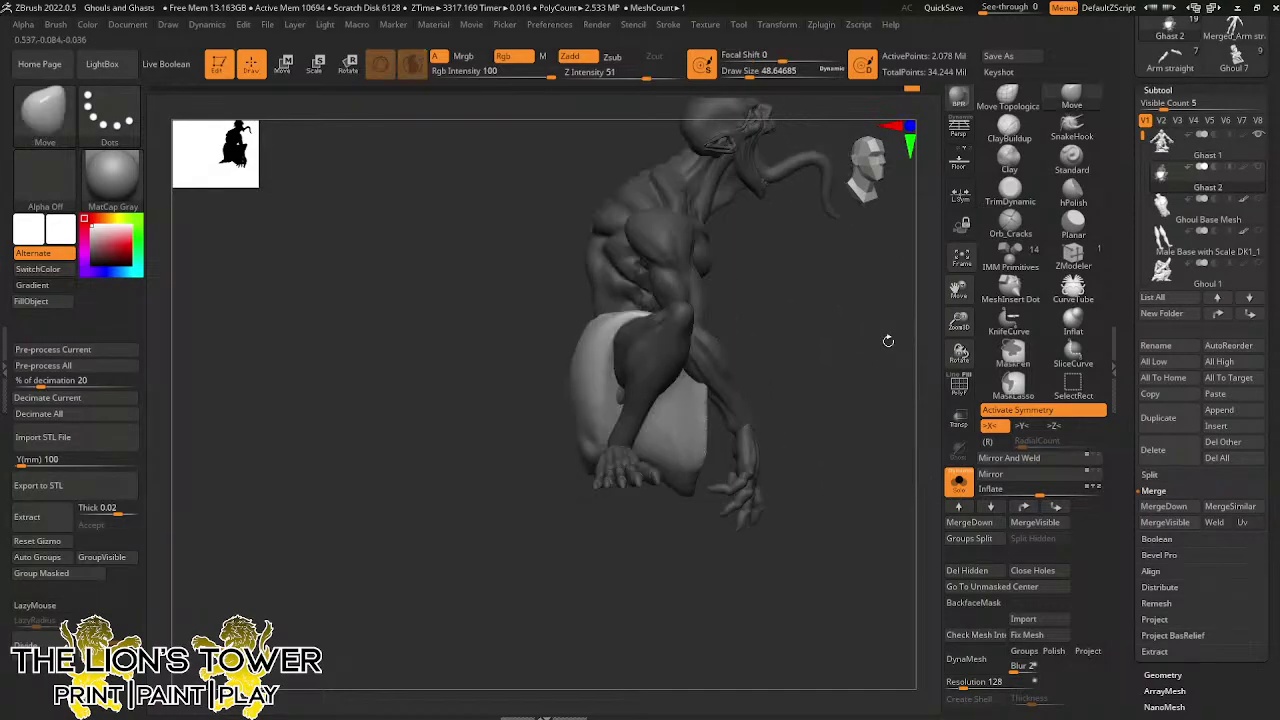
Adjust the cloth's front and lower edge behind the hands with the Move brush at a draw size of about 120
left_click(1072, 97)
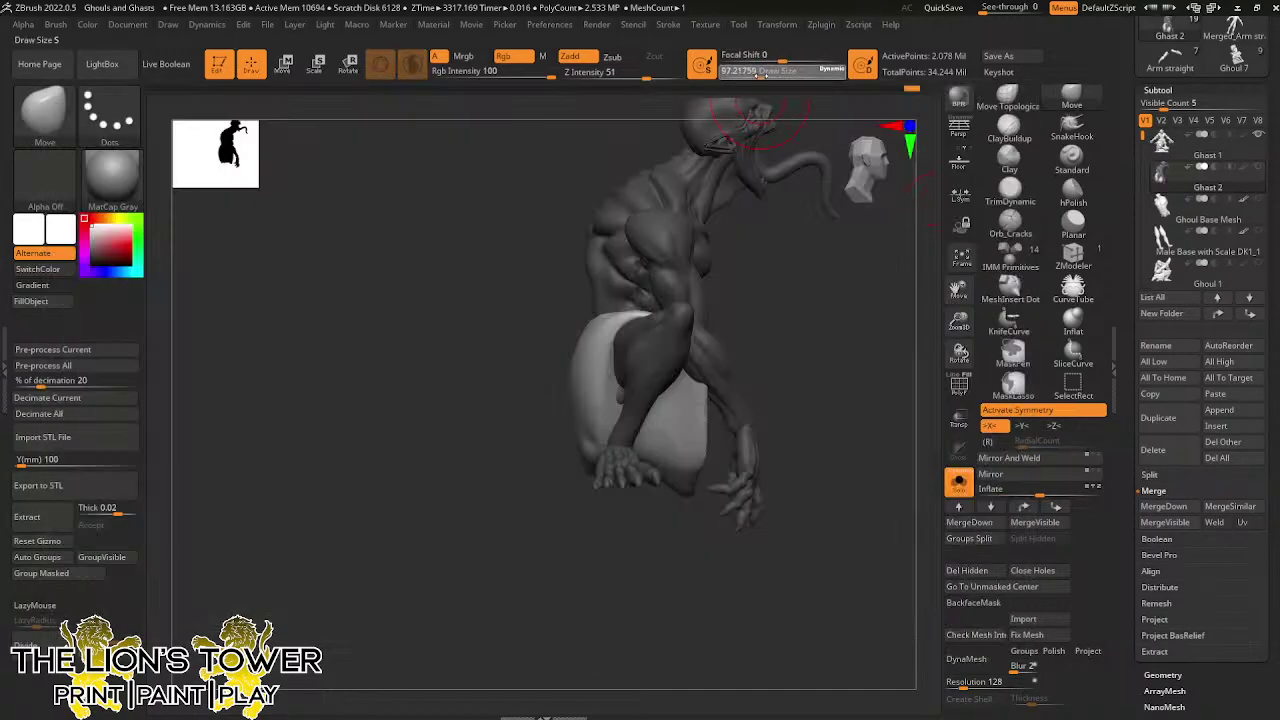
left_click_drag(760, 76, 767, 75)
left_click_drag(785, 351, 764, 357)
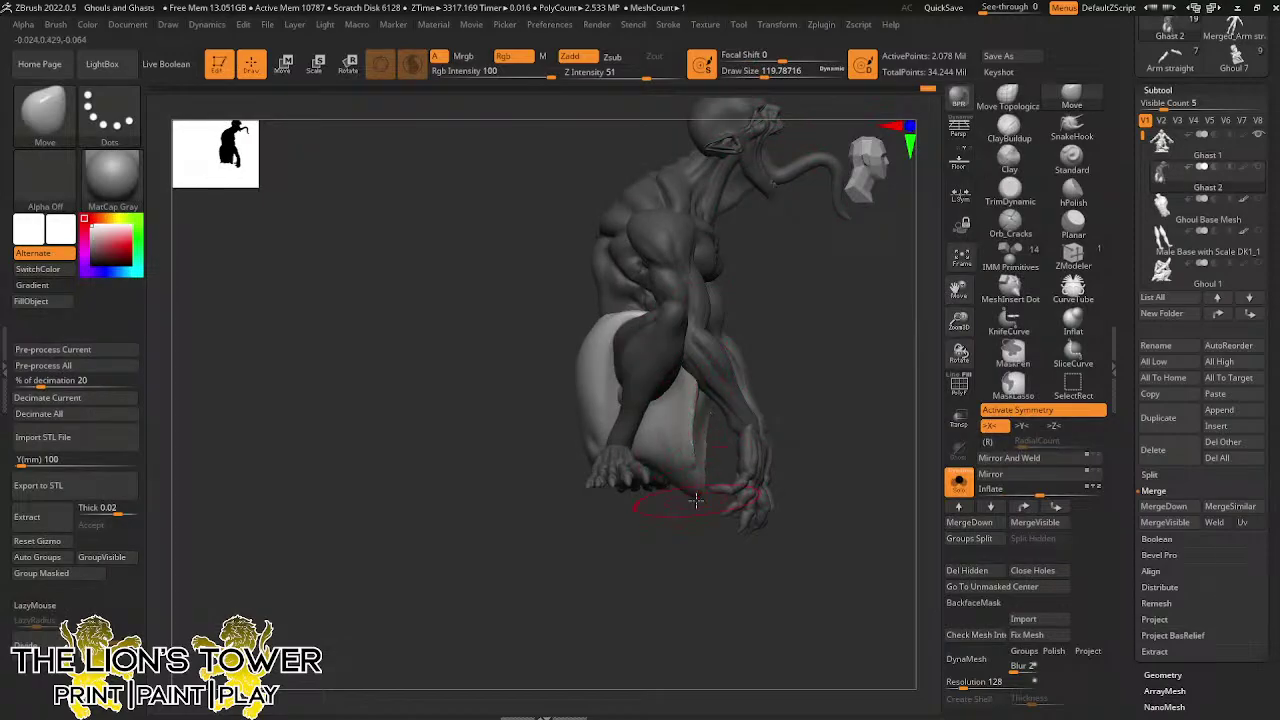
left_click_drag(694, 479, 697, 486)
left_click_drag(770, 520, 702, 518)
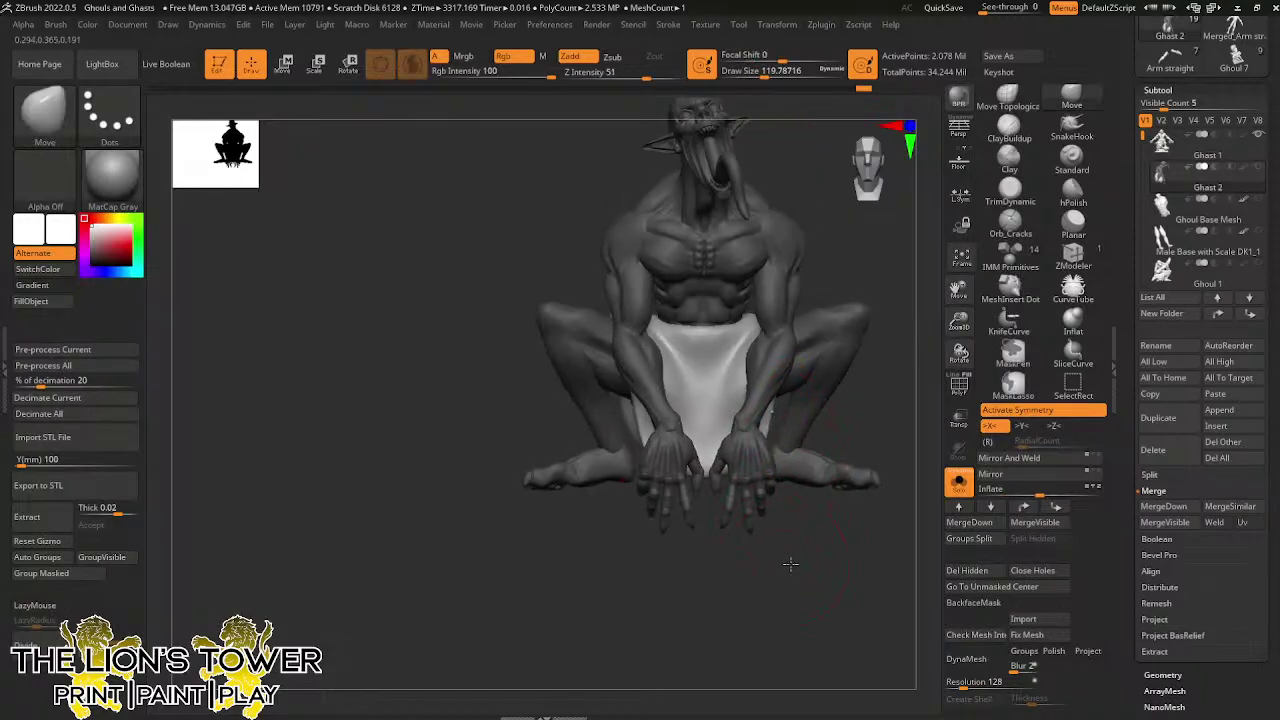
mouse_move(789, 560)
left_mouse_down()
mouse_move(846, 560)
mouse_move(777, 443)
mouse_move(823, 397)
mouse_move(872, 388)
mouse_move(888, 440)
mouse_move(882, 492)
mouse_move(876, 410)
mouse_move(858, 445)
left_mouse_up()
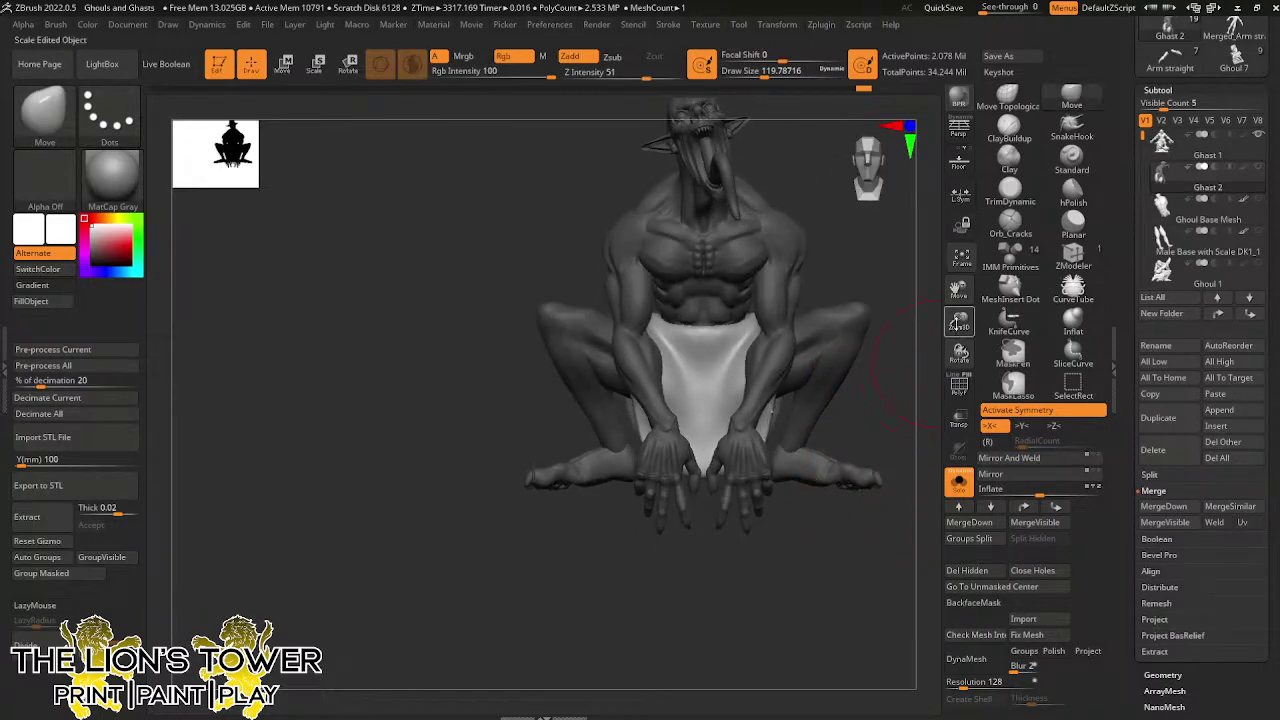
left_click_drag(957, 290, 956, 325)
left_click_drag(876, 376, 810, 436)
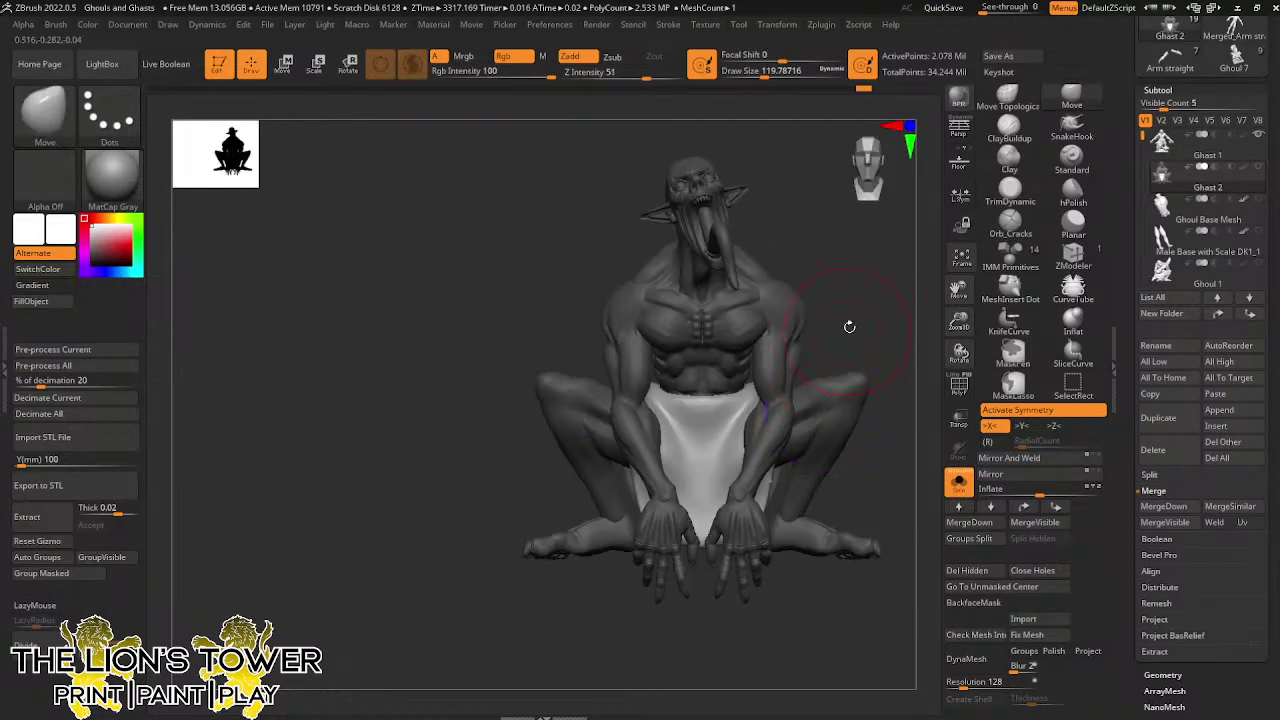
Isolate the cloth, turn symmetry off and carve sweeping front folds with Orb_Cracks at a draw size of about 46, undoing the last stroke
left_click(730, 437, "ctrl+shift")
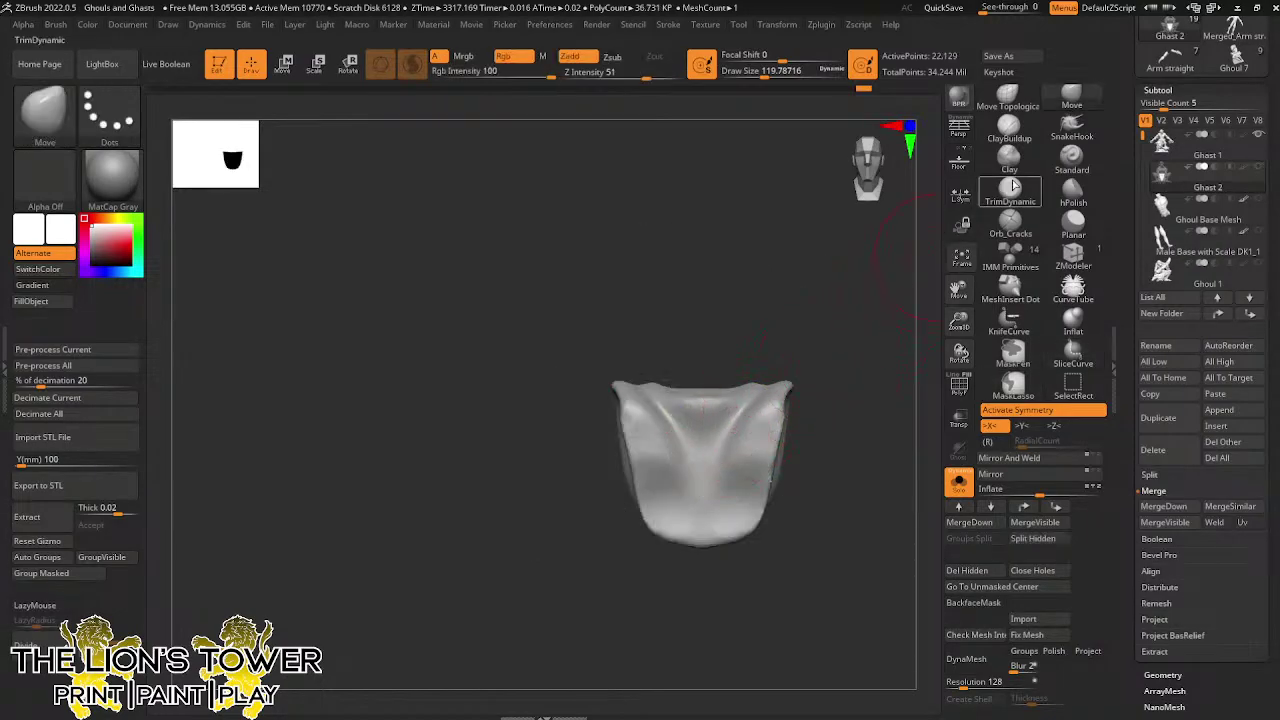
left_click(757, 79)
left_click_drag(808, 358, 814, 385)
left_click(746, 77)
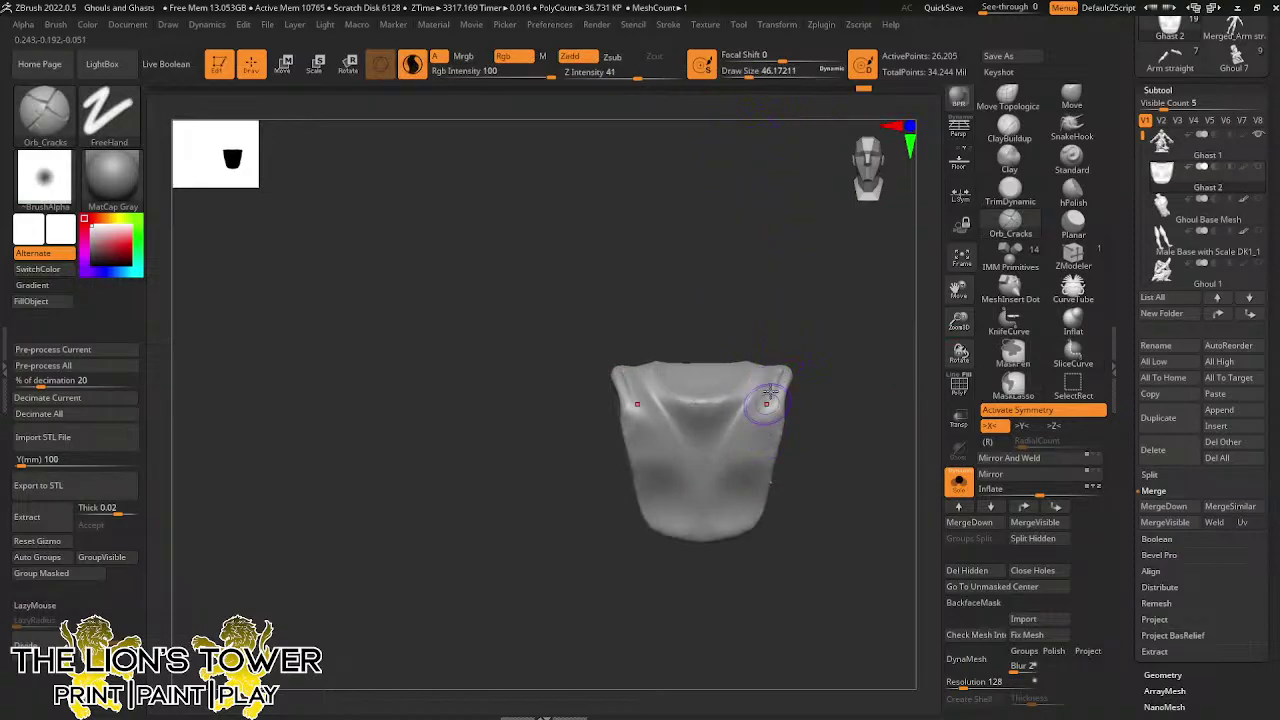
key("x")
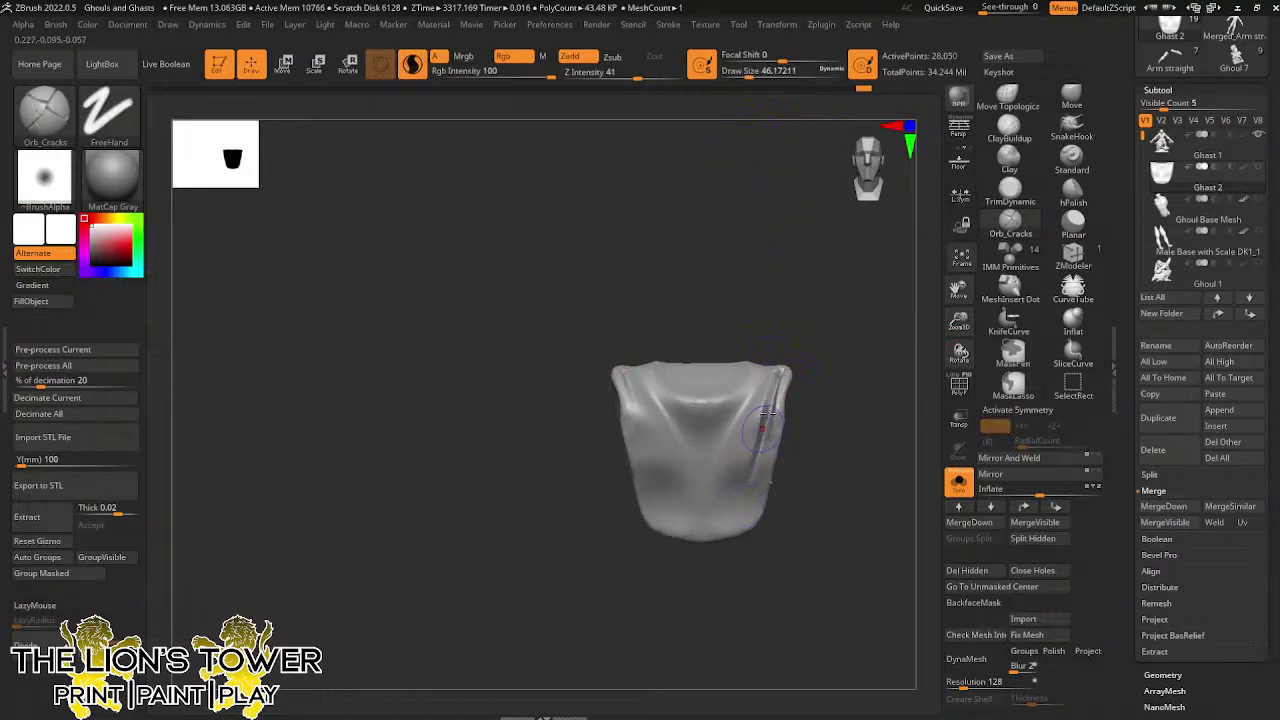
left_click_drag(639, 426, 738, 475)
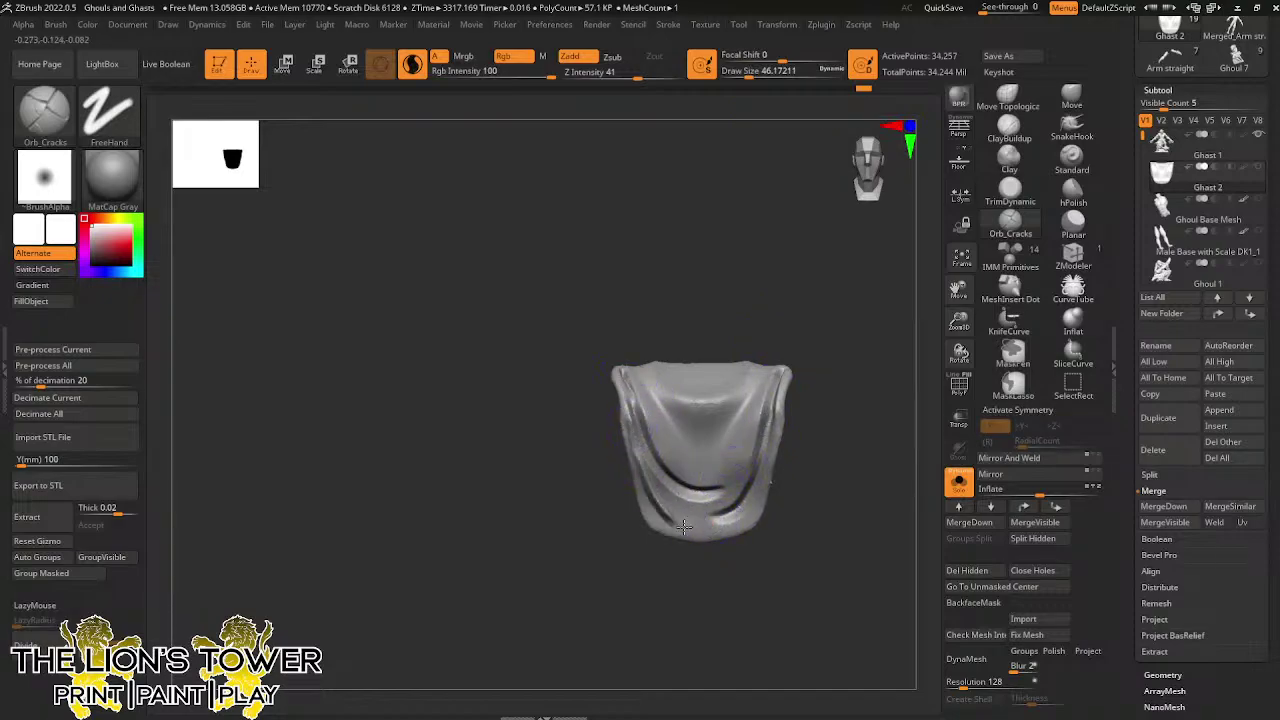
left_click_drag(684, 527, 708, 530)
key("ctrl+z")
Turn off Sculptris Pro and carve more draped front folds with Orb_Cracks at Z Intensity 17 and a draw size of about 49
left_click_drag(637, 77, 632, 77)
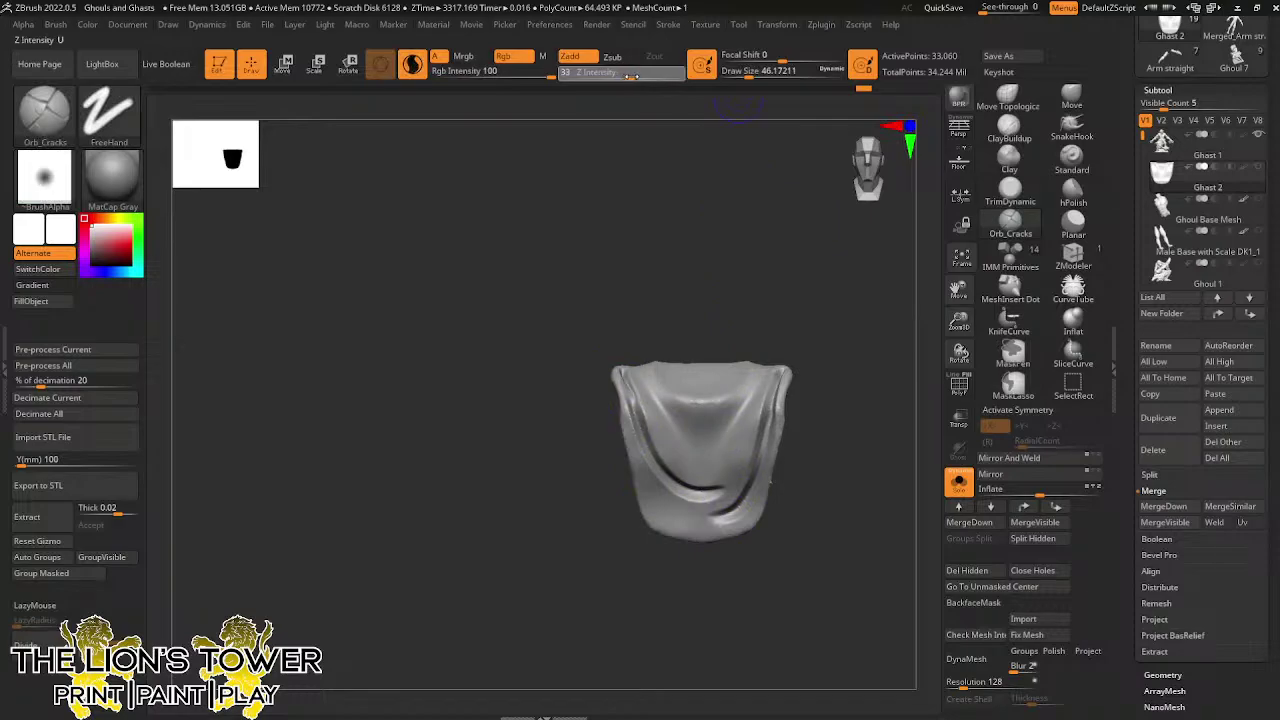
left_click(743, 75)
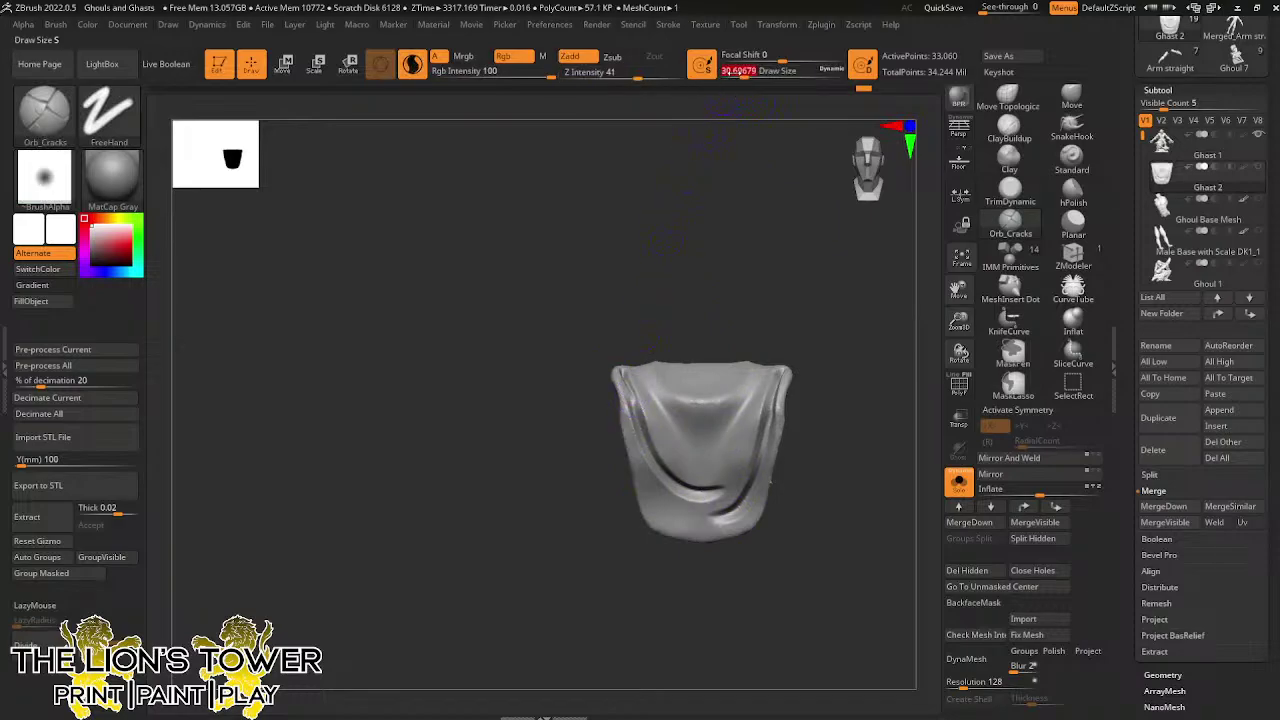
left_click(760, 75)
left_click(595, 76)
left_click(412, 65)
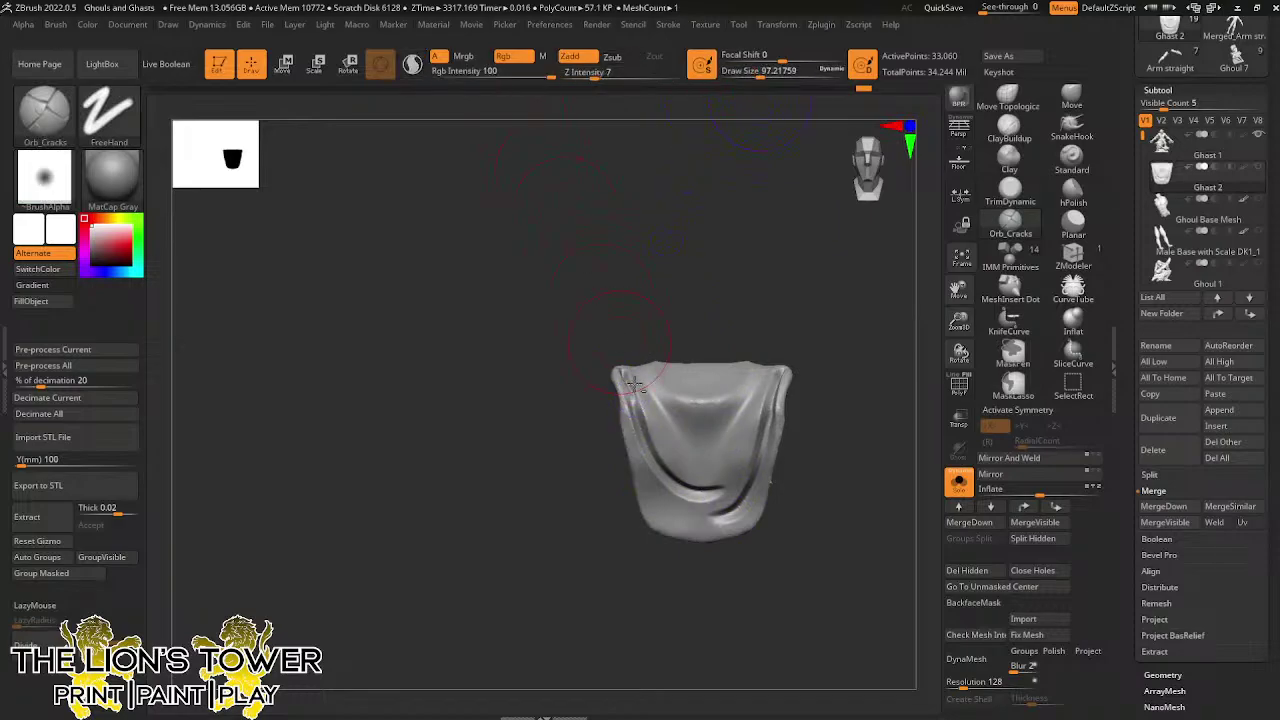
left_click(750, 77)
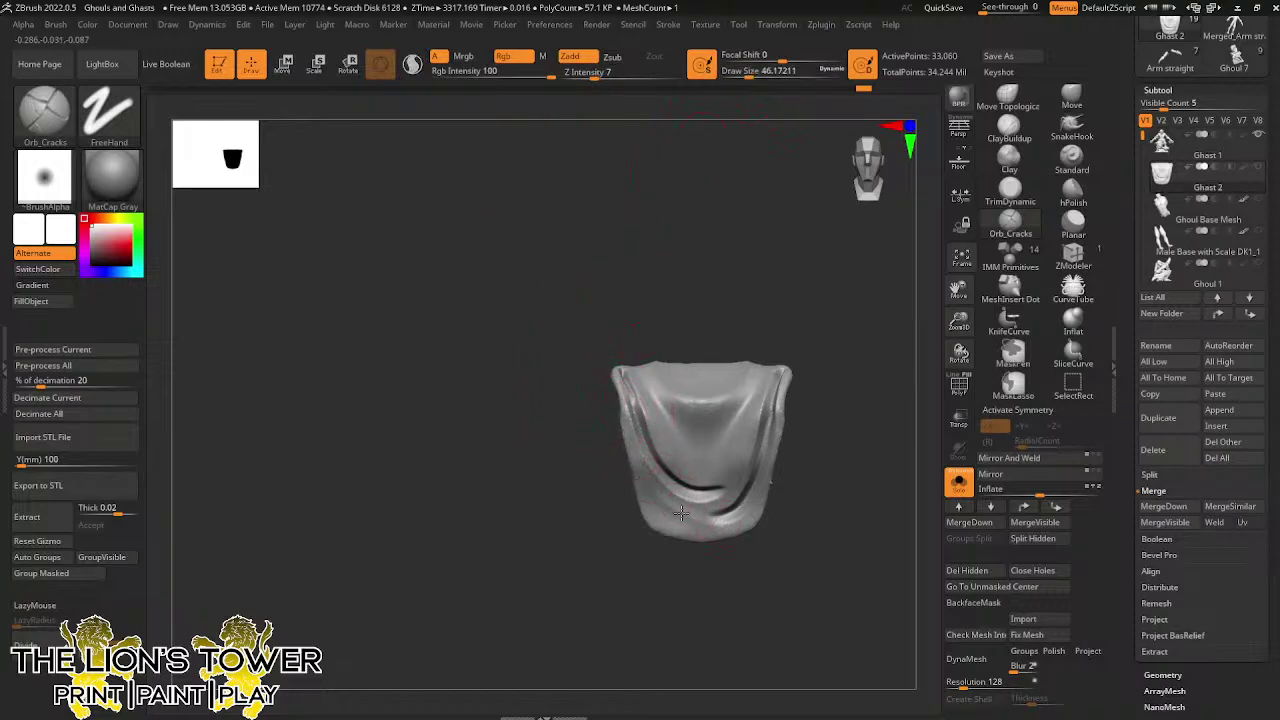
left_click_drag(594, 76, 611, 77)
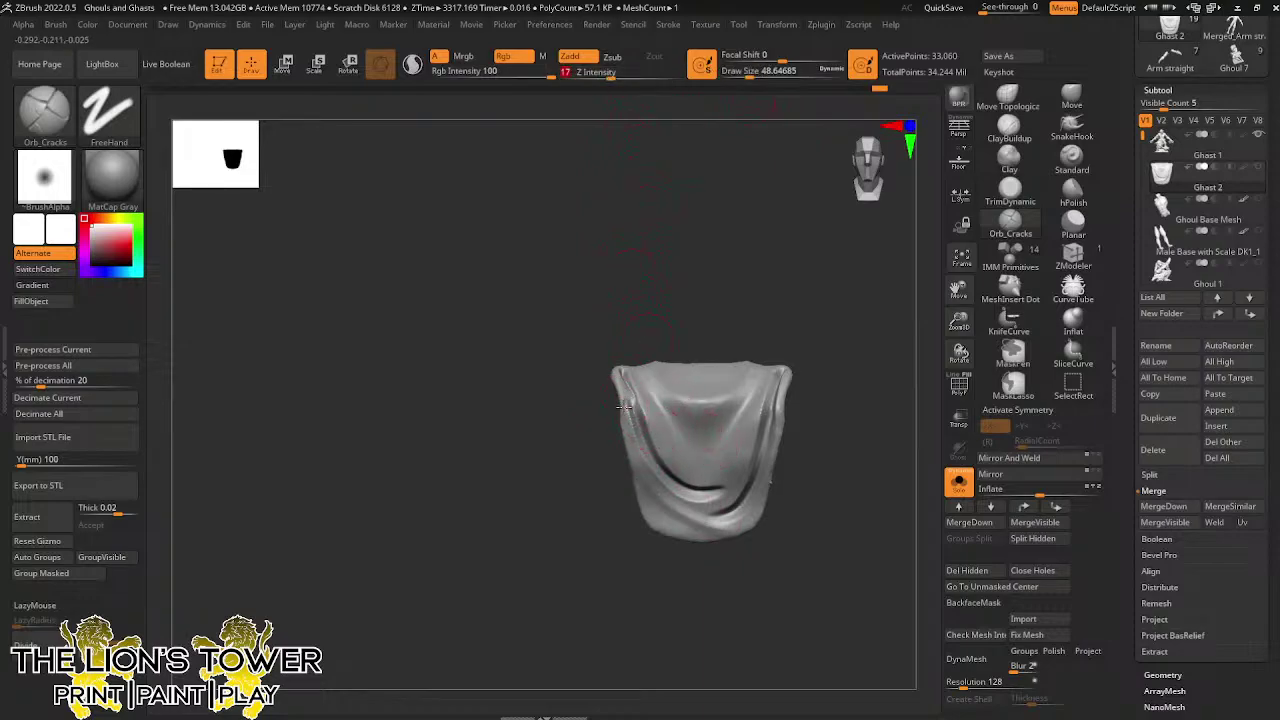
mouse_move(622, 405)
left_mouse_down()
mouse_move(662, 502)
mouse_move(733, 500)
left_mouse_up()
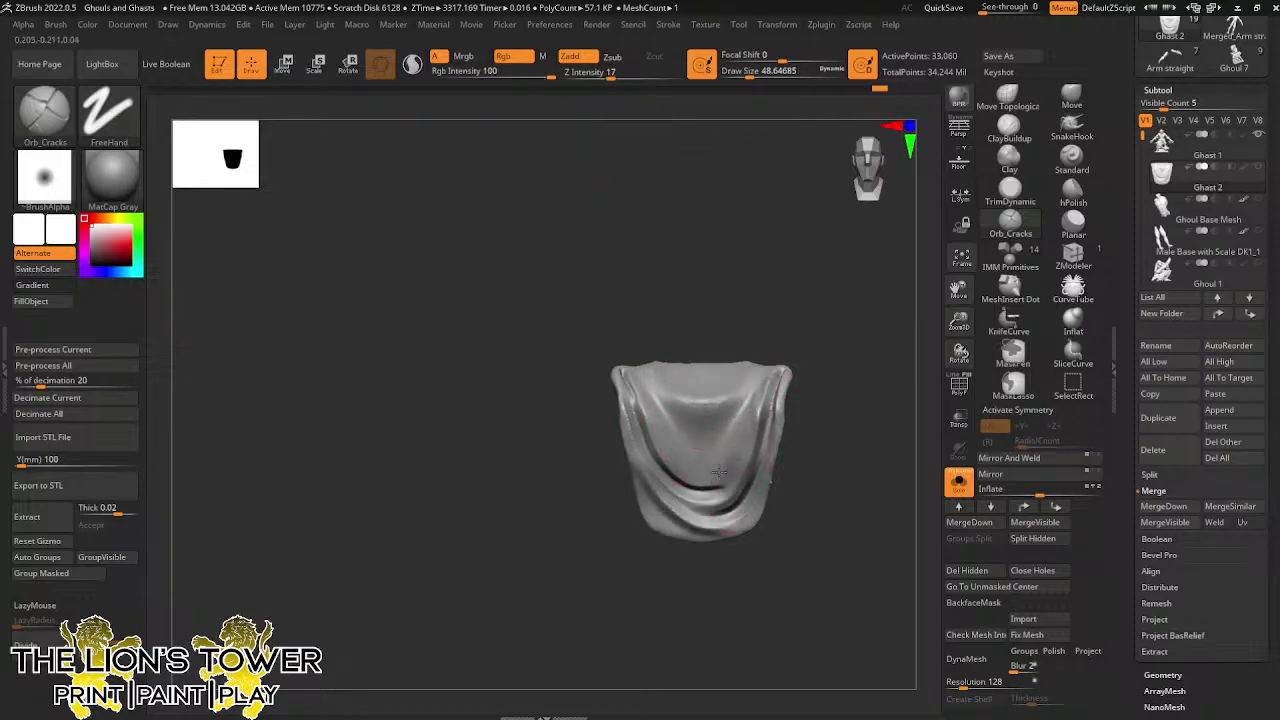
left_click_drag(685, 478, 722, 480)
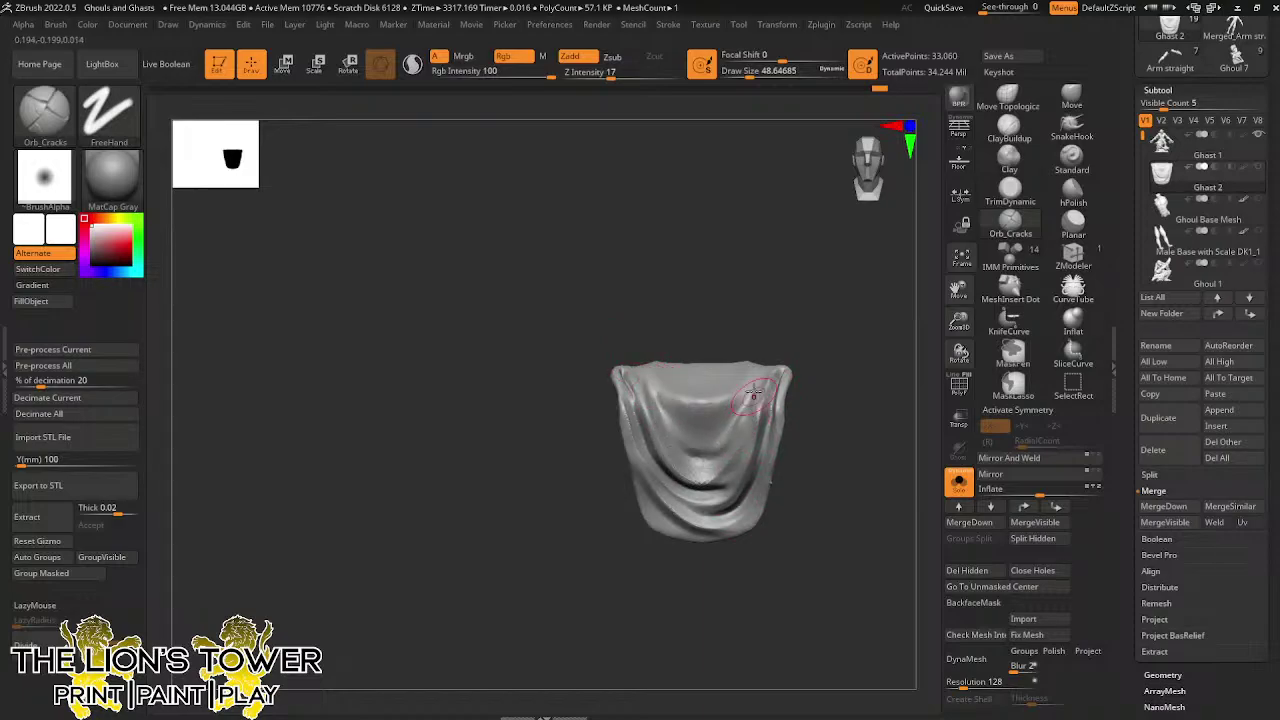
Carve layered U-shaped drapery folds across the back of the cloth with the Orb_Cracks brush
mouse_move(843, 313)
left_mouse_down()
mouse_move(823, 343)
mouse_move(757, 289)
mouse_move(762, 381)
mouse_move(795, 508)
mouse_move(783, 325)
left_mouse_up()
left_click_drag(743, 443, 855, 517)
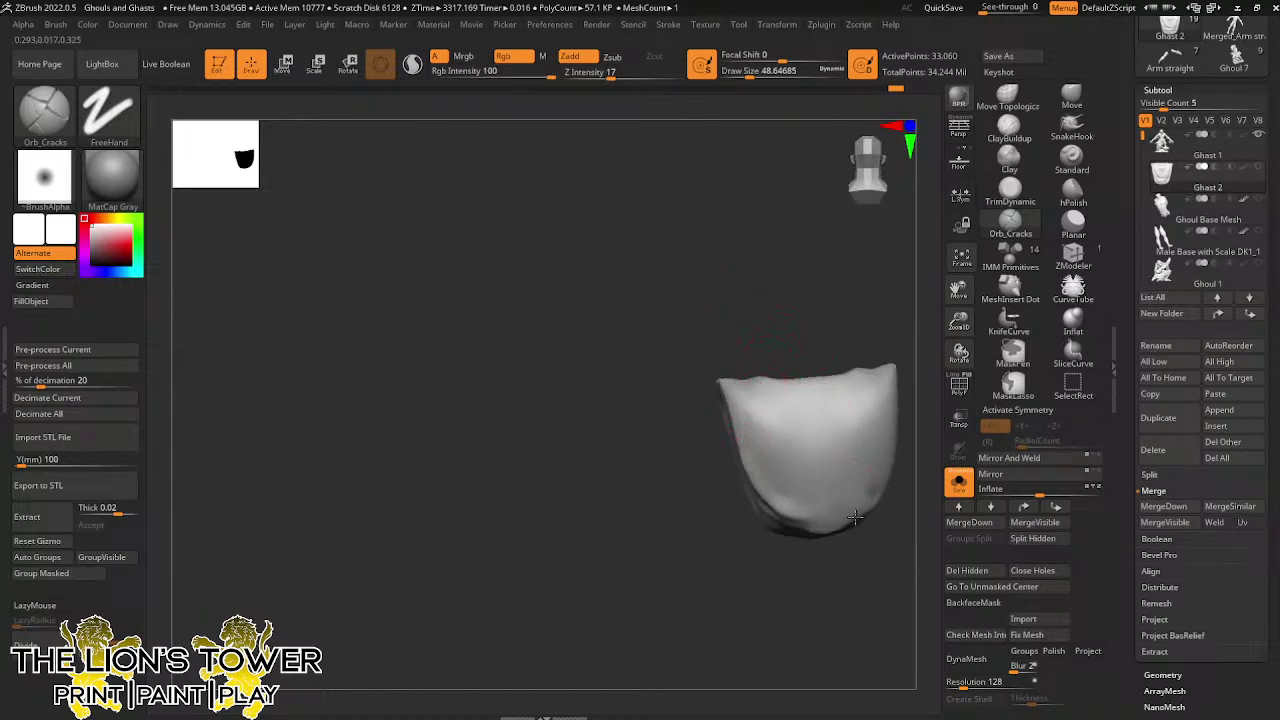
mouse_move(891, 367)
left_mouse_down()
mouse_move(866, 476)
mouse_move(784, 494)
left_mouse_up()
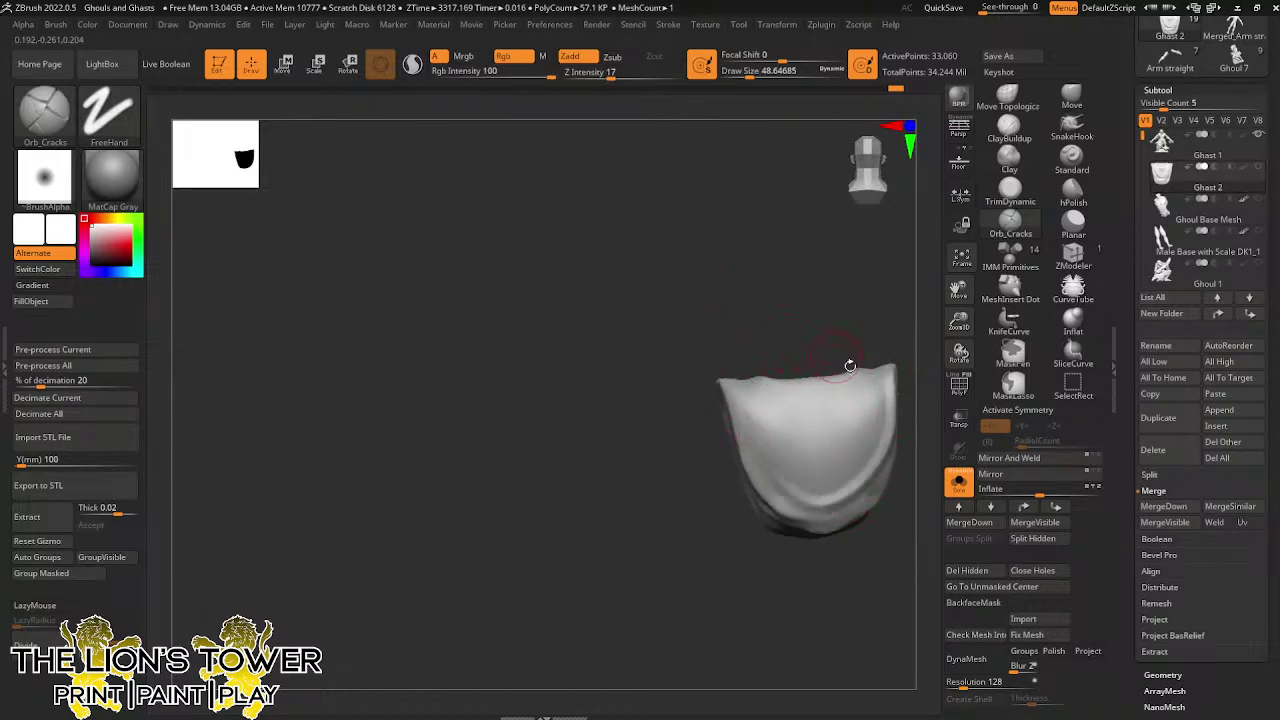
left_click_drag(881, 399, 790, 483)
left_click_drag(740, 404, 784, 468)
mouse_move(778, 345)
left_mouse_down()
mouse_move(772, 370)
mouse_move(838, 464)
left_mouse_up()
left_click_drag(866, 377, 804, 440)
left_click_drag(770, 398, 832, 454)
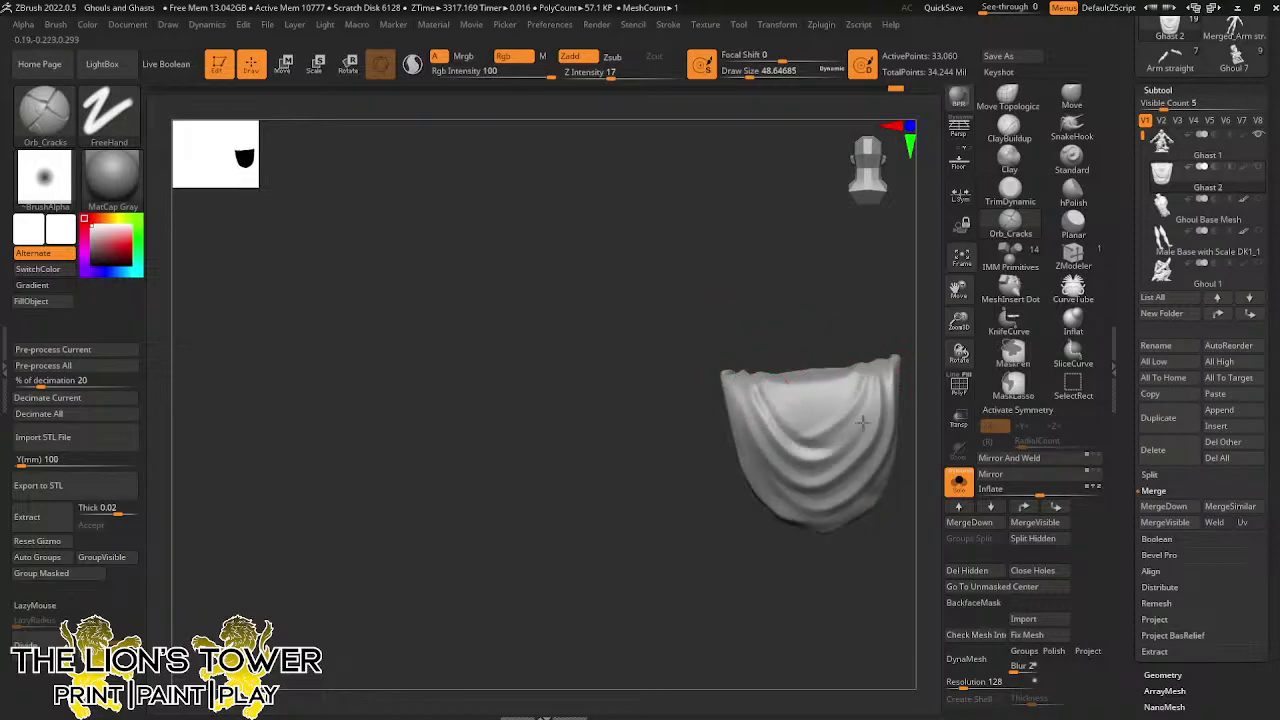
left_click_drag(877, 384, 785, 475)
left_click_drag(740, 373, 811, 487)
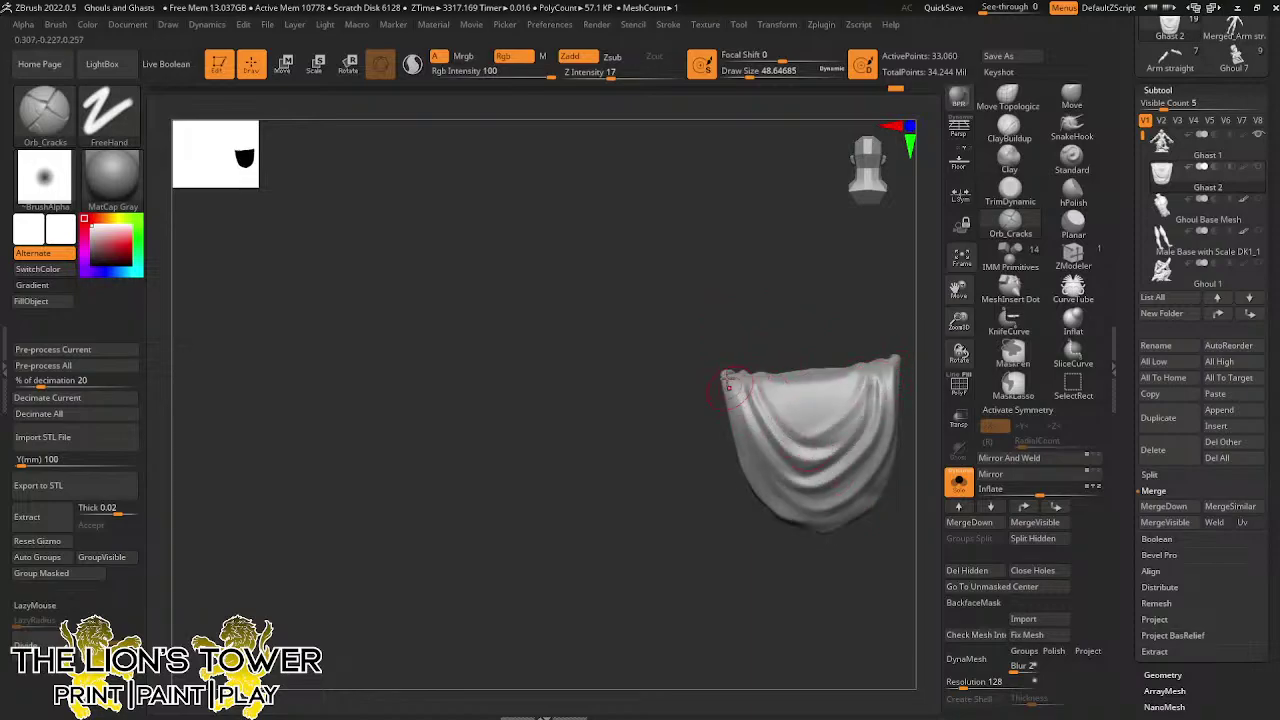
mouse_move(730, 381)
left_mouse_down()
mouse_move(805, 500)
mouse_move(836, 497)
left_mouse_up()
Carve additional folds along the upper corners and sides of the cloth with the Orb_Cracks brush
left_click_drag(905, 296, 908, 322)
left_click_drag(823, 334, 835, 412)
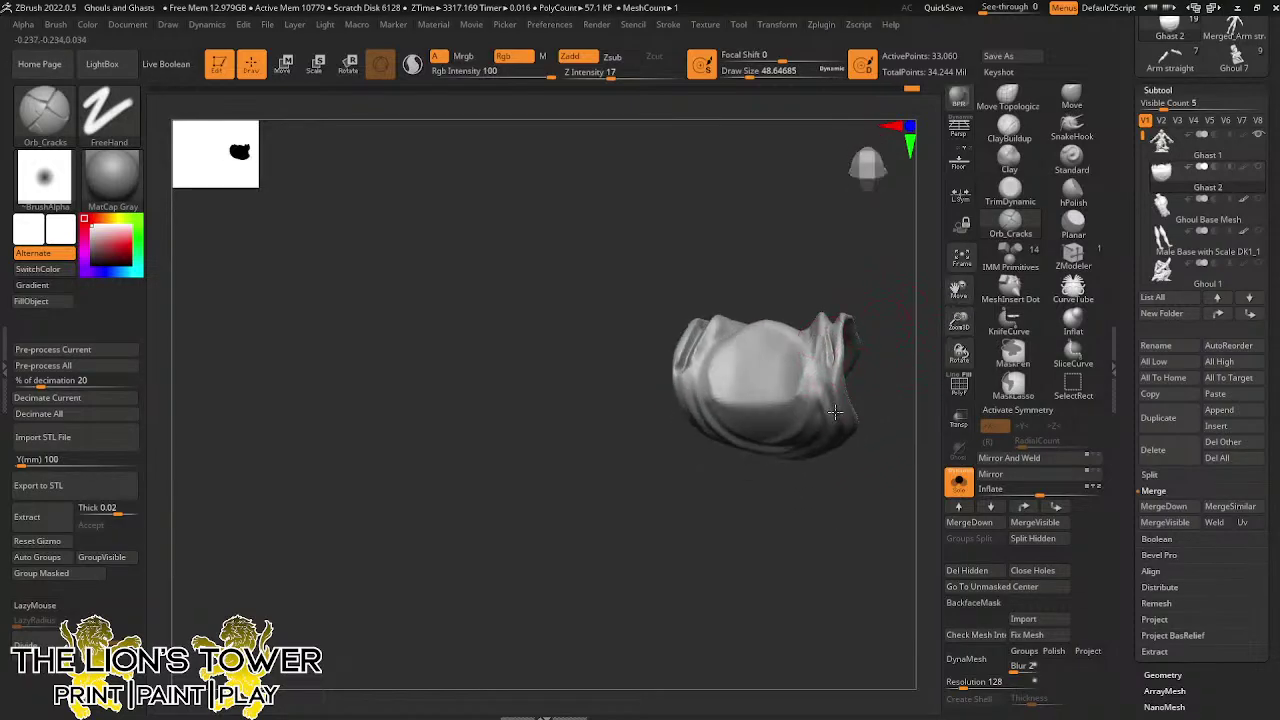
left_click_drag(823, 358, 828, 388)
left_click_drag(885, 325, 857, 266)
mouse_move(708, 338)
left_mouse_down()
mouse_move(696, 404)
mouse_move(686, 398)
left_mouse_up()
left_click_drag(695, 218, 755, 262)
Smooth the underside and lower rim of the cloth, and return to its front
mouse_move(672, 388)
left_mouse_down("shift")
mouse_move(682, 353)
mouse_move(766, 243)
mouse_move(760, 303)
left_mouse_up("shift")
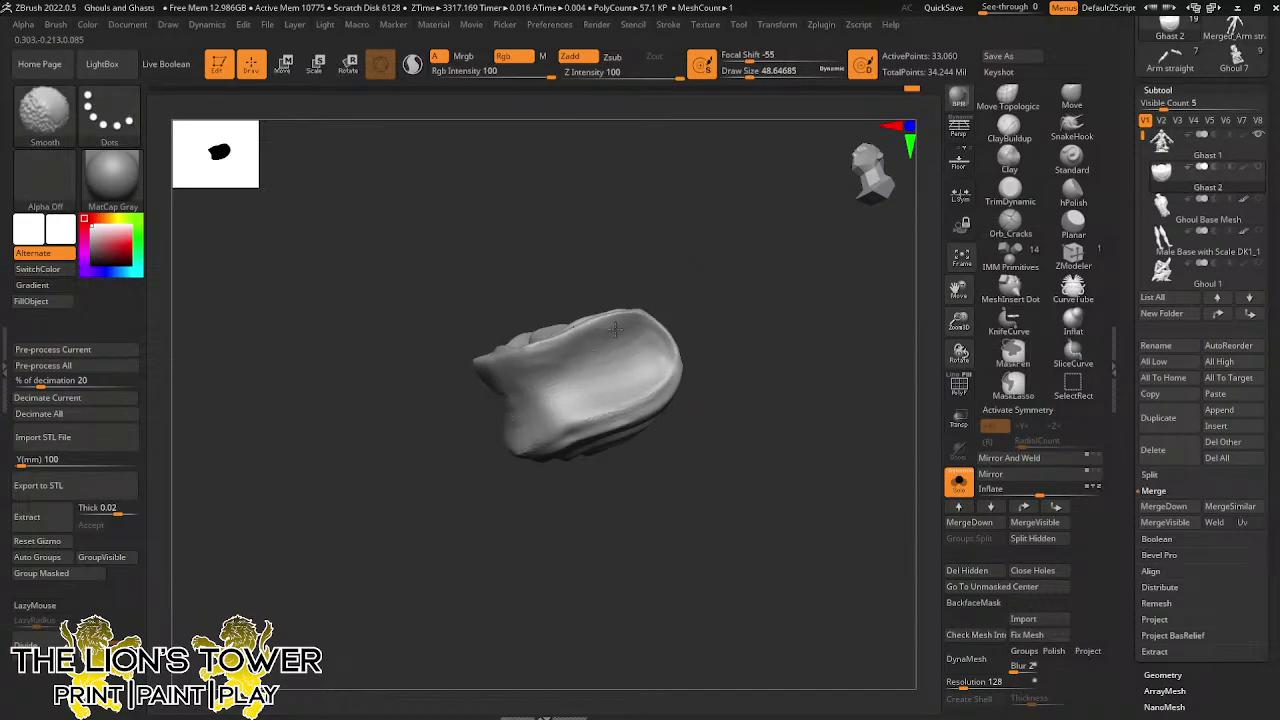
left_click_drag(615, 330, 543, 403)
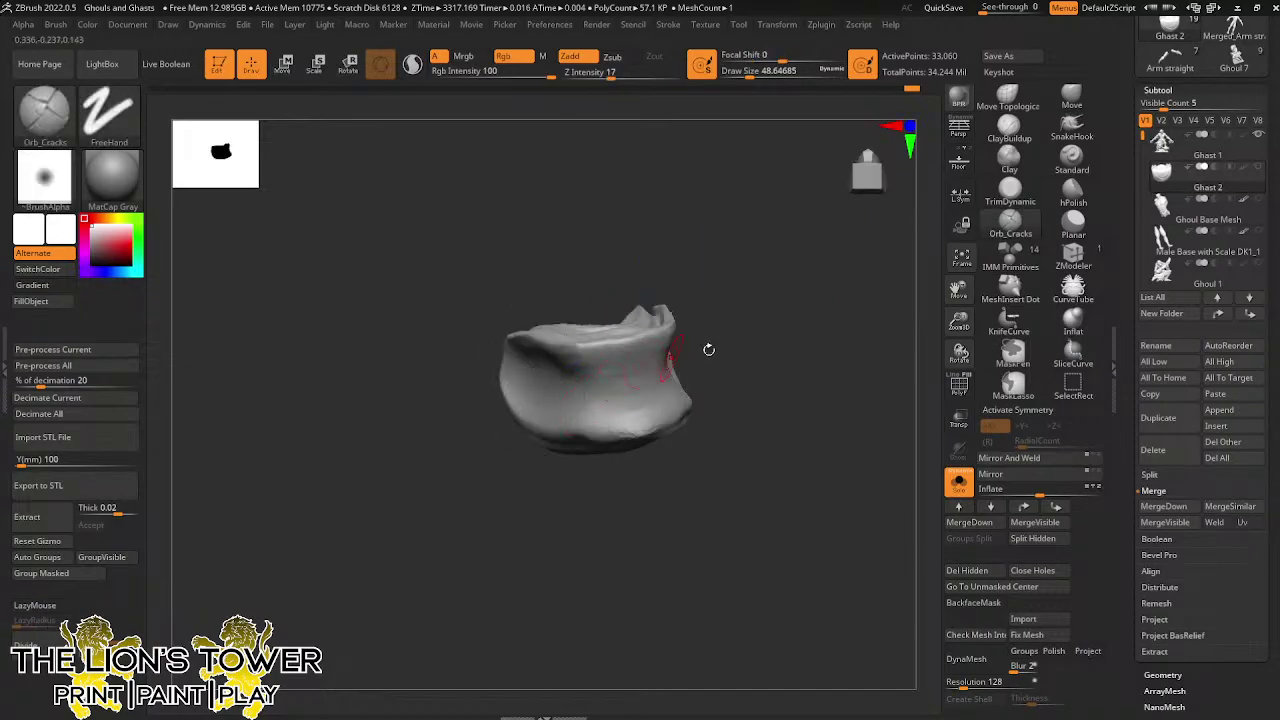
left_click_drag(820, 413, 803, 457)
left_click_drag(794, 406, 784, 405)
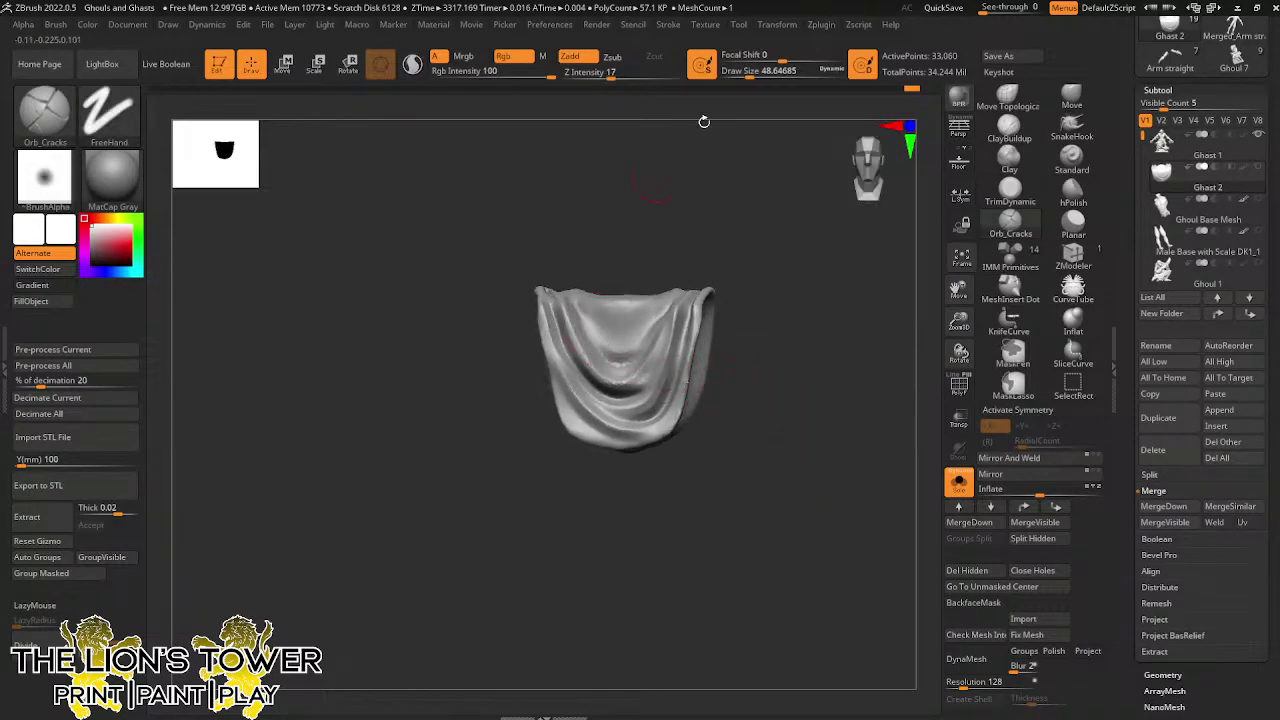
Refine the lower front folds of the cloth with Orb_Cracks at a draw size of about 37, smoothing between them
left_click(746, 75)
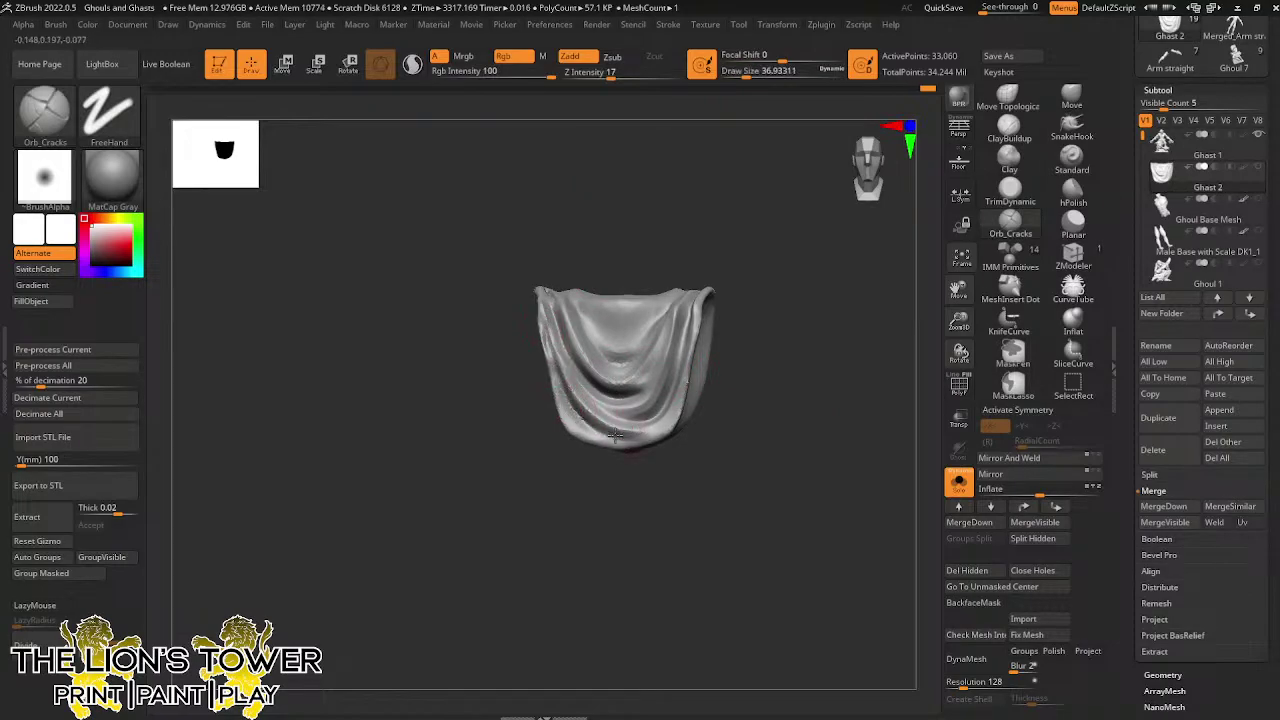
left_click_drag(723, 343, 643, 337)
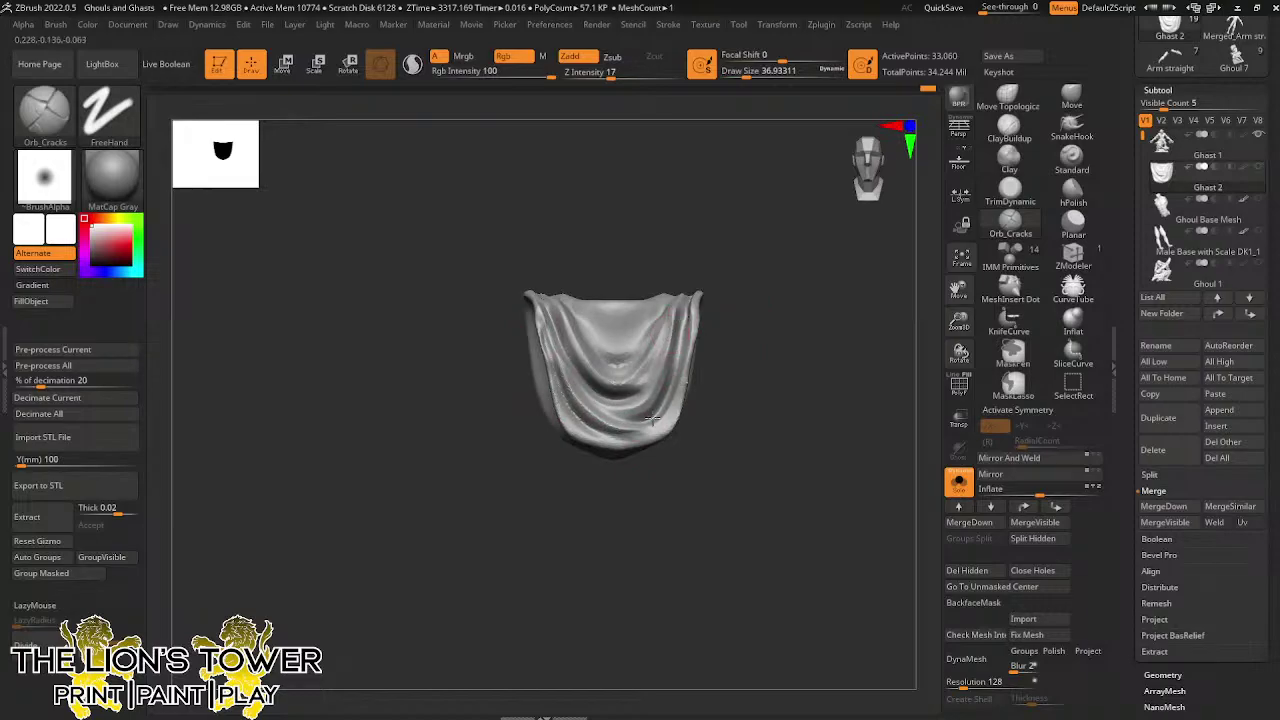
key("shift")
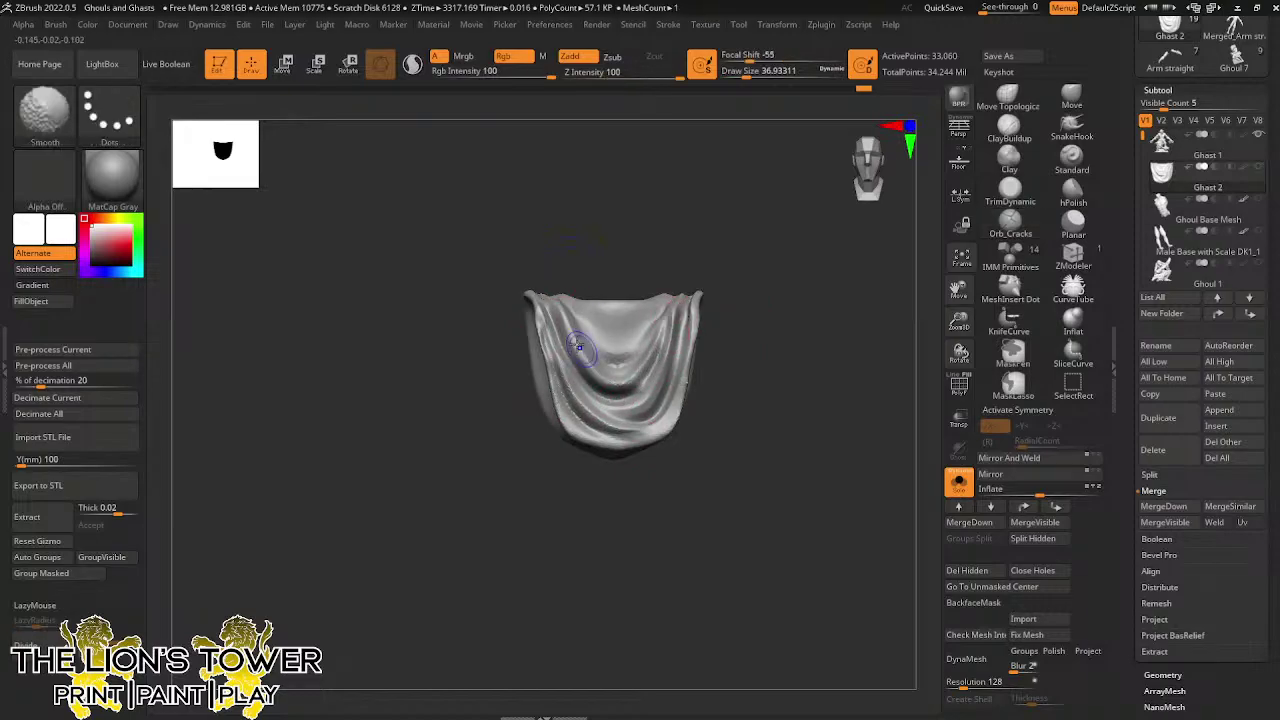
key("ctrl")
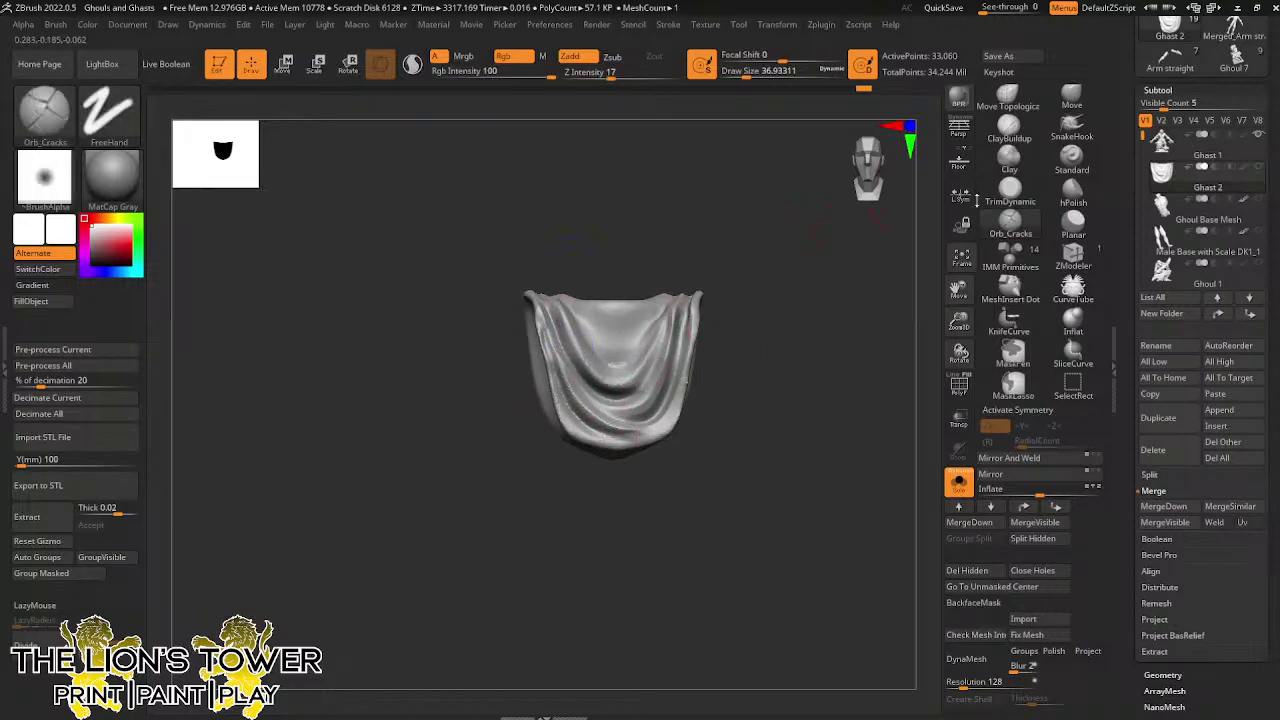
Show the whole figure, isolate the cloth again, and split it from the body into its own subtool
left_click(862, 455, "ctrl+shift")
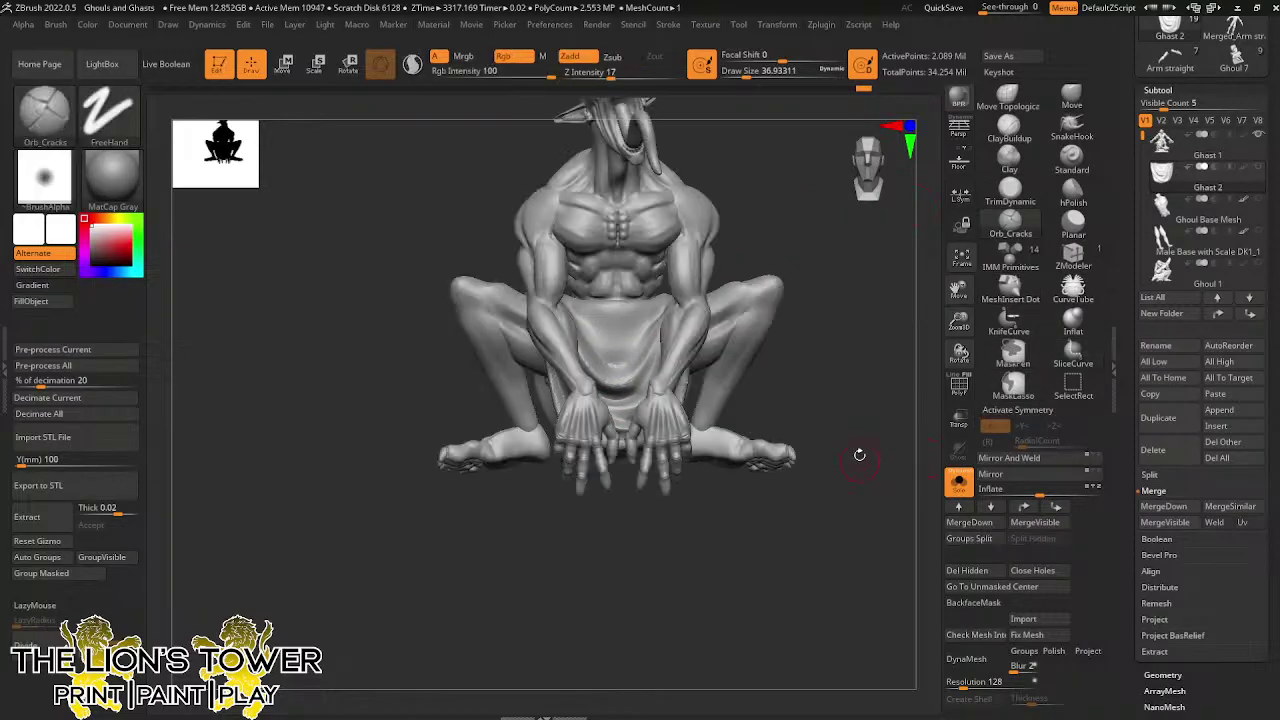
left_click_drag(932, 441, 927, 410)
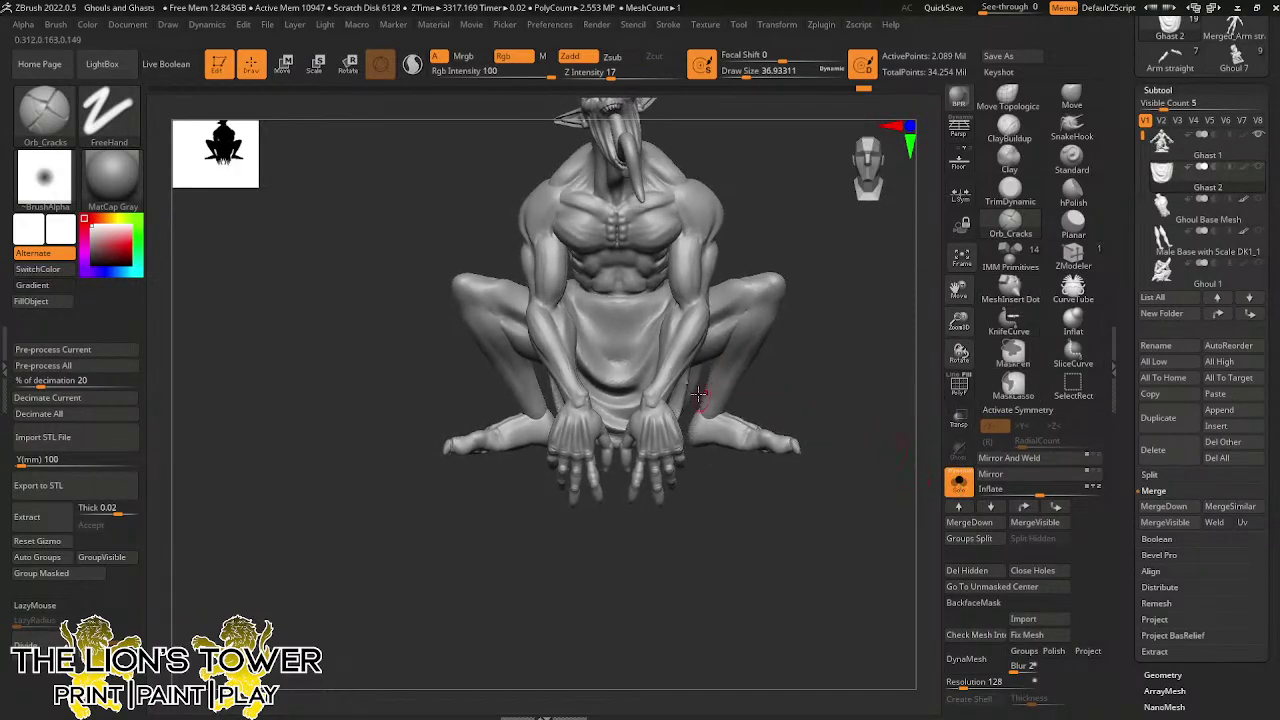
left_click(670, 378, "ctrl+shift")
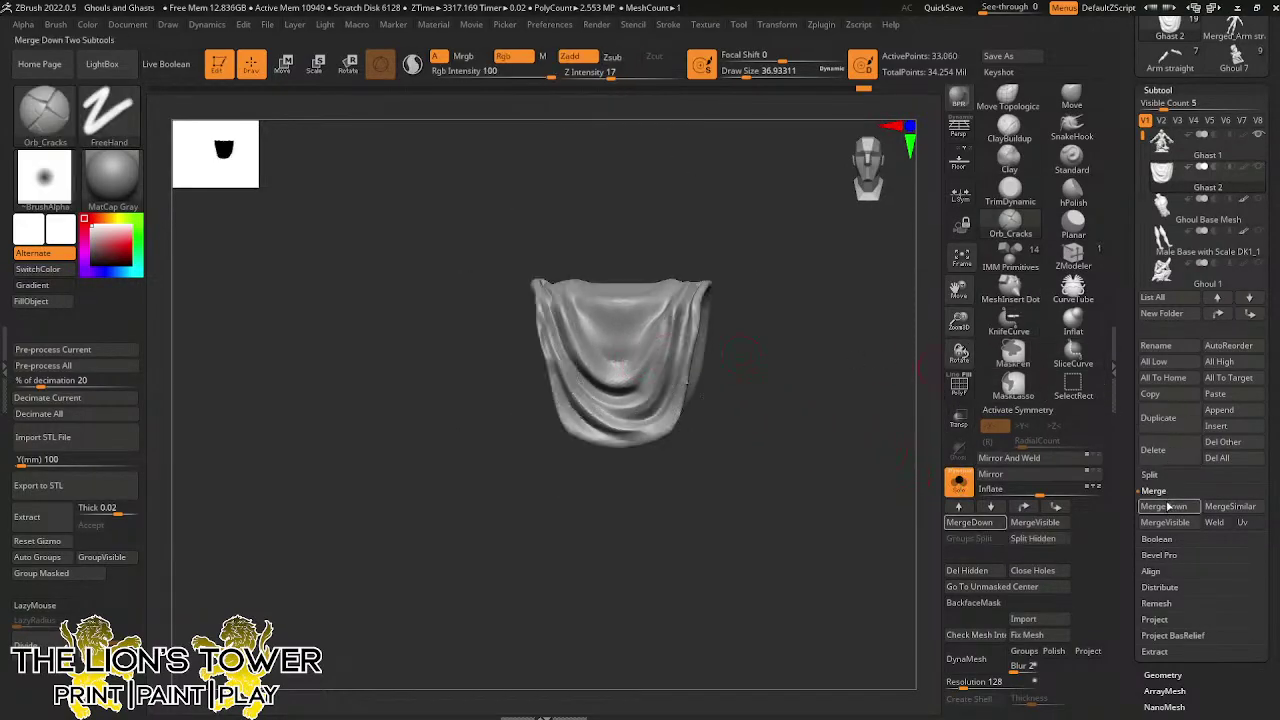
left_click(1152, 475)
left_click(1163, 490)
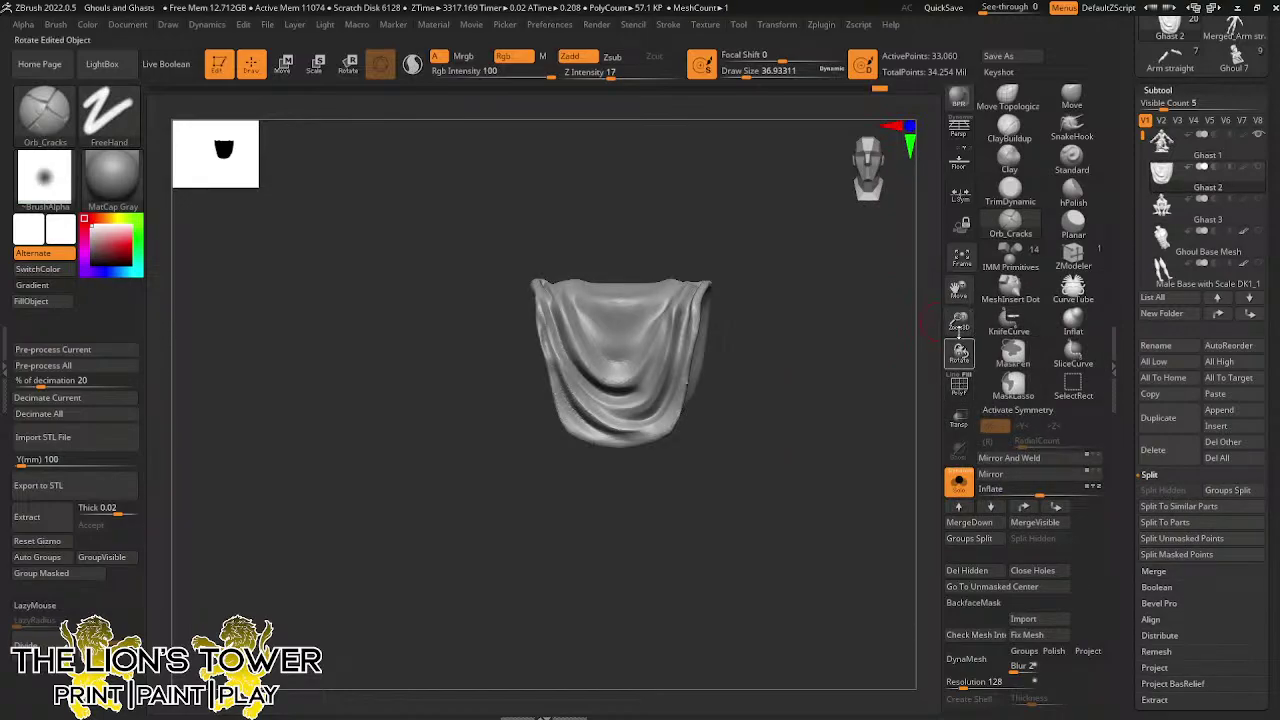
DynaMesh the cloth at resolution 600 with Polish enabled
left_click(1055, 651)
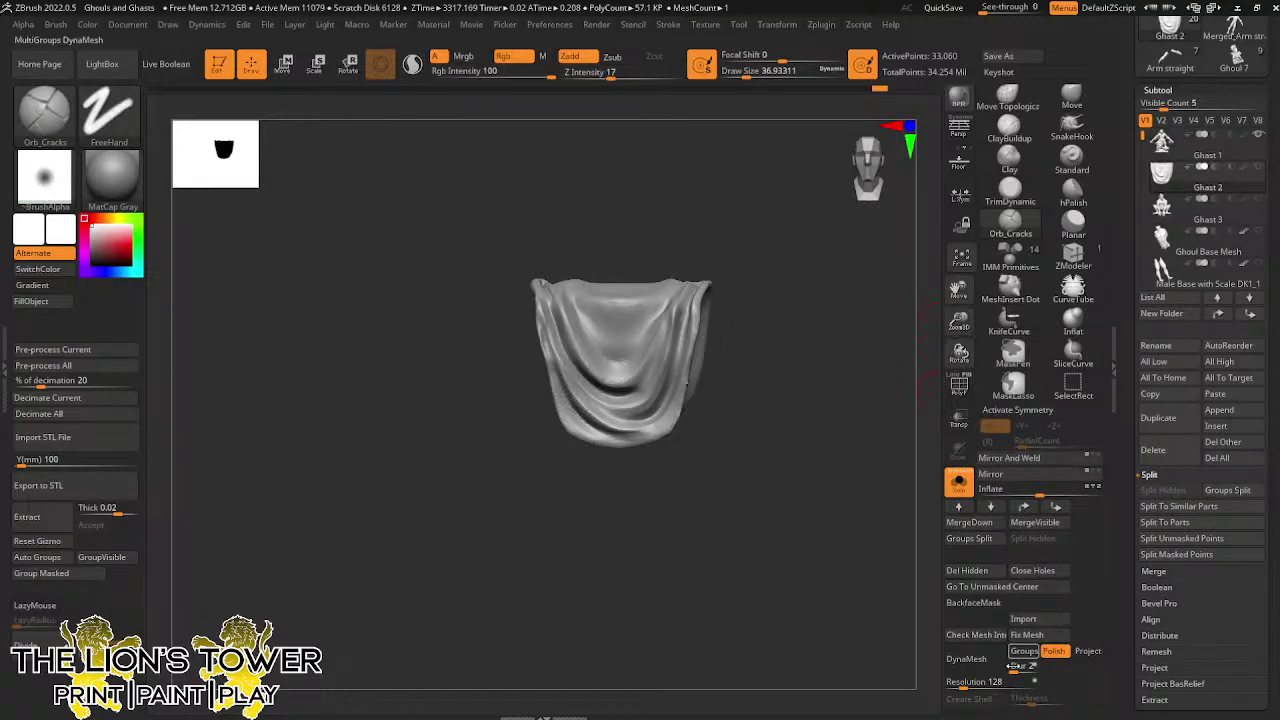
left_click(985, 681)
type("600")
key("Return")
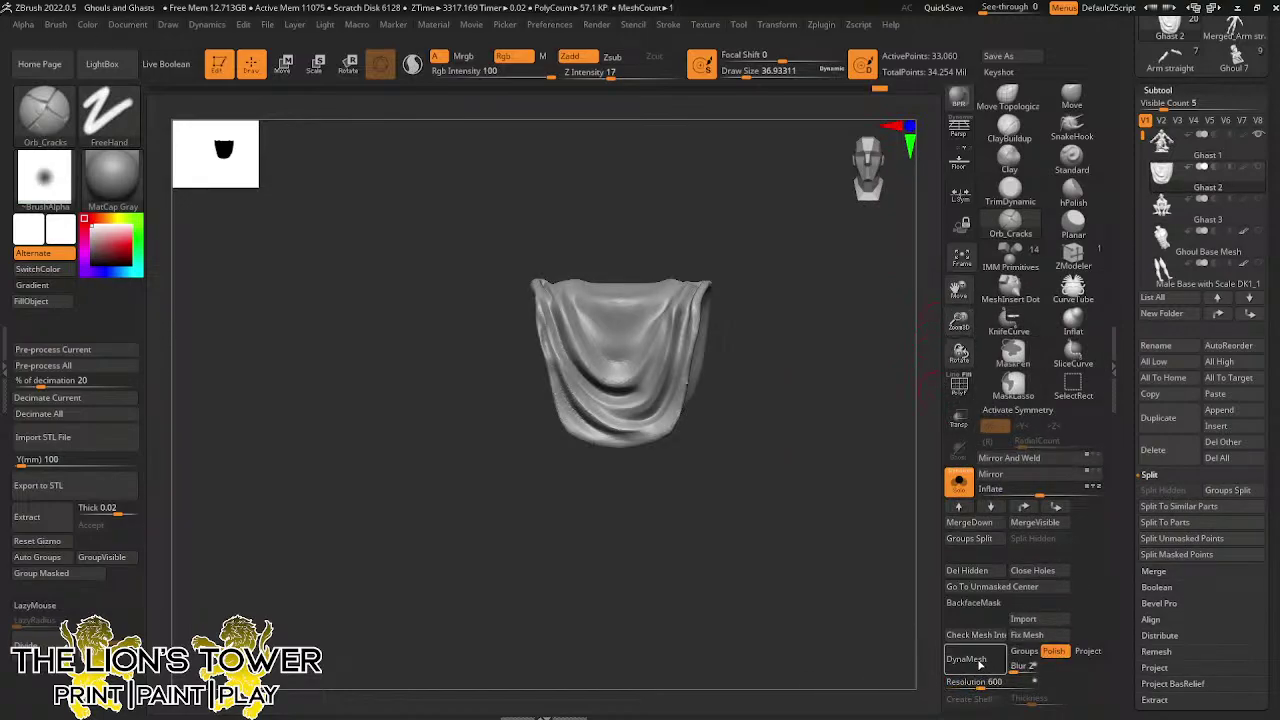
left_click(966, 659)
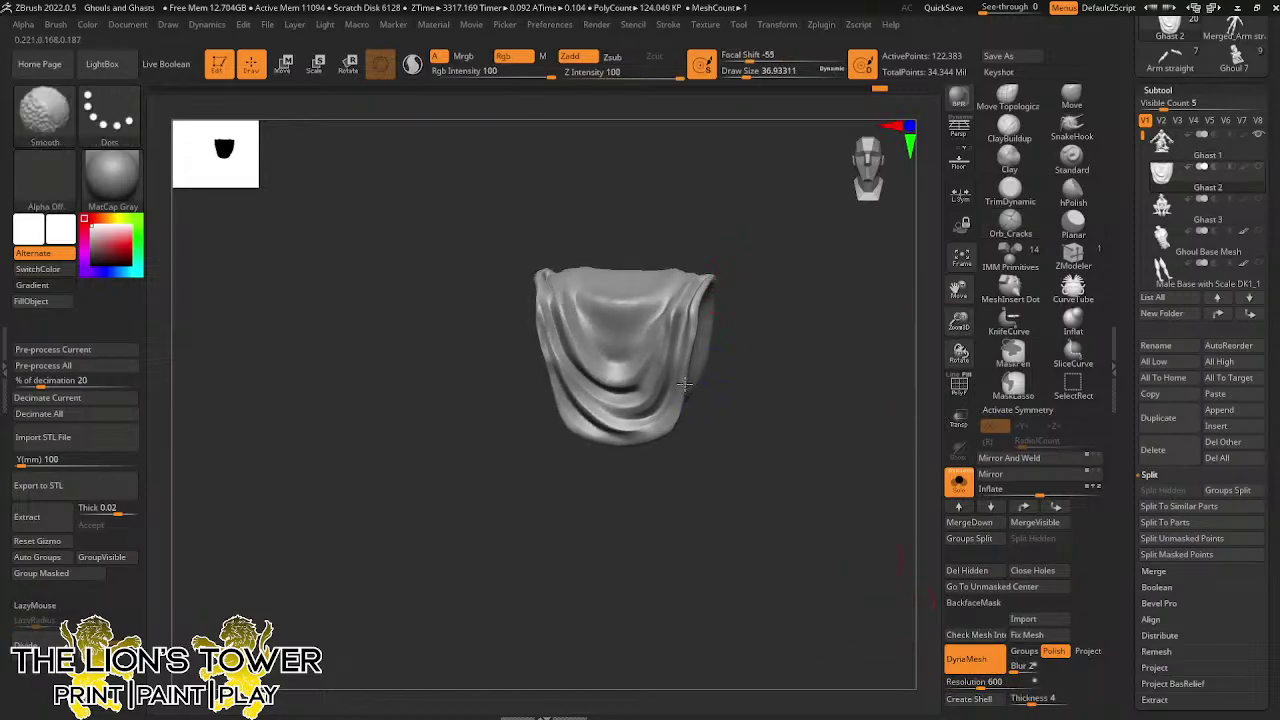
Flatten the side and underside of the cloth with the hPolish brush at a draw size of about 44
left_click_drag(763, 306, 772, 232)
left_click_drag(959, 322, 963, 350)
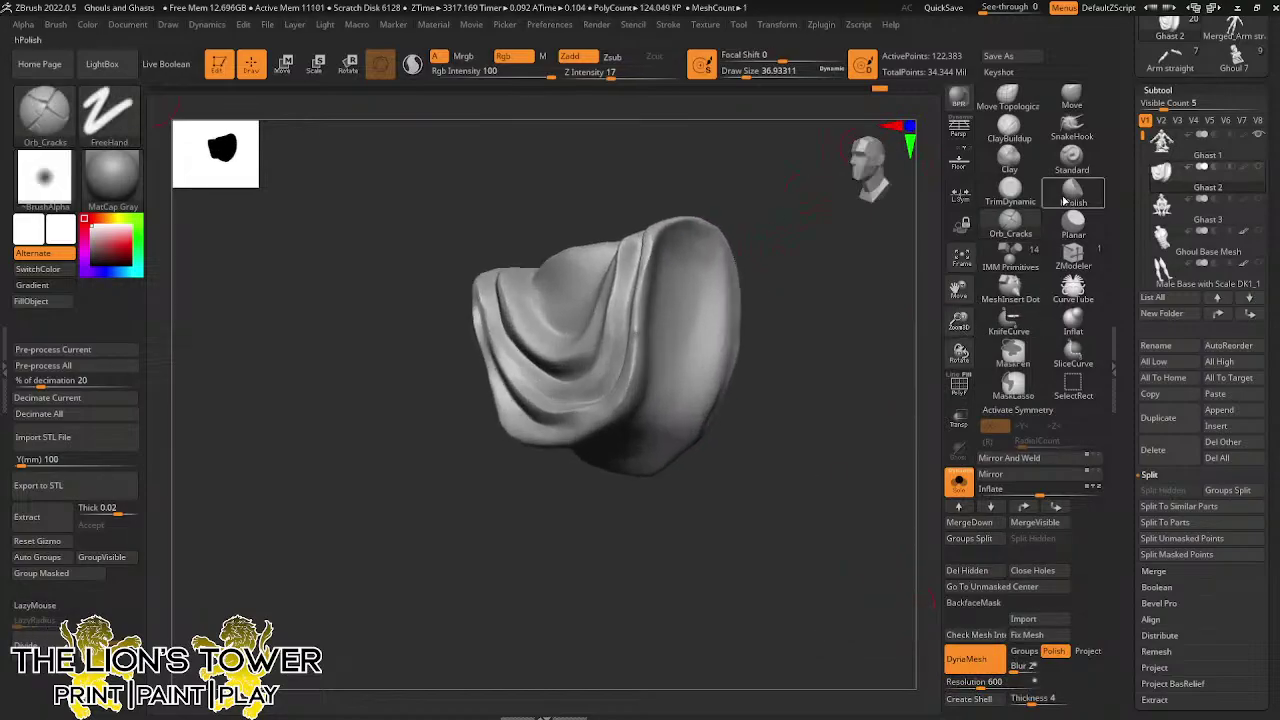
left_click(1068, 197)
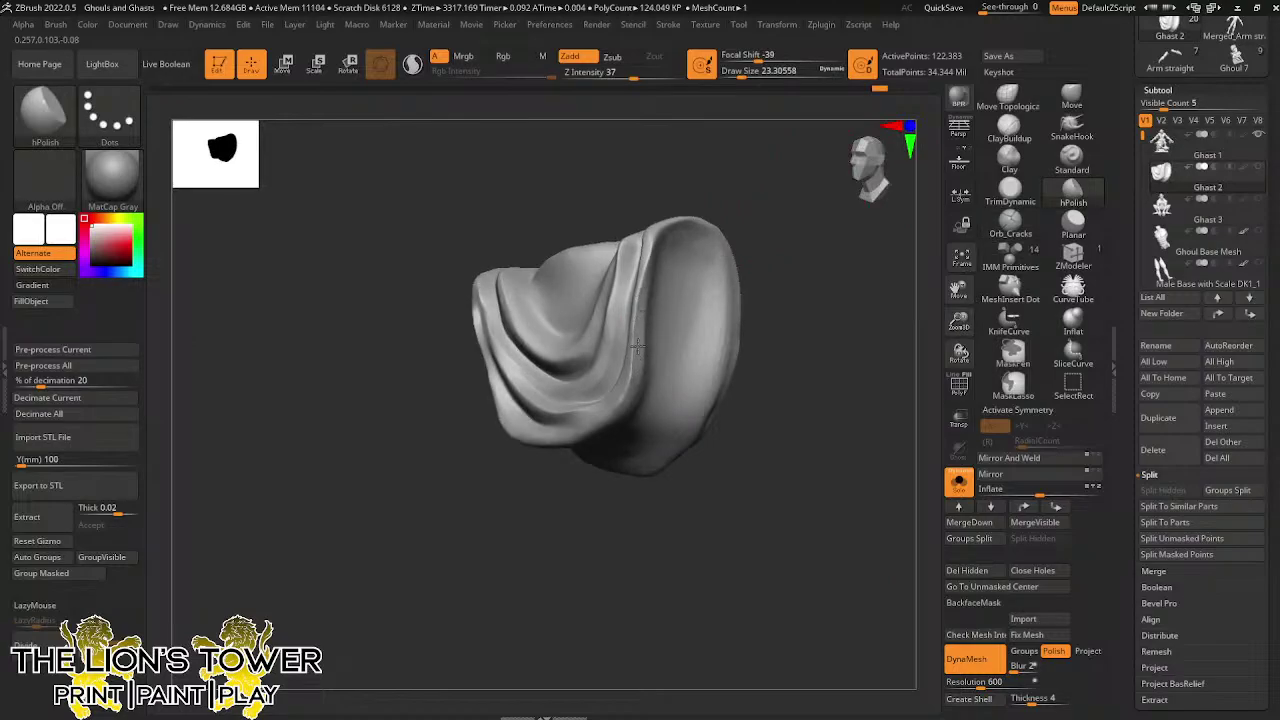
left_click_drag(862, 332, 839, 216)
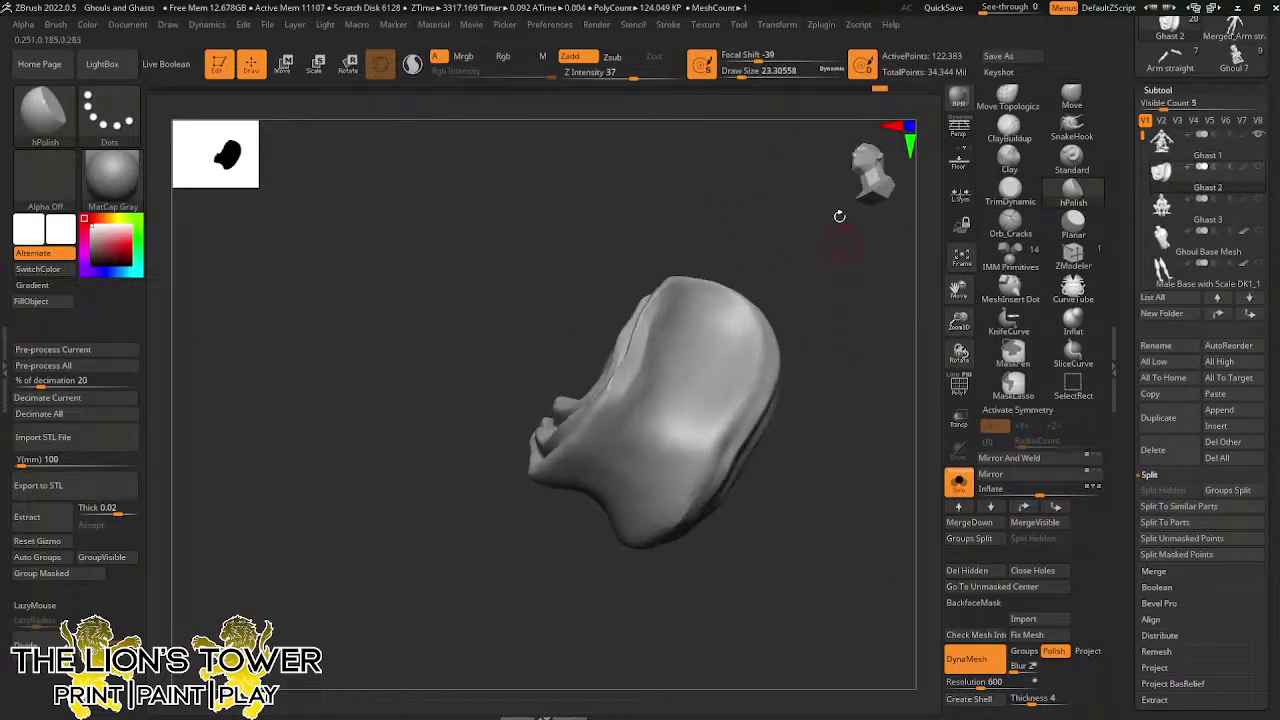
left_click_drag(814, 263, 784, 261)
mouse_move(642, 346)
left_mouse_down()
mouse_move(588, 424)
mouse_move(606, 384)
mouse_move(620, 372)
mouse_move(591, 446)
left_mouse_up()
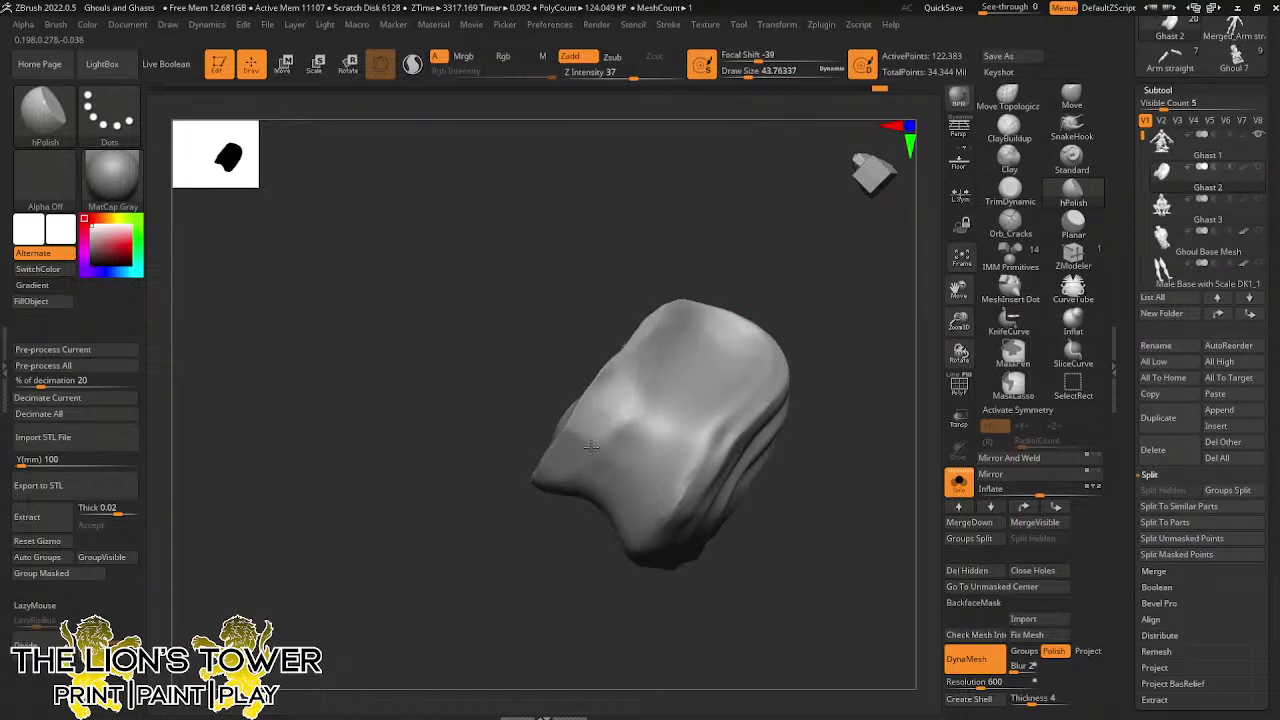
left_click_drag(739, 278, 694, 414)
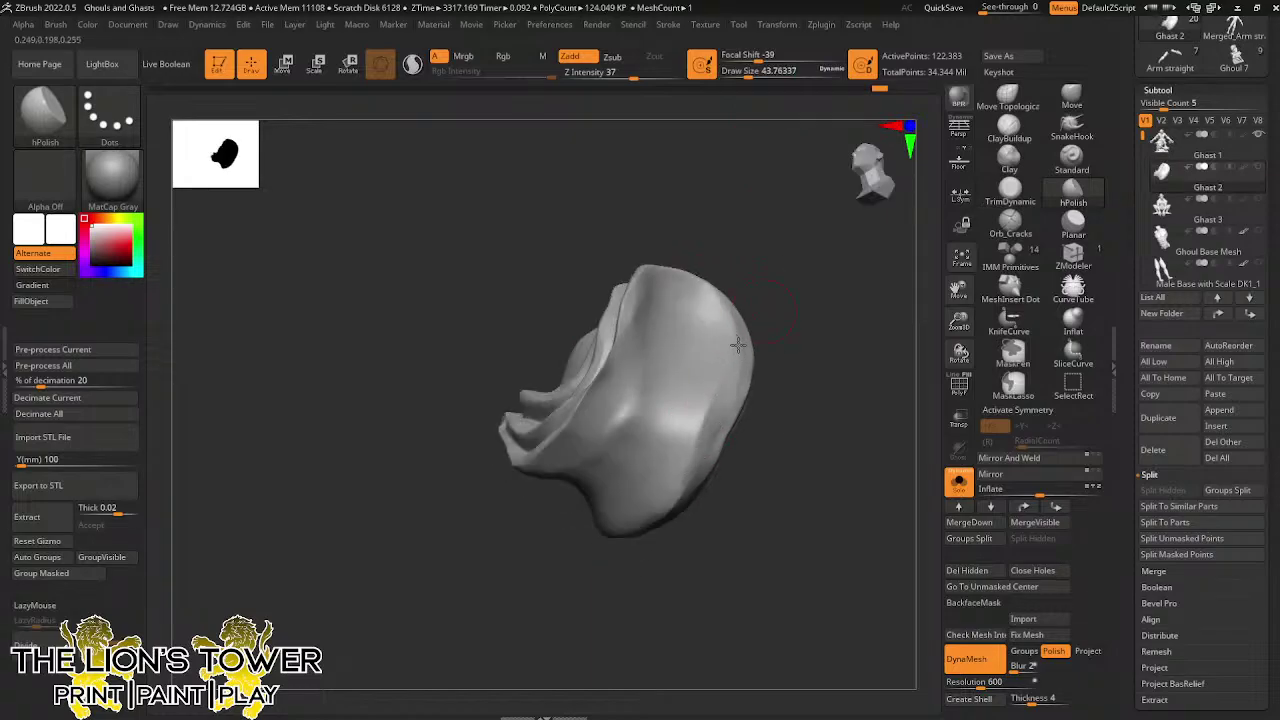
mouse_move(738, 345)
left_mouse_down()
mouse_move(677, 489)
mouse_move(721, 384)
mouse_move(661, 446)
mouse_move(621, 386)
left_mouse_up()
left_click_drag(669, 280, 707, 290)
mouse_move(740, 285)
left_mouse_down()
mouse_move(734, 194)
mouse_move(737, 230)
left_mouse_up()
left_click_drag(683, 449, 641, 499)
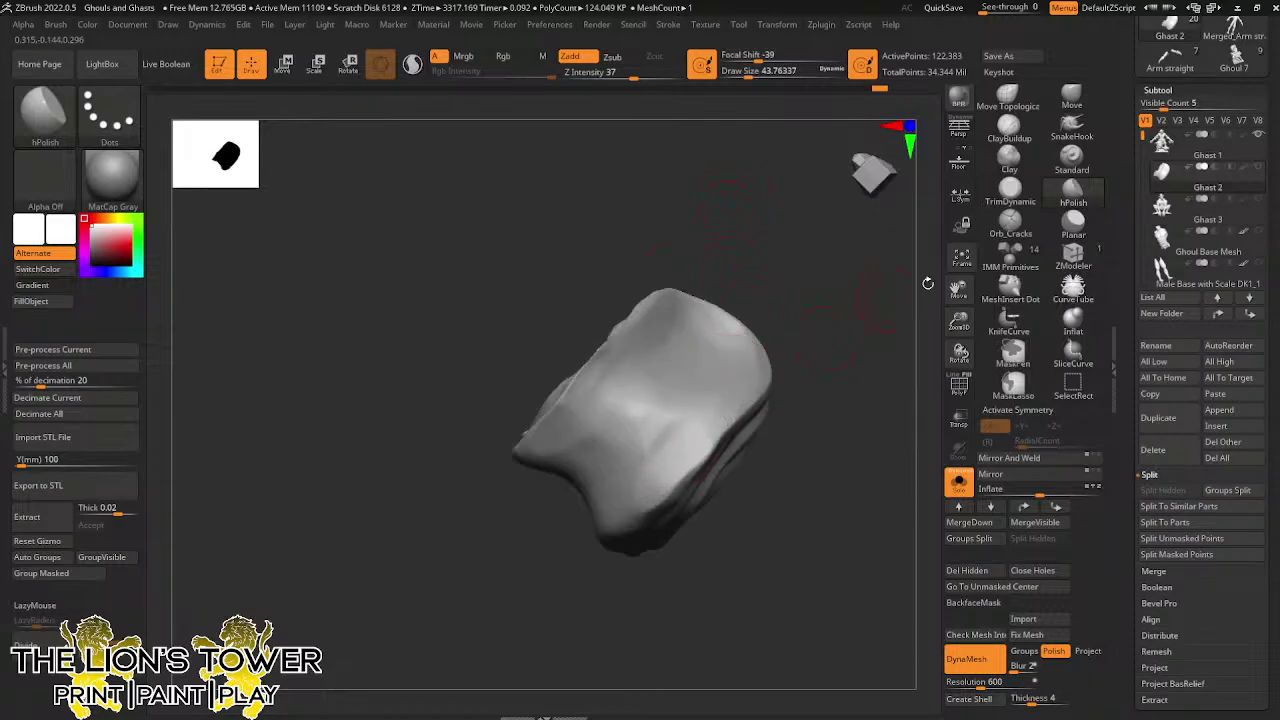
Polish the remaining smooth side surface and its rim with the hPolish brush from below
left_click_drag(959, 290, 1043, 177)
left_click_drag(880, 300, 754, 218)
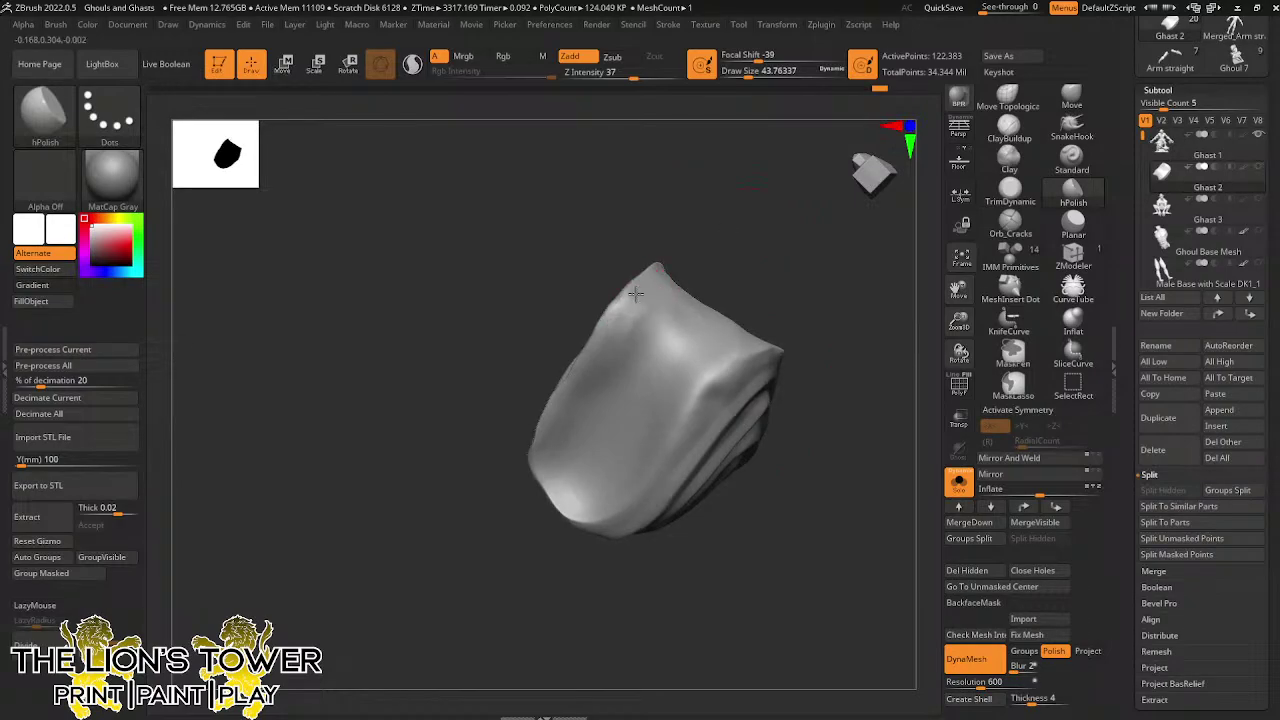
mouse_move(635, 293)
left_mouse_down()
mouse_move(589, 358)
mouse_move(632, 316)
left_mouse_up()
left_click_drag(832, 276, 794, 271)
mouse_move(731, 353)
left_mouse_down()
mouse_move(693, 404)
mouse_move(640, 345)
mouse_move(657, 300)
left_mouse_up()
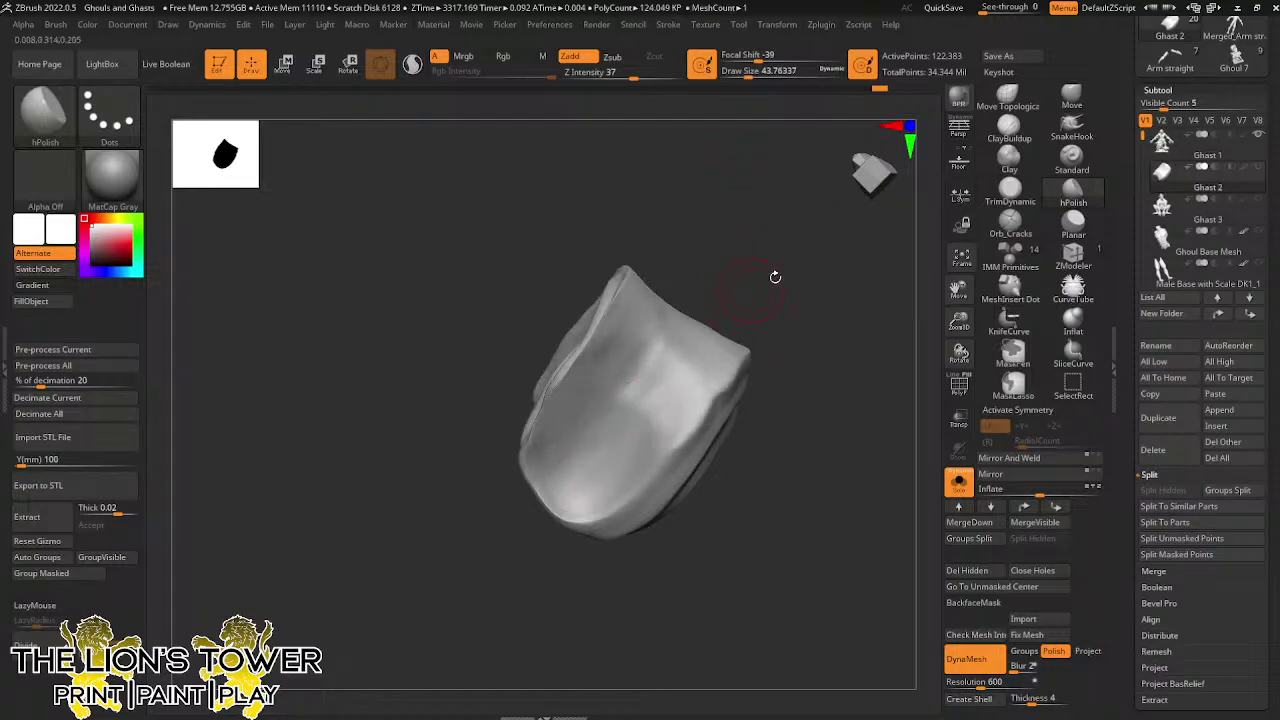
left_click_drag(775, 276, 671, 409)
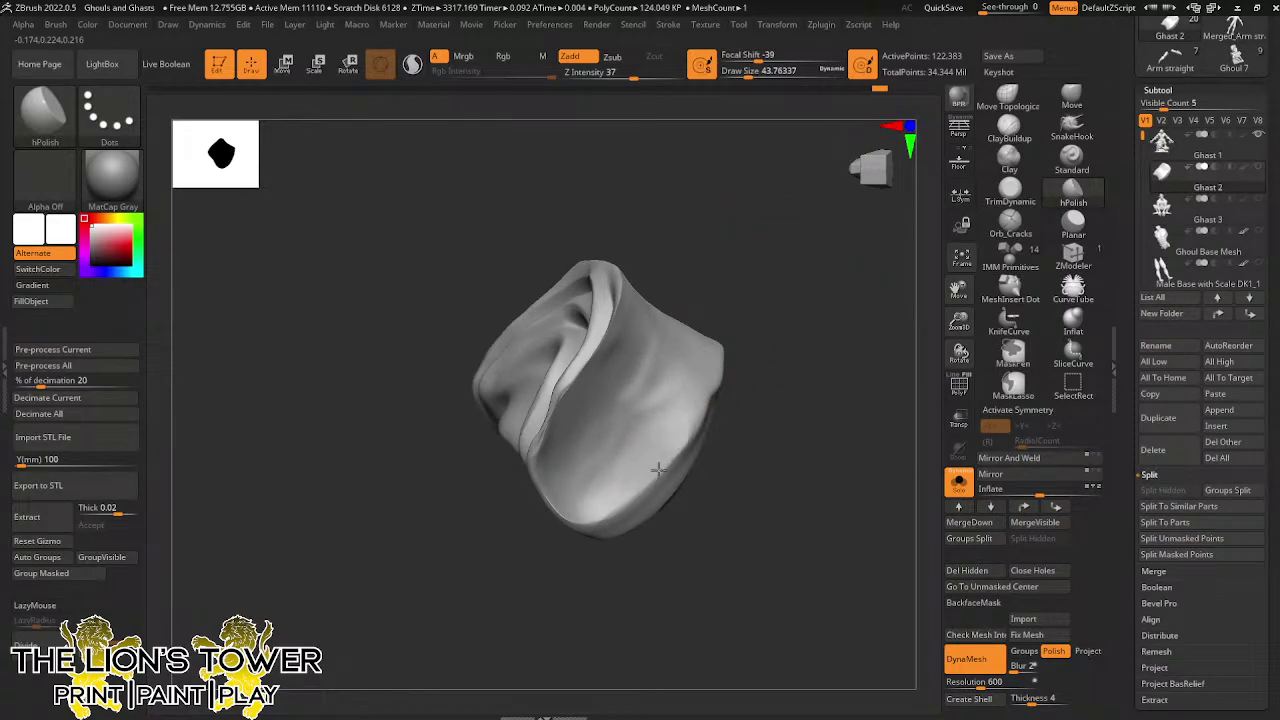
left_click_drag(627, 497, 600, 509)
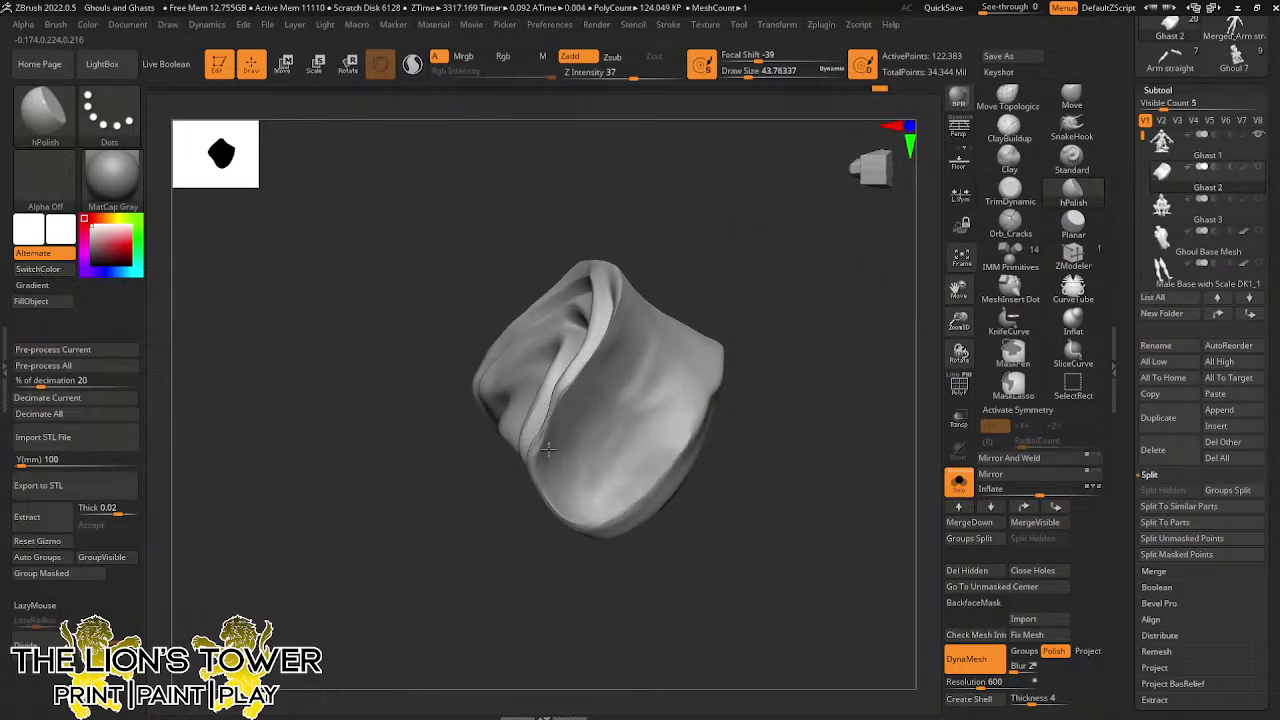
Smooth the rims and outer folds of the cloth at a draw size of about 35
left_click_drag(692, 302, 757, 288)
left_click_drag(748, 74, 745, 74)
left_click_drag(775, 265, 648, 329)
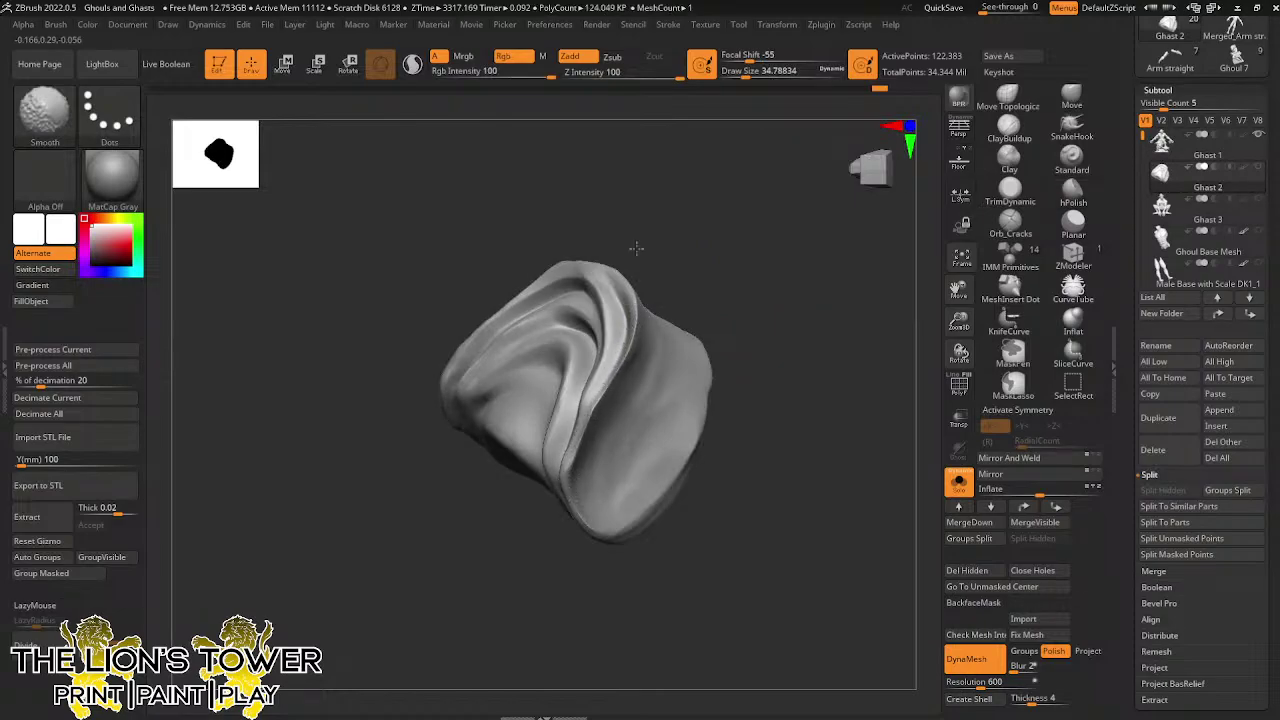
left_click_drag(636, 247, 584, 262)
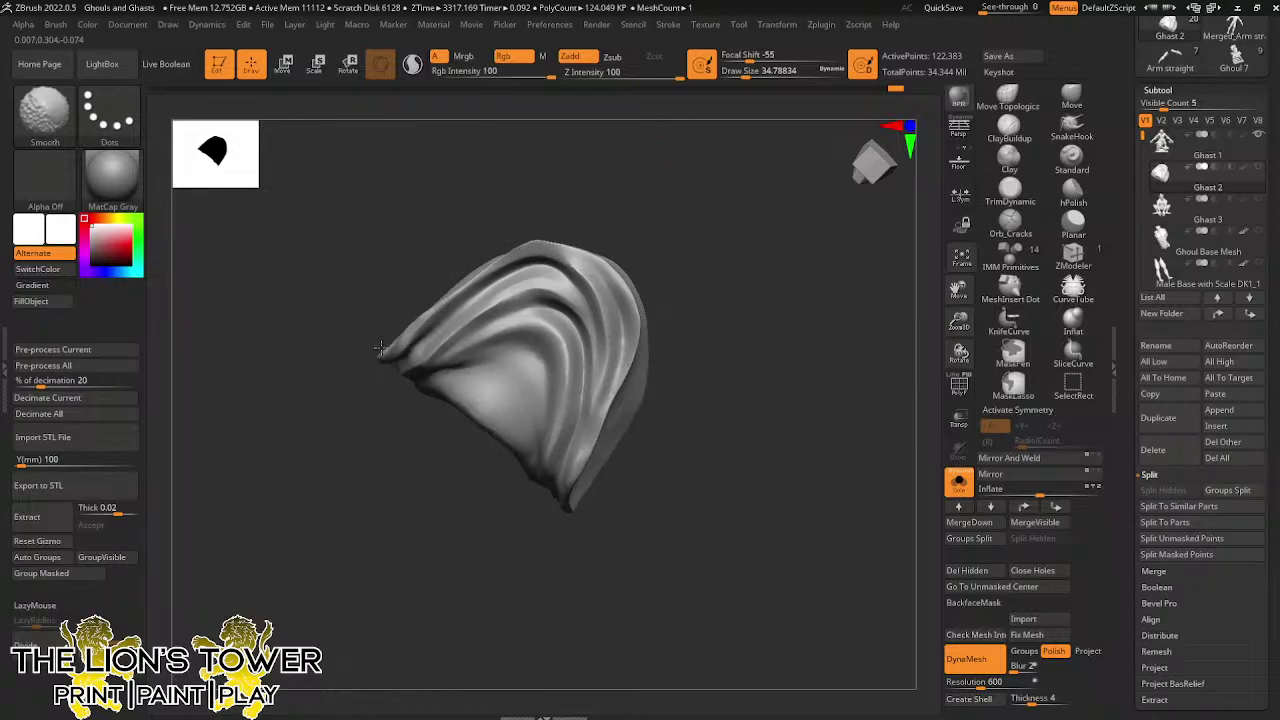
mouse_move(751, 380)
left_mouse_down()
mouse_move(758, 364)
mouse_move(736, 415)
left_mouse_up()
Carve extra small creases into the lower draped folds with Orb_Cracks at a draw size of about 37, and smooth them
left_click(1010, 222)
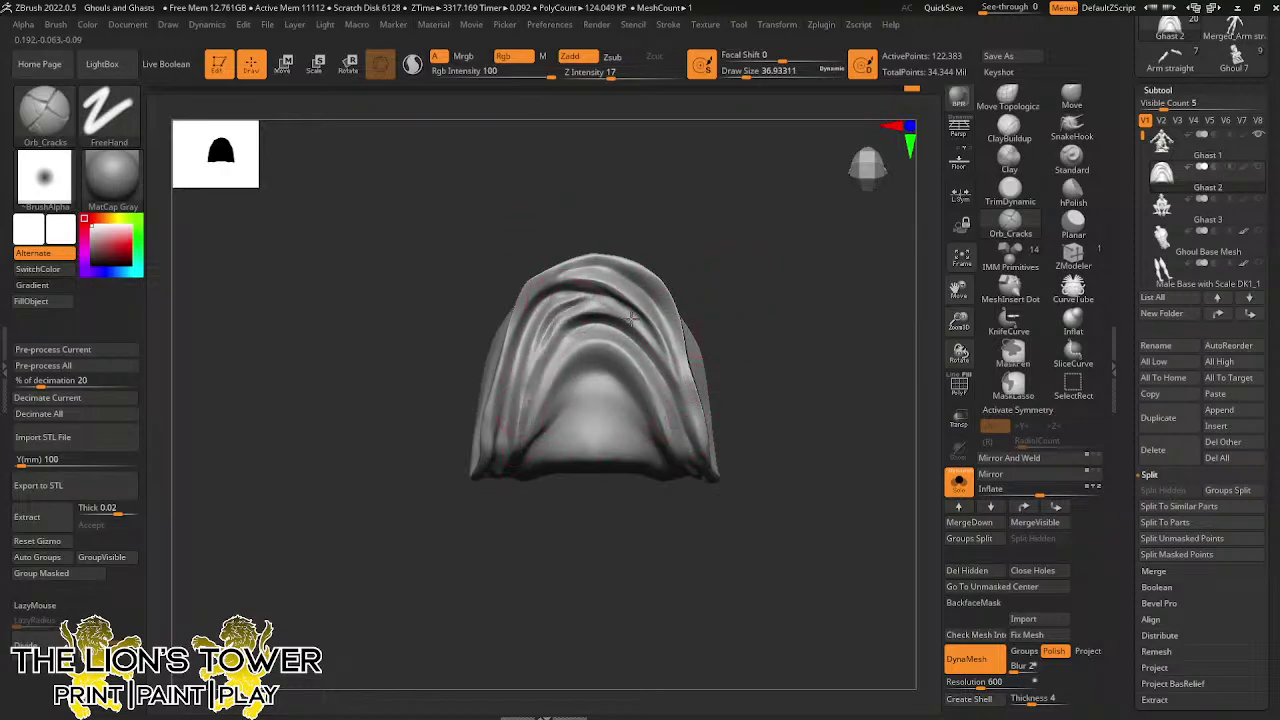
key("shift")
left_click_drag(778, 315, 802, 326)
key("shift")
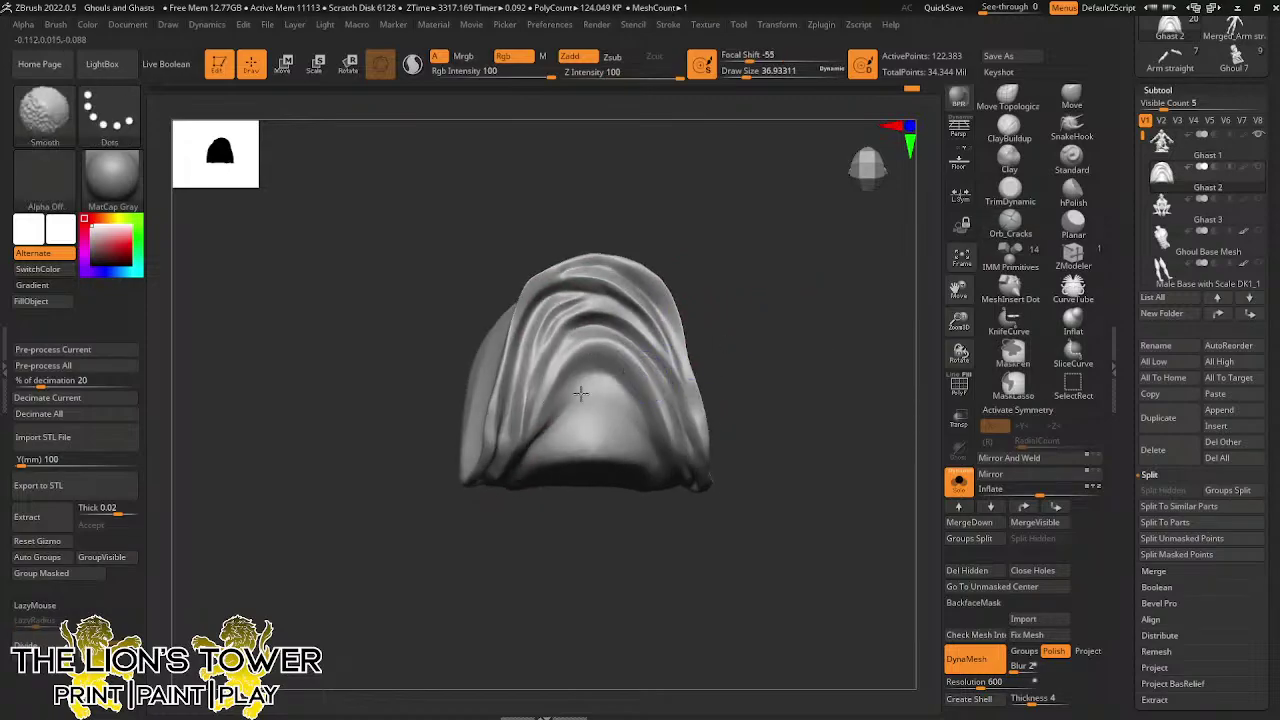
mouse_move(736, 399)
left_mouse_down()
mouse_move(852, 280)
mouse_move(803, 380)
mouse_move(700, 330)
mouse_move(564, 361)
left_mouse_up()
mouse_move(676, 312)
left_mouse_down()
mouse_move(610, 372)
mouse_move(572, 362)
left_mouse_up()
Deepen the U-shaped folds and upper corners on the back of the cloth with Orb_Cracks, smoothing between strokes
key("shift")
mouse_move(507, 299)
left_mouse_down()
mouse_move(529, 363)
mouse_move(582, 412)
left_mouse_up()
mouse_move(684, 330)
left_mouse_down()
mouse_move(603, 408)
mouse_move(524, 360)
left_mouse_up()
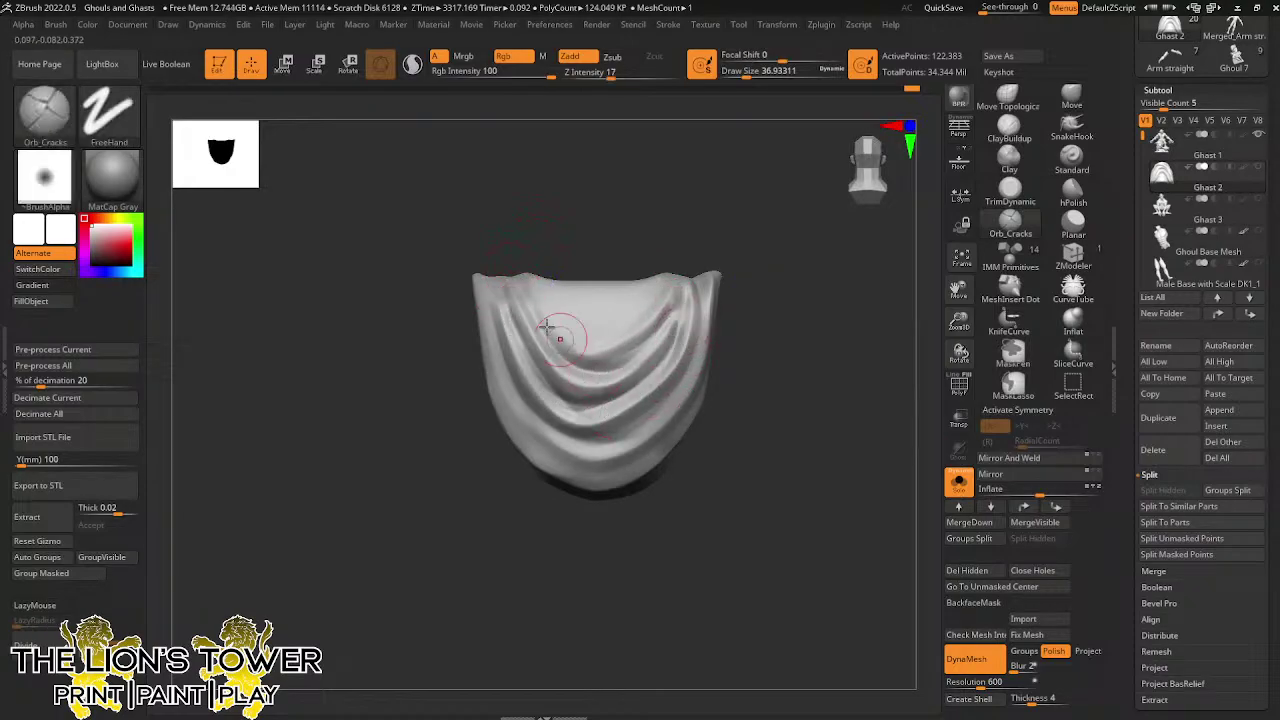
key("shift")
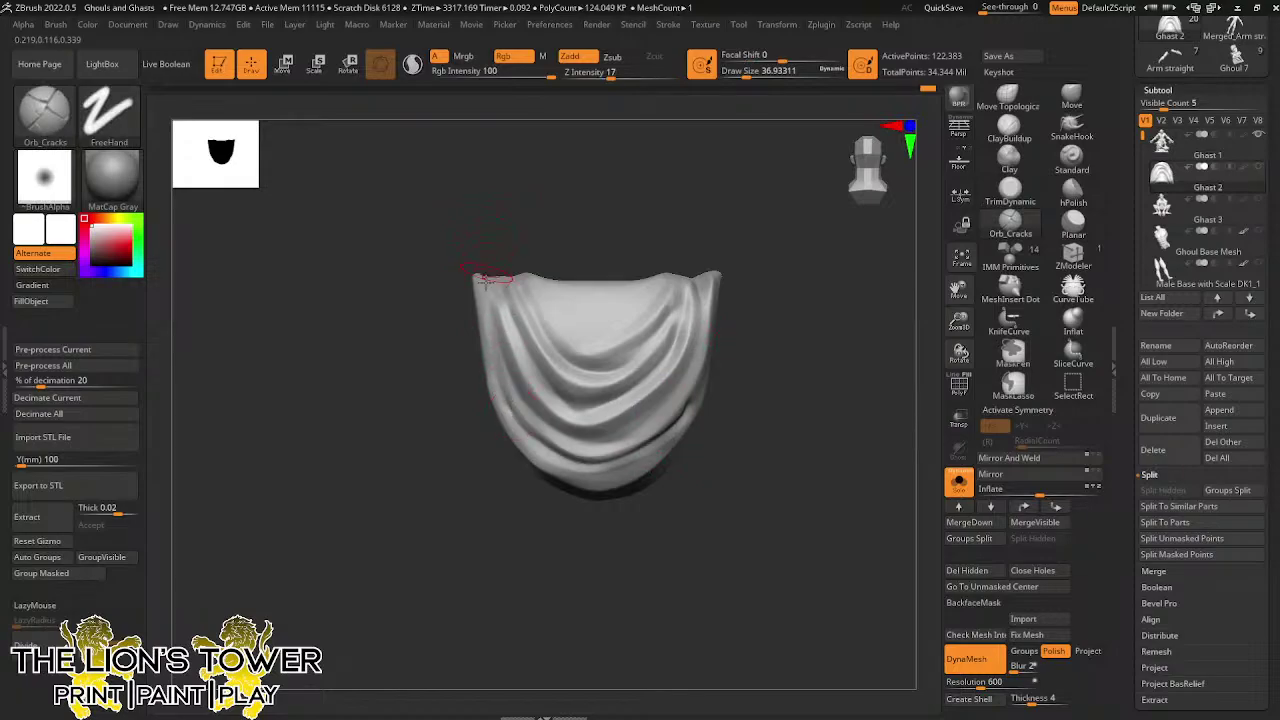
key("shift")
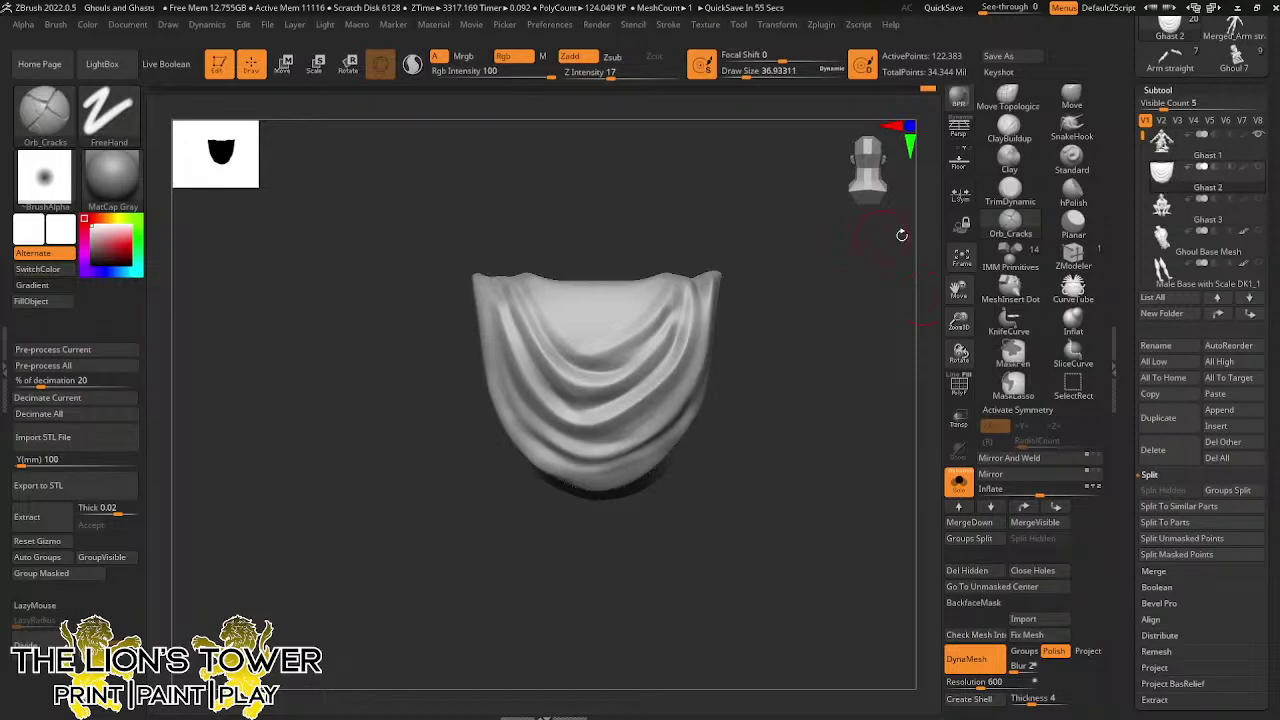
Turn off Solo, hide the Ghast 1 subtool, and show the Ghast 3 body together with the cloth
left_click_drag(911, 329, 895, 338)
left_click(968, 484)
left_click_drag(891, 529, 814, 509)
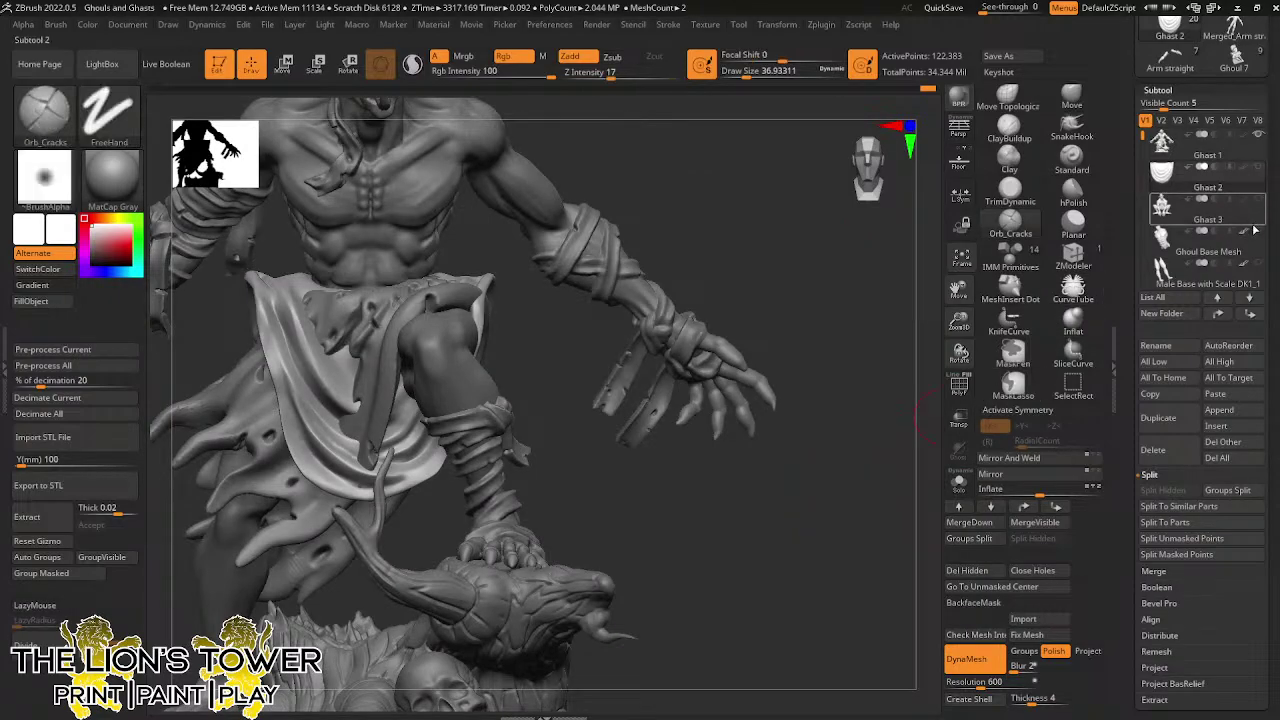
left_click(1258, 137)
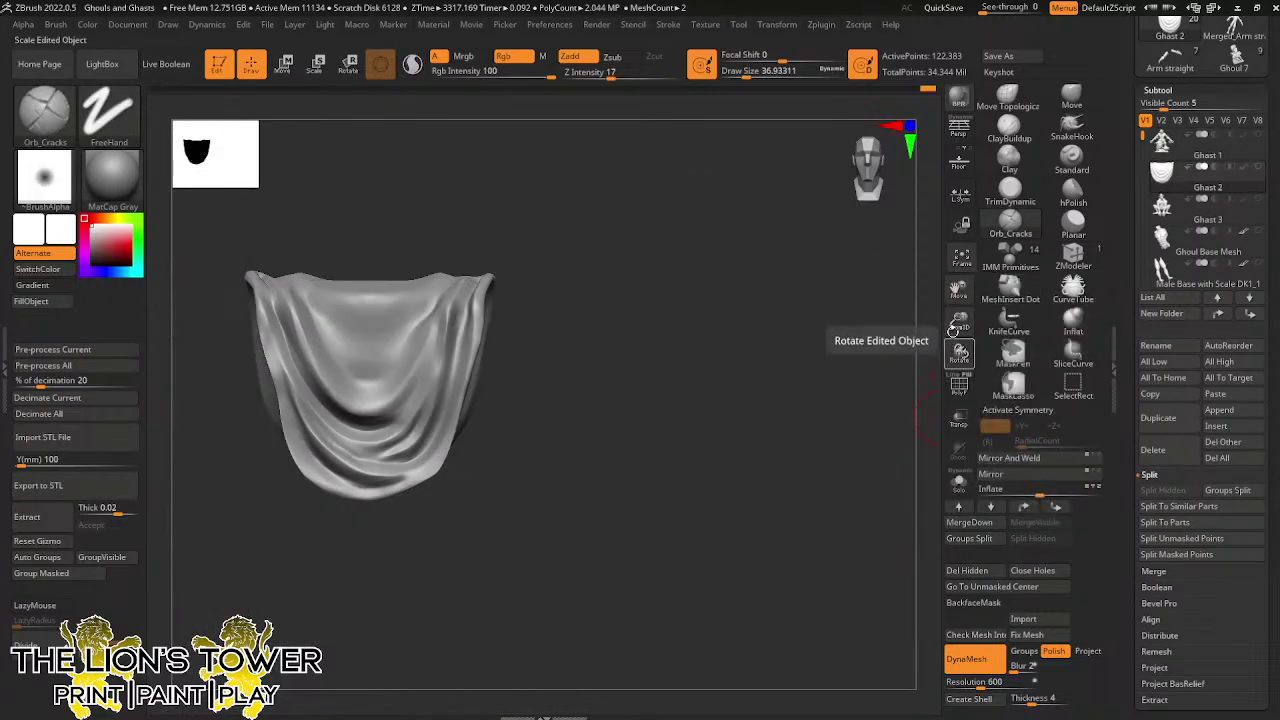
left_click_drag(956, 292, 1010, 279)
left_click(1258, 199)
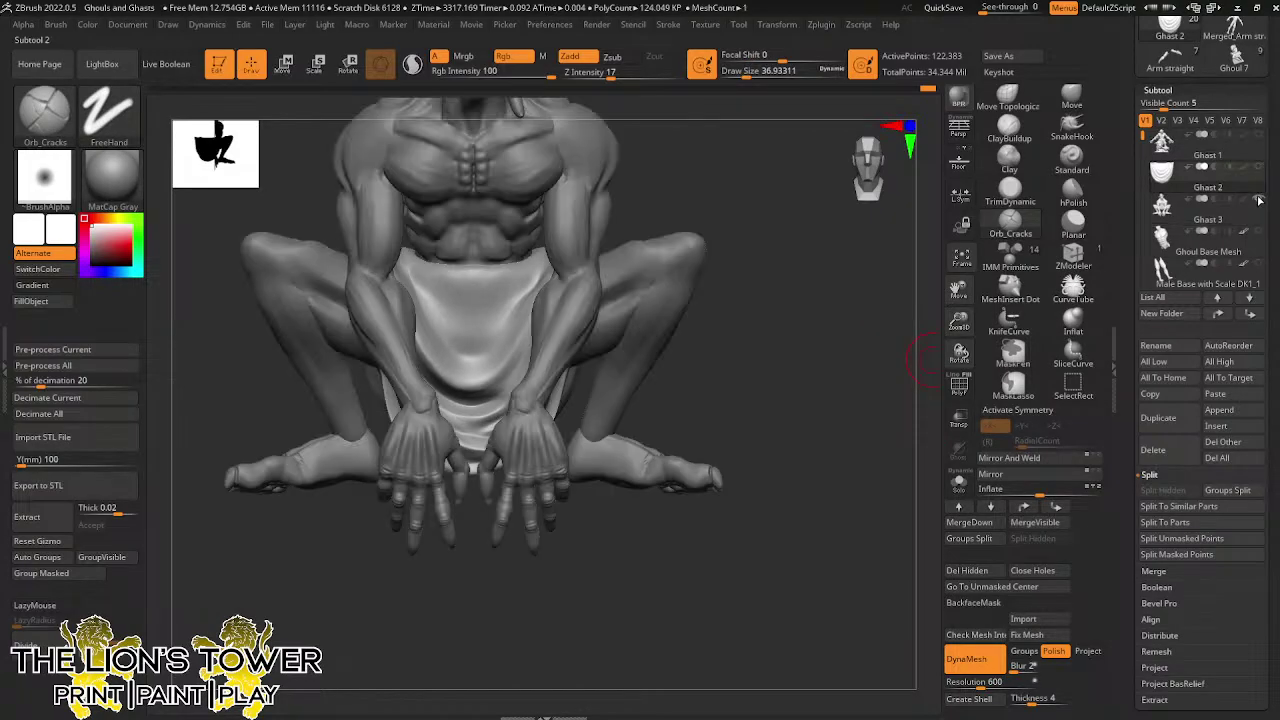
left_click_drag(958, 322, 1010, 378)
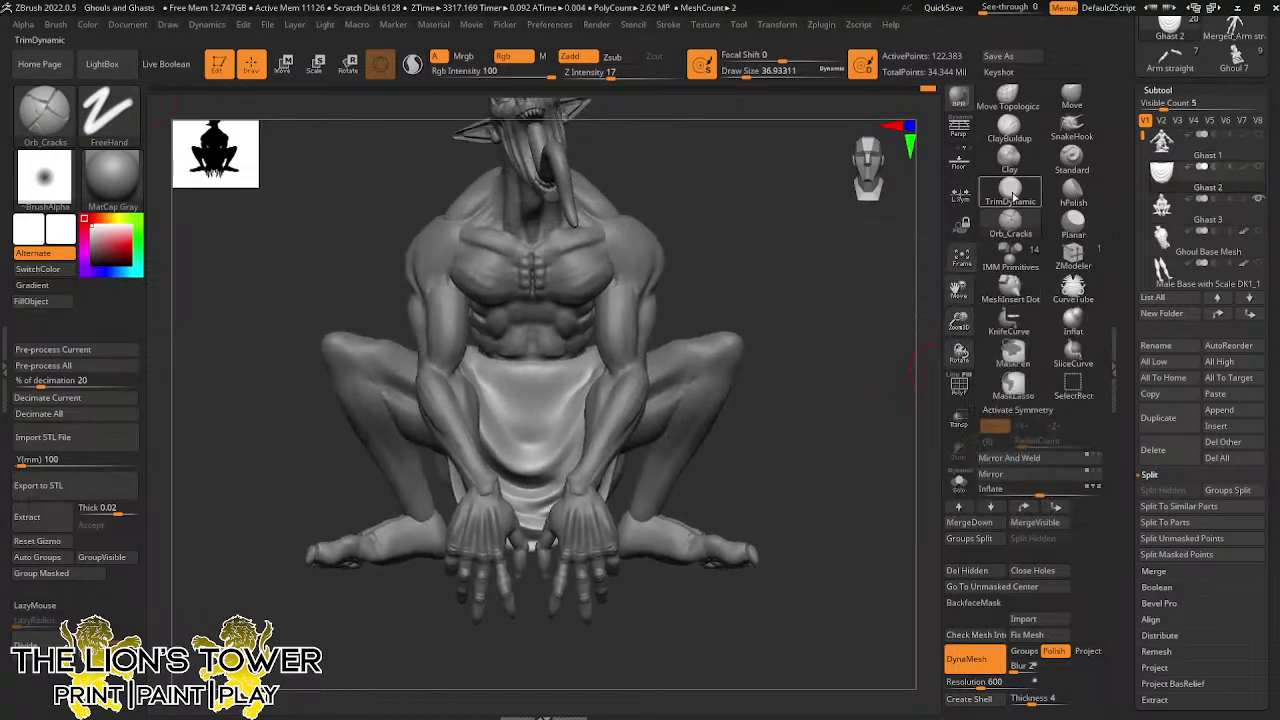
Enable Sculptris Pro and build jagged tufts along the front waist edge of the cloth with ClayBuildup at draw size about 22
left_click(1009, 130)
left_click_drag(959, 322, 959, 360)
key("l")
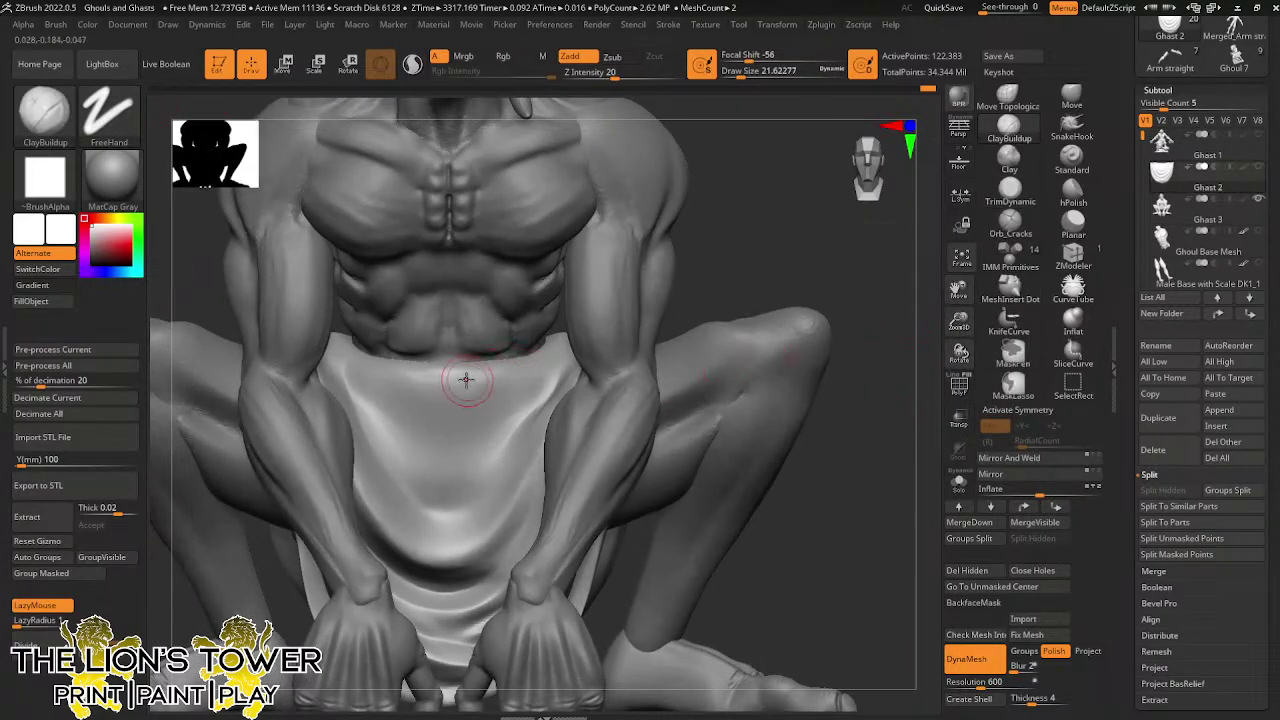
mouse_move(466, 378)
left_mouse_down()
mouse_move(476, 432)
mouse_move(518, 436)
mouse_move(521, 384)
mouse_move(447, 389)
left_mouse_up()
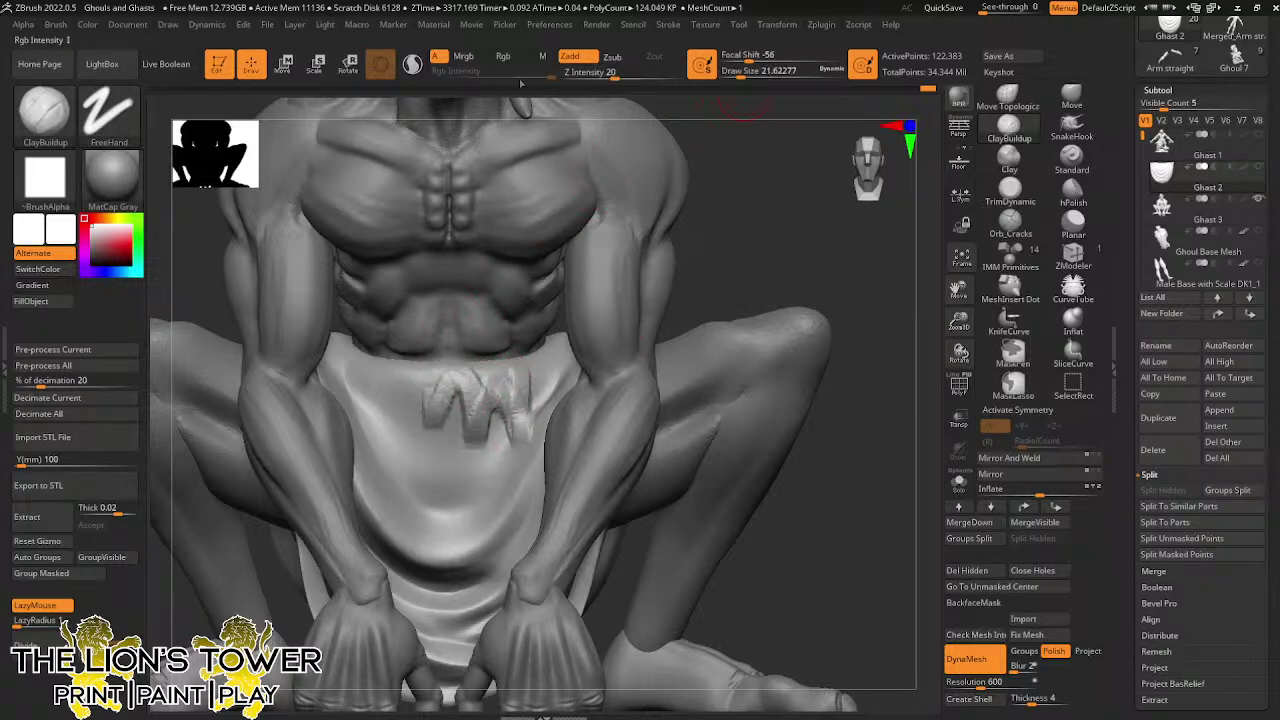
left_click_drag(428, 379, 443, 405)
left_click(412, 63)
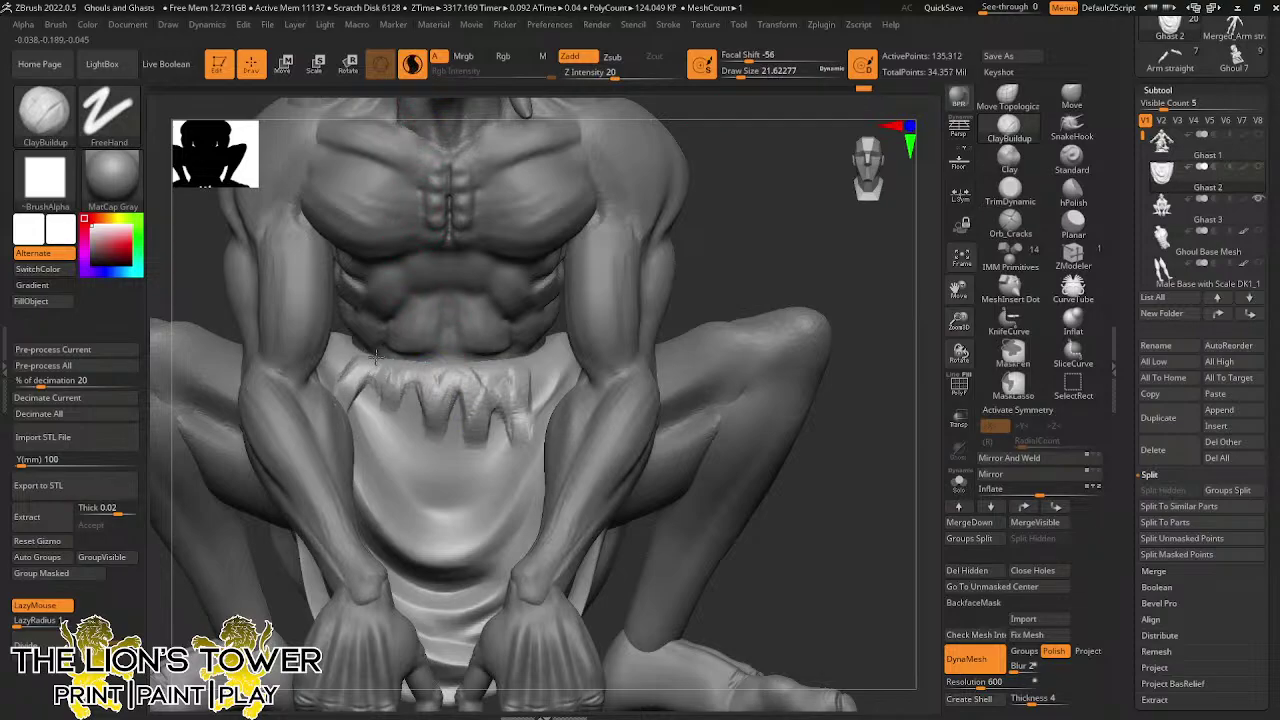
mouse_move(372, 352)
left_mouse_down()
mouse_move(363, 371)
mouse_move(386, 370)
left_mouse_up()
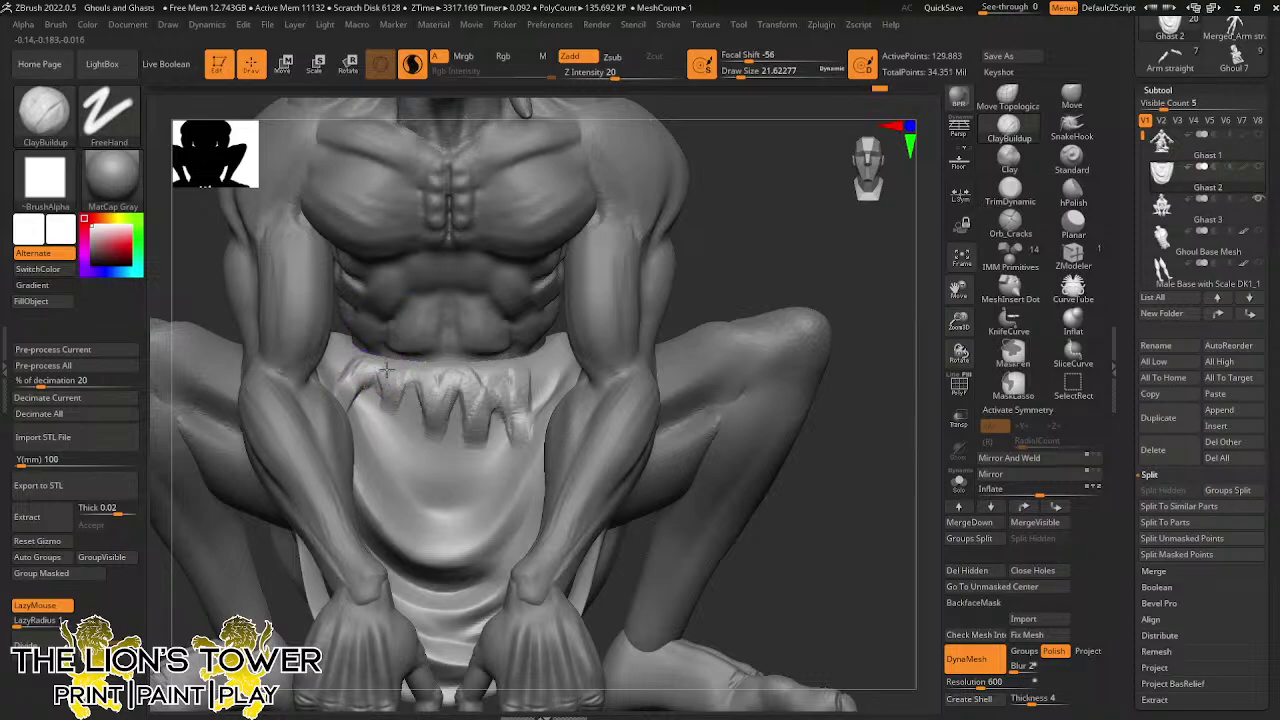
mouse_move(389, 418)
left_mouse_down()
mouse_move(402, 368)
mouse_move(500, 378)
left_mouse_up()
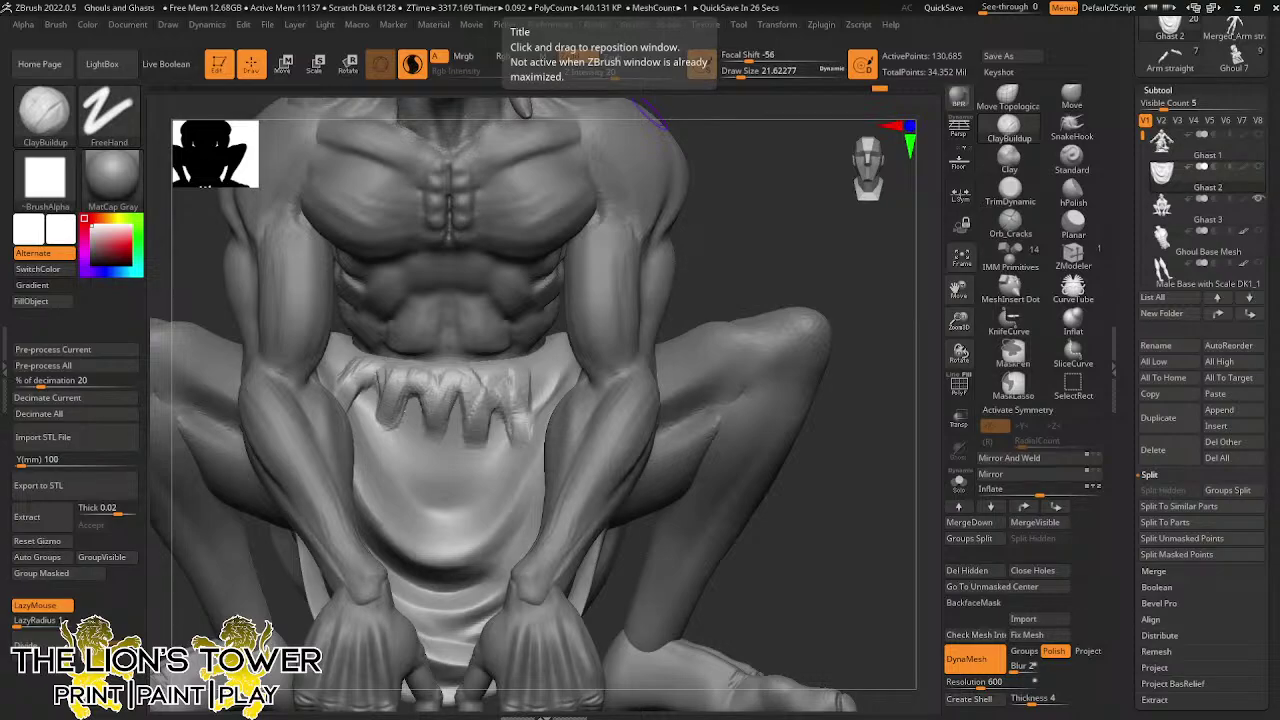
Isolate the cloth subtool and extend the jagged ClayBuildup tufts from the front waist toward the side
left_click(958, 482)
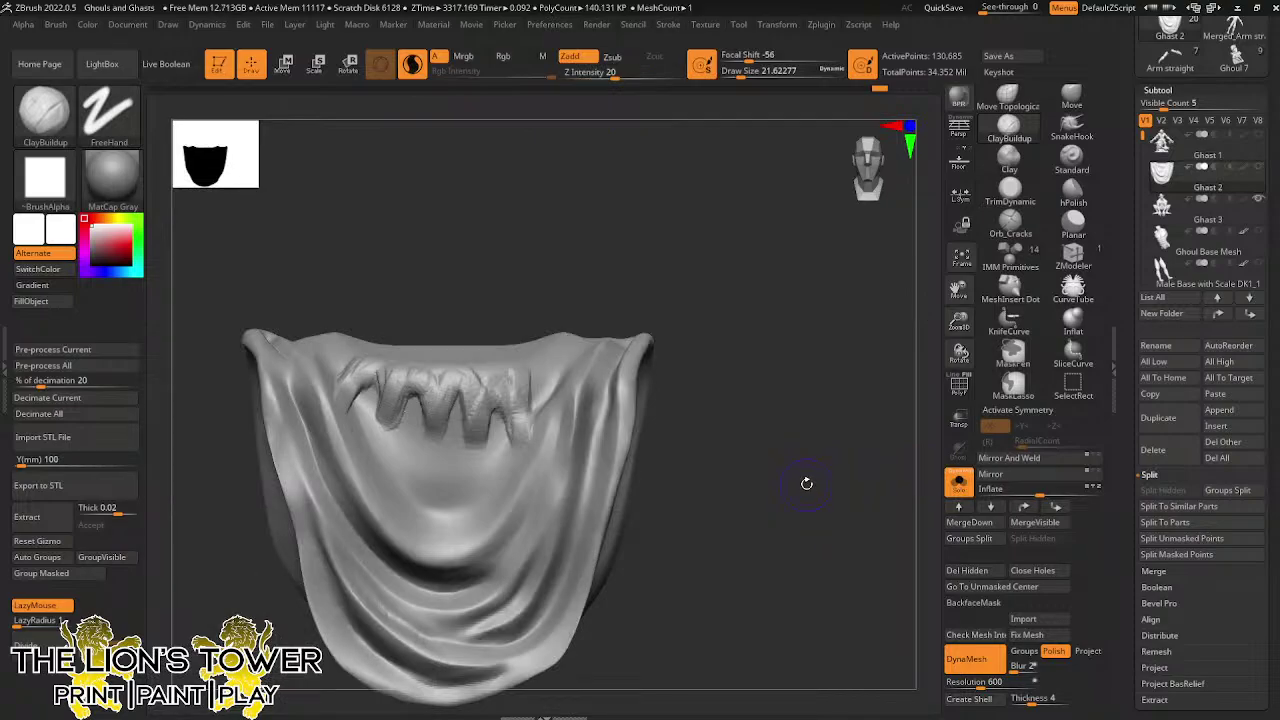
left_click_drag(780, 437, 766, 423)
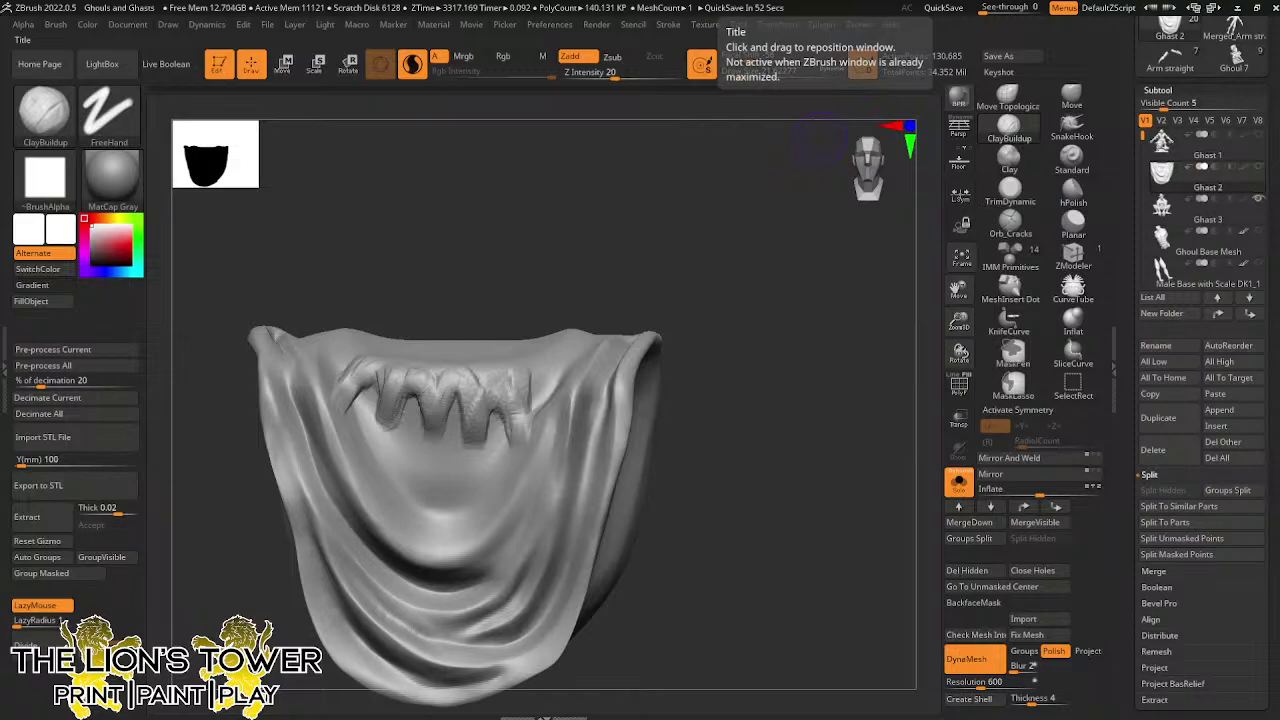
left_click_drag(751, 420, 714, 426, "ctrl")
mouse_move(541, 384)
left_mouse_down()
mouse_move(520, 417)
mouse_move(534, 380)
left_mouse_up()
right_click_drag(534, 380, 554, 343)
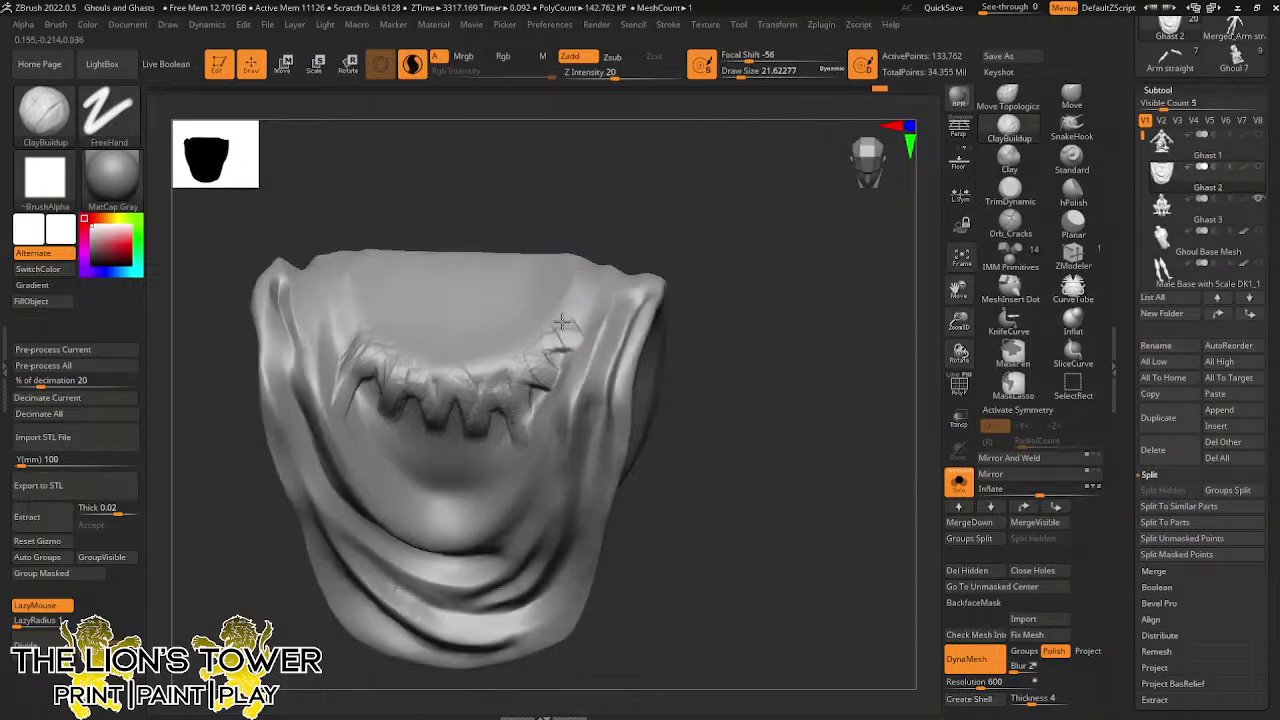
left_click_drag(561, 322, 567, 318)
Continue the jagged clay strokes along the side of the waist edge and around onto the back of the cloth
right_click_drag(640, 209, 588, 303)
left_click_drag(583, 303, 588, 288)
right_click_drag(606, 246, 594, 266)
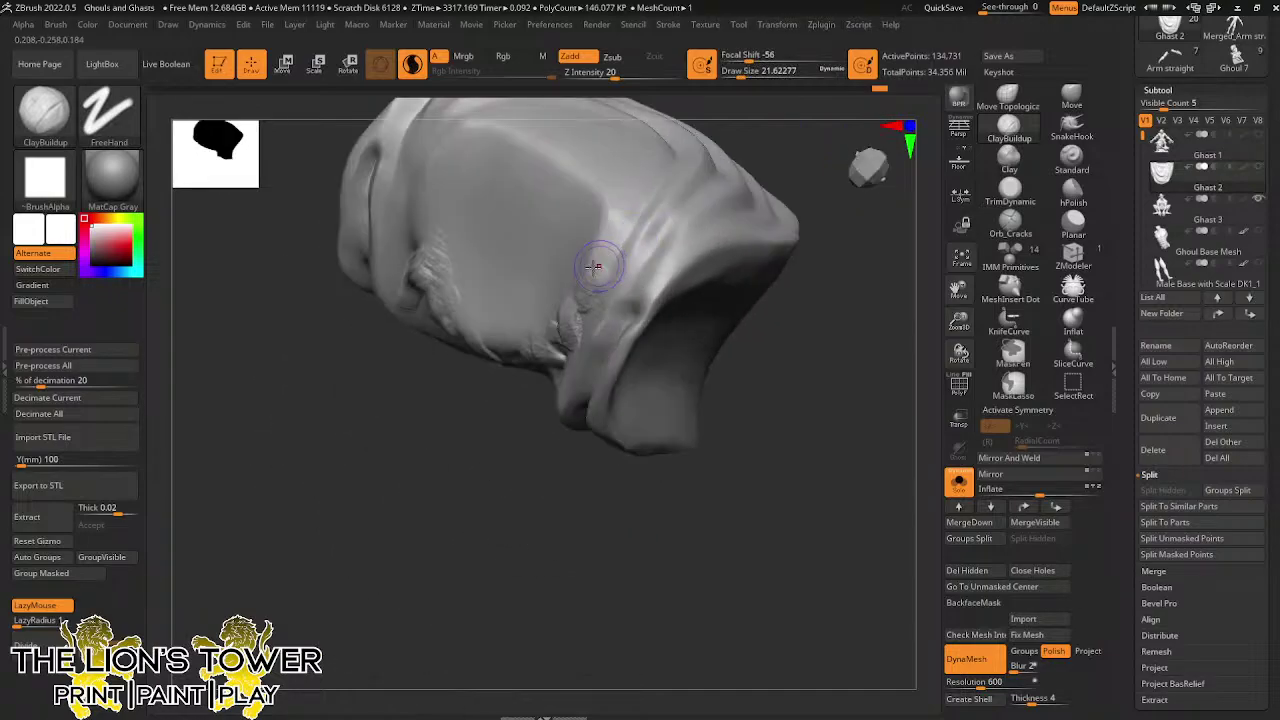
left_click_drag(594, 266, 640, 210)
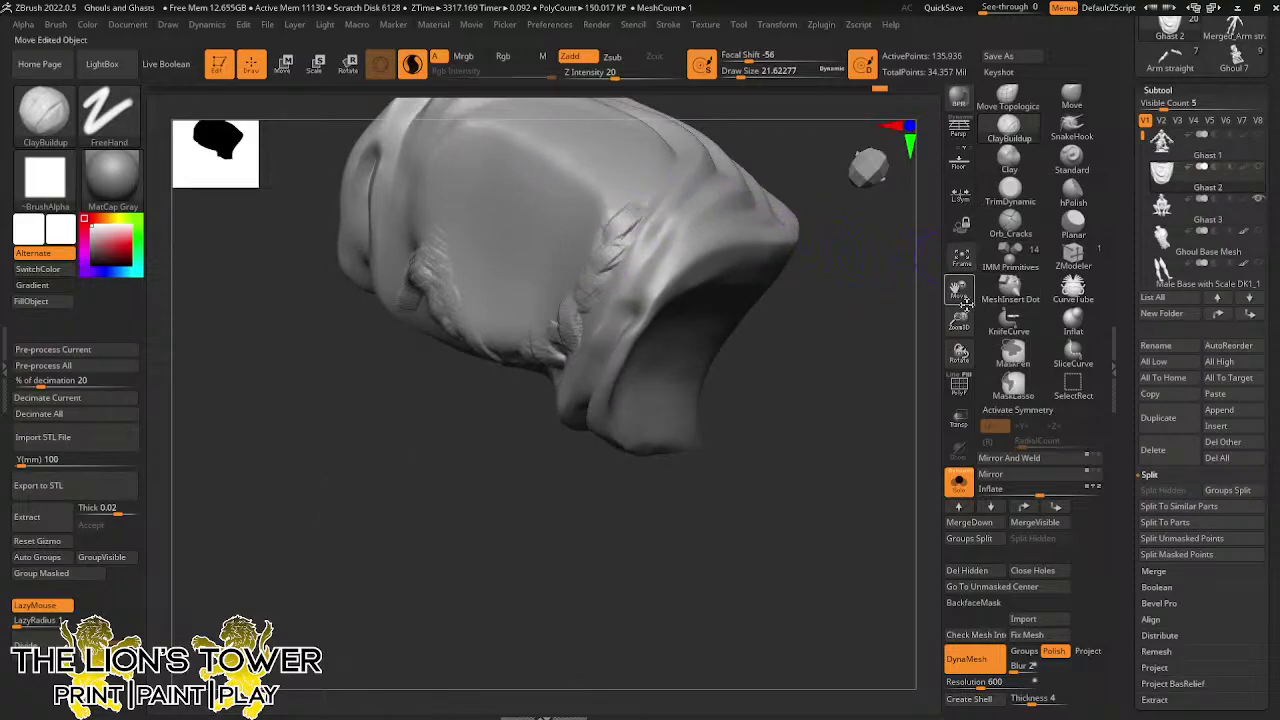
left_click_drag(964, 300, 960, 430)
left_click_drag(880, 374, 868, 440)
mouse_move(620, 354)
left_mouse_down()
mouse_move(612, 286)
mouse_move(595, 290)
mouse_move(589, 248)
left_mouse_up()
Reduce the ClayBuildup draw size to about 17 and add pointed clay tufts along the back waist edge
left_click(738, 75)
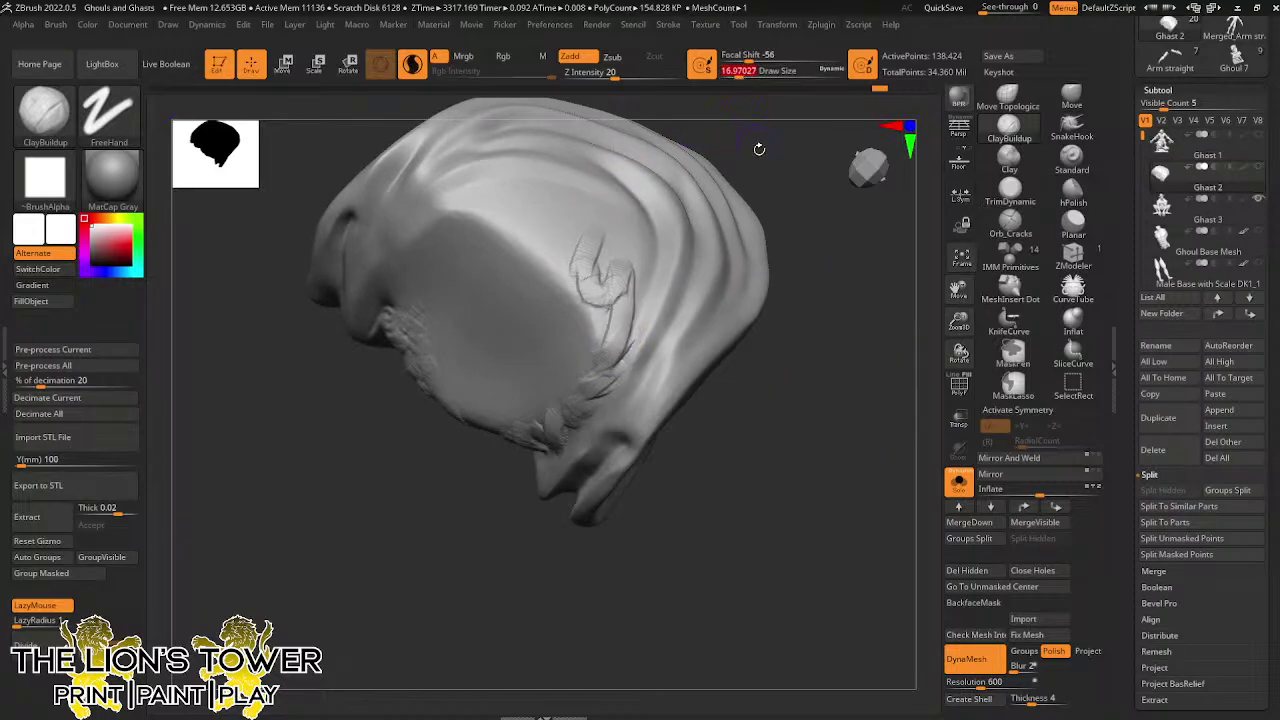
right_click_drag(759, 148, 645, 165)
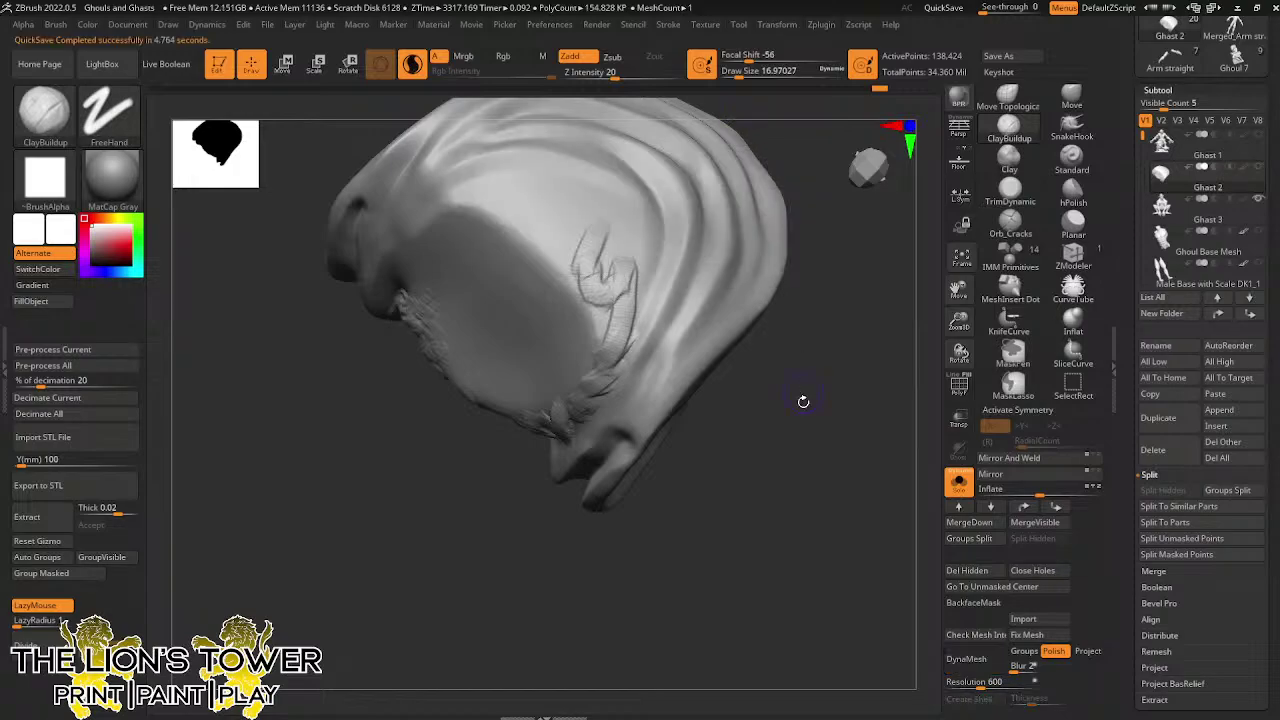
left_click_drag(795, 422, 753, 428)
mouse_move(598, 222)
left_mouse_down()
mouse_move(564, 234)
mouse_move(545, 200)
mouse_move(525, 210)
mouse_move(503, 183)
mouse_move(534, 220)
mouse_move(570, 177)
mouse_move(545, 240)
mouse_move(582, 192)
mouse_move(550, 240)
mouse_move(600, 192)
mouse_move(578, 224)
mouse_move(598, 242)
mouse_move(608, 232)
mouse_move(592, 262)
mouse_move(582, 240)
mouse_move(560, 250)
mouse_move(540, 215)
mouse_move(531, 225)
mouse_move(560, 185)
mouse_move(520, 205)
mouse_move(510, 183)
left_mouse_up()
left_click_drag(428, 429, 434, 397)
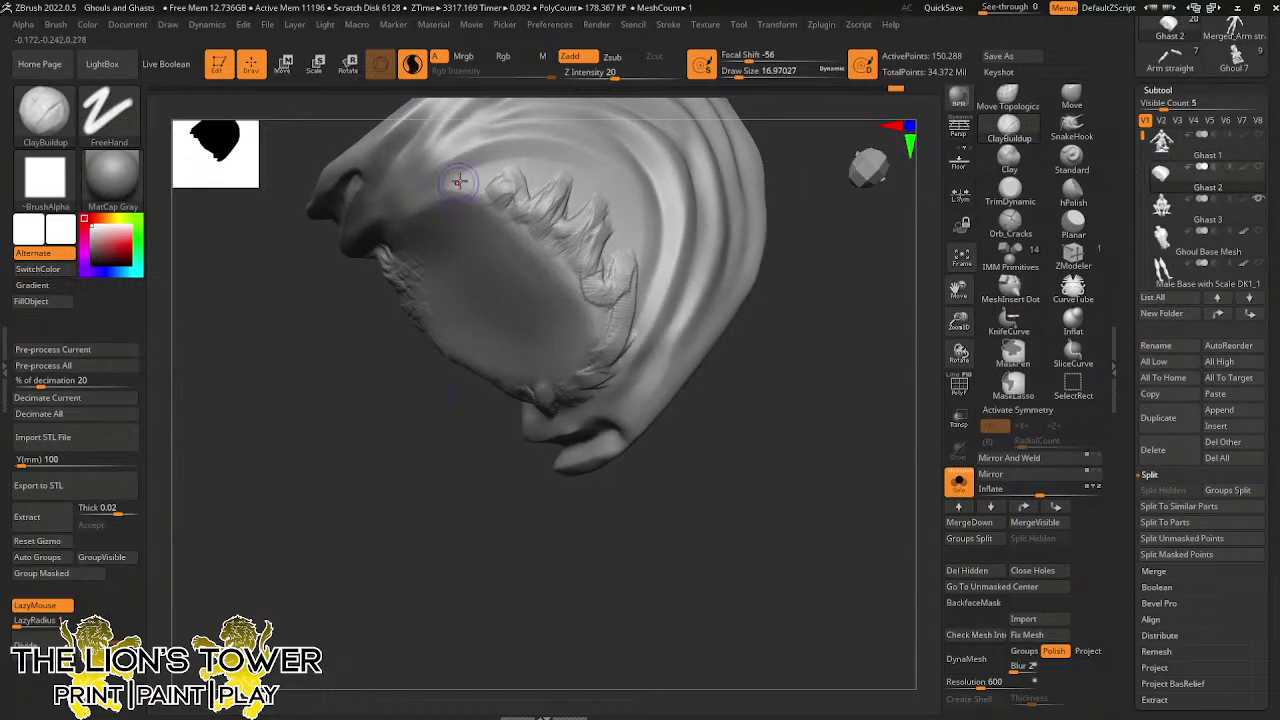
mouse_move(481, 193)
left_mouse_down()
mouse_move(490, 175)
mouse_move(470, 165)
mouse_move(477, 185)
mouse_move(437, 204)
left_mouse_up()
Complete the ring of clay tufts around the opposite side and front of the waist
mouse_move(385, 438)
left_mouse_down()
mouse_move(402, 440)
mouse_move(358, 485)
left_mouse_up()
mouse_move(368, 279)
left_mouse_down()
mouse_move(348, 266)
mouse_move(392, 214)
mouse_move(386, 200)
mouse_move(400, 210)
mouse_move(426, 198)
mouse_move(414, 186)
mouse_move(420, 203)
mouse_move(470, 188)
mouse_move(440, 186)
mouse_move(400, 208)
mouse_move(408, 218)
mouse_move(388, 198)
mouse_move(355, 288)
mouse_move(350, 266)
mouse_move(364, 338)
mouse_move(347, 332)
mouse_move(375, 371)
left_mouse_up()
mouse_move(645, 589)
left_mouse_down()
mouse_move(634, 563)
mouse_move(653, 530)
left_mouse_up()
mouse_move(376, 368)
left_mouse_down()
mouse_move(405, 400)
mouse_move(440, 410)
mouse_move(489, 412)
mouse_move(540, 384)
left_mouse_up()
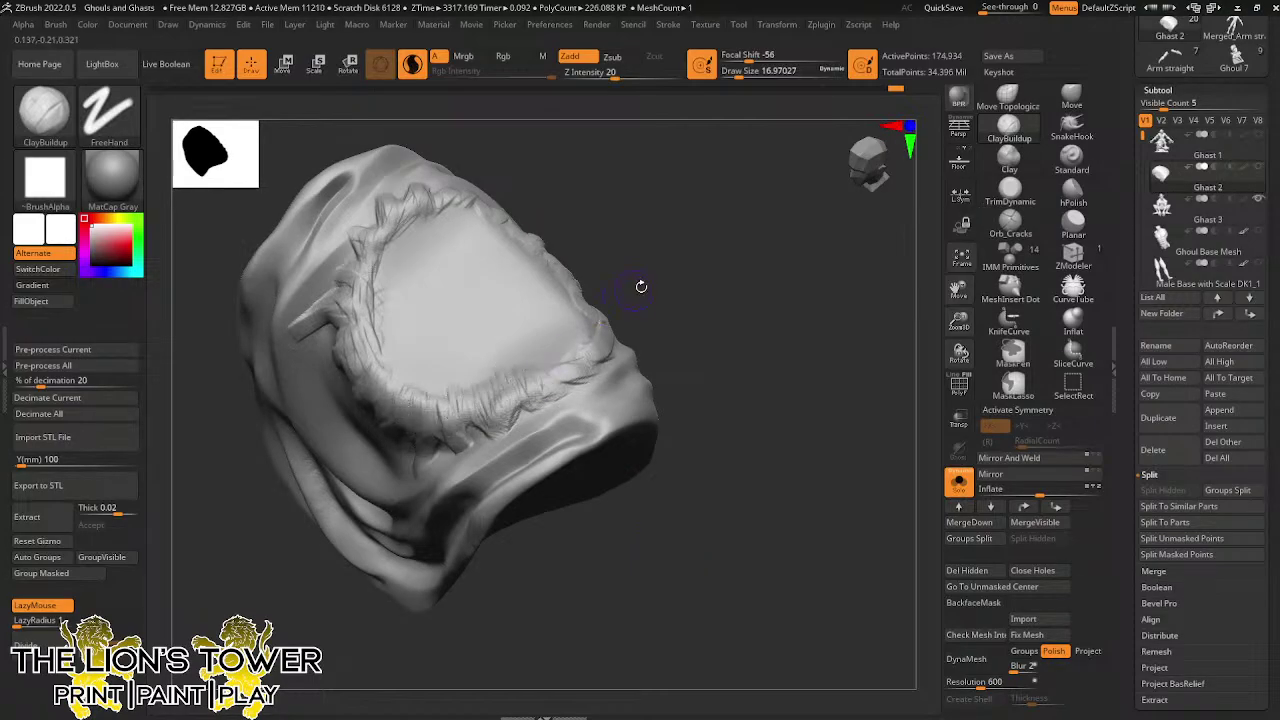
left_click_drag(640, 286, 631, 308)
mouse_move(510, 383)
left_mouse_down()
mouse_move(548, 376)
mouse_move(583, 337)
left_mouse_up()
left_click_drag(687, 222, 662, 224)
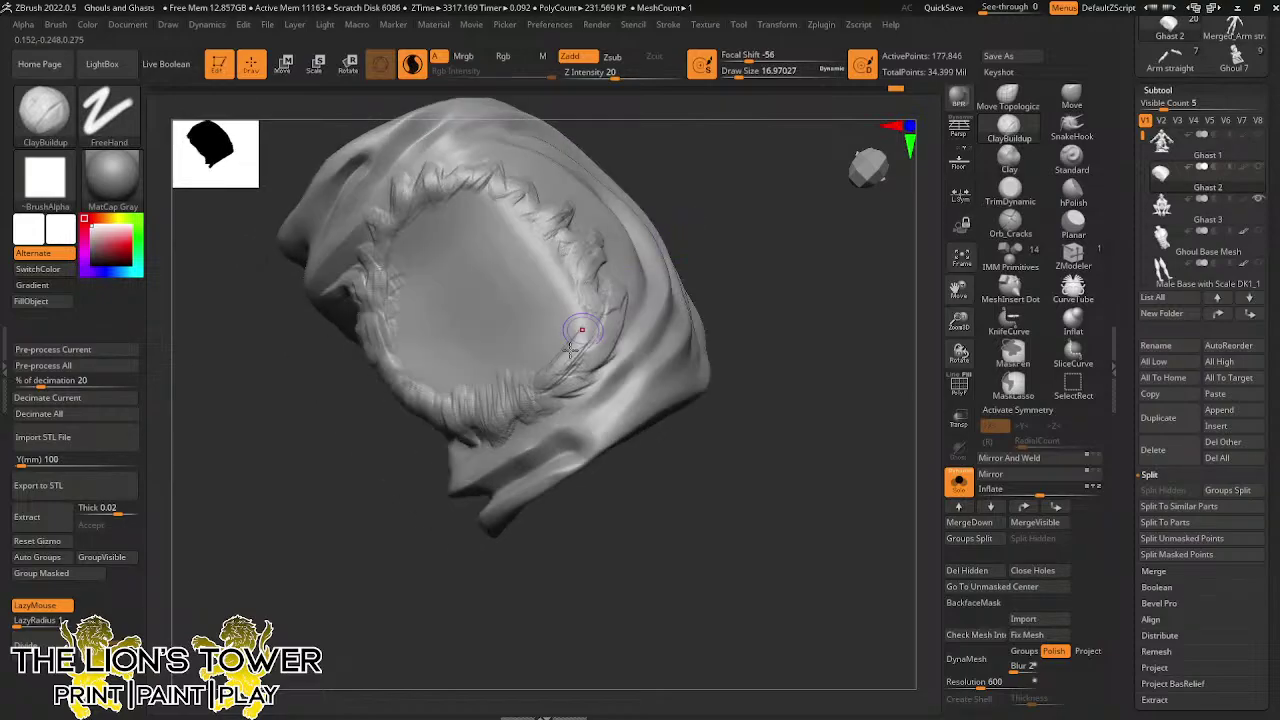
Layer a second pass of ClayBuildup strokes over the tuft ring to thicken its side, back and front
mouse_move(575, 364)
left_mouse_down()
mouse_move(606, 307)
mouse_move(558, 240)
mouse_move(562, 207)
left_mouse_up()
mouse_move(697, 188)
left_mouse_down()
mouse_move(622, 180)
mouse_move(575, 232)
mouse_move(572, 214)
mouse_move(556, 256)
mouse_move(532, 184)
mouse_move(537, 209)
mouse_move(548, 185)
mouse_move(497, 175)
mouse_move(474, 190)
mouse_move(472, 170)
mouse_move(414, 216)
mouse_move(414, 305)
mouse_move(422, 293)
mouse_move(456, 384)
mouse_move(515, 402)
left_mouse_up()
mouse_move(692, 535)
left_mouse_down()
mouse_move(780, 551)
mouse_move(790, 452)
left_mouse_up()
mouse_move(432, 374)
left_mouse_down()
mouse_move(515, 433)
mouse_move(478, 424)
mouse_move(603, 432)
mouse_move(588, 441)
mouse_move(623, 411)
left_mouse_up()
mouse_move(719, 346)
left_mouse_down()
mouse_move(645, 350)
mouse_move(644, 399)
mouse_move(697, 365)
left_mouse_up()
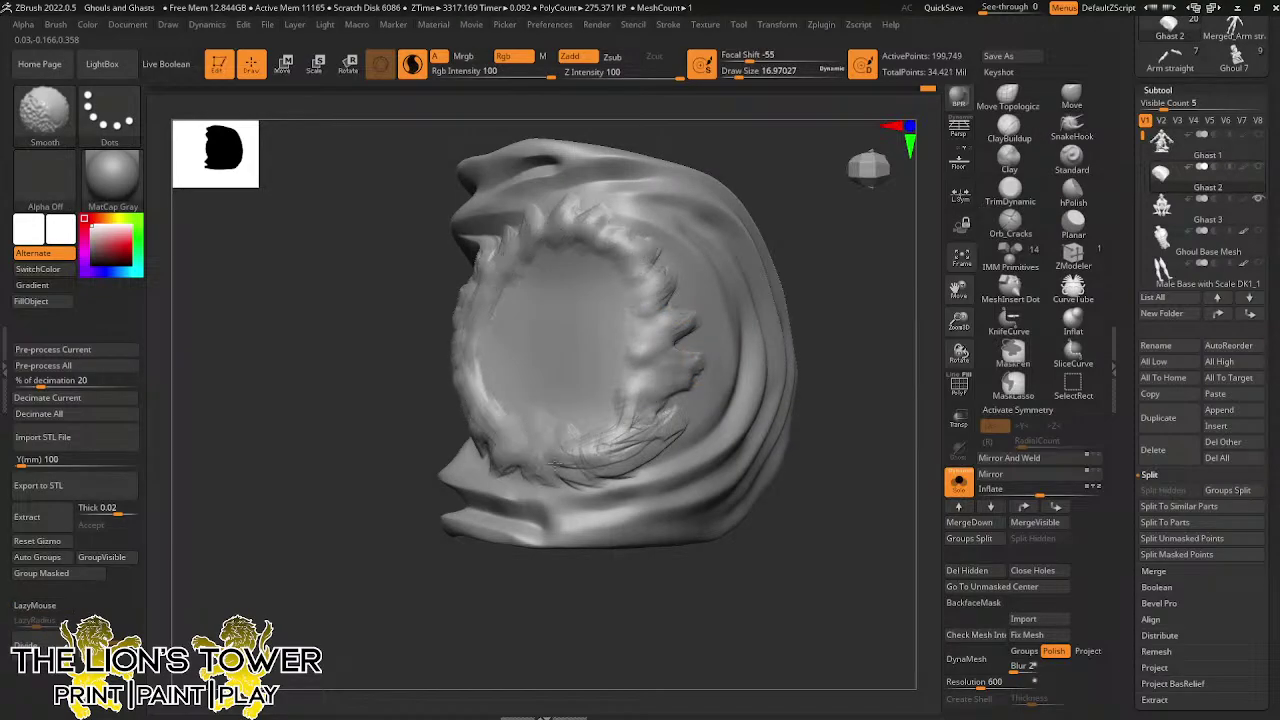
Smooth the rough clay strokes around the waist tufts
left_click_drag(597, 455, 633, 423, "shift")
left_click_drag(686, 322, 662, 281, "shift")
left_click_drag(794, 243, 738, 270)
Carve creases into the back waist tufts with Orb_Cracks at a draw size of about 17
left_click(1010, 222)
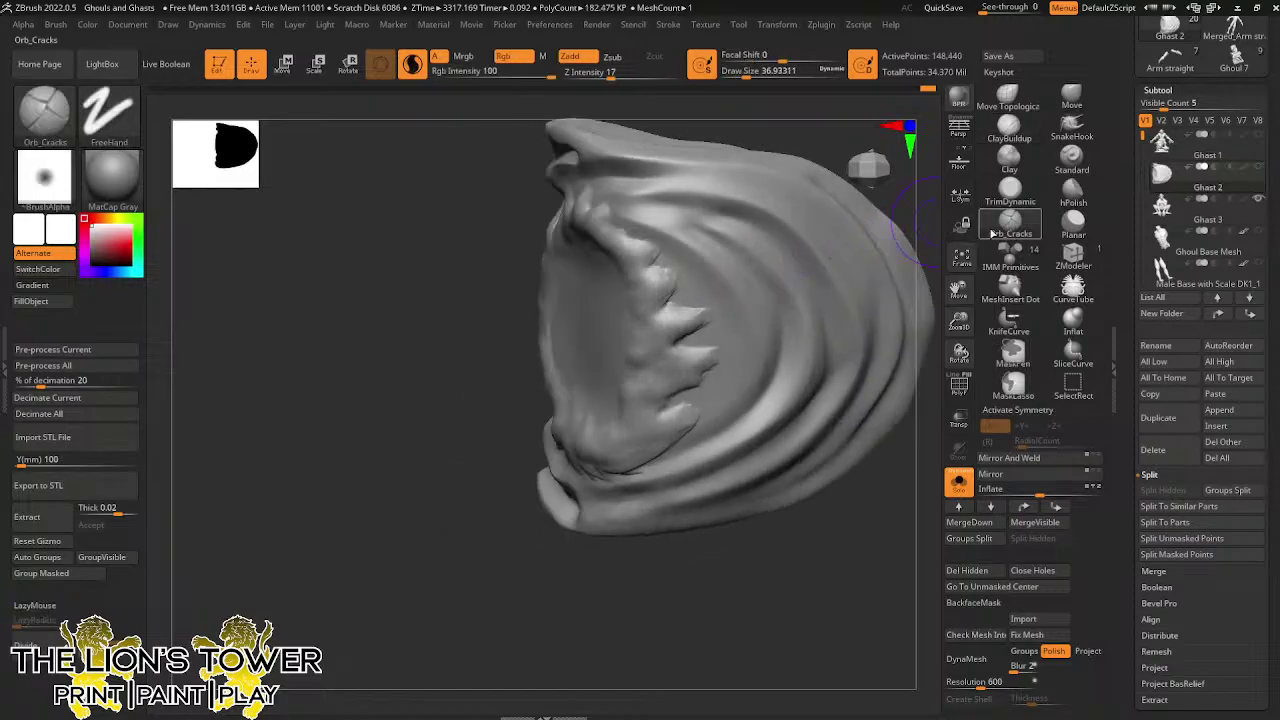
left_click(738, 75)
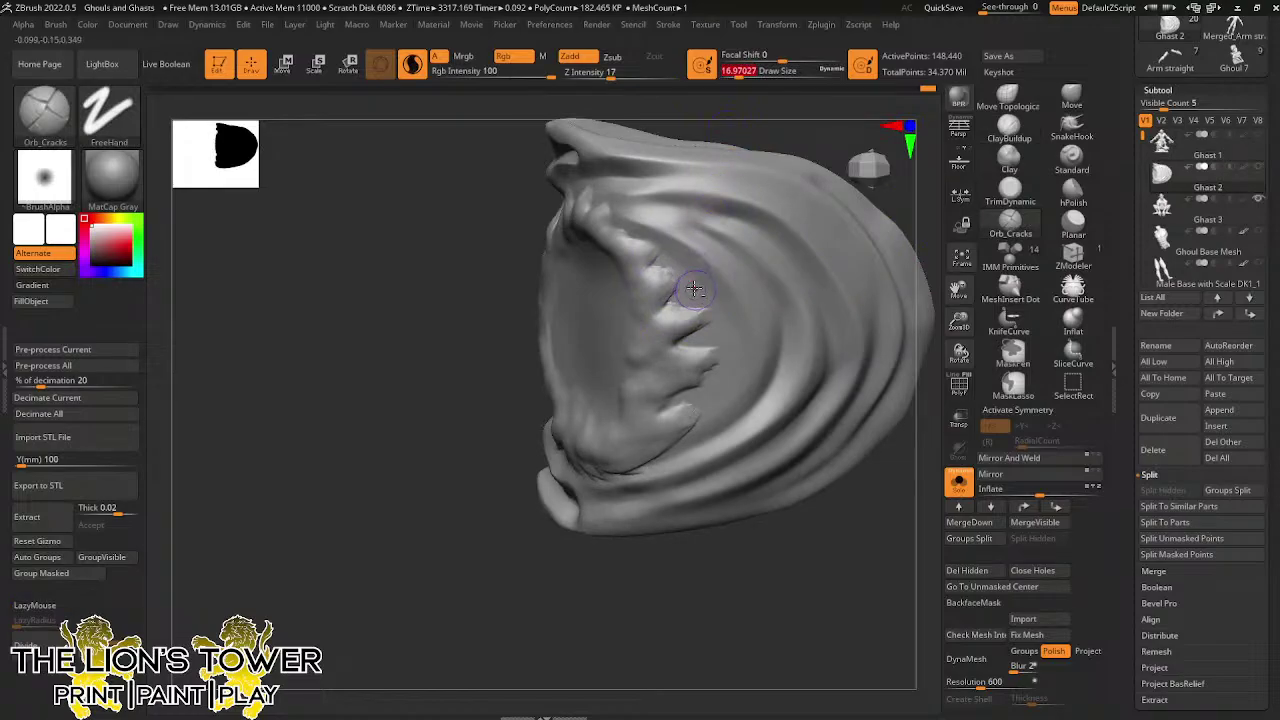
mouse_move(641, 272)
left_mouse_down()
mouse_move(682, 268)
mouse_move(667, 305)
mouse_move(705, 311)
left_mouse_up()
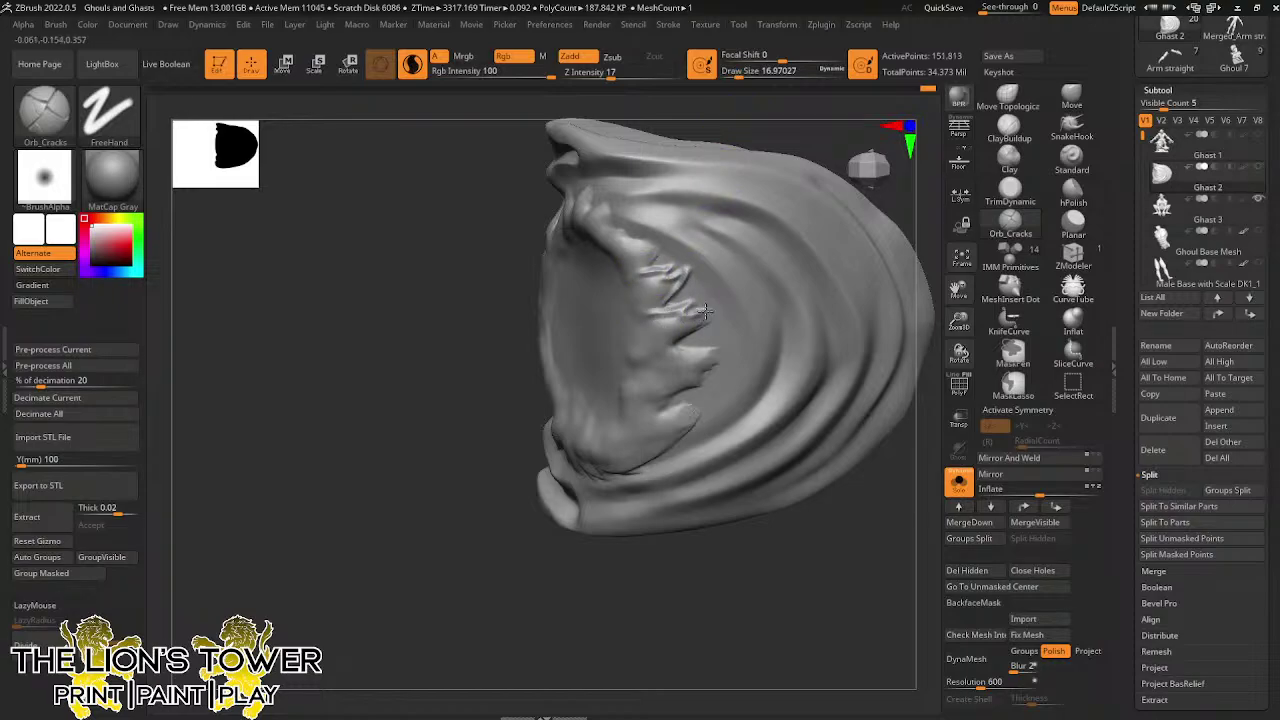
mouse_move(645, 352)
left_mouse_down()
mouse_move(725, 345)
mouse_move(653, 402)
mouse_move(708, 412)
mouse_move(690, 425)
left_mouse_up()
left_click(695, 372)
left_click_drag(686, 532, 748, 585)
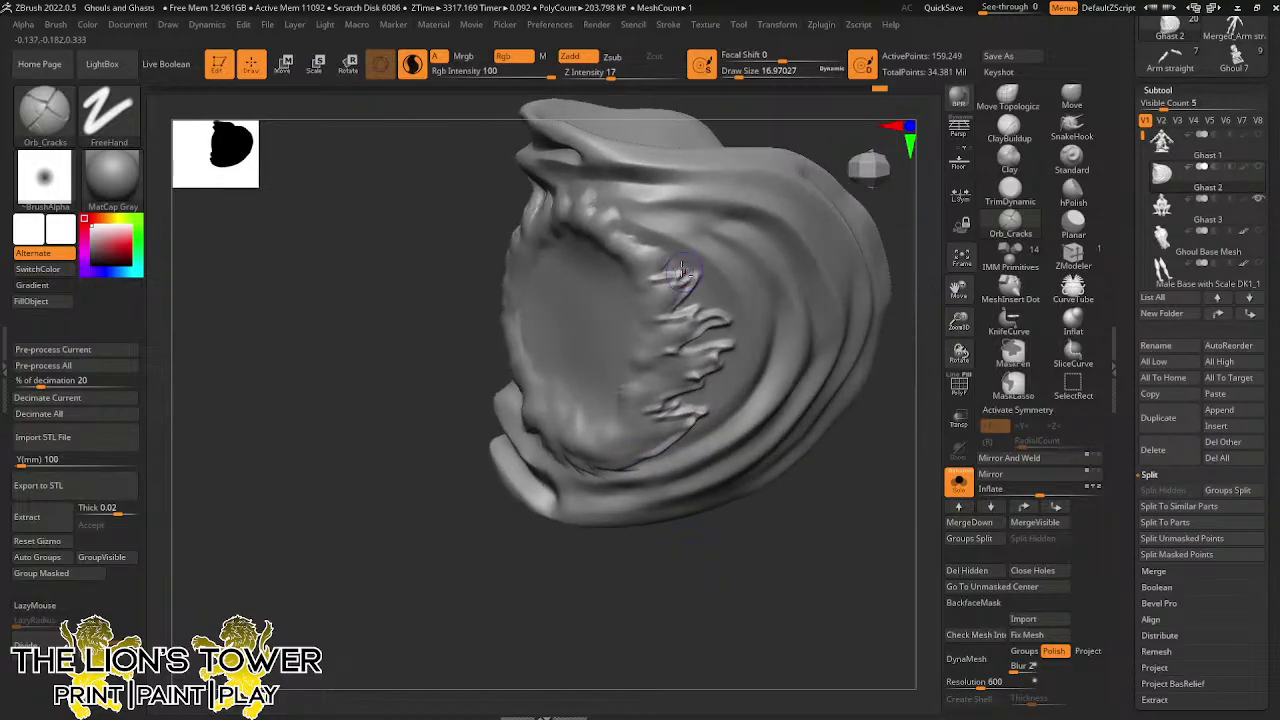
left_click_drag(652, 245, 629, 245)
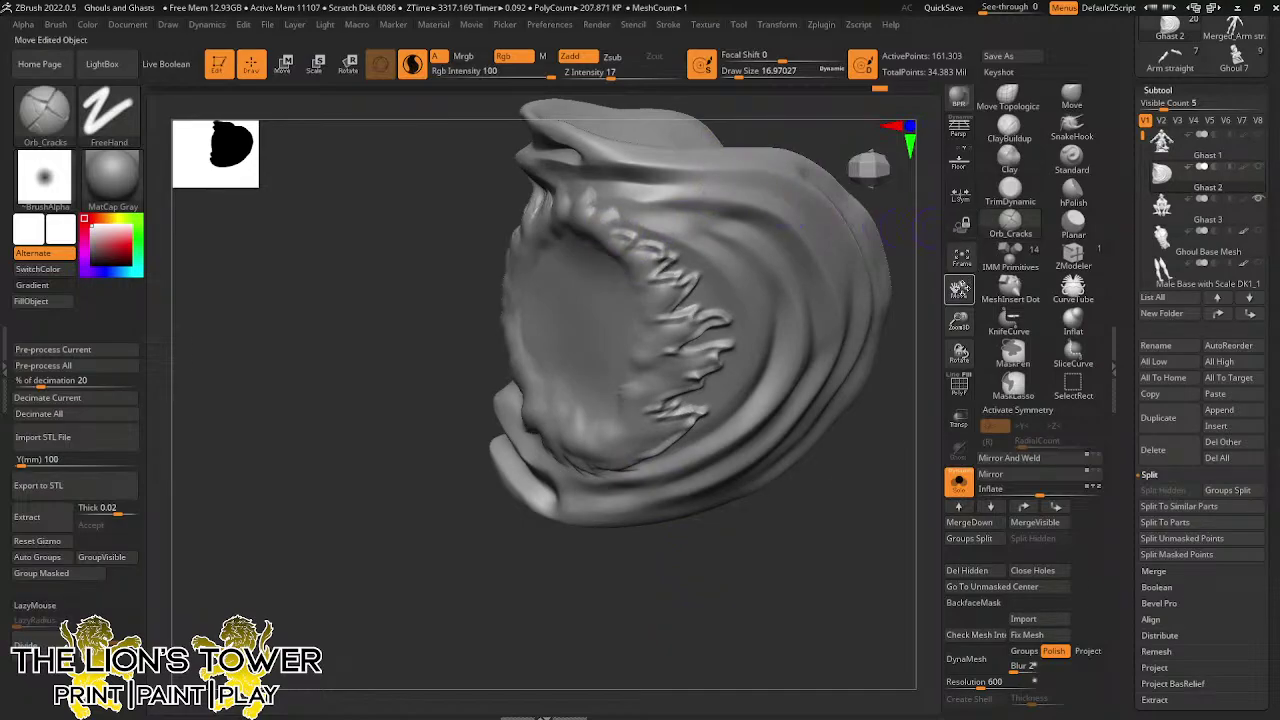
Sharpen the tufts along the side and front of the waist ring with Orb_Cracks creases
left_click_drag(956, 289, 958, 361)
left_click_drag(794, 263, 809, 289)
left_click_drag(866, 259, 938, 325, "alt")
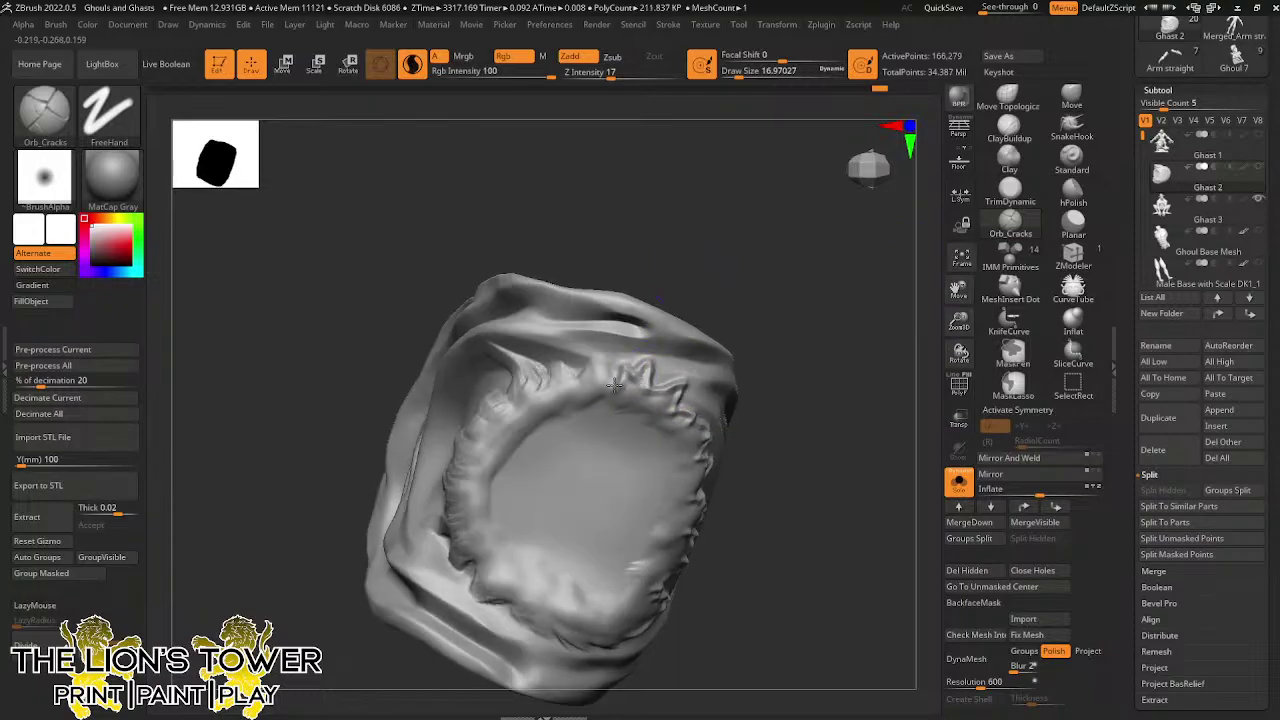
left_click_drag(614, 385, 588, 357)
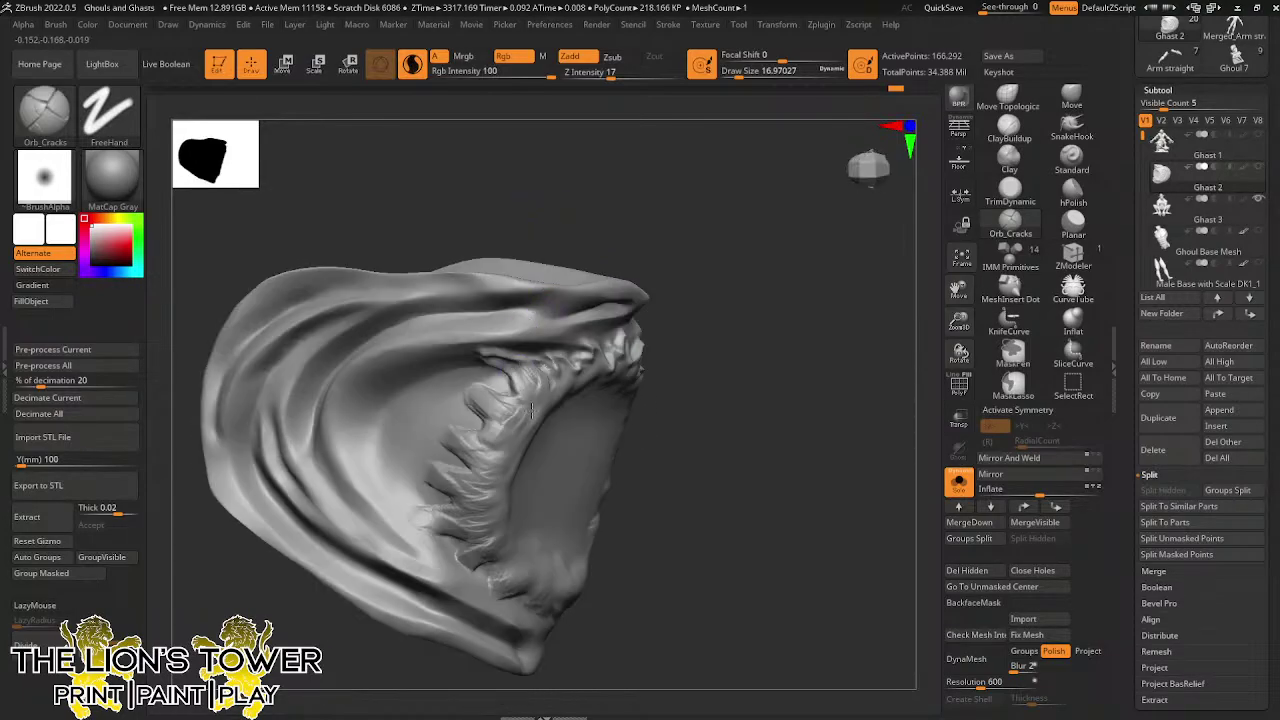
mouse_move(461, 386)
left_mouse_down()
mouse_move(491, 391)
mouse_move(486, 419)
mouse_move(468, 392)
mouse_move(528, 386)
left_mouse_up()
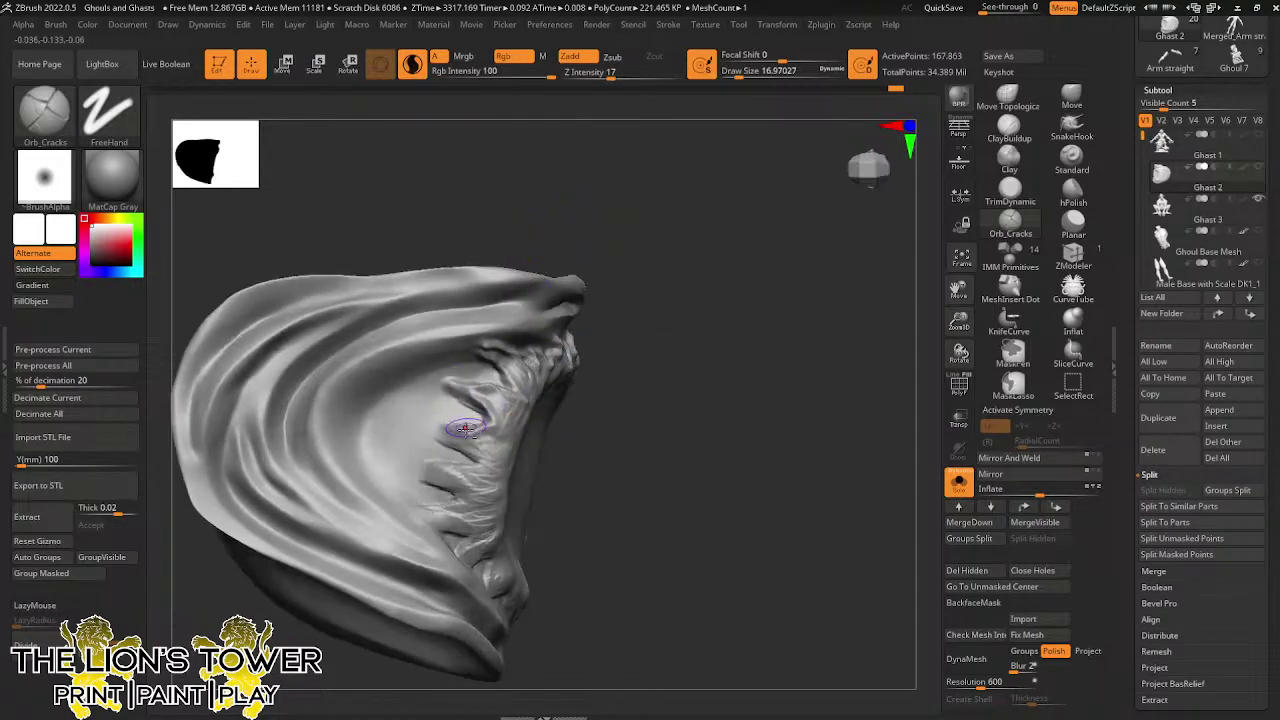
mouse_move(448, 440)
left_mouse_down()
mouse_move(482, 462)
mouse_move(434, 478)
mouse_move(480, 534)
left_mouse_up()
left_click_drag(607, 497, 580, 477)
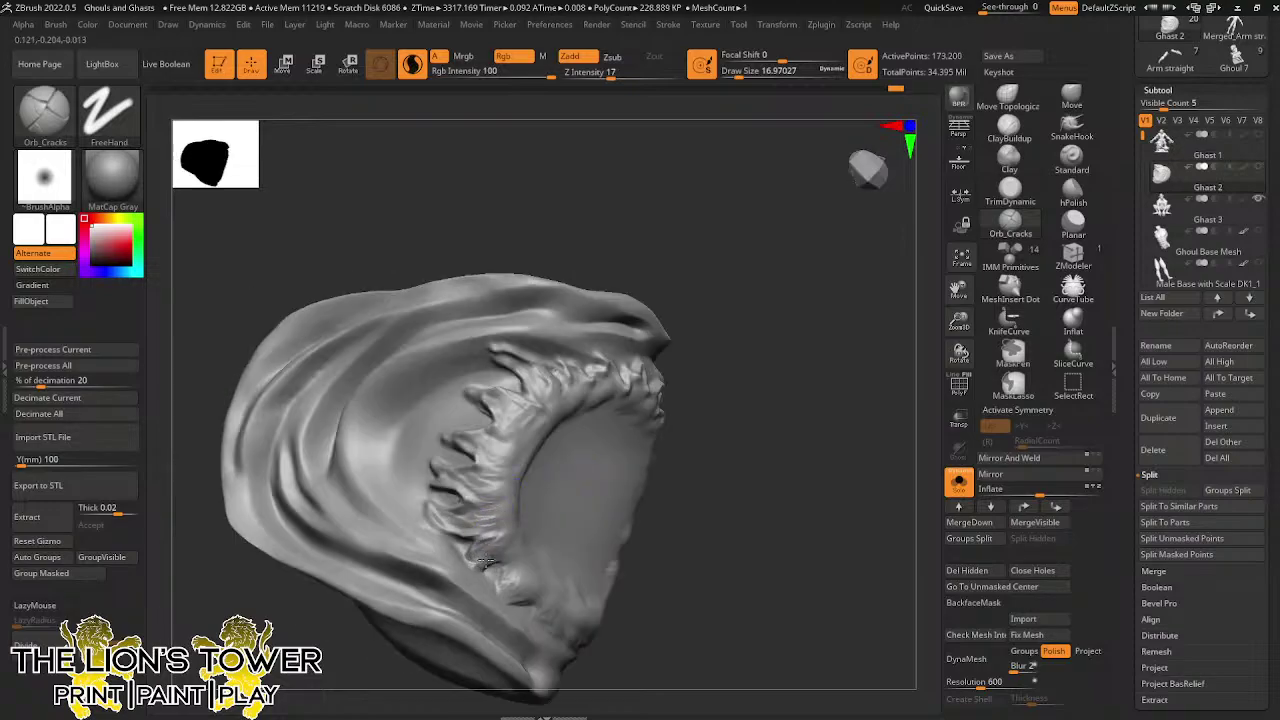
left_click_drag(485, 562, 513, 556)
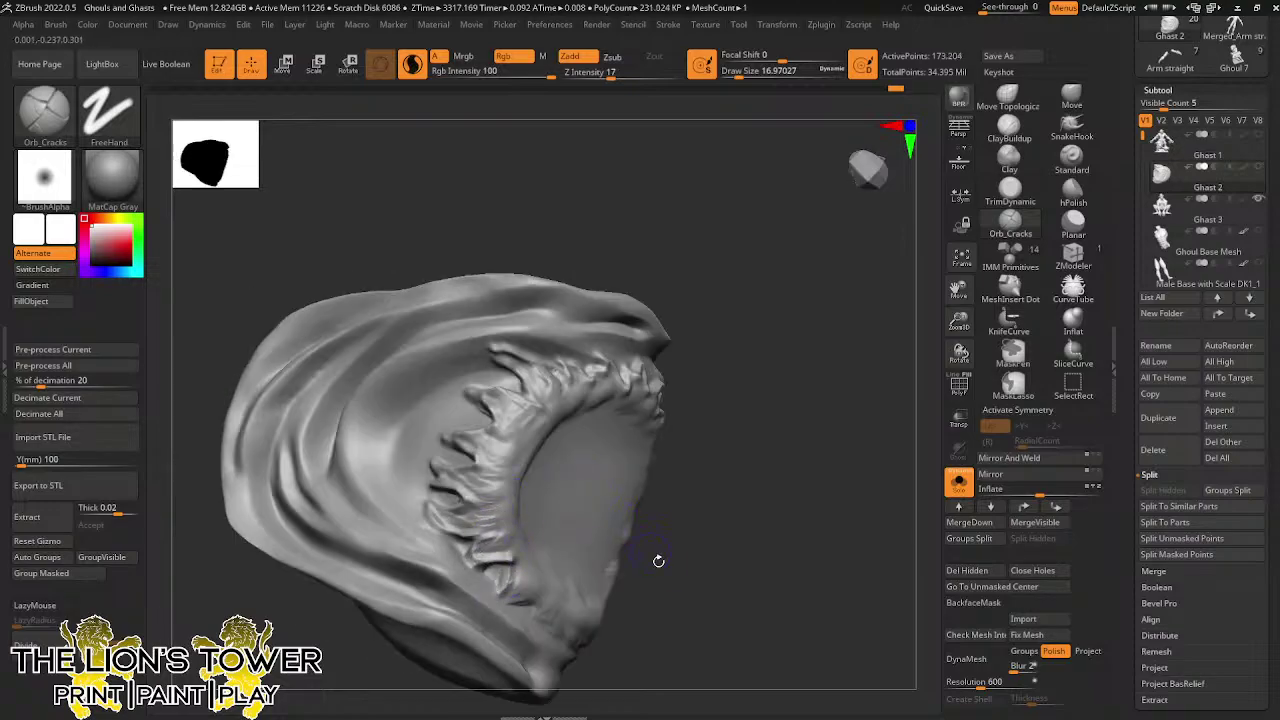
Crease the remaining tufts around the far side of the waist ring with Orb_Cracks, up to the back
left_click_drag(658, 561, 612, 573)
left_click_drag(512, 582, 547, 591)
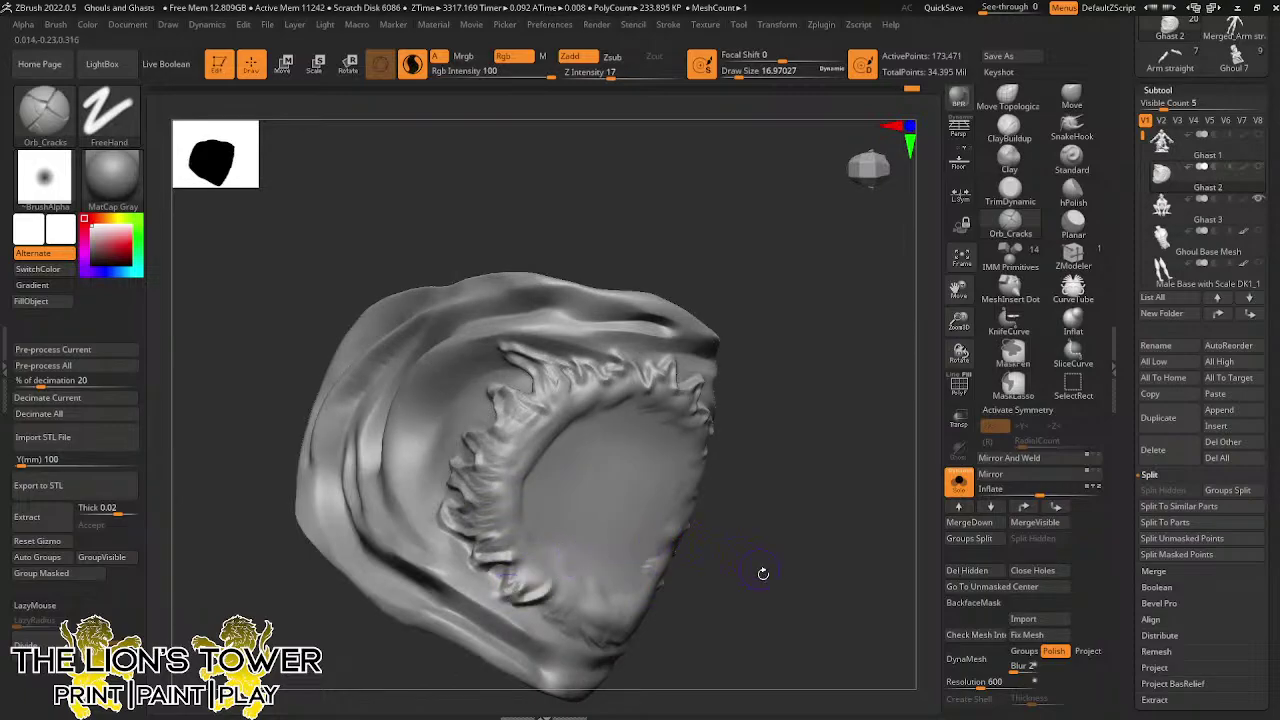
left_click_drag(763, 573, 680, 580)
mouse_move(547, 594)
left_mouse_down()
mouse_move(578, 636)
mouse_move(690, 651)
left_mouse_up()
left_click_drag(858, 568, 805, 510)
left_click_drag(958, 290, 904, 184)
left_click_drag(900, 195, 798, 256)
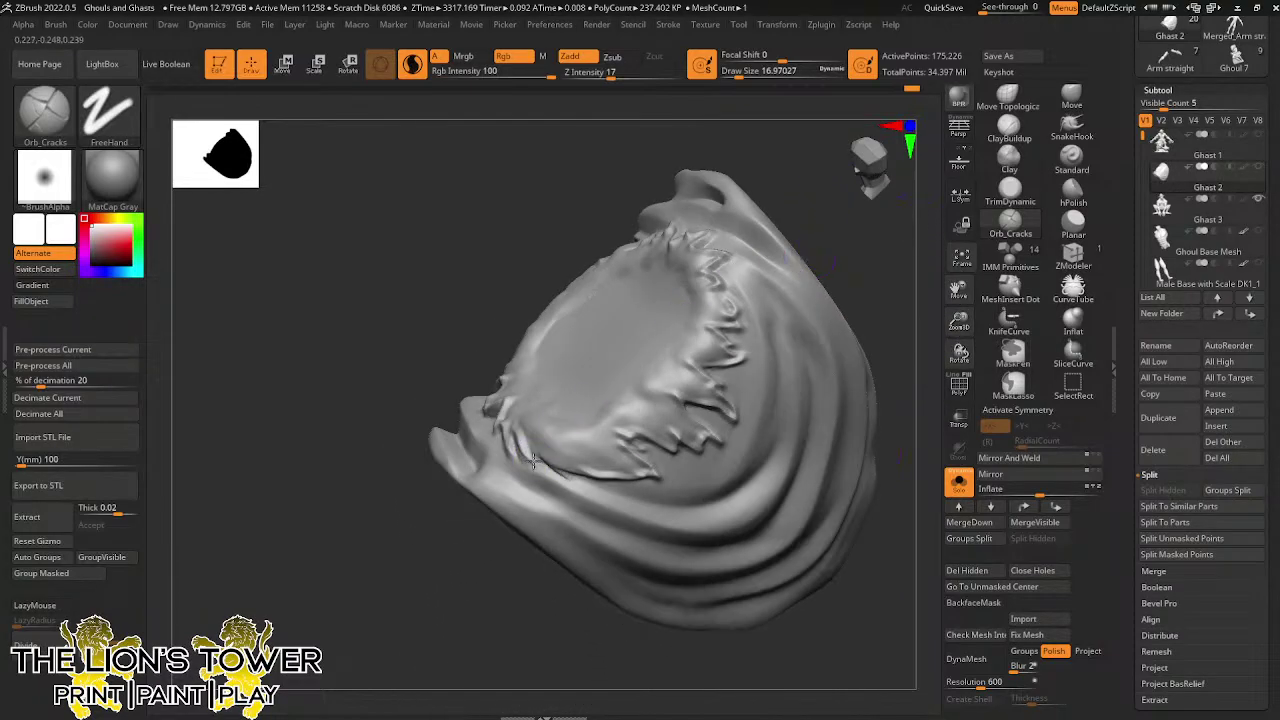
mouse_move(534, 452)
left_mouse_down()
mouse_move(636, 480)
mouse_move(591, 474)
left_mouse_up()
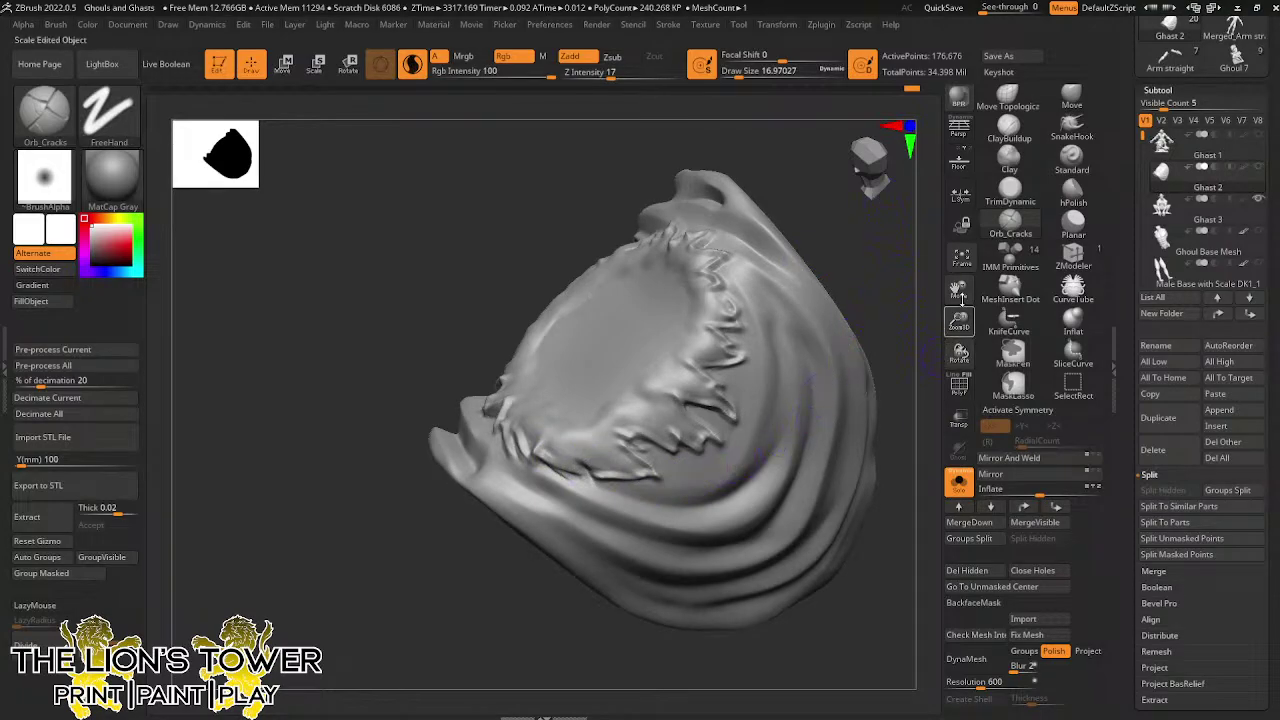
Try remeshing the cloth with DynaMesh at resolution 600, and undo it
key("ctrl")
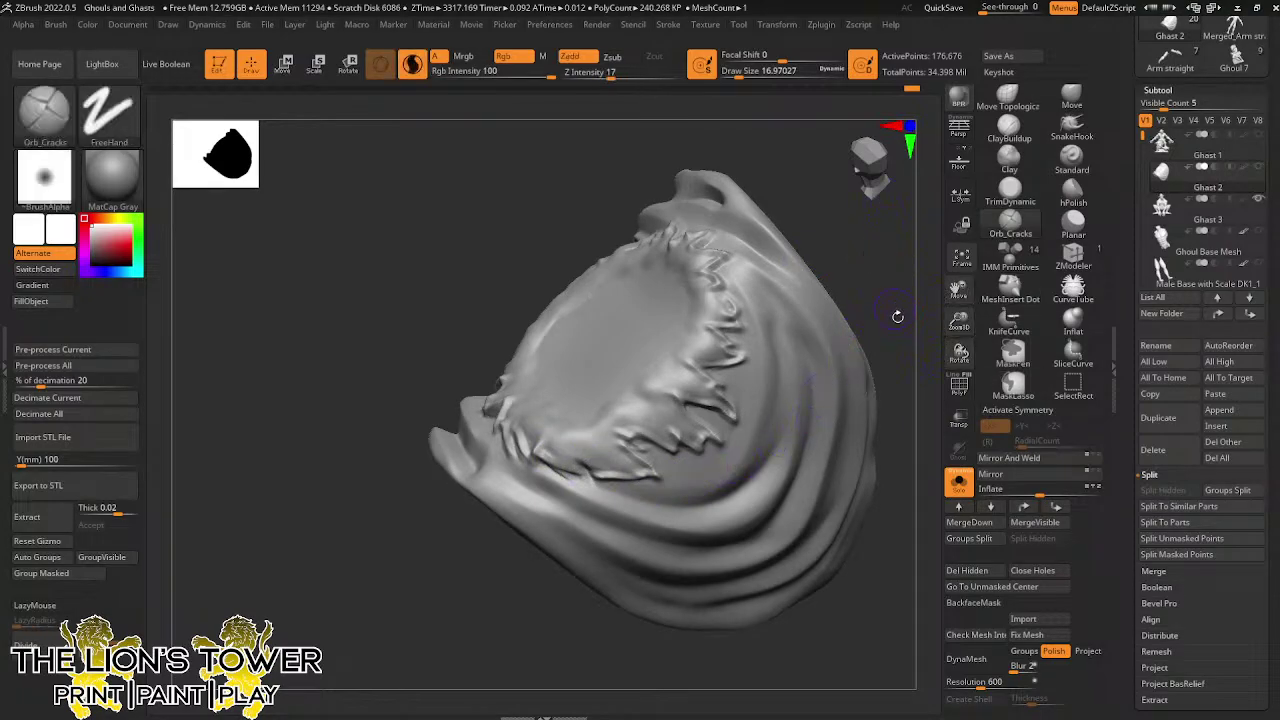
left_click(988, 659)
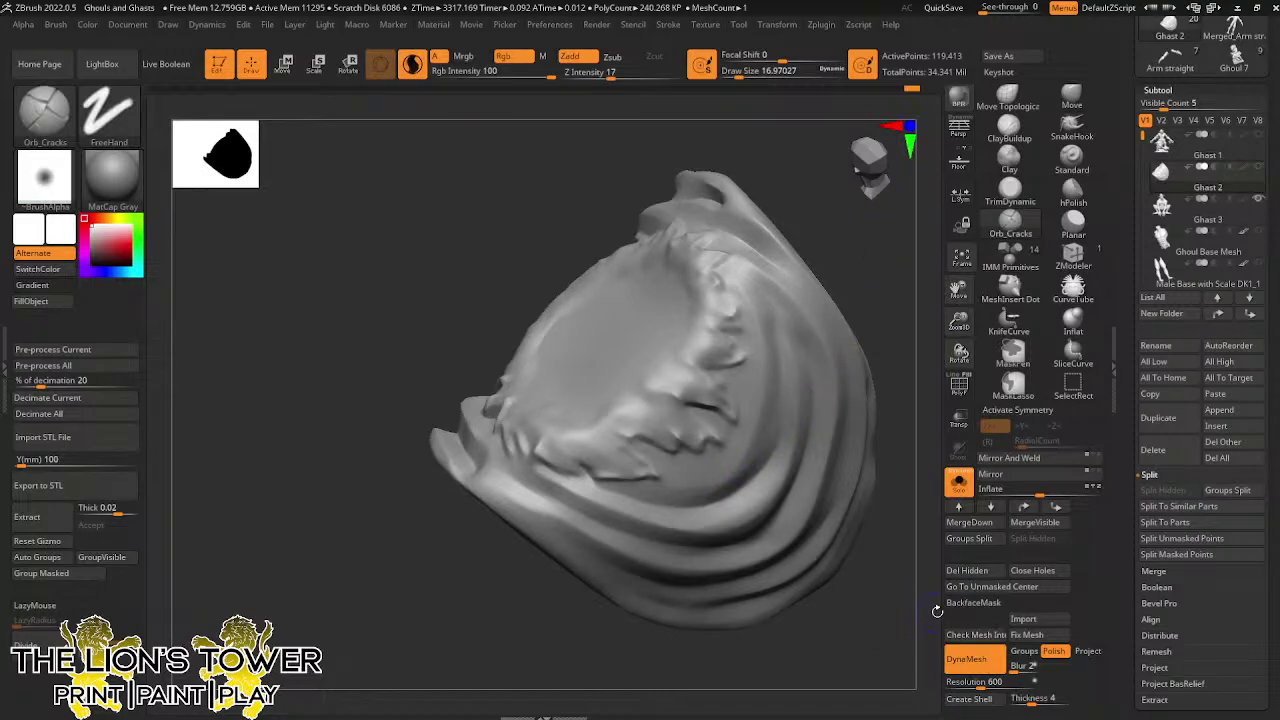
key("ctrl+z")
Add fine clay strands to the back waist tufts with ClayBuildup at a draw size of about 9.4
mouse_move(923, 554)
left_mouse_down()
mouse_move(884, 638)
mouse_move(898, 525)
left_mouse_up()
left_click(1009, 129)
left_click_drag(869, 333, 861, 307)
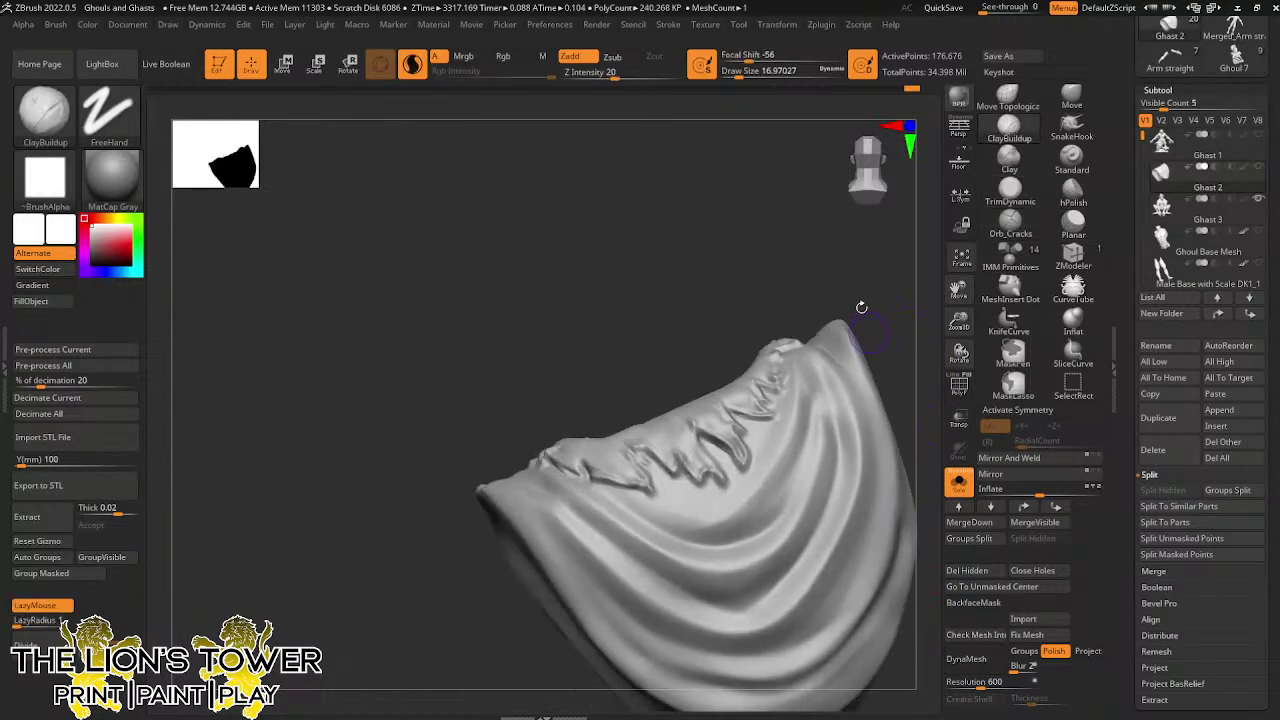
left_click(735, 73)
left_click_drag(751, 156, 753, 212)
left_click_drag(732, 448, 697, 424)
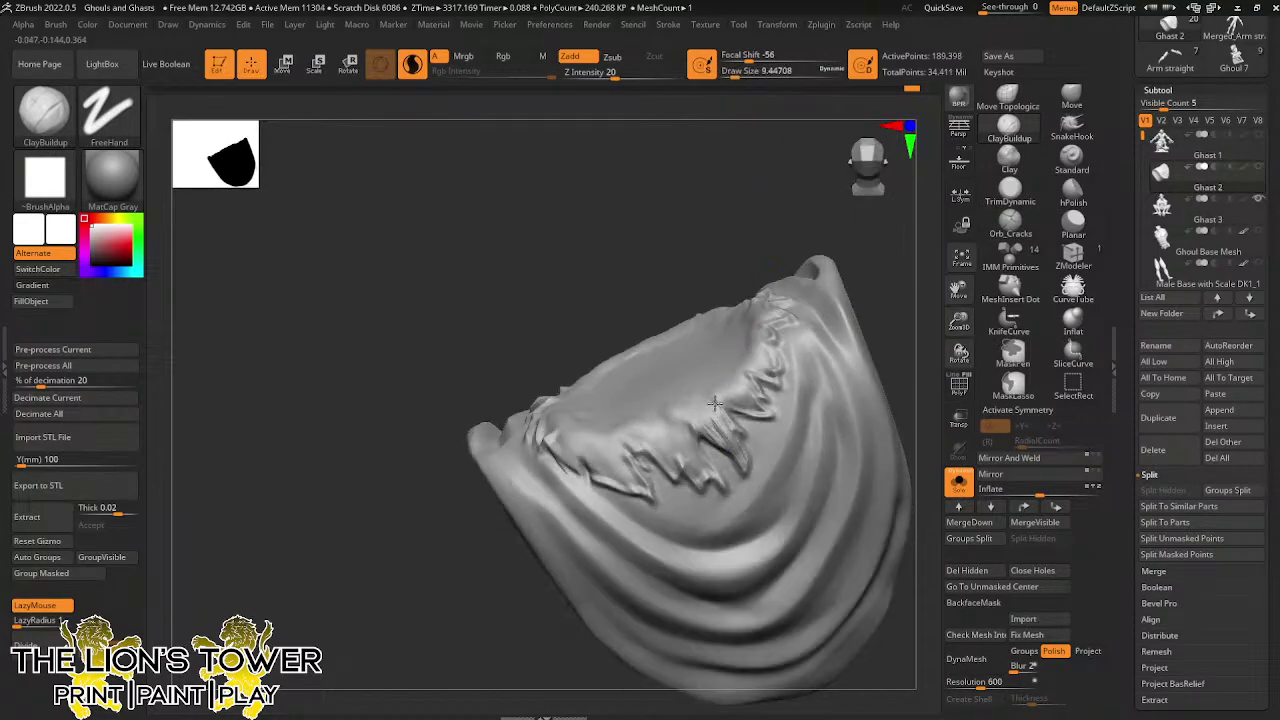
Smooth the new strands, set the draw size to about 14, and stroke coarser clay strands over the back tufts
key("shift")
left_click(738, 73)
key("shift")
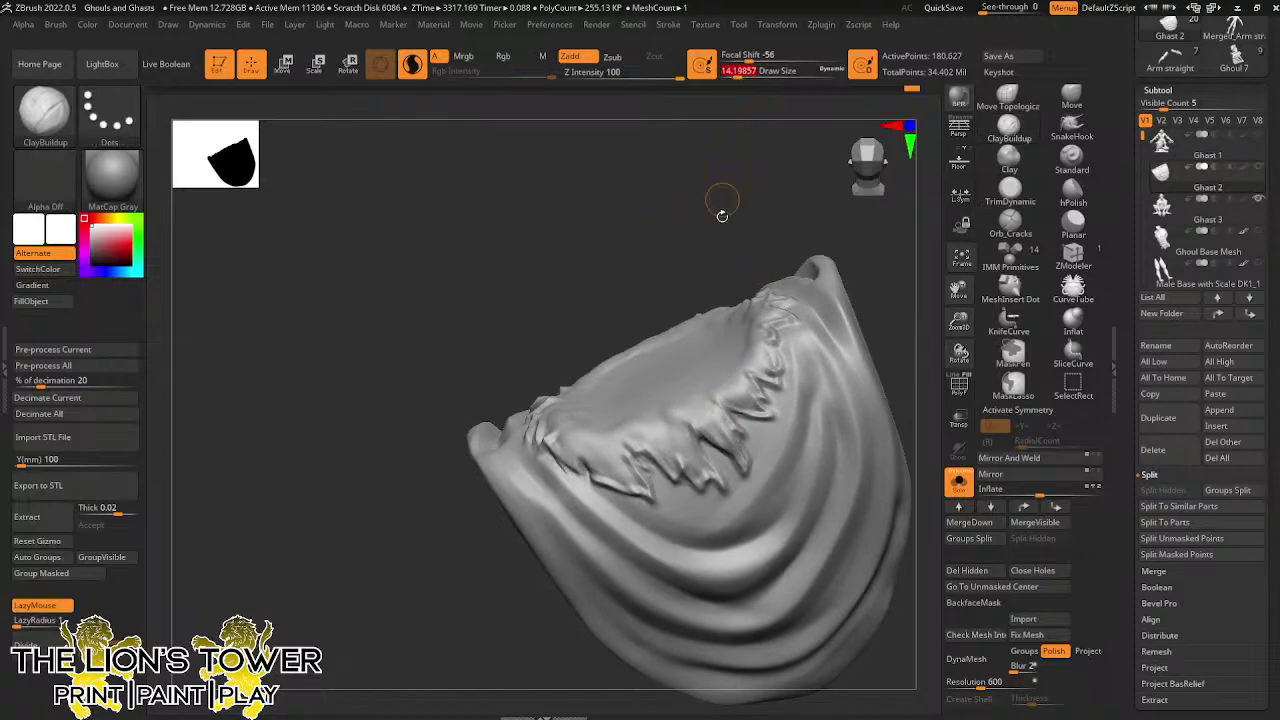
mouse_move(683, 422)
left_mouse_down()
mouse_move(698, 450)
mouse_move(668, 462)
mouse_move(635, 440)
mouse_move(631, 472)
left_mouse_up()
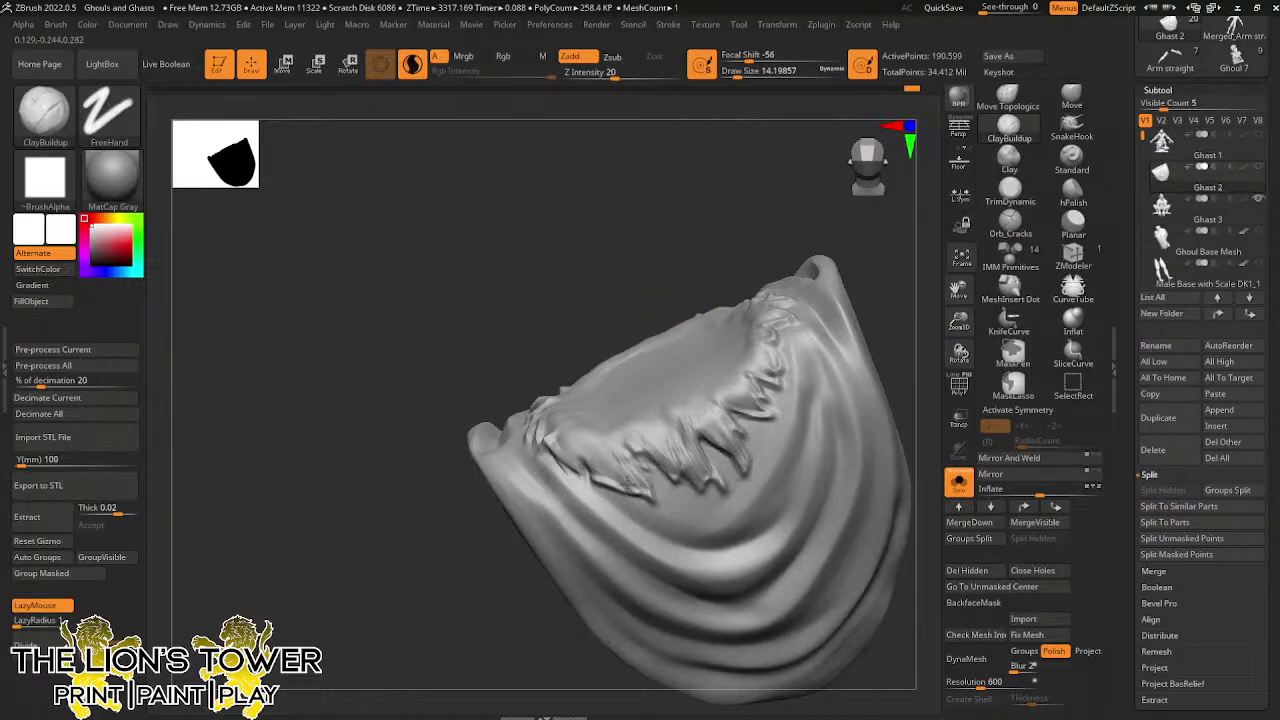
Smooth the back waist tufts, and add and smooth ClayBuildup strands on the tufts around the adjoining side of the ring
key("shift")
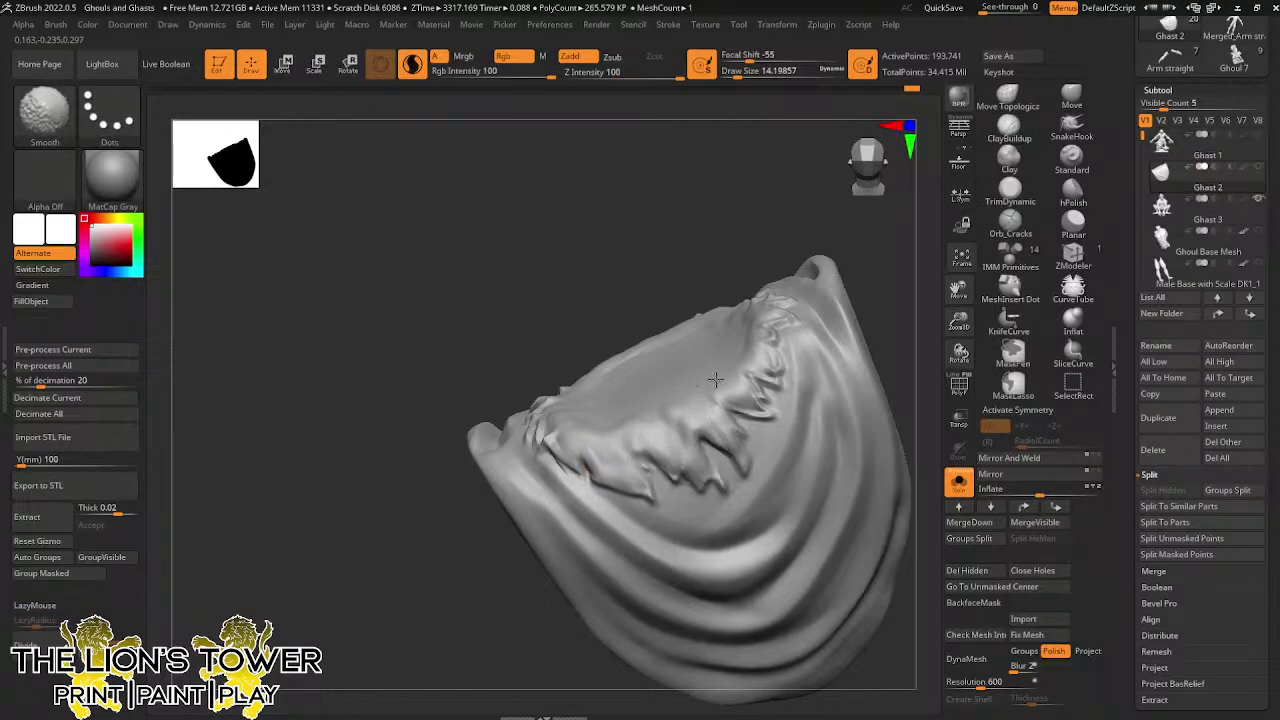
left_click_drag(726, 398, 763, 412)
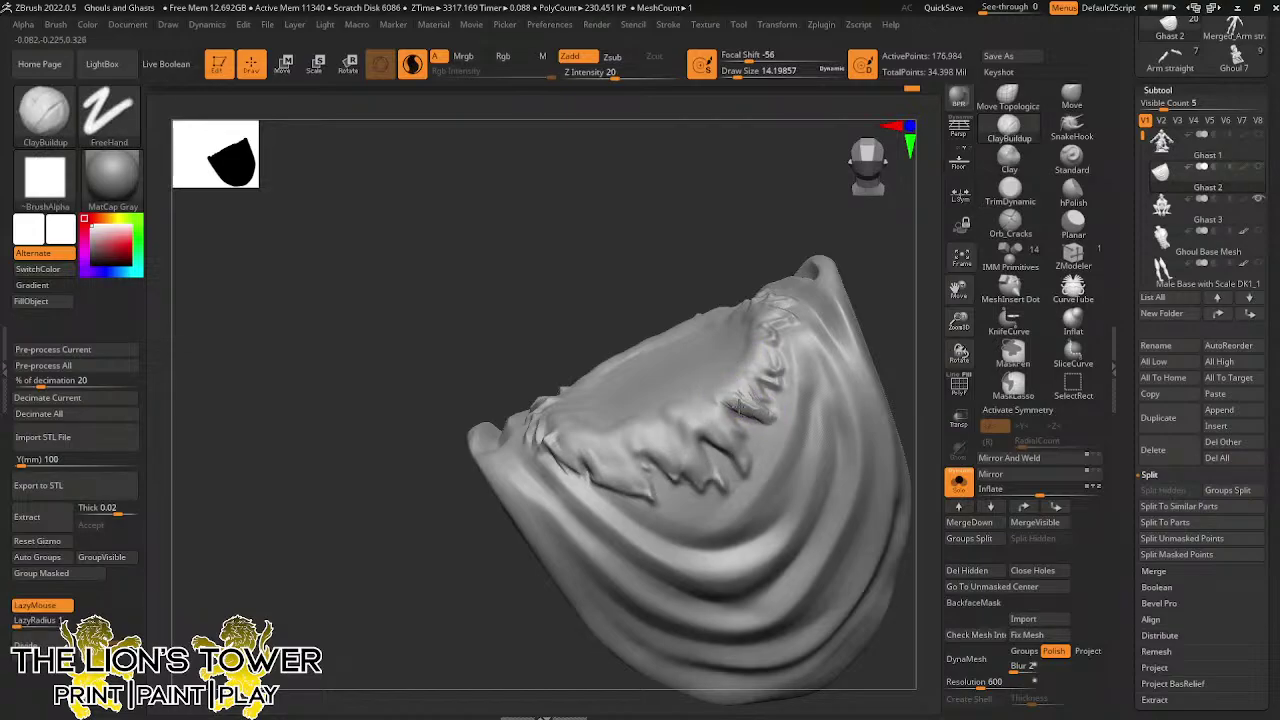
left_click_drag(750, 378, 769, 366)
left_click_drag(794, 214, 771, 357)
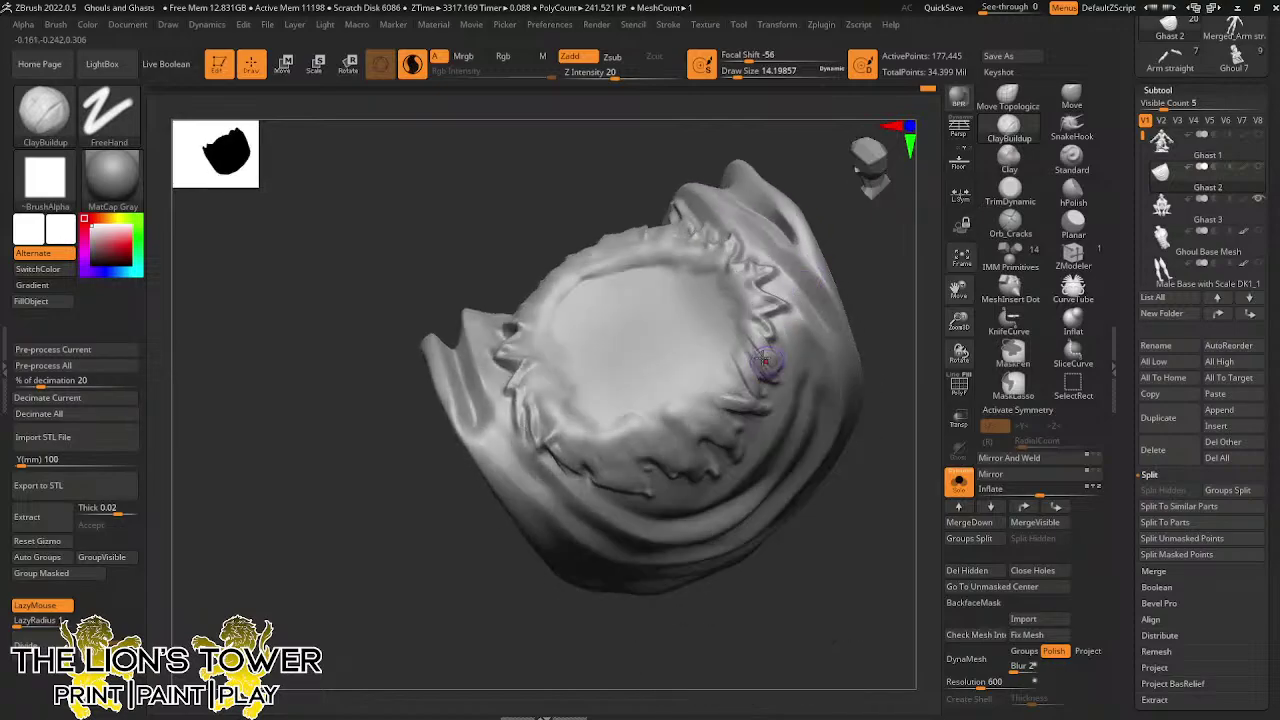
key("shift")
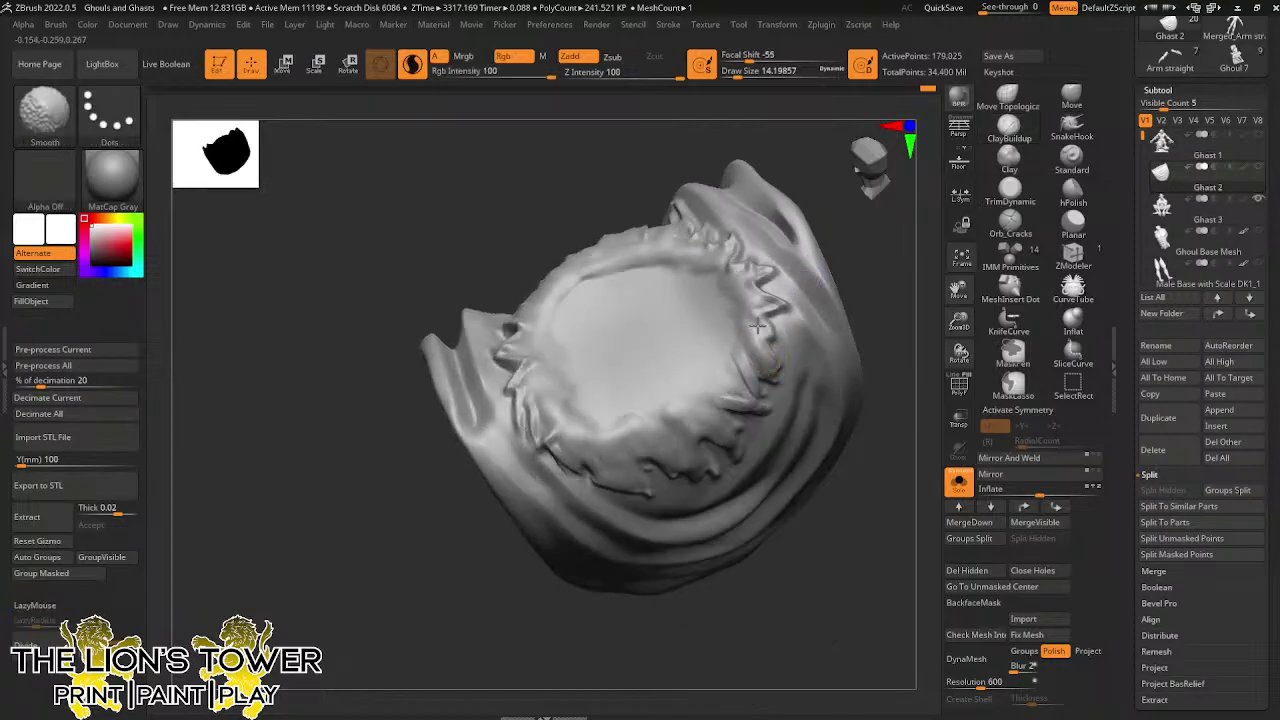
left_click_drag(763, 342, 750, 313)
key("shift")
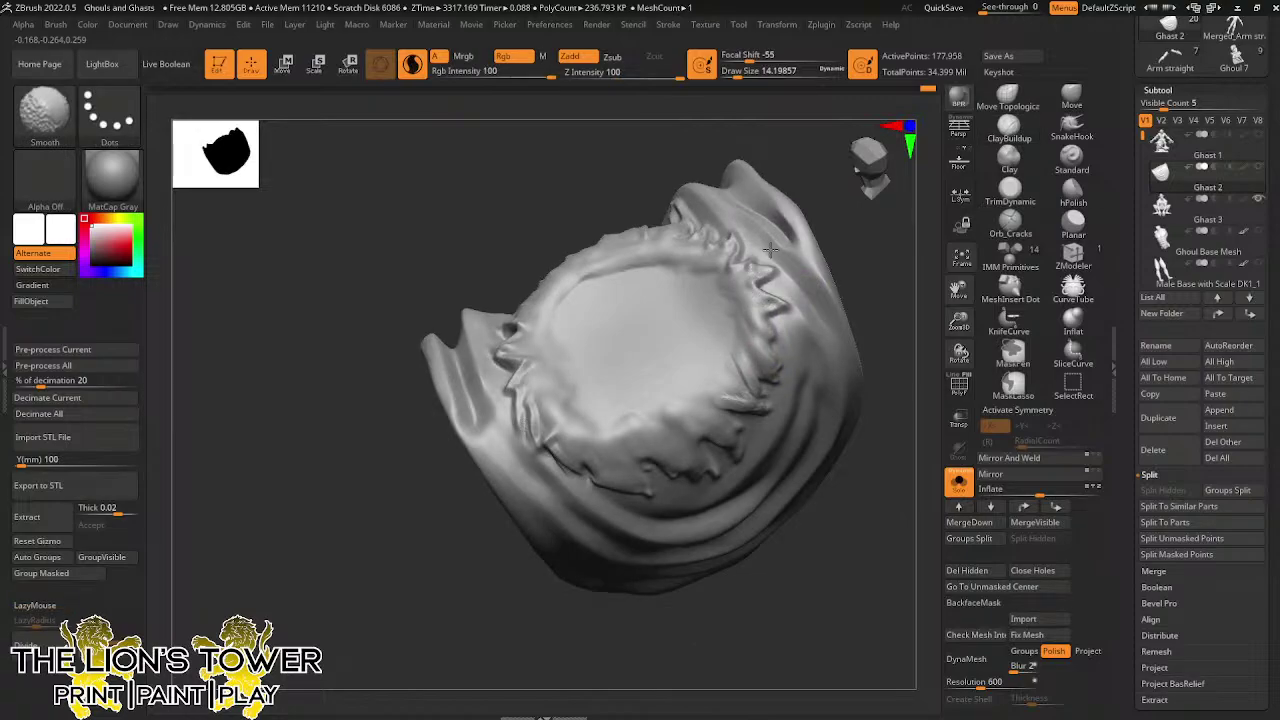
Stroke ClayBuildup strands over the tufts on the opposite side of the waist ring from the back and smooth them
left_click_drag(790, 122, 772, 233)
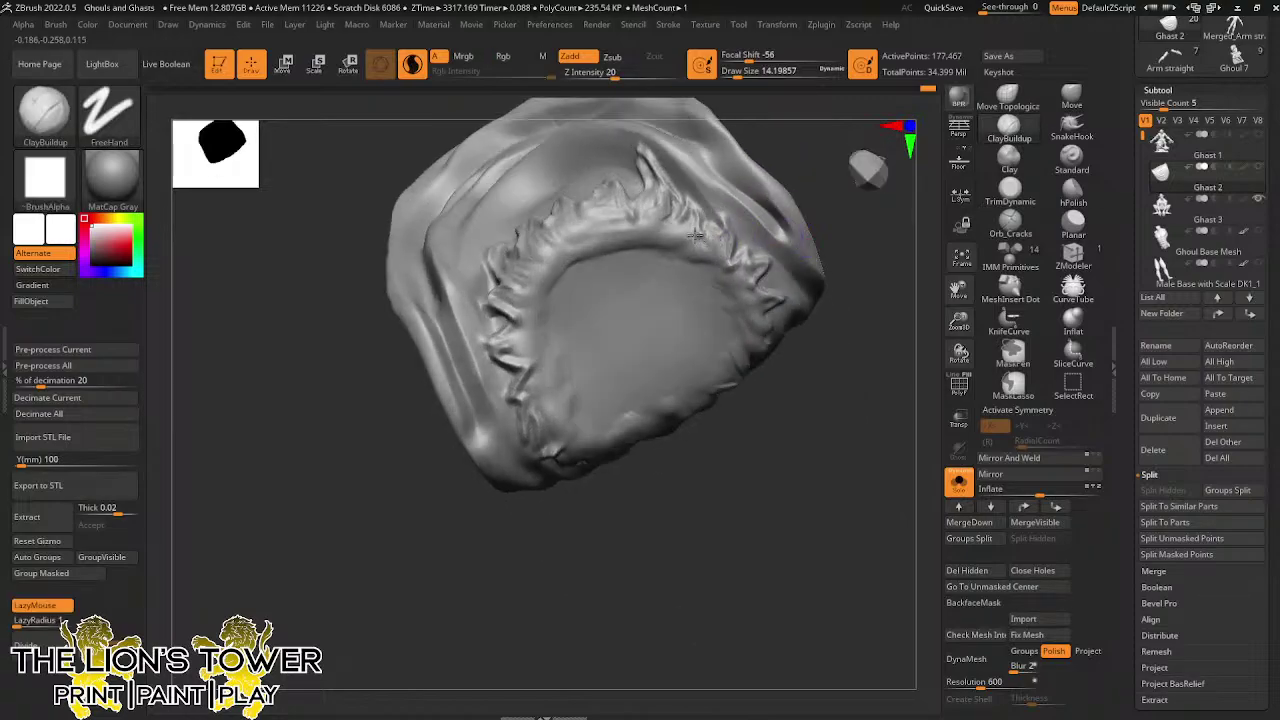
mouse_move(691, 213)
left_mouse_down()
mouse_move(680, 234)
mouse_move(616, 226)
left_mouse_up()
key("shift")
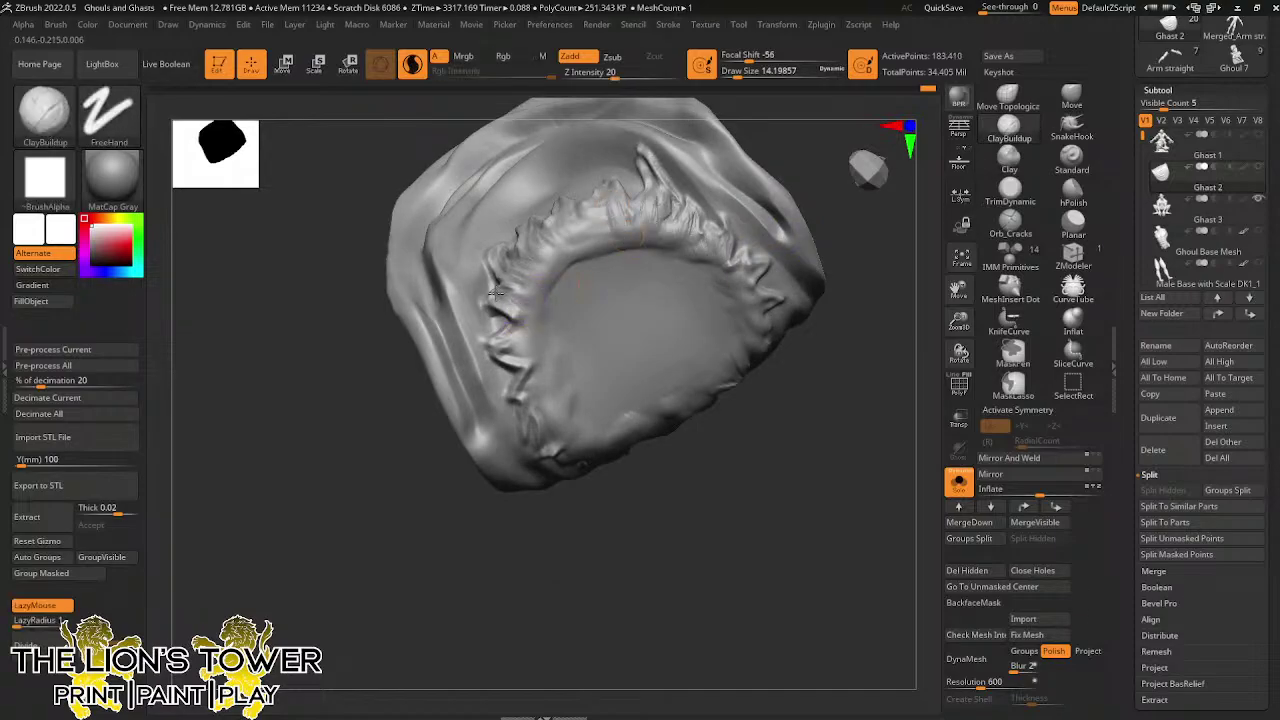
left_click_drag(519, 301, 532, 364)
key("shift")
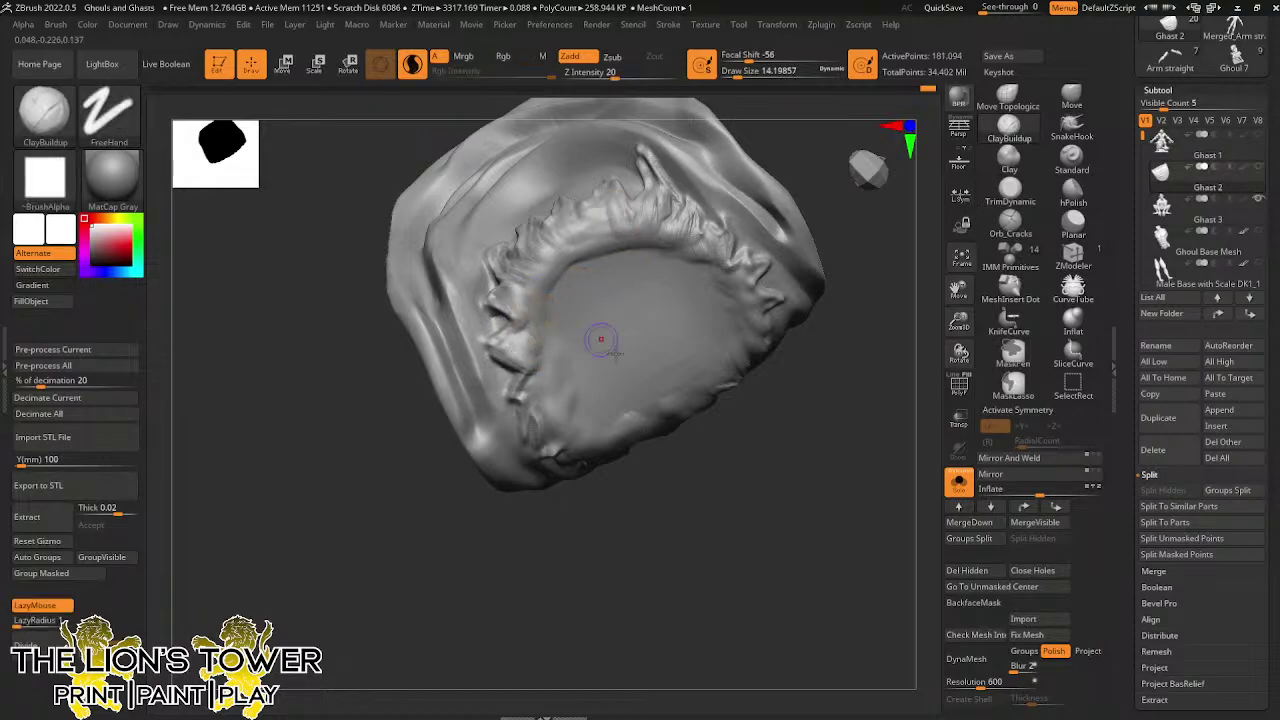
Add clay strands to the remaining side tufts and rework the back tufts, softening the new strokes
right_click_drag(597, 340, 729, 400)
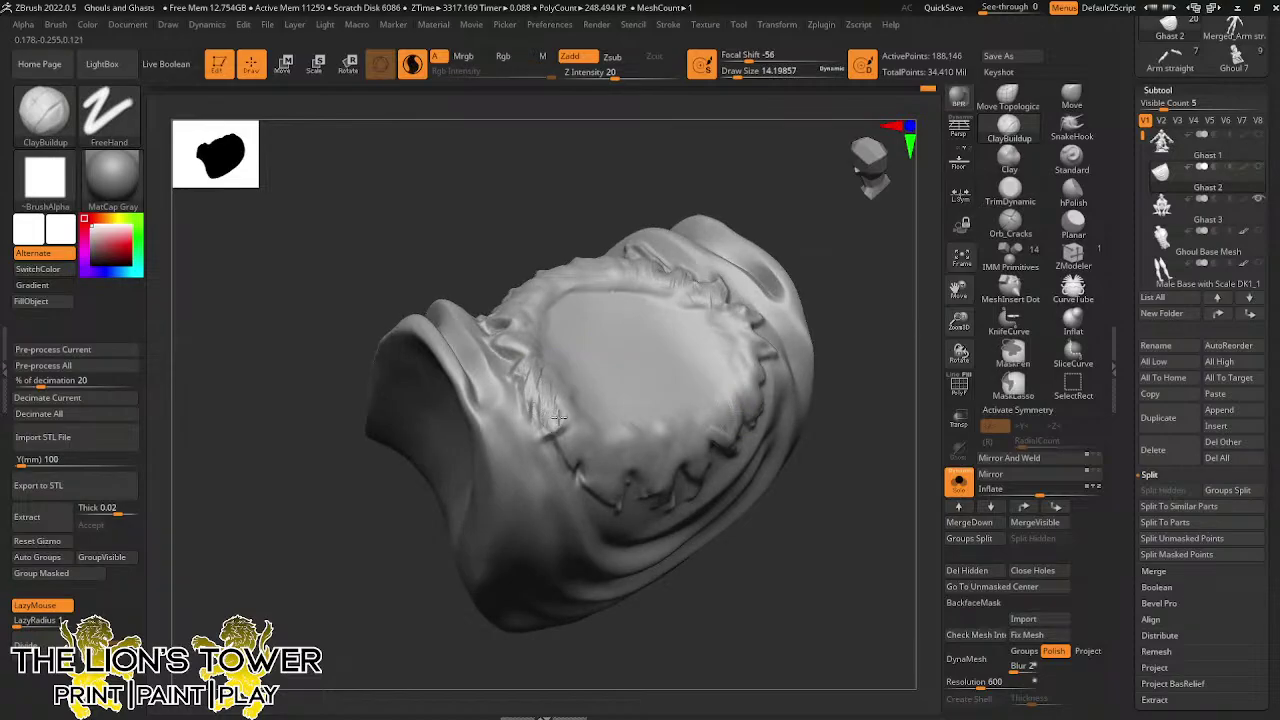
mouse_move(580, 463)
right_mouse_down()
mouse_move(694, 363)
mouse_move(694, 408)
right_mouse_up()
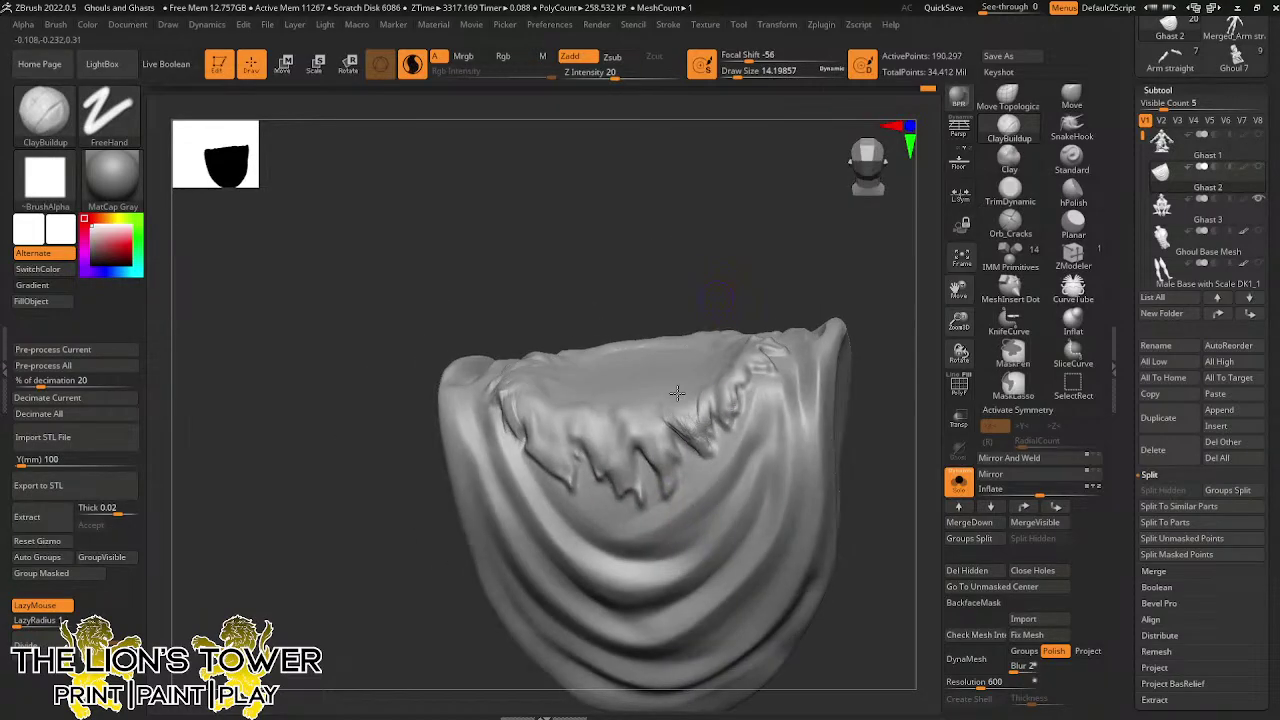
key("shift")
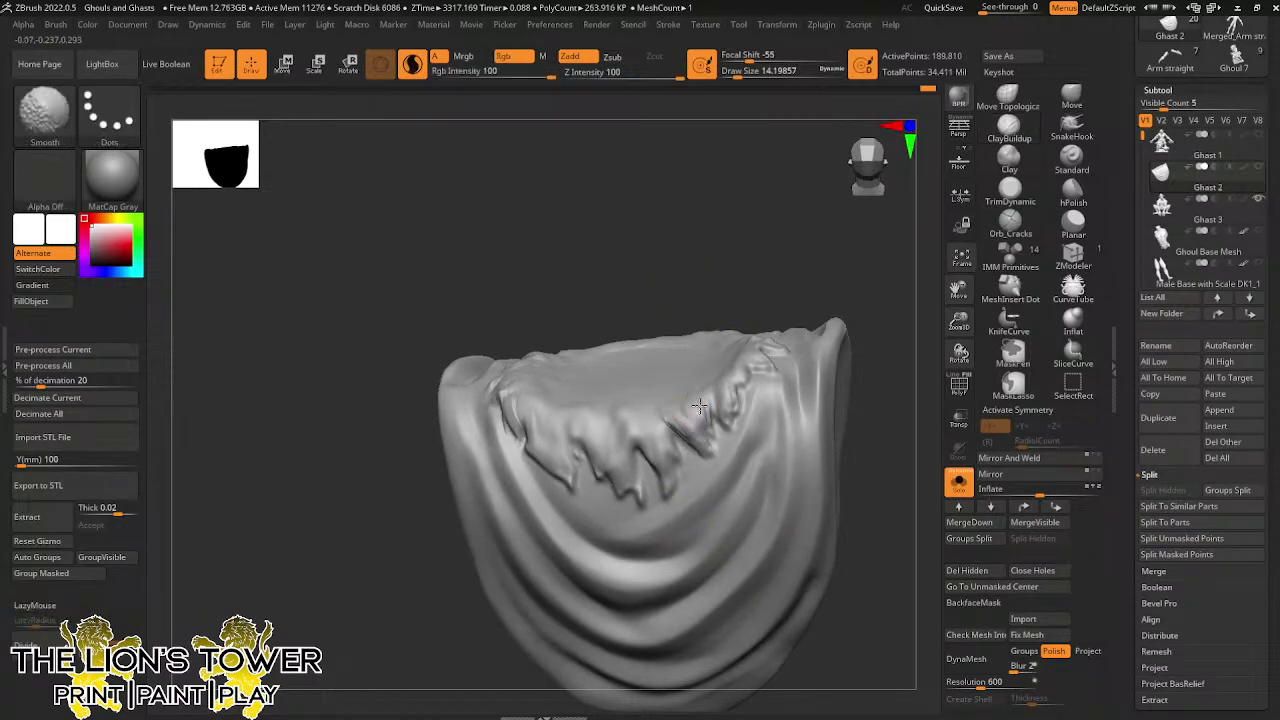
left_click(1010, 220)
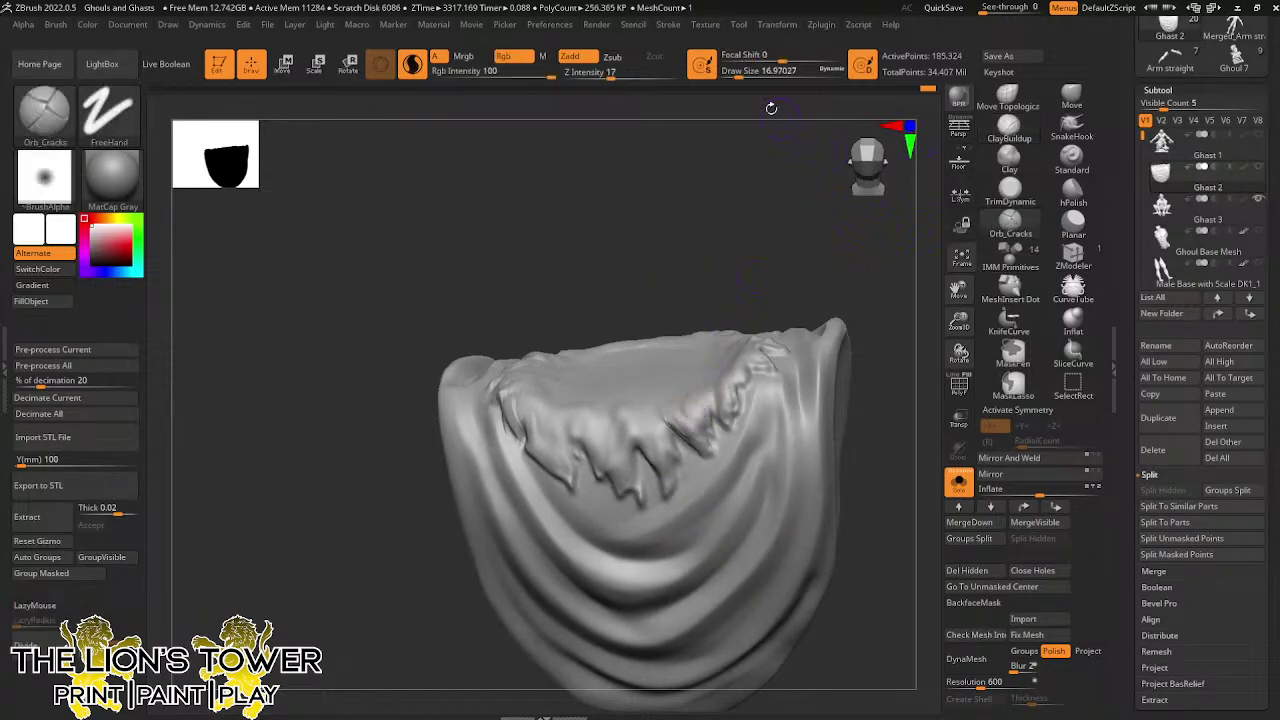
left_click(737, 75)
mouse_move(880, 428)
left_mouse_down()
mouse_move(960, 282)
mouse_move(961, 240)
left_mouse_up()
Set the ClayBuildup draw size to about 37 and sculpt ragged strips beneath the cloth's draped hem
left_click(1009, 128)
left_click_drag(880, 451, 845, 370)
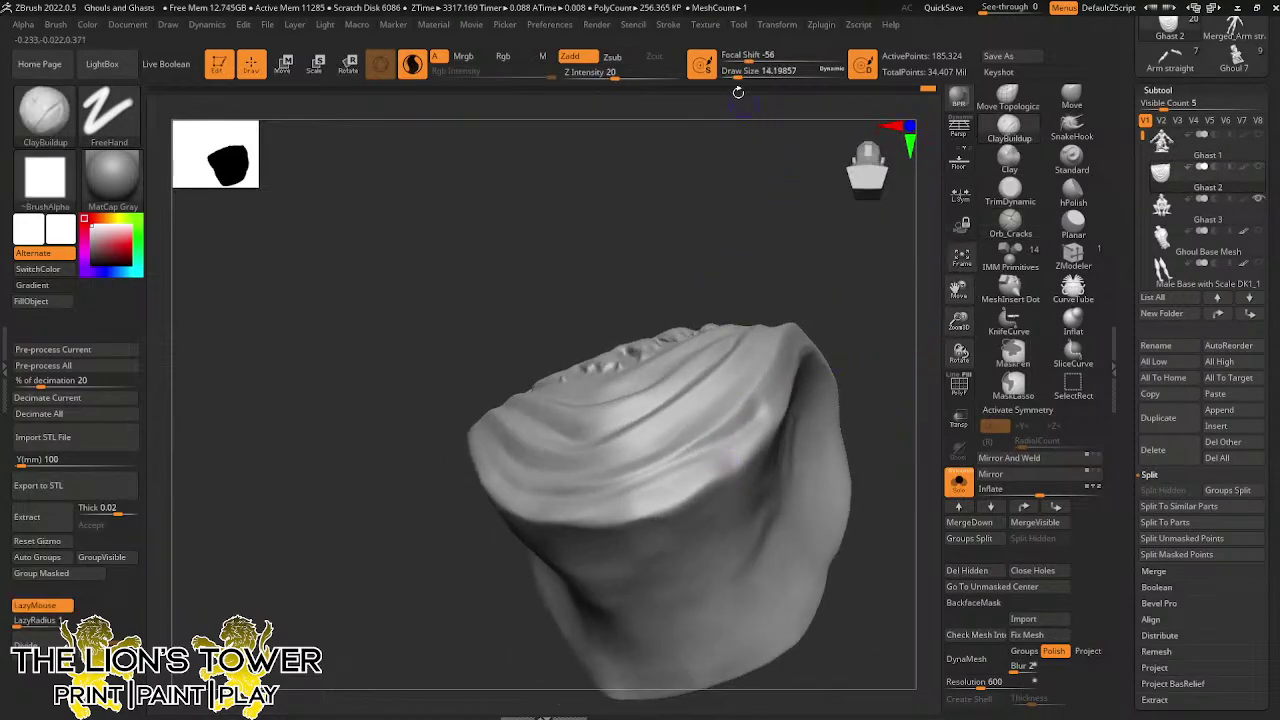
left_click(746, 75)
mouse_move(712, 480)
left_mouse_down()
mouse_move(696, 490)
mouse_move(760, 436)
mouse_move(742, 402)
left_mouse_up()
left_click_drag(800, 251, 797, 325)
mouse_move(738, 366)
left_mouse_down()
mouse_move(742, 349)
mouse_move(750, 455)
mouse_move(732, 492)
mouse_move(712, 498)
mouse_move(712, 475)
mouse_move(629, 525)
mouse_move(594, 500)
left_mouse_up()
Extend the ragged ClayBuildup strips across the cloth's lower face below the hem and roughen their ends
left_click_drag(545, 215, 652, 155)
mouse_move(660, 518)
left_mouse_down()
mouse_move(669, 529)
mouse_move(644, 533)
mouse_move(640, 452)
mouse_move(630, 540)
mouse_move(590, 520)
mouse_move(608, 500)
mouse_move(565, 500)
mouse_move(545, 450)
mouse_move(535, 470)
mouse_move(455, 380)
mouse_move(540, 445)
mouse_move(560, 512)
left_mouse_up()
left_click_drag(831, 420, 799, 337)
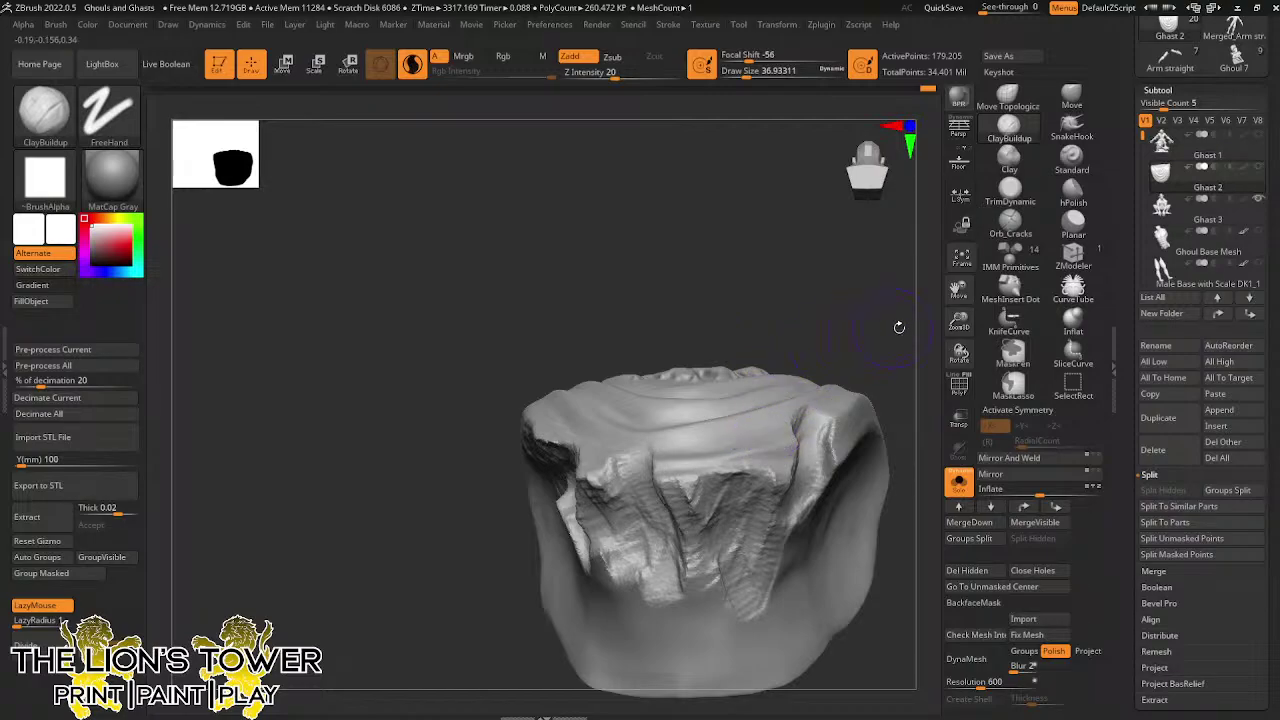
mouse_move(894, 323)
left_mouse_down()
mouse_move(901, 436)
mouse_move(892, 410)
left_mouse_up()
left_click_drag(582, 490, 608, 574)
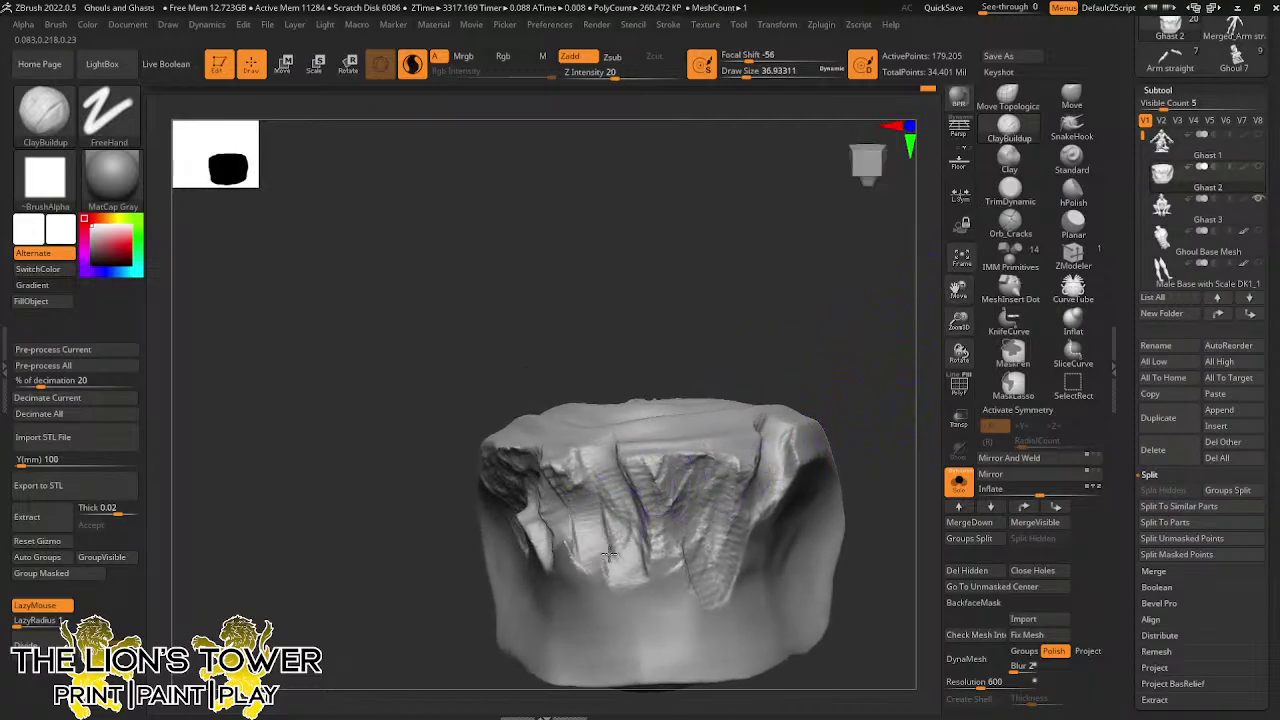
left_click_drag(602, 530, 630, 572)
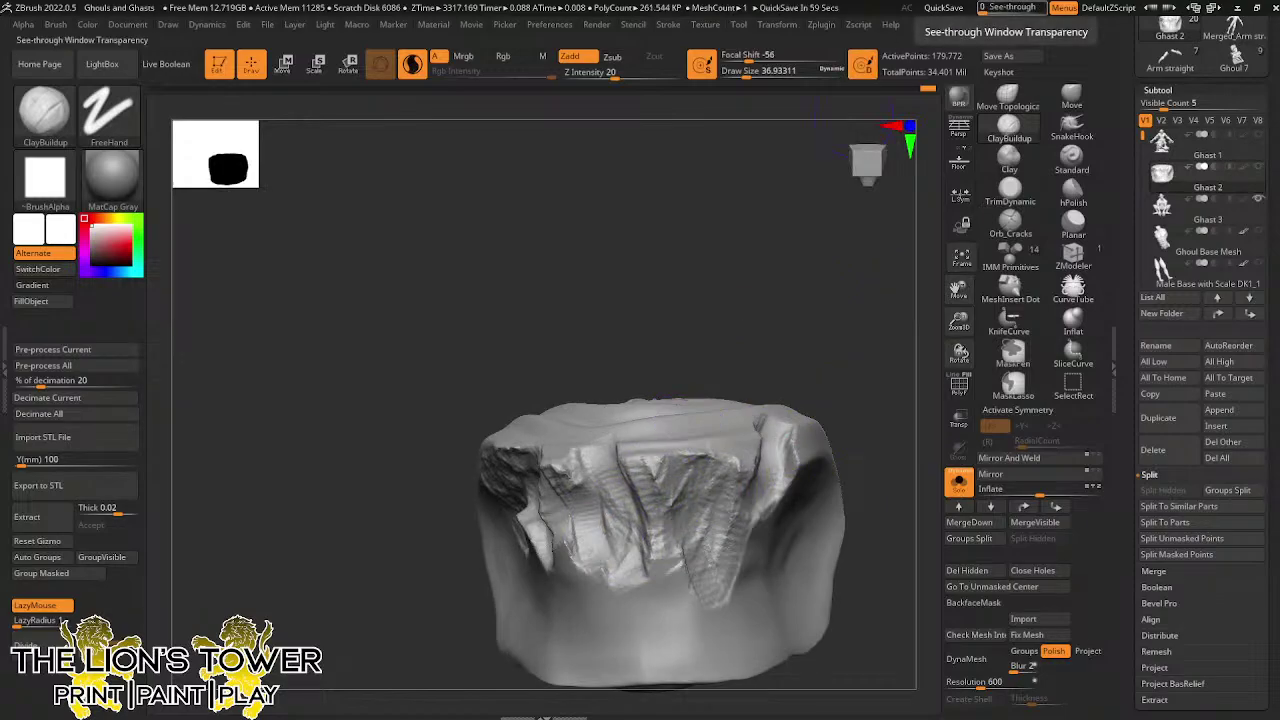
left_click_drag(560, 0, 583, 110)
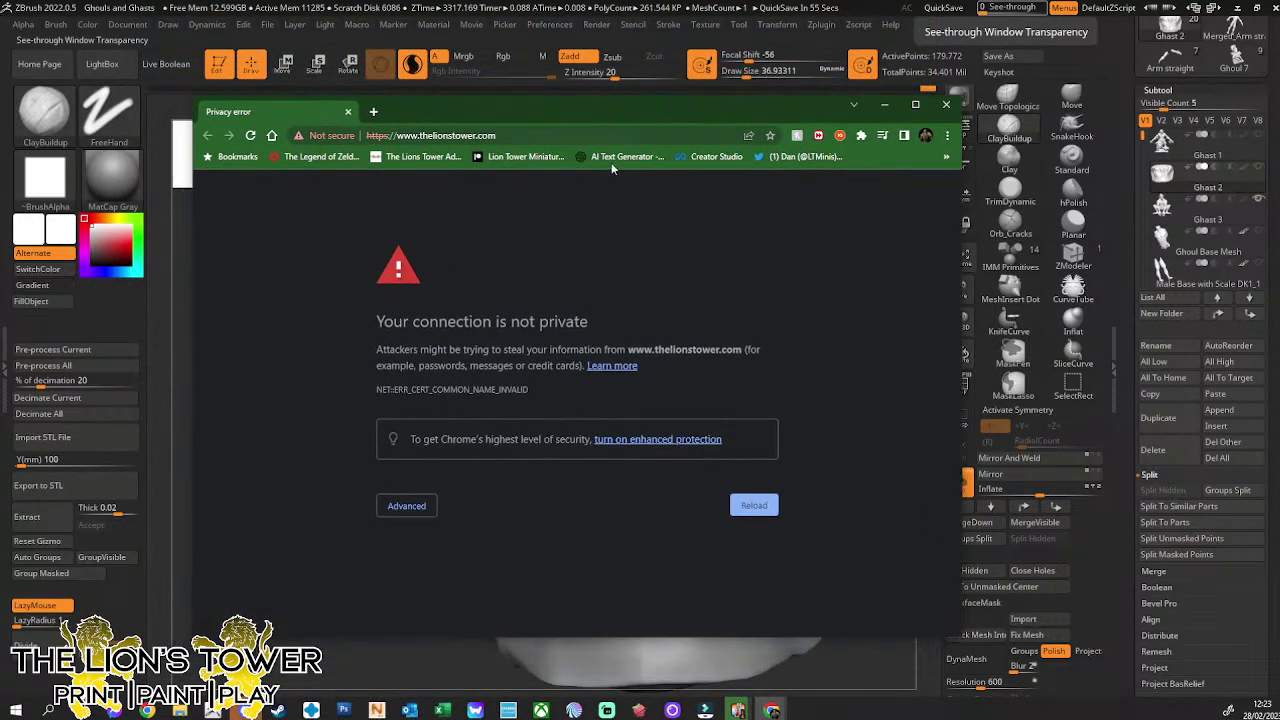
left_click(390, 136)
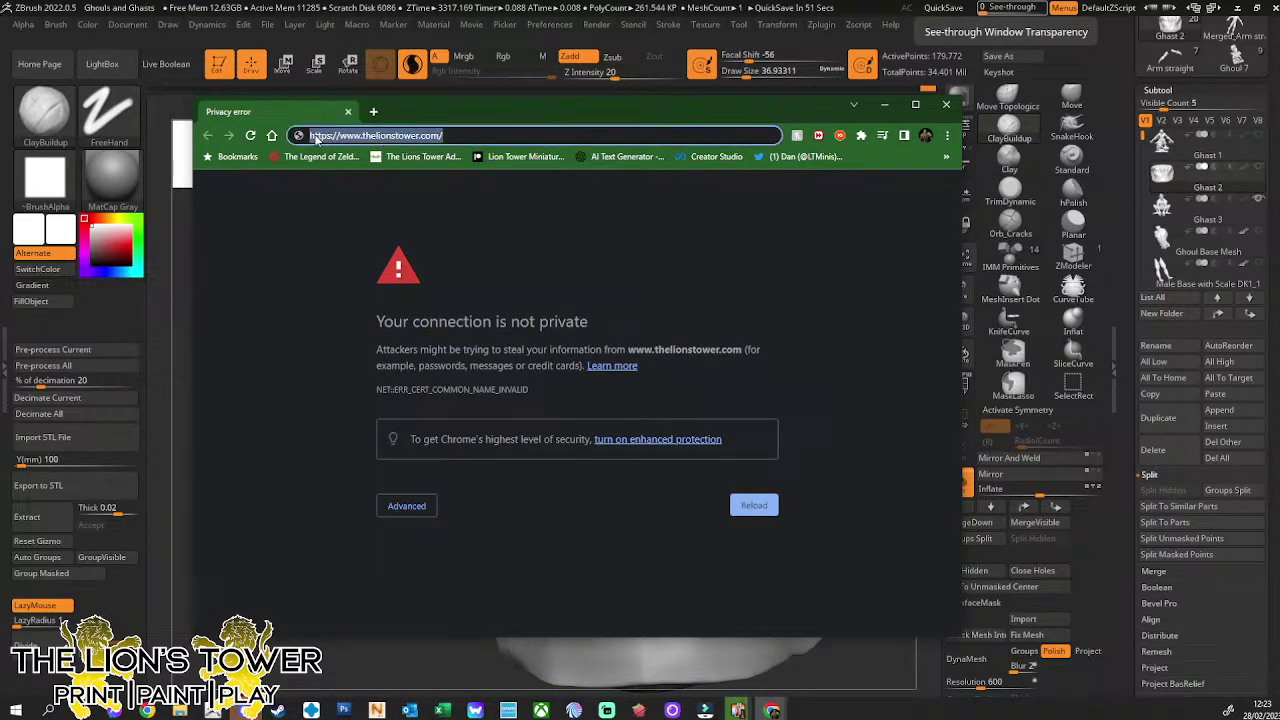
left_click(483, 133)
key("Return")
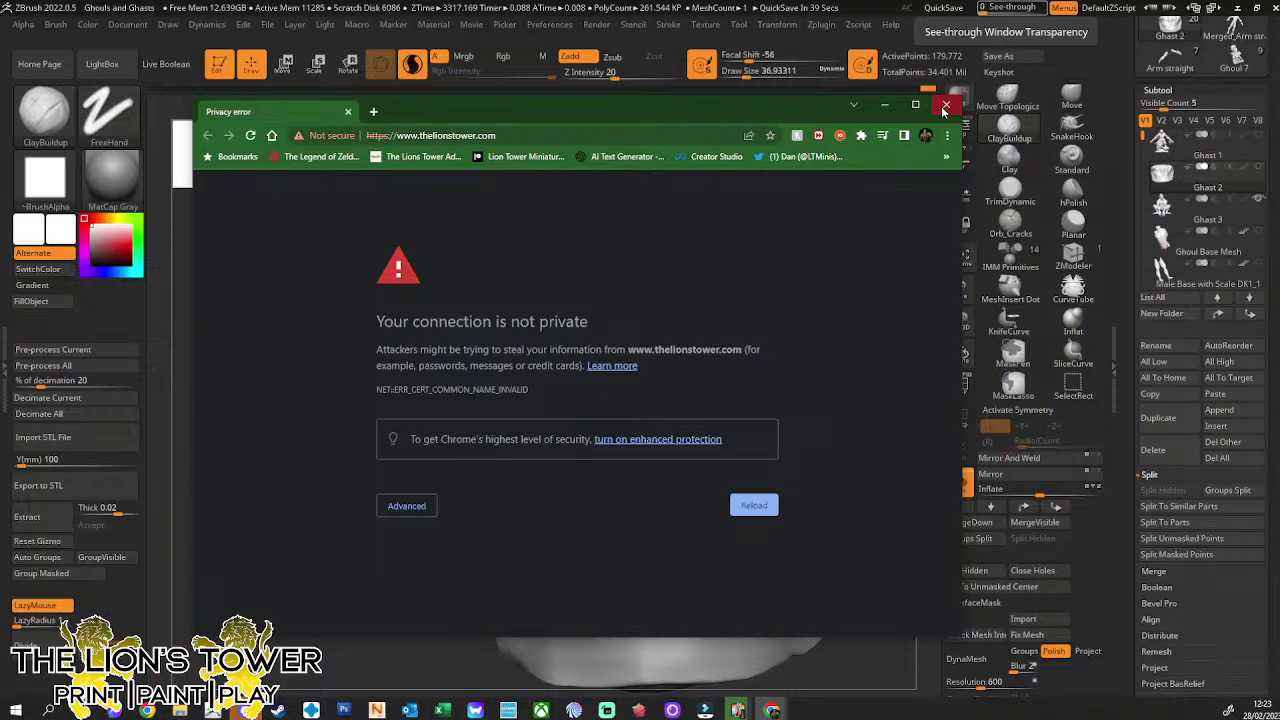
left_click(945, 106)
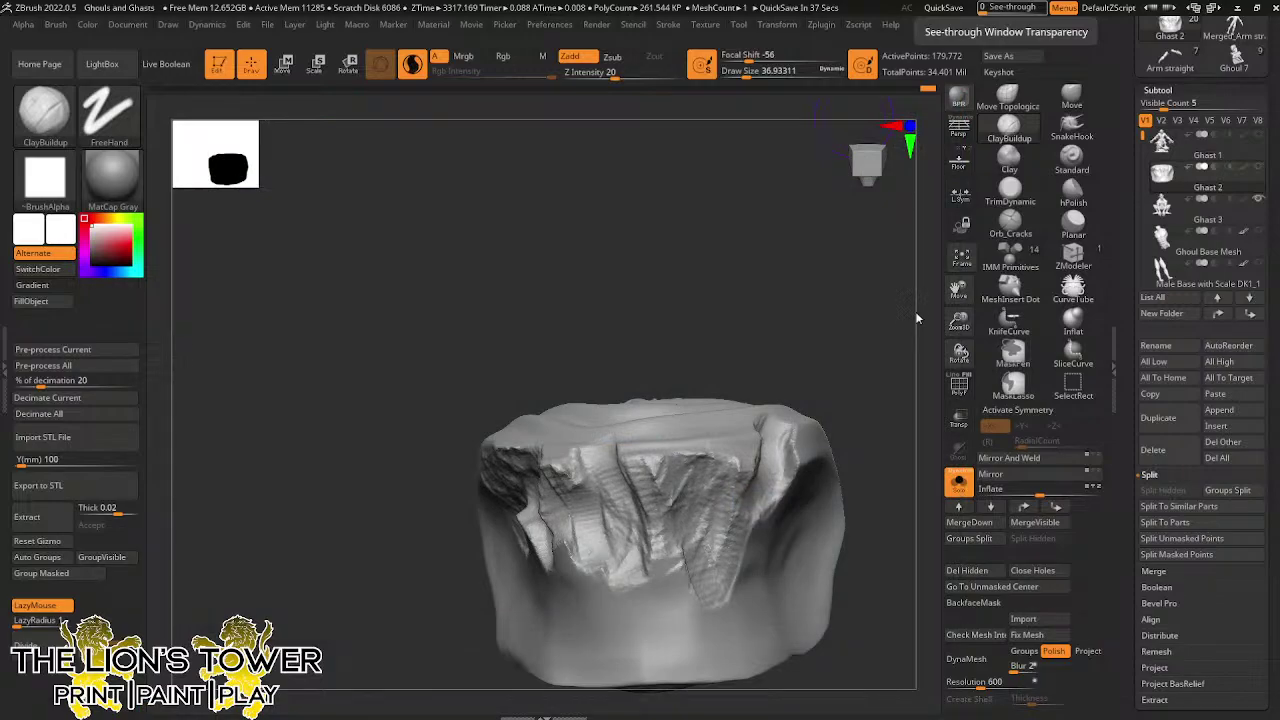
Frame the cloth and carve deeper ragged strips with ClayBuildup around the sides of its lower face
left_click(962, 259)
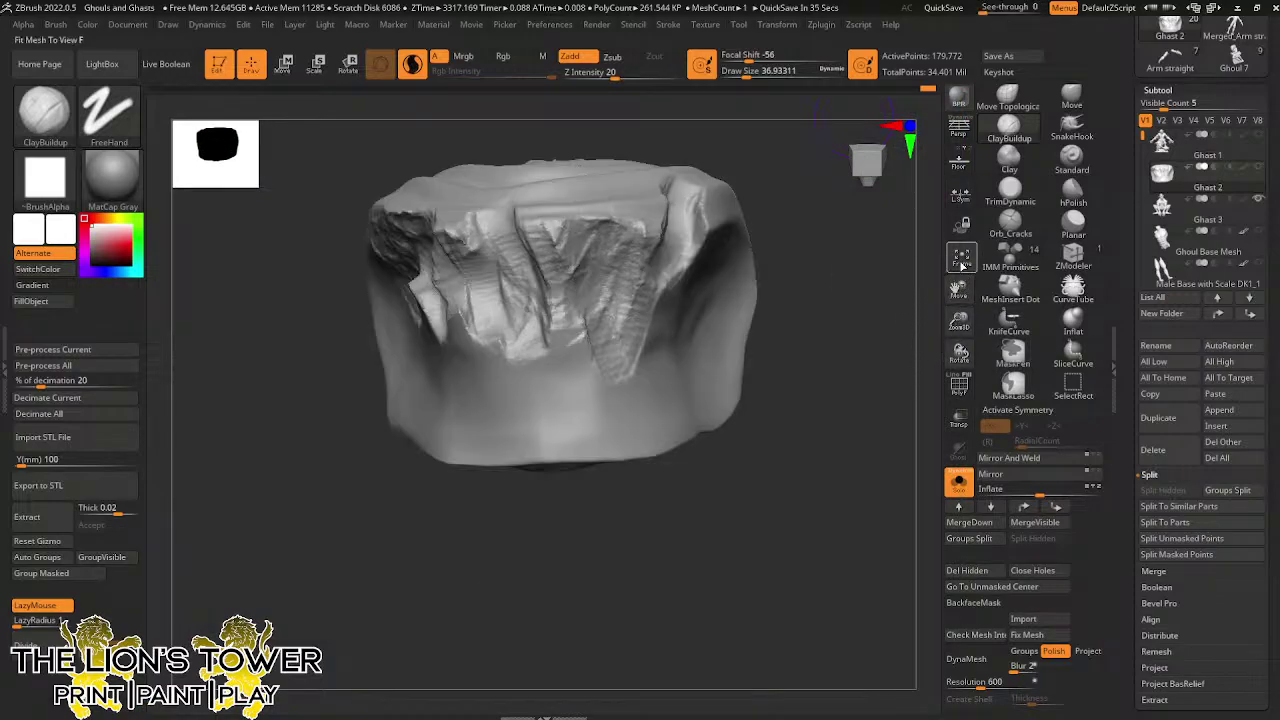
left_click_drag(896, 376, 850, 408)
mouse_move(692, 217)
left_mouse_down()
mouse_move(716, 232)
mouse_move(654, 308)
mouse_move(647, 240)
mouse_move(690, 305)
mouse_move(615, 360)
mouse_move(560, 300)
mouse_move(620, 262)
mouse_move(534, 305)
left_mouse_up()
left_click_drag(535, 540, 645, 545)
mouse_move(557, 277)
left_mouse_down()
mouse_move(530, 290)
mouse_move(600, 275)
mouse_move(450, 263)
mouse_move(420, 300)
mouse_move(445, 340)
mouse_move(475, 355)
mouse_move(503, 315)
mouse_move(540, 340)
mouse_move(575, 300)
mouse_move(605, 345)
mouse_move(664, 295)
mouse_move(662, 265)
left_mouse_up()
left_click_drag(746, 320, 850, 330)
mouse_move(530, 315)
left_mouse_down()
mouse_move(444, 338)
mouse_move(400, 290)
mouse_move(420, 265)
mouse_move(420, 306)
mouse_move(400, 332)
mouse_move(460, 355)
left_mouse_up()
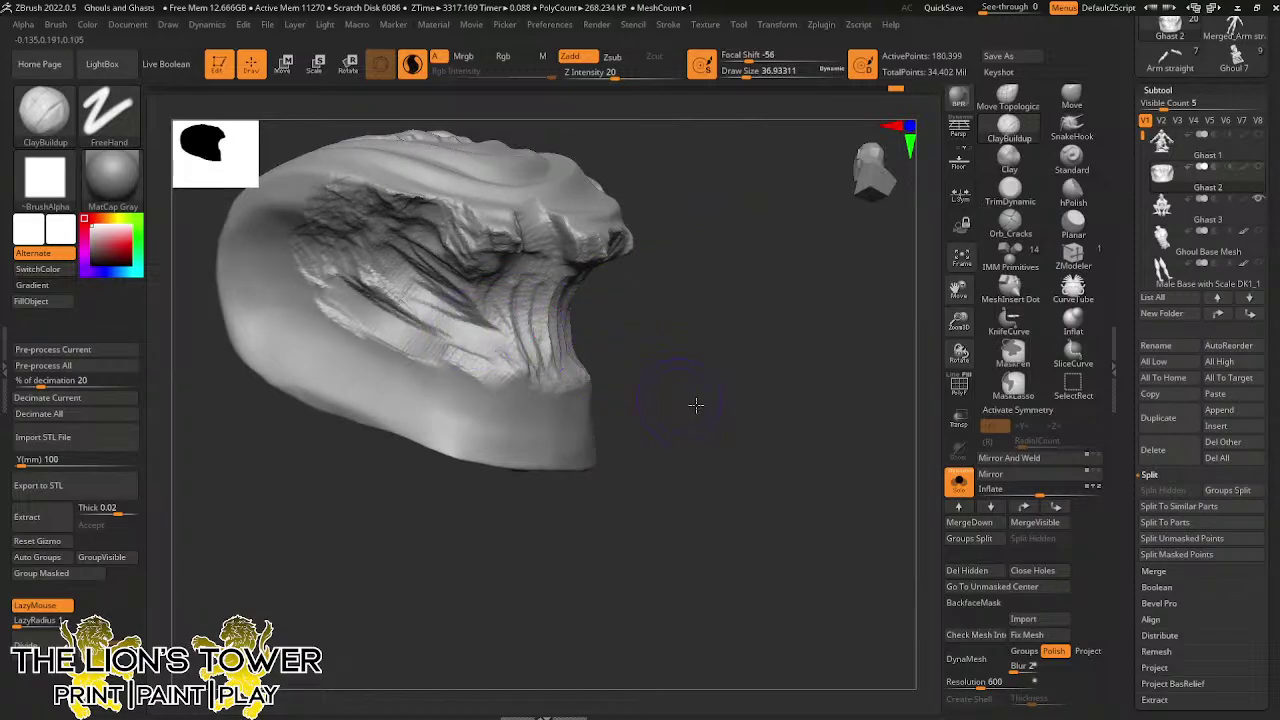
Cut uneven notches into the draped hem along one side of the cloth and smooth the cut edge
mouse_move(694, 403)
left_mouse_down()
mouse_move(737, 323)
mouse_move(646, 237)
left_mouse_up()
left_click_drag(324, 354, 302, 346)
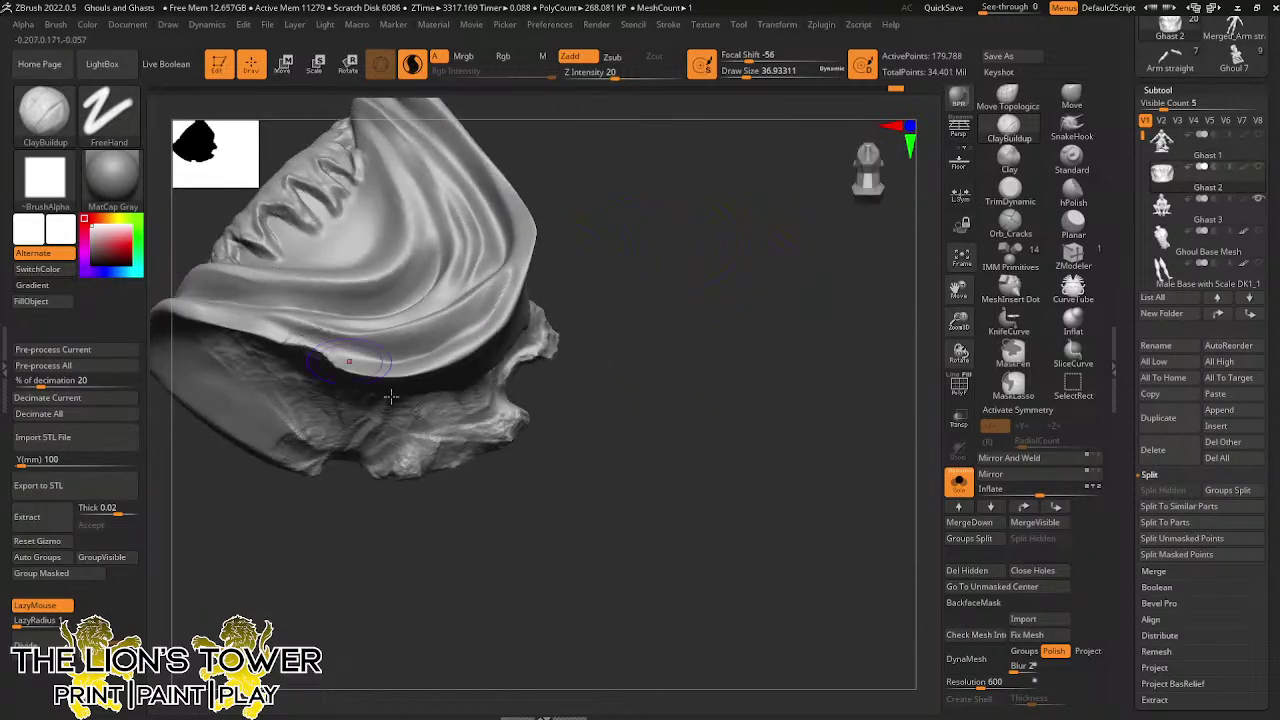
left_click_drag(597, 371, 565, 217)
mouse_move(318, 338)
left_mouse_down()
mouse_move(272, 343)
mouse_move(282, 350)
mouse_move(265, 395)
mouse_move(300, 395)
mouse_move(350, 365)
mouse_move(414, 371)
mouse_move(376, 378)
mouse_move(374, 366)
left_mouse_up()
left_click_drag(560, 190, 540, 271)
mouse_move(408, 362)
left_mouse_down("shift")
mouse_move(385, 356)
mouse_move(459, 367)
mouse_move(428, 368)
mouse_move(440, 376)
mouse_move(450, 343)
left_mouse_up("shift")
Continue the tattered notches along the draped hem toward the far corner with ClayBuildup
left_click_drag(519, 319, 568, 322)
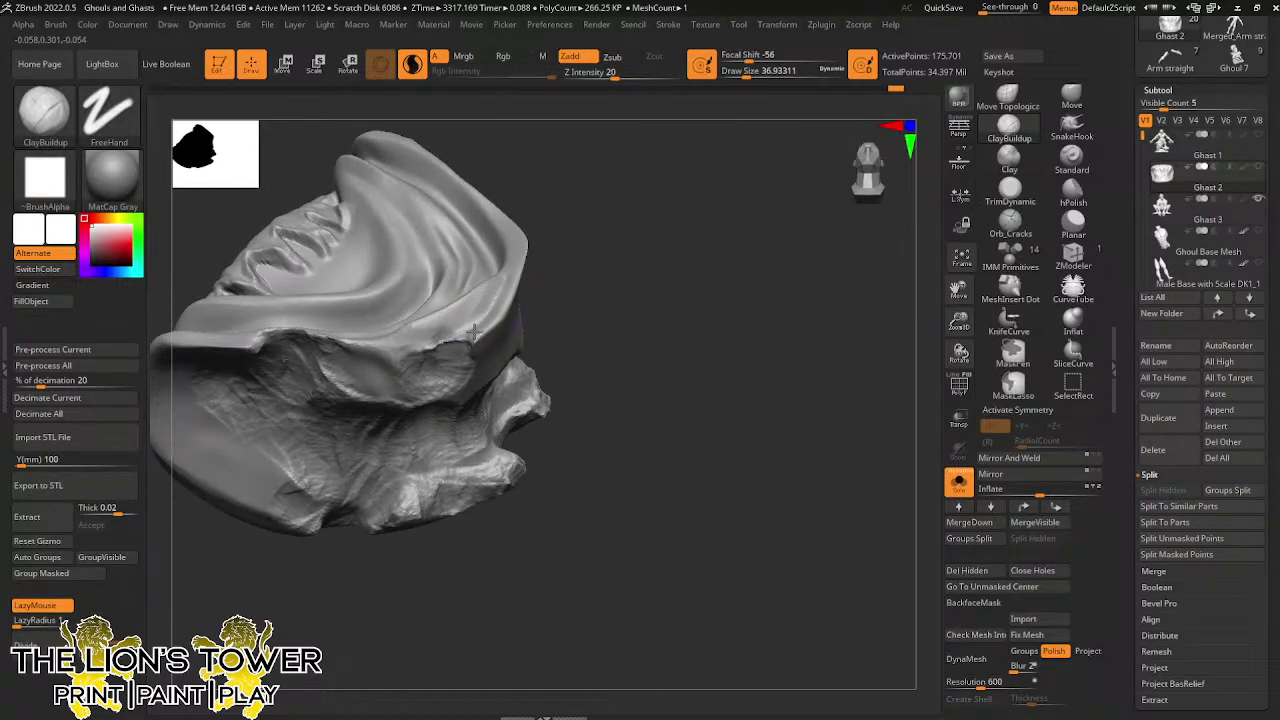
mouse_move(473, 334)
left_mouse_down()
mouse_move(448, 350)
mouse_move(450, 320)
left_mouse_up()
left_click_drag(545, 262, 540, 325)
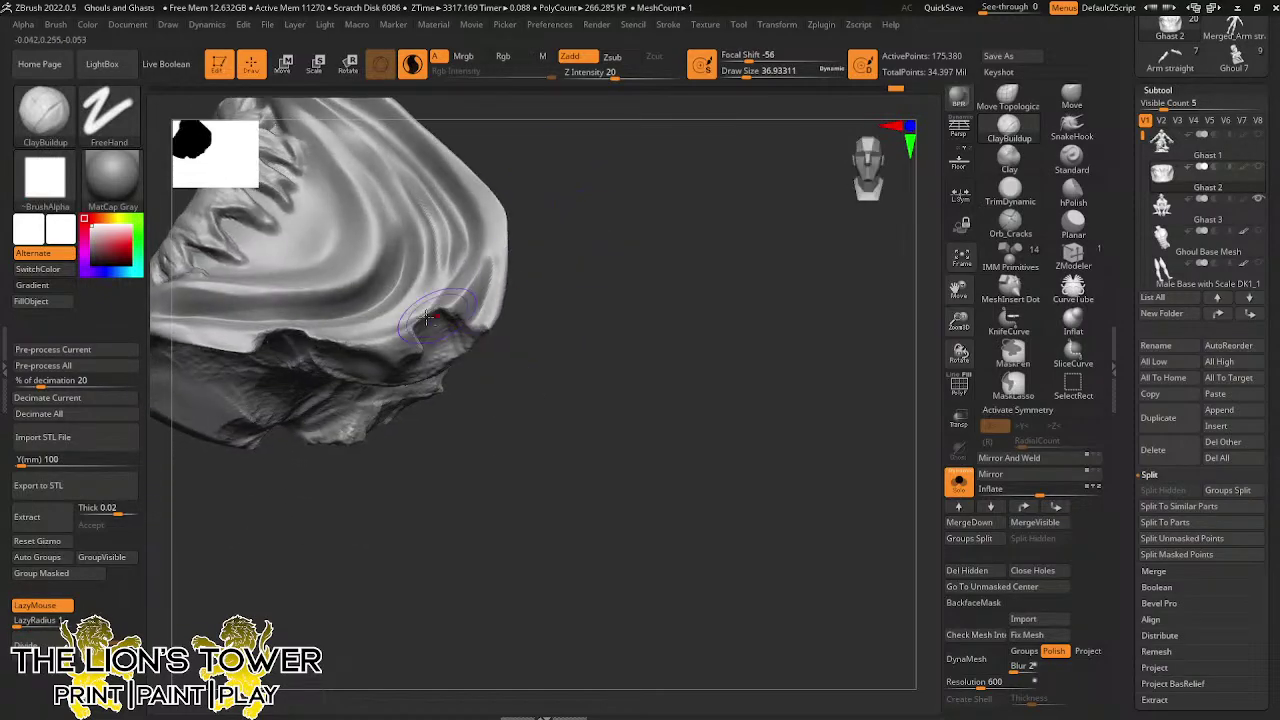
mouse_move(414, 332)
left_mouse_down()
mouse_move(420, 316)
mouse_move(450, 352)
mouse_move(432, 368)
mouse_move(355, 378)
mouse_move(382, 378)
mouse_move(300, 360)
mouse_move(345, 375)
left_mouse_up()
Stroke long vertical clay ridges down the cloth's outer panel to its torn edge and smooth them
mouse_move(456, 396)
left_mouse_down()
mouse_move(510, 314)
mouse_move(462, 310)
mouse_move(480, 216)
mouse_move(464, 236)
mouse_move(446, 152)
mouse_move(474, 276)
mouse_move(460, 265)
mouse_move(492, 258)
mouse_move(469, 280)
mouse_move(484, 269)
left_mouse_up()
mouse_move(681, 317)
left_mouse_down()
mouse_move(700, 351)
mouse_move(669, 374)
mouse_move(660, 346)
left_mouse_up()
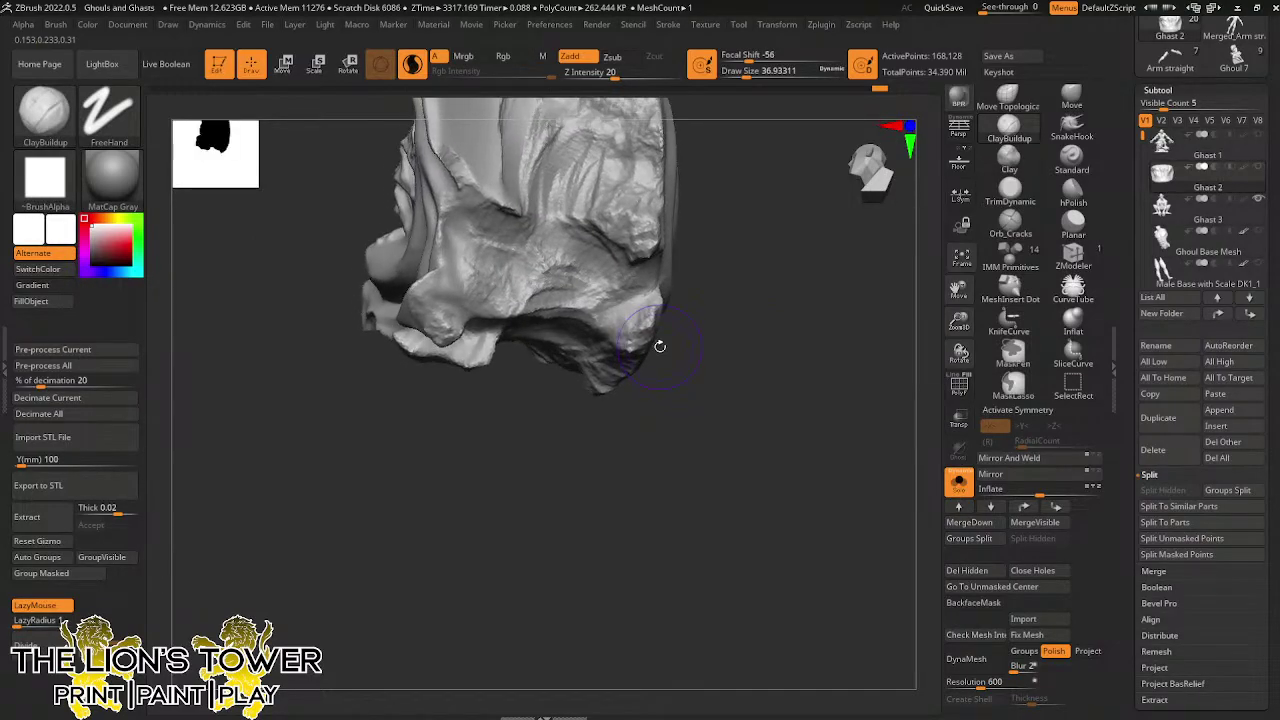
mouse_move(538, 190)
left_mouse_down()
mouse_move(514, 204)
mouse_move(498, 196)
mouse_move(514, 222)
mouse_move(478, 257)
mouse_move(600, 205)
mouse_move(581, 196)
mouse_move(595, 189)
mouse_move(645, 230)
left_mouse_up()
key("shift")
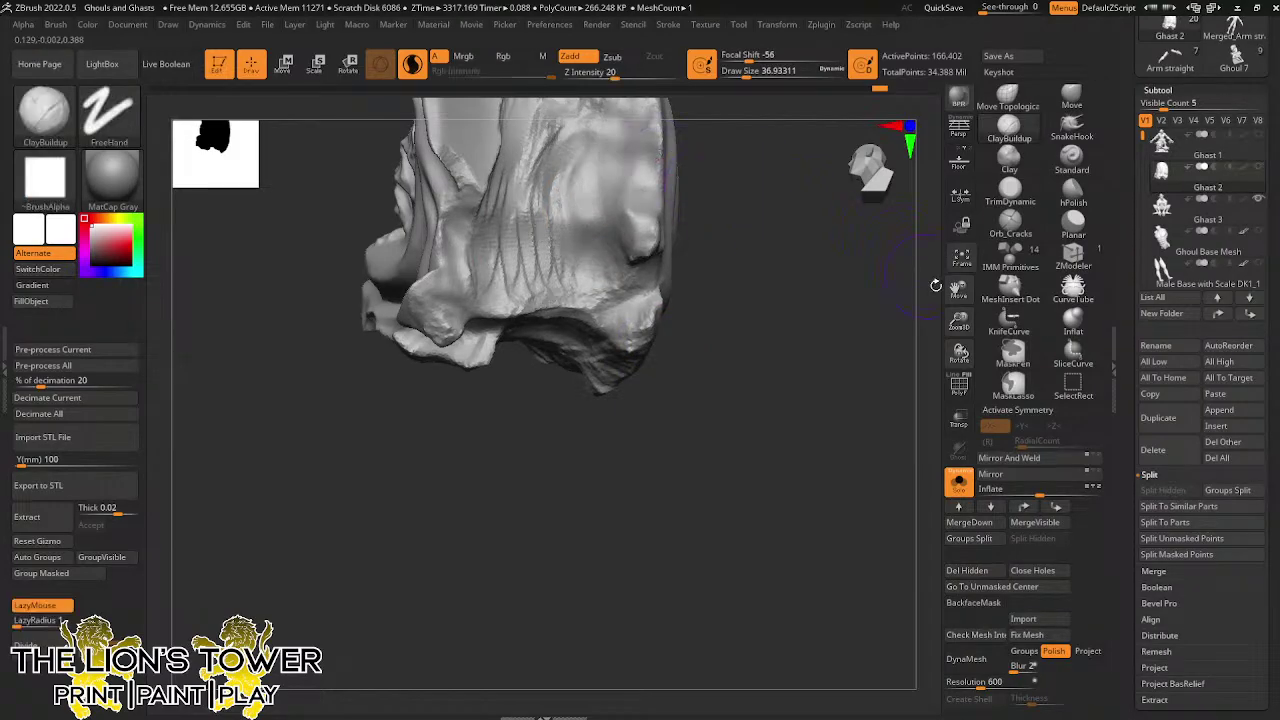
left_click_drag(935, 284, 916, 332, "alt")
mouse_move(603, 163)
left_mouse_down("shift")
mouse_move(590, 240)
mouse_move(538, 284)
left_mouse_up("shift")
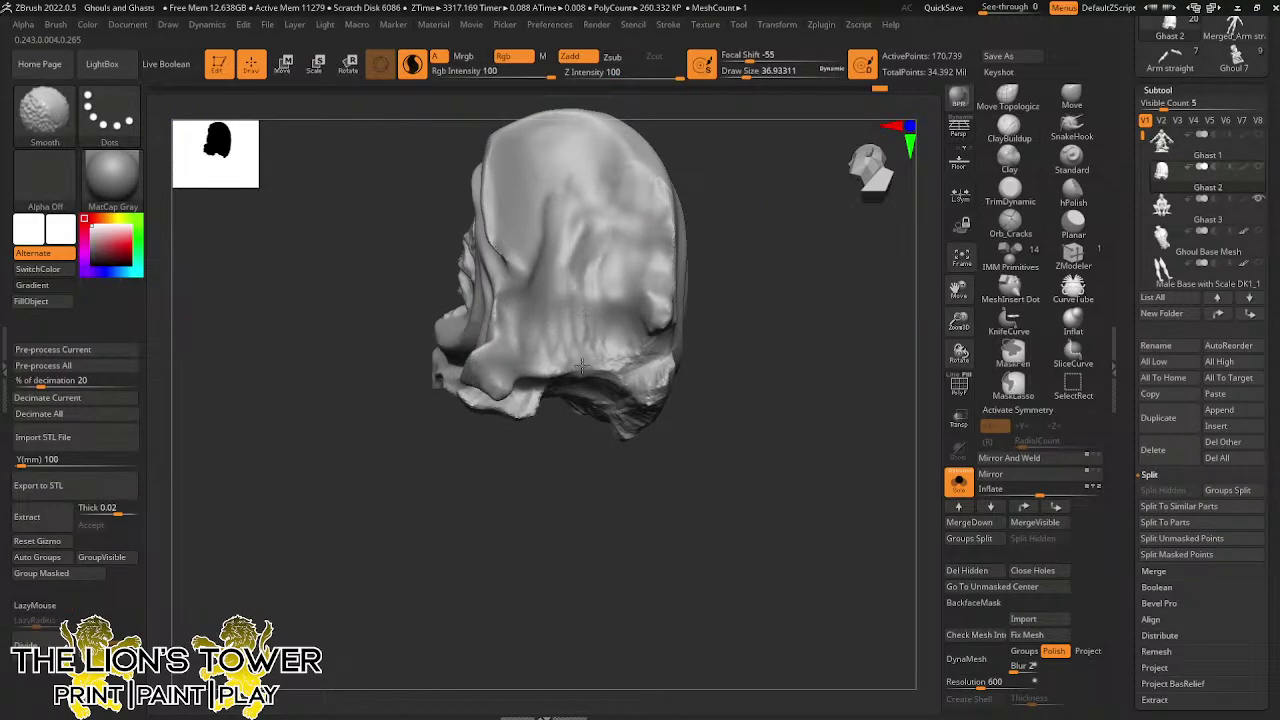
Smooth the rough clay on the tattered hem and underside all around the cloth
right_click_drag(645, 389, 669, 303)
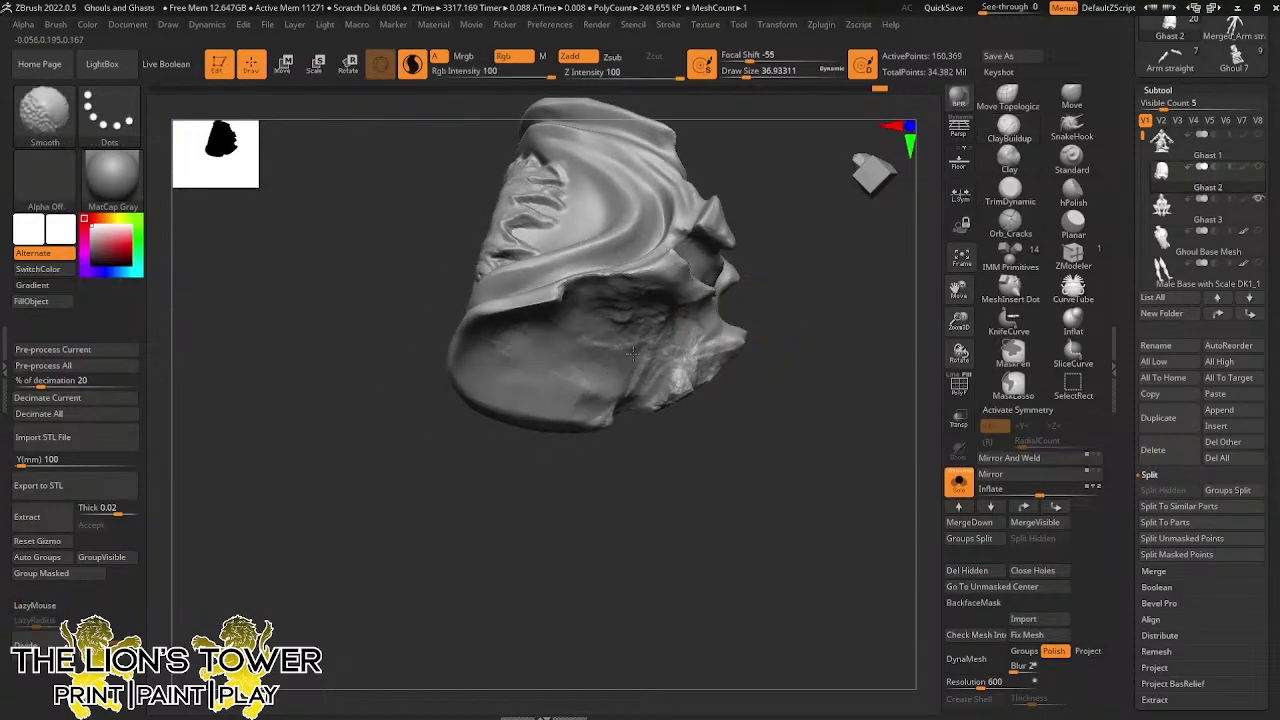
mouse_move(597, 345)
right_mouse_down()
mouse_move(803, 280)
mouse_move(727, 350)
right_mouse_up()
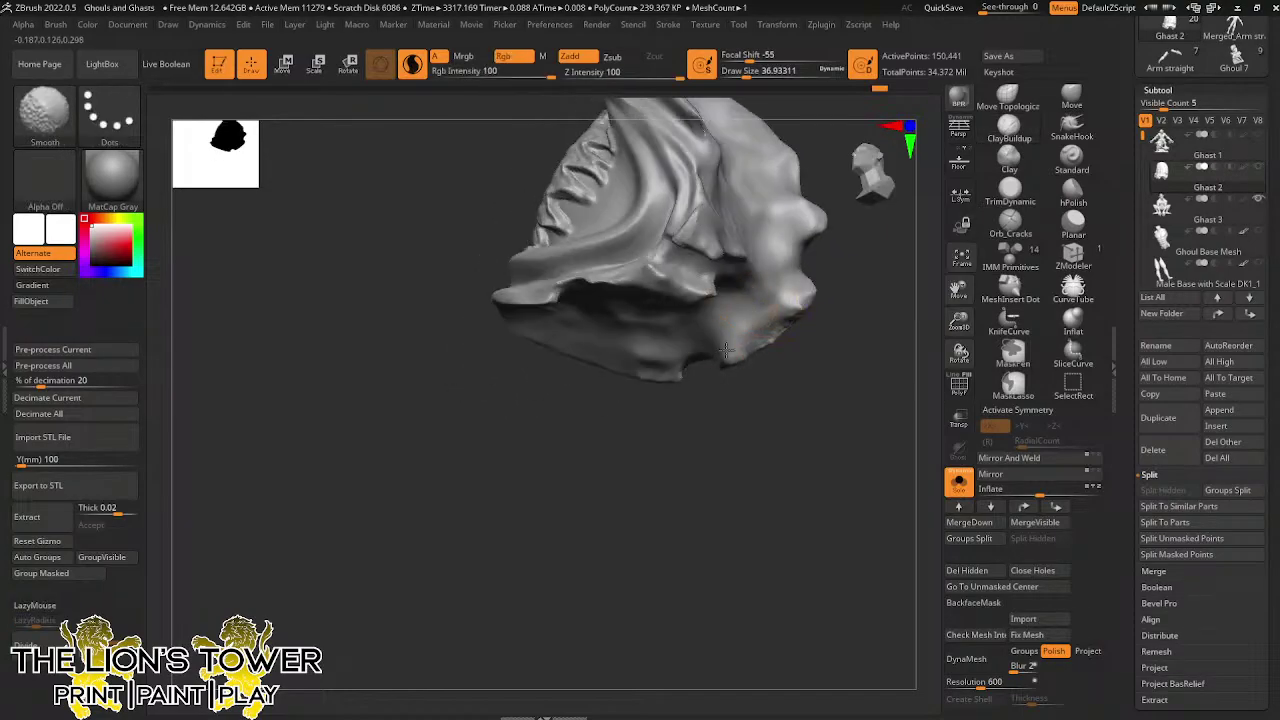
mouse_move(735, 172)
right_mouse_down()
mouse_move(834, 414)
mouse_move(690, 314)
right_mouse_up()
mouse_move(670, 390)
right_mouse_down()
mouse_move(600, 410)
mouse_move(757, 406)
right_mouse_up()
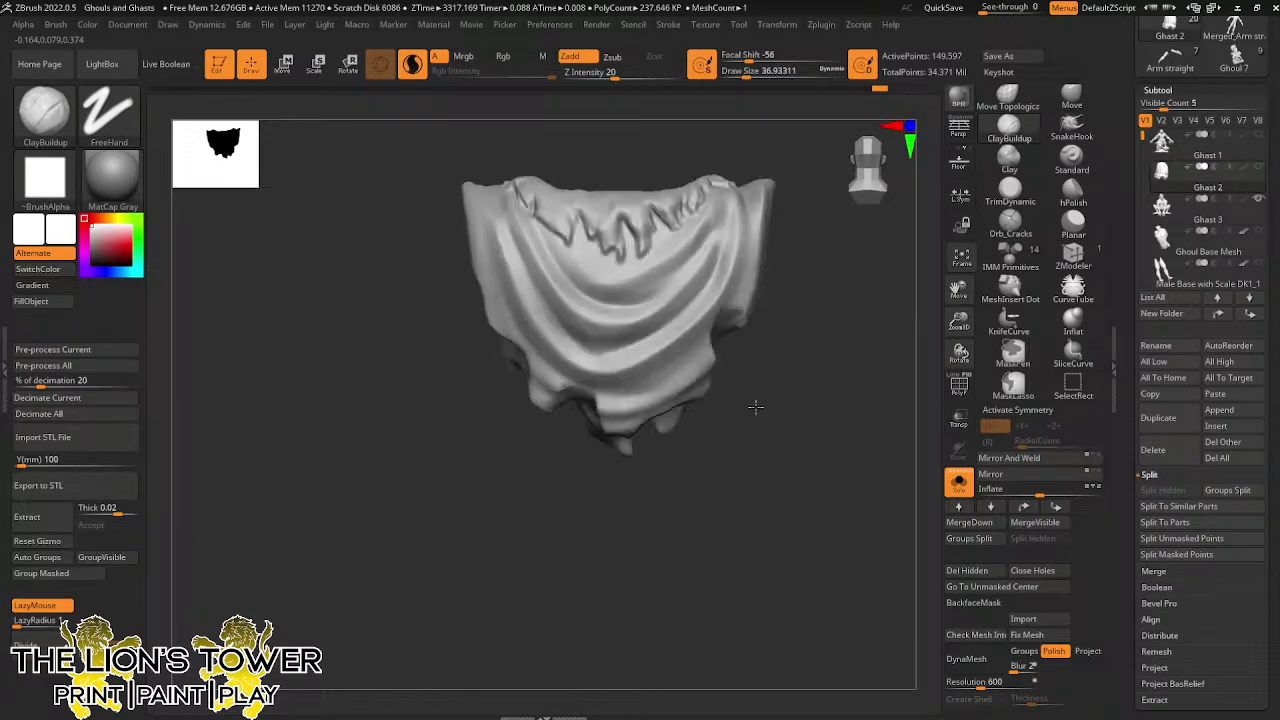
Using Orb_Cracks at Z Intensity 47 and draw size about 20, cut slits and small holes along one side of the draped hem
left_click(1008, 226)
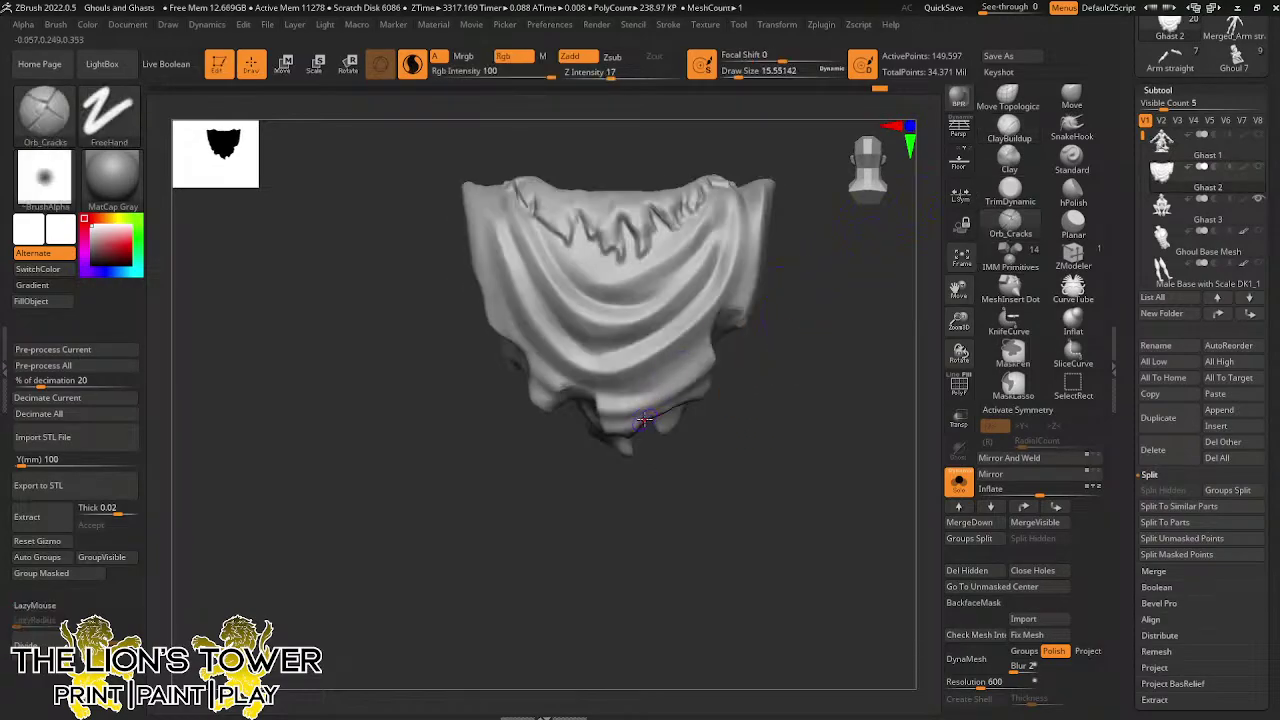
left_click(610, 74)
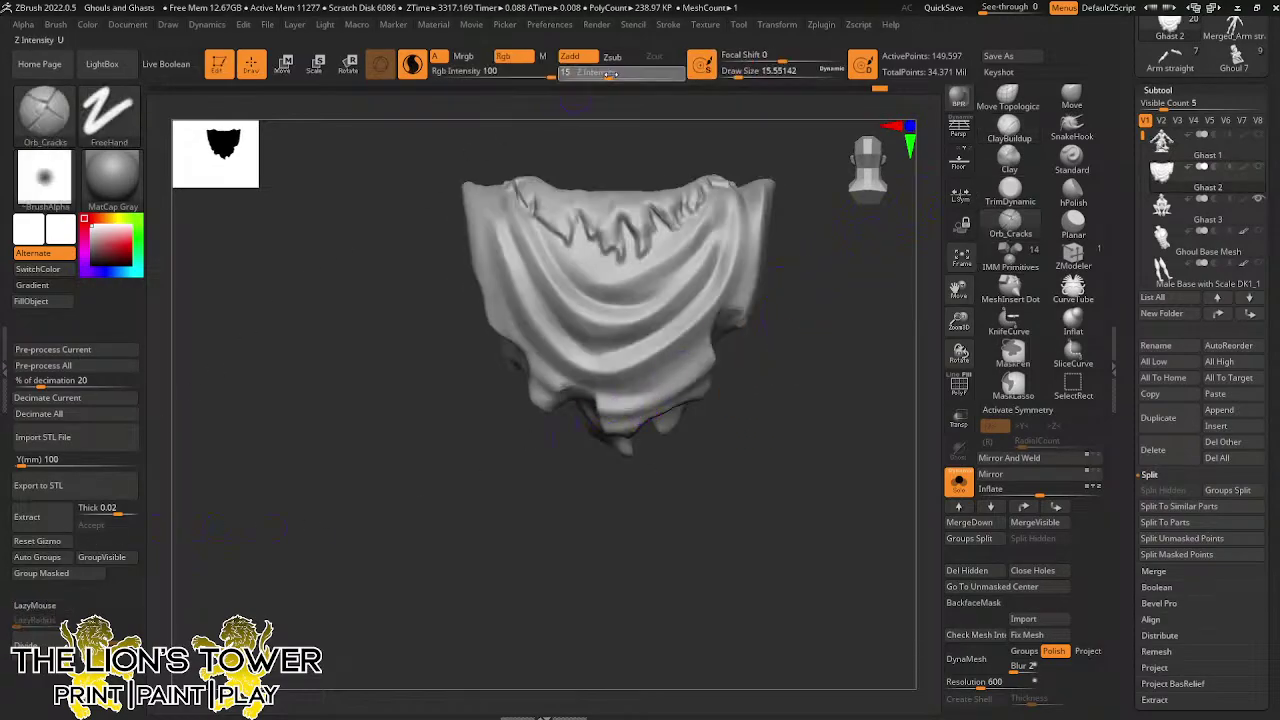
left_click_drag(629, 76, 643, 76)
left_click_drag(737, 75, 741, 75)
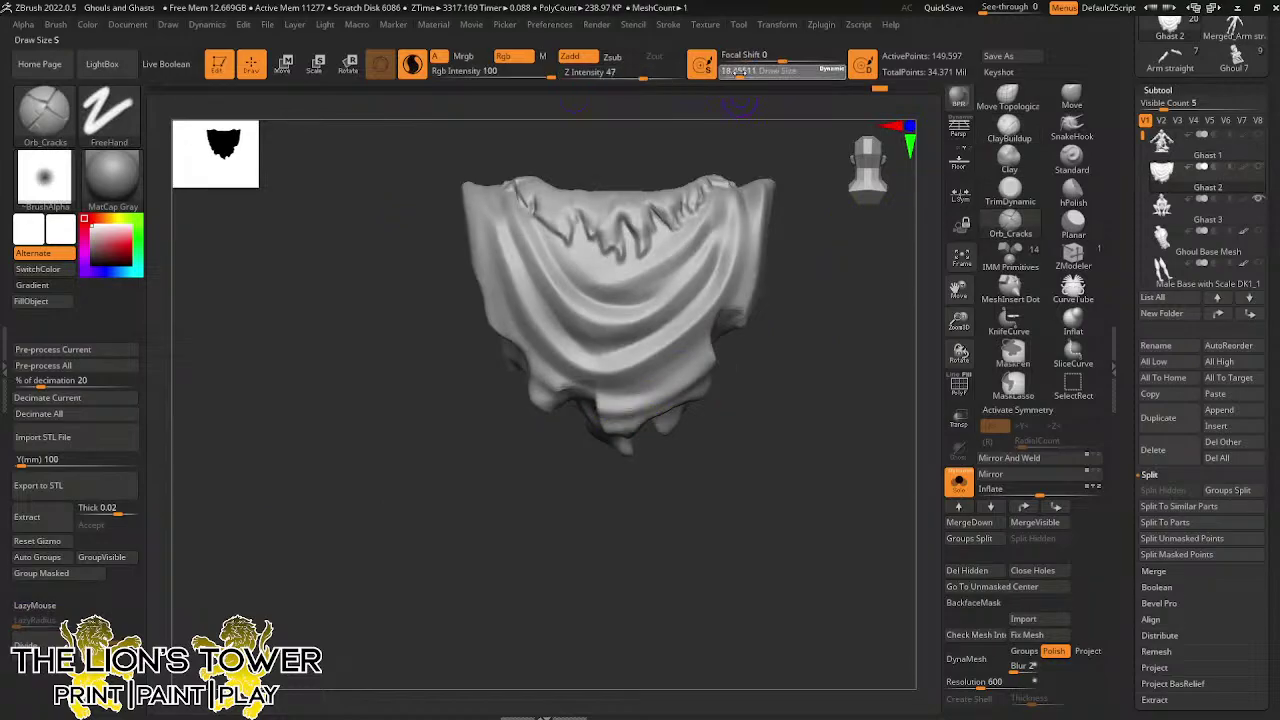
left_click_drag(798, 358, 771, 284)
left_click_drag(650, 416, 658, 324)
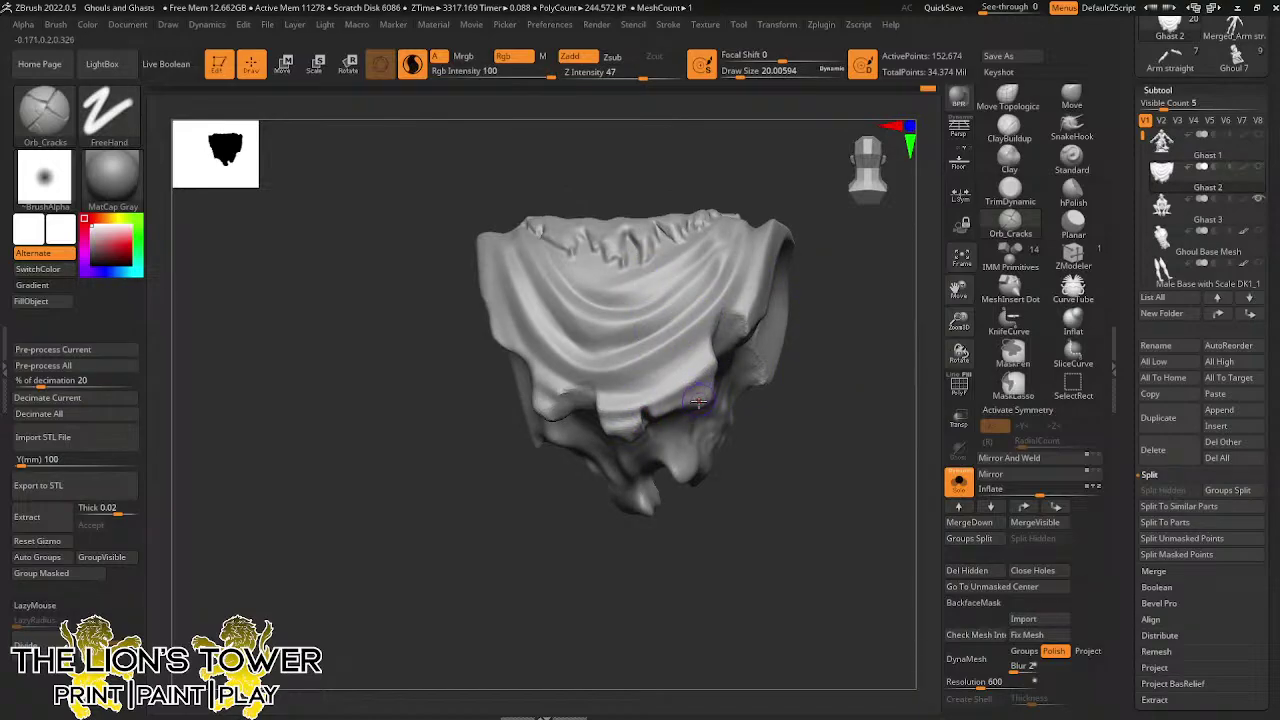
mouse_move(692, 395)
left_mouse_down()
mouse_move(678, 367)
mouse_move(702, 384)
left_mouse_up()
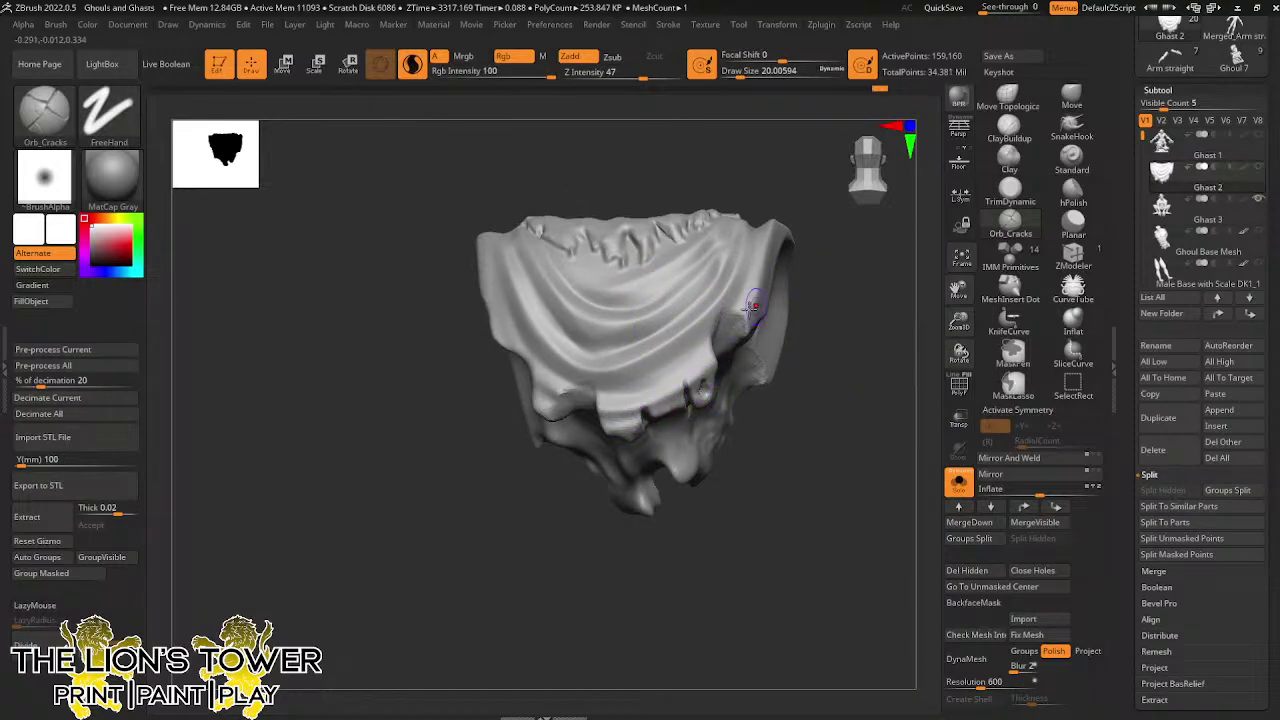
mouse_move(713, 309)
left_mouse_down()
mouse_move(730, 322)
mouse_move(665, 332)
left_mouse_up()
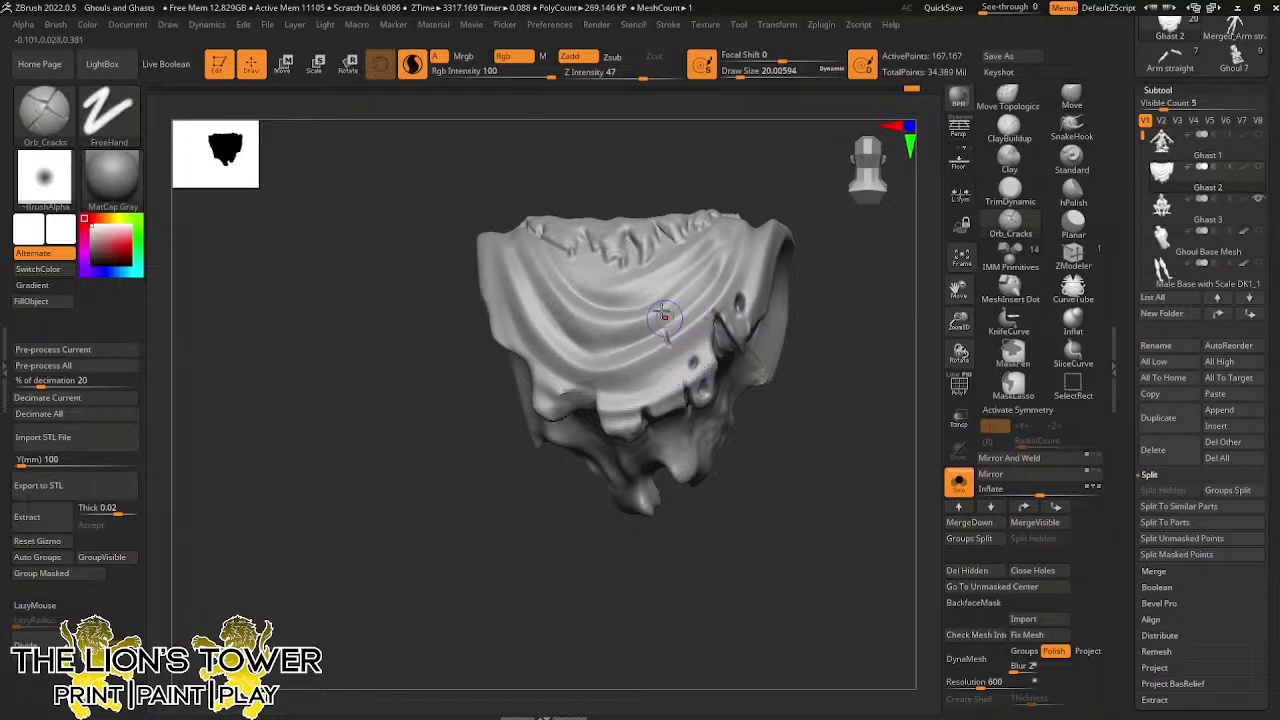
Carve small holes and nicks into the central folds and the opposite side of the draped hem
left_click_drag(740, 162, 782, 172)
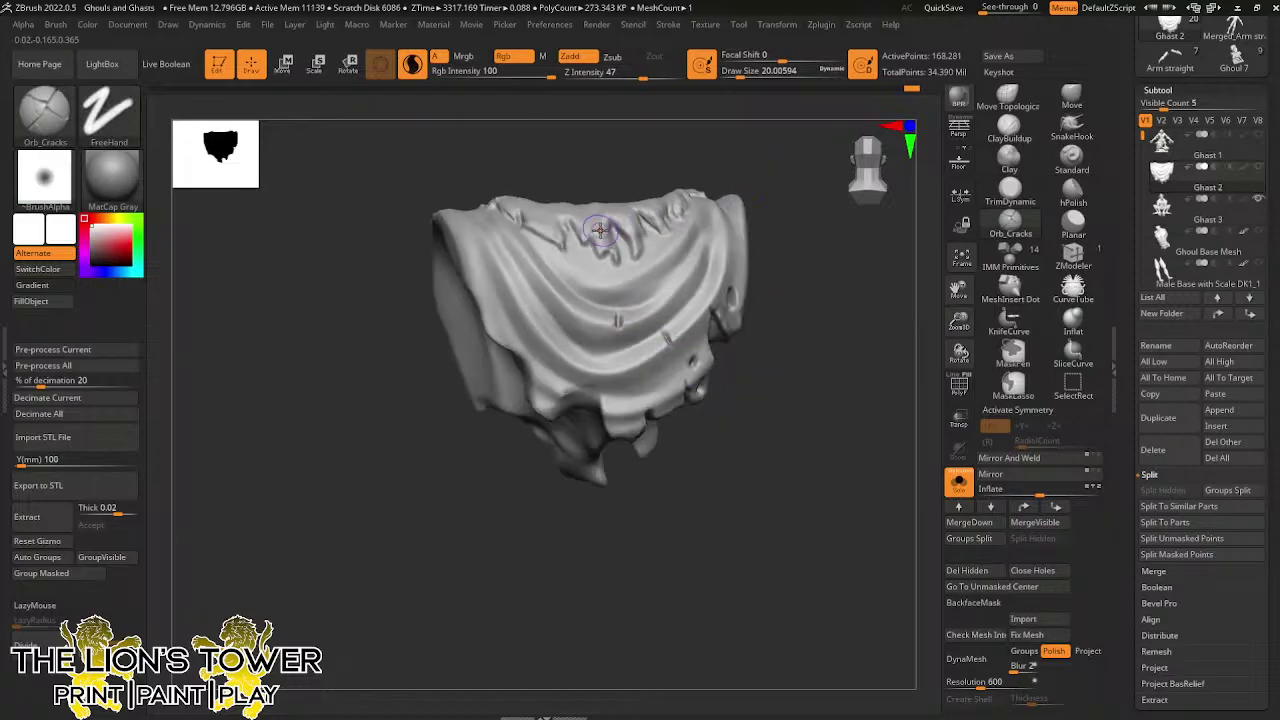
right_click_drag(610, 213, 574, 358)
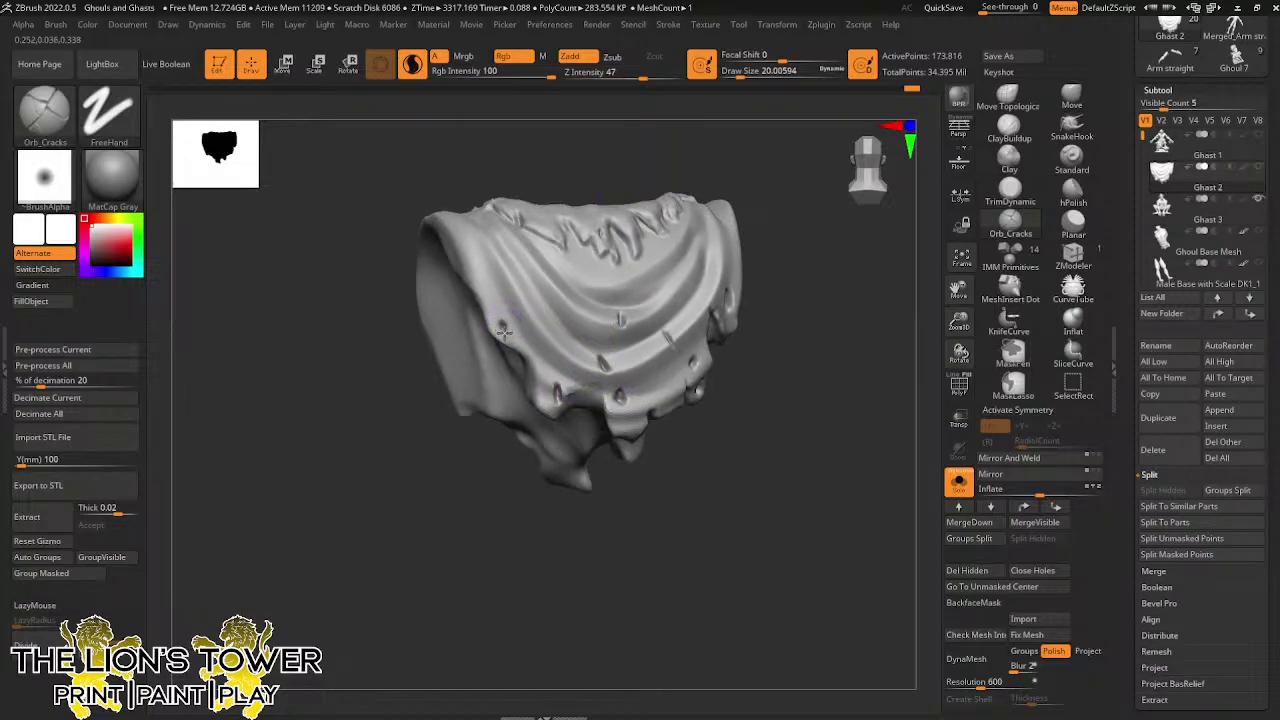
left_click_drag(520, 318, 546, 418)
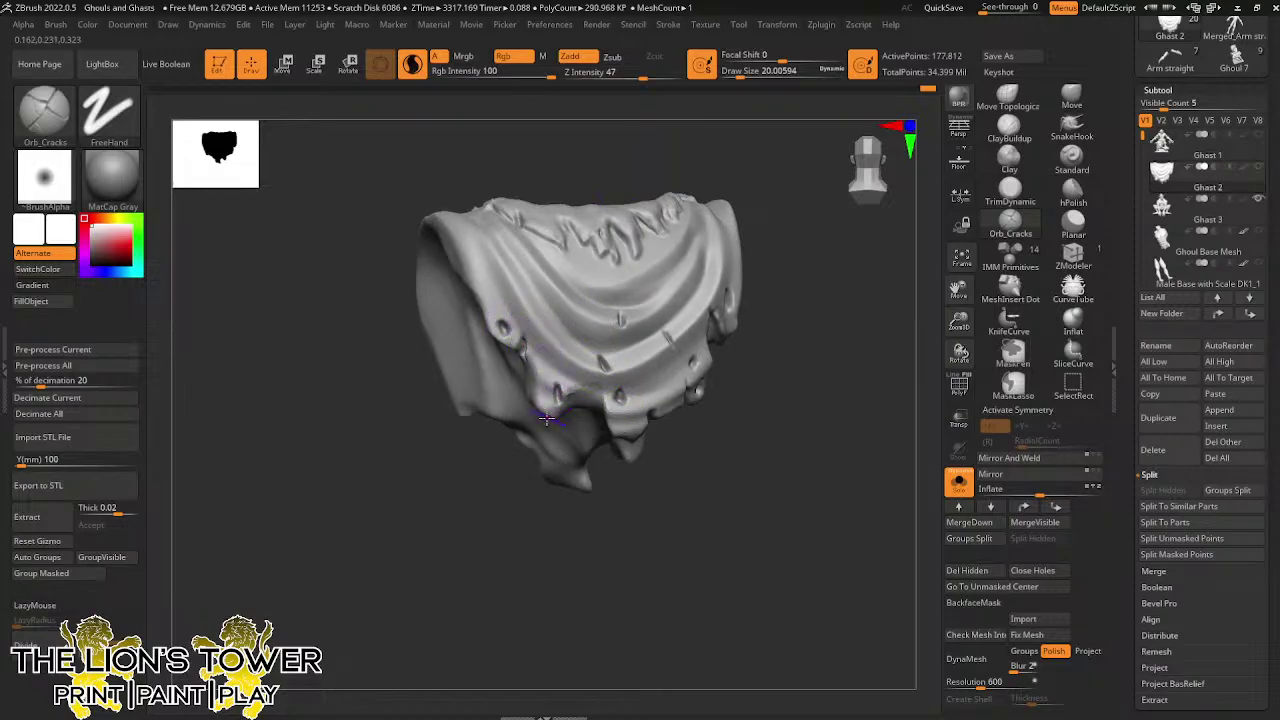
right_click_drag(690, 466, 648, 460)
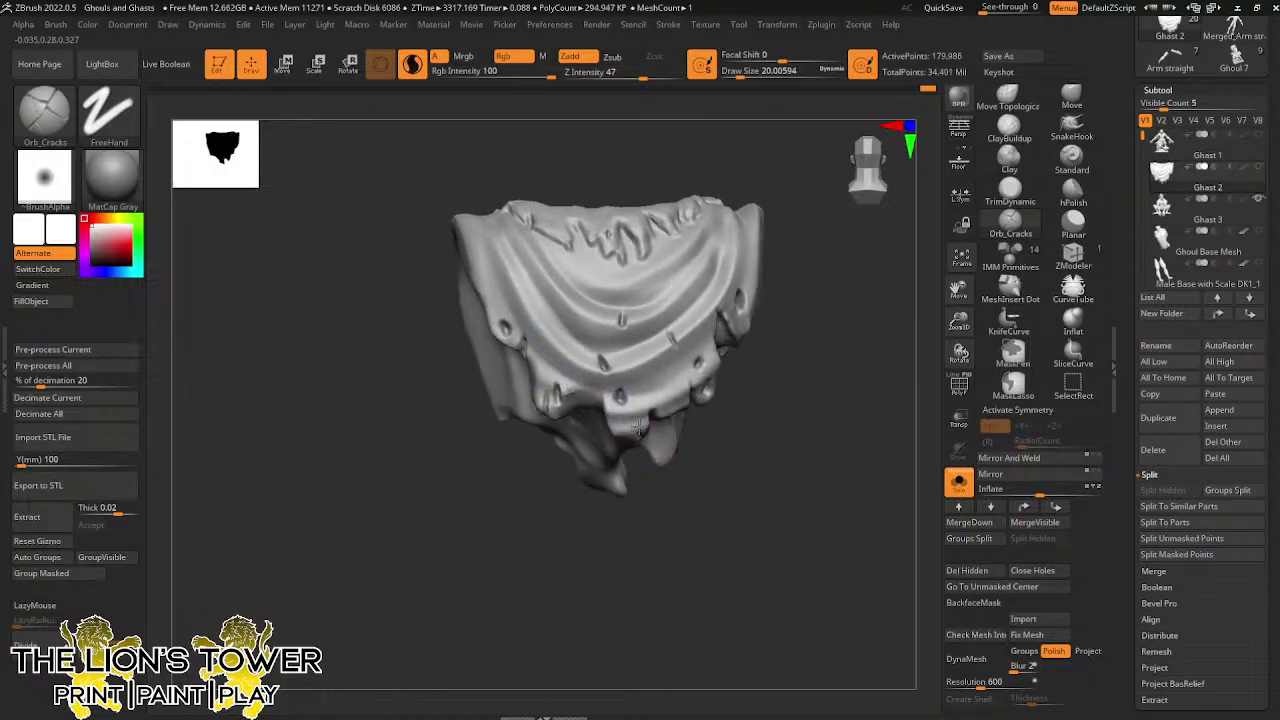
Punch small holes into the upper folds and side edge of the draped panel, just below the tufted waist ring
mouse_move(793, 415)
right_mouse_down()
mouse_move(790, 250)
mouse_move(718, 272)
right_mouse_up()
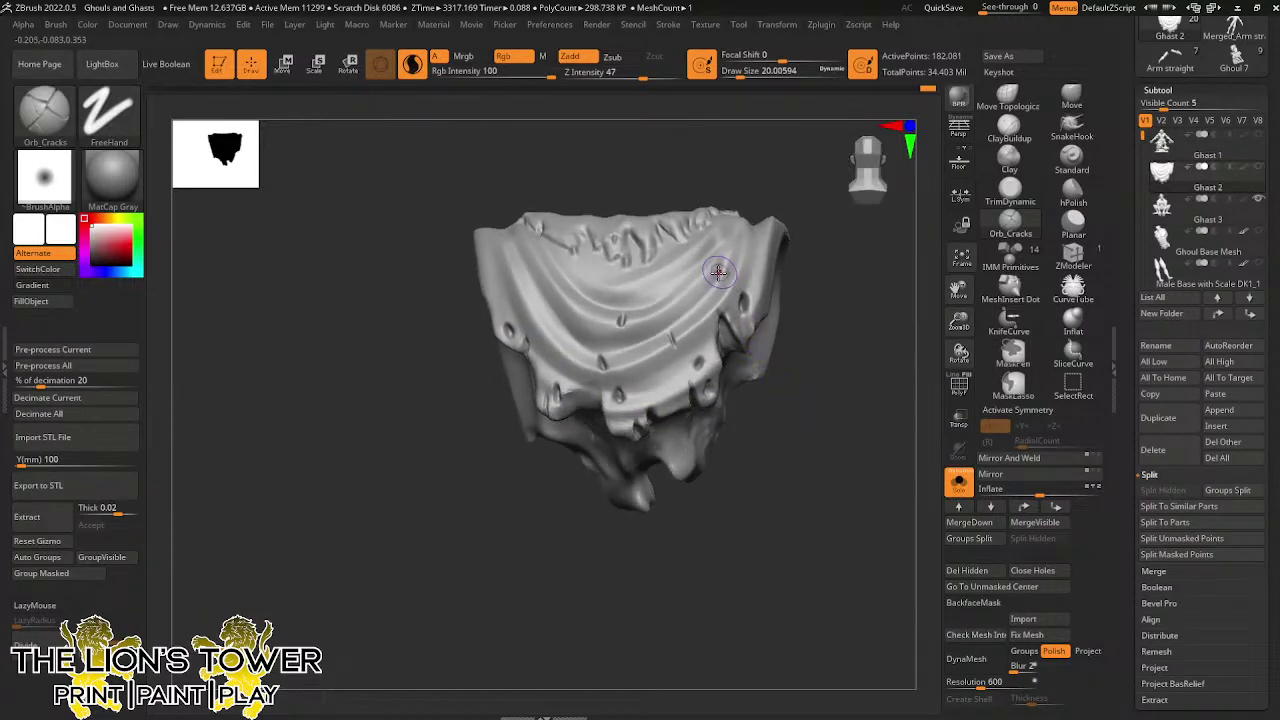
left_click_drag(714, 274, 717, 281)
mouse_move(812, 196)
left_mouse_down()
mouse_move(806, 258)
mouse_move(757, 245)
left_mouse_up()
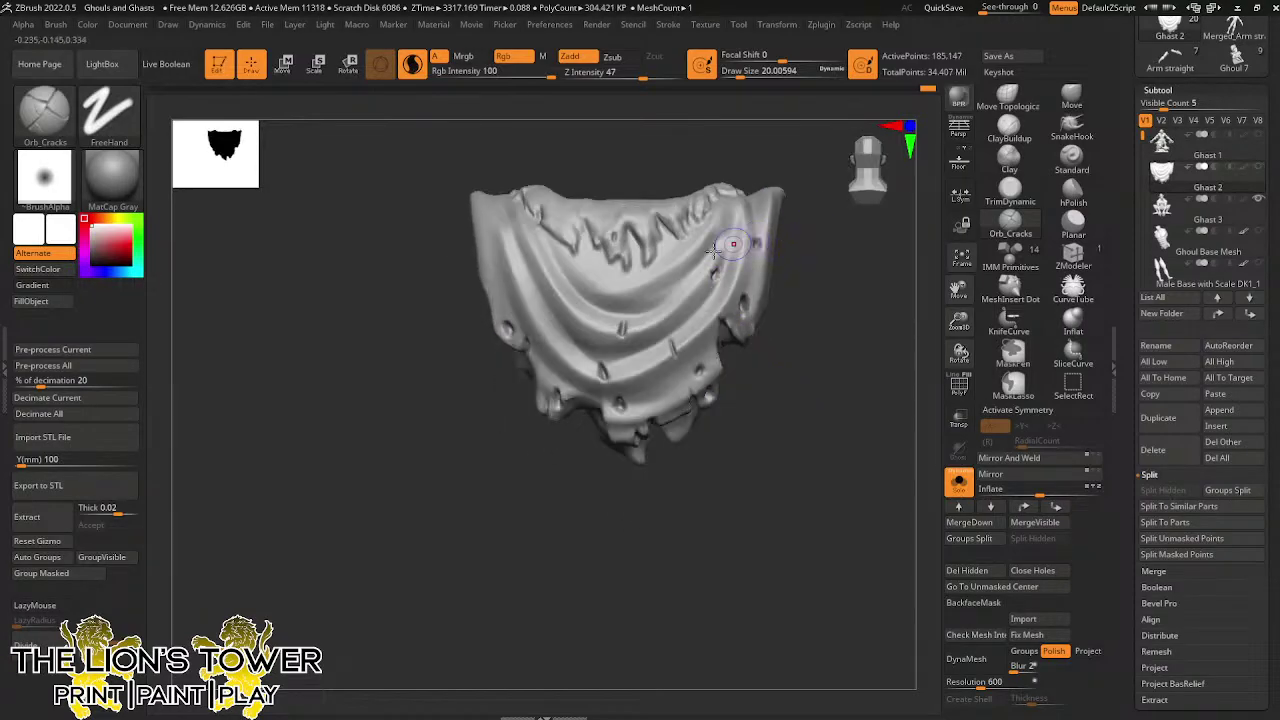
right_click_drag(707, 229, 495, 242)
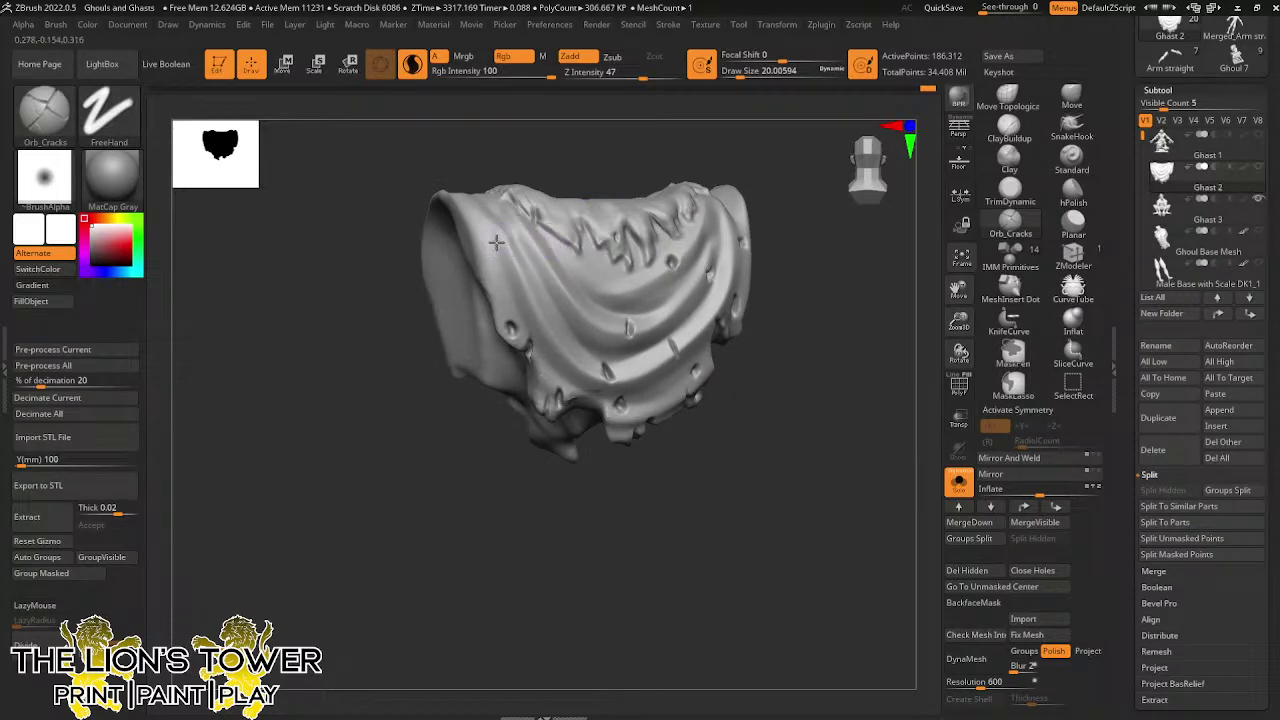
Turn to the reverse panel of the cloth and carve tears into its hem and holes into its folds
mouse_move(557, 124)
right_mouse_down()
mouse_move(663, 114)
mouse_move(463, 330)
right_mouse_up()
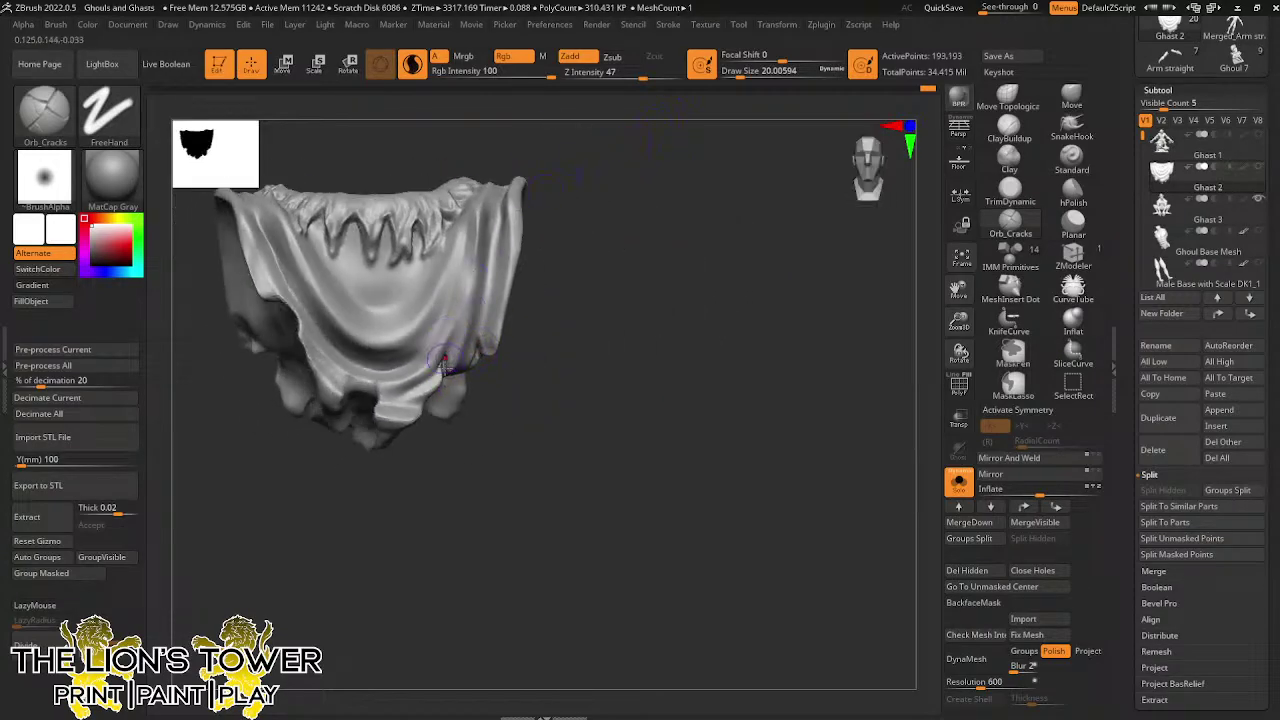
left_click_drag(444, 362, 429, 342)
right_click_drag(401, 413, 409, 430)
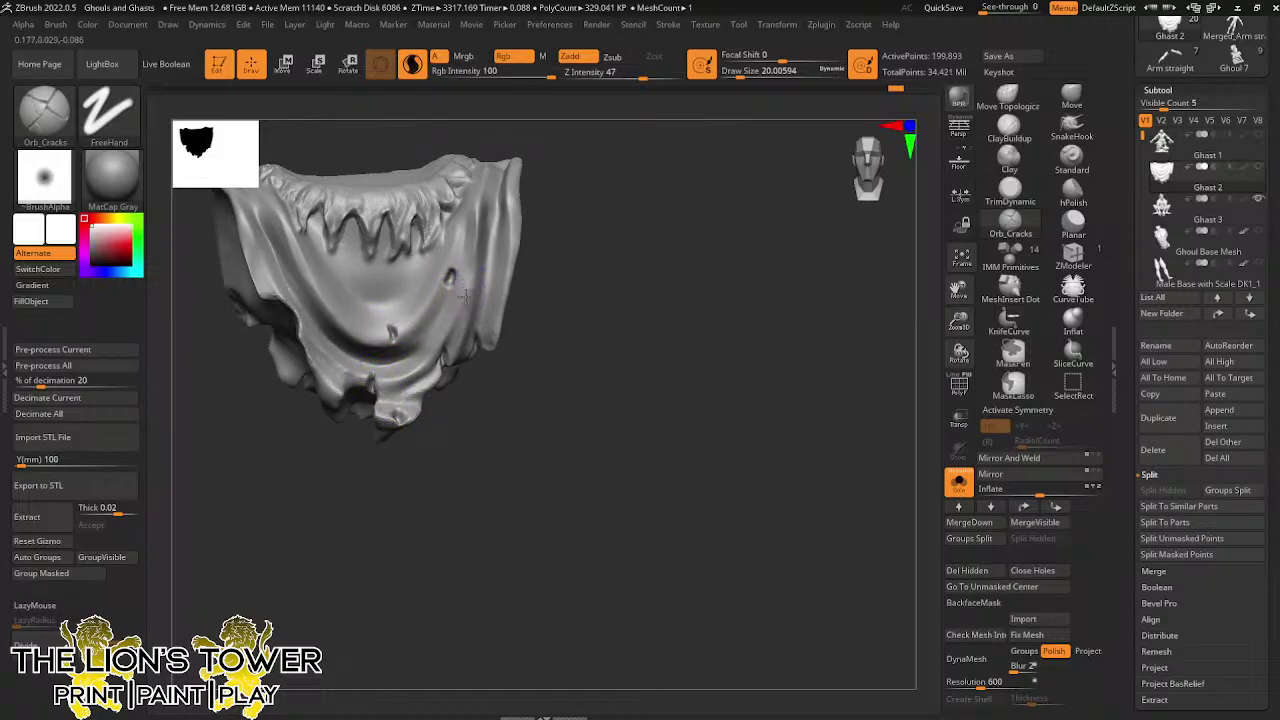
left_click(960, 266)
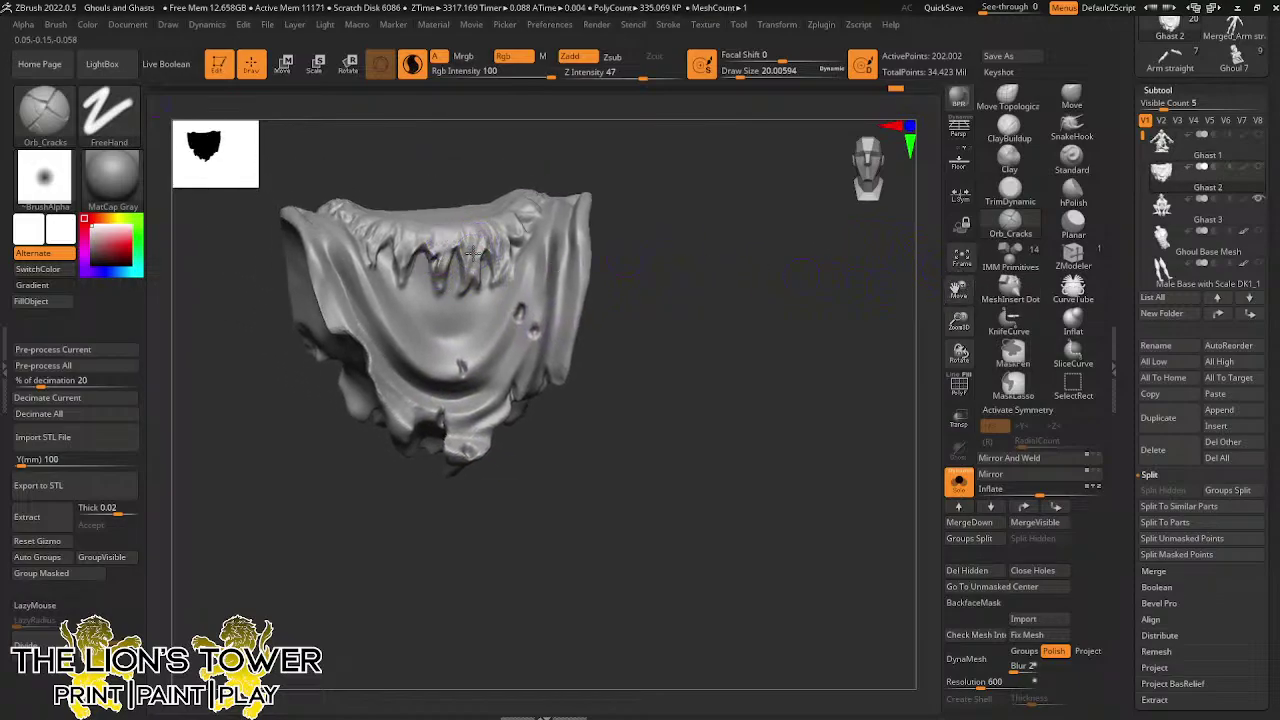
Carve cracks between the jagged tufts around the waist ring, working around to the other side of the cloth
left_click_drag(516, 228, 507, 249)
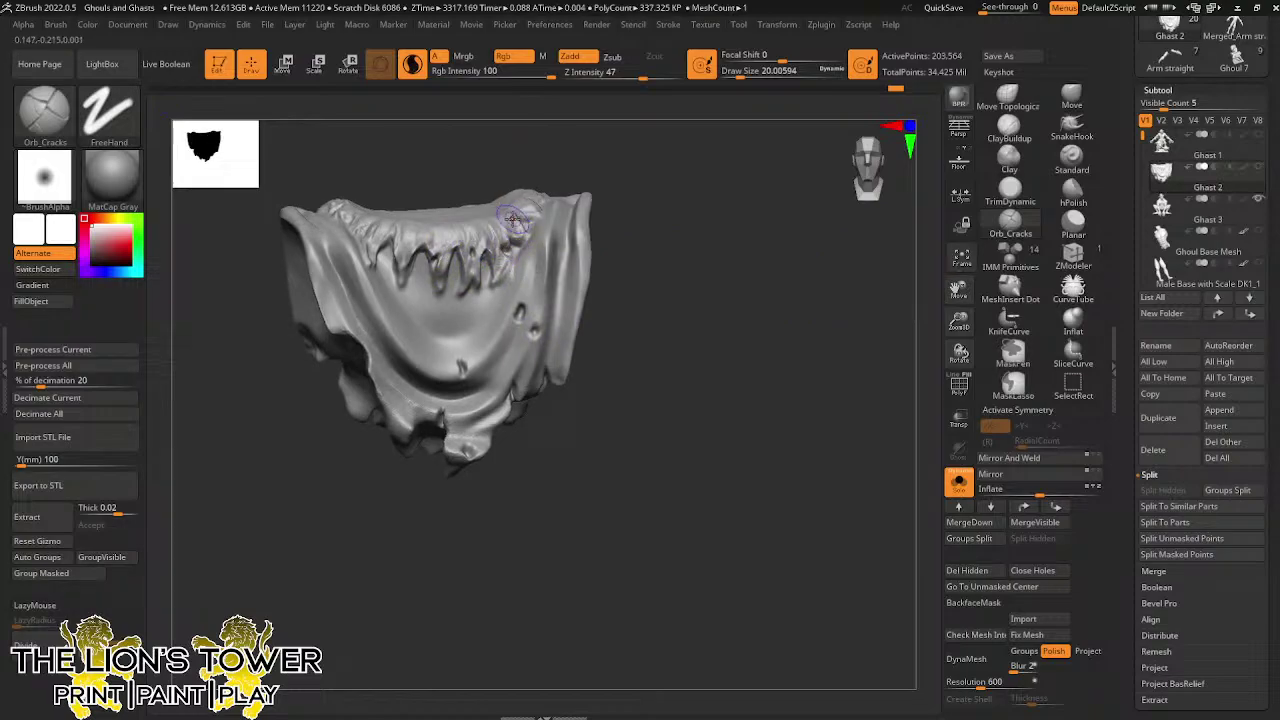
mouse_move(669, 244)
left_mouse_down()
mouse_move(694, 294)
mouse_move(662, 325)
mouse_move(689, 346)
mouse_move(740, 320)
mouse_move(433, 237)
left_mouse_up()
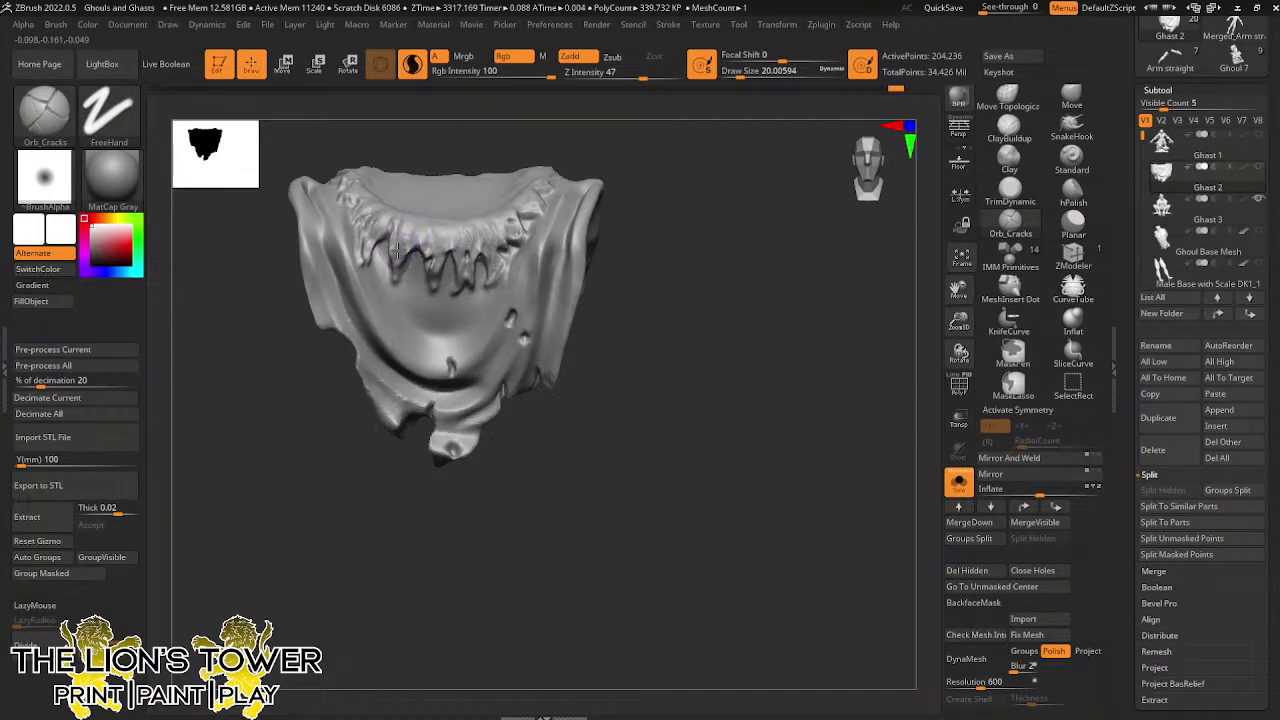
mouse_move(468, 165)
left_mouse_down()
mouse_move(540, 215)
mouse_move(455, 200)
left_mouse_up()
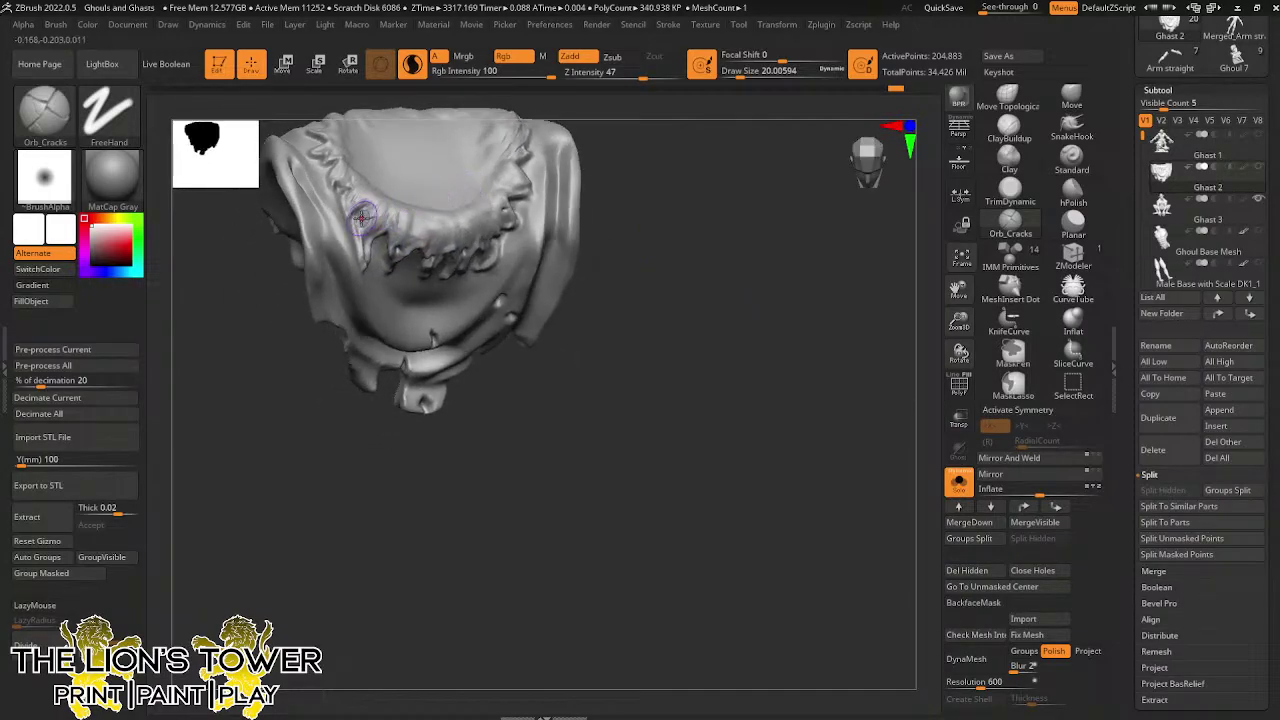
left_click_drag(654, 267, 683, 320)
left_click_drag(959, 290, 985, 465)
left_click_drag(745, 365, 584, 307)
left_click_drag(424, 372, 425, 392)
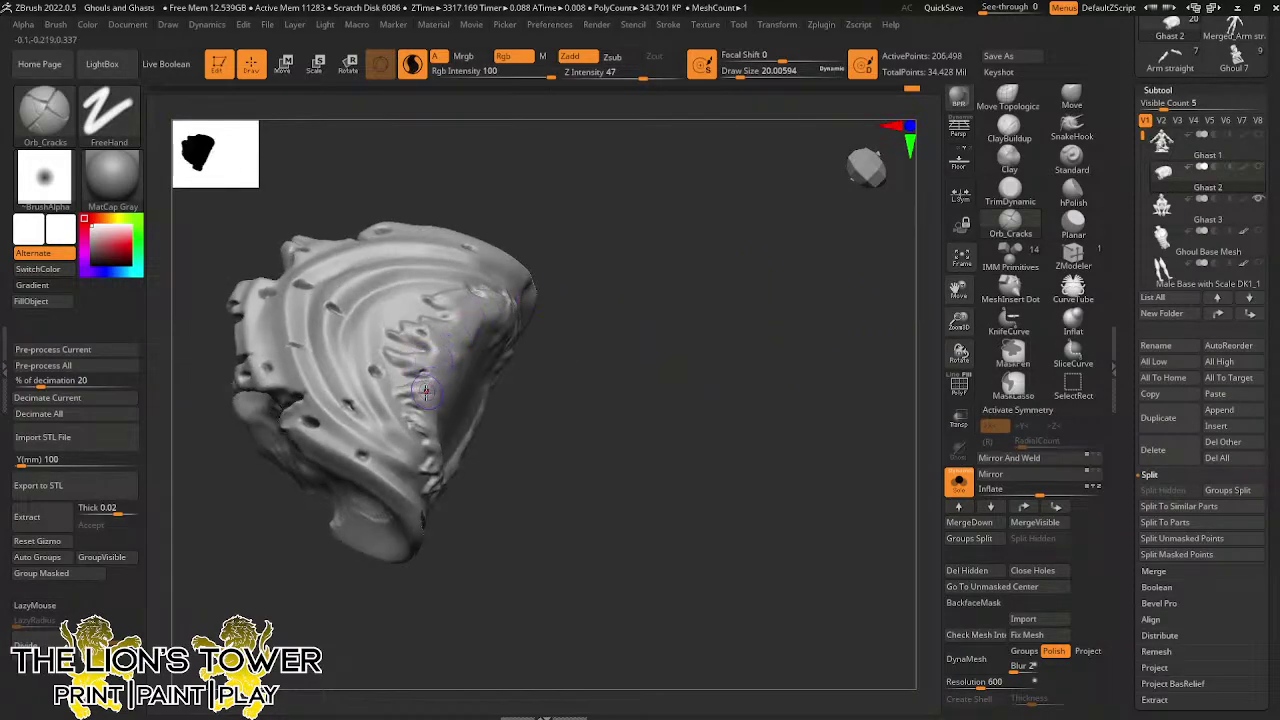
mouse_move(427, 397)
right_mouse_down()
mouse_move(484, 293)
mouse_move(524, 277)
right_mouse_up()
Smooth the rim of the waist opening all around the inside of the tufted ring
key("shift")
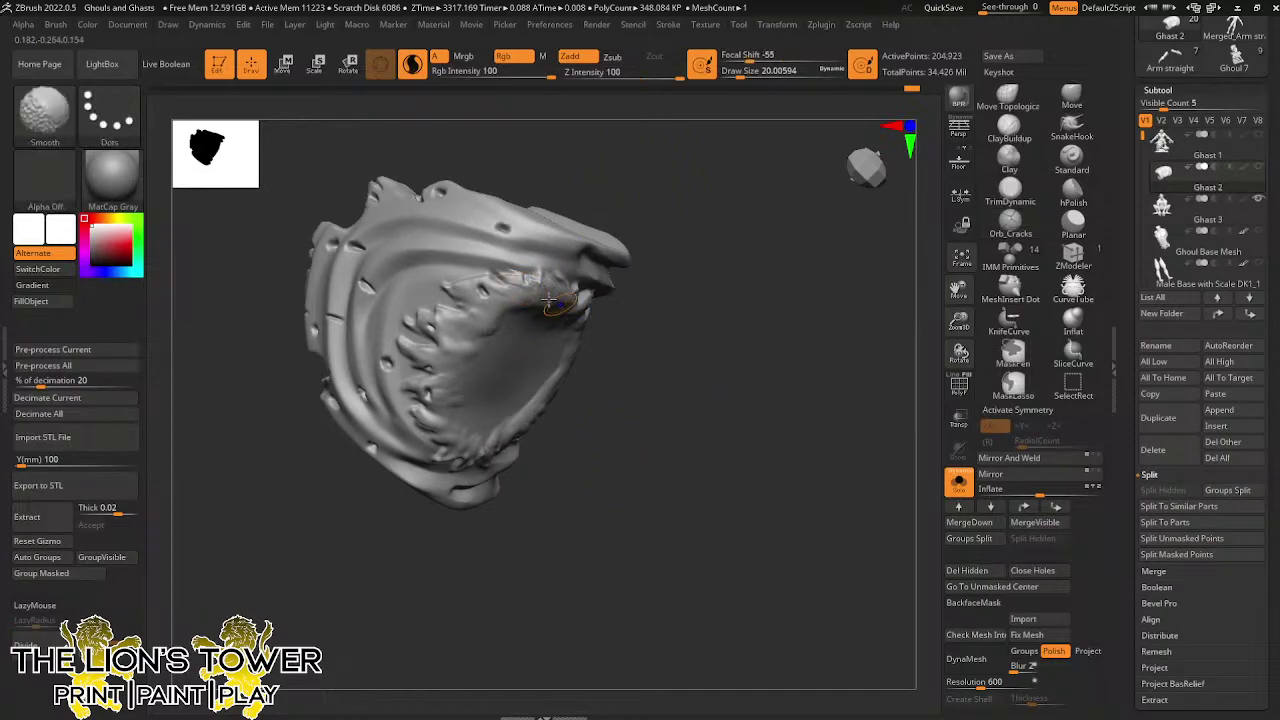
mouse_move(722, 185)
left_mouse_down()
mouse_move(648, 120)
mouse_move(605, 105)
left_mouse_up()
left_click_drag(452, 386, 459, 402, "shift")
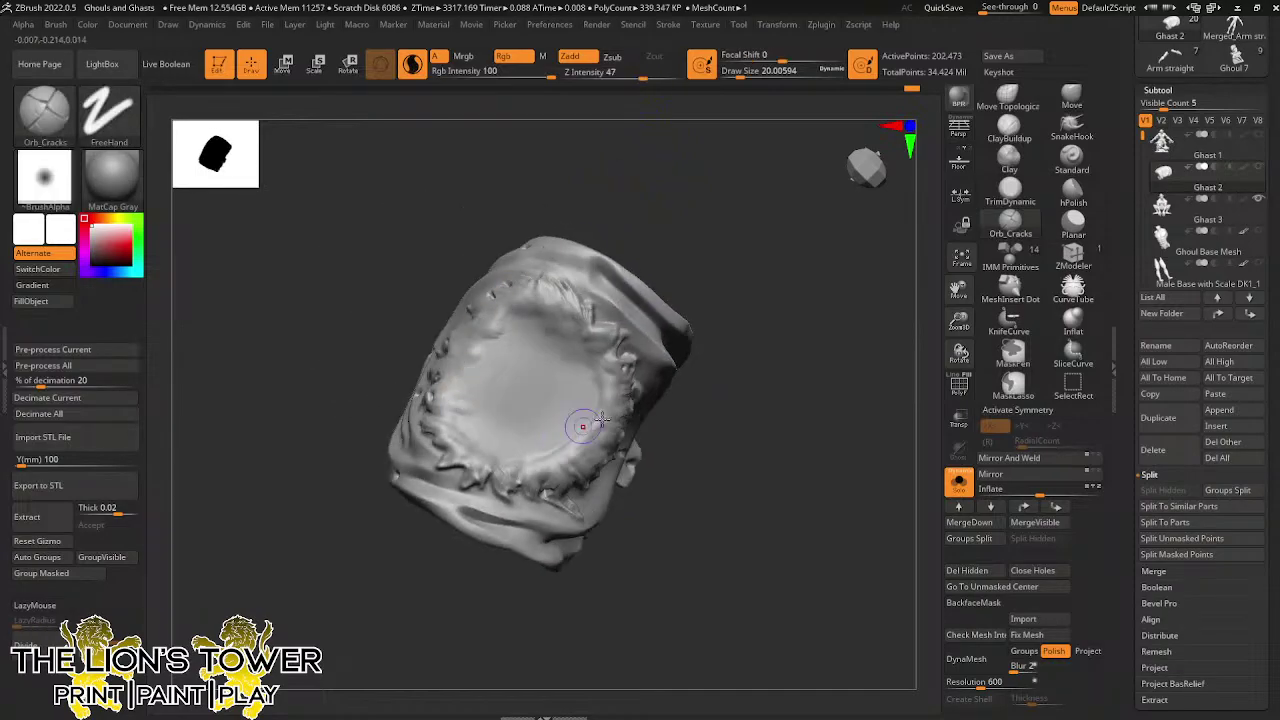
left_click_drag(781, 450, 682, 388)
key("shift")
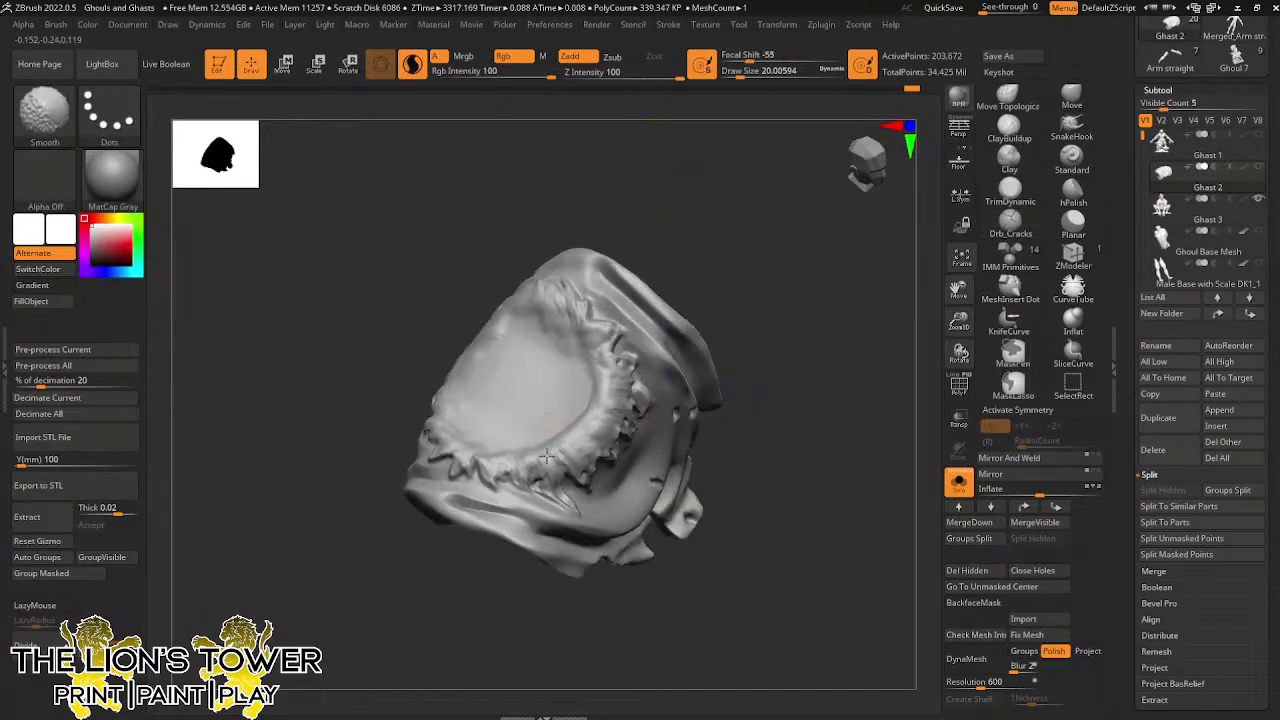
left_click_drag(807, 448, 791, 407)
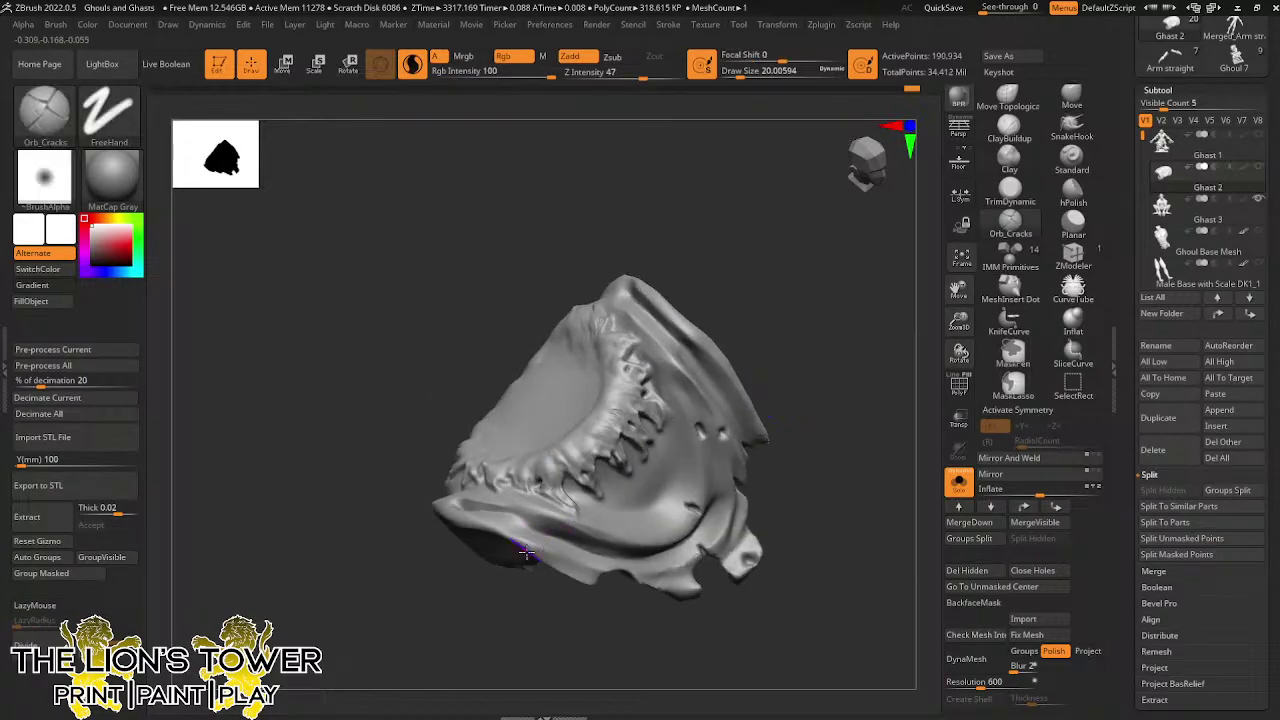
Cut nicks and small holes into the side folds and the open side edge of the cloth
left_click_drag(803, 363, 848, 368)
left_click_drag(617, 517, 628, 522)
mouse_move(829, 383)
right_mouse_down()
mouse_move(849, 346)
mouse_move(791, 332)
right_mouse_up()
right_click_drag(729, 378, 740, 390)
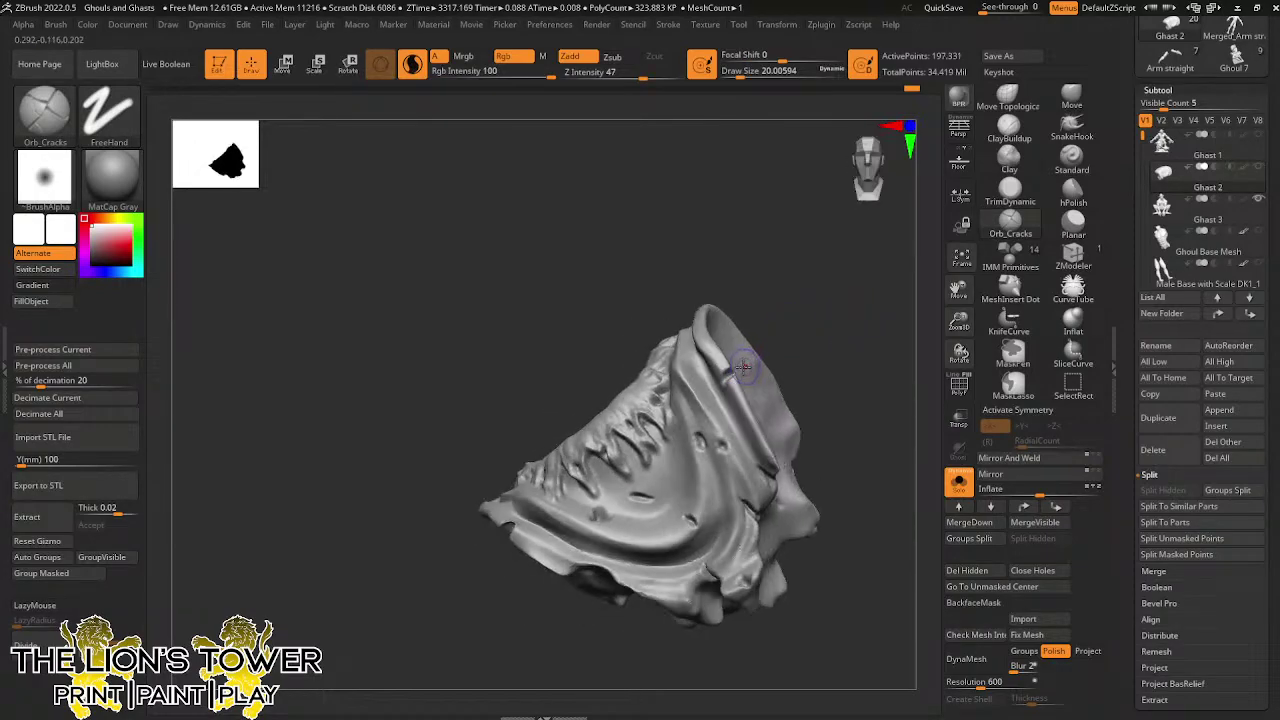
left_click_drag(738, 371, 758, 345)
mouse_move(758, 345)
right_mouse_down()
mouse_move(715, 385)
mouse_move(946, 337)
right_mouse_up()
Add more holes and slits along the side edge and lower hem of the many-folded panel
left_click_drag(959, 322, 957, 292)
left_click_drag(959, 292, 1015, 252)
mouse_move(885, 415)
right_mouse_down()
mouse_move(857, 423)
mouse_move(878, 357)
mouse_move(853, 387)
mouse_move(963, 272)
right_mouse_up()
left_click_drag(958, 292, 940, 293)
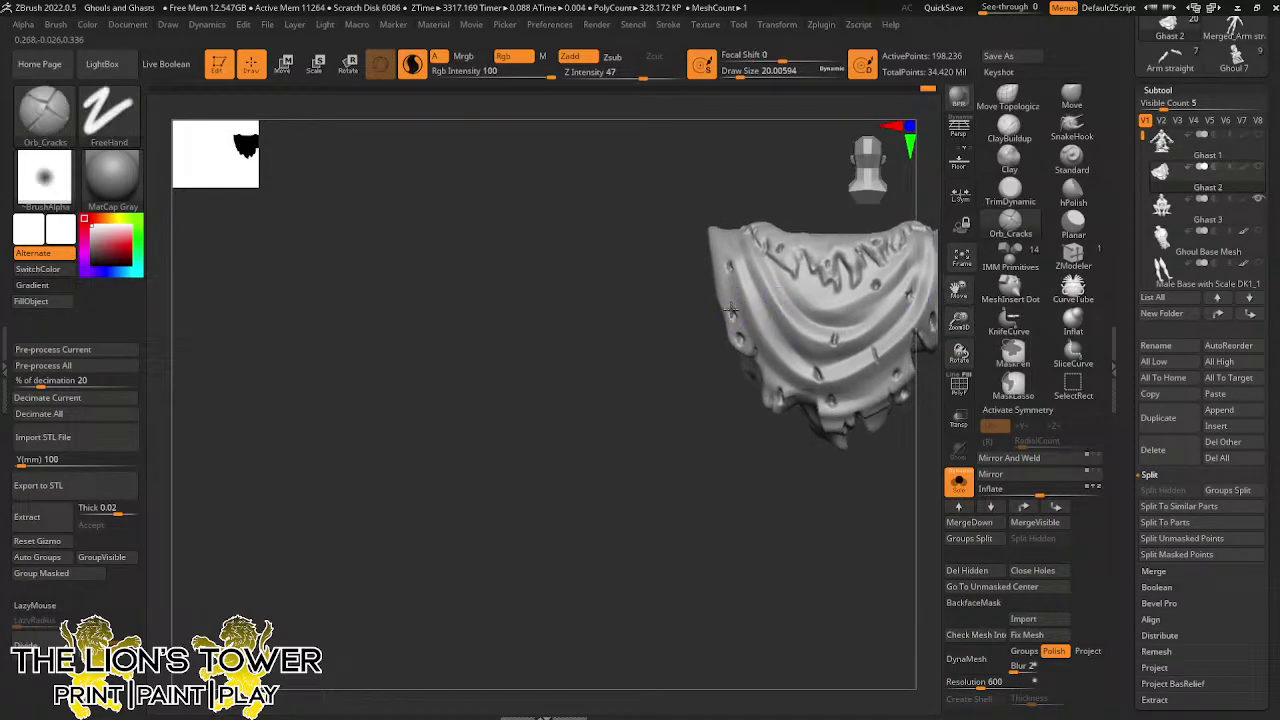
left_click_drag(958, 290, 906, 350)
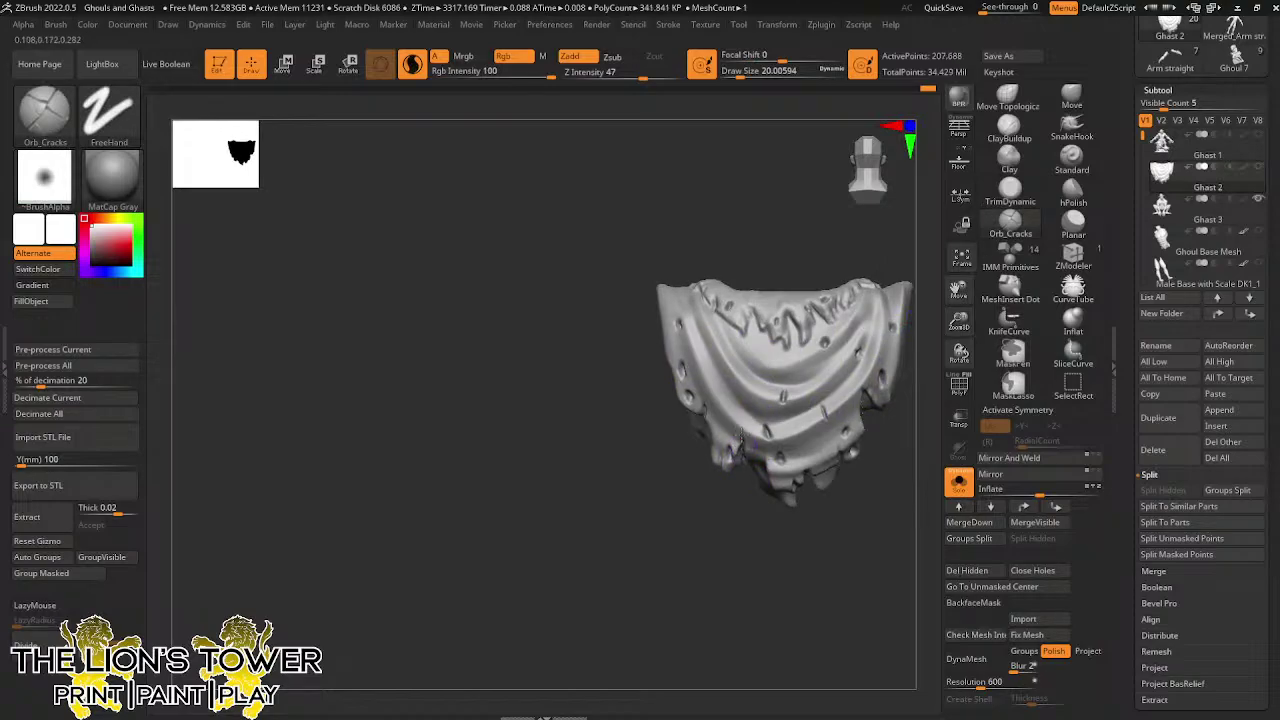
mouse_move(762, 444)
right_mouse_down()
mouse_move(846, 557)
mouse_move(820, 480)
right_mouse_up()
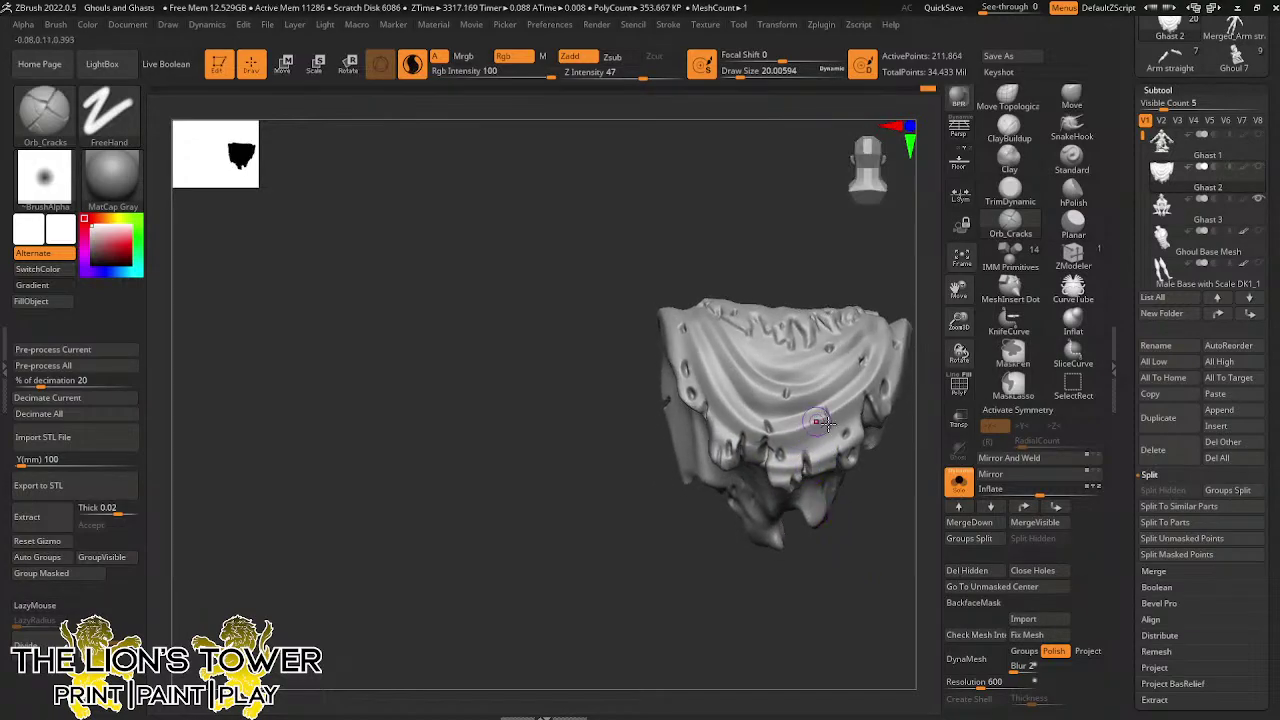
Cut further tears into the reverse panel's side edge and lower hem with Orb_Cracks, smoothing rough spots
mouse_move(823, 426)
right_mouse_down()
mouse_move(893, 494)
mouse_move(870, 528)
mouse_move(670, 503)
mouse_move(510, 505)
right_mouse_up()
mouse_move(957, 289)
left_mouse_down()
mouse_move(936, 286)
mouse_move(949, 288)
left_mouse_up()
mouse_move(722, 396)
left_mouse_down()
mouse_move(722, 408)
mouse_move(725, 384)
left_mouse_up()
key("shift")
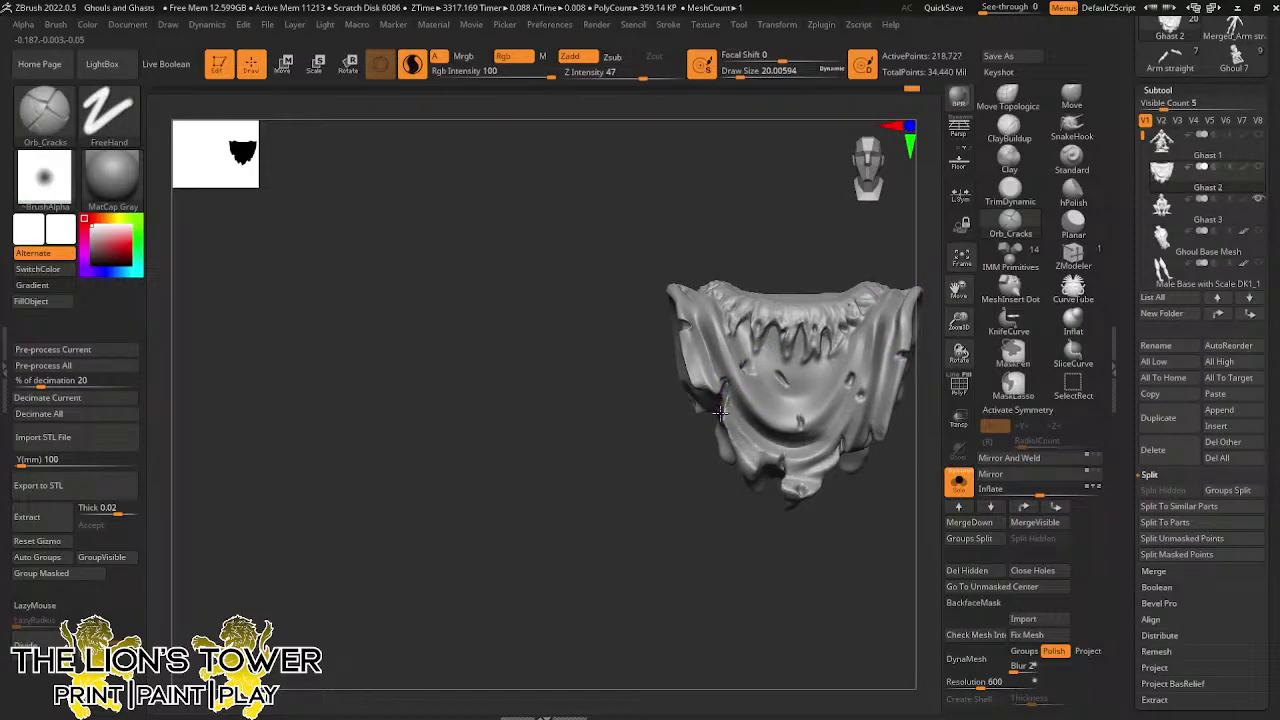
key("shift")
left_click_drag(708, 356, 711, 378)
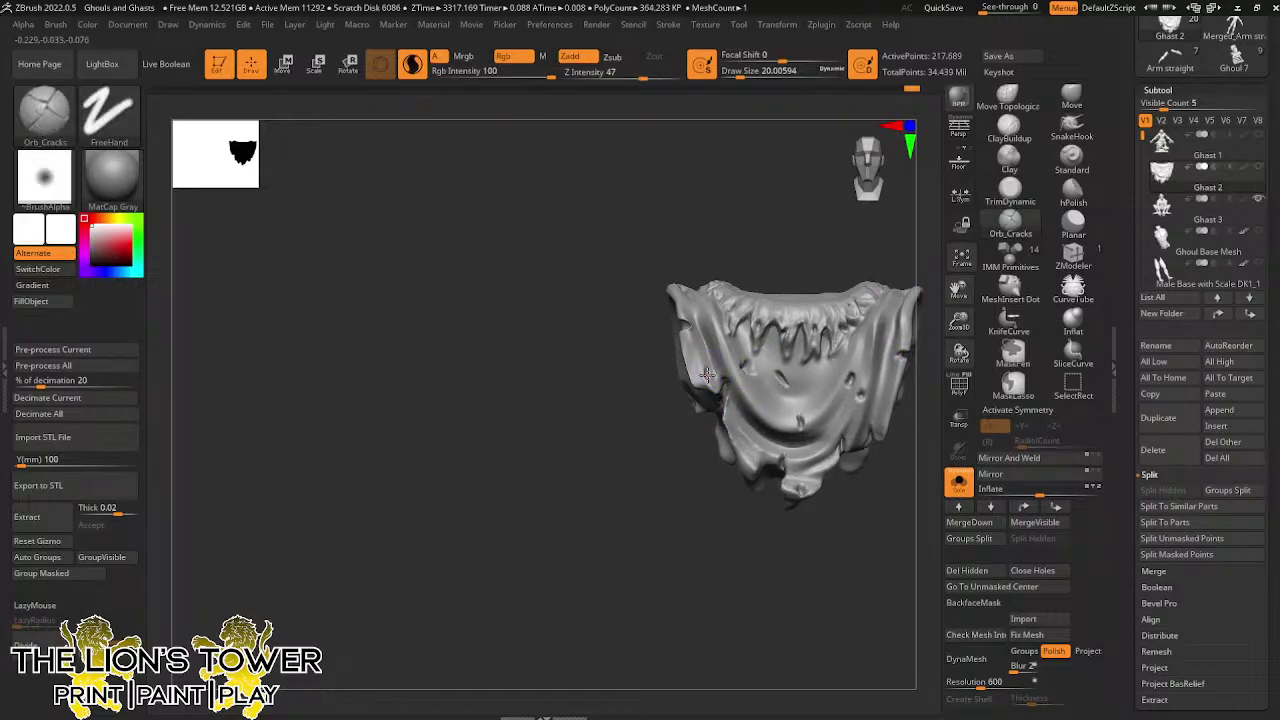
left_click_drag(791, 527, 808, 540, "shift")
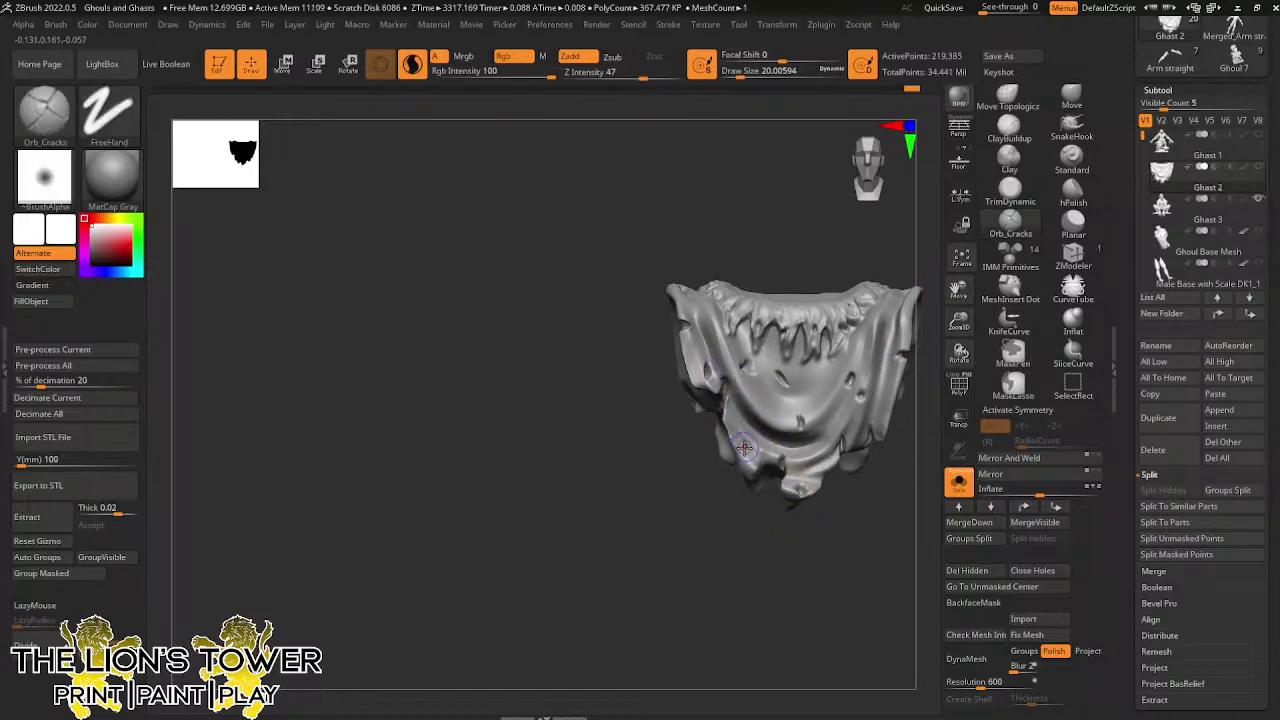
left_click_drag(745, 441, 739, 435, "shift")
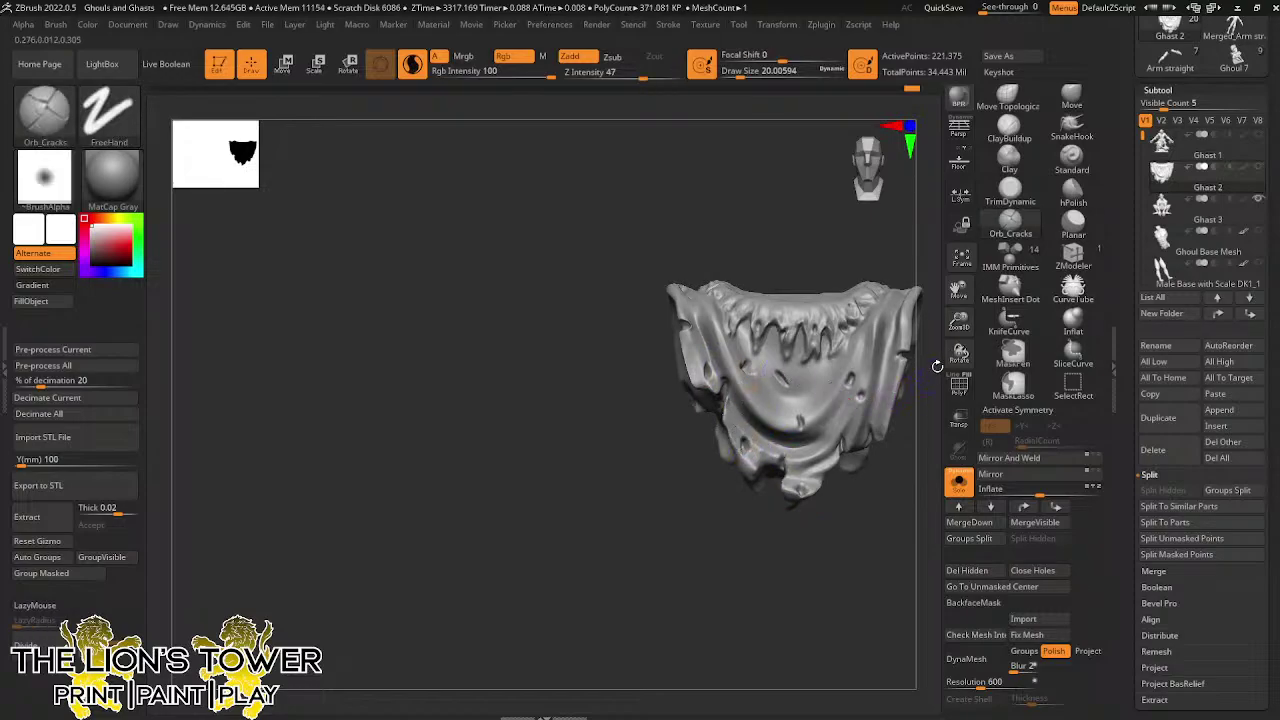
Leave Solo mode on the cloth and make the Ghast 3 body the active subtool
mouse_move(959, 322)
left_mouse_down()
mouse_move(959, 291)
mouse_move(882, 326)
mouse_move(894, 409)
mouse_move(870, 412)
mouse_move(876, 383)
mouse_move(890, 420)
mouse_move(850, 432)
mouse_move(835, 428)
mouse_move(848, 360)
mouse_move(838, 304)
mouse_move(863, 428)
mouse_move(870, 410)
left_mouse_up()
left_click(880, 366, "ctrl")
left_click(878, 387, "ctrl")
left_click(958, 483)
left_click(677, 318, "alt")
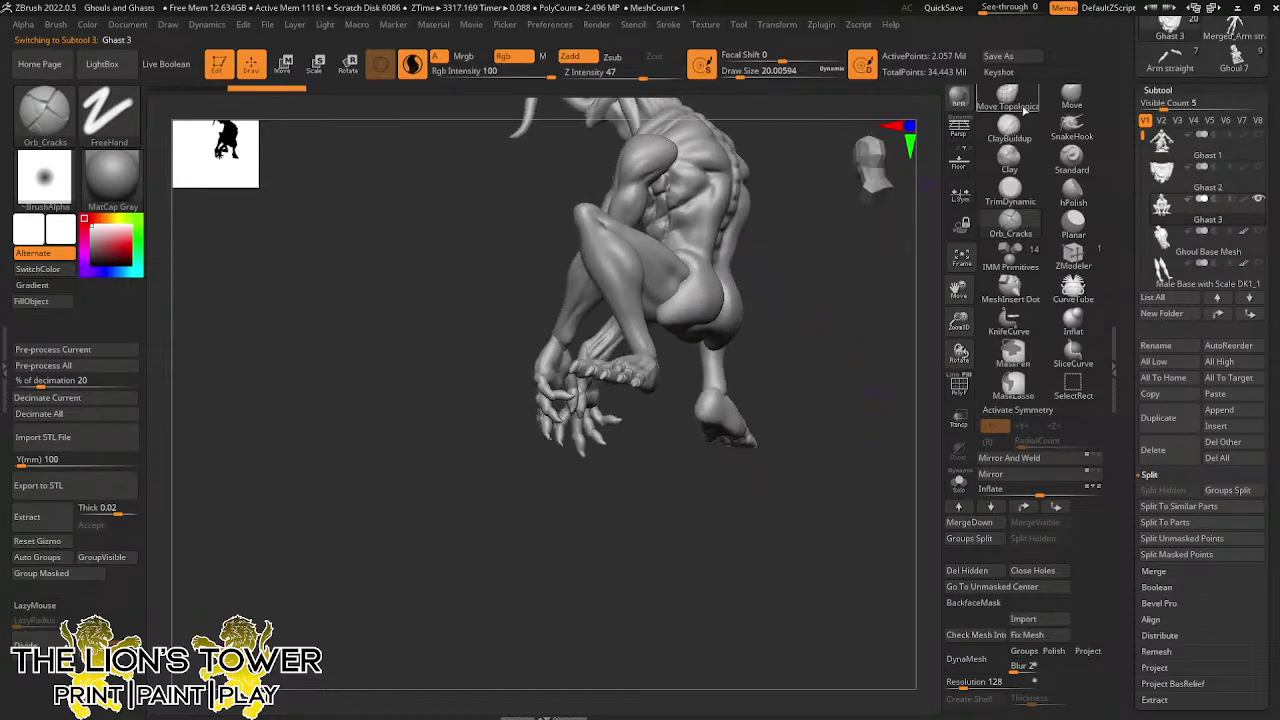
Adjust the Ghast's hips with Move Topological, using X symmetry and a draw size of about 80, and smooth the buttocks
left_click(1008, 98)
left_click(767, 77)
left_click_drag(768, 170, 787, 259)
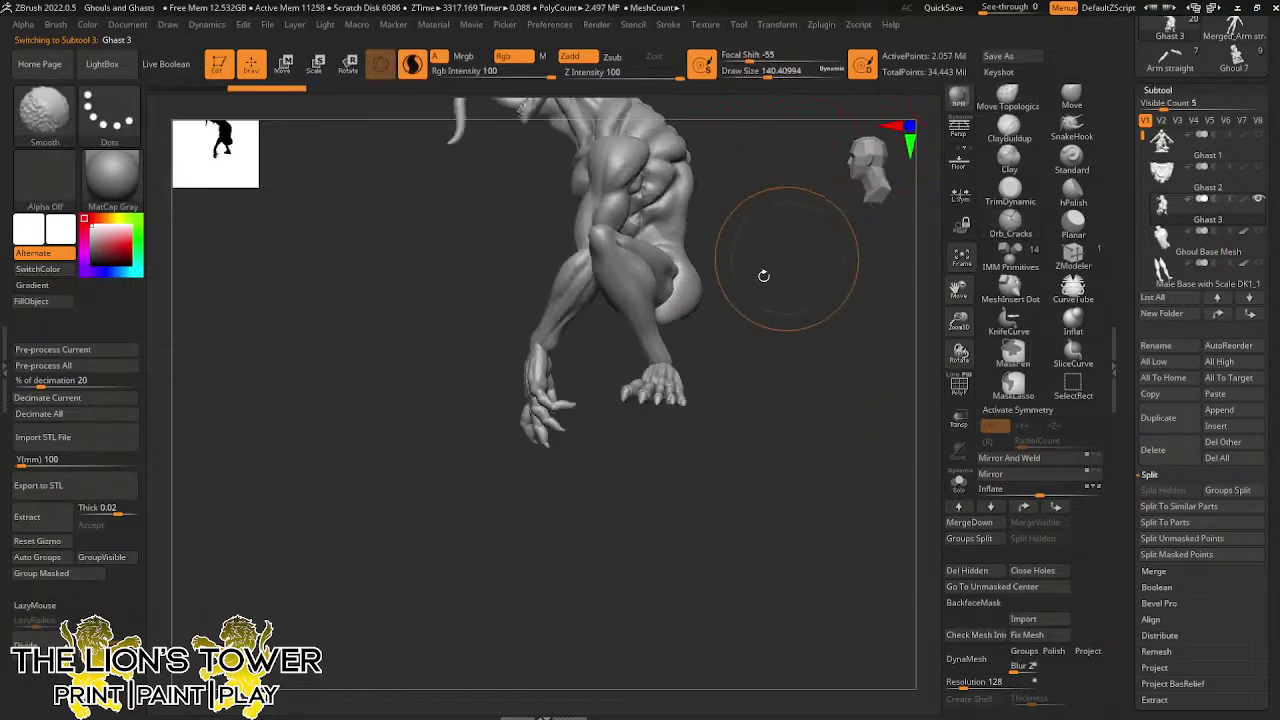
key("x")
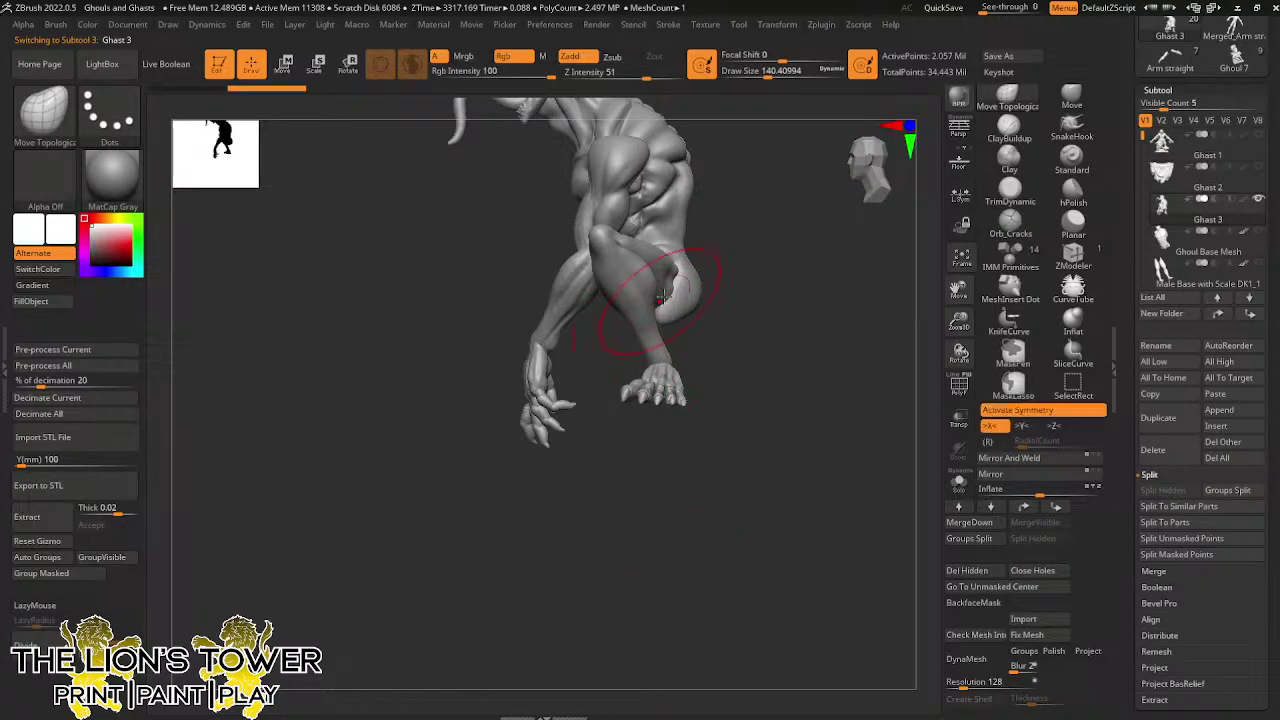
left_click_drag(784, 273, 700, 285)
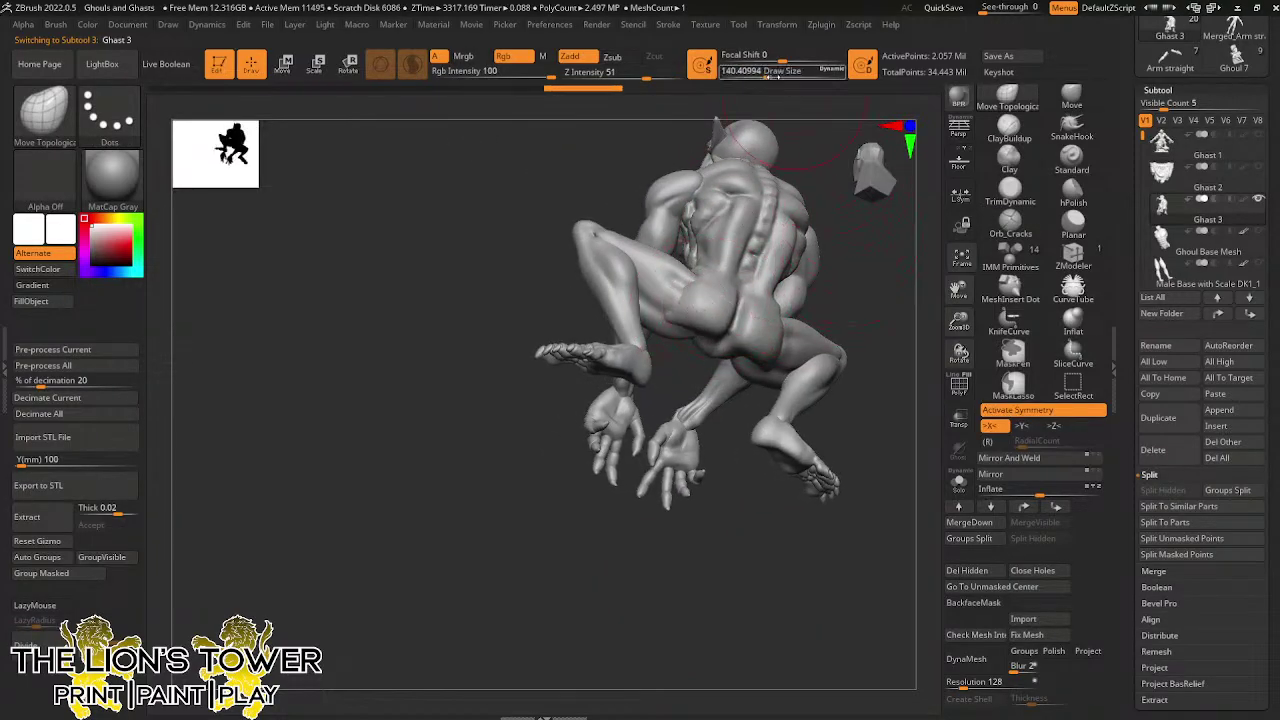
left_click(757, 76)
left_click_drag(825, 220, 796, 232)
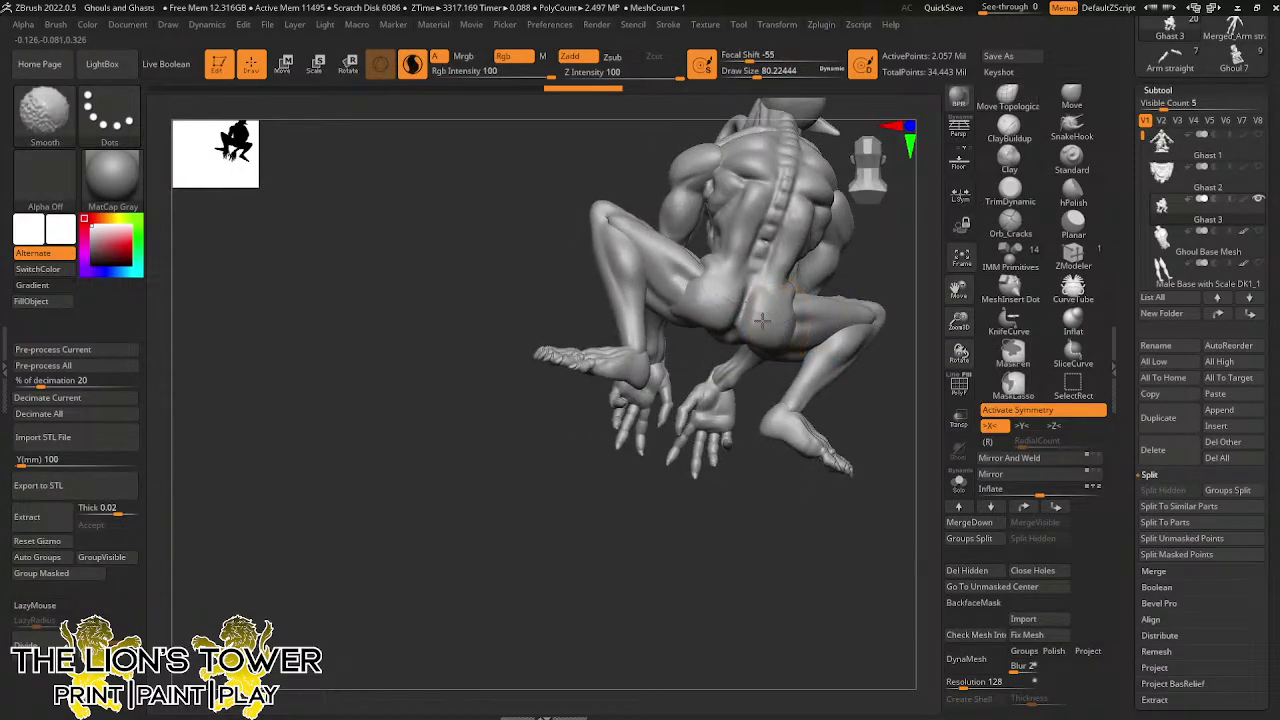
mouse_move(857, 324)
right_mouse_down()
mouse_move(900, 280)
mouse_move(854, 287)
right_mouse_up()
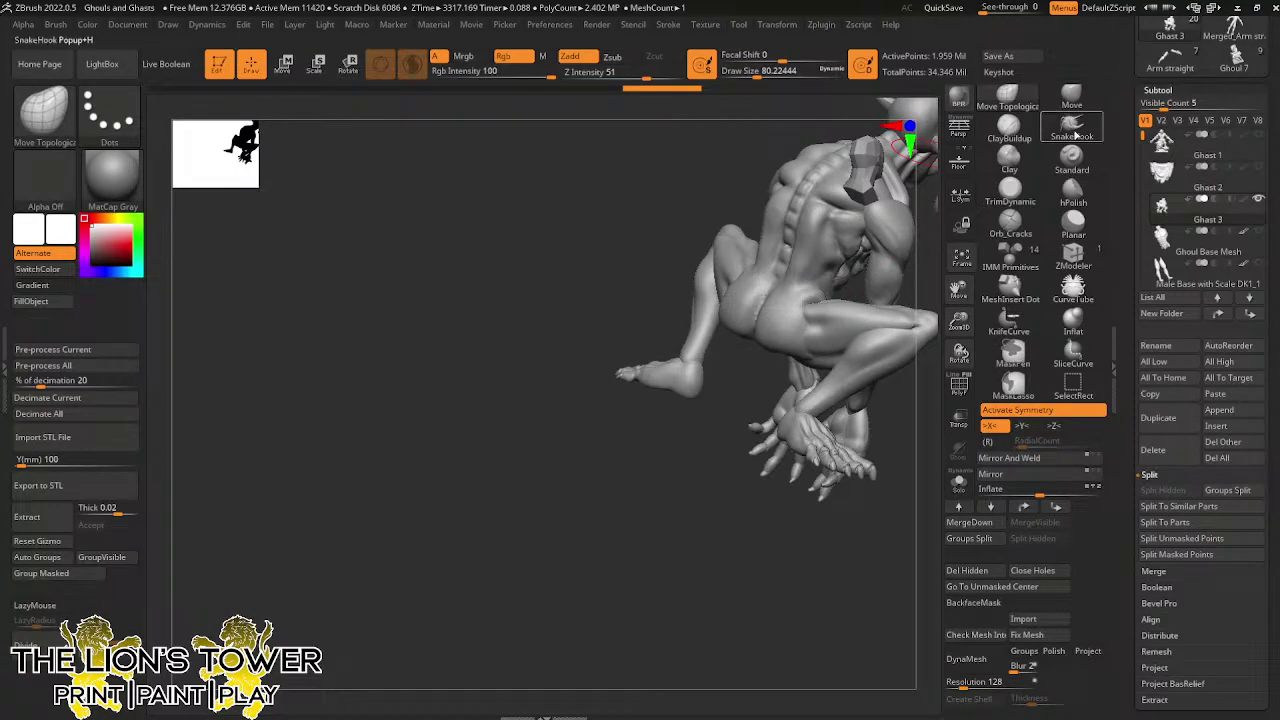
Mask everything except the torso polygroup and prepare the Move brush with a draw size of about 77
left_click(1075, 135)
left_click(803, 314, "ctrl+shift")
left_click(1066, 98)
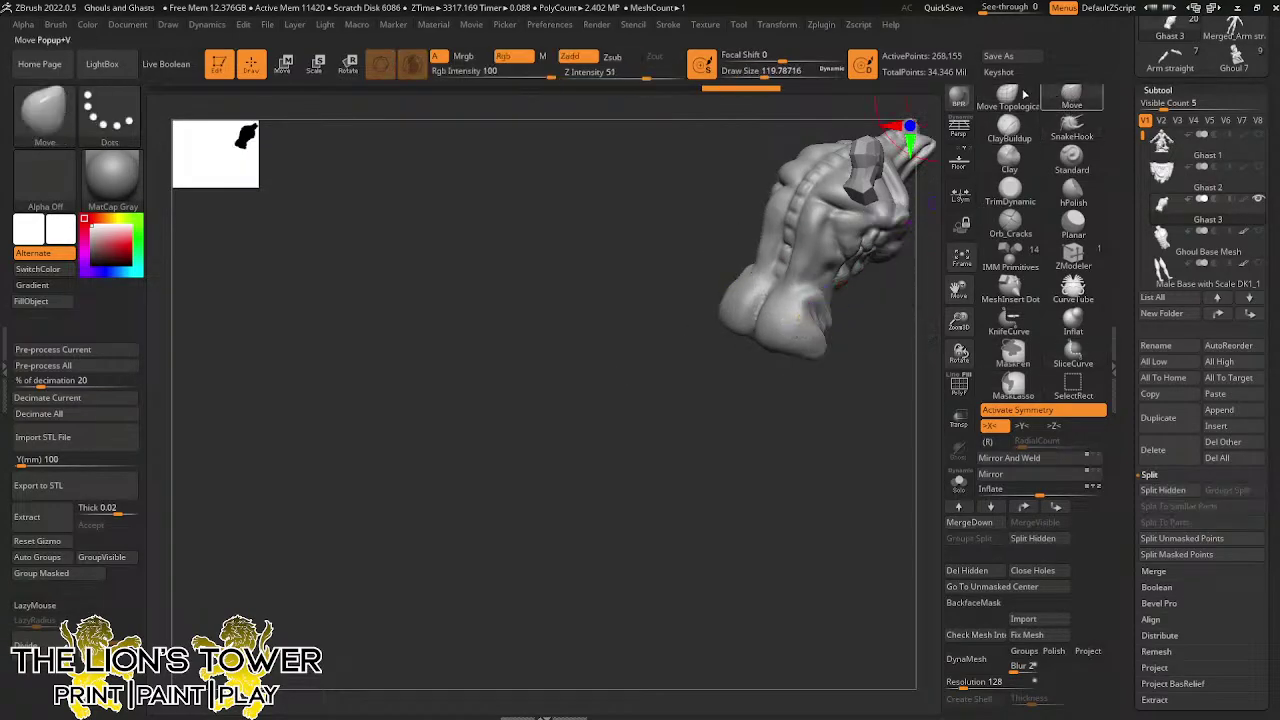
left_click(879, 377, "ctrl")
left_click(883, 365, "ctrl+shift")
left_click(892, 453, "ctrl")
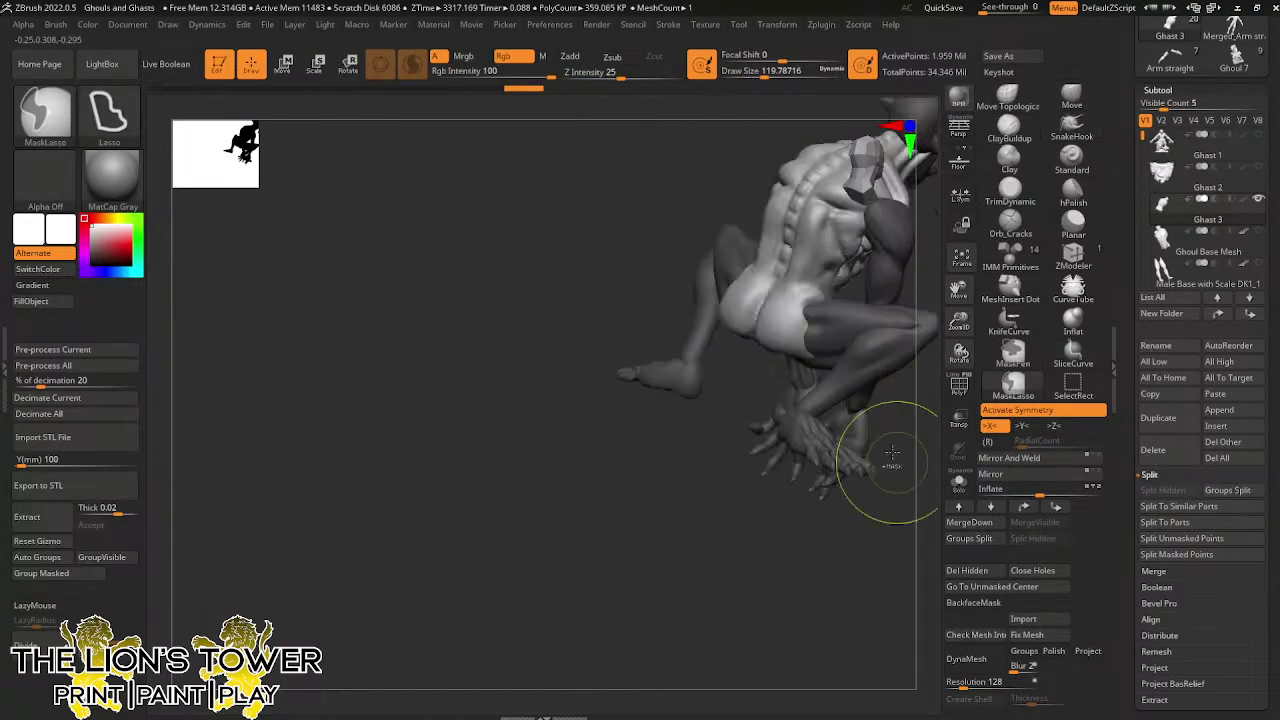
left_click_drag(757, 72, 755, 72)
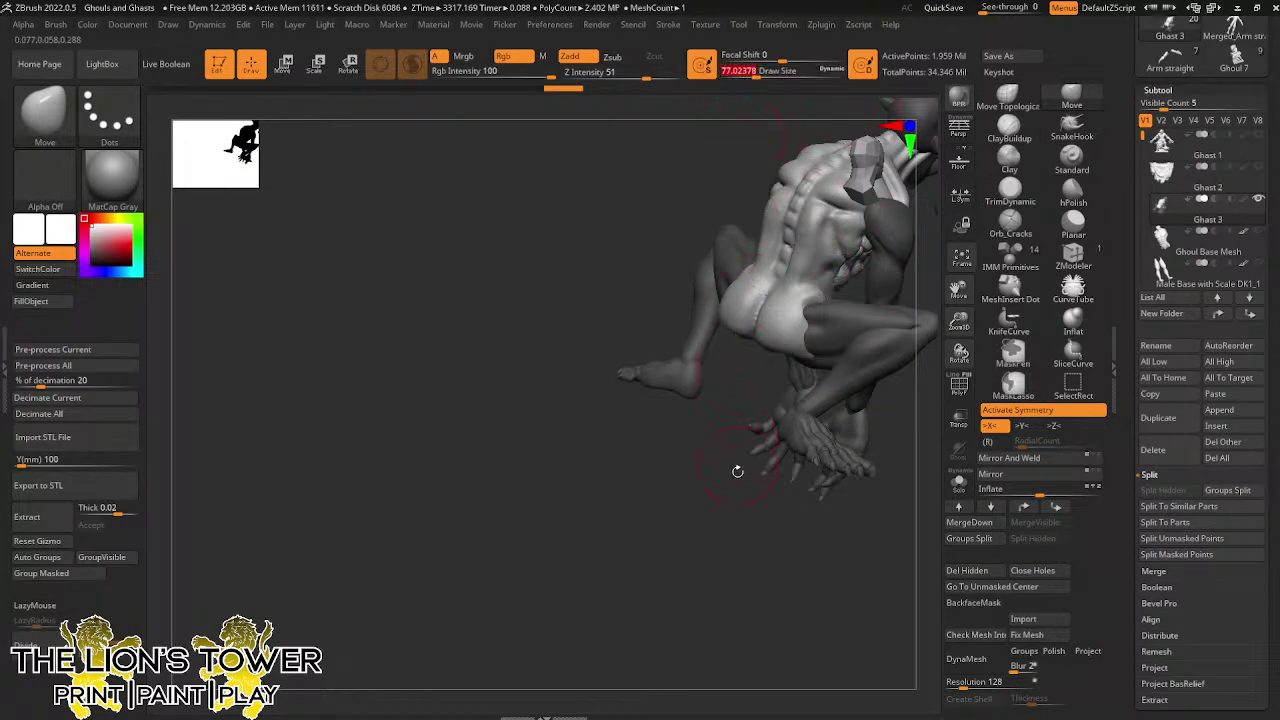
Reshape the buttocks where they meet the thighs with the Move brush, clear the mask, and show the hip cloth again
left_click_drag(737, 471, 800, 378)
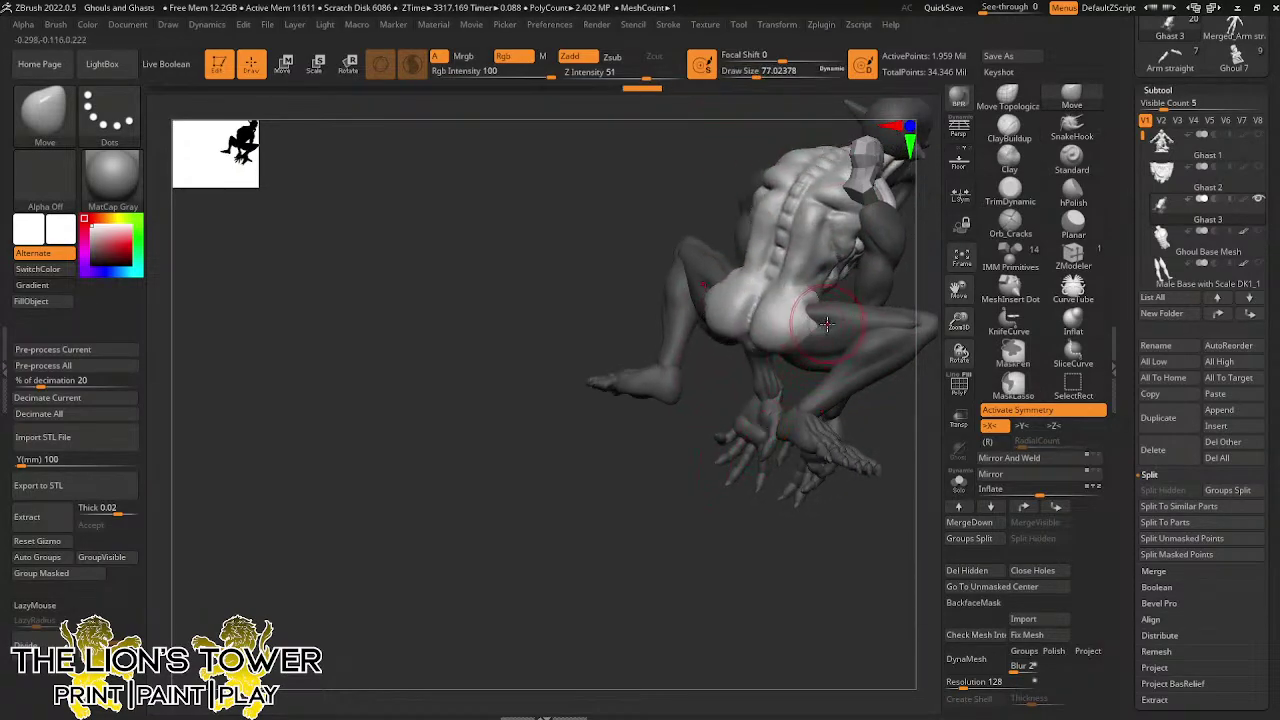
left_click_drag(905, 437, 961, 328)
mouse_move(960, 330)
right_mouse_down("ctrl")
mouse_move(959, 289)
mouse_move(840, 347)
right_mouse_up("ctrl")
left_click(868, 330, "ctrl")
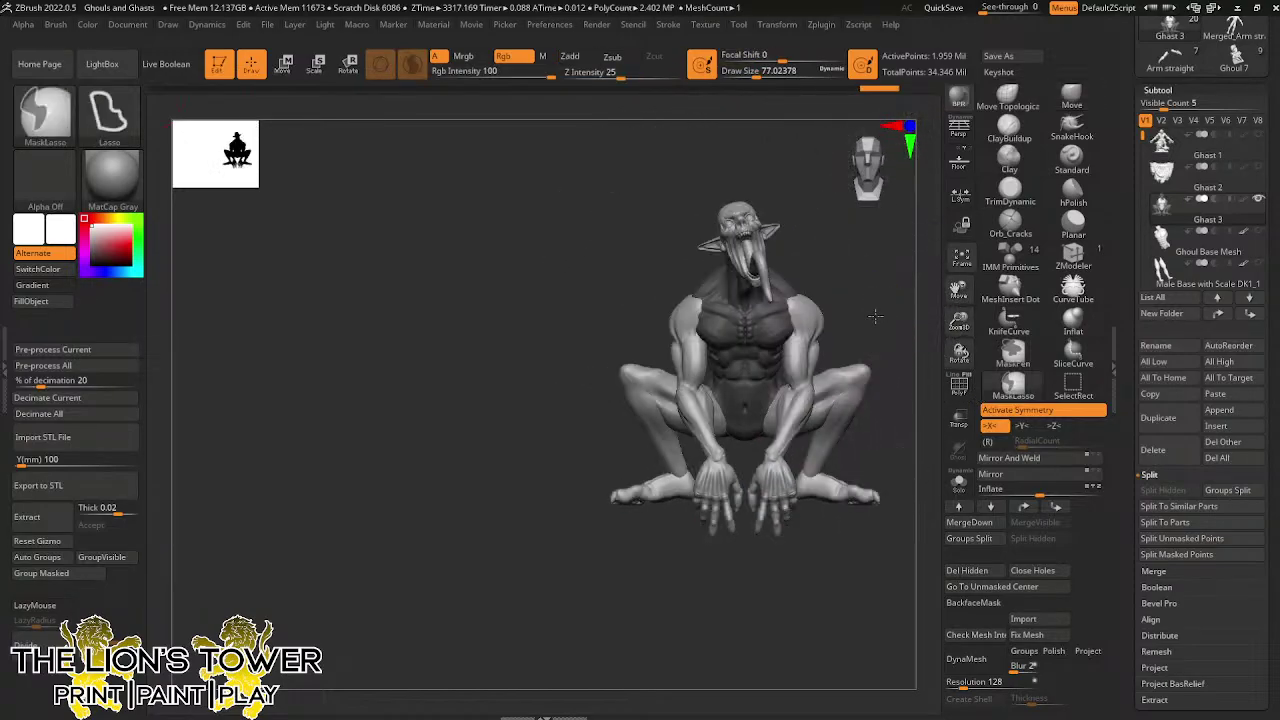
left_click(961, 484)
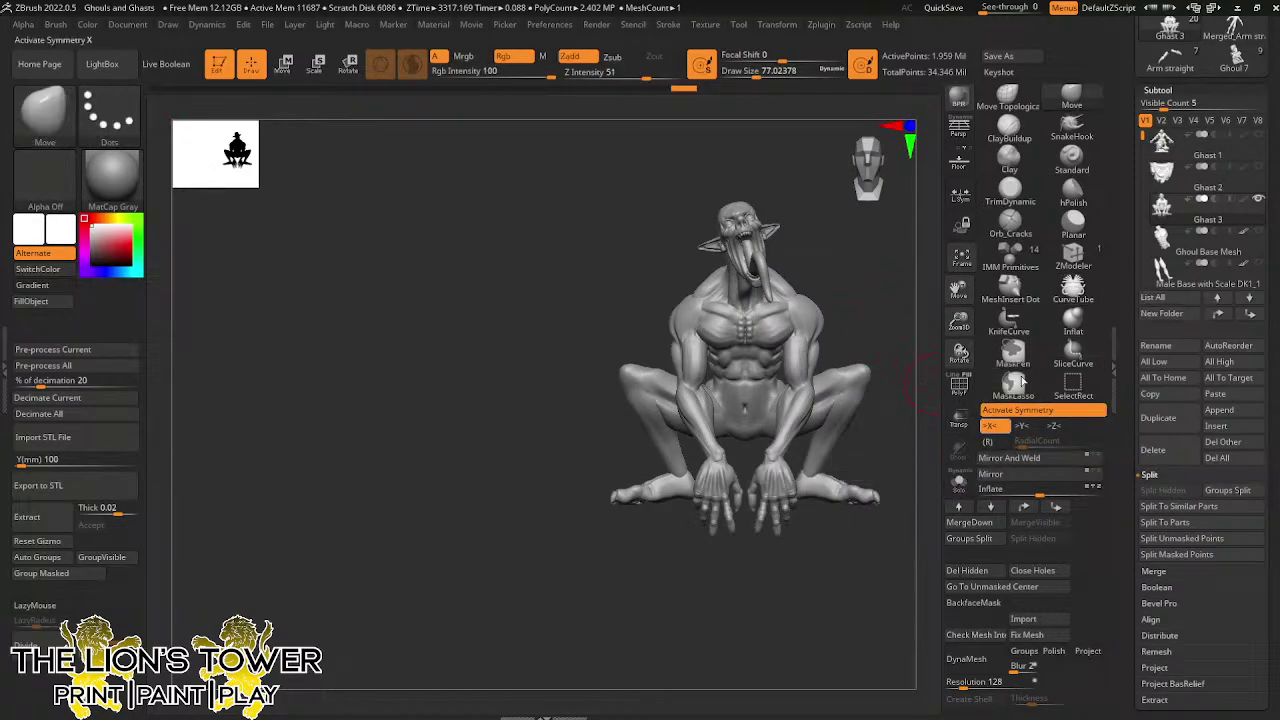
left_click(1255, 169)
mouse_move(891, 271)
left_mouse_down()
mouse_move(811, 309)
mouse_move(799, 342)
mouse_move(841, 339)
mouse_move(811, 398)
left_mouse_up()
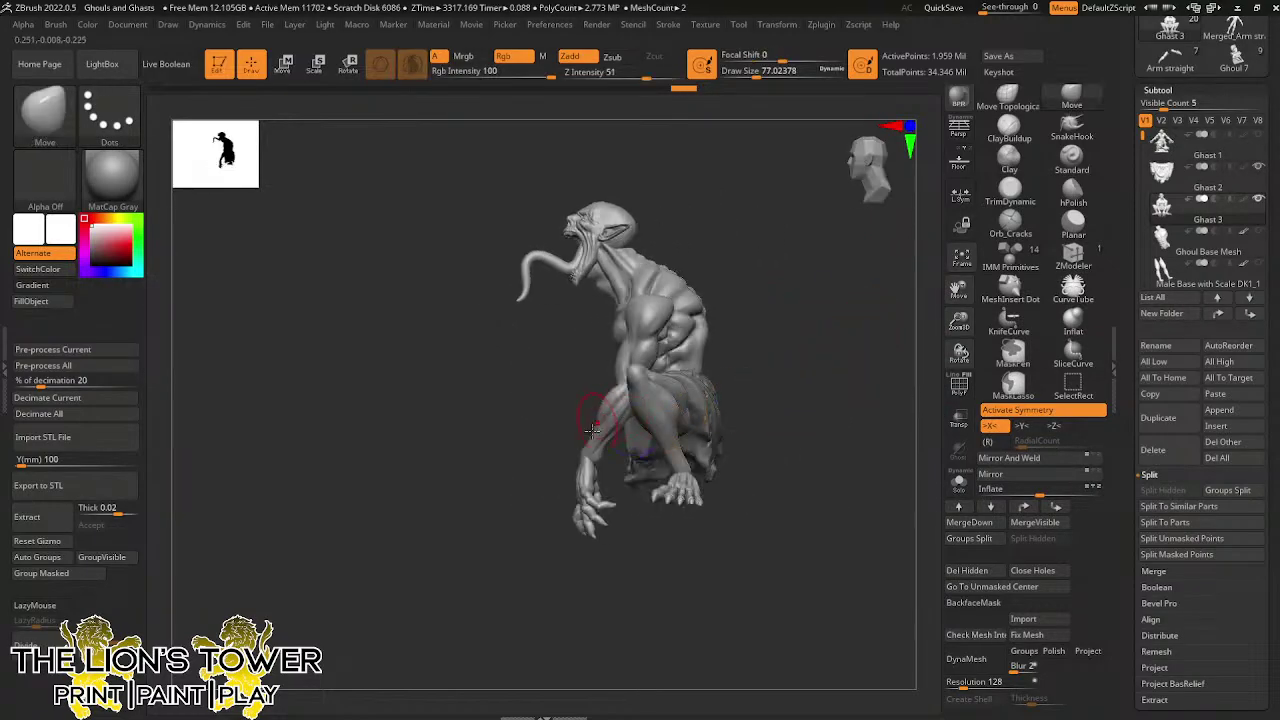
Mask the whole body except the hand polygroups and centre the rotation gizmo on the unmasked hands
left_click(588, 480, "ctrl+shift")
left_click(636, 536, "ctrl")
left_click(637, 536, "ctrl+shift")
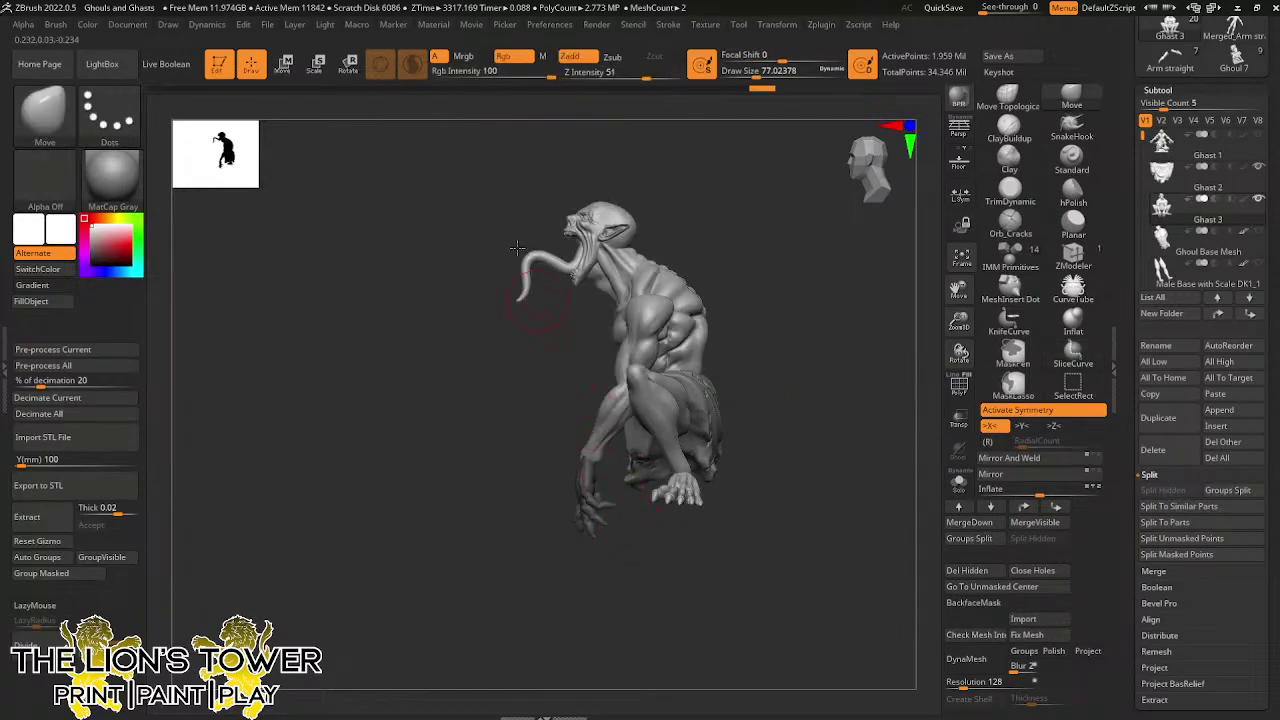
left_click(543, 386, "ctrl")
left_click(350, 70)
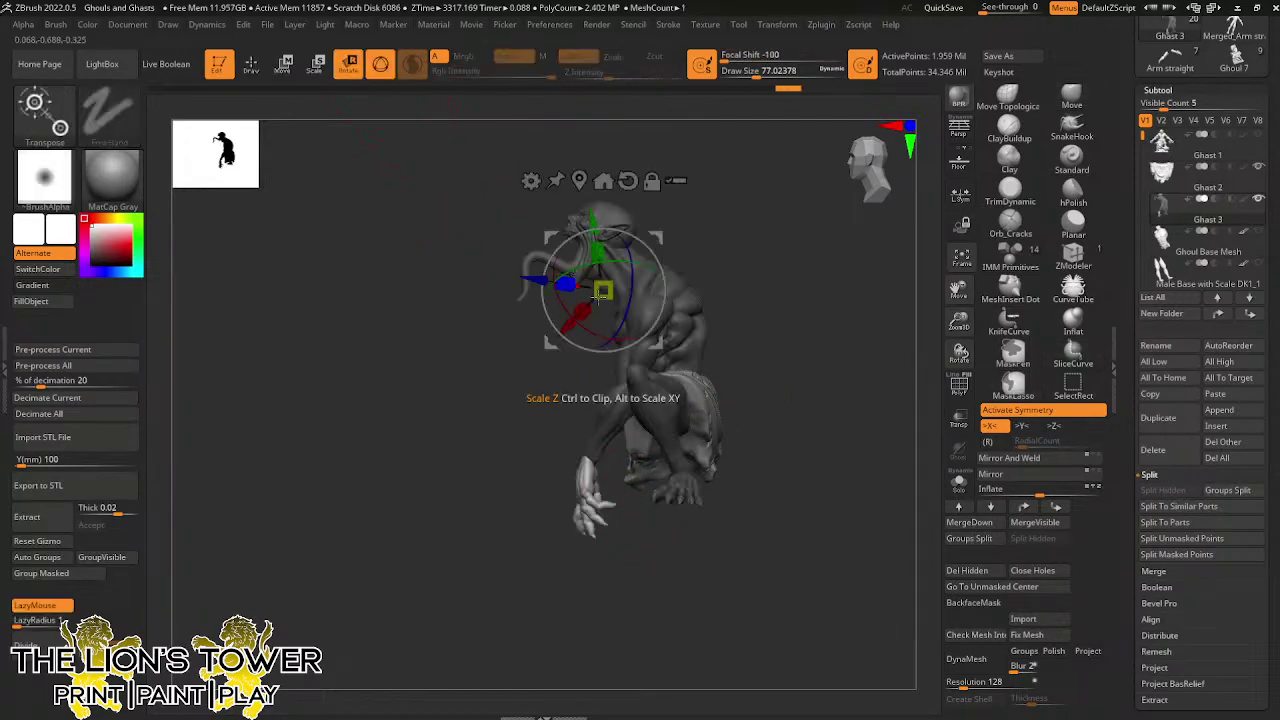
left_click(579, 181)
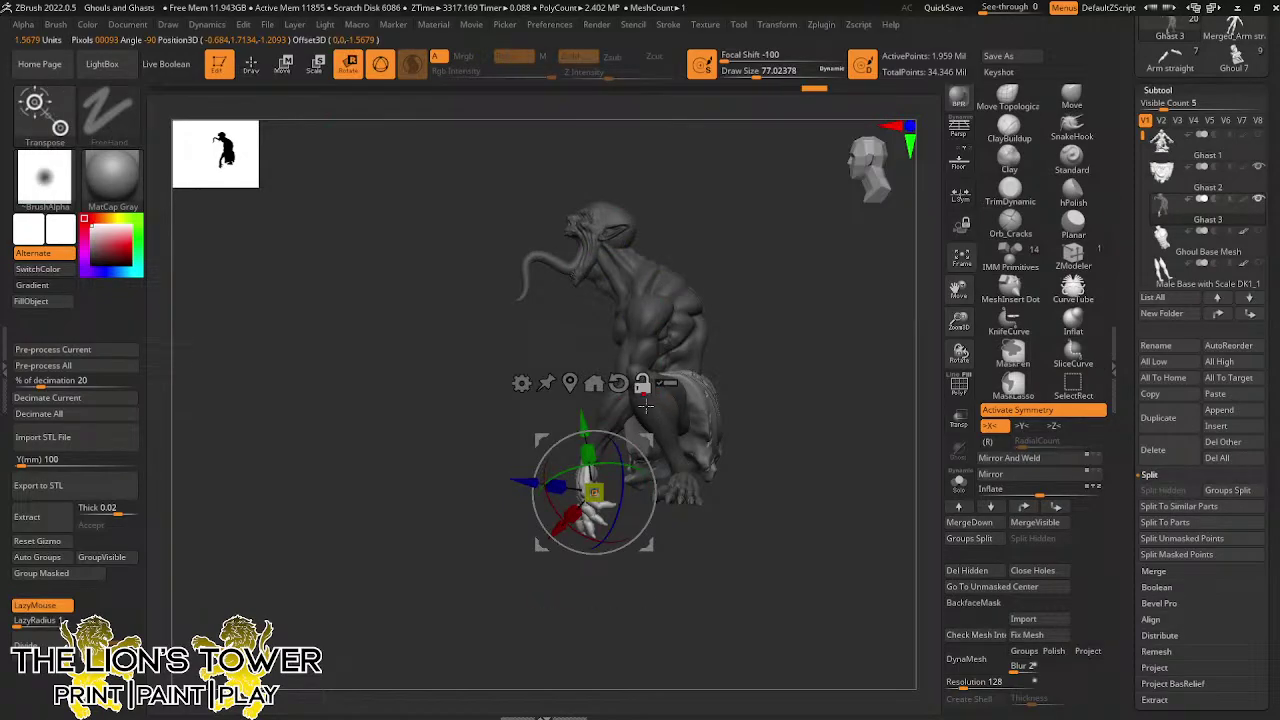
Place the gizmo at the wrists, rotate both hands by about -77 degrees, clear the mask, and return to Draw mode
left_click_drag(646, 404, 636, 499)
left_click(614, 354)
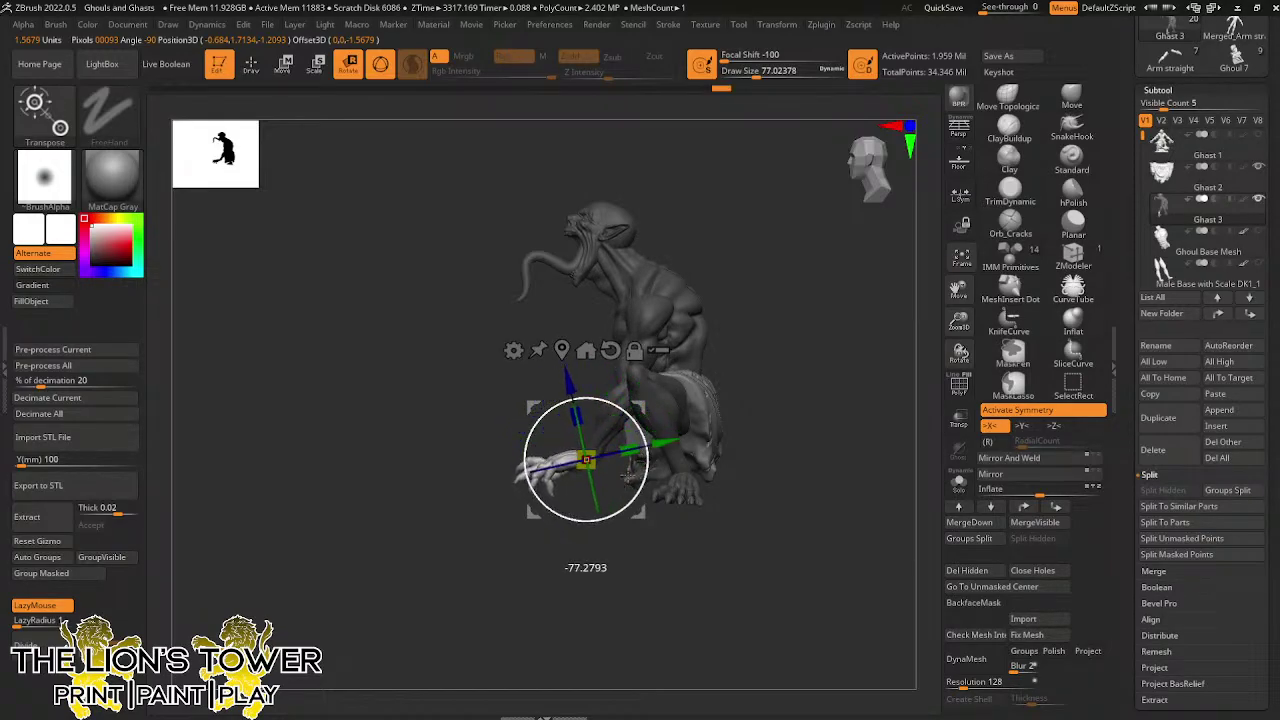
mouse_move(764, 338)
left_mouse_down()
mouse_move(806, 334)
mouse_move(776, 346)
left_mouse_up()
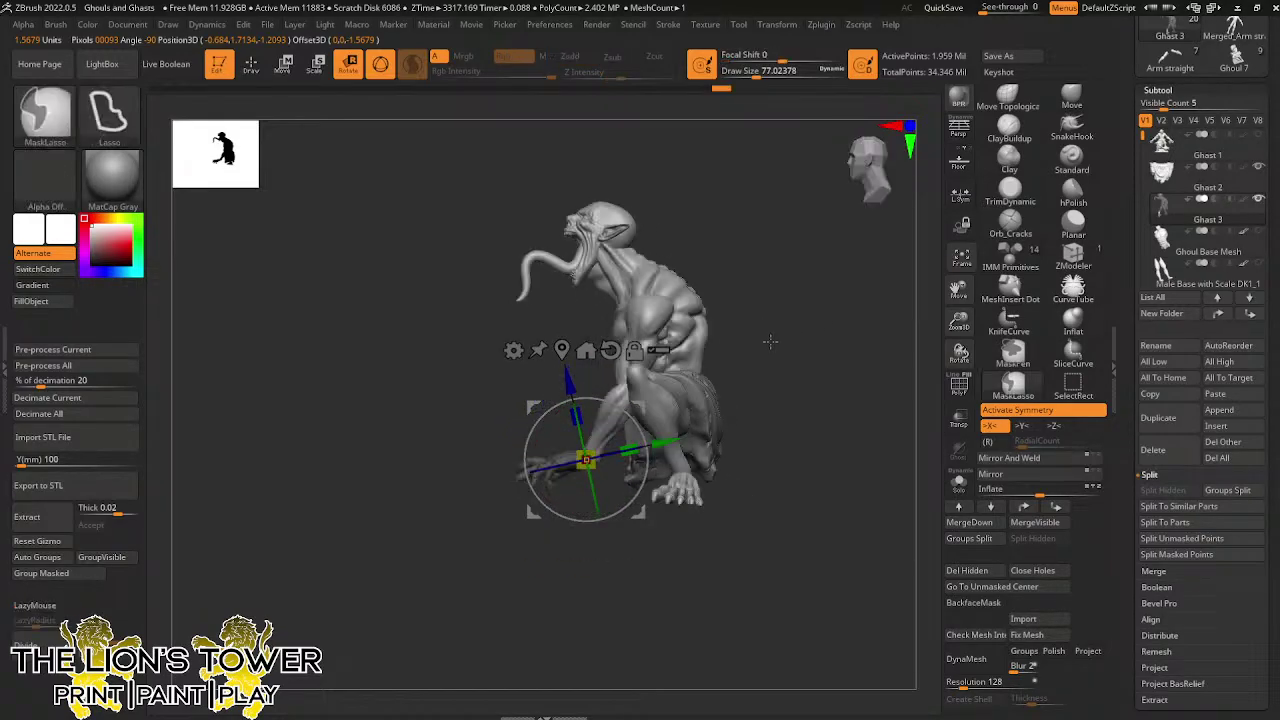
left_click(255, 66)
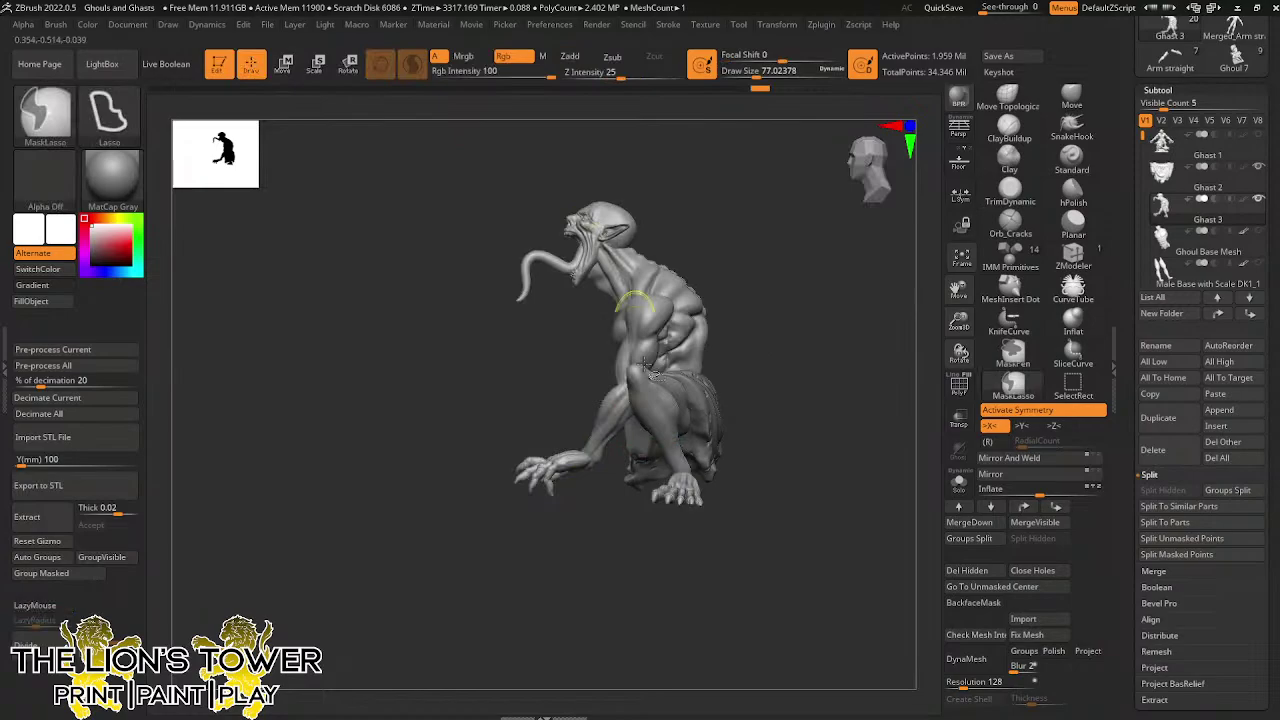
left_click(669, 437, "ctrl+shift")
left_click(681, 408, "ctrl+shift")
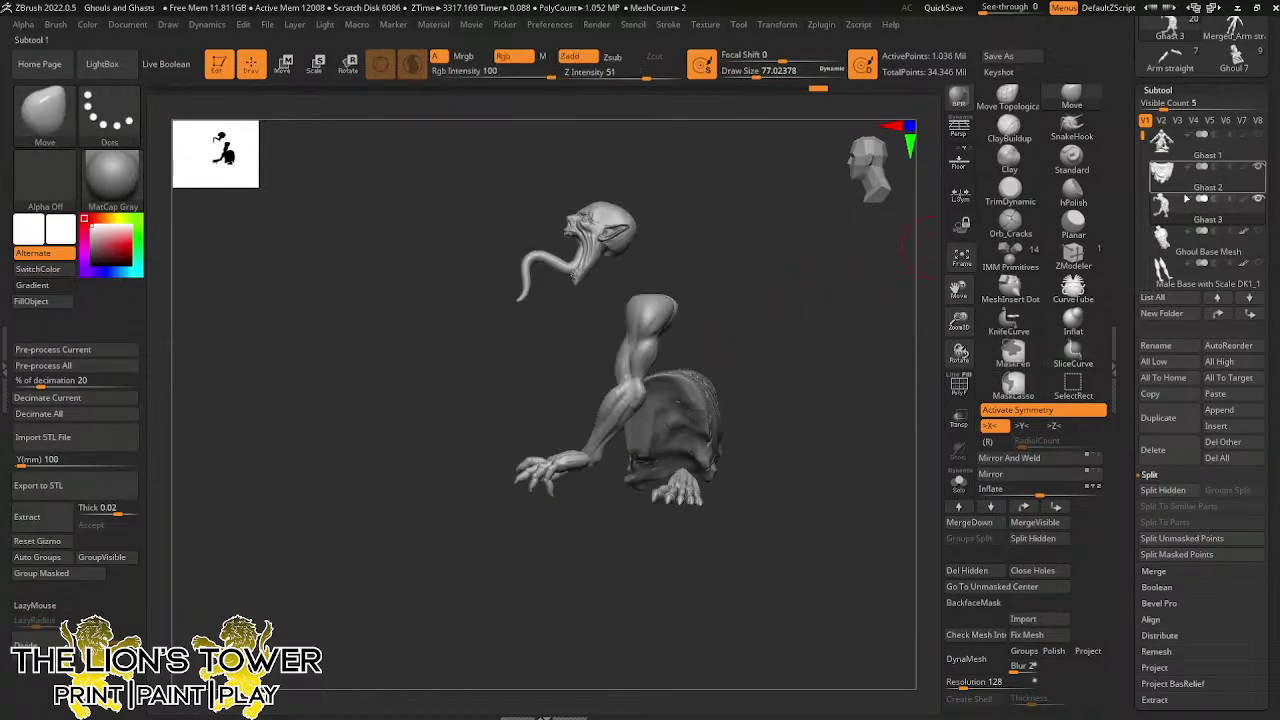
left_click(873, 402, "ctrl+shift")
Merge the Ghast 2 hip cloth down with the Ghast 3 body into a single subtool
left_click(1176, 186)
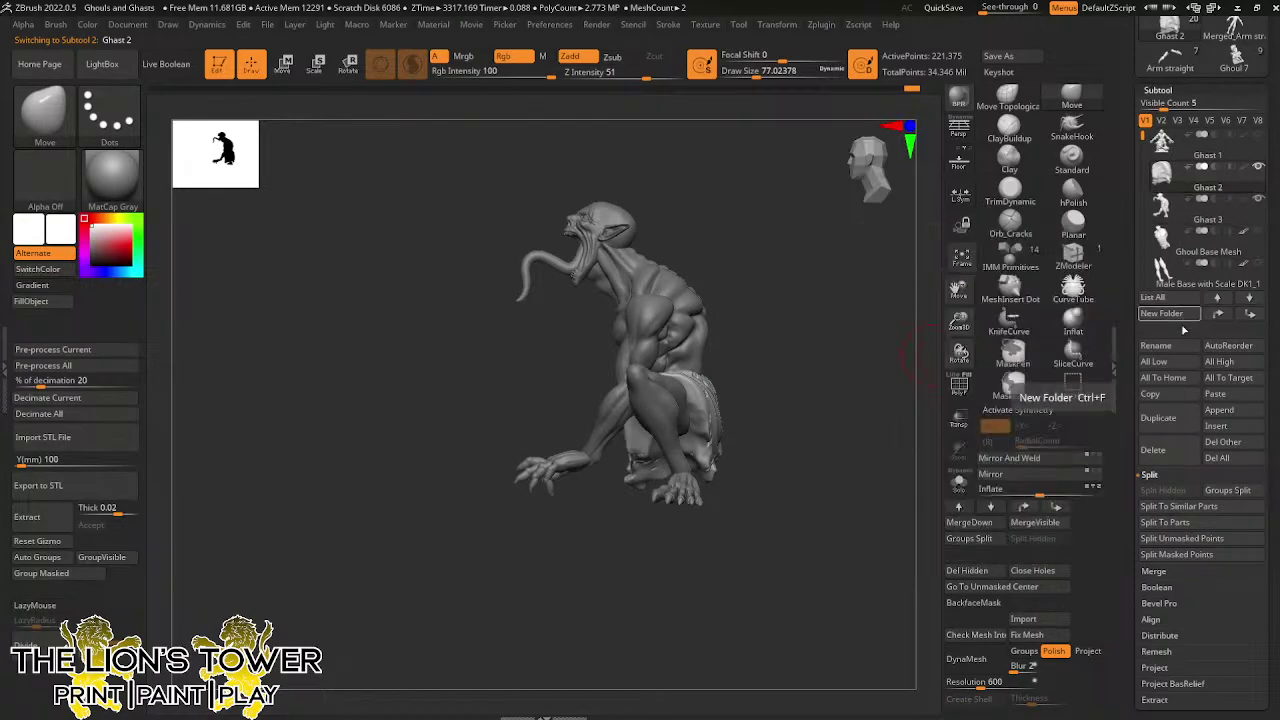
left_click(1155, 572)
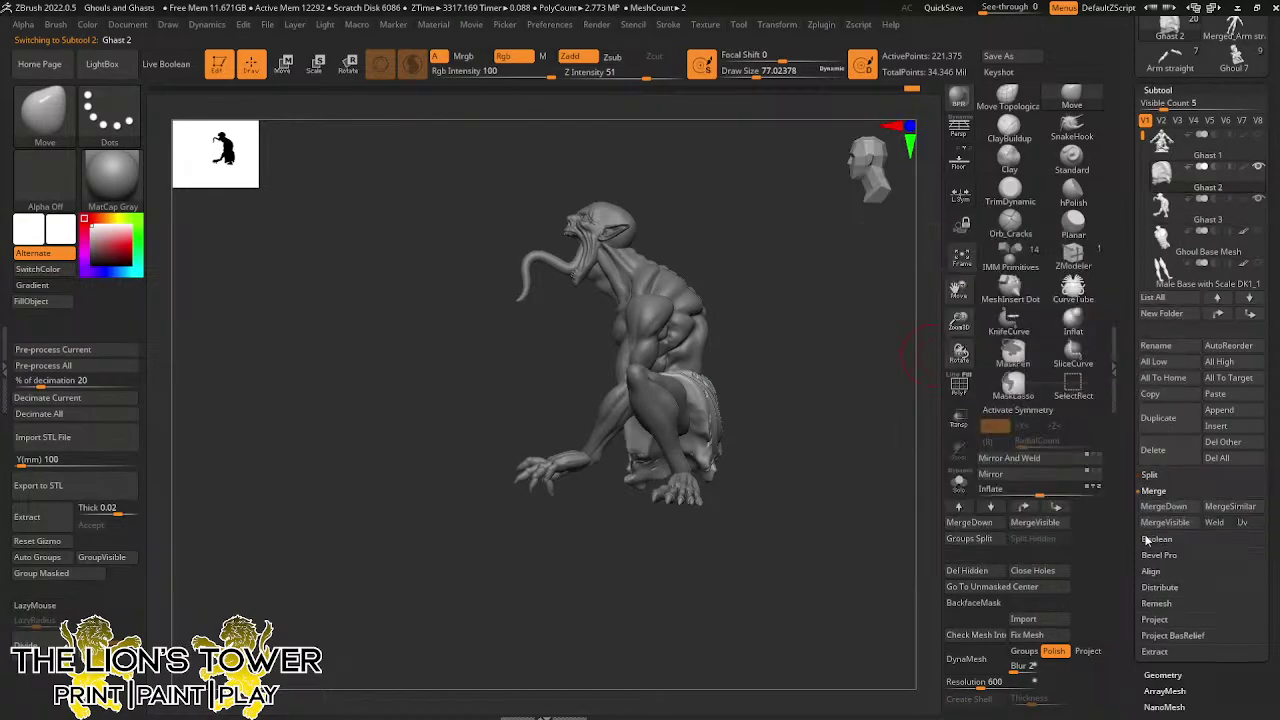
left_click(1165, 507)
left_click(1045, 536)
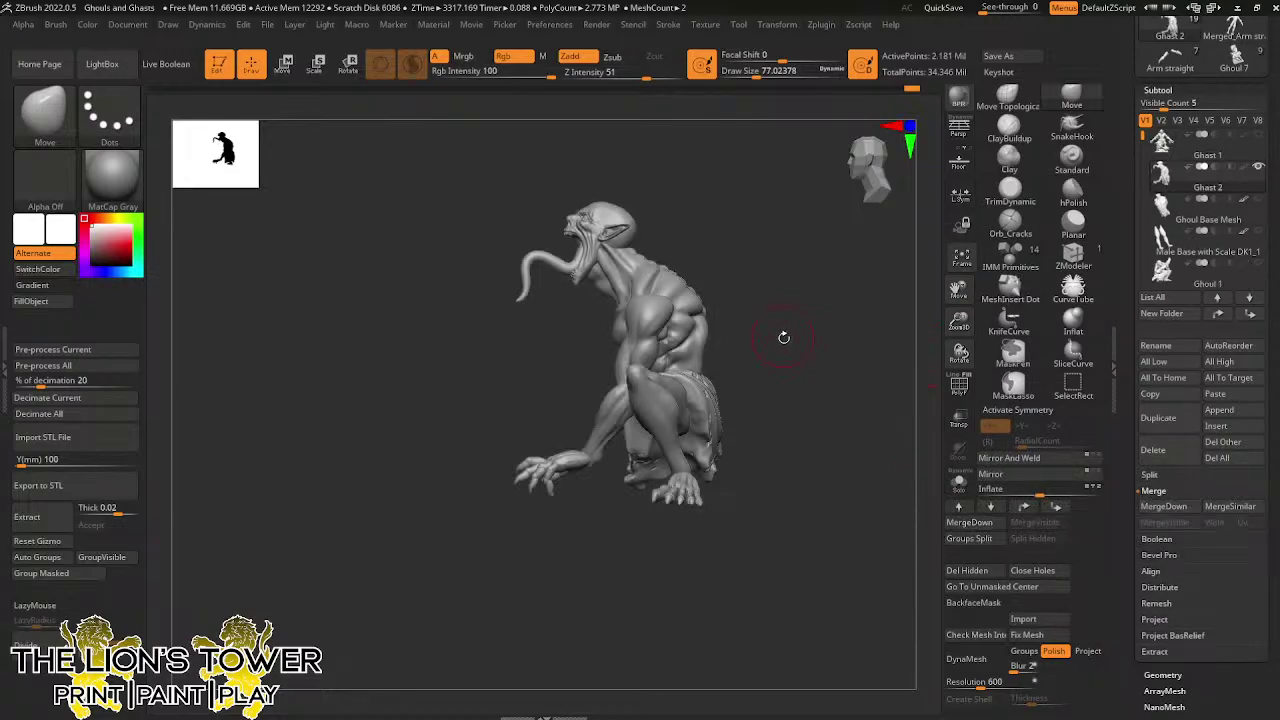
Save the project over the existing Ghouls and Ghasts.ZPR file
key("ctrl")
key("ctrl+s")
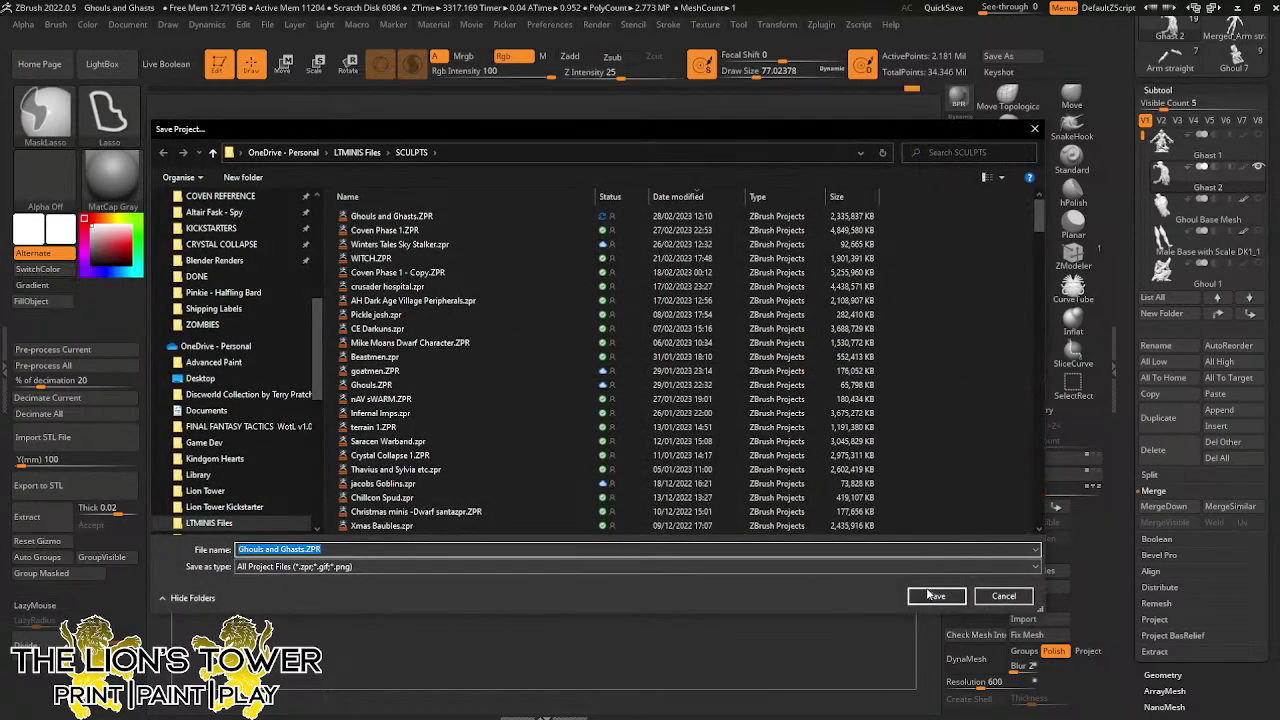
key("Return")
left_click(675, 355)
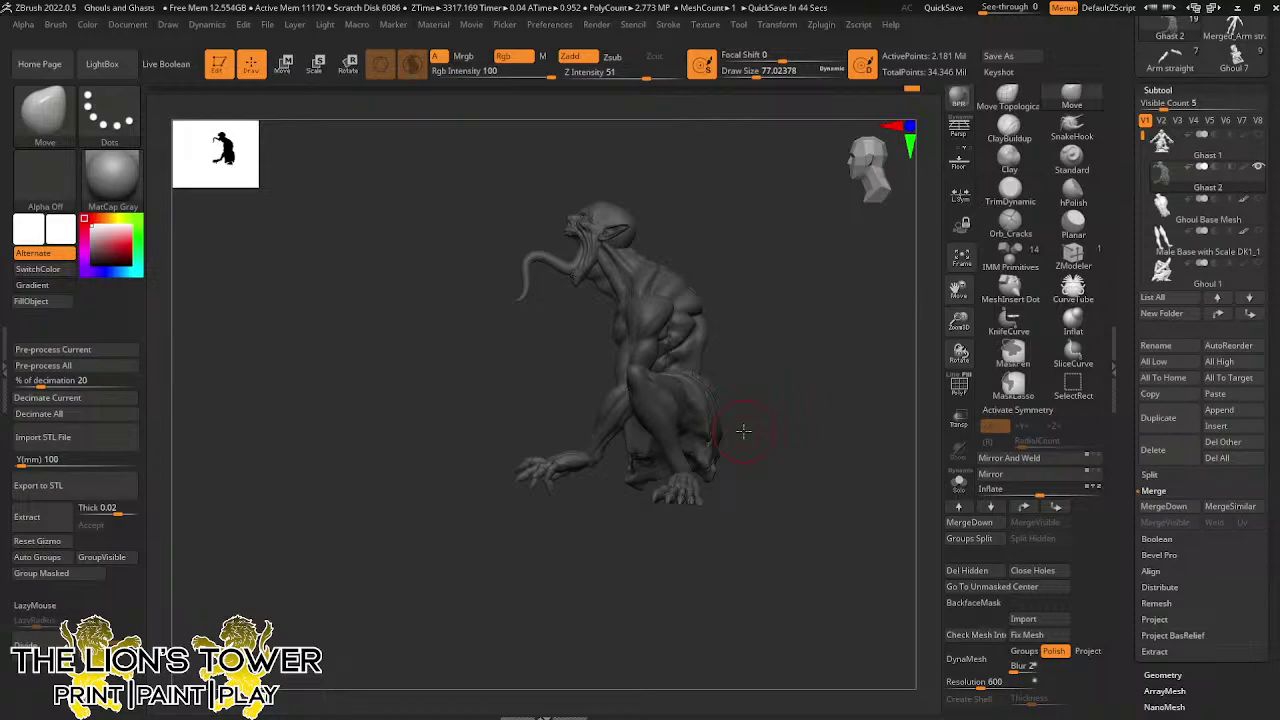
Clear the mask on the merged Ghast, isolate the hand polygroups, and mask everything except the hands
mouse_move(743, 430)
left_mouse_down()
mouse_move(806, 377)
mouse_move(879, 387)
mouse_move(853, 414)
mouse_move(766, 423)
left_mouse_up()
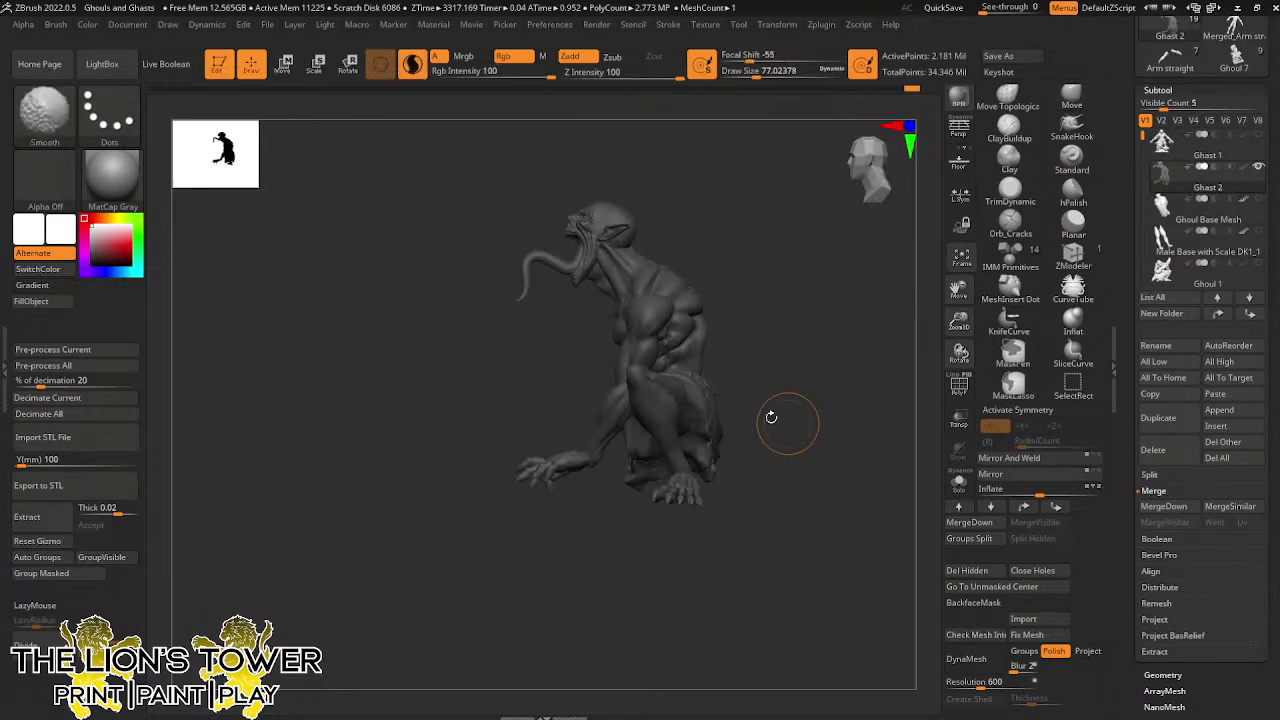
key("ctrl")
left_click(594, 506, "ctrl")
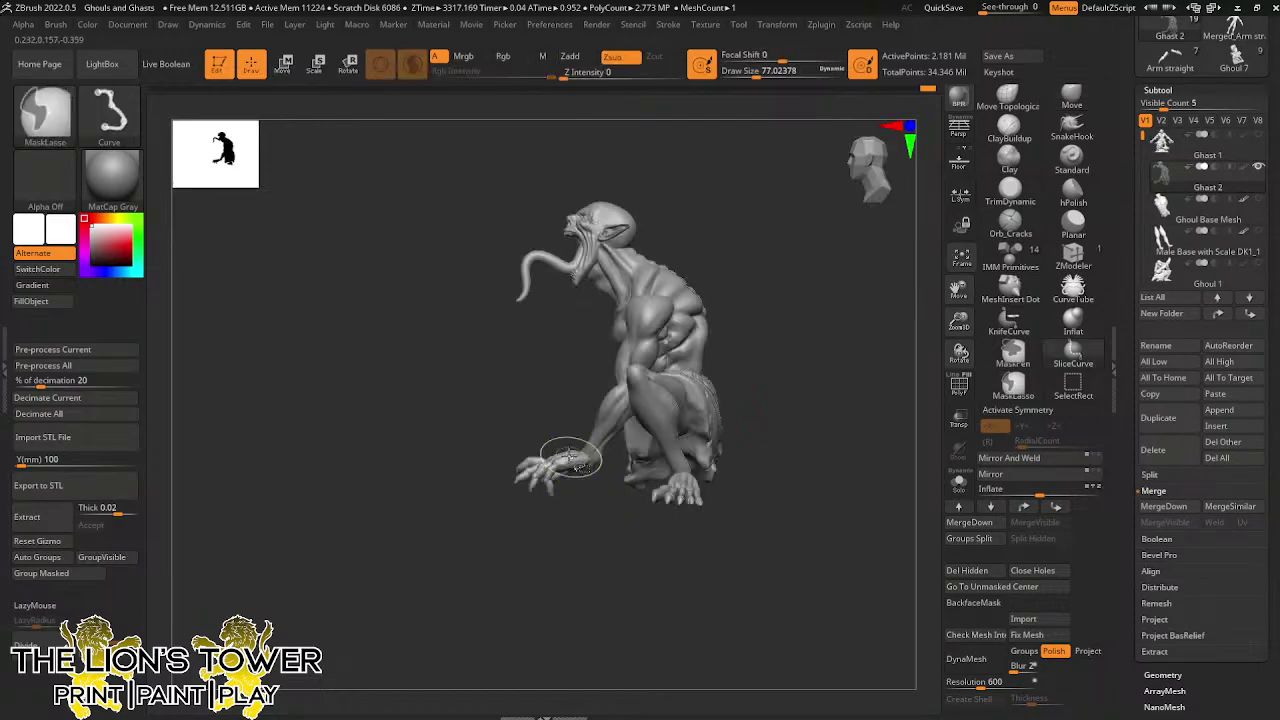
left_click(573, 460, "ctrl+shift")
left_click(599, 513, "ctrl")
left_click(599, 511, "ctrl+shift")
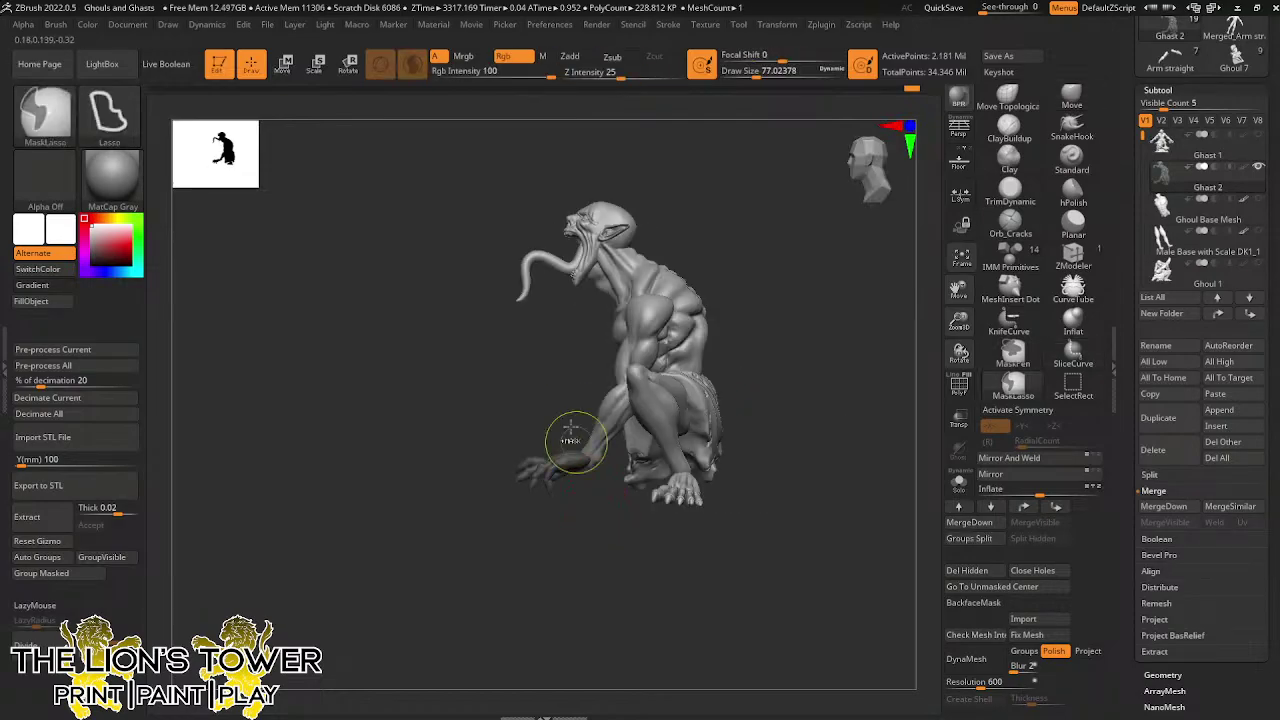
left_click(545, 380, "ctrl")
Place the rotation gizmo at the wrists with its orientation reset and tilt the hands by about -18 degrees
left_click(349, 69)
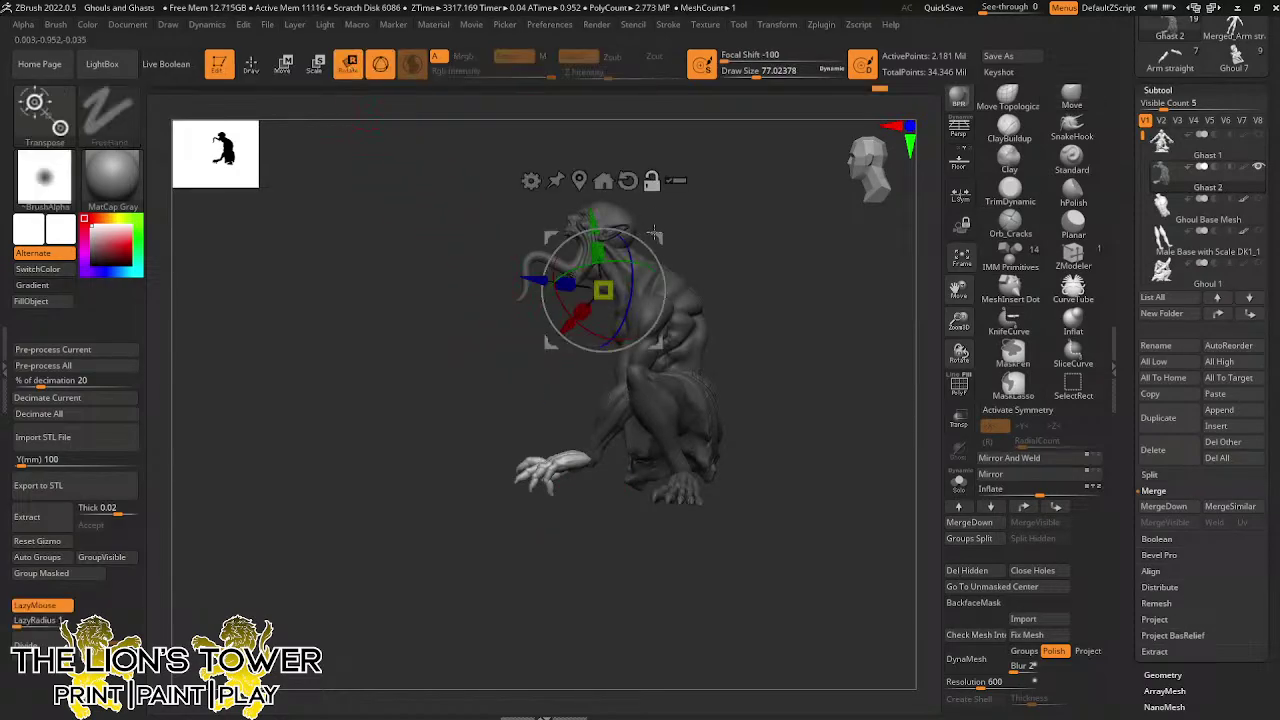
left_click_drag(655, 234, 637, 404, "alt")
left_click(610, 353, "alt")
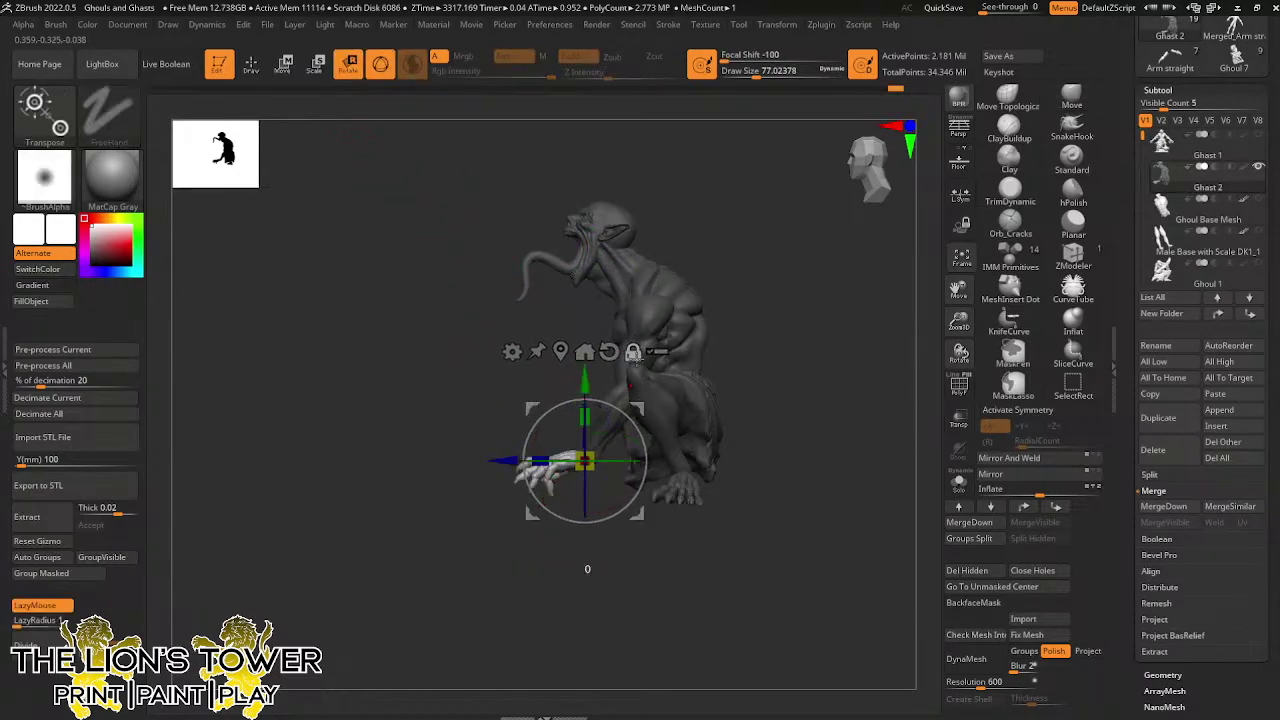
mouse_move(644, 452)
left_mouse_down()
mouse_move(643, 470)
mouse_move(636, 432)
left_mouse_up()
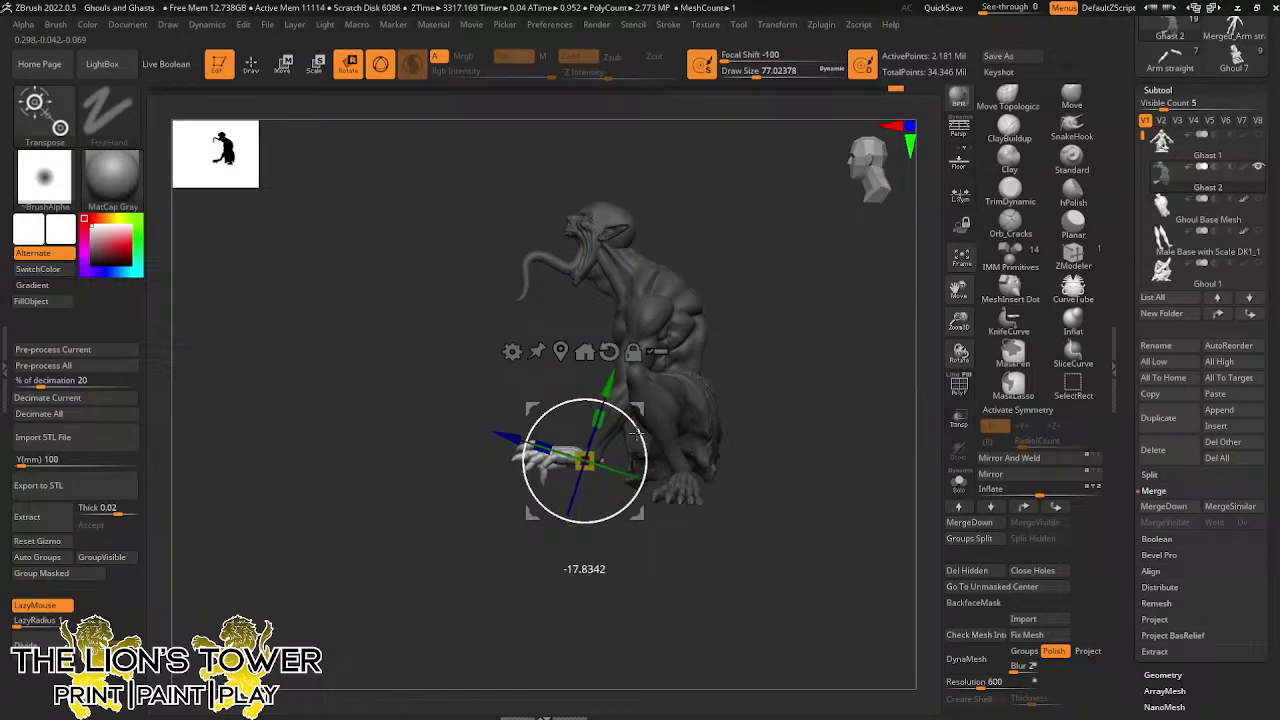
Mask everything except the foot polygroups and centre the gizmo between the two feet
left_click(686, 488, "ctrl")
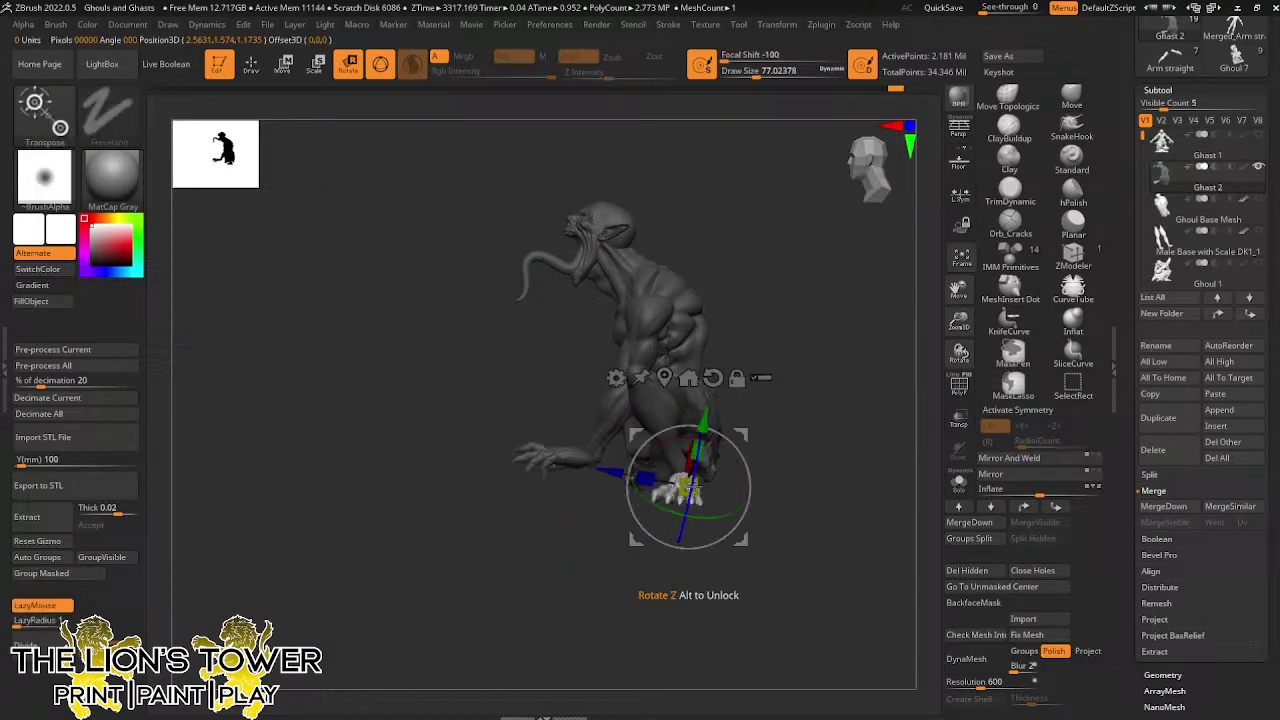
left_click_drag(868, 550, 844, 525)
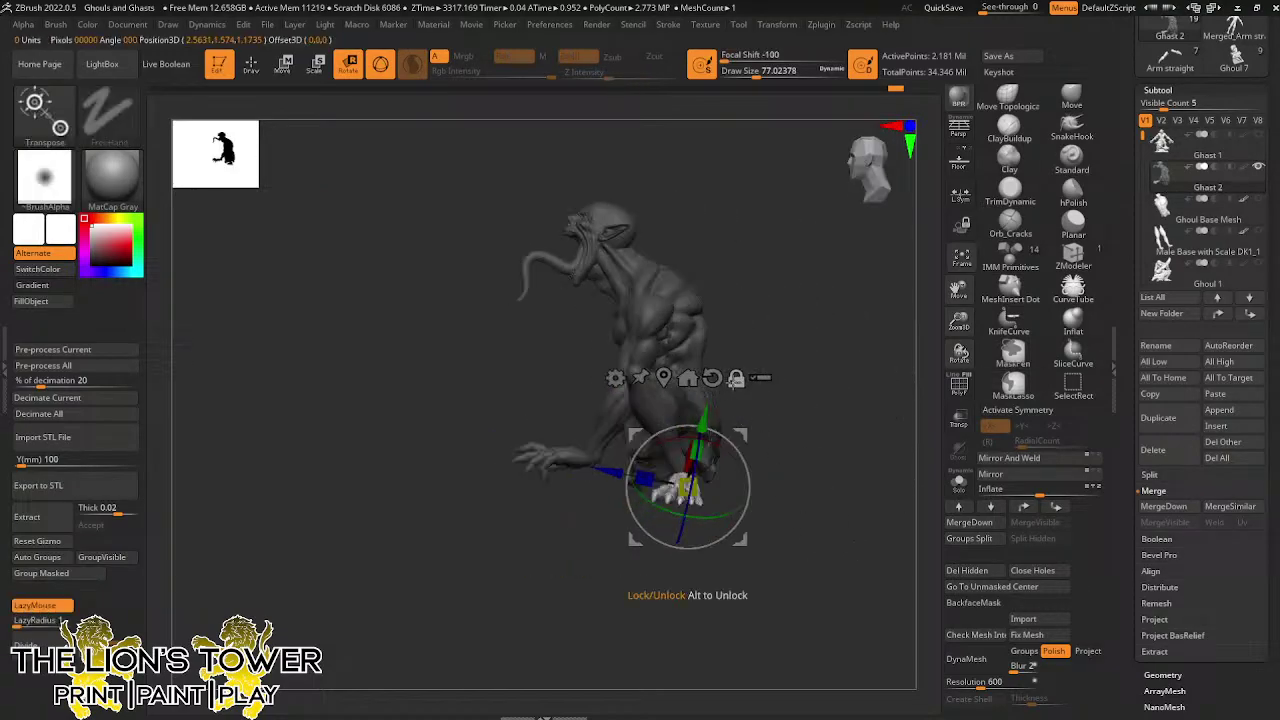
left_click(820, 412, "ctrl")
left_click_drag(883, 375, 784, 469)
left_click(743, 415, "ctrl")
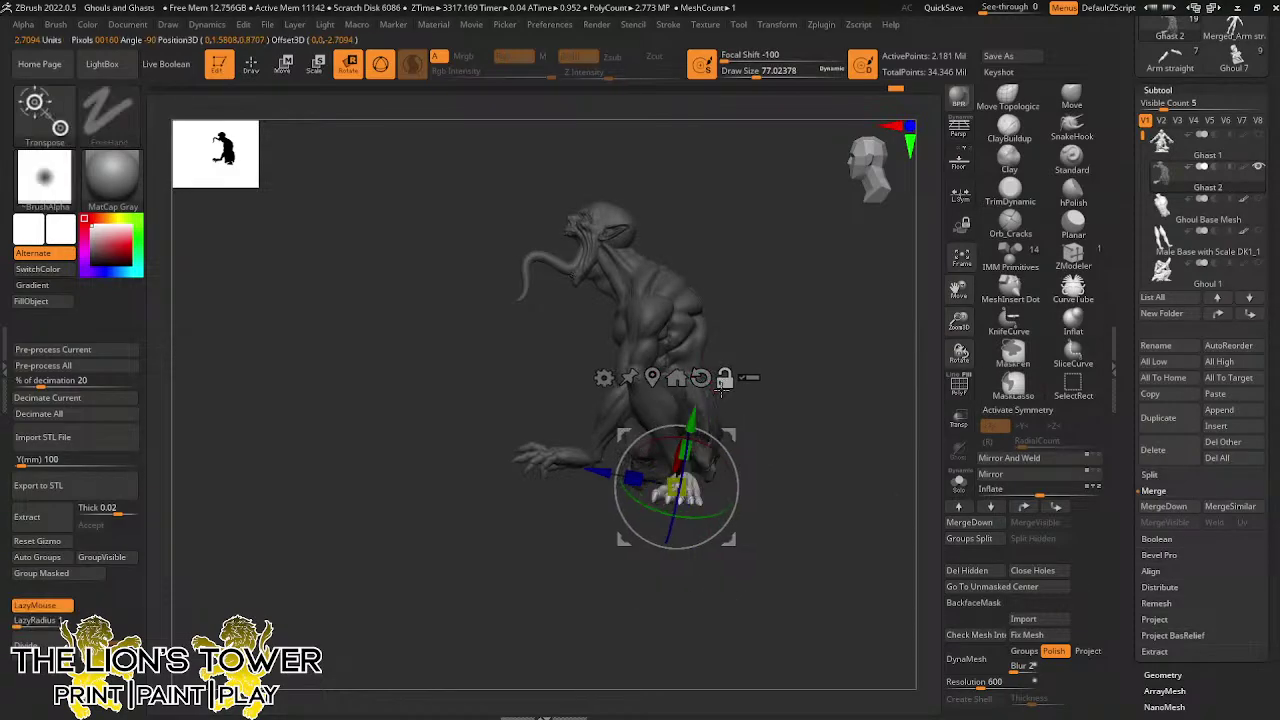
Reset the gizmo's orientation, turn on X symmetry, and centre the gizmo on one of the unmasked feet
left_click_drag(959, 321, 950, 440)
left_click(708, 383)
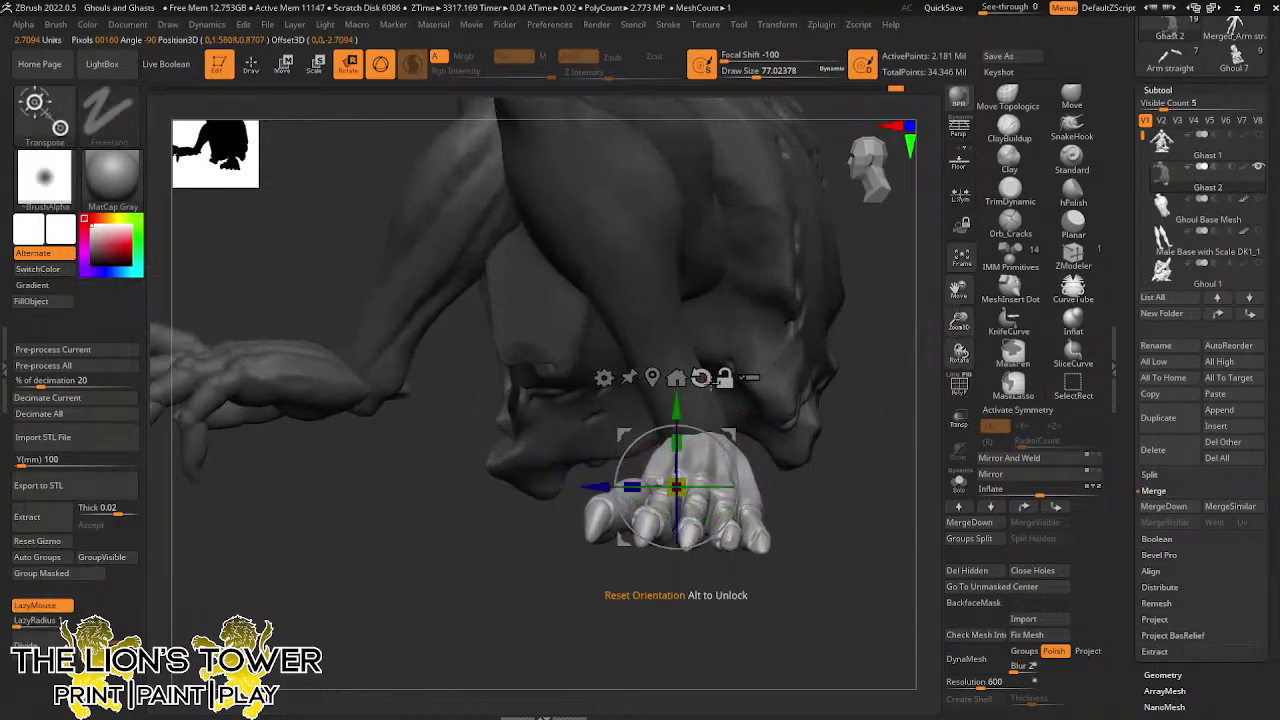
left_click_drag(726, 449, 722, 444)
left_click_drag(822, 497, 762, 502)
left_click(653, 377)
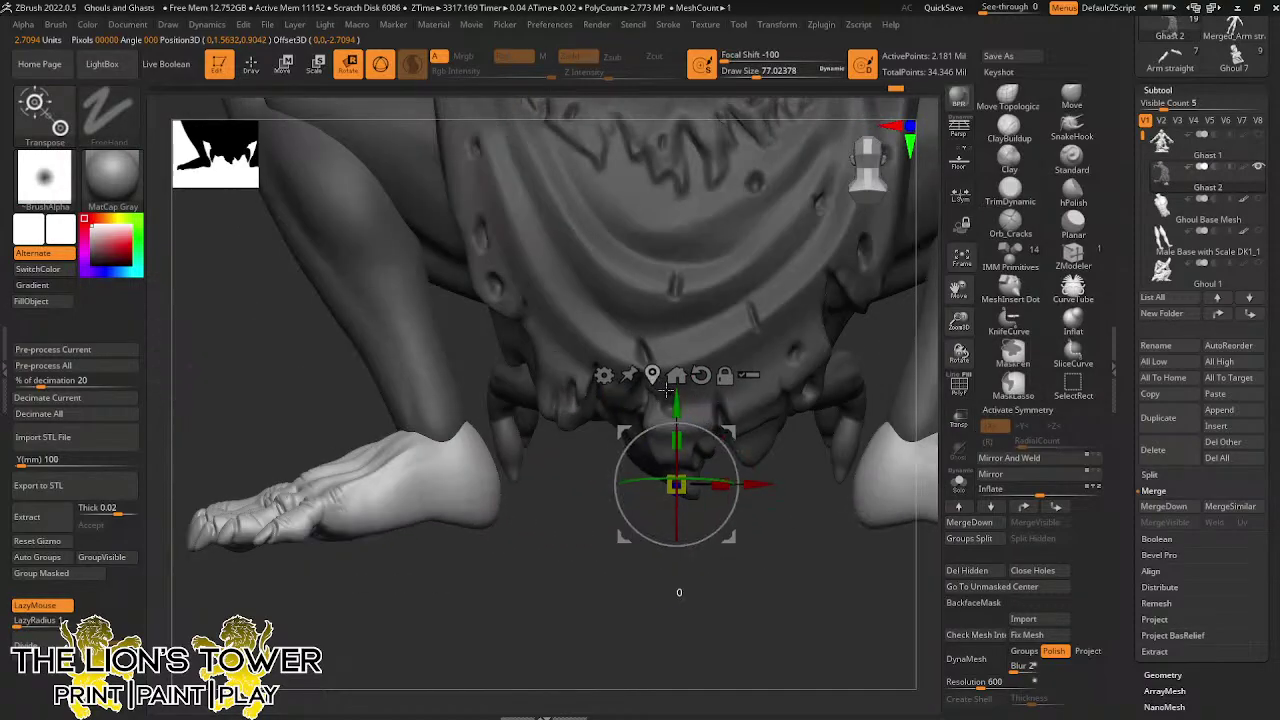
key("x")
left_click(653, 377)
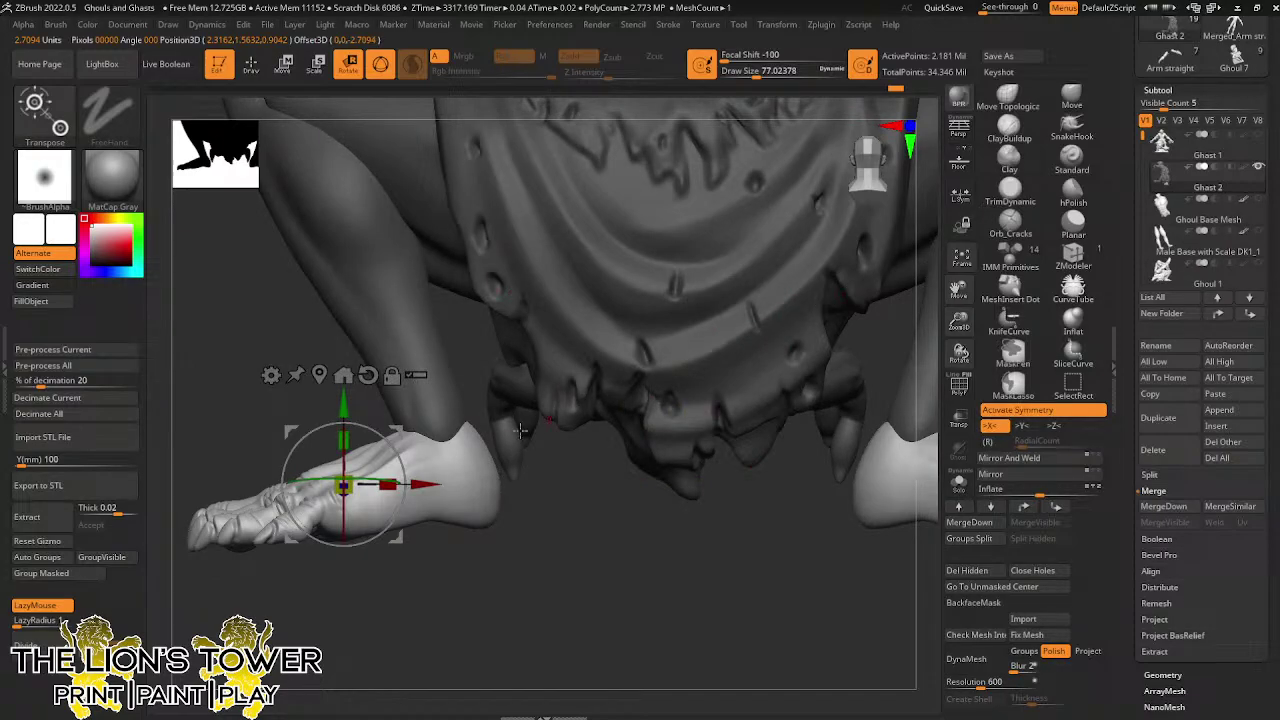
Rotate both feet at the gizmo to level their soles with the ground and clear the mask
left_click(392, 377)
left_click_drag(397, 432, 492, 416)
left_click_drag(562, 535, 666, 378)
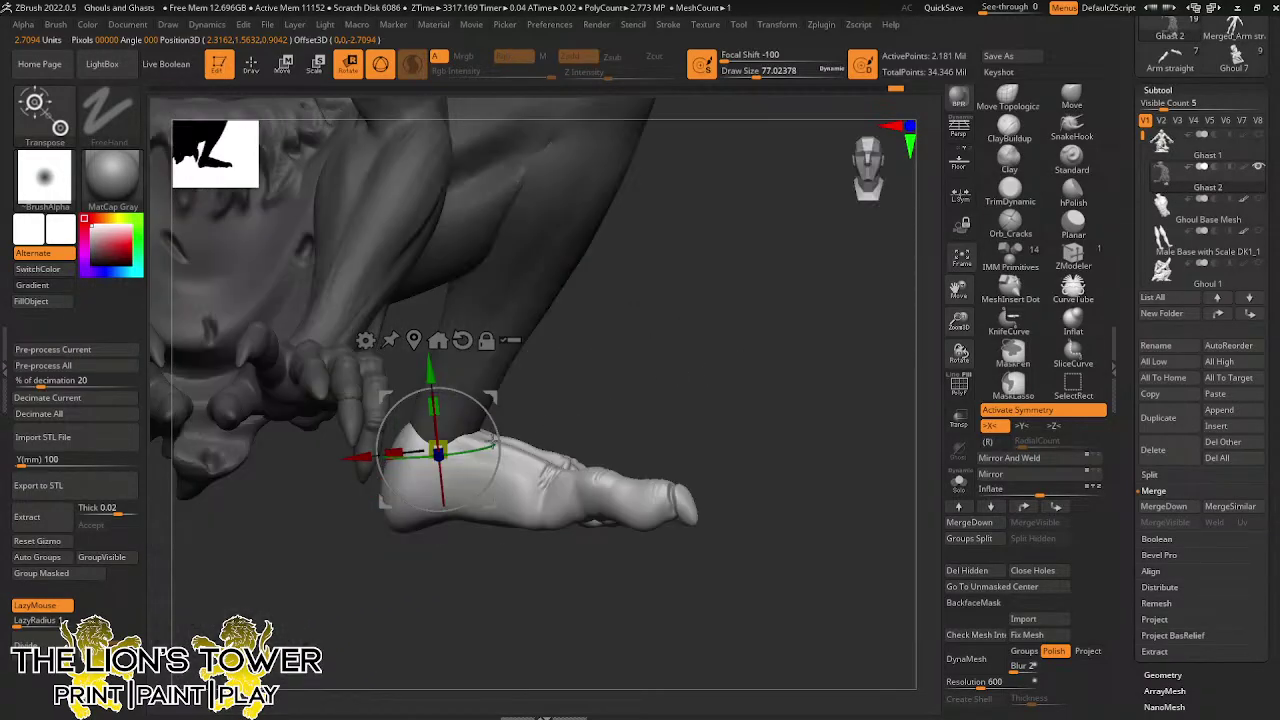
left_click_drag(474, 452, 454, 456)
mouse_move(668, 371)
left_mouse_down()
mouse_move(632, 373)
mouse_move(609, 443)
left_mouse_up()
key("ctrl")
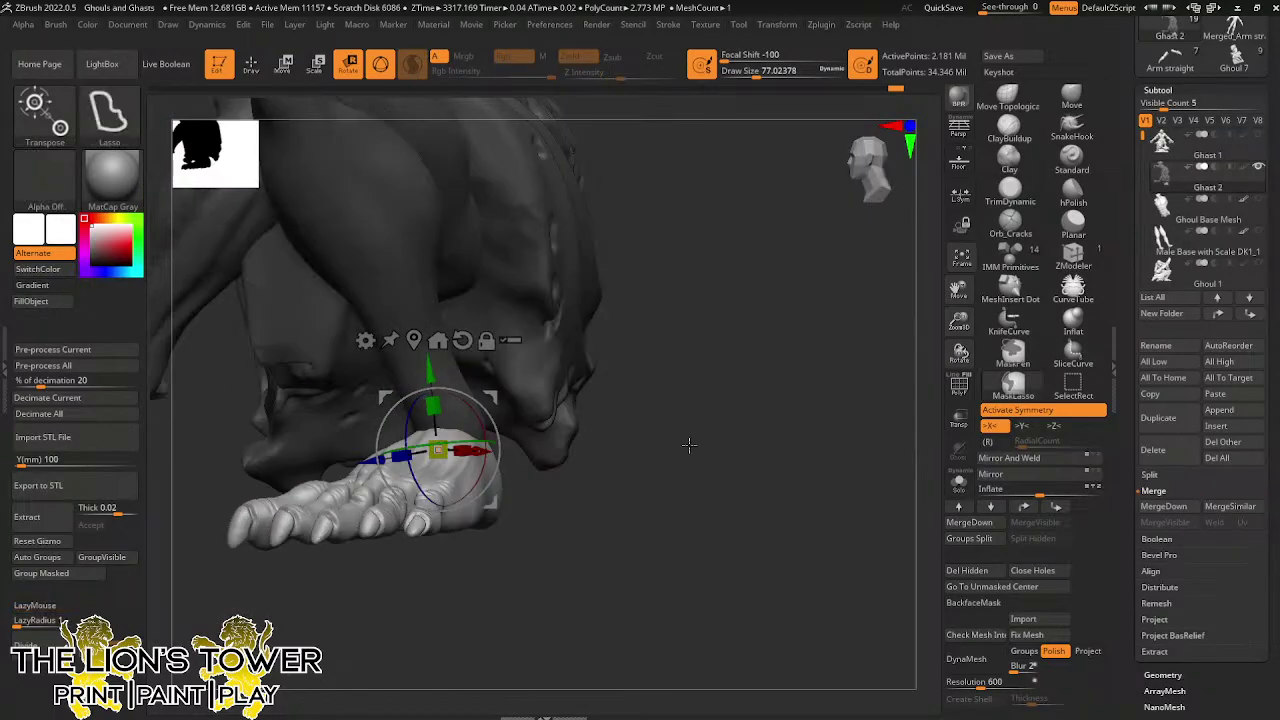
left_click_drag(709, 486, 732, 500, "ctrl")
Mask only the feet, reset the gizmo's orientation near the ankles, and rotate the rest of the body slightly about them
left_click_drag(732, 490, 740, 335)
left_click_drag(958, 320, 956, 290)
left_click_drag(958, 290, 990, 178)
mouse_move(890, 275)
left_mouse_down()
mouse_move(860, 320)
mouse_move(846, 397)
mouse_move(850, 330)
left_mouse_up()
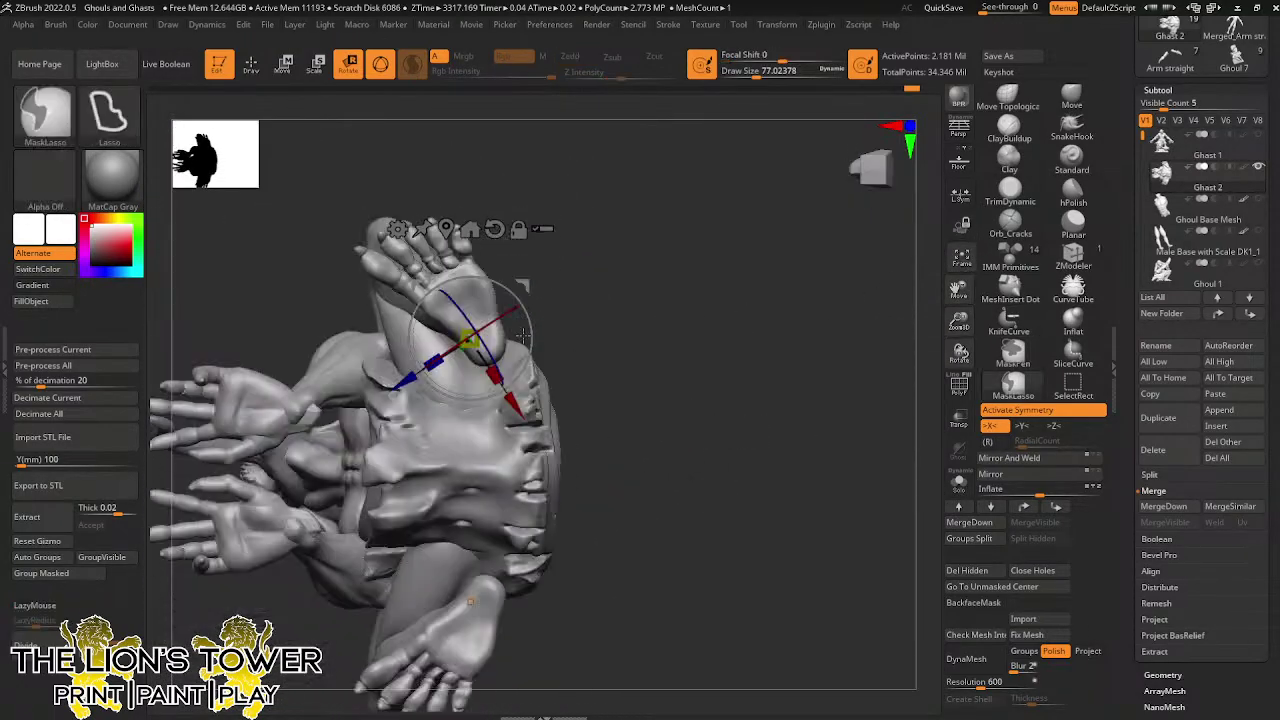
left_click(441, 253, "ctrl")
left_click_drag(612, 245, 612, 390)
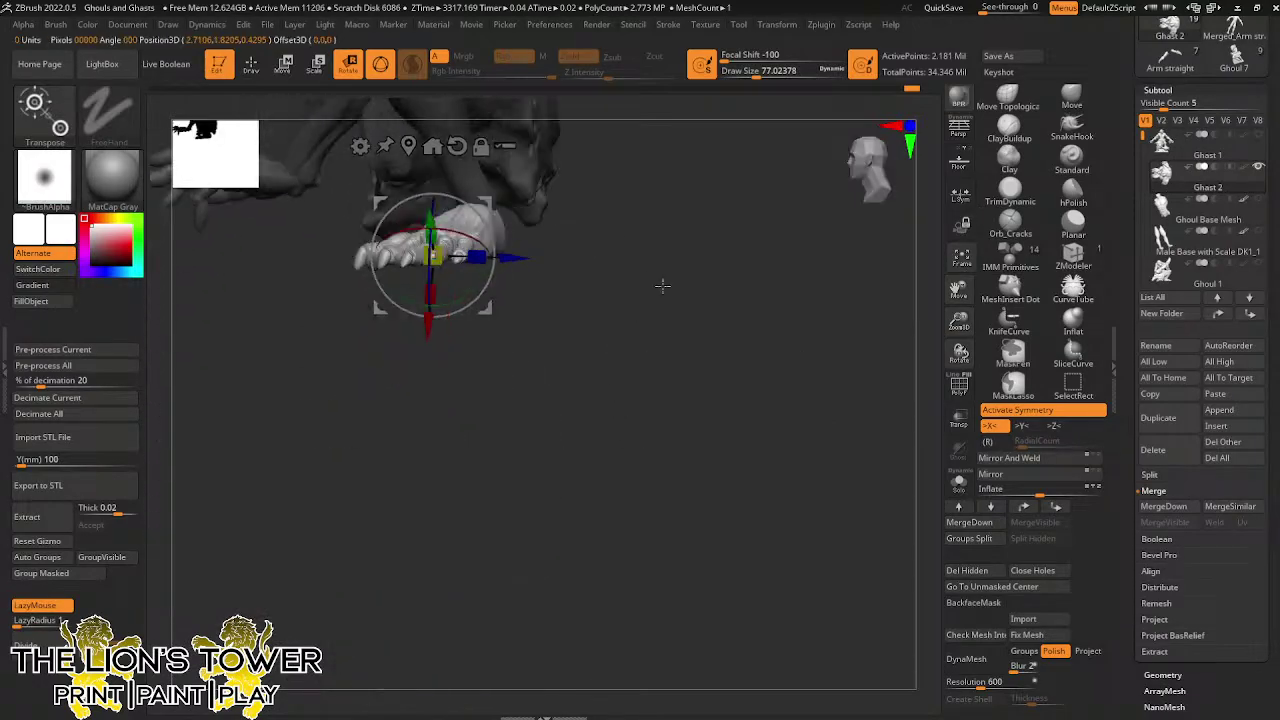
left_click_drag(955, 286, 933, 463)
left_click_drag(464, 378, 512, 331)
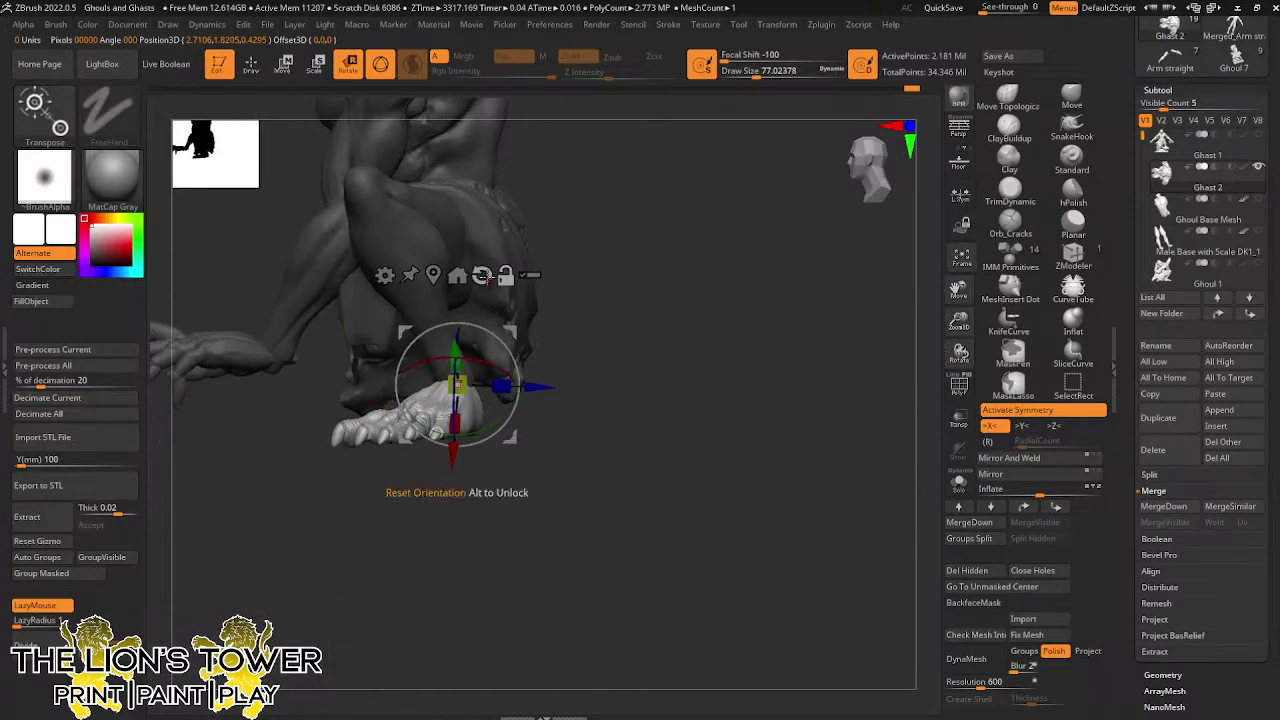
left_click(588, 298, "ctrl")
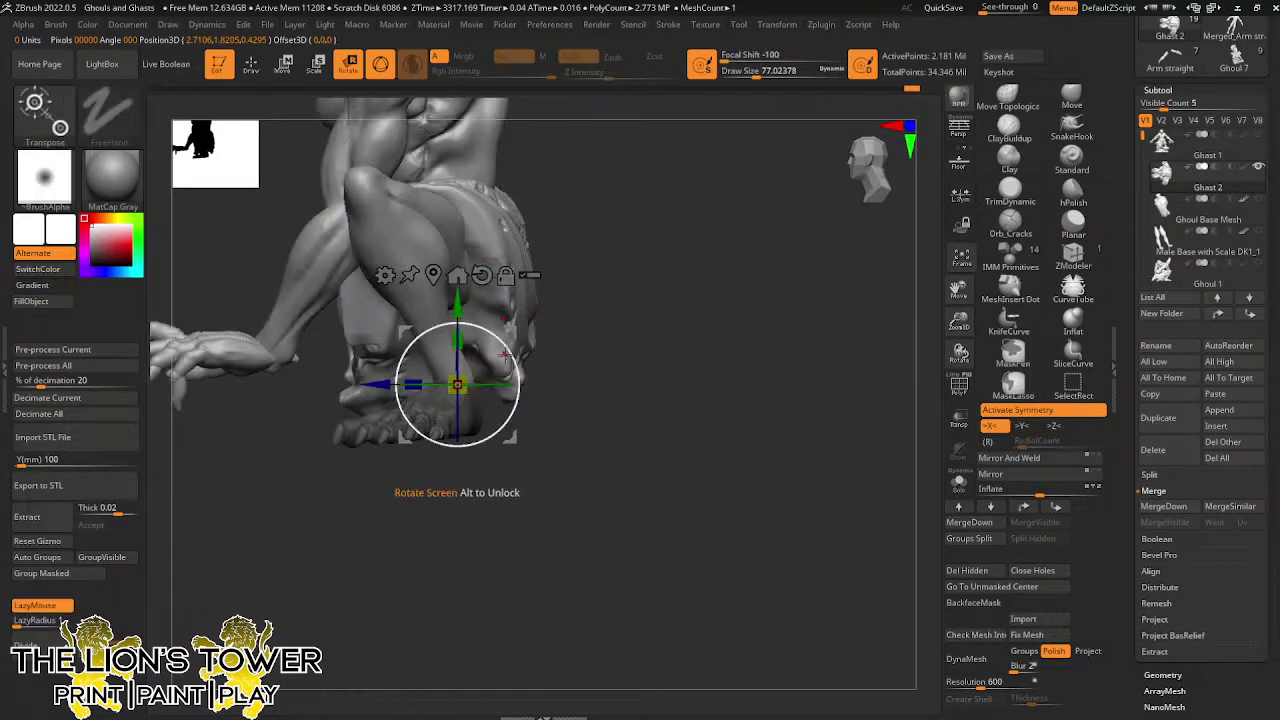
mouse_move(505, 354)
left_mouse_down()
mouse_move(484, 346)
mouse_move(510, 350)
left_mouse_up()
Mask everything except the arms and hands, and place the gizmo at the shoulder with its orientation reset
left_click_drag(959, 290, 1206, 404)
left_click_drag(892, 355, 824, 371)
left_click_drag(961, 296, 1136, 314)
left_click(697, 262, "ctrl")
key("ctrl")
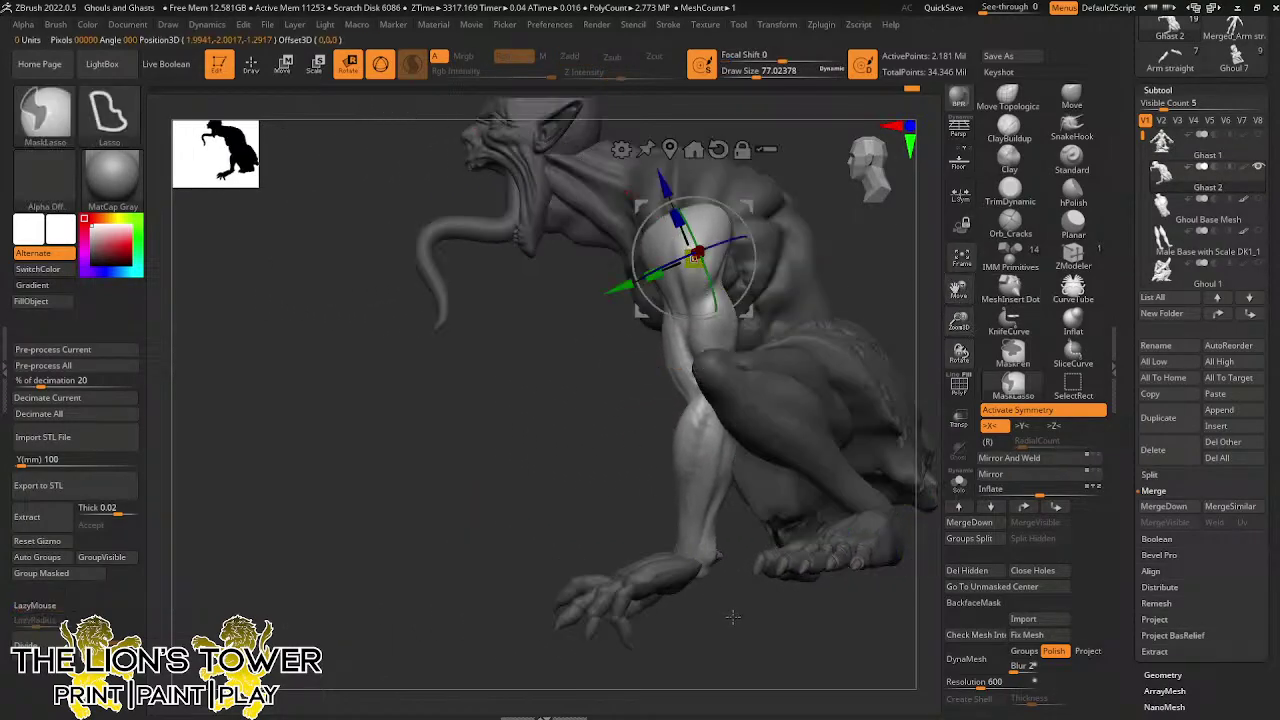
mouse_move(722, 530)
left_mouse_down("ctrl")
mouse_move(510, 600)
mouse_move(700, 550)
left_mouse_up("ctrl")
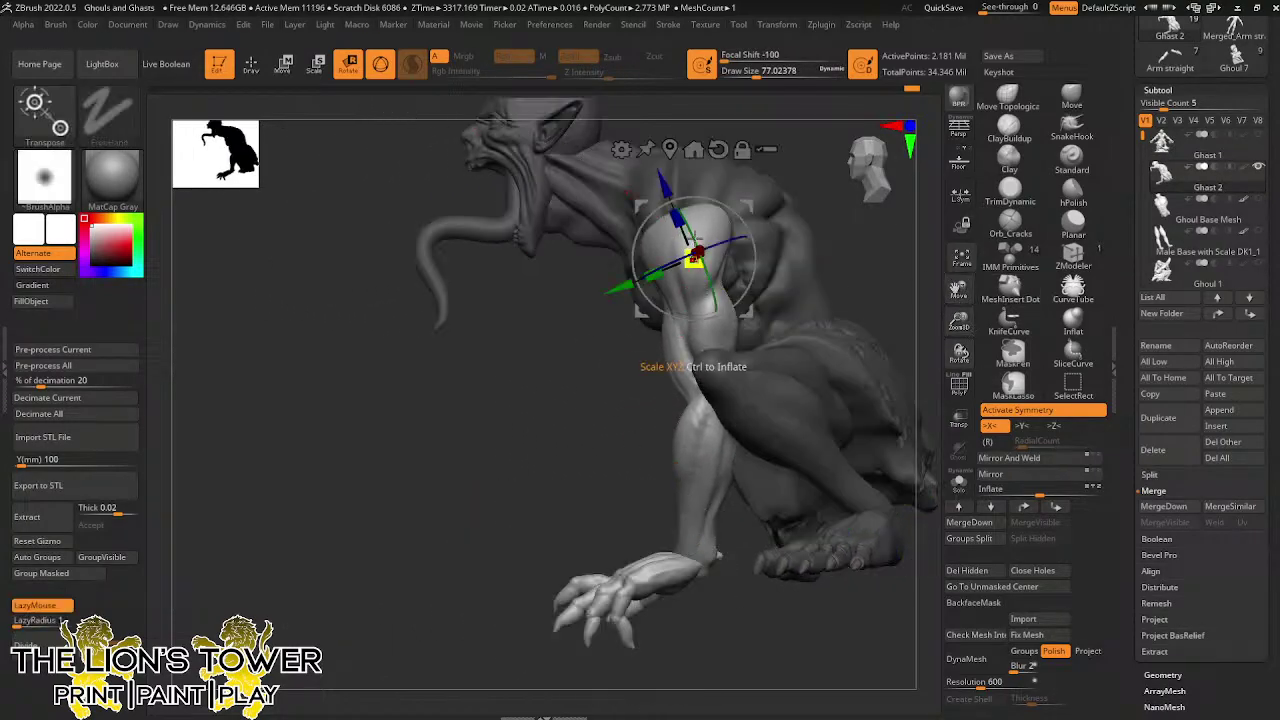
left_click(670, 147)
left_click(717, 139, "alt")
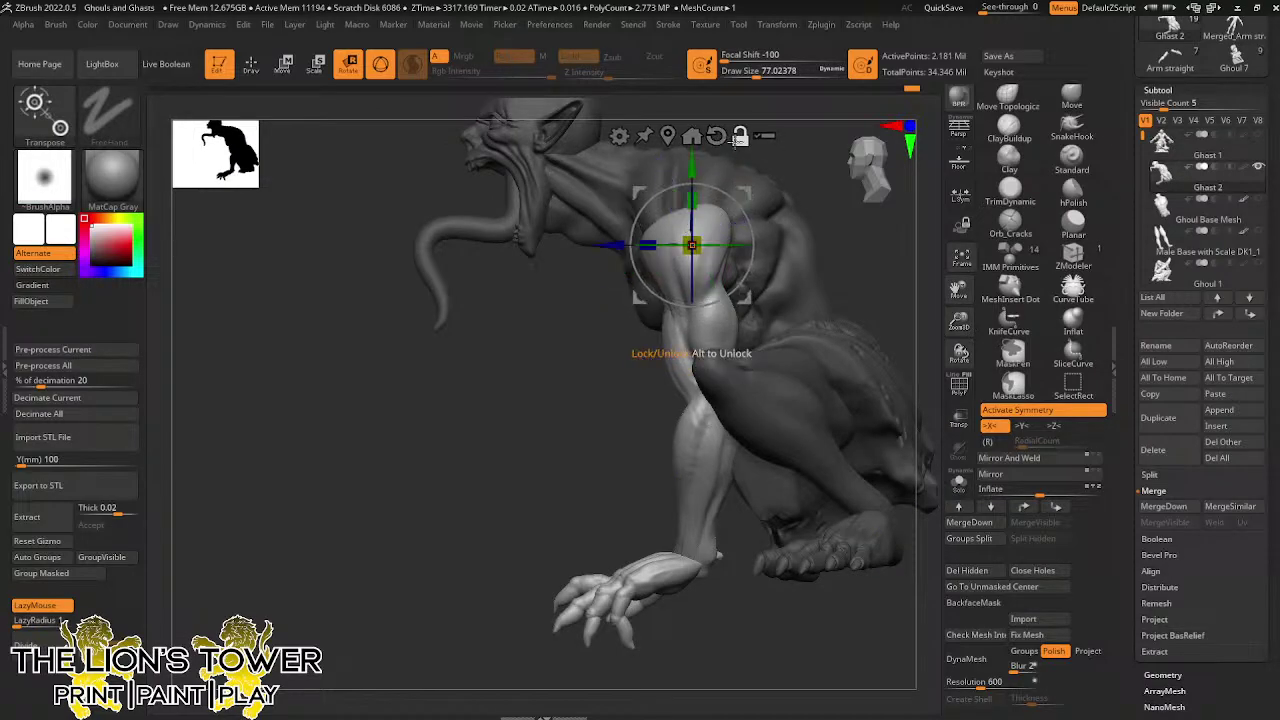
Swing both arms forward at the shoulders so the hands reach out in front of the body
left_click_drag(739, 200, 742, 221)
left_click_drag(723, 540, 836, 588)
left_click_drag(843, 465, 792, 439)
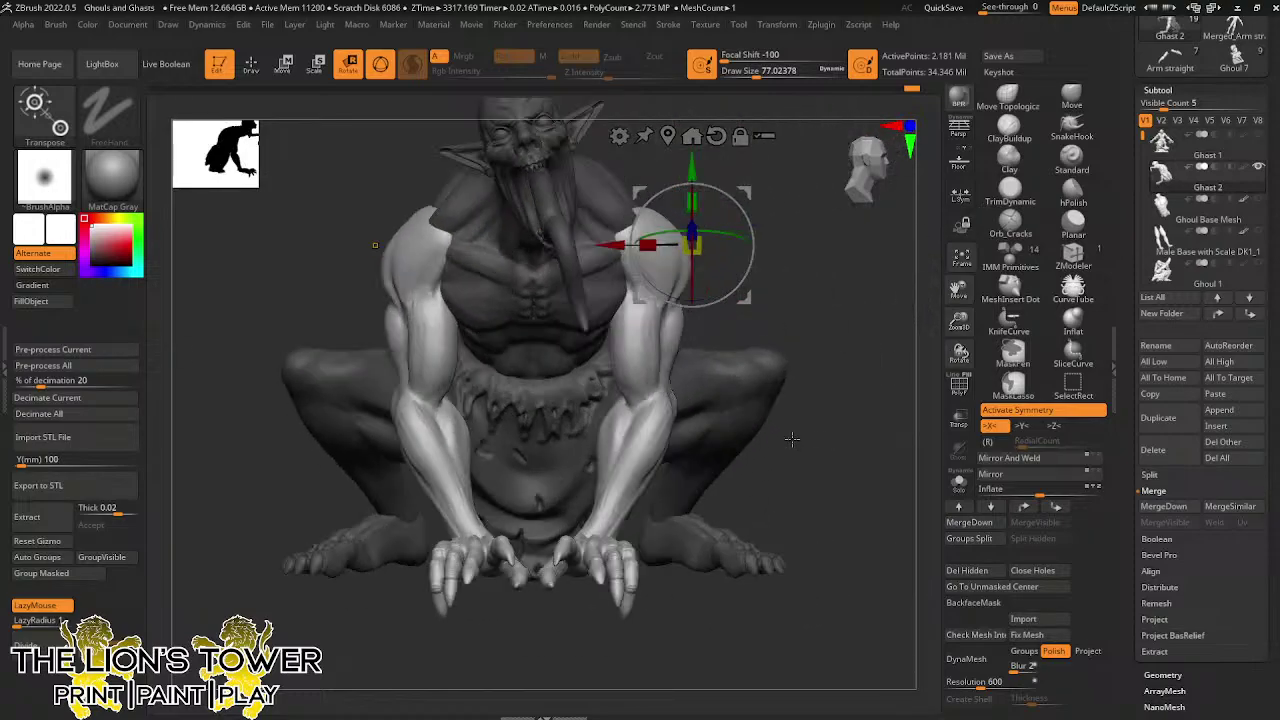
mouse_move(766, 228)
left_mouse_down()
mouse_move(747, 242)
mouse_move(763, 250)
left_mouse_up()
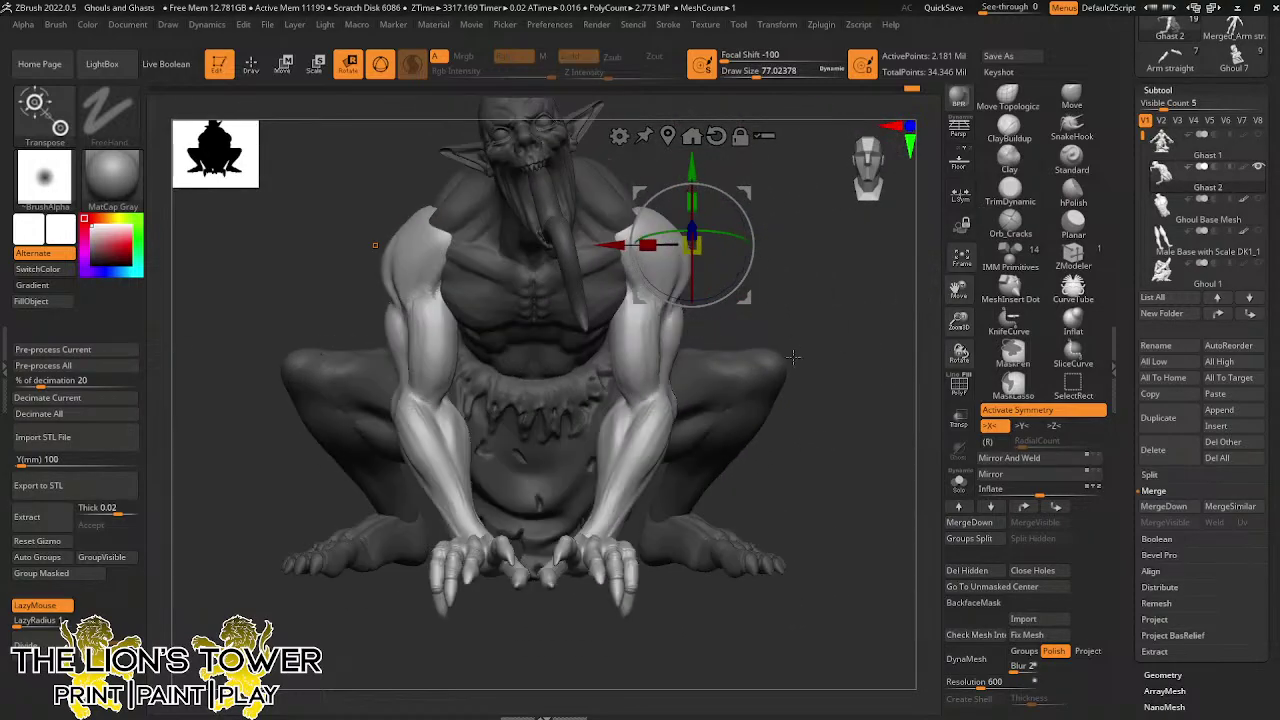
Refine the arm pose by rotating both arms about 7.2 degrees at the shoulders
left_click_drag(950, 351, 706, 563, "alt")
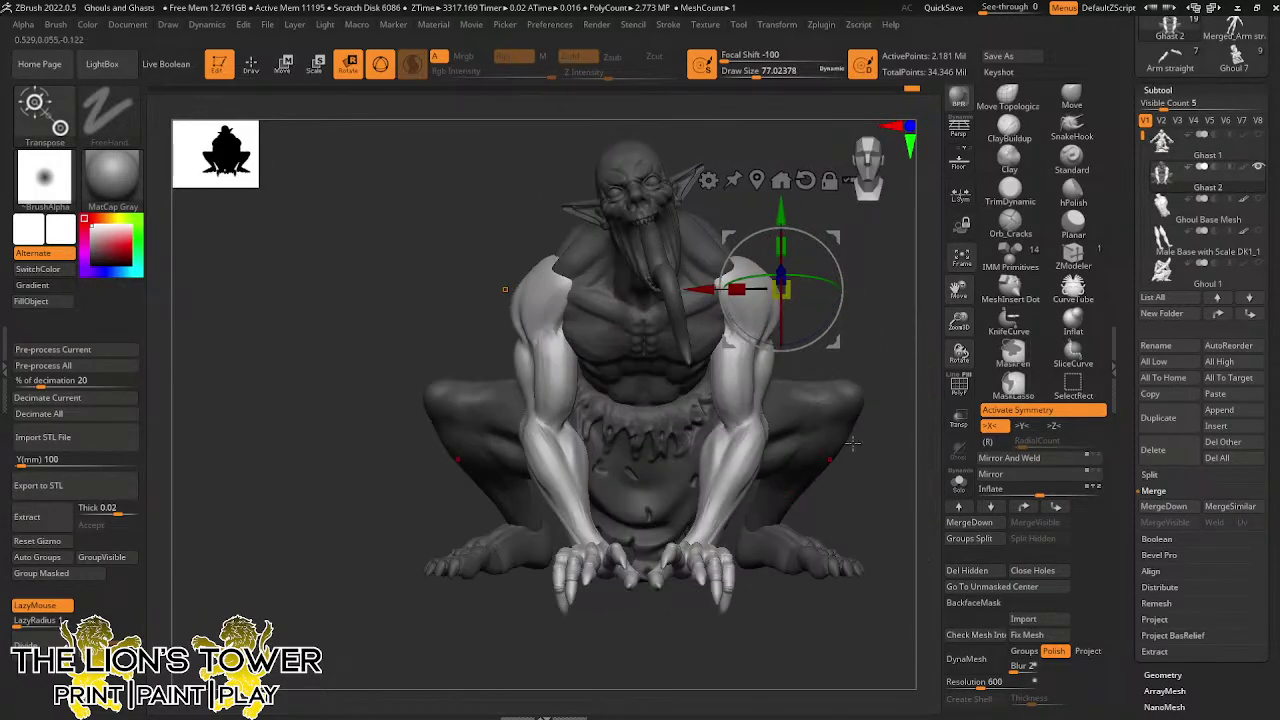
left_click_drag(906, 440, 832, 429)
left_click_drag(840, 300, 834, 273)
left_click_drag(778, 532, 862, 538)
left_click_drag(781, 289, 783, 322)
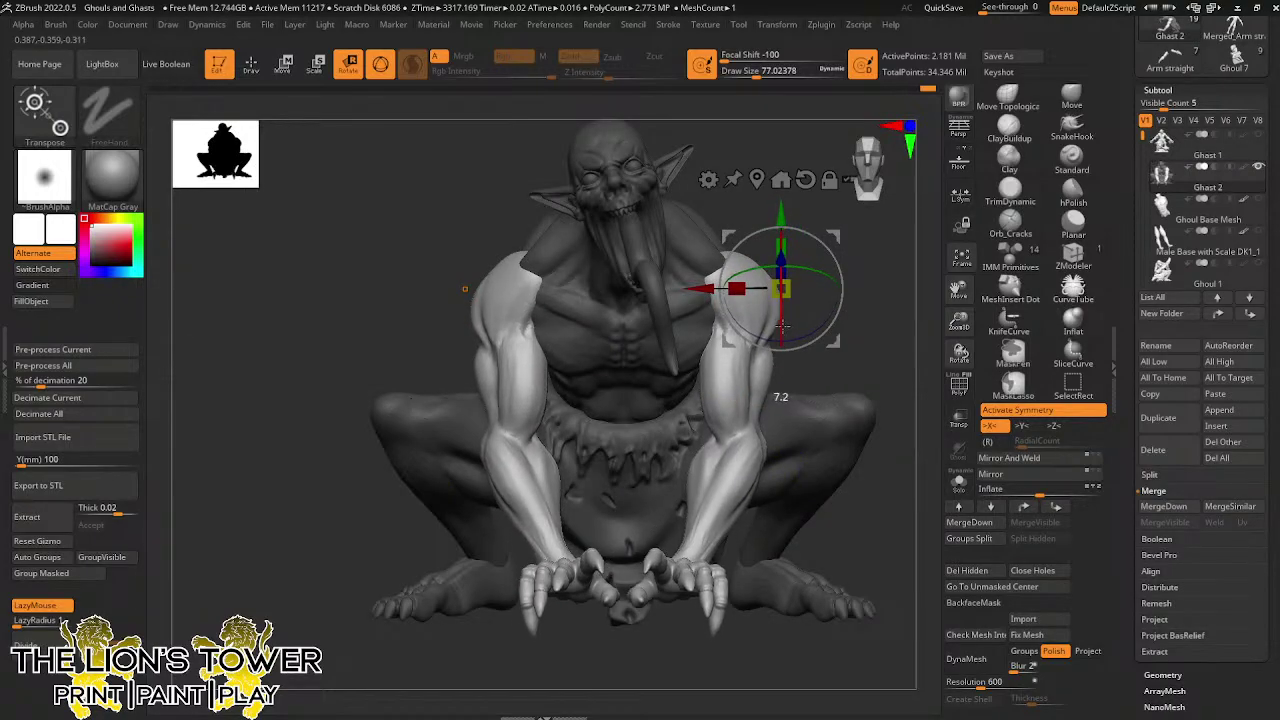
Clear the existing mask and mask everything except the head and neck
left_click_drag(879, 332, 770, 377)
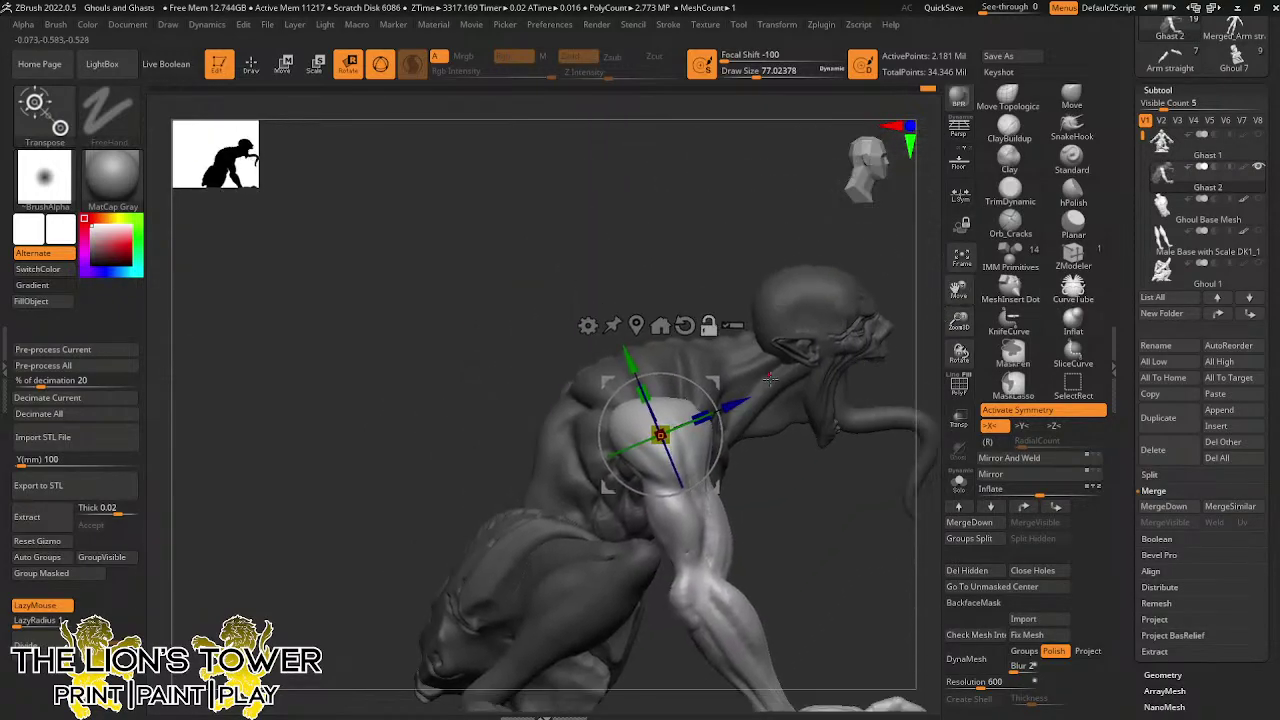
left_click(772, 390)
left_click(692, 367, "ctrl")
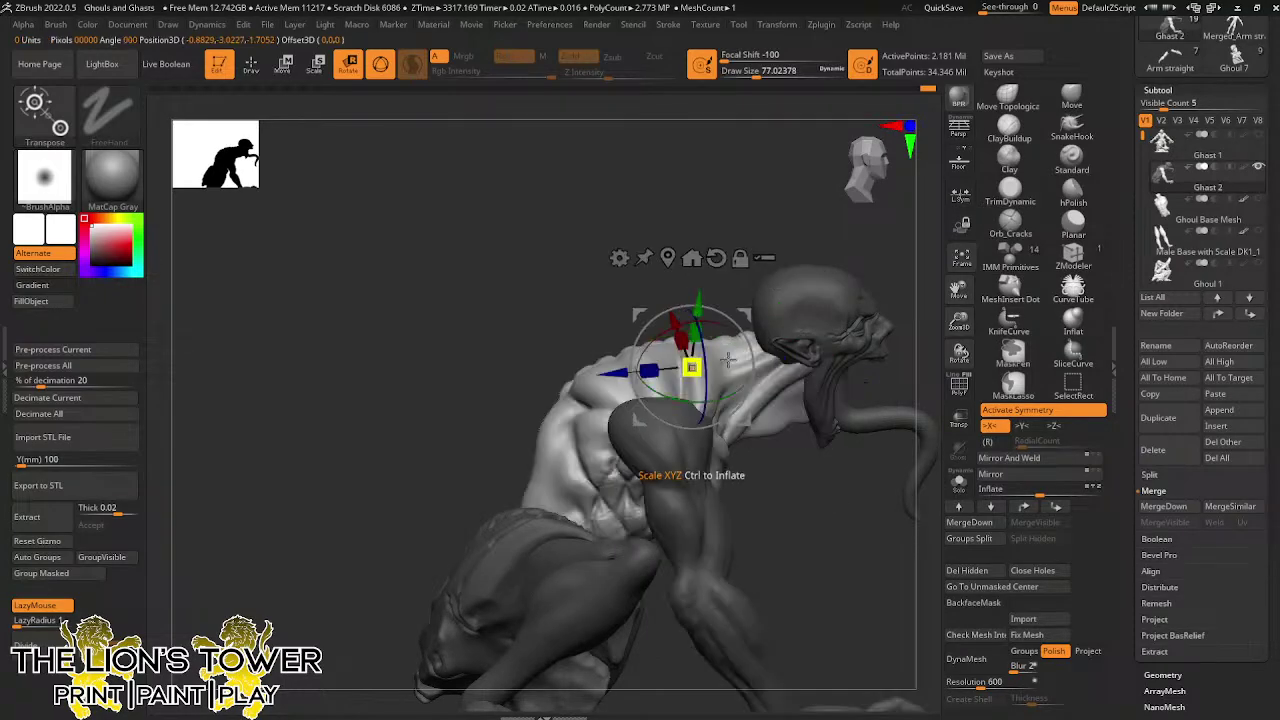
left_click(838, 504, "ctrl")
left_click_drag(838, 504, 860, 528, "ctrl")
mouse_move(752, 230)
left_mouse_down("ctrl")
mouse_move(908, 320)
mouse_move(898, 571)
mouse_move(994, 466)
left_mouse_up("ctrl")
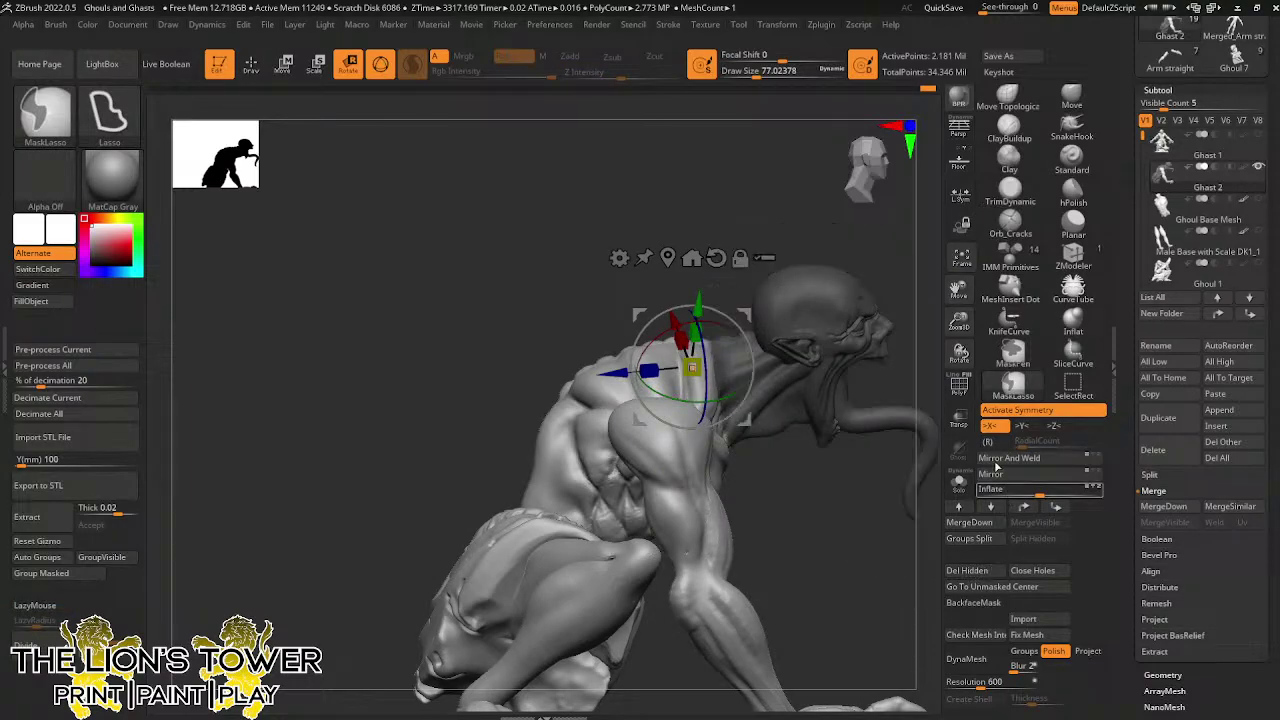
left_click_drag(959, 289, 890, 299)
key("ctrl+i")
Place the gizmo at the base of the neck with its orientation reset and tilt the head and neck slightly
key("y")
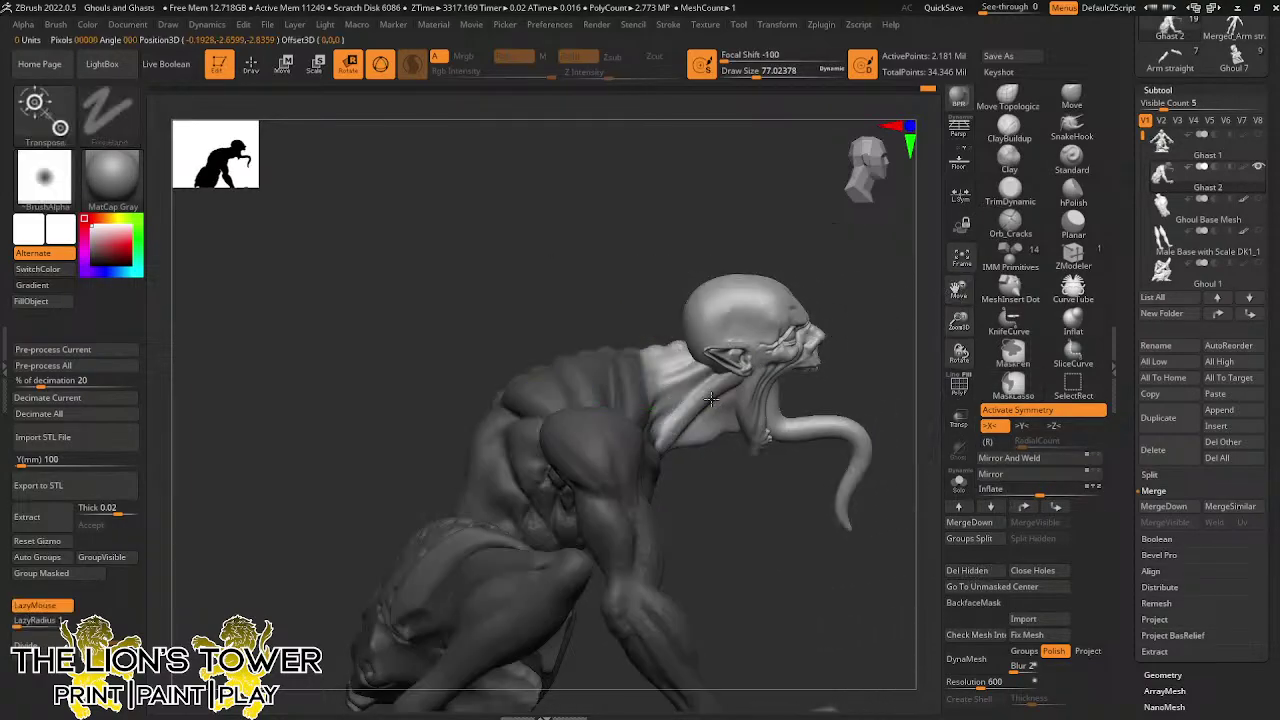
key("y")
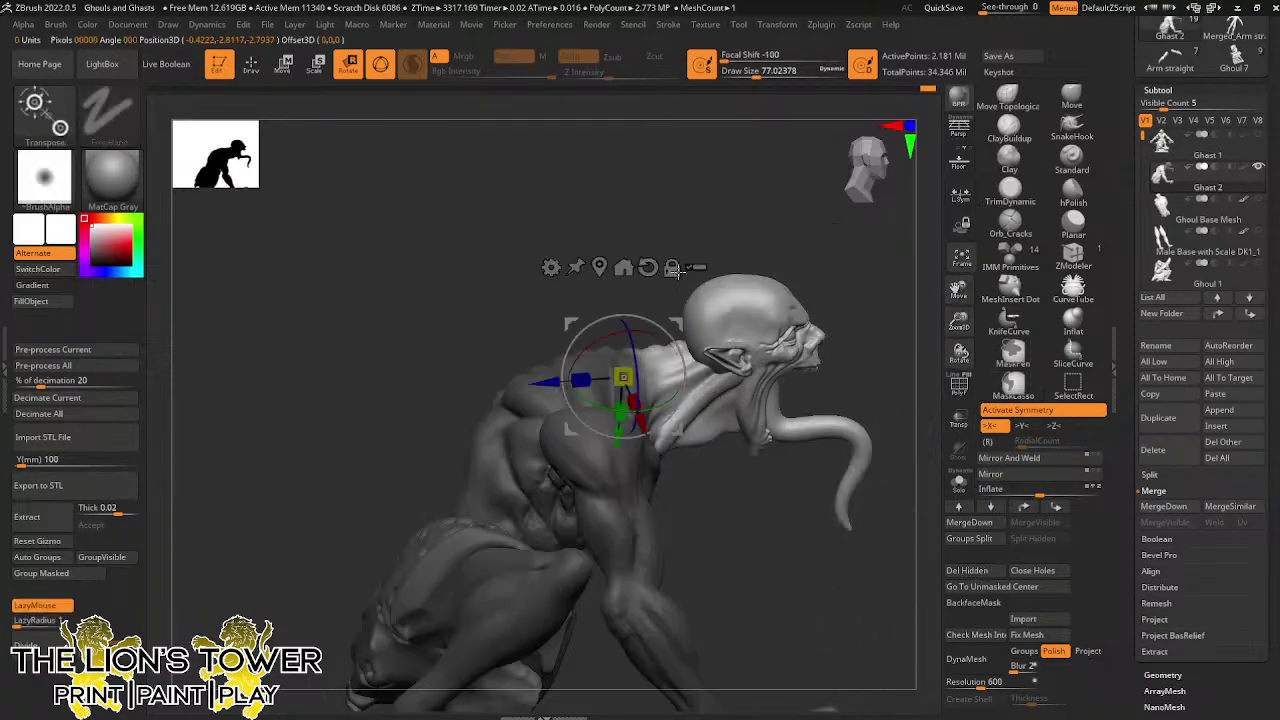
left_click(676, 268)
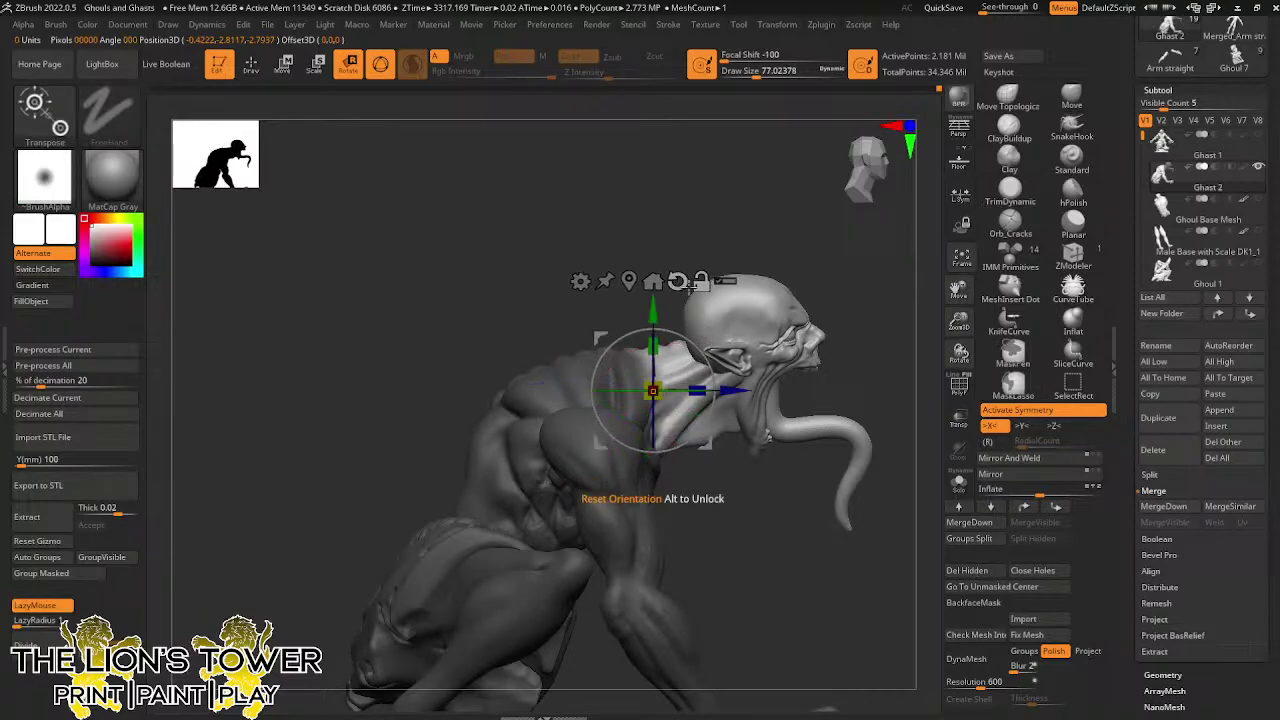
left_click_drag(700, 338, 705, 340)
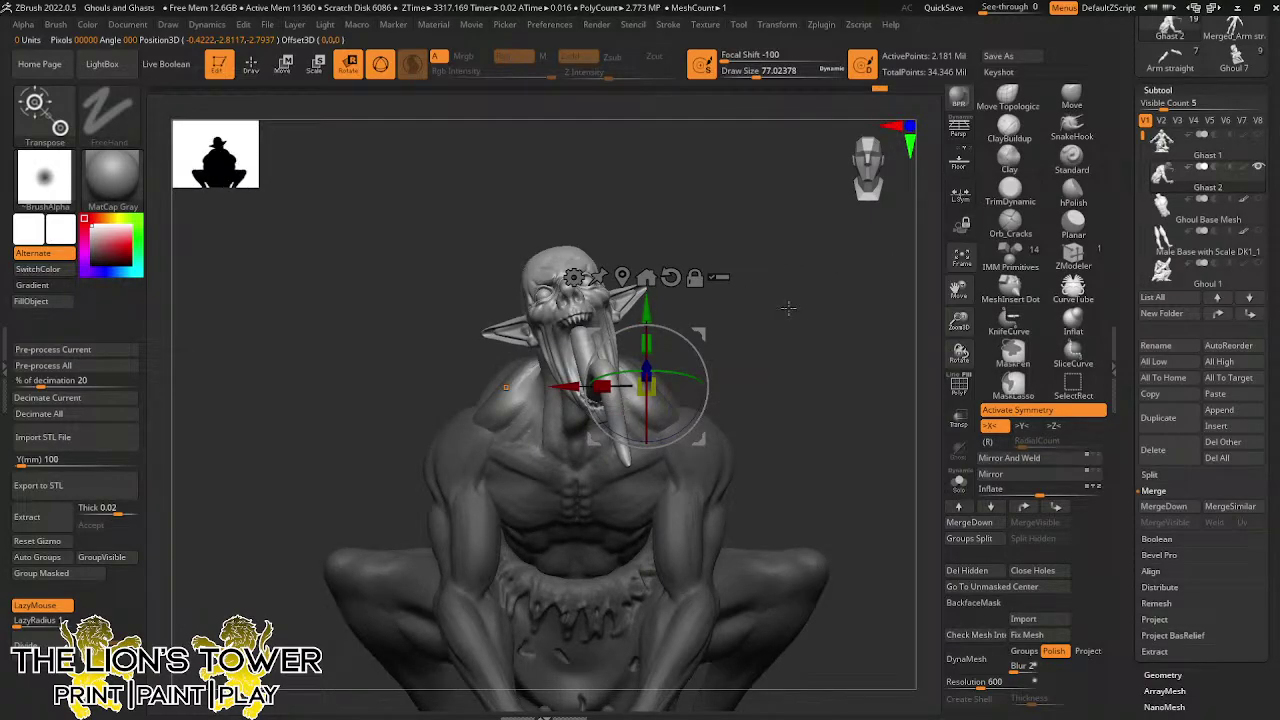
left_click_drag(788, 309, 890, 308, "shift")
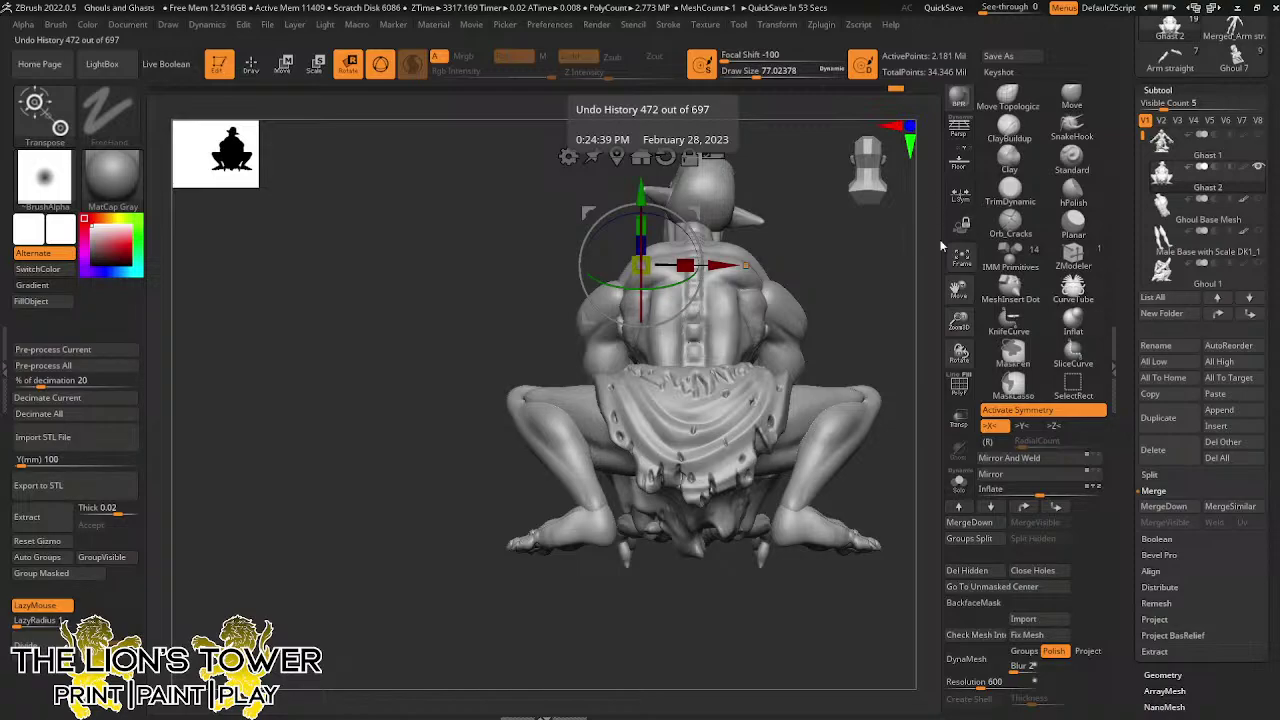
Examine the Ghast's full crouching pose from the back, the front and both sides
key("f")
left_click_drag(961, 316, 960, 262)
left_click_drag(959, 290, 1076, 281)
key("ctrl")
mouse_move(859, 303)
left_mouse_down()
mouse_move(880, 336)
mouse_move(757, 365)
mouse_move(735, 330)
mouse_move(744, 282)
mouse_move(771, 269)
mouse_move(821, 269)
mouse_move(776, 295)
mouse_move(778, 344)
mouse_move(728, 348)
left_mouse_up()
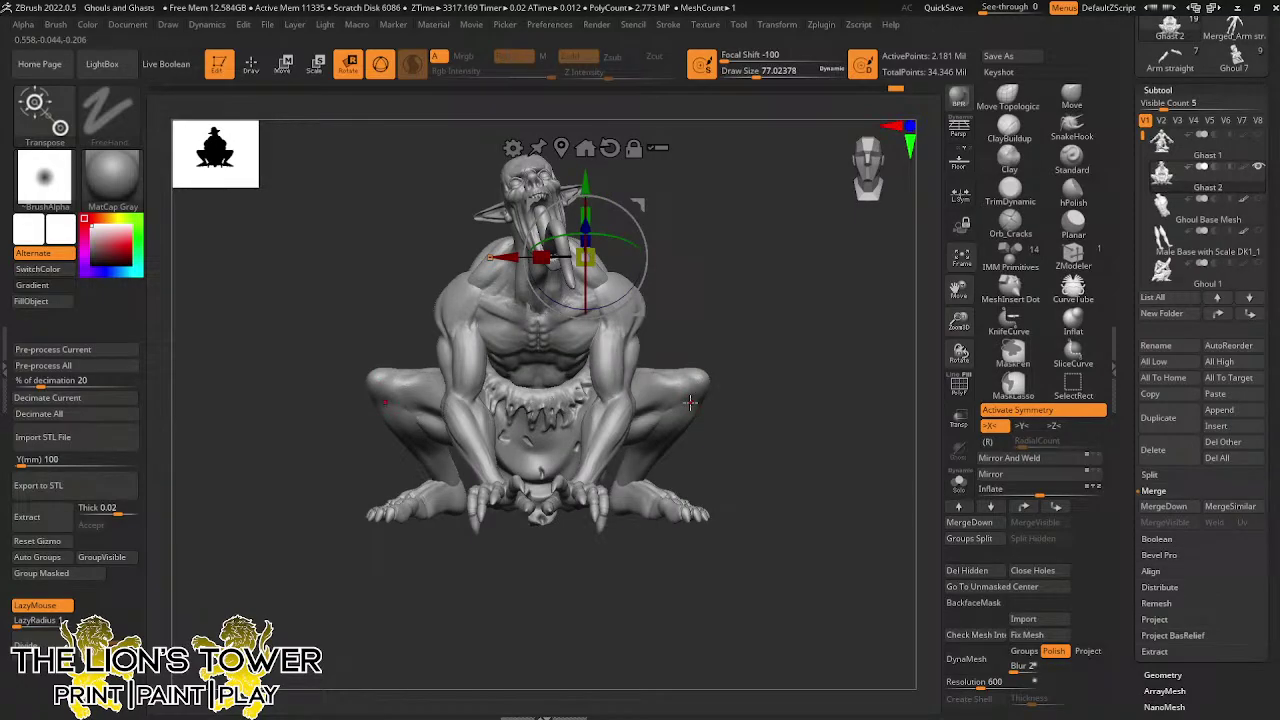
mouse_move(865, 403)
left_mouse_down()
mouse_move(861, 417)
mouse_move(880, 418)
left_mouse_up()
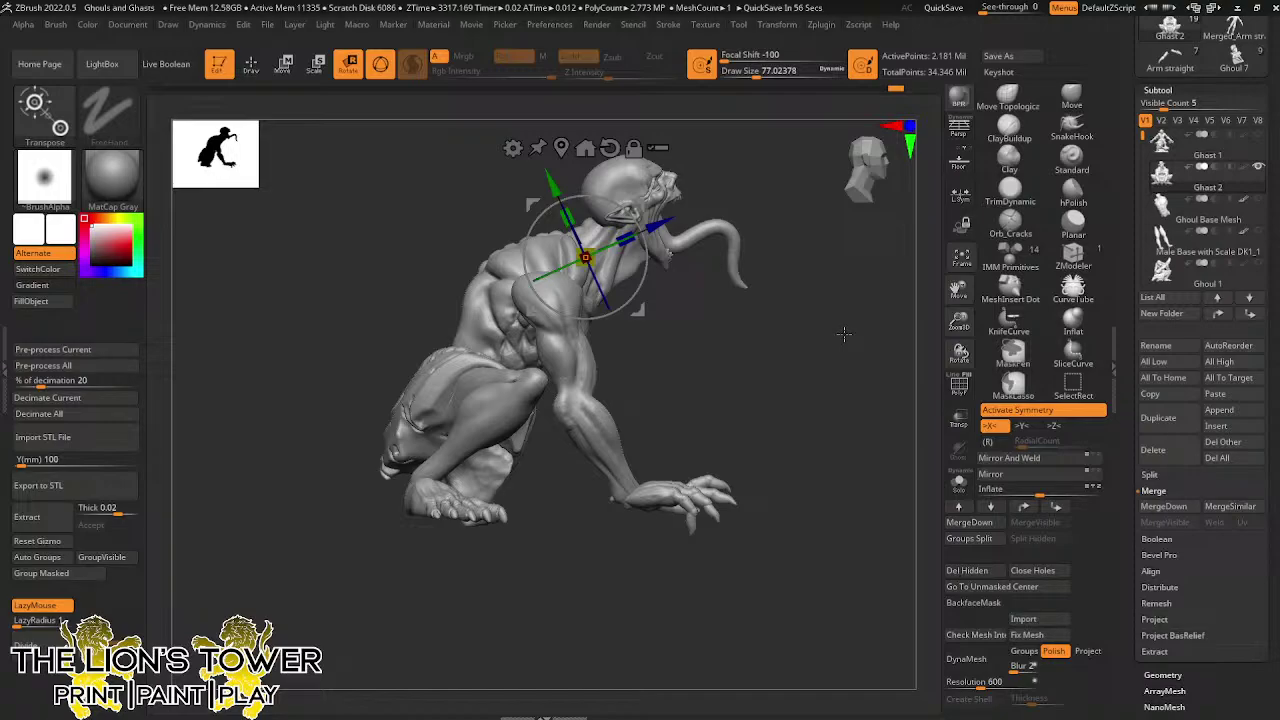
left_click_drag(857, 417, 821, 442, "shift")
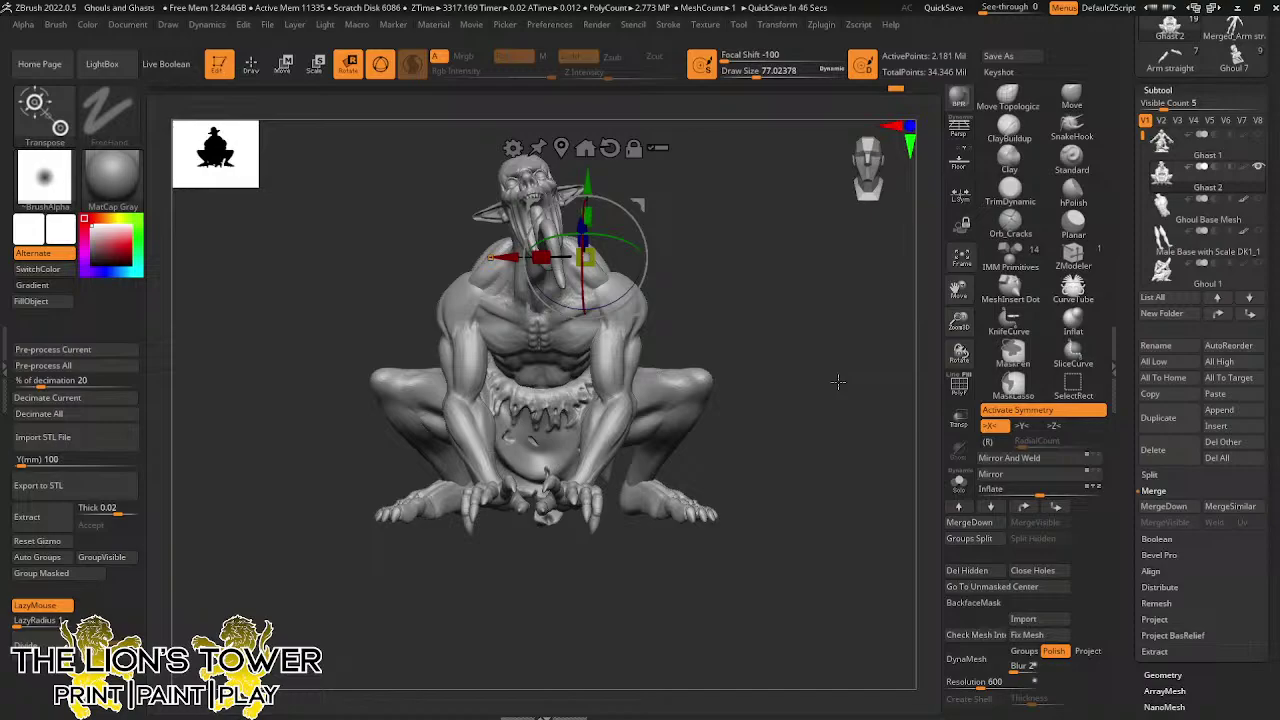
left_click_drag(858, 405, 811, 444)
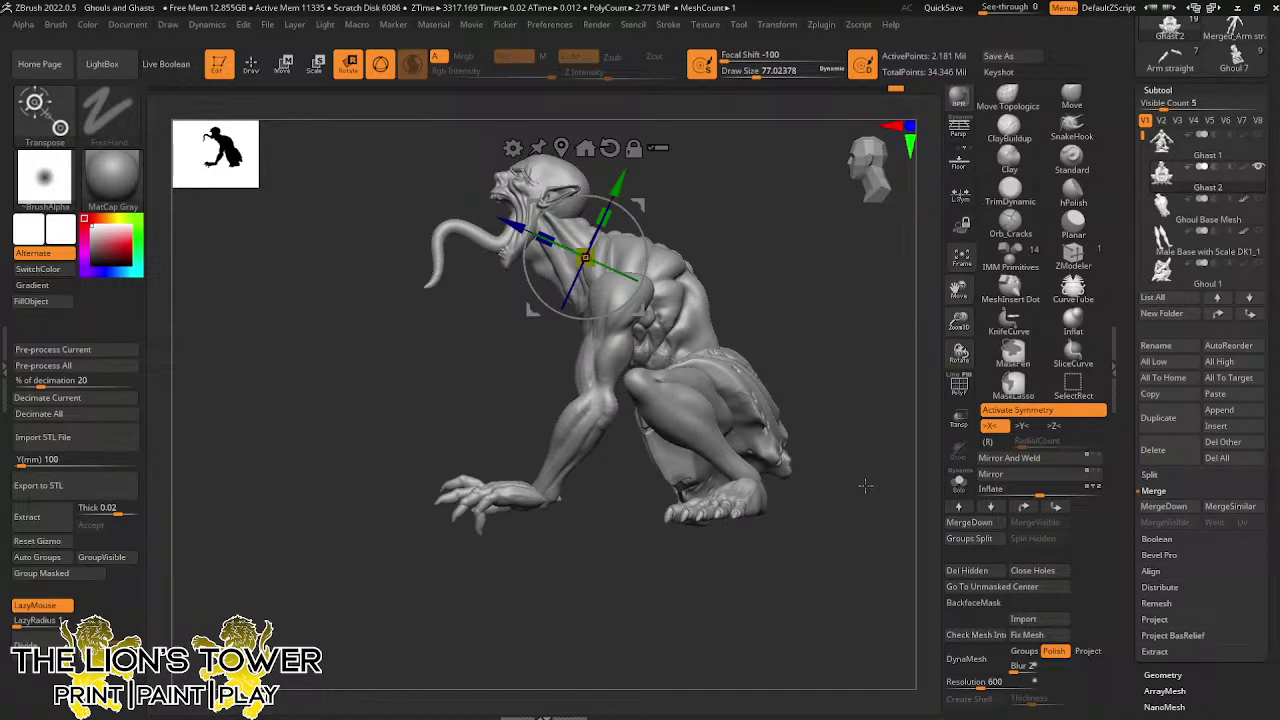
left_click_drag(865, 486, 900, 479)
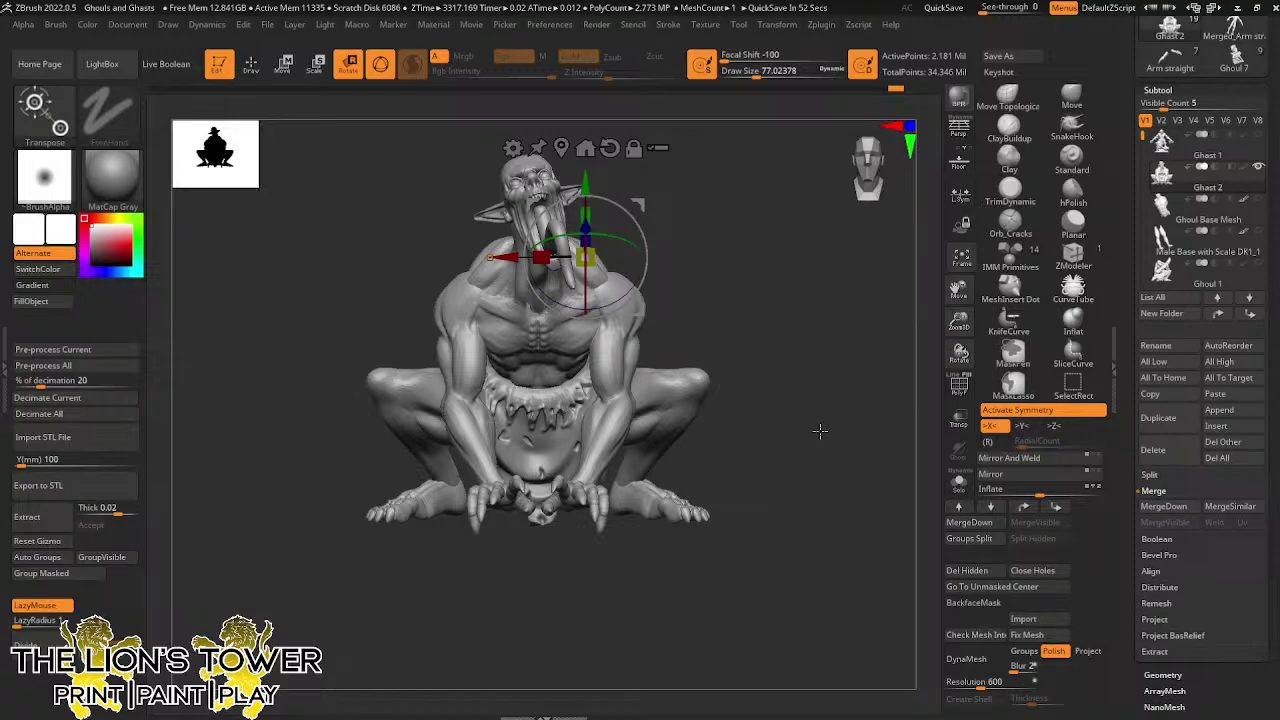
left_click_drag(864, 399, 821, 441)
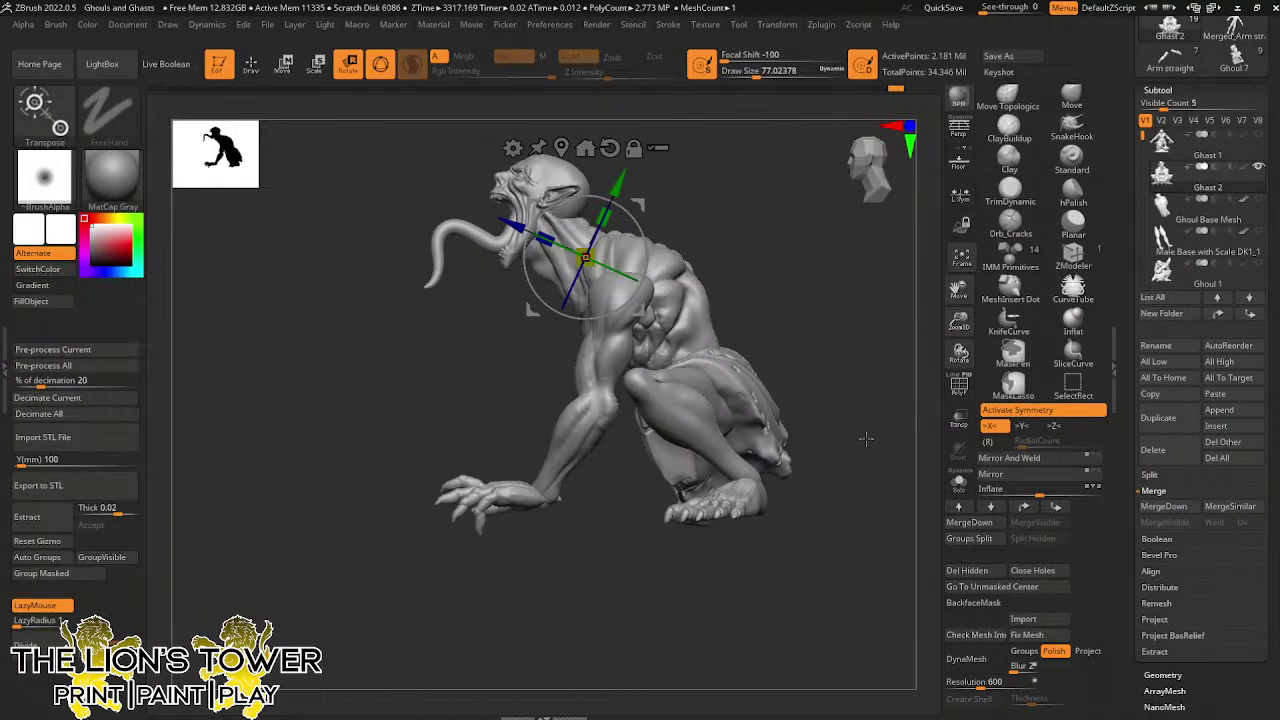
mouse_move(875, 442)
left_mouse_down()
mouse_move(905, 445)
mouse_move(879, 458)
left_mouse_up()
Mask everything except the hip cloth and pull its lower hem forward and down using the Move brush at about size 207 with symmetry off
left_click(706, 464, "ctrl")
left_click(1071, 97)
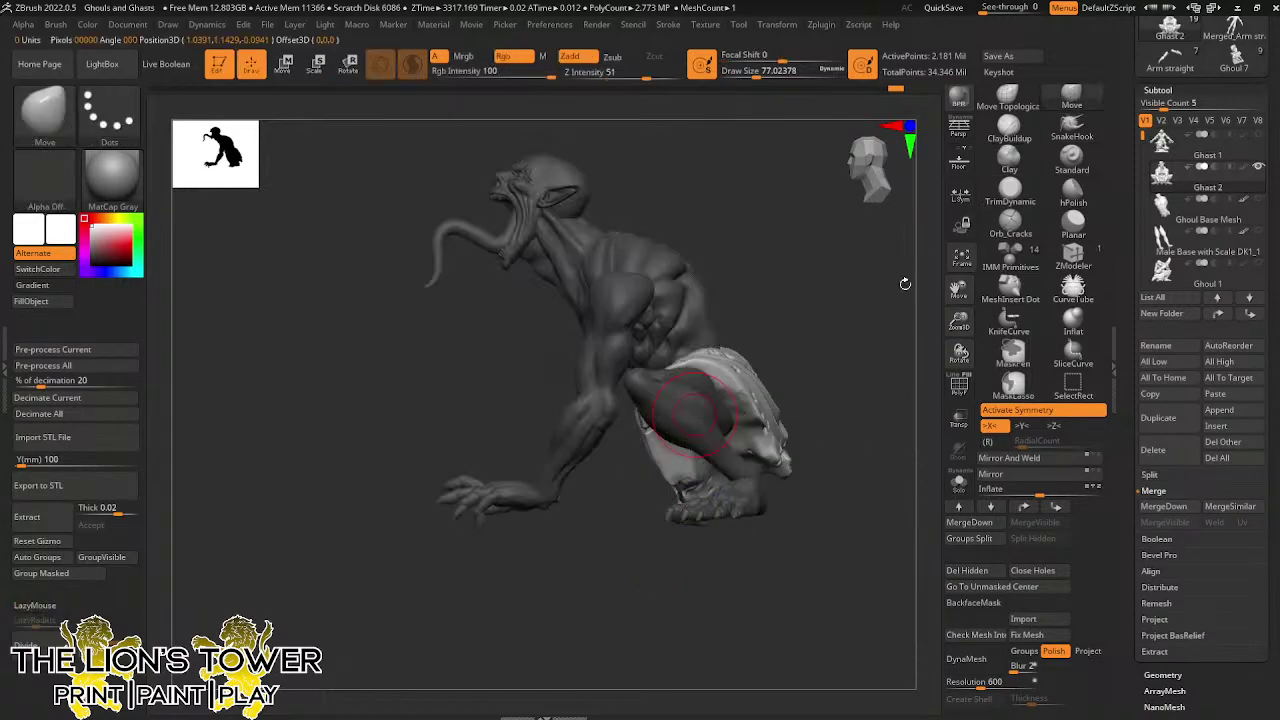
left_click(777, 75)
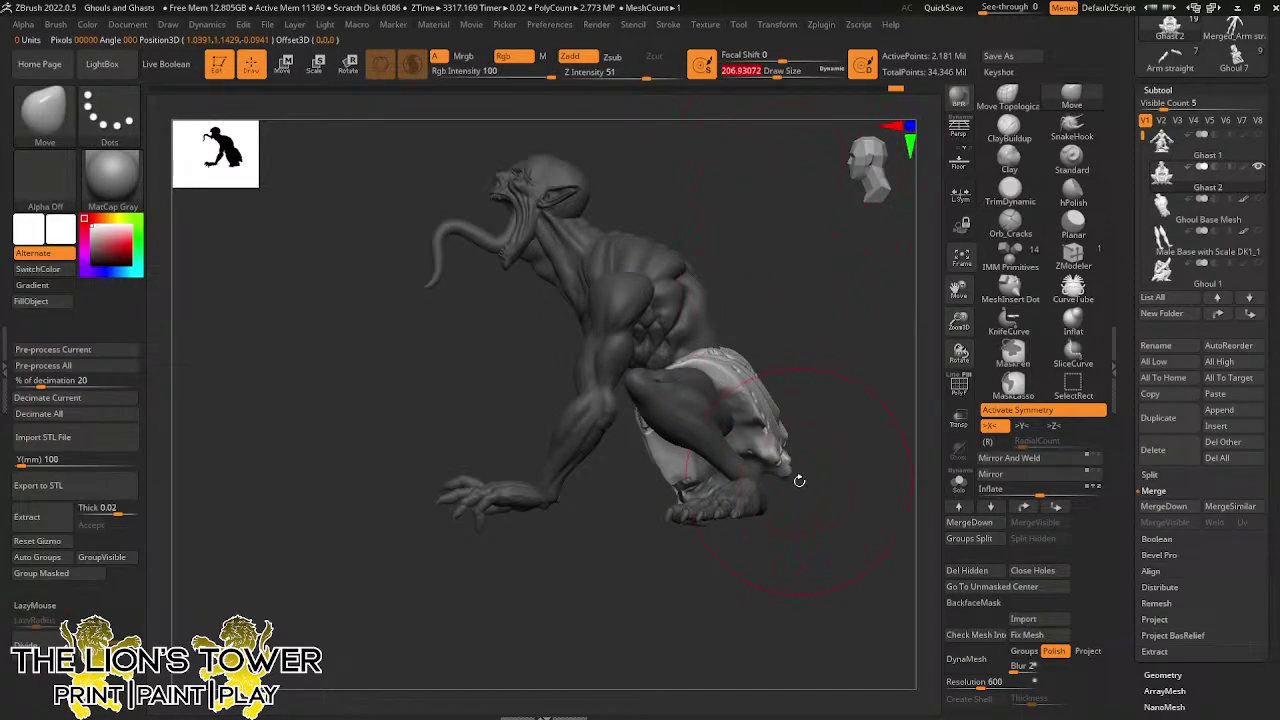
key("x")
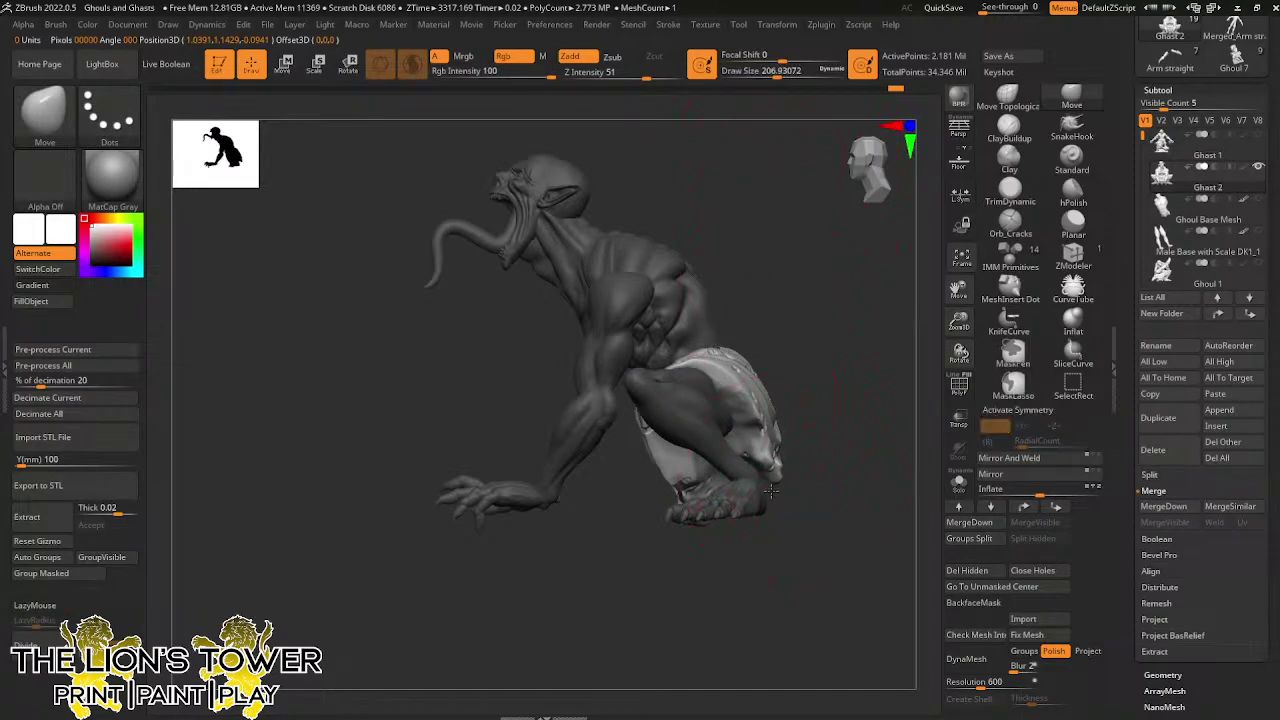
left_click_drag(771, 491, 630, 514)
mouse_move(683, 570)
left_mouse_down()
mouse_move(684, 430)
mouse_move(655, 556)
mouse_move(643, 555)
left_mouse_up()
left_click_drag(880, 397, 881, 480, "shift")
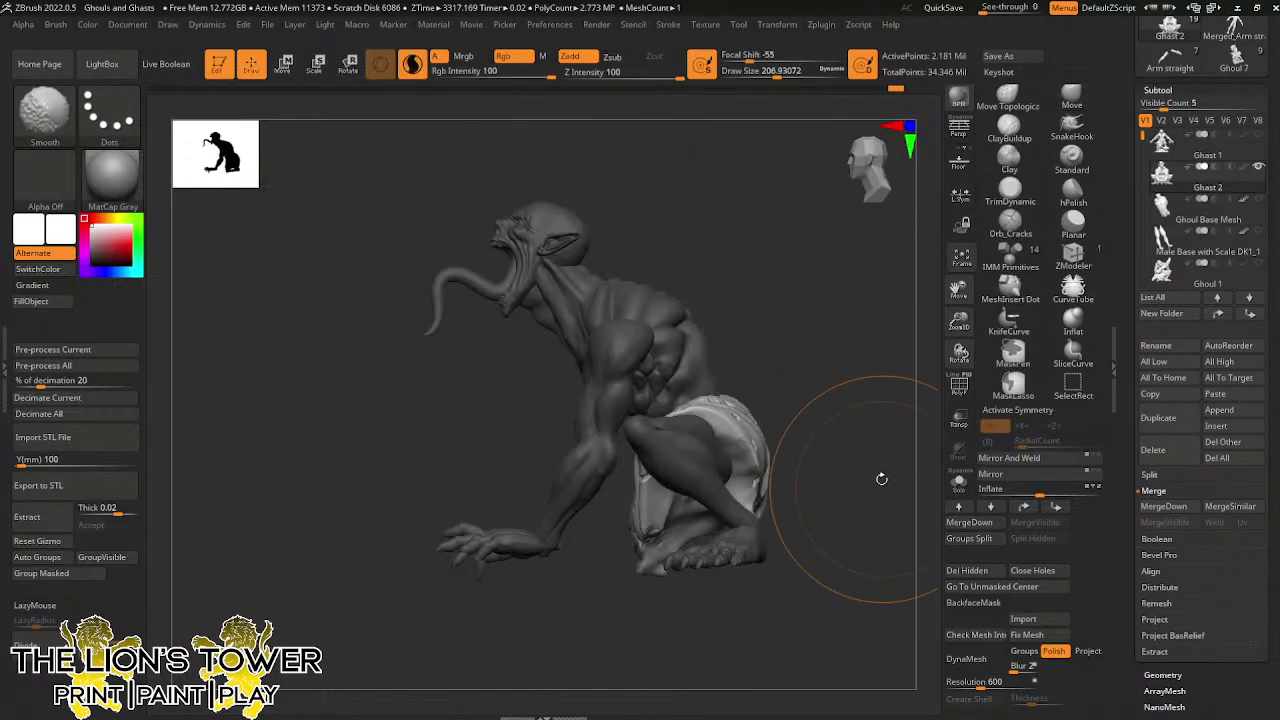
Clear the mask and isolate the hip cloth polygroup
left_click(868, 425, "ctrl")
left_click_drag(867, 428, 847, 479, "ctrl")
left_click(654, 571, "ctrl+shift")
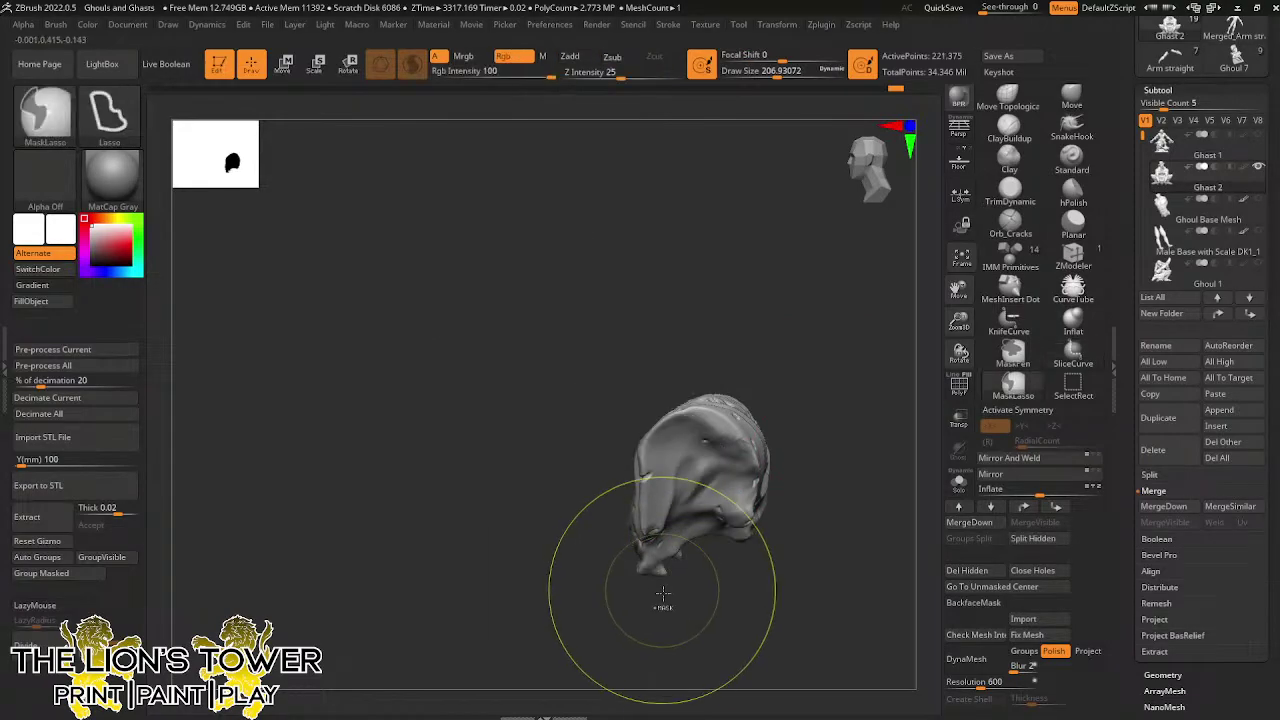
Bring the whole Ghast back into view with everything except the hip cloth masked, and clear the mask
left_click(663, 594, "ctrl")
left_click(666, 609, "ctrl+shift")
left_click(660, 586, "ctrl")
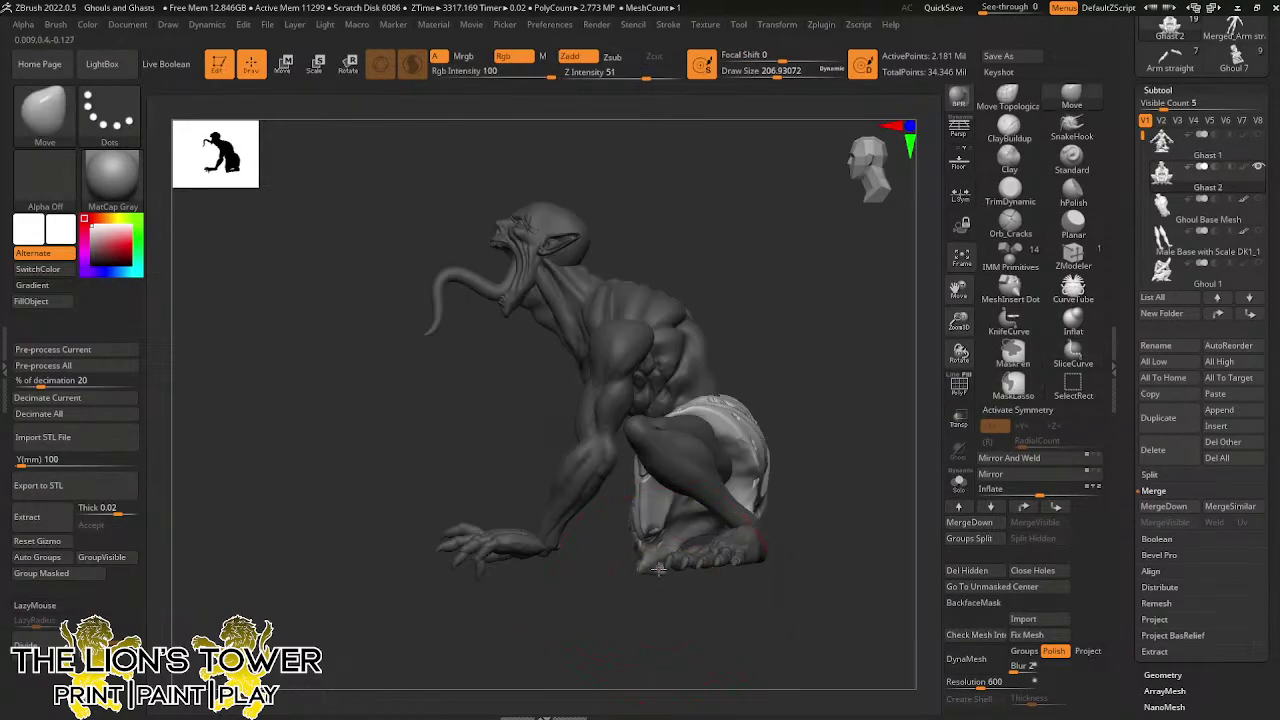
mouse_move(801, 472)
left_mouse_down("shift")
mouse_move(868, 446)
mouse_move(803, 496)
left_mouse_up("shift")
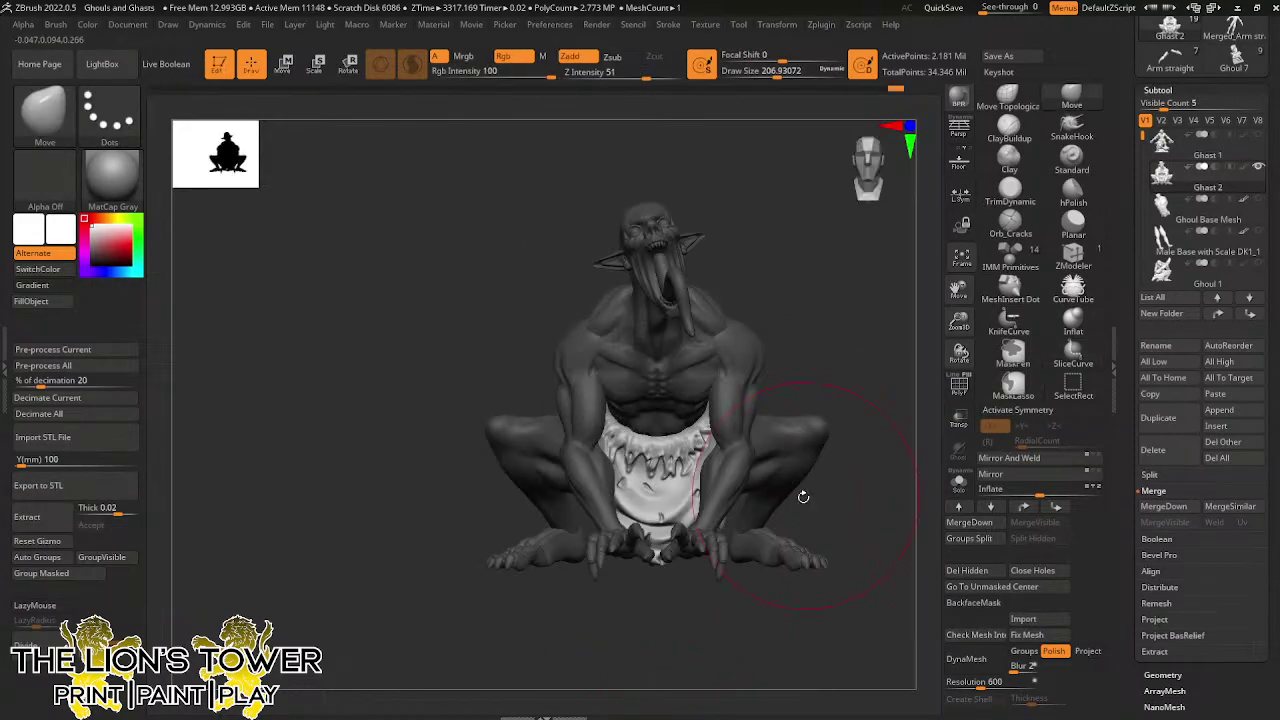
left_click(863, 460, "ctrl")
mouse_move(863, 457)
left_mouse_down()
mouse_move(873, 508)
mouse_move(840, 492)
mouse_move(878, 408)
mouse_move(834, 391)
mouse_move(857, 434)
left_mouse_up()
left_click(839, 391, "ctrl")
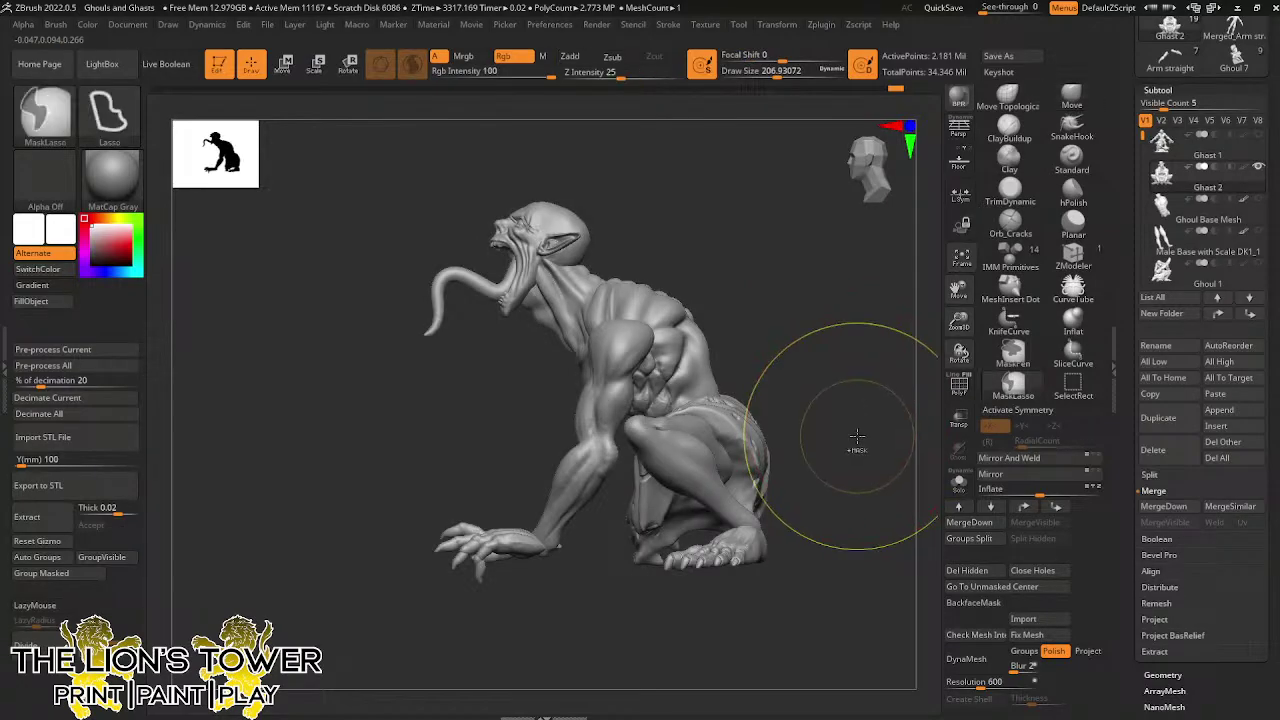
Save the project as Ghouls and Ghasts.ZPR, replacing the existing file
key("ctrl+s")
left_click(936, 596)
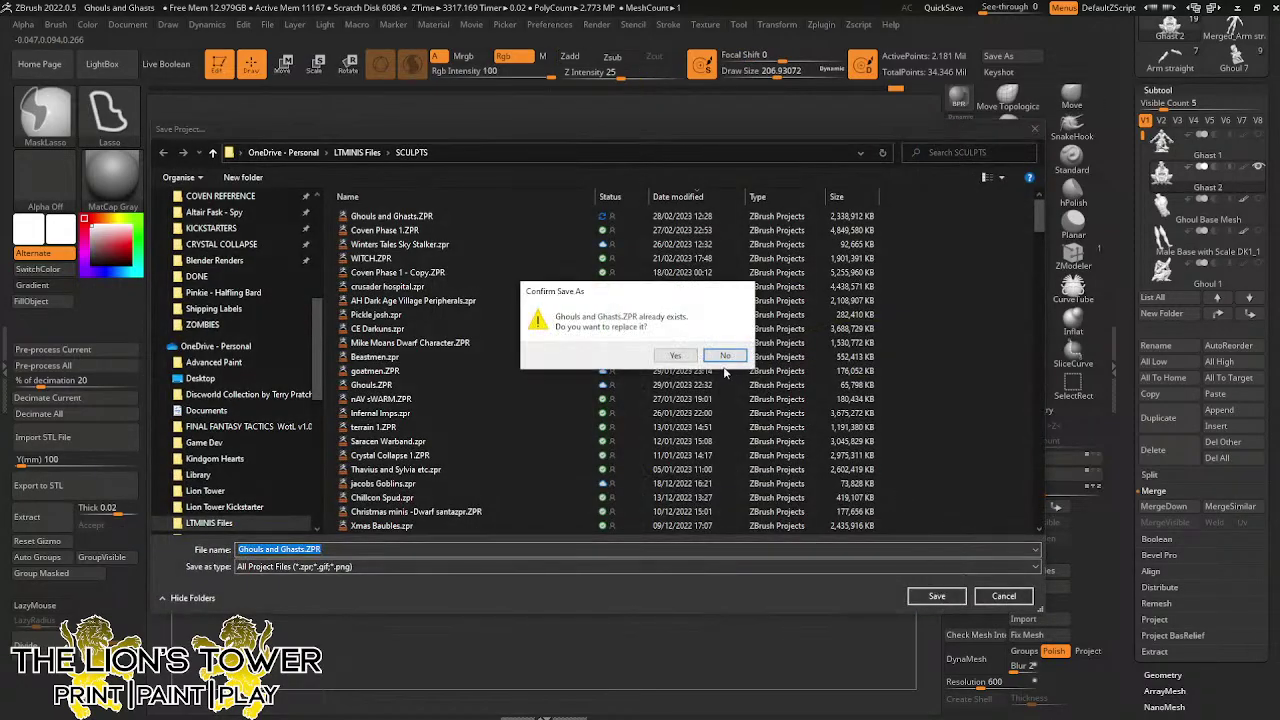
left_click(680, 356)
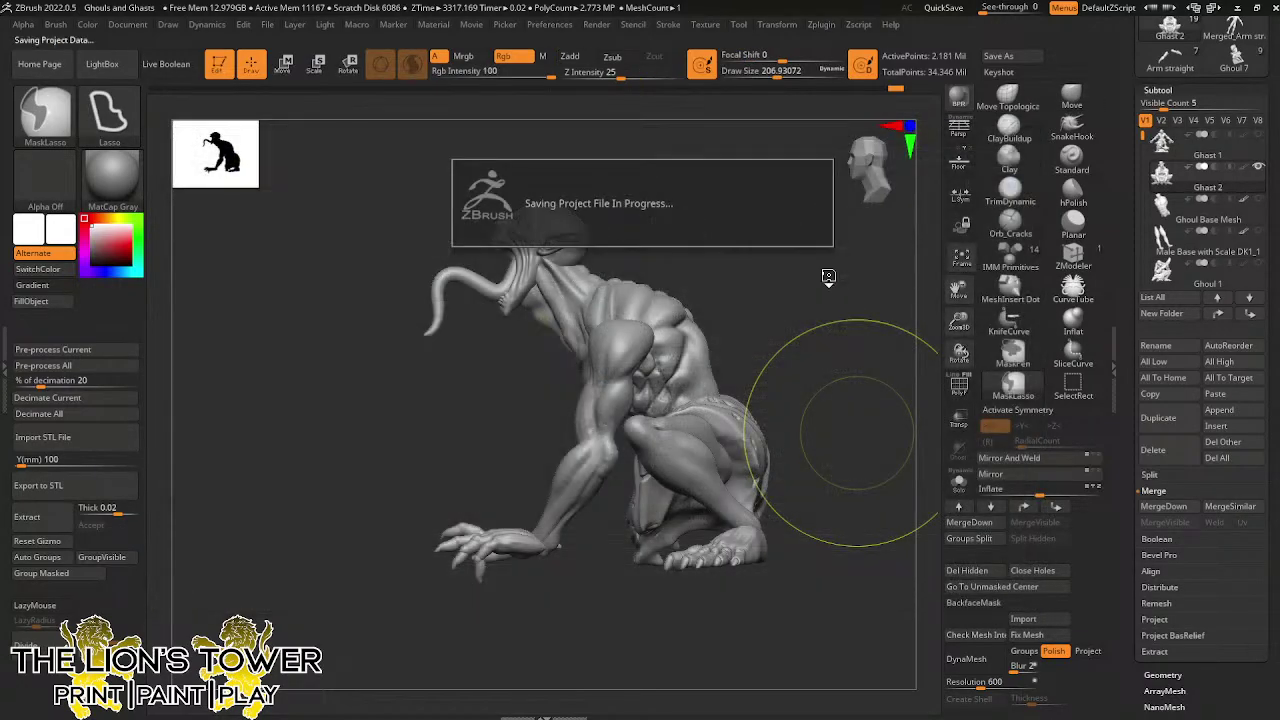
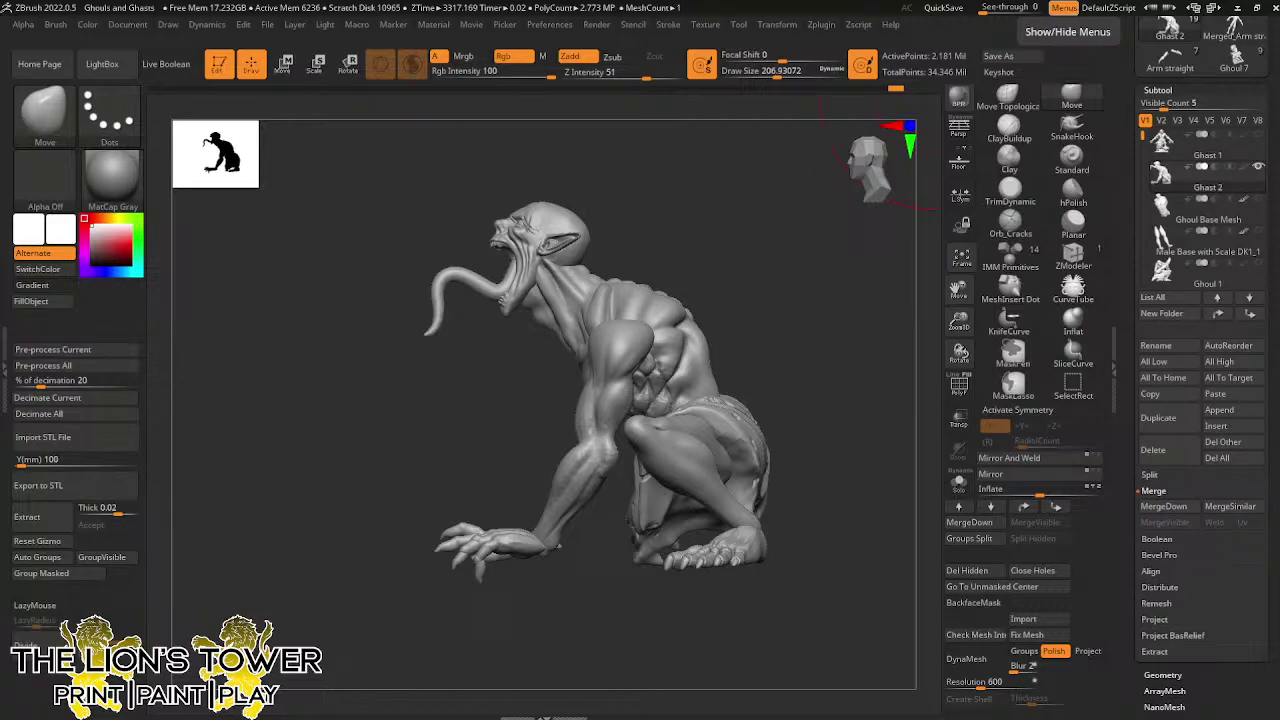
Append a Sphere3D as a new subtool to start the Ghast's hair
left_click_drag(849, 403, 889, 417, "shift")
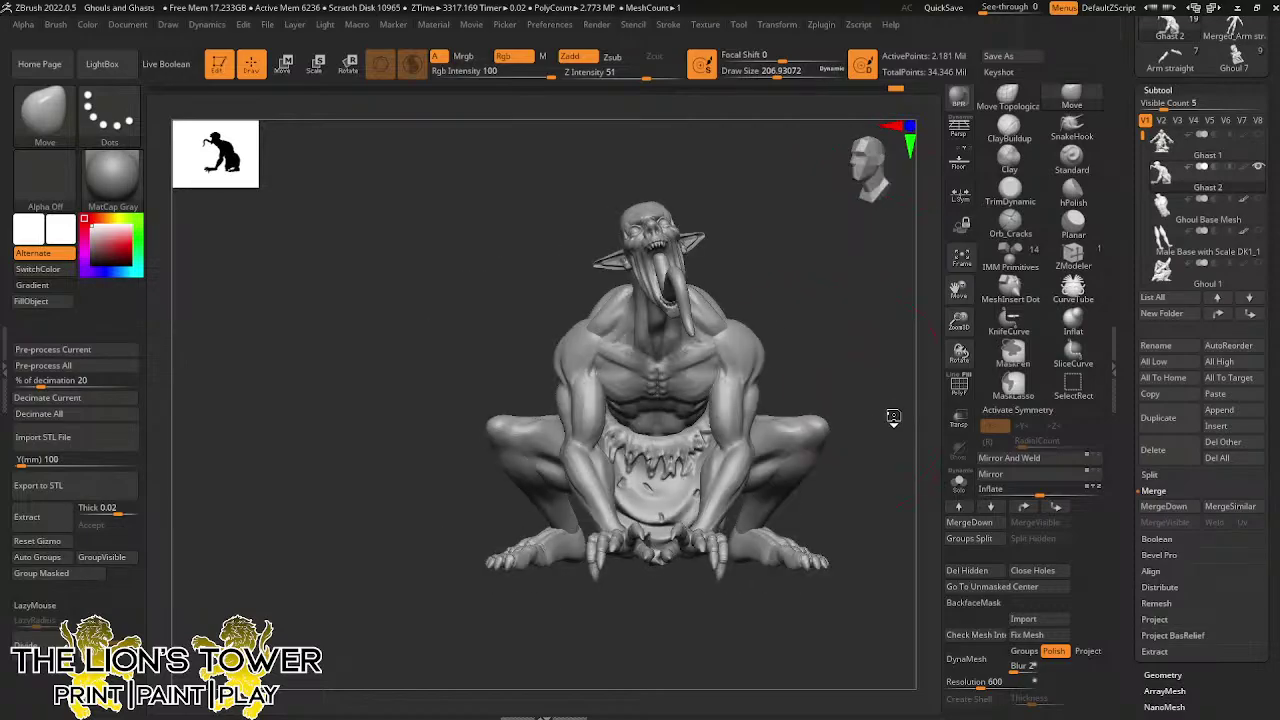
left_click_drag(968, 344, 787, 367, "alt")
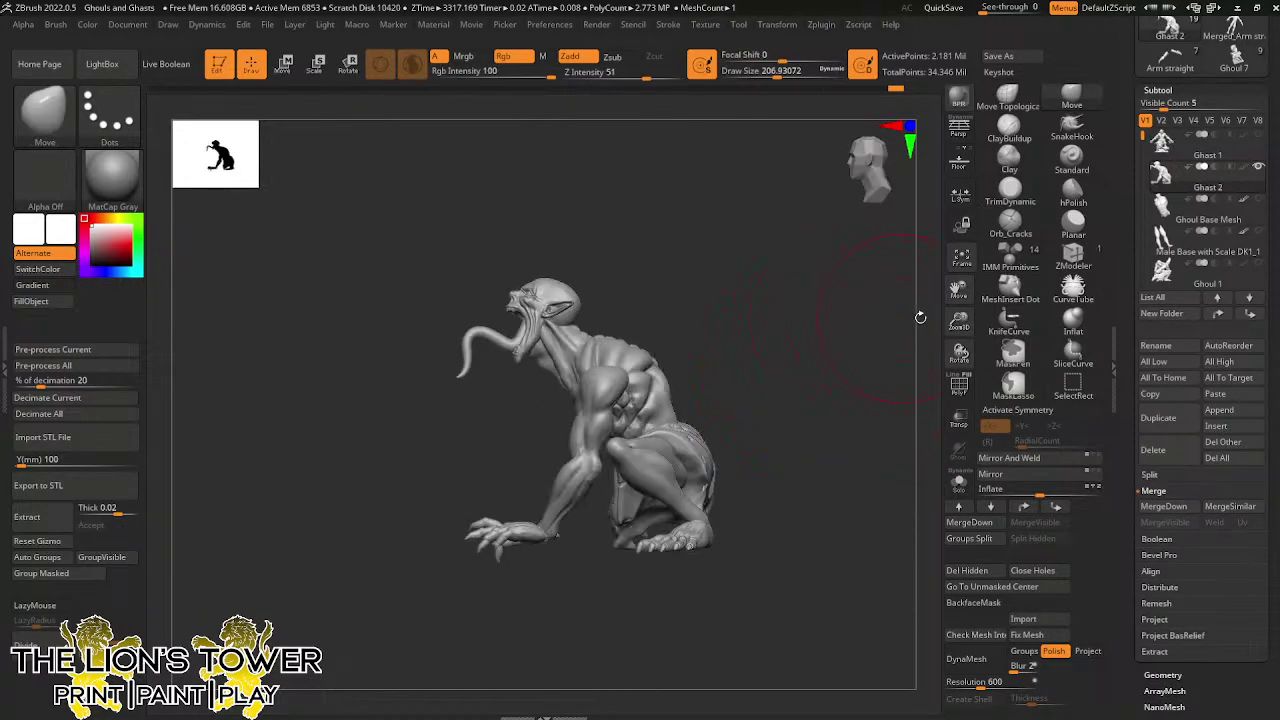
left_click_drag(959, 321, 867, 395)
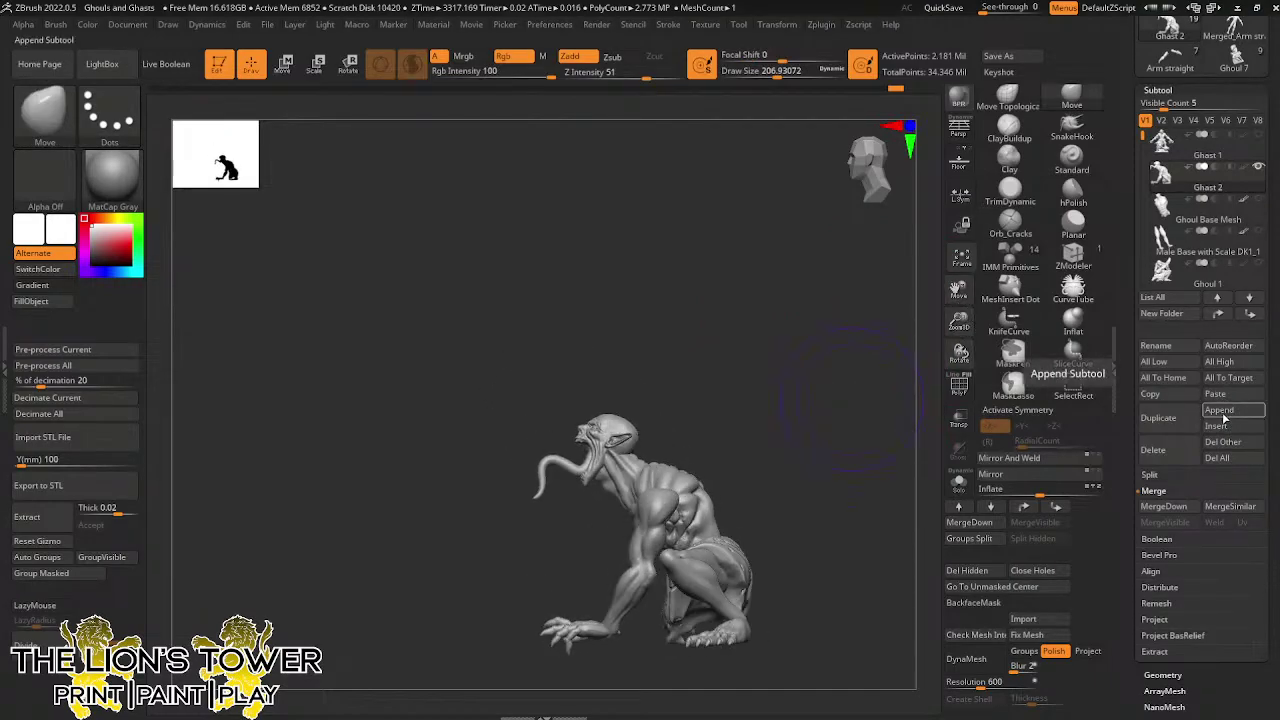
left_click(1220, 410)
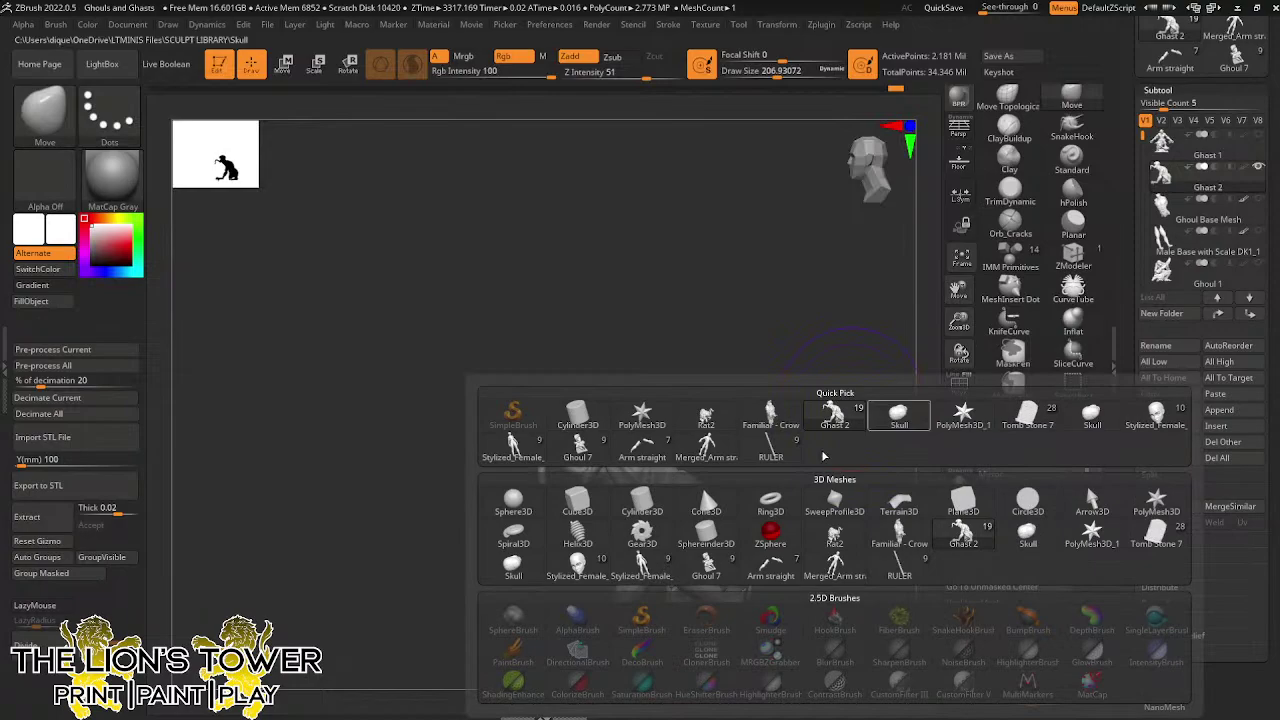
left_click(513, 503)
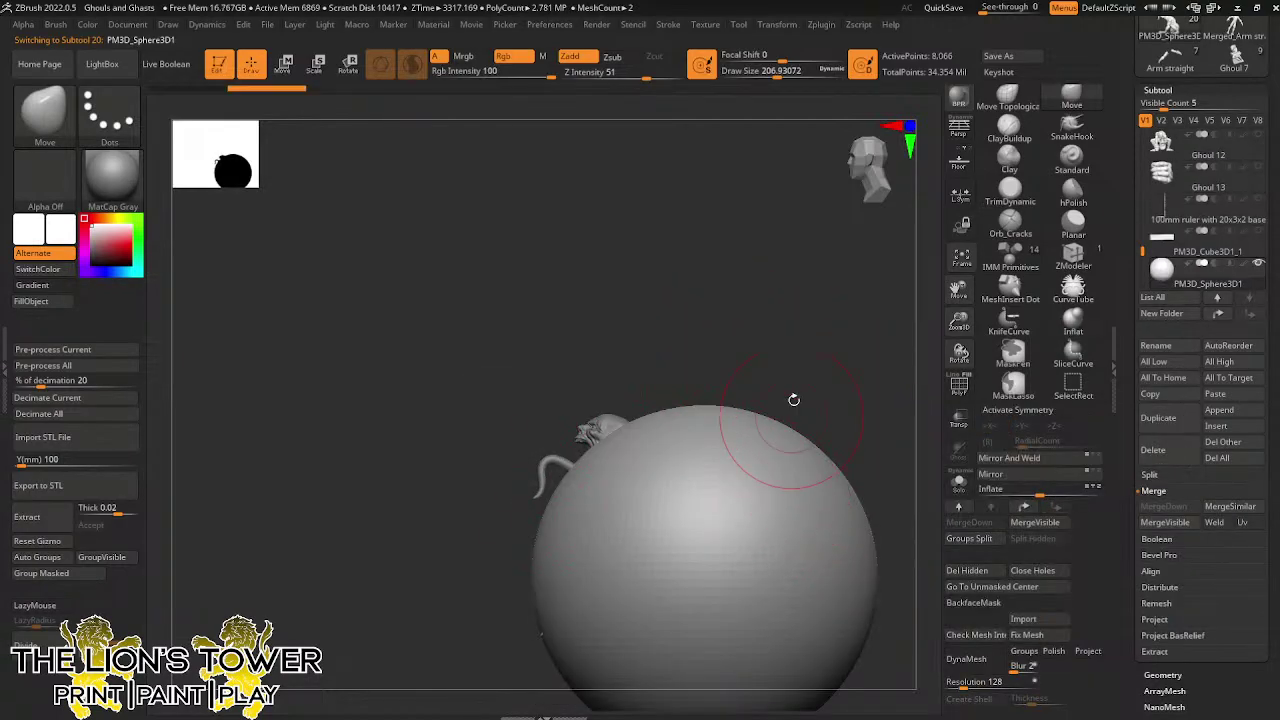
Select the new sphere, scale it down to slightly larger than the Ghast's head and move it over the head
left_click_drag(791, 397, 856, 319)
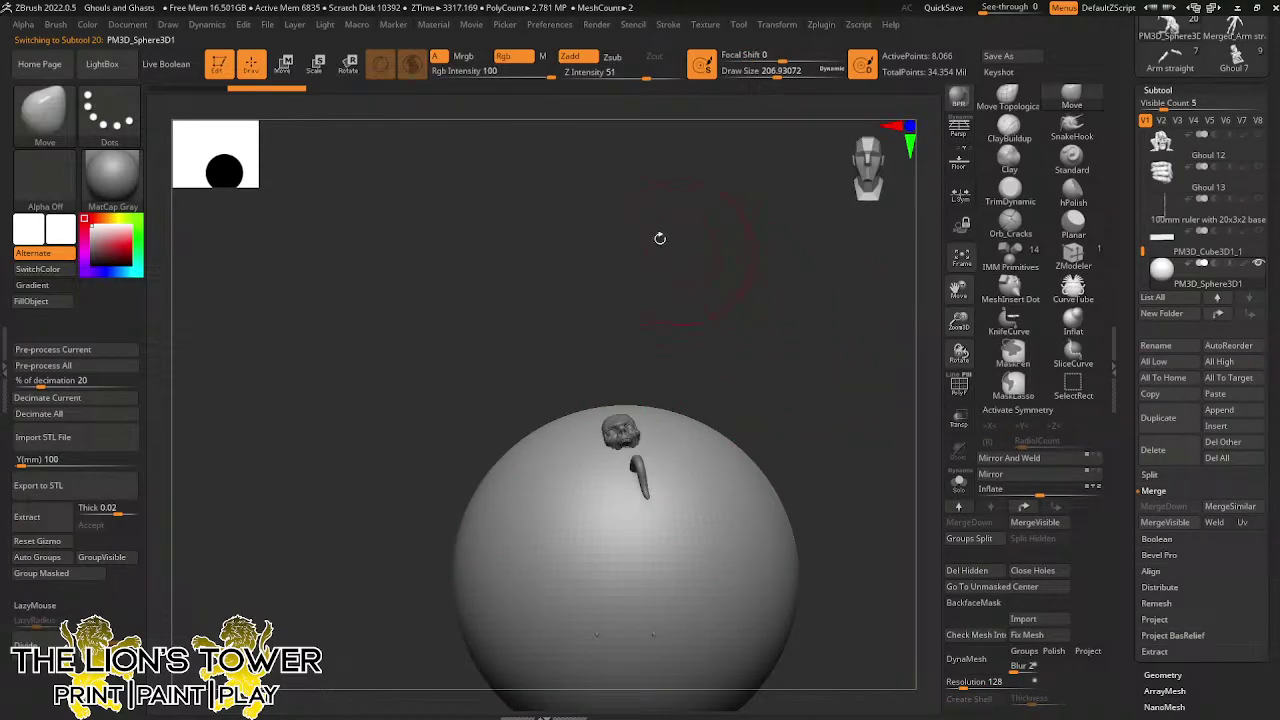
key("w")
left_click_drag(624, 578, 585, 690)
mouse_move(625, 499)
left_mouse_down()
mouse_move(625, 370)
mouse_move(850, 428)
mouse_move(808, 437)
left_mouse_up()
key("q")
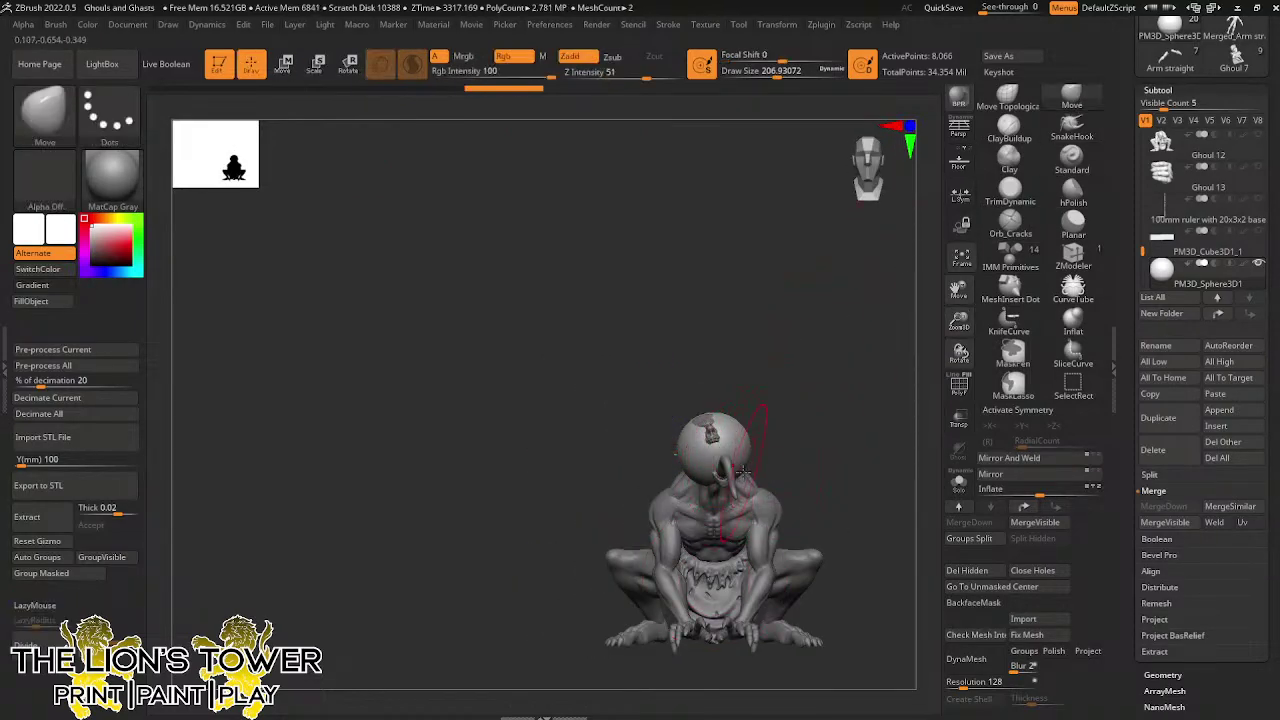
Stretch the sphere down the neck into a long hair mass with the Move brush at about size 207, then 136
left_click_drag(740, 542, 740, 548)
left_click_drag(687, 474, 684, 553)
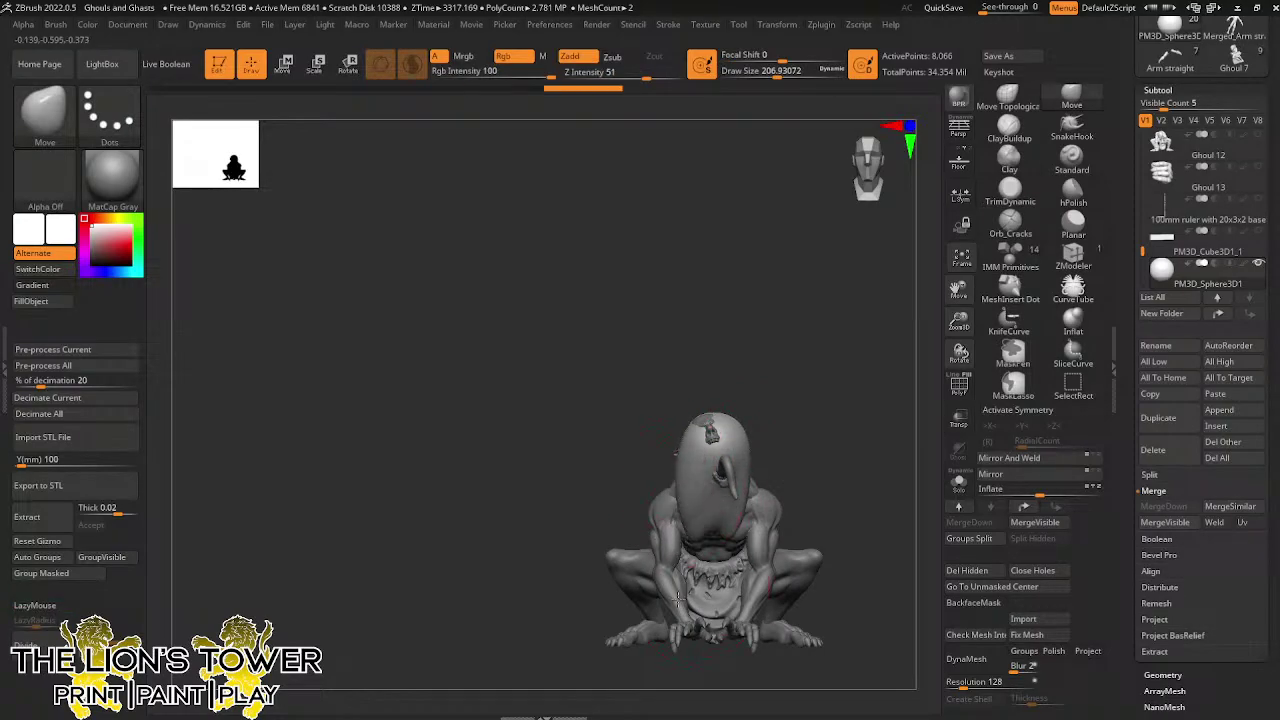
mouse_move(822, 394)
left_mouse_down()
mouse_move(734, 436)
mouse_move(836, 378)
left_mouse_up()
left_click_drag(753, 440, 735, 442)
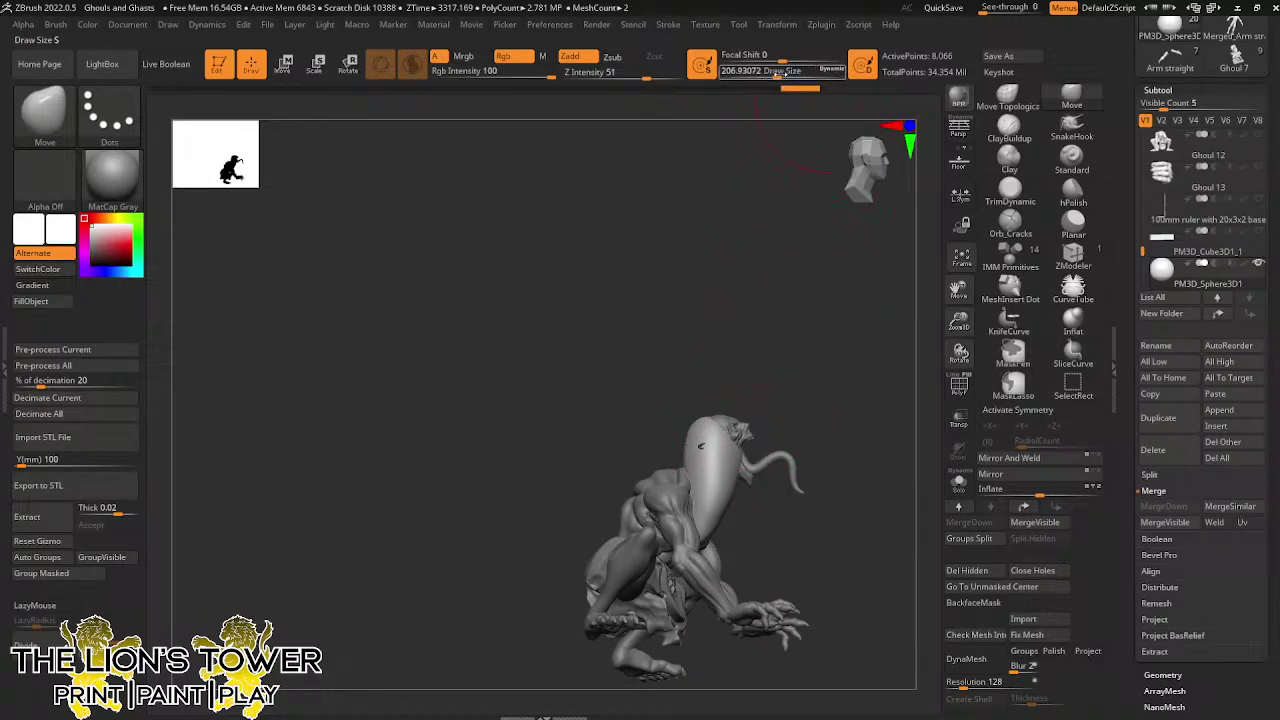
left_click_drag(777, 75, 760, 76)
mouse_move(829, 380)
left_mouse_down()
mouse_move(785, 470)
mouse_move(736, 455)
left_mouse_up()
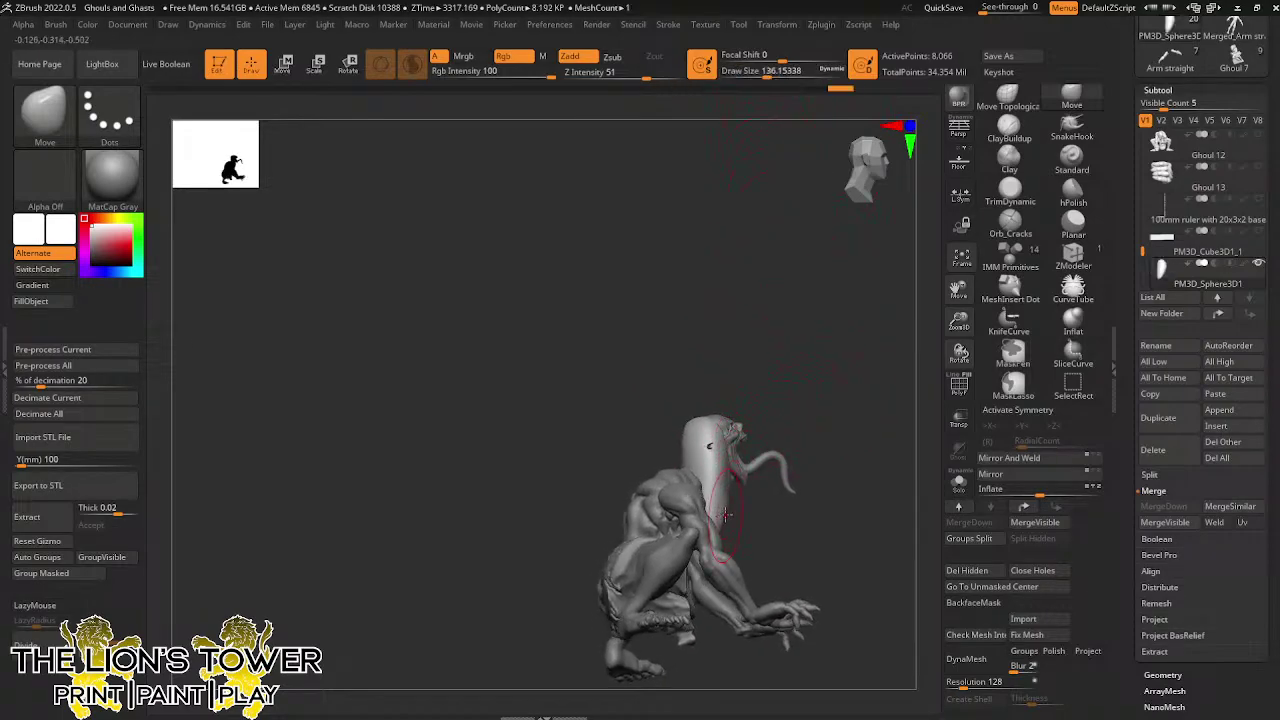
left_click_drag(746, 535, 773, 537)
mouse_move(828, 434)
left_mouse_down()
mouse_move(868, 468)
mouse_move(809, 423)
left_mouse_up()
Fit the hair mass to the crown and back of the head using the Move brush at about size 80
left_click(757, 71)
left_click_drag(959, 321, 947, 386)
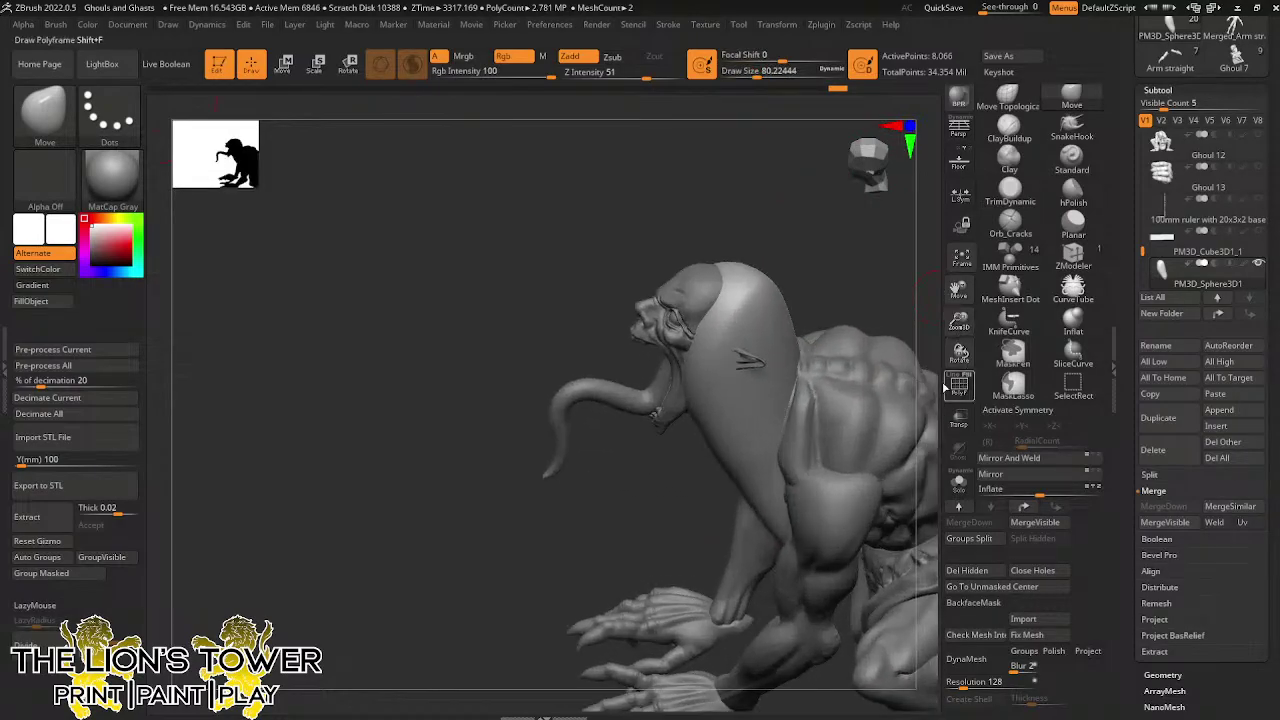
left_click_drag(821, 276, 795, 362)
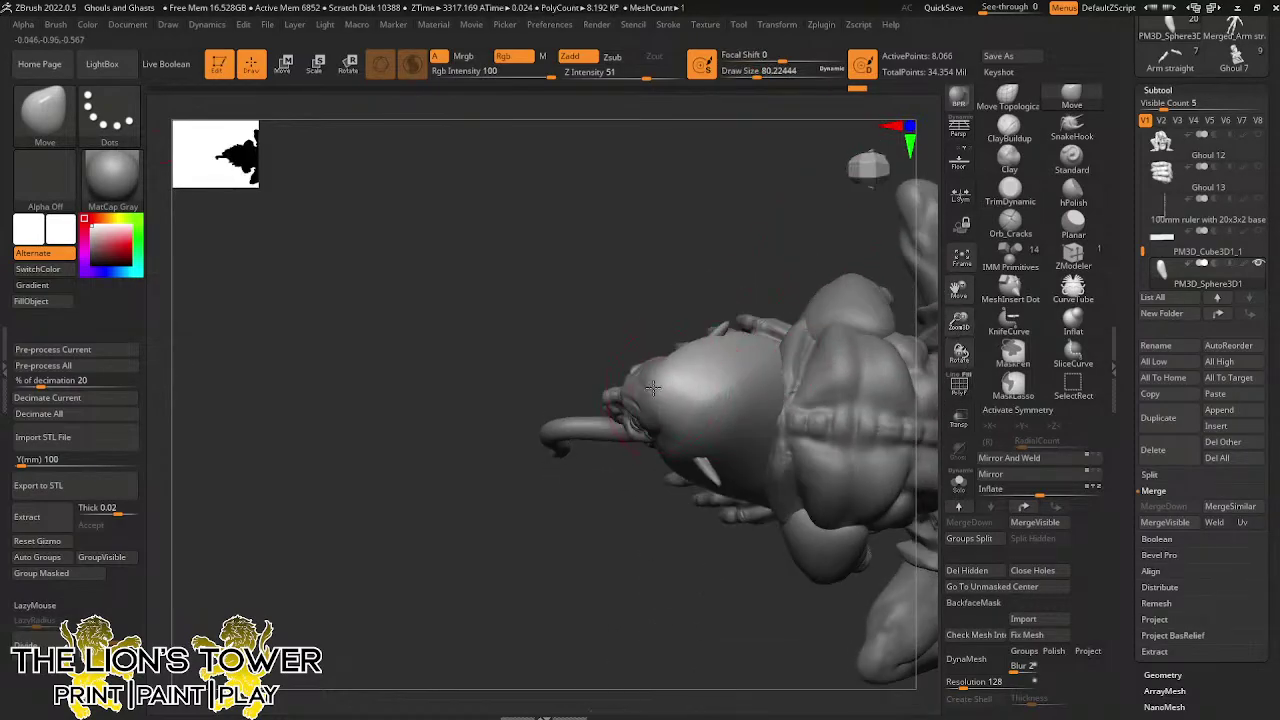
left_click_drag(700, 385, 739, 354)
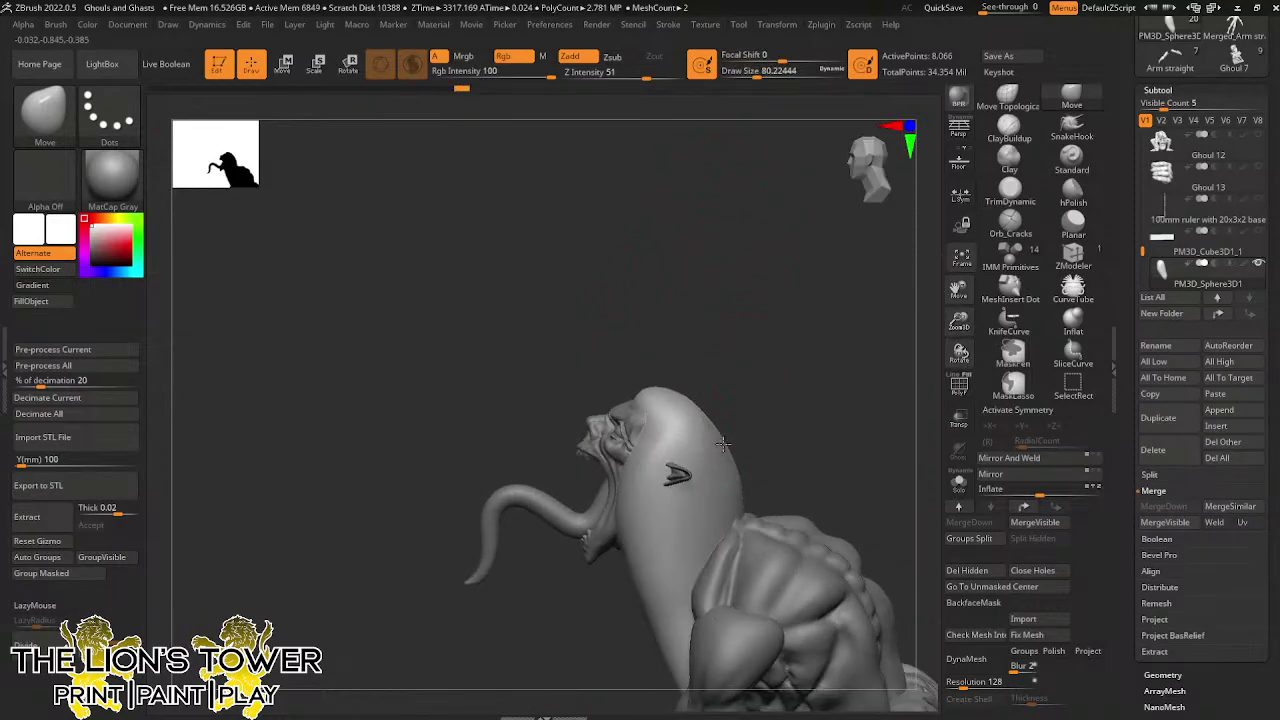
left_click_drag(720, 441, 722, 440)
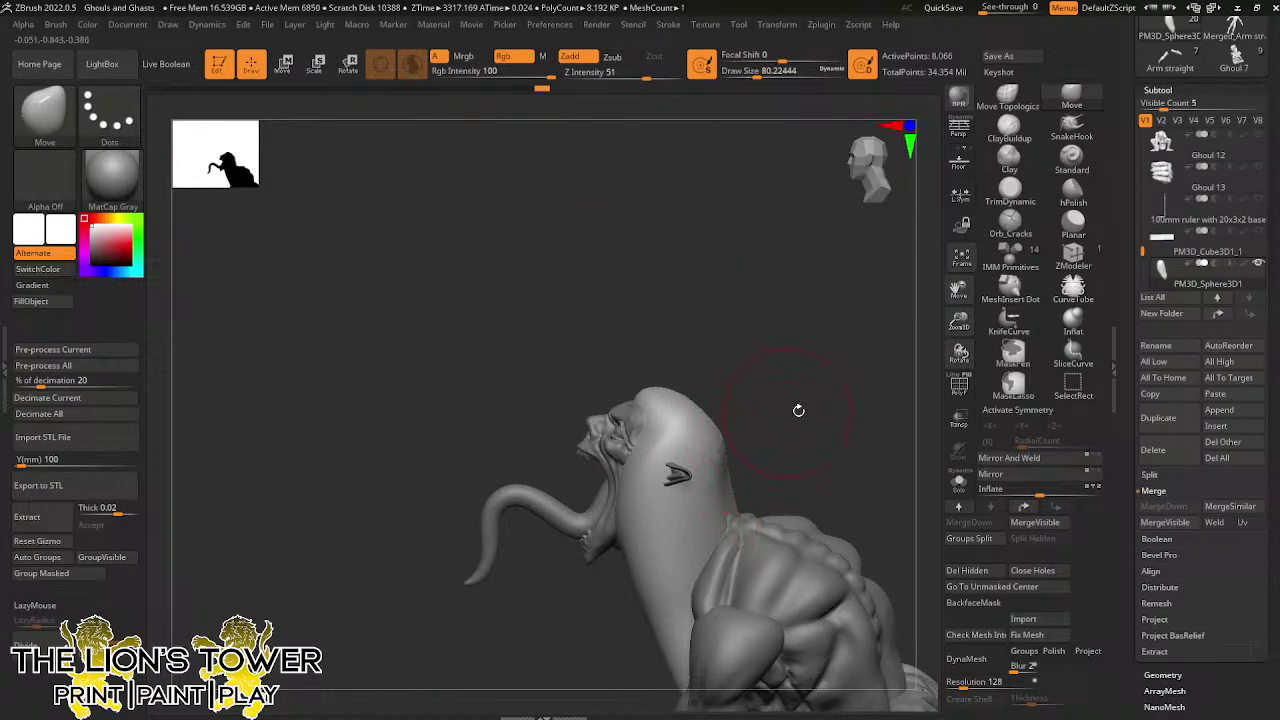
left_click_drag(797, 409, 752, 426)
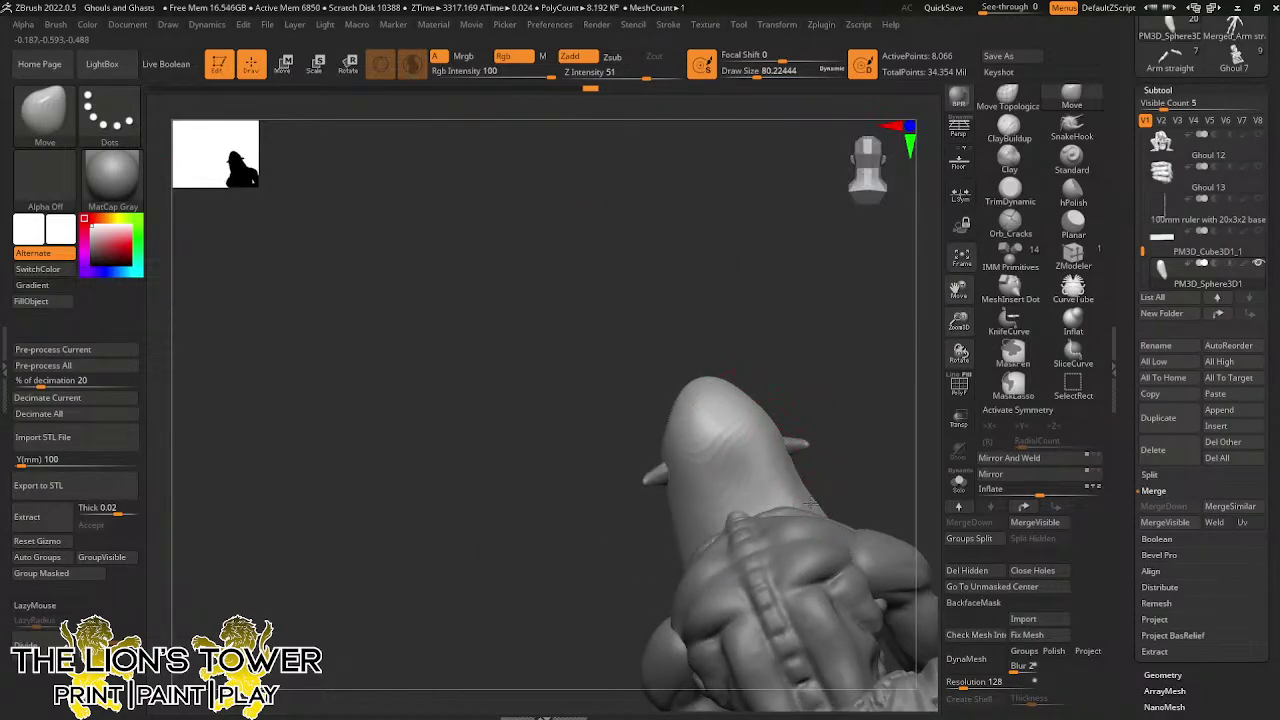
Pull the front edges of the hair back from the face and around the ears on both sides
right_click_drag(791, 462, 888, 360)
left_click_drag(752, 432, 773, 420)
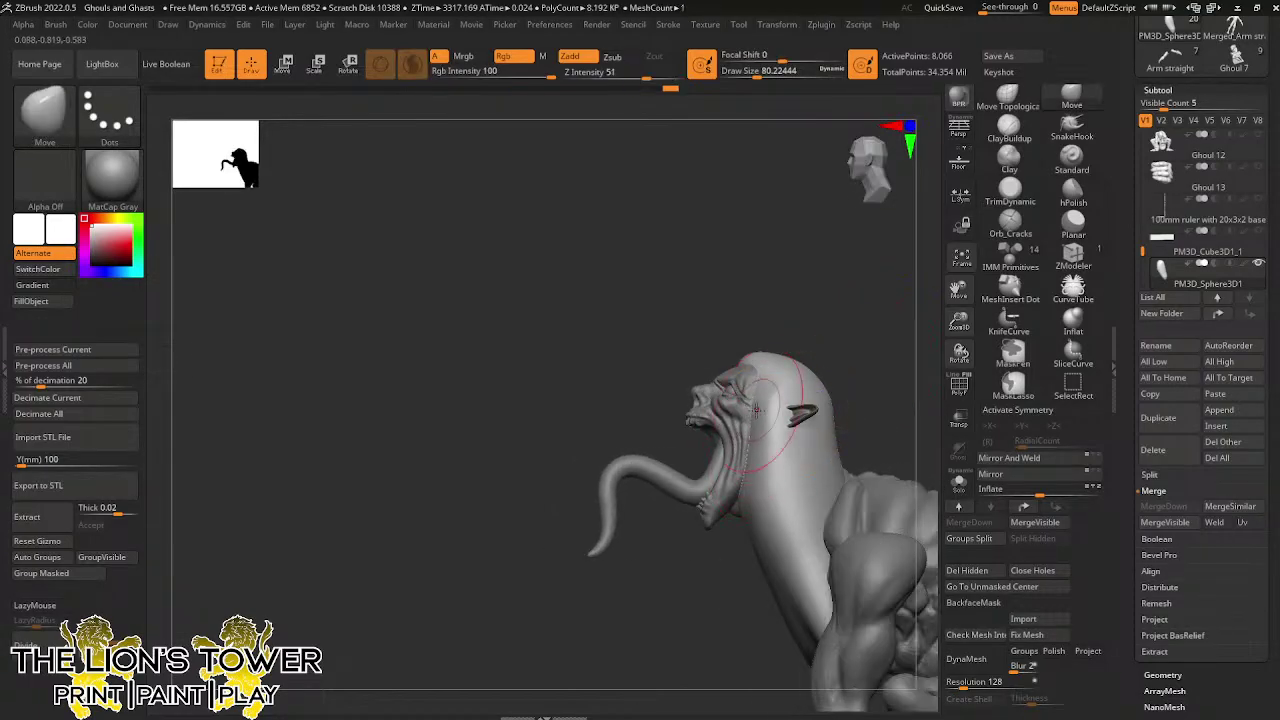
left_click_drag(744, 472, 755, 470)
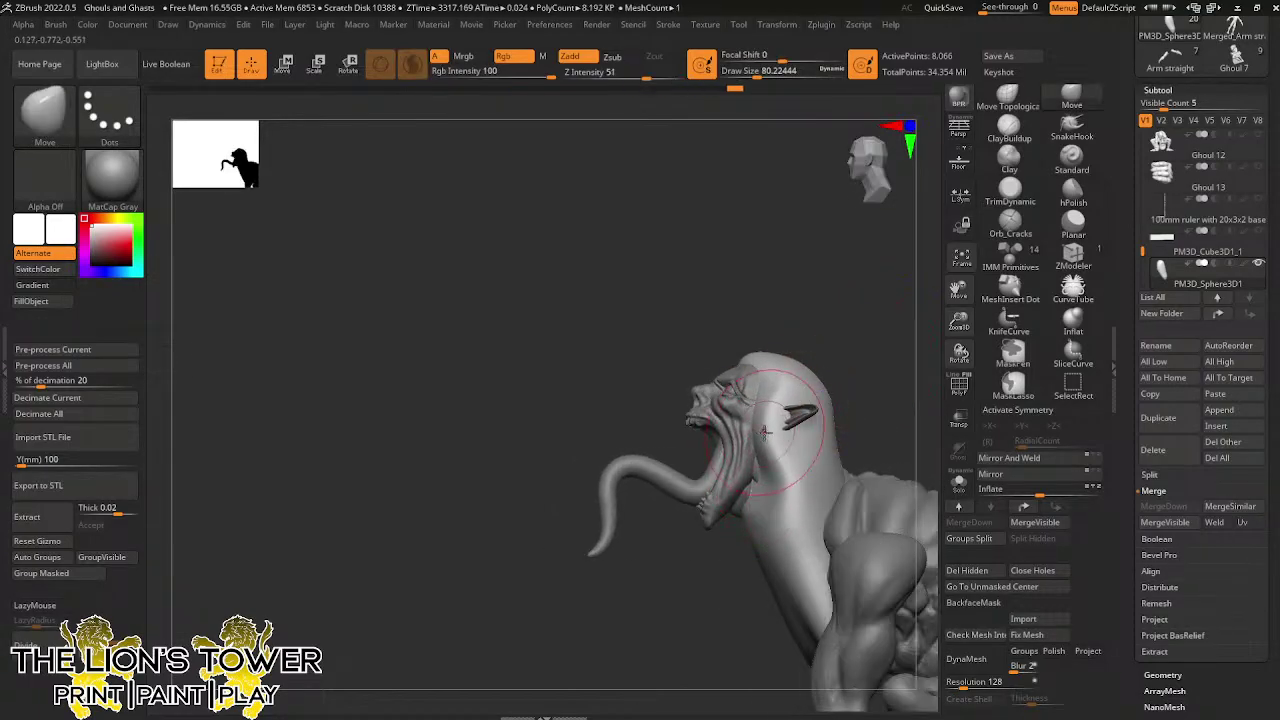
left_click_drag(778, 425, 788, 421)
right_click_drag(806, 392, 878, 322)
left_click_drag(722, 416, 732, 412)
right_click_drag(765, 395, 875, 335)
left_click_drag(690, 428, 700, 428)
mouse_move(806, 362)
right_mouse_down()
mouse_move(837, 329)
mouse_move(876, 325)
right_mouse_up()
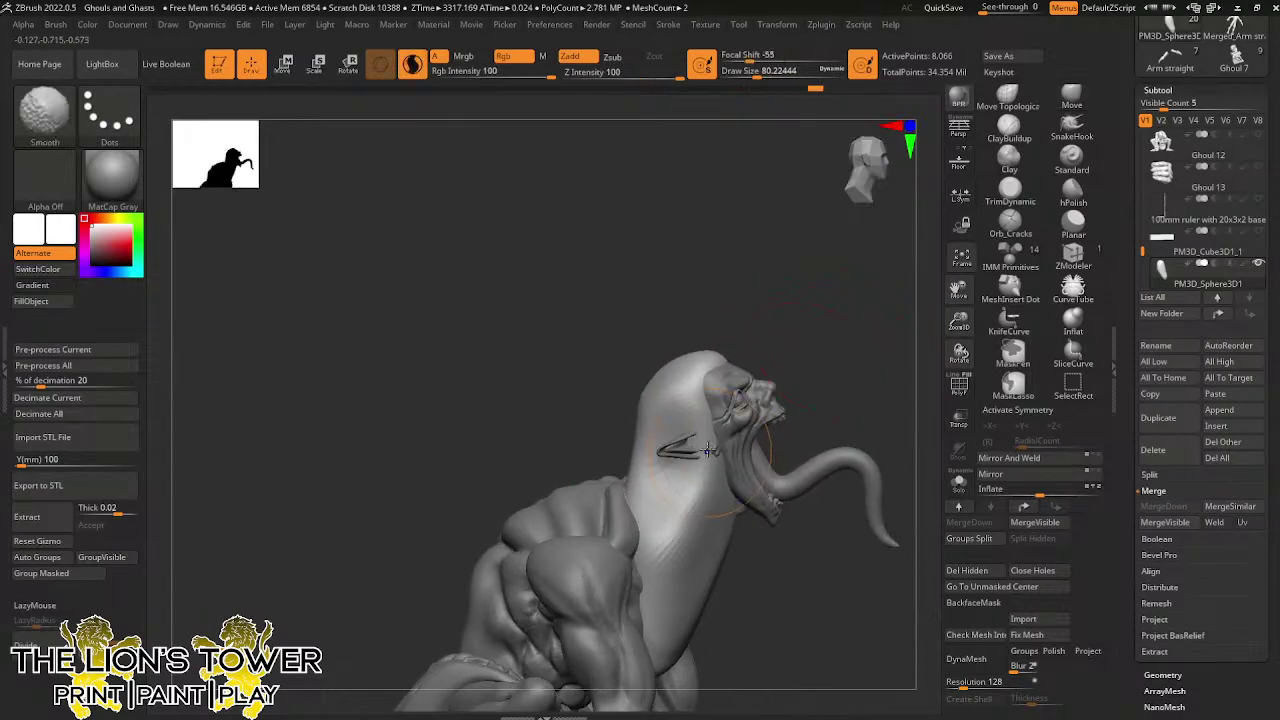
Smooth the side of the hair below the ear and reshape it along the neck with the Move brush
mouse_move(708, 444)
left_mouse_down()
mouse_move(720, 440)
mouse_move(698, 536)
left_mouse_up()
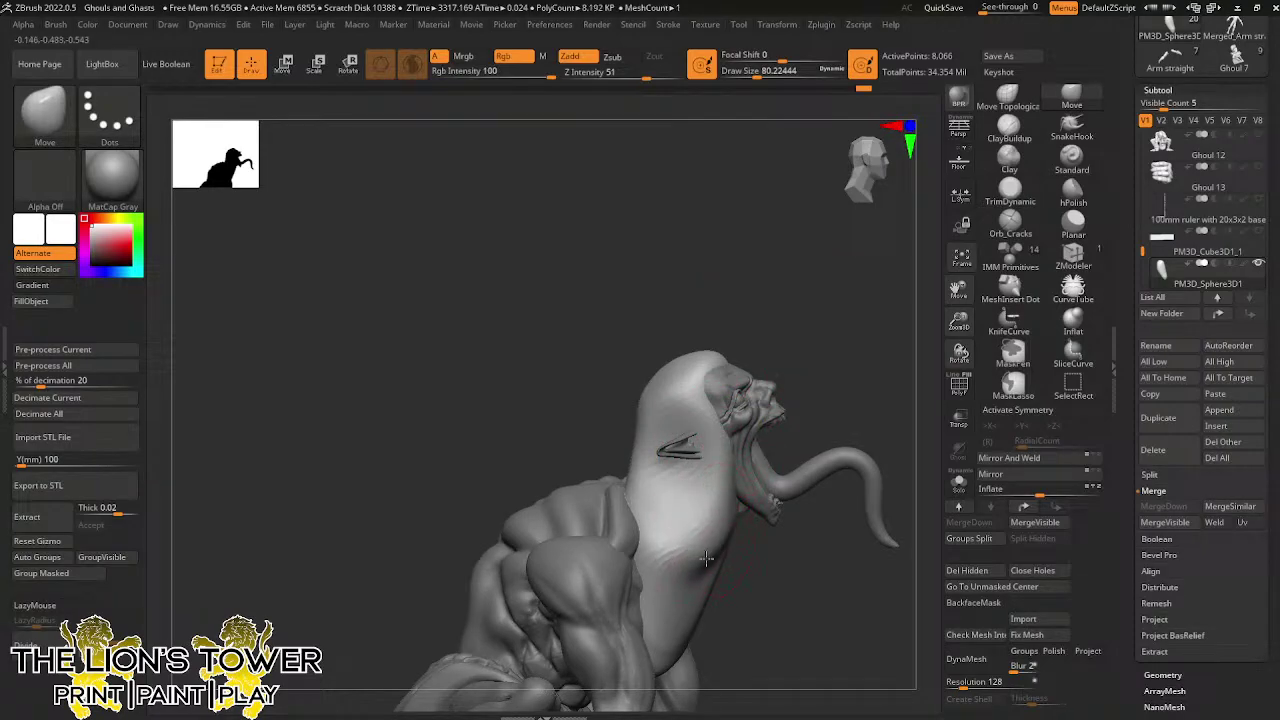
right_click_drag(764, 604, 724, 575)
left_click_drag(712, 562, 708, 583)
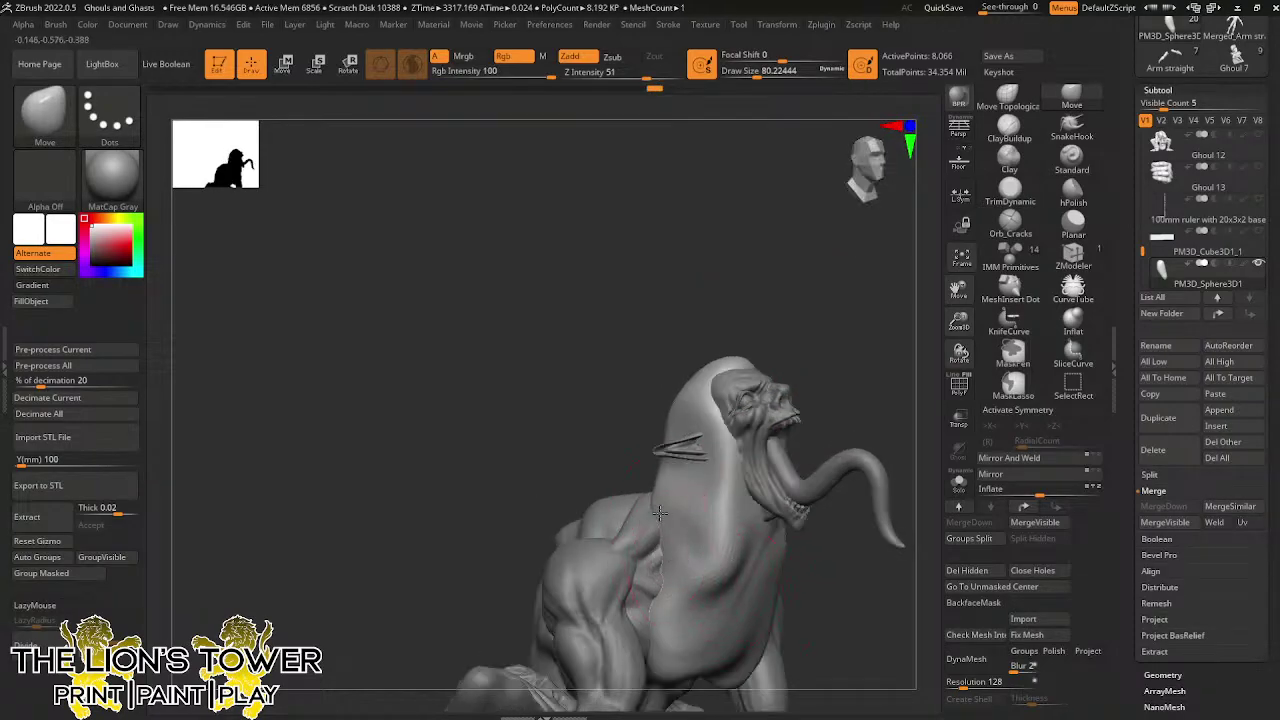
right_click_drag(708, 583, 669, 570)
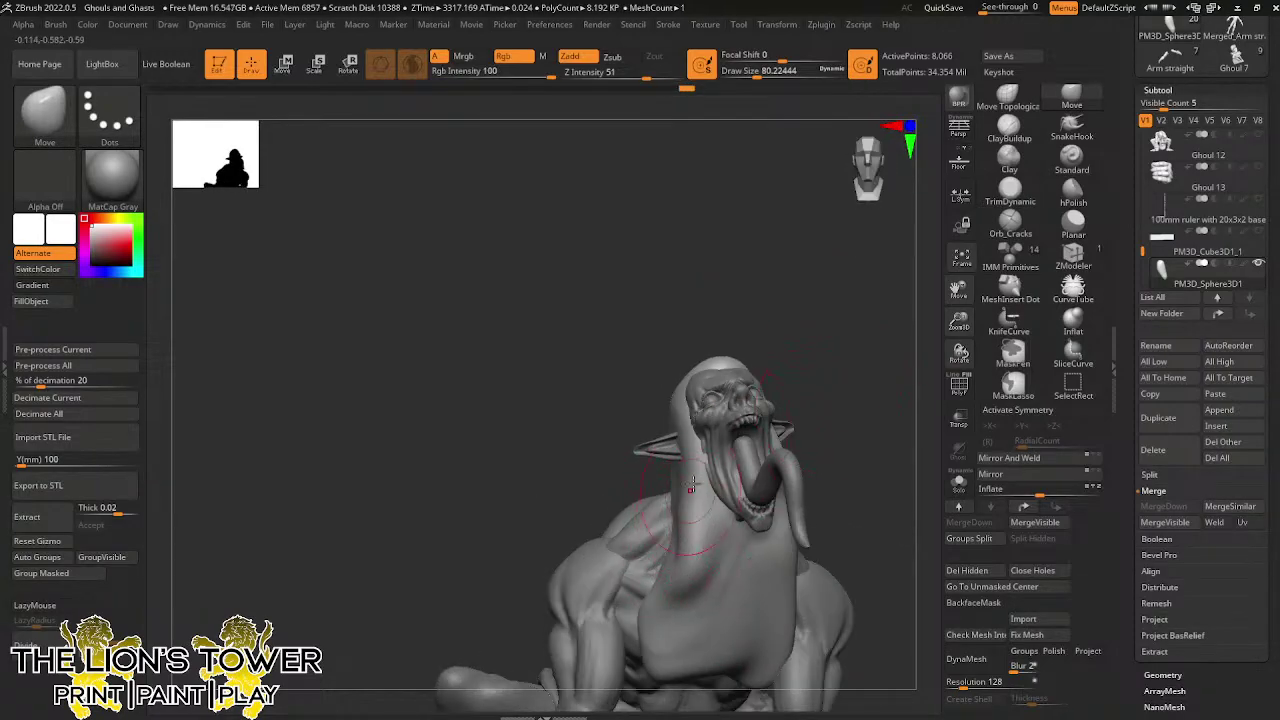
right_click_drag(708, 460, 785, 455)
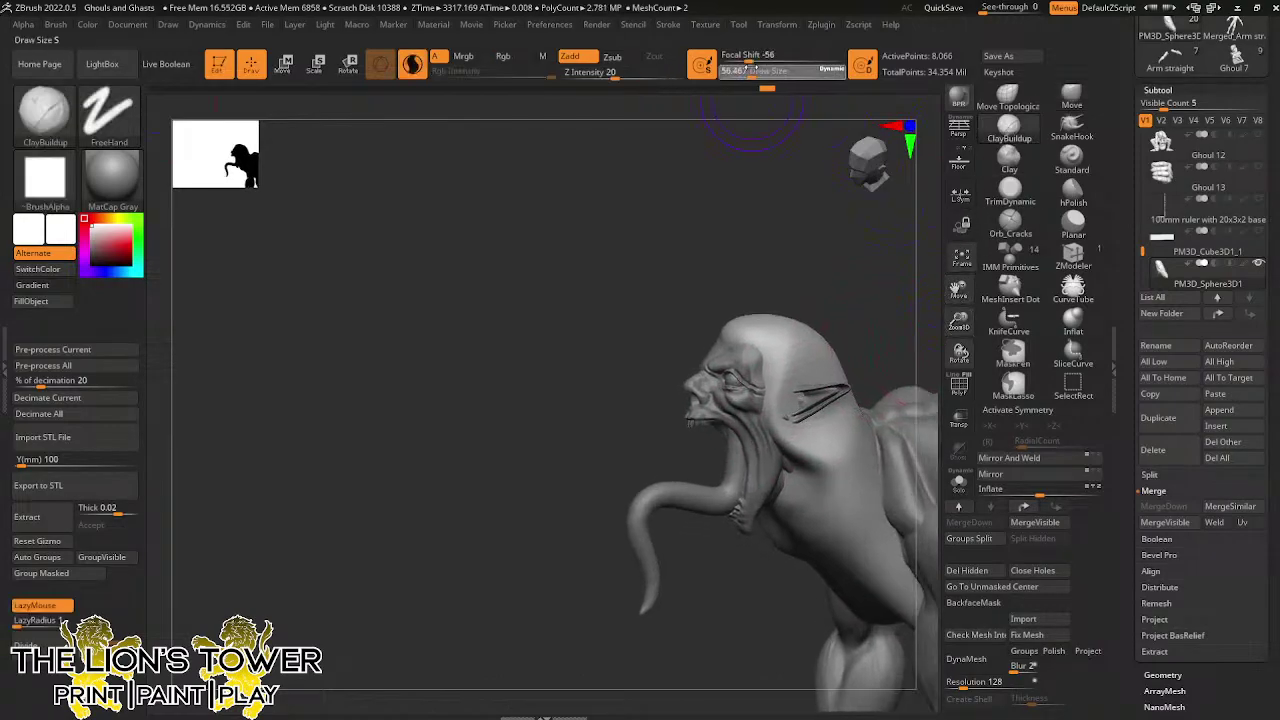
Sculpt fine hair strands below the ear using the ClayBuildup brush at about size 23
left_click_drag(742, 71, 740, 71)
mouse_move(868, 290)
left_mouse_down()
mouse_move(886, 297)
mouse_move(851, 298)
left_mouse_up()
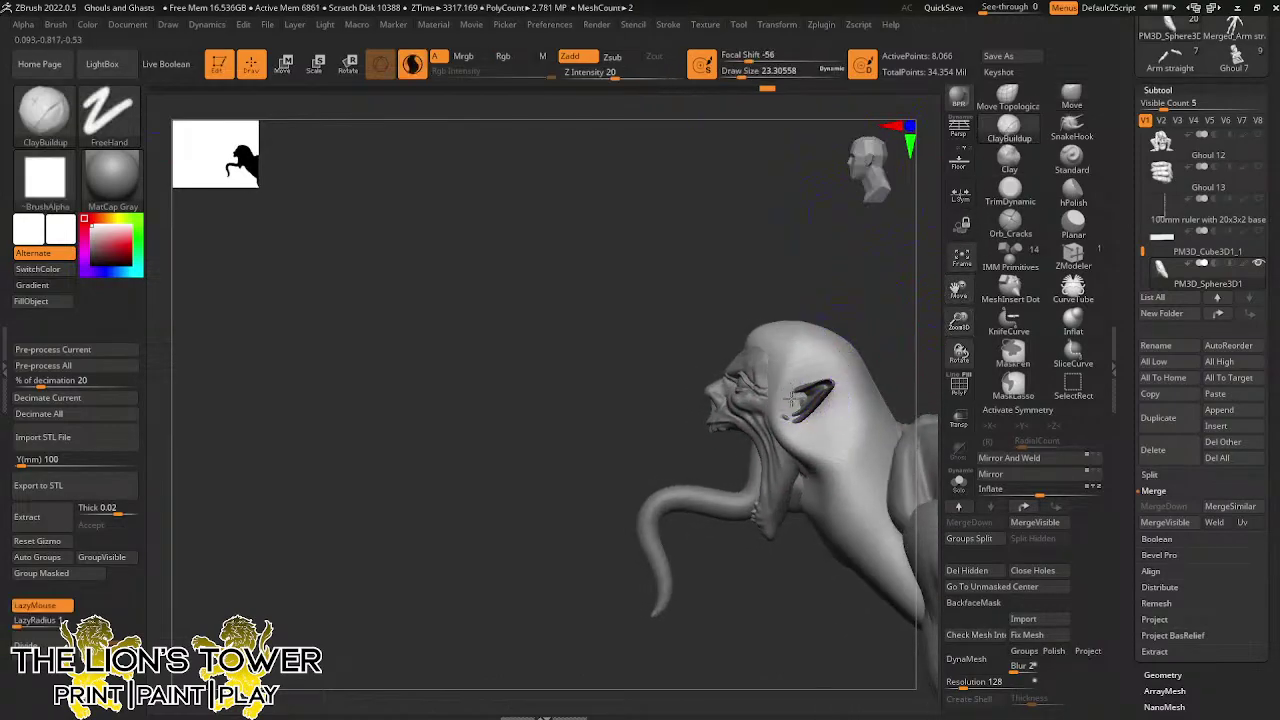
mouse_move(812, 435)
left_mouse_down()
mouse_move(857, 486)
mouse_move(832, 452)
mouse_move(872, 480)
mouse_move(836, 410)
left_mouse_up()
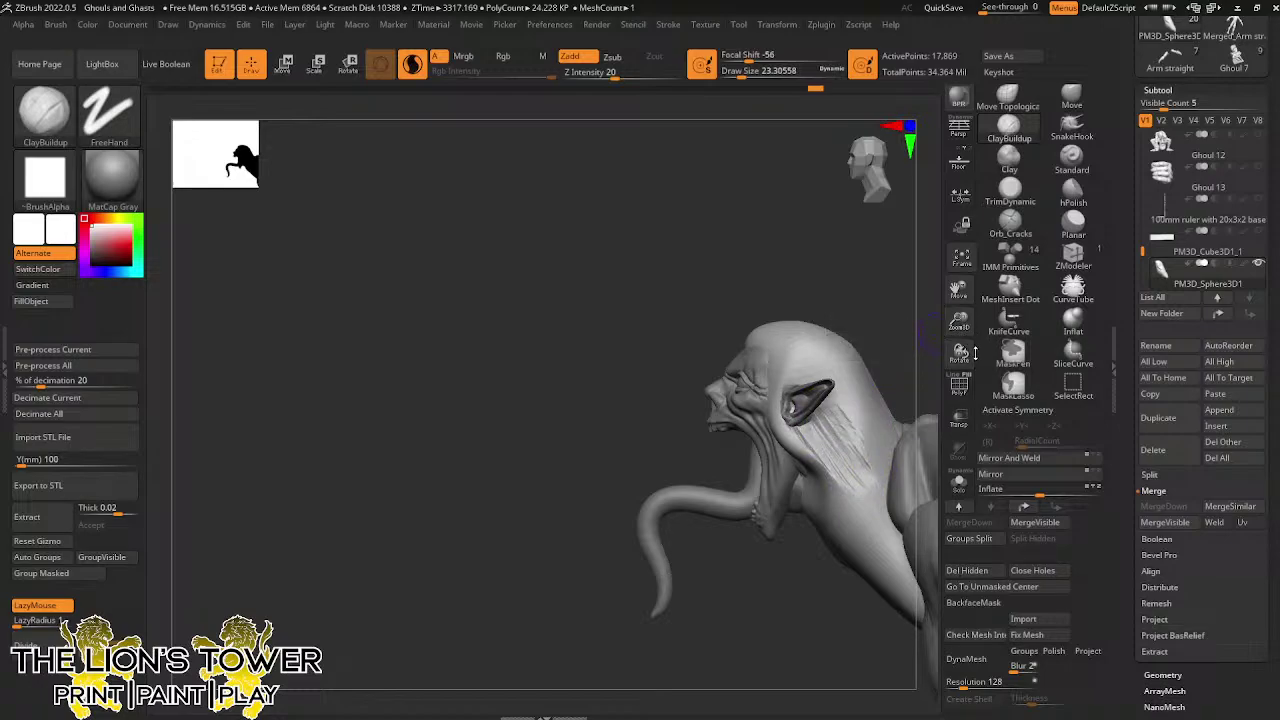
Build broader hair strands below the ear and along the jaw using the ClayBuildup brush at about size 35
left_click_drag(959, 290, 830, 294)
left_click_drag(741, 74, 746, 74)
left_click_drag(825, 210, 795, 318)
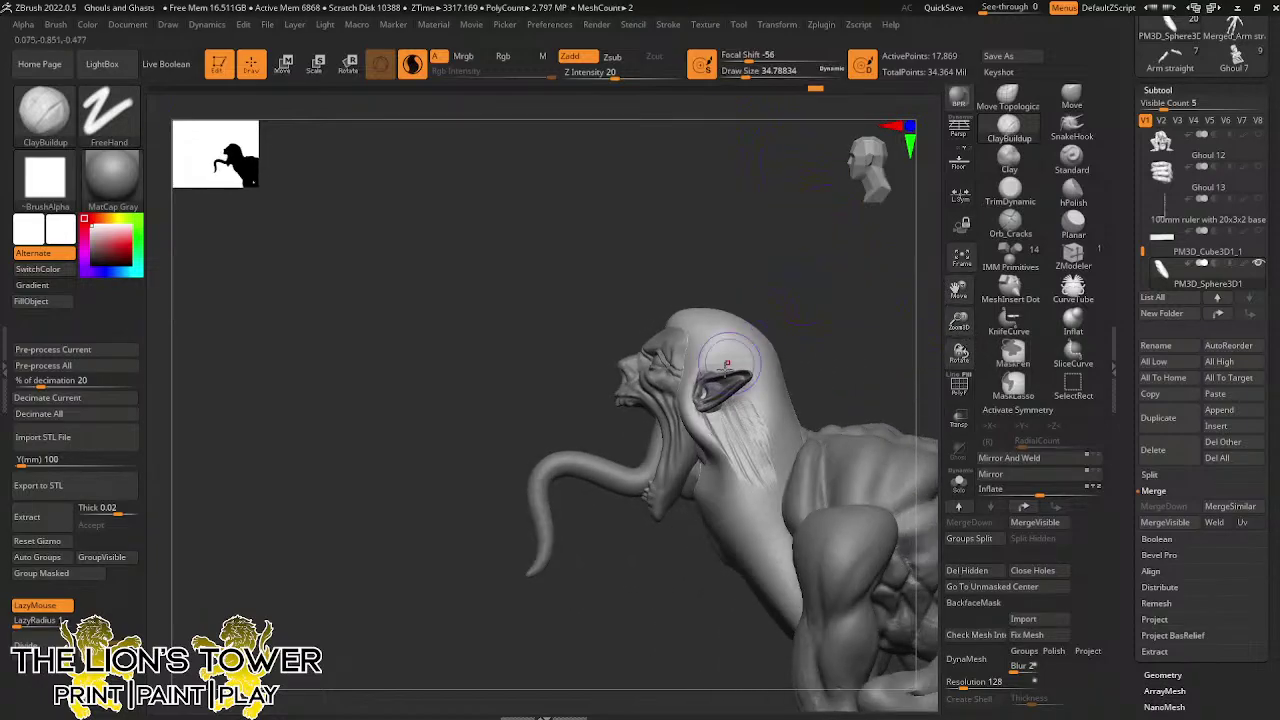
mouse_move(738, 415)
left_mouse_down()
mouse_move(750, 508)
mouse_move(731, 490)
mouse_move(744, 494)
left_mouse_up()
left_click_drag(815, 320, 860, 312)
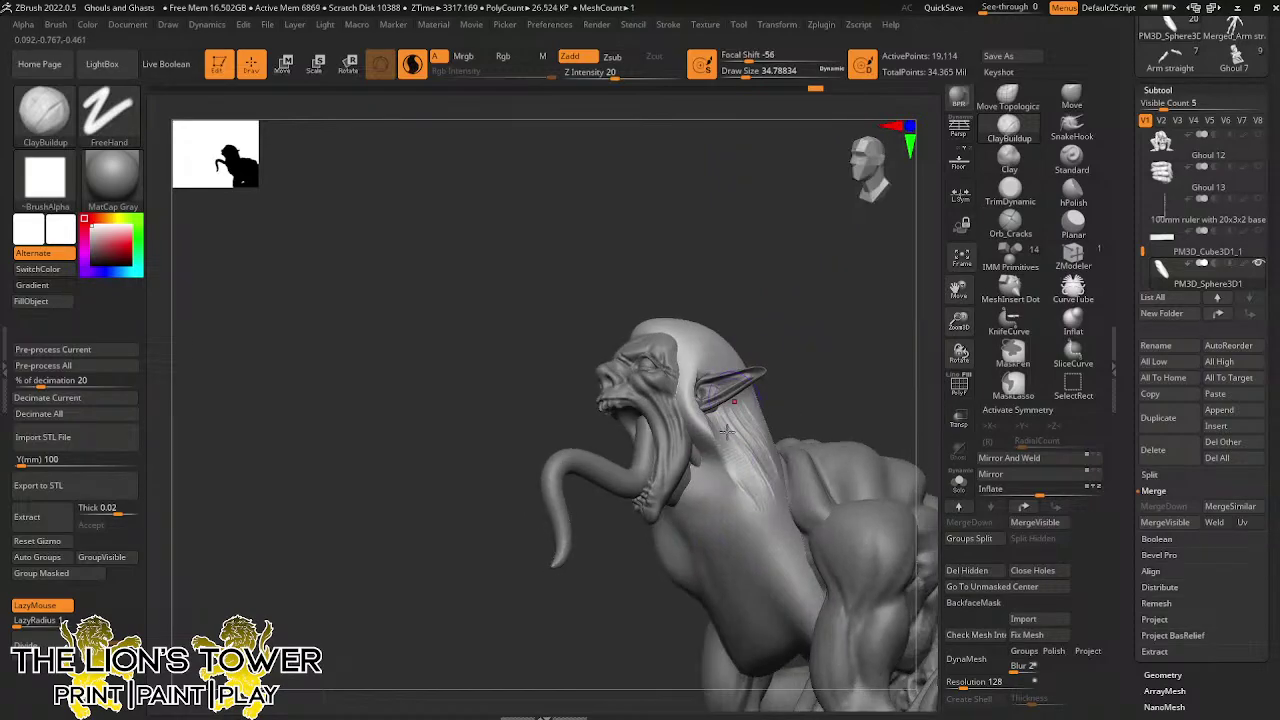
left_click_drag(712, 478, 716, 502)
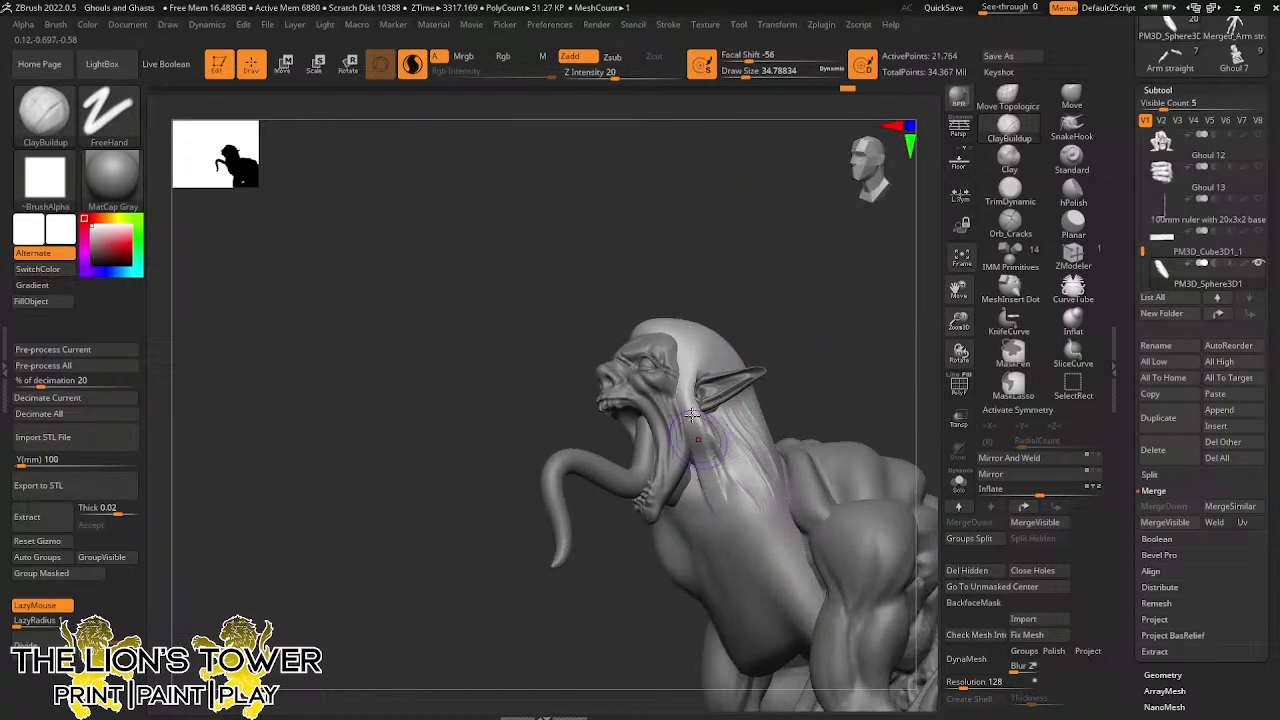
left_click_drag(692, 420, 722, 518)
Smooth the strands below the ear and carve deeper grooves between the locks running down the neck
left_click_drag(808, 350, 773, 359)
key("shift")
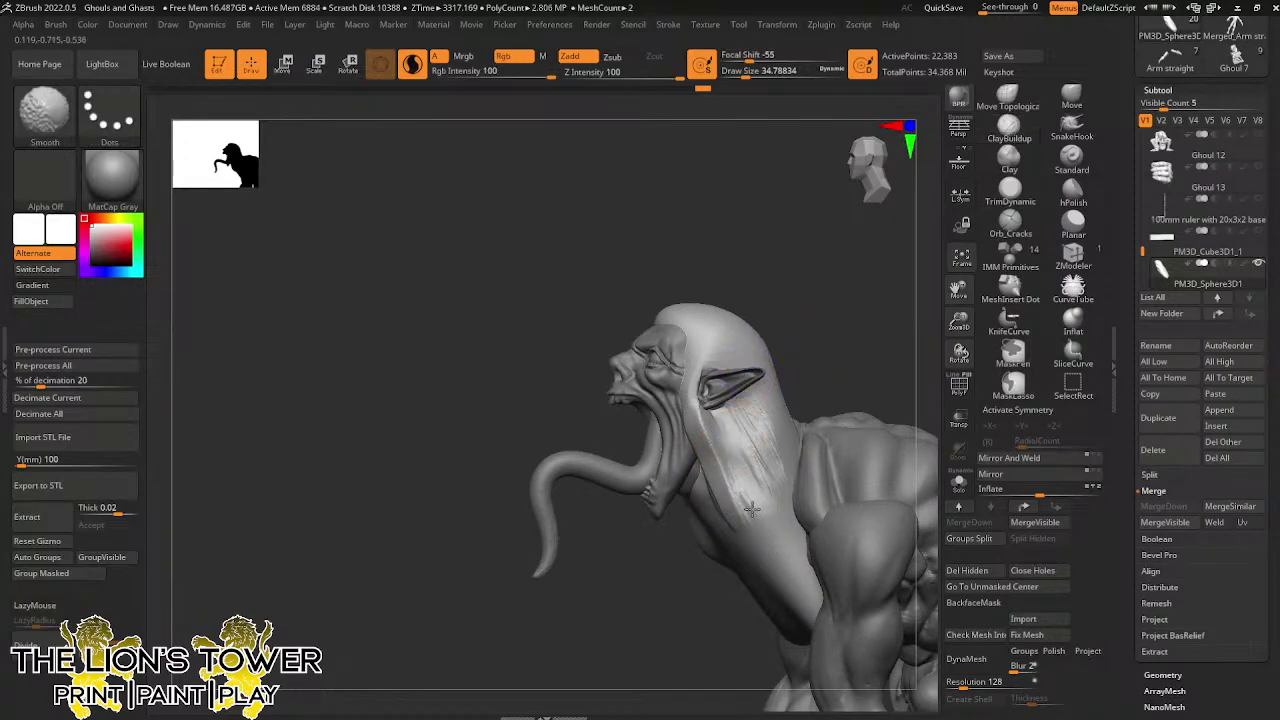
left_click_drag(761, 402, 731, 436)
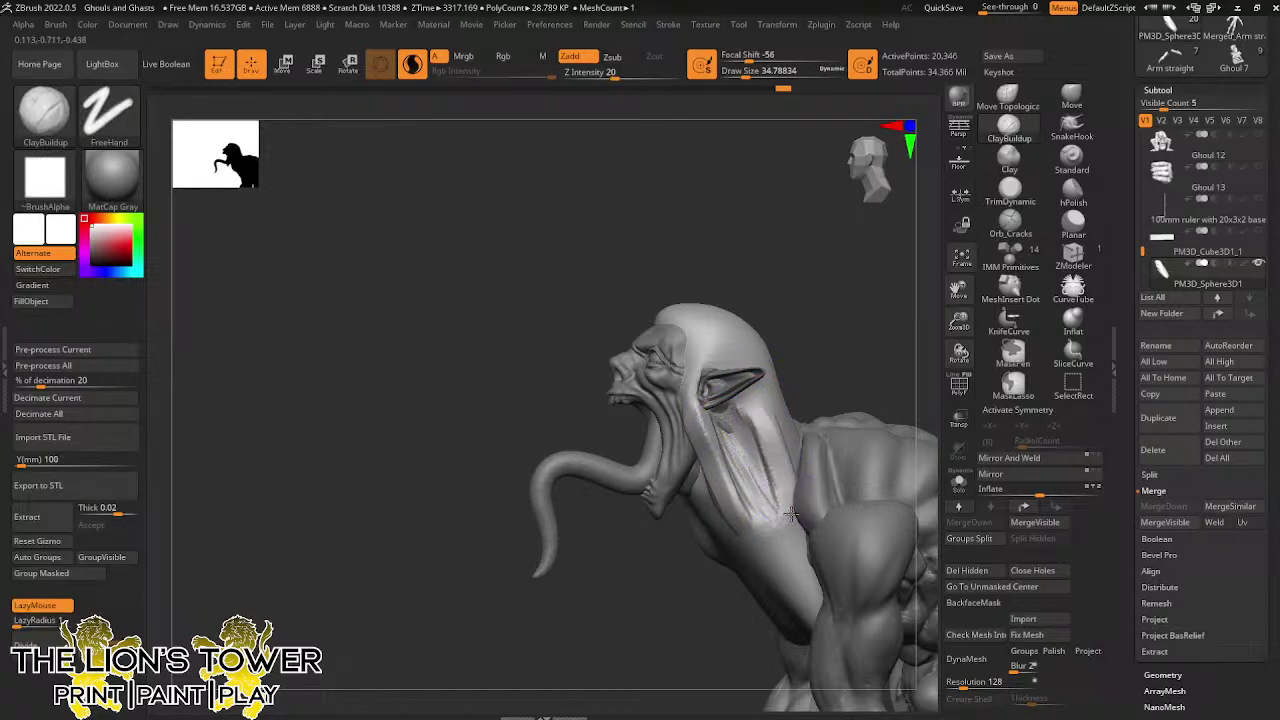
left_click_drag(772, 545, 810, 600)
mouse_move(822, 388)
left_mouse_down()
mouse_move(863, 323)
mouse_move(832, 377)
left_mouse_up()
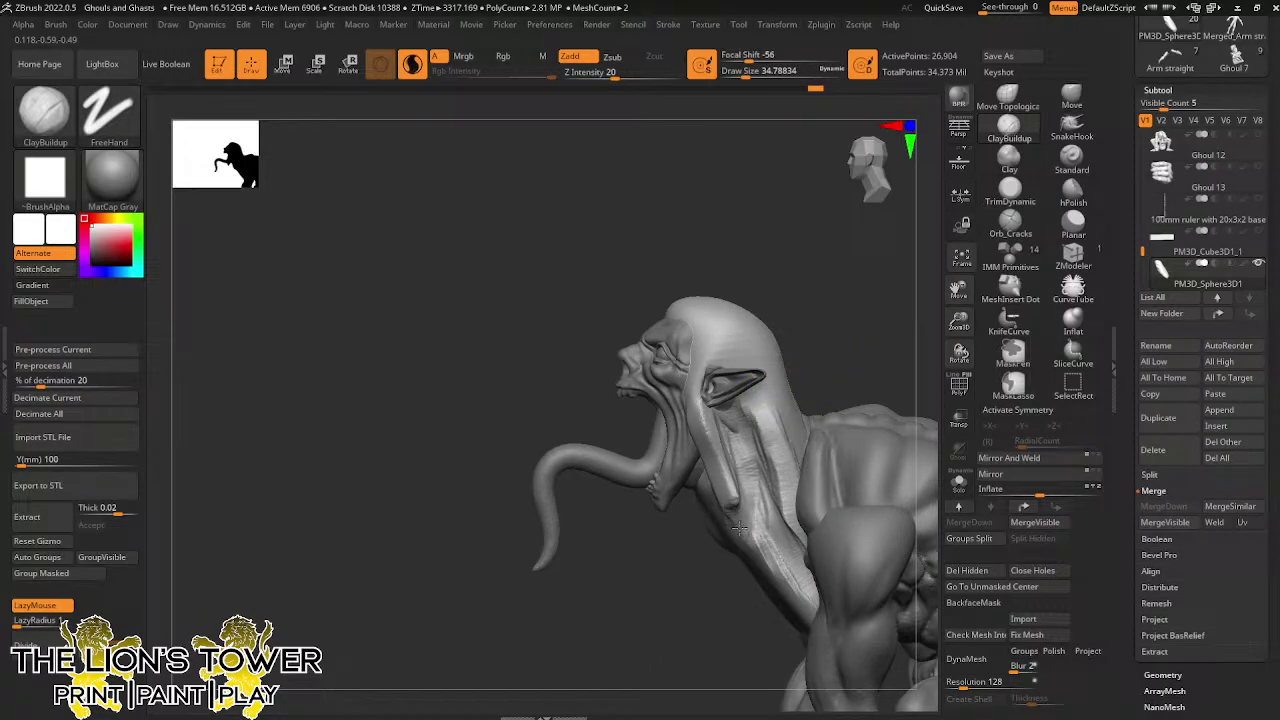
left_click_drag(755, 512, 764, 517)
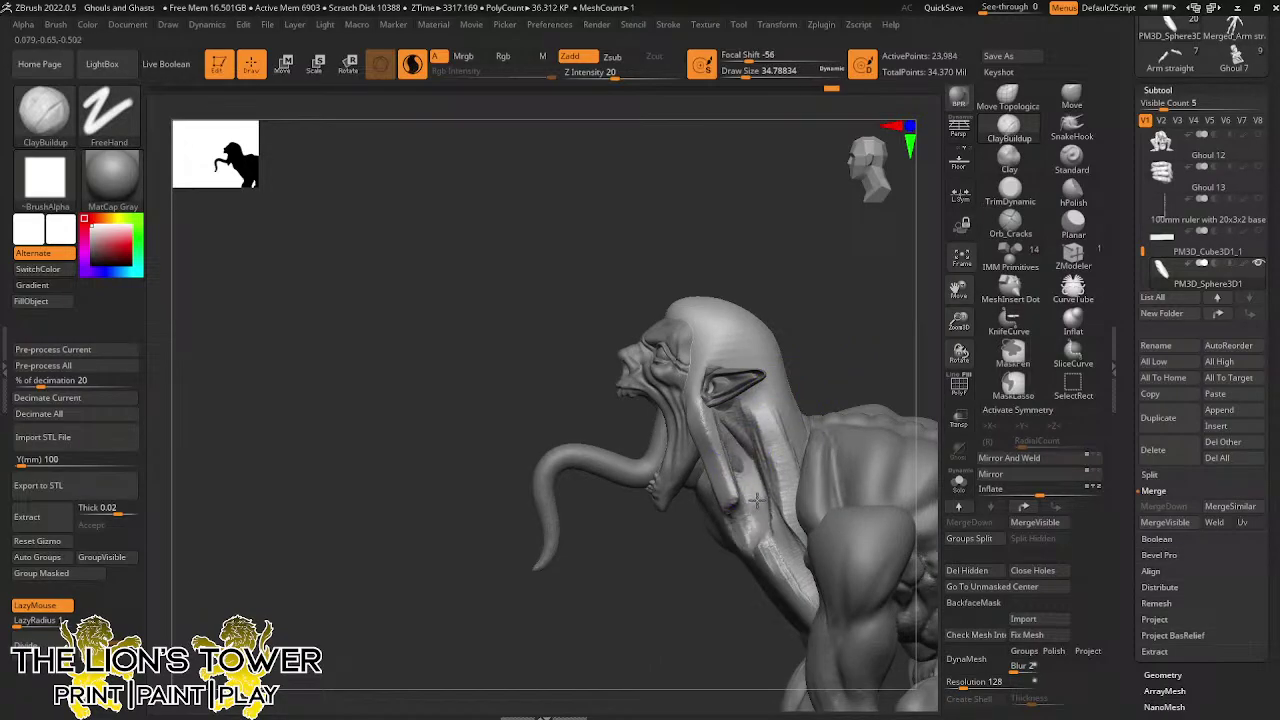
Carve the hair mass away from the throat beneath the jaw and smooth the cut edges beside the front lock
right_click_drag(810, 395, 737, 515)
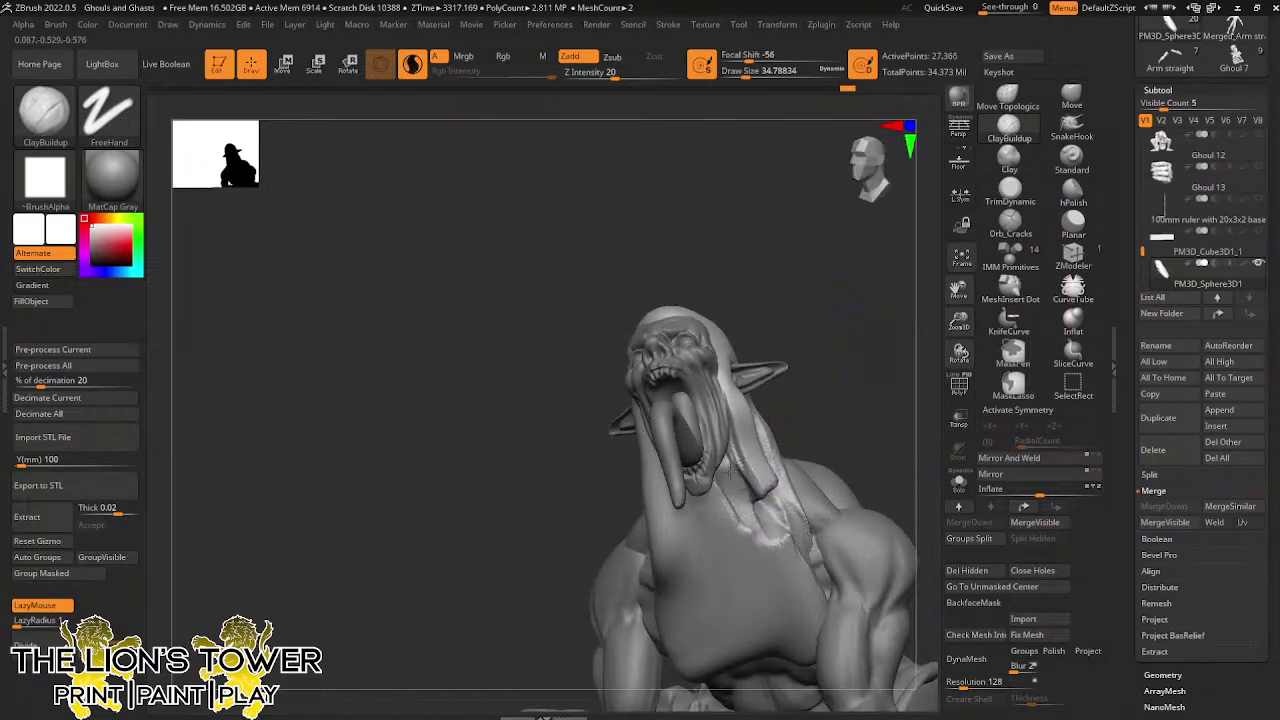
right_click_drag(730, 470, 802, 355)
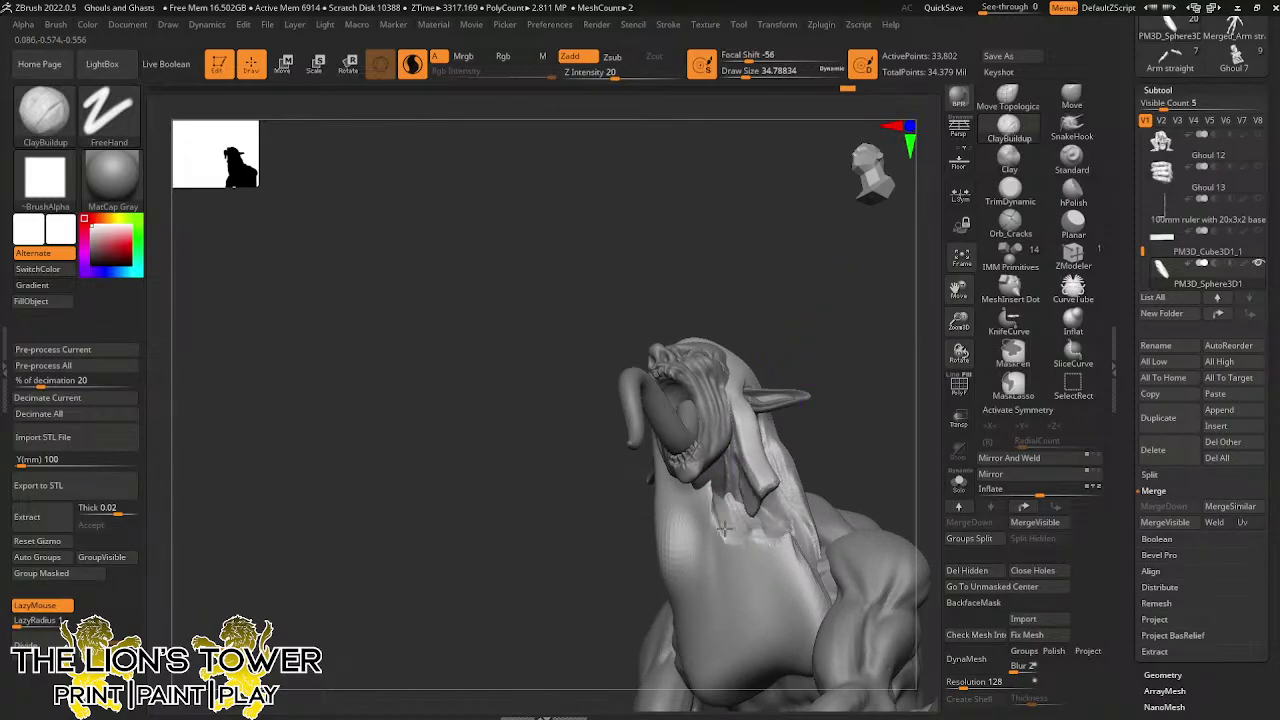
left_click_drag(724, 528, 718, 508)
right_click_drag(851, 427, 877, 417)
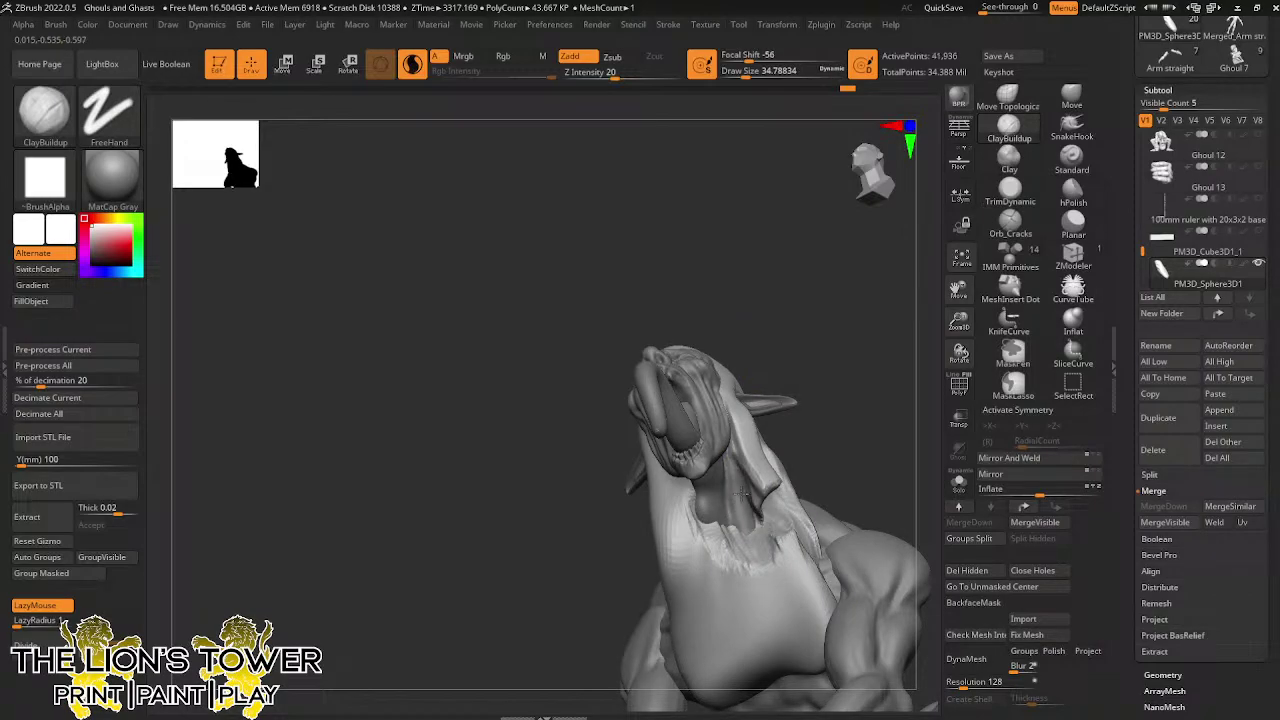
mouse_move(742, 493)
right_mouse_down()
mouse_move(857, 408)
mouse_move(758, 512)
right_mouse_up()
left_click_drag(757, 516, 742, 490, "shift")
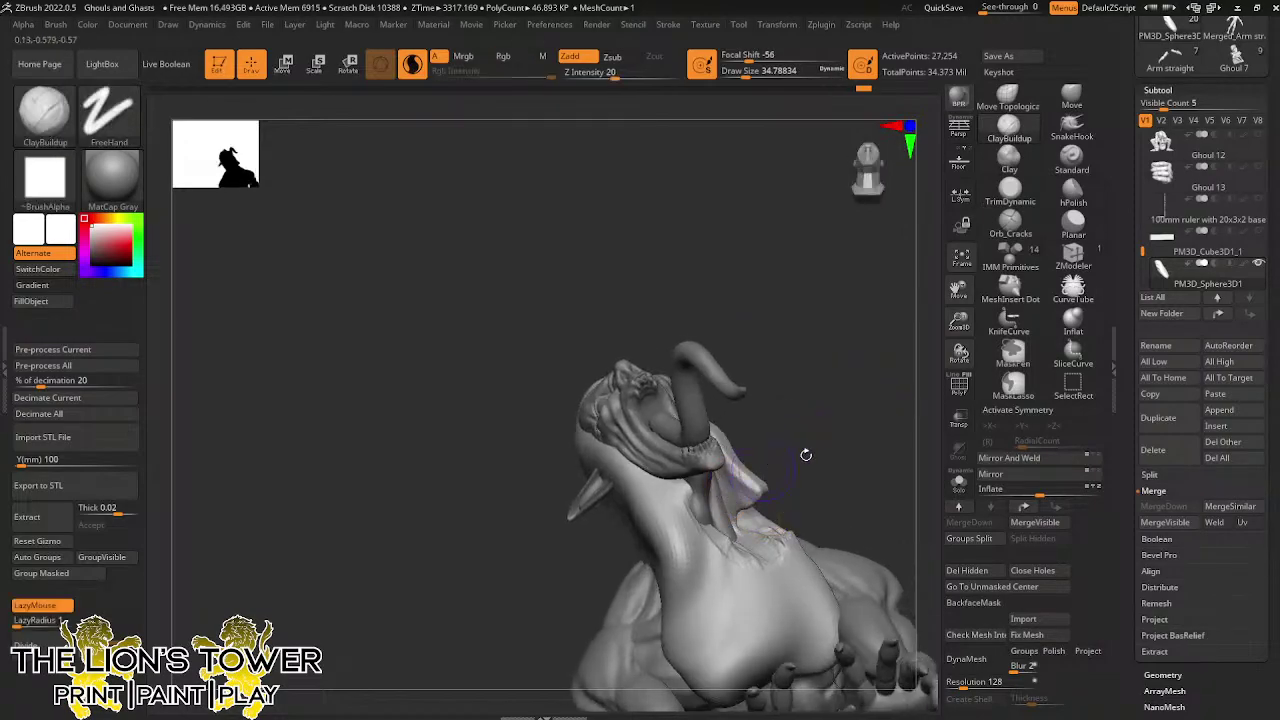
right_click_drag(806, 454, 789, 475)
left_click_drag(740, 475, 718, 512, "shift")
Carve matching grooves below the opposite ear to separate the front lock from the hair along the neck
mouse_move(716, 500)
right_mouse_down()
mouse_move(920, 443)
mouse_move(929, 454)
right_mouse_up()
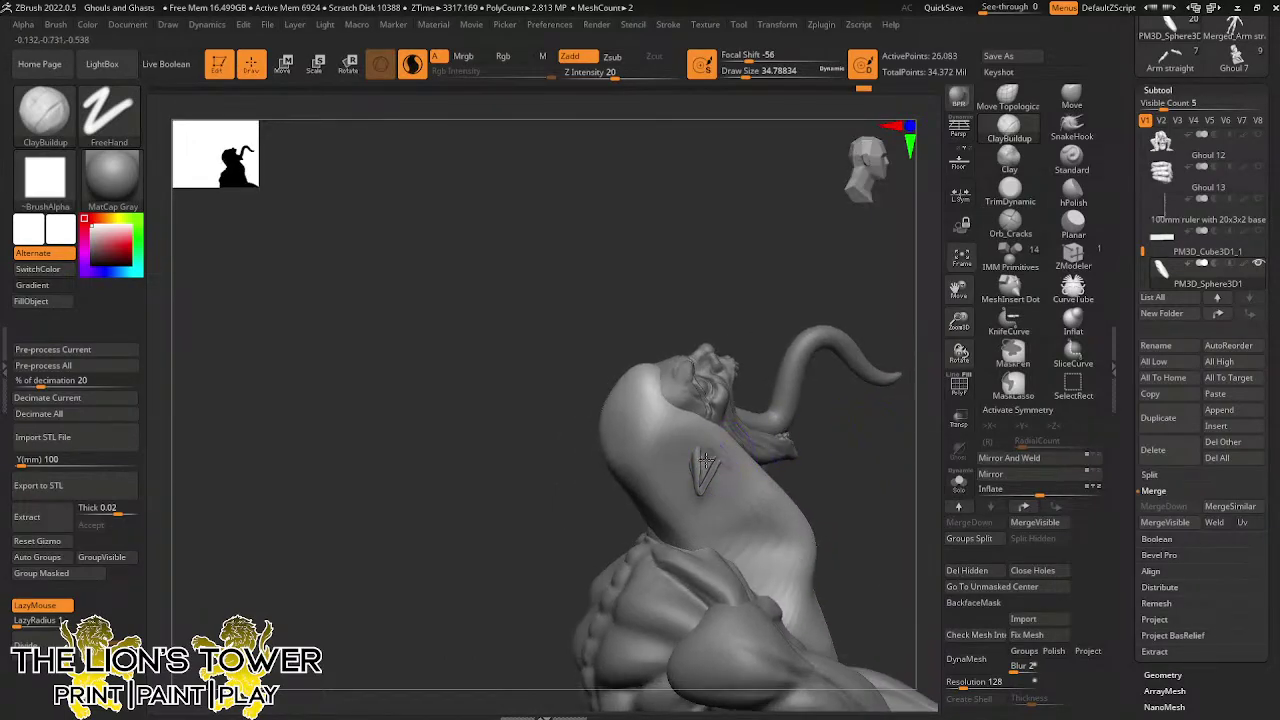
left_click_drag(733, 485, 742, 503)
mouse_move(902, 506)
right_mouse_down()
mouse_move(920, 440)
mouse_move(900, 520)
right_mouse_up()
right_click_drag(966, 347, 880, 362)
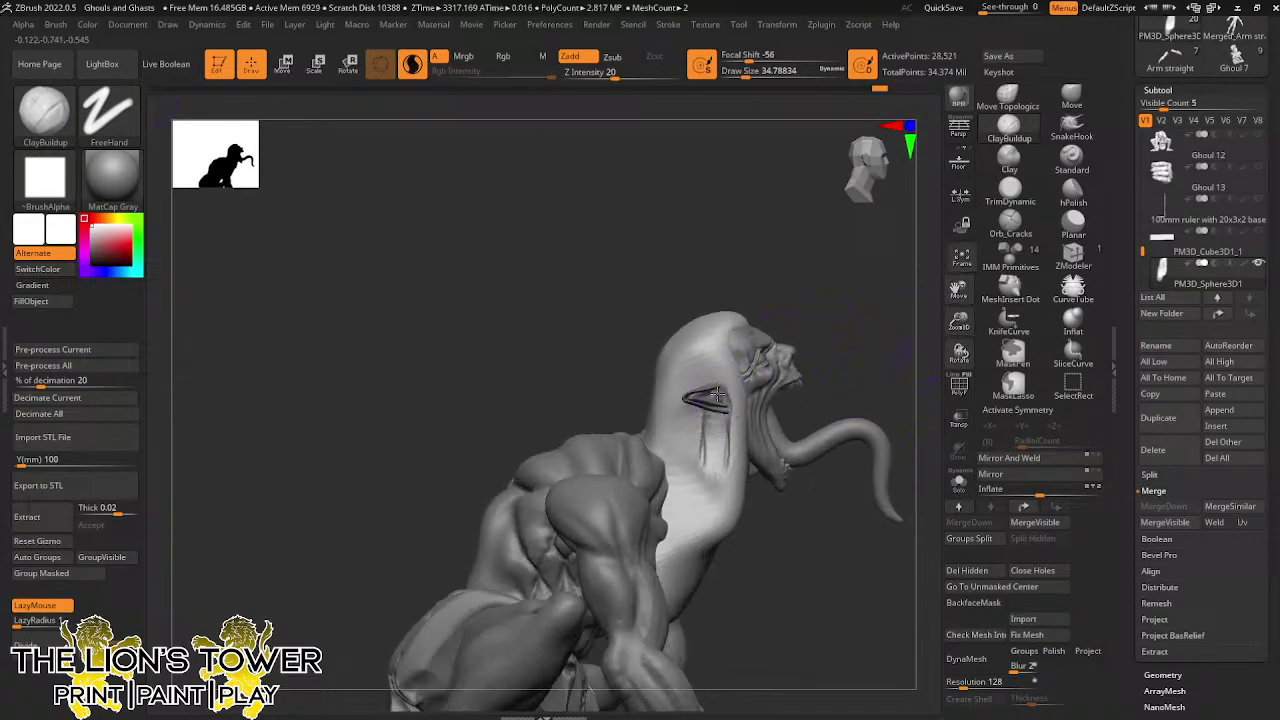
left_click_drag(716, 450, 706, 530)
mouse_move(734, 600)
right_mouse_down()
mouse_move(756, 520)
mouse_move(712, 500)
right_mouse_up()
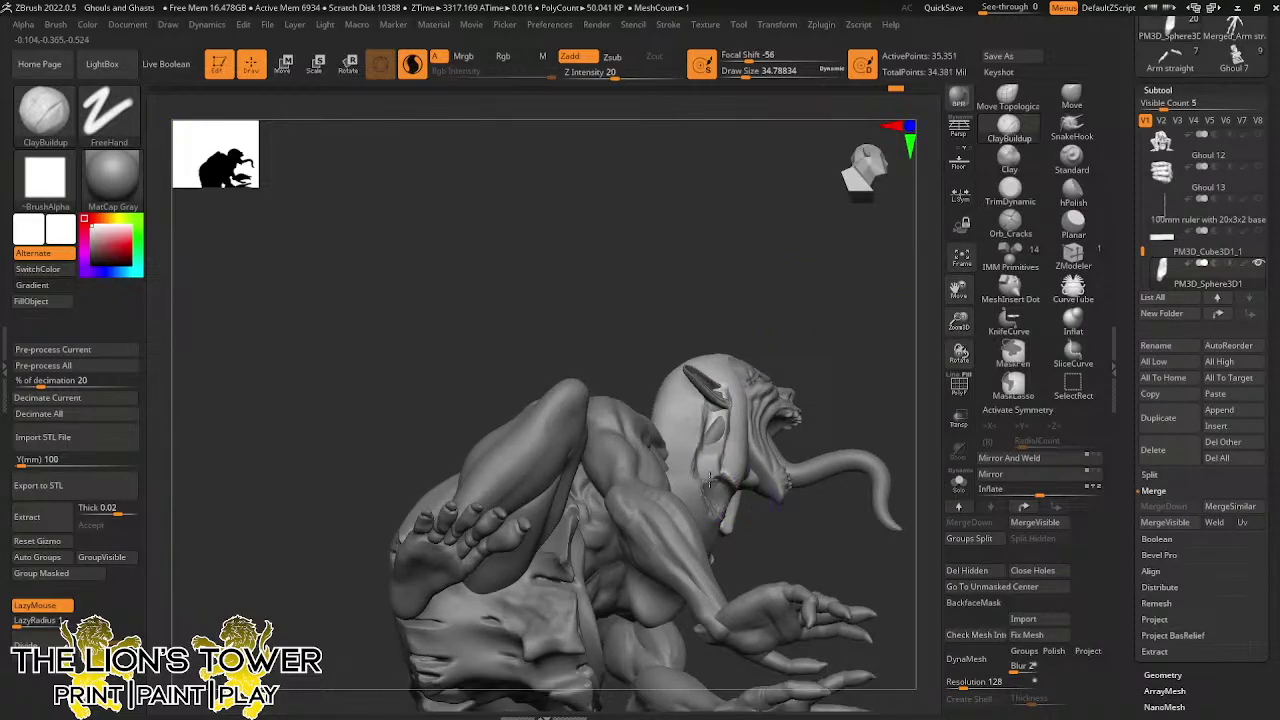
mouse_move(710, 480)
left_mouse_down()
mouse_move(714, 454)
mouse_move(714, 482)
left_mouse_up()
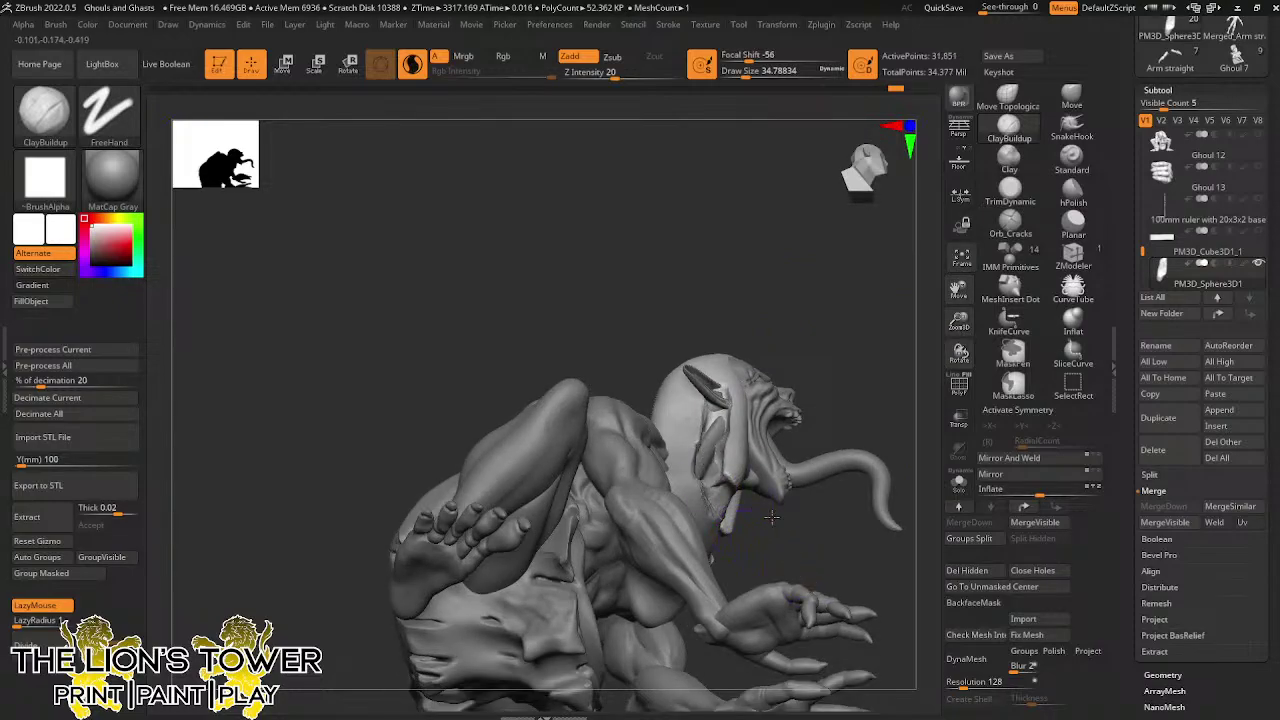
Smooth the end of the front lock and refine the carved hair beside the throat
mouse_move(870, 384)
left_mouse_down()
mouse_move(856, 341)
mouse_move(831, 338)
left_mouse_up()
mouse_move(805, 532)
left_mouse_down()
mouse_move(840, 498)
mouse_move(777, 522)
mouse_move(804, 517)
left_mouse_up()
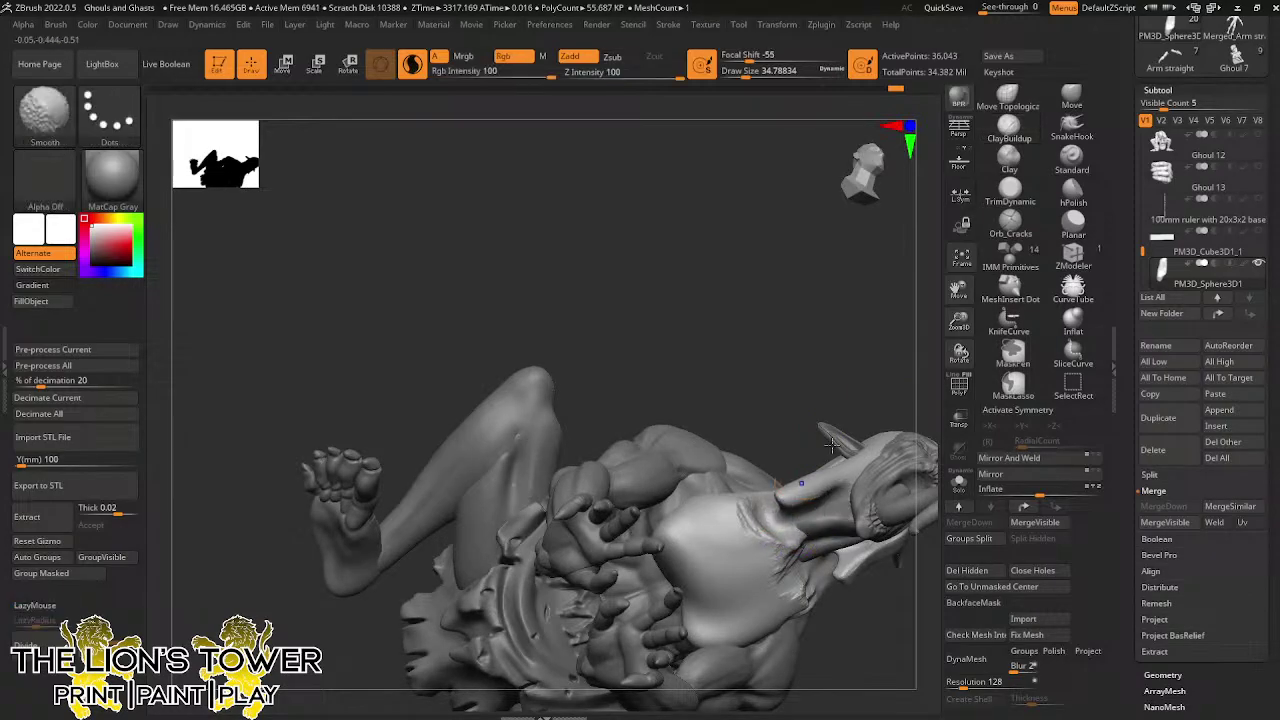
left_click_drag(833, 440, 874, 488)
mouse_move(796, 432)
left_mouse_down("shift")
mouse_move(815, 452)
mouse_move(776, 490)
mouse_move(767, 532)
left_mouse_up("shift")
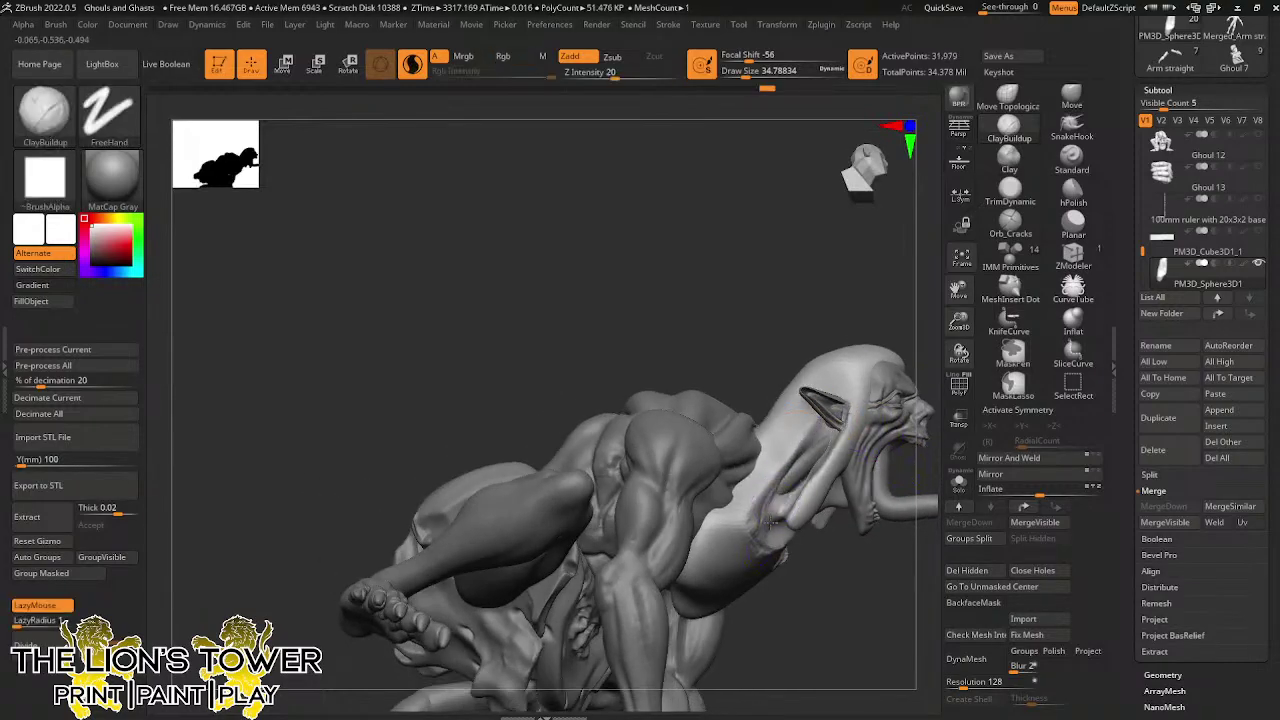
right_click_drag(780, 525, 804, 490)
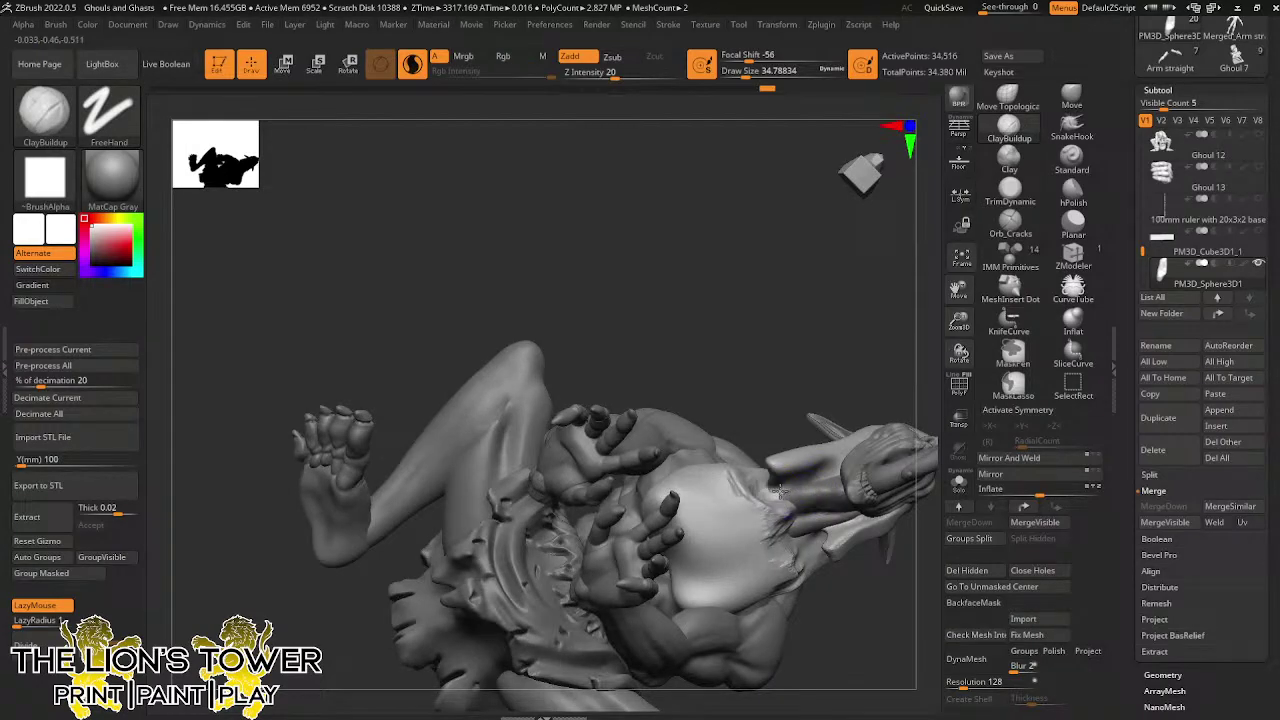
Cut the remaining hair mass away from the throat and chest, leaving separate side locks, and smooth their edges
mouse_move(780, 520)
left_mouse_down()
mouse_move(770, 540)
mouse_move(740, 545)
mouse_move(718, 520)
mouse_move(748, 505)
mouse_move(690, 575)
mouse_move(781, 543)
mouse_move(779, 555)
left_mouse_up()
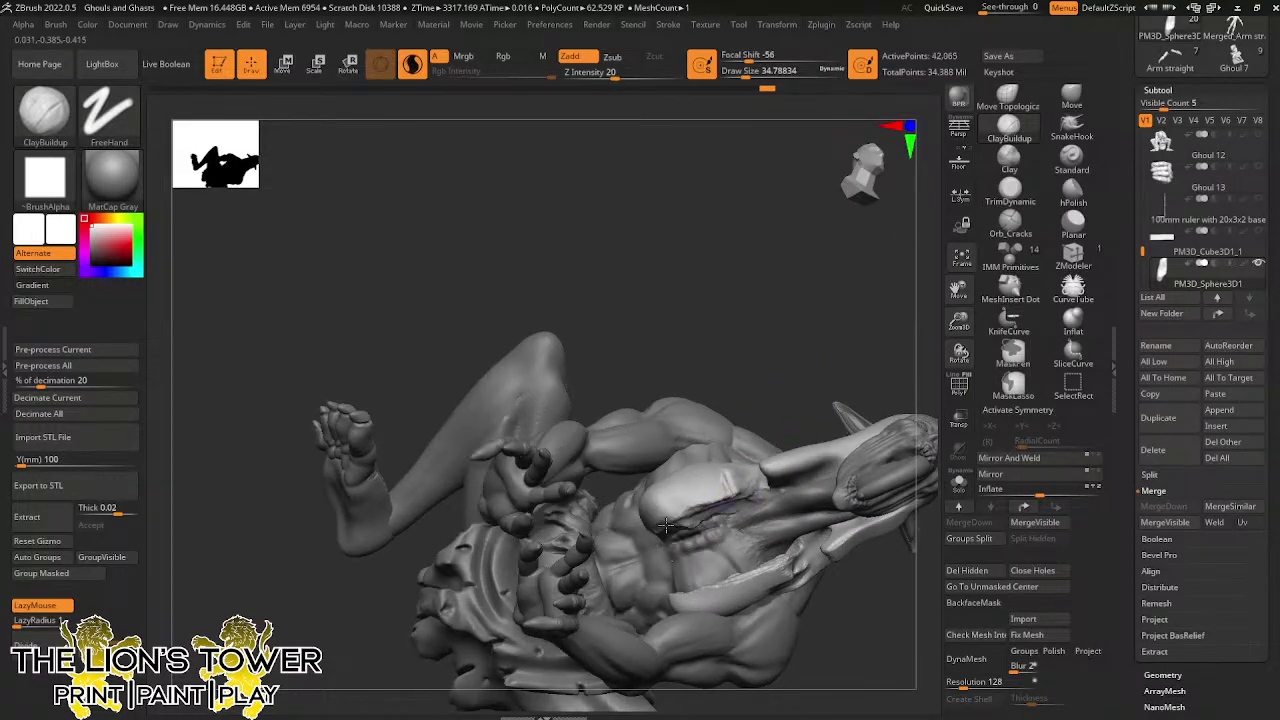
mouse_move(666, 525)
left_mouse_down()
mouse_move(726, 500)
mouse_move(676, 506)
mouse_move(716, 501)
left_mouse_up()
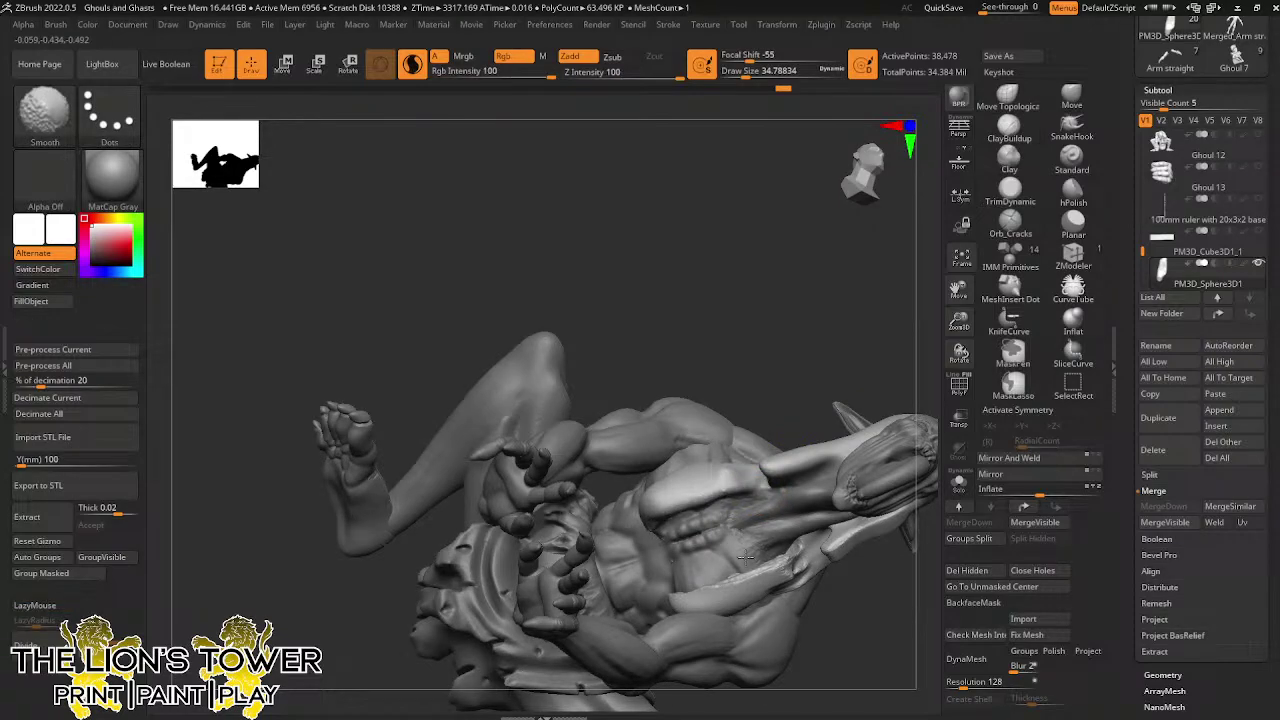
left_click_drag(745, 557, 768, 572, "shift")
mouse_move(872, 602)
left_mouse_down()
mouse_move(903, 686)
mouse_move(863, 681)
mouse_move(856, 664)
left_mouse_up()
left_click_drag(748, 486, 748, 536, "shift")
mouse_move(812, 598)
left_mouse_down()
mouse_move(820, 620)
mouse_move(862, 520)
left_mouse_up()
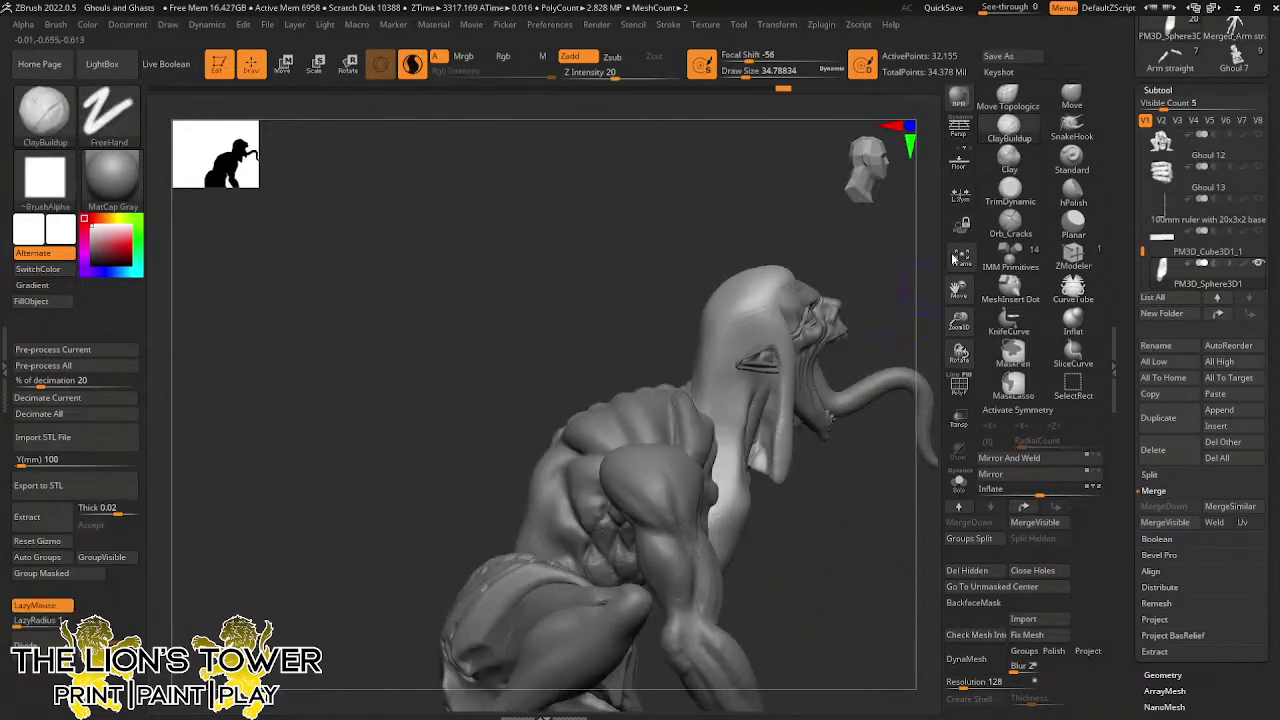
Reshape the long lower locks hanging over the chest using the Move brush at about size 80
left_click(1071, 97)
mouse_move(736, 546)
left_mouse_down()
mouse_move(739, 588)
mouse_move(741, 576)
left_mouse_up()
left_click_drag(734, 520, 745, 521)
mouse_move(837, 546)
left_mouse_down()
mouse_move(790, 553)
mouse_move(852, 608)
left_mouse_up()
left_click_drag(885, 385, 928, 437)
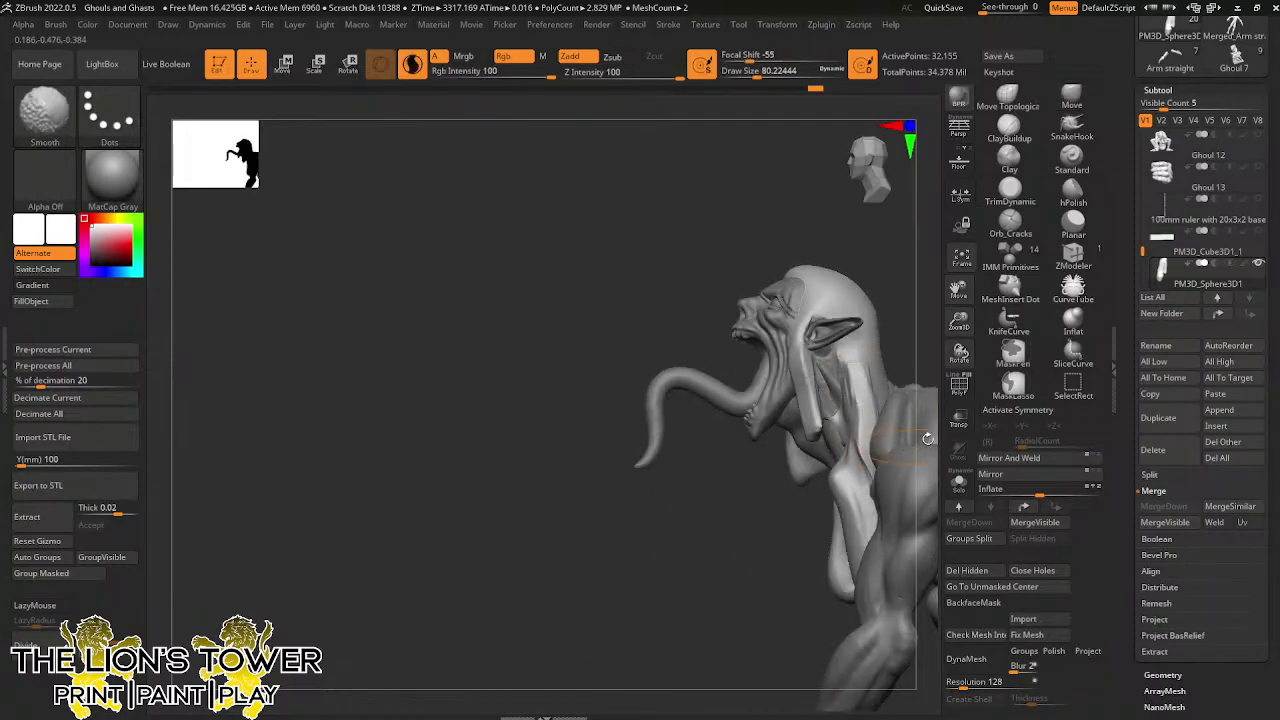
left_click_drag(959, 292, 860, 258)
left_click_drag(745, 514, 715, 494)
left_click_drag(727, 432, 775, 355)
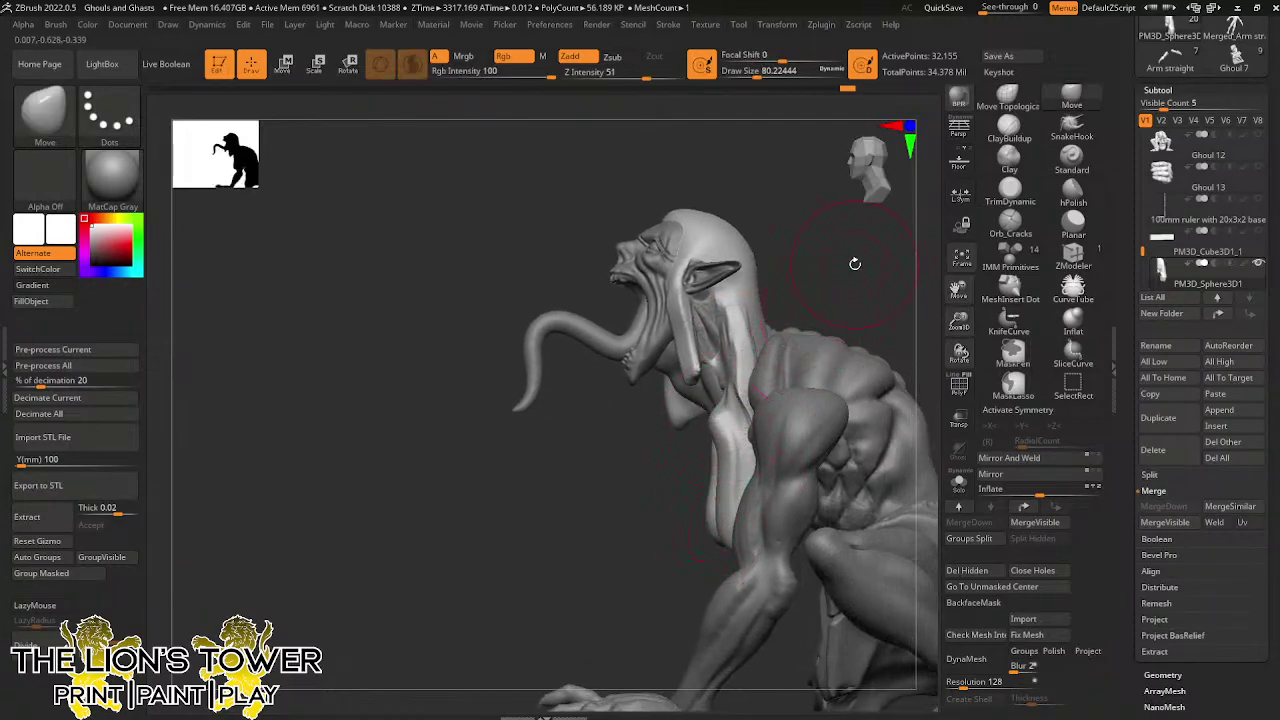
Build up strands on the long lock between the ear and shoulder using the ClayBuildup brush at about size 35
mouse_move(1170, 52)
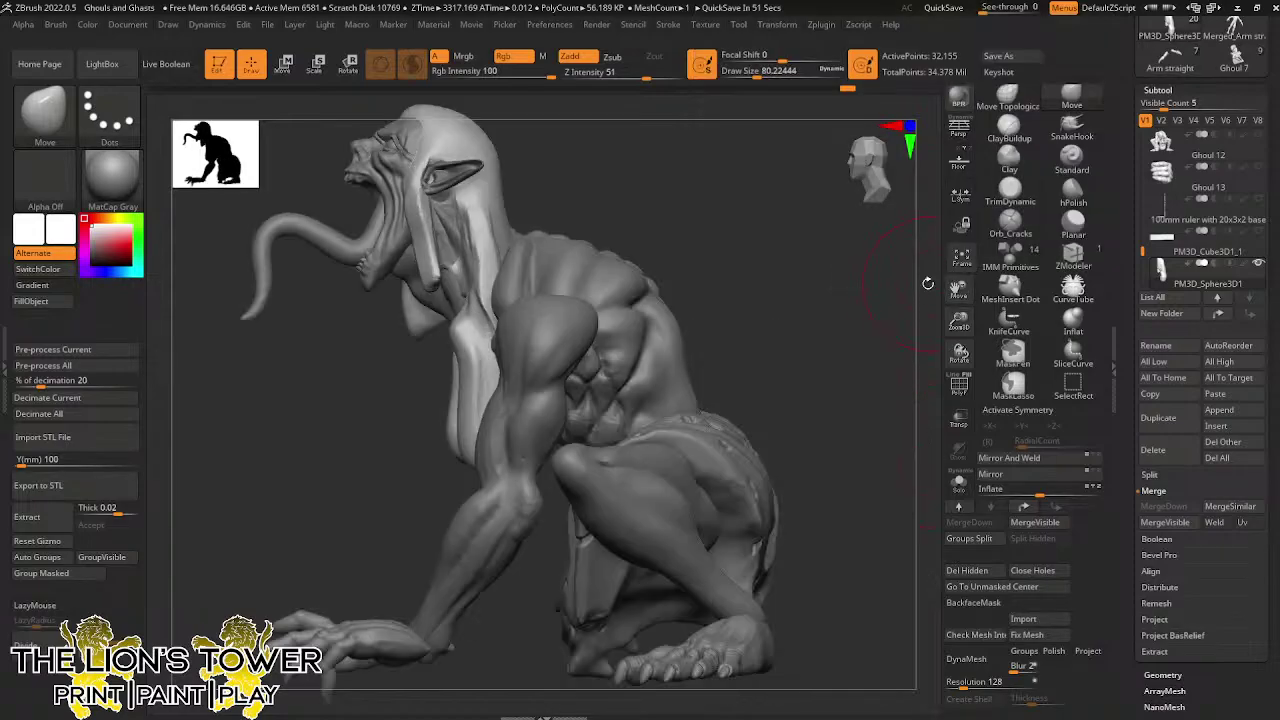
mouse_move(810, 370)
left_mouse_down()
mouse_move(958, 296)
mouse_move(906, 343)
mouse_move(911, 409)
mouse_move(883, 374)
mouse_move(834, 374)
mouse_move(826, 397)
mouse_move(907, 328)
mouse_move(707, 361)
left_mouse_up()
left_click(1009, 128)
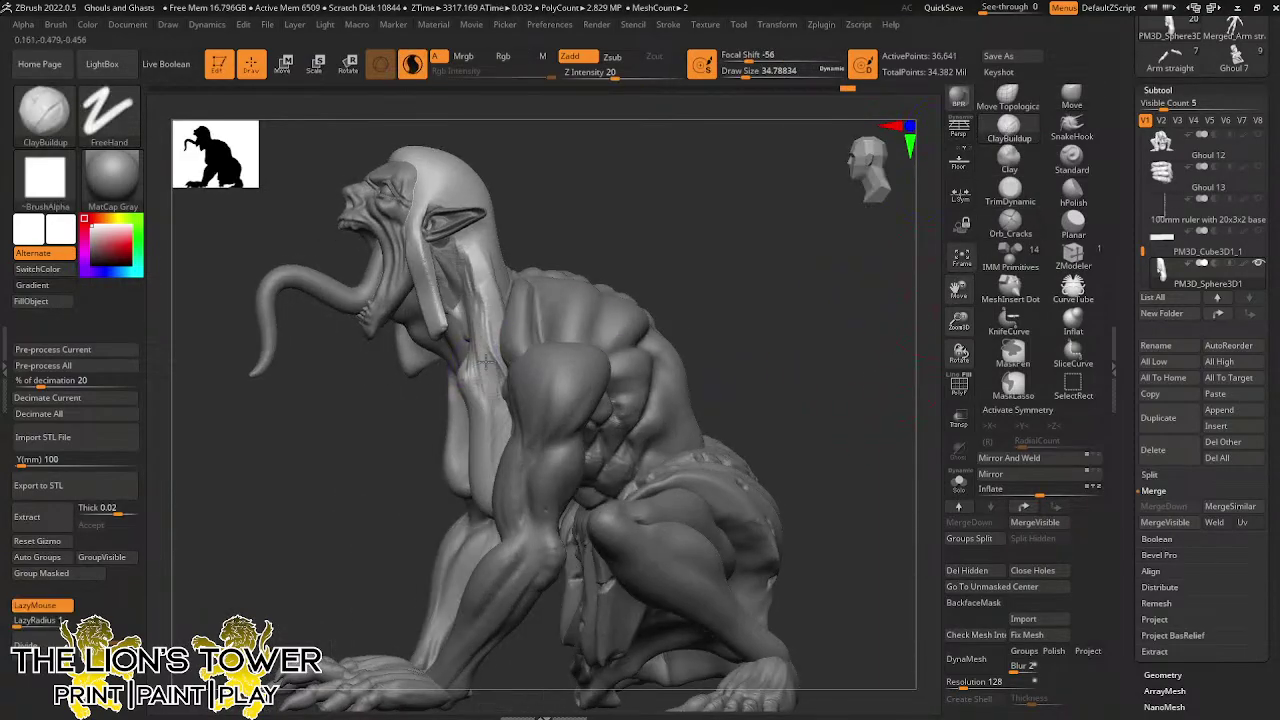
left_click_drag(486, 362, 498, 408)
left_click_drag(512, 190, 563, 168)
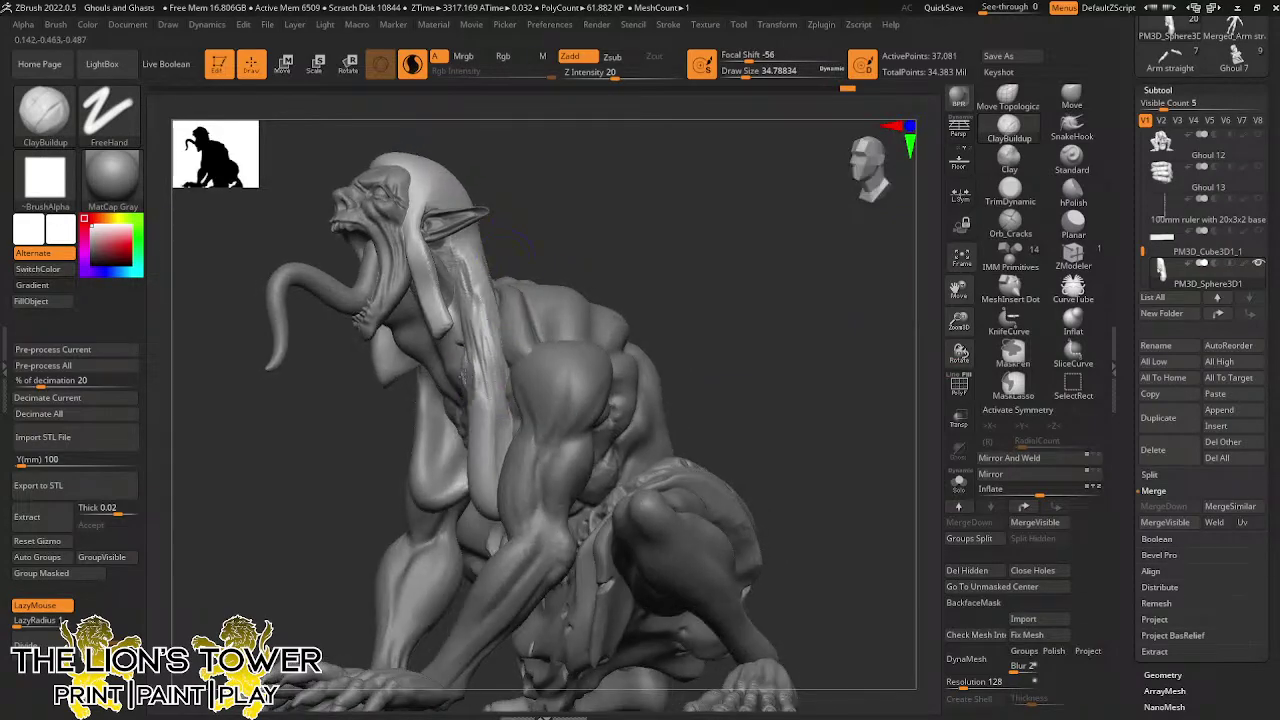
left_click_drag(563, 217, 507, 244)
mouse_move(455, 325)
left_mouse_down()
mouse_move(543, 334)
mouse_move(543, 314)
left_mouse_up()
Adjust the locks beside the face and neck on both sides with the Move brush
key("b")
key("m")
key("v")
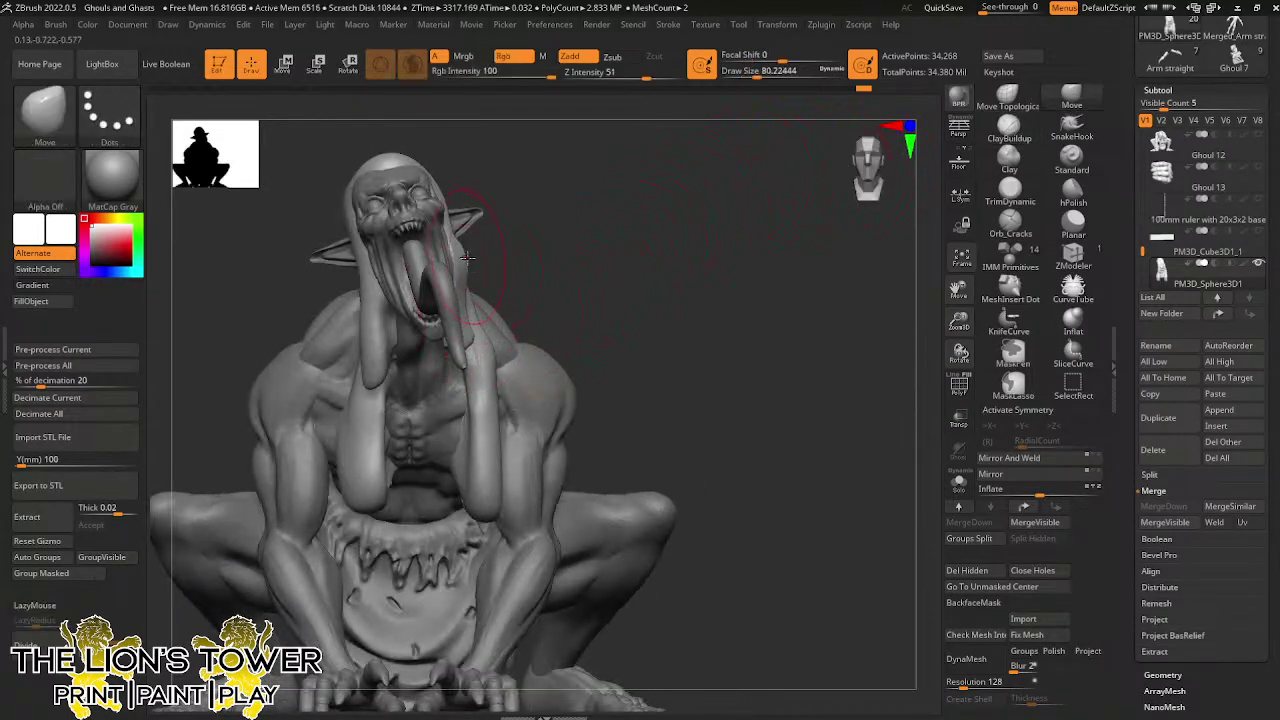
left_click_drag(630, 225, 606, 236)
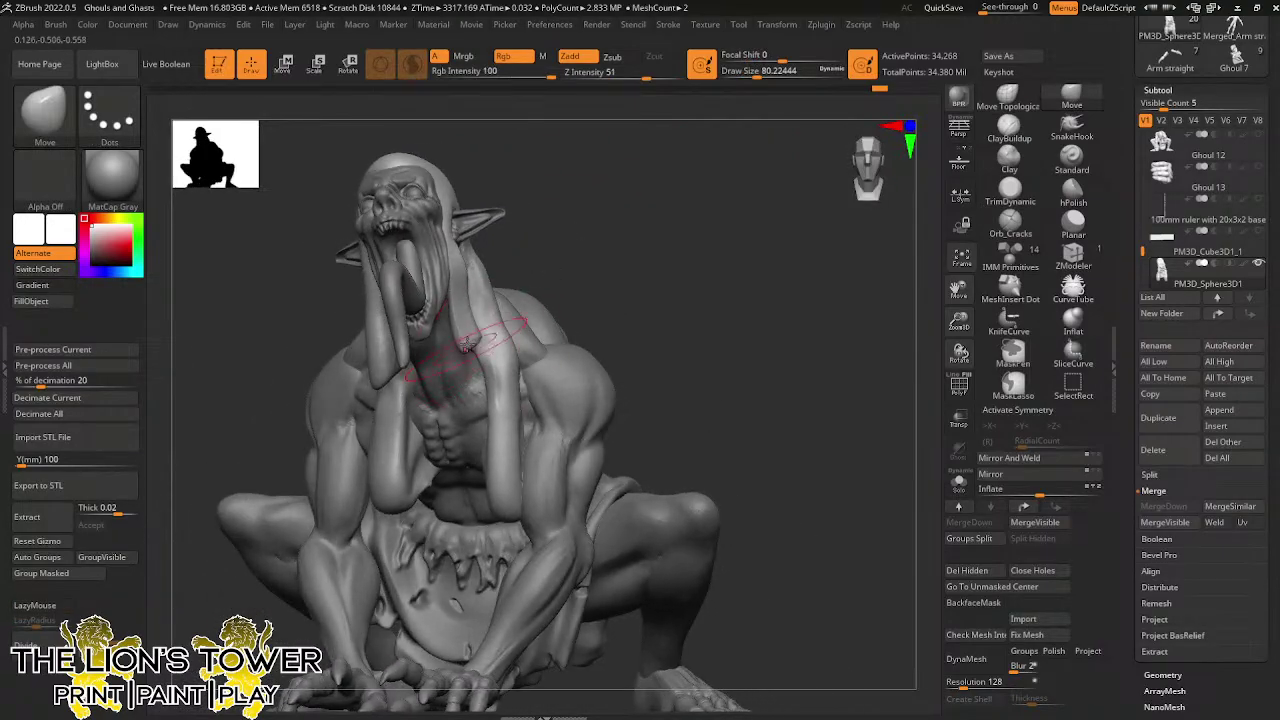
left_click_drag(285, 345, 382, 374)
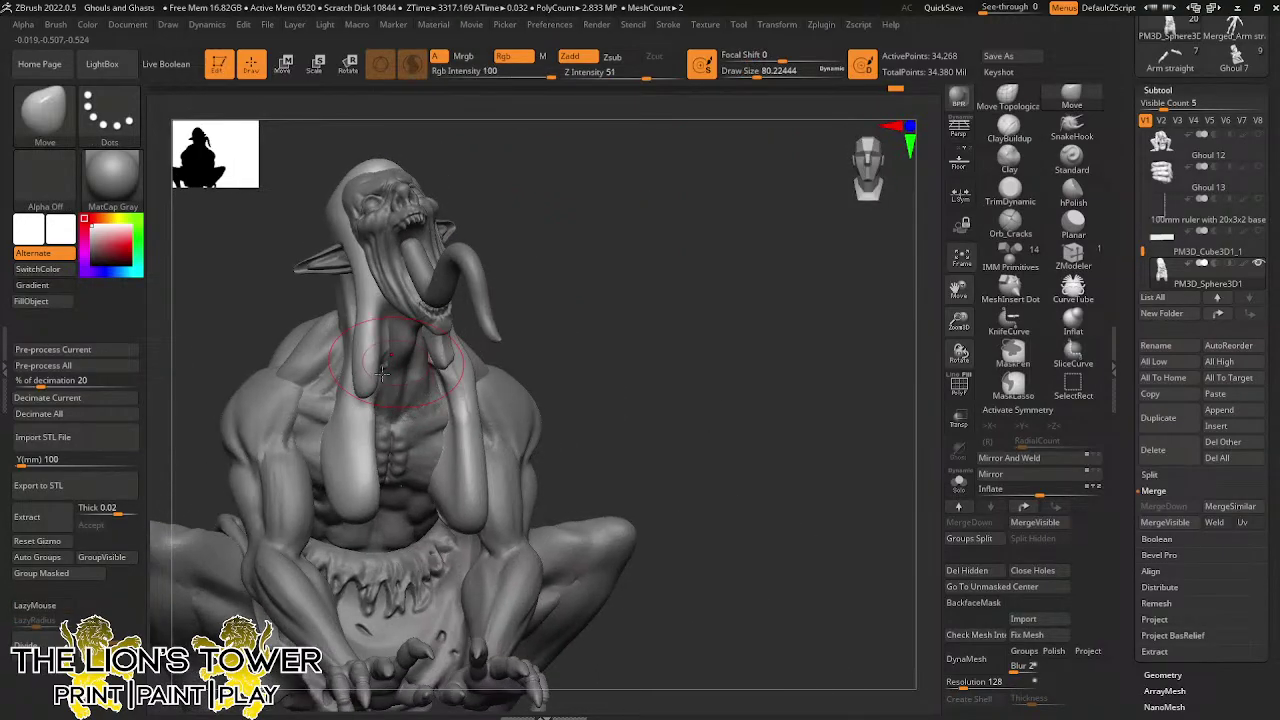
mouse_move(540, 200)
left_mouse_down()
mouse_move(597, 196)
mouse_move(571, 163)
mouse_move(517, 163)
mouse_move(381, 381)
mouse_move(400, 362)
left_mouse_up()
Try to smooth the hair between the upper and lower locks beside the throat at about brush size 80
left_click_drag(545, 215, 590, 175, "ctrl")
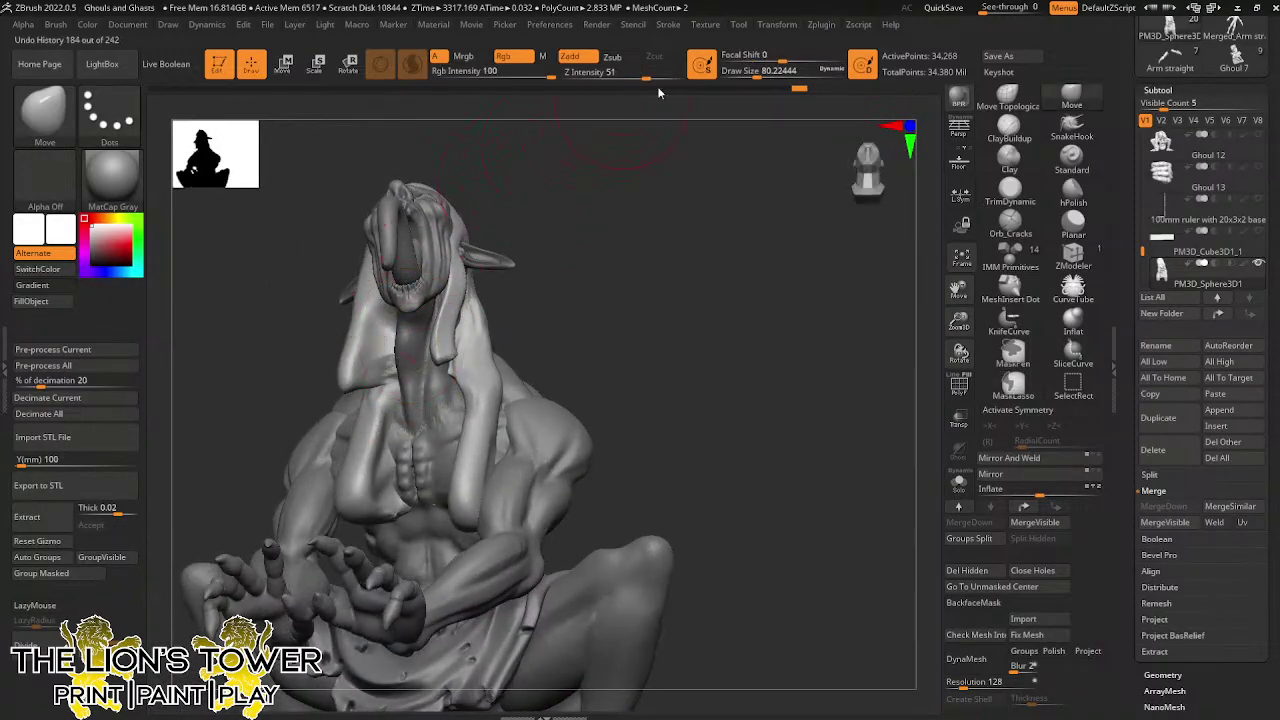
left_click(762, 71)
left_click_drag(761, 71, 758, 71)
mouse_move(626, 308)
left_mouse_down()
mouse_move(625, 251)
mouse_move(627, 277)
mouse_move(612, 275)
left_mouse_up()
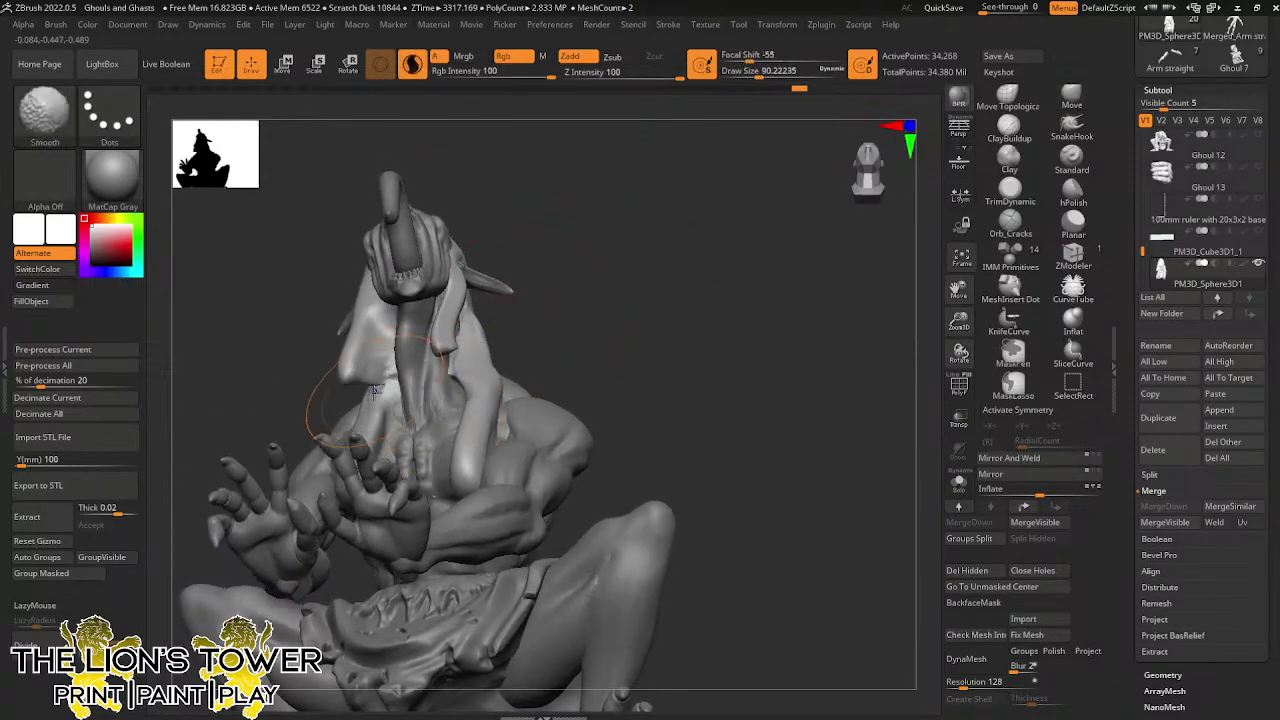
left_click_drag(383, 412, 386, 388, "shift")
left_click_drag(524, 209, 571, 171, "ctrl")
key("ctrl+z")
Smooth the hair beside the throat at about brush size 46 and refine the shape of the front locks
left_click(749, 71)
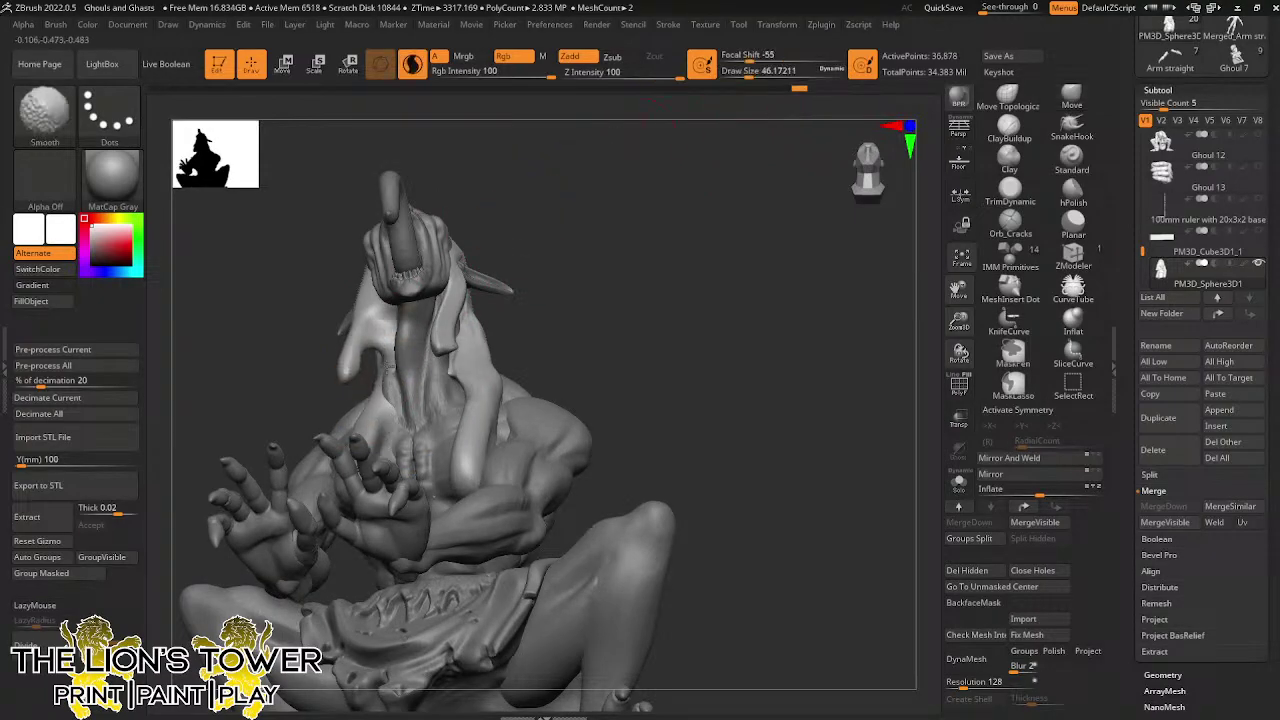
mouse_move(517, 246)
left_mouse_down()
mouse_move(606, 254)
mouse_move(606, 304)
left_mouse_up()
mouse_move(586, 236)
left_mouse_down()
mouse_move(584, 202)
mouse_move(560, 230)
left_mouse_up()
mouse_move(395, 318)
left_mouse_down()
mouse_move(560, 220)
mouse_move(654, 234)
mouse_move(455, 305)
left_mouse_up()
Build up and smooth the hair beside the throat and jaw with the ClayBuildup brush at about size 35
left_click(1009, 130)
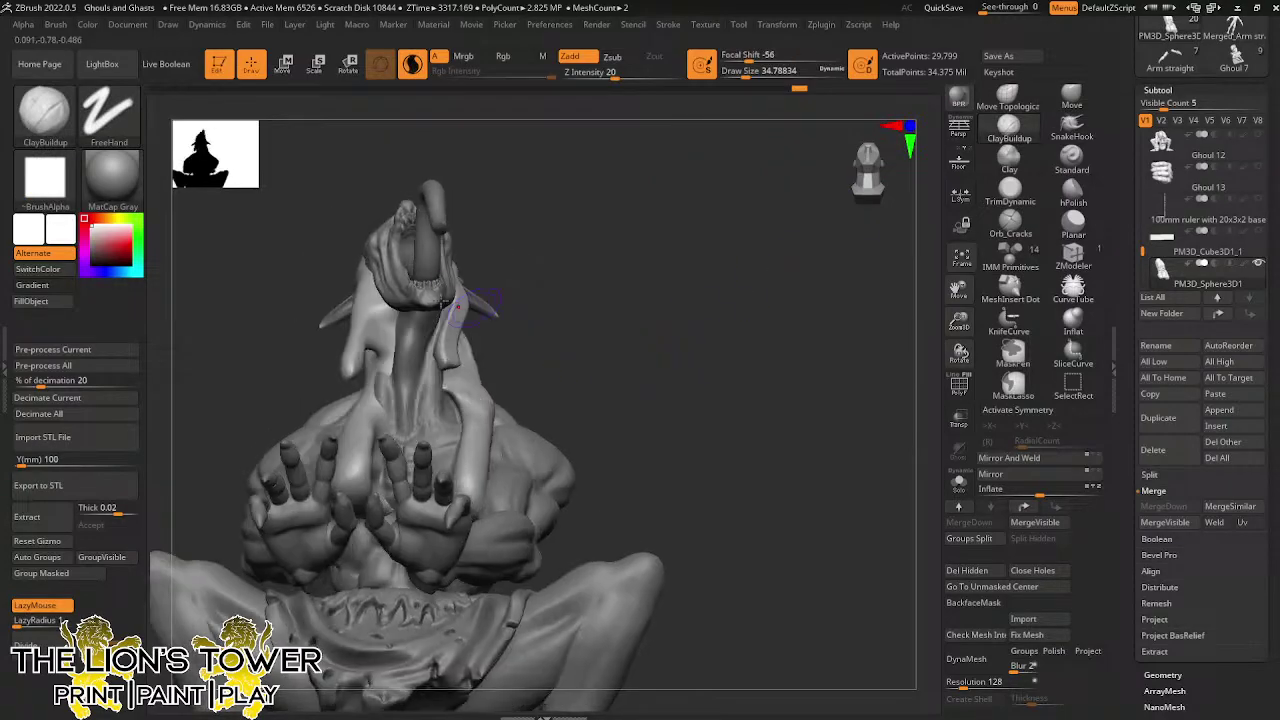
left_click_drag(373, 350, 388, 312)
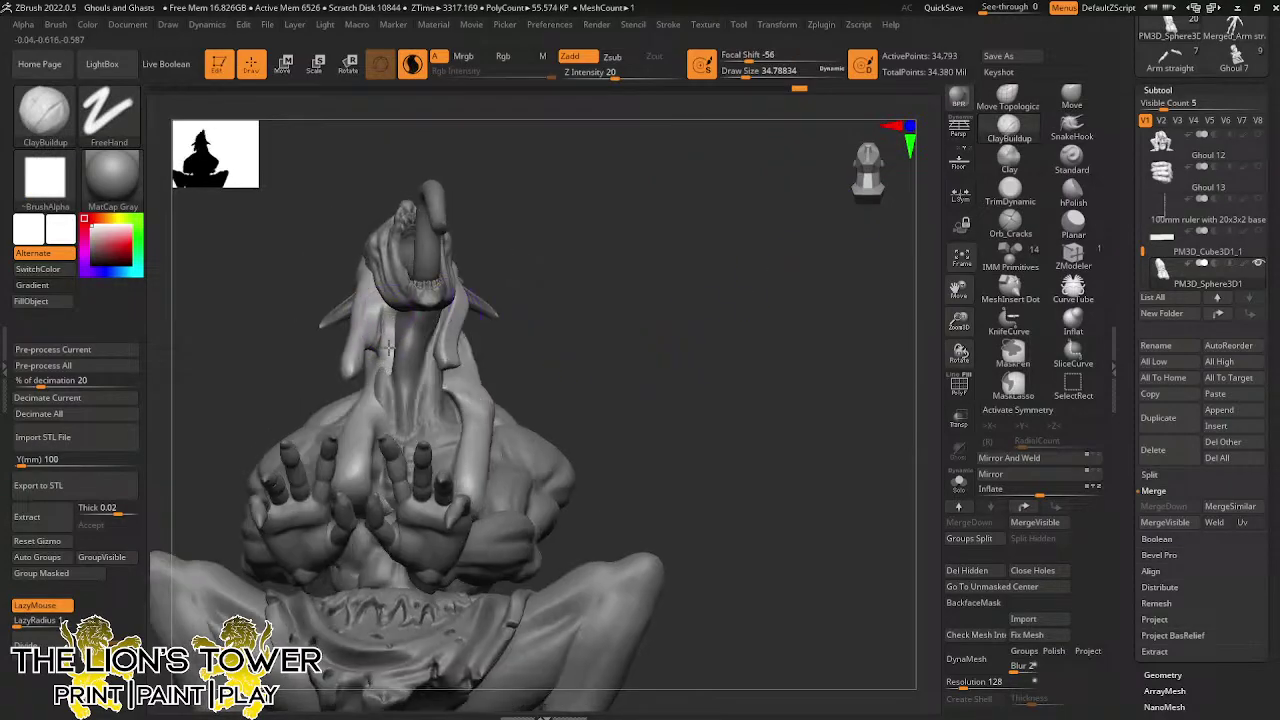
left_click_drag(498, 196, 520, 222)
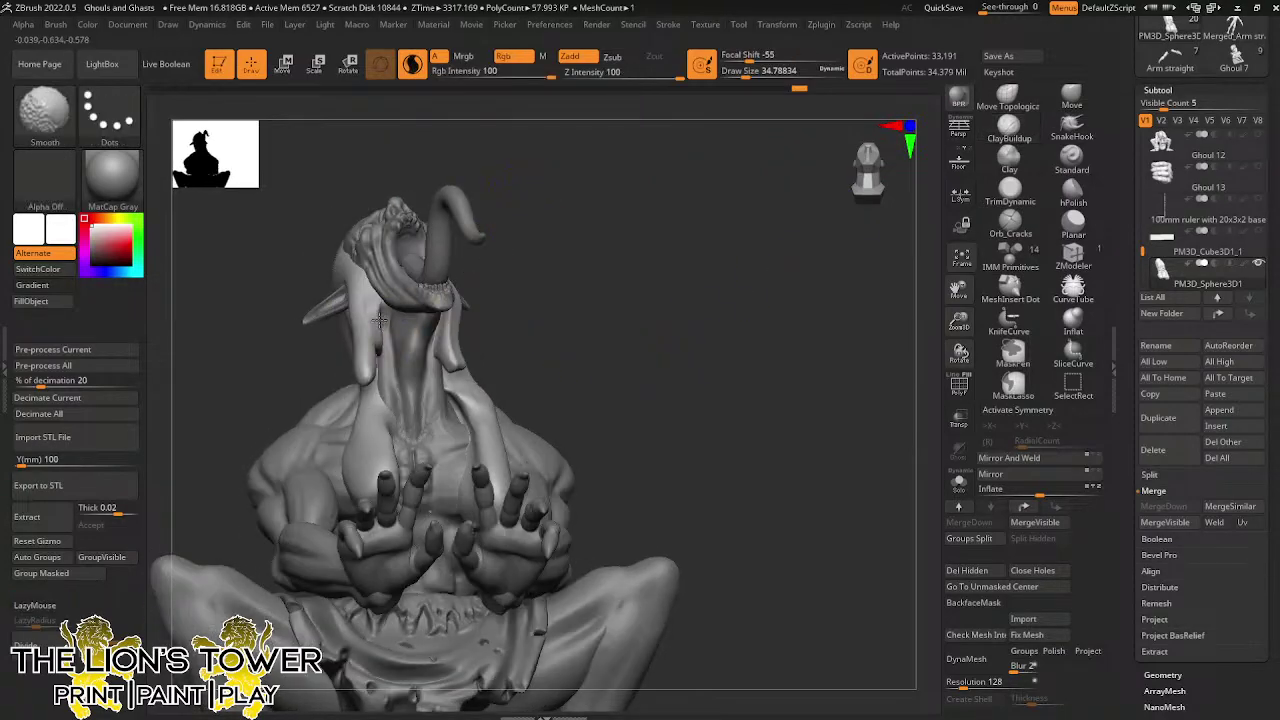
left_click_drag(372, 318, 377, 296, "shift")
left_click_drag(520, 240, 606, 293)
mouse_move(371, 328)
left_mouse_down()
mouse_move(370, 350)
mouse_move(371, 318)
mouse_move(373, 333)
left_mouse_up()
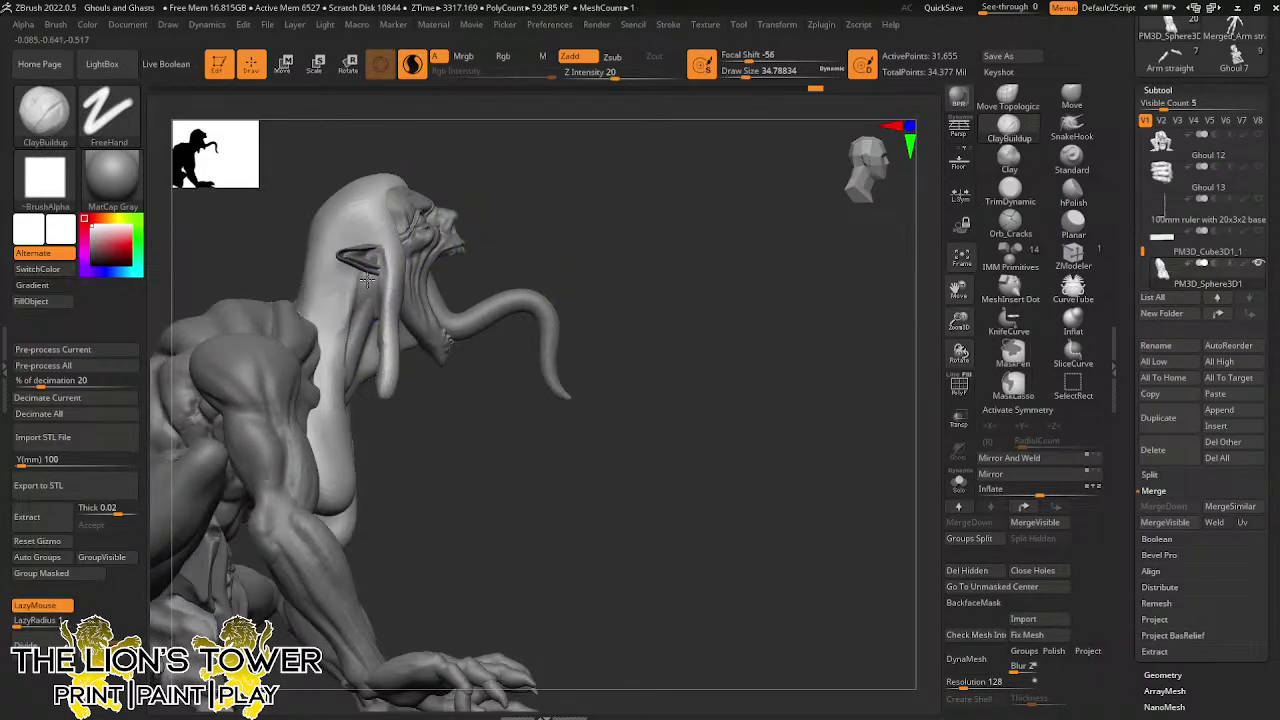
Add ClayBuildup strands from above and behind the ear down the long chest lock on one side of the head
left_click_drag(372, 279, 375, 291)
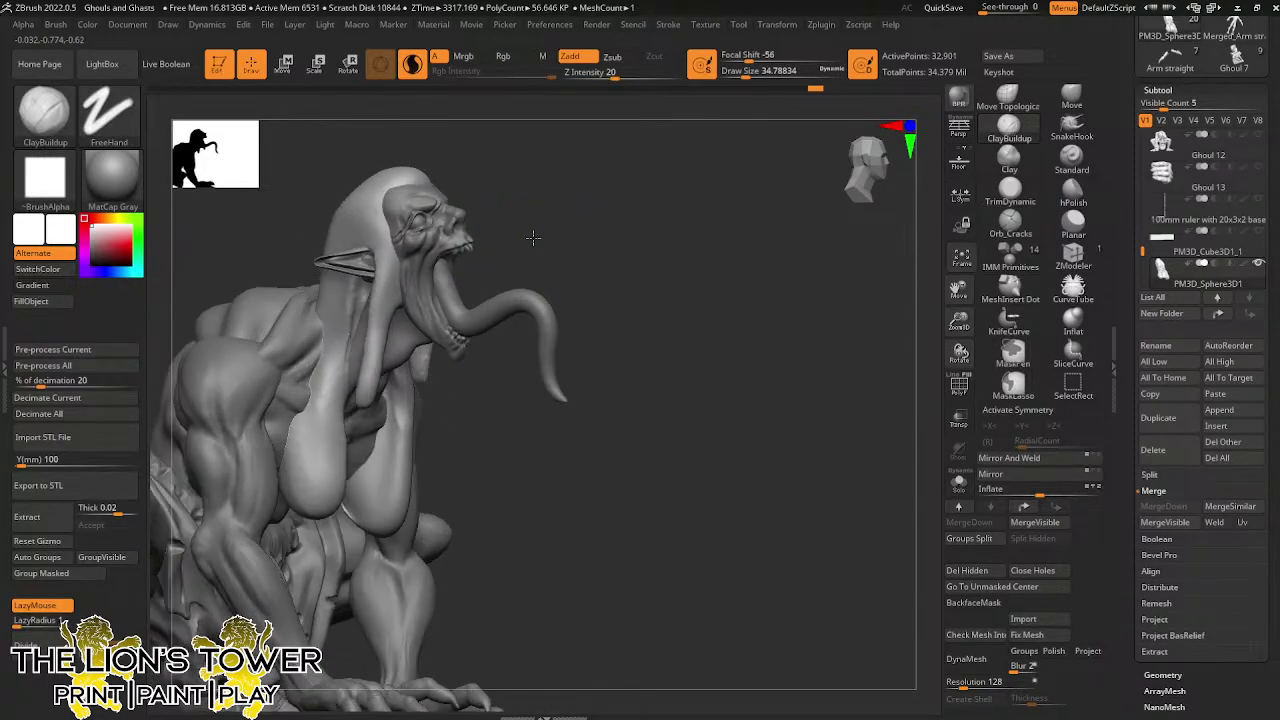
left_click_drag(333, 298, 314, 511)
mouse_move(322, 365)
left_mouse_down()
mouse_move(301, 488)
mouse_move(322, 340)
left_mouse_up()
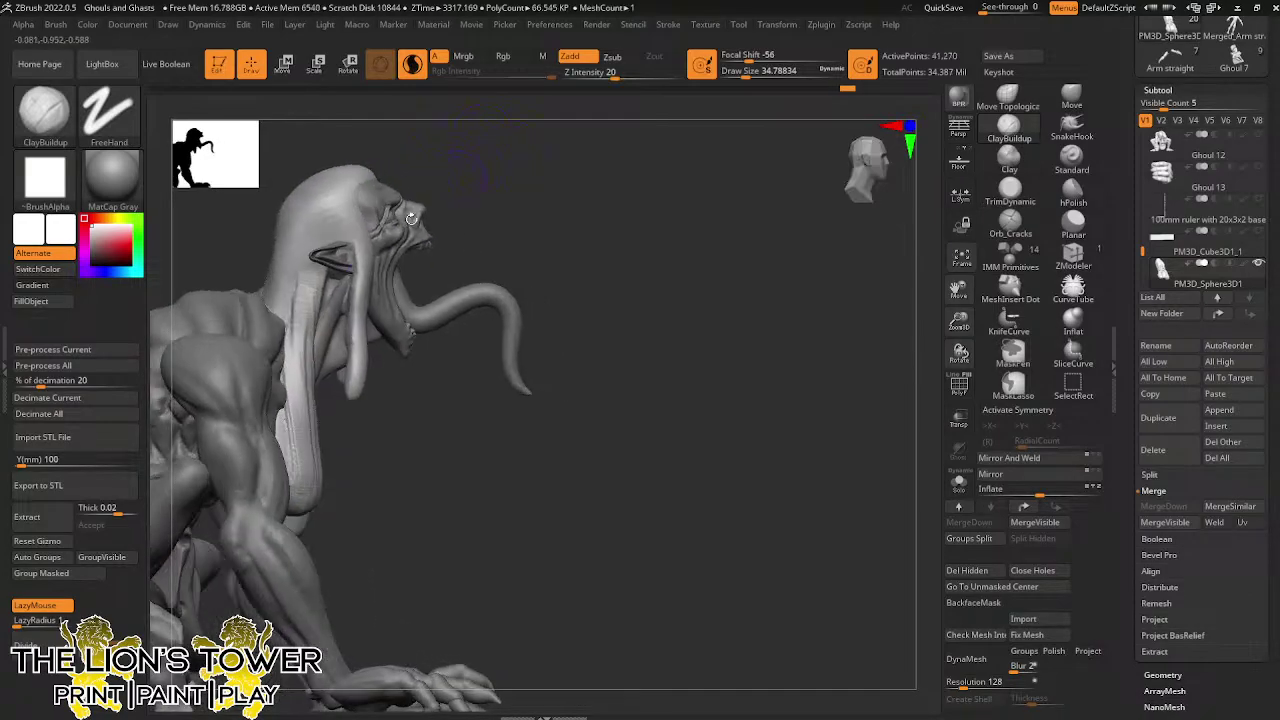
mouse_move(300, 390)
left_mouse_down()
mouse_move(285, 280)
mouse_move(297, 410)
mouse_move(310, 270)
left_mouse_up()
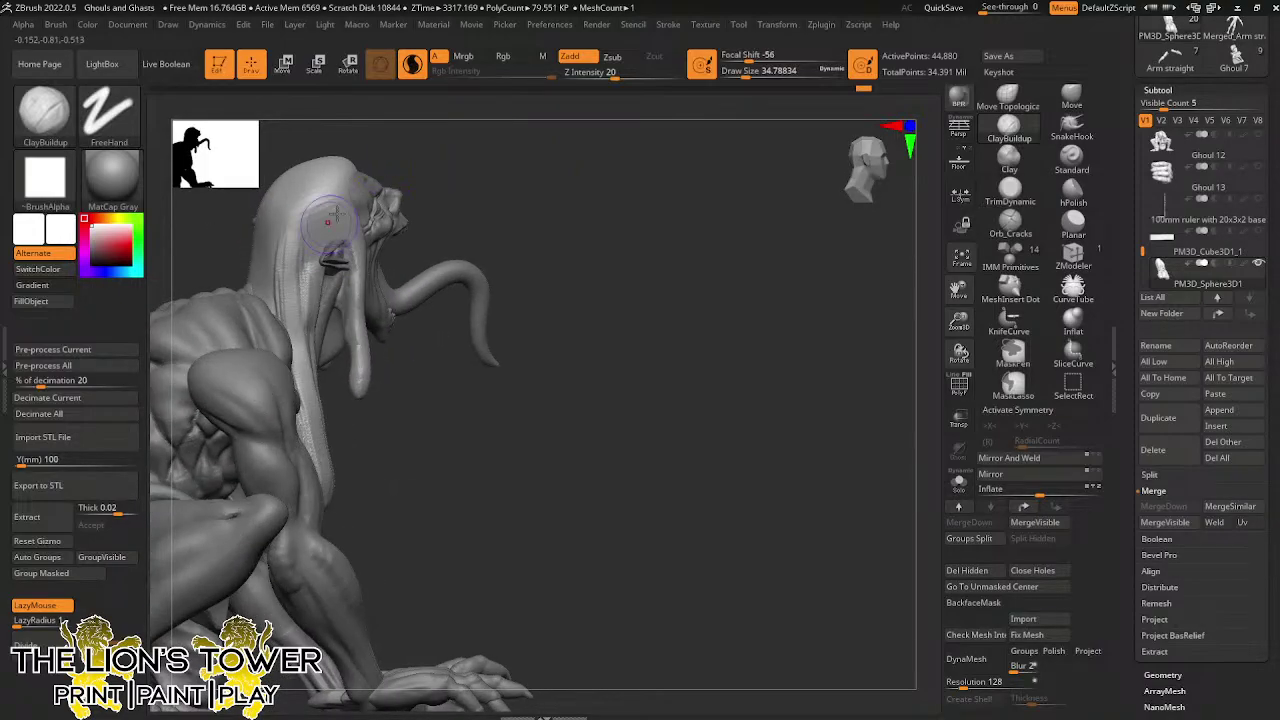
mouse_move(320, 225)
left_mouse_down()
mouse_move(318, 250)
mouse_move(332, 205)
mouse_move(292, 240)
mouse_move(281, 281)
left_mouse_up()
left_click_drag(318, 240, 328, 222)
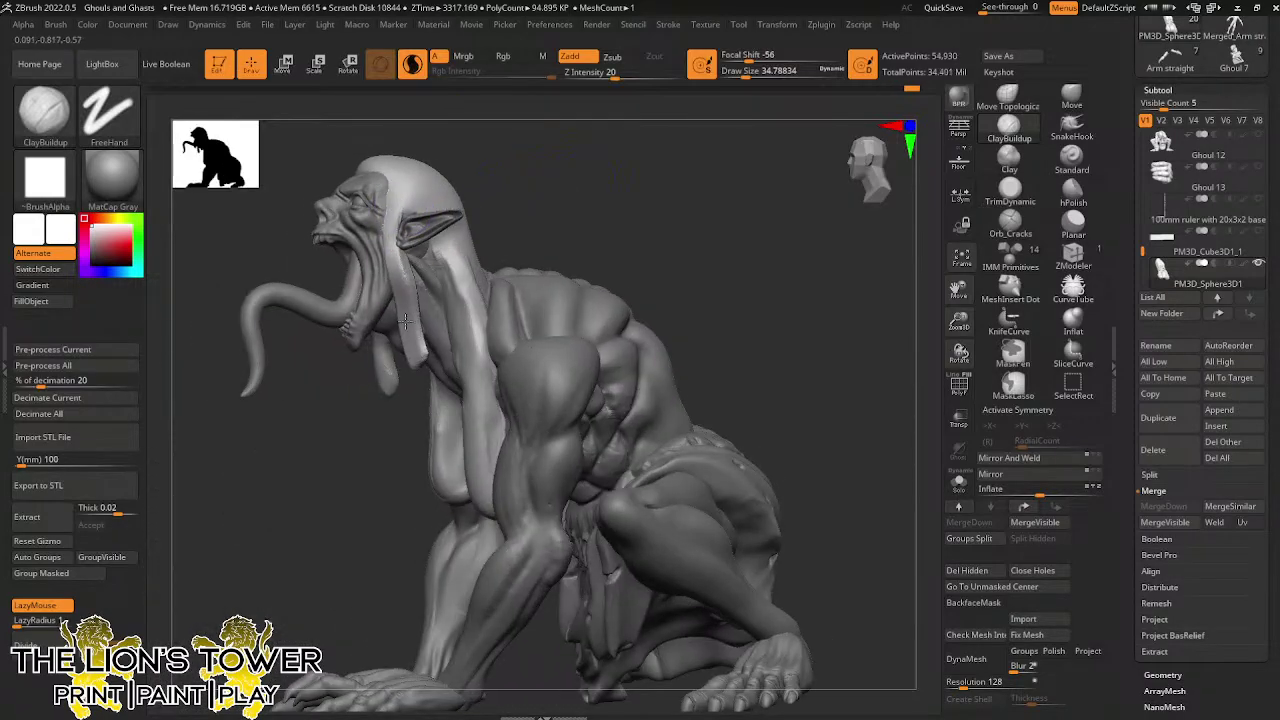
Add matching strands to the face lock, the hair around the ear and the long chest lock on the opposite side
left_click_drag(405, 320, 412, 338)
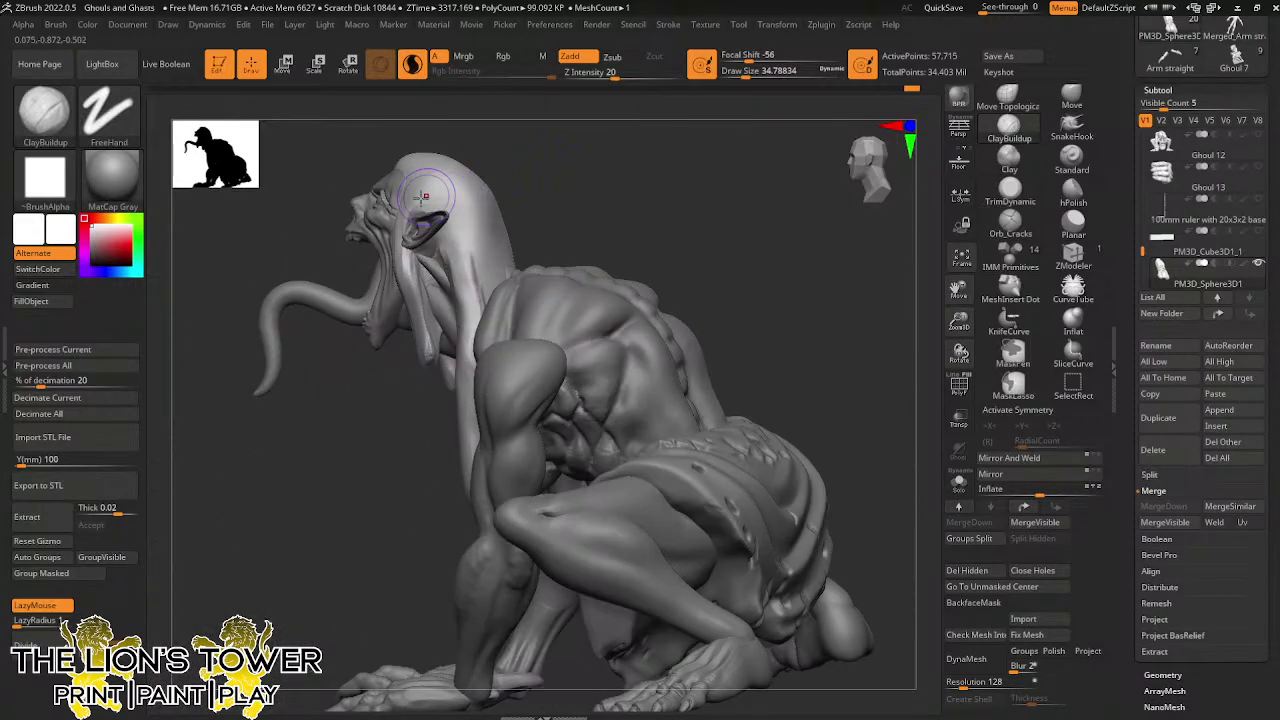
left_click_drag(430, 195, 455, 290)
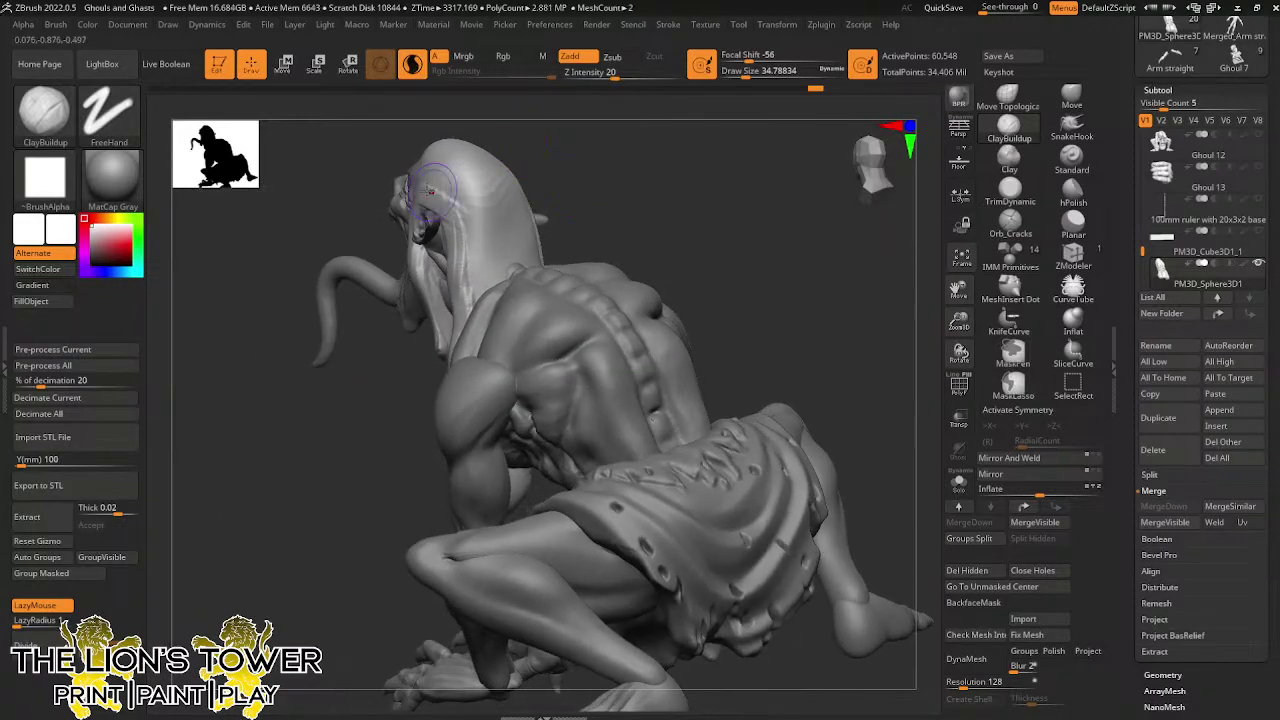
left_click_drag(443, 195, 453, 240)
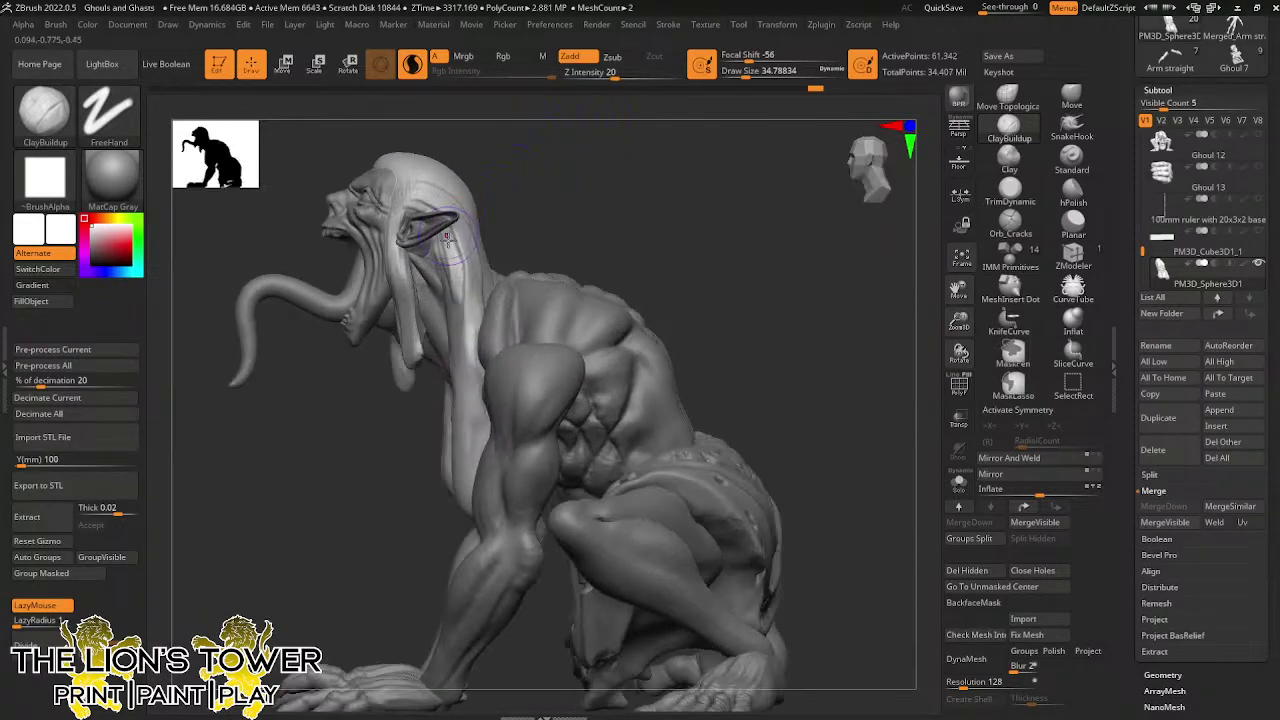
left_click_drag(445, 235, 455, 330)
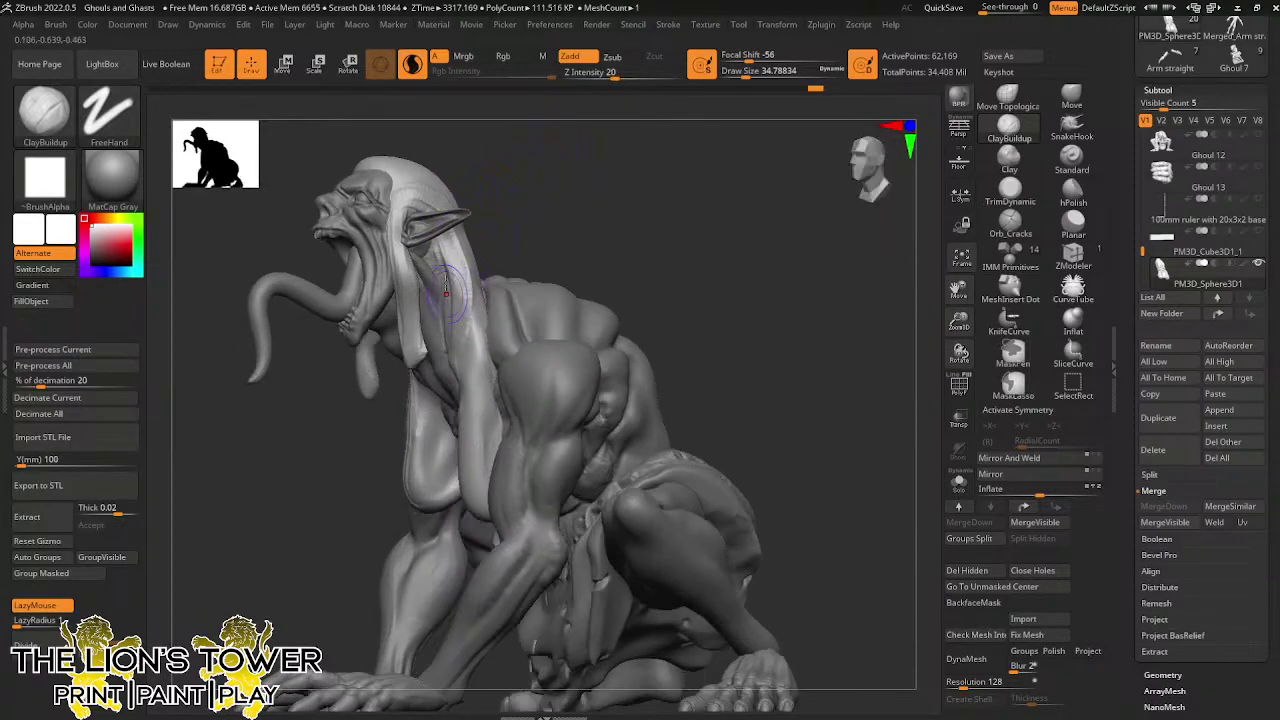
left_click_drag(446, 285, 464, 380)
left_click_drag(452, 262, 477, 415)
left_click_drag(462, 340, 482, 485)
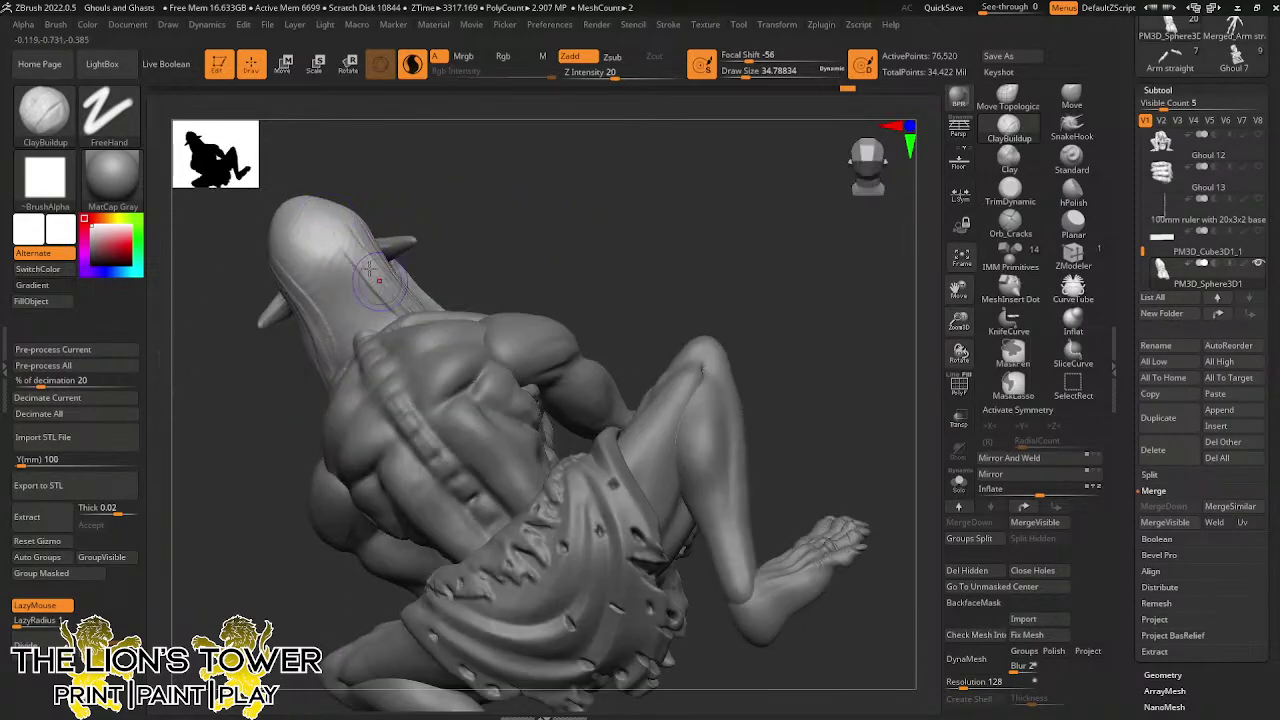
Lay ClayBuildup strands across the back of the head, running down toward the nape
mouse_move(369, 268)
left_mouse_down()
mouse_move(338, 217)
mouse_move(394, 318)
left_mouse_up()
mouse_move(297, 257)
left_mouse_down()
mouse_move(315, 303)
mouse_move(342, 267)
left_mouse_up()
left_click_drag(380, 194, 365, 251)
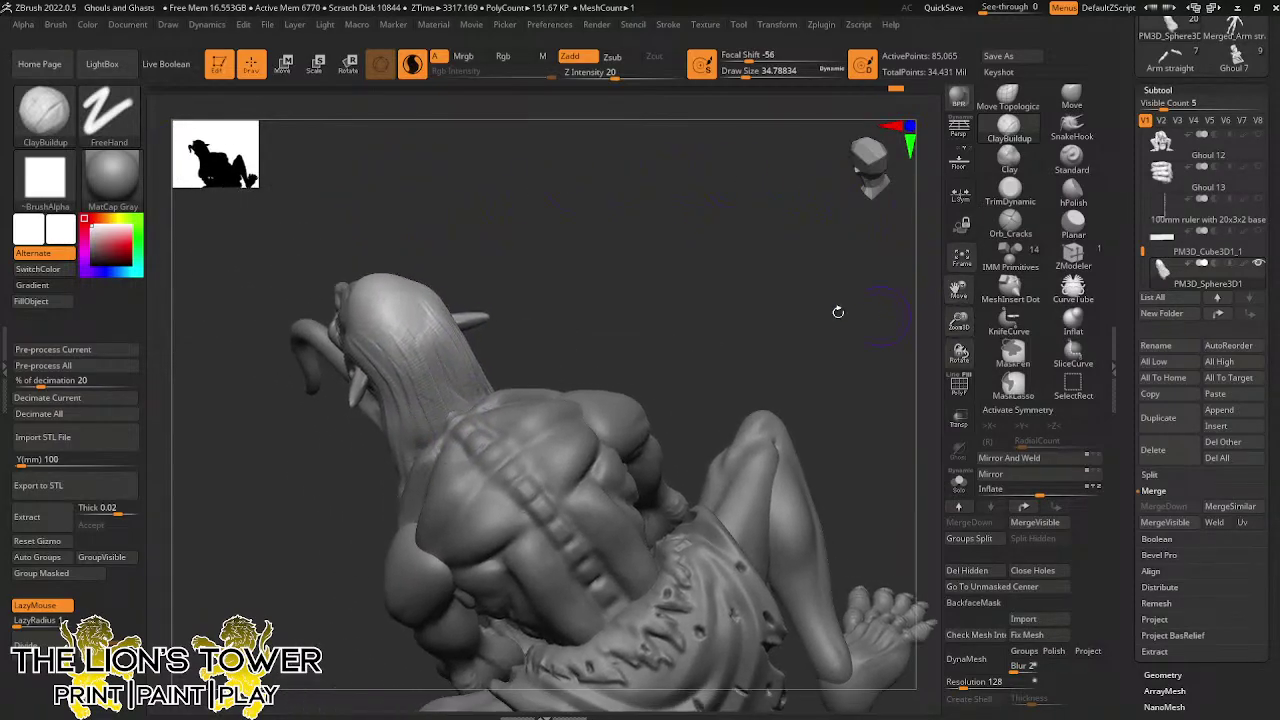
left_click_drag(599, 241, 567, 219)
left_click_drag(340, 318, 389, 365)
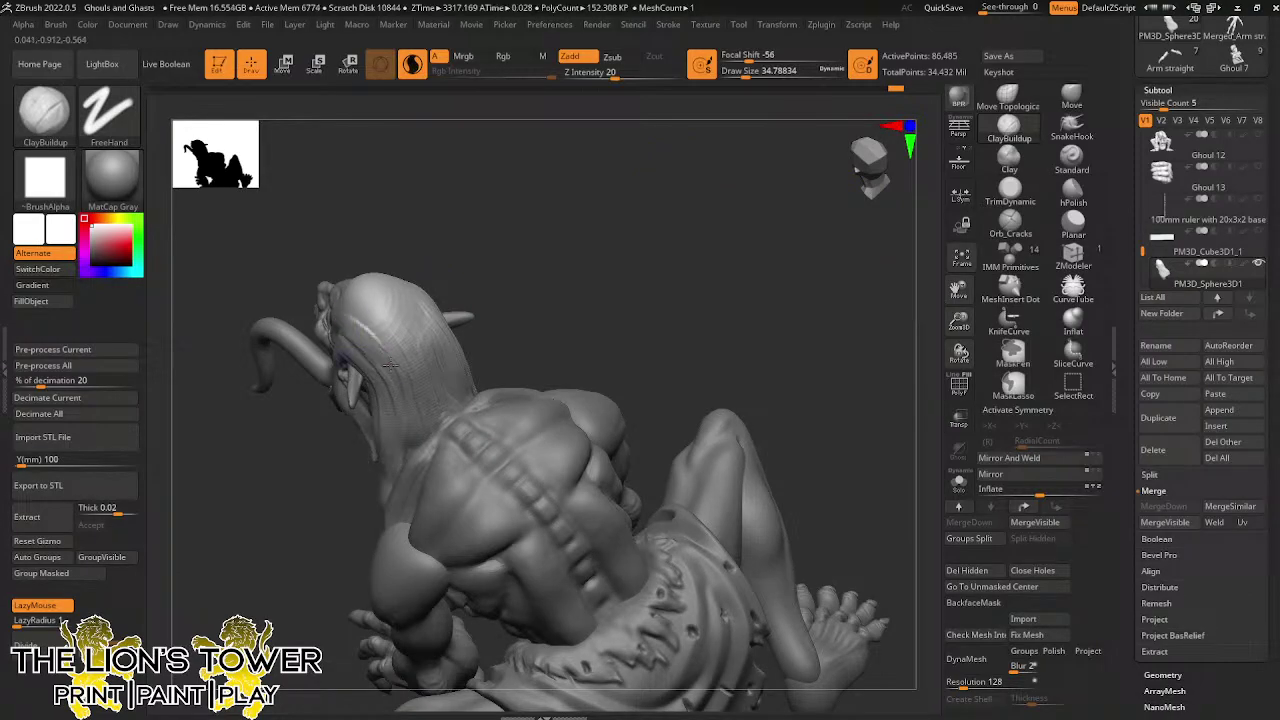
Continue the strands over the crown and upper back of the head, carrying them forward to the forehead hairline
mouse_move(488, 184)
left_mouse_down()
mouse_move(423, 214)
mouse_move(383, 289)
left_mouse_up()
left_click_drag(422, 218, 423, 166)
left_click_drag(379, 277, 384, 352)
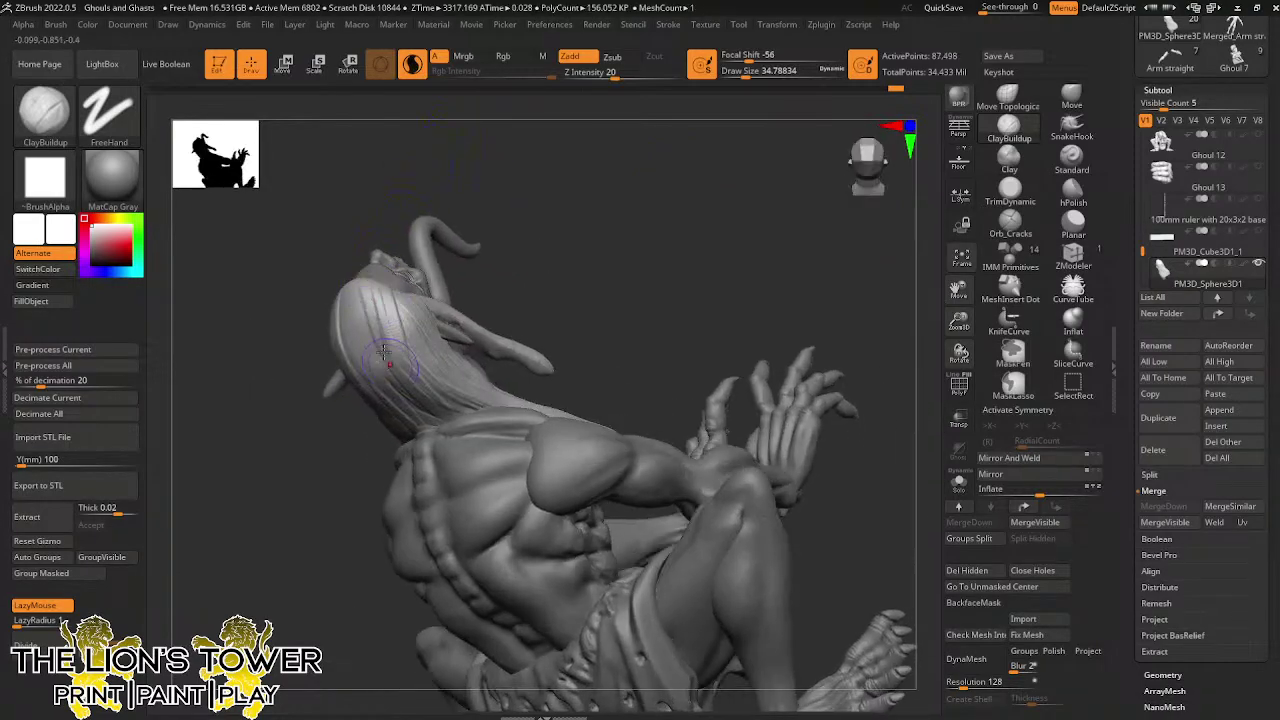
left_click_drag(349, 280, 378, 367)
left_click_drag(388, 170, 422, 166)
left_click_drag(344, 300, 369, 388)
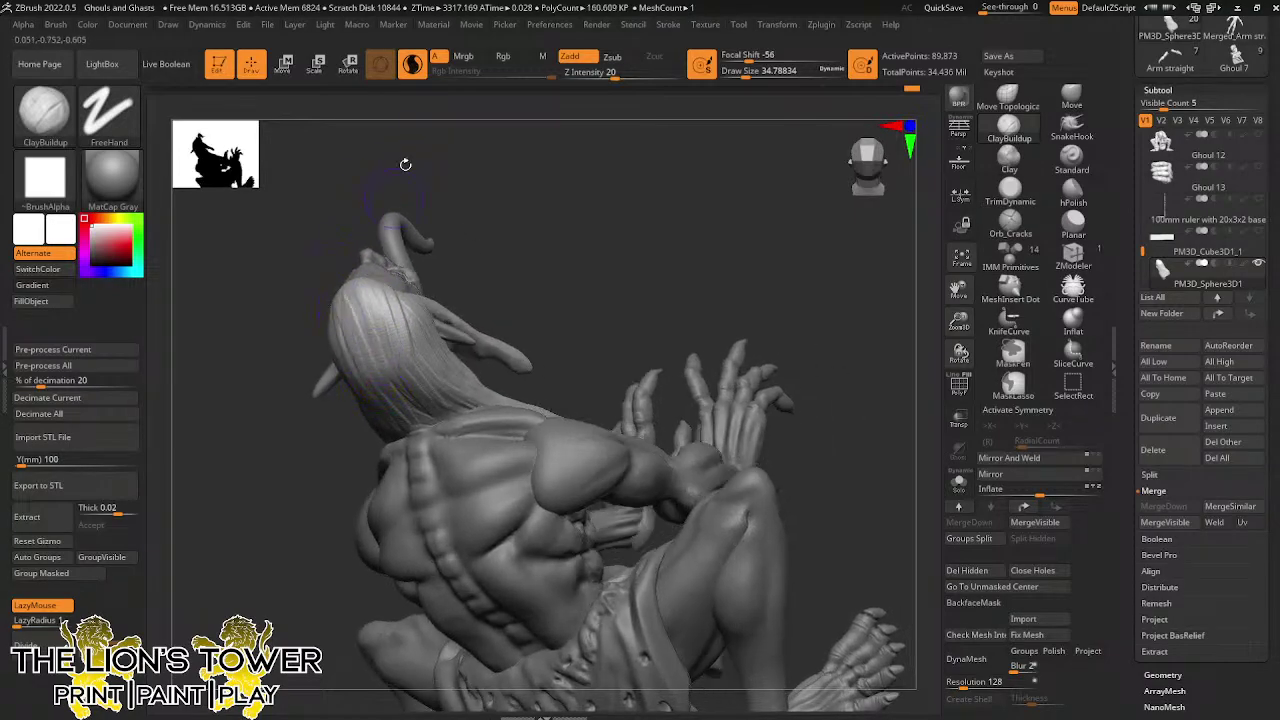
left_click_drag(405, 164, 370, 287)
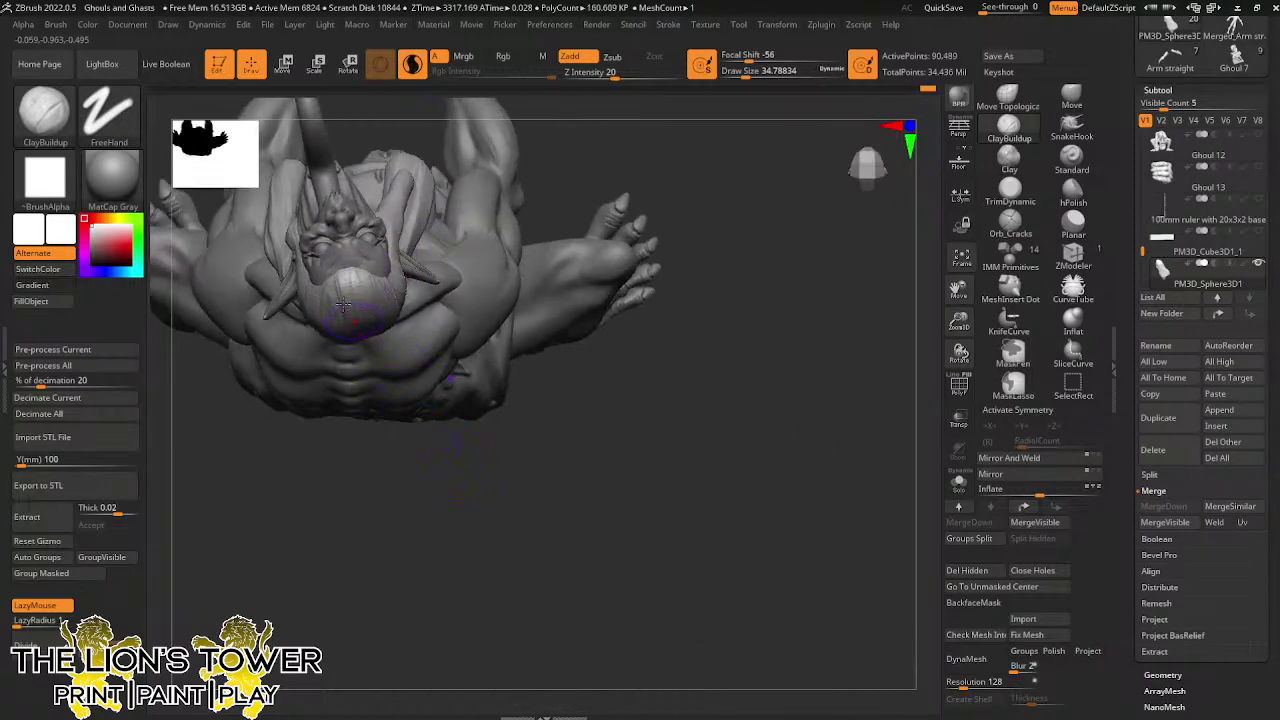
Carve grooves between the strands along the forehead hairline and crown with the Orb_Cracks brush at size 20
left_click_drag(499, 538, 634, 340)
left_click_drag(959, 321, 1110, 300)
left_click_drag(723, 311, 680, 430)
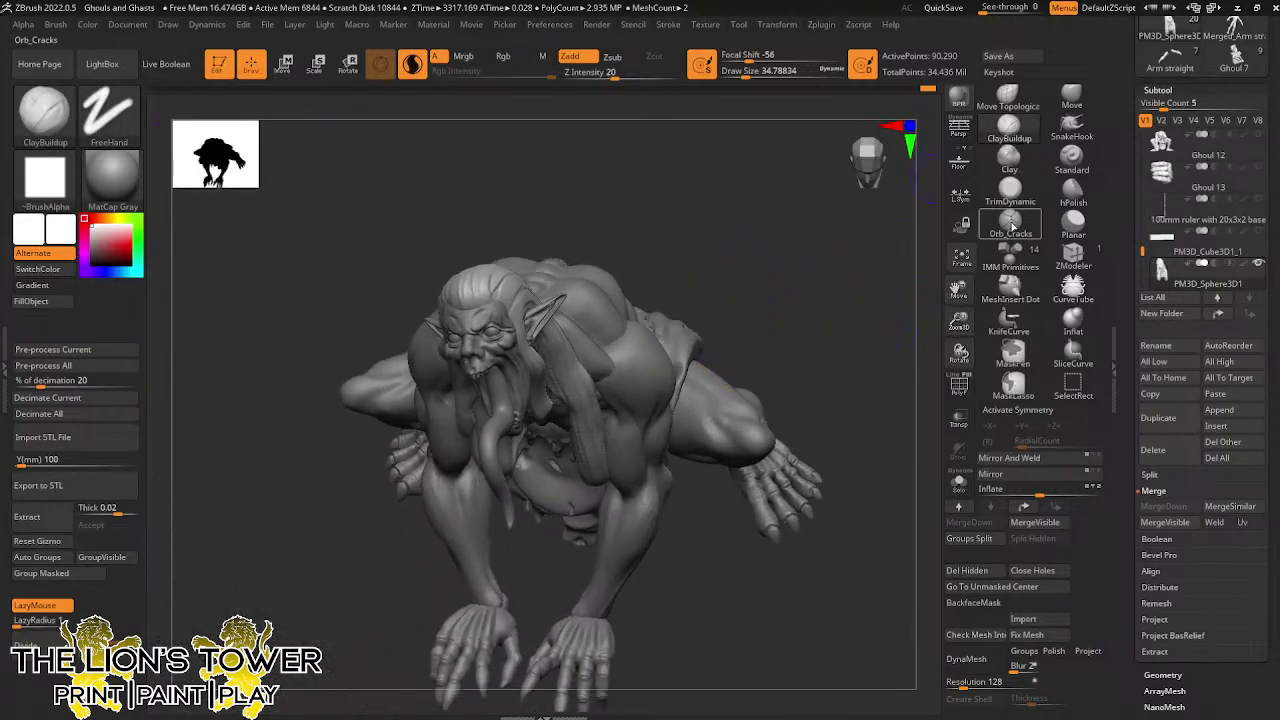
left_click(1010, 224)
mouse_move(735, 237)
left_mouse_down()
mouse_move(650, 240)
mouse_move(458, 286)
left_mouse_up()
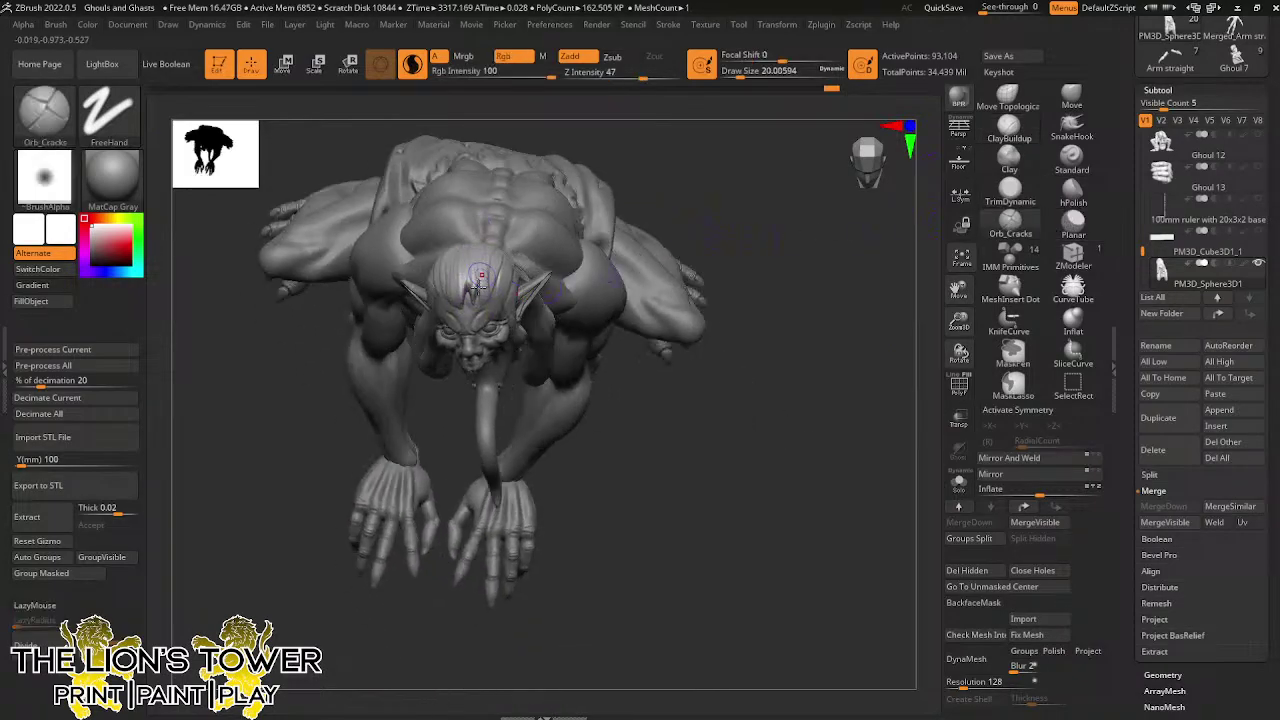
left_click_drag(482, 279, 495, 268)
mouse_move(672, 142)
left_mouse_down()
mouse_move(505, 260)
mouse_move(518, 301)
left_mouse_up()
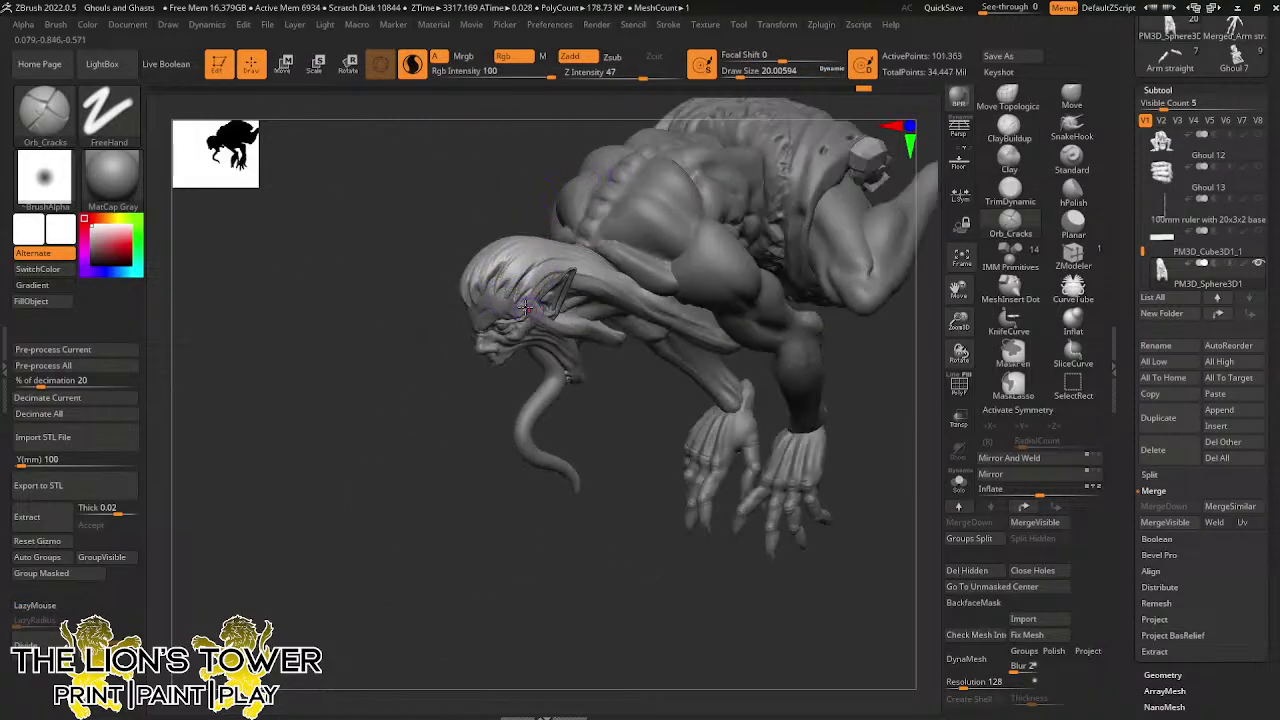
Deepen the Orb_Cracks grooves along the temples and the hair on the sides of the head
mouse_move(600, 431)
left_mouse_down()
mouse_move(548, 300)
mouse_move(474, 224)
left_mouse_up()
left_click_drag(603, 154, 700, 158)
mouse_move(484, 290)
left_mouse_down()
mouse_move(424, 240)
mouse_move(443, 299)
left_mouse_up()
mouse_move(471, 217)
left_mouse_down("shift")
mouse_move(569, 209)
mouse_move(586, 271)
mouse_move(627, 241)
left_mouse_up("shift")
Sculpt thick locks around a hollow patch on the back of the head with ClayBuildup at about size 35
key("b")
key("m")
key("v")
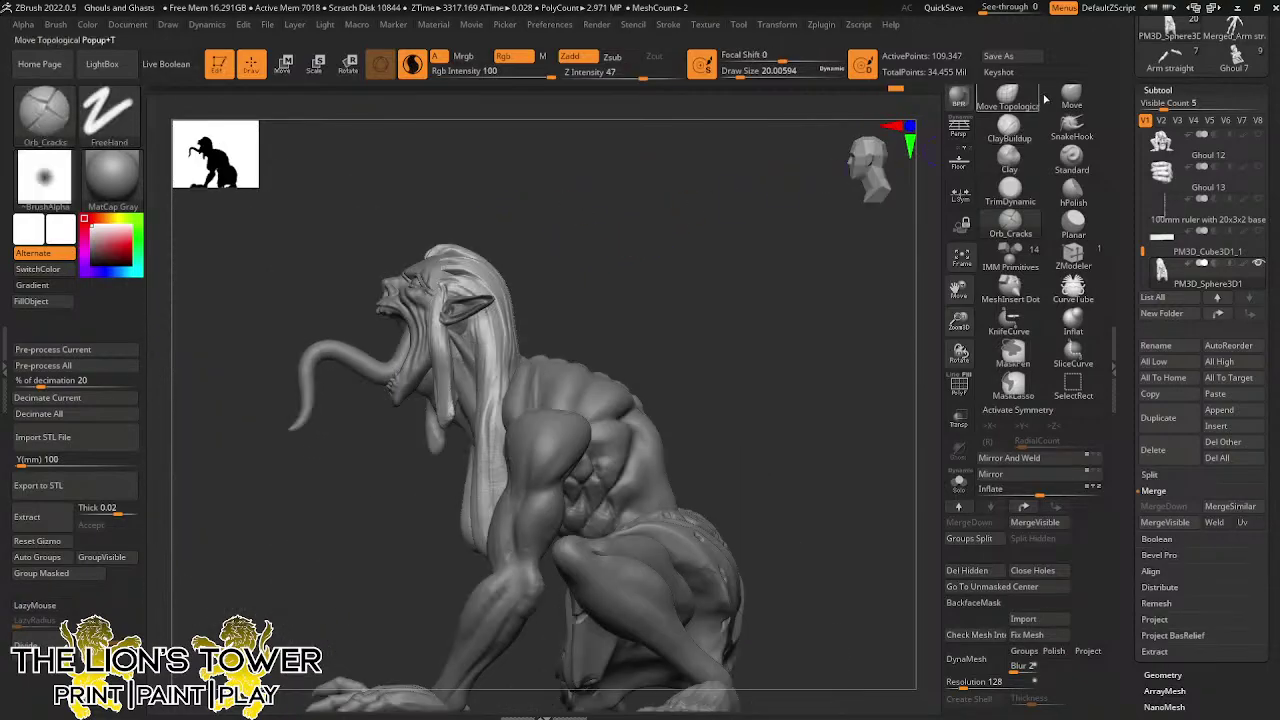
mouse_move(780, 229)
left_mouse_down()
mouse_move(688, 338)
mouse_move(691, 386)
mouse_move(737, 312)
mouse_move(770, 295)
left_mouse_up()
left_click(1009, 132)
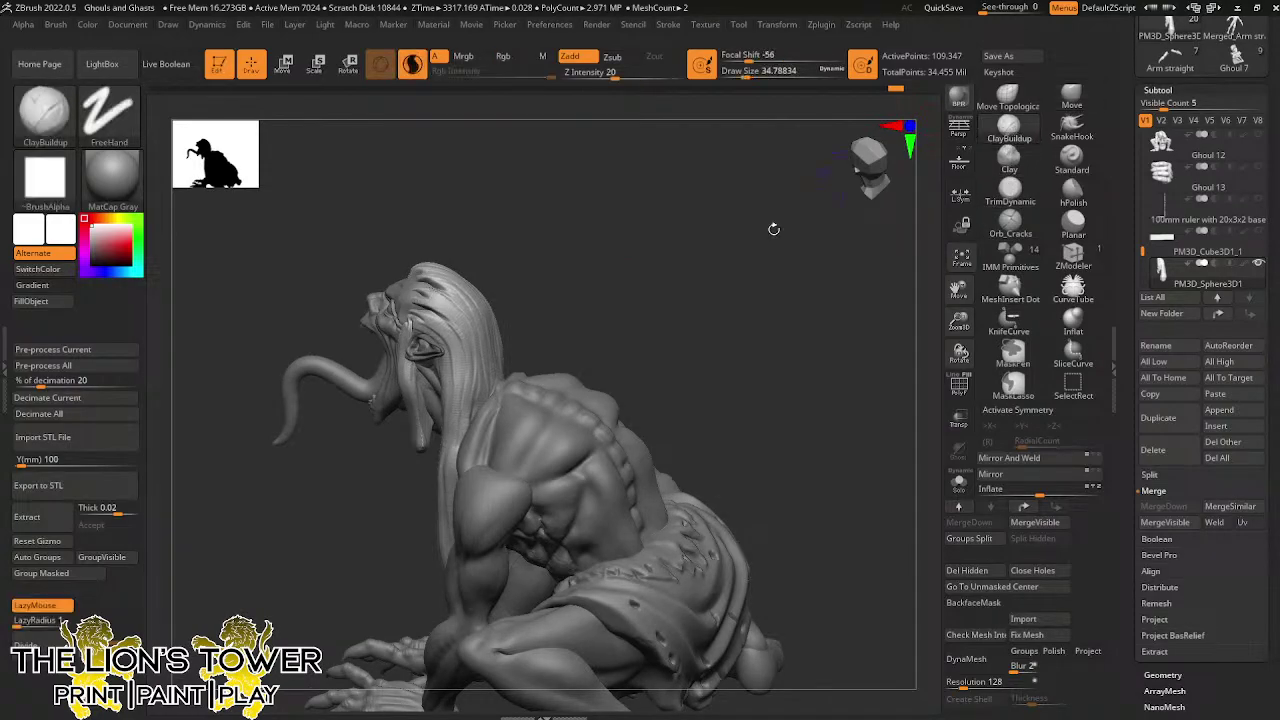
mouse_move(775, 229)
left_mouse_down()
mouse_move(410, 315)
mouse_move(465, 243)
left_mouse_up()
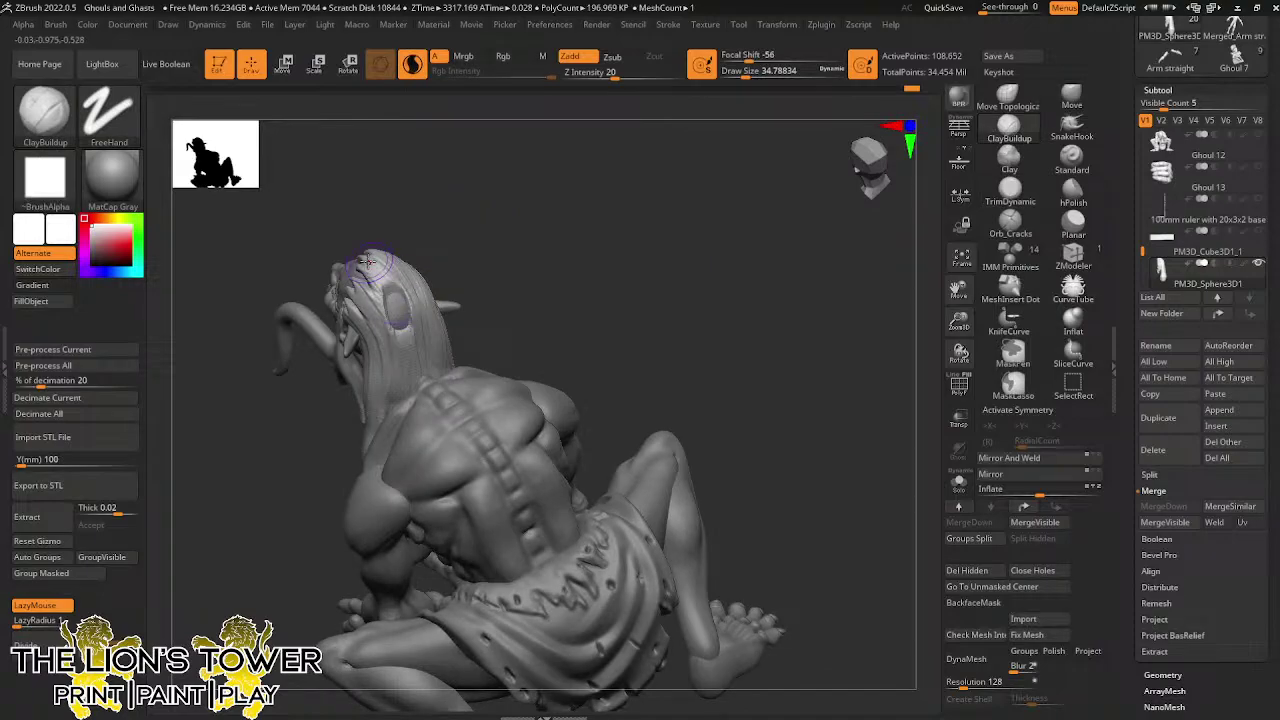
left_click_drag(368, 262, 381, 311)
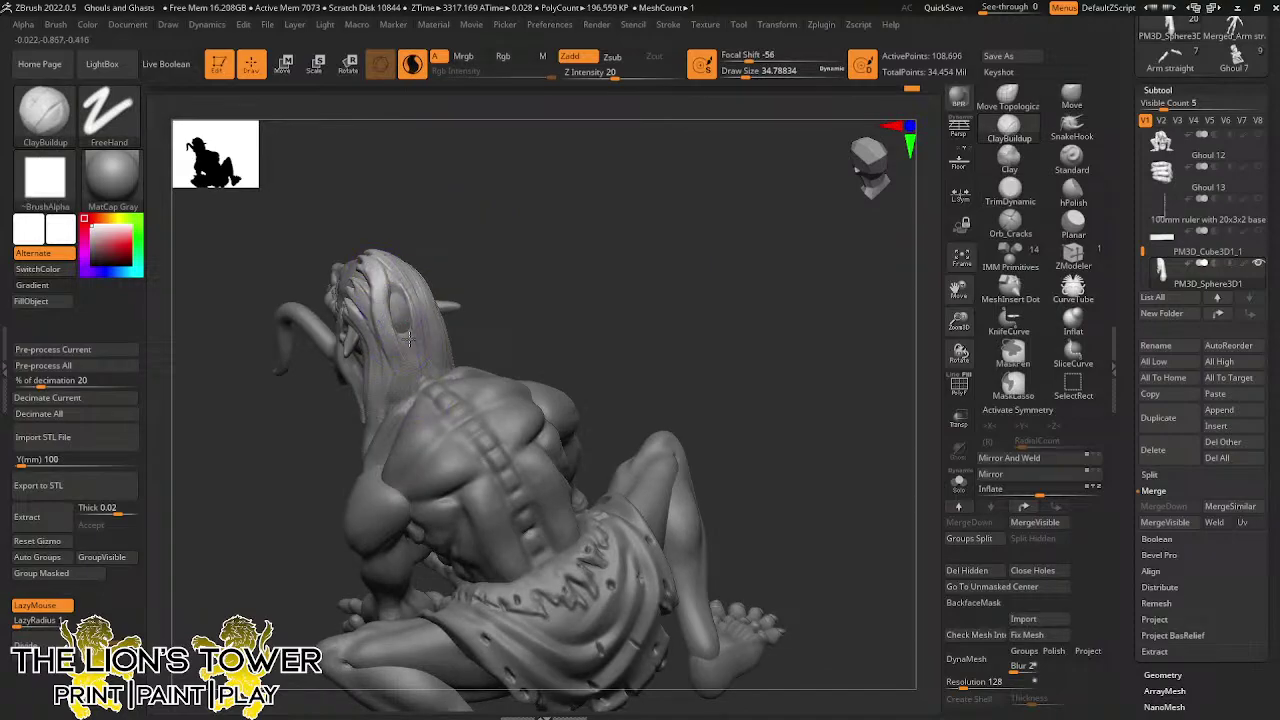
right_click_drag(431, 359, 407, 277)
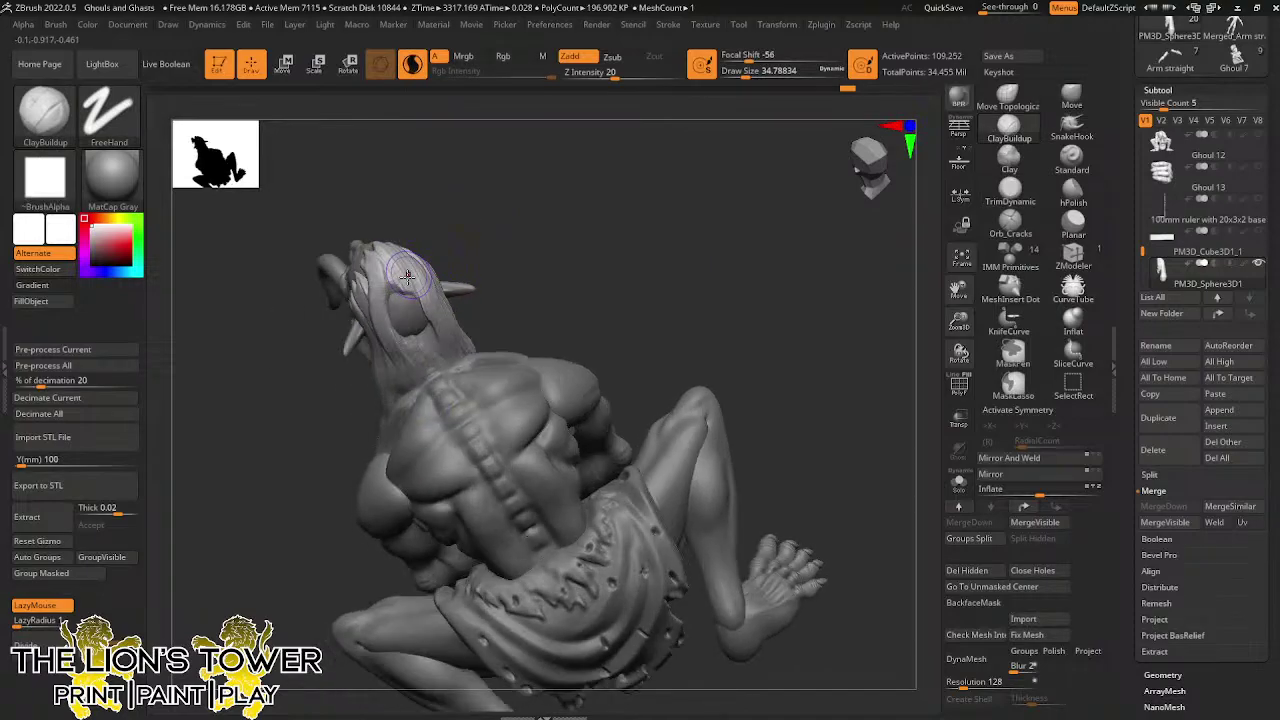
mouse_move(425, 308)
left_mouse_down()
mouse_move(456, 360)
mouse_move(418, 350)
left_mouse_up()
Build up the locks below the patch toward the nape and shoulder, and fill out the hair beside it
left_click_drag(507, 251, 545, 236)
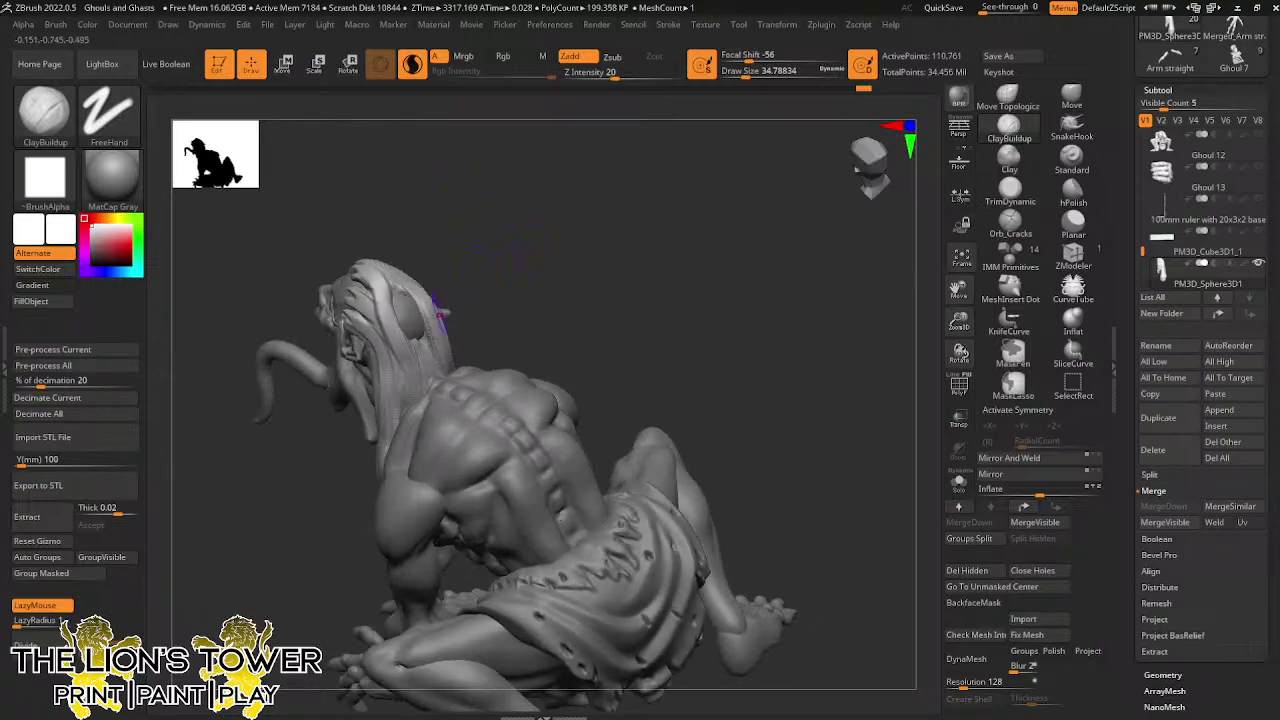
mouse_move(422, 357)
left_mouse_down()
mouse_move(402, 384)
mouse_move(398, 430)
left_mouse_up()
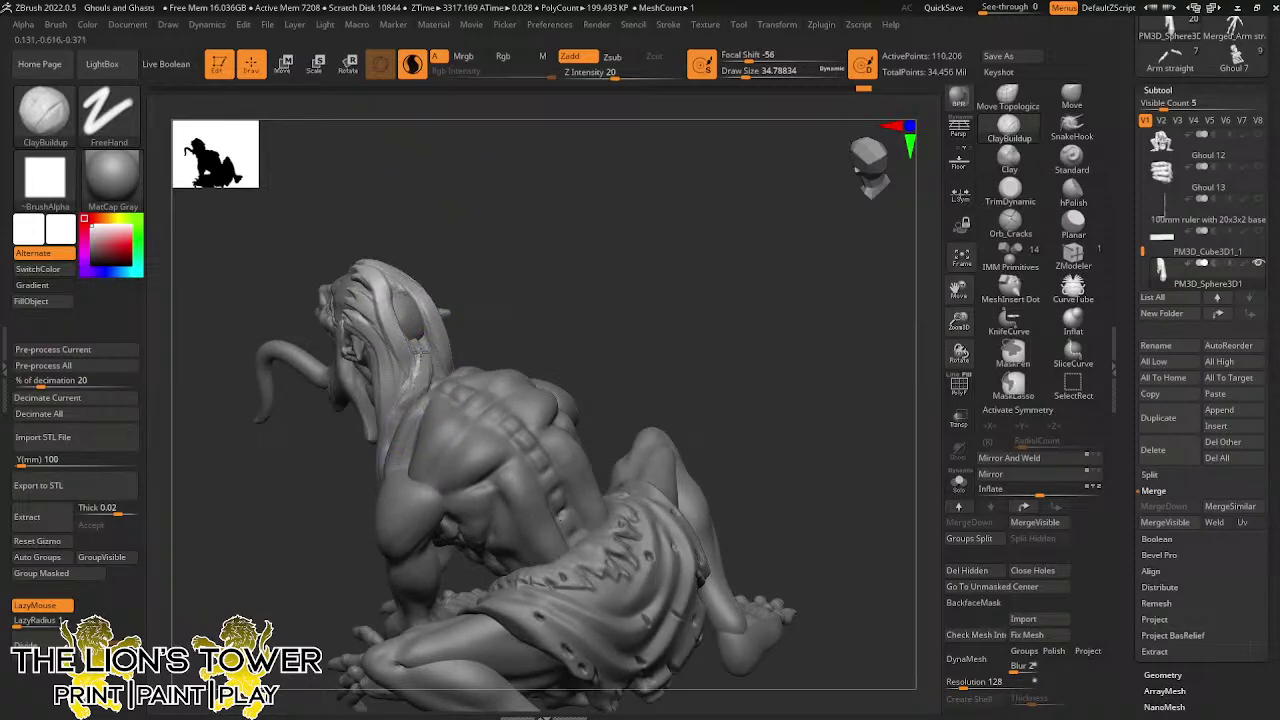
left_click_drag(418, 350, 402, 384)
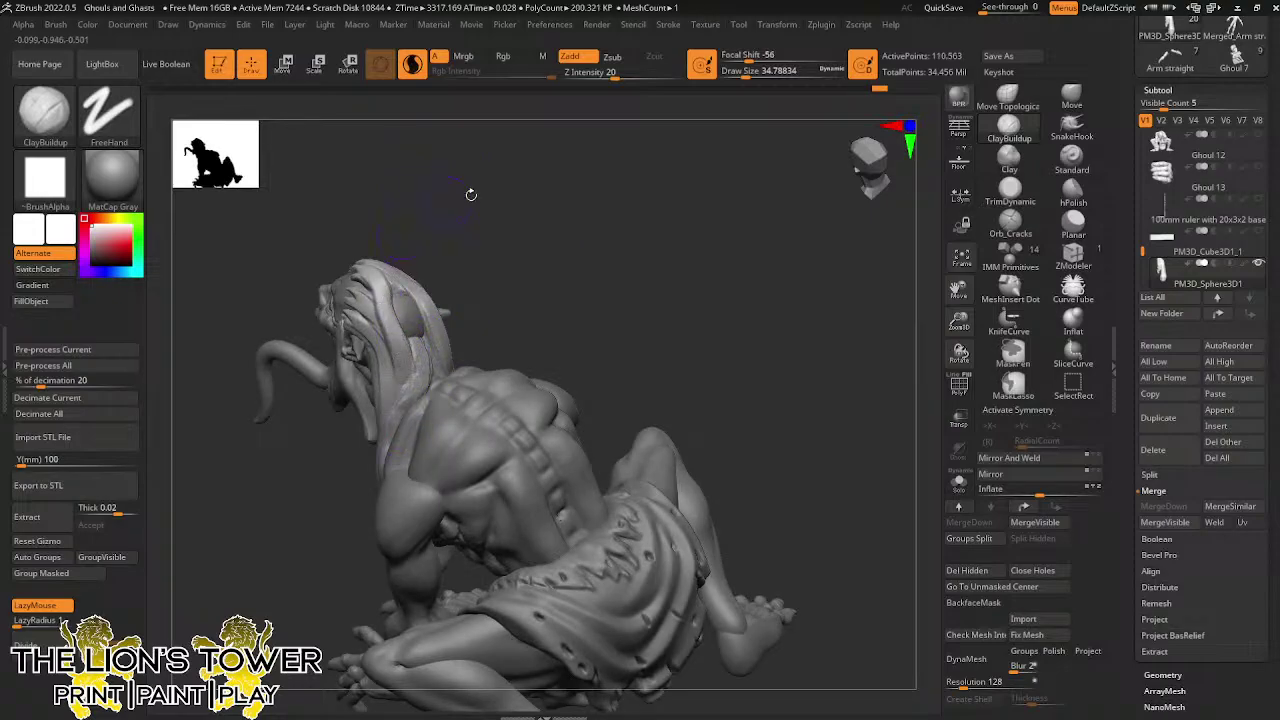
left_click_drag(471, 194, 433, 278)
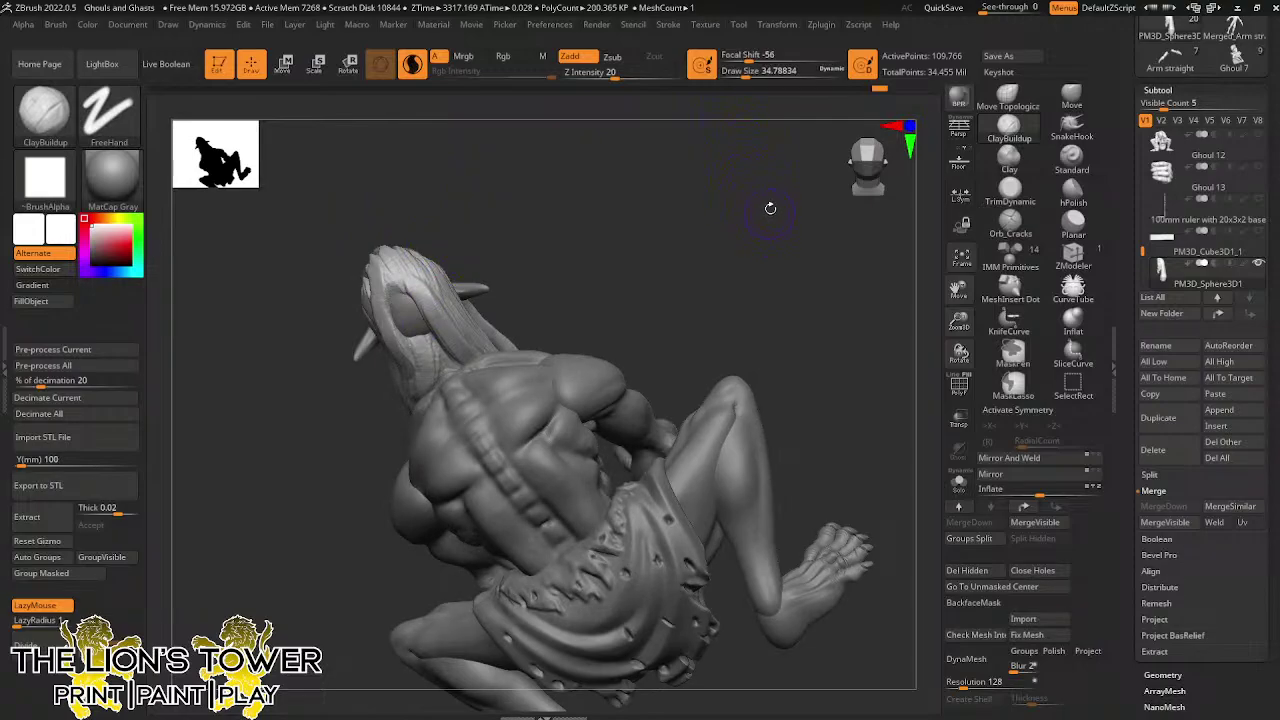
Add narrower strands over the back and side of the head with ClayBuildup at a draw size of about 27
left_click_drag(745, 75, 742, 75)
mouse_move(691, 235)
left_mouse_down()
mouse_move(680, 251)
mouse_move(659, 249)
mouse_move(671, 265)
mouse_move(507, 222)
left_mouse_up()
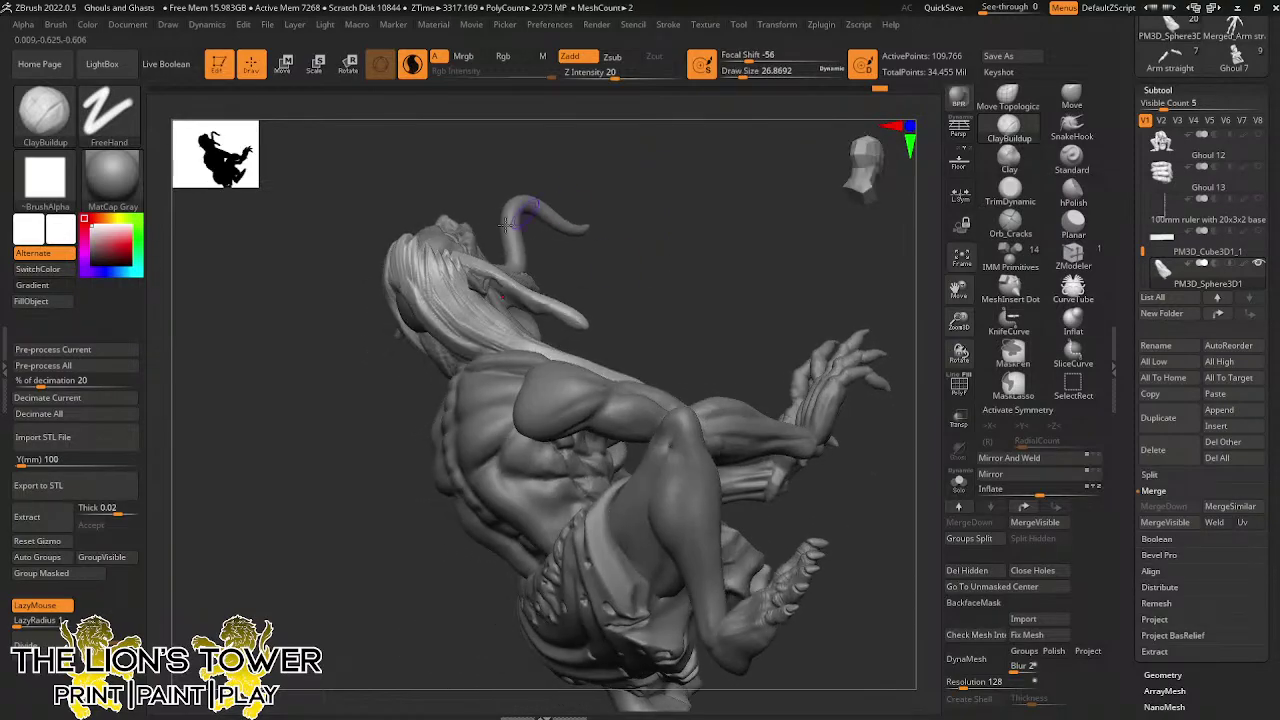
left_click_drag(452, 322, 465, 330)
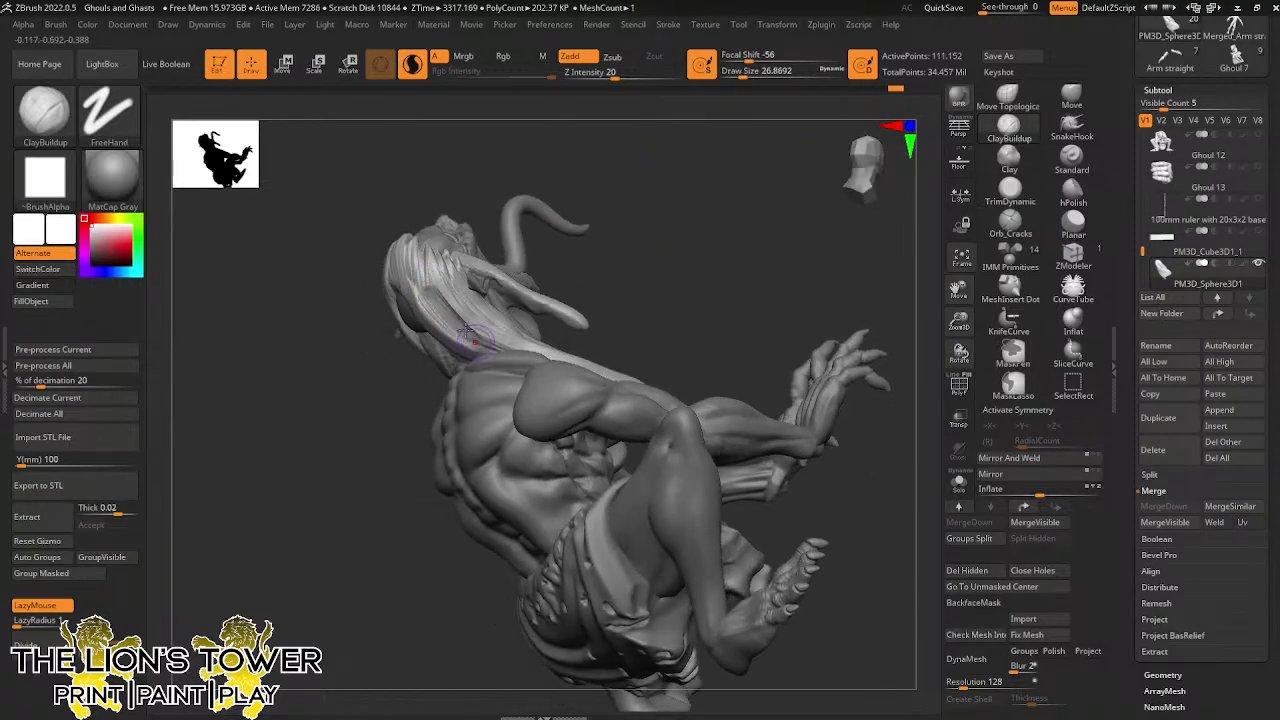
mouse_move(490, 131)
left_mouse_down()
mouse_move(503, 134)
mouse_move(419, 278)
mouse_move(396, 262)
mouse_move(413, 271)
left_mouse_up()
left_click_drag(558, 198, 408, 236)
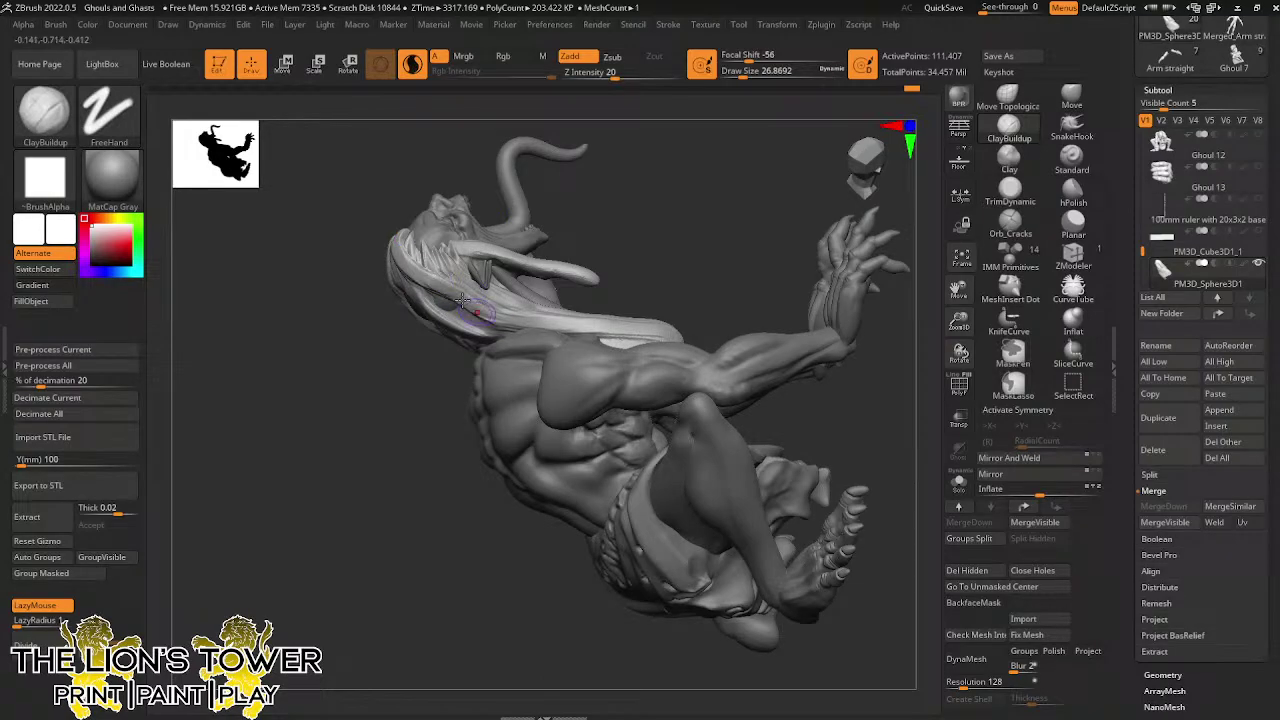
Build up individual raised locks above and behind the ear with the ClayBuildup brush
left_click_drag(594, 208, 434, 285)
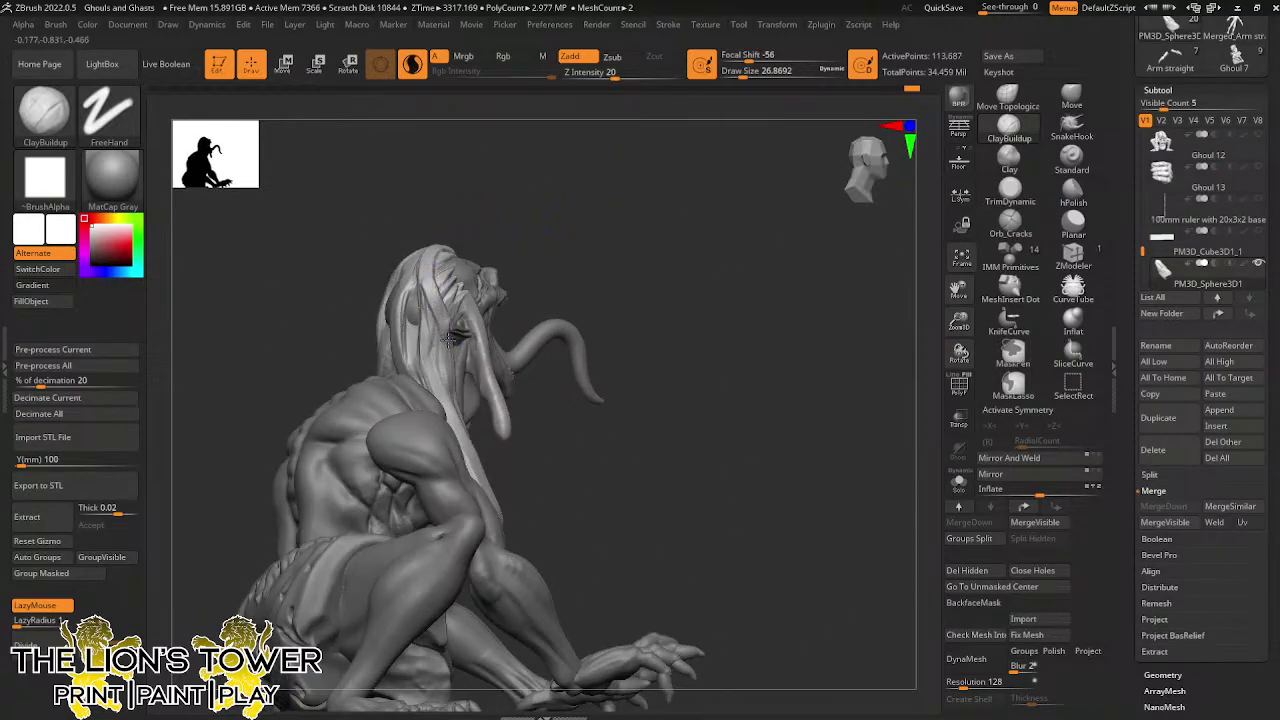
left_click_drag(450, 338, 454, 249)
left_click_drag(437, 322, 431, 290)
Carve fine strand grooves into the locks on the back of the head with Orb_Cracks at a draw size of about 13
left_click(1010, 222)
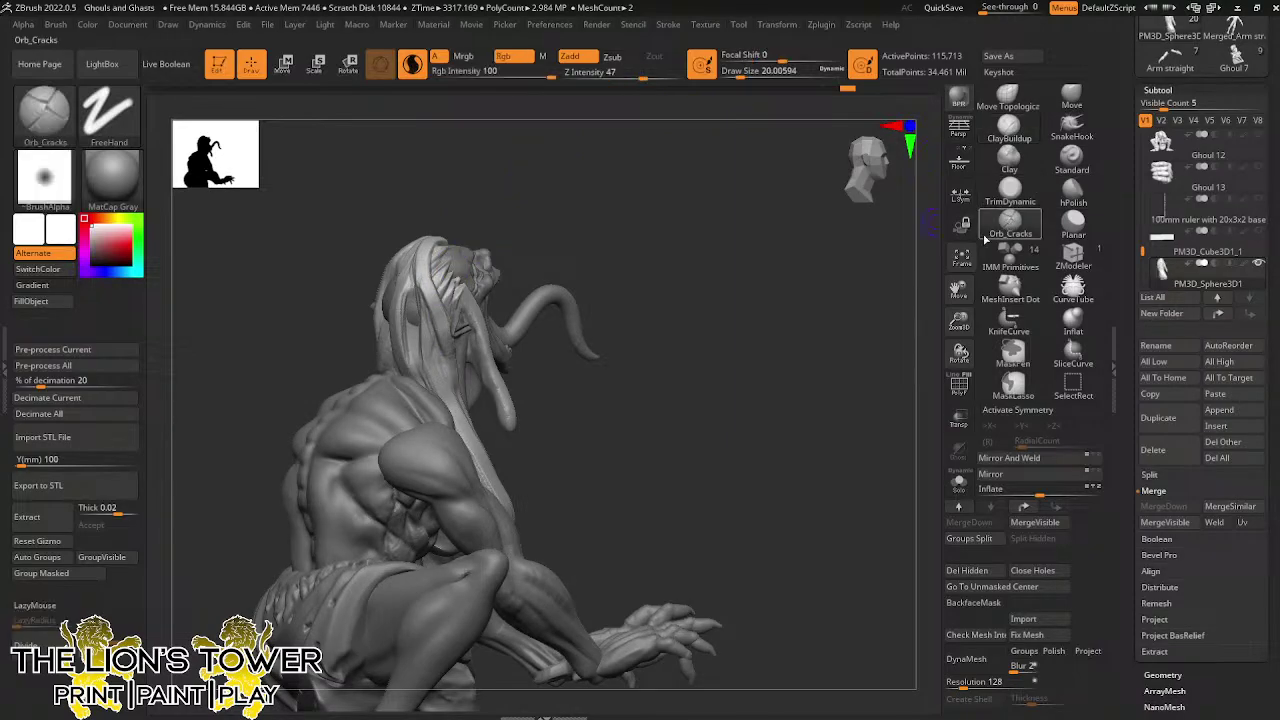
left_click_drag(750, 359, 720, 226)
left_click_drag(739, 76, 736, 76)
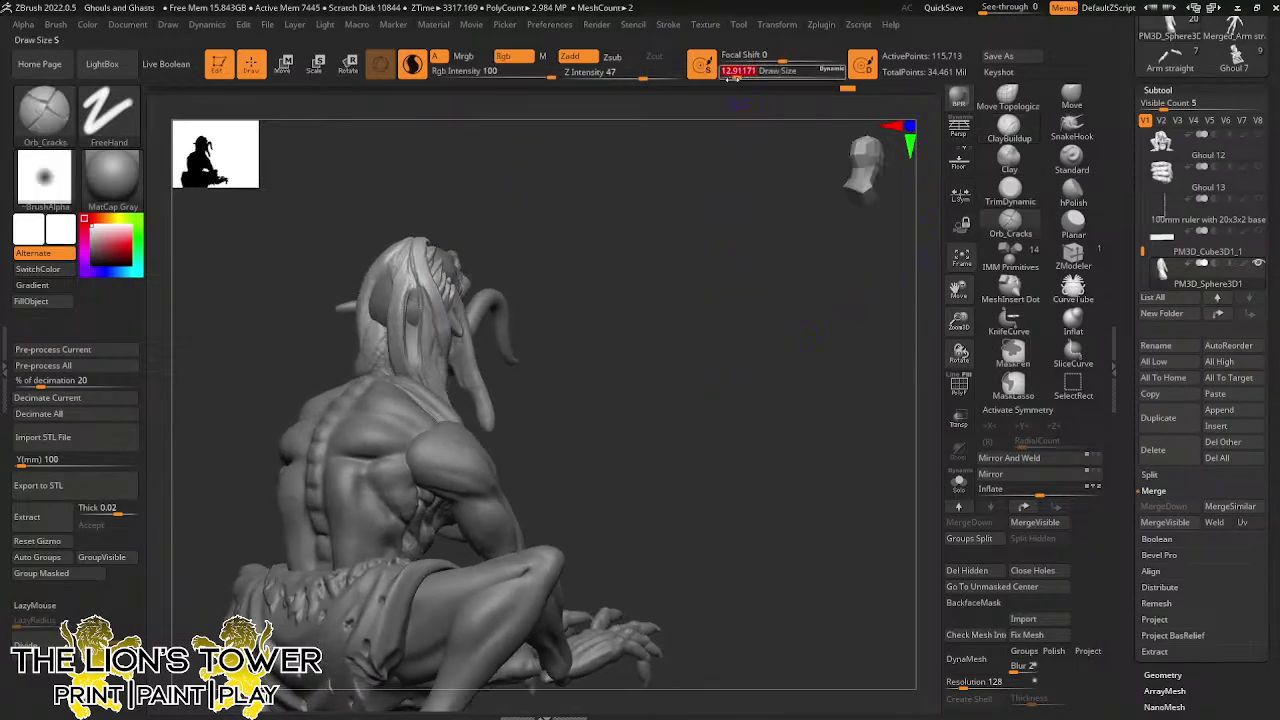
left_click_drag(411, 338, 411, 331)
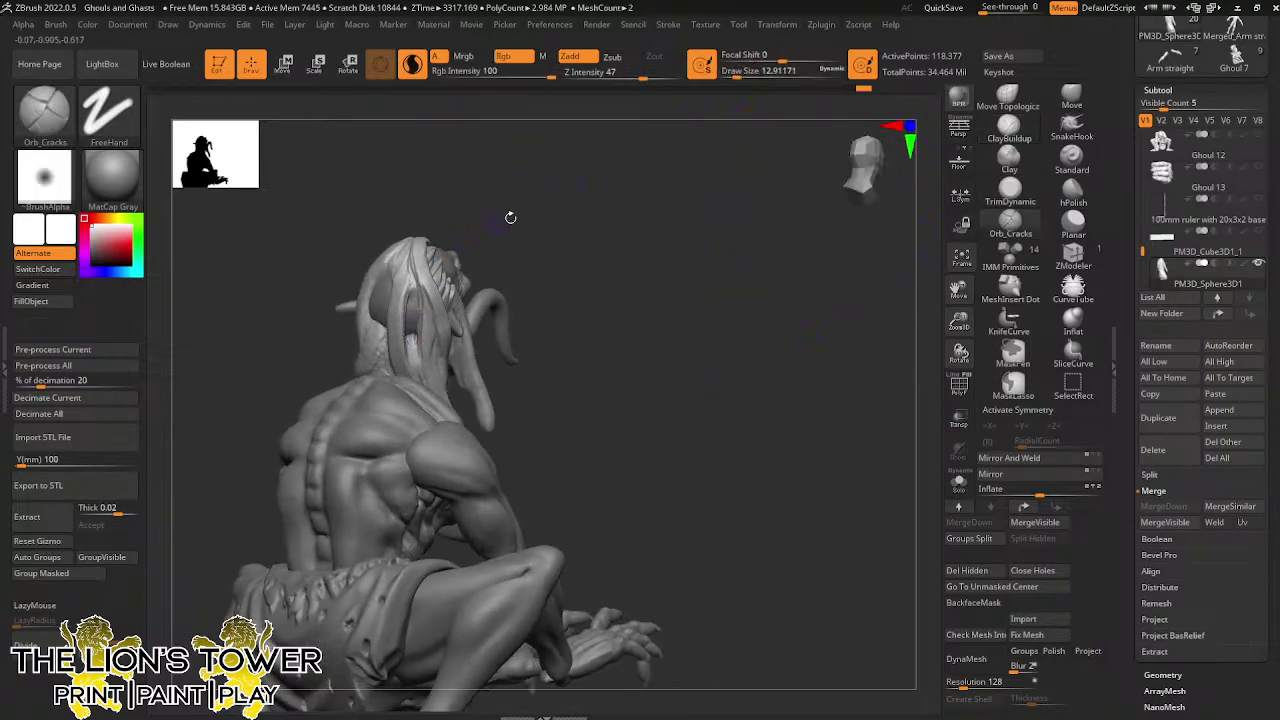
left_click_drag(510, 217, 423, 292)
left_click_drag(440, 243, 451, 134)
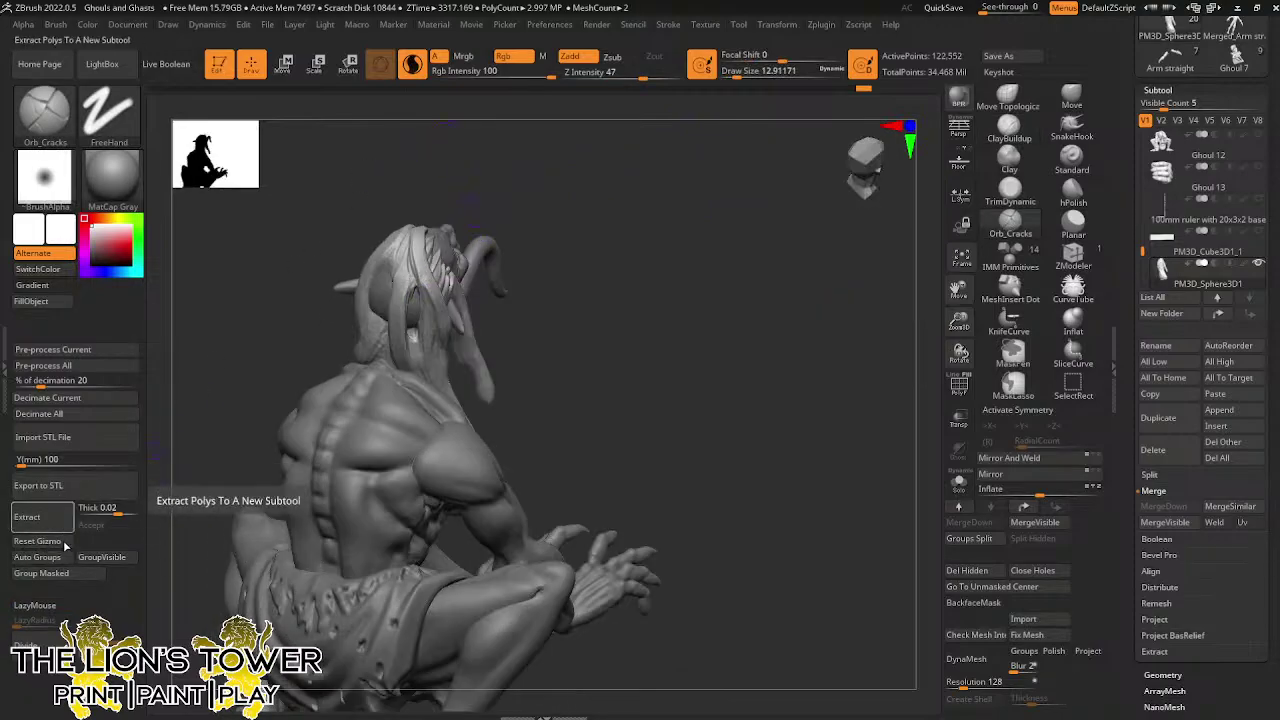
Enable LazyMouse and carve grooves around the hollow patch on the back of the head at a draw size of about 10.5
left_click(35, 605)
left_click_drag(480, 205, 413, 231)
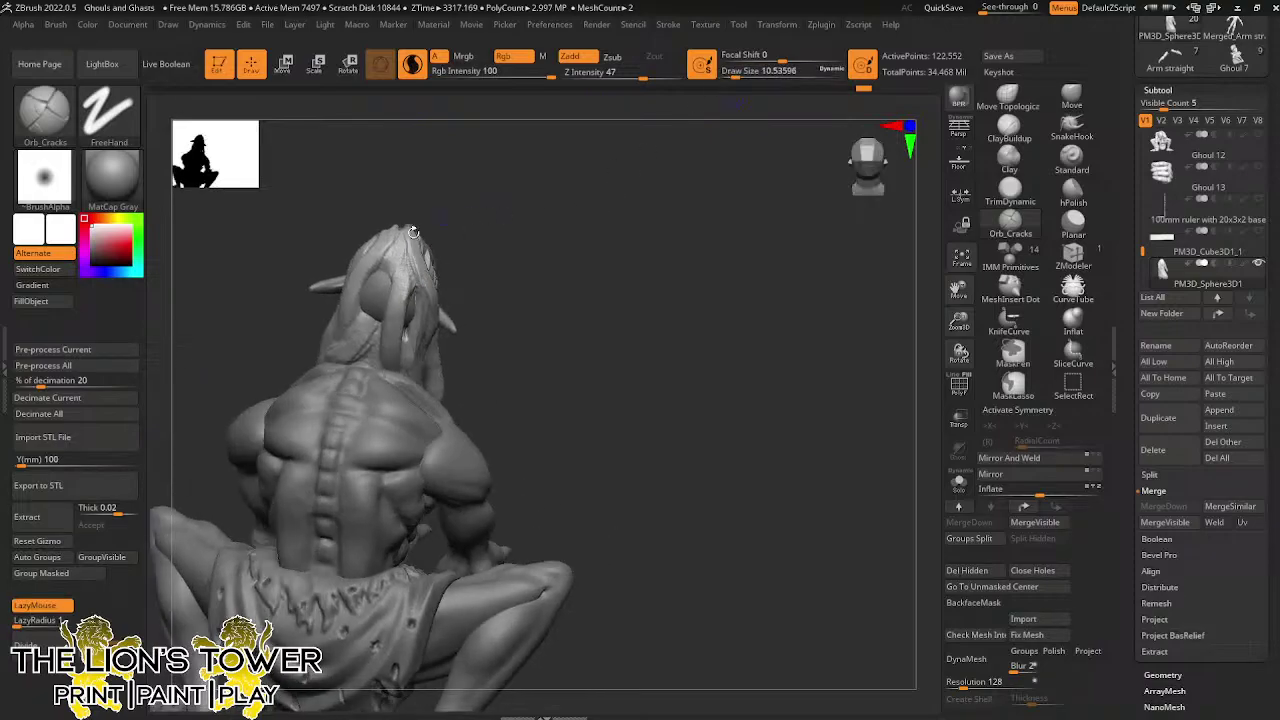
left_click_drag(388, 273, 383, 267)
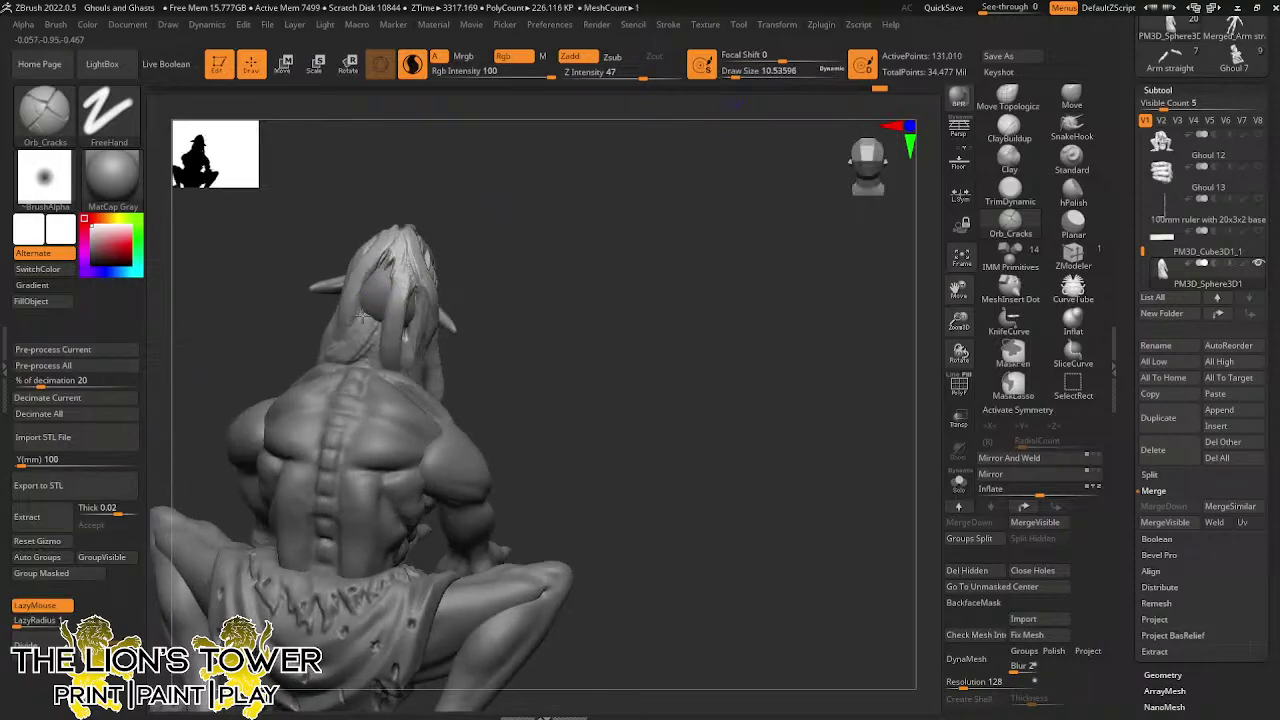
Carve long strands down the lock hanging in front of the ear with Orb_Cracks at a draw size of about 17
mouse_move(694, 280)
left_mouse_down()
mouse_move(648, 250)
mouse_move(654, 283)
mouse_move(618, 288)
left_mouse_up()
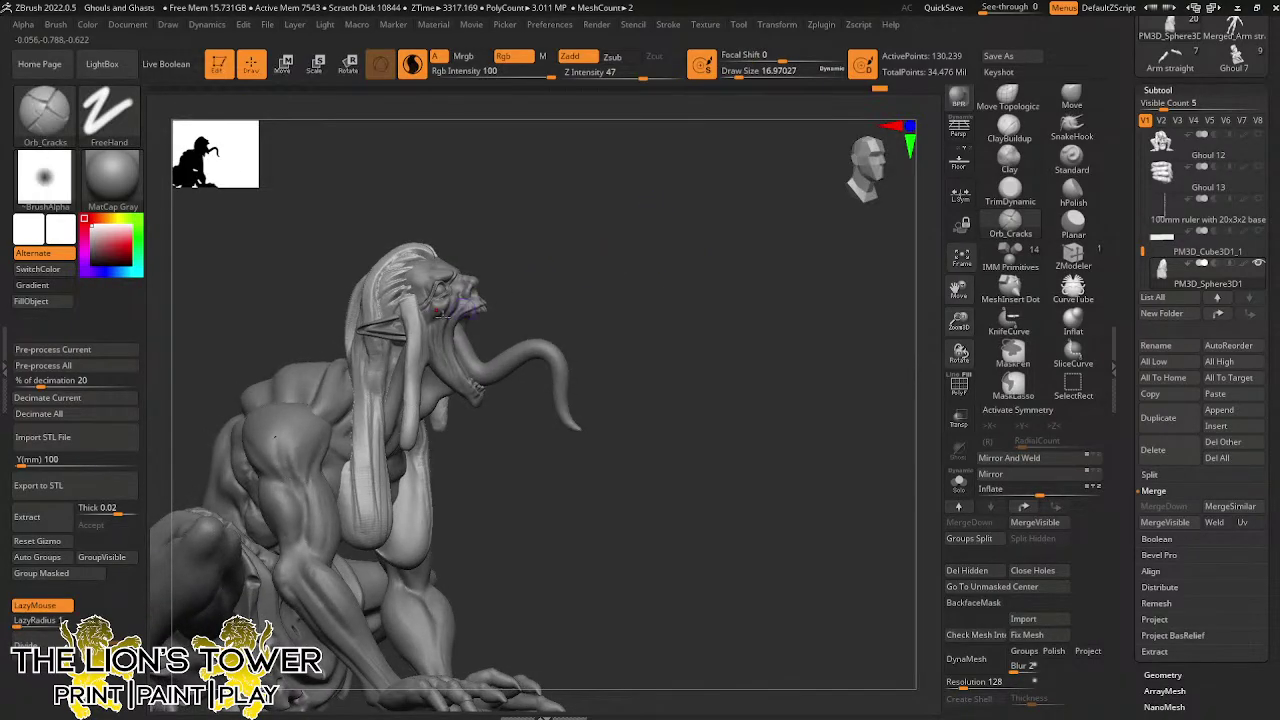
left_click(407, 302, "alt")
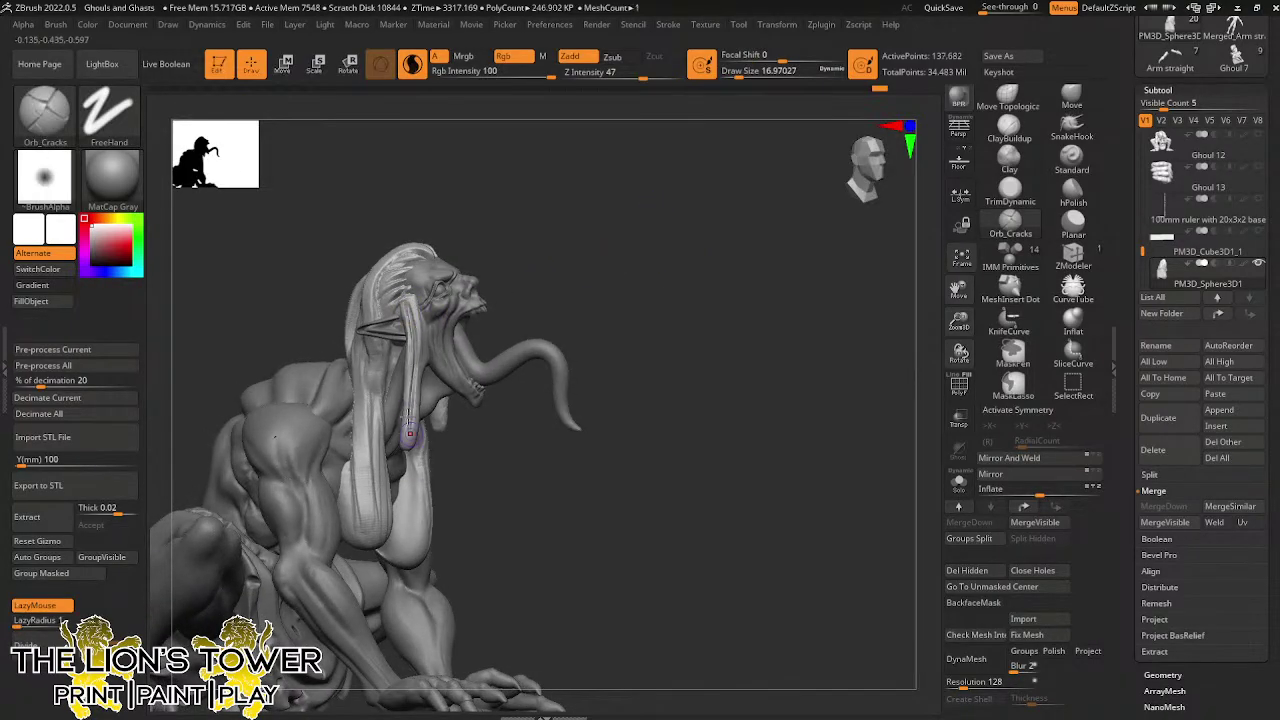
left_click_drag(519, 234, 478, 238)
left_click_drag(419, 314, 394, 472)
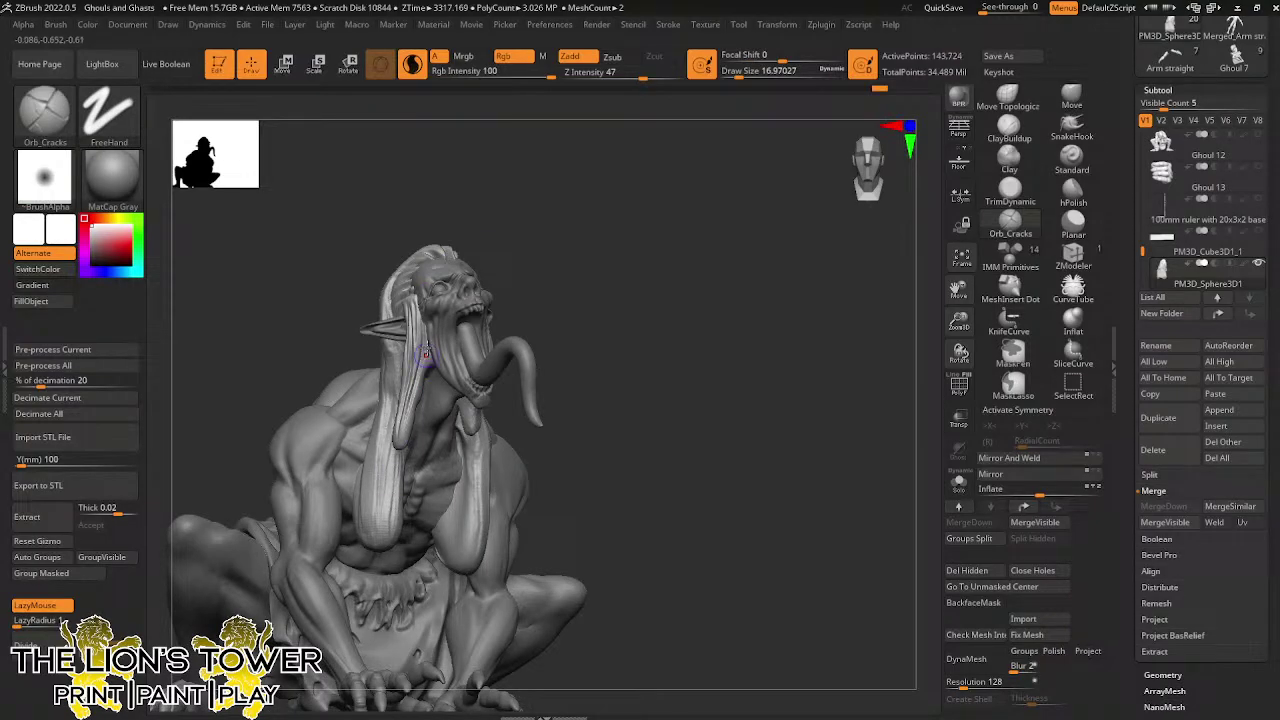
Carve matching strand grooves along the lock in front of the opposite ear, from the temple down to its tip
left_click_drag(555, 260, 493, 308)
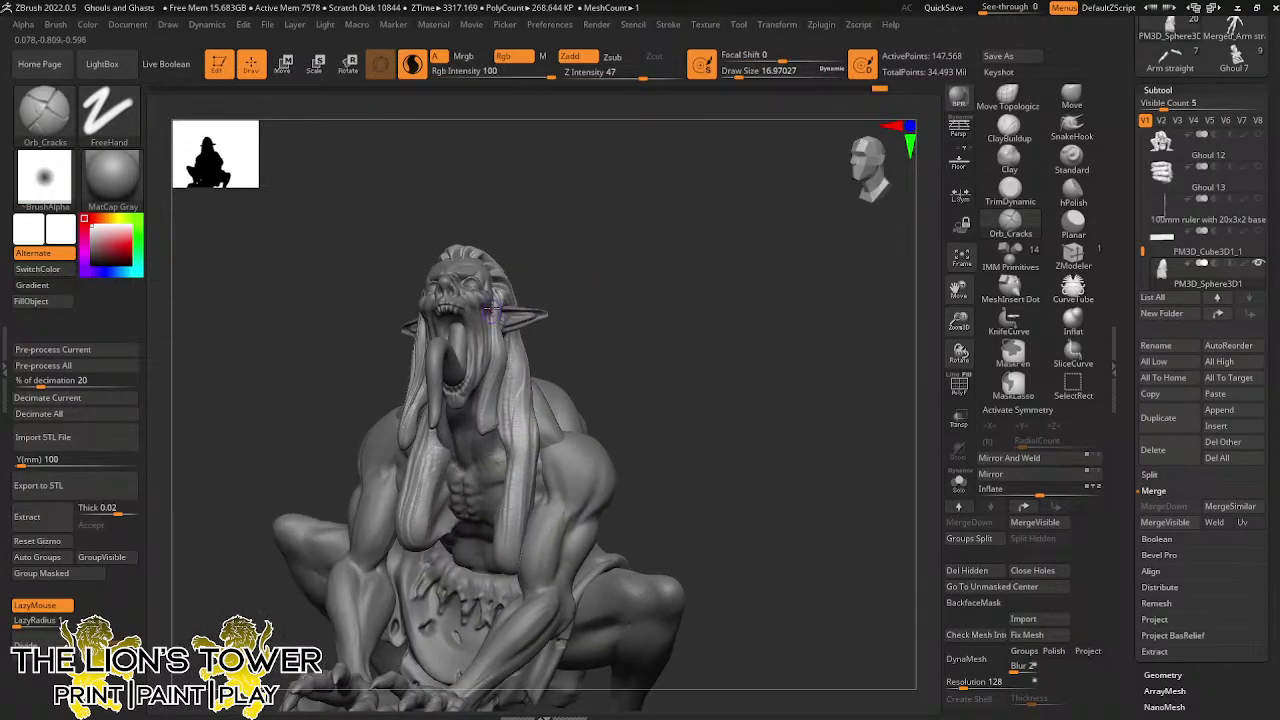
left_click_drag(493, 390, 500, 450)
left_click_drag(491, 356, 482, 440)
left_click_drag(632, 236, 520, 258)
left_click_drag(623, 263, 498, 348)
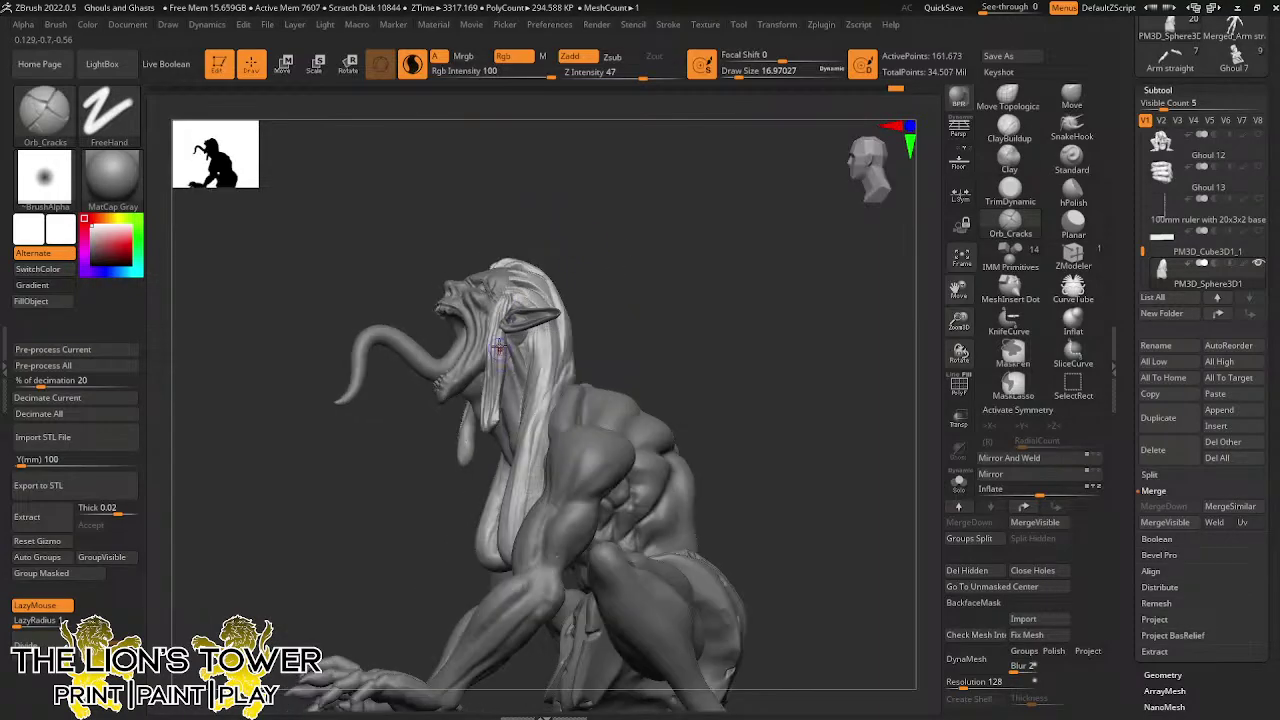
Adjust the hair beside the ear with the Move brush at a draw size of about 46
left_click_drag(570, 258, 632, 276)
key("b")
key("m")
key("v")
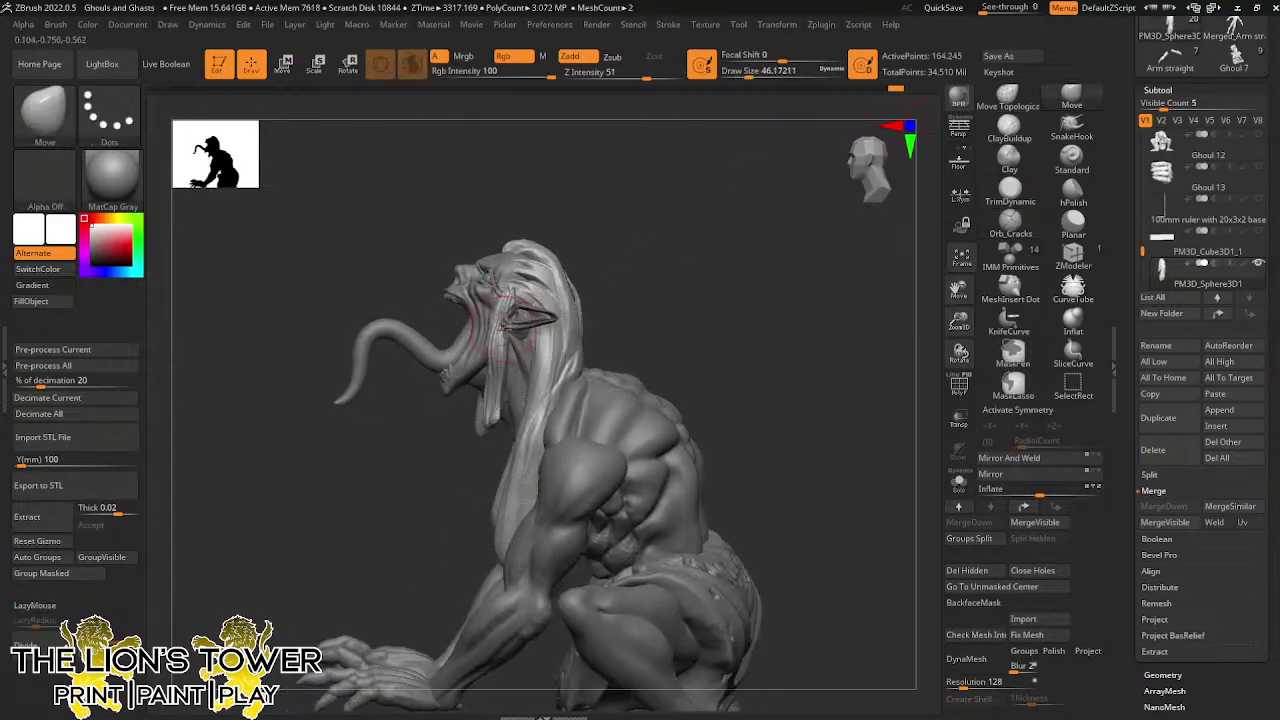
left_click_drag(504, 327, 498, 328)
left_click_drag(606, 266, 642, 258)
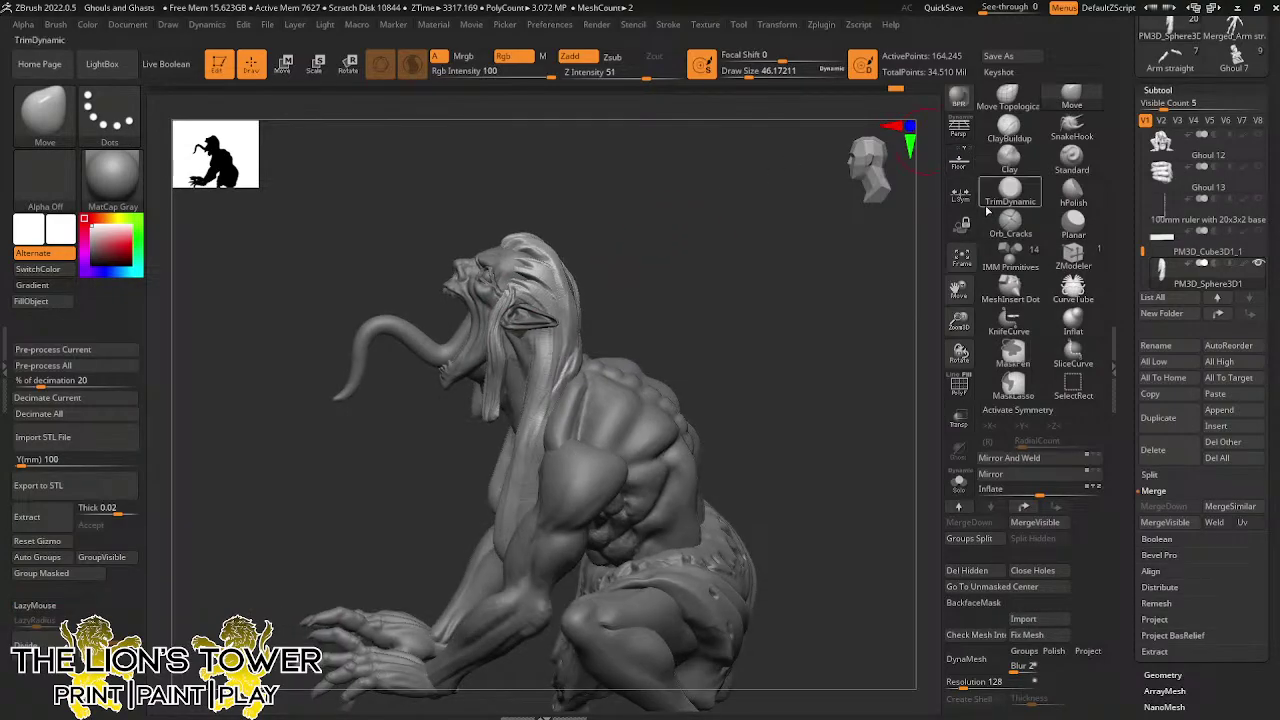
Carve flowing strands with Orb_Cracks from the crown over the side of the head toward the shoulder
left_click(1010, 222)
right_click_drag(551, 310, 570, 252)
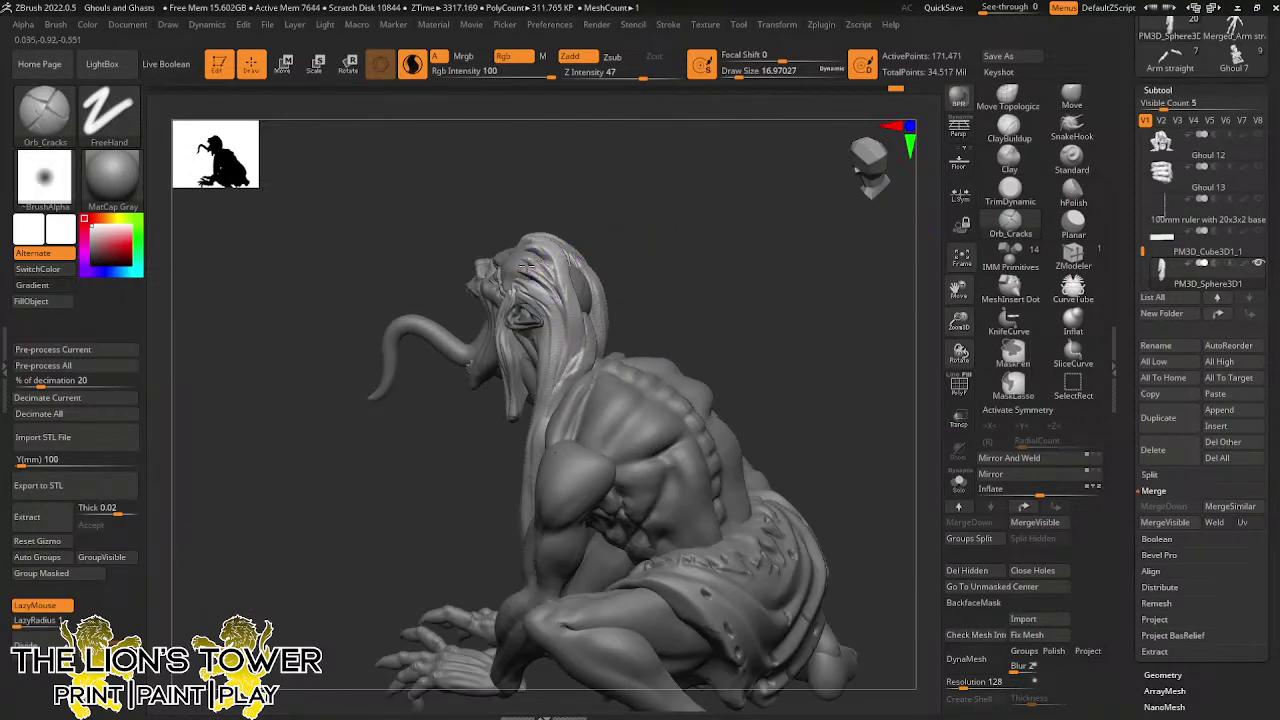
right_click_drag(586, 180, 527, 240)
left_click_drag(566, 306, 574, 386)
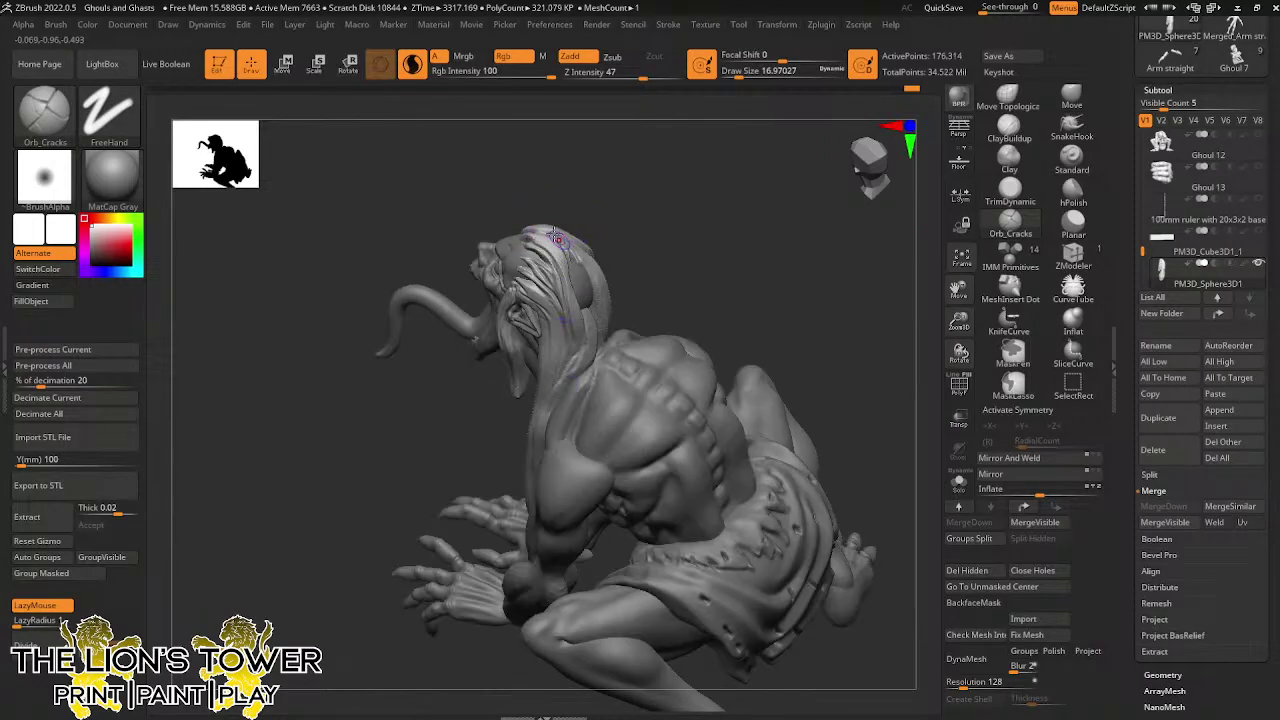
right_click_drag(631, 217, 574, 200)
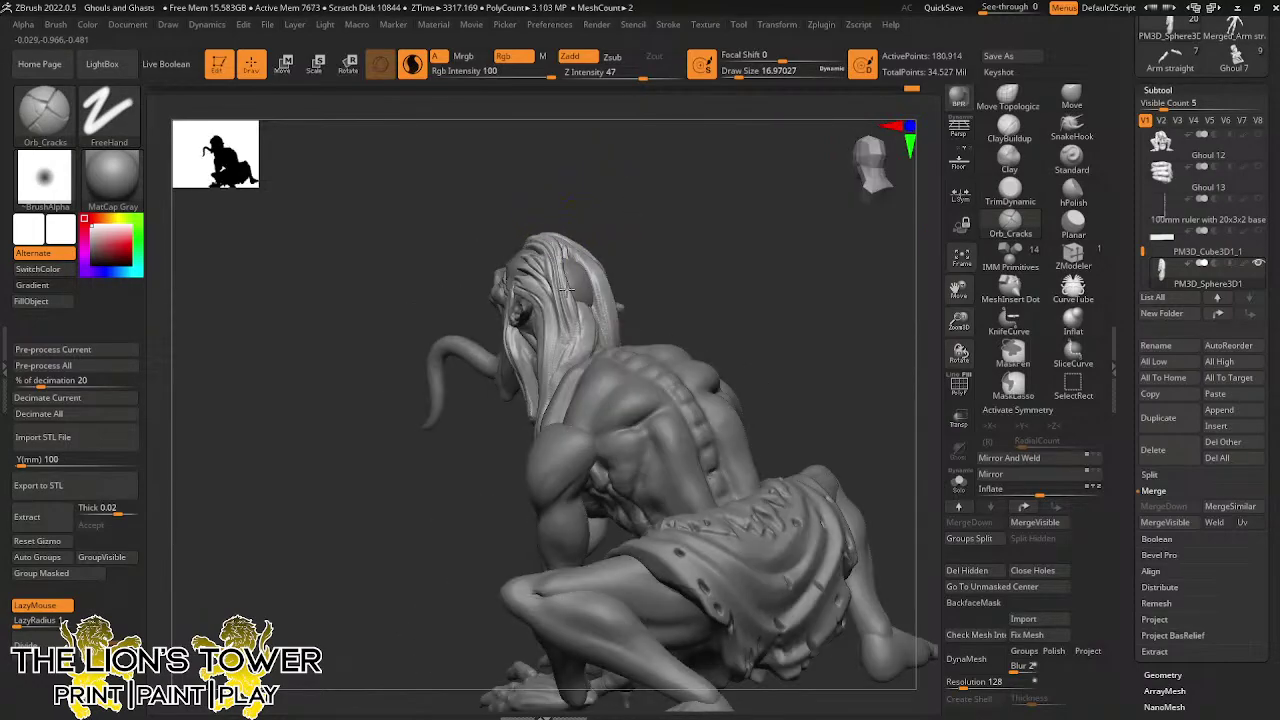
Carve long grooves down the locks beside the hollow patch, from the crown to the nape
mouse_move(703, 203)
right_mouse_down()
mouse_move(646, 237)
mouse_move(668, 268)
right_mouse_up()
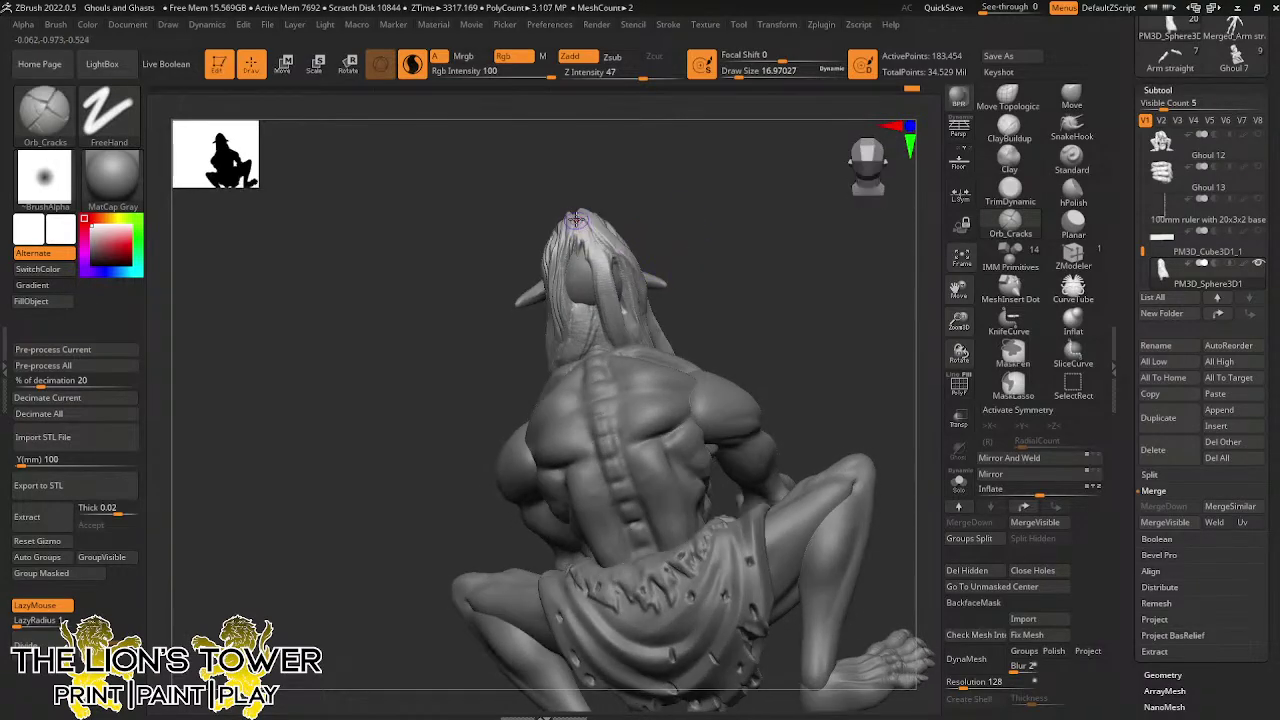
left_click_drag(593, 245, 634, 360)
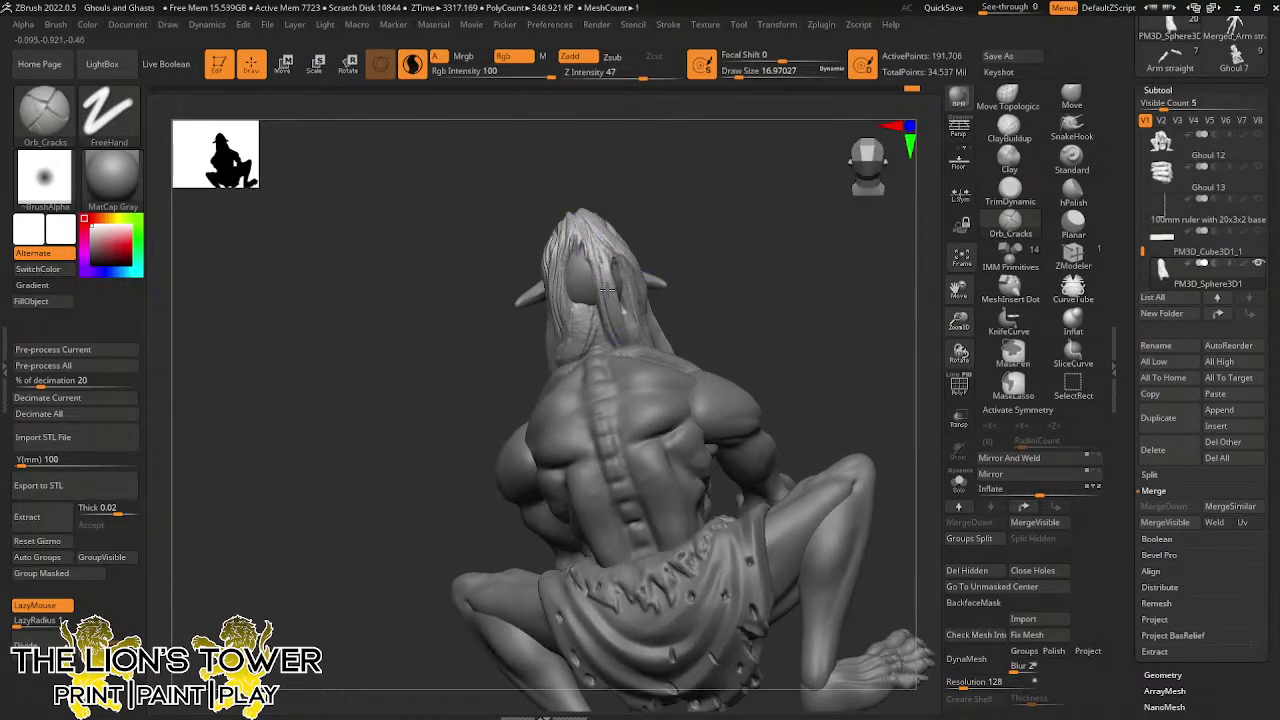
left_click_drag(598, 255, 638, 366)
Carve strands over the crown and down the locks behind the ear on the other side of the head
mouse_move(692, 213)
left_mouse_down()
mouse_move(610, 222)
mouse_move(636, 353)
left_mouse_up()
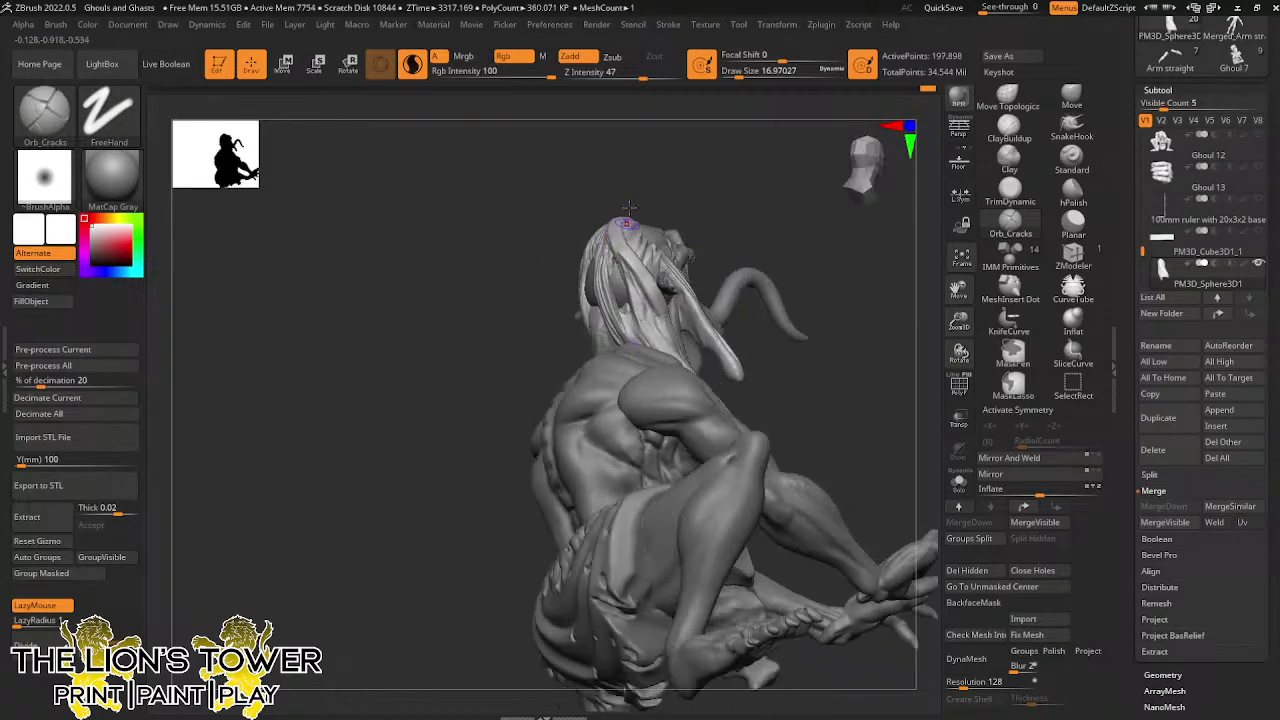
mouse_move(626, 221)
left_mouse_down()
mouse_move(632, 237)
mouse_move(626, 200)
left_mouse_up()
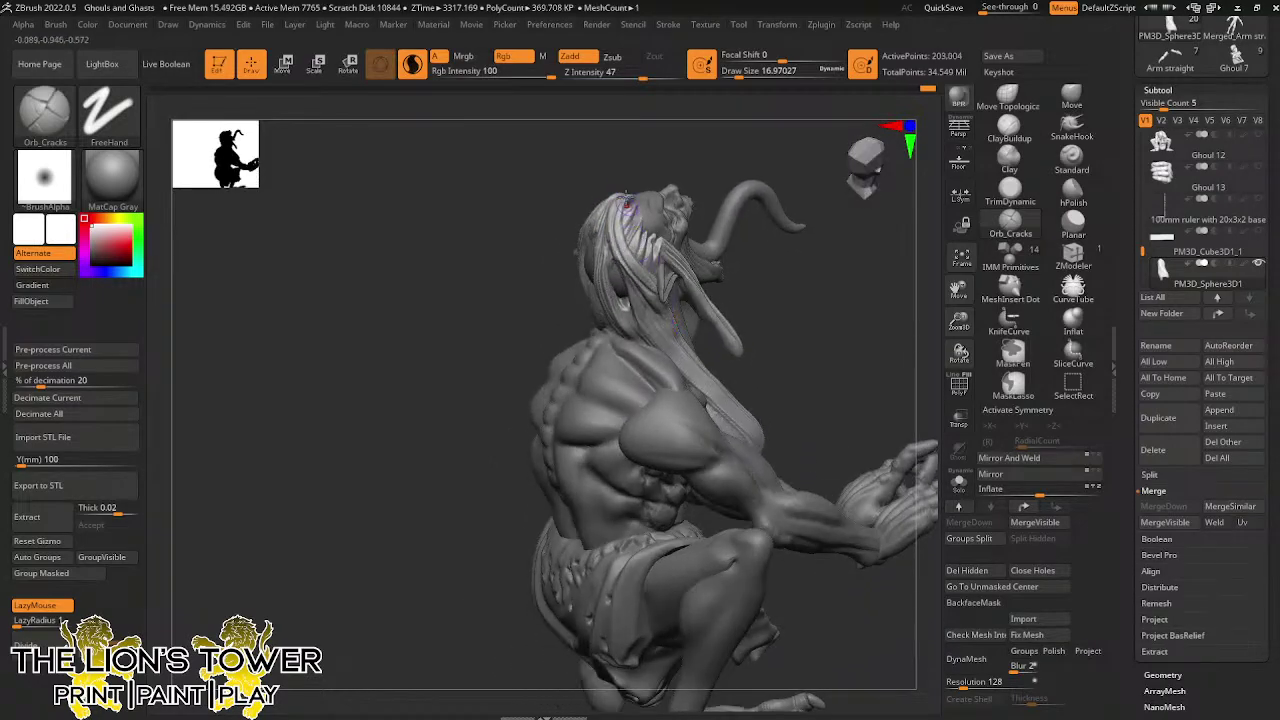
left_click_drag(641, 273, 621, 243)
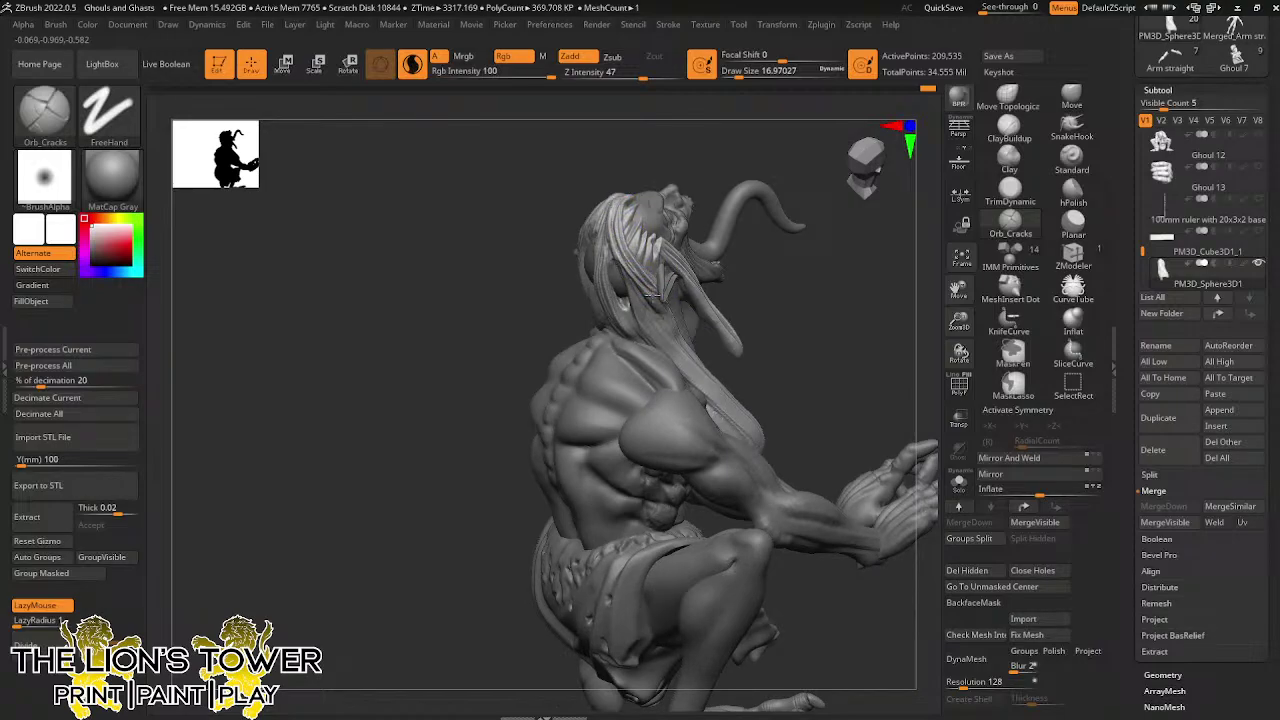
left_click_drag(674, 334, 646, 285)
Isolate the hair in Solo mode and carve strands from the crown down its side into the smooth lower mass
left_click(959, 482)
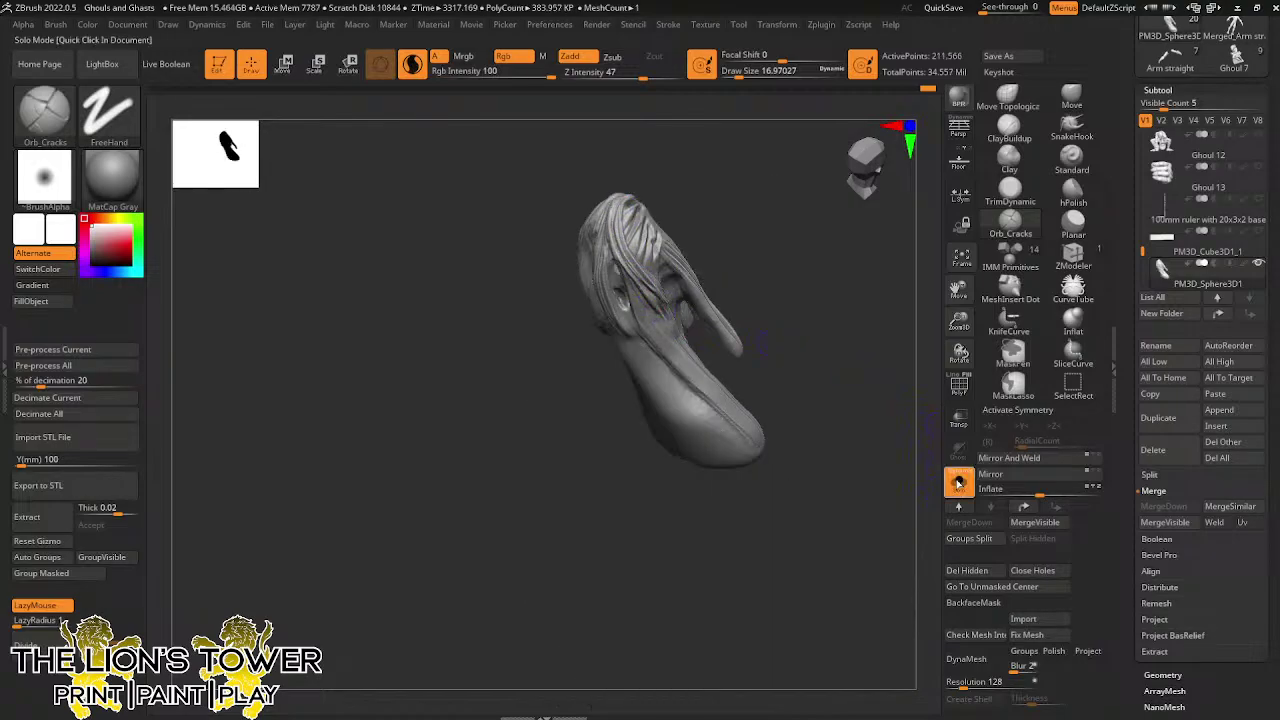
left_click_drag(850, 385, 775, 264)
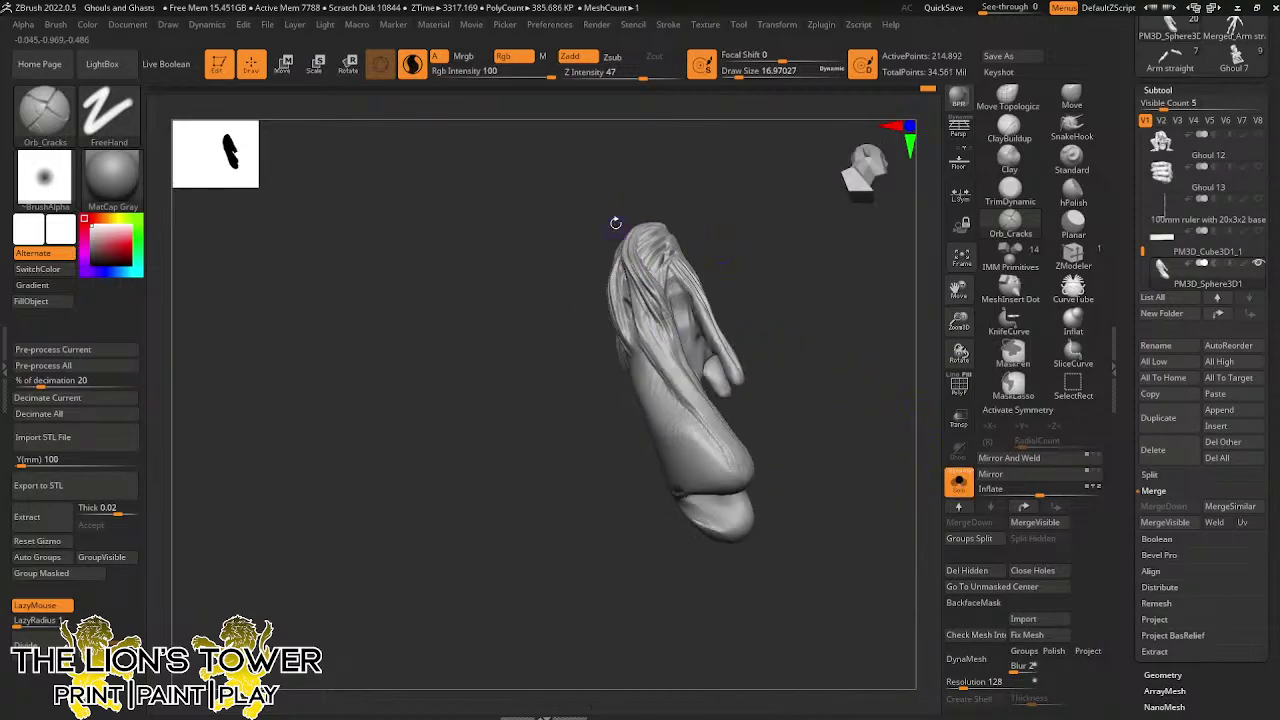
left_click_drag(631, 245, 634, 276)
mouse_move(738, 196)
left_mouse_down()
mouse_move(700, 163)
mouse_move(665, 172)
left_mouse_up()
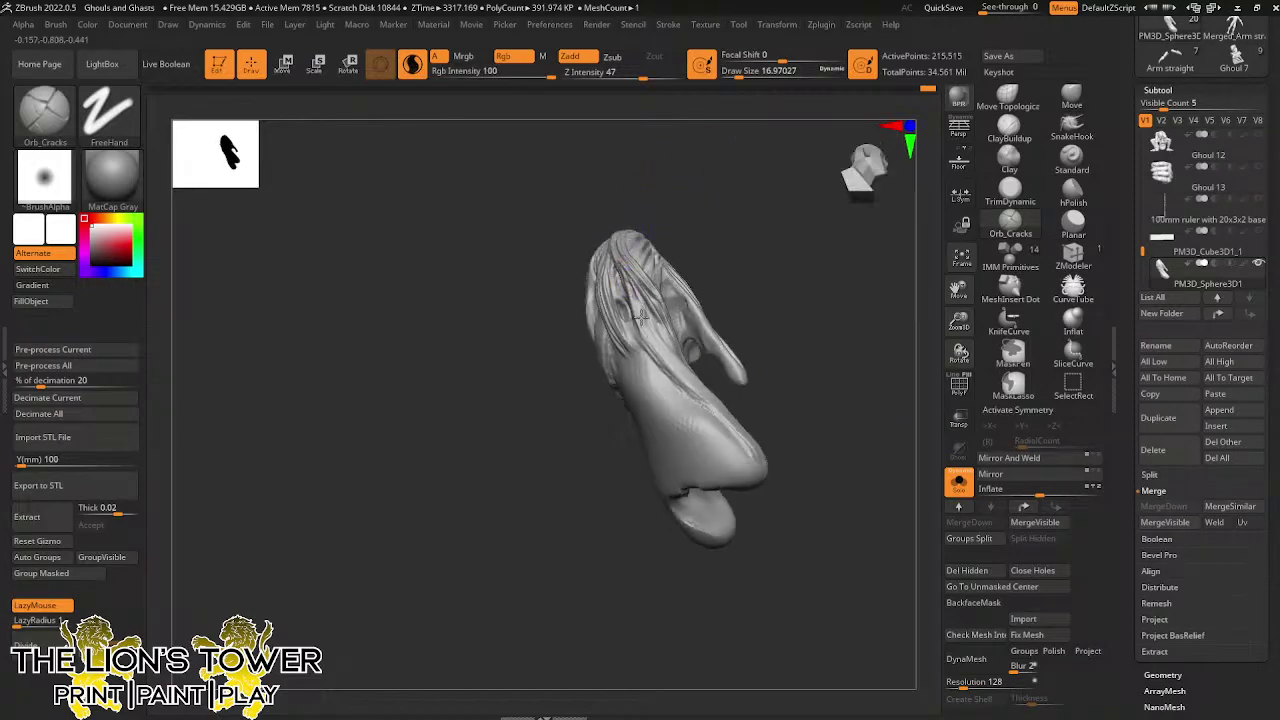
left_click_drag(641, 317, 674, 348)
left_click_drag(727, 251, 698, 243)
left_click_drag(632, 306, 724, 409)
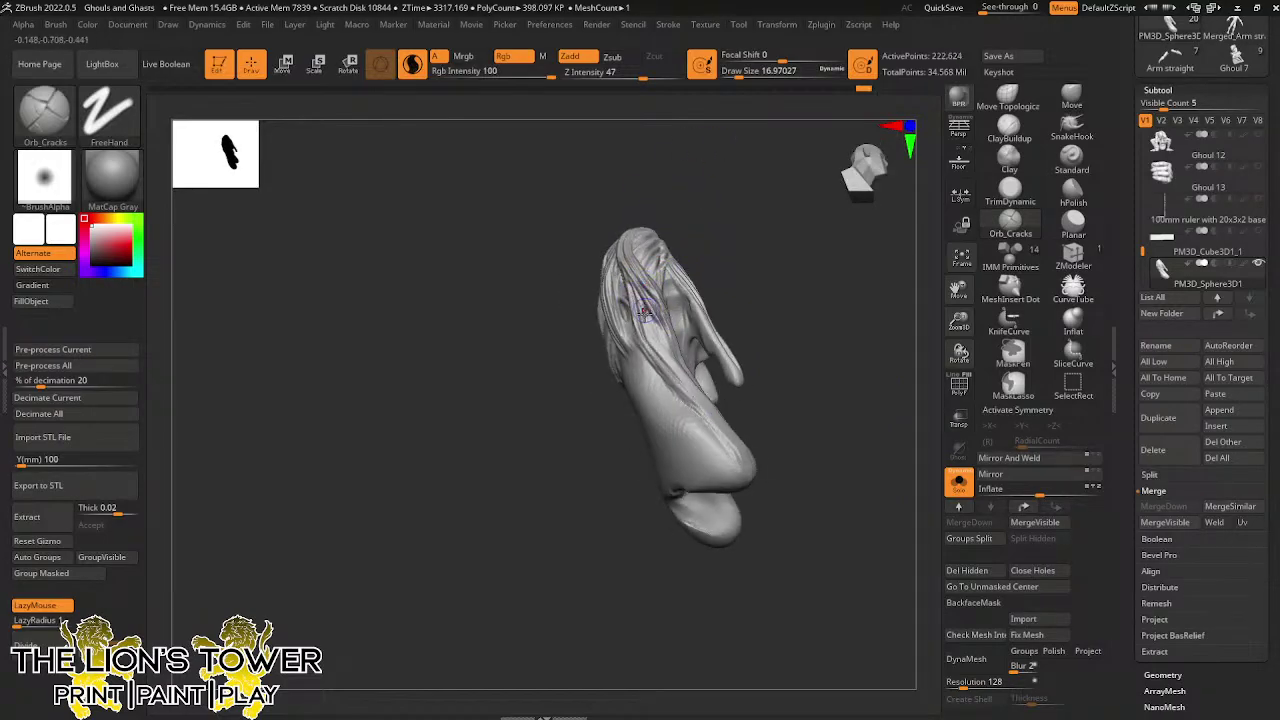
Carve long flowing hair strands down the right side lock with the Orb_Cracks brush
left_click_drag(645, 312, 670, 358)
left_click_drag(745, 255, 704, 247)
left_click_drag(649, 336, 698, 457)
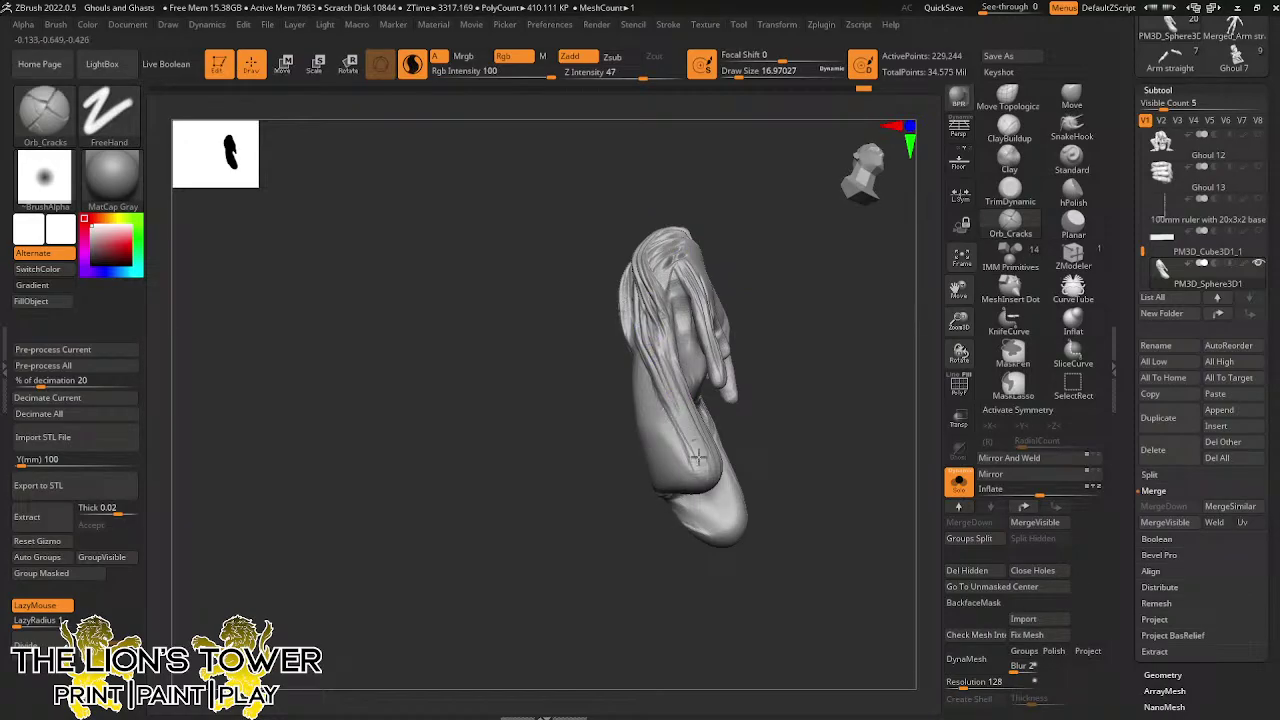
left_click_drag(659, 384, 693, 435)
left_click_drag(661, 355, 709, 458)
left_click_drag(670, 396, 715, 474)
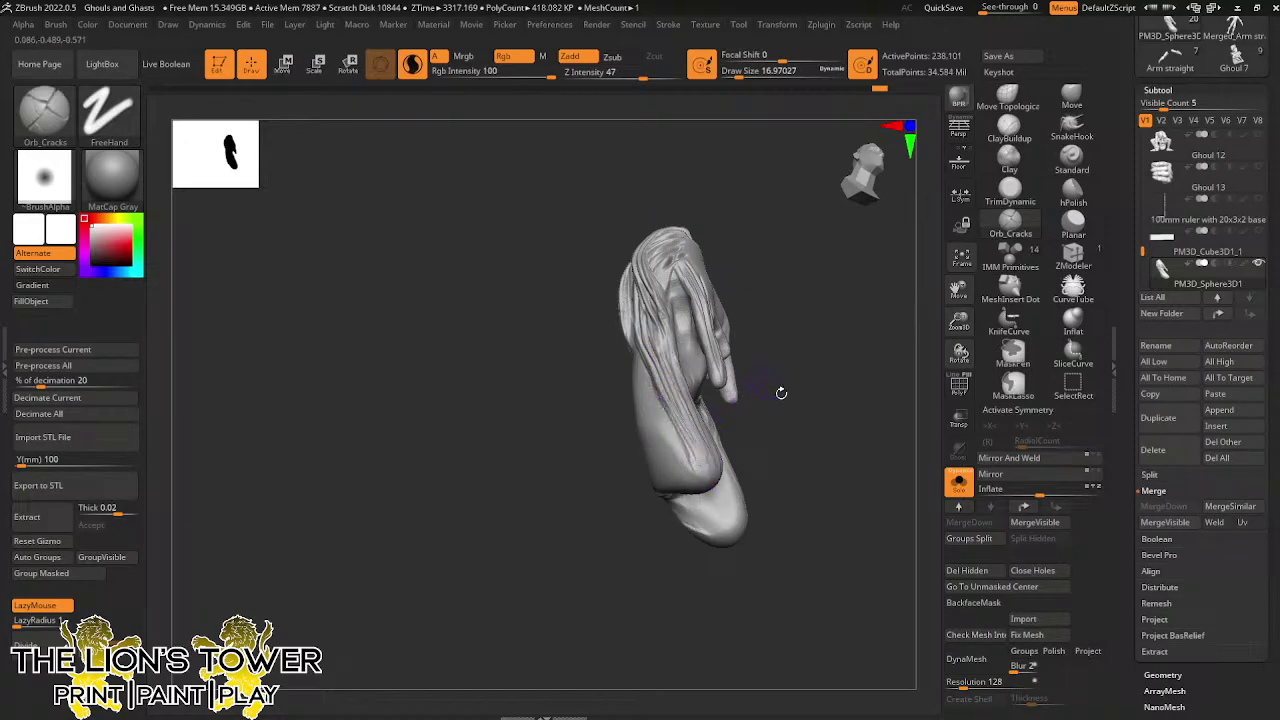
mouse_move(780, 389)
left_mouse_down()
mouse_move(777, 431)
mouse_move(778, 396)
left_mouse_up()
Carve strand grooves into the hair on the left side, running from the temple down along the long lock
mouse_move(797, 315)
left_mouse_down()
mouse_move(811, 314)
mouse_move(699, 231)
mouse_move(675, 260)
mouse_move(668, 199)
mouse_move(730, 240)
mouse_move(709, 220)
mouse_move(741, 297)
mouse_move(743, 271)
mouse_move(649, 246)
mouse_move(612, 262)
mouse_move(568, 345)
left_mouse_up()
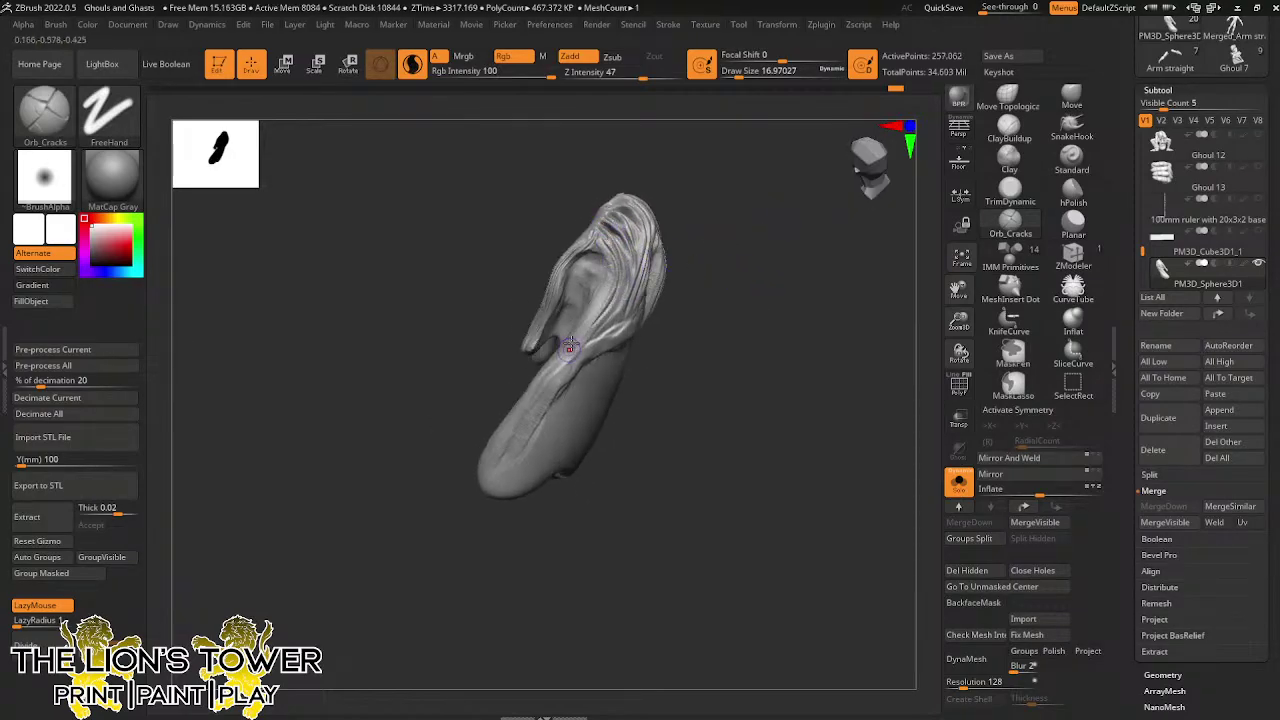
left_click_drag(752, 240, 694, 226)
mouse_move(607, 272)
left_mouse_down()
mouse_move(604, 302)
mouse_move(535, 411)
left_mouse_up()
left_click_drag(701, 292, 662, 255)
left_click_drag(620, 268, 513, 416)
left_click_drag(612, 314, 546, 362)
mouse_move(728, 297)
left_mouse_down()
mouse_move(680, 289)
mouse_move(525, 388)
left_mouse_up()
left_click_drag(648, 312, 514, 423)
mouse_move(749, 274)
left_mouse_down()
mouse_move(722, 261)
mouse_move(509, 404)
left_mouse_up()
left_click_drag(652, 302, 500, 418)
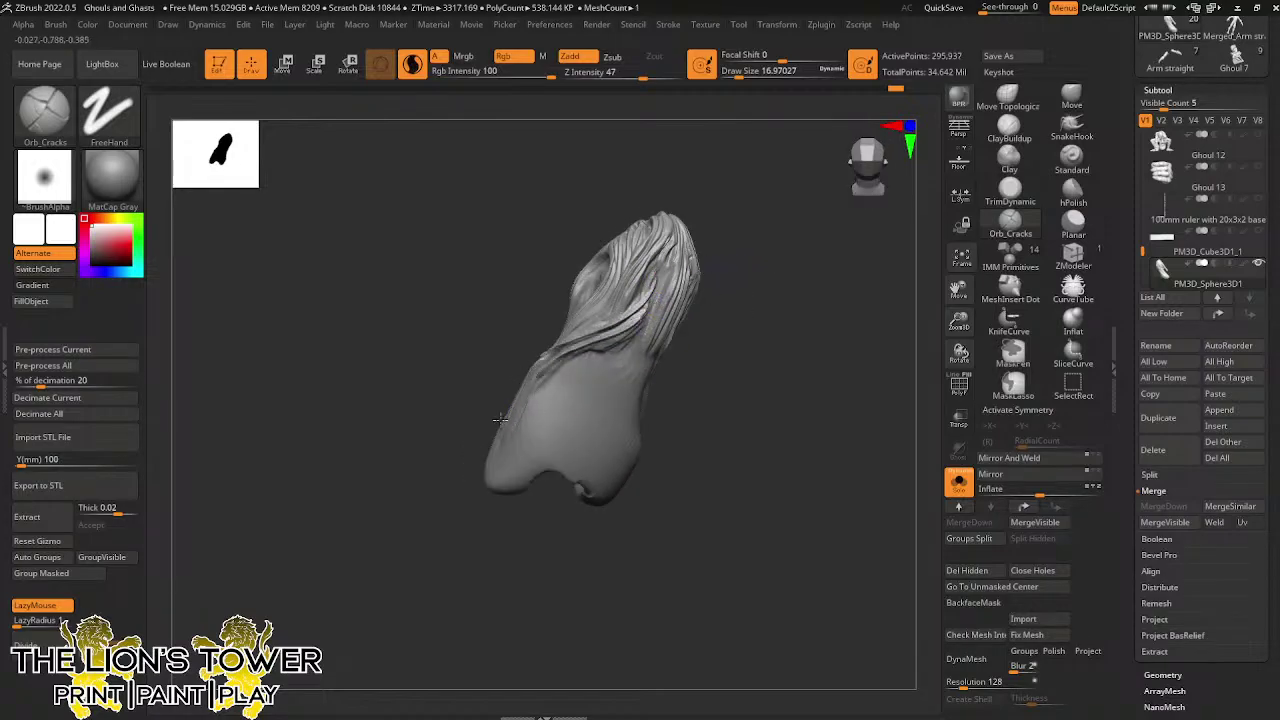
Add fine strand grooves from the crown down the left rear of the hair
left_click_drag(722, 273, 768, 262)
left_click_drag(663, 224, 633, 326)
left_click_drag(748, 252, 722, 240)
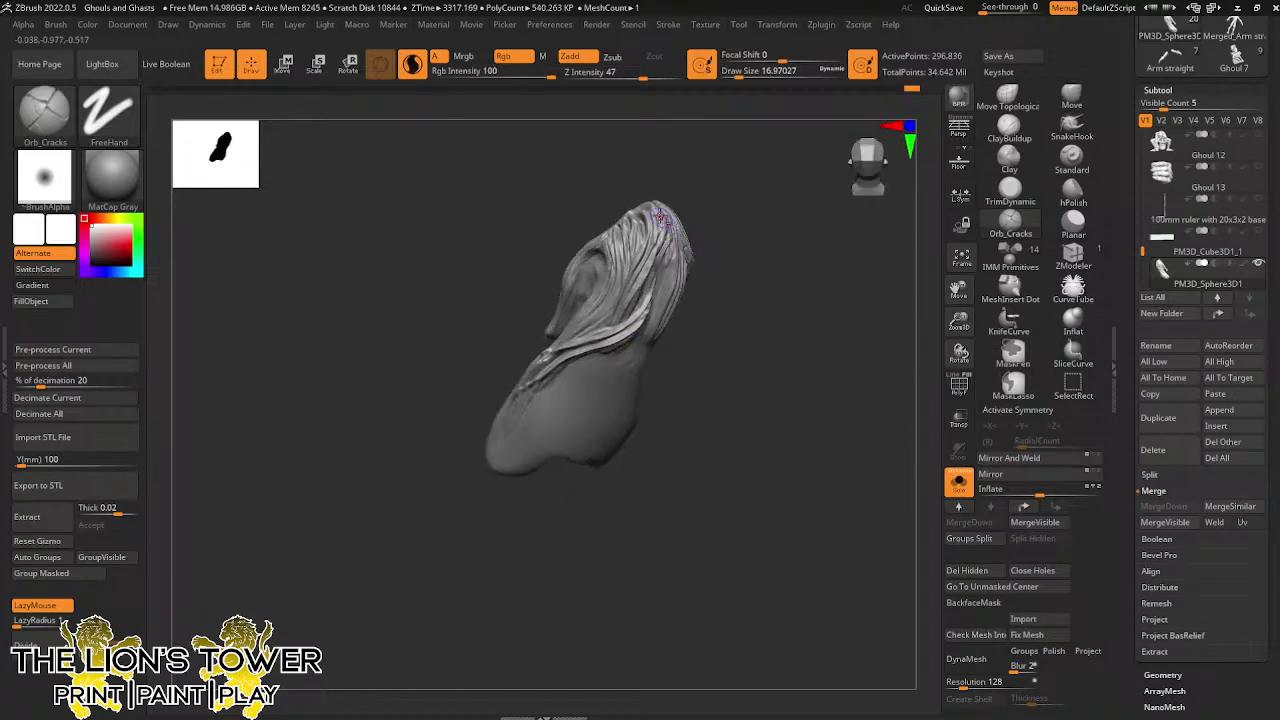
left_click_drag(659, 214, 627, 308)
mouse_move(762, 205)
left_mouse_down()
mouse_move(723, 192)
mouse_move(670, 249)
mouse_move(667, 387)
mouse_move(774, 218)
left_mouse_up()
left_click_drag(658, 260, 660, 308)
left_click_drag(691, 273, 668, 360)
Carve strands down the middle of the back of the hair and smooth the area between them
left_click_drag(765, 175, 739, 156)
left_click_drag(669, 257, 671, 373)
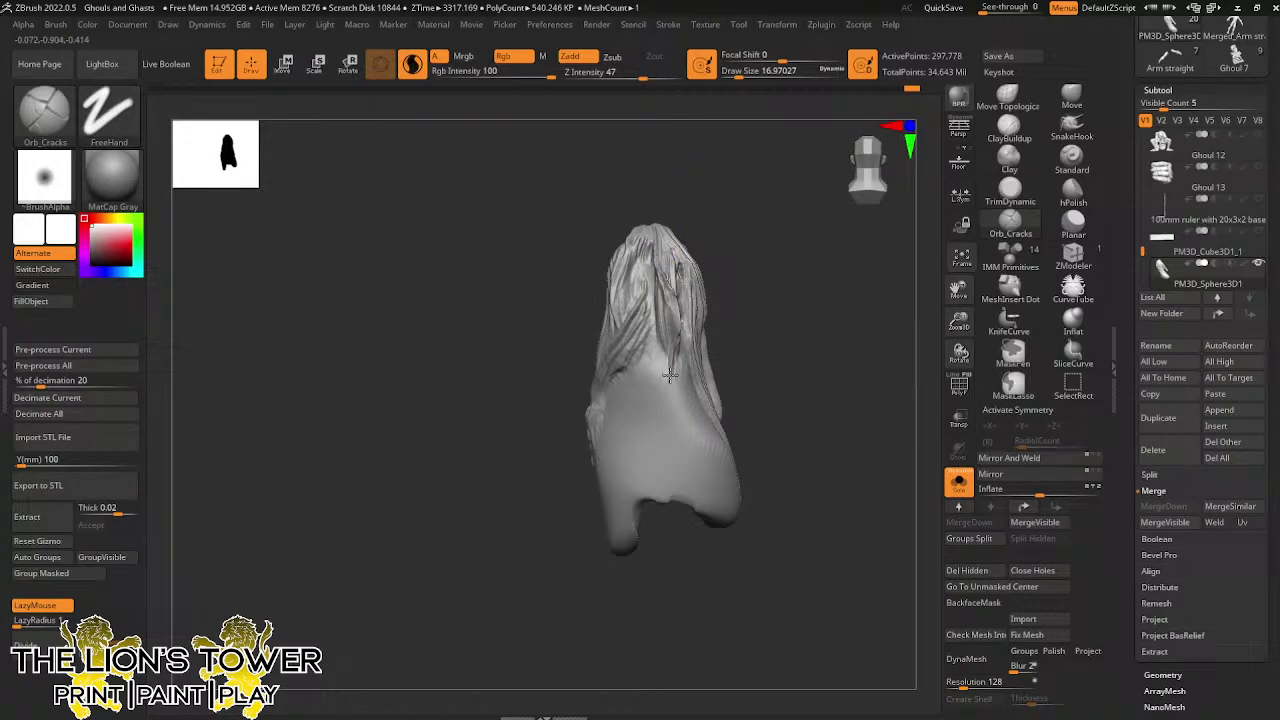
left_click_drag(661, 276, 675, 365)
left_click_drag(675, 318, 670, 278, "shift")
left_click_drag(661, 206, 690, 186)
left_click_drag(672, 226, 684, 285)
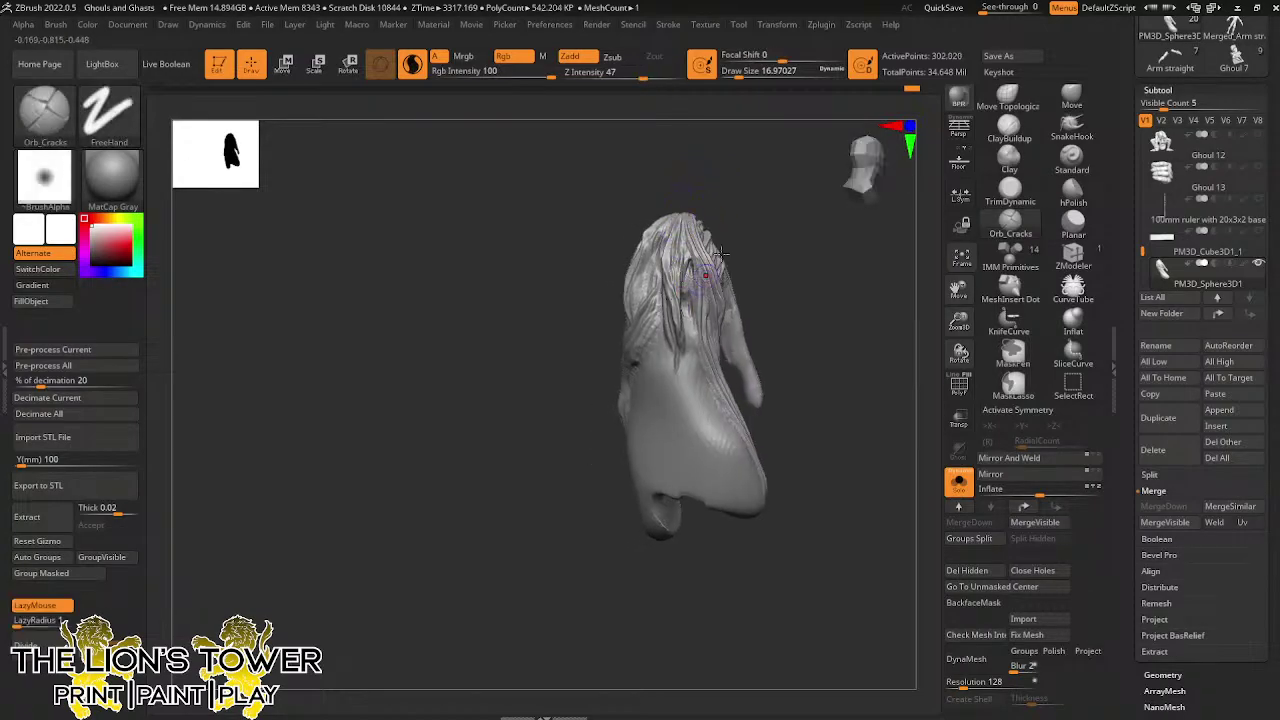
Carve strand detail from the right side of the head into the hanging front lock
left_click_drag(750, 222, 706, 208)
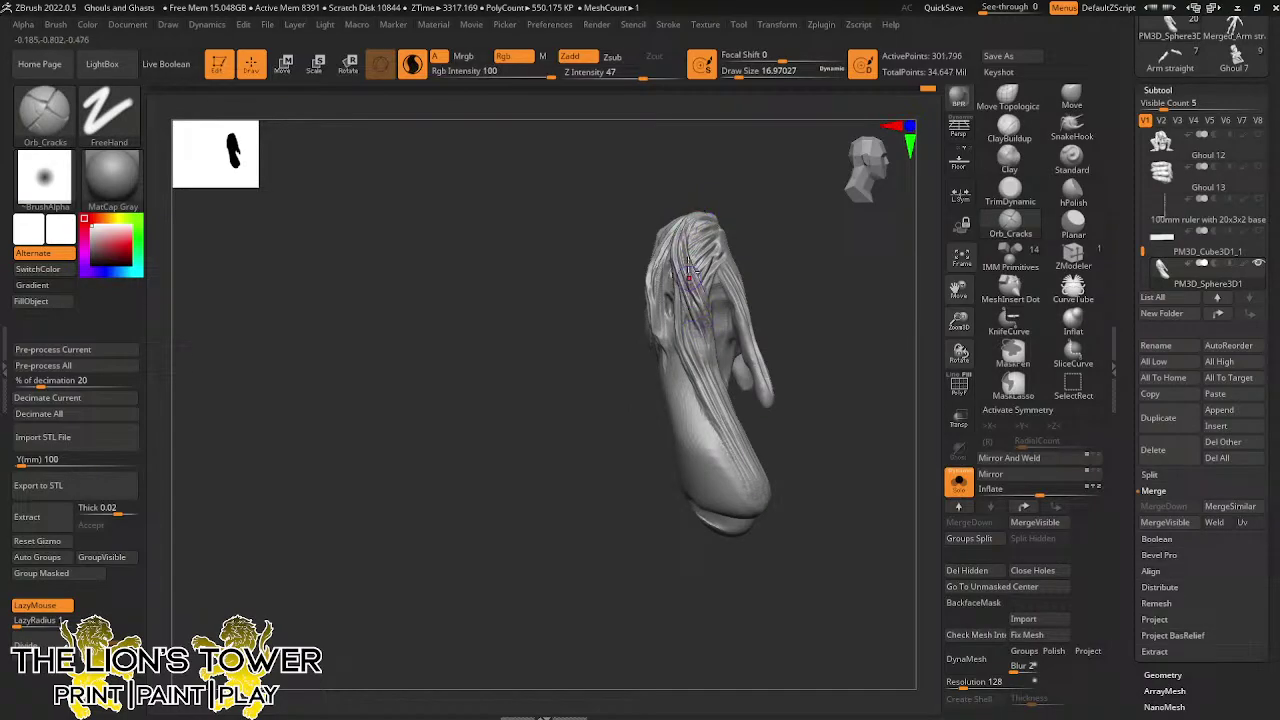
left_click_drag(688, 272, 712, 344)
left_click_drag(768, 212, 740, 212)
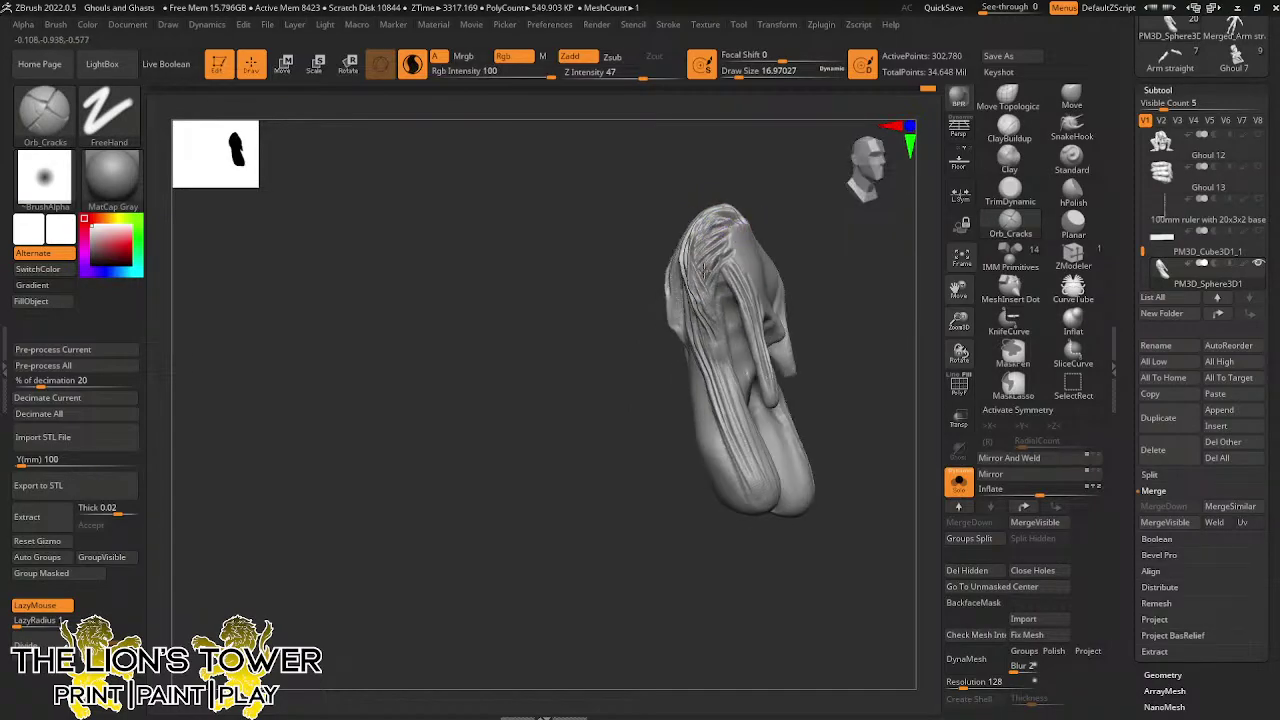
mouse_move(822, 262)
left_mouse_down()
mouse_move(800, 262)
mouse_move(768, 377)
left_mouse_up()
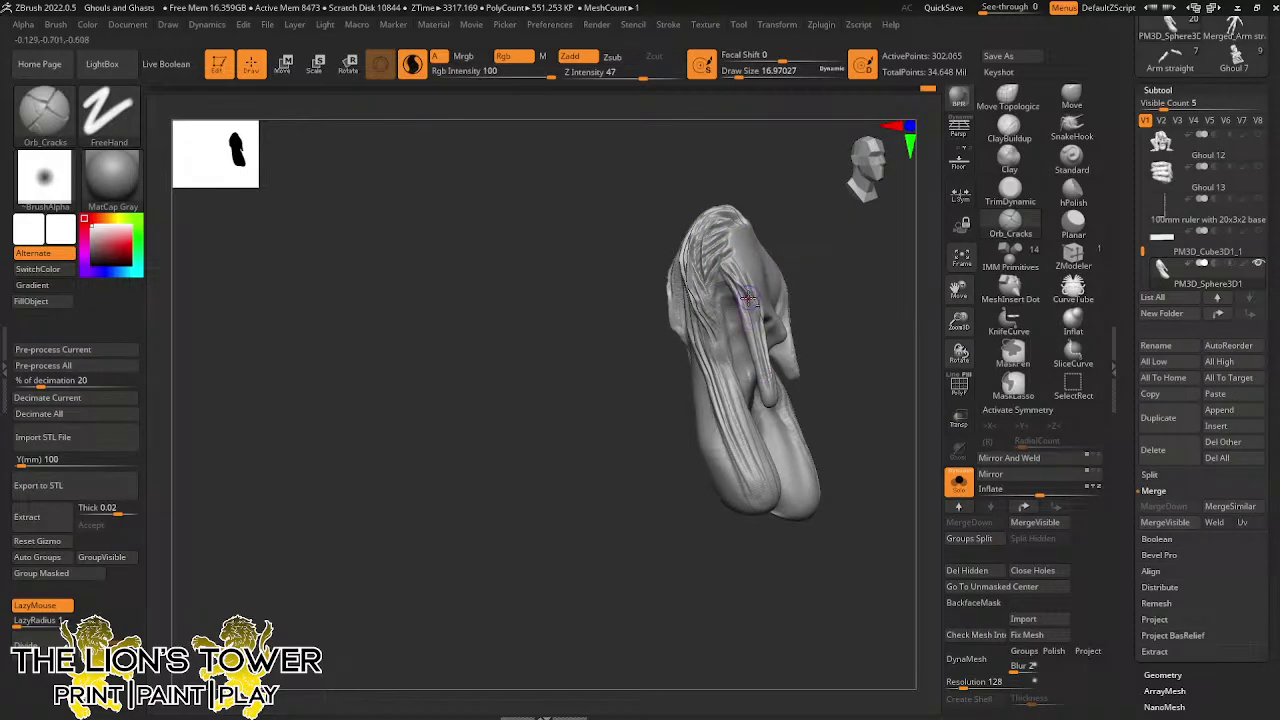
left_click_drag(749, 296, 765, 393)
left_click_drag(824, 289, 752, 331)
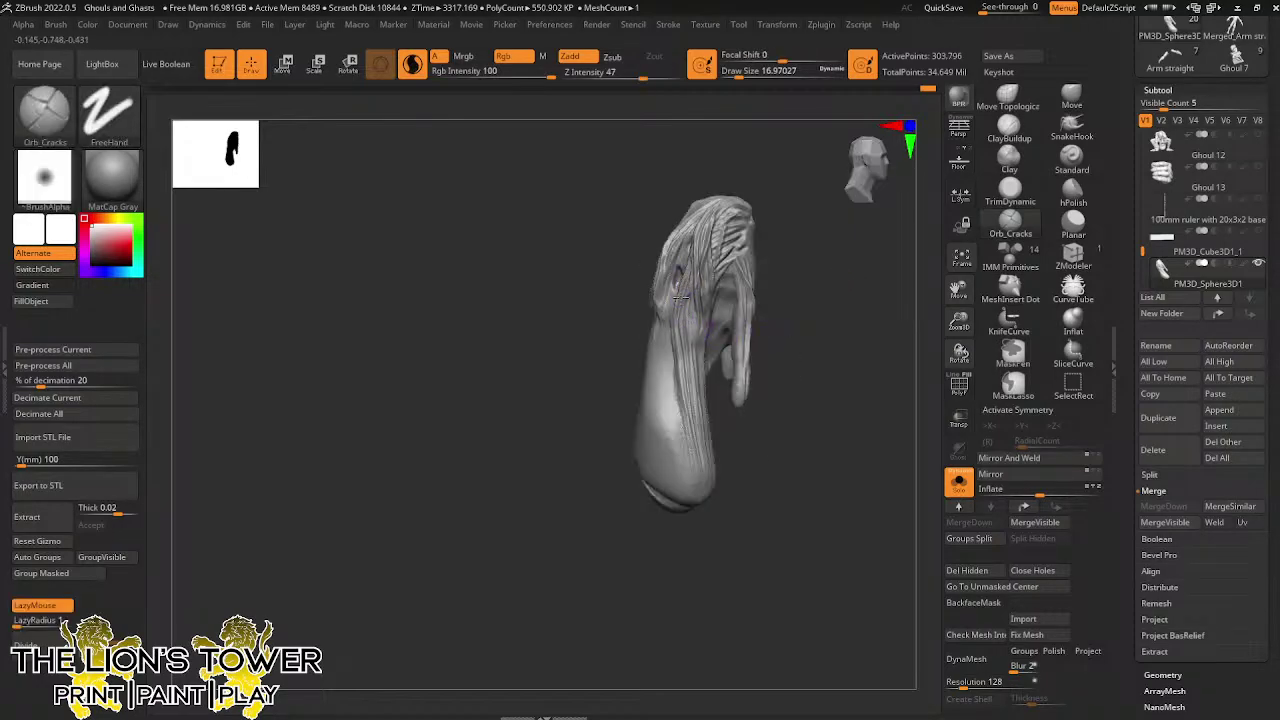
Deepen the strand grooves along the full length of the long right lock, down to its rounded end
left_click_drag(681, 298, 702, 430)
left_click_drag(806, 270, 762, 277)
left_click_drag(678, 324, 691, 458)
left_click_drag(678, 370, 713, 514)
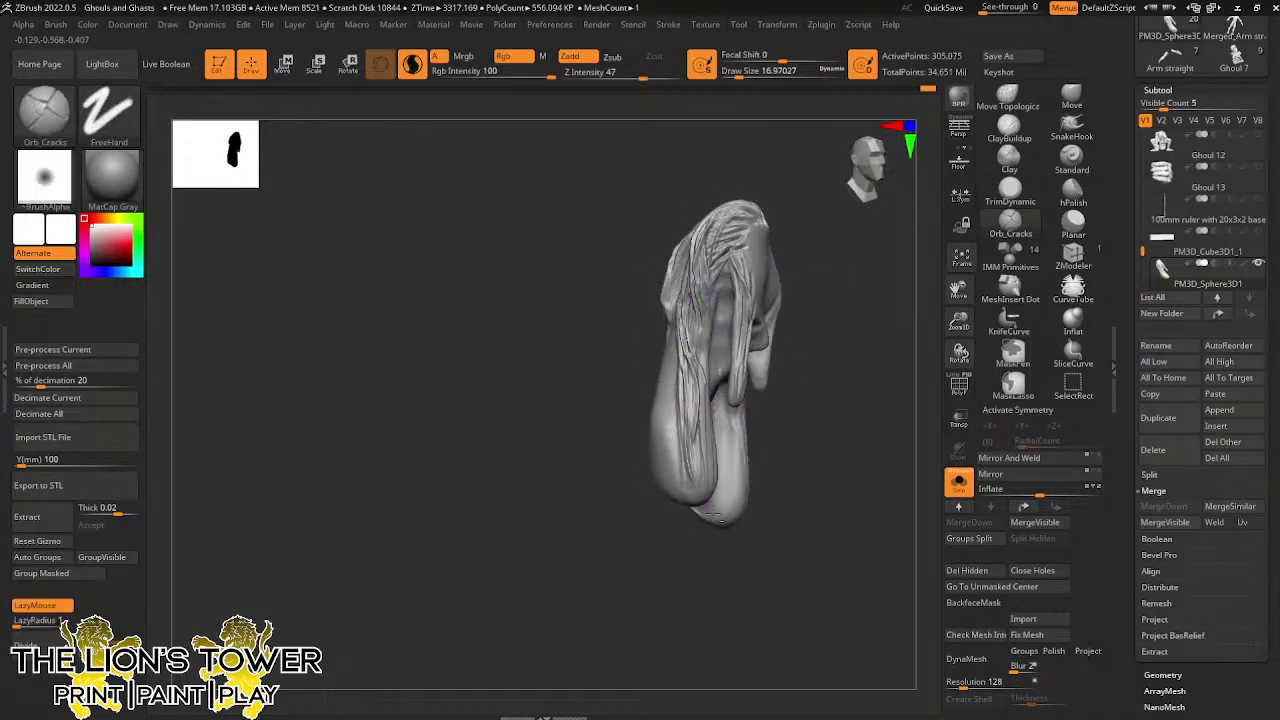
left_click_drag(677, 363, 704, 478)
Turn off Solo mode to show the whole ghoul and carve strands down the long left lock, undoing the last stroke
left_click(958, 490)
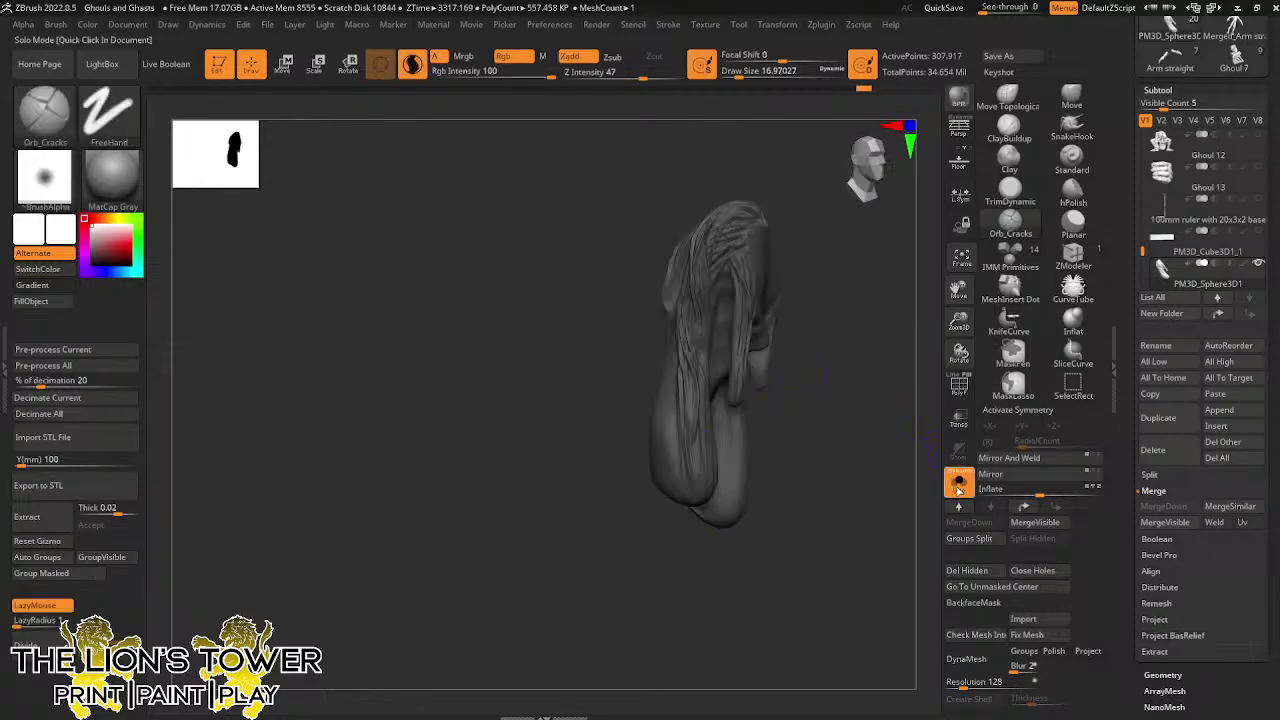
left_click(958, 485)
mouse_move(760, 300)
left_mouse_down()
mouse_move(880, 292)
mouse_move(902, 268)
left_mouse_up()
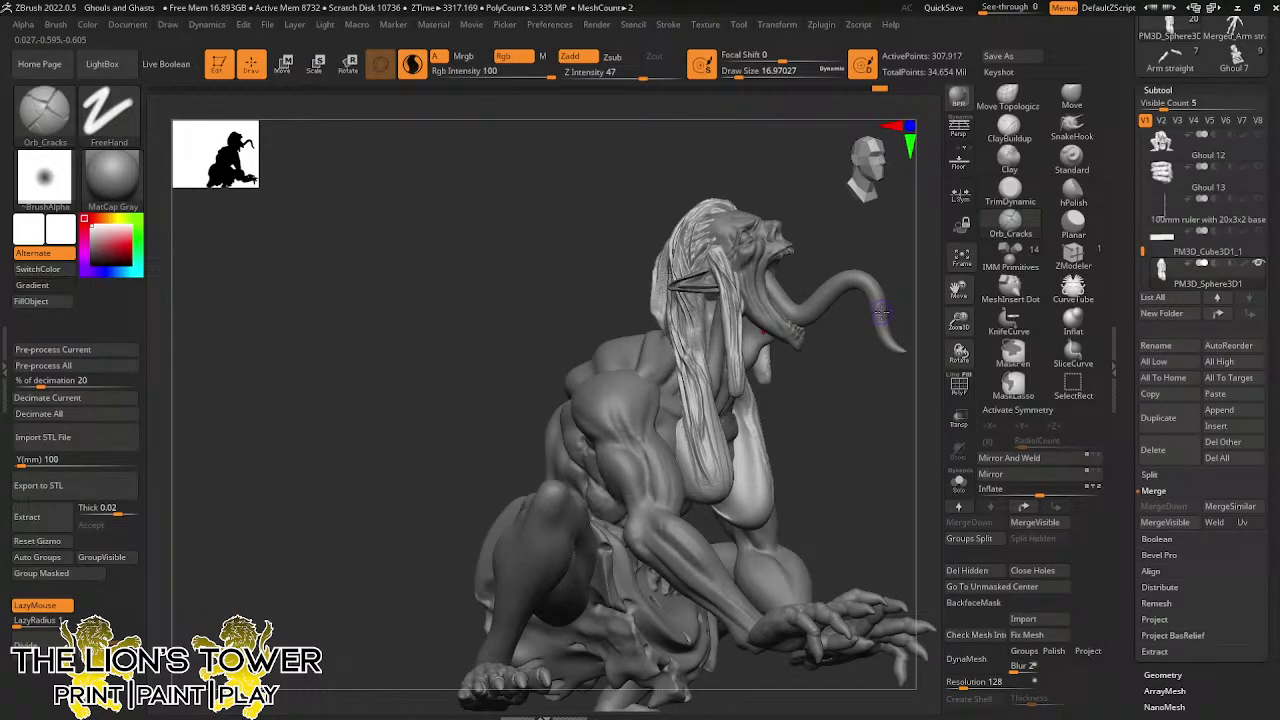
left_click_drag(903, 310, 890, 392)
left_click_drag(931, 293, 872, 300)
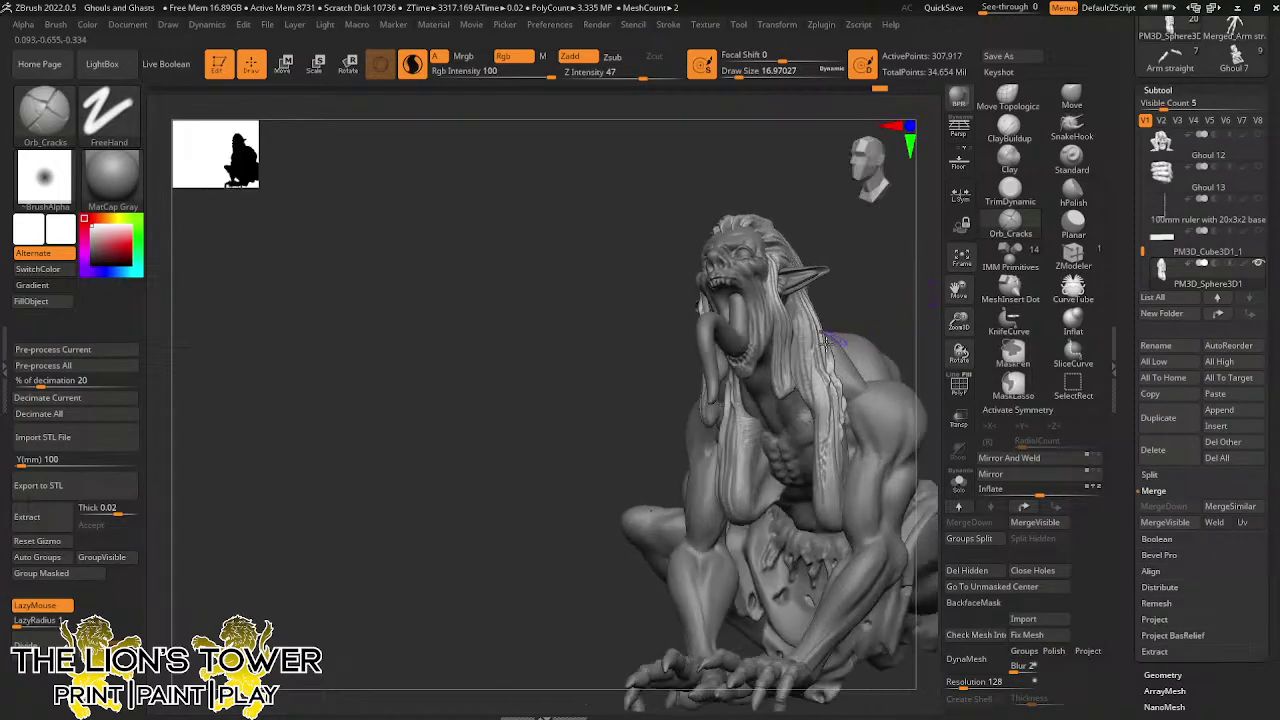
left_click_drag(806, 345, 829, 503)
mouse_move(838, 314)
left_mouse_down()
mouse_move(813, 311)
mouse_move(818, 422)
left_mouse_up()
key("ctrl+z")
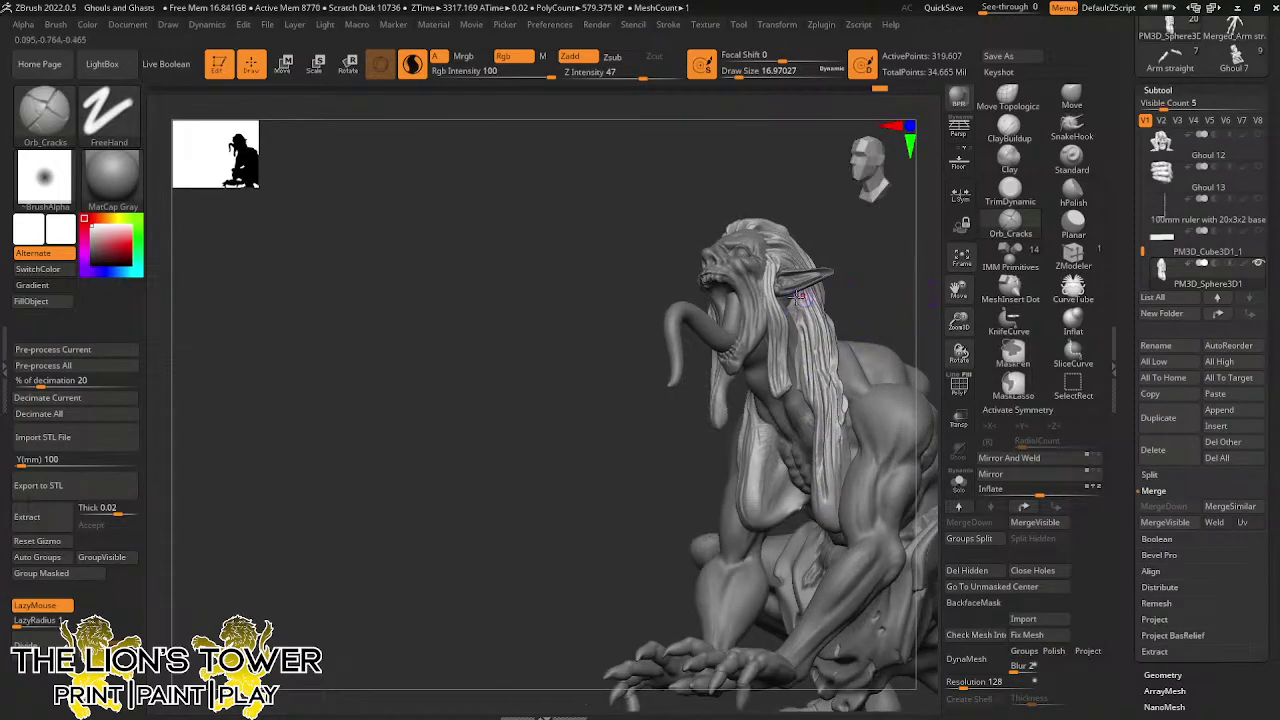
Isolate the hair with Solo mode and carve strand grooves down the left front and long left locks
left_click(962, 480)
left_click_drag(877, 331, 891, 331)
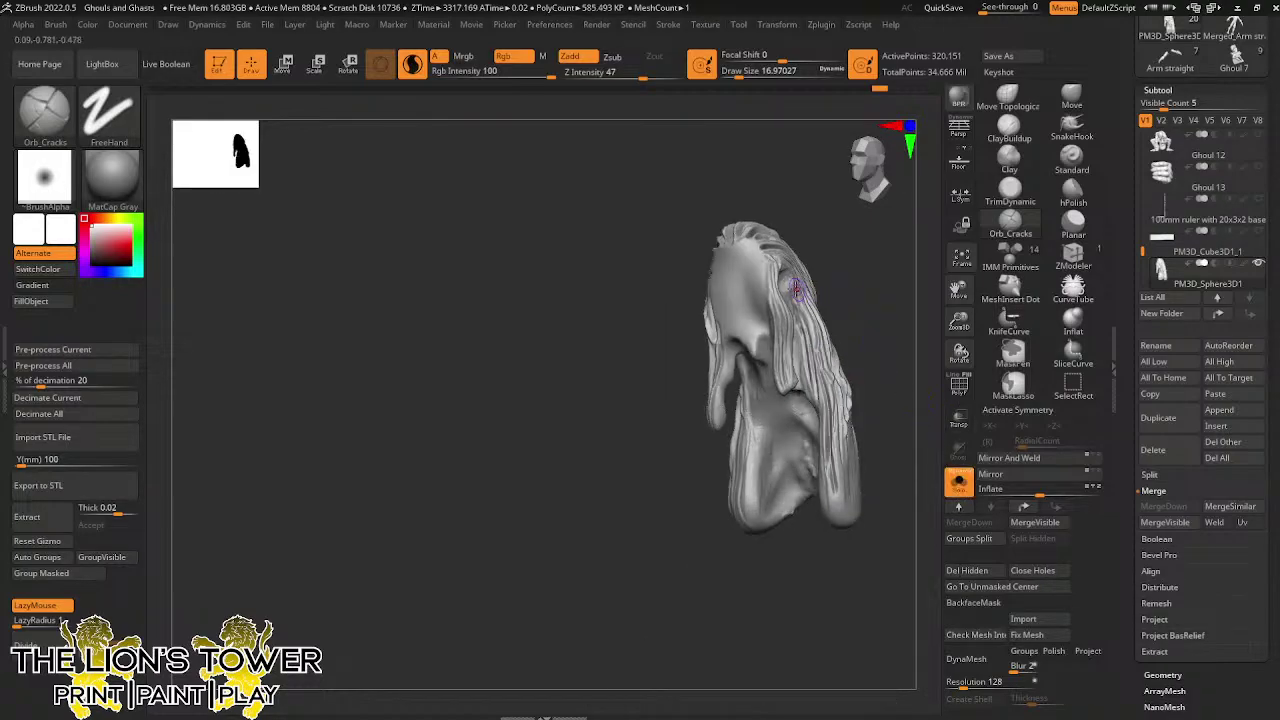
left_click_drag(796, 288, 819, 385)
left_click_drag(868, 332, 897, 330)
key("ctrl+z")
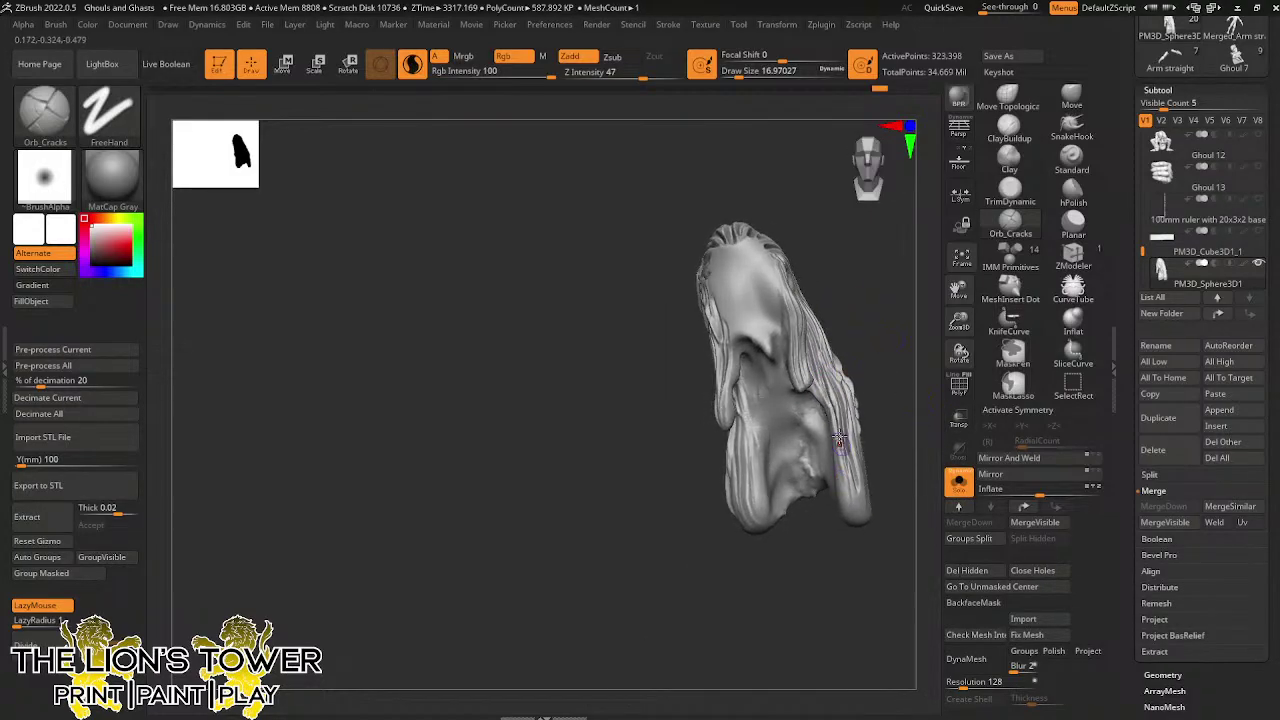
key("ctrl+z")
key("ctrl+shift+z")
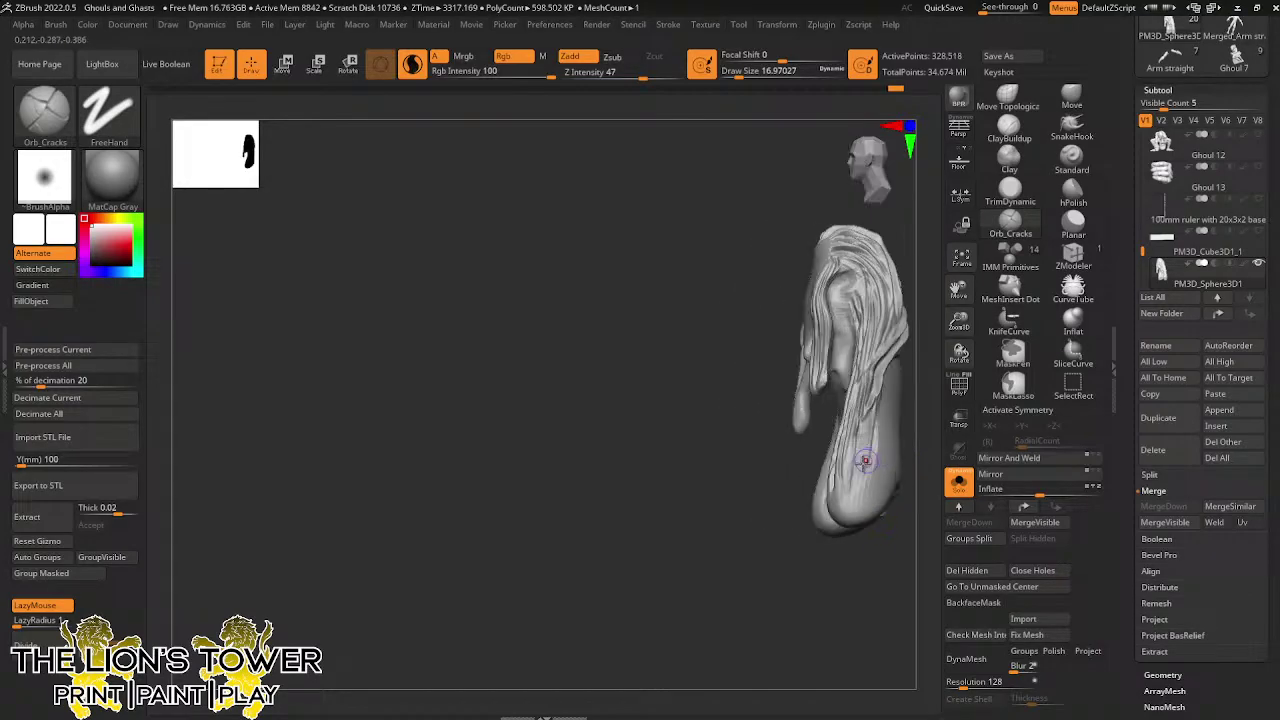
left_click_drag(840, 500, 878, 382)
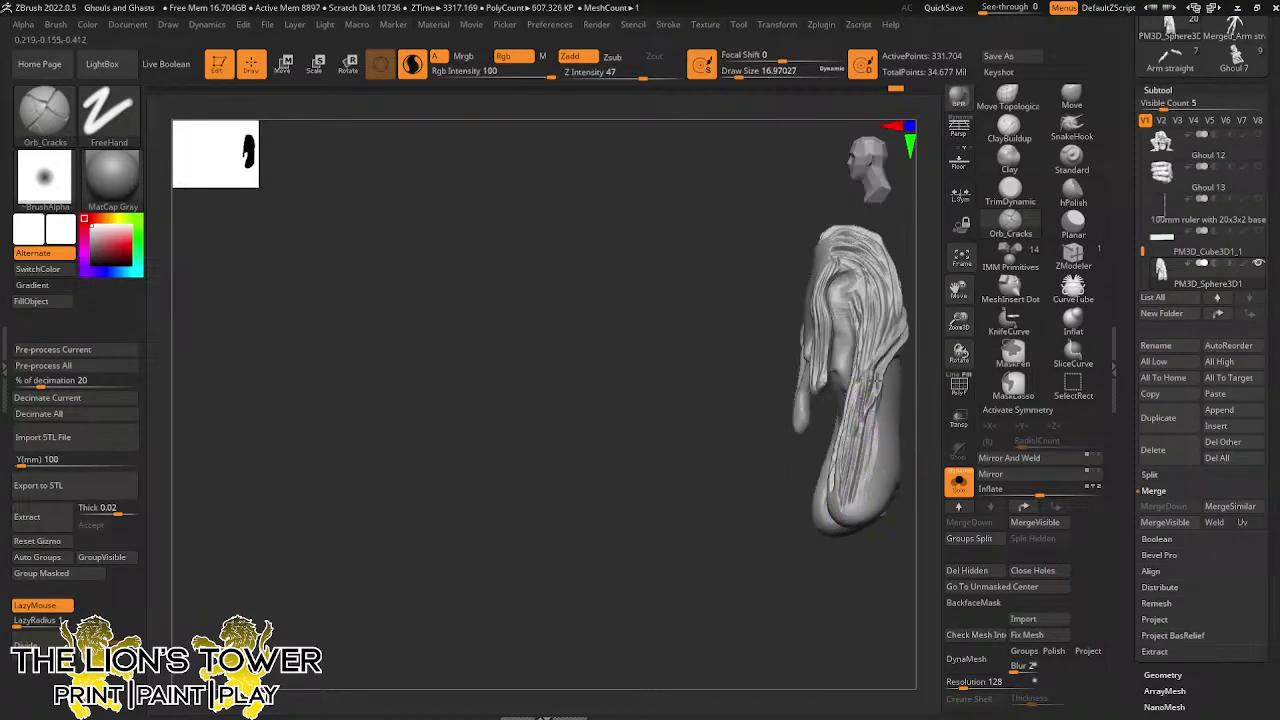
Rework the lower end of the long left lock with the ClayBuildup brush to break up its rounded tip
left_click(1008, 128)
left_click_drag(936, 352, 881, 455)
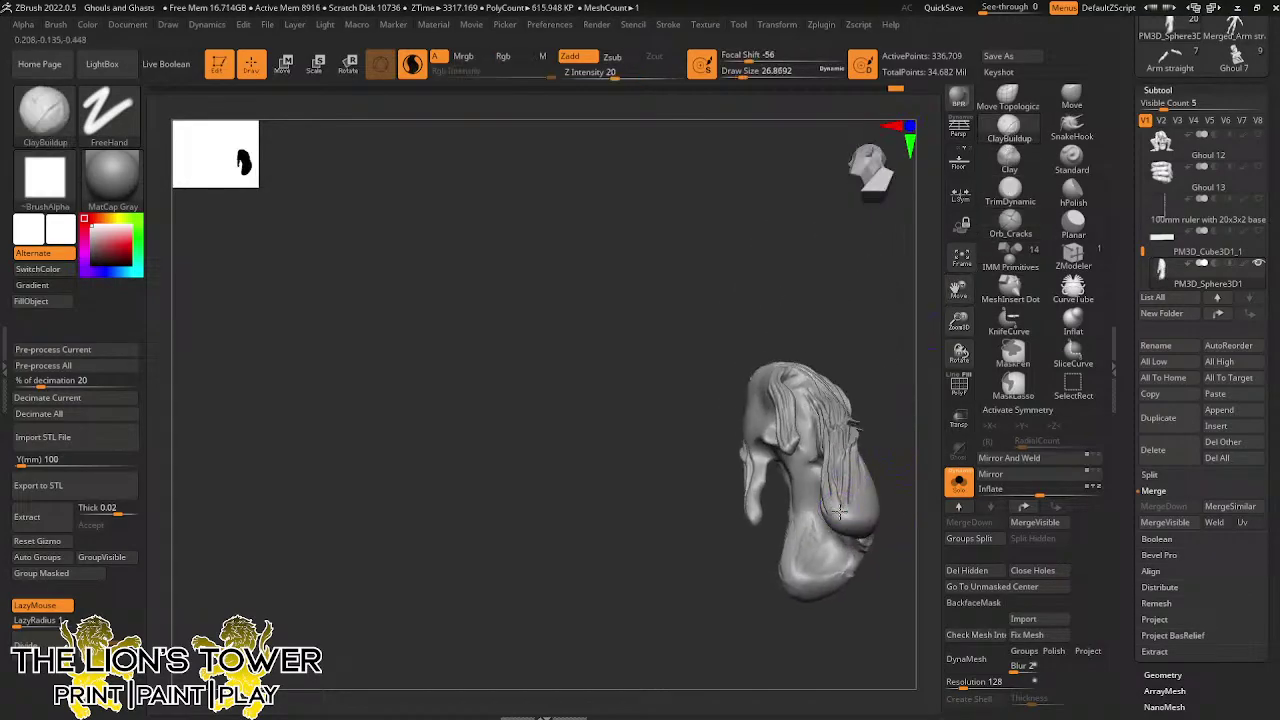
mouse_move(834, 512)
left_mouse_down()
mouse_move(856, 530)
mouse_move(864, 511)
left_mouse_up()
left_click_drag(942, 276, 892, 374)
mouse_move(850, 488)
left_mouse_down()
mouse_move(822, 498)
mouse_move(856, 522)
mouse_move(872, 514)
mouse_move(852, 500)
mouse_move(858, 488)
mouse_move(884, 488)
mouse_move(868, 508)
left_mouse_up()
left_click_drag(958, 290, 848, 250)
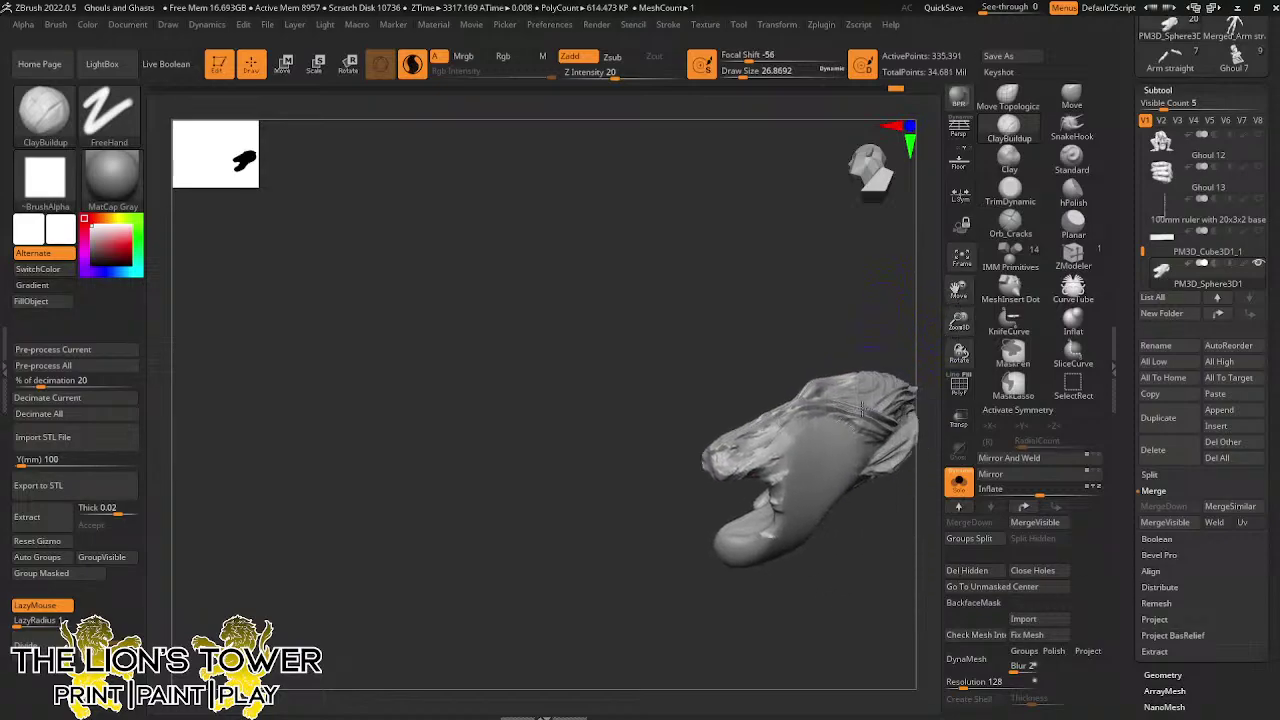
Continue shaping the inner side and tip of the left lock with ClayBuildup, undoing an unwanted stroke
mouse_move(848, 591)
left_mouse_down()
mouse_move(857, 598)
mouse_move(721, 463)
mouse_move(764, 455)
left_mouse_up()
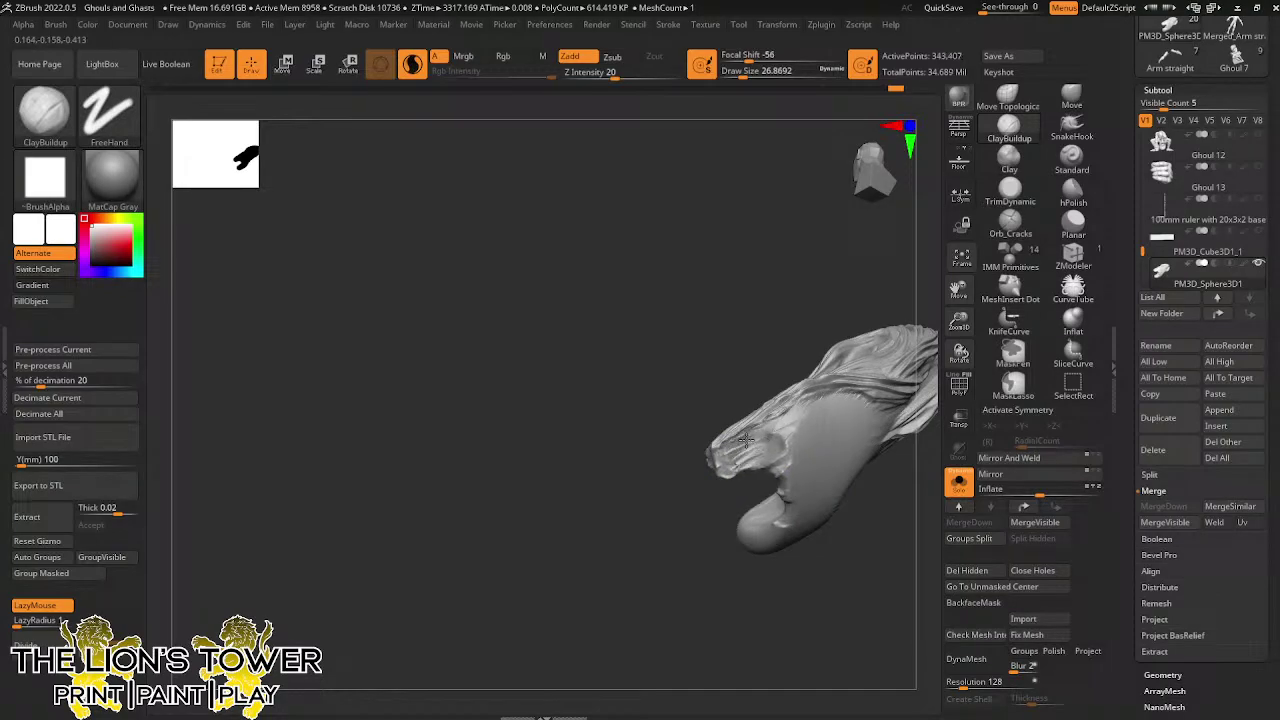
mouse_move(801, 432)
left_mouse_down()
mouse_move(768, 455)
mouse_move(791, 446)
left_mouse_up()
key("ctrl+z")
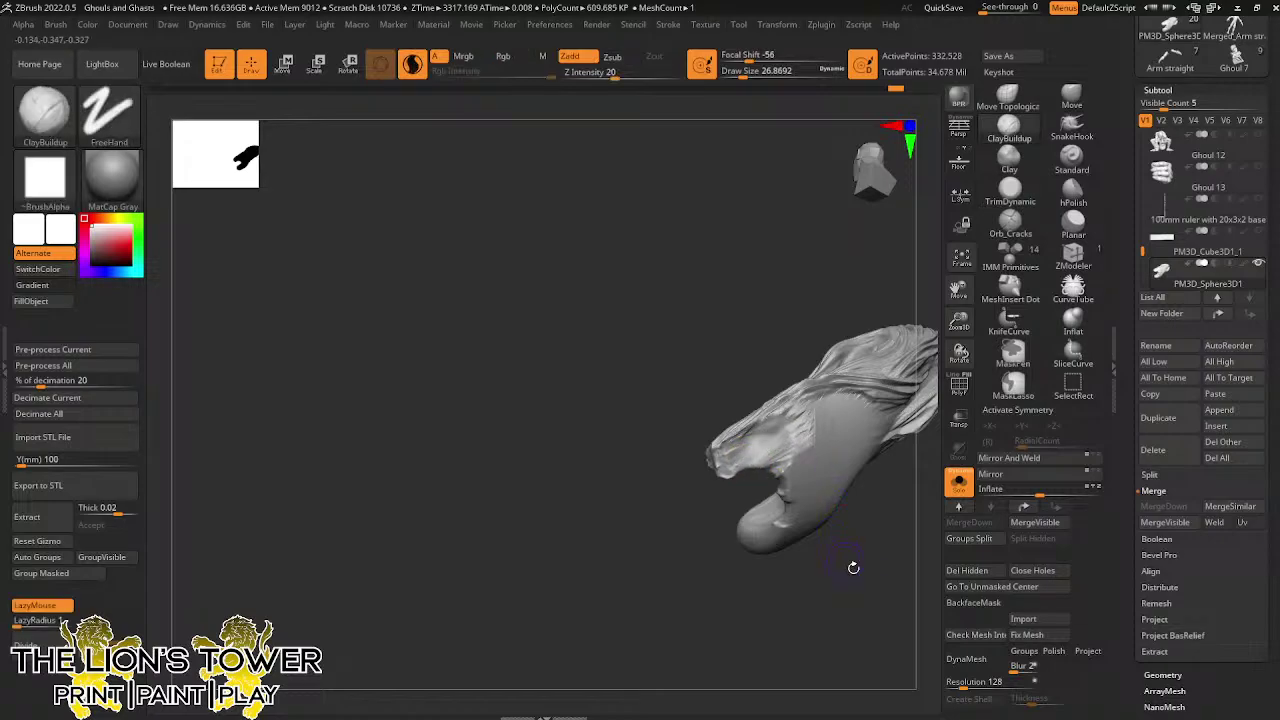
left_click_drag(860, 602, 848, 462)
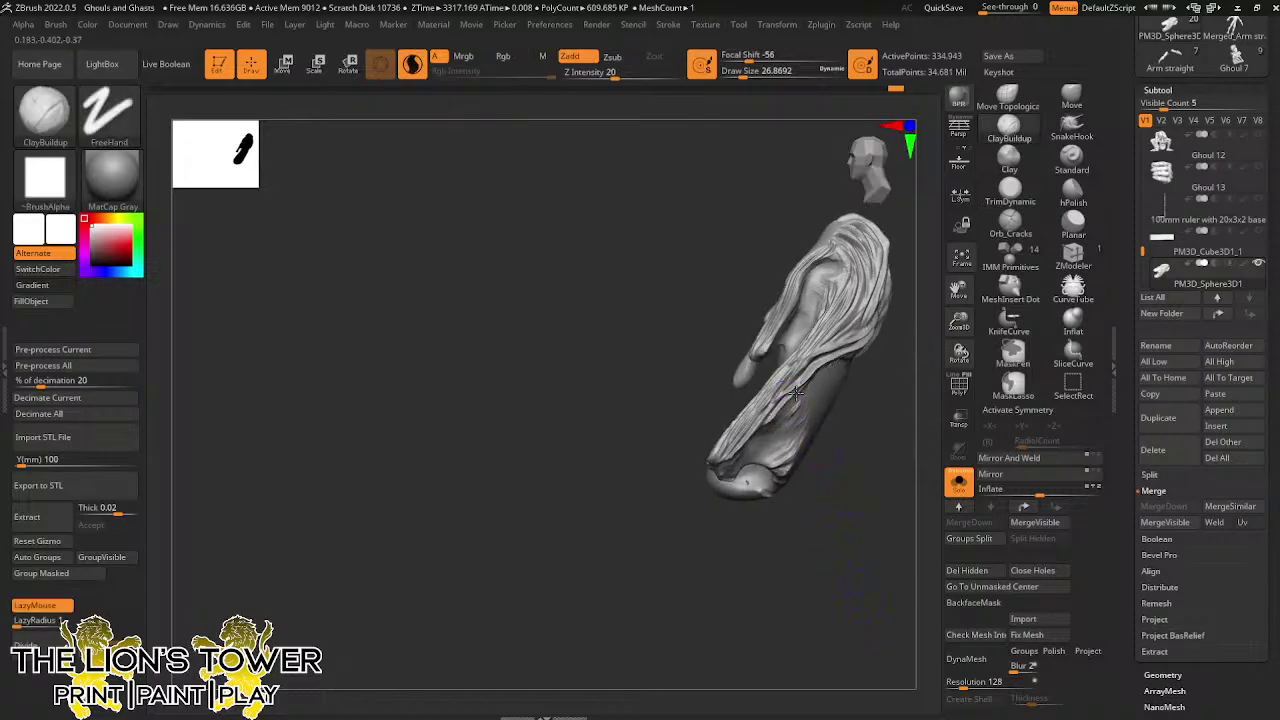
mouse_move(848, 497)
left_mouse_down()
mouse_move(783, 452)
mouse_move(860, 366)
mouse_move(777, 393)
mouse_move(767, 416)
left_mouse_up()
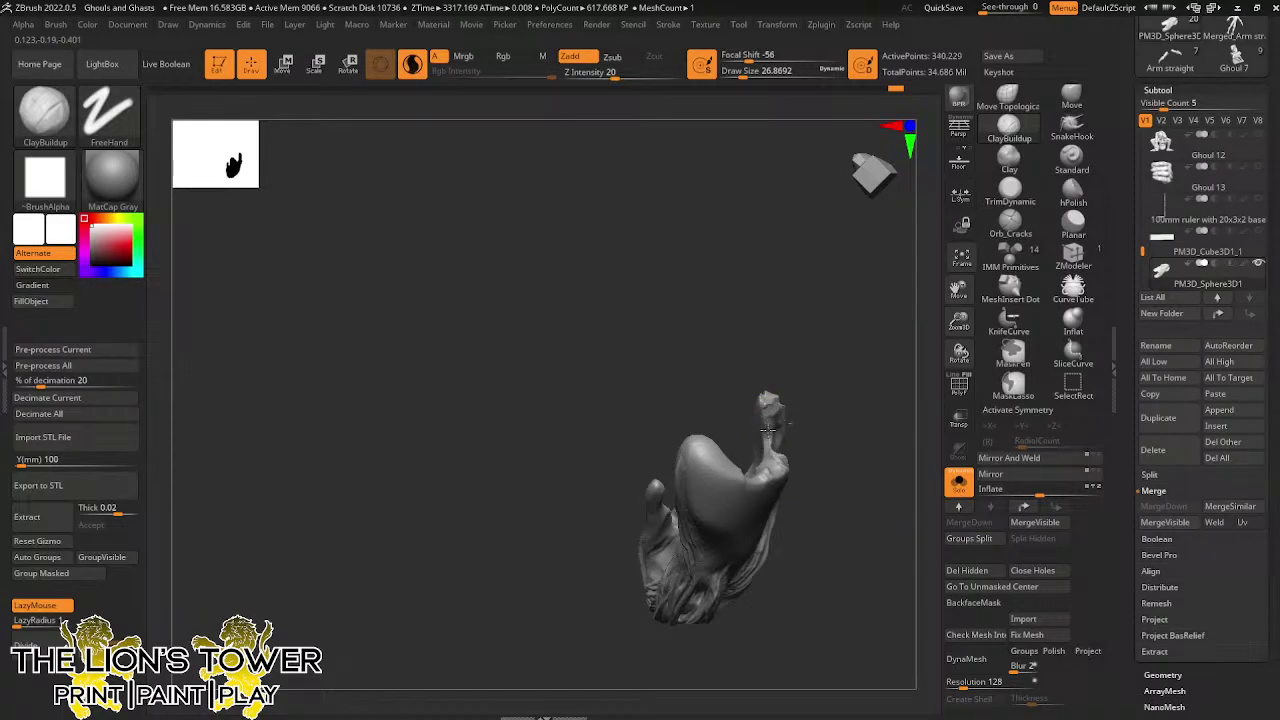
mouse_move(767, 452)
left_mouse_down()
mouse_move(814, 381)
mouse_move(812, 429)
mouse_move(834, 383)
mouse_move(889, 403)
mouse_move(879, 462)
mouse_move(750, 440)
left_mouse_up()
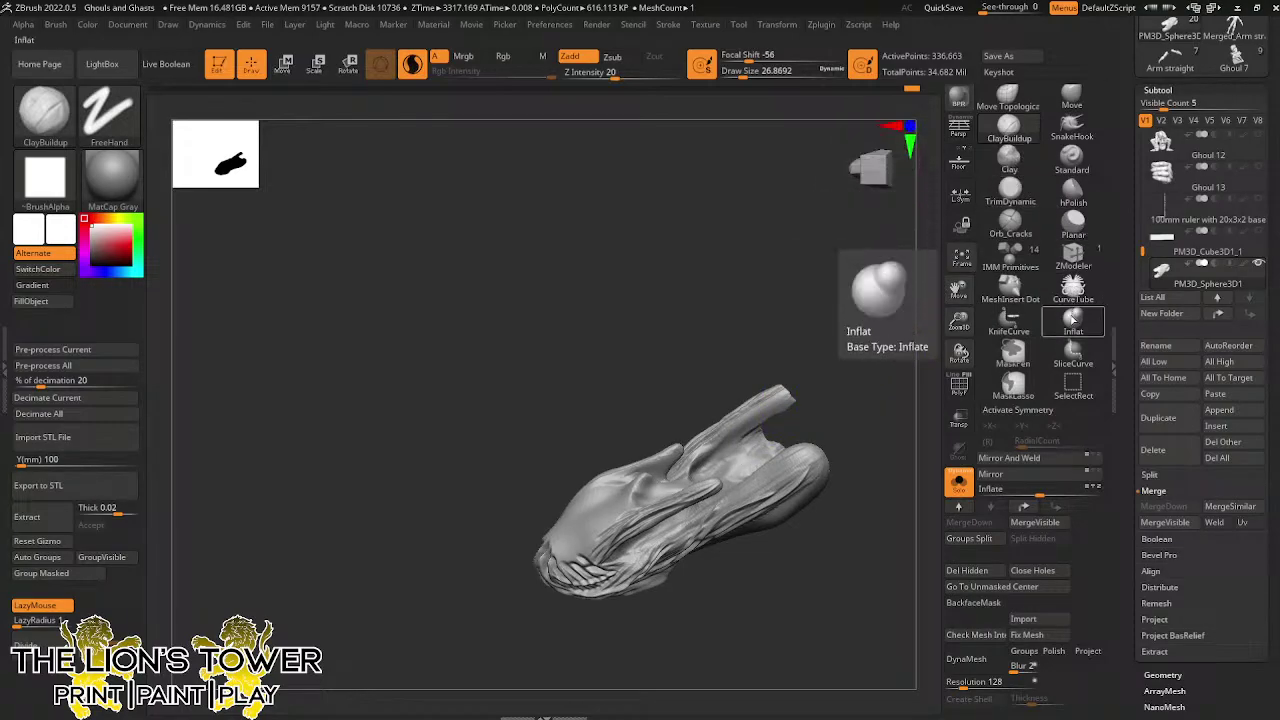
Reshape the gap beside the thinned left lock with the Move brush and smooth its surface
left_click(1071, 100)
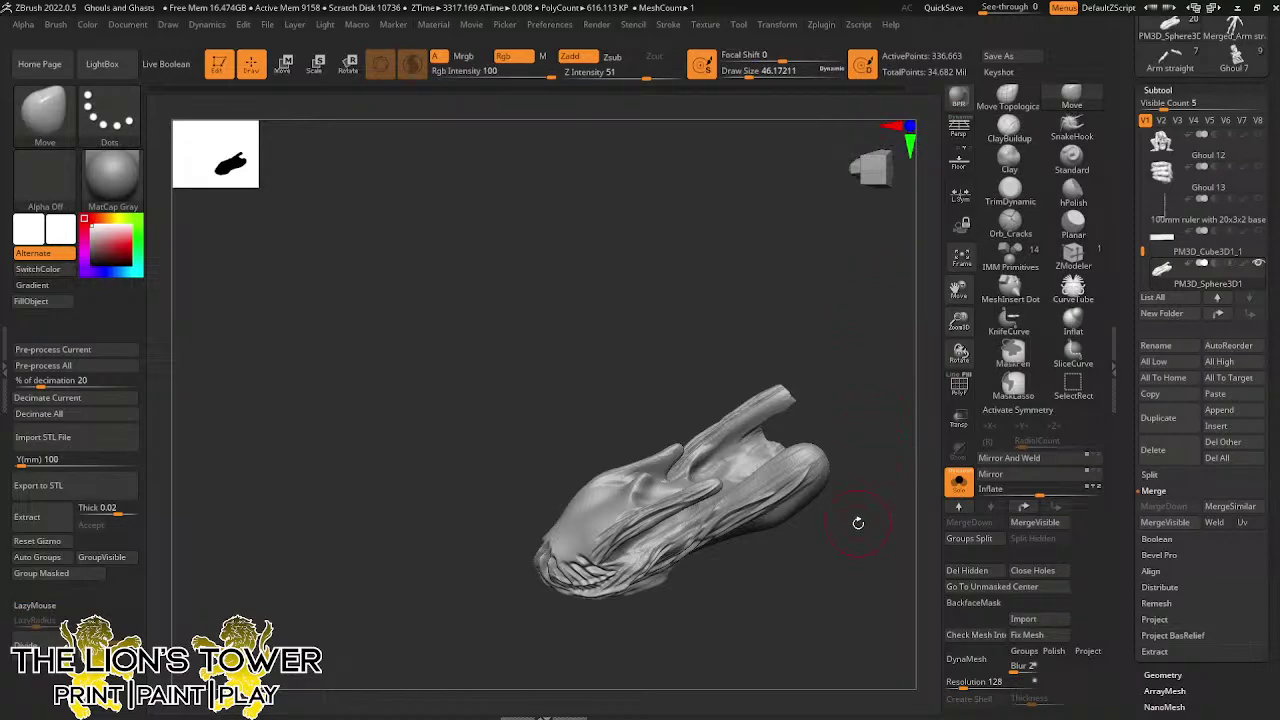
left_click_drag(858, 523, 854, 523)
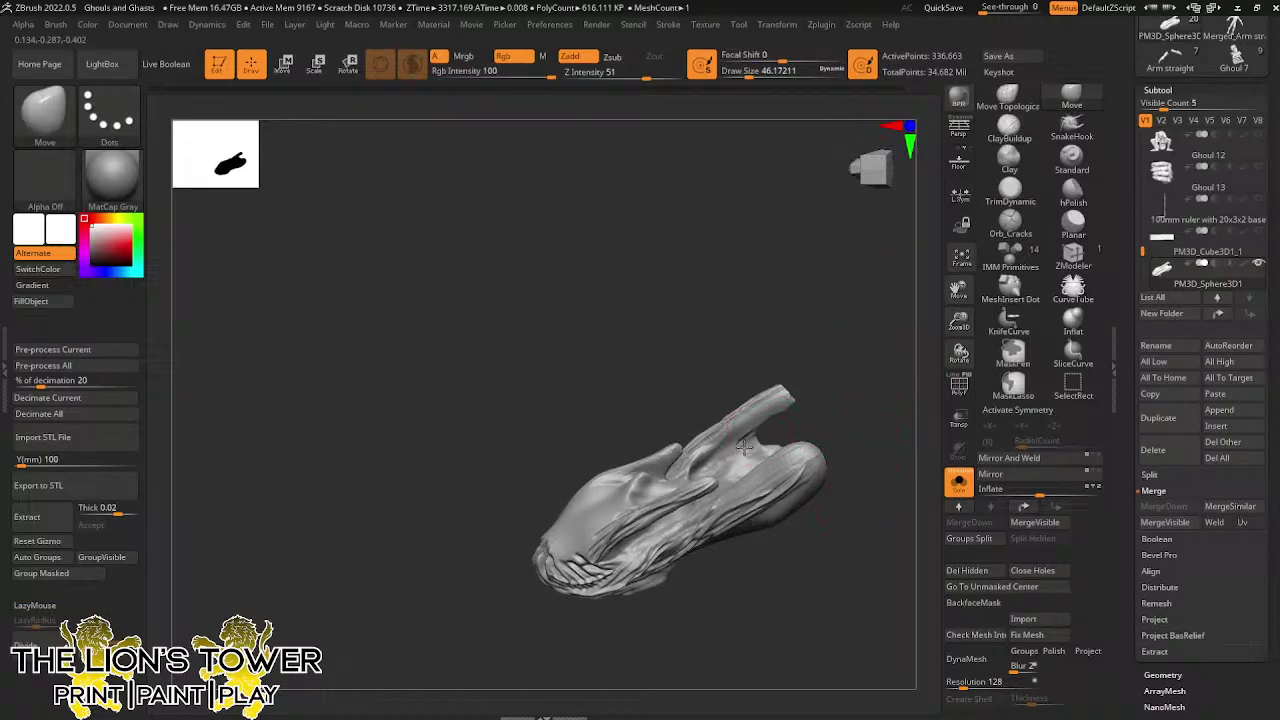
key("shift")
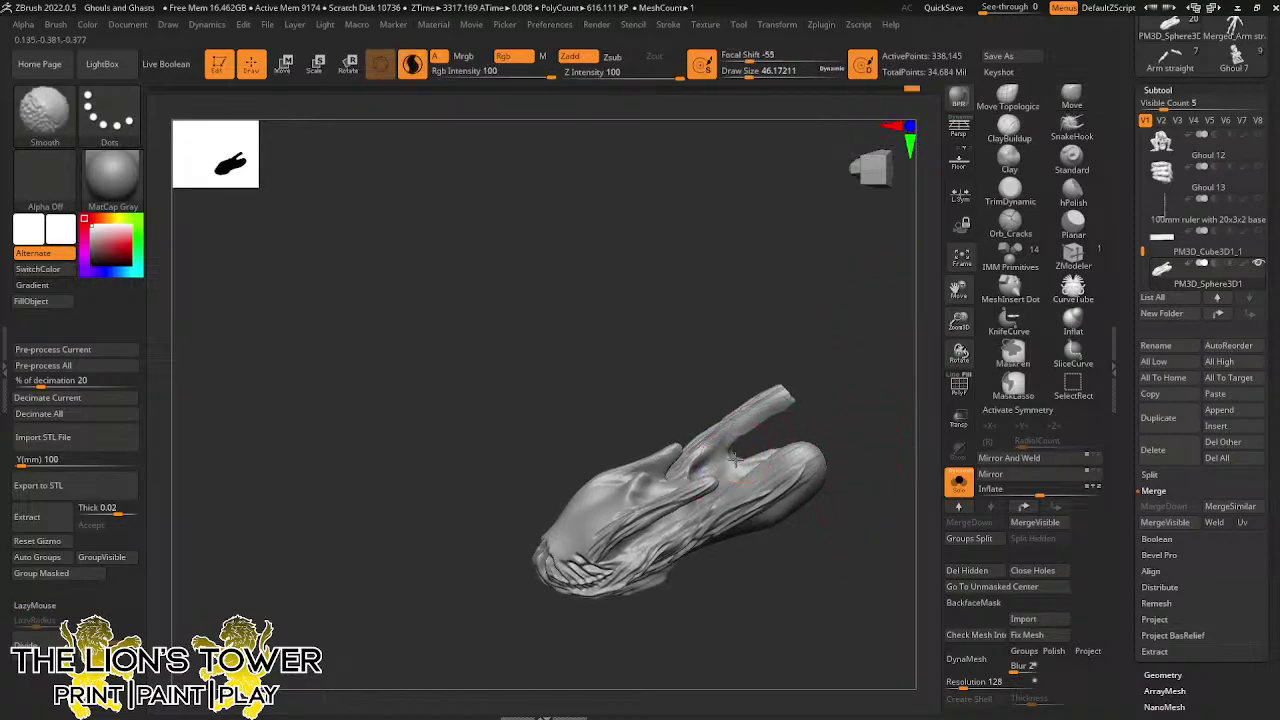
mouse_move(735, 459)
left_mouse_down("shift")
mouse_move(817, 446)
mouse_move(777, 557)
mouse_move(827, 466)
left_mouse_up("shift")
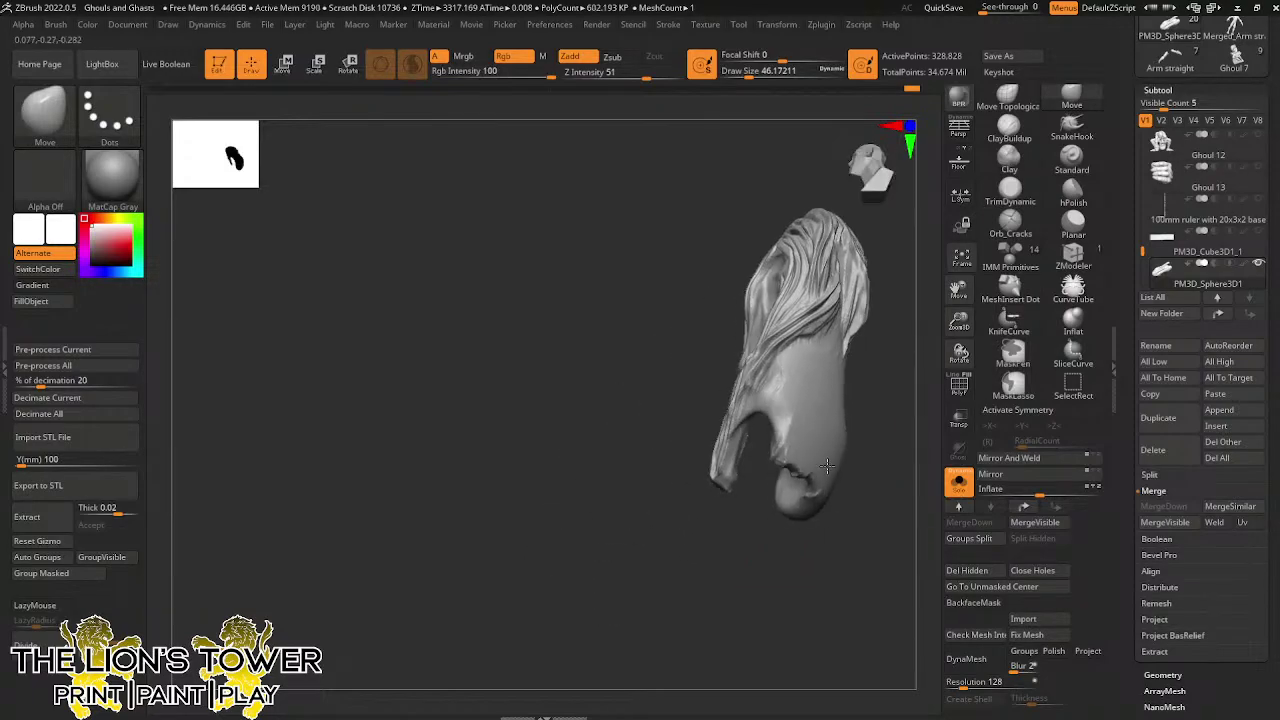
Adjust the notch between the left lock and the back hair, and smooth the edges around it
right_click_drag(827, 466, 838, 445)
left_click_drag(774, 416, 767, 400)
right_click_drag(836, 377, 847, 397)
key("shift")
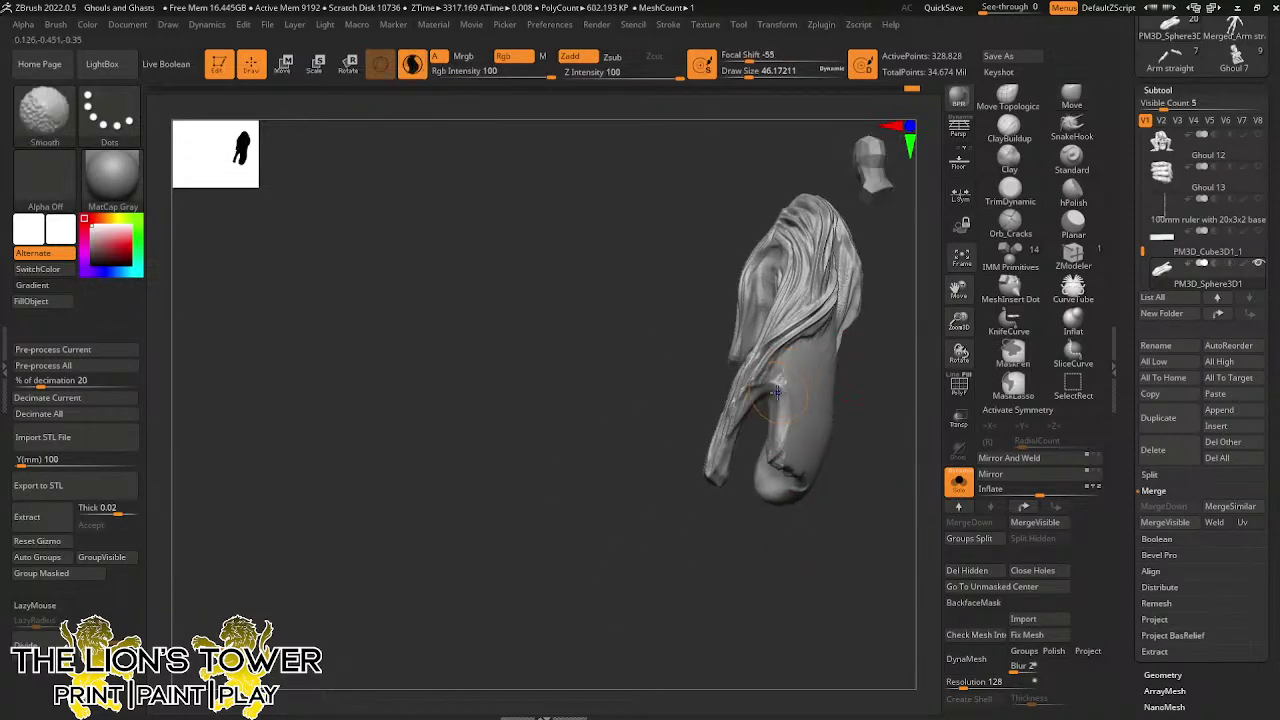
left_click_drag(774, 401, 780, 449)
left_click_drag(846, 390, 871, 386)
left_click_drag(779, 382, 788, 371, "shift")
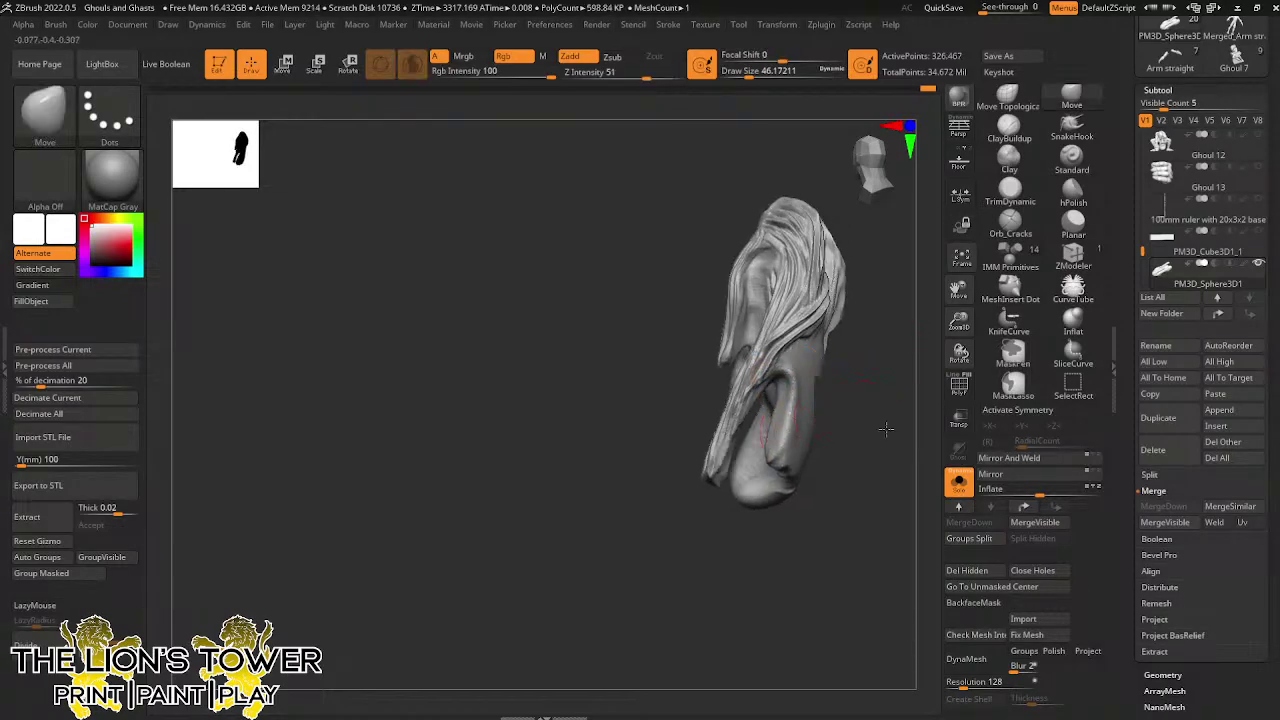
mouse_move(886, 429)
left_mouse_down()
mouse_move(910, 463)
mouse_move(866, 508)
mouse_move(931, 524)
mouse_move(900, 414)
left_mouse_up()
Carve a notch between the opposite long side lock and the back hair with the ClayBuildup brush
mouse_move(958, 310)
left_mouse_down()
mouse_move(840, 491)
mouse_move(797, 457)
mouse_move(765, 462)
mouse_move(828, 462)
left_mouse_up()
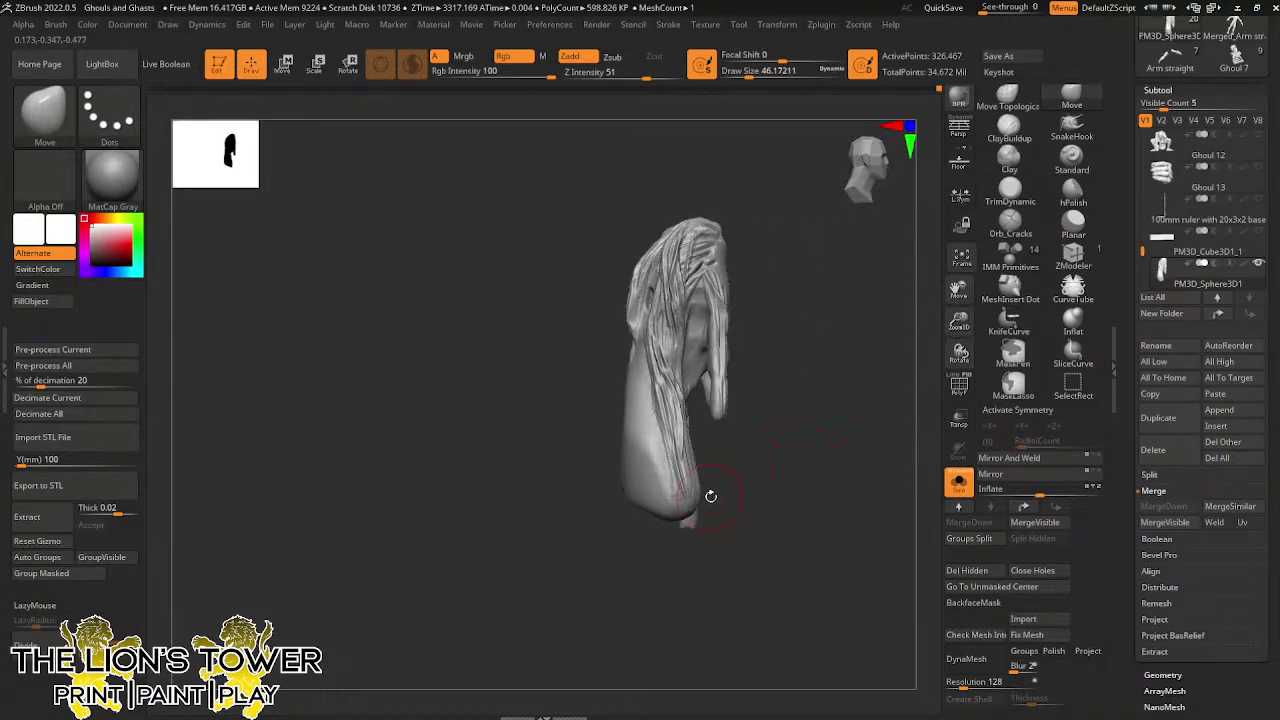
left_click(1009, 128)
mouse_move(876, 362)
left_mouse_down()
mouse_move(831, 388)
mouse_move(834, 280)
mouse_move(663, 512)
mouse_move(676, 520)
mouse_move(662, 506)
mouse_move(627, 543)
mouse_move(624, 516)
mouse_move(643, 506)
mouse_move(652, 532)
mouse_move(689, 486)
left_mouse_up()
left_click_drag(777, 500, 667, 492)
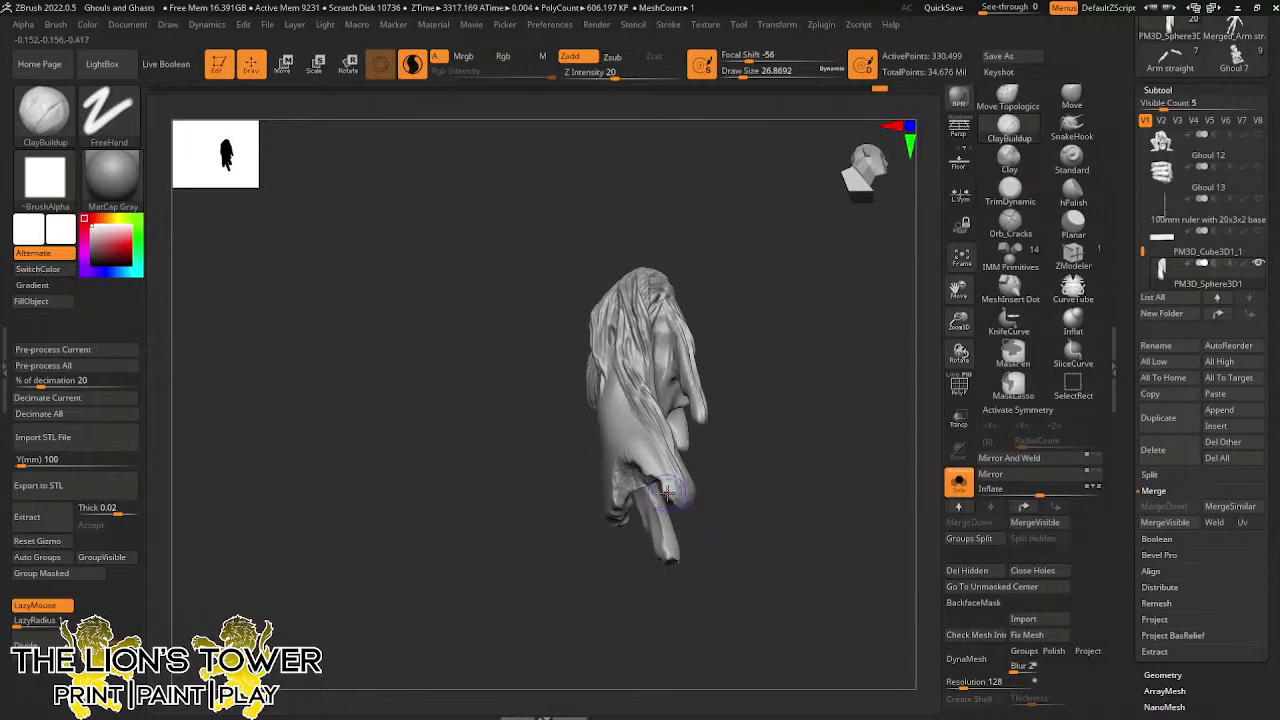
left_click_drag(740, 557, 737, 526)
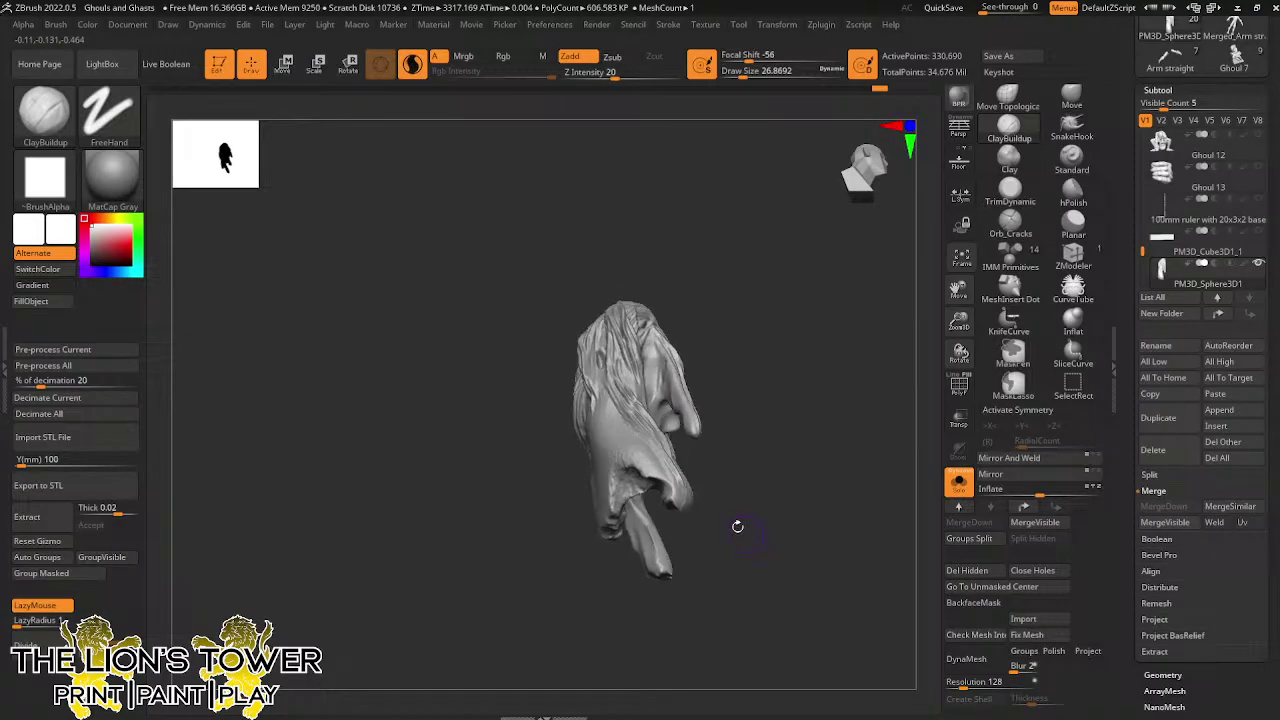
mouse_move(661, 388)
left_mouse_down()
mouse_move(665, 455)
mouse_move(652, 470)
mouse_move(630, 458)
mouse_move(647, 469)
left_mouse_up()
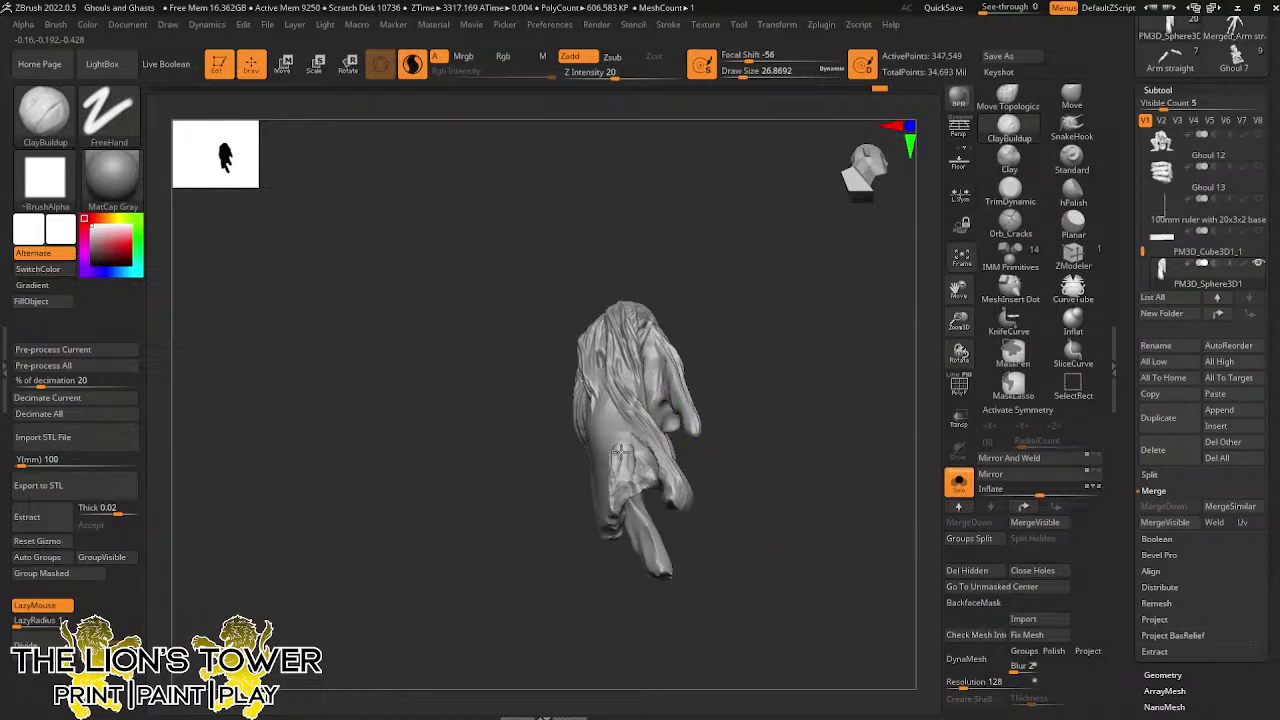
left_click_drag(622, 480, 628, 496)
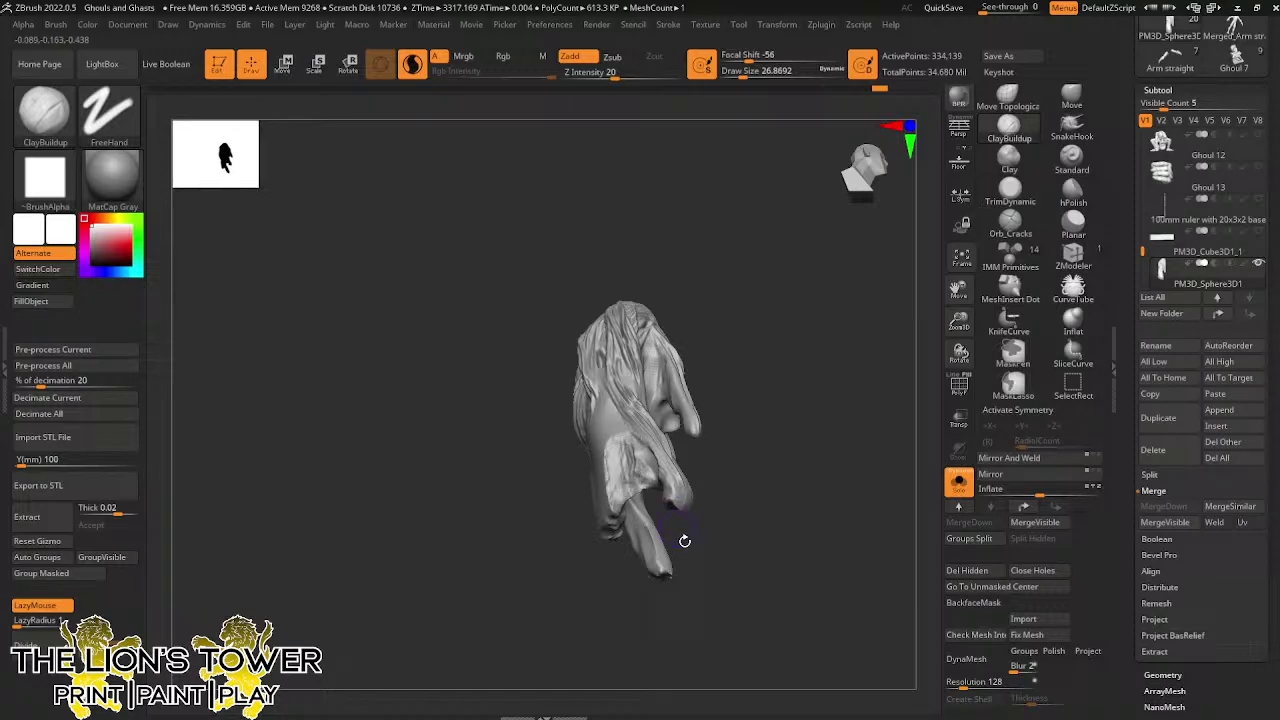
Widen the new notch from below with ClayBuildup and smooth its edges to separate the side lock
left_click_drag(683, 537, 674, 478)
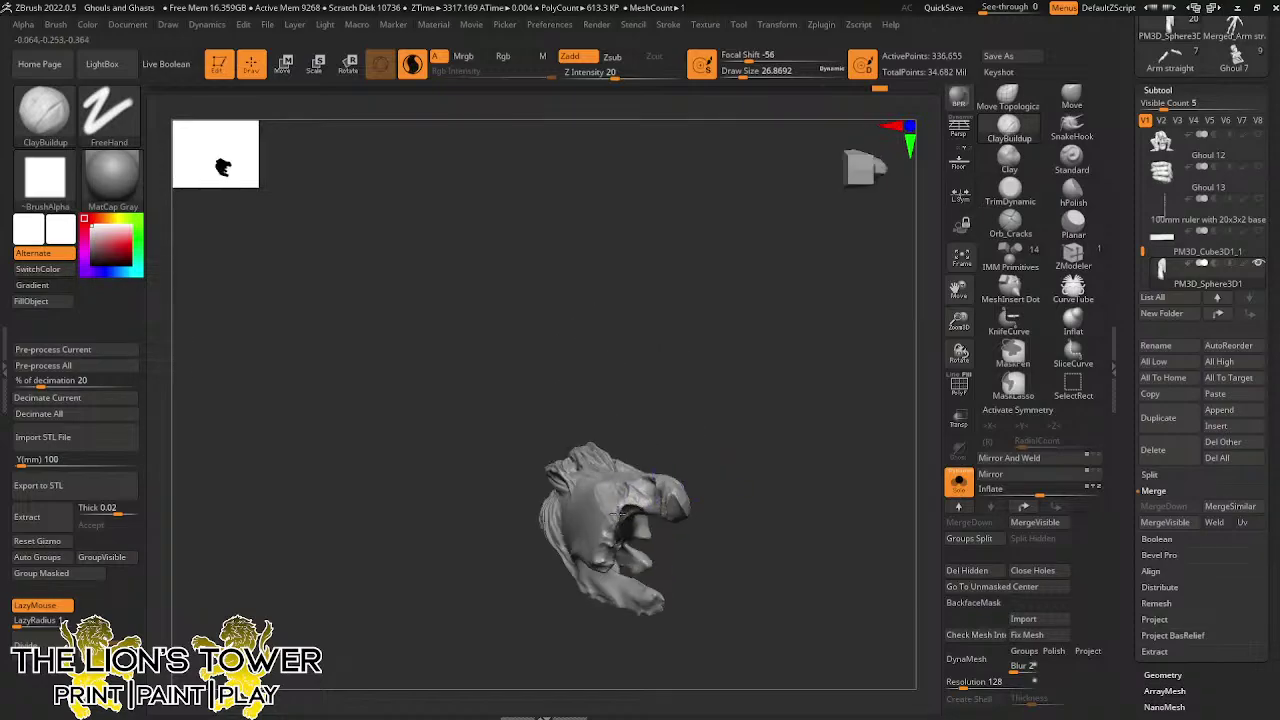
left_click_drag(617, 517, 659, 461)
mouse_move(759, 382)
left_mouse_down()
mouse_move(766, 399)
mouse_move(706, 425)
mouse_move(711, 437)
mouse_move(725, 408)
left_mouse_up()
key("shift")
mouse_move(737, 364)
left_mouse_down()
mouse_move(764, 390)
mouse_move(666, 466)
mouse_move(634, 473)
mouse_move(665, 485)
left_mouse_up()
key("shift")
key("shift")
mouse_move(716, 300)
left_mouse_down()
mouse_move(731, 415)
mouse_move(777, 415)
left_mouse_up()
left_click_drag(667, 487, 656, 493)
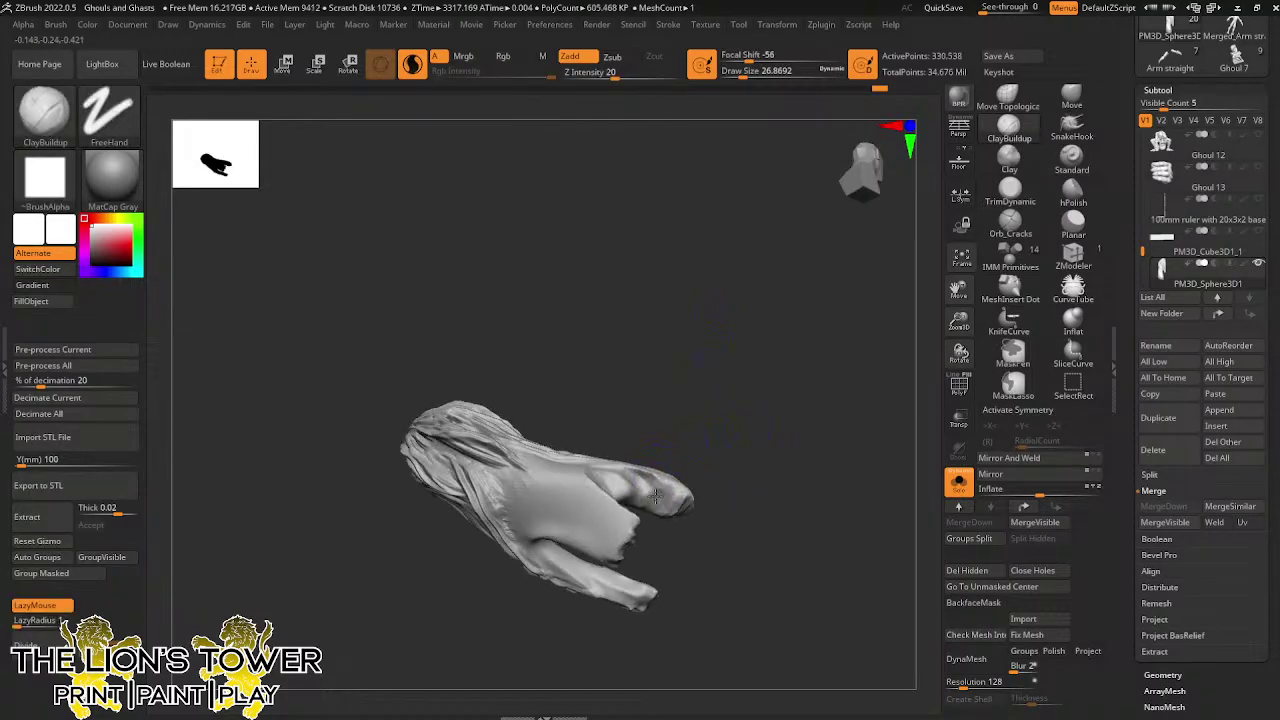
Refine the top of the notch and the surrounding back hair with ClayBuildup strokes
left_click_drag(658, 416, 636, 477)
left_click_drag(724, 416, 682, 424)
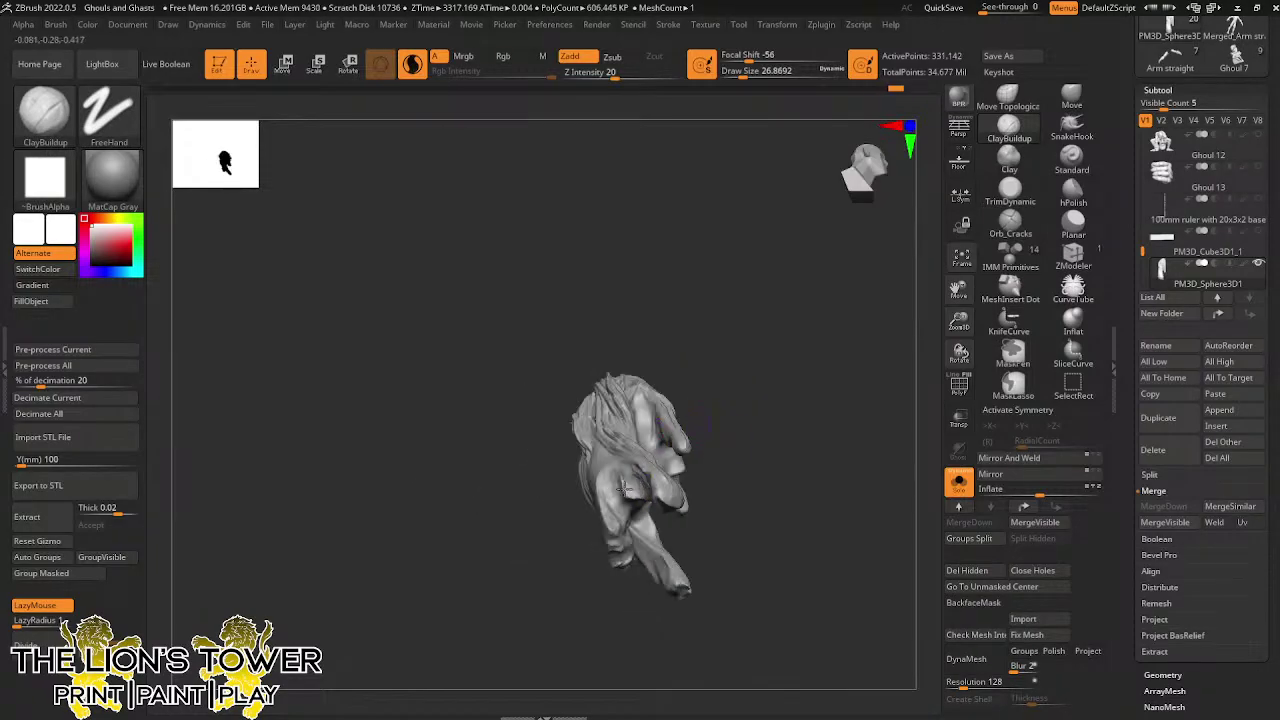
left_click_drag(630, 475, 644, 472)
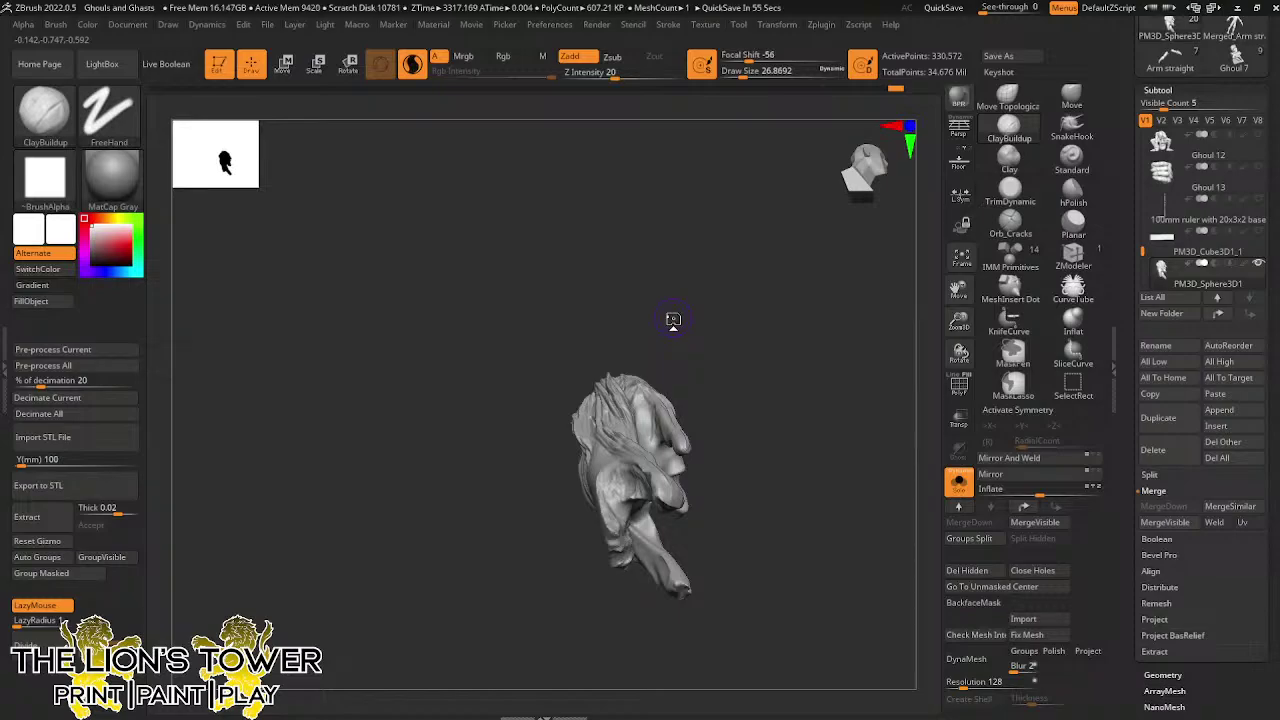
left_click_drag(792, 388, 634, 492)
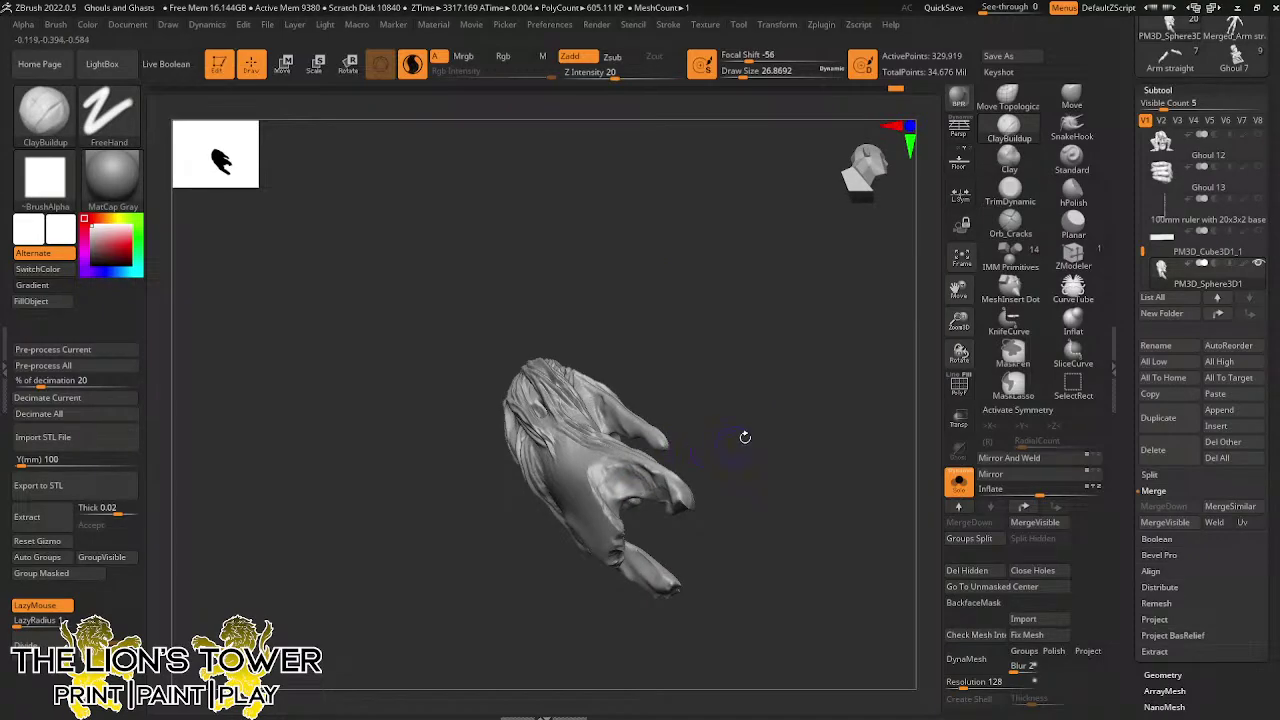
mouse_move(745, 437)
left_mouse_down()
mouse_move(624, 512)
mouse_move(668, 478)
mouse_move(616, 486)
mouse_move(606, 466)
mouse_move(627, 424)
left_mouse_up()
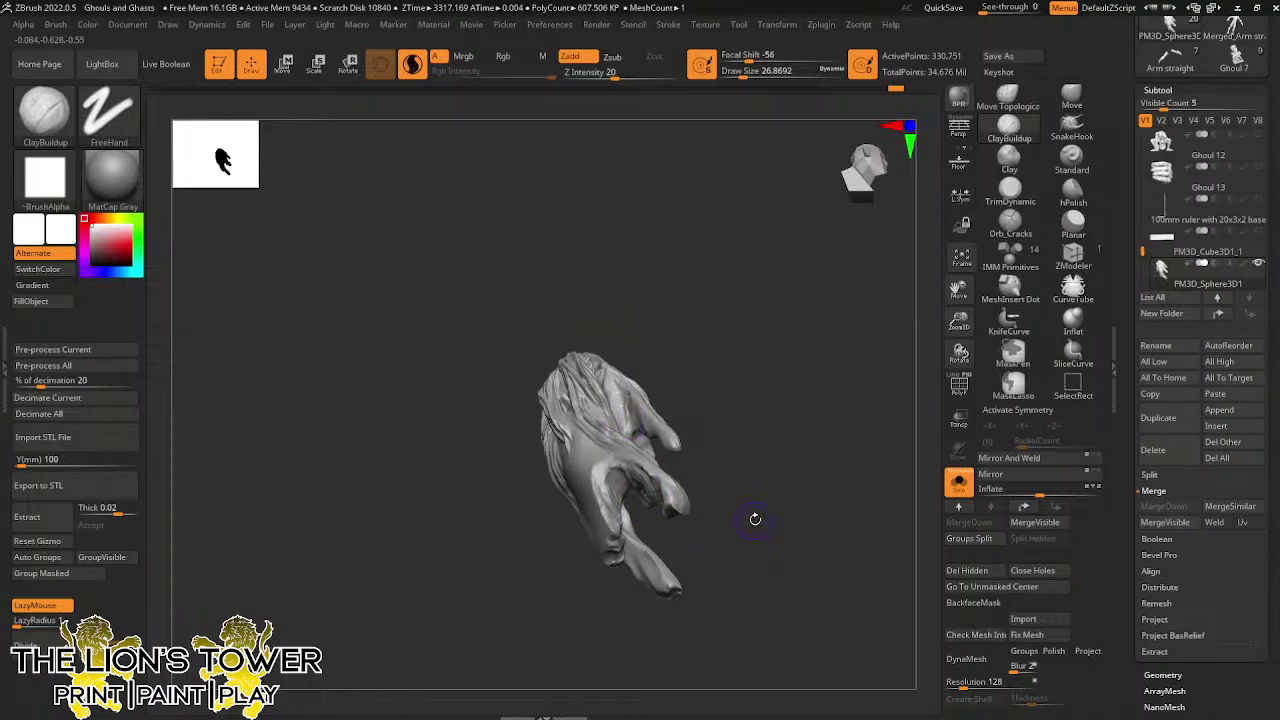
mouse_move(775, 486)
left_mouse_down()
mouse_move(795, 486)
mouse_move(612, 420)
left_mouse_up()
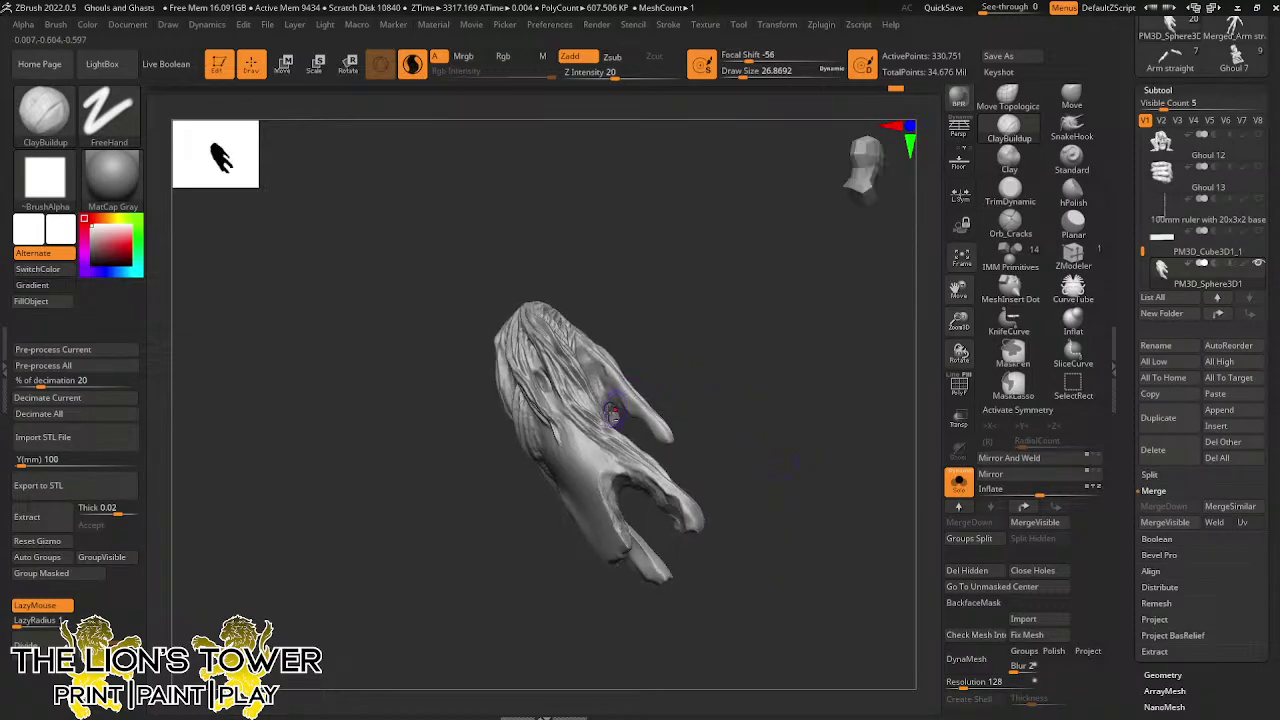
mouse_move(609, 468)
left_mouse_down()
mouse_move(590, 450)
mouse_move(620, 476)
mouse_move(636, 458)
mouse_move(651, 317)
mouse_move(622, 492)
left_mouse_up()
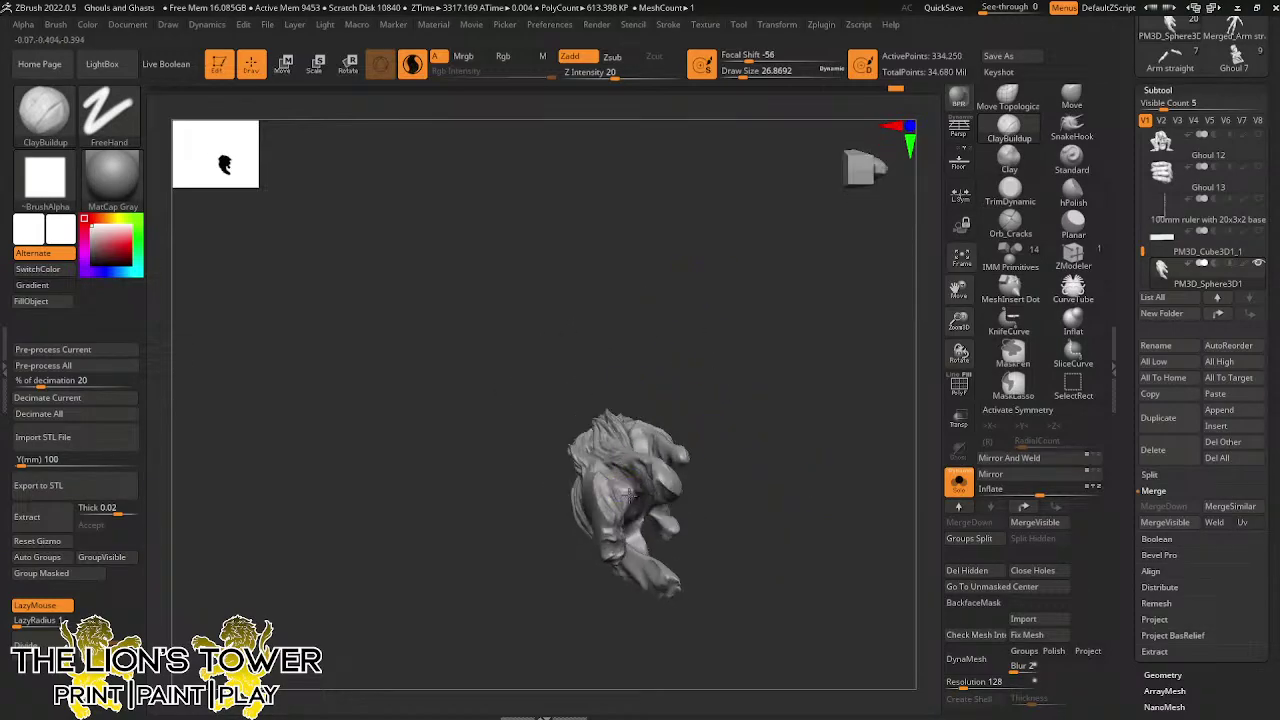
Shape the underside and inner faces of the separated lock ends with ClayBuildup and smooth them
left_click_drag(640, 443, 674, 334)
left_click_drag(636, 490, 633, 494)
left_click_drag(684, 368, 680, 308)
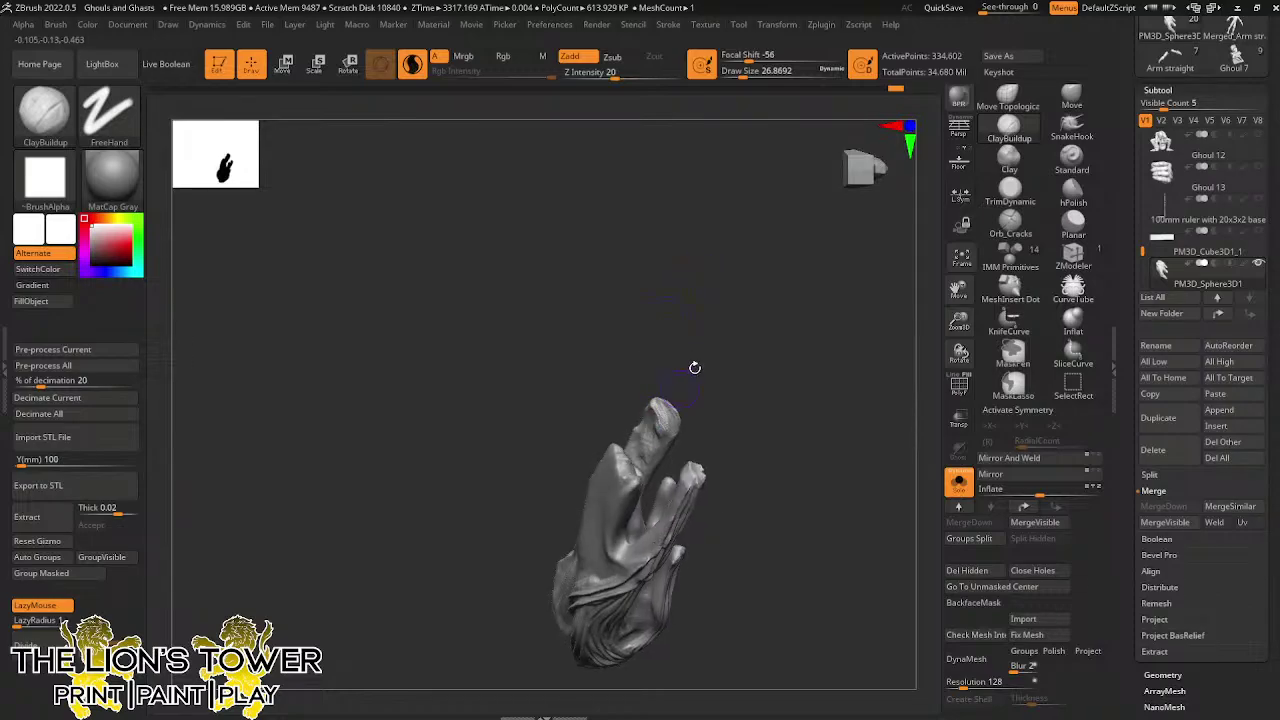
left_click_drag(650, 450, 661, 423)
left_click_drag(671, 366, 658, 426)
key("shift")
mouse_move(722, 415)
left_mouse_down()
mouse_move(744, 428)
mouse_move(690, 416)
left_mouse_up()
mouse_move(723, 366)
left_mouse_down()
mouse_move(758, 380)
mouse_move(749, 434)
mouse_move(811, 331)
mouse_move(795, 423)
mouse_move(752, 468)
mouse_move(775, 478)
mouse_move(679, 411)
left_mouse_up()
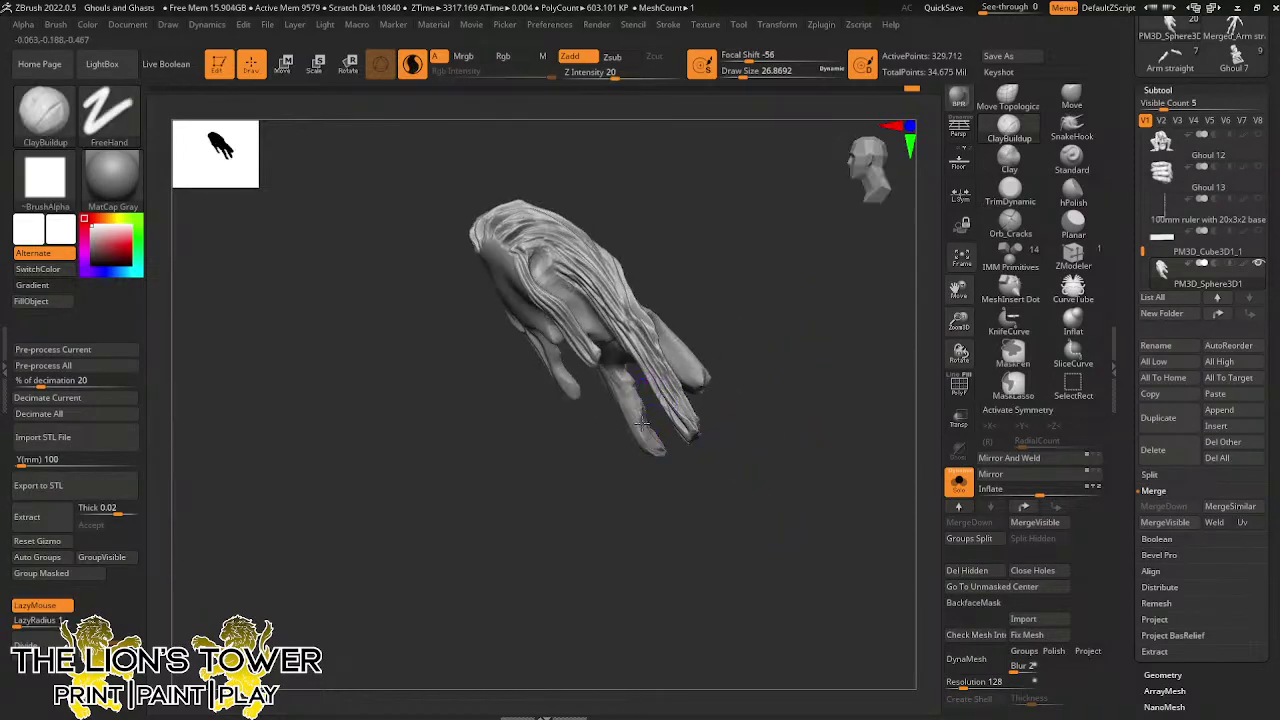
Rework the back hair's edge beside the first side lock's gap with ClayBuildup and smoothing strokes
mouse_move(620, 357)
left_mouse_down()
mouse_move(697, 214)
mouse_move(665, 358)
mouse_move(675, 411)
mouse_move(735, 404)
mouse_move(676, 425)
mouse_move(688, 435)
mouse_move(680, 402)
mouse_move(789, 443)
mouse_move(791, 474)
mouse_move(771, 413)
mouse_move(624, 369)
mouse_move(655, 358)
left_mouse_up()
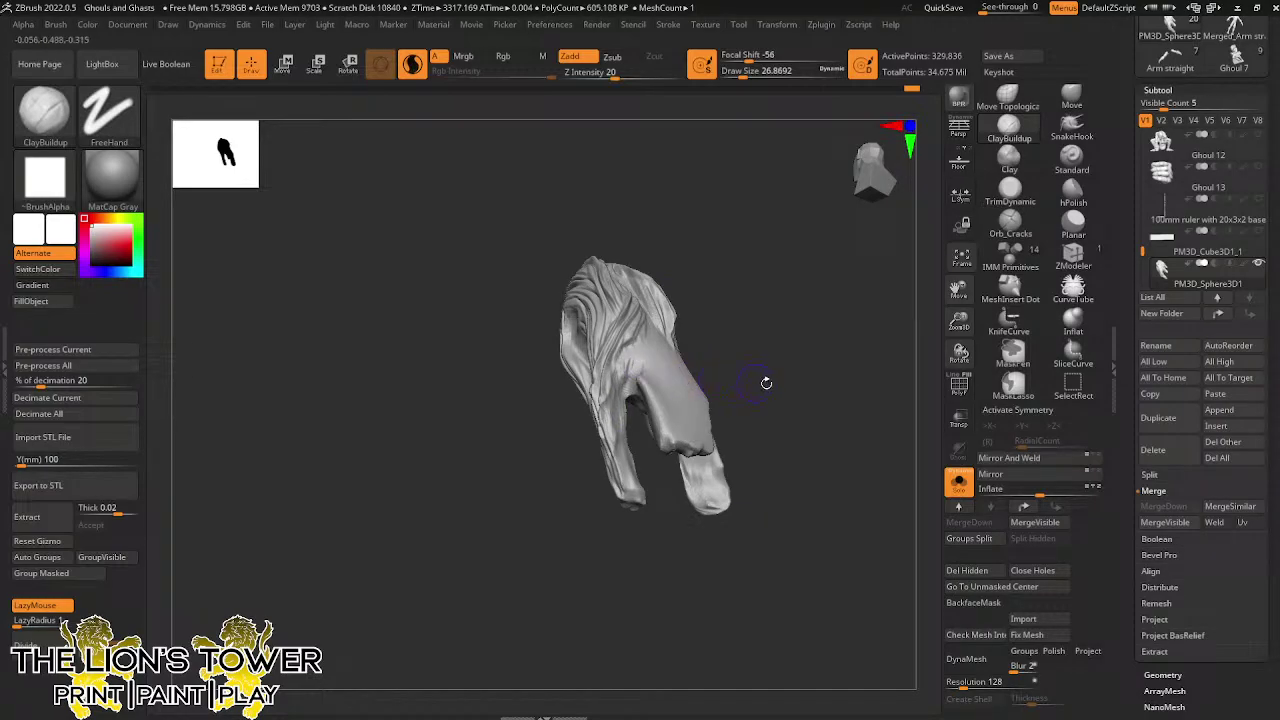
mouse_move(763, 381)
left_mouse_down()
mouse_move(794, 391)
mouse_move(776, 402)
left_mouse_up()
mouse_move(622, 378)
left_mouse_down("shift")
mouse_move(625, 366)
mouse_move(672, 444)
mouse_move(680, 430)
mouse_move(652, 398)
left_mouse_up("shift")
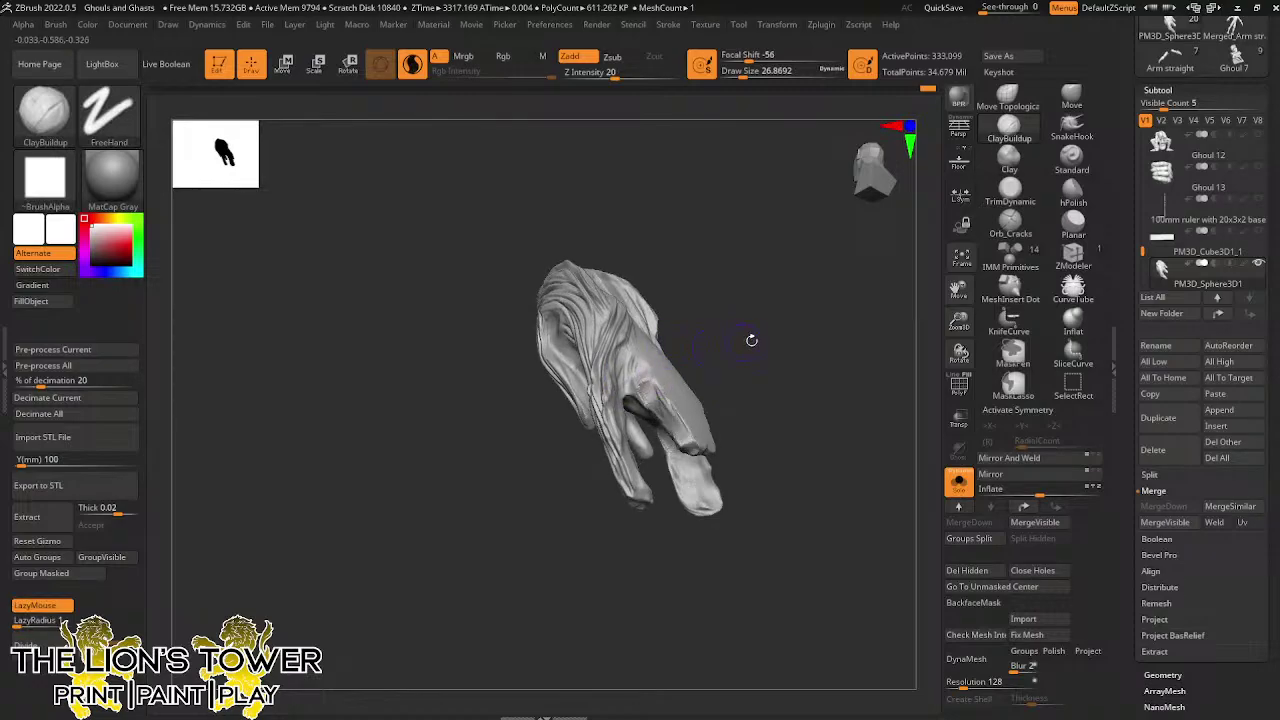
left_click_drag(752, 340, 748, 360)
mouse_move(663, 402)
left_mouse_down()
mouse_move(640, 397)
mouse_move(641, 378)
left_mouse_up()
left_click_drag(696, 287, 720, 303)
left_click_drag(663, 377, 690, 446)
mouse_move(768, 374)
left_mouse_down()
mouse_move(783, 366)
mouse_move(768, 262)
left_mouse_up()
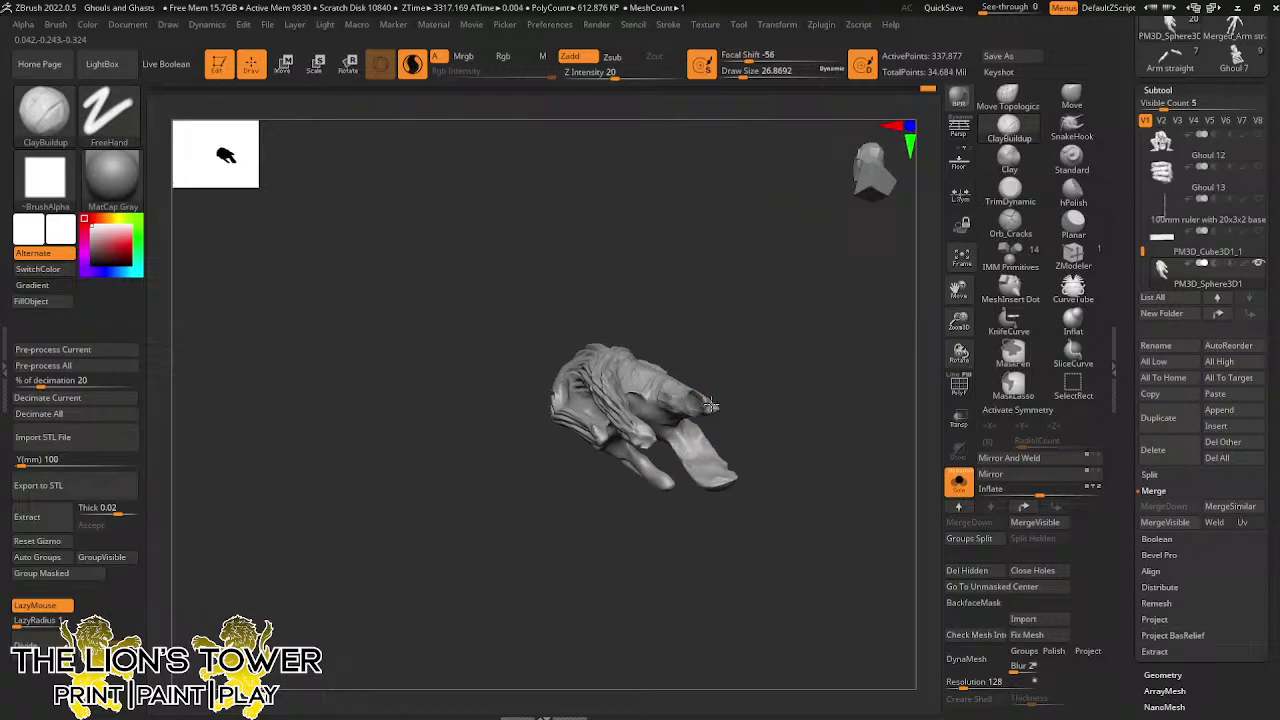
Smooth the narrowed tip of the back hair and rebuild the surface above the gap with ClayBuildup
right_click_drag(699, 398, 702, 396, "shift")
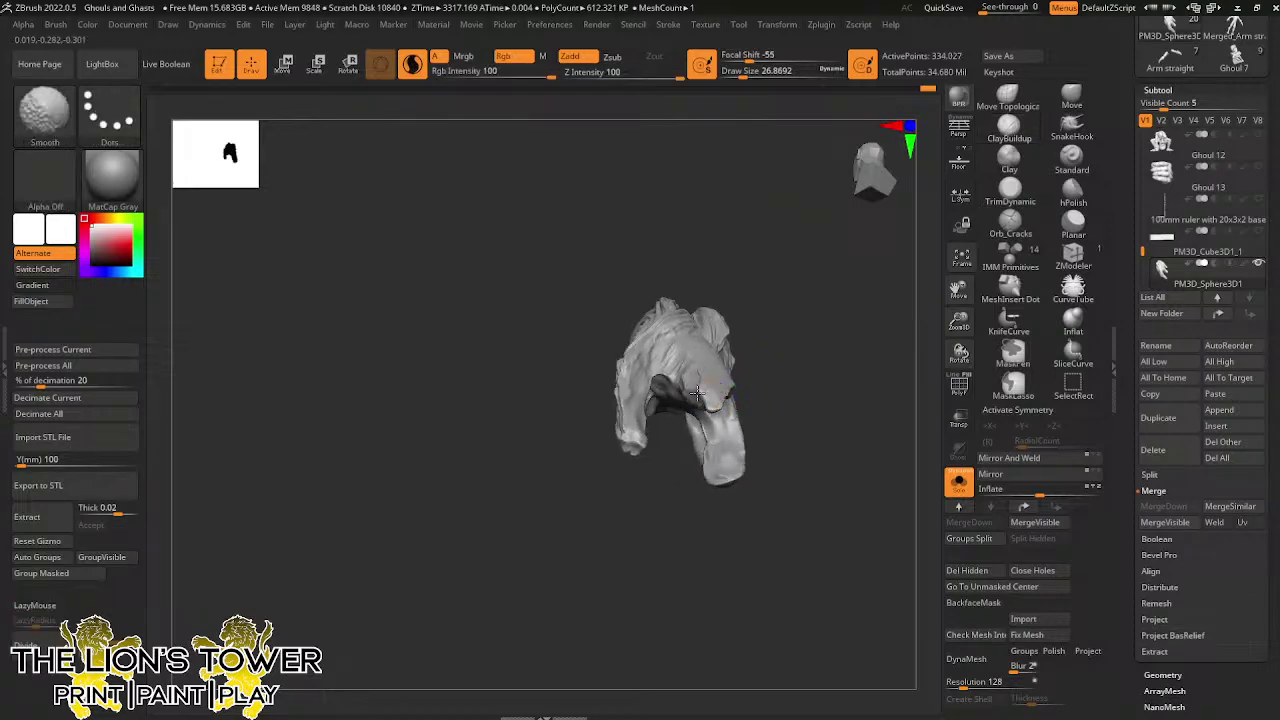
left_click_drag(697, 393, 704, 395, "shift")
right_click_drag(698, 360, 690, 310)
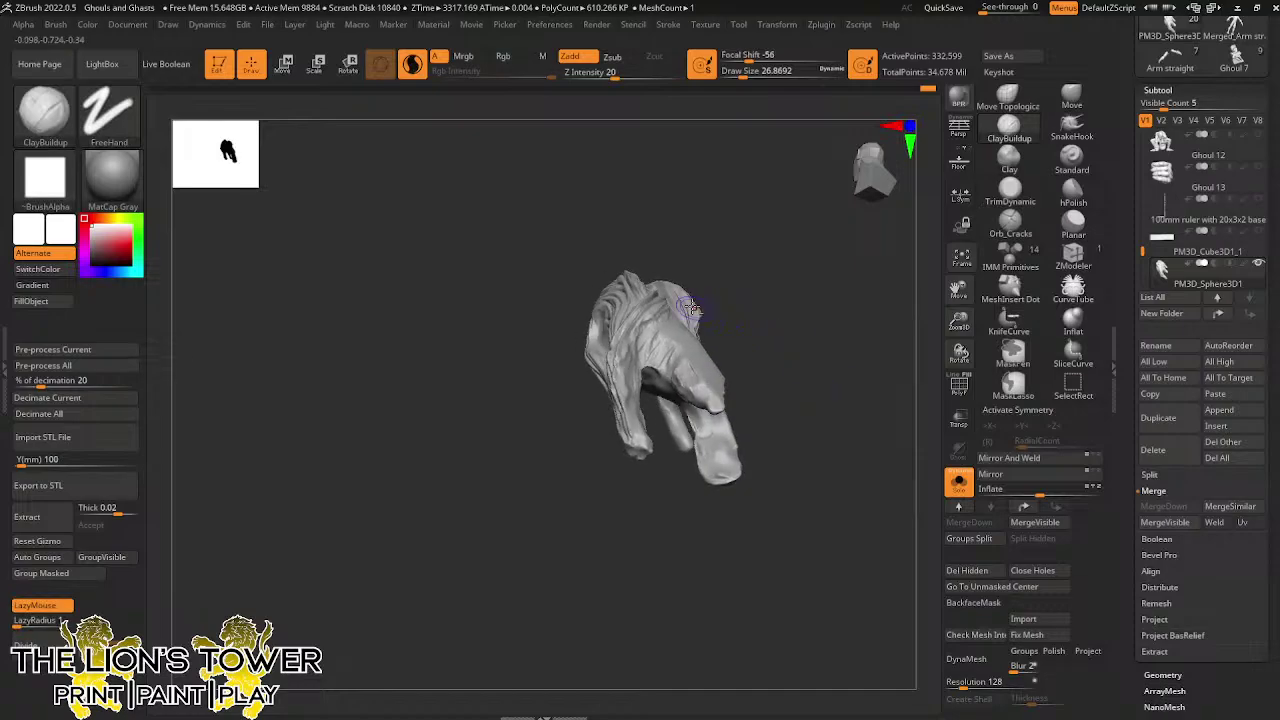
left_click_drag(687, 366, 673, 388)
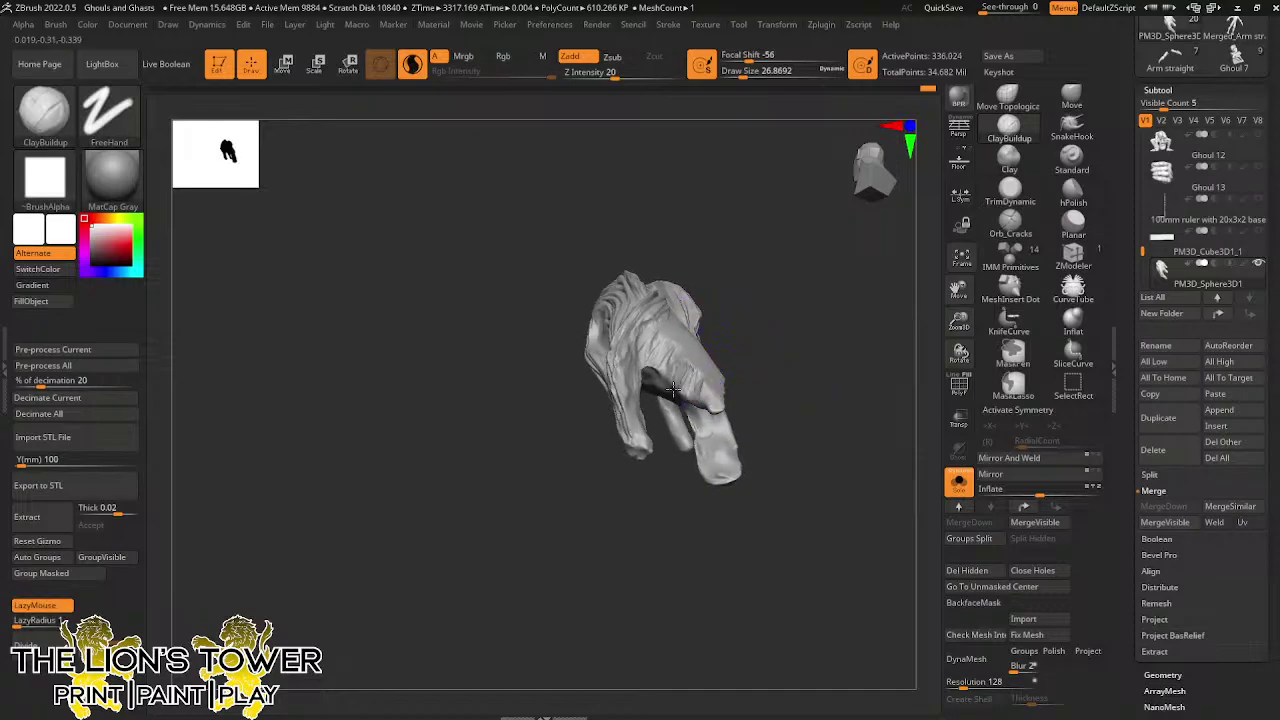
right_click_drag(690, 366, 686, 338)
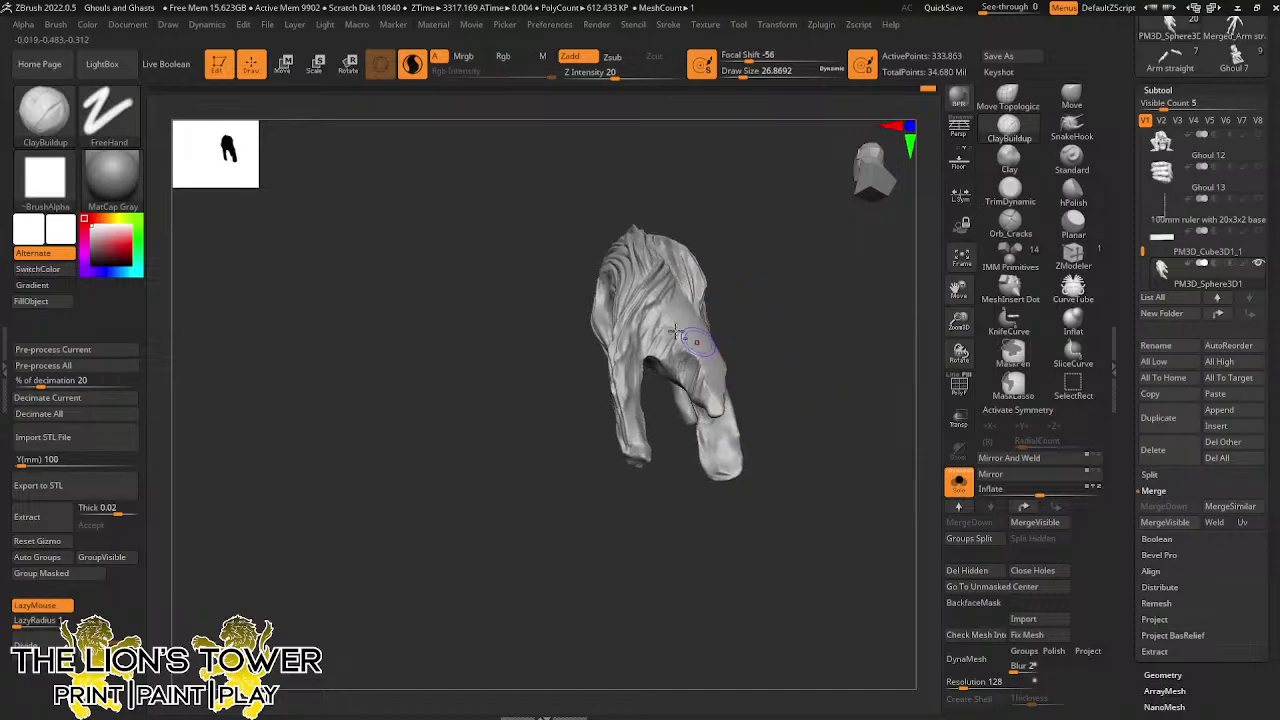
left_click_drag(688, 338, 657, 358)
mouse_move(715, 336)
right_mouse_down()
mouse_move(763, 323)
mouse_move(745, 350)
right_mouse_up()
left_click_drag(682, 342, 652, 363, "shift")
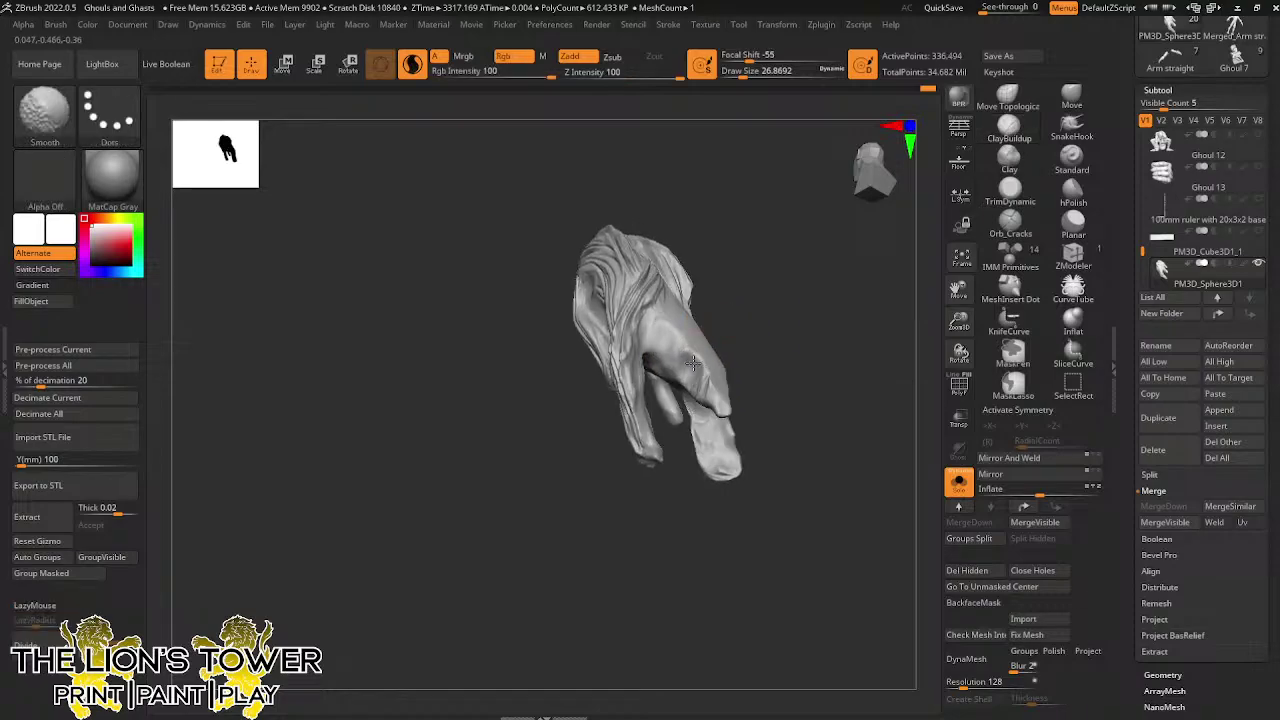
Build strands on the hair's inner front surface with ClayBuildup and smooth the inner side of the long lock
mouse_move(775, 384)
left_mouse_down()
mouse_move(849, 409)
mouse_move(820, 383)
mouse_move(809, 331)
mouse_move(760, 347)
mouse_move(663, 308)
mouse_move(626, 321)
left_mouse_up()
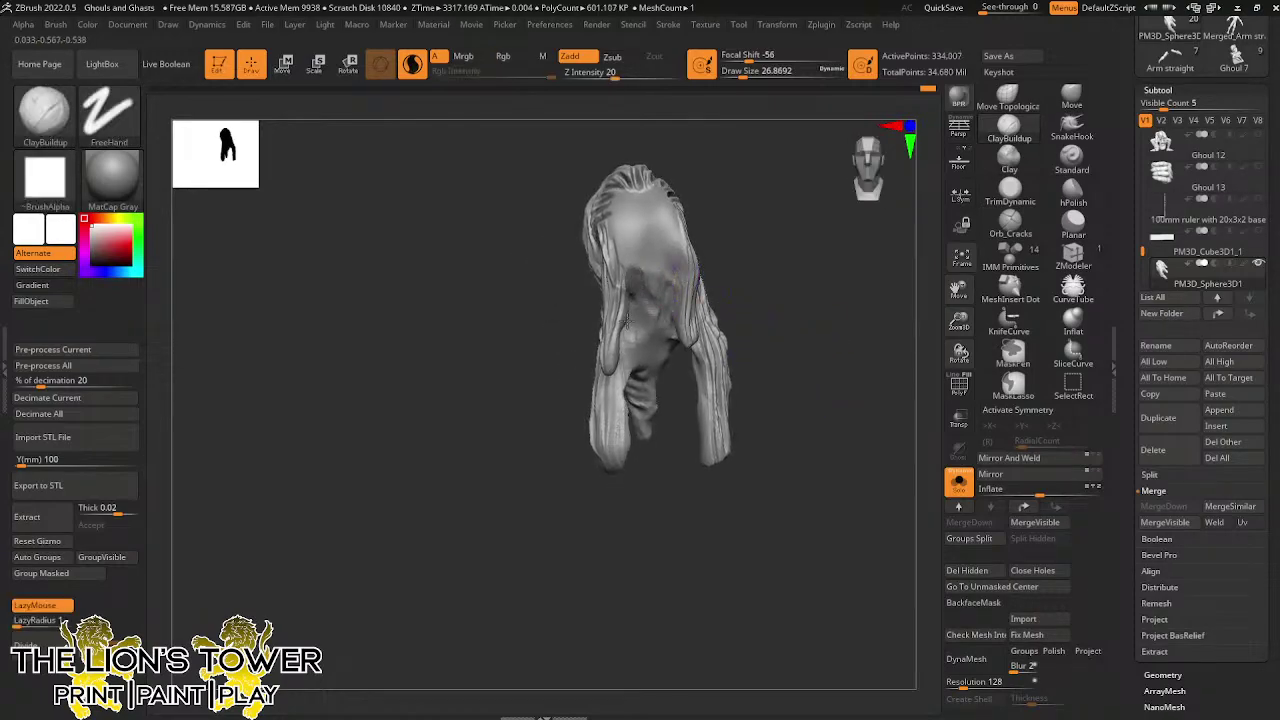
mouse_move(636, 265)
left_mouse_down()
mouse_move(655, 323)
mouse_move(677, 292)
mouse_move(670, 262)
mouse_move(662, 274)
mouse_move(628, 252)
mouse_move(643, 249)
mouse_move(655, 342)
left_mouse_up()
left_click_drag(740, 277, 724, 205)
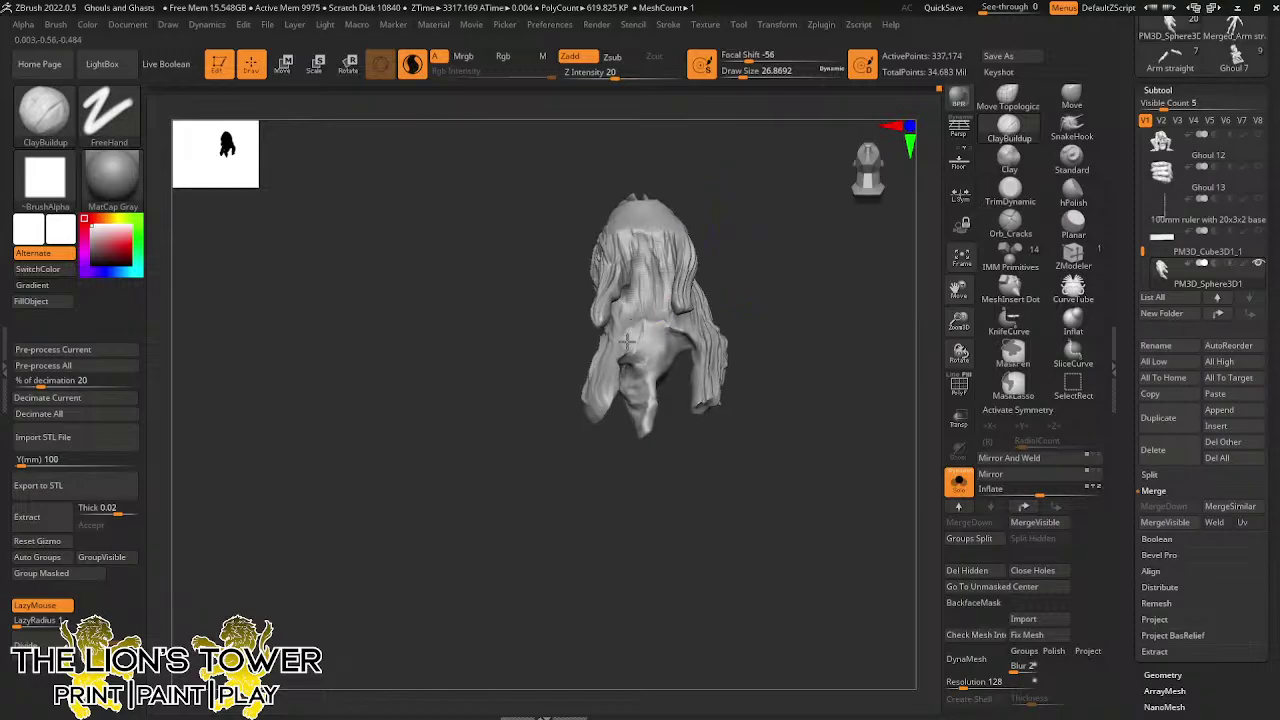
right_click_drag(626, 341, 618, 348)
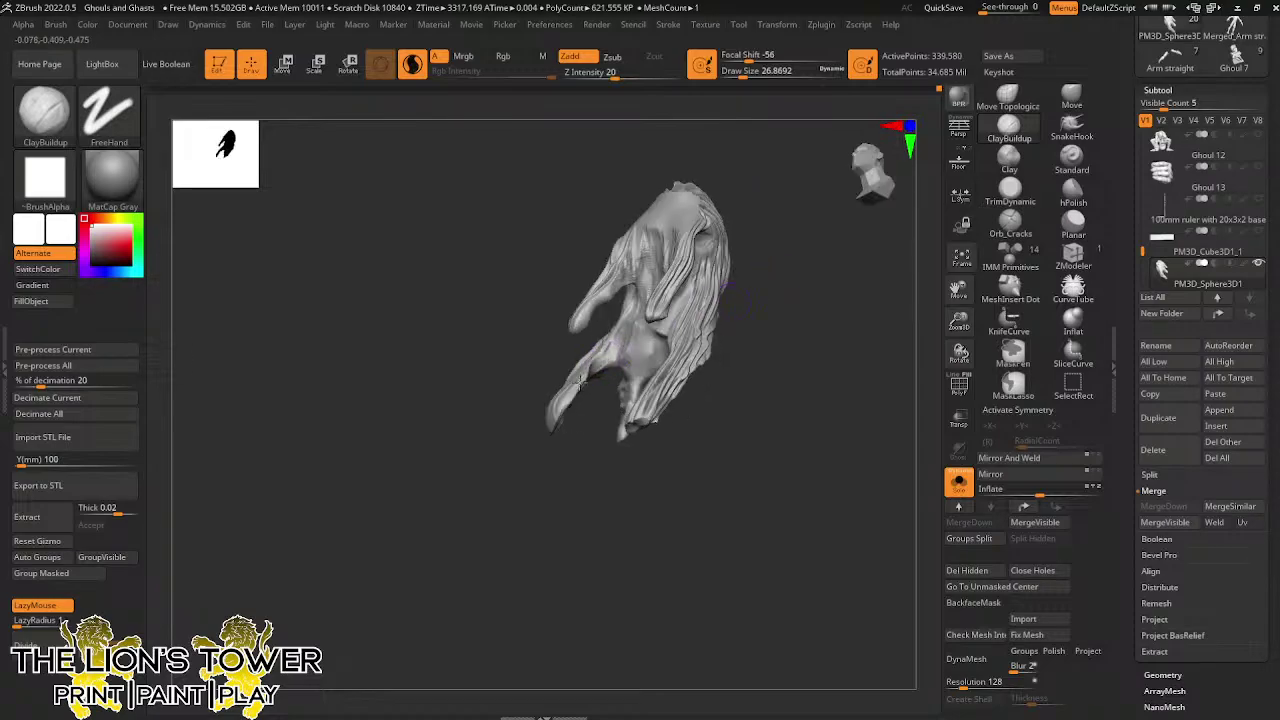
mouse_move(588, 430)
left_mouse_down()
mouse_move(580, 440)
mouse_move(571, 387)
left_mouse_up()
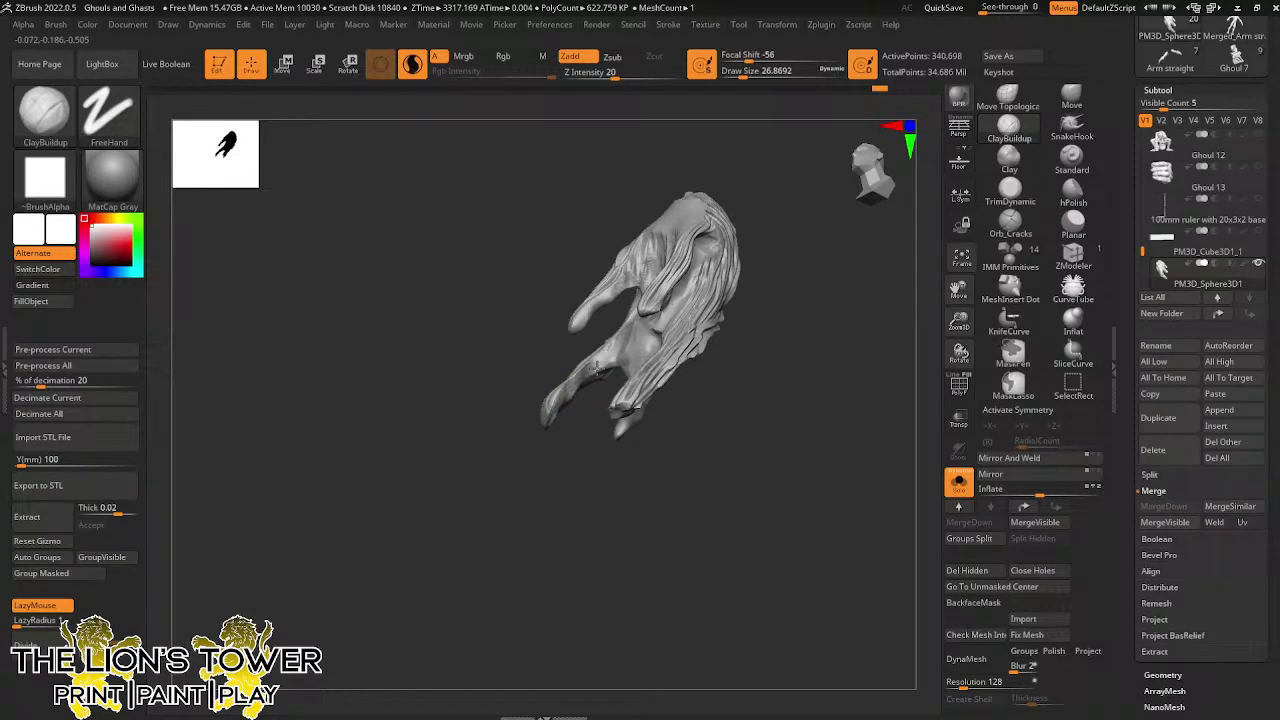
key("shift")
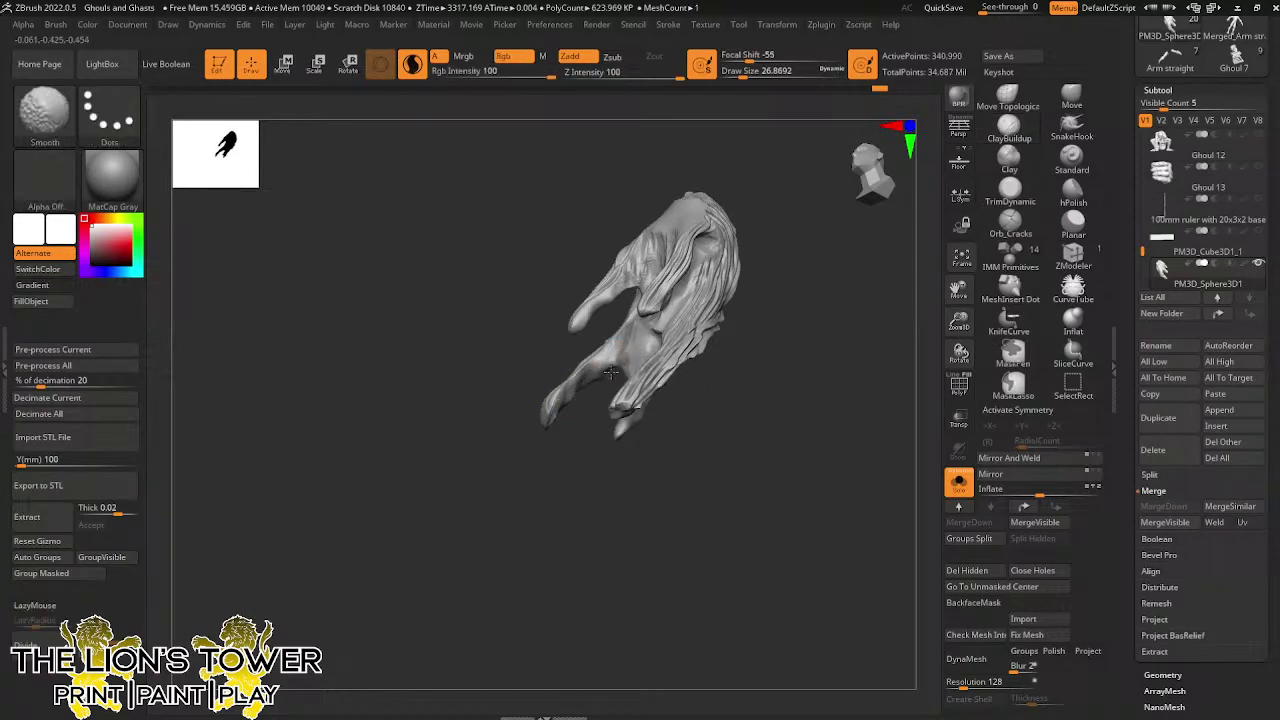
left_click_drag(611, 373, 616, 352, "shift")
Leave Solo mode to show the whole ghoul and check the hair from the front and side
left_click_drag(626, 468, 775, 468)
left_click(957, 483)
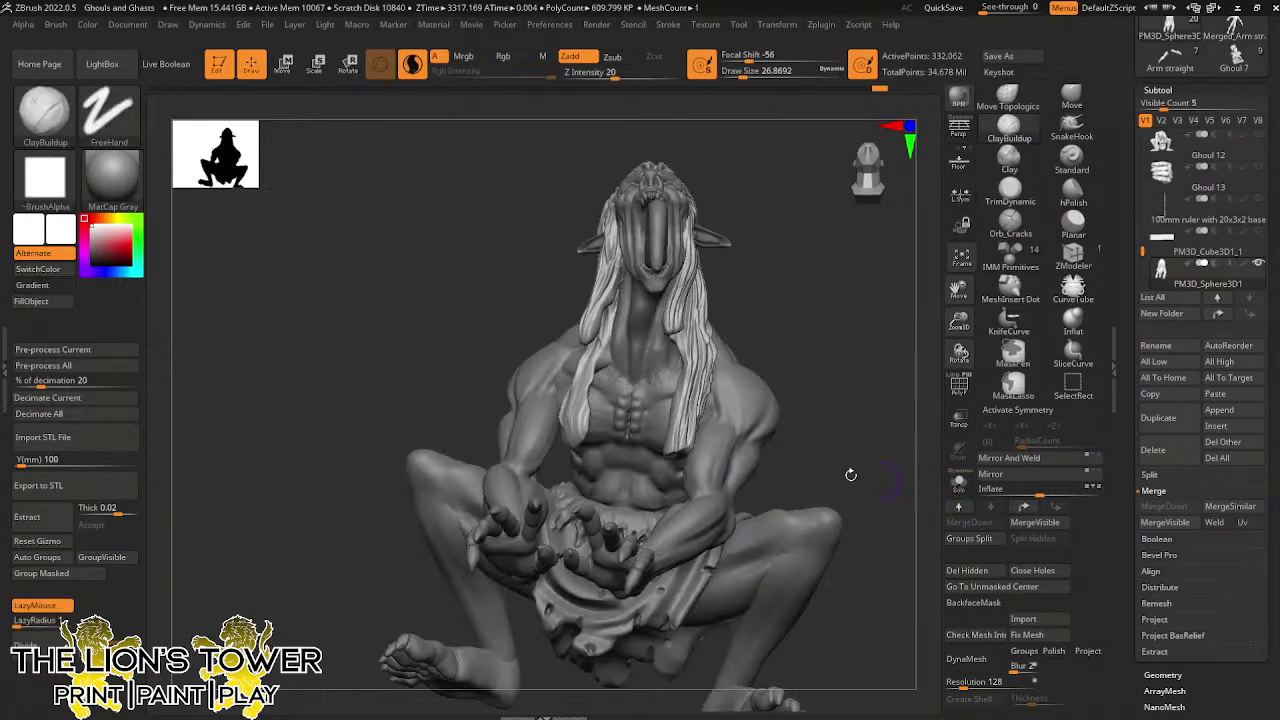
mouse_move(851, 475)
left_mouse_down()
mouse_move(854, 531)
mouse_move(848, 474)
mouse_move(821, 462)
mouse_move(784, 384)
left_mouse_up()
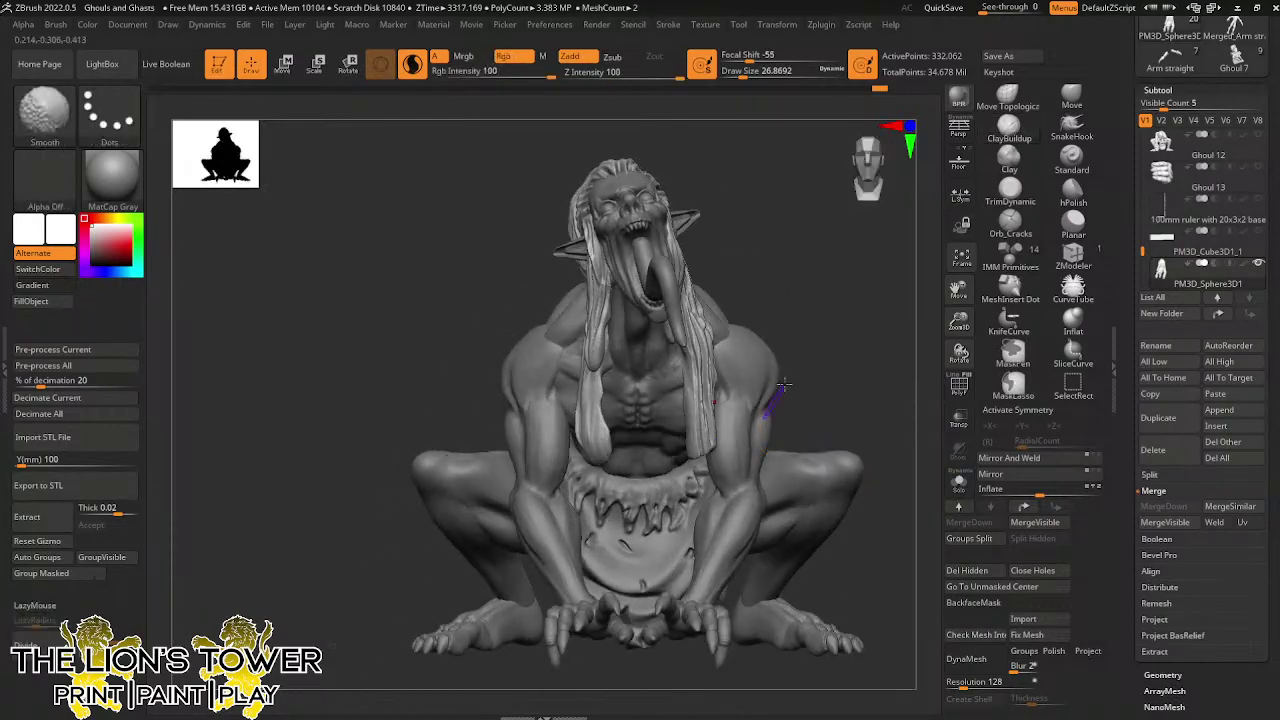
mouse_move(785, 385)
right_mouse_down()
mouse_move(700, 390)
mouse_move(831, 323)
mouse_move(856, 353)
right_mouse_up()
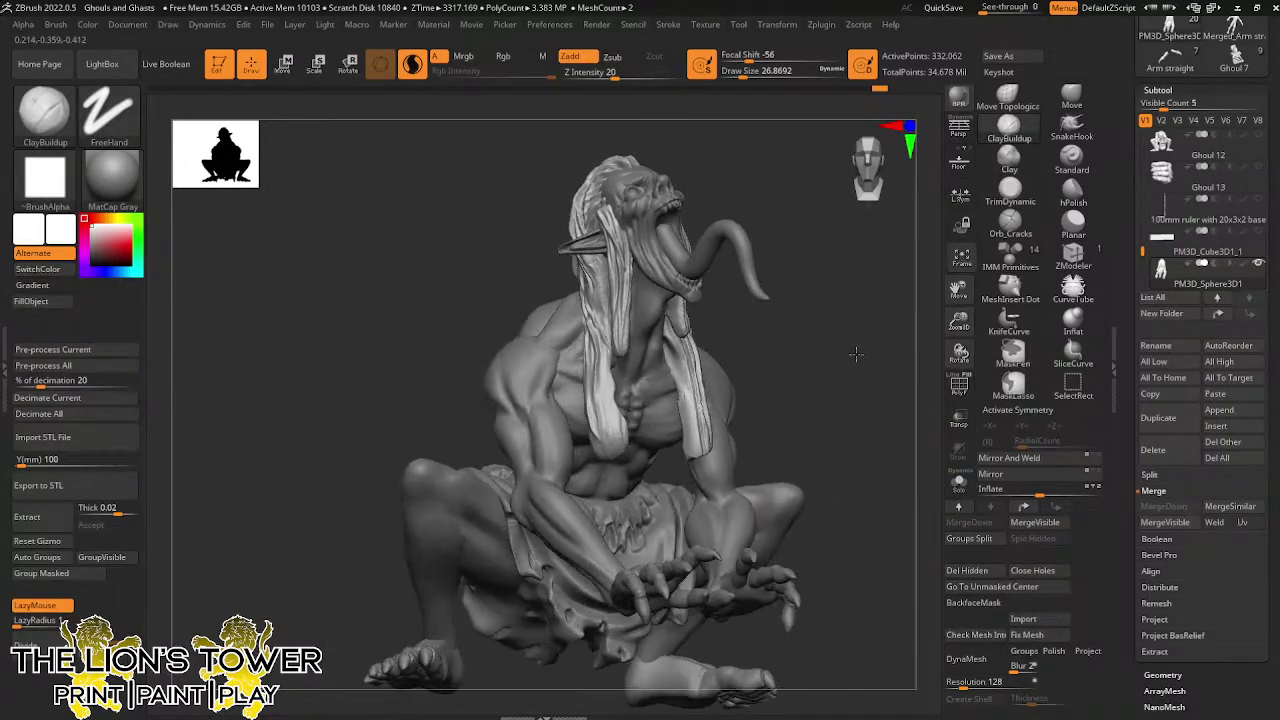
mouse_move(856, 354)
left_mouse_down()
mouse_move(840, 391)
mouse_move(864, 400)
left_mouse_up()
Adjust the long side lock's hang over the chest and arm using the Move brush at draw size 100.8142
left_click(1071, 97)
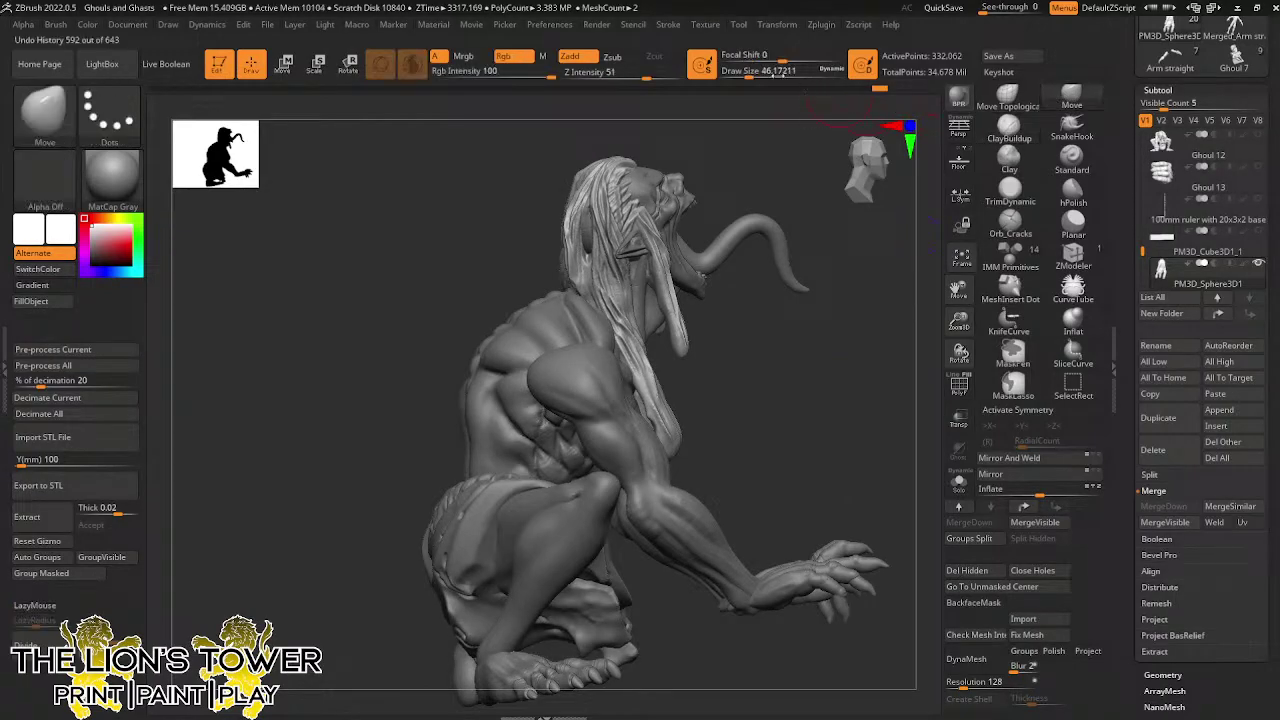
left_click_drag(776, 74, 762, 74)
mouse_move(765, 415)
left_mouse_down()
mouse_move(757, 451)
mouse_move(735, 450)
left_mouse_up()
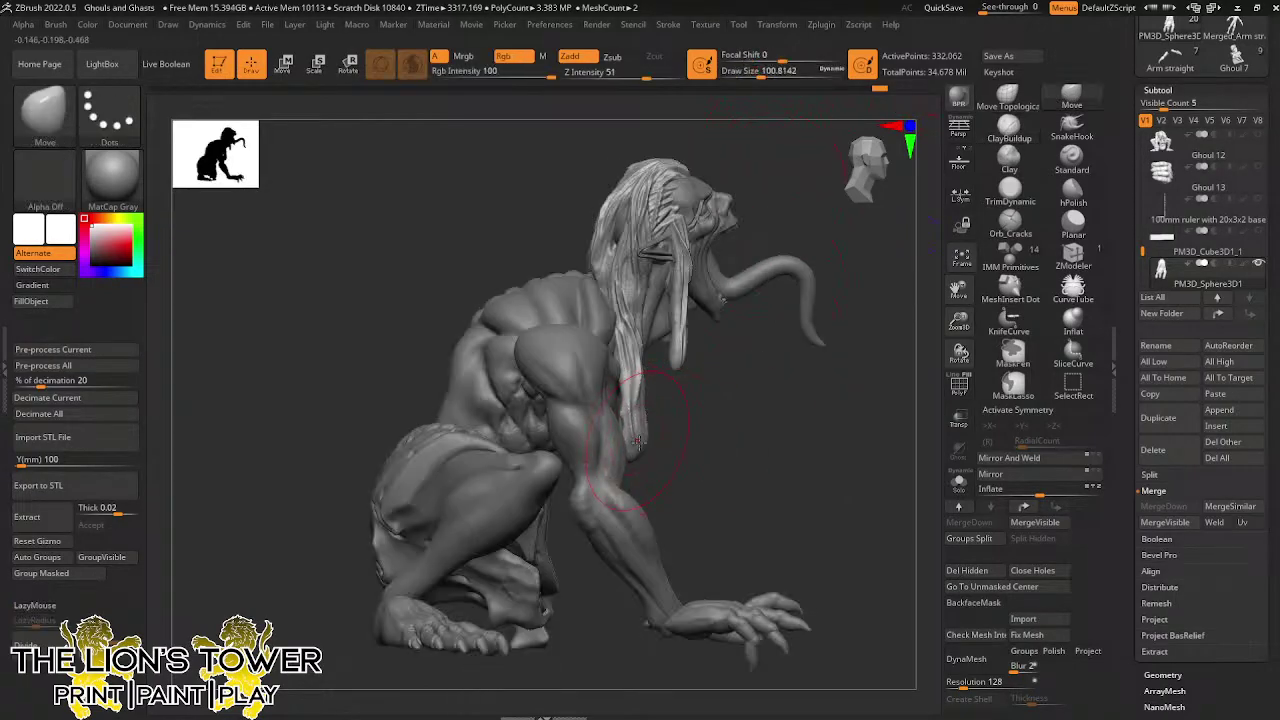
right_click_drag(622, 395, 645, 398)
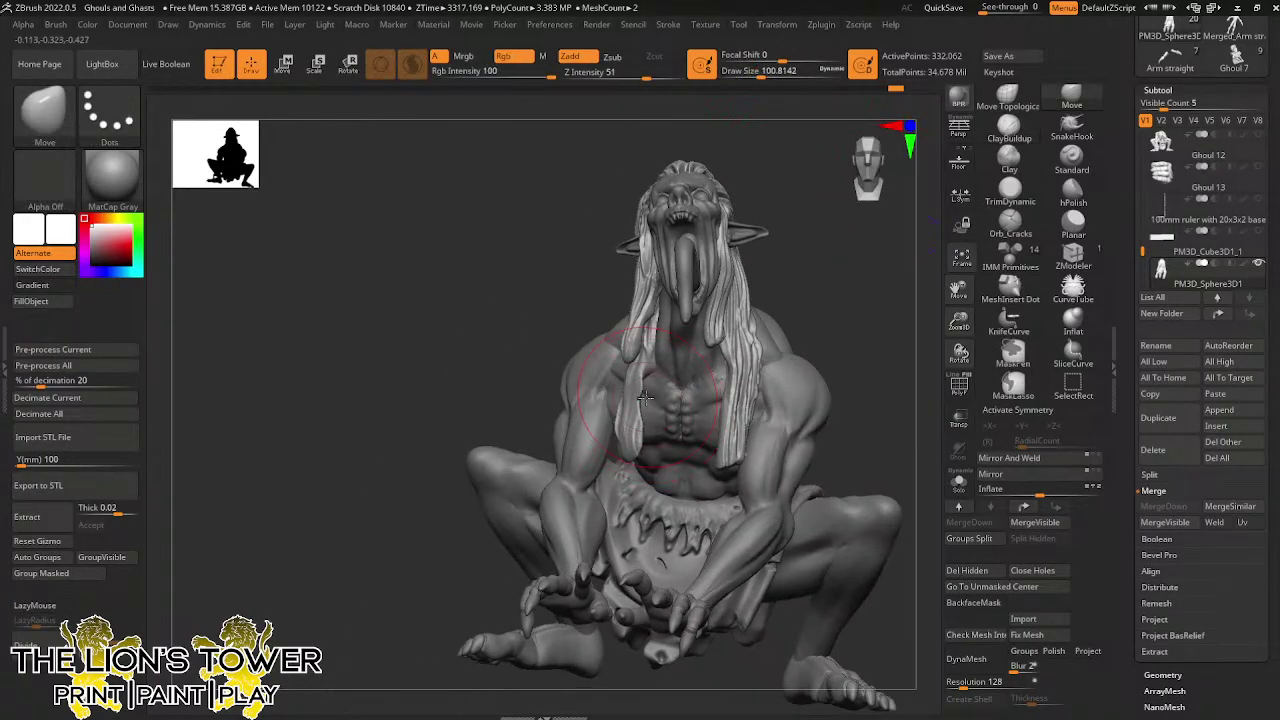
mouse_move(770, 400)
right_mouse_down()
mouse_move(860, 350)
mouse_move(843, 350)
mouse_move(903, 305)
mouse_move(777, 331)
mouse_move(814, 400)
mouse_move(751, 384)
mouse_move(920, 257)
right_mouse_up()
left_click_drag(960, 321, 962, 350)
left_click_drag(960, 290, 974, 400)
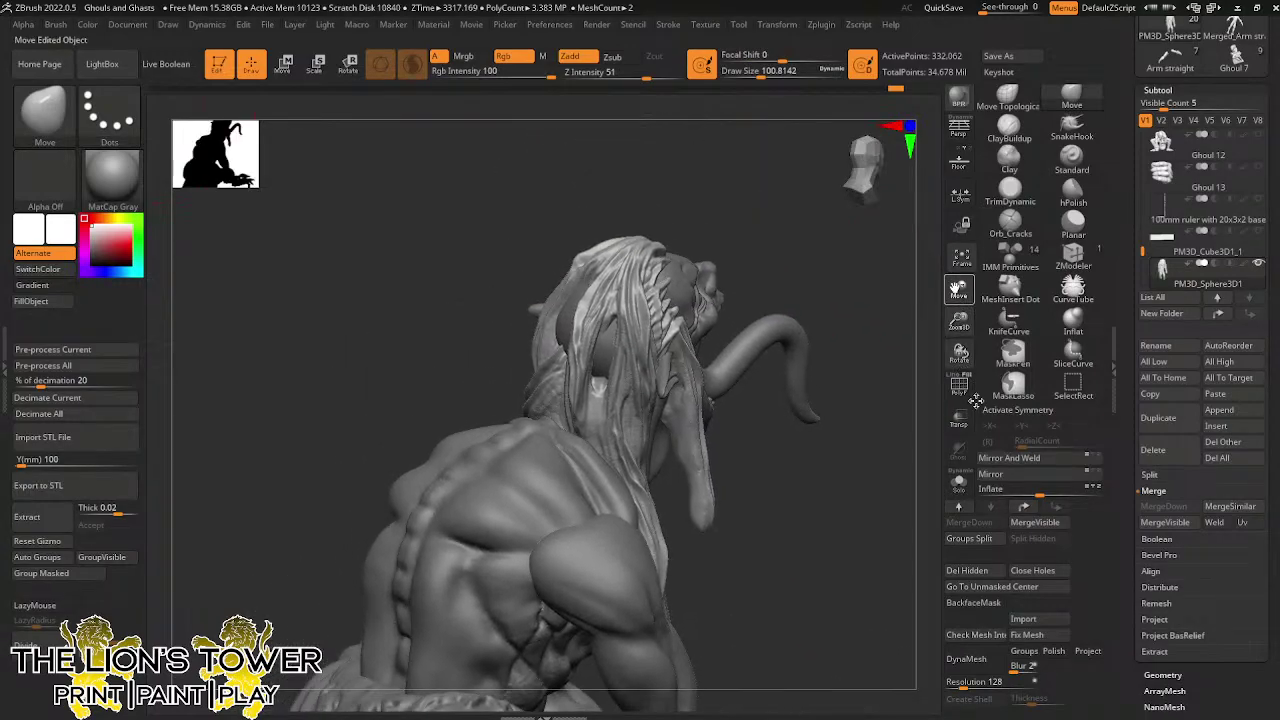
Carve the ragged hair tips back from the ghoul's right temple with ClayBuildup at draw size 21.62277
left_click(1008, 128)
left_click(741, 76)
right_click_drag(766, 165, 700, 185)
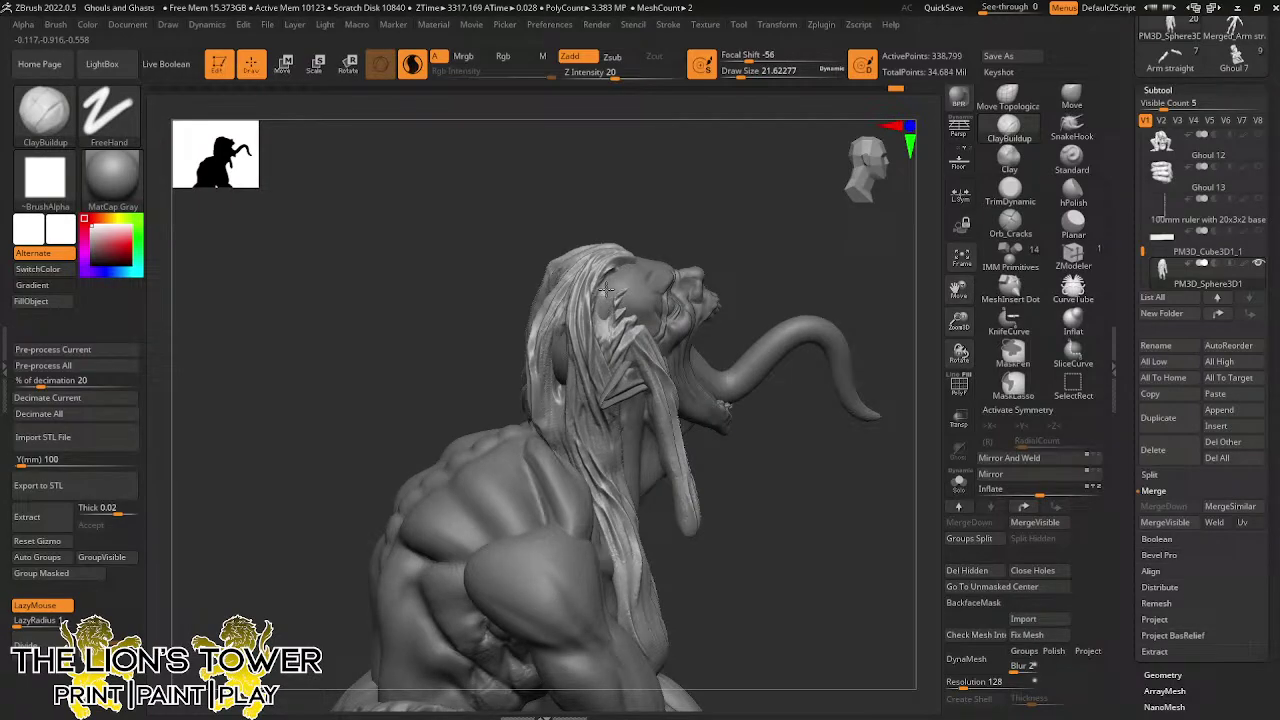
left_click(627, 297, "alt")
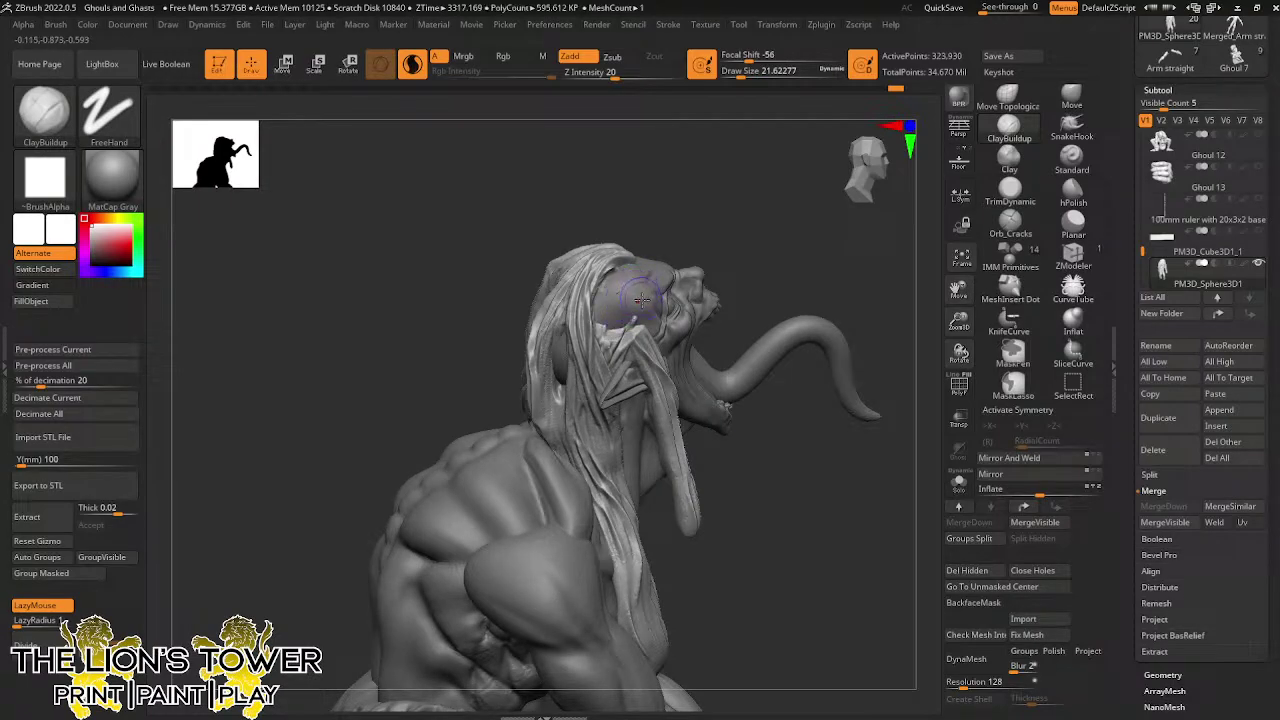
mouse_move(640, 297)
left_mouse_down()
mouse_move(628, 282)
mouse_move(634, 317)
left_mouse_up()
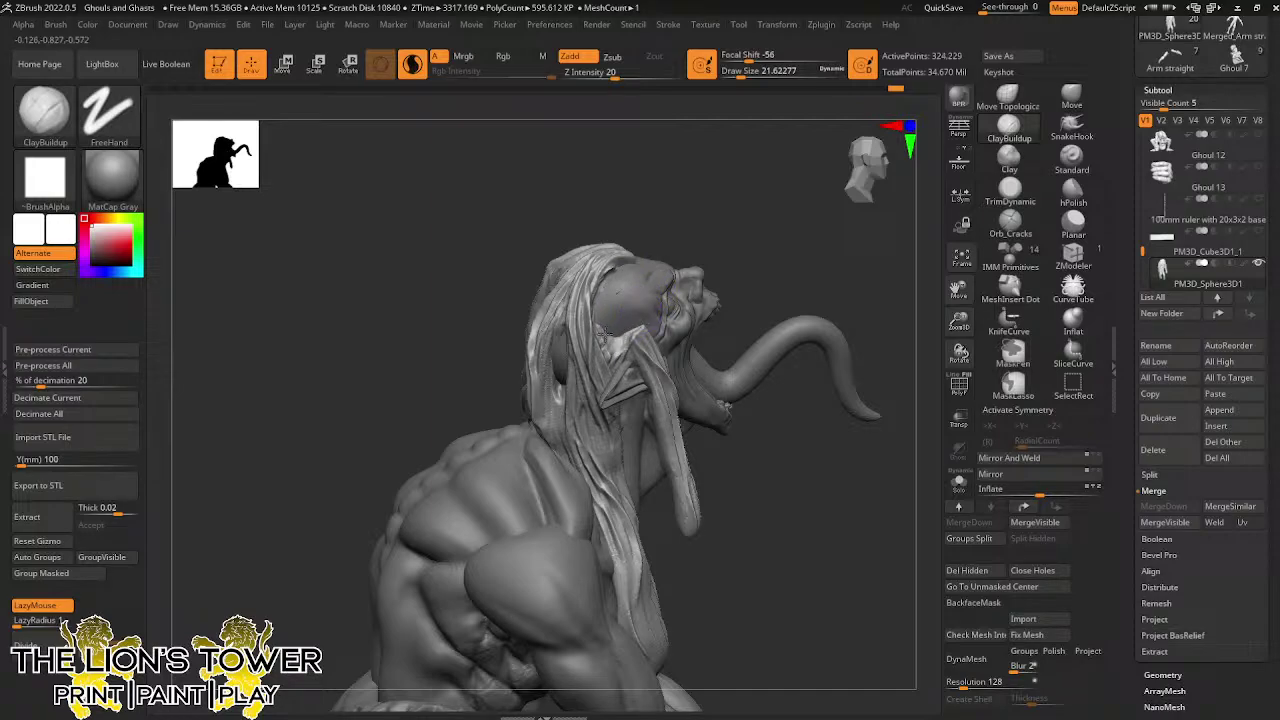
left_click_drag(605, 335, 647, 257)
Smooth the trimmed hair edge and the surface around the right temple above the ear
left_click_drag(650, 222, 622, 224)
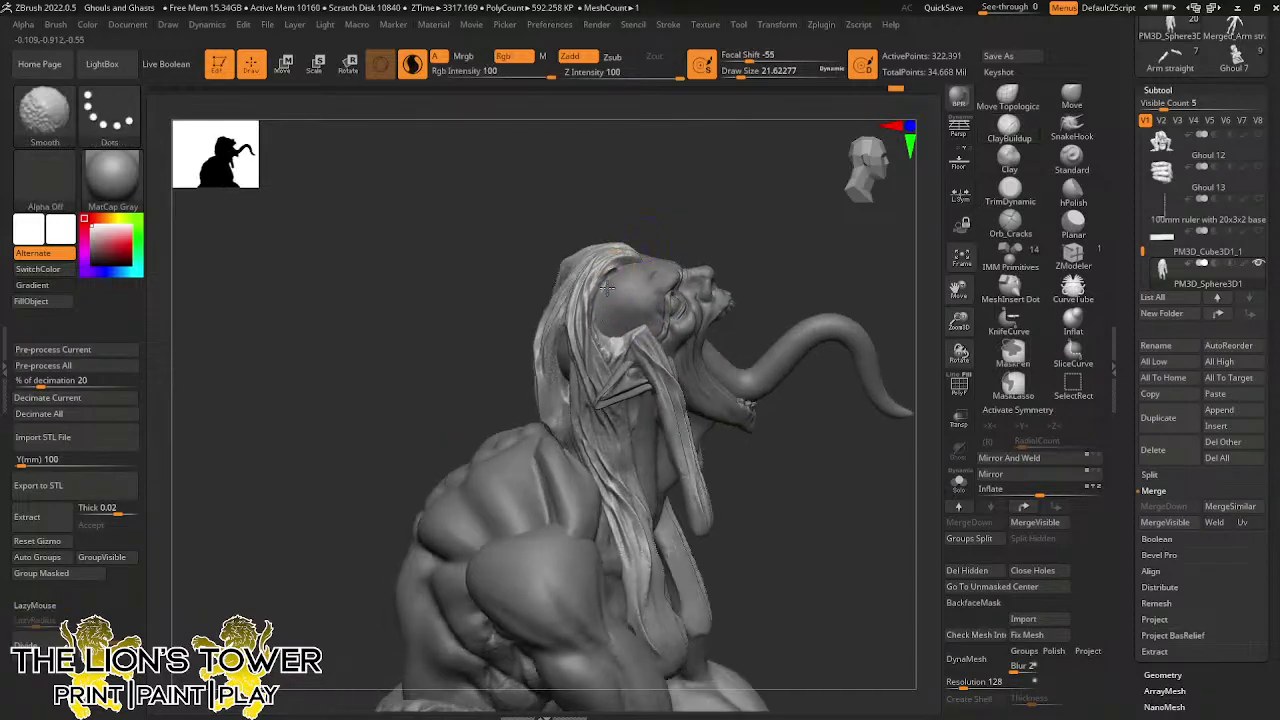
left_click_drag(606, 289, 618, 306, "shift")
left_click_drag(660, 214, 680, 189)
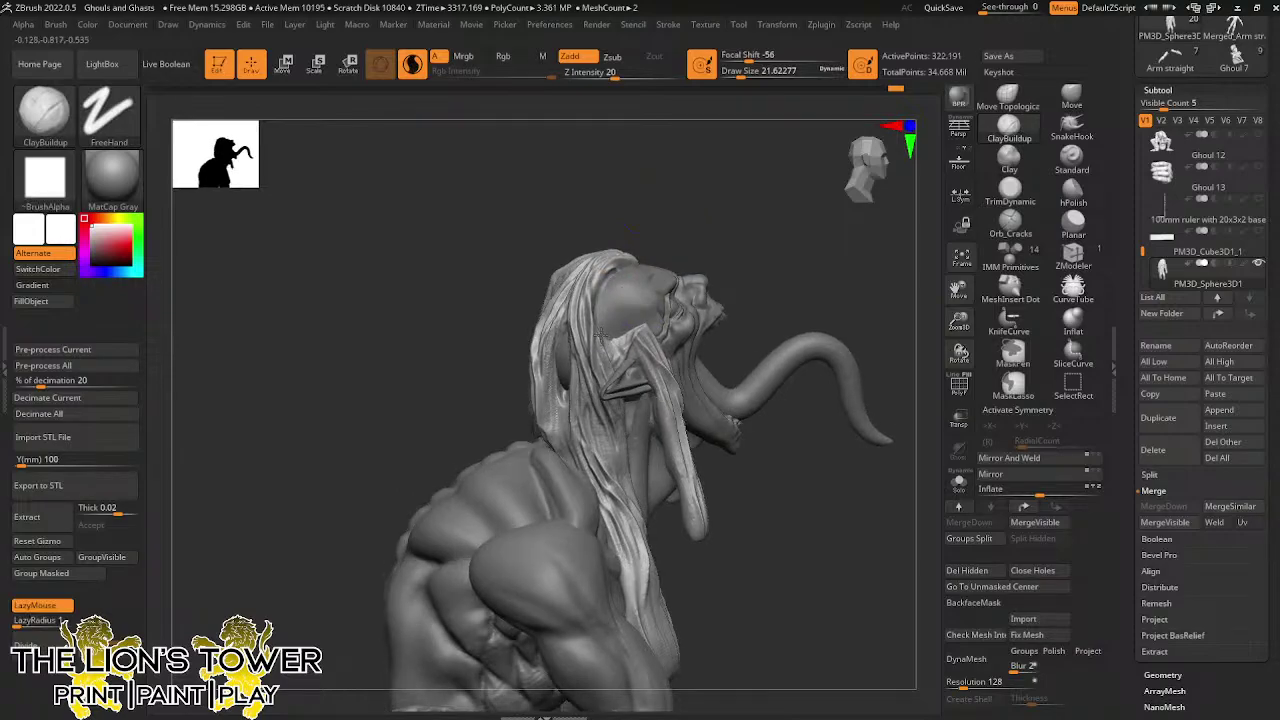
mouse_move(620, 328)
left_mouse_down("shift")
mouse_move(605, 336)
mouse_move(646, 300)
left_mouse_up("shift")
left_click_drag(665, 214, 749, 214)
Nudge the hair beside the head with the Move brush at draw size 25.05439 and smooth the strands above the right ear
left_click(1072, 97)
left_click_drag(742, 72, 742, 72)
mouse_move(752, 262)
left_mouse_down()
mouse_move(735, 395)
mouse_move(755, 385)
left_mouse_up()
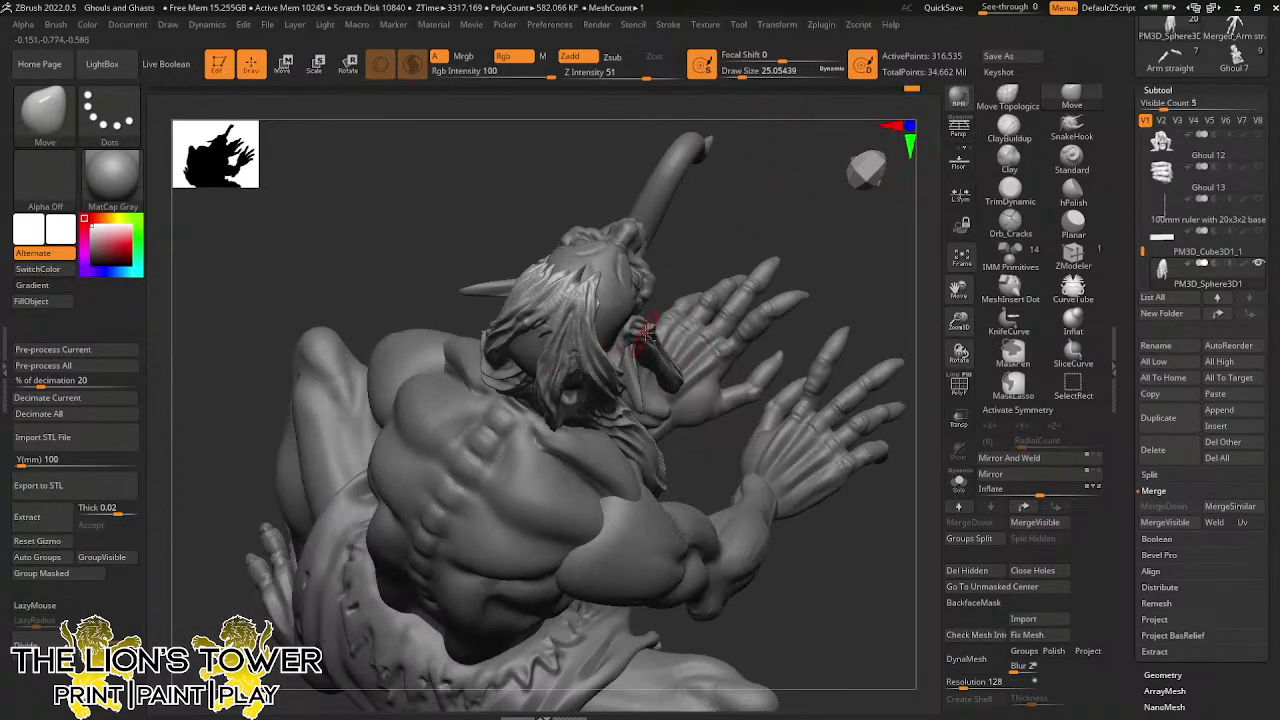
mouse_move(740, 229)
left_mouse_down()
mouse_move(722, 345)
mouse_move(798, 290)
mouse_move(808, 334)
left_mouse_up()
left_click(1009, 130)
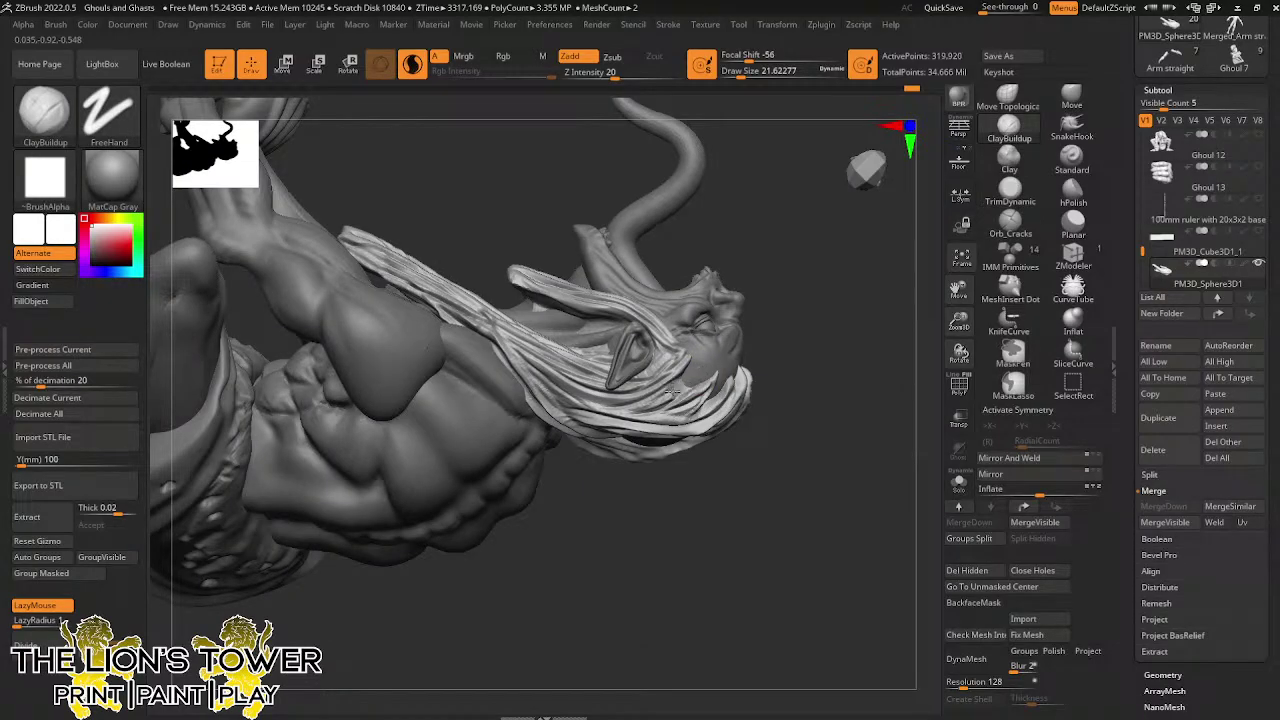
mouse_move(664, 396)
left_mouse_down("shift")
mouse_move(676, 398)
mouse_move(664, 381)
left_mouse_up("shift")
left_click_drag(854, 343, 887, 272)
Cut fine grooves into the hair edge at the right temple with Orb_Cracks, reducing the draw size to 9.44708
left_click(1010, 220)
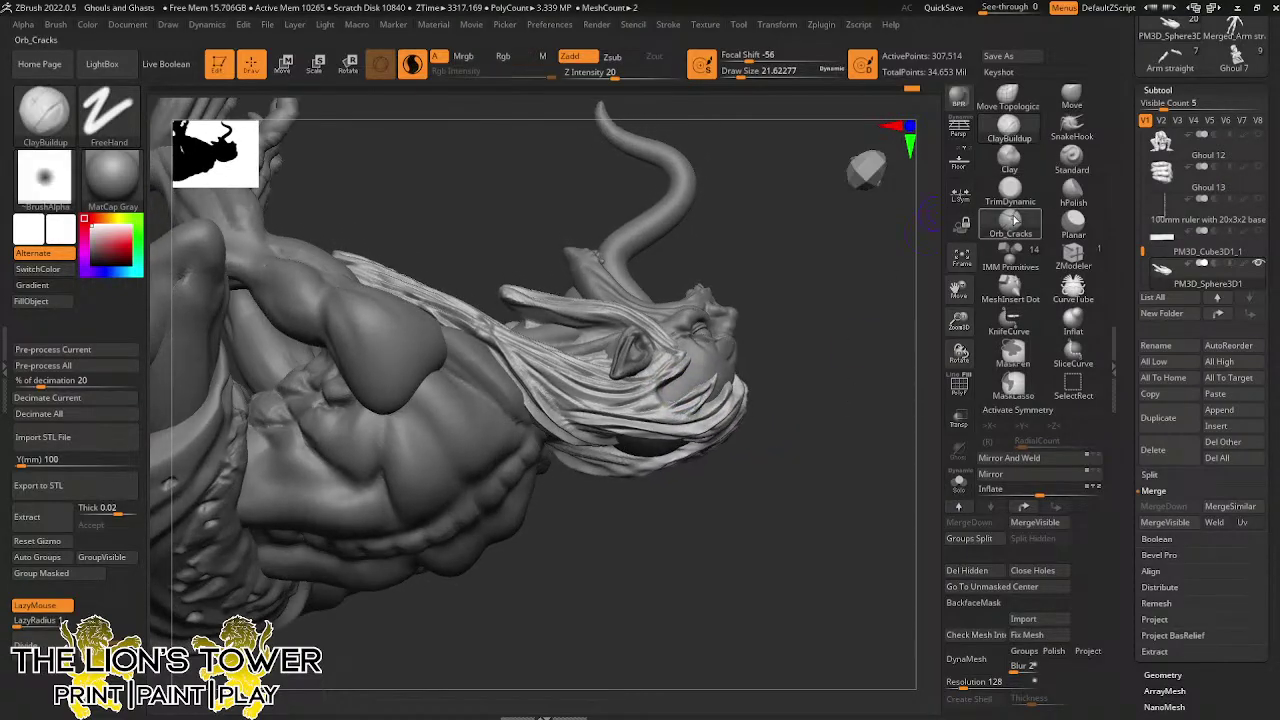
left_click_drag(670, 399, 688, 406)
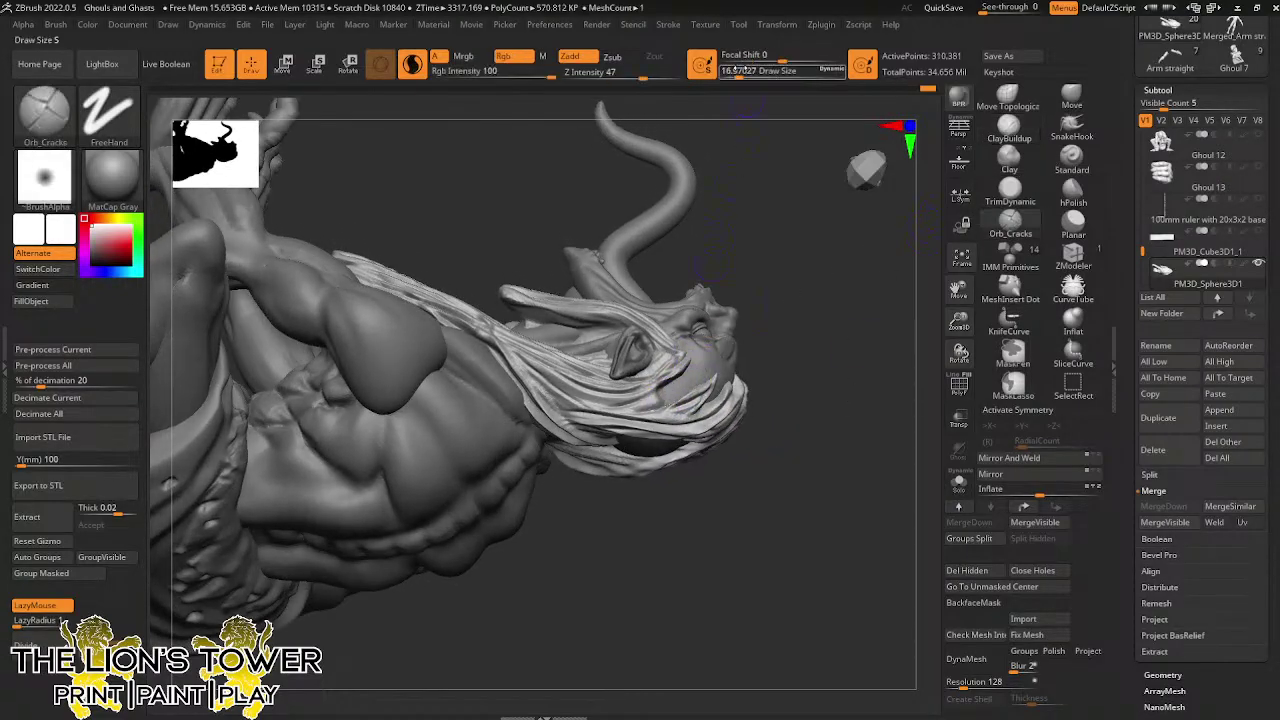
left_click(735, 73)
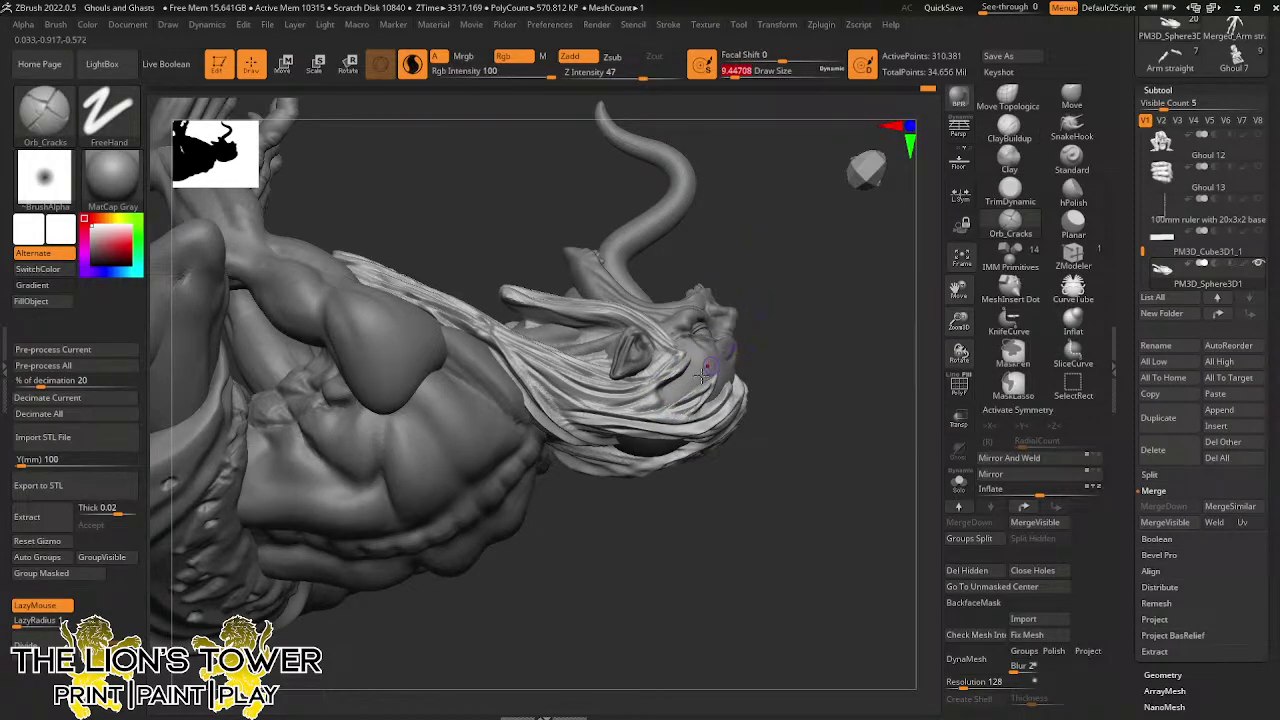
left_click_drag(658, 393, 690, 388)
right_click_drag(713, 359, 716, 373)
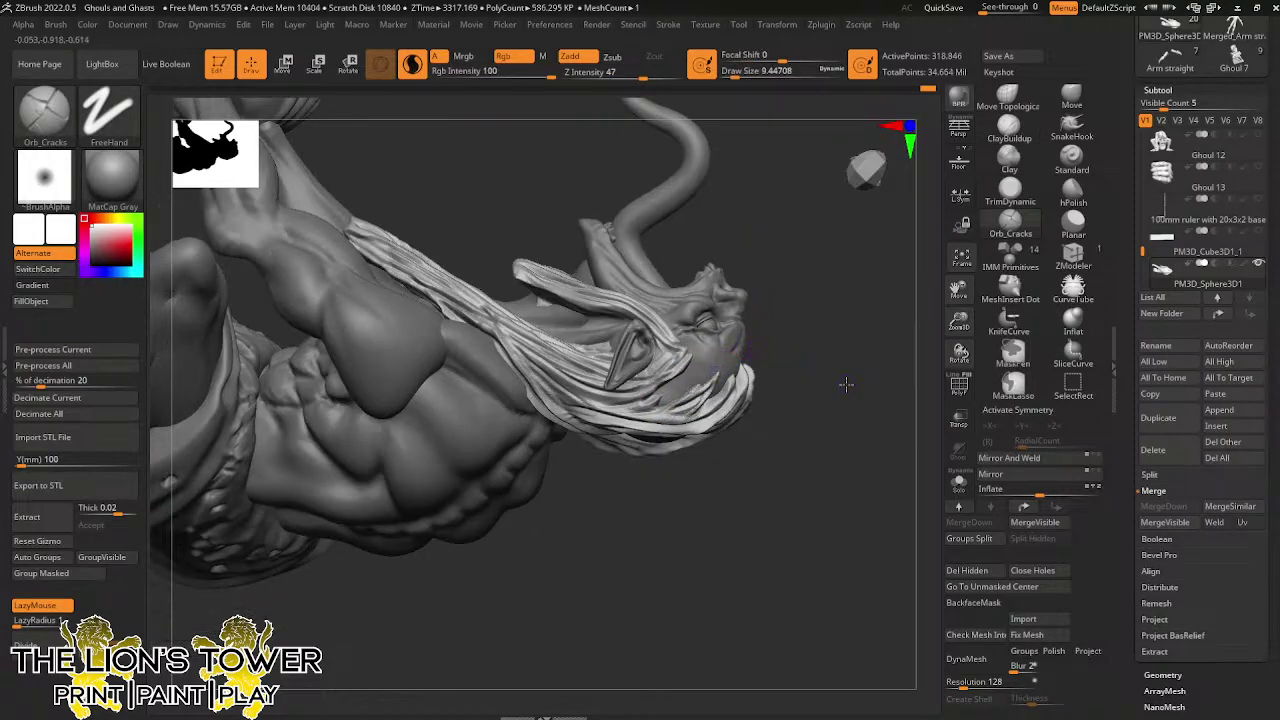
left_click_drag(845, 384, 920, 345)
Carve strand grooves into the hair behind the left ear with Orb_Cracks at draw size 18.45511
mouse_move(784, 342)
left_mouse_down()
mouse_move(729, 276)
mouse_move(747, 410)
mouse_move(663, 289)
mouse_move(600, 283)
left_mouse_up()
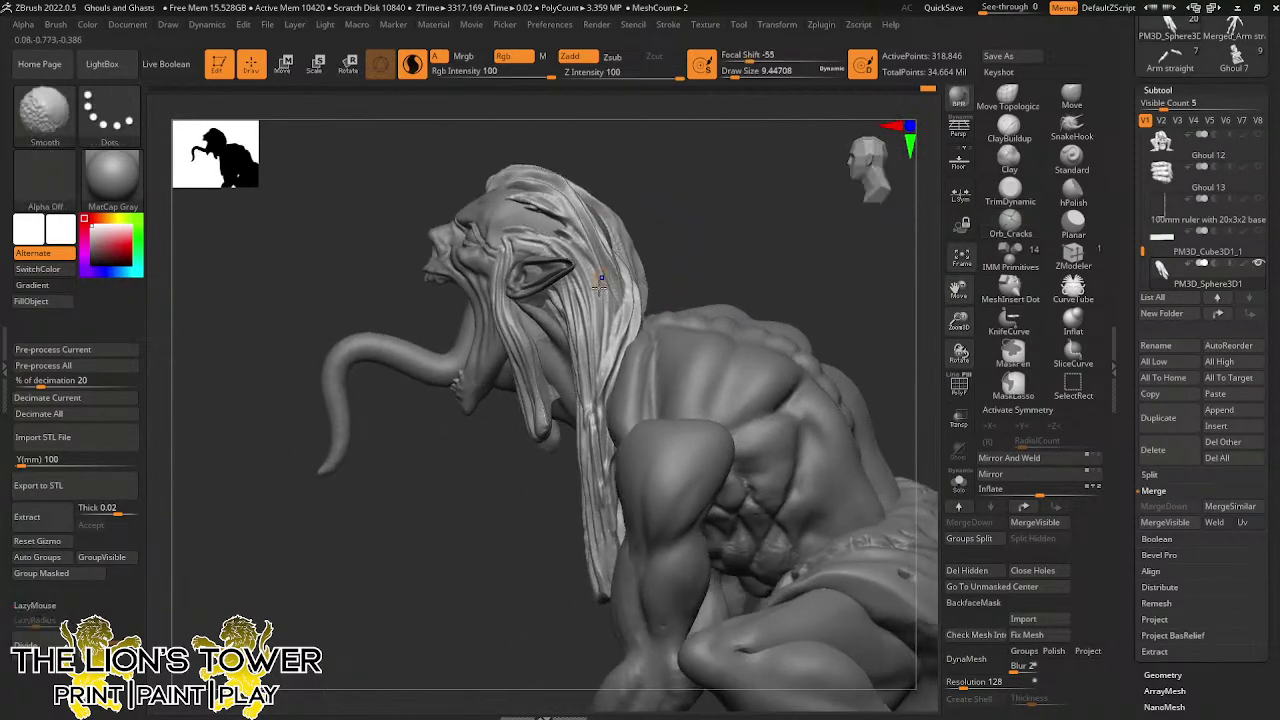
left_click_drag(736, 74, 741, 74)
left_click_drag(705, 226, 614, 235)
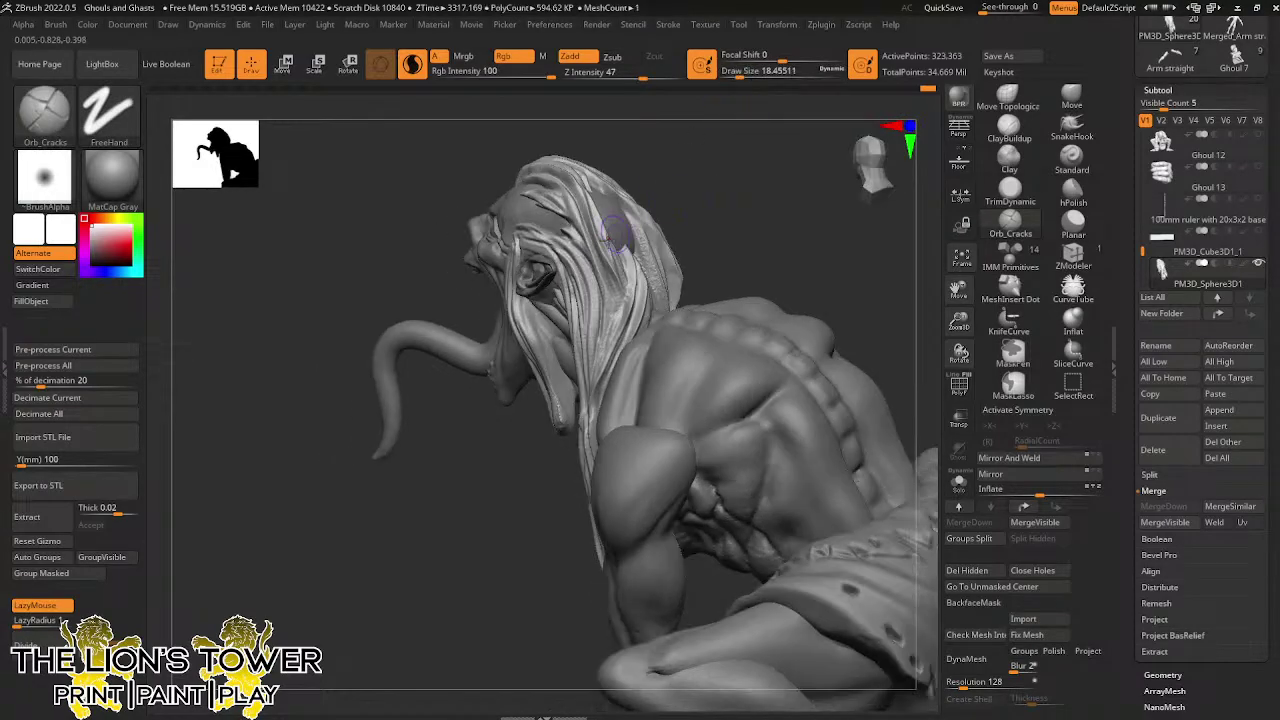
left_click_drag(609, 288, 604, 335)
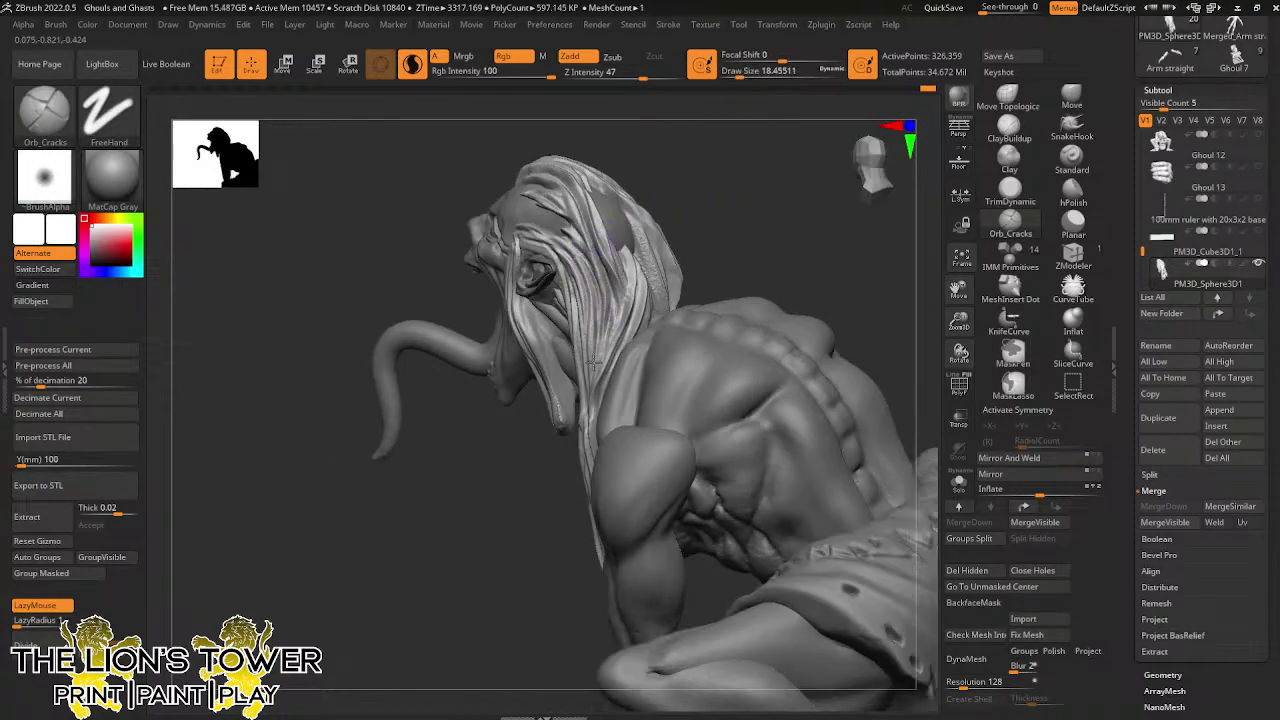
Carve strand lines down the back hair from the crown, around the gap and toward the nape with Orb_Cracks
right_click_drag(594, 288, 645, 298)
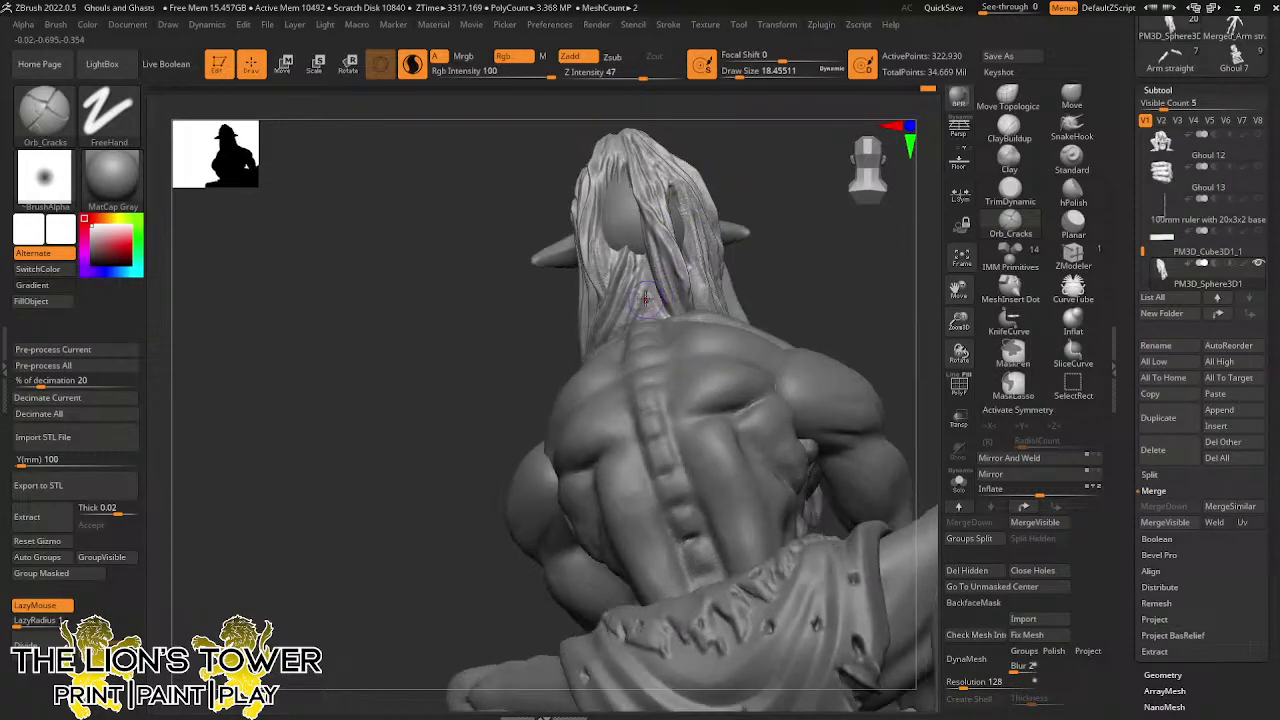
left_click_drag(645, 260, 642, 328)
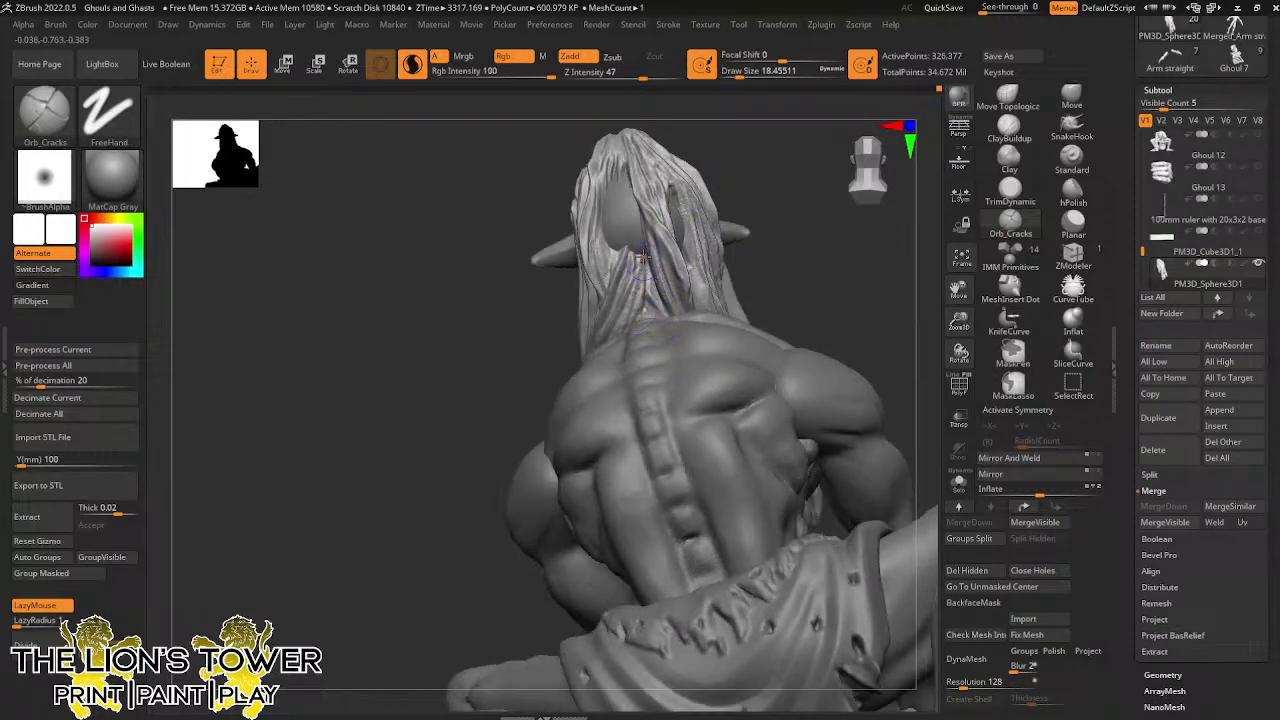
left_click_drag(646, 258, 614, 332)
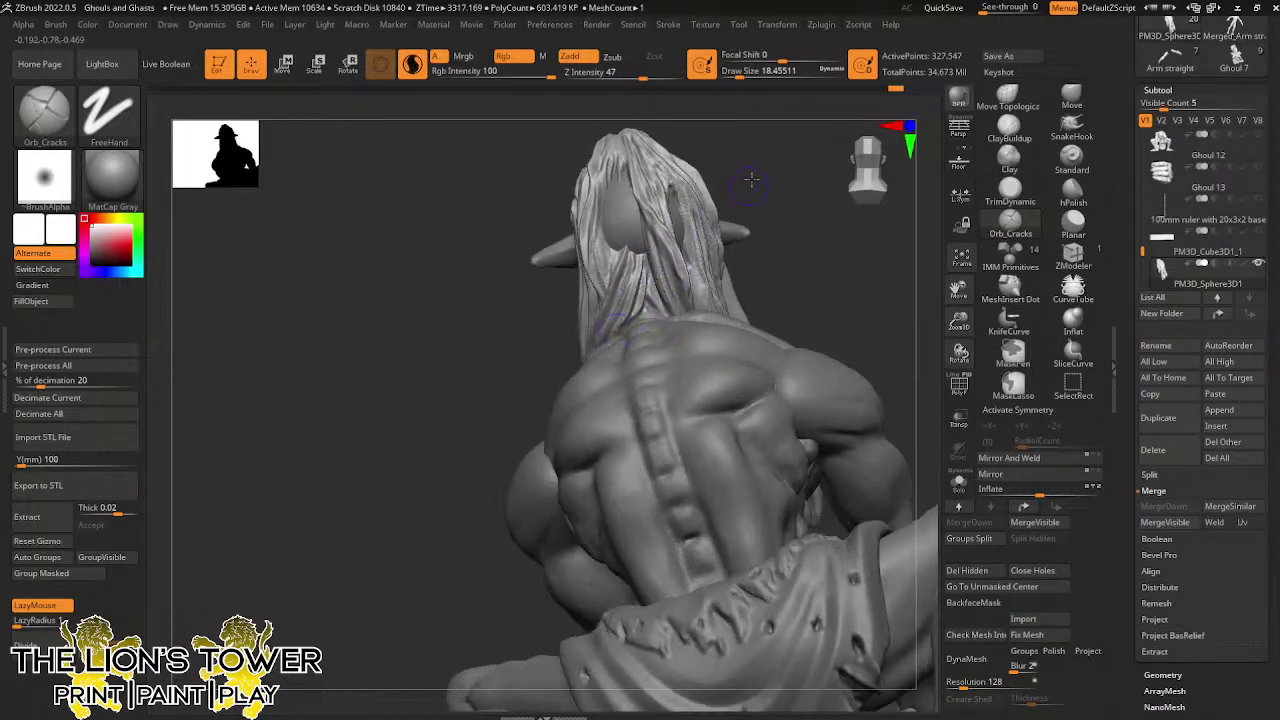
left_click_drag(751, 179, 648, 222)
left_click_drag(687, 293, 688, 315)
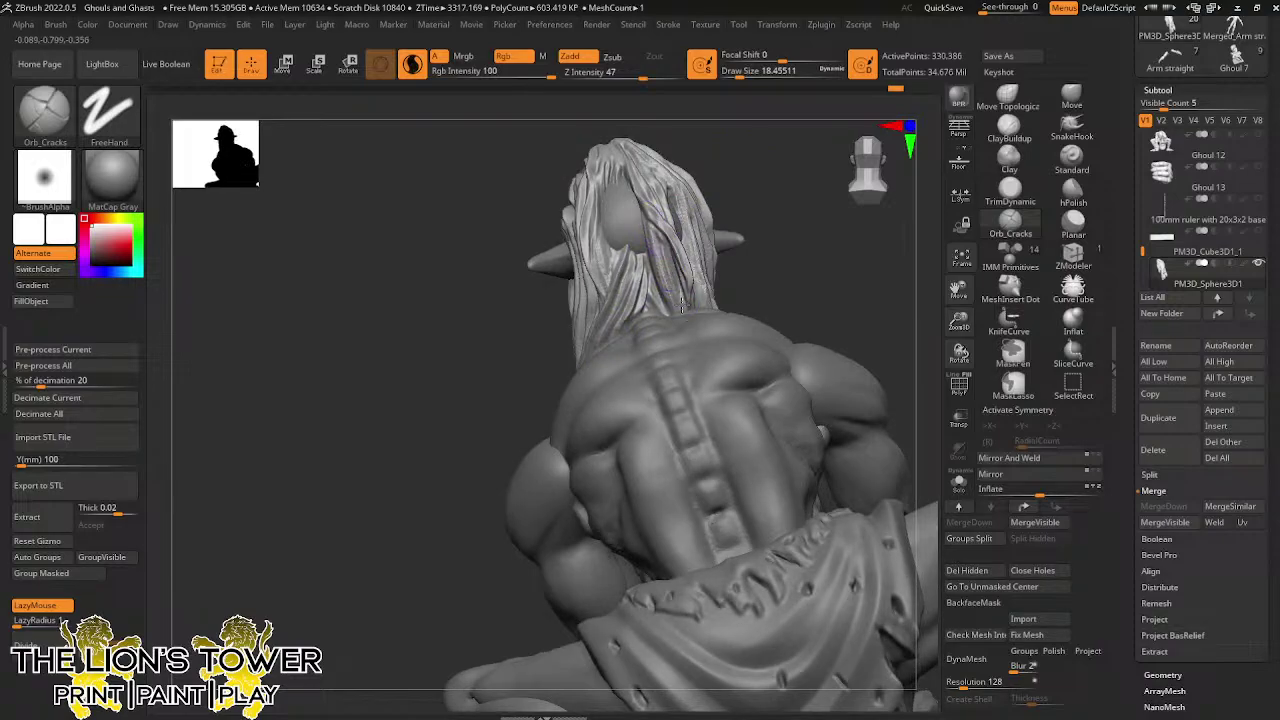
left_click_drag(734, 150, 685, 166)
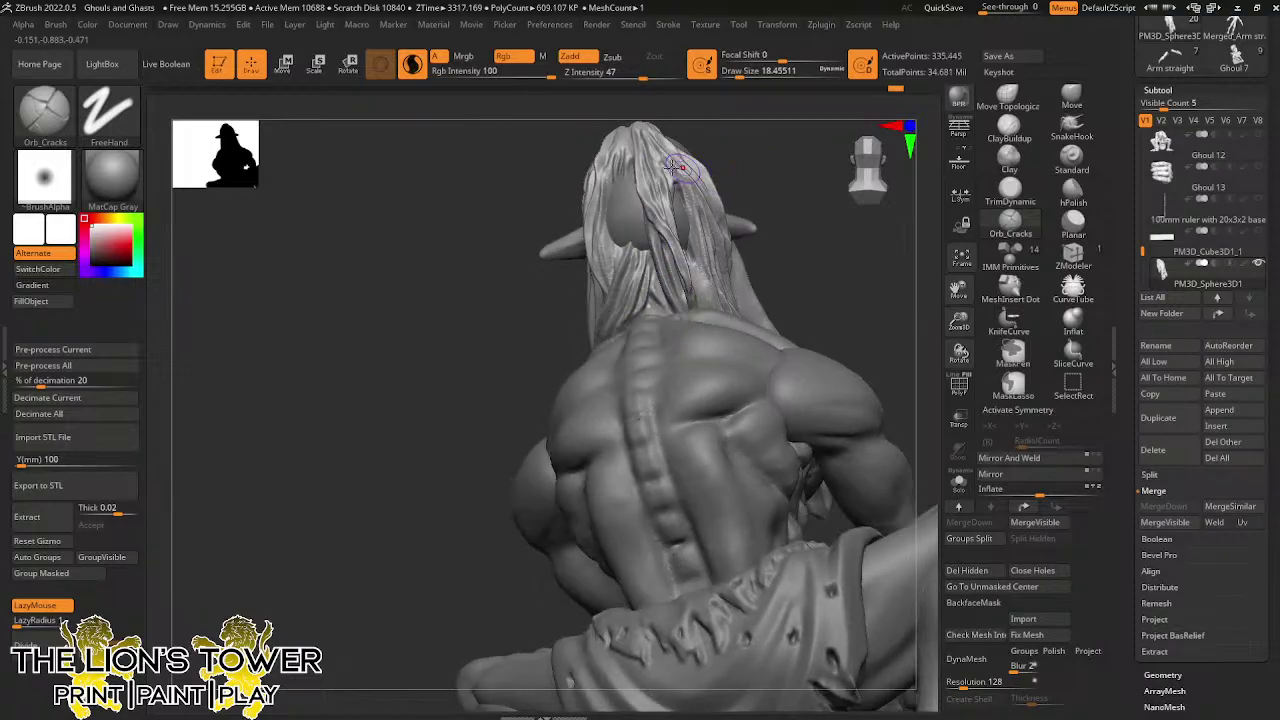
left_click_drag(644, 126, 676, 226)
Carve long strand lines past the left ear and down the side hair with Orb_Cracks
mouse_move(762, 179)
left_mouse_down()
mouse_move(688, 178)
mouse_move(694, 223)
left_mouse_up()
mouse_move(890, 288)
left_mouse_down()
mouse_move(849, 286)
mouse_move(866, 289)
mouse_move(839, 291)
mouse_move(845, 310)
mouse_move(867, 296)
mouse_move(722, 283)
left_mouse_up()
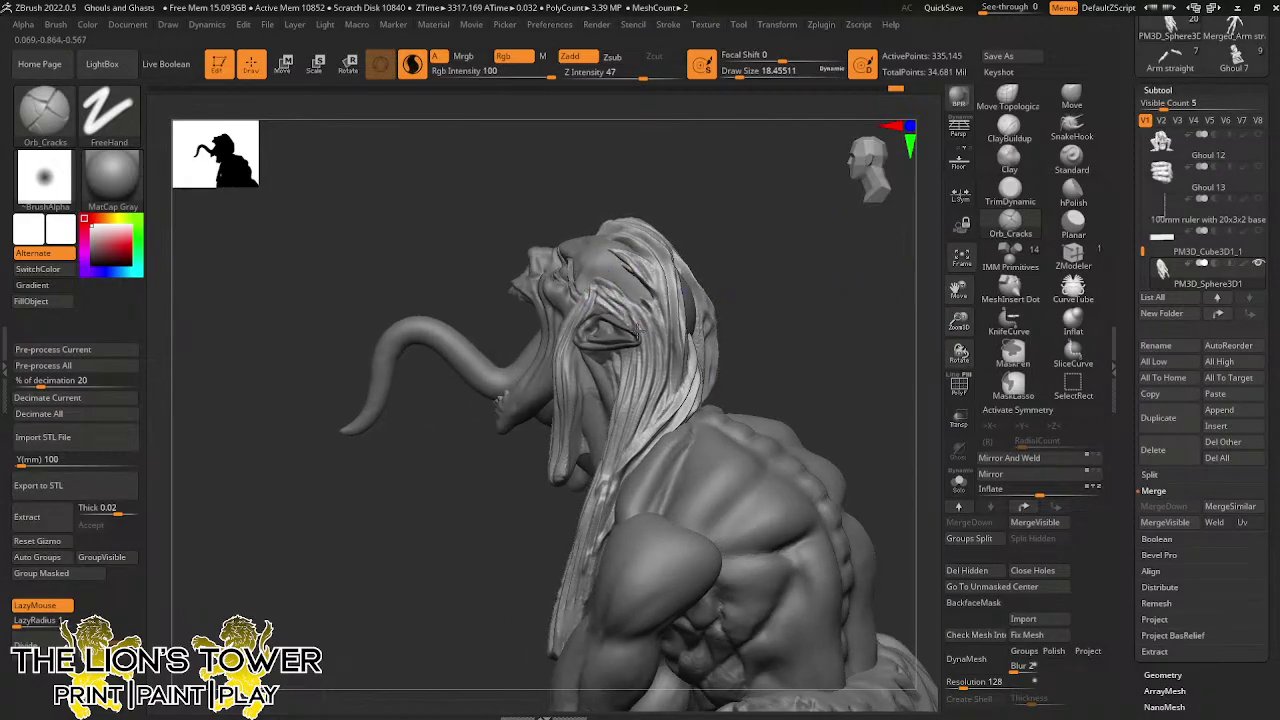
mouse_move(596, 294)
left_mouse_down()
mouse_move(646, 340)
mouse_move(648, 324)
mouse_move(647, 412)
left_mouse_up()
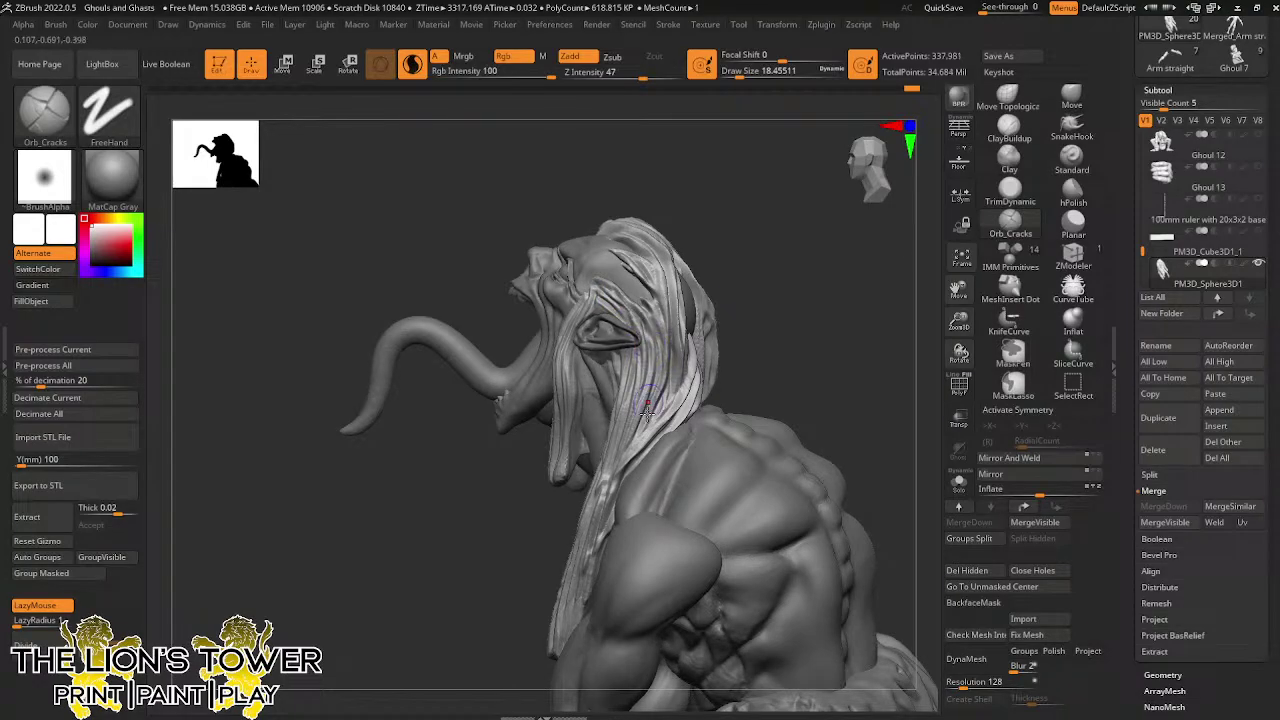
Carve strand grooves into the hair tuft above the forehead, following its flow back over the head
mouse_move(782, 261)
left_mouse_down()
mouse_move(747, 259)
mouse_move(808, 260)
mouse_move(733, 362)
left_mouse_up()
left_click_drag(579, 278, 577, 292)
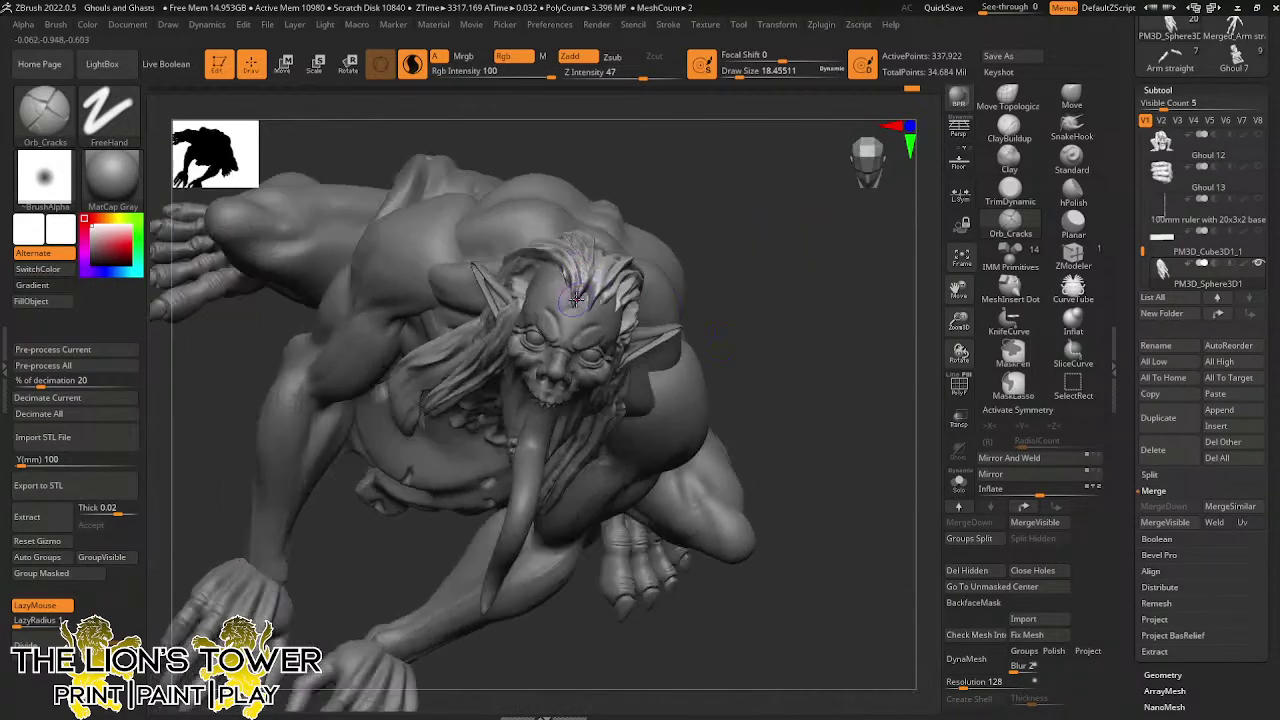
left_click_drag(578, 221, 588, 294)
mouse_move(608, 247)
left_mouse_down()
mouse_move(590, 308)
mouse_move(612, 262)
left_mouse_up()
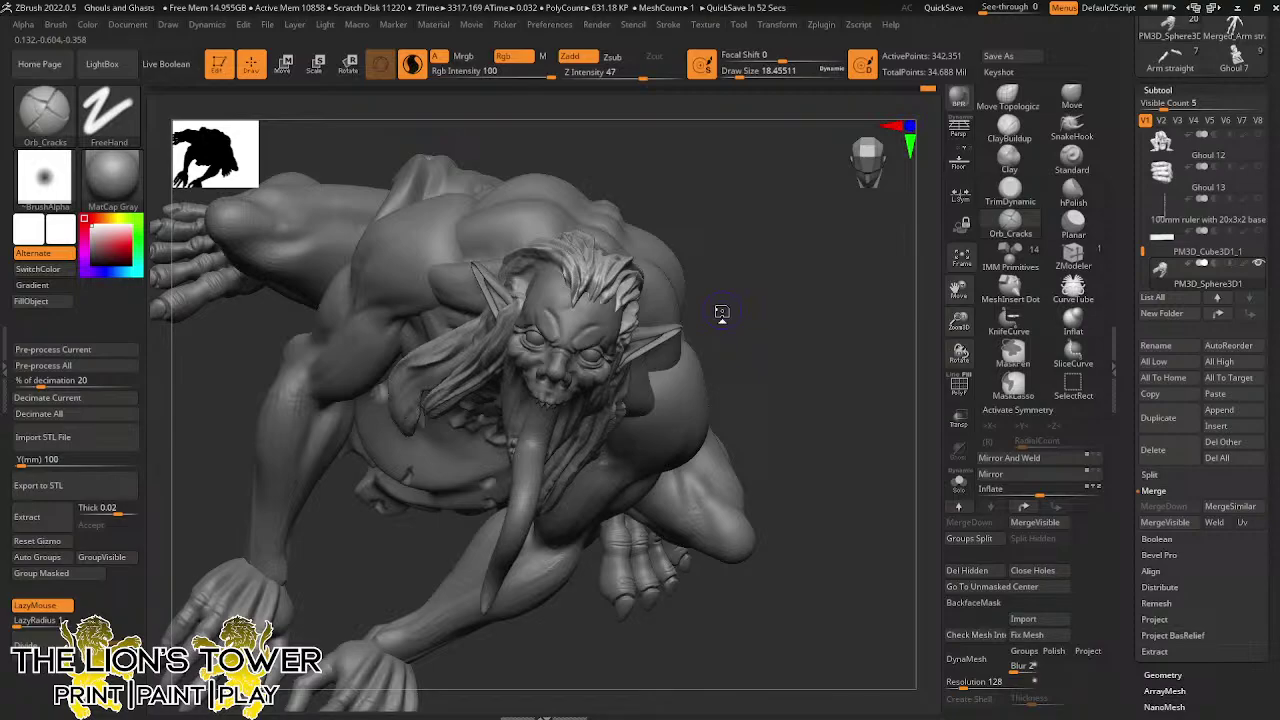
Carve strand grooves along the hair above the right ear, running back from the hairline
left_click_drag(814, 337, 503, 229)
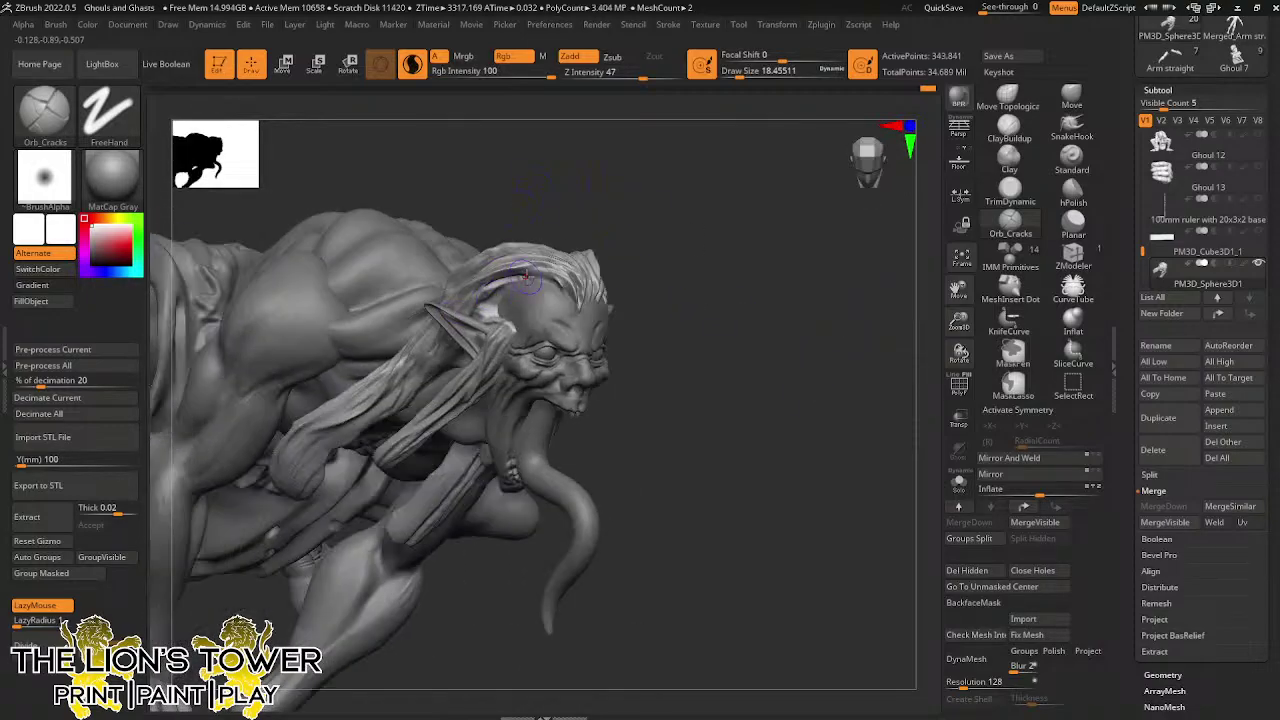
mouse_move(511, 291)
left_mouse_down()
mouse_move(466, 320)
mouse_move(480, 318)
left_mouse_up()
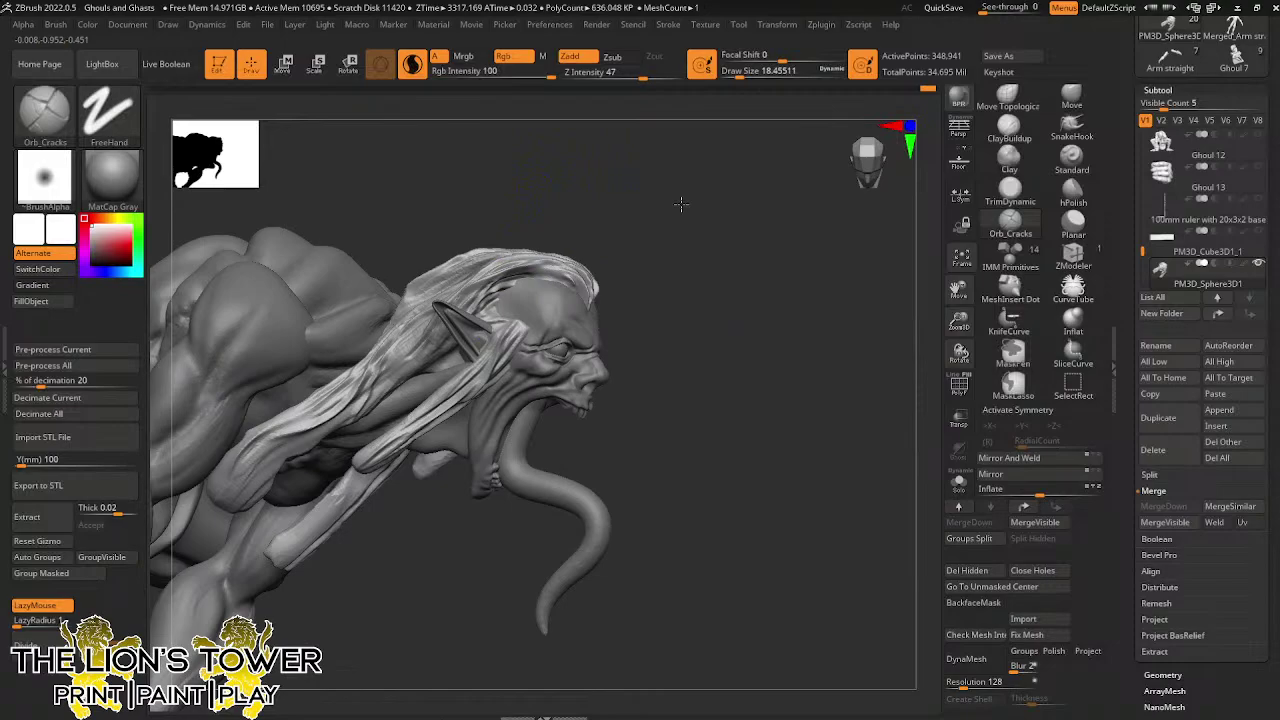
left_click_drag(681, 204, 623, 212)
left_click_drag(534, 268, 478, 315)
Carve long strand grooves along the right side lock from behind the ear down to its tip
mouse_move(612, 272)
left_mouse_down()
mouse_move(432, 335)
mouse_move(374, 408)
left_mouse_up()
left_click_drag(454, 332, 403, 396)
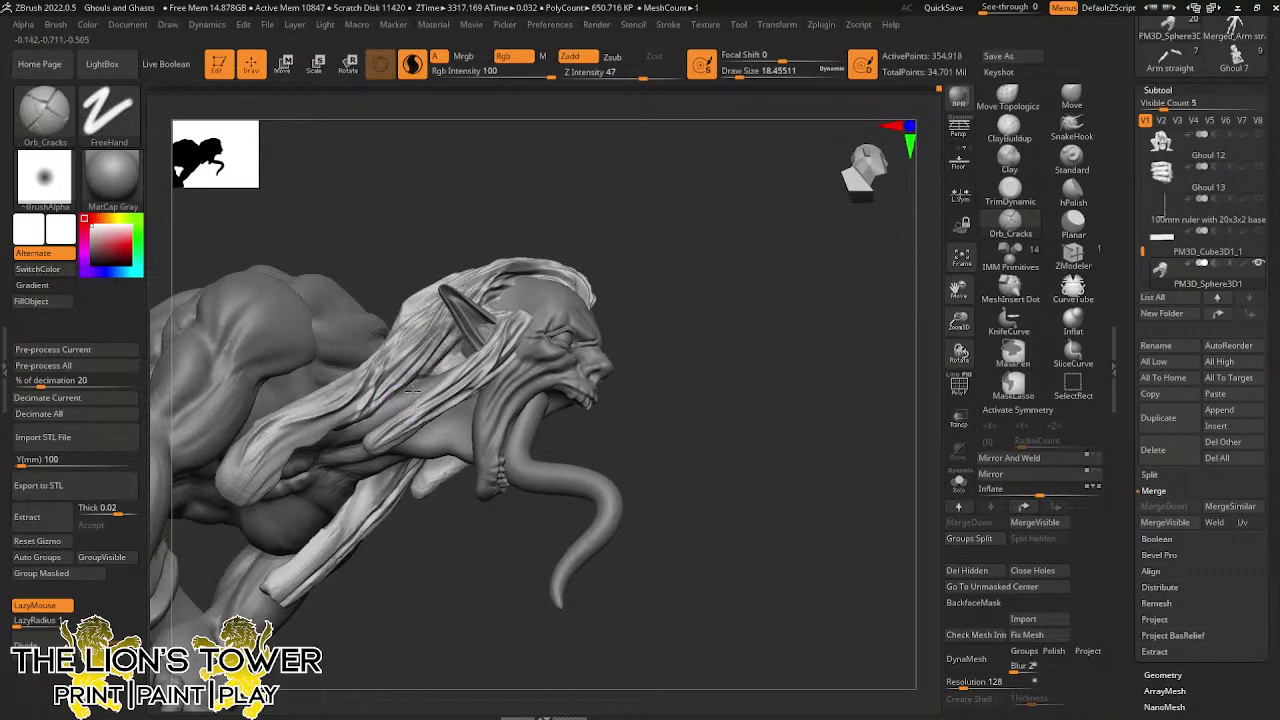
mouse_move(446, 347)
left_mouse_down()
mouse_move(379, 405)
mouse_move(285, 449)
mouse_move(243, 496)
left_mouse_up()
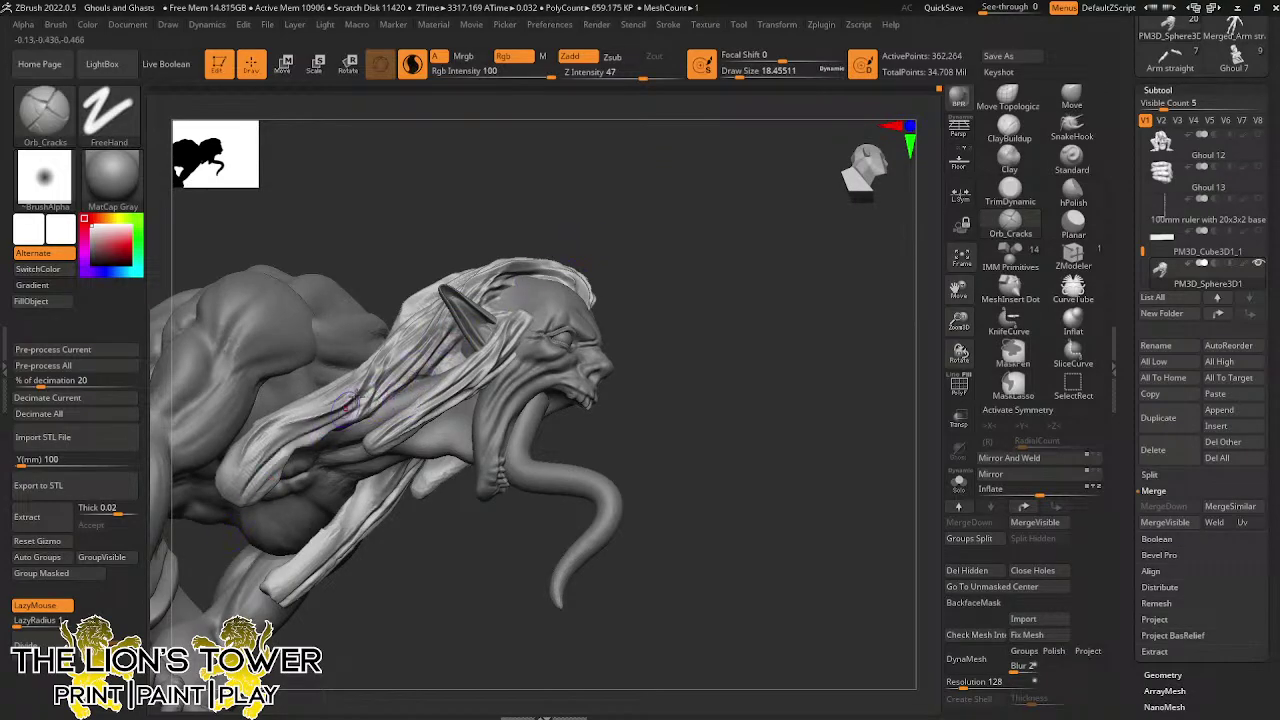
mouse_move(352, 400)
left_mouse_down()
mouse_move(293, 435)
mouse_move(240, 500)
mouse_move(325, 430)
mouse_move(254, 502)
left_mouse_up()
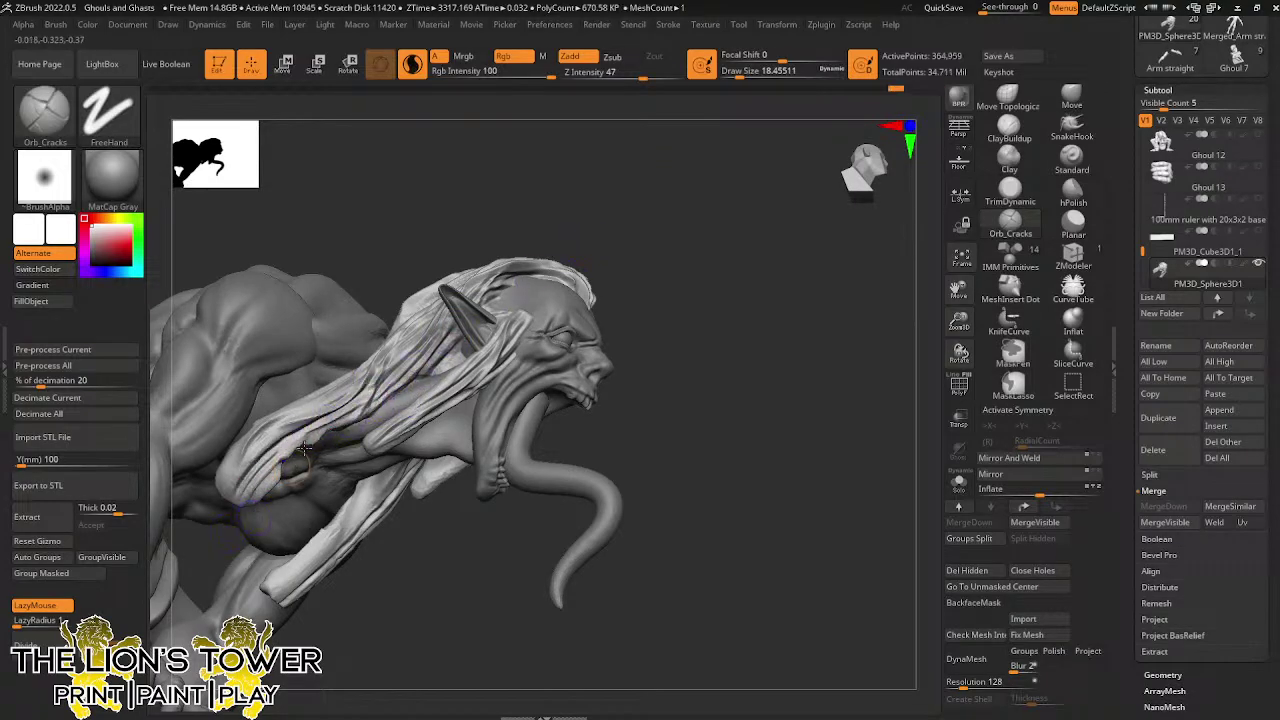
Smooth the lower part of the right side lock and recut its strand grooves with Orb_Cracks
mouse_move(316, 442)
left_mouse_down("shift")
mouse_move(295, 450)
mouse_move(318, 428)
mouse_move(266, 487)
left_mouse_up("shift")
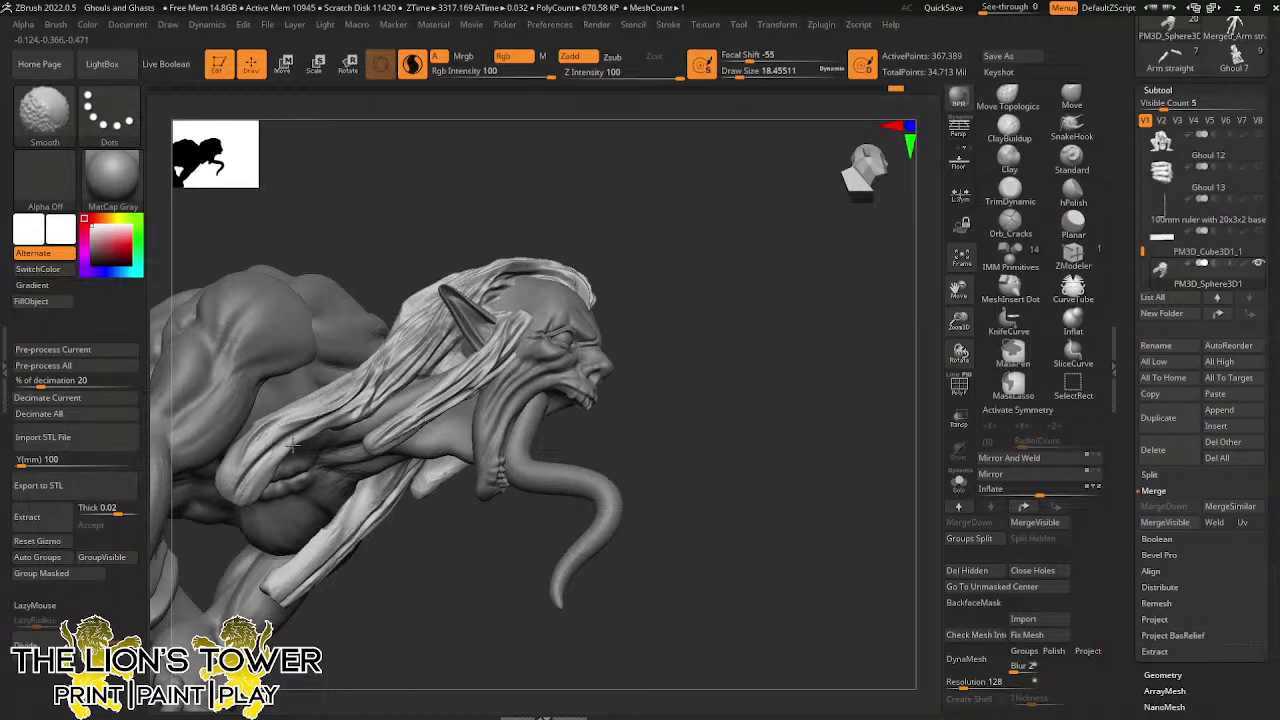
left_click_drag(292, 446, 302, 436, "shift")
mouse_move(355, 398)
left_mouse_down()
mouse_move(255, 468)
mouse_move(240, 532)
left_mouse_up()
mouse_move(310, 416)
left_mouse_down()
mouse_move(234, 496)
mouse_move(224, 478)
left_mouse_up()
left_click_drag(429, 238, 445, 280)
right_click_drag(445, 280, 447, 300)
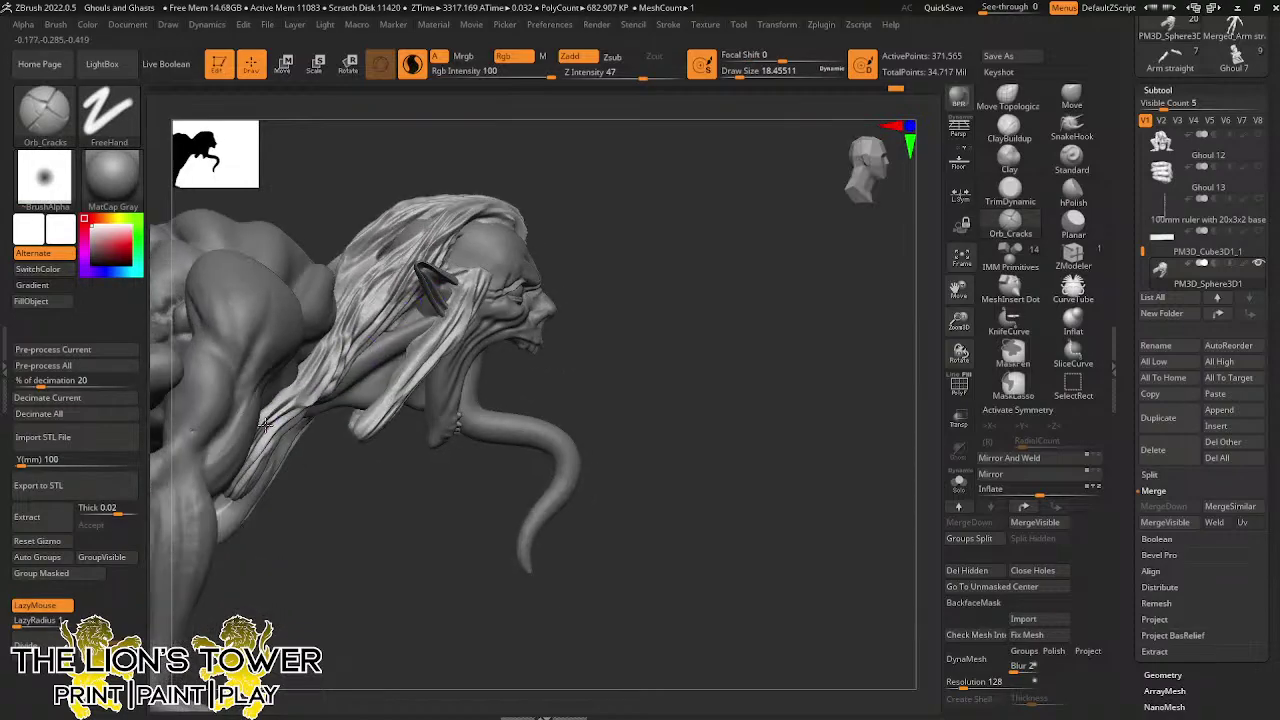
Carve more strand grooves into the outer face of the right side lock and the hair behind the crown
left_click_drag(320, 385, 262, 428)
left_click_drag(340, 340, 280, 422)
left_click_drag(316, 364, 278, 440)
mouse_move(614, 424)
left_mouse_down()
mouse_move(663, 463)
mouse_move(640, 445)
left_mouse_up()
left_click_drag(358, 234, 327, 284)
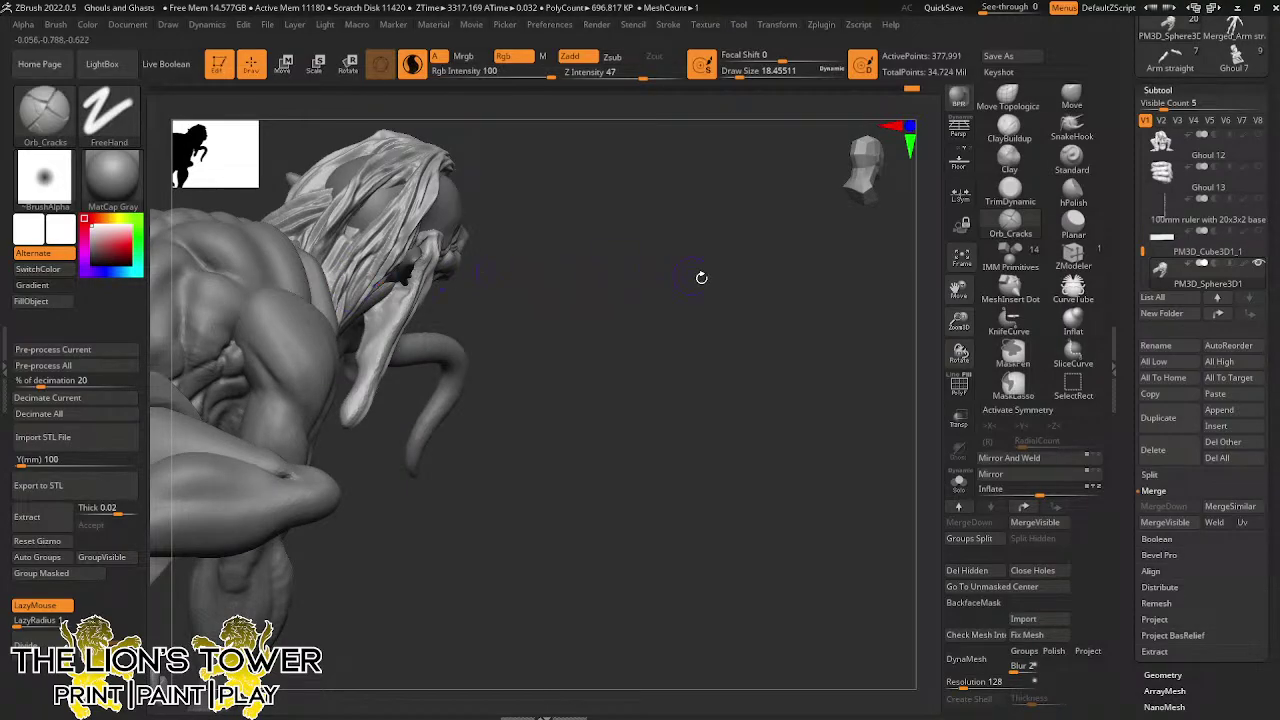
Carve additional strand grooves into the hair above and below the left ear with Orb_Cracks
mouse_move(700, 277)
left_mouse_down()
mouse_move(666, 274)
mouse_move(705, 245)
mouse_move(720, 272)
mouse_move(697, 280)
mouse_move(686, 266)
mouse_move(725, 275)
mouse_move(702, 263)
left_mouse_up()
left_click(960, 265)
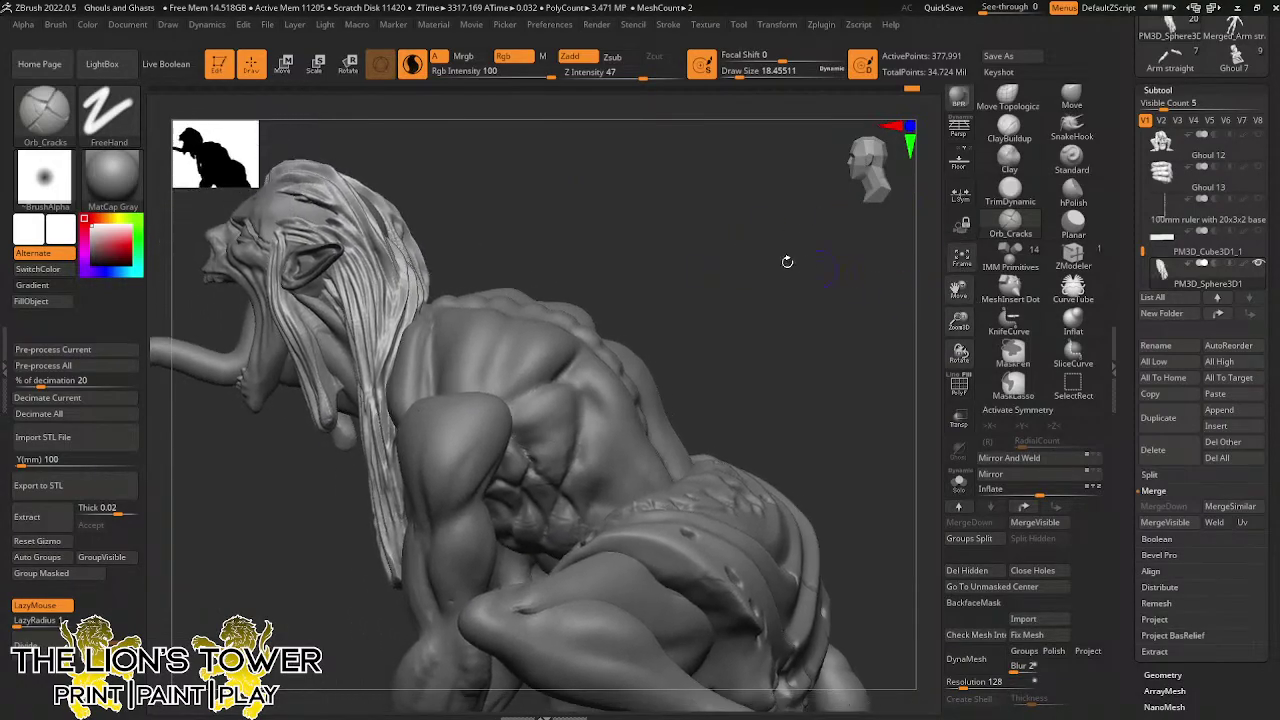
left_click_drag(786, 260, 343, 250)
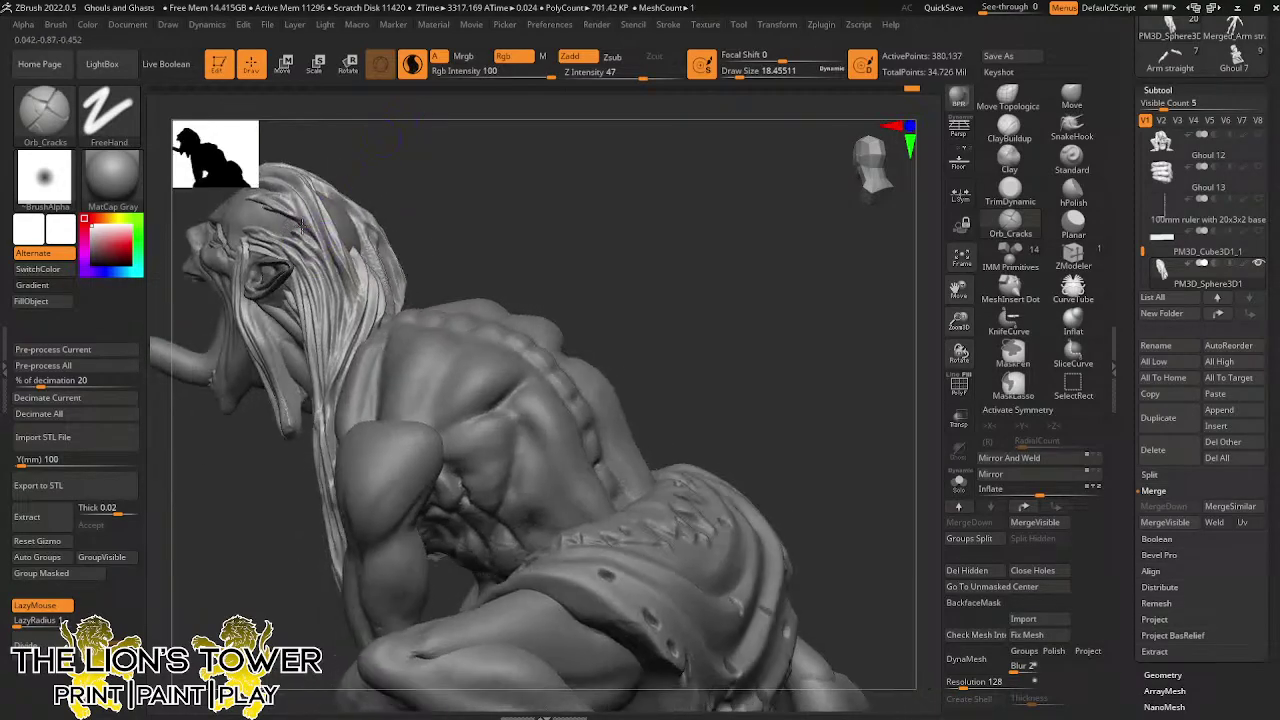
left_click_drag(302, 228, 336, 257)
left_click_drag(430, 190, 515, 190)
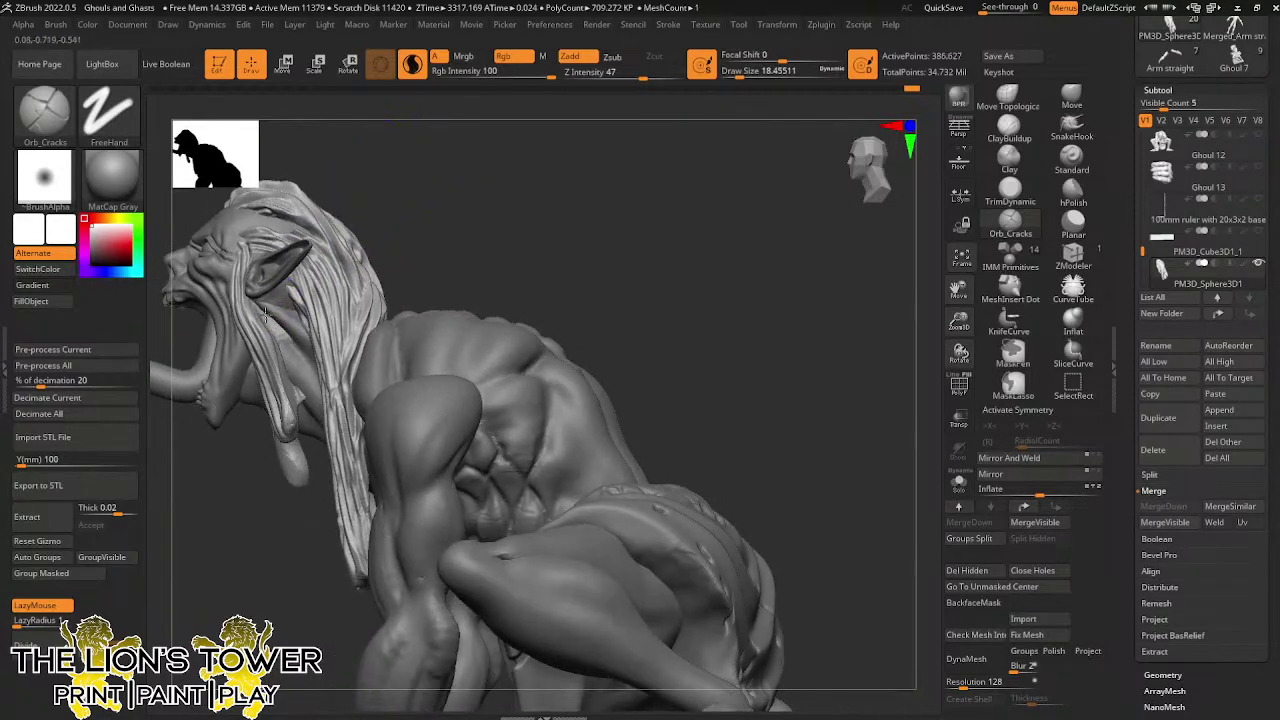
left_click_drag(265, 313, 302, 392)
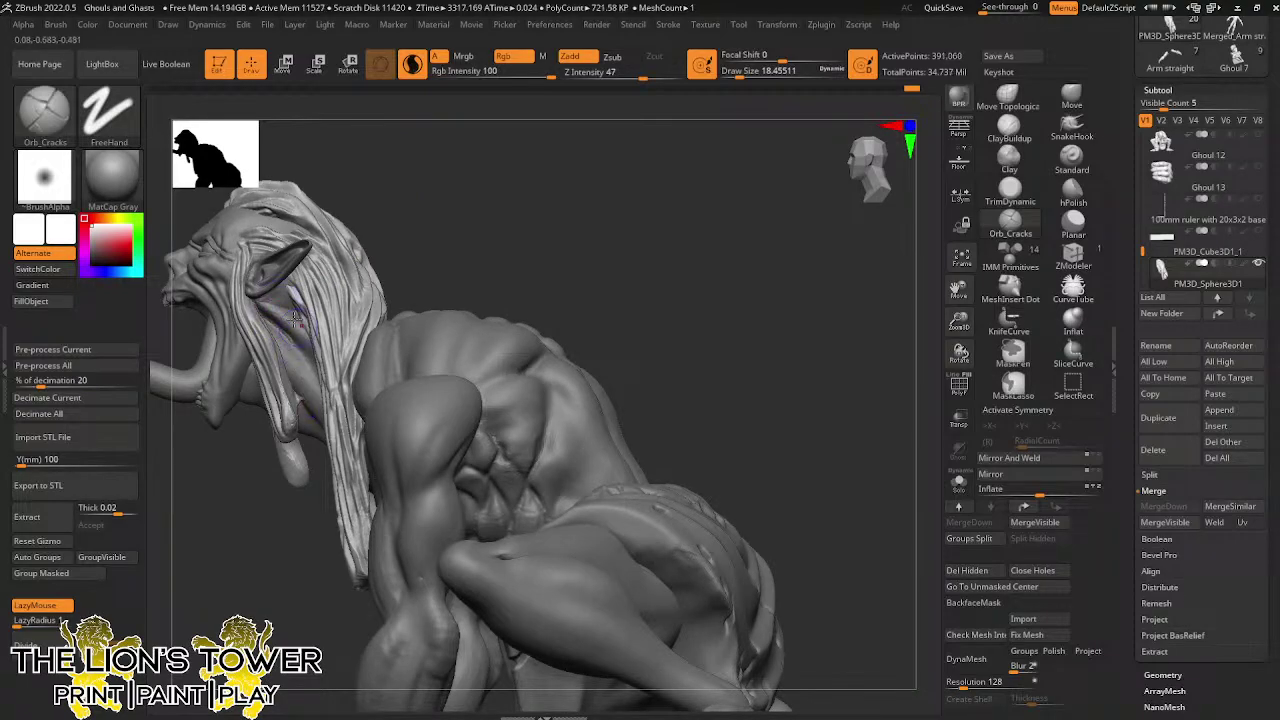
Carve more strand grooves into the hair below and behind the left ear with Orb_Cracks
left_click_drag(297, 318, 304, 334)
left_click_drag(358, 182, 403, 183)
left_click_drag(311, 345, 318, 362)
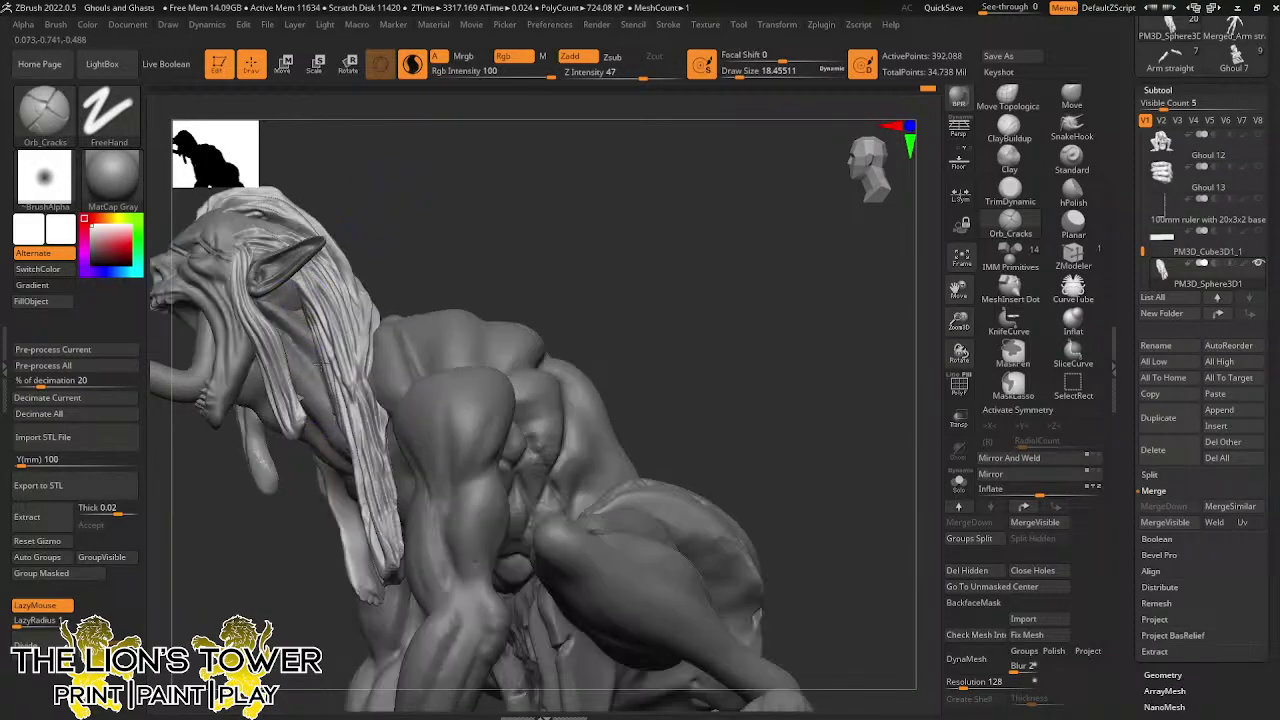
left_click_drag(418, 218, 450, 220)
left_click_drag(326, 368, 350, 434)
Carve strand grooves along the inner edge of the left long lock over the chest down to its tip
mouse_move(388, 301)
left_mouse_down()
mouse_move(431, 284)
mouse_move(424, 258)
left_mouse_up()
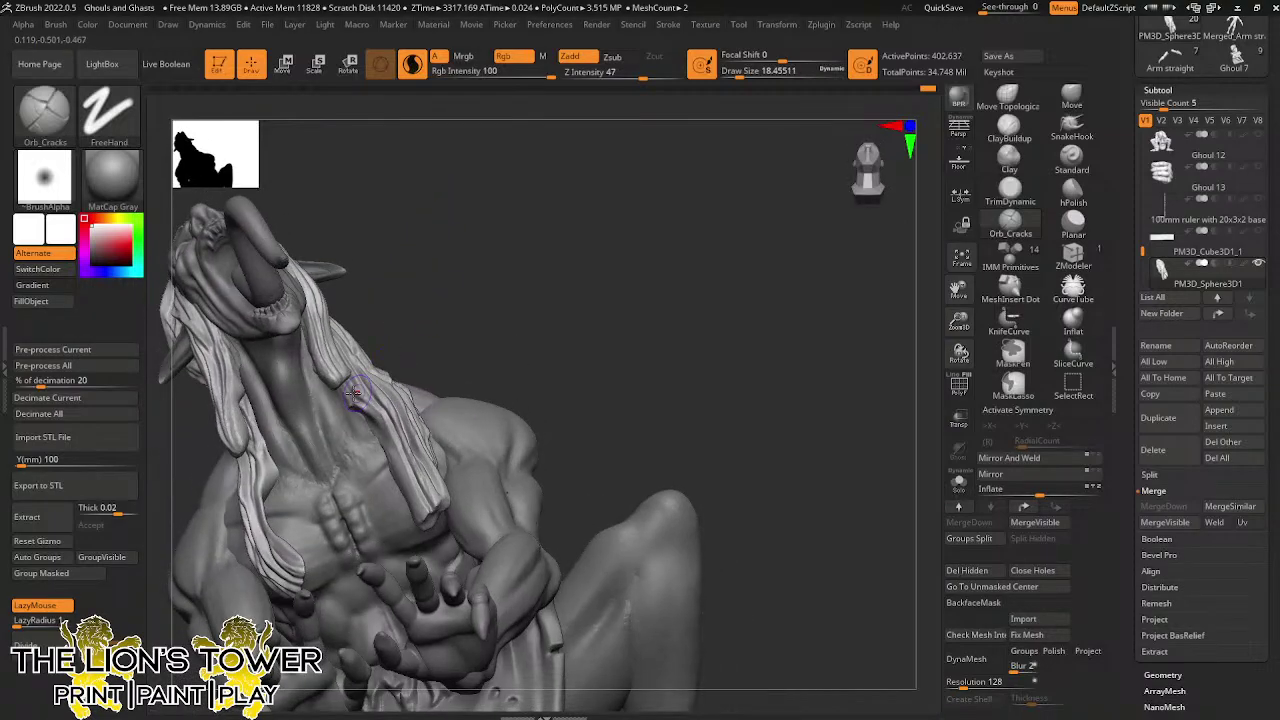
left_click_drag(357, 393, 385, 436)
left_click_drag(398, 356, 428, 346)
mouse_move(375, 410)
left_mouse_down()
mouse_move(478, 502)
mouse_move(378, 417)
left_mouse_up()
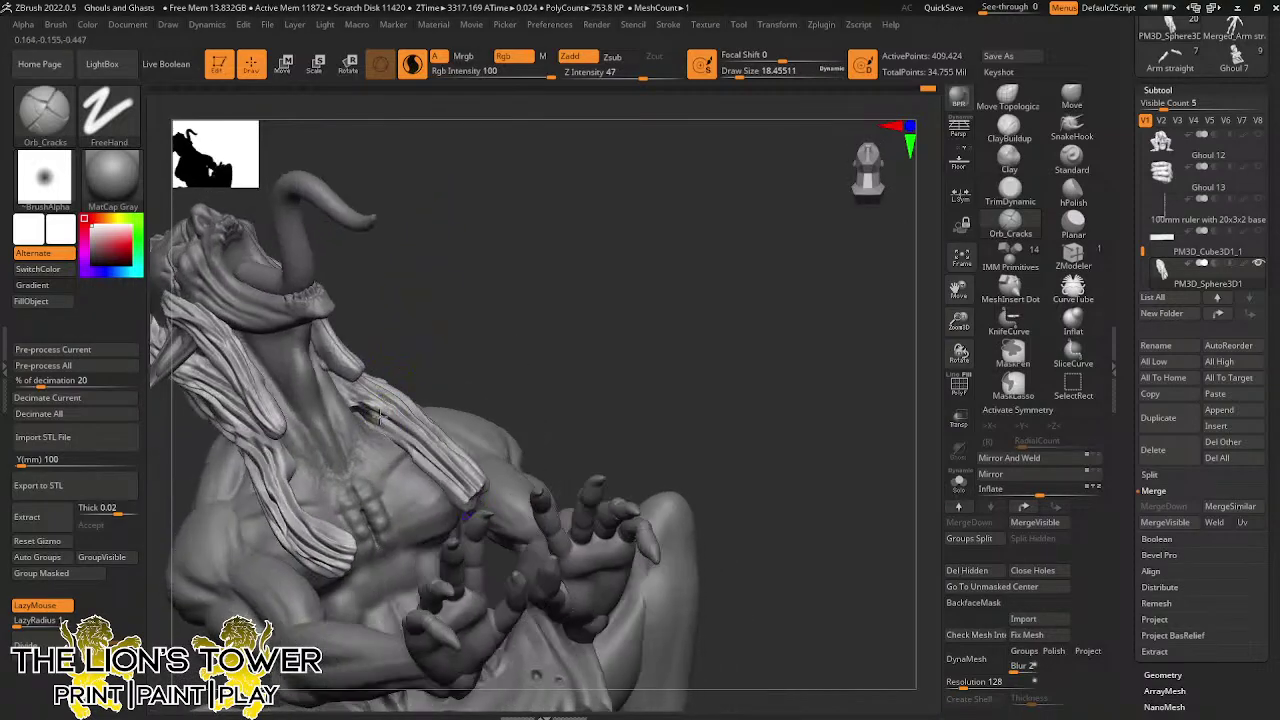
mouse_move(466, 505)
left_mouse_down()
mouse_move(350, 405)
mouse_move(433, 487)
left_mouse_up()
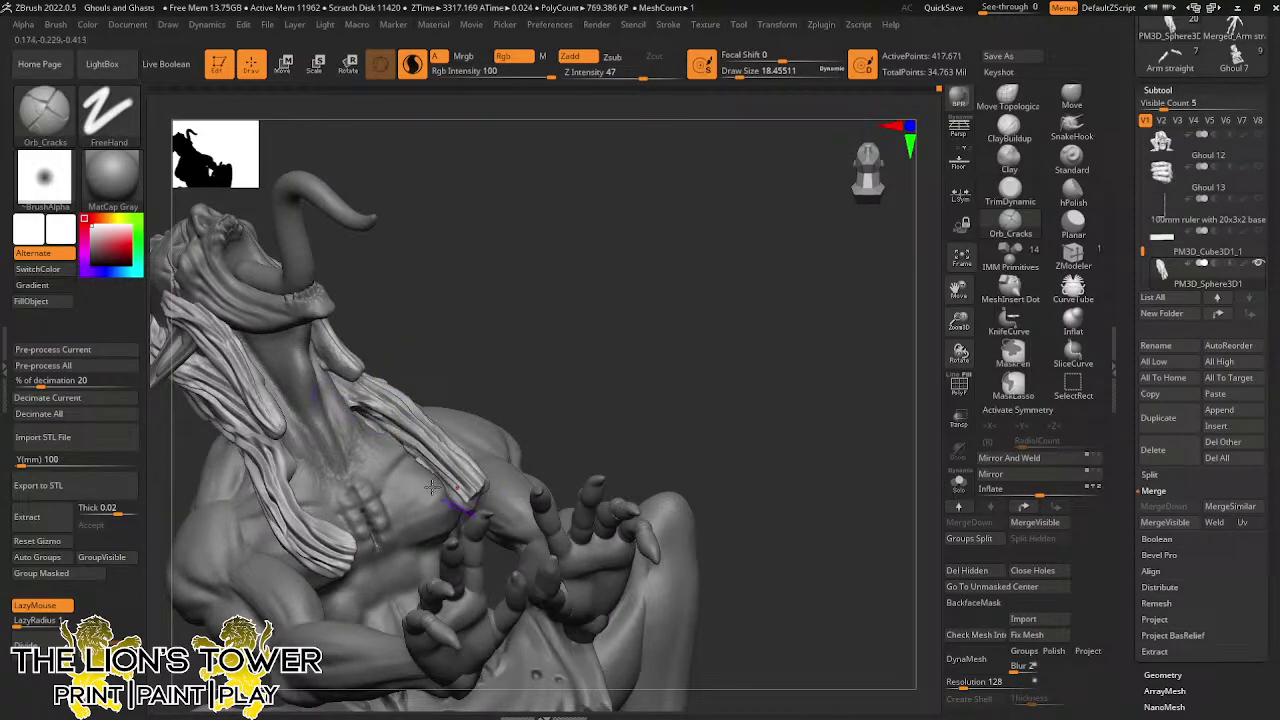
left_click_drag(369, 420, 438, 480)
left_click_drag(400, 350, 450, 360)
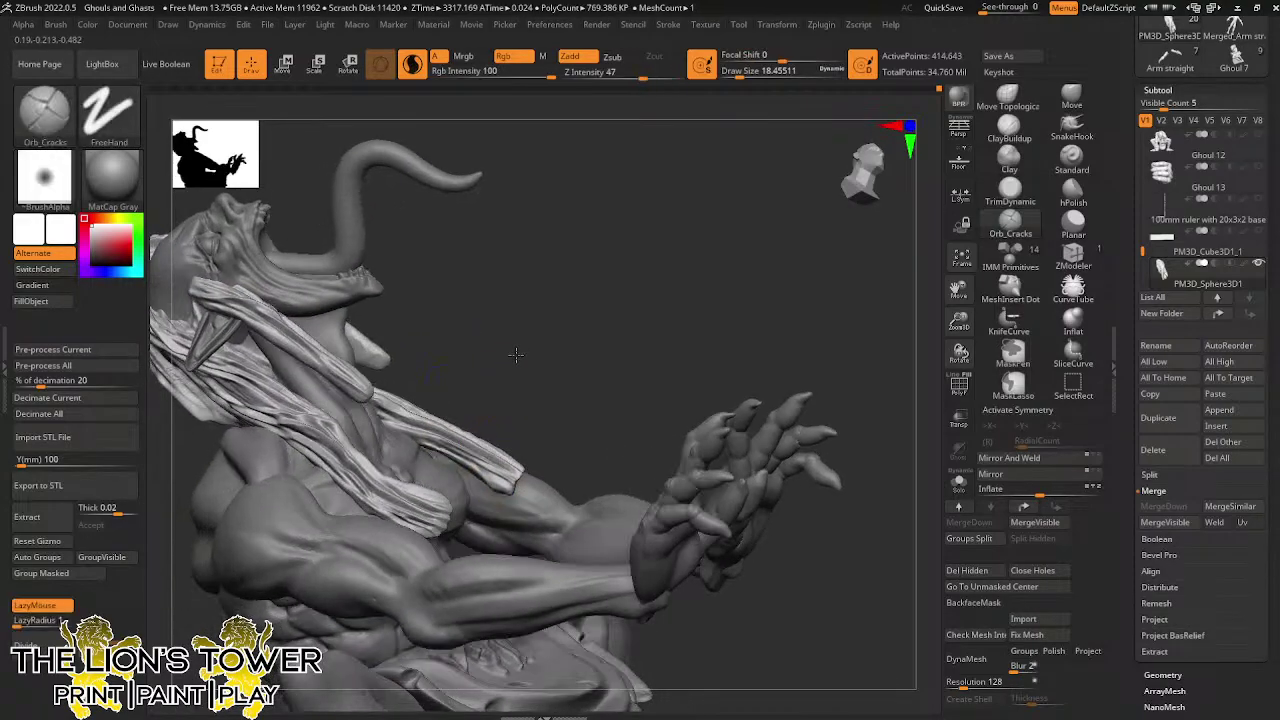
Carve more strand grooves down the long side lock and isolate the hair to reach its hidden faces
right_click_drag(440, 430, 382, 398)
left_click_drag(382, 398, 379, 475)
right_click_drag(442, 396, 402, 392)
left_click_drag(392, 404, 382, 546)
left_click_drag(378, 473, 388, 540)
left_click(958, 484)
right_click_drag(826, 457, 456, 531)
mouse_move(424, 482)
left_mouse_down()
mouse_move(388, 545)
mouse_move(422, 524)
mouse_move(396, 552)
mouse_move(404, 513)
left_mouse_up()
right_click_drag(405, 515, 666, 366)
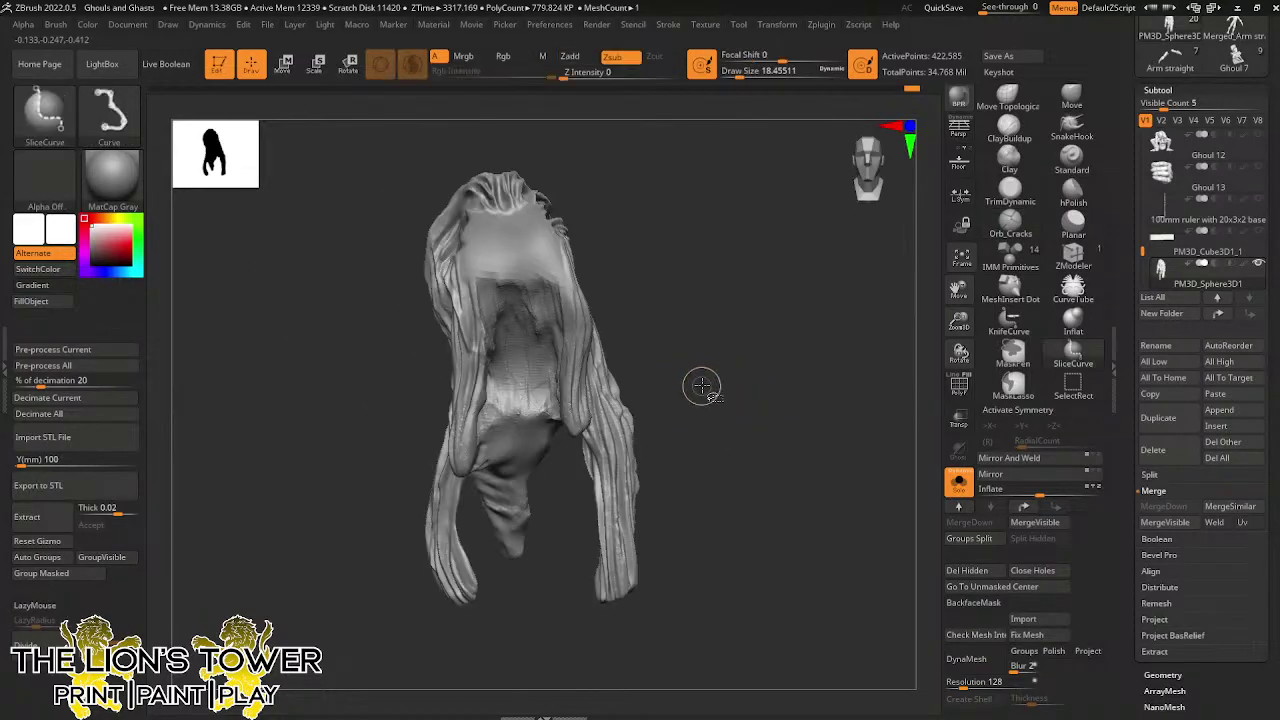
Show the body again and carve strand grooves into the tips of the two short front locks
left_click(958, 483)
right_click_drag(540, 420, 492, 408)
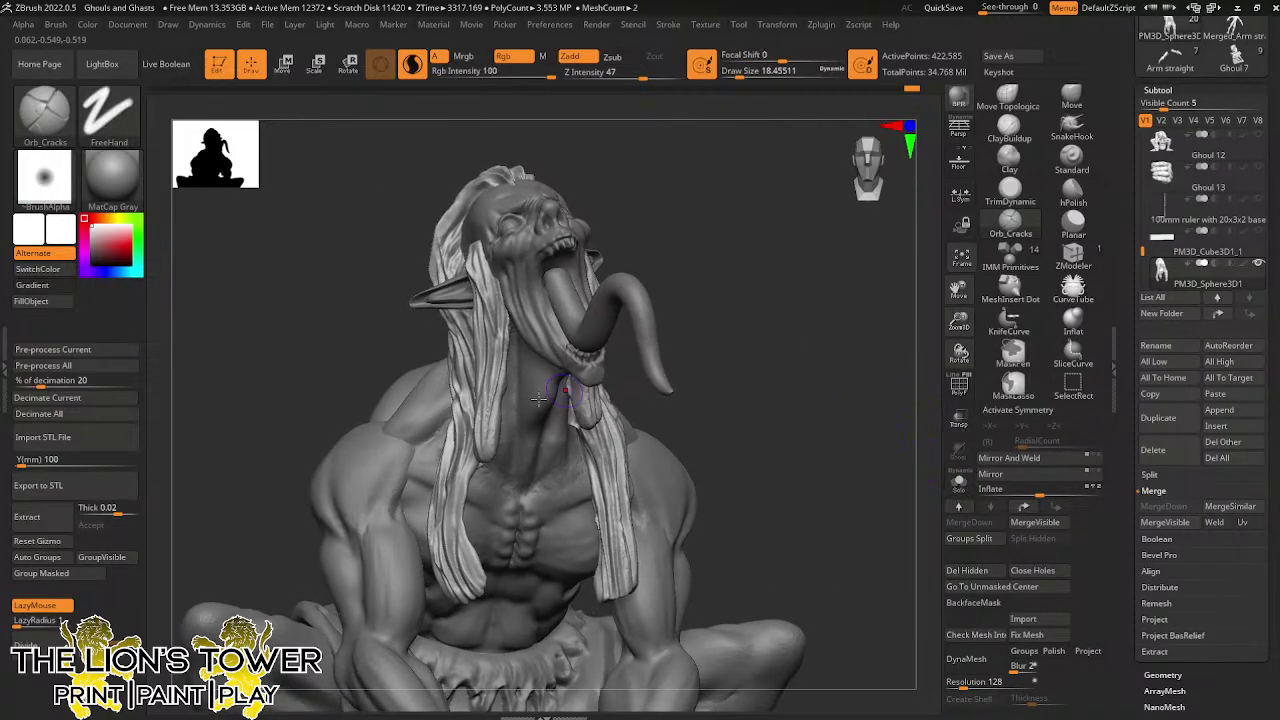
left_click_drag(489, 430, 489, 452)
left_click_drag(598, 396, 588, 420)
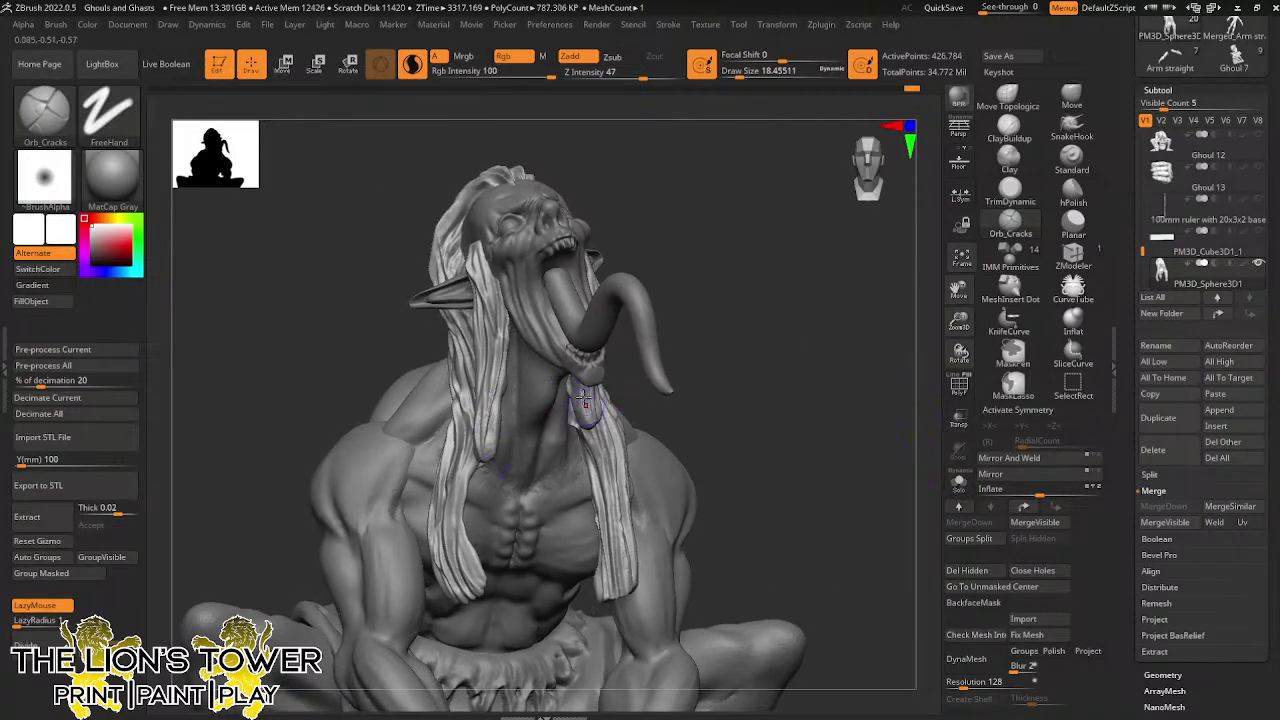
right_click_drag(700, 338, 575, 392)
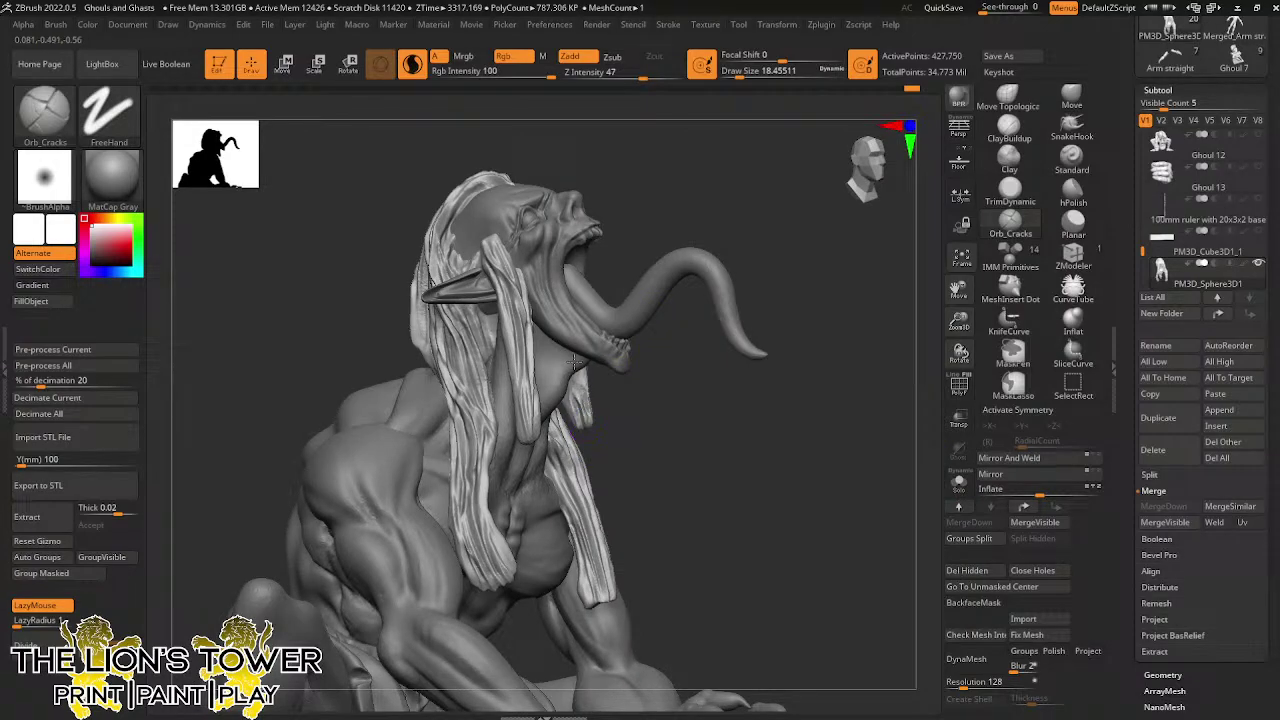
right_click_drag(652, 425, 560, 434)
Isolate the hair, carve the inner face of the short left front lock and smooth the area around it
left_click(959, 483)
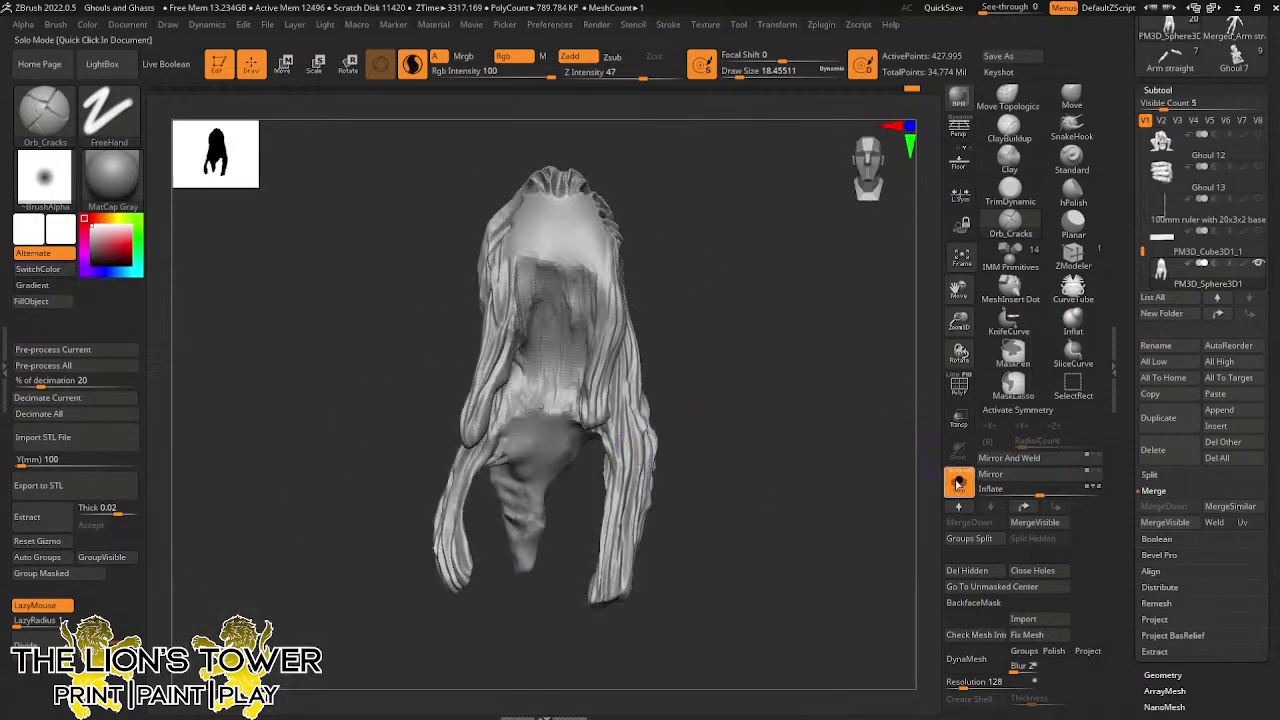
mouse_move(700, 330)
right_mouse_down()
mouse_move(719, 346)
mouse_move(580, 402)
right_mouse_up()
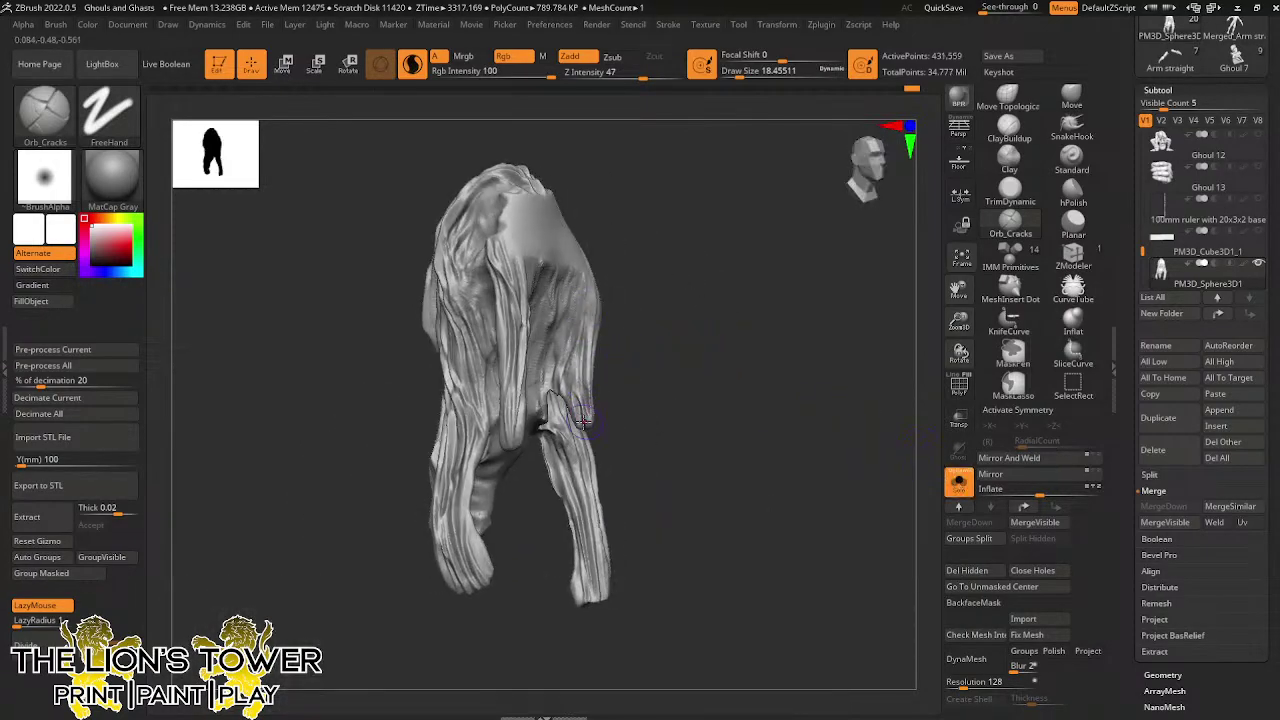
key("shift")
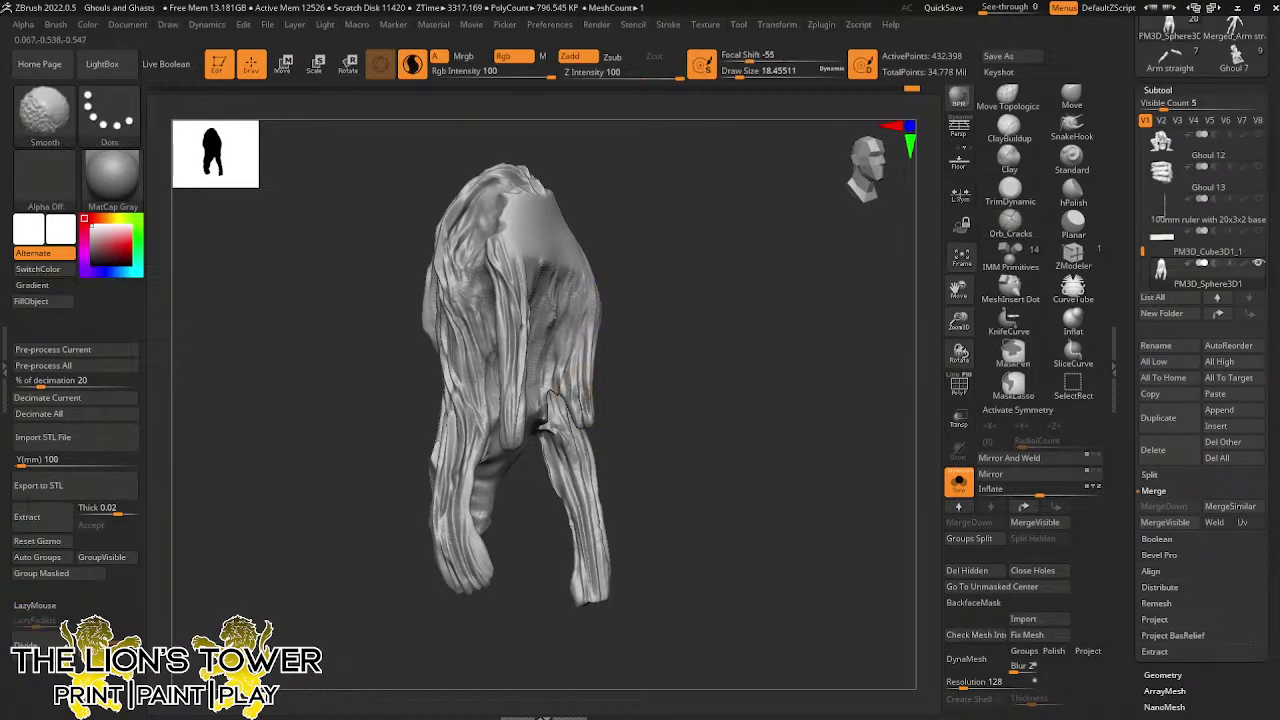
right_click_drag(574, 390, 600, 281)
key("shift")
right_click_drag(565, 373, 729, 297)
Show the whole ghoul and examine the carved hair against the body from the front and at full-figure distance
key("ctrl+shift")
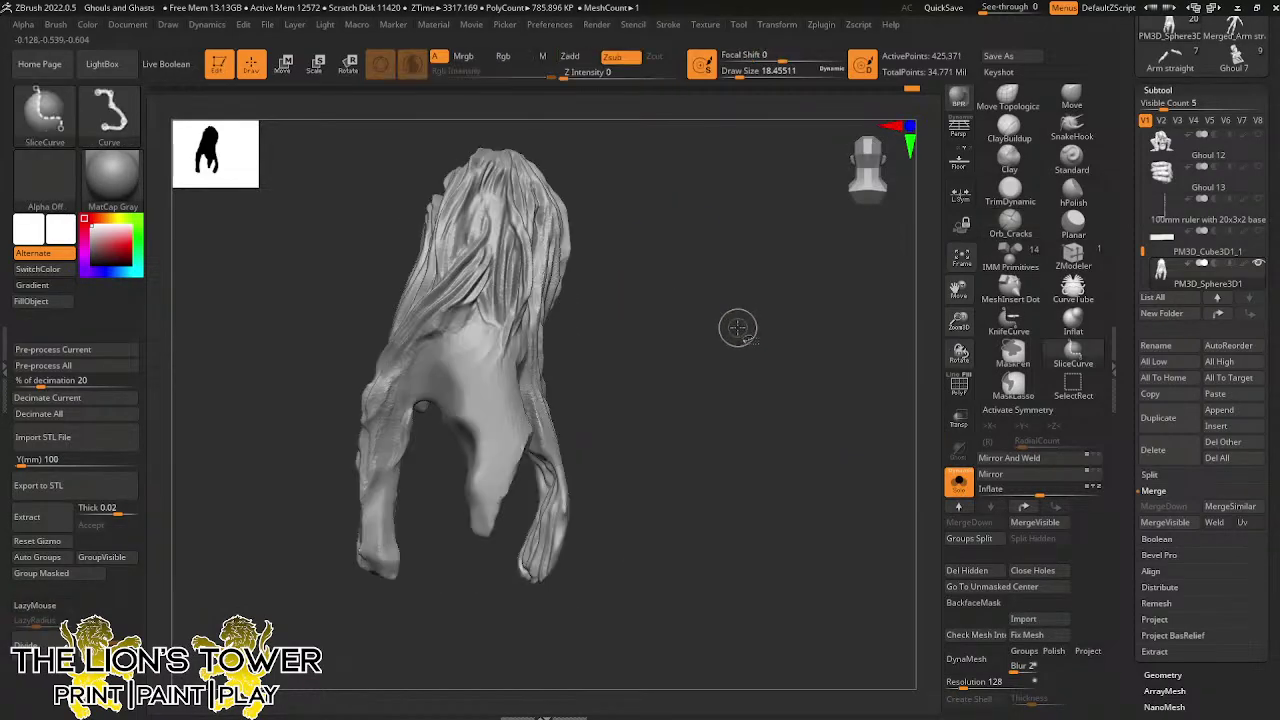
left_click(960, 486)
mouse_move(866, 368)
right_mouse_down()
mouse_move(780, 381)
mouse_move(802, 379)
right_mouse_up()
right_click_drag(833, 322, 898, 338)
right_click_drag(898, 338, 755, 322)
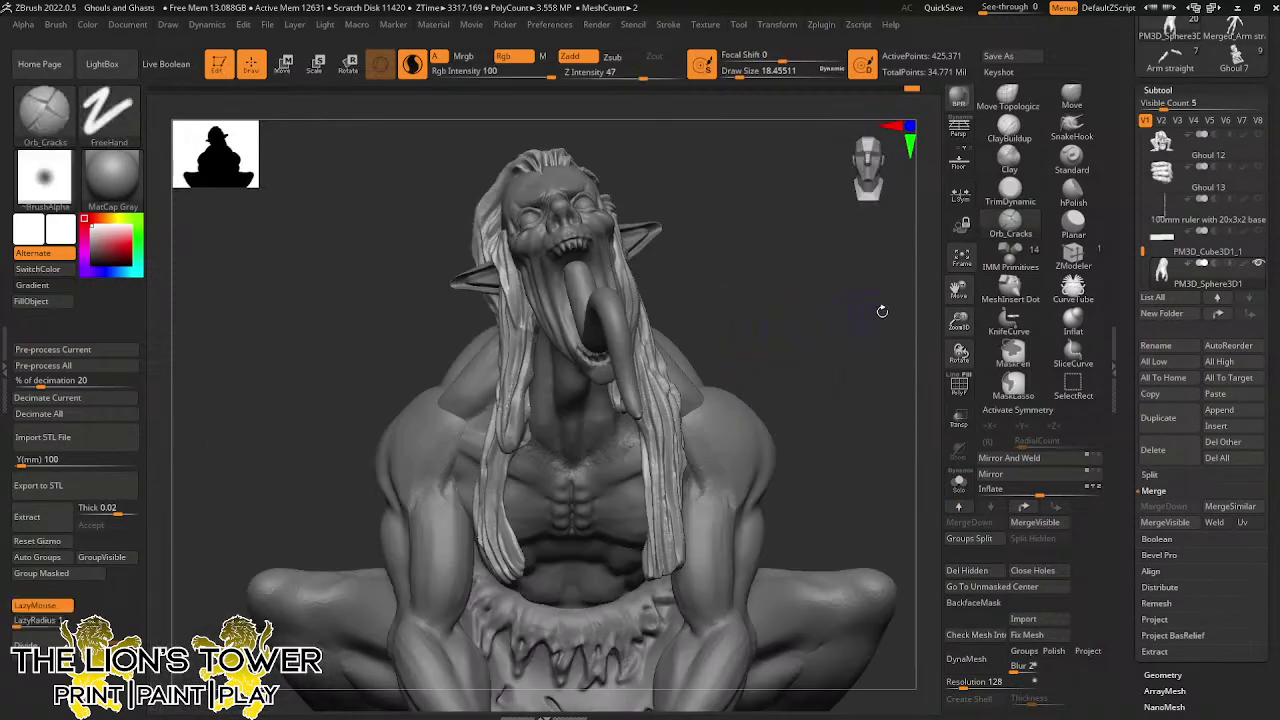
right_click_drag(882, 311, 913, 315)
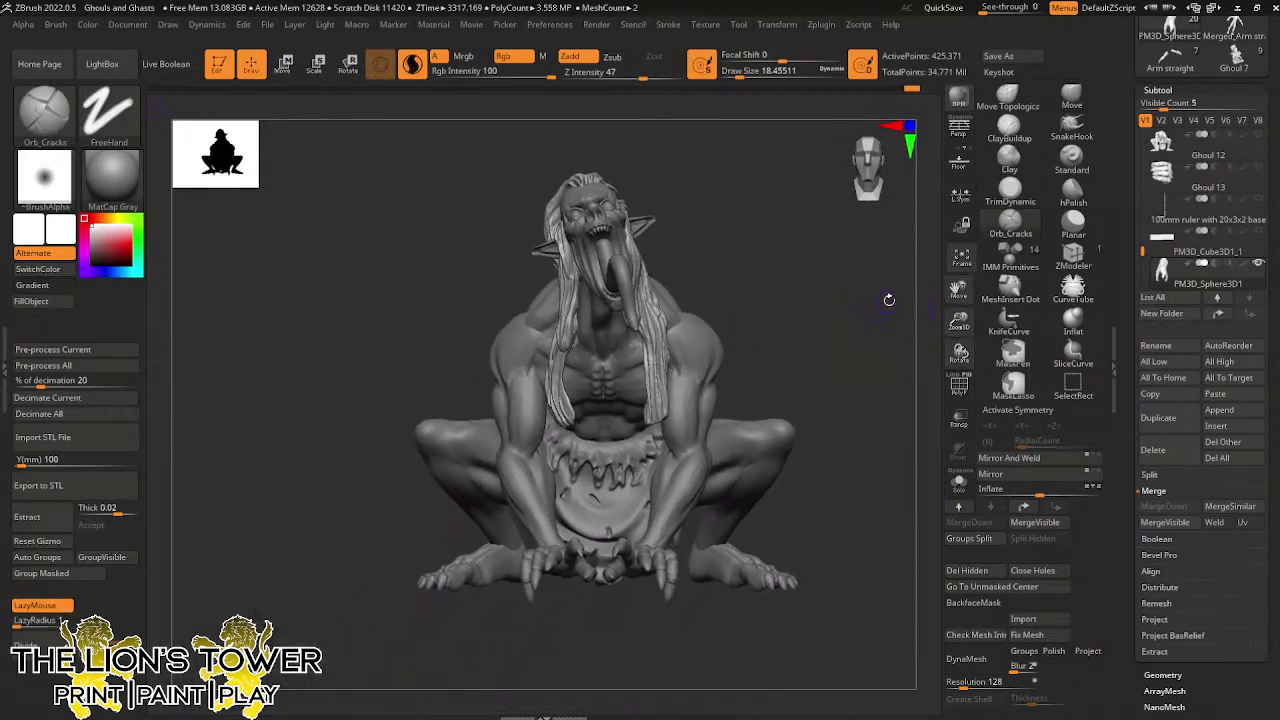
left_click_drag(959, 284, 960, 298)
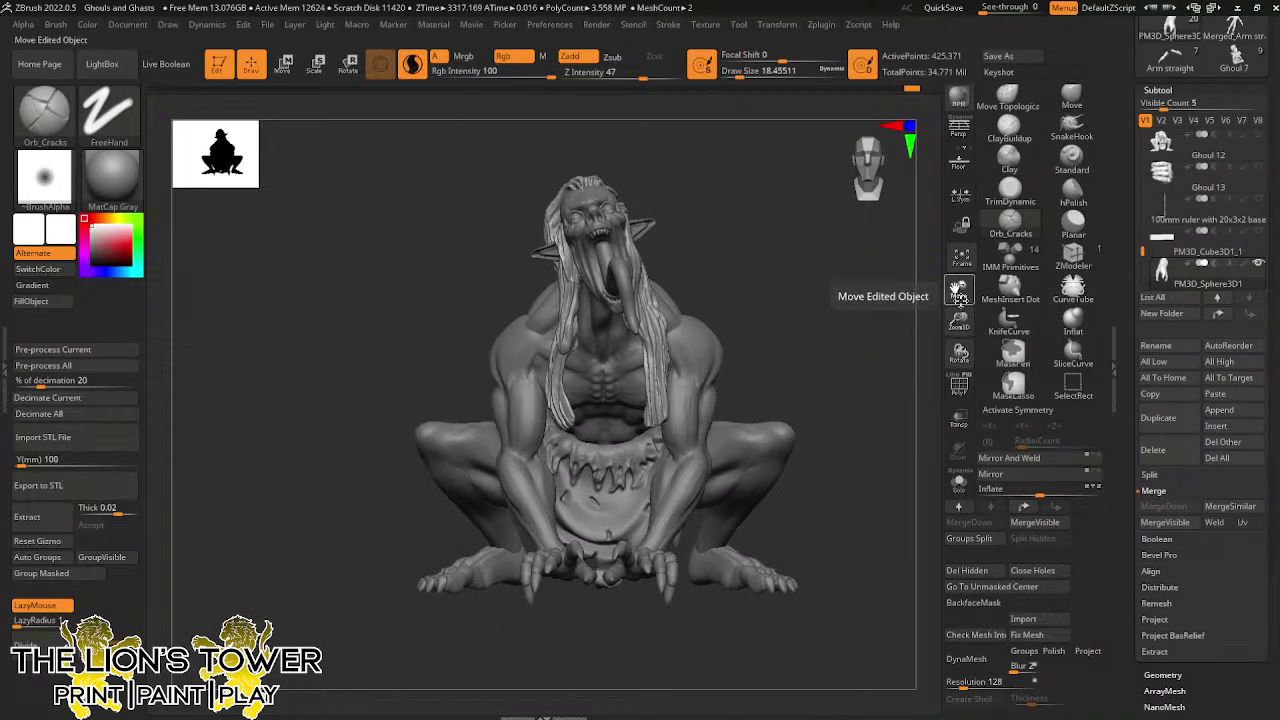
mouse_move(871, 357)
right_mouse_down()
mouse_move(849, 357)
mouse_move(857, 401)
mouse_move(820, 400)
mouse_move(851, 380)
mouse_move(863, 391)
right_mouse_up()
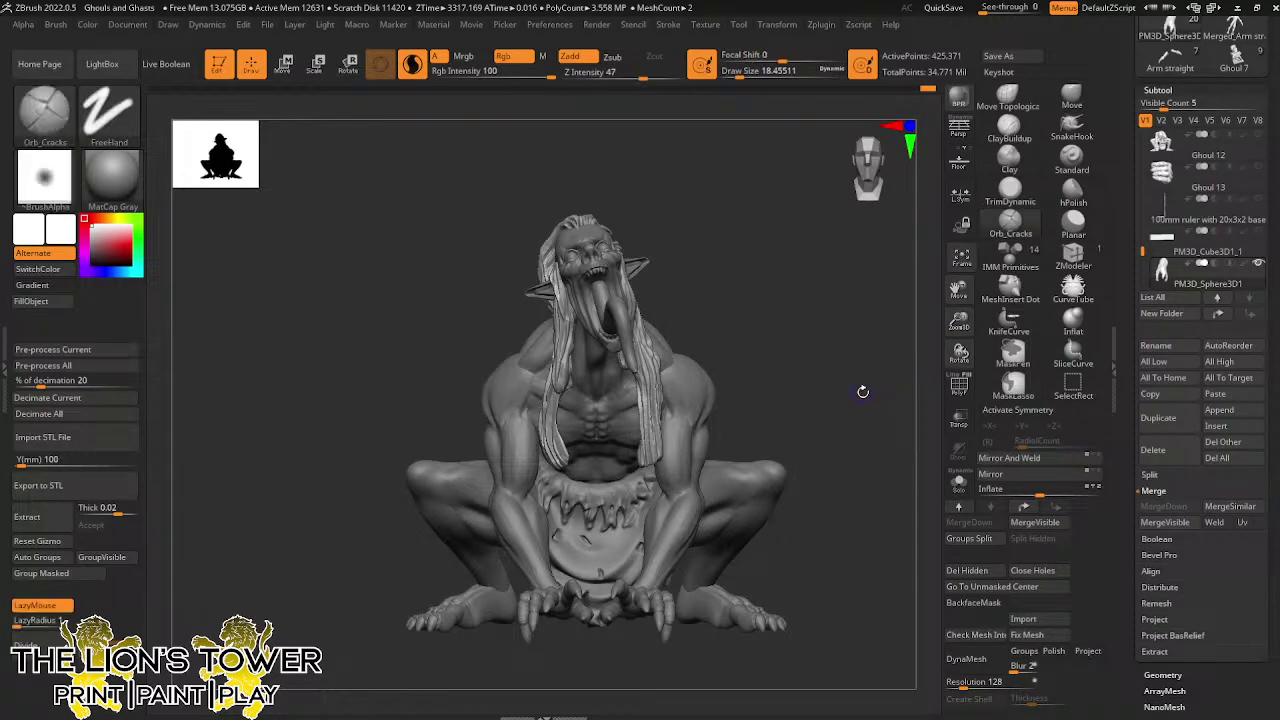
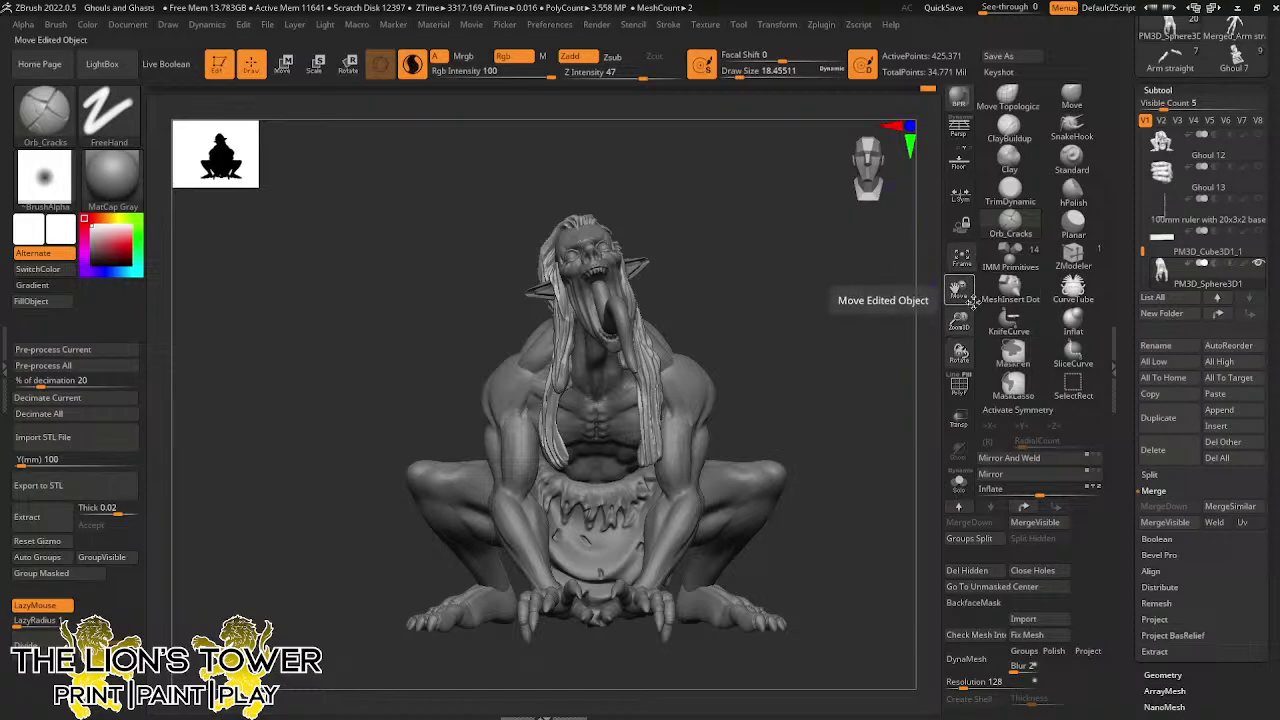
left_click_drag(960, 328, 979, 305)
left_click_drag(890, 331, 870, 354)
Isolate the hair and carve long strand grooves into the back and outer face of the short front lock
left_click(958, 482)
left_click_drag(617, 305, 621, 325)
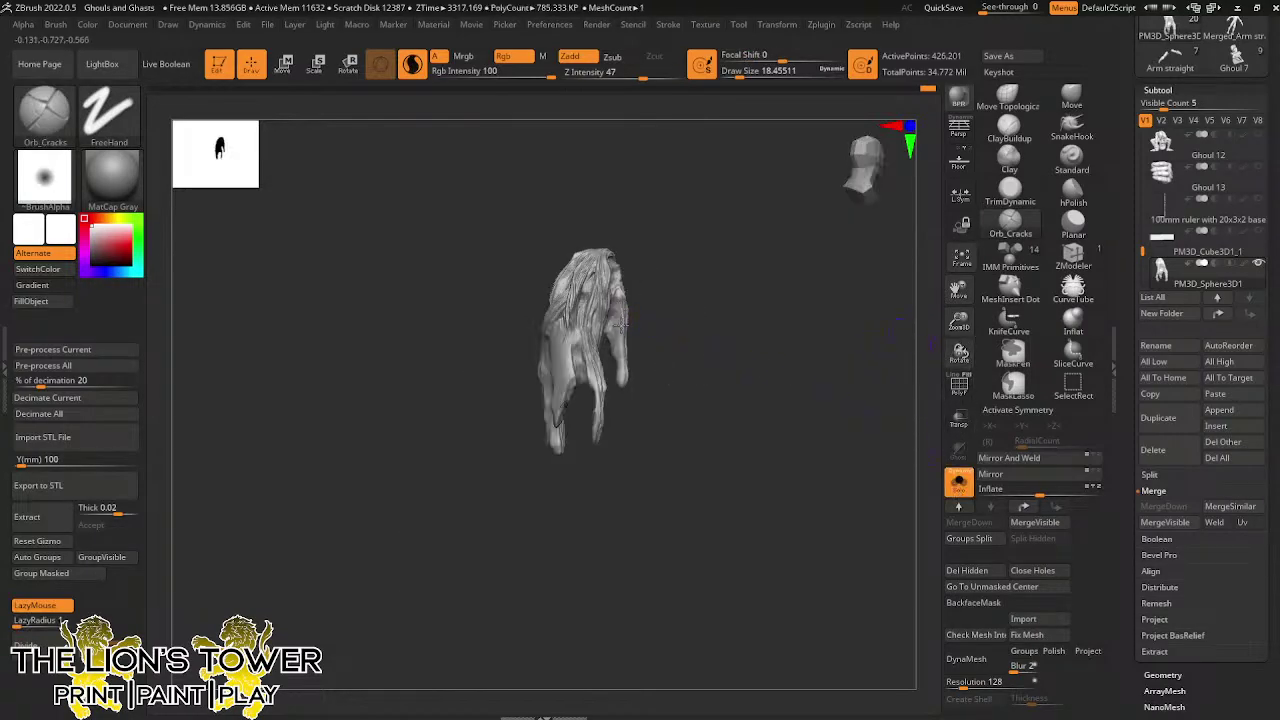
left_click_drag(960, 335, 697, 363)
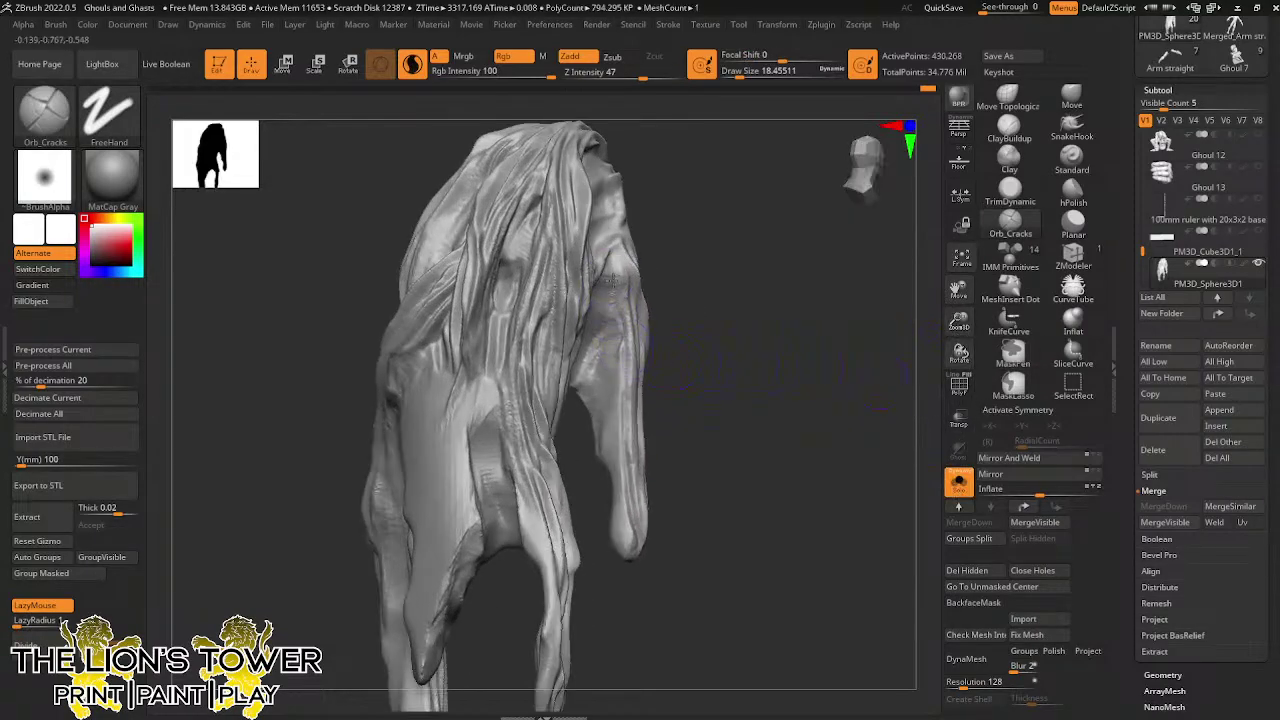
left_click_drag(612, 300, 632, 540)
left_click_drag(690, 410, 714, 397)
left_click_drag(624, 545, 604, 350)
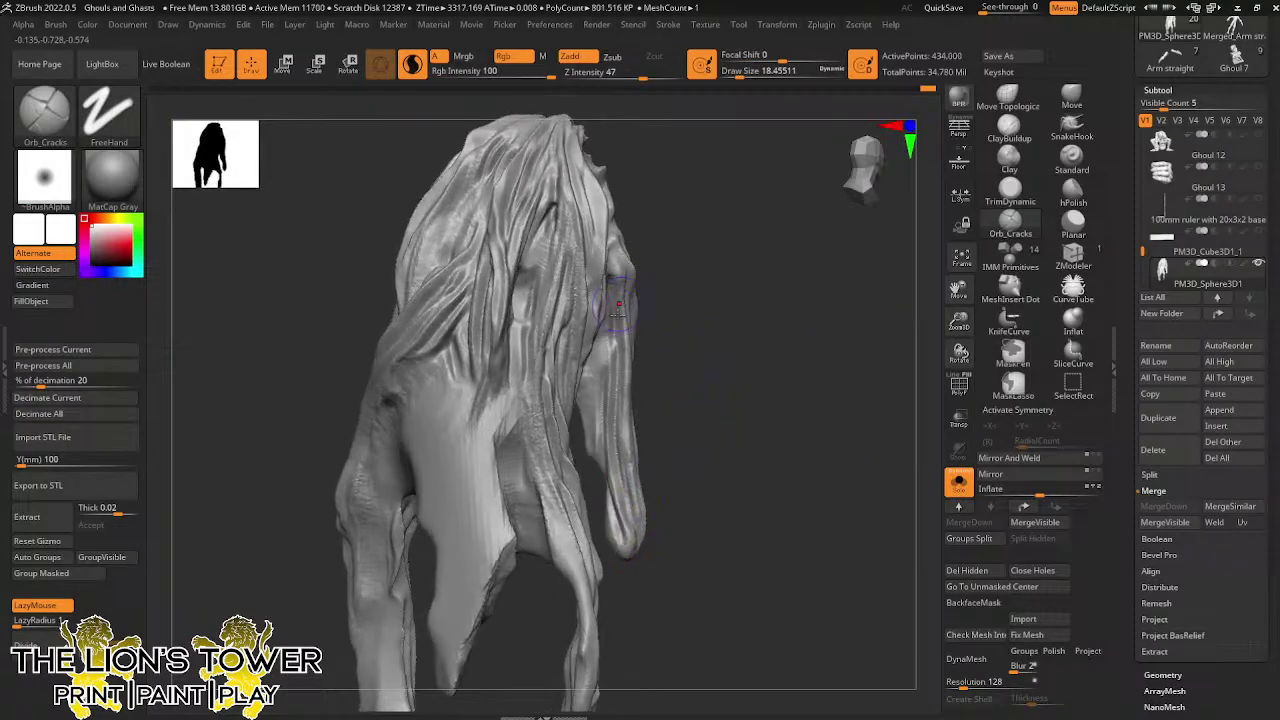
left_click_drag(613, 443, 612, 325)
left_click_drag(681, 283, 700, 277)
left_click_drag(601, 352, 601, 469)
mouse_move(688, 370)
left_mouse_down()
mouse_move(743, 343)
mouse_move(727, 250)
left_mouse_up()
Carve long strand grooves down the back of the left long lock and along its side
mouse_move(582, 308)
left_mouse_down()
mouse_move(514, 405)
mouse_move(526, 362)
mouse_move(490, 535)
left_mouse_up()
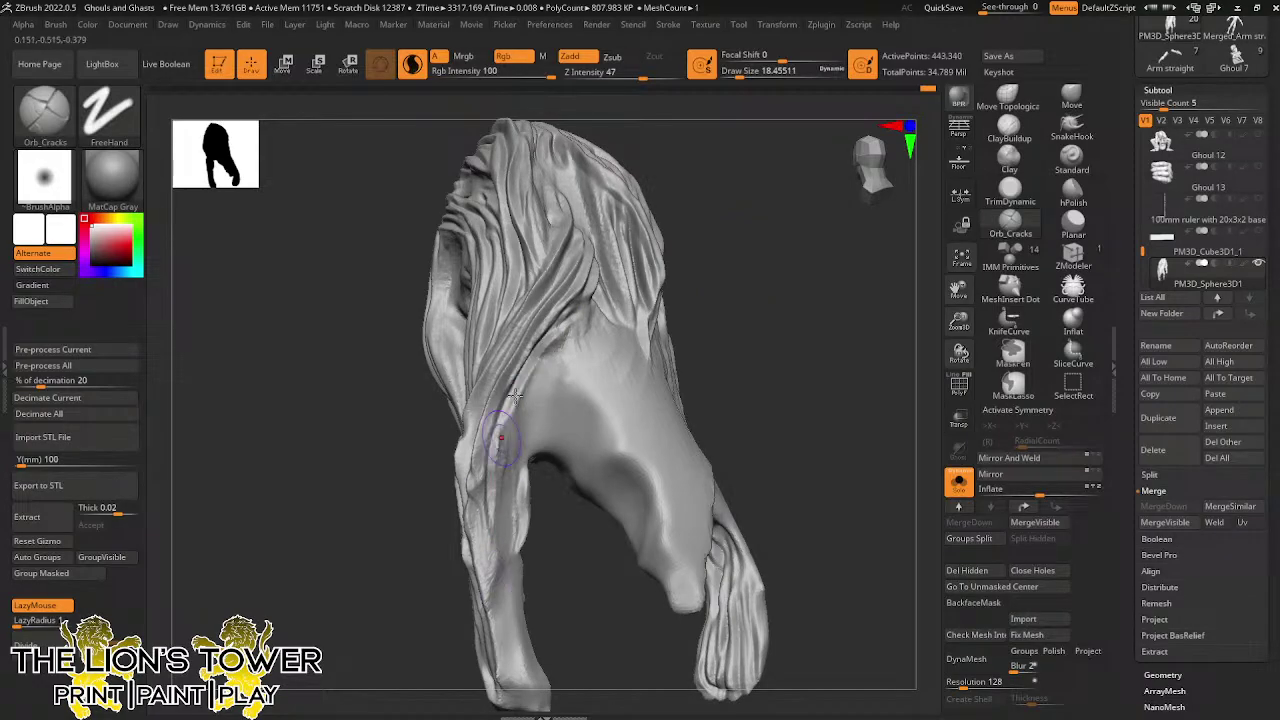
left_click_drag(505, 388, 500, 632)
mouse_move(540, 340)
left_mouse_down()
mouse_move(483, 475)
mouse_move(515, 685)
left_mouse_up()
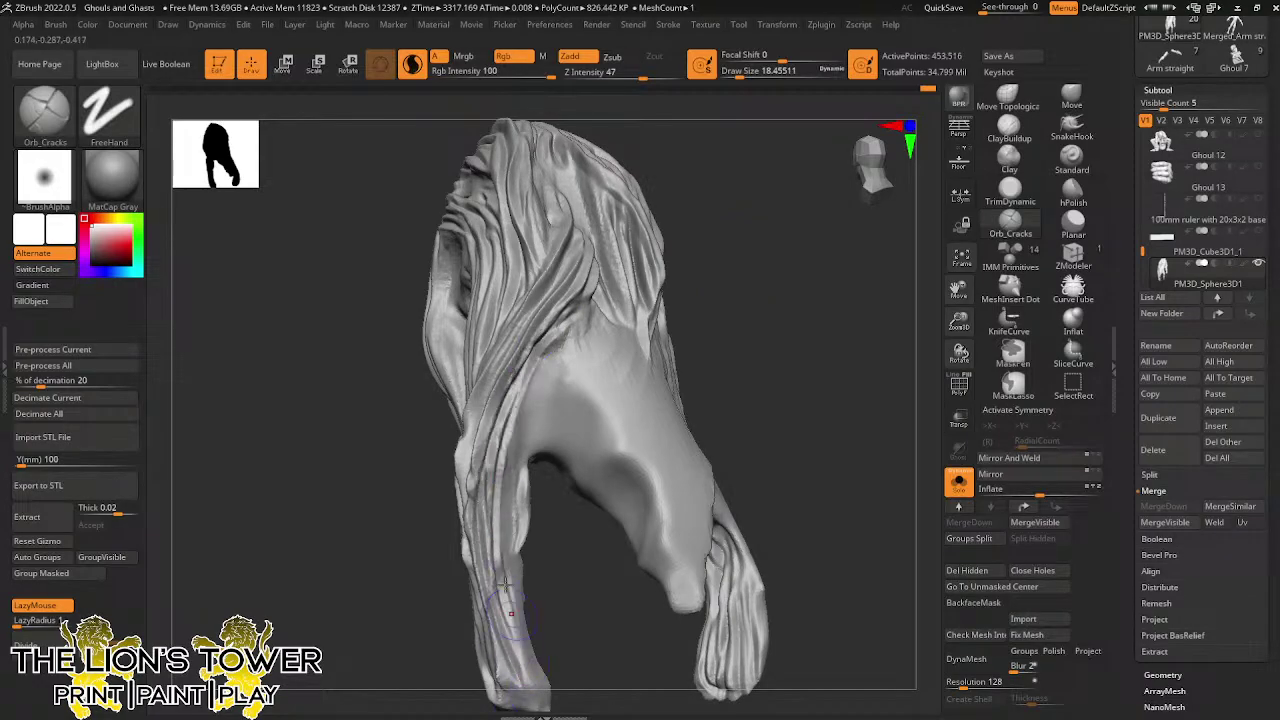
left_click_drag(503, 583, 530, 365)
left_click_drag(708, 246, 561, 341)
left_click_drag(474, 535, 522, 284)
left_click_drag(690, 256, 590, 285)
left_click_drag(488, 252, 454, 446)
Smooth the inner edge of the left long lock and recut its strand grooves with Orb_Cracks
mouse_move(540, 331)
left_mouse_down()
mouse_move(586, 277)
mouse_move(669, 309)
mouse_move(703, 354)
mouse_move(716, 298)
mouse_move(626, 323)
left_mouse_up()
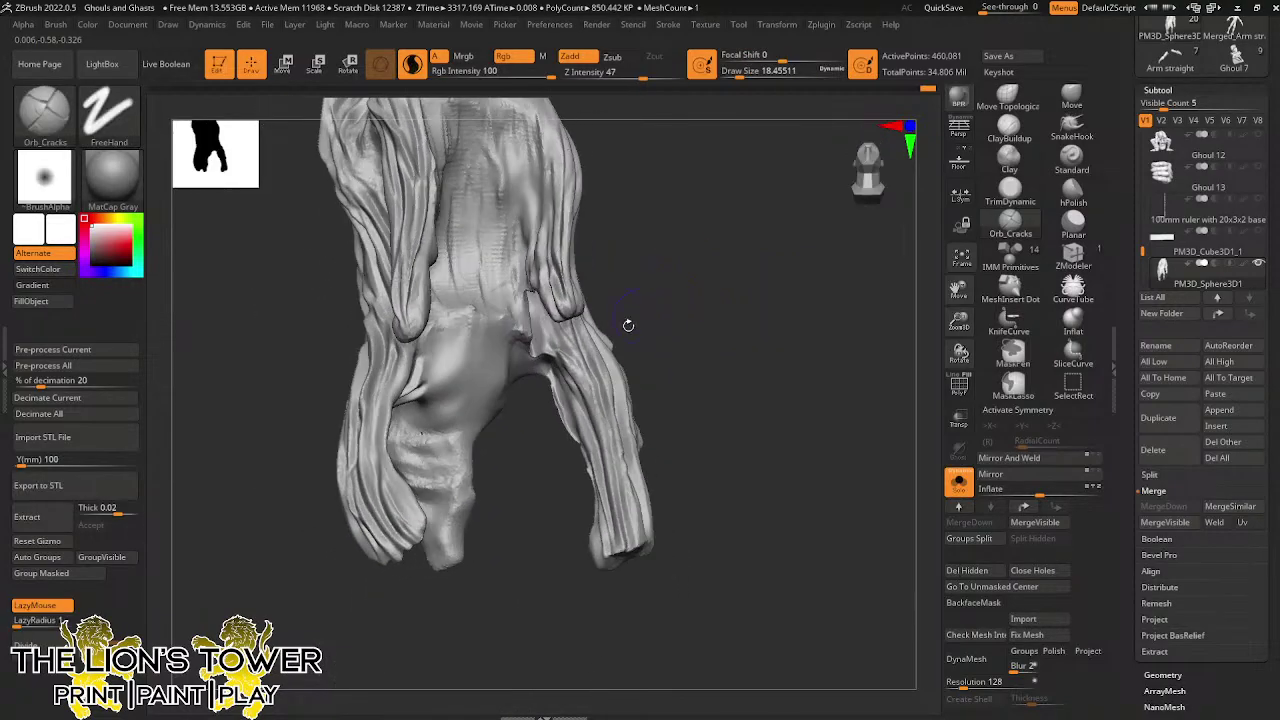
key("shift")
left_click_drag(586, 440, 562, 395, "shift")
left_click_drag(540, 430, 615, 366)
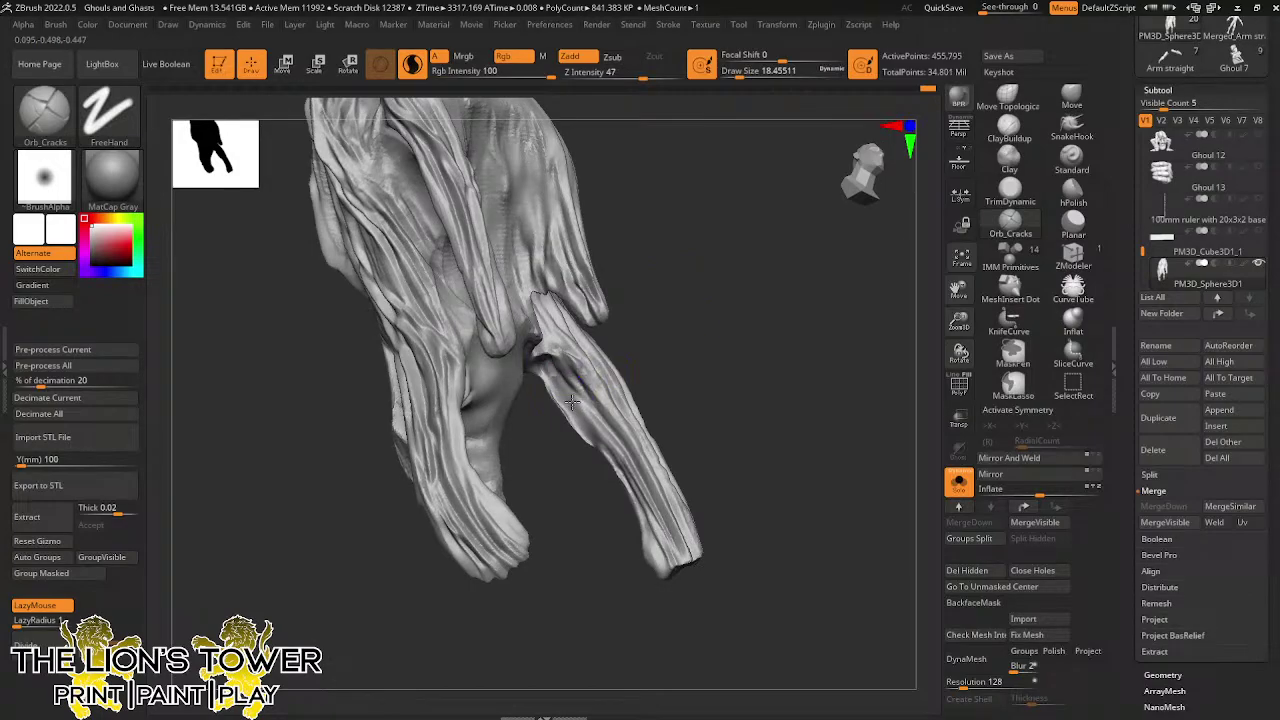
mouse_move(709, 397)
left_mouse_down()
mouse_move(640, 420)
mouse_move(817, 389)
left_mouse_up()
Show the body with the hair again and examine the hair's silhouette from the front, side and back
key("ctrl+shift")
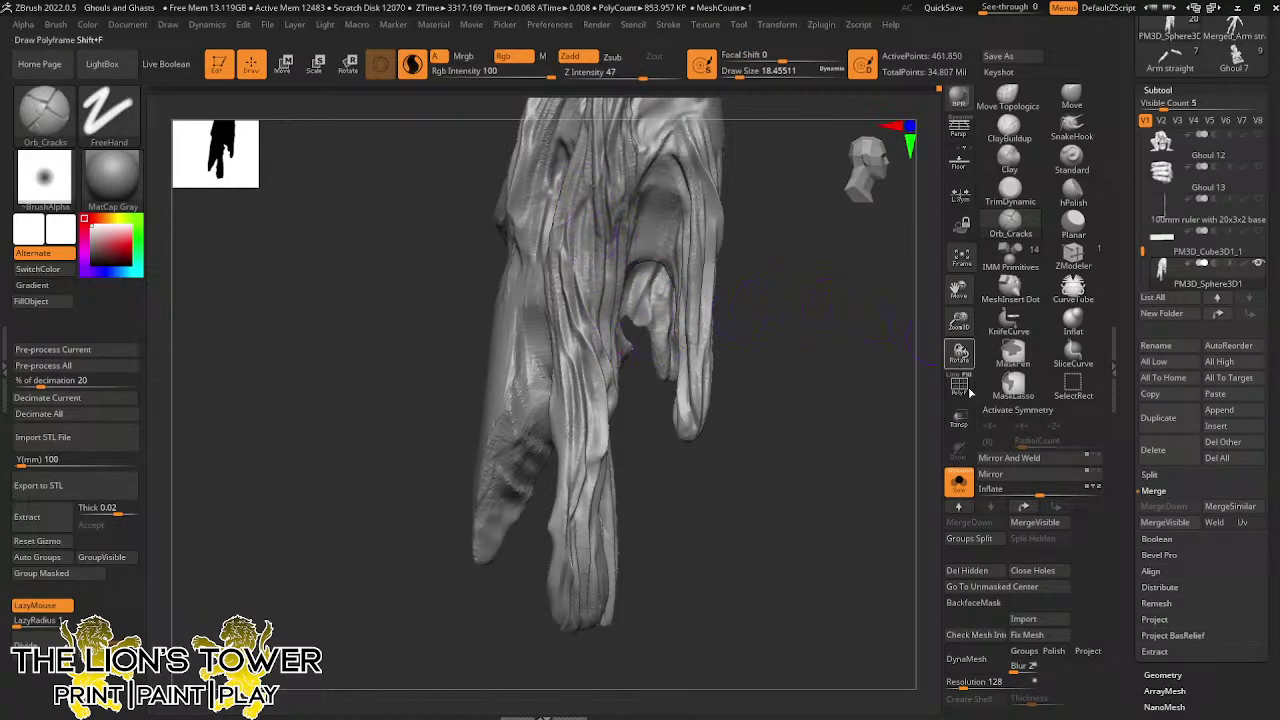
key("ctrl+shift")
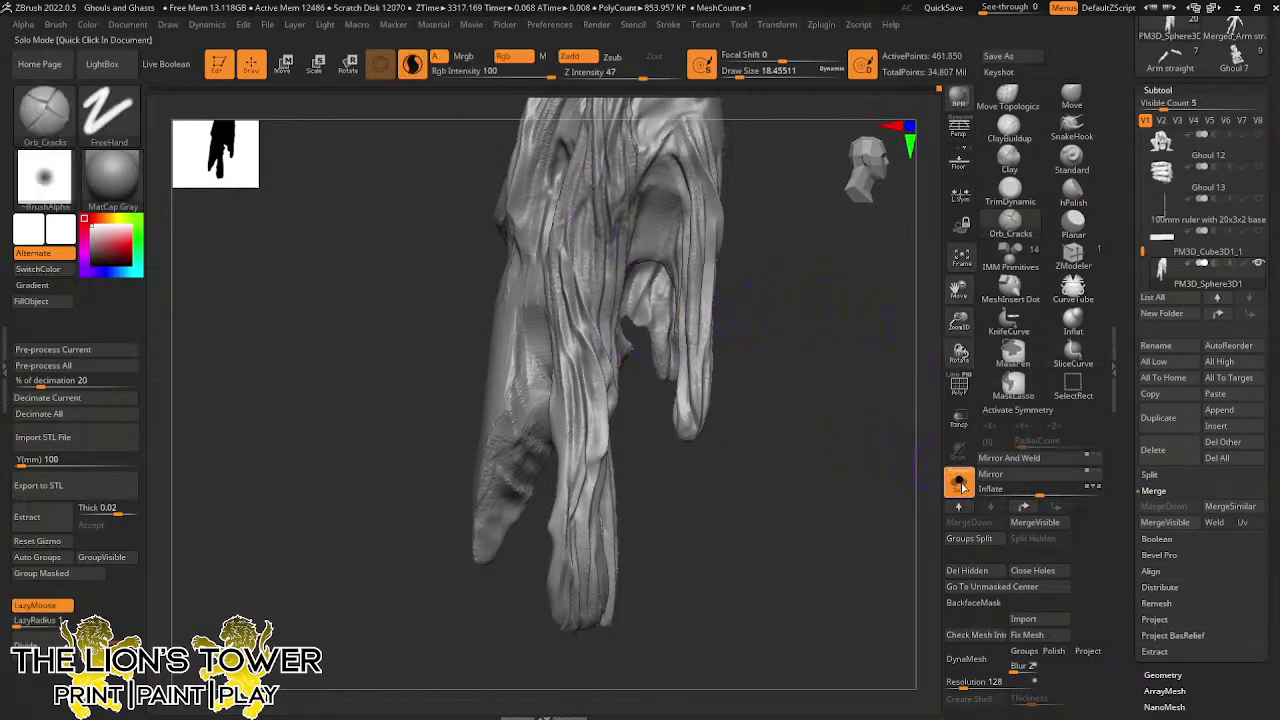
left_click(960, 485)
mouse_move(790, 440)
left_mouse_down()
mouse_move(941, 333)
mouse_move(853, 363)
left_mouse_up()
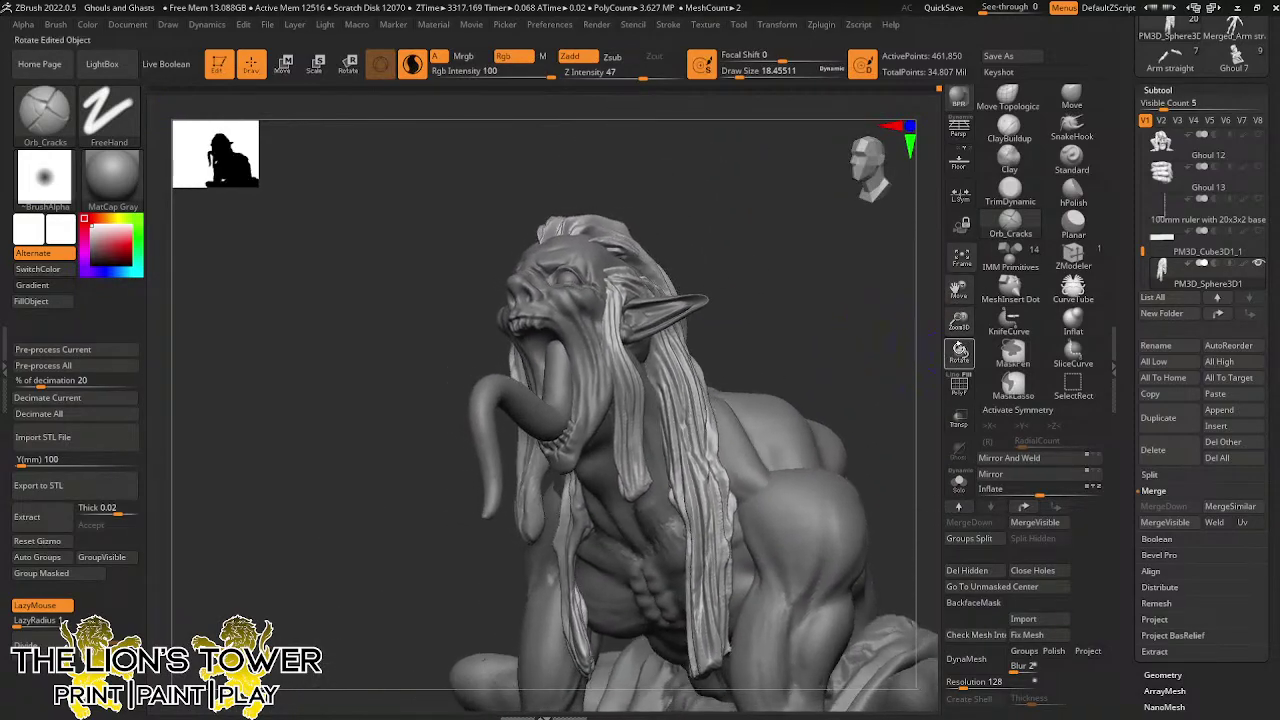
left_click_drag(958, 321, 958, 296)
left_click_drag(956, 288, 952, 338)
mouse_move(874, 349)
left_mouse_down()
mouse_move(863, 354)
mouse_move(881, 350)
left_mouse_up()
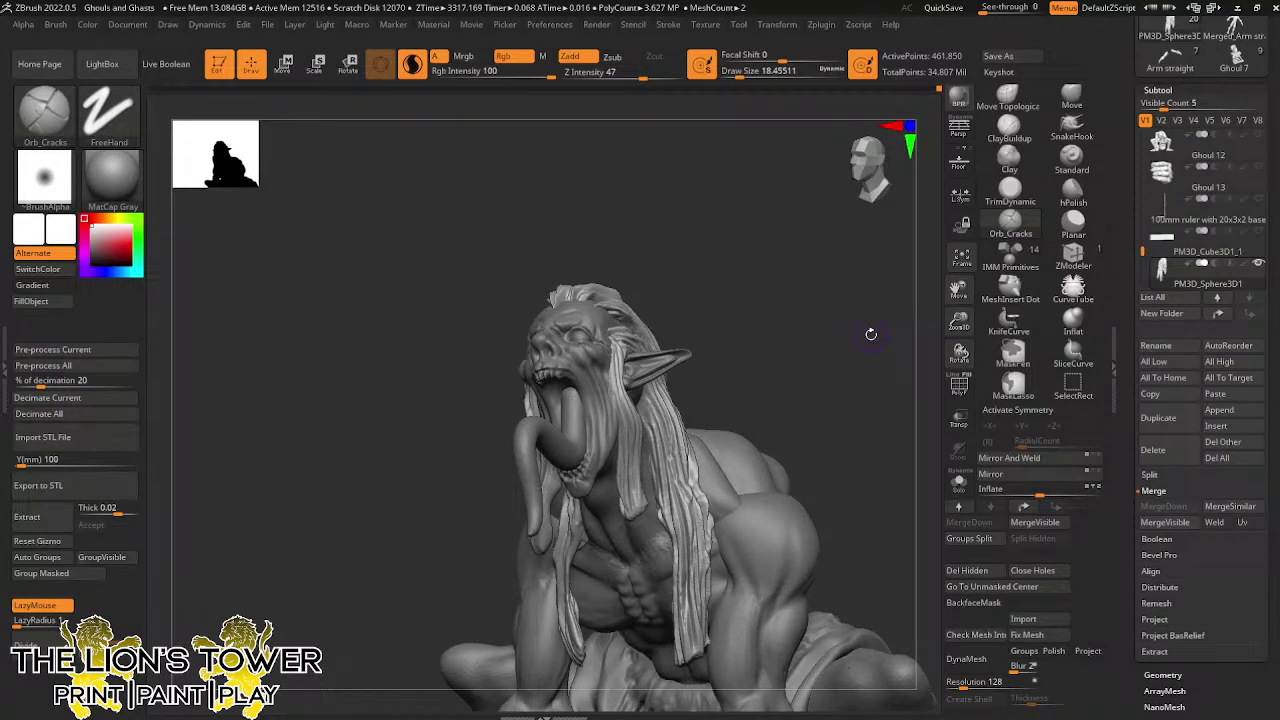
mouse_move(871, 333)
left_mouse_down()
mouse_move(829, 366)
mouse_move(766, 371)
left_mouse_up()
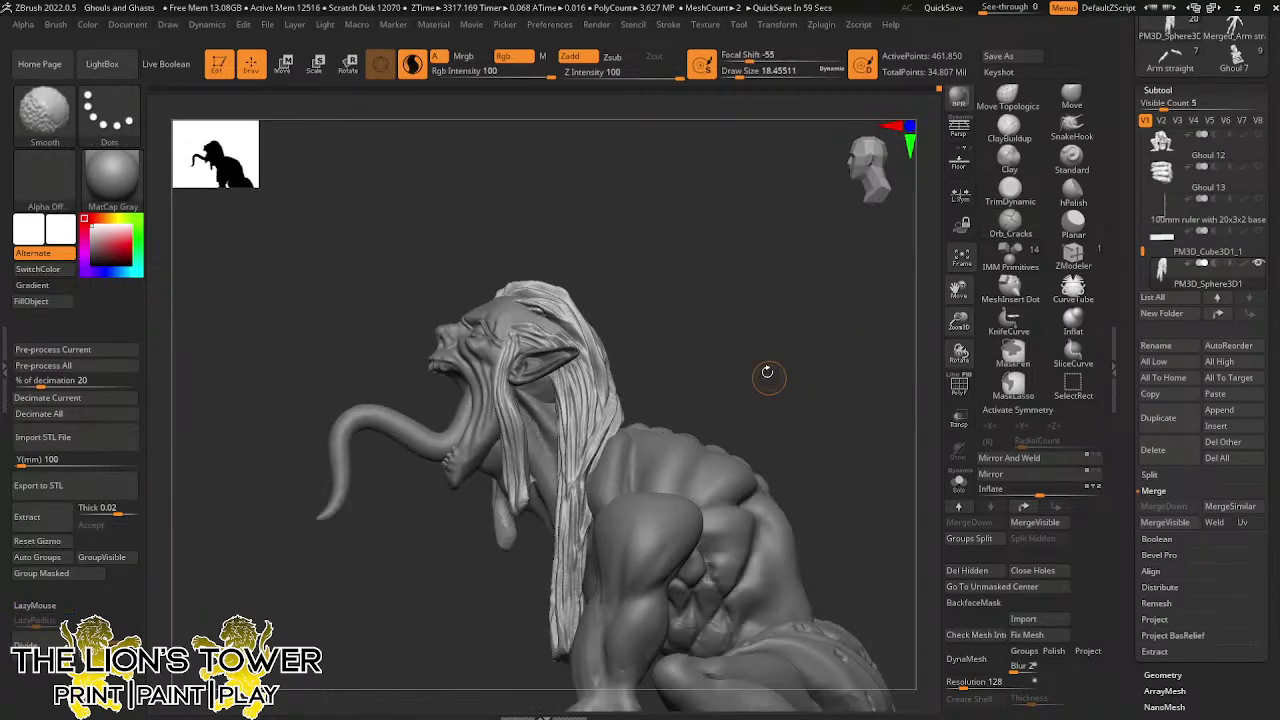
left_click_drag(962, 301, 958, 347)
mouse_move(786, 377)
left_mouse_down()
mouse_move(849, 397)
mouse_move(883, 378)
mouse_move(855, 384)
mouse_move(814, 366)
mouse_move(889, 337)
left_mouse_up()
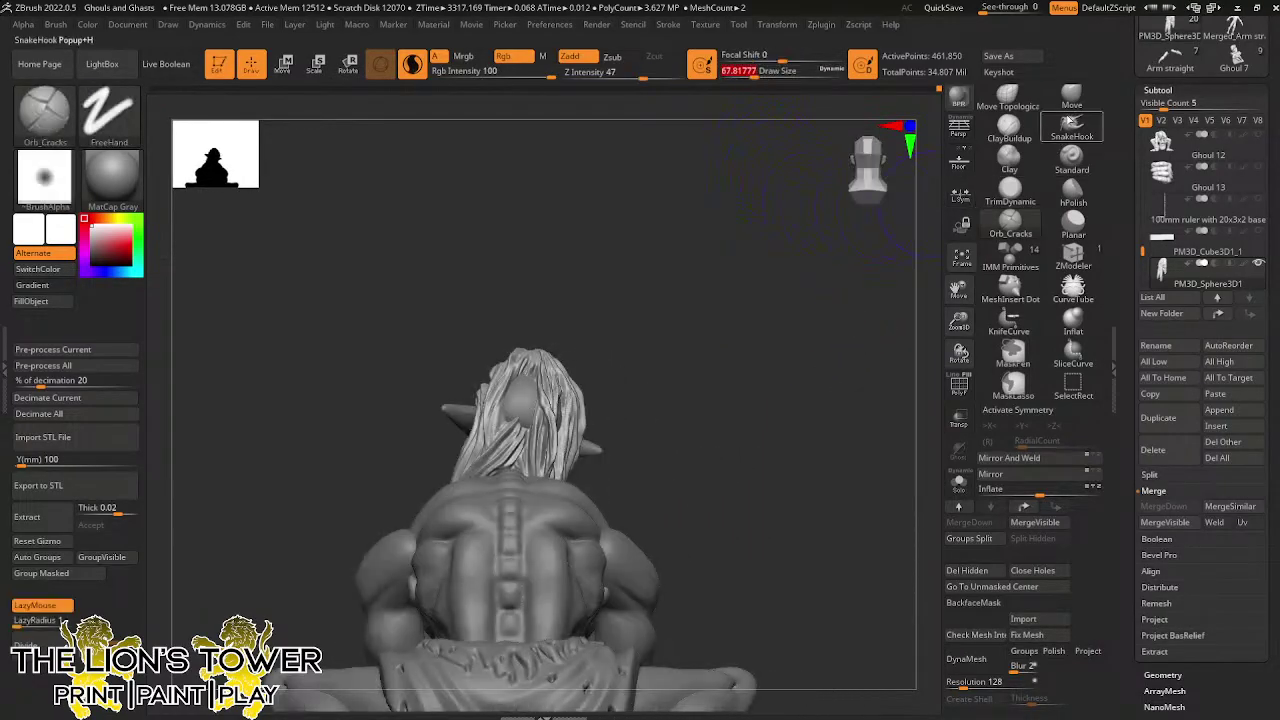
Adjust the hair's shape around the back of the head with the Move brush, using draw sizes of about 97 and 65
key("b")
key("m")
key("v")
left_click(760, 74)
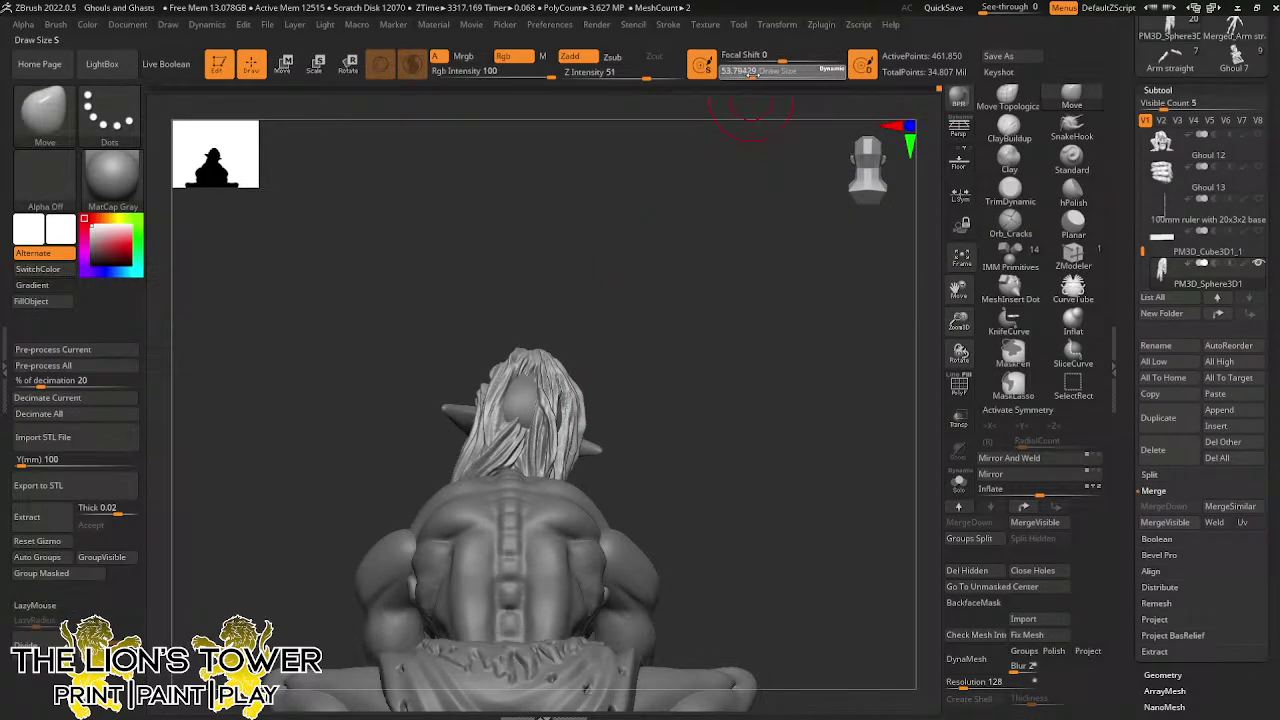
left_click_drag(662, 372, 562, 360)
mouse_move(671, 324)
left_mouse_down()
mouse_move(653, 302)
mouse_move(588, 392)
left_mouse_up()
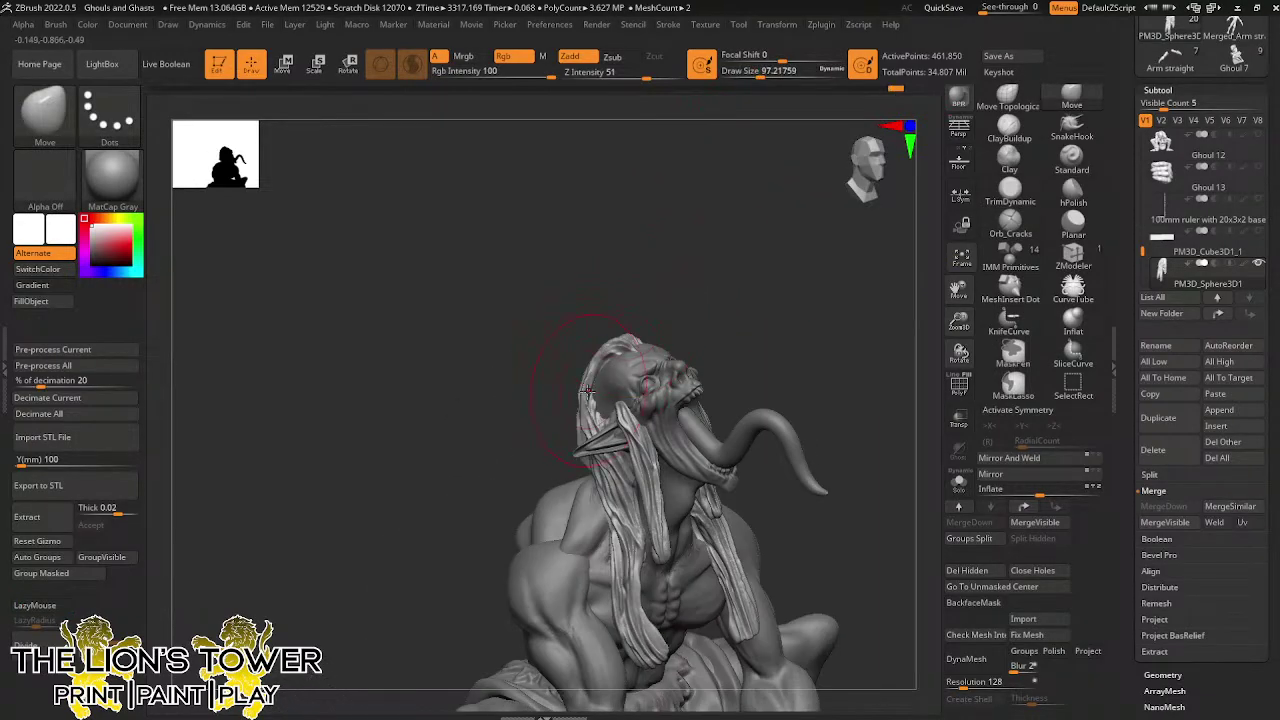
mouse_move(624, 330)
left_mouse_down()
mouse_move(763, 251)
mouse_move(757, 277)
mouse_move(784, 352)
mouse_move(815, 360)
left_mouse_up()
left_click(753, 74)
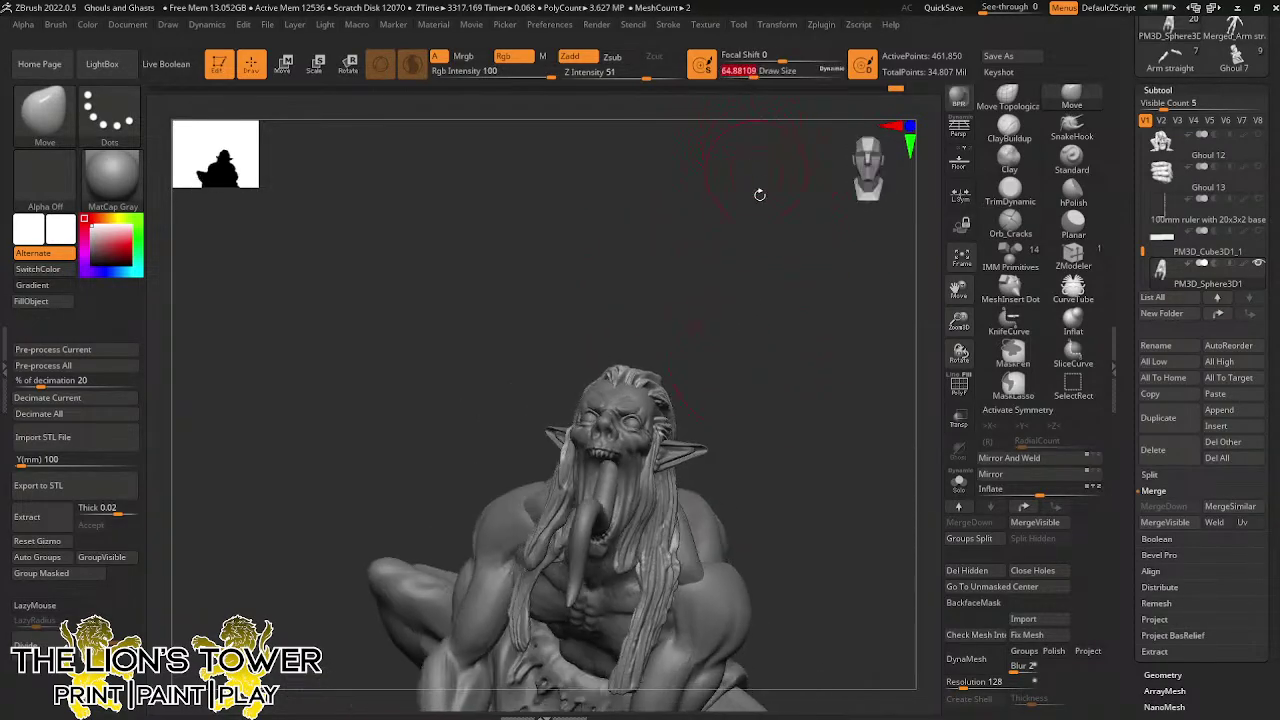
mouse_move(757, 240)
left_mouse_down()
mouse_move(793, 386)
mouse_move(903, 429)
mouse_move(846, 537)
mouse_move(813, 535)
left_mouse_up()
Make the Ghast 2 body the active subtool and isolate its head for detailing the face
left_click(1010, 224)
left_click(605, 443, "alt")
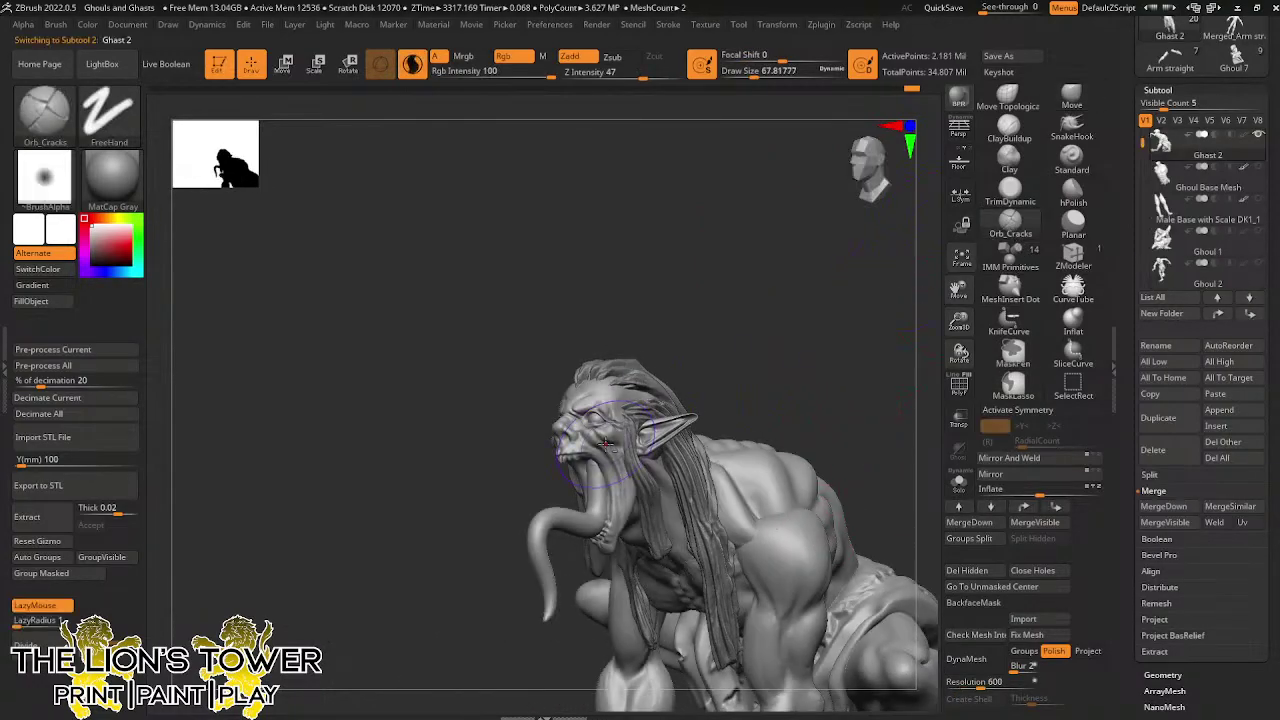
key("[")
key("[")
key("[")
key("[")
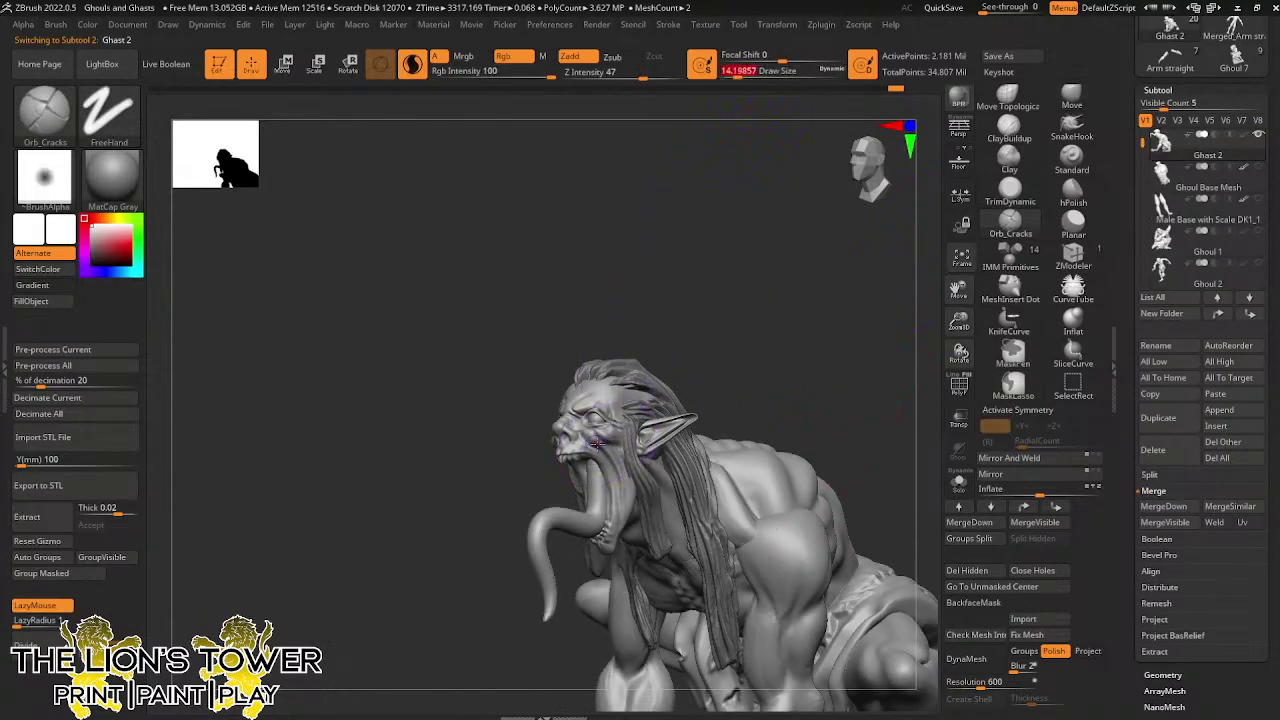
left_click_drag(959, 322, 828, 358)
left_click_drag(662, 206, 716, 172)
left_click_drag(684, 390, 718, 398)
left_click(609, 381, "ctrl+shift")
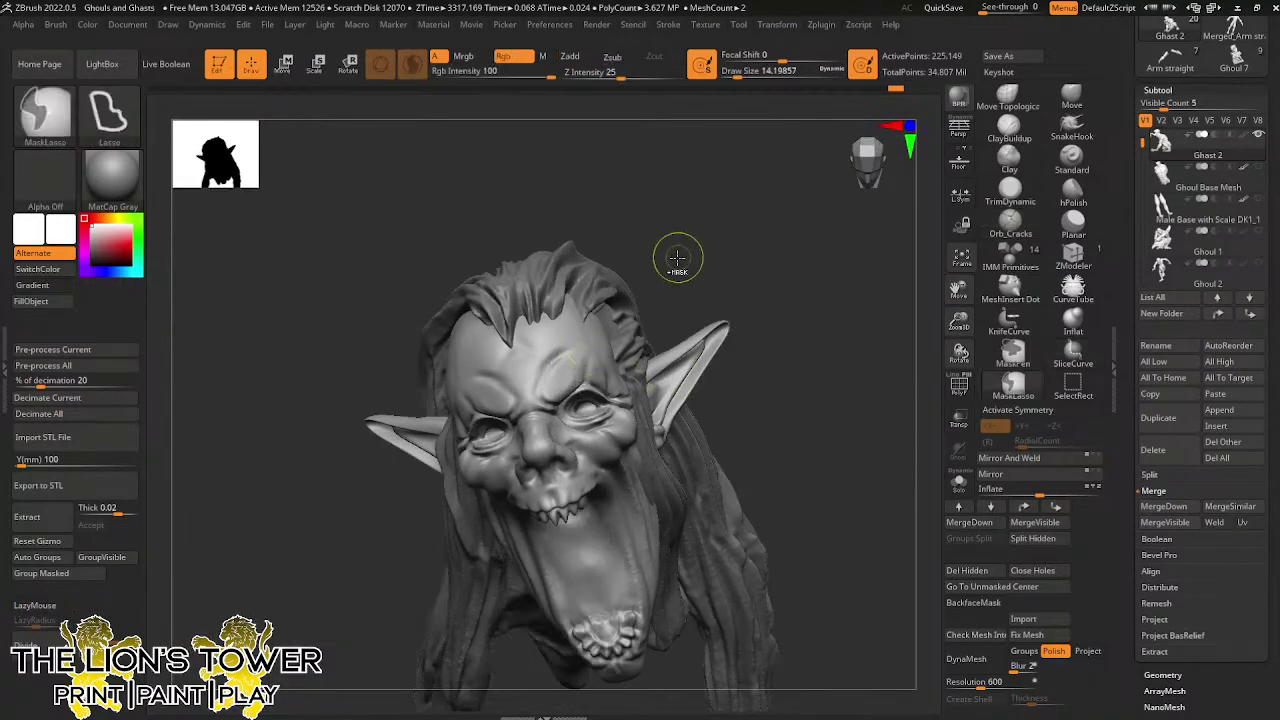
Reshape the ghoul's brow ridges and eye sockets with the Move brush, using draw sizes of about 17 and 22
left_click_drag(753, 71, 737, 72)
left_click_drag(706, 280, 565, 383)
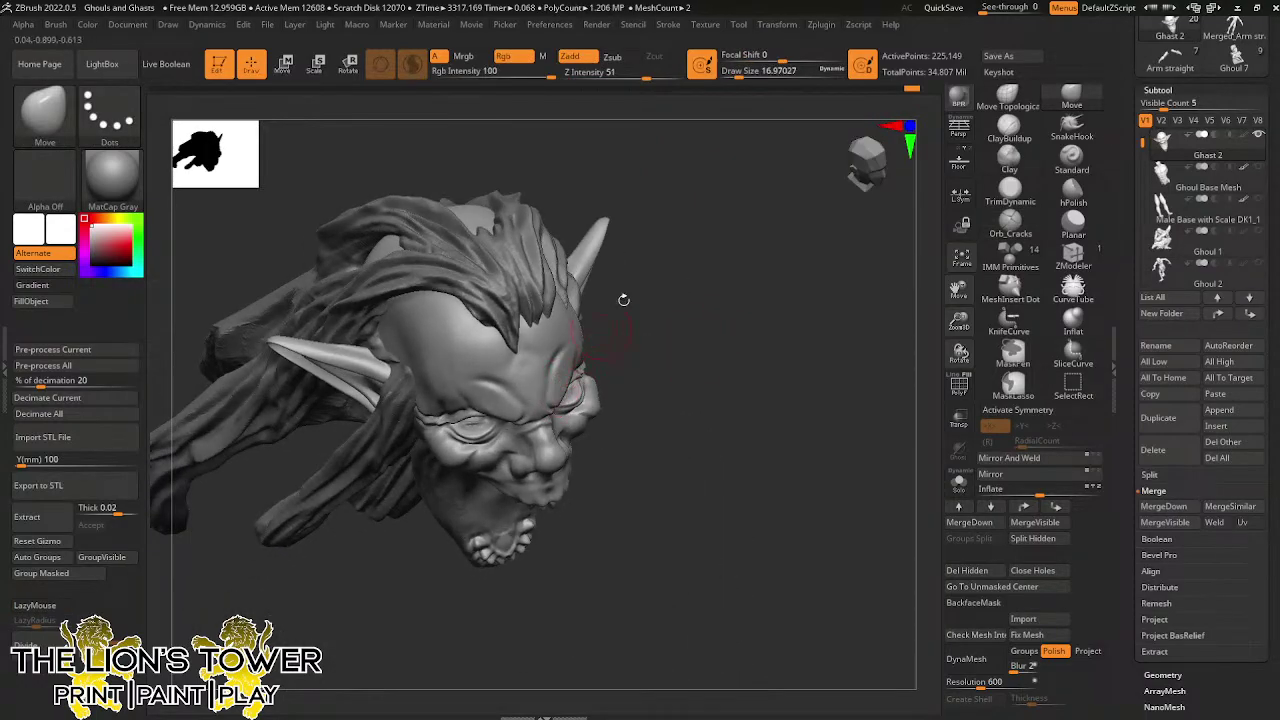
left_click_drag(738, 73, 741, 73)
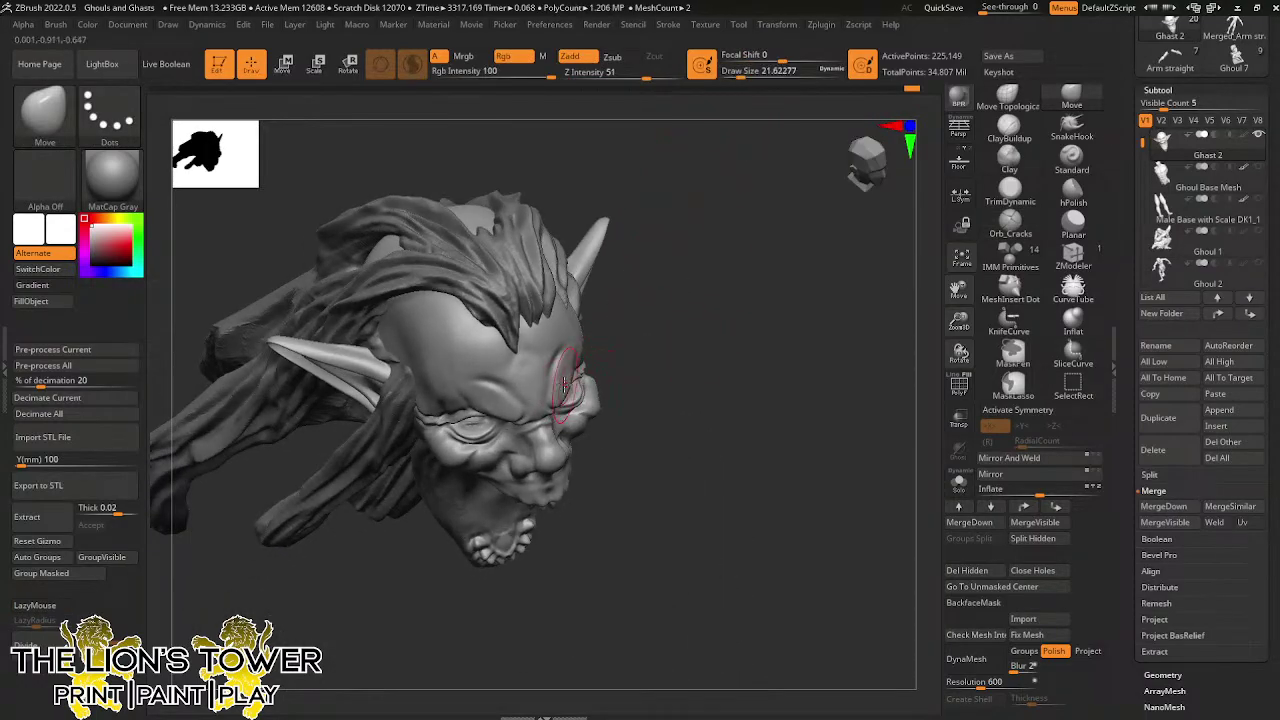
left_click_drag(659, 321, 510, 420)
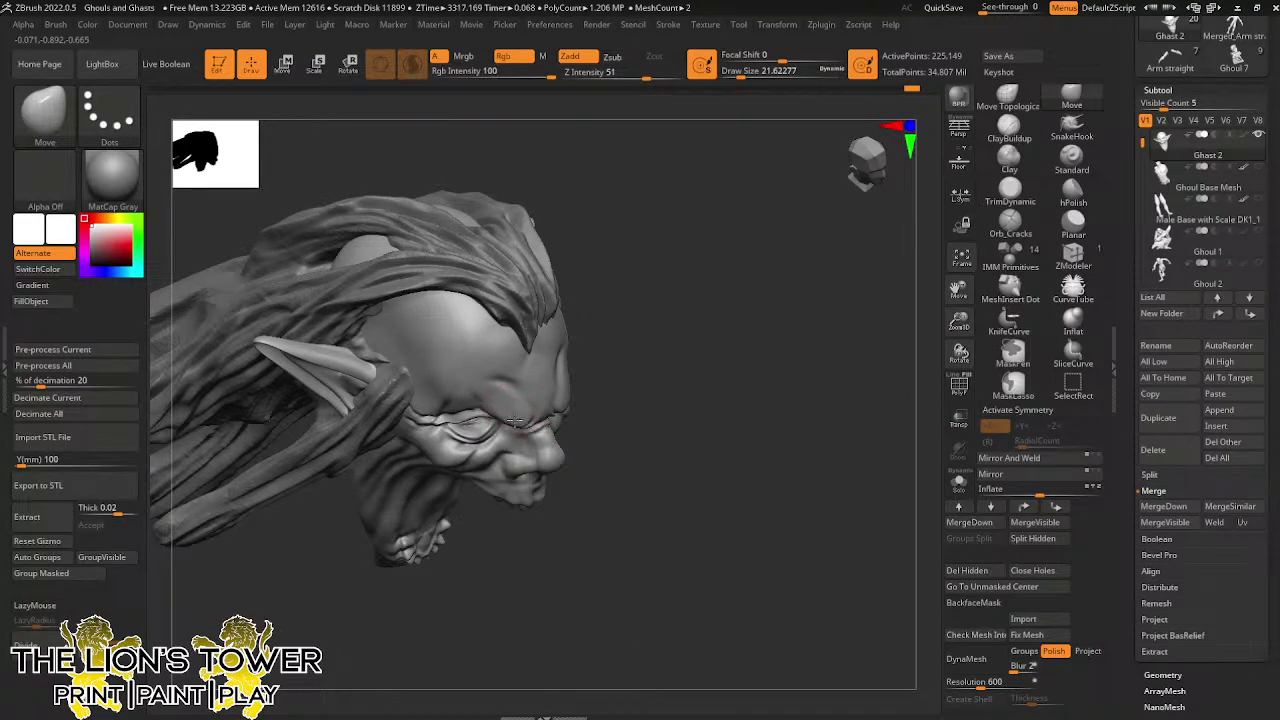
left_click_drag(563, 376, 597, 401)
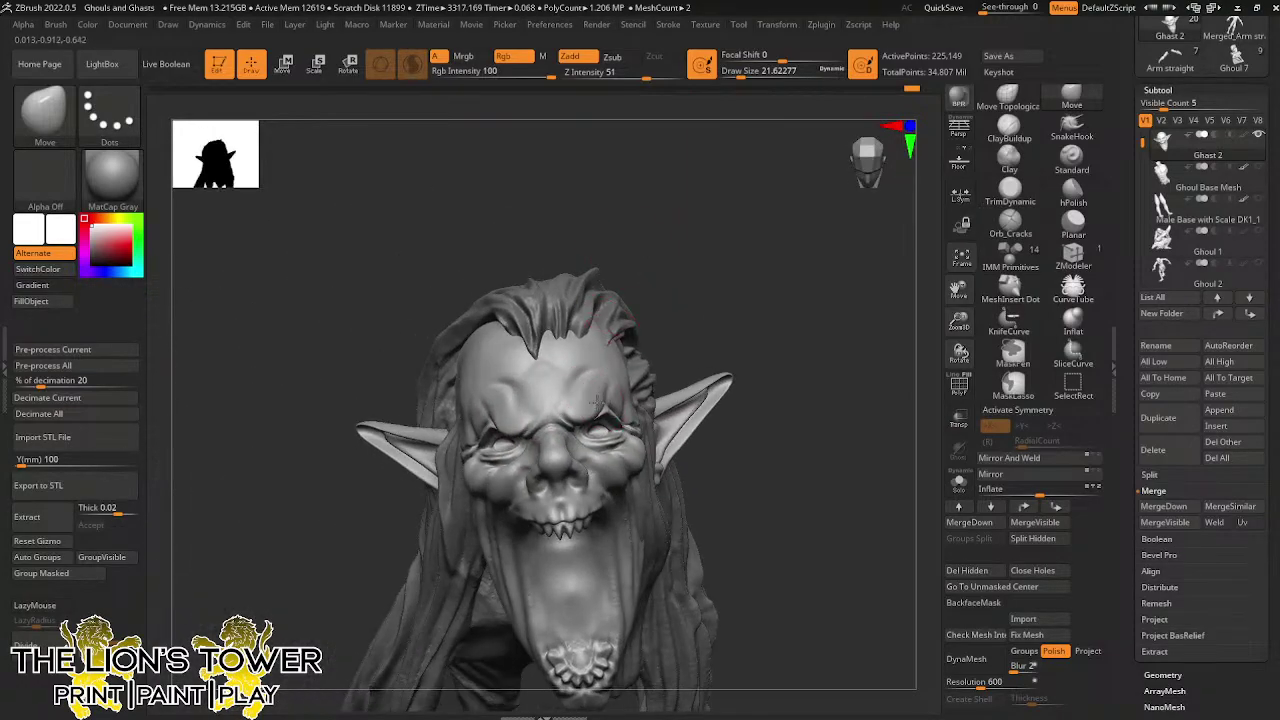
left_click_drag(743, 266, 645, 308)
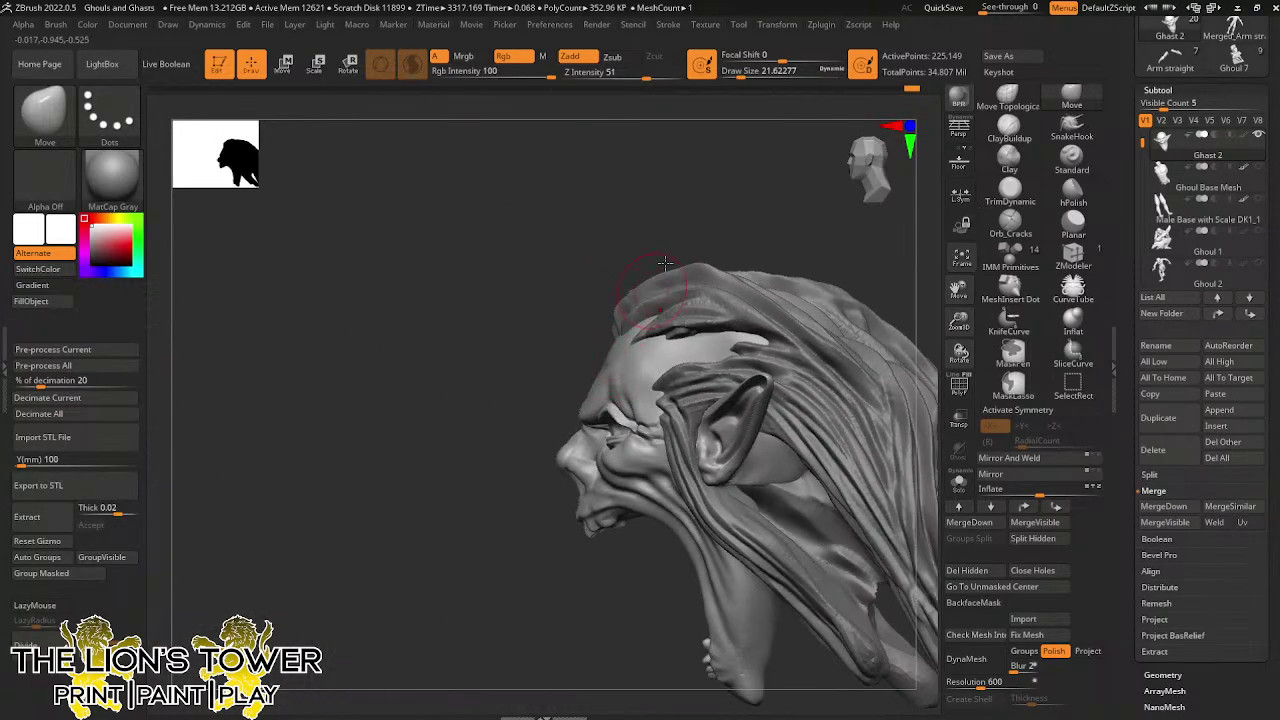
left_click_drag(605, 378, 796, 191)
left_click_drag(492, 420, 689, 226)
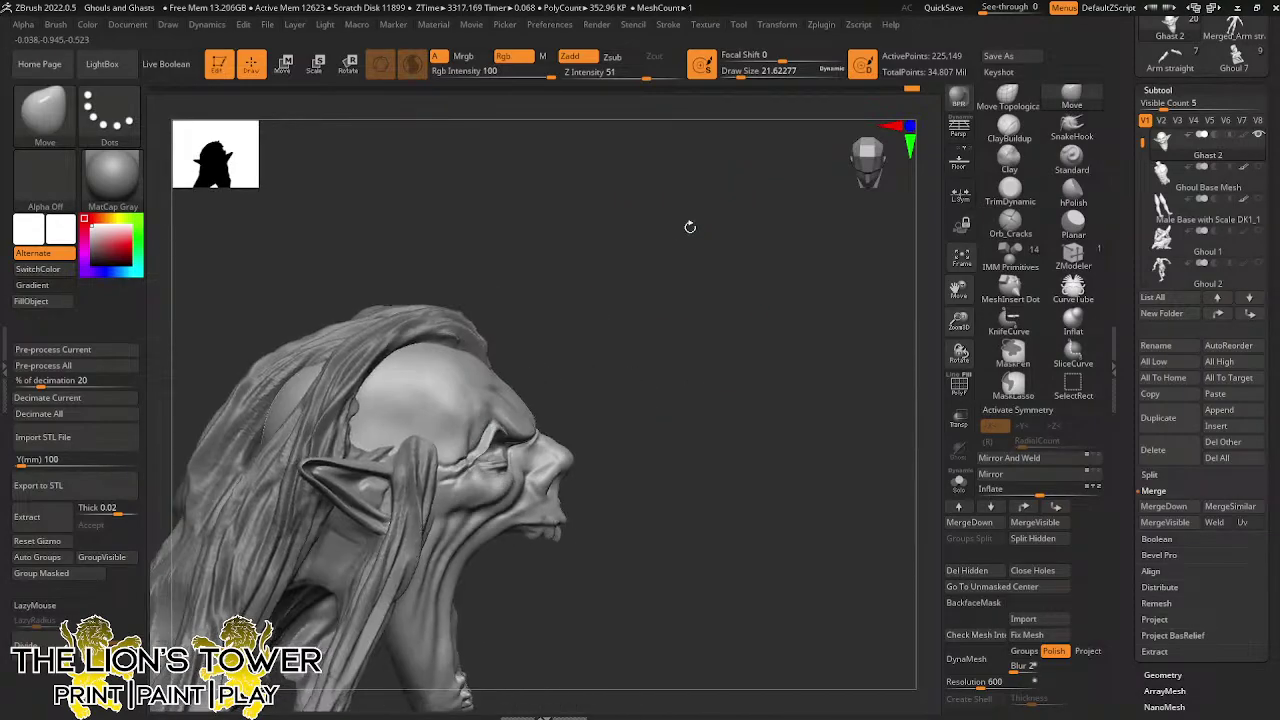
left_click_drag(605, 305, 620, 392)
Refine the brows above both eyes with the Move brush at draw size about 13 and check the face with the whole body shown
left_click(757, 257, "ctrl+shift")
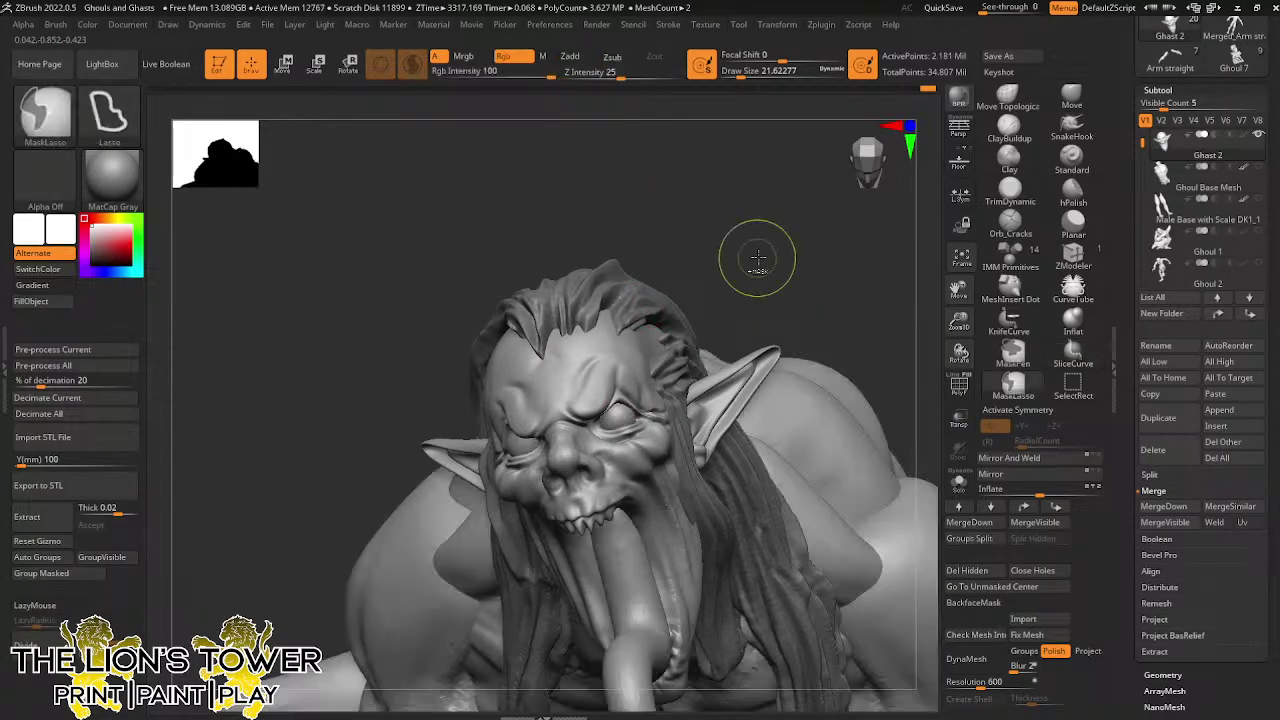
left_click_drag(757, 257, 772, 234)
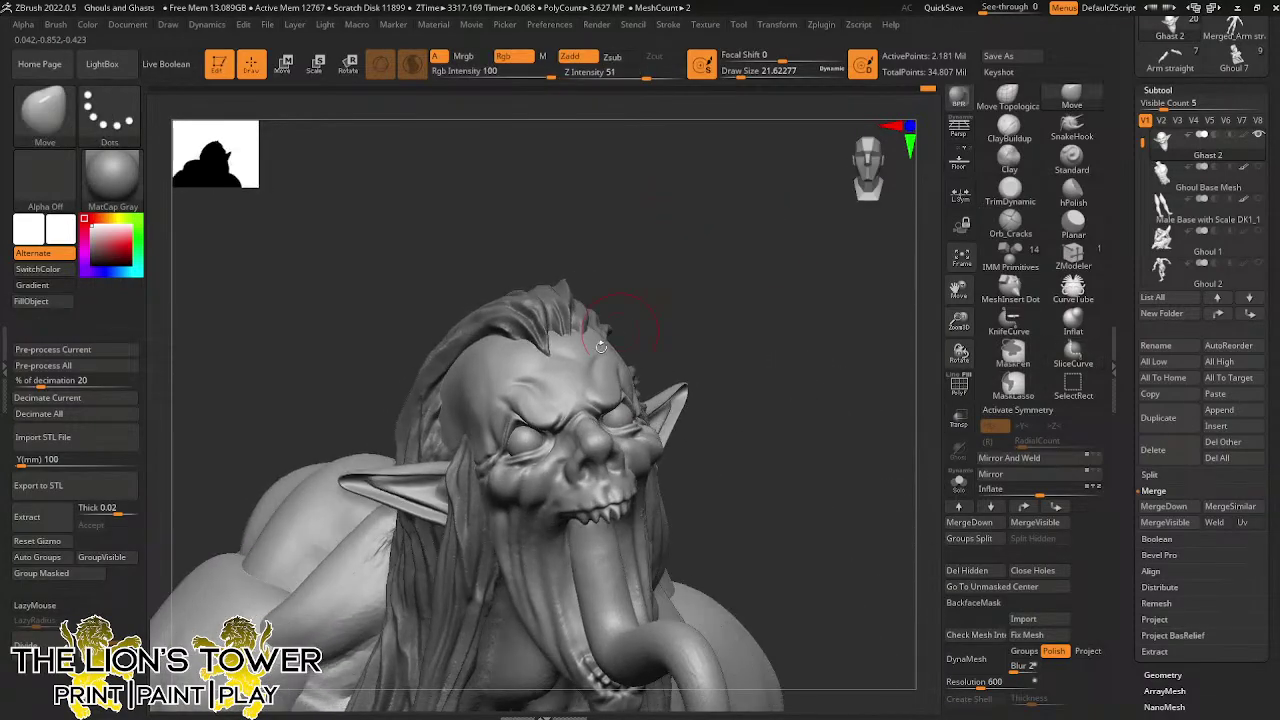
left_click(515, 424, "ctrl+shift")
left_click_drag(741, 75, 733, 75)
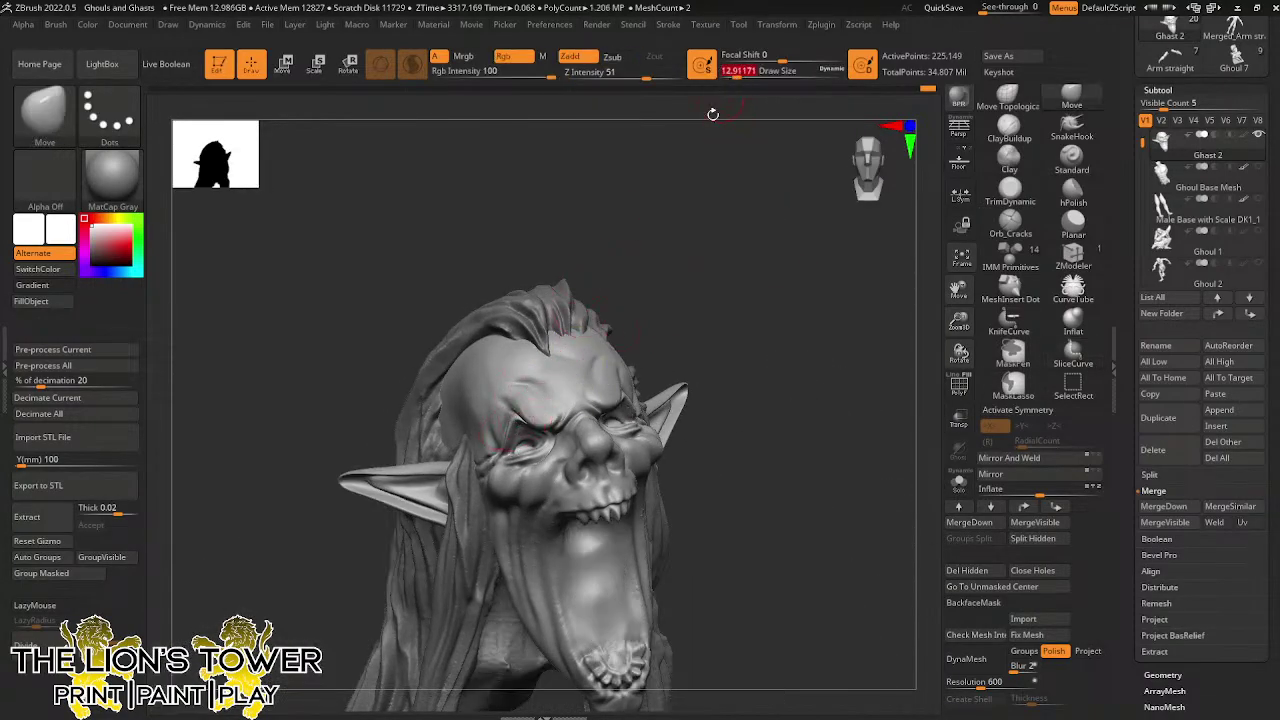
mouse_move(685, 292)
left_mouse_down()
mouse_move(700, 290)
mouse_move(657, 302)
left_mouse_up()
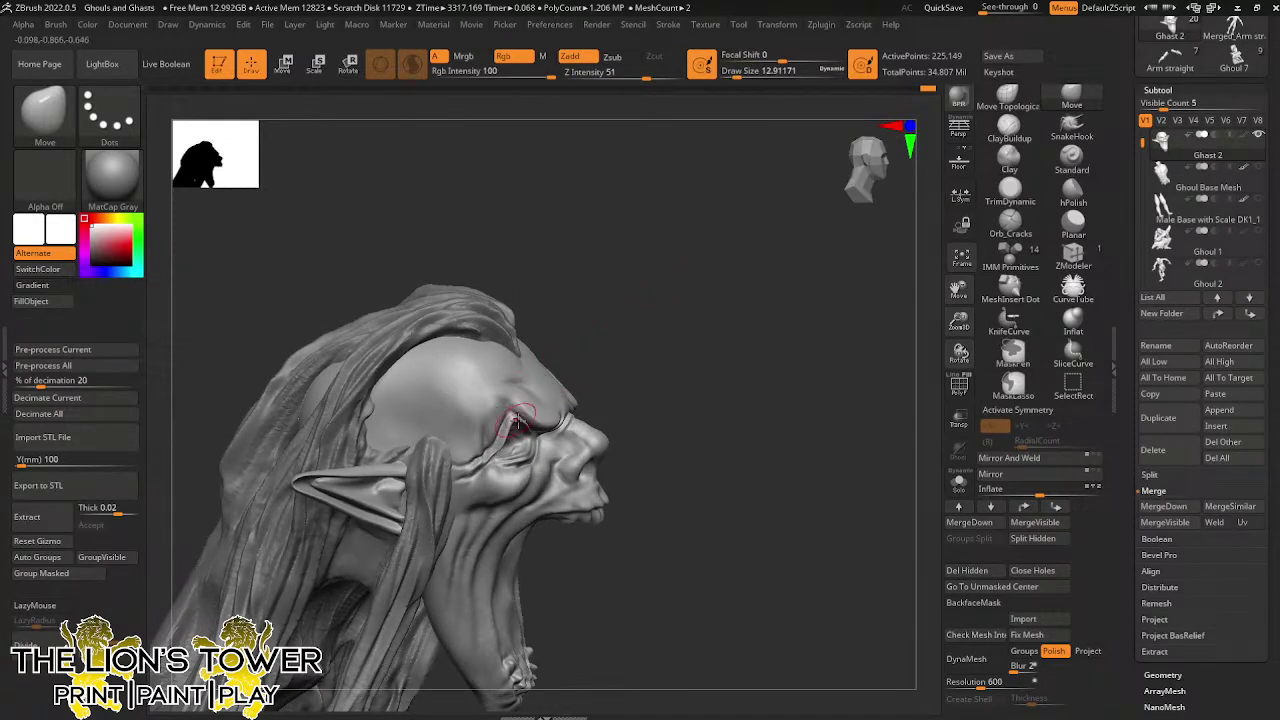
left_click_drag(697, 321, 630, 330)
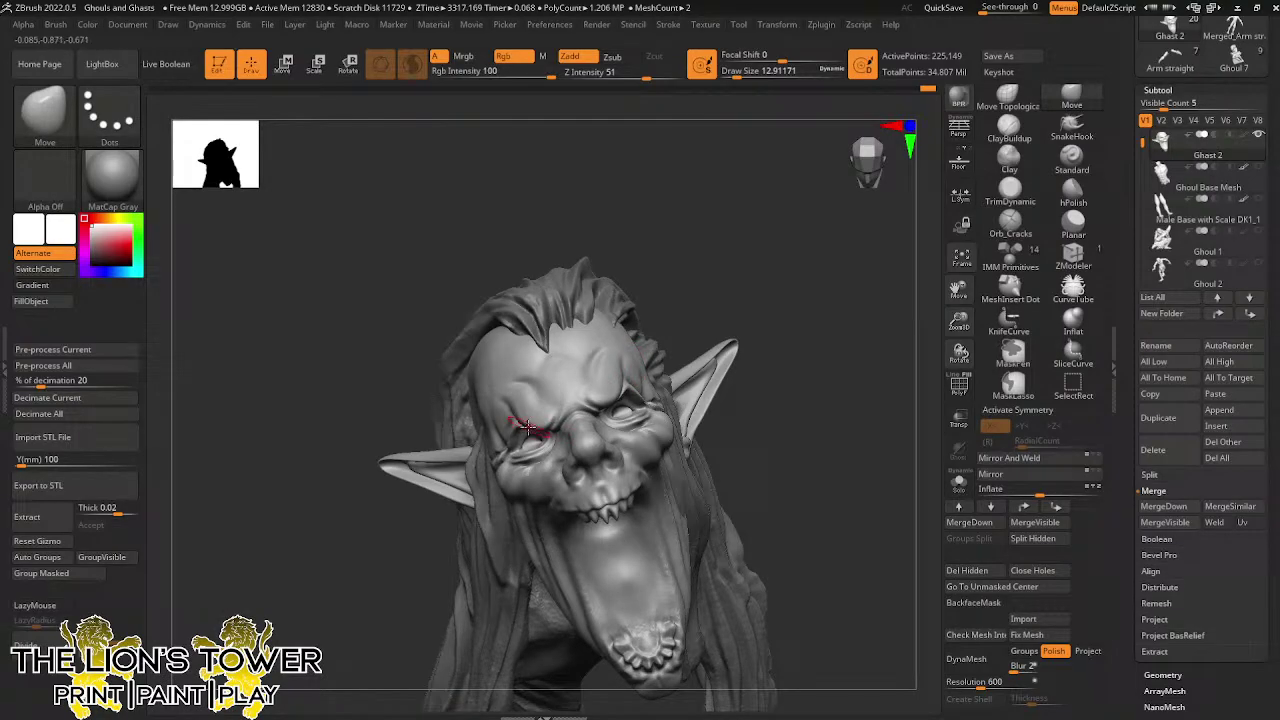
left_click_drag(745, 280, 706, 288)
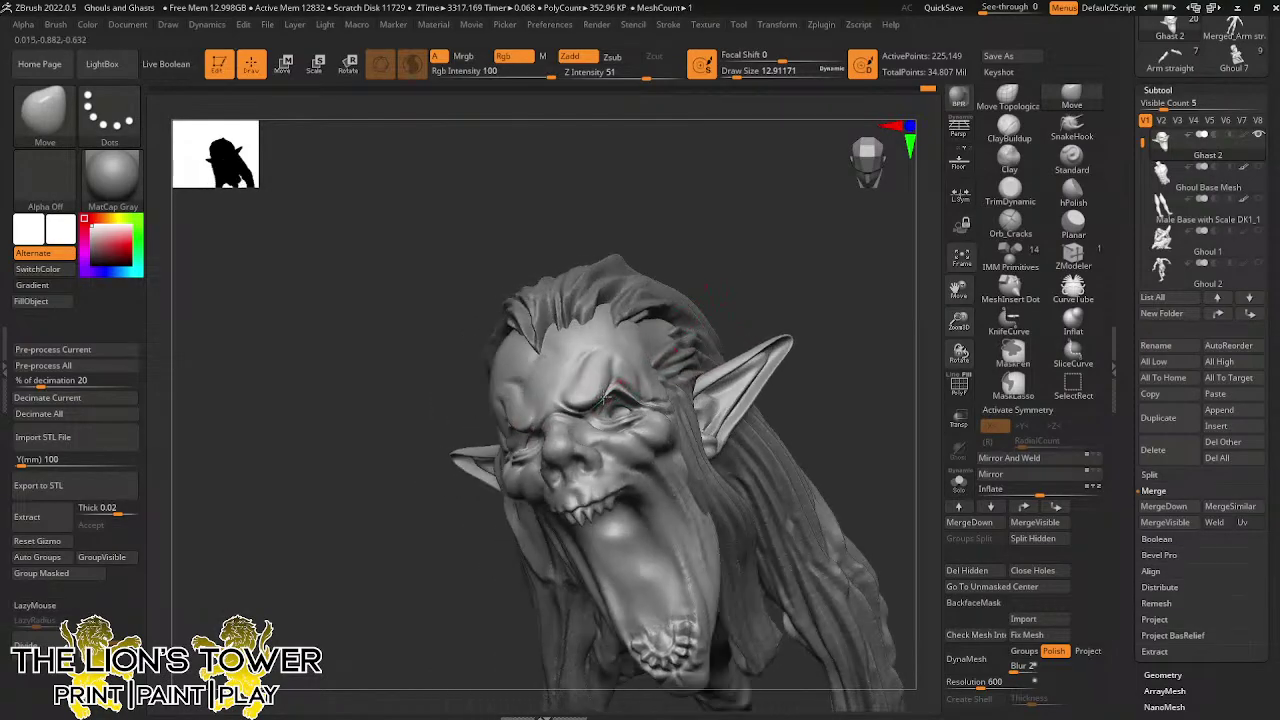
left_click_drag(757, 254, 803, 263)
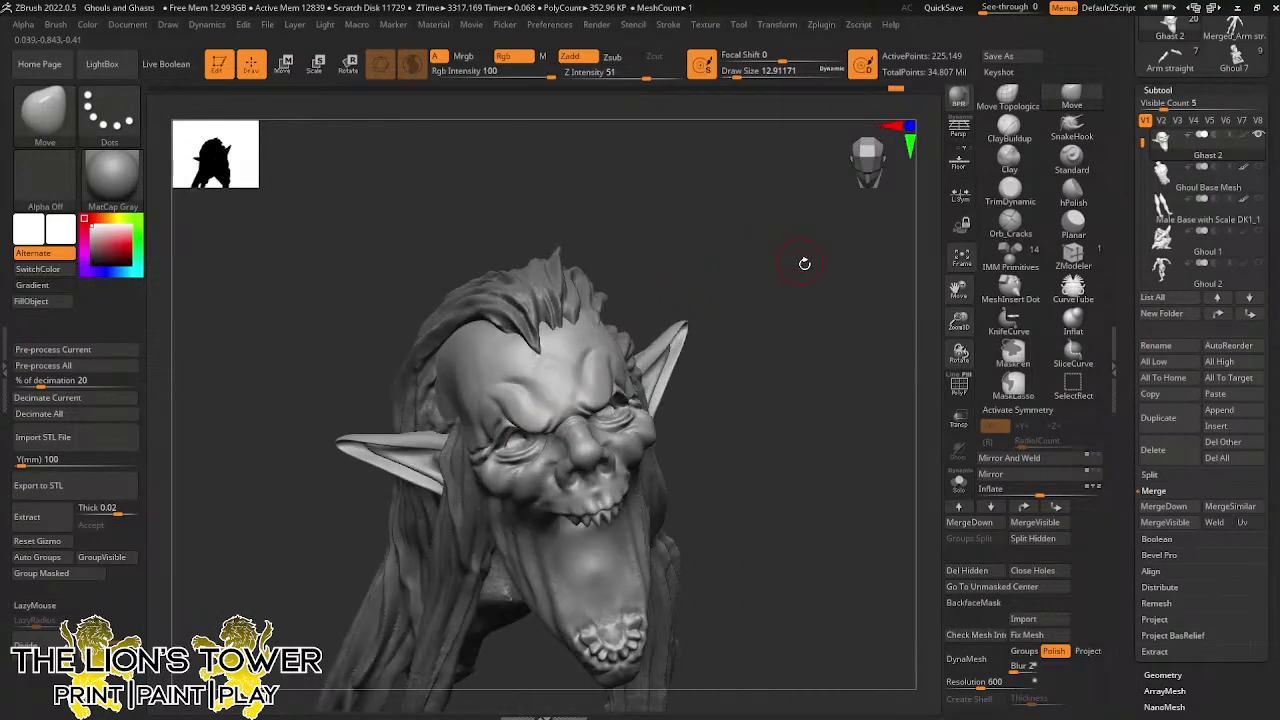
left_click(814, 337, "ctrl+shift")
mouse_move(815, 340)
left_mouse_down()
mouse_move(826, 392)
mouse_move(817, 329)
left_mouse_up()
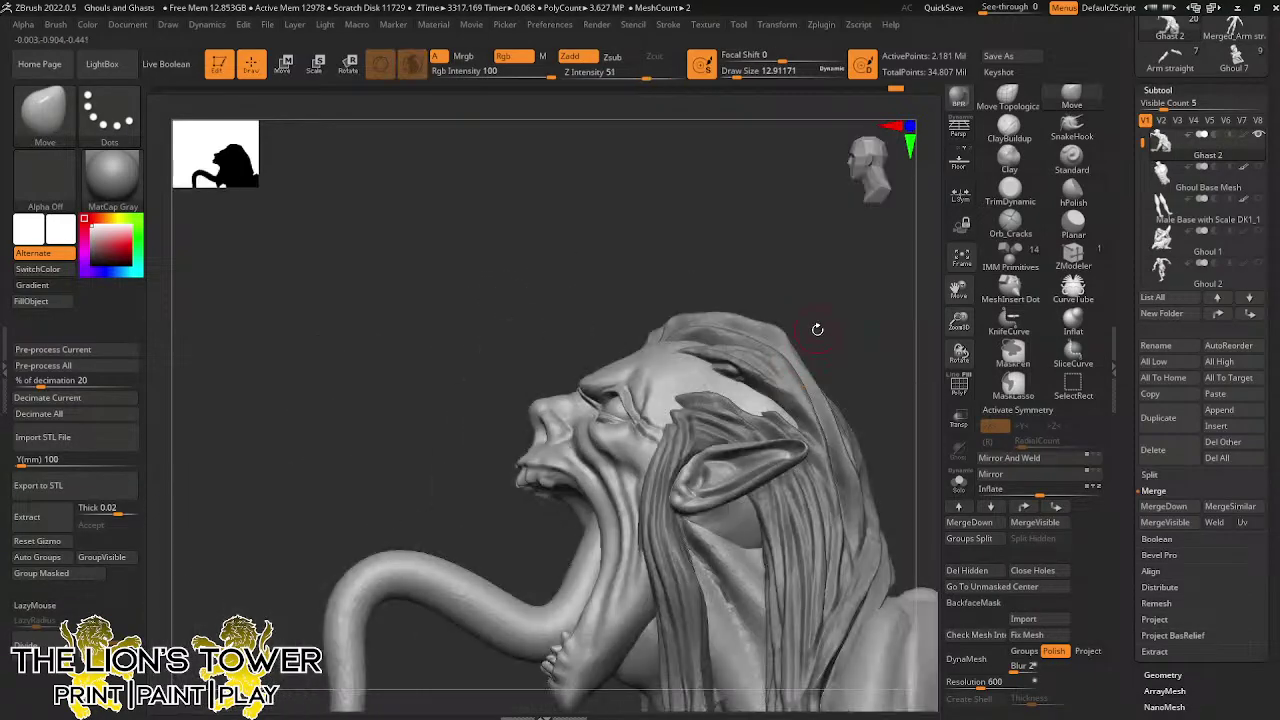
mouse_move(862, 323)
left_mouse_down()
mouse_move(880, 394)
mouse_move(900, 383)
mouse_move(896, 454)
mouse_move(884, 414)
left_mouse_up()
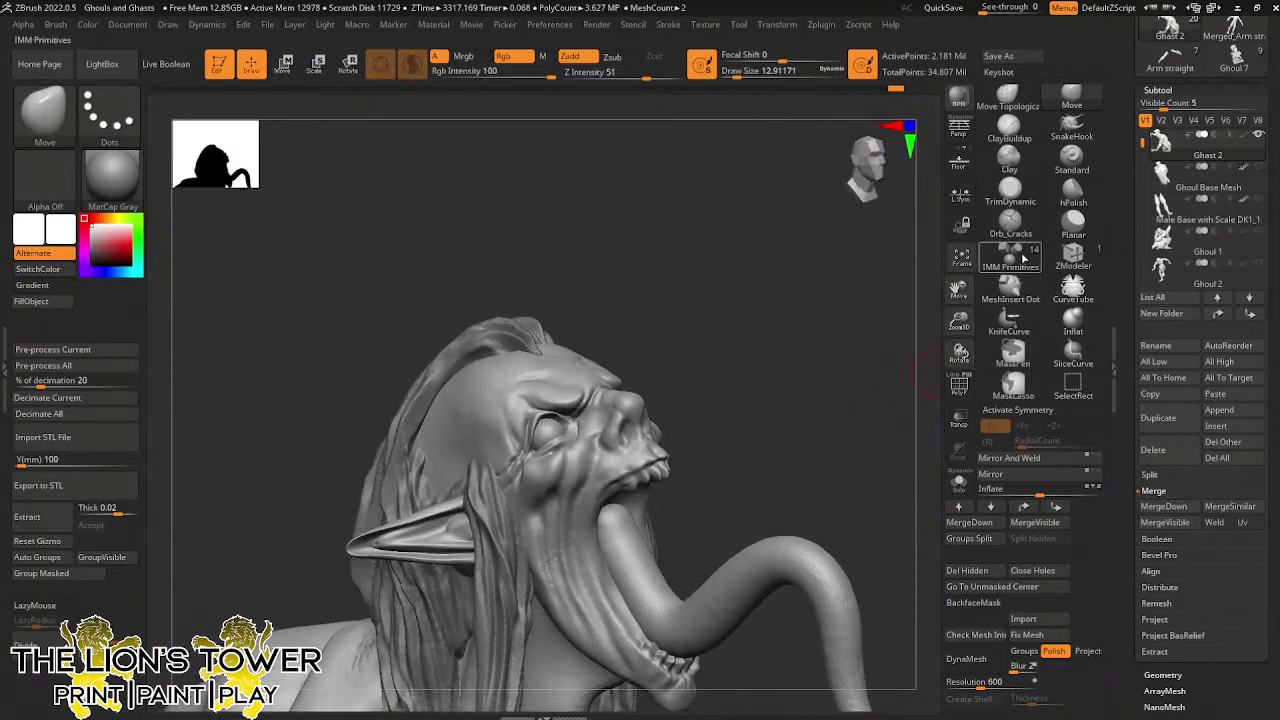
Isolate the head and carve a torn gash across the ghoul's right cheek with Orb_Cracks, Z Intensity 49, LazyMouse off and draw size about 12
left_click(1010, 224)
left_click_drag(866, 355, 888, 362)
left_click(620, 512, "ctrl+shift")
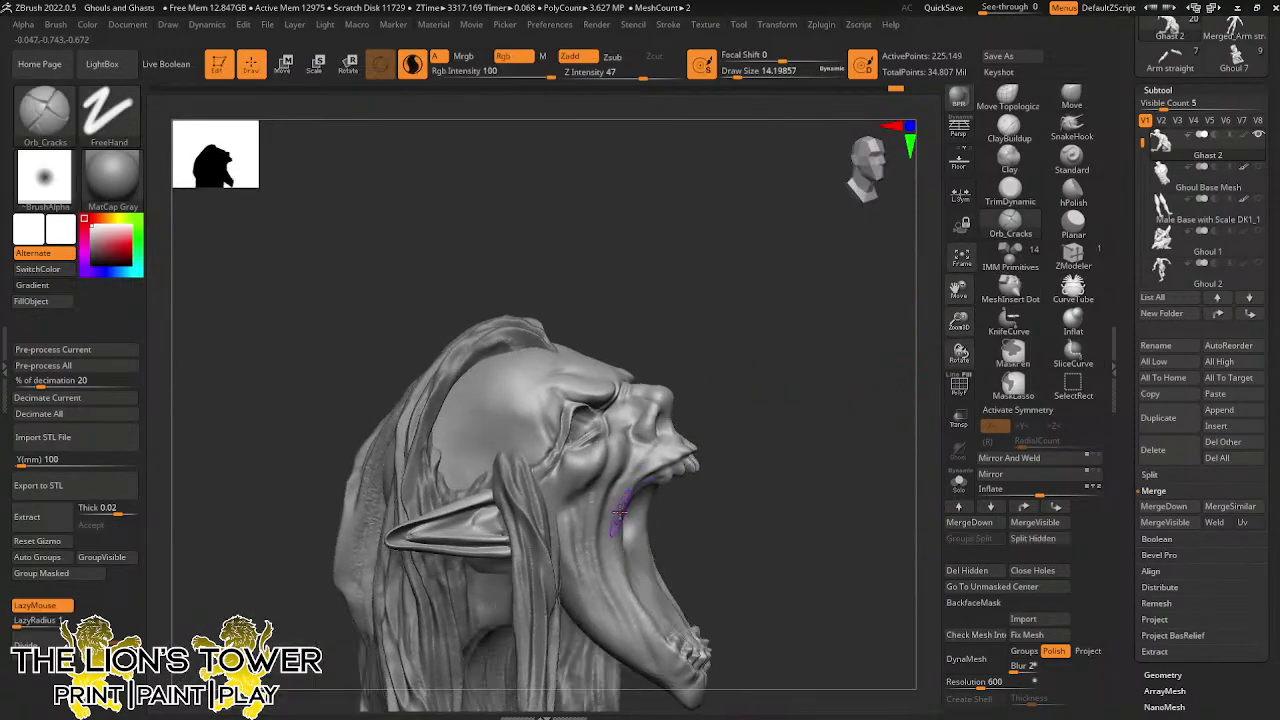
left_click_drag(622, 521, 610, 492)
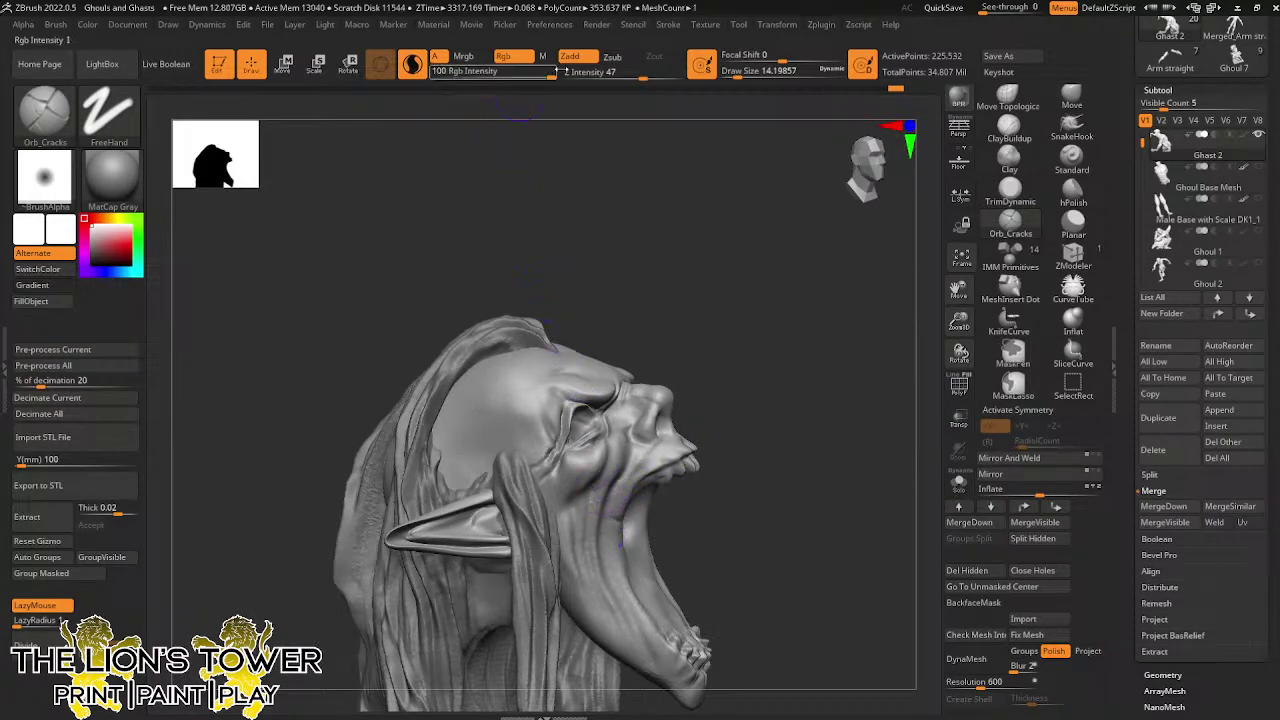
left_click(645, 78)
left_click_drag(745, 79, 752, 79)
left_click(54, 605)
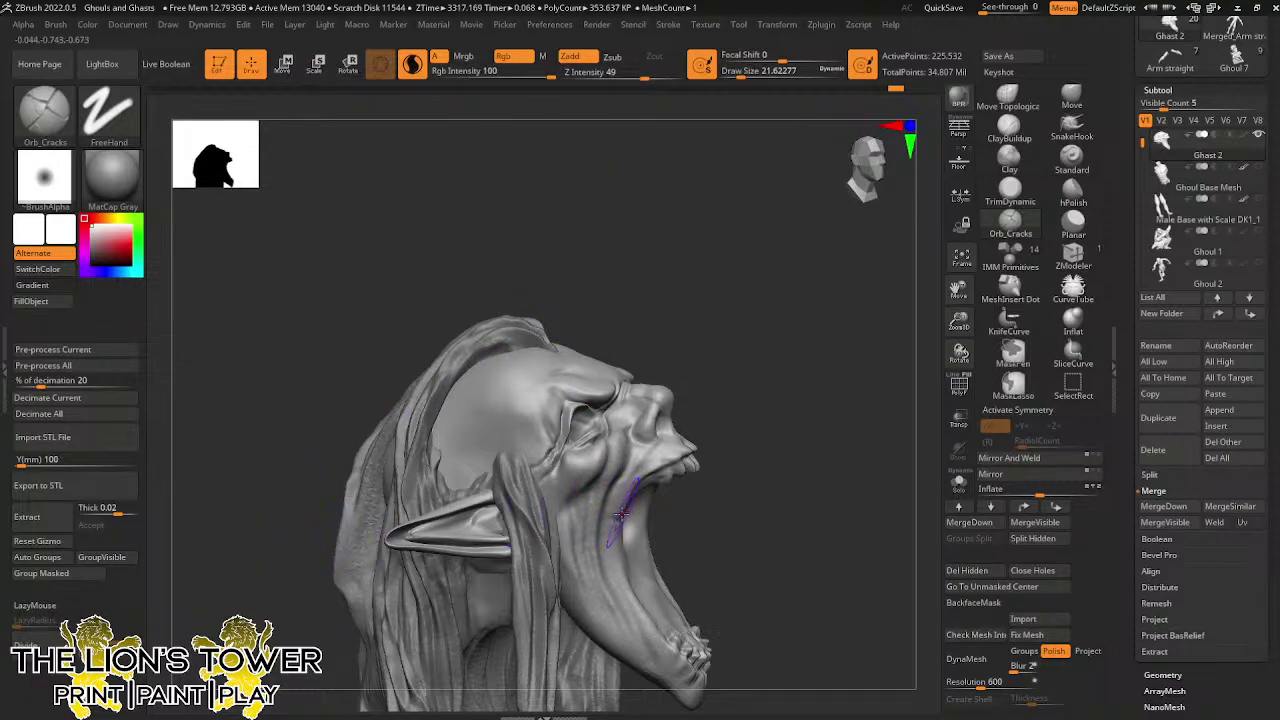
key("bracketleft")
key("bracketleft")
key("bracketleft")
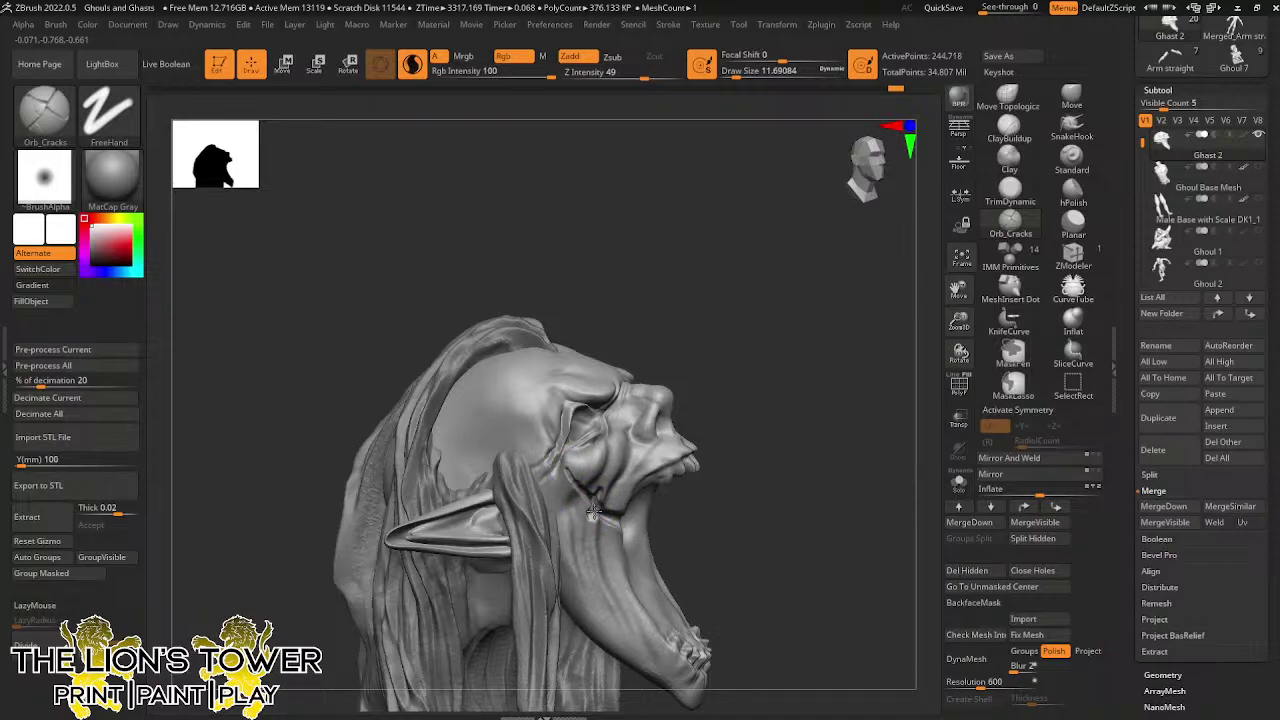
Deepen and roughen the edges of the gash between the right cheek and the corner of the mouth
left_click_drag(582, 497, 584, 497)
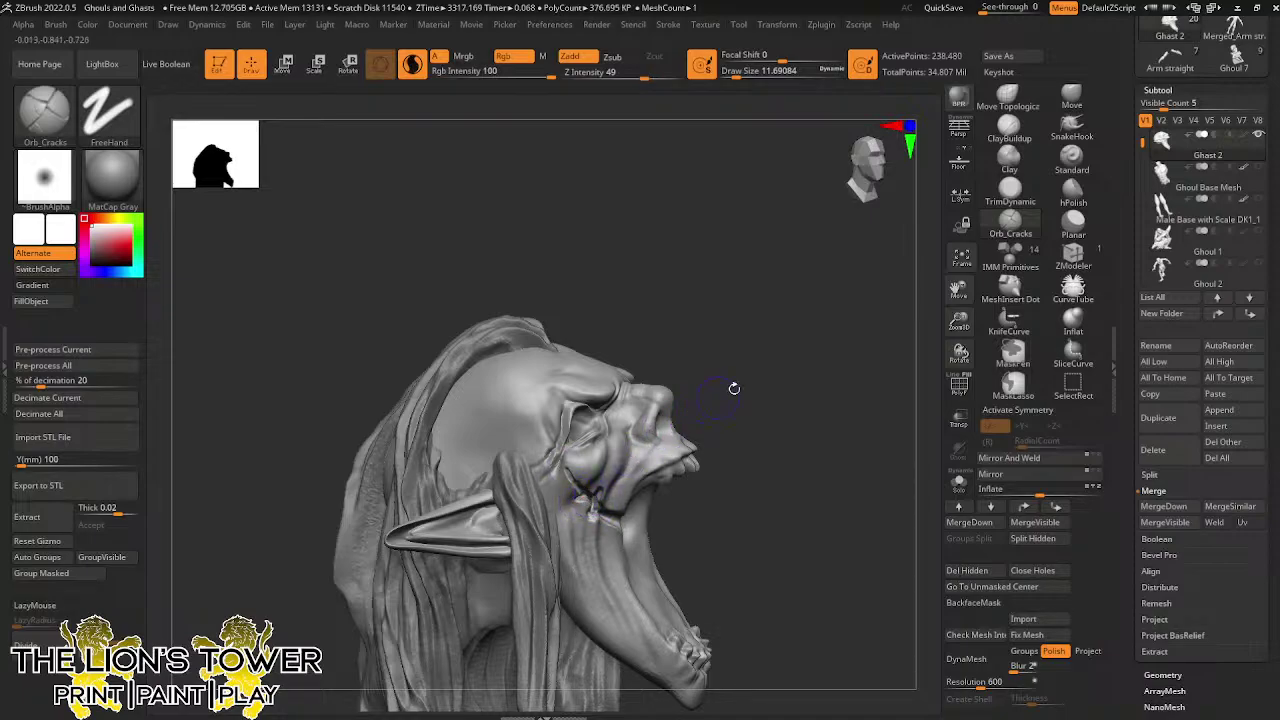
left_click_drag(734, 388, 711, 366)
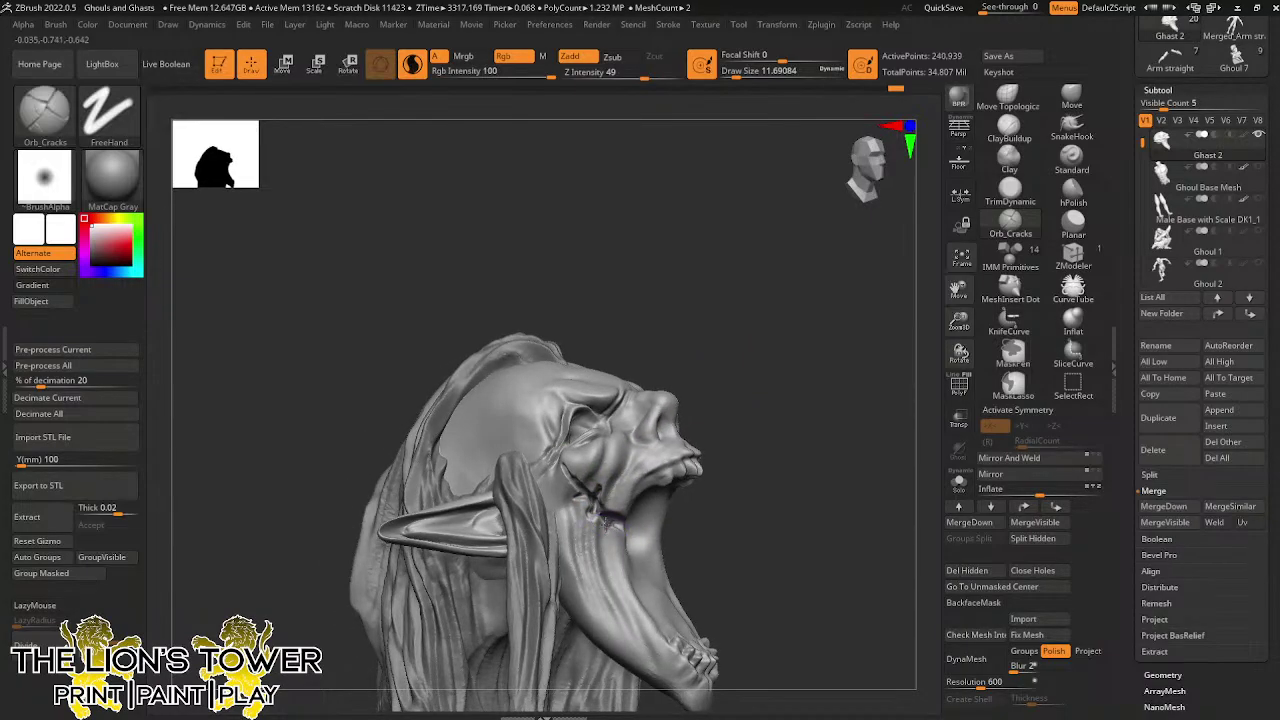
left_click_drag(595, 508, 597, 497)
mouse_move(722, 366)
left_mouse_down()
mouse_move(709, 346)
mouse_move(700, 358)
mouse_move(680, 350)
mouse_move(690, 375)
left_mouse_up()
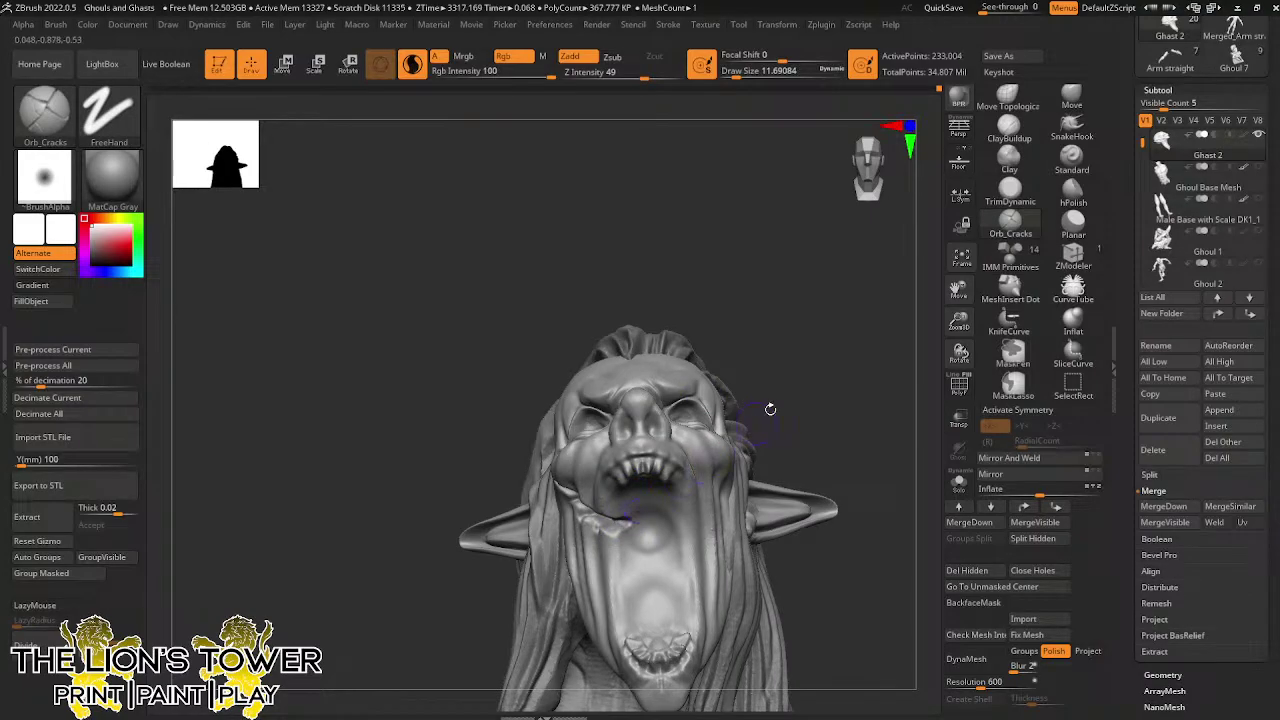
Carve the gum line and the gaps between the upper teeth from both sides, smoothing the tooth surfaces
mouse_move(770, 409)
left_mouse_down()
mouse_move(805, 420)
mouse_move(760, 415)
mouse_move(693, 436)
mouse_move(650, 474)
left_mouse_up()
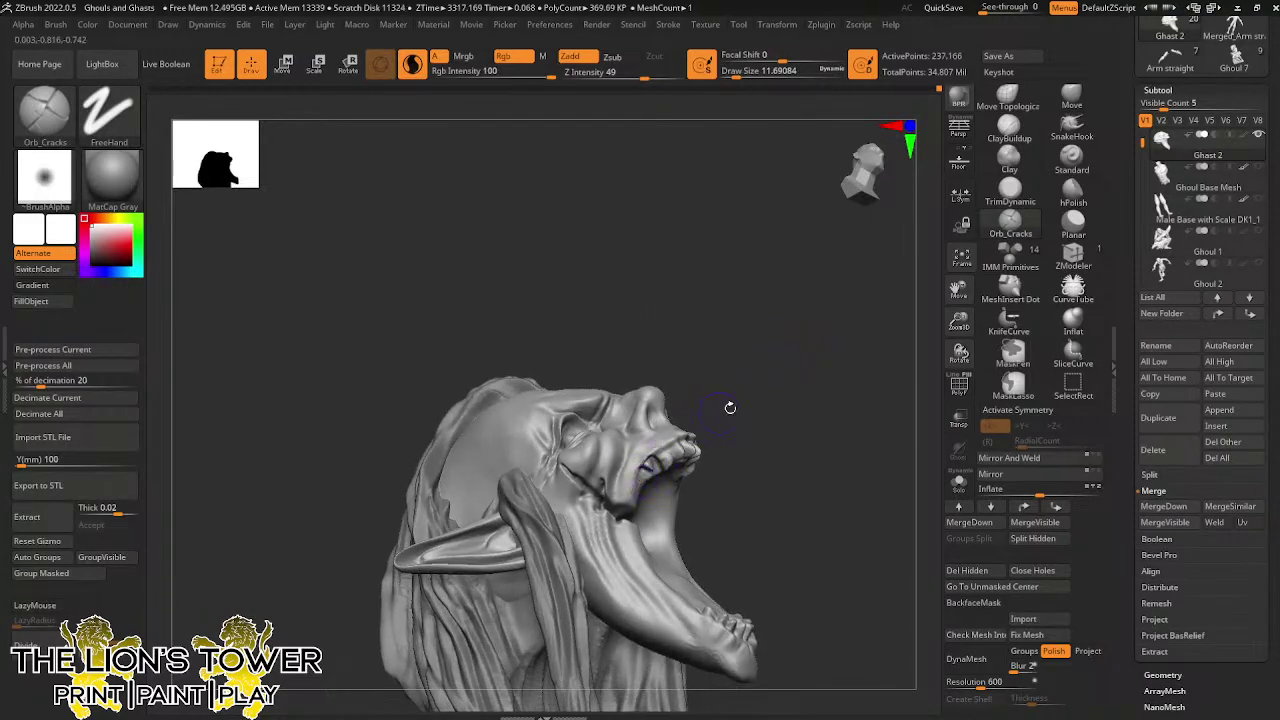
left_click_drag(730, 408, 652, 458)
left_click_drag(736, 426, 687, 450)
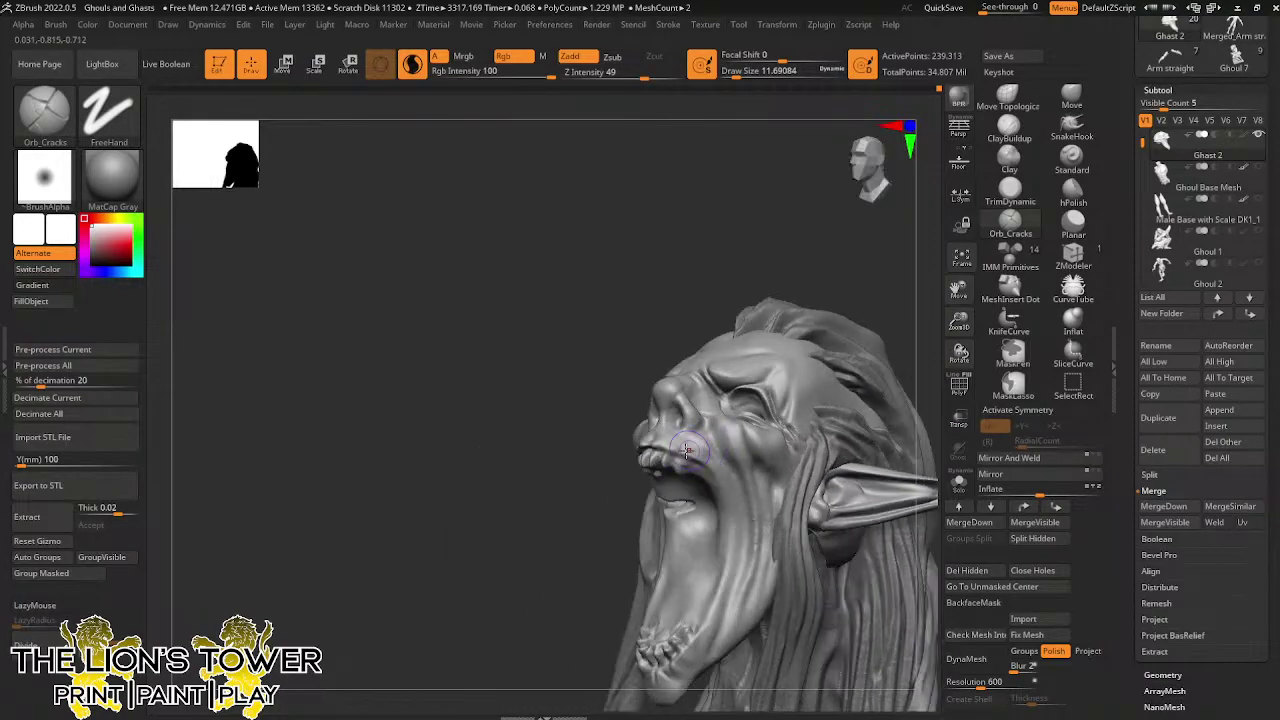
left_click_drag(838, 284, 820, 280)
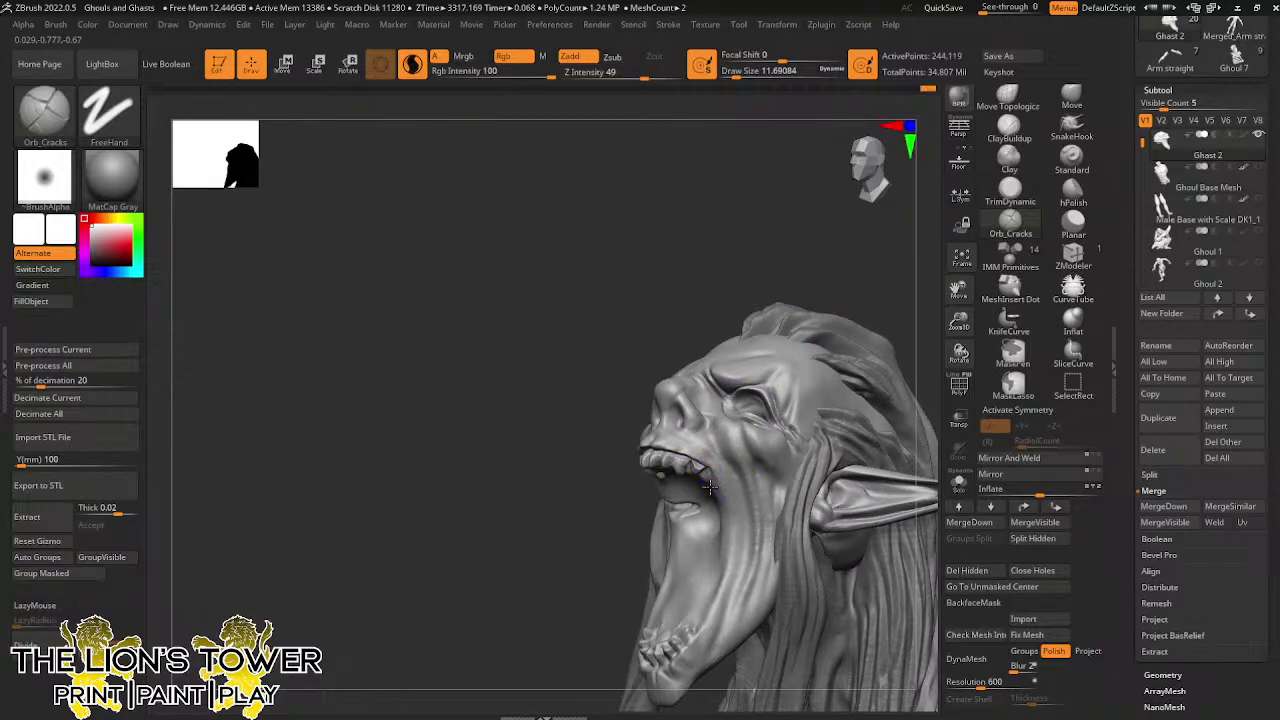
key("shift")
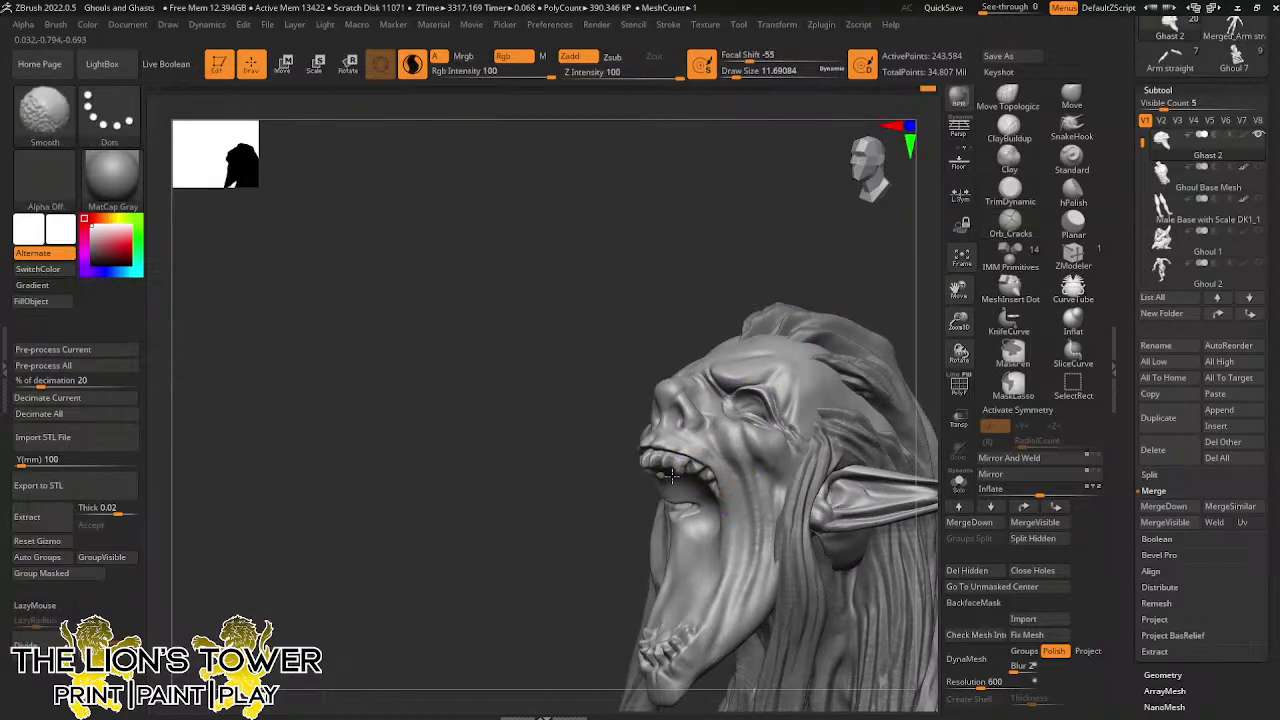
left_click_drag(605, 476, 668, 458)
left_click_drag(795, 335, 874, 306)
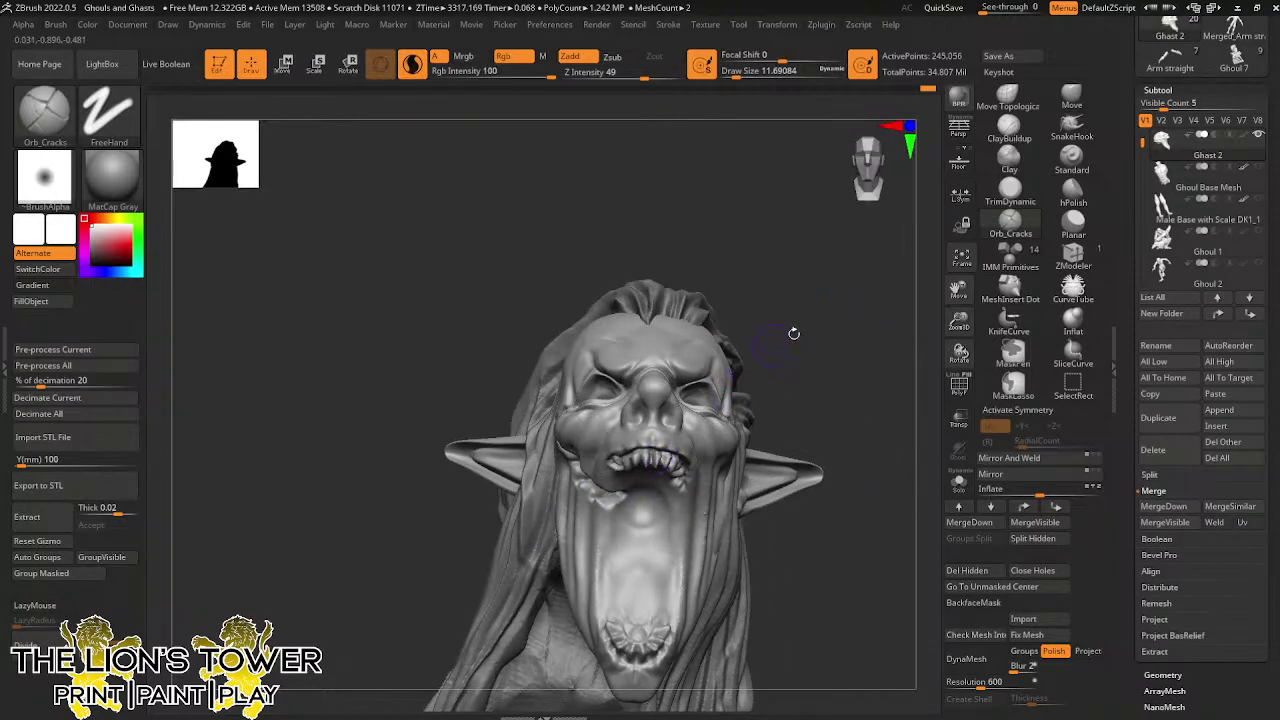
Sharpen the gaps between the front upper teeth with Orb_Cracks and smooth the tooth tips
left_click_drag(793, 333, 640, 460)
left_click_drag(692, 408, 800, 352)
left_click_drag(619, 462, 640, 460, "shift")
left_click_drag(828, 378, 743, 424)
key("shift")
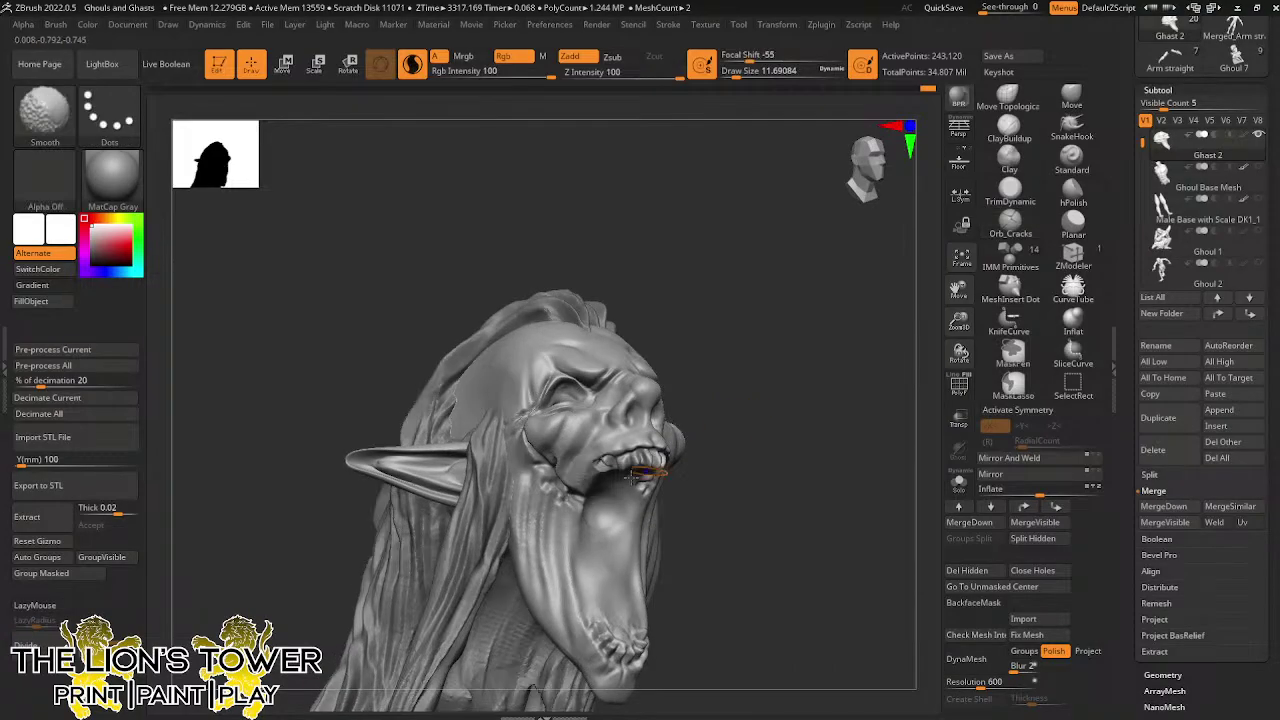
left_click_drag(870, 448, 822, 447)
Cut a ragged notch into the lower edge of the ghoul's right ear with Orb_Cracks and smooth around it
left_click(830, 461, "ctrl+shift")
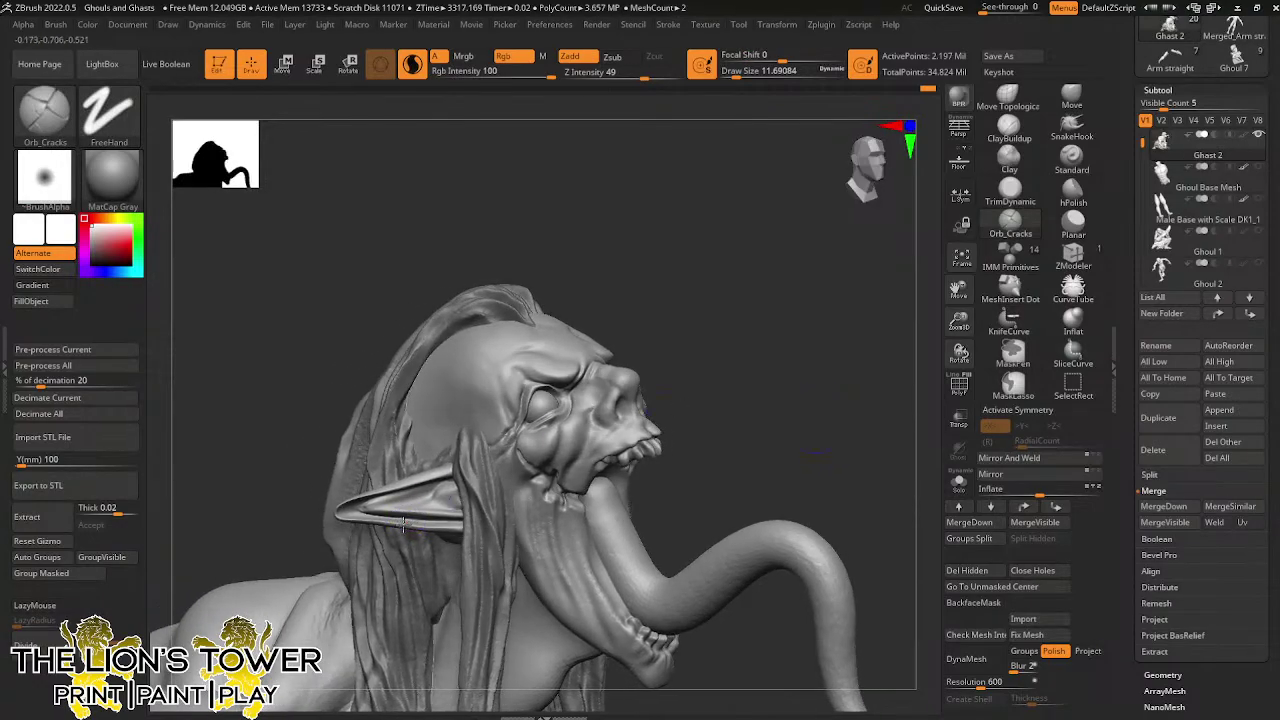
left_click_drag(403, 525, 408, 518)
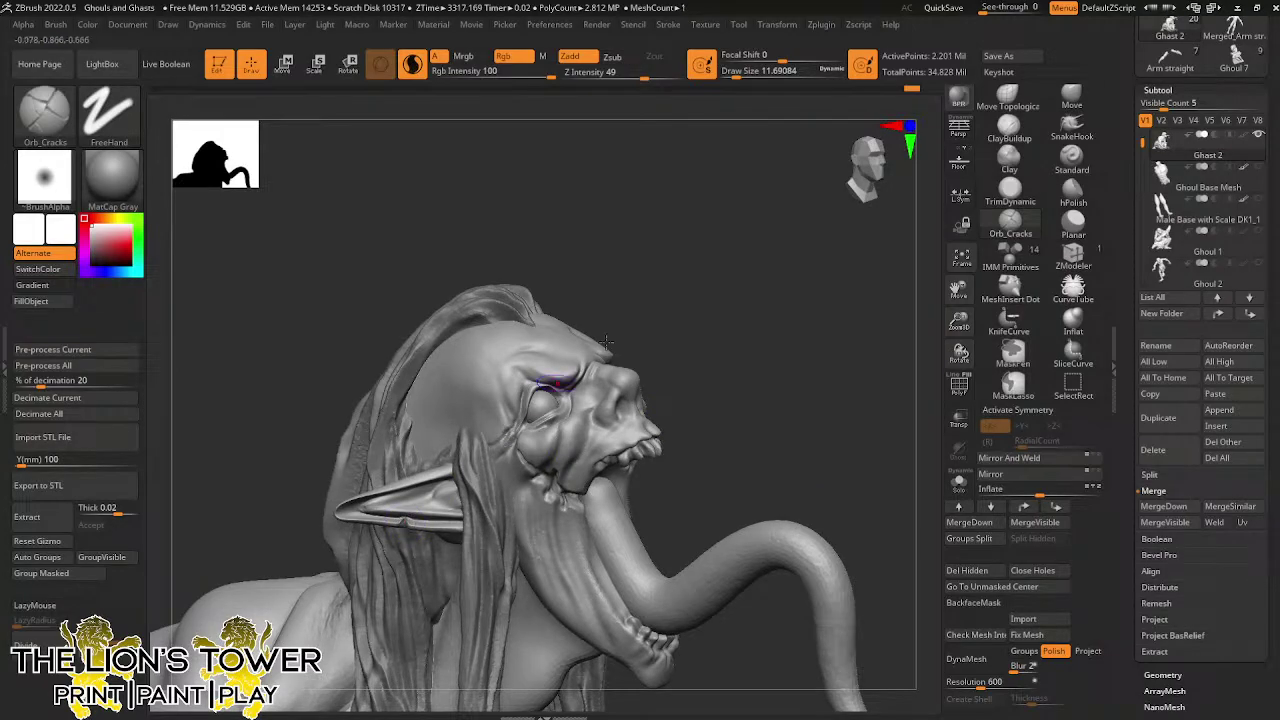
left_click_drag(660, 315, 645, 255)
left_click(406, 519, "ctrl+shift")
left_click_drag(406, 519, 402, 524)
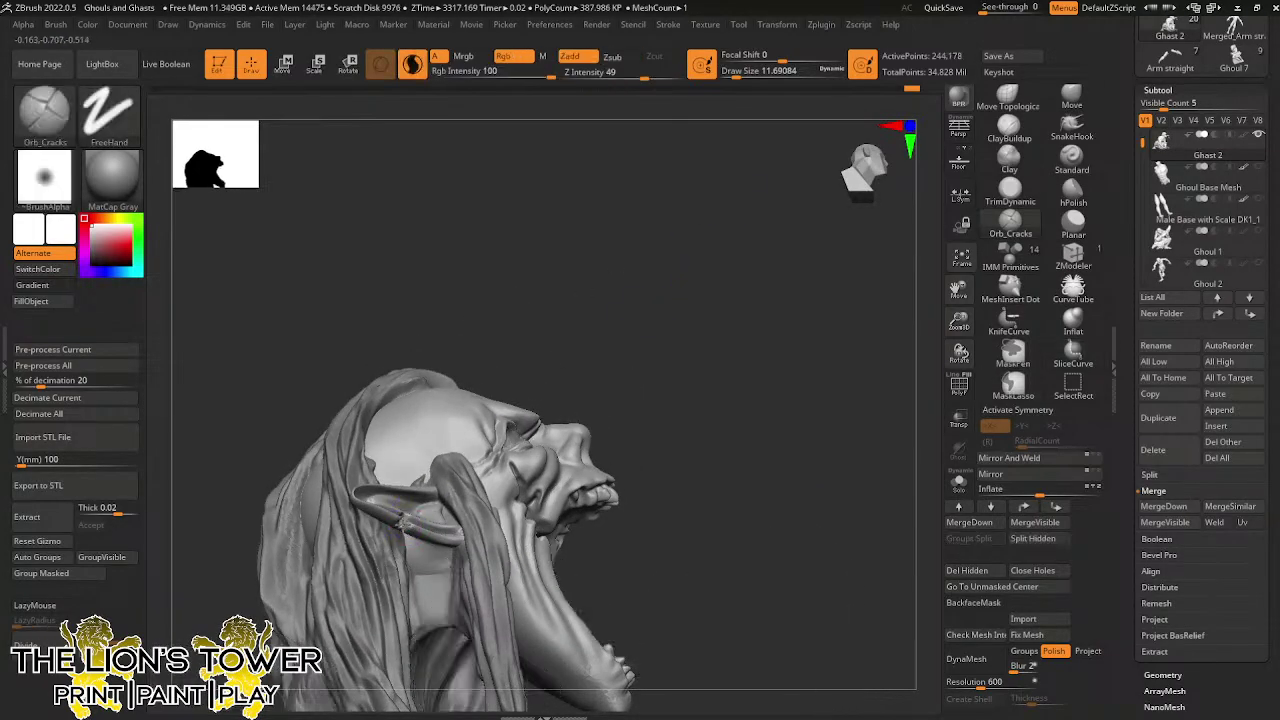
left_click_drag(535, 341, 531, 297)
left_click_drag(400, 519, 402, 523, "shift")
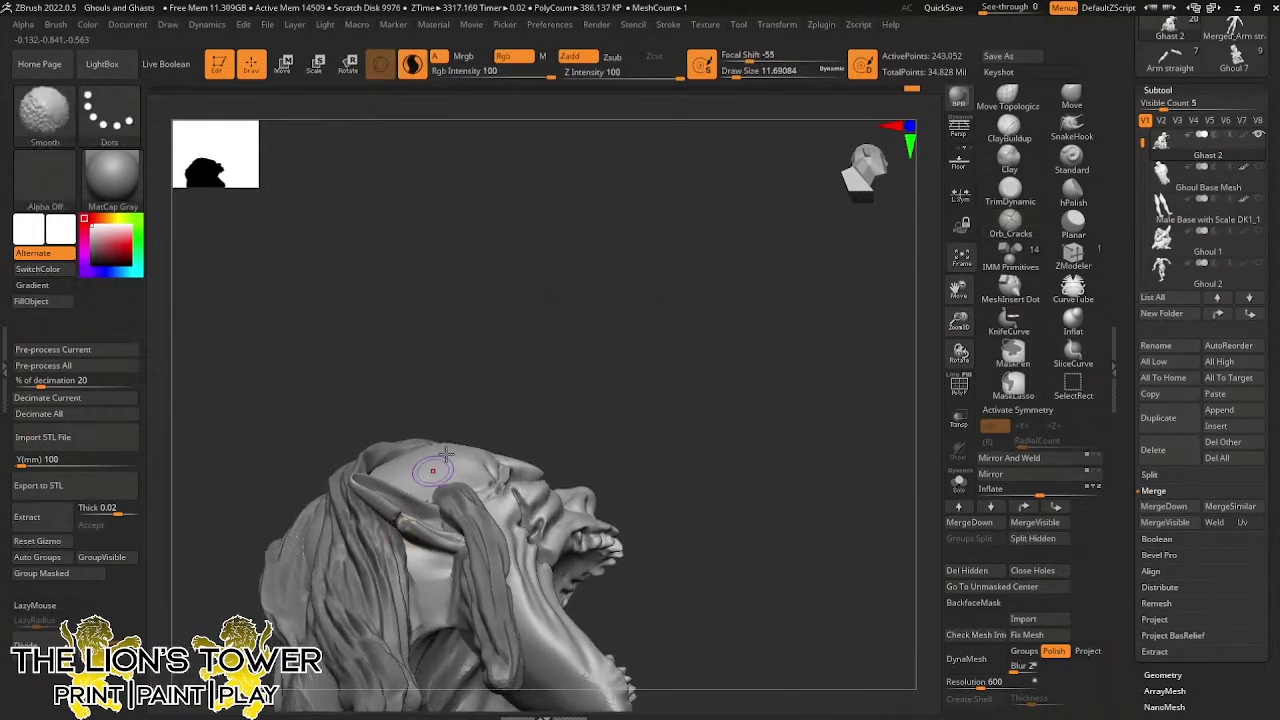
Cut a ragged notch into the upper edge of the ghoul's left ear with Orb_Cracks and smooth around it
left_click_drag(483, 397, 445, 405)
left_click_drag(571, 307, 584, 398)
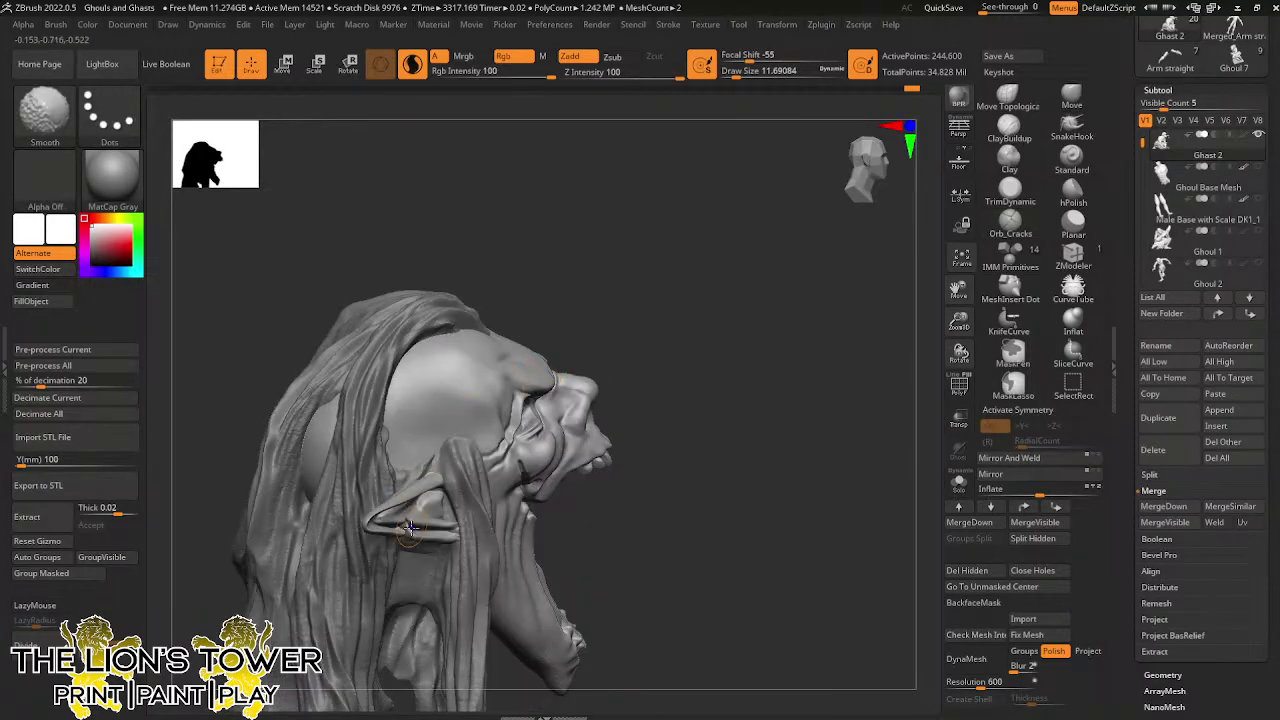
mouse_move(401, 537)
right_mouse_down()
mouse_move(657, 263)
mouse_move(711, 260)
mouse_move(746, 317)
mouse_move(733, 331)
right_mouse_up()
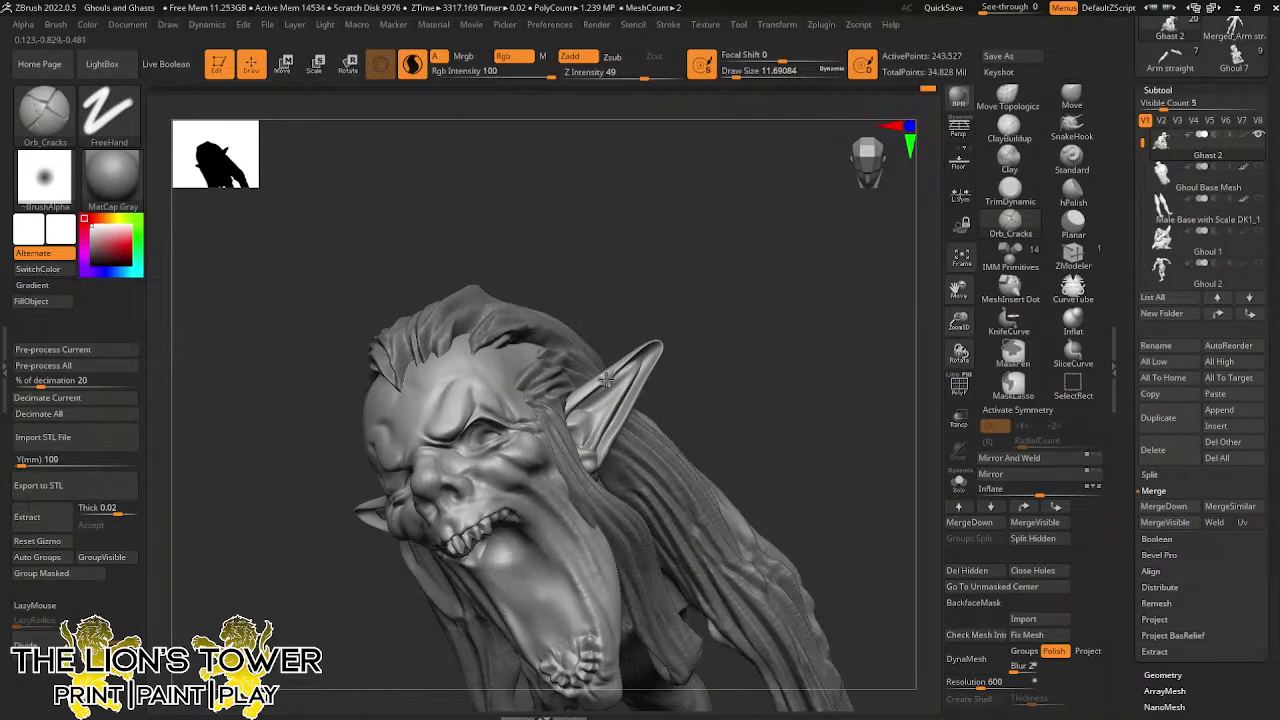
right_click_drag(612, 378, 703, 434)
right_click_drag(640, 491, 624, 382)
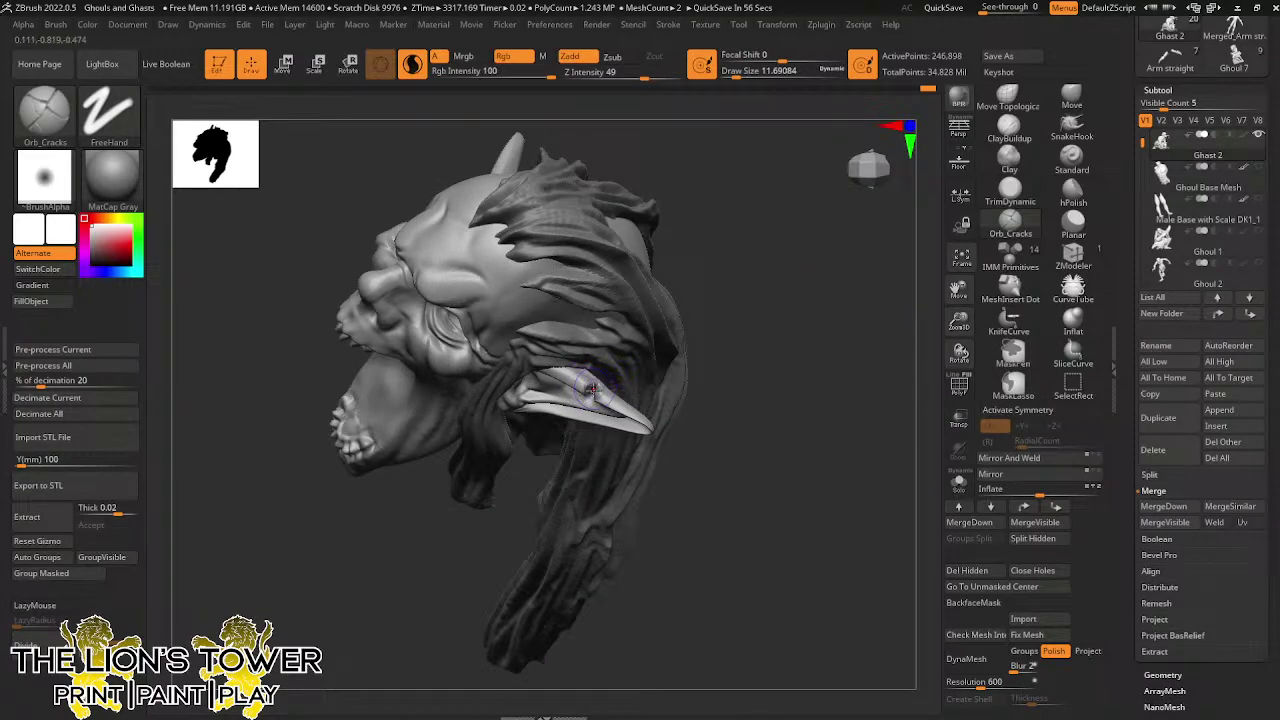
left_click_drag(593, 390, 608, 396, "shift")
Build up and smooth the edges of the left ear's notch with ClayBuildup at a draw size of about 9.4
left_click(1008, 129)
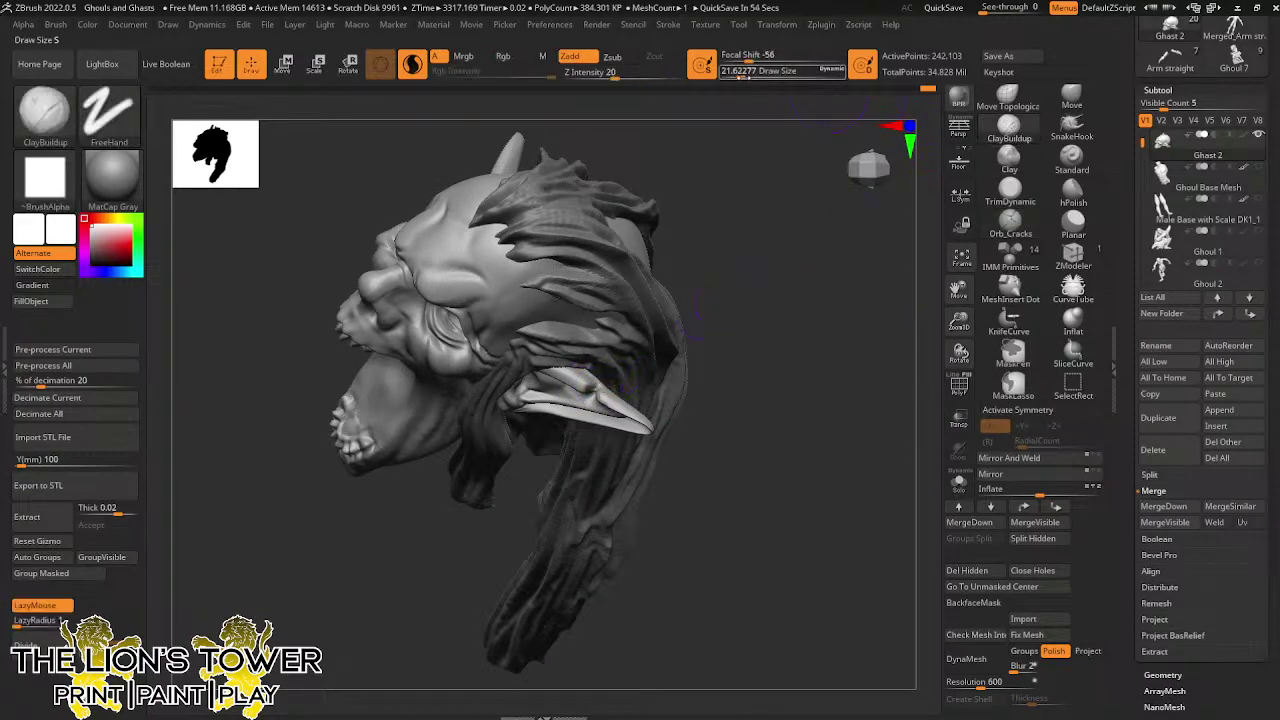
left_click_drag(746, 76, 738, 76)
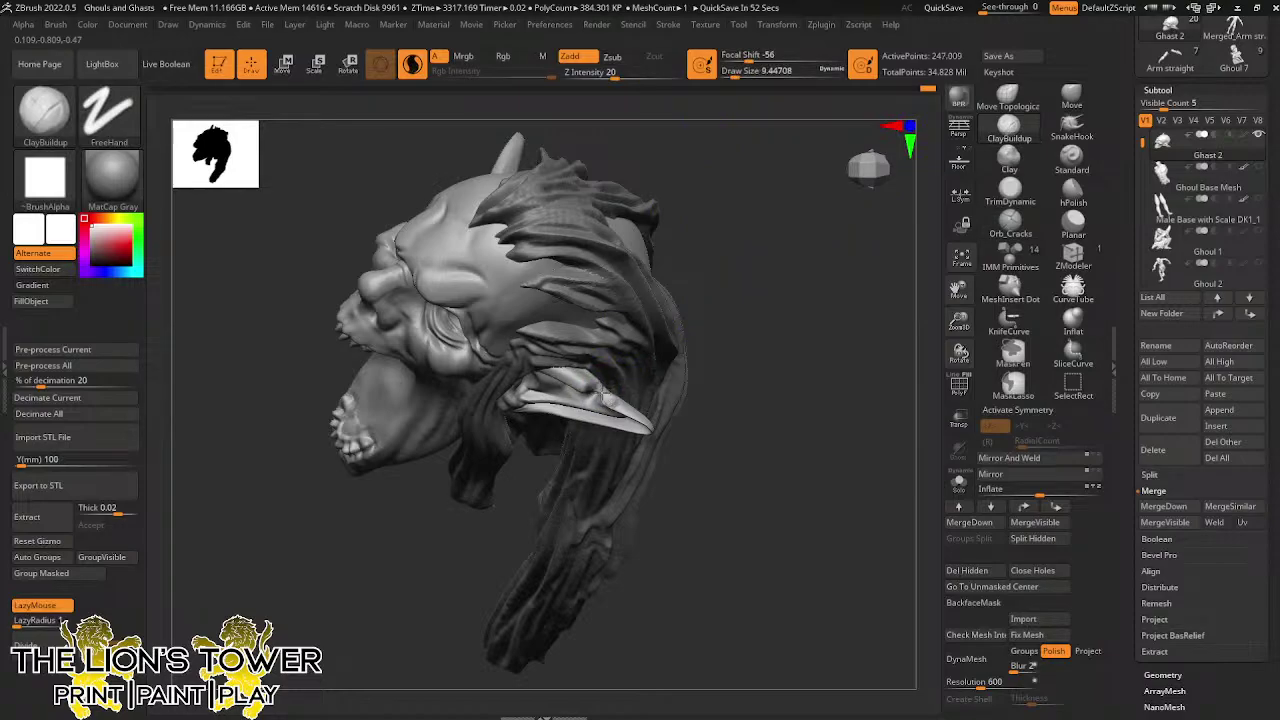
key("shift")
right_click_drag(596, 390, 731, 306)
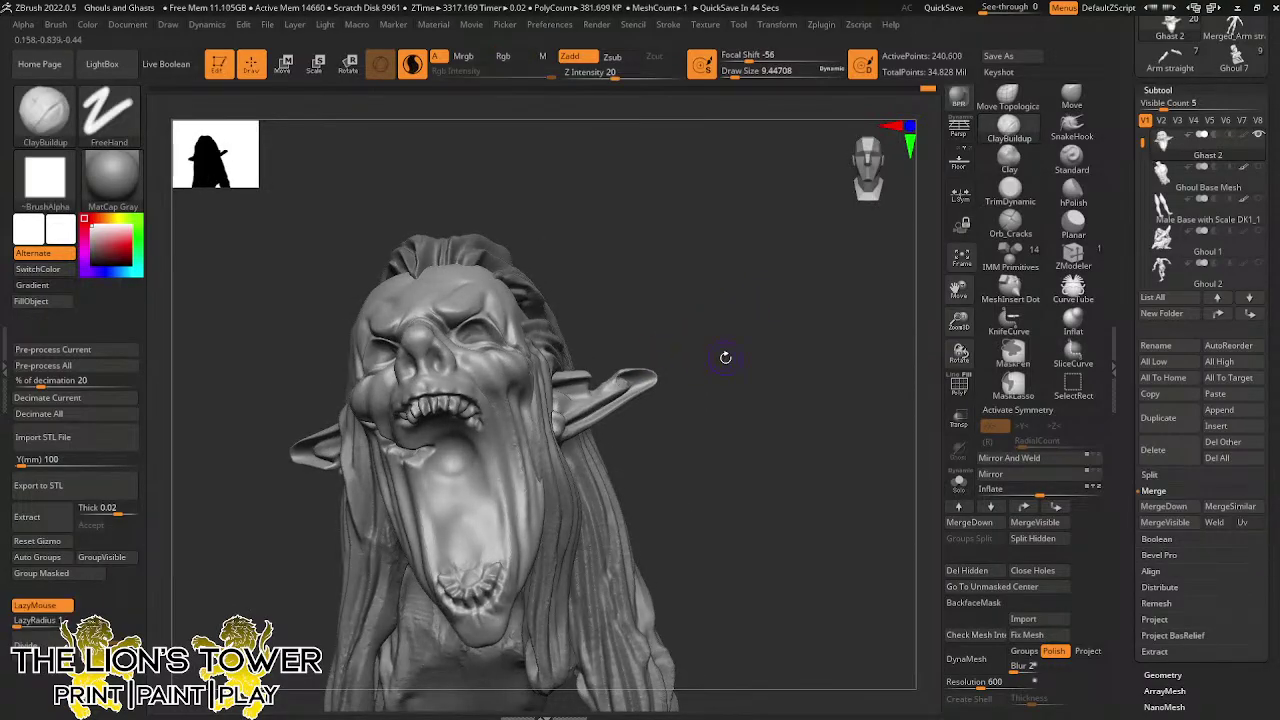
Restore the hidden parts, isolate and mask the tongue, then show the whole ghoul with the mask inverted so only the tongue is editable
left_click(788, 388, "ctrl+shift")
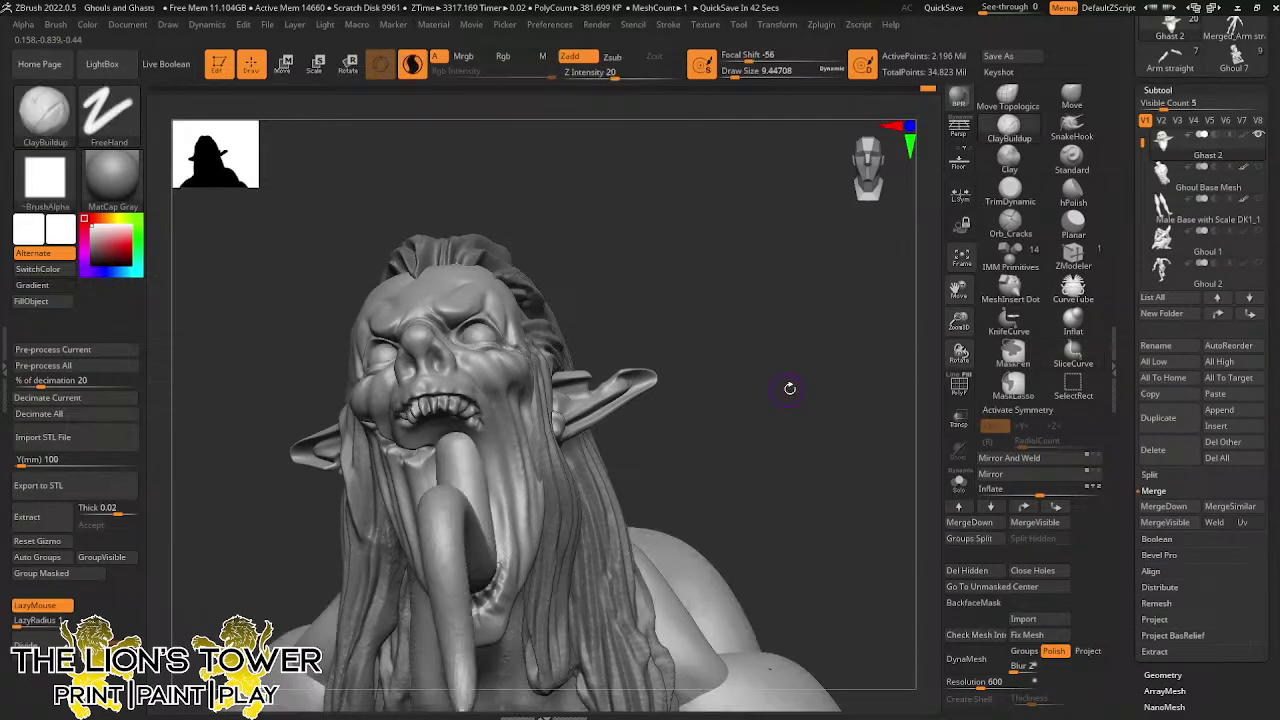
left_click_drag(960, 322, 961, 302)
left_click_drag(960, 290, 964, 225)
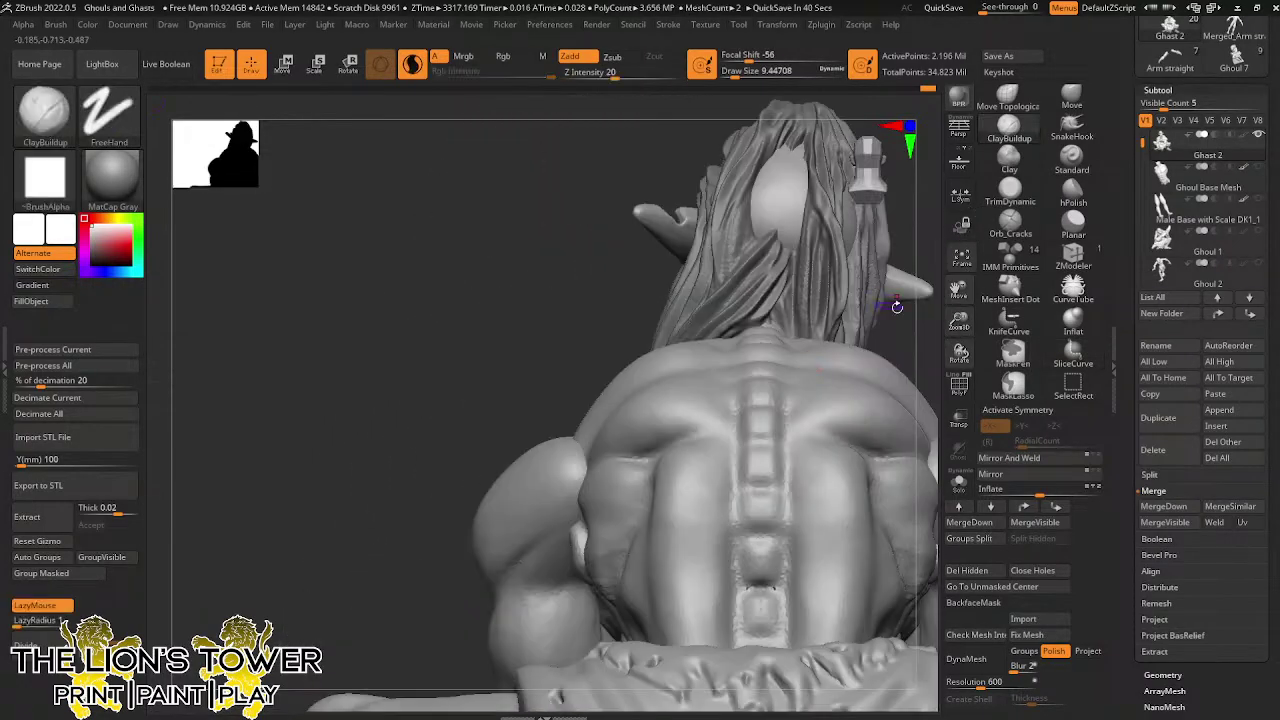
left_click_drag(894, 304, 1070, 310)
left_click(467, 336, "ctrl+shift")
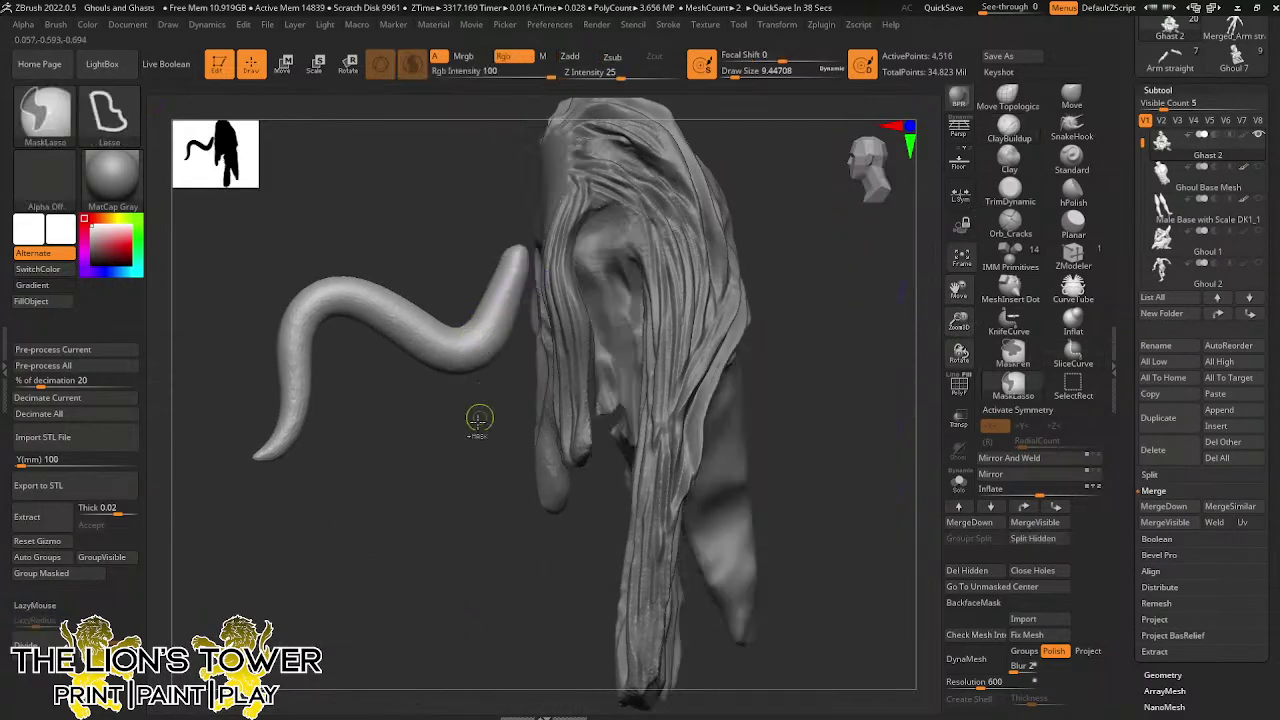
left_click(348, 64)
left_click(487, 449, "ctrl")
left_click(484, 456, "ctrl+shift")
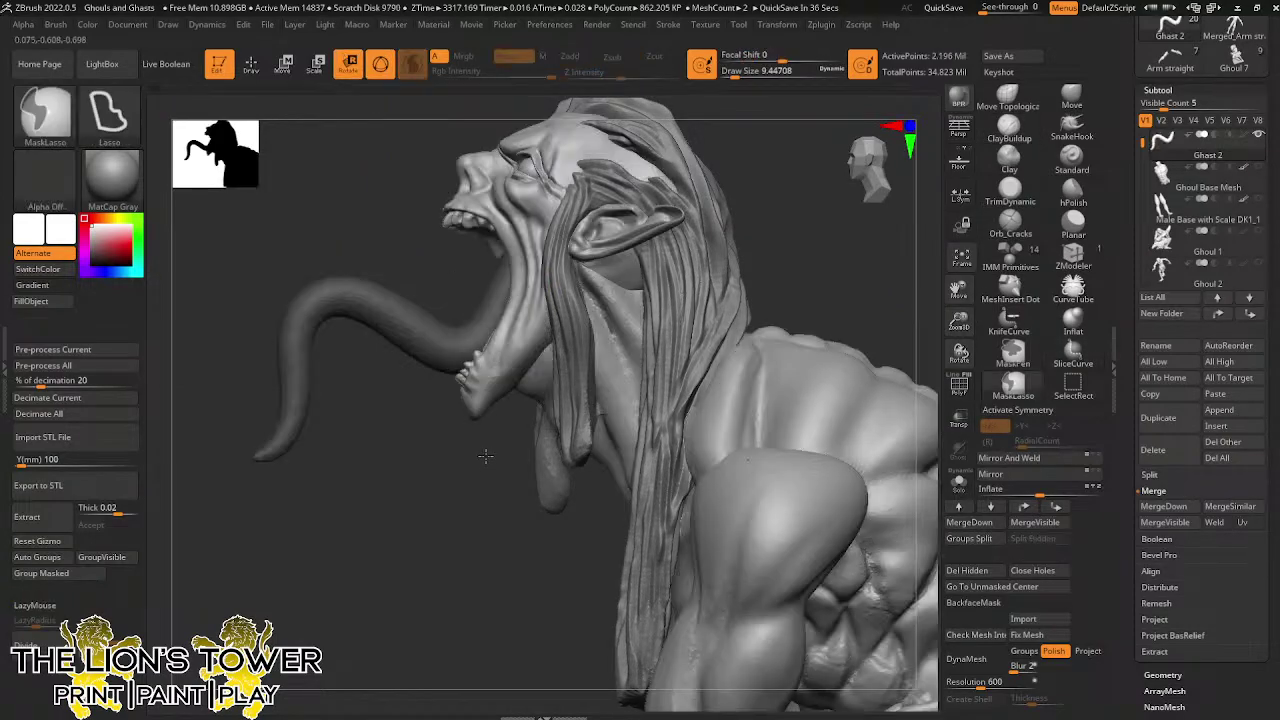
left_click(470, 488, "ctrl")
left_click(316, 65)
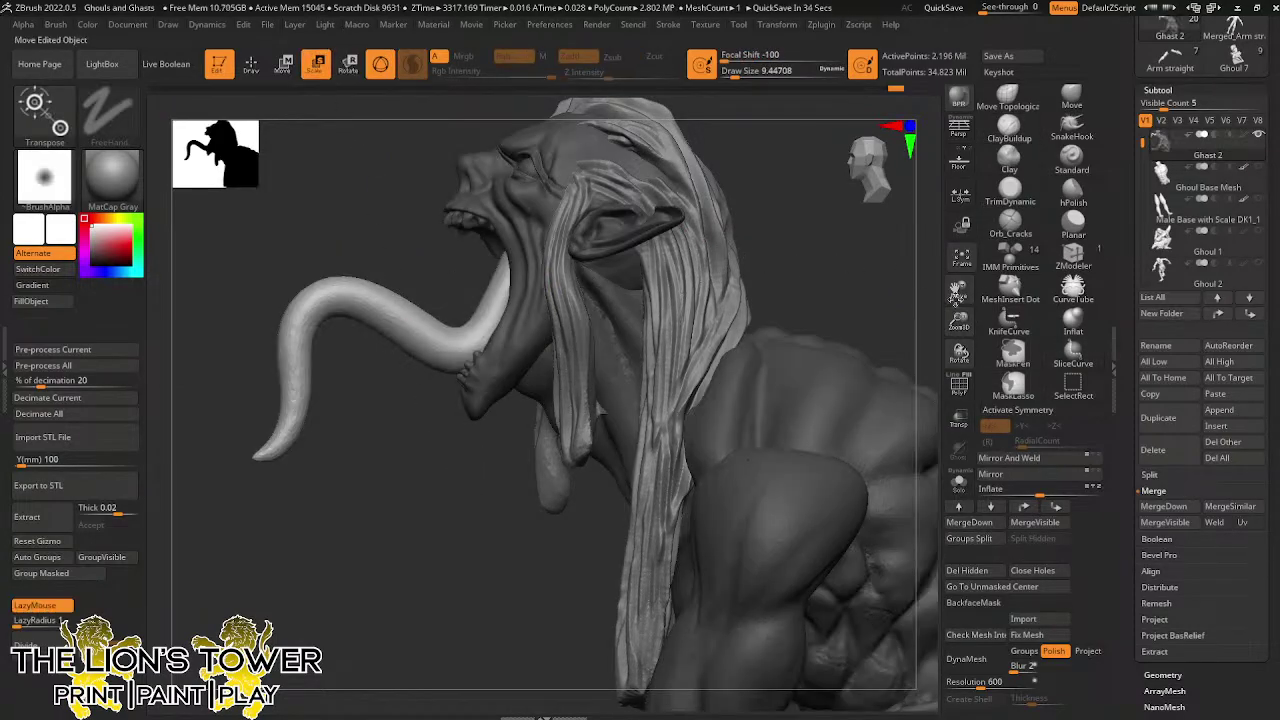
Center the transform gizmo on the unmasked tongue, reset its orientation, and rotate the tongue in the mouth so its tip curls upward
mouse_move(958, 319)
left_mouse_down()
mouse_move(958, 292)
mouse_move(963, 342)
left_mouse_up()
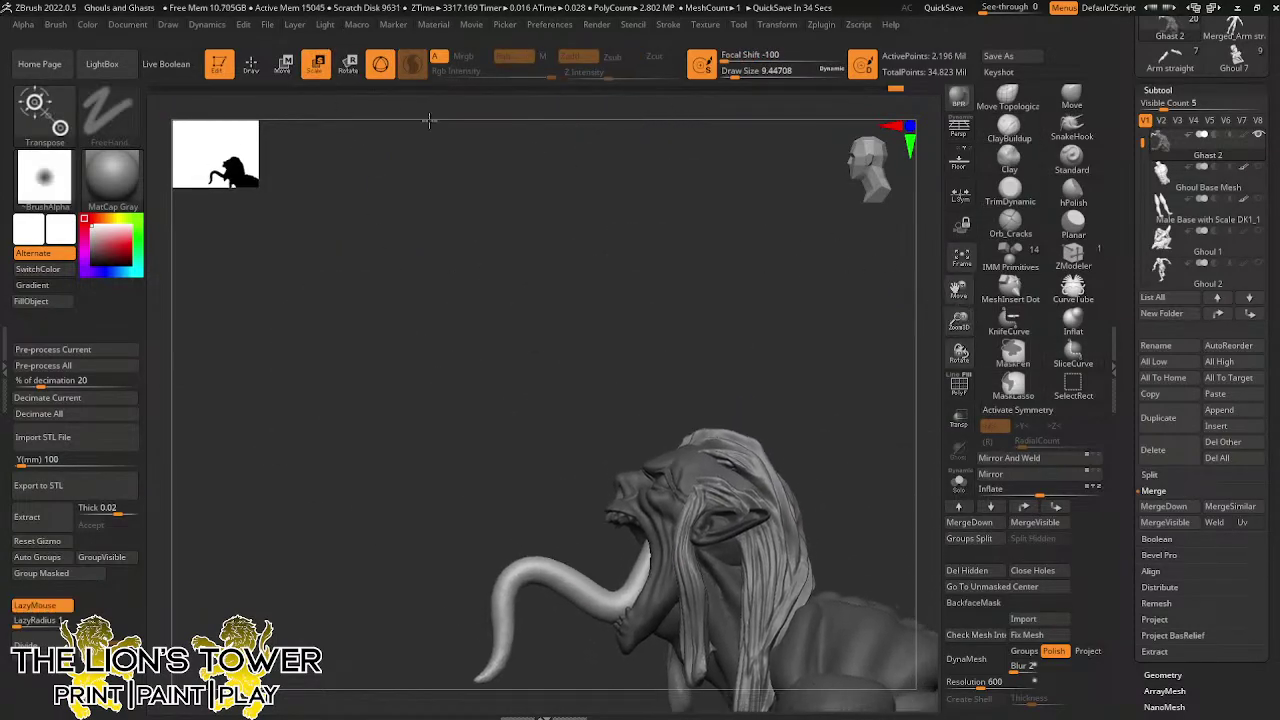
left_click(992, 586)
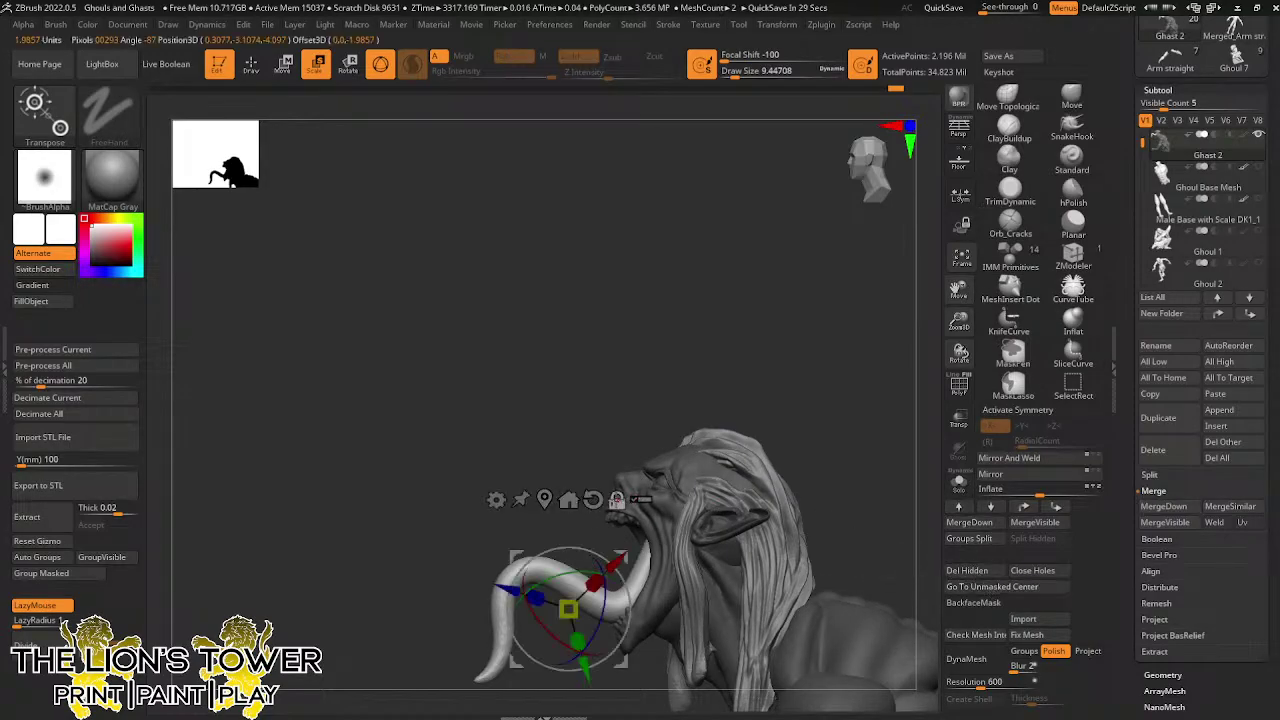
left_click(593, 499)
left_click_drag(571, 585, 582, 400)
left_click_drag(627, 552, 792, 358)
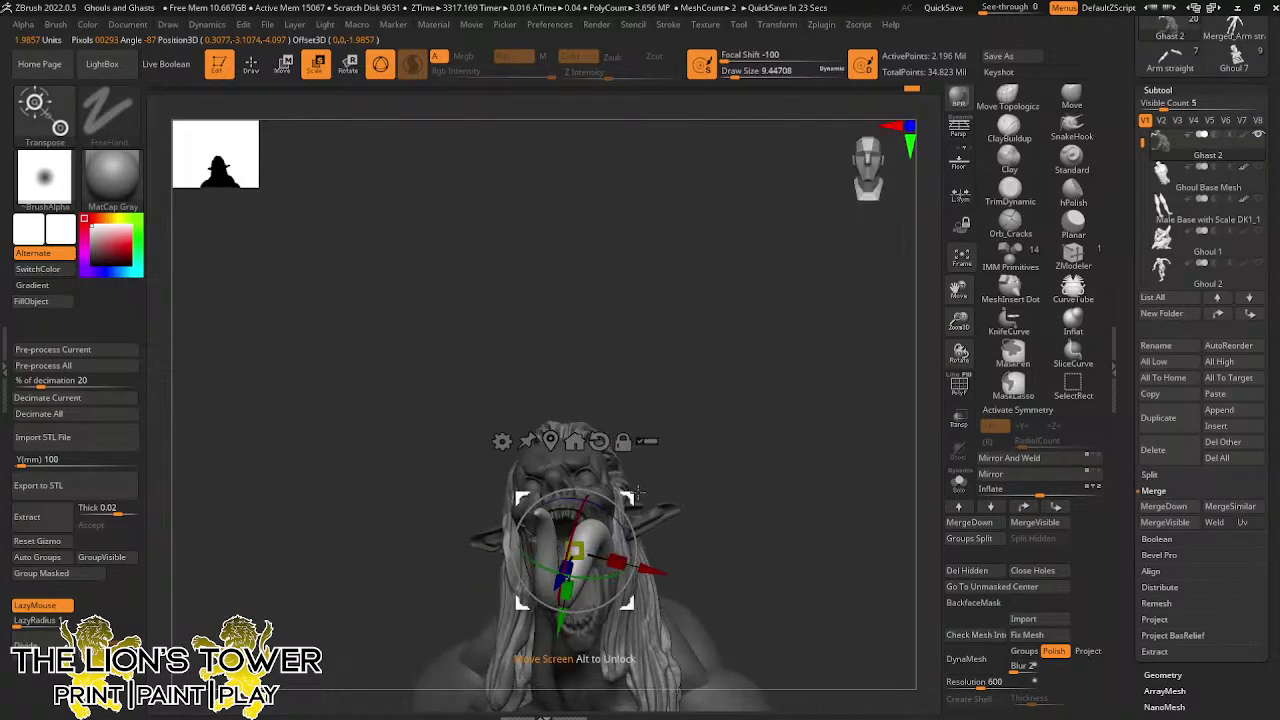
left_click_drag(636, 495, 606, 511)
left_click_drag(757, 372, 634, 400)
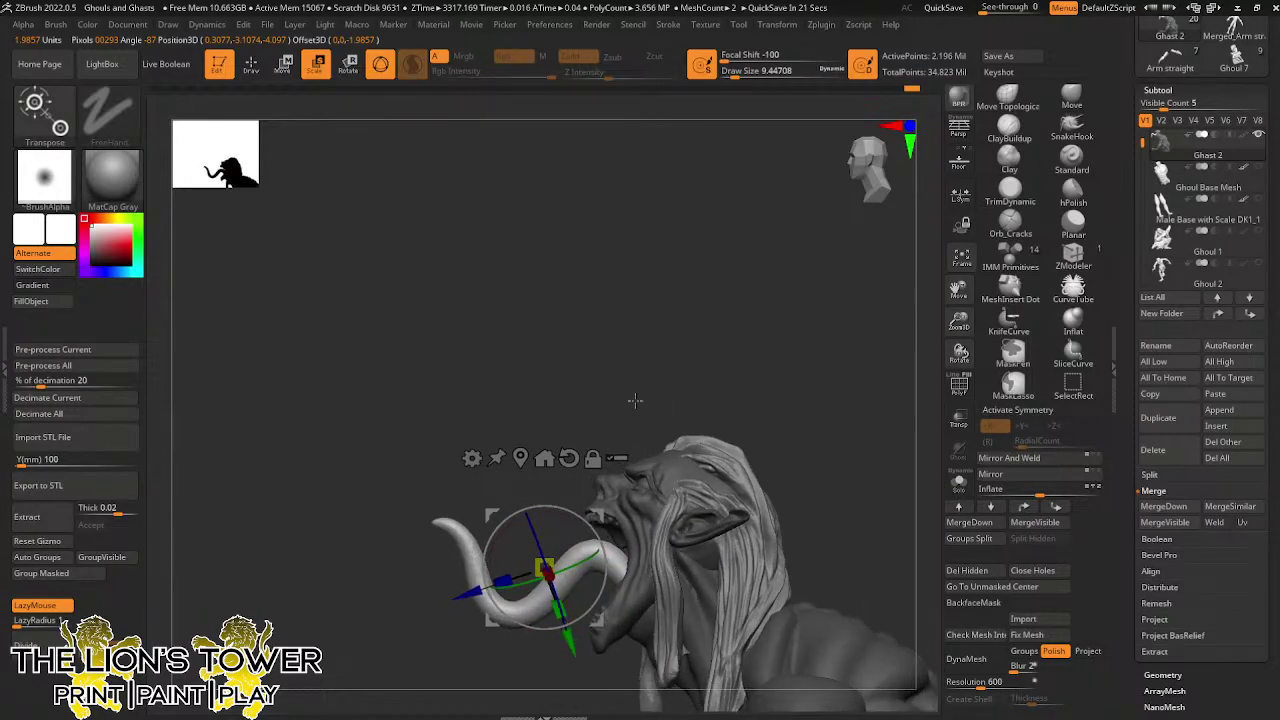
left_click_drag(601, 512, 613, 520)
left_click_drag(800, 347, 846, 377)
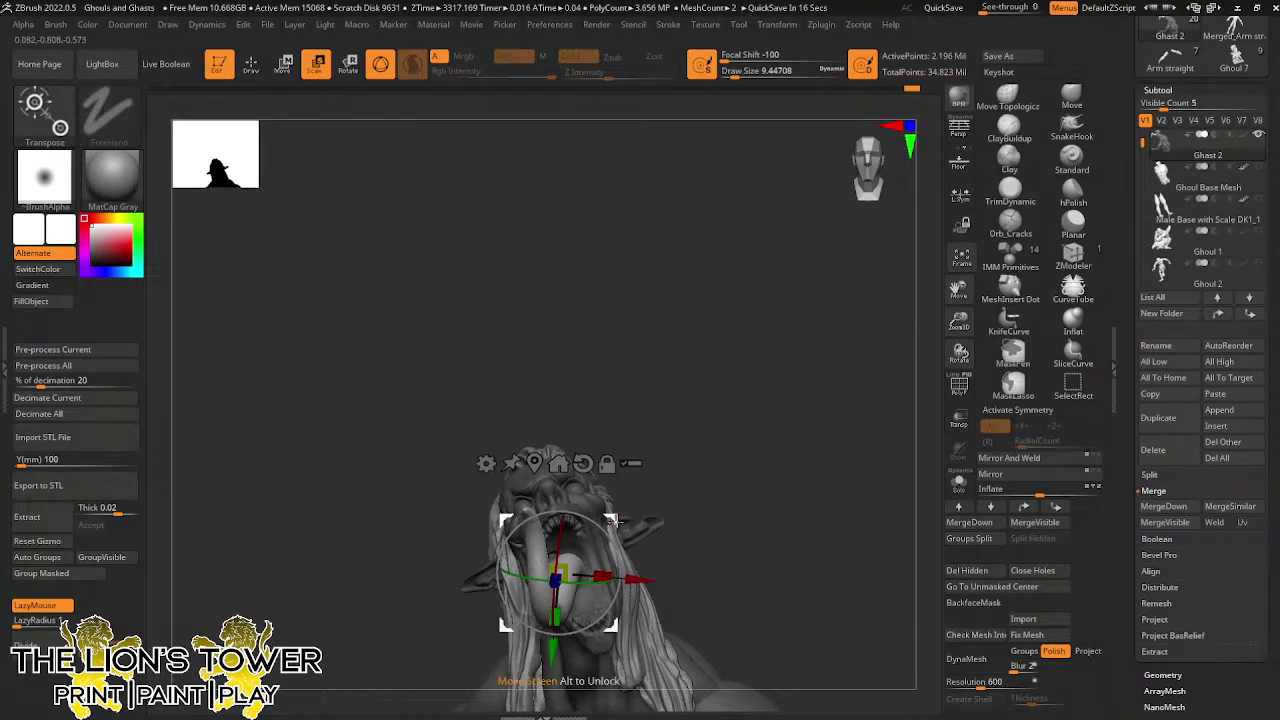
Bend the tongue toward the ghoul's right cheek and reshape its tip with the Move brush at draw size about 120, then clear the mask
left_click(1071, 97)
left_click(738, 70)
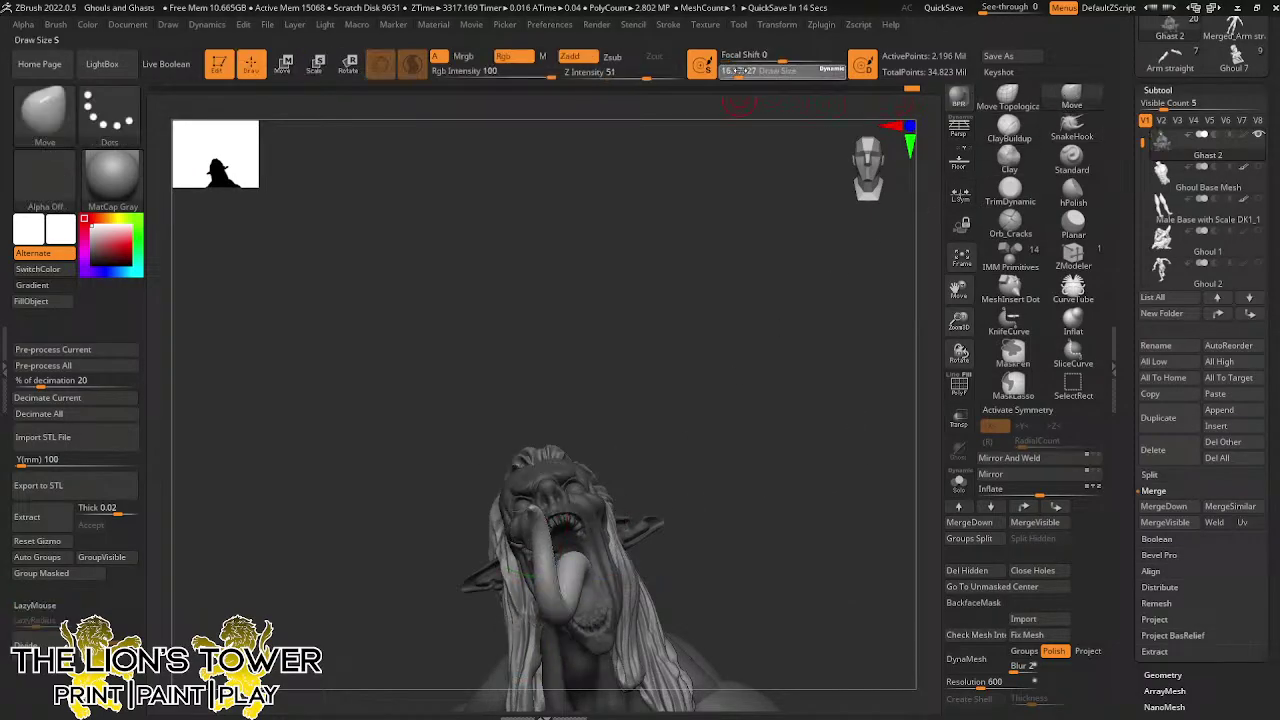
left_click_drag(762, 71, 765, 71)
left_click_drag(812, 340, 756, 345)
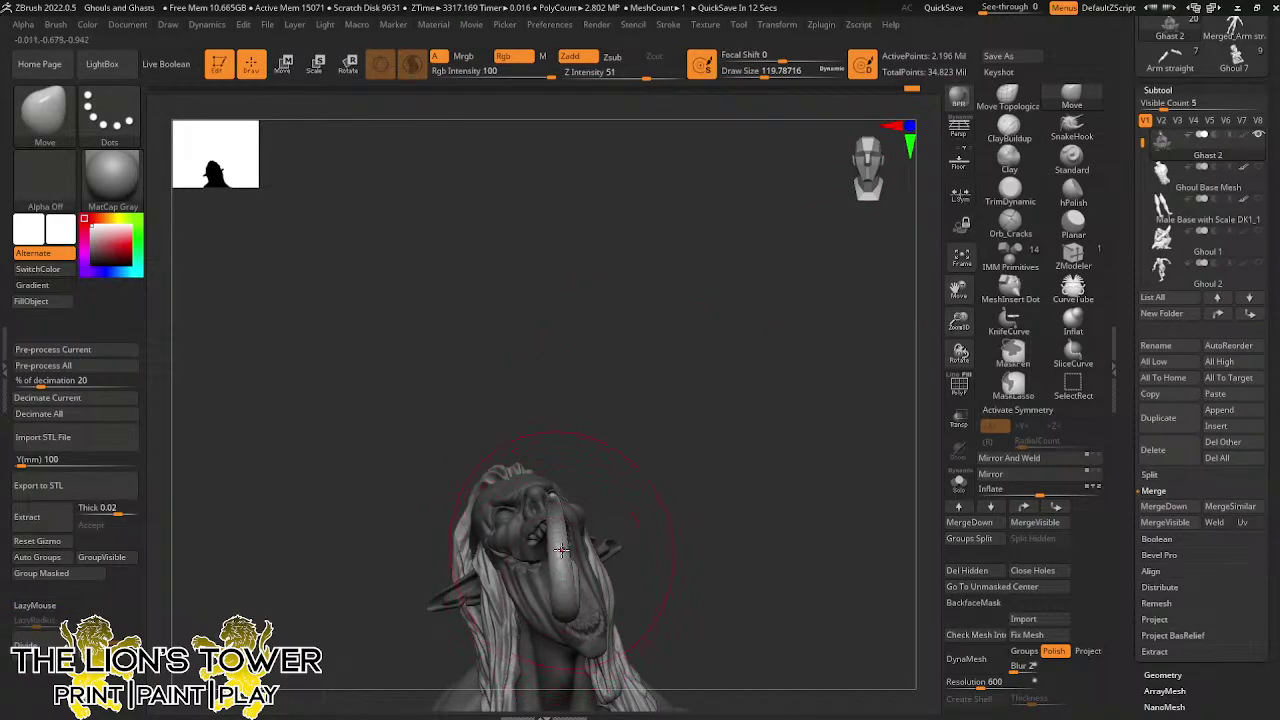
left_click_drag(553, 545, 481, 562)
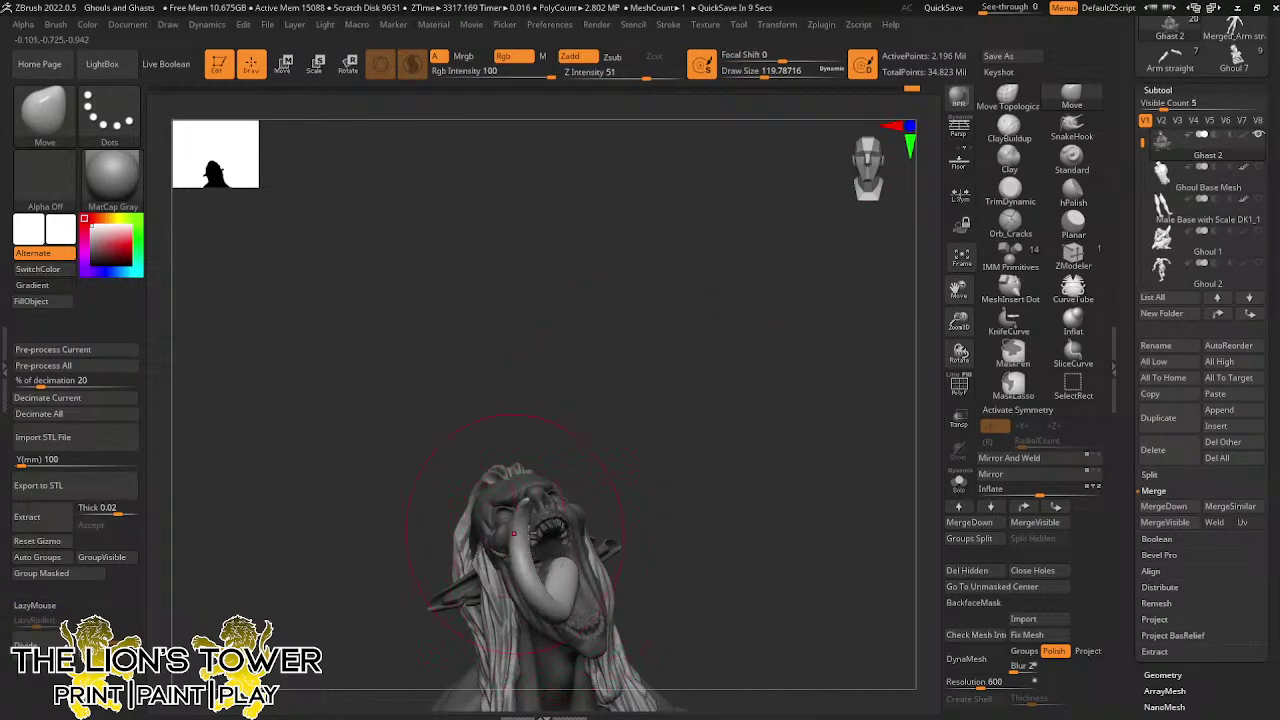
mouse_move(682, 417)
left_mouse_down()
mouse_move(730, 409)
mouse_move(694, 437)
left_mouse_up()
left_click_drag(542, 555, 528, 532)
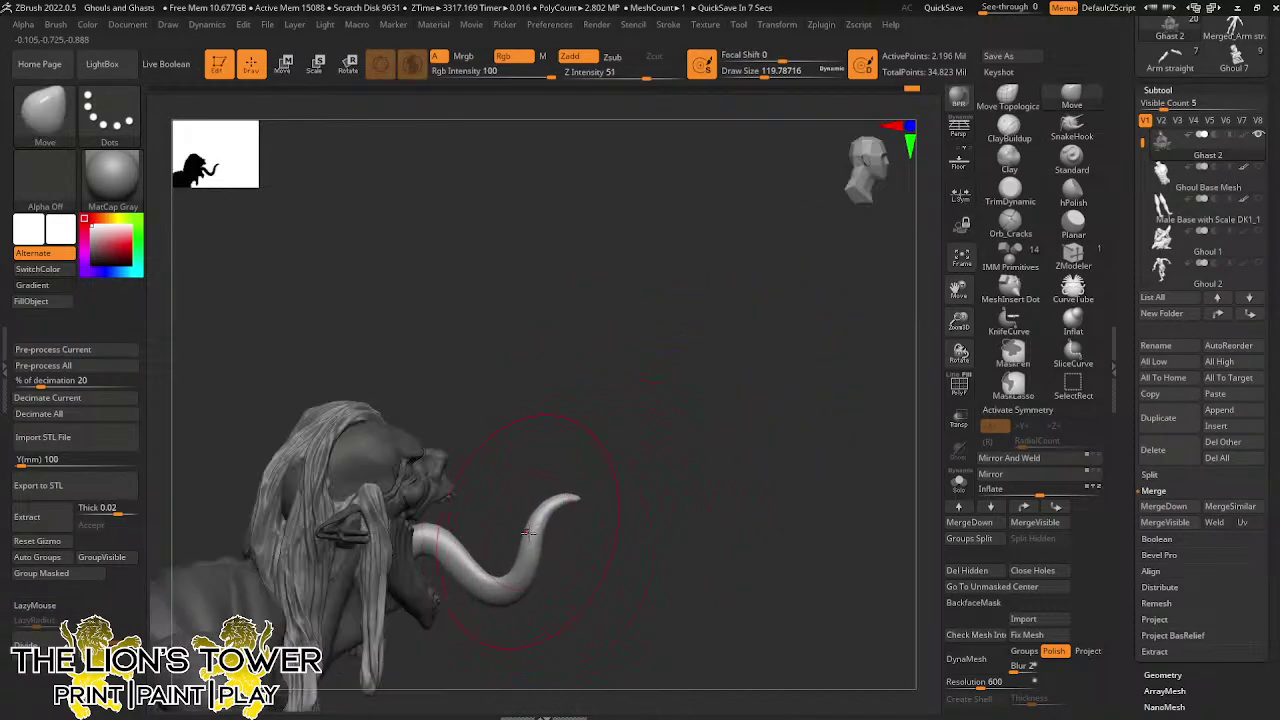
left_click(751, 411, "ctrl")
left_click_drag(751, 411, 831, 441, "ctrl")
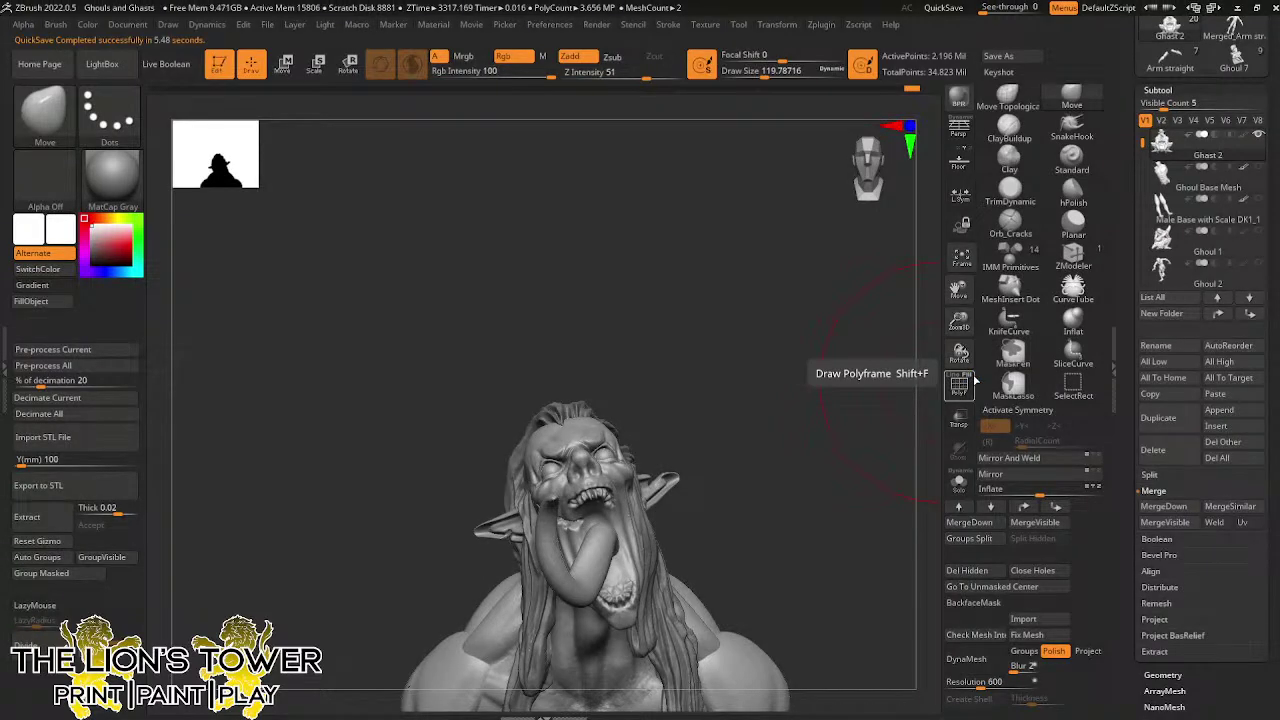
Examine the whole ghoul's pose and silhouette with the reshaped tongue from the front, side and below
mouse_move(931, 374)
right_mouse_down("ctrl")
mouse_move(838, 385)
mouse_move(834, 320)
right_mouse_up("ctrl")
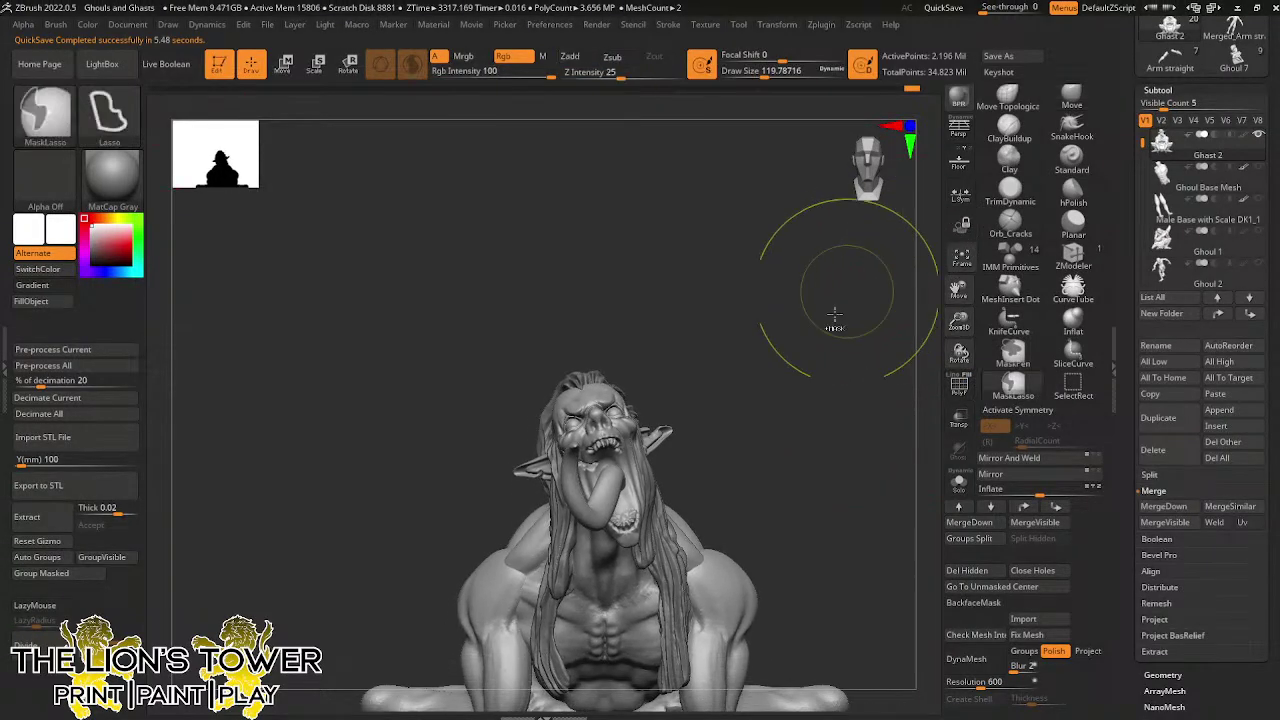
left_click(815, 372, "ctrl")
left_click(817, 370, "ctrl")
left_click_drag(955, 288, 965, 64)
left_click(880, 330, "ctrl")
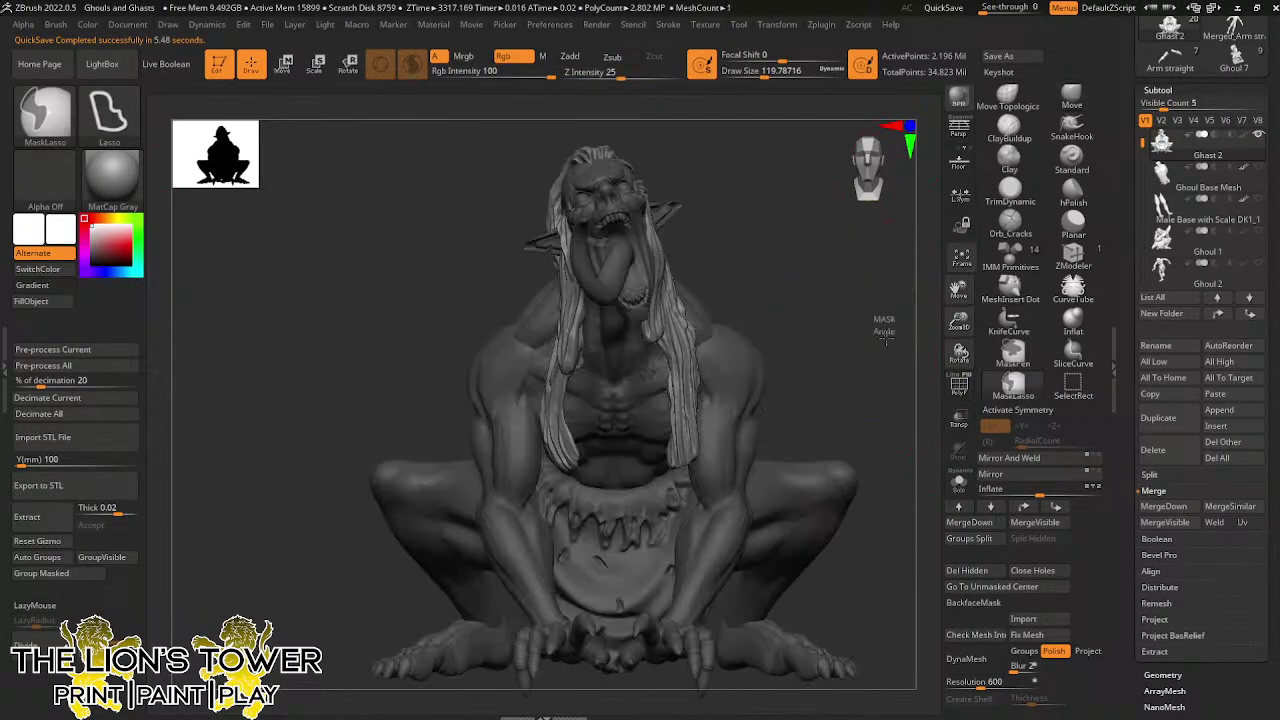
mouse_move(884, 338)
left_mouse_down()
mouse_move(841, 321)
mouse_move(877, 327)
mouse_move(815, 389)
mouse_move(840, 360)
mouse_move(809, 390)
mouse_move(778, 380)
left_mouse_up()
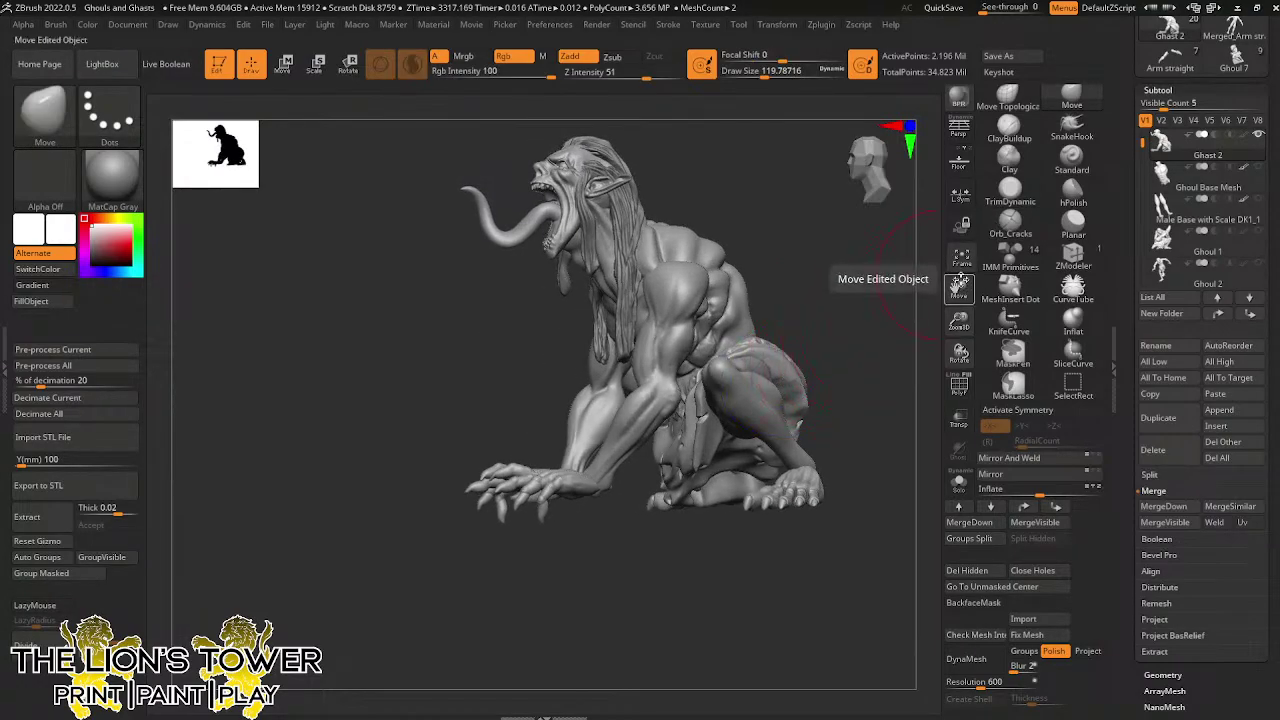
mouse_move(863, 377)
left_mouse_down()
mouse_move(886, 383)
mouse_move(877, 363)
mouse_move(840, 409)
mouse_move(836, 345)
left_mouse_up()
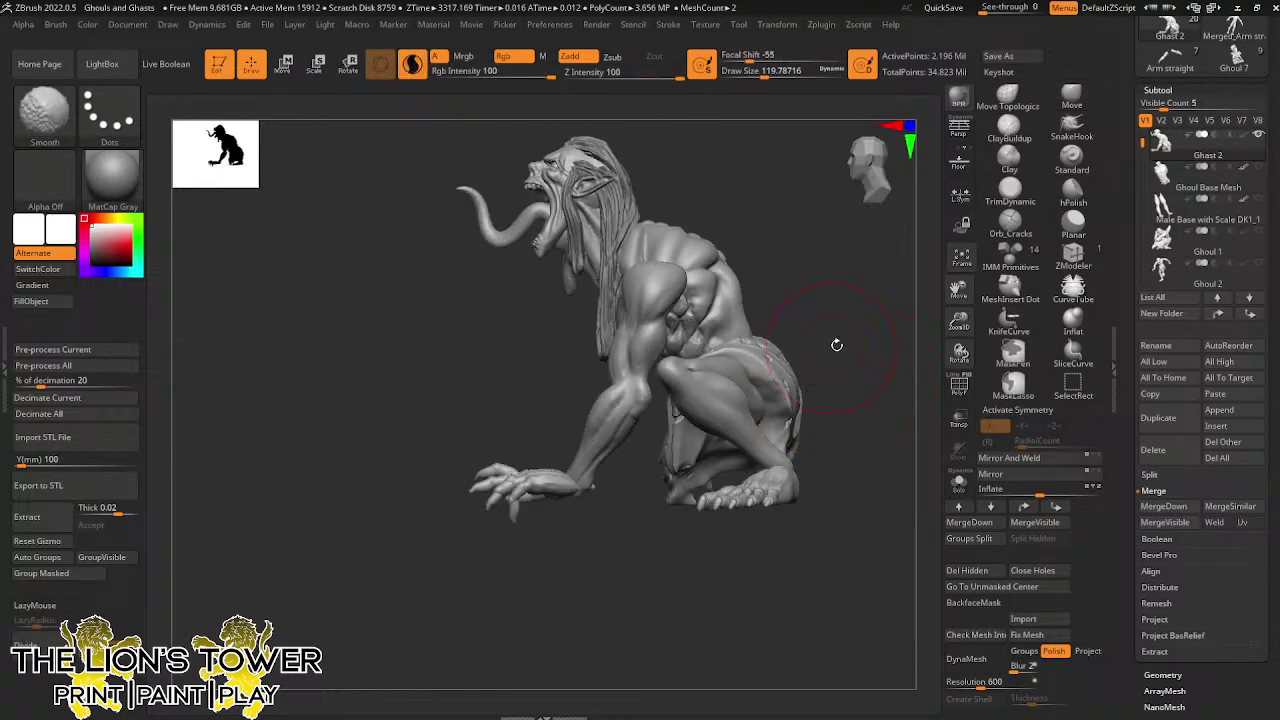
left_click_drag(959, 321, 892, 313)
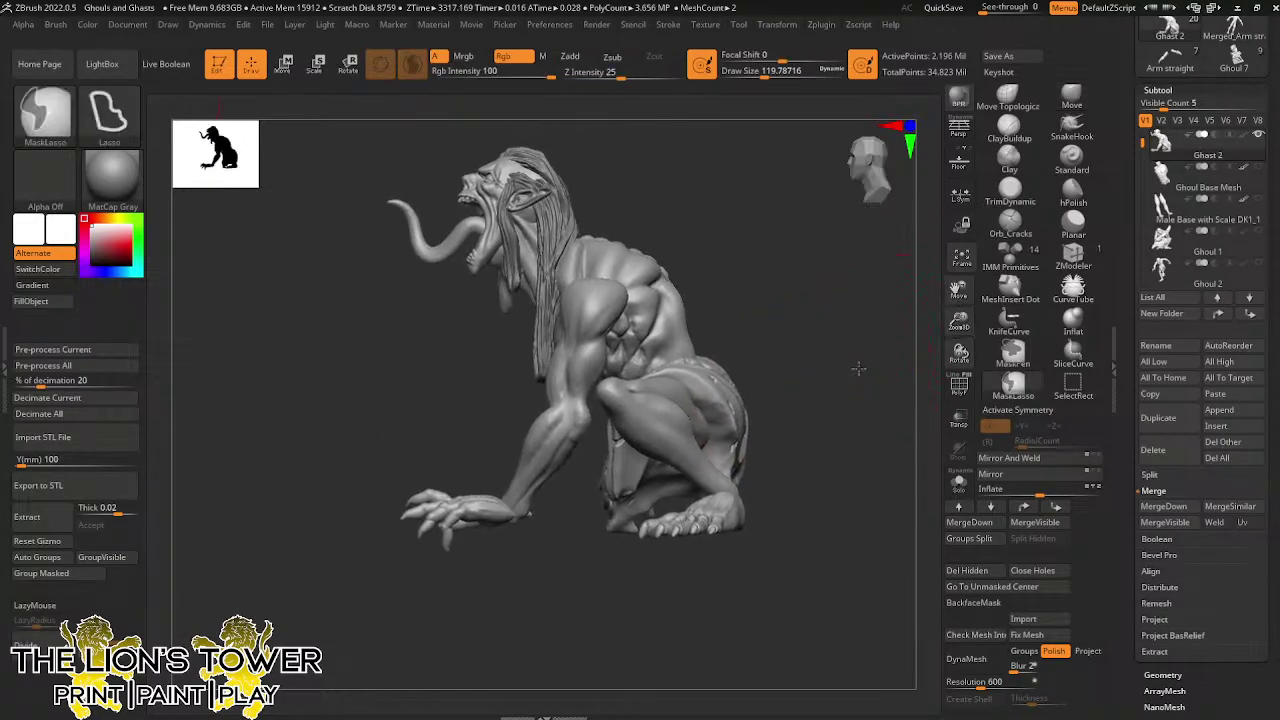
mouse_move(858, 368)
left_mouse_down()
mouse_move(868, 427)
mouse_move(814, 351)
mouse_move(897, 427)
mouse_move(820, 468)
mouse_move(810, 428)
mouse_move(826, 445)
mouse_move(899, 432)
mouse_move(921, 377)
mouse_move(874, 378)
left_mouse_up()
left_click_drag(960, 322, 1008, 289)
left_click_drag(803, 335, 704, 411)
left_click_drag(758, 494, 766, 506, "shift")
left_click_drag(881, 373, 911, 245)
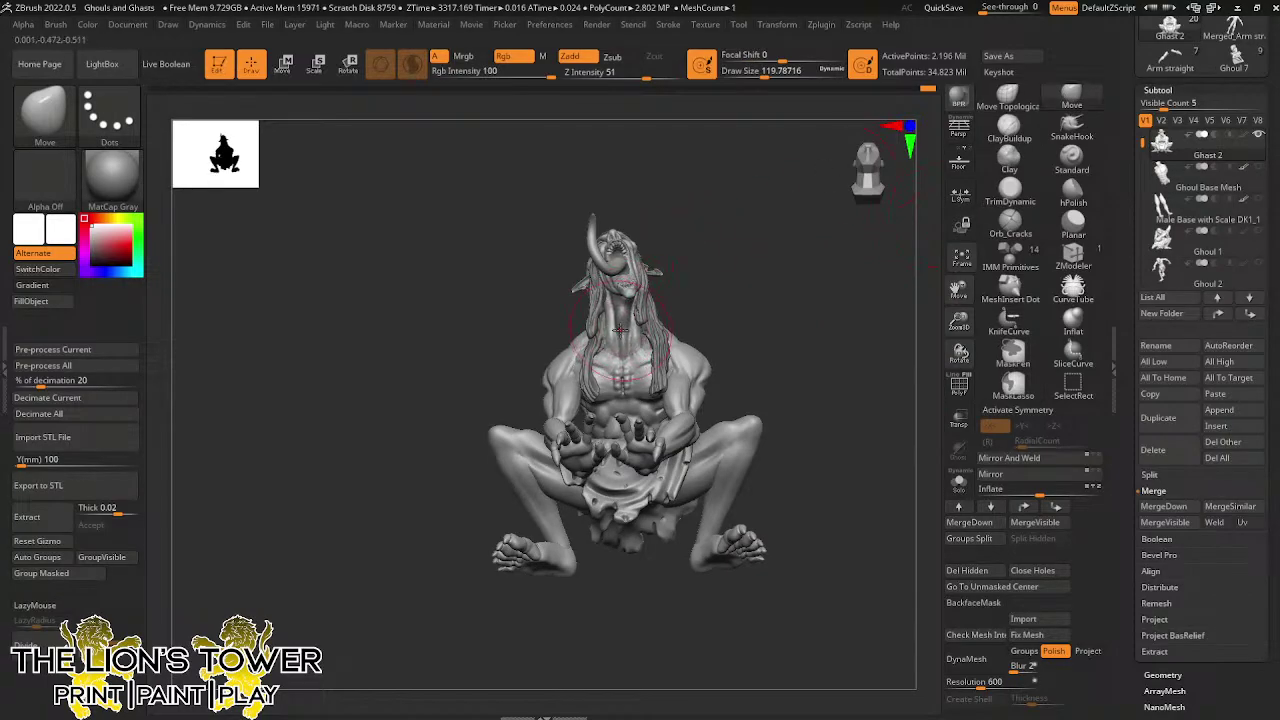
Nudge the hair strands hanging in front of the neck with the Move brush at draw size about 71
mouse_move(700, 300)
left_mouse_down()
mouse_move(766, 286)
mouse_move(783, 331)
mouse_move(763, 357)
mouse_move(785, 322)
left_mouse_up()
left_click(755, 76)
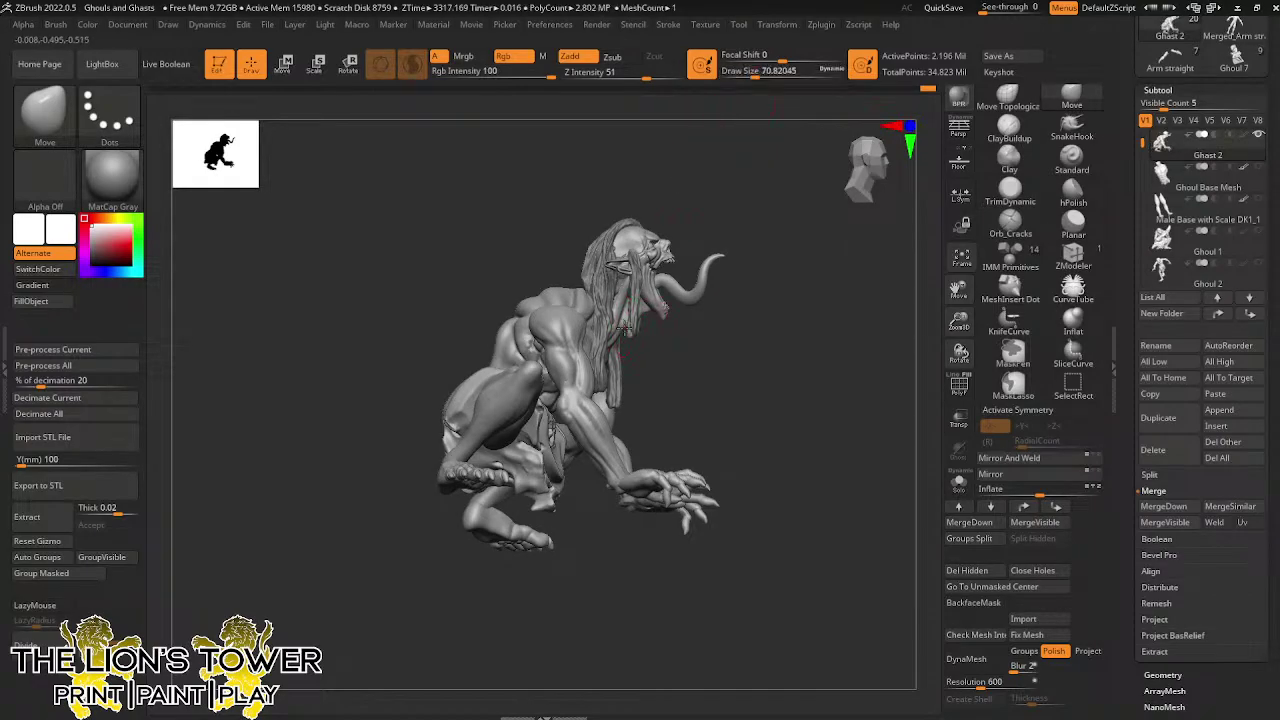
mouse_move(649, 346)
left_mouse_down()
mouse_move(697, 397)
mouse_move(632, 328)
left_mouse_up()
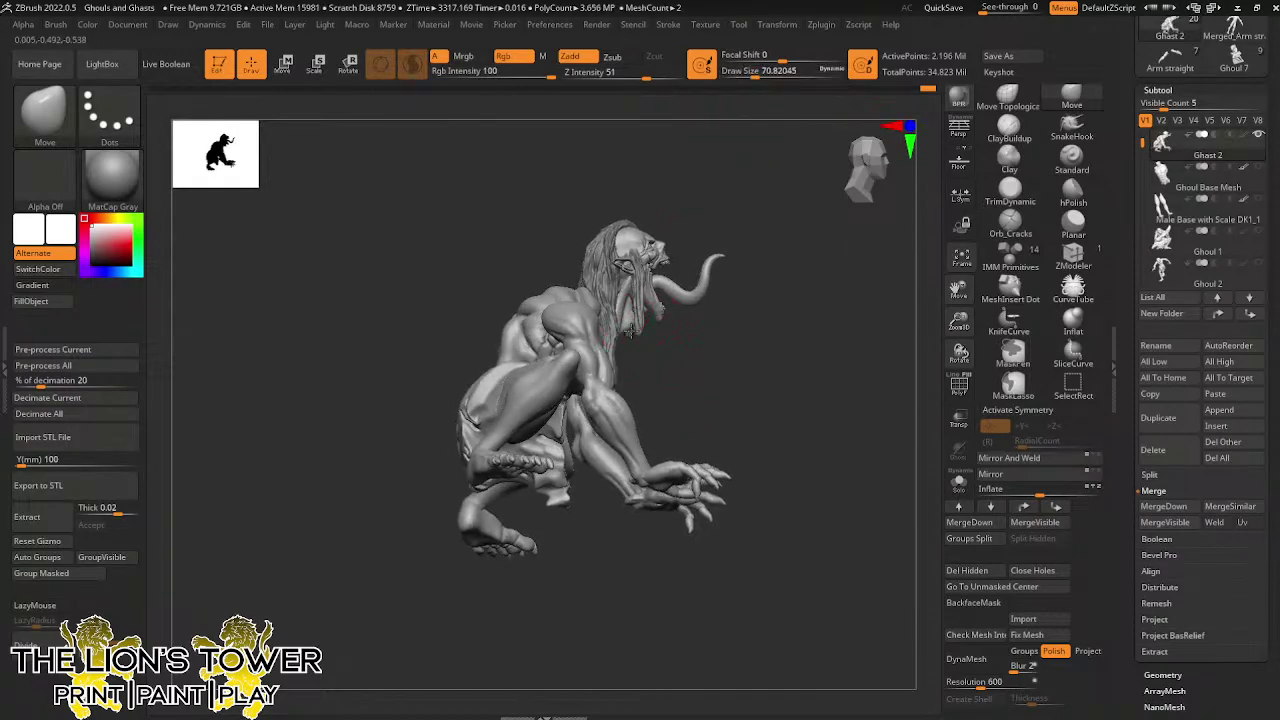
right_click_drag(648, 358, 606, 335)
left_click_drag(606, 325, 804, 324)
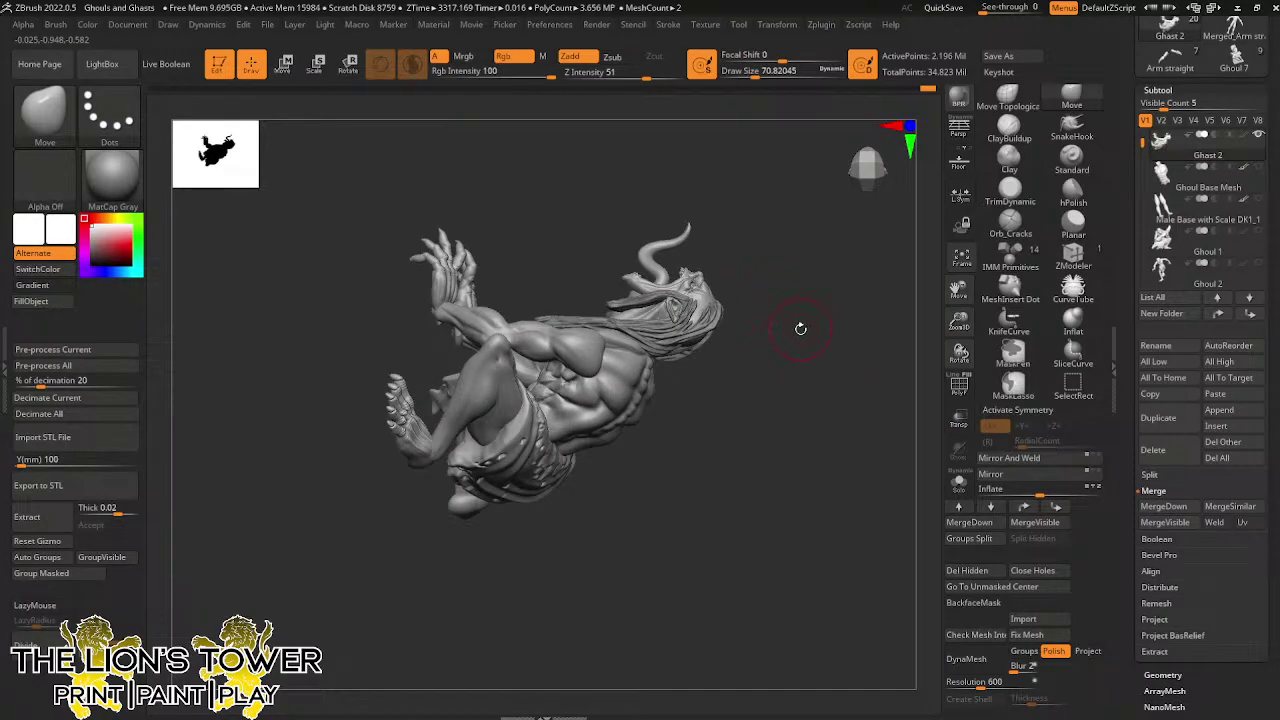
Isolate the torn loincloth from the rest of the ghoul, viewed from underneath, and choose the ClayBuildup brush
left_click_drag(776, 289, 815, 318)
mouse_move(958, 322)
left_mouse_down()
mouse_move(805, 345)
mouse_move(760, 450)
mouse_move(790, 490)
mouse_move(790, 290)
mouse_move(828, 360)
mouse_move(849, 349)
mouse_move(840, 426)
mouse_move(884, 443)
mouse_move(901, 405)
left_mouse_up()
key("ctrl")
left_click_drag(876, 472, 880, 300)
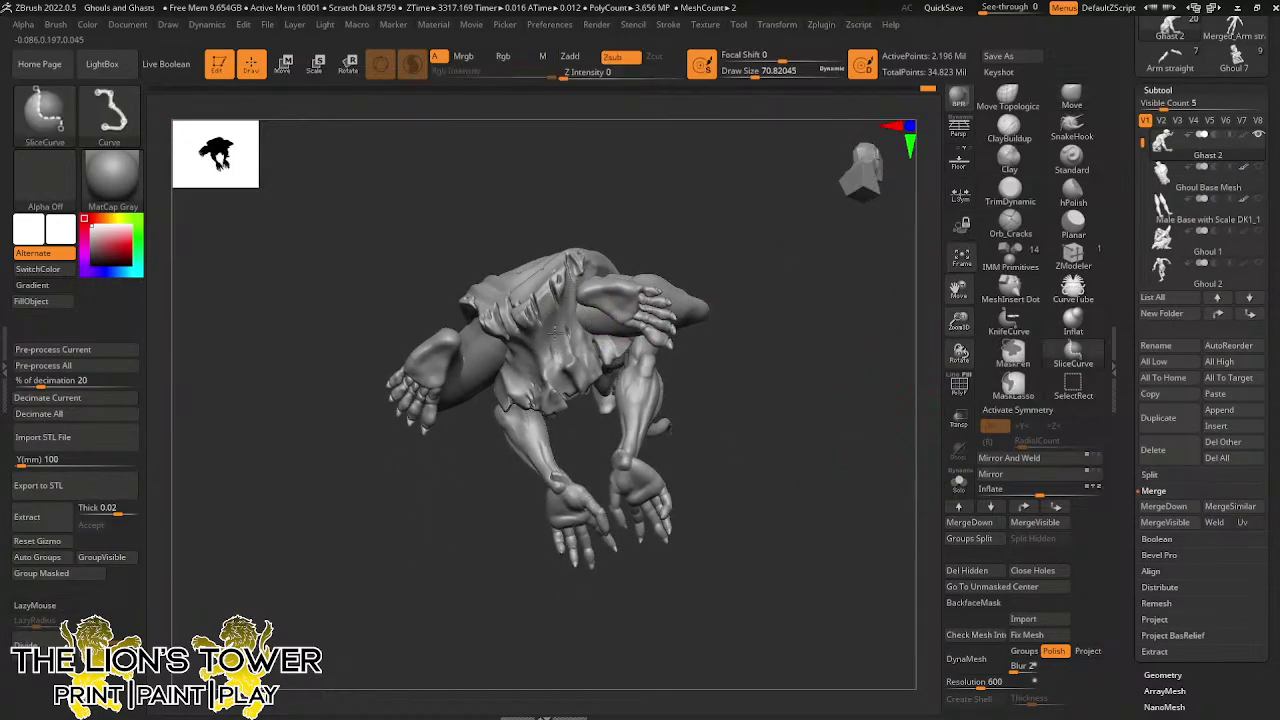
left_click(576, 318, "ctrl+shift")
left_click(1012, 131)
left_click_drag(893, 215, 850, 265, "shift")
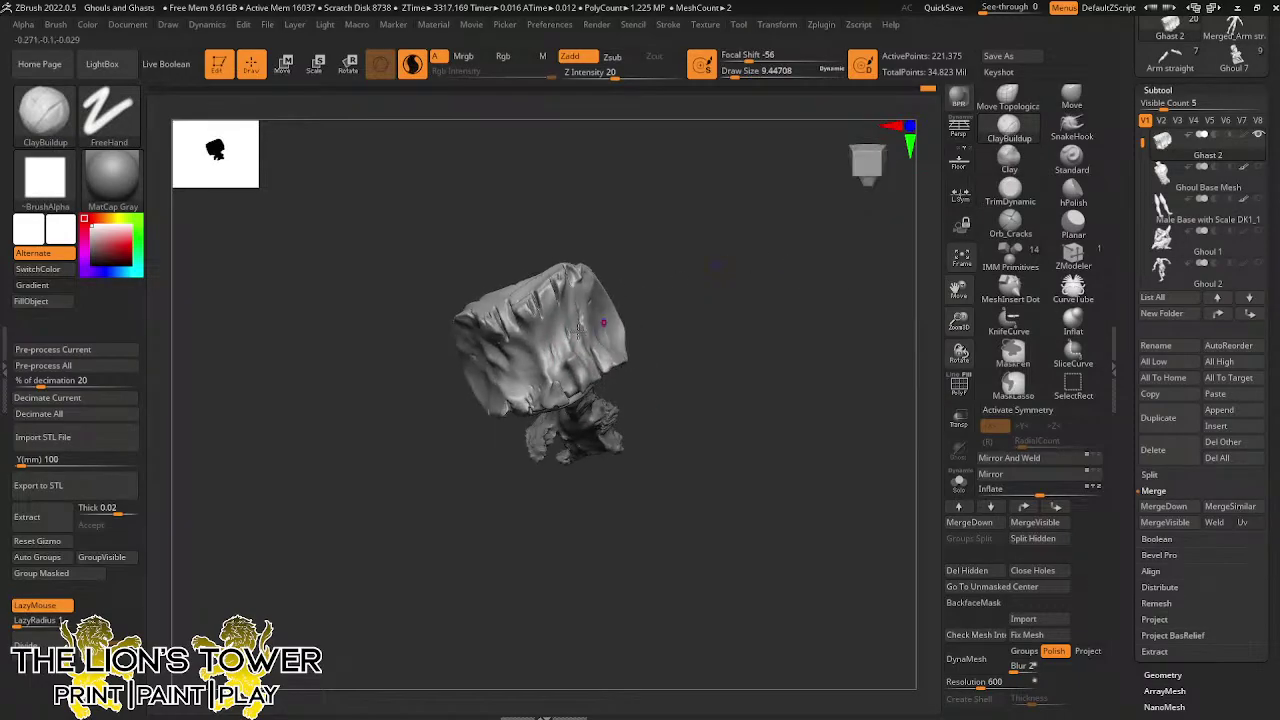
Build up folds across the loincloth's inner surface with the ClayBuildup brush at draw size about 51, and smooth the strokes
left_click_drag(606, 323, 612, 300)
left_click(739, 74)
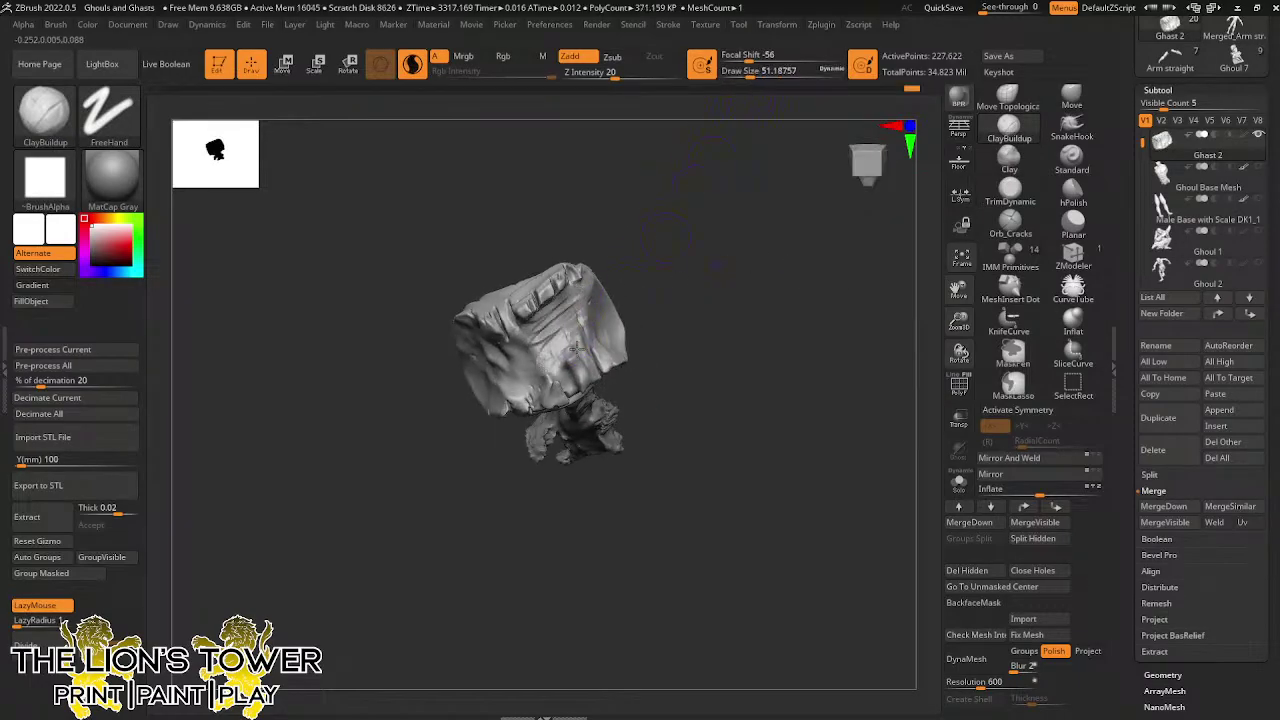
mouse_move(569, 369)
left_mouse_down()
mouse_move(560, 310)
mouse_move(505, 340)
mouse_move(540, 319)
left_mouse_up()
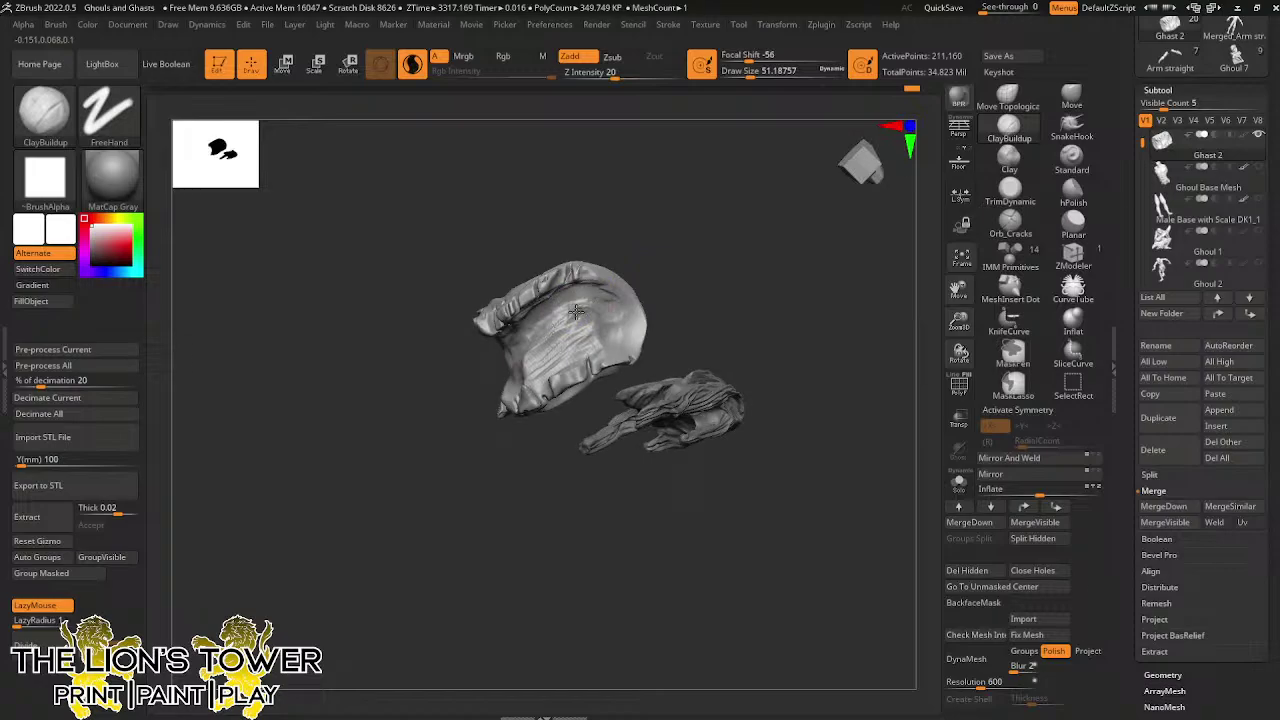
mouse_move(576, 312)
left_mouse_down()
mouse_move(528, 310)
mouse_move(560, 300)
mouse_move(601, 344)
mouse_move(606, 328)
mouse_move(586, 306)
left_mouse_up()
mouse_move(690, 279)
left_mouse_down()
mouse_move(727, 259)
mouse_move(729, 297)
mouse_move(740, 289)
left_mouse_up()
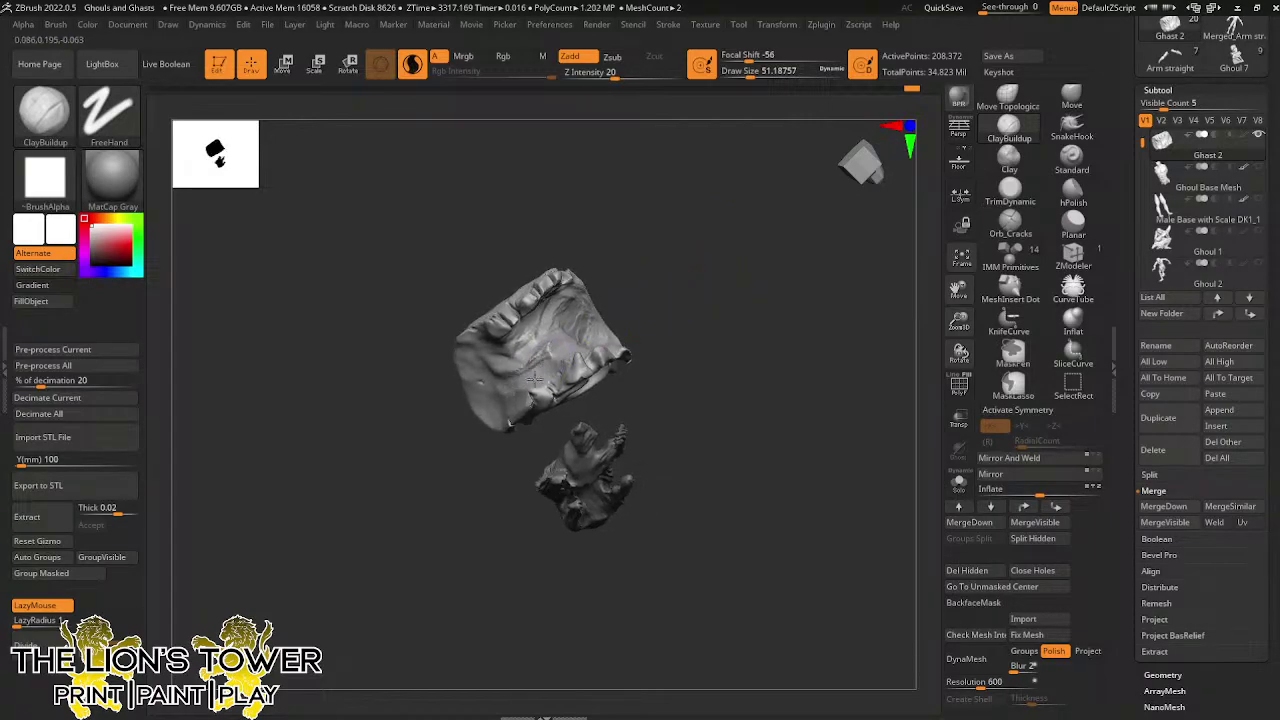
left_click_drag(535, 378, 512, 344)
mouse_move(630, 251)
left_mouse_down()
mouse_move(673, 249)
mouse_move(480, 392)
mouse_move(530, 382)
mouse_move(518, 372)
left_mouse_up()
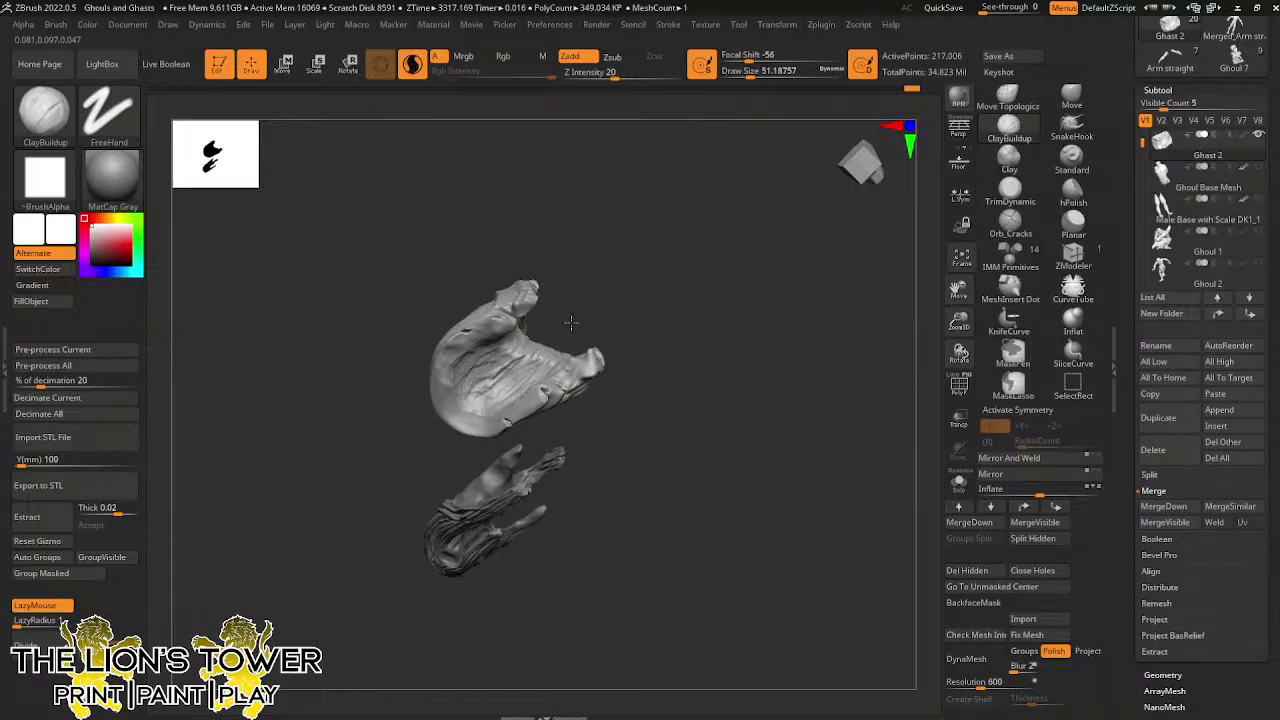
mouse_move(571, 323)
left_mouse_down()
mouse_move(600, 372)
mouse_move(530, 354)
left_mouse_up()
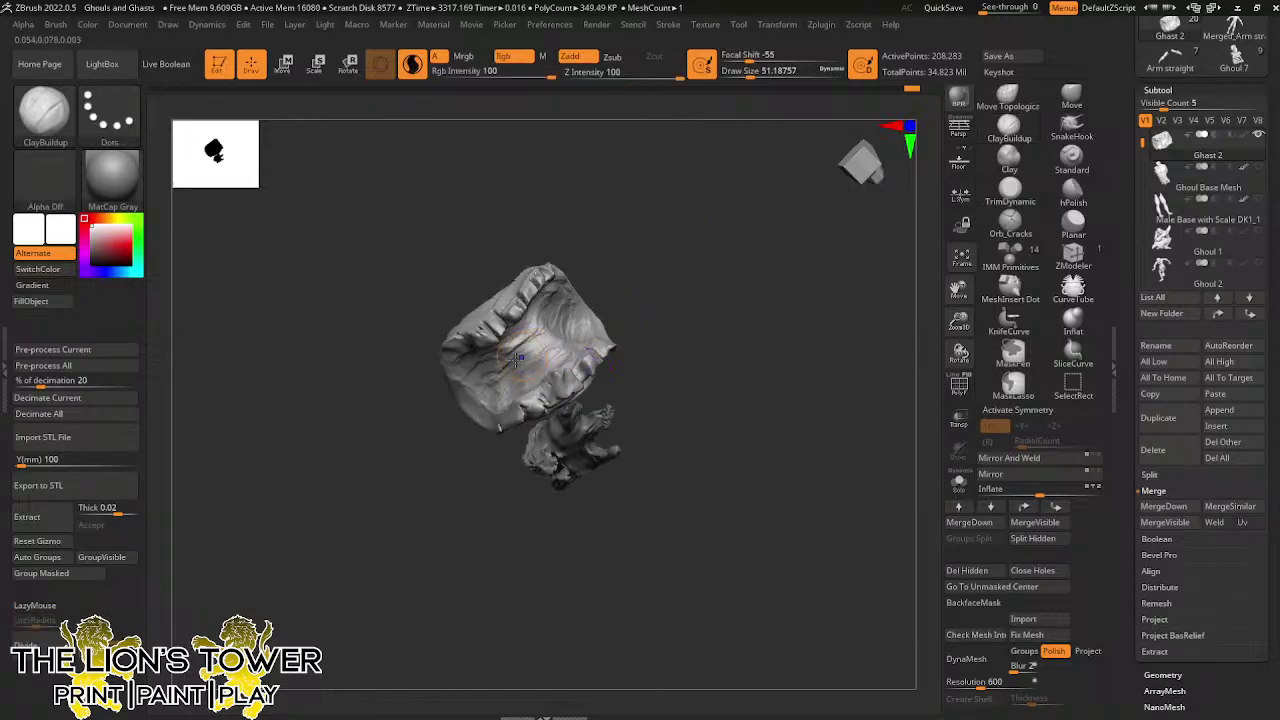
key("shift")
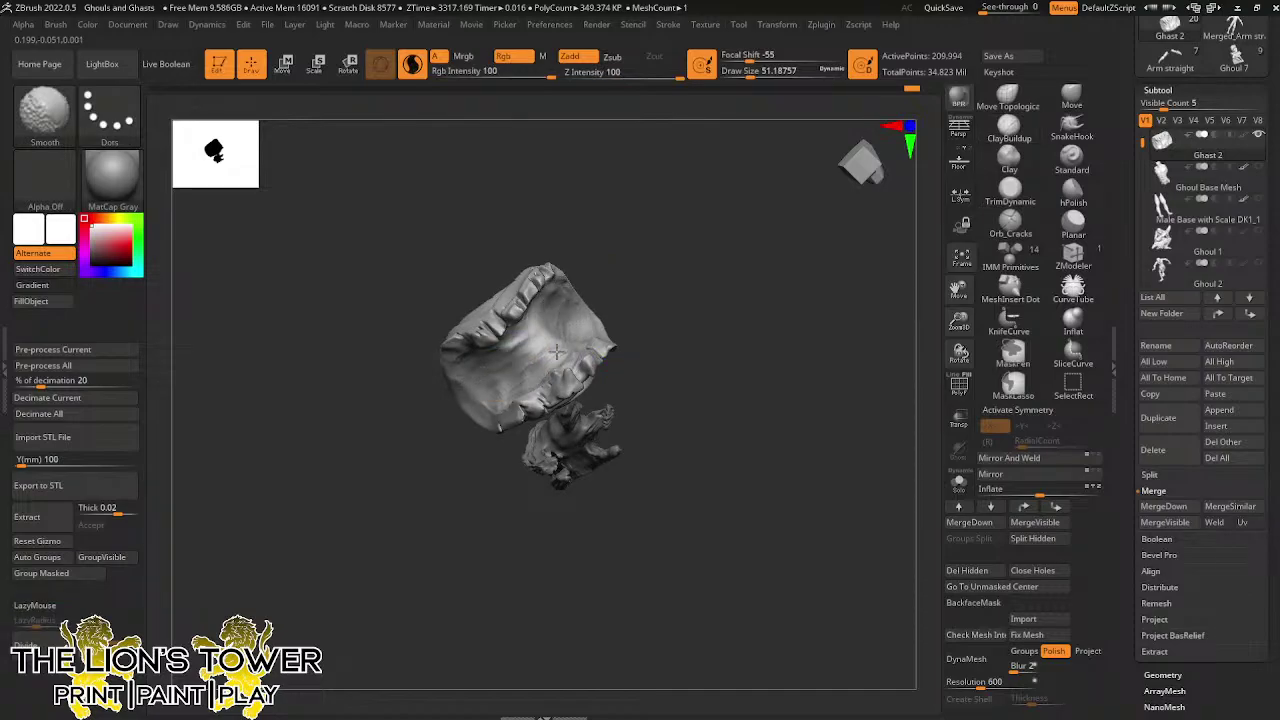
left_click_drag(642, 298, 552, 376)
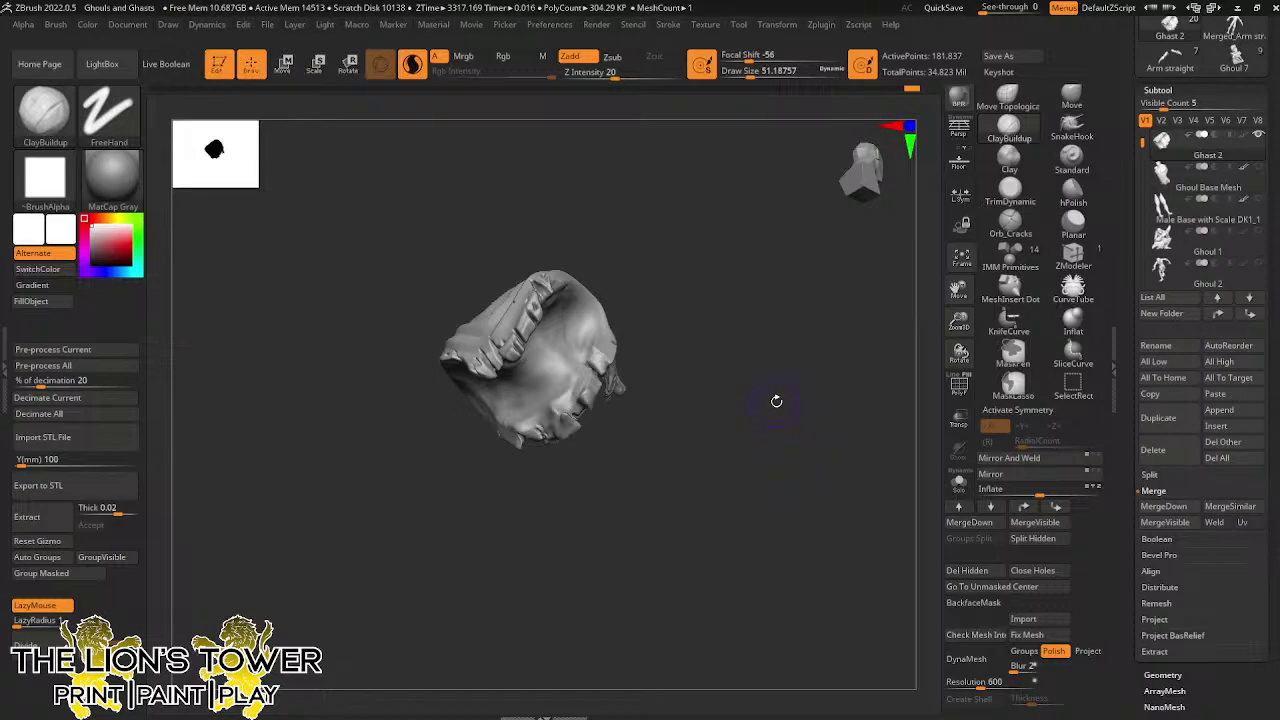
Unhide the whole ghoul and trim the protruding lumps under both wrists with the TrimDynamic brush at draw size about 37
left_click_drag(779, 420, 848, 400)
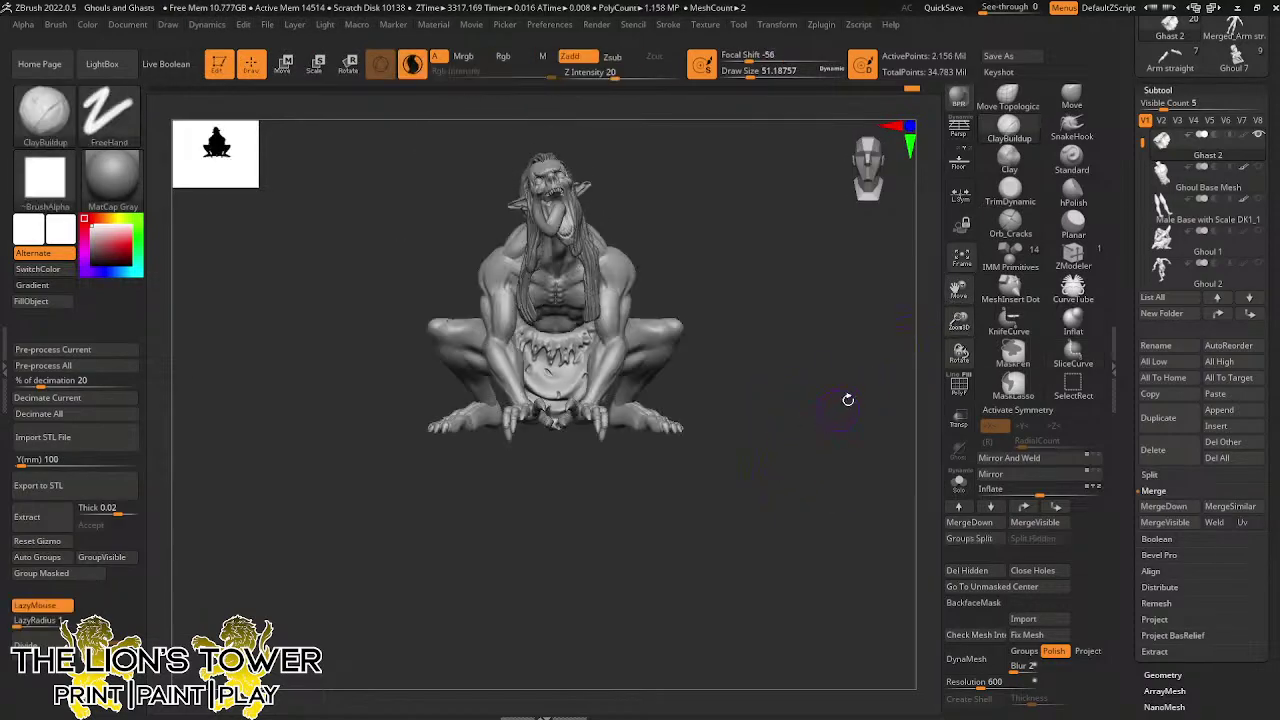
left_click_drag(958, 320, 874, 348)
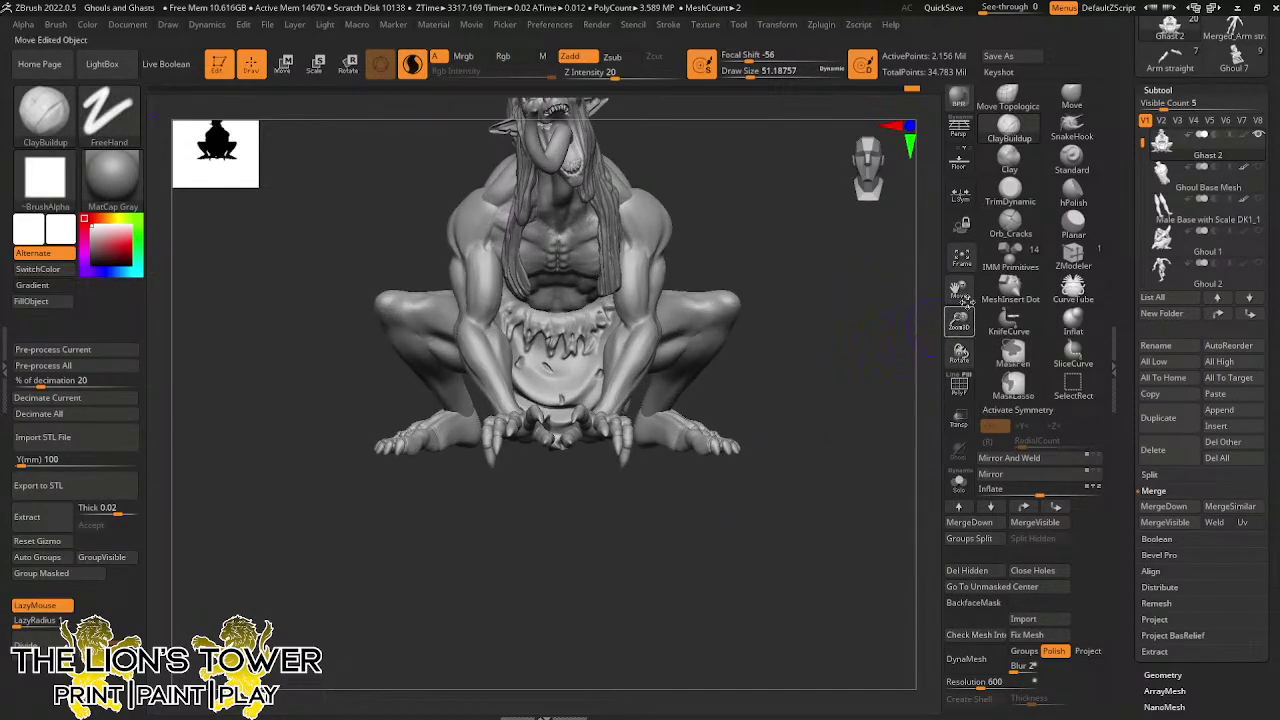
left_click_drag(962, 292, 958, 345)
mouse_move(886, 423)
left_mouse_down()
mouse_move(818, 430)
mouse_move(802, 374)
mouse_move(843, 366)
mouse_move(886, 394)
left_mouse_up()
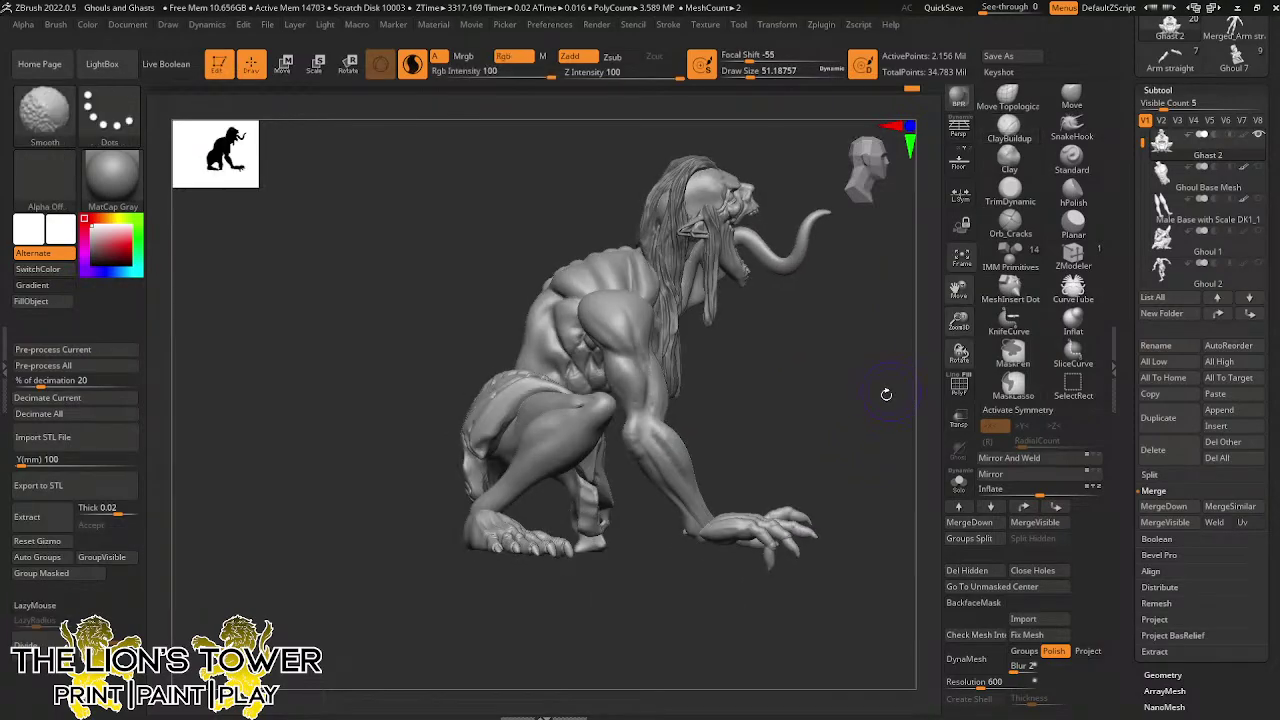
key("shift")
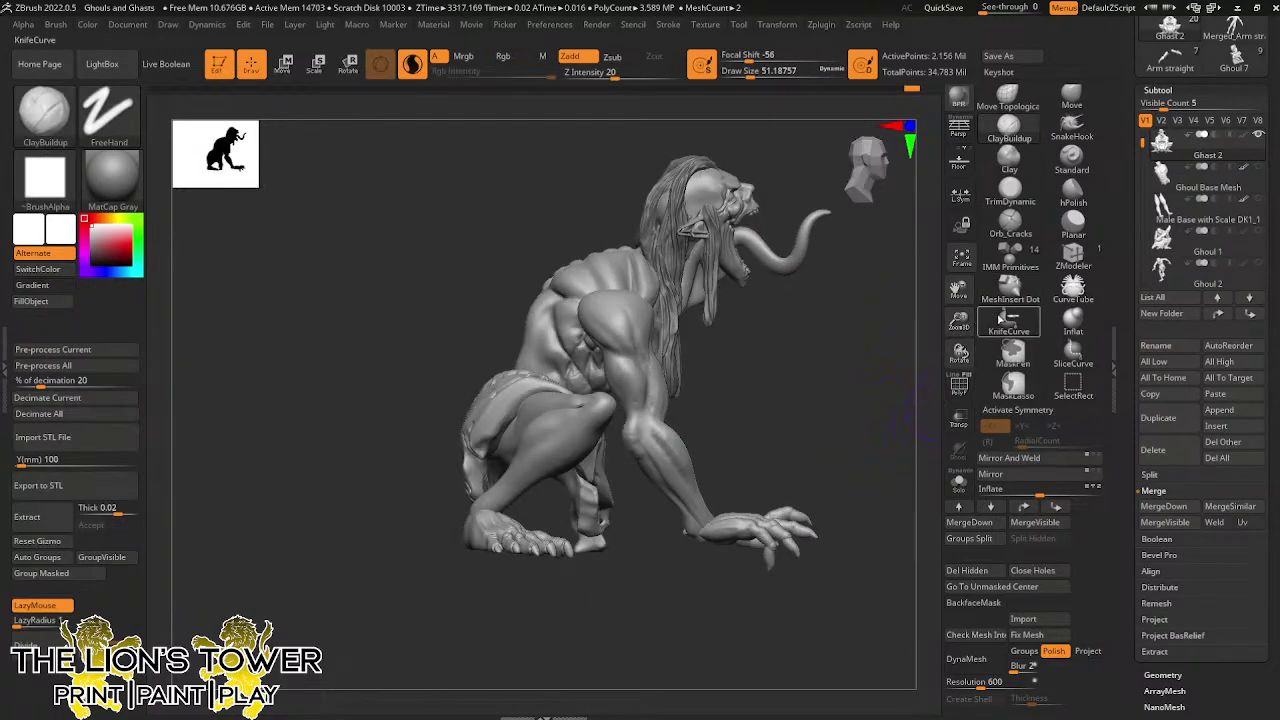
mouse_move(960, 352)
left_mouse_down()
mouse_move(904, 392)
mouse_move(931, 337)
mouse_move(957, 420)
left_mouse_up()
left_click(1019, 193)
mouse_move(959, 290)
left_mouse_down()
mouse_move(954, 249)
mouse_move(840, 102)
left_mouse_up()
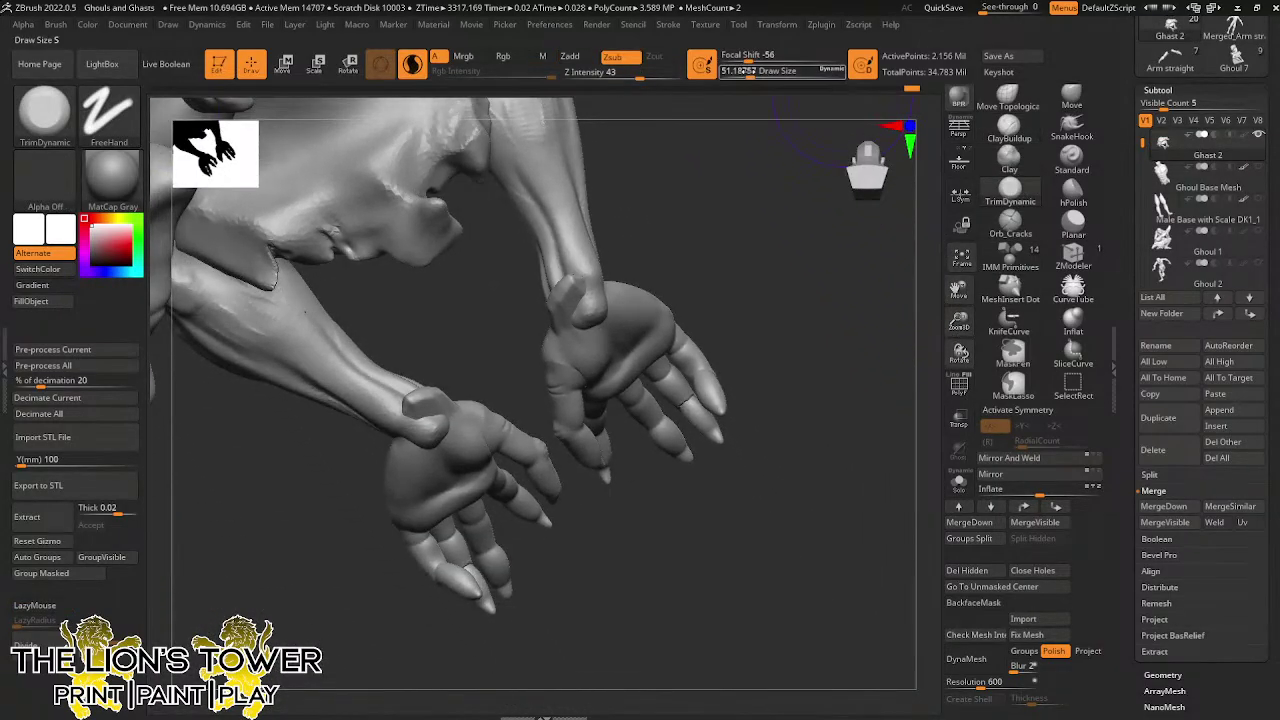
left_click(746, 71)
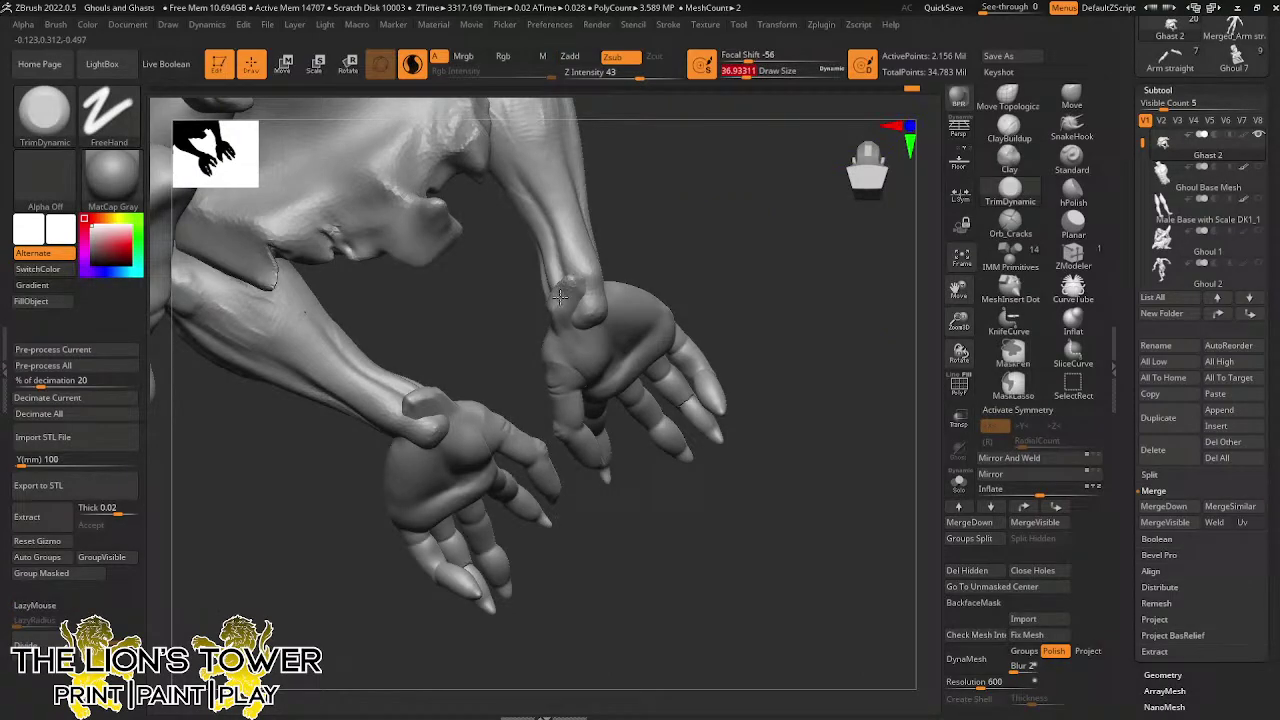
mouse_move(562, 305)
left_mouse_down()
mouse_move(551, 318)
mouse_move(588, 318)
mouse_move(588, 300)
left_mouse_up()
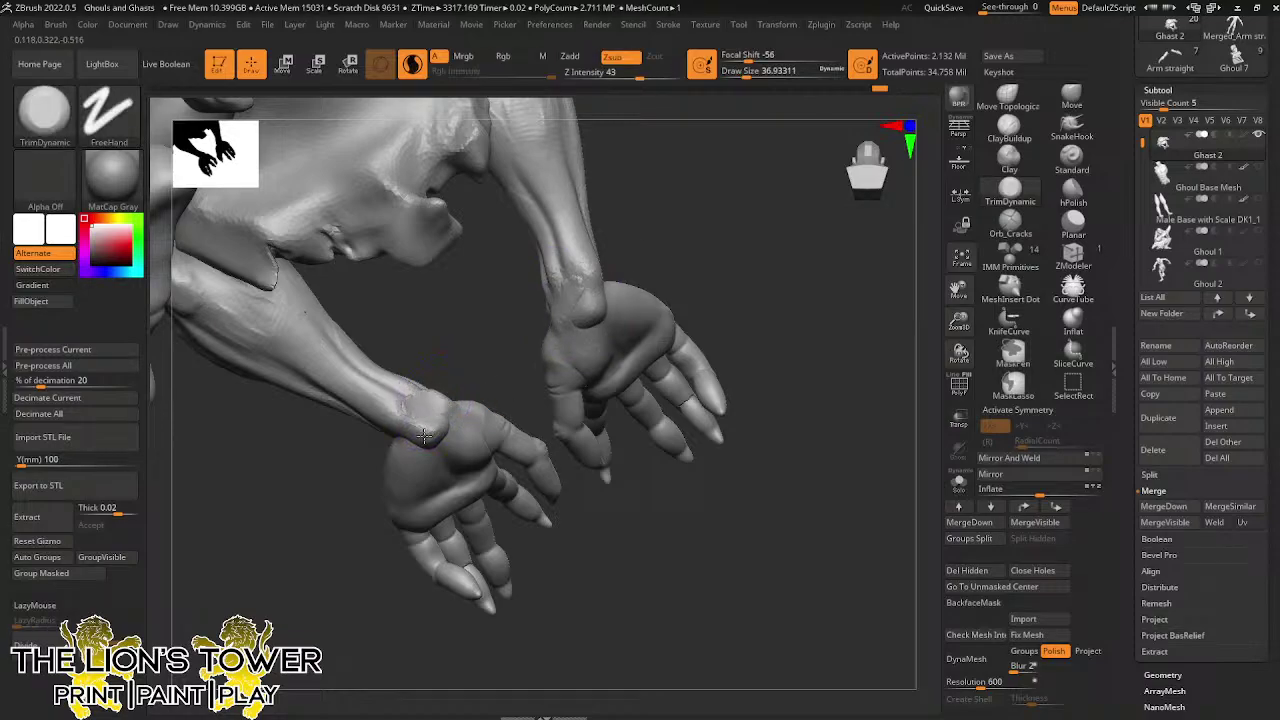
left_click_drag(420, 452, 483, 413)
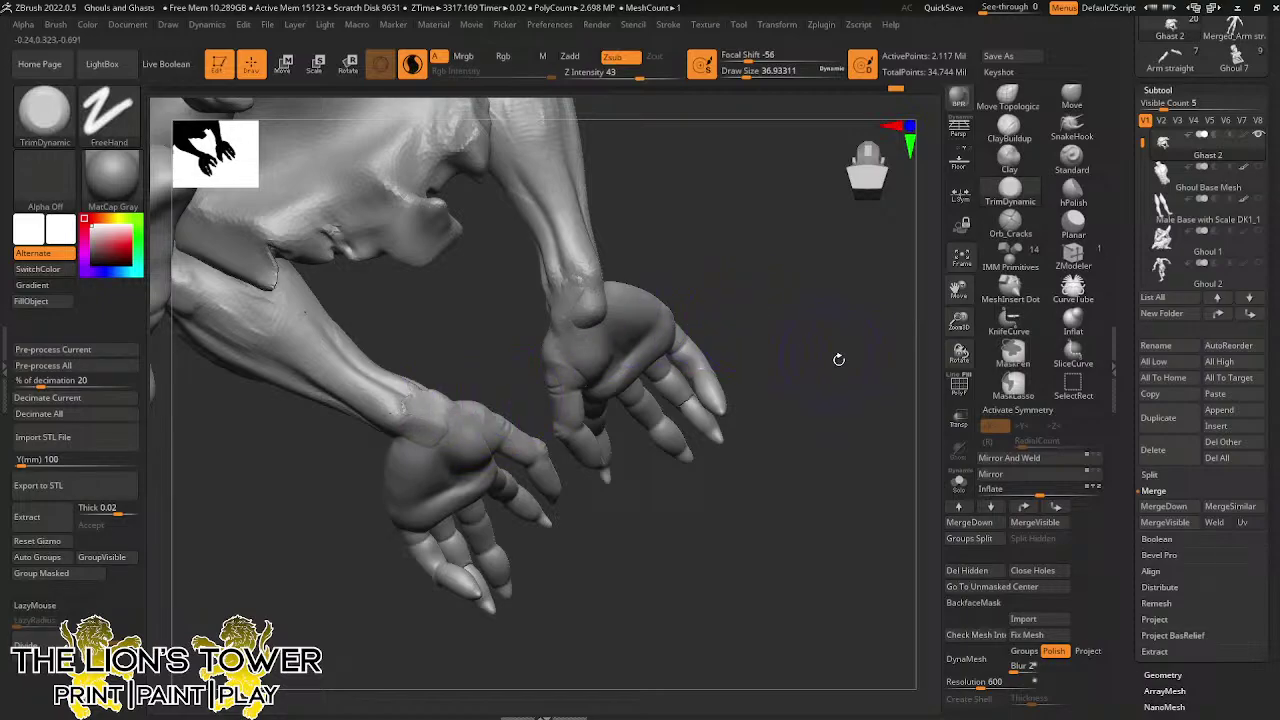
Isolate the ghoul's two hands from the rest of the body
left_click_drag(839, 359, 814, 517)
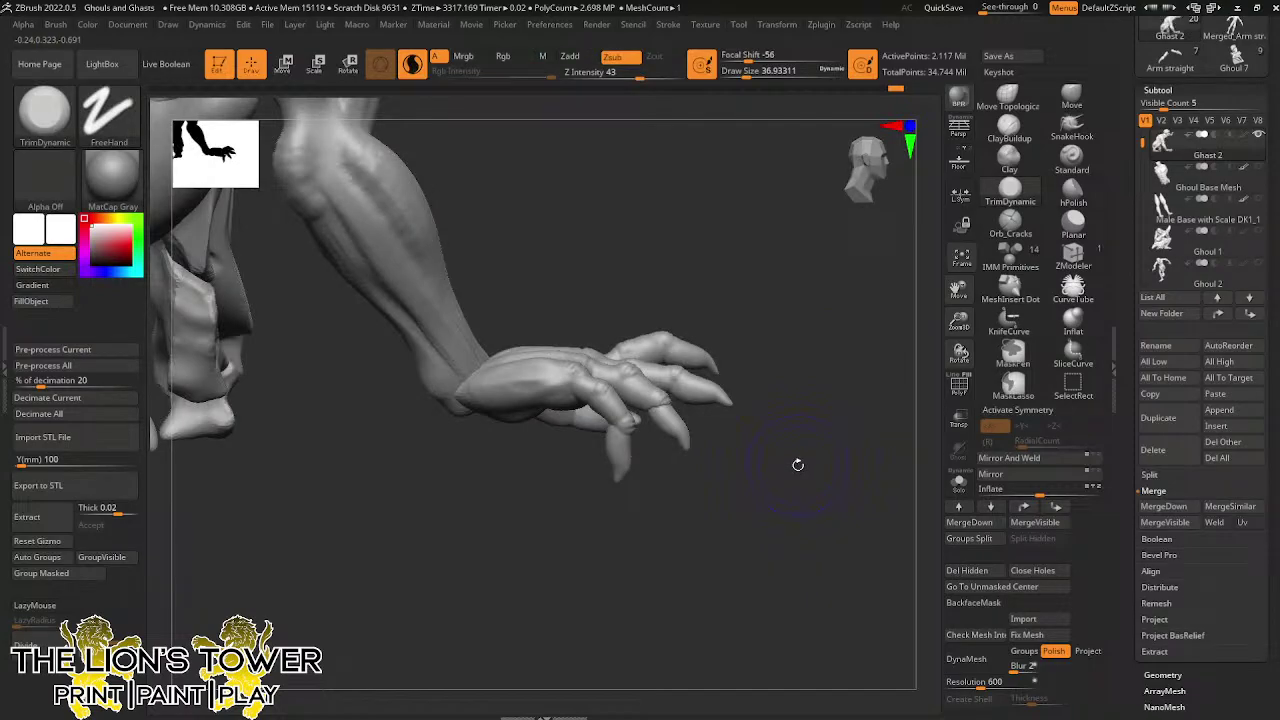
left_click_drag(896, 350, 848, 414)
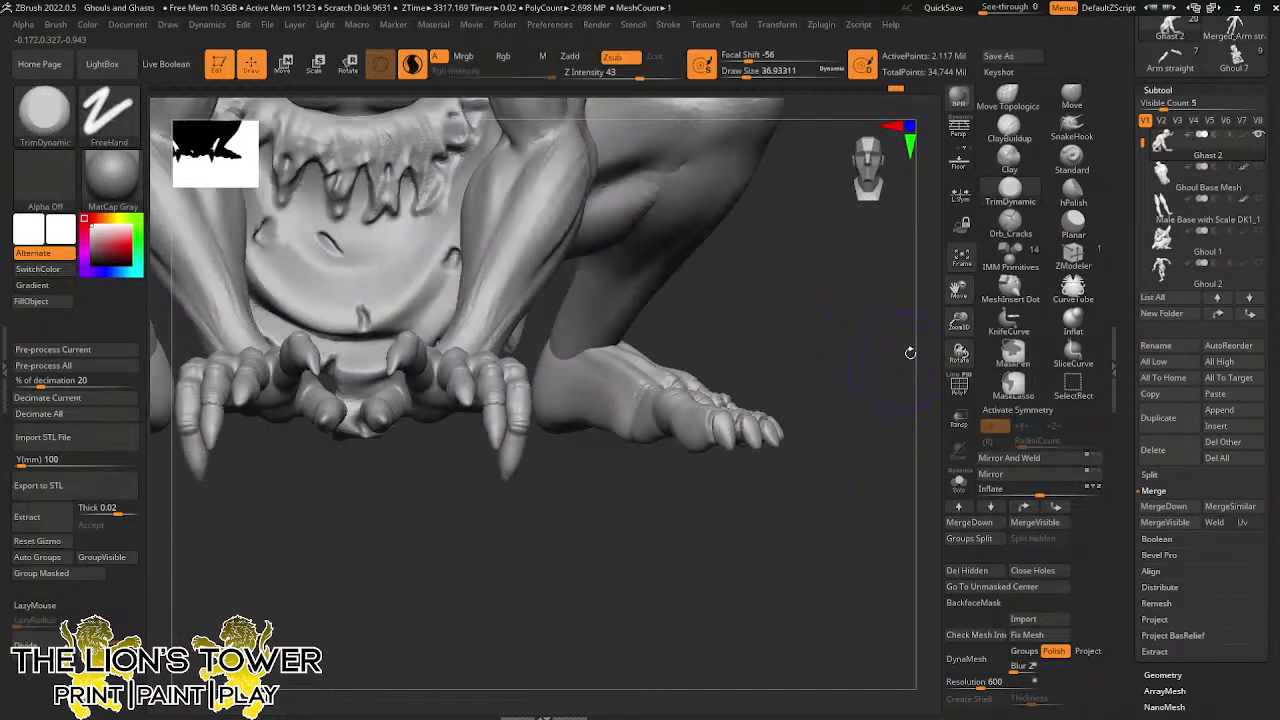
left_click_drag(958, 321, 966, 290)
left_click_drag(890, 335, 803, 371)
left_click(517, 455, "ctrl+shift")
mouse_move(545, 465)
left_mouse_down()
mouse_move(569, 480)
mouse_move(580, 523)
mouse_move(554, 527)
mouse_move(845, 255)
left_mouse_up()
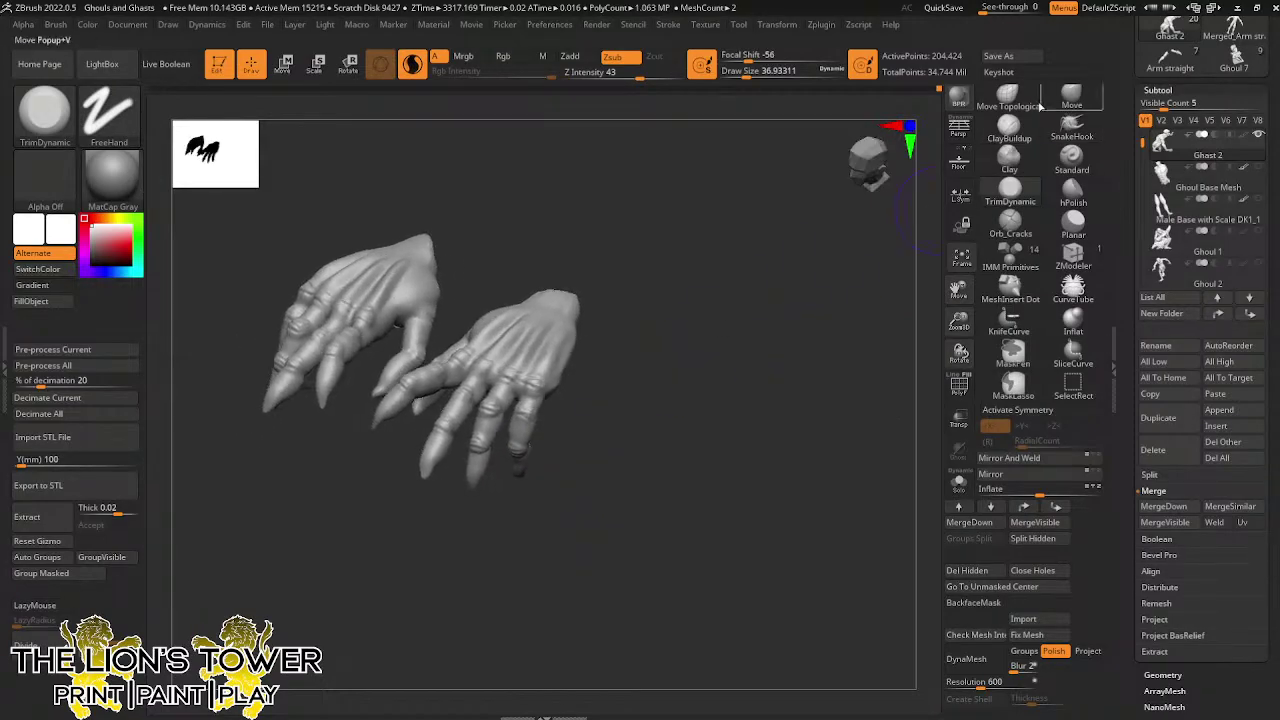
left_click(1014, 391)
left_click(972, 418)
mouse_move(636, 370)
left_mouse_down()
mouse_move(626, 402)
mouse_move(549, 421)
left_mouse_up()
key("ctrl")
key("ctrl")
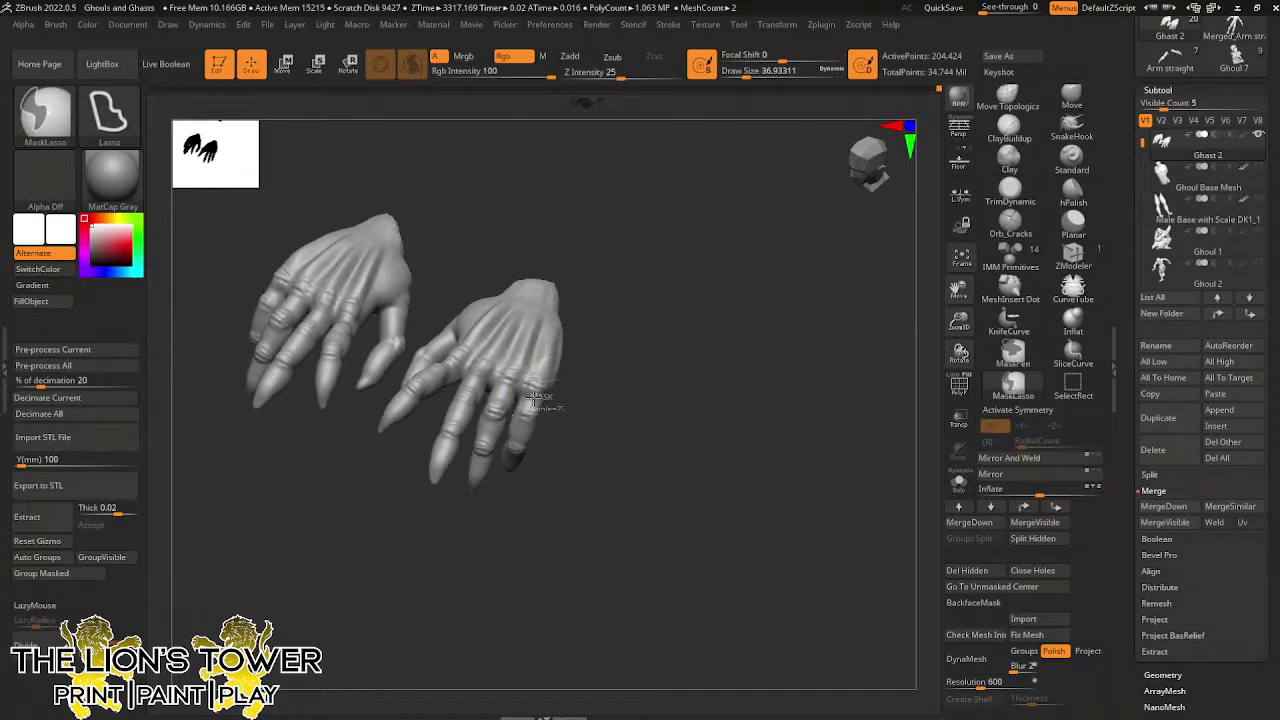
mouse_move(492, 495)
left_mouse_down("ctrl")
mouse_move(582, 470)
mouse_move(557, 438)
left_mouse_up("ctrl")
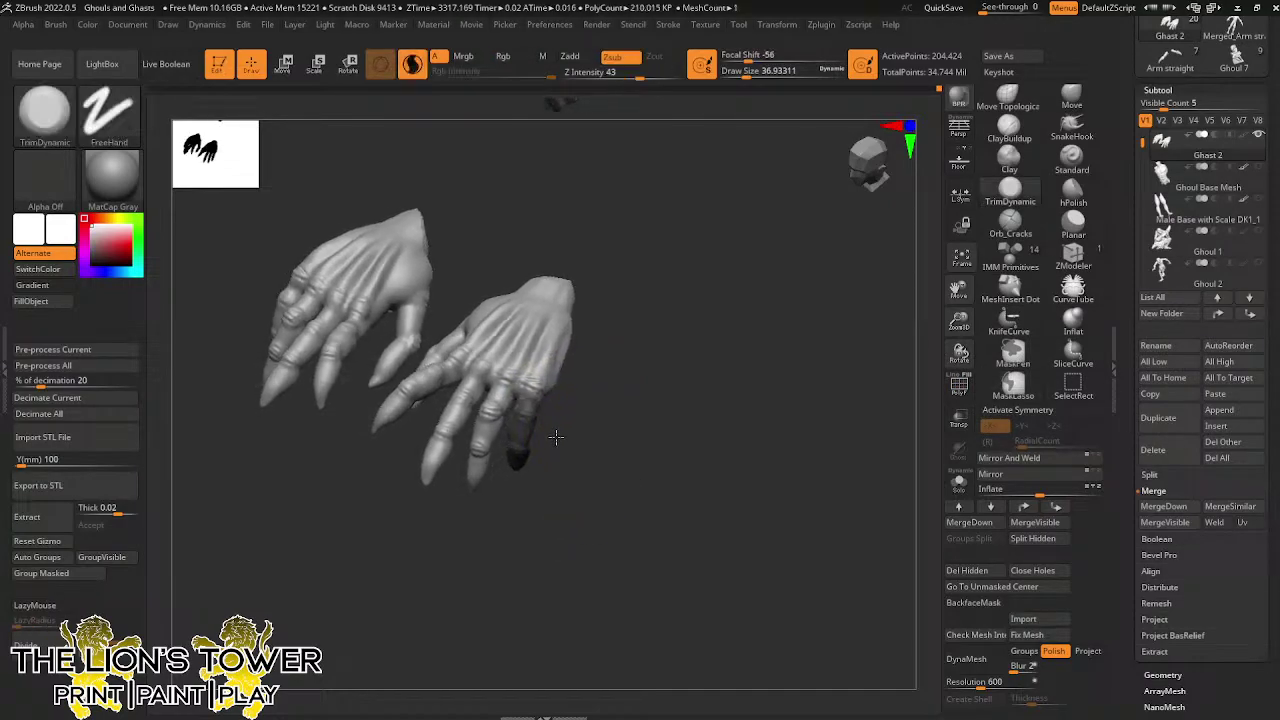
left_click_drag(539, 388, 540, 405, "ctrl")
left_click_drag(510, 464, 543, 480, "ctrl")
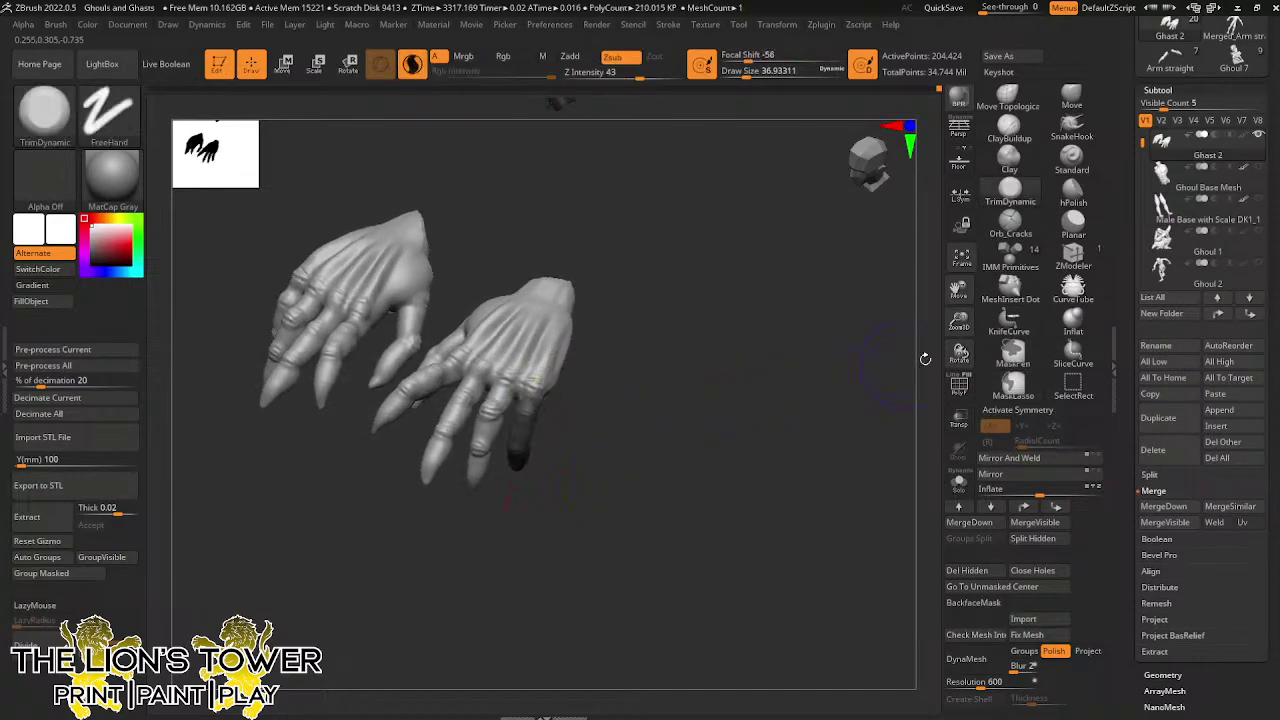
Turn on X symmetry, lasso-mask the little fingers of both hands, and unmask the area above their base knuckles
left_click_drag(913, 350, 833, 455, "shift")
key("x")
left_click(820, 424, "ctrl")
mouse_move(945, 321)
left_mouse_down("alt")
mouse_move(860, 446)
mouse_move(726, 446)
mouse_move(757, 377)
mouse_move(586, 400)
left_mouse_up("alt")
key("ctrl")
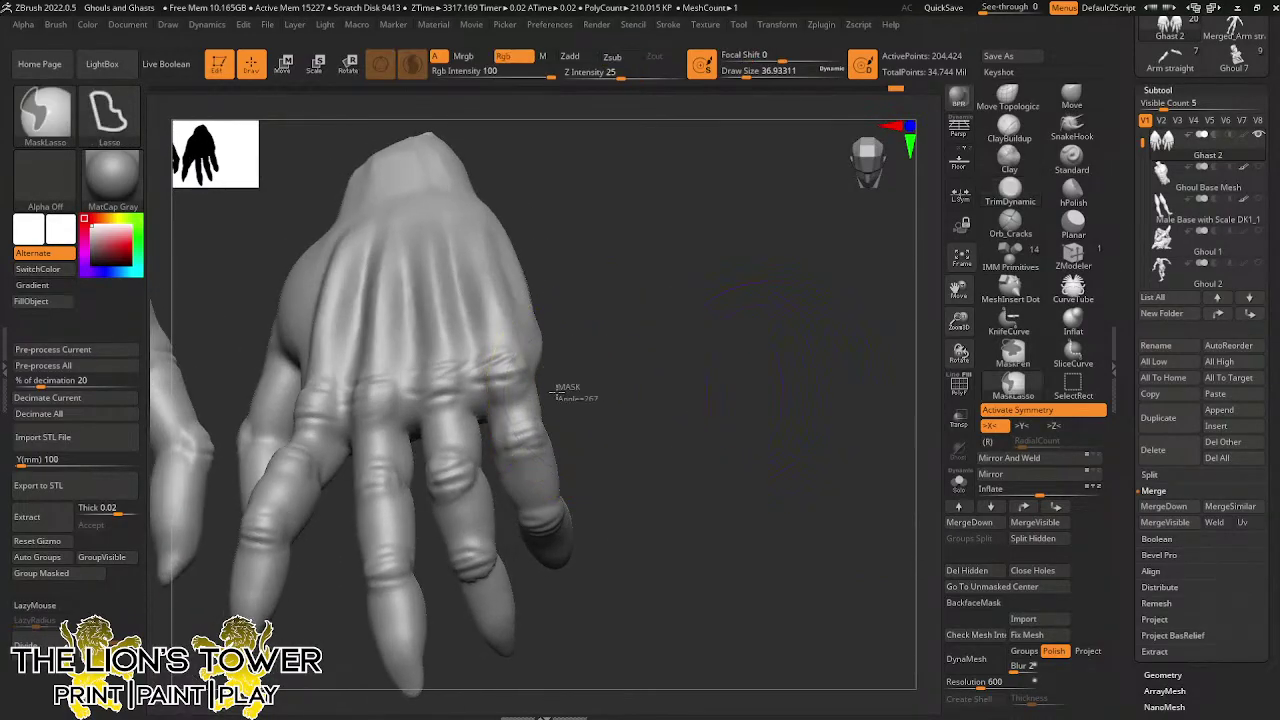
mouse_move(488, 452)
left_mouse_down("ctrl")
mouse_move(540, 500)
mouse_move(640, 640)
mouse_move(630, 610)
left_mouse_up("ctrl")
mouse_move(718, 448)
left_mouse_down()
mouse_move(732, 478)
mouse_move(606, 470)
mouse_move(585, 440)
mouse_move(595, 412)
mouse_move(617, 405)
left_mouse_up()
mouse_move(552, 224)
left_mouse_down("ctrl+alt")
mouse_move(503, 263)
mouse_move(583, 403)
mouse_move(654, 397)
mouse_move(650, 380)
left_mouse_up("ctrl+alt")
mouse_move(547, 216)
left_mouse_down("ctrl+alt")
mouse_move(528, 226)
mouse_move(562, 391)
mouse_move(590, 425)
left_mouse_up("ctrl+alt")
left_click_drag(490, 236, 517, 280)
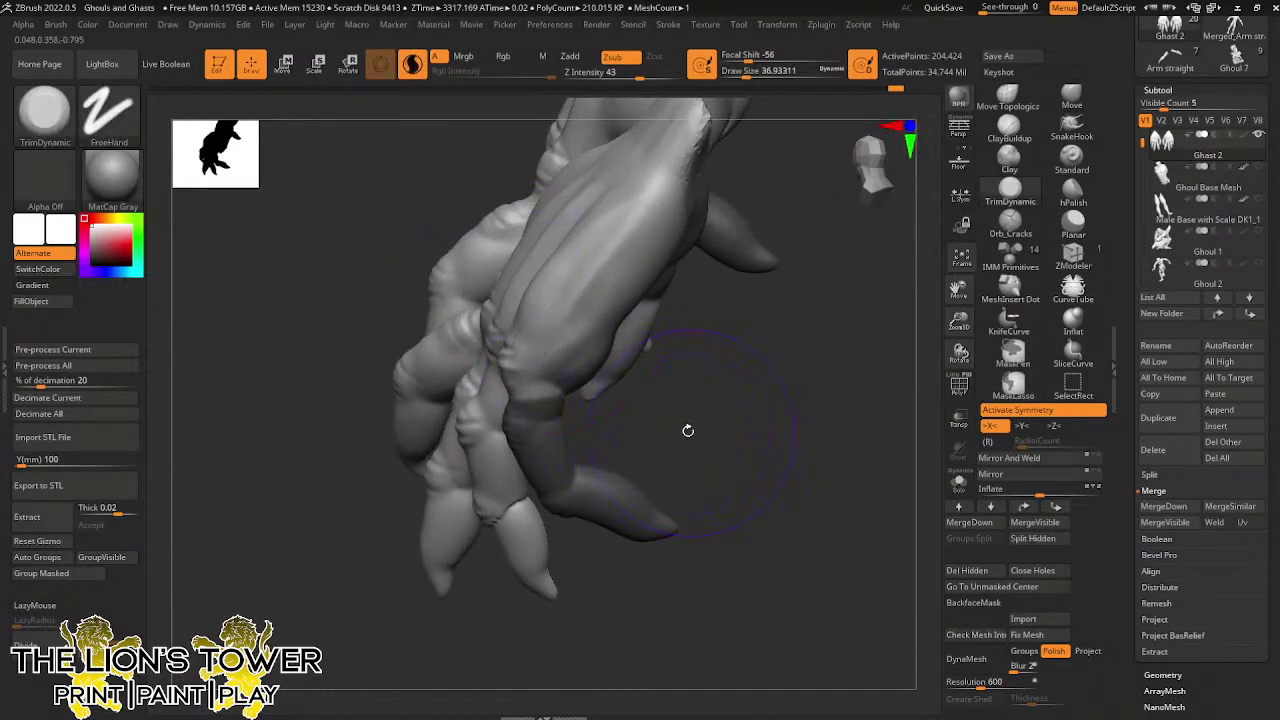
Invert the mask so only the little fingers are editable, and switch to the transform gizmo
key("ctrl")
key("r")
left_click_drag(740, 404, 776, 384)
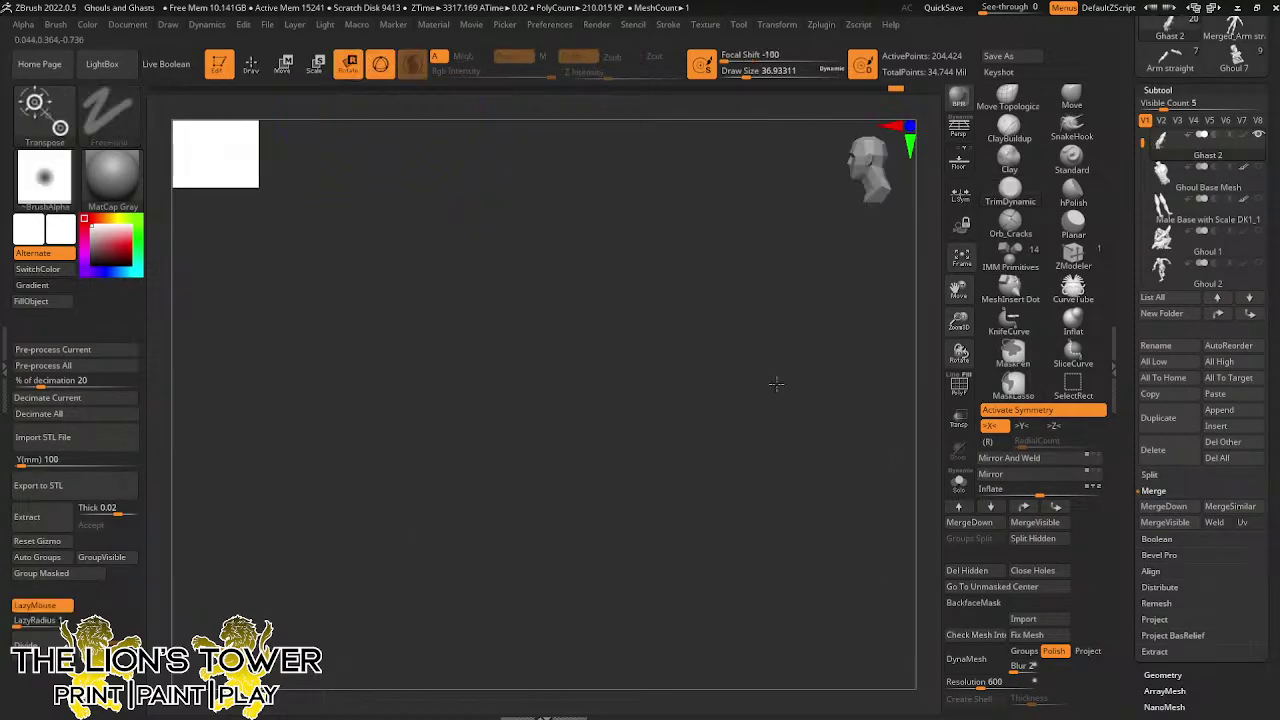
left_click(962, 257)
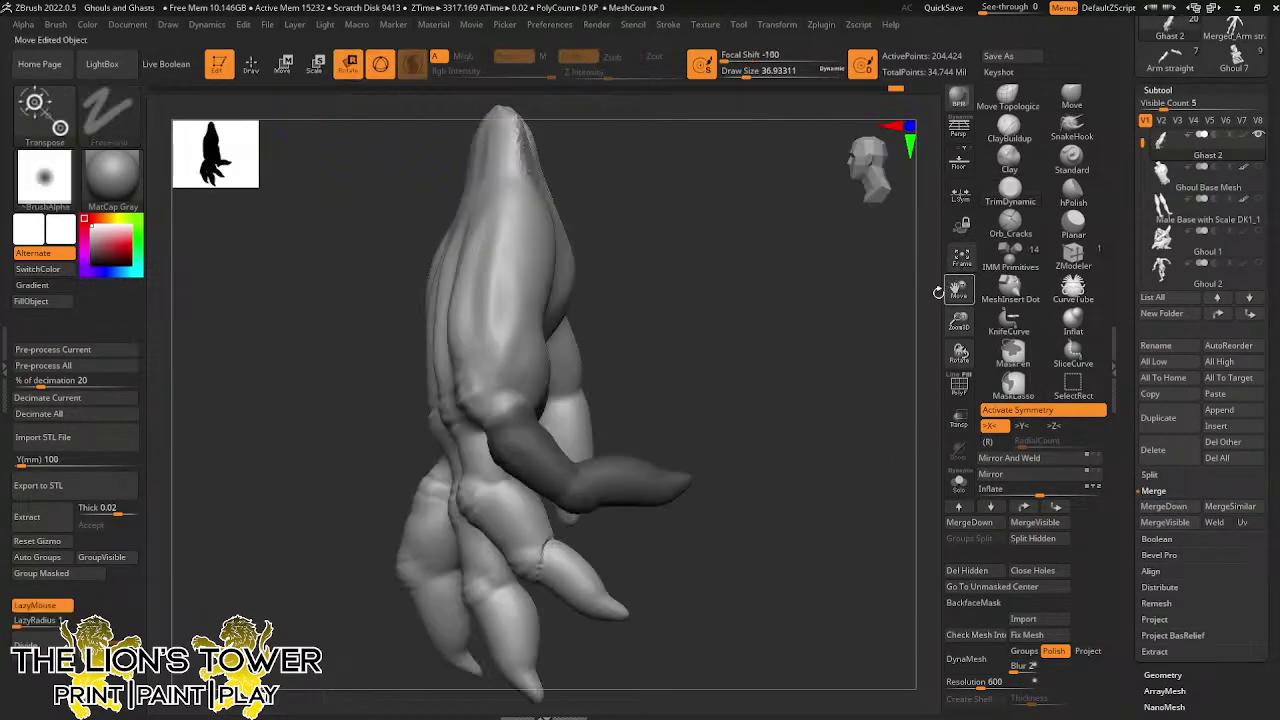
left_click(786, 404, "ctrl")
key("e")
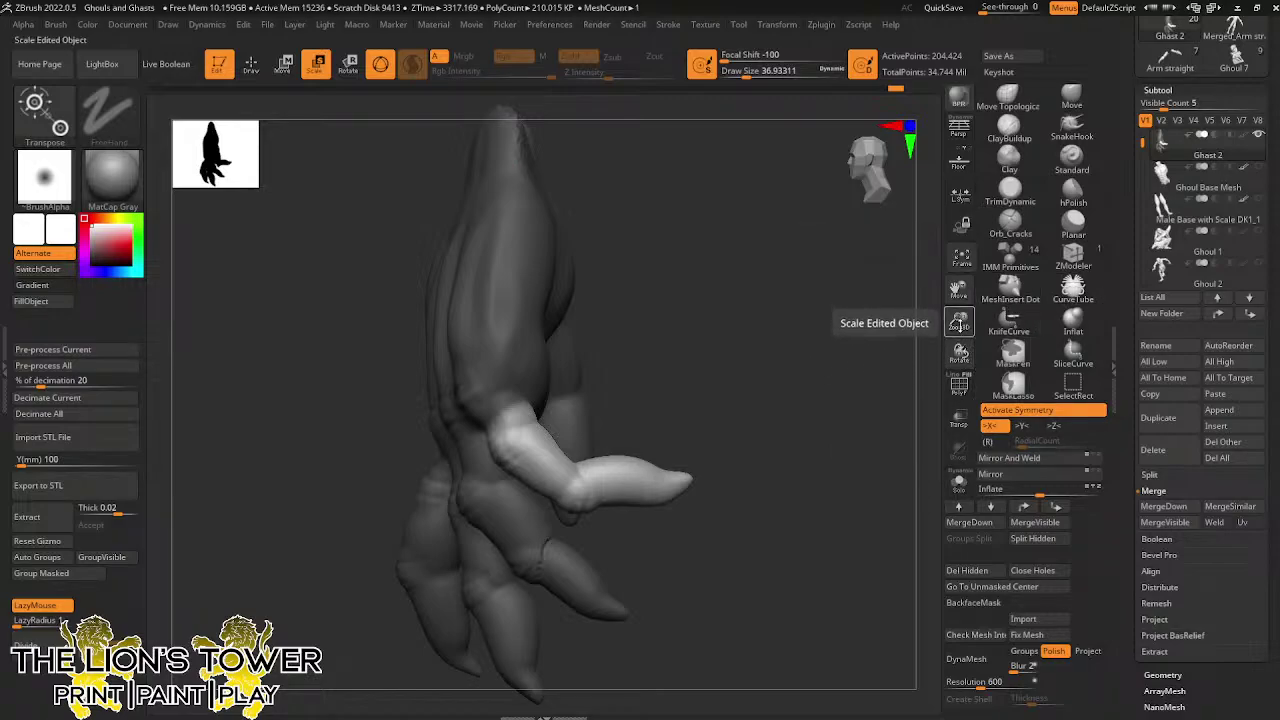
left_click_drag(959, 322, 1084, 264)
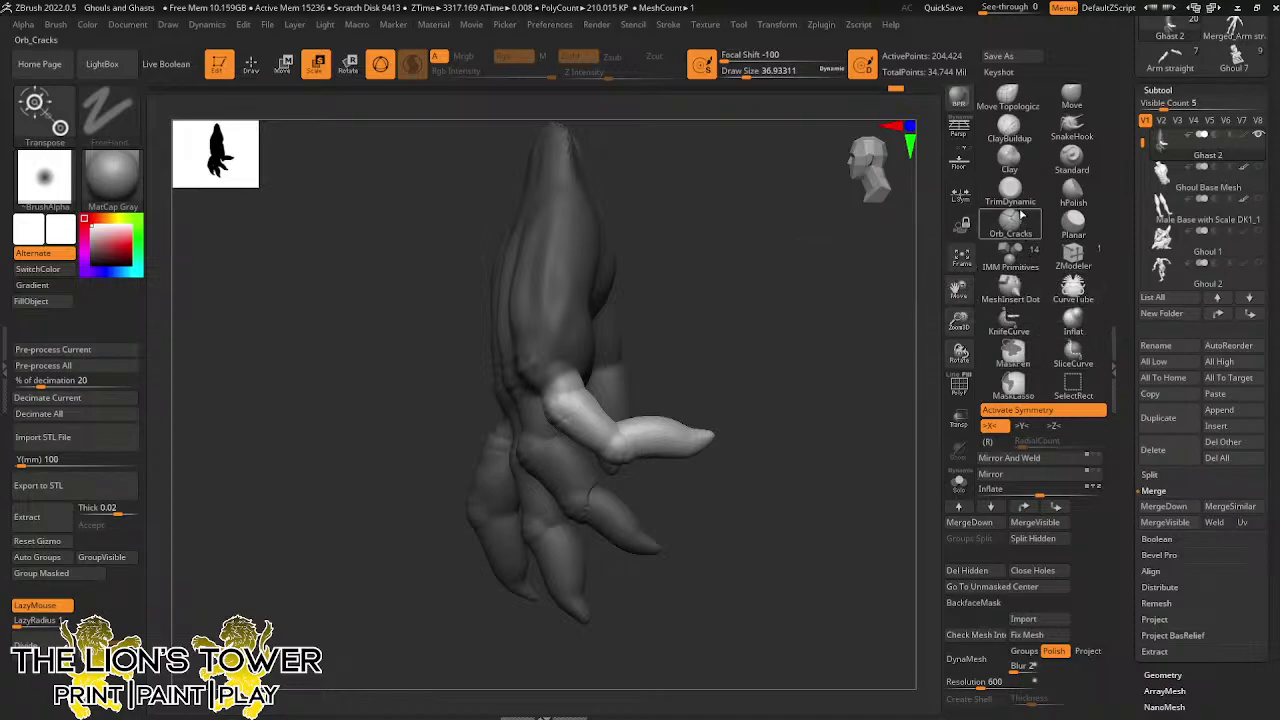
Send the gizmo to the unmasked center, move its pivot to the little finger's base knuckle, and reset its orientation
key("q")
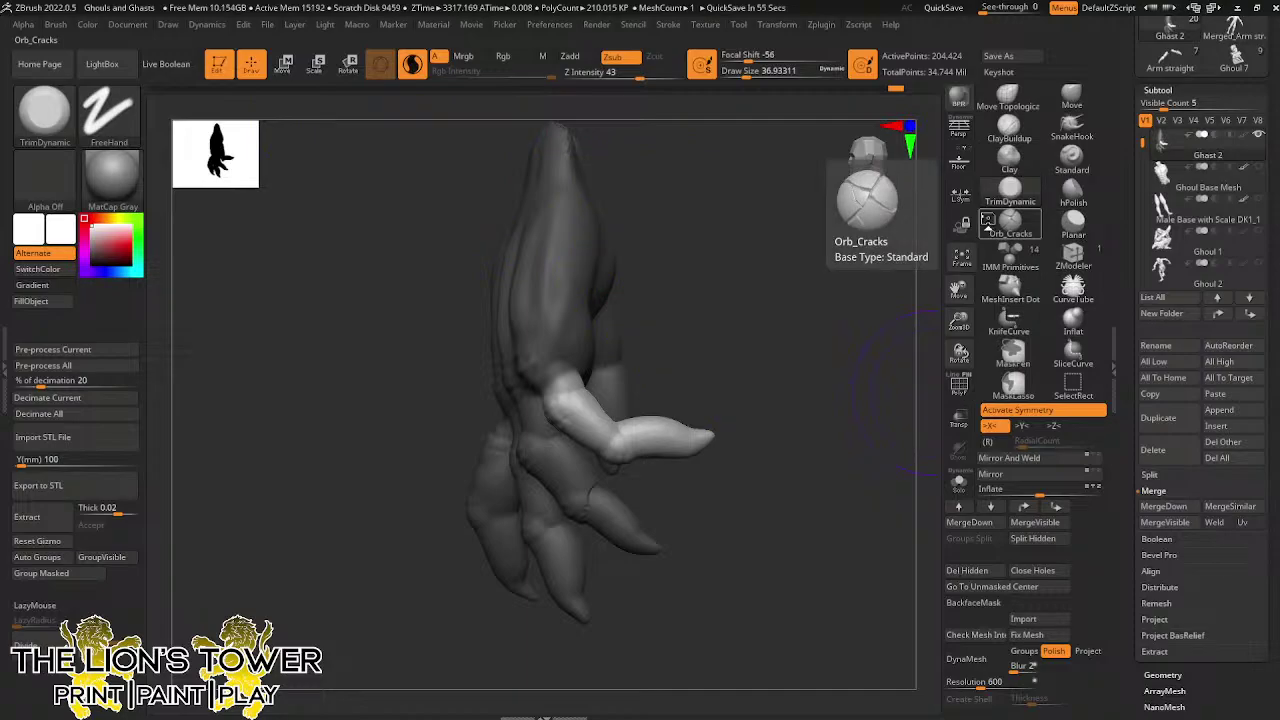
left_click(350, 65)
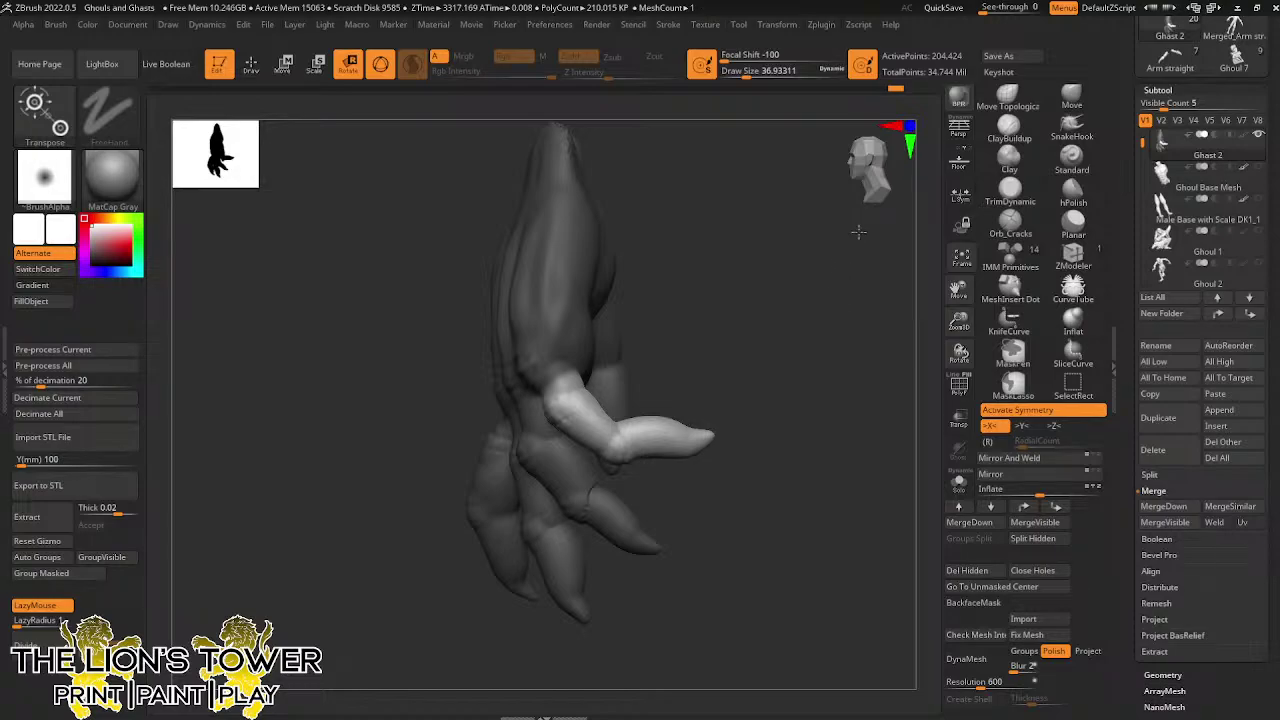
key("e")
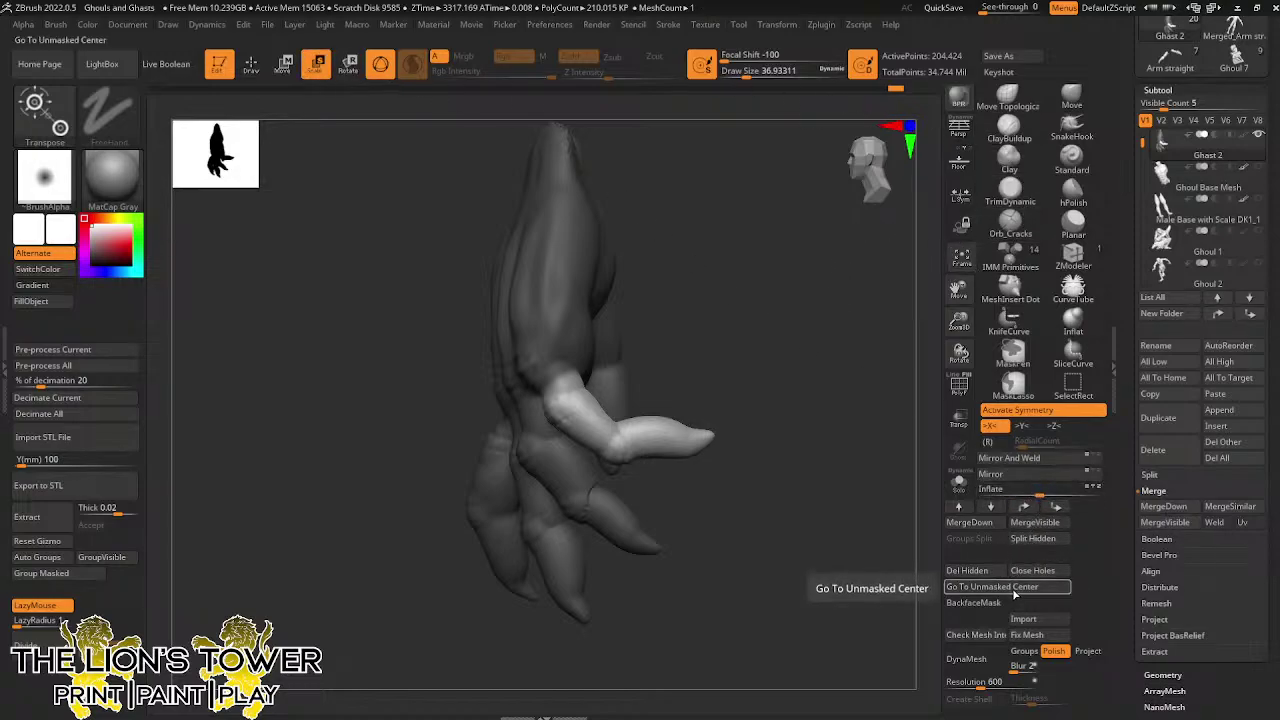
left_click(1010, 588)
left_click_drag(627, 416, 553, 381, "alt")
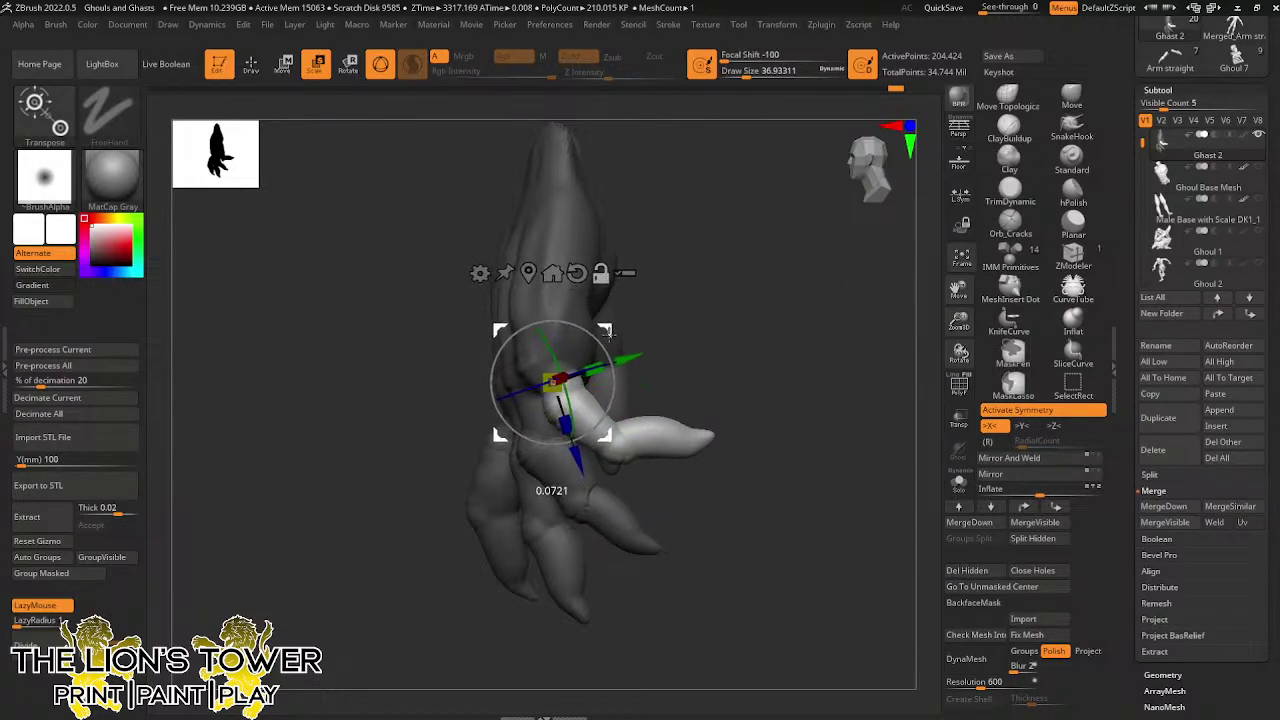
left_click_drag(715, 335, 773, 340)
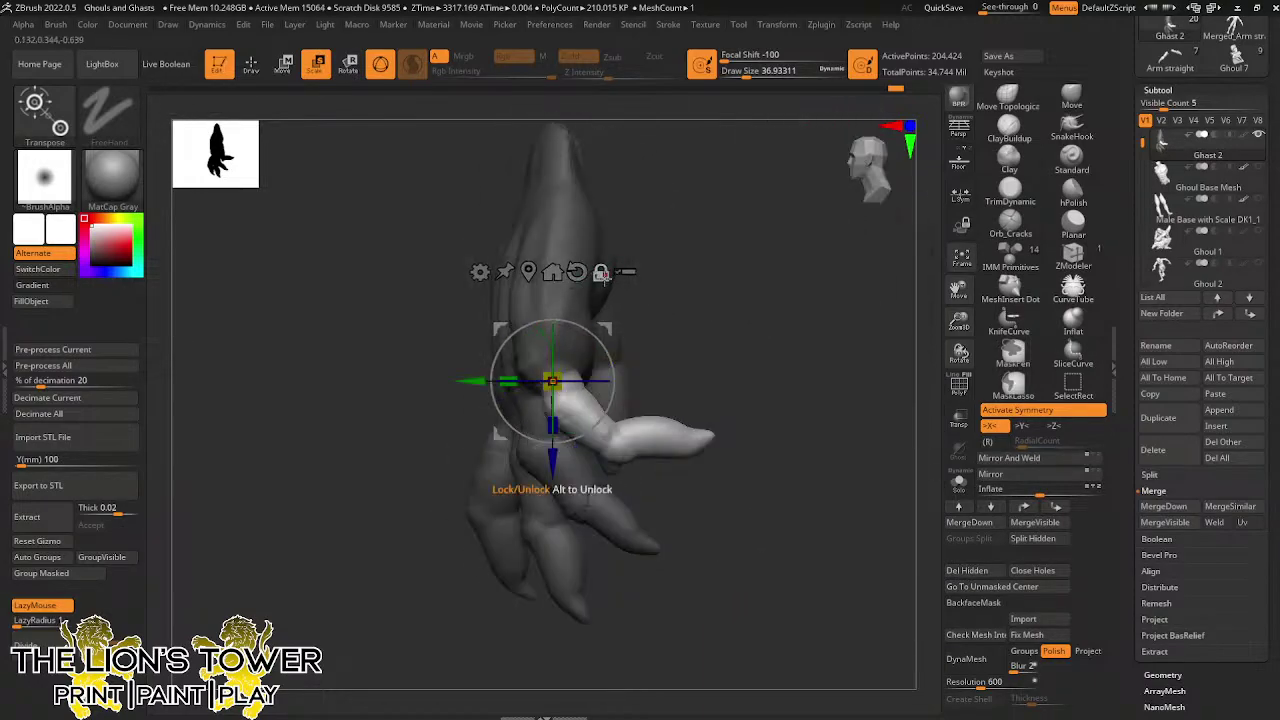
Rotate both little fingers at their base knuckles so they curl down alongside the other fingers
mouse_move(603, 345)
left_mouse_down()
mouse_move(605, 377)
mouse_move(613, 337)
left_mouse_up()
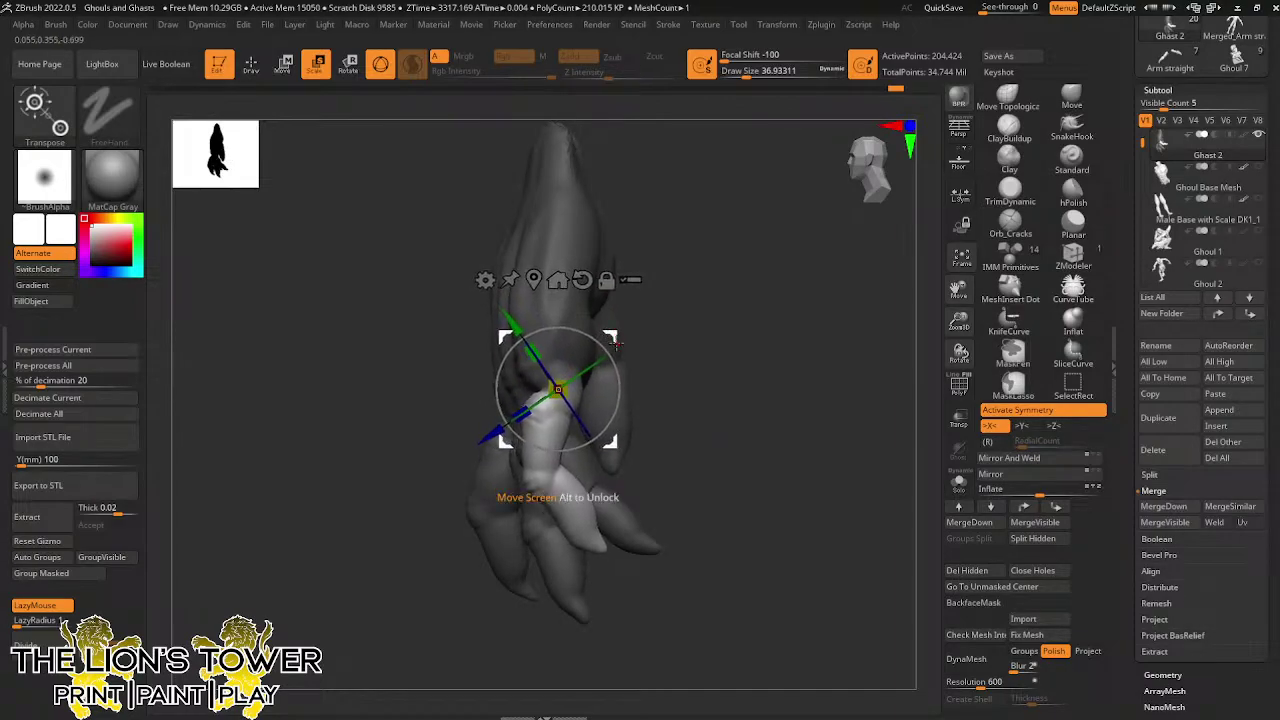
left_click_drag(756, 446, 811, 437)
left_click_drag(618, 372, 611, 345)
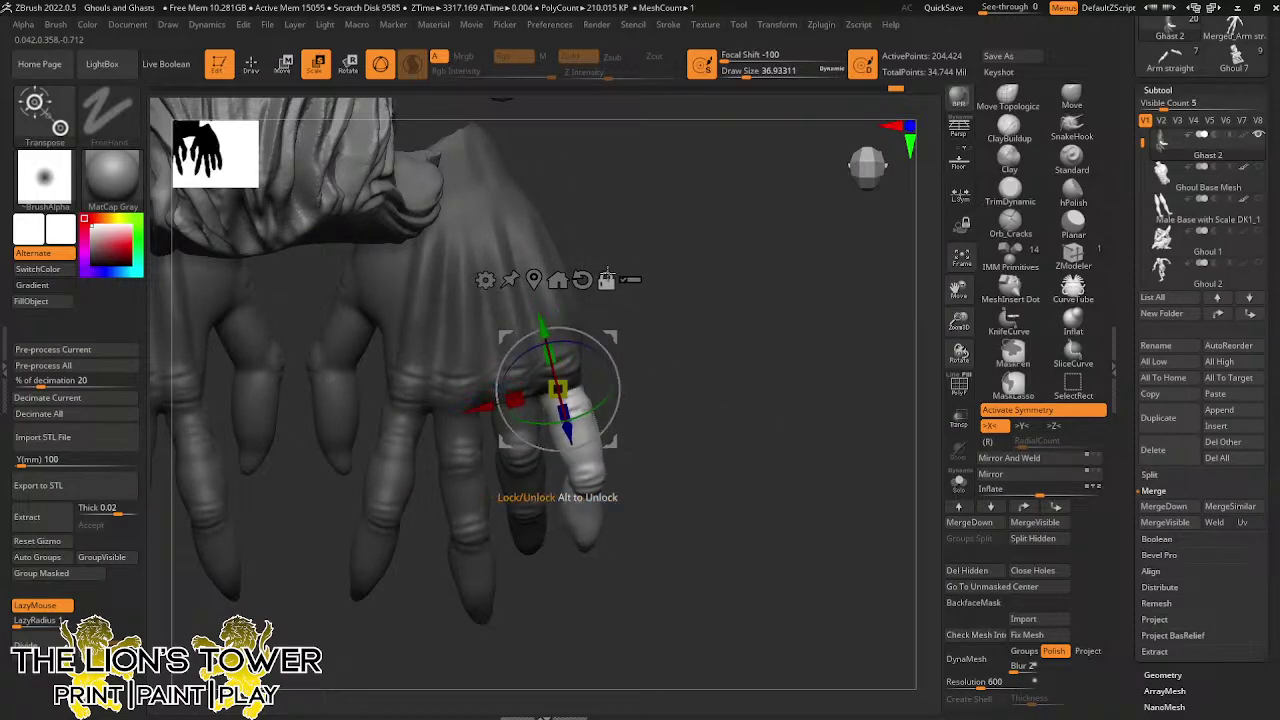
Reset the gizmo's orientation, rotate the little fingers slightly outward, and fine-tune their position at the base knuckle
left_click(582, 280)
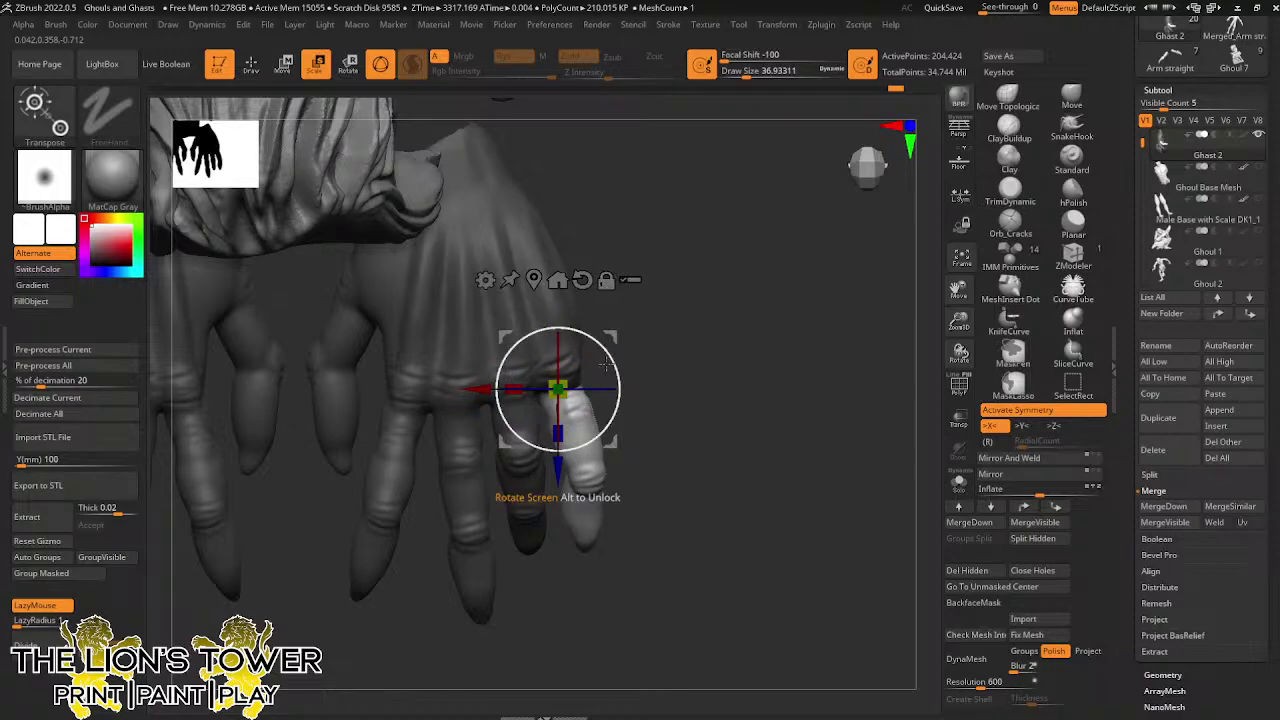
left_click_drag(614, 363, 584, 380)
left_click(606, 281)
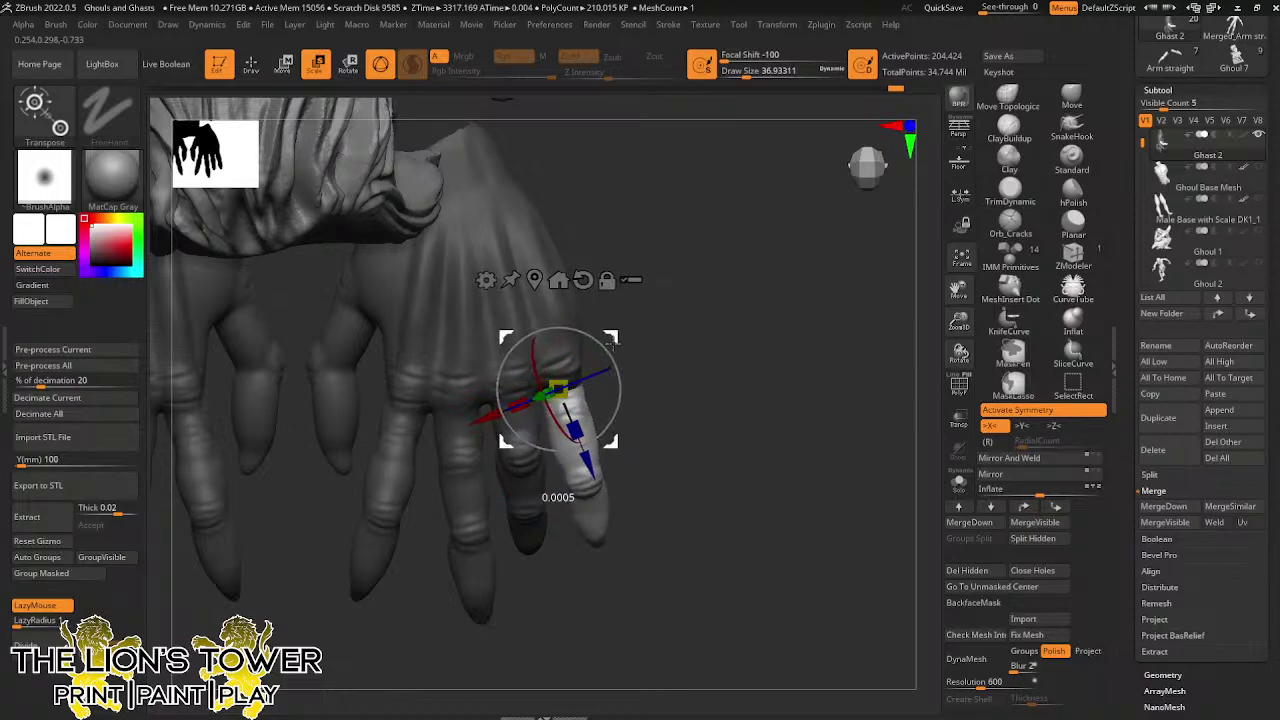
left_click_drag(612, 337, 615, 336)
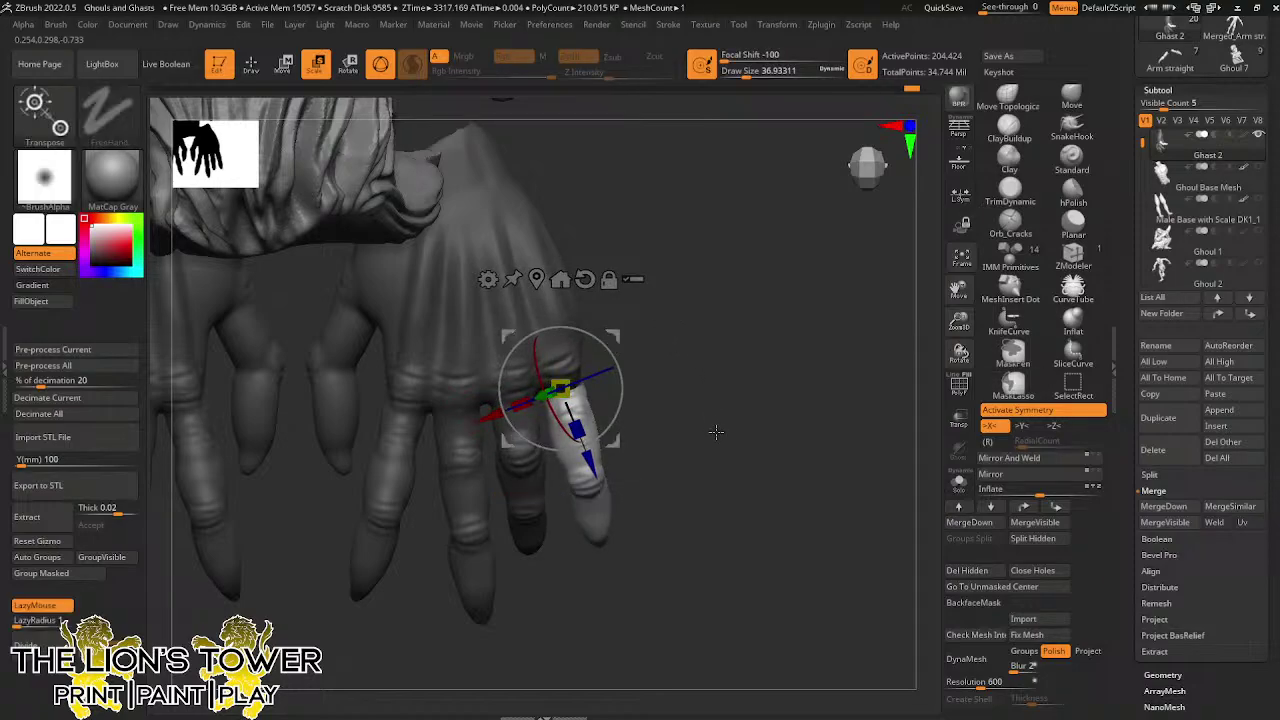
left_click_drag(717, 433, 667, 284)
left_click_drag(607, 347, 610, 350)
Clear the little-finger mask, lasso-mask the ring fingers of both hands, and invert the mask
key("ctrl")
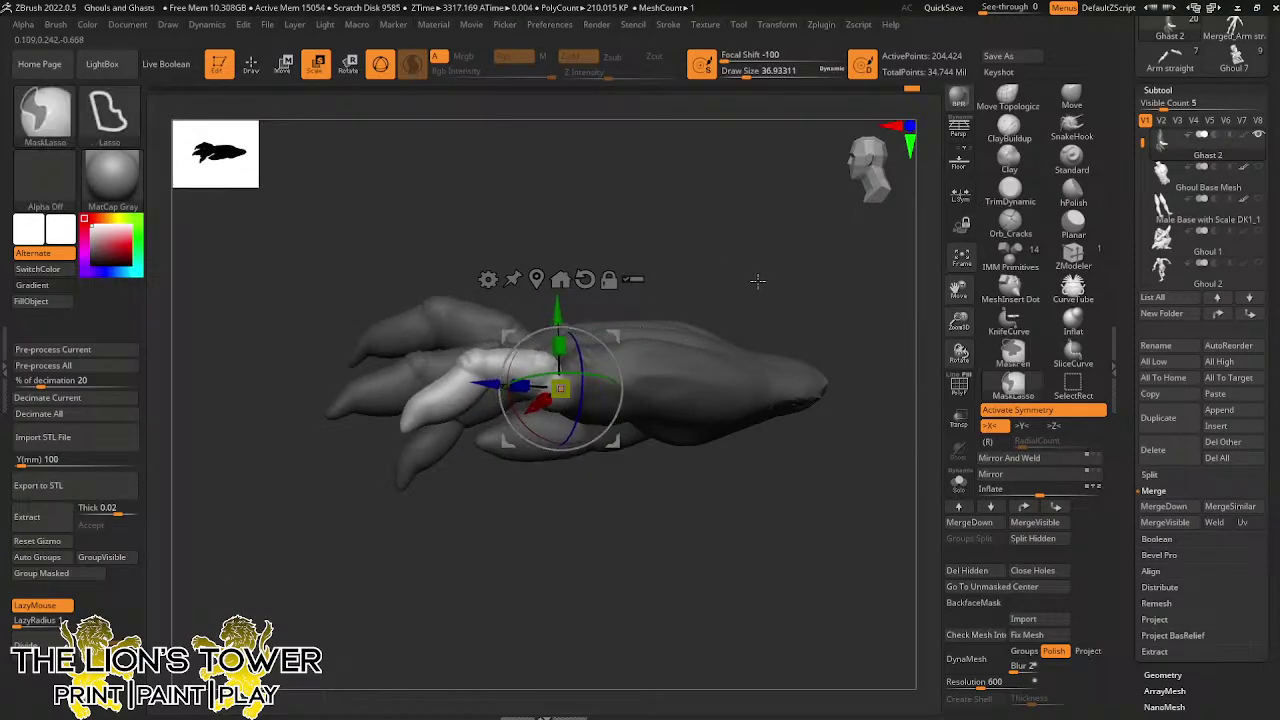
left_click(733, 287, "ctrl")
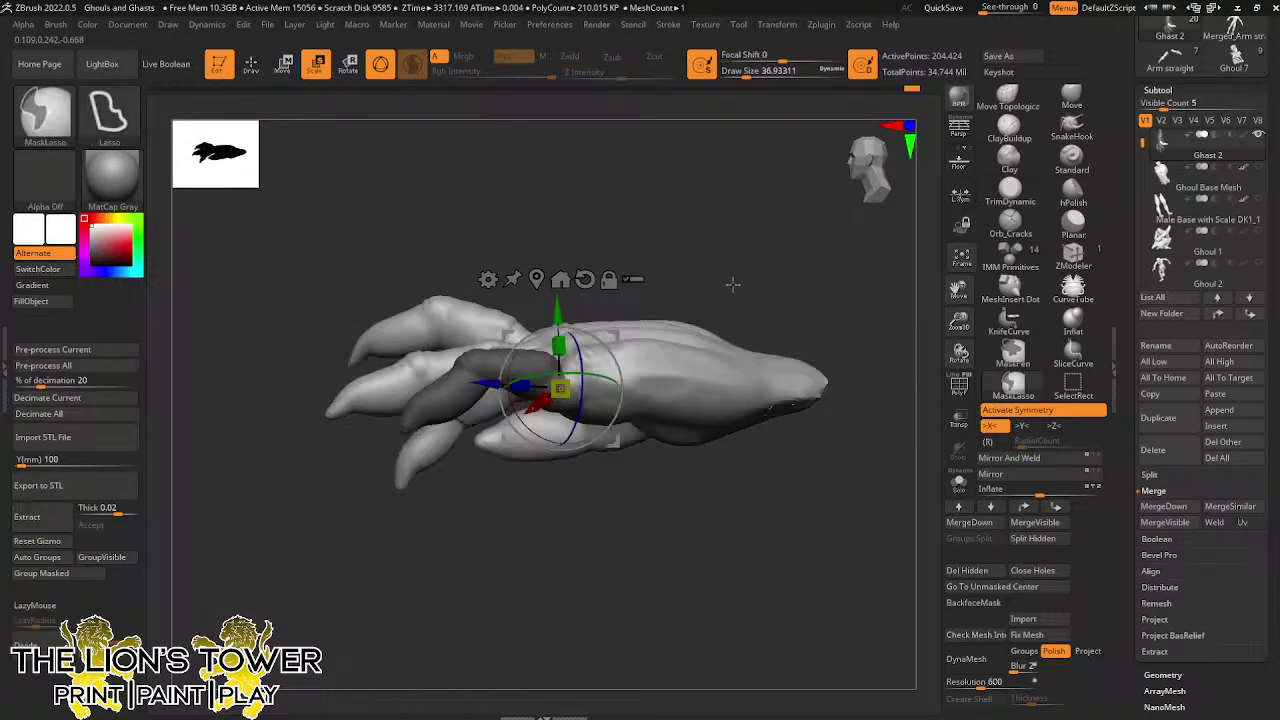
left_click_drag(762, 299, 756, 393)
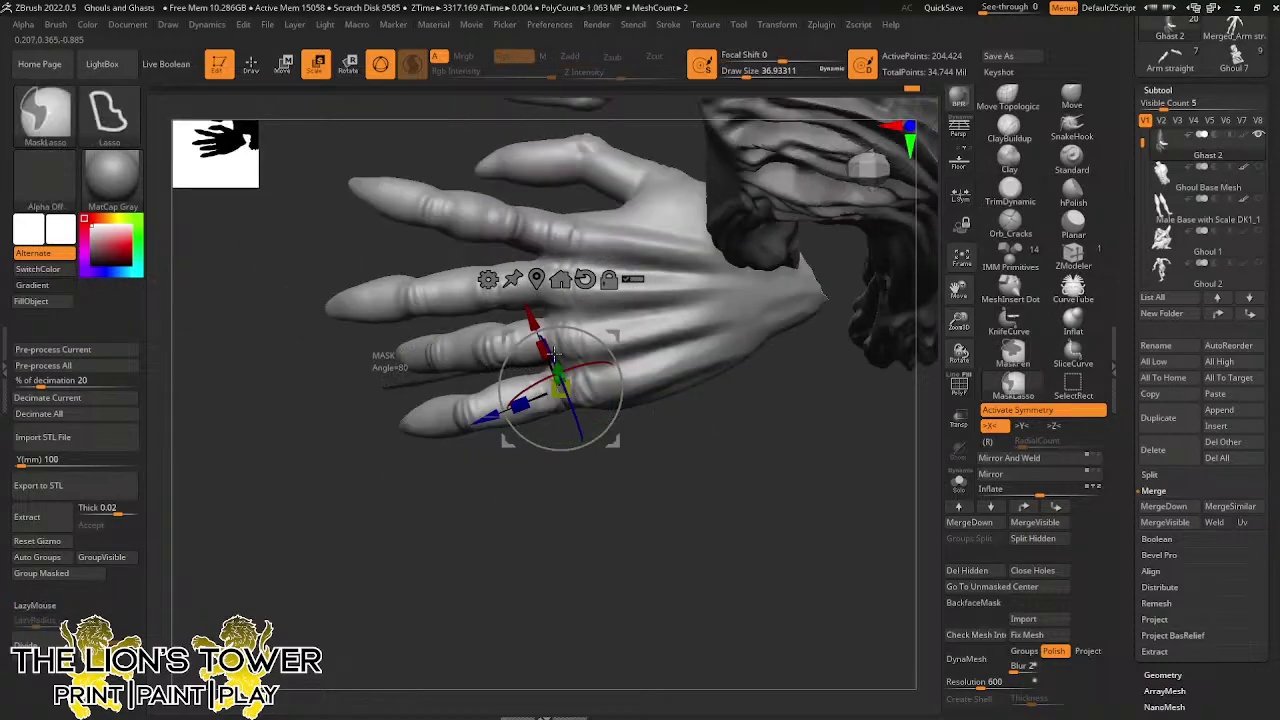
mouse_move(553, 355)
left_mouse_down("ctrl")
mouse_move(551, 307)
mouse_move(529, 306)
mouse_move(449, 311)
mouse_move(370, 350)
left_mouse_up("ctrl")
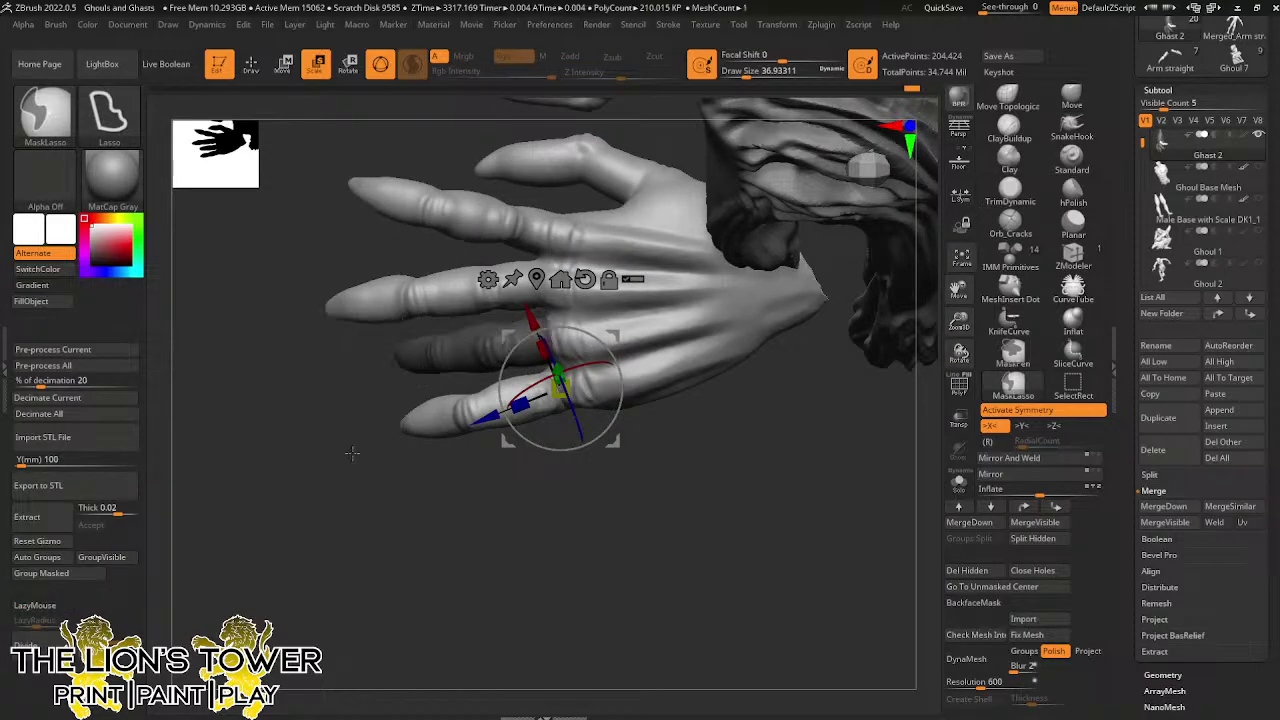
mouse_move(588, 547)
left_mouse_down()
mouse_move(663, 531)
mouse_move(603, 523)
mouse_move(709, 317)
mouse_move(700, 294)
mouse_move(660, 320)
left_mouse_up()
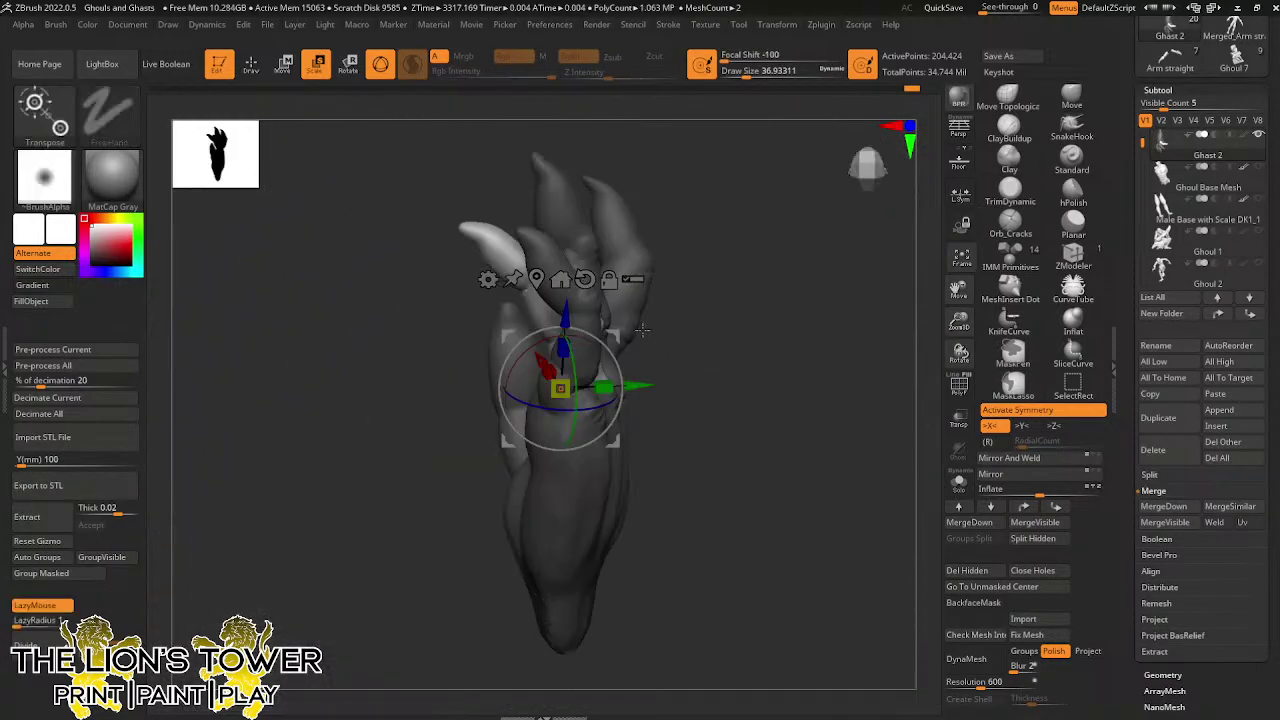
Adjust the gizmo's lock and rotate the unmasked ring fingers to repose them from the base knuckle
left_click(610, 281)
left_click_drag(618, 335, 648, 354)
left_click(600, 274, "alt")
left_click_drag(929, 317, 782, 346)
left_click_drag(708, 295, 731, 287)
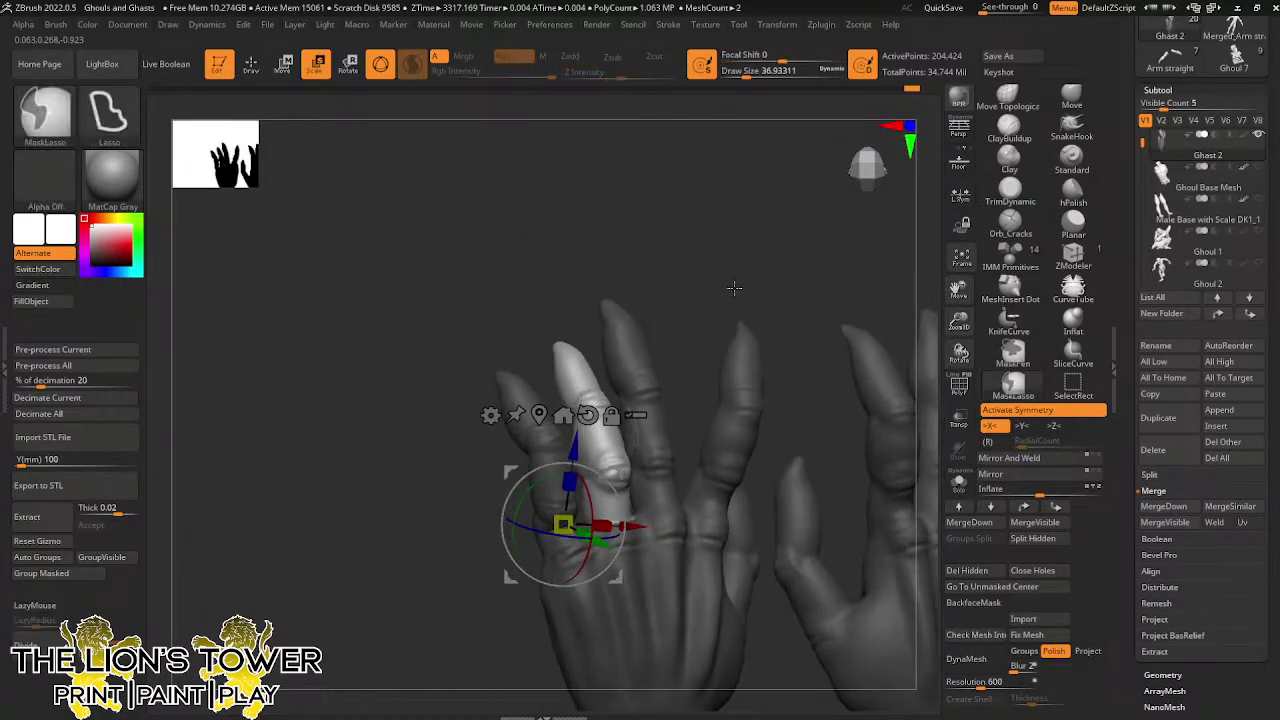
Release the ring fingers, lasso-mask the middle fingers for editing, and rotate them with the gizmo
key("ctrl+z")
mouse_move(688, 351)
left_mouse_down("ctrl")
mouse_move(612, 412)
mouse_move(650, 470)
mouse_move(670, 429)
left_mouse_up("ctrl")
left_click_drag(694, 311, 780, 314, "shift")
left_click_drag(617, 493, 633, 523)
left_click_drag(733, 373, 692, 391, "shift")
Lasso-mask the index fingers, invert the mask, and rotate them in line with the other fingers
left_click(803, 346, "ctrl")
mouse_move(804, 346)
left_mouse_down("ctrl")
mouse_move(818, 342)
mouse_move(800, 317)
mouse_move(783, 340)
mouse_move(760, 470)
left_mouse_up("ctrl")
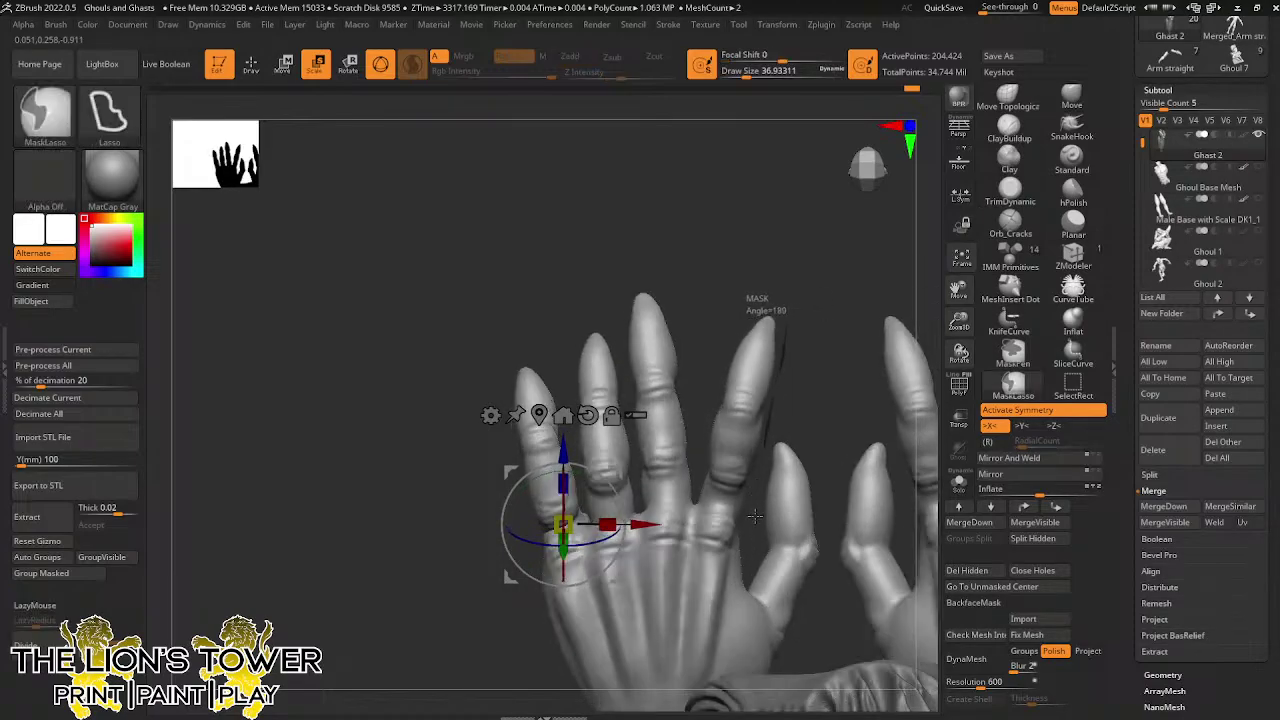
mouse_move(755, 515)
left_mouse_down("ctrl")
mouse_move(738, 524)
mouse_move(696, 490)
mouse_move(698, 404)
mouse_move(748, 302)
mouse_move(774, 357)
mouse_move(757, 368)
left_mouse_up("ctrl")
left_click(756, 369, "ctrl")
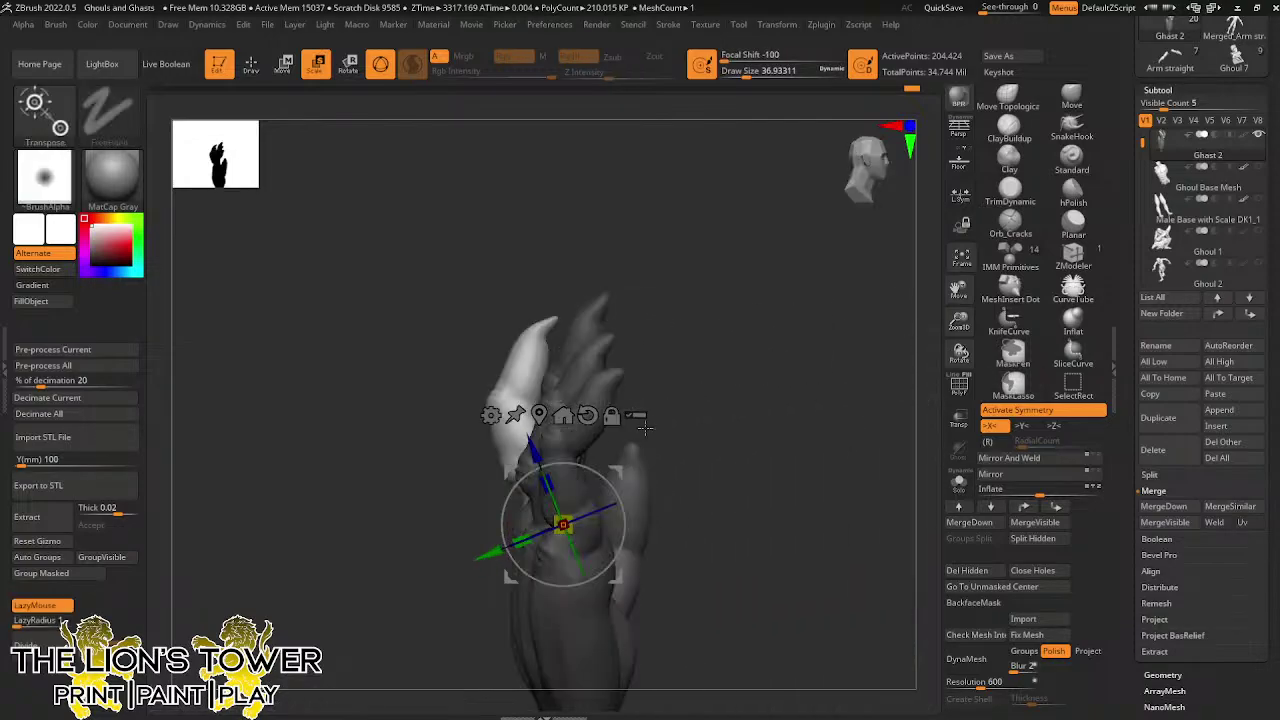
left_click_drag(616, 472, 601, 499, "alt")
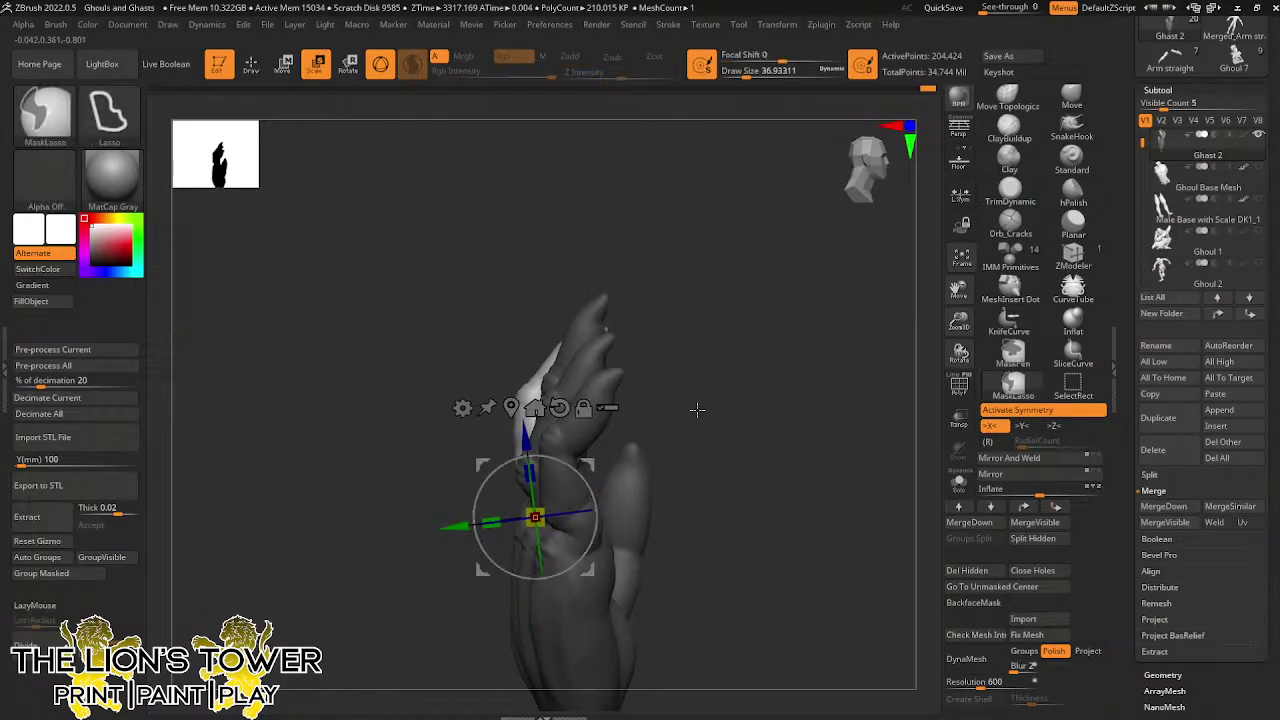
Clear the index-finger mask, mask both thumbs, and invert the mask so only the thumbs are editable
mouse_move(697, 408)
left_mouse_down("ctrl")
mouse_move(720, 443)
mouse_move(731, 543)
mouse_move(966, 178)
left_mouse_up("ctrl")
mouse_move(780, 398)
left_mouse_down()
mouse_move(636, 495)
mouse_move(789, 491)
mouse_move(790, 476)
left_mouse_up()
left_click_drag(765, 450, 800, 441)
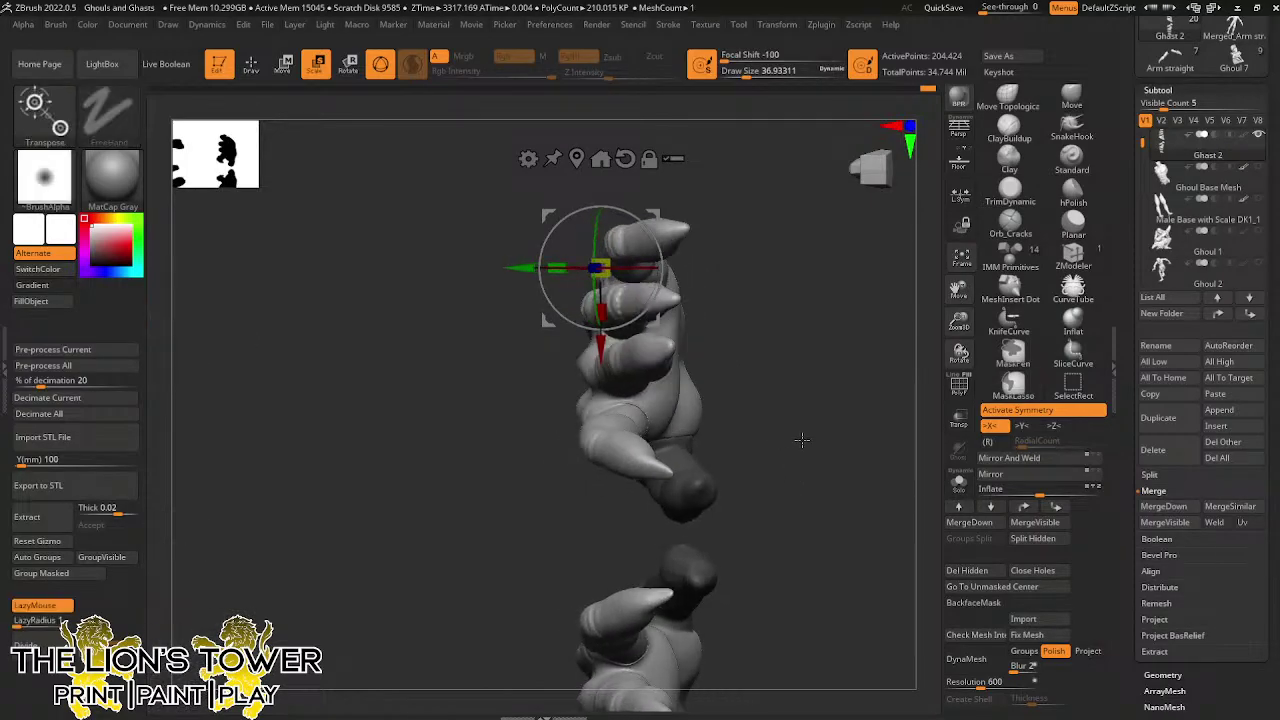
left_click(795, 422, "ctrl")
Center the gizmo on the unmasked thumbs, adjust their placement, and clear the mask from the hands
left_click(577, 158)
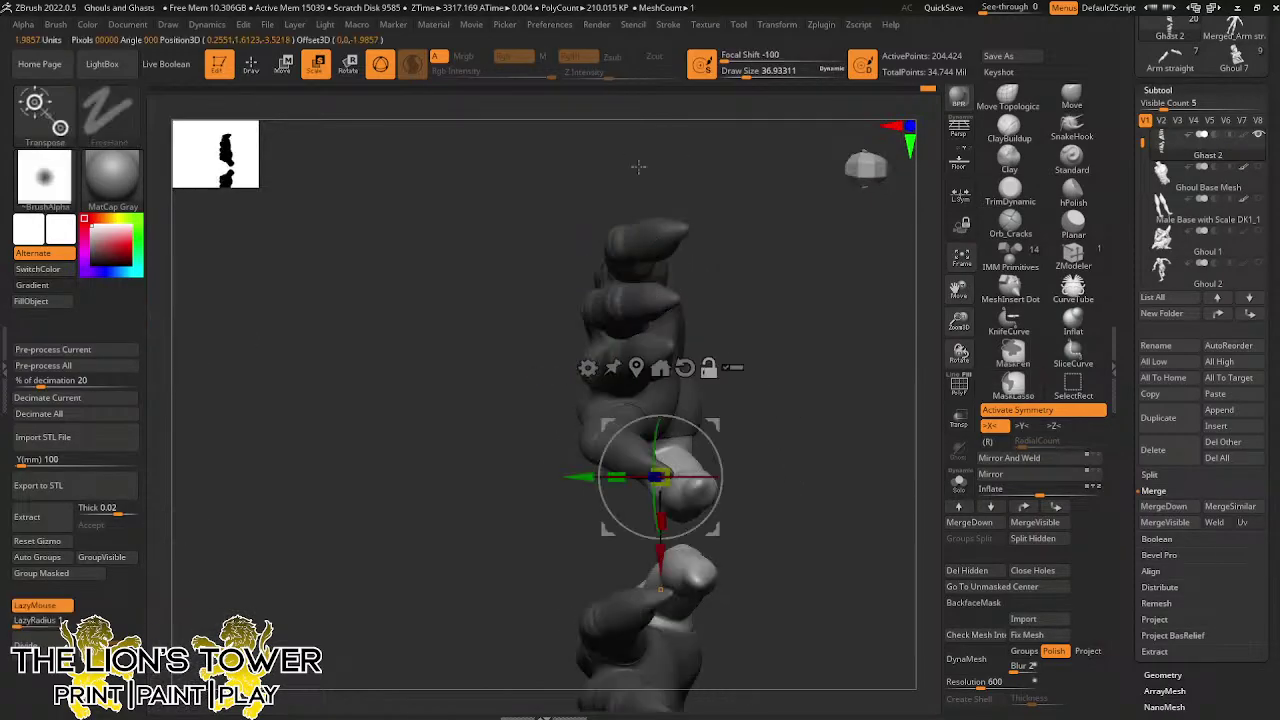
left_click(708, 369)
left_click_drag(708, 475, 680, 477)
left_click_drag(712, 423, 694, 421)
left_click_drag(760, 394, 860, 343, "ctrl")
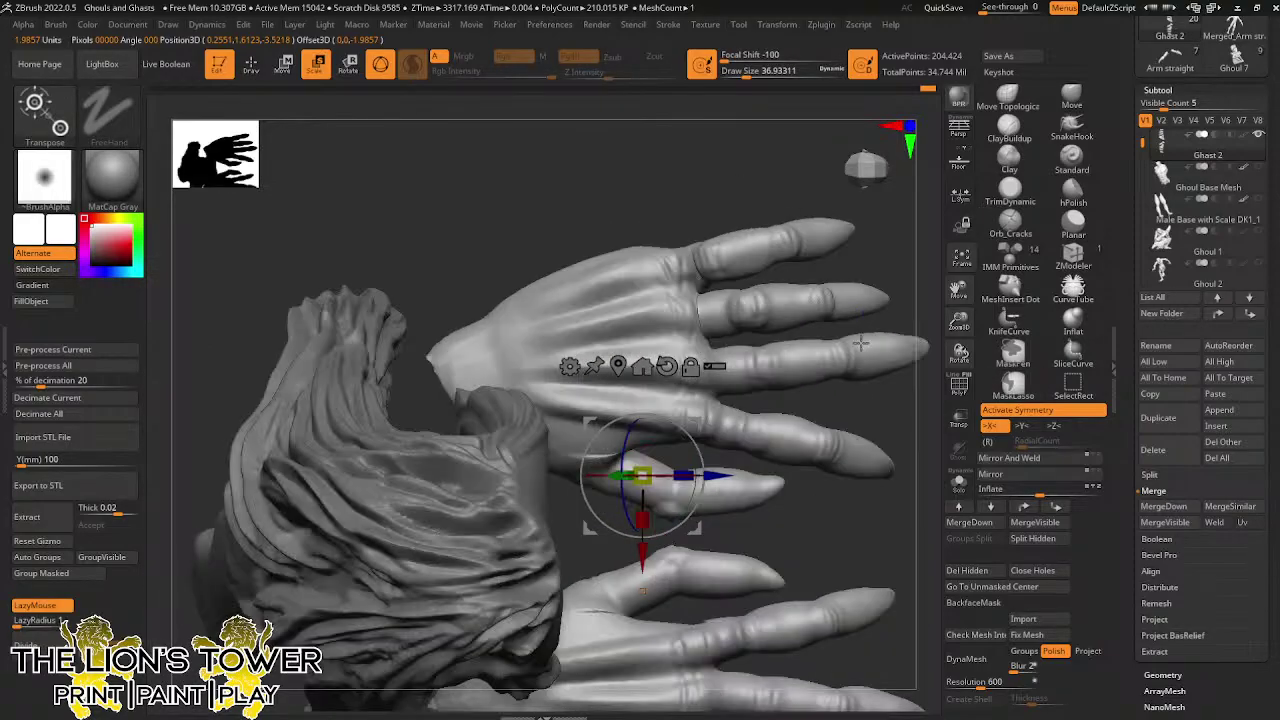
left_click_drag(866, 514, 837, 499)
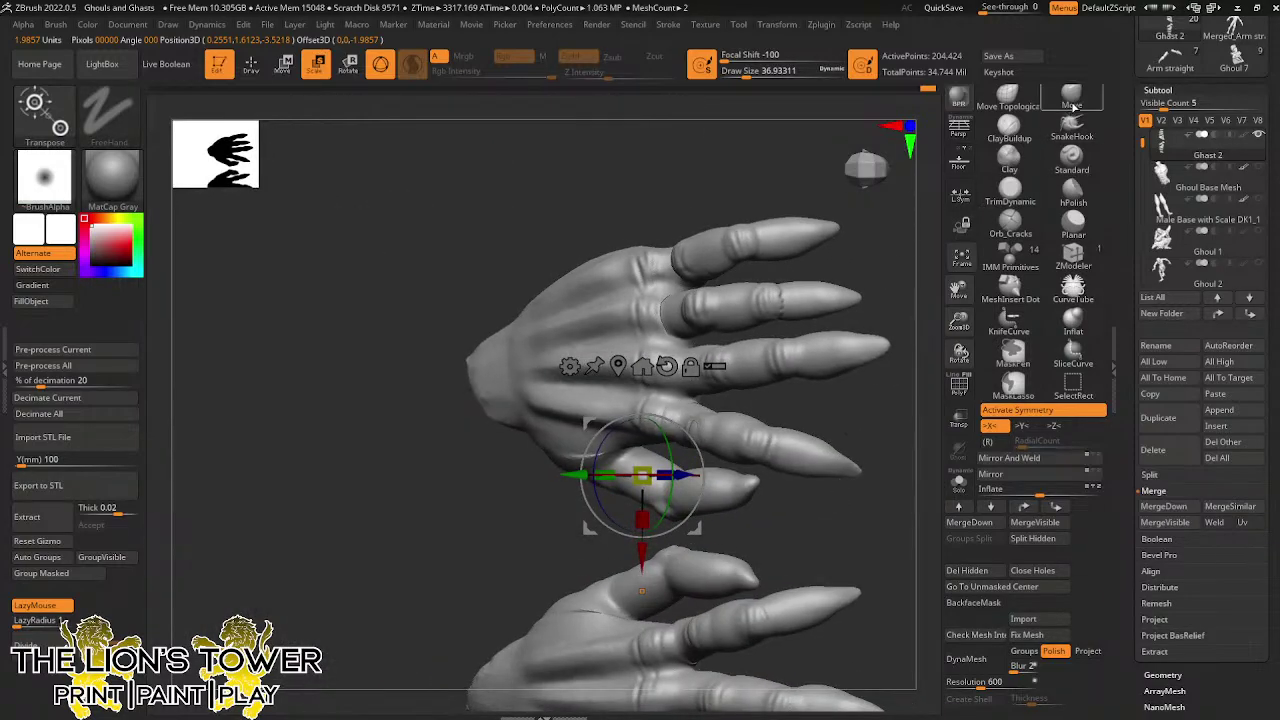
Return to draw mode and smooth the base knuckles of the little and ring fingers
key("q")
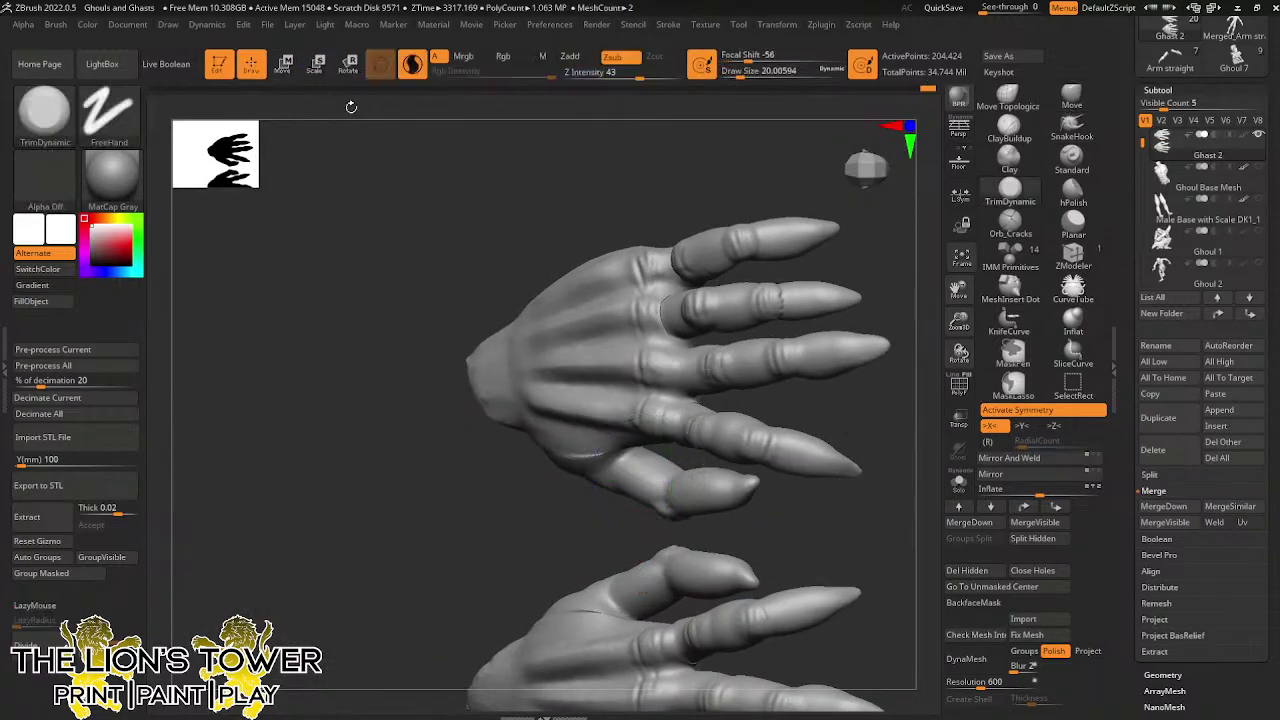
mouse_move(711, 240)
left_mouse_down("shift")
mouse_move(665, 303)
mouse_move(671, 322)
left_mouse_up("shift")
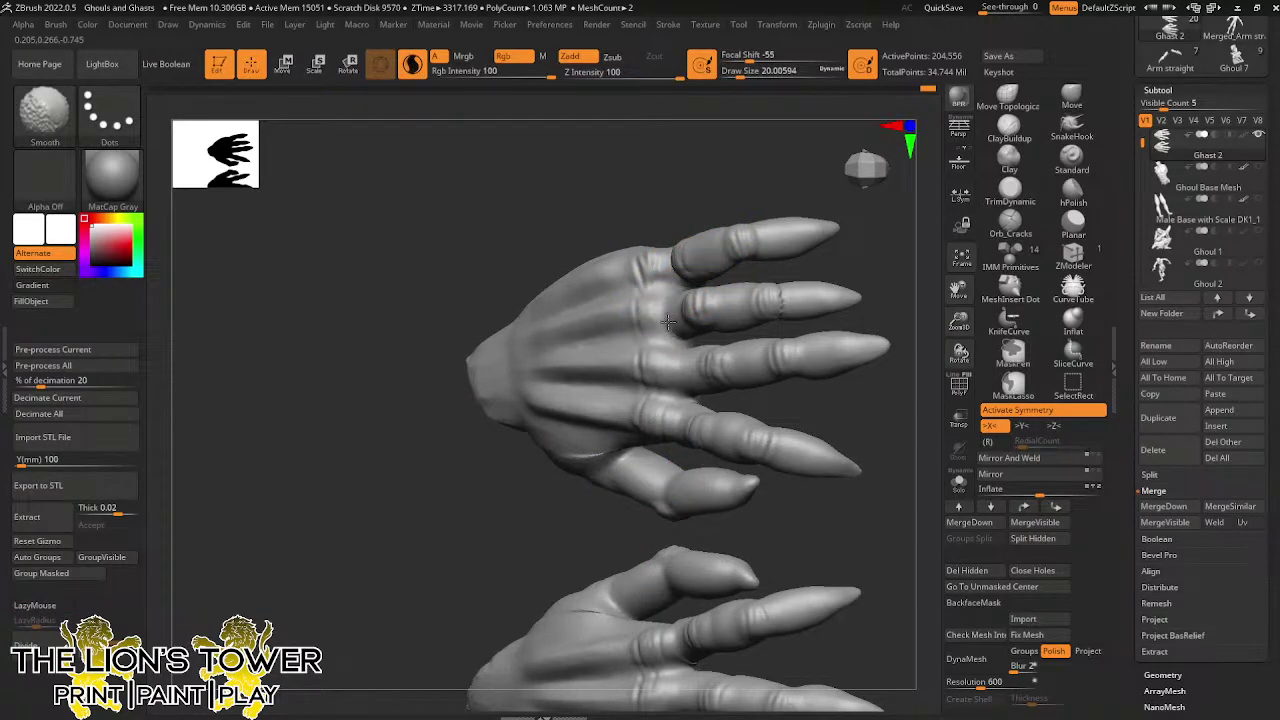
mouse_move(680, 190)
left_mouse_down("ctrl")
mouse_move(708, 176)
mouse_move(693, 175)
left_mouse_up("ctrl")
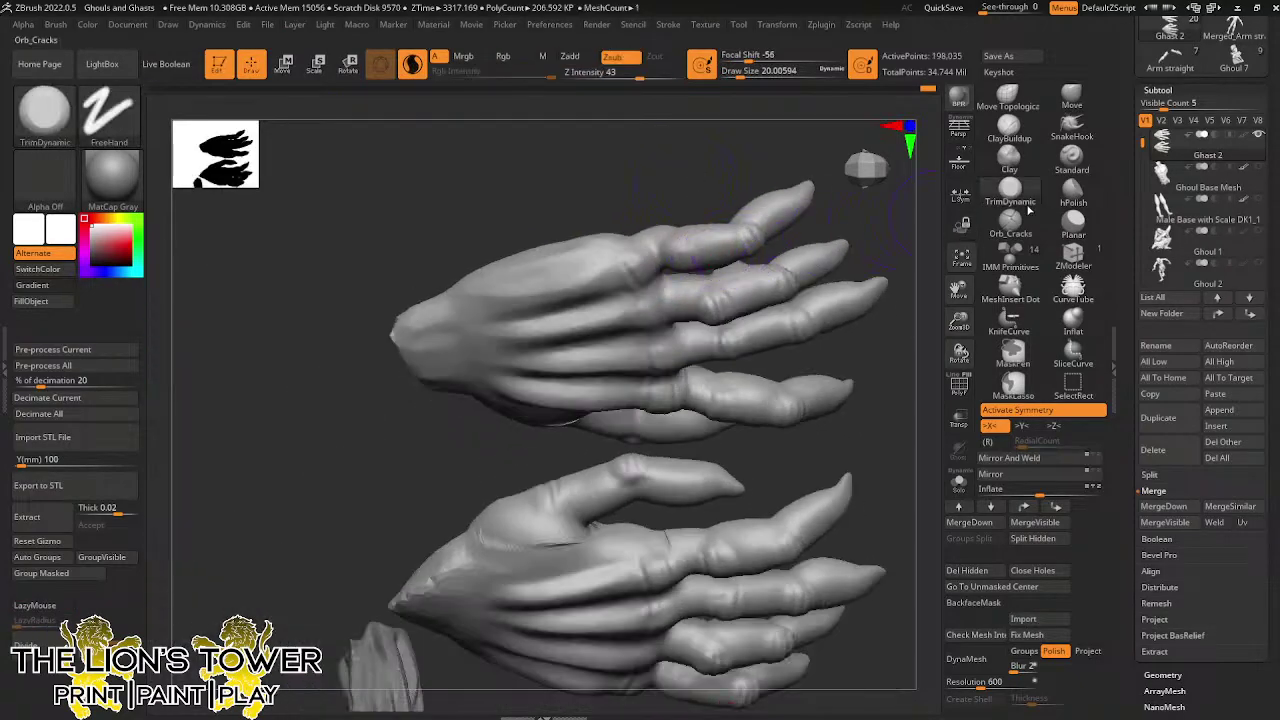
Build up the little and ring fingers' base knuckles with ClayBuildup at draw size 10.53596, and smooth the strokes
left_click(992, 127)
left_click(735, 73)
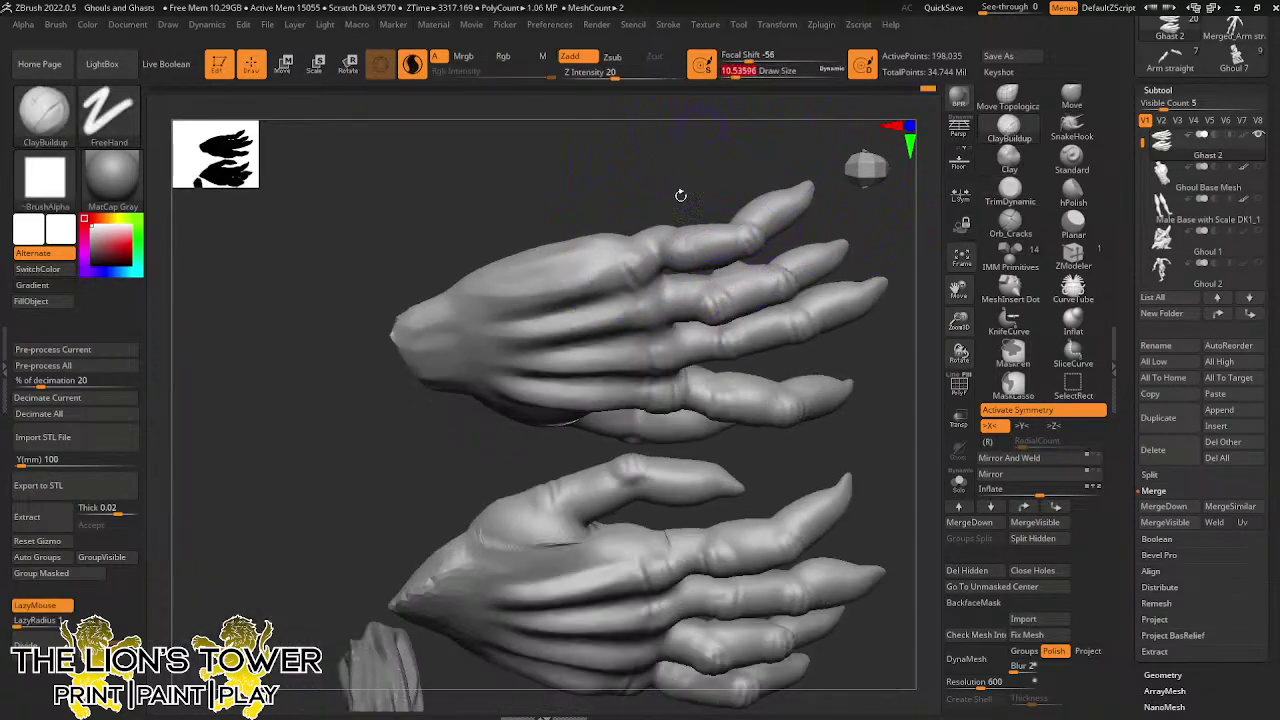
mouse_move(651, 251)
left_mouse_down()
mouse_move(665, 252)
mouse_move(657, 264)
mouse_move(681, 187)
left_mouse_up()
key("shift")
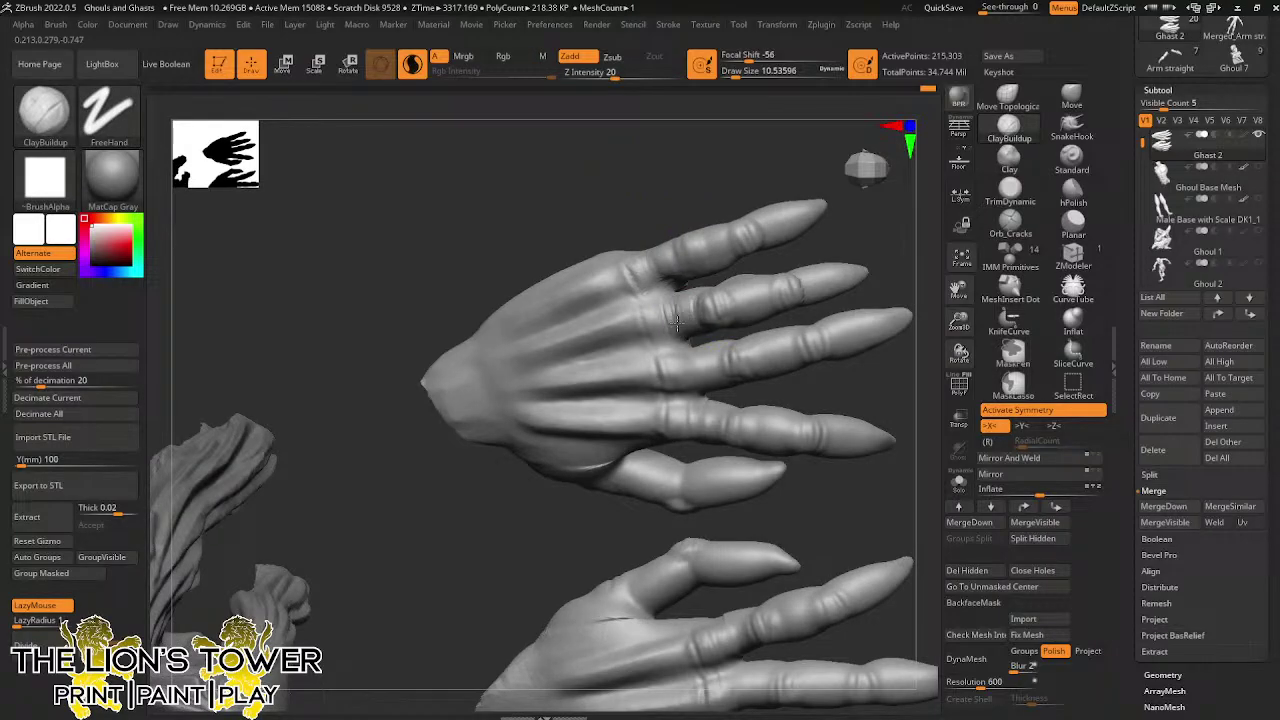
mouse_move(698, 333)
left_mouse_down("shift")
mouse_move(682, 316)
mouse_move(706, 298)
left_mouse_up("shift")
Add clay at the index finger's base knuckle and smooth the side of the hand above the thumb
left_click_drag(704, 414, 752, 422)
mouse_move(868, 378)
left_mouse_down()
mouse_move(883, 297)
mouse_move(870, 250)
left_mouse_up()
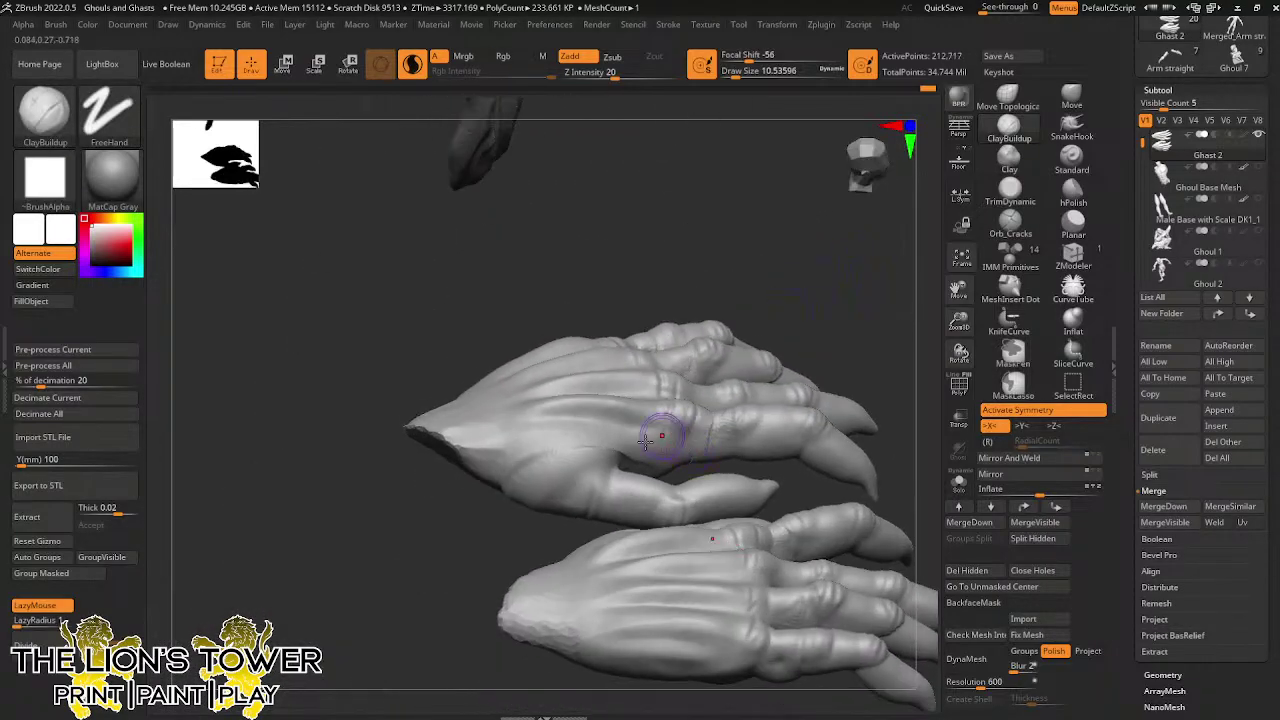
left_click_drag(638, 456, 610, 452, "shift")
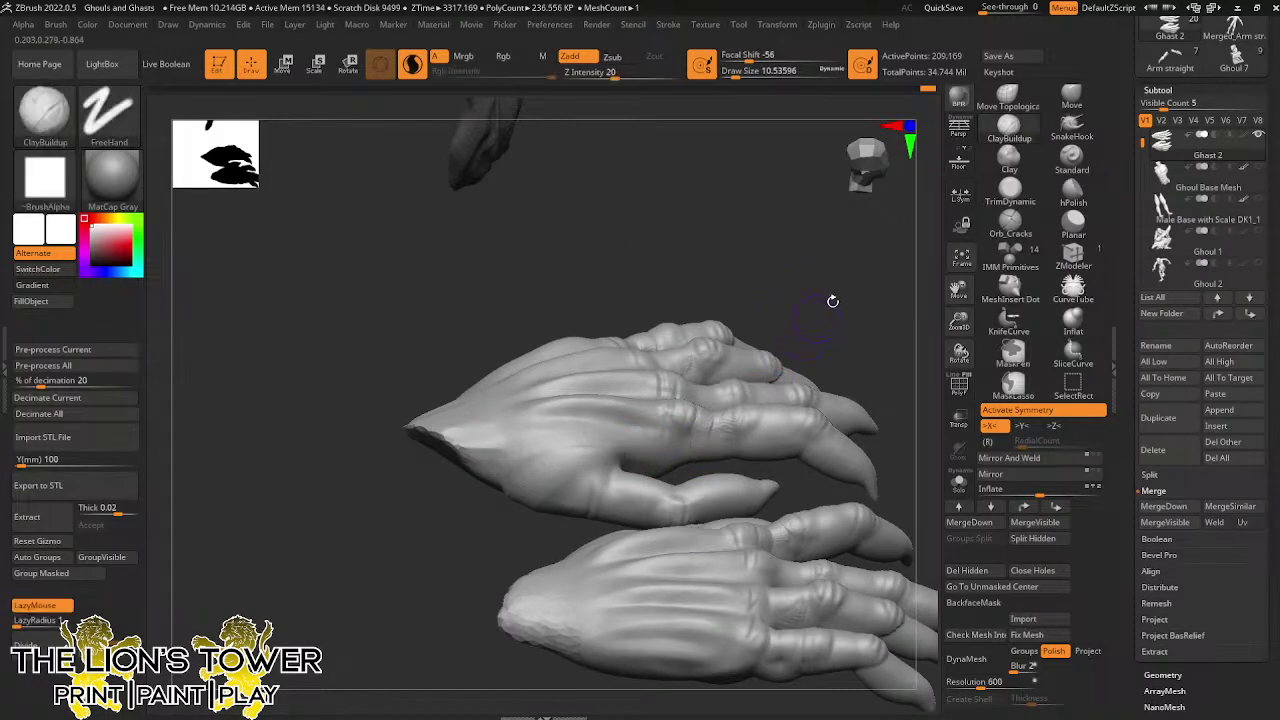
Smooth the palm-side finger surfaces, the crease at the thumb's base, and the outer palm
left_click_drag(831, 300, 845, 210)
left_click_drag(825, 448, 828, 392)
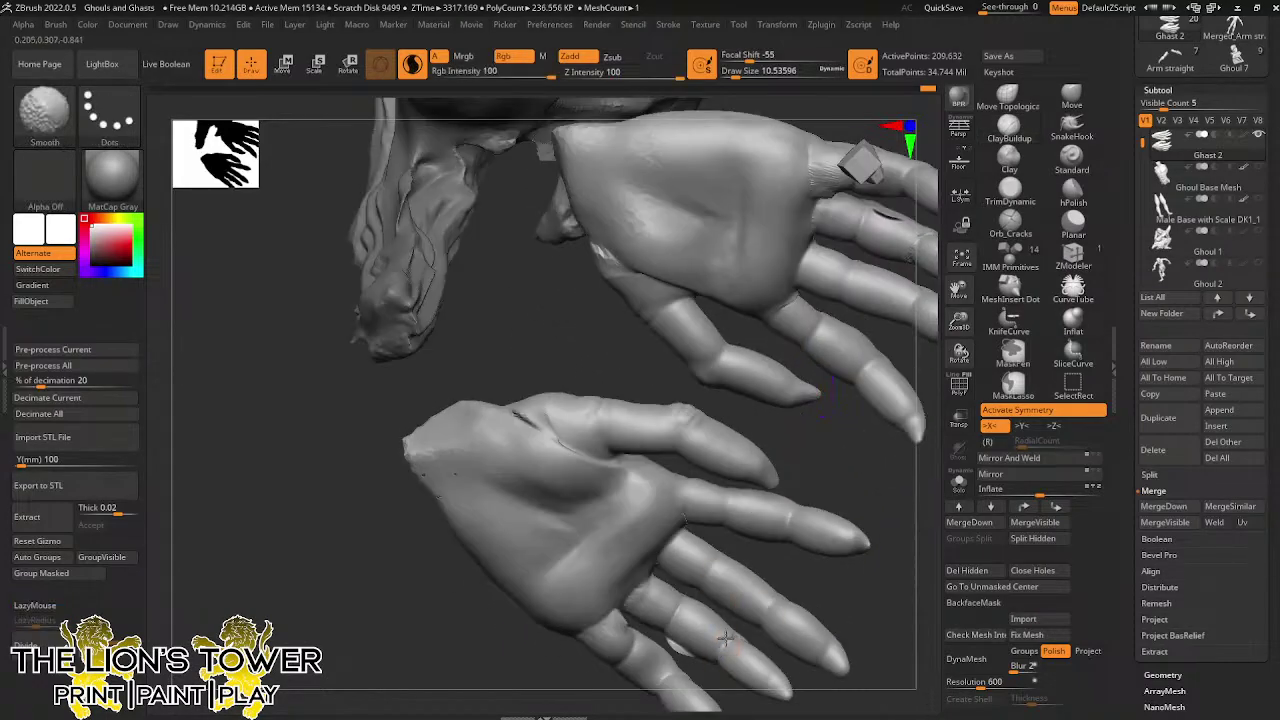
left_click_drag(725, 638, 717, 630, "shift")
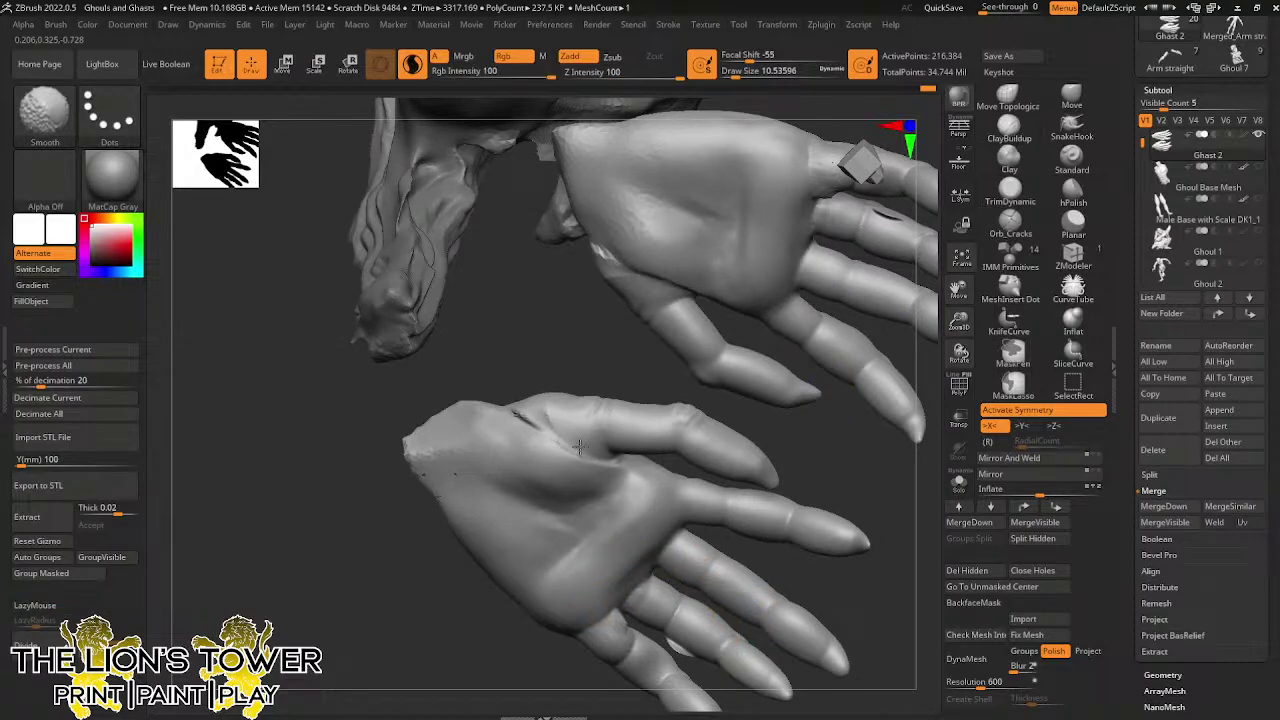
left_click_drag(462, 496, 486, 494, "shift")
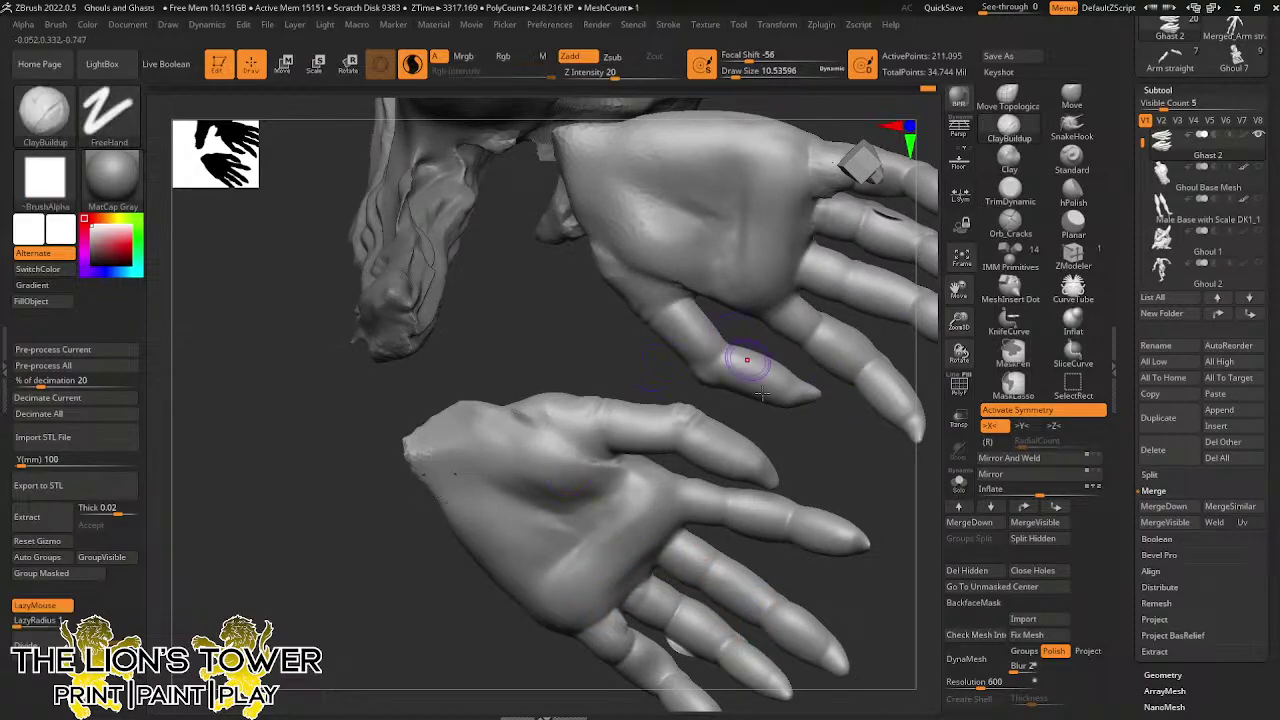
left_click_drag(857, 457, 877, 404)
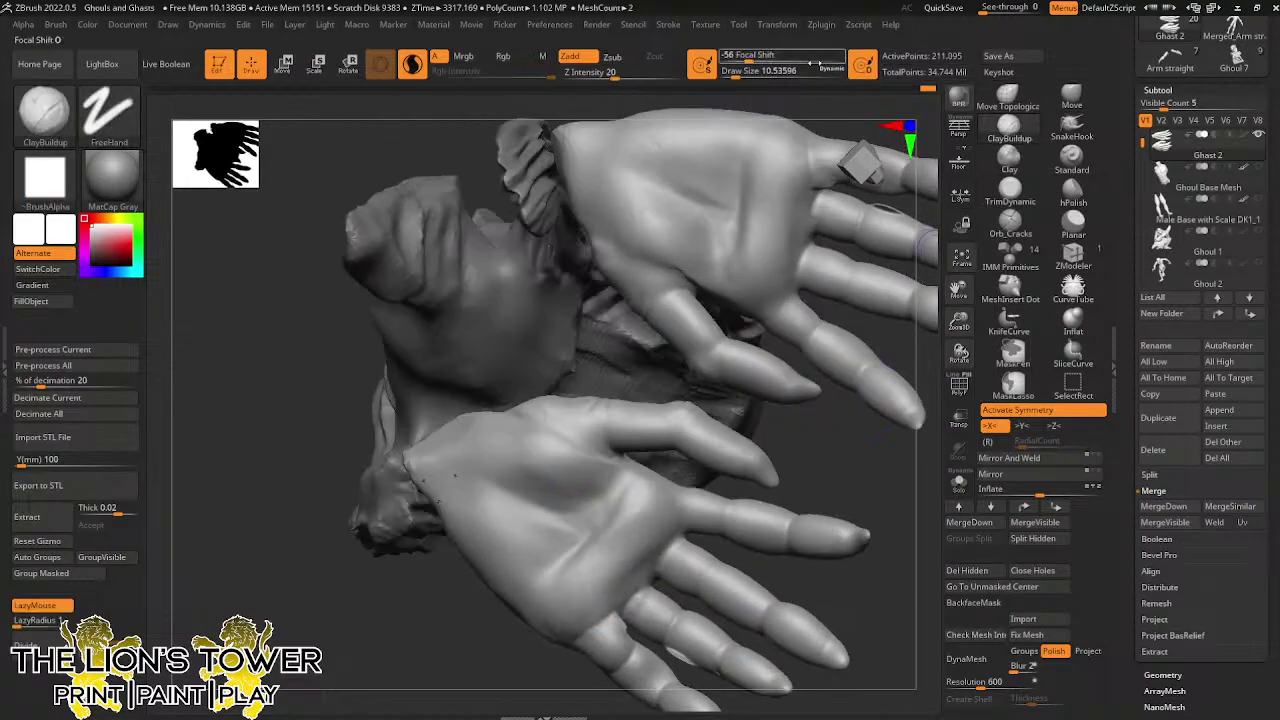
Set the draw size to 15.55142, build up the palm near the thumb, and smooth the undersides of the fingers
left_click(742, 76)
mouse_move(594, 425)
left_mouse_down()
mouse_move(510, 455)
mouse_move(550, 445)
mouse_move(595, 460)
mouse_move(570, 505)
mouse_move(495, 518)
mouse_move(627, 495)
left_mouse_up()
key("shift")
left_click_drag(958, 321, 957, 285)
mouse_move(958, 290)
left_mouse_down()
mouse_move(929, 269)
mouse_move(871, 338)
mouse_move(840, 320)
left_mouse_up()
key("shift")
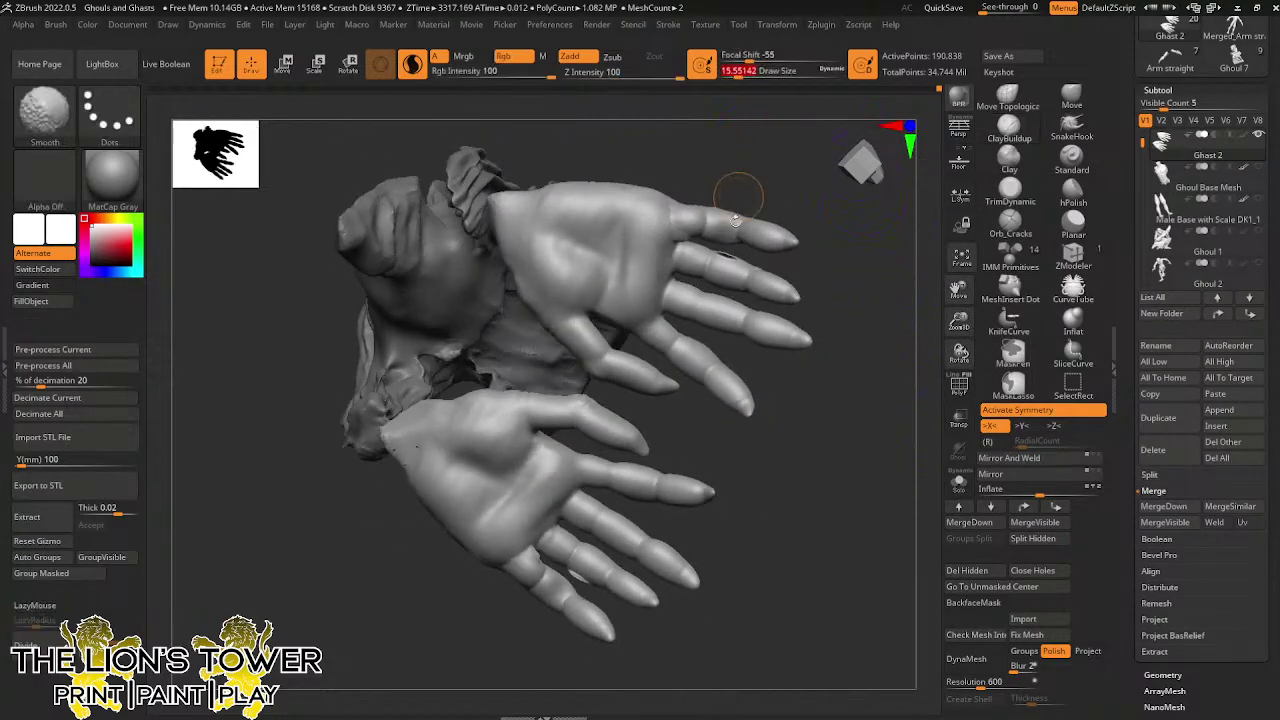
left_click_drag(733, 256, 754, 271, "shift")
Set the draw size to 10.53596, add clay to the finger knuckles on the back of the hand, and smooth the strokes
mouse_move(860, 306)
left_mouse_down()
mouse_move(794, 415)
mouse_move(847, 412)
mouse_move(831, 403)
mouse_move(826, 534)
left_mouse_up()
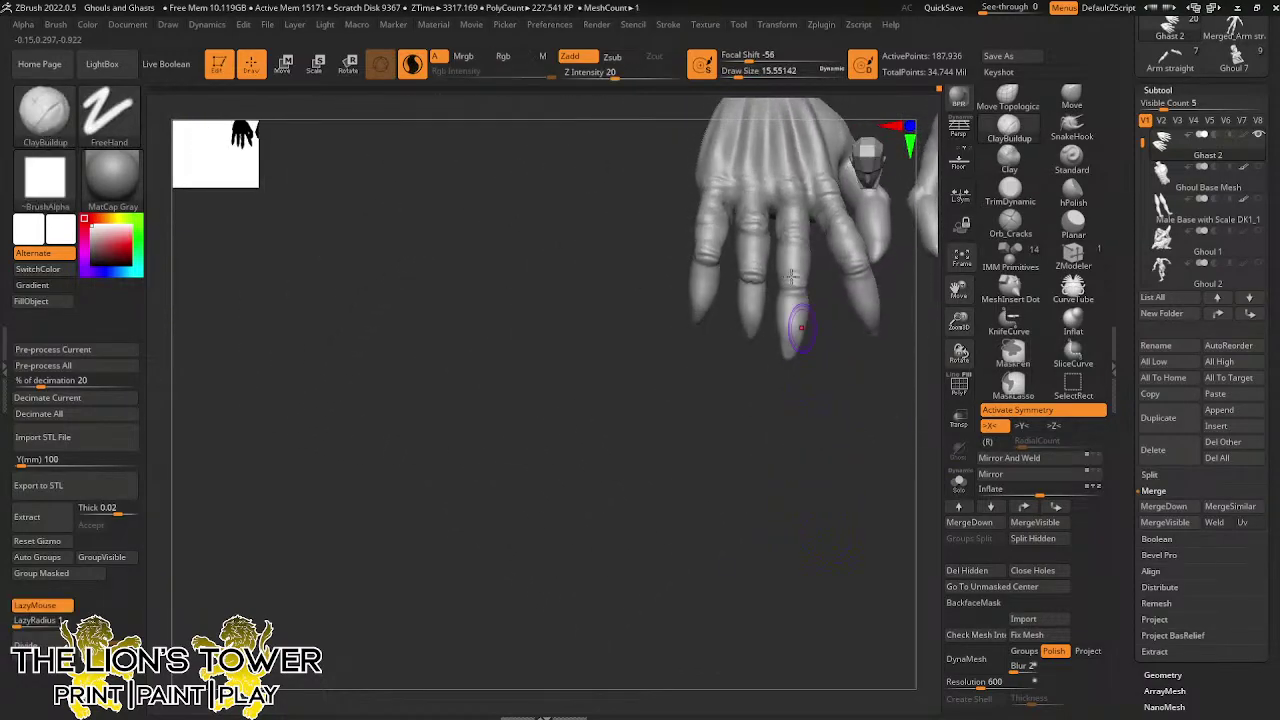
left_click_drag(748, 71, 737, 71)
key("shift")
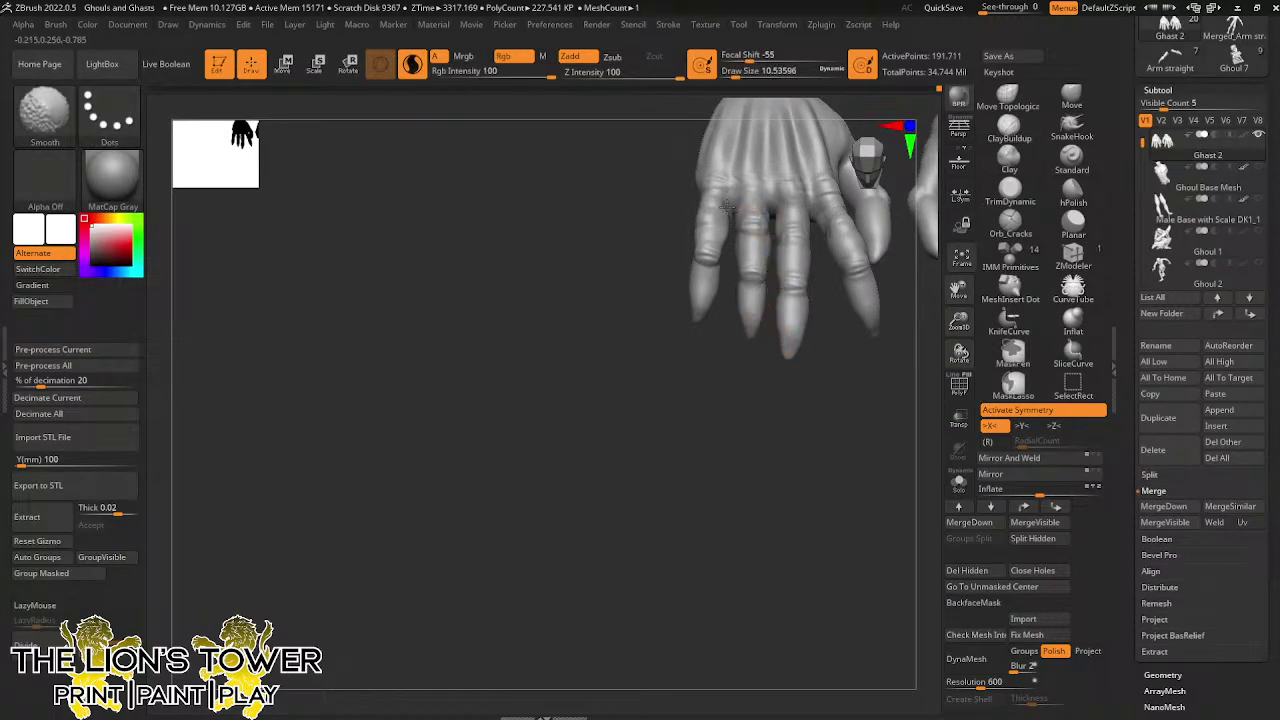
left_click_drag(735, 396, 733, 458)
left_click_drag(743, 222, 748, 184, "shift")
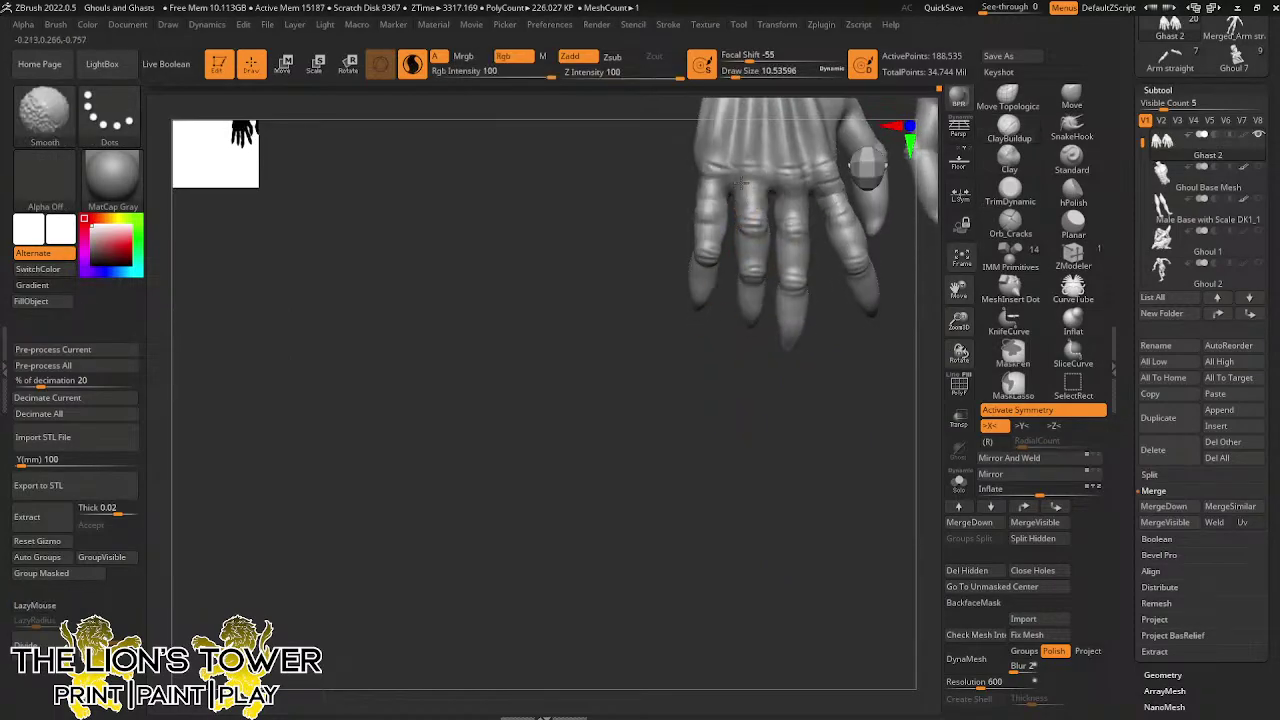
left_click_drag(840, 208, 834, 240, "shift")
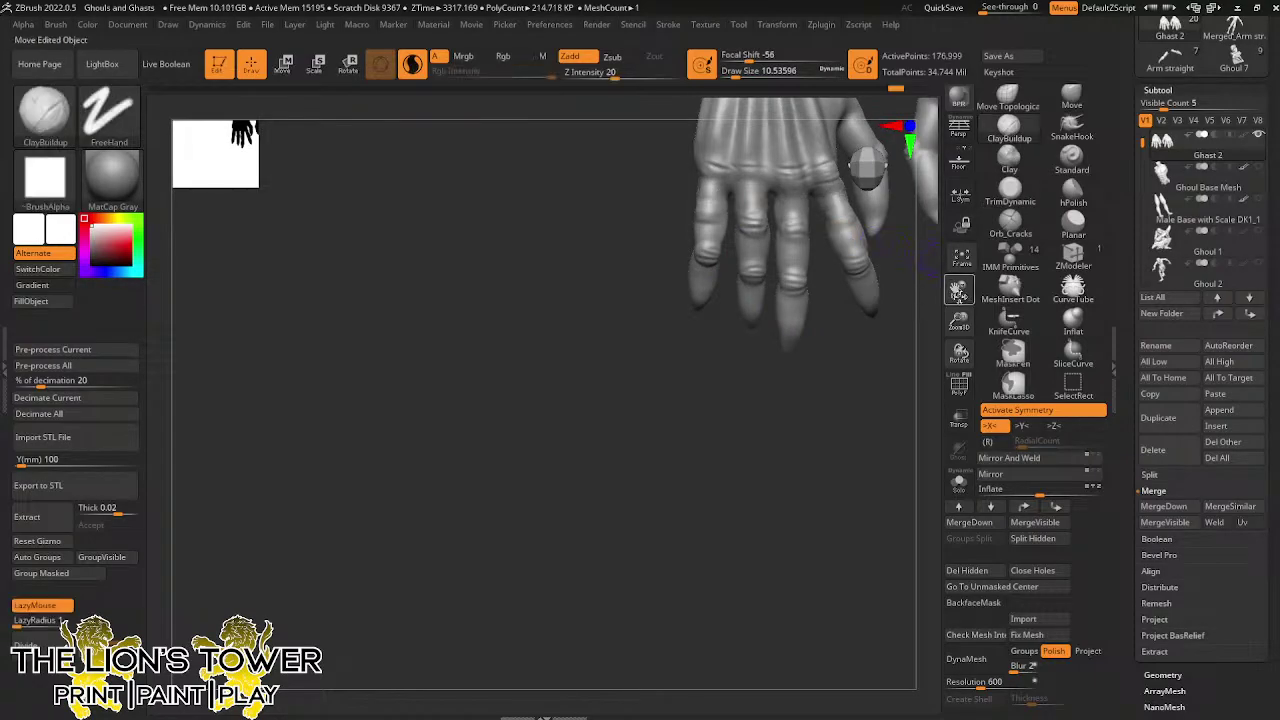
Smooth the backs of the fingers and the edge of the hand beside the thumb
mouse_move(960, 292)
left_mouse_down()
mouse_move(868, 331)
mouse_move(860, 387)
mouse_move(731, 283)
left_mouse_up()
key("shift")
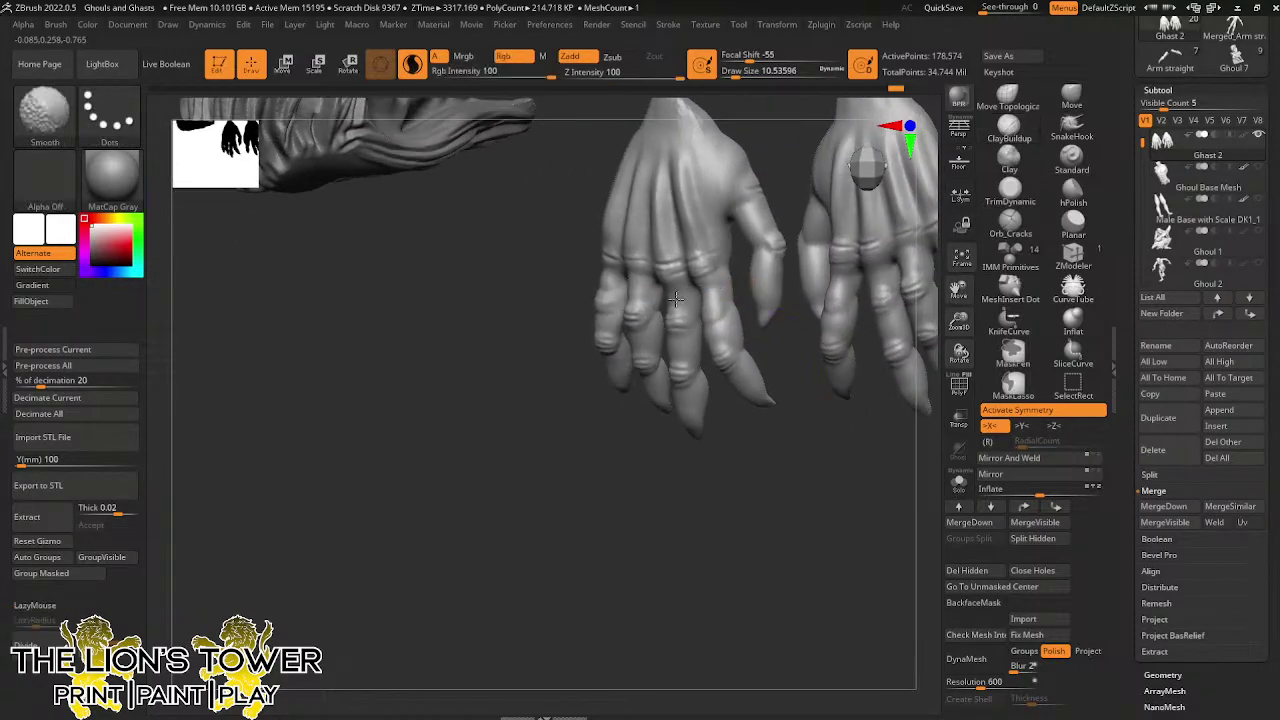
left_click_drag(640, 490, 690, 470)
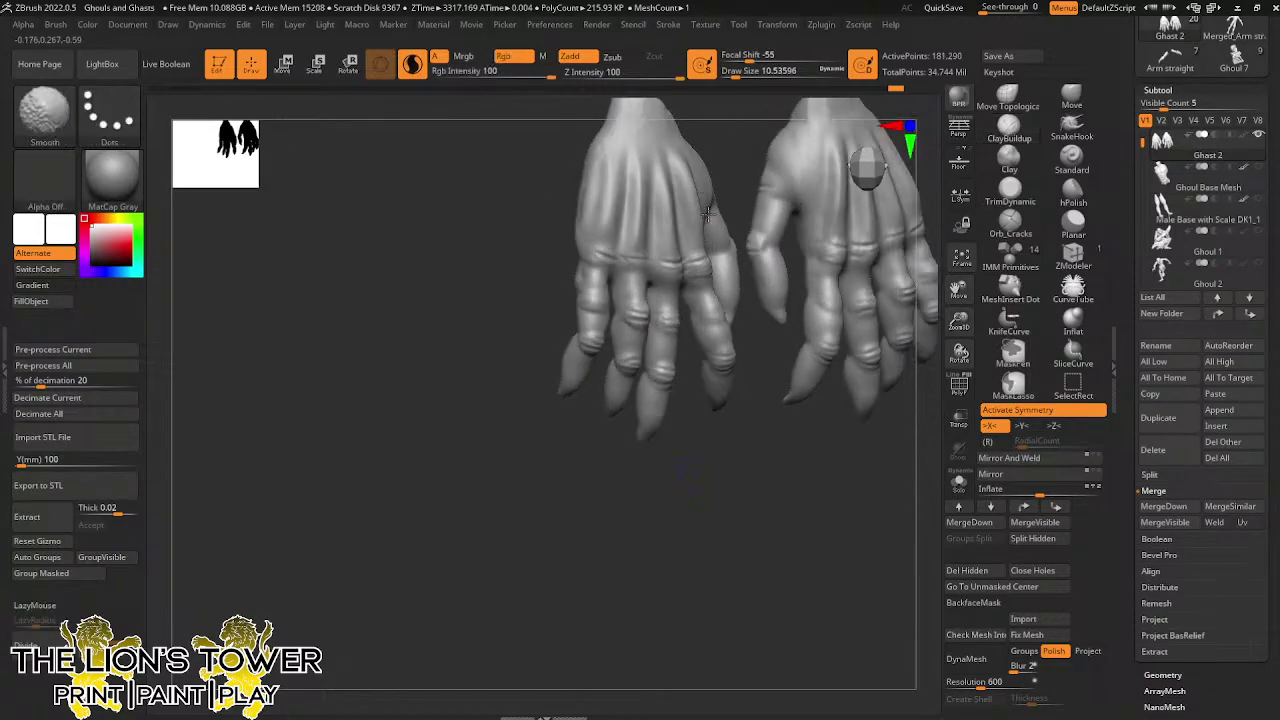
left_click_drag(738, 190, 777, 143, "shift")
Reshape the hand's side contour below the wrist with the Move brush at draw size 36.93311
left_click_drag(958, 290, 946, 310)
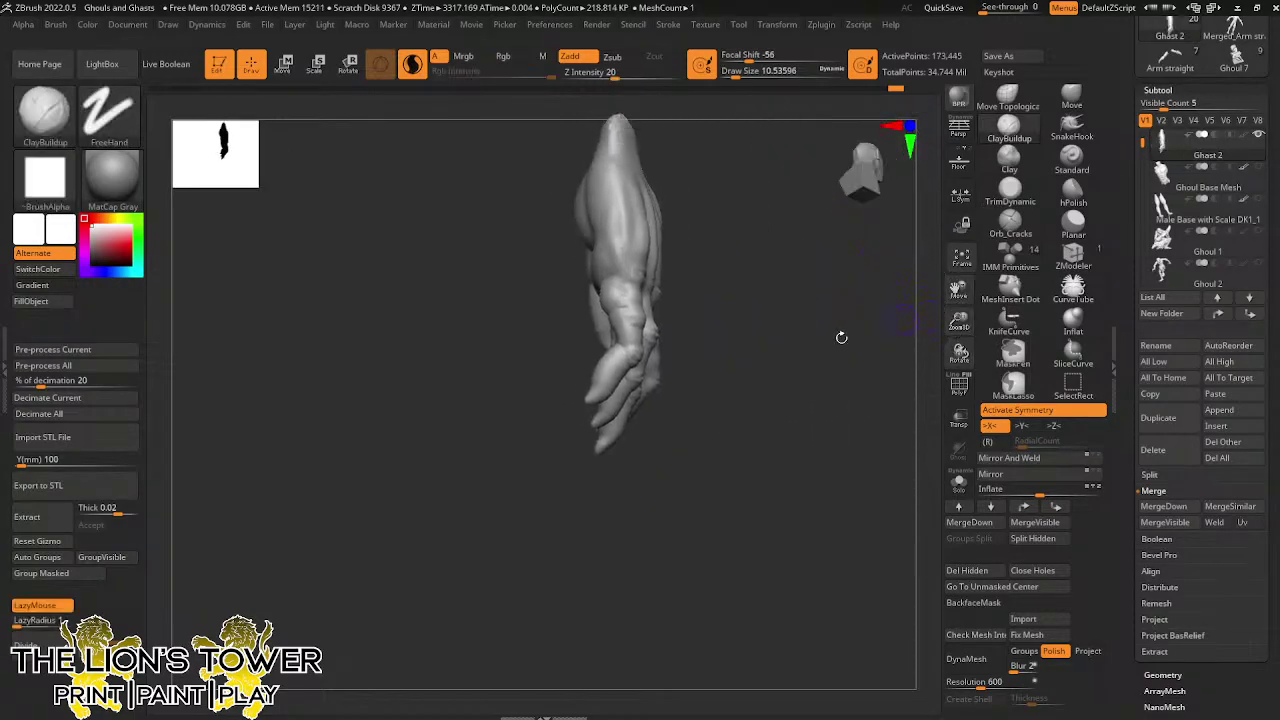
left_click_drag(842, 338, 735, 335, "shift")
left_click(1072, 97)
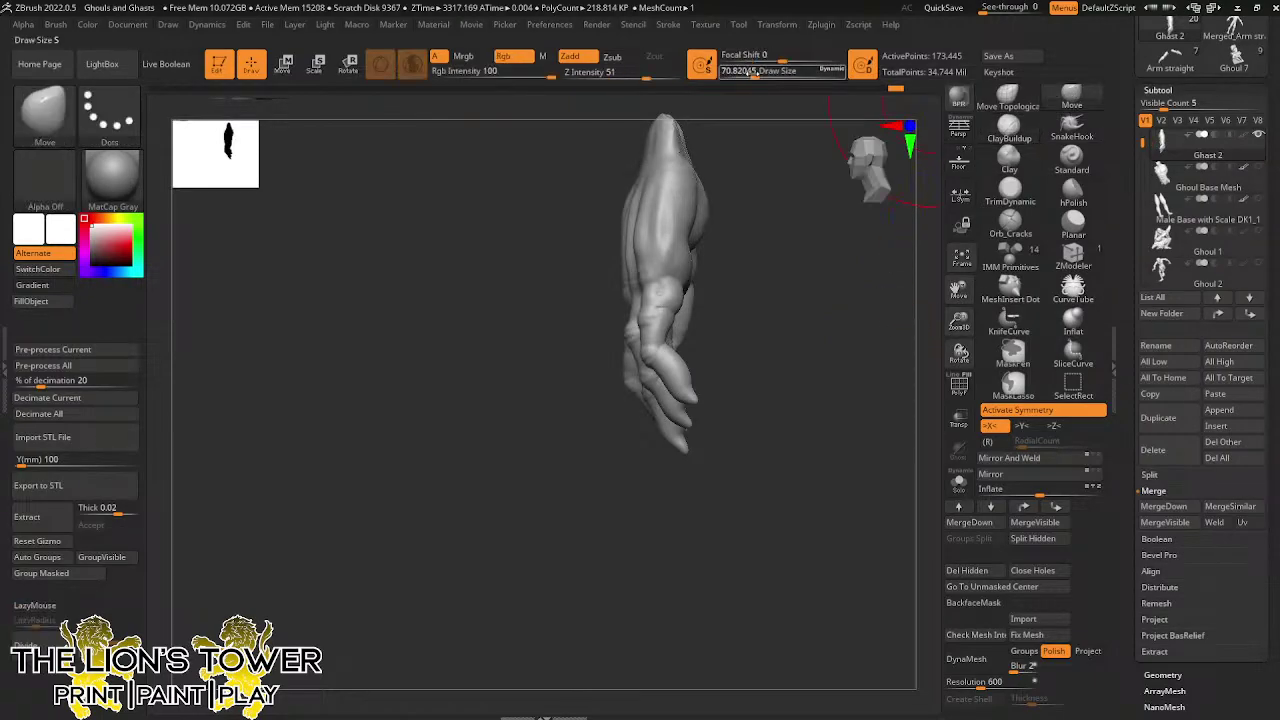
left_click_drag(755, 73, 757, 73)
left_click_drag(748, 200, 717, 217, "shift")
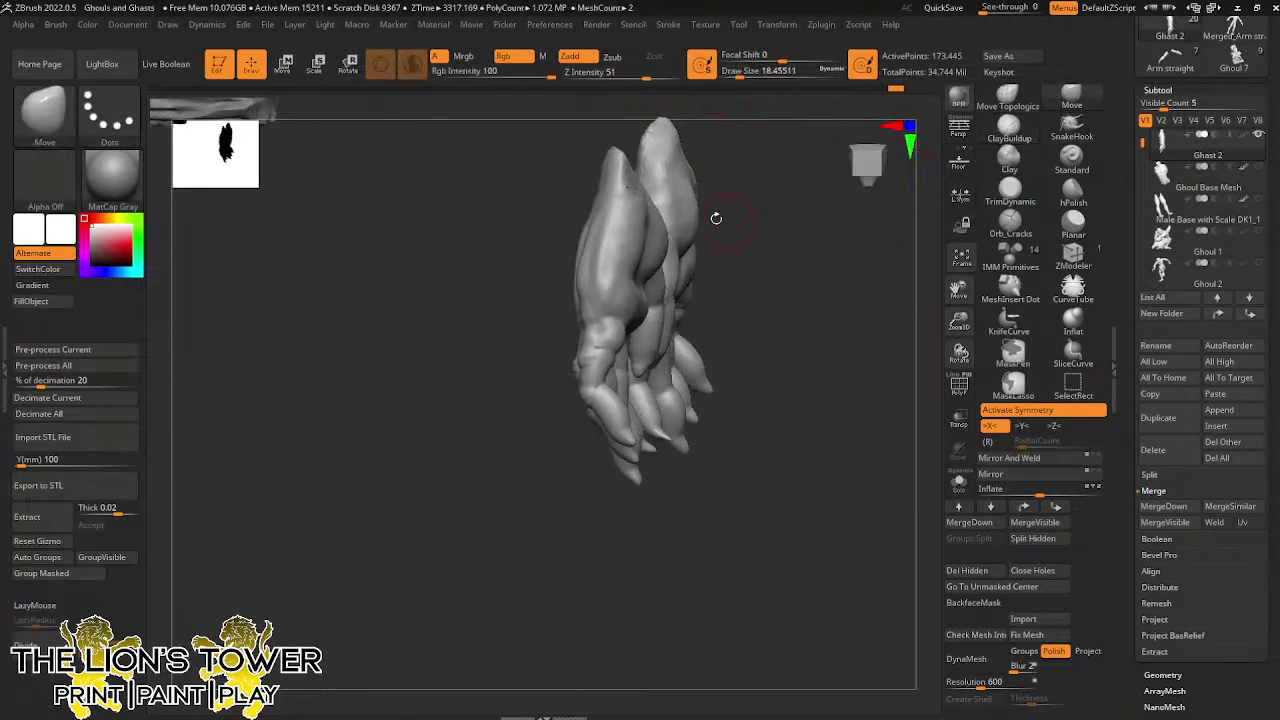
left_click_drag(742, 76, 746, 76)
mouse_move(696, 213)
left_mouse_down()
mouse_move(684, 218)
mouse_move(761, 200)
mouse_move(701, 209)
left_mouse_up()
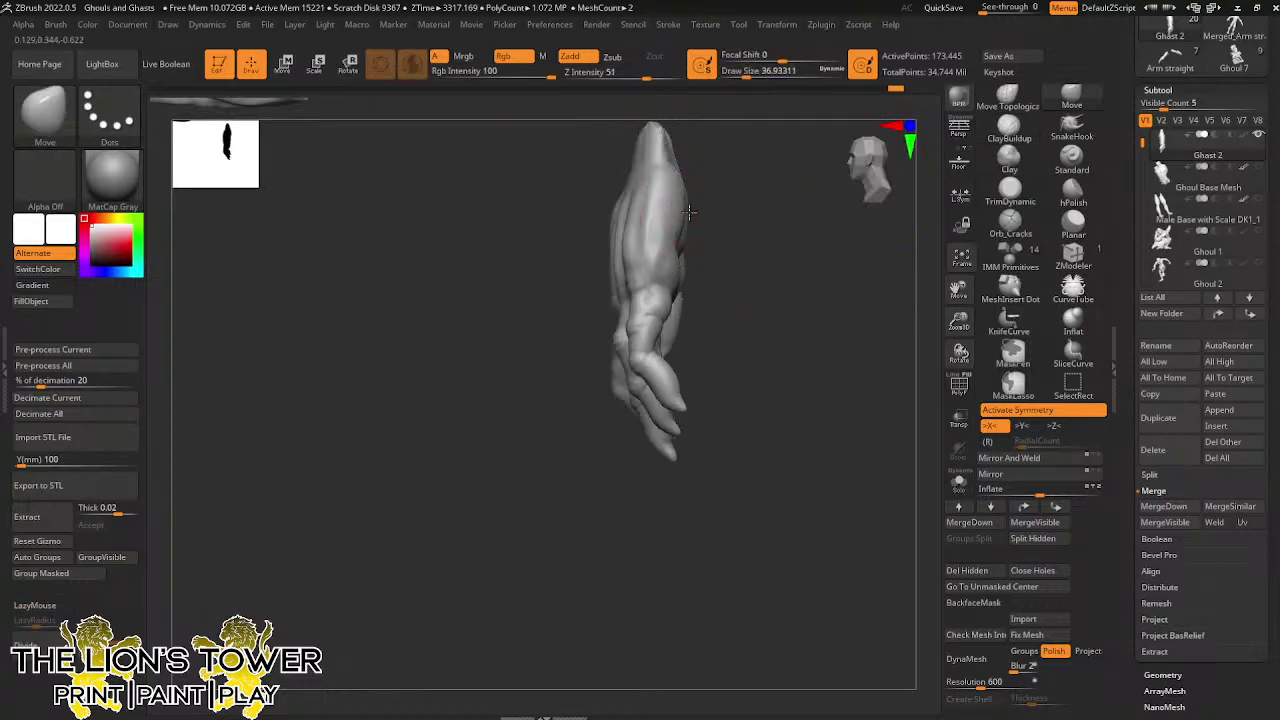
Unhide the rest of the ghoul so the complete figure is shown from the front
left_click(763, 236, "ctrl+shift")
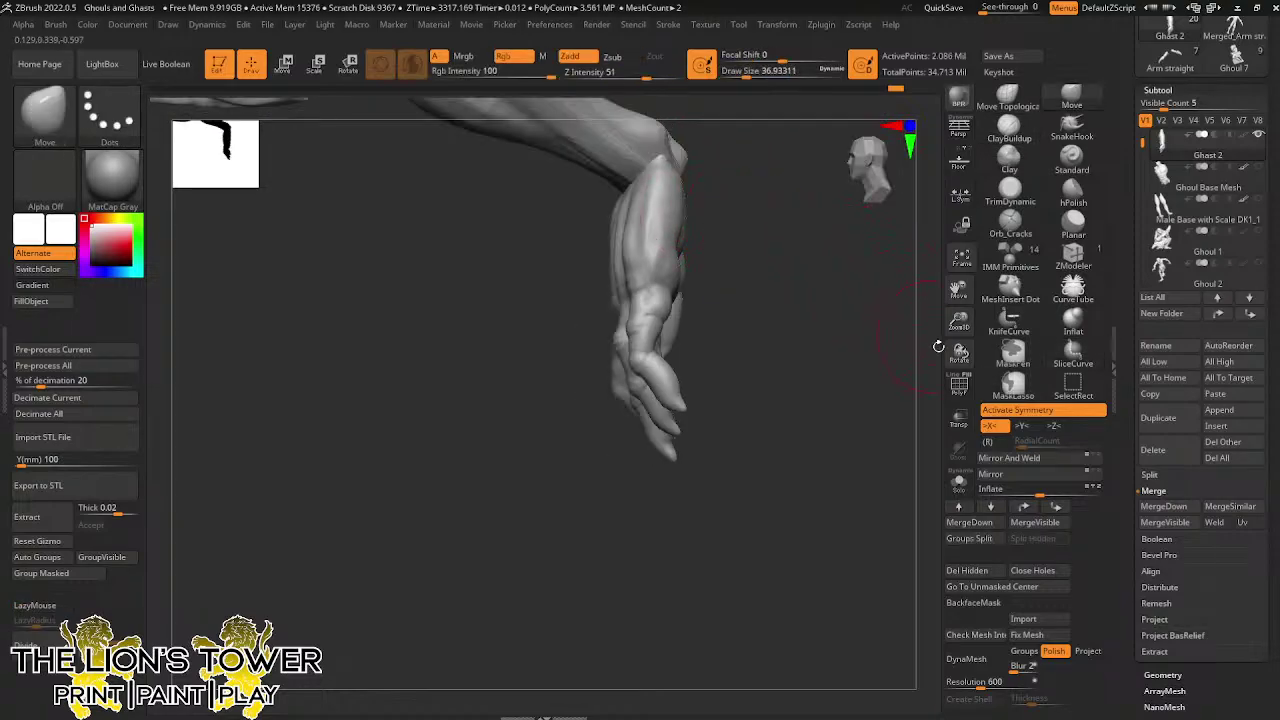
left_click_drag(957, 322, 952, 553)
mouse_move(826, 385)
left_mouse_down()
mouse_move(857, 337)
mouse_move(895, 420)
mouse_move(891, 323)
mouse_move(809, 323)
left_mouse_up()
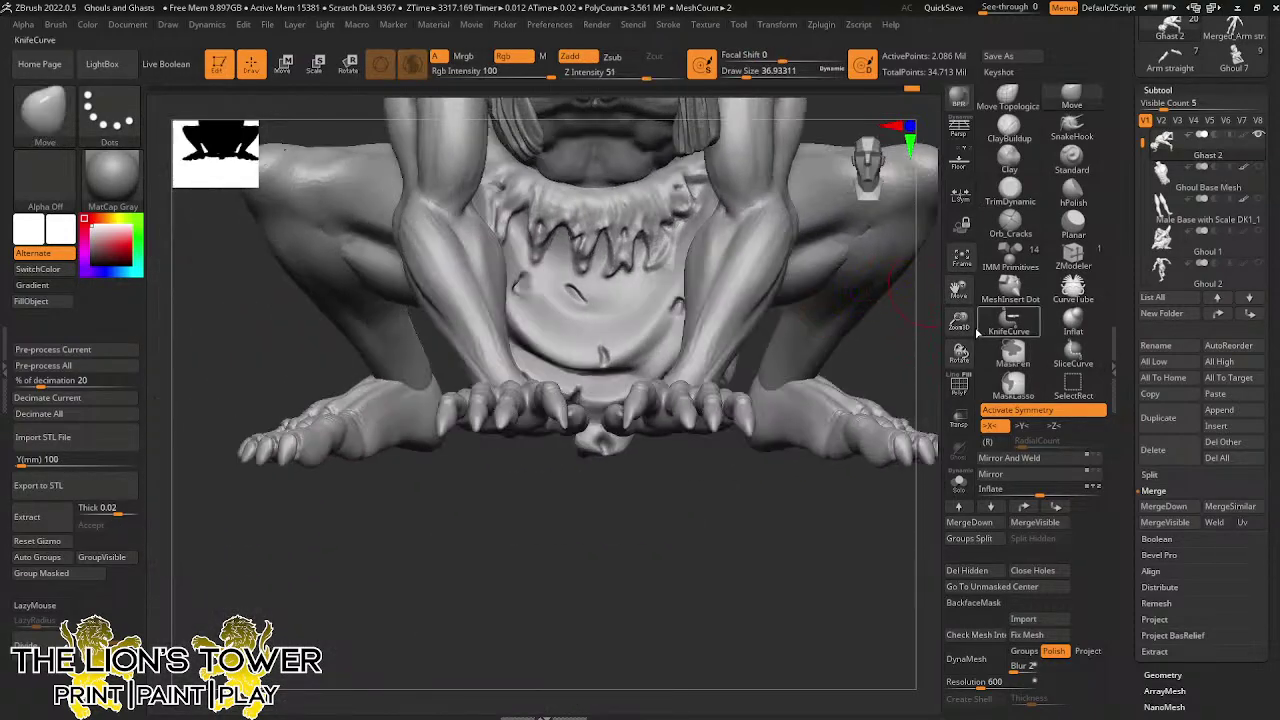
left_click_drag(958, 322, 957, 290)
left_click_drag(958, 290, 955, 437)
Hide only the loincloth and tongue polygroups and split the hidden parts off into a separate subtool
left_click(742, 363, "ctrl+shift")
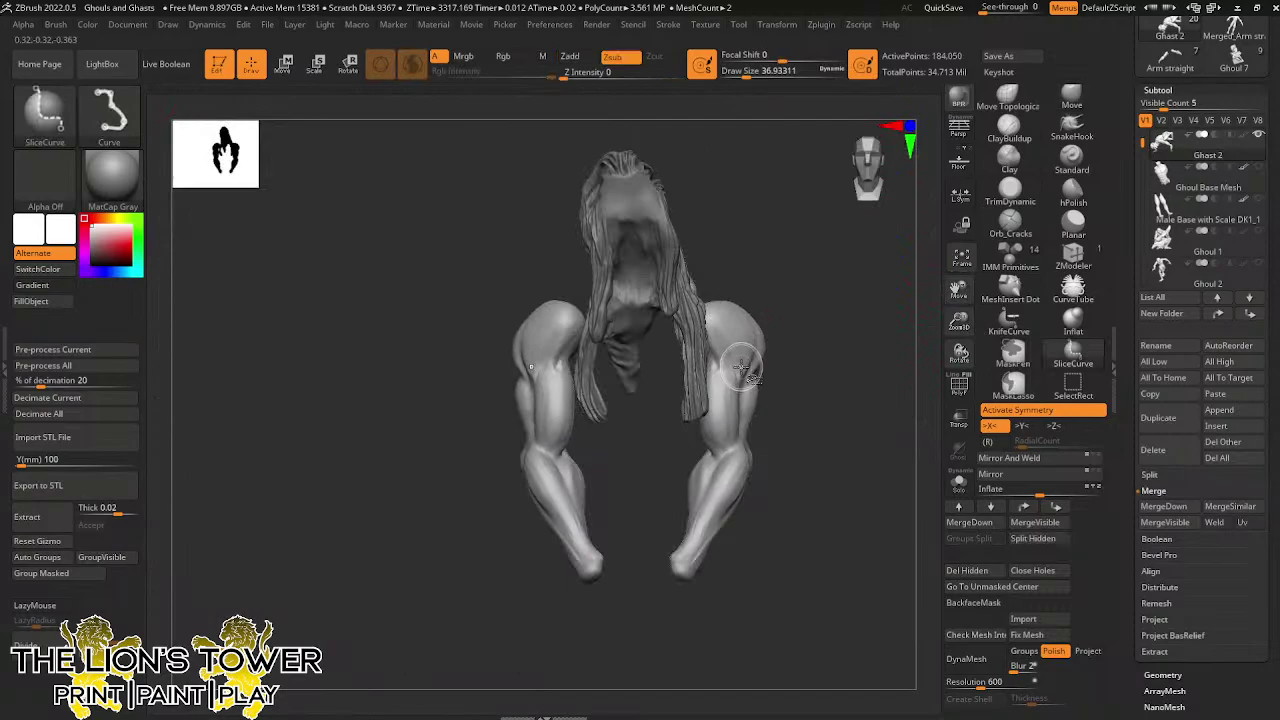
left_click(722, 315, "ctrl+shift")
left_click(710, 300, "ctrl+shift")
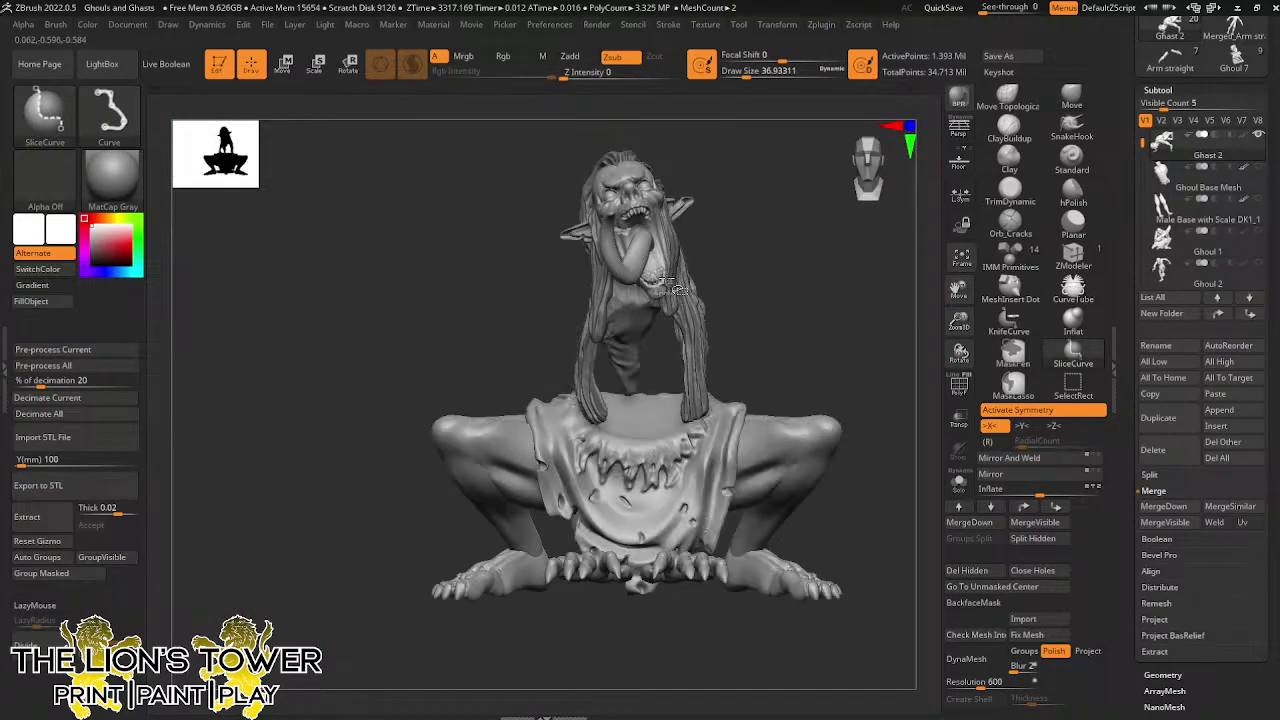
left_click(662, 280, "ctrl+shift")
left_click(779, 449, "ctrl+shift")
left_click(771, 528, "ctrl+shift")
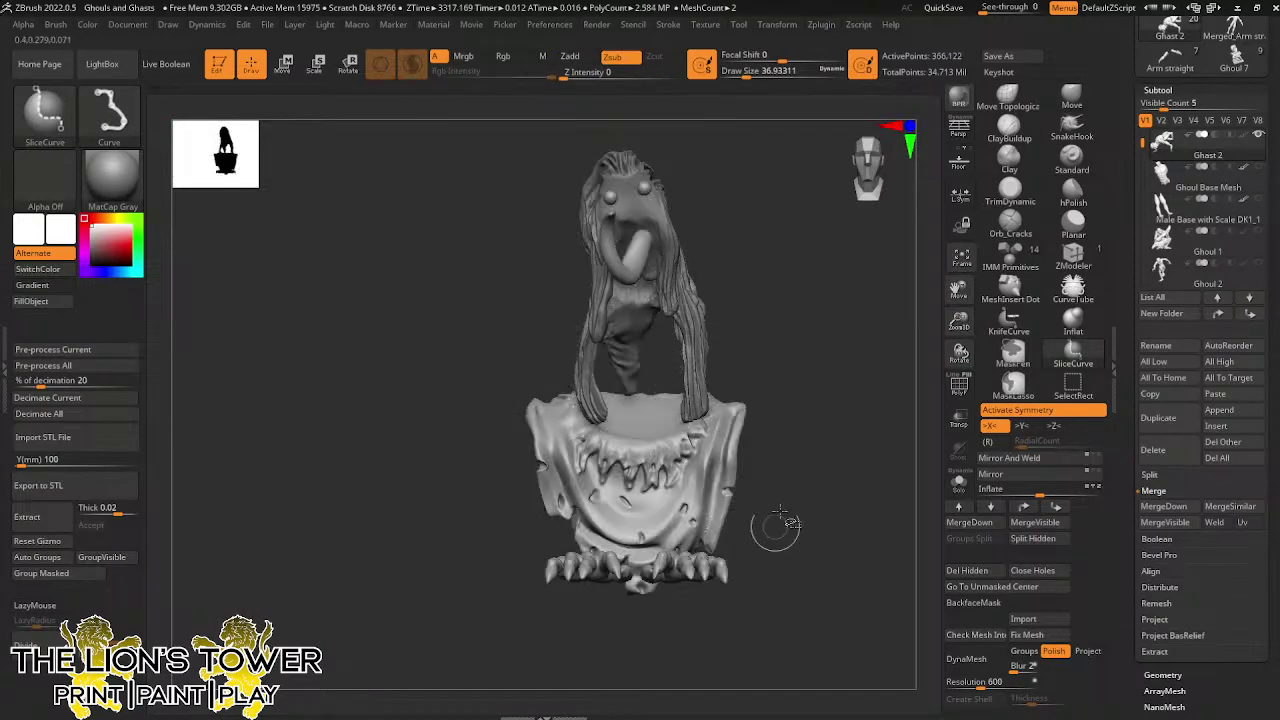
left_click(694, 562, "ctrl+shift")
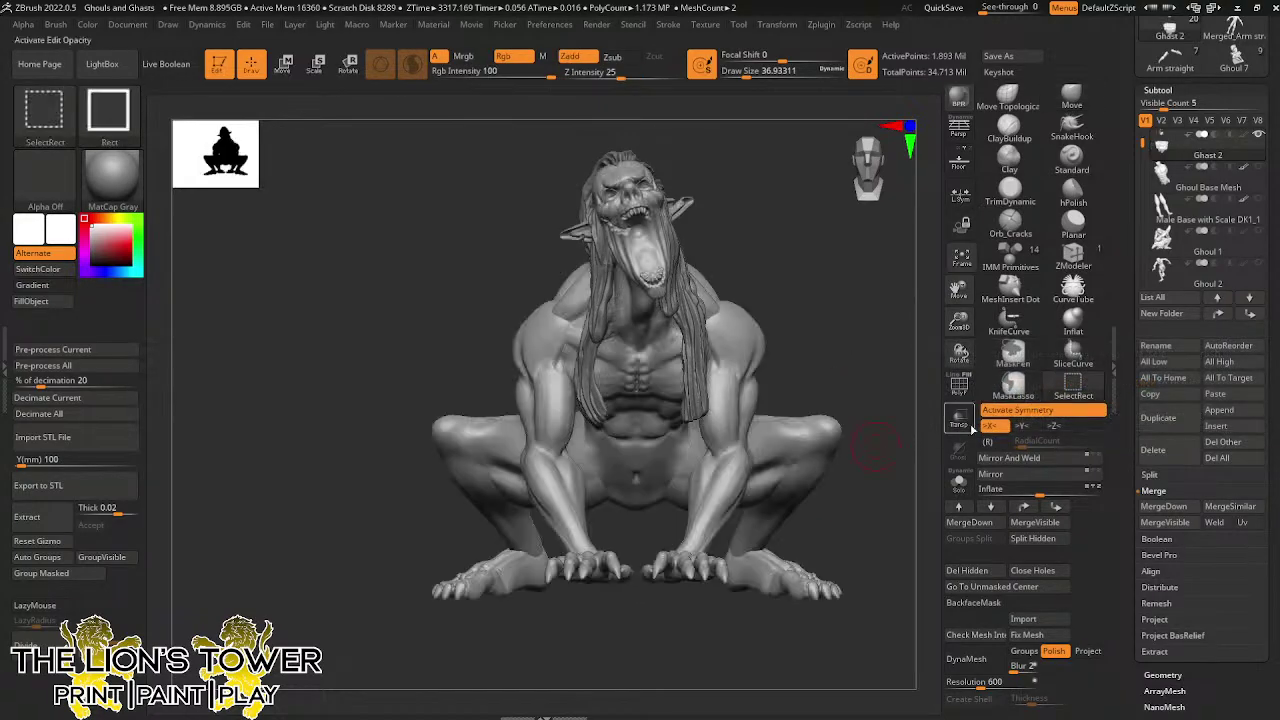
left_click(876, 446, "ctrl+shift")
left_click(1152, 475)
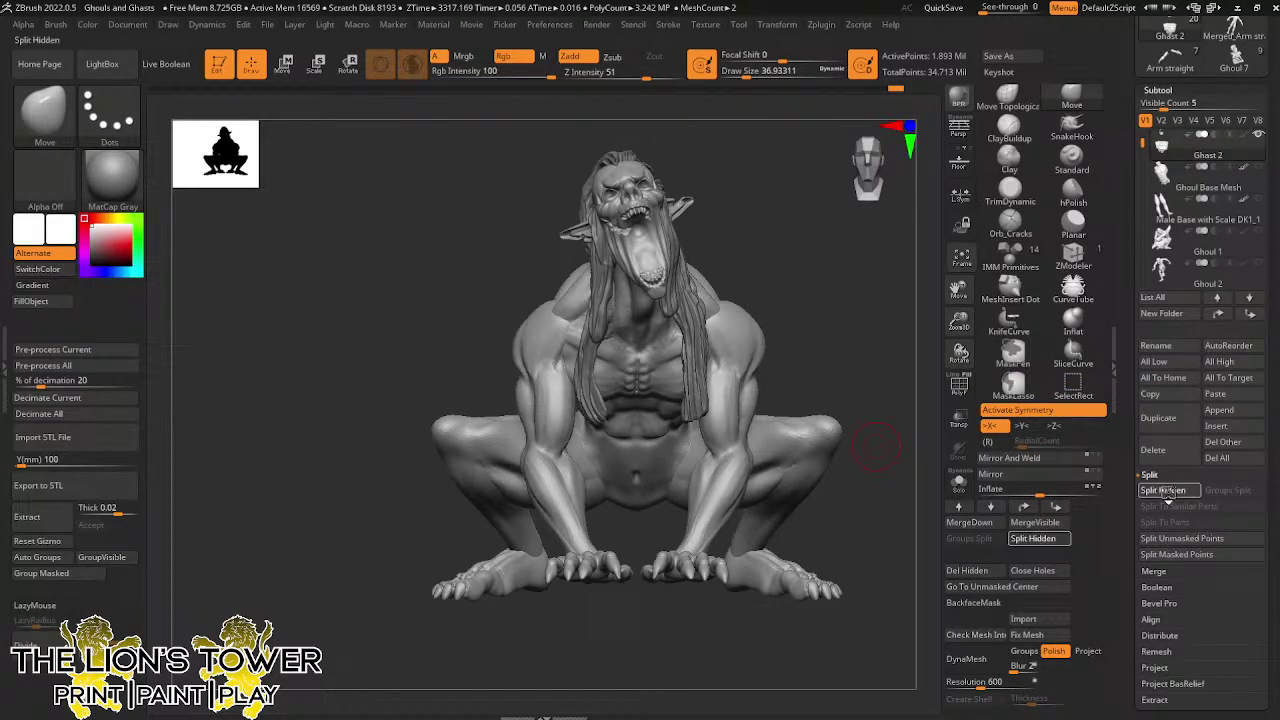
left_click(1162, 490)
Save the project as Ghouls and Ghasts.ZPR, and DynaMesh the body at resolution 600 with Polish turned off
key("ctrl+s")
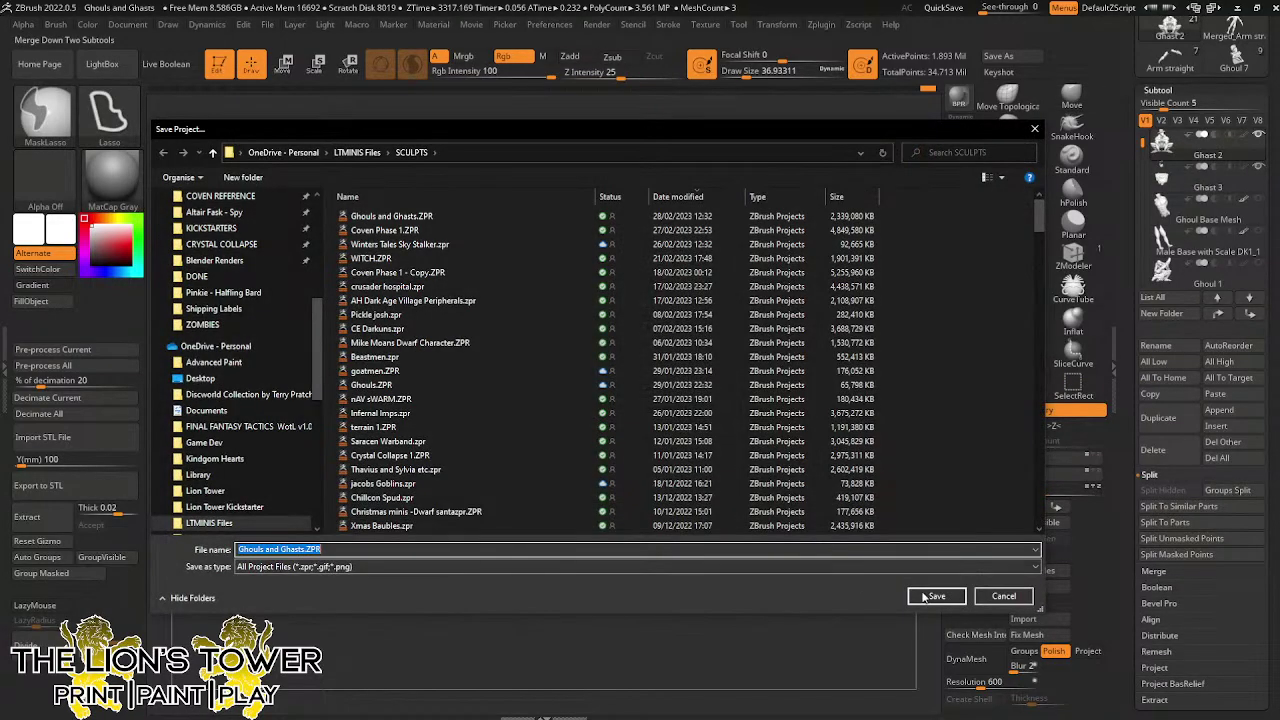
left_click(930, 598)
left_click(676, 356)
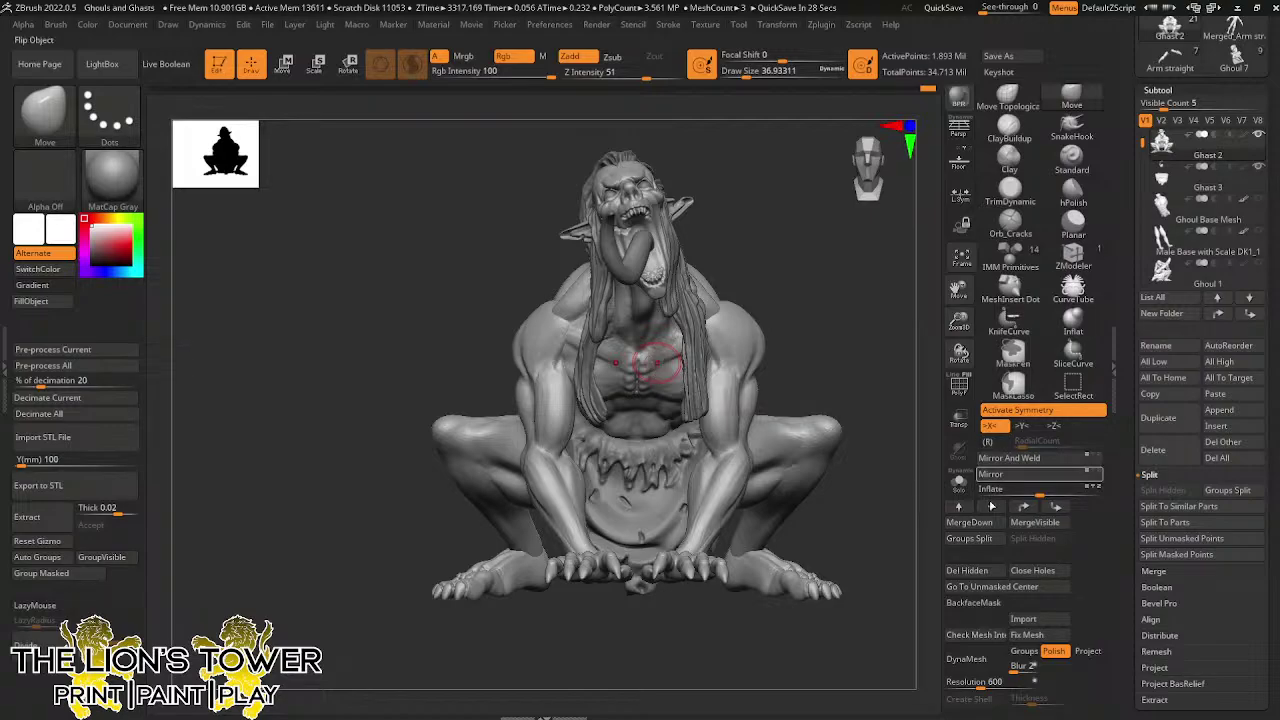
left_click(1056, 651)
left_click(966, 658)
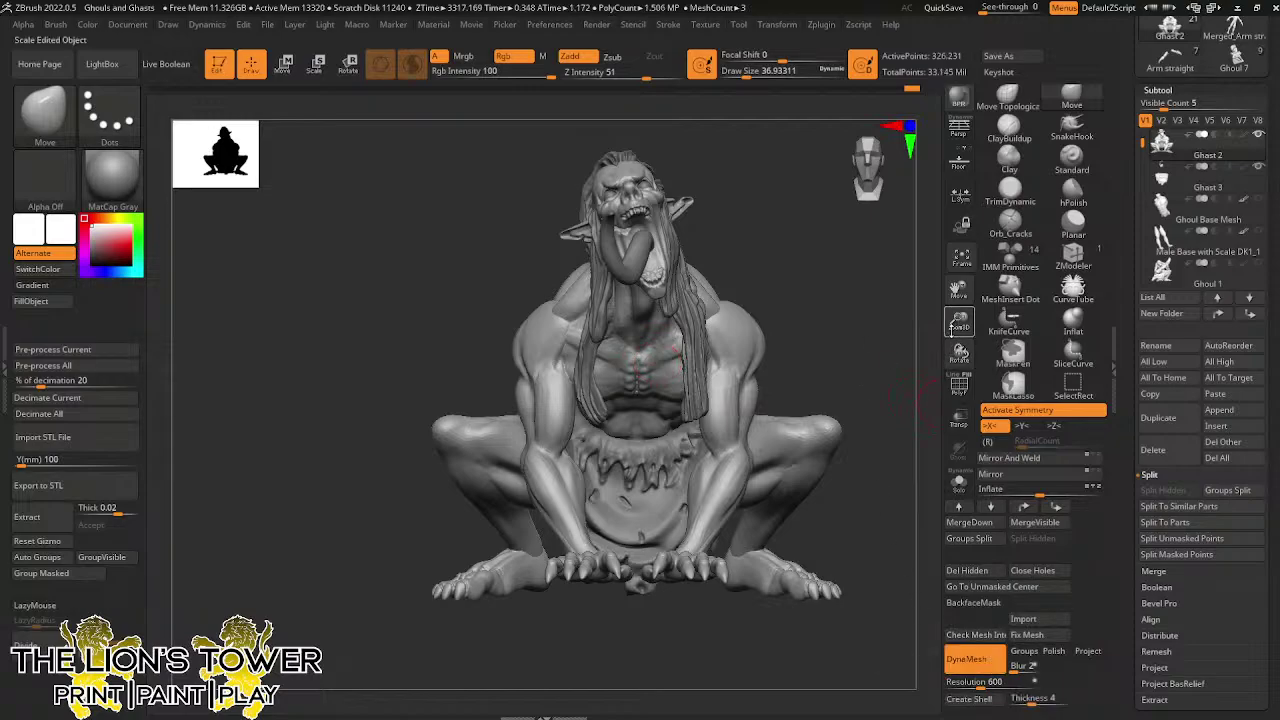
Build up the seam between hands and forearms with ClayBuildup at draw size 34.78834, and smooth the wrists
left_click_drag(958, 320, 928, 344)
mouse_move(902, 399)
left_mouse_down()
mouse_move(904, 504)
mouse_move(870, 520)
left_mouse_up()
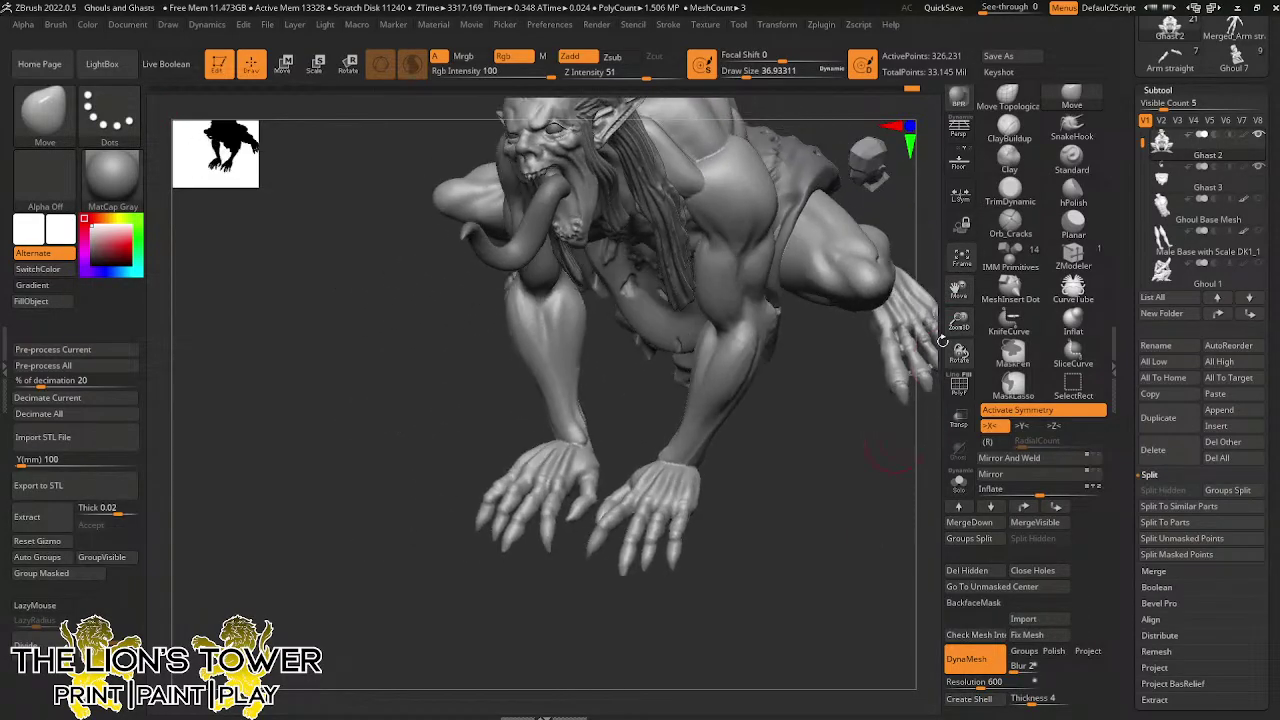
left_click(982, 140)
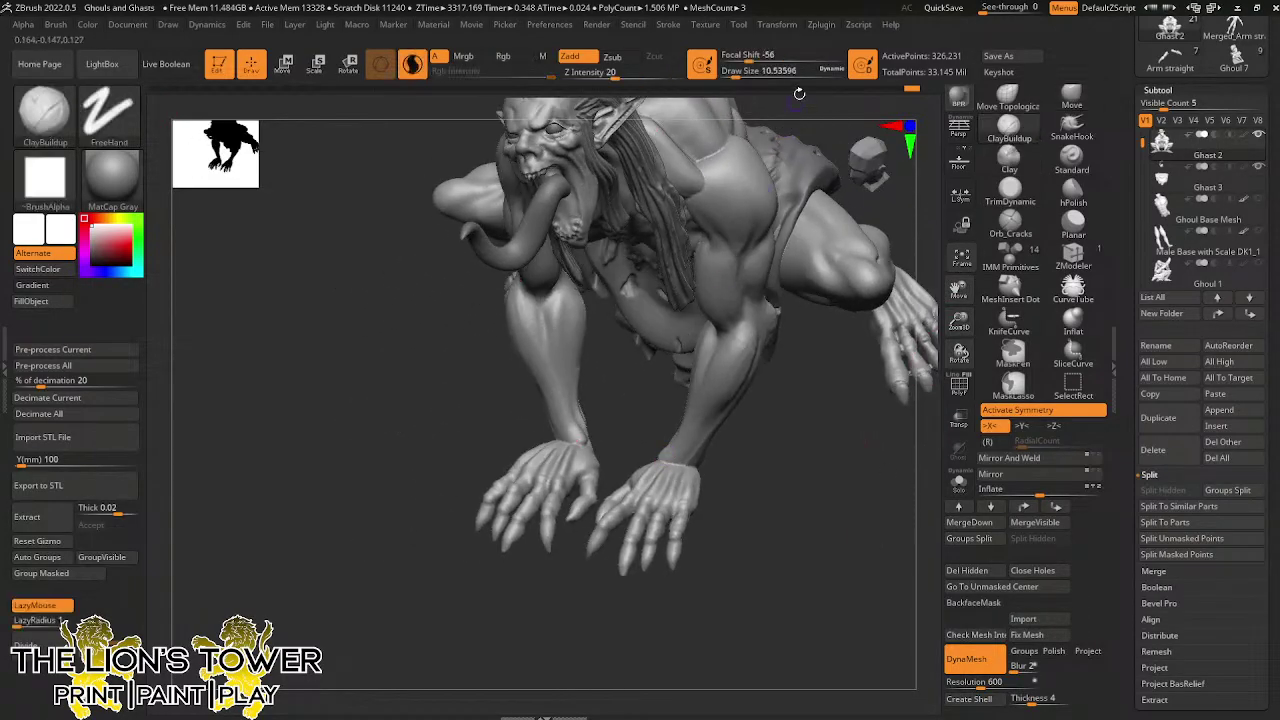
left_click(745, 74)
mouse_move(666, 461)
left_mouse_down()
mouse_move(694, 455)
mouse_move(645, 445)
left_mouse_up()
right_click_drag(727, 490, 673, 447)
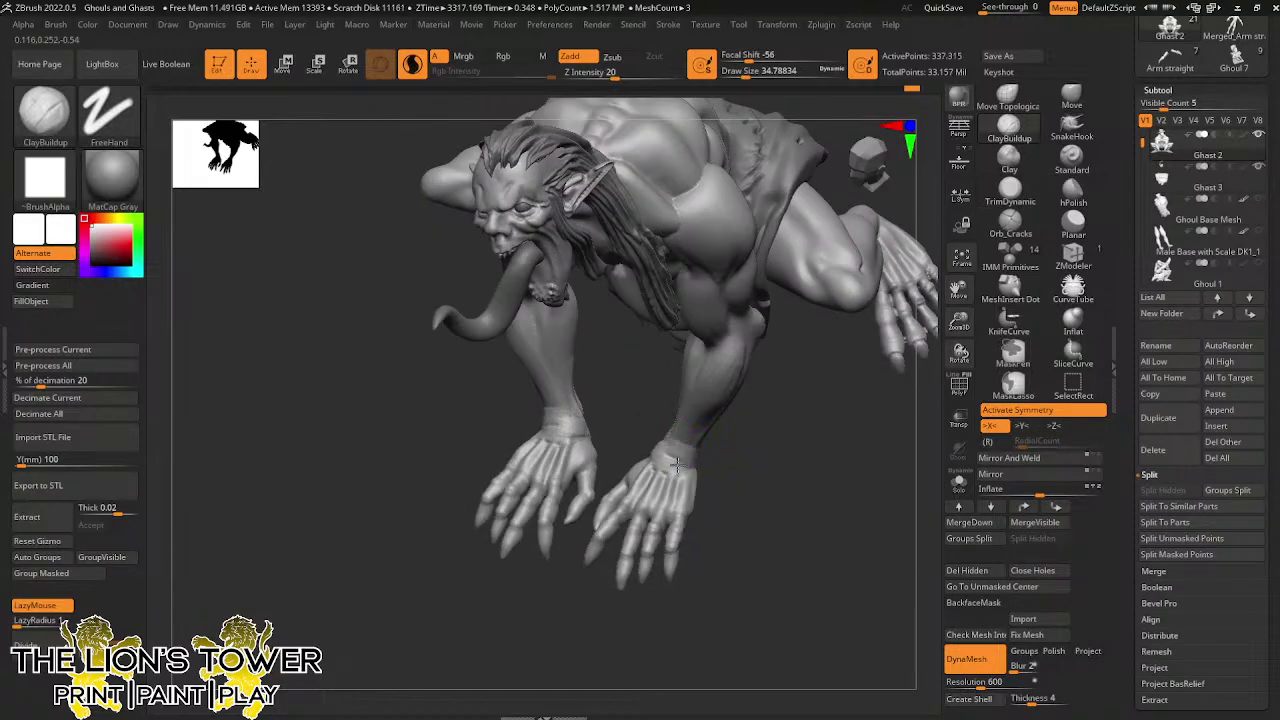
right_click_drag(683, 449, 693, 440)
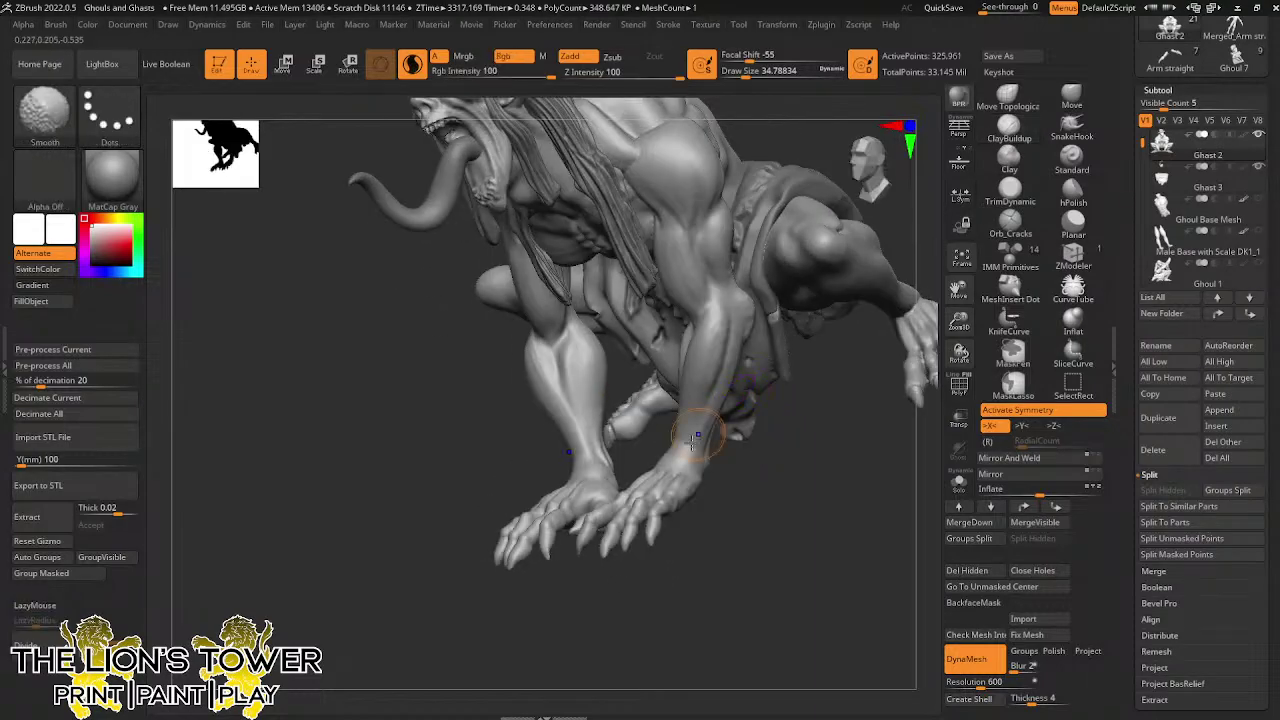
Add ClayBuildup strokes along the outer forearm to define its muscles
right_click_drag(723, 288, 692, 176)
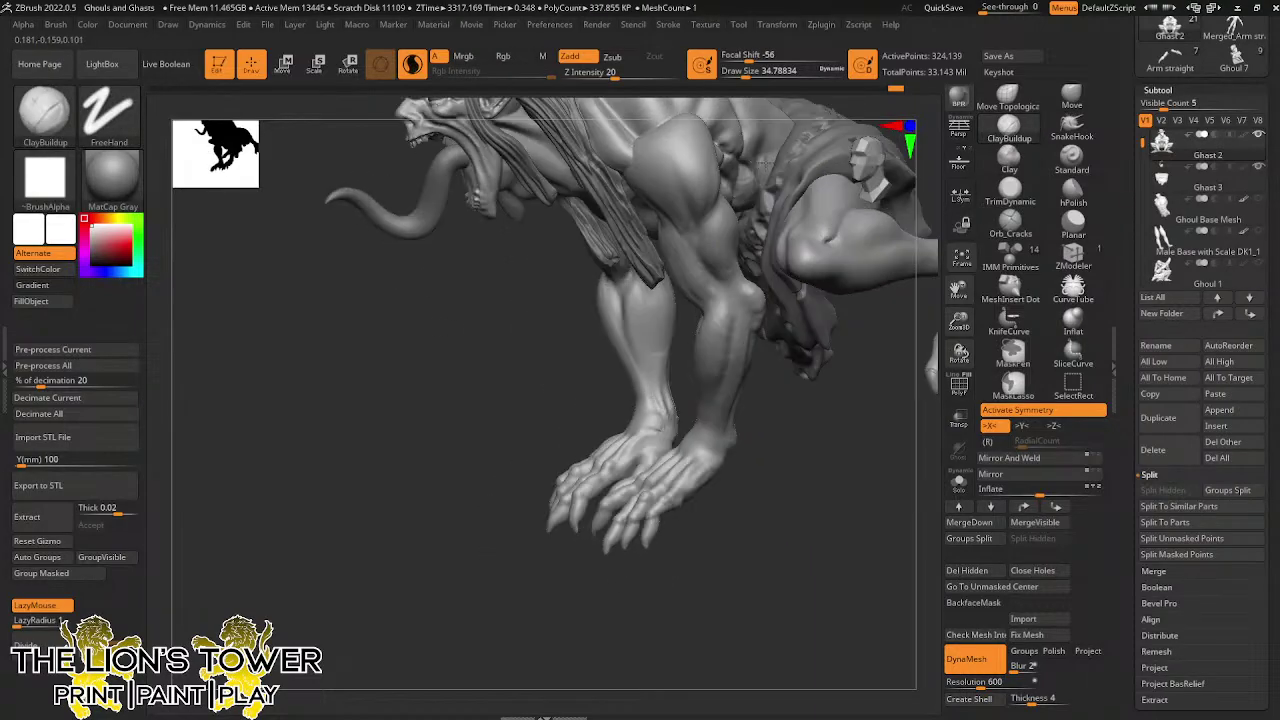
left_click_drag(960, 292, 953, 488)
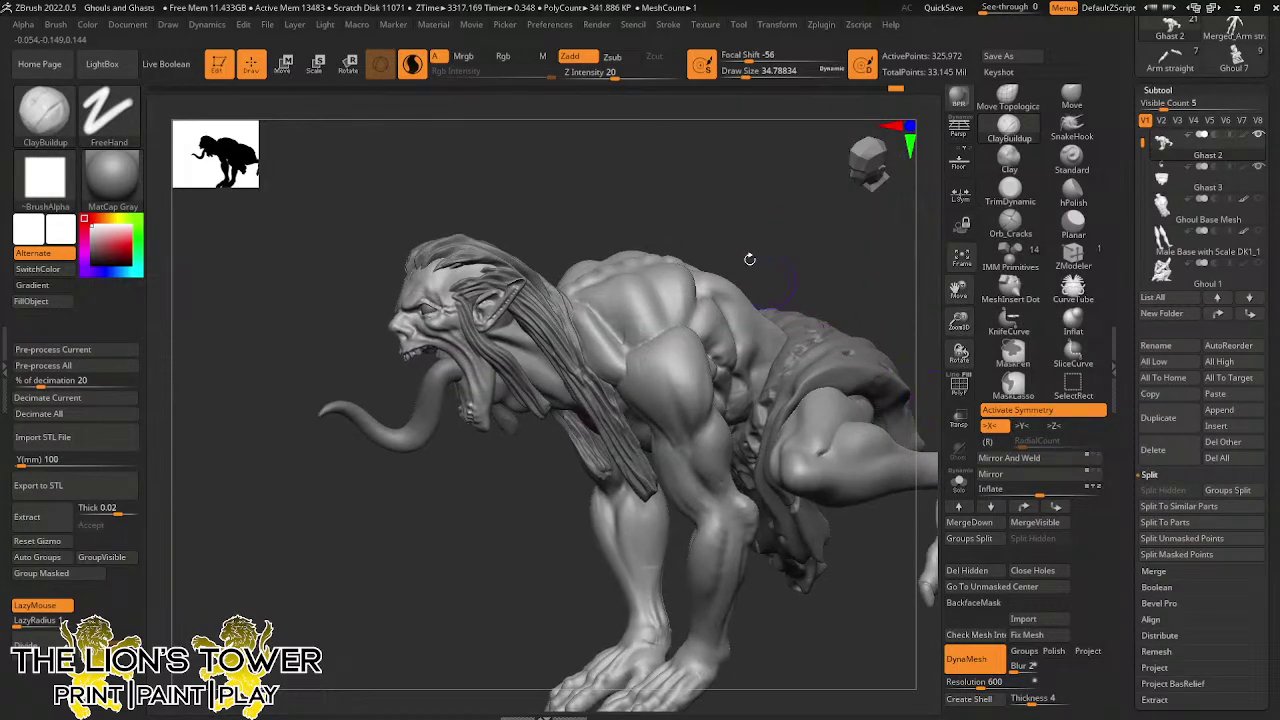
right_click_drag(749, 257, 738, 278)
Add muscle-fibre strokes across the front of the shoulder with ClayBuildup and smooth them
right_click_drag(660, 100, 623, 402)
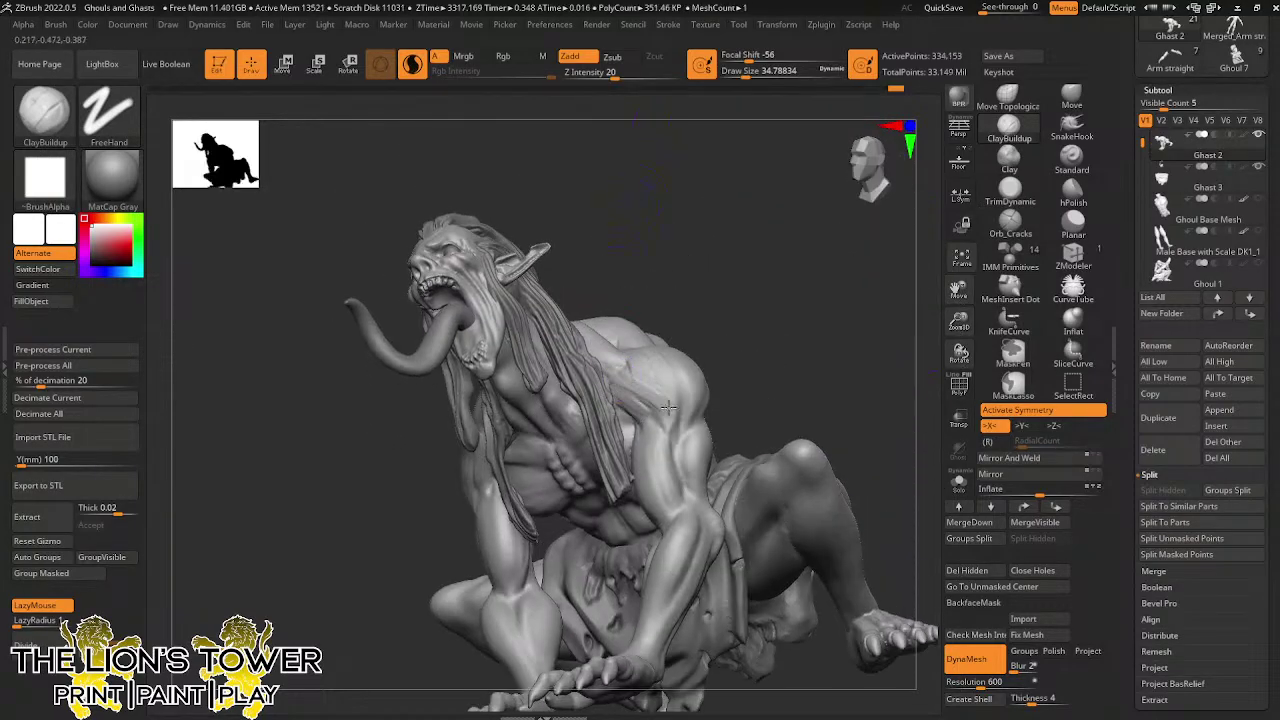
key("shift")
right_click_drag(661, 281, 643, 372)
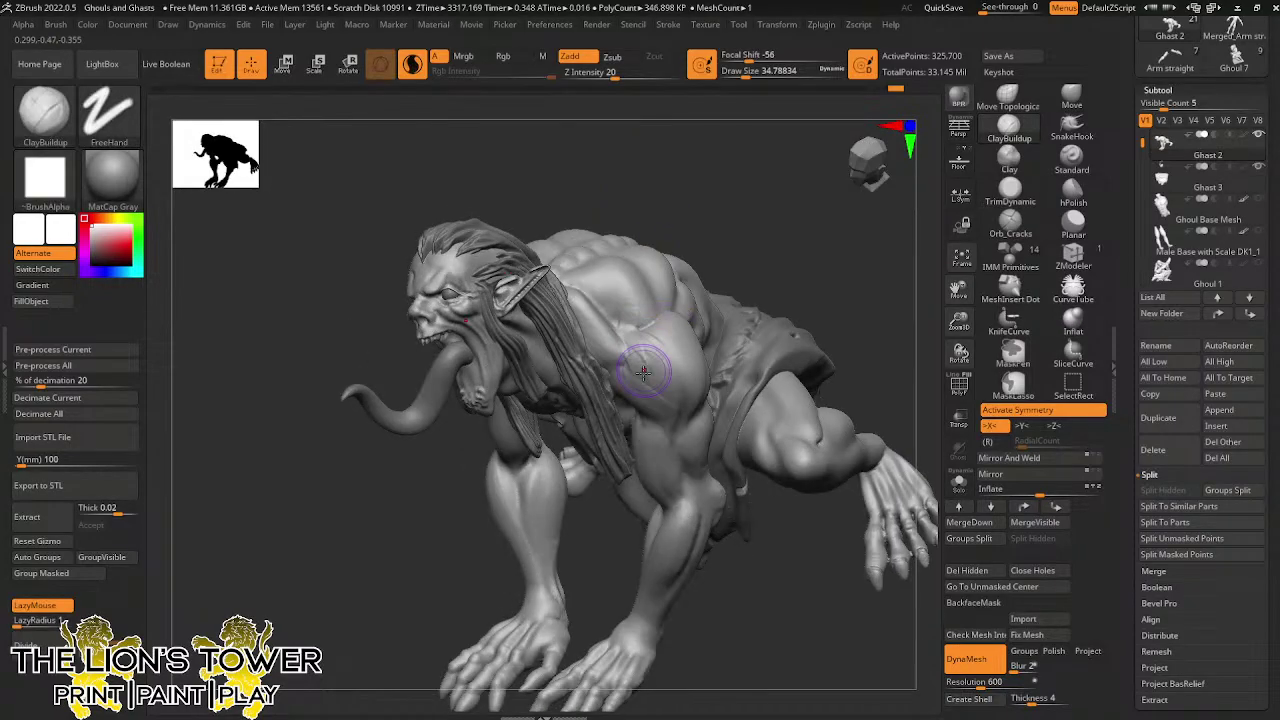
left_click_drag(626, 321, 661, 347)
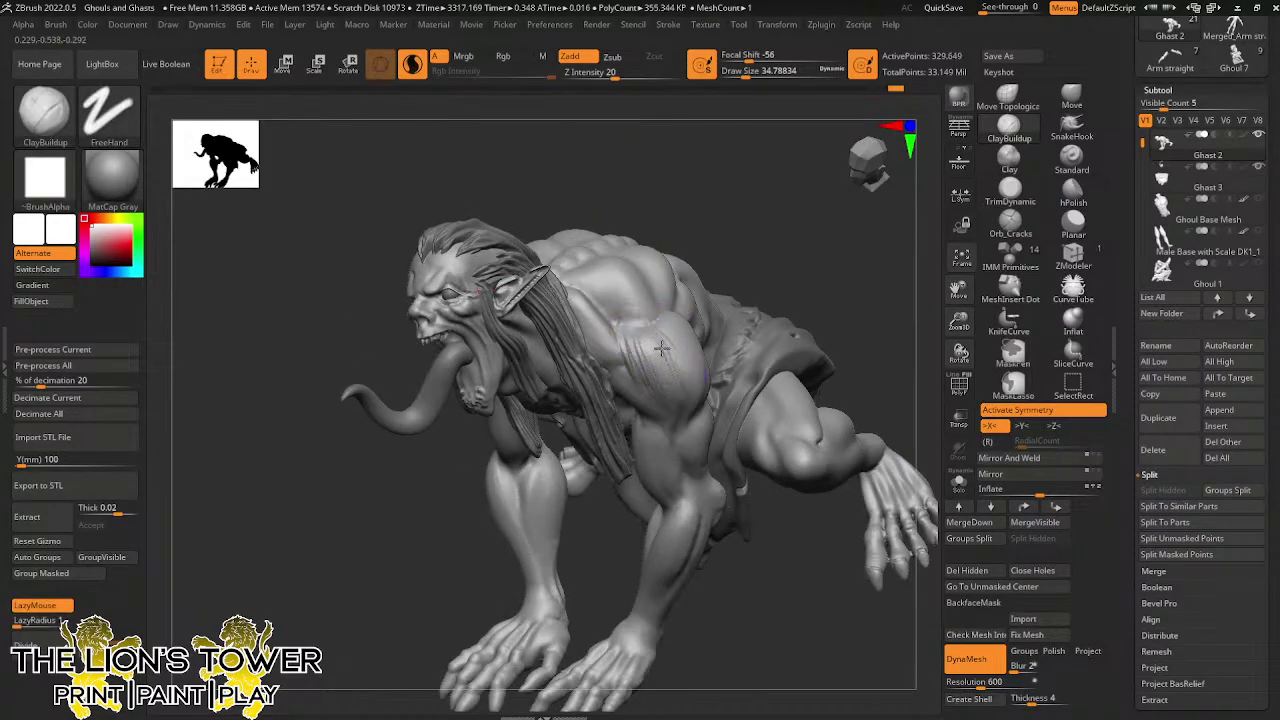
right_click_drag(739, 198, 661, 347)
key("shift")
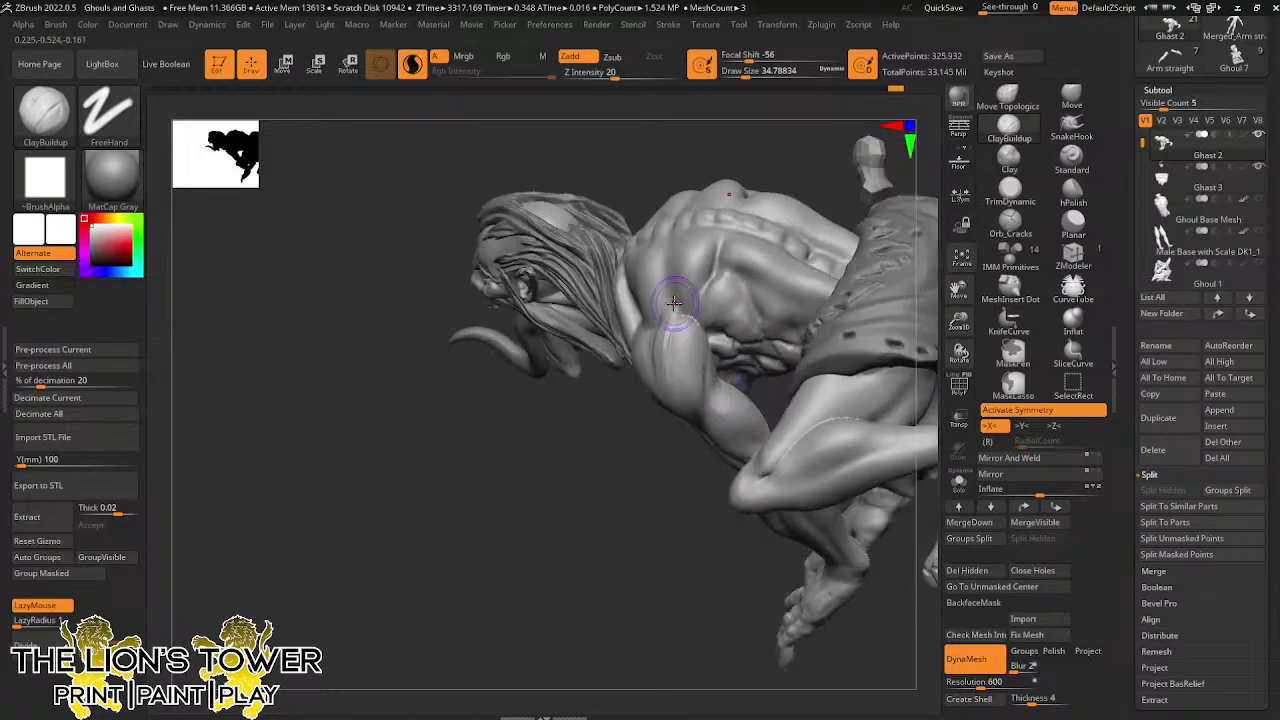
Build up the side and rear of the shoulder muscle with ClayBuildup strokes and smooth the surface
left_click_drag(672, 319, 669, 368)
mouse_move(678, 372)
left_mouse_down("shift")
mouse_move(674, 337)
mouse_move(673, 369)
left_mouse_up("shift")
left_click_drag(692, 322, 714, 360, "shift")
left_click_drag(647, 441, 760, 350)
right_click_drag(797, 402, 838, 410)
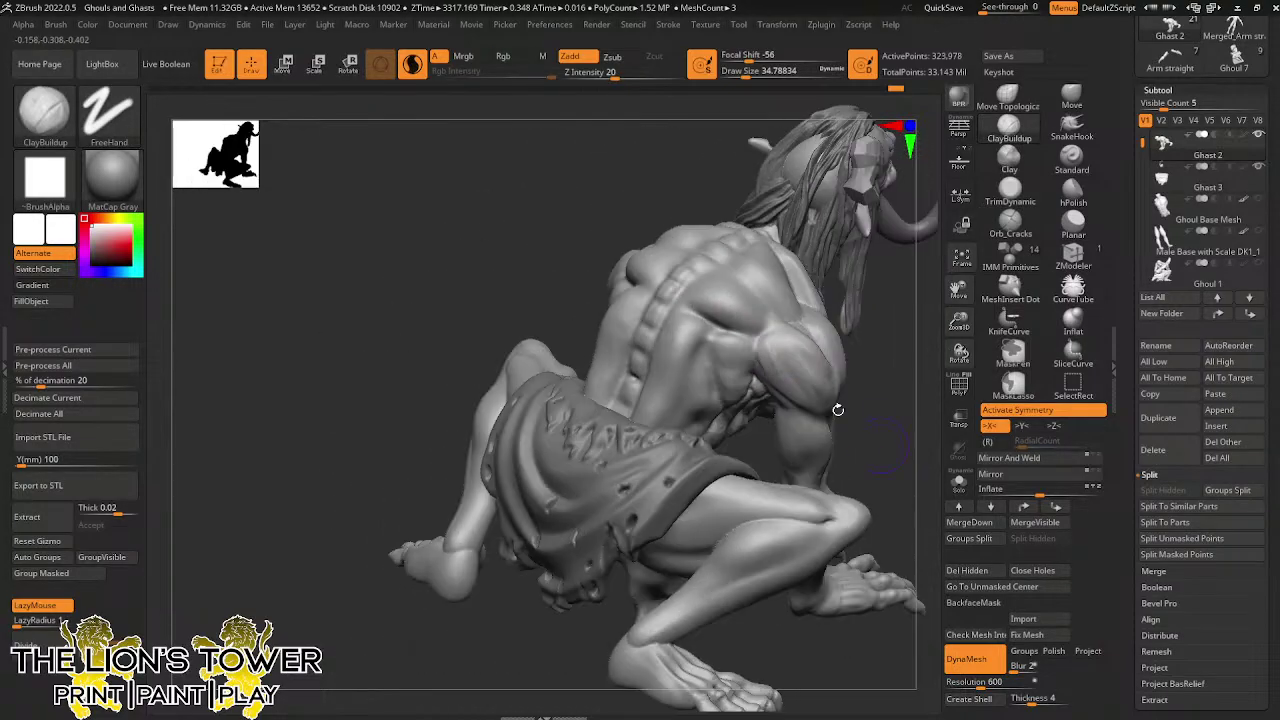
key("shift")
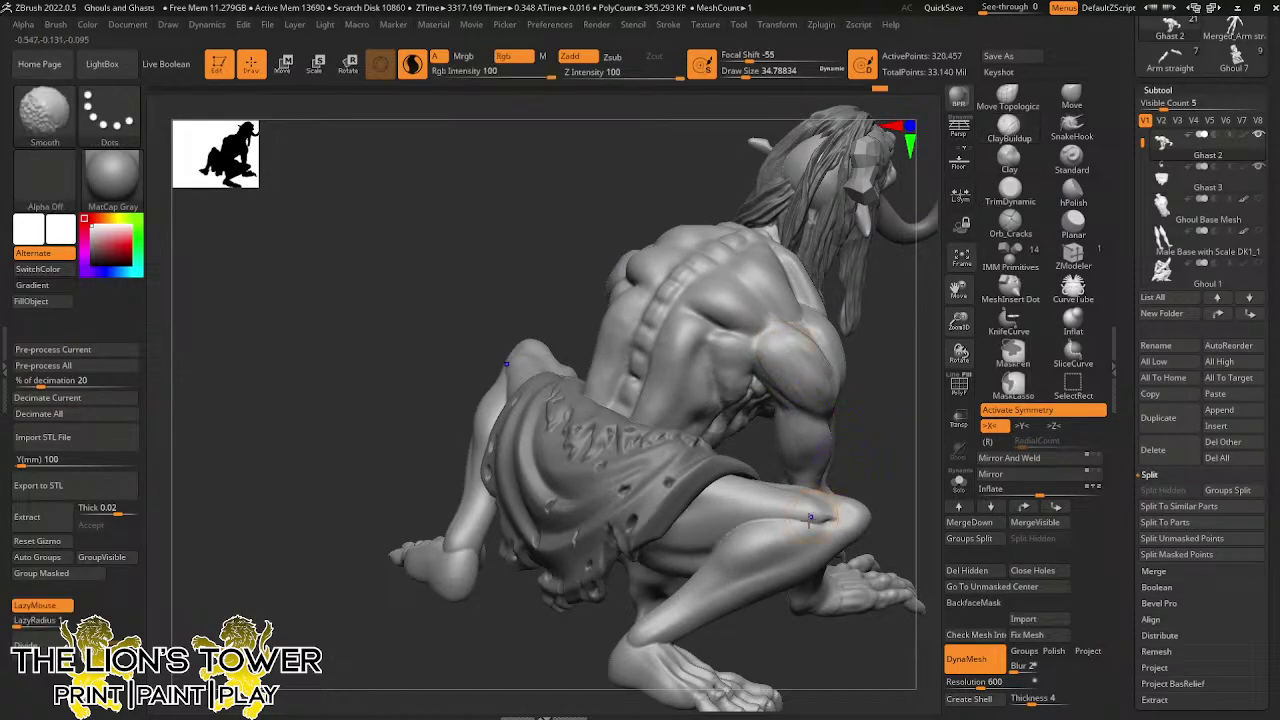
Add ClayBuildup strokes to the lower leg behind the knee to define the calf
mouse_move(651, 622)
right_mouse_down()
mouse_move(683, 643)
mouse_move(700, 632)
mouse_move(685, 648)
mouse_move(700, 630)
mouse_move(610, 558)
right_mouse_up()
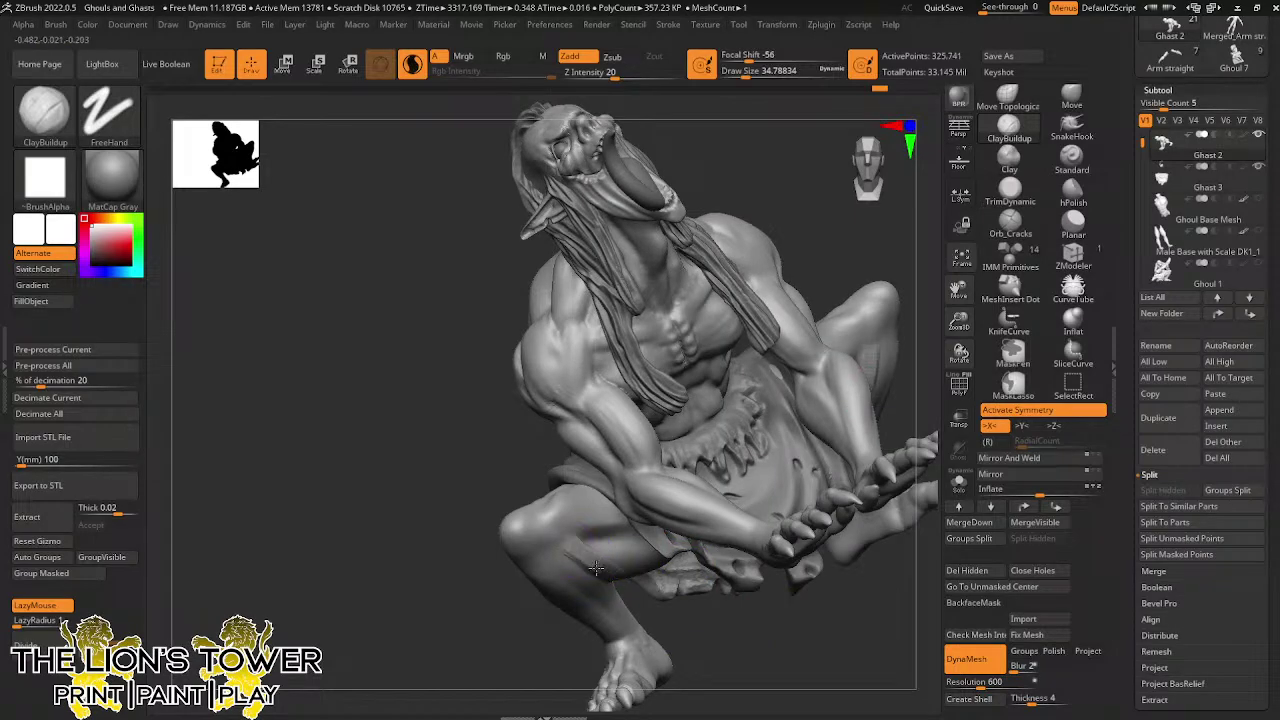
right_click_drag(680, 620, 598, 556)
mouse_move(592, 562)
left_mouse_down()
mouse_move(642, 599)
mouse_move(580, 572)
left_mouse_up()
Try creases along the lower leg with Orb_Cracks at draw size about 39, reducing Z Intensity to 23, and undo the test strokes
left_click(1013, 230)
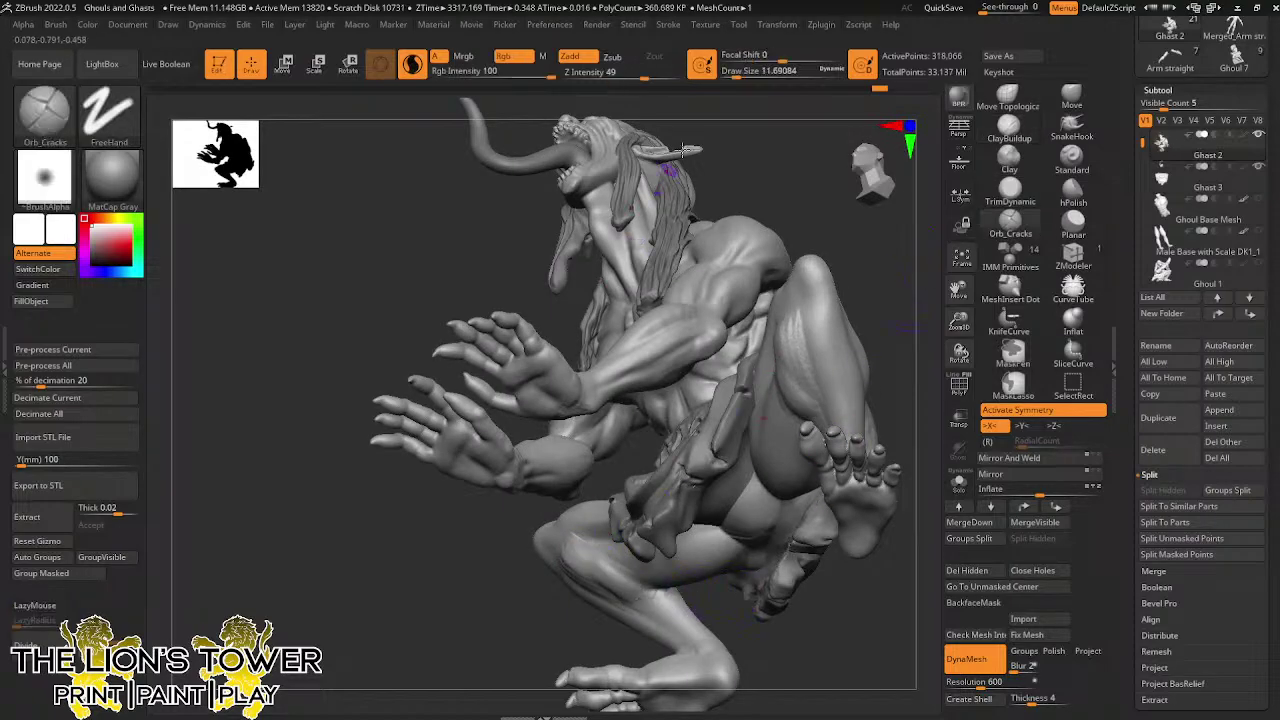
left_click_drag(736, 77, 747, 77)
right_click_drag(602, 460, 624, 479)
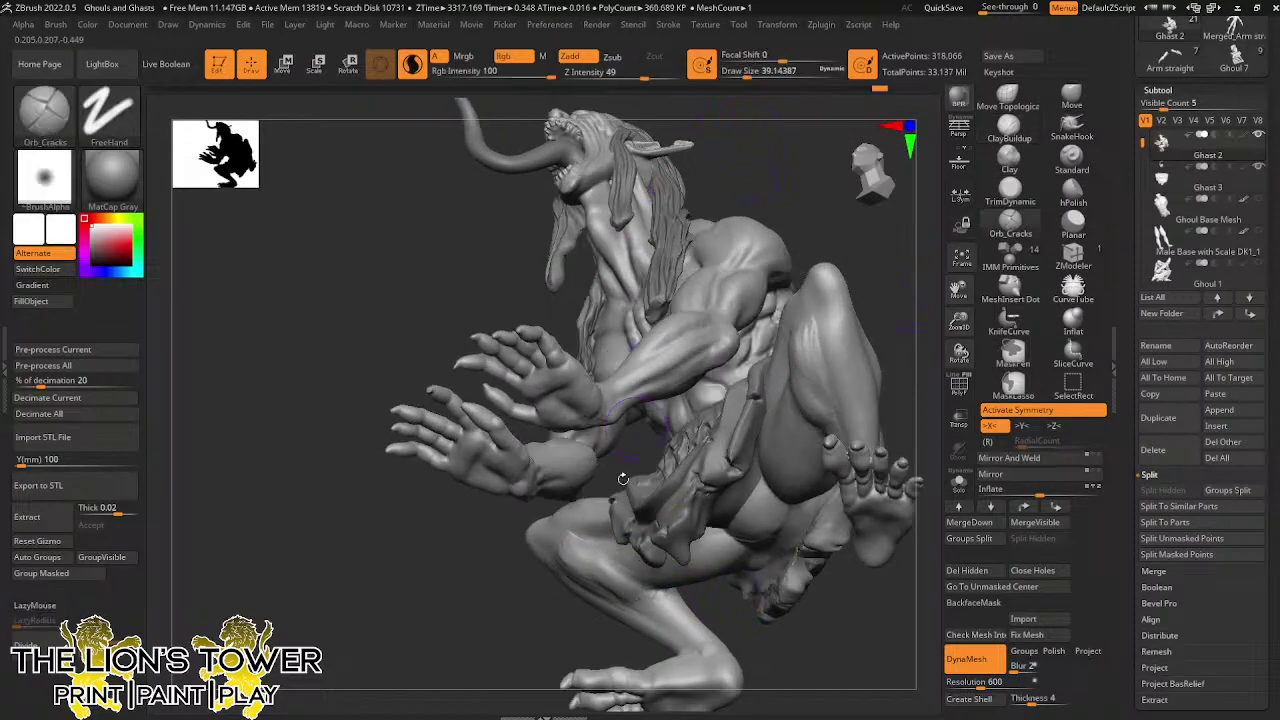
left_click_drag(593, 545, 650, 580)
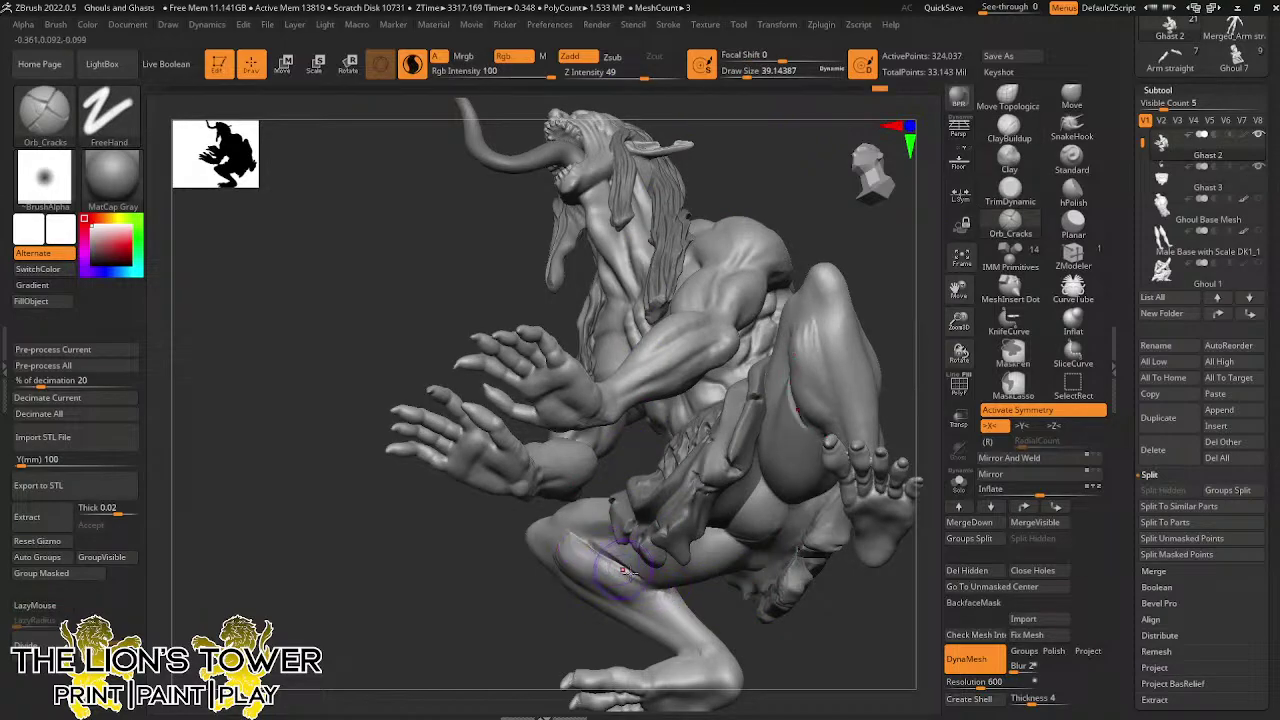
key("ctrl+z")
left_click(619, 77)
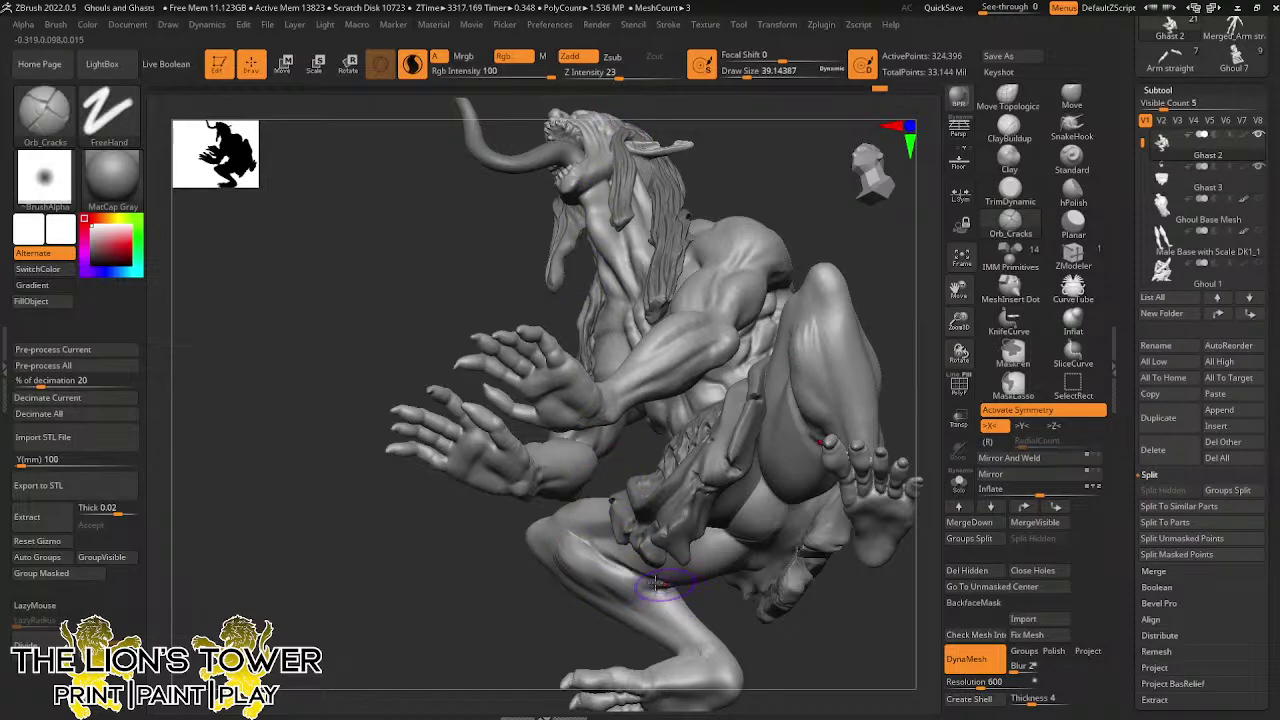
left_click_drag(655, 583, 670, 587)
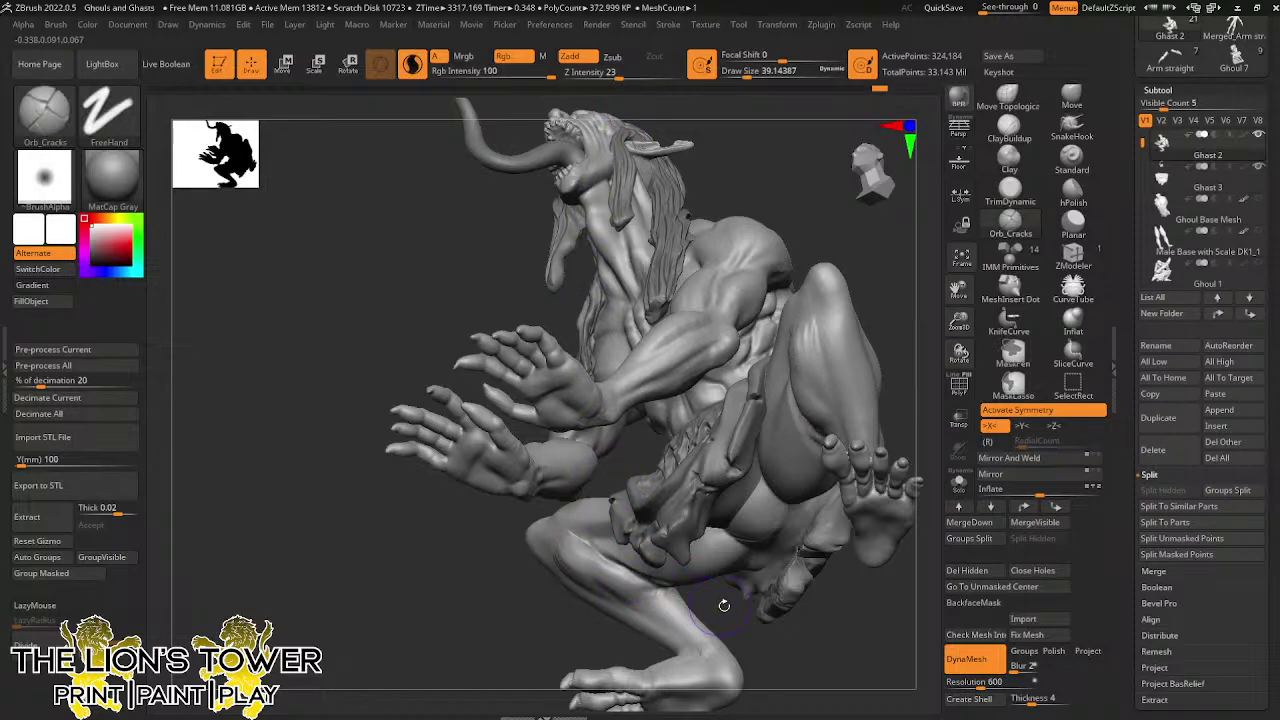
left_click(35, 605)
key("ctrl+z")
Smooth the muscle transition behind the knee and carve a crease along the rear of the calf with Orb_Cracks
mouse_move(813, 231)
left_mouse_down()
mouse_move(822, 184)
mouse_move(680, 440)
left_mouse_up()
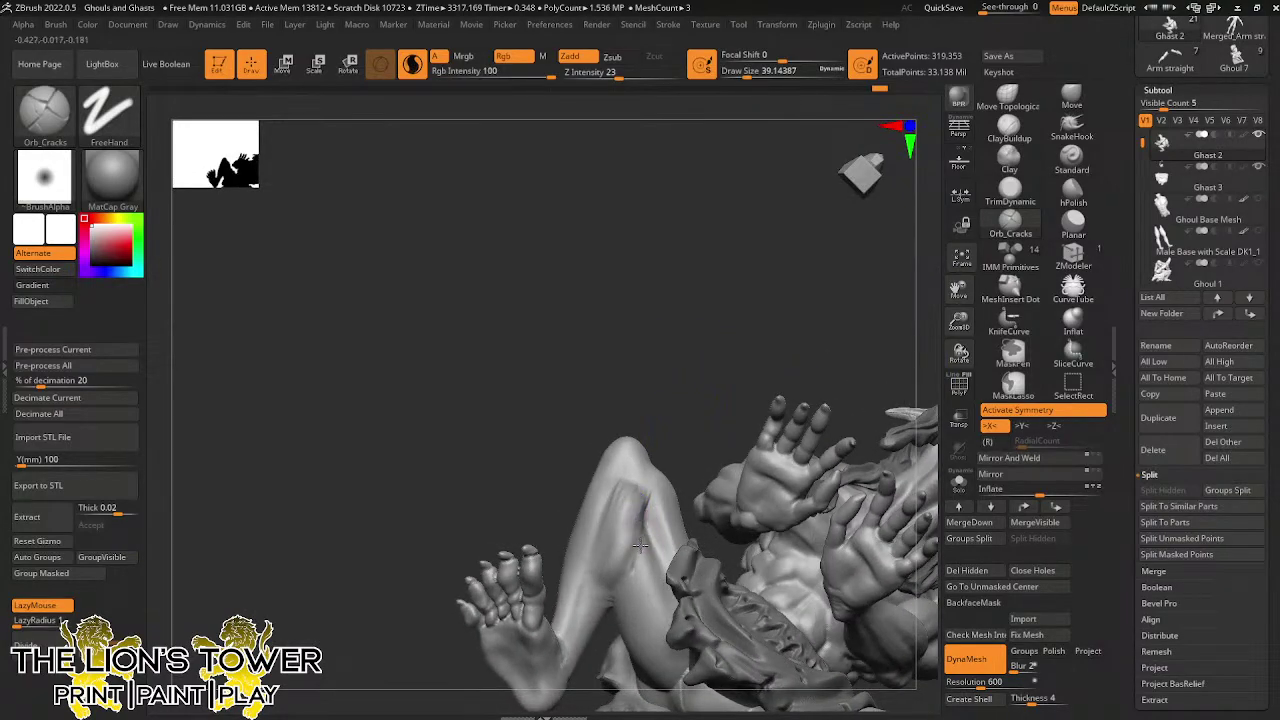
left_click_drag(648, 558, 652, 503, "shift")
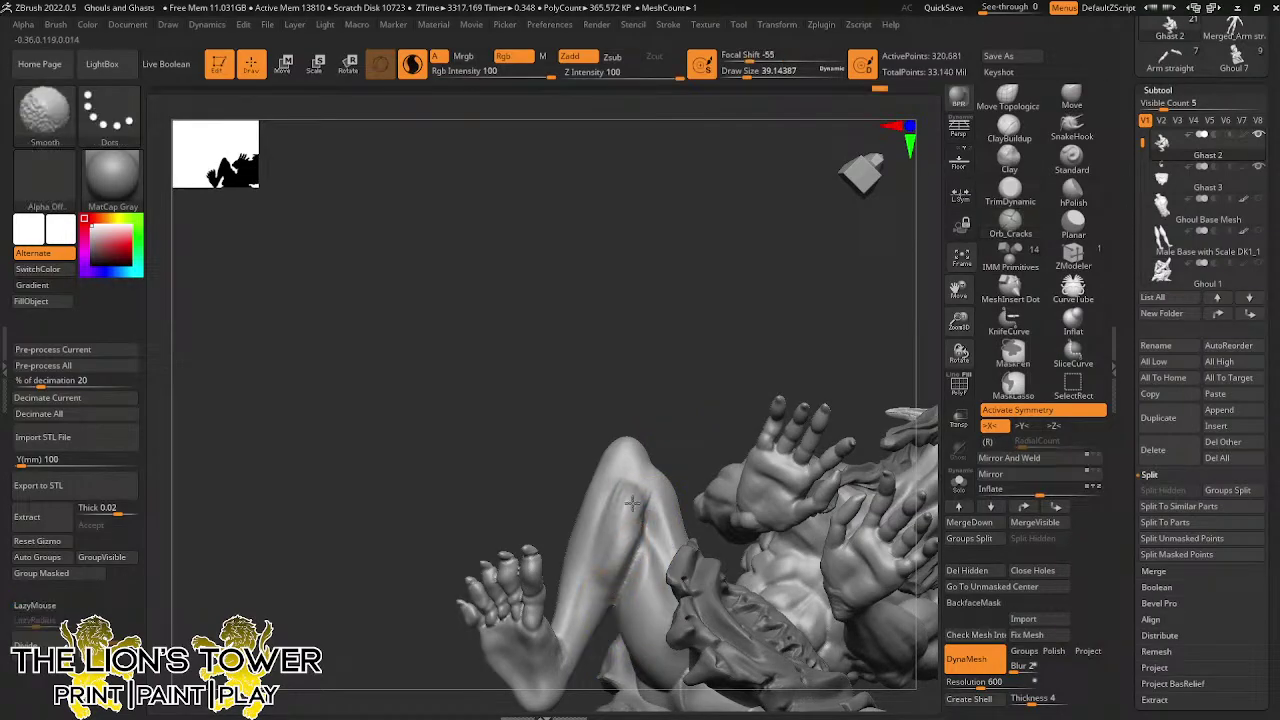
mouse_move(683, 369)
left_mouse_down("shift")
mouse_move(805, 352)
mouse_move(622, 536)
left_mouse_up("shift")
left_click_drag(734, 446, 736, 400)
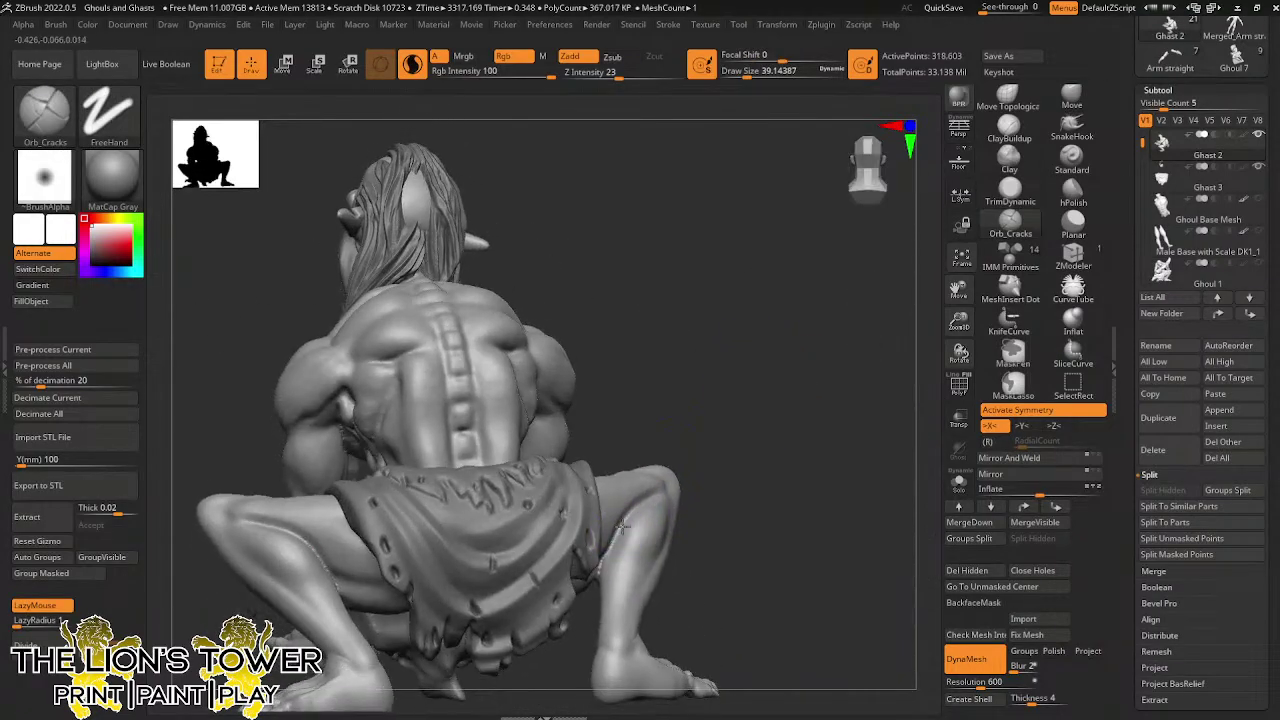
left_click_drag(666, 502, 632, 516)
left_click_drag(730, 485, 732, 455)
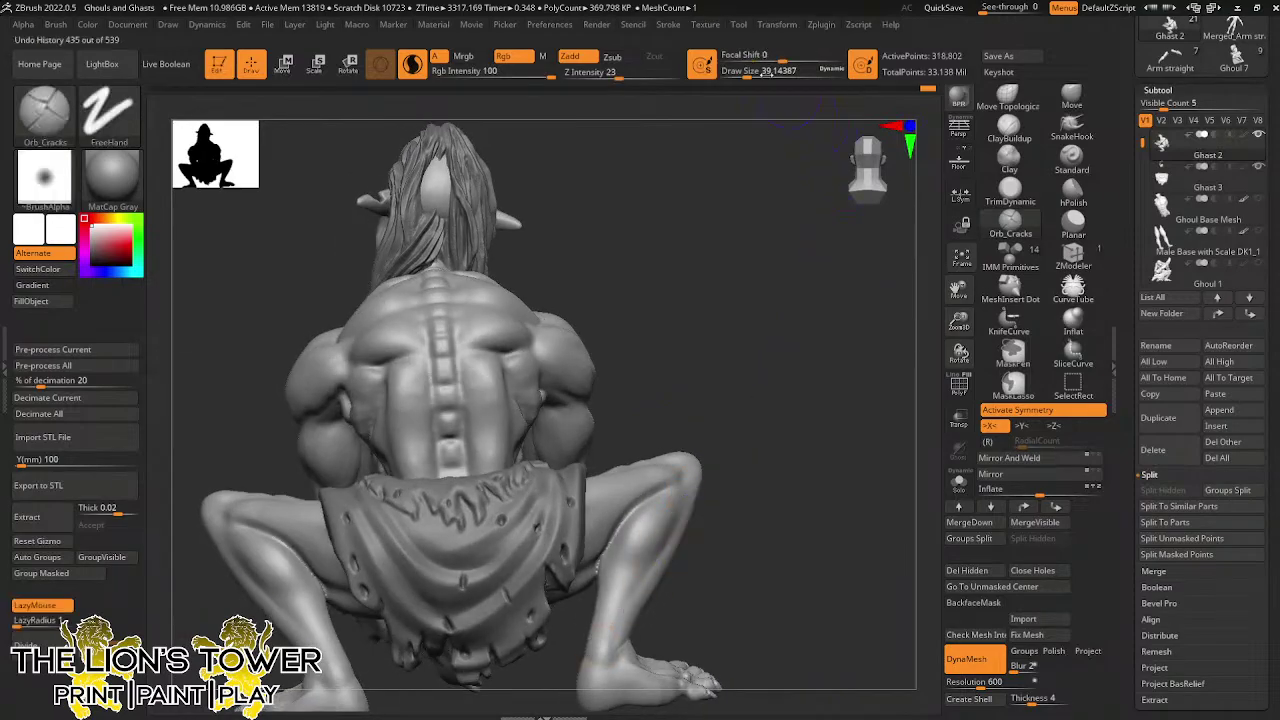
Set the draw size to about 33 and smooth the ankle and lower leg surfaces
left_click(752, 72)
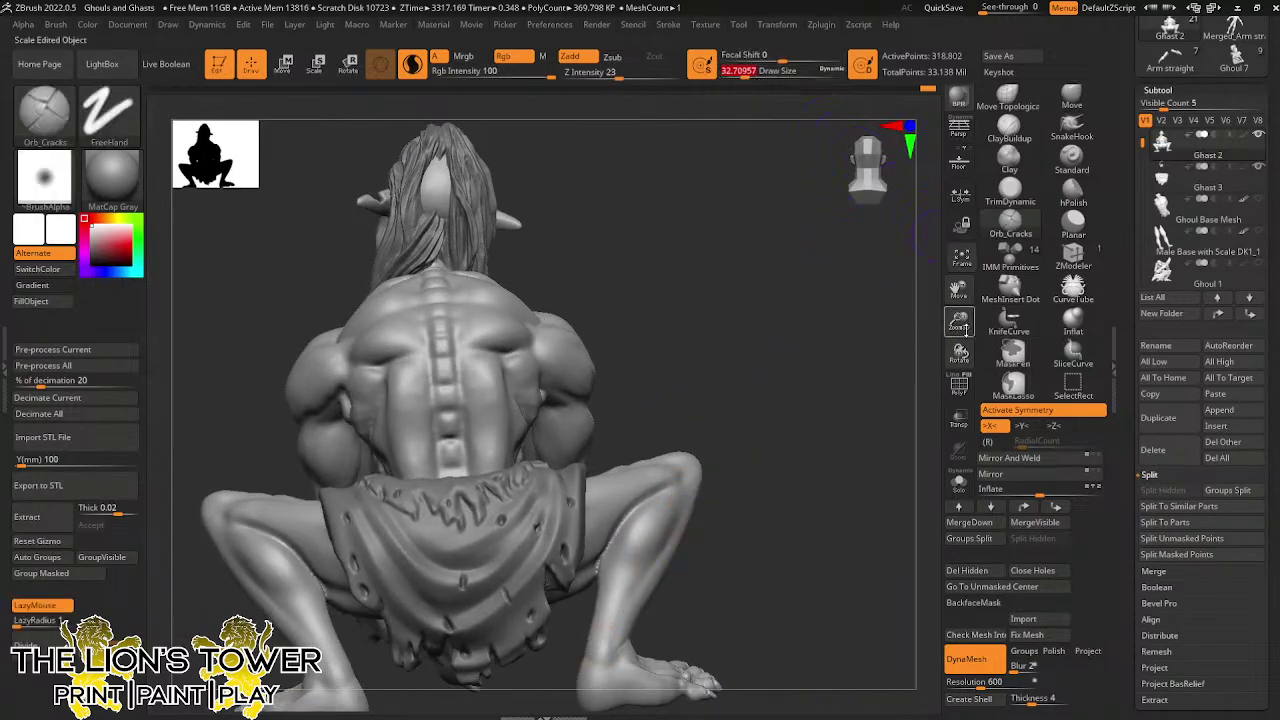
left_click_drag(959, 290, 973, 257)
left_click_drag(711, 537, 696, 552, "shift")
left_click_drag(790, 481, 684, 490)
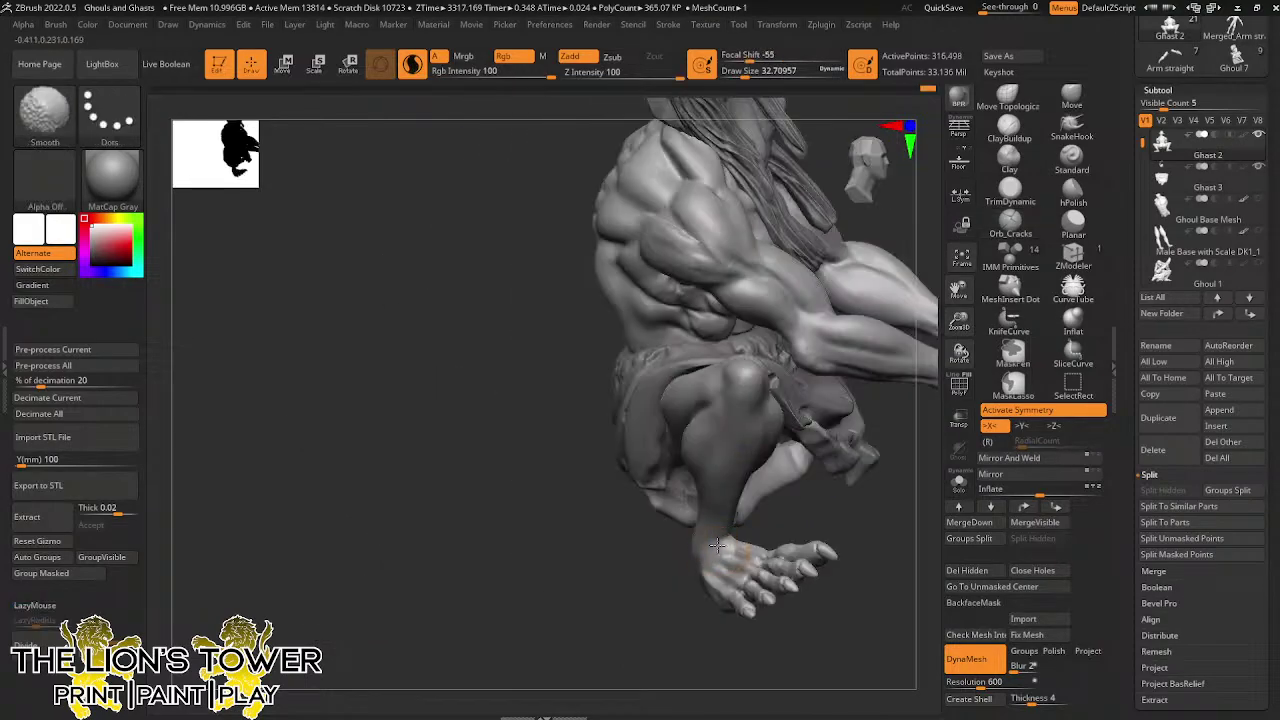
left_click_drag(712, 538, 723, 555, "shift")
mouse_move(846, 530)
left_mouse_down()
mouse_move(742, 522)
mouse_move(745, 548)
mouse_move(750, 476)
left_mouse_up()
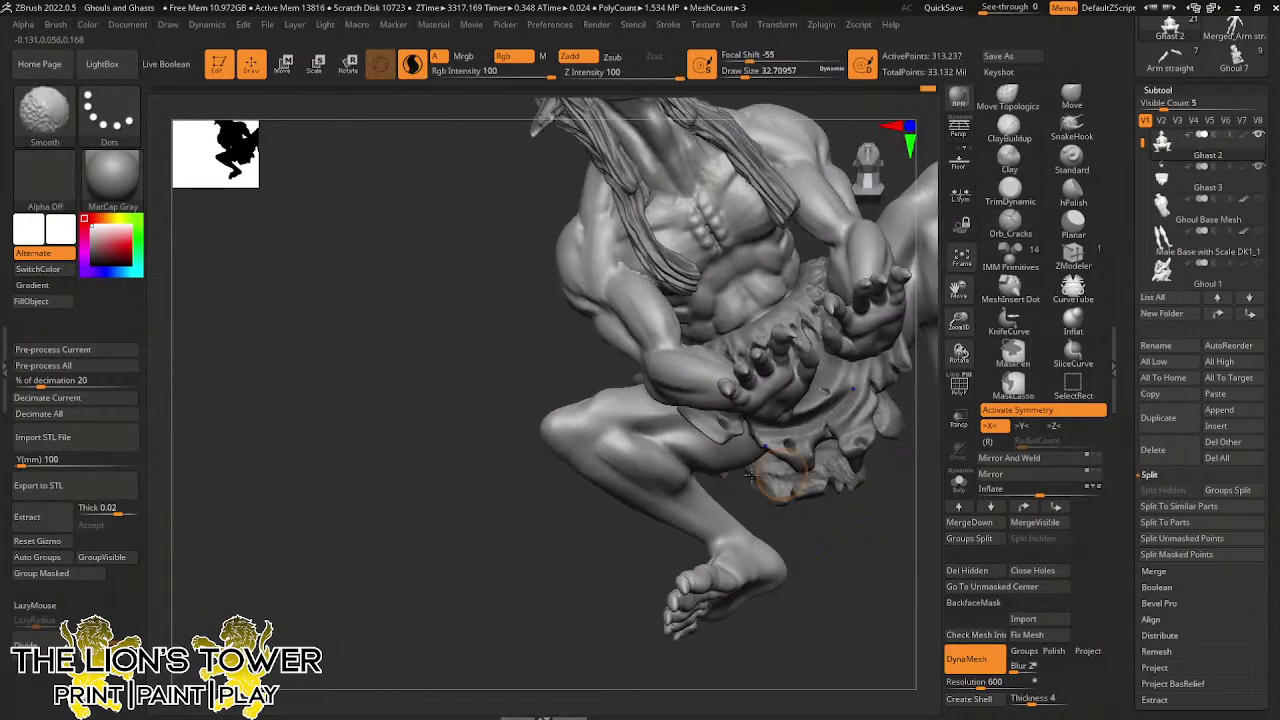
mouse_move(770, 525)
left_mouse_down()
mouse_move(871, 346)
mouse_move(871, 423)
mouse_move(703, 467)
mouse_move(811, 277)
mouse_move(823, 289)
mouse_move(764, 375)
mouse_move(784, 546)
left_mouse_up()
left_click_drag(781, 453, 846, 370, "shift")
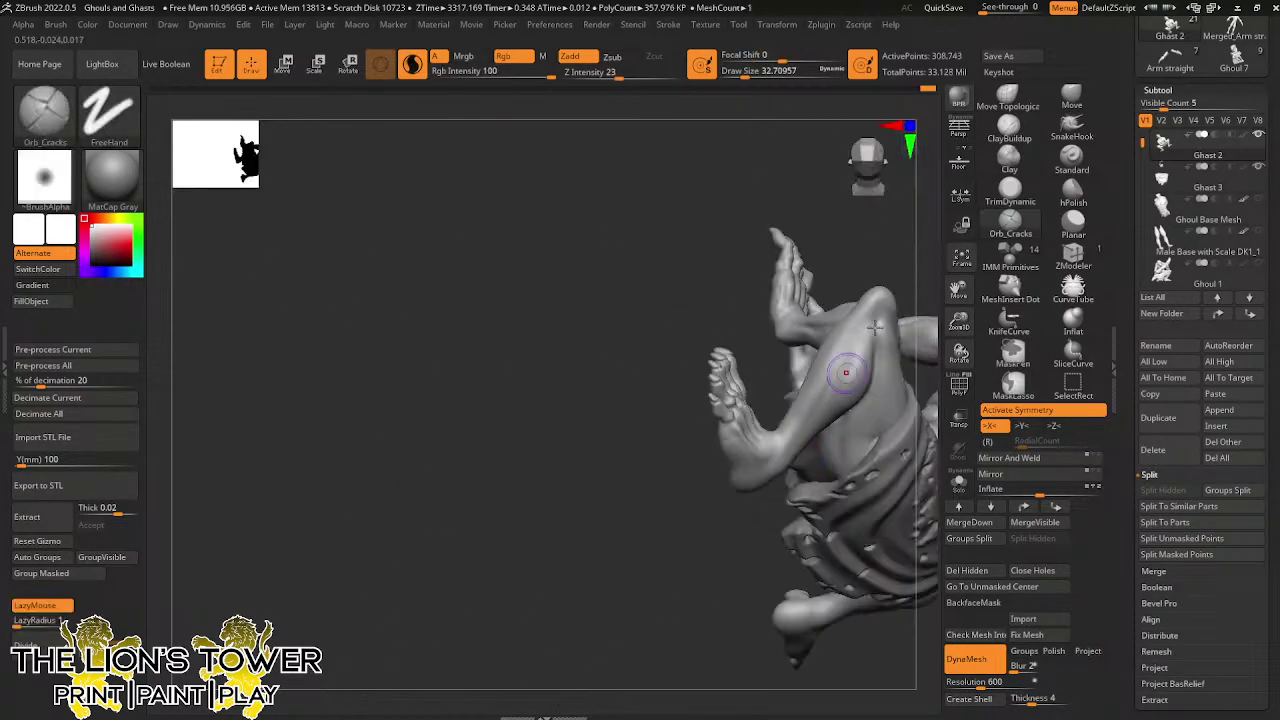
Build up the ankle where it meets the foot with ClayBuildup strokes and smooth them
left_click(1009, 127)
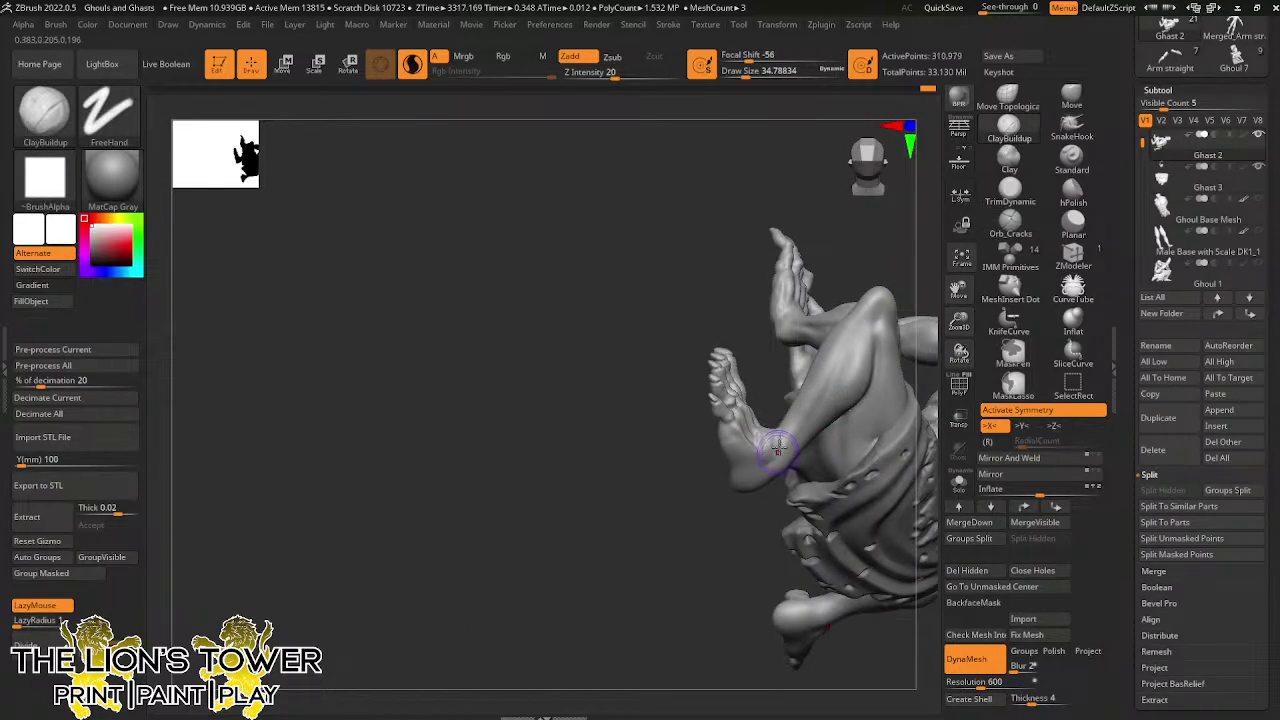
left_click_drag(778, 450, 785, 444)
mouse_move(752, 510)
left_mouse_down()
mouse_move(771, 453)
mouse_move(761, 485)
left_mouse_up()
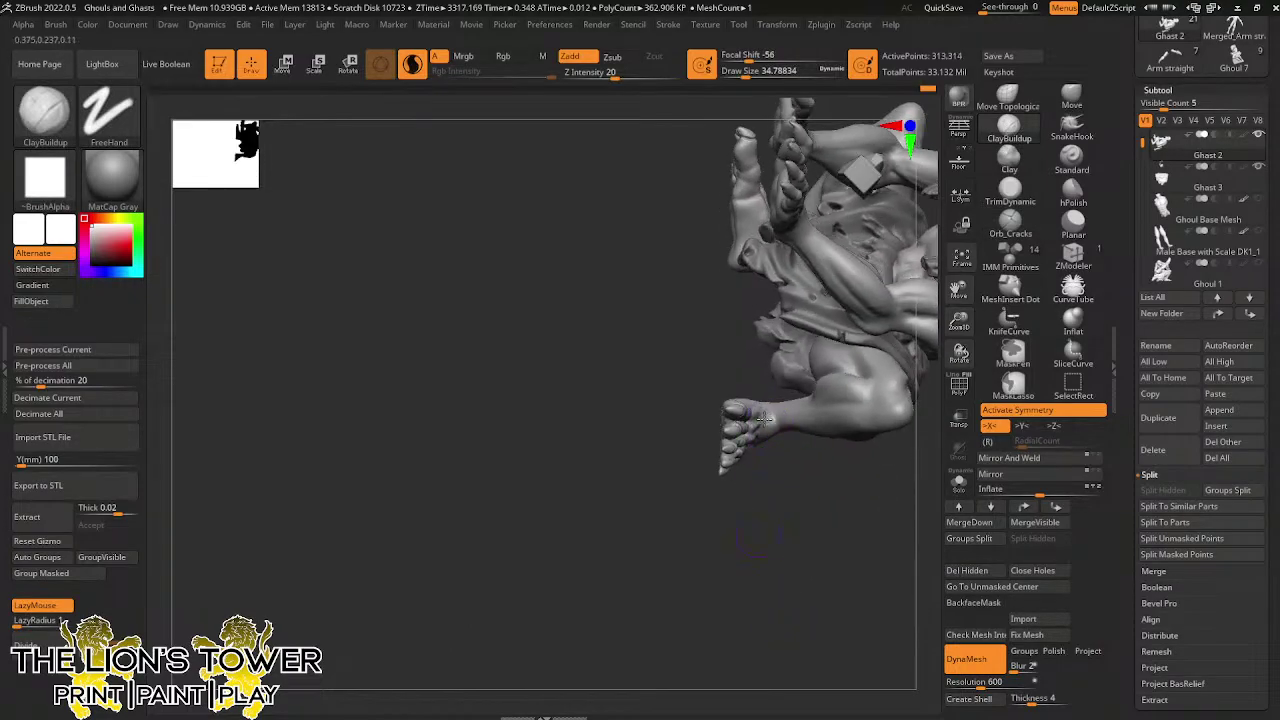
left_click_drag(775, 418, 769, 458)
left_click_drag(768, 402, 777, 428, "shift")
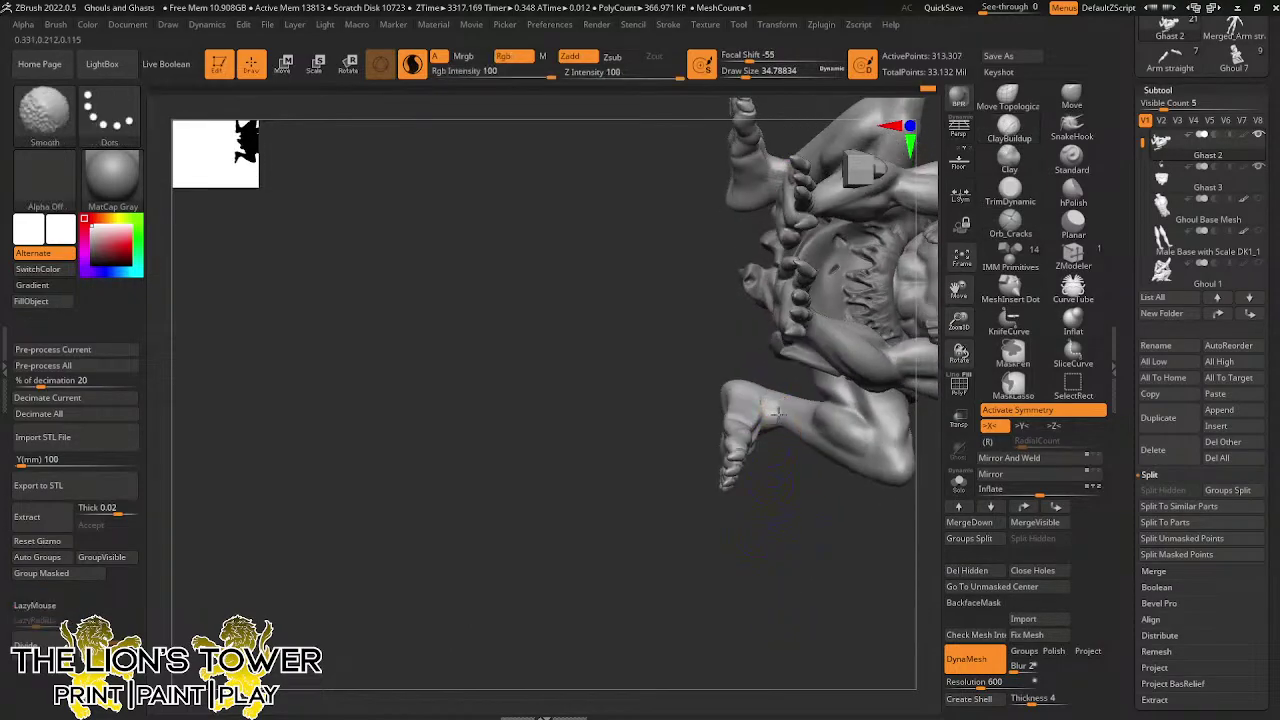
left_click_drag(788, 500, 775, 455)
left_click_drag(768, 405, 778, 425, "shift")
Carve skin folds across the front of the ankle with Orb_Cracks at draw size about 25
left_click(1014, 222)
left_click(1012, 222)
left_click_drag(765, 480, 750, 444)
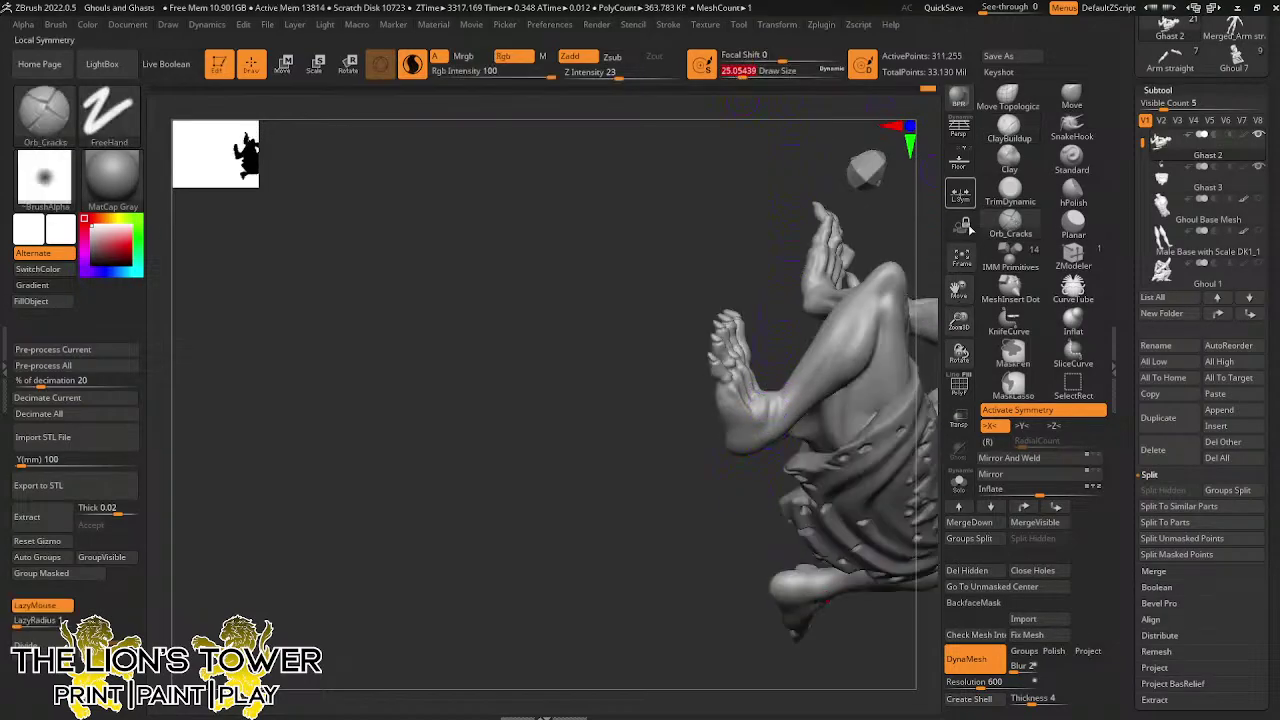
left_click_drag(958, 322, 910, 362)
left_click_drag(760, 398, 754, 456)
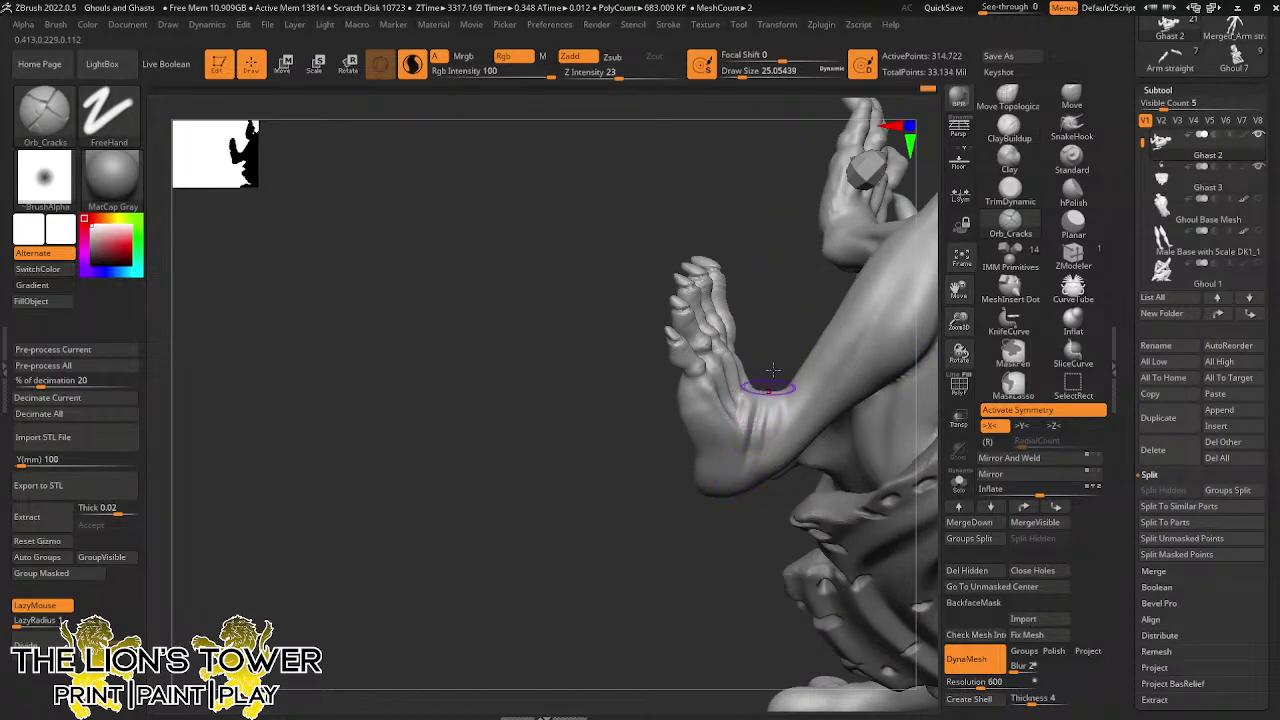
Add finer wrinkles around the ankle and top of the foot with Orb_Cracks at draw size about 18
left_click(739, 73)
left_click_drag(762, 194, 784, 302)
left_click_drag(772, 461, 776, 373)
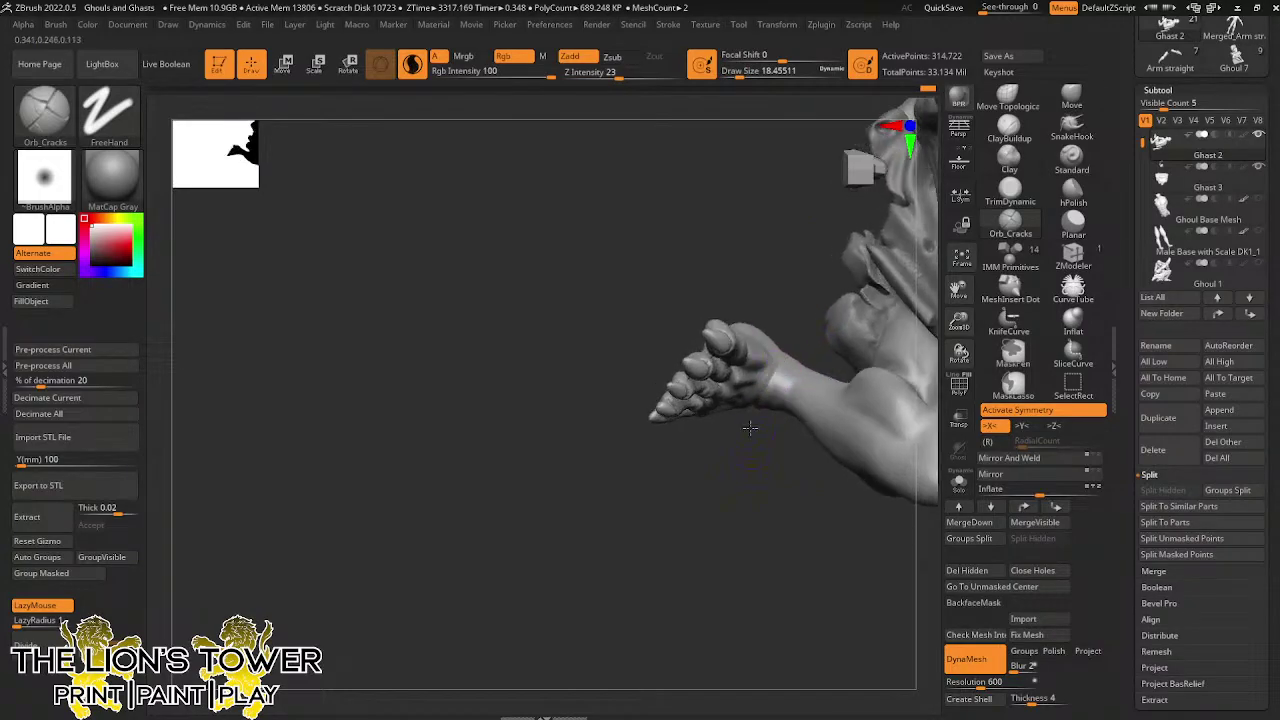
left_click_drag(766, 418, 763, 503)
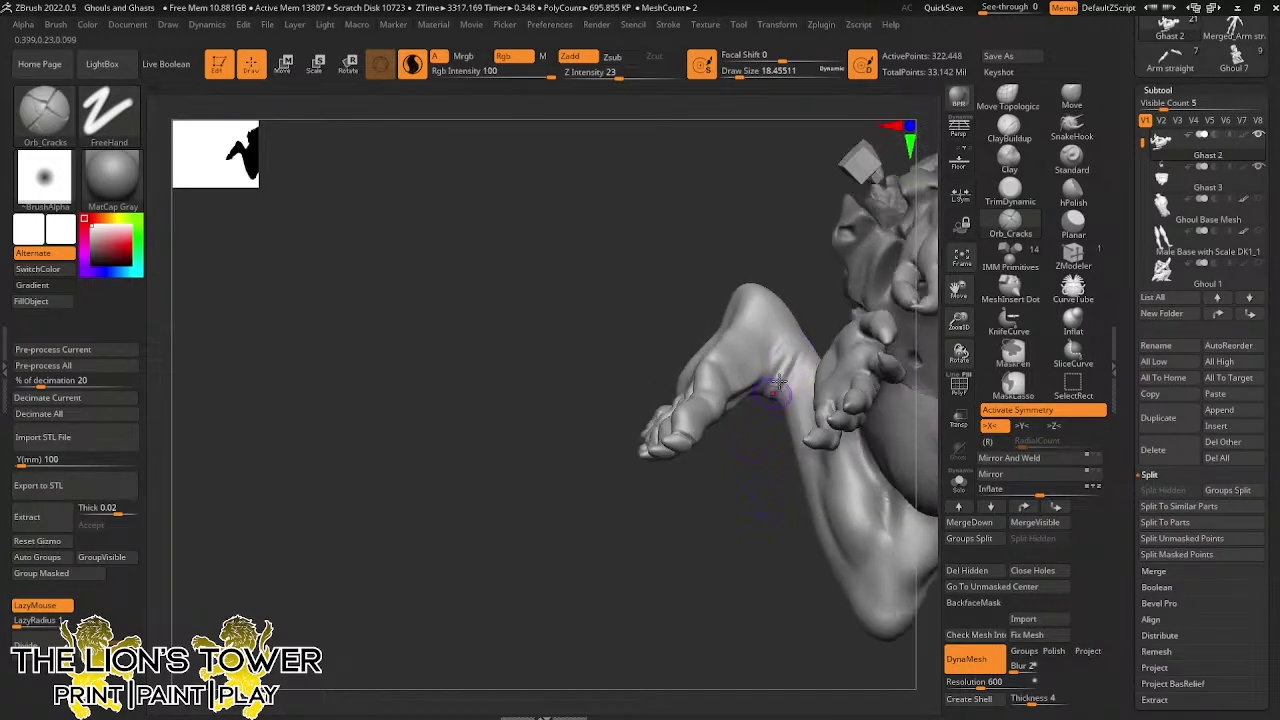
left_click_drag(746, 515, 777, 350)
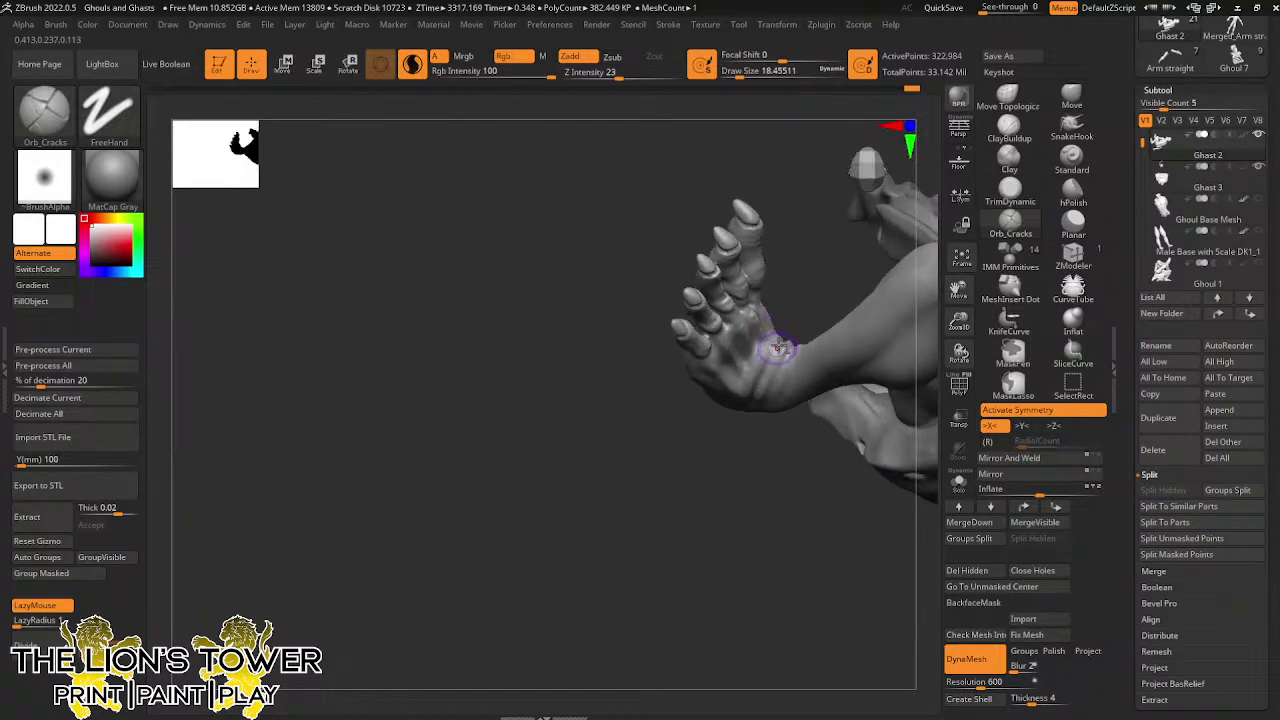
left_click_drag(729, 493, 773, 332)
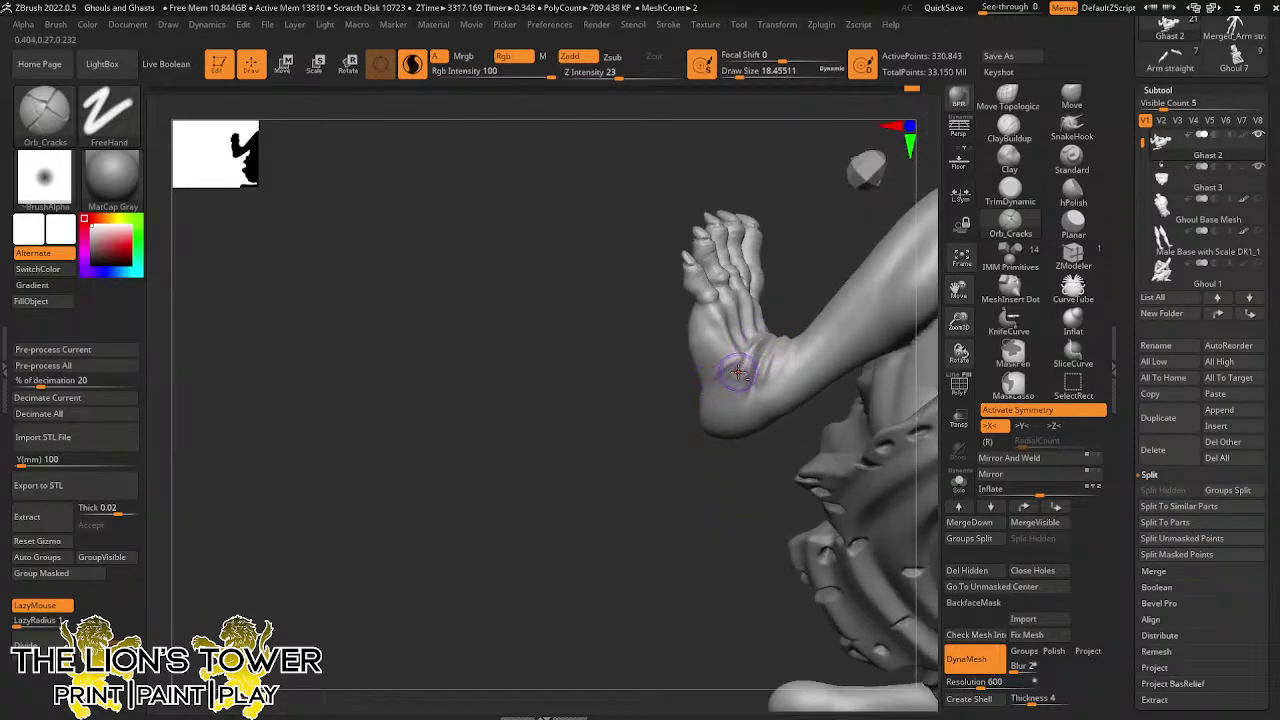
left_click_drag(800, 277, 672, 282)
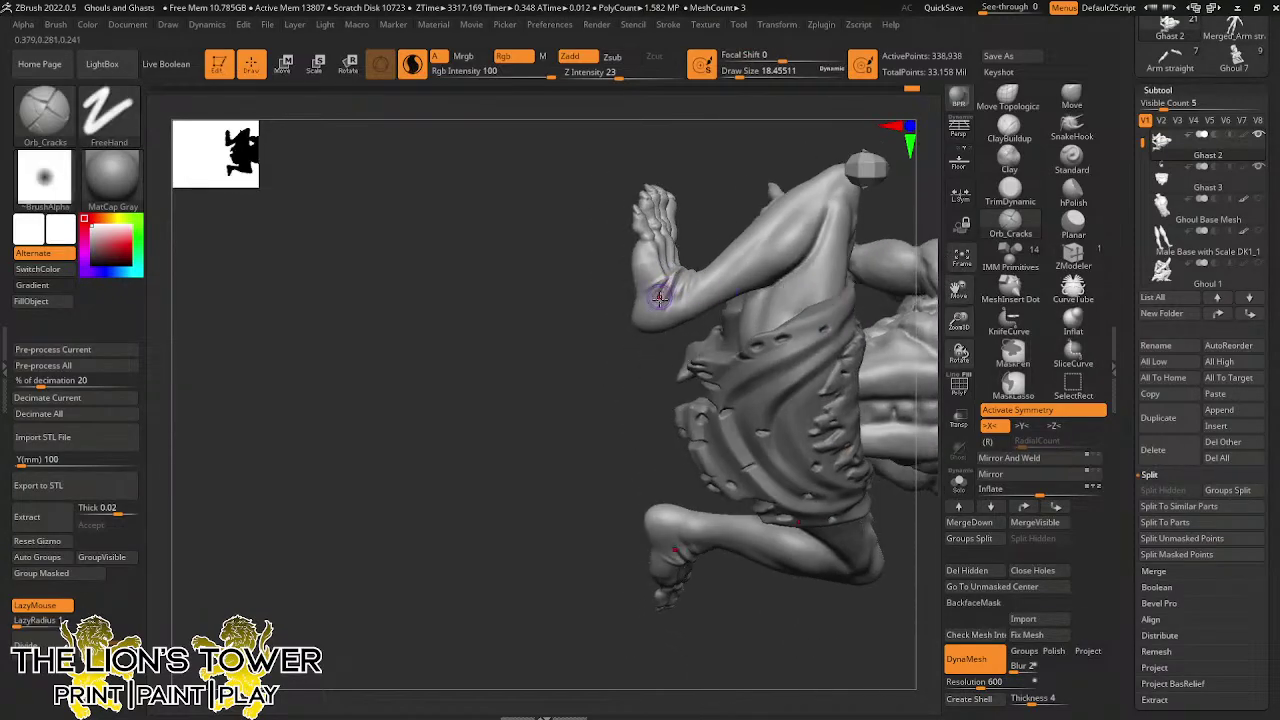
Carve further creases around the heel and leg with Orb_Cracks and smooth the harsh areas
left_click_drag(715, 220, 706, 316)
left_click_drag(751, 411, 745, 281)
mouse_move(816, 205)
left_mouse_down()
mouse_move(817, 186)
mouse_move(801, 239)
mouse_move(817, 182)
left_mouse_up()
left_click_drag(659, 485, 674, 410)
mouse_move(815, 192)
left_mouse_down("shift")
mouse_move(824, 210)
mouse_move(797, 237)
left_mouse_up("shift")
mouse_move(640, 530)
left_mouse_down()
mouse_move(841, 639)
mouse_move(889, 573)
mouse_move(838, 399)
left_mouse_up()
left_click_drag(770, 377, 786, 382, "shift")
left_click_drag(870, 436, 857, 546)
mouse_move(871, 446)
left_mouse_down()
mouse_move(889, 353)
mouse_move(912, 364)
mouse_move(880, 190)
left_mouse_up()
Select the loincloth subtool Ghast 3 and pull its front flap into shape using the Move brush at draw size about 116
left_click(706, 371, "alt")
left_click(1067, 102)
left_click_drag(761, 76, 800, 134)
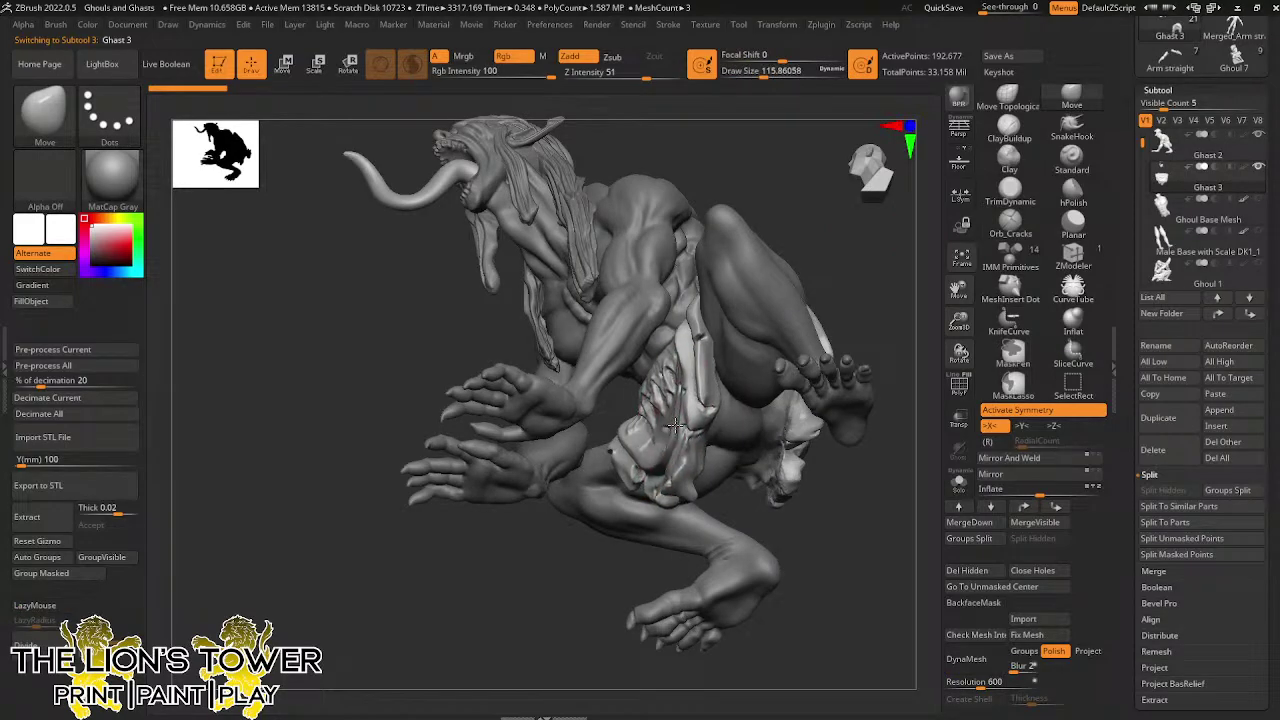
left_click_drag(685, 463, 693, 489)
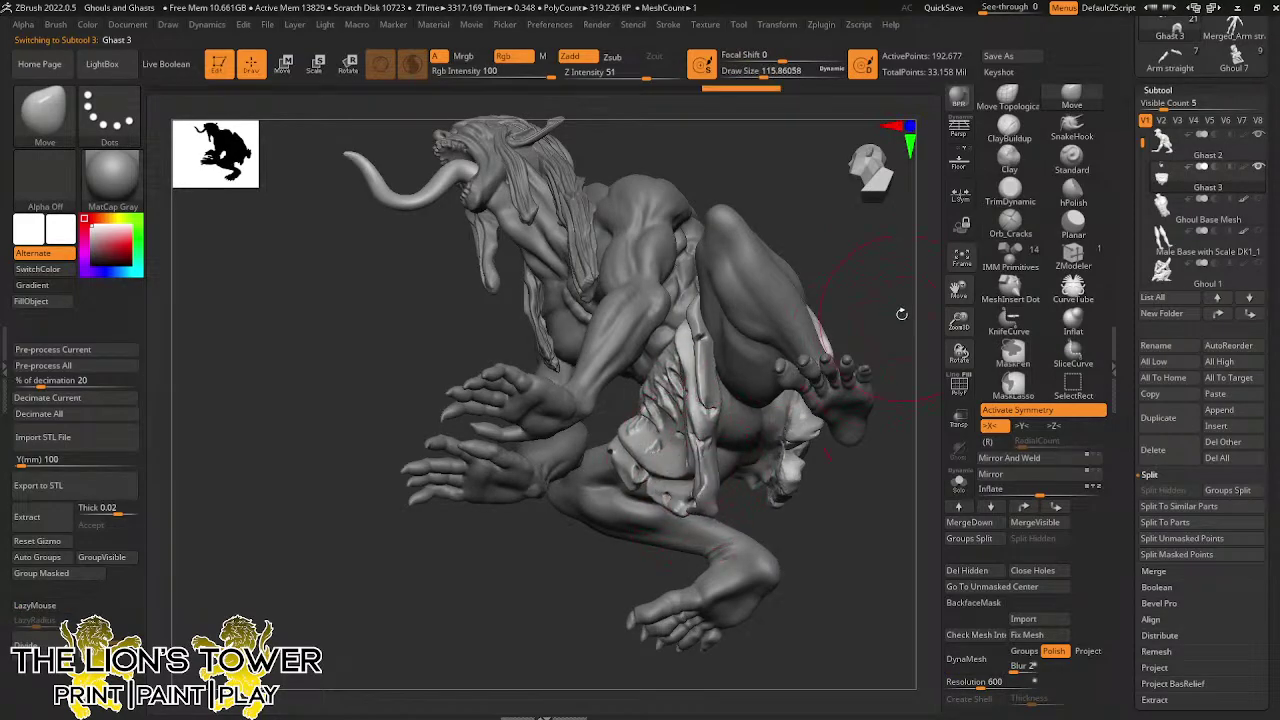
Adjust the hang of the loincloth from the side, front and below, reducing the Move brush's draw size to about 46
left_click_drag(901, 314, 877, 337)
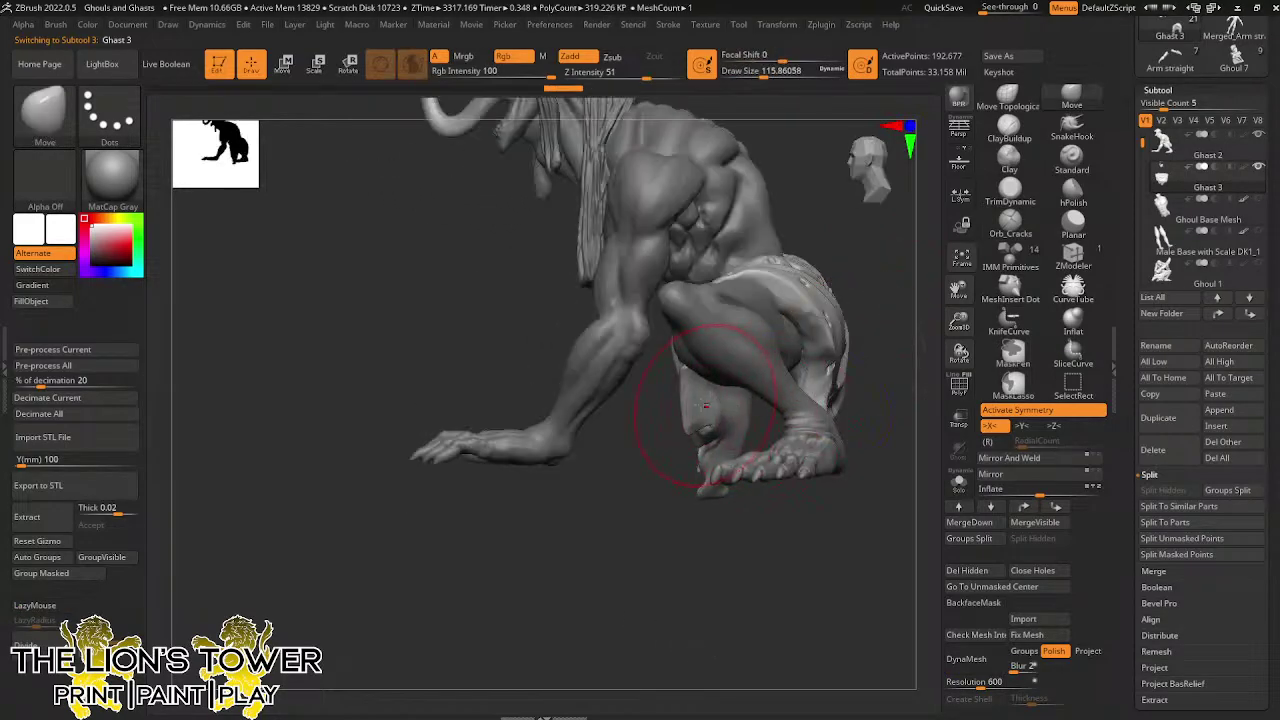
left_click_drag(853, 314, 748, 432)
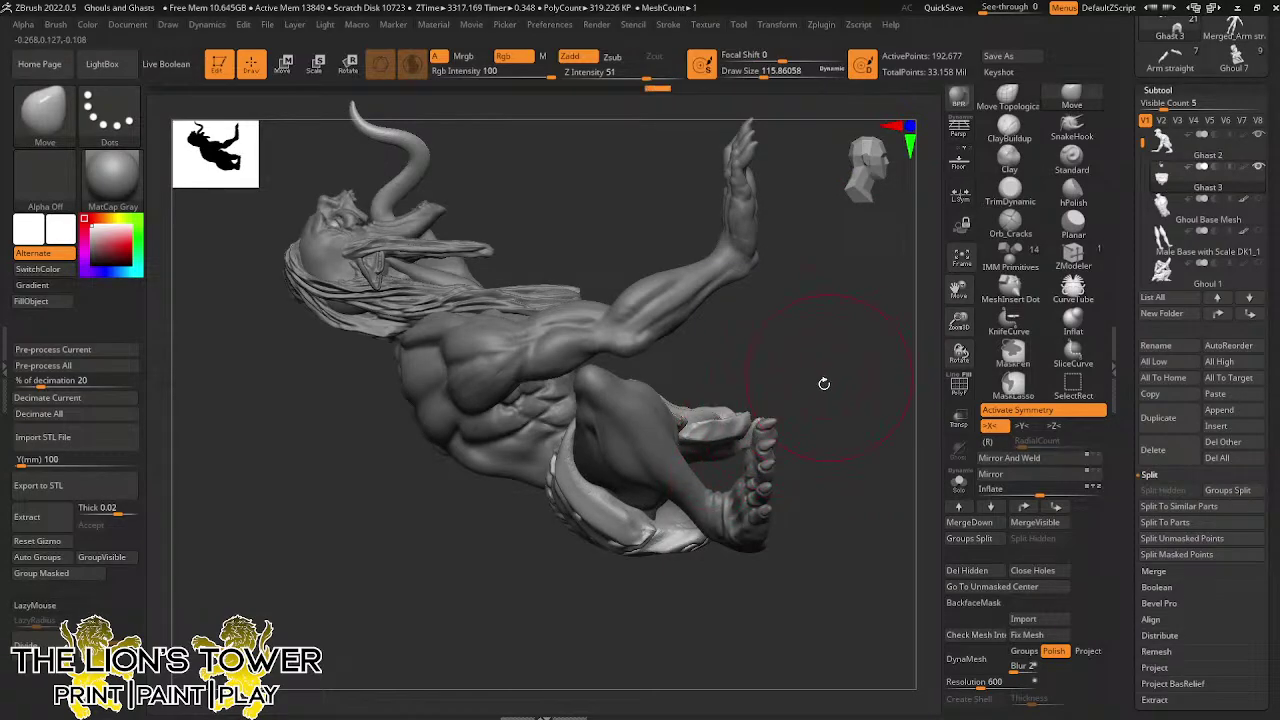
left_click_drag(801, 372, 826, 455)
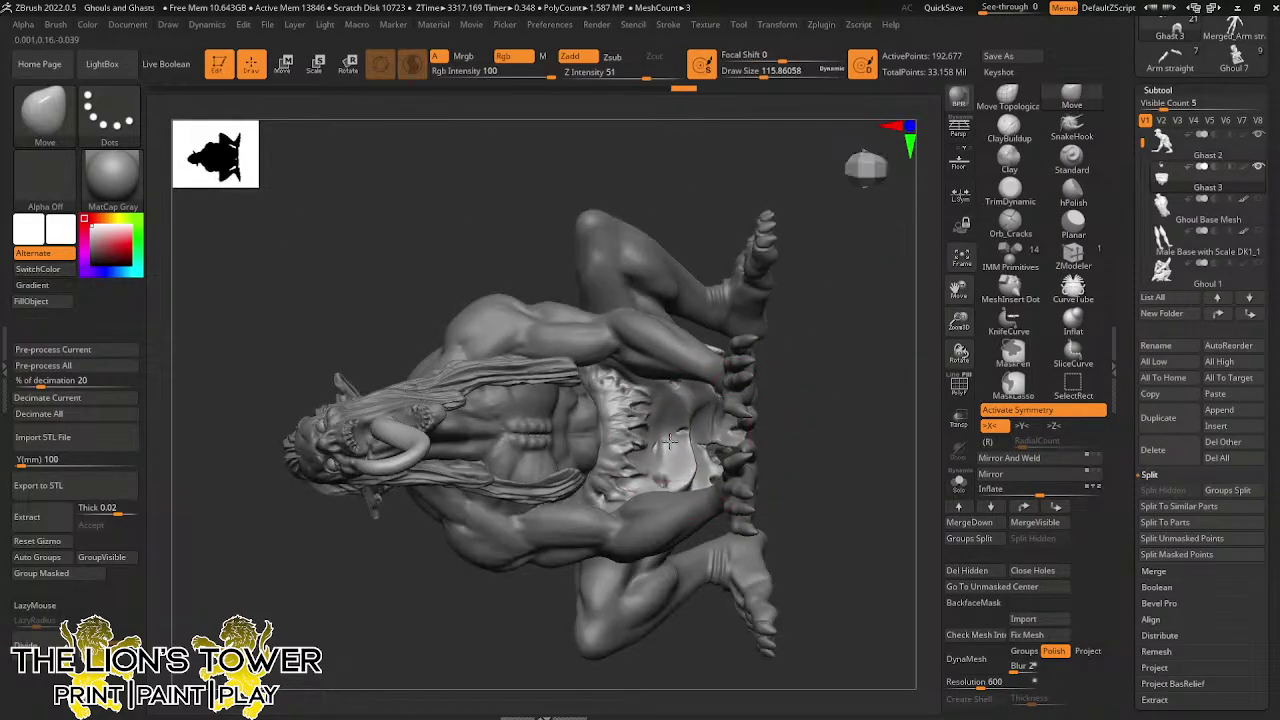
right_click_drag(690, 420, 730, 240)
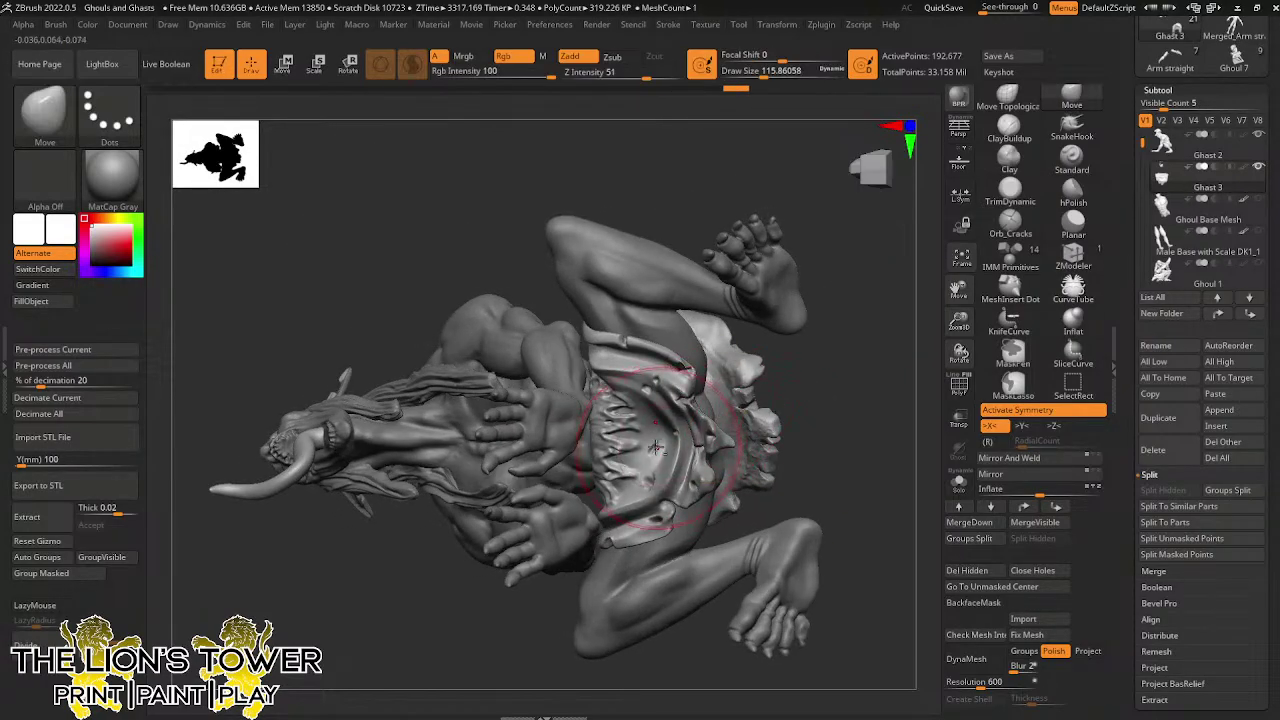
left_click_drag(763, 78, 749, 77)
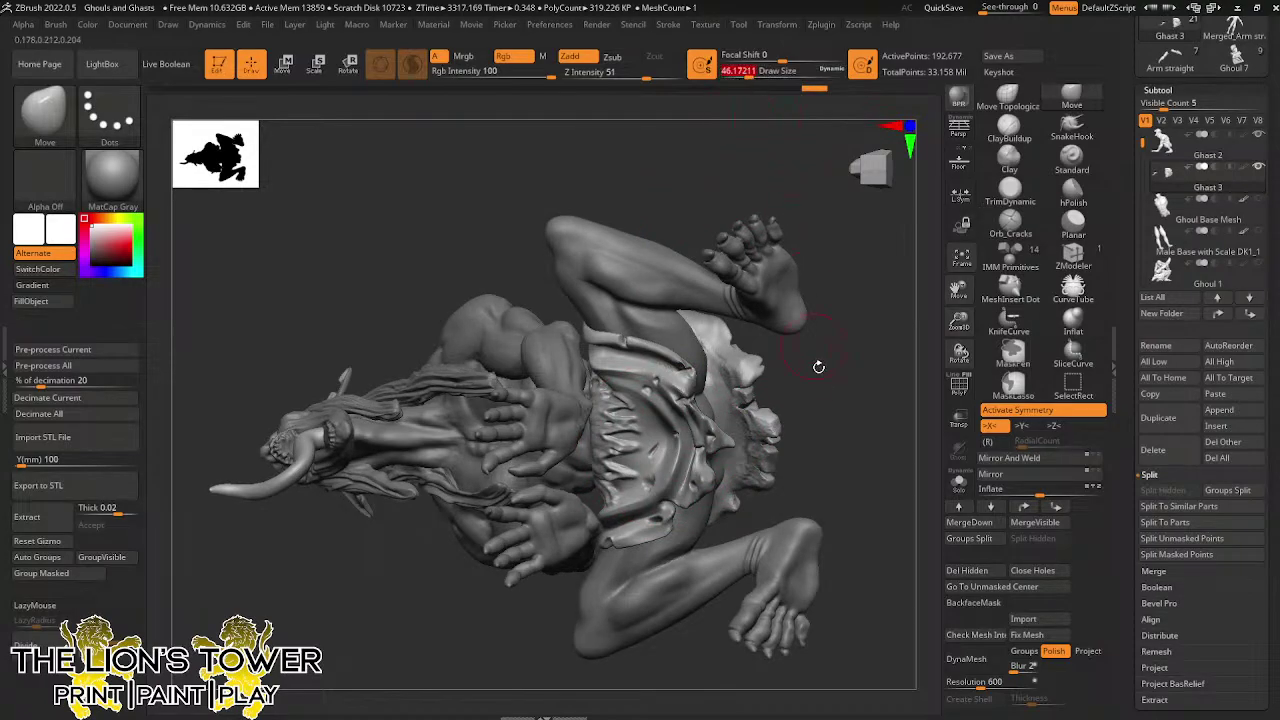
mouse_move(818, 367)
left_mouse_down()
mouse_move(871, 349)
mouse_move(823, 371)
mouse_move(866, 401)
mouse_move(900, 340)
left_mouse_up()
Select the body subtool Ghast 2, build up rounded forms at the groin with ClayBuildup, and smooth them into the thighs
left_click(736, 412, "alt")
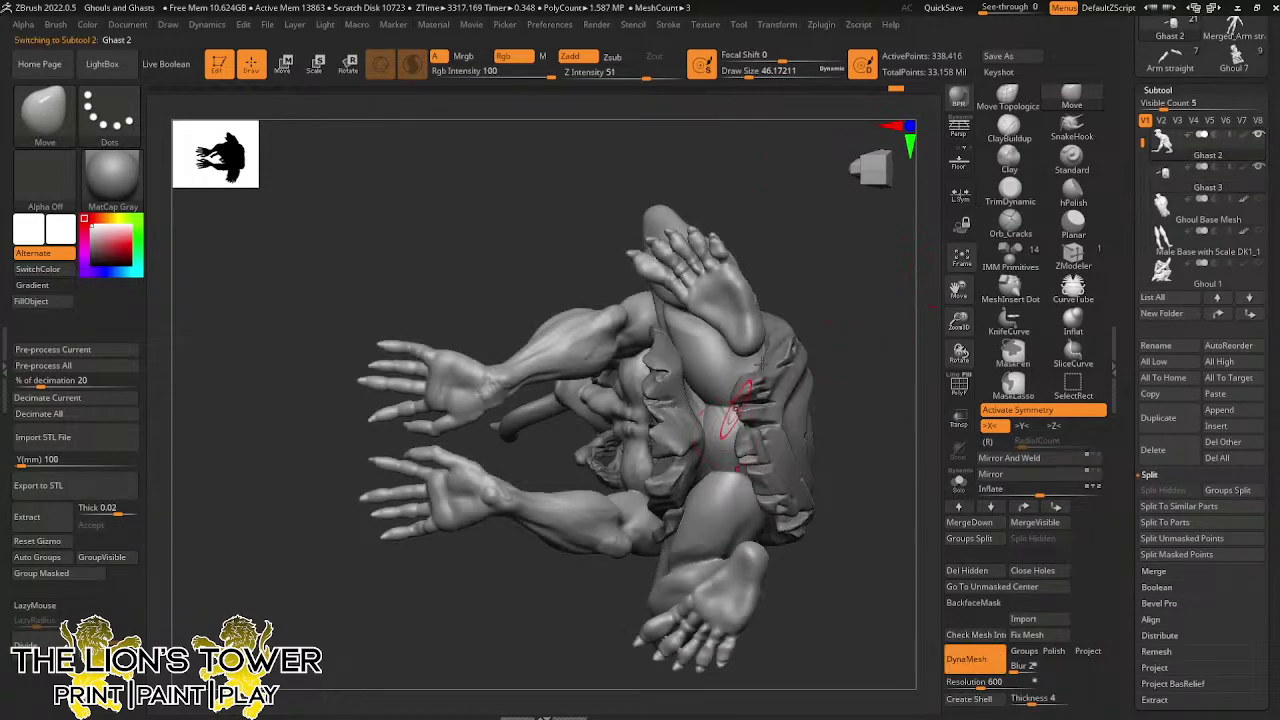
left_click(1008, 140)
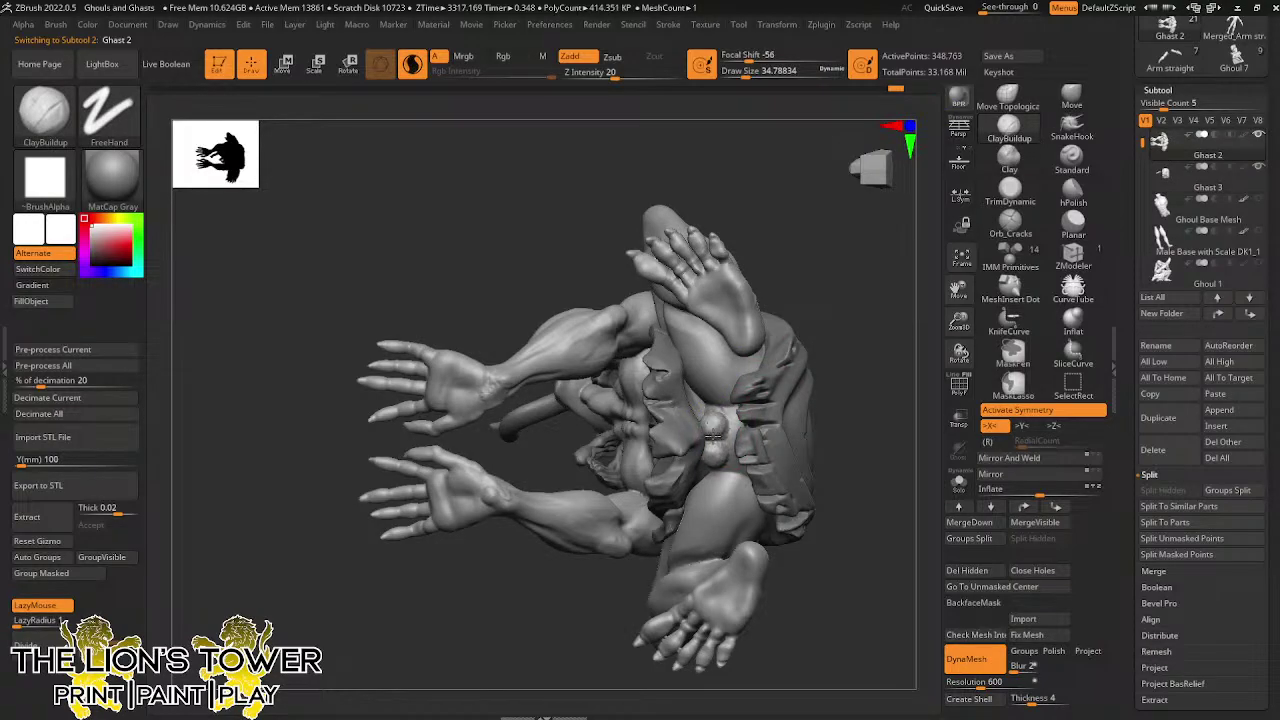
key("shift")
mouse_move(850, 480)
left_mouse_down()
mouse_move(863, 406)
mouse_move(880, 411)
mouse_move(868, 396)
left_mouse_up()
left_click_drag(720, 386, 712, 396, "shift")
left_click_drag(841, 370, 720, 378)
key("shift")
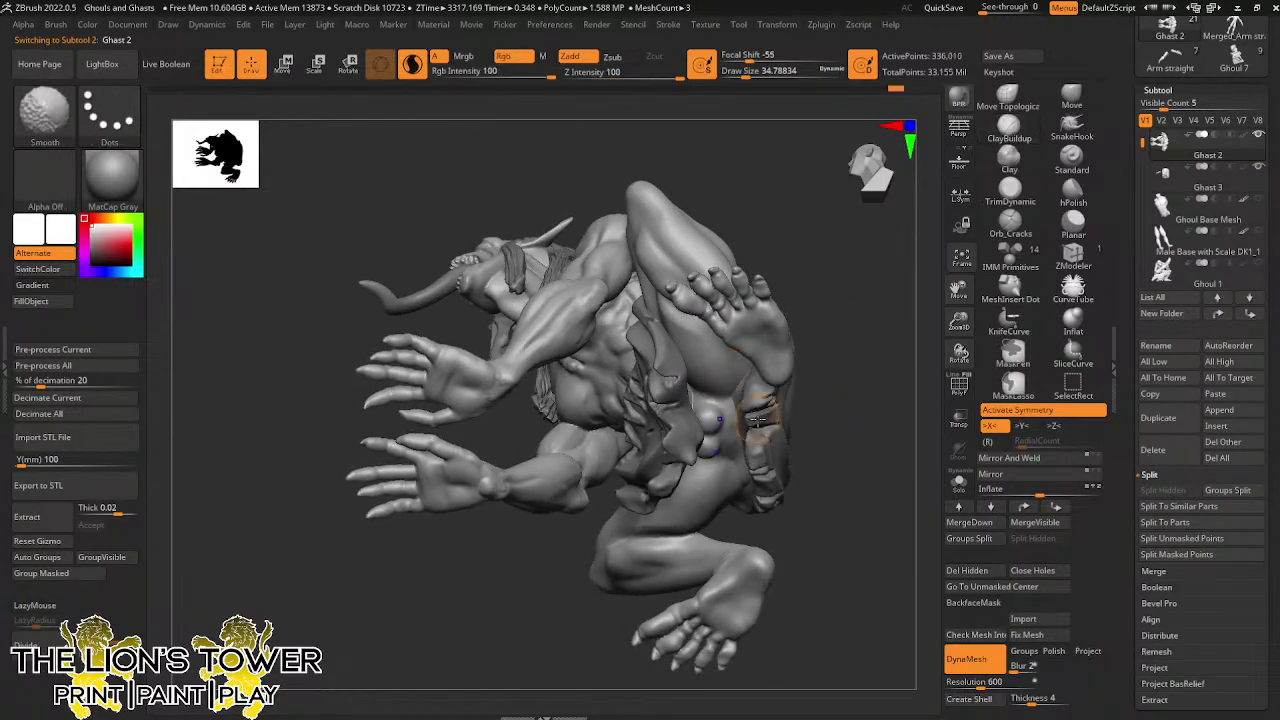
left_click_drag(802, 490, 788, 368)
left_click_drag(711, 470, 748, 455, "shift")
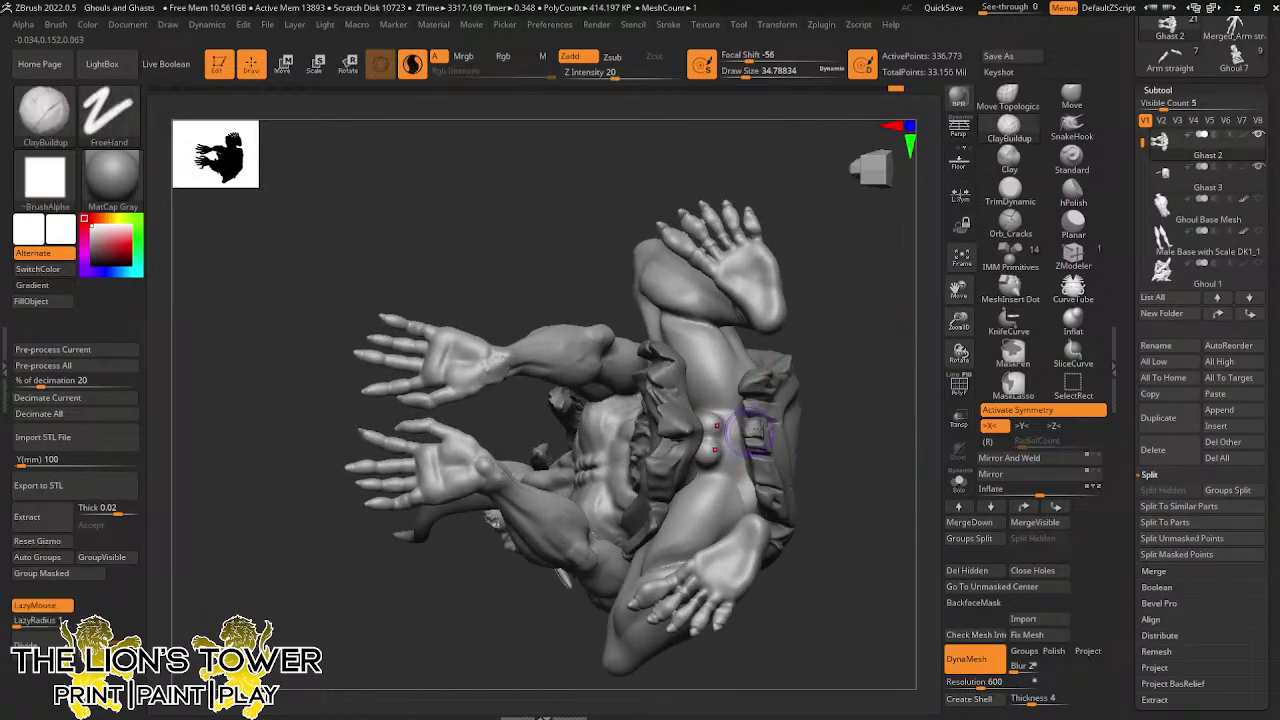
Carve a crease along the underside of the groin with Orb_Cracks at draw size about 18
left_click_drag(838, 440, 873, 375)
left_click(1010, 224)
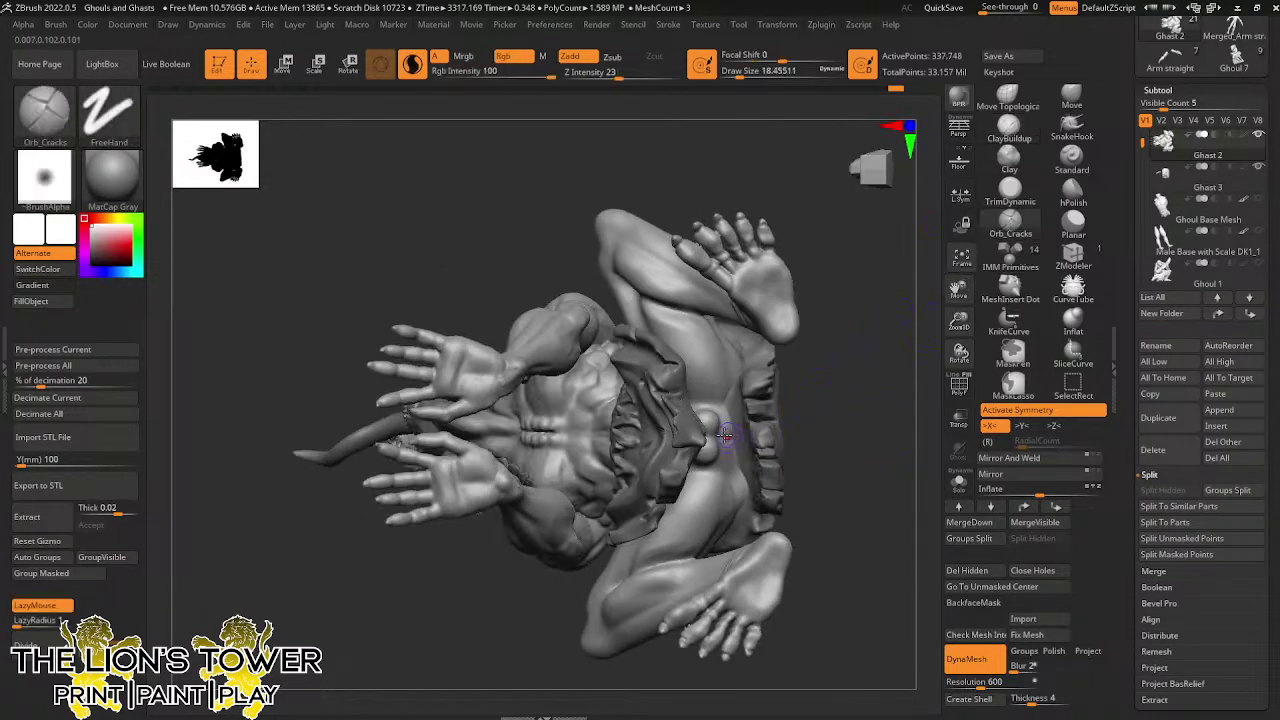
mouse_move(749, 438)
left_mouse_down()
mouse_move(728, 438)
mouse_move(748, 440)
left_mouse_up()
mouse_move(838, 392)
left_mouse_down()
mouse_move(821, 527)
mouse_move(891, 392)
mouse_move(850, 440)
mouse_move(872, 443)
mouse_move(874, 416)
left_mouse_up()
Select the loincloth subtool Ghast 3 and adjust its fit with the Move brush at draw sizes of about 124 and 59
left_click(695, 369, "alt")
left_click(1072, 97)
left_click_drag(868, 275, 908, 228)
left_click(766, 76)
mouse_move(876, 282)
left_mouse_down()
mouse_move(882, 228)
mouse_move(880, 284)
mouse_move(852, 305)
mouse_move(870, 245)
mouse_move(782, 127)
left_mouse_up()
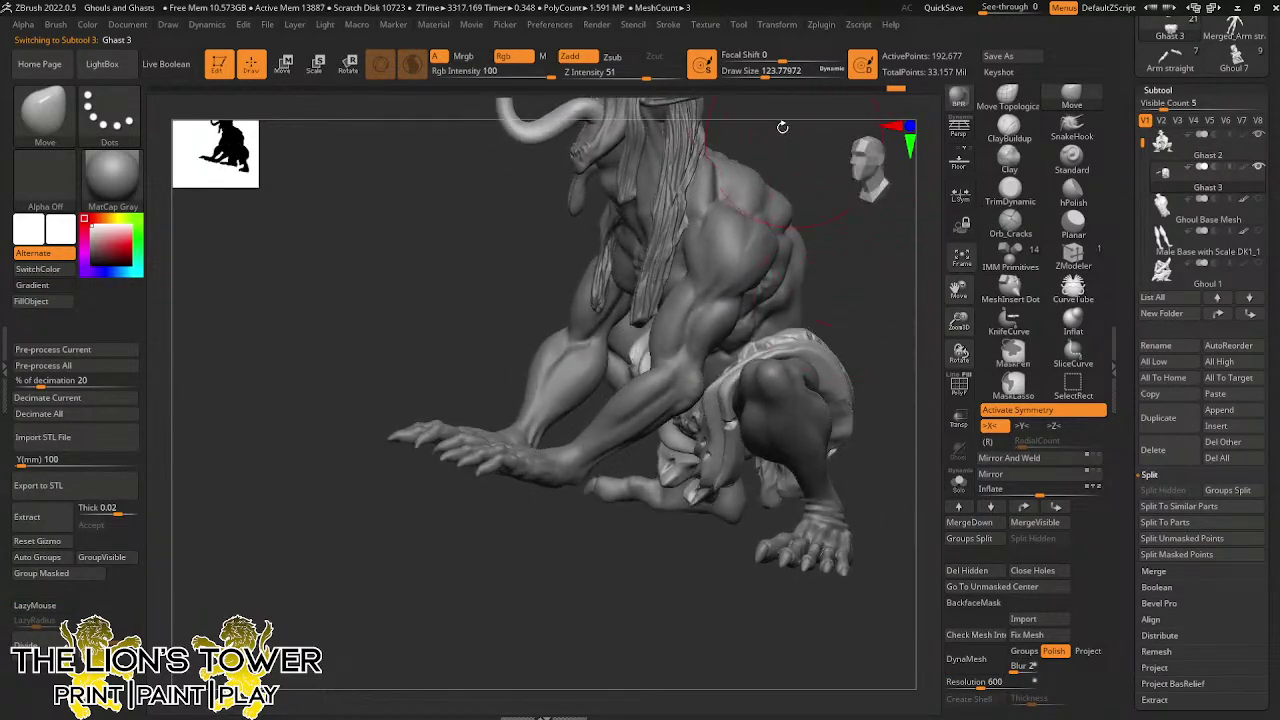
left_click(752, 75)
left_click_drag(855, 335, 790, 393)
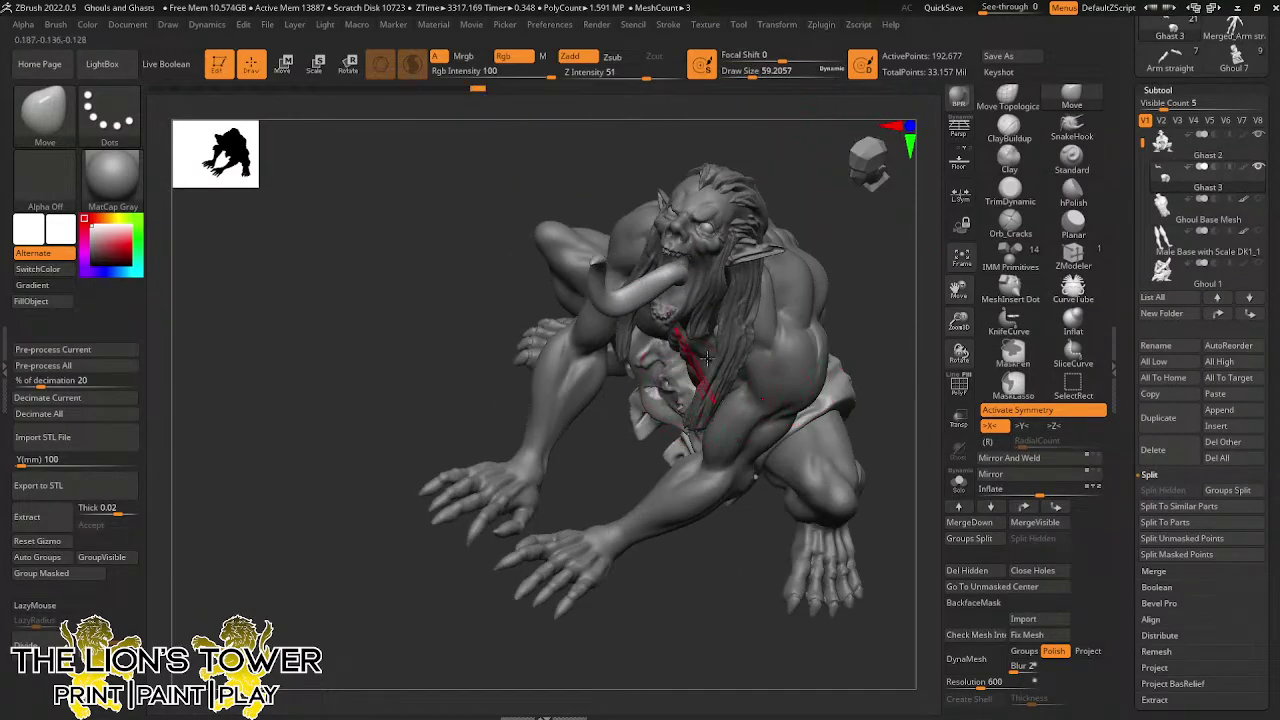
mouse_move(882, 295)
left_mouse_down()
mouse_move(923, 319)
mouse_move(890, 385)
left_mouse_up()
Restore the hidden parts of Ghast 3 and carve creases into the loincloth's back with Orb_Cracks at draw size about 35
left_click(1009, 128)
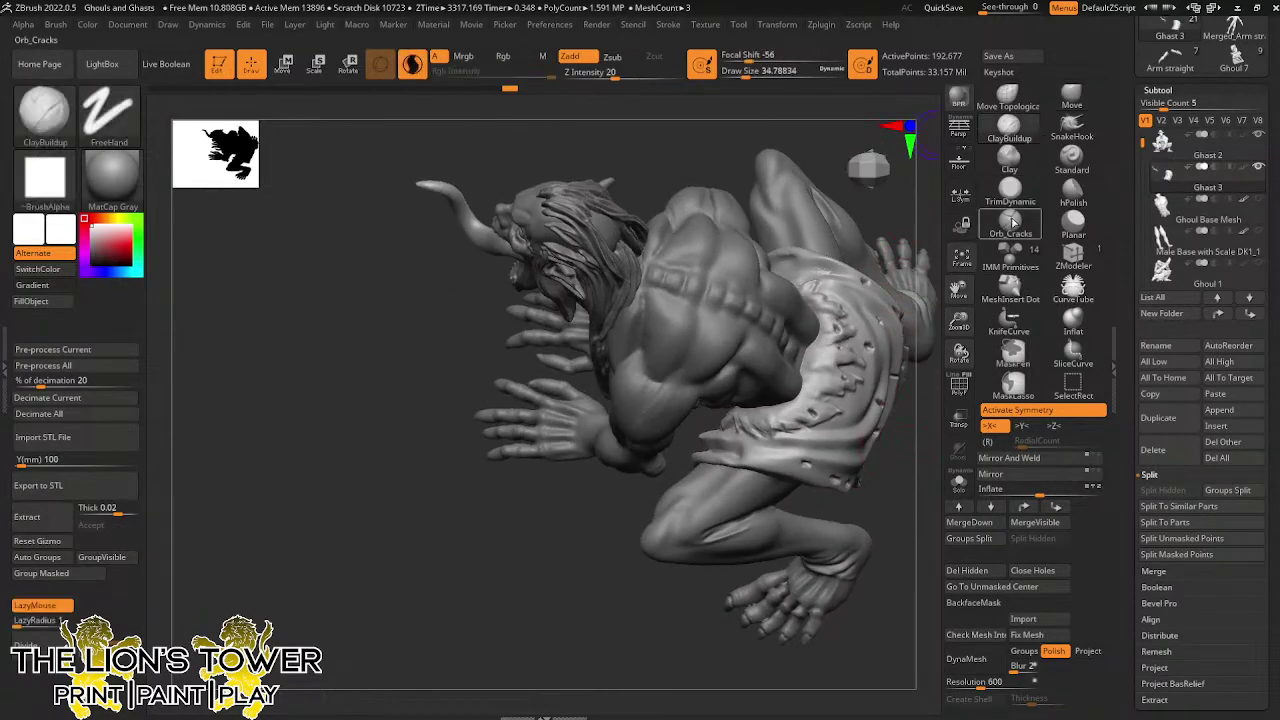
left_click(1010, 222)
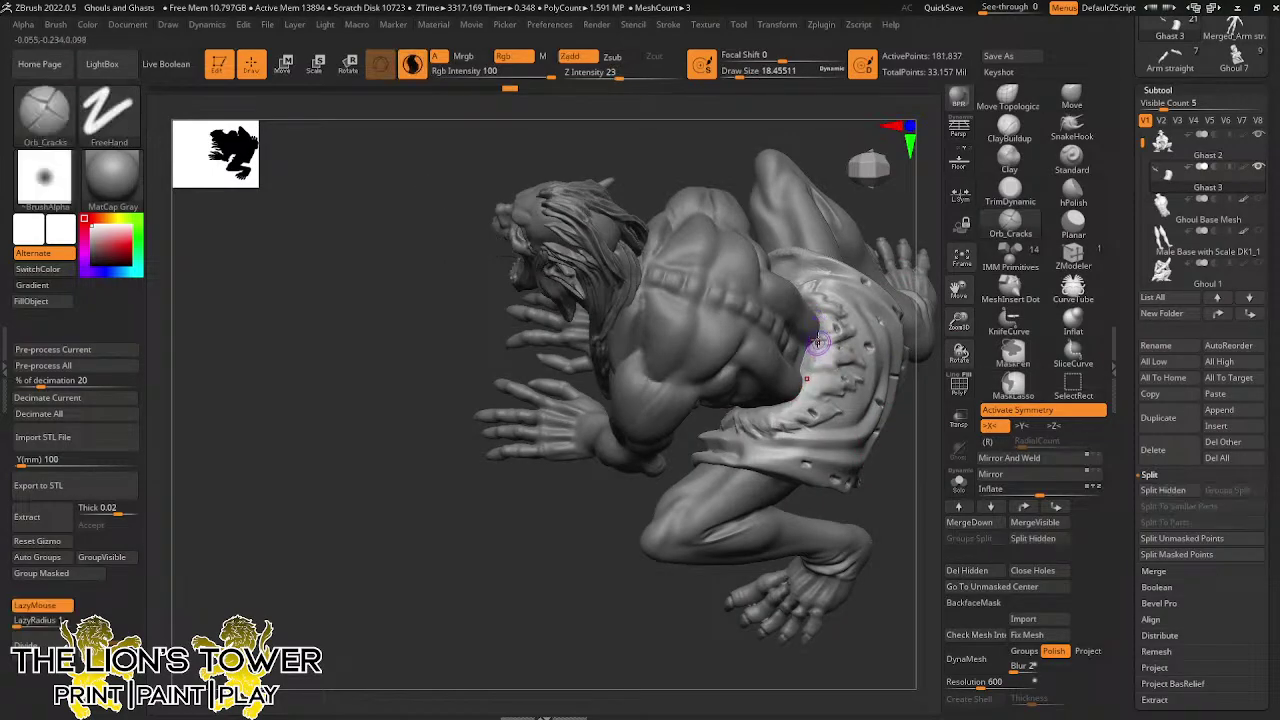
left_click(785, 121, "ctrl+shift")
left_click(745, 75)
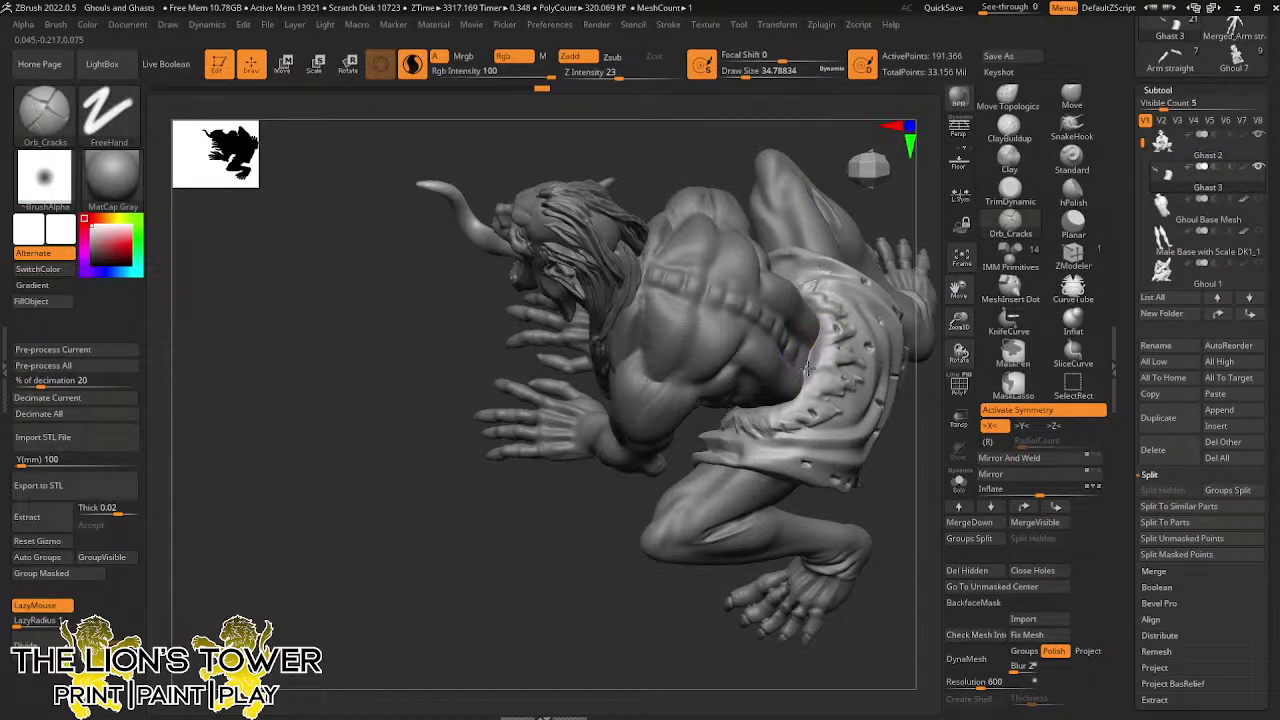
left_click_drag(884, 238, 840, 299)
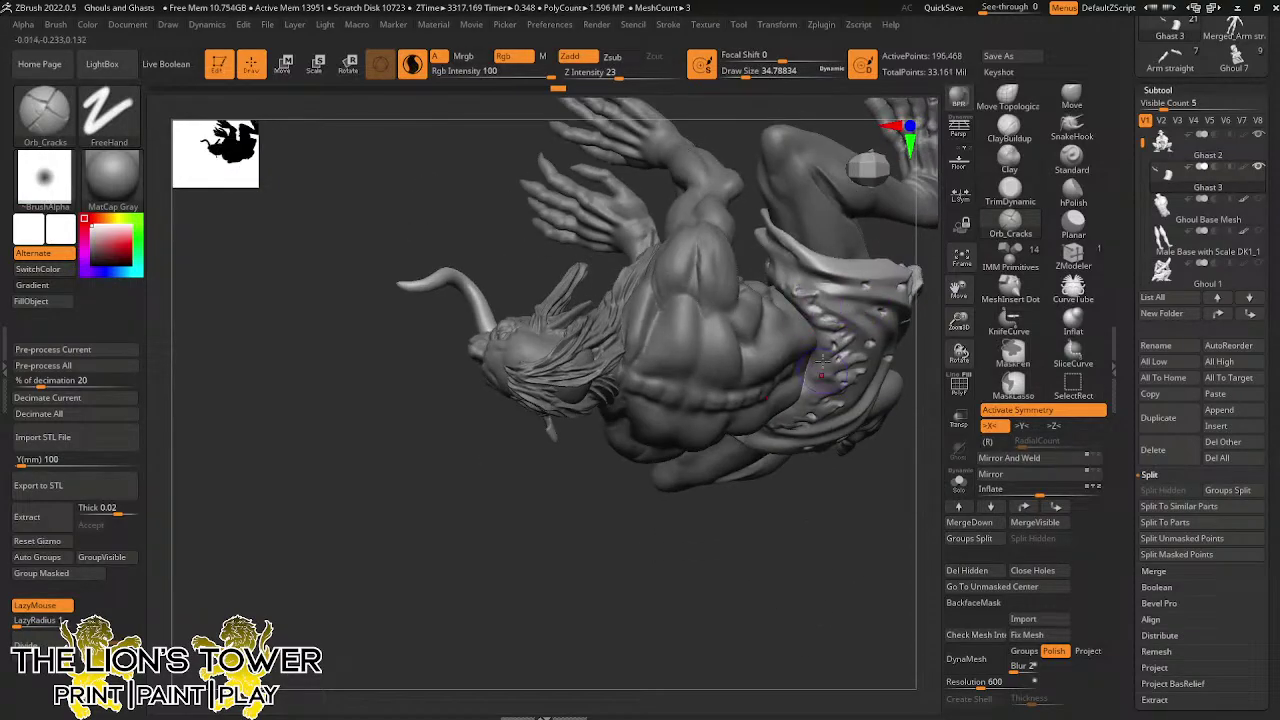
mouse_move(865, 263)
right_mouse_down()
mouse_move(943, 300)
mouse_move(960, 294)
mouse_move(956, 270)
right_mouse_up()
right_click_drag(956, 270, 880, 318, "alt")
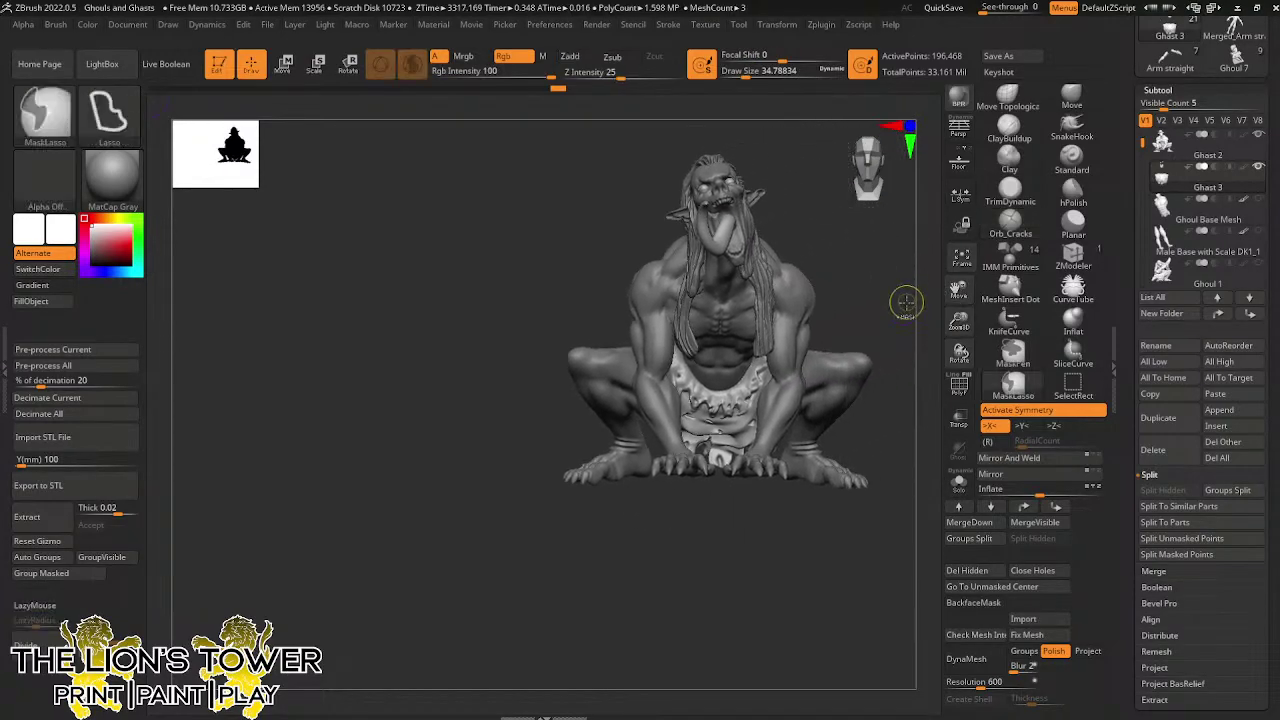
Select the body subtool Ghast 2, build up skin forms across both wrists with ClayBuildup, and smooth them
left_click(905, 303, "ctrl")
left_click(904, 338, "ctrl")
mouse_move(903, 346)
left_mouse_down()
mouse_move(874, 334)
mouse_move(891, 332)
mouse_move(919, 402)
mouse_move(943, 343)
left_mouse_up()
mouse_move(943, 343)
left_mouse_down("alt")
mouse_move(955, 390)
mouse_move(978, 288)
left_mouse_up("alt")
left_click(1009, 127)
left_click(820, 582, "alt")
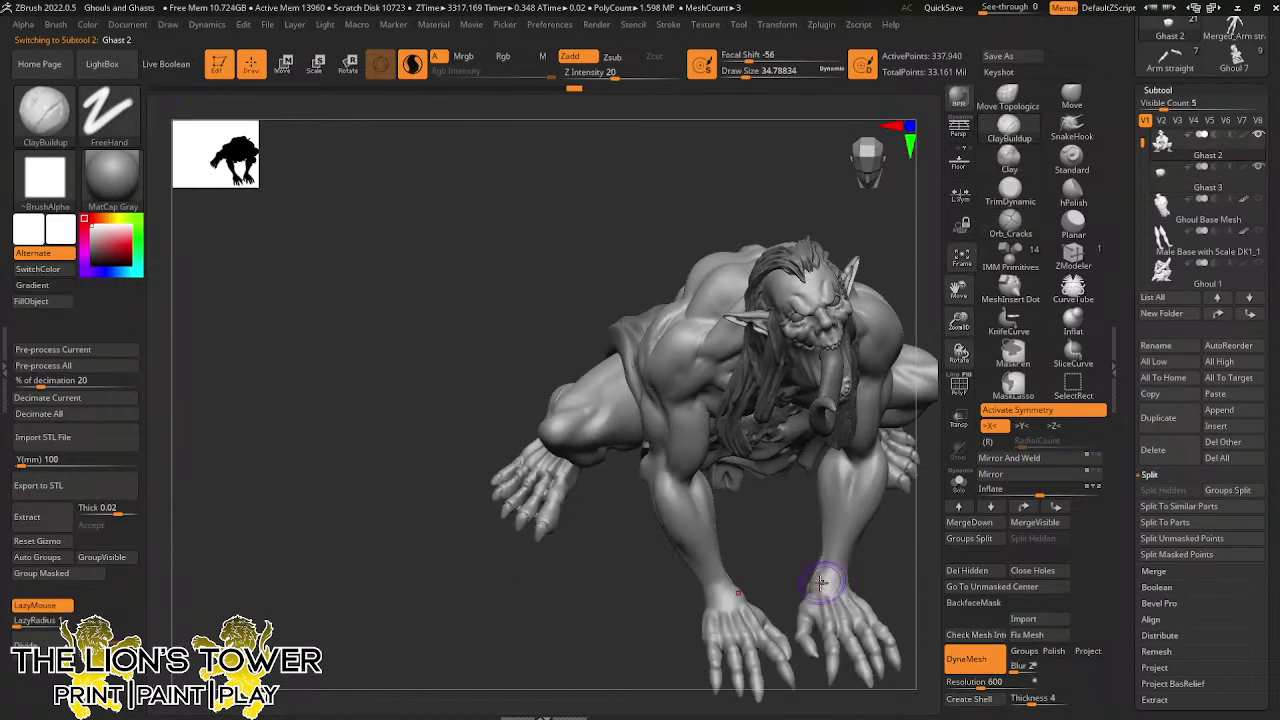
right_click_drag(830, 572, 840, 590)
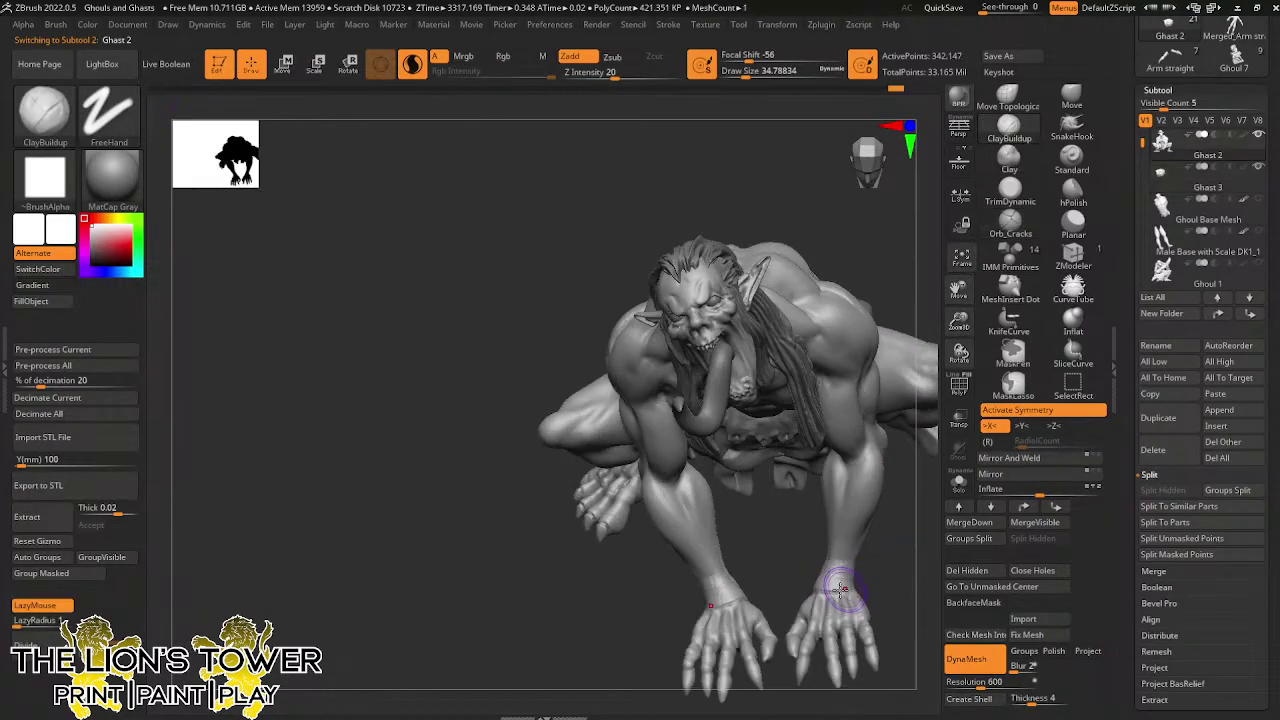
left_click_drag(786, 568, 774, 582, "ctrl")
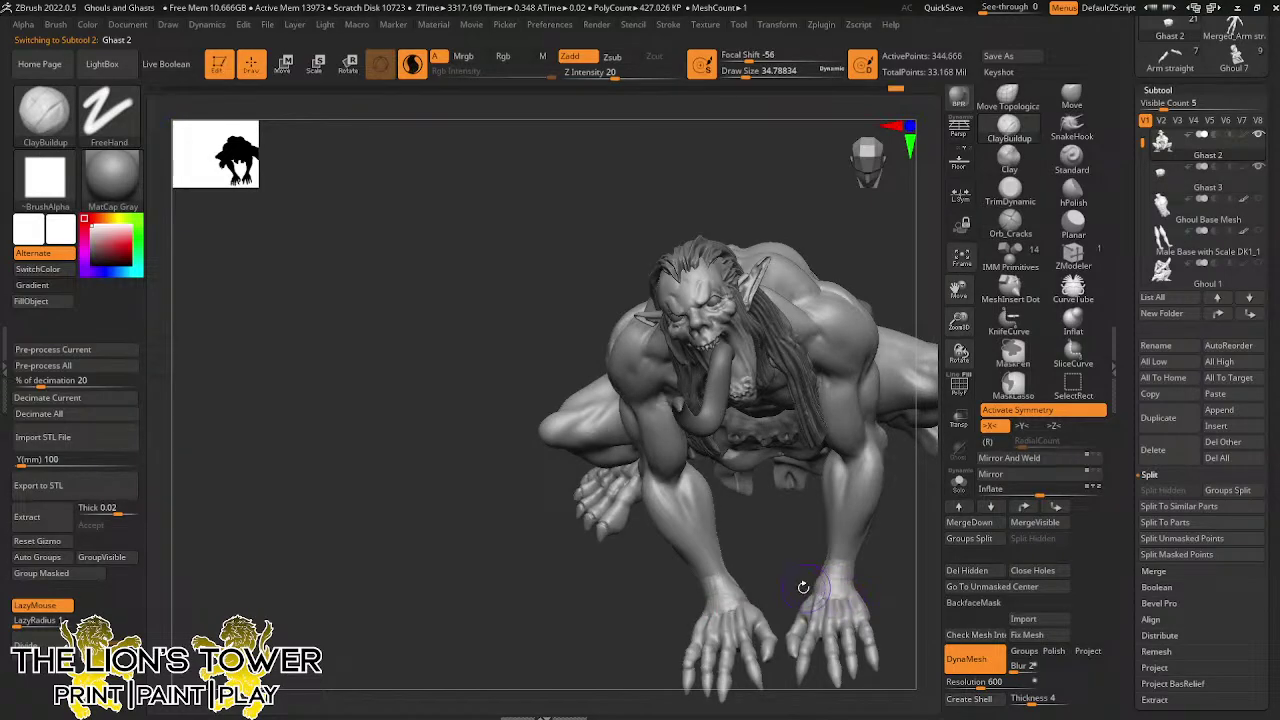
right_click_drag(803, 587, 820, 571)
left_click_drag(772, 562, 762, 578, "ctrl")
mouse_move(820, 571)
left_mouse_down("shift")
mouse_move(808, 576)
mouse_move(828, 582)
left_mouse_up("shift")
Carve skin folds around both wrists with Orb_Cracks at draw size about 35
left_click(1010, 222)
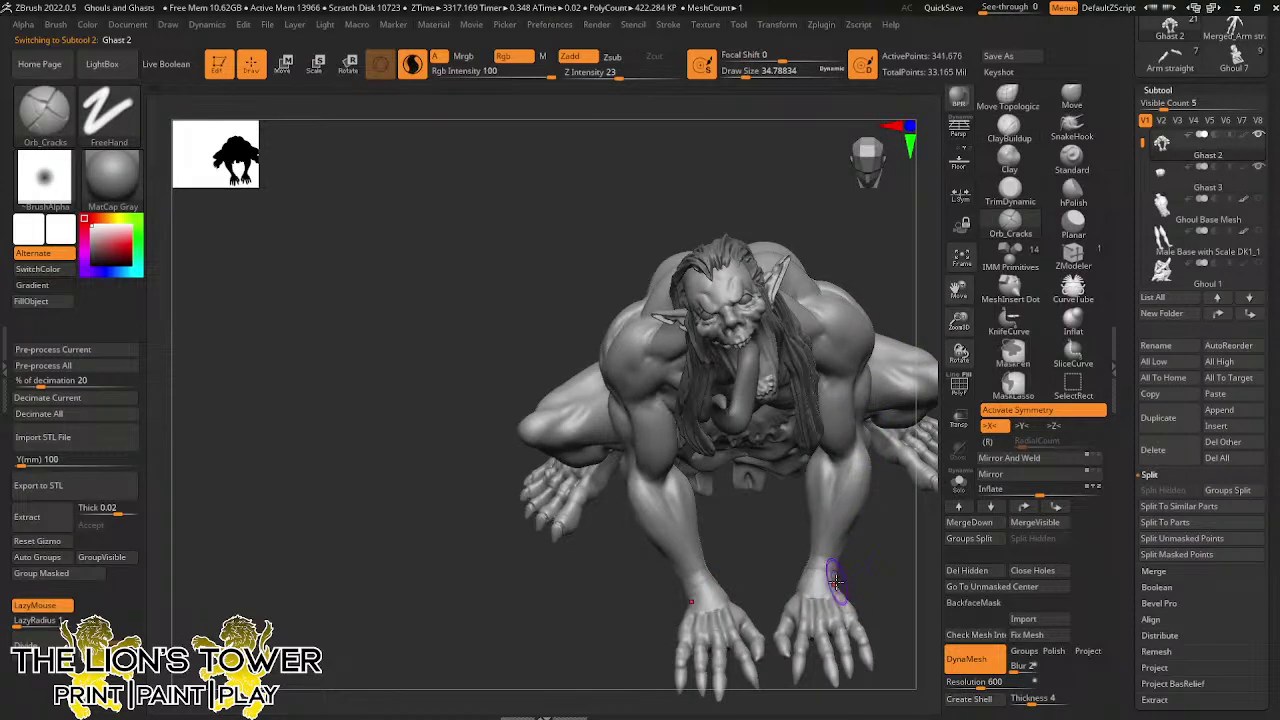
left_click_drag(801, 588, 829, 588)
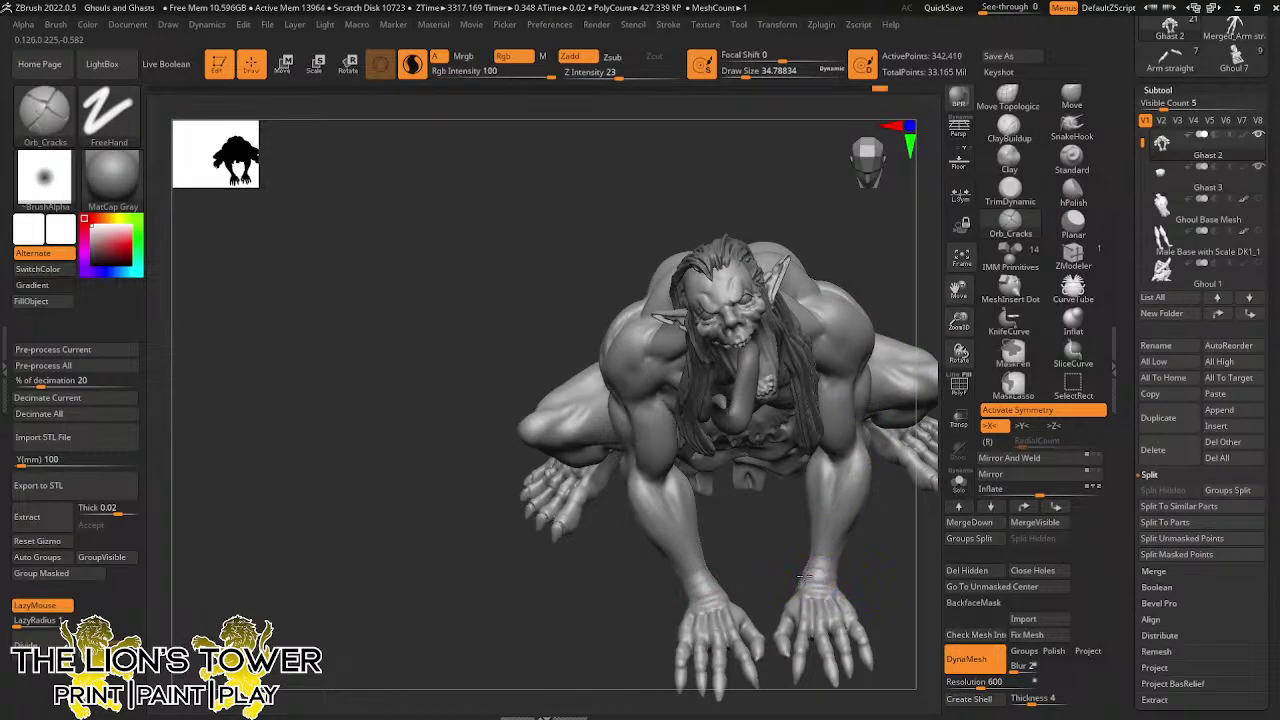
right_click_drag(813, 560, 855, 450)
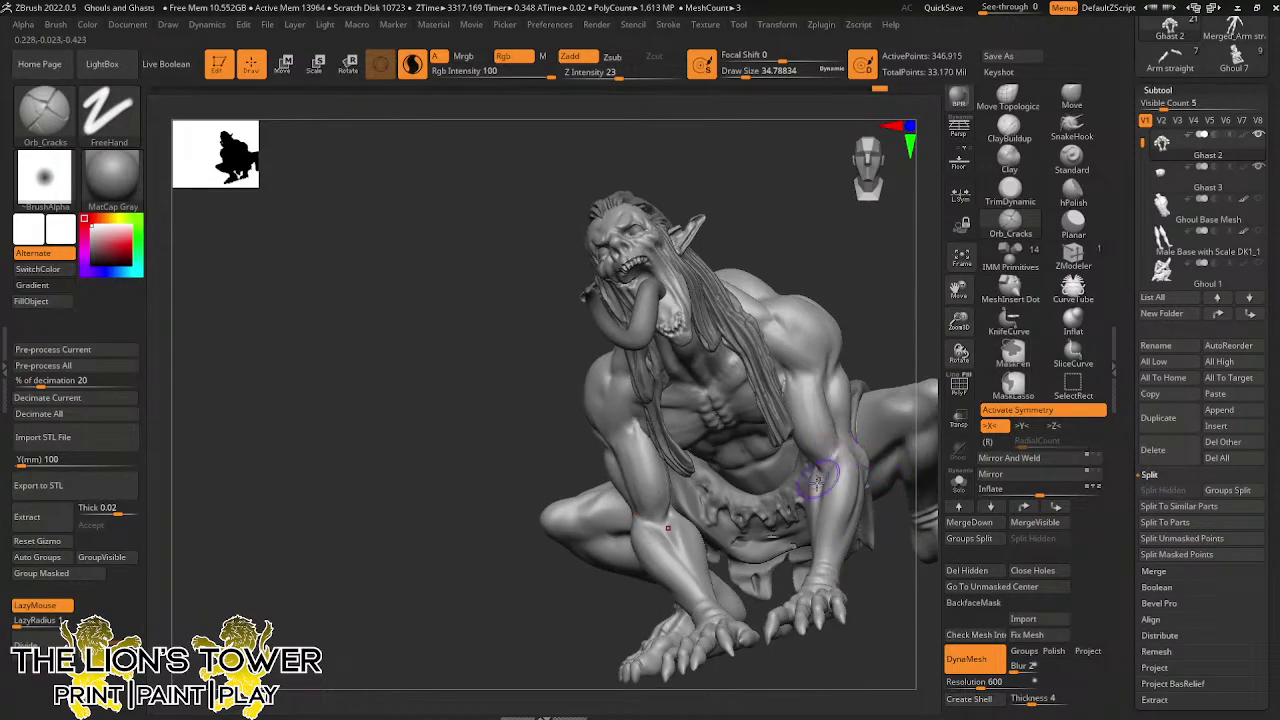
Carve muscle separations along the elbow and upper arm with Orb_Cracks
left_click_drag(822, 446, 822, 377)
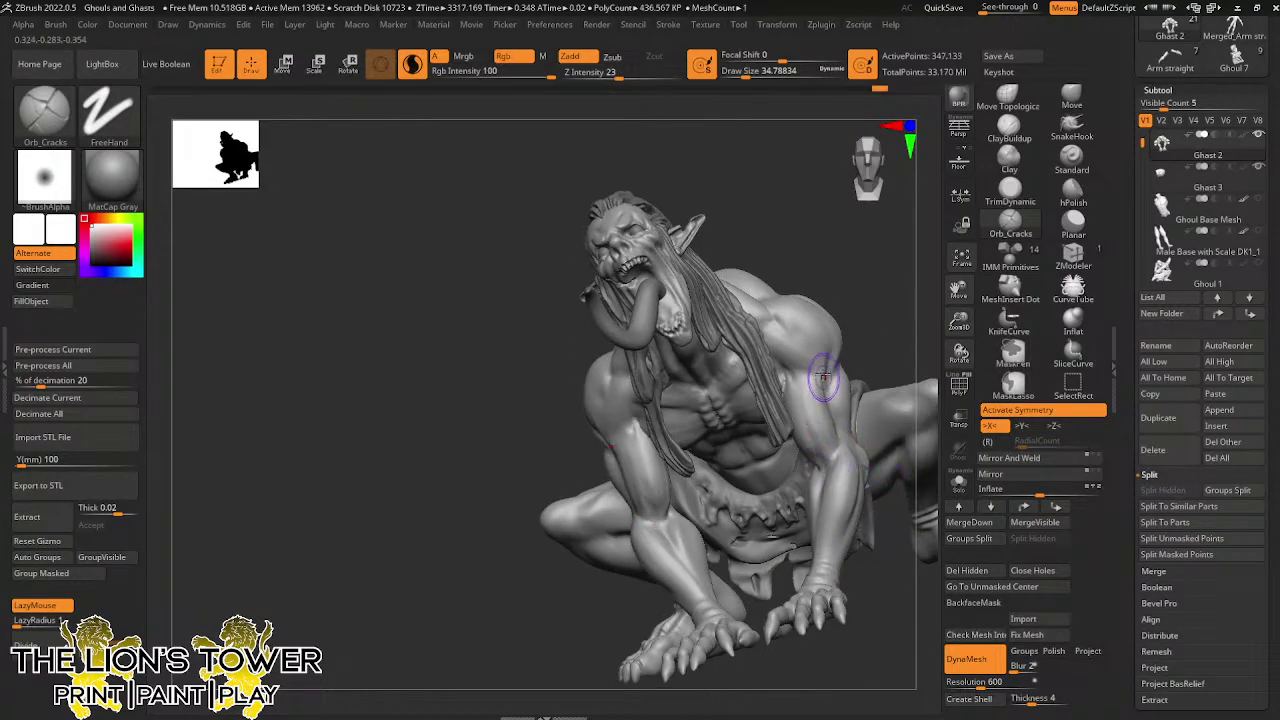
right_click_drag(880, 293, 848, 306)
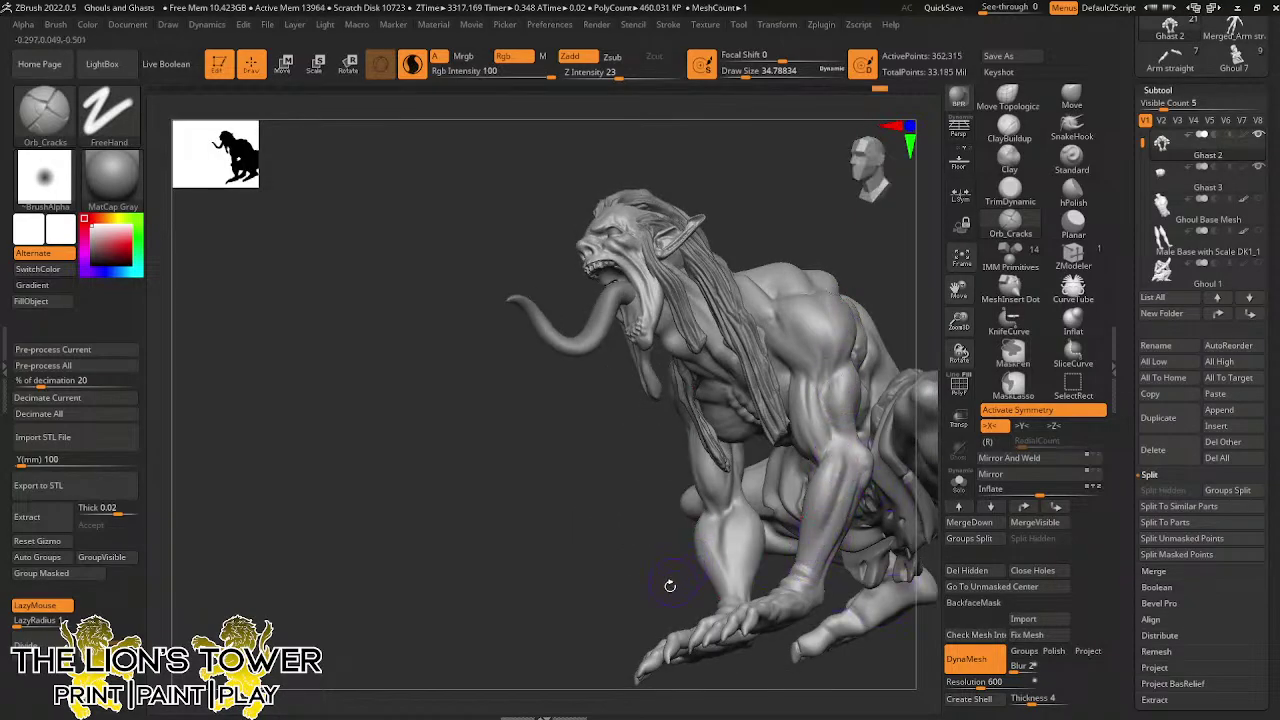
mouse_move(670, 585)
right_mouse_down()
mouse_move(609, 591)
mouse_move(629, 487)
mouse_move(822, 308)
right_mouse_up()
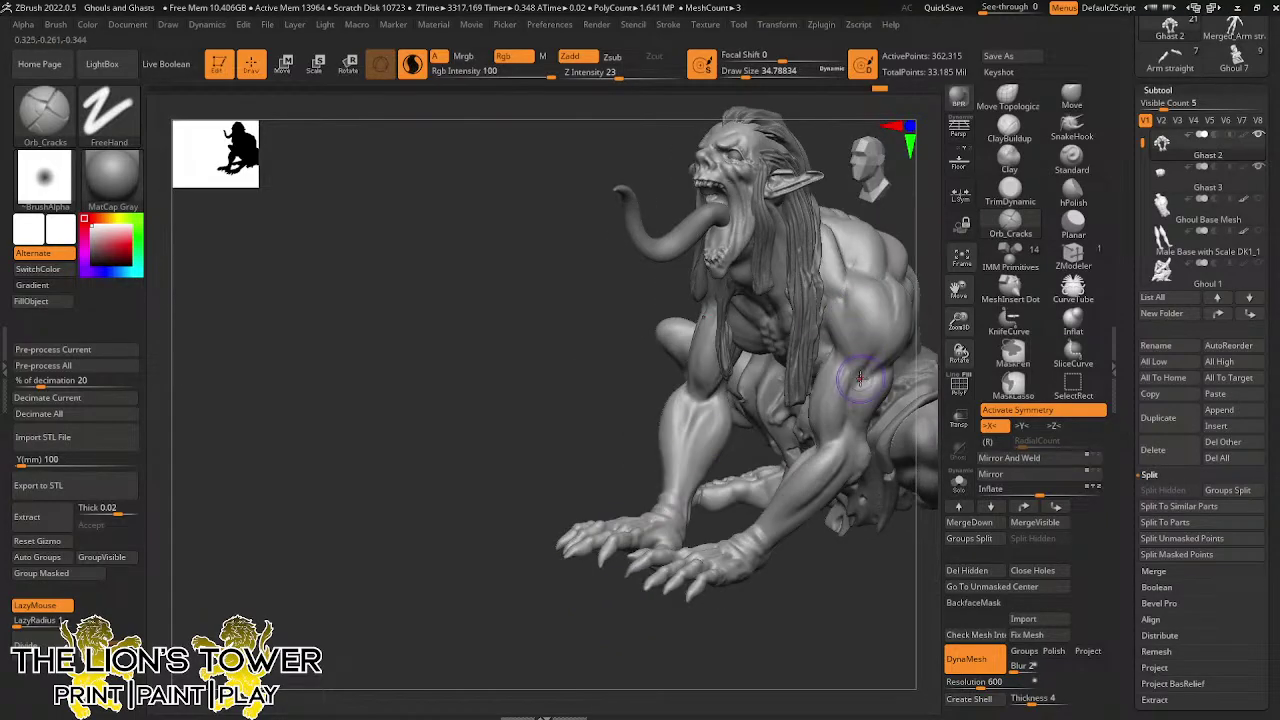
left_click_drag(860, 378, 862, 371)
right_click_drag(915, 200, 873, 292)
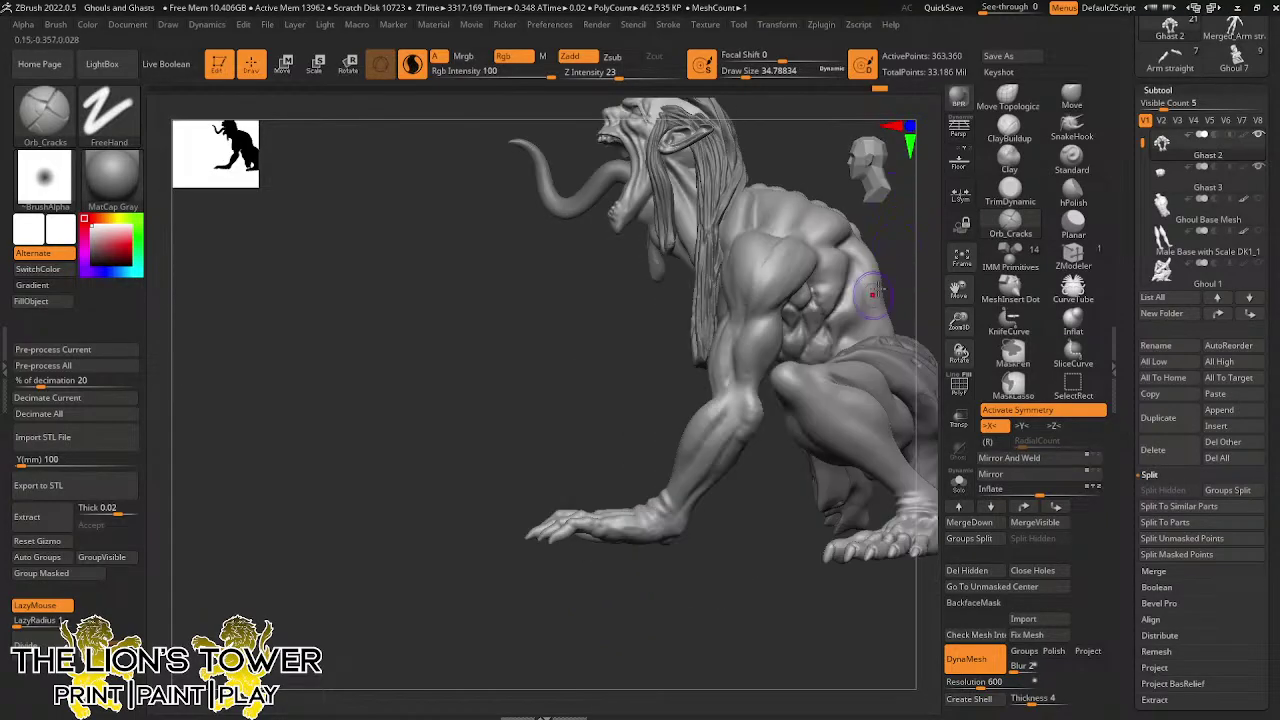
left_click(961, 270)
right_click_drag(815, 325, 920, 325)
Carve muscle striations into the shoulder from the front, side and back with Orb_Cracks
left_click_drag(712, 350, 724, 312)
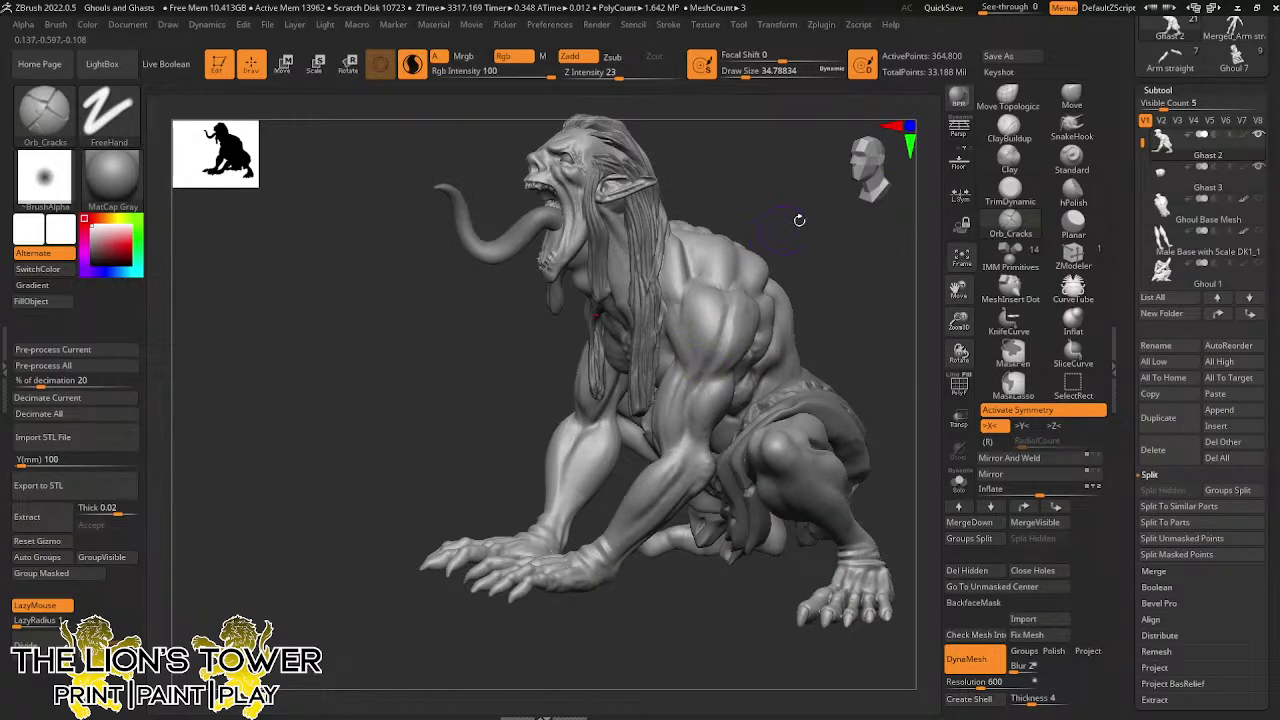
right_click_drag(800, 220, 781, 275)
left_click_drag(700, 372, 724, 318)
right_click_drag(871, 260, 814, 262)
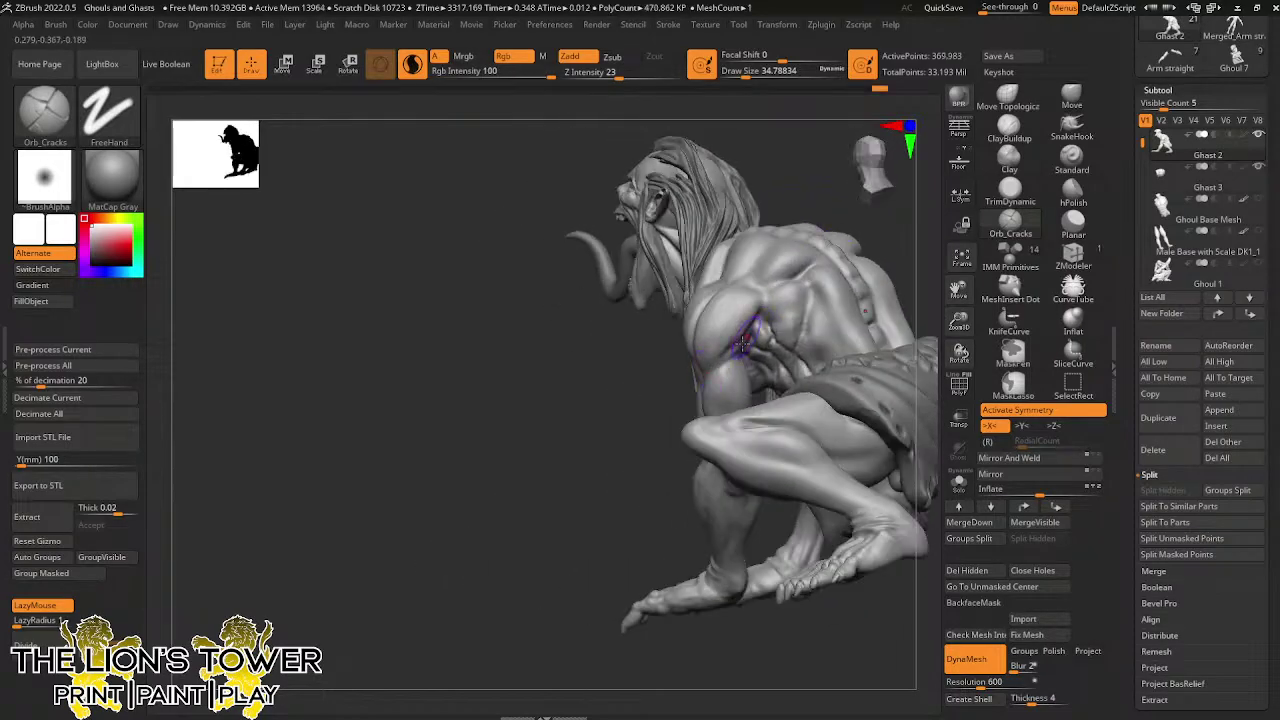
left_click_drag(744, 343, 768, 280)
mouse_move(768, 280)
right_mouse_down()
mouse_move(837, 280)
mouse_move(706, 292)
right_mouse_up()
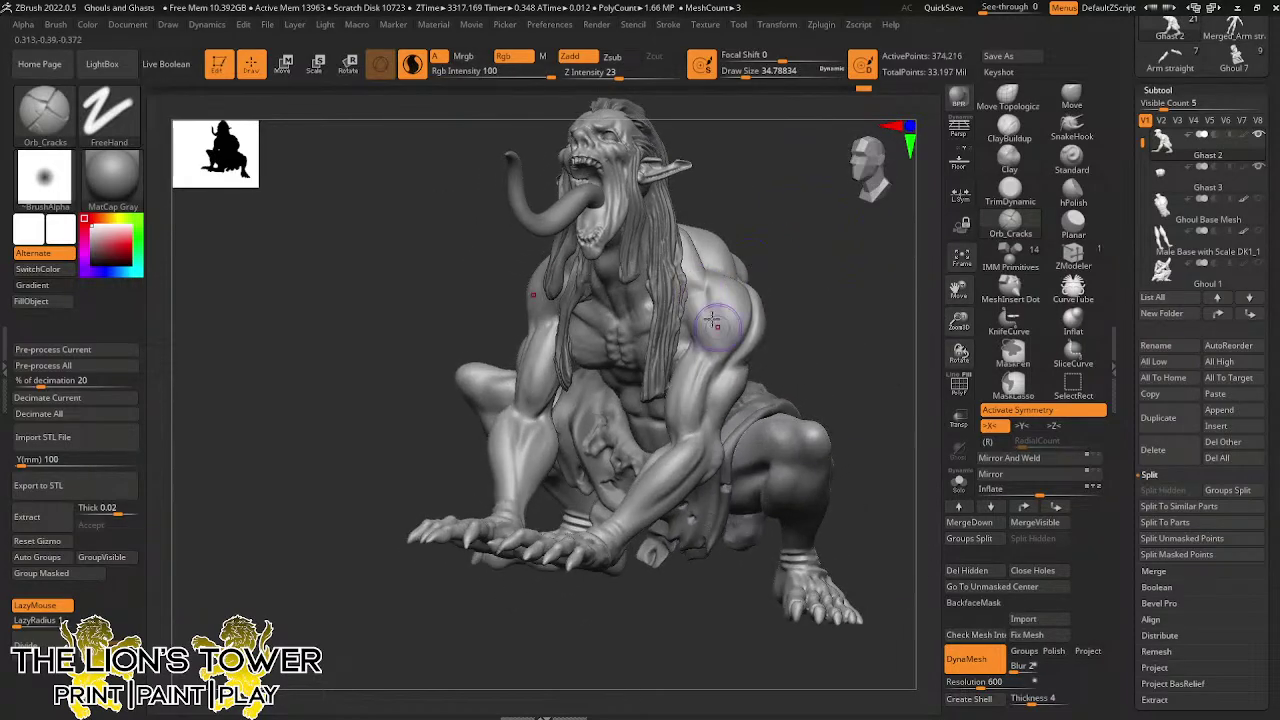
mouse_move(712, 320)
left_mouse_down()
mouse_move(674, 275)
mouse_move(682, 289)
left_mouse_up()
Isolate the body, carve crease lines across the chest with Orb_Cracks, and smooth the sternum at draw size about 14
left_click(959, 483)
left_click_drag(758, 238, 764, 232, "shift")
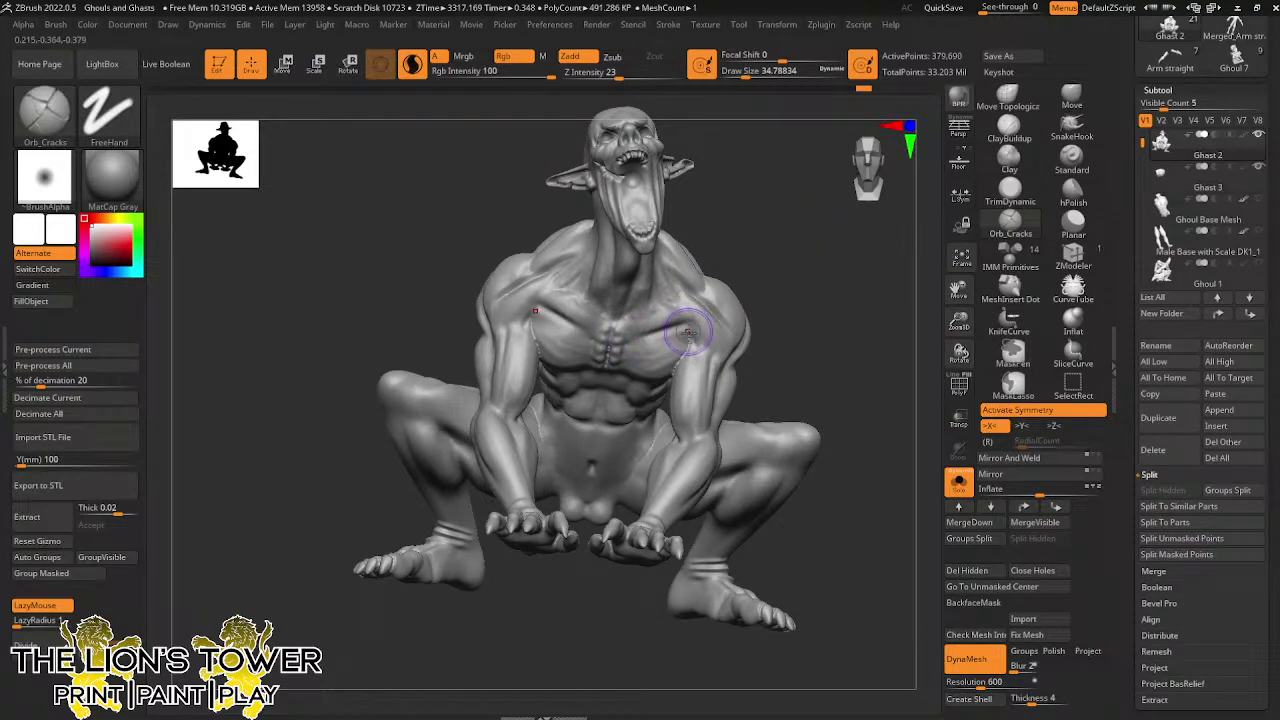
left_click_drag(688, 332, 689, 346)
right_click_drag(797, 277, 731, 293)
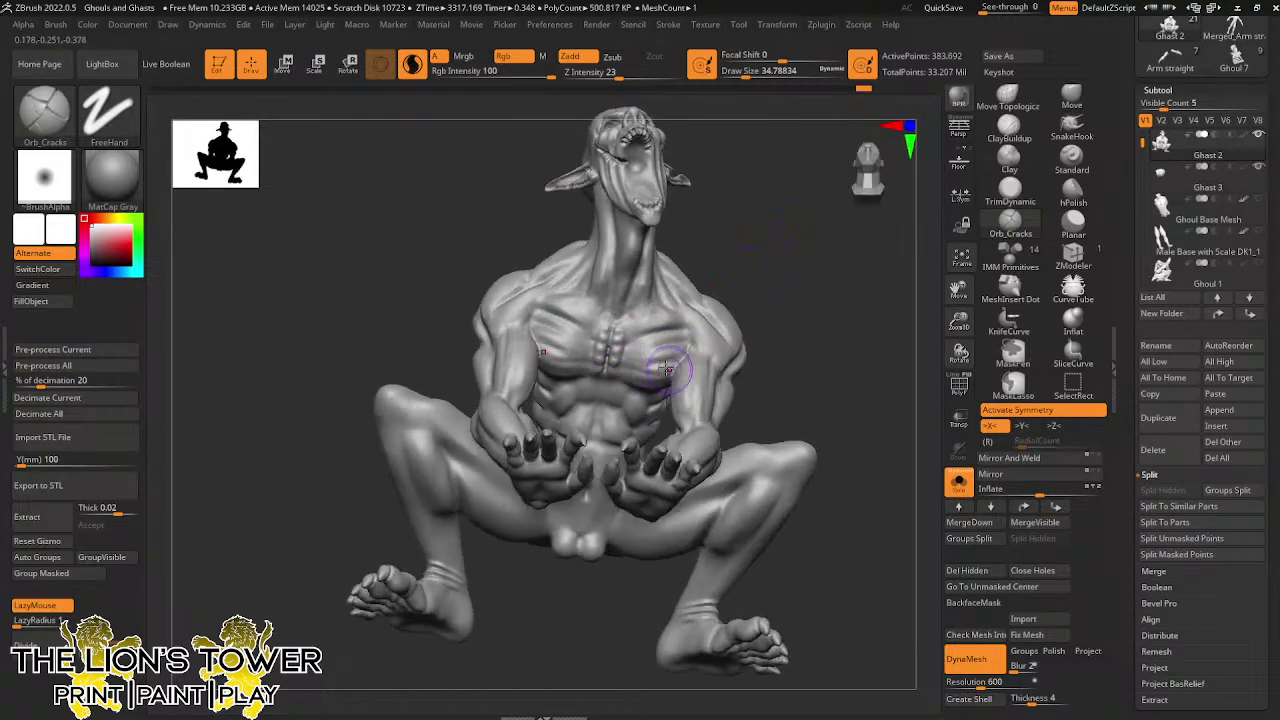
left_click_drag(668, 370, 636, 352)
left_click(738, 75)
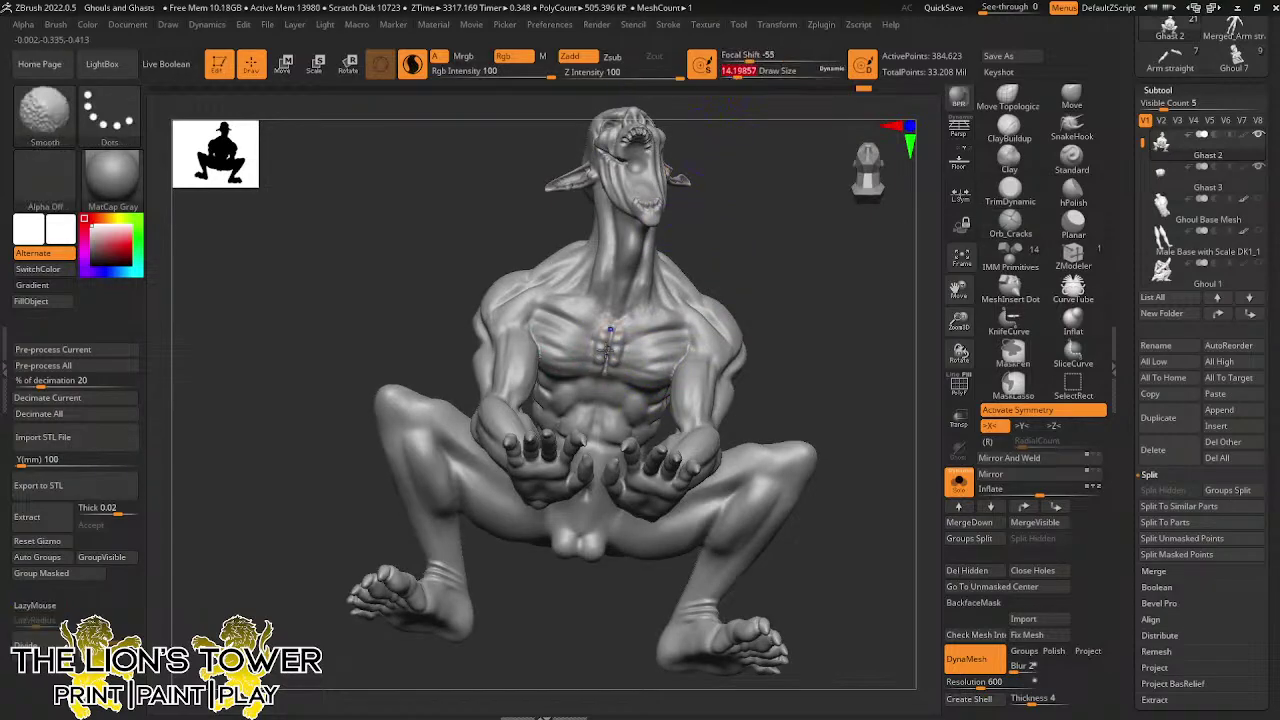
Show all visible subtools again and examine the whole figure's anatomy from the front and side
right_click_drag(762, 294, 801, 342)
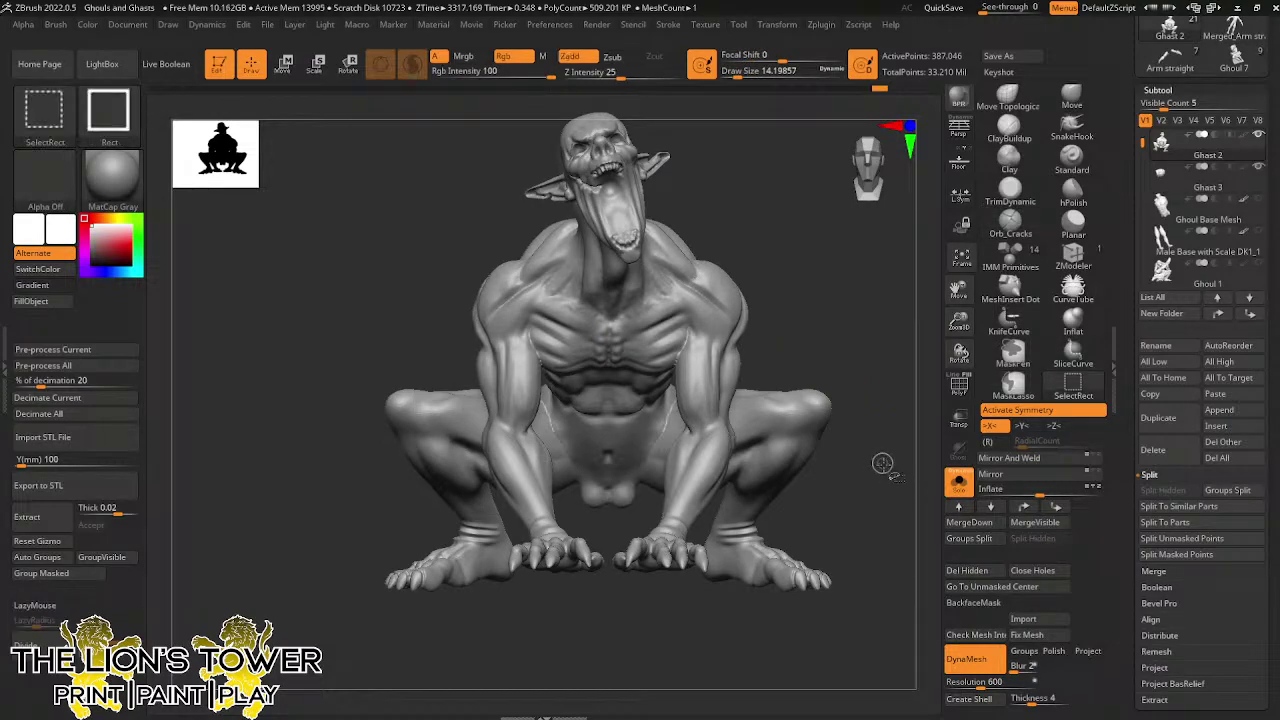
left_click(958, 482)
left_click_drag(882, 522, 768, 442)
left_click_drag(892, 482, 828, 441)
right_click_drag(828, 441, 877, 391)
key("l")
right_click_drag(911, 344, 823, 448)
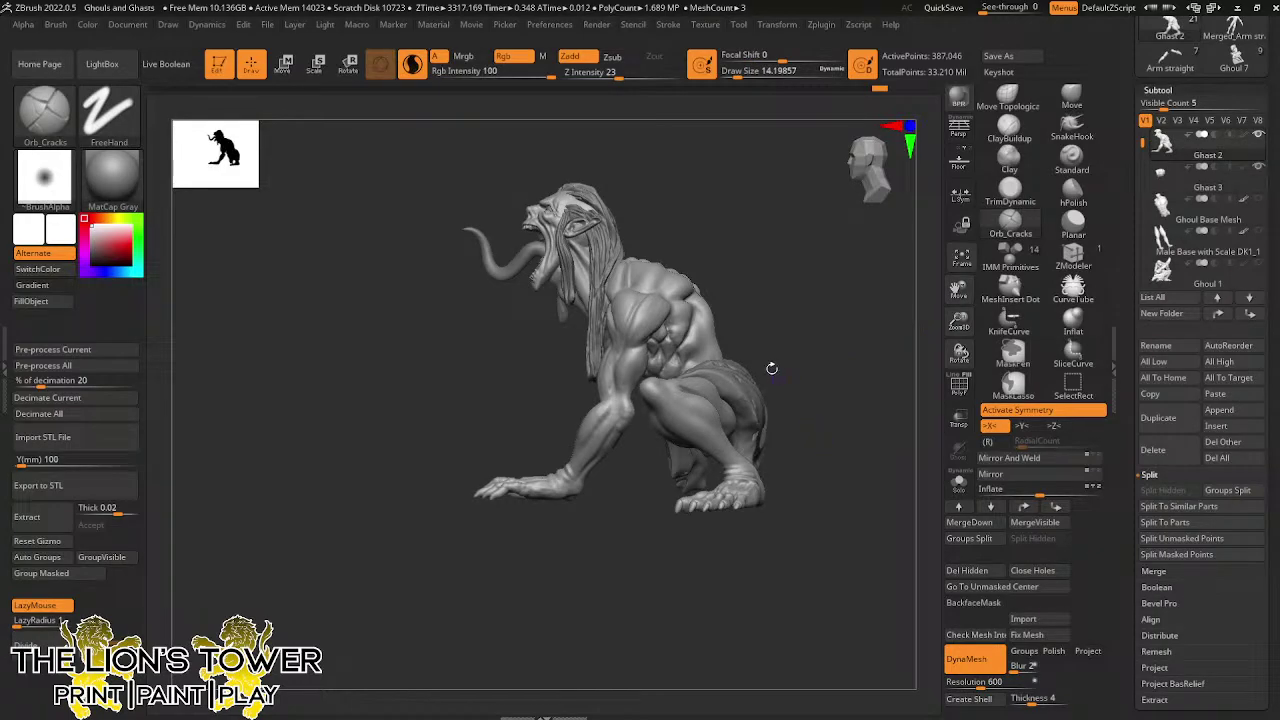
mouse_move(837, 456)
right_mouse_down()
mouse_move(898, 470)
mouse_move(848, 458)
right_mouse_up()
key("ctrl")
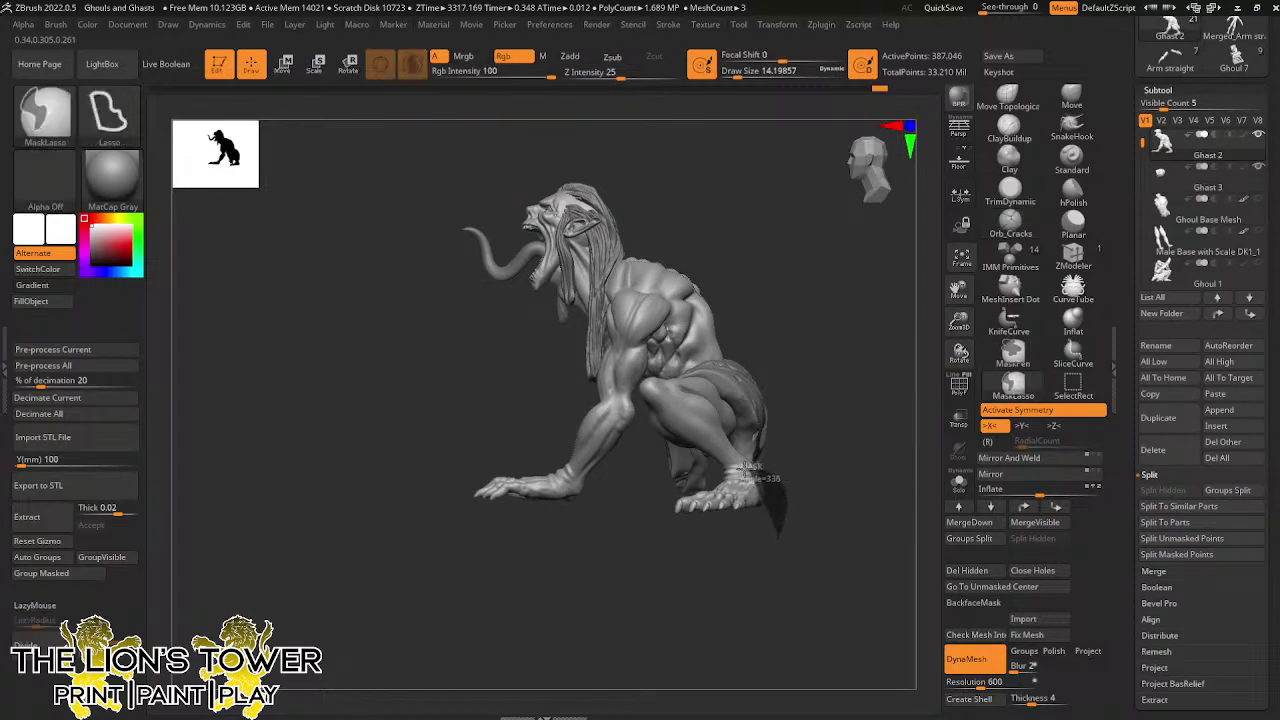
mouse_move(748, 470)
left_mouse_down("ctrl")
mouse_move(690, 530)
mouse_move(738, 525)
left_mouse_up("ctrl")
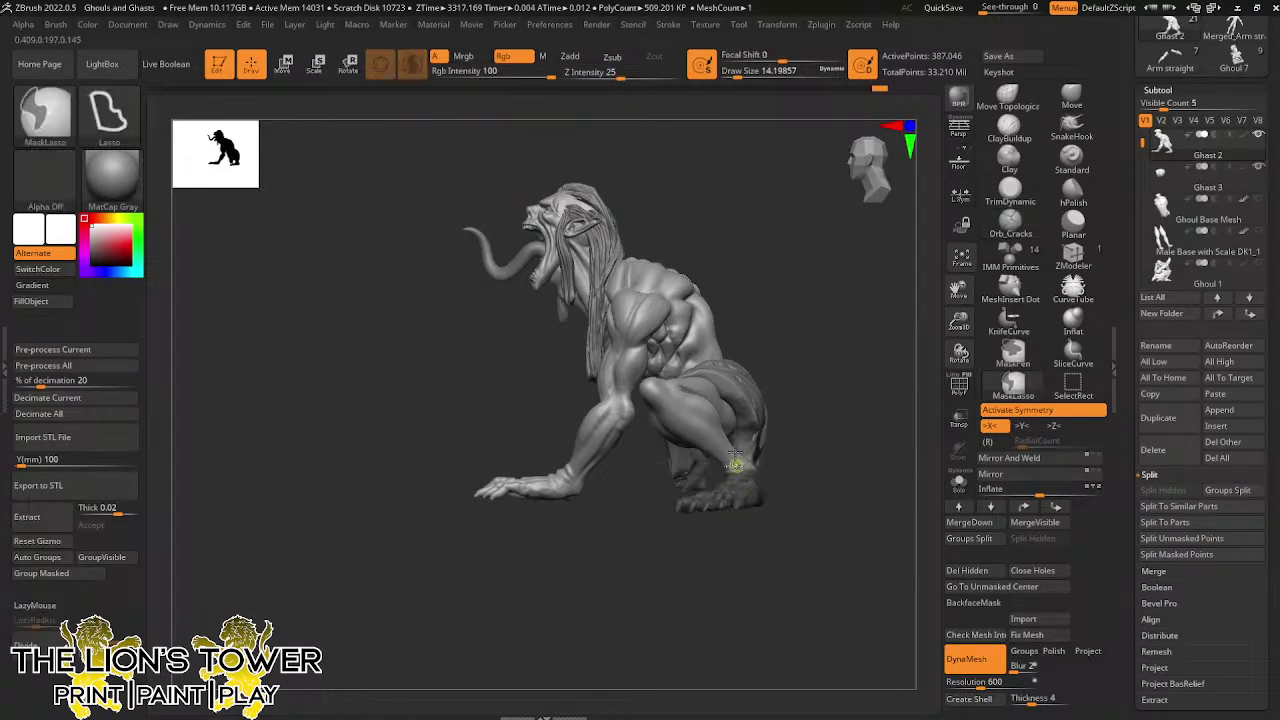
key("r")
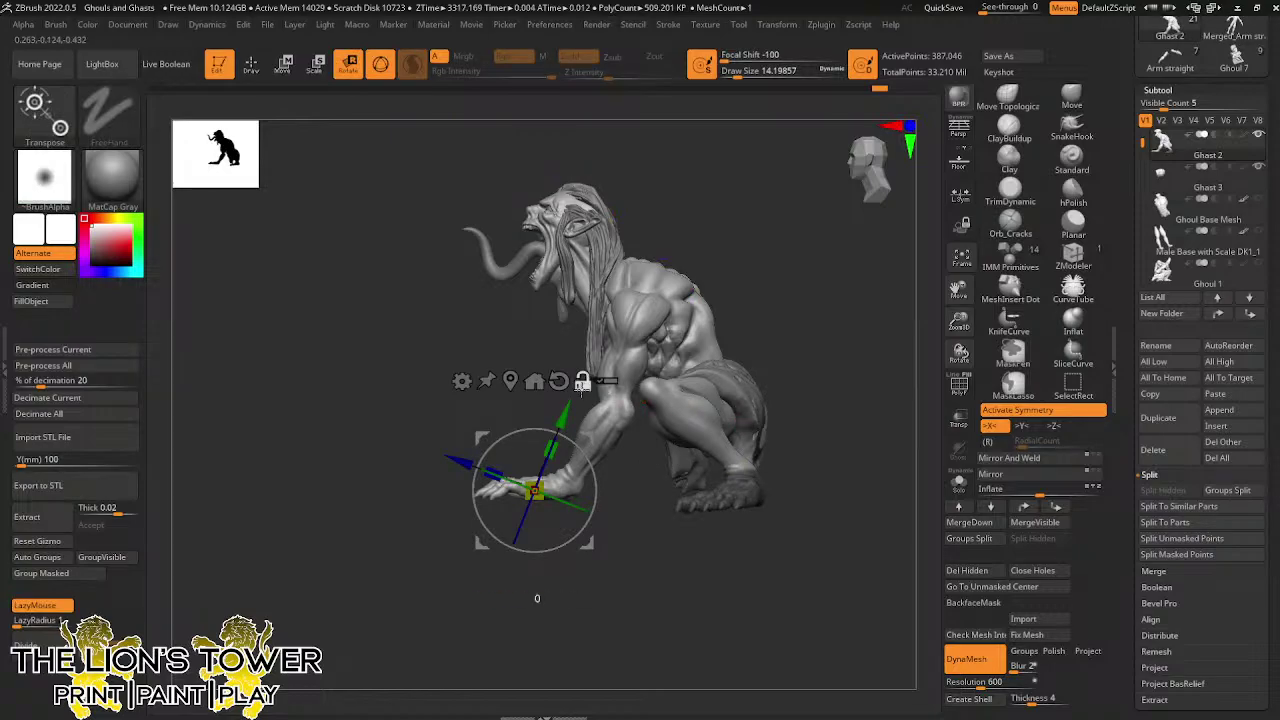
left_click_drag(958, 292, 941, 385)
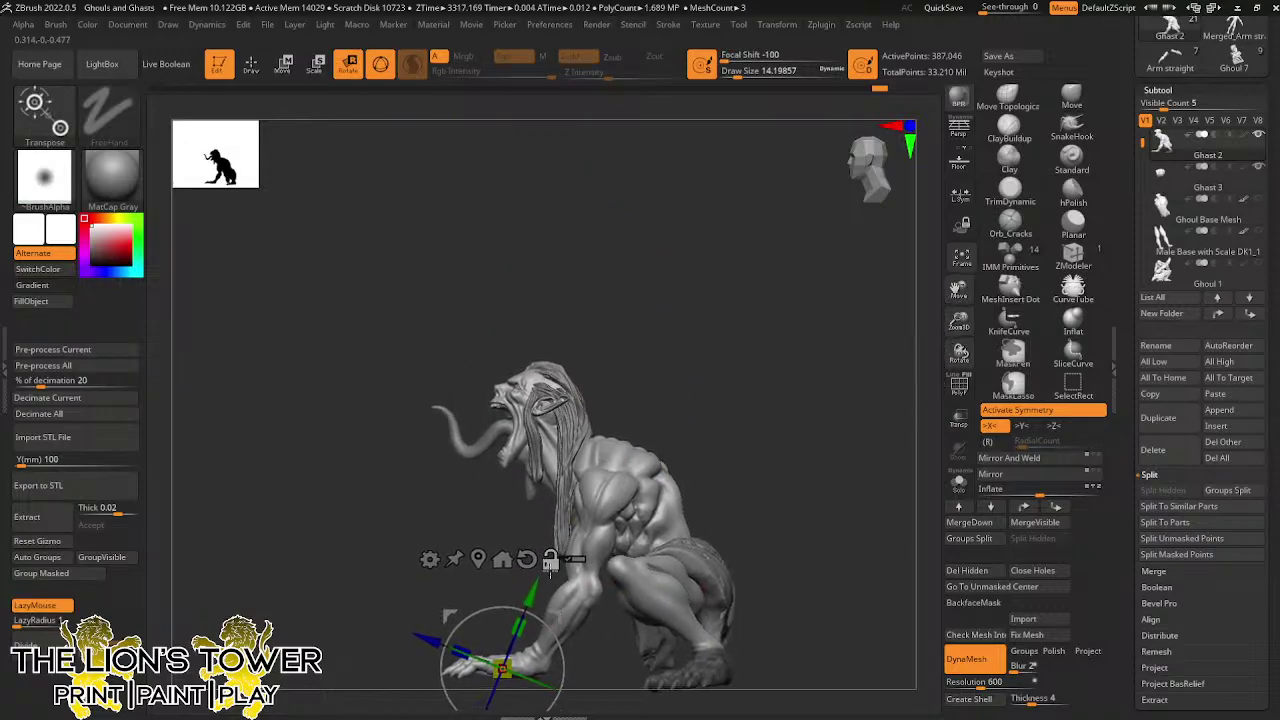
left_click(710, 444, "ctrl")
left_click_drag(709, 441, 730, 462, "ctrl")
left_click_drag(563, 647, 562, 641)
key("ctrl+z")
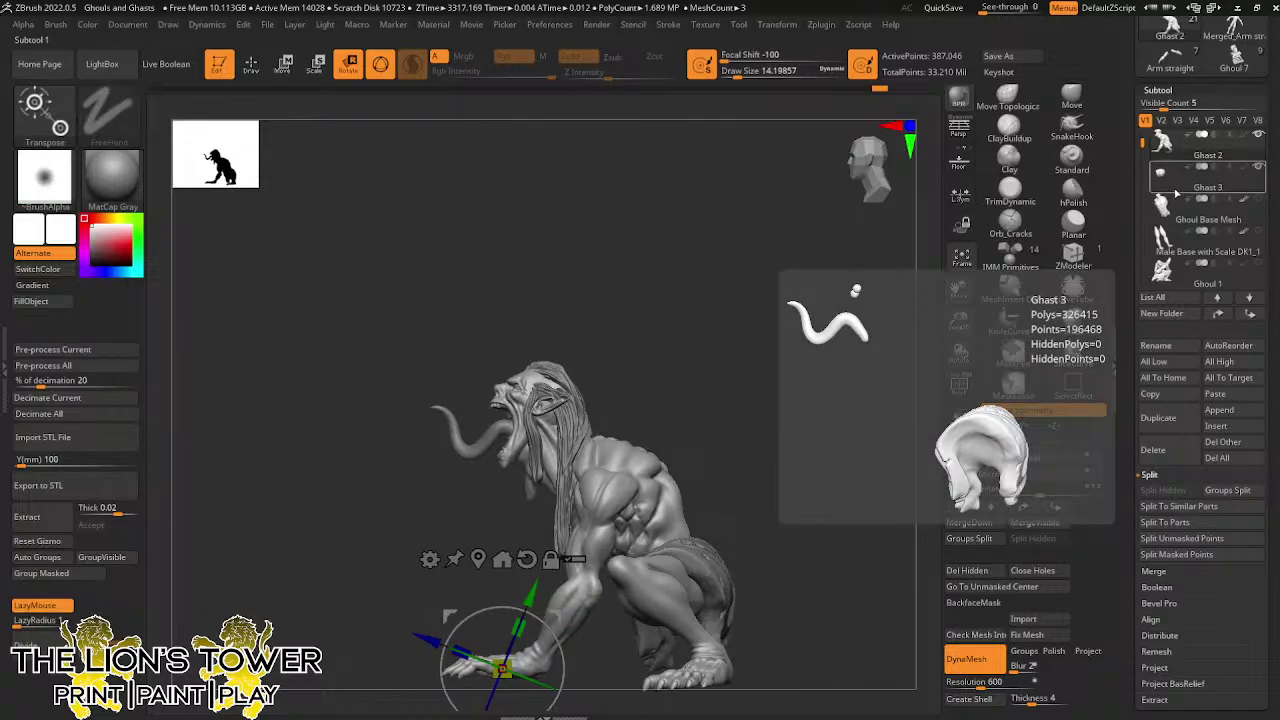
Merge the body subtool Ghast 2 down with the loincloth subtool Ghast 3
left_click(1153, 571)
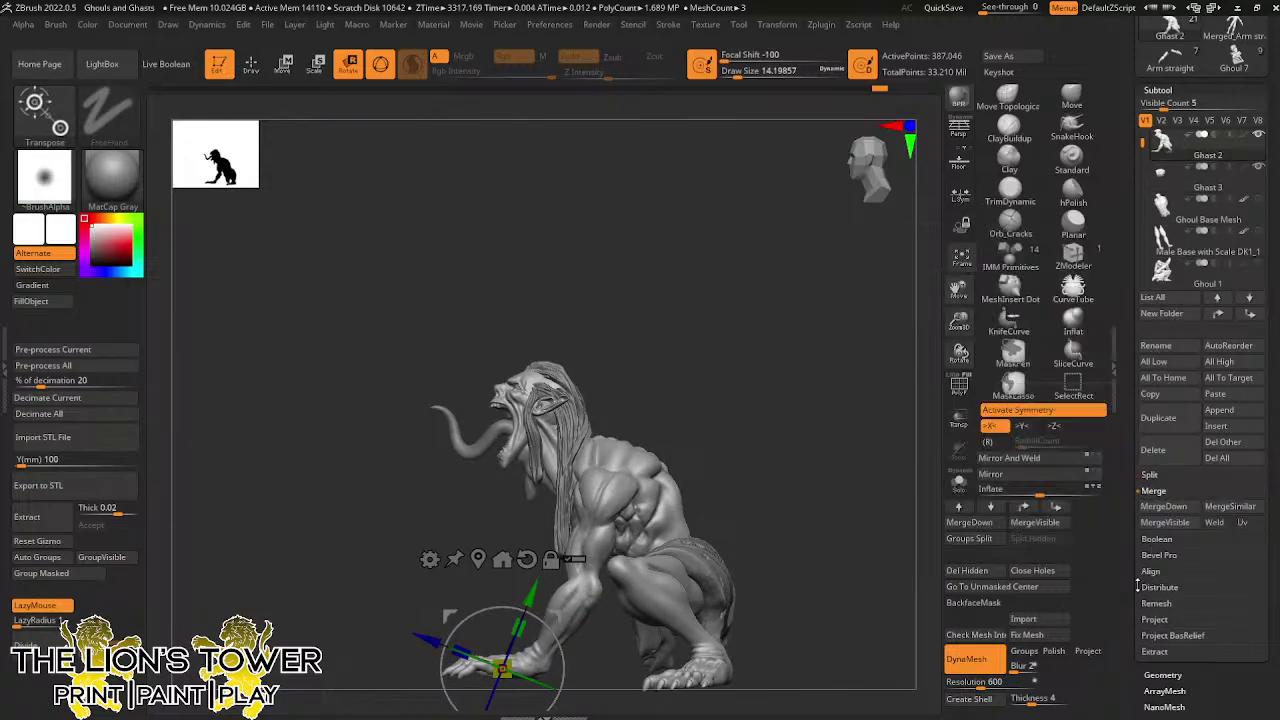
left_click(1164, 506)
left_click(1046, 536)
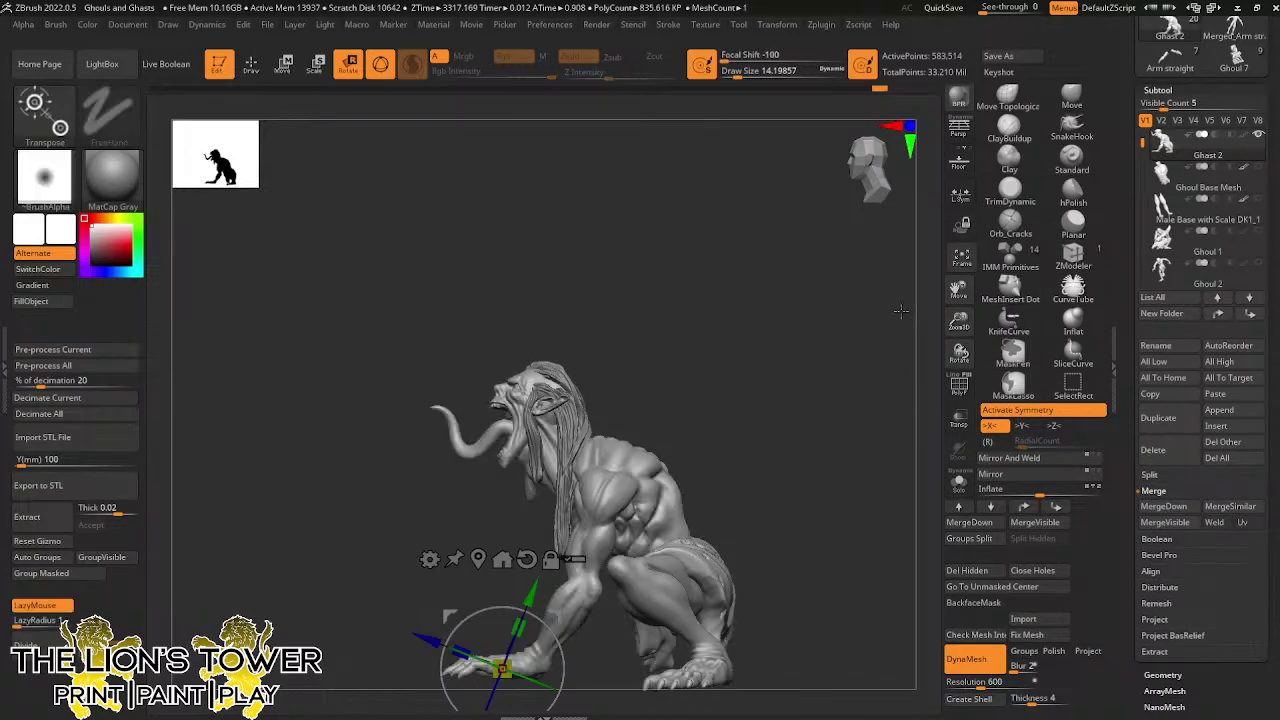
Move the hair subtool PM3D_Sphere3D1 up the subtool list to directly below Ghast 2, and select Ghast 2
left_click_drag(1144, 145, 1152, 246)
left_click(1205, 283)
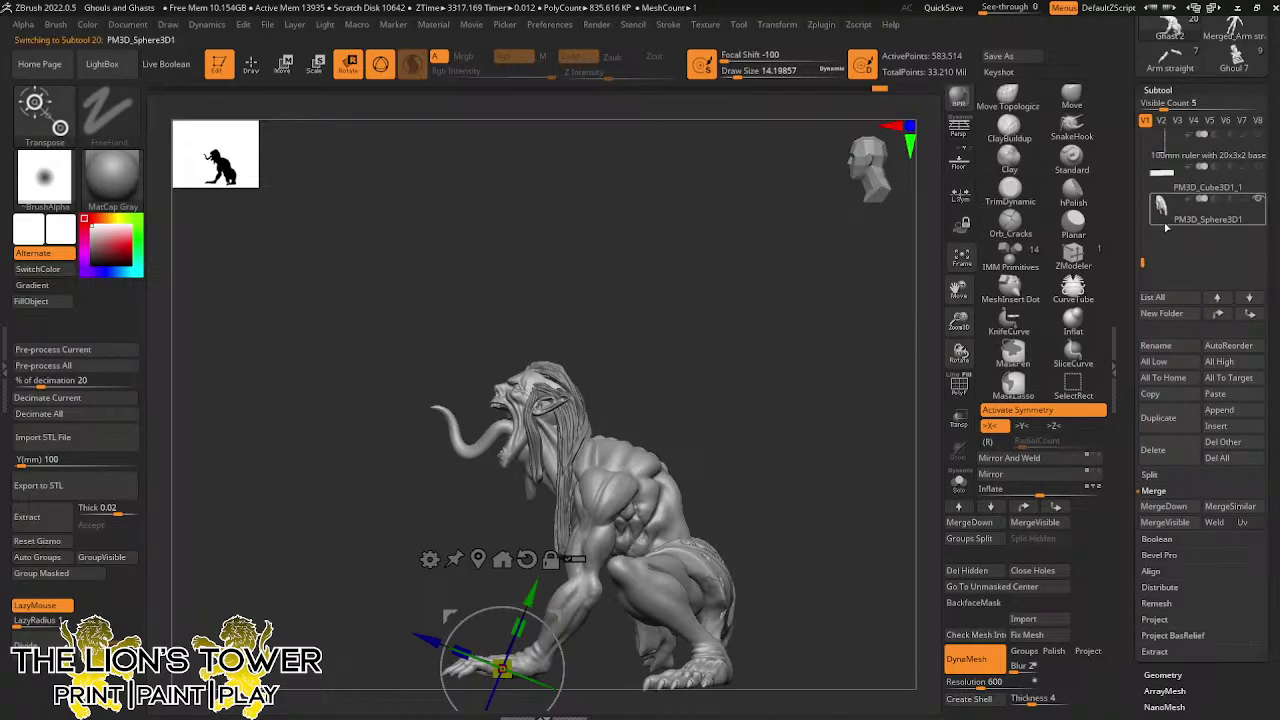
left_click(1219, 316)
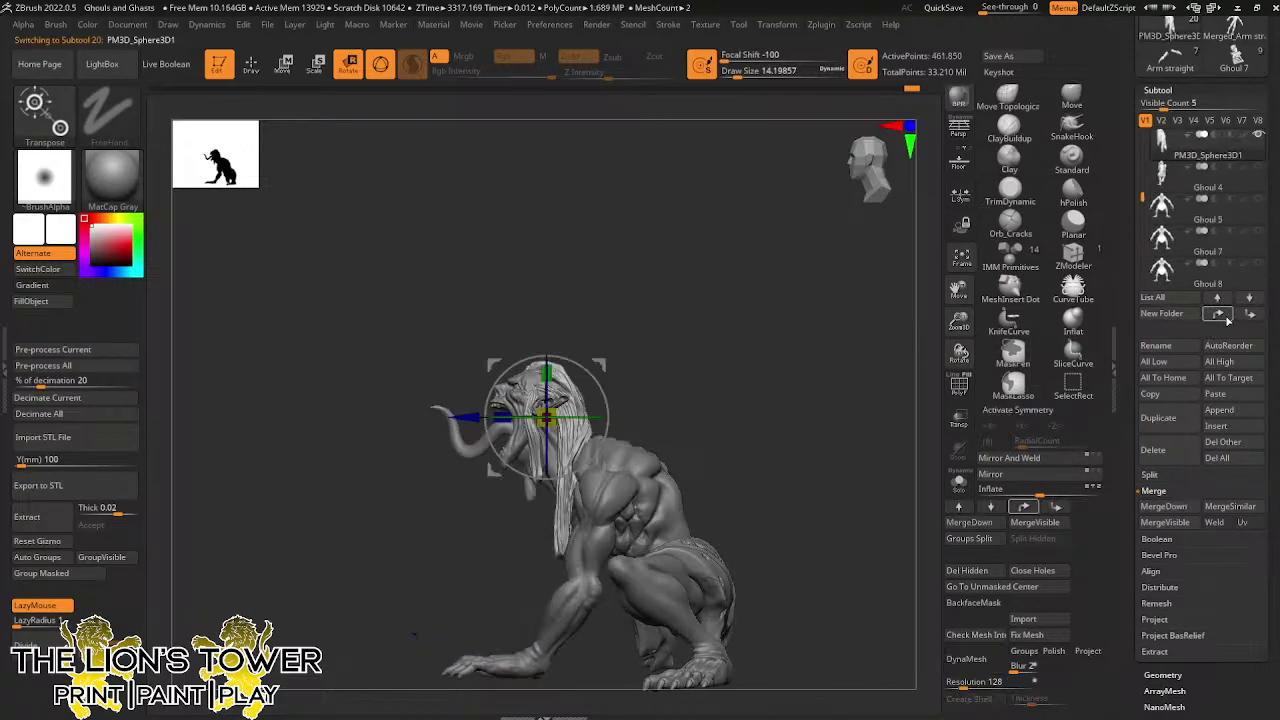
left_click(1228, 318)
left_click(1228, 318)
left_click(1228, 318)
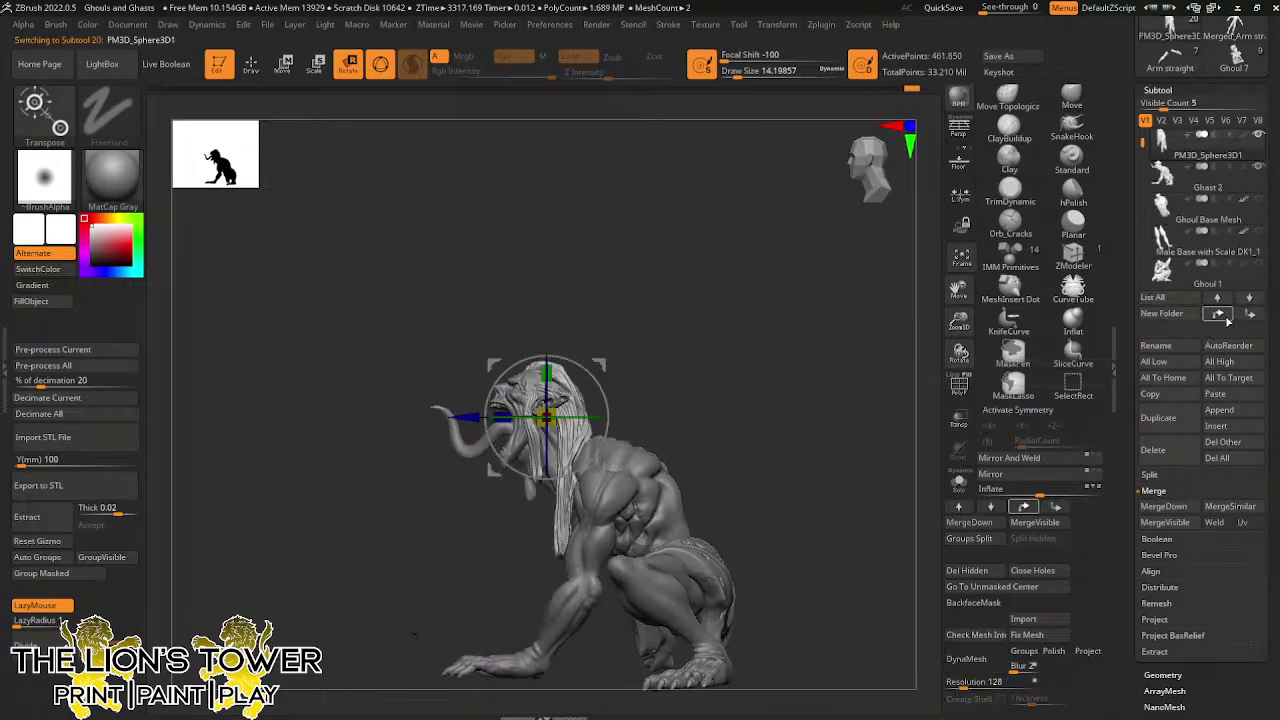
left_click(1228, 318)
left_click(1251, 316)
left_click(1251, 316)
left_click(1180, 190)
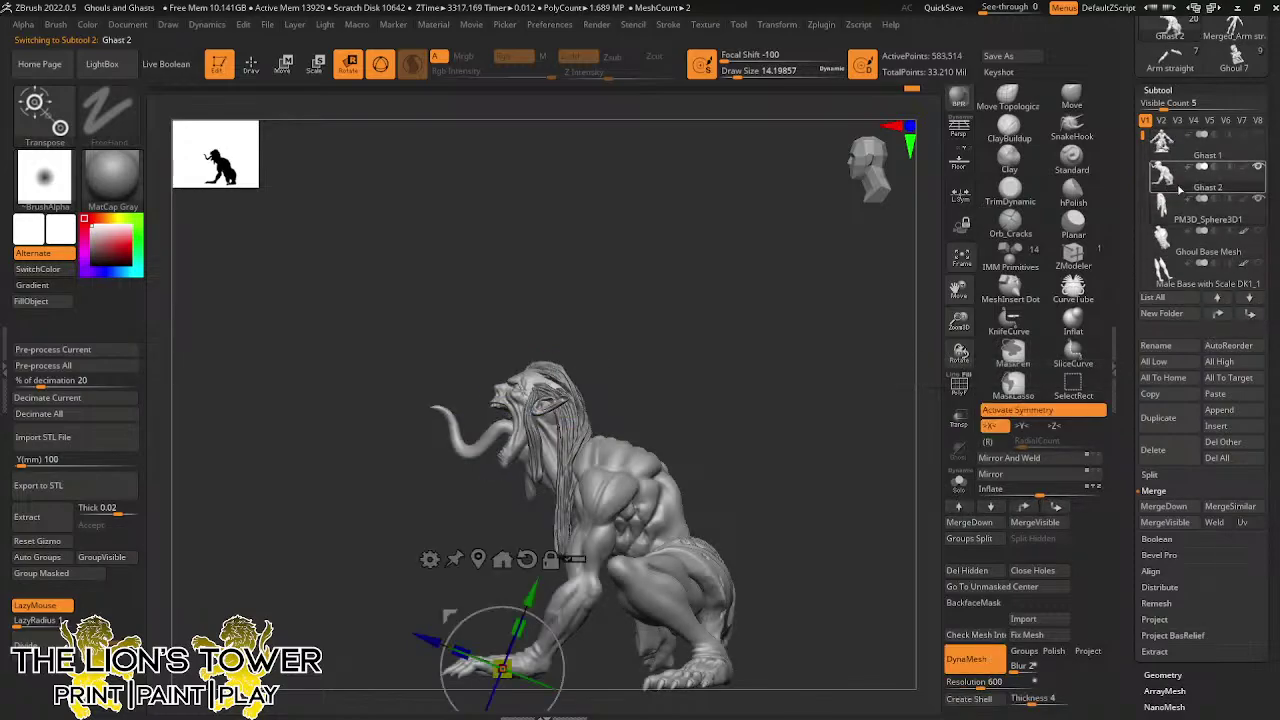
Look through the subtool list and compare the crouching figure with Ghast 1 from the front and side, ending with Ghast 1 hidden
mouse_move(1160, 170)
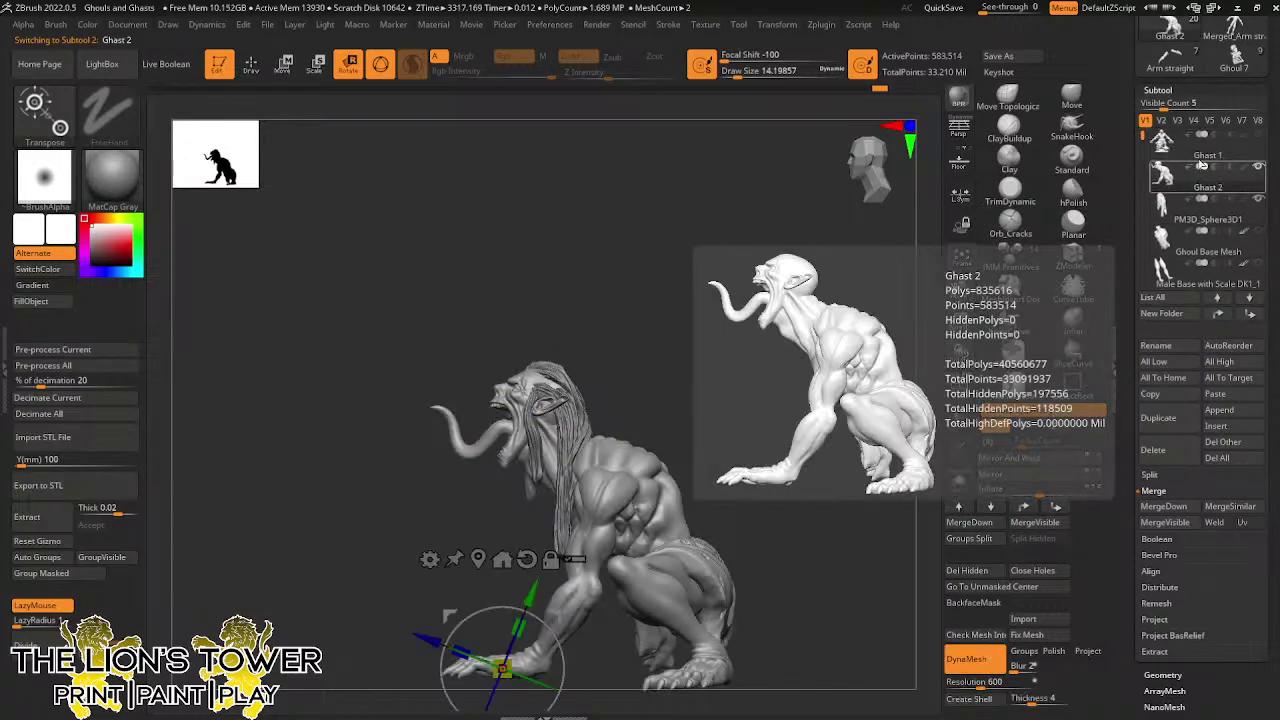
scroll(1143, 145, "down", 2)
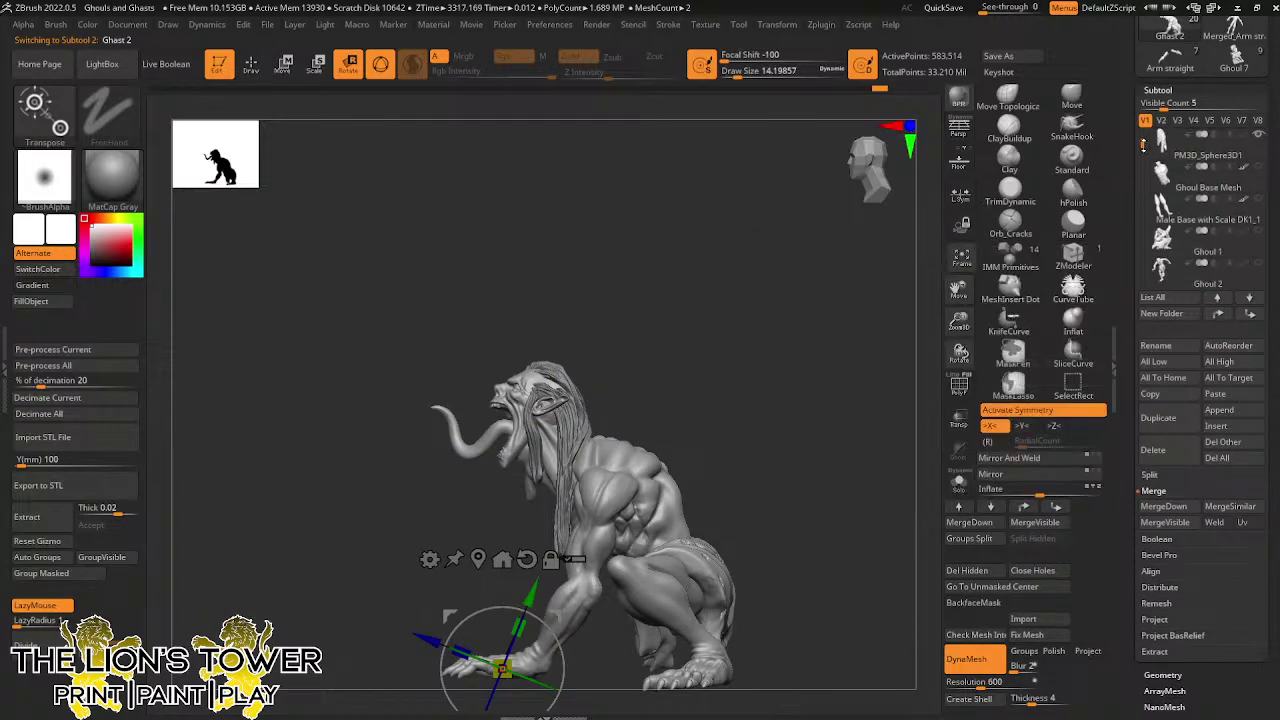
mouse_move(1228, 219)
scroll(1202, 200, "down", 4)
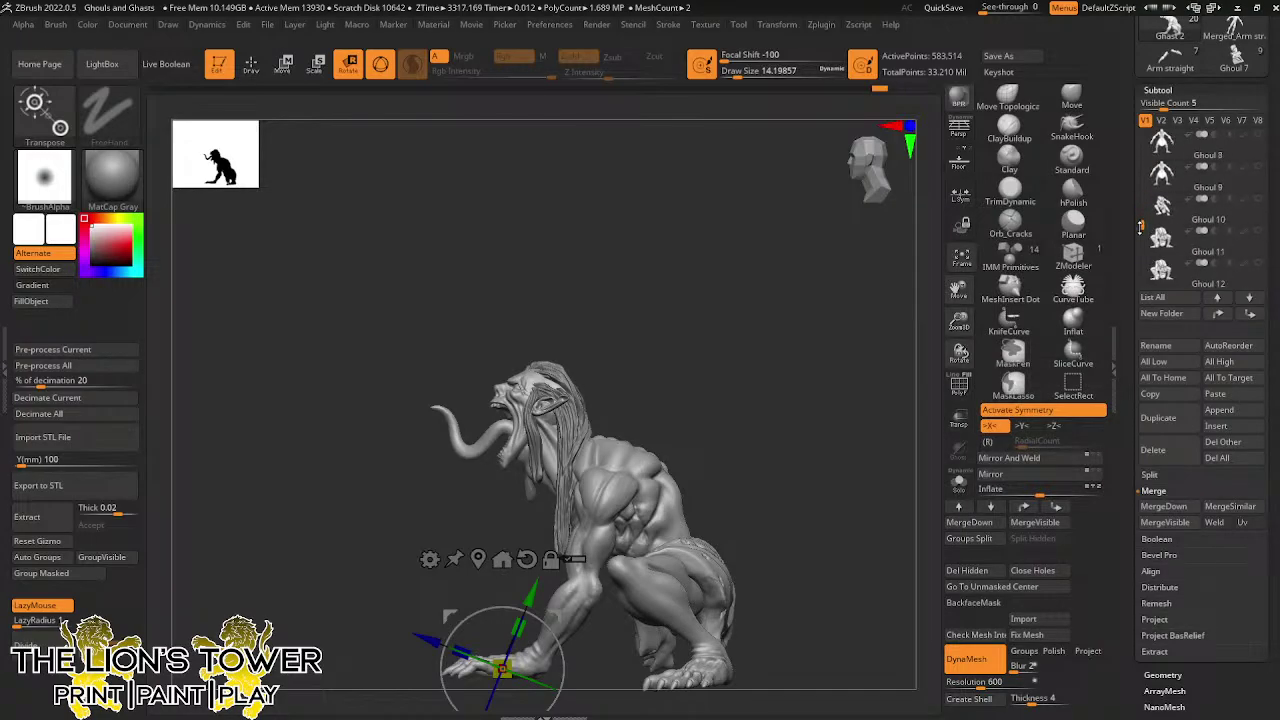
scroll(1141, 256, "down", 1)
left_click_drag(1139, 262, 1141, 133)
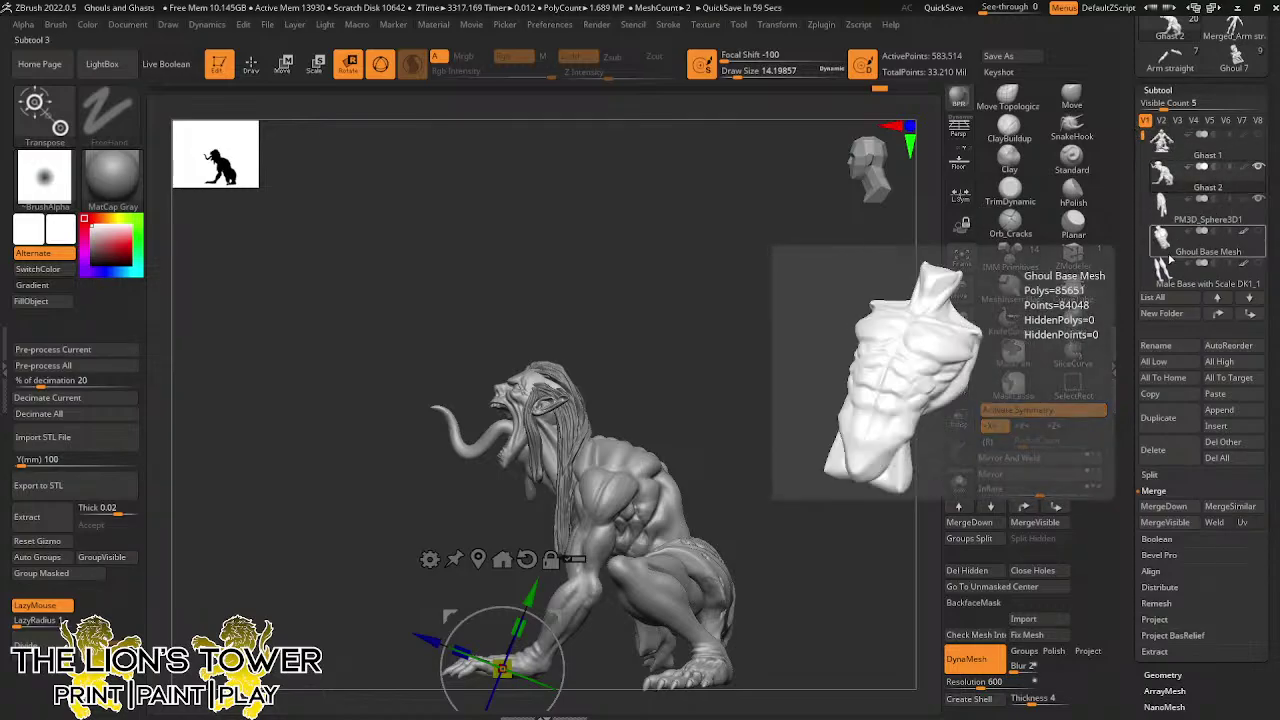
left_click_drag(785, 440, 860, 457, "shift")
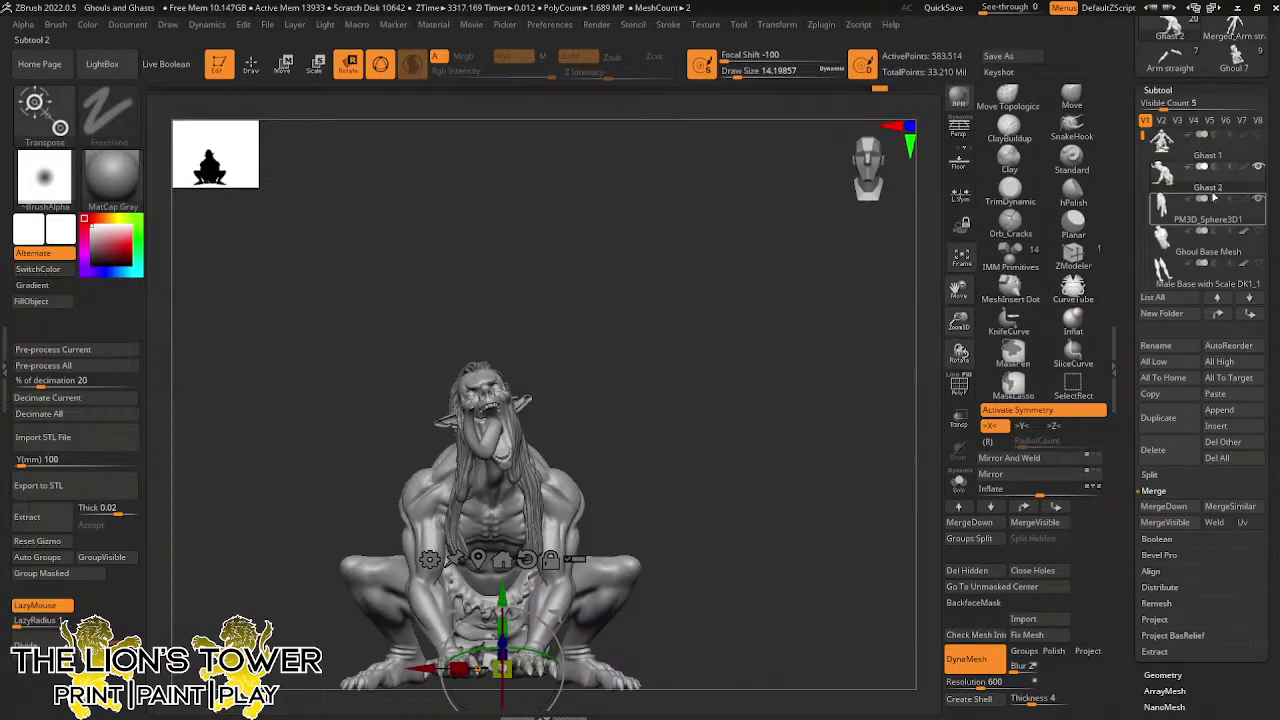
left_click(1257, 136)
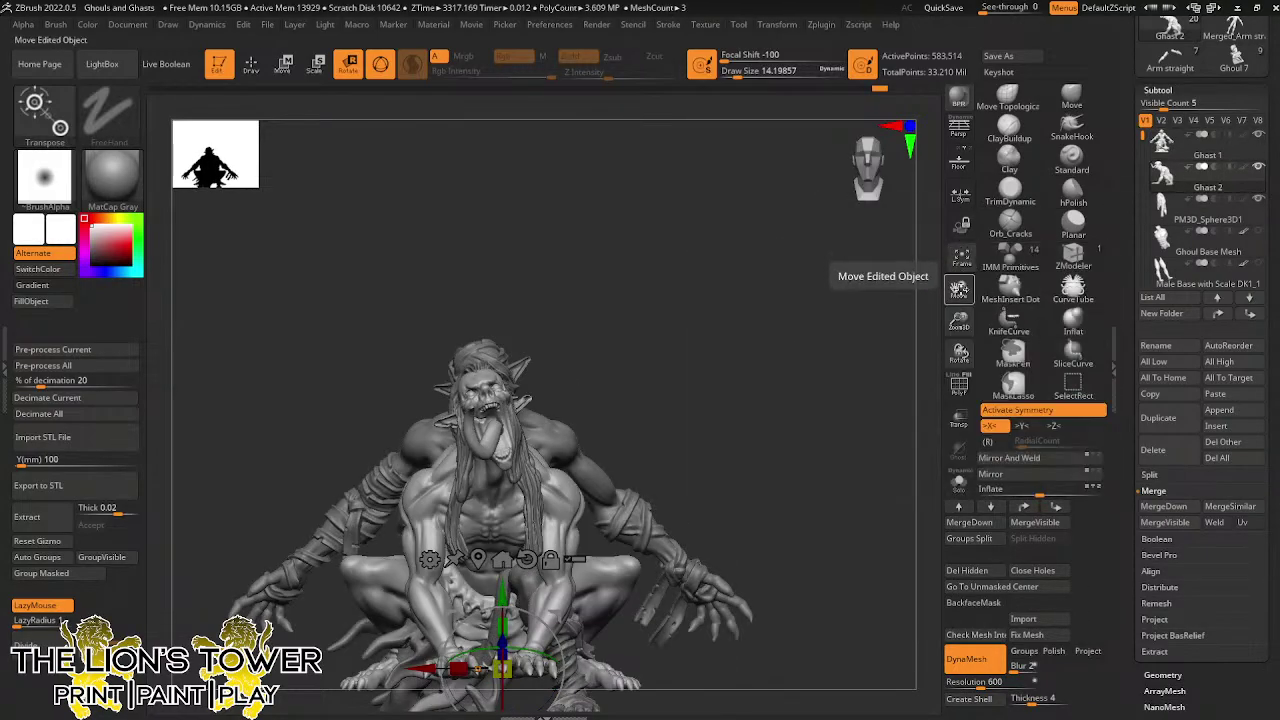
left_click_drag(958, 289, 1014, 116)
left_click_drag(928, 335, 926, 416)
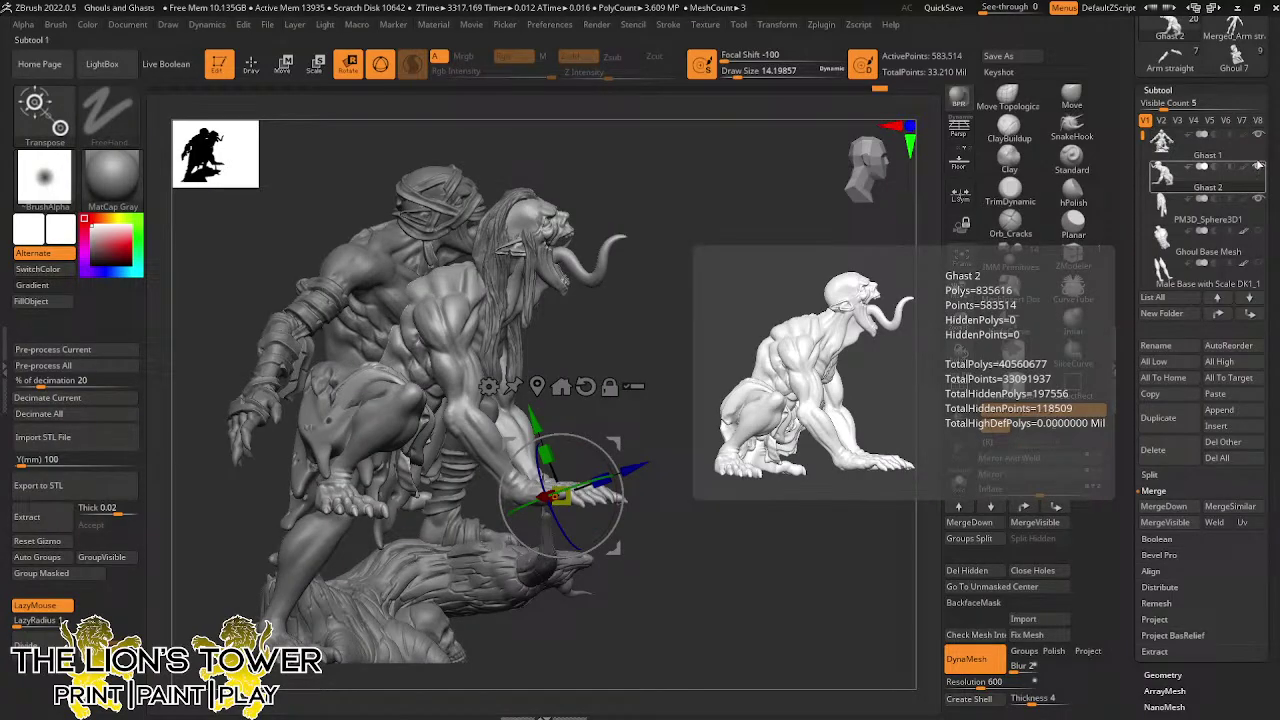
left_click(1258, 167)
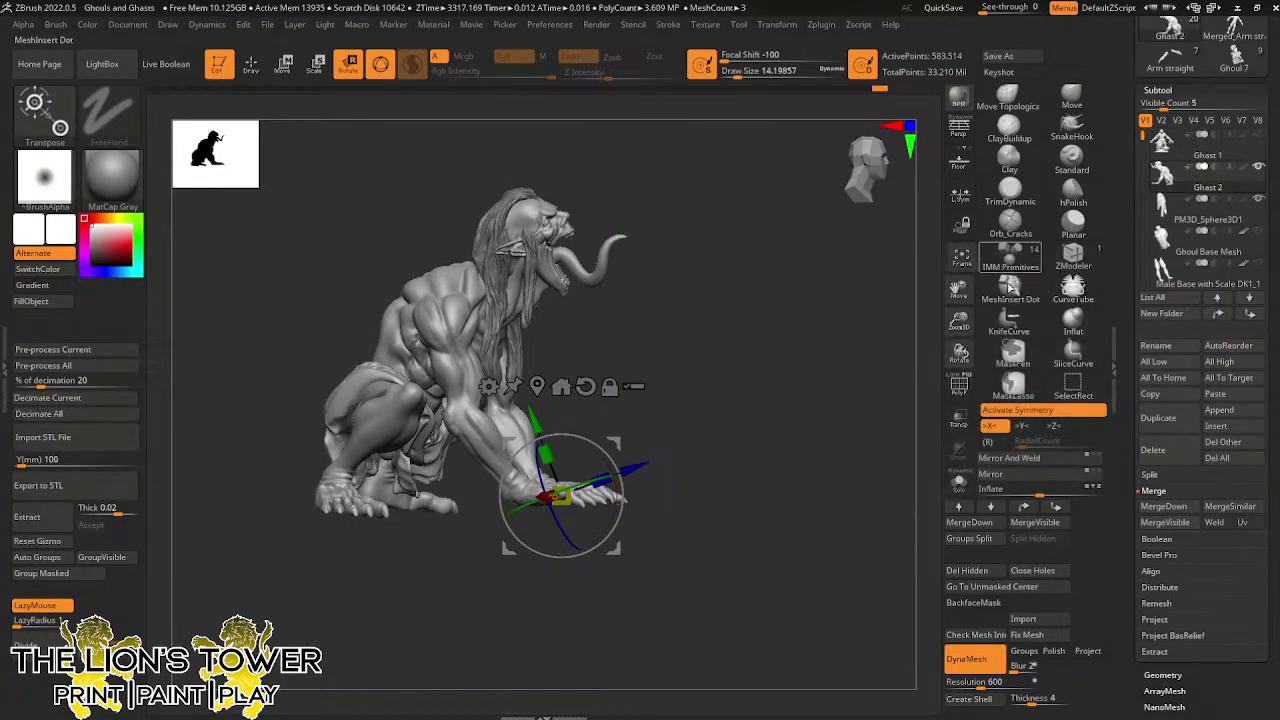
Merge the body subtool Ghast 2 down with the hair subtool PM3D_Sphere3D1
left_click_drag(870, 440, 600, 545)
key("ctrl+z")
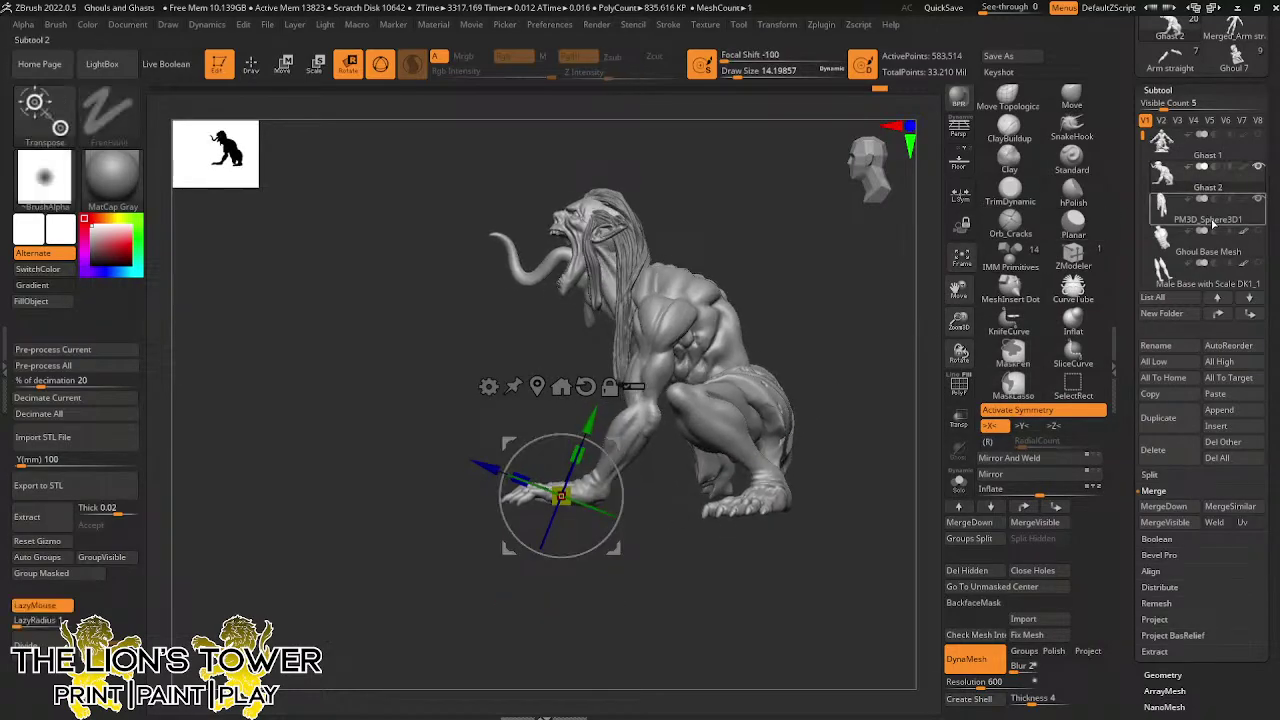
left_click(1164, 506)
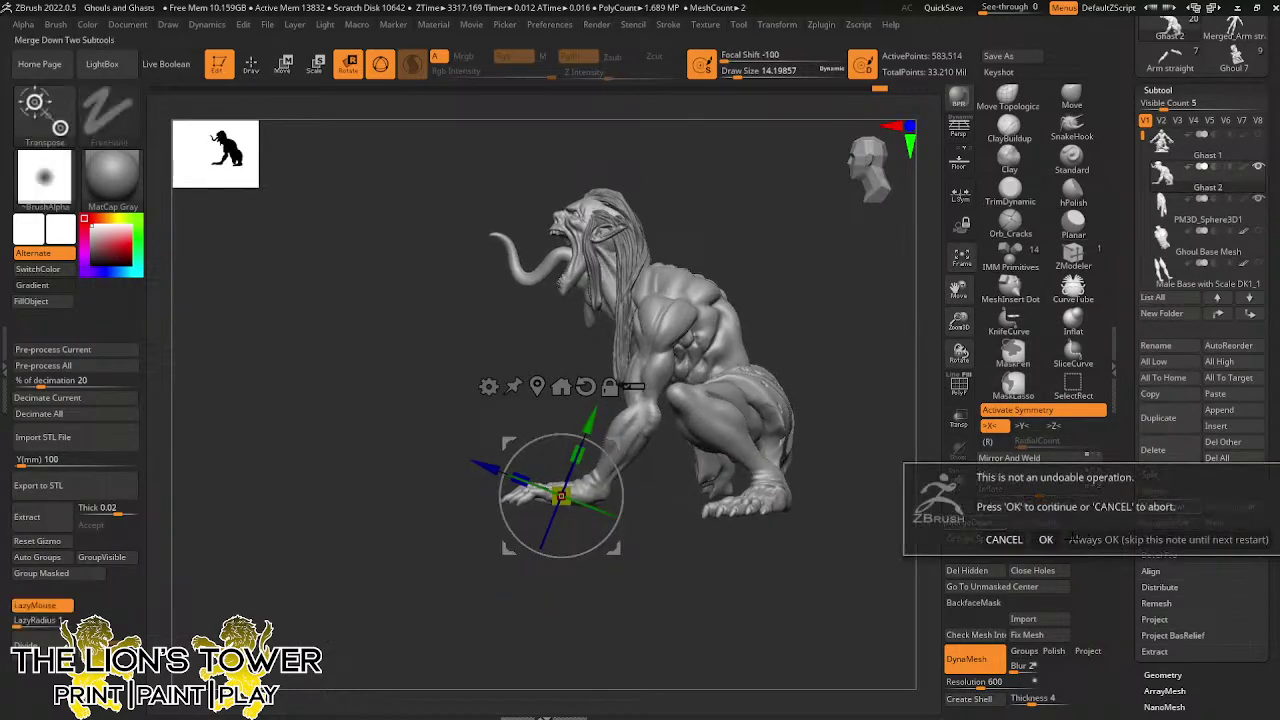
left_click(1045, 537)
Mask the figure except for the near rear foot and ankle, and rotate the foot slightly about the X axis
left_click(855, 388, "ctrl")
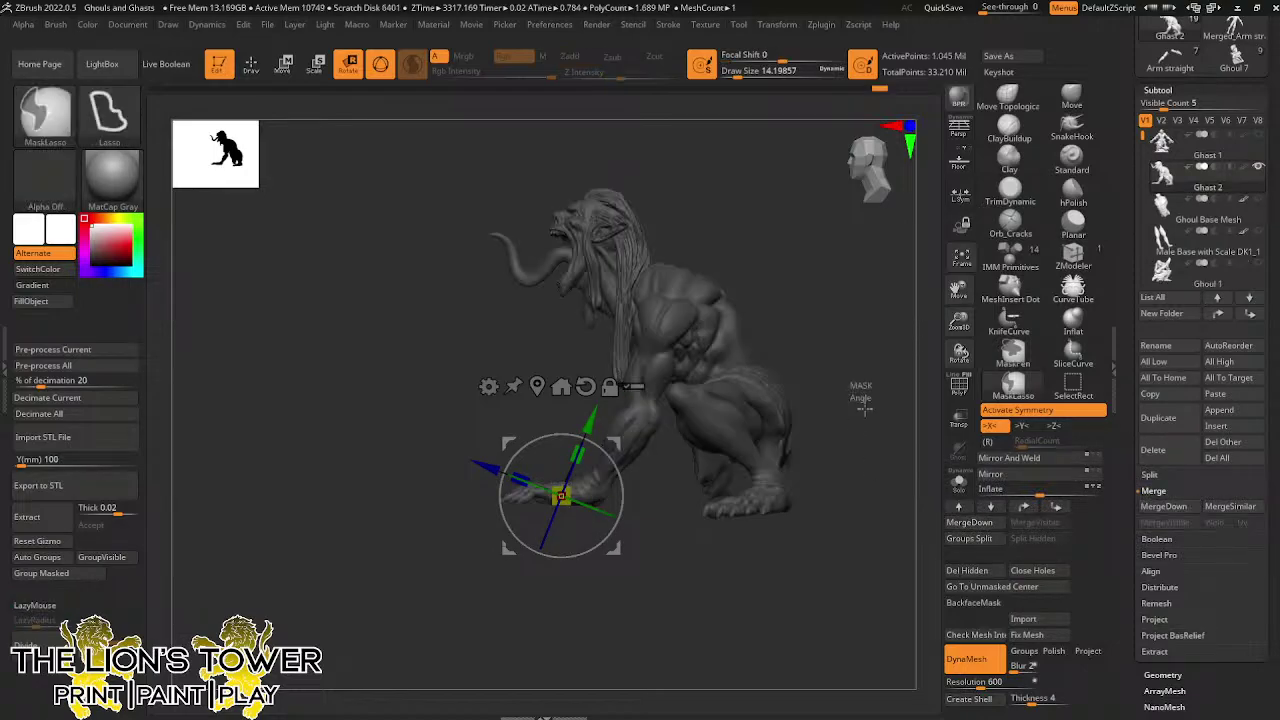
left_click_drag(865, 408, 875, 440, "ctrl")
left_click_drag(599, 541, 590, 550)
left_click(774, 459, "ctrl")
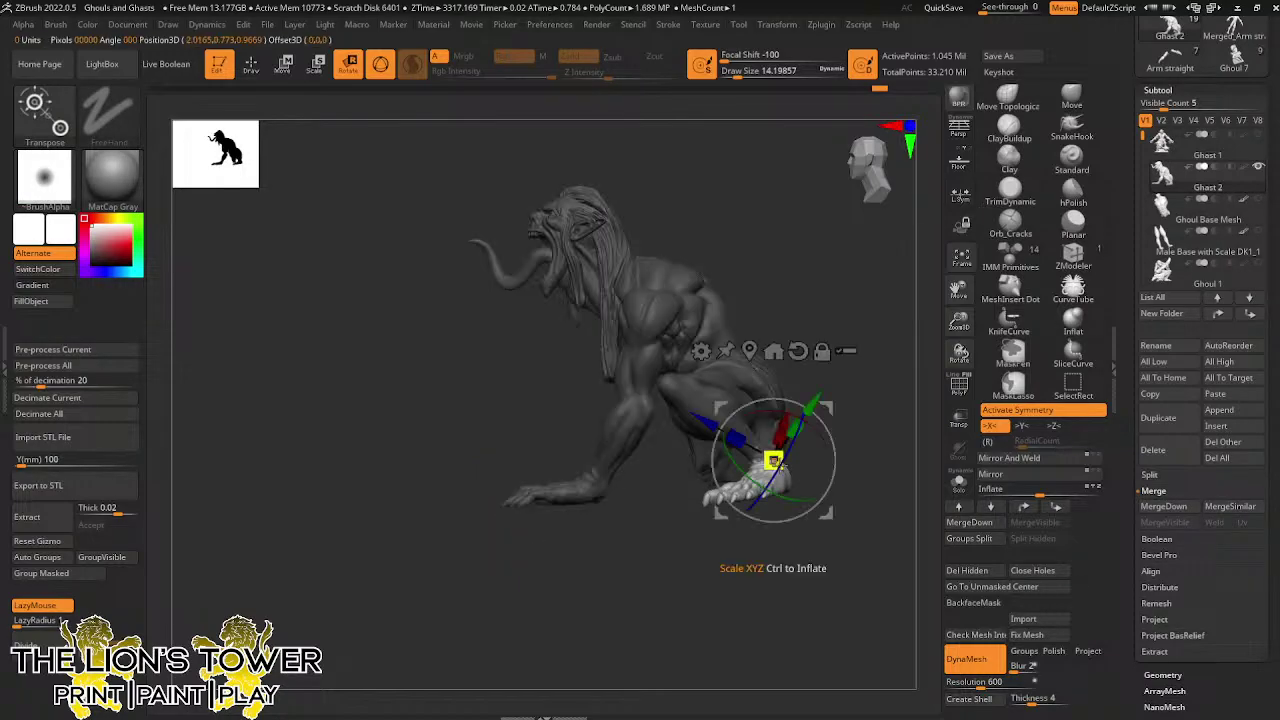
left_click_drag(787, 569, 779, 509)
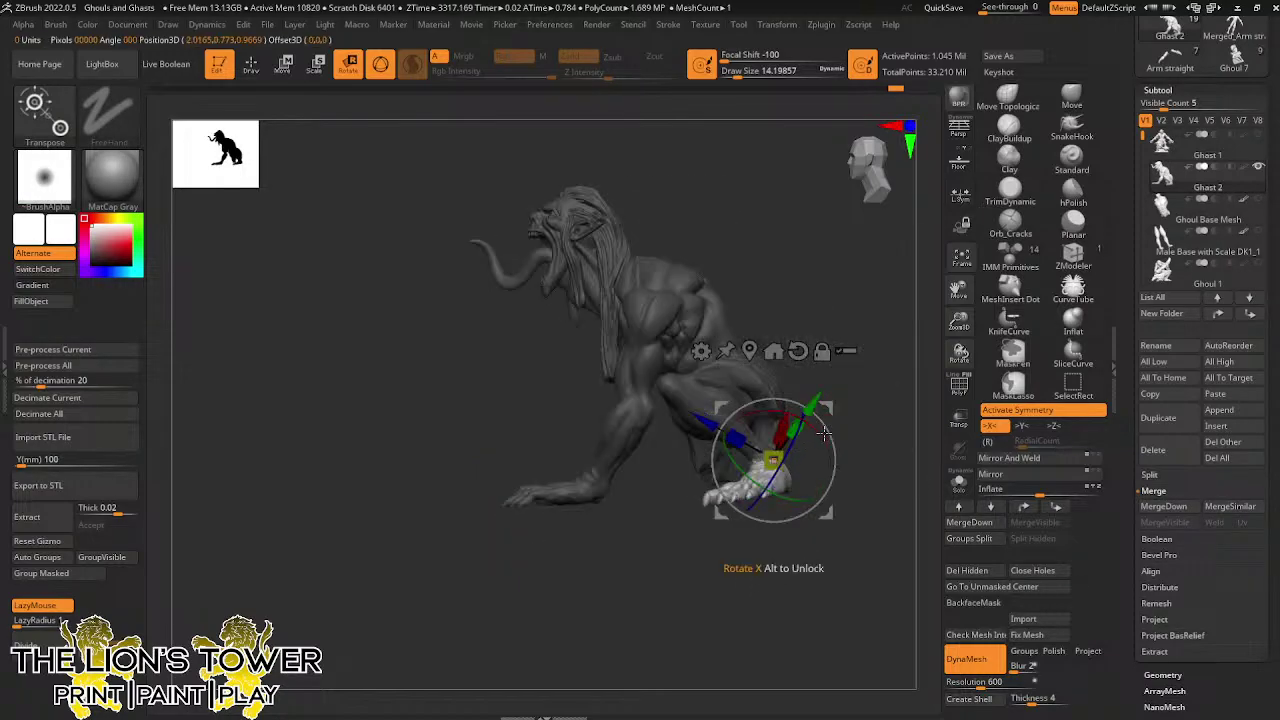
left_click_drag(826, 433, 831, 442)
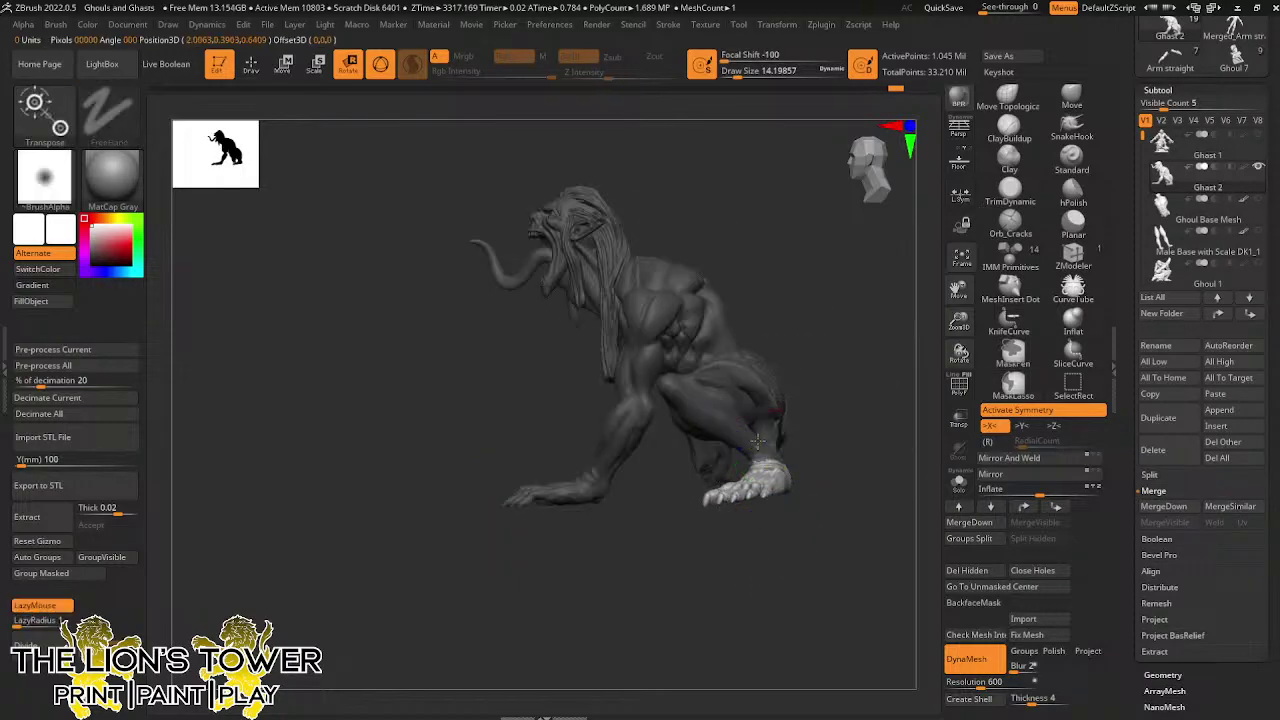
mouse_move(838, 384)
left_mouse_down("ctrl")
mouse_move(734, 423)
mouse_move(757, 453)
mouse_move(827, 452)
mouse_move(828, 410)
left_mouse_up("ctrl")
left_click_drag(958, 295, 932, 387)
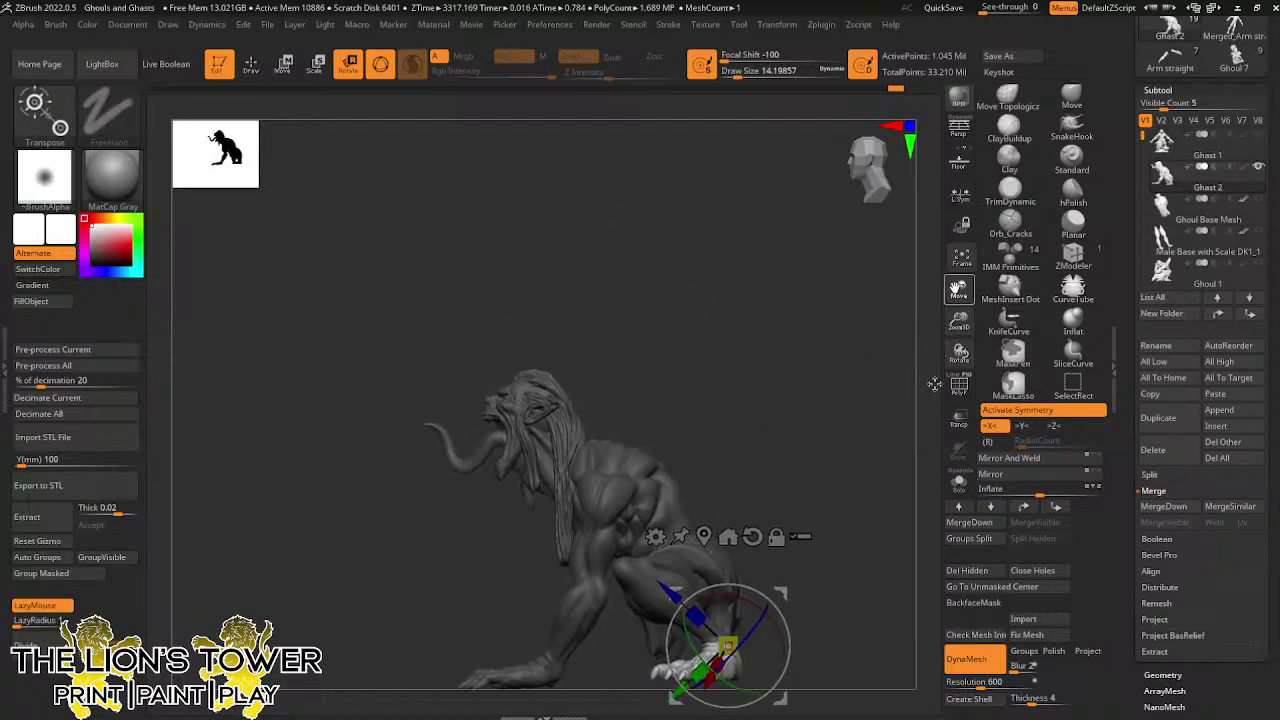
left_click_drag(780, 592, 785, 600)
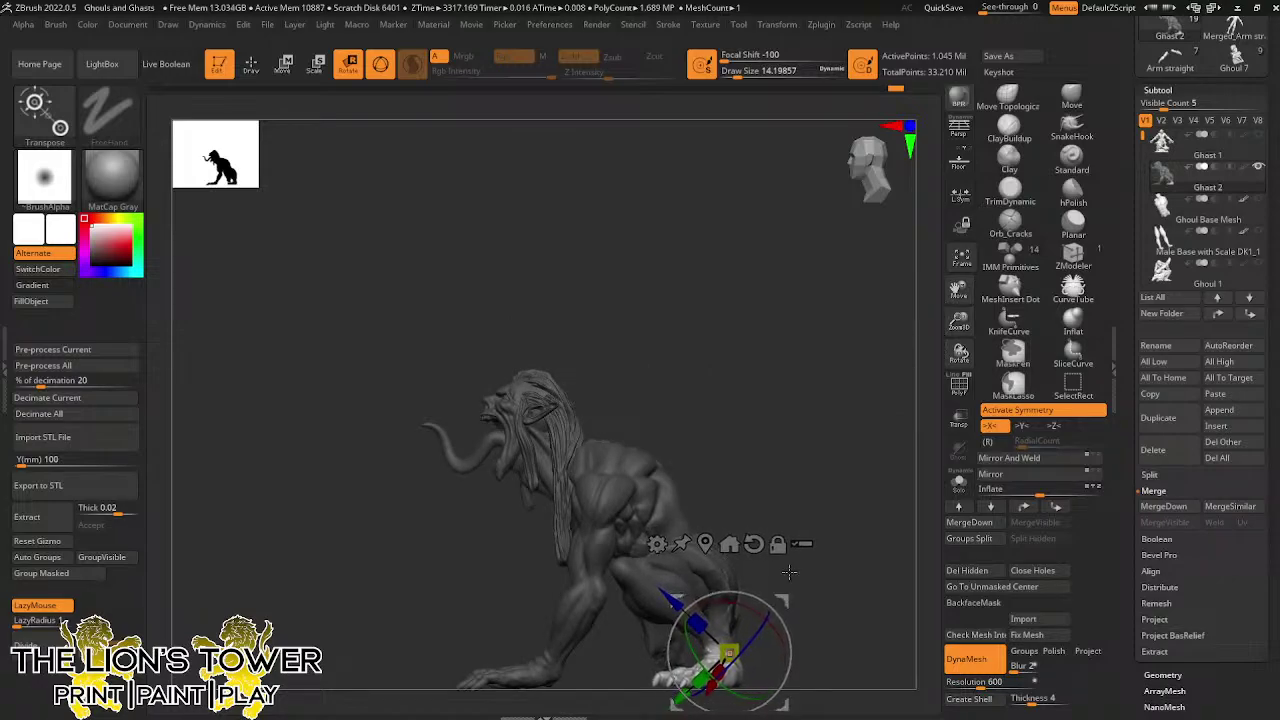
Mask everything except the back, solo the Ghast 2 subtool, and clear the mask
left_click_drag(798, 450, 812, 413, "ctrl")
left_click(797, 423, "ctrl")
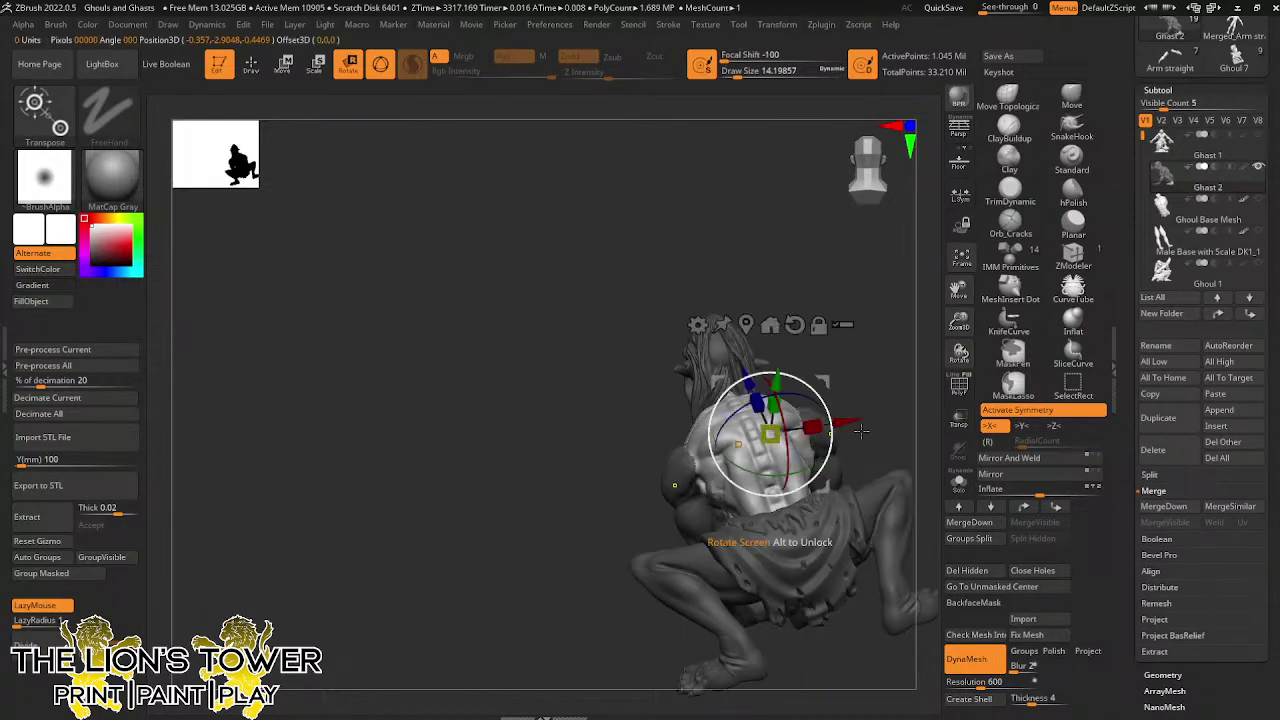
left_click(959, 482)
left_click(901, 399, "ctrl")
left_click_drag(912, 422, 914, 428, "ctrl")
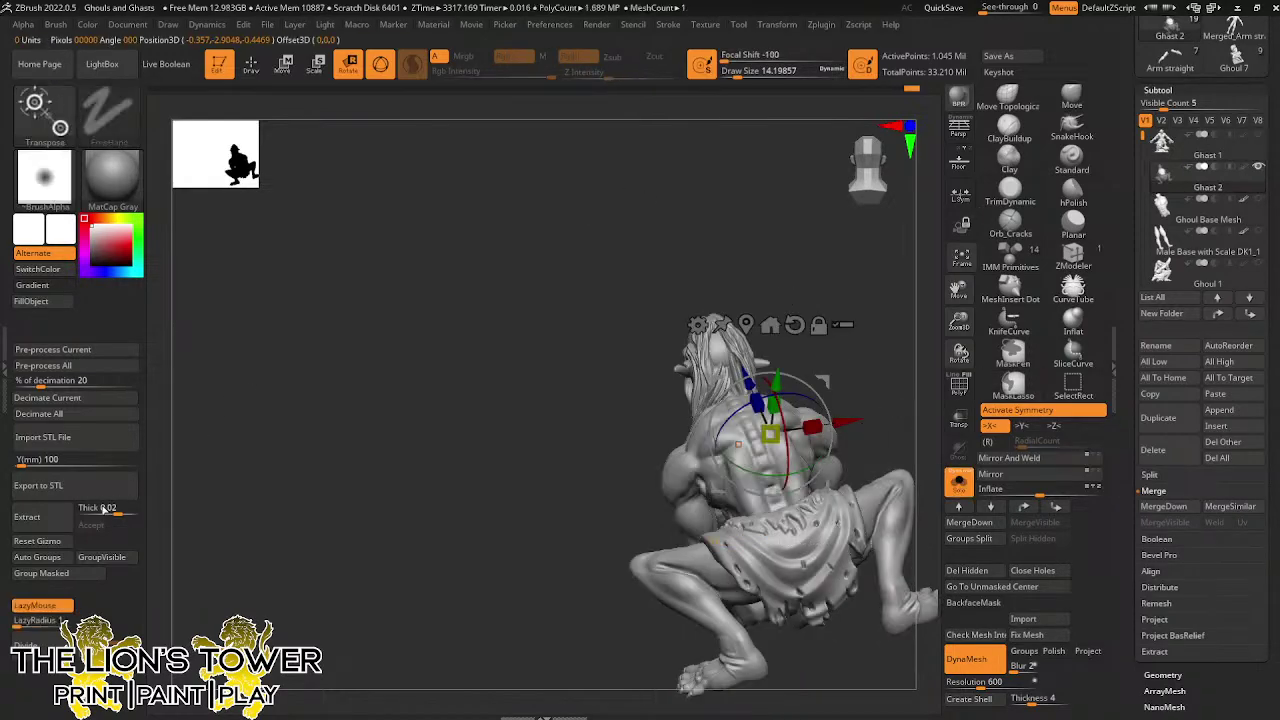
Assign automatic polygroups to the merged mesh and isolate the body's group, hiding the hair and loincloth
left_click(36, 561)
left_click_drag(830, 325, 621, 337)
left_click(254, 70)
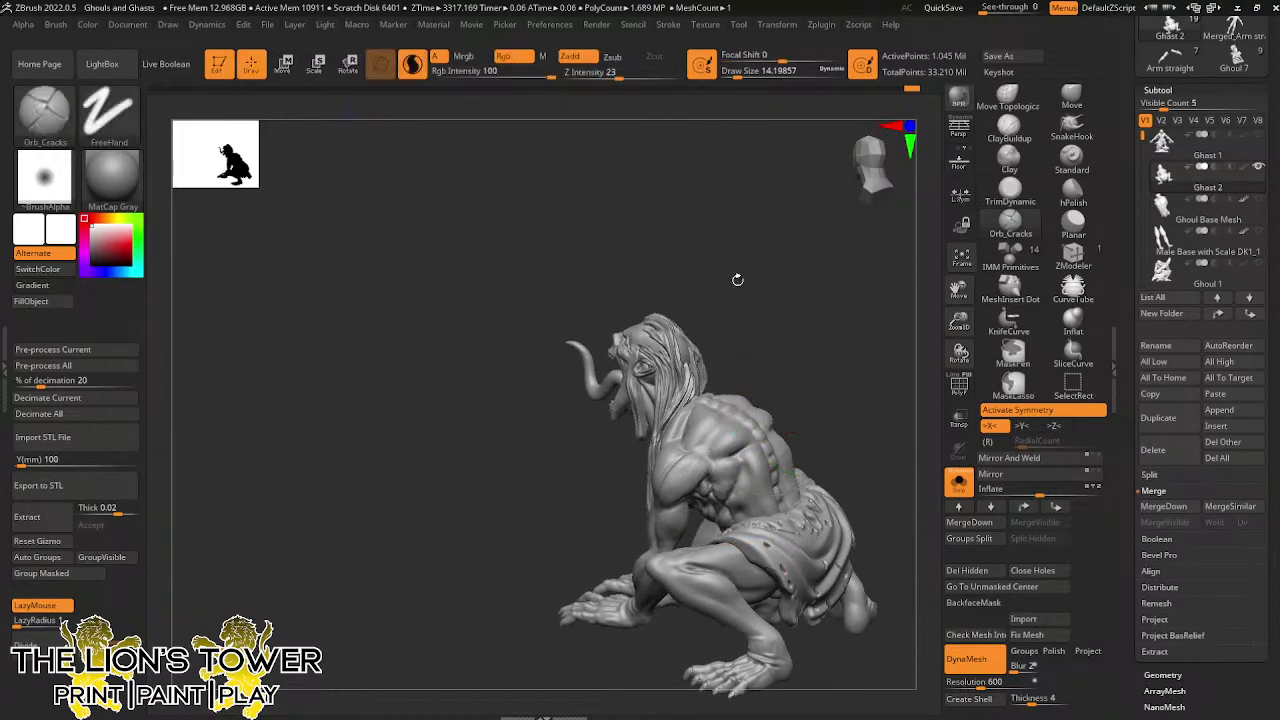
left_click_drag(813, 315, 790, 370)
left_click(730, 459, "ctrl+shift")
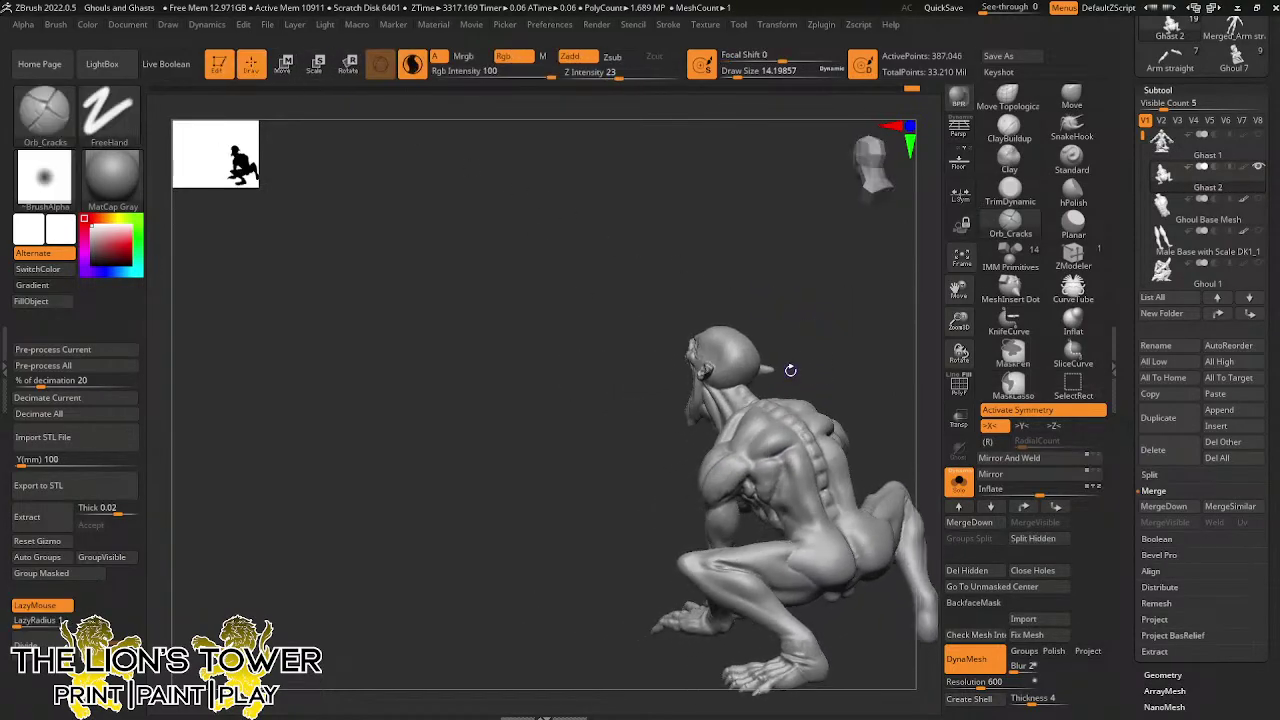
Turn off symmetry and build up clay on the back of Ghast 2's neck with the ClayBuildup brush
left_click_drag(960, 320, 963, 336)
left_click(1010, 129)
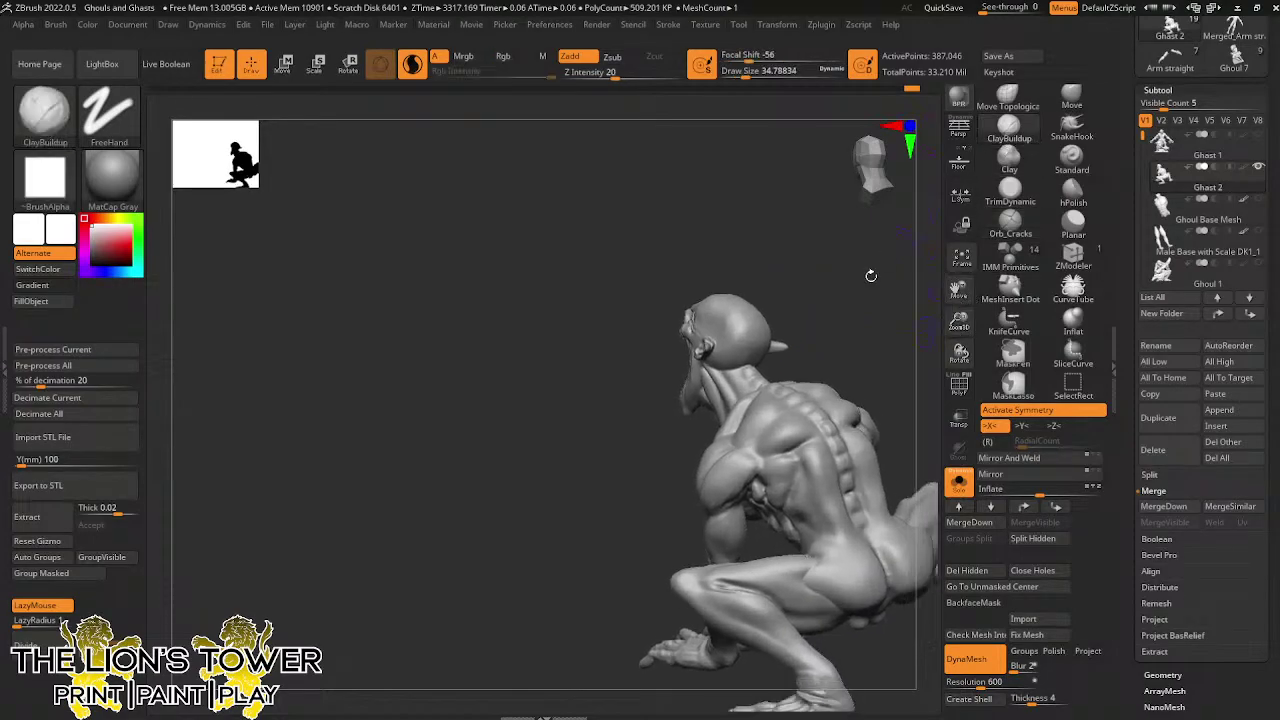
left_click_drag(871, 277, 840, 282)
key("x")
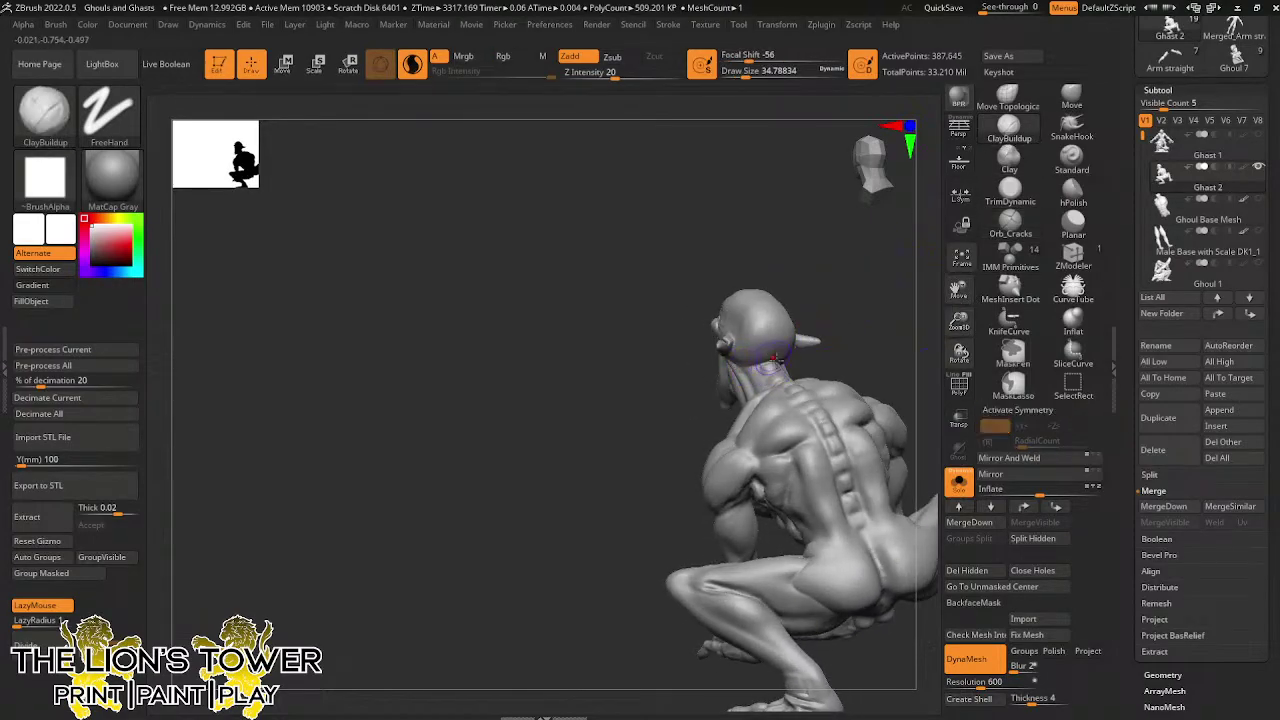
left_click_drag(752, 365, 923, 300)
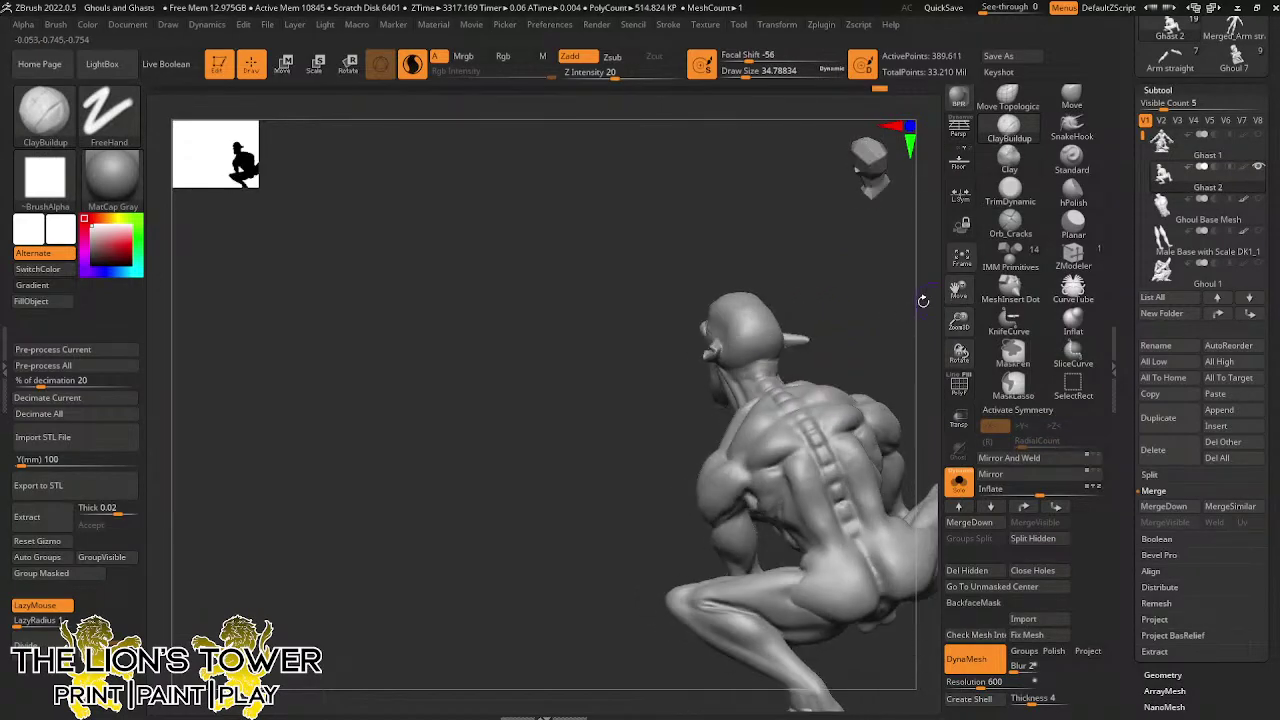
left_click_drag(800, 352, 883, 277)
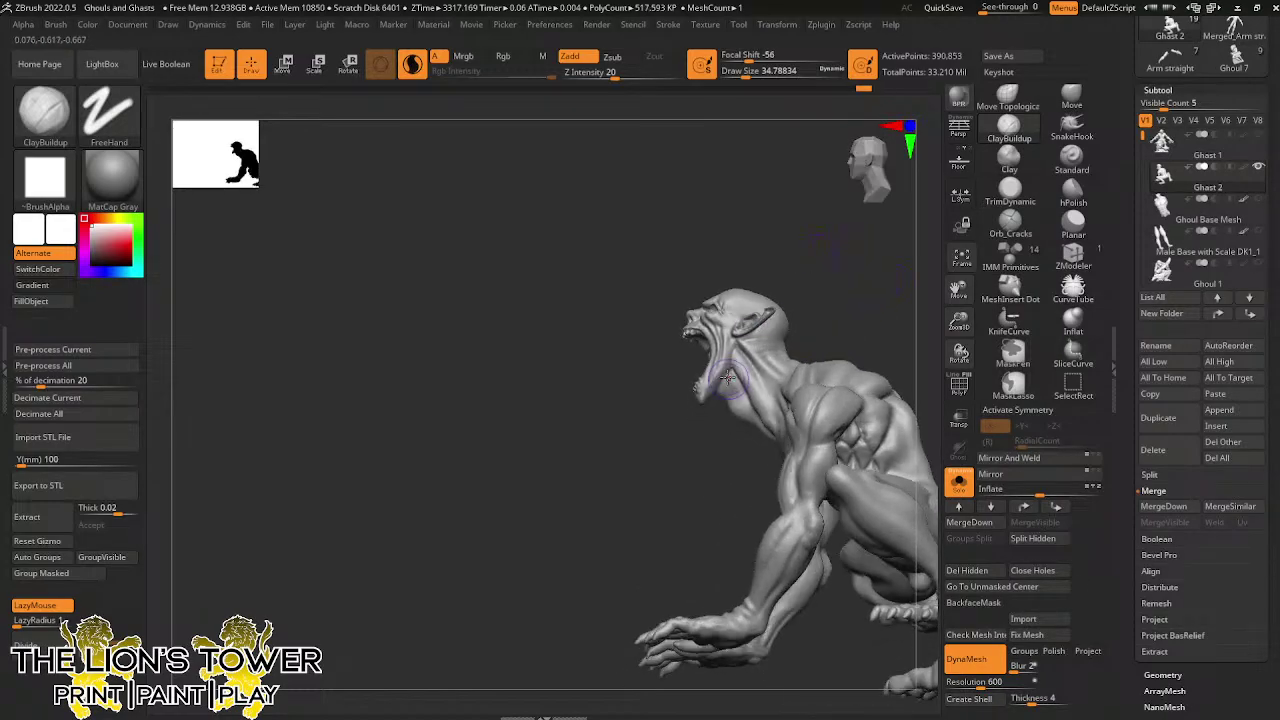
Build up clay under the jaw and along the throat of Ghast 2 with the ClayBuildup brush
left_click_drag(720, 388, 730, 300)
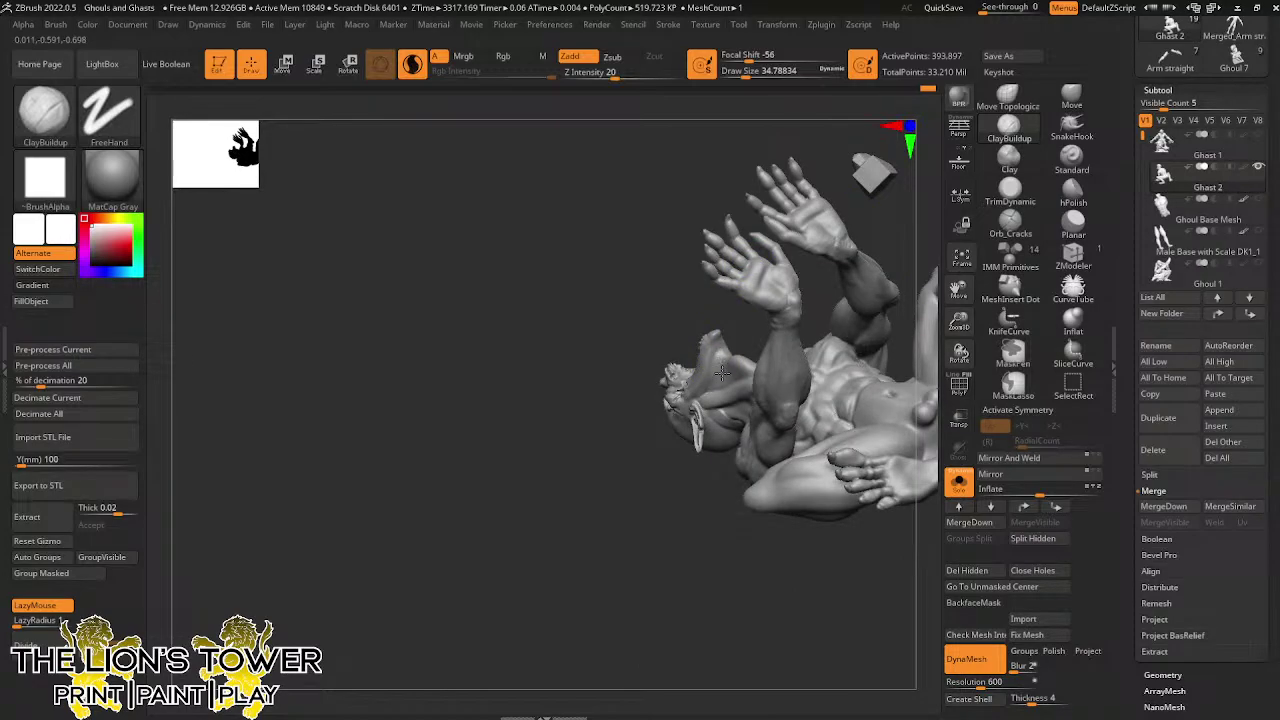
left_click_drag(721, 372, 740, 362)
left_click_drag(761, 311, 745, 360)
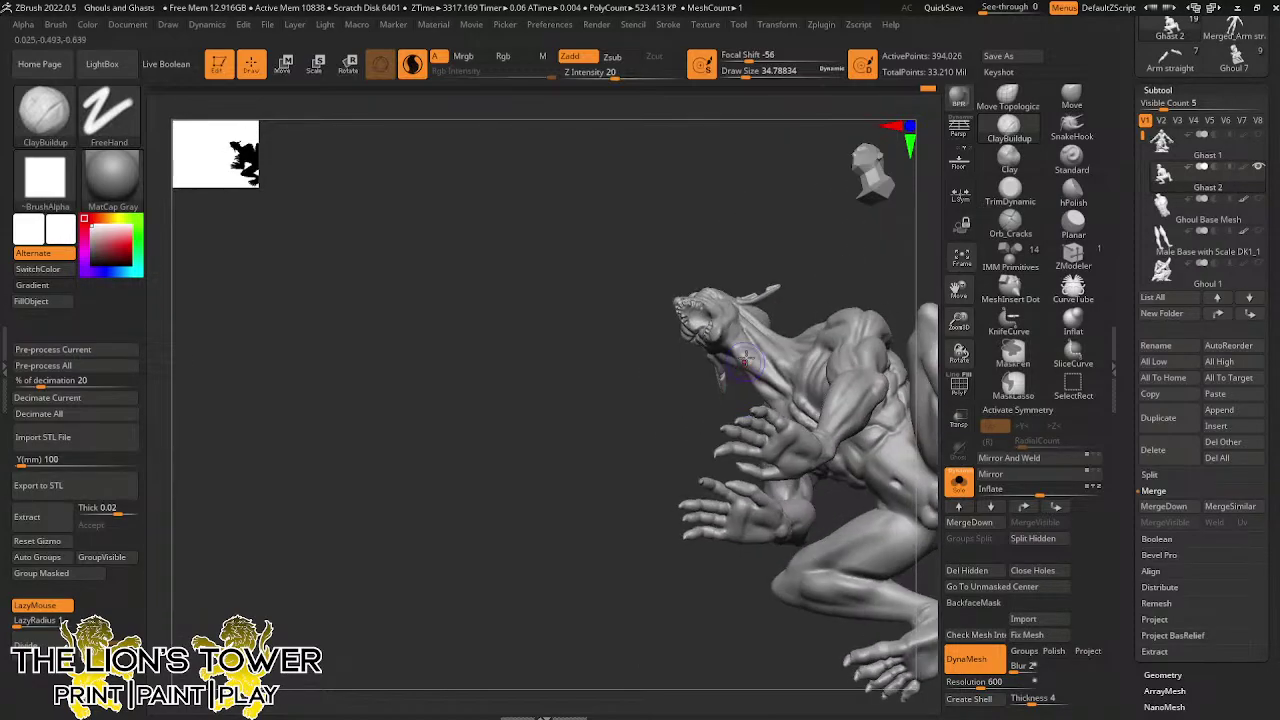
mouse_move(780, 275)
left_mouse_down()
mouse_move(826, 277)
mouse_move(806, 300)
mouse_move(831, 283)
mouse_move(800, 315)
left_mouse_up()
Reveal the hidden parts of Ghast 2 and check the complete figure from the side and front
left_click_drag(850, 272, 887, 300)
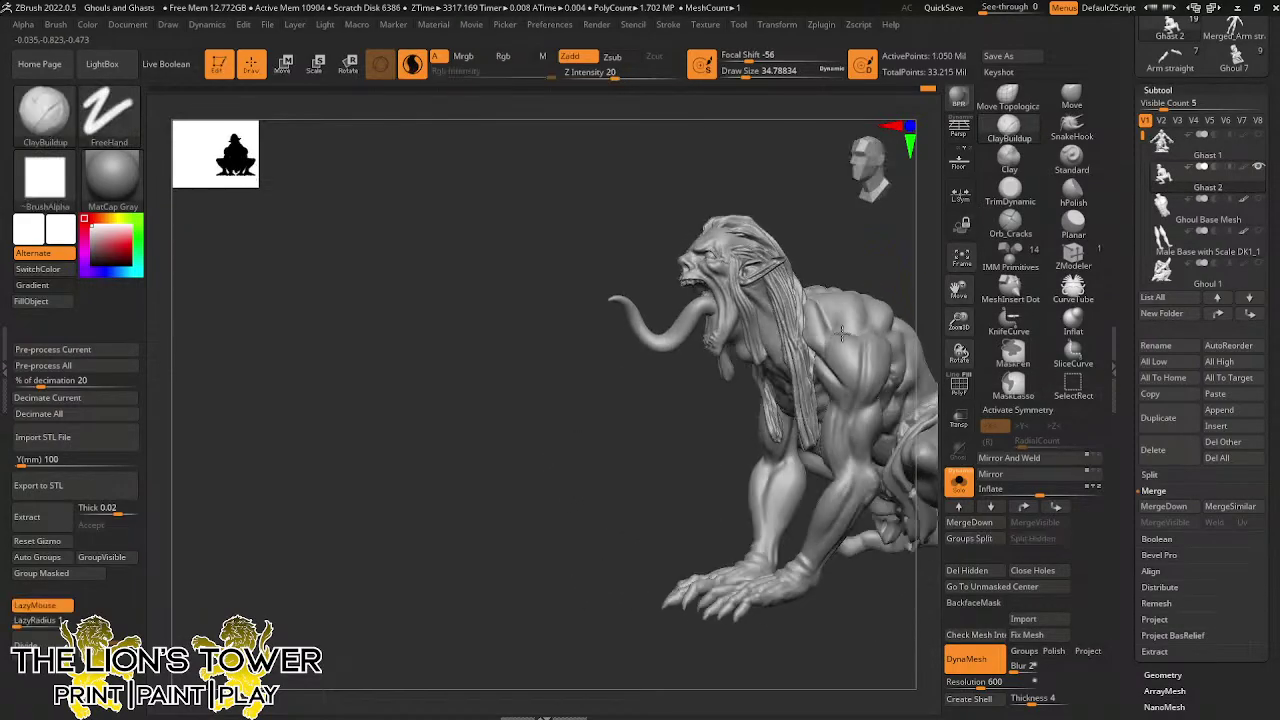
left_click_drag(830, 285, 896, 268)
left_click_drag(957, 320, 946, 312)
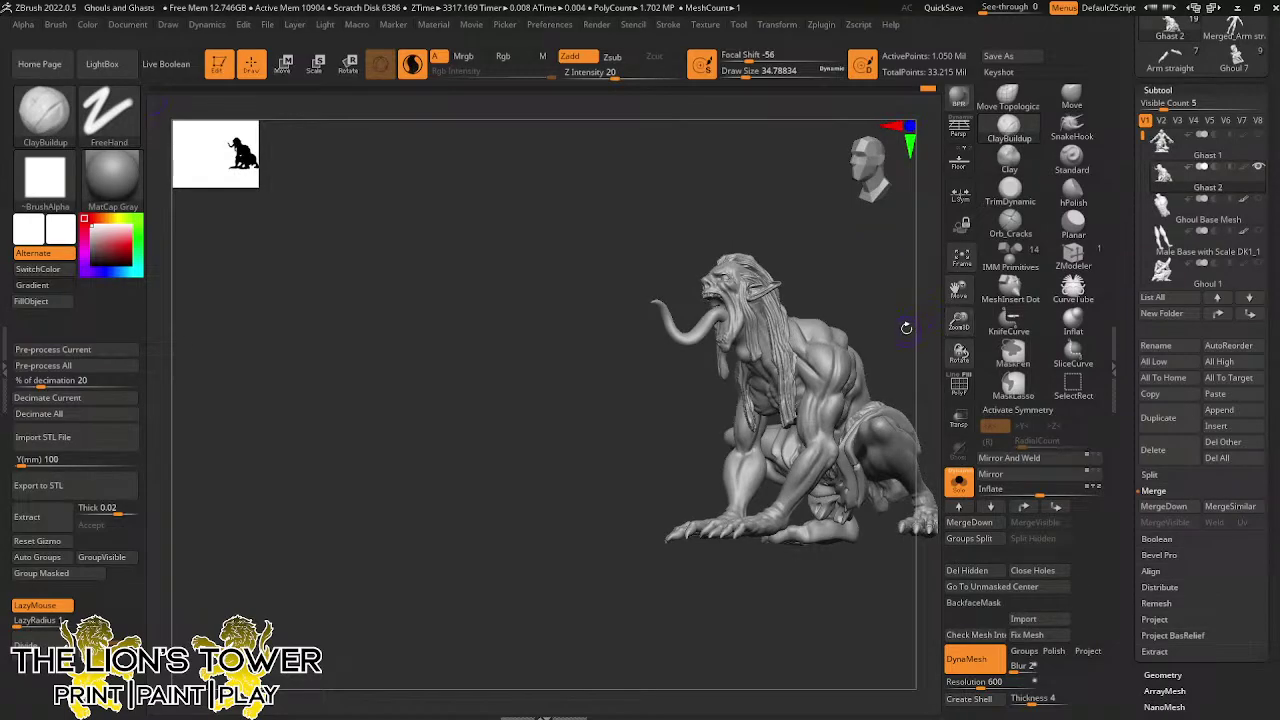
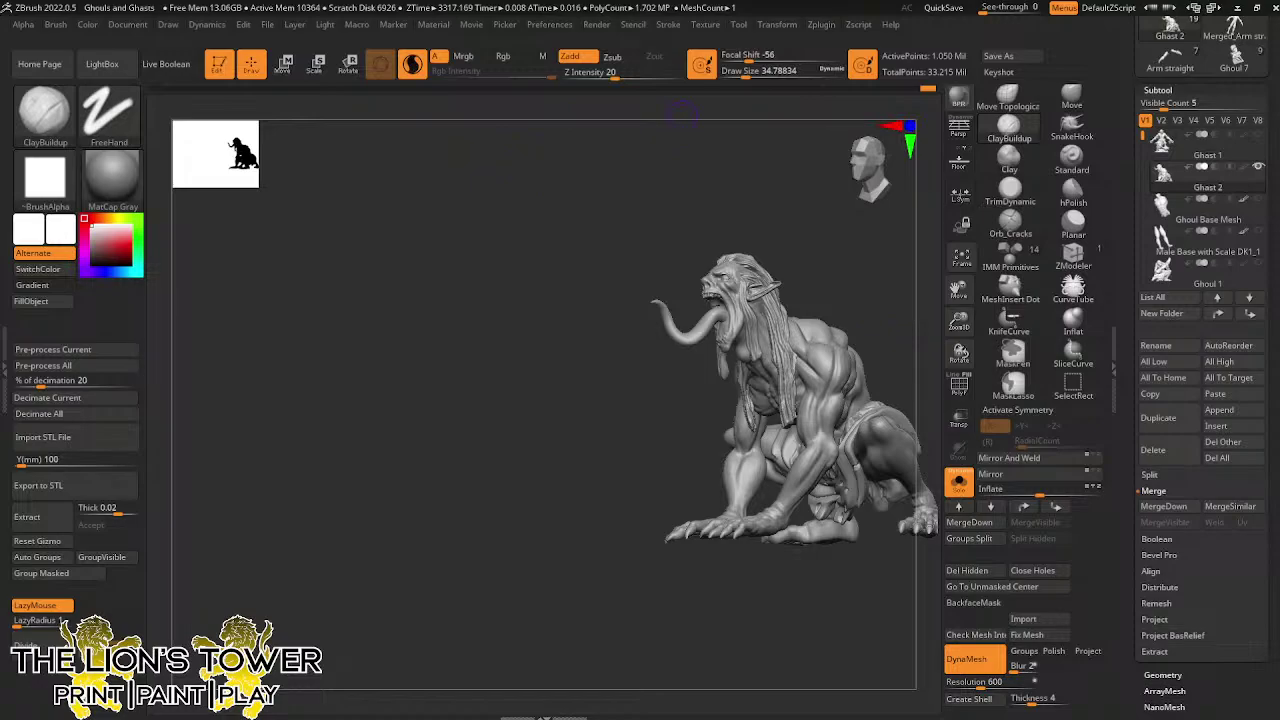
left_click_drag(958, 290, 874, 294)
left_click_drag(815, 338, 852, 343, "shift")
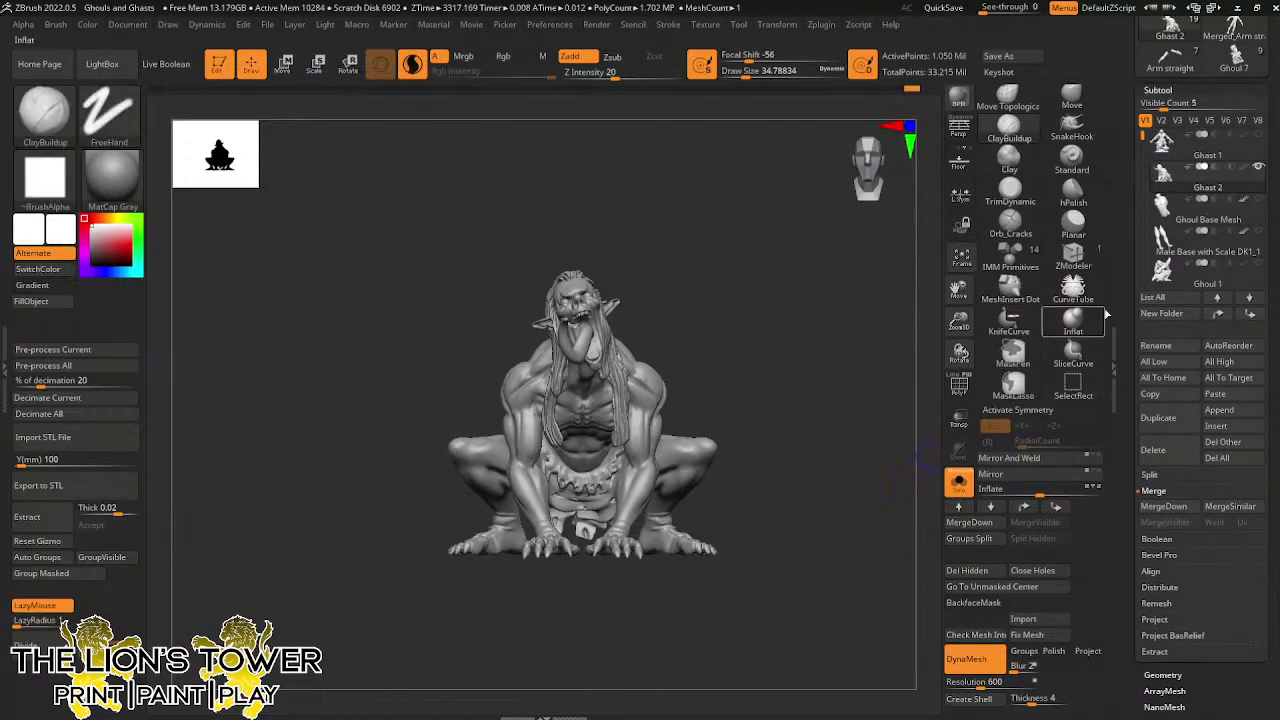
Make Ghast 1 the active subtool, turn off Solo and copy the subtool
left_click(1229, 152)
left_click(316, 65)
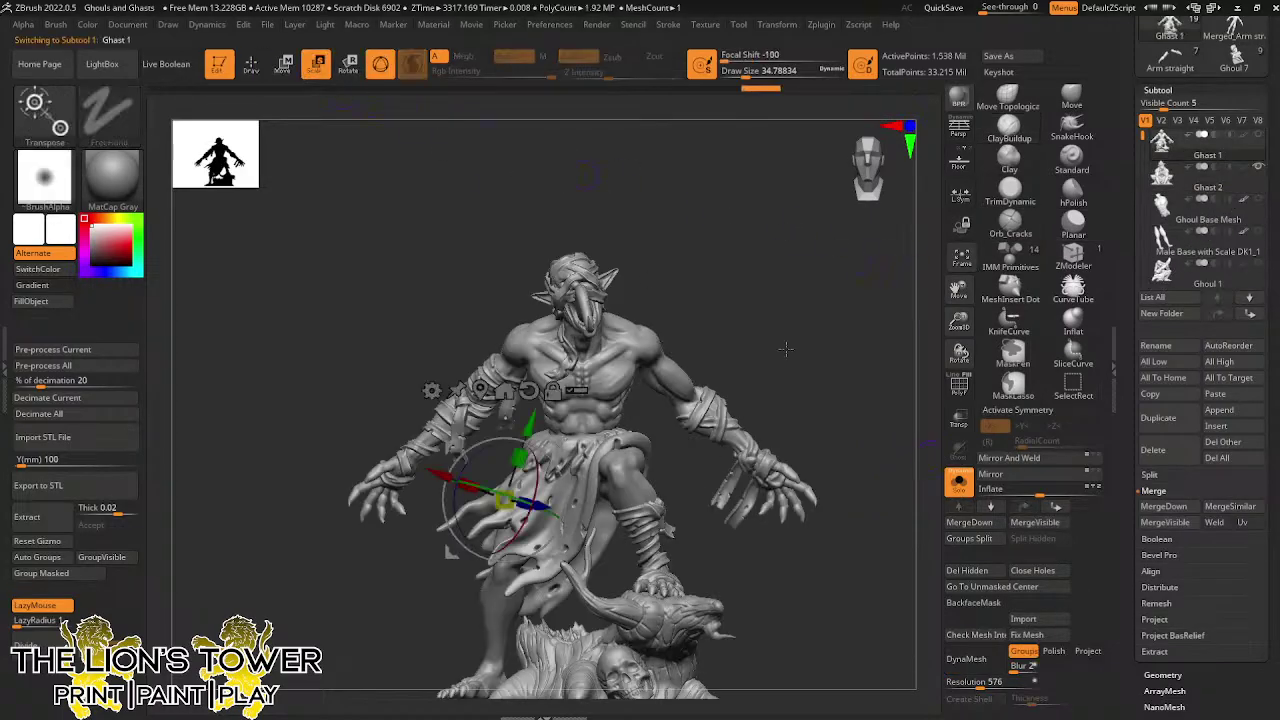
left_click(958, 483)
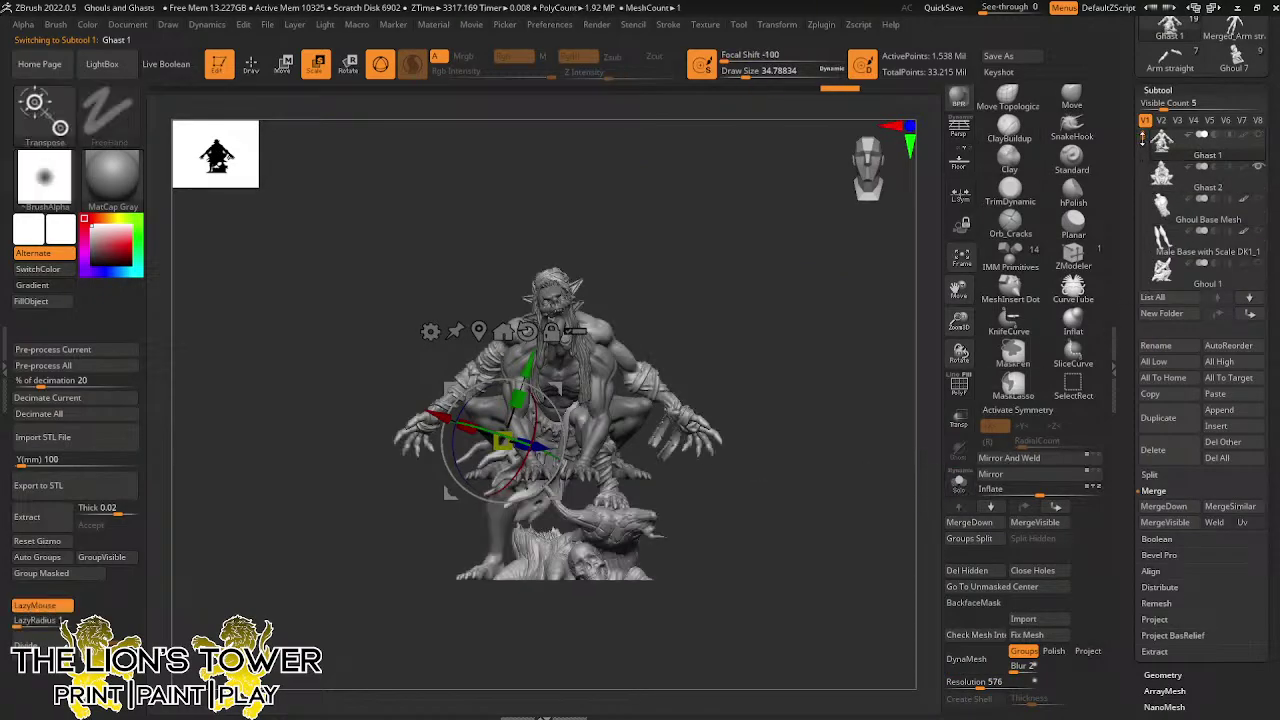
mouse_move(1258, 170)
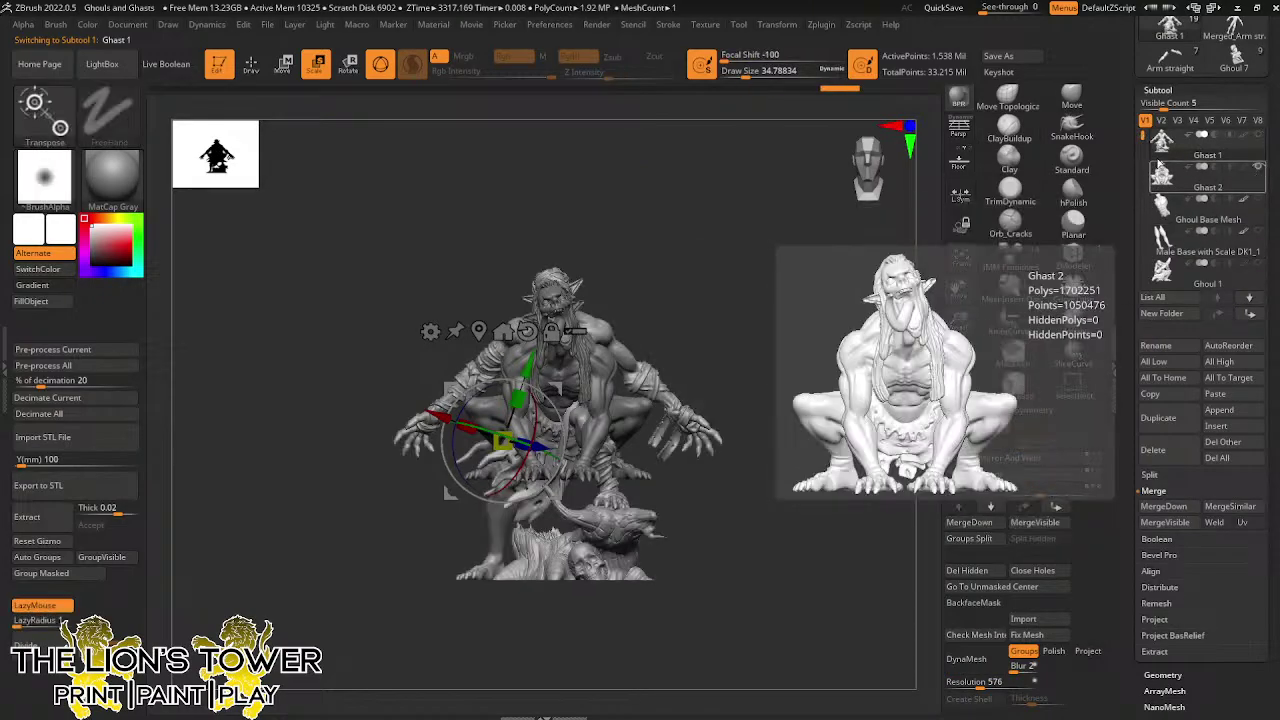
left_click(1117, 272)
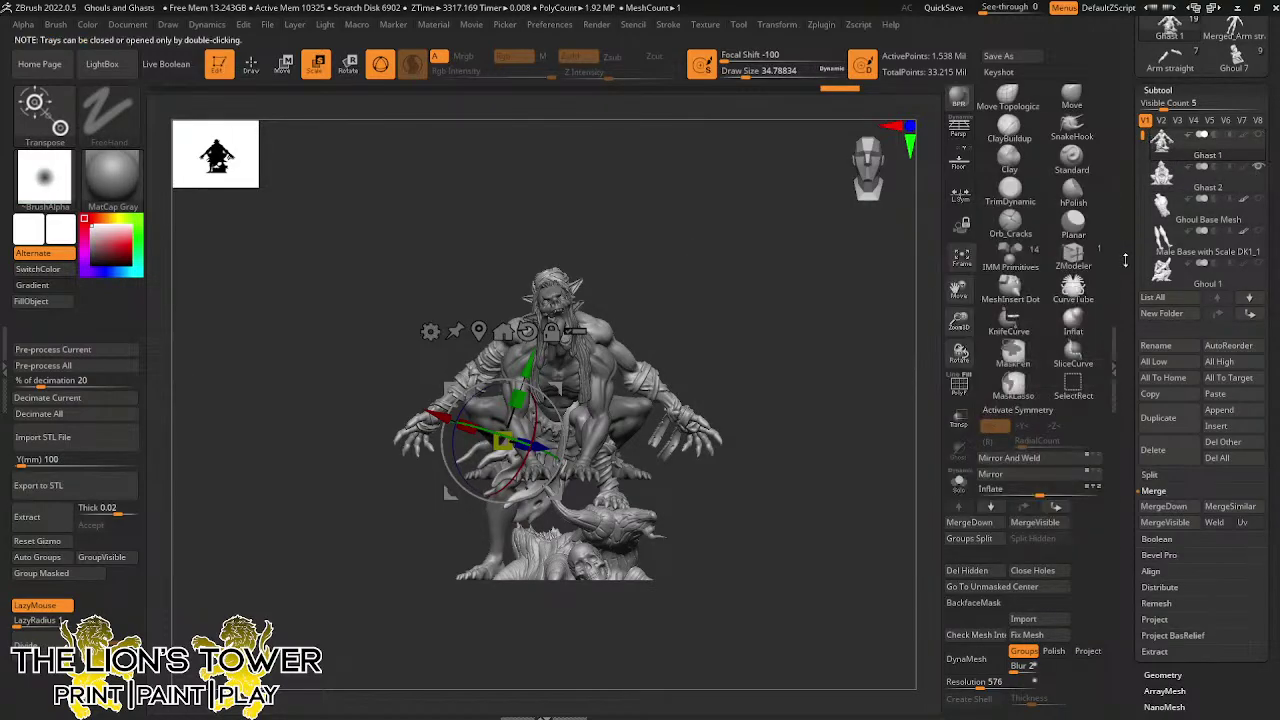
left_click_drag(1125, 266, 1128, 330)
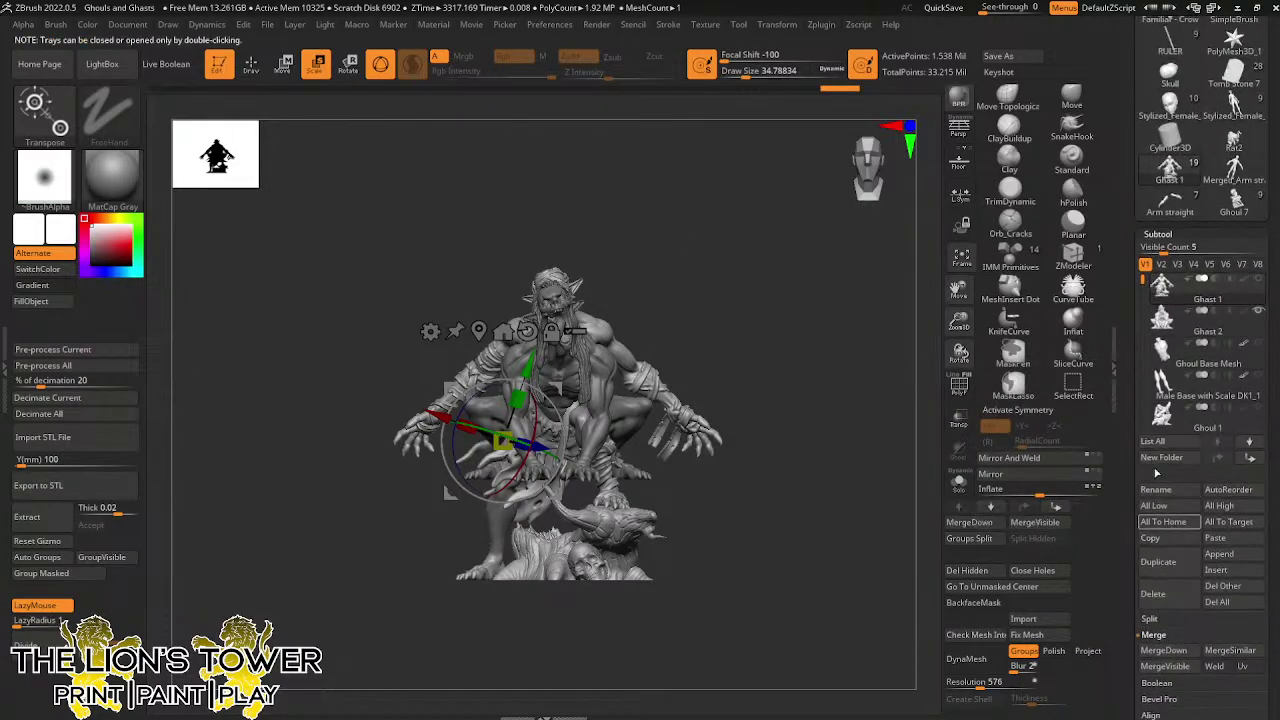
Switch to the Ghoul 7 tool with the ghoul lineup and paste the copied standing ghast into it
left_click(1235, 200)
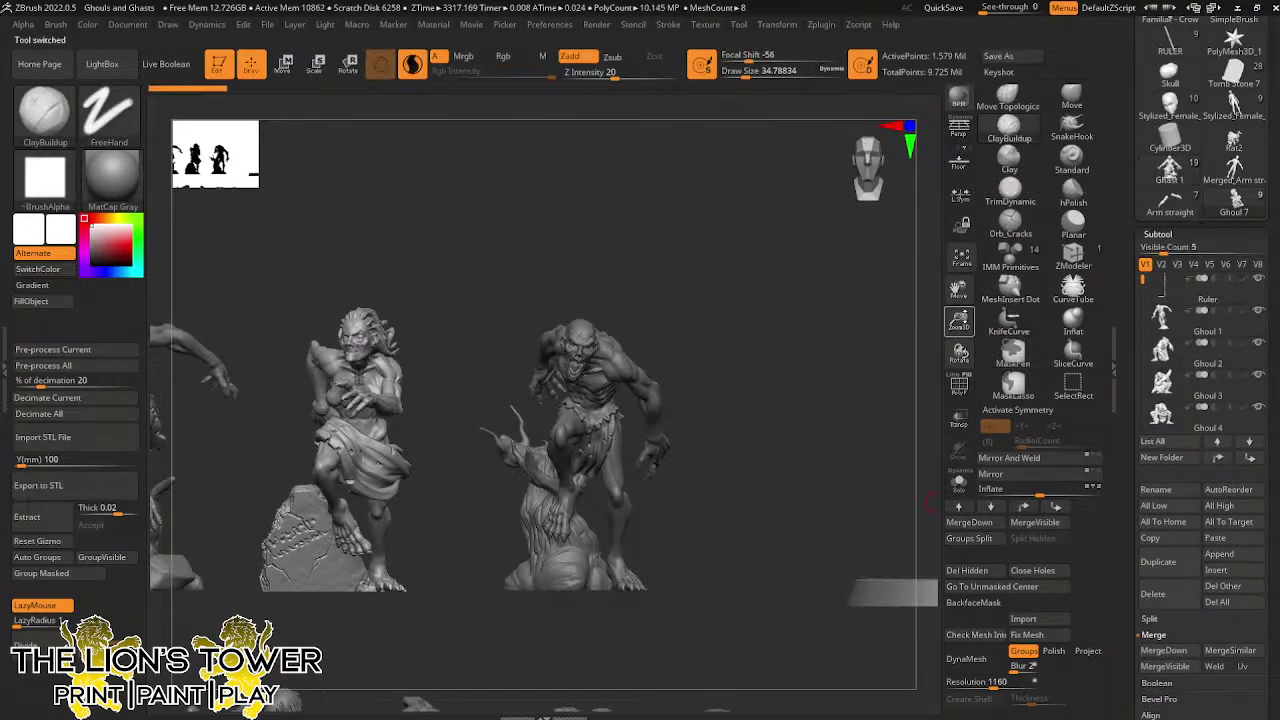
left_click_drag(957, 288, 1063, 118)
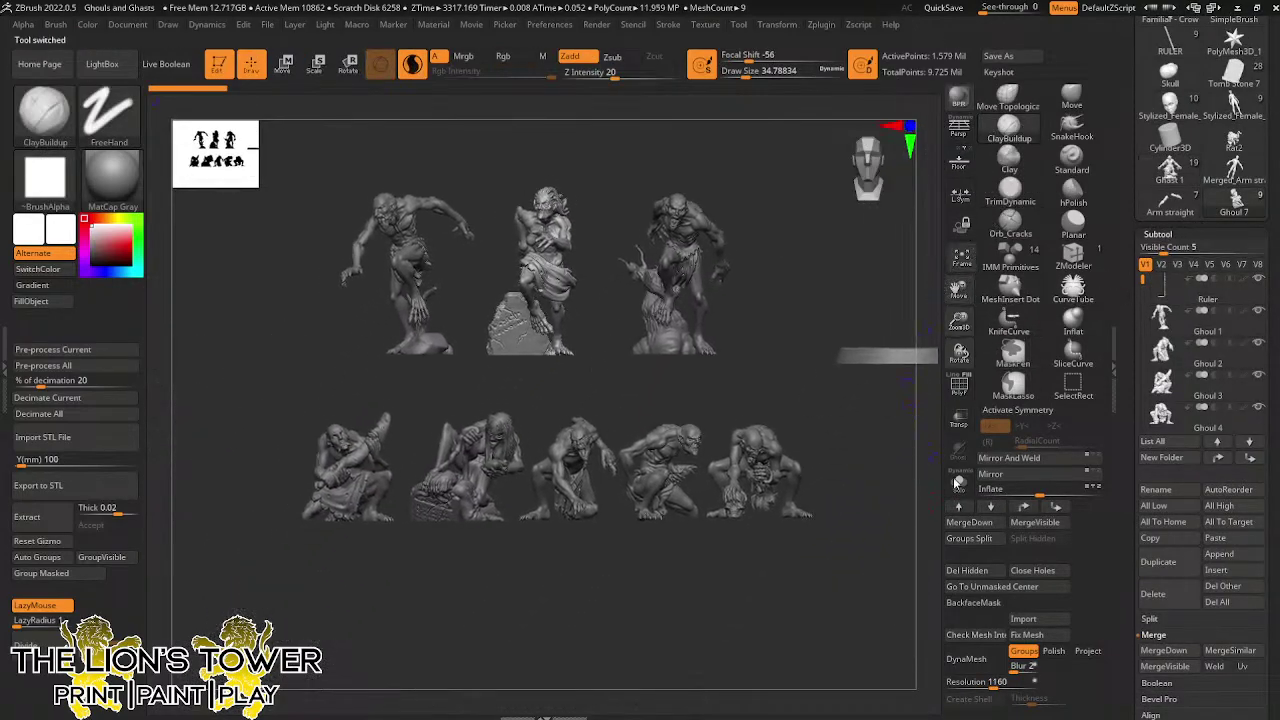
left_click(955, 520)
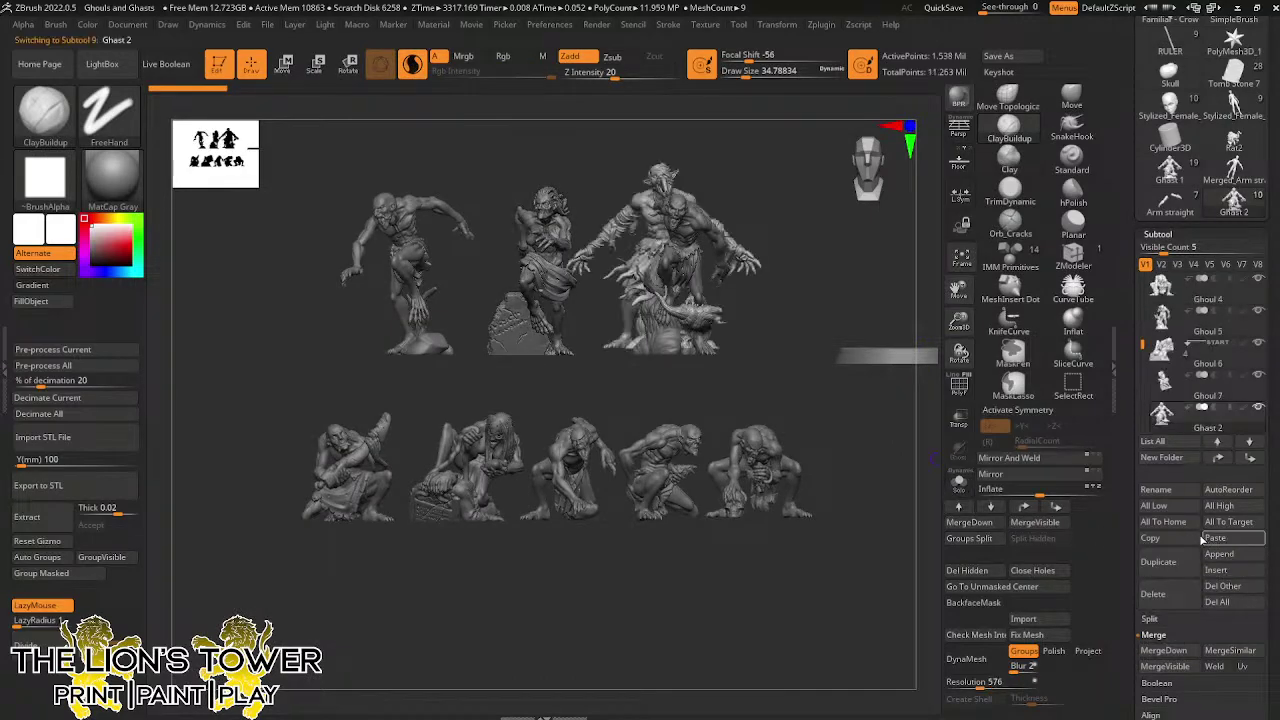
Center and straighten the gizmo on the pasted ghast, then move it between the upper-row ghouls and level its base with theirs
left_click(317, 63)
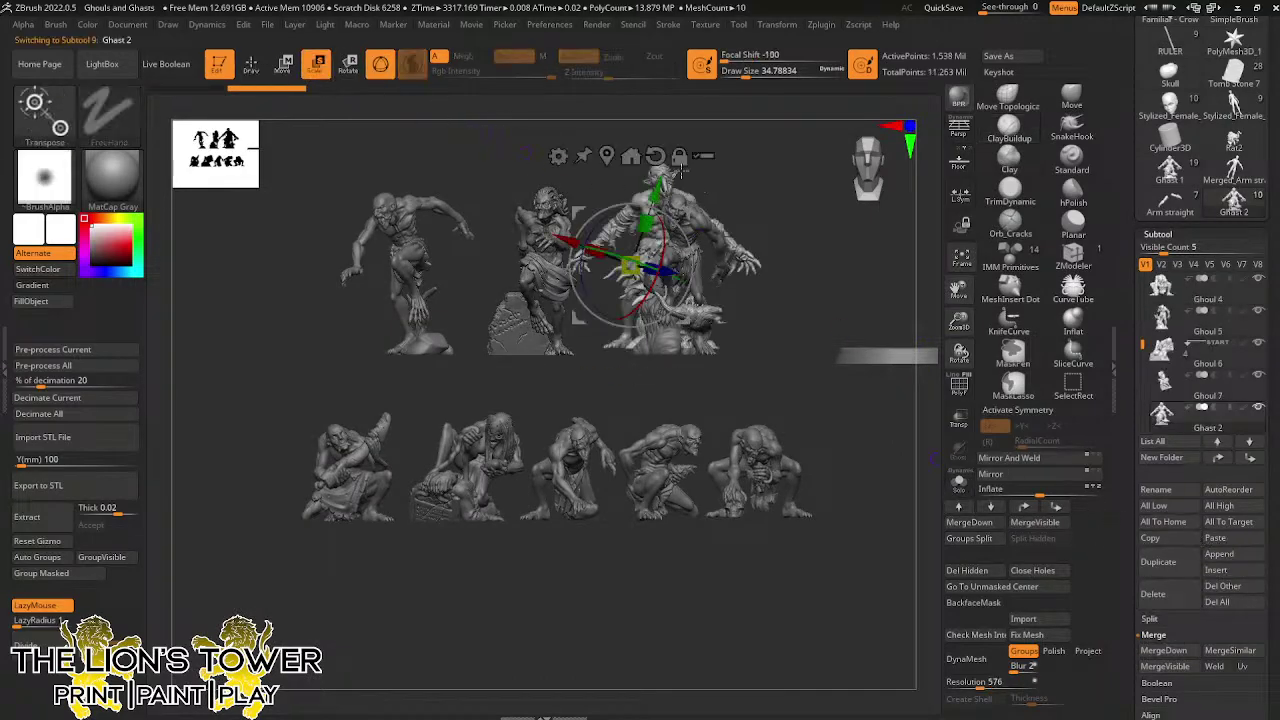
left_click(607, 157)
left_click(688, 147, "alt")
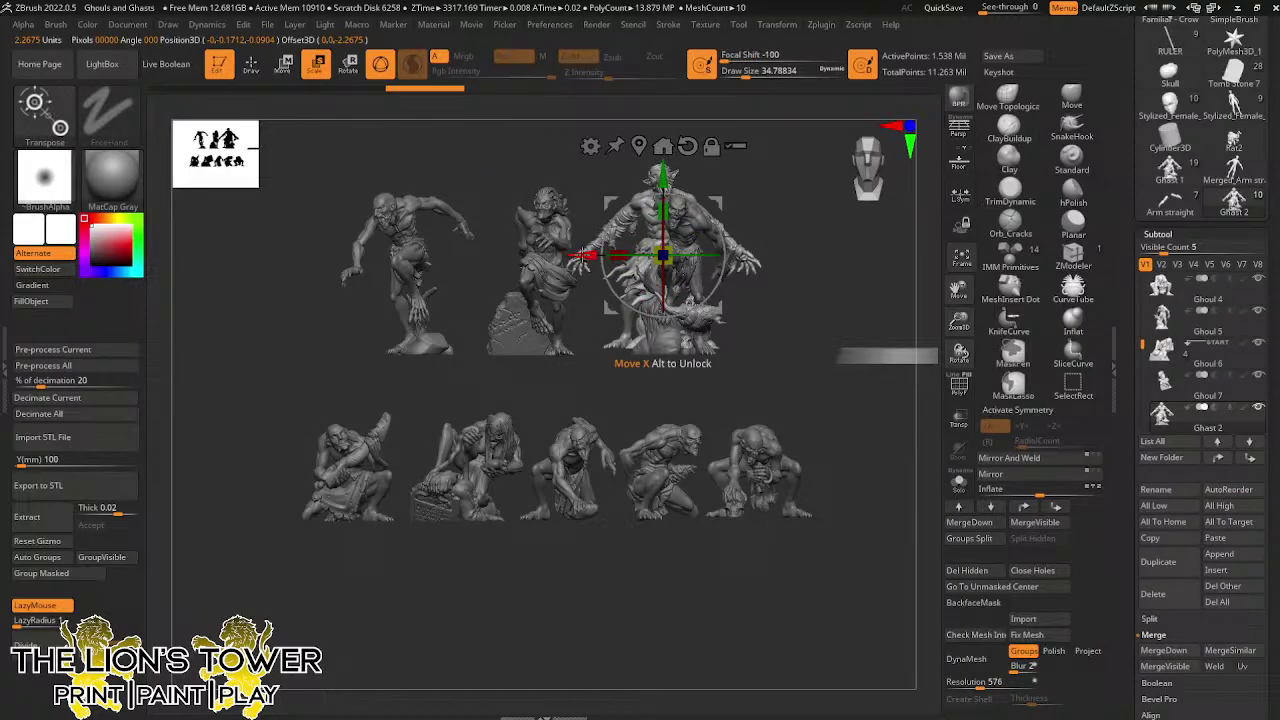
left_click_drag(583, 255, 749, 336)
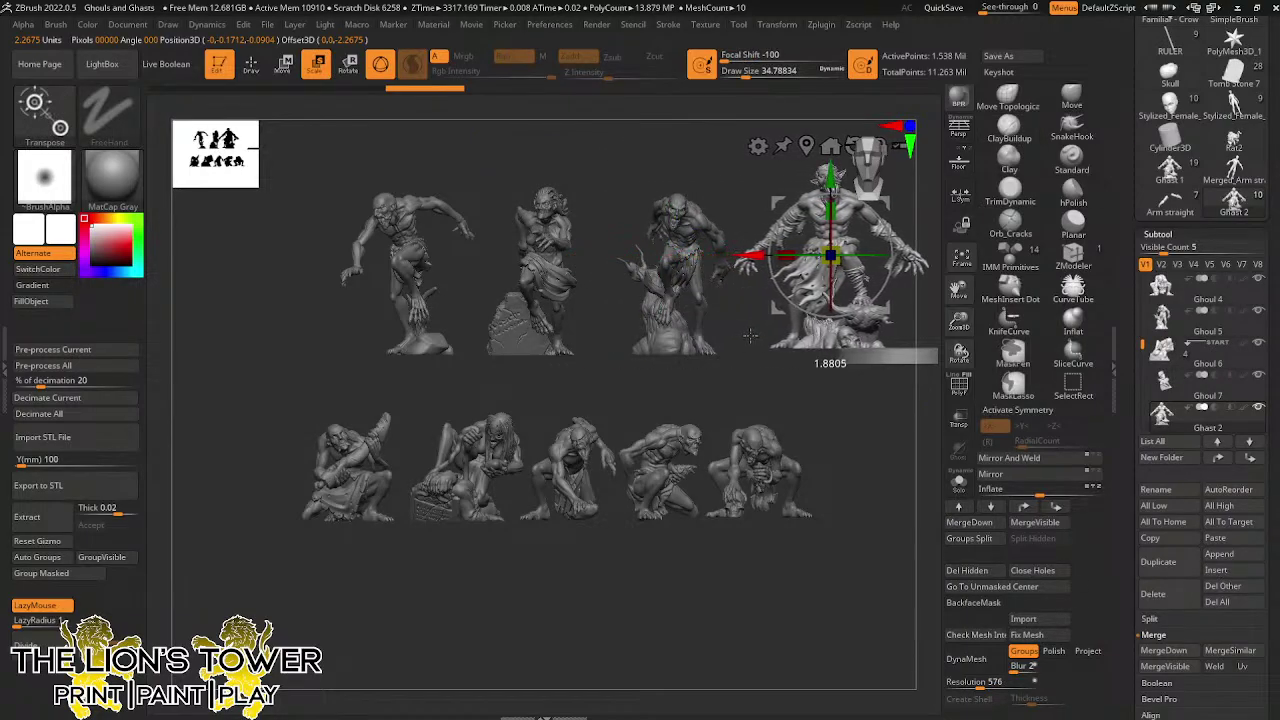
left_click_drag(958, 289, 498, 491)
left_click_drag(578, 194, 578, 201)
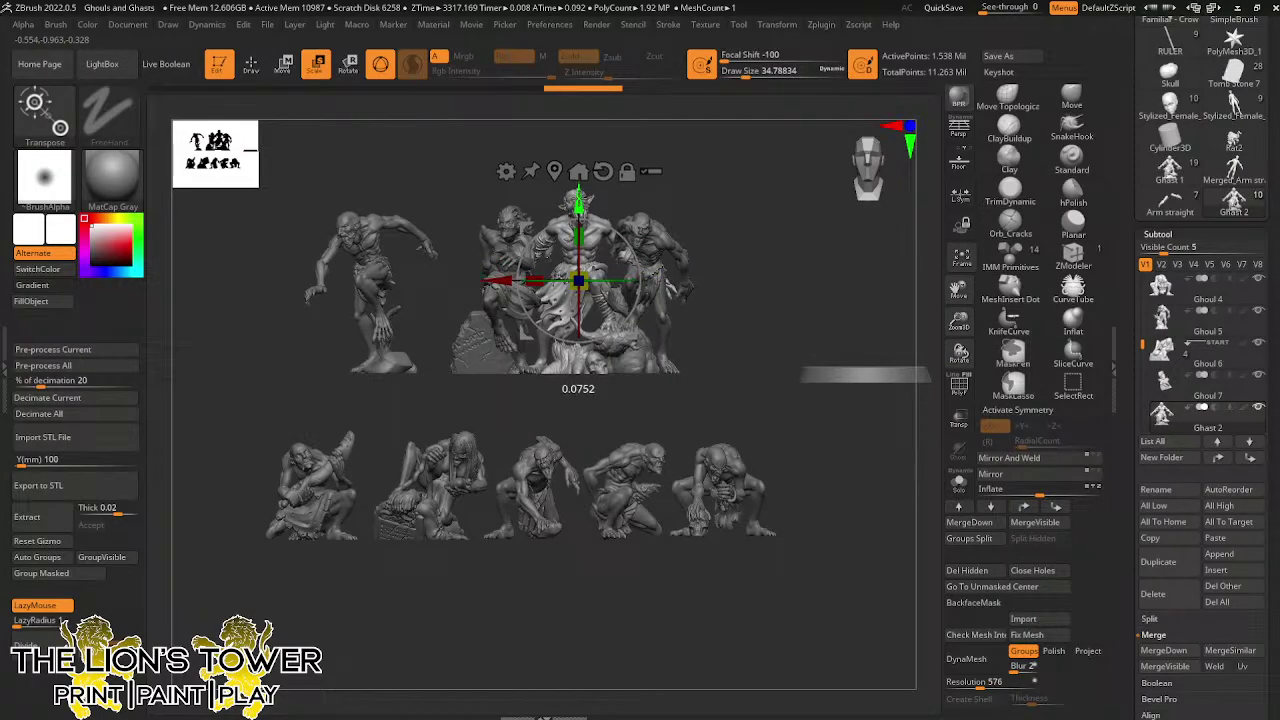
Move Ghoul 5 along X away from the standing ghast, and shift the ghast slightly the opposite way
left_click(645, 231, "alt")
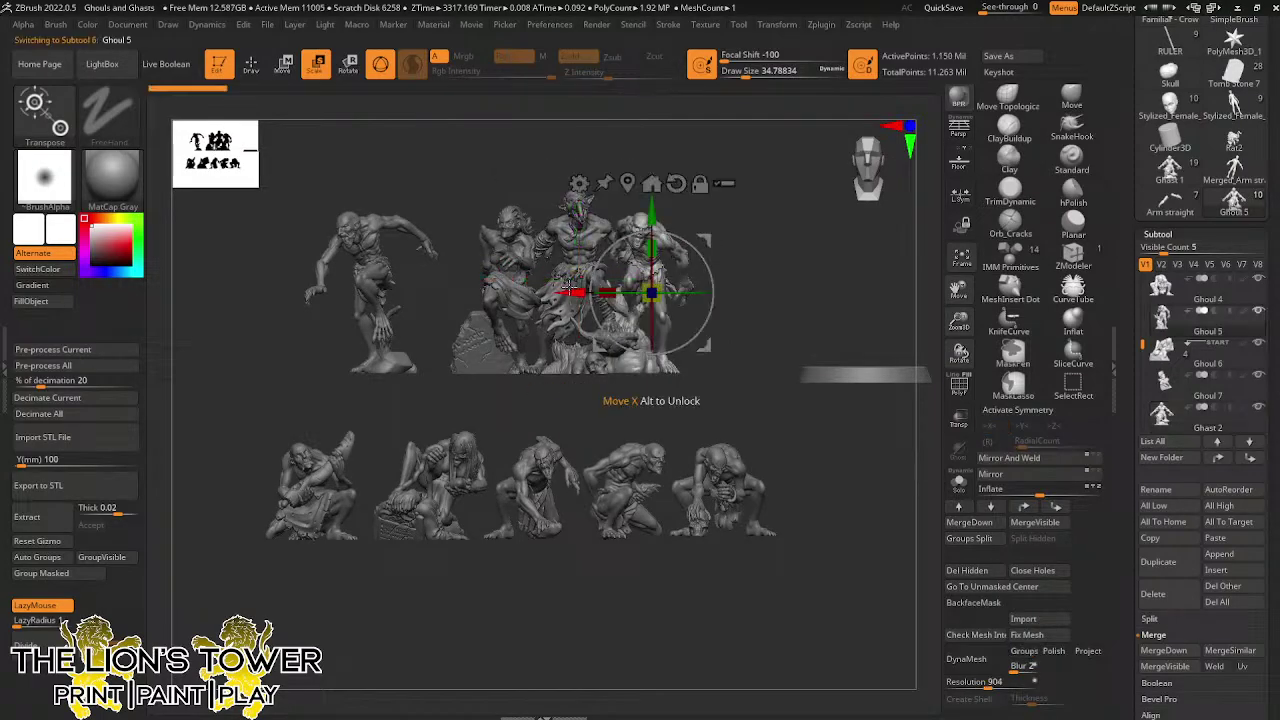
left_click_drag(567, 285, 655, 335)
left_click(606, 246)
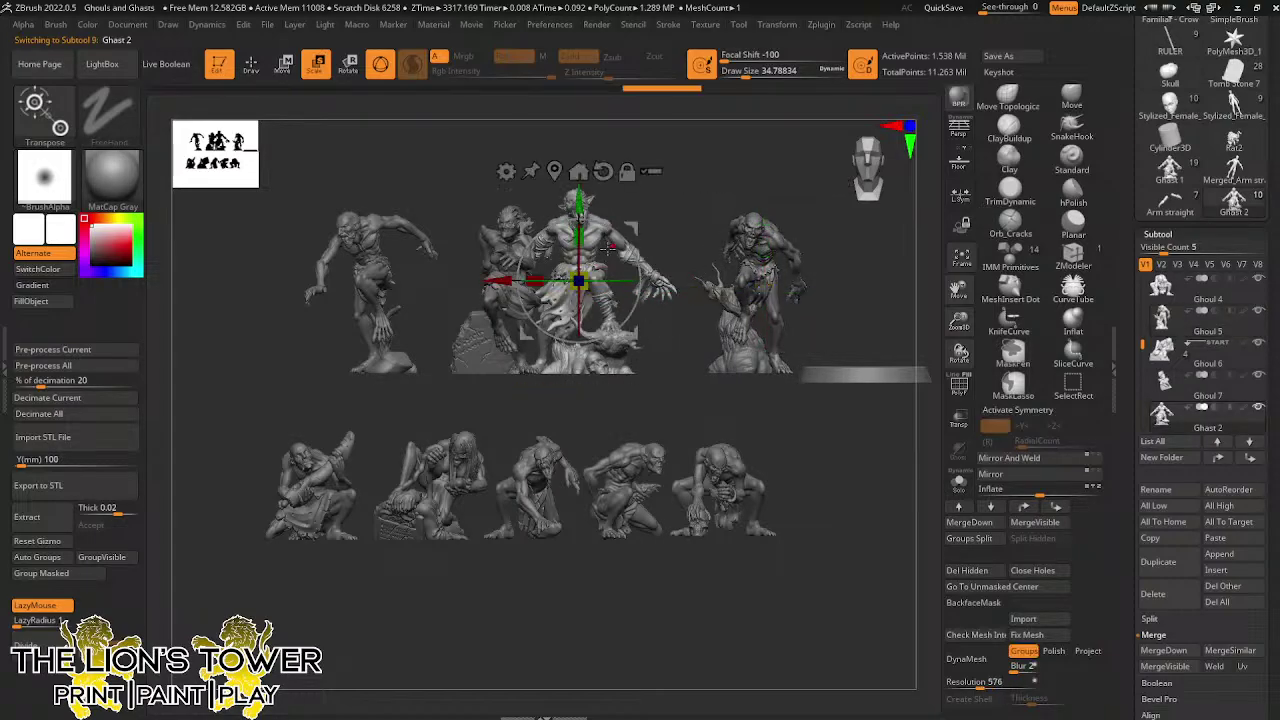
left_click_drag(521, 283, 371, 293)
Shift Ghoul 7 and Ghoul 1 outward along X to make room beside the standing ghast
left_click(500, 240, "alt")
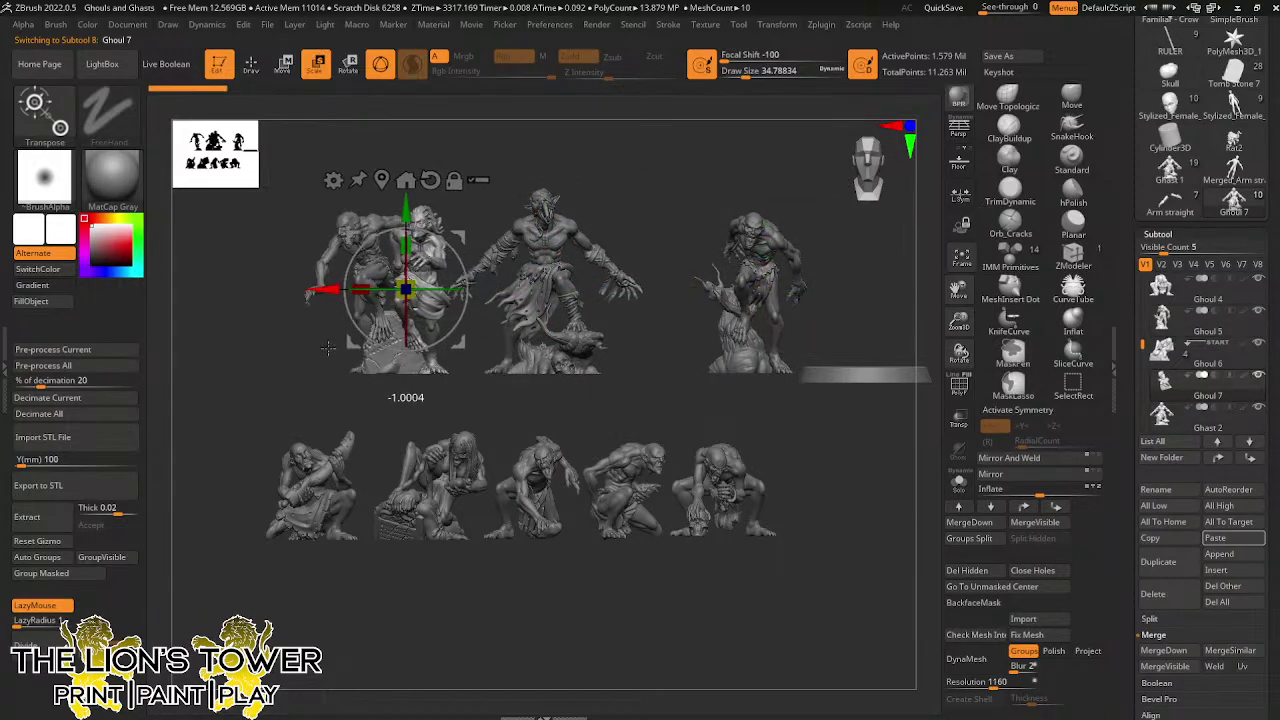
left_click(349, 217, "alt")
left_click_drag(294, 295, 200, 305)
Bring Ghoul 5 closer along X and fine-tune the standing ghast's position between Ghoul 7 and Ghoul 5
left_click(762, 292)
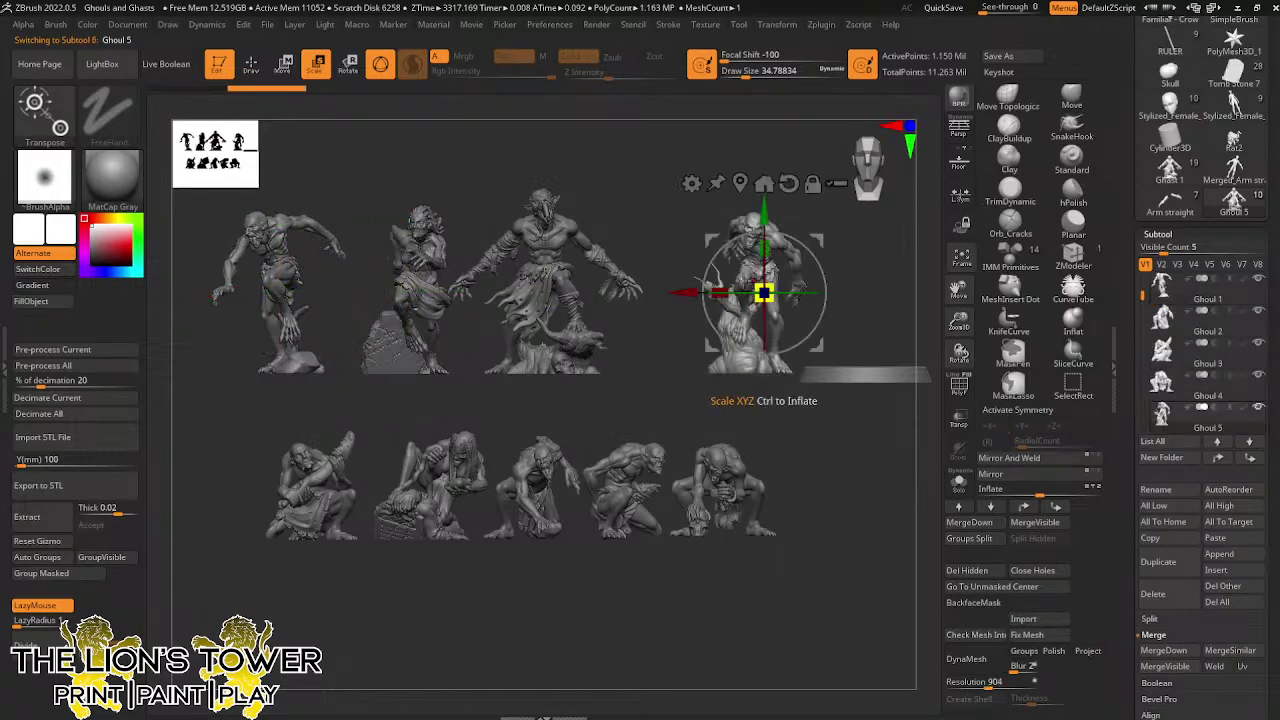
left_click_drag(762, 292, 718, 292)
left_click(543, 280)
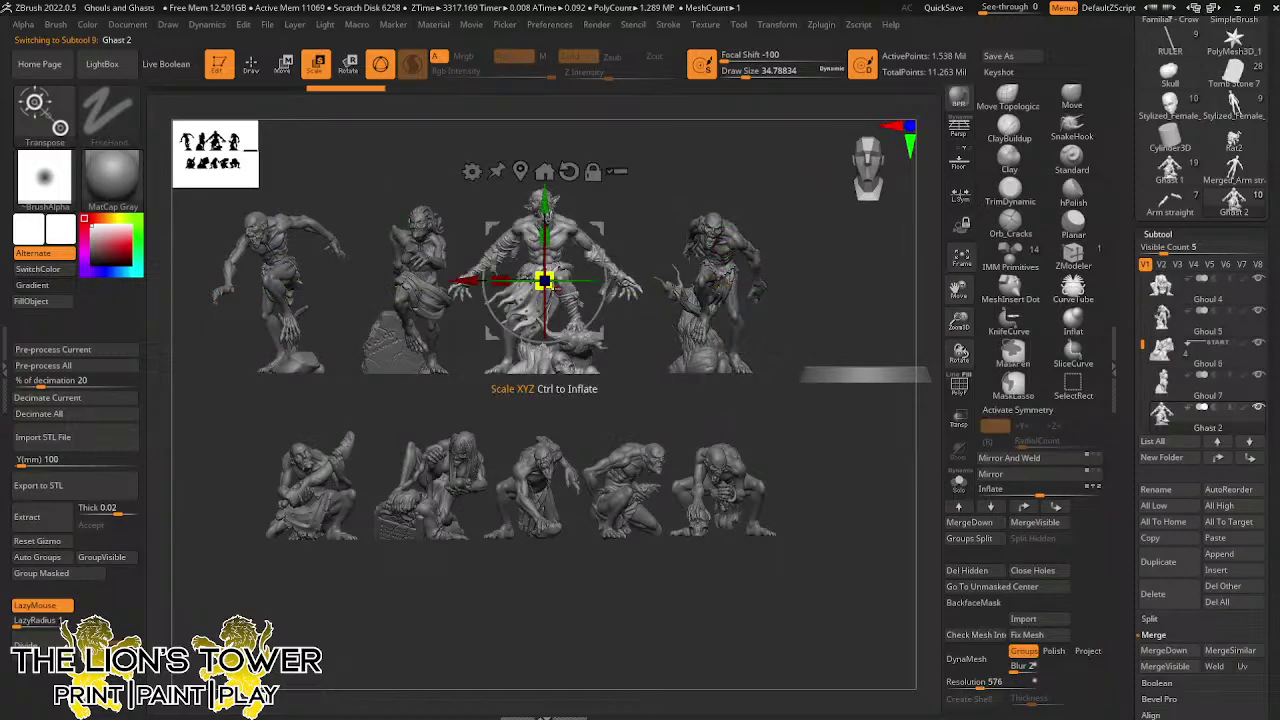
left_click_drag(469, 281, 555, 281)
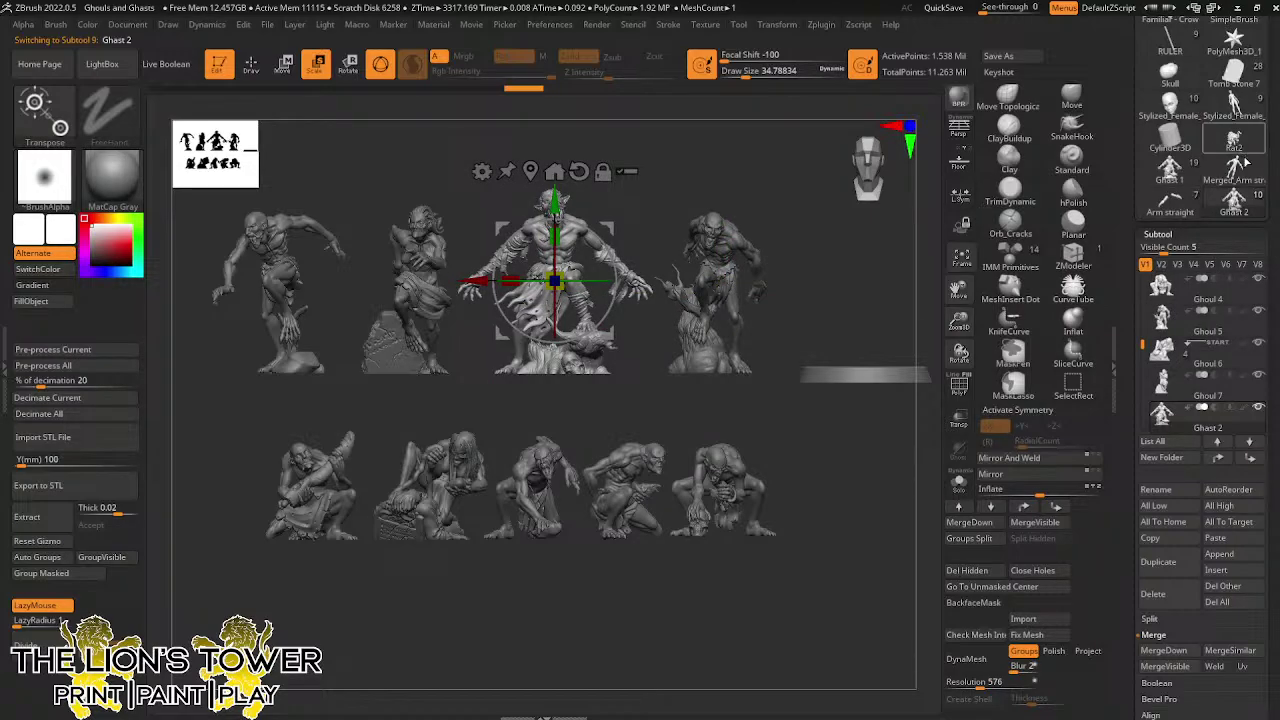
Copy the crouching Ghast 2 subtool from the Ghast 1 tool and paste it into the ghoul lineup tool
left_click(1169, 168)
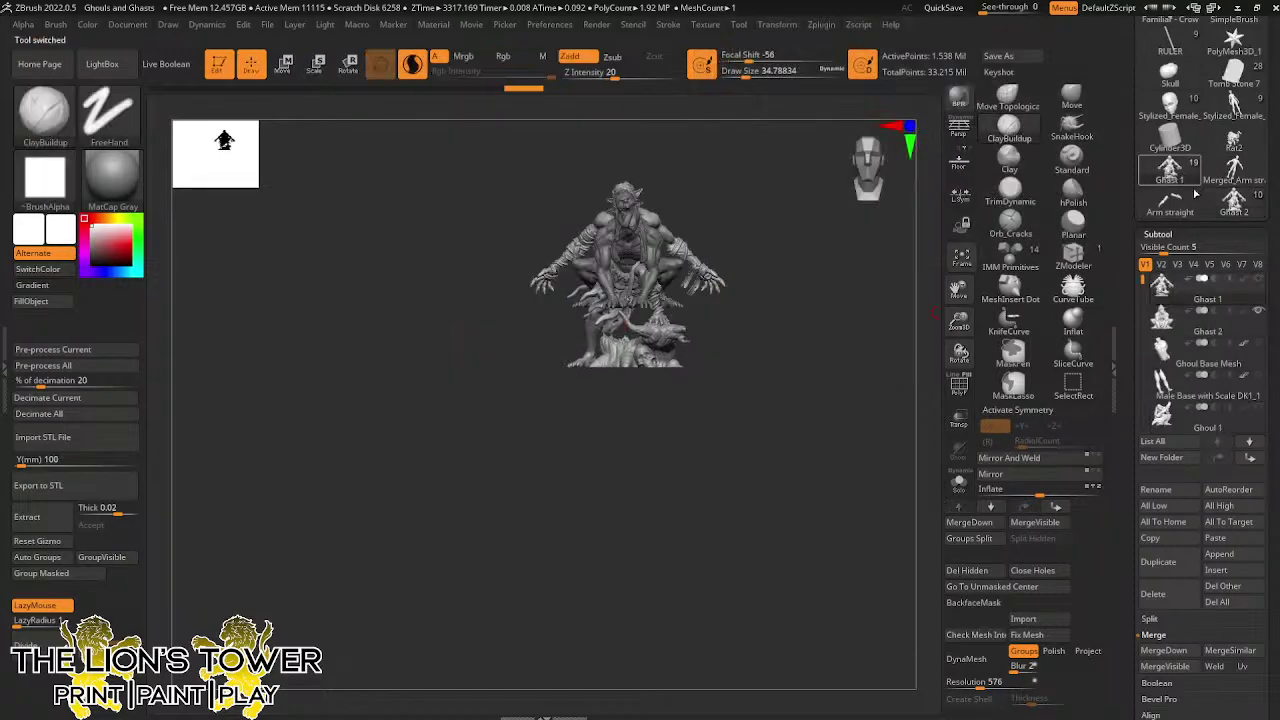
left_click(1198, 336)
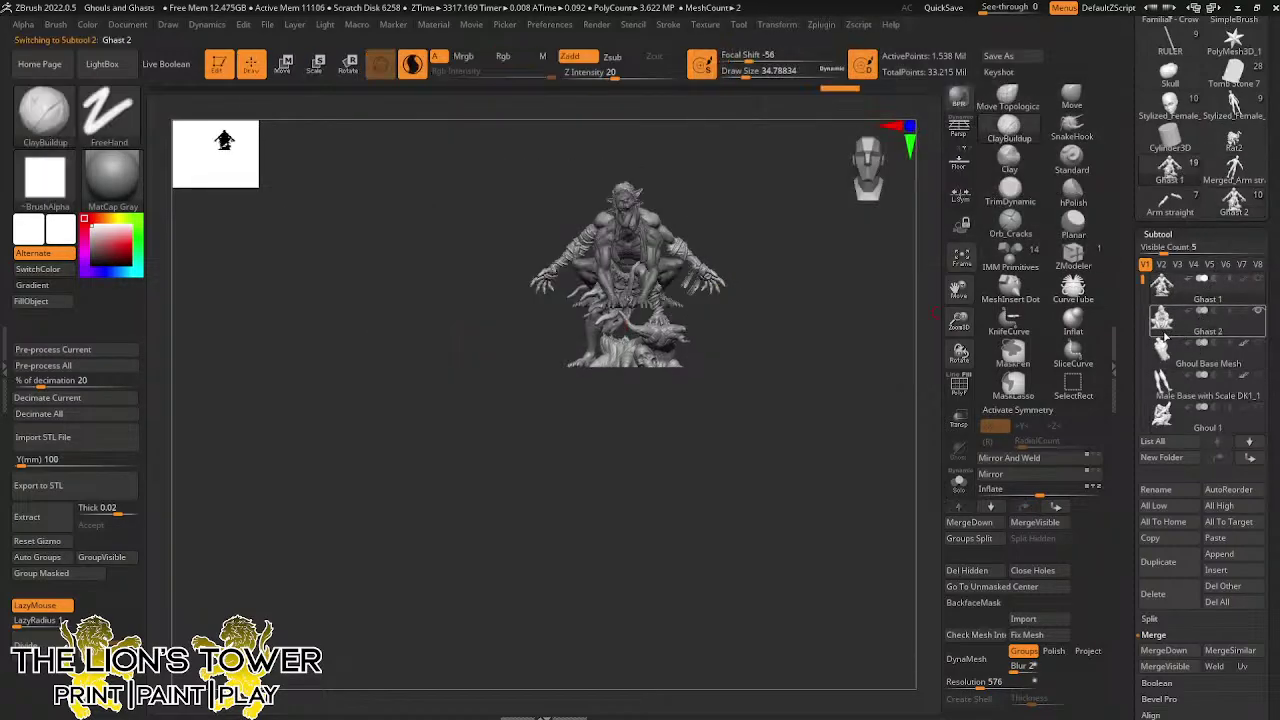
left_click(1165, 541)
left_click(1234, 198)
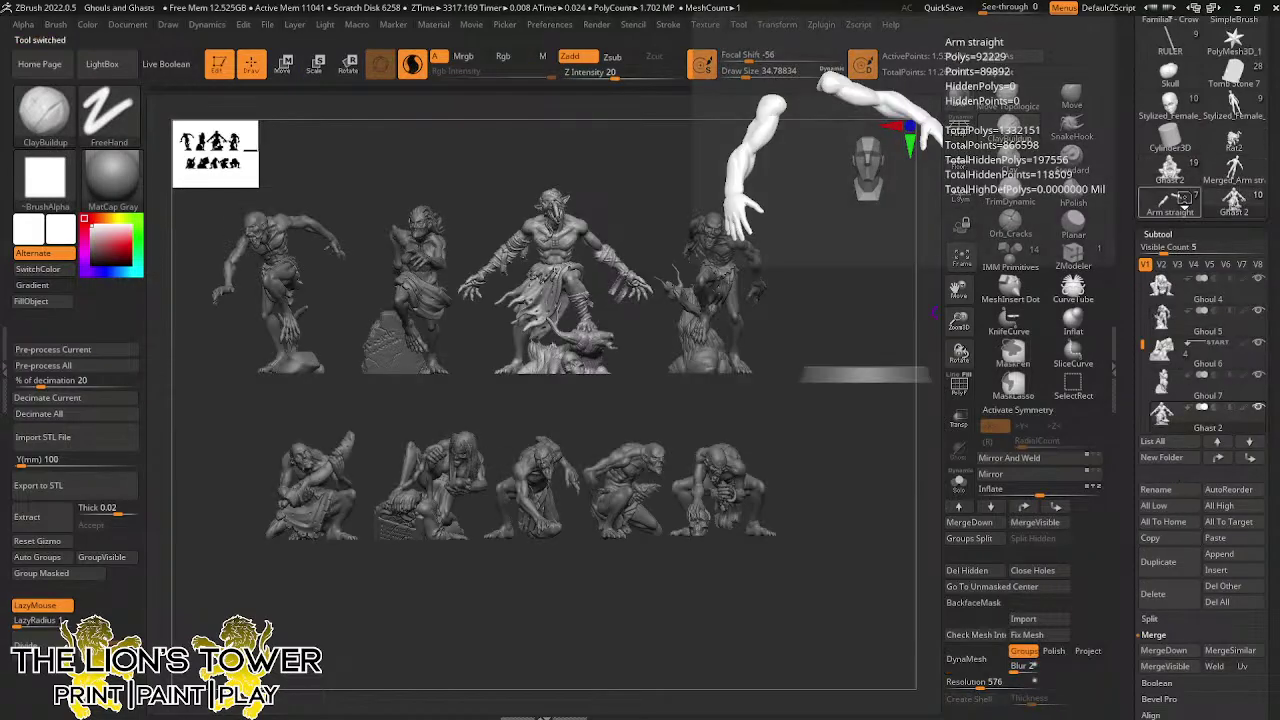
left_click(1220, 541)
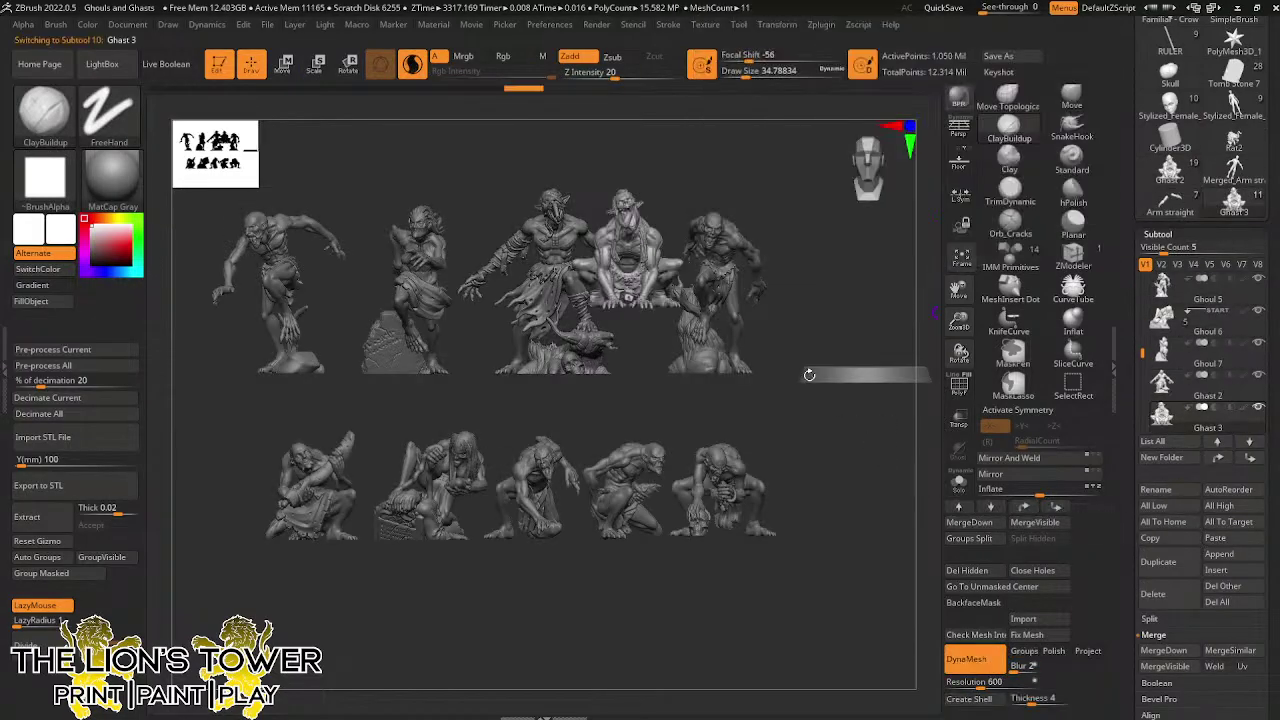
Center and straighten the gizmo on the crouching ghast, place it third in the lower row, and move Ghoul 2 to that row's outer end
key("e")
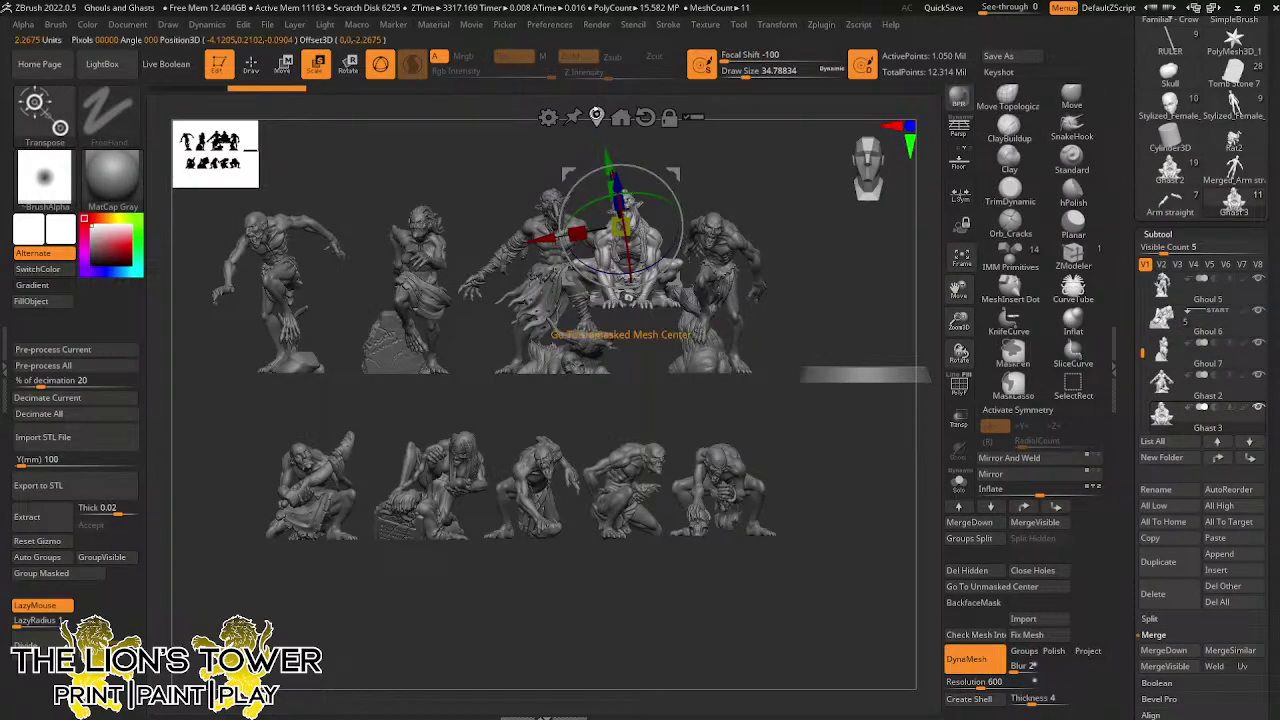
left_click_drag(626, 152, 642, 392)
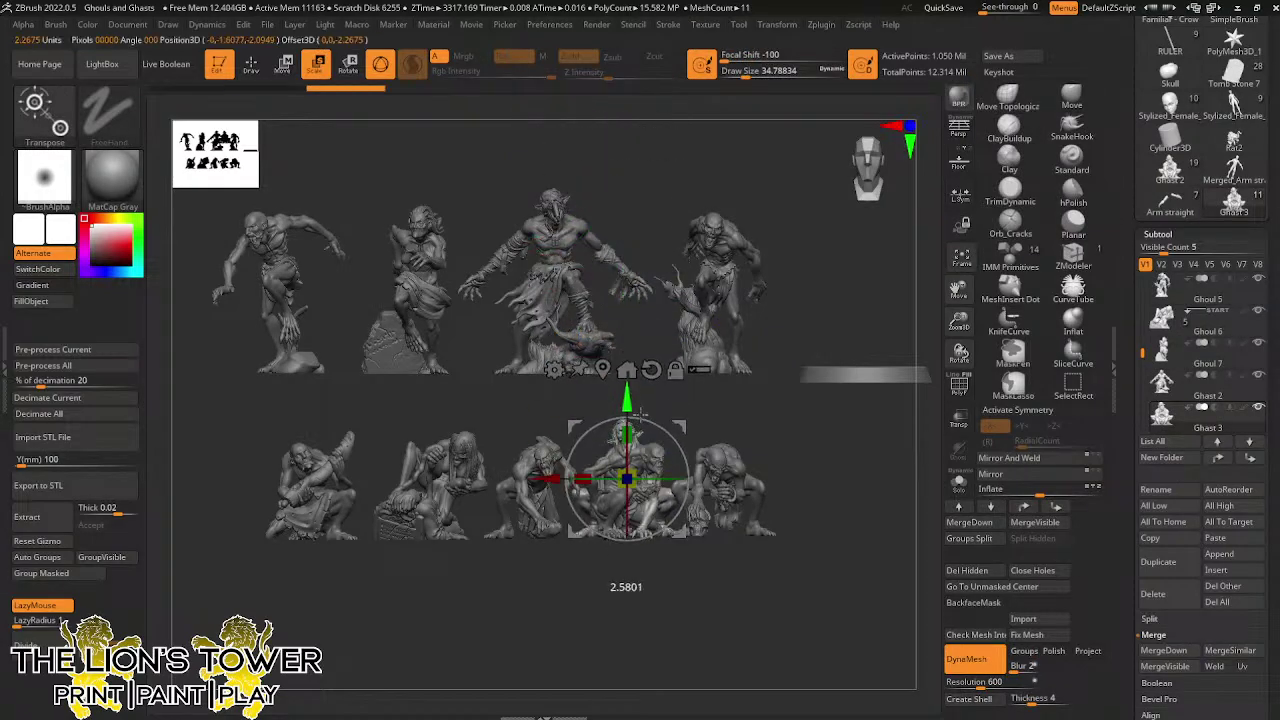
left_click_drag(548, 484, 752, 495)
left_click(556, 458, "alt")
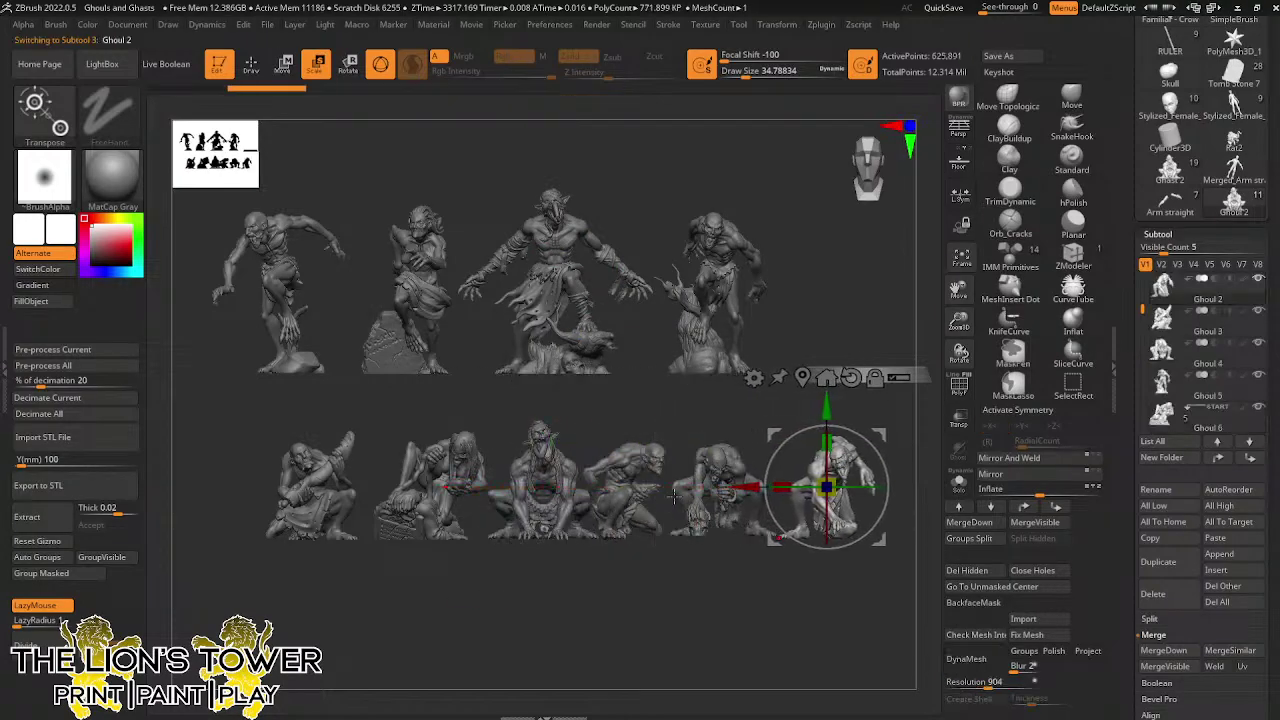
Shift Ghoul 8 and Ghoul 4 along X toward Ghoul 2 in the lower row
left_click(616, 468, "alt")
left_click_drag(574, 496, 596, 497)
left_click(713, 460)
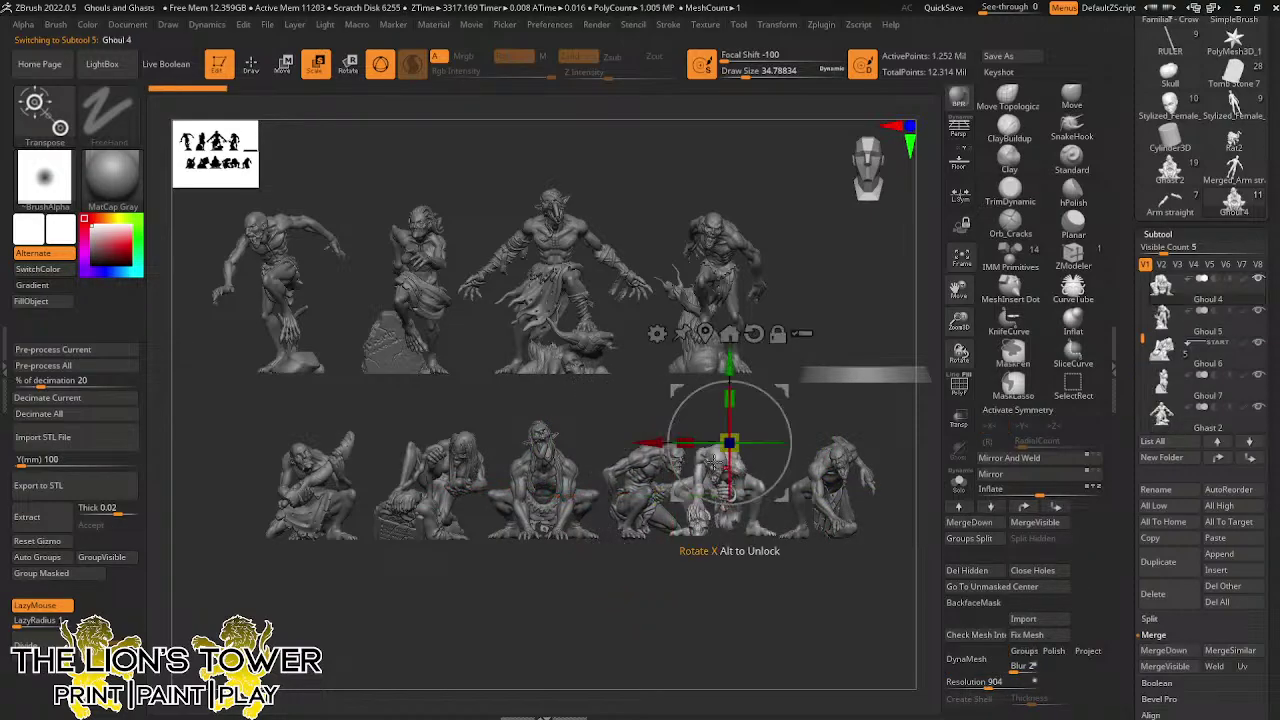
left_click_drag(712, 461, 776, 541)
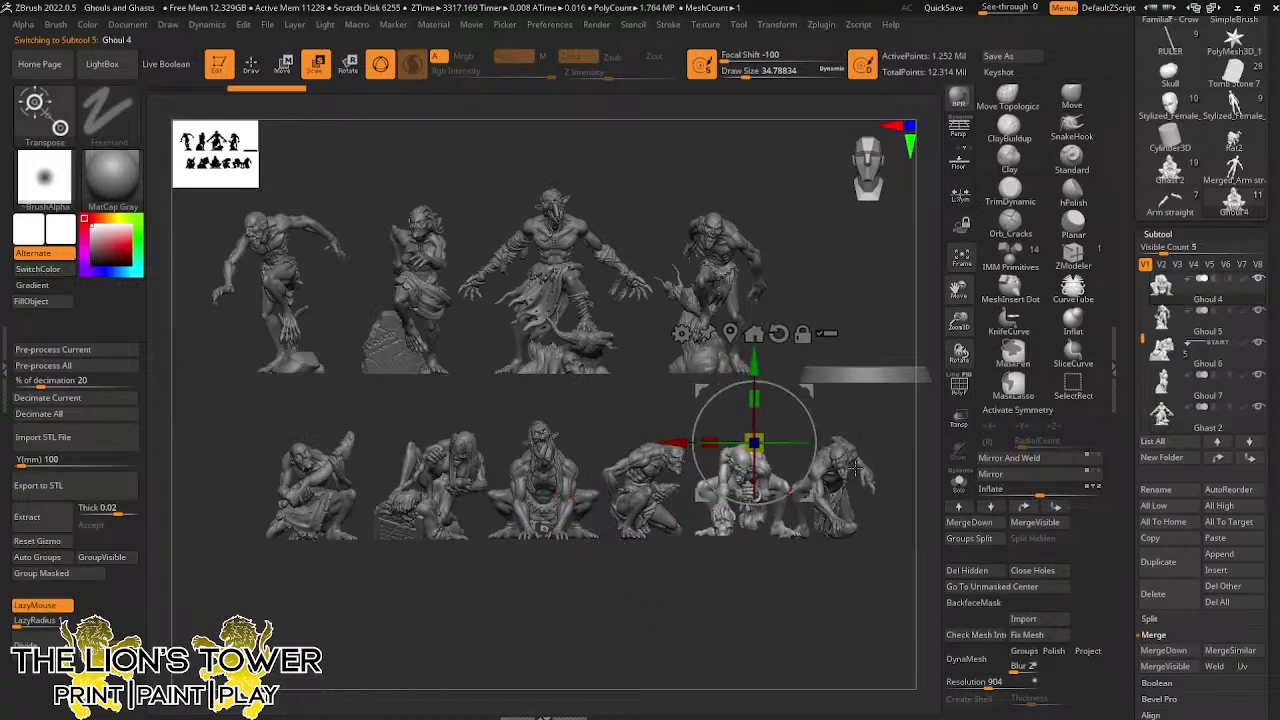
Move Ghoul 3 and Ghoul 6 outward along X, away from the crouching ghast in the lower row
left_click(425, 475)
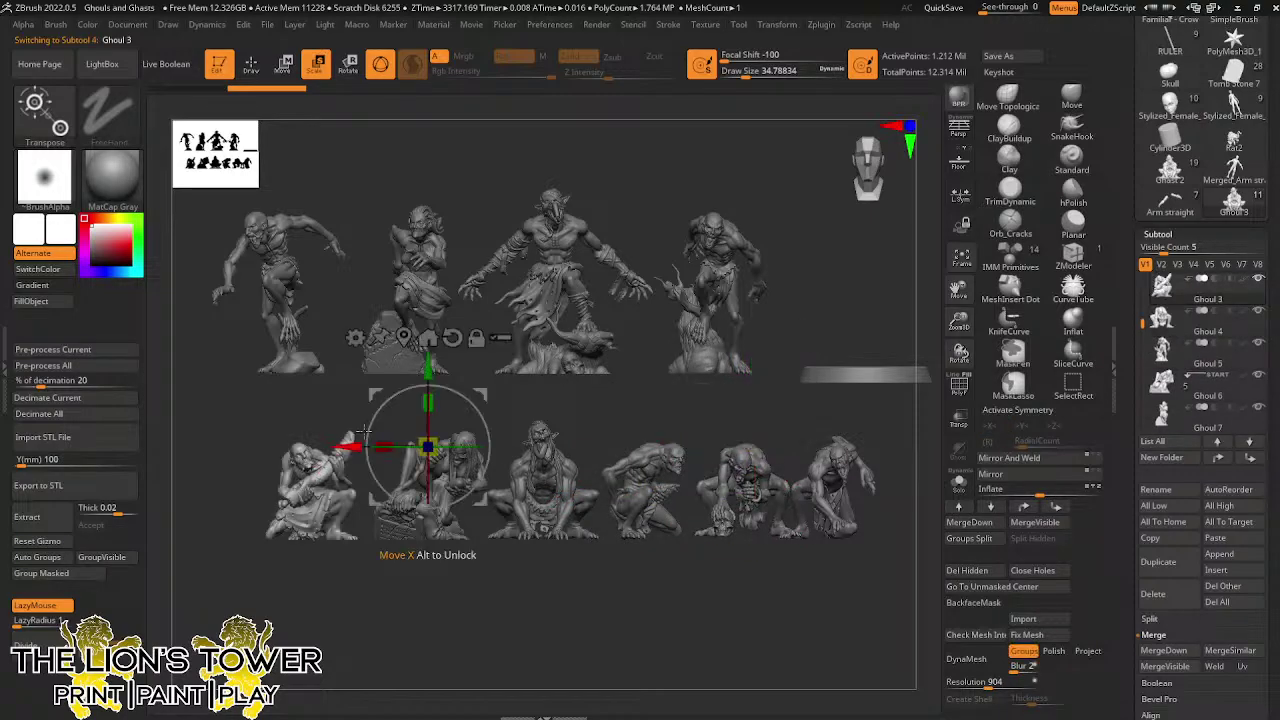
left_click_drag(353, 447, 285, 447)
left_click(425, 472)
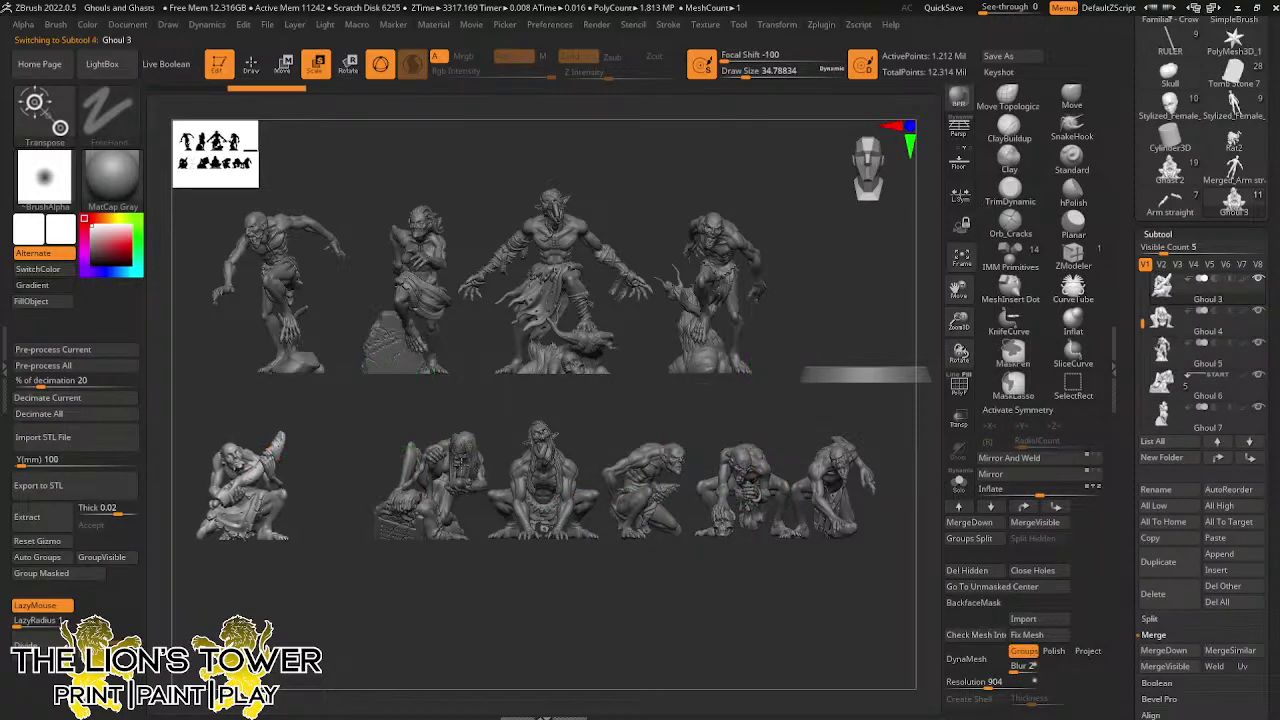
left_click(479, 410)
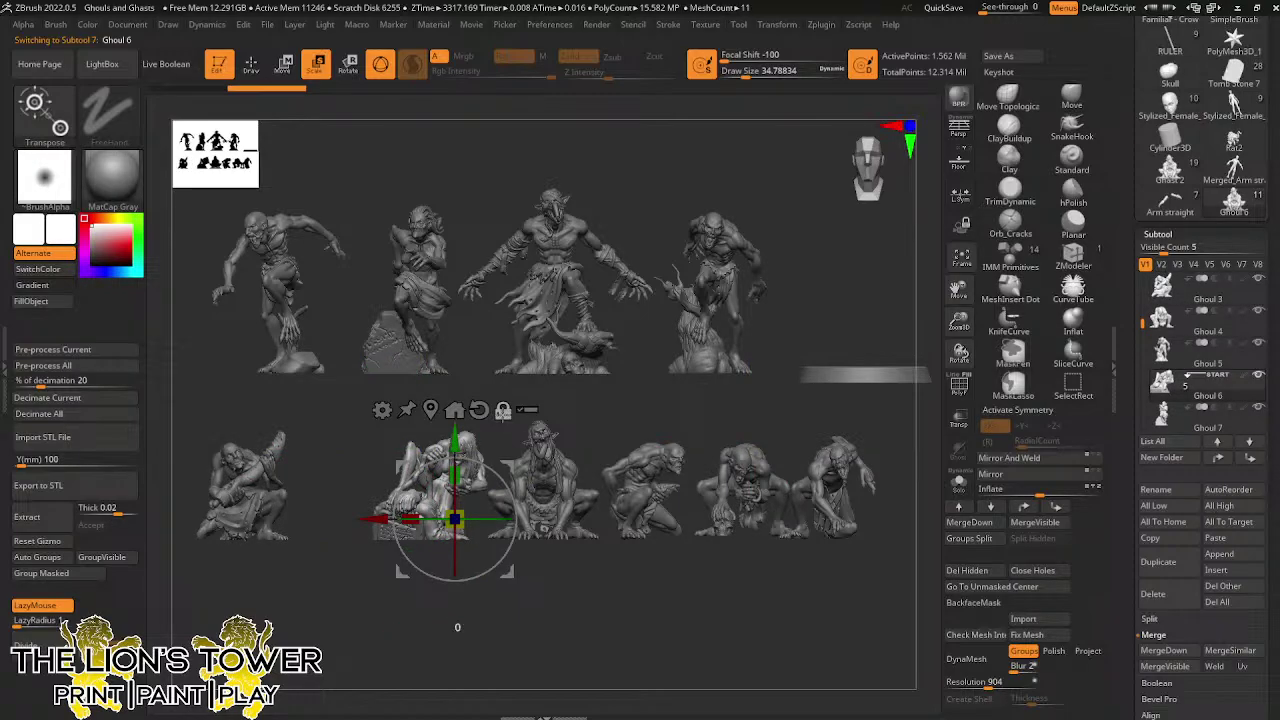
left_click_drag(388, 522, 324, 529)
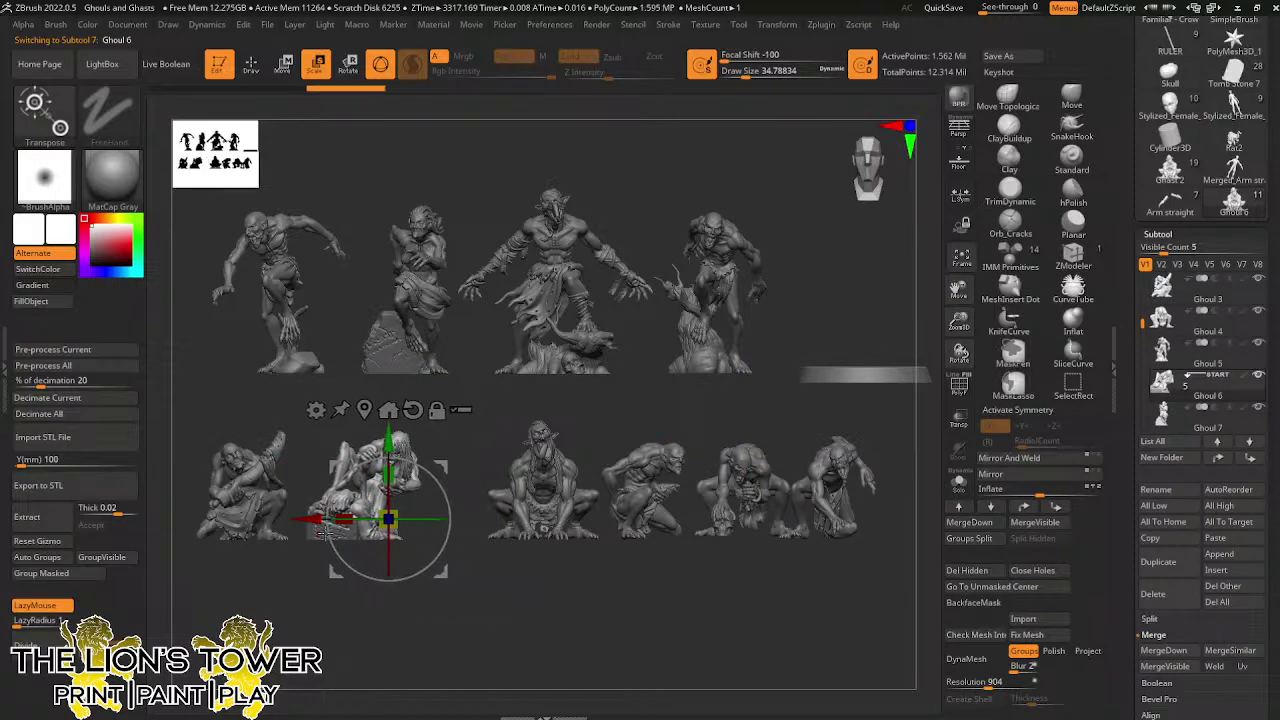
Shift the crouching ghast and Ghoul 8 along X toward Ghoul 6 in the lower row
left_click(545, 470)
left_click_drag(472, 484, 421, 501)
left_click(652, 480)
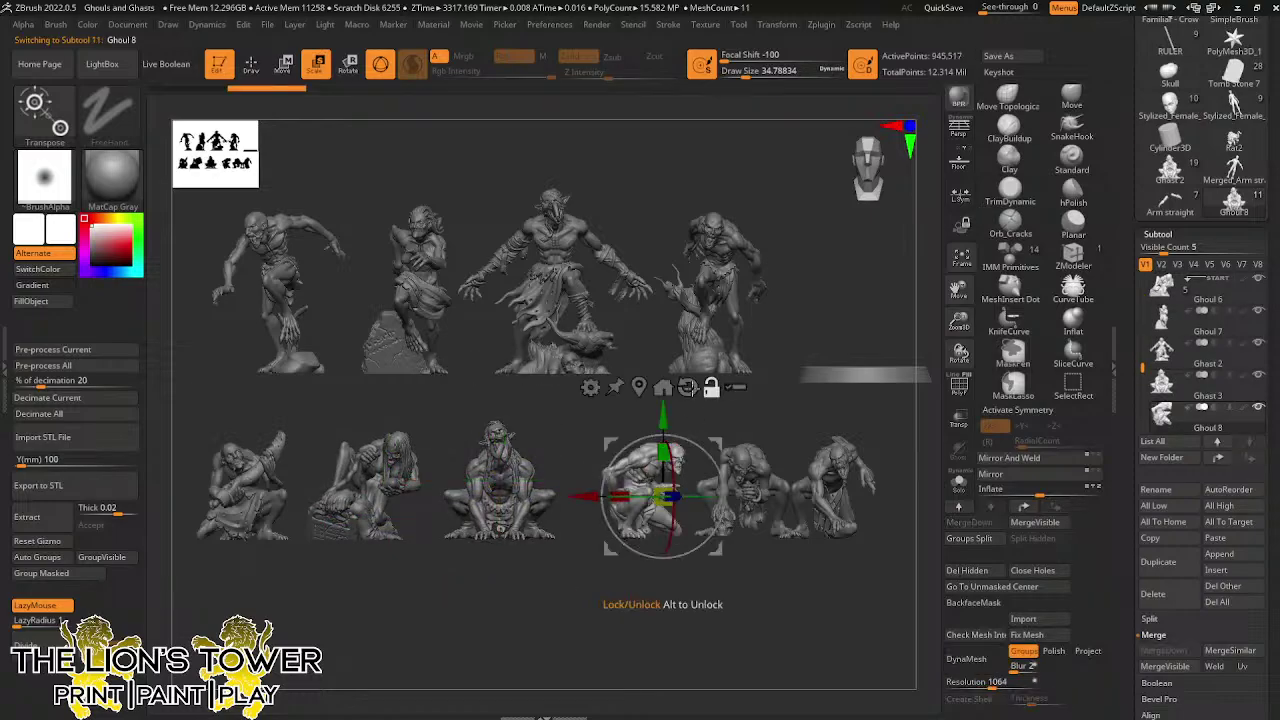
left_click_drag(590, 495, 551, 495)
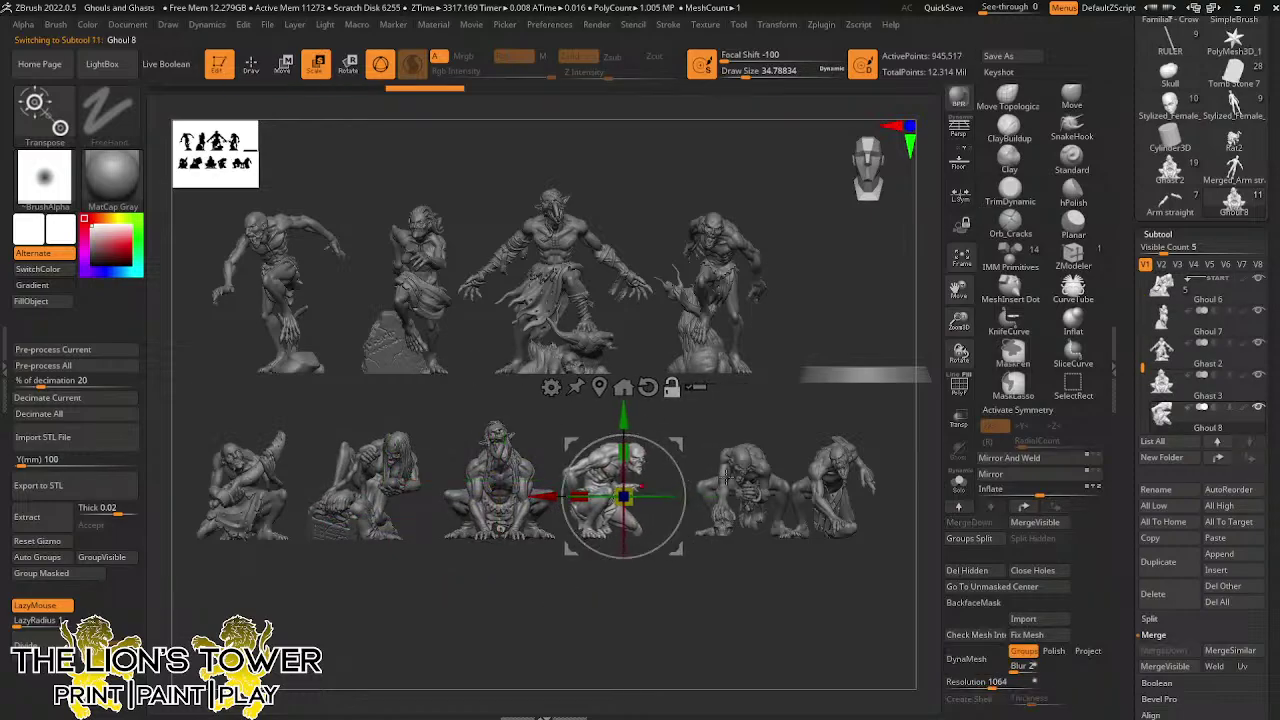
Move Ghoul 4 closer to Ghoul 8 along X and nudge Ghoul 2 at the lower row's end
left_click(727, 478)
left_click_drag(702, 448, 646, 450)
left_click(846, 455)
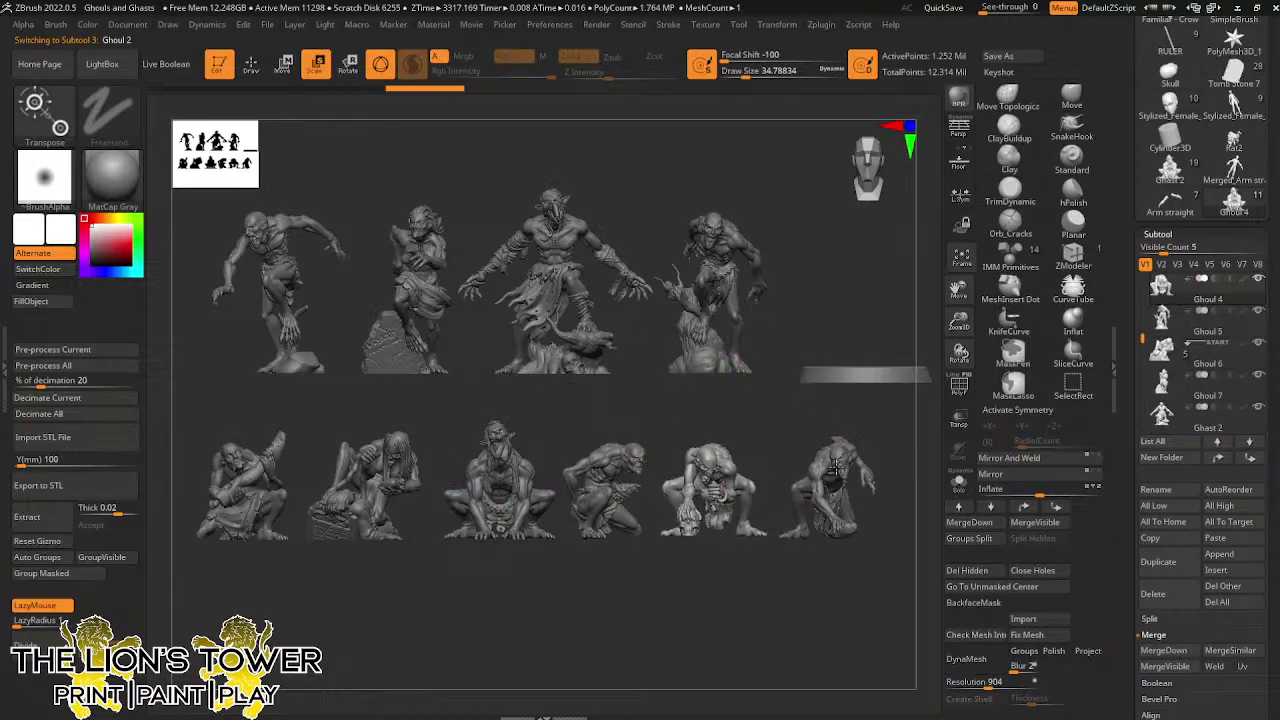
left_click_drag(780, 487, 779, 487)
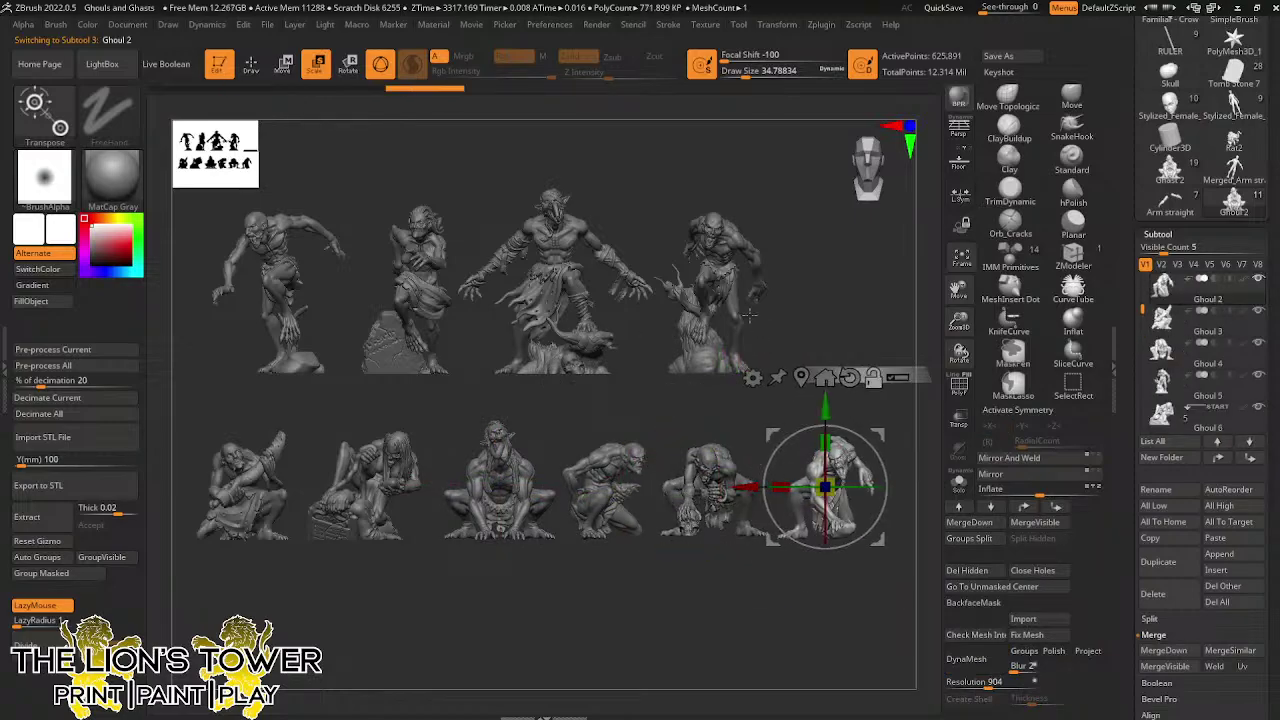
Shift Ghoul 5, the standing ghast, Ghoul 7 and Ghoul 1 along X to center the upper row over the lower one
left_click(718, 290)
left_click_drag(648, 291, 711, 290)
left_click(560, 278)
left_click_drag(484, 281, 543, 281)
left_click(425, 290, "alt")
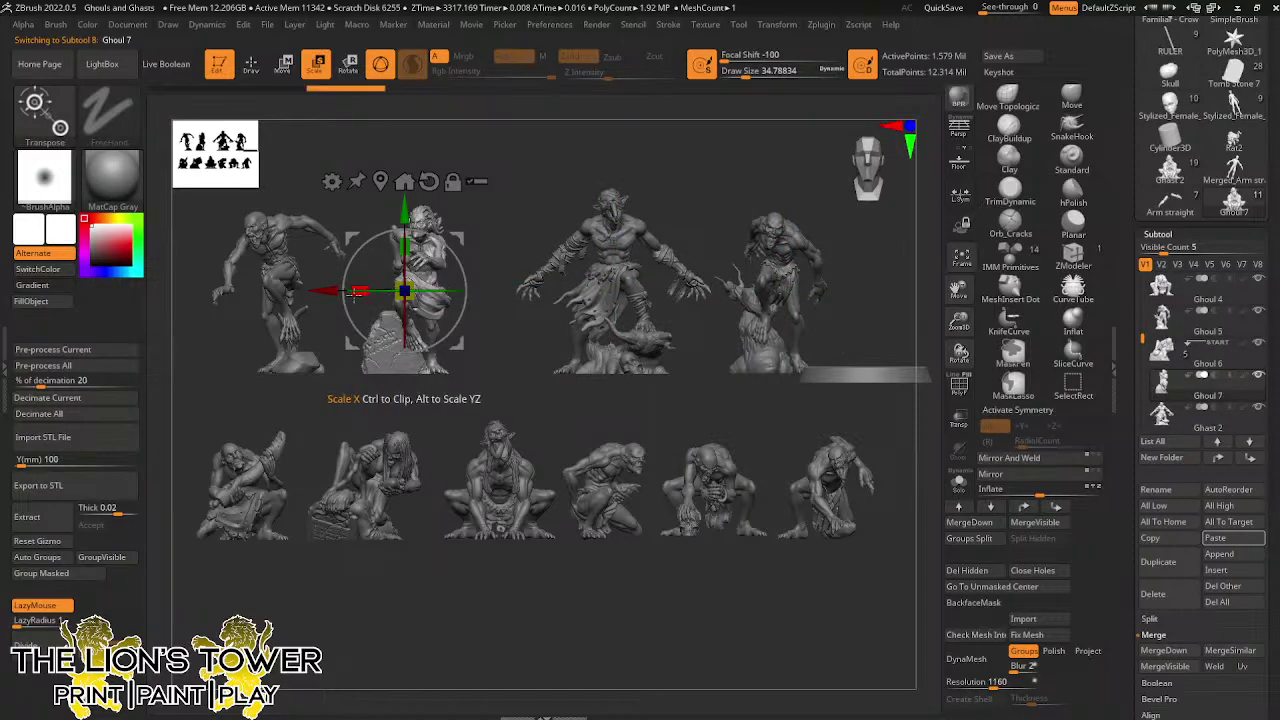
left_click_drag(324, 291, 357, 291)
left_click(280, 287, "alt")
left_click_drag(278, 291, 314, 291)
Examine the two-row lineup of ghouls and ghasts from the front and the side
mouse_move(952, 324)
left_mouse_down()
mouse_move(954, 308)
mouse_move(907, 268)
left_mouse_up()
left_click(829, 409, "ctrl")
left_click_drag(829, 409, 880, 411, "ctrl")
left_click_drag(956, 300, 1057, 271)
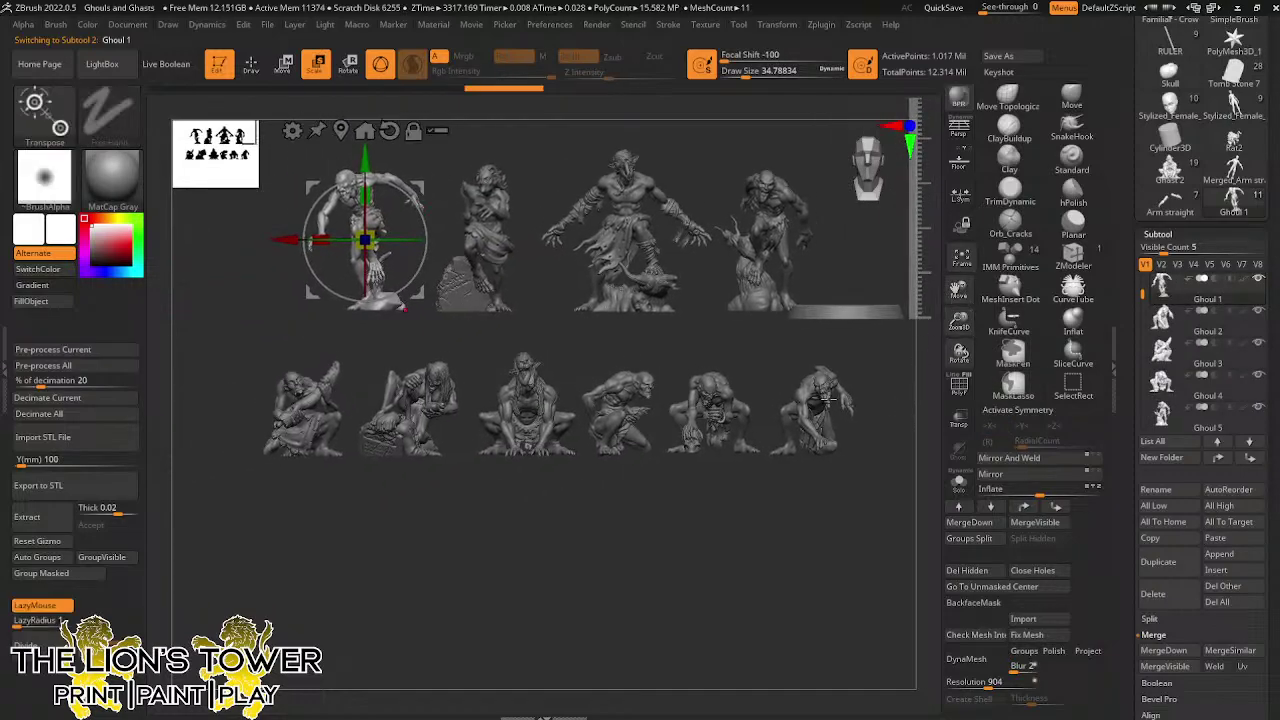
left_click_drag(881, 402, 872, 430)
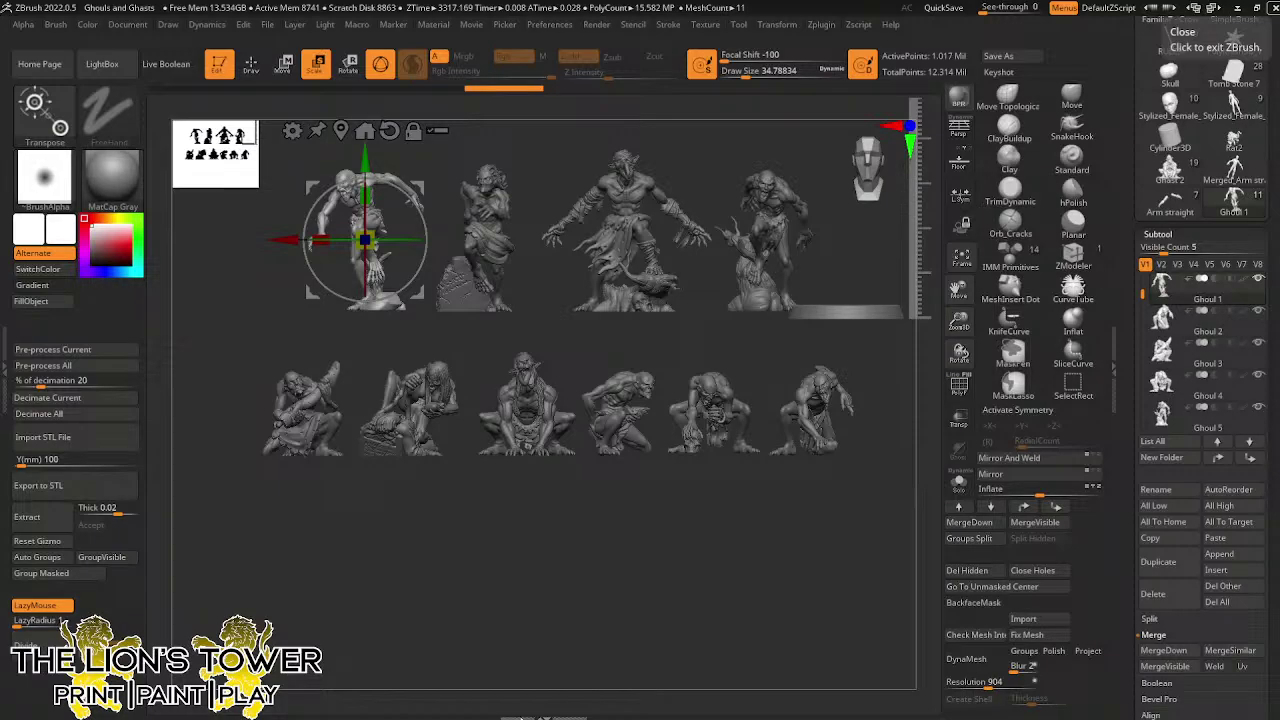
key("q")
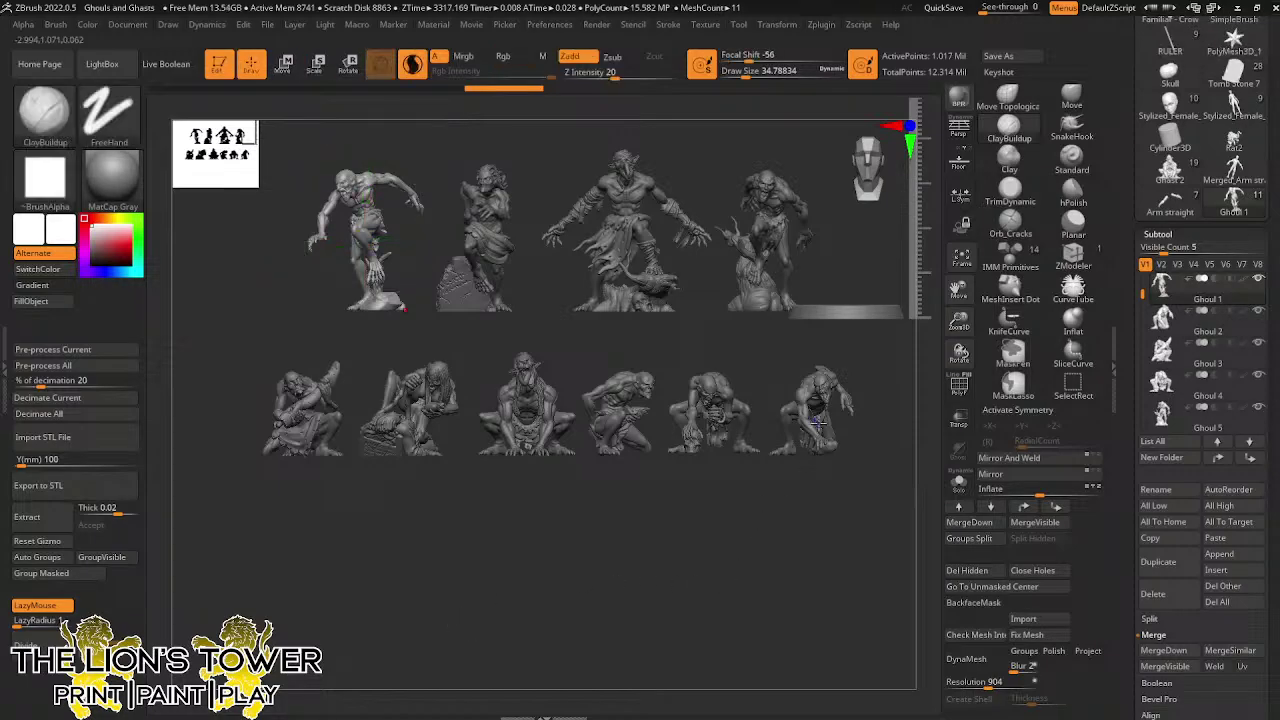
left_click_drag(790, 465, 472, 496)
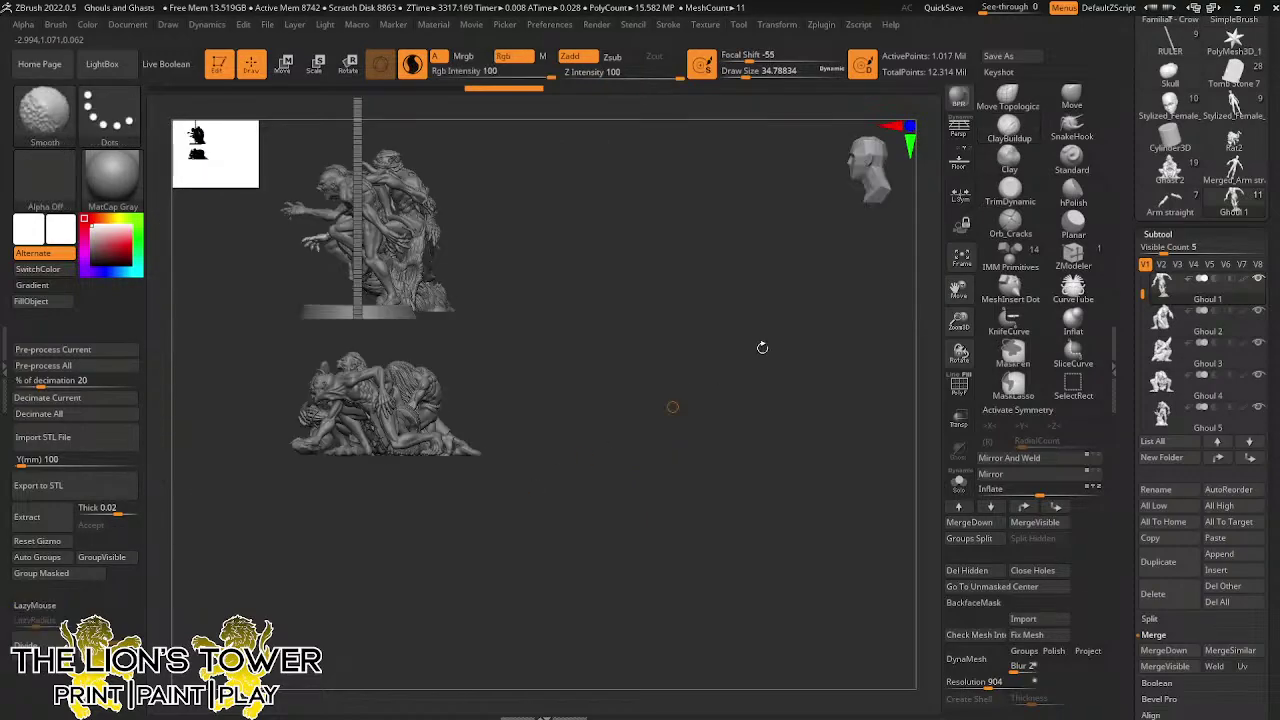
left_click_drag(958, 318, 948, 430)
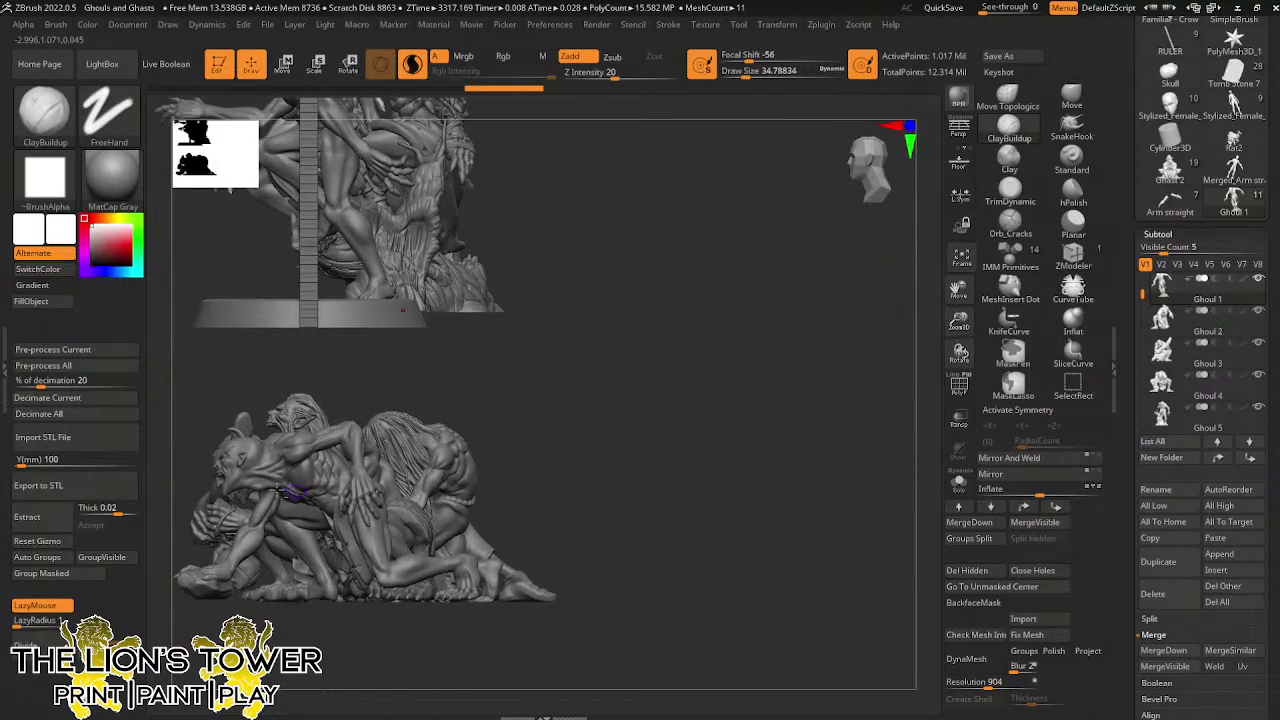
Select Ghoul 2 at the end of the lower row and frame it for a close look
left_click(280, 481, "alt")
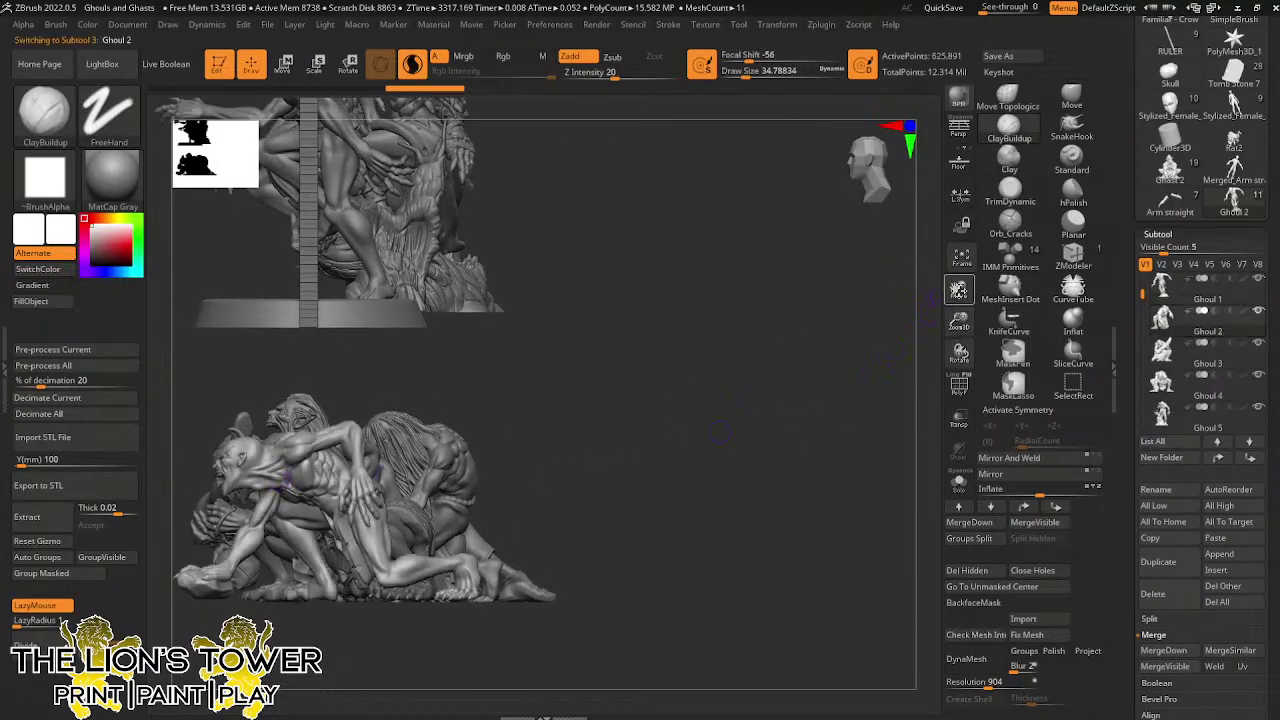
left_click_drag(958, 289, 1052, 298)
left_click_drag(790, 445, 923, 407)
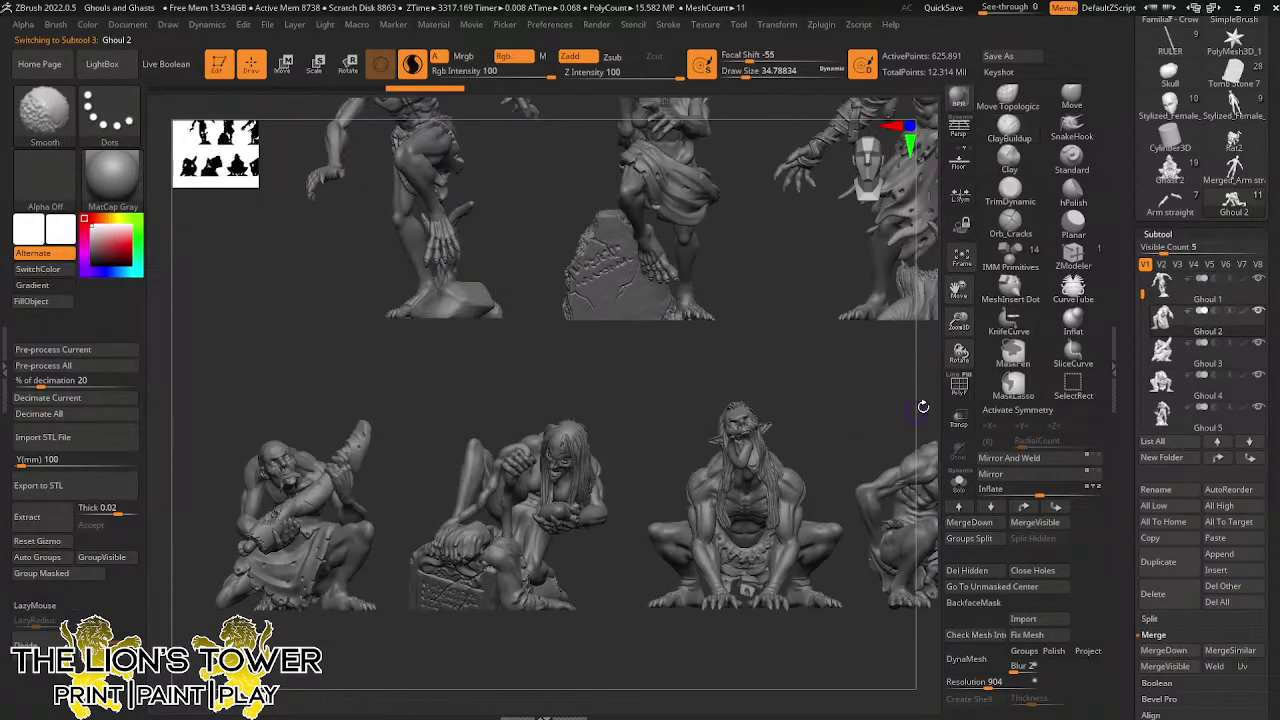
left_click_drag(958, 292, 730, 284)
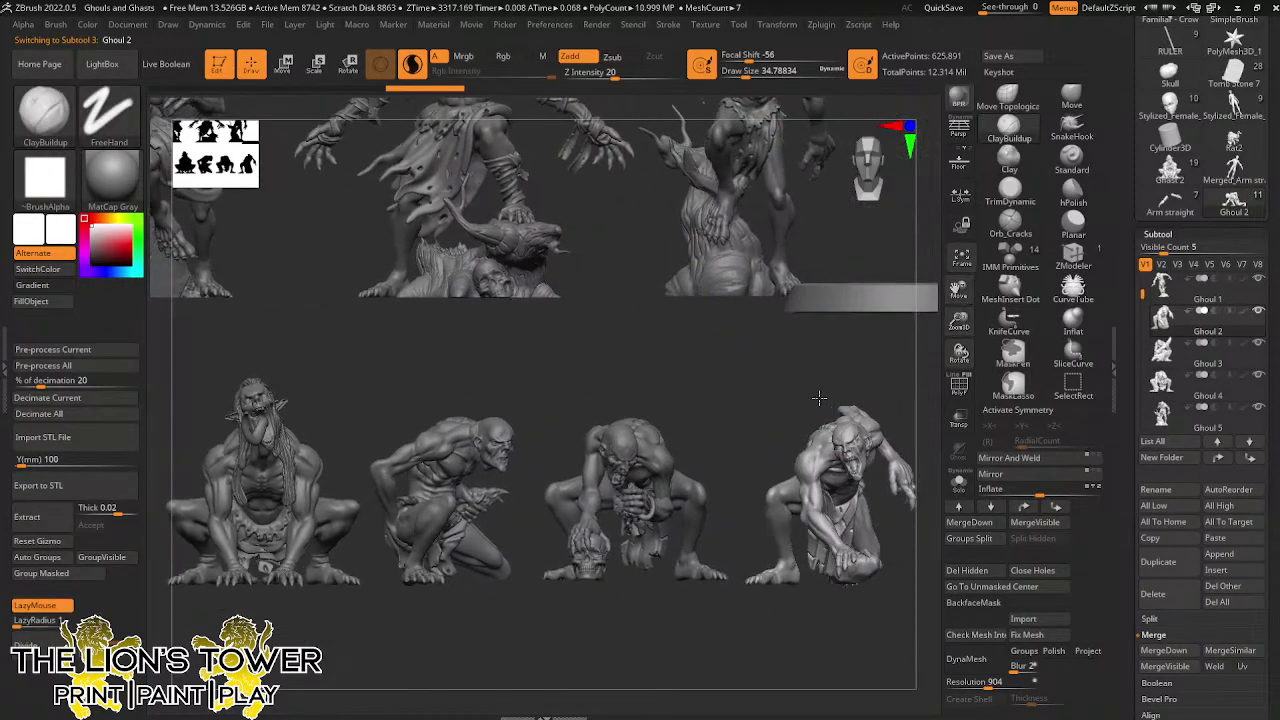
left_click_drag(819, 398, 771, 401)
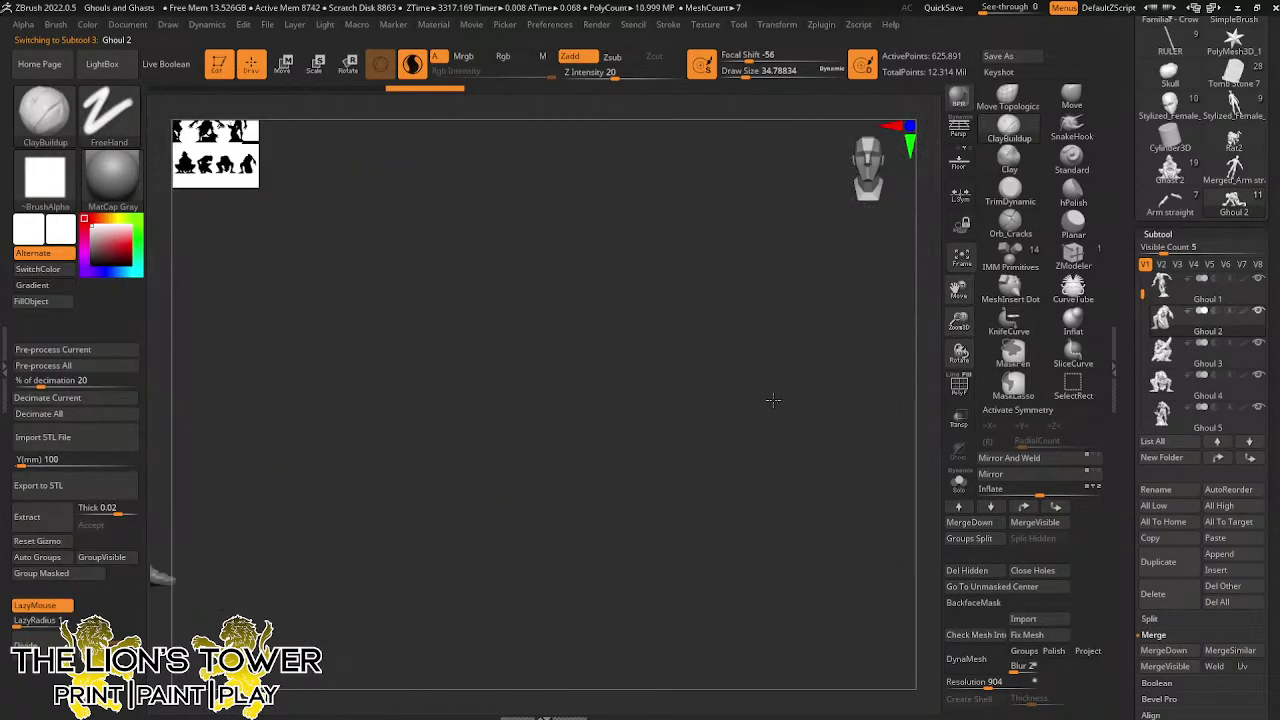
left_click(961, 258)
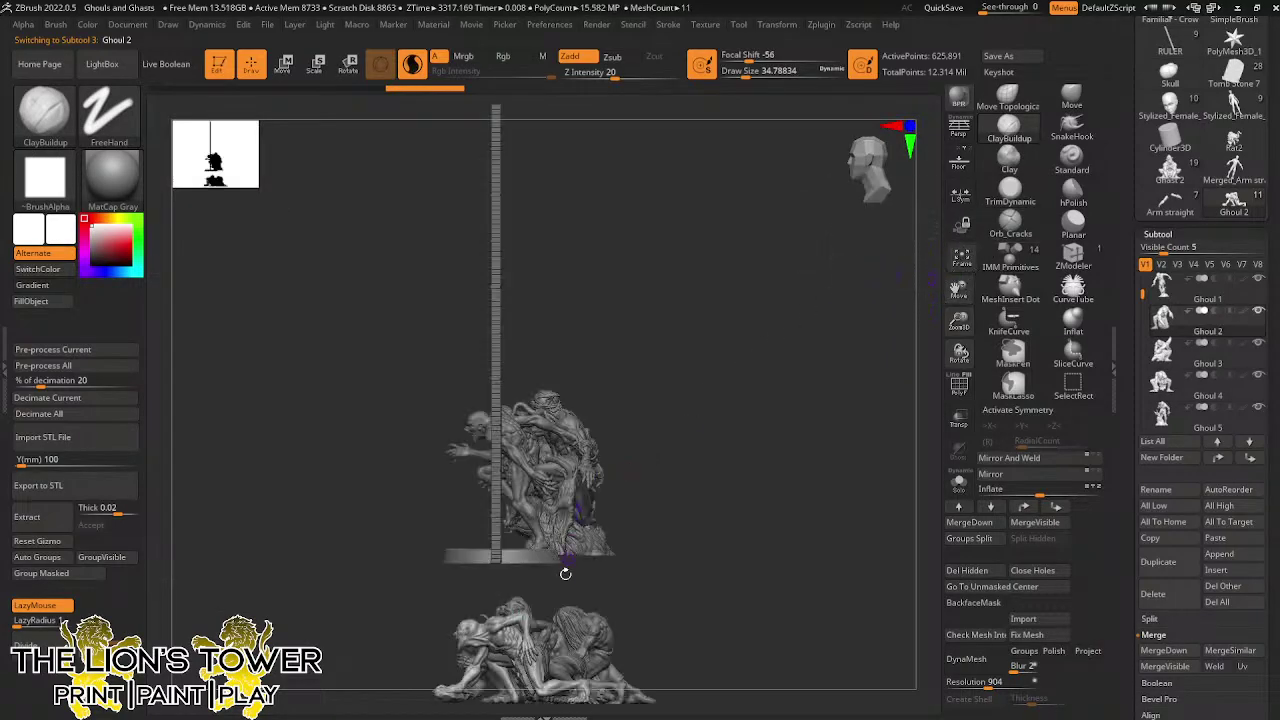
left_click(961, 258)
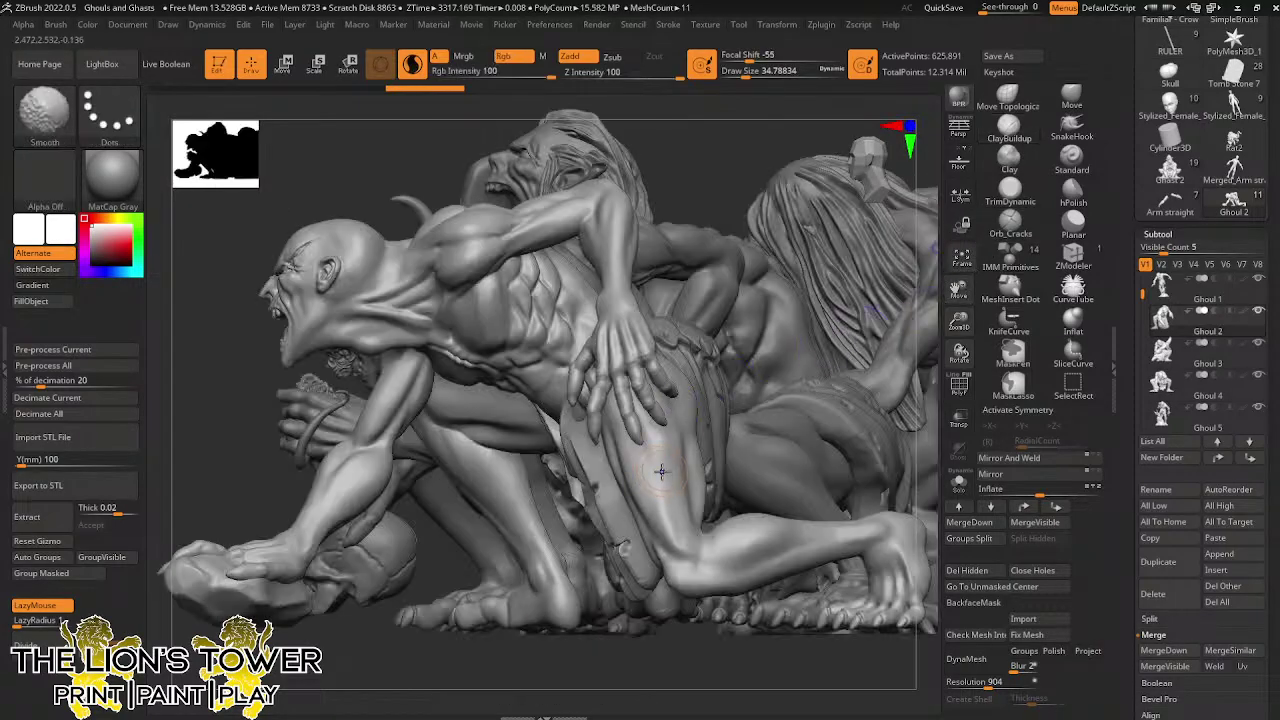
Isolate Ghoul 2 from the other figures with Solo mode
left_click_drag(680, 490, 682, 510, "shift")
mouse_move(960, 352)
left_mouse_down()
mouse_move(857, 331)
mouse_move(877, 371)
mouse_move(842, 376)
left_mouse_up()
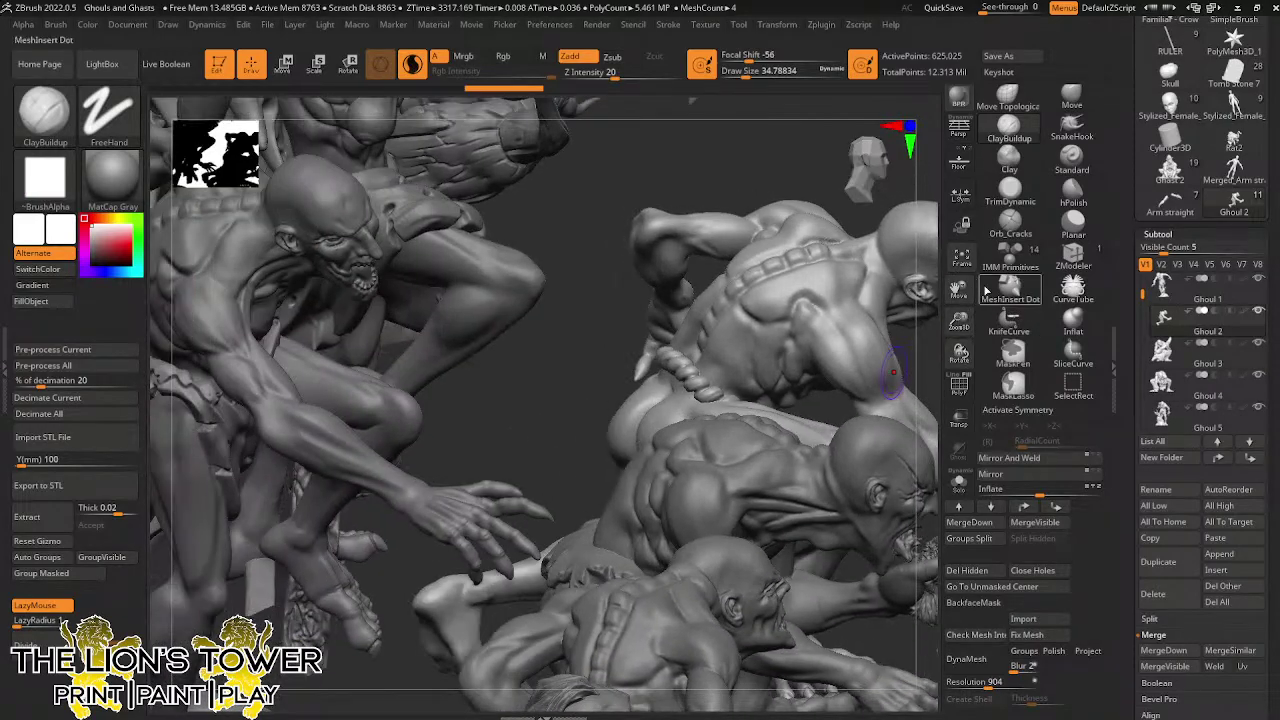
left_click_drag(959, 291, 904, 350)
left_click_drag(896, 366, 864, 386)
mouse_move(955, 296)
left_mouse_down()
mouse_move(880, 349)
mouse_move(846, 406)
mouse_move(746, 412)
left_mouse_up()
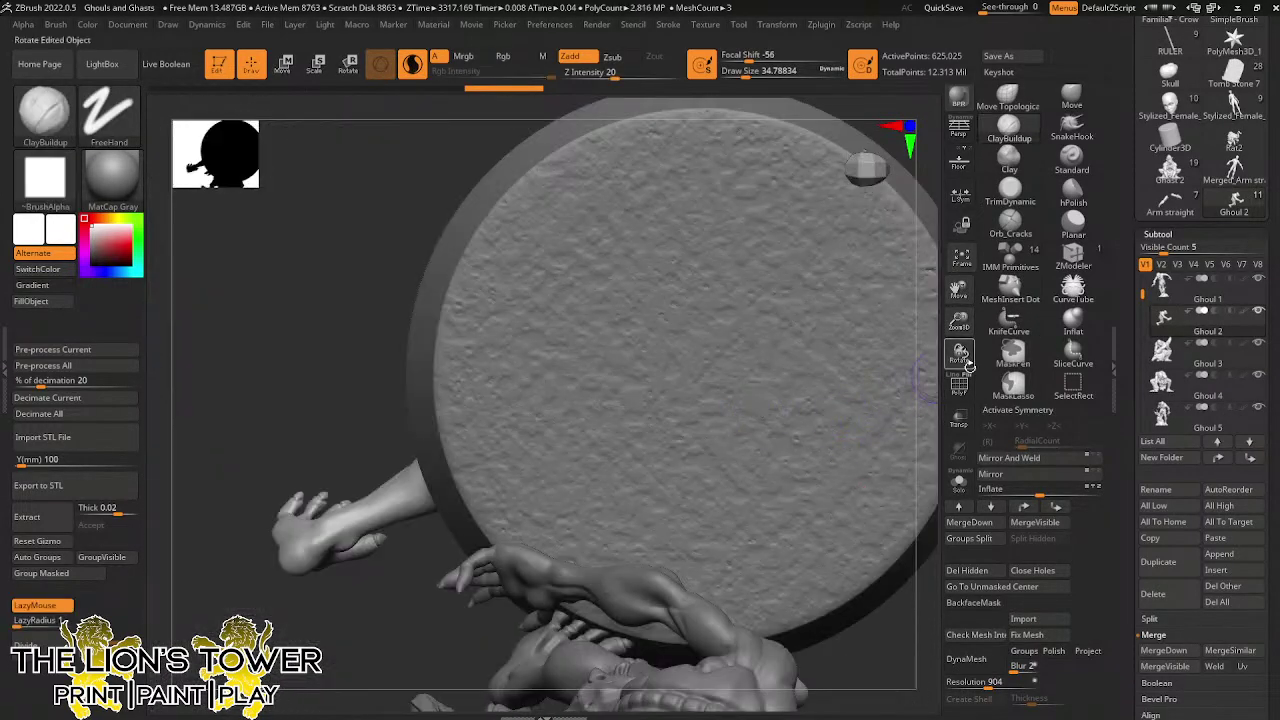
left_click(958, 484)
Lasso-mask Ghoul 2's rock-gripping arm from the shoulder down, including the hand and the rock
left_click_drag(850, 470, 810, 460)
key("ctrl")
mouse_move(703, 487)
left_mouse_down("ctrl")
mouse_move(831, 591)
mouse_move(970, 550)
mouse_move(965, 450)
left_mouse_up("ctrl")
mouse_move(960, 321)
left_mouse_down()
mouse_move(962, 290)
mouse_move(878, 243)
left_mouse_up()
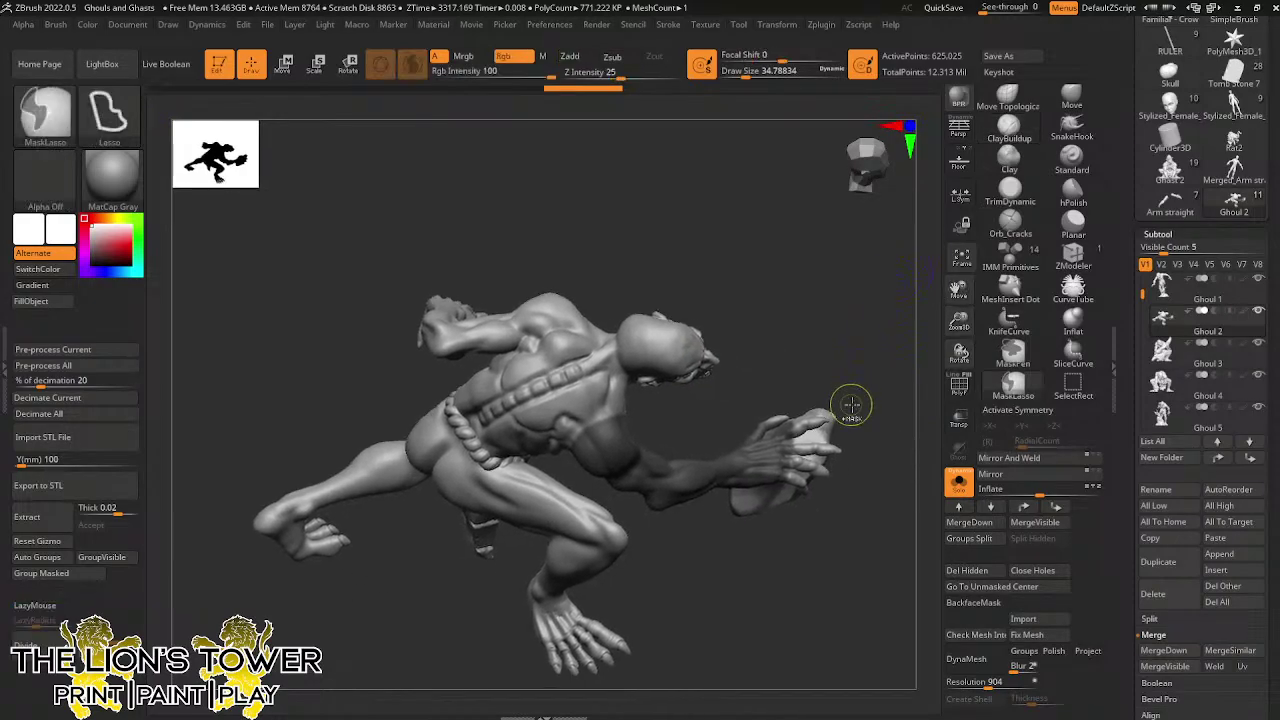
mouse_move(854, 403)
left_mouse_down("ctrl")
mouse_move(722, 482)
mouse_move(868, 372)
left_mouse_up("ctrl")
mouse_move(872, 352)
left_mouse_down()
mouse_move(843, 341)
mouse_move(720, 423)
left_mouse_up()
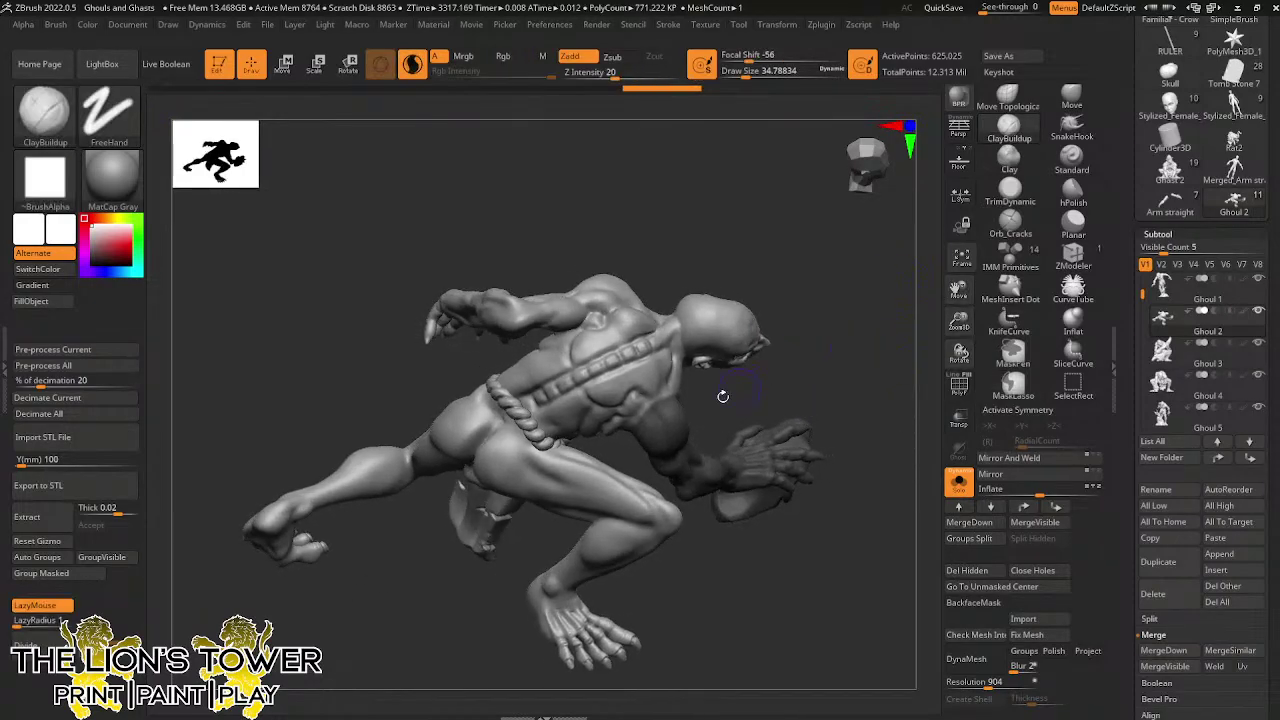
key("ctrl")
mouse_move(790, 386)
left_mouse_down()
mouse_move(684, 408)
mouse_move(583, 297)
mouse_move(594, 330)
left_mouse_up()
mouse_move(445, 243)
left_mouse_down("ctrl")
mouse_move(416, 240)
mouse_move(222, 403)
mouse_move(222, 465)
mouse_move(276, 494)
mouse_move(342, 415)
left_mouse_up("ctrl")
left_click_drag(592, 318, 560, 290)
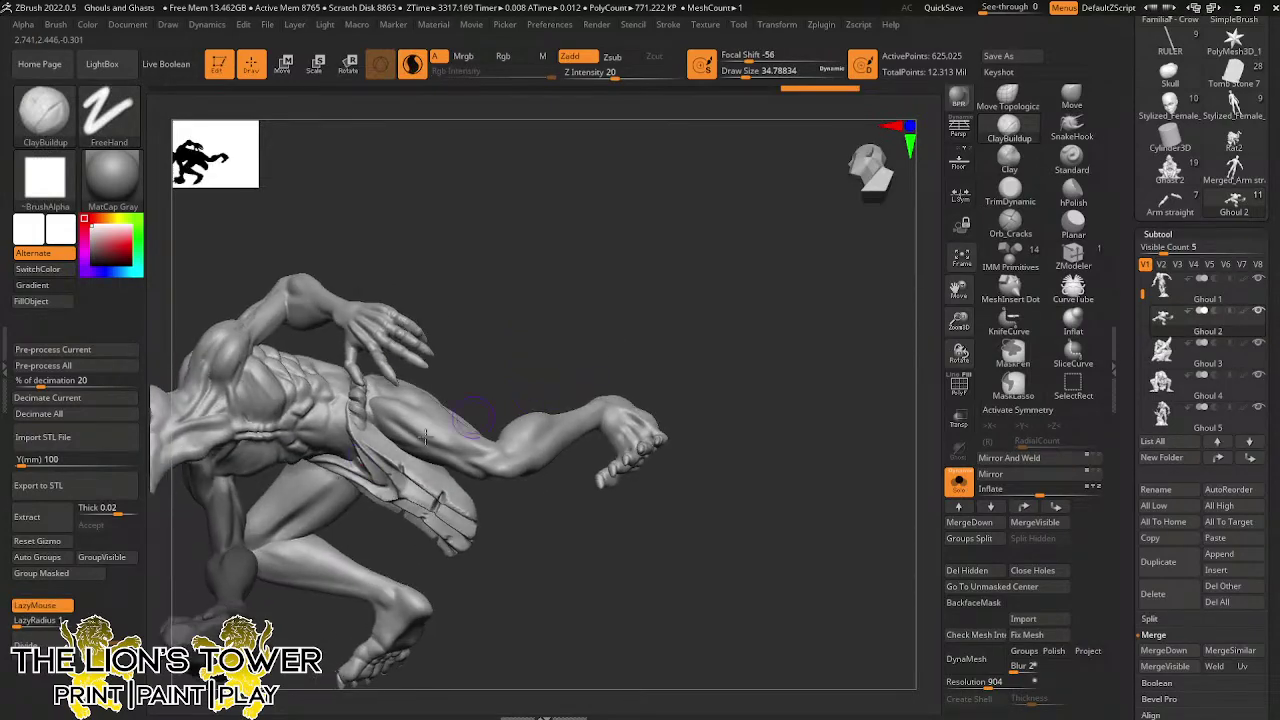
left_click_drag(197, 544, 225, 519, "ctrl")
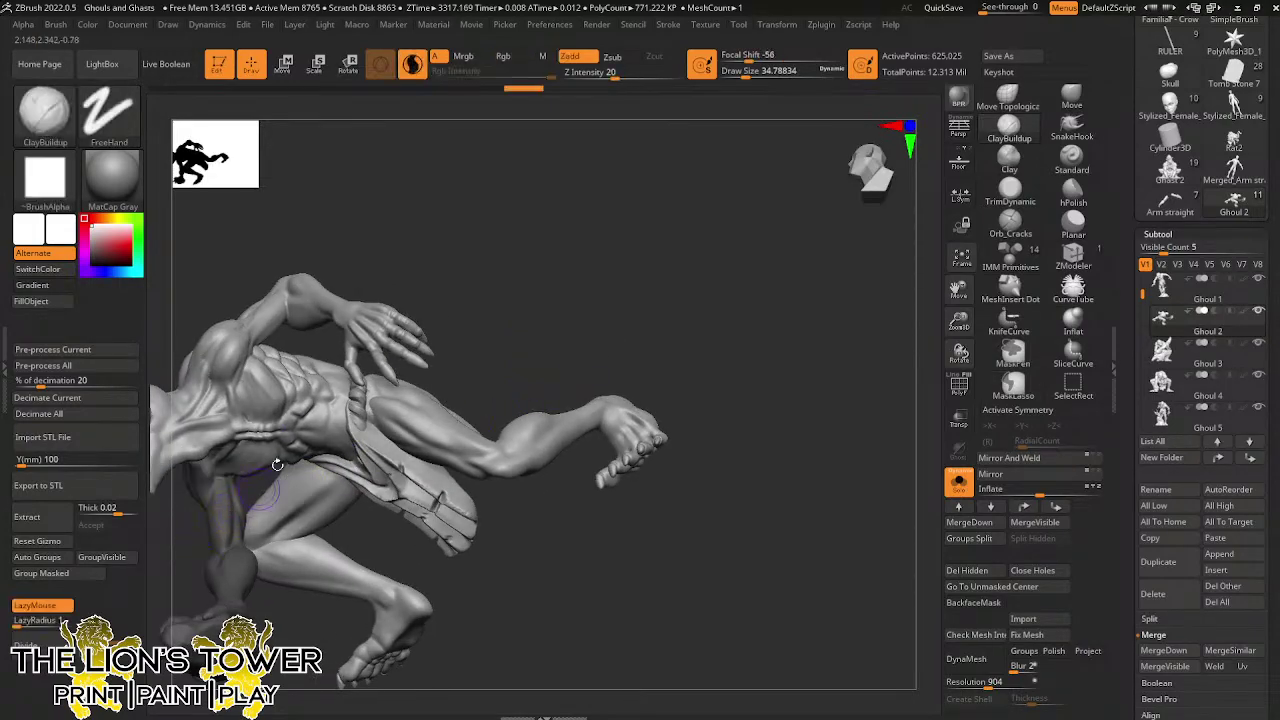
Invert the mask, place the gizmo at Ghoul 2's shoulder and rotate the rock-gripping arm around it
mouse_move(545, 262)
left_mouse_down()
mouse_move(588, 269)
mouse_move(689, 400)
mouse_move(770, 432)
left_mouse_up()
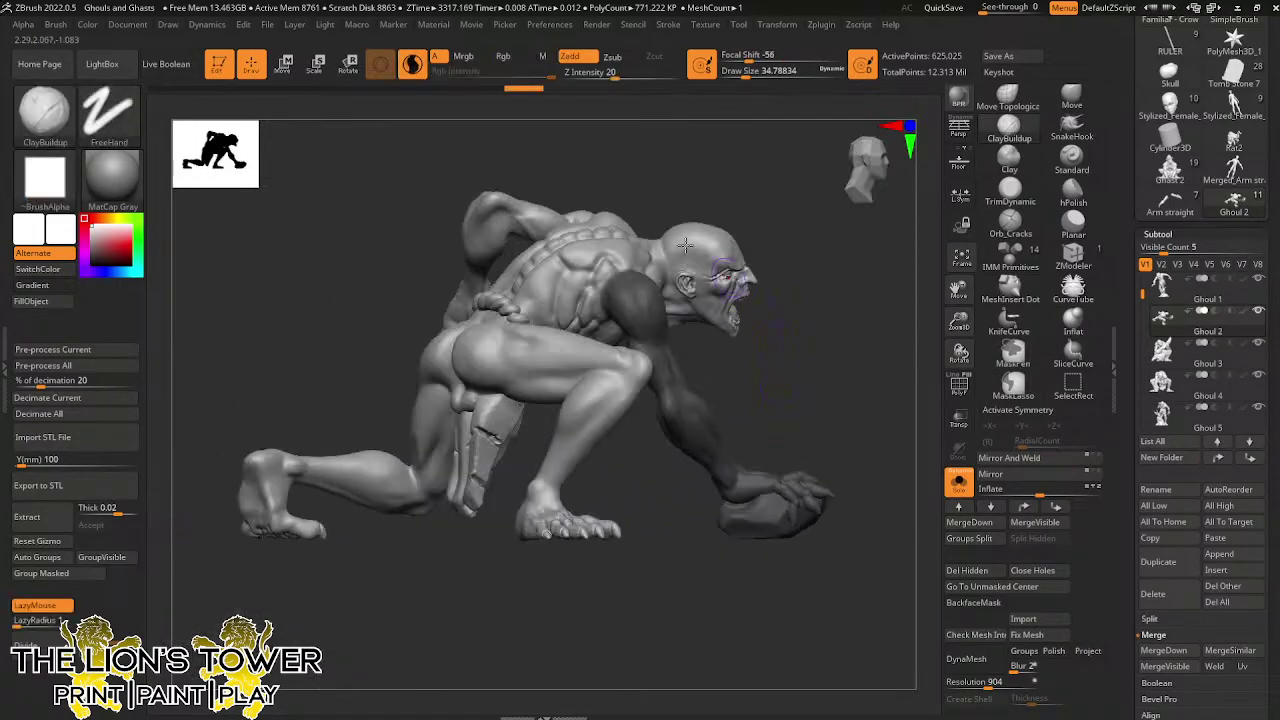
key("r")
key("ctrl+i")
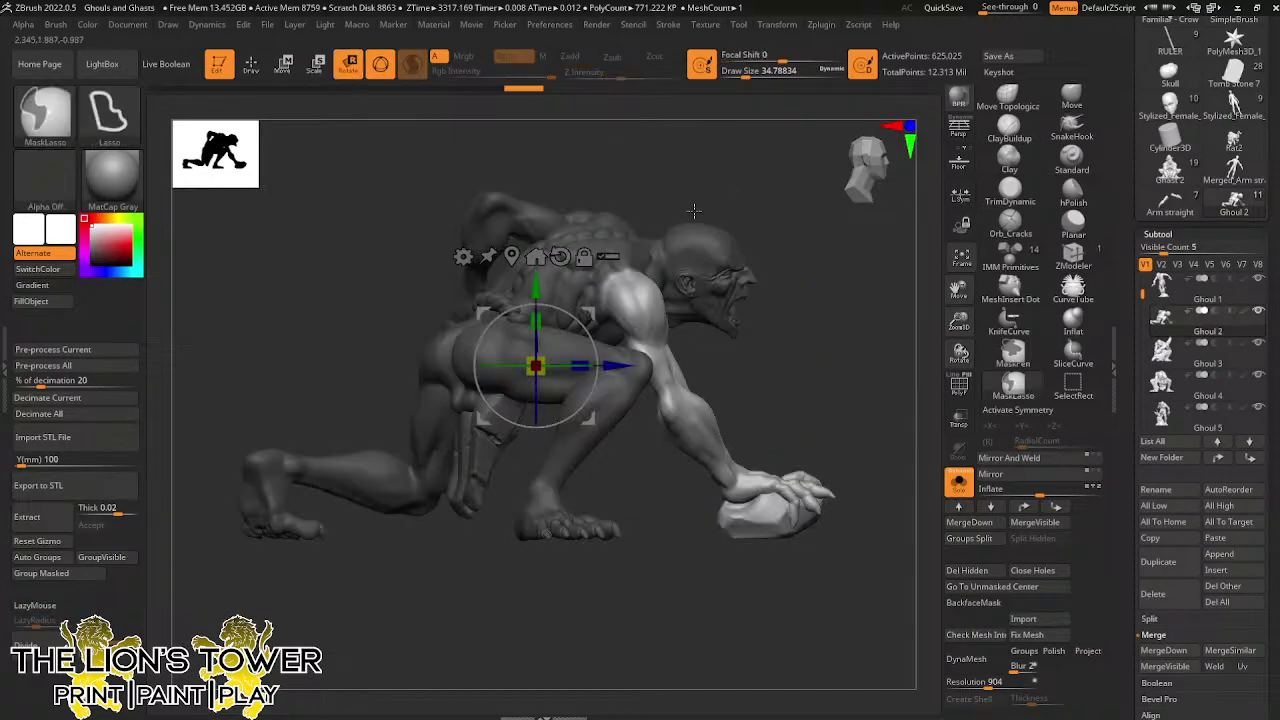
left_click_drag(590, 314, 688, 254, "alt")
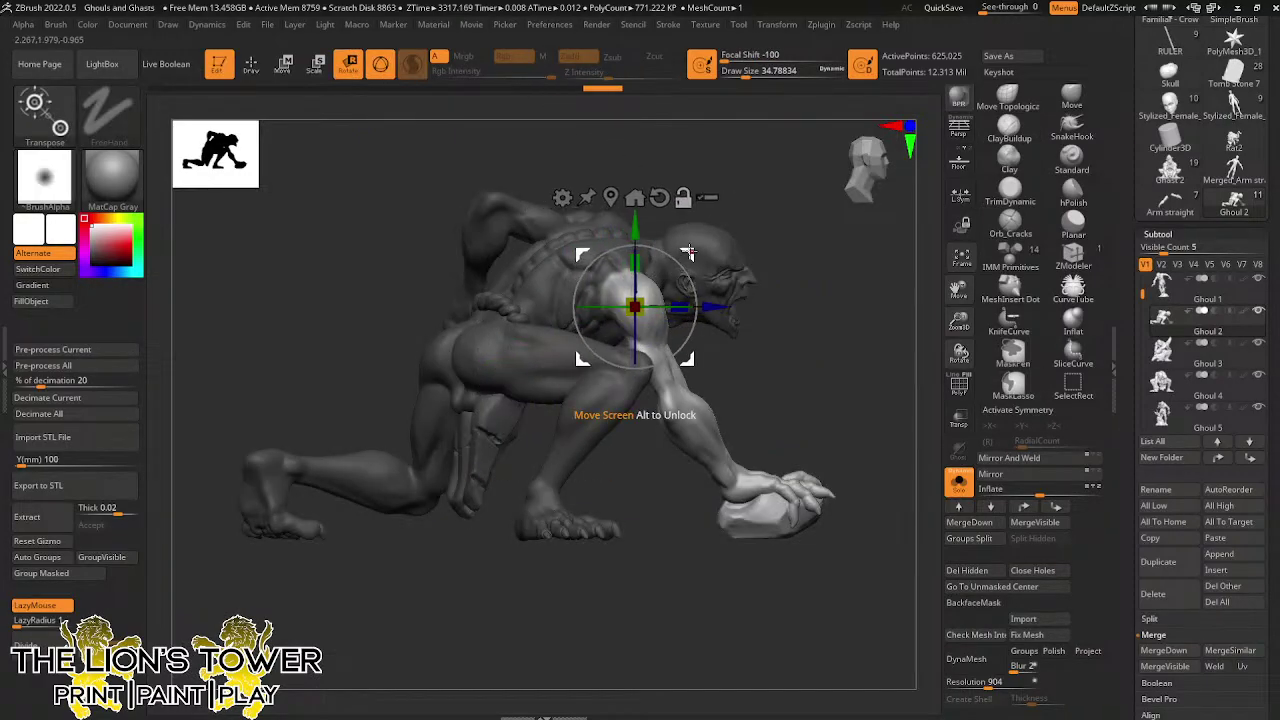
left_click(619, 282, "alt")
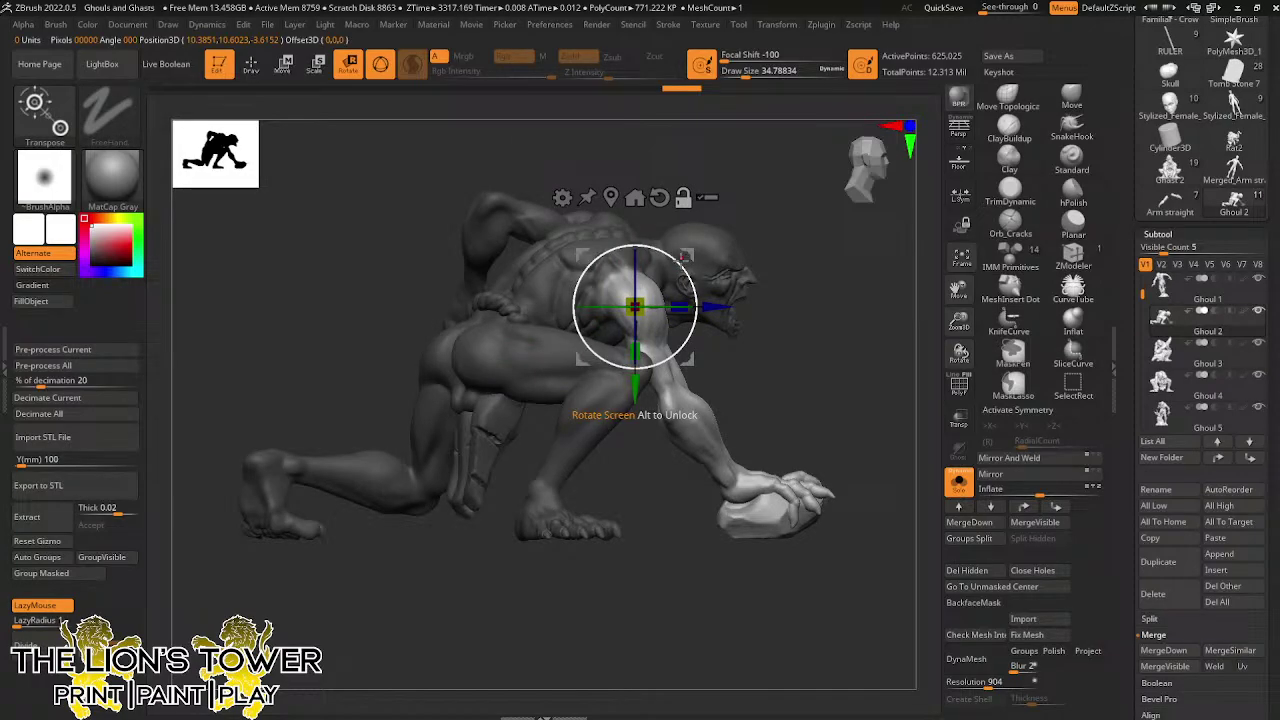
mouse_move(680, 258)
left_mouse_down()
mouse_move(669, 304)
mouse_move(677, 259)
left_mouse_up()
left_click_drag(840, 224, 679, 257)
mouse_move(691, 403)
left_mouse_down()
mouse_move(673, 408)
mouse_move(757, 406)
mouse_move(641, 419)
left_mouse_up()
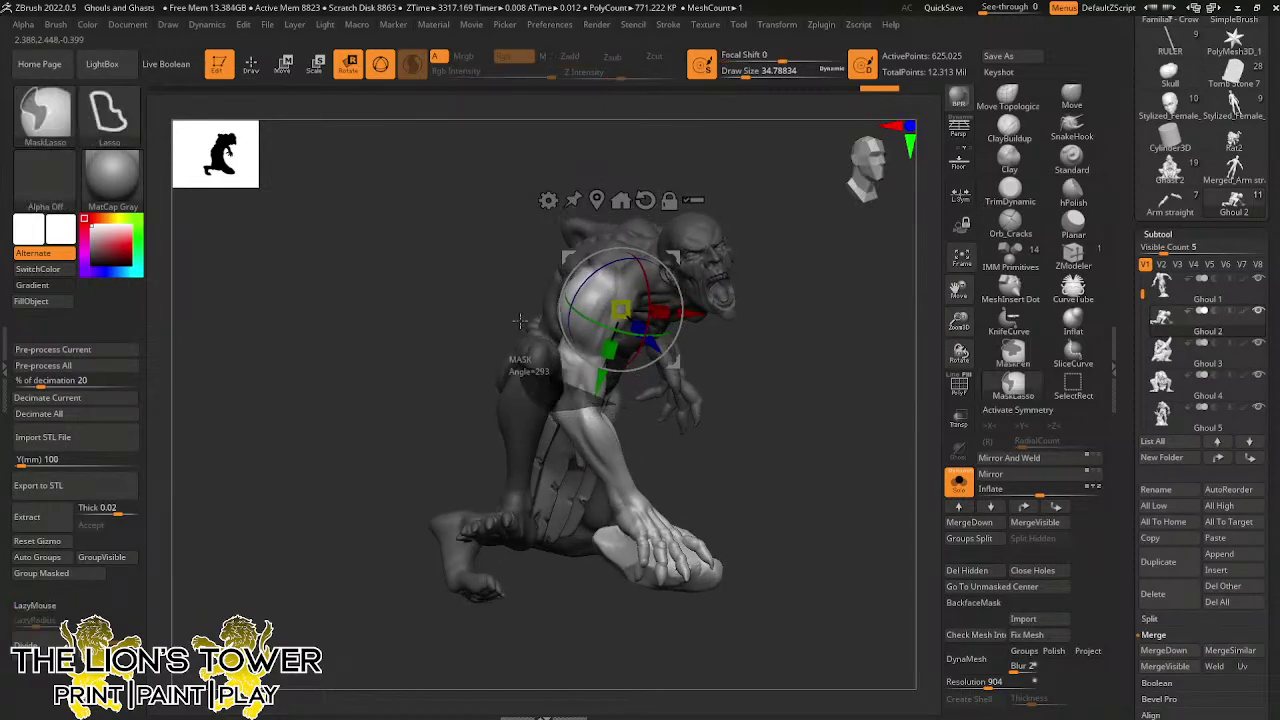
Mask the upper part of Ghoul 2's rock-gripping arm, place the gizmo at the elbow and rotate the forearm with the rock around it
left_click_drag(732, 287, 735, 300, "ctrl")
mouse_move(757, 394)
left_mouse_down()
mouse_move(766, 408)
mouse_move(778, 393)
mouse_move(667, 222)
mouse_move(640, 340)
left_mouse_up()
left_click(627, 486, "ctrl")
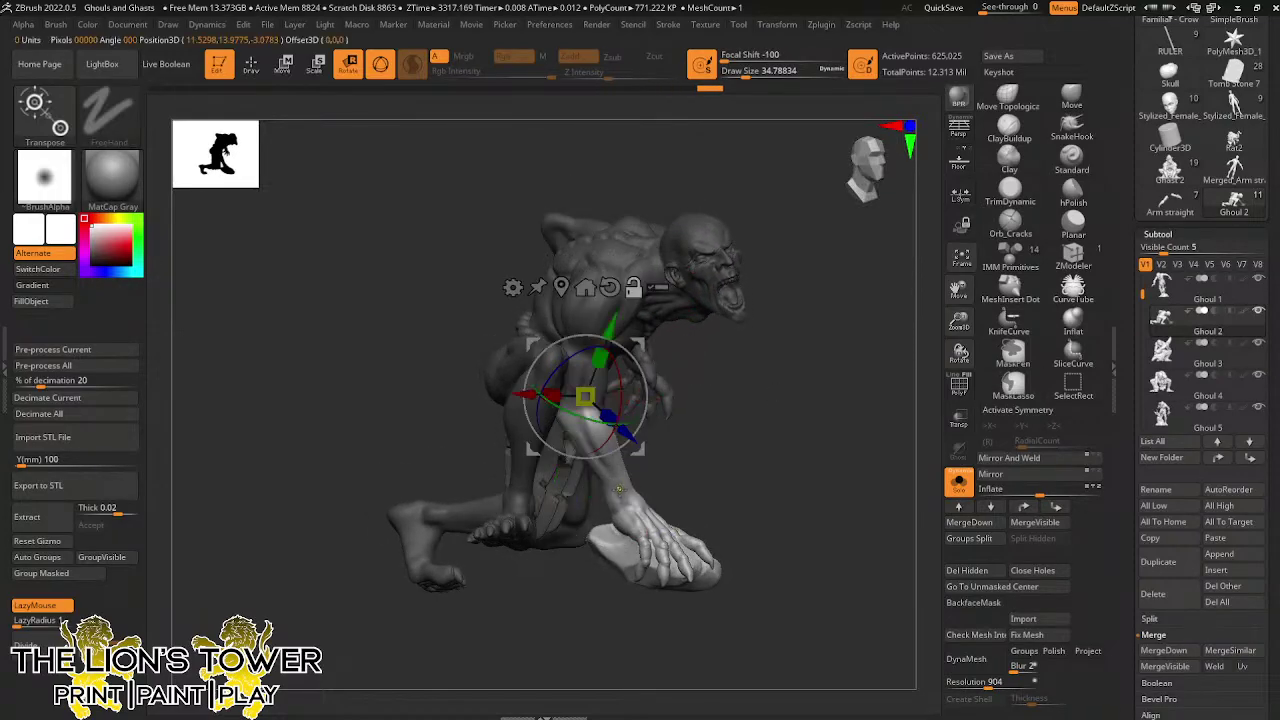
left_click_drag(664, 397, 696, 460)
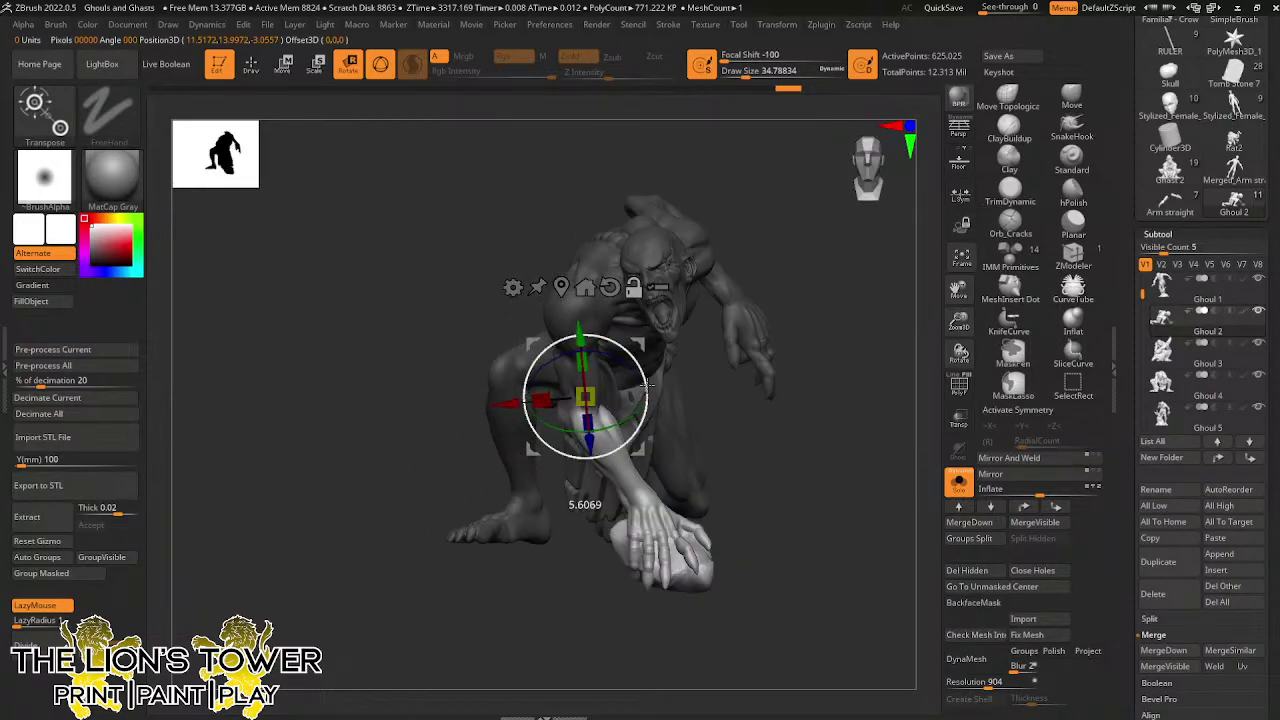
left_click_drag(641, 326, 640, 358)
left_click_drag(788, 441, 682, 458)
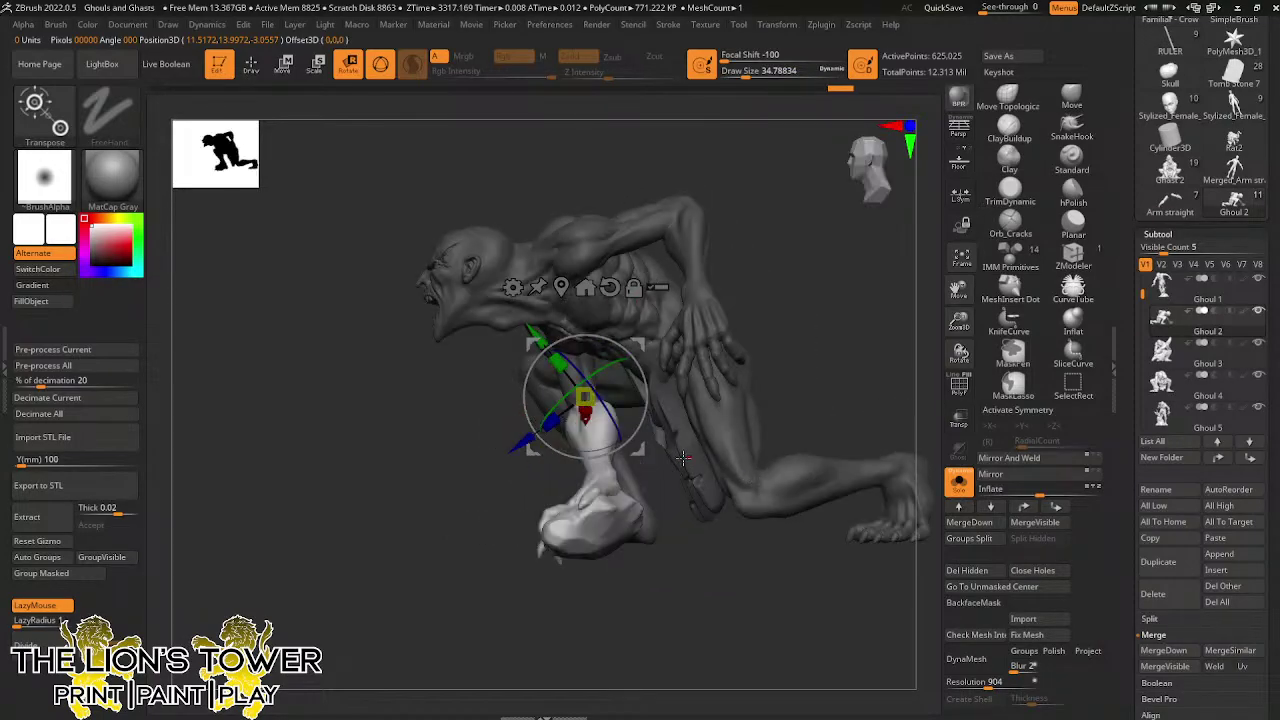
left_click_drag(714, 560, 736, 448)
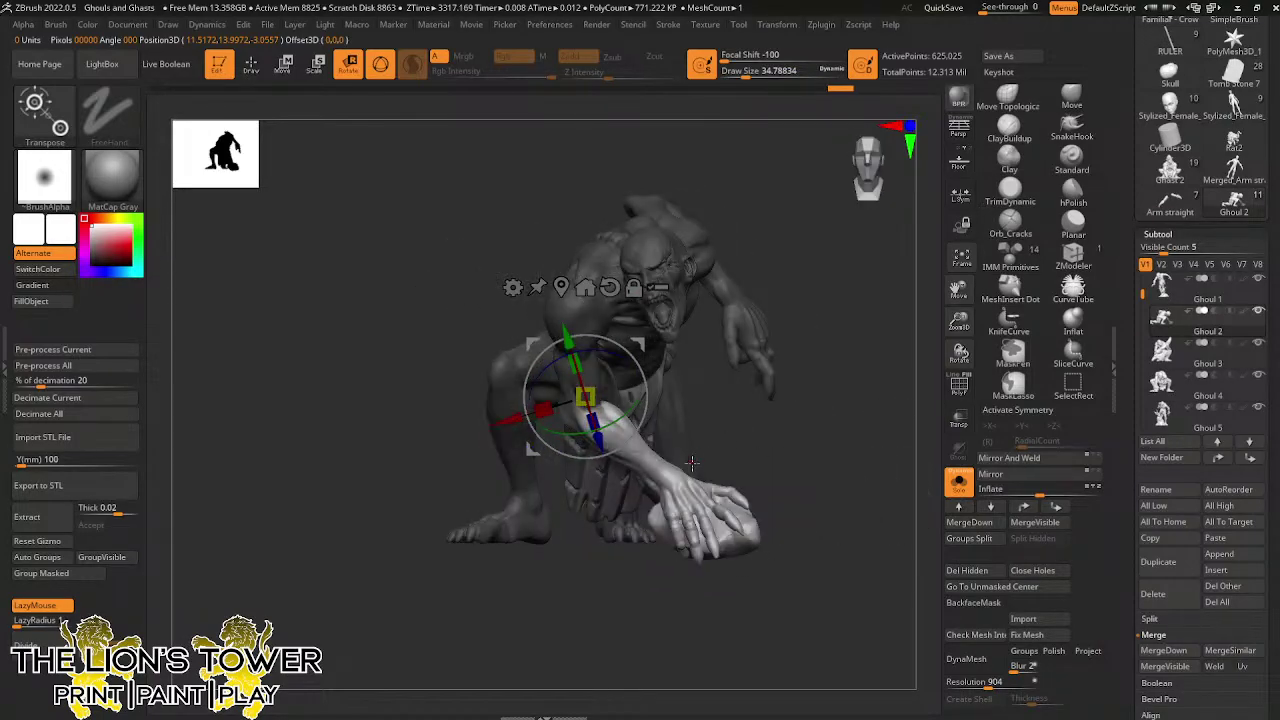
Mask the forearm down to the wrist, place the gizmo there and rotate the hand and rock around it
key("ctrl")
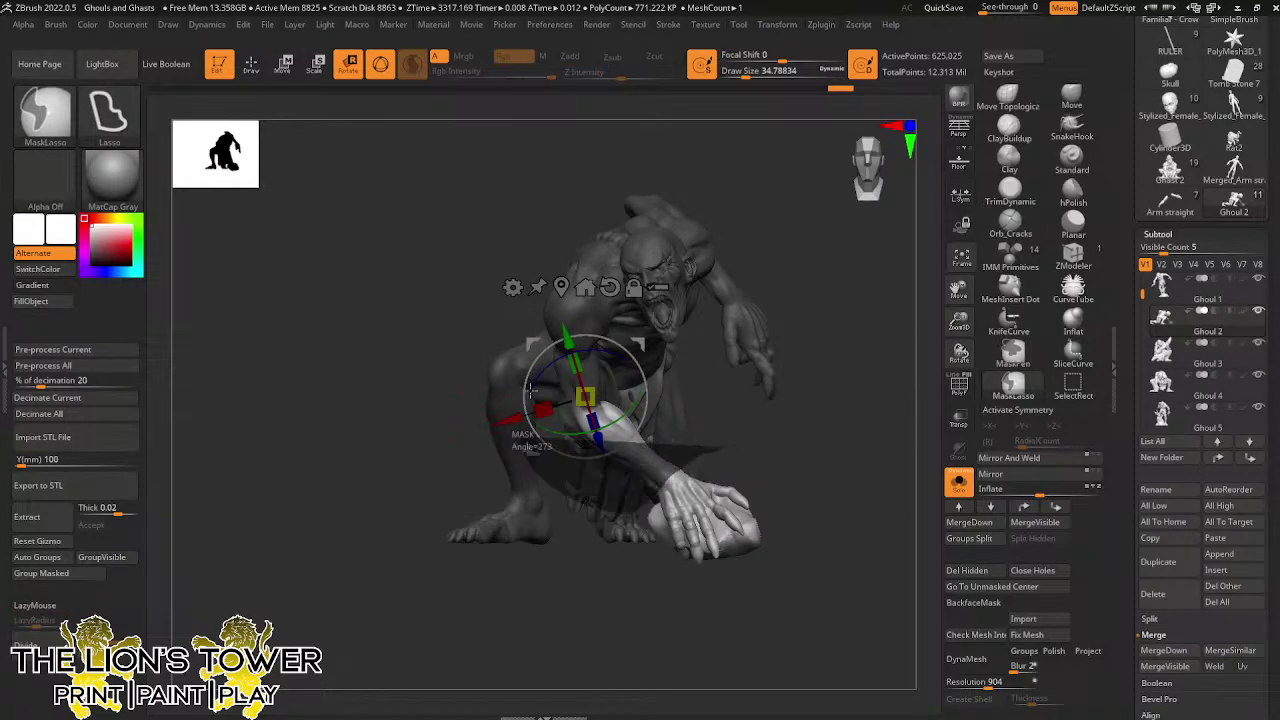
left_click_drag(530, 390, 722, 430, "ctrl")
left_click(675, 400, "ctrl")
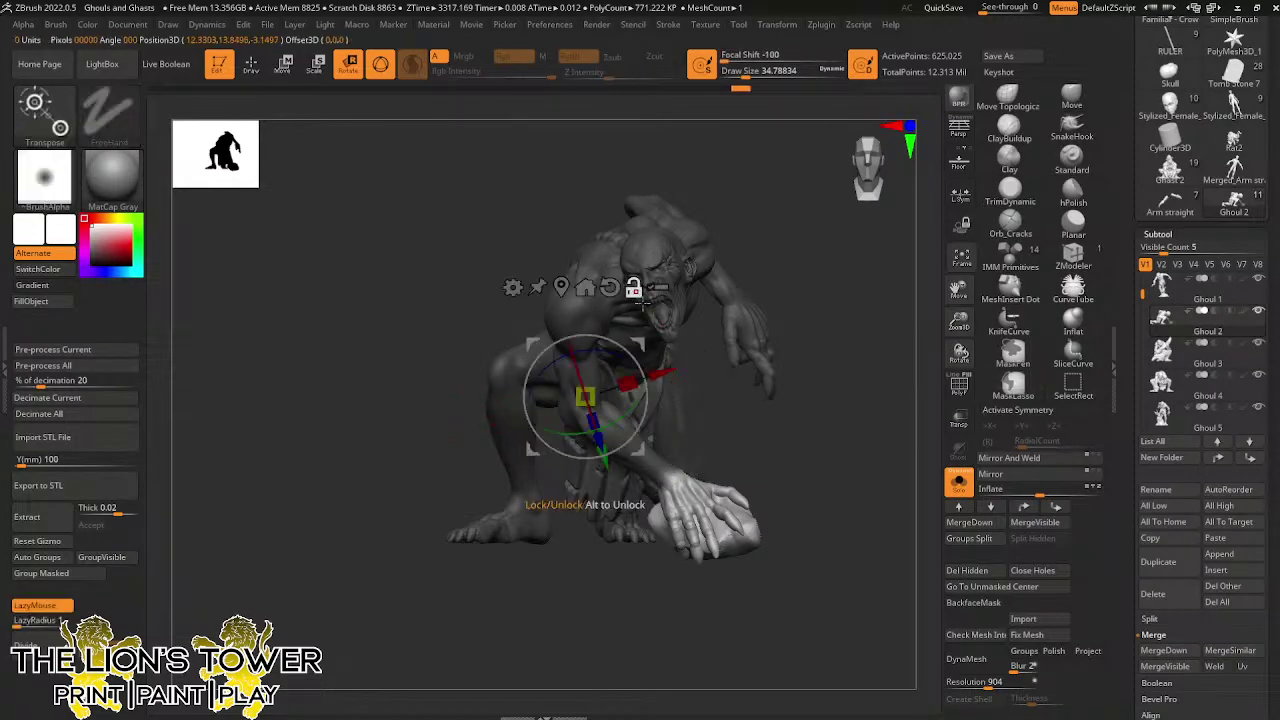
left_click_drag(640, 345, 726, 453)
left_click(718, 374)
left_click_drag(757, 448, 846, 442)
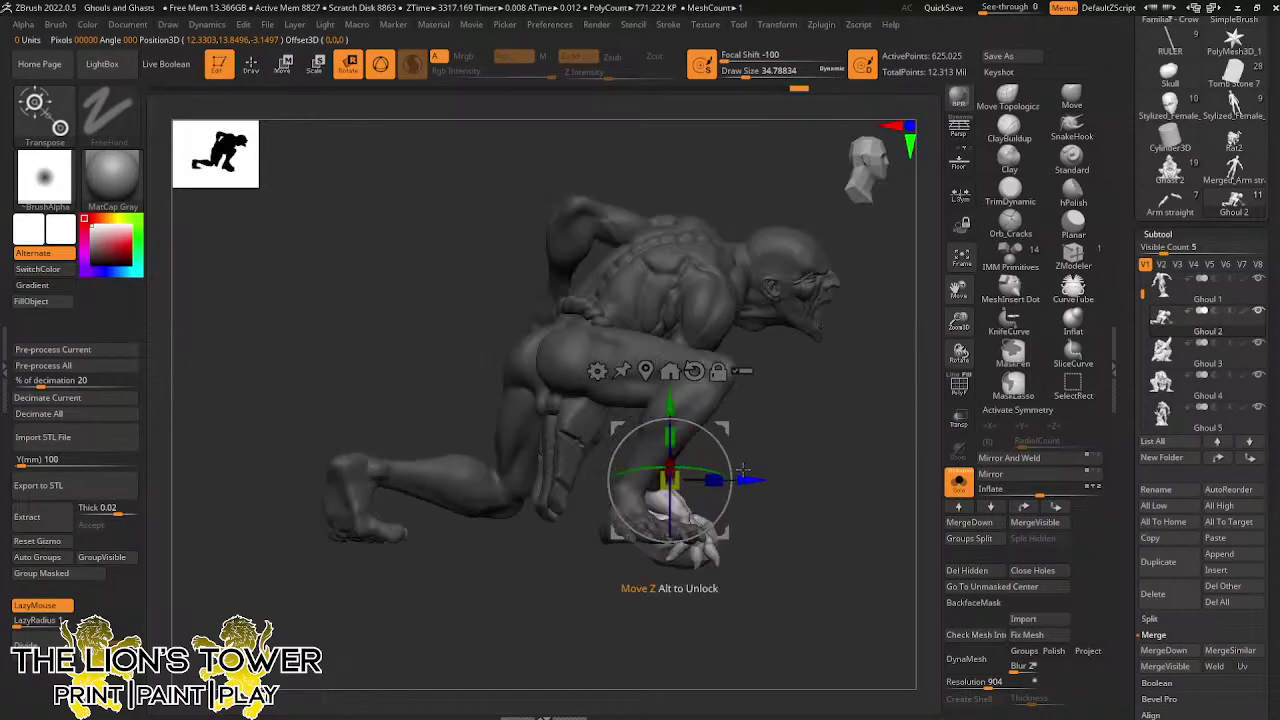
mouse_move(743, 470)
left_mouse_down()
mouse_move(755, 428)
mouse_move(740, 444)
mouse_move(664, 440)
mouse_move(728, 450)
left_mouse_up()
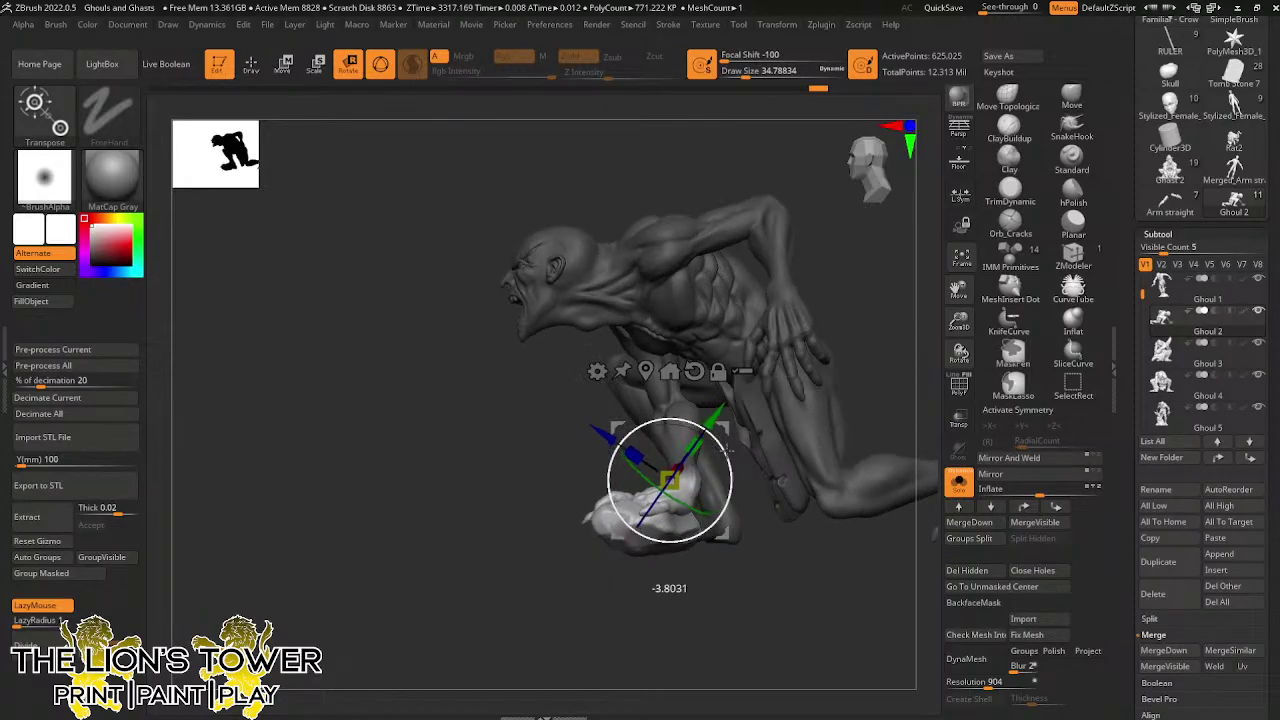
left_click_drag(728, 574, 789, 565)
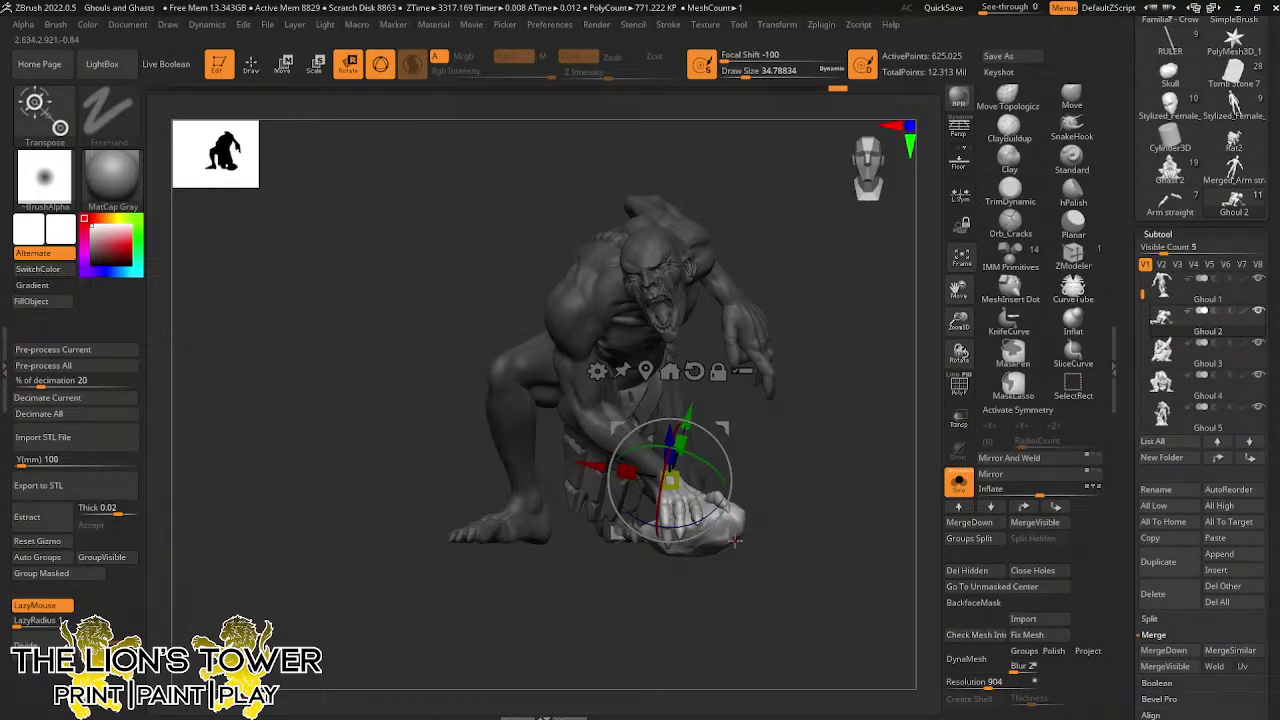
Clear the mask and cut Ghoul 2 with SliceCurve in a straight horizontal line along the bottom of the feet and rock
left_click_drag(777, 506, 842, 500)
left_click(767, 553, "ctrl")
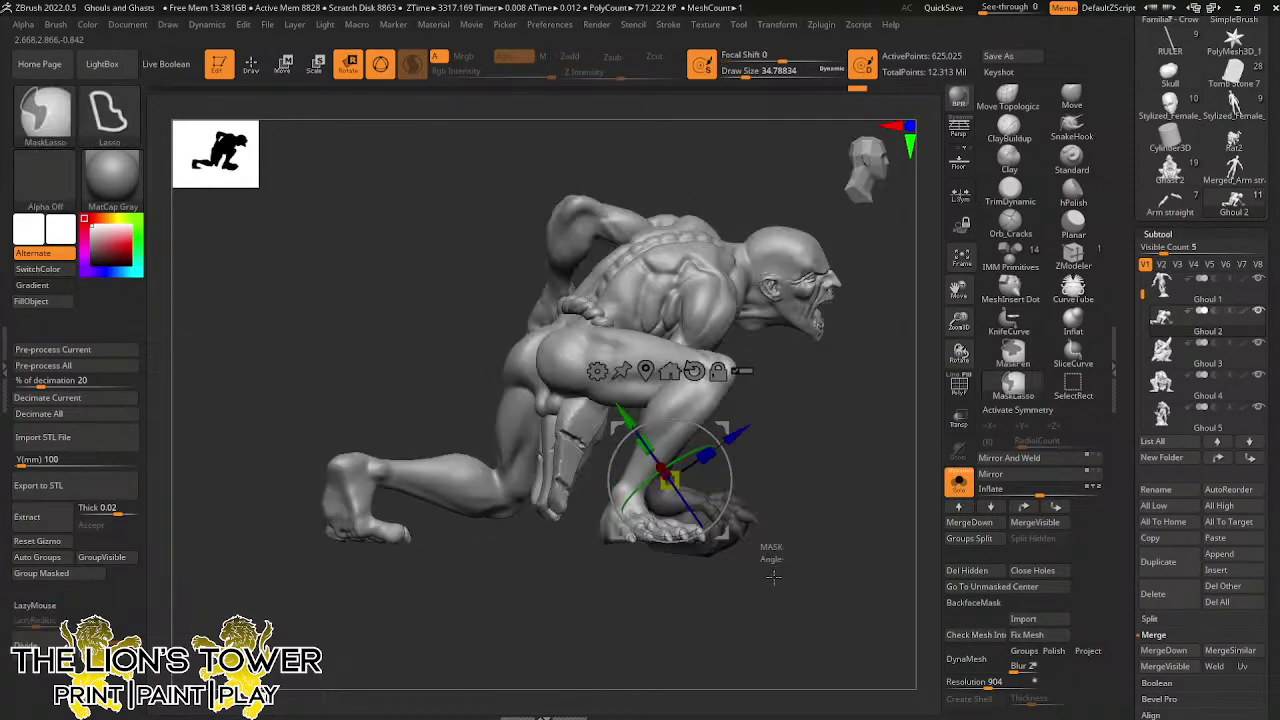
left_click_drag(774, 577, 788, 530, "ctrl")
left_click(1075, 357)
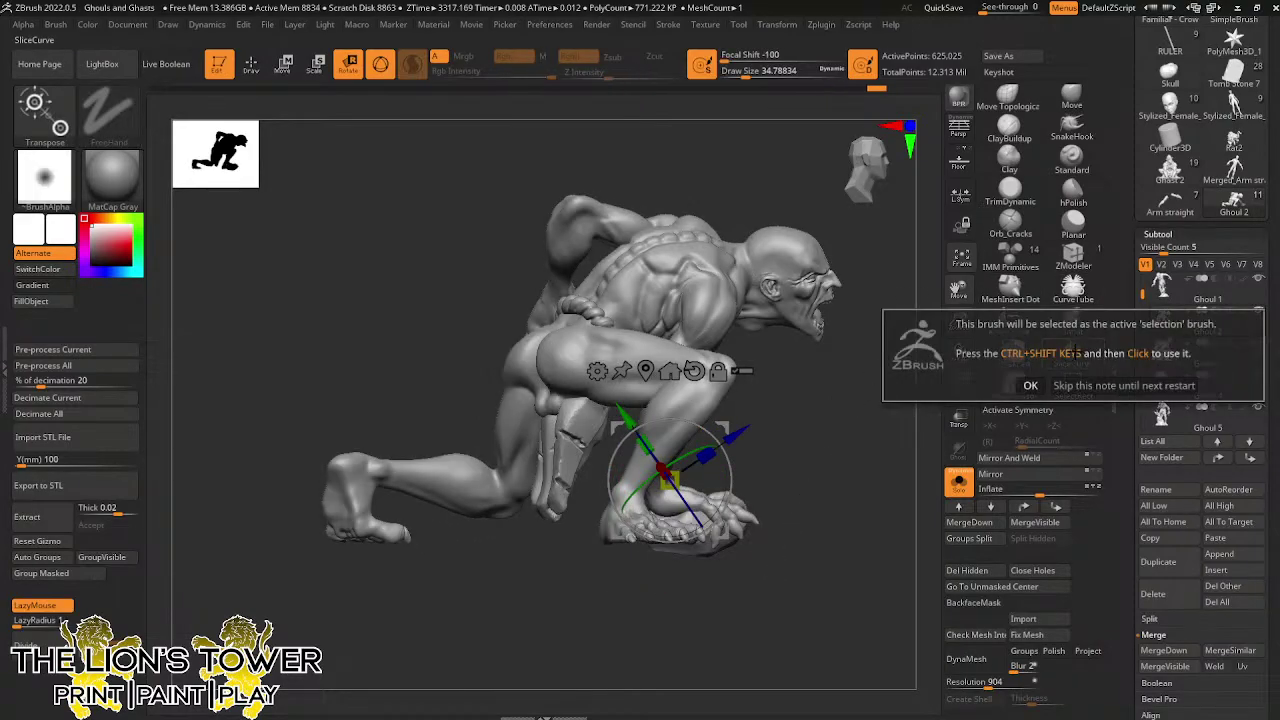
left_click(1031, 385)
key("ctrl+shift")
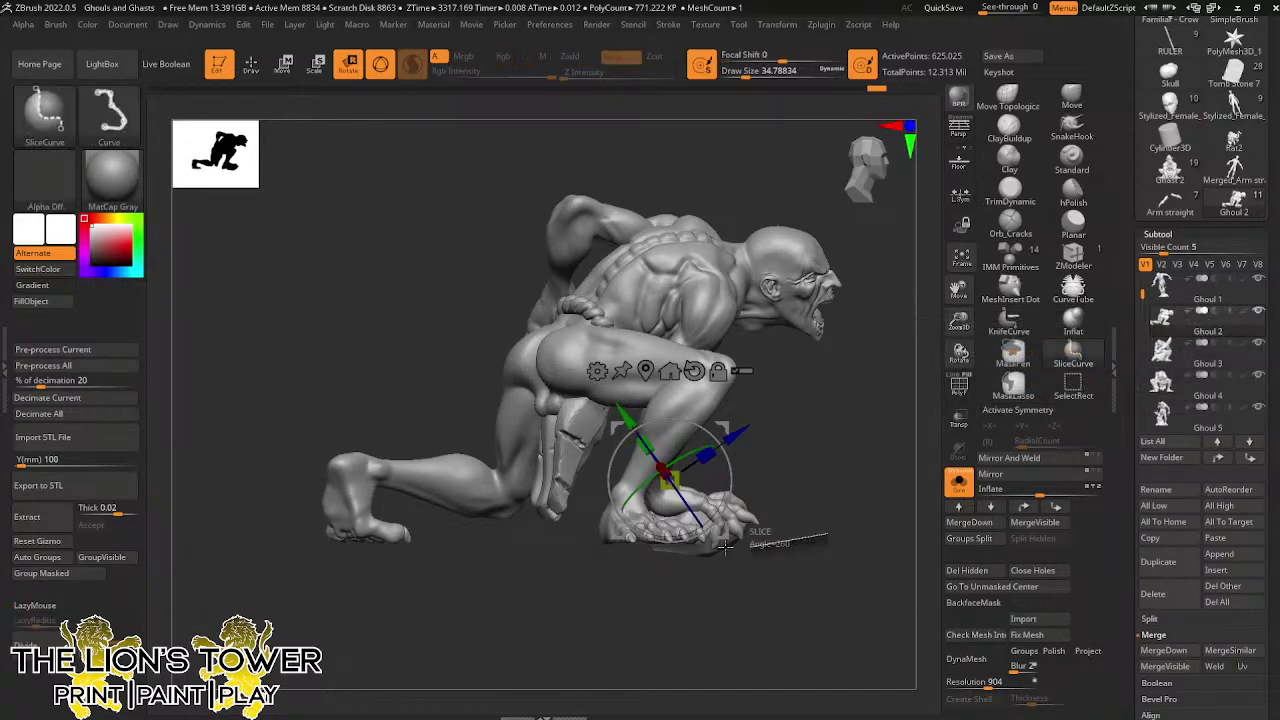
left_click_drag(725, 545, 376, 554, "ctrl+shift")
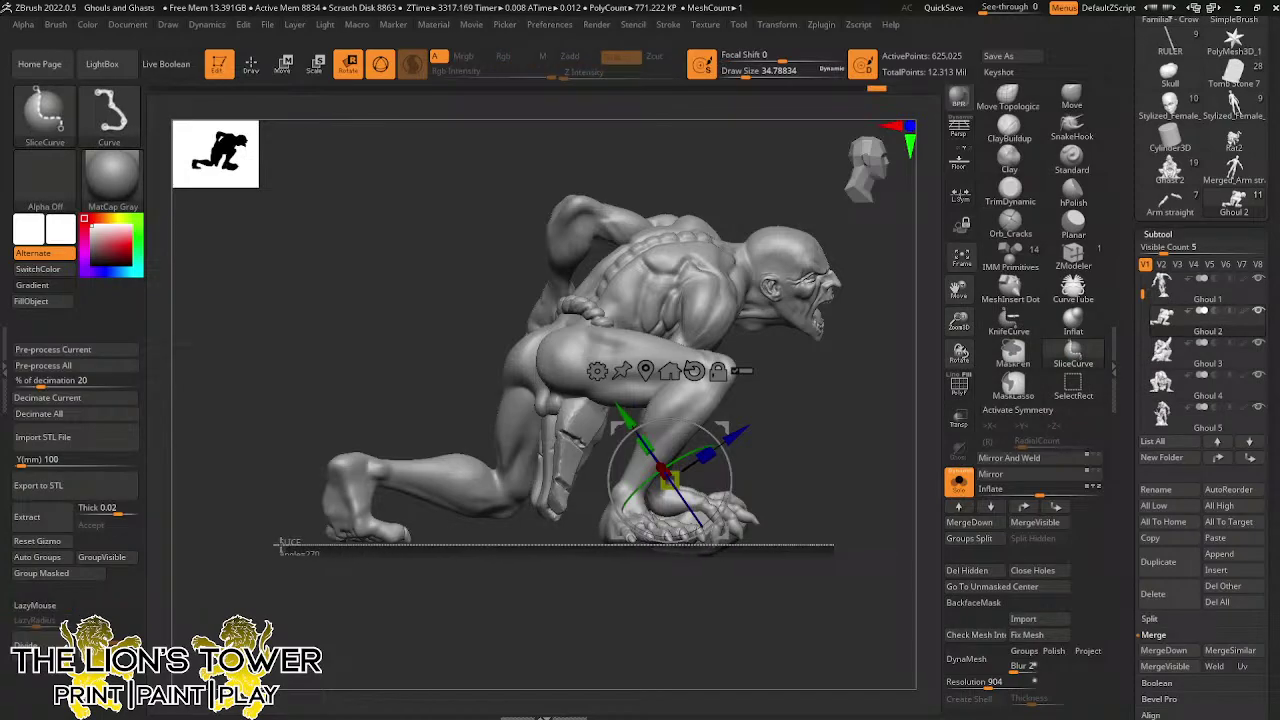
left_click_drag(278, 546, 278, 546, "ctrl+shift")
Remesh Ghoul 2 with DynaMesh at resolution 904 with Groups on, and smooth the reposed shoulder
mouse_move(852, 522)
left_mouse_down()
mouse_move(809, 517)
mouse_move(831, 510)
left_mouse_up()
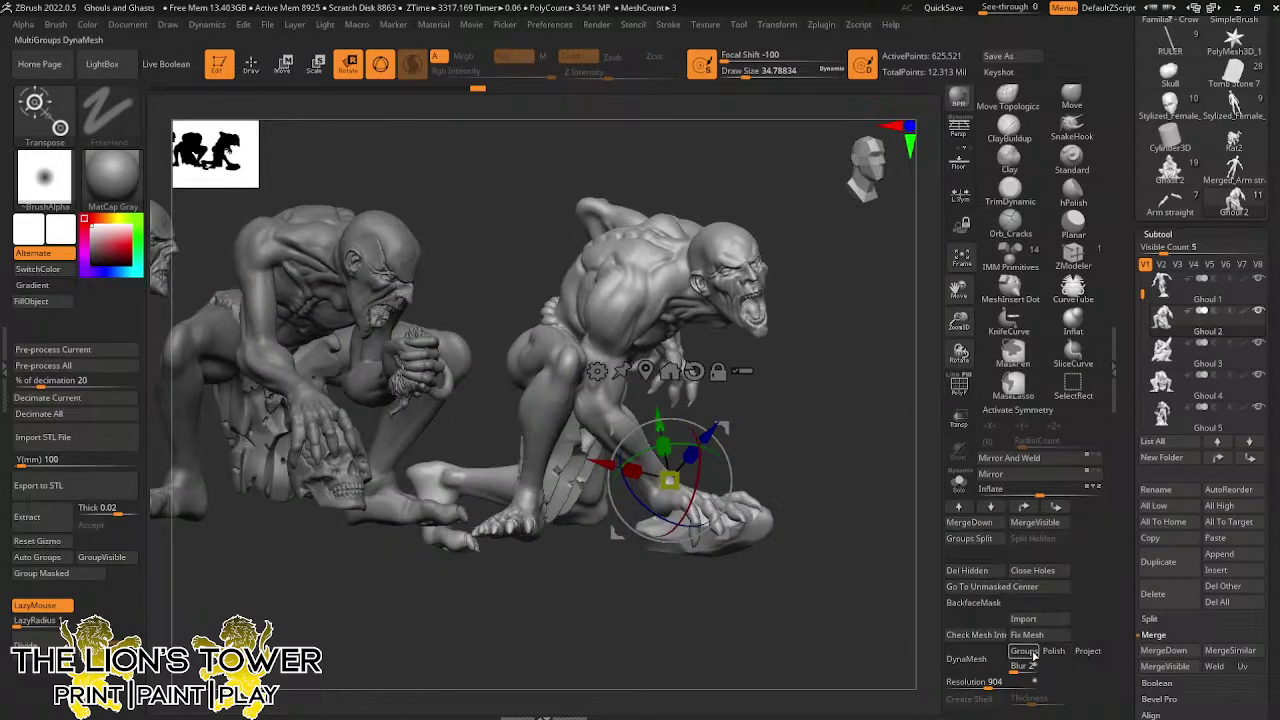
left_click(986, 664)
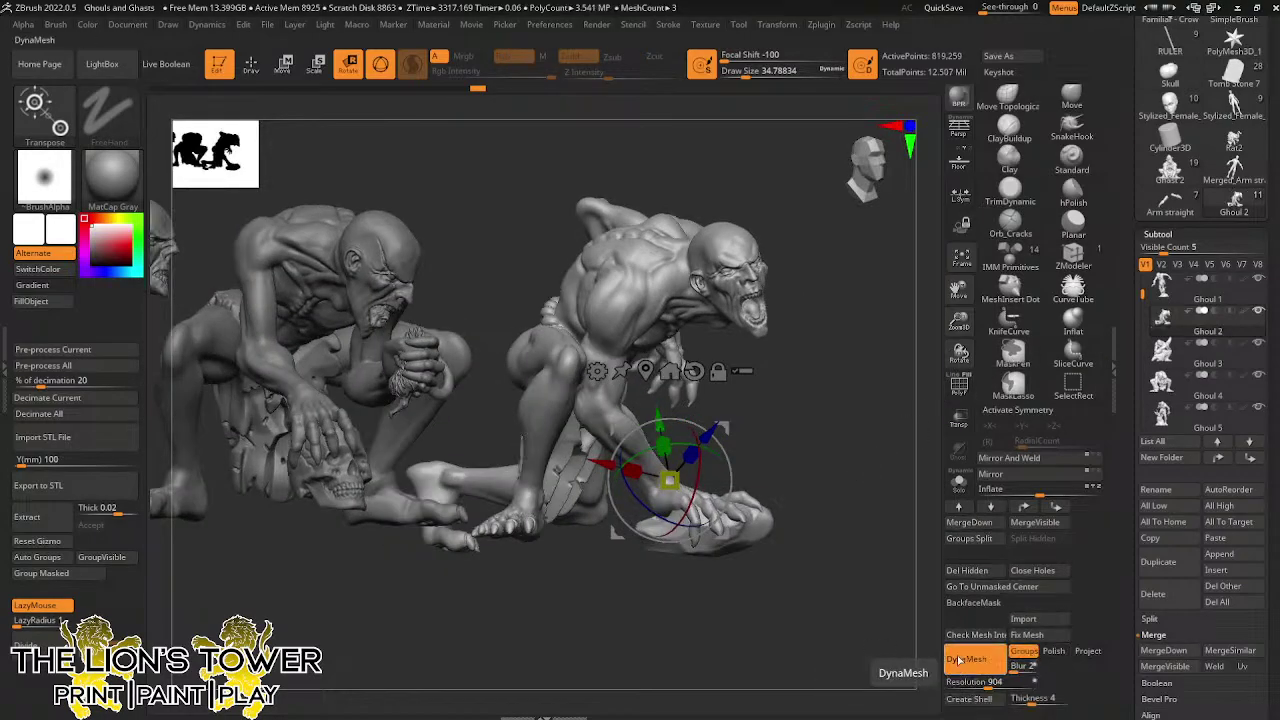
left_click_drag(824, 380, 858, 474)
key("q")
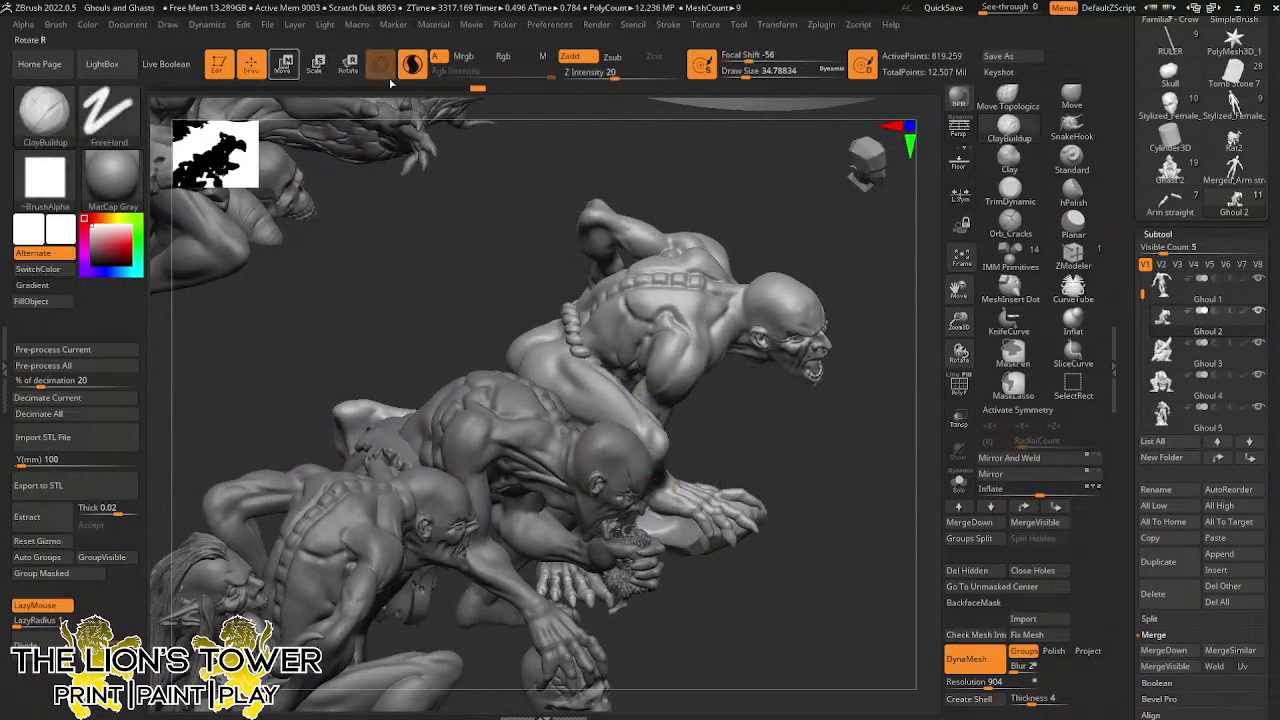
key("shift")
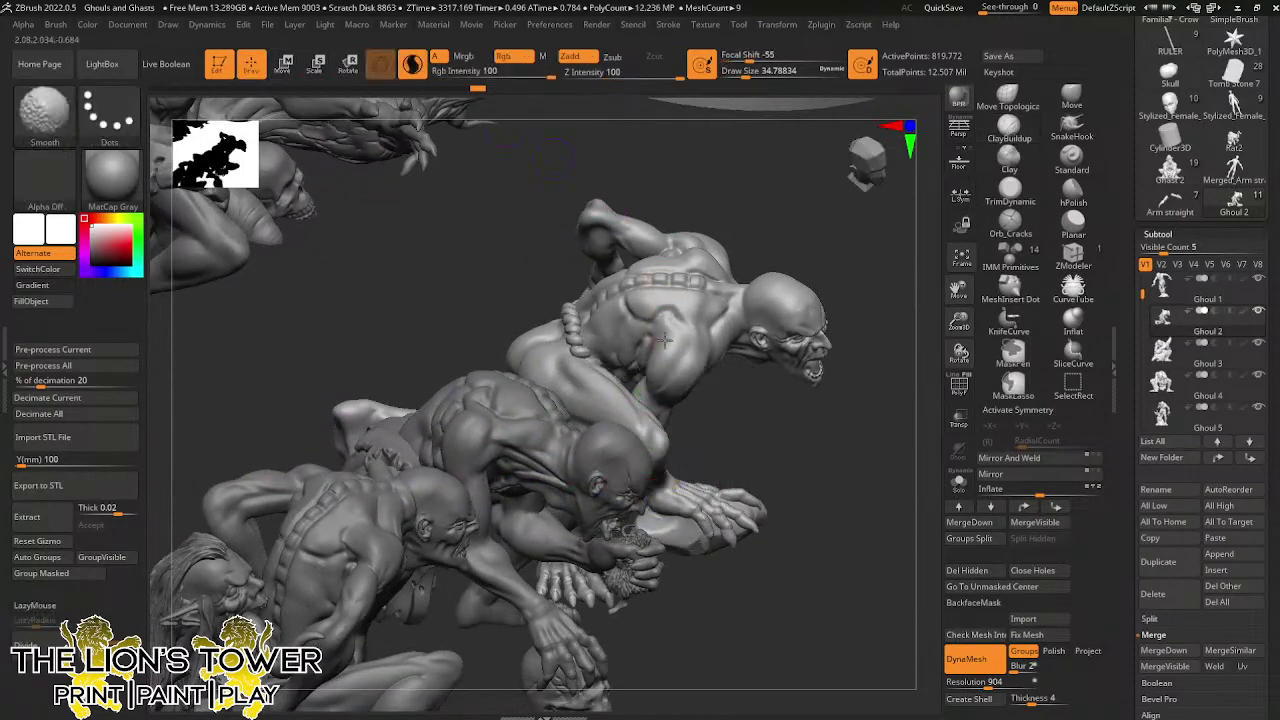
right_click_drag(704, 290, 751, 277)
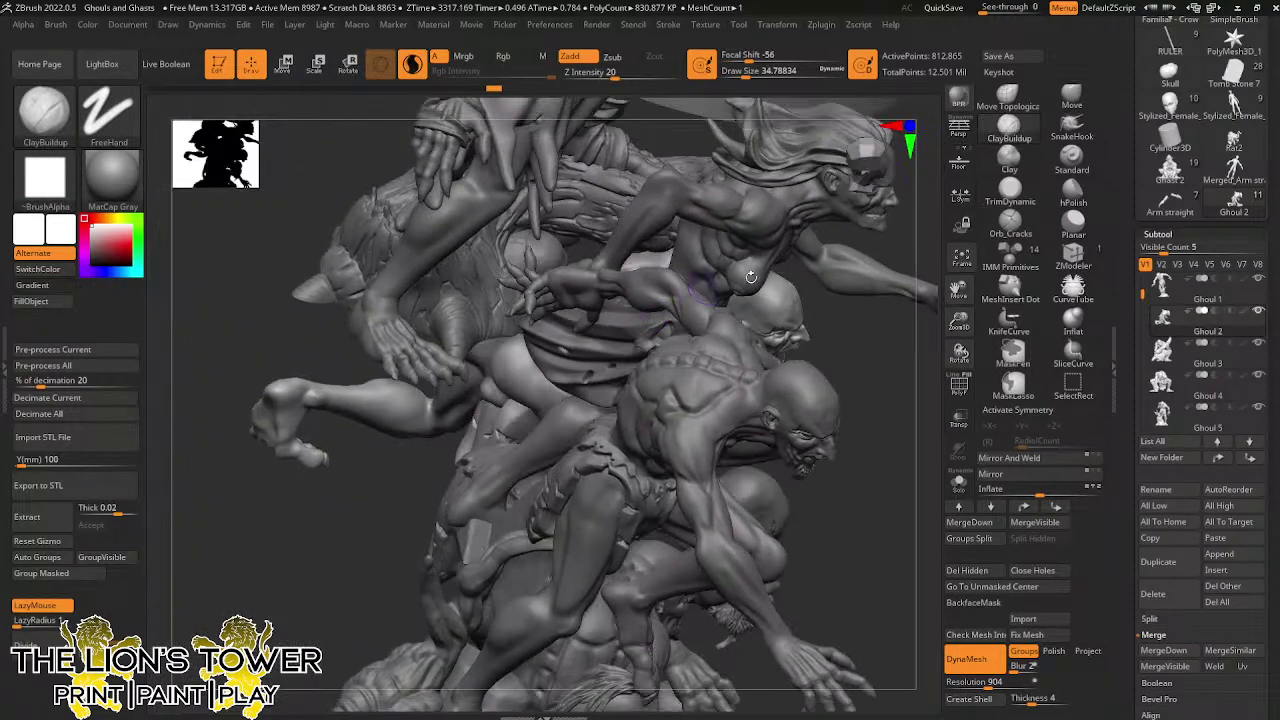
Isolate Ghoul 2 in Solo mode and rebuild the back of the reposed shoulder with ClayBuildup and smoothing
left_click(958, 480)
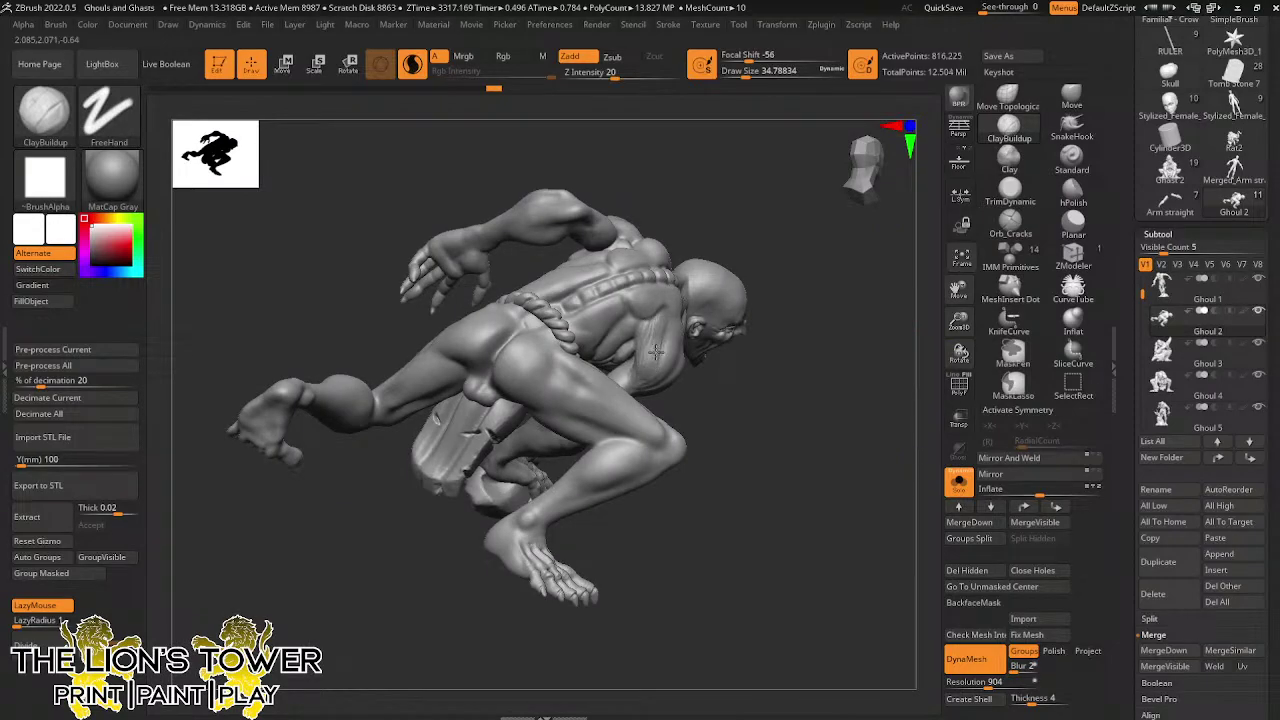
right_click_drag(738, 400, 690, 395)
left_click_drag(672, 330, 710, 370, "shift")
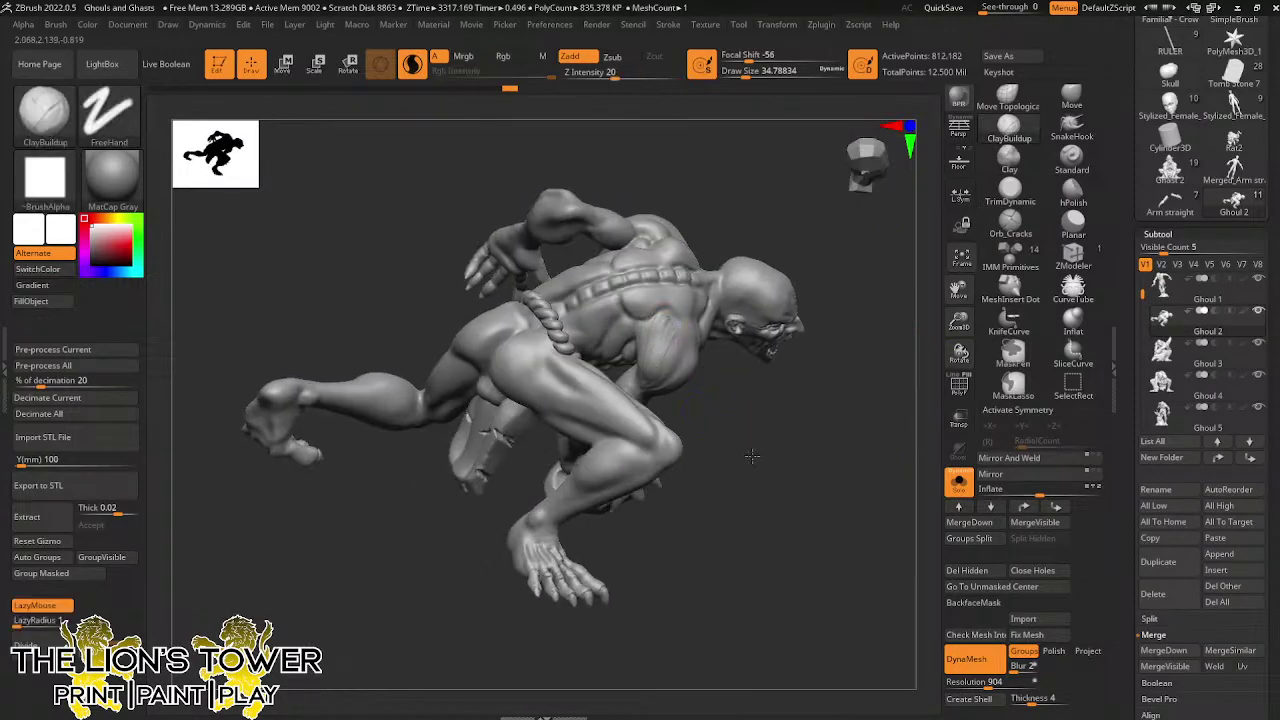
right_click_drag(754, 451, 704, 412)
left_click_drag(704, 412, 710, 380)
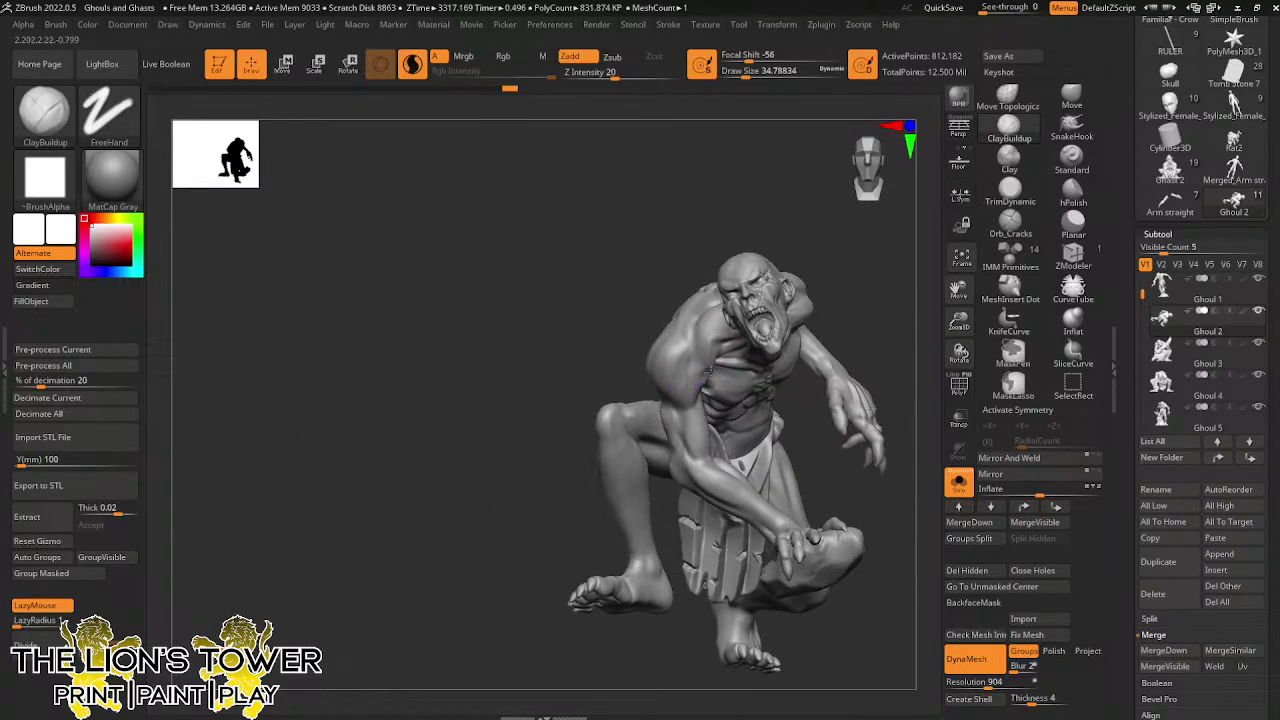
Sculpt the chest-to-armpit transition beside the reposed arm with ClayBuildup and smooth it
left_click_drag(800, 381, 710, 386)
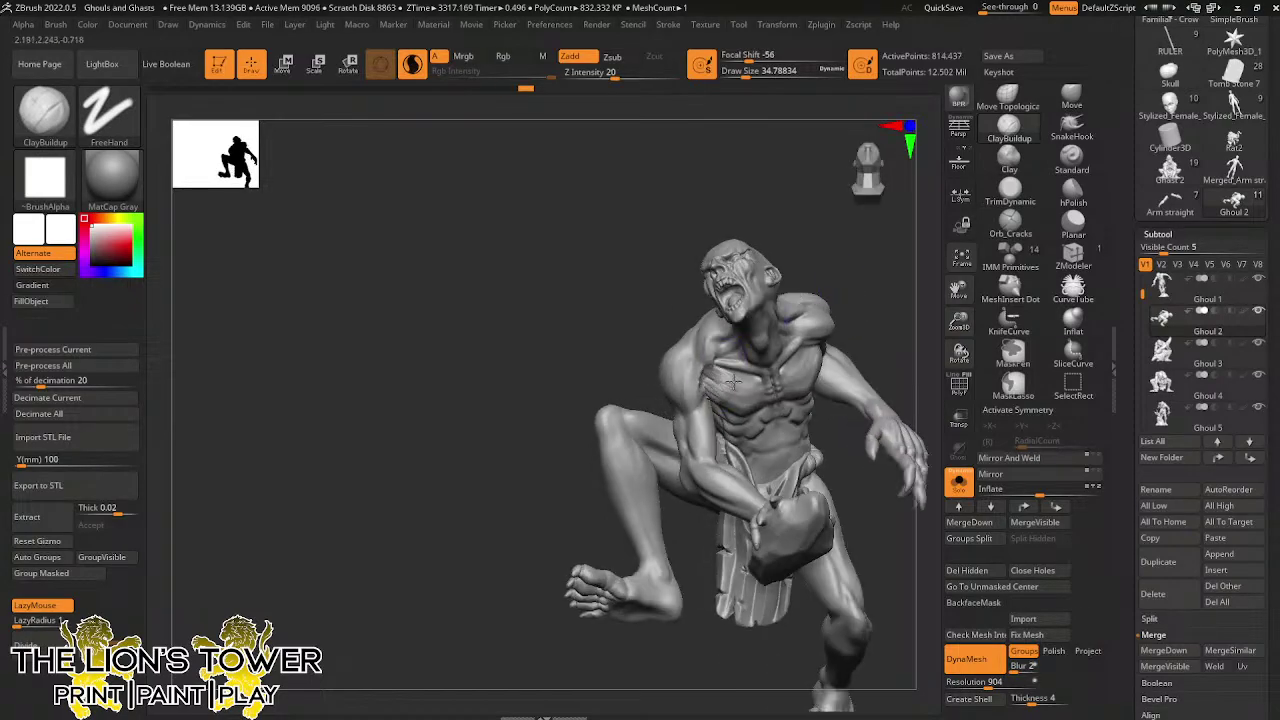
key("shift")
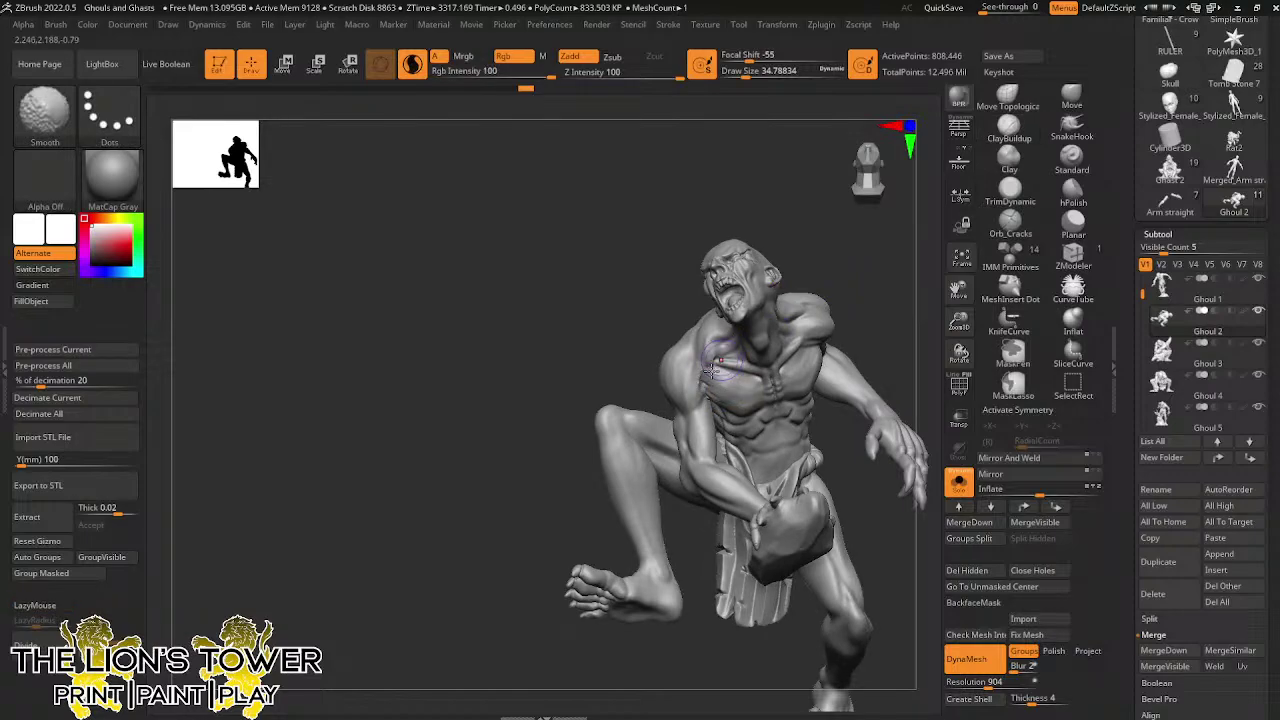
left_click_drag(711, 371, 701, 388)
left_click_drag(832, 237, 872, 252)
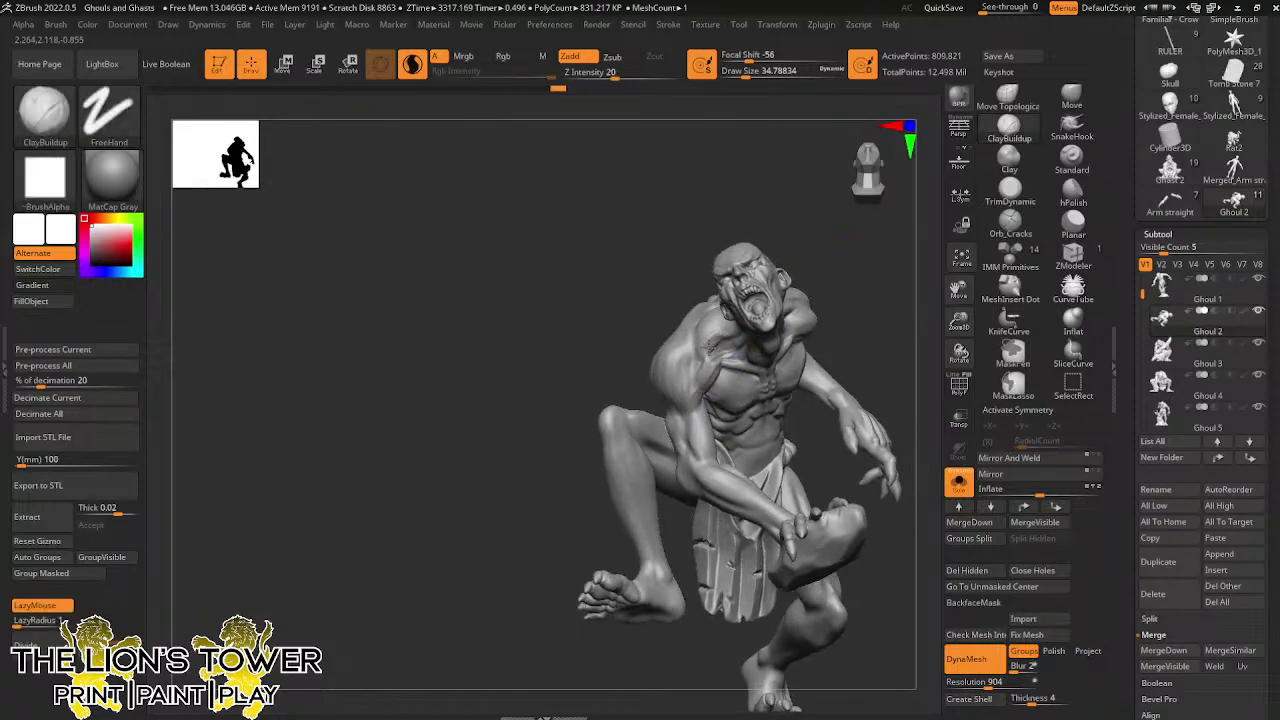
Build up the front of the reposed shoulder with ClayBuildup, then smooth the deltoid and its join to the chest
left_click_drag(714, 313, 708, 322)
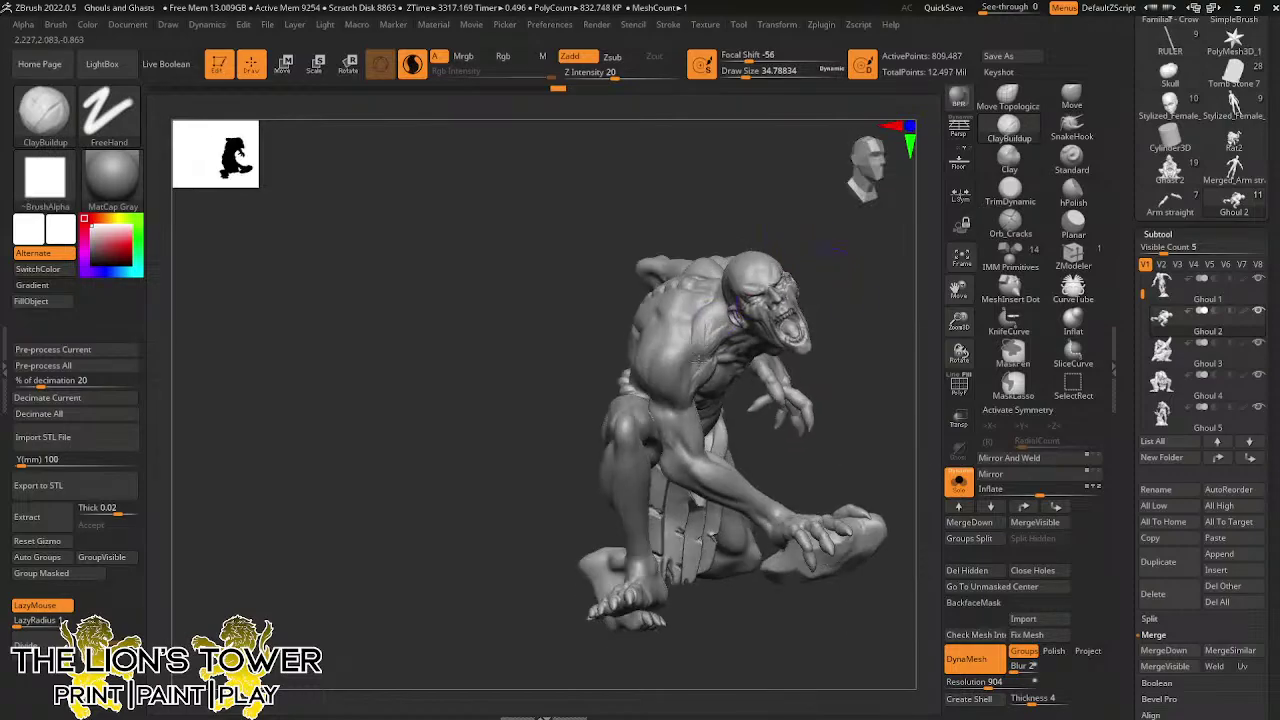
key("shift")
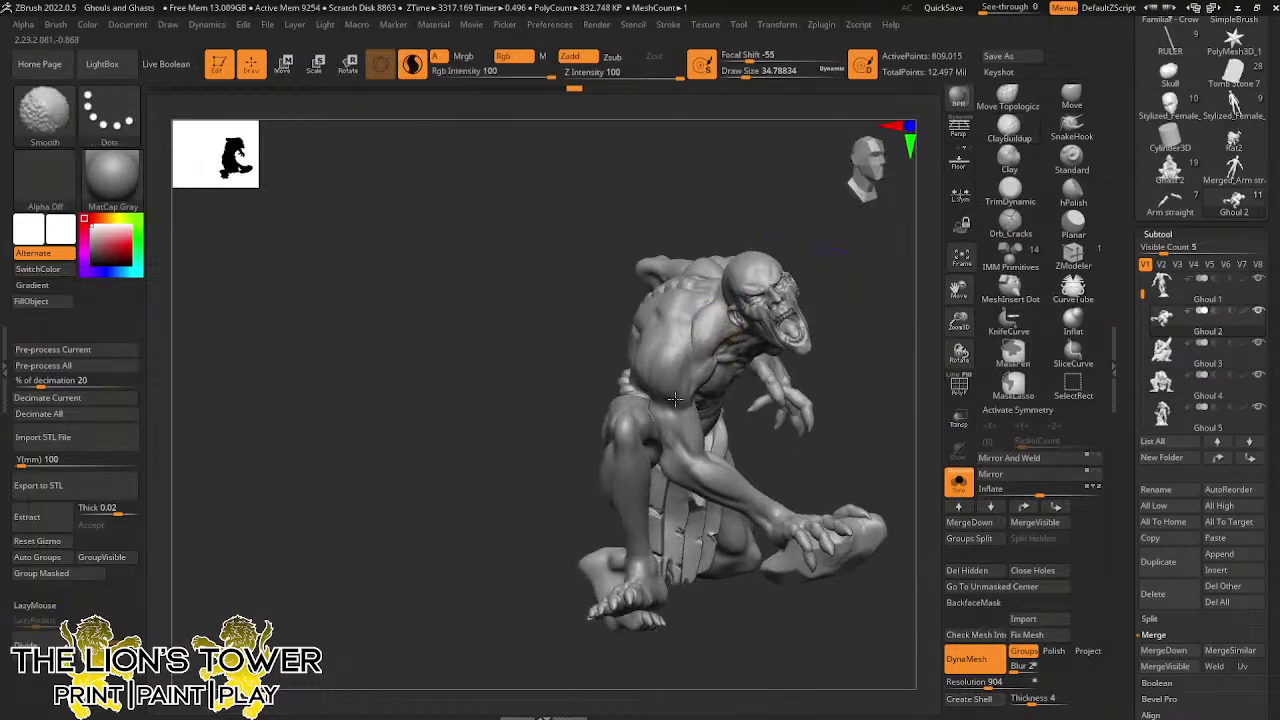
left_click_drag(675, 398, 727, 310)
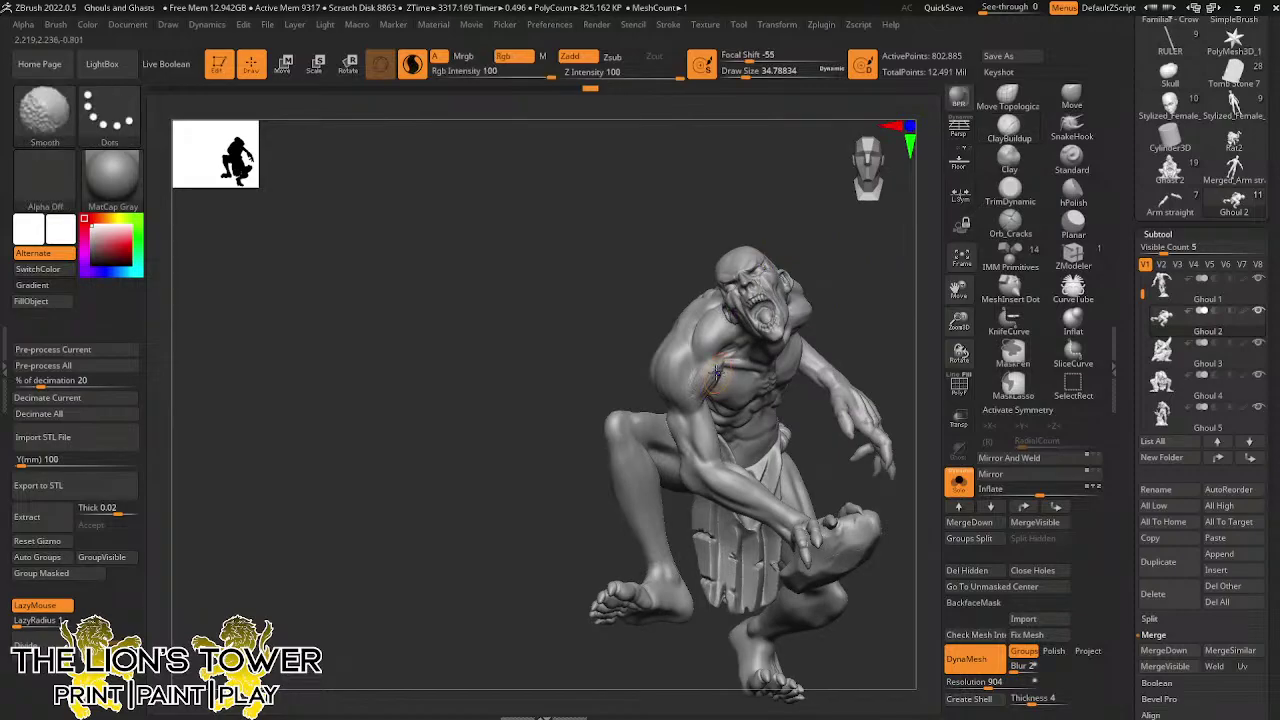
mouse_move(701, 371)
left_mouse_down()
mouse_move(842, 273)
mouse_move(868, 338)
left_mouse_up()
left_click_drag(712, 345, 704, 385, "shift")
left_click_drag(828, 257, 896, 251)
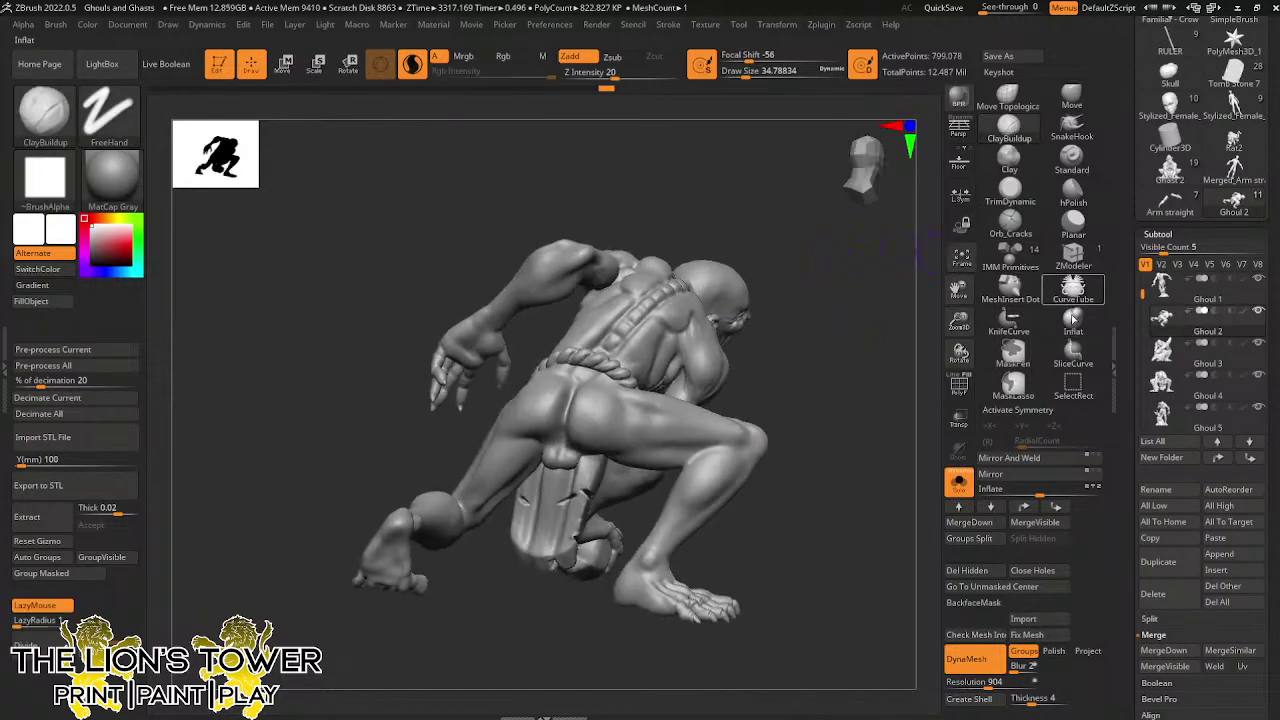
Swell the muscles around the back of the reposed shoulder and upper arm with the Inflat brush
left_click(1073, 318)
left_click_drag(854, 414, 818, 369)
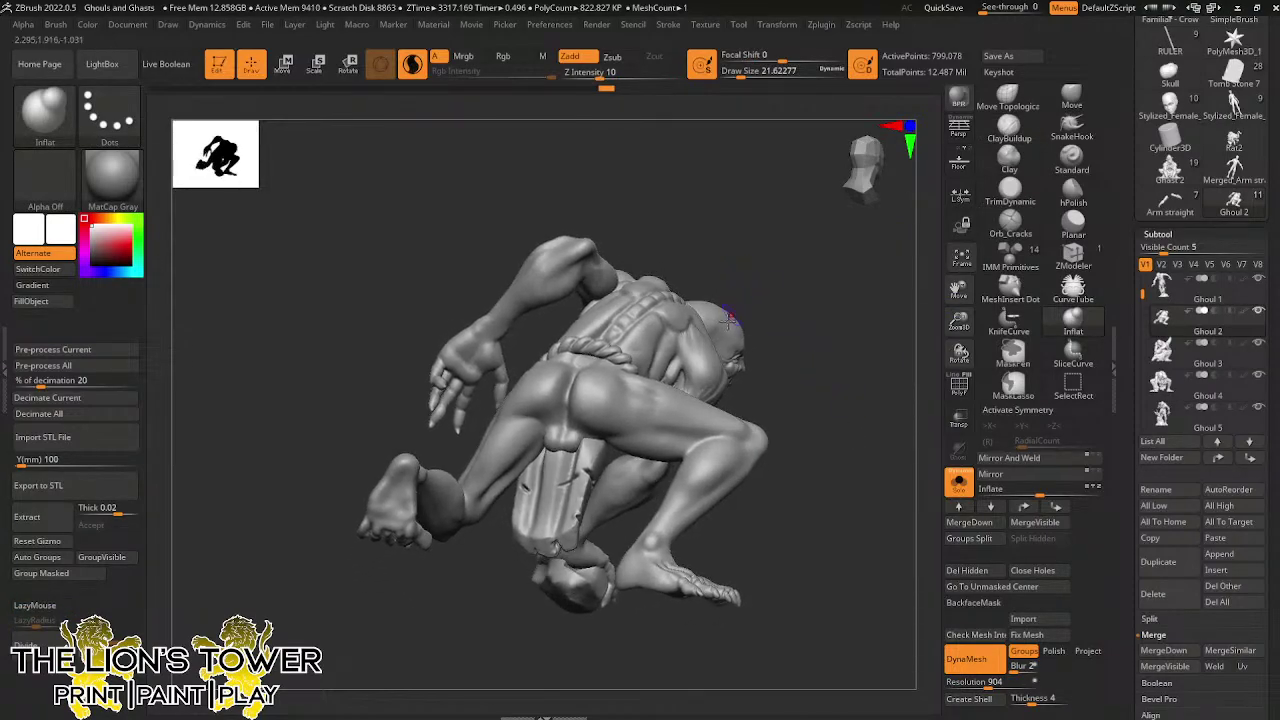
left_click_drag(678, 380, 705, 300)
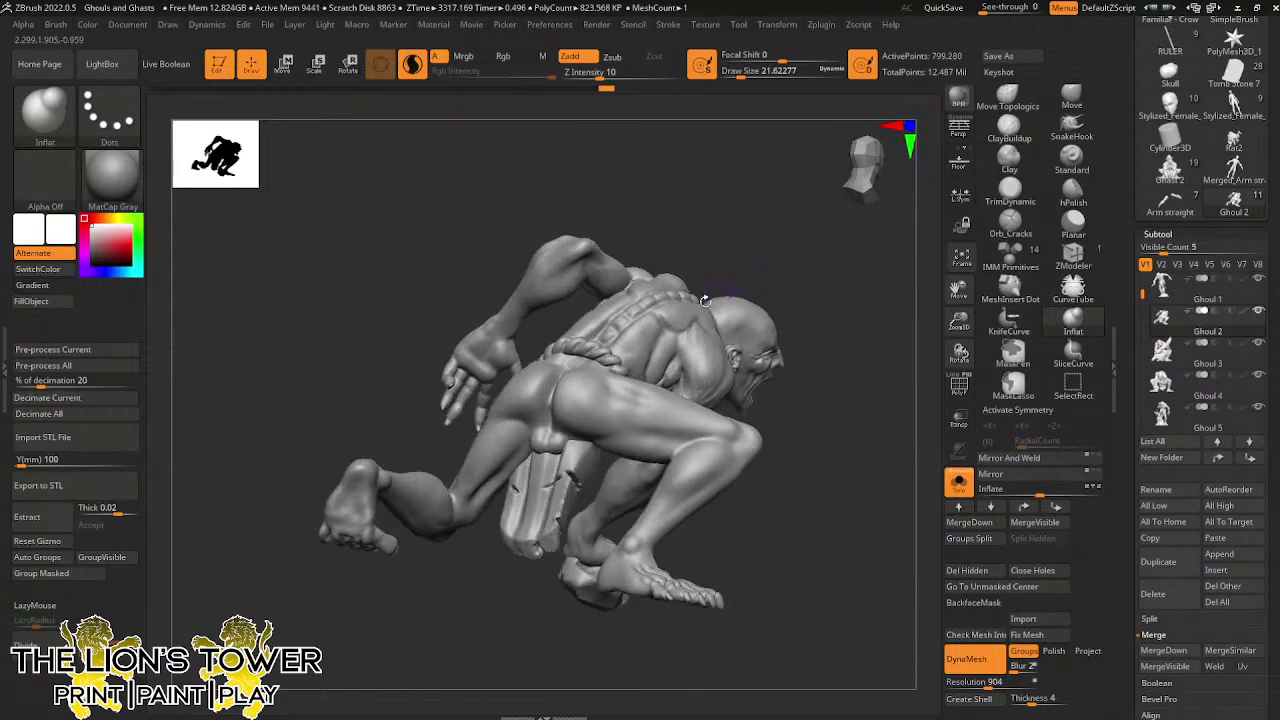
left_click_drag(759, 250, 673, 393)
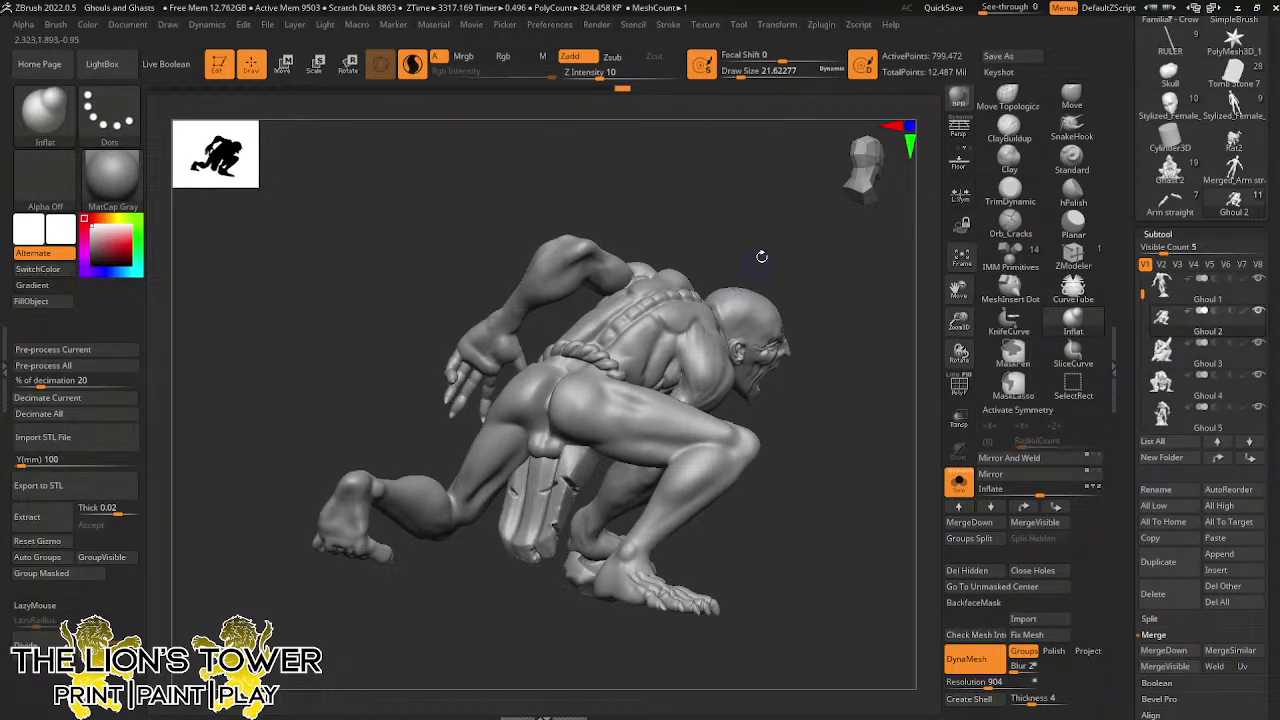
mouse_move(761, 257)
left_mouse_down()
mouse_move(935, 280)
mouse_move(736, 406)
left_mouse_up()
Hide the sliced-off underside below the rock and feet, check the flat base around the hand, and delete the hidden geometry
mouse_move(895, 448)
left_mouse_down()
mouse_move(733, 440)
mouse_move(786, 317)
mouse_move(830, 345)
mouse_move(803, 277)
mouse_move(780, 274)
mouse_move(830, 480)
mouse_move(686, 506)
left_mouse_up()
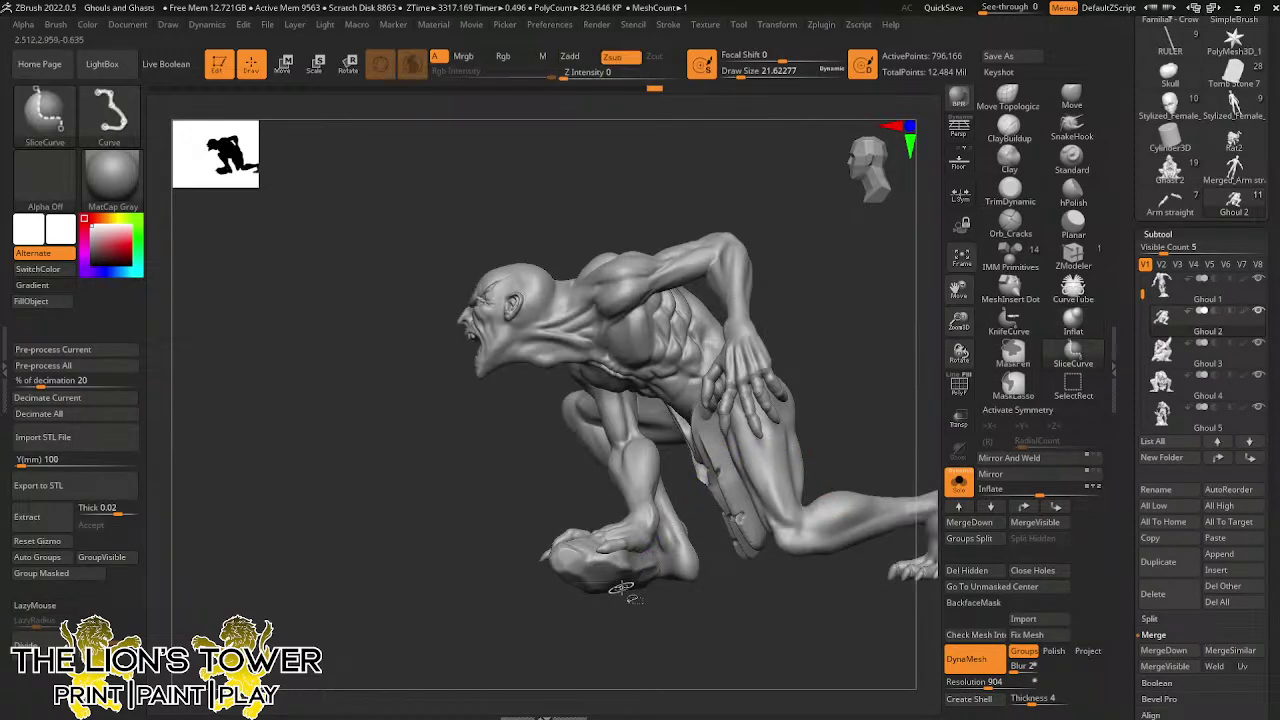
left_click_drag(623, 591, 591, 581)
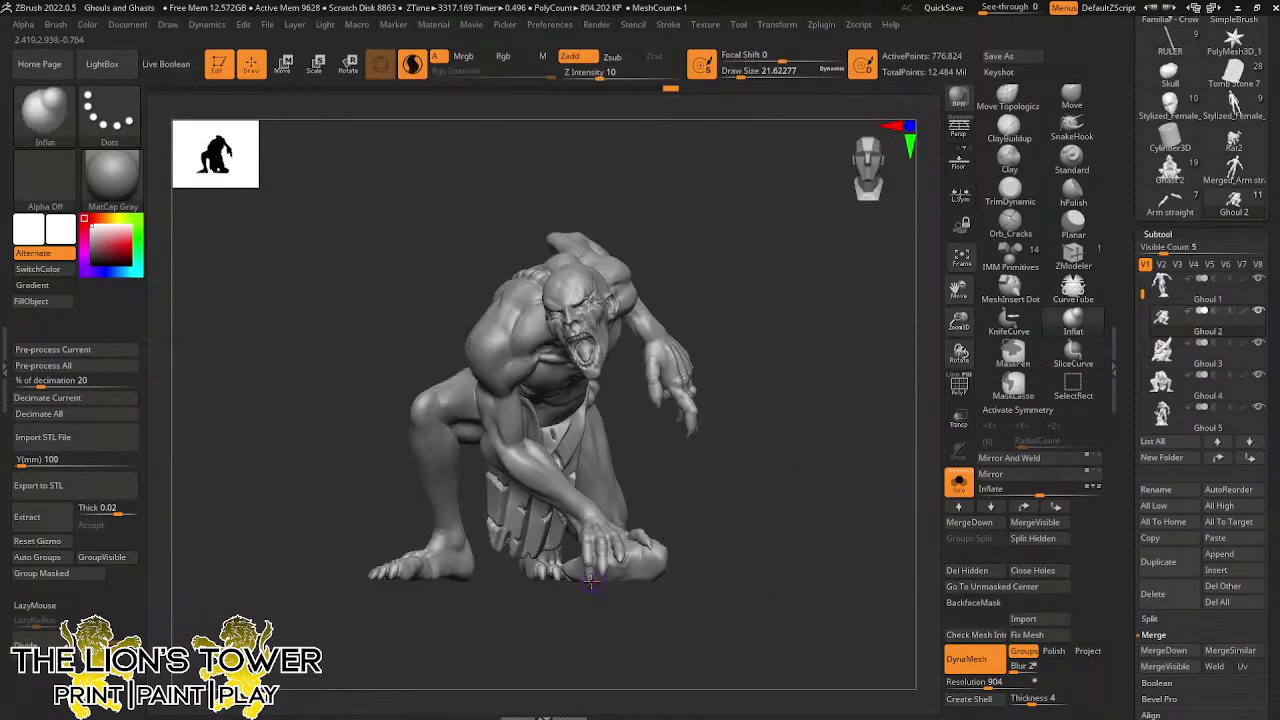
left_click_drag(961, 335, 959, 440)
left_click_drag(866, 500, 905, 420)
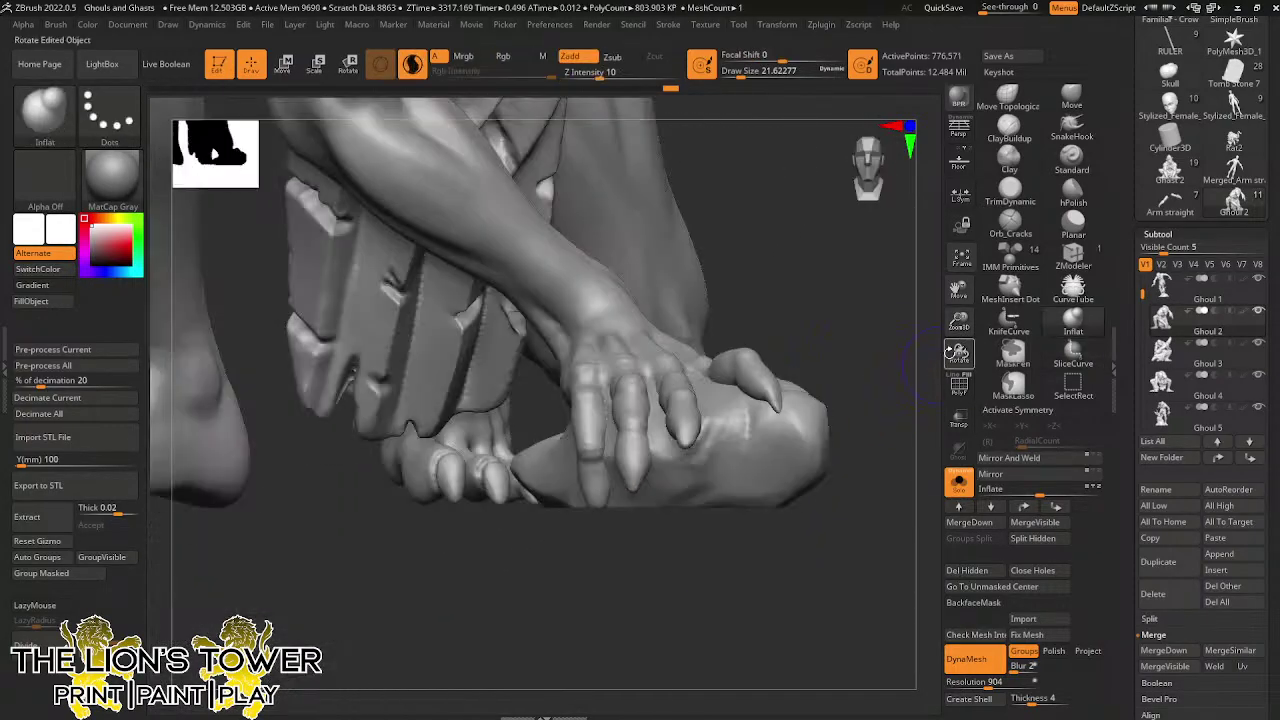
left_click_drag(958, 330, 958, 318)
left_click_drag(817, 521, 828, 490)
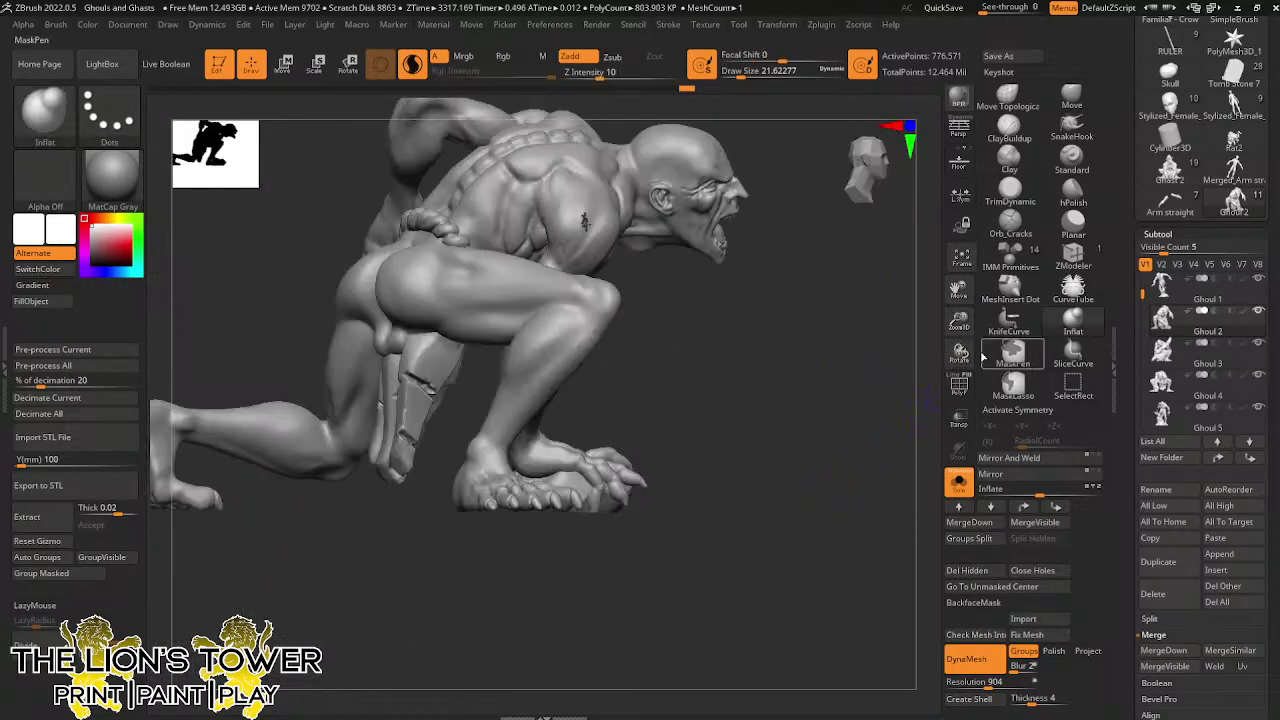
Close the holes left by the cut on Ghoul 2's underside and lightly smooth the reposed shoulder, checking the figure from several sides
left_click_drag(959, 325, 1035, 286)
left_click_drag(879, 455, 916, 474)
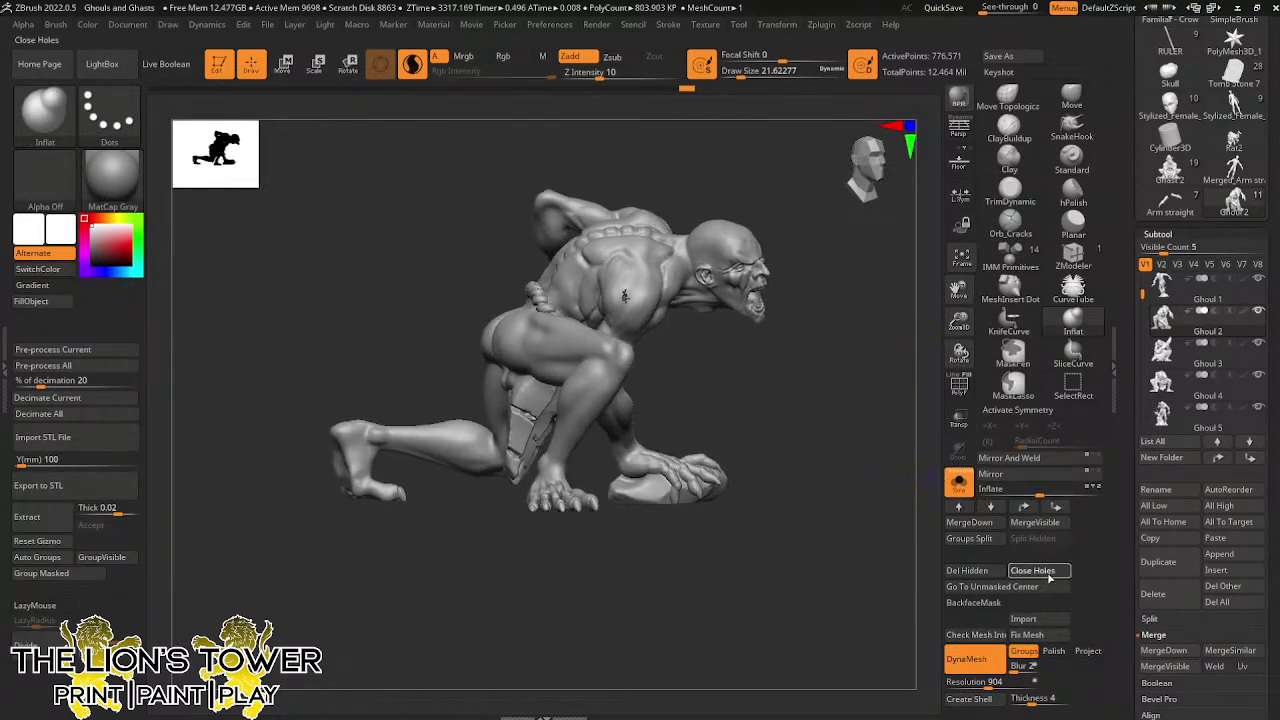
left_click_drag(940, 551, 840, 455)
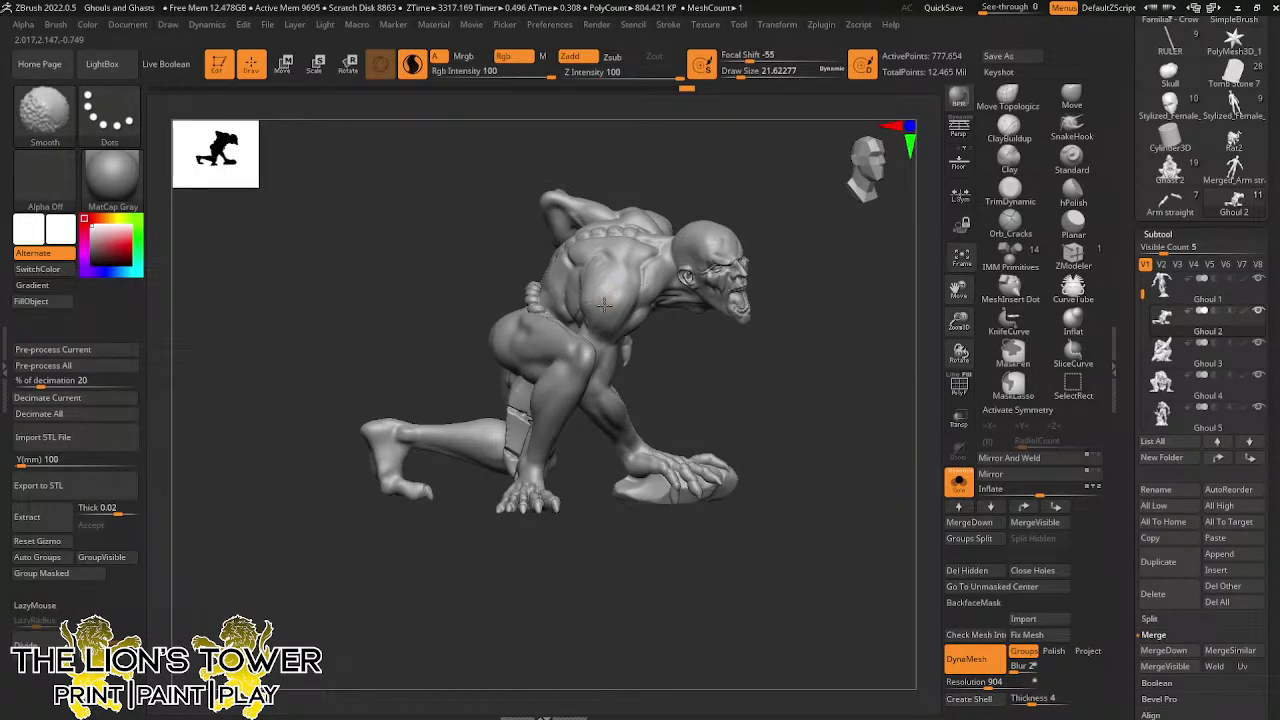
left_click_drag(850, 400, 765, 395)
left_click_drag(788, 325, 797, 350, "shift")
left_click_drag(958, 290, 938, 340)
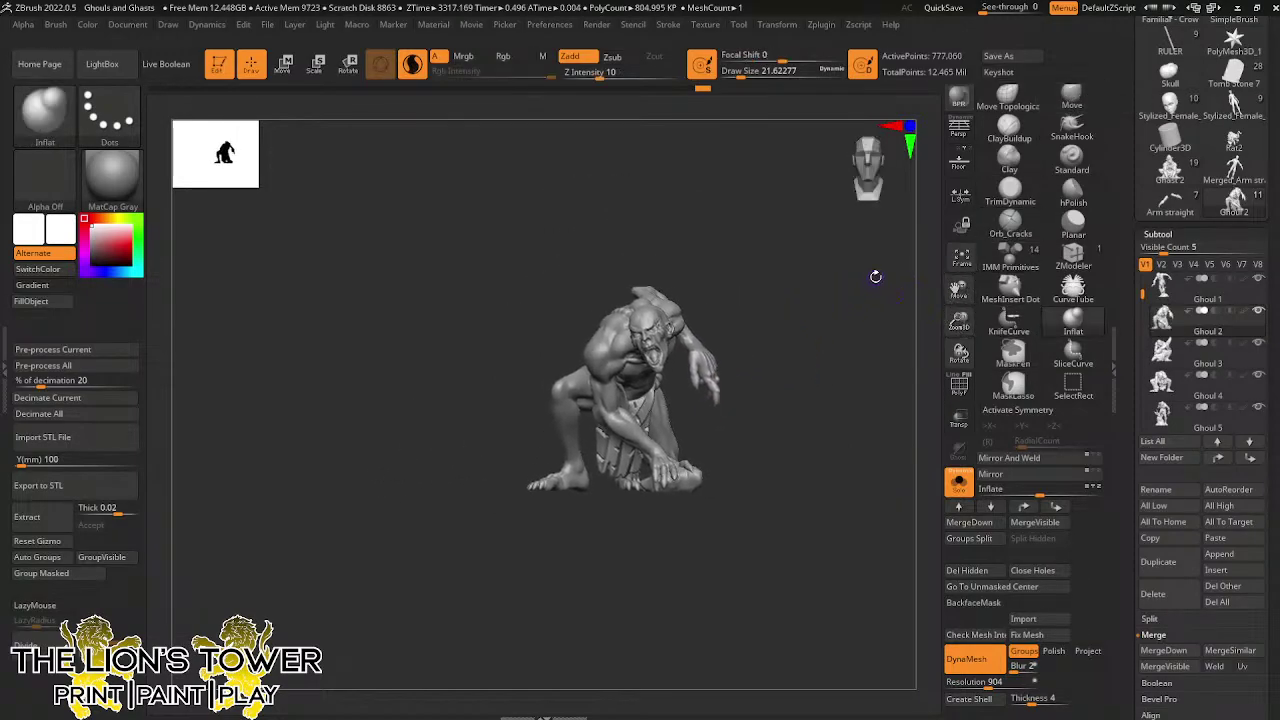
left_click_drag(857, 350, 800, 372)
Show all the figures again, select the ruler with its round base, and move it down and across in depth to the lower row
left_click(959, 482)
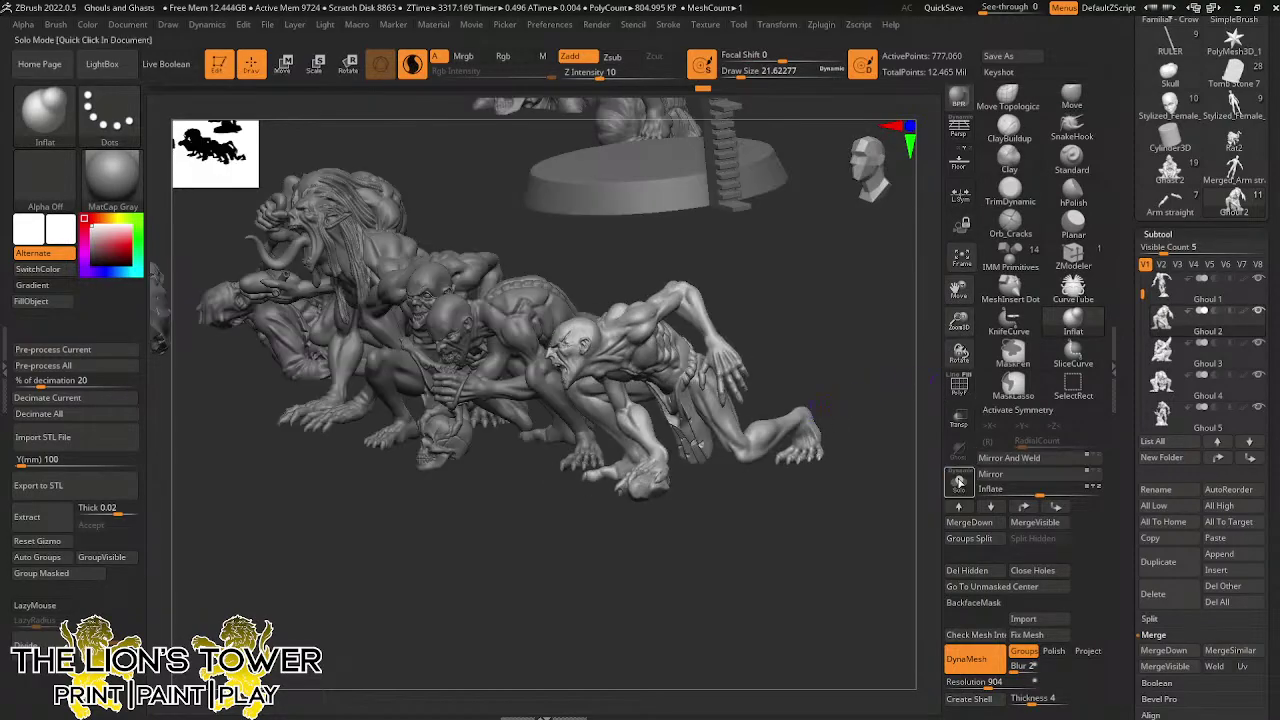
left_click_drag(859, 338, 843, 326)
left_click(682, 169, "alt")
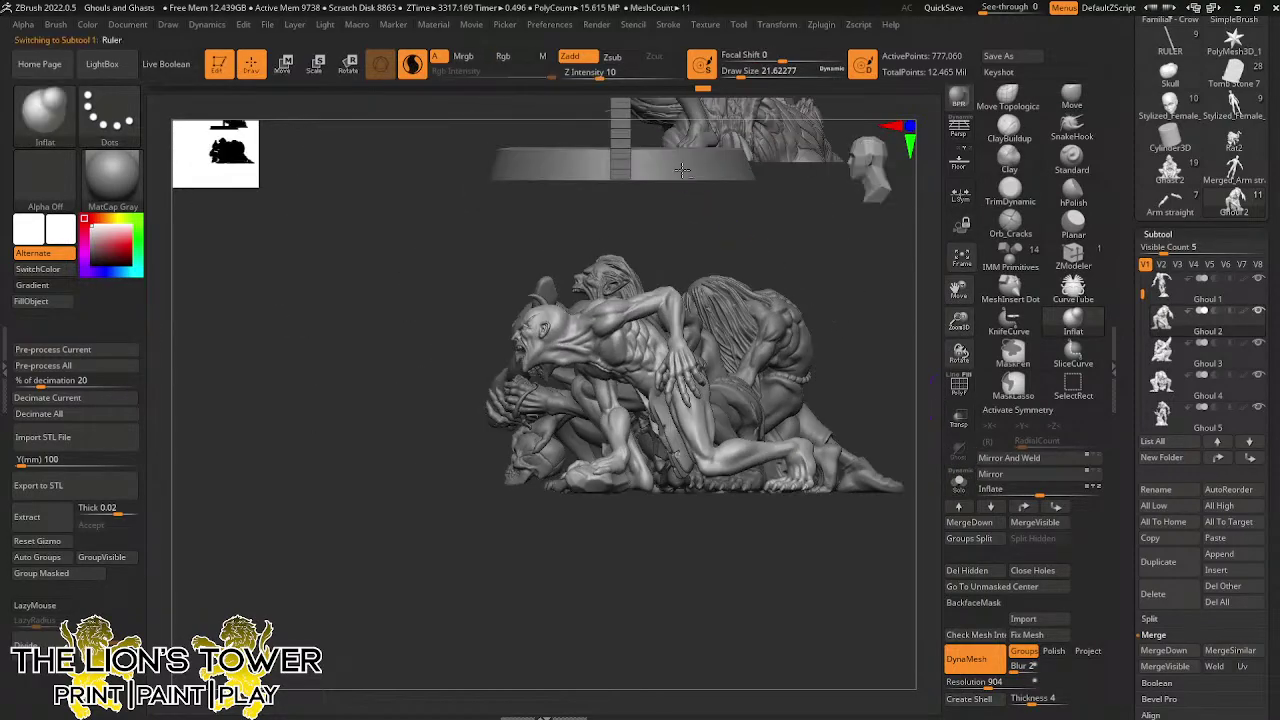
key("r")
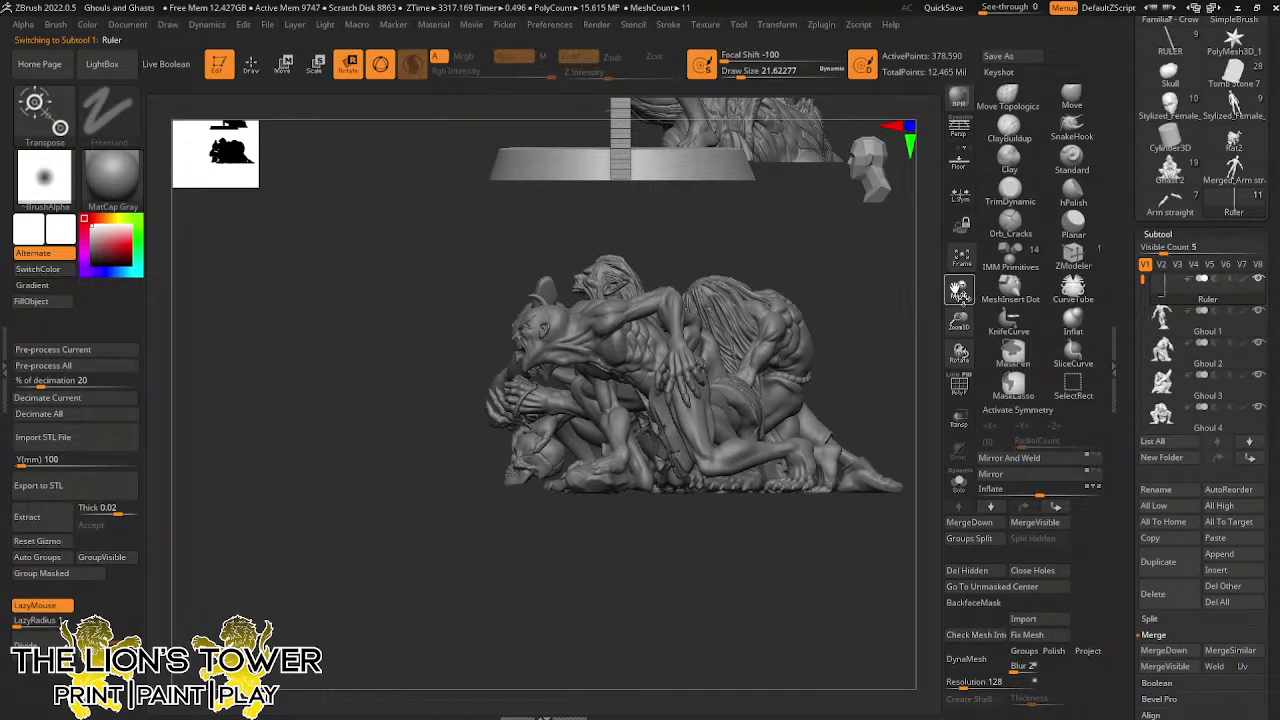
left_click_drag(957, 291, 958, 420)
left_click(316, 65)
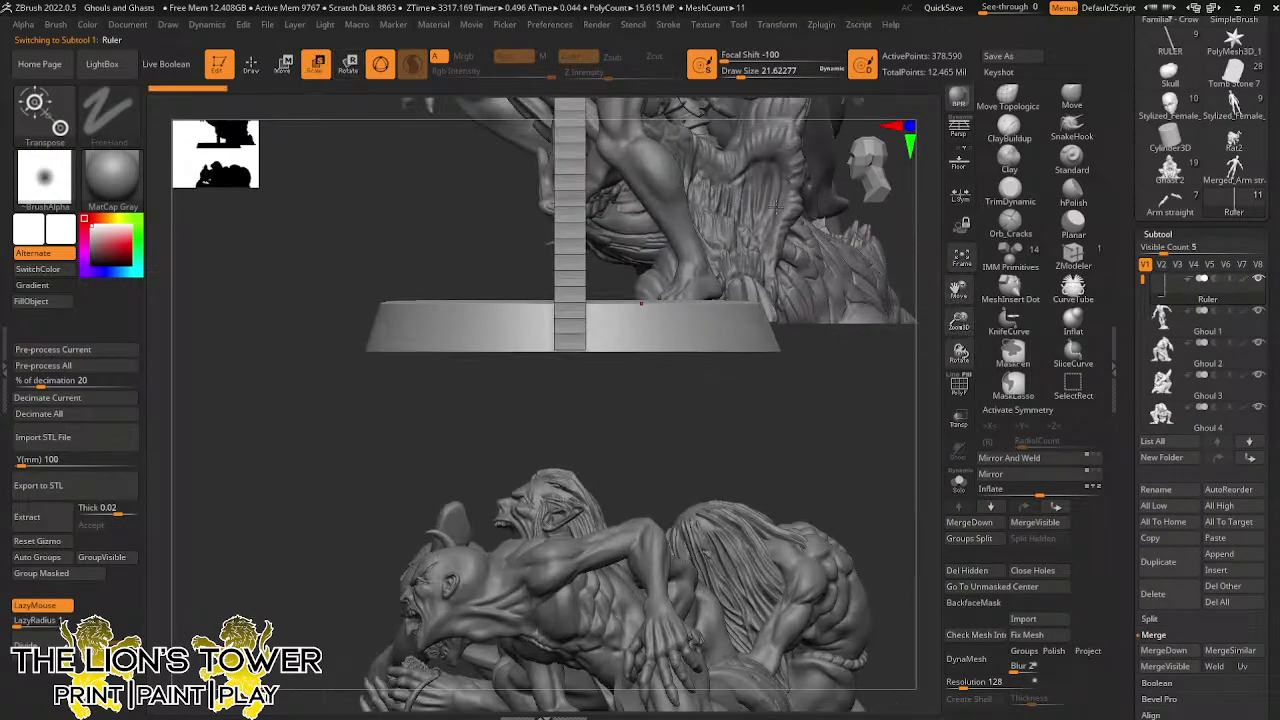
left_click_drag(960, 323, 955, 262)
left_click_drag(955, 296, 949, 278)
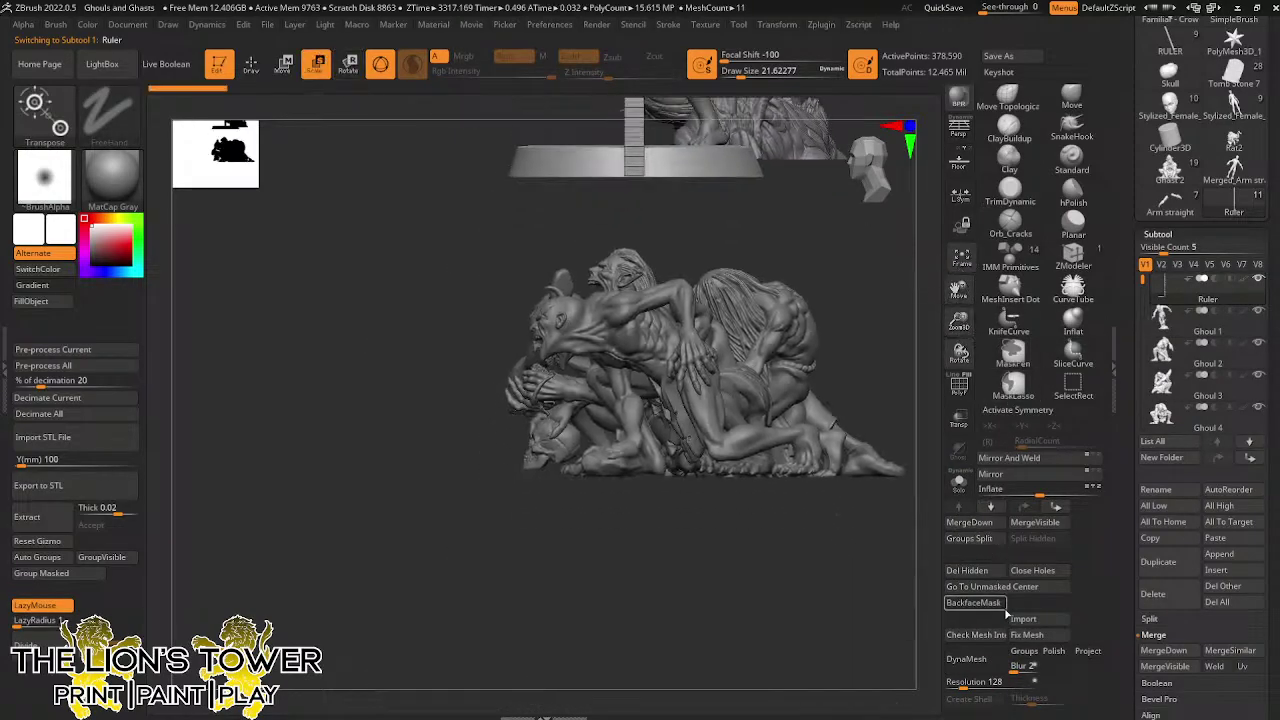
left_click_drag(959, 322, 953, 461)
key("q")
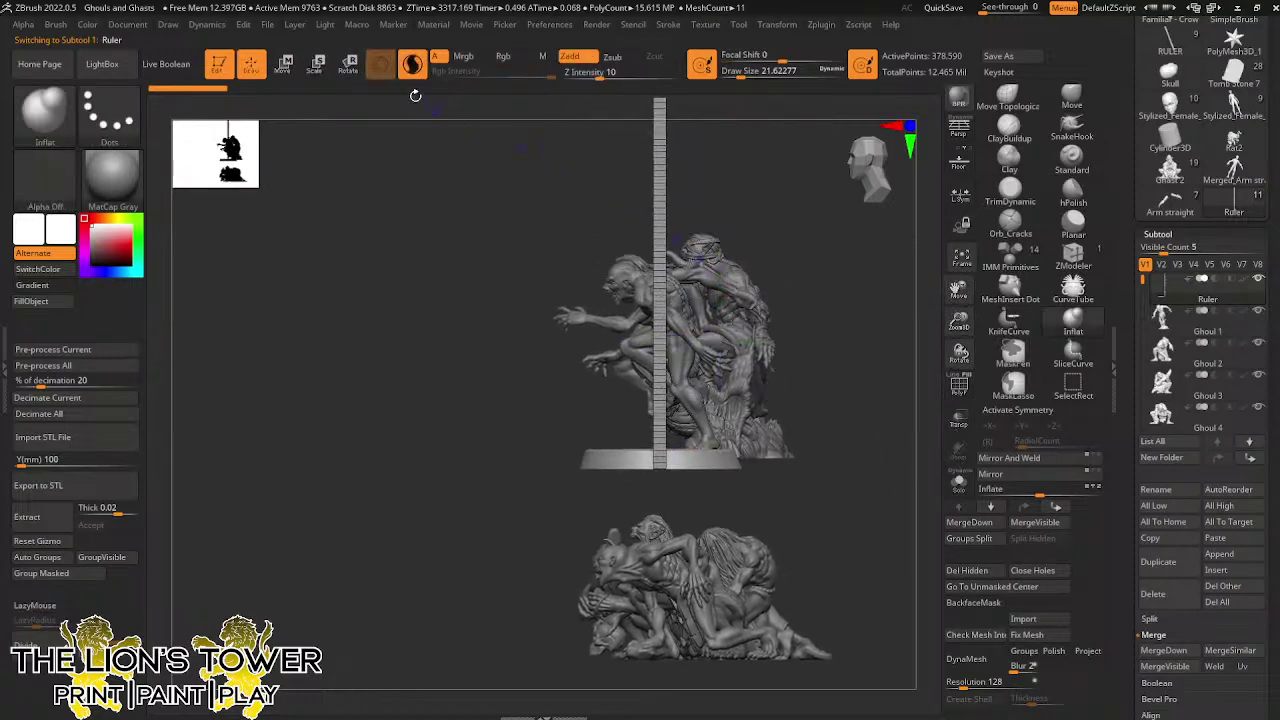
left_click(316, 65)
left_click_drag(721, 259, 771, 469)
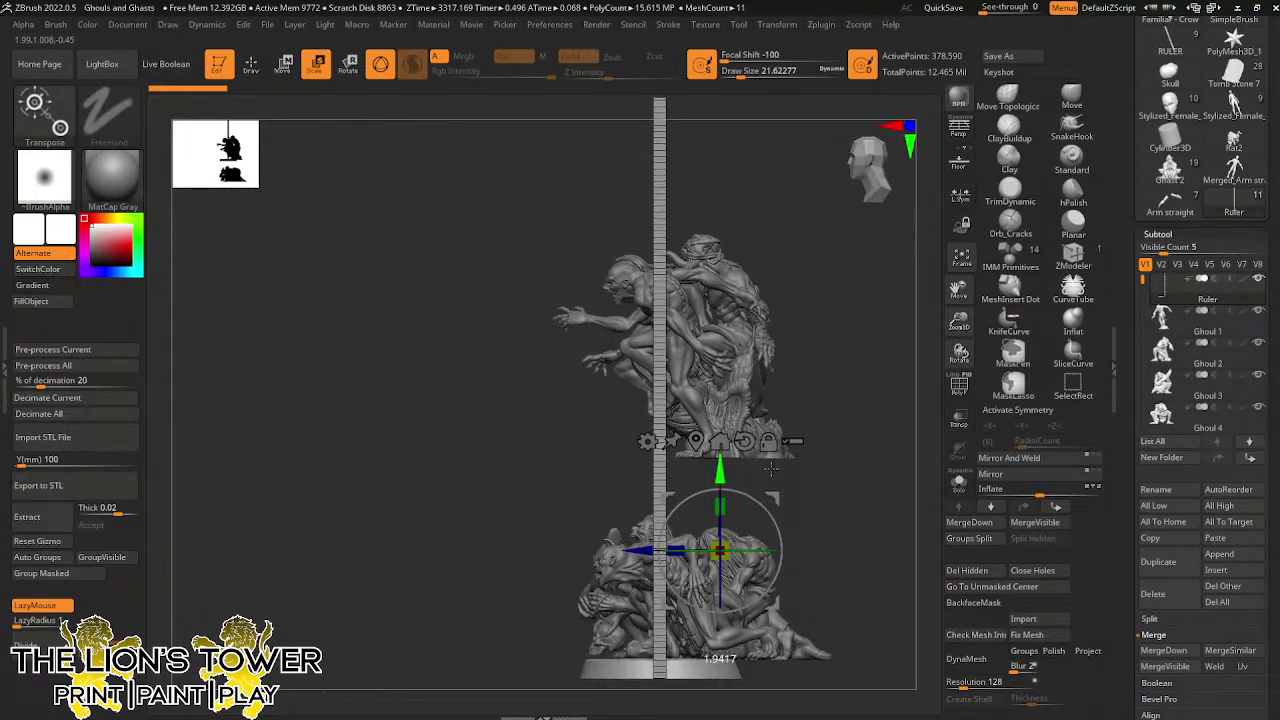
left_click_drag(641, 549, 687, 549)
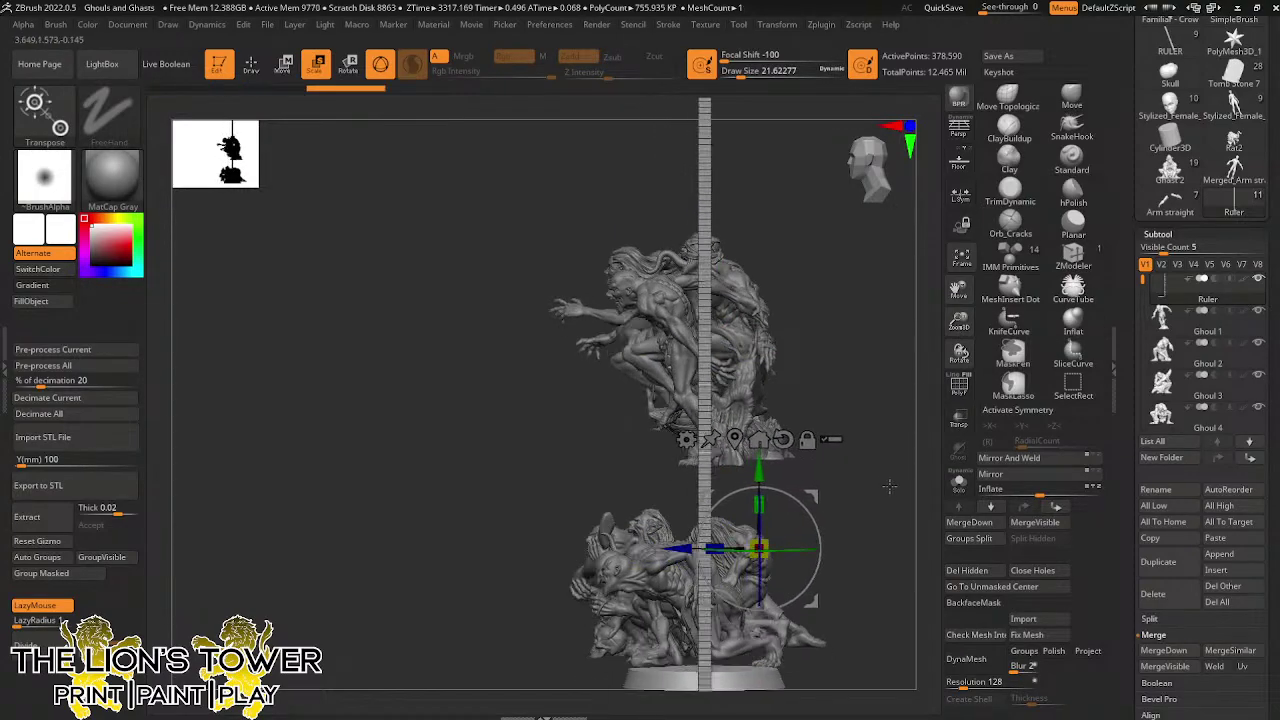
Slide the ruler's round base sideways under Ghoul 2, level it with the ghoul's feet, and check the fit from front, side and above
left_click_drag(889, 486, 746, 282)
left_click_drag(957, 322, 966, 403)
left_click_drag(953, 288, 722, 190)
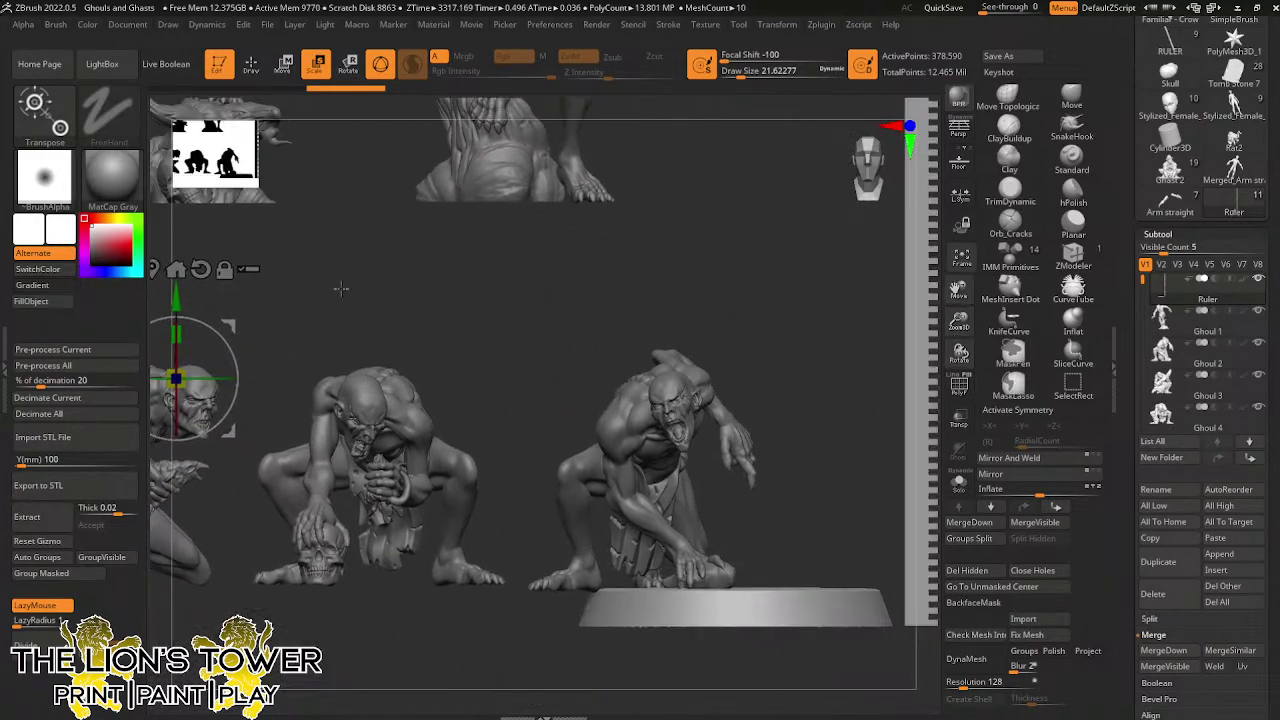
left_click(156, 268)
left_click_drag(958, 322, 956, 499)
left_click_drag(693, 232, 632, 232)
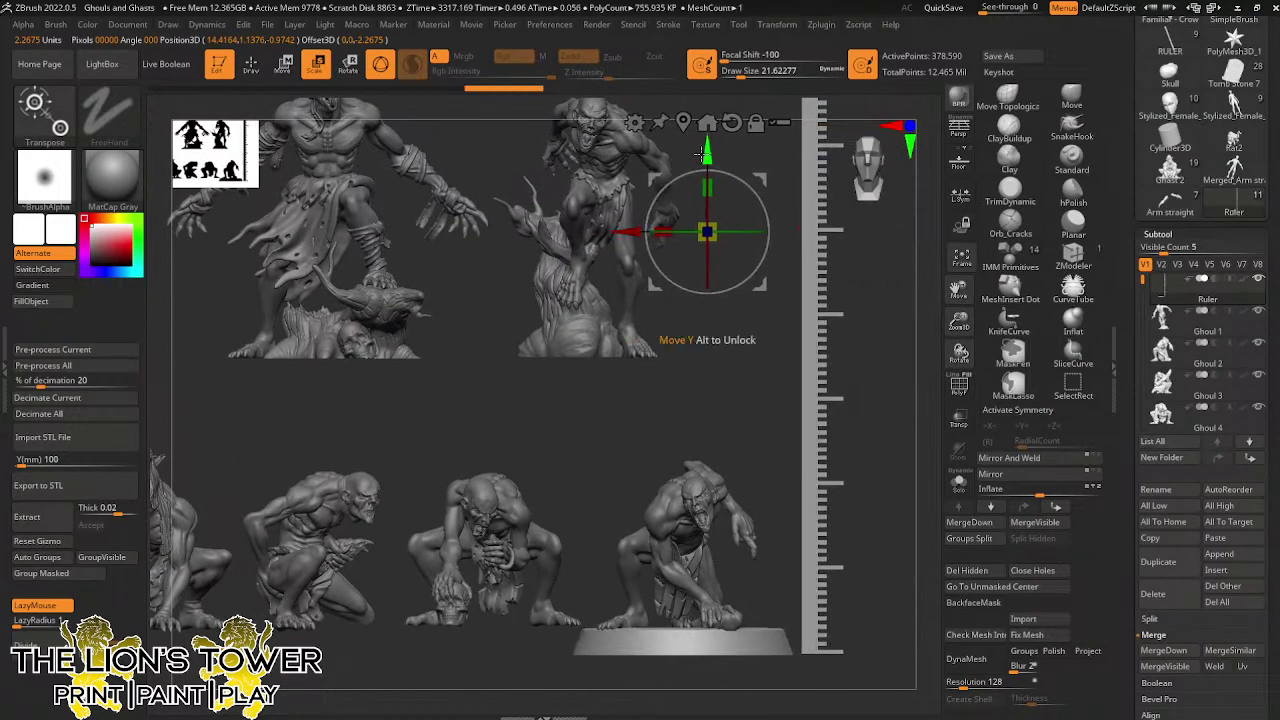
left_click_drag(704, 150, 707, 151)
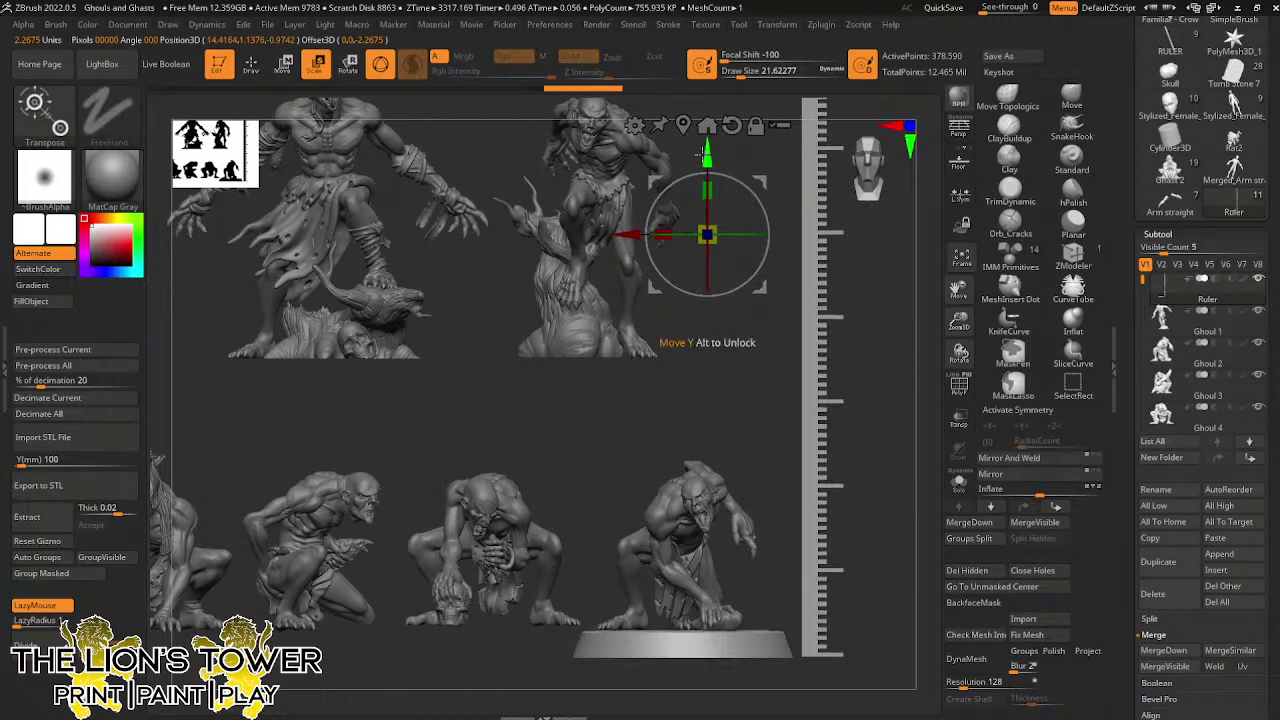
left_click_drag(890, 304, 828, 315)
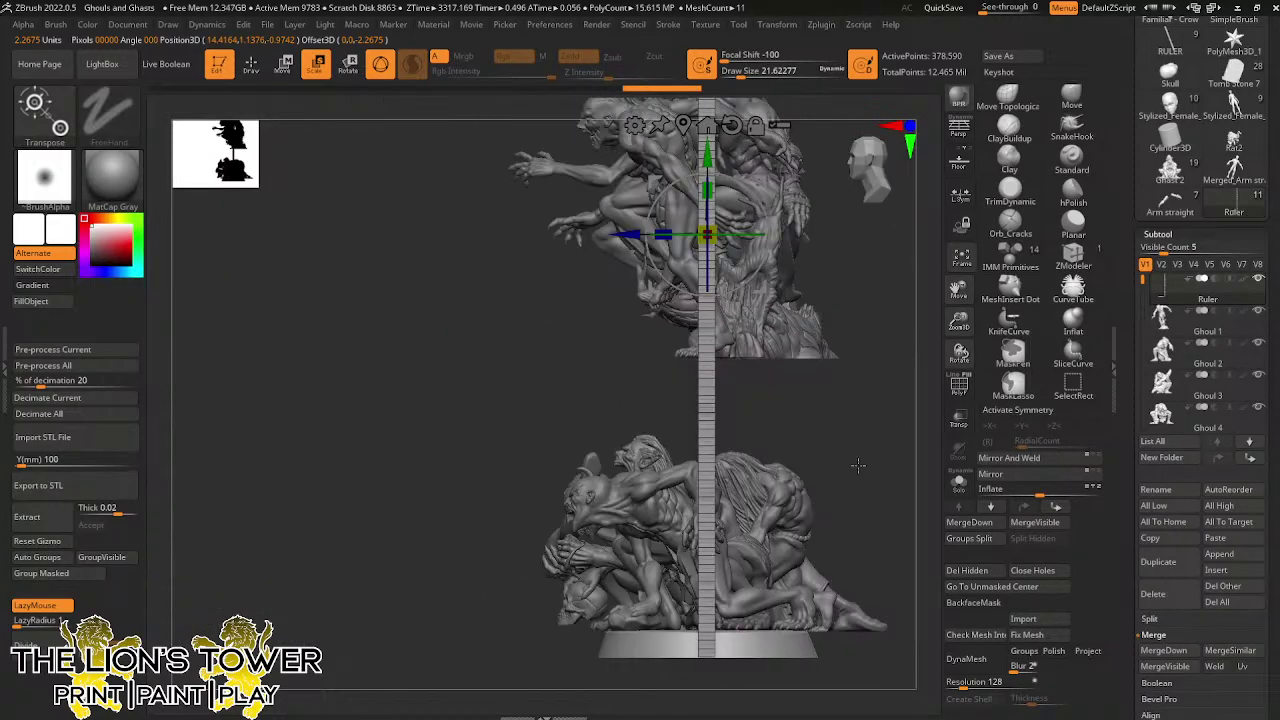
left_click_drag(858, 466, 900, 422)
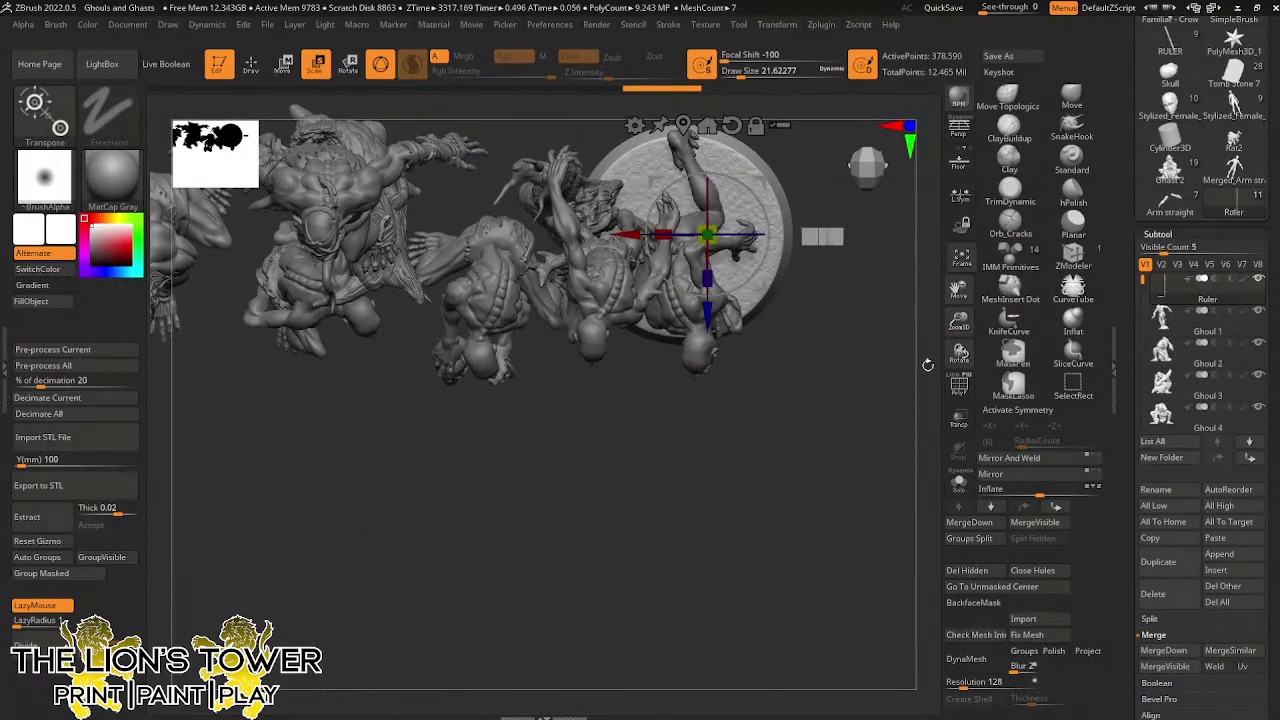
left_click_drag(928, 365, 953, 283)
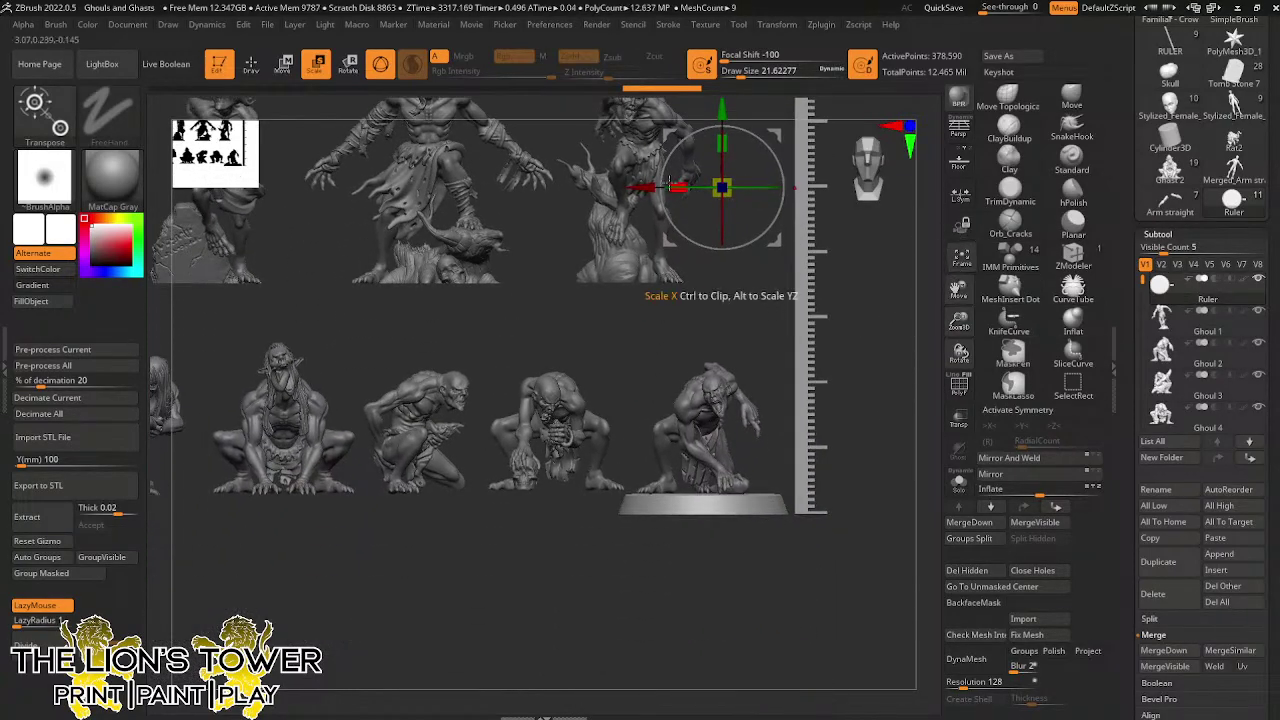
Move the ruler and its base sideways past the end of the lower row, clear of Ghoul 2
left_click_drag(642, 187, 835, 187)
left_click_drag(959, 321, 961, 282)
left_click_drag(811, 346, 797, 461, "alt")
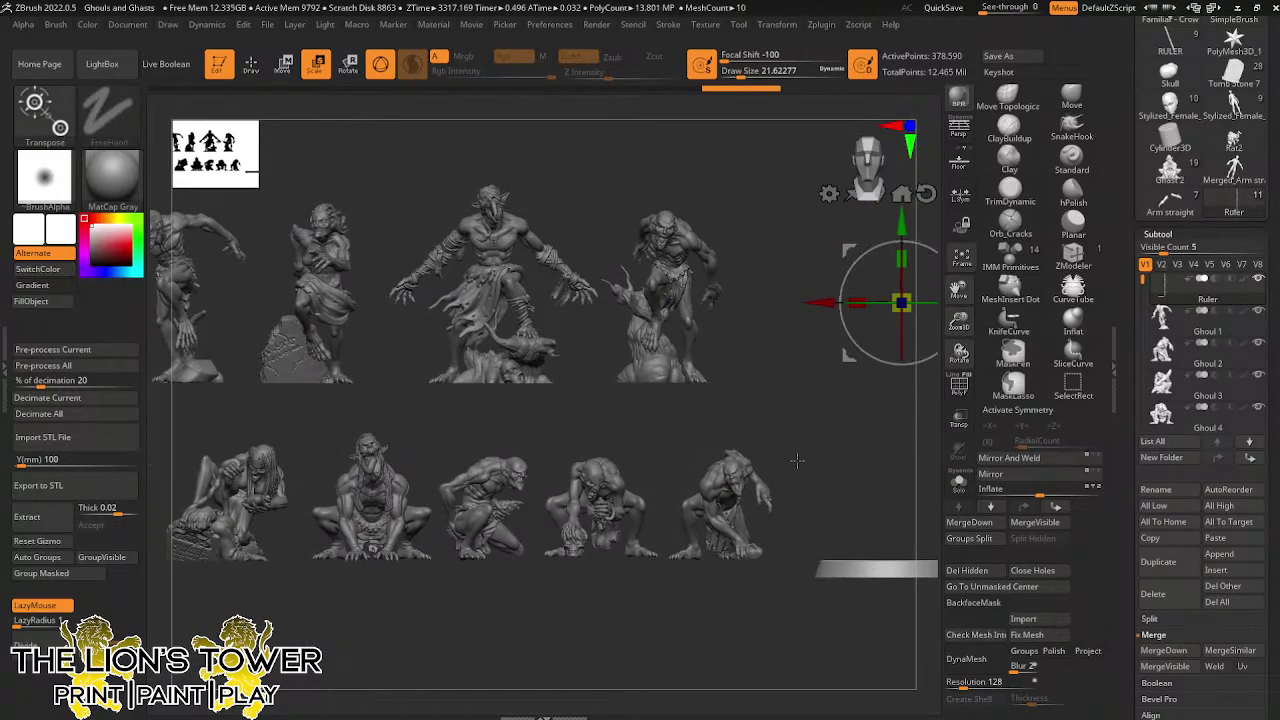
Select Ghoul 2 and hide the Ghoul 3 and Ghoul 1 subtools
left_click(728, 497, "alt")
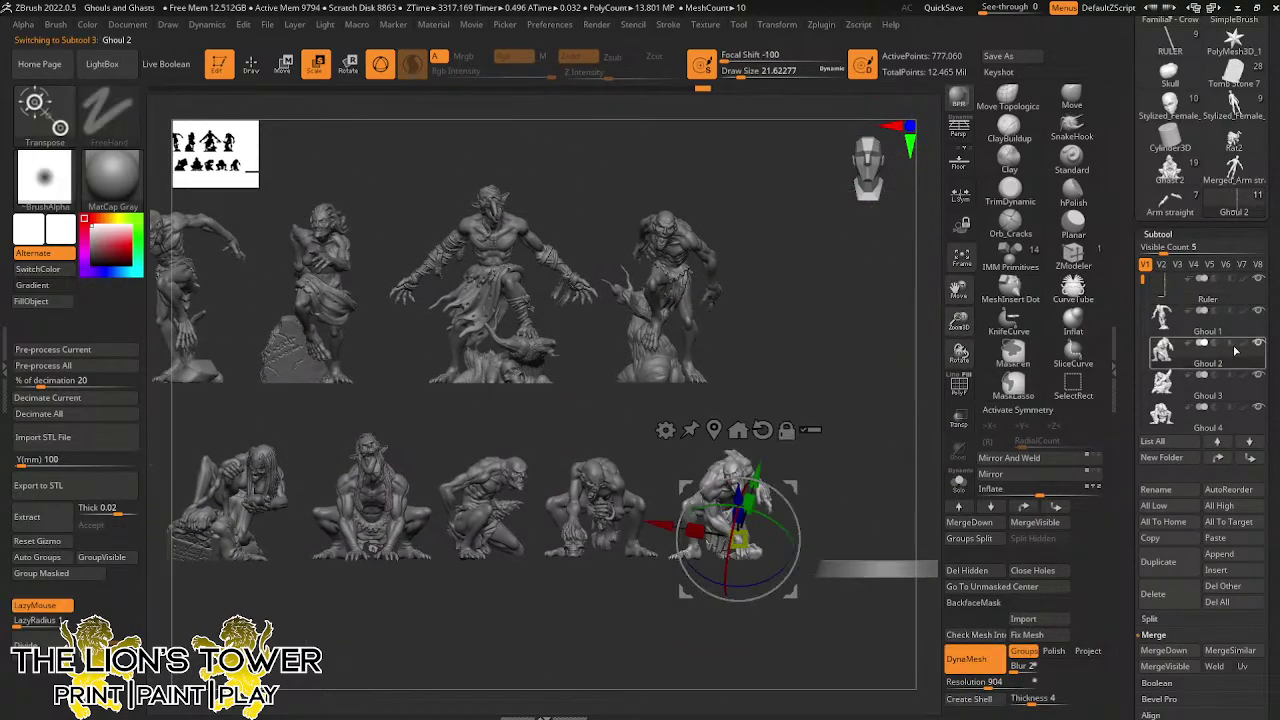
left_click(1258, 375)
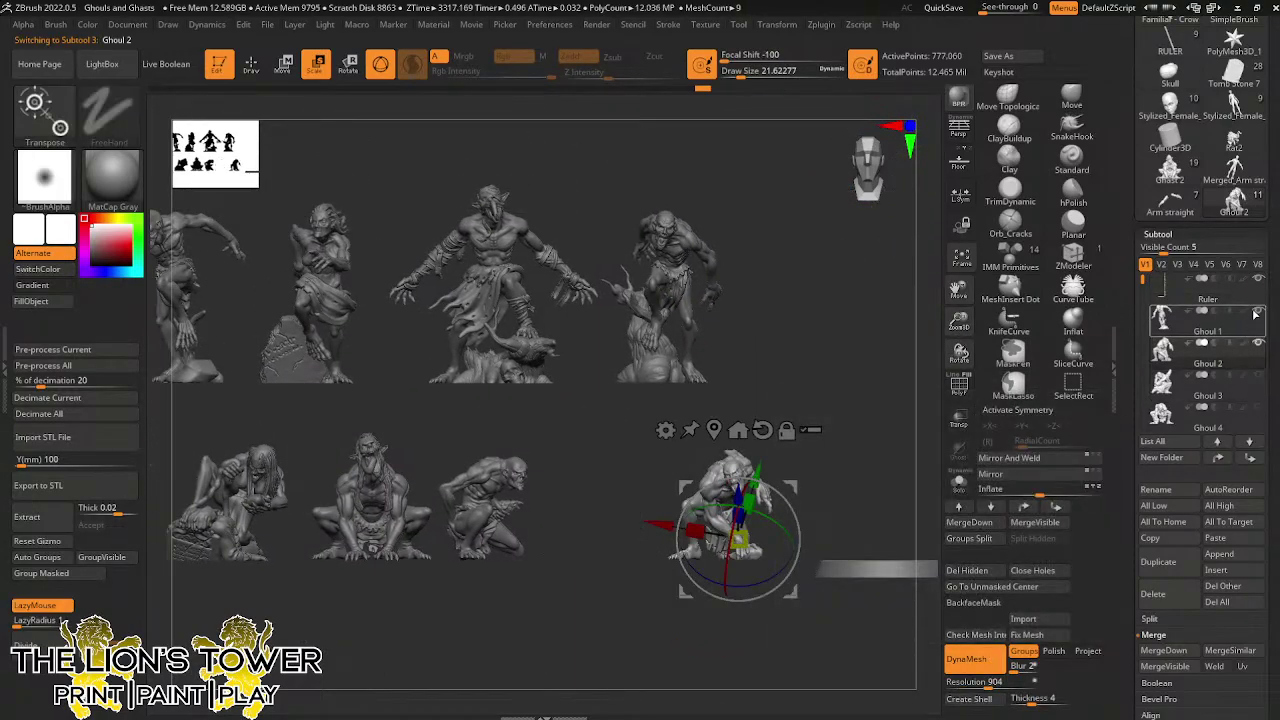
left_click(1258, 310)
left_click_drag(1141, 281, 1141, 299)
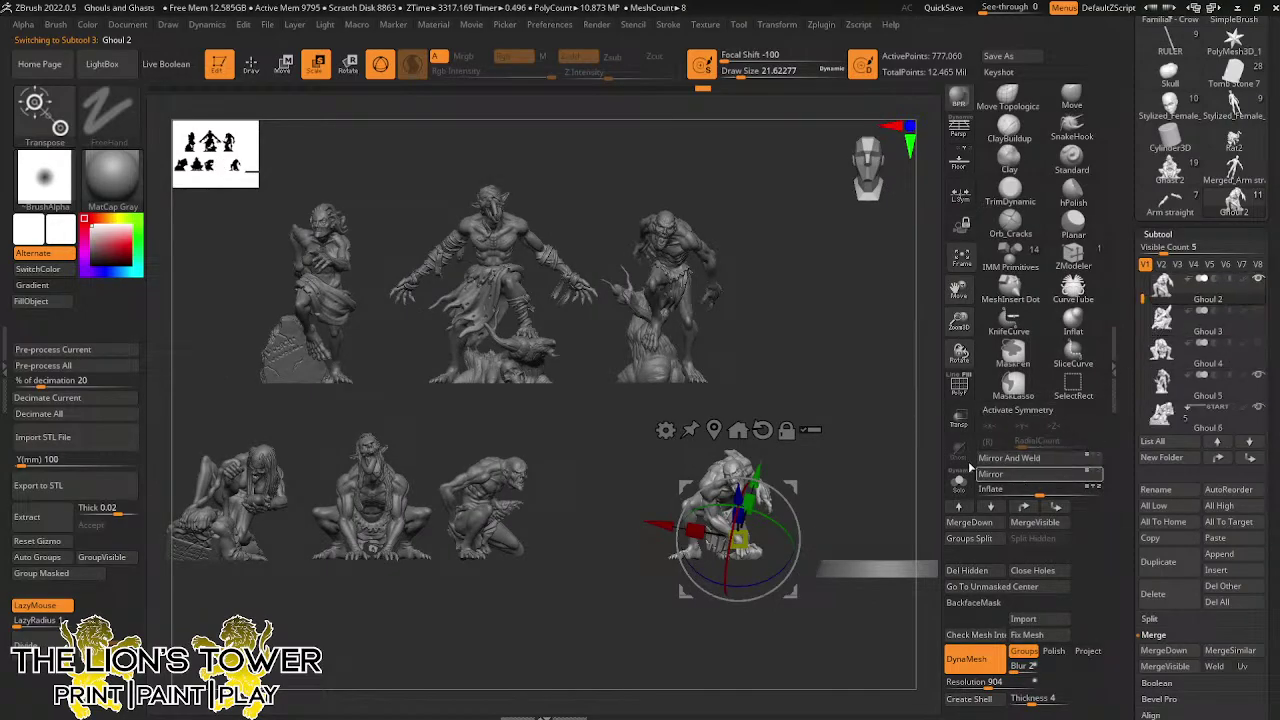
Remesh Ghoul 2 with DynaMesh at resolution 904, then pre-process and decimate it to 20 percent
key("ctrl")
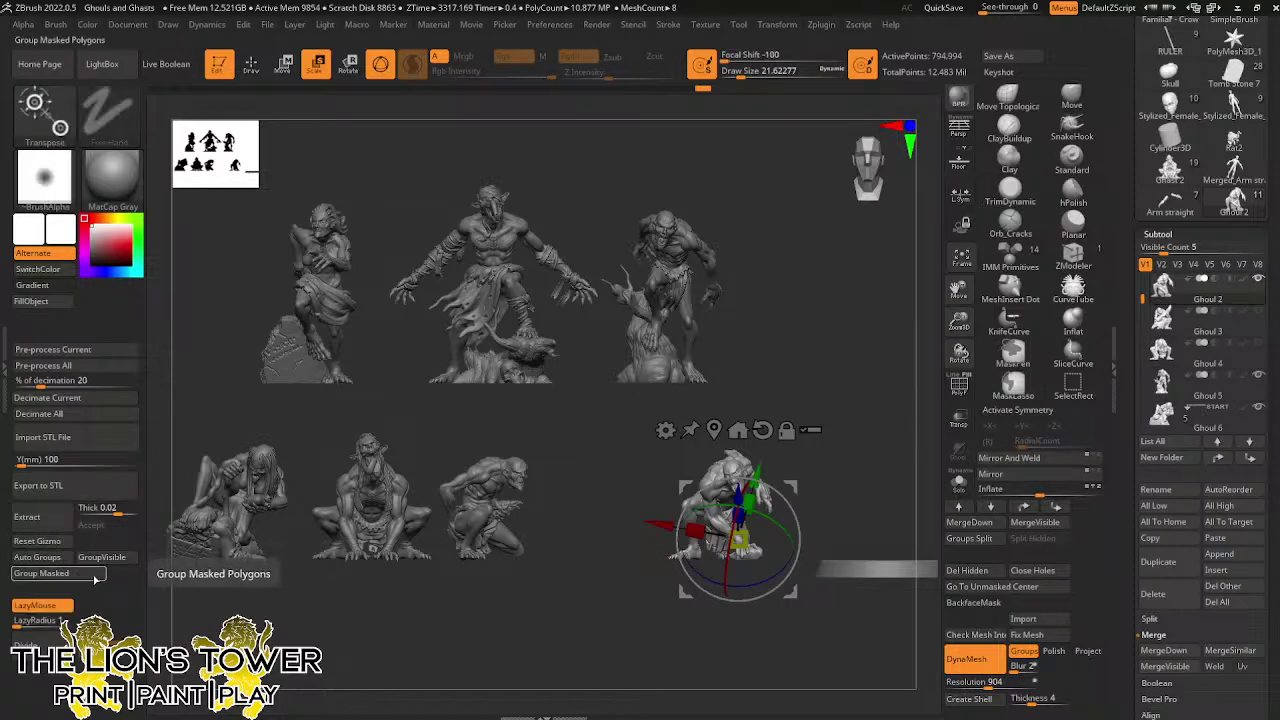
left_click_drag(862, 382, 960, 380)
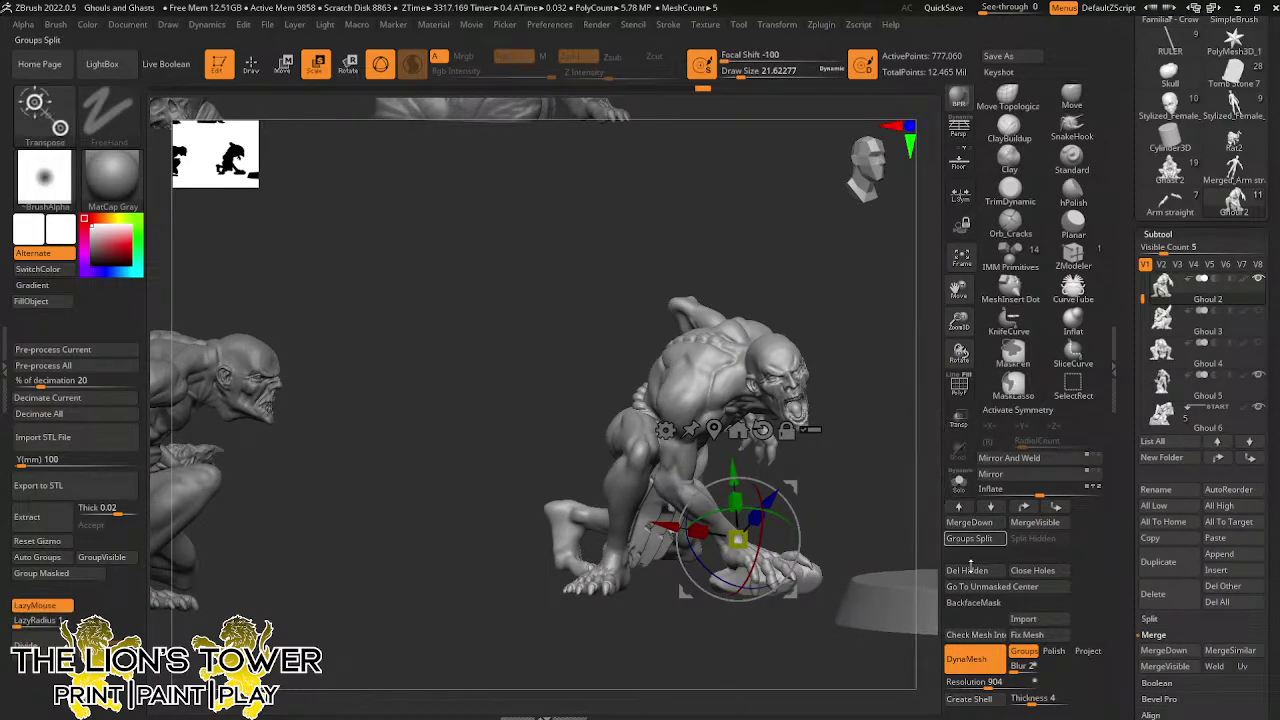
key("ctrl")
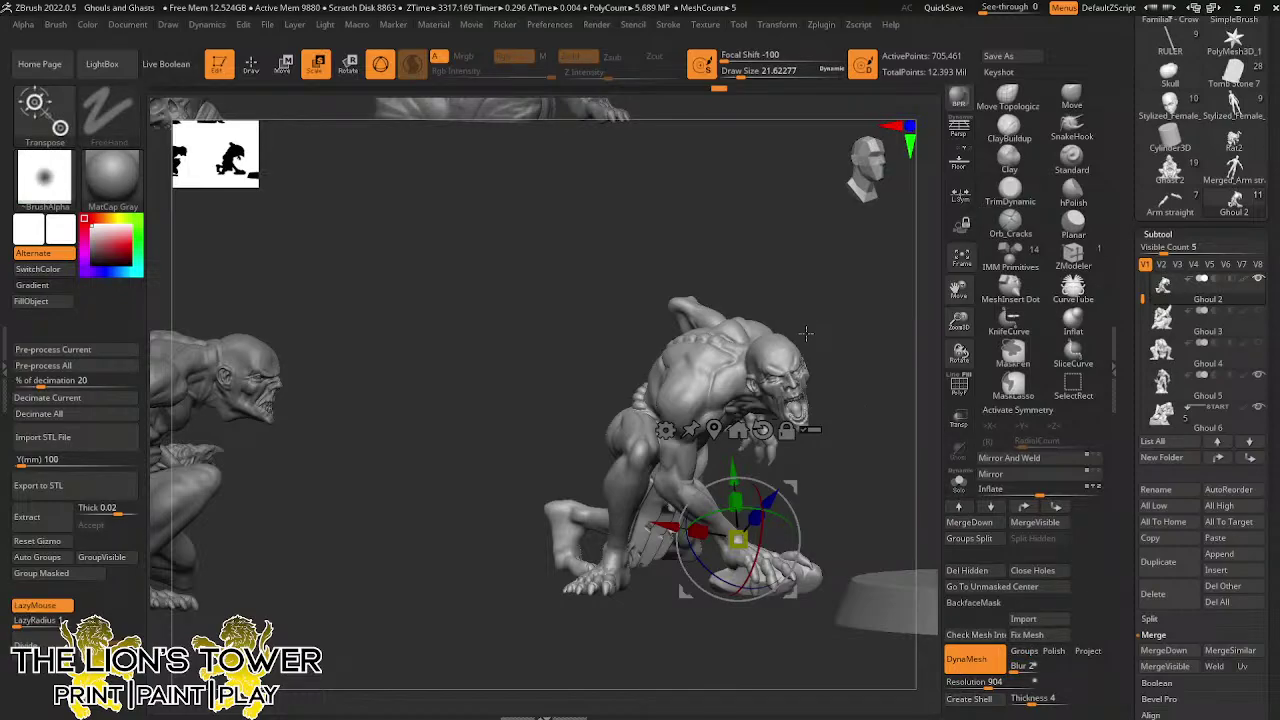
left_click(55, 350)
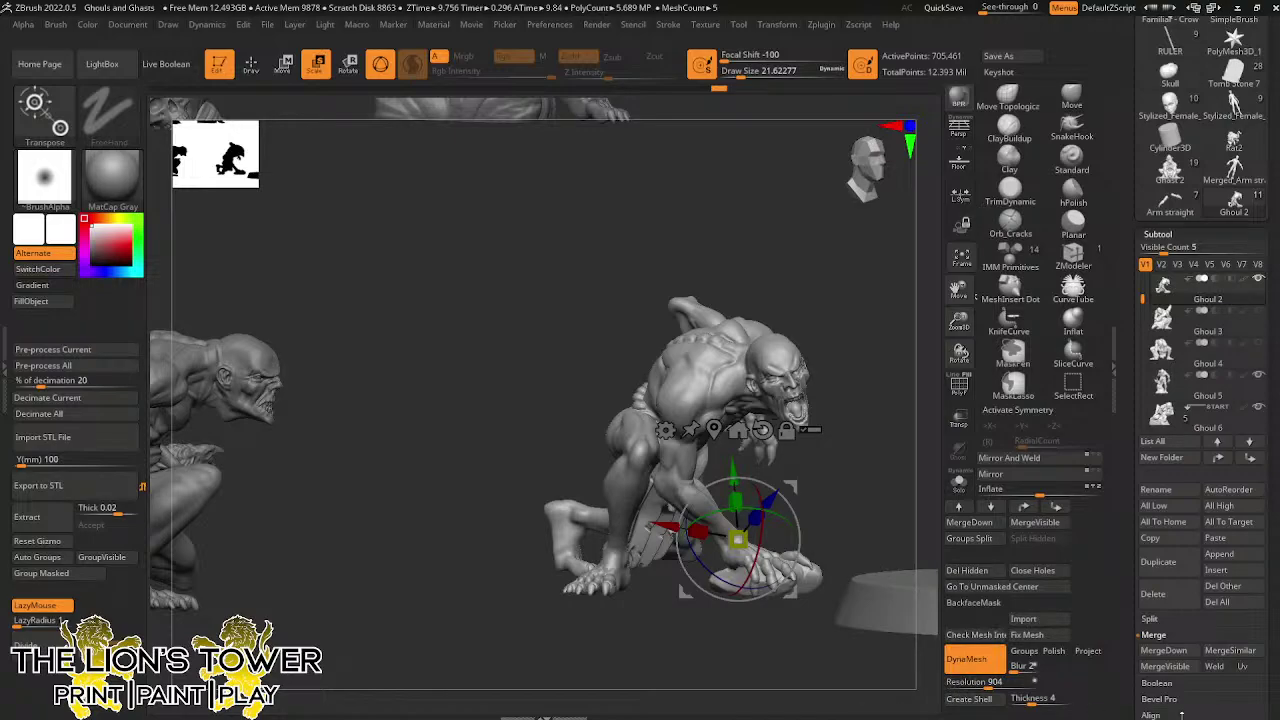
left_click(60, 397)
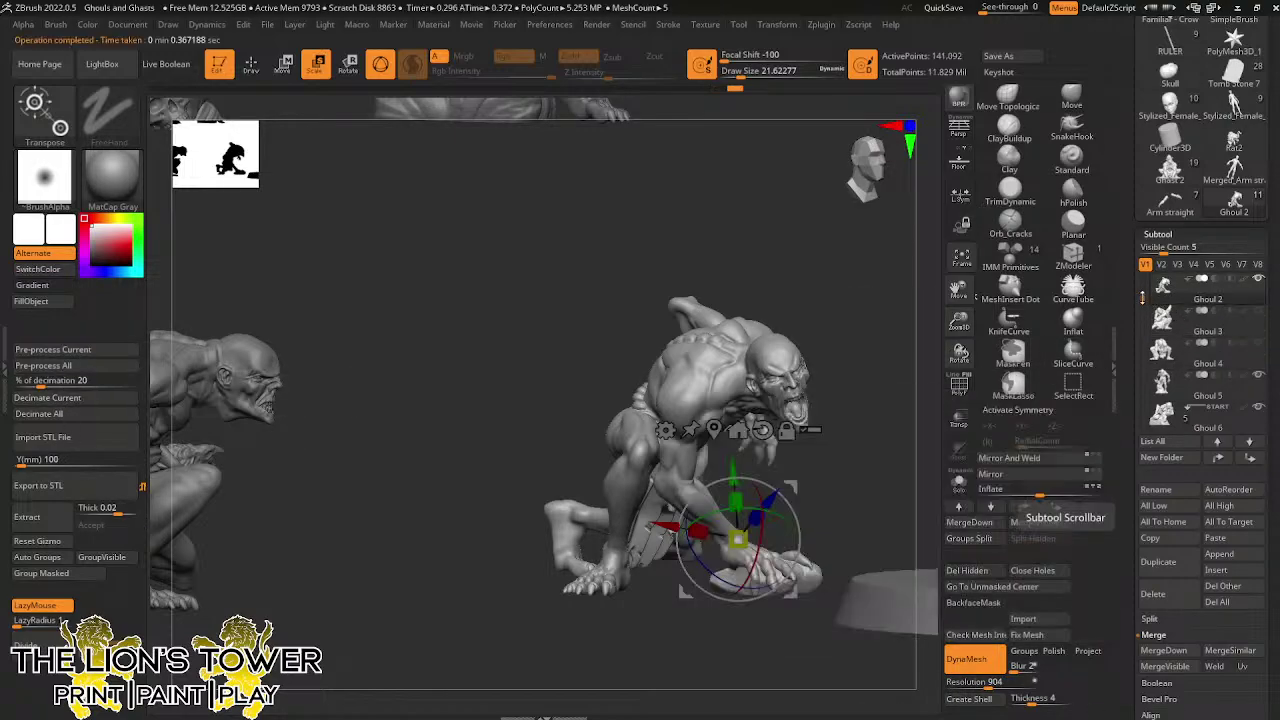
Hide Ghouls 5 to 8, keep Ghast 2 and Ghast 3 visible, and frame the remaining figures
left_click_drag(1143, 298, 1142, 326)
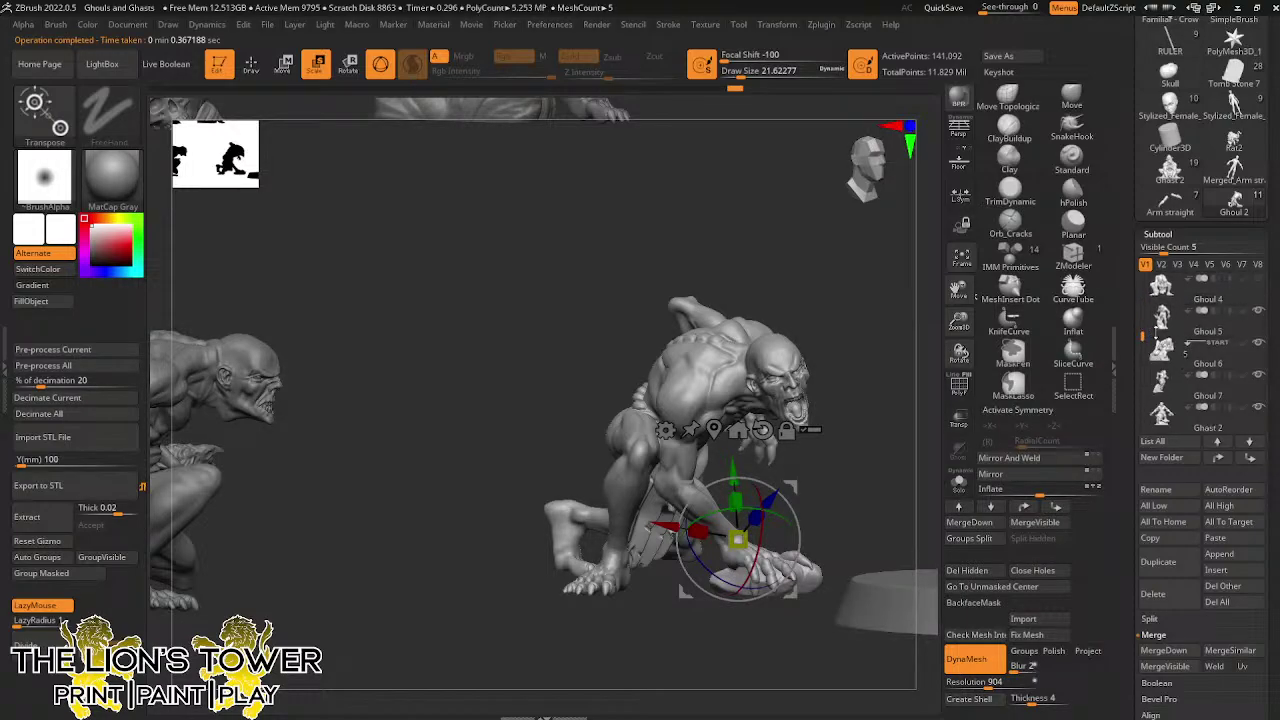
left_click(1260, 313)
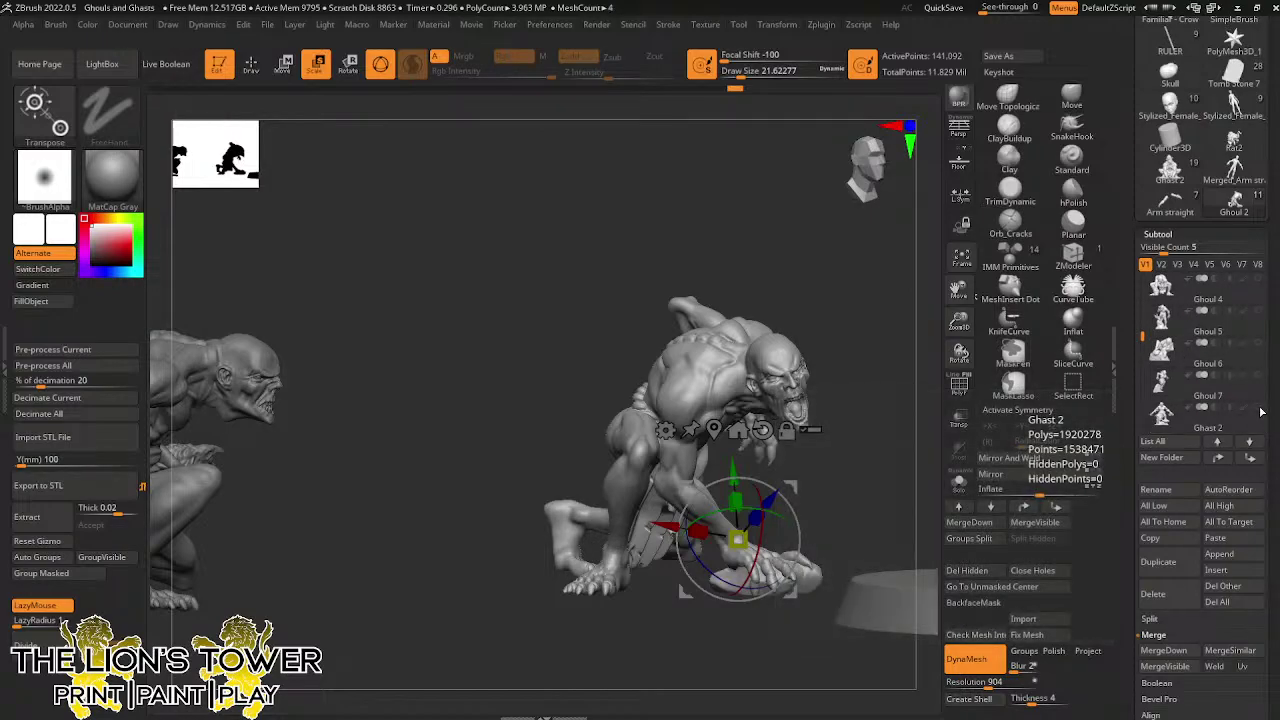
left_click(1158, 325)
left_click_drag(1143, 338, 1143, 379)
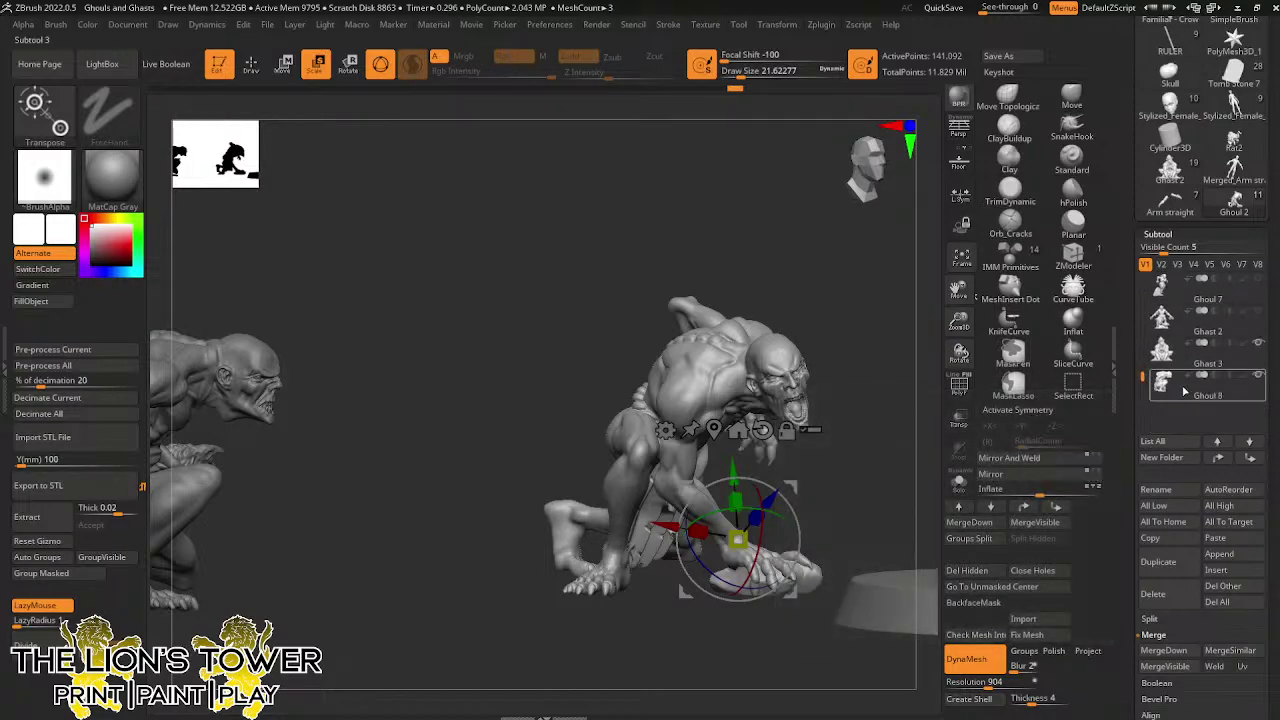
left_click(1258, 317)
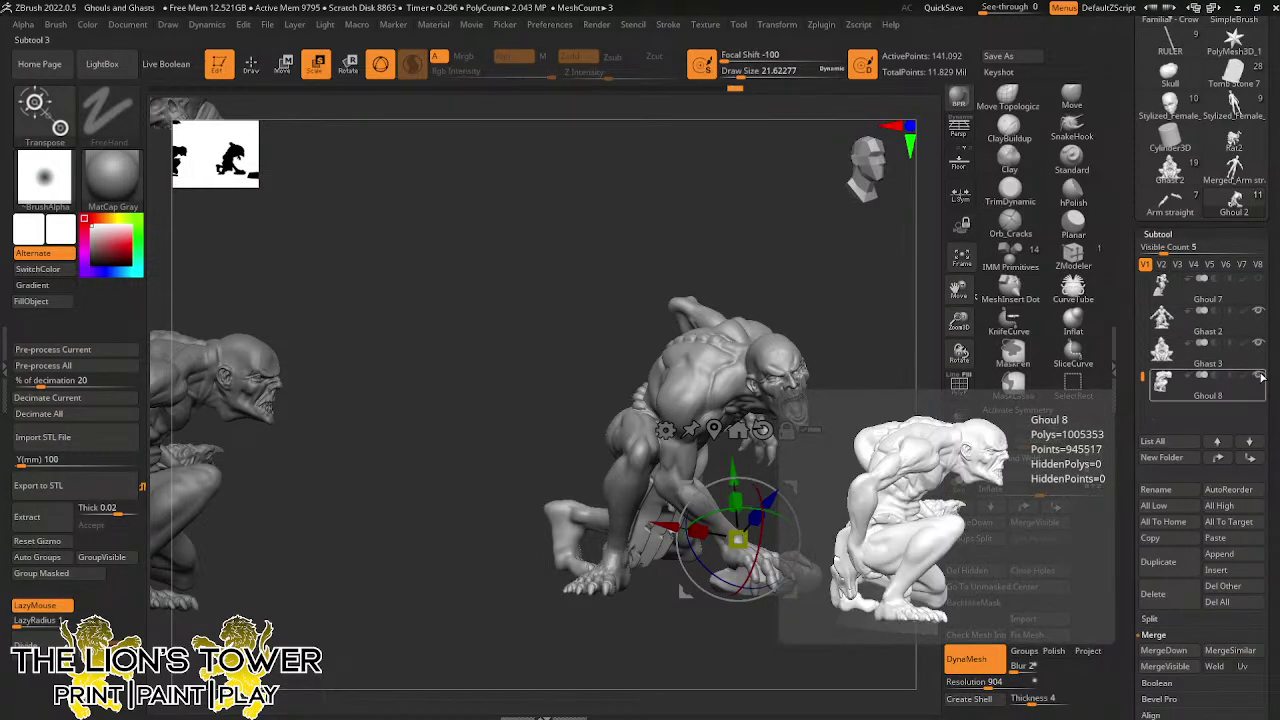
left_click(1260, 378)
left_click(961, 262)
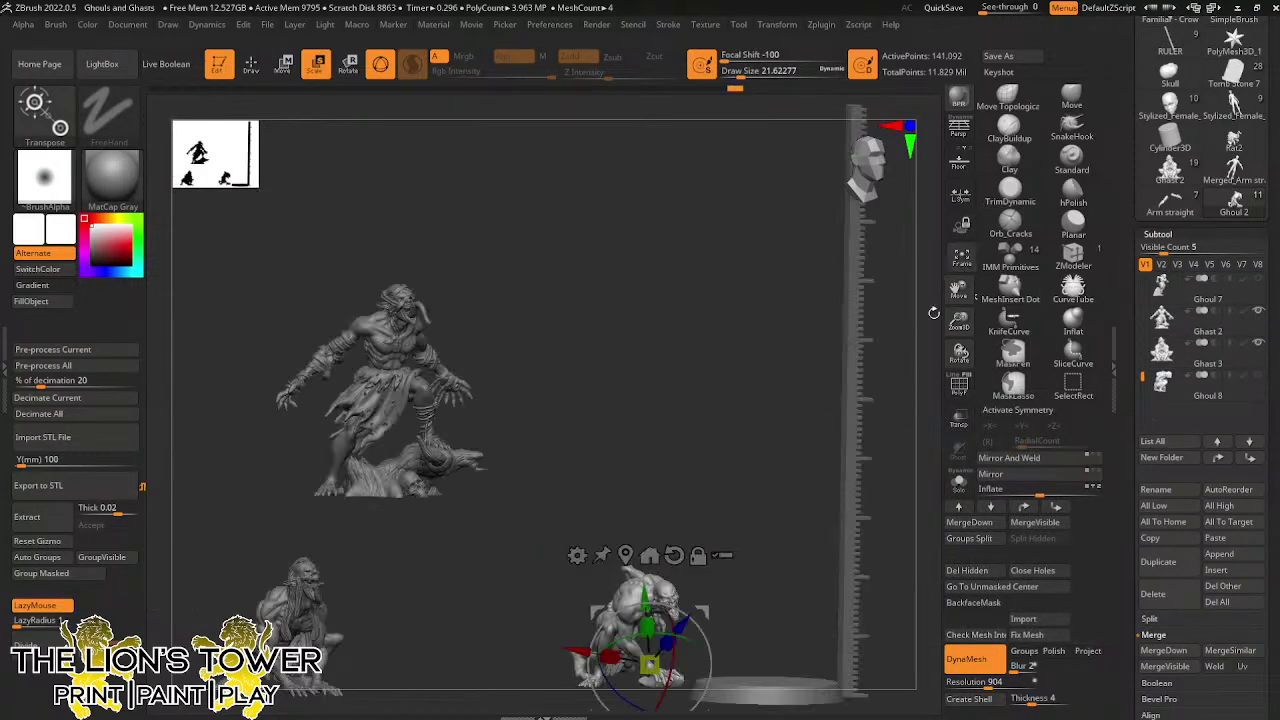
left_click_drag(962, 296, 1177, 256)
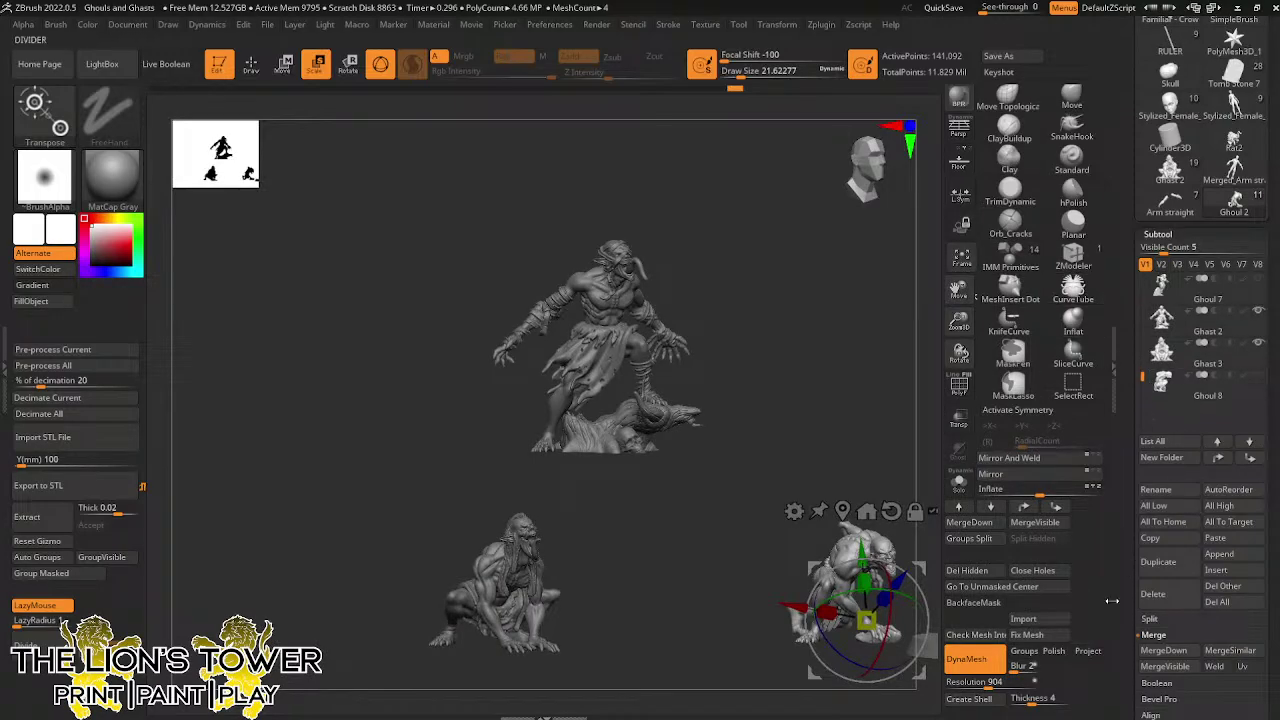
Select Ghast 2 and remesh it with DynaMesh at resolution 904
left_click(611, 319, "alt")
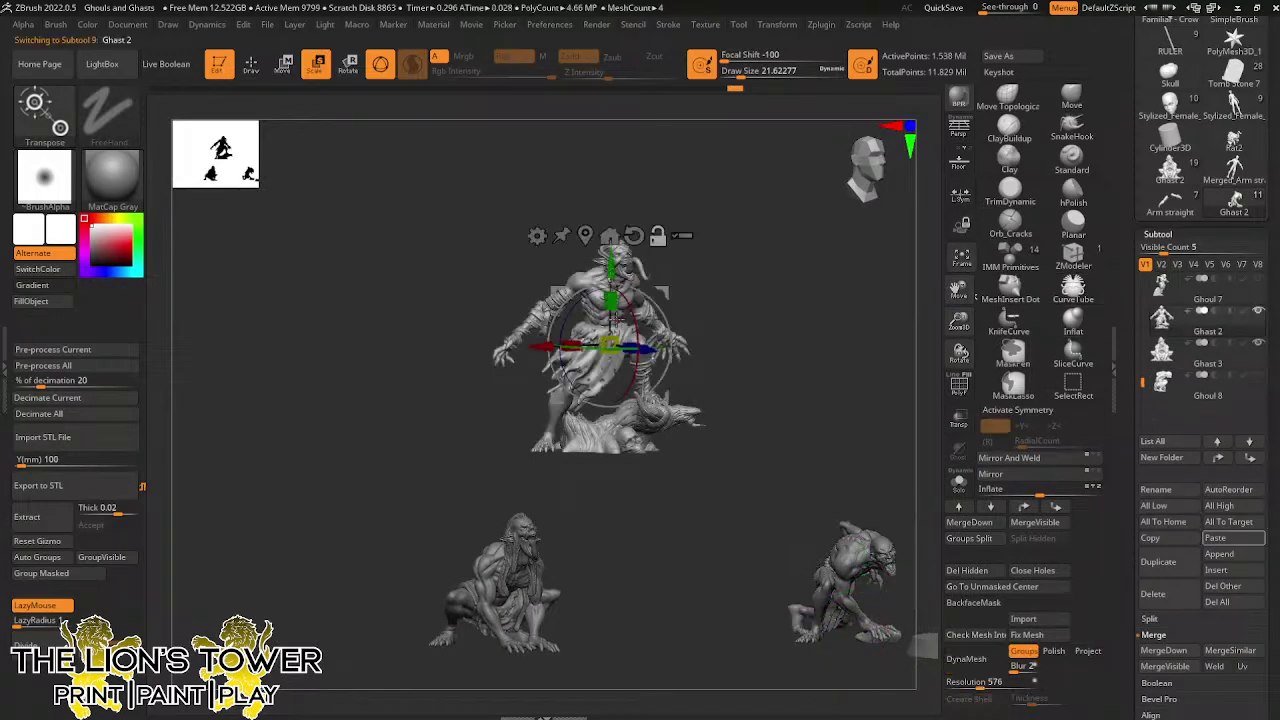
left_click_drag(976, 682, 988, 685)
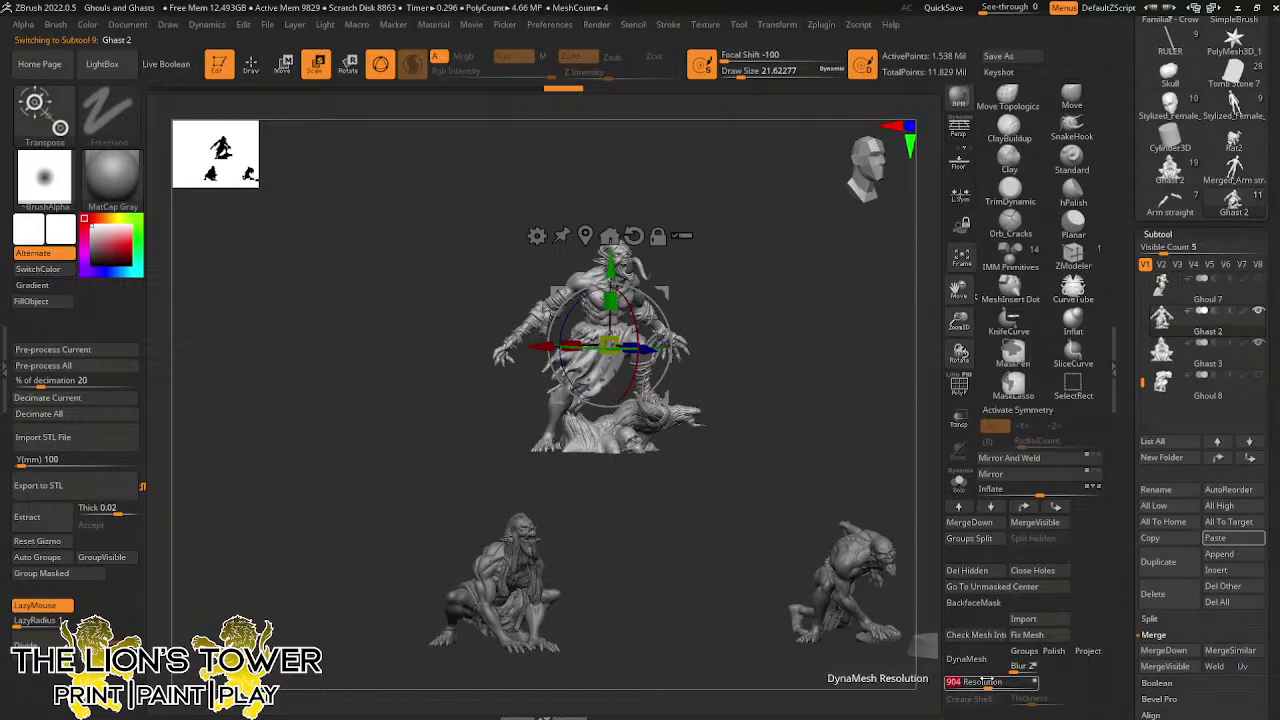
left_click(850, 432, "ctrl")
left_click(850, 432, "ctrl")
Select the crouching Ghast 3 and remesh it with DynaMesh at resolution 904
left_click(527, 581, "alt")
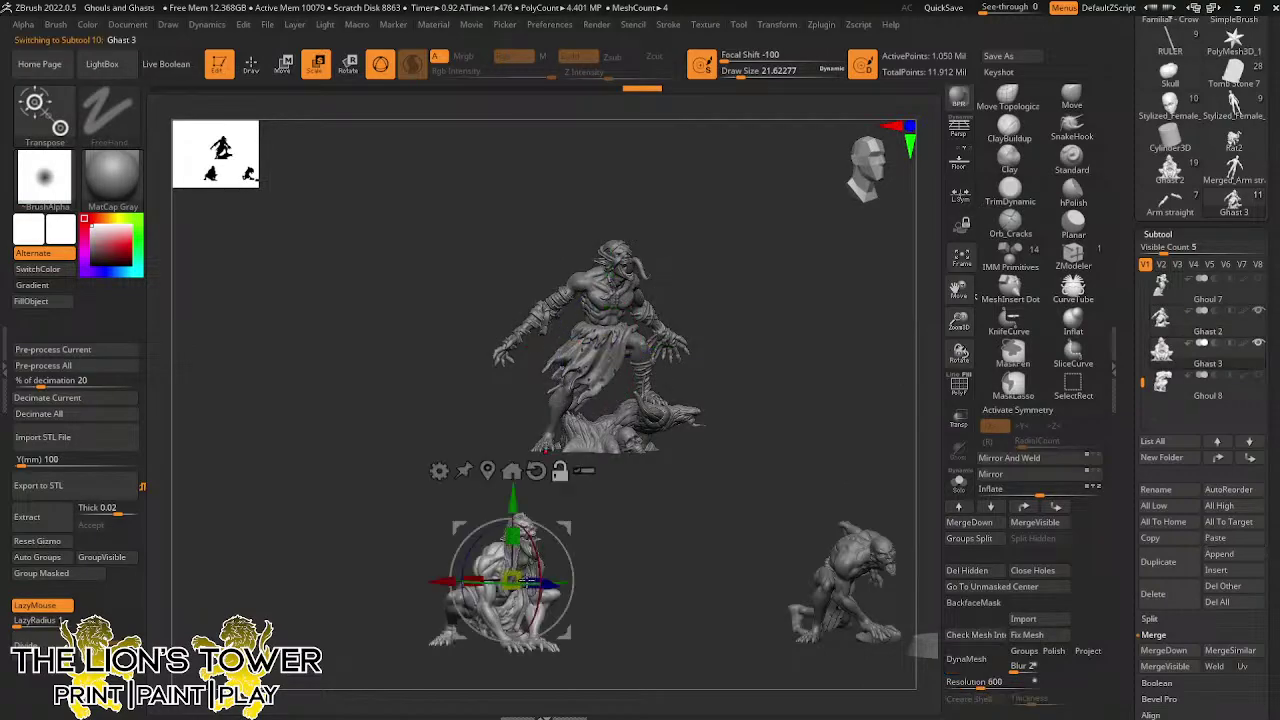
left_click_drag(860, 496, 886, 490)
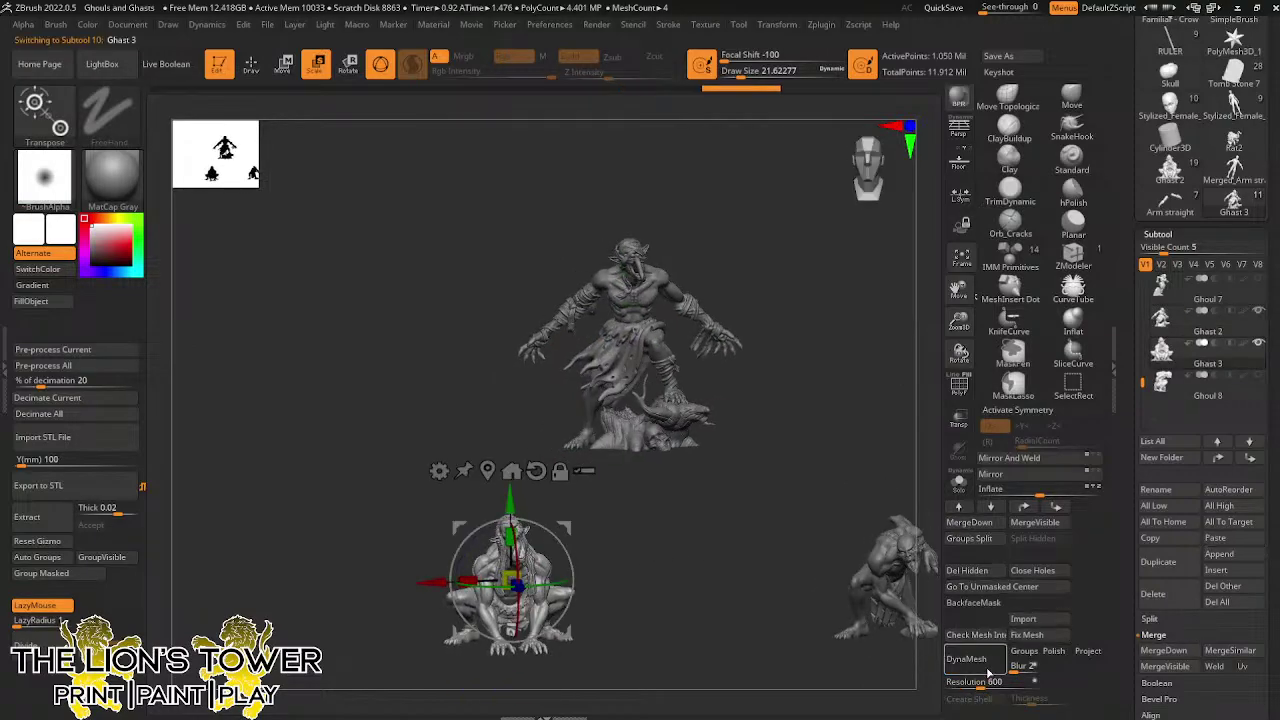
left_click_drag(988, 680, 996, 681)
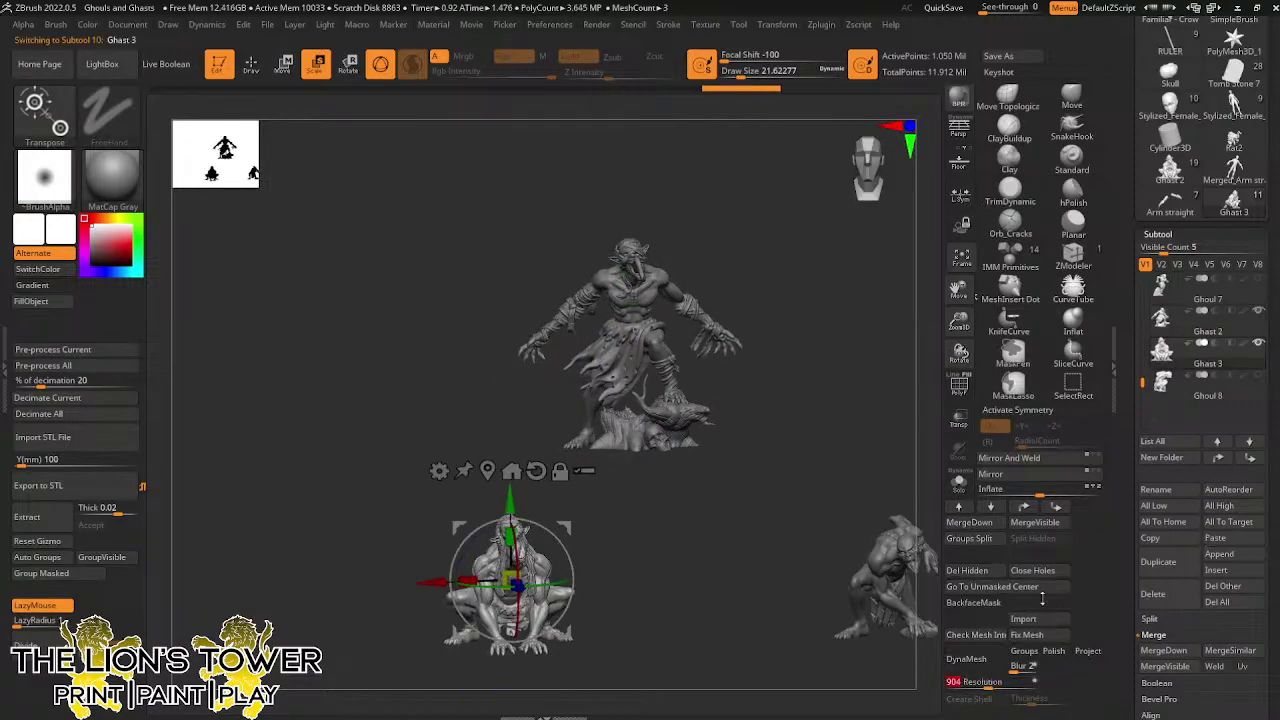
left_click(966, 658)
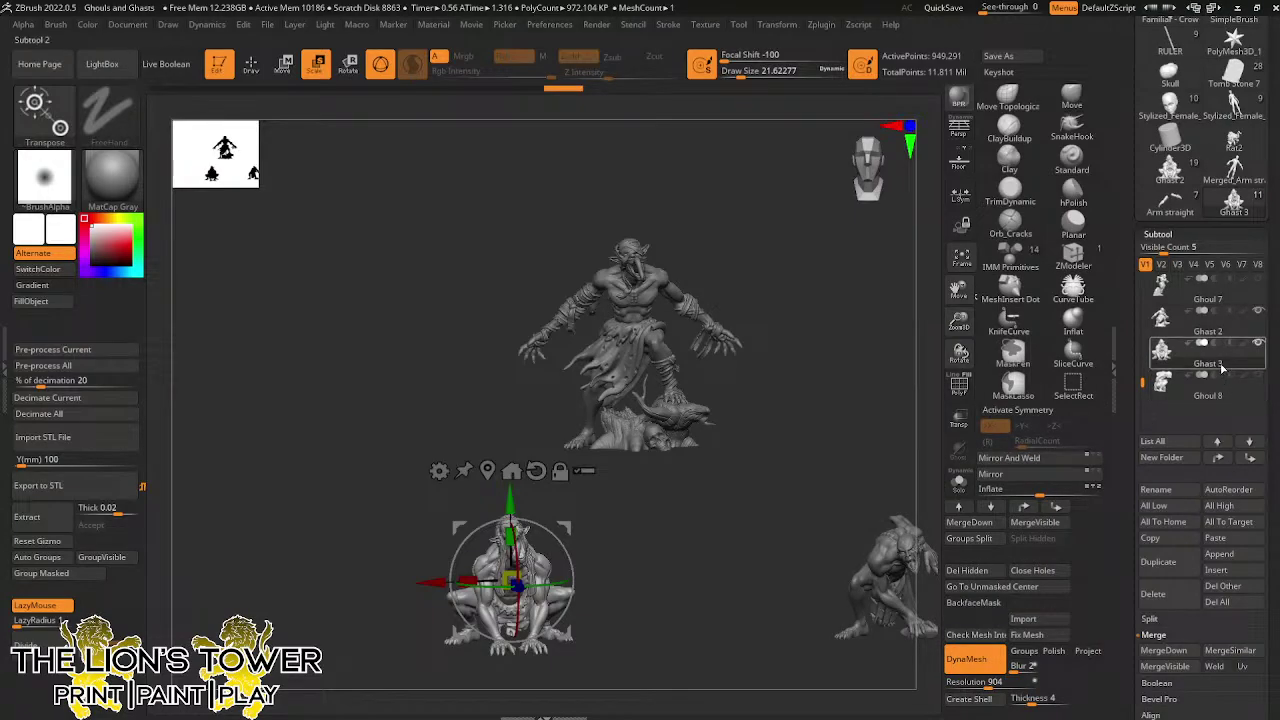
Rename the crouching ghast subtool as Ghast 2 and the standing ghast subtool as Ghast 1
mouse_move(1213, 336)
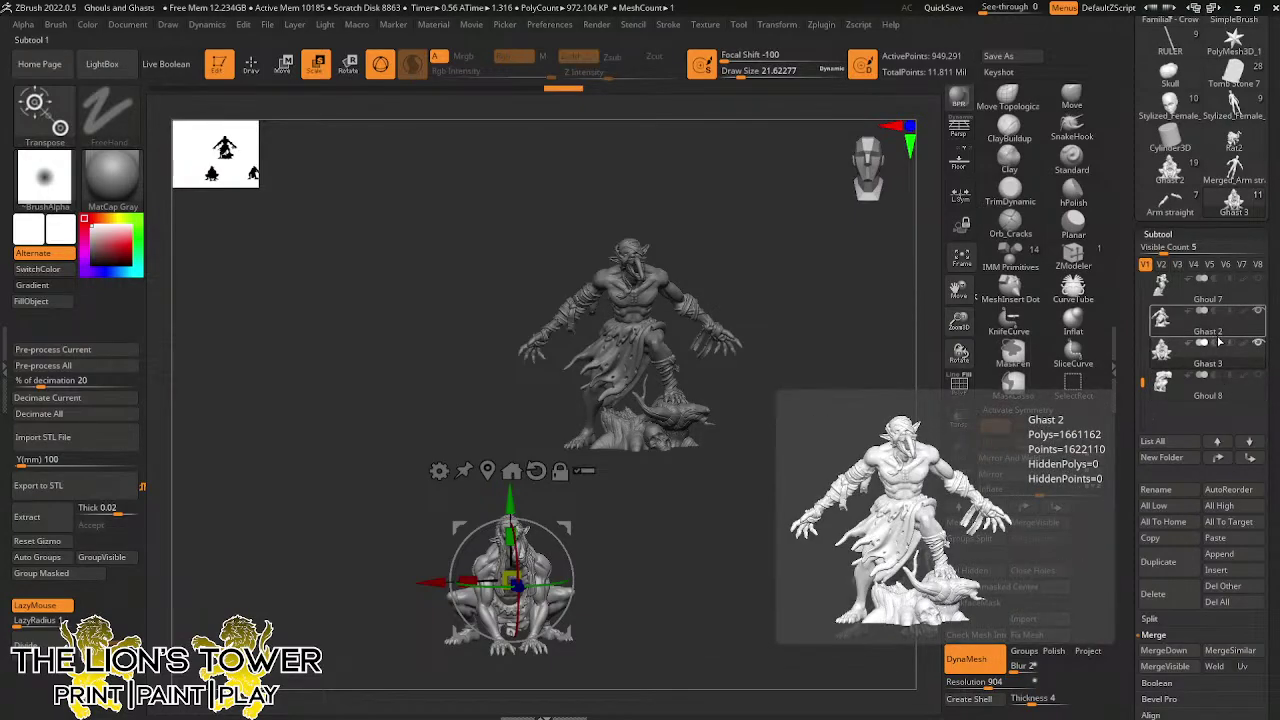
left_click(1156, 489)
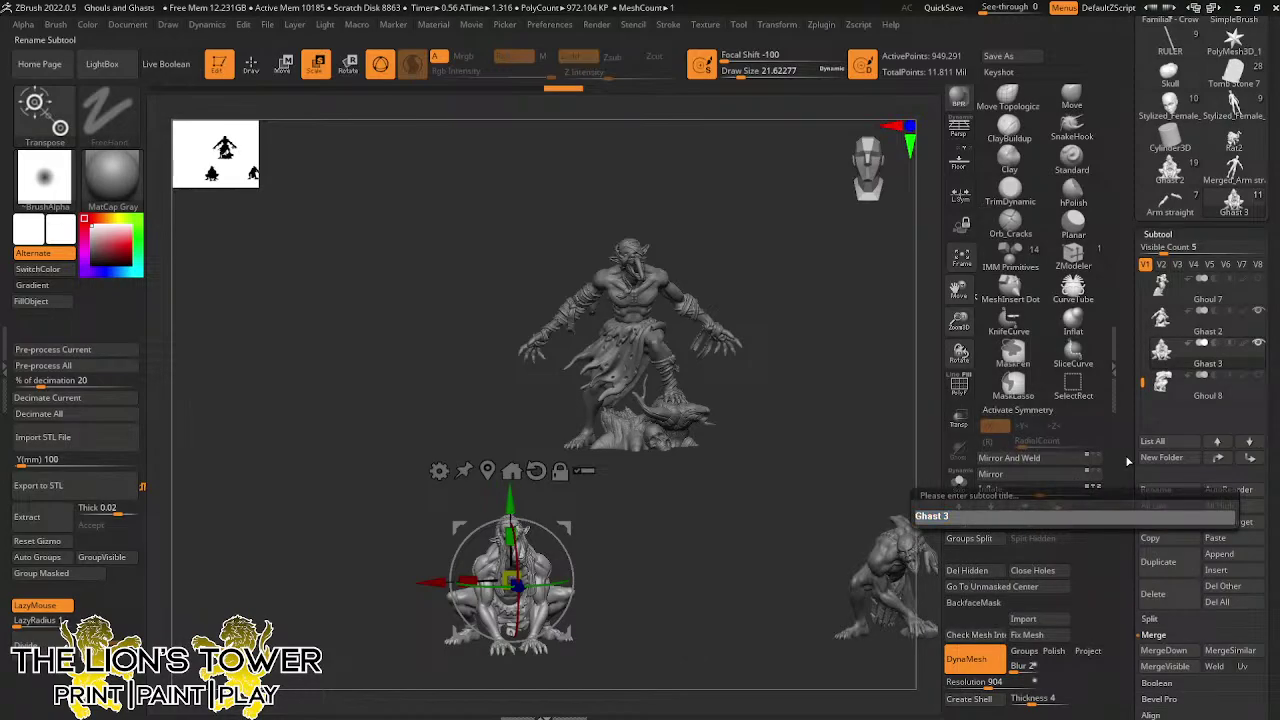
type("Ghast 2")
key("Return")
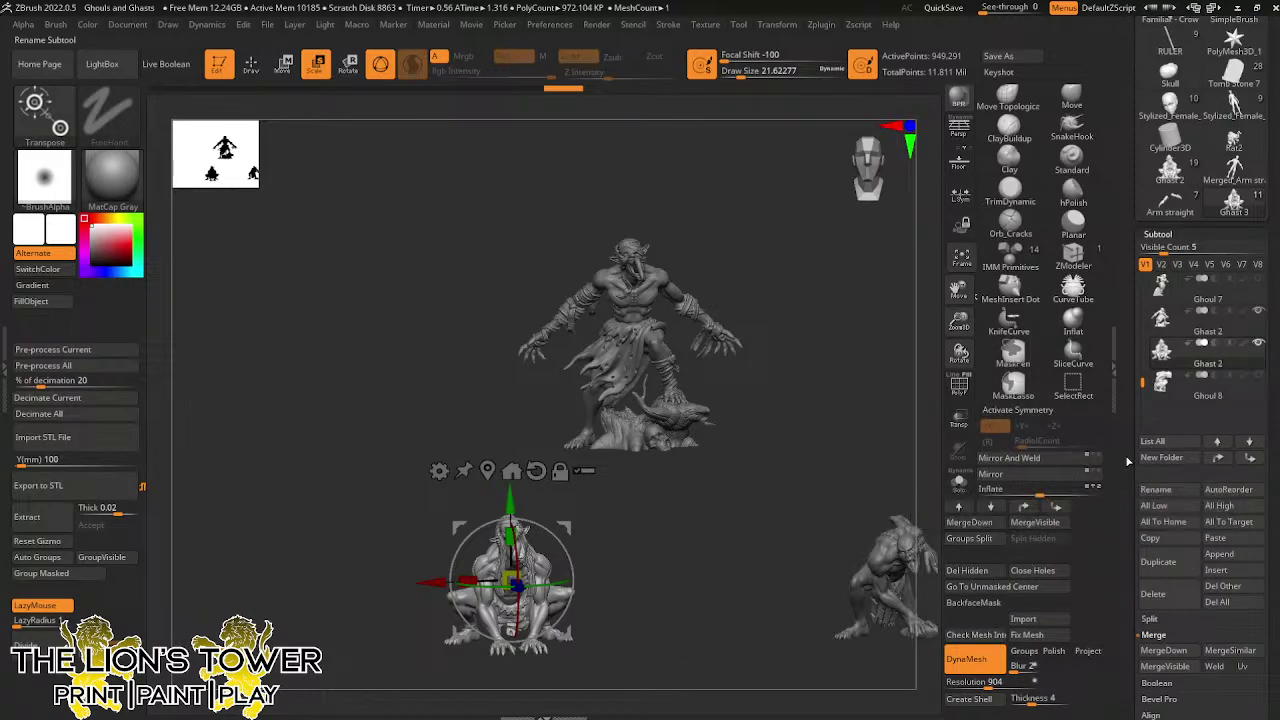
left_click(1222, 336)
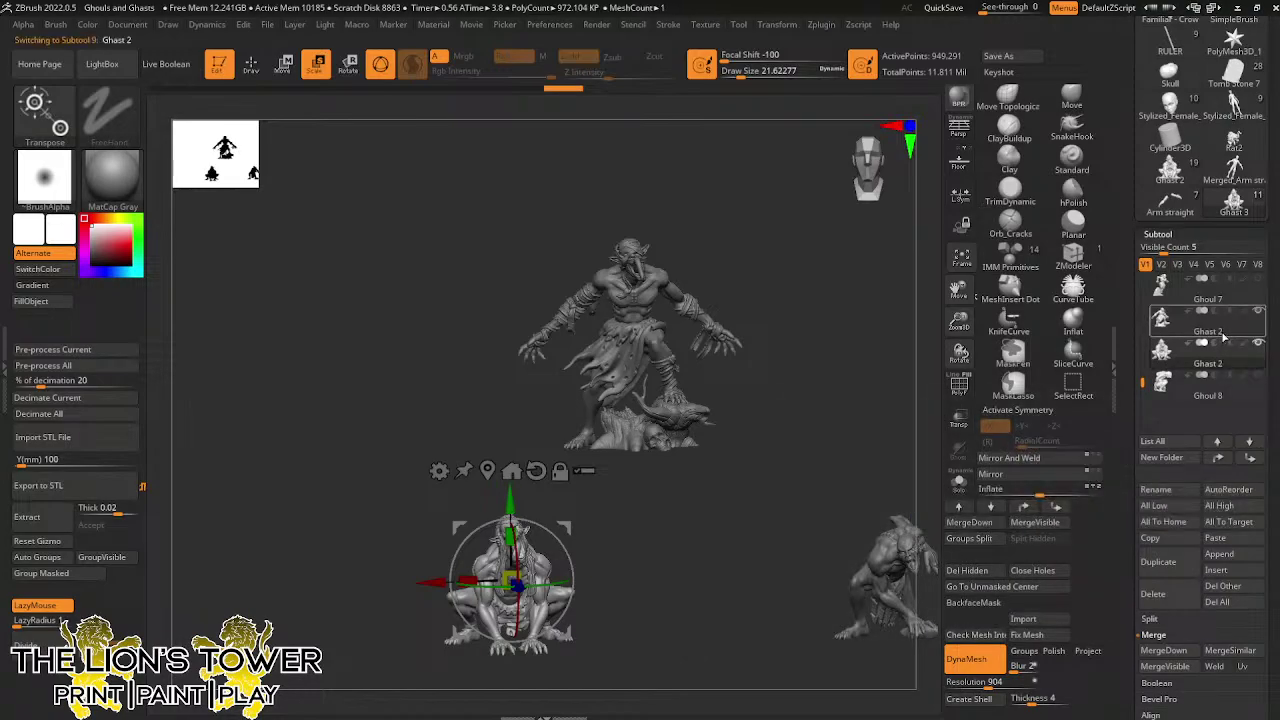
left_click(1156, 489)
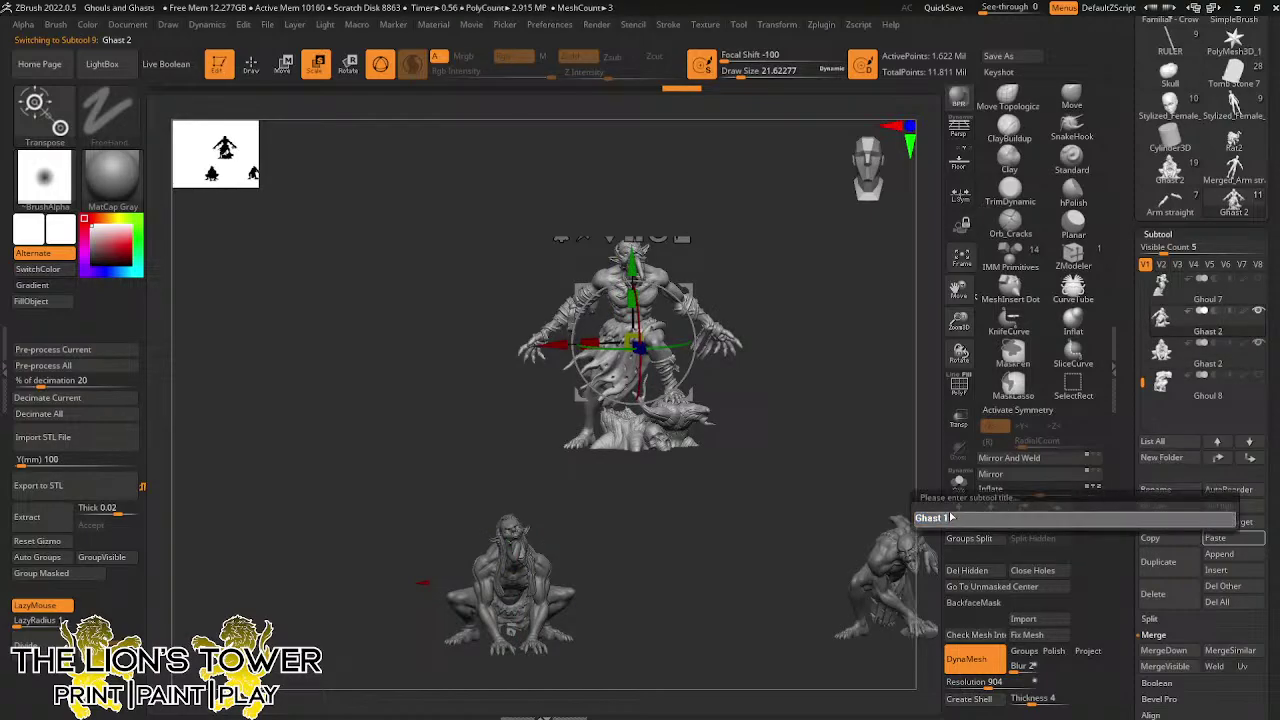
type("1")
key("Return")
Clear any mask on Ghast 1, then pre-process it and decimate it to 20 percent
left_click_drag(796, 457, 866, 434)
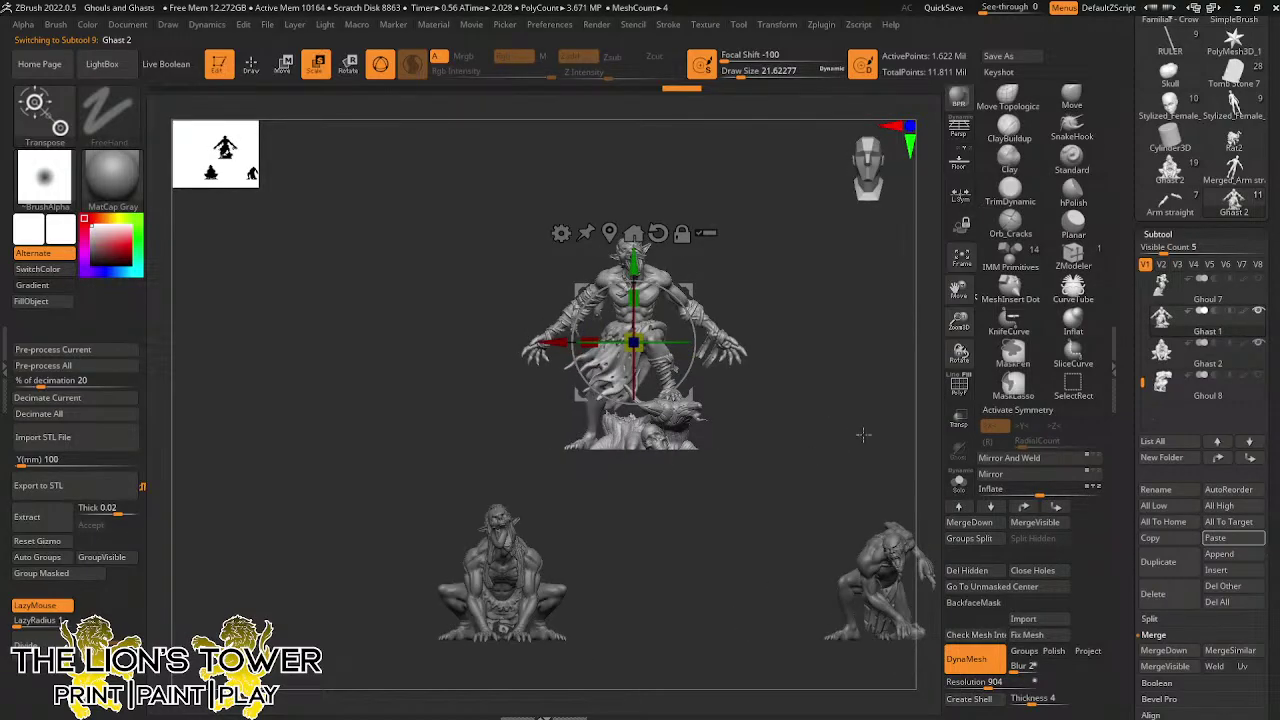
left_click_drag(958, 320, 952, 296)
left_click_drag(952, 294, 980, 351)
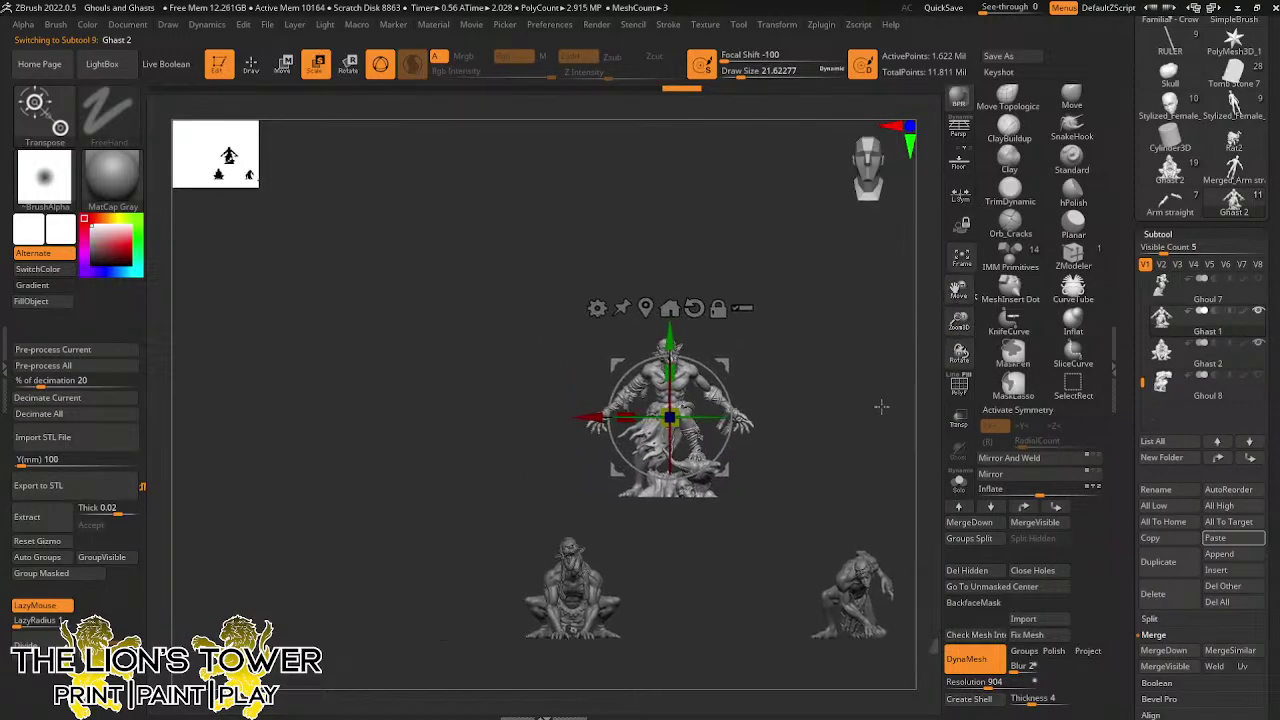
left_click_drag(958, 291, 965, 277)
left_click_drag(857, 397, 885, 485, "shift")
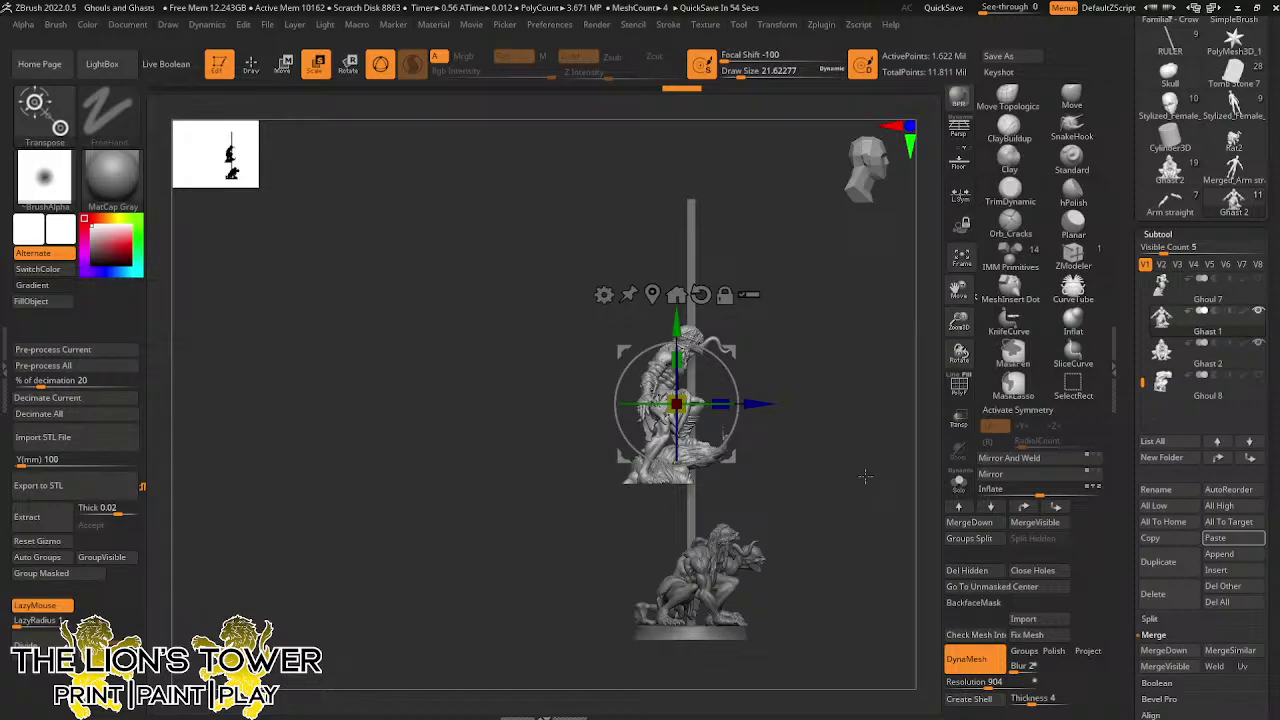
left_click_drag(826, 458, 826, 484)
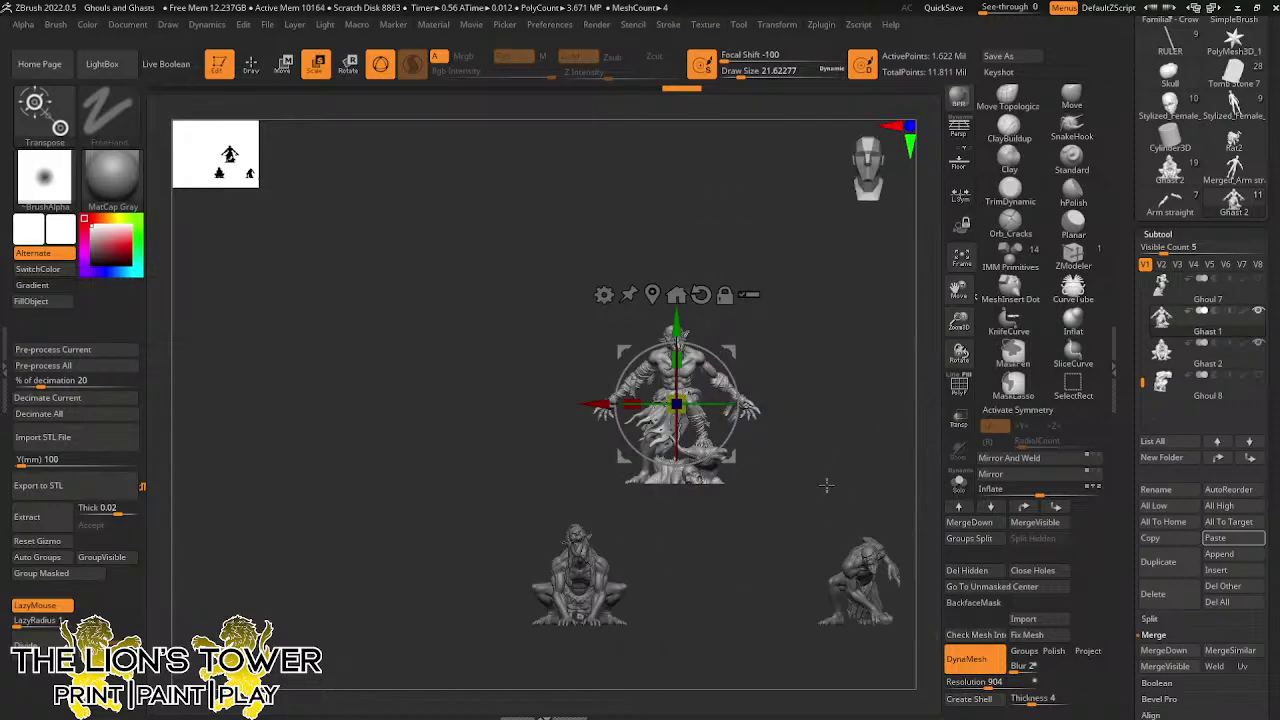
left_click_drag(958, 320, 946, 354)
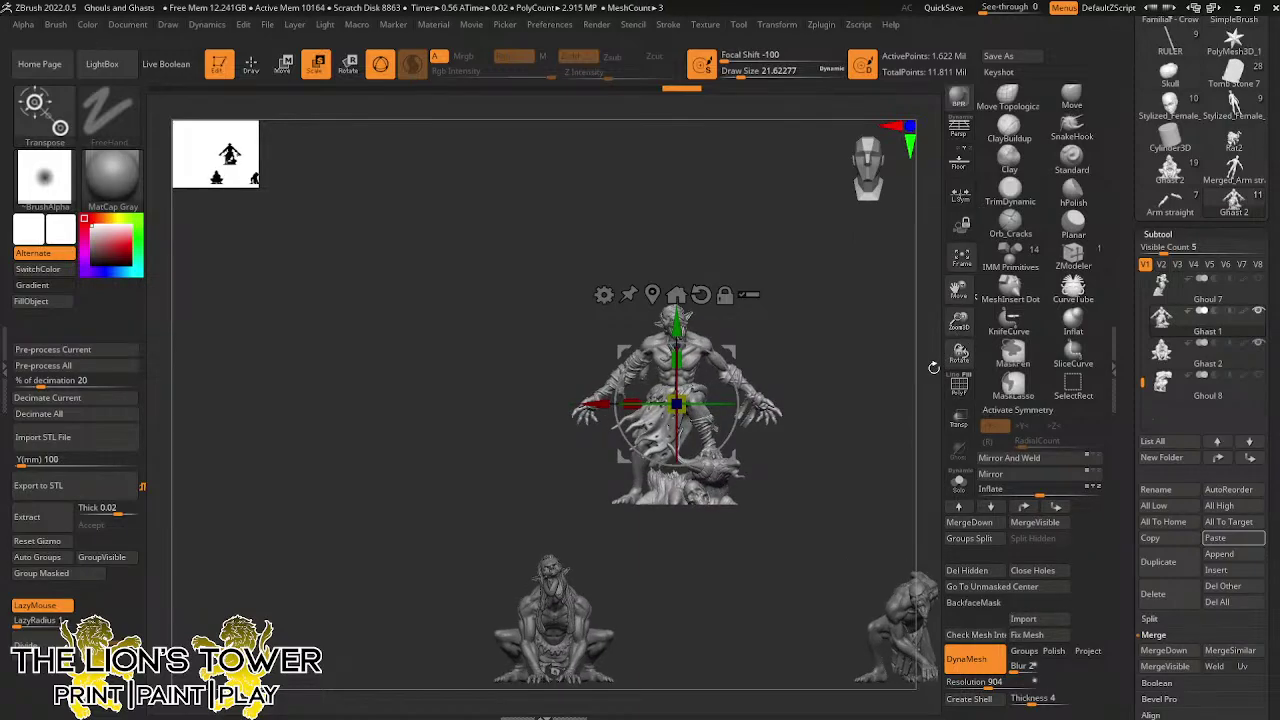
left_click(904, 392, "ctrl")
left_click_drag(903, 392, 924, 418, "ctrl")
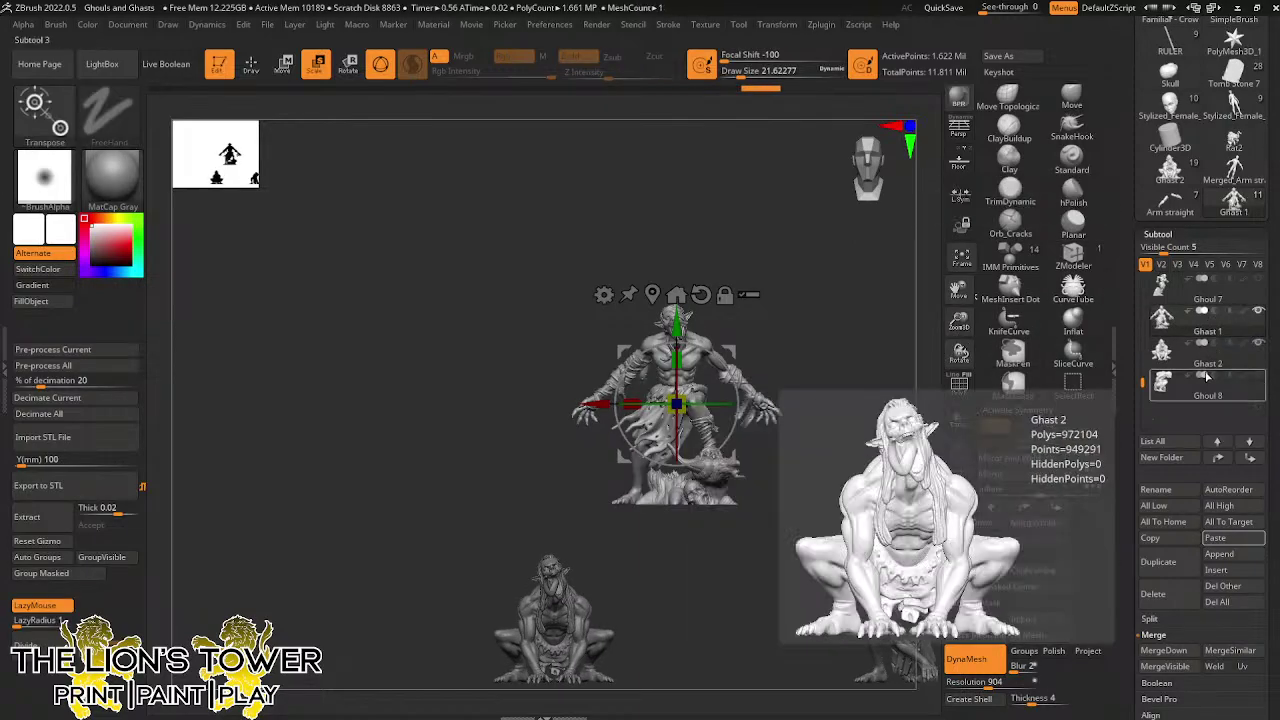
left_click(60, 349)
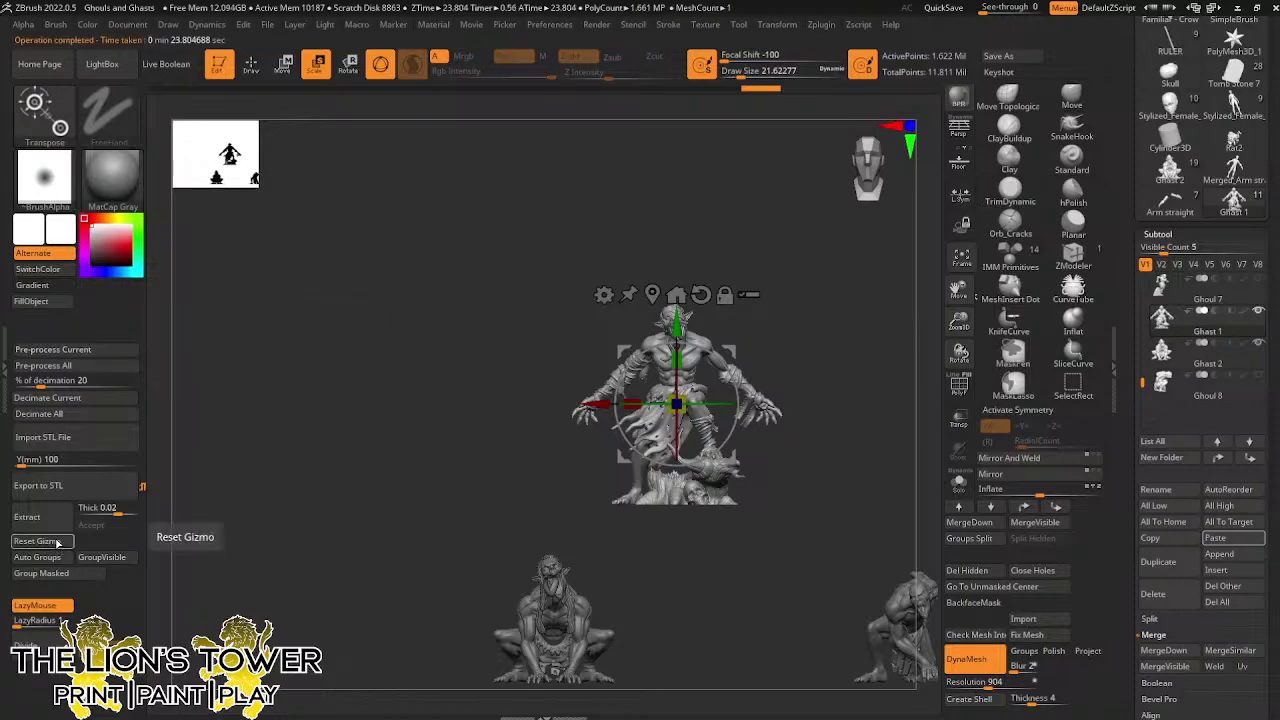
left_click(50, 397)
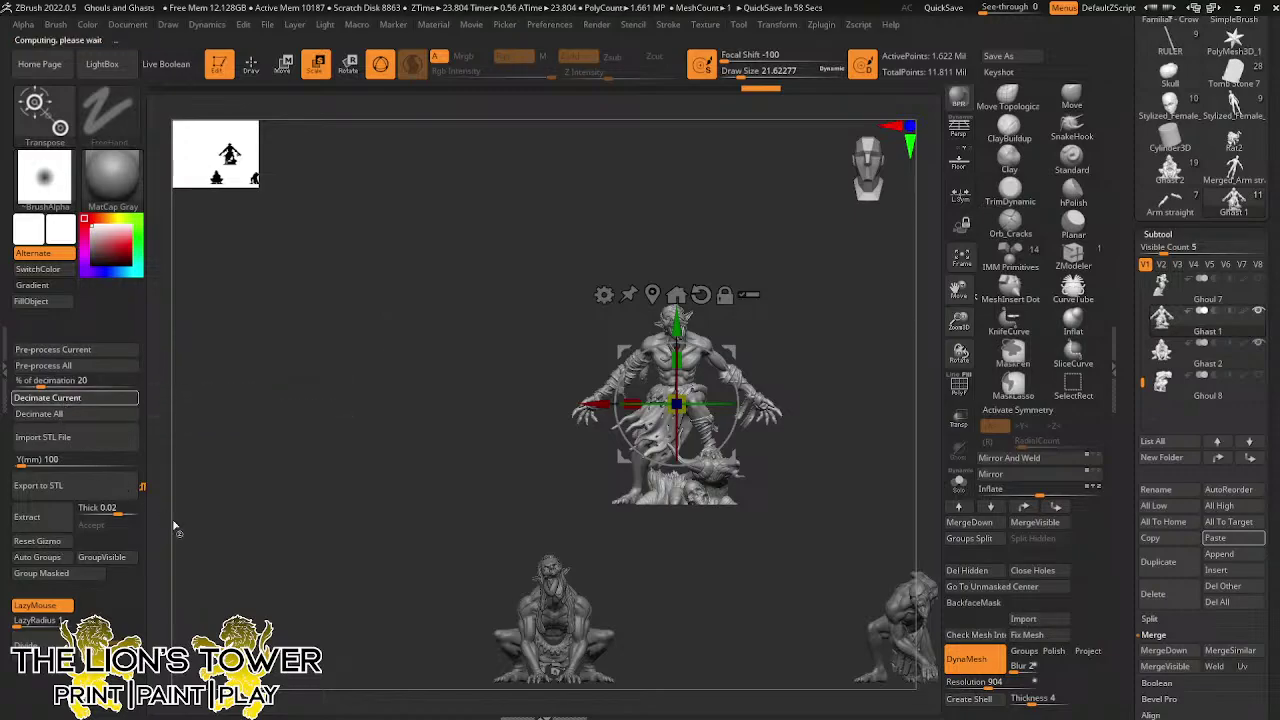
left_click_drag(957, 292, 1020, 180)
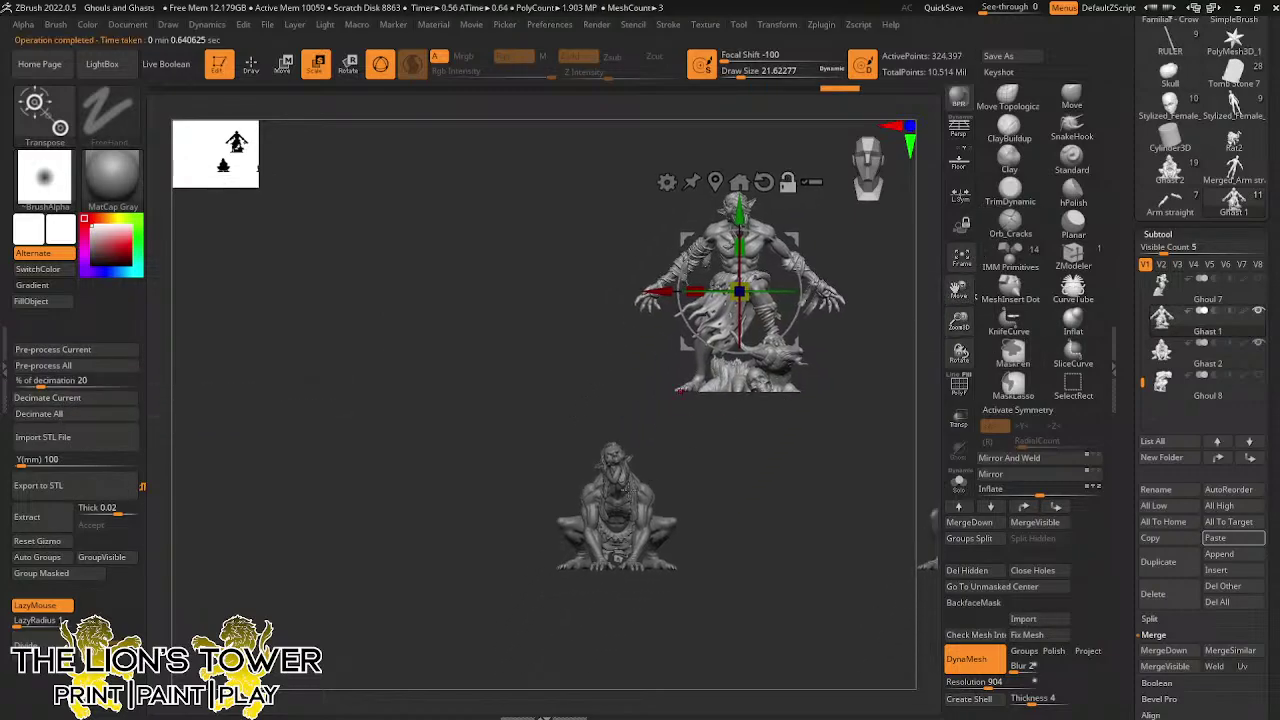
left_click(625, 495, "alt")
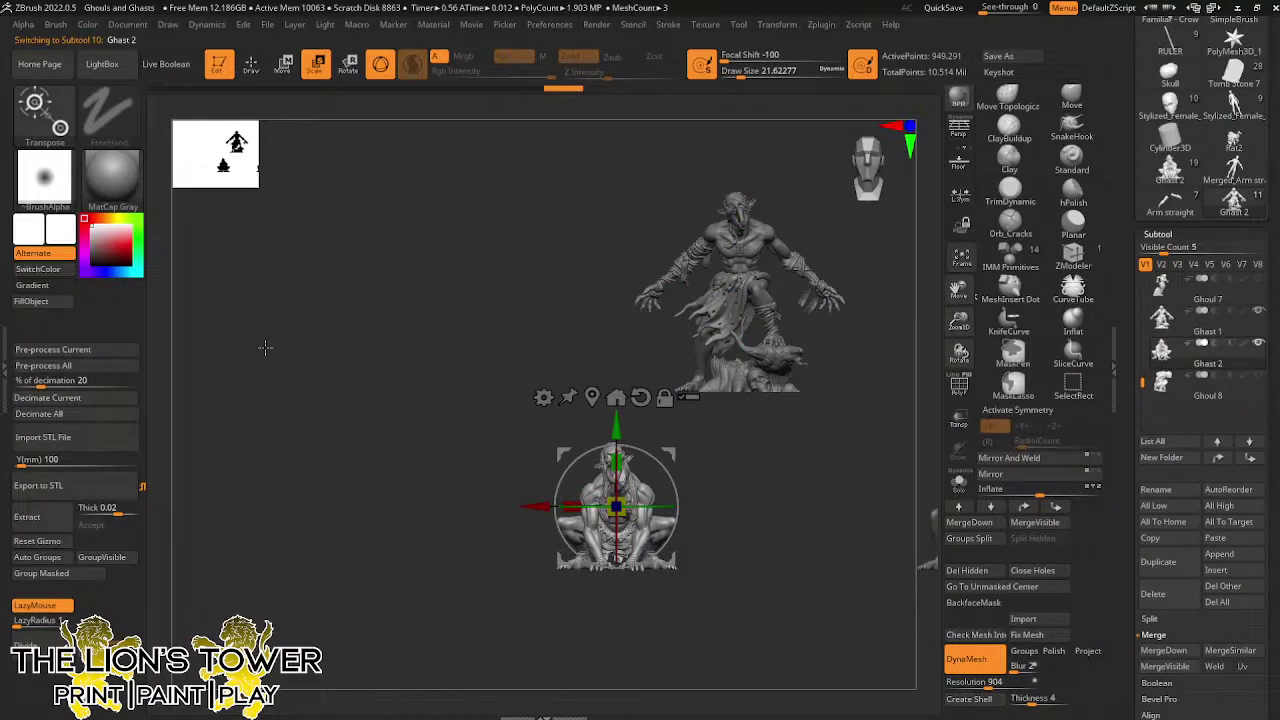
left_click(66, 350)
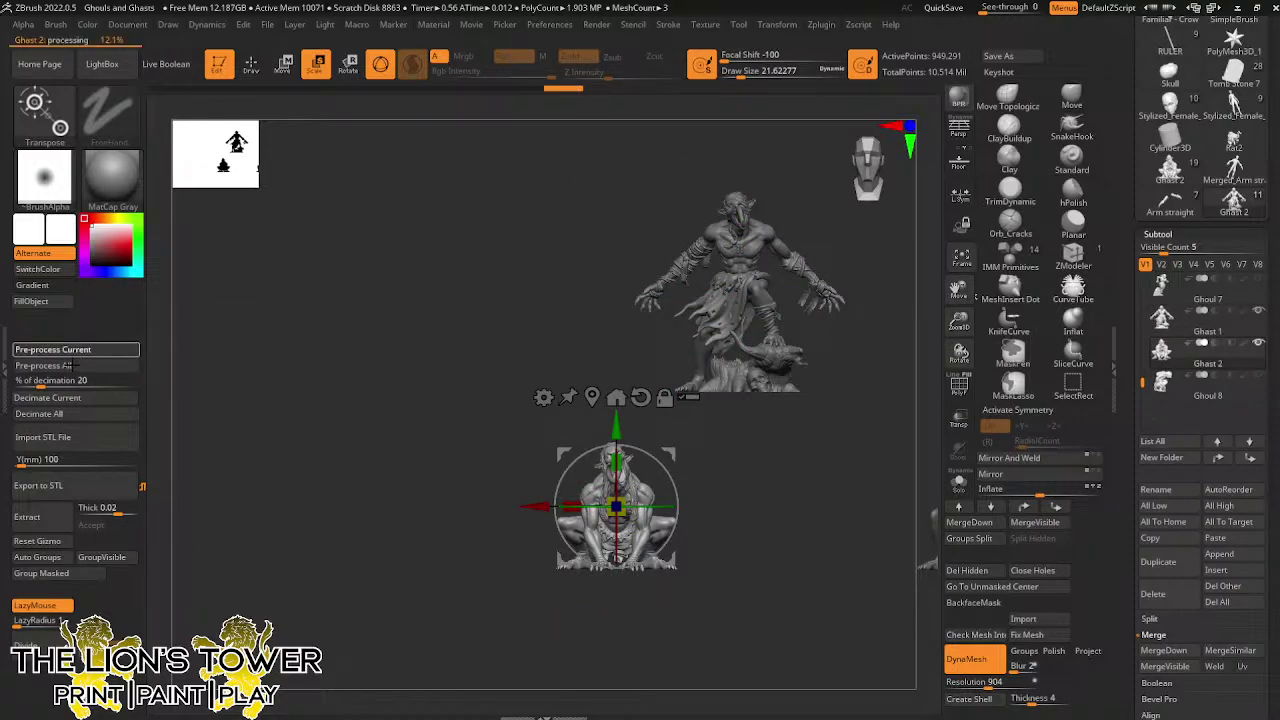
key("Escape")
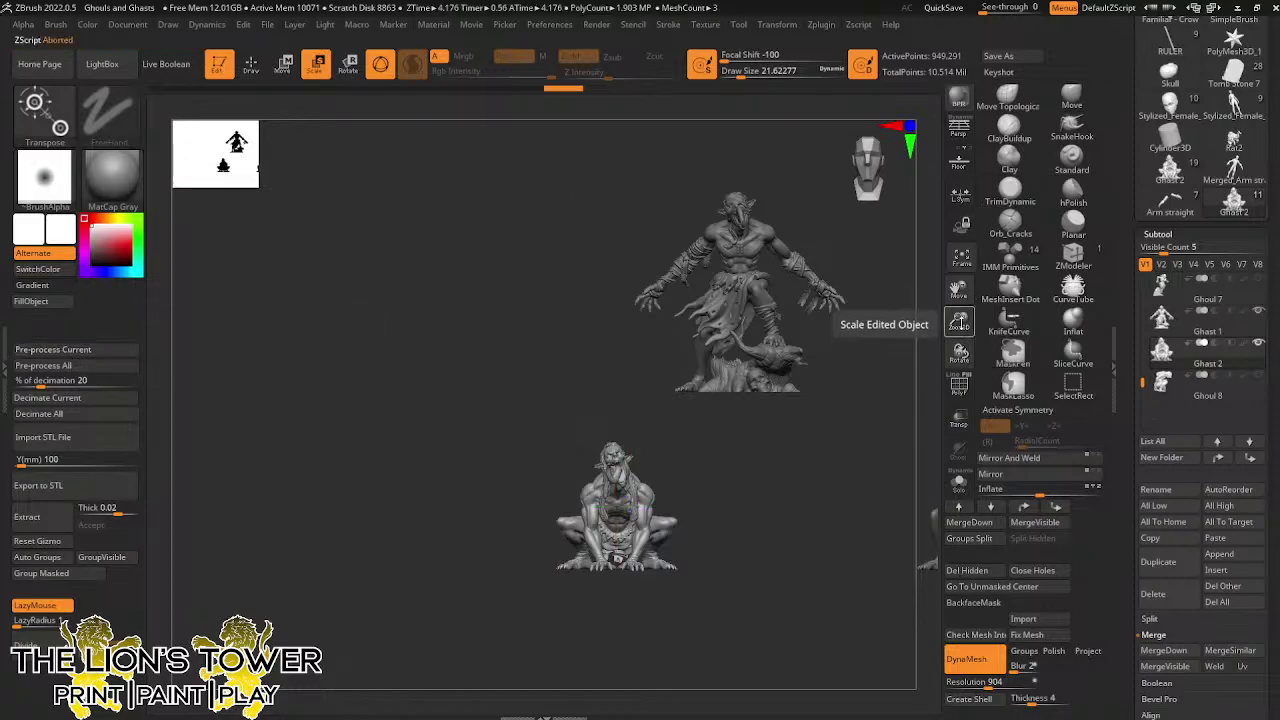
Slice Ghast 2 straight across just under its hands and feet, and try to DynaMesh it with Groups enabled at resolution 904
left_click_drag(961, 322, 968, 386)
left_click_drag(959, 292, 971, 232)
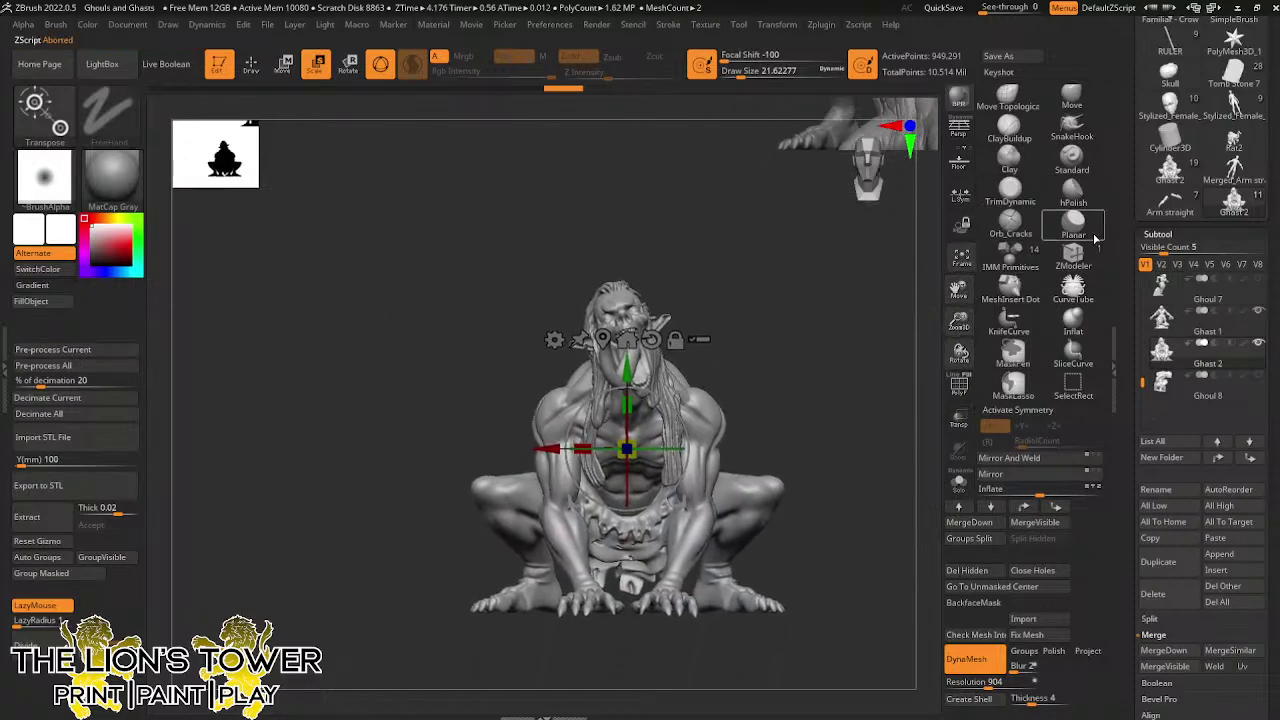
left_click(1083, 349)
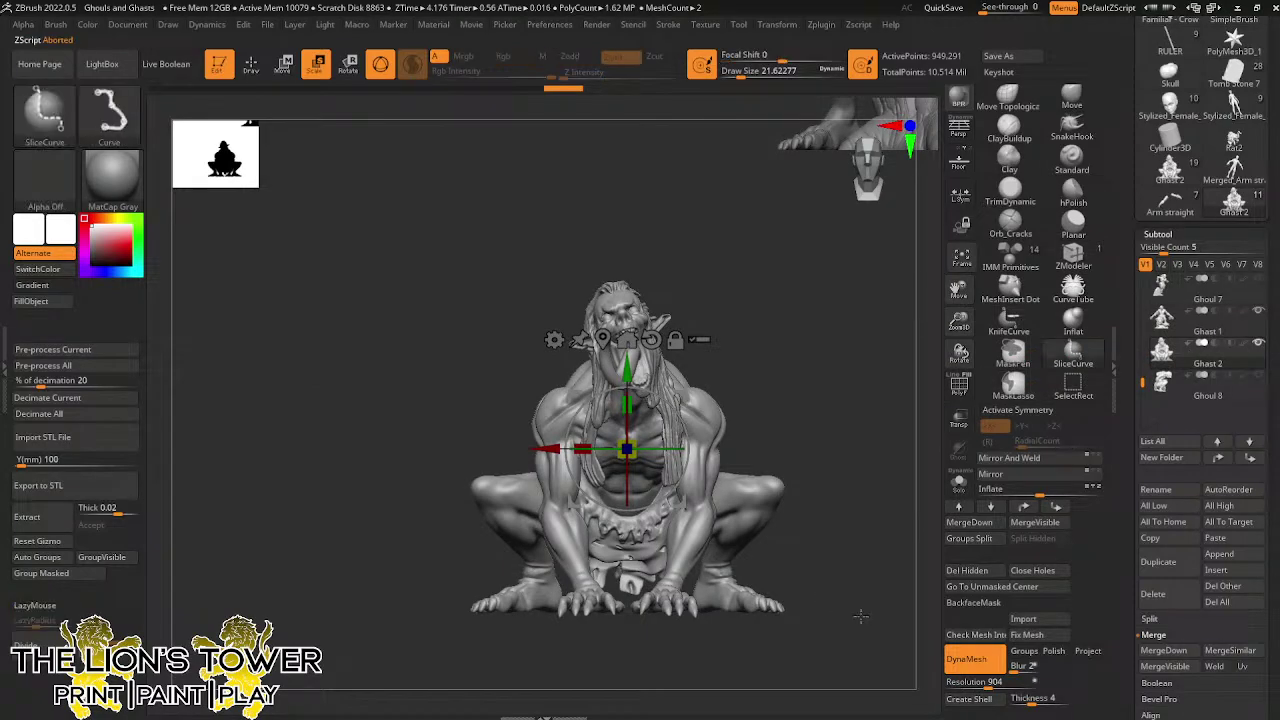
left_click_drag(858, 617, 396, 621)
left_click_drag(849, 553, 889, 467)
left_click(1024, 651)
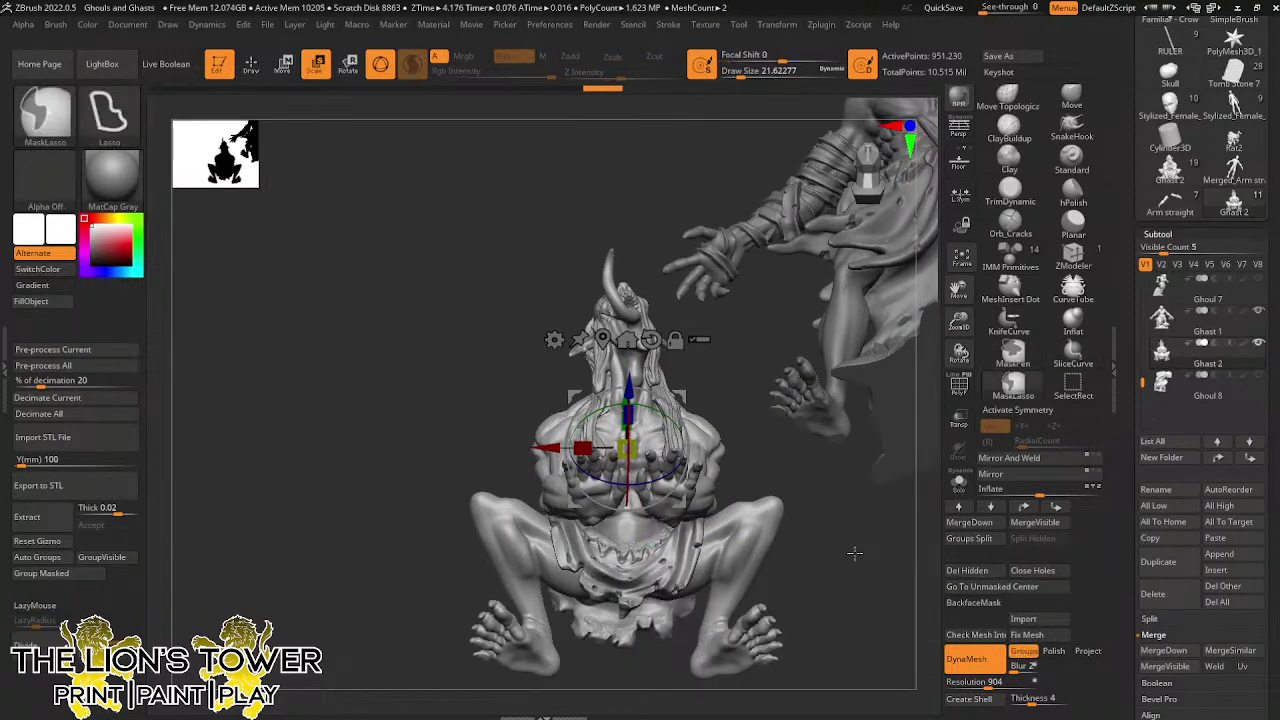
left_click_drag(855, 552, 906, 682, "ctrl")
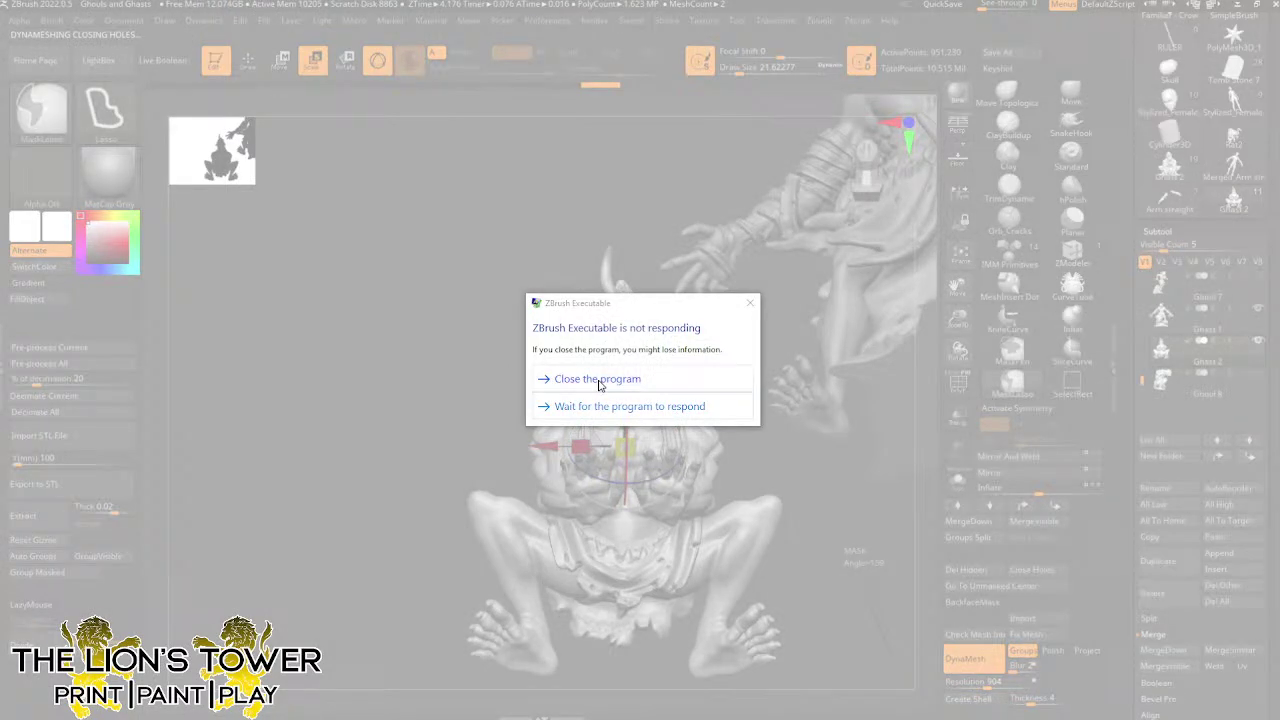
Close the unresponsive ZBrush, dismiss the Mix It Up update offer, and minimize the remaining windows to reach the desktop
left_click(599, 385)
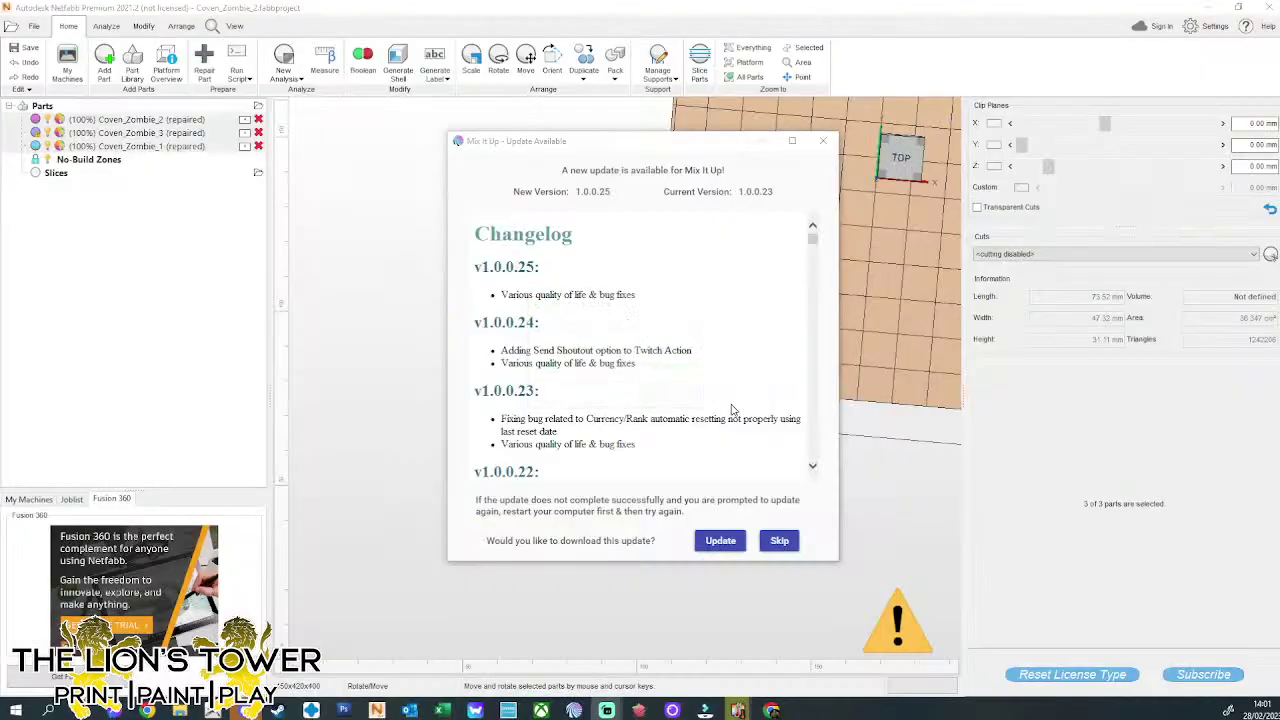
left_click(1211, 12)
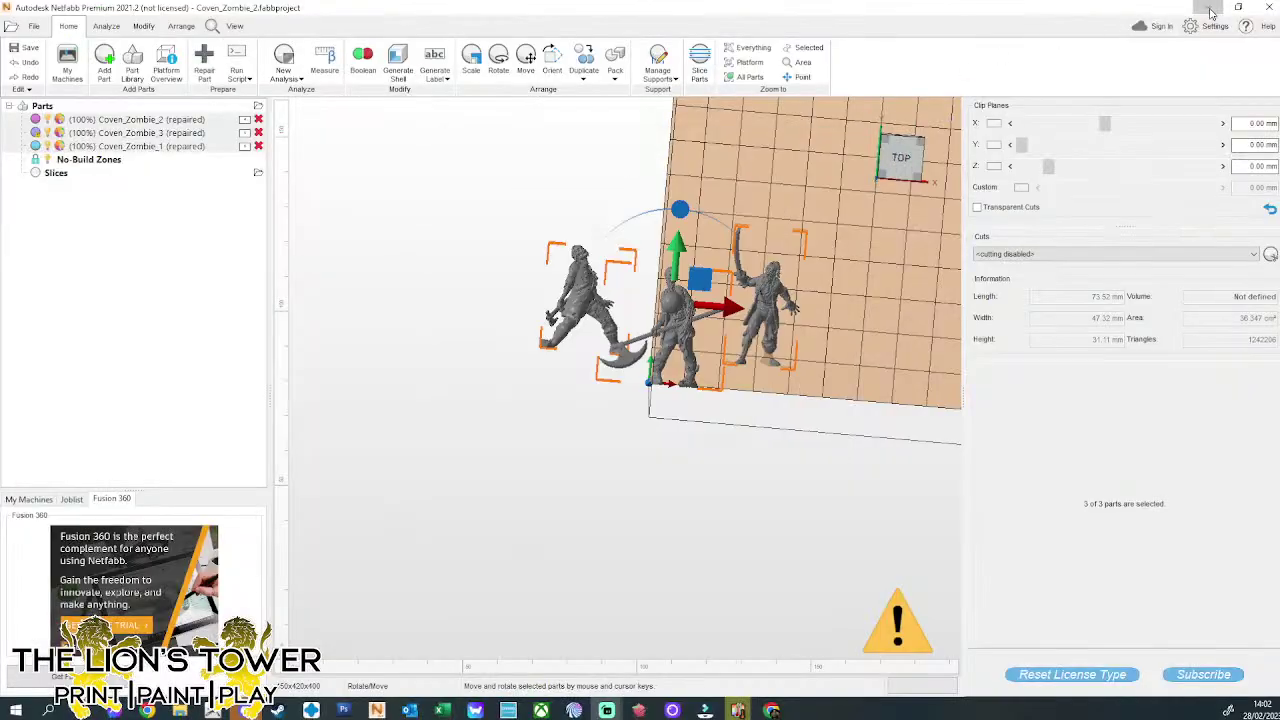
left_click(1210, 10)
left_click(832, 146)
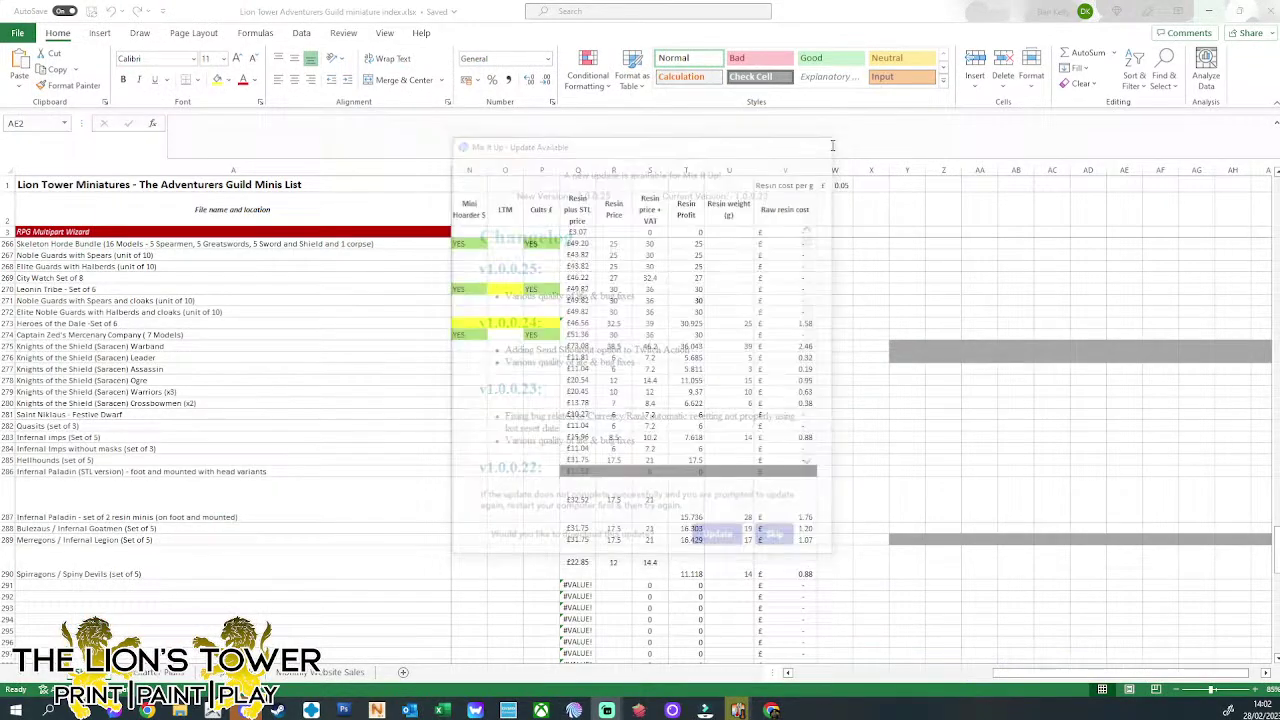
left_click(1208, 12)
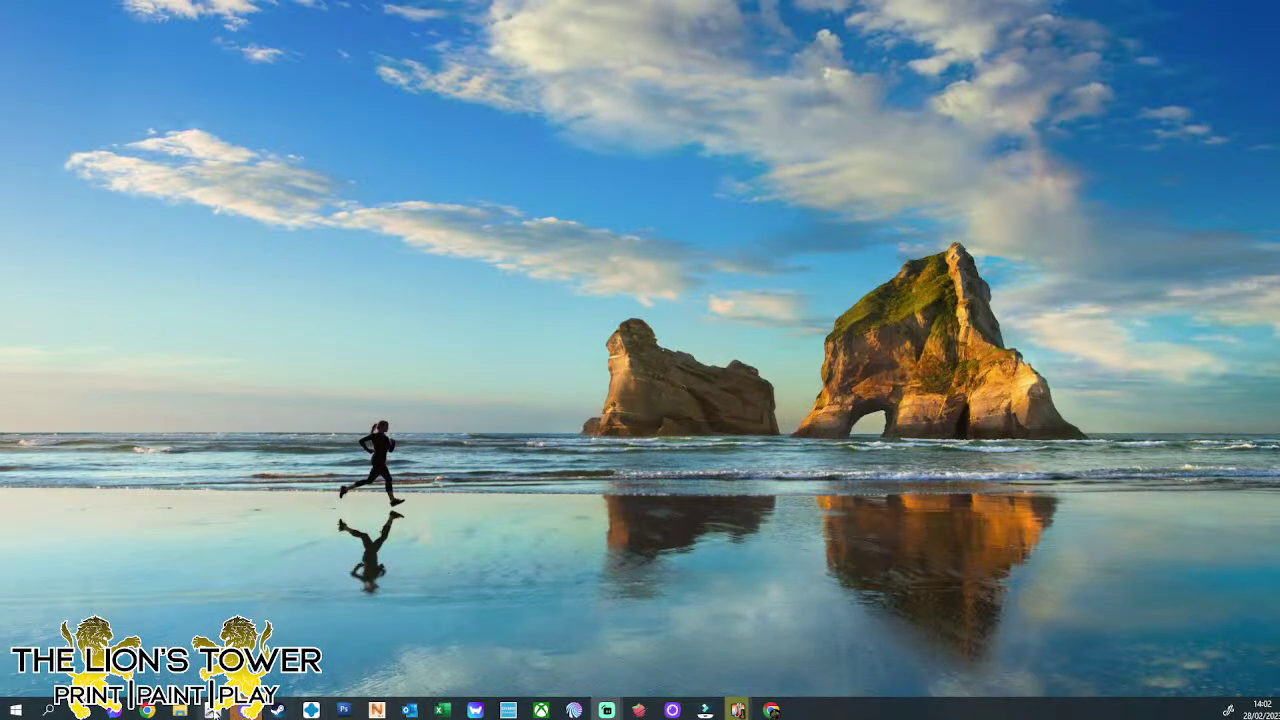
Relaunch ZBrush and reopen the ghoul and ghast lineup from the QuickSave file QS_43853.zpr
left_click(213, 711)
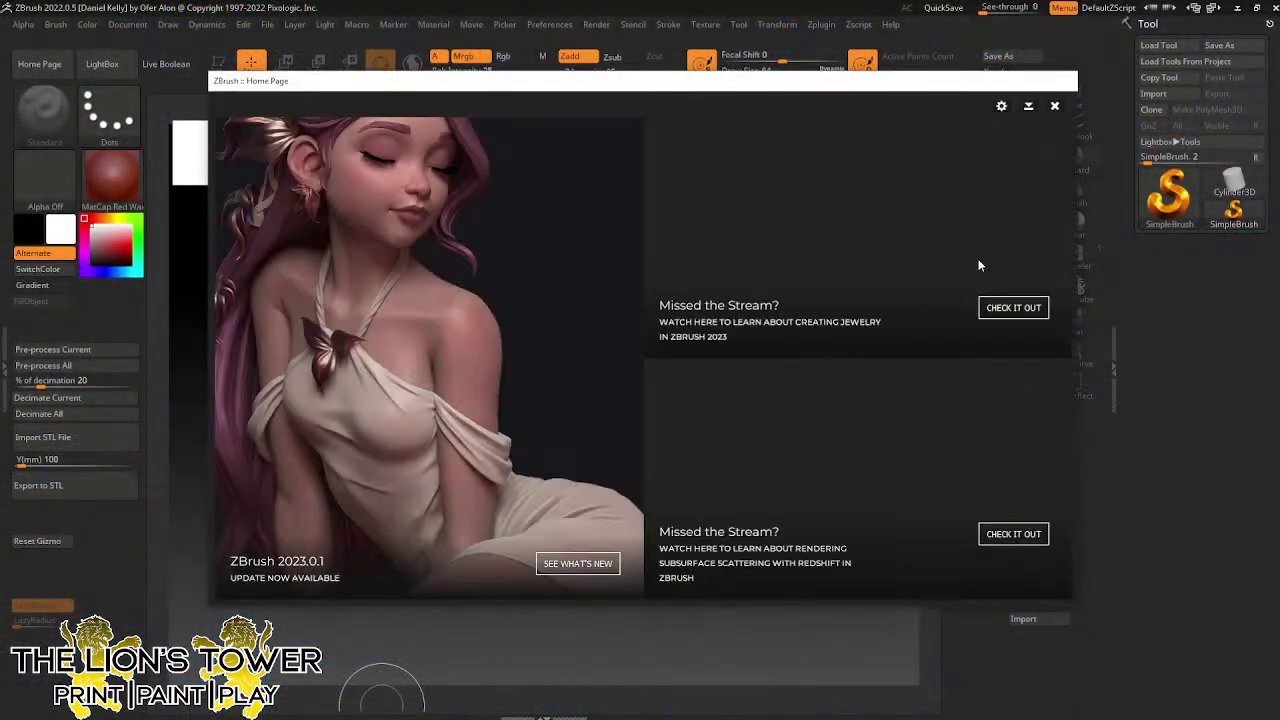
left_click(1054, 106)
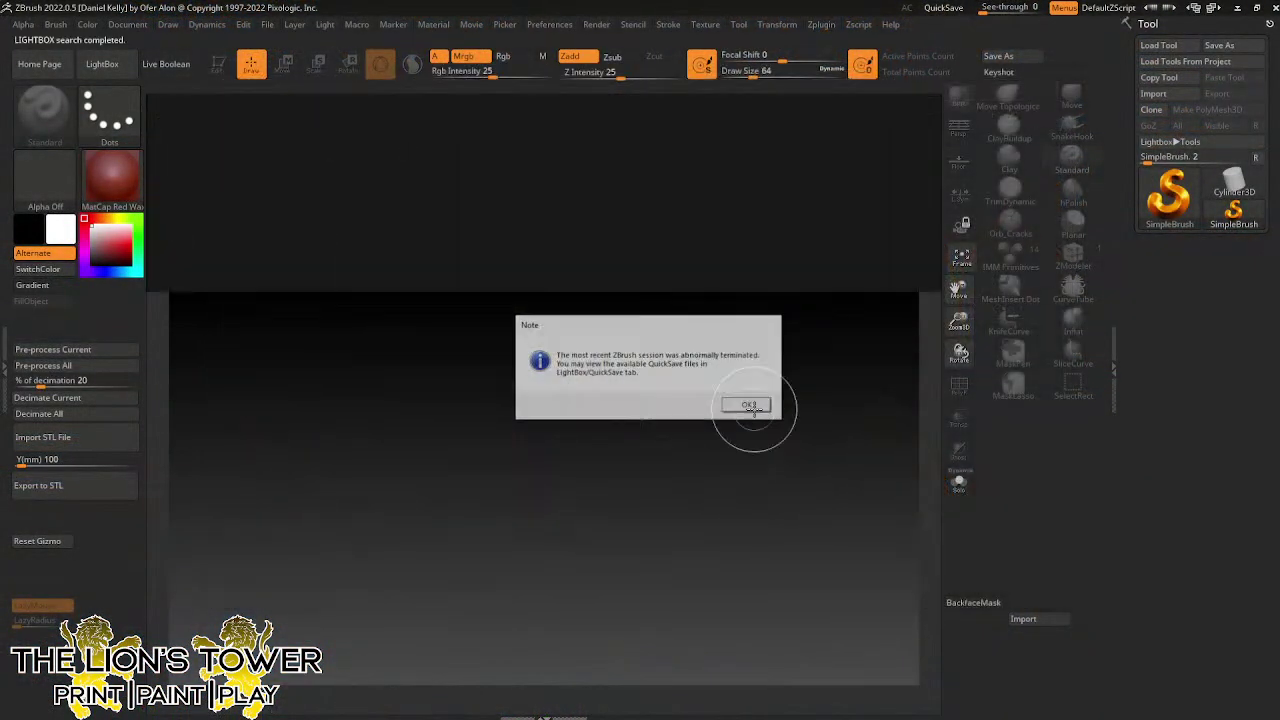
left_click(750, 405)
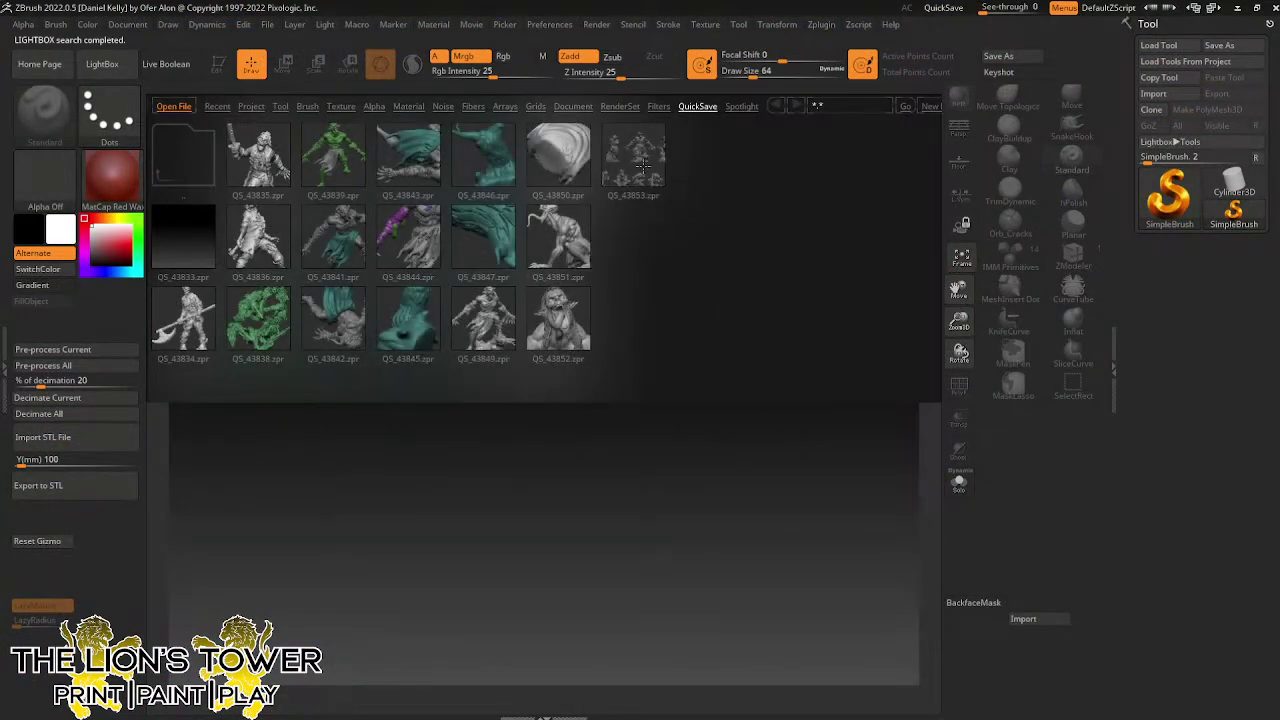
left_click(644, 168)
double_click(644, 172)
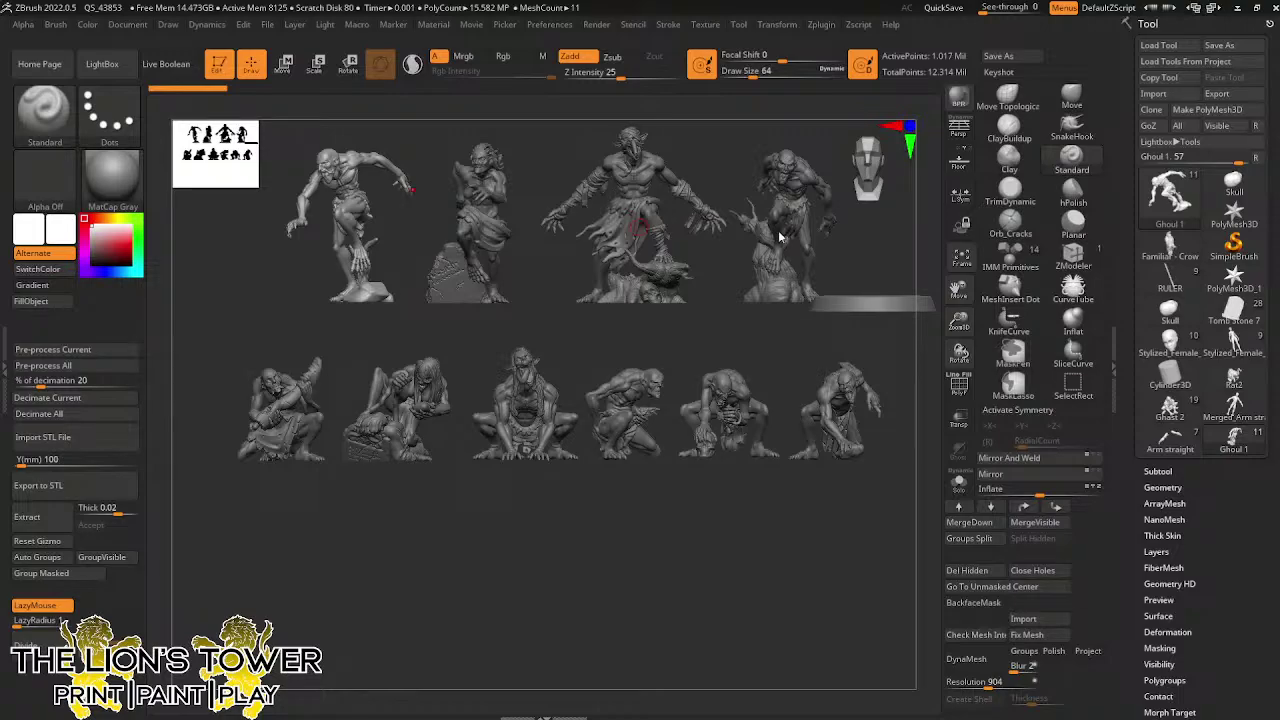
left_click_drag(918, 403, 831, 430)
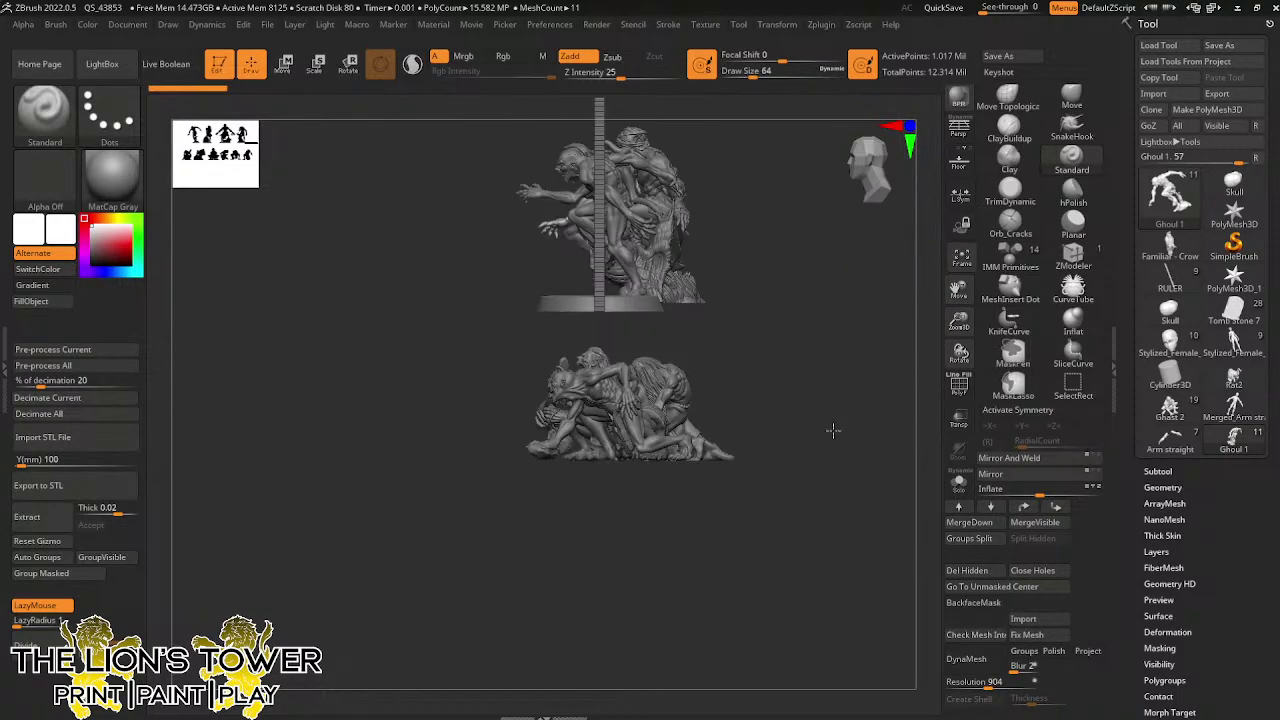
left_click_drag(960, 322, 946, 372)
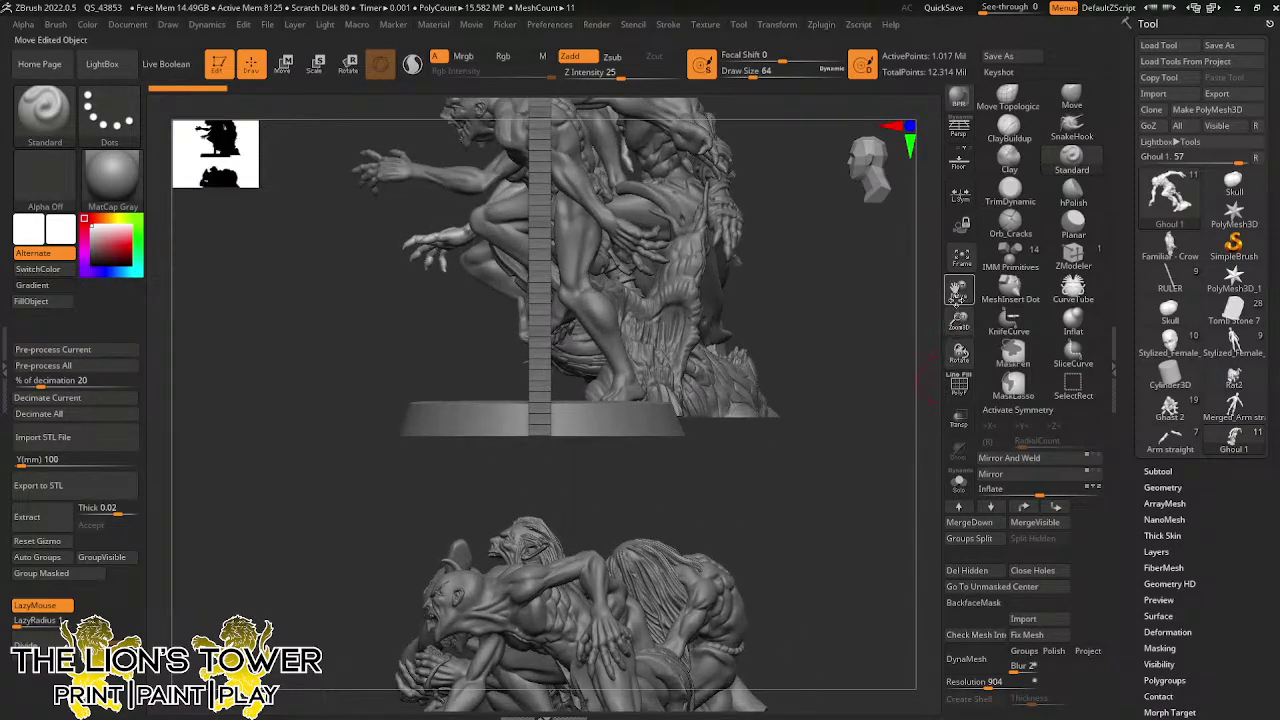
Make Ghoul 2 the active subtool in the lineup and expand the list of subtools
left_click_drag(958, 290, 988, 107)
left_click(507, 472, "alt")
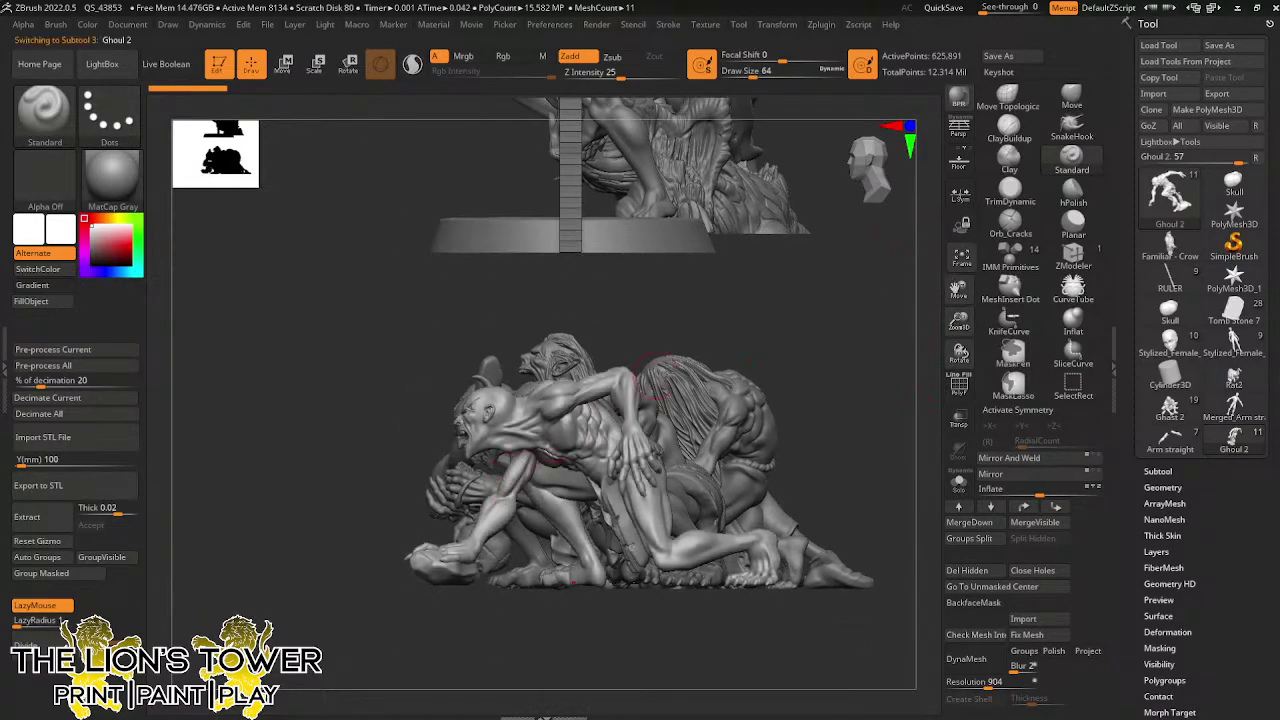
left_click_drag(743, 349, 826, 349, "shift")
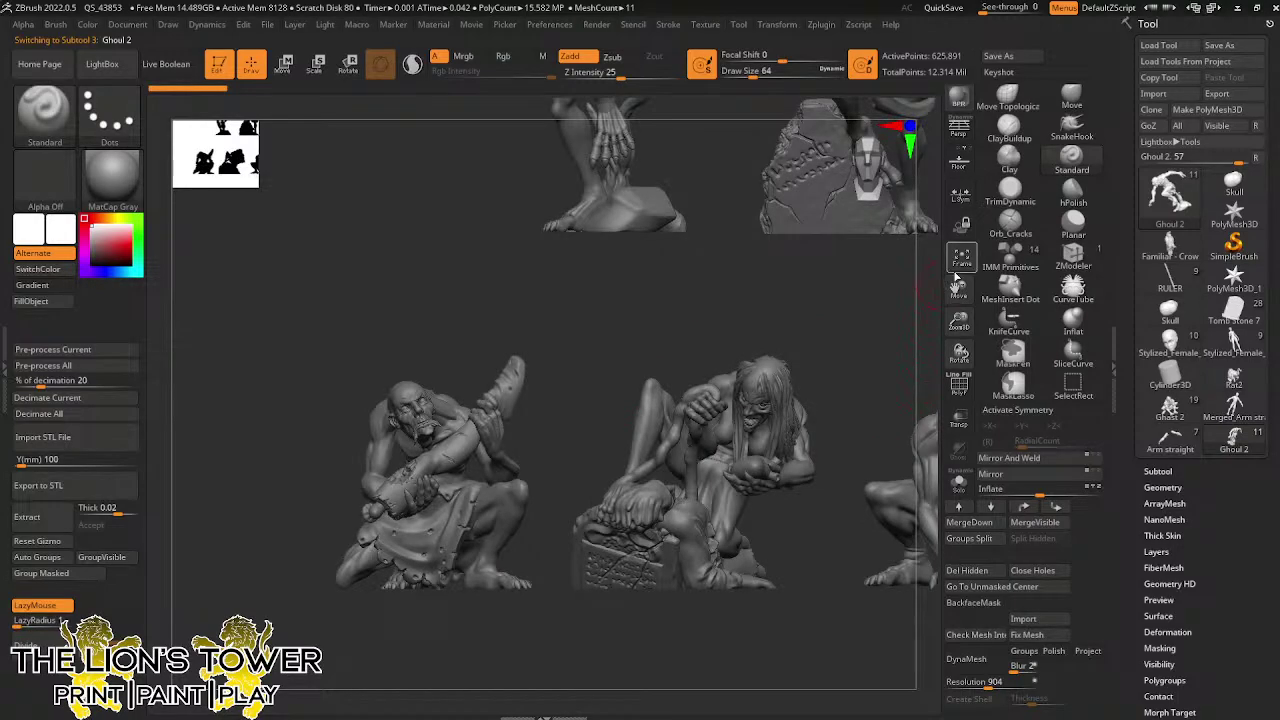
left_click(1158, 471)
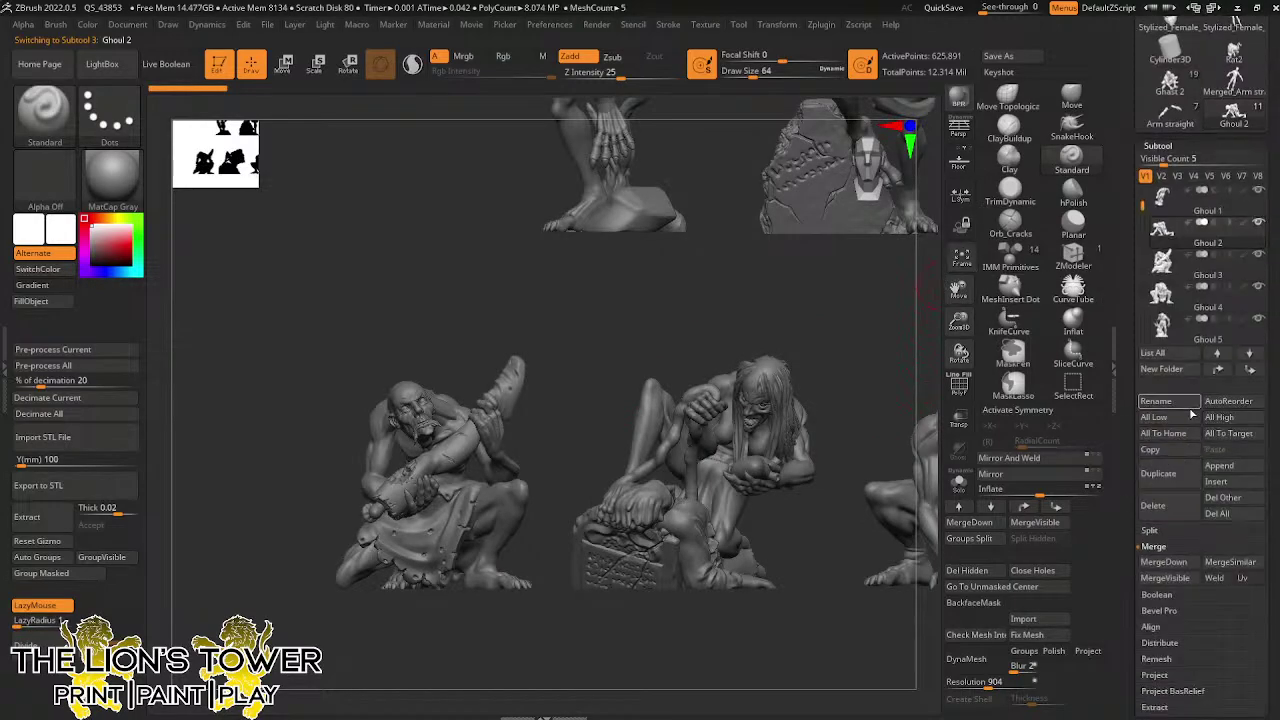
left_click(106, 65)
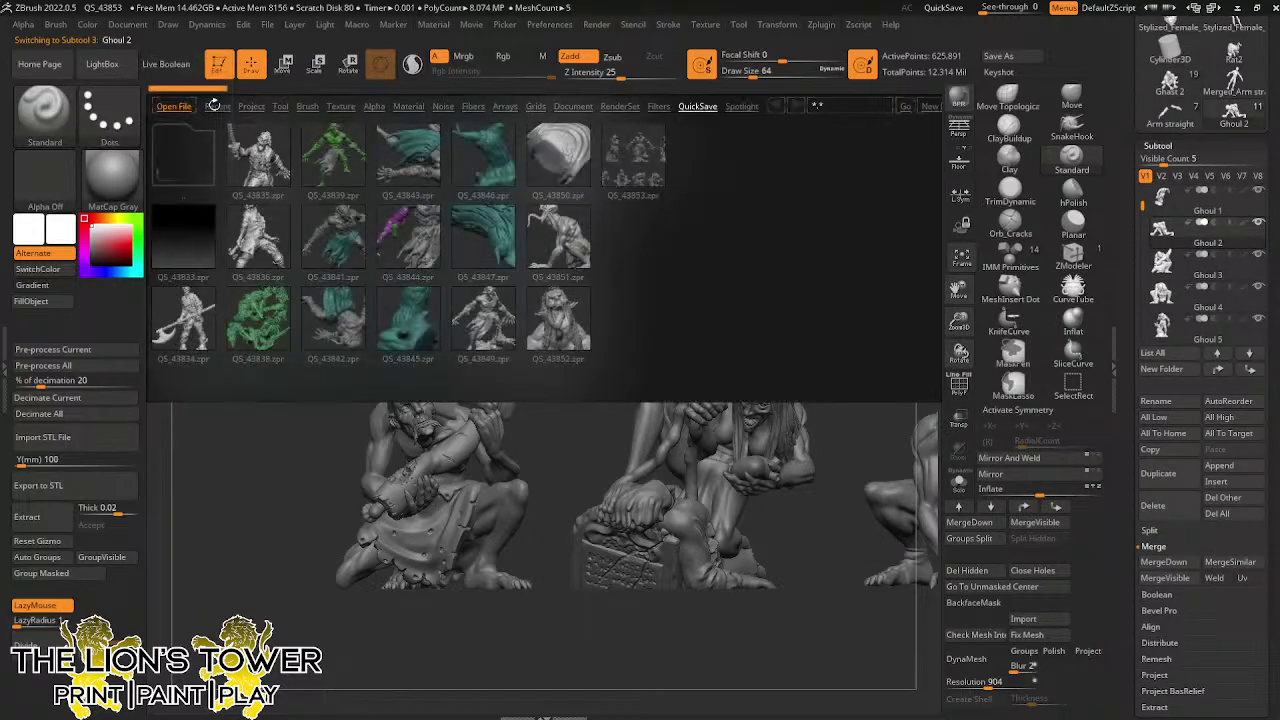
left_click(215, 106)
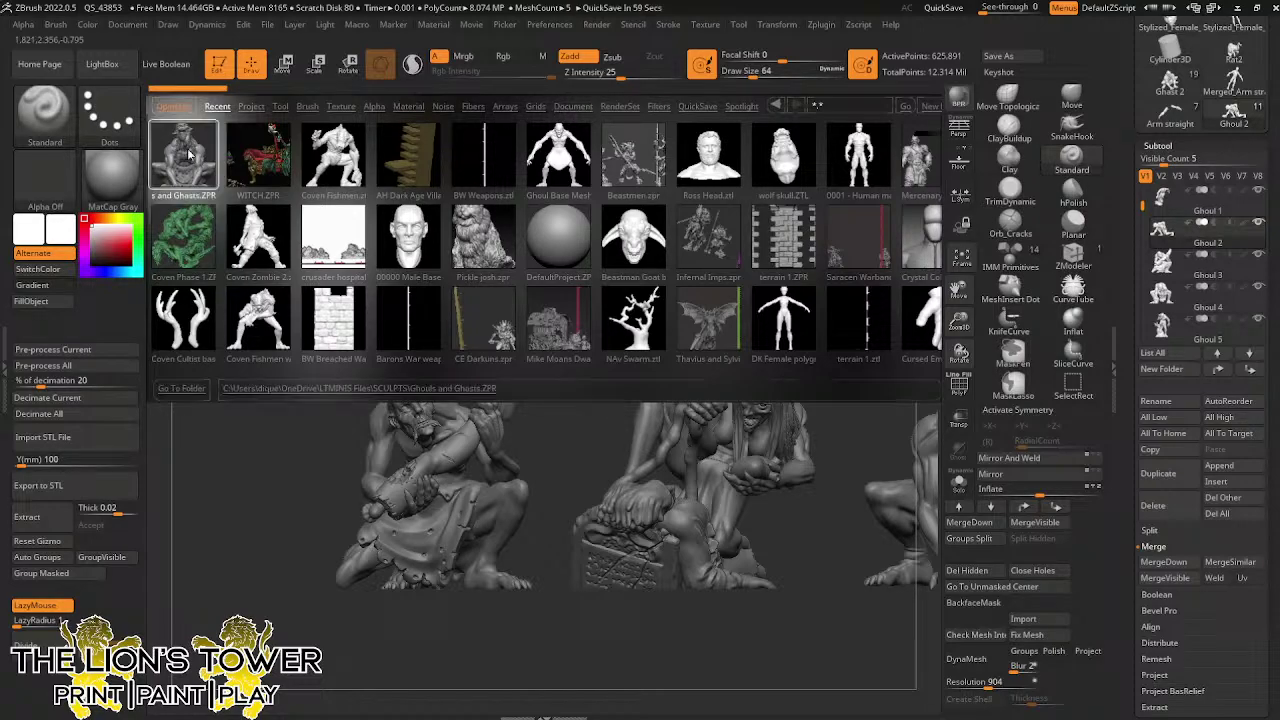
double_click(188, 152)
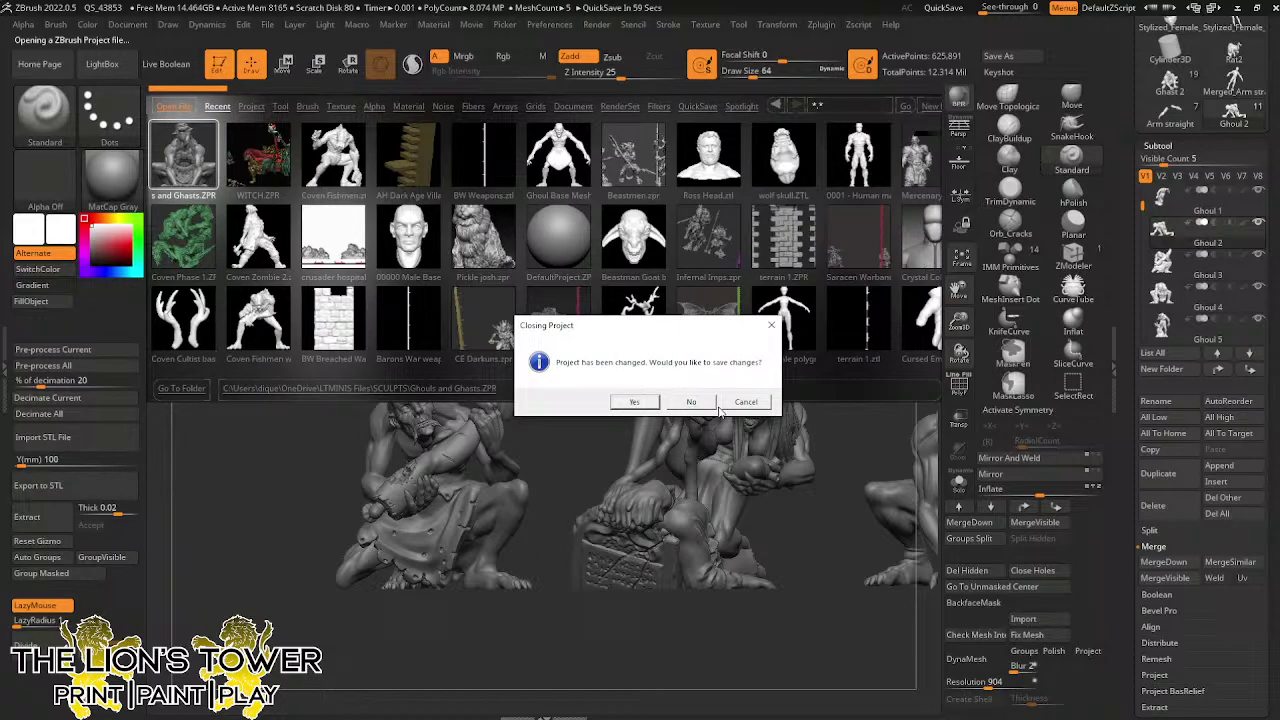
left_click(713, 403)
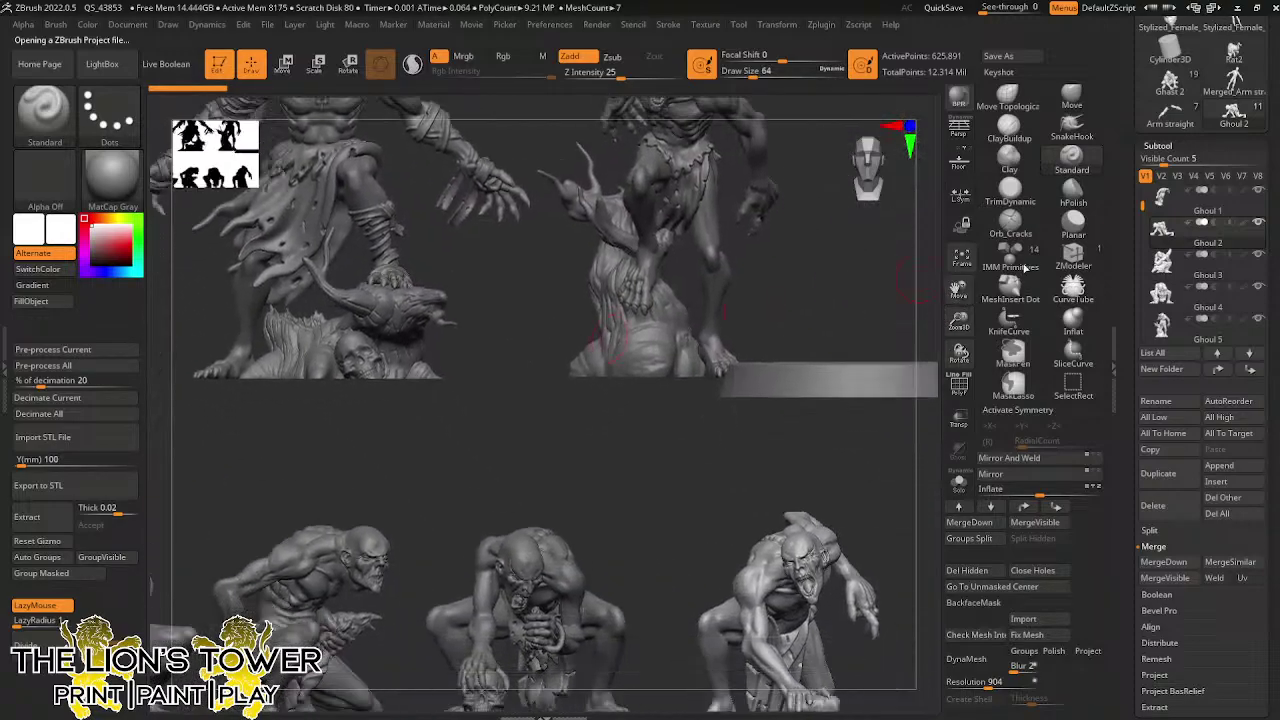
Hide Ghoul 1 and Ghouls 3 to 8, keeping the ruler, Ghoul 2, Ghast 2 and Ghast 3 visible
left_click(1264, 290)
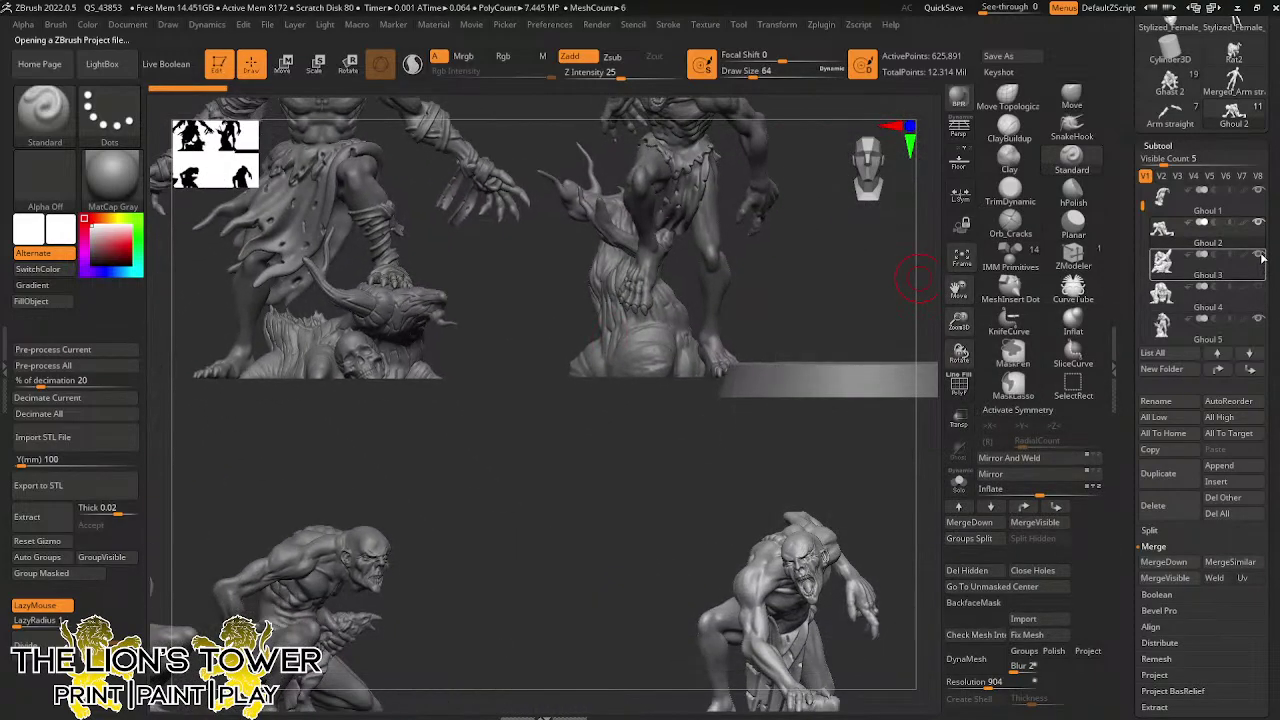
left_click(1258, 220)
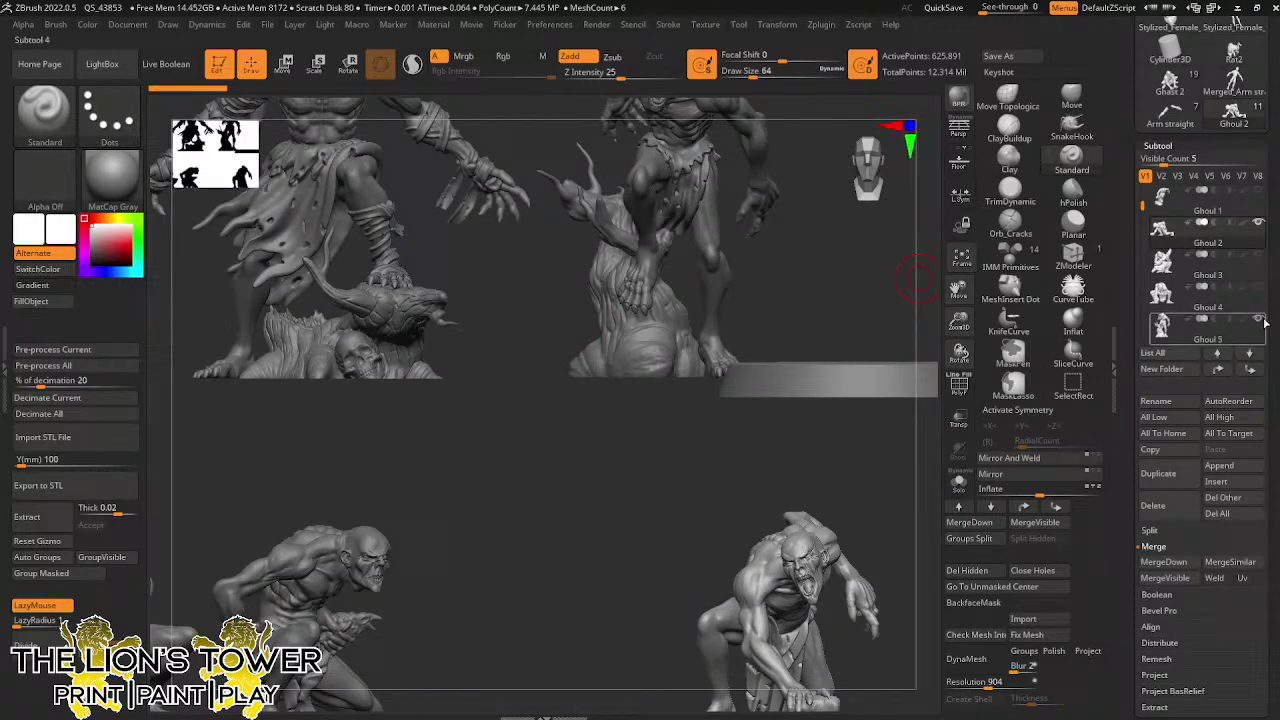
left_click(1260, 319)
scroll(1200, 230, "up", 1)
left_click(1217, 193)
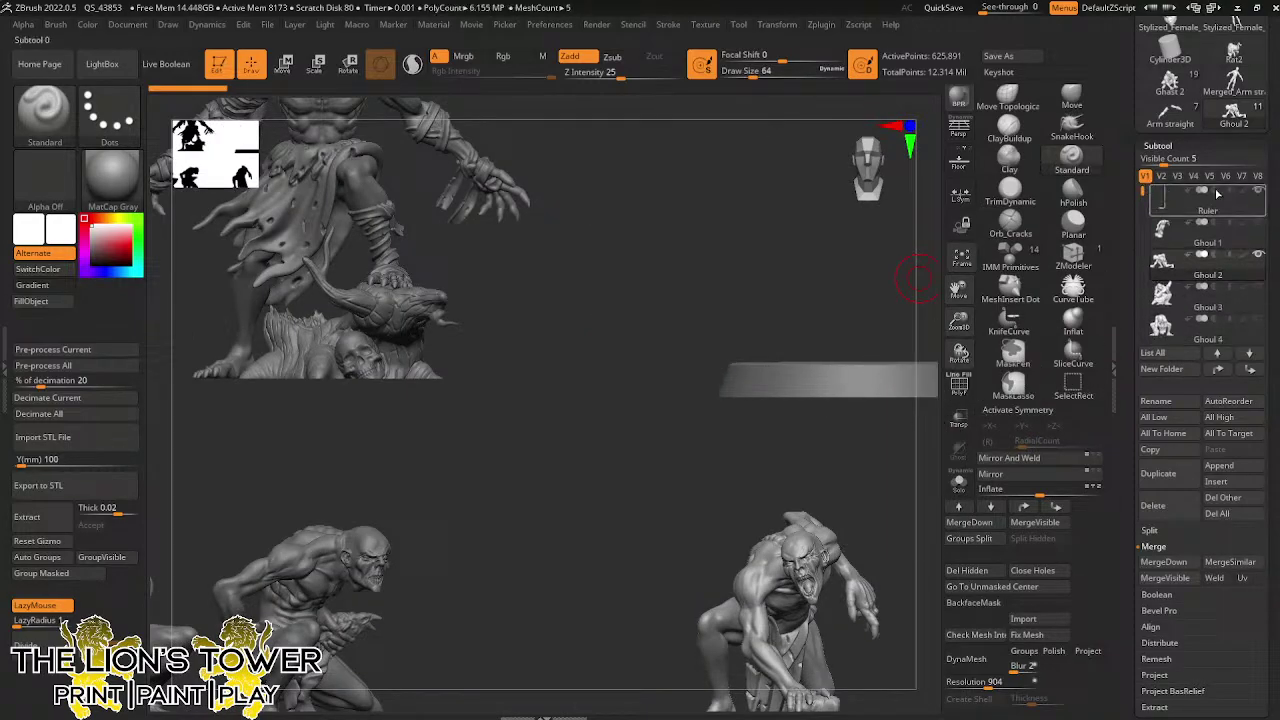
scroll(1160, 220, "down", 4)
left_click(1188, 260)
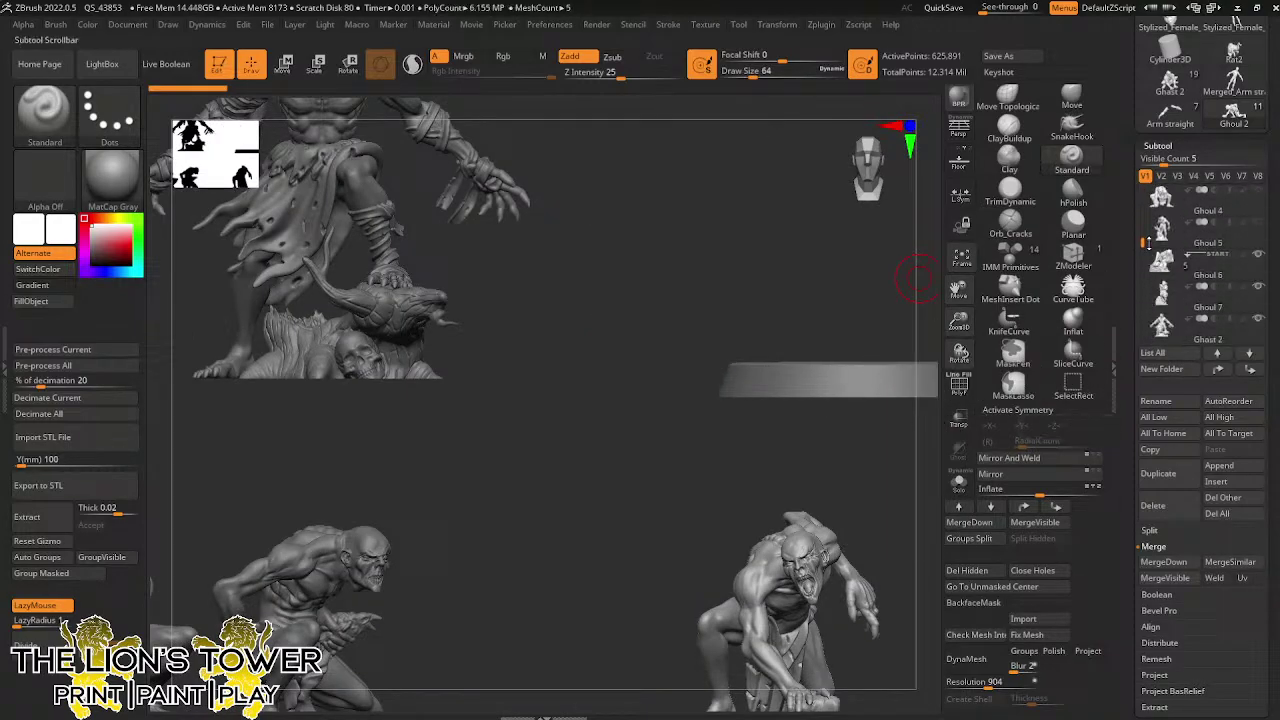
left_click(1258, 257)
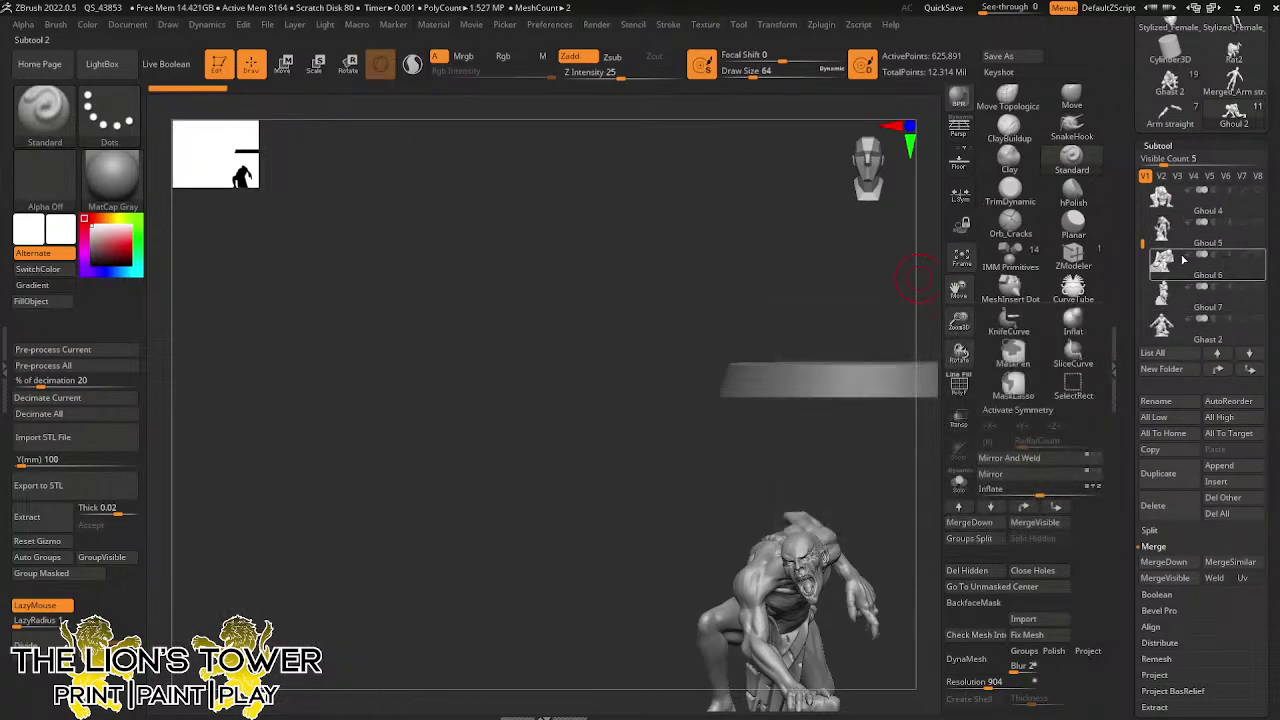
left_click_drag(1144, 243, 1141, 292)
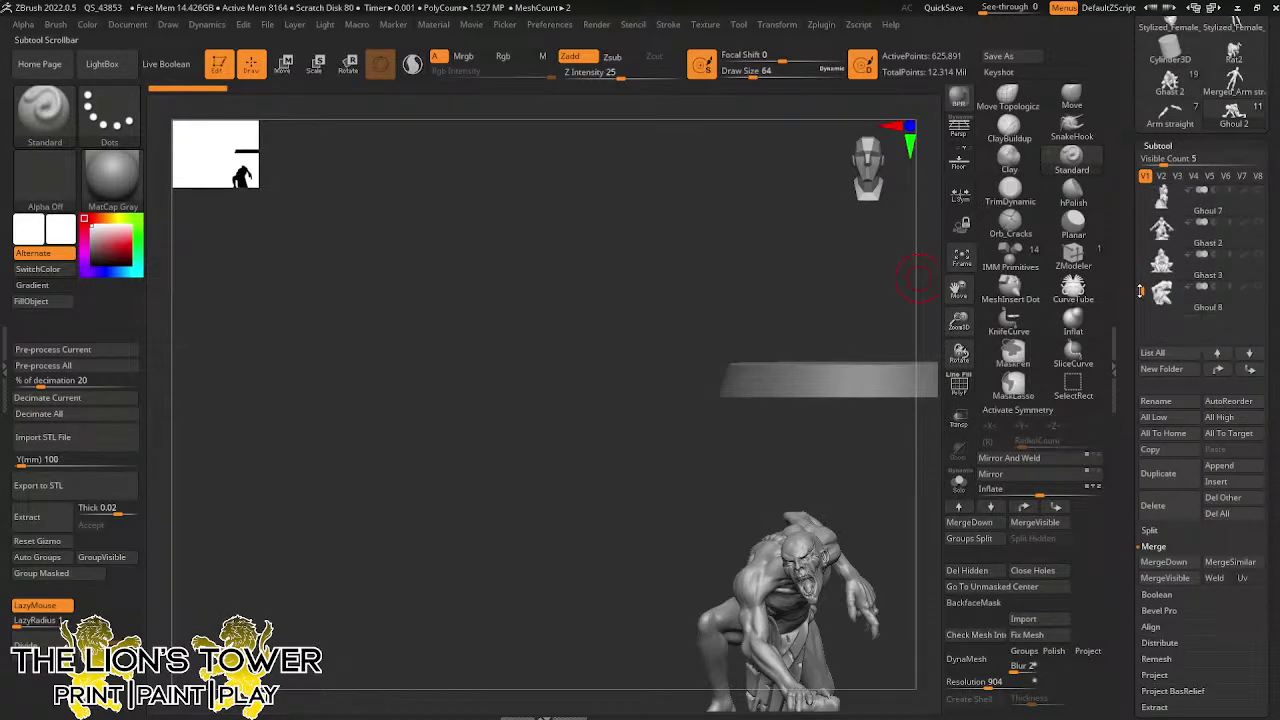
left_click(1258, 223)
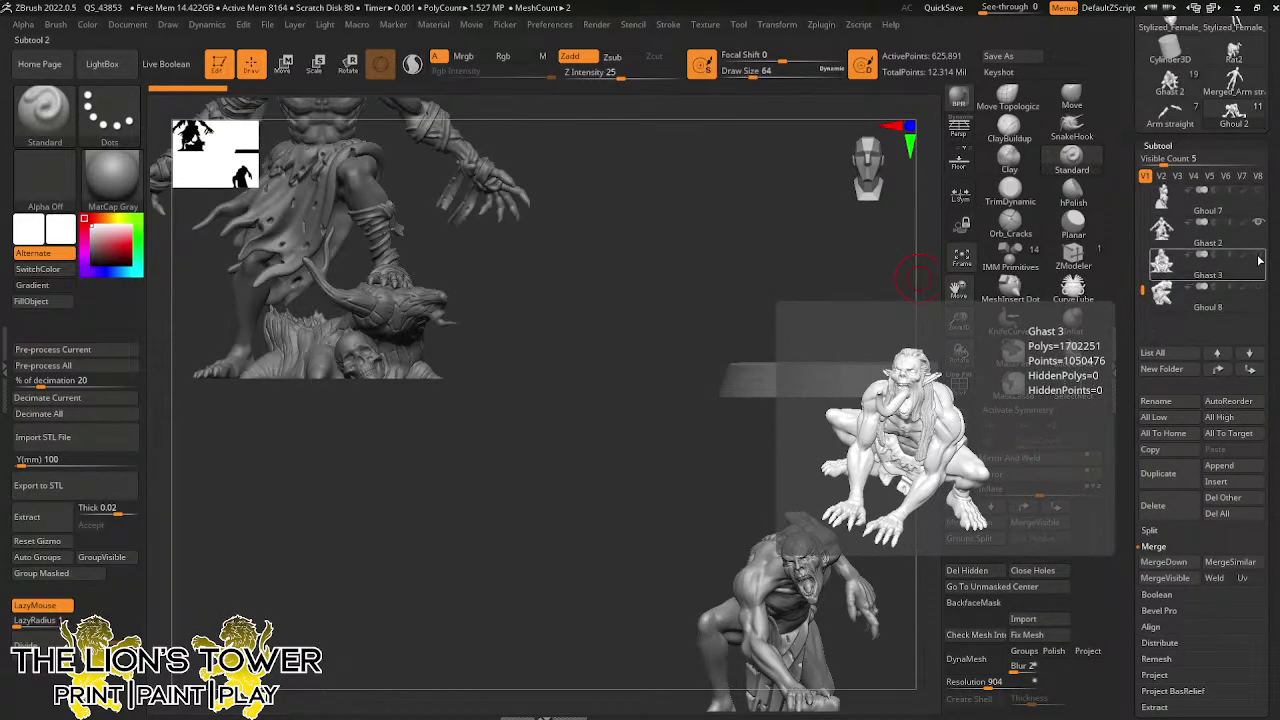
Rename the subtool Ghast 2 as Ghast 1, and Ghast 3 as Ghast 2
left_click(1208, 242)
left_click(1150, 400)
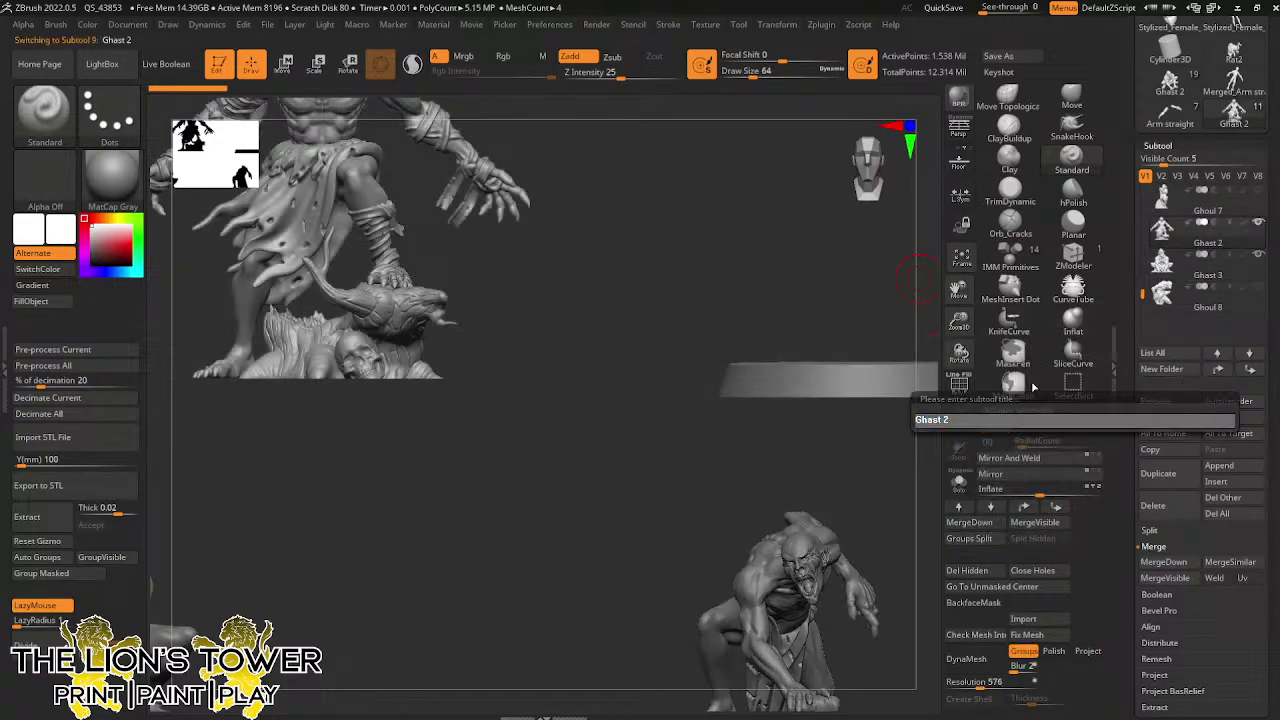
type("Ghast 1")
key("Return")
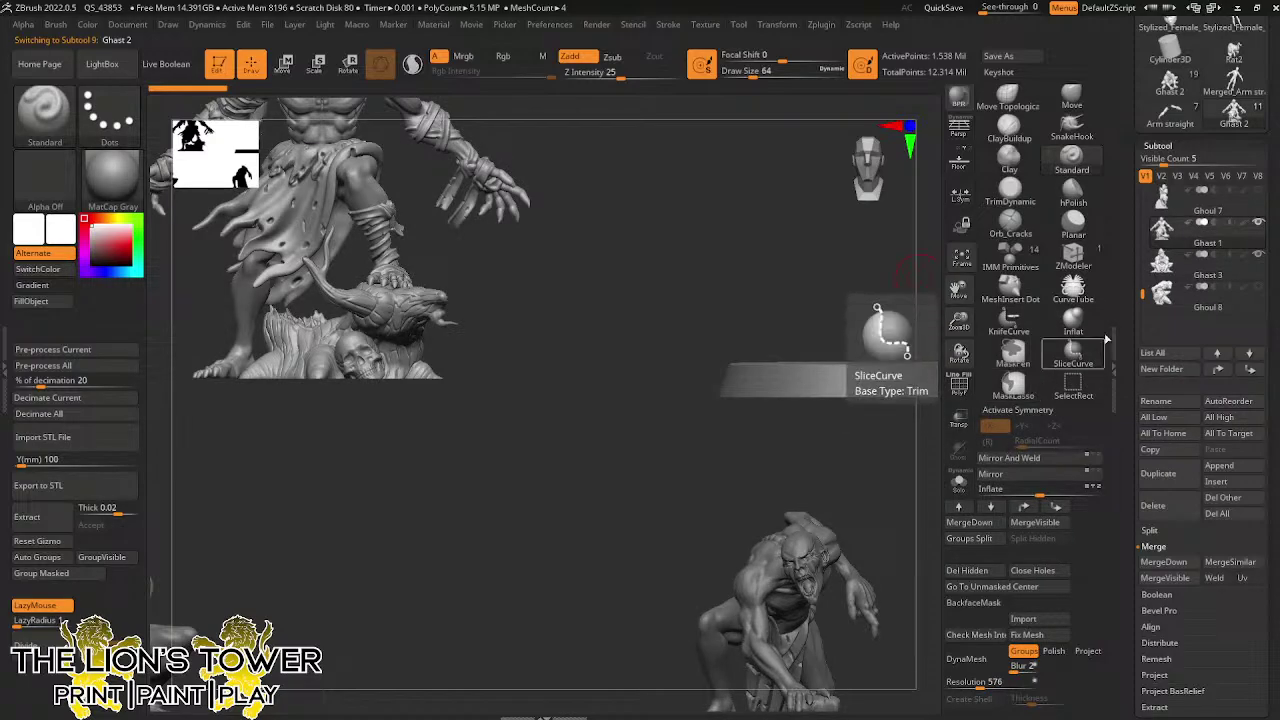
left_click(1208, 275)
left_click(1158, 400)
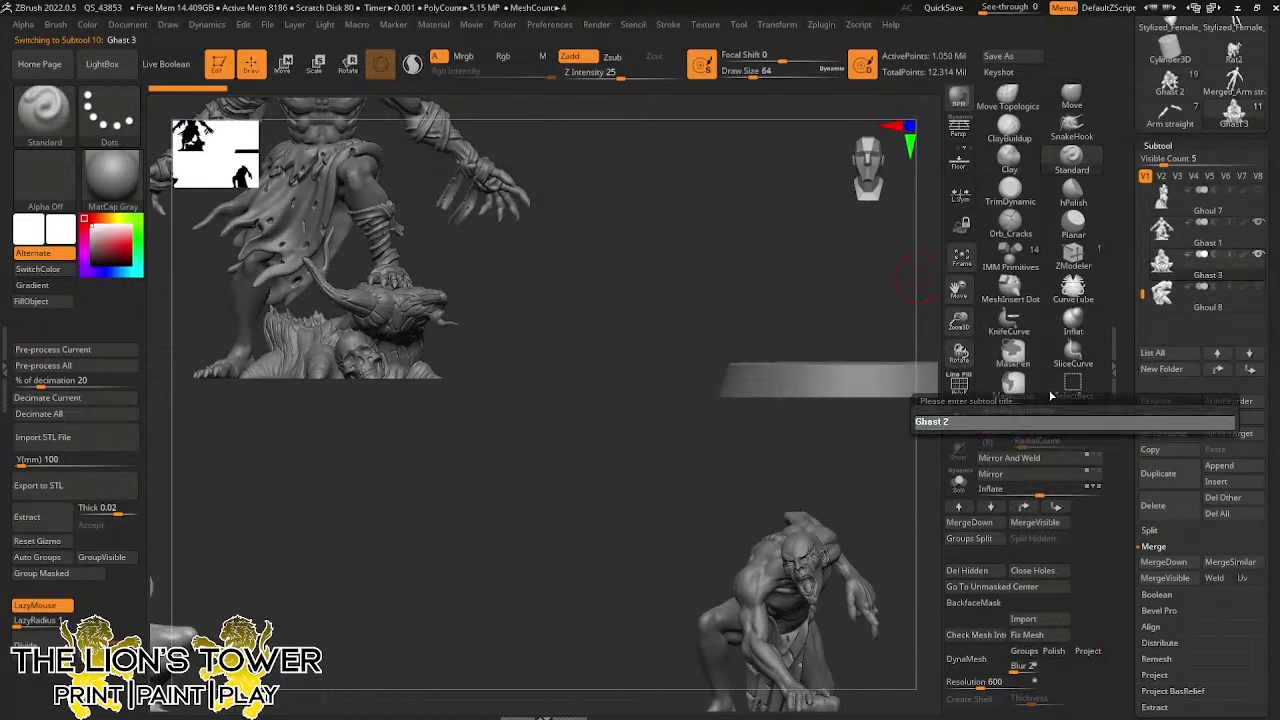
type("Ghast 2")
key("Return")
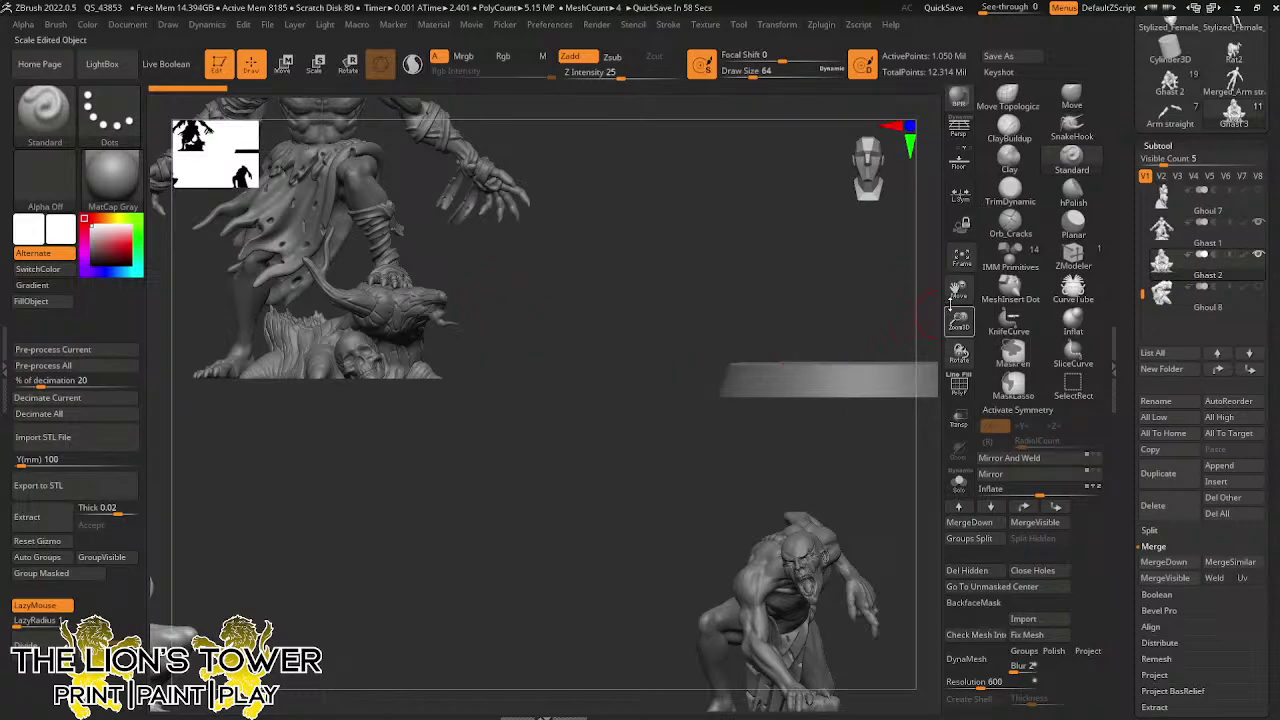
Examine the standing and crouching ghasts in perspective view, comparing their poses and bases with the remaining ghoul
left_click_drag(959, 323, 1112, 402)
left_click_drag(911, 376, 954, 354)
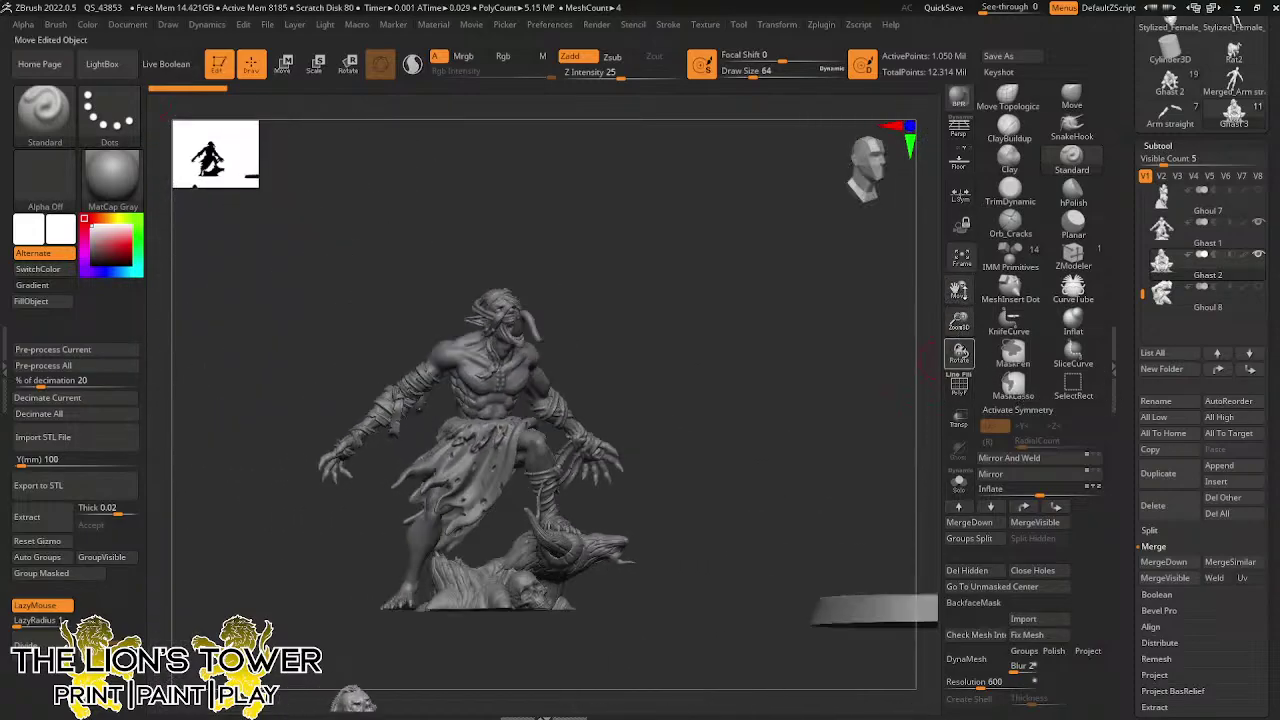
left_click(959, 130)
left_click_drag(831, 228, 833, 240)
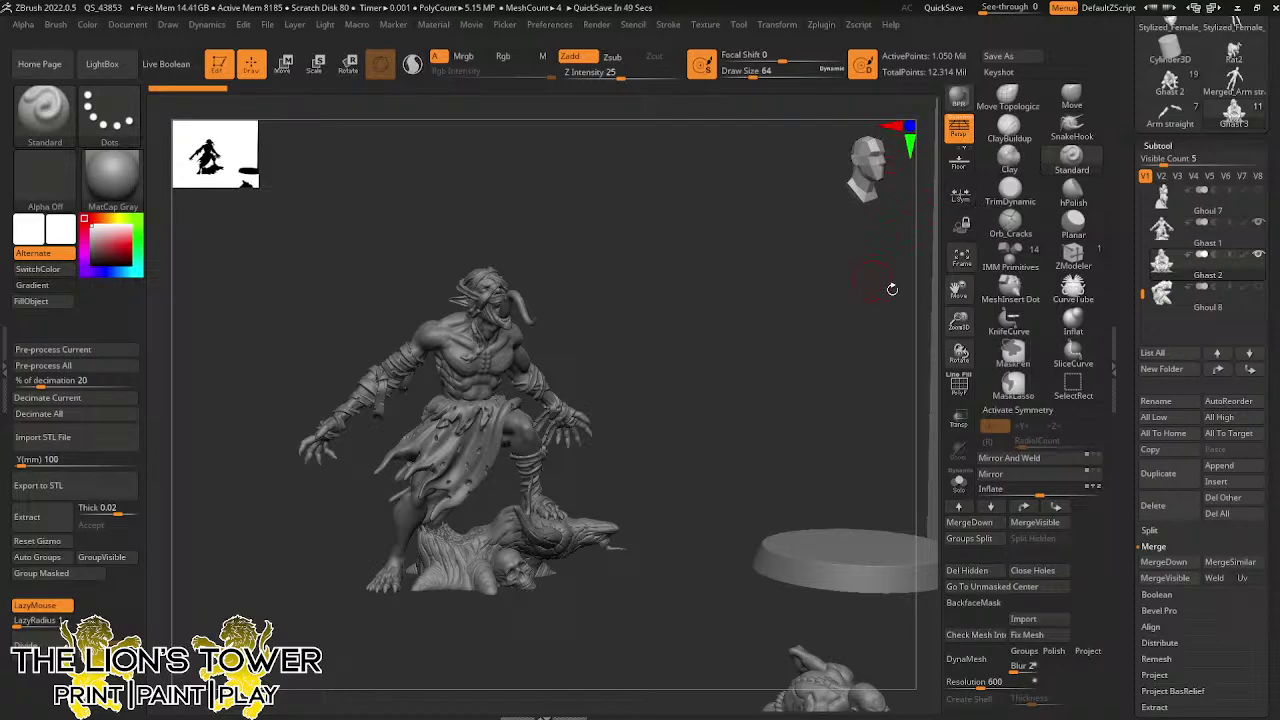
mouse_move(959, 288)
left_mouse_down()
mouse_move(1043, 158)
mouse_move(1047, 116)
left_mouse_up()
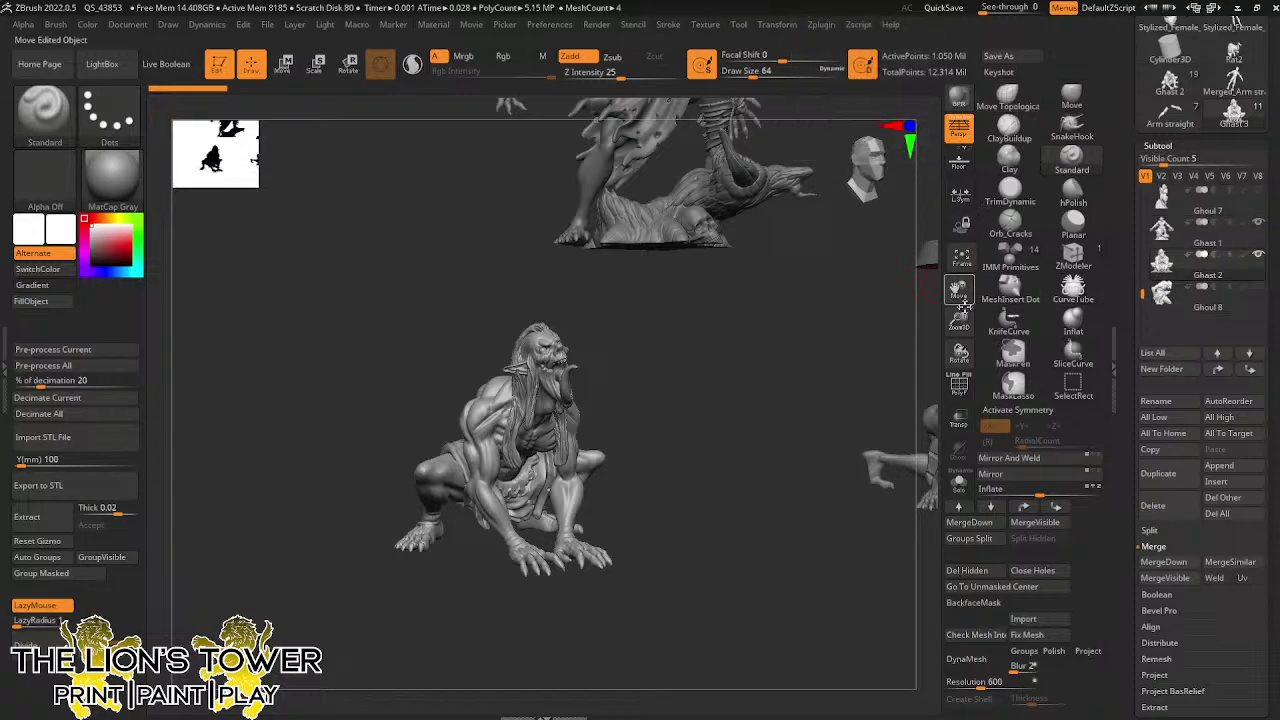
left_click_drag(960, 322, 978, 488)
left_click_drag(959, 322, 921, 291)
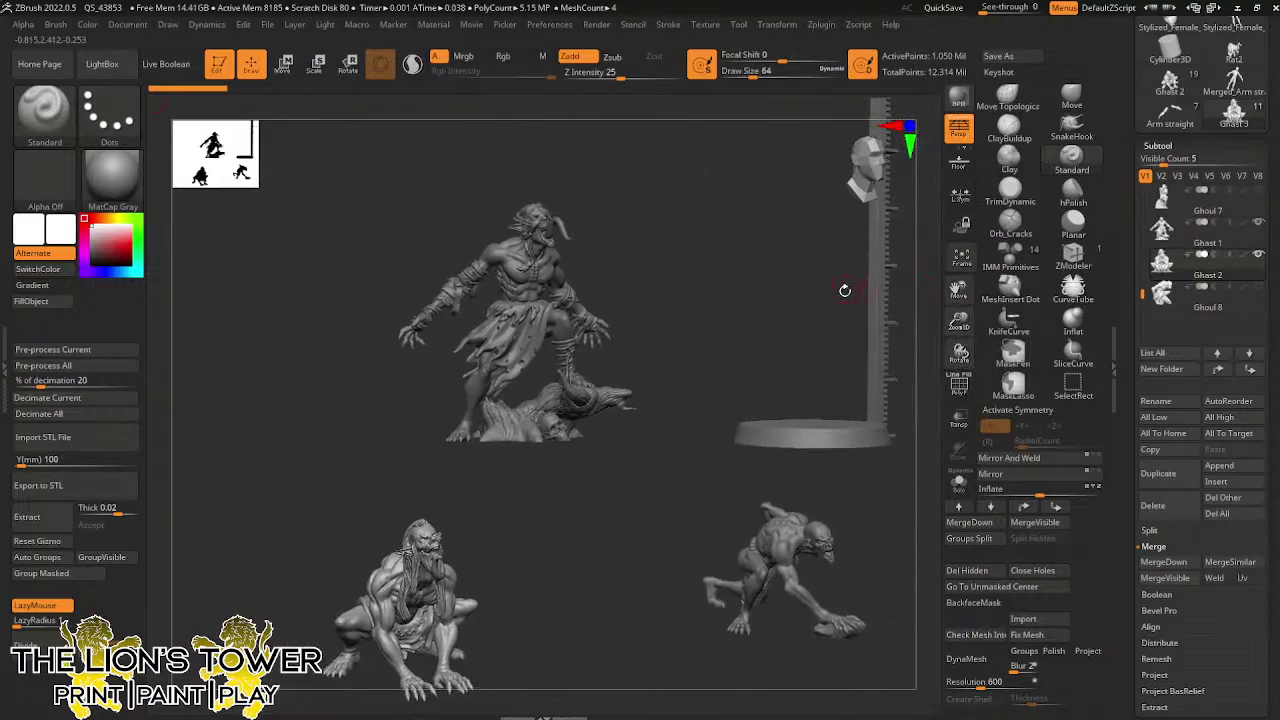
Select Ghoul 2, turn perspective off and isolate the figure in Solo mode
left_click(786, 554, "alt")
left_click_drag(957, 321, 960, 385)
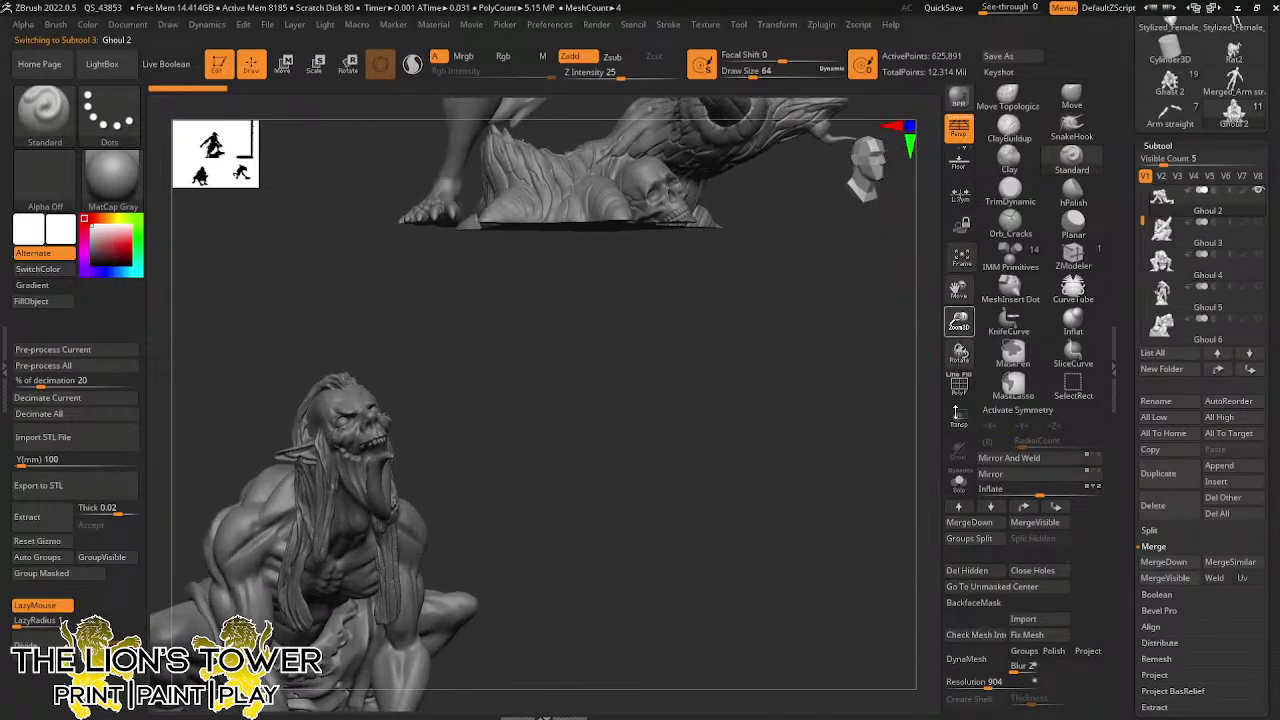
left_click_drag(958, 287, 589, 420)
left_click_drag(963, 291, 1042, 326)
left_click(964, 130)
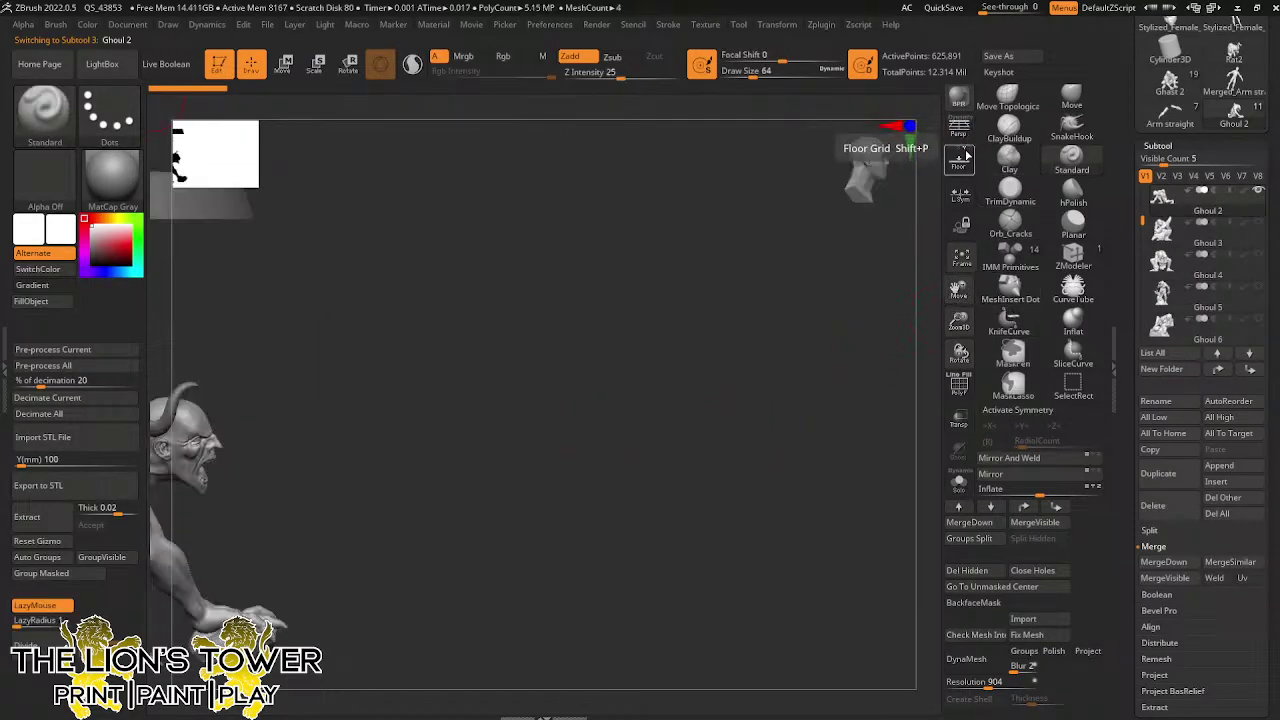
left_click_drag(962, 295, 1202, 288)
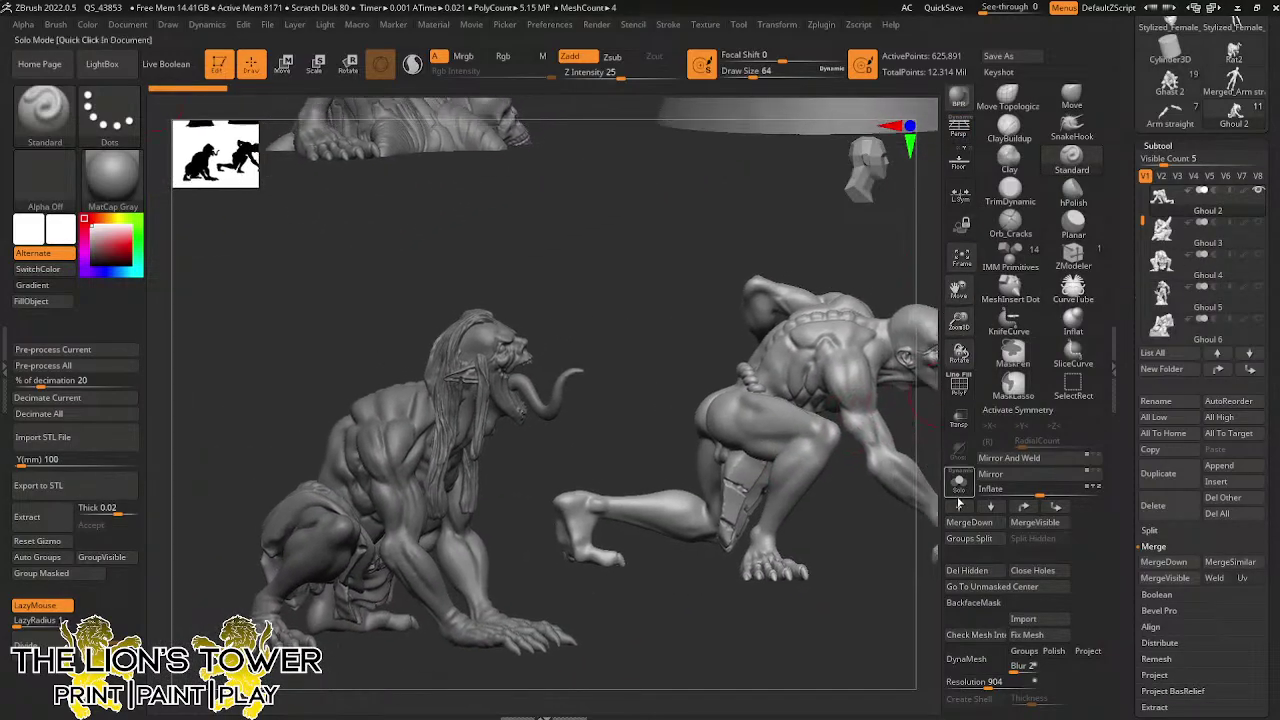
left_click(958, 493)
left_click_drag(880, 275, 846, 306)
left_click_drag(852, 428, 843, 449)
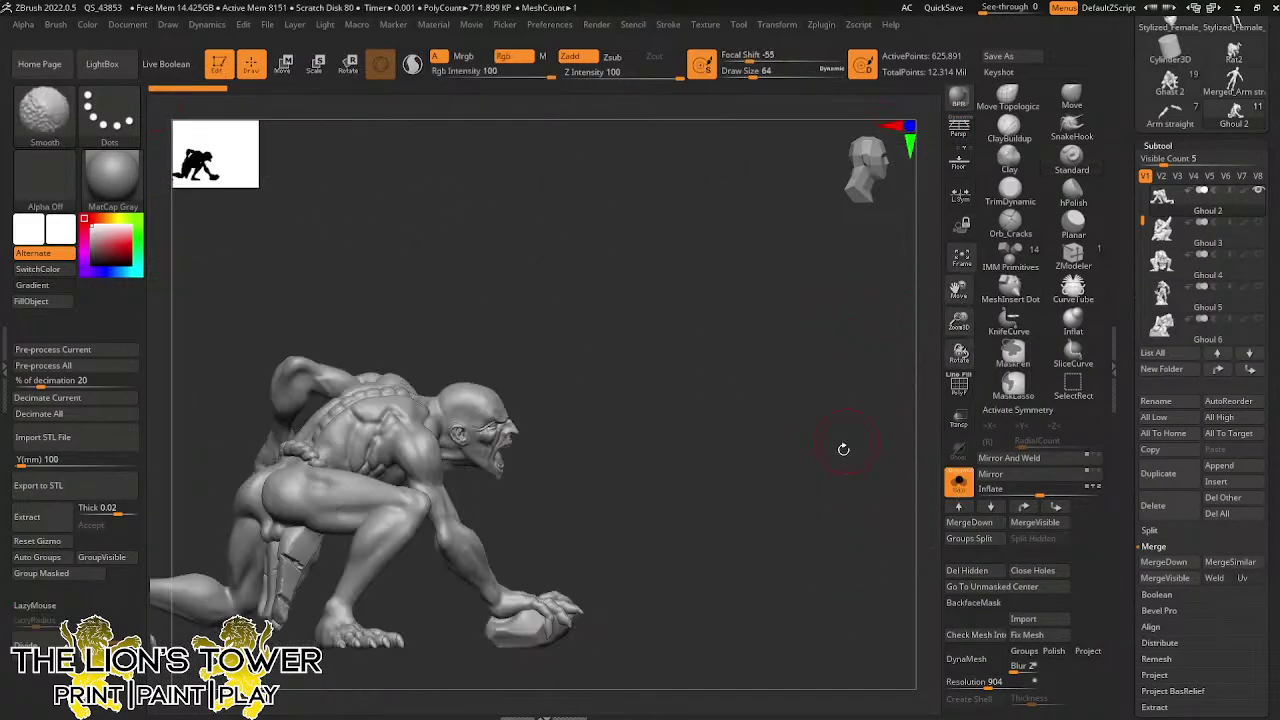
Mask Ghoul 2's outstretched forearm together with the hand and the rock beneath it, switching to MaskLasso for the masking
mouse_move(680, 557)
left_mouse_down("ctrl")
mouse_move(496, 522)
mouse_move(424, 556)
mouse_move(422, 661)
left_mouse_up("ctrl")
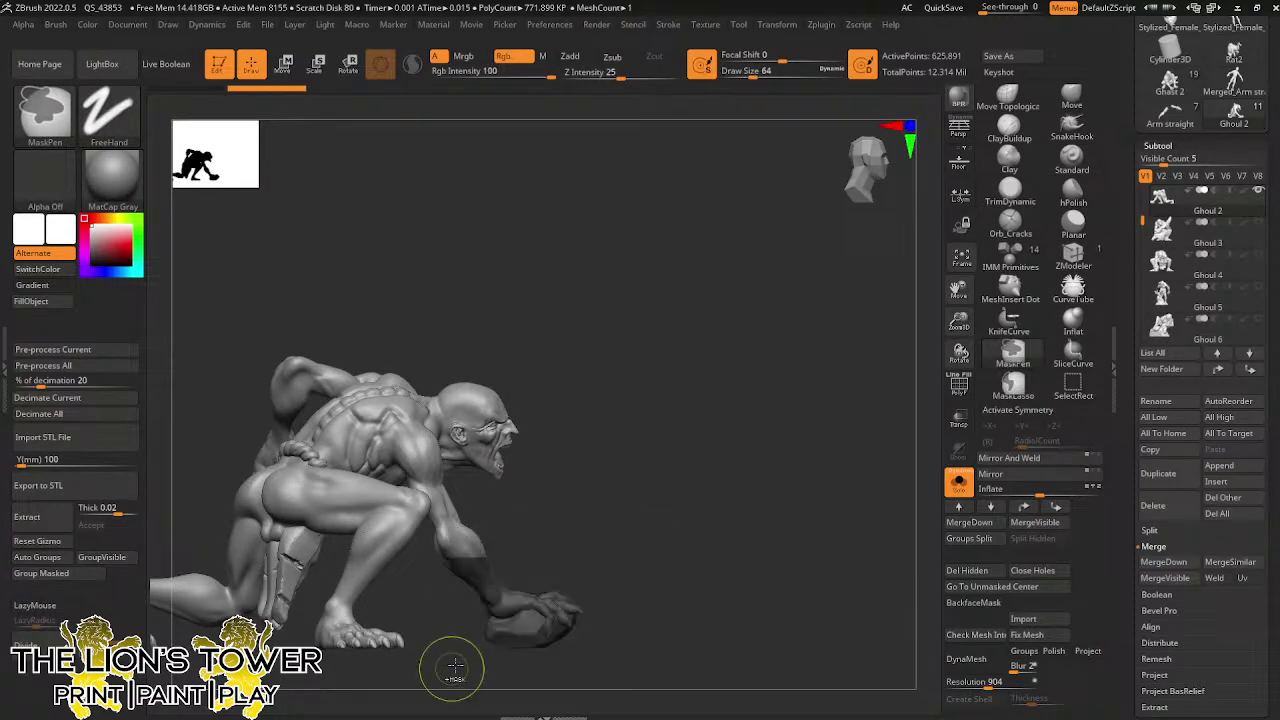
left_click(1013, 383)
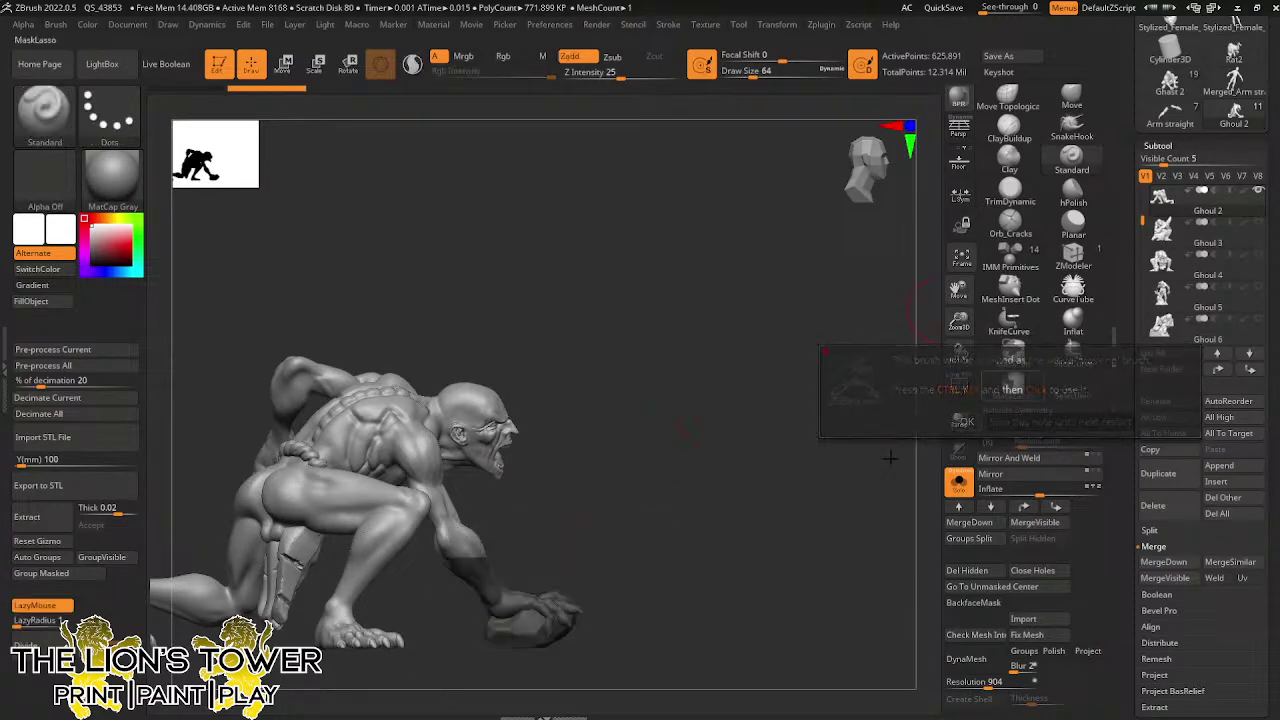
mouse_move(640, 530)
left_mouse_down("alt")
mouse_move(835, 459)
mouse_move(797, 484)
mouse_move(607, 500)
left_mouse_up("alt")
mouse_move(700, 580)
left_mouse_down()
mouse_move(776, 628)
mouse_move(791, 428)
left_mouse_up()
left_click_drag(958, 291, 956, 505)
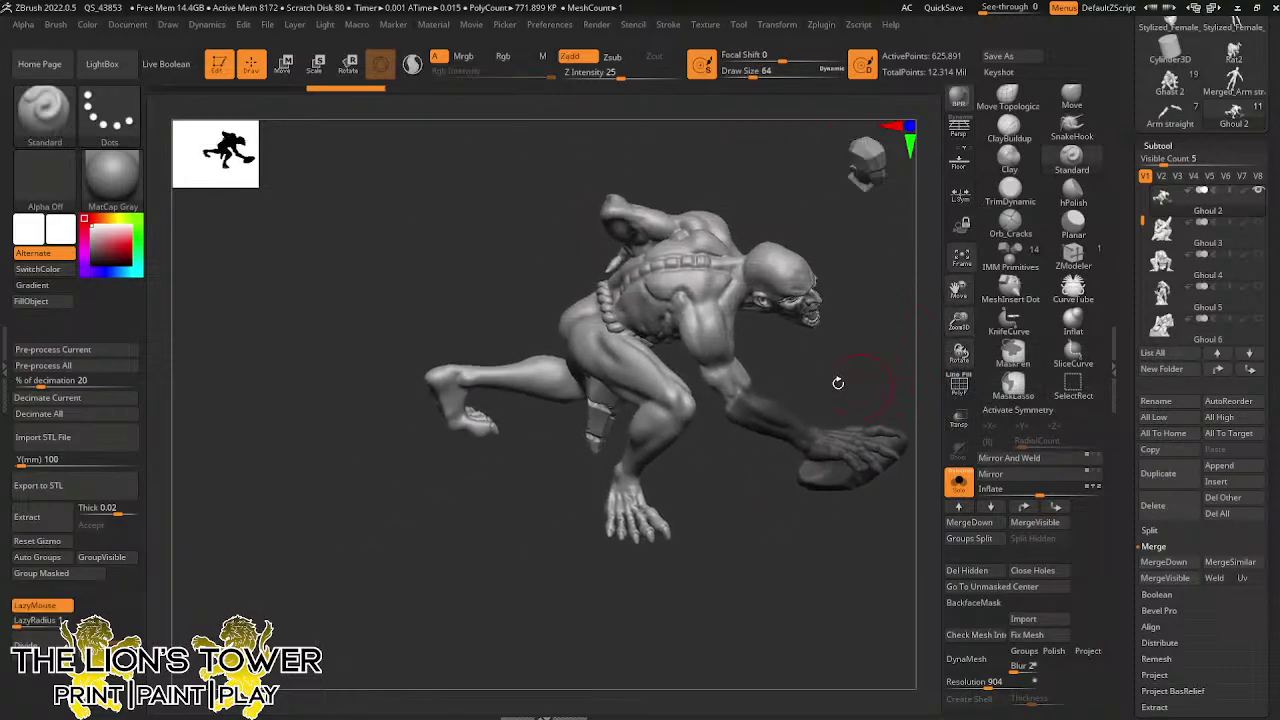
mouse_move(798, 382)
left_mouse_down("ctrl")
mouse_move(757, 352)
mouse_move(706, 407)
mouse_move(795, 470)
mouse_move(880, 480)
left_mouse_up("ctrl")
mouse_move(880, 480)
left_mouse_down("alt")
mouse_move(810, 397)
mouse_move(831, 396)
left_mouse_up("alt")
left_click_drag(958, 290, 1164, 406)
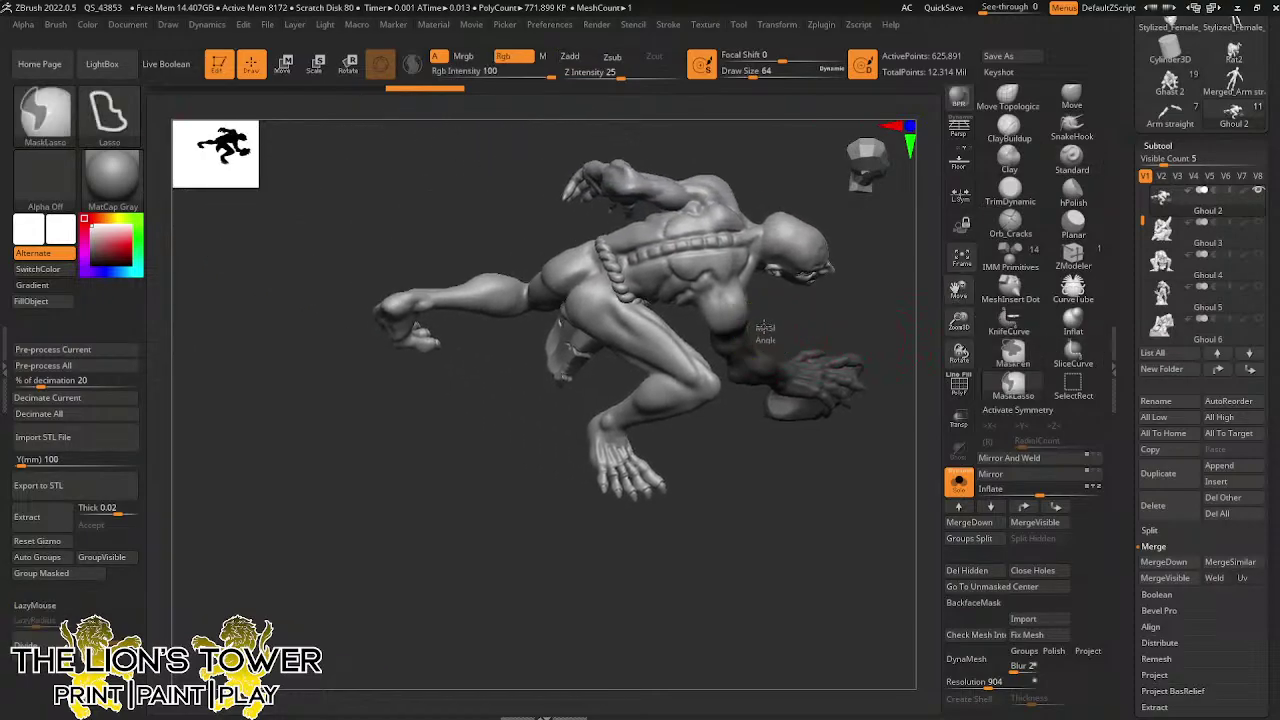
Extend the mask up Ghoul 2's outstretched arm to the shoulder with MaskLasso, and invert it so only that arm stays editable
mouse_move(724, 293)
left_mouse_down("ctrl")
mouse_move(752, 370)
mouse_move(764, 340)
left_mouse_up("ctrl")
mouse_move(886, 314)
left_mouse_down()
mouse_move(836, 329)
mouse_move(880, 332)
mouse_move(845, 316)
left_mouse_up()
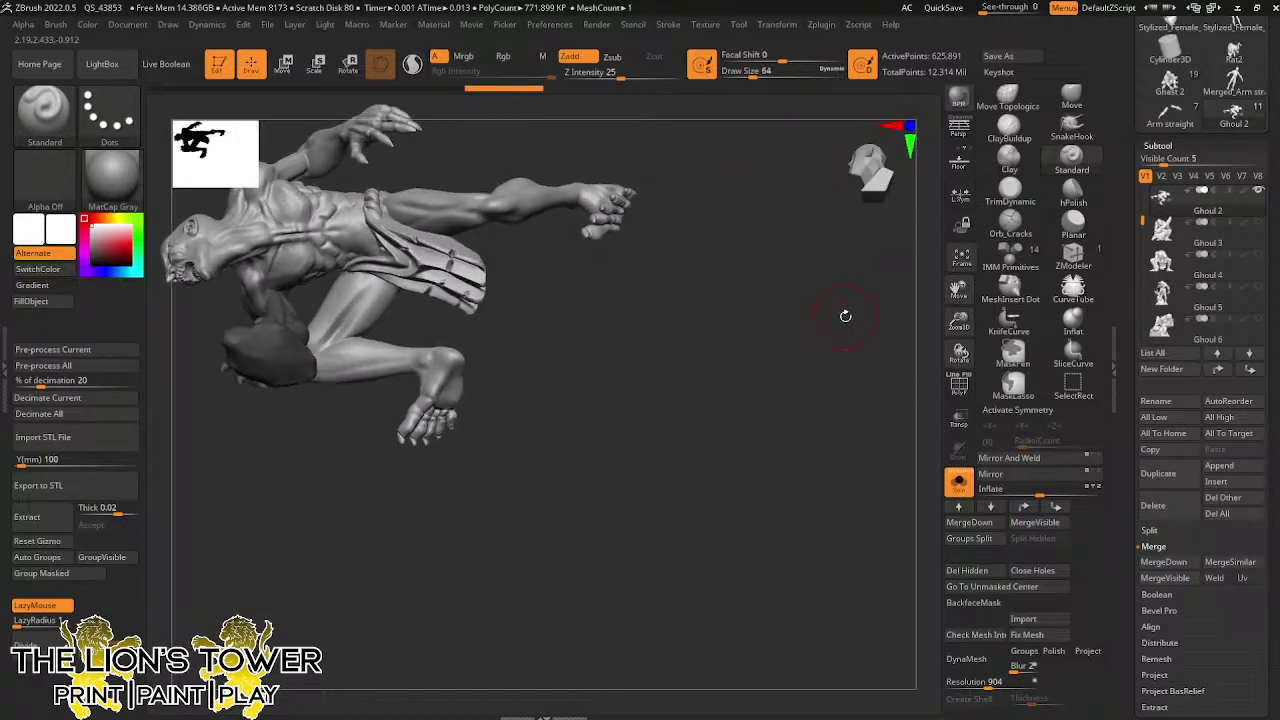
left_click(961, 260)
left_click(961, 260)
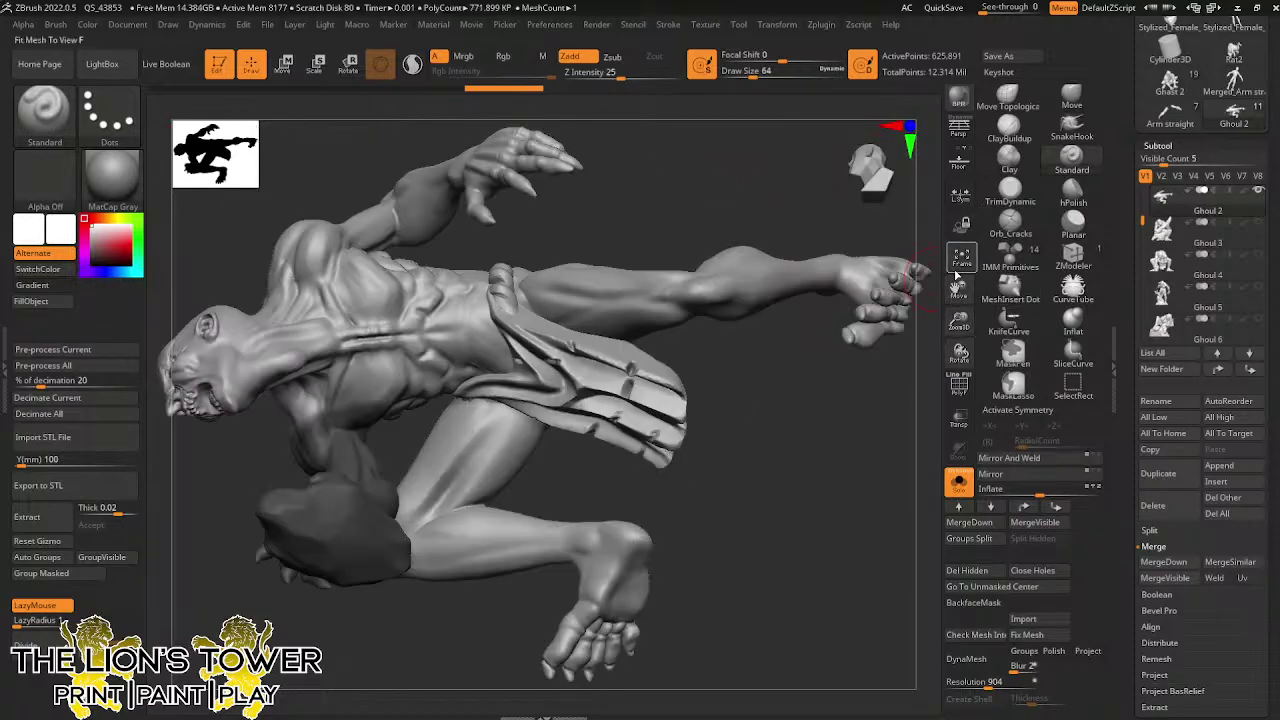
left_click_drag(959, 292, 1032, 290)
key("ctrl")
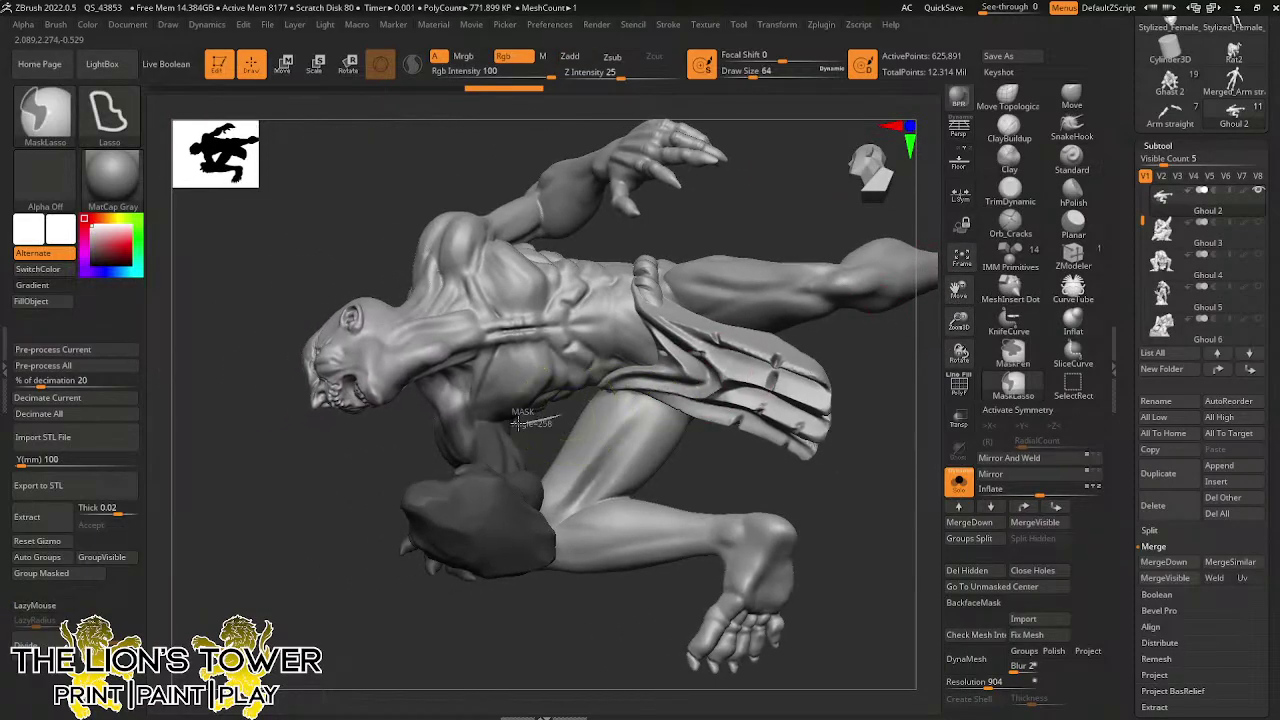
left_click_drag(475, 418, 497, 316, "ctrl")
mouse_move(686, 238)
left_mouse_down()
mouse_move(764, 185)
mouse_move(925, 188)
left_mouse_up()
mouse_move(849, 446)
left_mouse_down()
mouse_move(914, 430)
mouse_move(529, 402)
left_mouse_up()
key("ctrl")
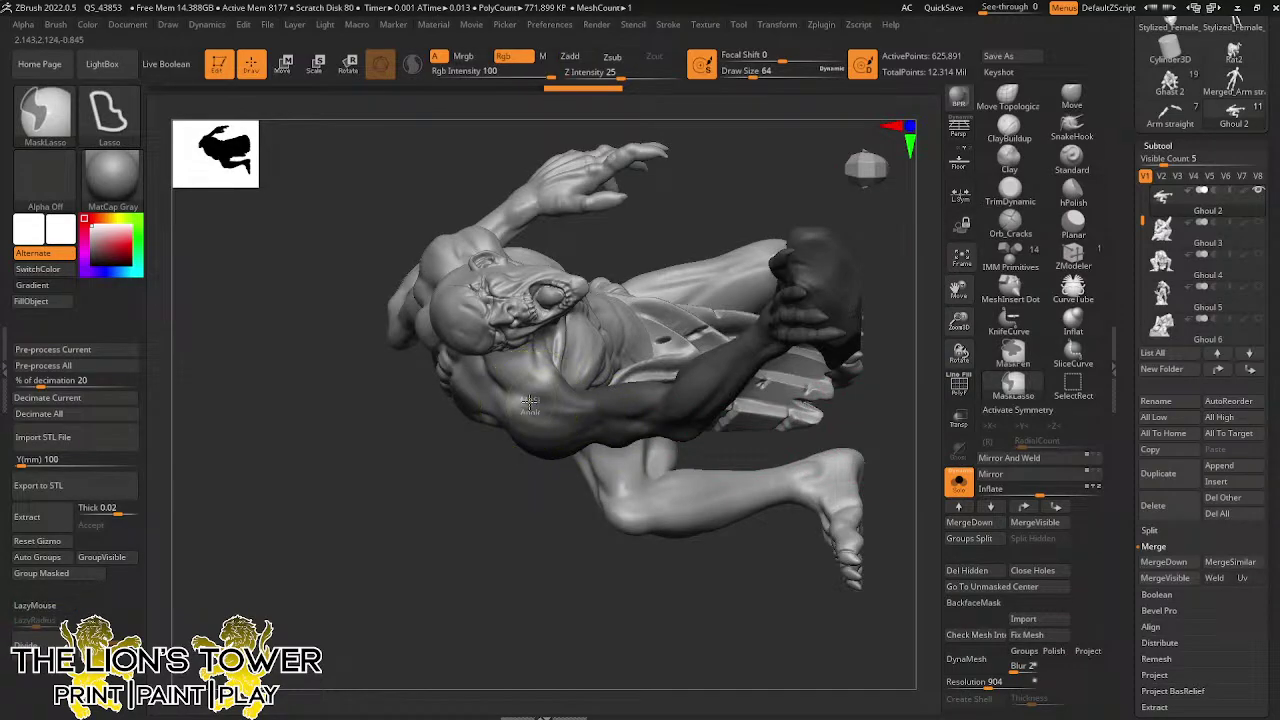
left_click(649, 232, "ctrl")
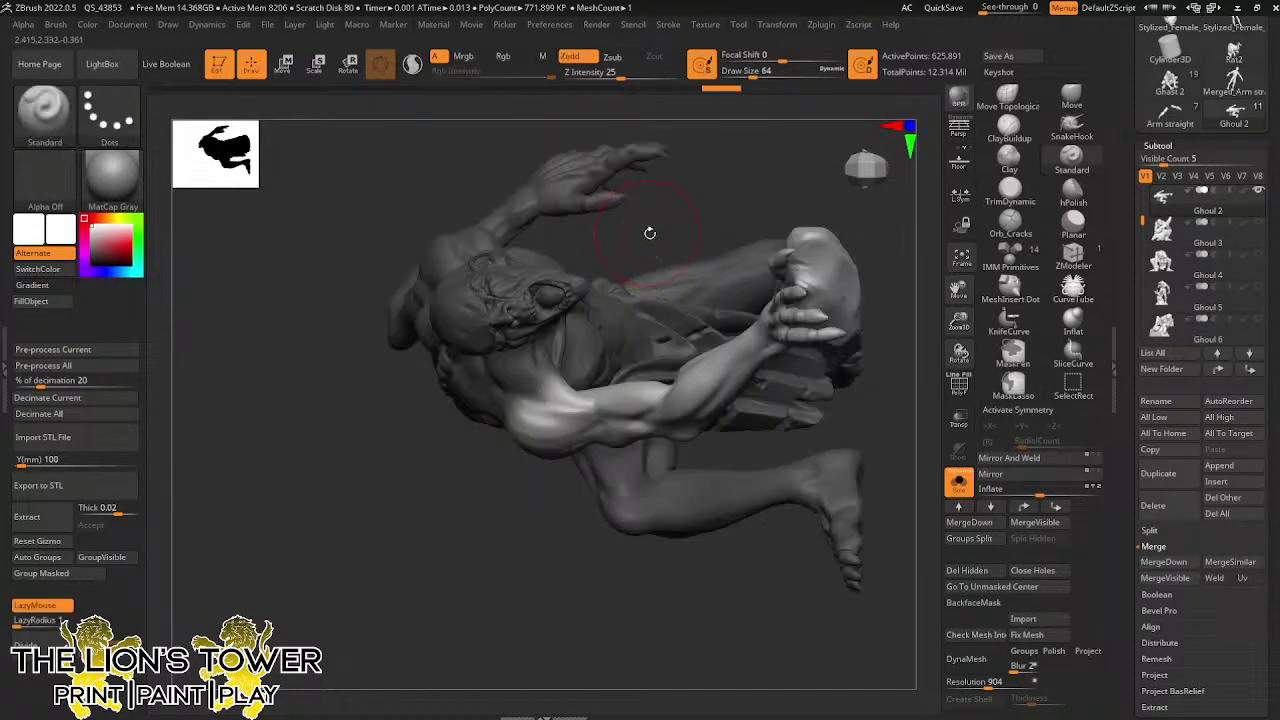
Rotate Ghoul 2's unmasked arm about the shoulder so it swings down with the rock towards the feet
left_click_drag(881, 392, 896, 348)
key("r")
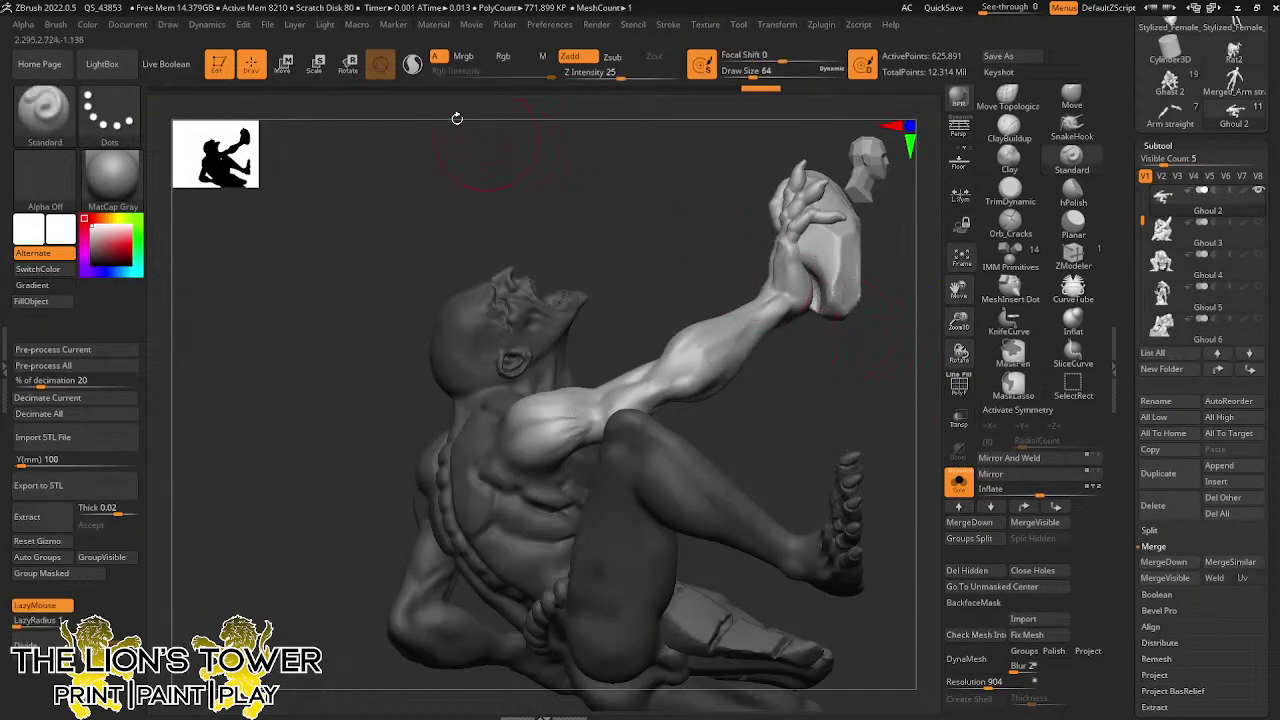
left_click_drag(684, 524, 654, 366, "alt")
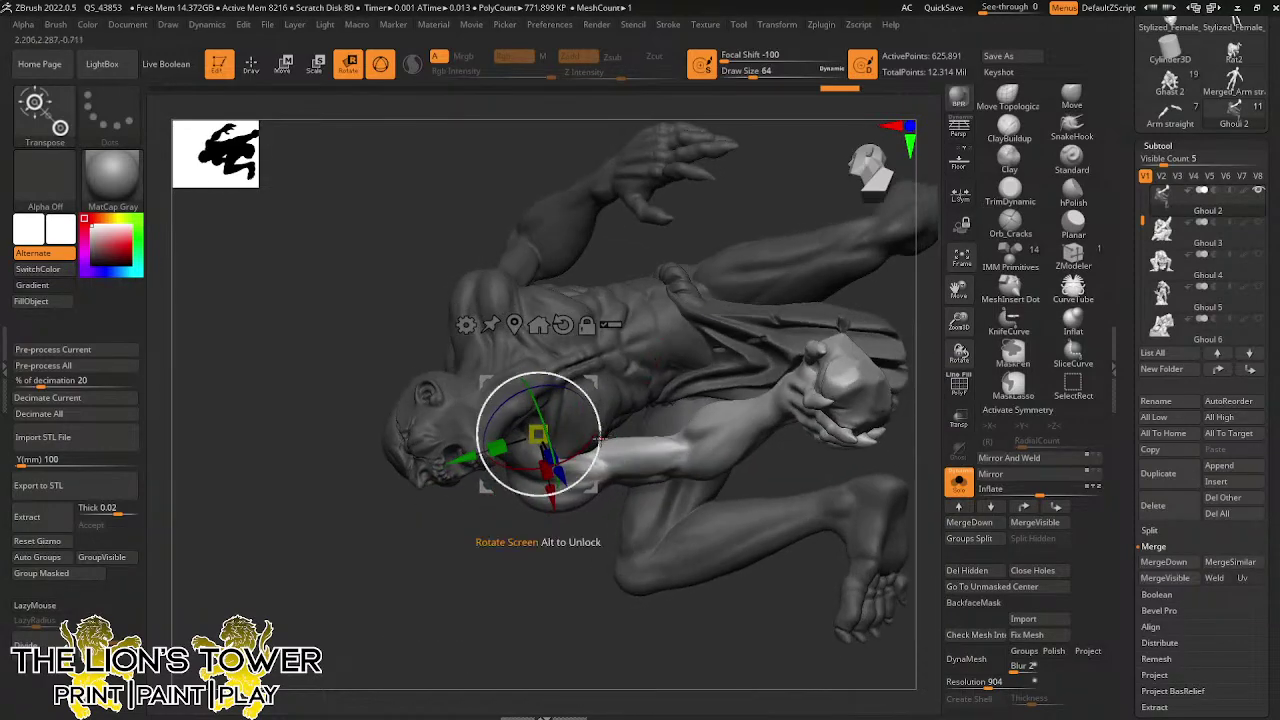
left_click_drag(598, 438, 760, 385)
left_click_drag(867, 438, 928, 357)
left_click_drag(882, 473, 898, 372)
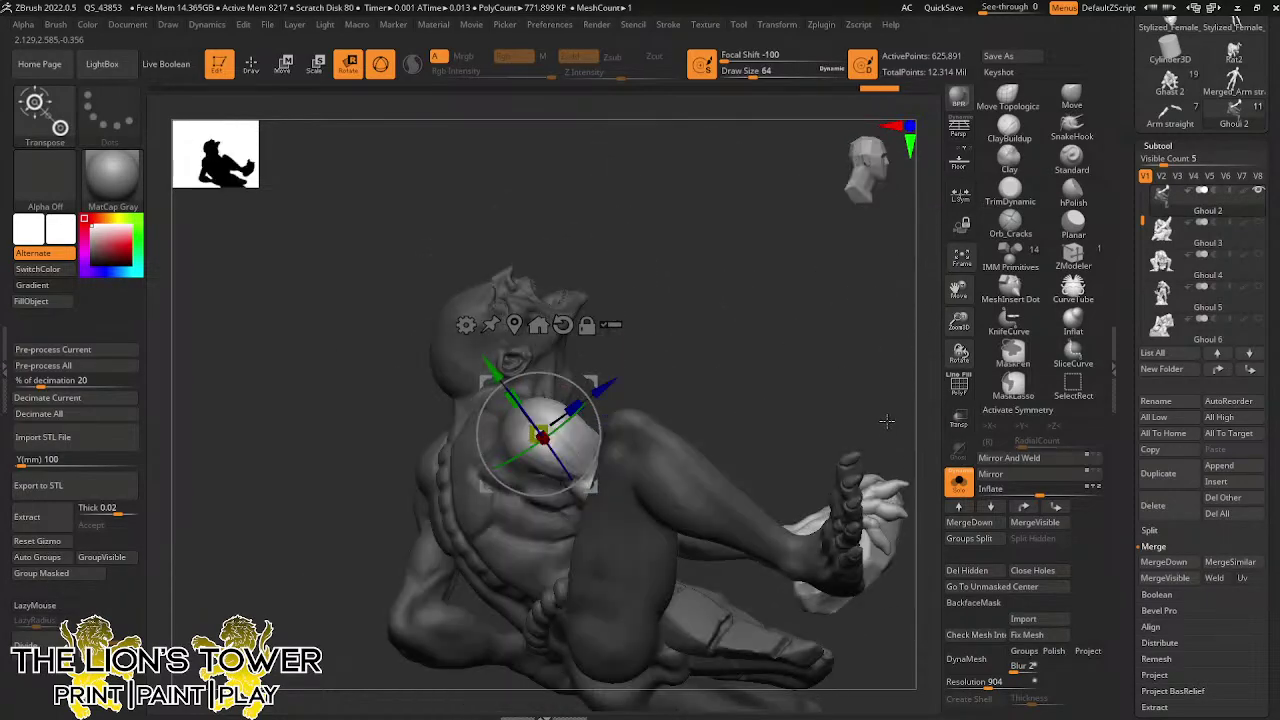
left_click_drag(887, 421, 717, 455)
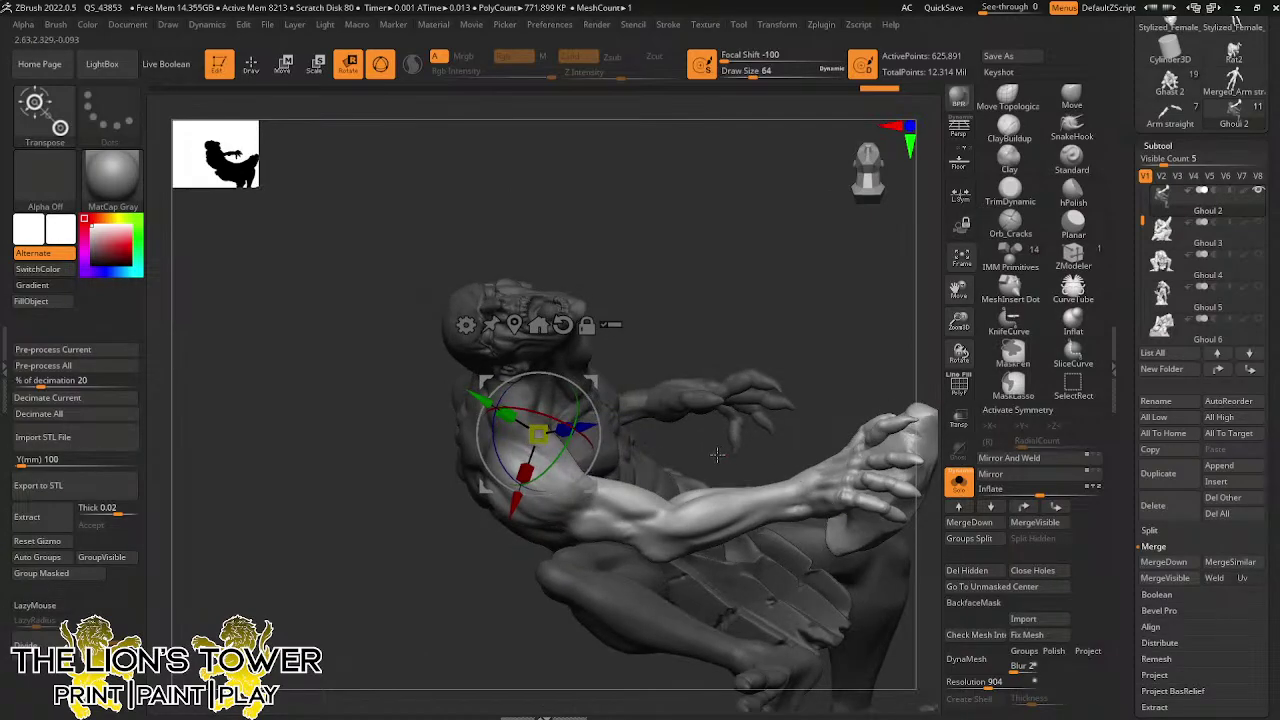
Refine the lowered arm's rotation and placement at the shoulder so it reaches down in front of the ghoul's body
mouse_move(765, 346)
left_mouse_down()
mouse_move(771, 312)
mouse_move(750, 338)
left_mouse_up()
left_click_drag(593, 402, 597, 416)
left_click_drag(687, 344, 693, 313)
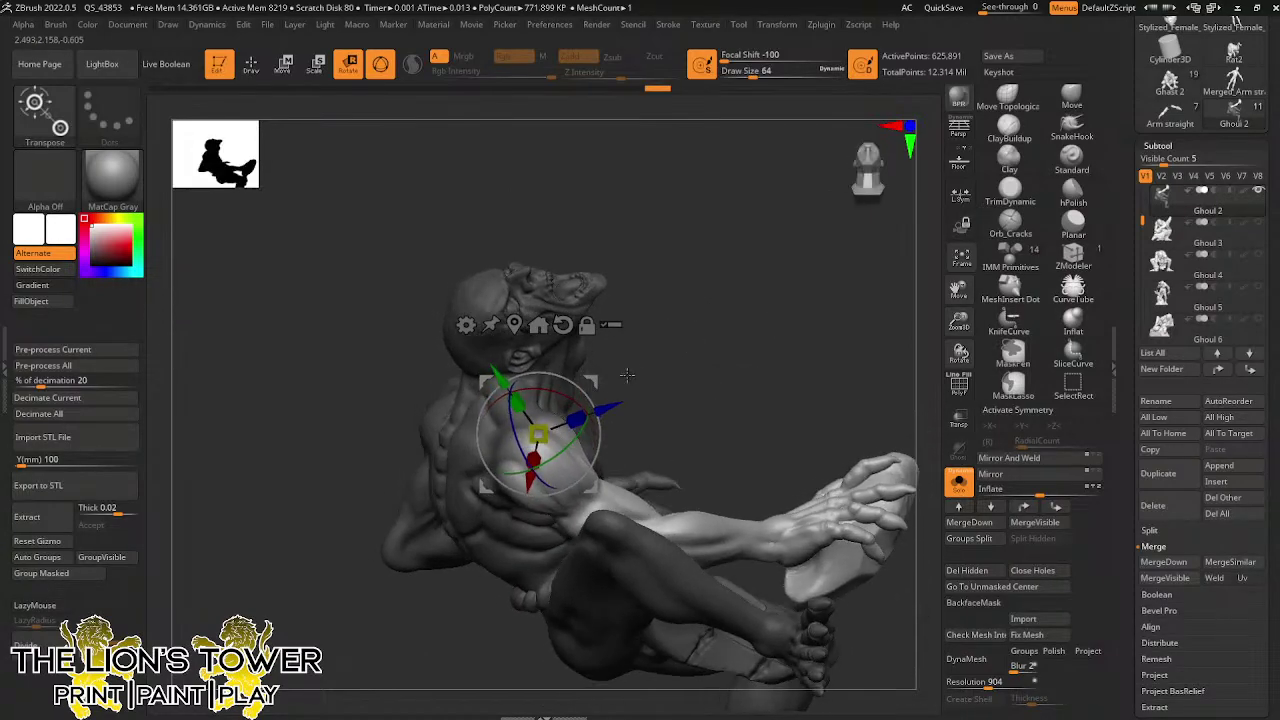
mouse_move(629, 373)
left_mouse_down()
mouse_move(701, 322)
mouse_move(644, 377)
left_mouse_up()
left_click_drag(563, 441, 542, 466)
left_click_drag(685, 373, 590, 388)
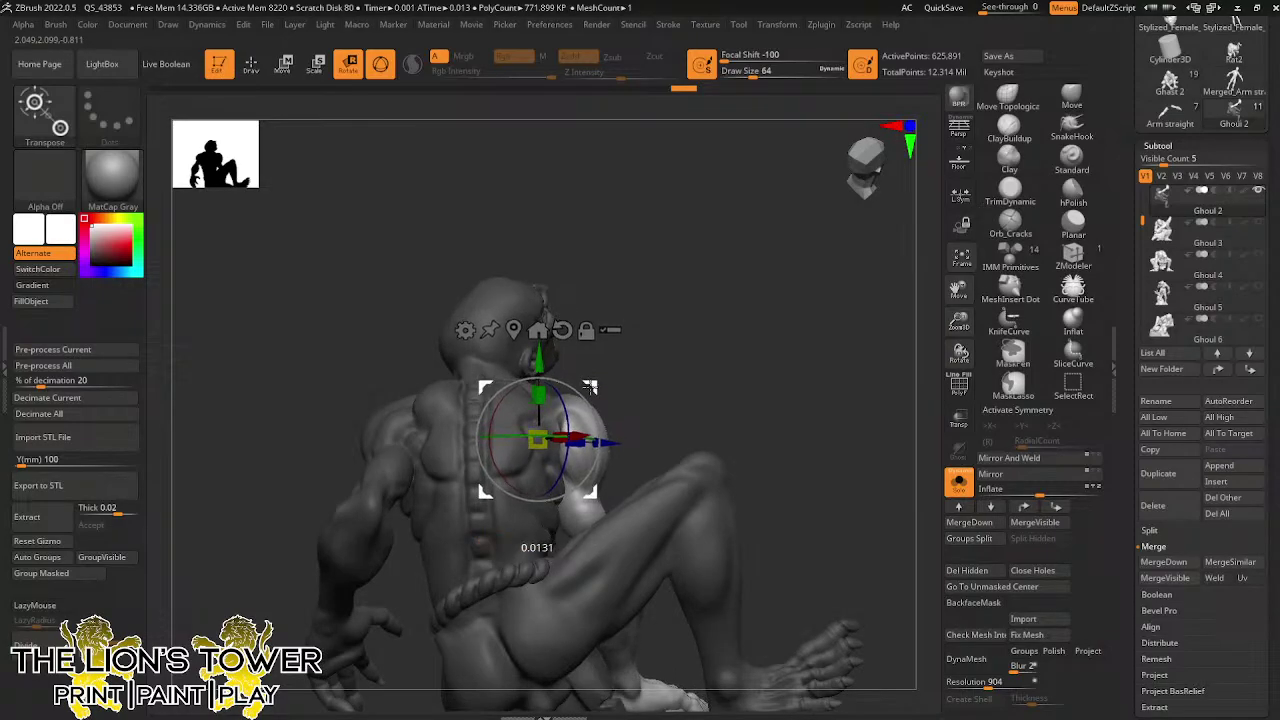
left_click_drag(690, 366, 612, 382)
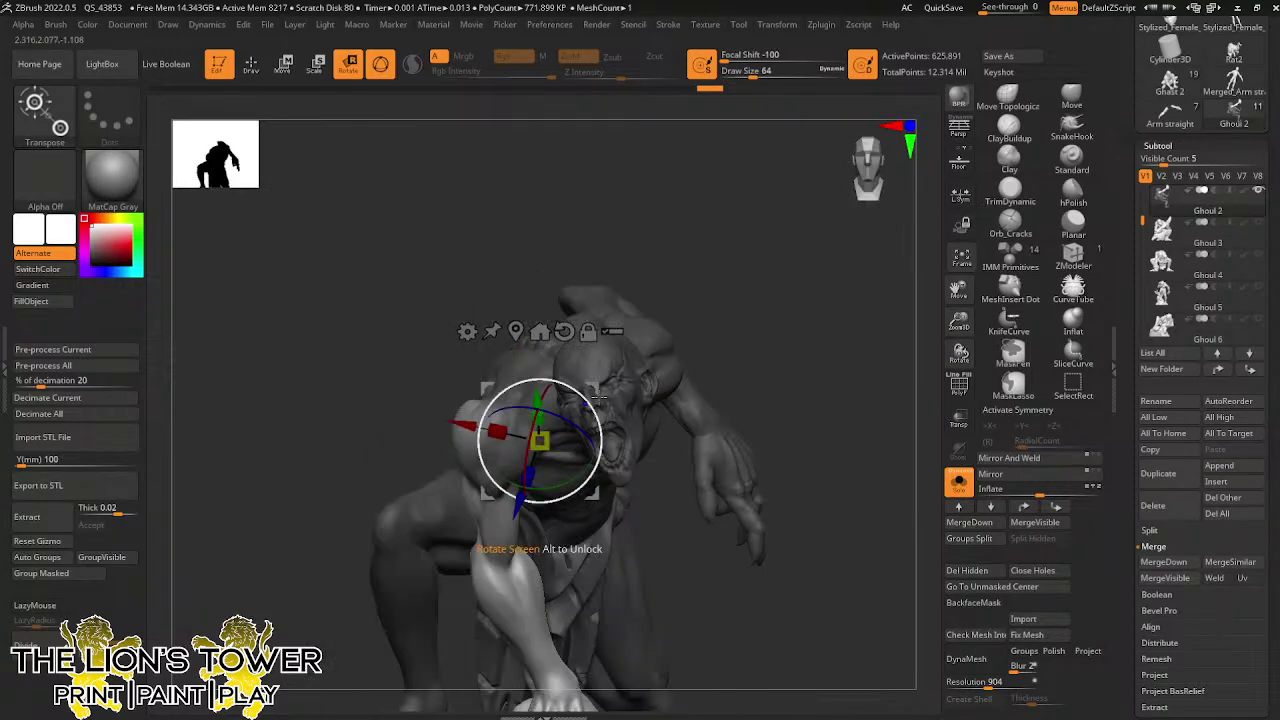
mouse_move(791, 386)
left_mouse_down()
mouse_move(846, 311)
mouse_move(854, 363)
mouse_move(830, 380)
mouse_move(845, 372)
left_mouse_up()
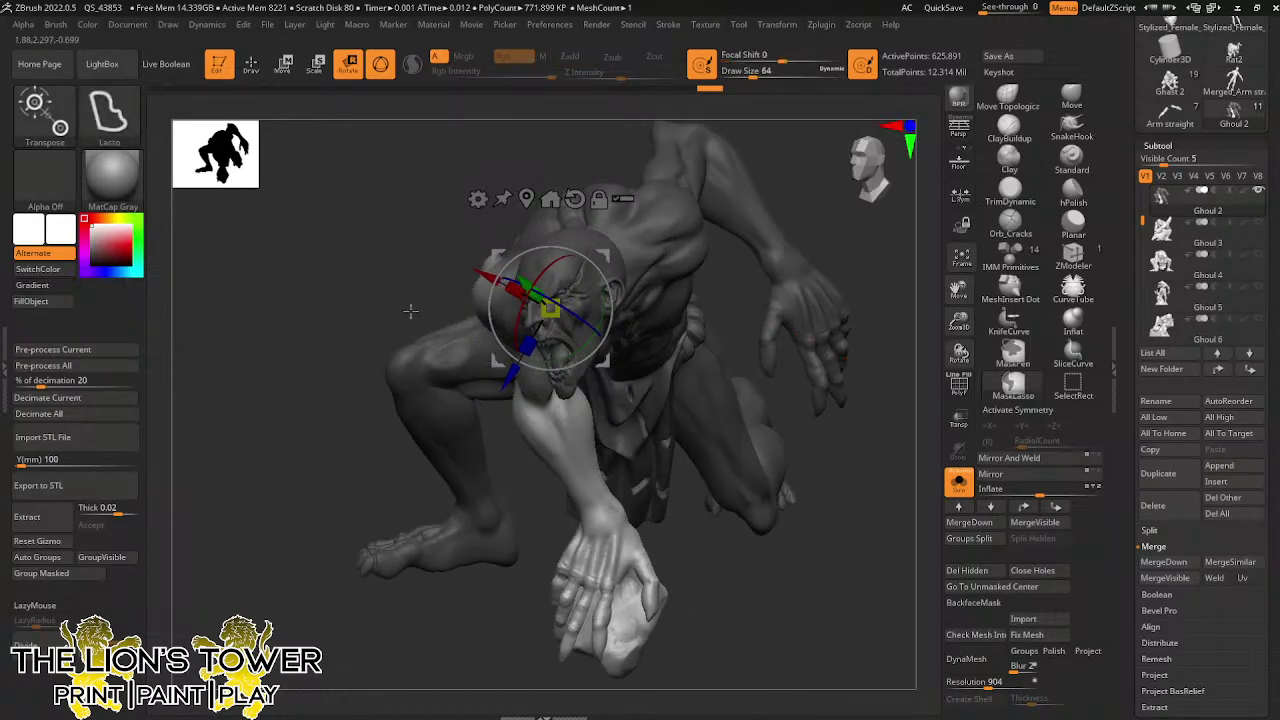
Mask Ghoul 2's upper arm down to the elbow with MaskLasso, leaving the forearm, hand and rock editable, and soften the mask edge
mouse_move(411, 308)
left_mouse_down("ctrl")
mouse_move(423, 416)
mouse_move(414, 392)
left_mouse_up("ctrl")
mouse_move(762, 572)
left_mouse_down()
mouse_move(748, 594)
mouse_move(763, 560)
mouse_move(750, 530)
left_mouse_up()
mouse_move(403, 245)
left_mouse_down("ctrl")
mouse_move(404, 335)
mouse_move(490, 441)
left_mouse_up("ctrl")
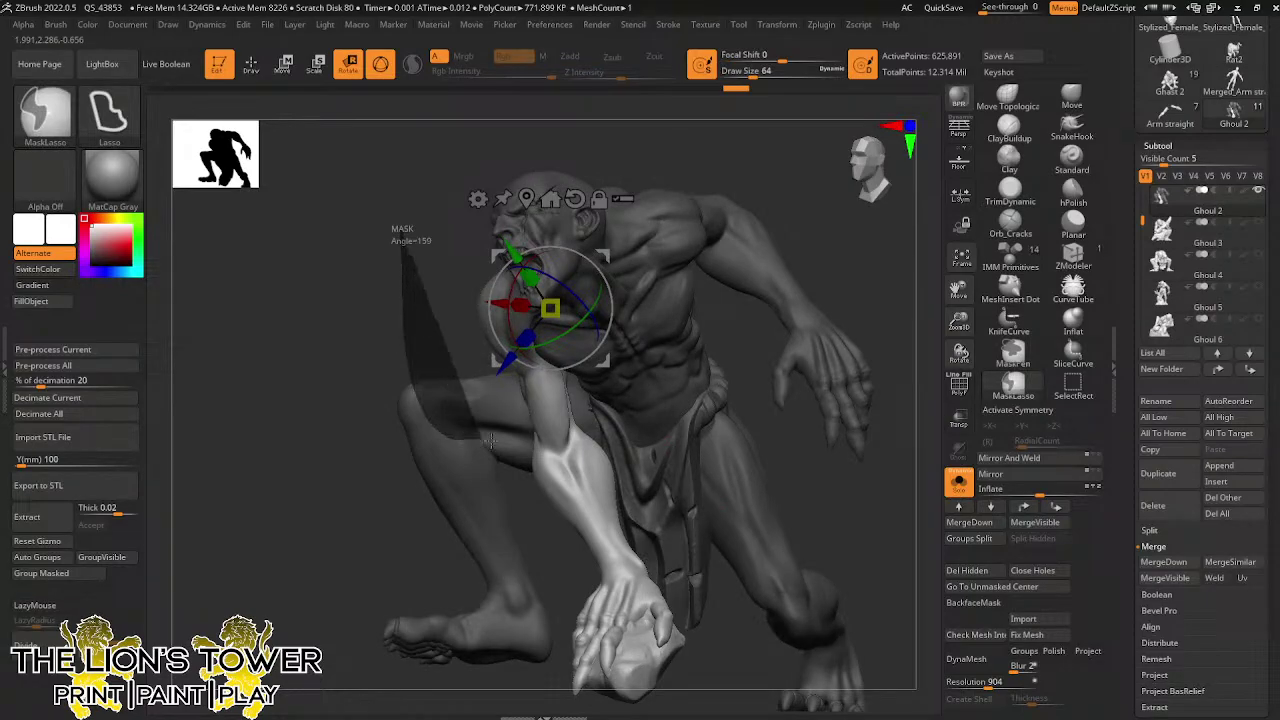
left_click_drag(687, 252, 590, 143, "ctrl")
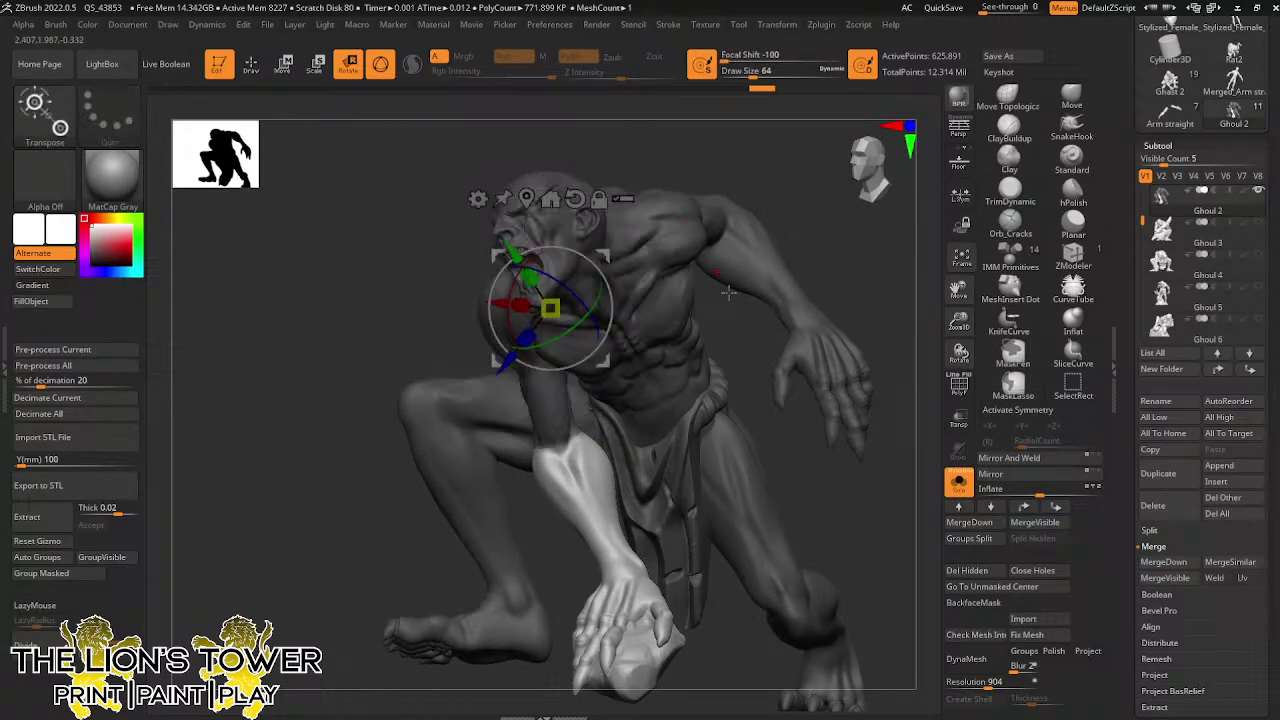
left_click_drag(775, 454, 900, 455)
left_click(480, 471, "ctrl")
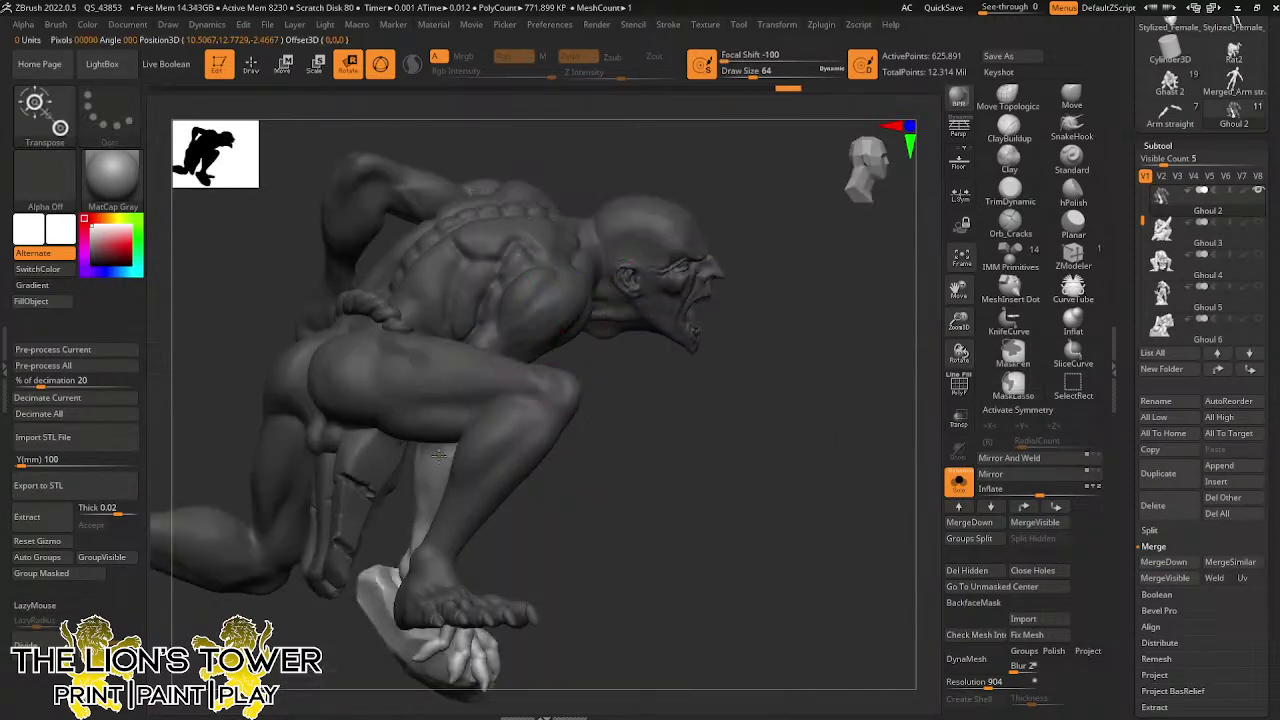
Place the gizmo pivot at Ghoul 2's elbow and rotate the forearm, hand and rock outward, away from the bent leg
left_click(599, 200)
left_click_drag(605, 260, 511, 369)
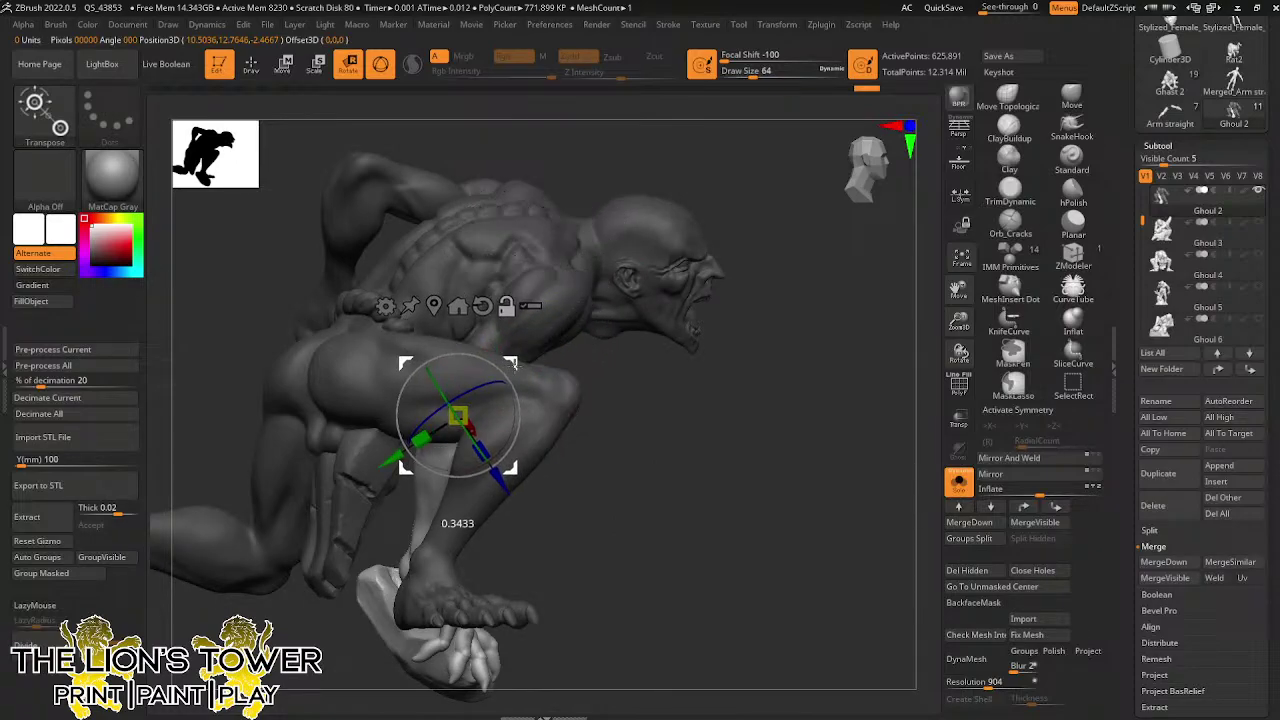
left_click_drag(675, 468, 400, 478)
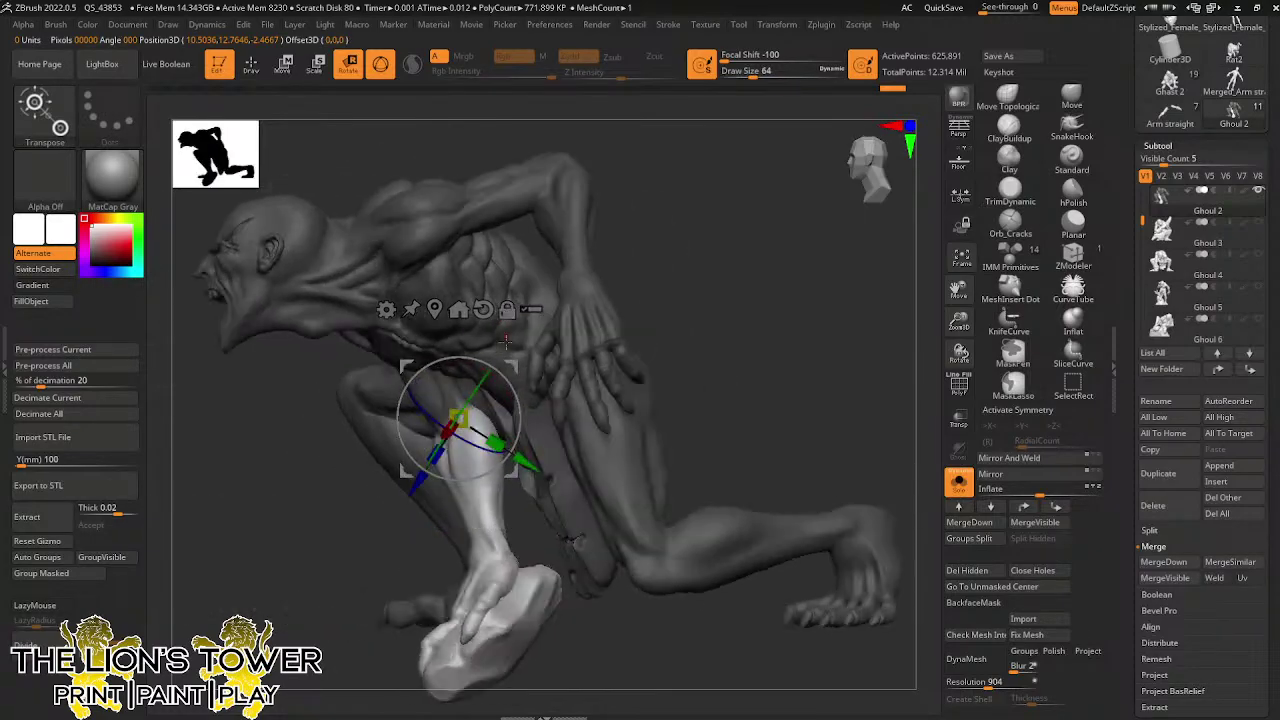
left_click_drag(505, 377, 504, 374)
left_click_drag(680, 293, 720, 297)
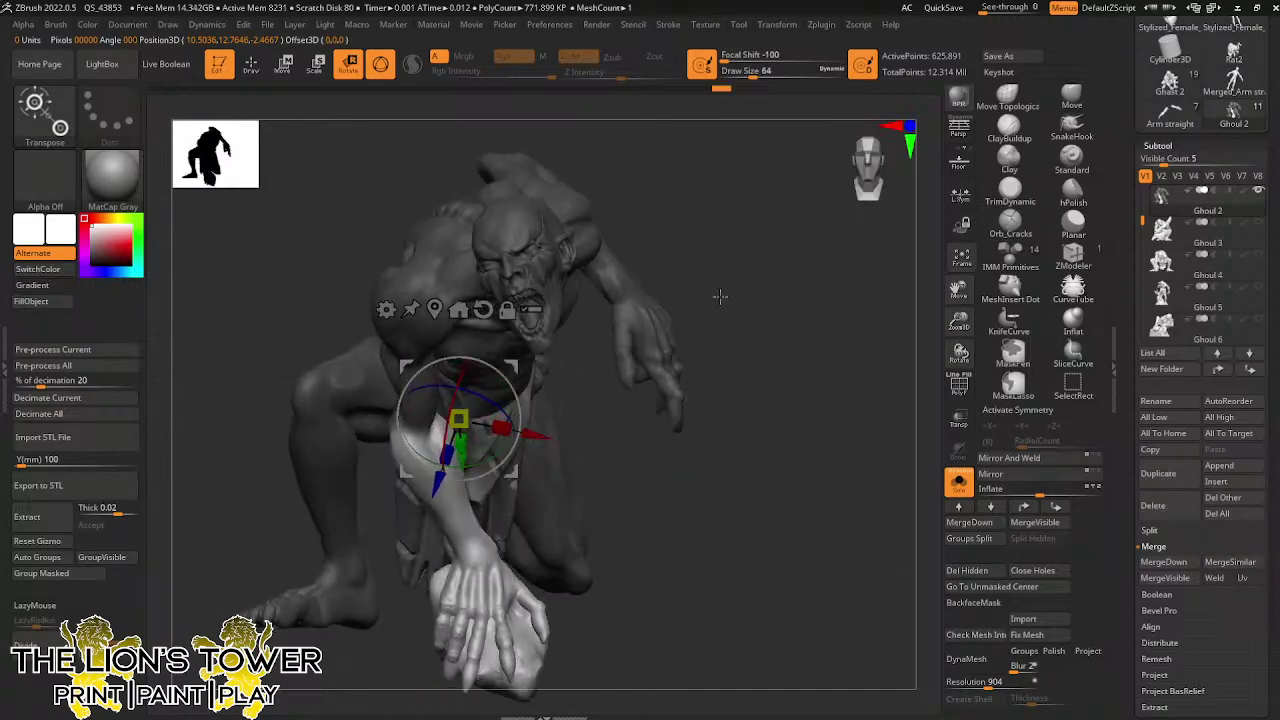
left_click(508, 310)
left_click_drag(514, 366, 463, 371)
left_click_drag(660, 405, 755, 405)
left_click_drag(455, 372, 460, 380)
mouse_move(614, 460)
left_mouse_down()
mouse_move(568, 450)
mouse_move(591, 451)
left_mouse_up()
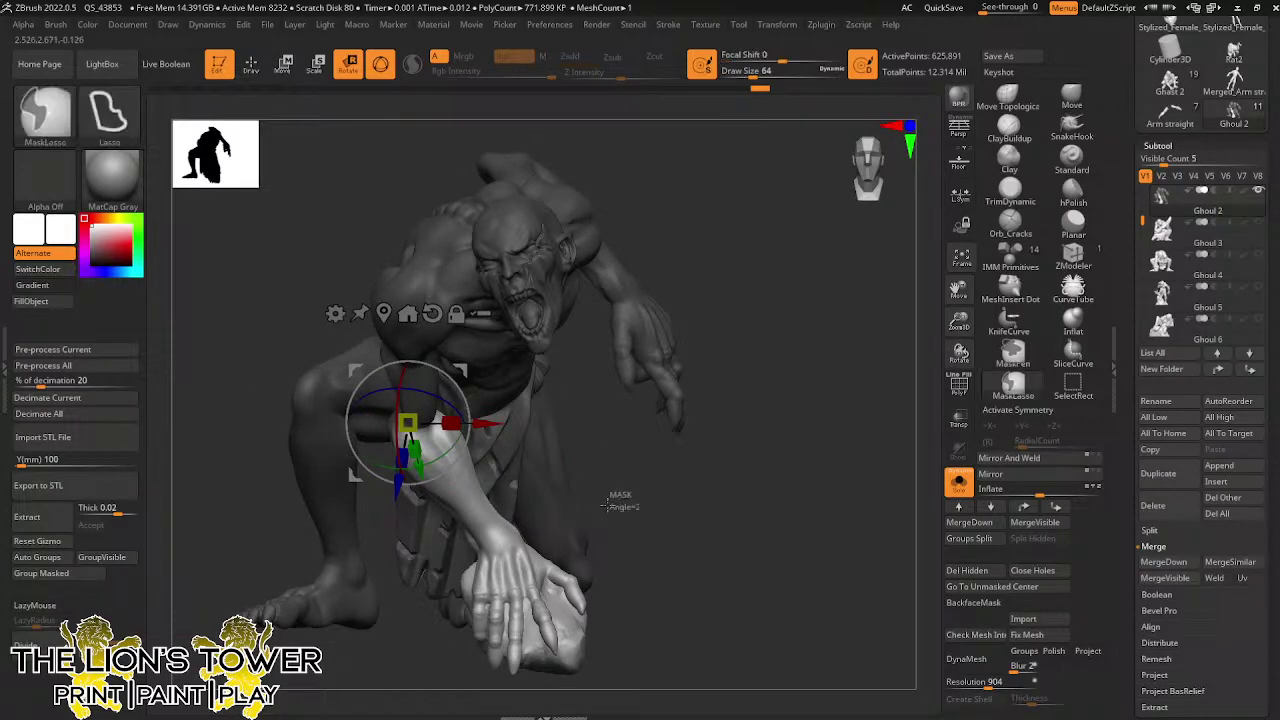
Mask the forearm and rotate the hand and rock about 44 degrees around the wrist, level with the foot, and clear the mask
mouse_move(457, 555)
left_mouse_down("ctrl")
mouse_move(300, 386)
mouse_move(400, 350)
left_mouse_up("ctrl")
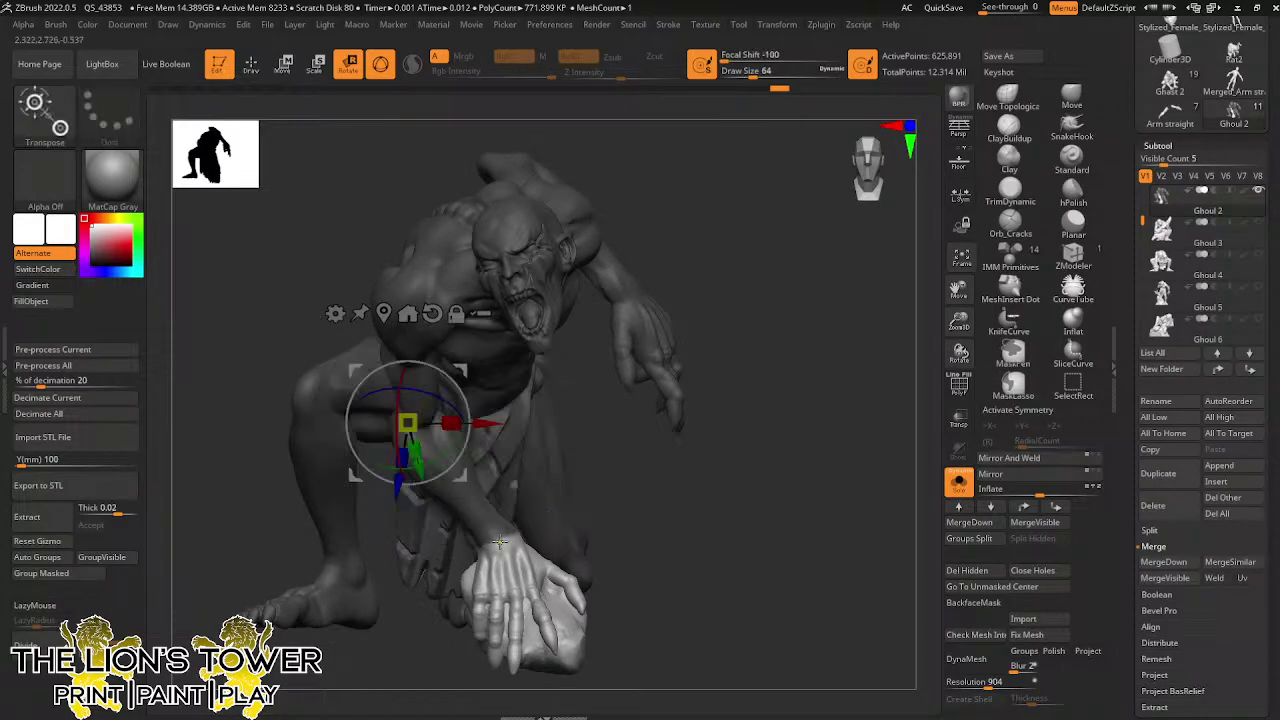
left_click(432, 313, "alt")
left_click_drag(595, 480, 527, 342)
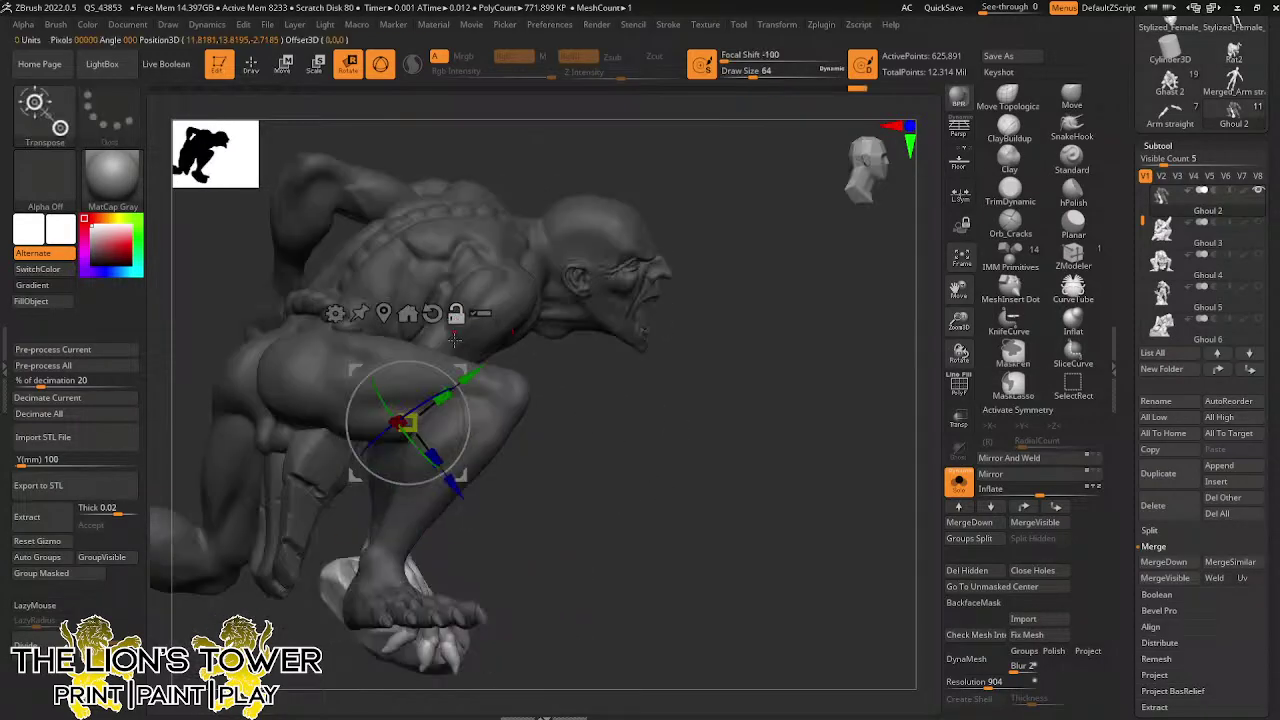
left_click_drag(462, 373, 404, 462, "alt")
left_click(404, 437, "alt")
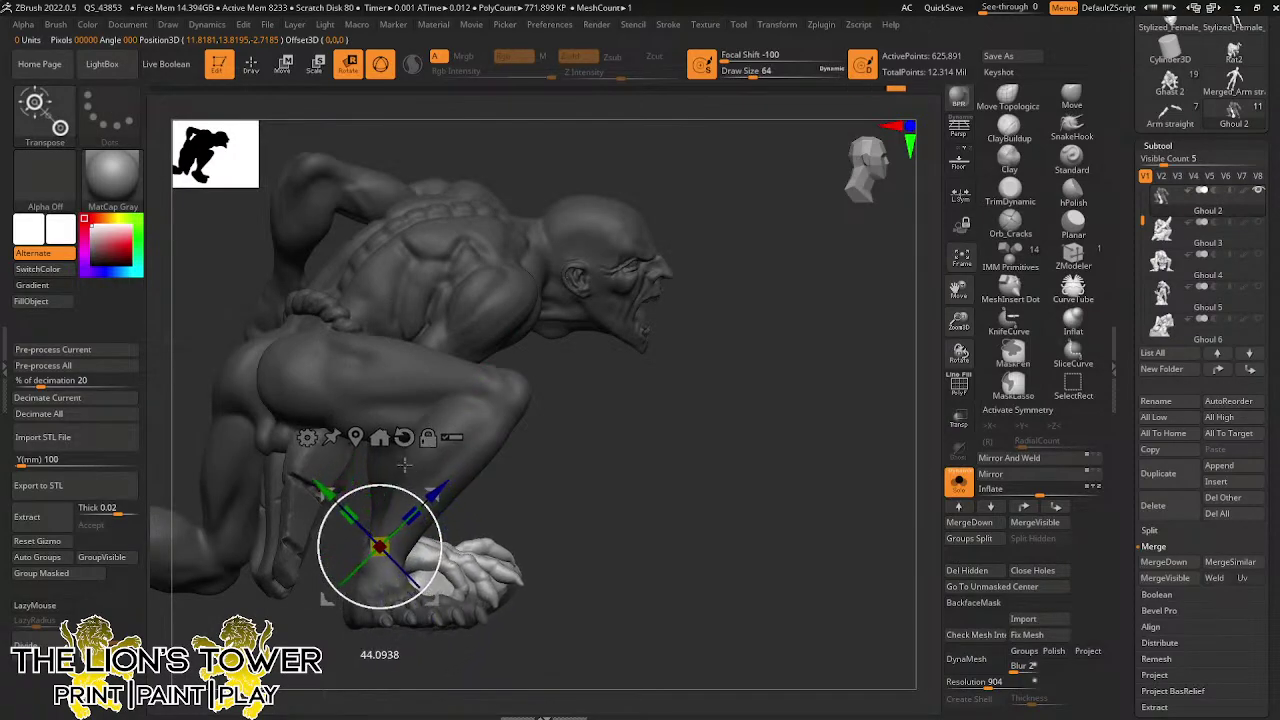
mouse_move(592, 496)
left_mouse_down()
mouse_move(514, 520)
mouse_move(638, 512)
mouse_move(580, 505)
left_mouse_up()
left_click_drag(605, 441, 688, 411)
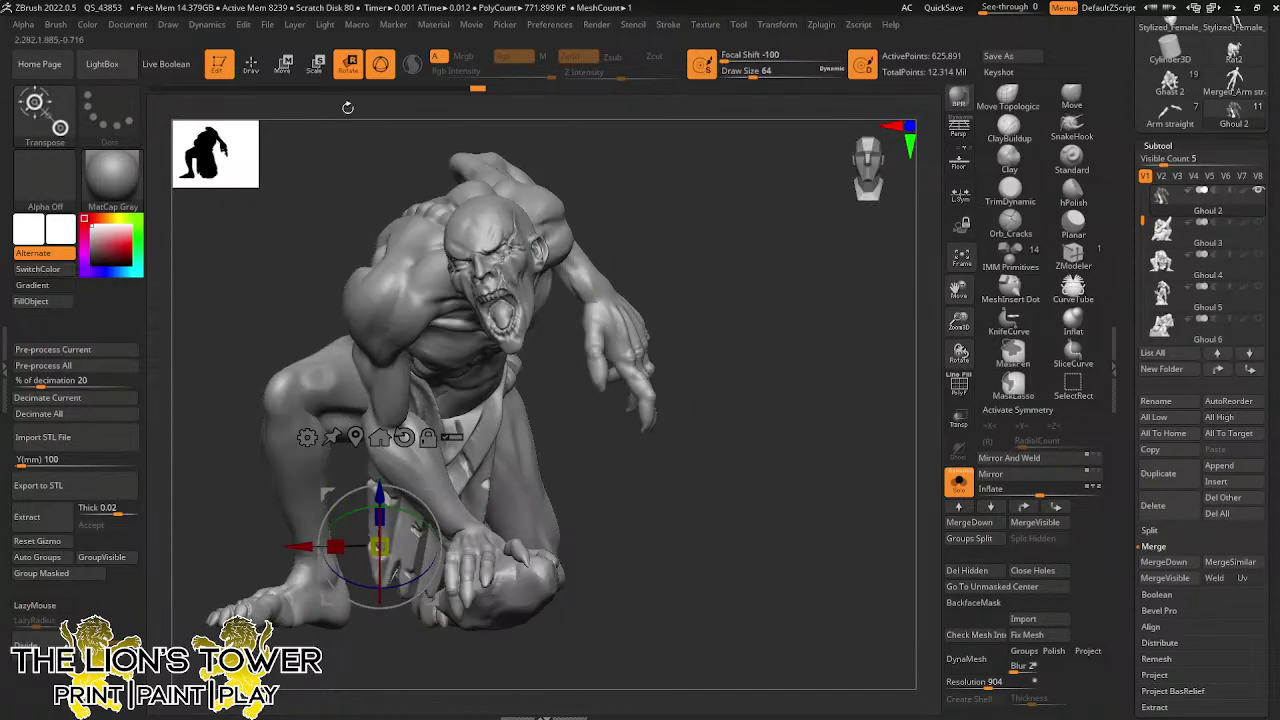
Return to Draw mode with a draw size of about 27 and select the ClayBuildup brush for repairing the reposed arm
left_click(251, 65)
mouse_move(648, 452)
left_mouse_down()
mouse_move(671, 509)
mouse_move(735, 455)
left_mouse_up()
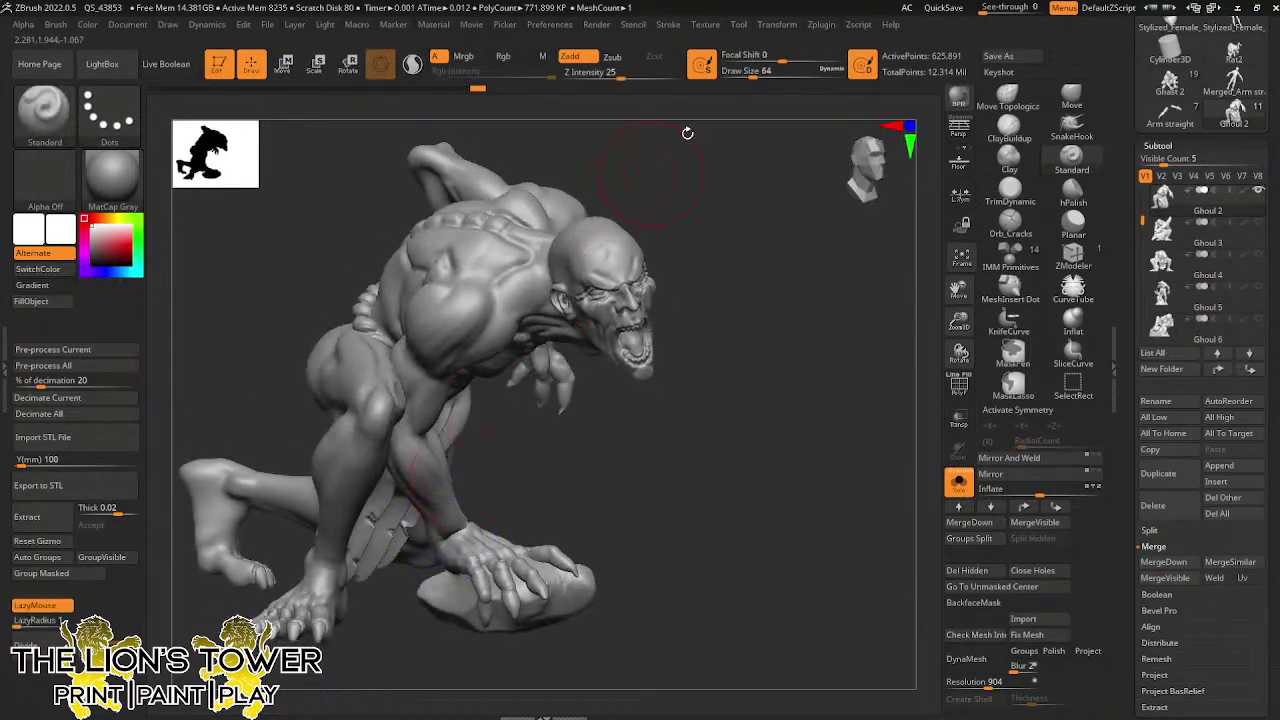
left_click(742, 73)
key("shift")
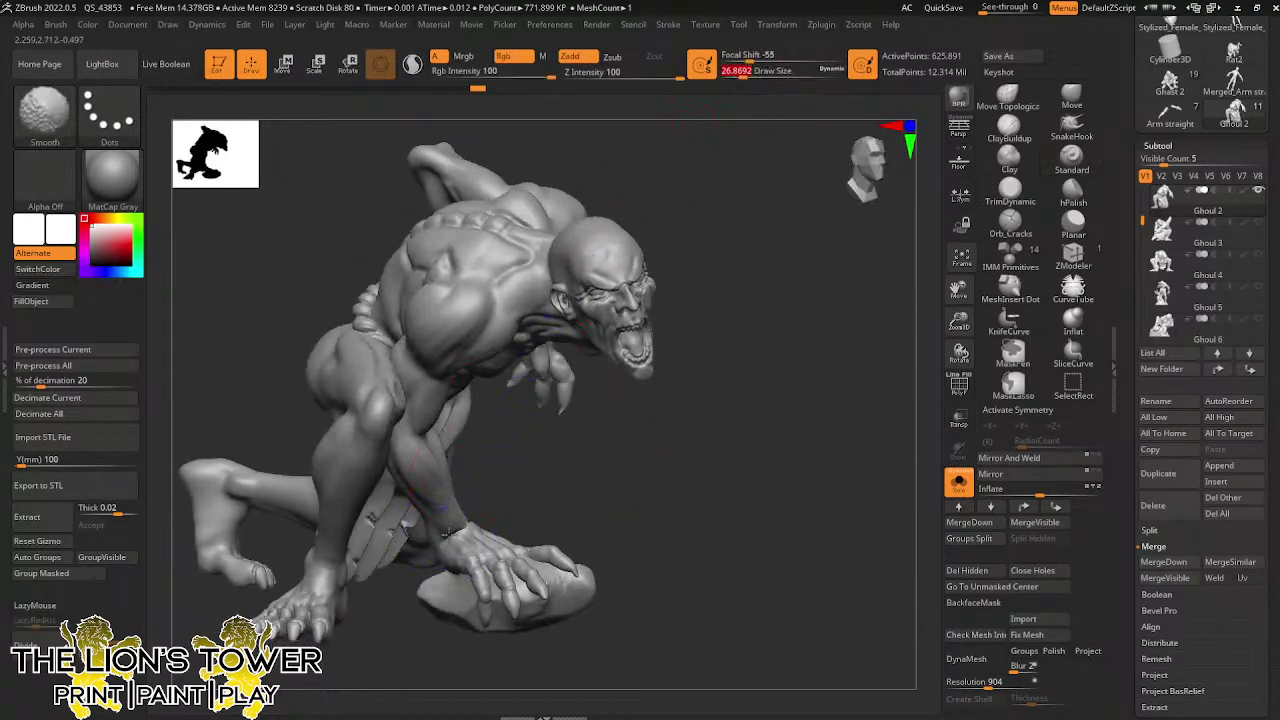
key("b")
key("c")
key("b")
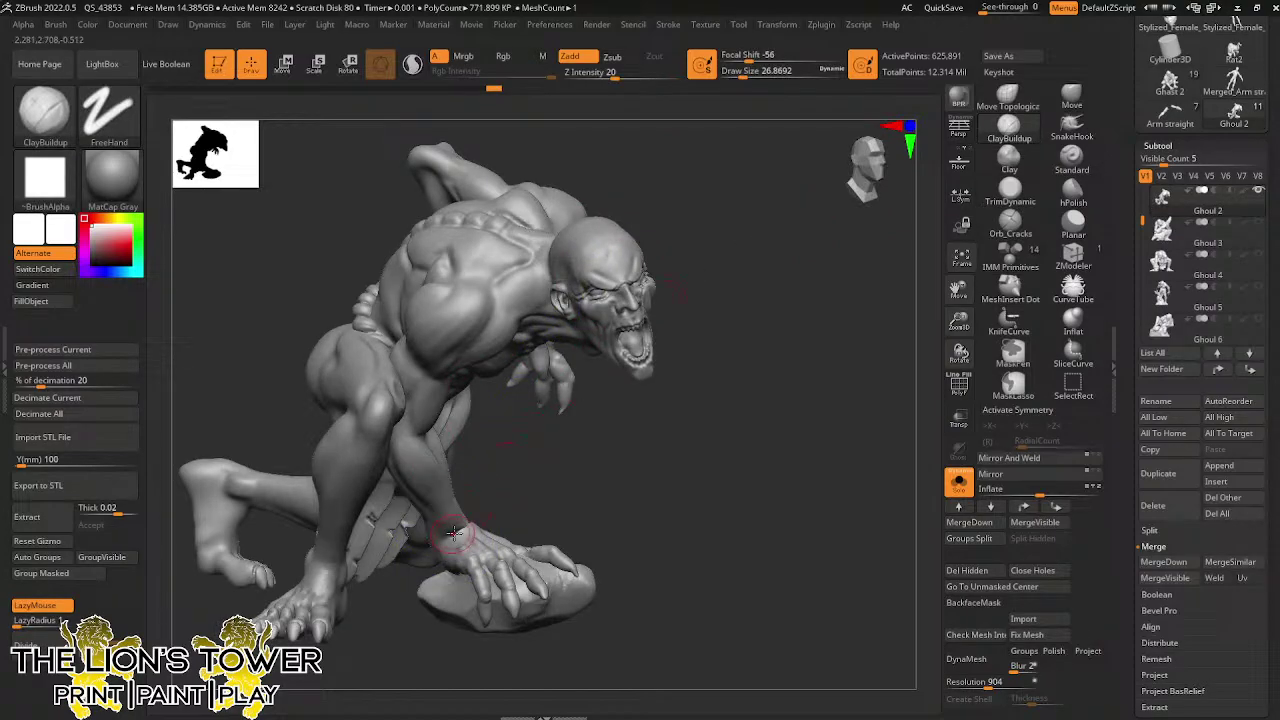
Build up the bent wrist of Ghoul 2's planted hand with ClayBuildup and smooth the reposed arm
left_click_drag(536, 479, 447, 537)
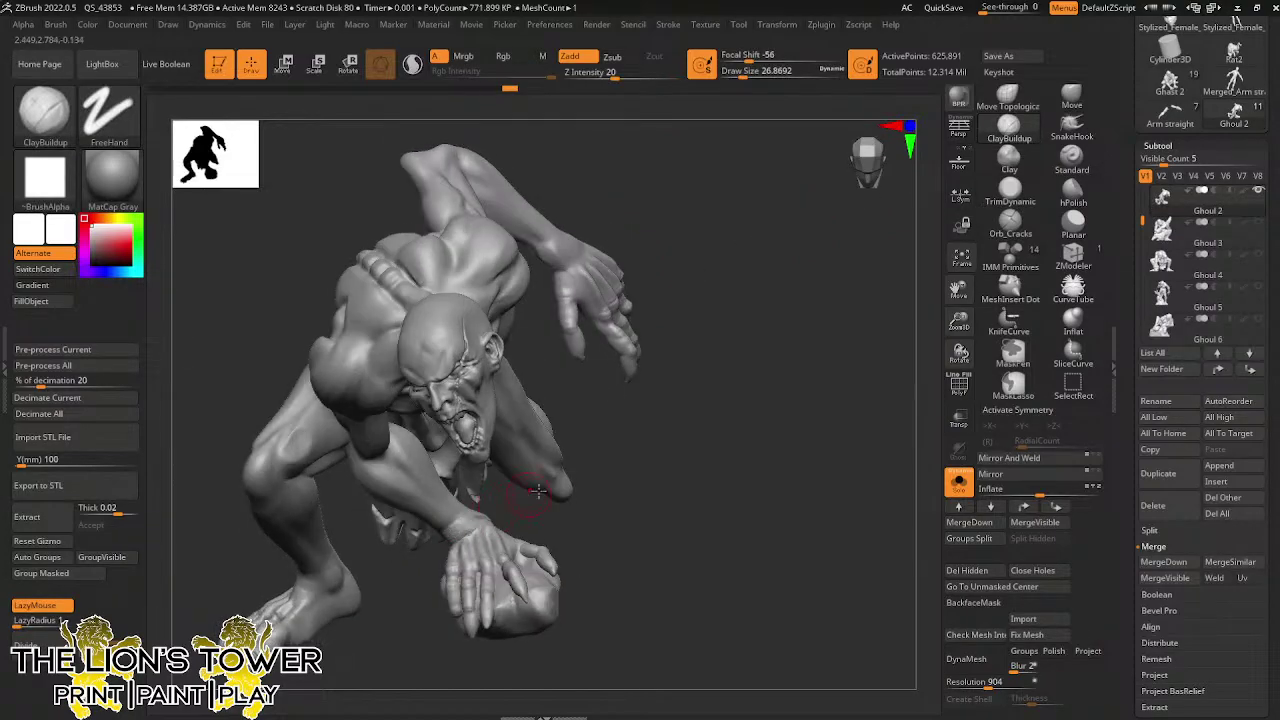
left_click_drag(537, 490, 487, 511)
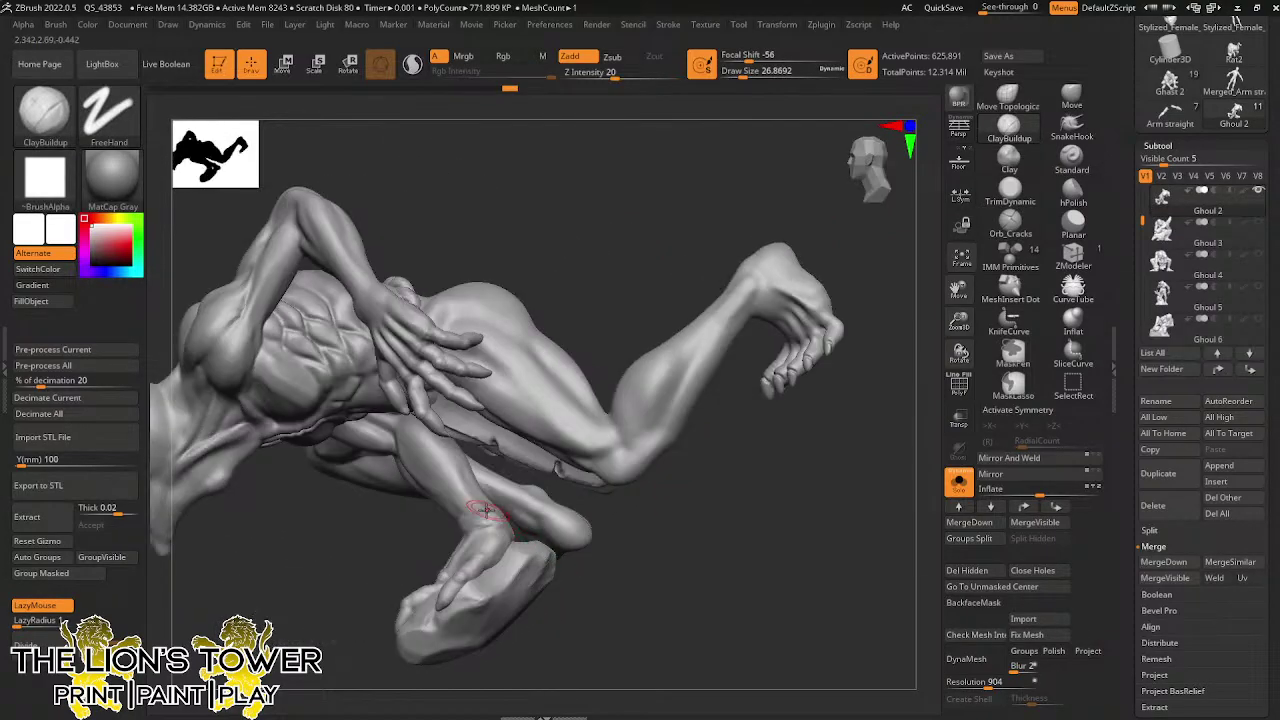
mouse_move(608, 531)
left_mouse_down()
mouse_move(568, 545)
mouse_move(640, 514)
mouse_move(415, 463)
left_mouse_up()
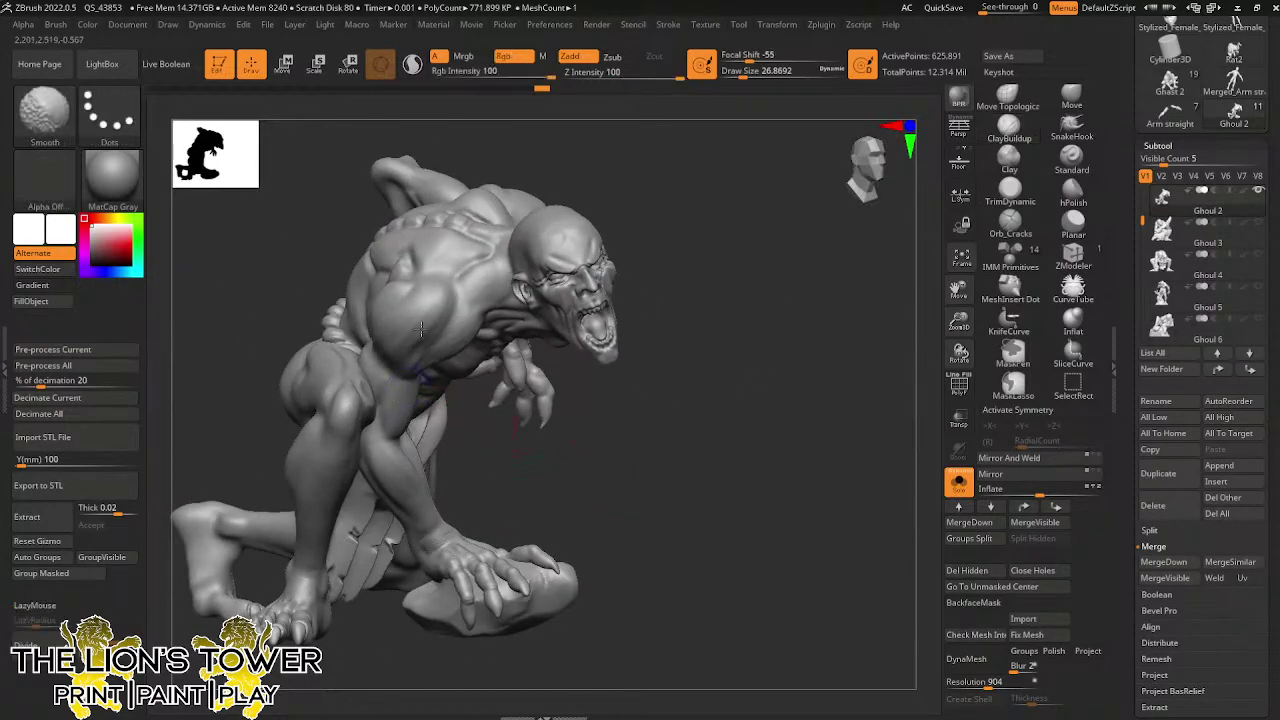
left_click_drag(612, 446, 525, 425)
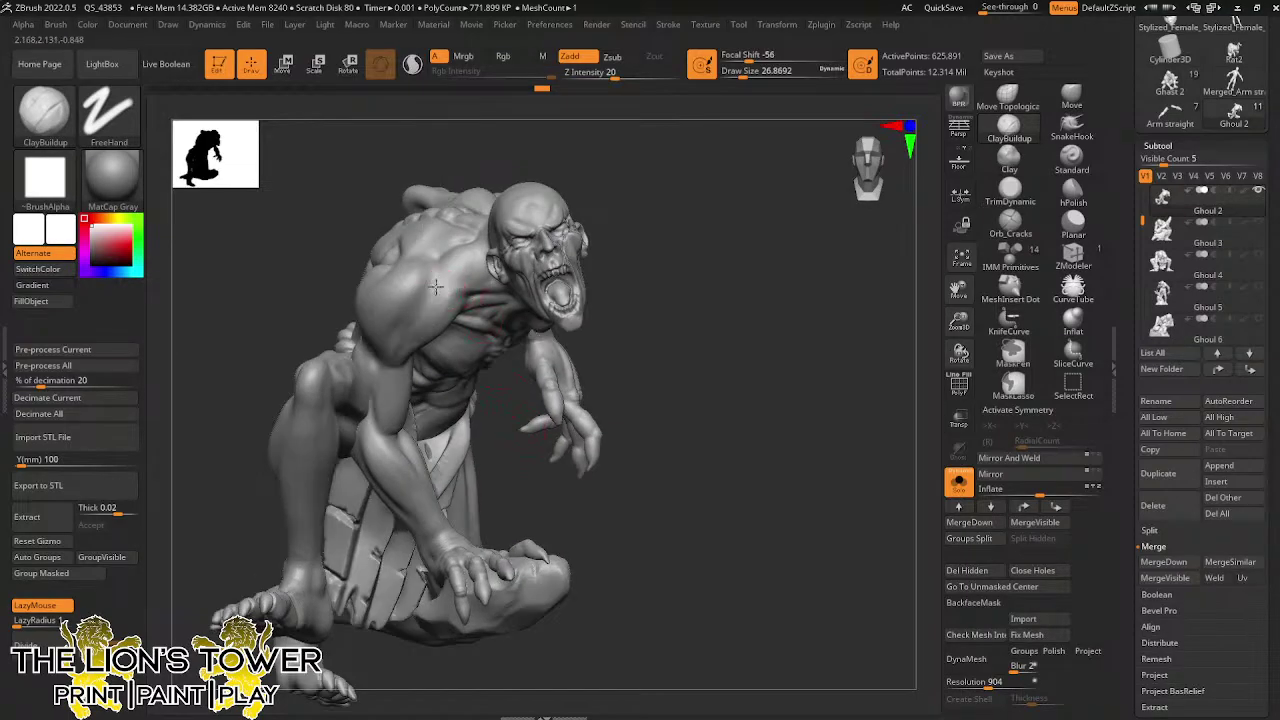
Enable Sculptris Pro and rework the front of Ghoul 2's shoulder and the wrist with ClayBuildup
left_click(412, 63)
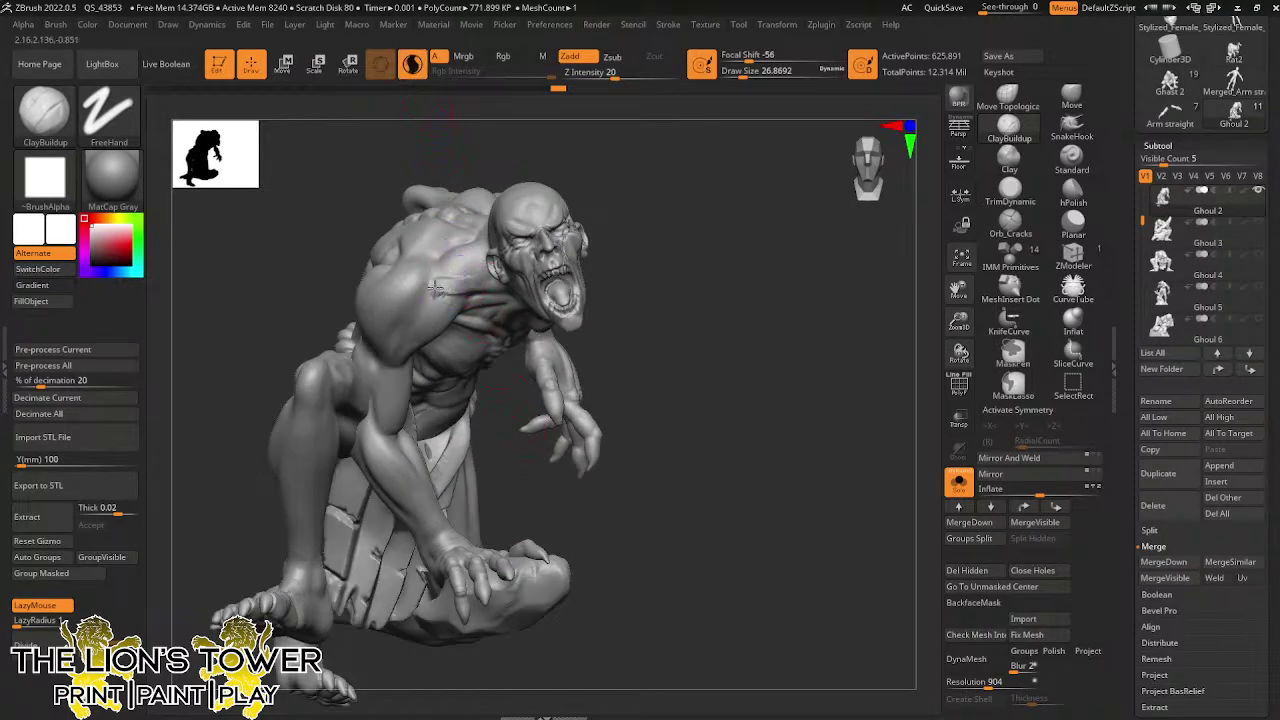
mouse_move(448, 288)
left_mouse_down()
mouse_move(462, 278)
mouse_move(440, 274)
mouse_move(450, 281)
left_mouse_up()
left_click_drag(603, 166, 576, 196)
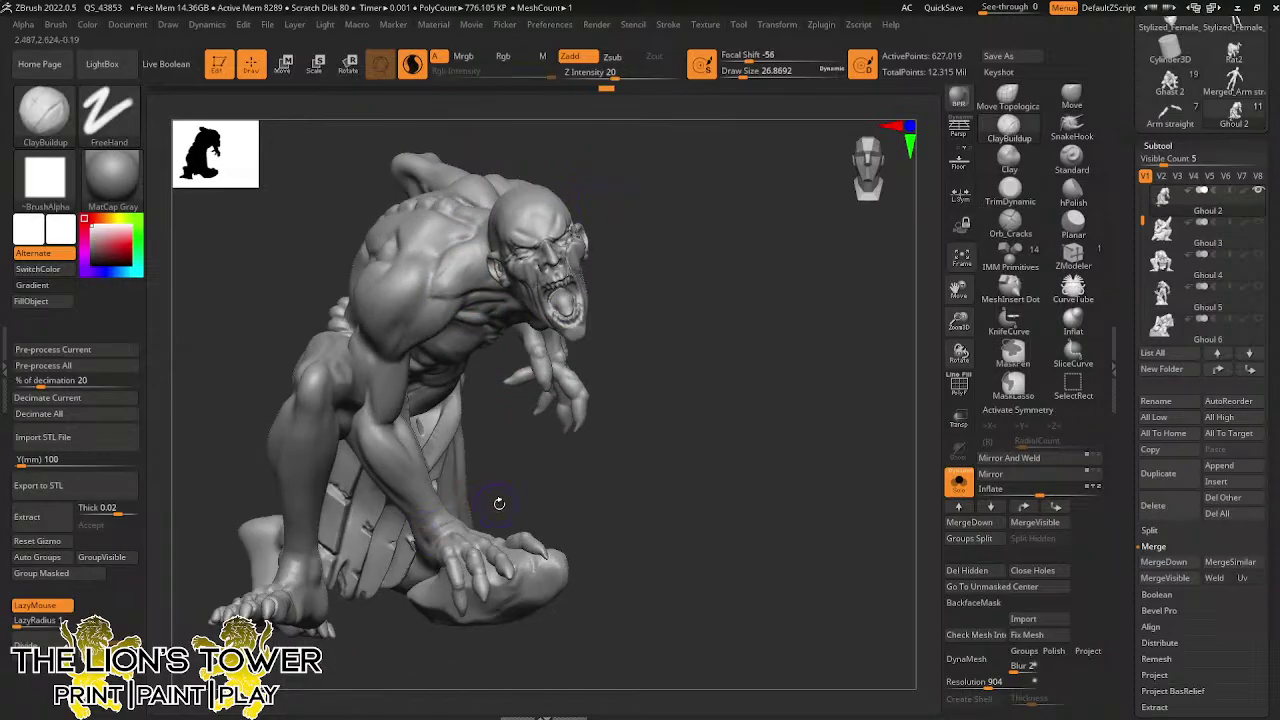
mouse_move(522, 518)
left_mouse_down()
mouse_move(446, 540)
mouse_move(466, 521)
left_mouse_up()
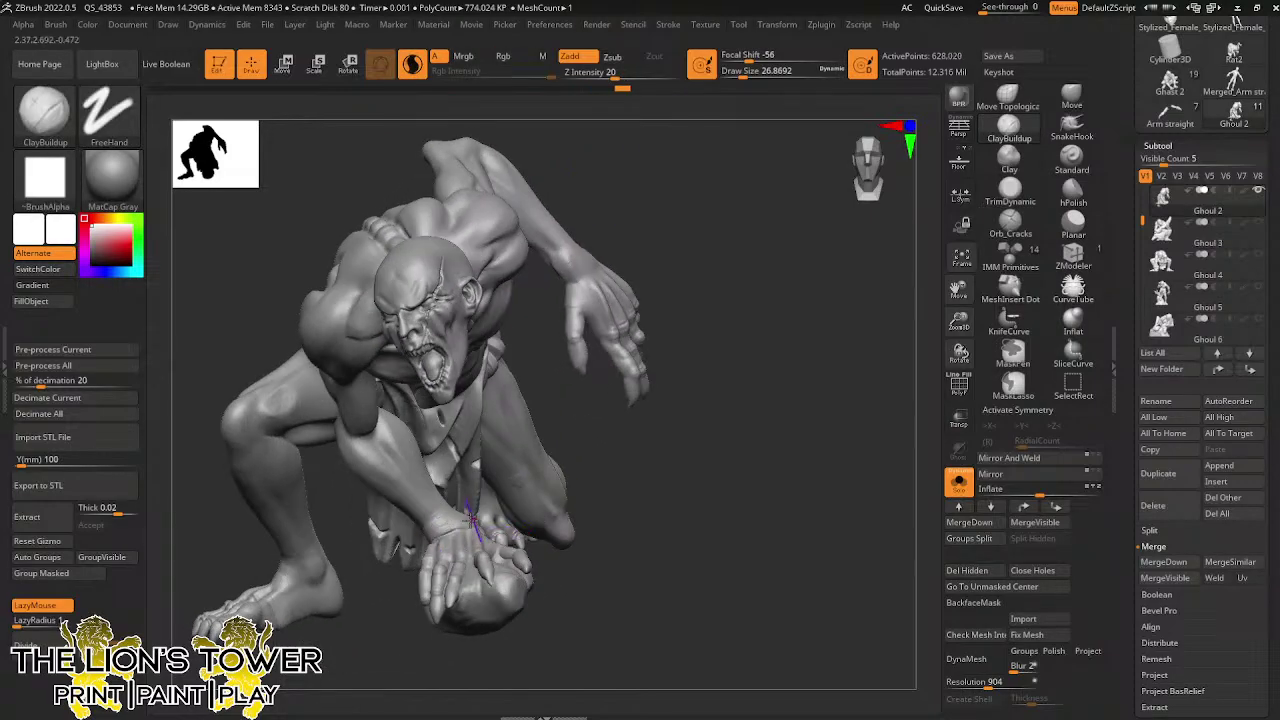
Touch up and smooth Ghoul 2's raised thigh beside the reposed arm
right_click_drag(519, 465, 386, 396)
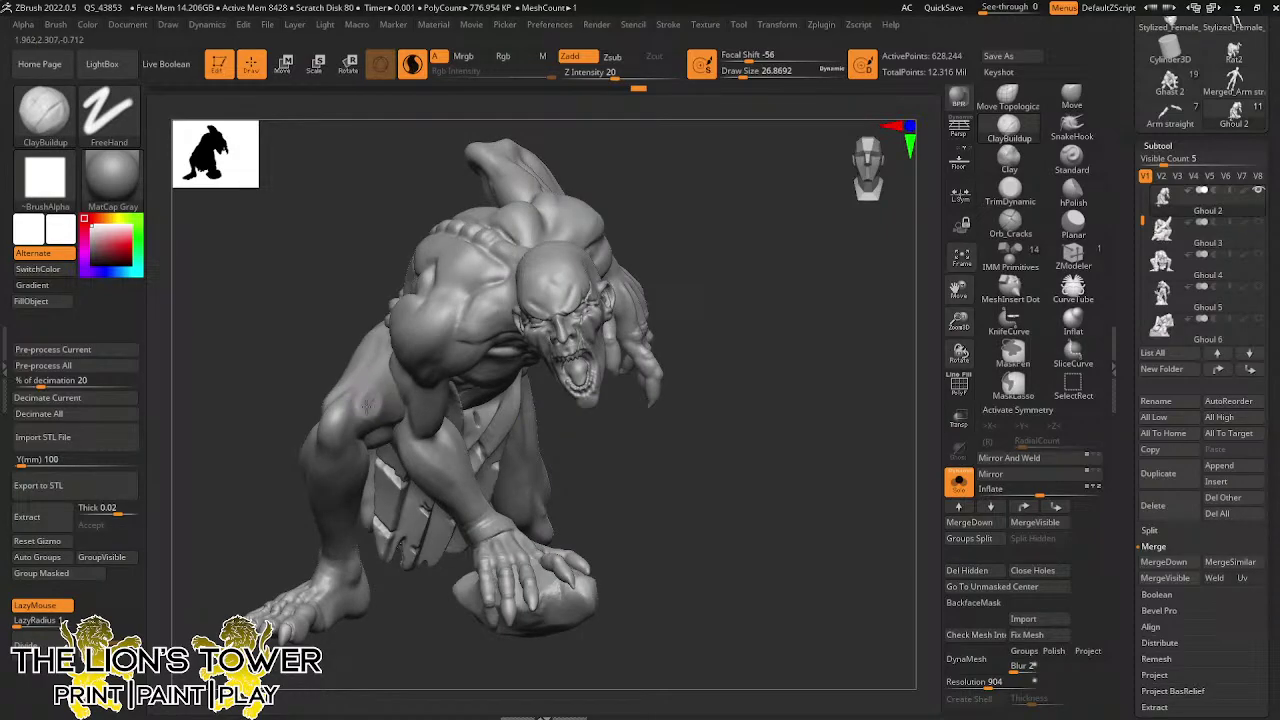
key("shift")
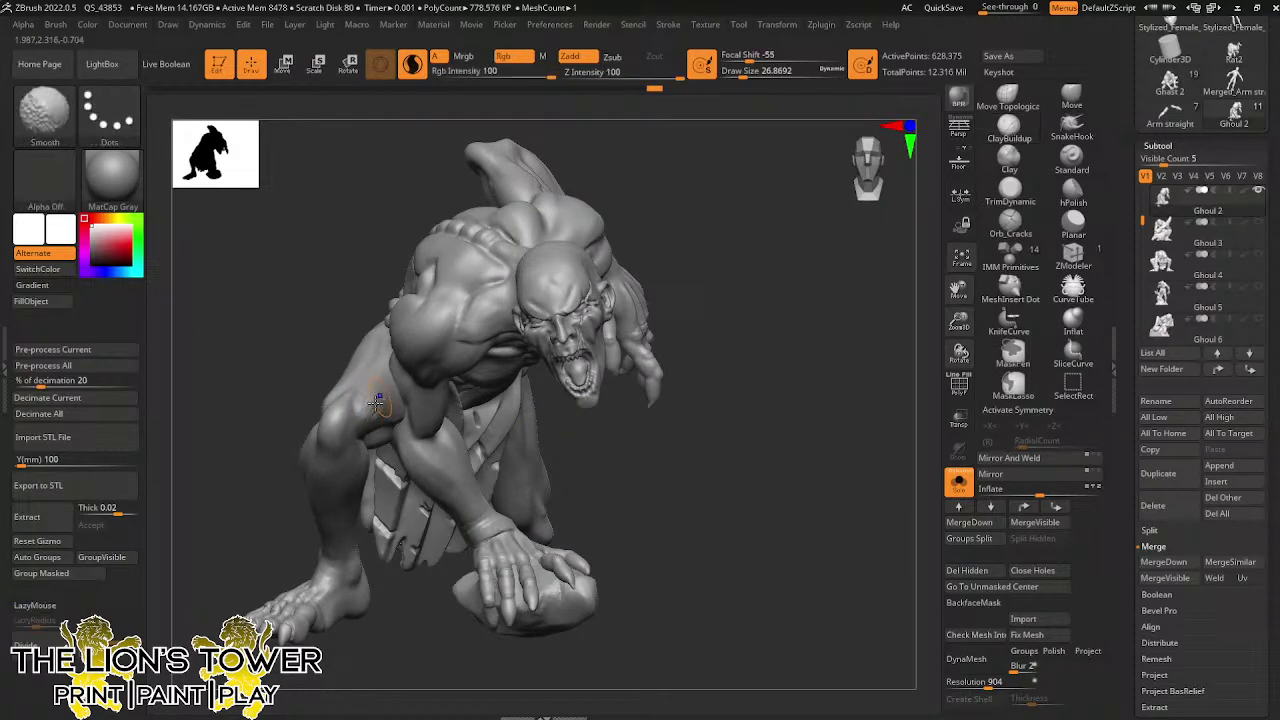
mouse_move(594, 480)
right_mouse_down()
mouse_move(680, 503)
mouse_move(694, 491)
mouse_move(508, 511)
right_mouse_up()
left_click_drag(228, 560, 242, 572)
mouse_move(480, 473)
left_mouse_down()
mouse_move(540, 475)
mouse_move(554, 511)
mouse_move(545, 503)
left_mouse_up()
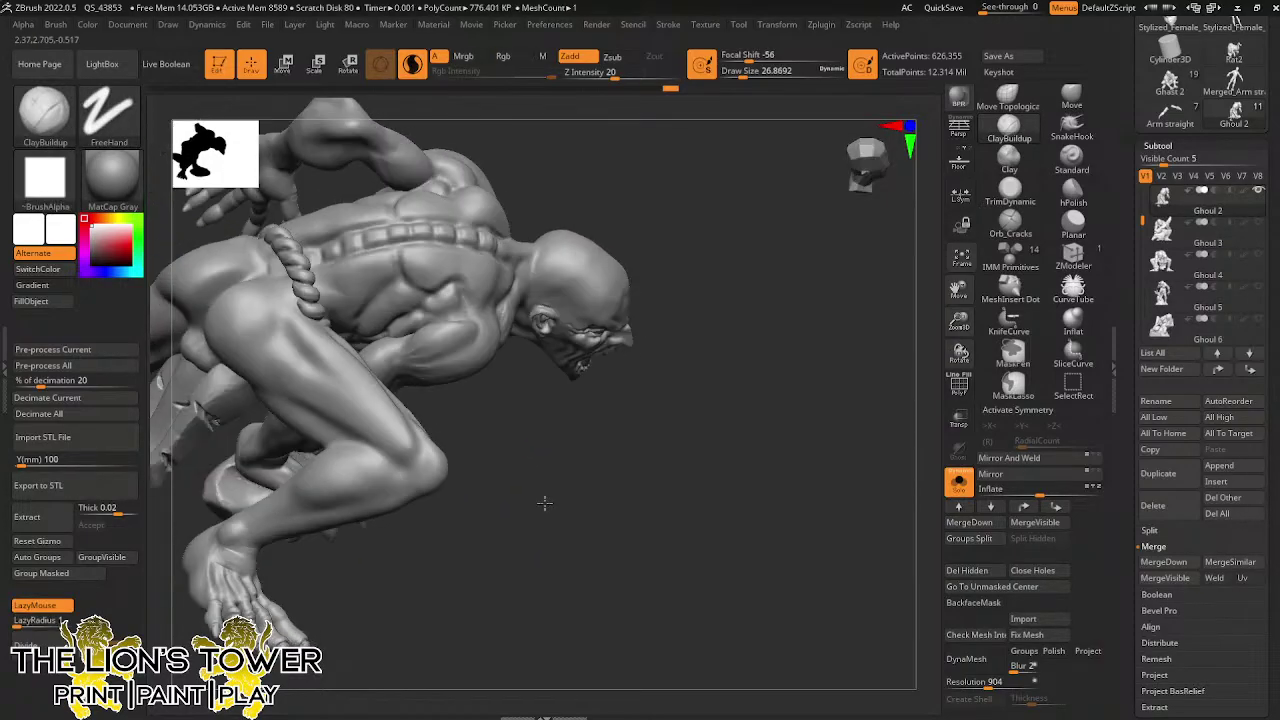
Rework and smooth the muscles at the back of Ghoul 2's shoulder where the arm was rotated
right_click_drag(545, 503, 407, 339)
left_click_drag(453, 313, 444, 318, "shift")
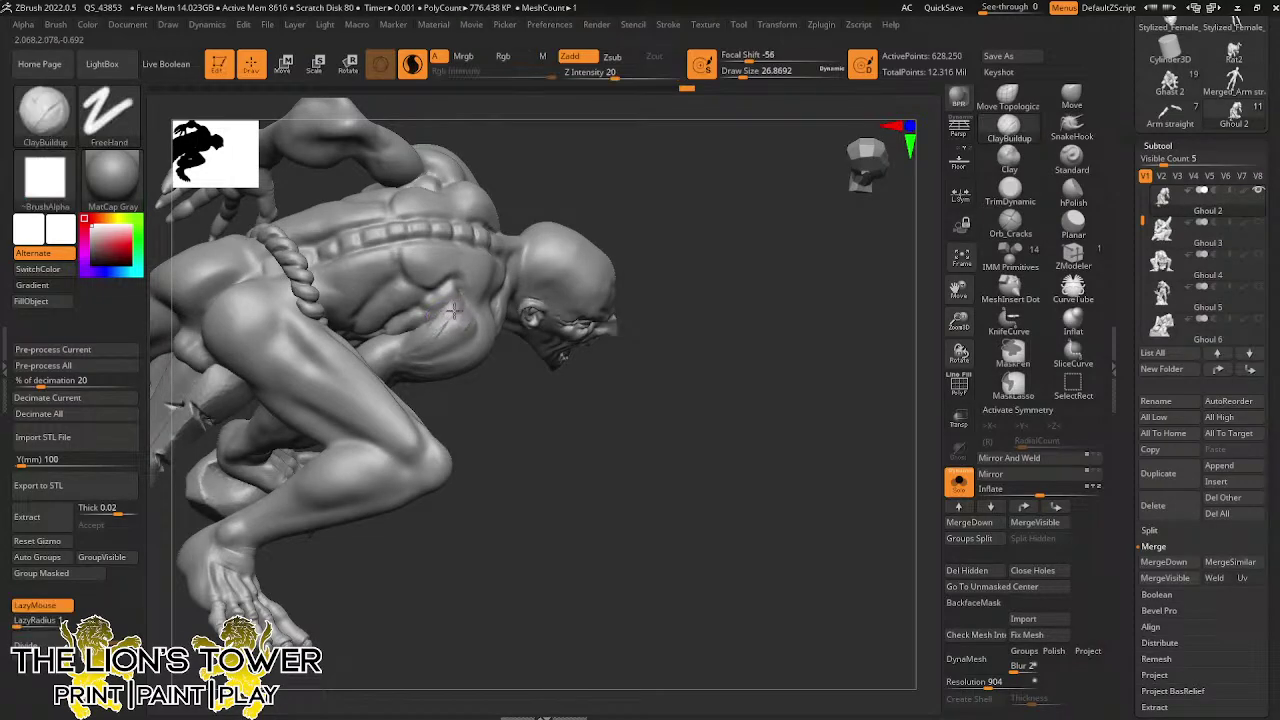
left_click_drag(445, 325, 433, 338, "shift")
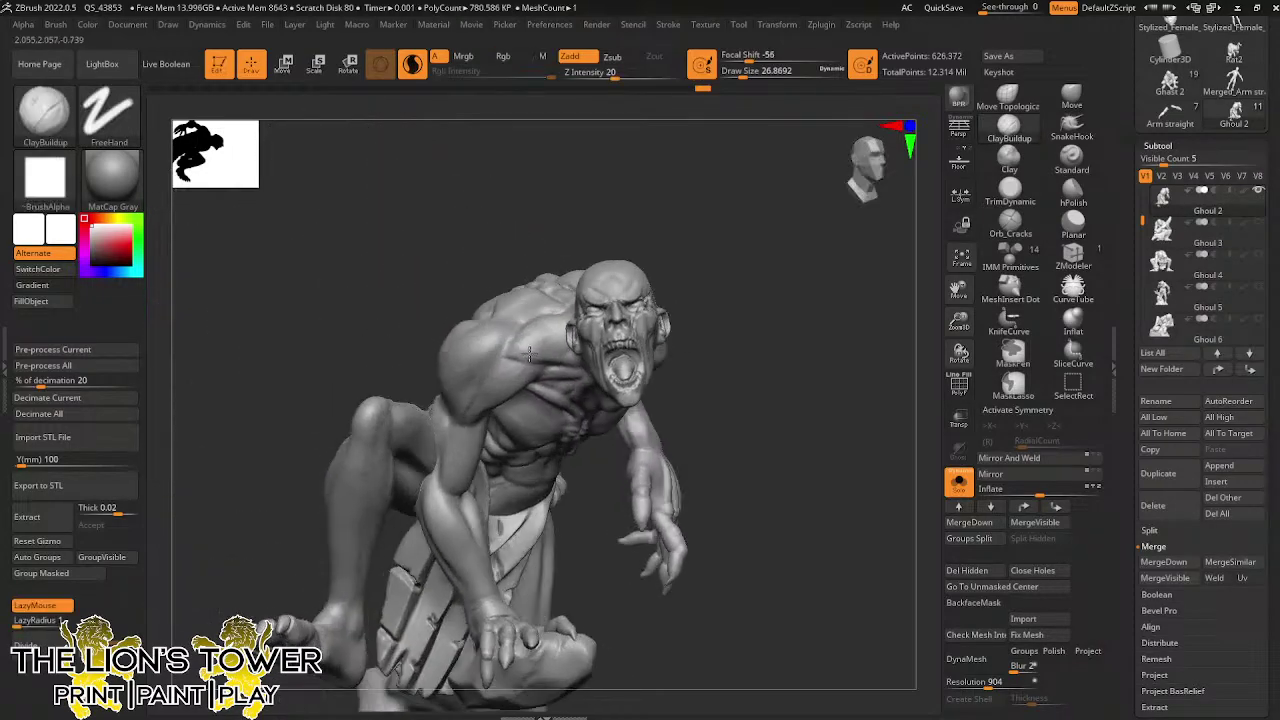
Reshape the silhouette of Ghoul 2's planted-arm shoulder with the Move brush at draw sizes of about 94 and 56
right_click_drag(760, 300, 820, 270)
left_click(1000, 93)
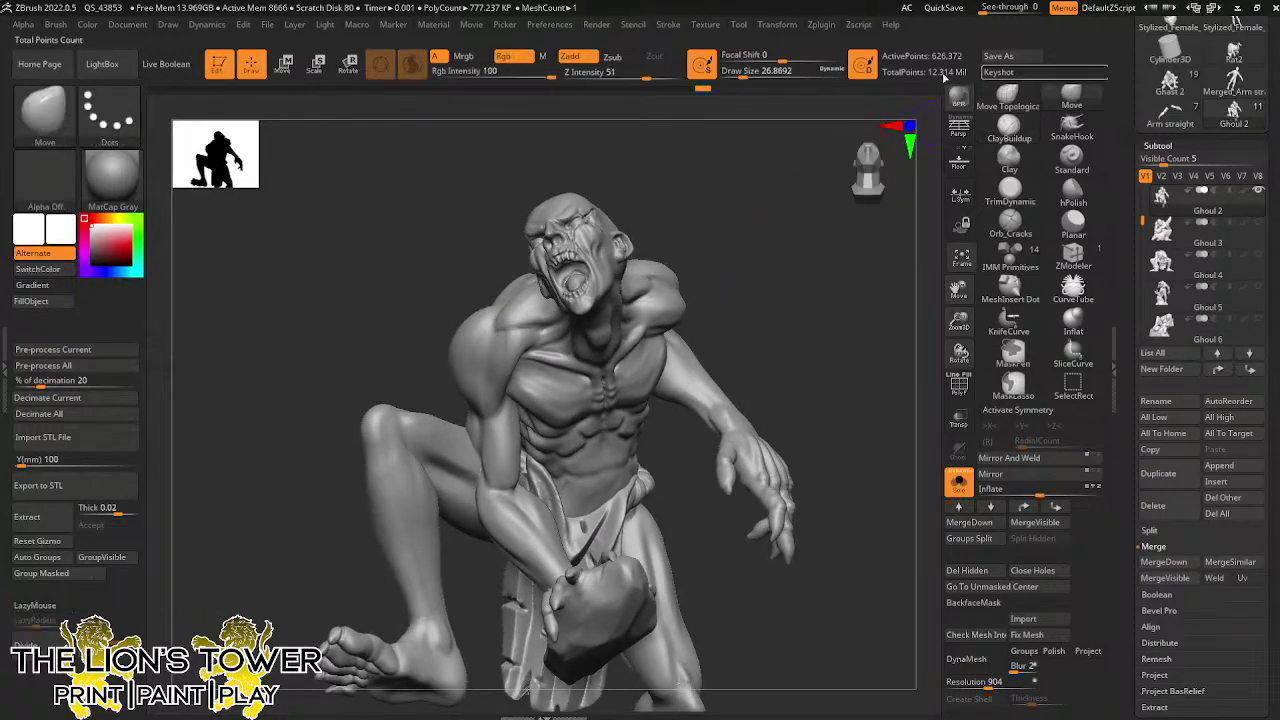
left_click_drag(754, 75, 760, 75)
right_click_drag(795, 172, 720, 178)
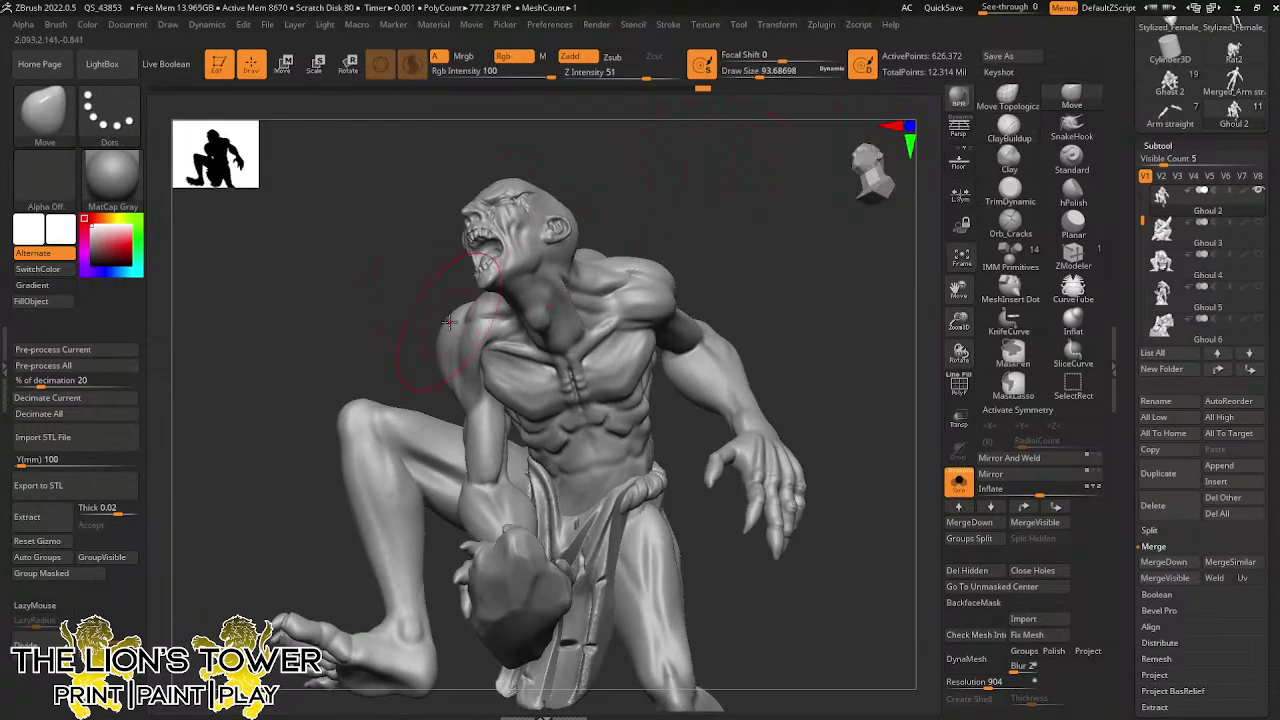
left_click_drag(470, 312, 482, 320)
left_click(752, 75)
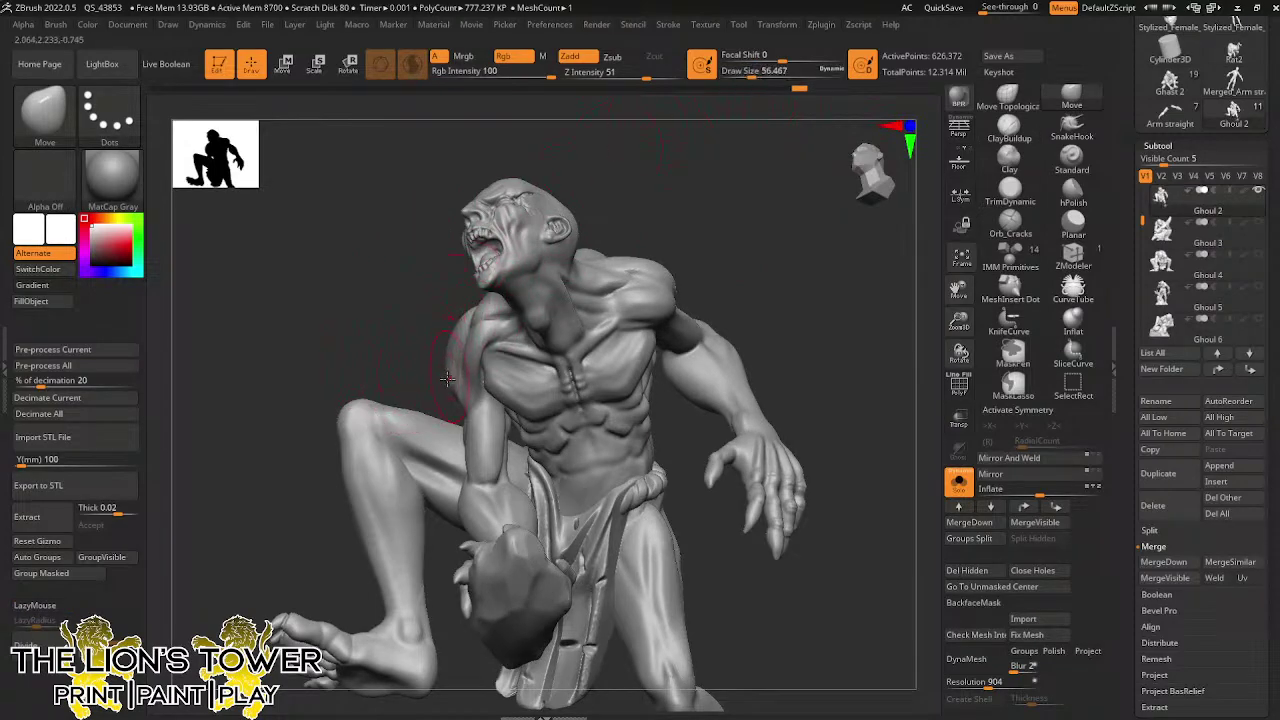
mouse_move(450, 366)
left_mouse_down()
mouse_move(437, 263)
mouse_move(675, 274)
mouse_move(252, 414)
mouse_move(483, 347)
mouse_move(483, 322)
left_mouse_up()
Smooth the front of Ghoul 2's shoulder where it meets the chest, reducing the draw size to about 35
key("shift")
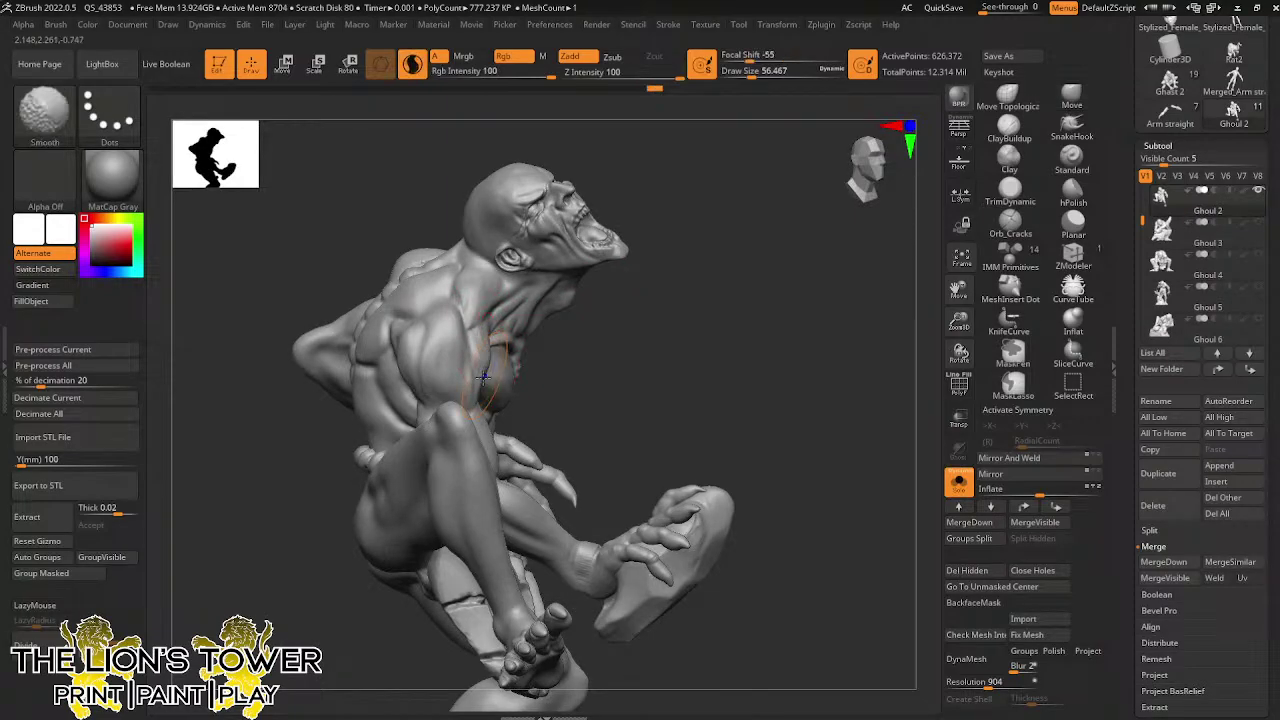
mouse_move(583, 359)
left_mouse_down()
mouse_move(480, 370)
mouse_move(518, 375)
left_mouse_up()
left_click_drag(675, 205, 637, 169, "ctrl")
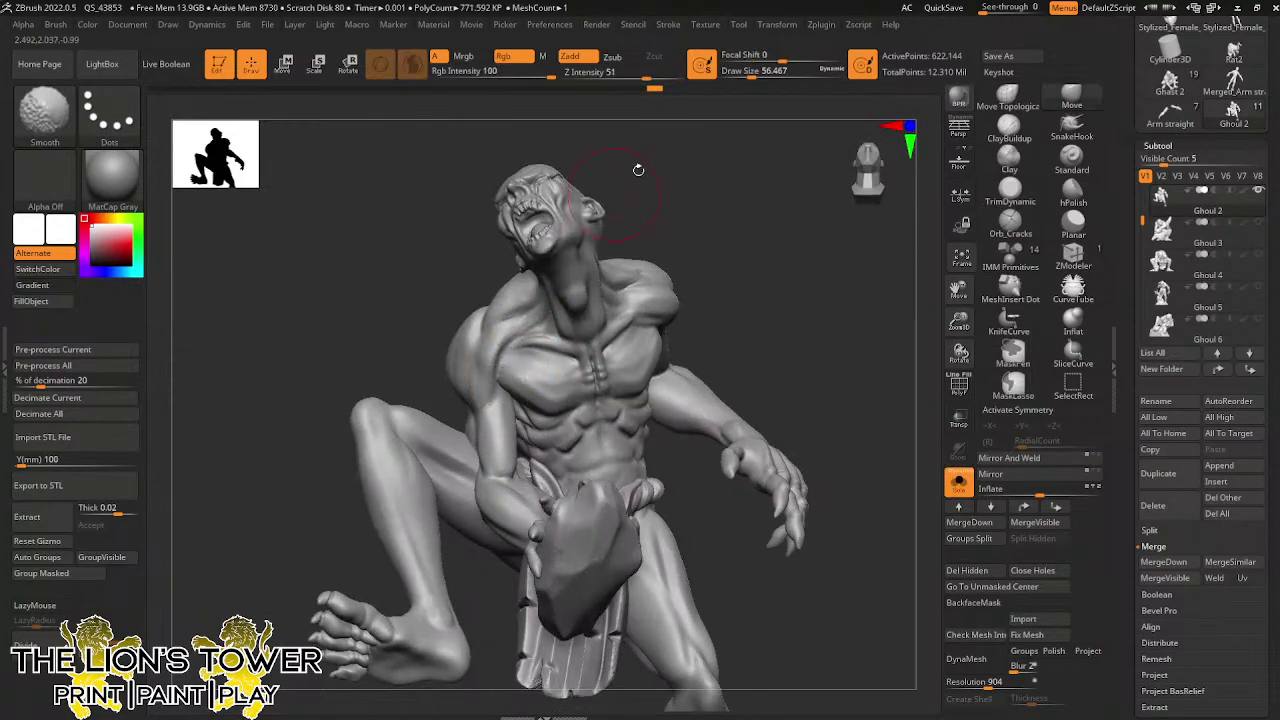
left_click_drag(751, 72, 741, 72)
key("shift")
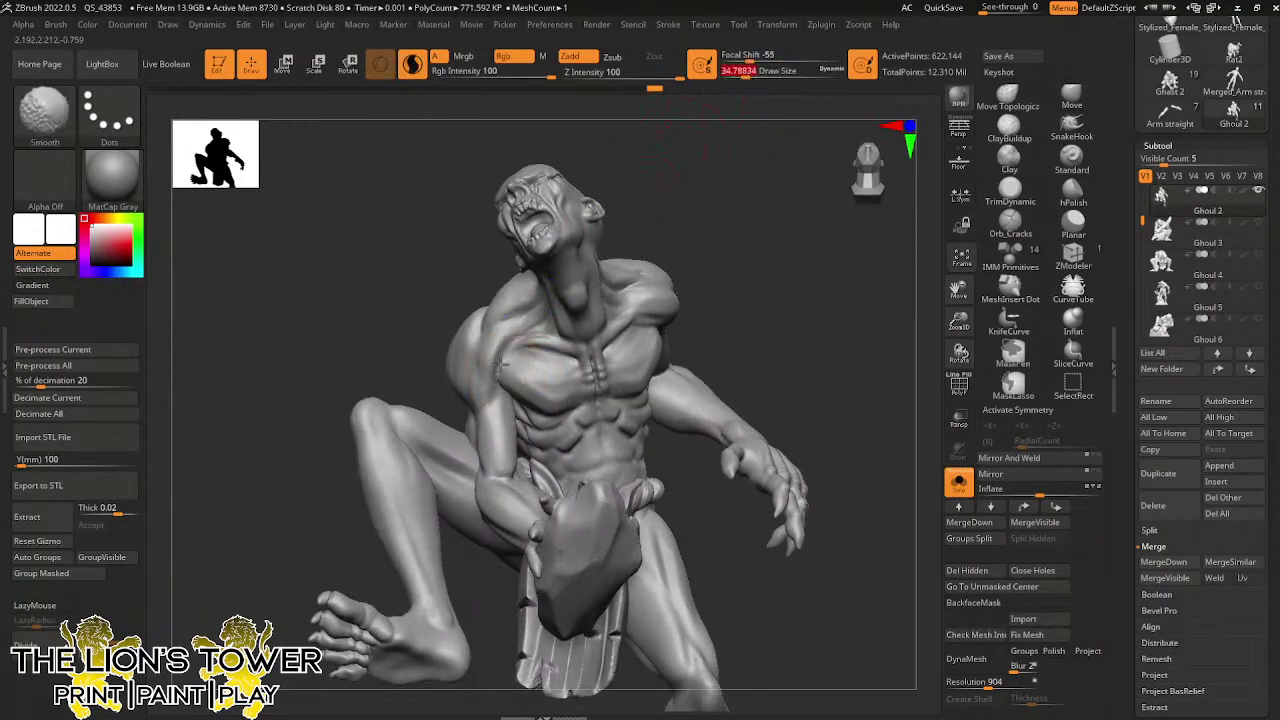
left_click_drag(706, 186, 628, 232)
left_click_drag(571, 300, 556, 340, "shift")
left_click_drag(785, 220, 728, 242)
mouse_move(728, 242)
left_mouse_down("ctrl")
mouse_move(752, 262)
mouse_move(731, 240)
mouse_move(760, 206)
mouse_move(747, 206)
left_mouse_up("ctrl")
Build up the front shoulder muscle with ClayBuildup at a draw size of about 25 and smooth the strokes
left_click(1009, 128)
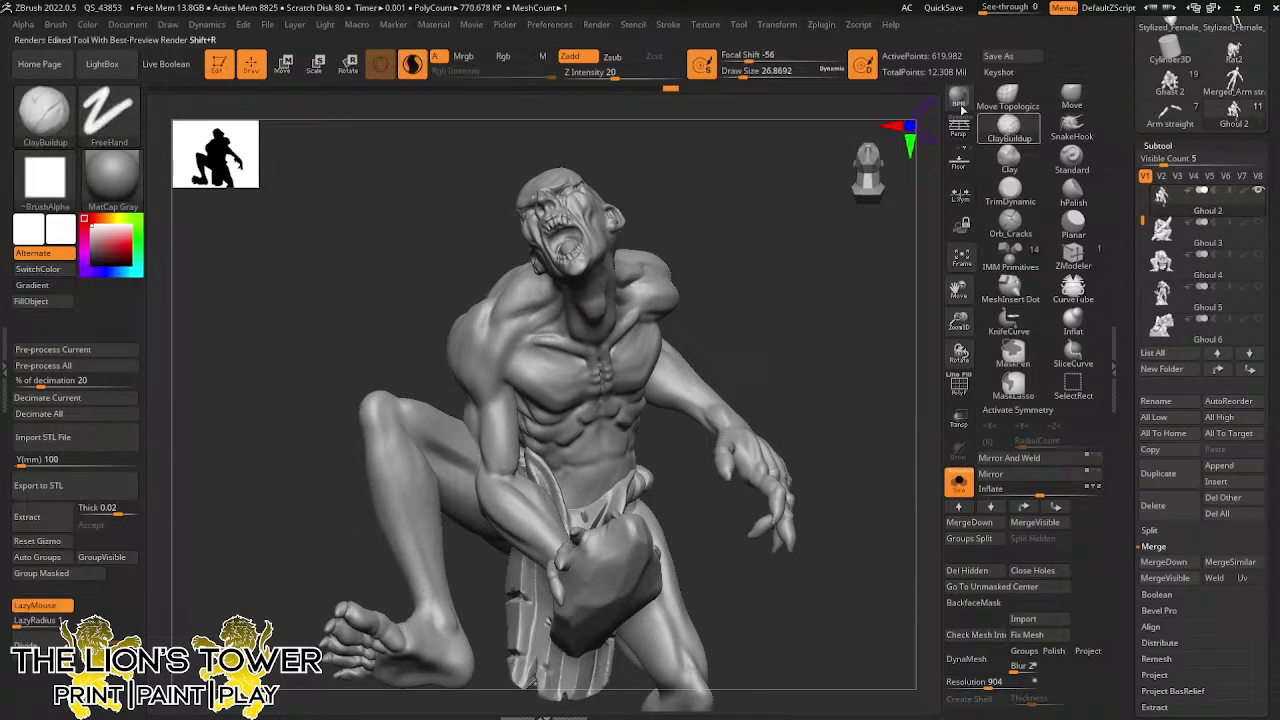
left_click_drag(743, 72, 744, 72)
left_click_drag(702, 185, 678, 197)
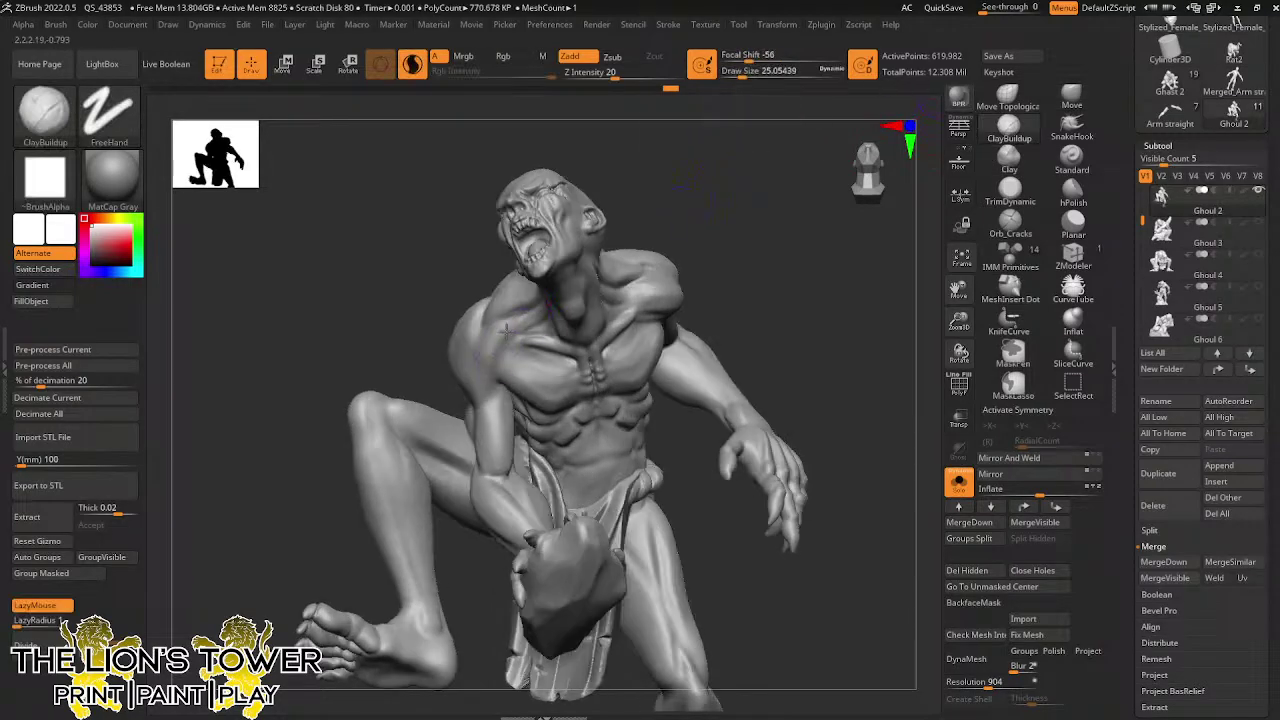
left_click_drag(497, 356, 494, 362)
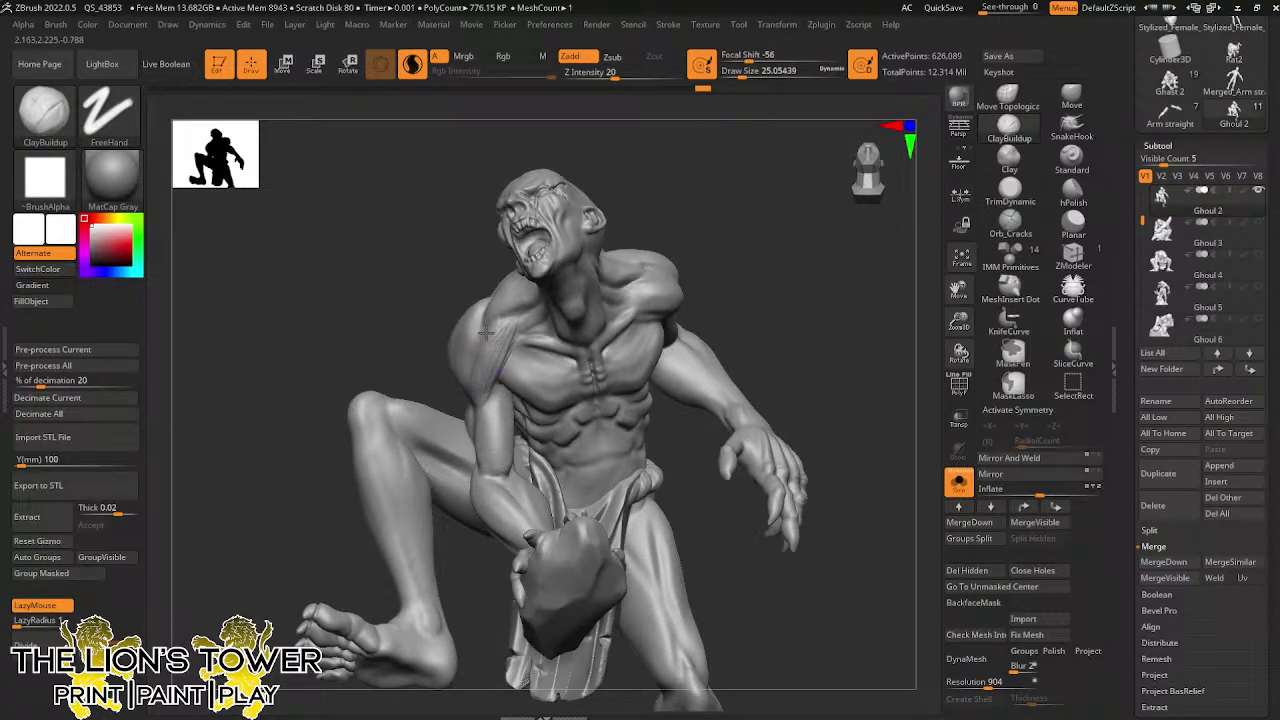
left_click_drag(494, 370, 498, 335, "shift")
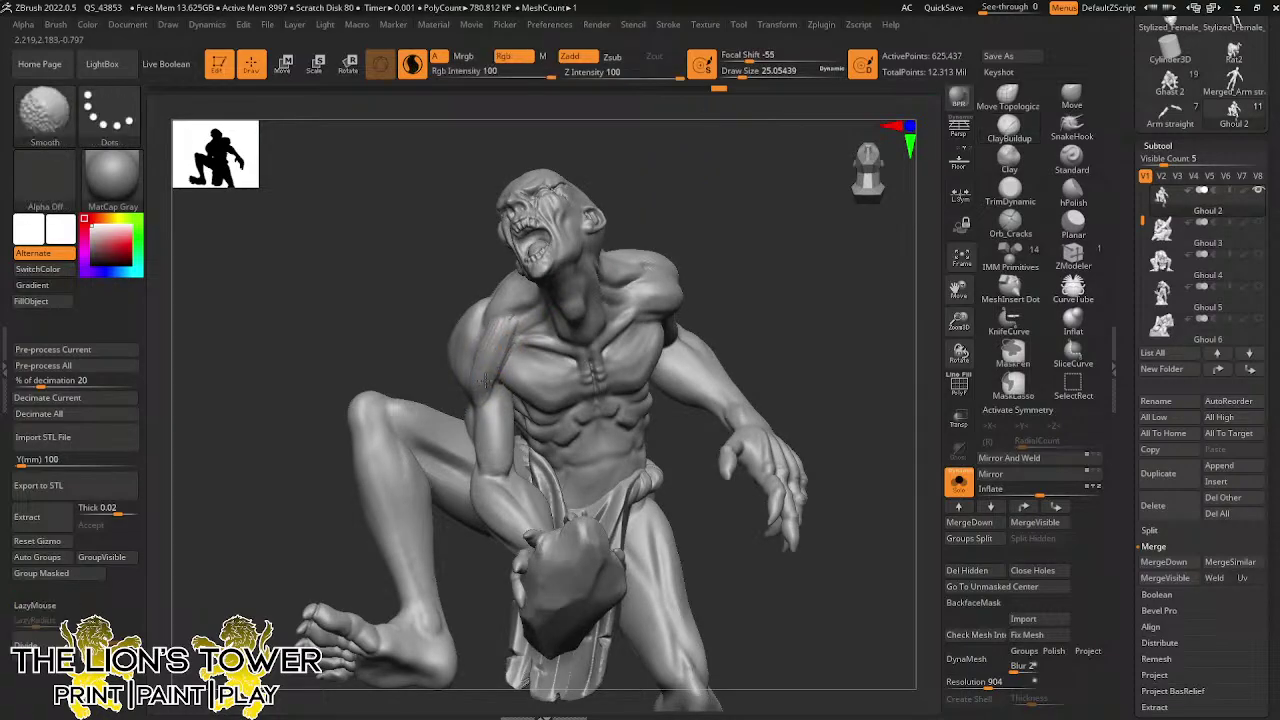
Refine and smooth the back of the planted-arm shoulder beside the shoulder blade
left_click_drag(673, 206, 790, 222)
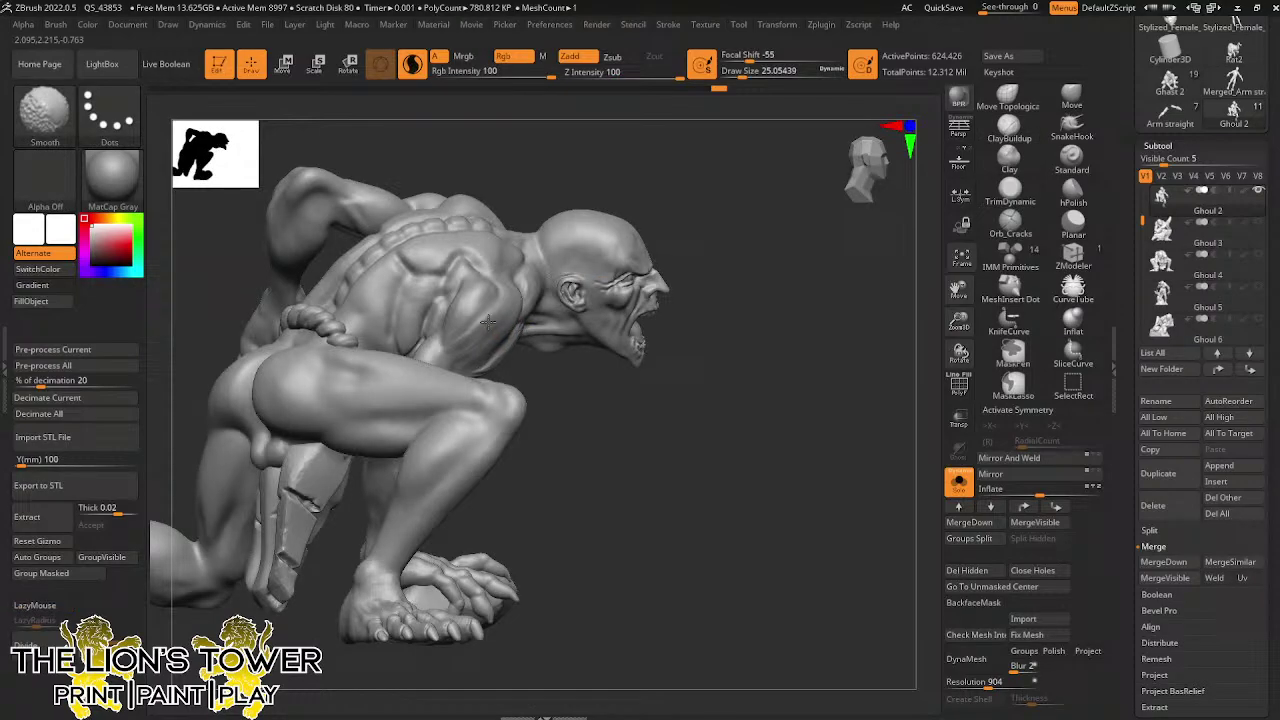
left_click_drag(585, 188, 650, 178)
left_click_drag(446, 328, 443, 335, "shift")
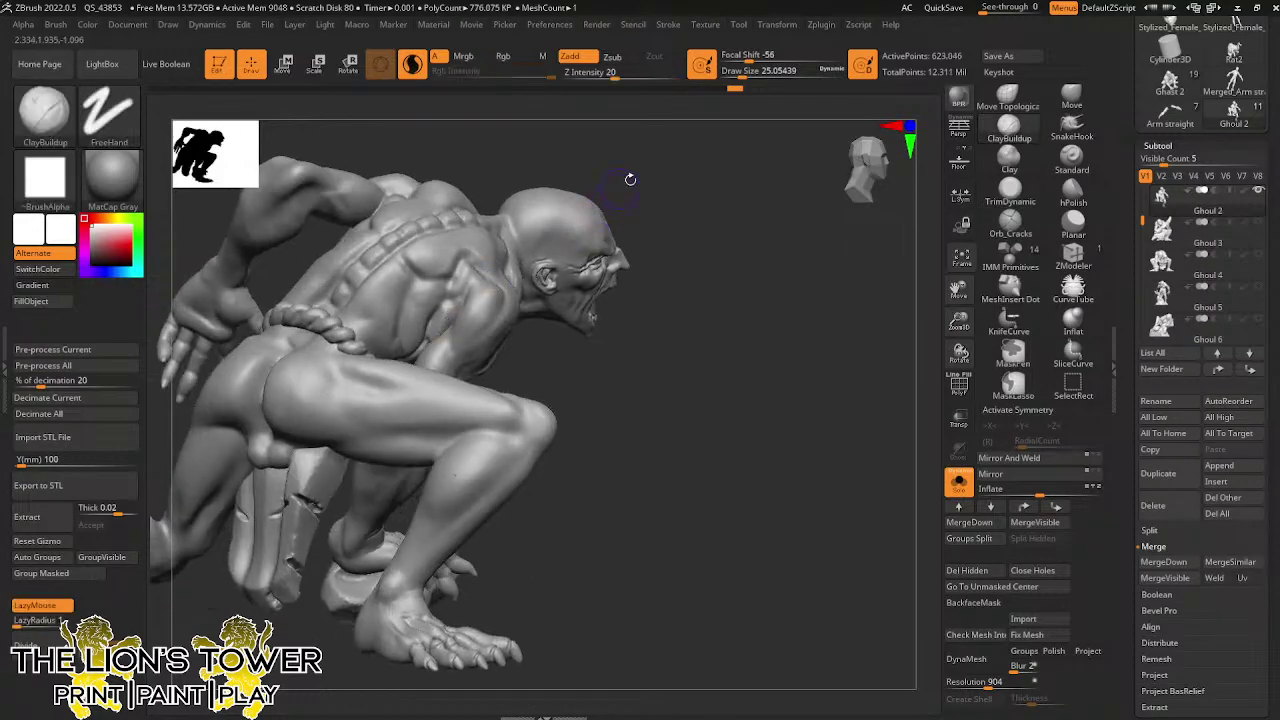
left_click_drag(629, 177, 582, 187)
right_click_drag(766, 326, 776, 358)
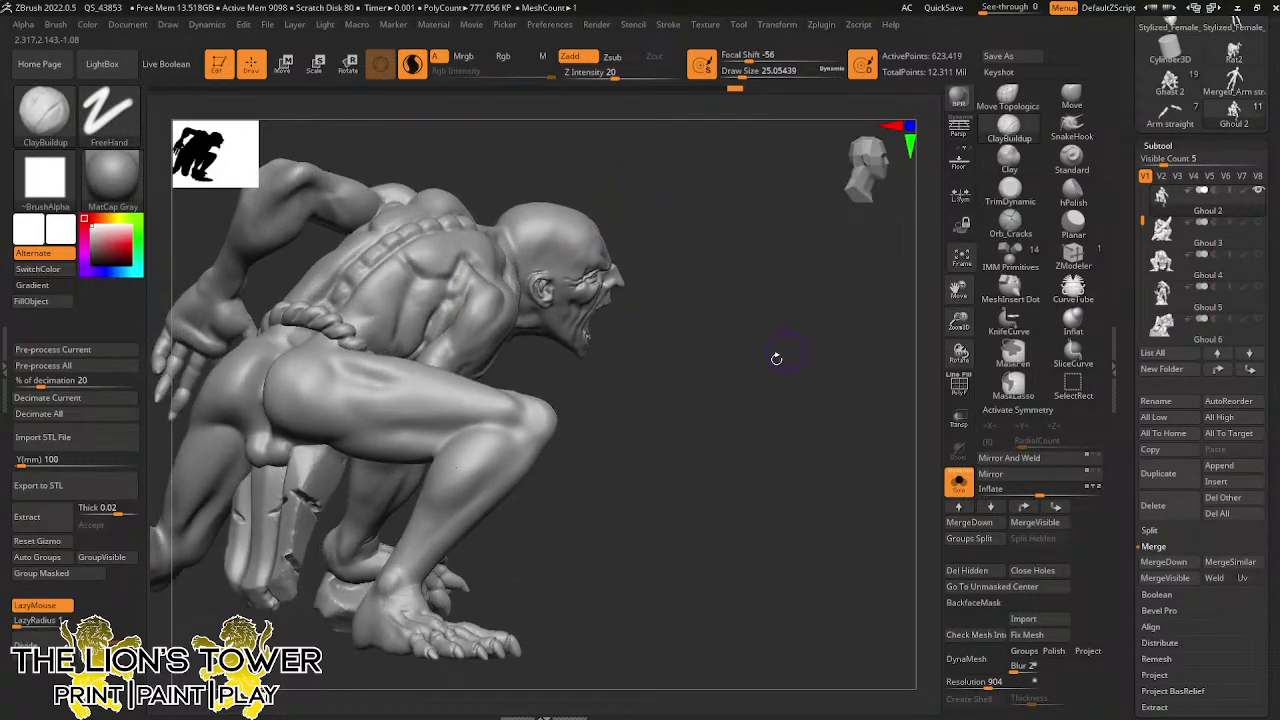
Smooth the ankle of Ghoul 2's front foot
left_click_drag(861, 441, 828, 440)
left_click_drag(391, 603, 424, 609, "shift")
mouse_move(775, 480)
left_mouse_down()
mouse_move(731, 440)
mouse_move(677, 453)
left_mouse_up()
right_click_drag(677, 453, 527, 493)
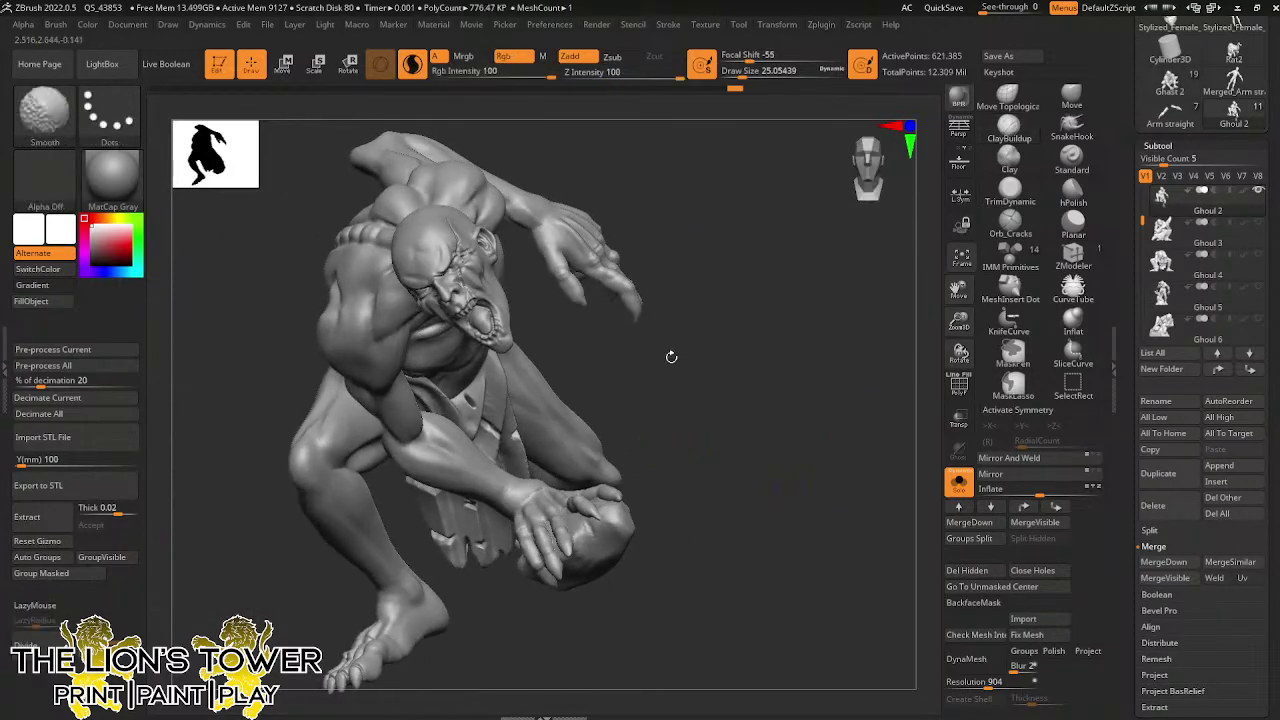
Carve creases around the front ankle and the planted hand's wrist with the Orb_Cracks brush
mouse_move(671, 357)
right_mouse_down()
mouse_move(680, 429)
mouse_move(709, 391)
right_mouse_up()
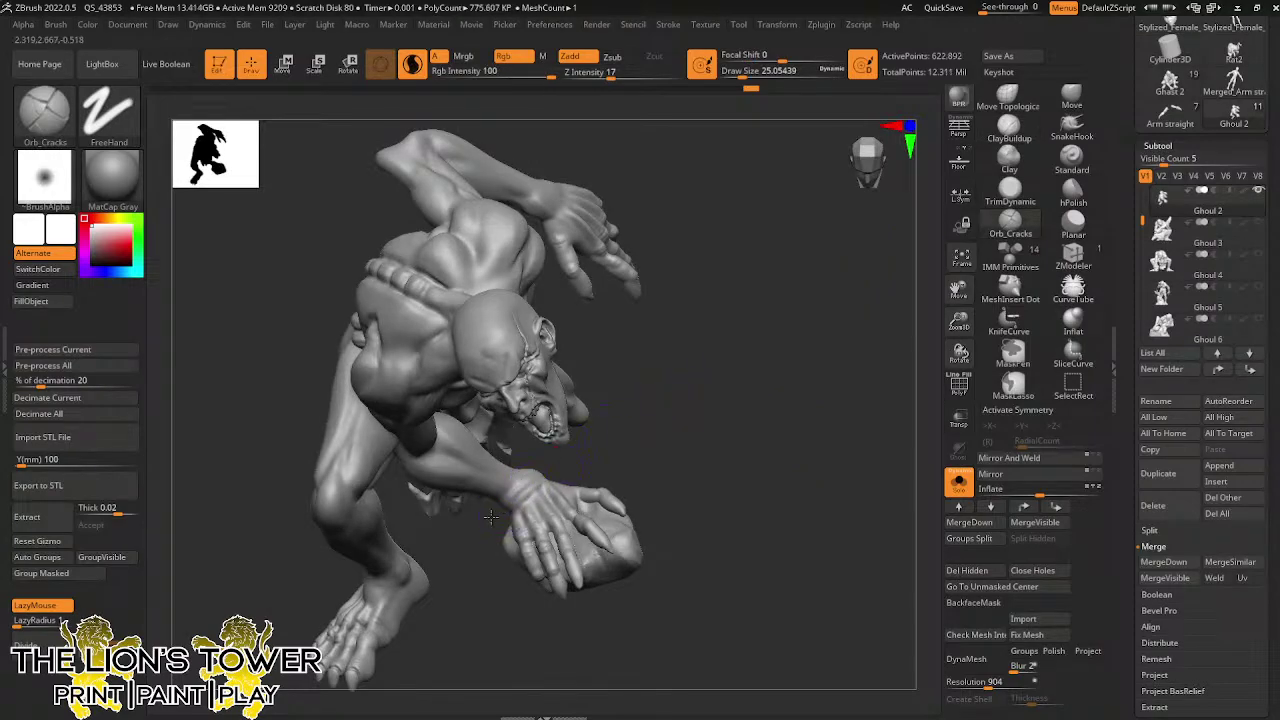
right_click_drag(491, 516, 360, 572)
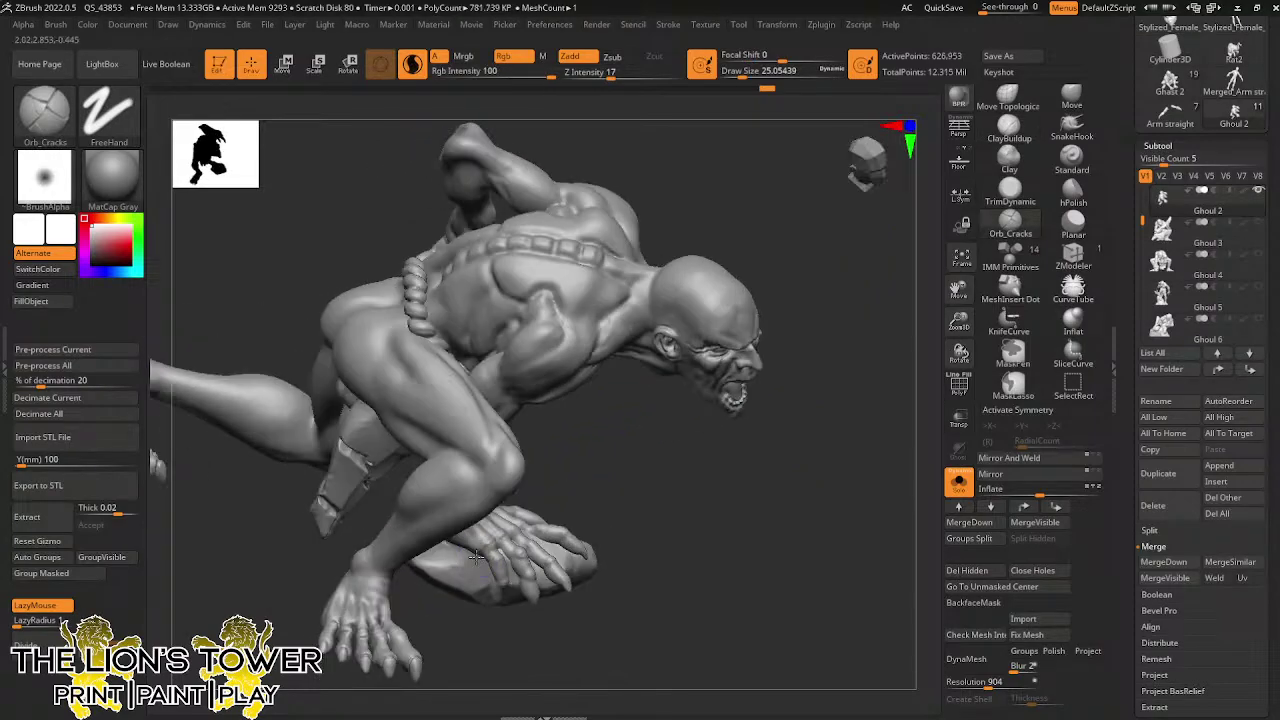
left_click_drag(357, 582, 386, 583)
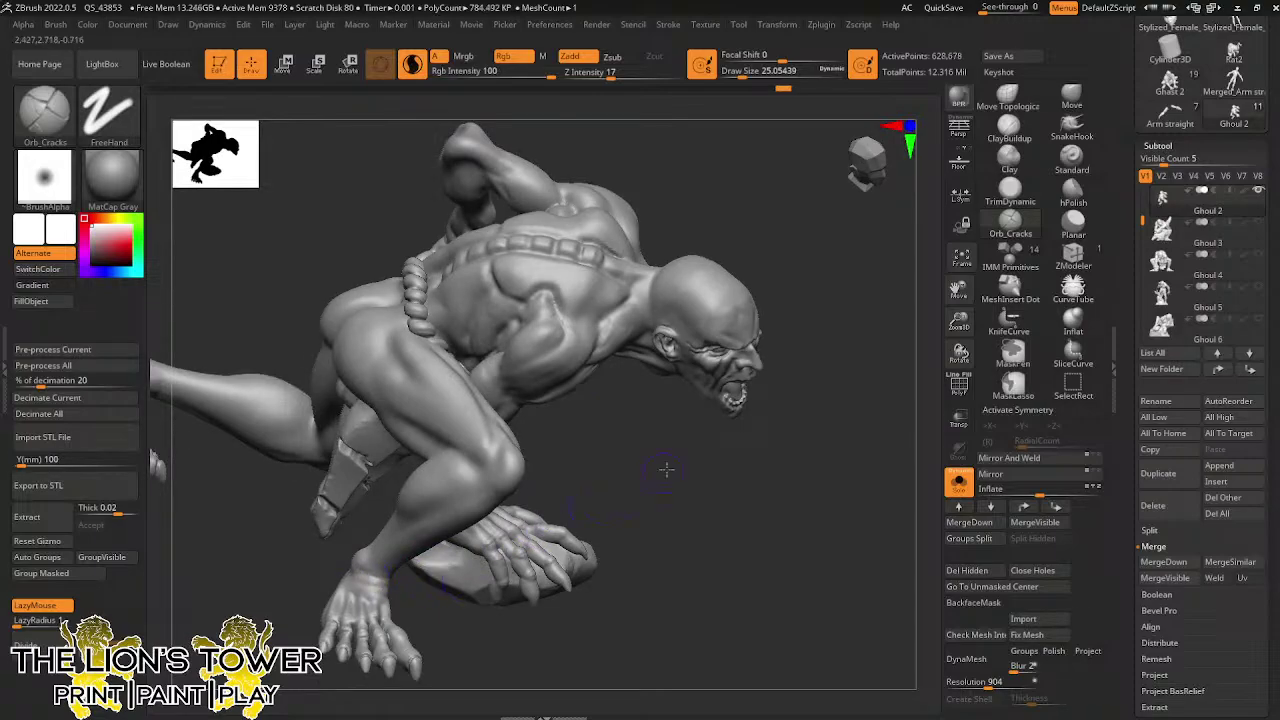
right_click_drag(666, 469, 437, 530)
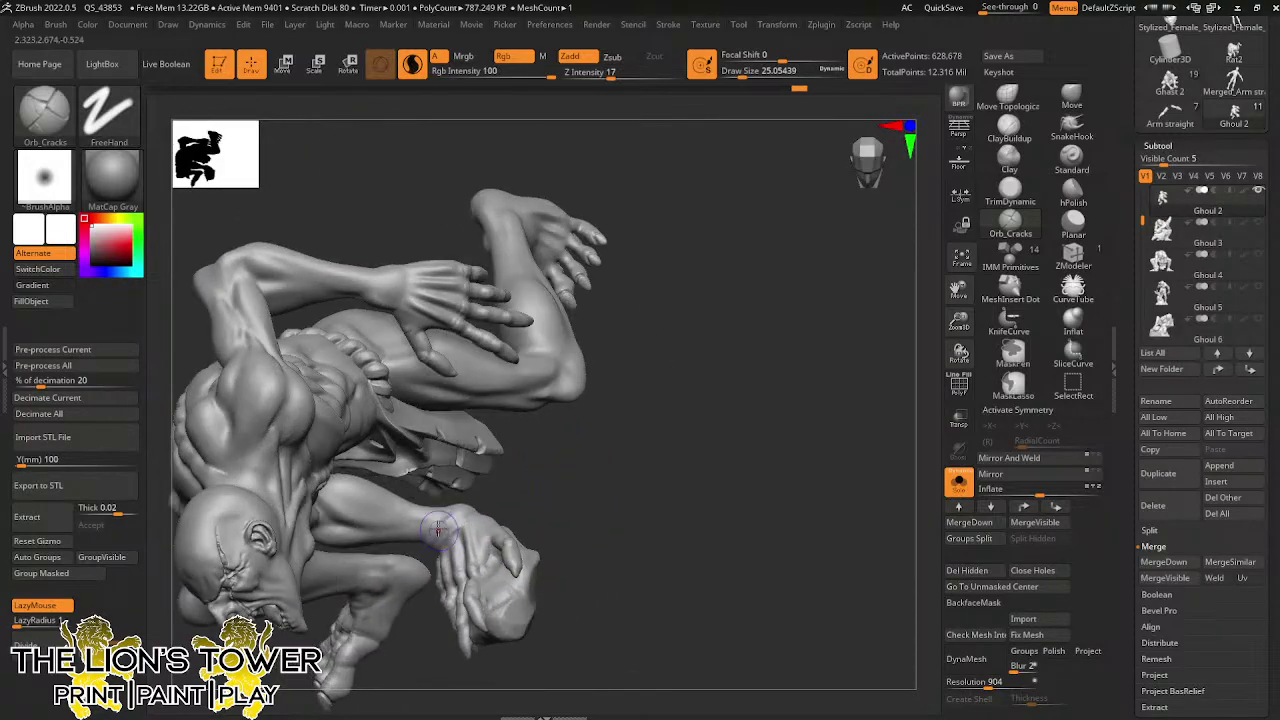
left_click_drag(452, 529, 456, 522)
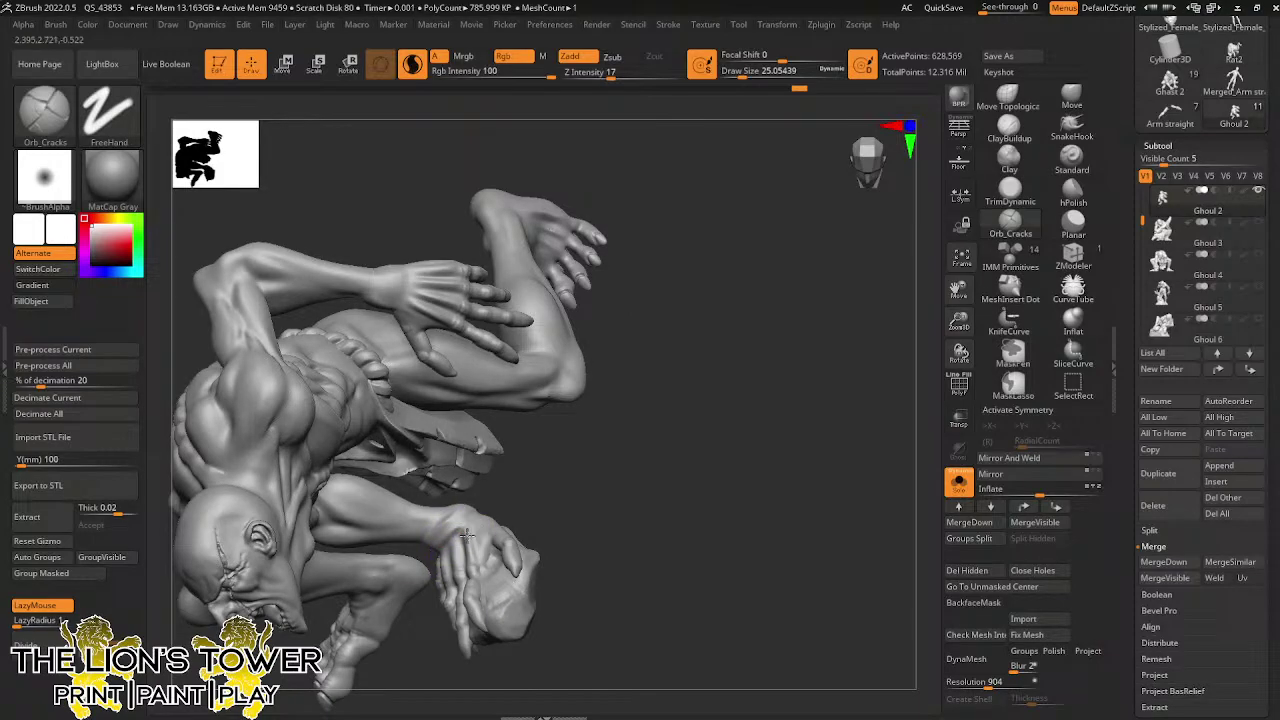
Carve Orb_Cracks creases around the ankle and heel of Ghoul 2's trailing foot
right_click_drag(606, 413, 656, 190)
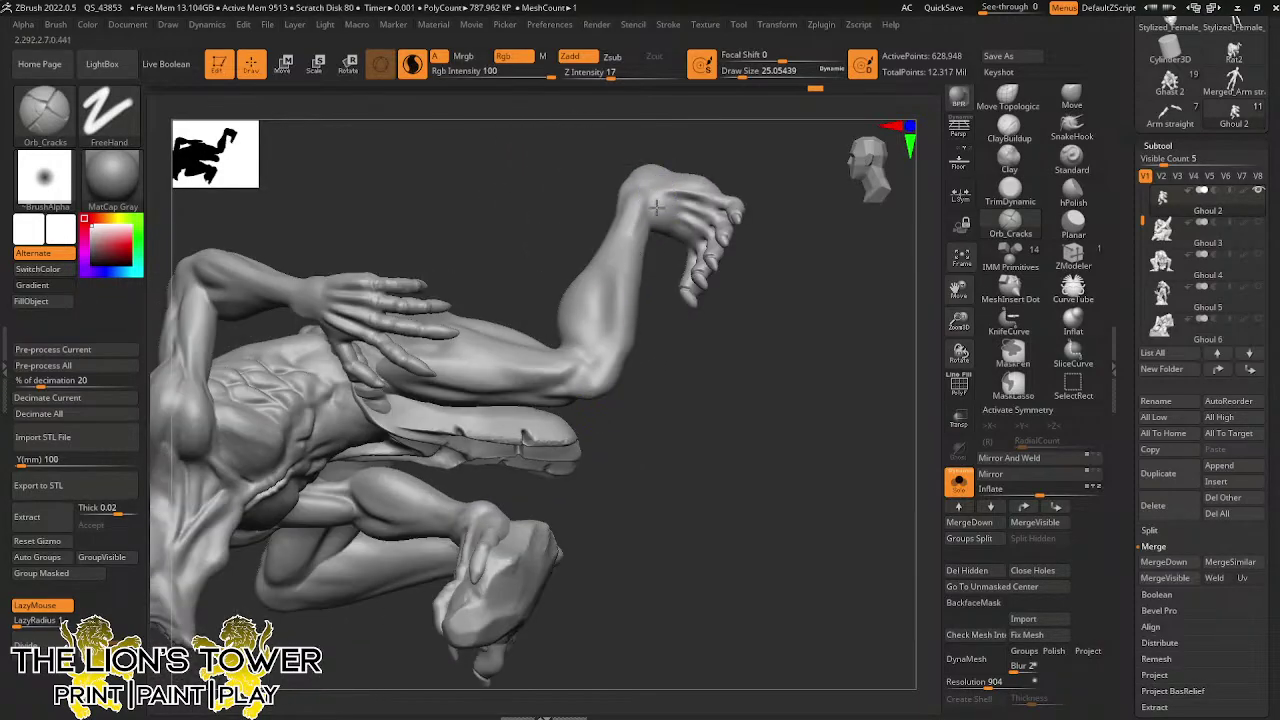
right_click_drag(668, 271, 657, 192)
left_click_drag(655, 187, 660, 203)
right_click_drag(652, 253, 663, 150)
left_click_drag(655, 177, 647, 191)
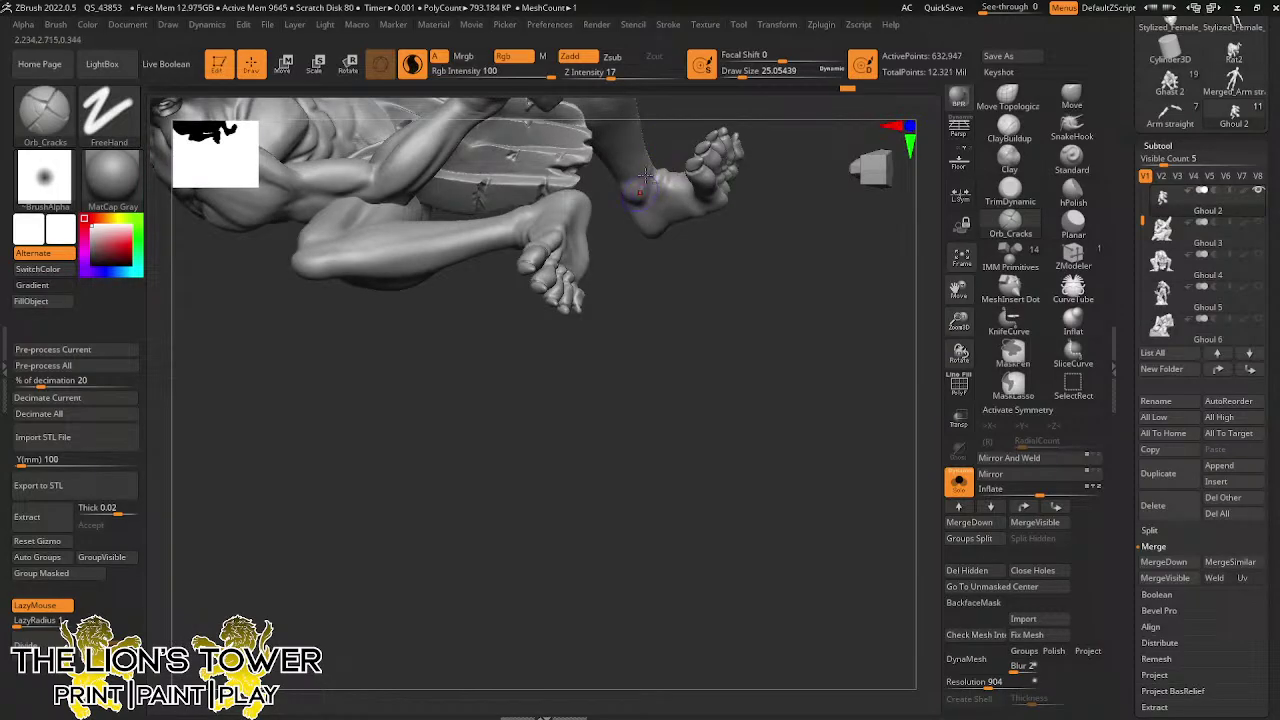
right_click_drag(645, 176, 648, 197)
right_click_drag(781, 153, 837, 266)
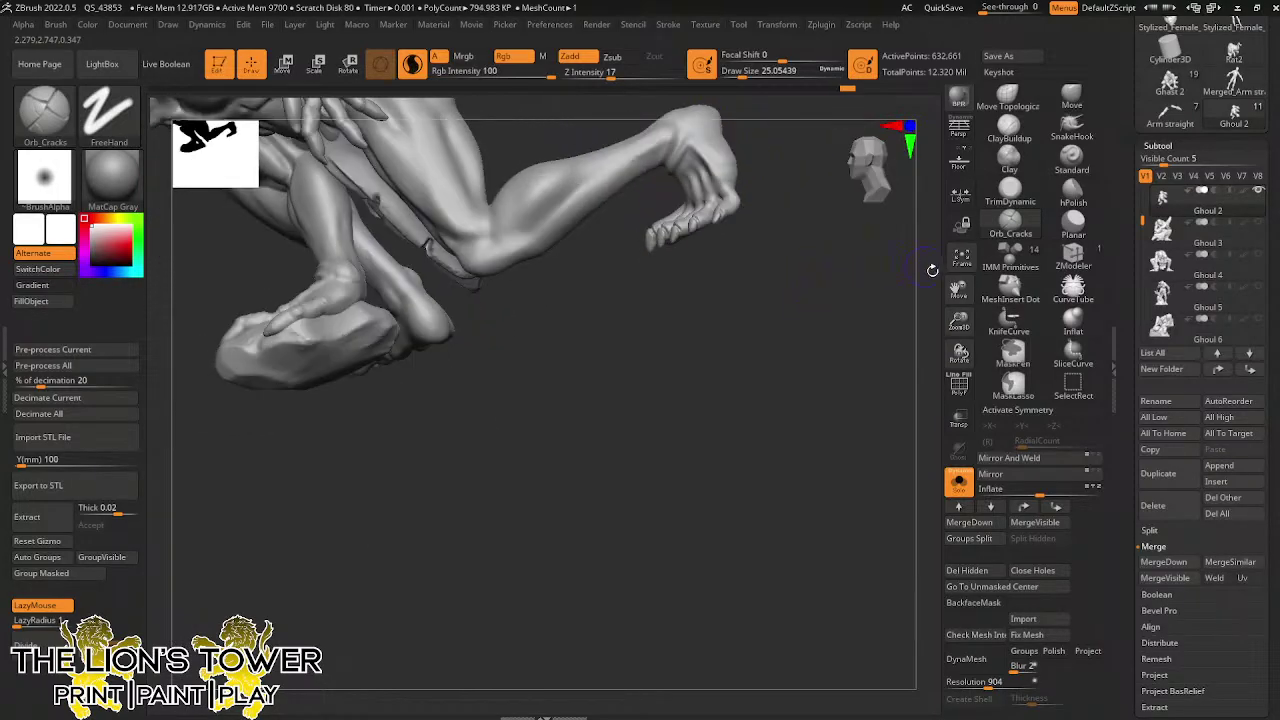
Soften the trailing ankle's creases with the Smooth brush at a draw size of about 18
mouse_move(942, 292)
right_mouse_down("ctrl")
mouse_move(940, 357)
mouse_move(944, 332)
right_mouse_up("ctrl")
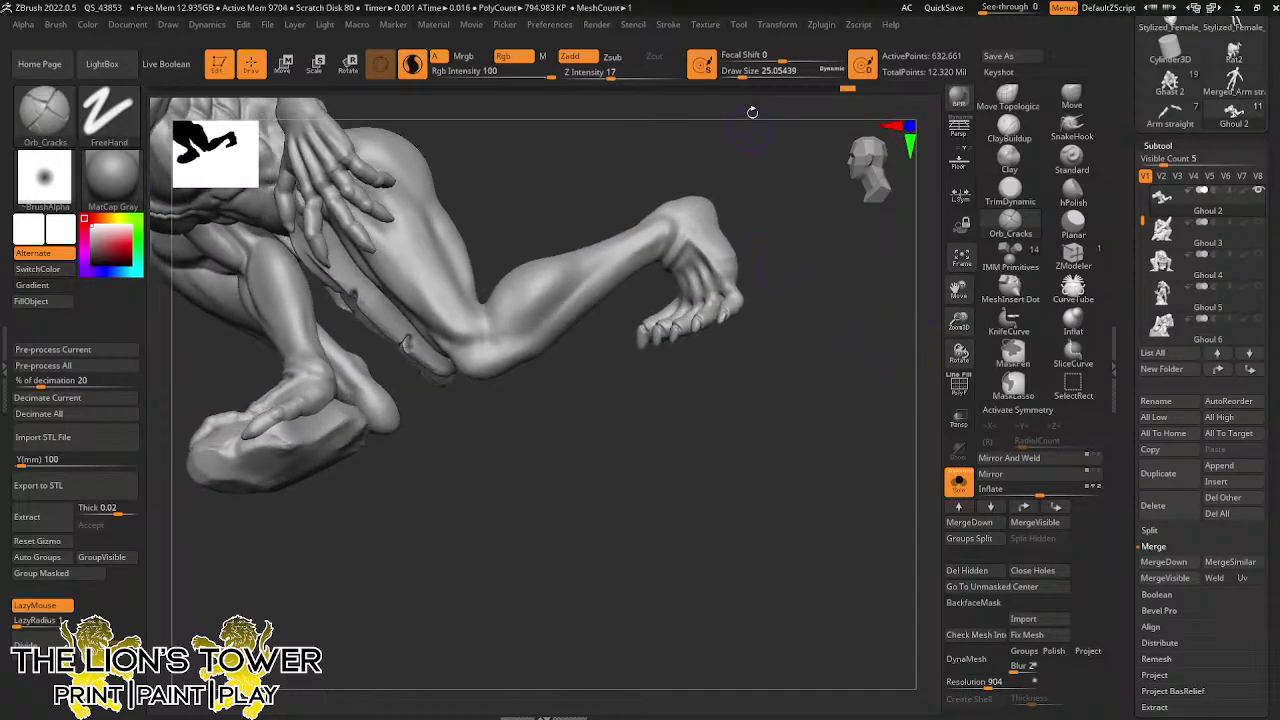
left_click(739, 76)
left_click_drag(685, 211, 703, 225, "shift")
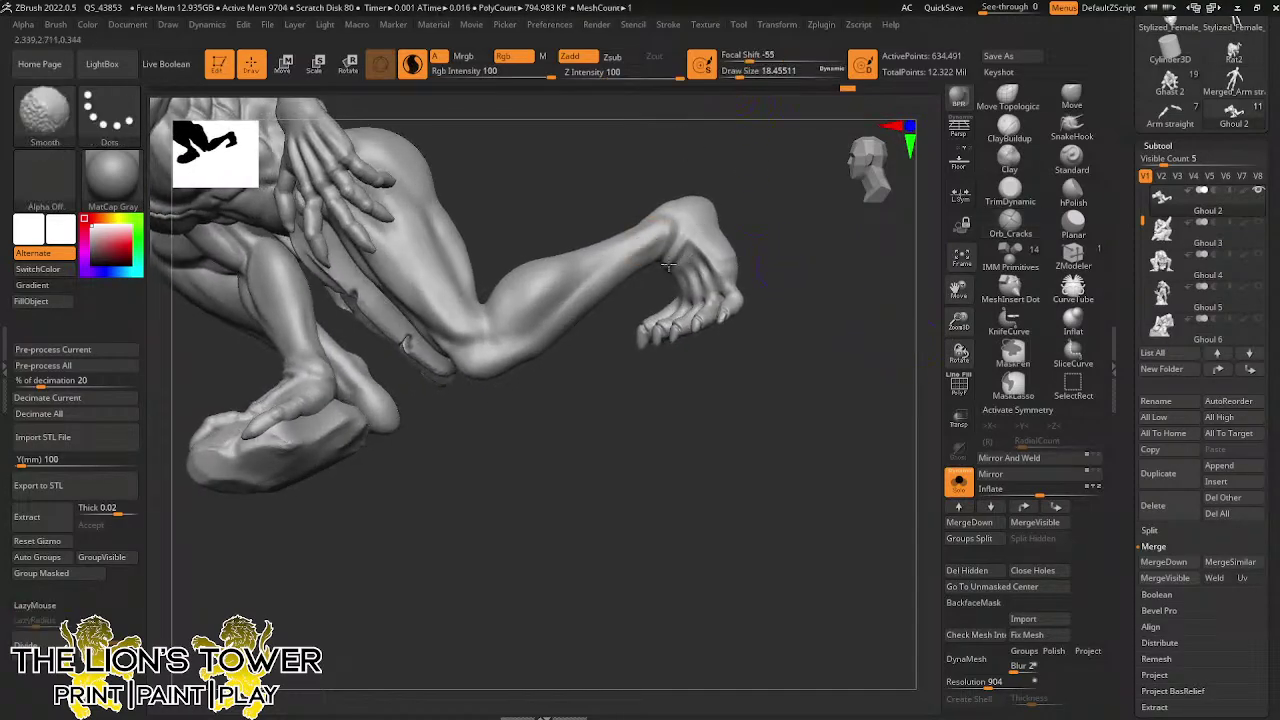
mouse_move(755, 280)
right_mouse_down()
mouse_move(600, 175)
mouse_move(565, 219)
mouse_move(522, 240)
right_mouse_up()
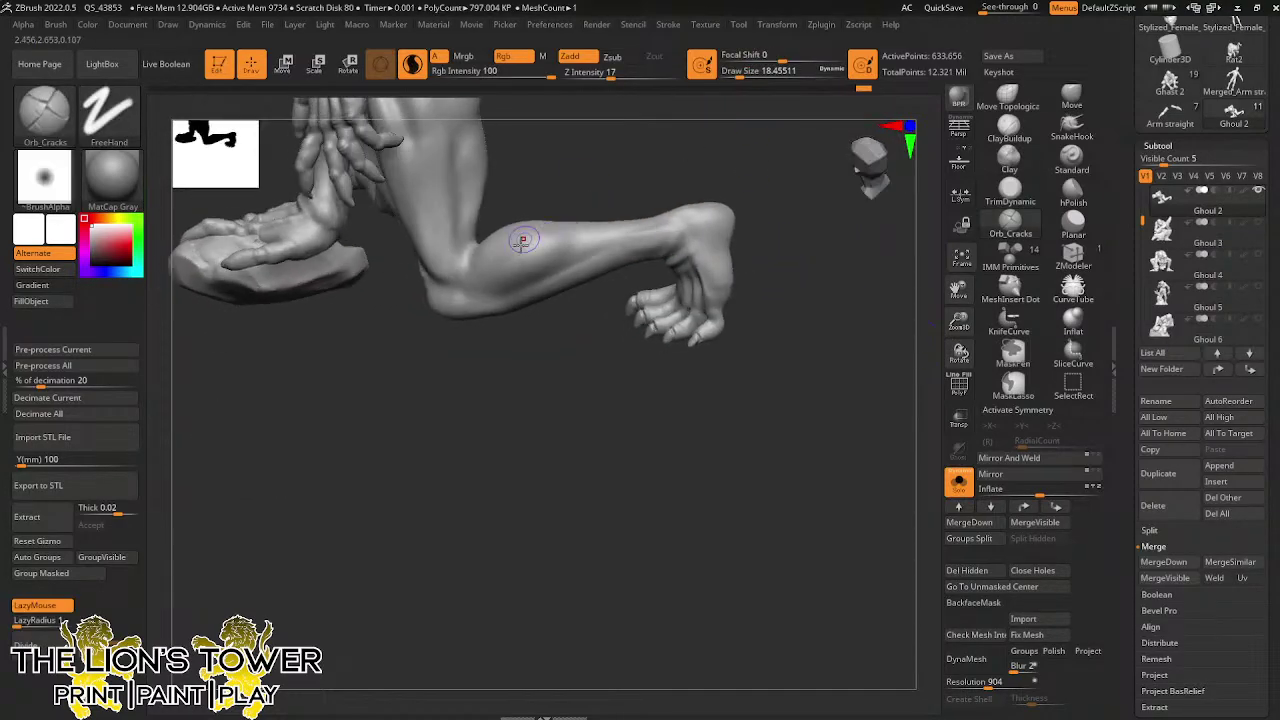
Carve skin folds around the bent knee of the trailing leg with Orb_Cracks at a draw size of about 35
left_click_drag(960, 322, 961, 306)
left_click_drag(962, 296, 970, 362)
mouse_move(800, 335)
right_mouse_down()
mouse_move(709, 337)
mouse_move(721, 179)
right_mouse_up()
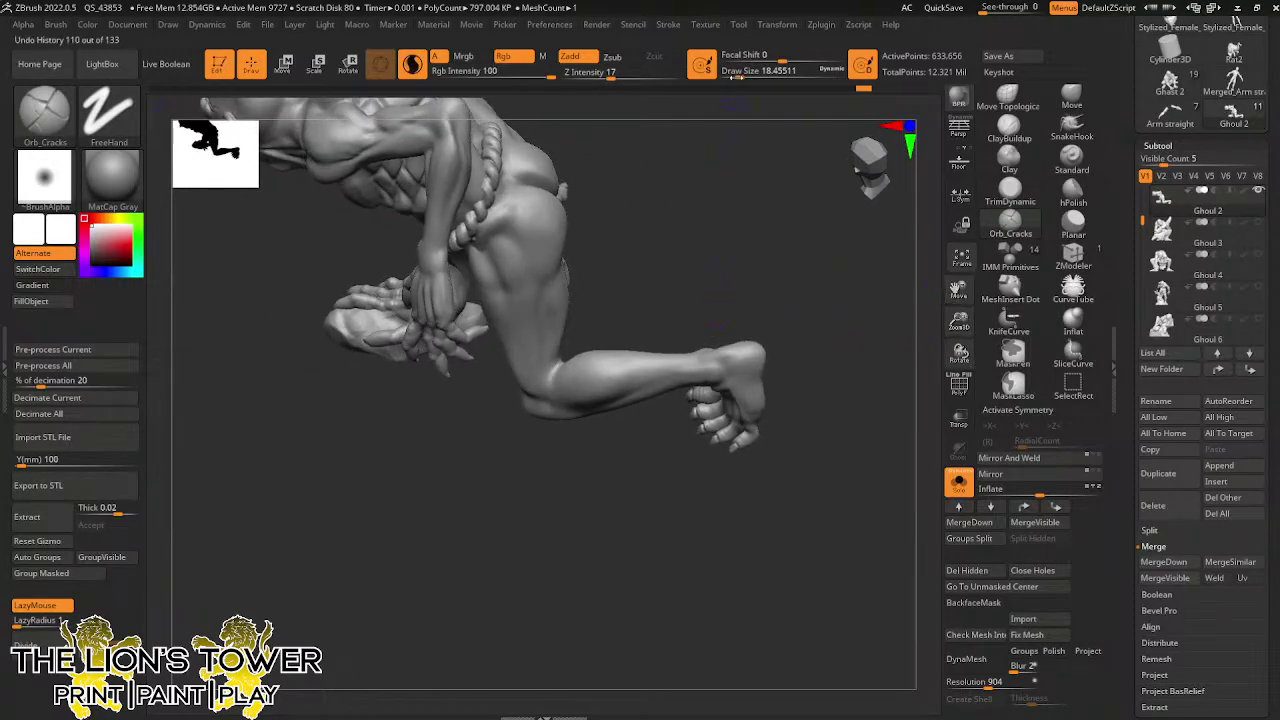
left_click_drag(742, 73, 746, 72)
right_click_drag(690, 165, 640, 215)
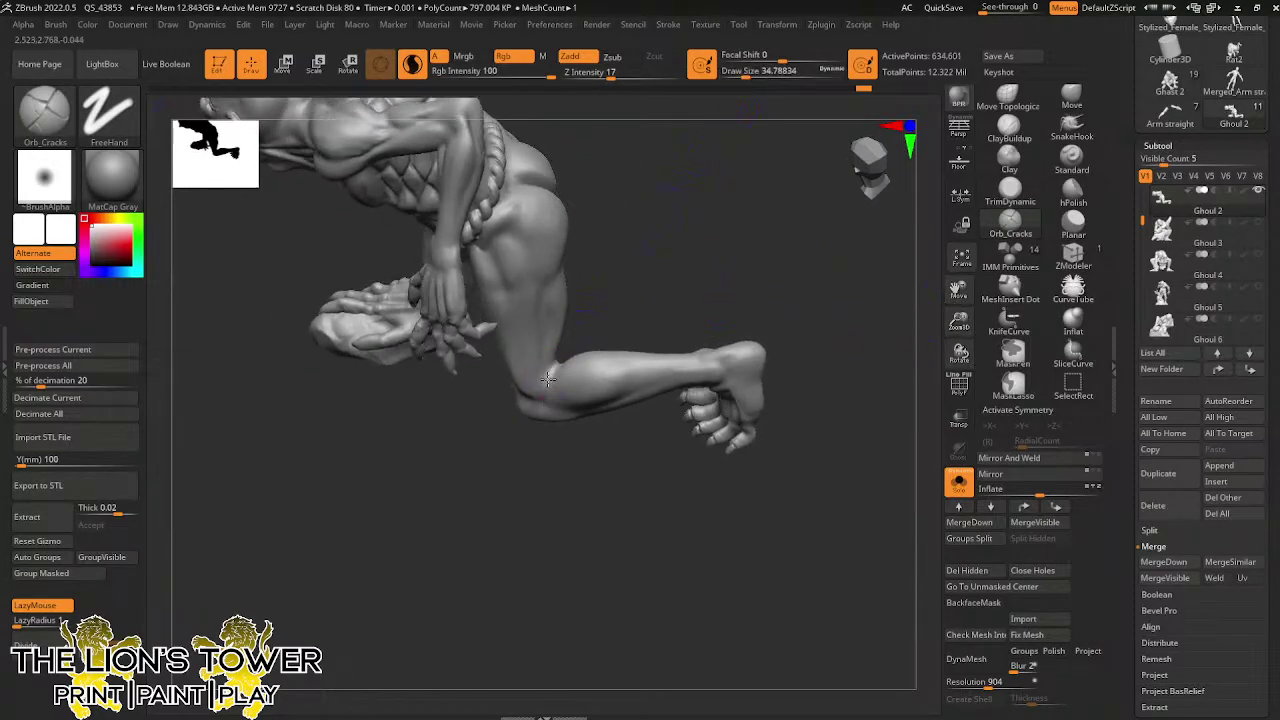
left_click_drag(603, 303, 635, 240)
left_click_drag(578, 390, 538, 398)
left_click_drag(612, 354, 628, 310)
left_click_drag(568, 376, 537, 389)
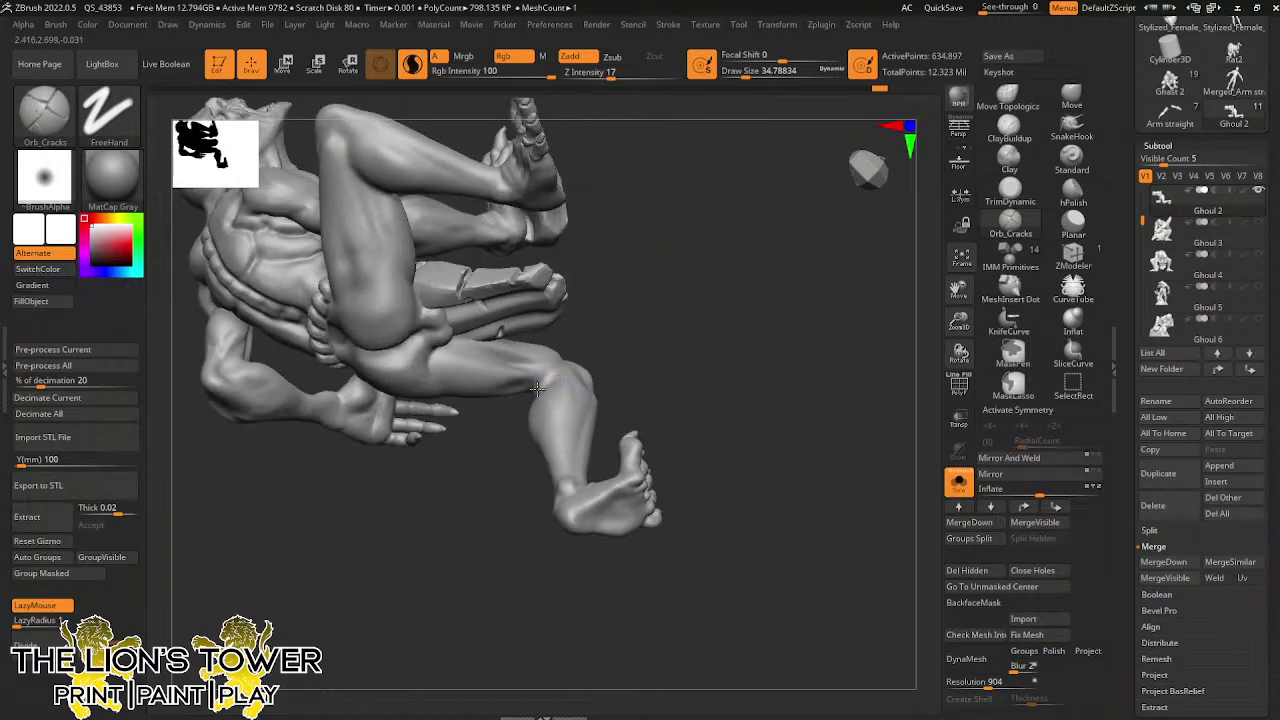
right_click_drag(537, 388, 545, 388)
left_click_drag(569, 363, 545, 388)
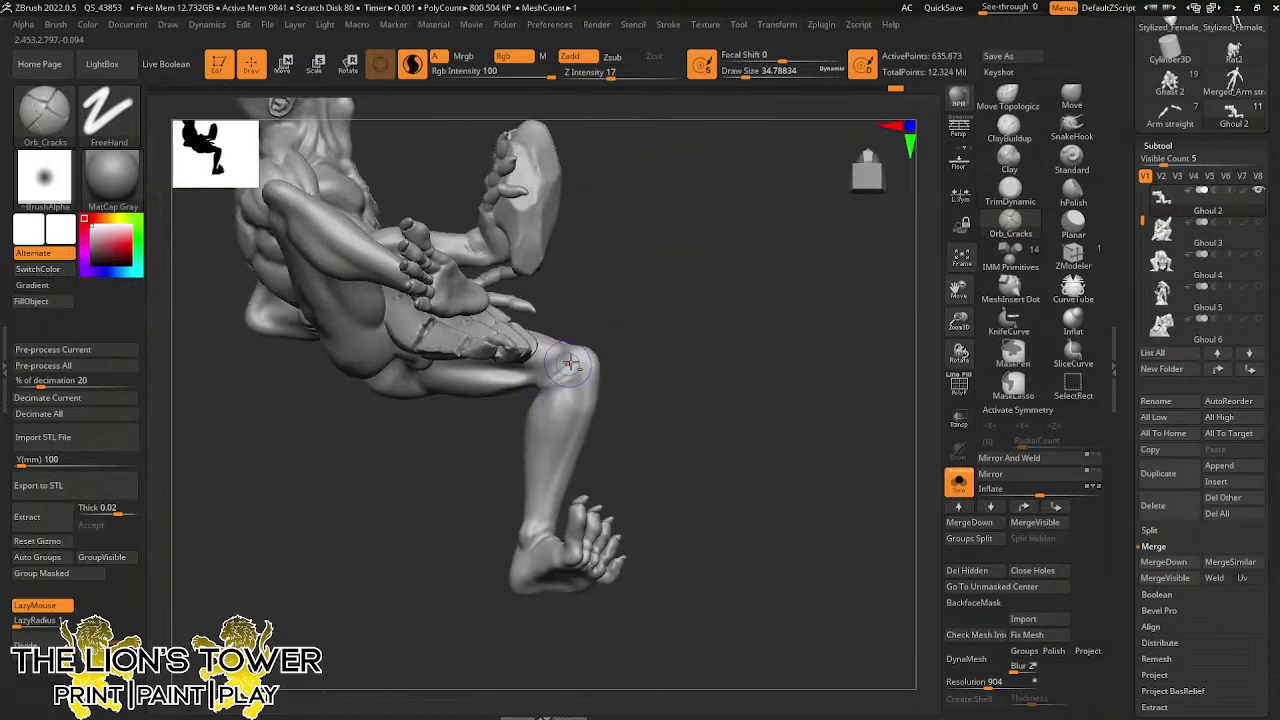
right_click_drag(615, 335, 568, 369)
Touch up and smooth the loincloth beside the trailing thigh with a draw size of about 20
mouse_move(601, 326)
right_mouse_down()
mouse_move(563, 368)
mouse_move(631, 345)
mouse_move(603, 362)
mouse_move(645, 353)
mouse_move(628, 356)
mouse_move(689, 323)
mouse_move(665, 362)
right_mouse_up()
mouse_move(652, 388)
left_mouse_down("ctrl")
mouse_move(627, 405)
mouse_move(653, 422)
left_mouse_up("ctrl")
left_click(627, 405, "ctrl")
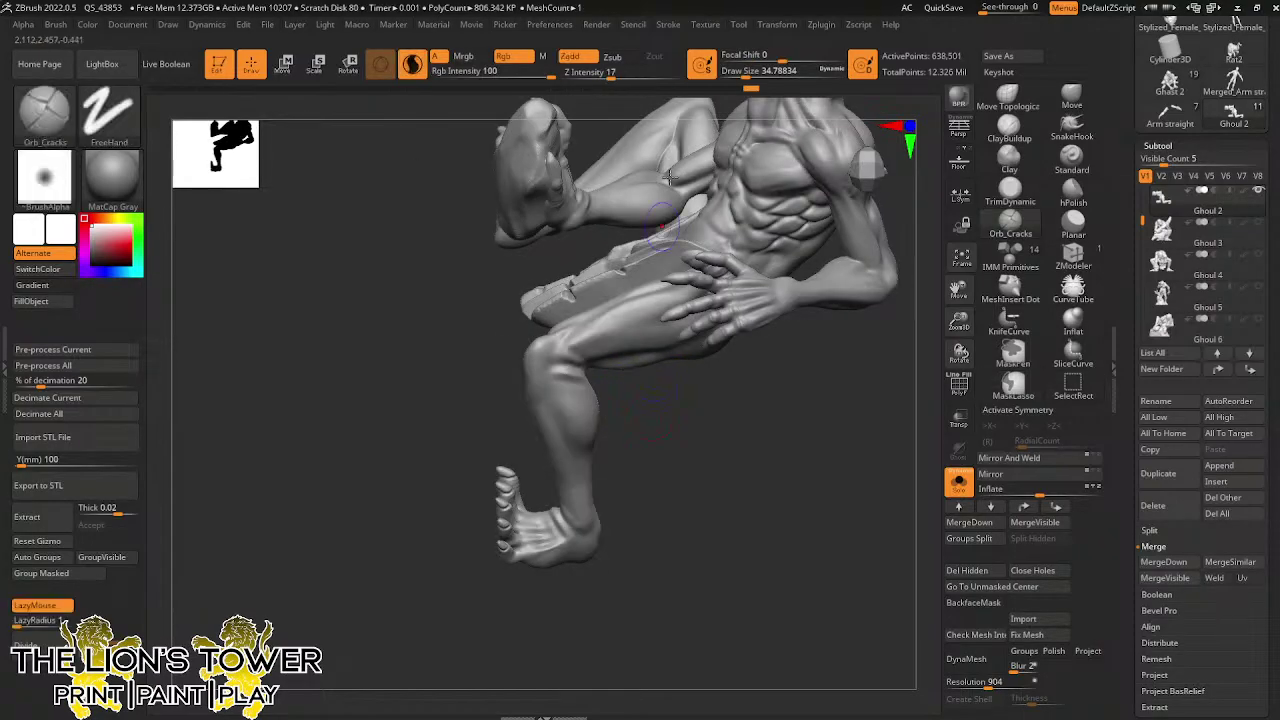
left_click(741, 73)
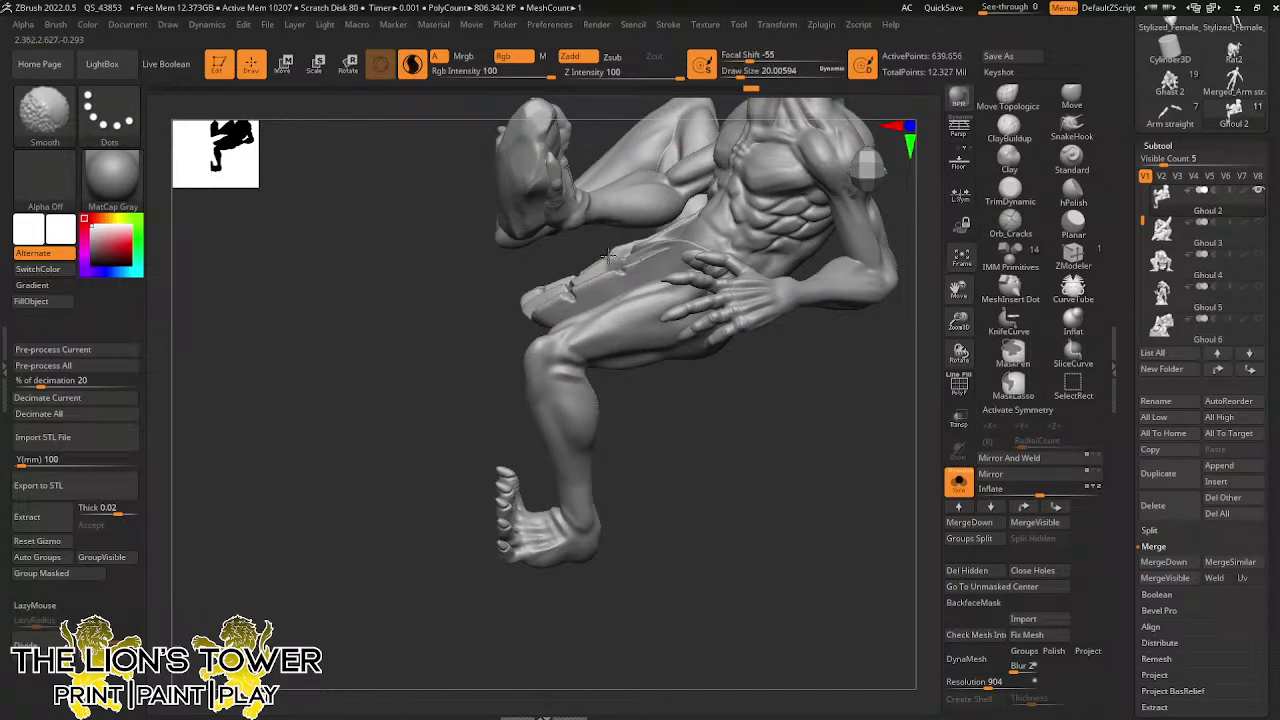
left_click_drag(475, 353, 589, 287)
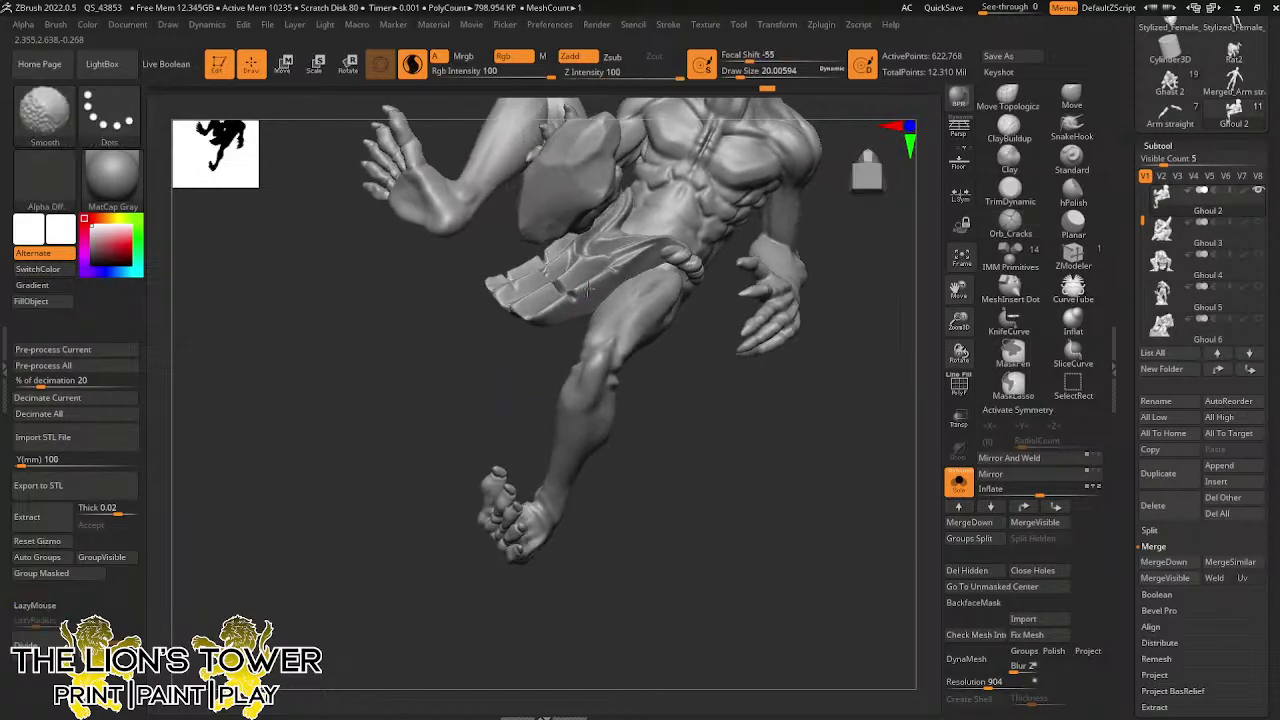
mouse_move(714, 503)
left_mouse_down()
mouse_move(757, 517)
mouse_move(851, 386)
mouse_move(955, 310)
mouse_move(834, 423)
mouse_move(803, 400)
left_mouse_up()
left_click_drag(440, 235, 800, 238)
left_click_drag(600, 262, 913, 93)
Push in the back of the planted-arm shoulder with the Move brush at a draw size of about 46
left_click(1072, 97)
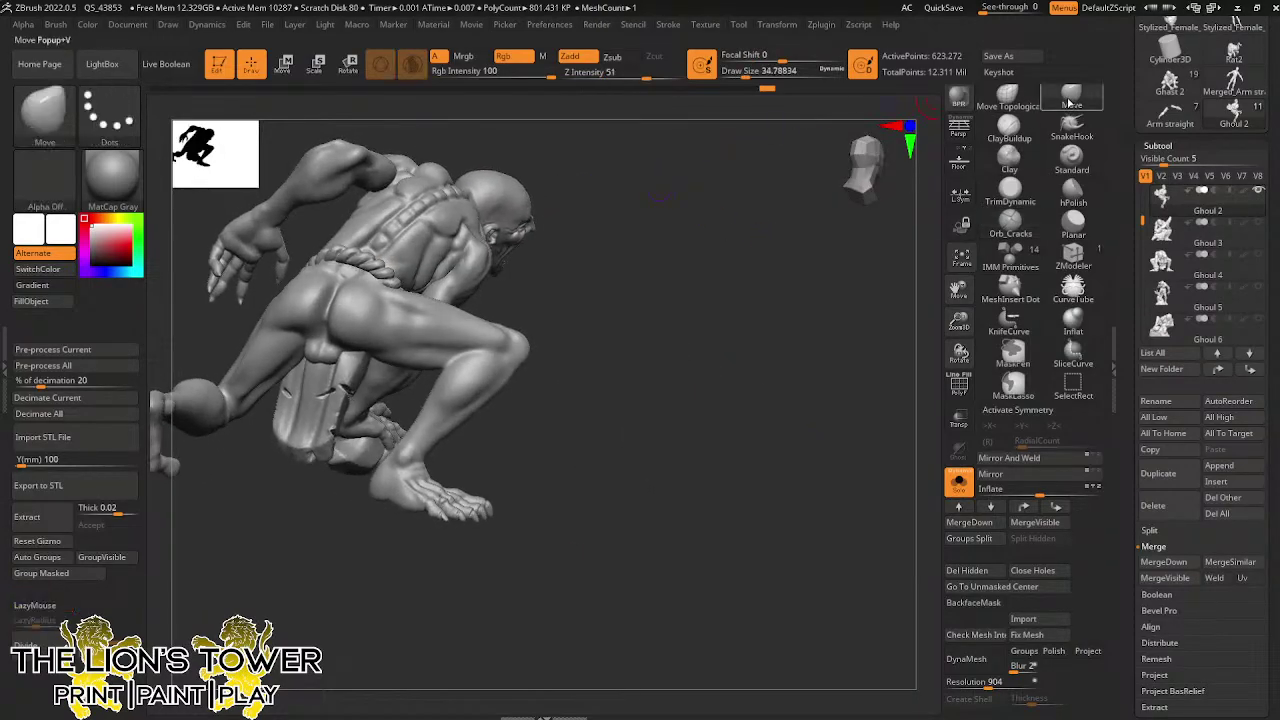
left_click_drag(762, 74, 749, 74)
left_click_drag(593, 199, 554, 214)
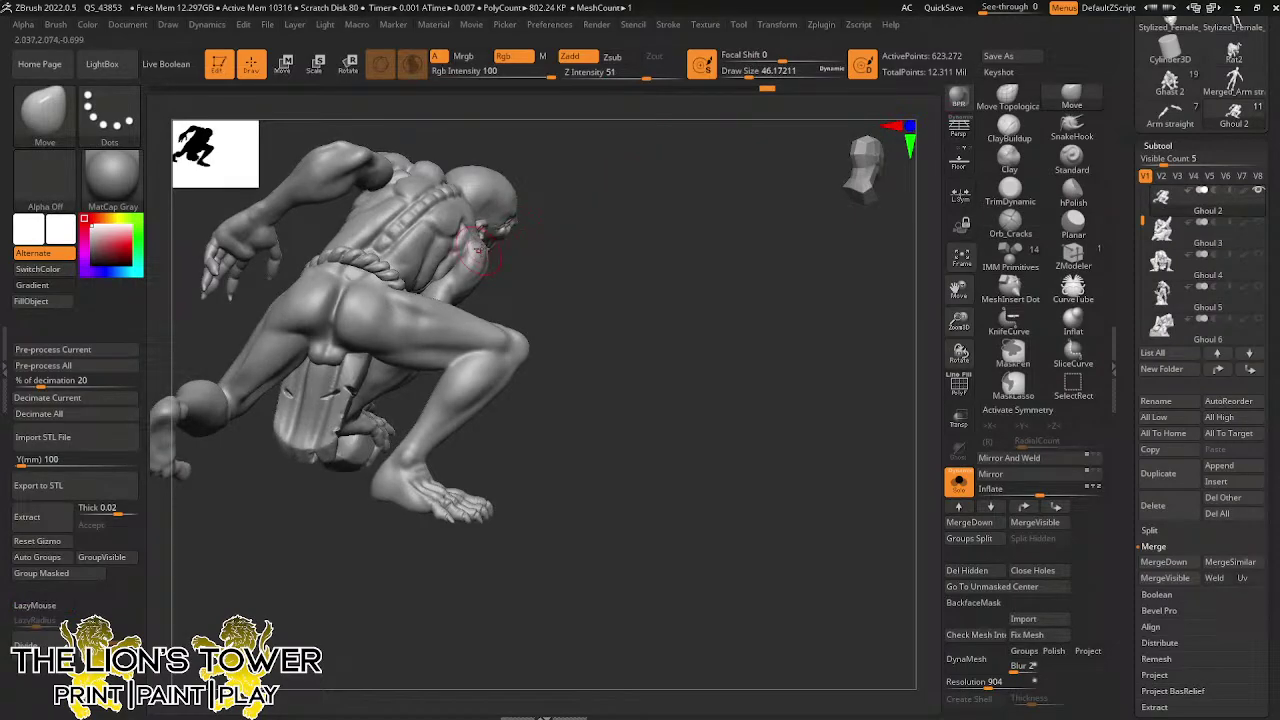
left_click_drag(481, 251, 459, 263)
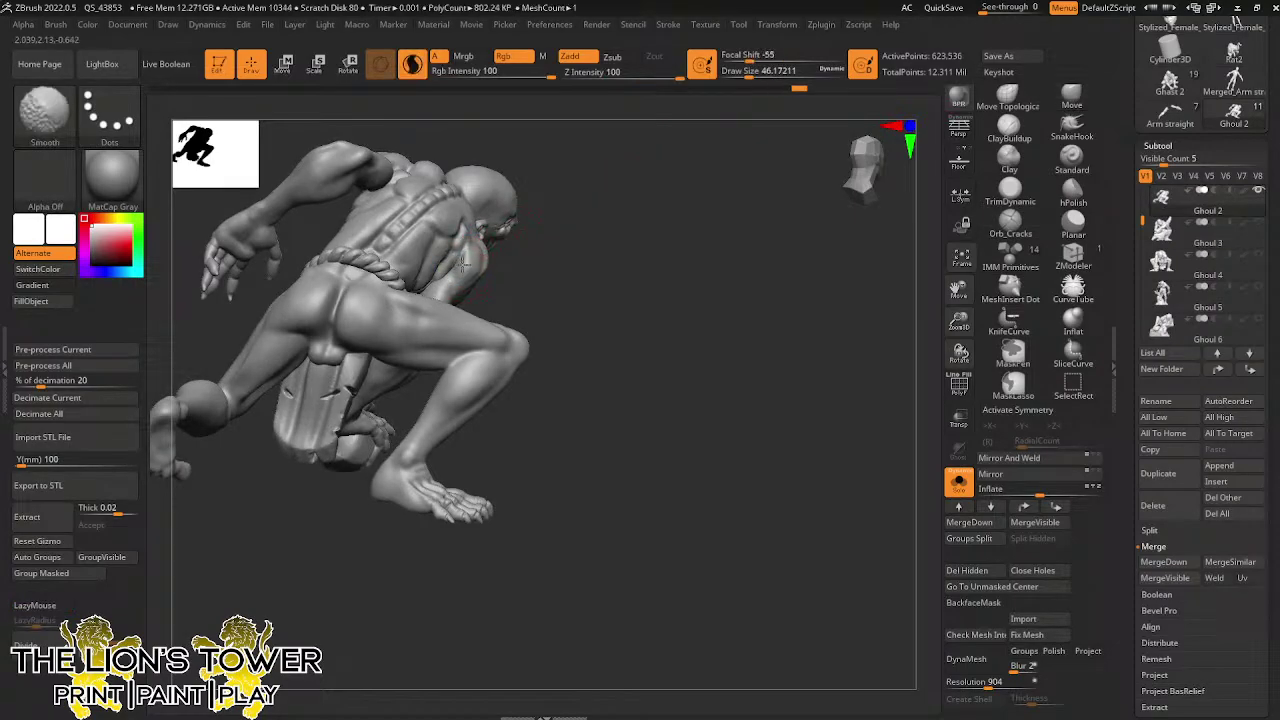
Build up the planted-arm shoulder with ClayBuildup at a draw size of about 33 and smooth the added form
left_click_drag(582, 250, 488, 262)
right_click_drag(497, 251, 480, 245)
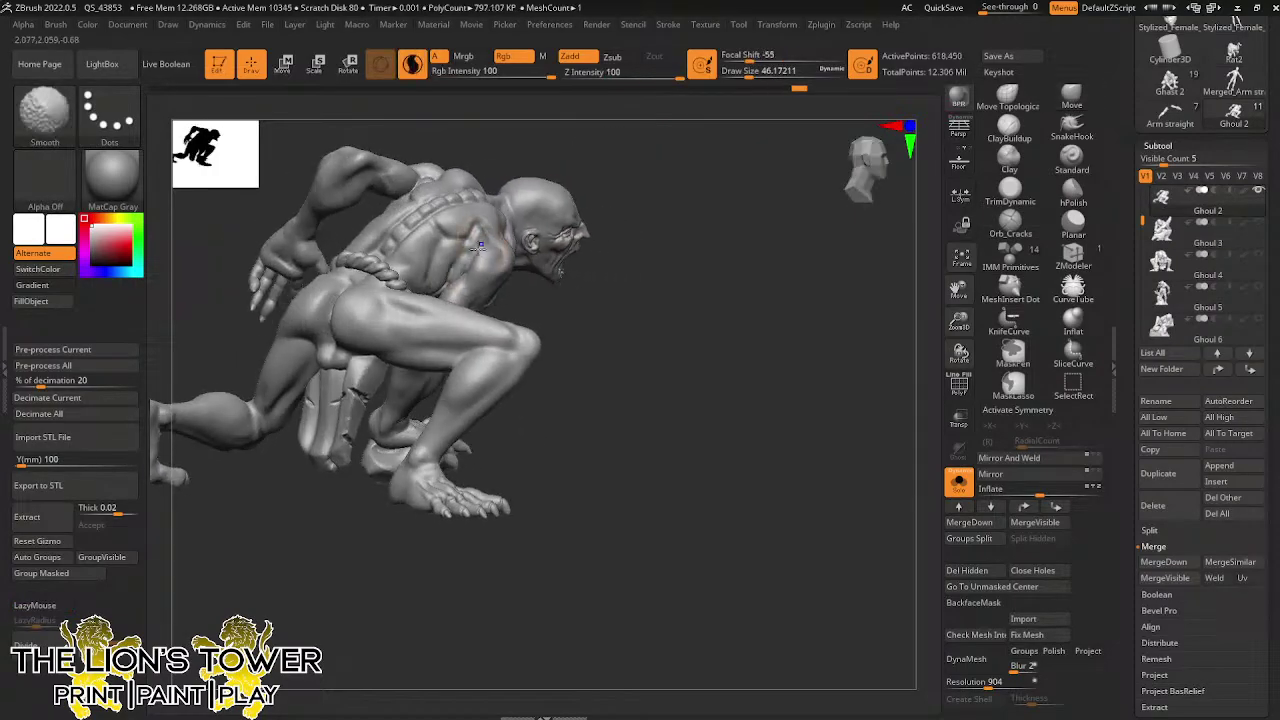
left_click(1008, 128)
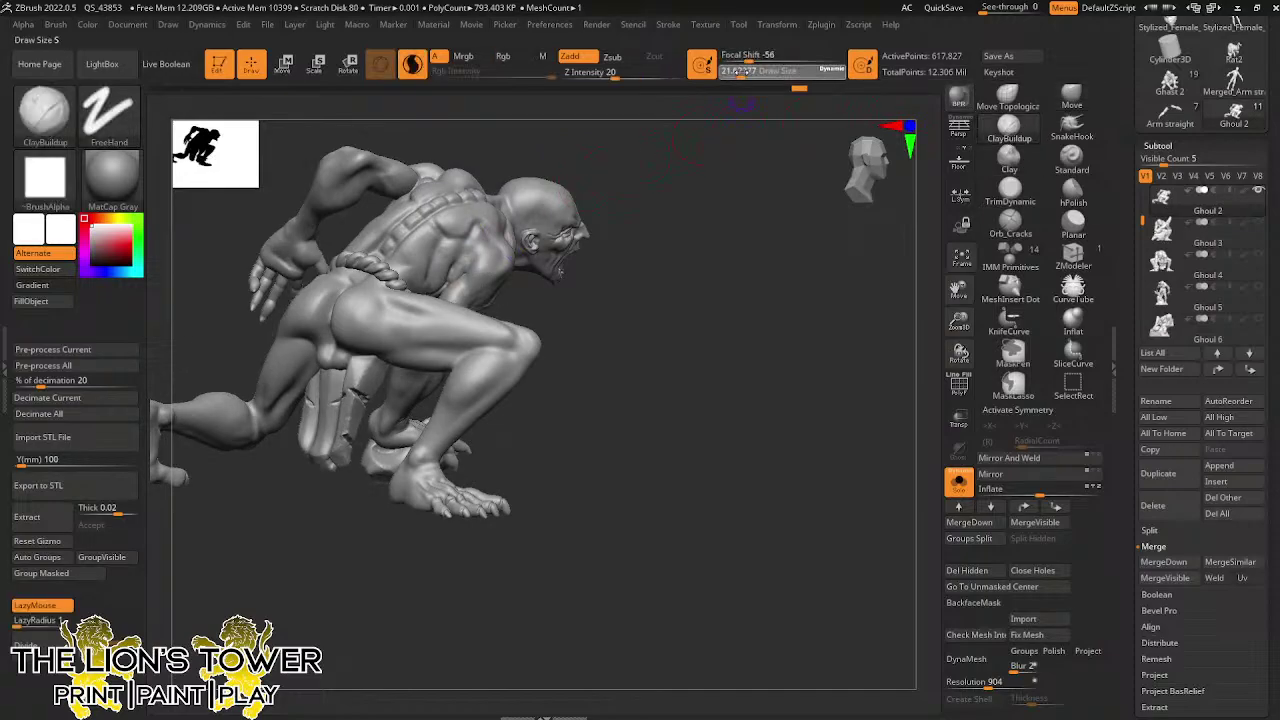
left_click(745, 72)
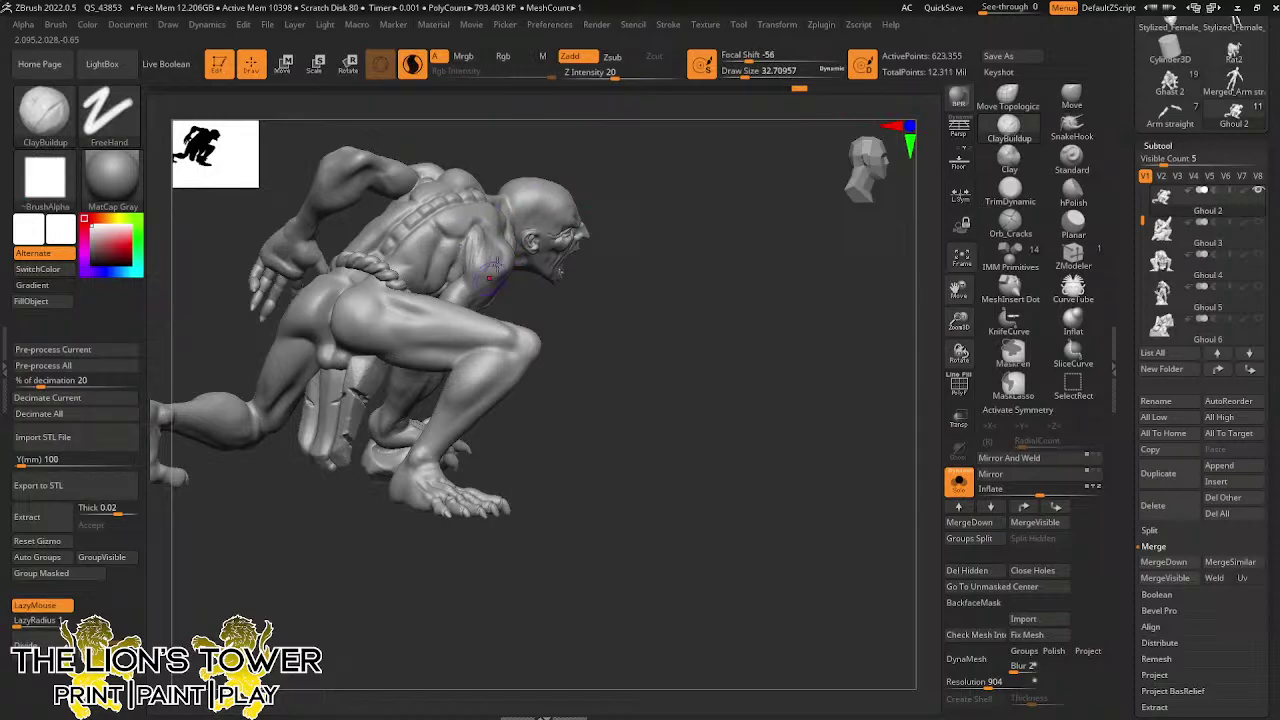
right_click_drag(492, 264, 503, 253)
left_click_drag(480, 231, 489, 237, "shift")
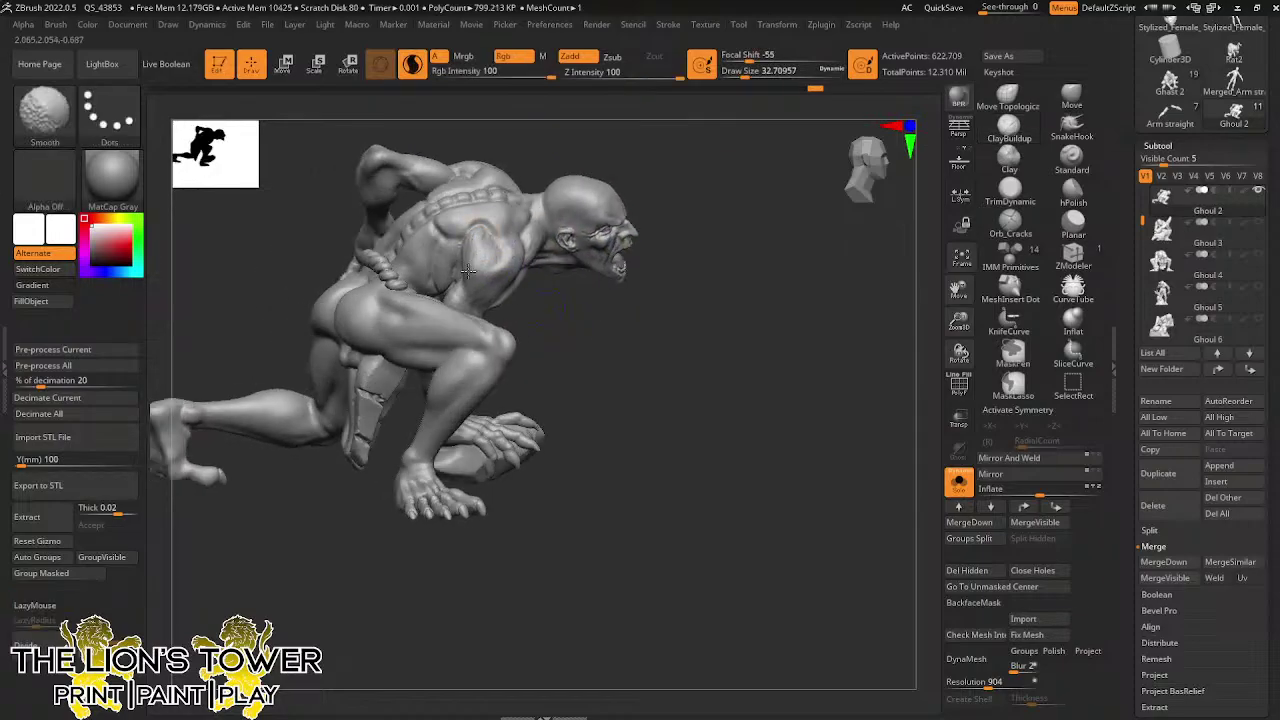
right_click_drag(489, 237, 510, 150)
left_click_drag(470, 242, 466, 252, "shift")
mouse_move(488, 262)
right_mouse_down("shift")
mouse_move(558, 221)
mouse_move(610, 250)
mouse_move(648, 168)
mouse_move(635, 257)
mouse_move(651, 256)
right_mouse_up("shift")
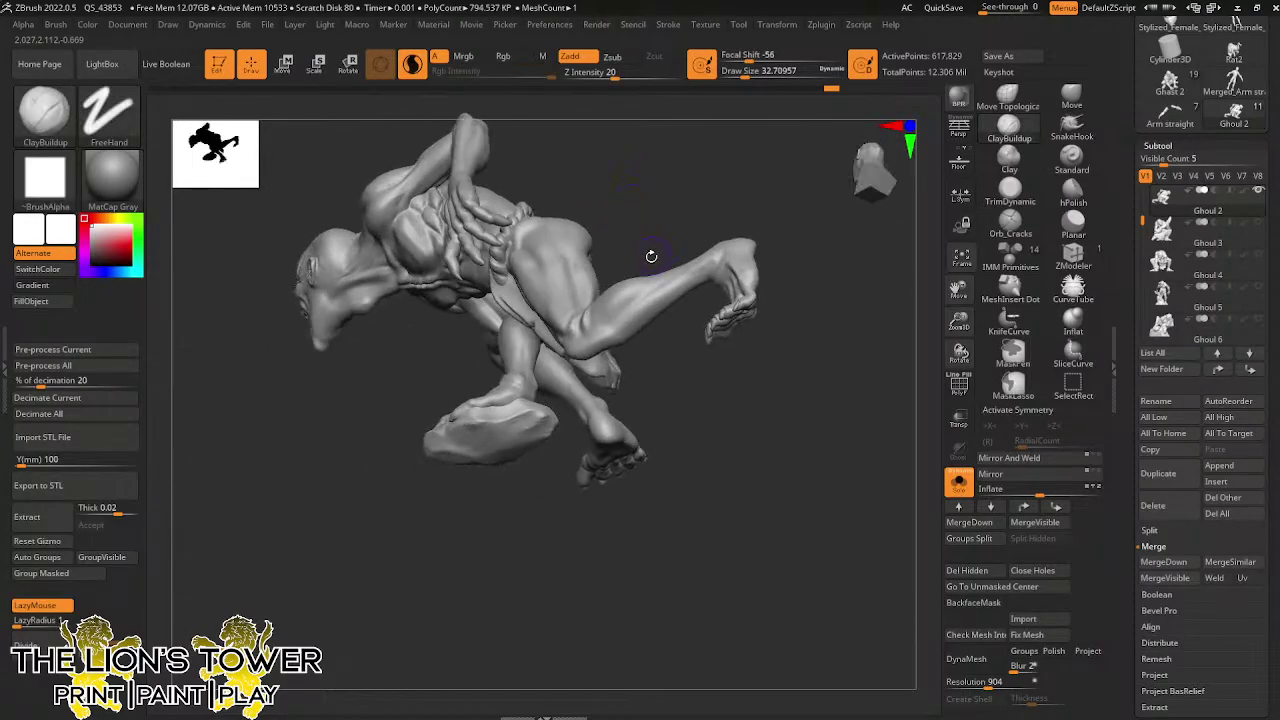
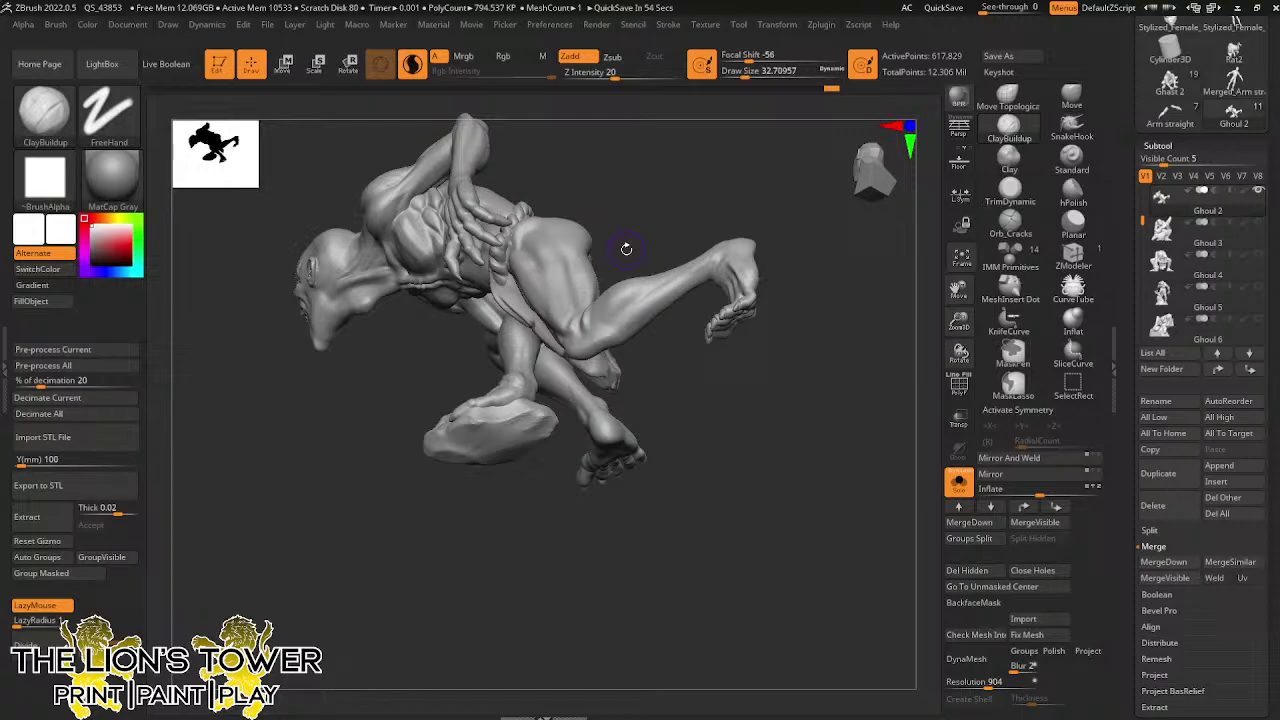
Turn off Solo mode and flatten the planted-arm shoulder with the hPolish brush at a draw size of about 33
left_click_drag(797, 352, 826, 466)
mouse_move(807, 551)
left_mouse_down()
mouse_move(850, 554)
mouse_move(830, 538)
mouse_move(848, 463)
left_mouse_up()
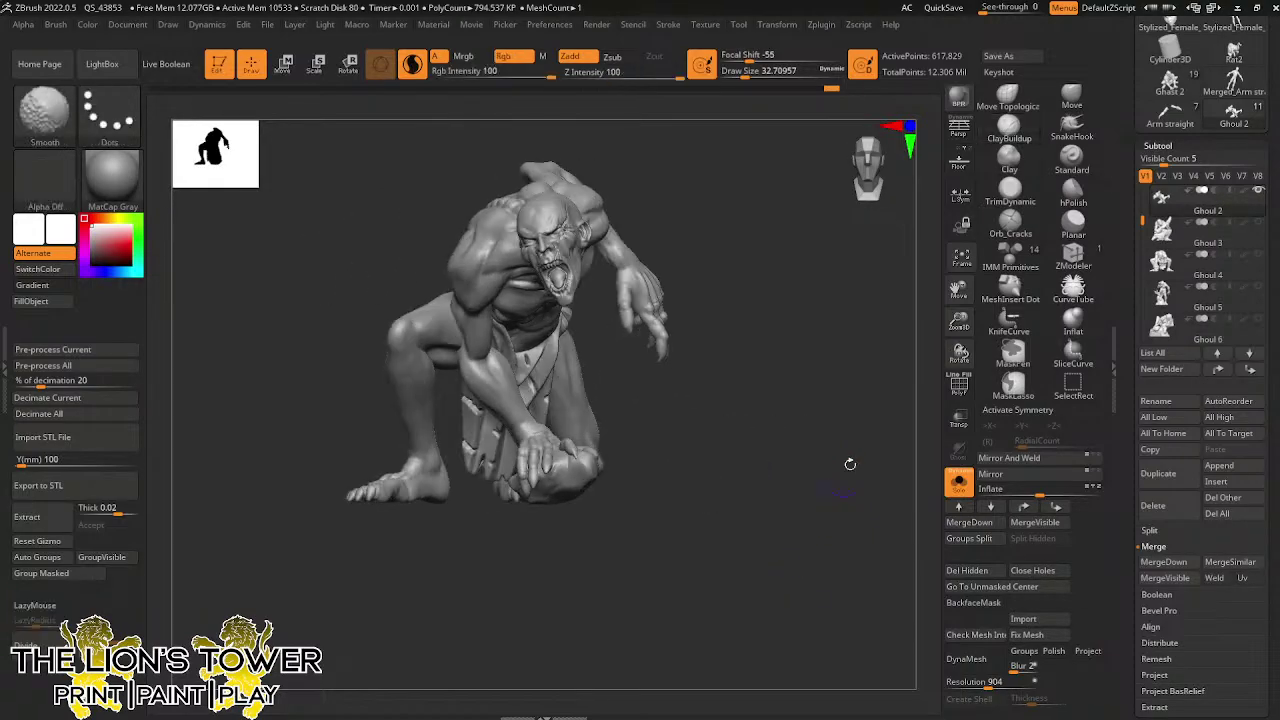
left_click_drag(958, 319, 958, 285)
left_click(958, 490)
mouse_move(841, 467)
left_mouse_down()
mouse_move(857, 486)
mouse_move(839, 456)
left_mouse_up()
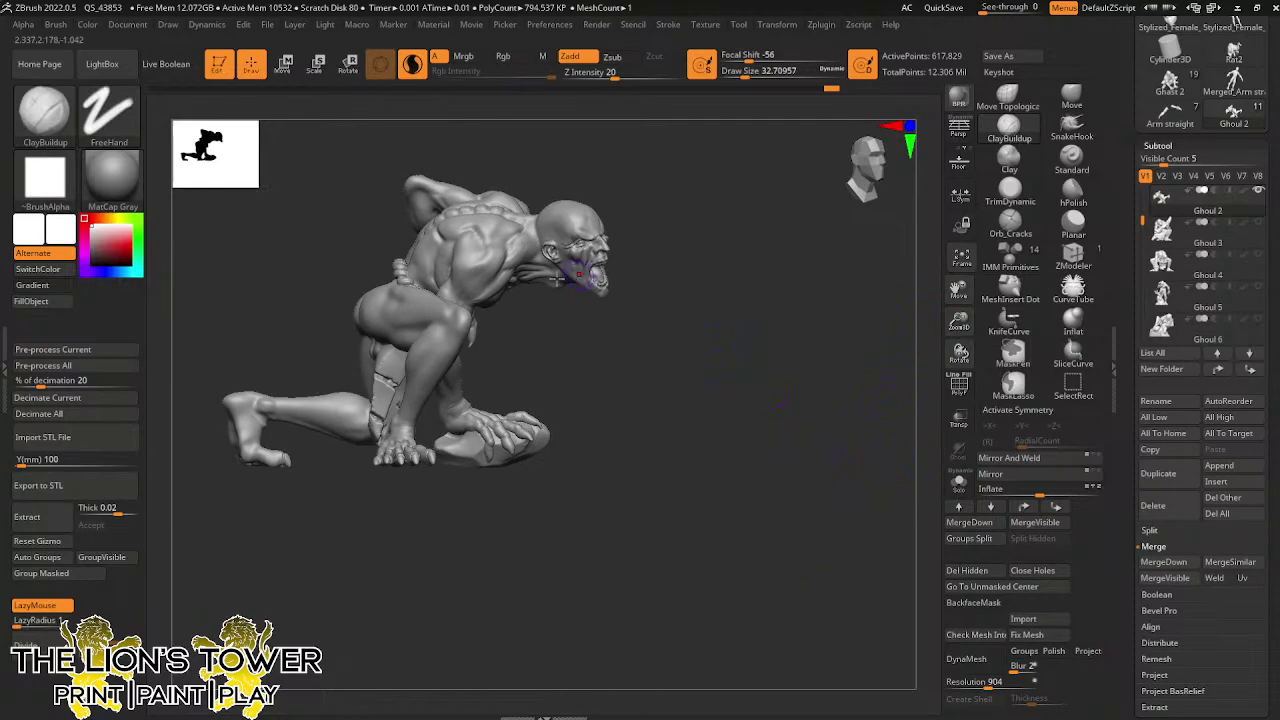
left_click(1073, 190)
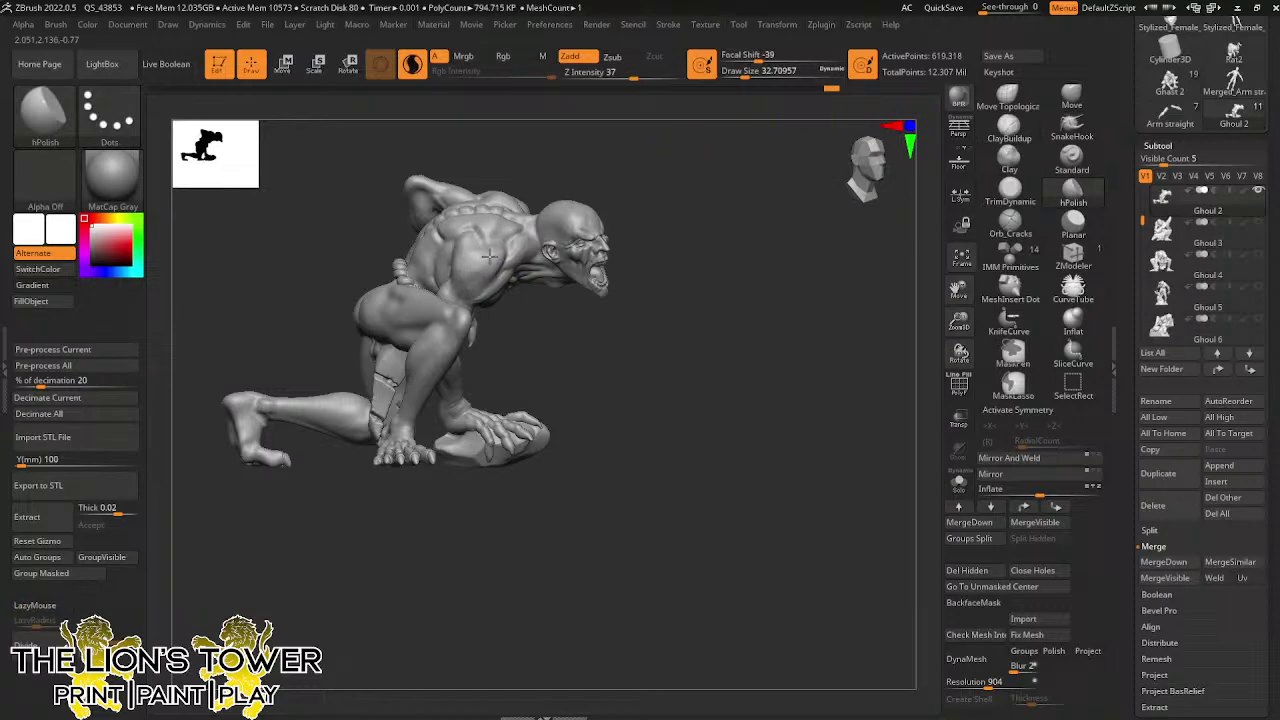
left_click_drag(484, 273, 490, 250)
left_click_drag(790, 408, 840, 427, "ctrl")
Save the project as Ghouls and Ghasts.ZPR in the SCULPTS folder, replacing the existing file
key("ctrl+s")
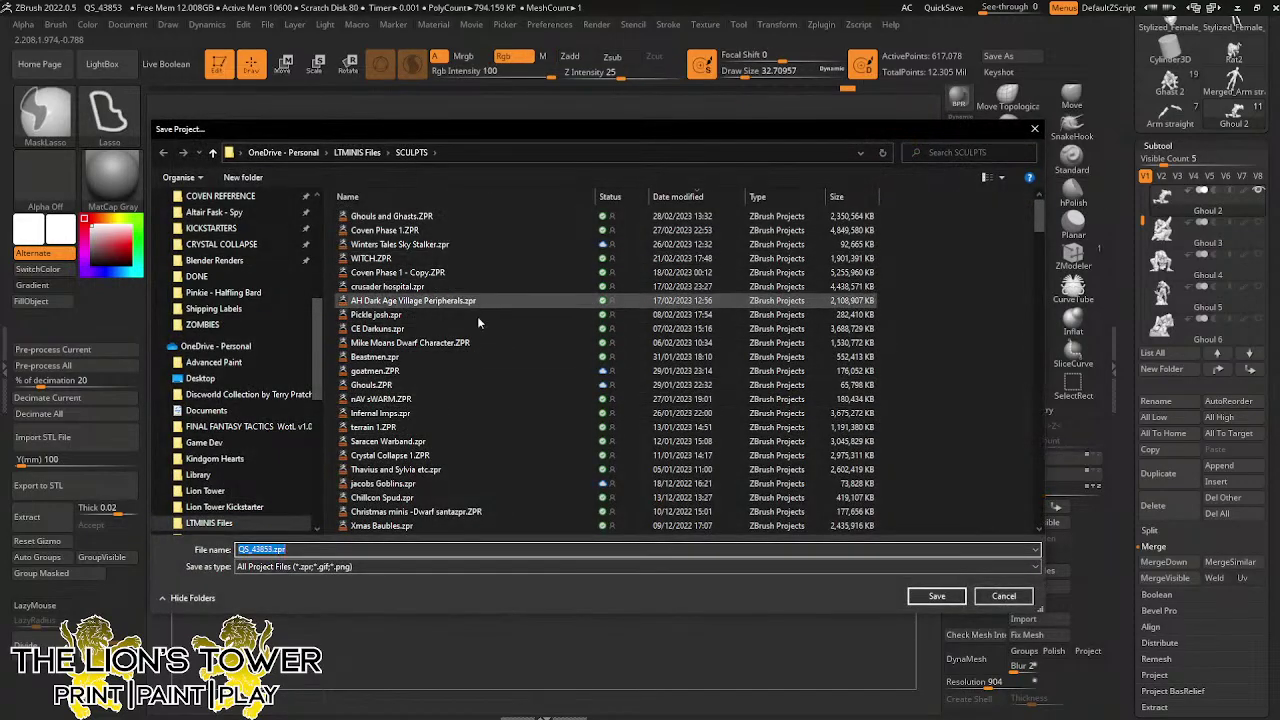
type("ghou")
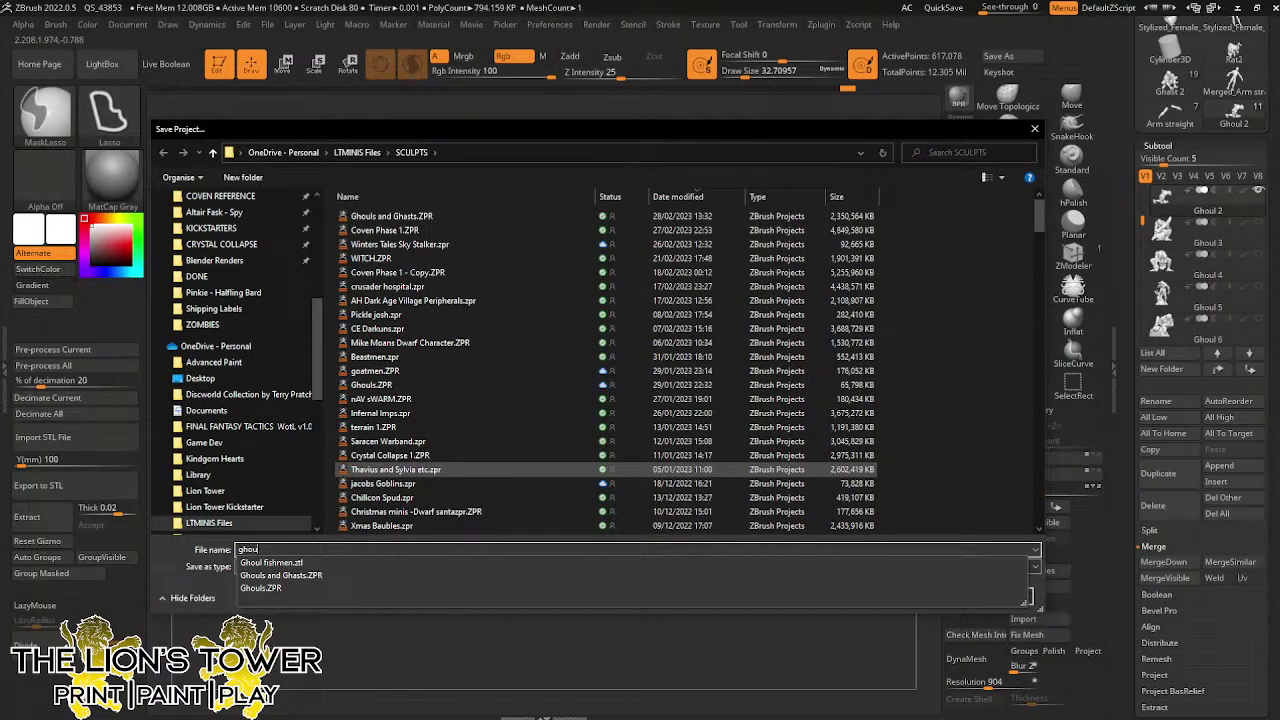
key("Down")
key("Down")
key("Return")
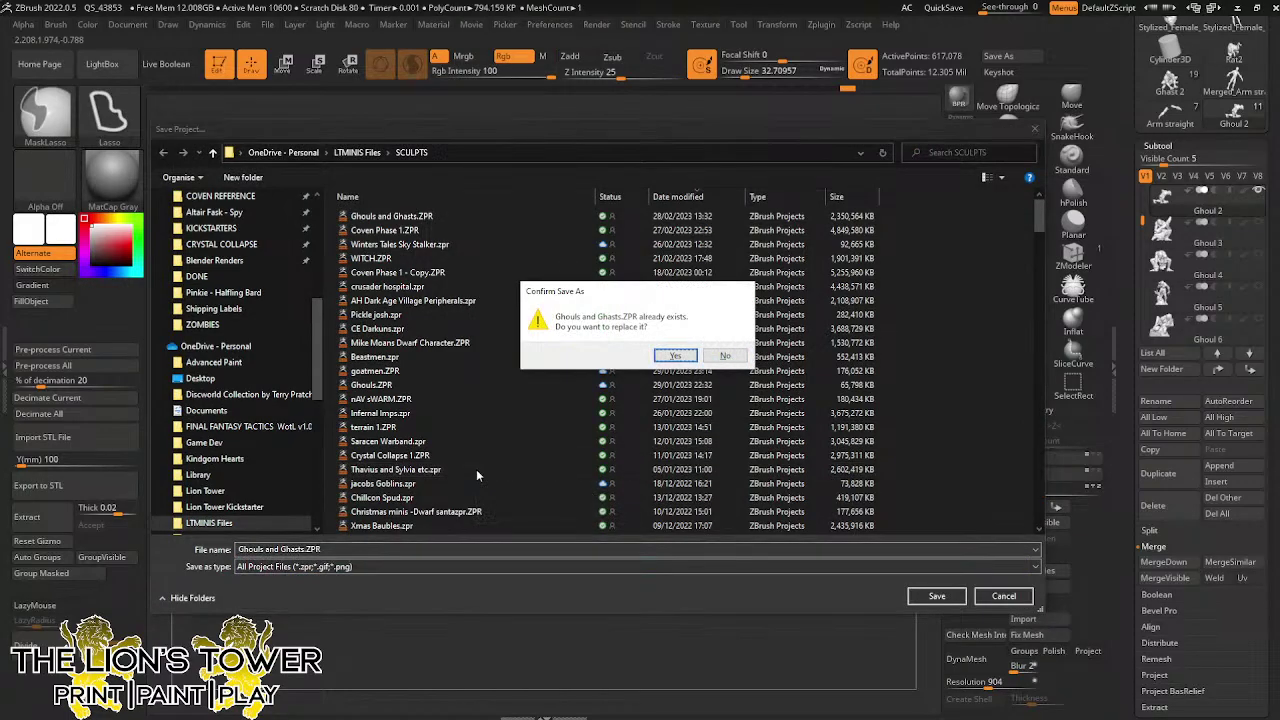
key("Return")
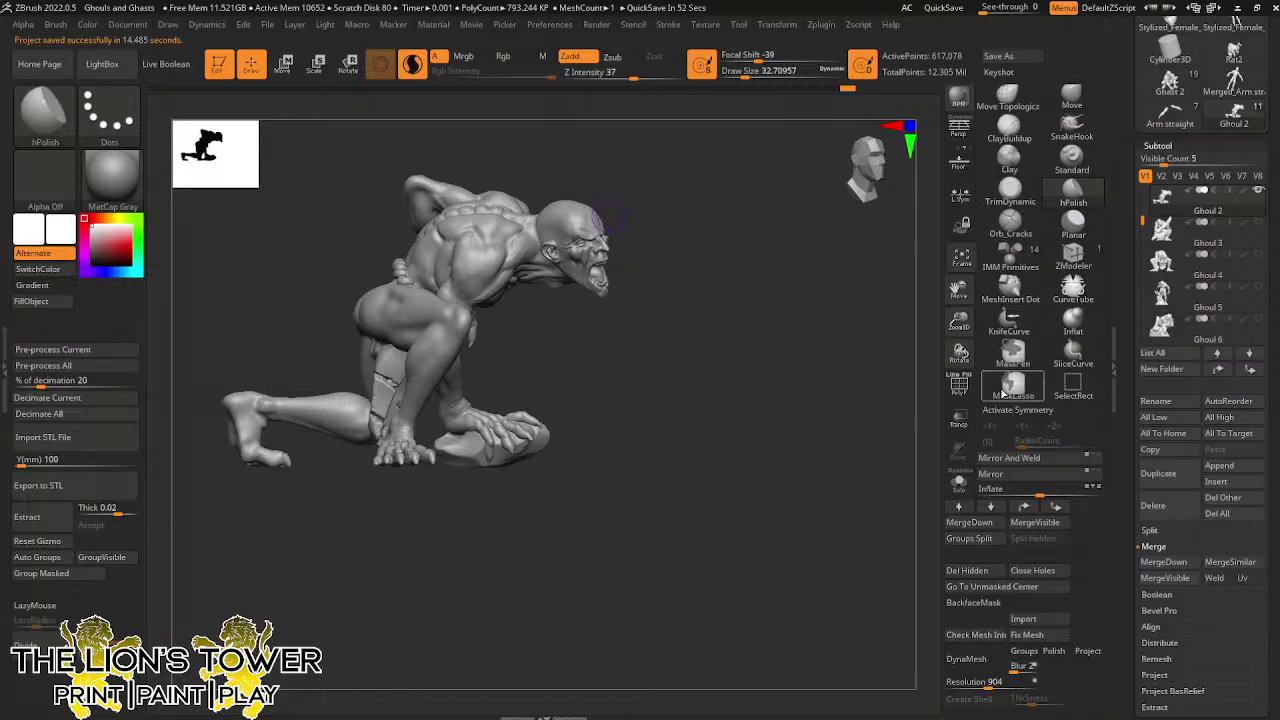
Turn on the polyframe display and isolate Ghoul 2 in Solo mode
left_click(959, 384)
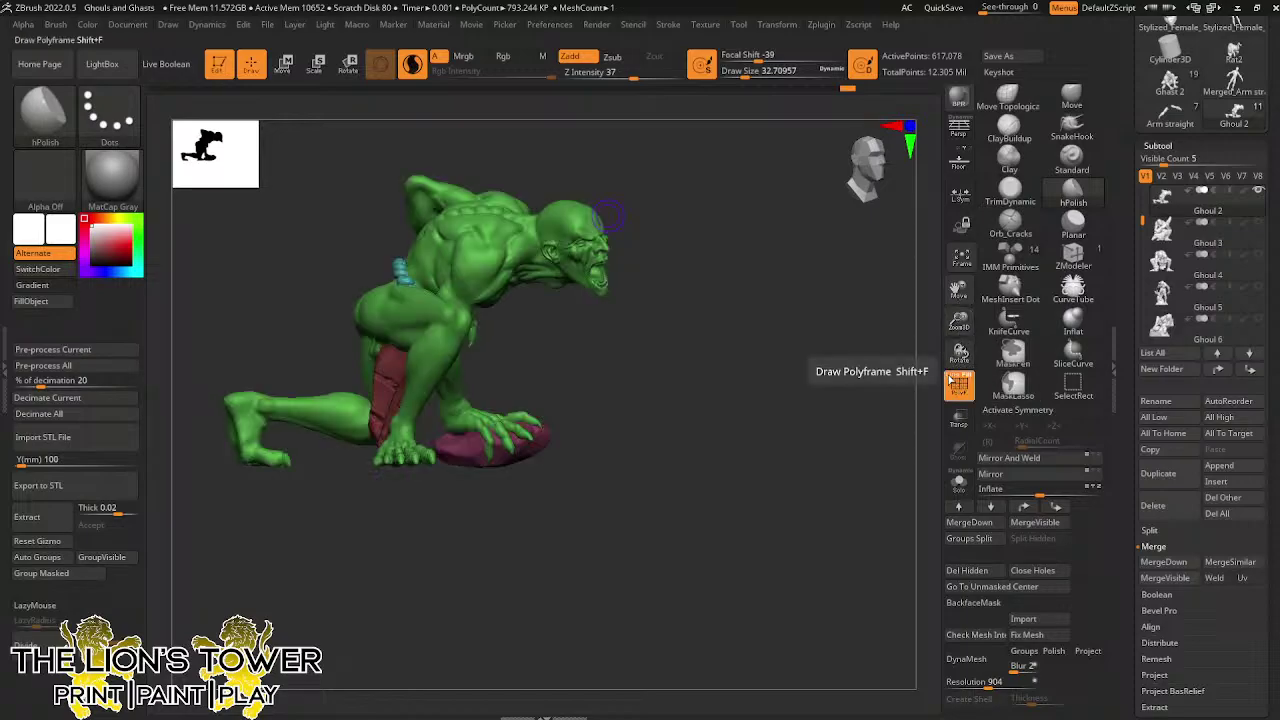
left_click_drag(870, 411, 843, 404)
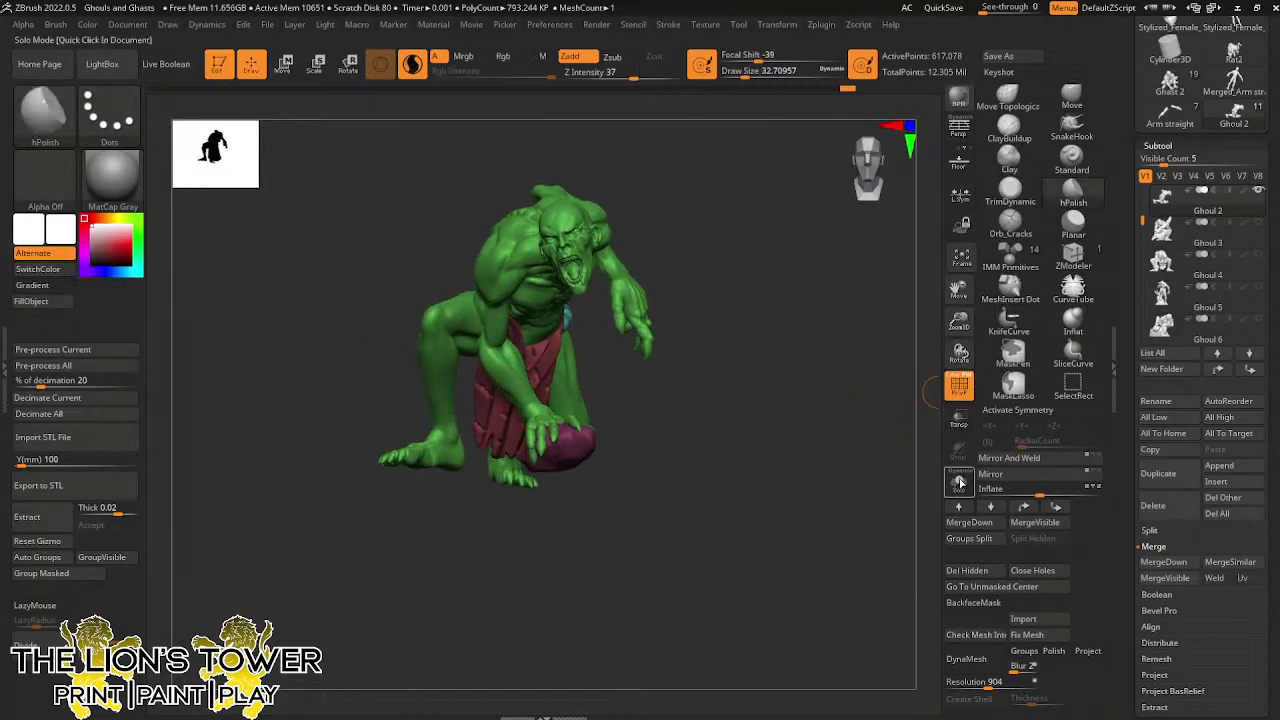
left_click(958, 482)
left_click_drag(958, 325, 843, 457)
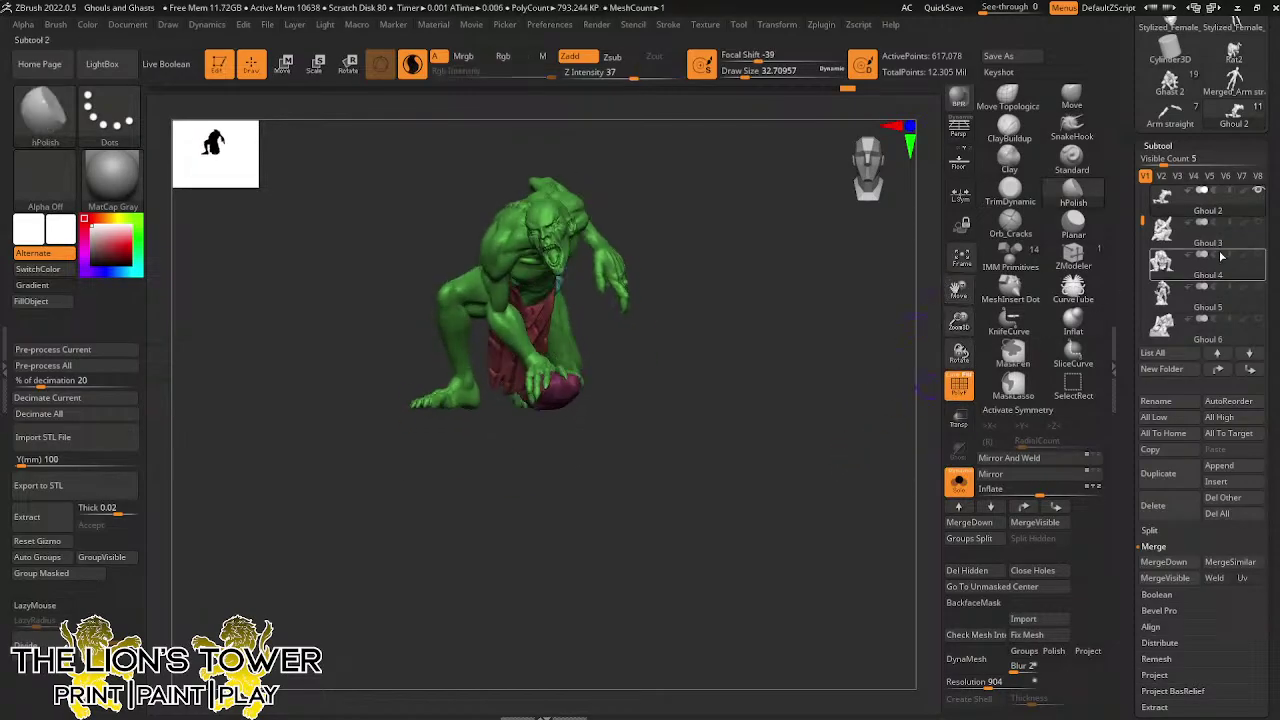
Examine the other ghoul subtools, including Ghoul 3, 5, 6, 8 and 1, and return to Ghoul 2
scroll(1160, 195, "up", 3)
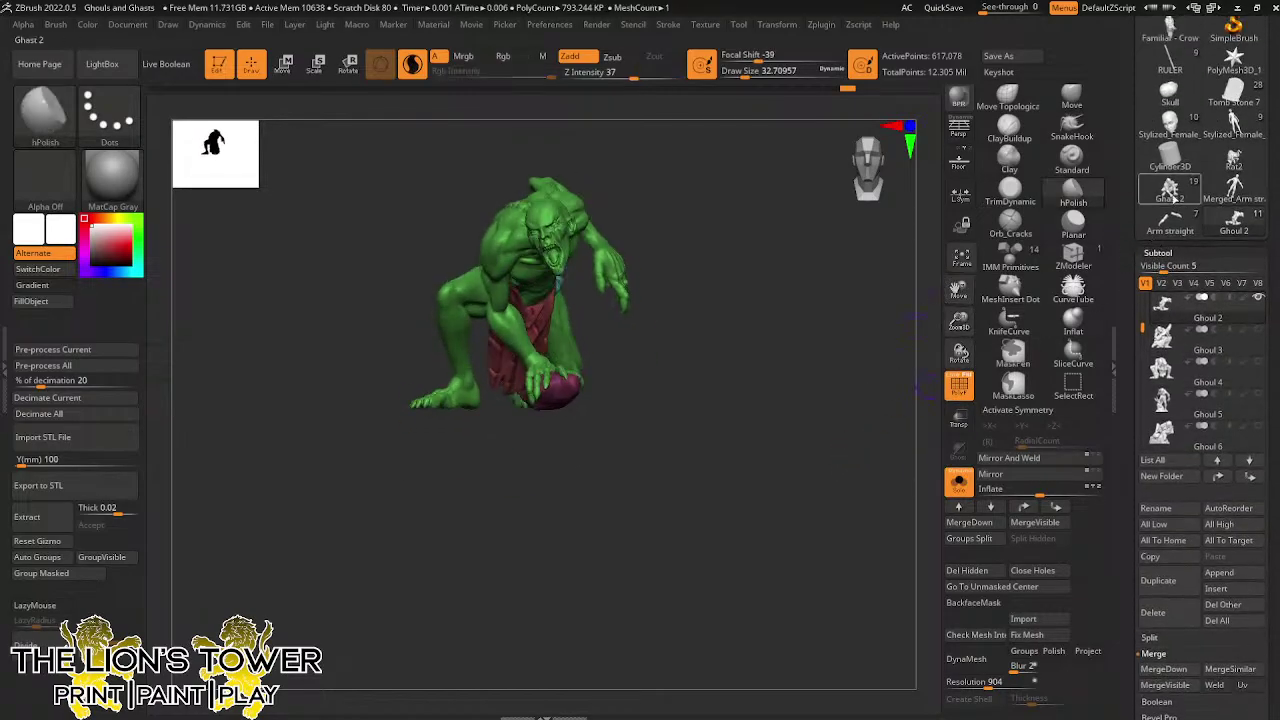
mouse_move(1172, 197)
mouse_move(1238, 193)
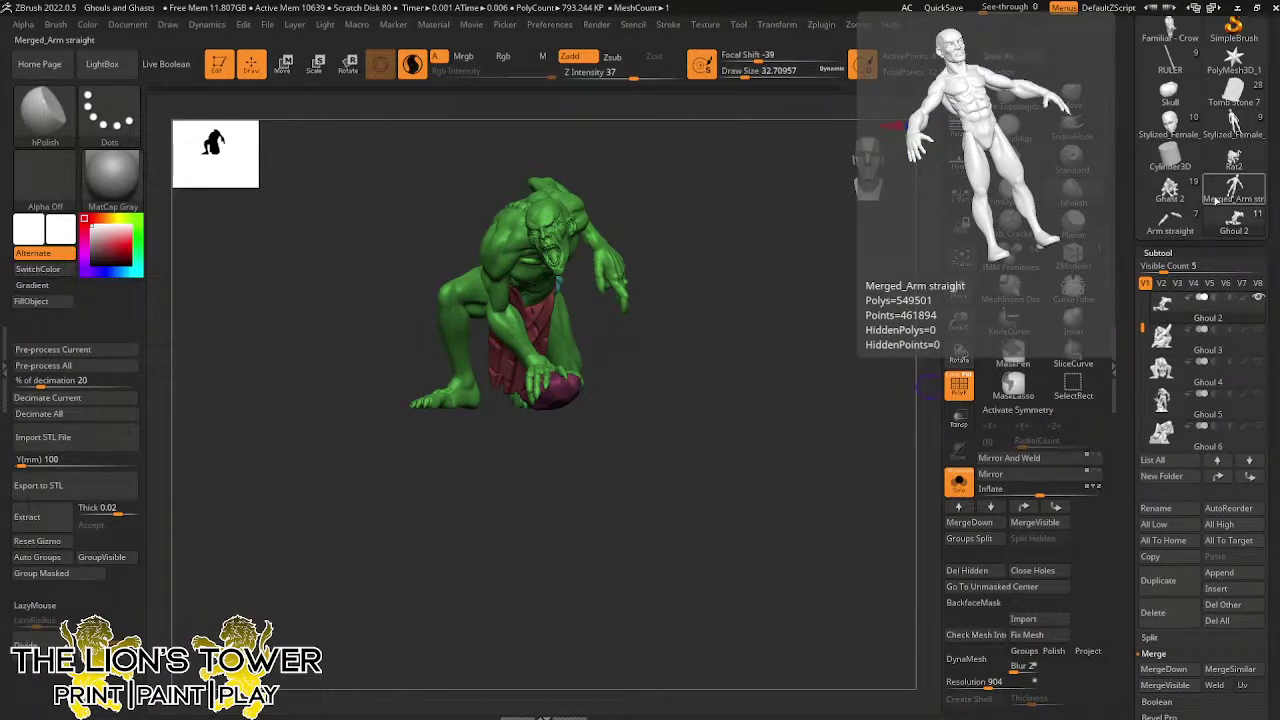
left_click(1166, 342)
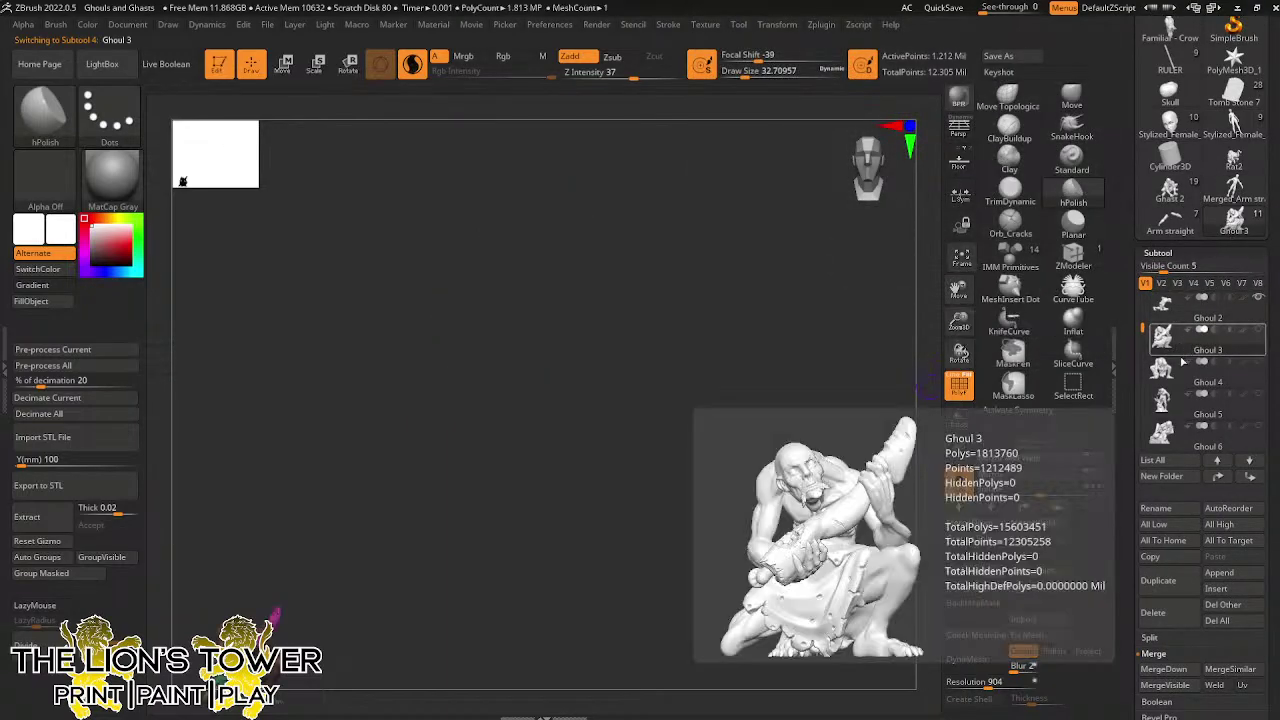
left_click(1162, 428)
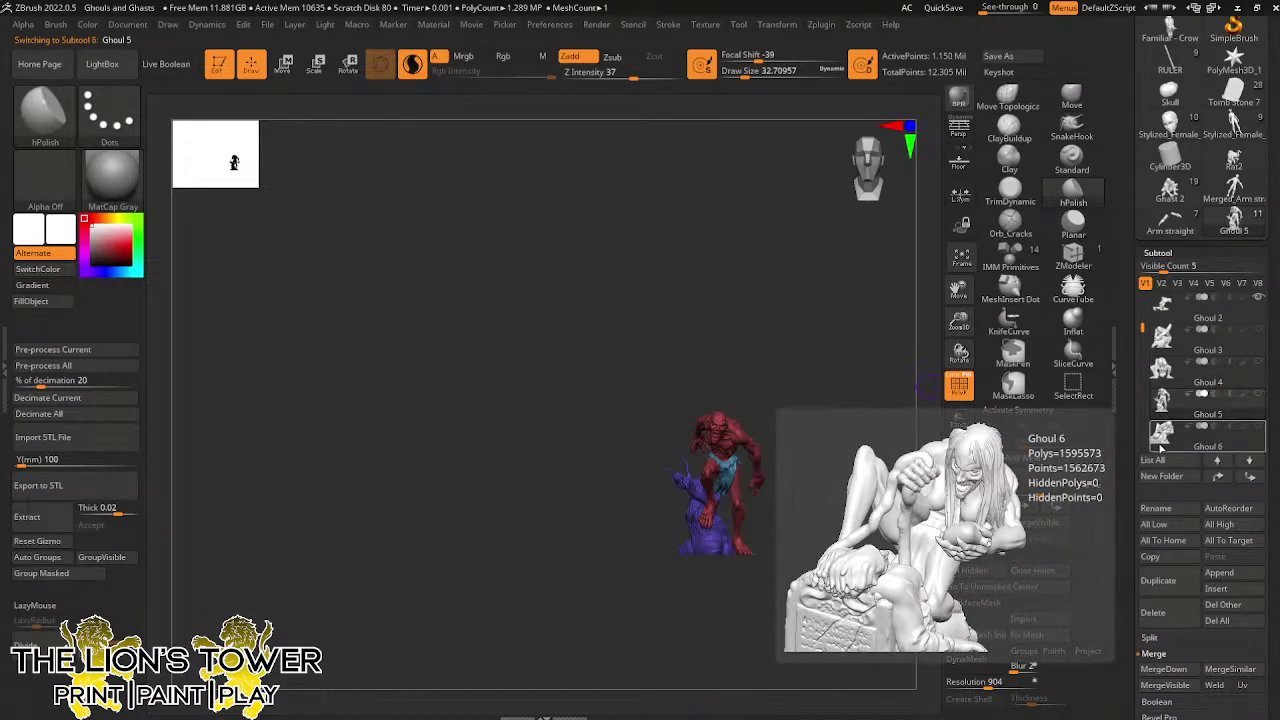
left_click(1160, 434)
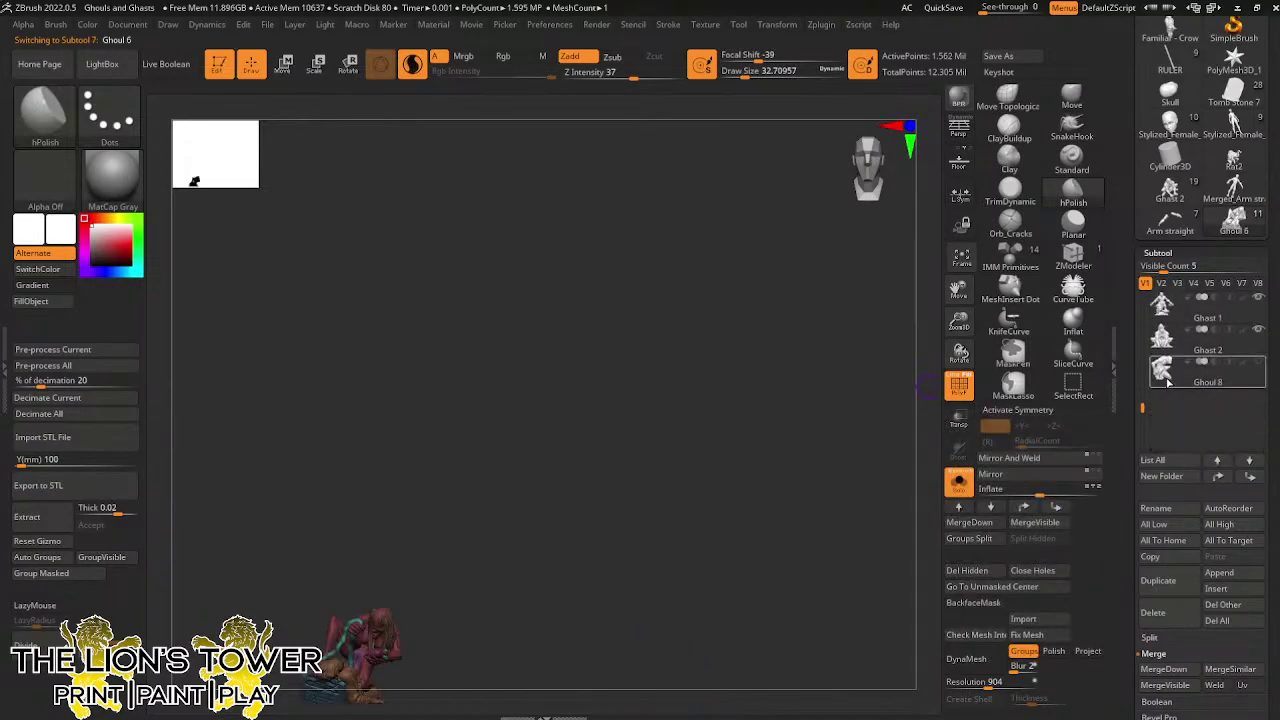
left_click(1168, 382)
left_click_drag(1142, 414, 1142, 310)
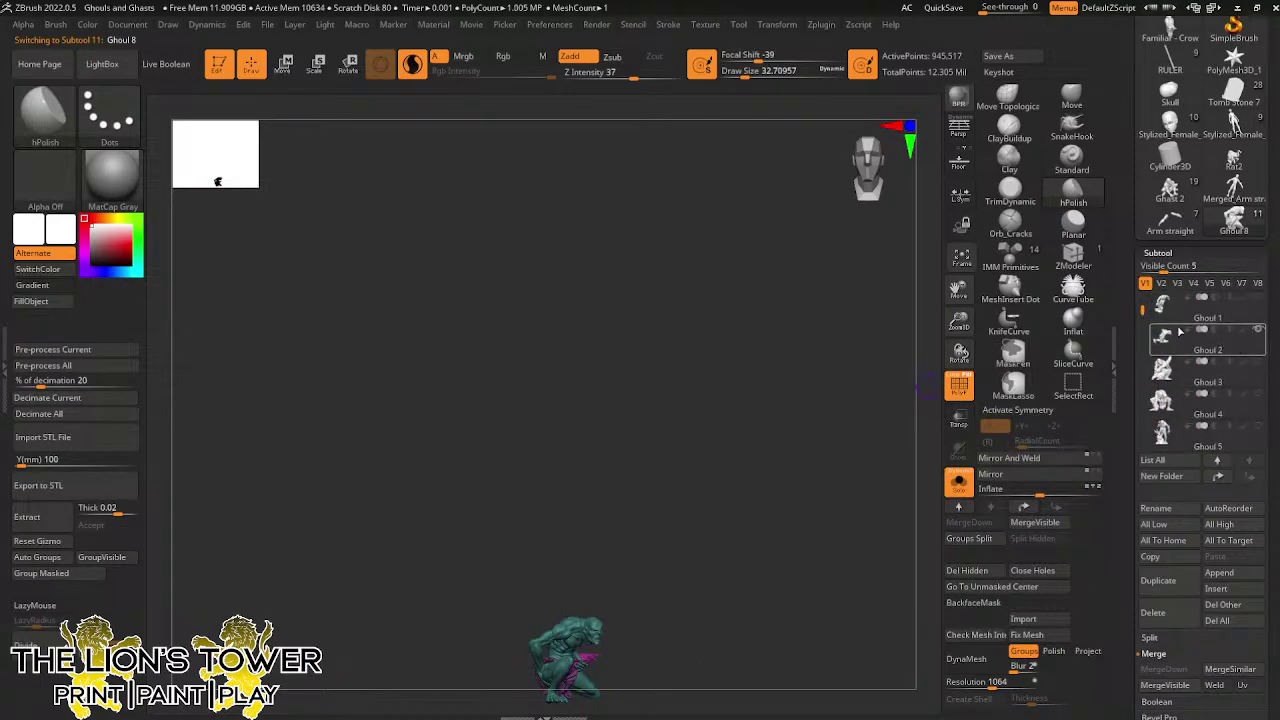
left_click(1180, 332)
scroll(1195, 362, "down", 1)
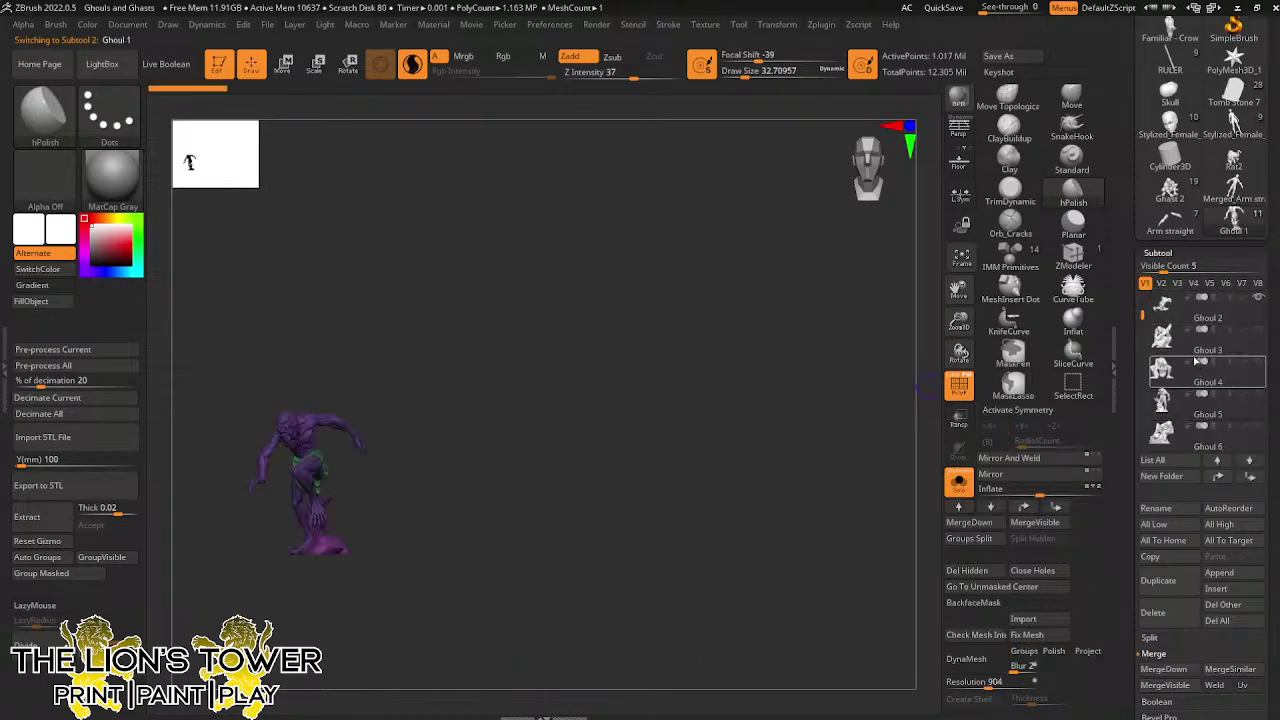
left_click(1180, 308)
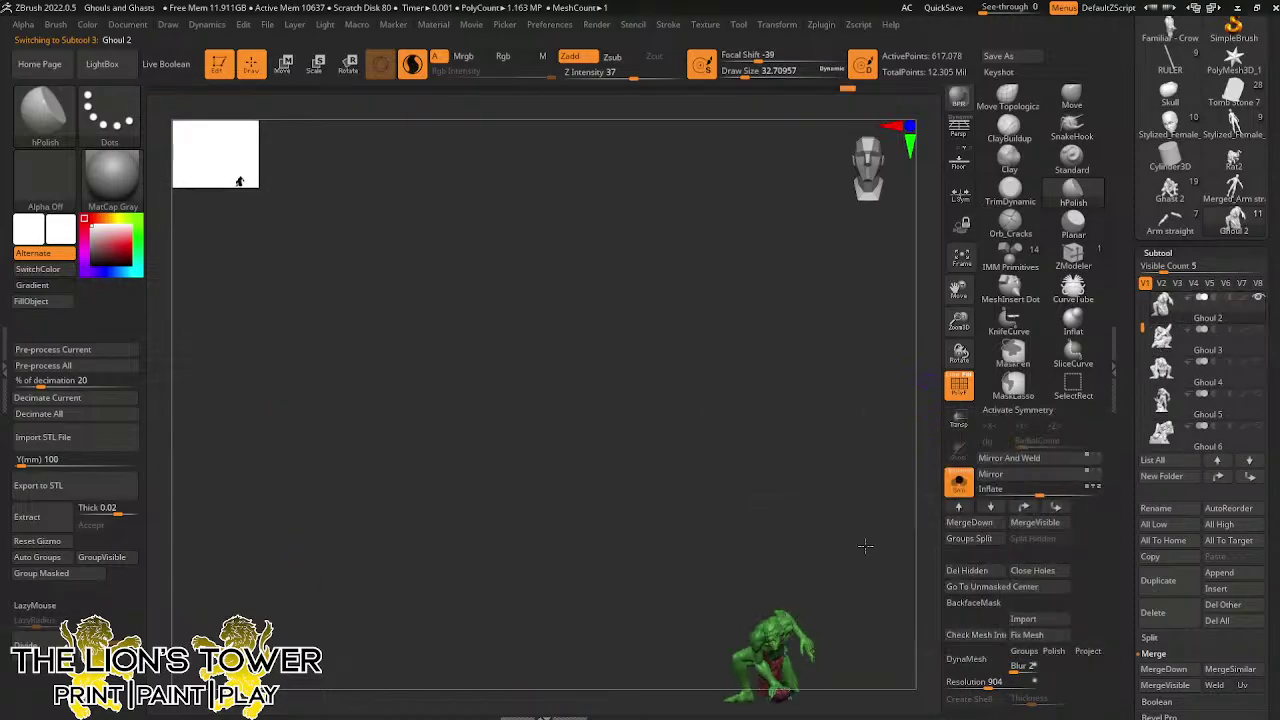
Isolate Ghoul 2's body polygroup, lasso-mask the trailing leg, show everything again and invert the mask so only that leg is free
left_click_drag(865, 545, 837, 543)
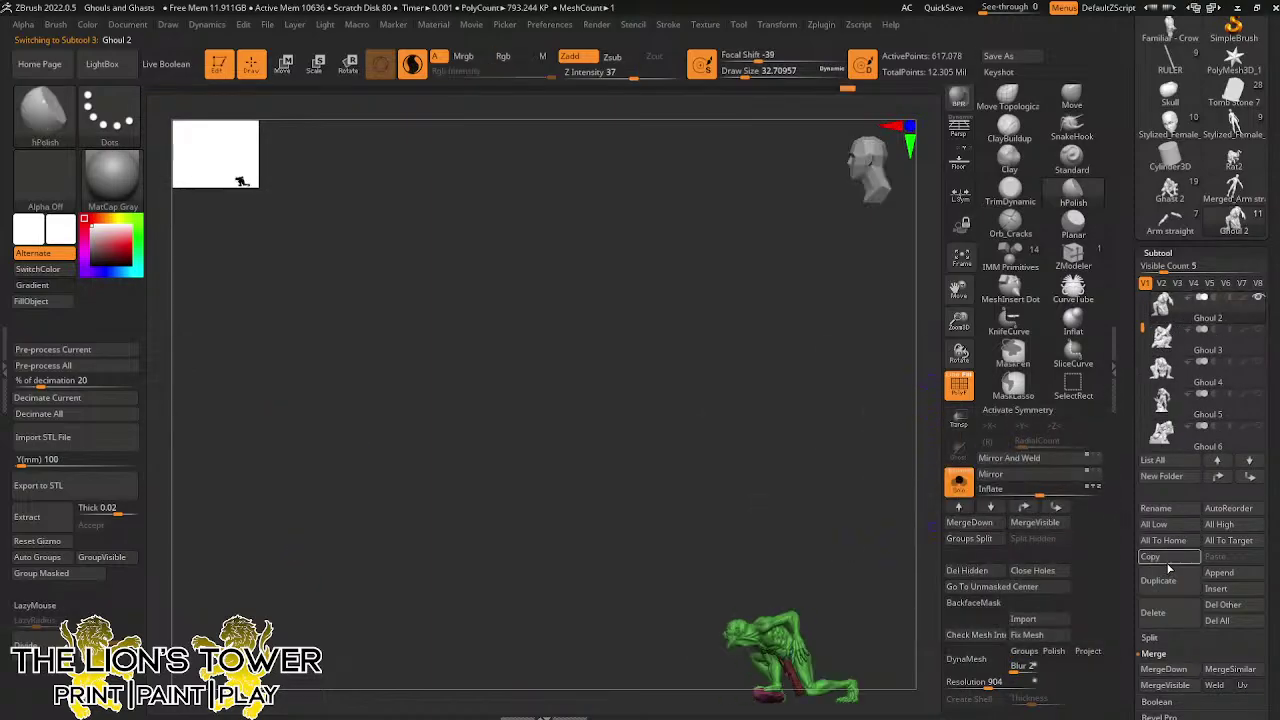
left_click_drag(958, 319, 958, 362)
left_click_drag(958, 290, 946, 92)
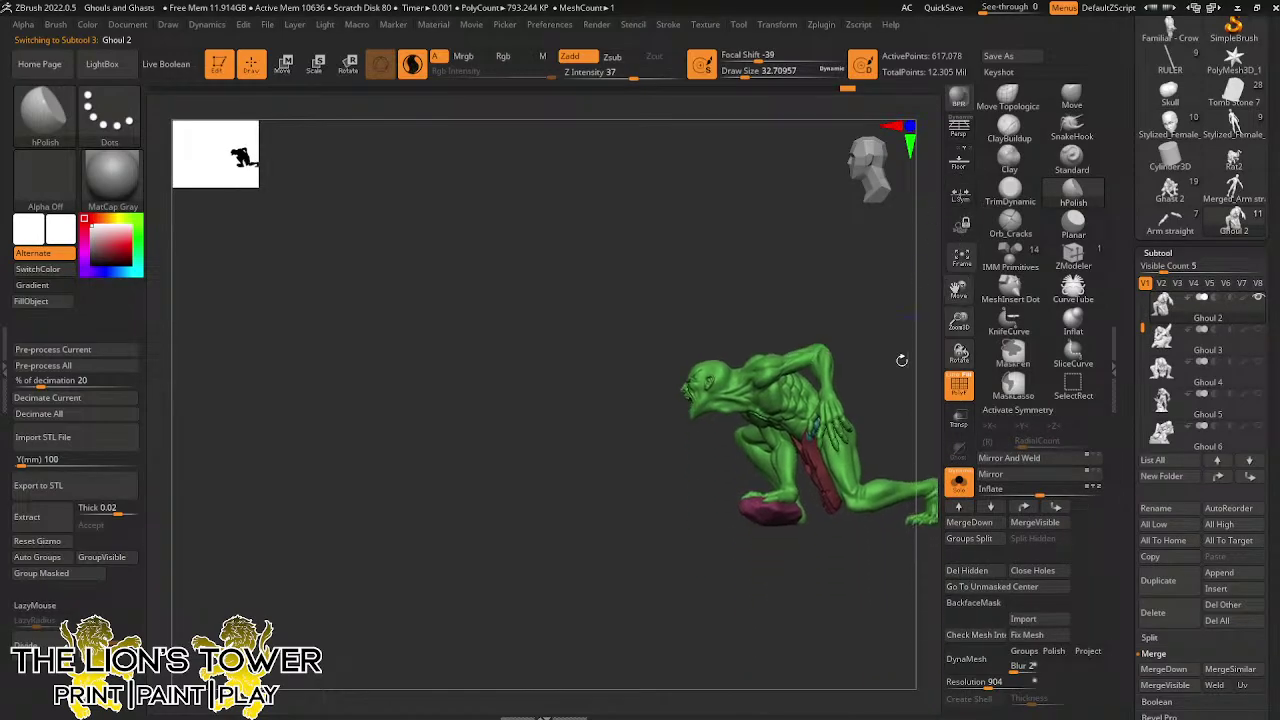
left_click(871, 463, "ctrl+shift")
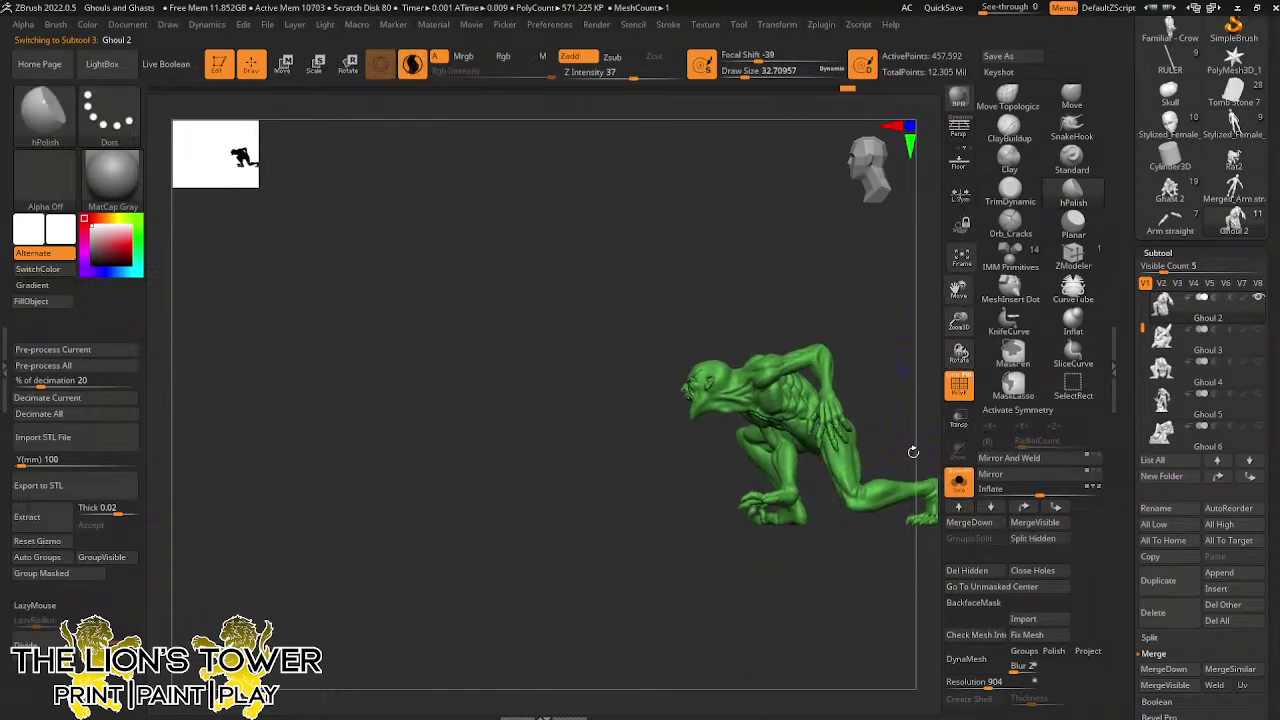
mouse_move(913, 452)
left_mouse_down()
mouse_move(930, 430)
mouse_move(905, 438)
mouse_move(930, 430)
left_mouse_up()
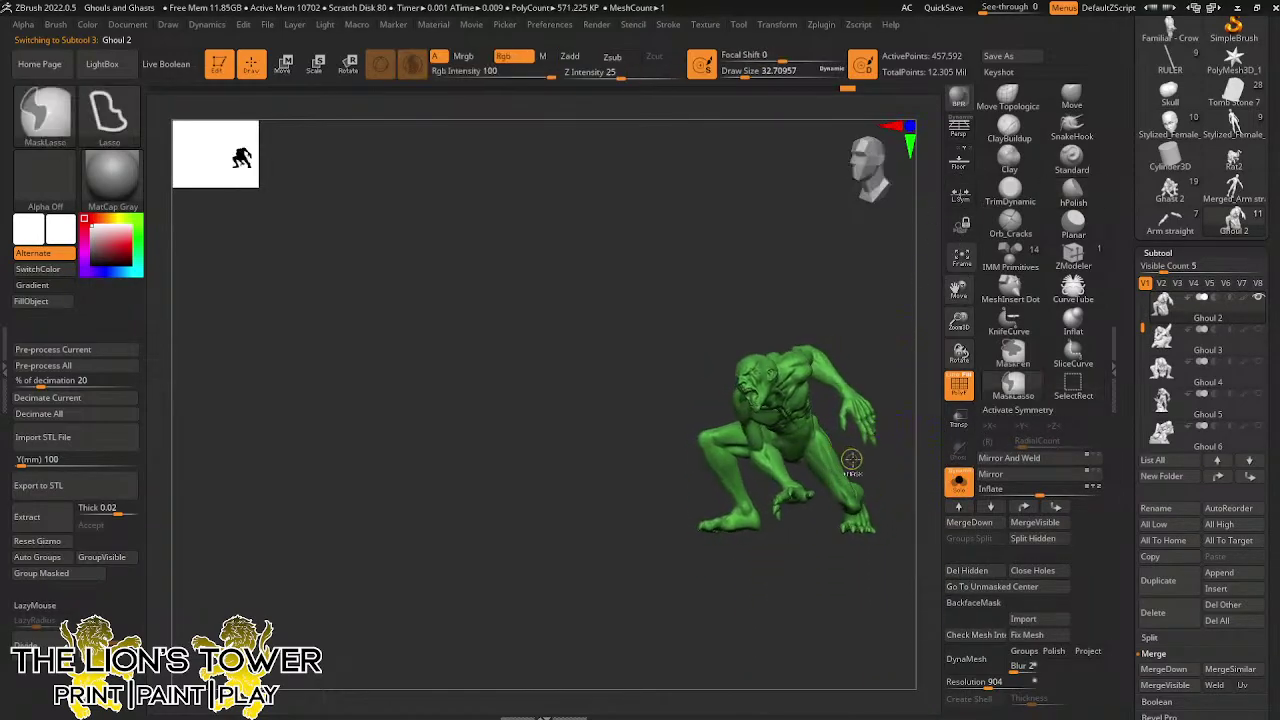
mouse_move(808, 470)
left_mouse_down("ctrl")
mouse_move(834, 520)
mouse_move(862, 456)
left_mouse_up("ctrl")
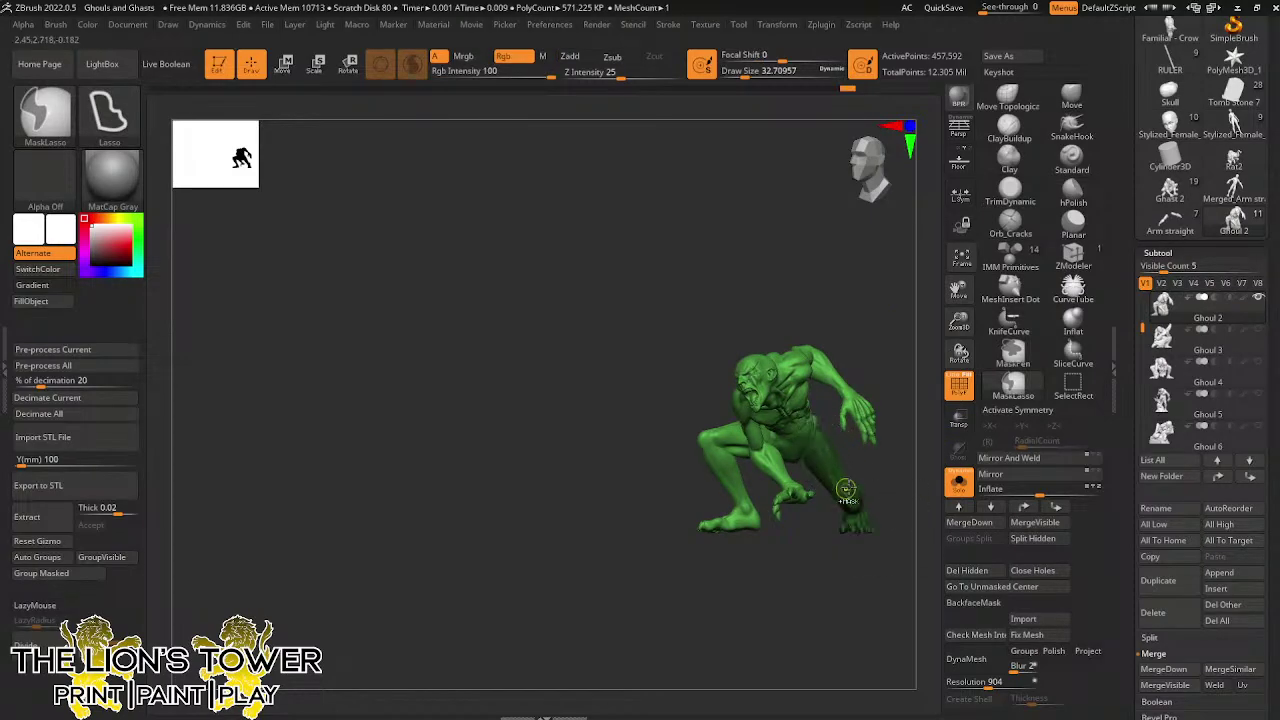
left_click(900, 468, "ctrl+shift")
left_click_drag(903, 465, 867, 470)
Place the unlocked gizmo's pivot at the hip and rotate the trailing leg downward so the thigh stands steeper
key("r")
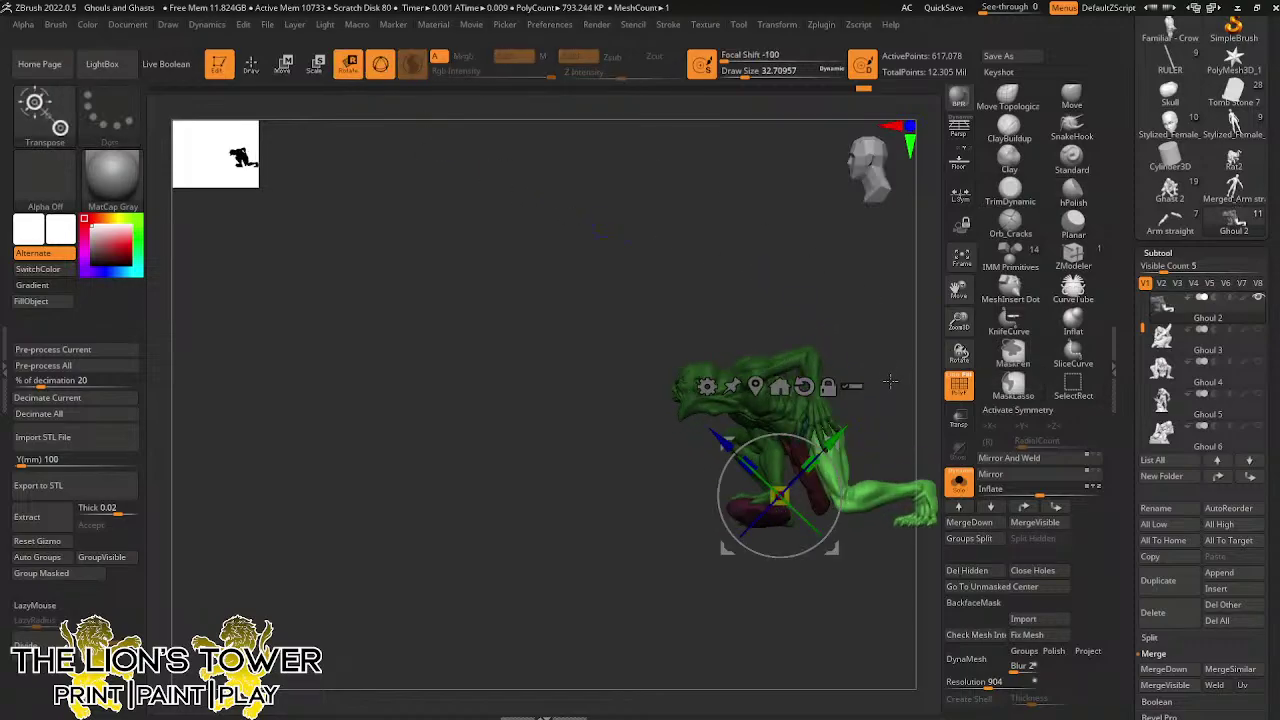
left_click_drag(957, 289, 893, 331)
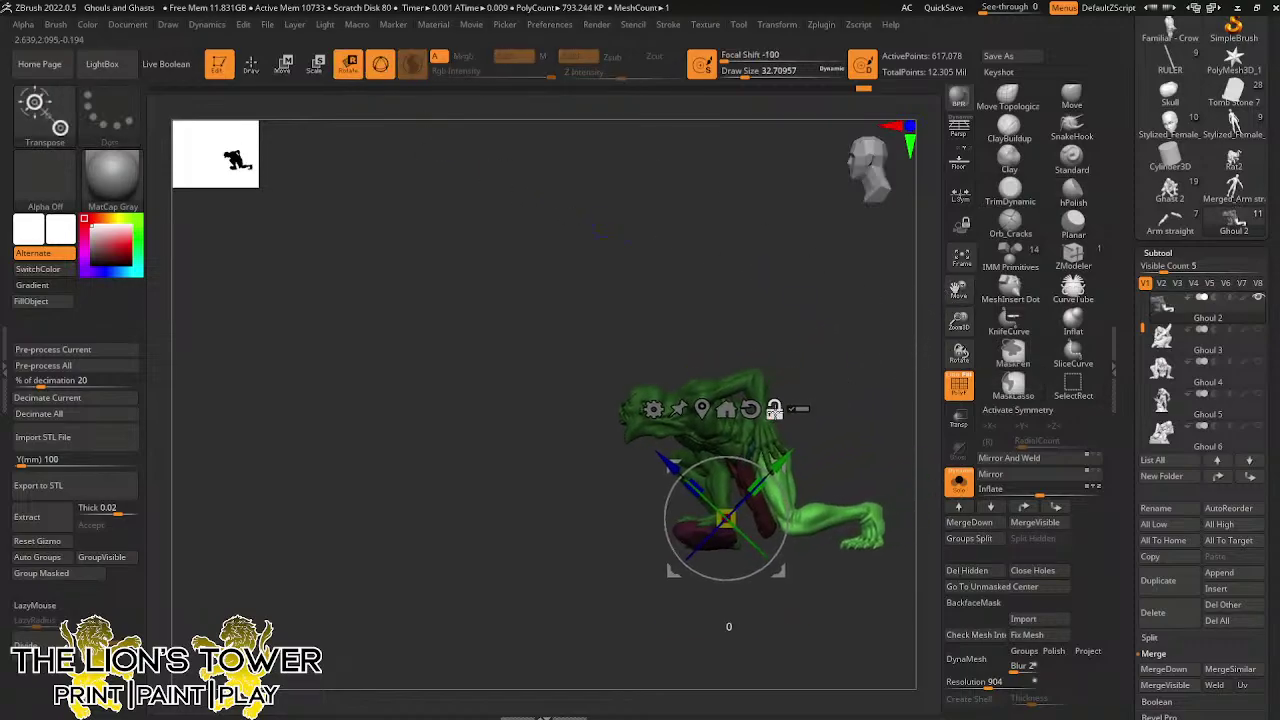
mouse_move(785, 468)
left_mouse_down("alt")
mouse_move(836, 416)
mouse_move(797, 413)
mouse_move(804, 436)
mouse_move(817, 422)
mouse_move(825, 435)
left_mouse_up("alt")
key("ctrl+z")
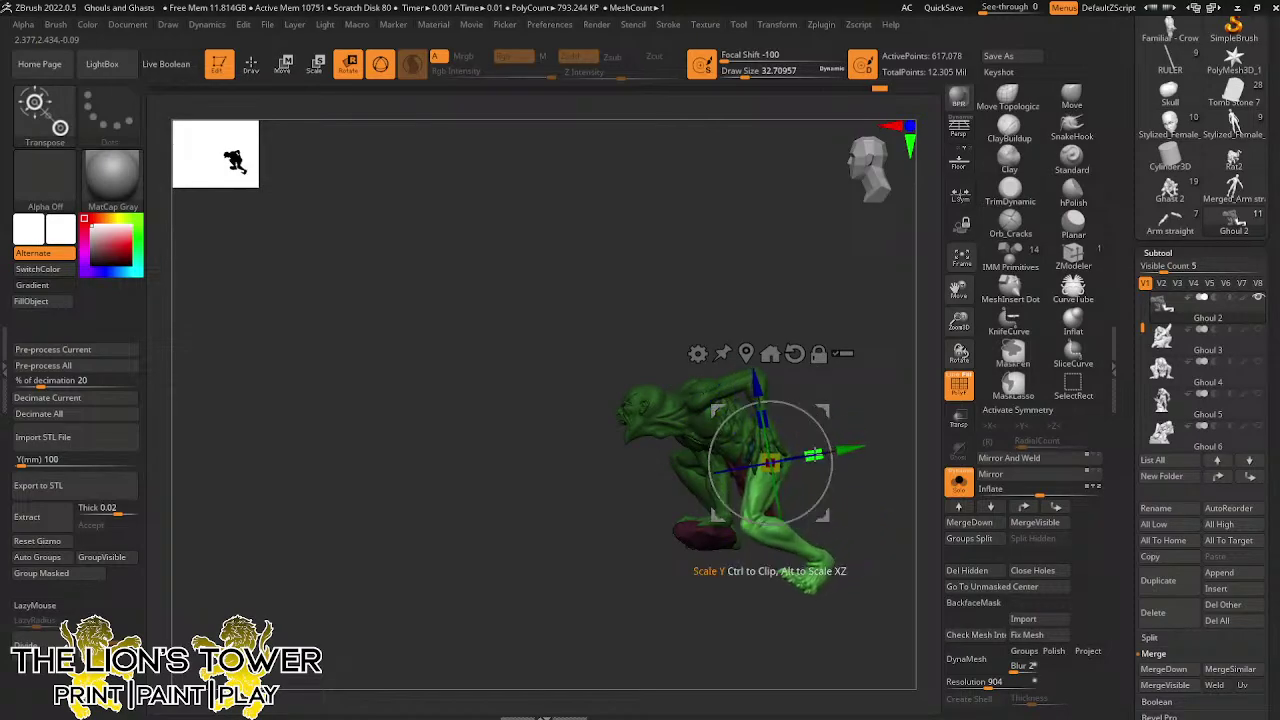
key("ctrl")
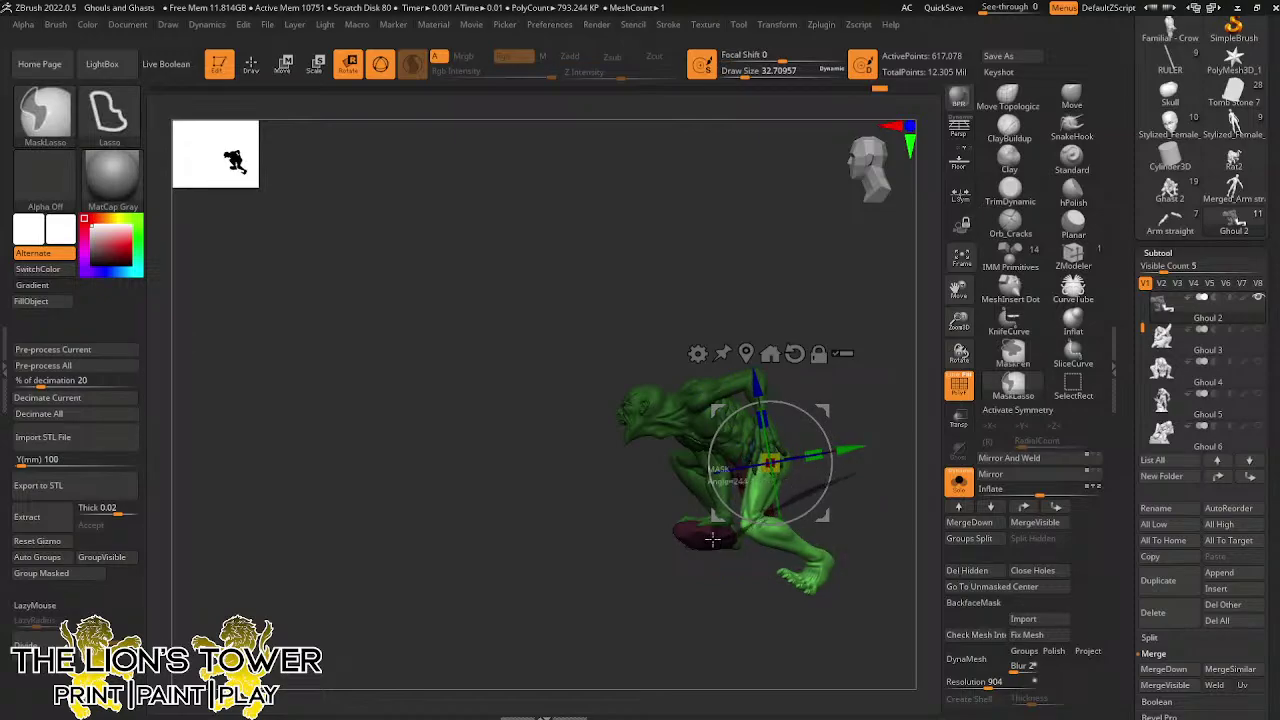
Mask the trailing thigh, rotate the lower leg about a knee pivot until the shin is nearly level, clear the mask and choose ClayBuildup
left_click_drag(713, 539, 708, 452, "ctrl")
left_click(819, 354)
left_click_drag(828, 412, 815, 476)
left_click_drag(958, 290, 934, 365)
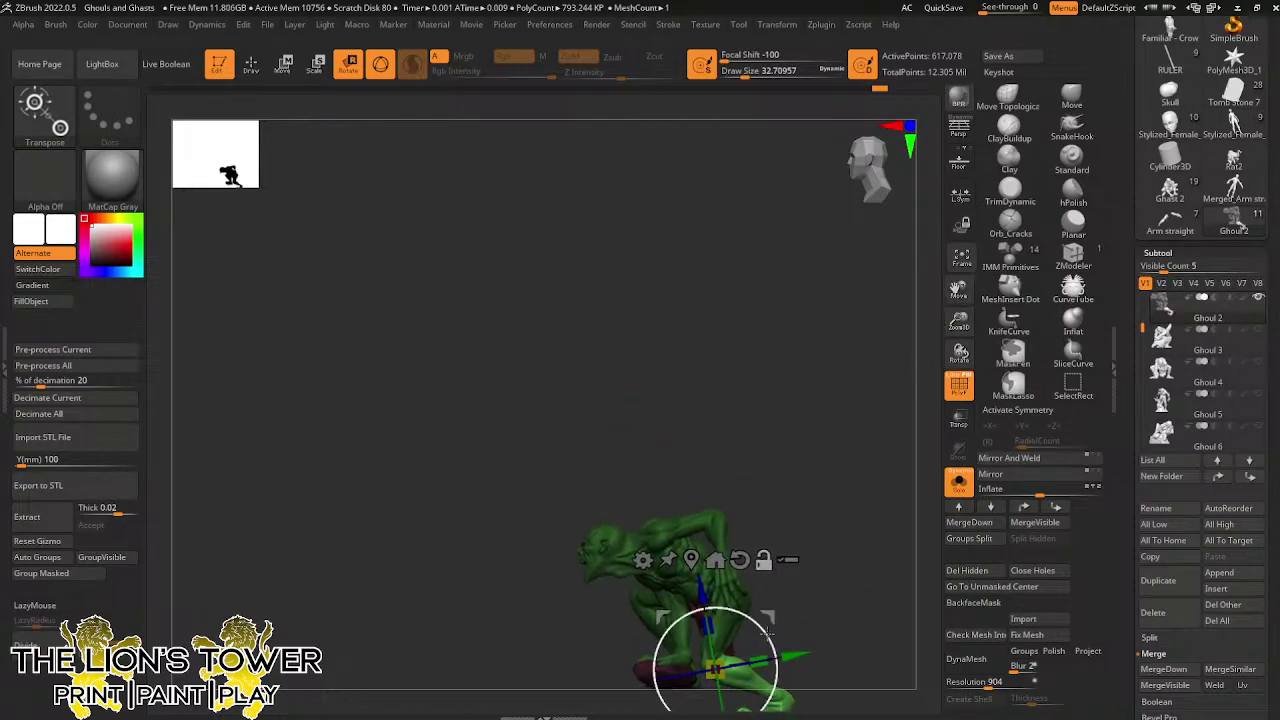
left_click_drag(767, 633, 740, 597)
left_click(764, 562)
mouse_move(848, 568)
left_mouse_down("shift")
mouse_move(877, 580)
mouse_move(878, 600)
mouse_move(838, 612)
mouse_move(833, 594)
mouse_move(874, 601)
mouse_move(811, 622)
mouse_move(846, 631)
left_mouse_up("shift")
left_click_drag(958, 321, 972, 365)
left_click(1009, 129)
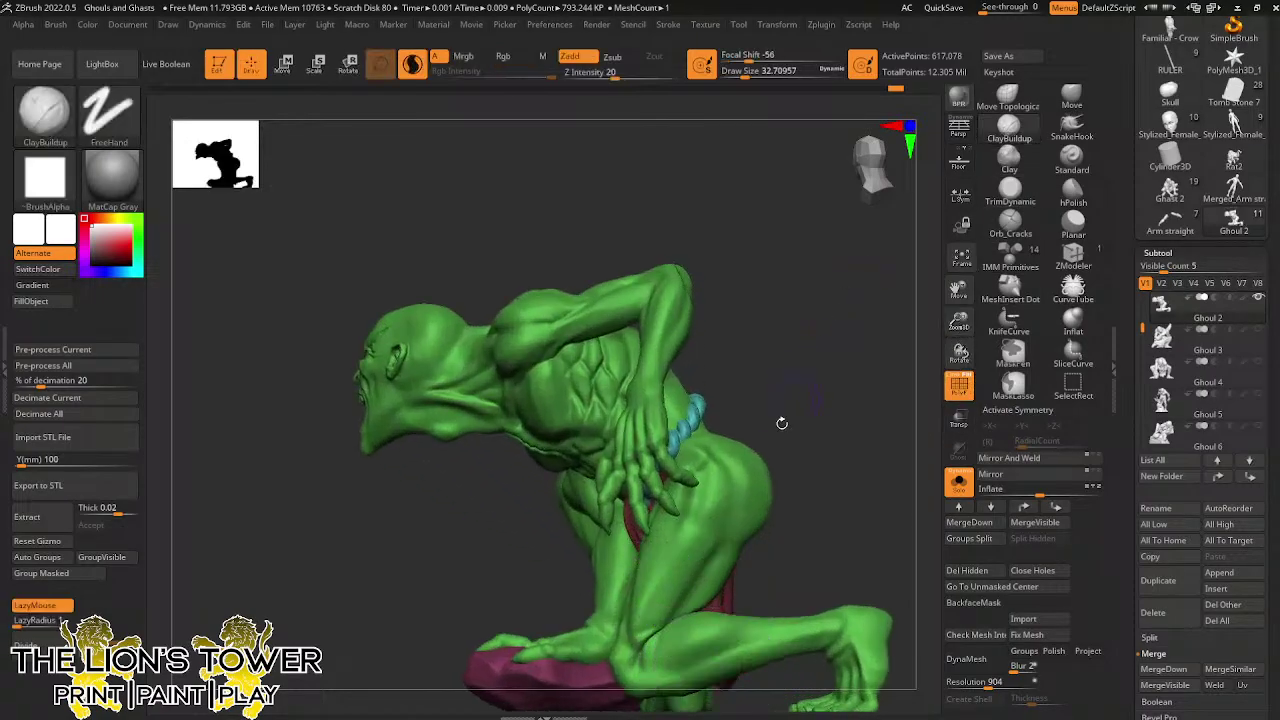
Isolate Ghoul 2's body polygroup, smooth the reposed trailing leg around the hip and knee, and show all parts again
left_click_drag(782, 423, 700, 470)
key("shift")
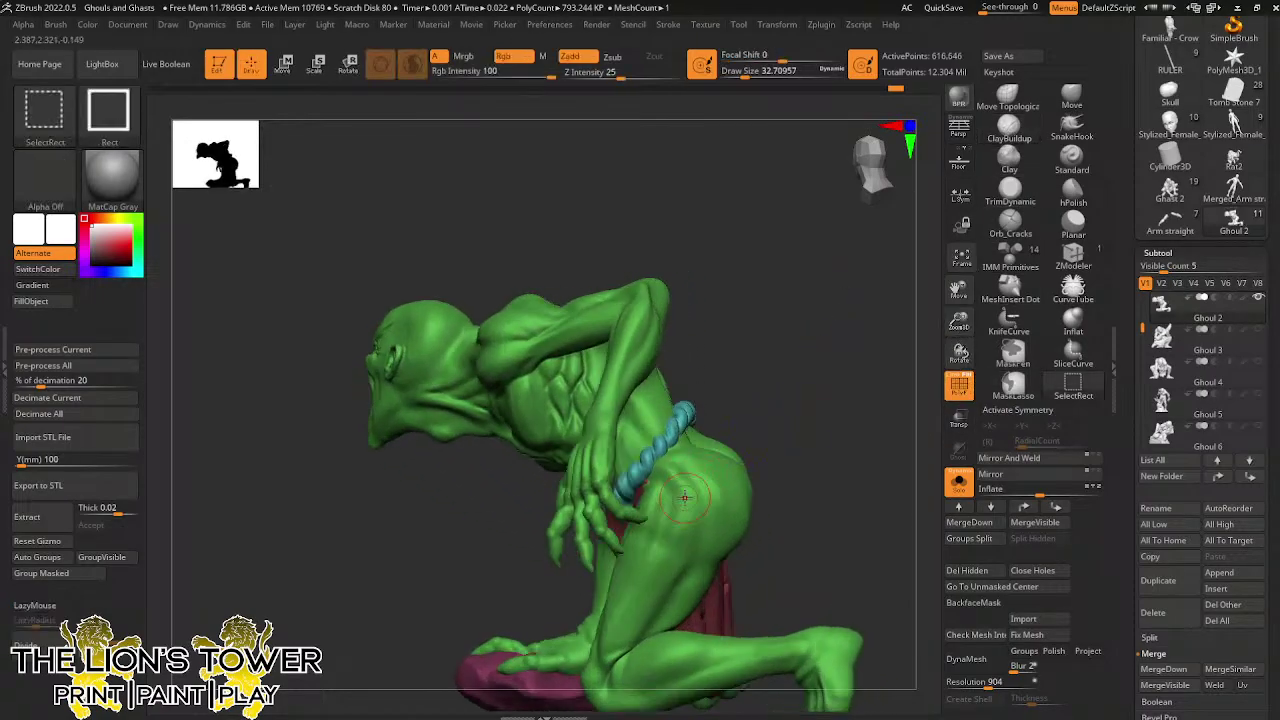
left_click(674, 486, "ctrl+shift")
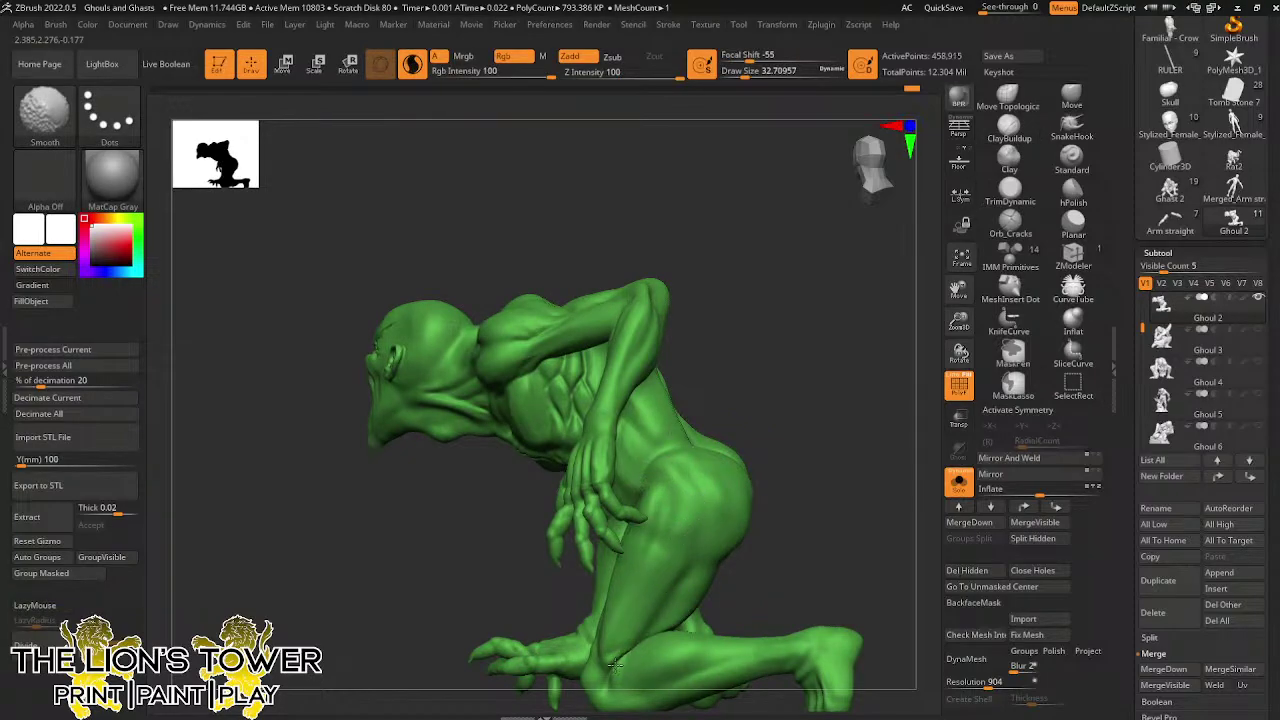
left_click_drag(863, 500, 784, 646)
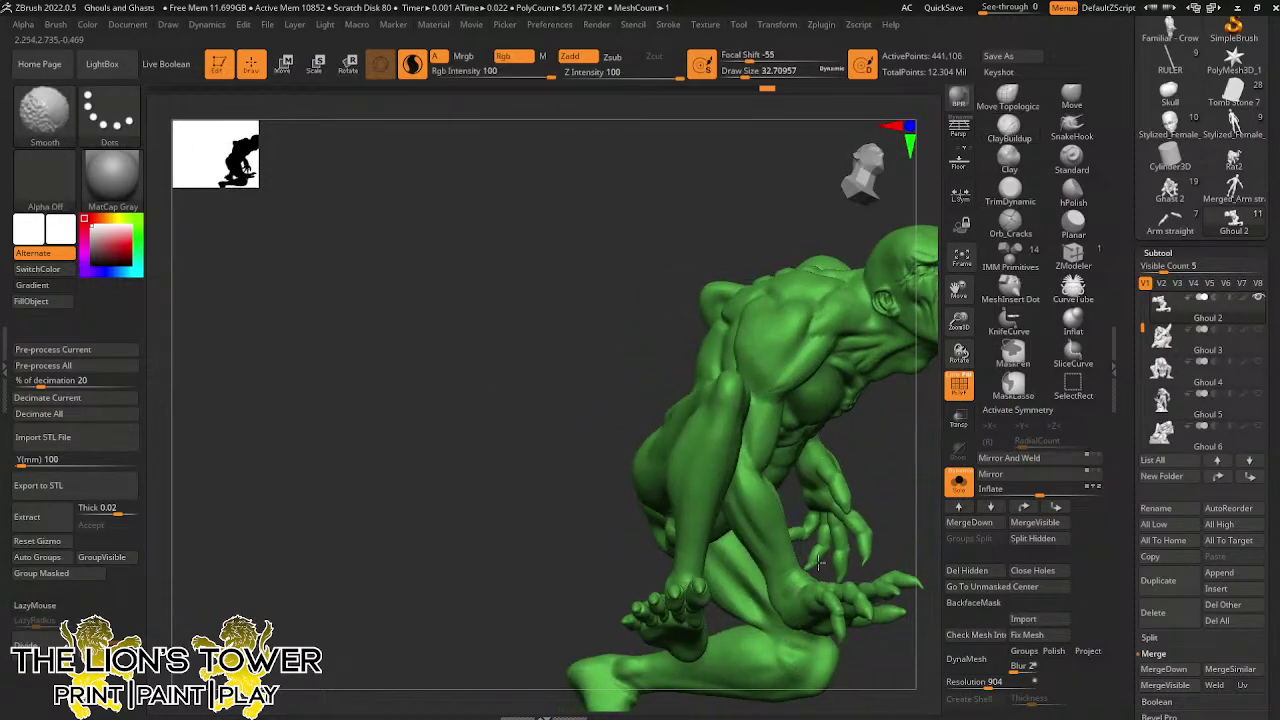
mouse_move(818, 562)
left_mouse_down()
mouse_move(888, 520)
mouse_move(886, 480)
left_mouse_up()
left_click(850, 410, "ctrl+shift")
left_click_drag(884, 411, 928, 387)
mouse_move(873, 281)
left_mouse_down()
mouse_move(896, 275)
mouse_move(906, 308)
mouse_move(670, 507)
left_mouse_up()
left_click(908, 320, "ctrl+shift")
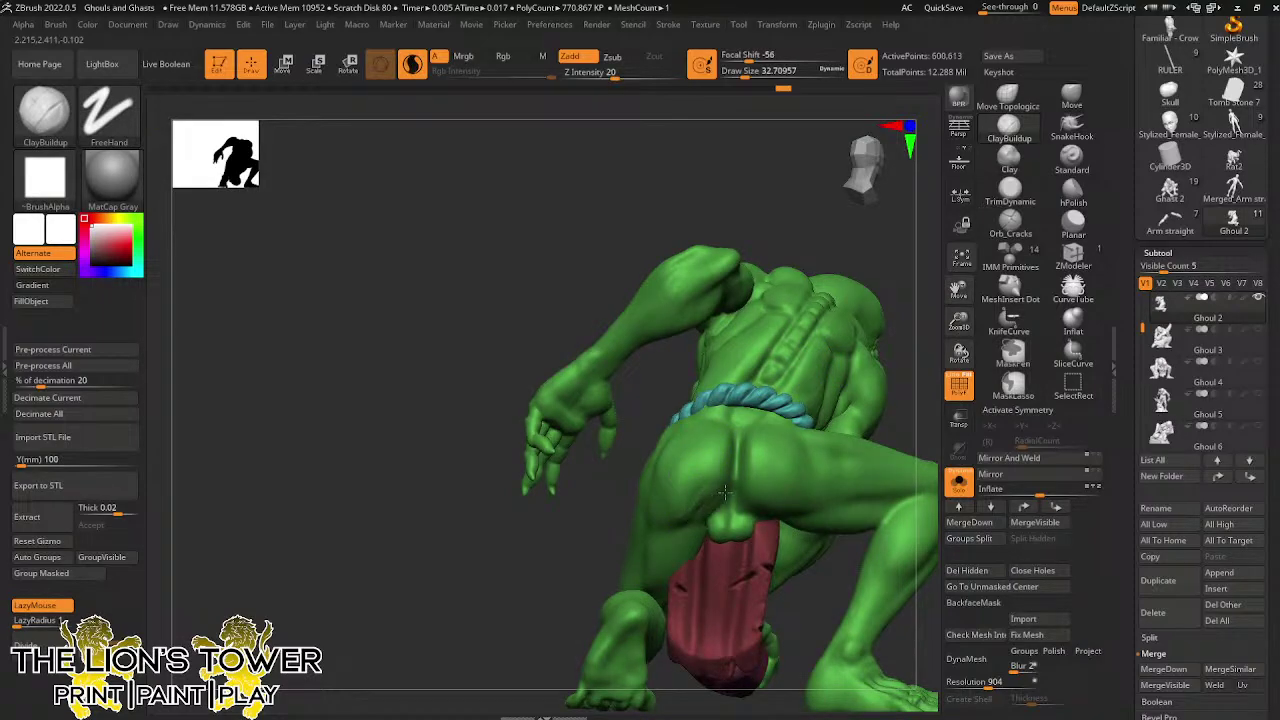
Smooth the crease between the buttock and the trailing thigh on Ghoul 2
key("shift")
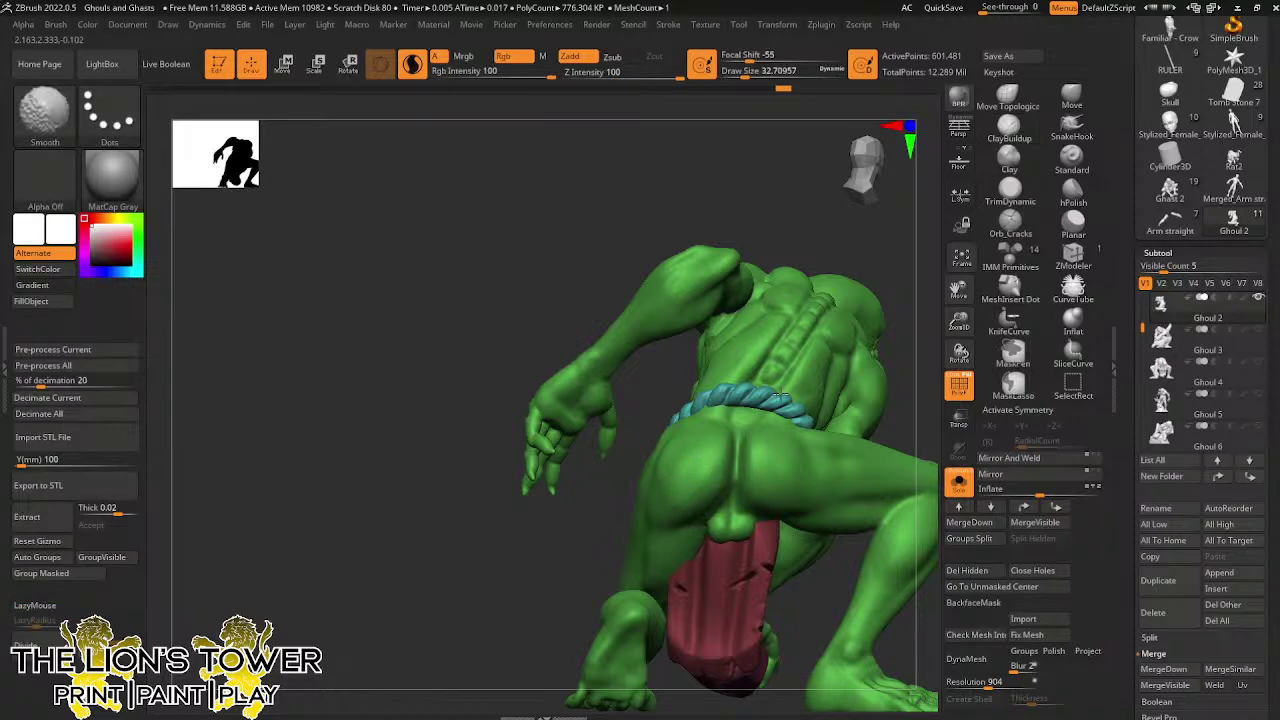
mouse_move(928, 324)
left_mouse_down()
mouse_move(972, 378)
mouse_move(1060, 390)
left_mouse_up()
key("shift")
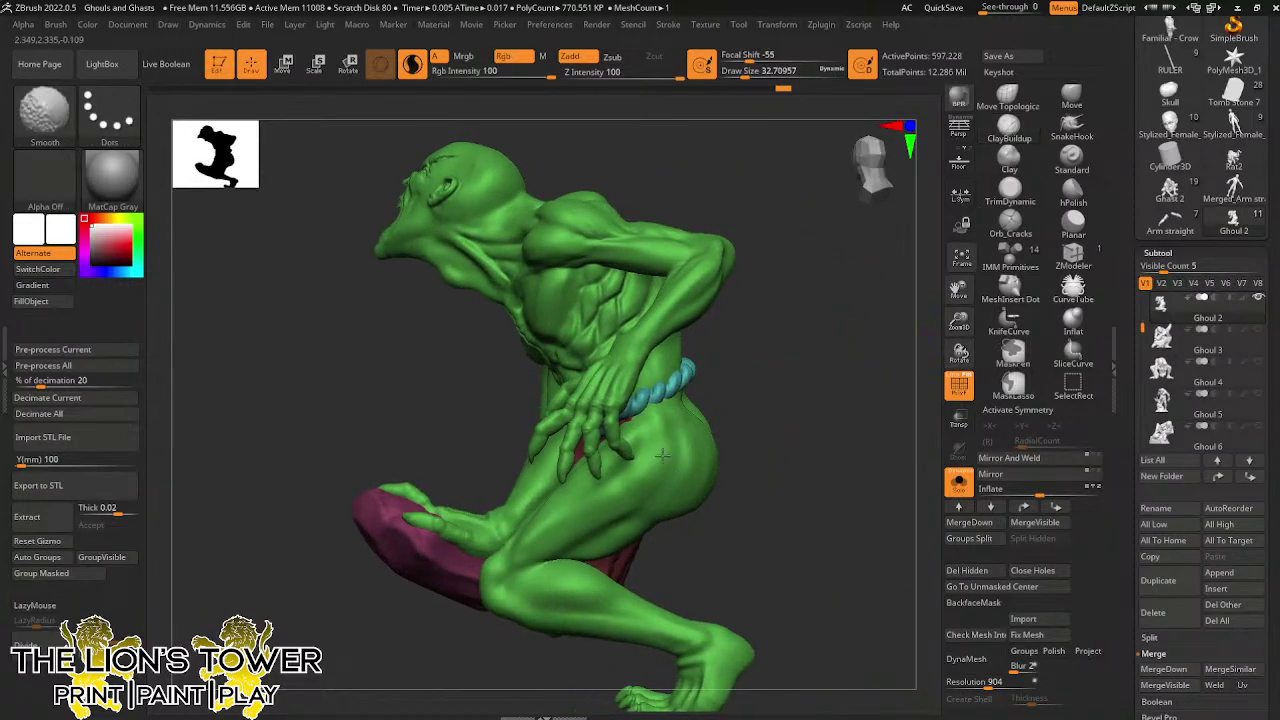
mouse_move(800, 430)
left_mouse_down()
mouse_move(806, 337)
mouse_move(737, 417)
mouse_move(757, 414)
mouse_move(809, 453)
left_mouse_up()
right_click_drag(808, 456, 795, 545)
Isolate the loincloth, choose the Move brush, show the whole ghoul again and mask everything except the loincloth
left_click(625, 528, "ctrl+shift")
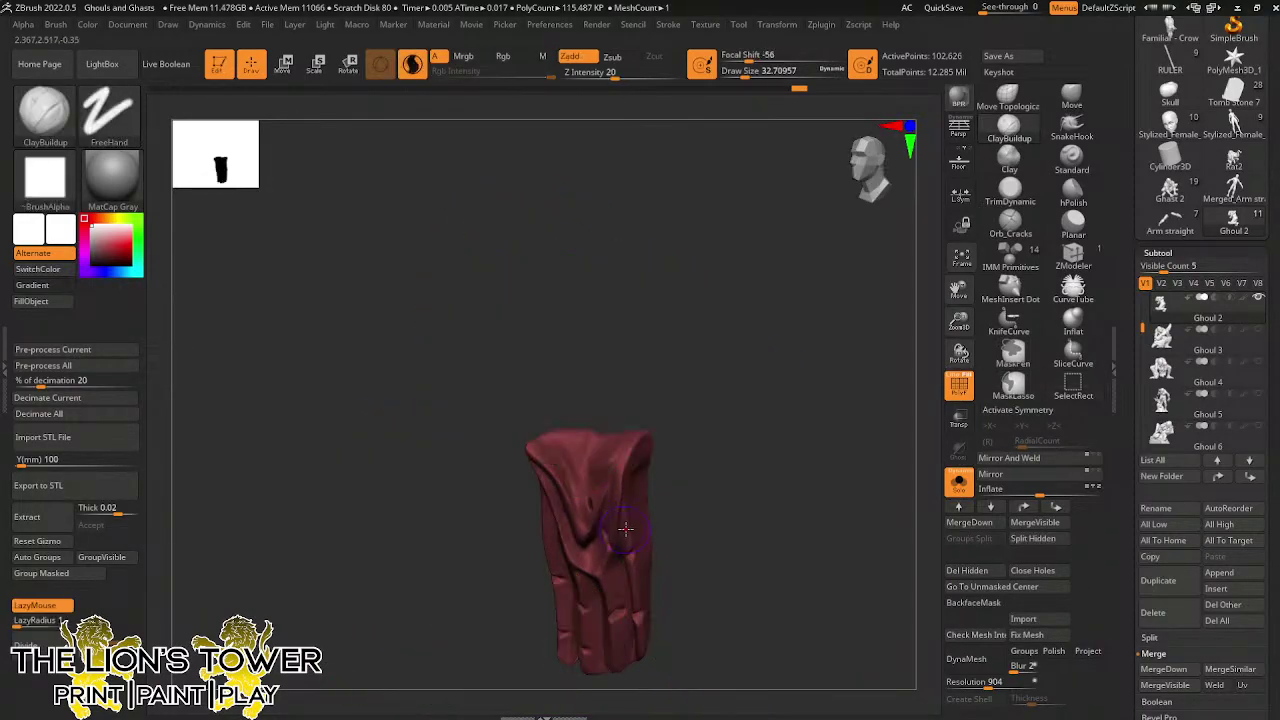
left_click(1071, 97)
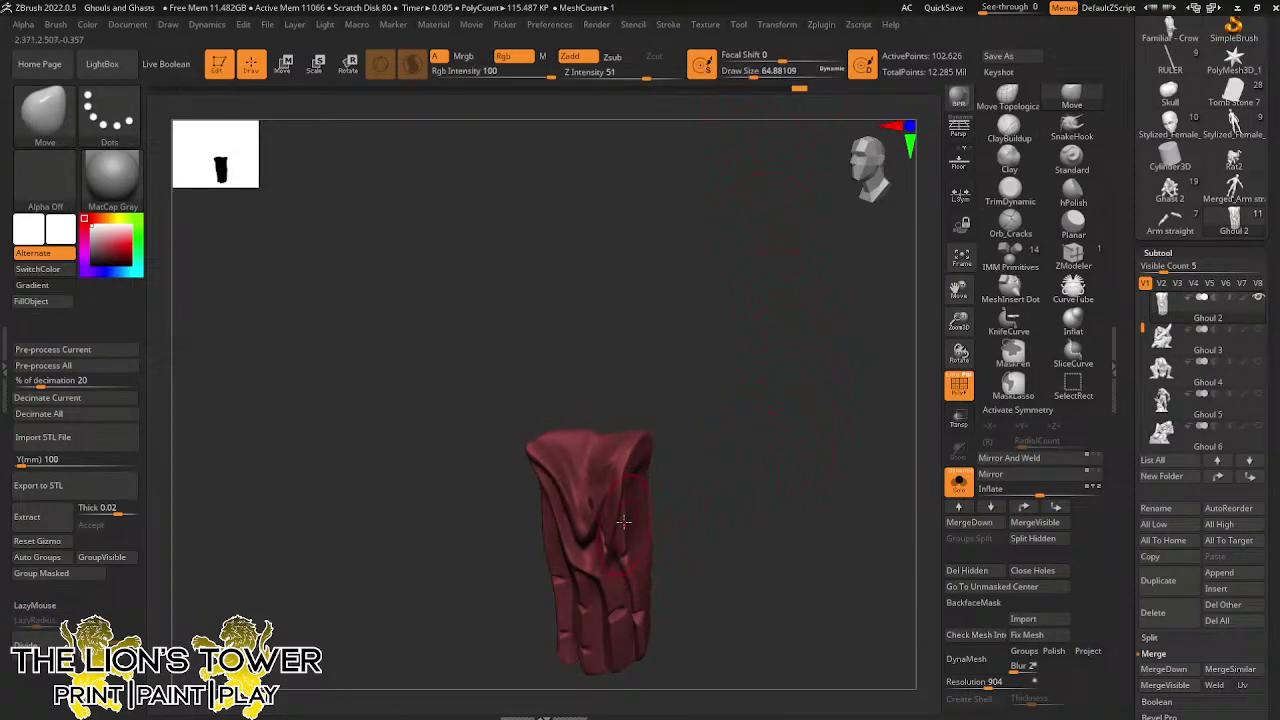
left_click(720, 525, "ctrl+shift")
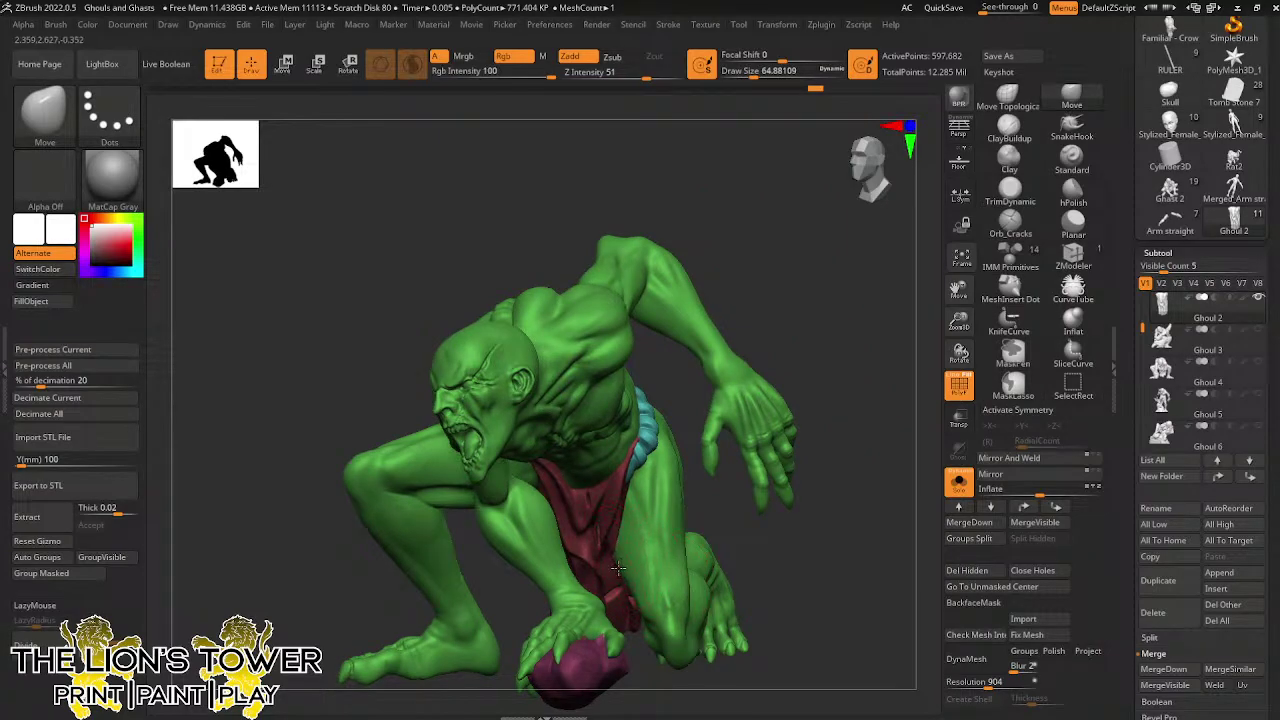
key("ctrl")
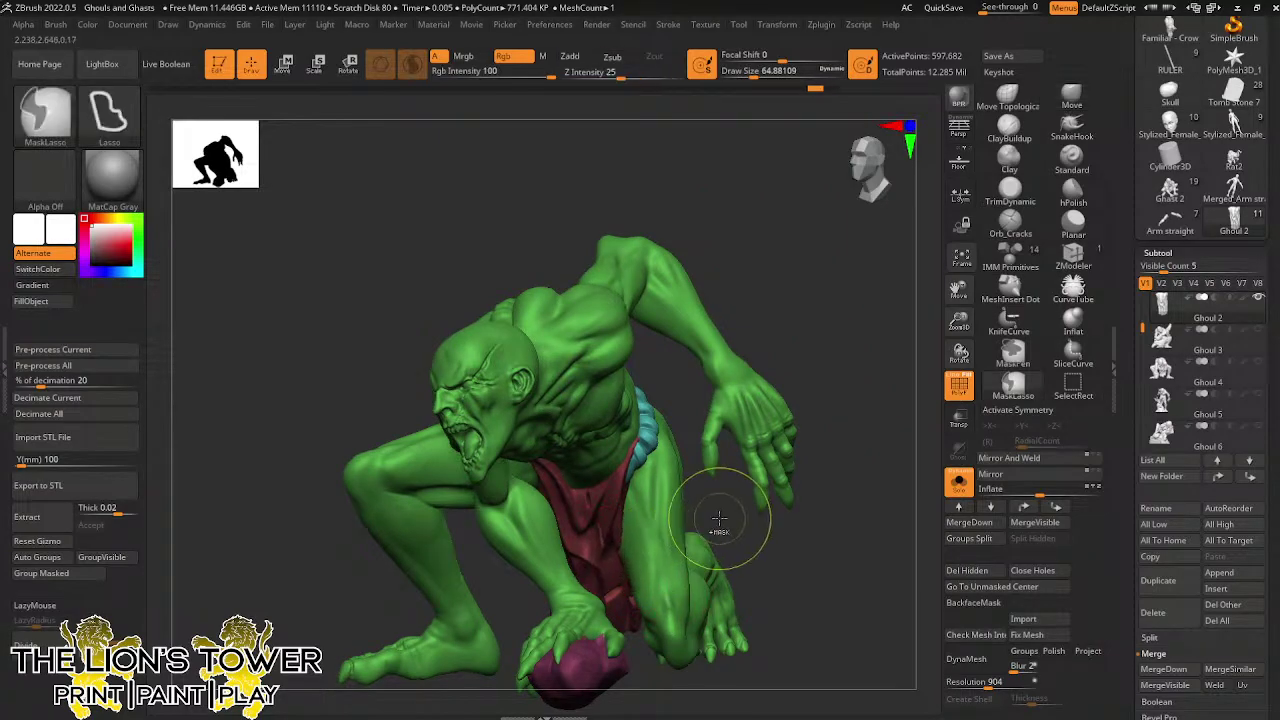
key("ctrl+a")
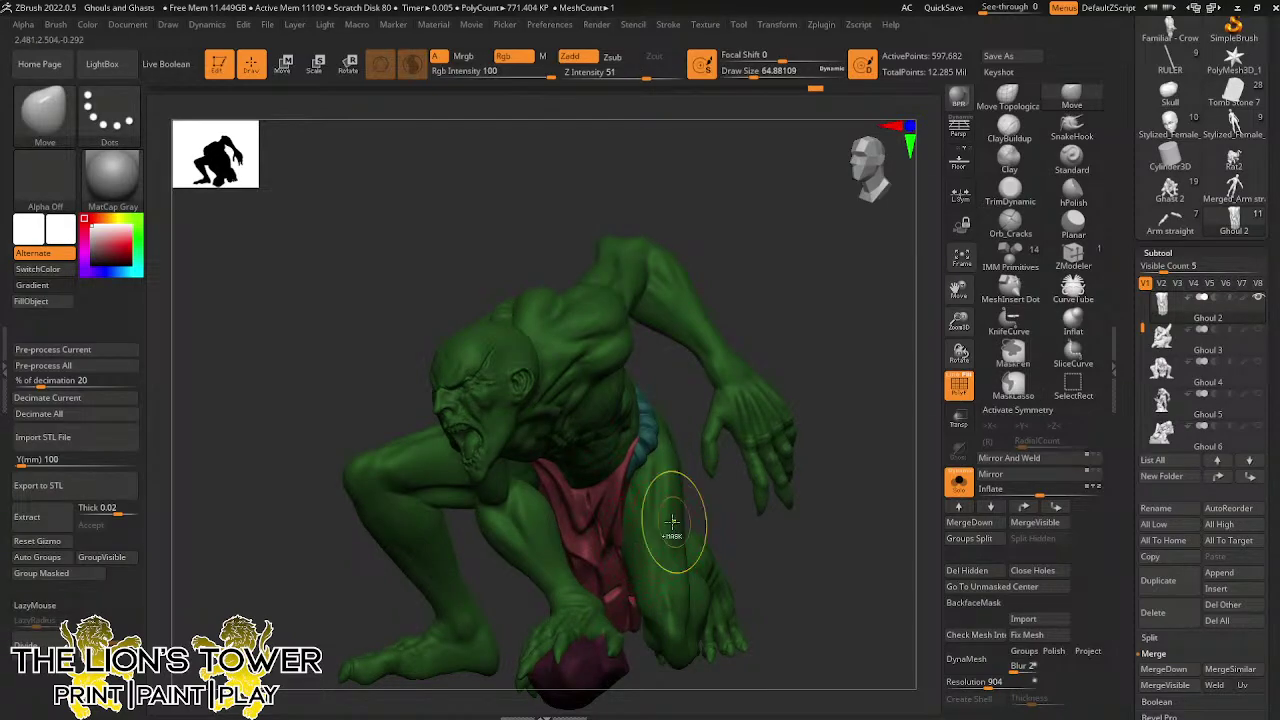
Reshape the unmasked loincloth around the reposed trailing thigh with the Move brush, front and back, and clear the mask
left_click_drag(731, 507, 770, 507)
mouse_move(615, 519)
right_mouse_down()
mouse_move(650, 532)
mouse_move(626, 570)
right_mouse_up()
right_click_drag(744, 537, 872, 480)
left_click_drag(872, 480, 889, 489)
key("ctrl+z")
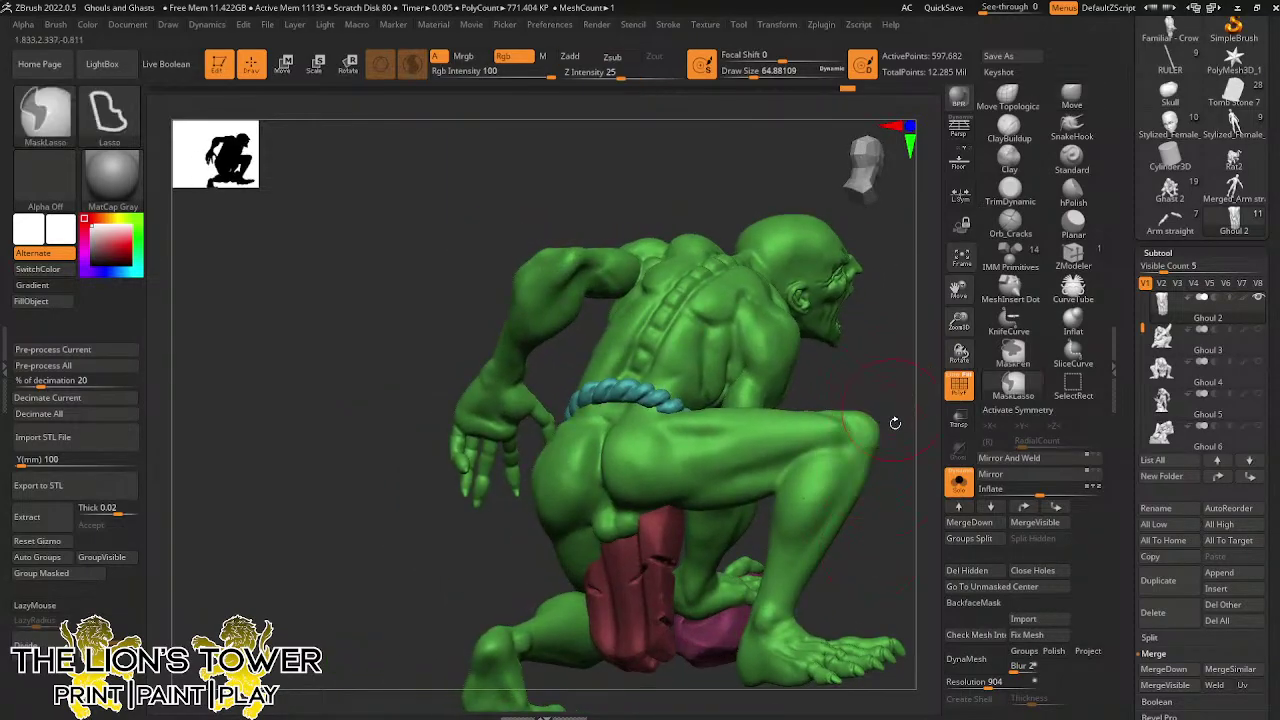
mouse_move(880, 436)
right_mouse_down()
mouse_move(967, 455)
mouse_move(960, 294)
mouse_move(826, 265)
right_mouse_up()
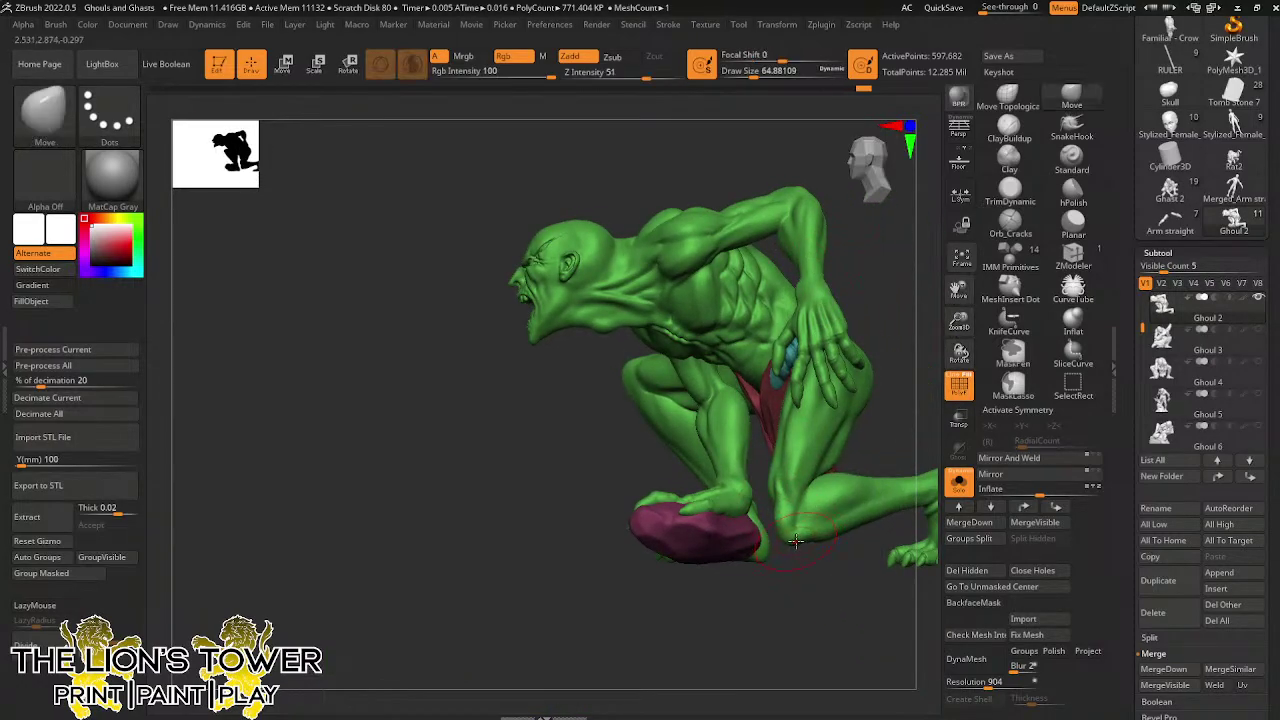
left_click(905, 421, "ctrl")
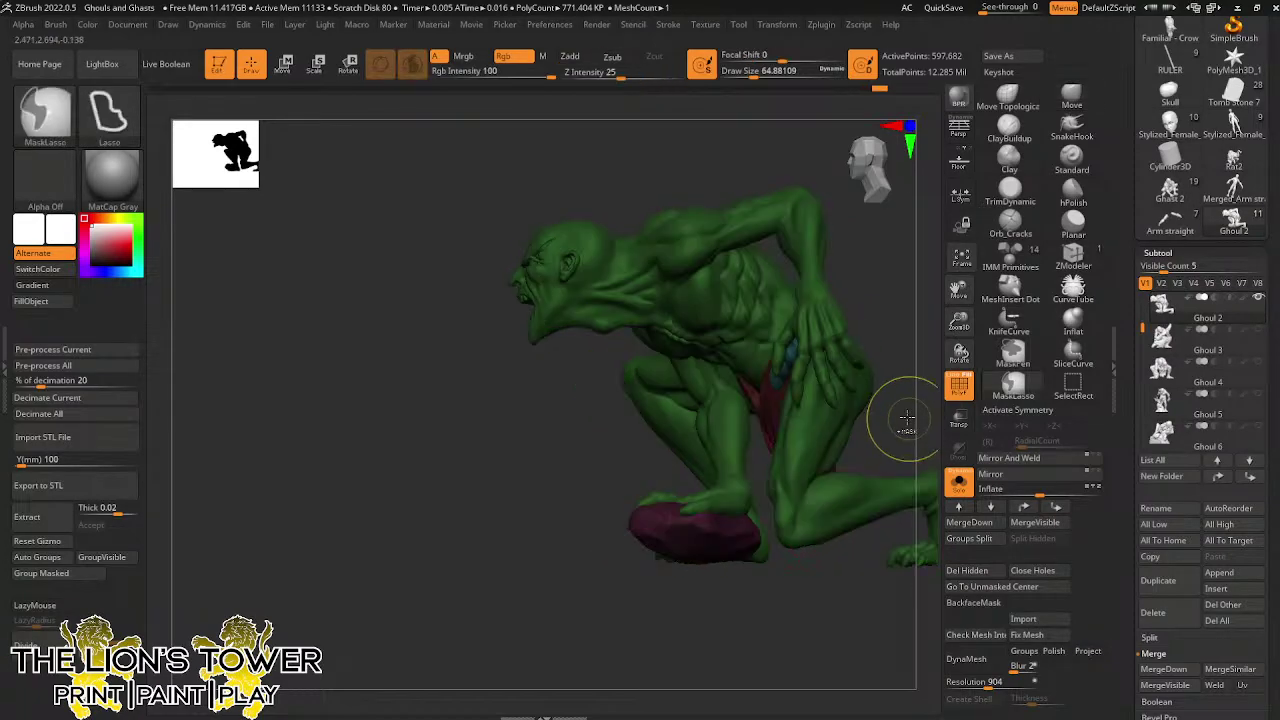
left_click(902, 421, "ctrl")
left_click_drag(959, 321, 900, 377)
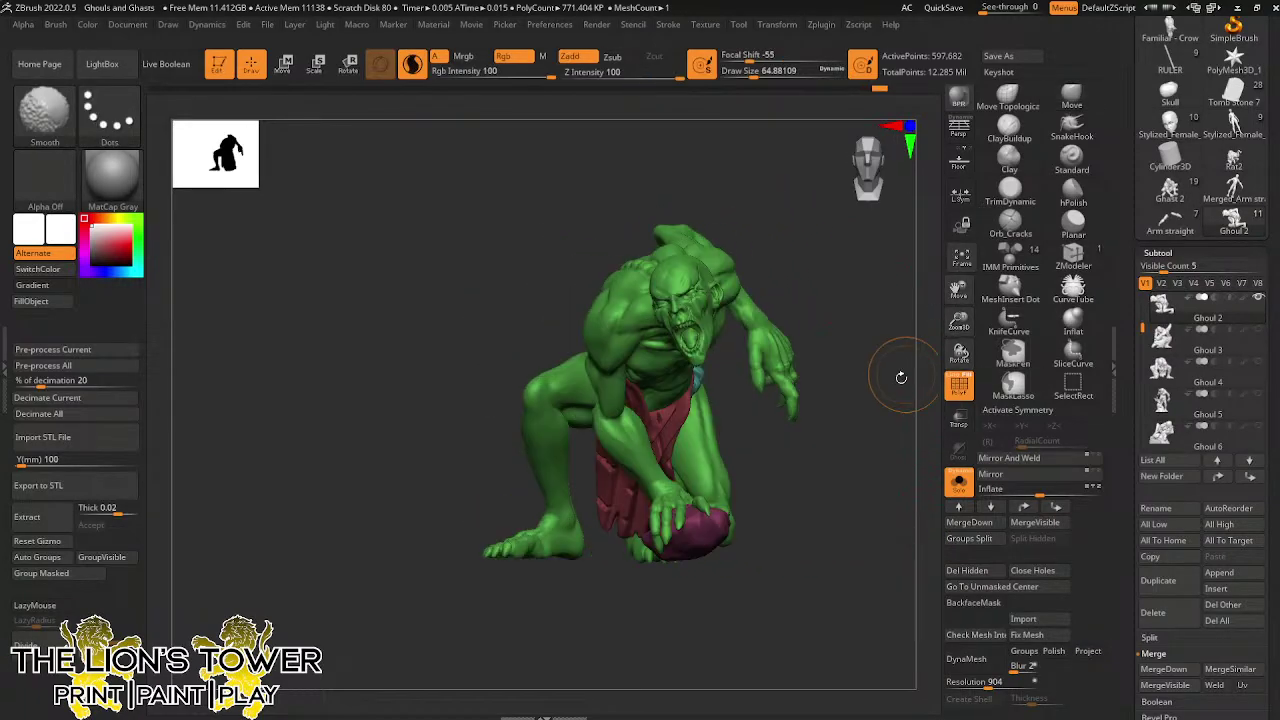
left_click(881, 411, "ctrl")
left_click(881, 411, "ctrl")
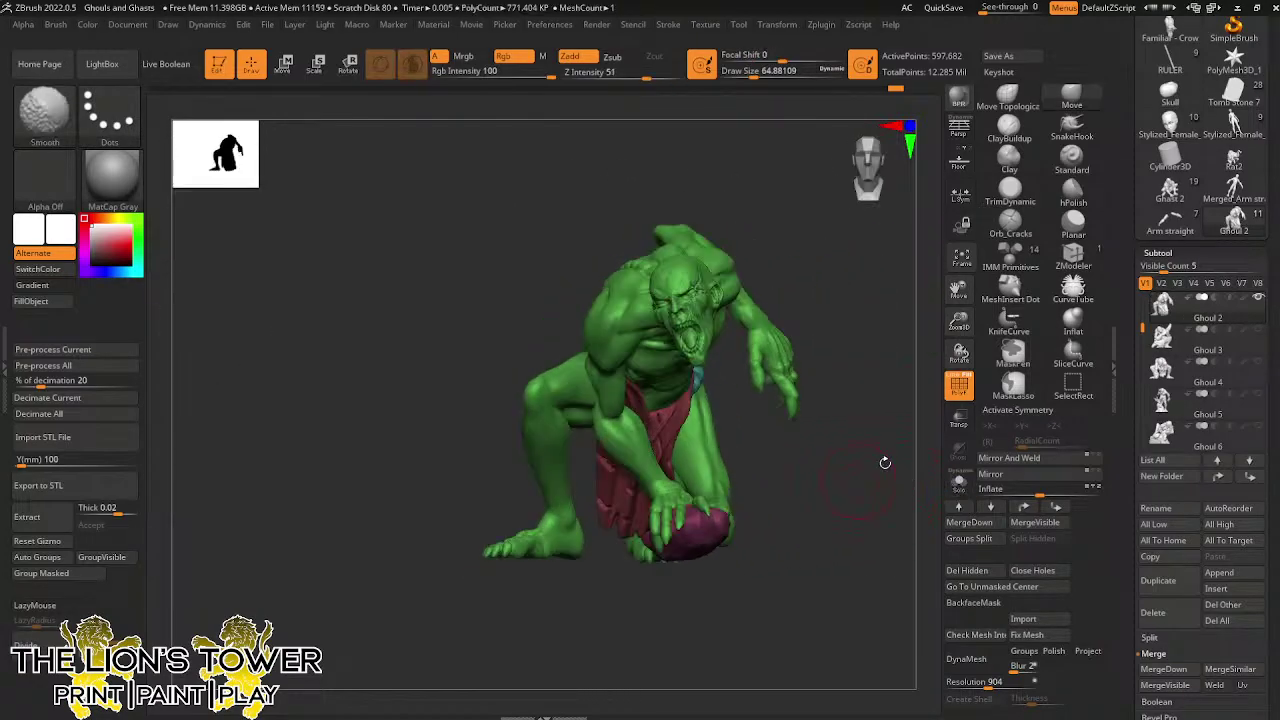
Copy the Ghoul 2 subtool, switch to the tool containing Ghast 2 and select its Ghoul 3 subtool
left_click(1150, 556)
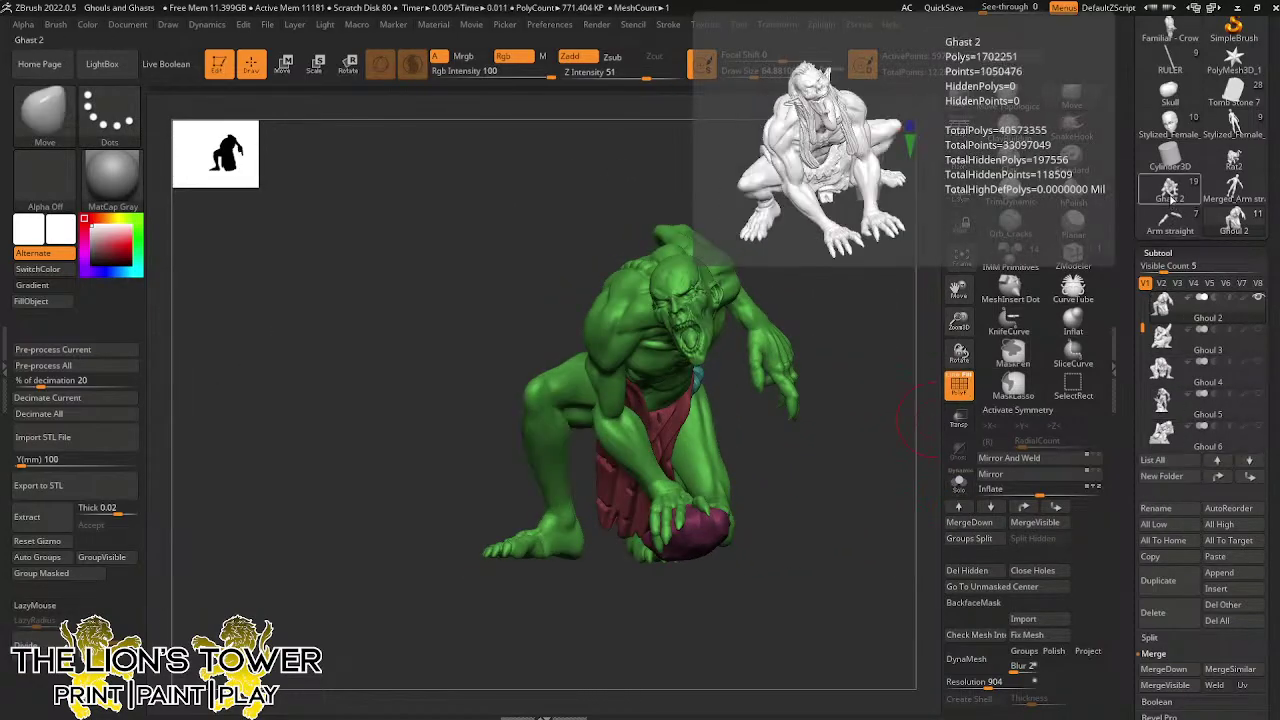
left_click(1169, 190)
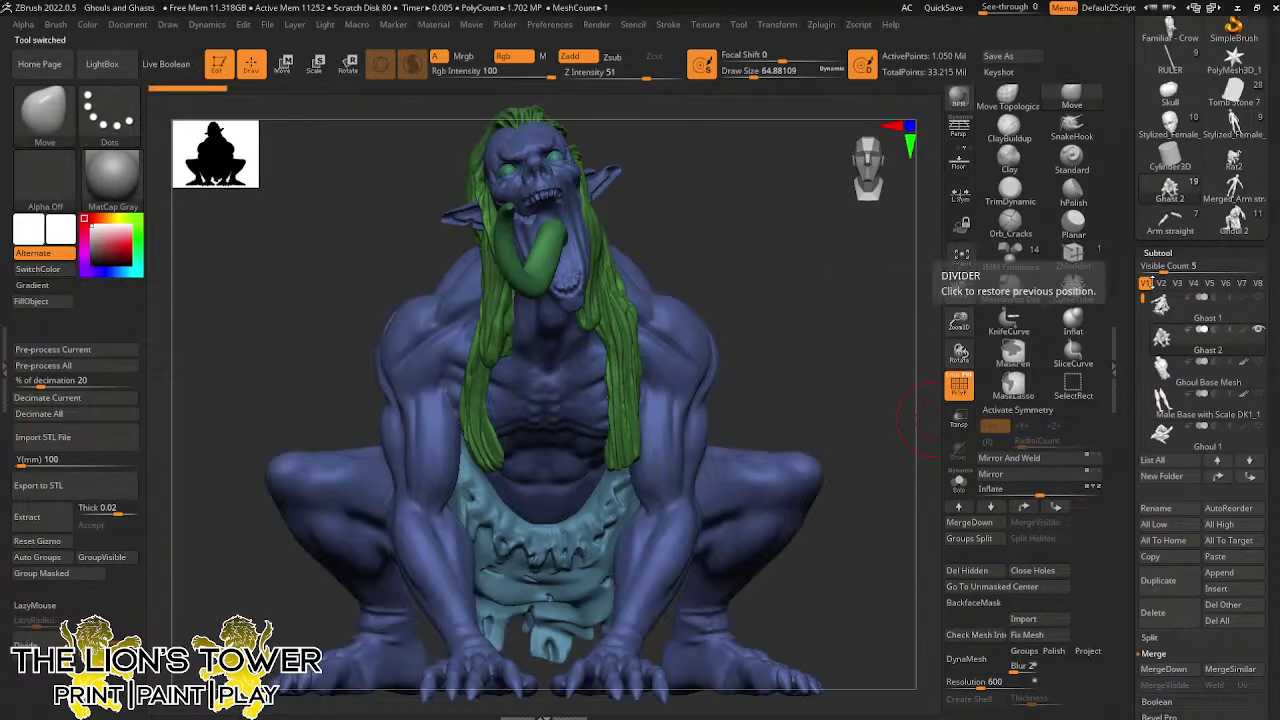
scroll(1200, 375, "down", 2)
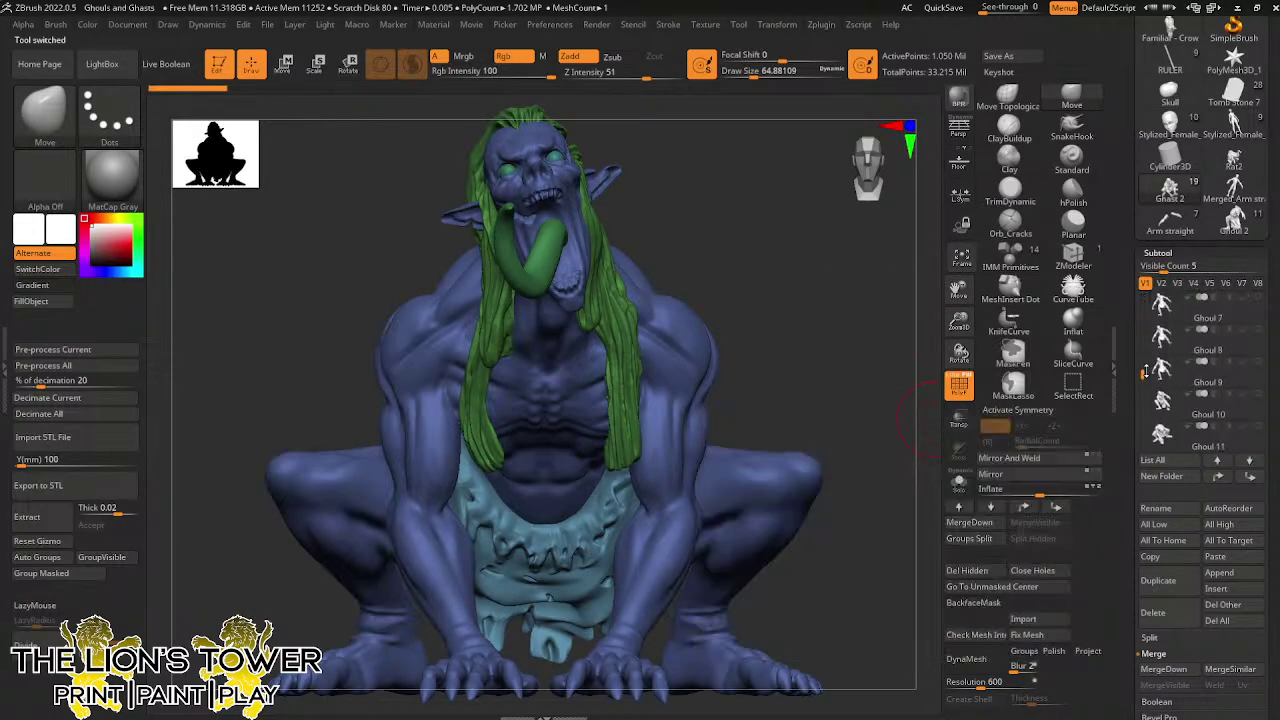
left_click(1165, 343)
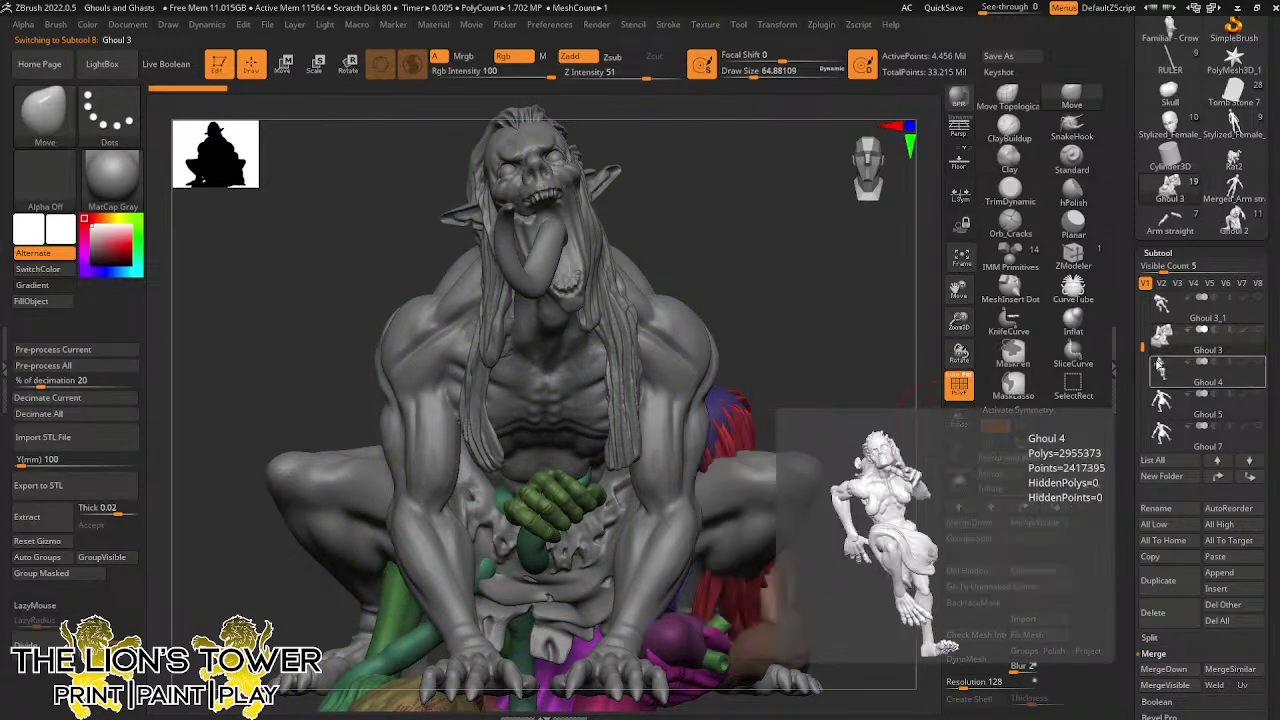
Return to the Ghoul 2 tool and frame the ghasts, ruler and ghoul together in full view
scroll(1166, 238, "up", 5)
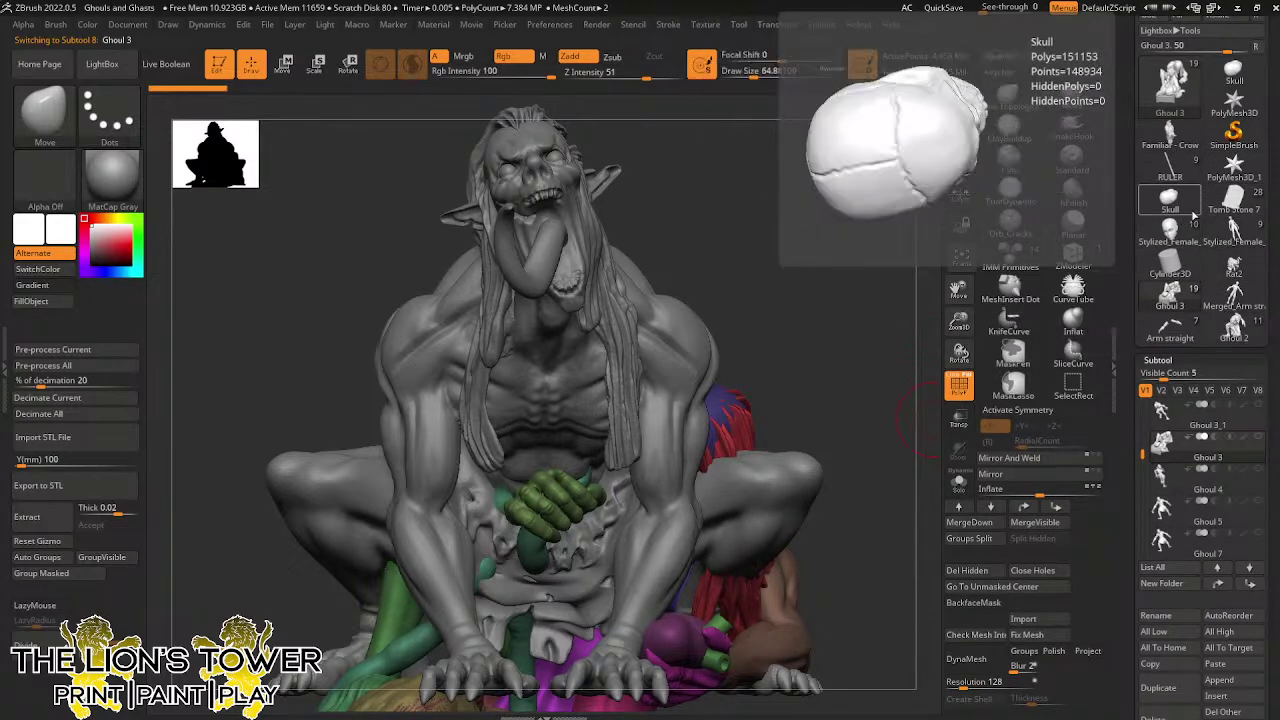
left_click(1236, 330)
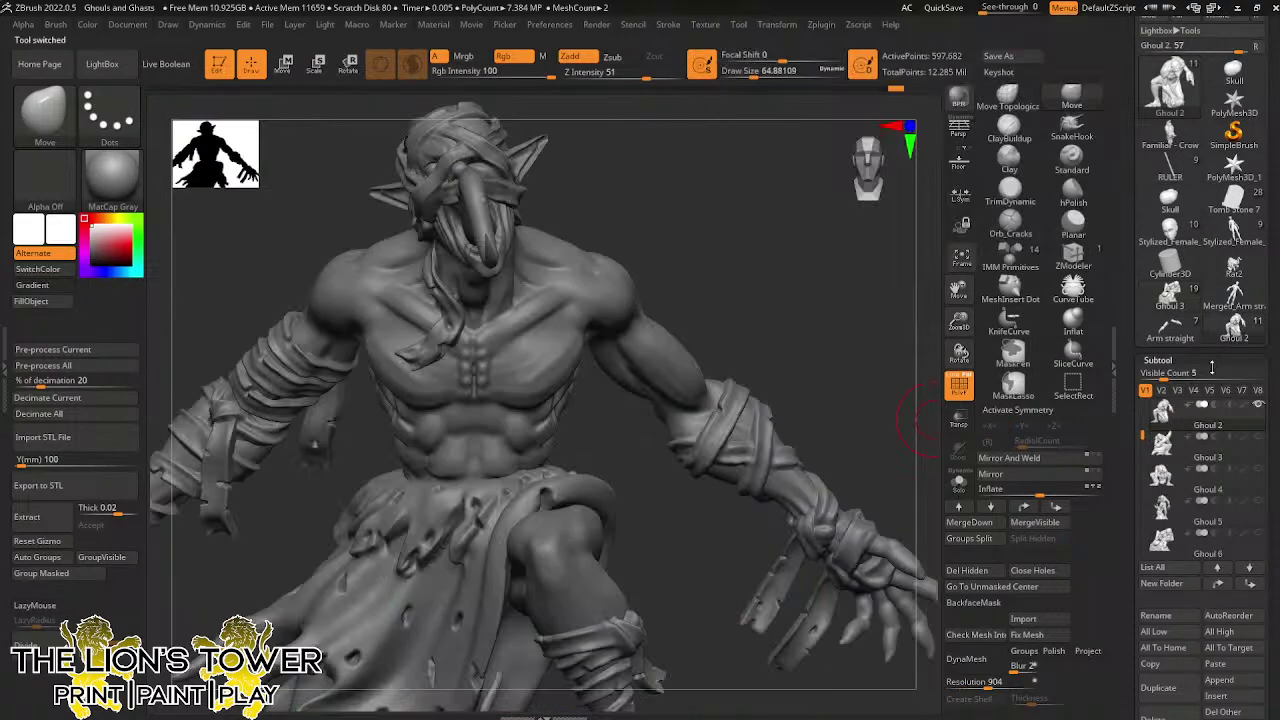
left_click(957, 261)
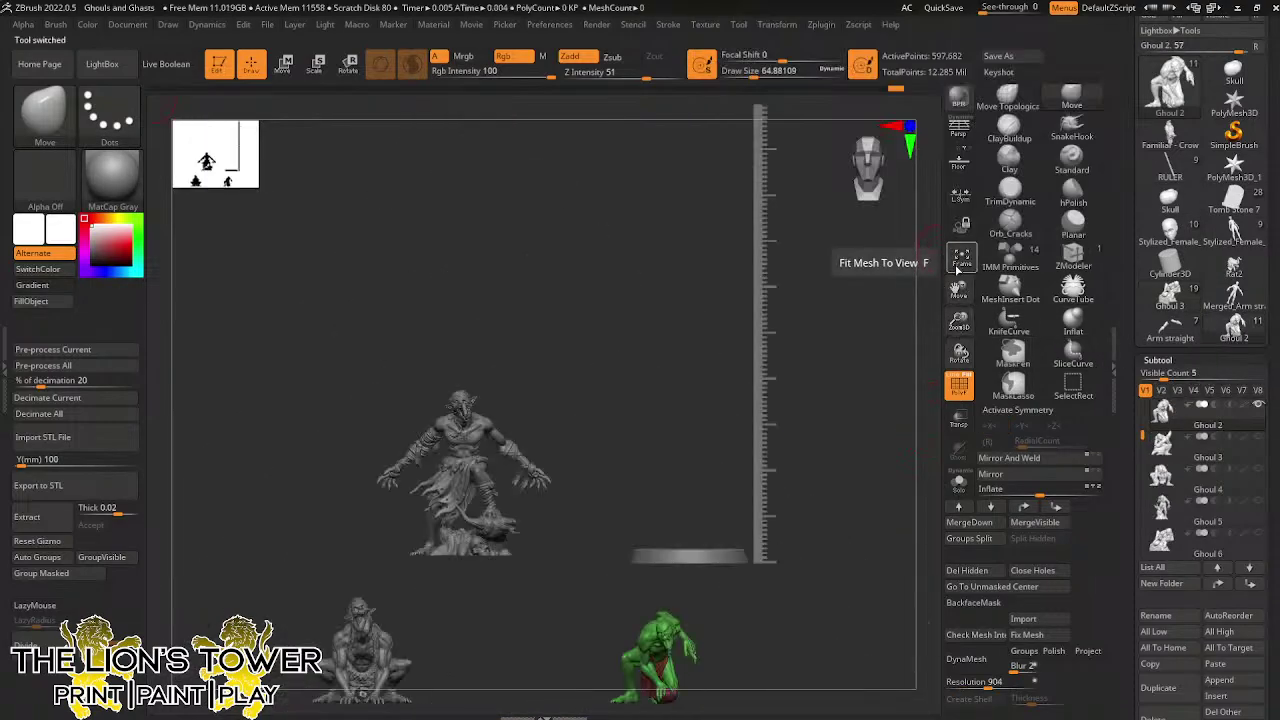
left_click_drag(836, 446, 860, 464)
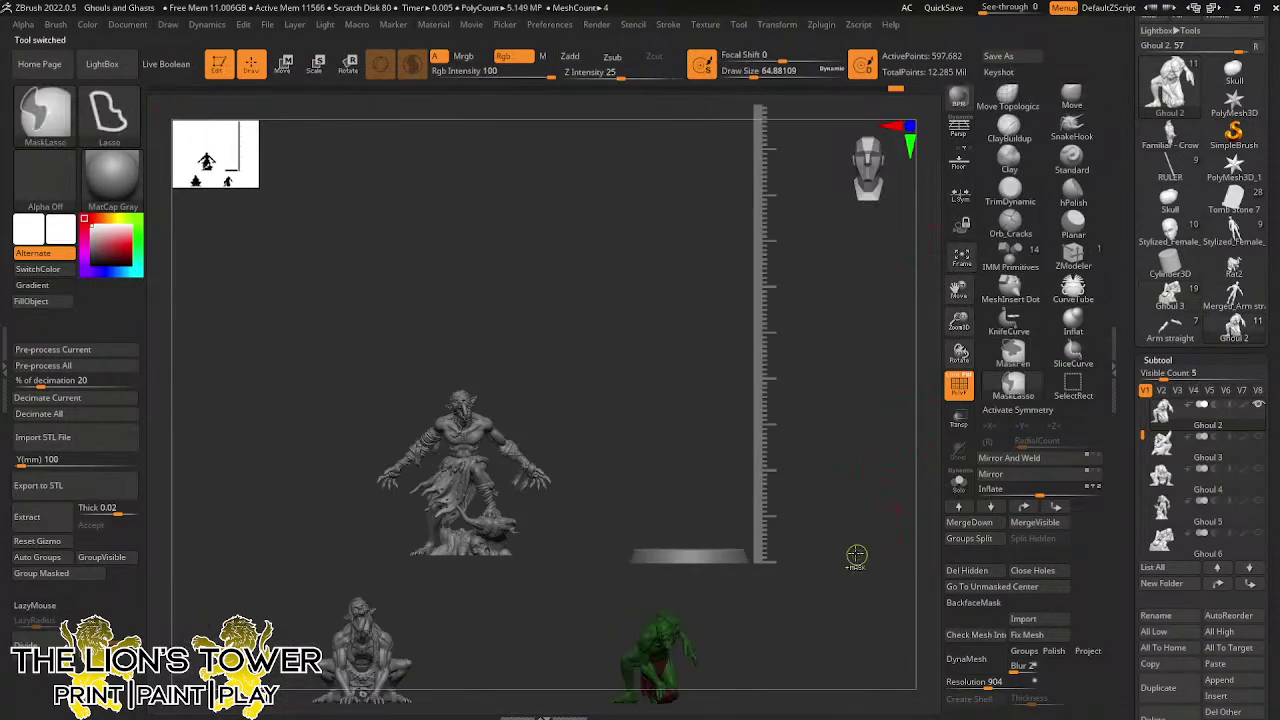
left_click(958, 484)
left_click(958, 491)
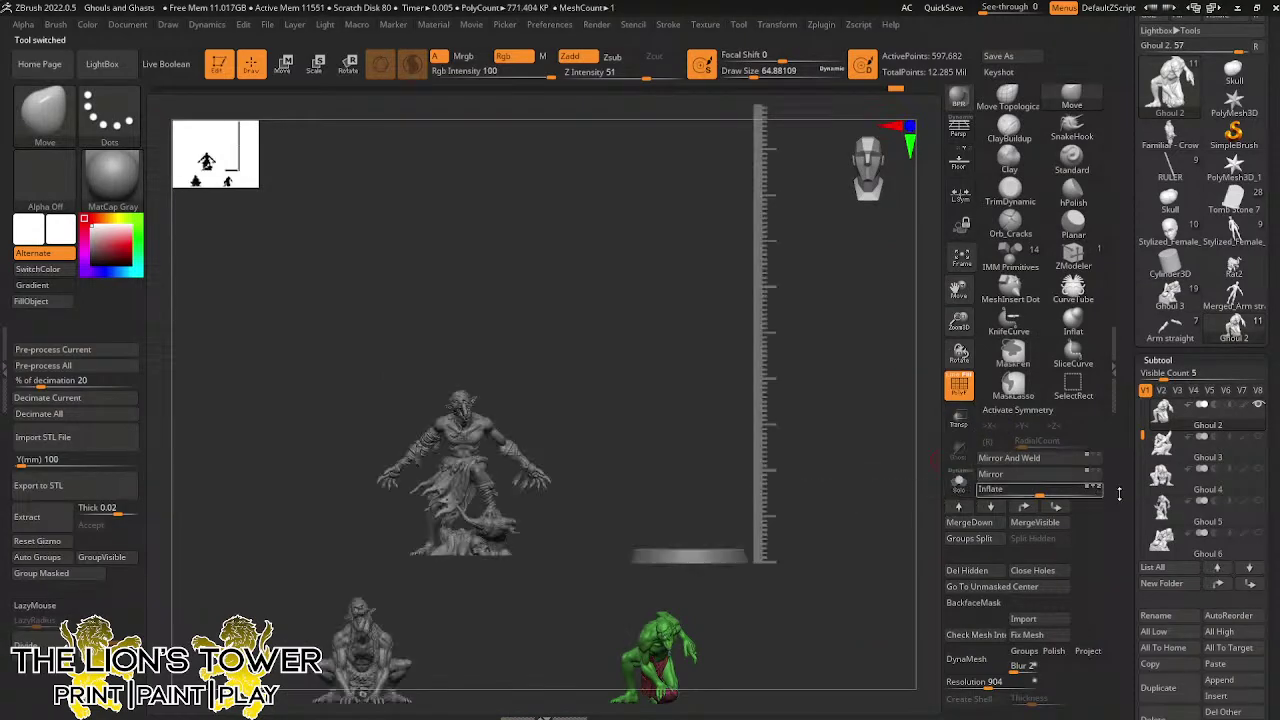
mouse_move(1142, 437)
left_mouse_down()
mouse_move(1141, 520)
mouse_move(1141, 460)
left_mouse_up()
left_click_drag(958, 320, 958, 262)
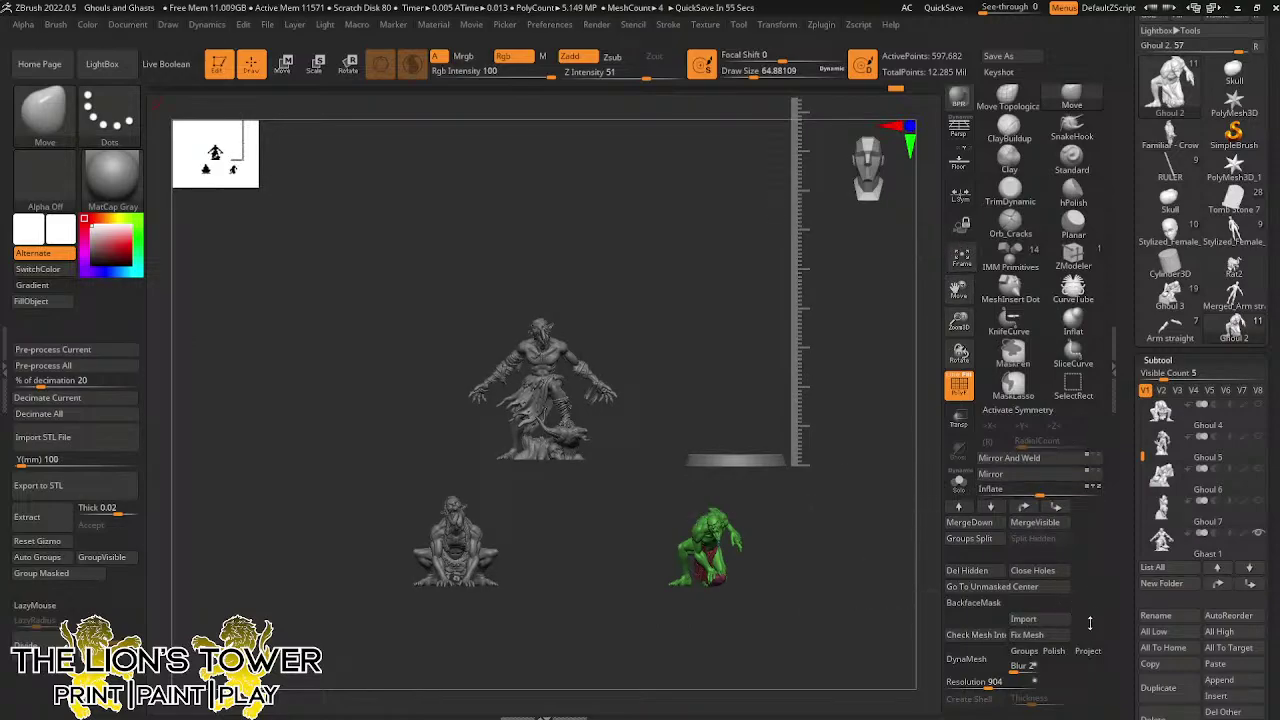
Remesh Ghoul 2 with DynaMesh at resolution 904
left_click(986, 667)
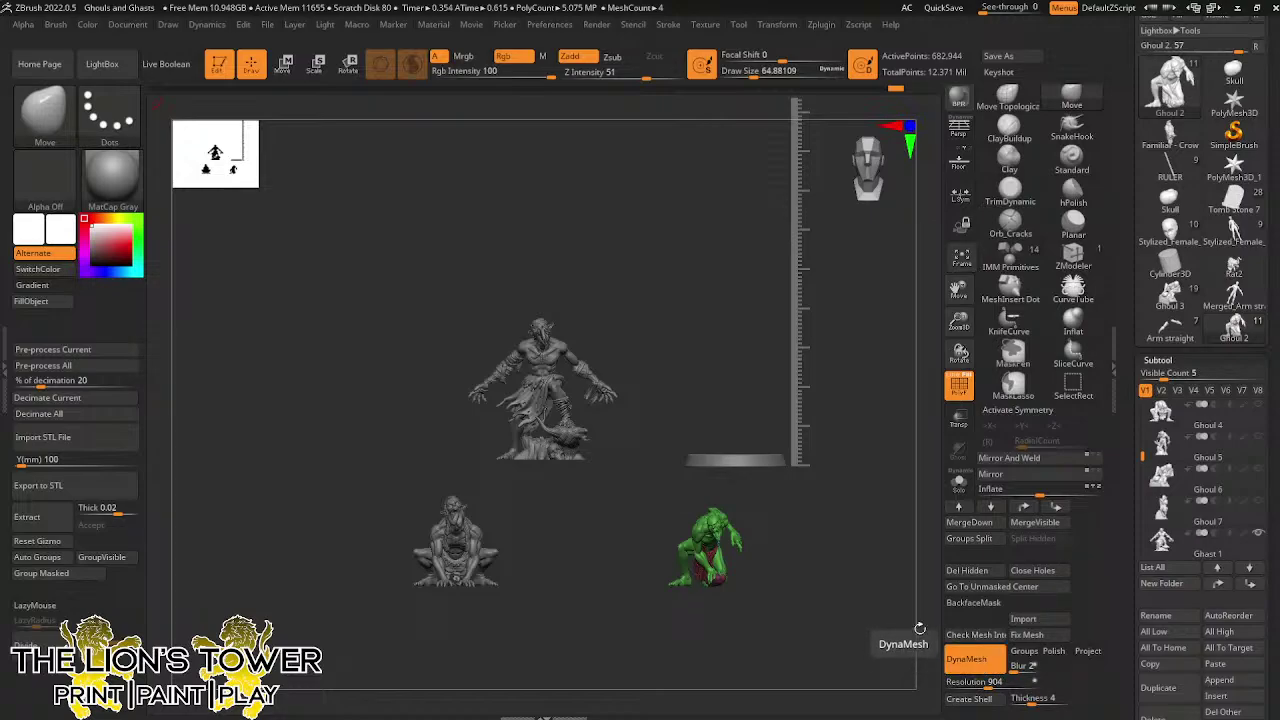
left_click(838, 544, "ctrl")
left_click_drag(838, 544, 871, 593, "ctrl")
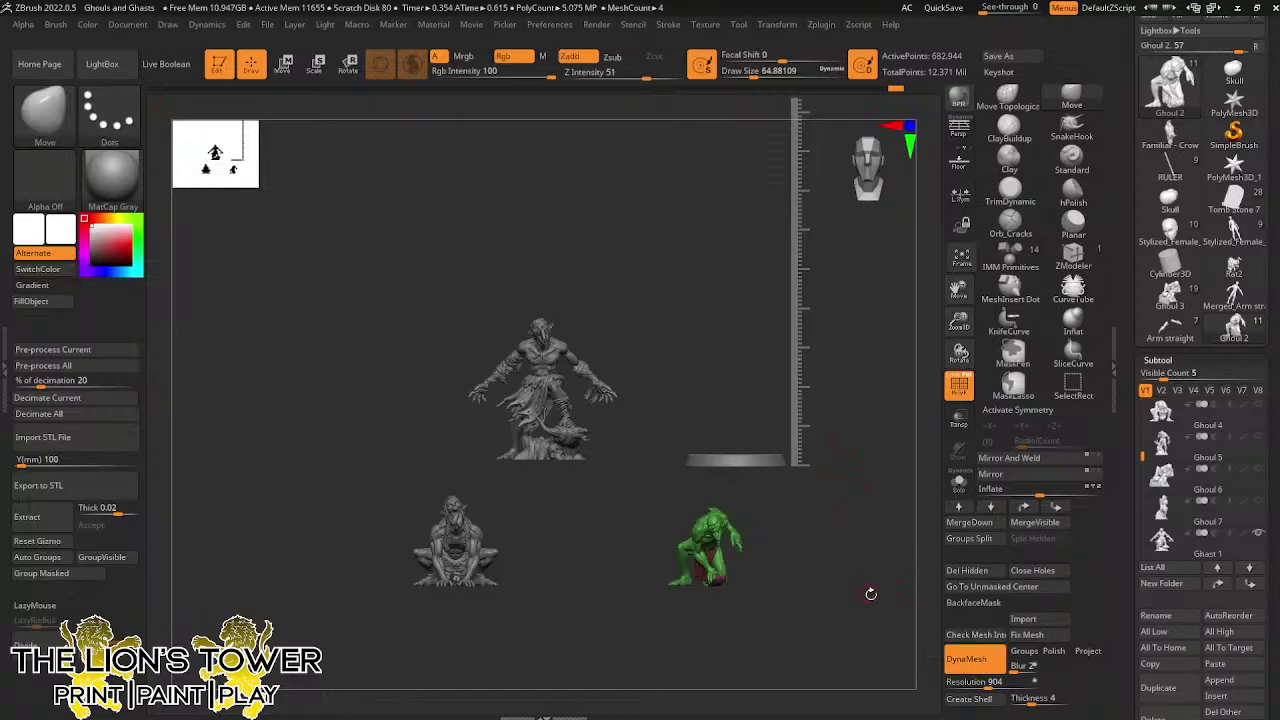
left_click_drag(959, 321, 1020, 321)
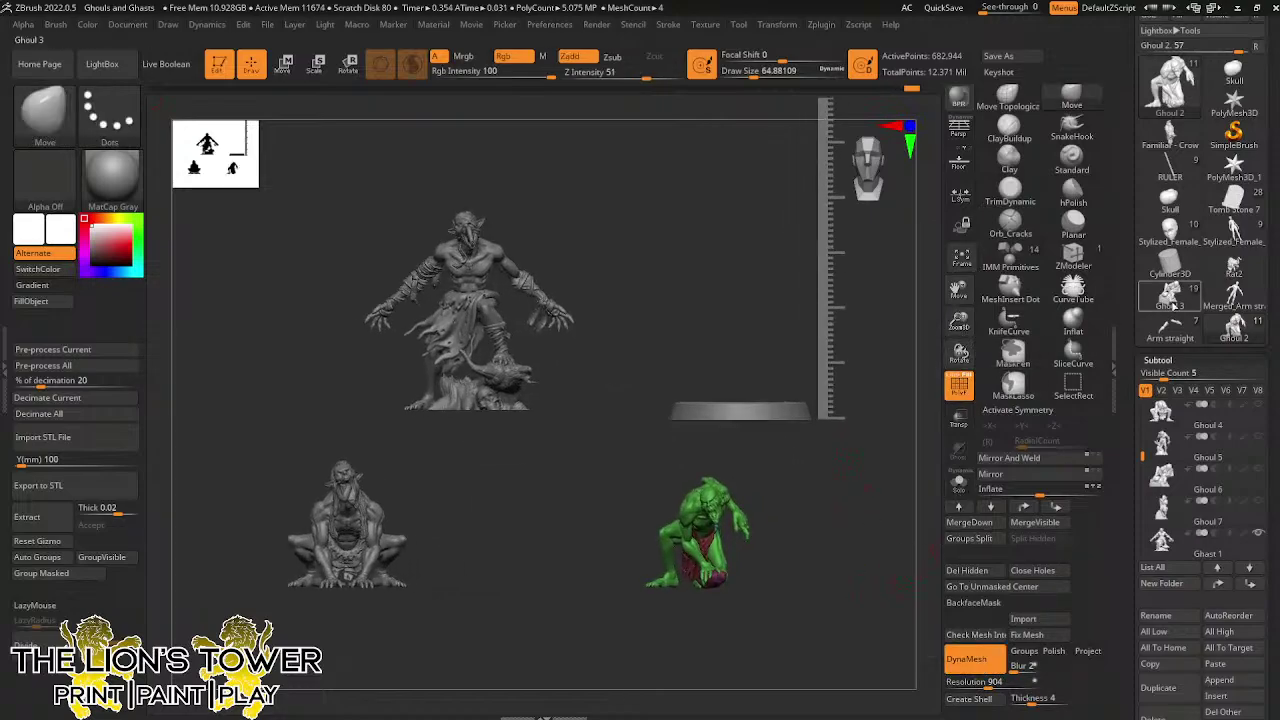
Switch to the 19-subtool Ghoul 3 tool and examine its Ghoul 10 and Ghoul 12 subtools
left_click(1172, 308)
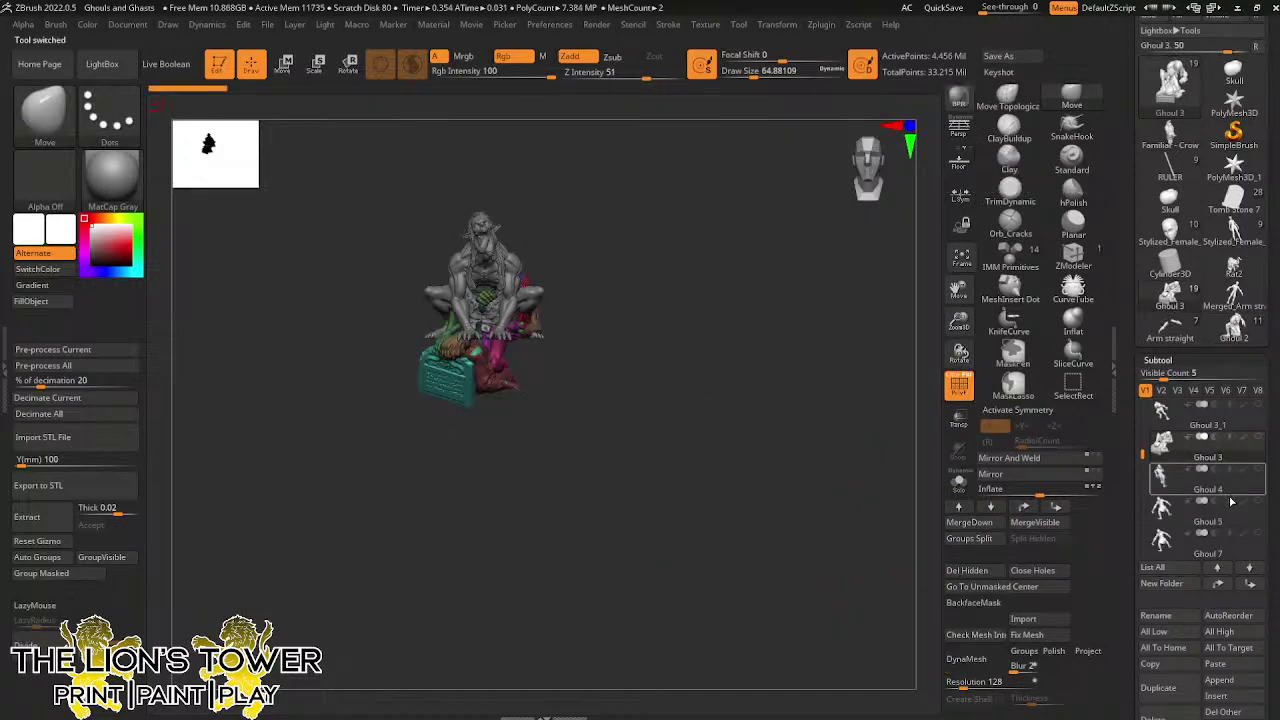
mouse_move(1212, 425)
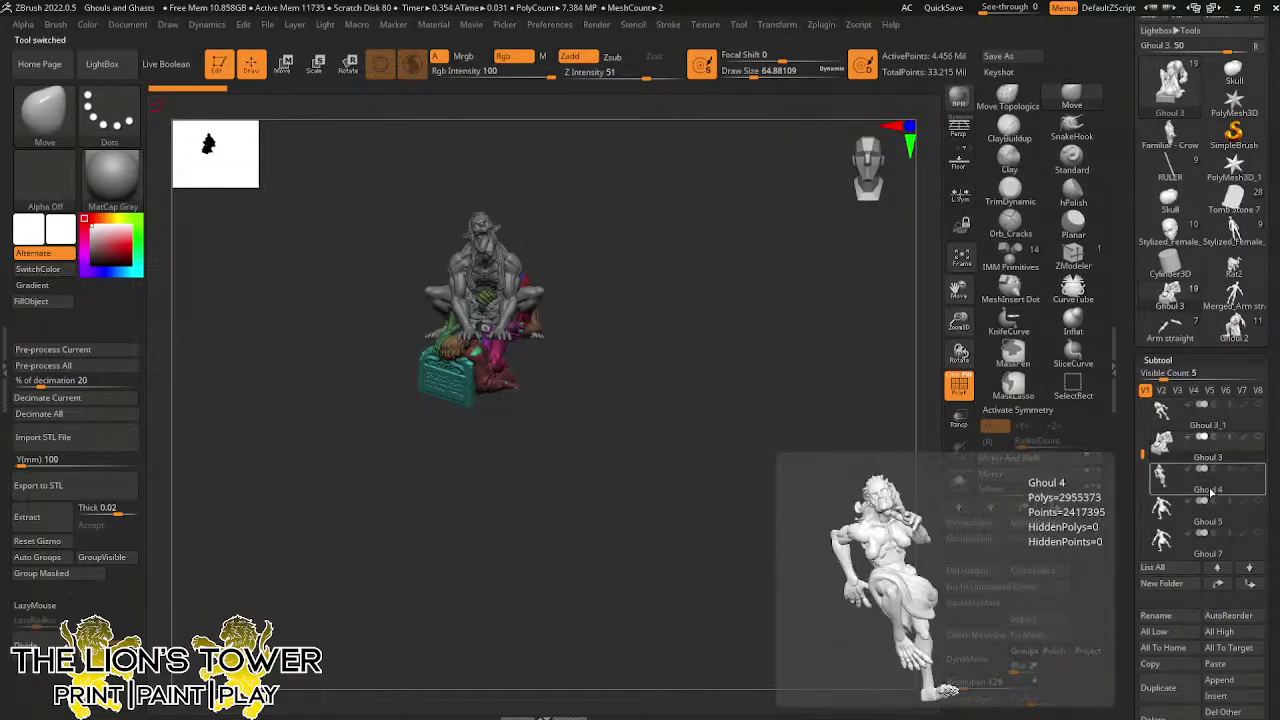
left_click_drag(1143, 452, 1155, 500)
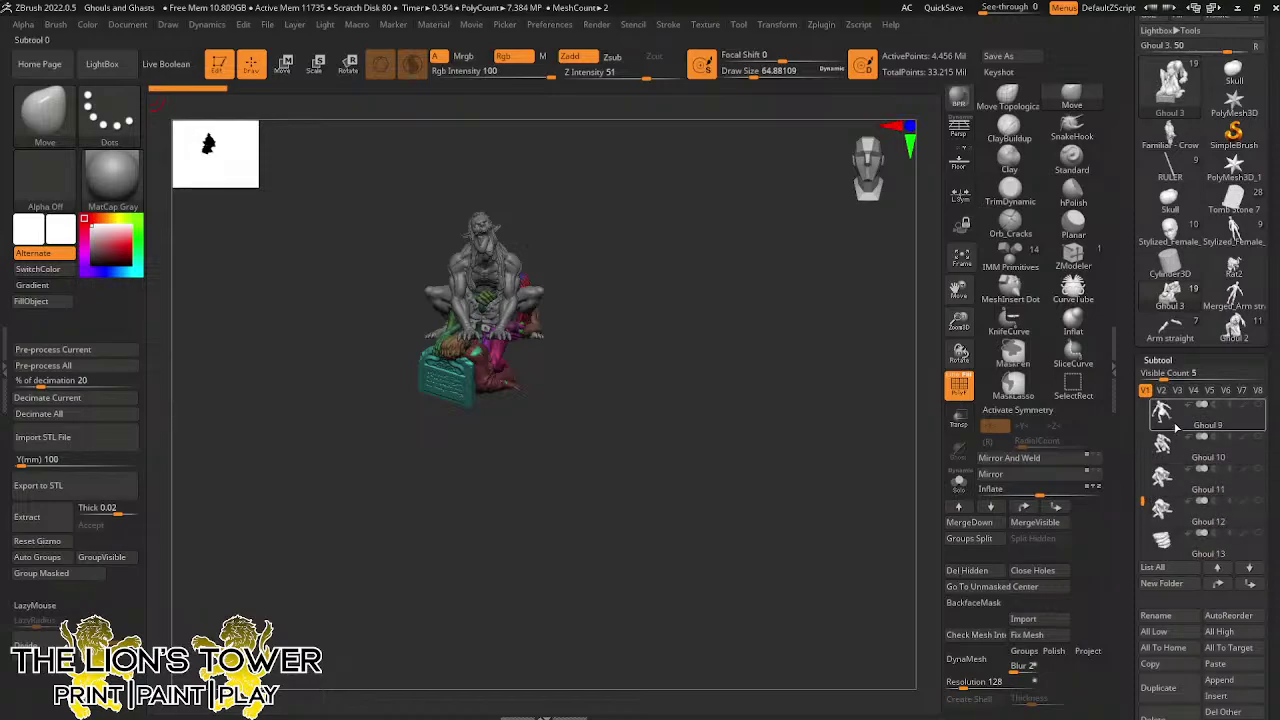
mouse_move(1173, 453)
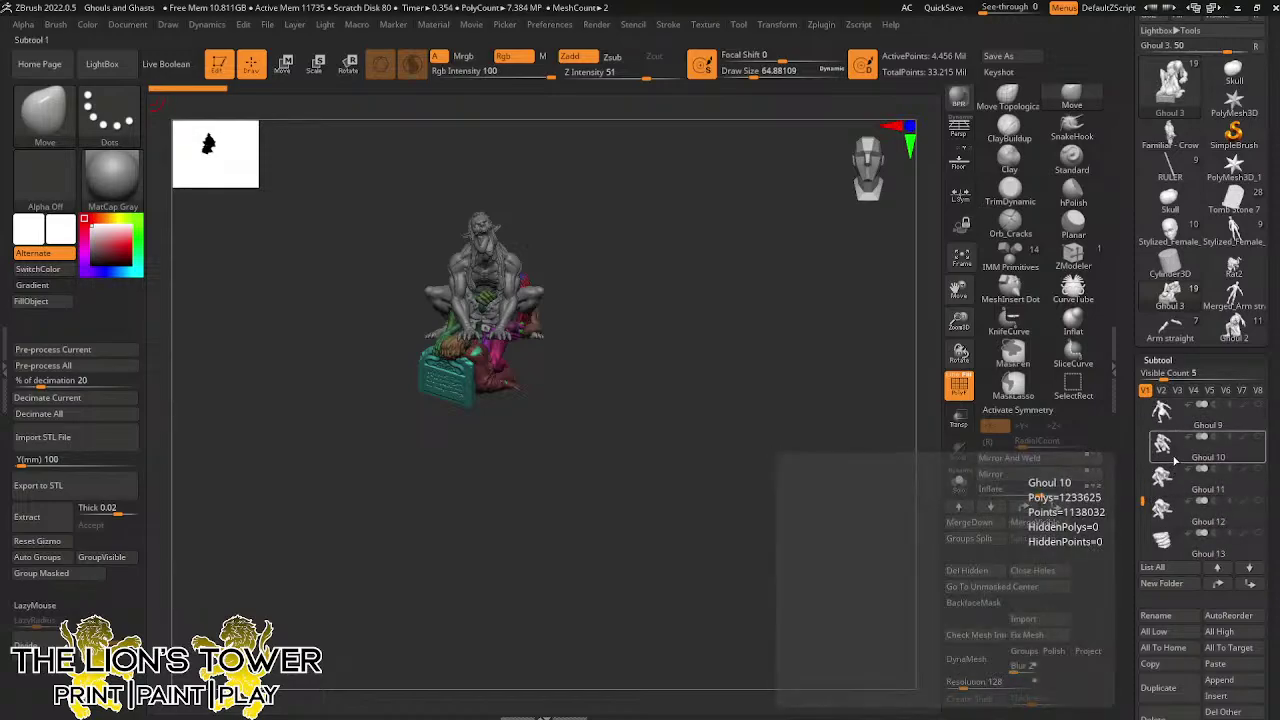
left_click(1173, 453)
left_click_drag(843, 568, 882, 578)
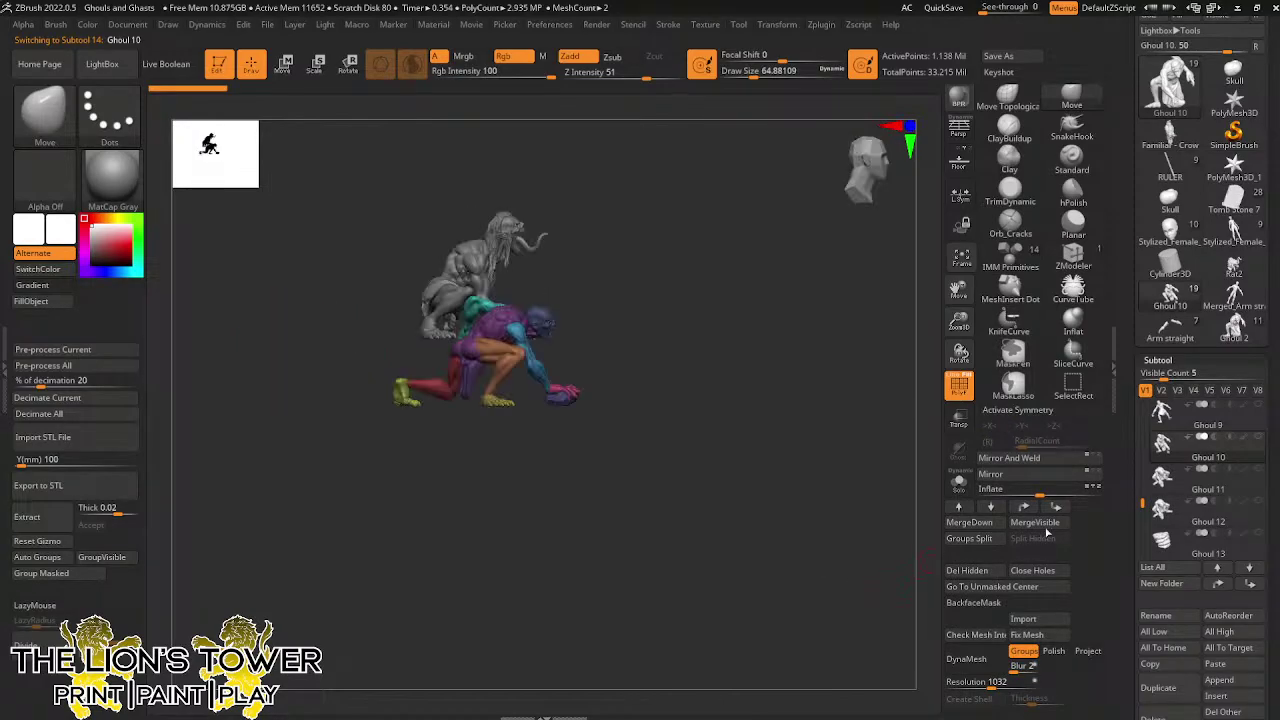
left_click(1170, 505)
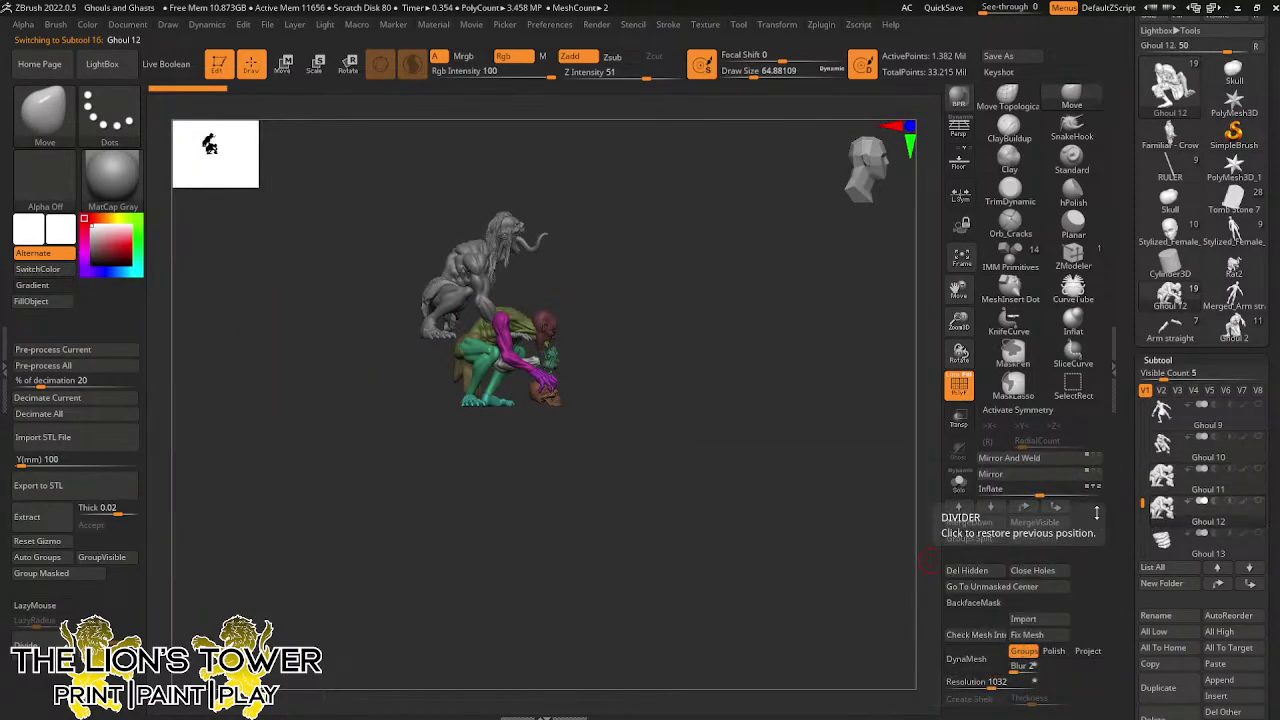
Switch back to the Ghoul 2 tool and auto-group the ghoul's mesh into new polygroups
left_click(1229, 332)
left_click_drag(897, 561, 815, 584)
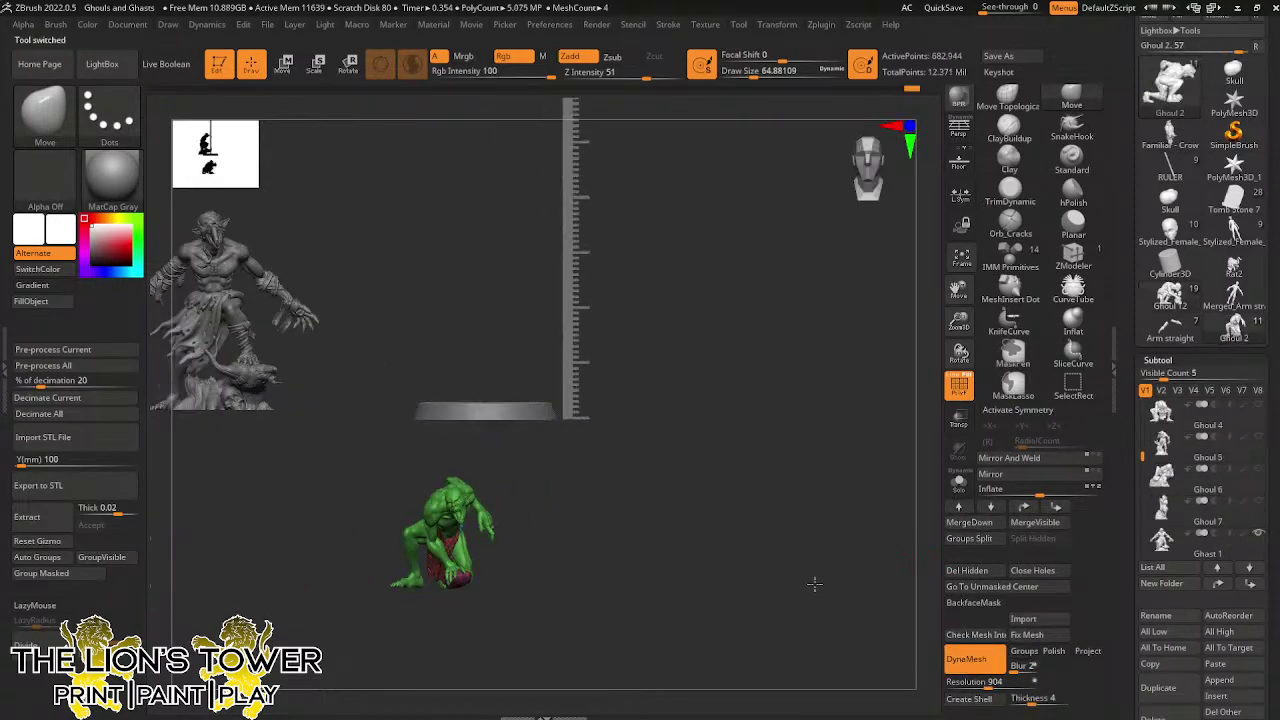
left_click(42, 558)
left_click_drag(808, 508, 846, 503)
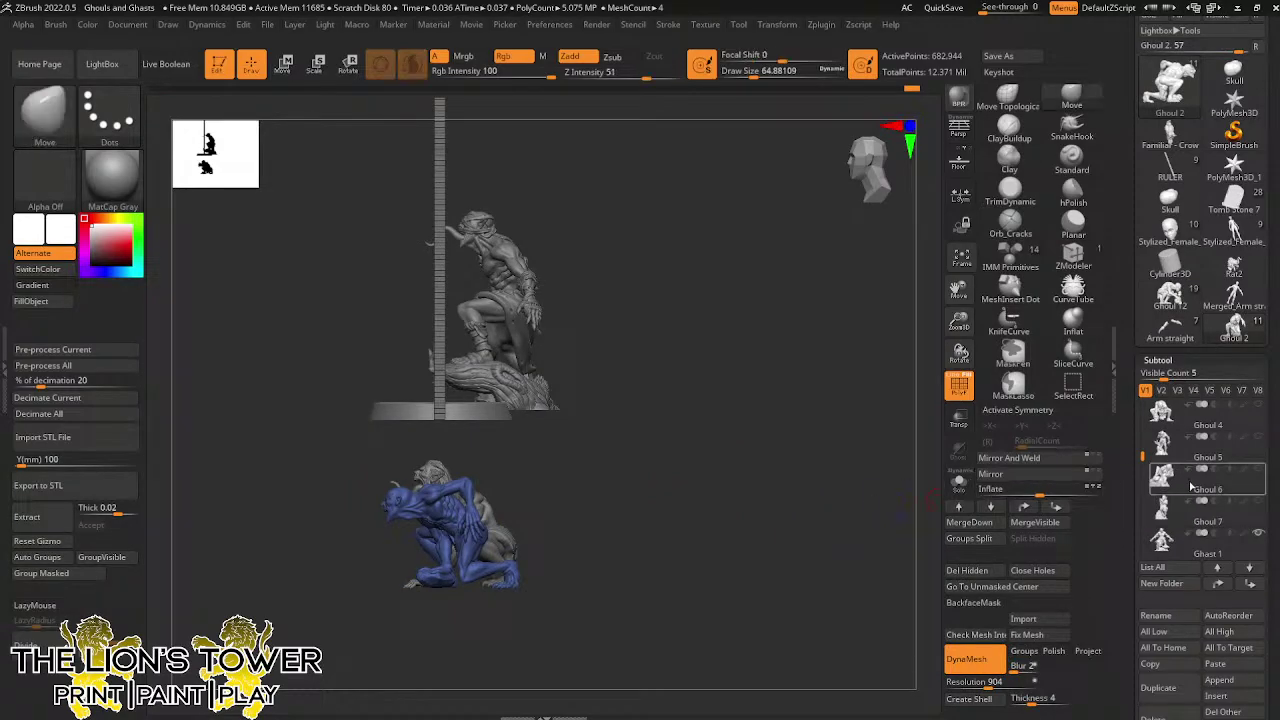
Select the Ghast 1 subtool, keep it visible, and remesh it with DynaMesh at resolution 904
left_click(1257, 535)
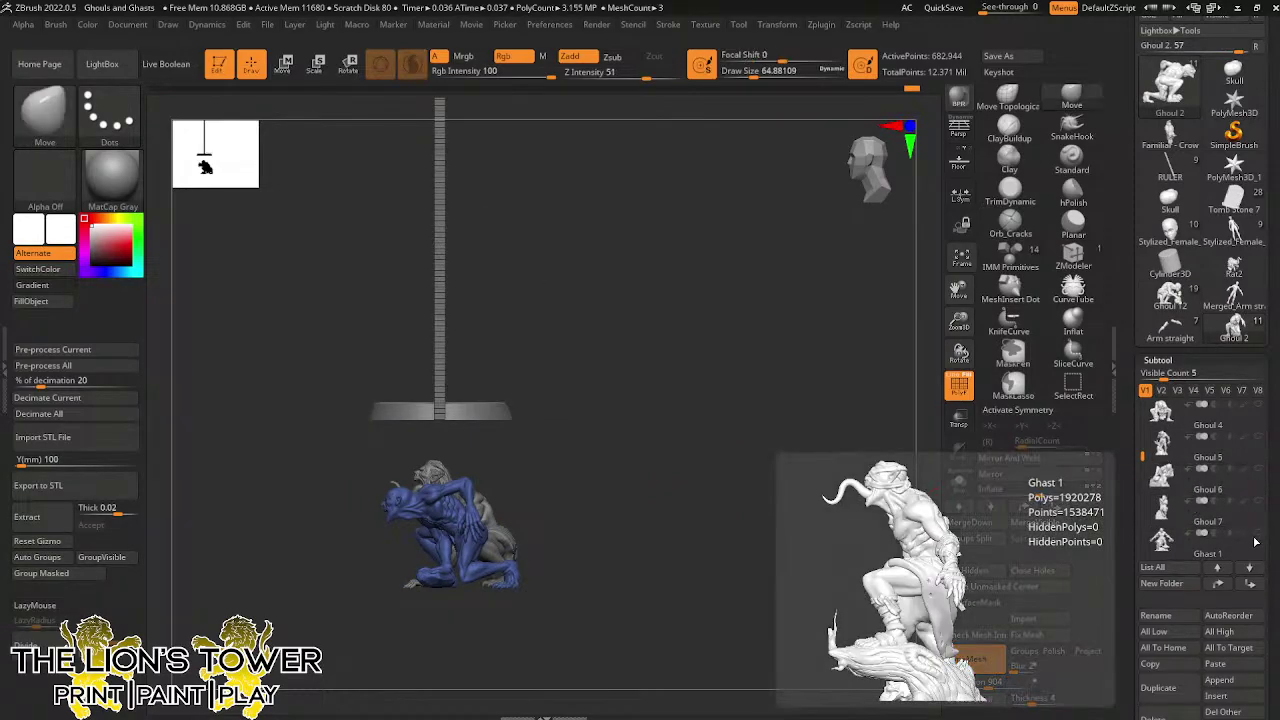
left_click(1257, 537)
left_click(1160, 545)
left_click_drag(829, 523, 802, 464)
left_click_drag(958, 288, 1126, 250)
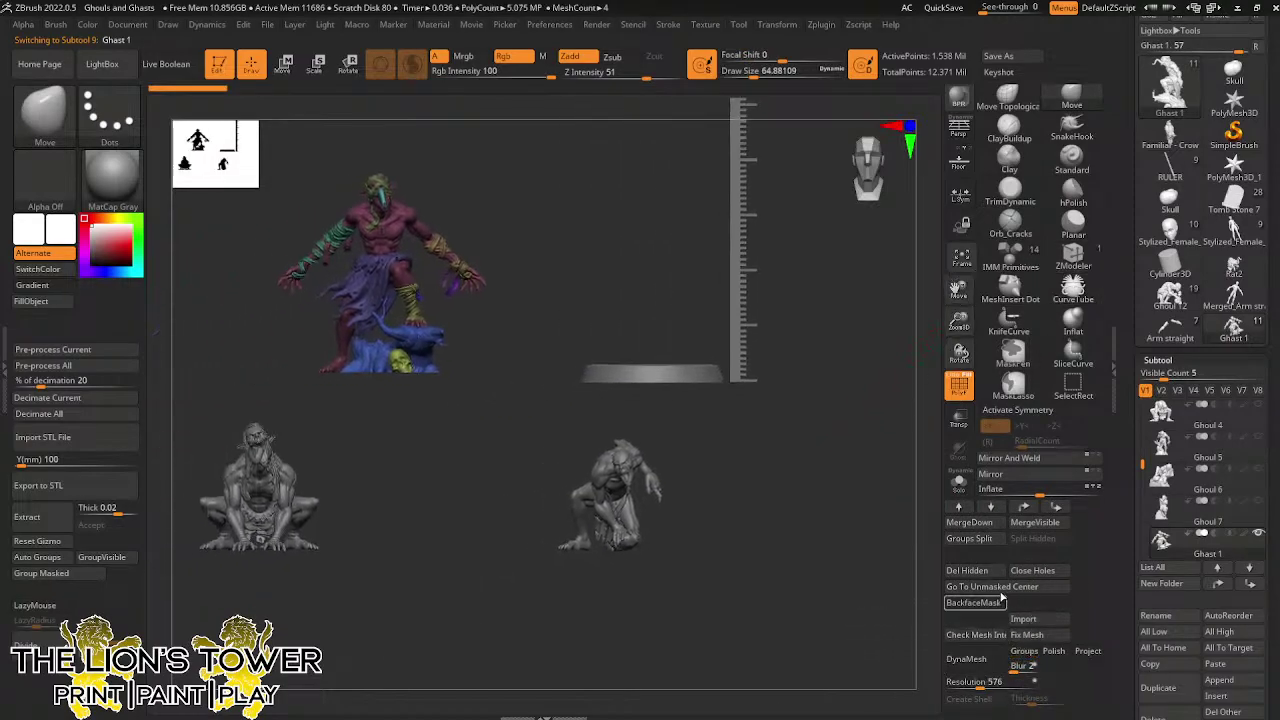
left_click_drag(978, 681, 986, 682)
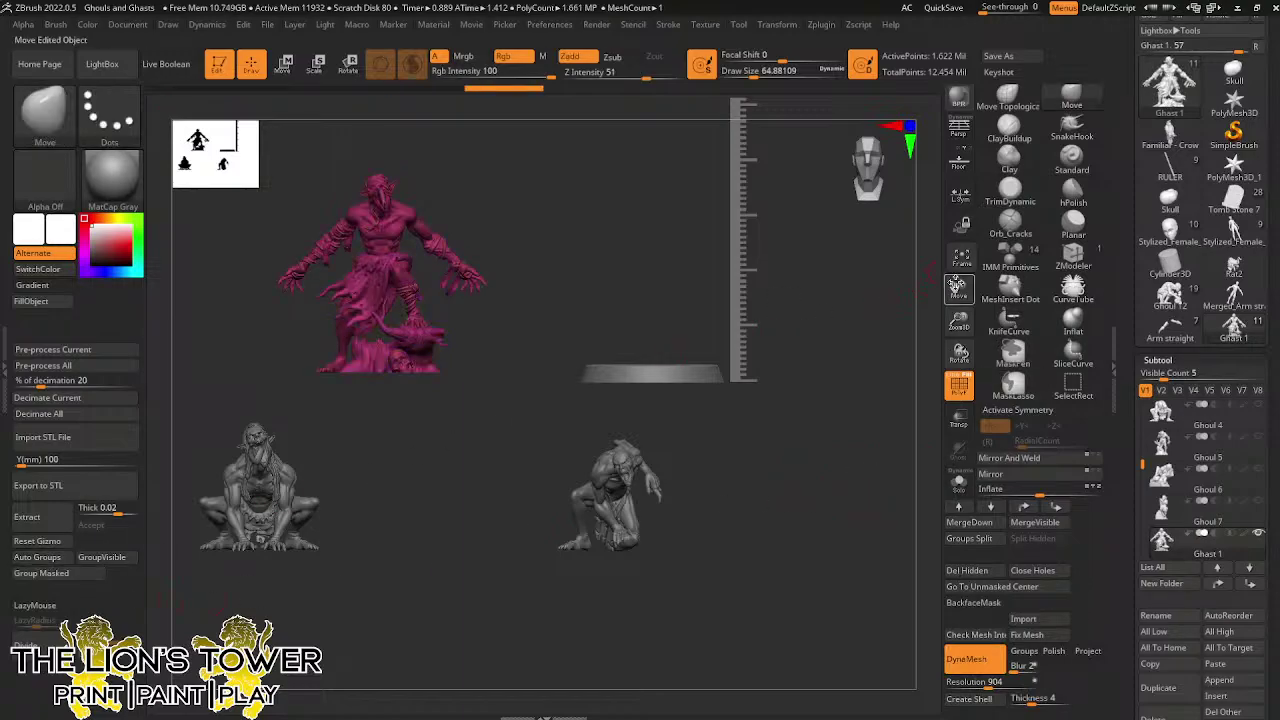
Auto-group Ghast 1's remeshed body, bandages and base into new polygroups
left_click(53, 563)
left_click(53, 563)
left_click_drag(958, 320, 990, 385)
left_click_drag(959, 288, 1027, 413)
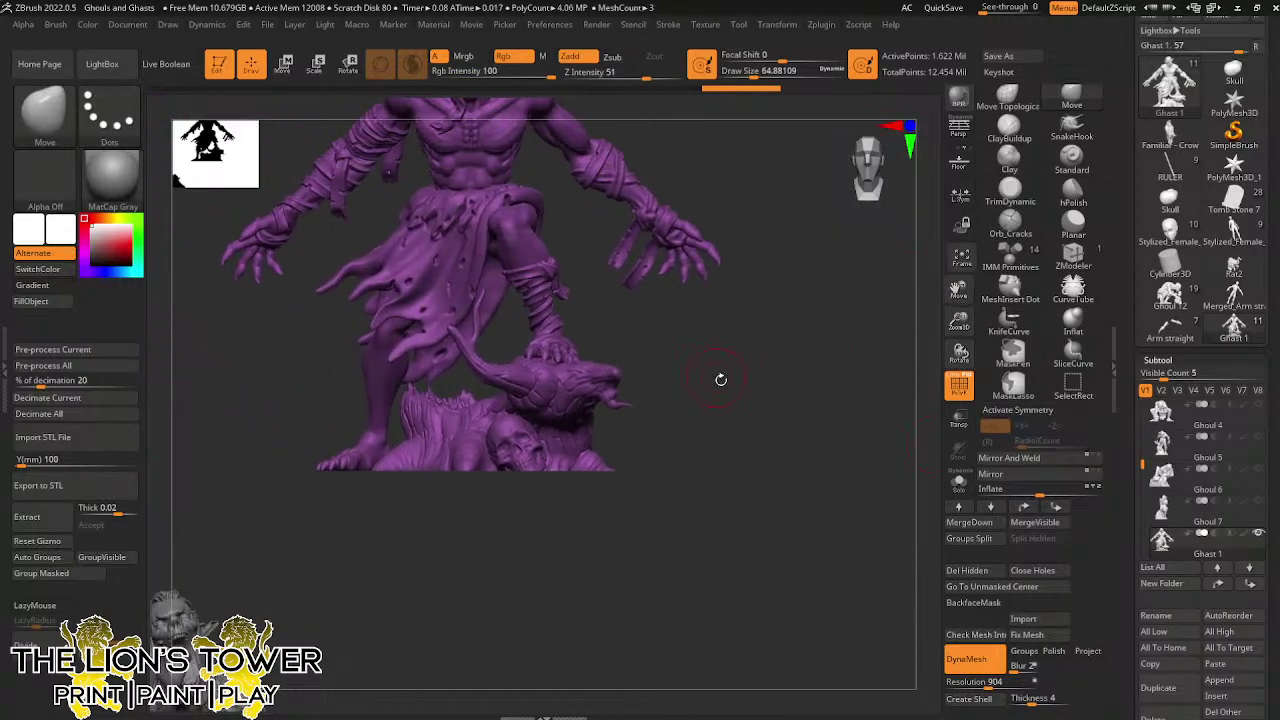
left_click_drag(813, 383, 850, 428)
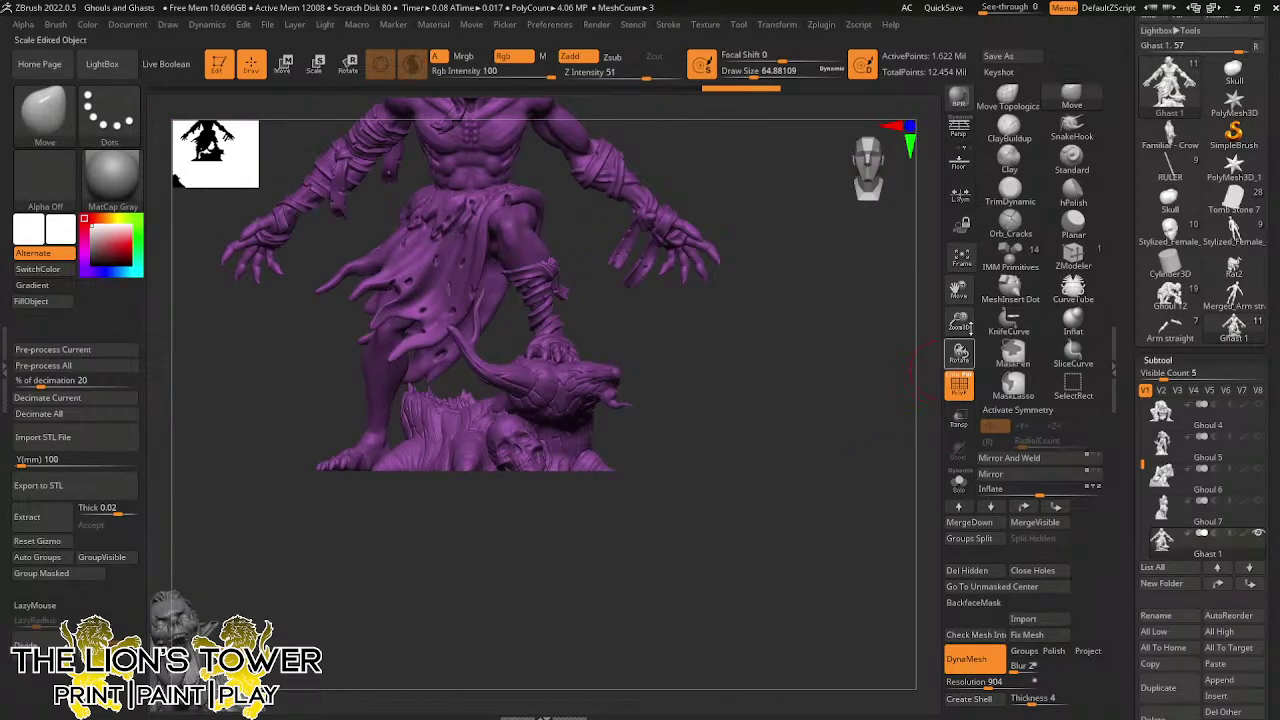
Select Ghast 2, remesh it with DynaMesh at resolution 904 and reassign its polygroups
left_click_drag(959, 321, 964, 200)
left_click_drag(861, 402, 868, 396)
left_click_drag(959, 321, 958, 274)
left_click_drag(865, 478, 860, 509)
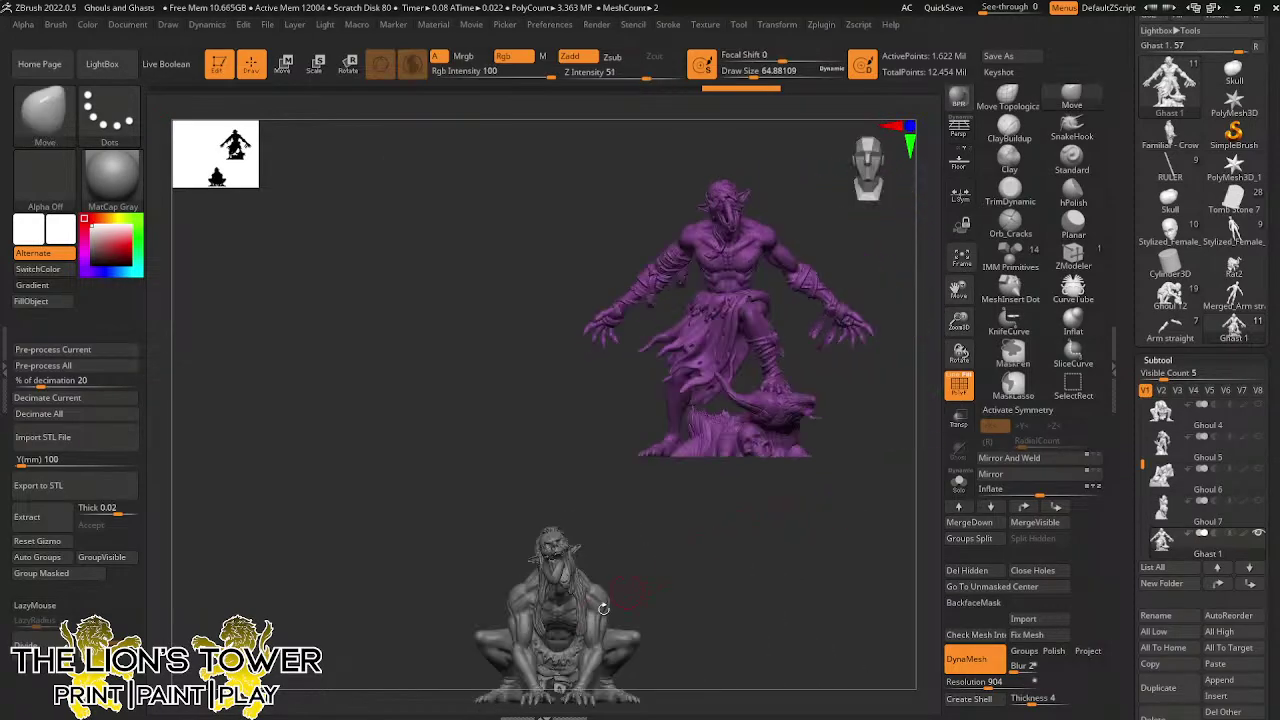
left_click(605, 627, "alt")
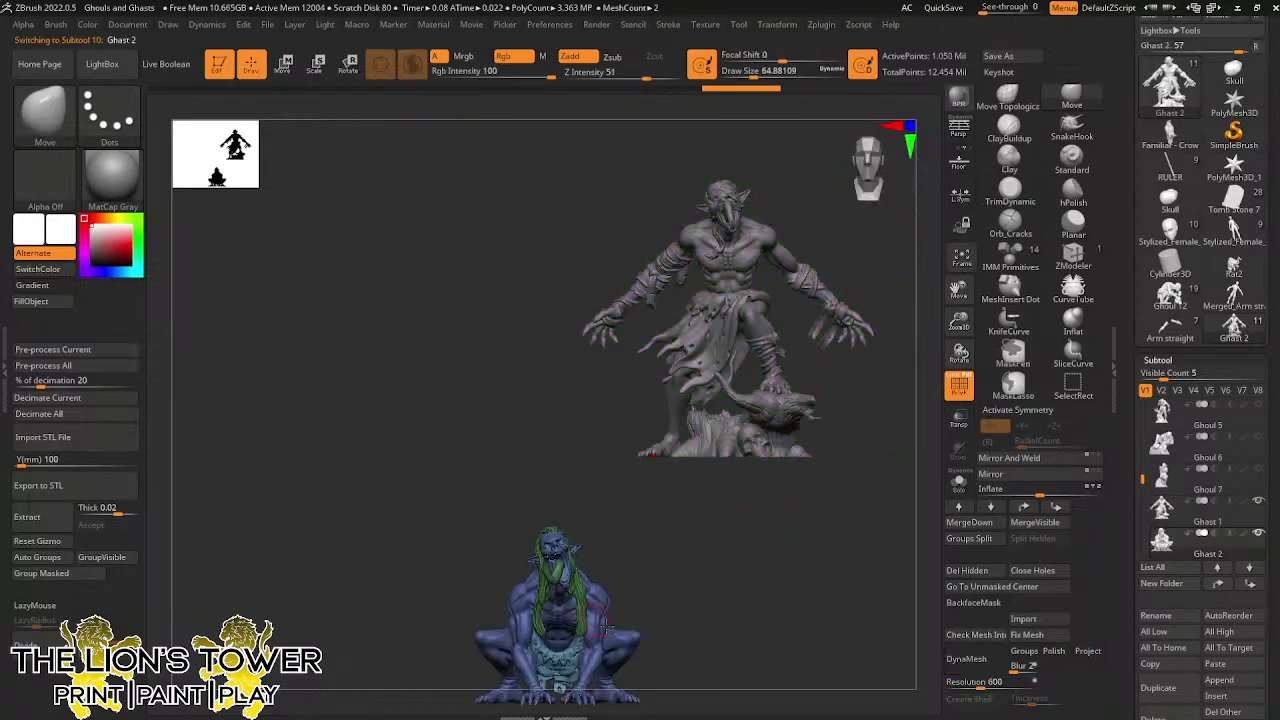
left_click(996, 677)
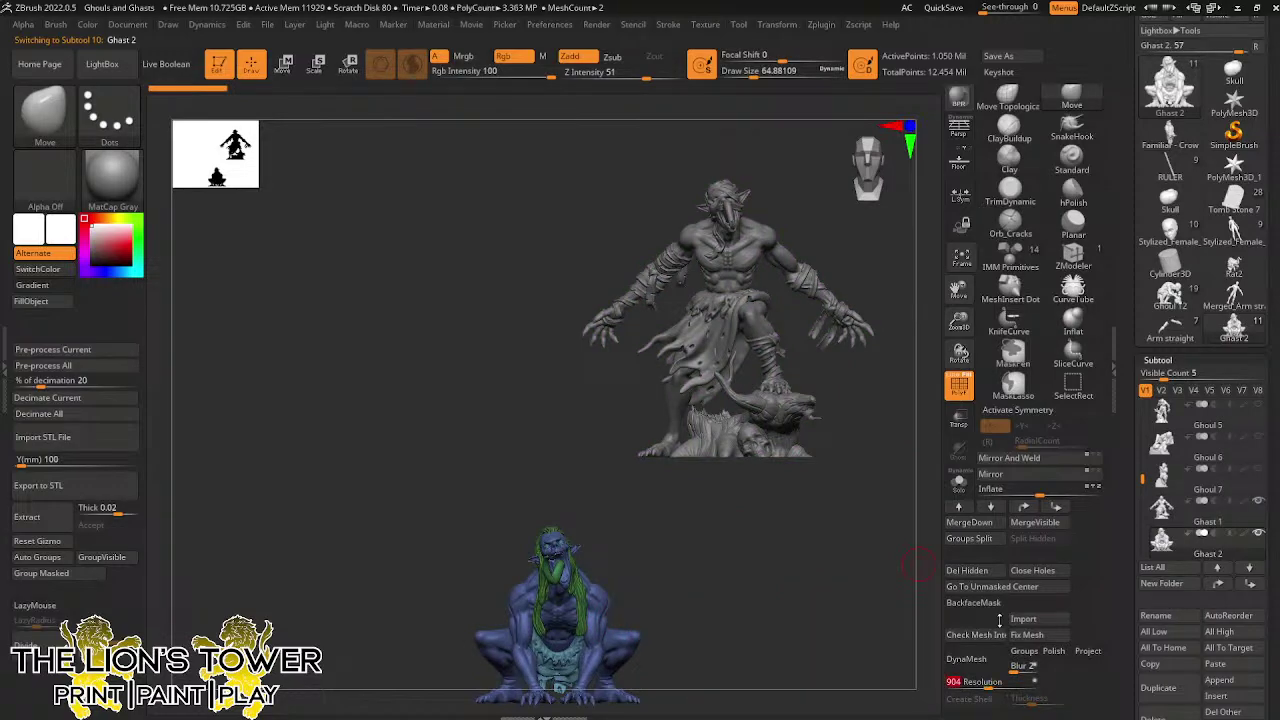
left_click(984, 661)
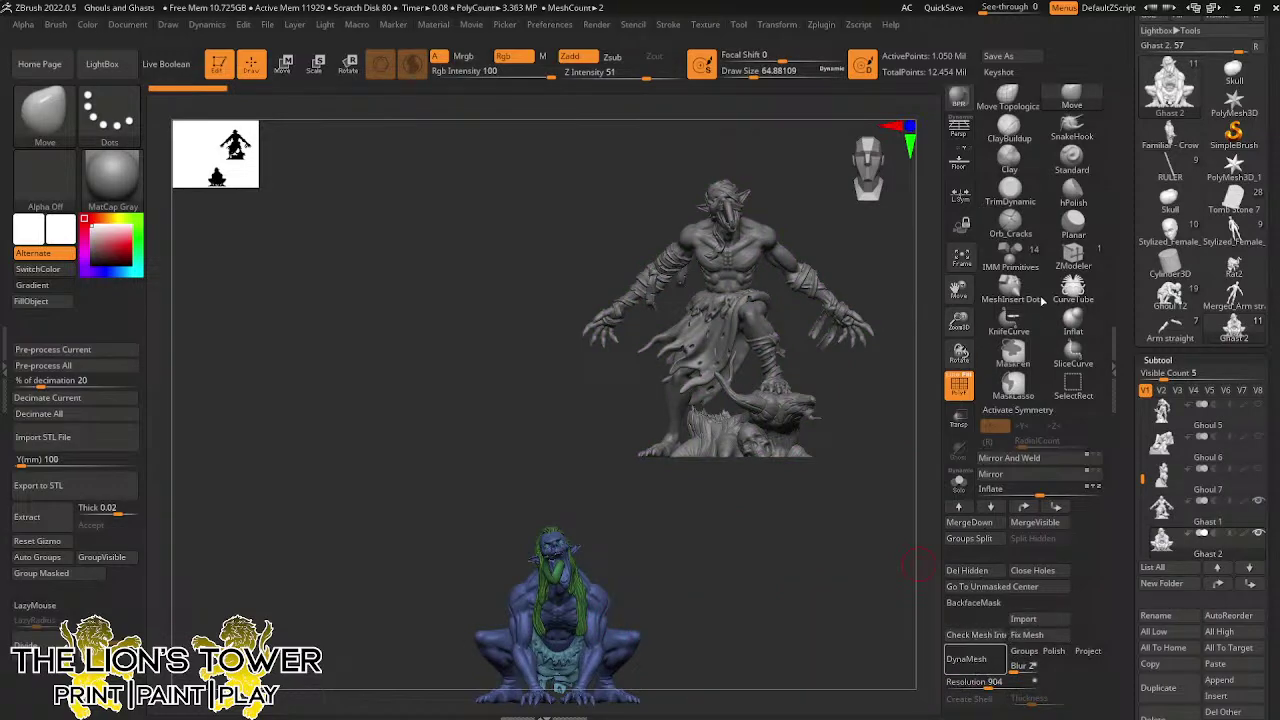
left_click(43, 571)
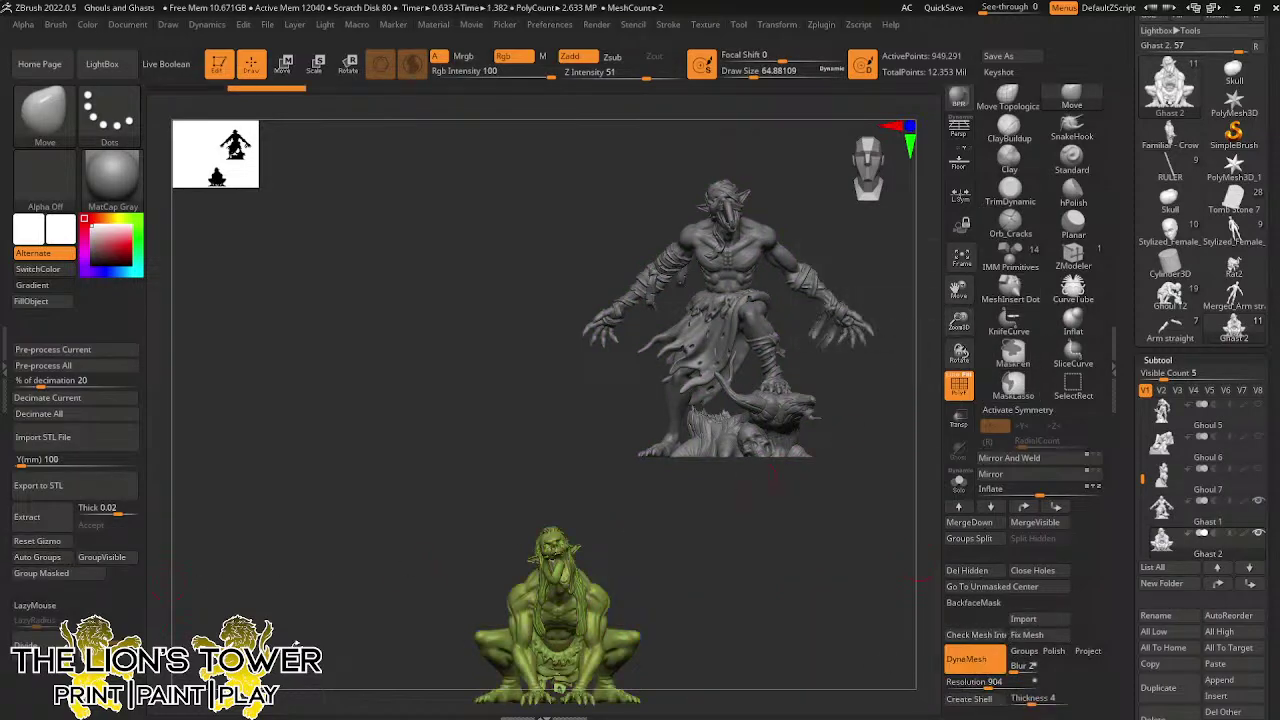
Save the project as Ghouls and Ghasts.ZPR and close the open Netfabb project without saving its changes
left_click_drag(958, 291, 954, 221)
key("ctrl+s")
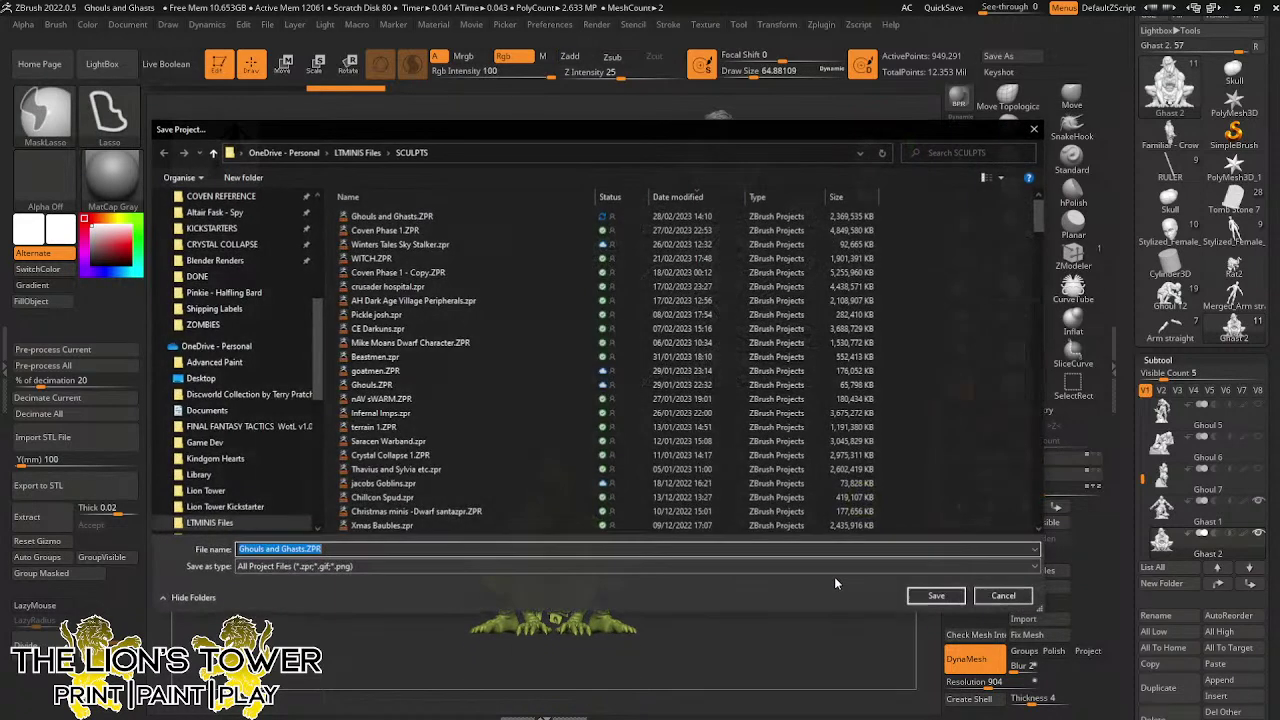
left_click(934, 597)
left_click(675, 355)
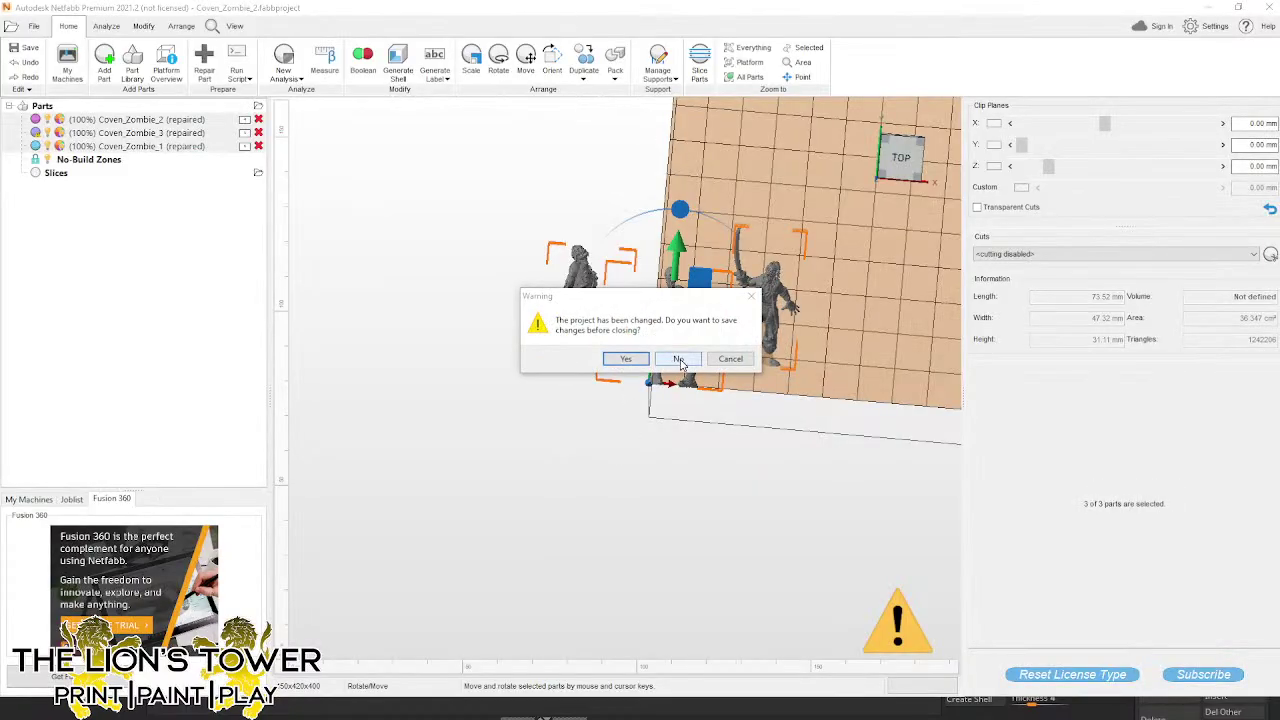
left_click(679, 360)
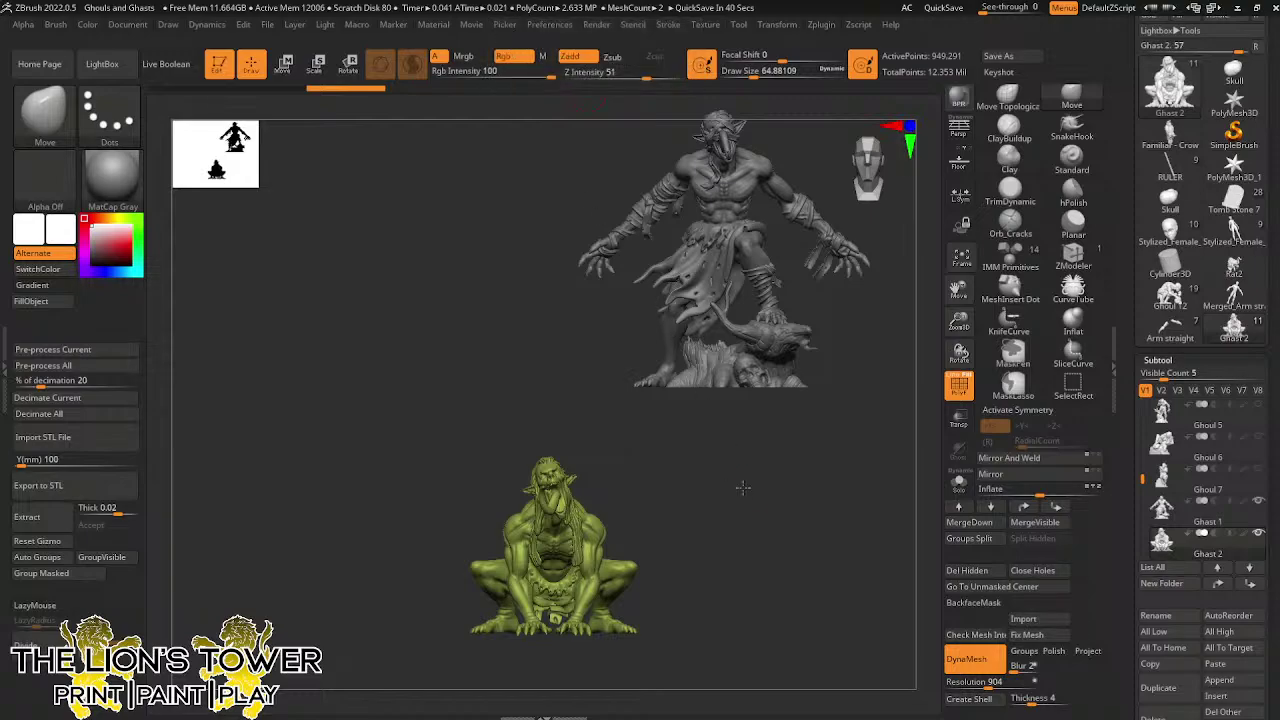
Cut straight across the undersides of Ghast 2's hands and feet at ground level with SliceCurve
left_click_drag(960, 322, 961, 346)
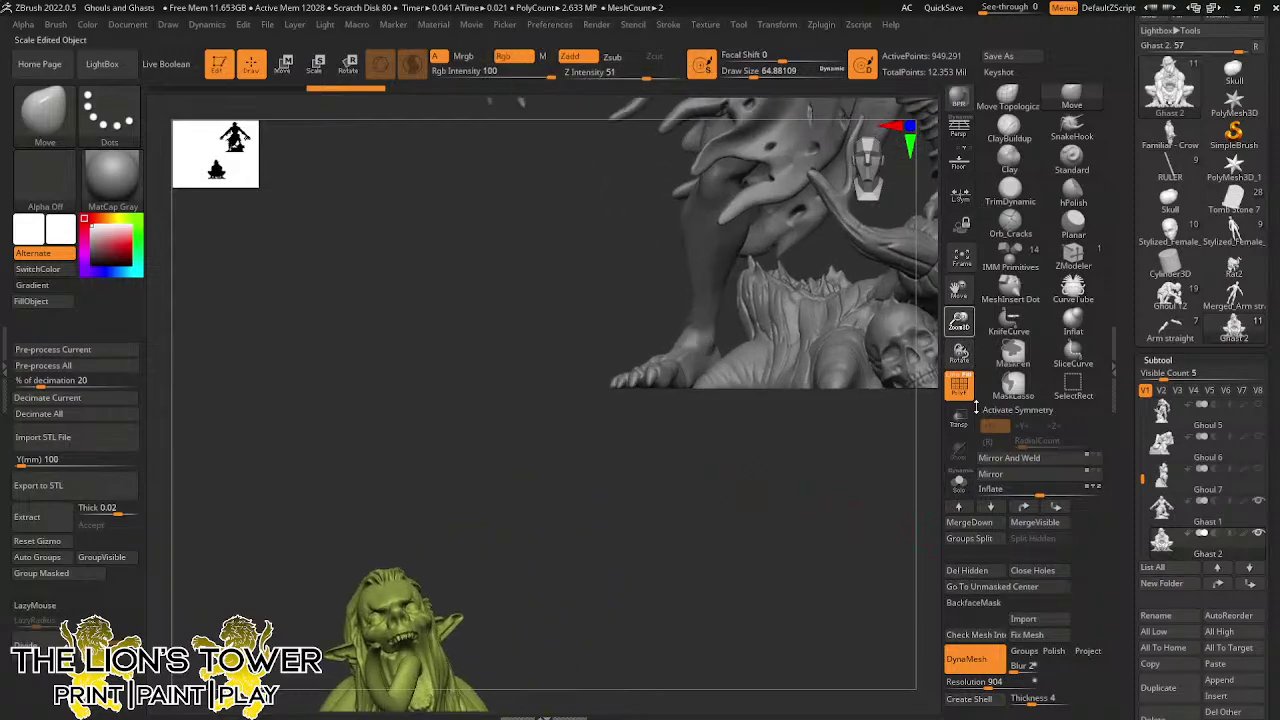
left_click_drag(962, 295, 1010, 165)
left_click(1066, 361)
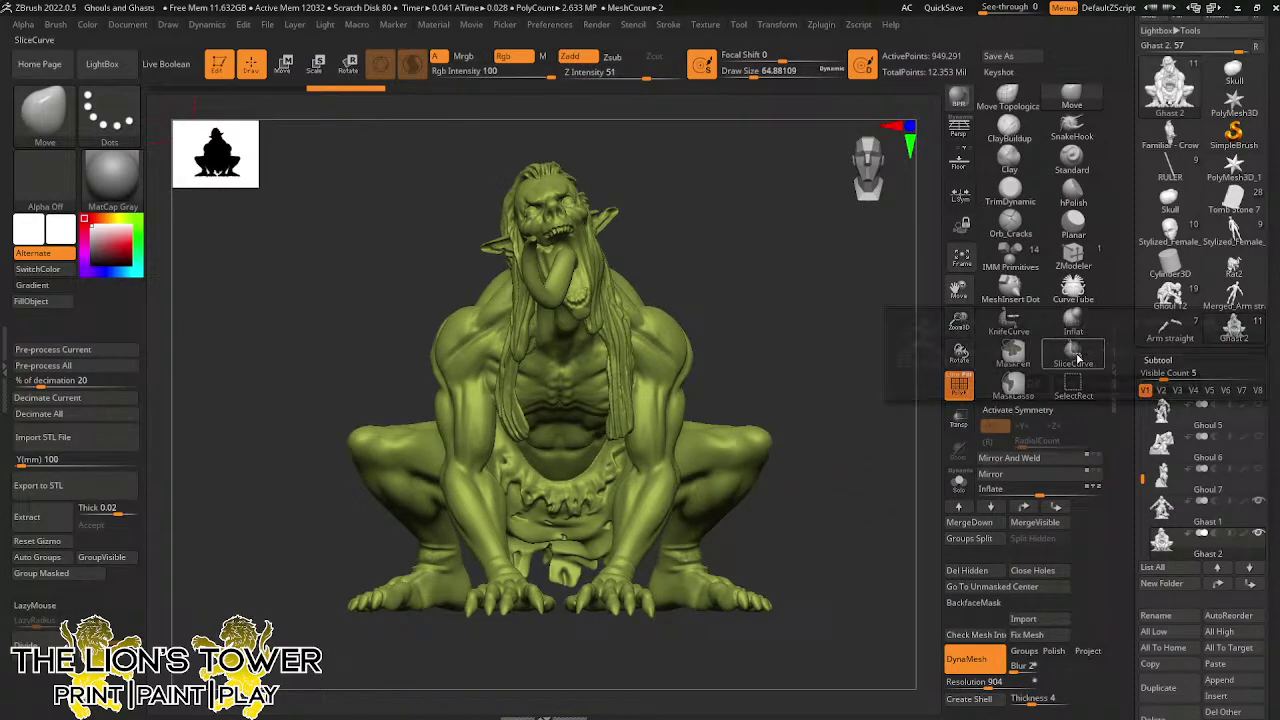
left_click(1032, 384)
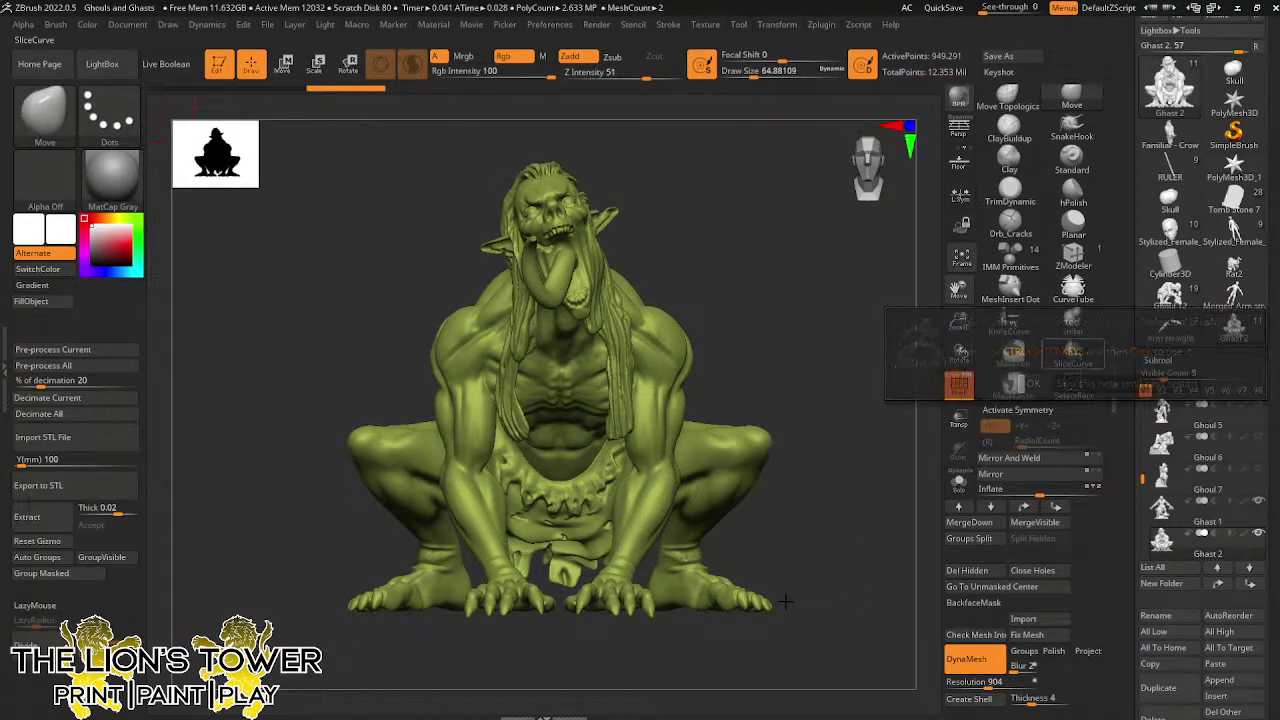
left_click_drag(810, 603, 226, 610, "ctrl+shift")
left_click_drag(829, 680, 834, 583)
mouse_move(958, 289)
left_mouse_down()
mouse_move(897, 531)
mouse_move(890, 513)
left_mouse_up()
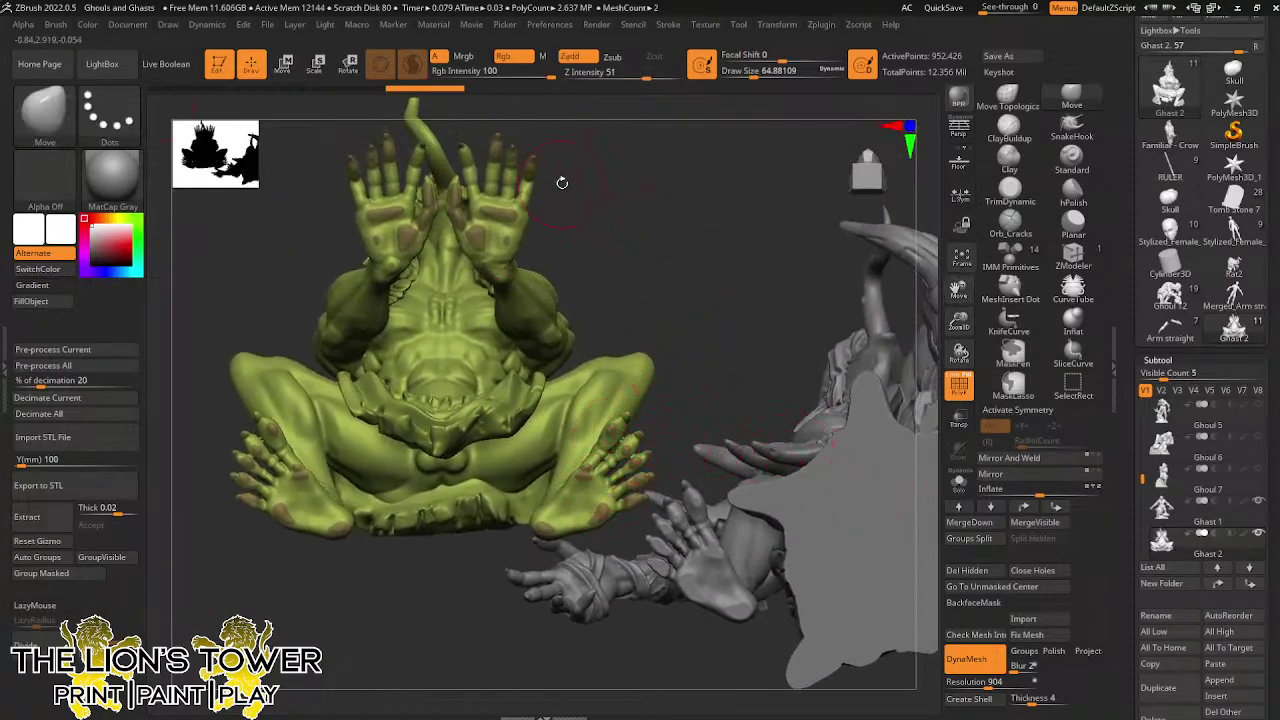
Enable the DynaMesh Groups option and remesh Ghast 2 so the sliced undersides separate from the body
key("ctrl")
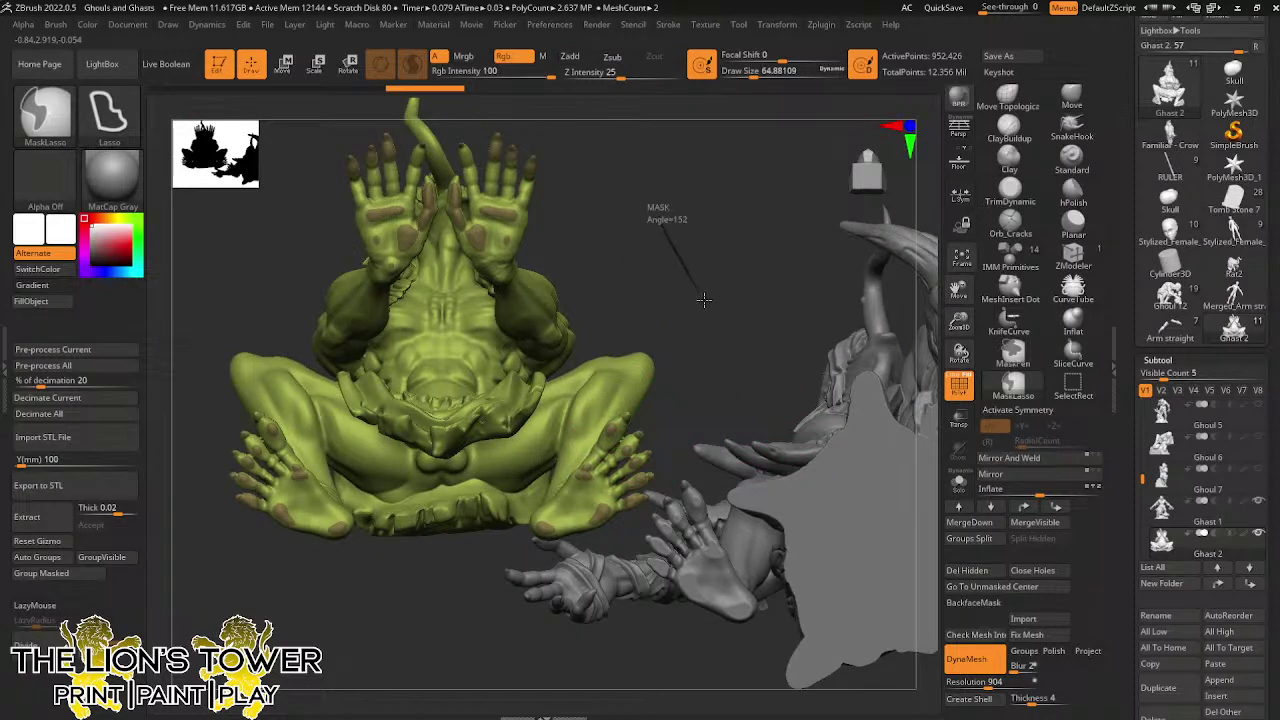
left_click_drag(654, 242, 594, 300, "ctrl")
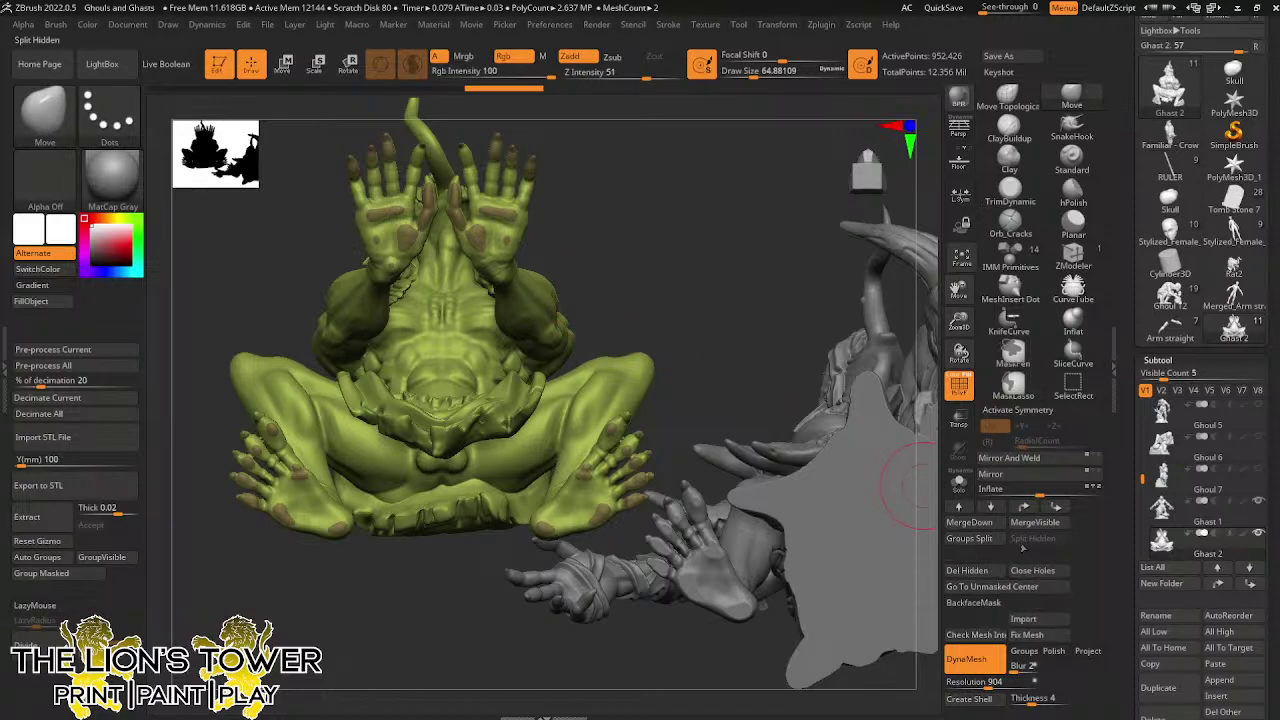
left_click(1024, 651)
left_click_drag(744, 361, 730, 358, "ctrl")
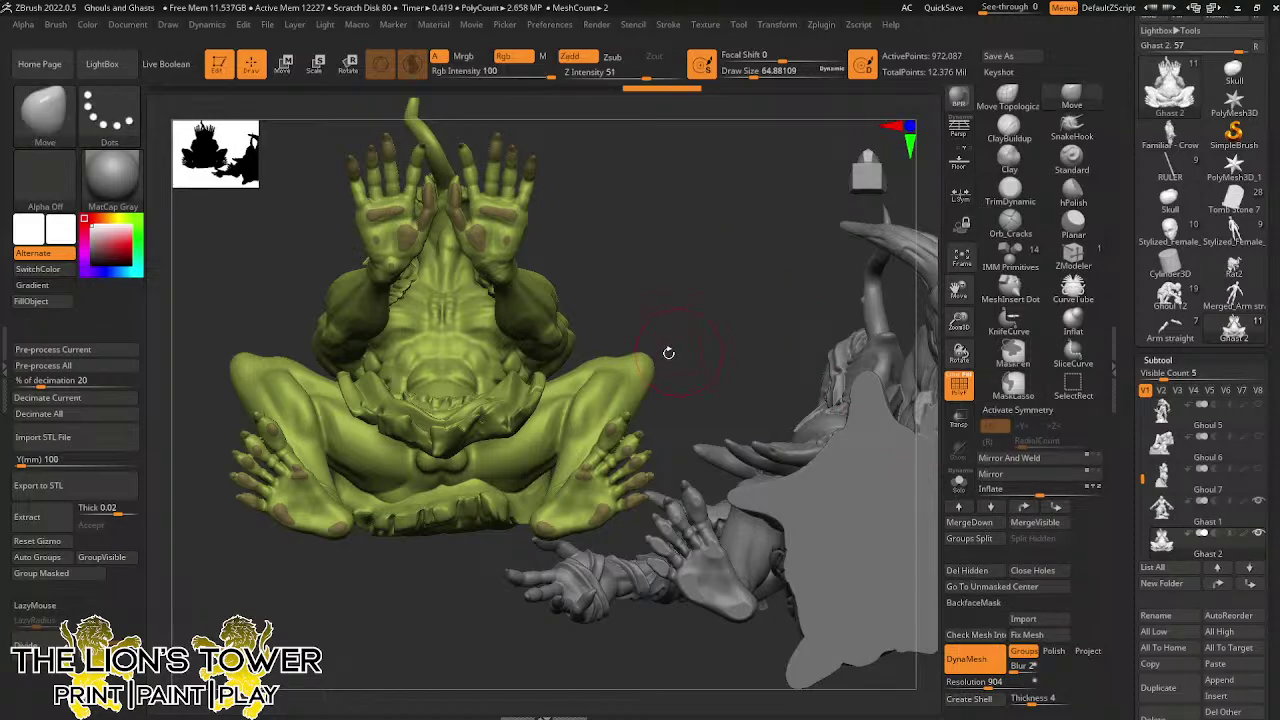
Isolate Ghast 2's body polygroup and delete the hidden slivers under its hands and feet
left_click(640, 372, "ctrl+shift")
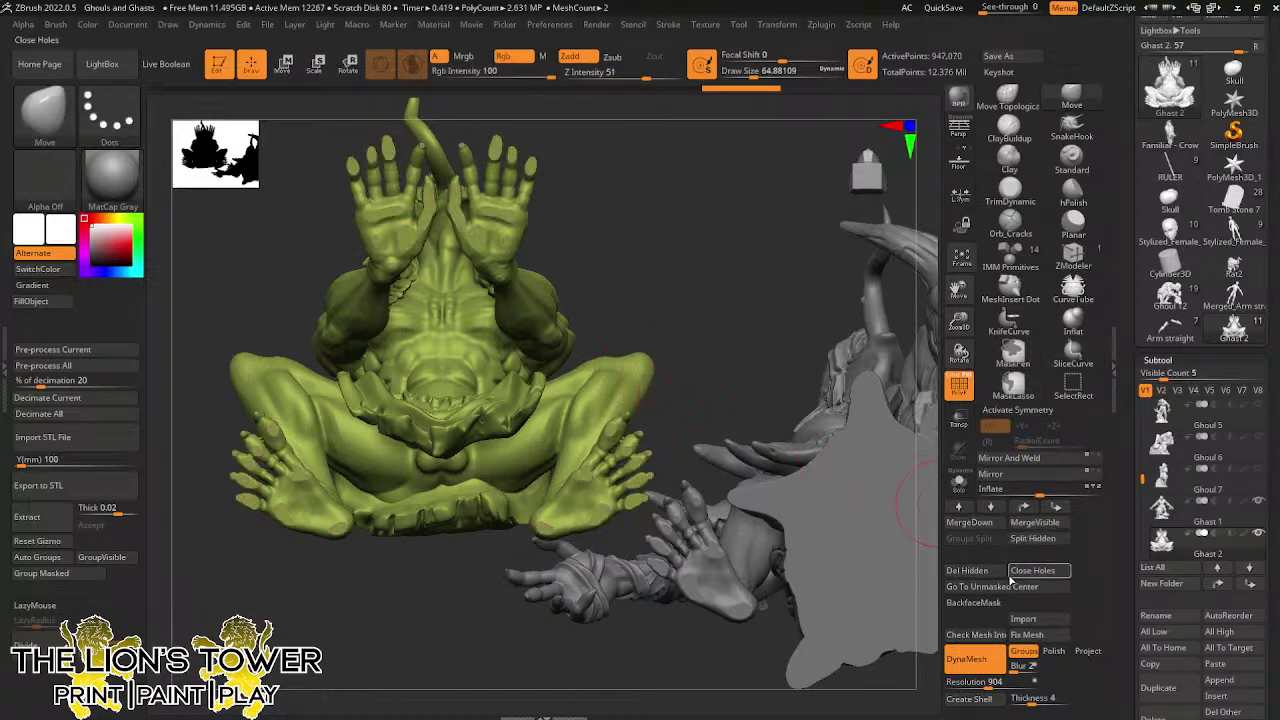
left_click(991, 572)
left_click_drag(880, 500, 826, 409)
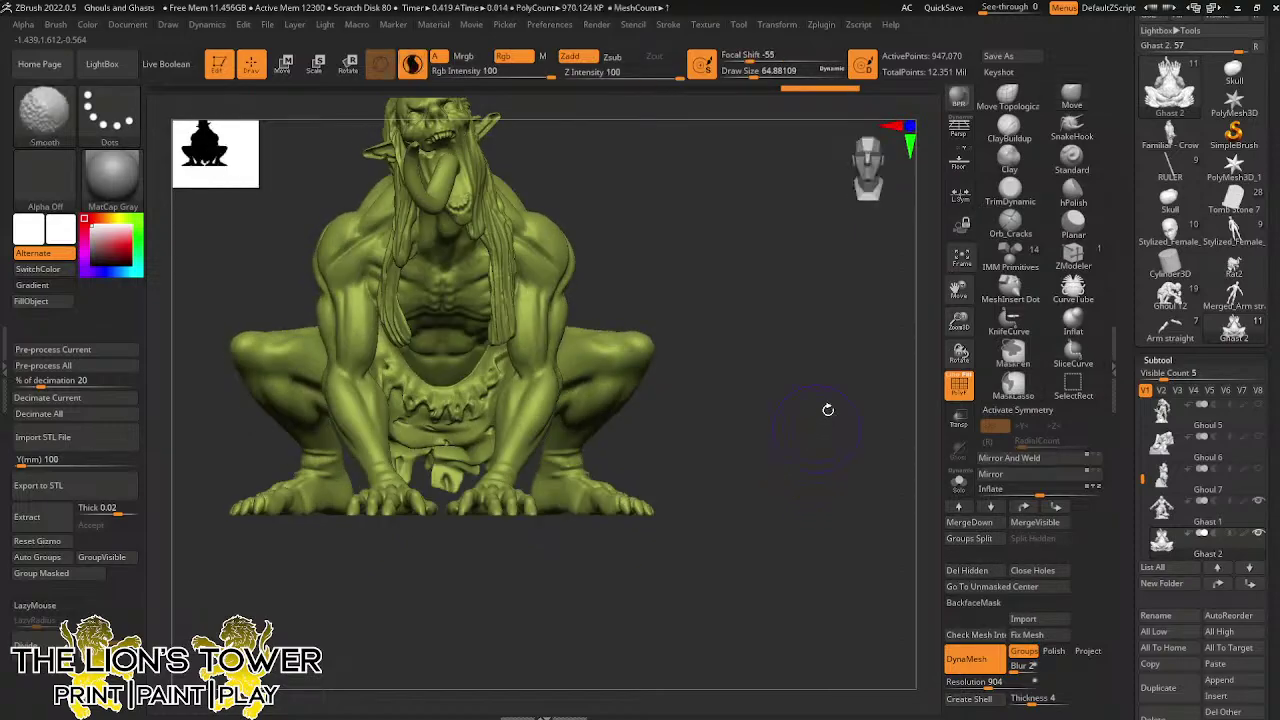
Frame all the figures, select Ghast 1 and examine the bases and feet from the side, underneath and front
left_click_drag(959, 288, 886, 386)
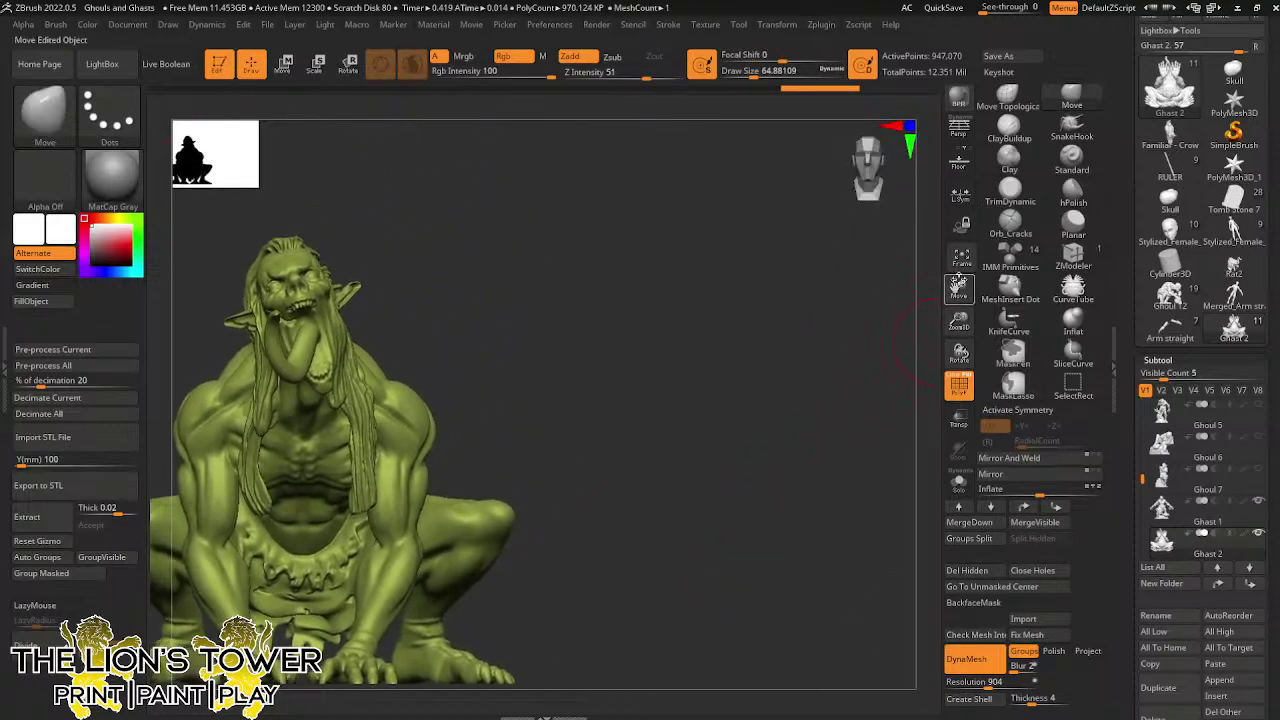
left_click(962, 268)
left_click(962, 269)
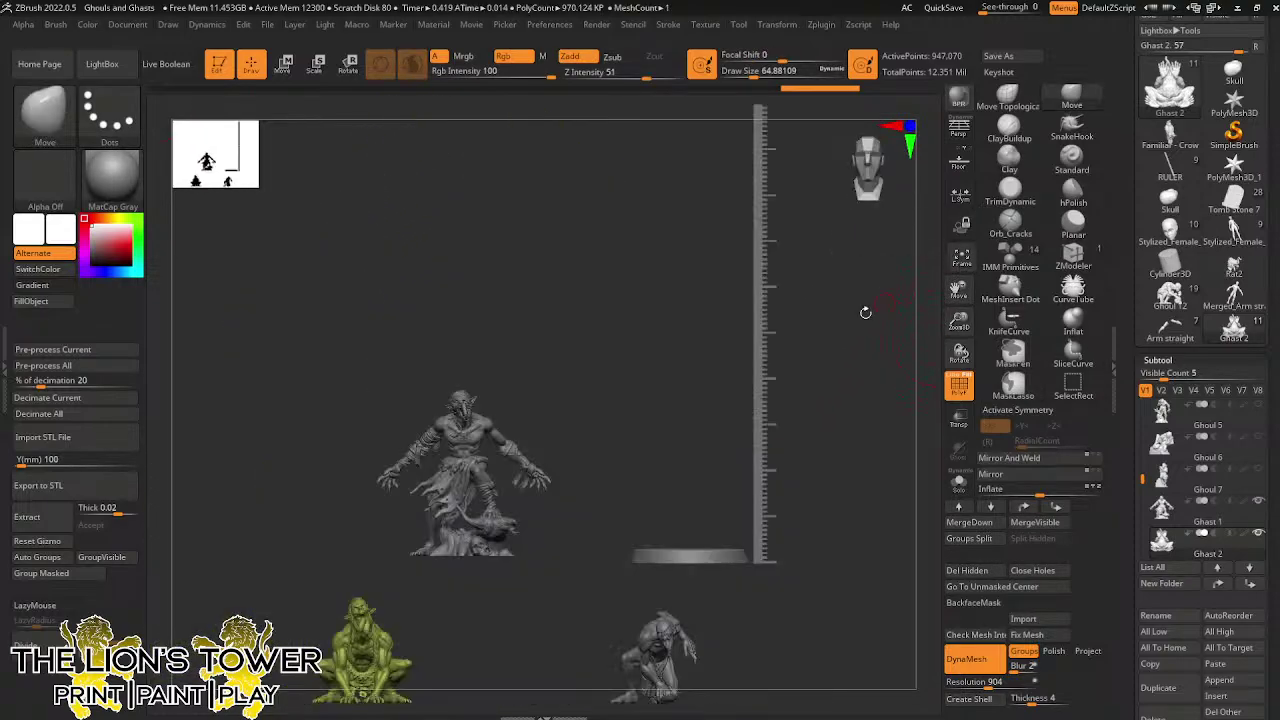
left_click(461, 516, "alt")
left_click_drag(634, 514, 689, 505, "shift")
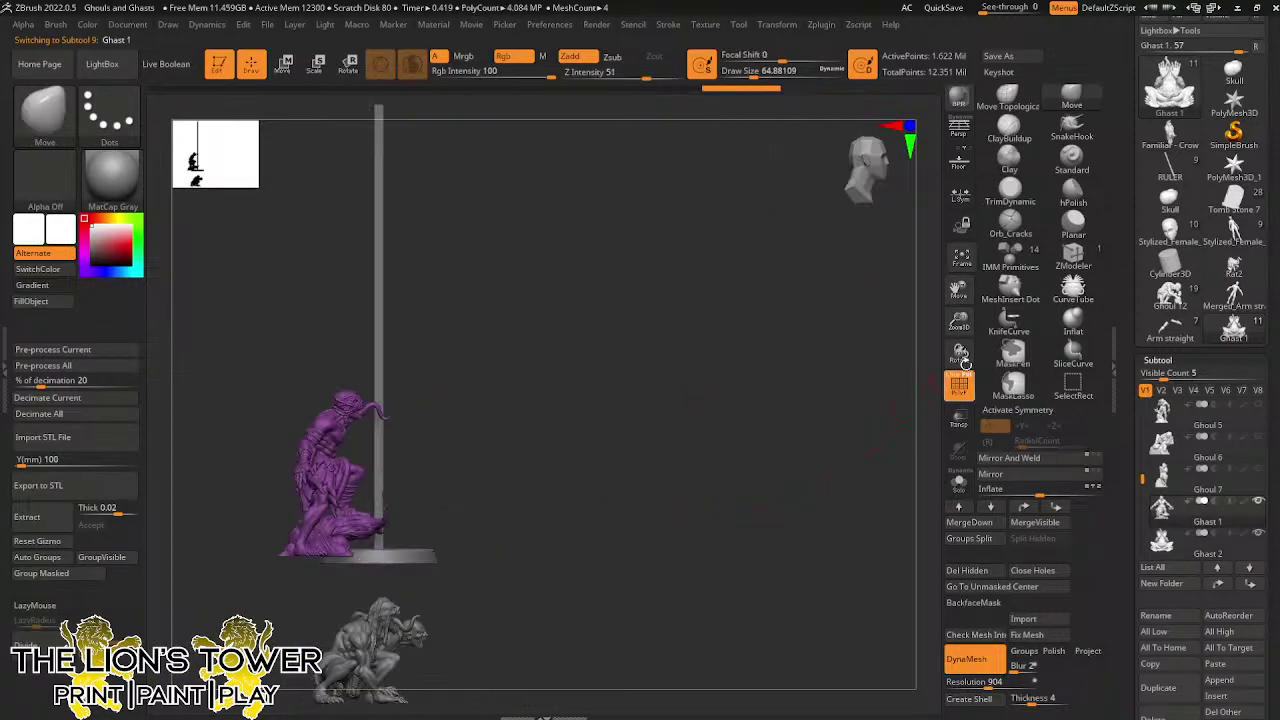
left_click_drag(958, 325, 1072, 318)
left_click_drag(503, 534, 520, 392)
left_click_drag(958, 287, 1117, 2)
left_click_drag(855, 440, 853, 530, "shift")
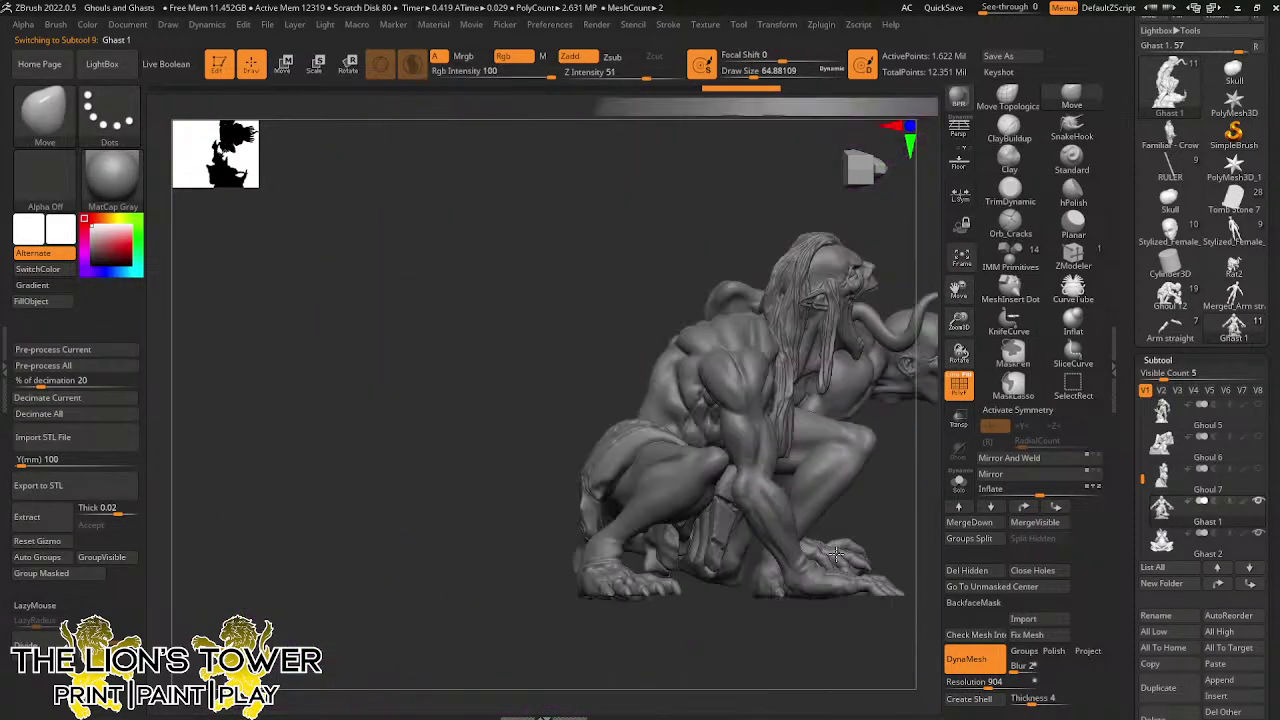
left_click_drag(958, 320, 787, 507)
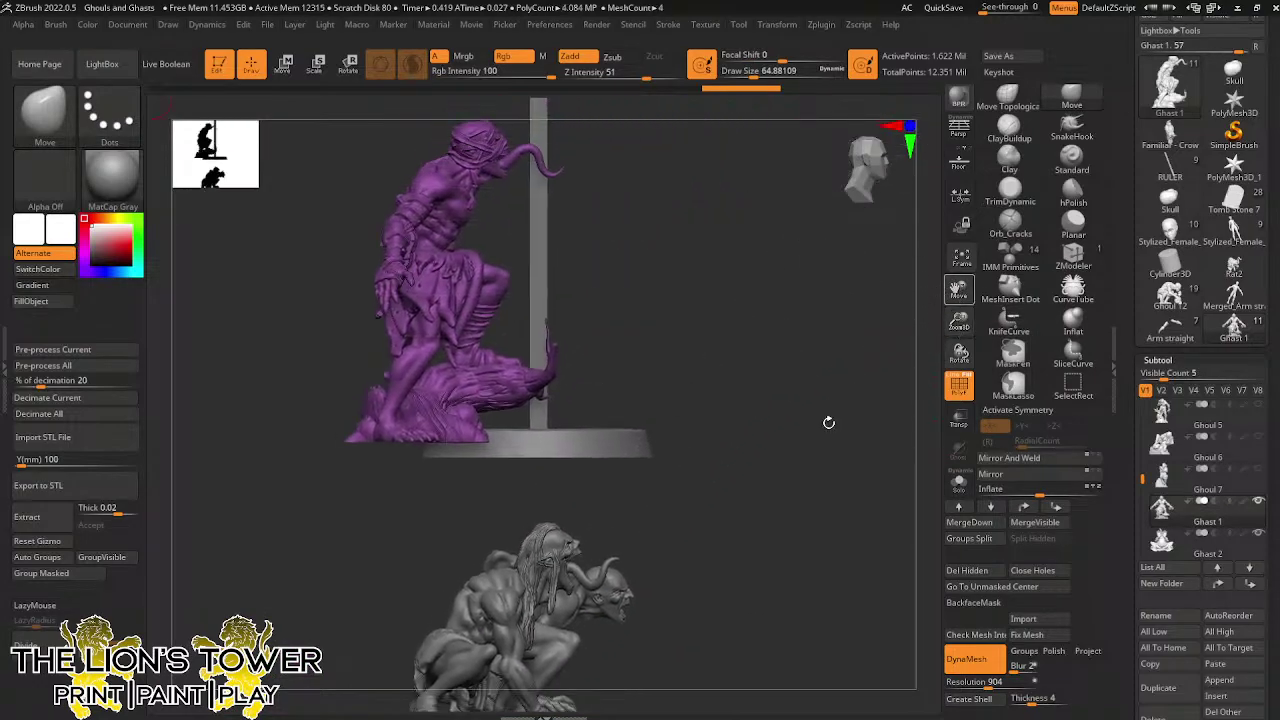
left_click_drag(829, 423, 735, 440)
left_click_drag(957, 289, 692, 230)
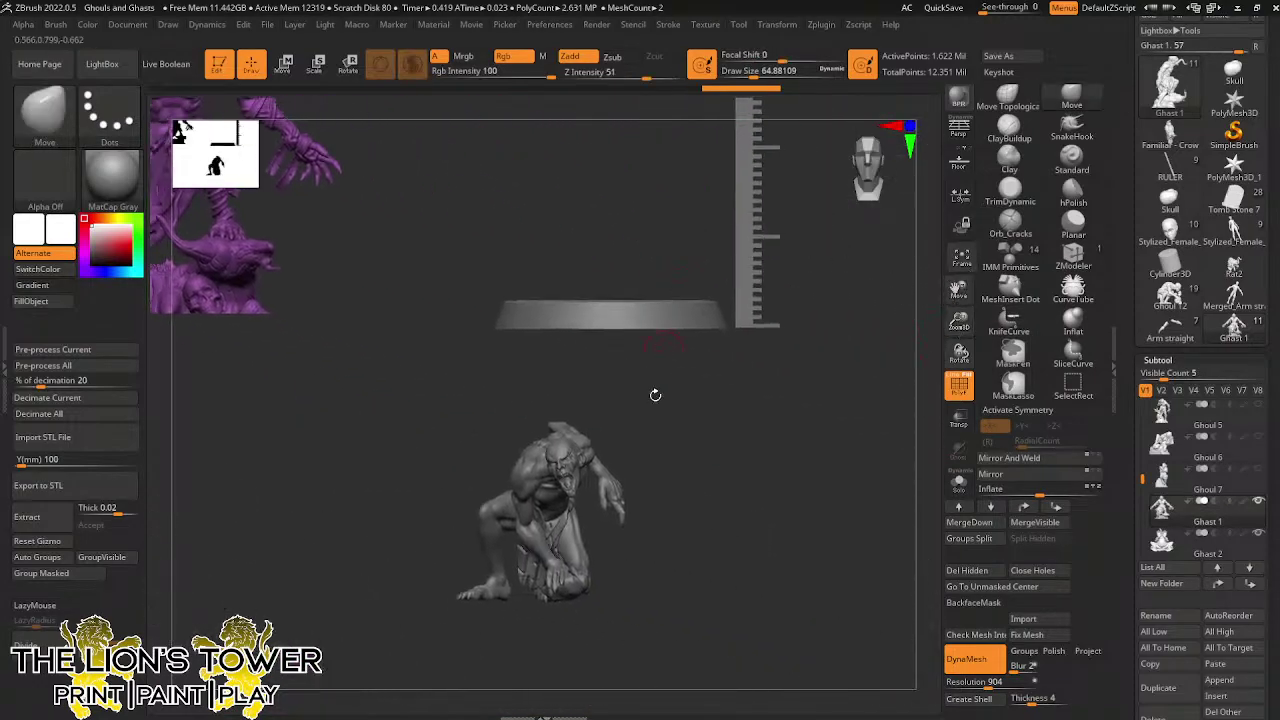
Select Ghoul 2 and try slicing the undersides of its feet flat at ground level with SliceCurve
left_click(579, 587, "alt")
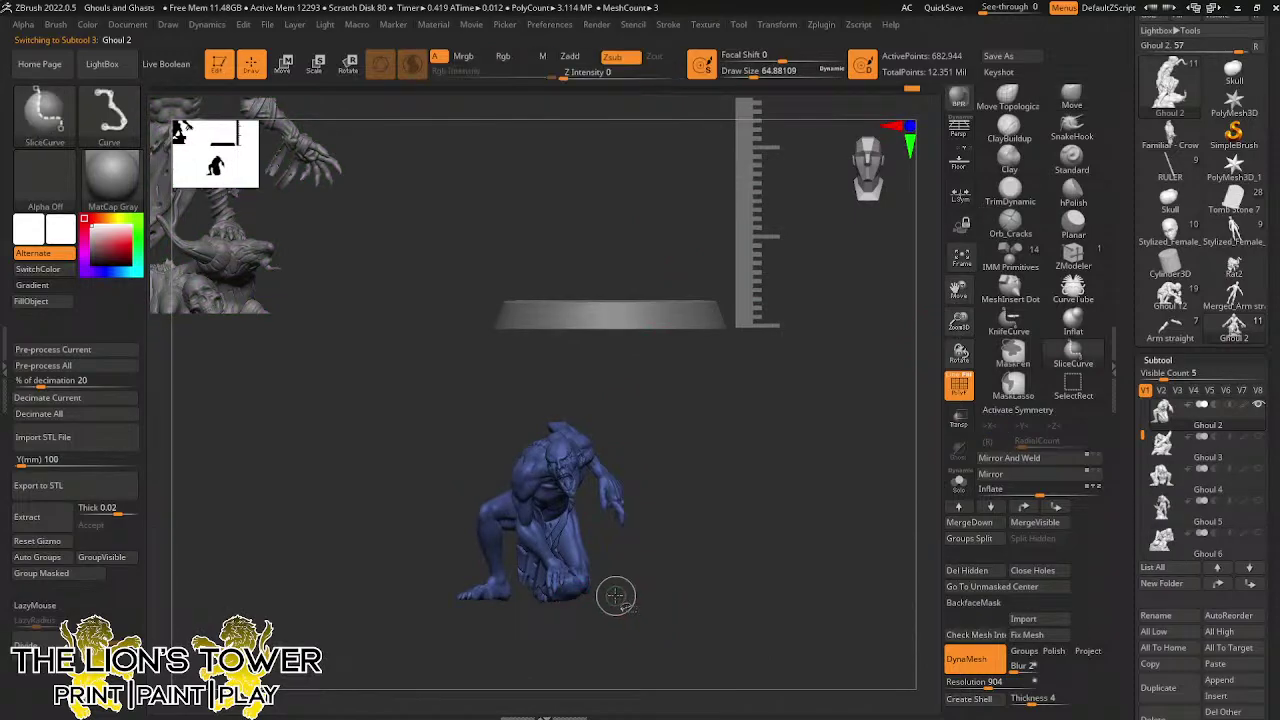
left_click_drag(959, 324, 903, 4)
mouse_move(778, 474)
left_mouse_down()
mouse_move(832, 476)
mouse_move(790, 490)
mouse_move(556, 495)
mouse_move(585, 489)
mouse_move(466, 486)
mouse_move(471, 466)
left_mouse_up()
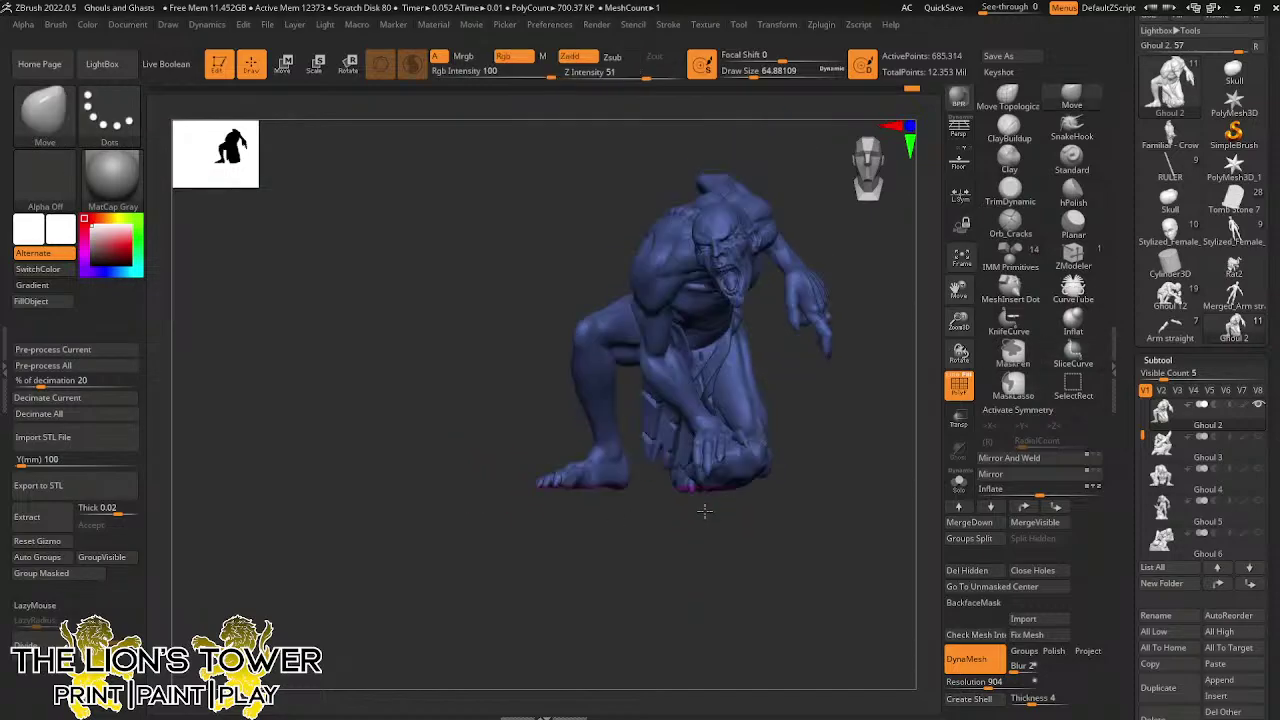
Inspect the cut on Ghoul 2's rear foot, toggle the polygroup visibility and undo the slice
mouse_move(833, 427)
left_mouse_down()
mouse_move(763, 466)
mouse_move(785, 476)
left_mouse_up()
key("ctrl")
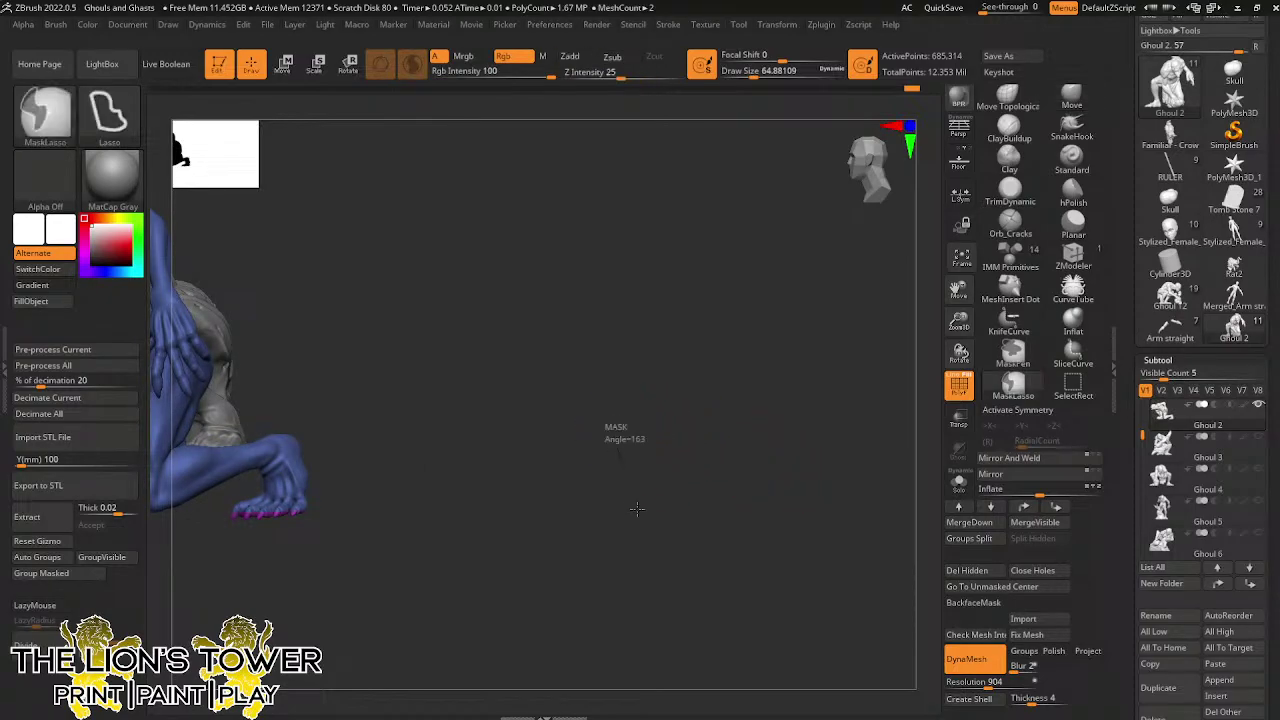
left_click(294, 486, "ctrl+shift")
left_click(346, 545, "ctrl+shift")
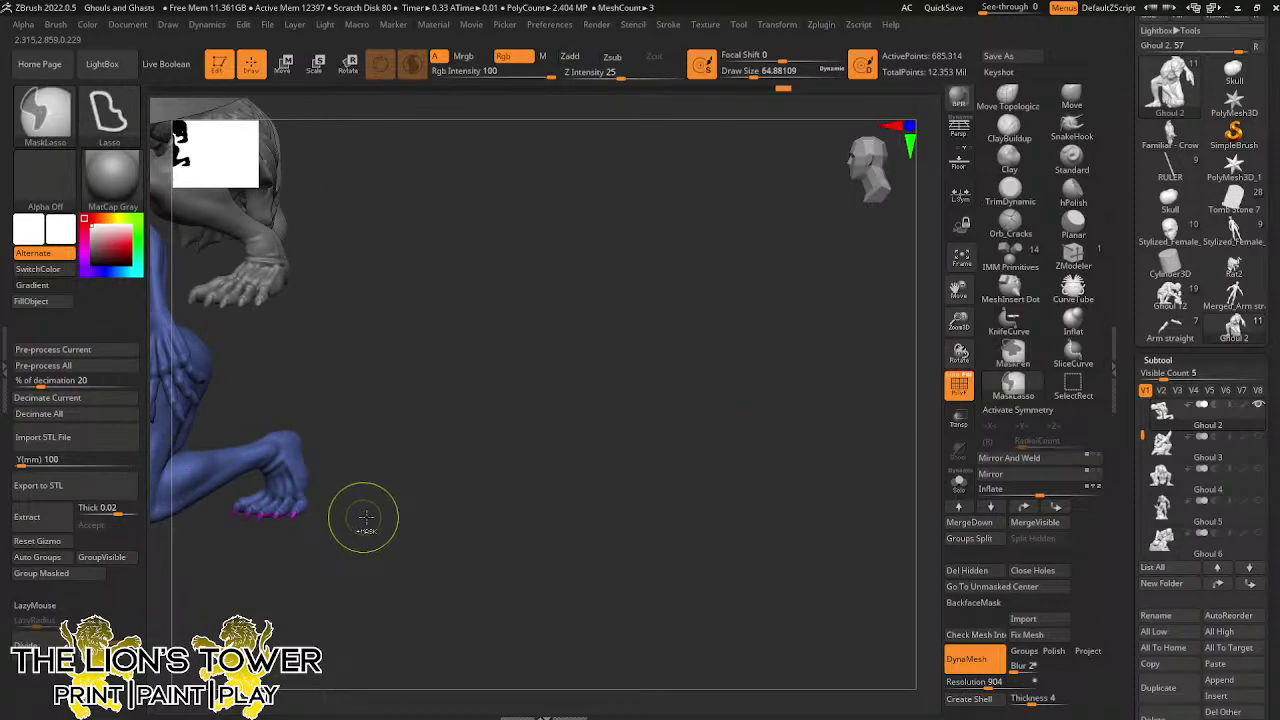
left_click_drag(420, 523, 403, 494)
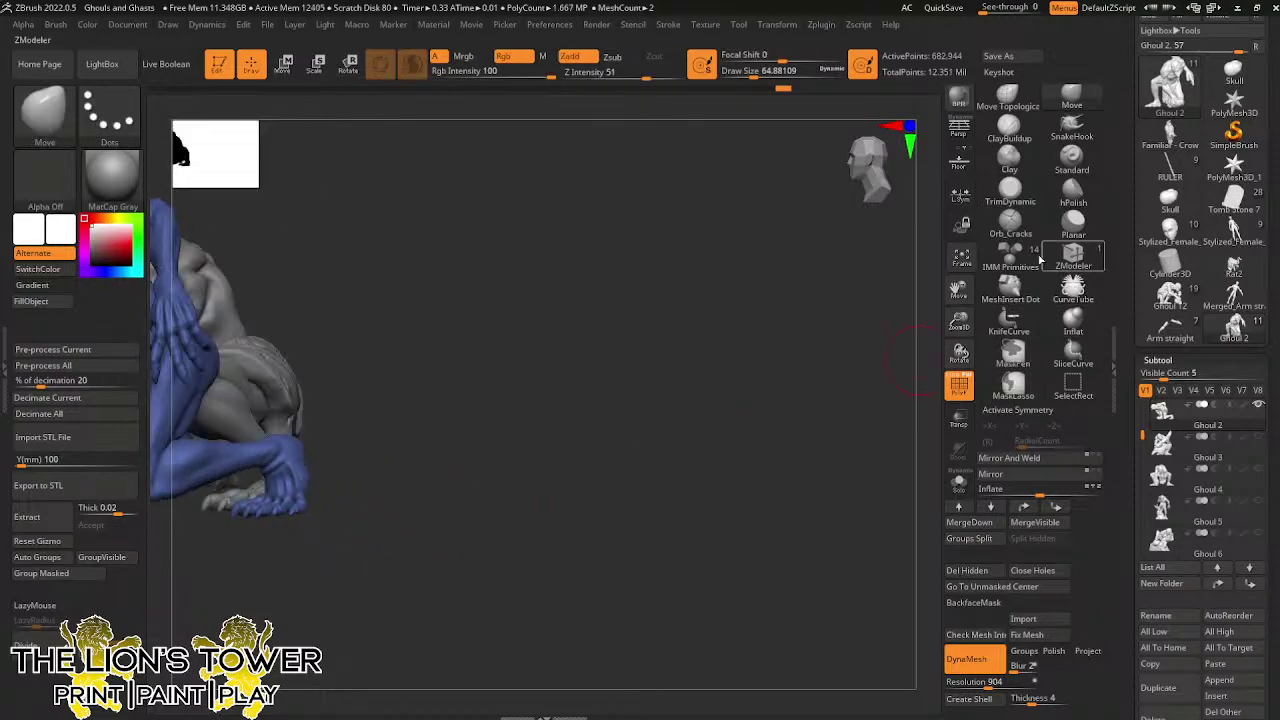
Adjust Ghoul 2's rear foot at ground level using the Move brush with a draw size of about 182
left_click_drag(755, 73, 774, 73)
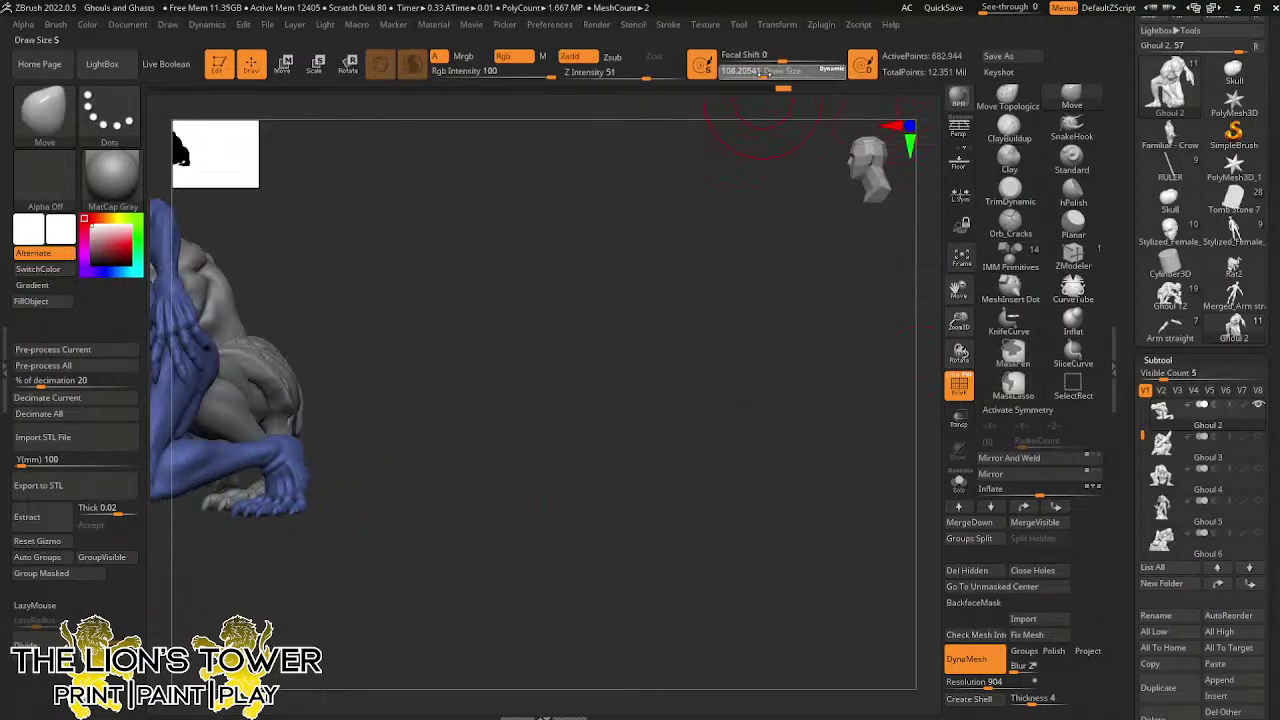
left_click_drag(277, 466, 267, 461)
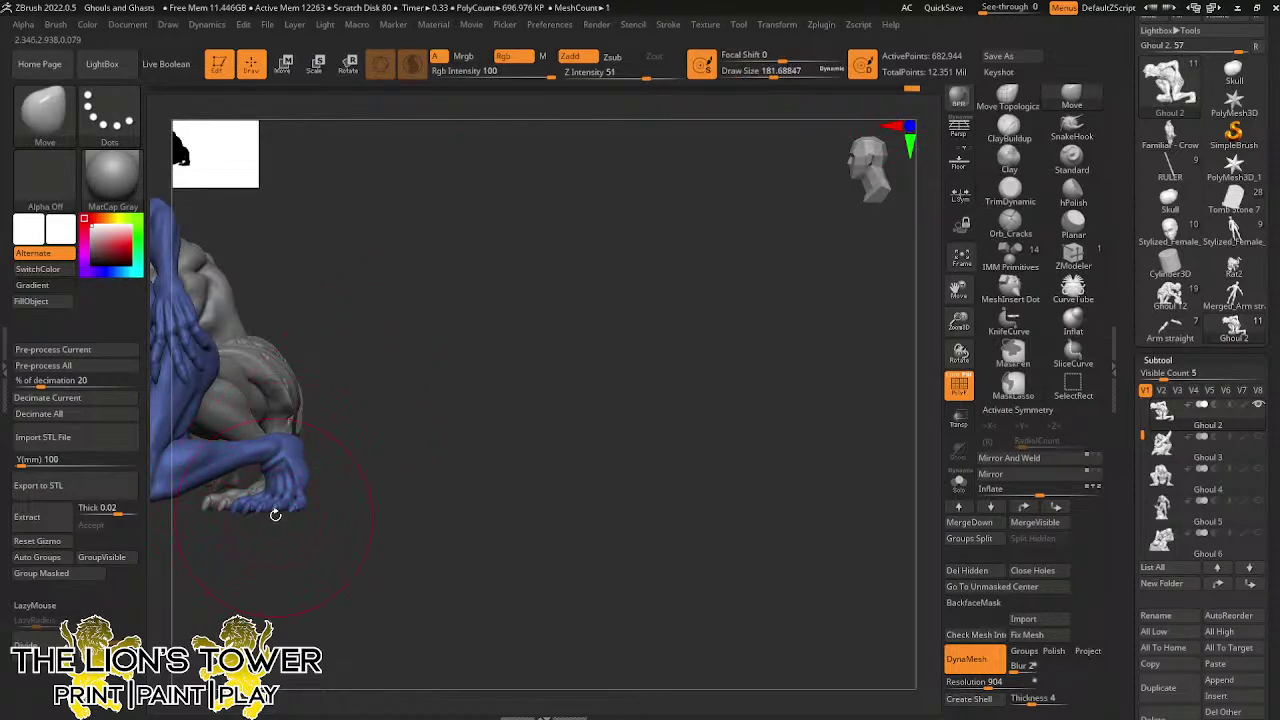
Slice the undersides of Ghoul 2's feet flat with SliceCurve and remesh the figure with DynaMesh Groups enabled
left_click_drag(958, 290, 1270, 192)
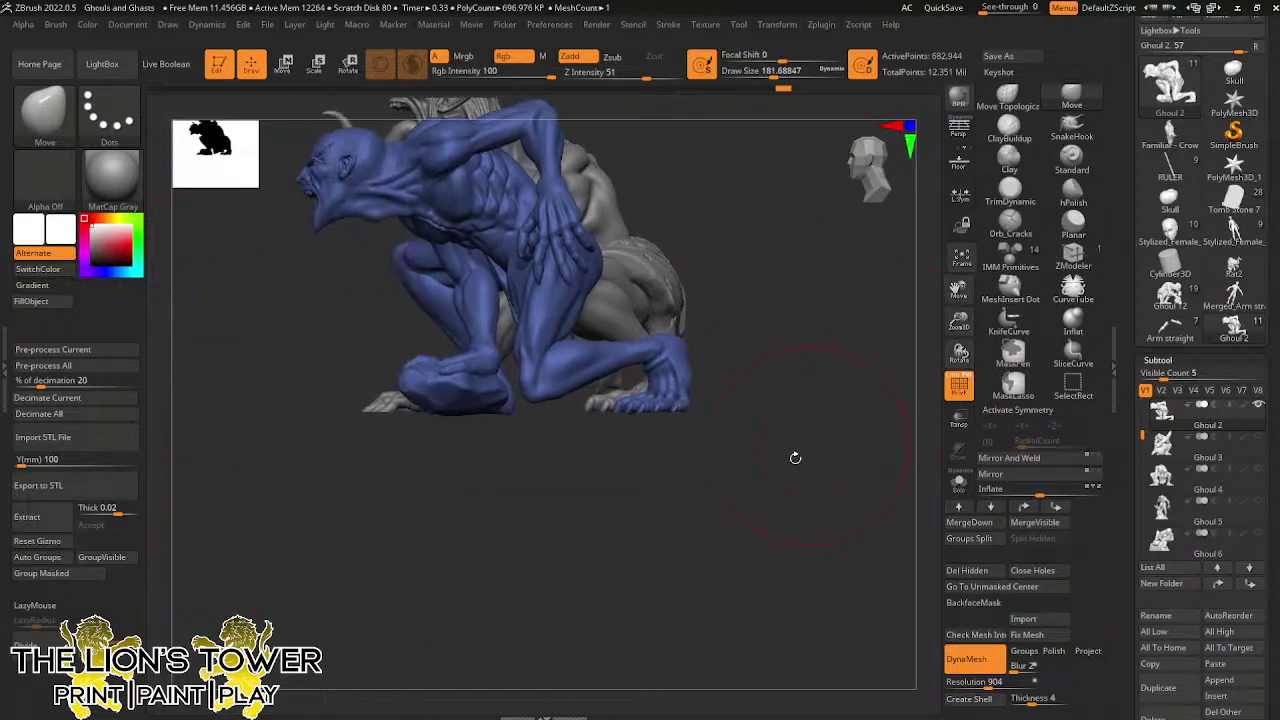
left_click_drag(740, 410, 358, 421, "ctrl+shift")
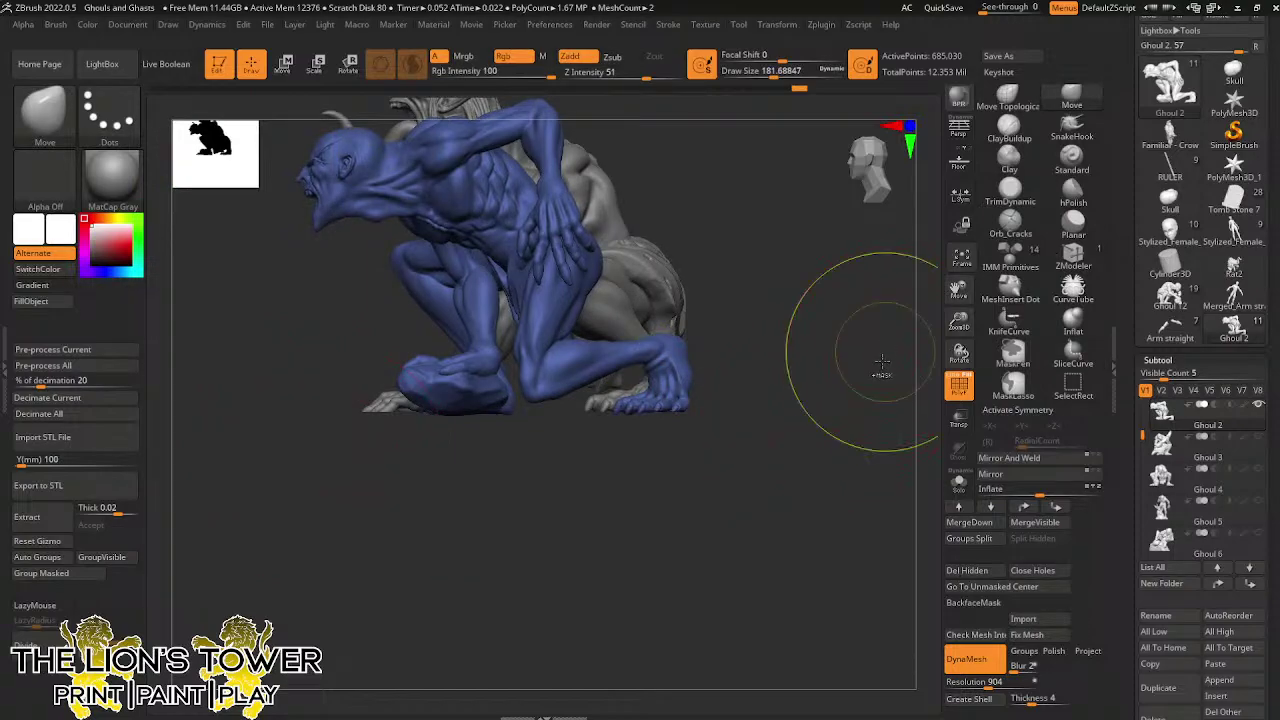
key("ctrl+shift")
left_click(1031, 657)
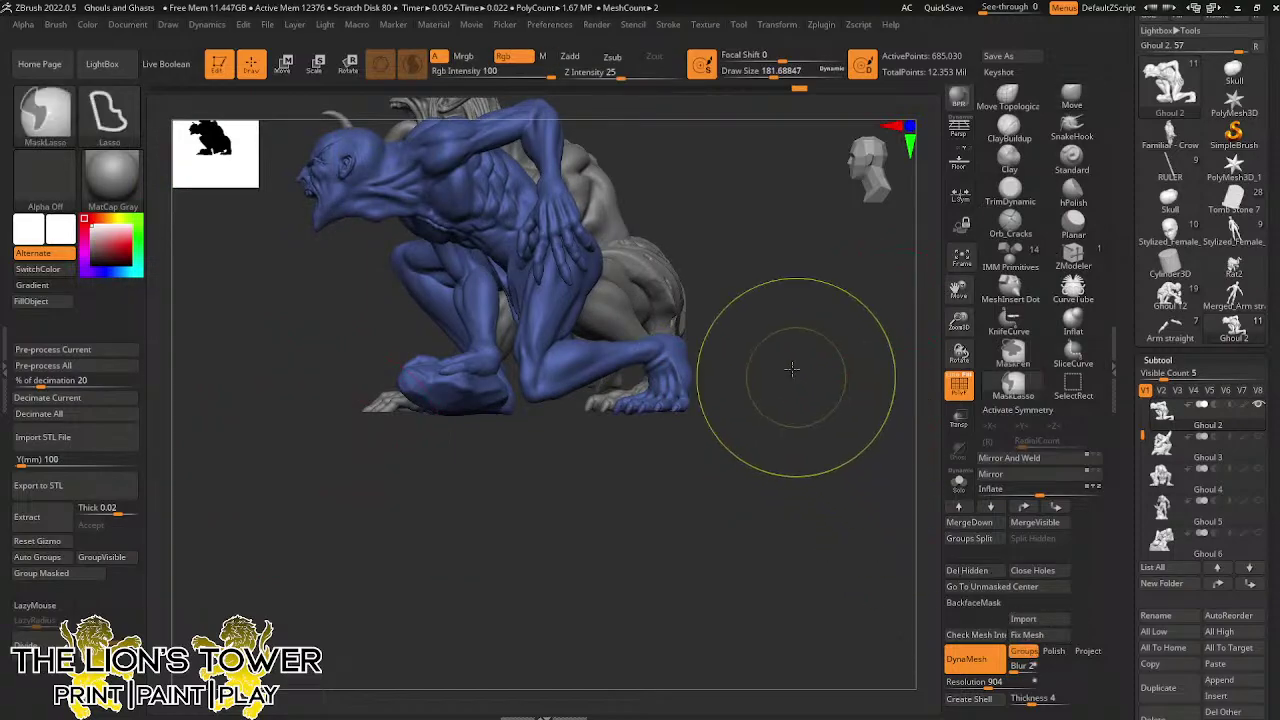
left_click_drag(797, 376, 867, 526, "ctrl")
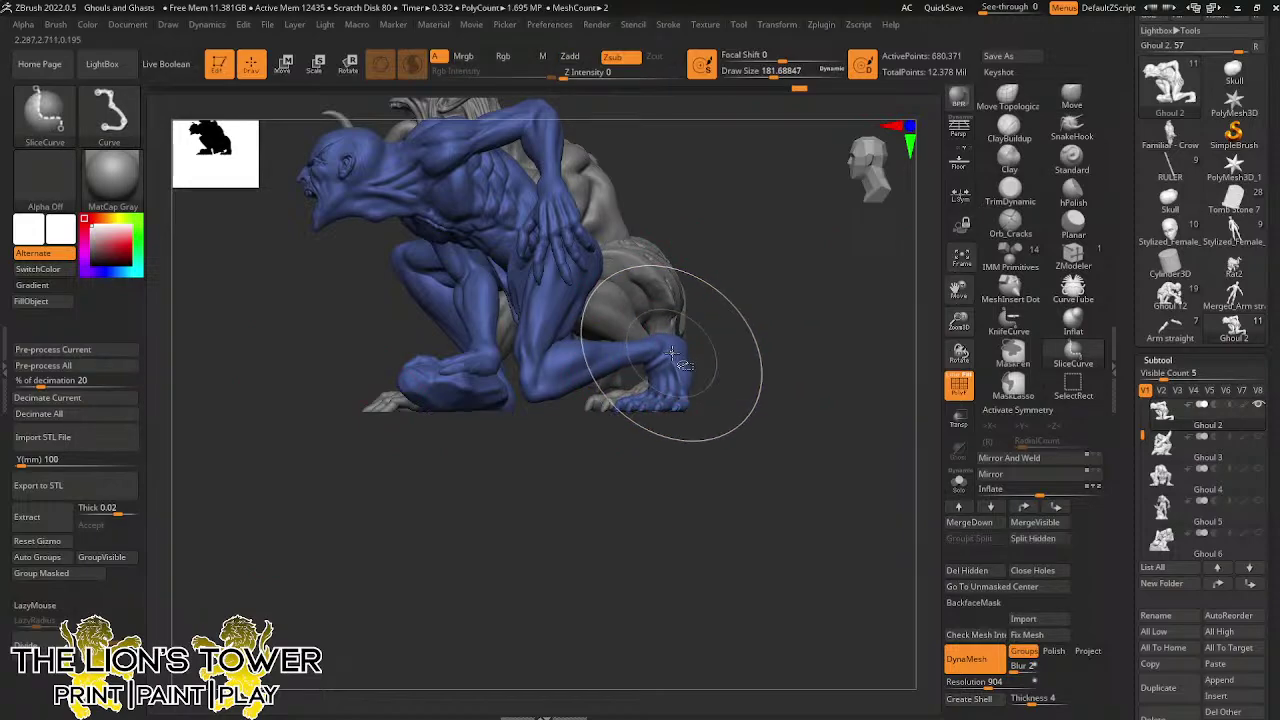
Delete the hidden sliced-off slivers beneath Ghoul 2's isolated body and check the flattened figure from the front
left_click(962, 570)
left_click_drag(866, 545, 831, 511)
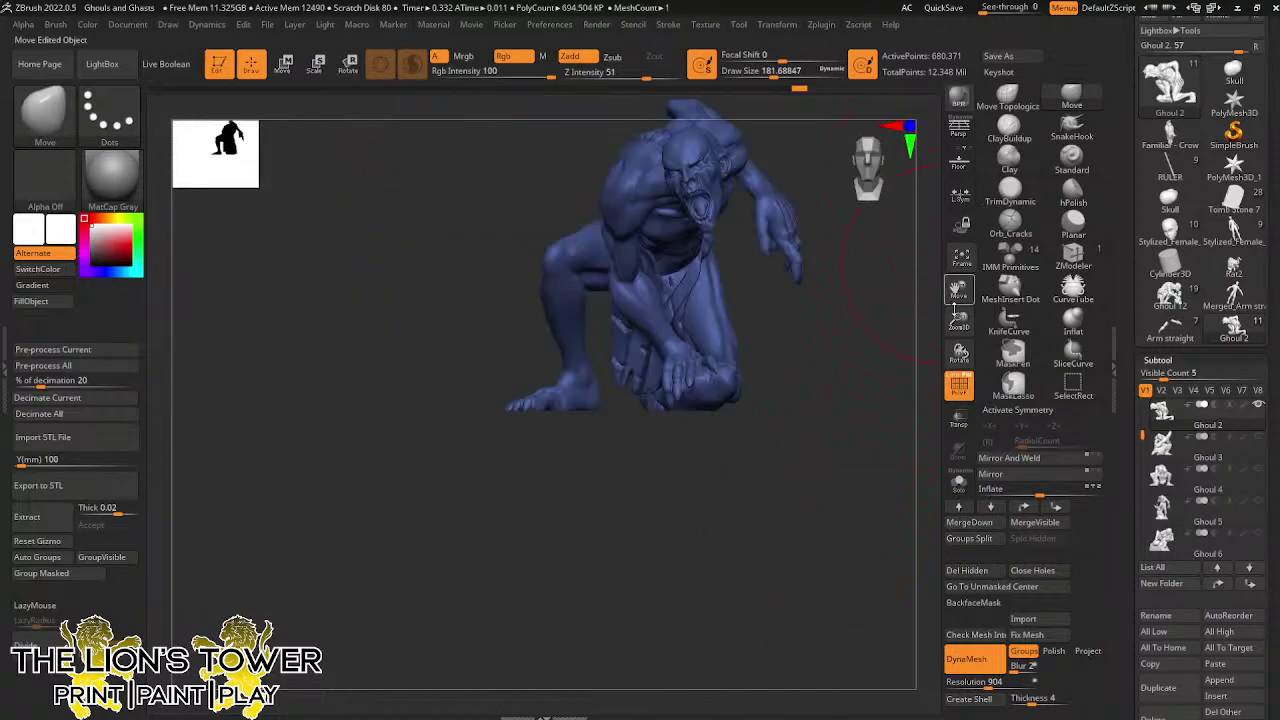
left_click_drag(958, 290, 958, 405)
left_click(877, 386, "ctrl")
left_click(877, 386, "ctrl")
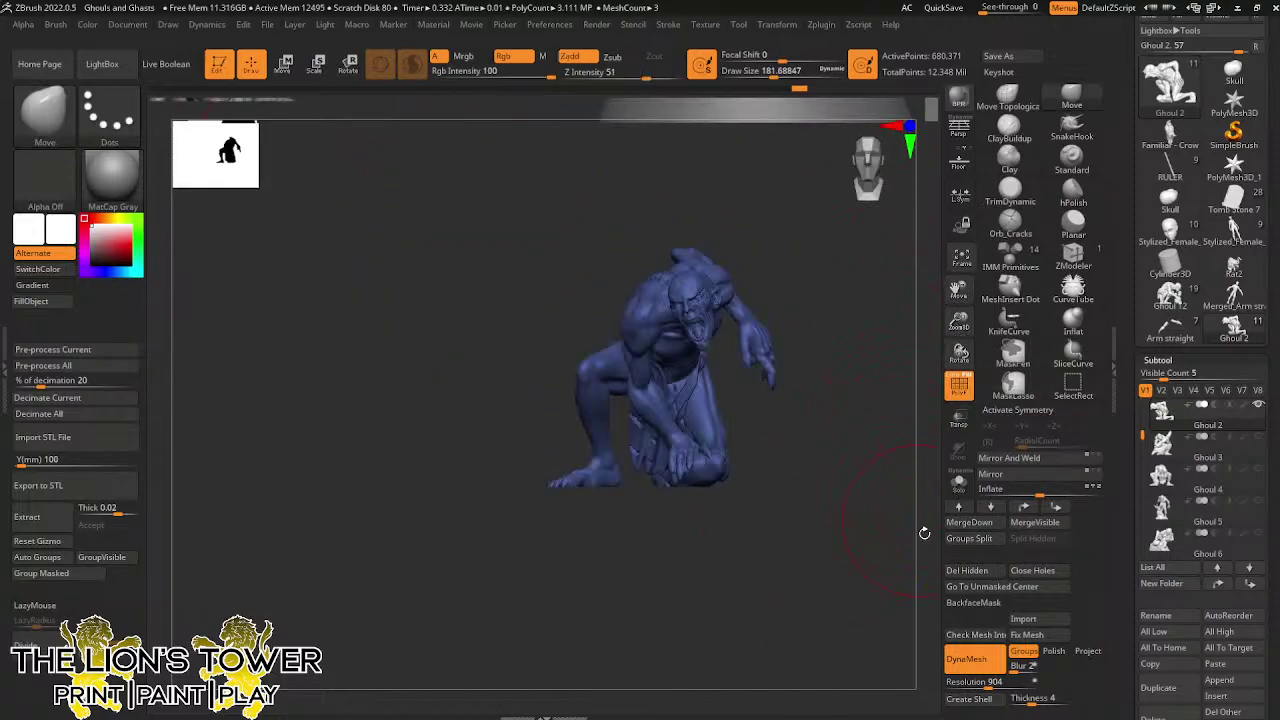
Frame all the figures and start saving the project as Ghouls and Ghasts.ZPR
left_click(961, 258)
left_click(961, 258)
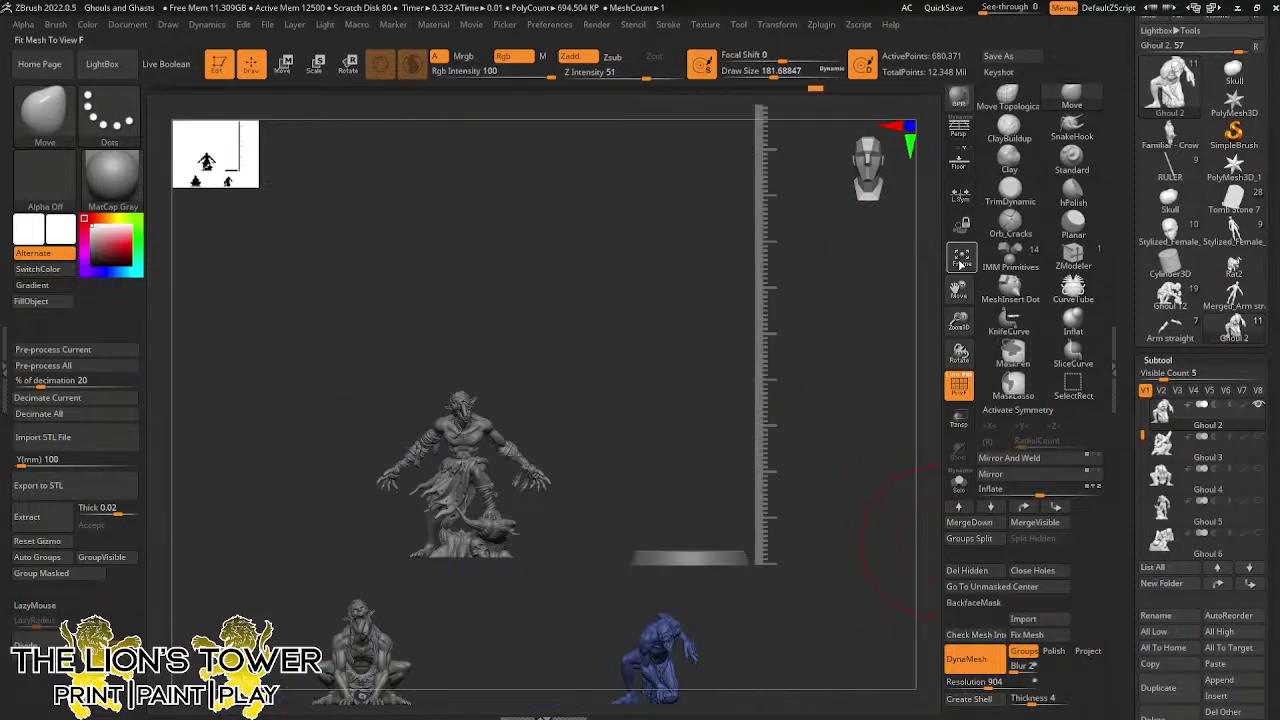
key("ctrl+s")
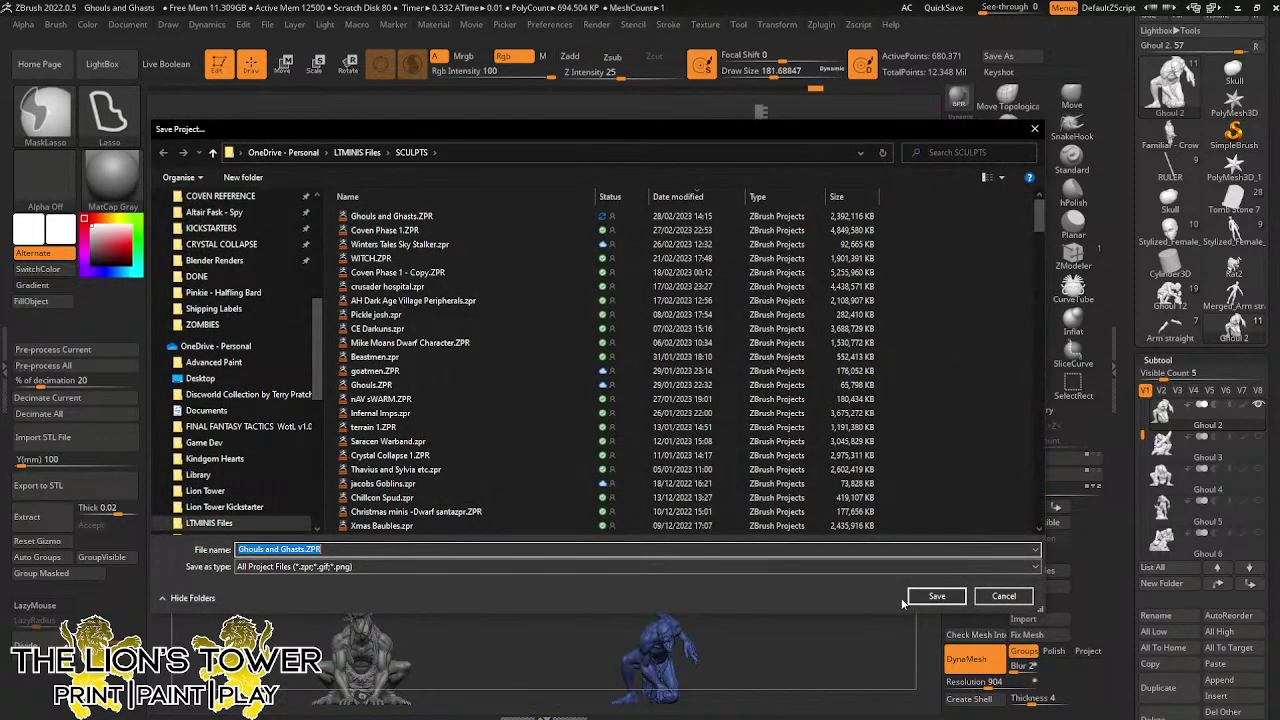
Save the project as Ghouls and Ghasts.ZPR in the SCULPTS folder
left_click(915, 597)
left_click(683, 362)
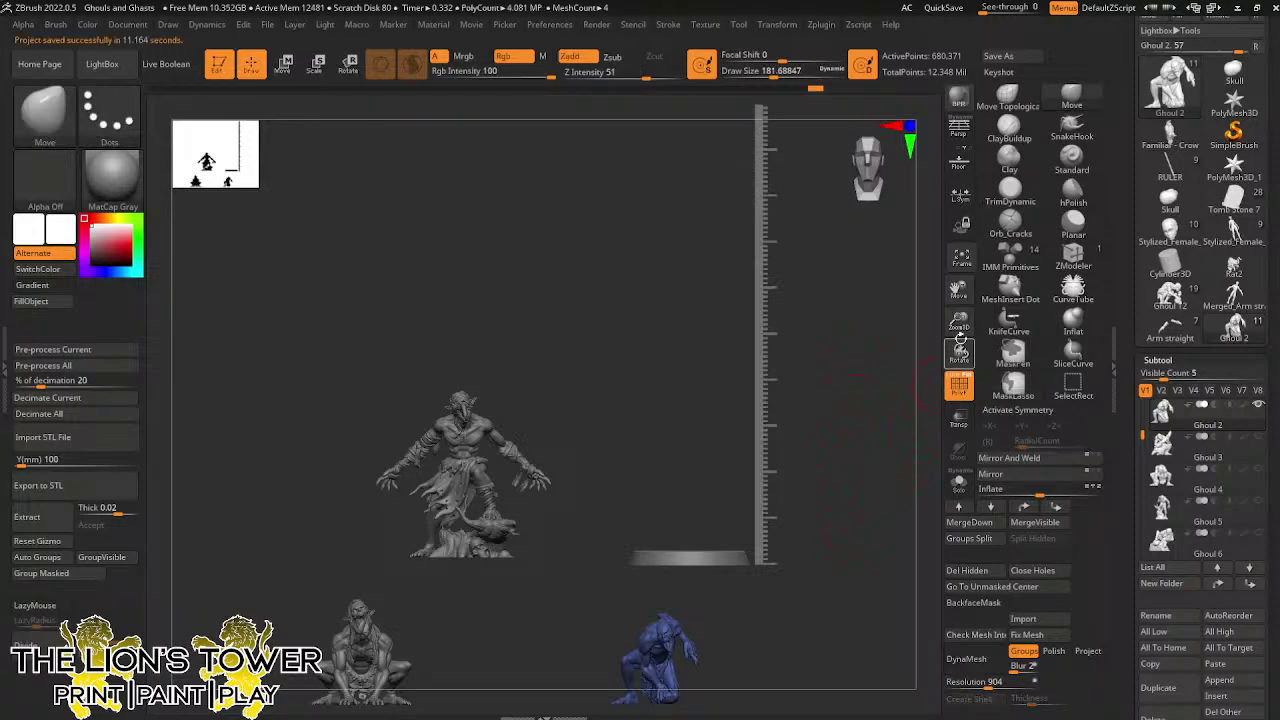
Hide the Ruler subtool, leaving the three figures visible
mouse_move(907, 457)
left_mouse_down("alt")
mouse_move(896, 472)
mouse_move(881, 450)
left_mouse_up("alt")
left_click(881, 455, "ctrl")
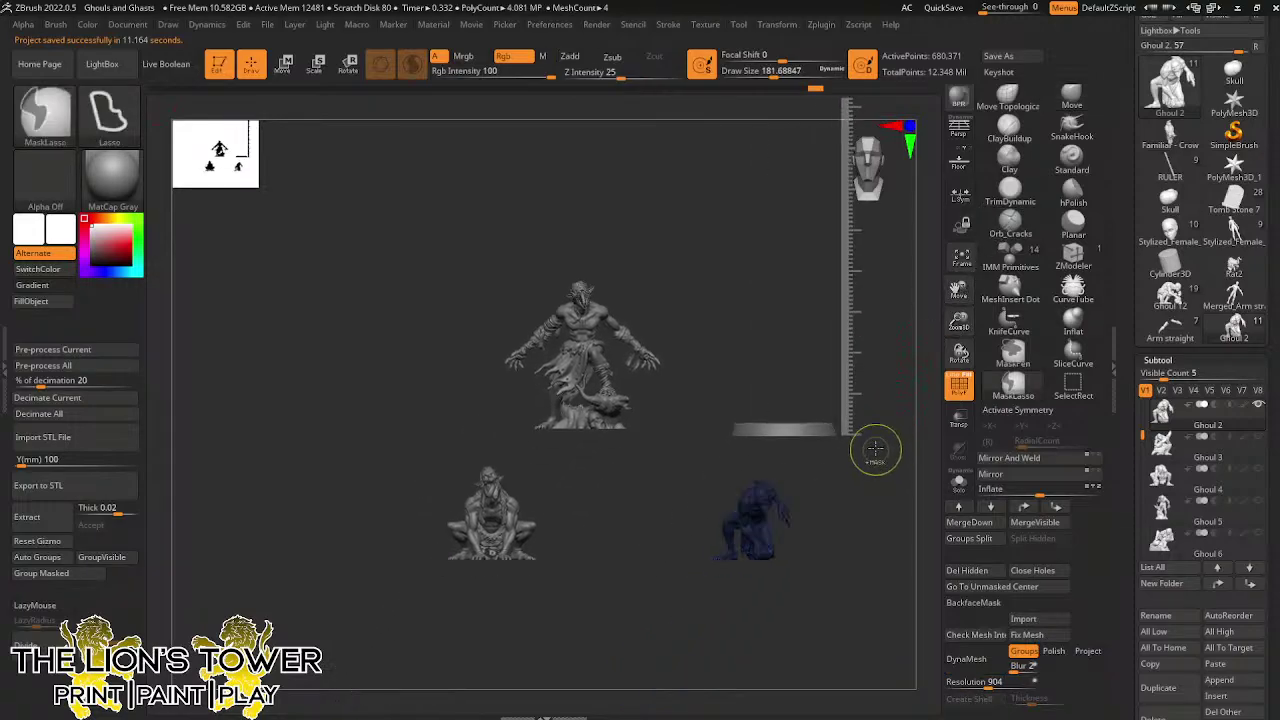
left_click(878, 450, "ctrl")
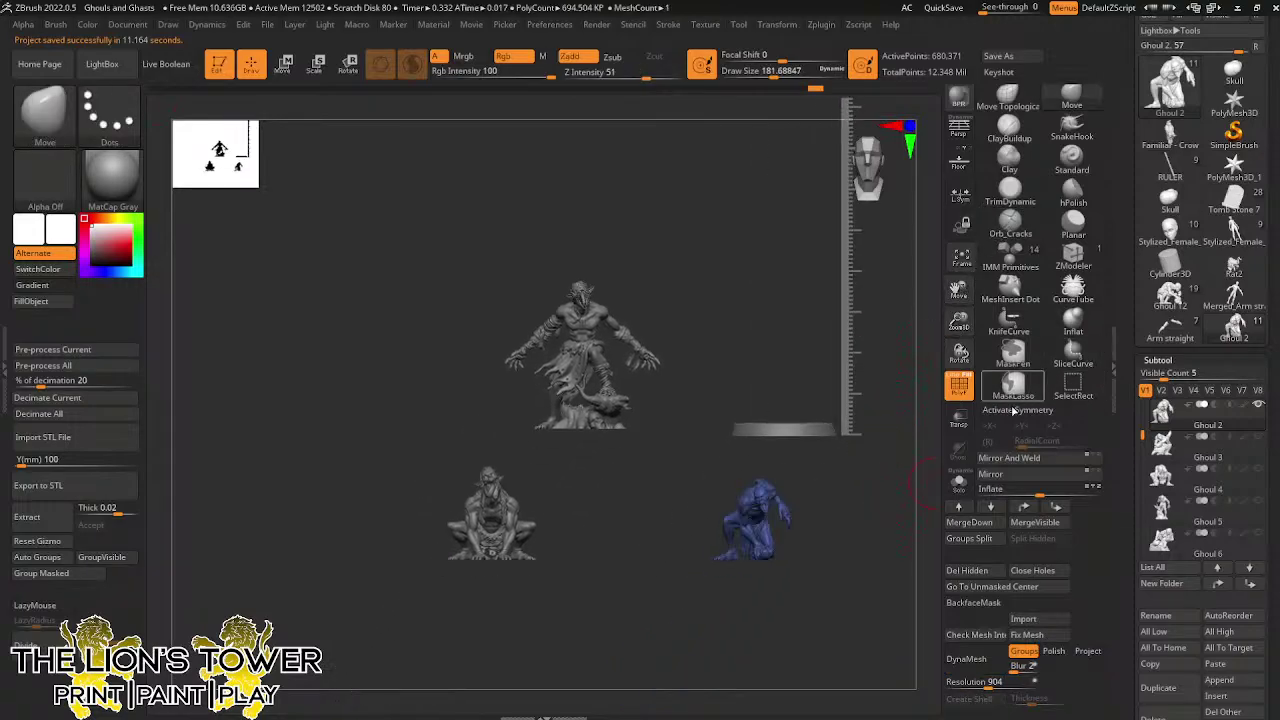
left_click_drag(1144, 434, 1144, 437)
scroll(1145, 437, "up", 3)
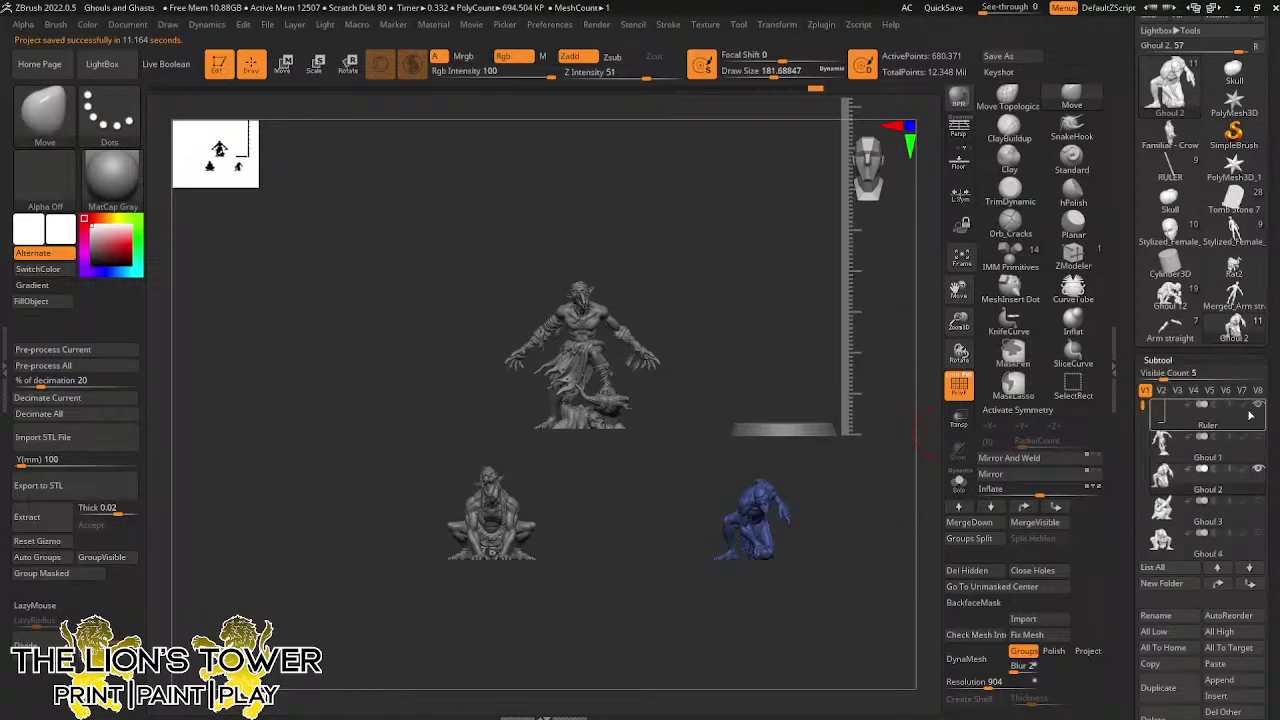
left_click(1257, 405)
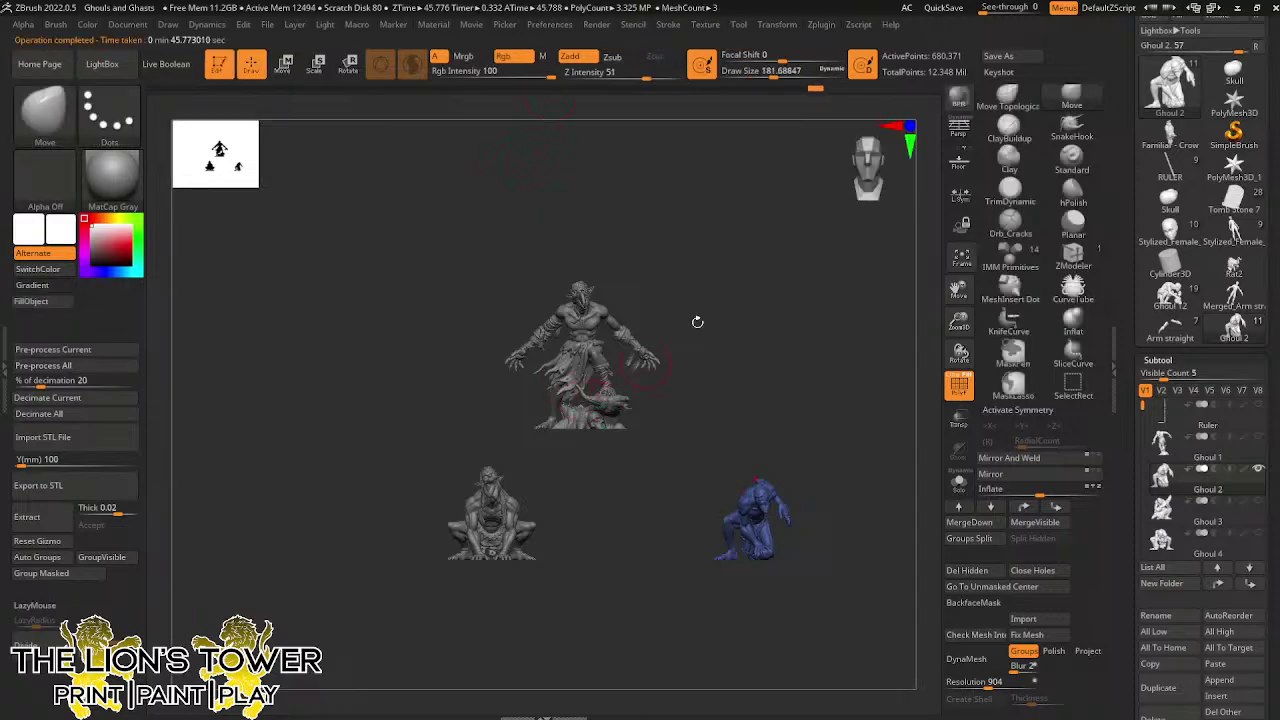
Decimate all visible subtools to 20%
left_click_drag(697, 321, 281, 409)
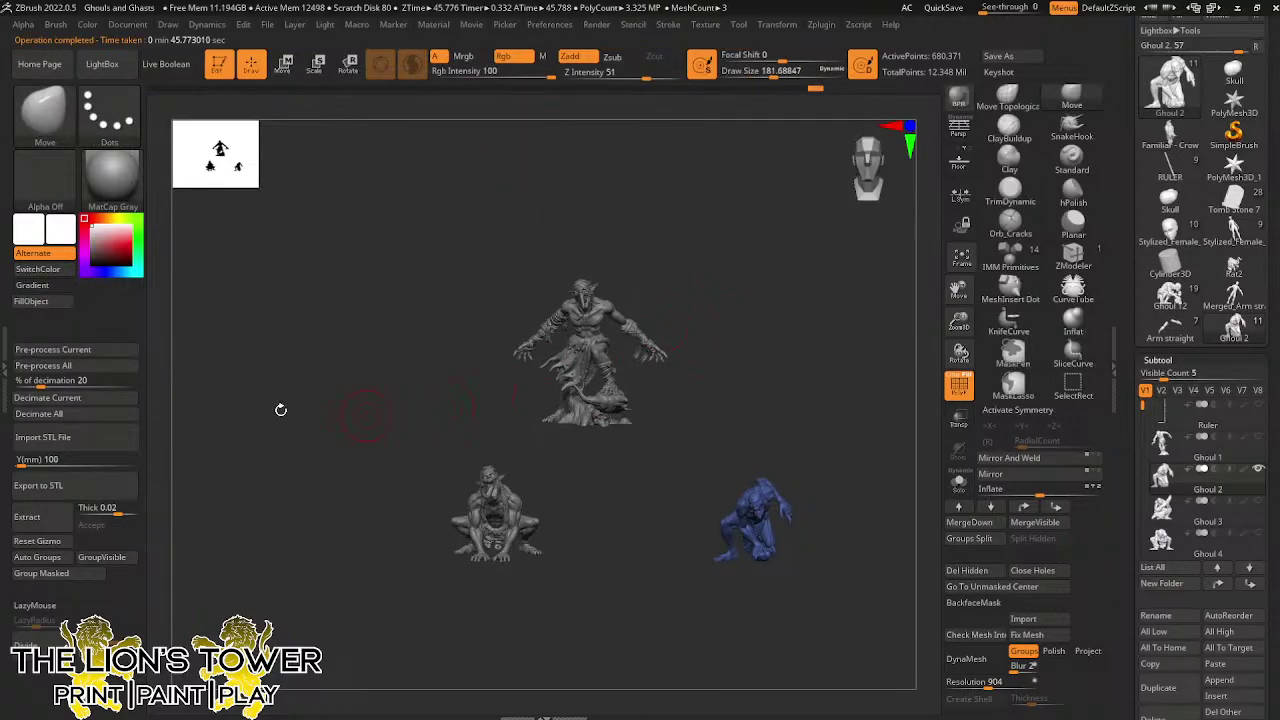
left_click(80, 414)
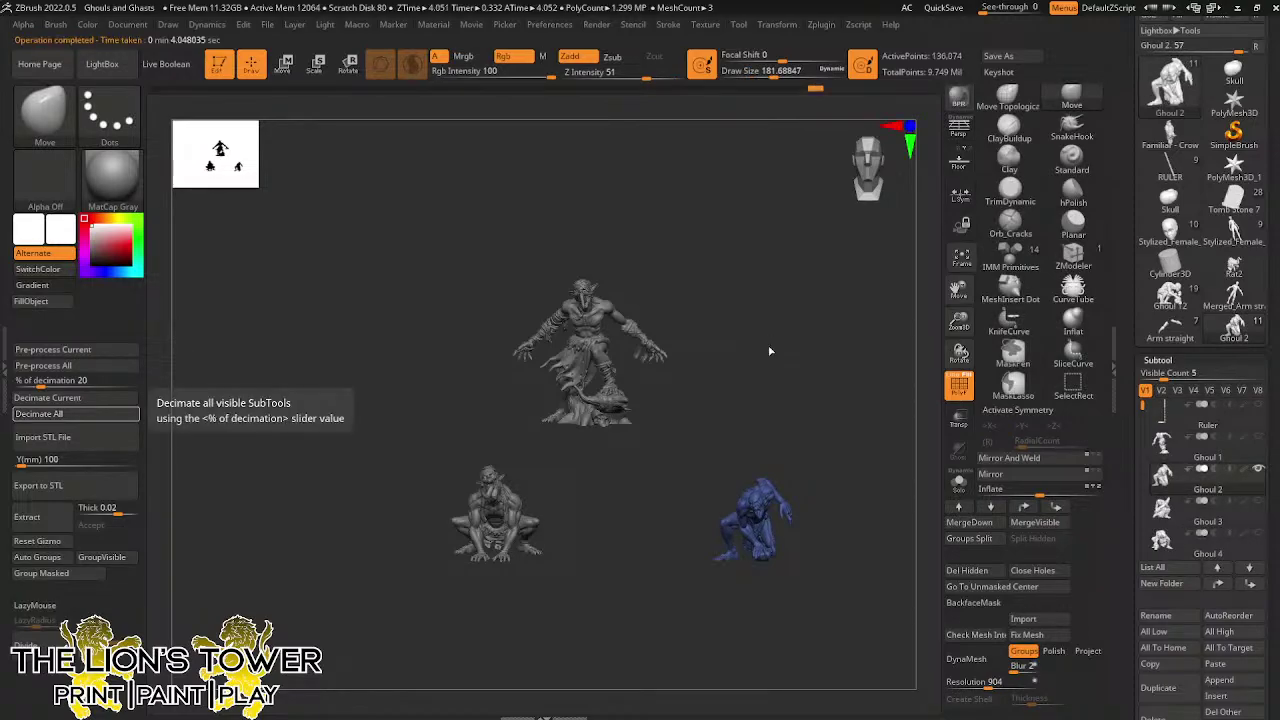
Inspect the decimated figures up close, framing them from several angles and making Ghast 1 the active subtool
left_click(750, 366)
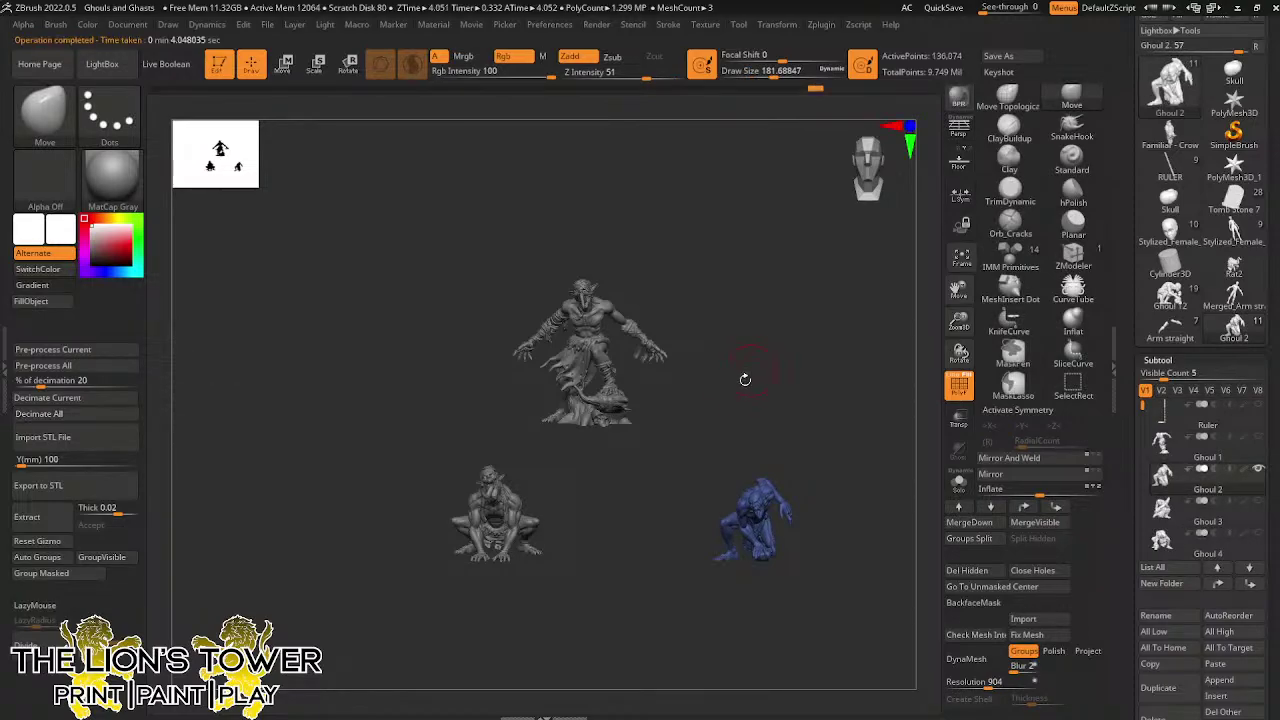
left_click(961, 262)
left_click_drag(906, 314, 871, 323)
left_click(963, 266)
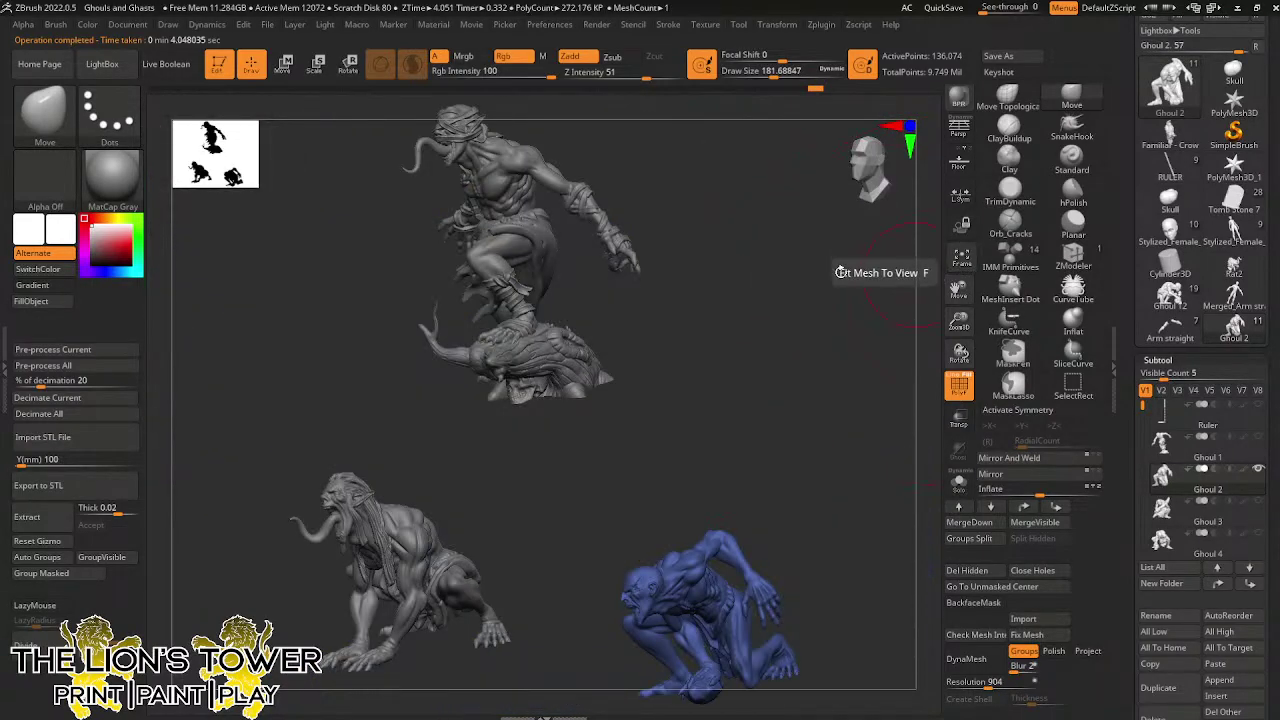
left_click(510, 244, "alt")
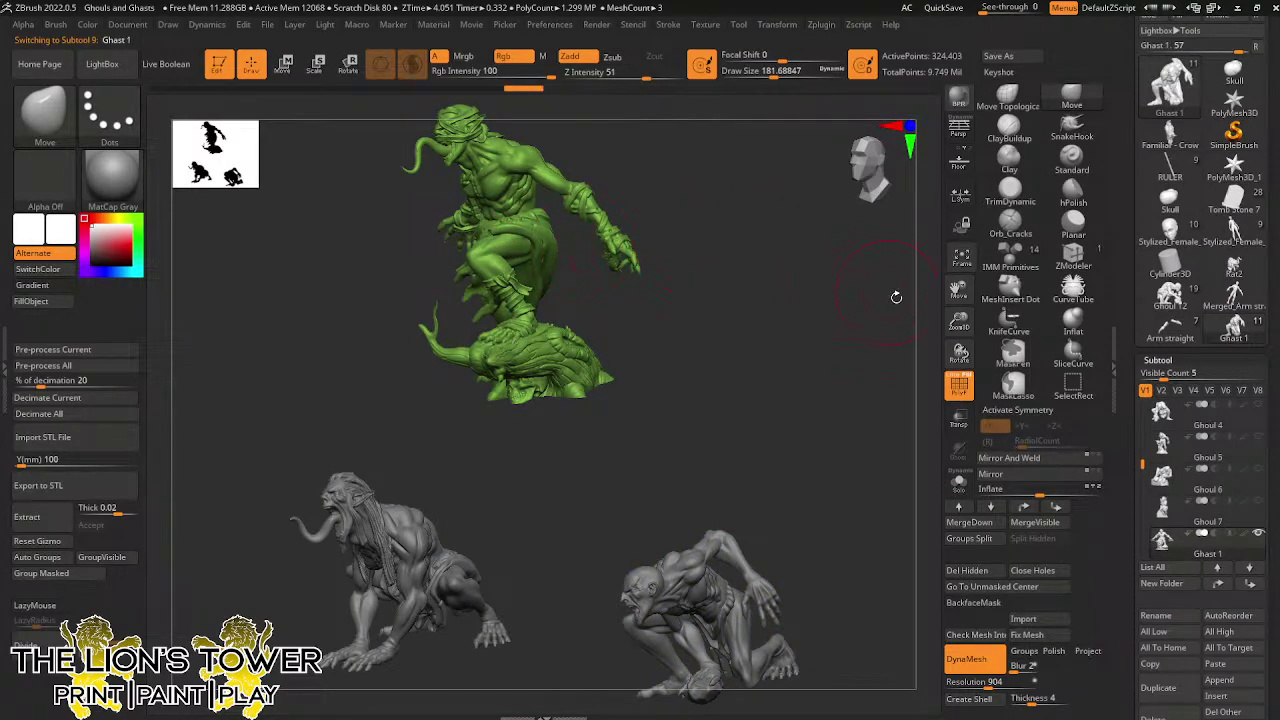
left_click(962, 260)
left_click_drag(835, 296, 863, 294)
left_click_drag(959, 322, 957, 248)
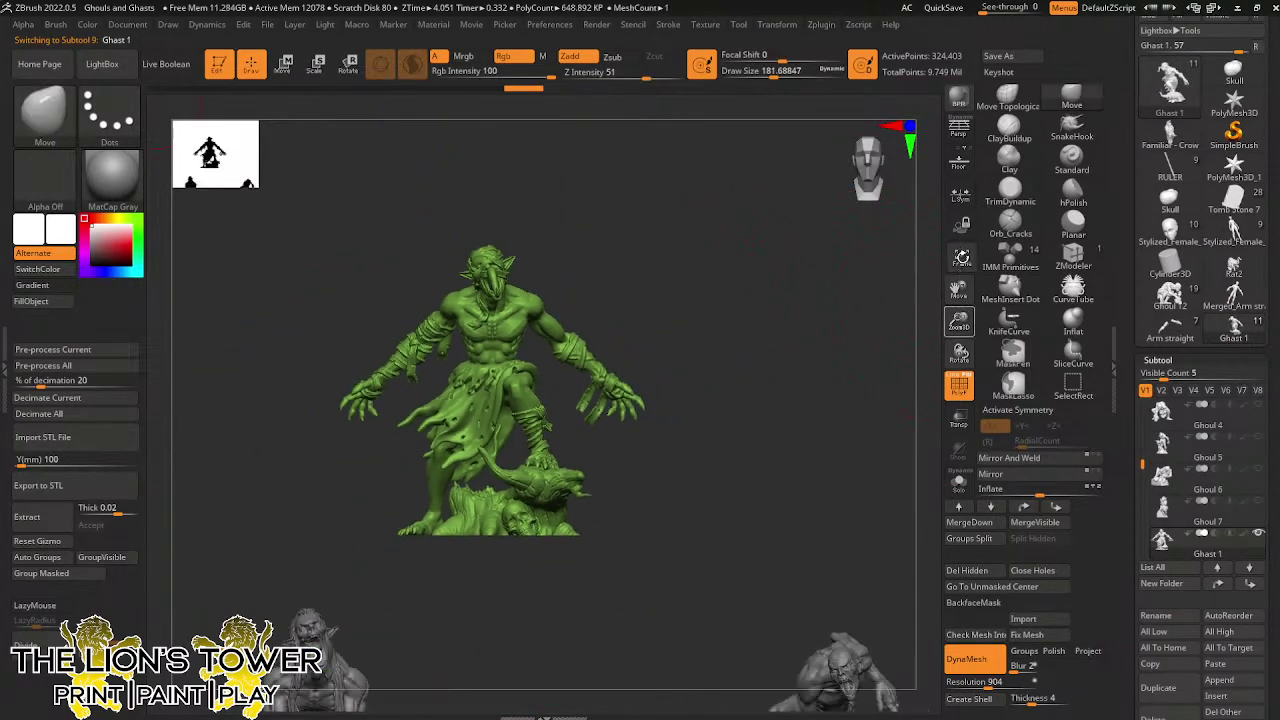
Show and select the Ruler subtool, with its export height set to 100 mm
left_click_drag(1142, 461, 1141, 396)
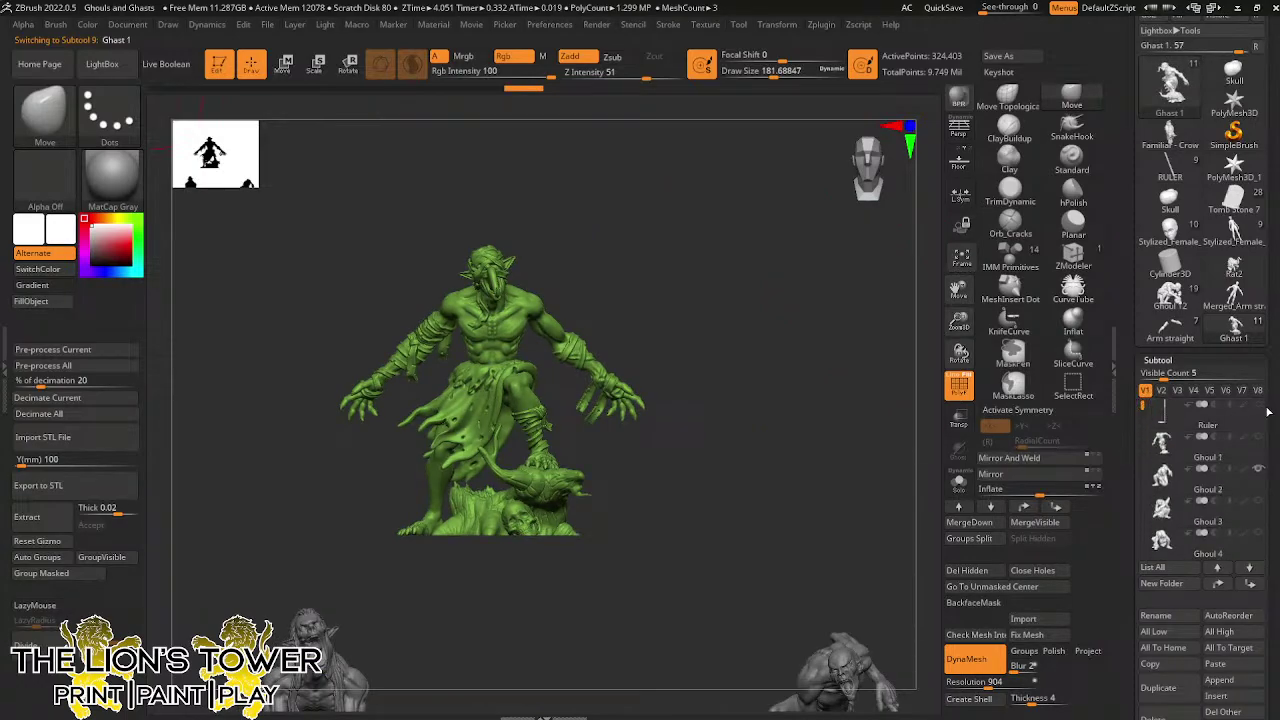
left_click(1165, 424)
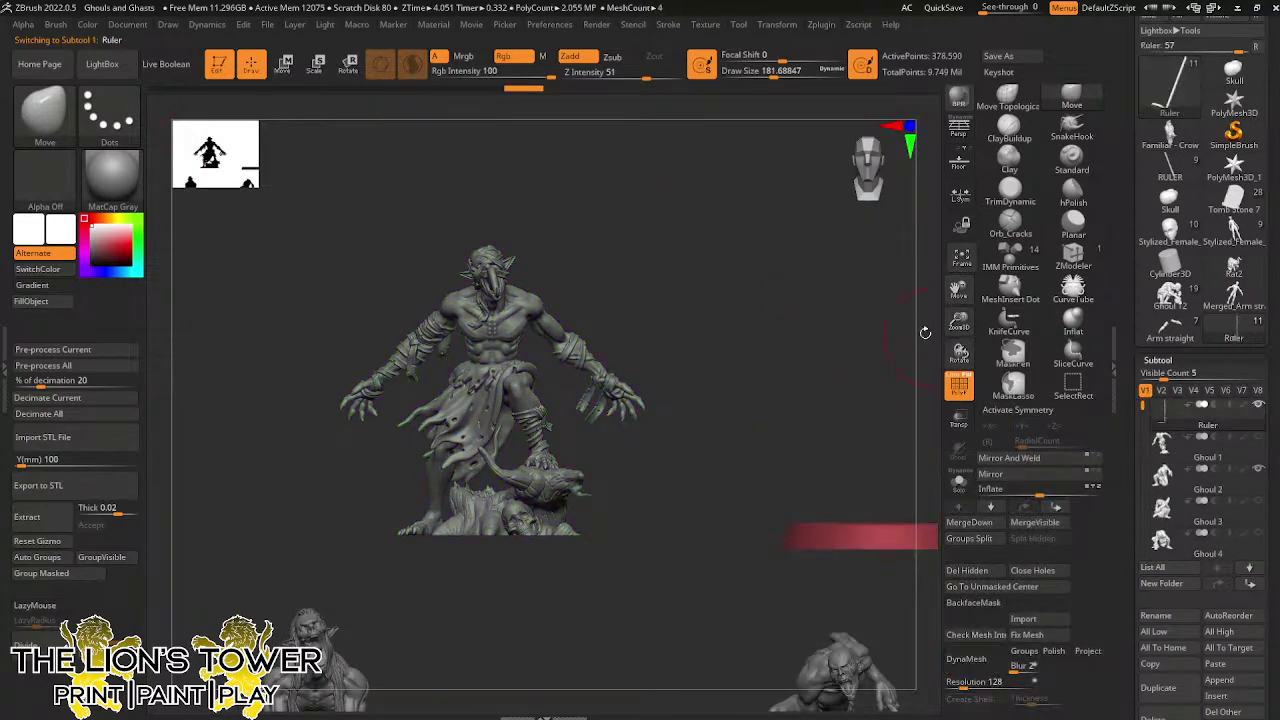
left_click_drag(959, 322, 924, 422)
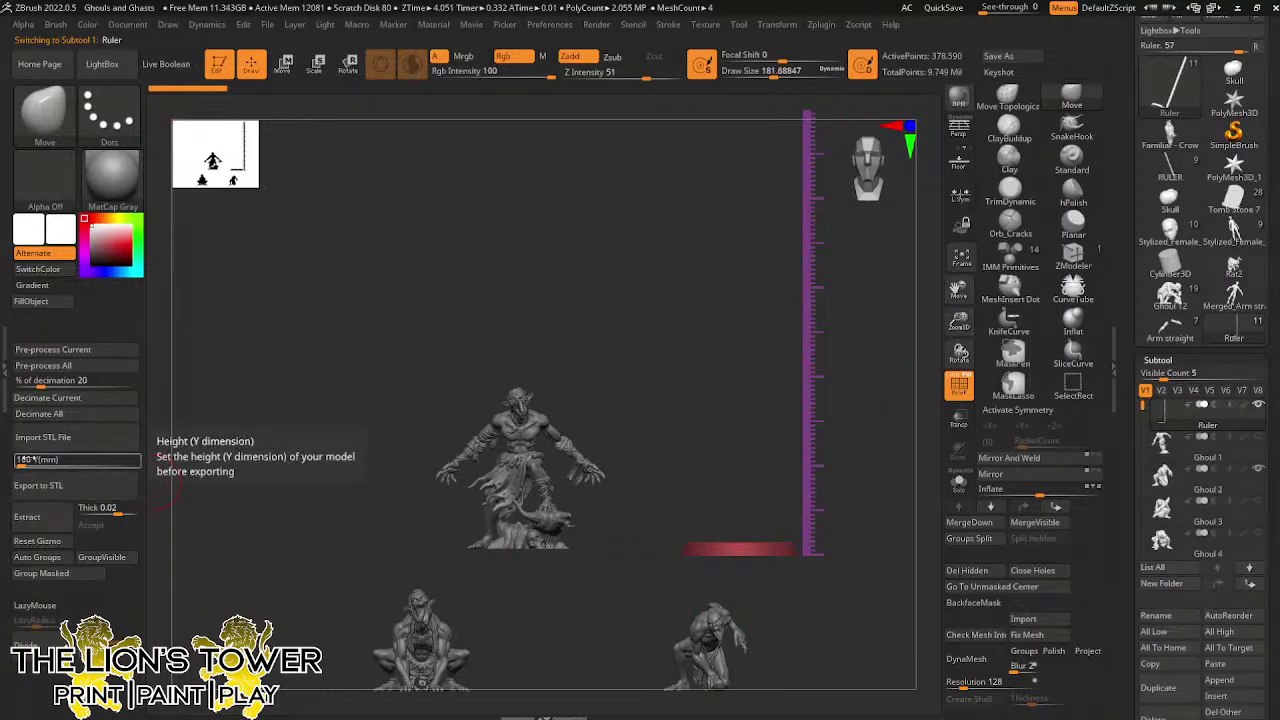
left_click(40, 459)
key("Return")
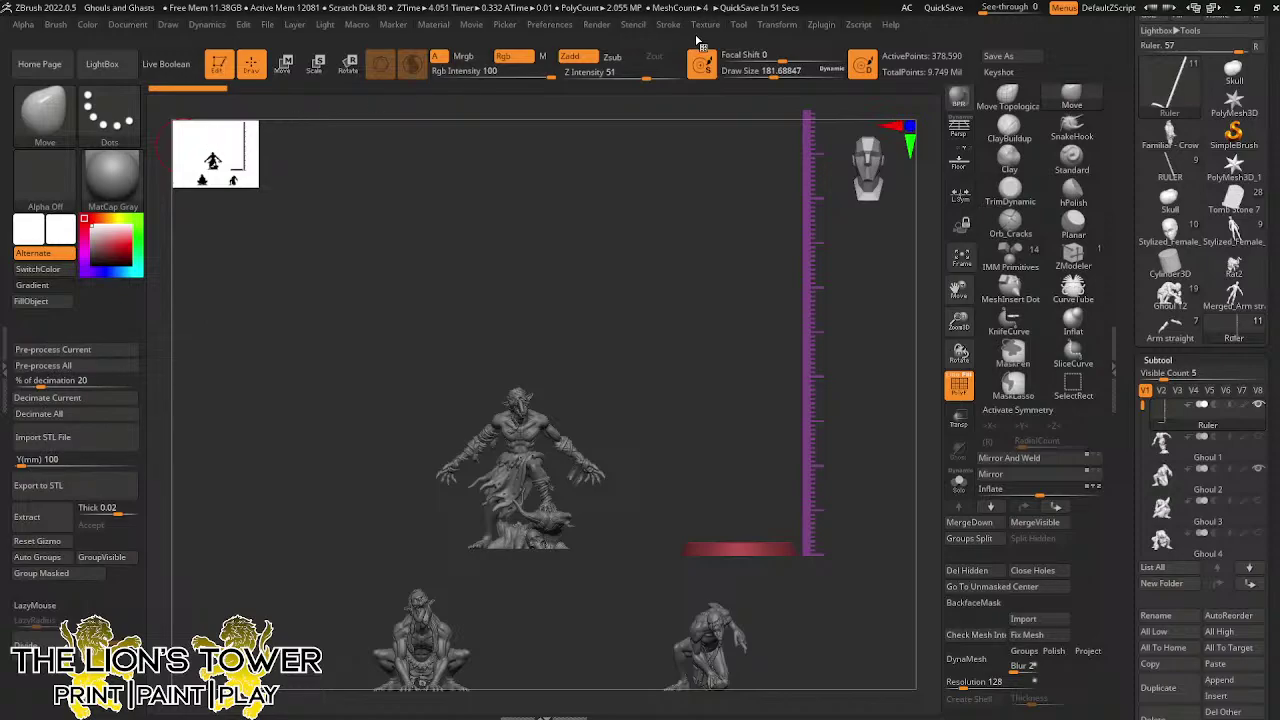
Update the Ruler's size ratios in the 3D Print Hub plugin, choosing the 9.36 × 29.23 × 7.61 mm size
left_click(829, 29)
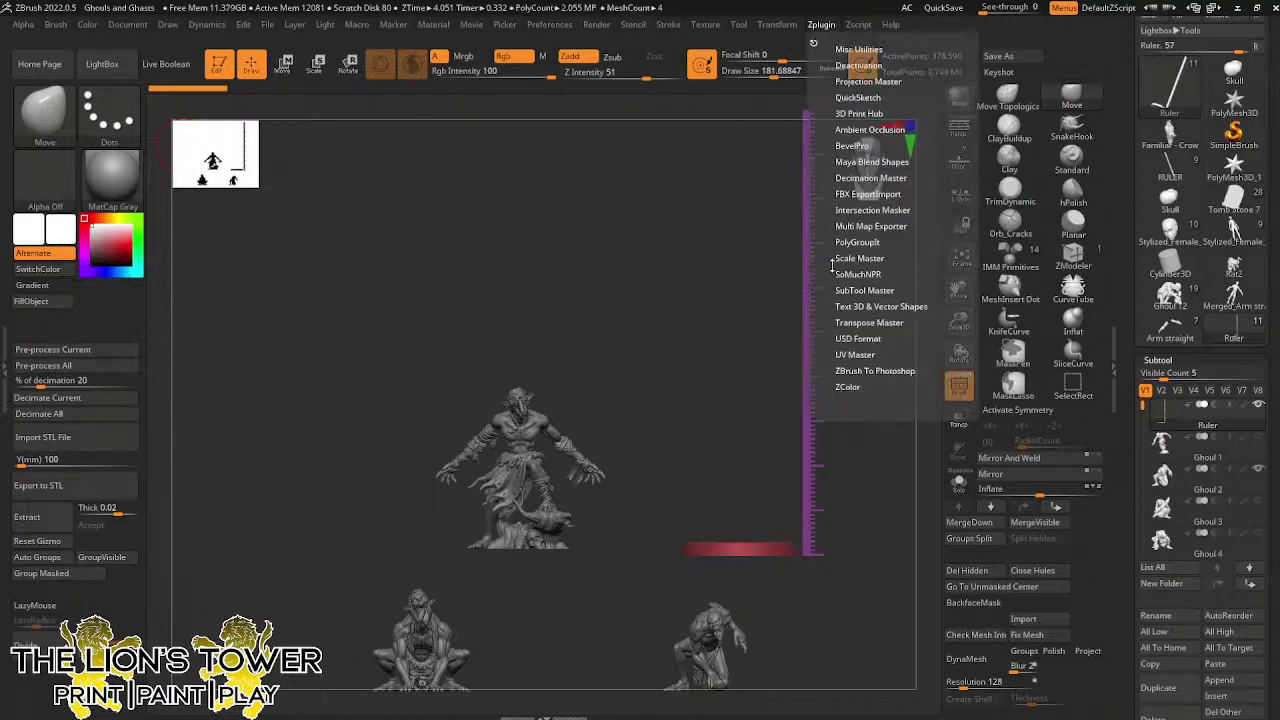
left_click(862, 178)
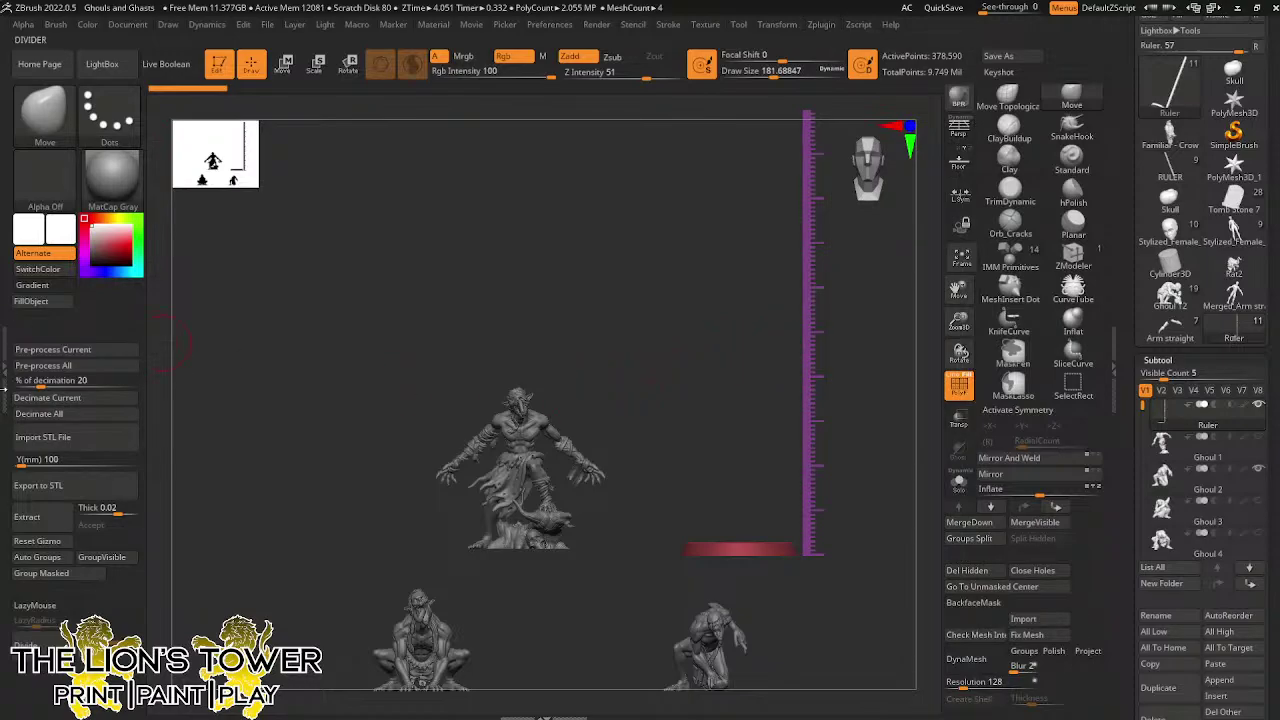
left_click(821, 25)
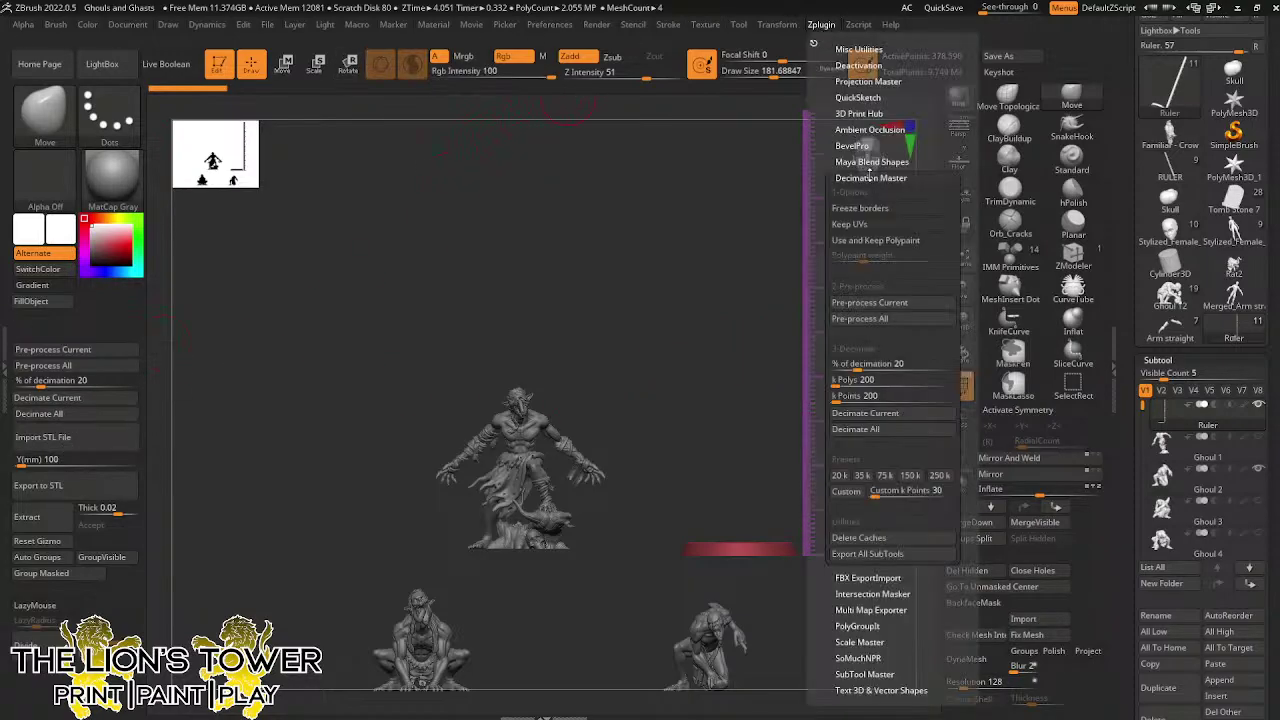
left_click(868, 176)
left_click(866, 114)
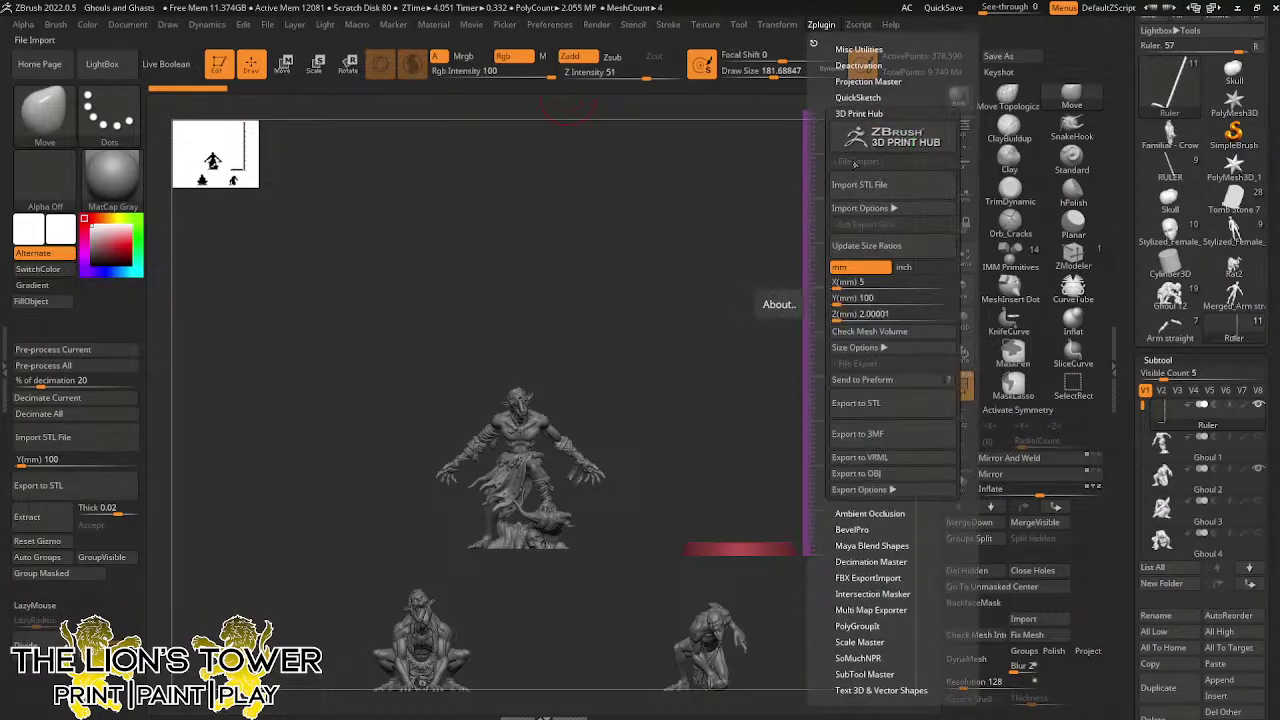
left_click(883, 250)
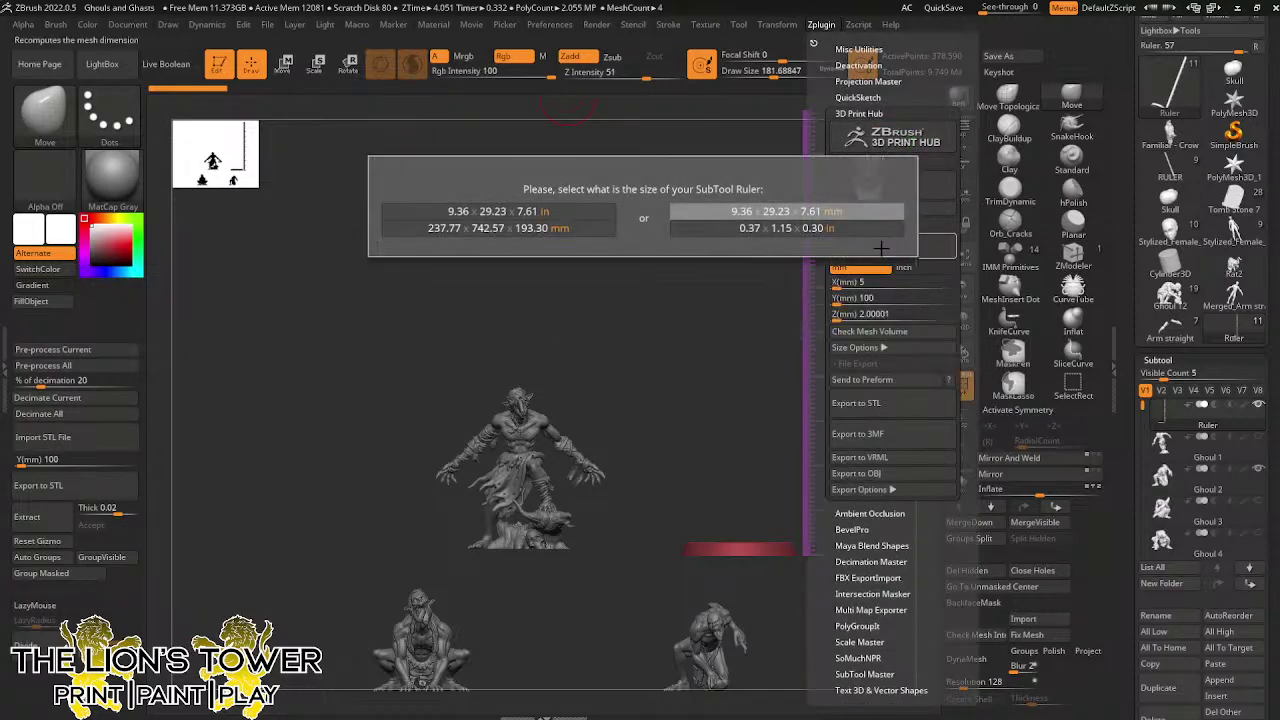
left_click(785, 211)
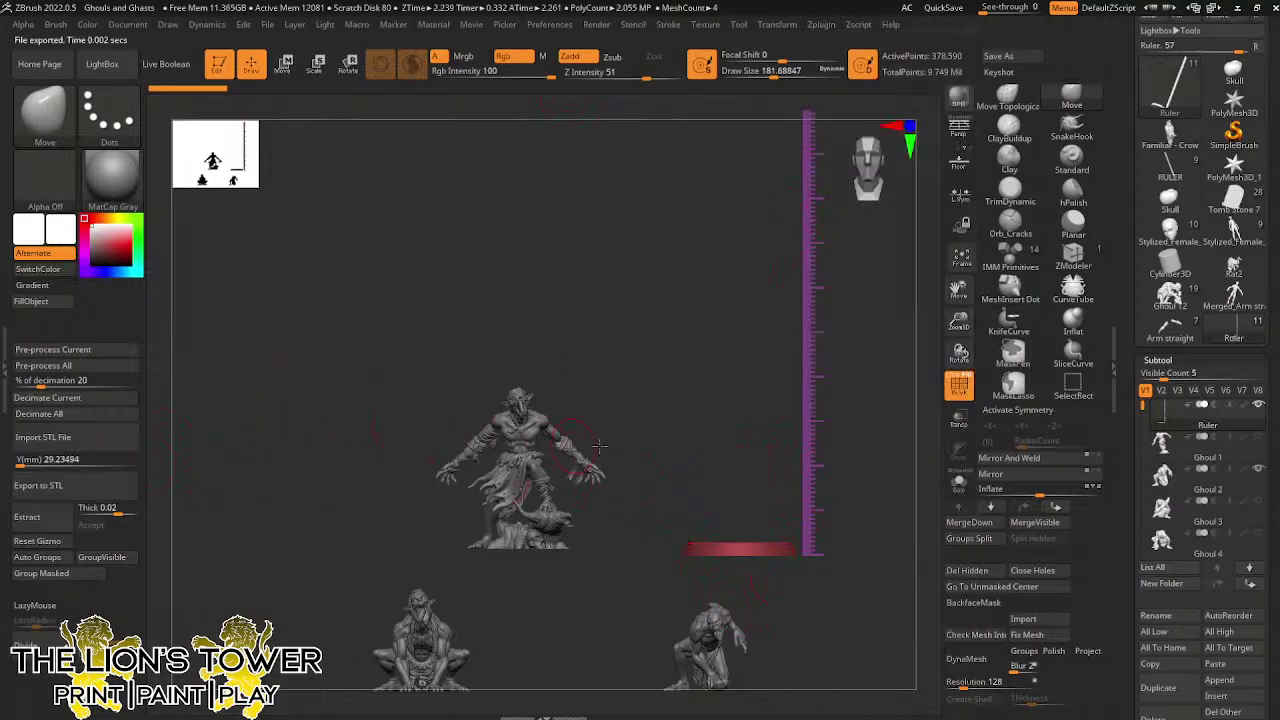
Set the Ruler's Y export dimension to 100 mm
left_click(58, 458)
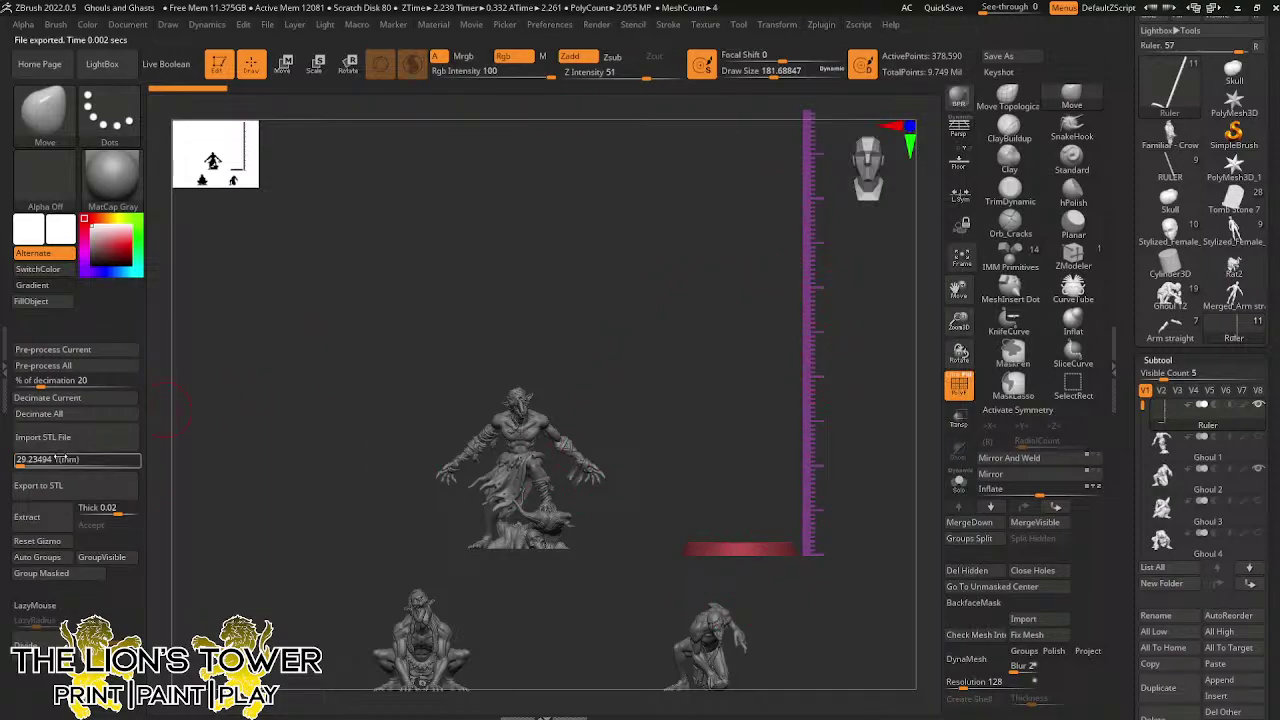
type("100")
key("Return")
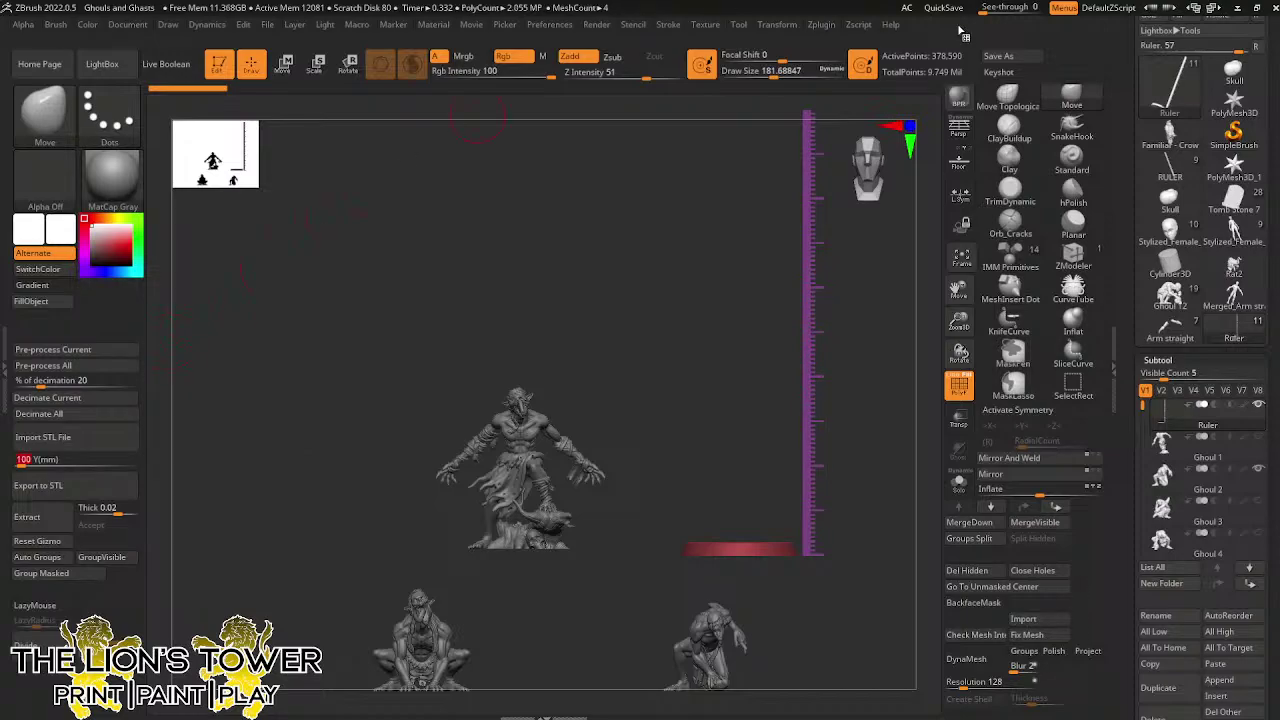
Check the X, Y and Z export dimensions in the 3D Print Hub plugin
left_click(822, 24)
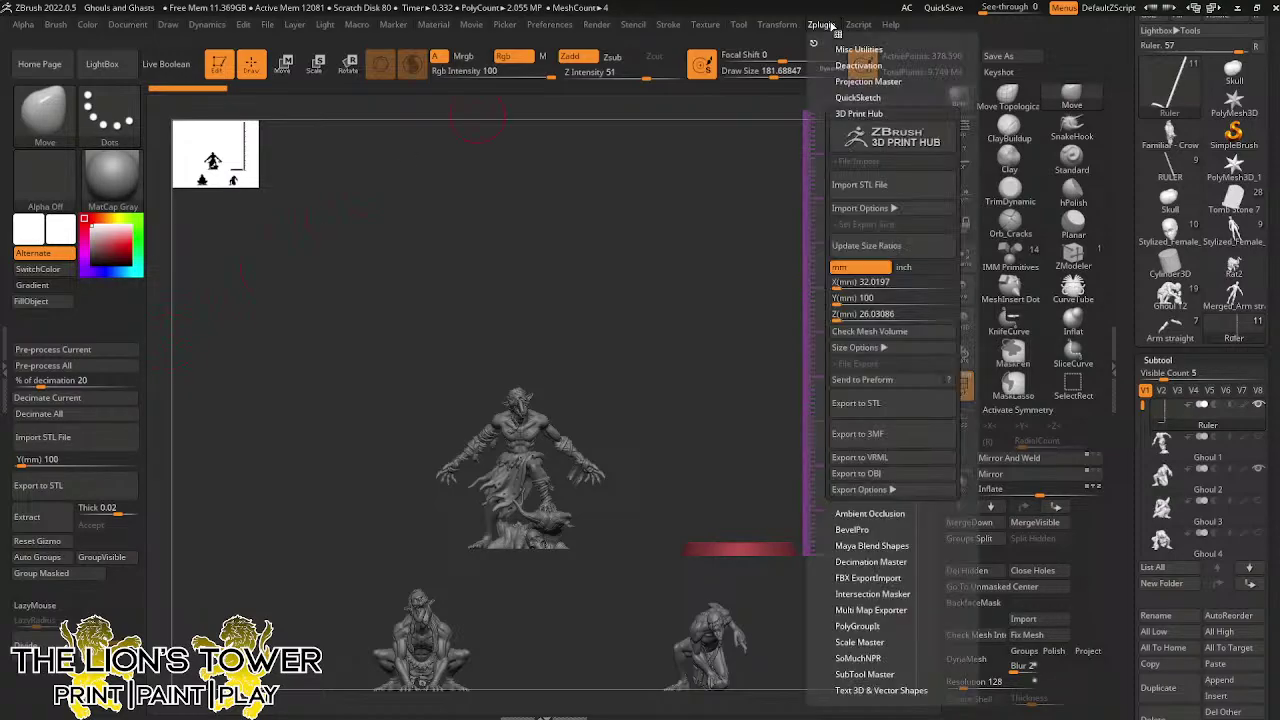
left_click(889, 282)
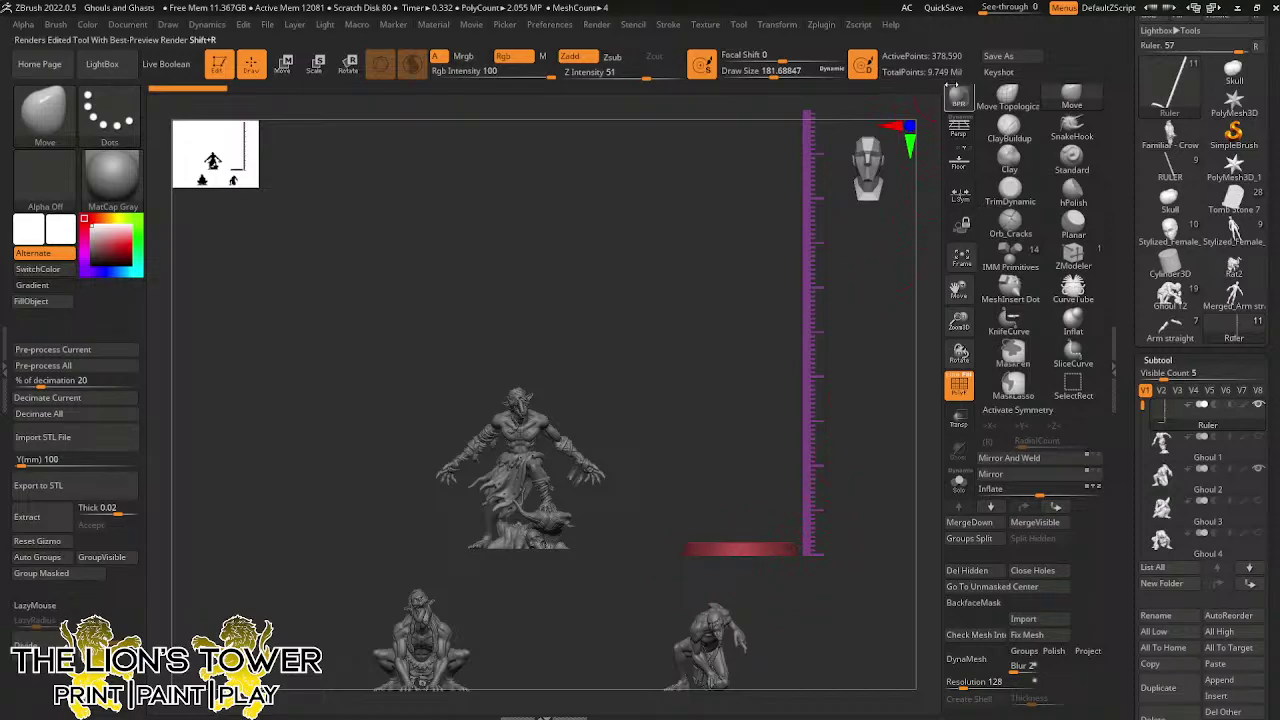
left_click(820, 27)
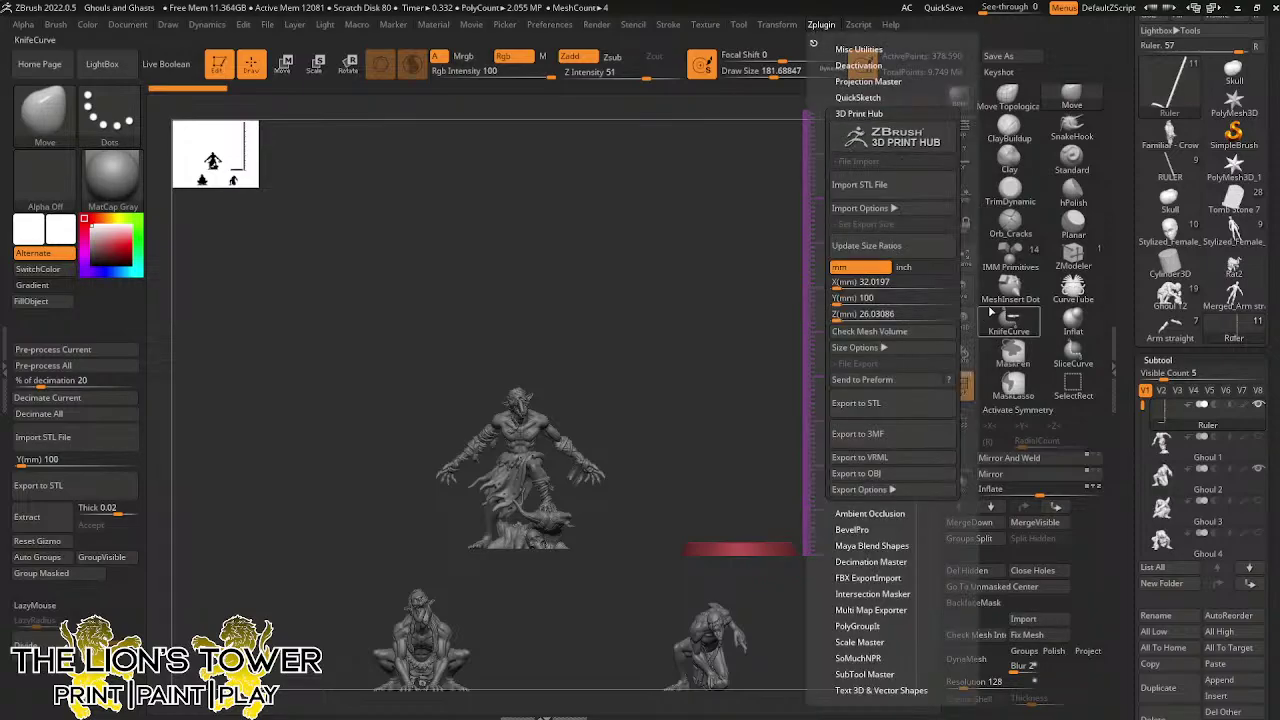
left_click(906, 314)
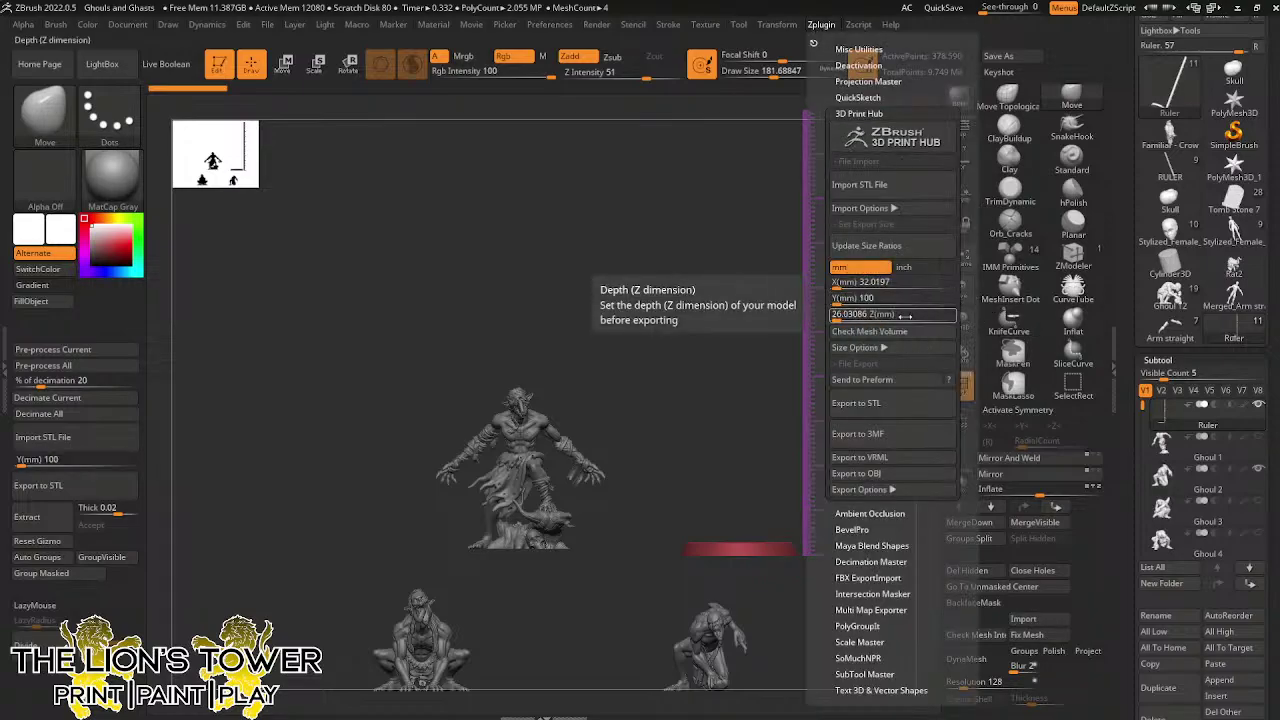
left_click(776, 25)
left_click(705, 25)
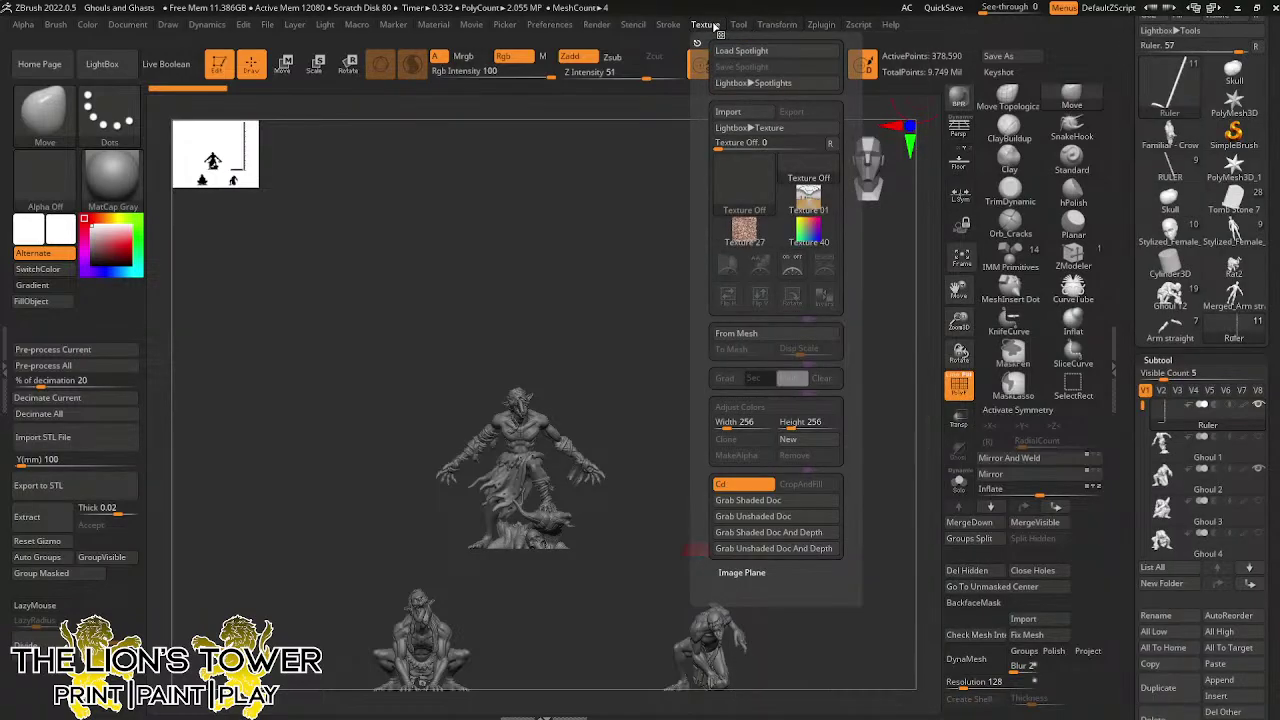
Expand the 3D Print Hub's Export Options and review the Ruler and Ghoul 1 subtools
mouse_move(817, 27)
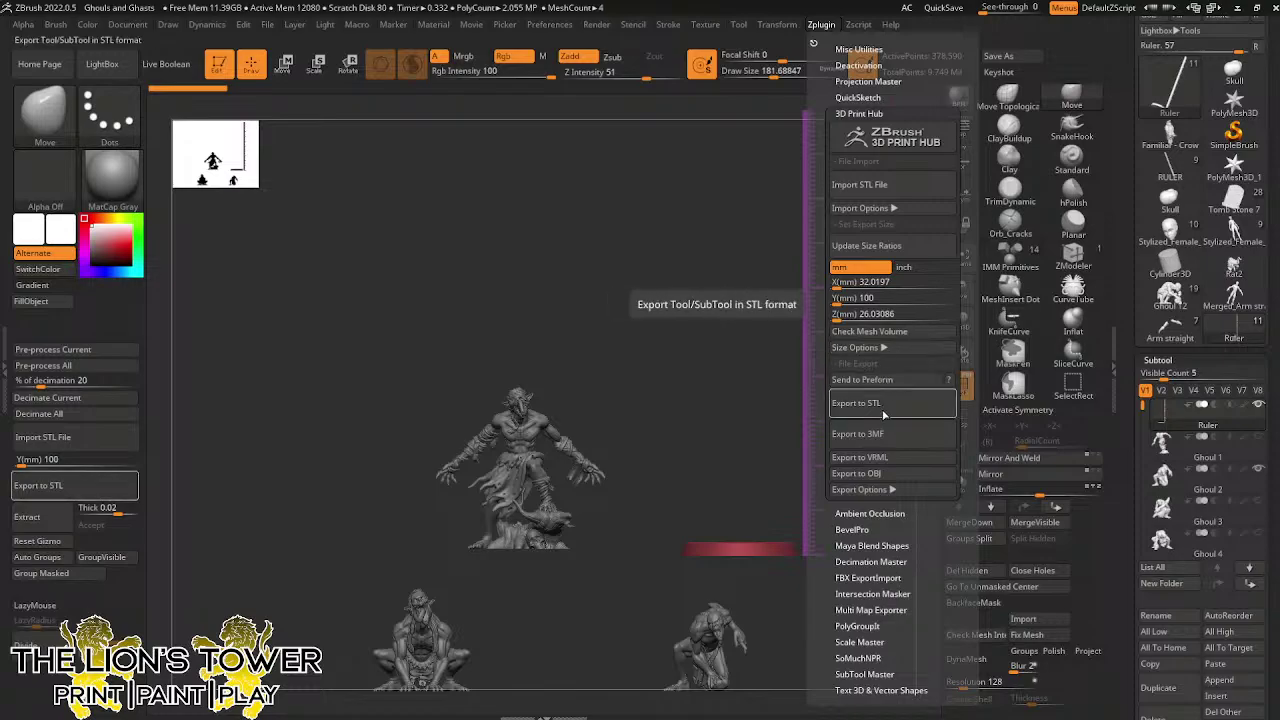
left_click(885, 489)
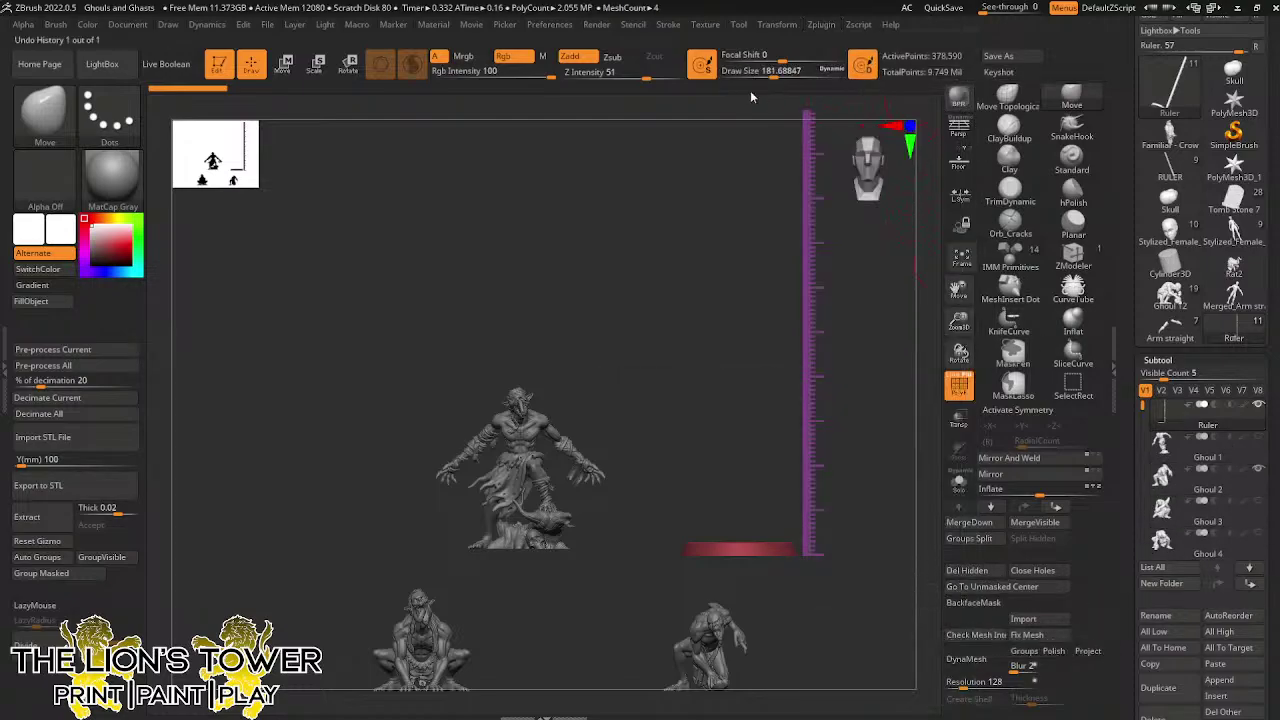
left_click(821, 25)
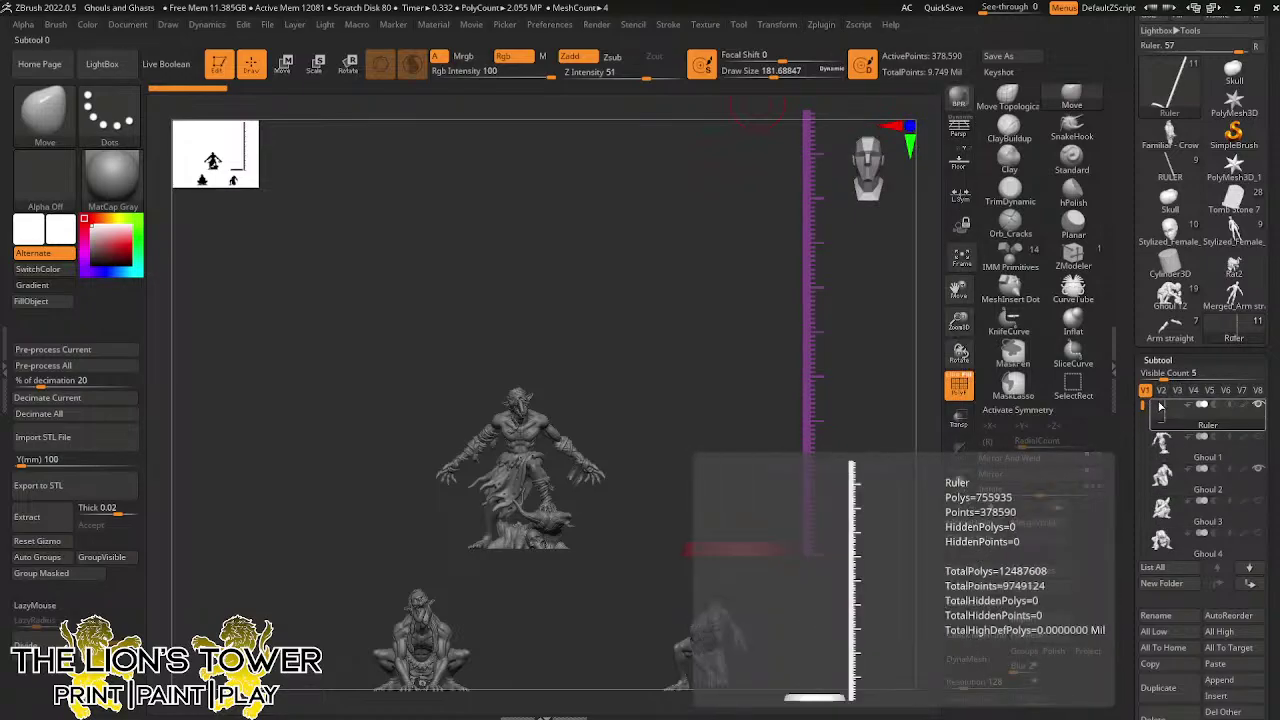
left_click(1177, 441)
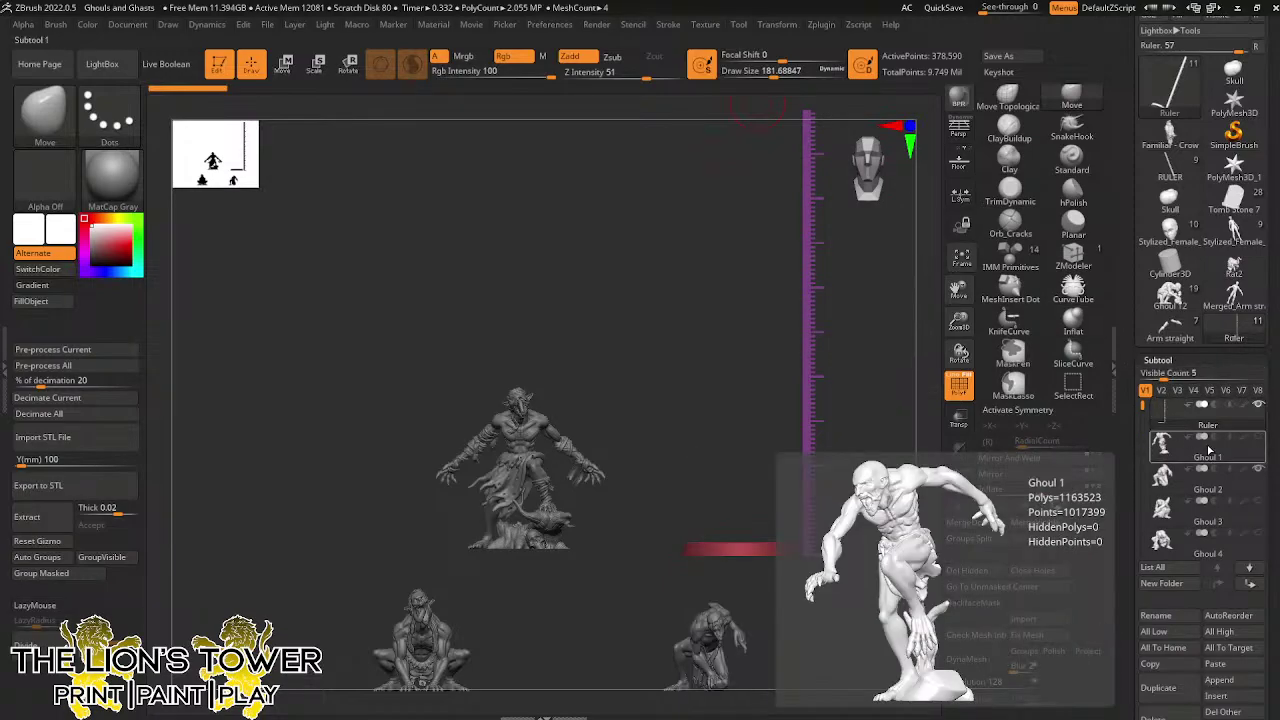
Start an STL export of the visible subtools and create a new folder inside the Miniature Index folder
left_click(821, 26)
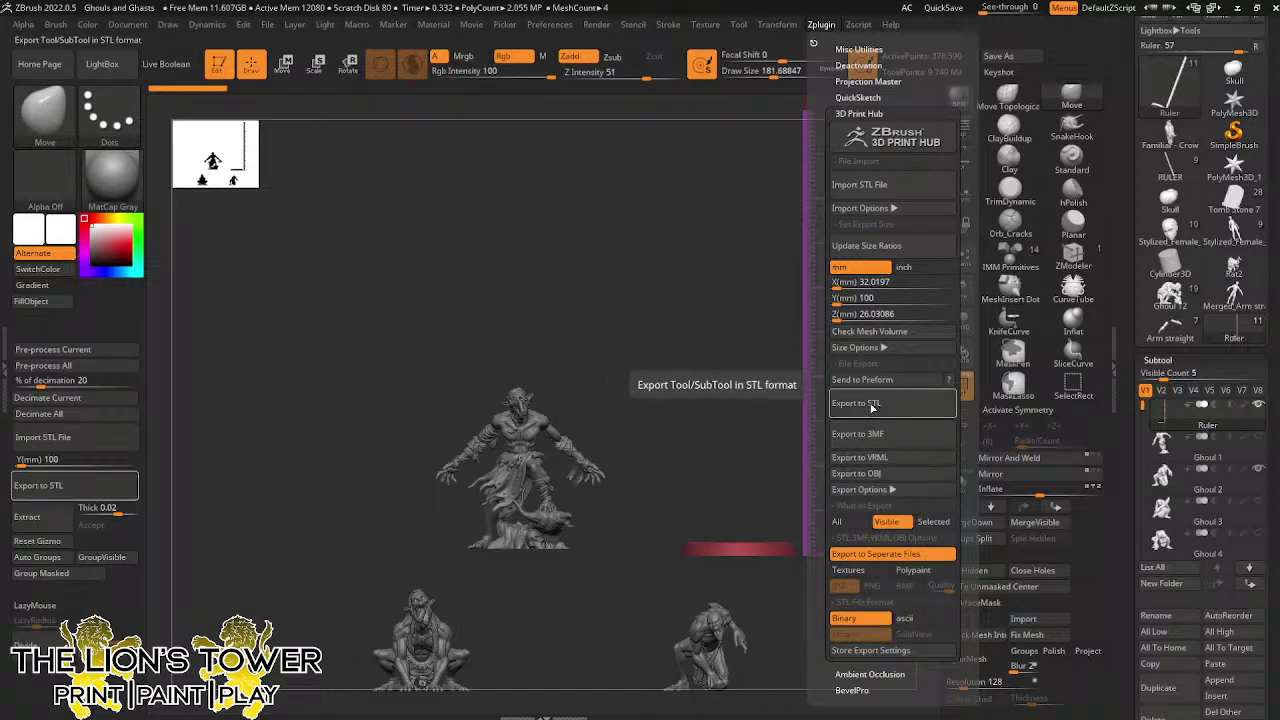
left_click(871, 405)
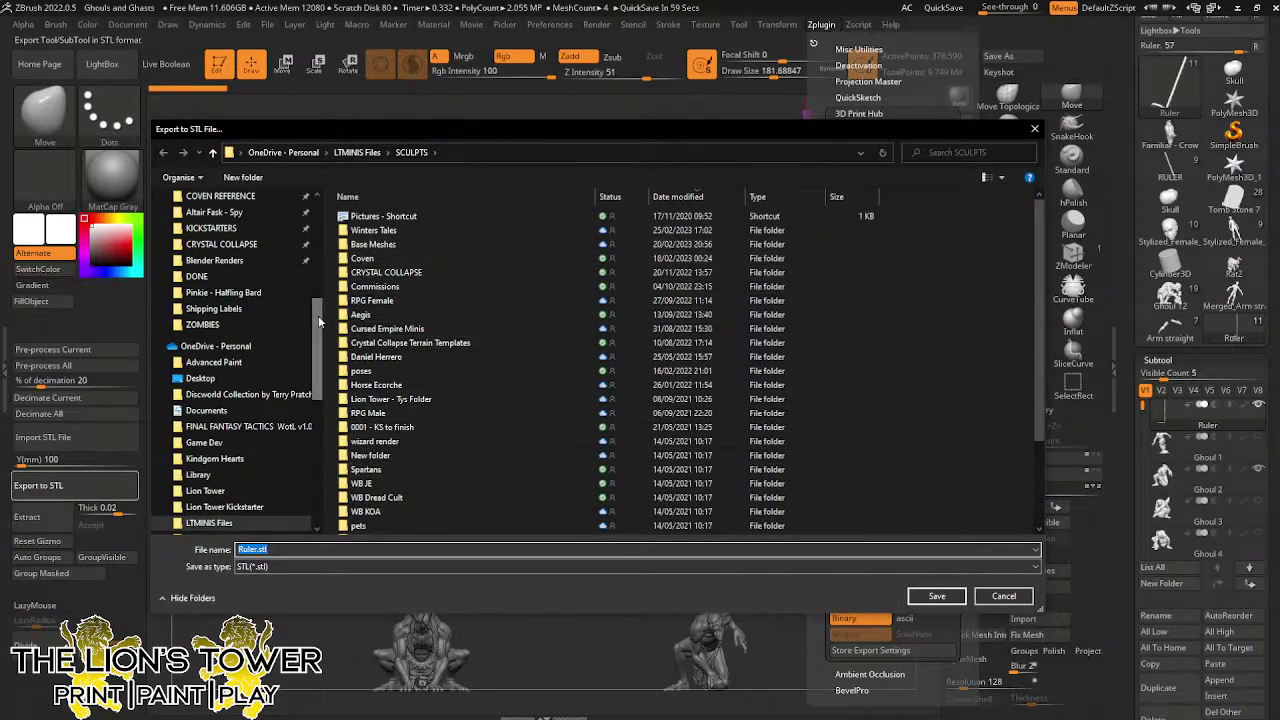
scroll(282, 264, "up", 7)
left_click(230, 287)
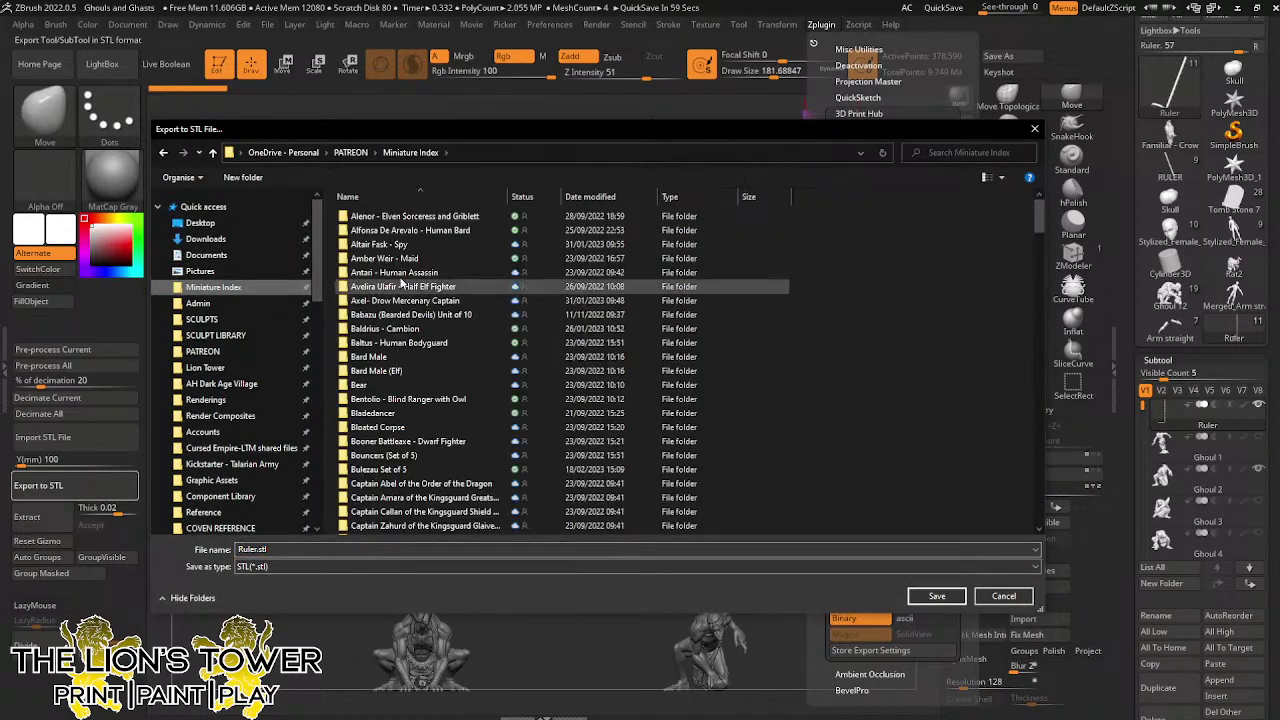
left_click(238, 177)
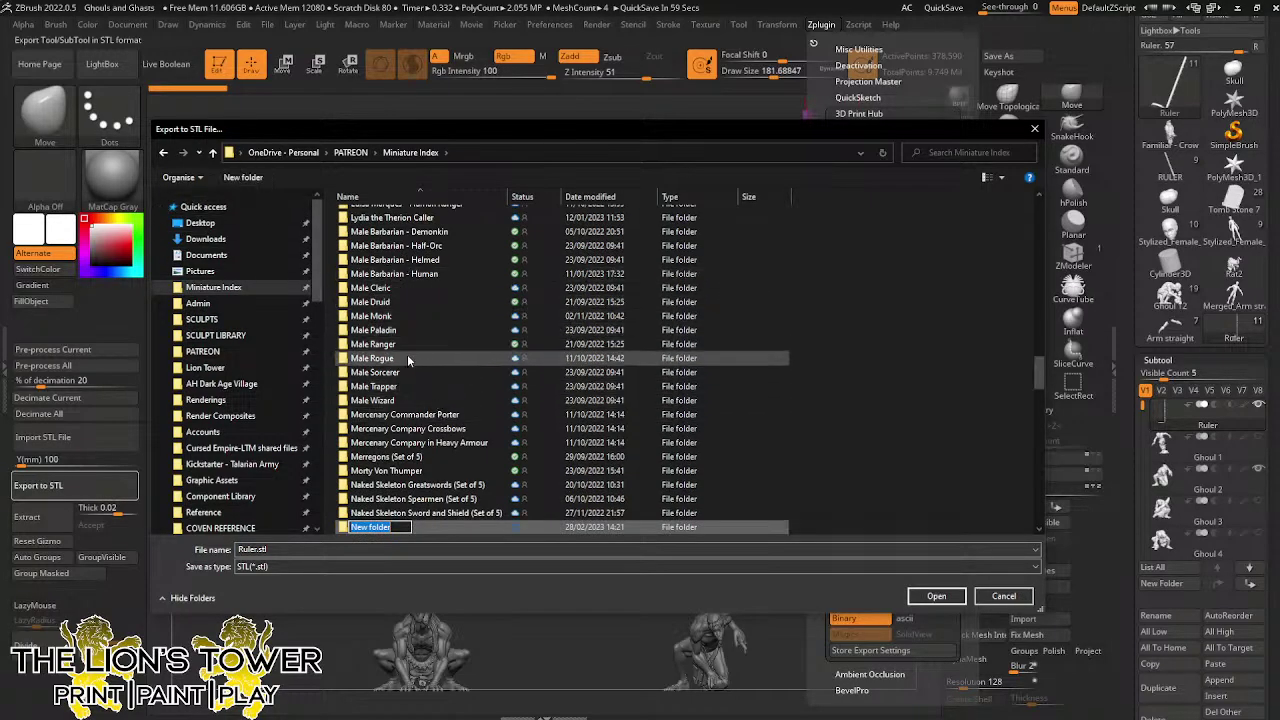
key("Return")
Export the visible subtools as separate STL files into the Ghouls (set of 8) folder, using the SubTool names as file names
scroll(400, 327, "up", 12)
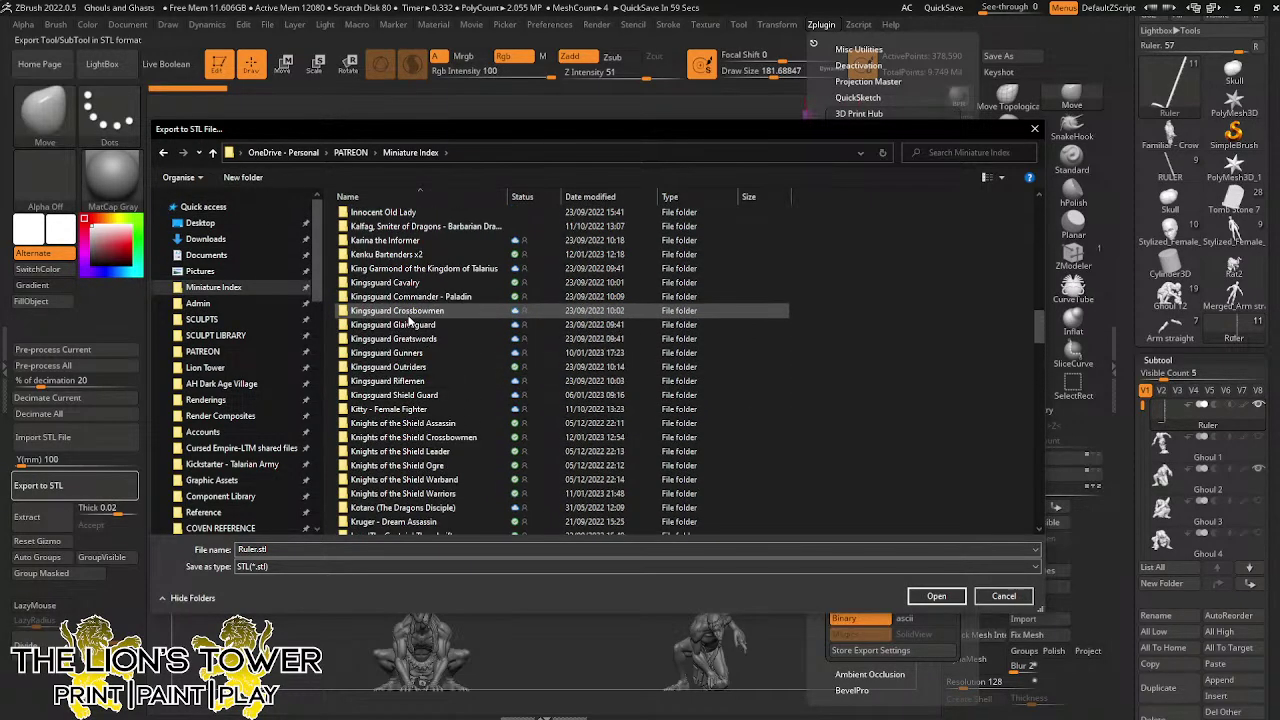
scroll(410, 302, "up", 15)
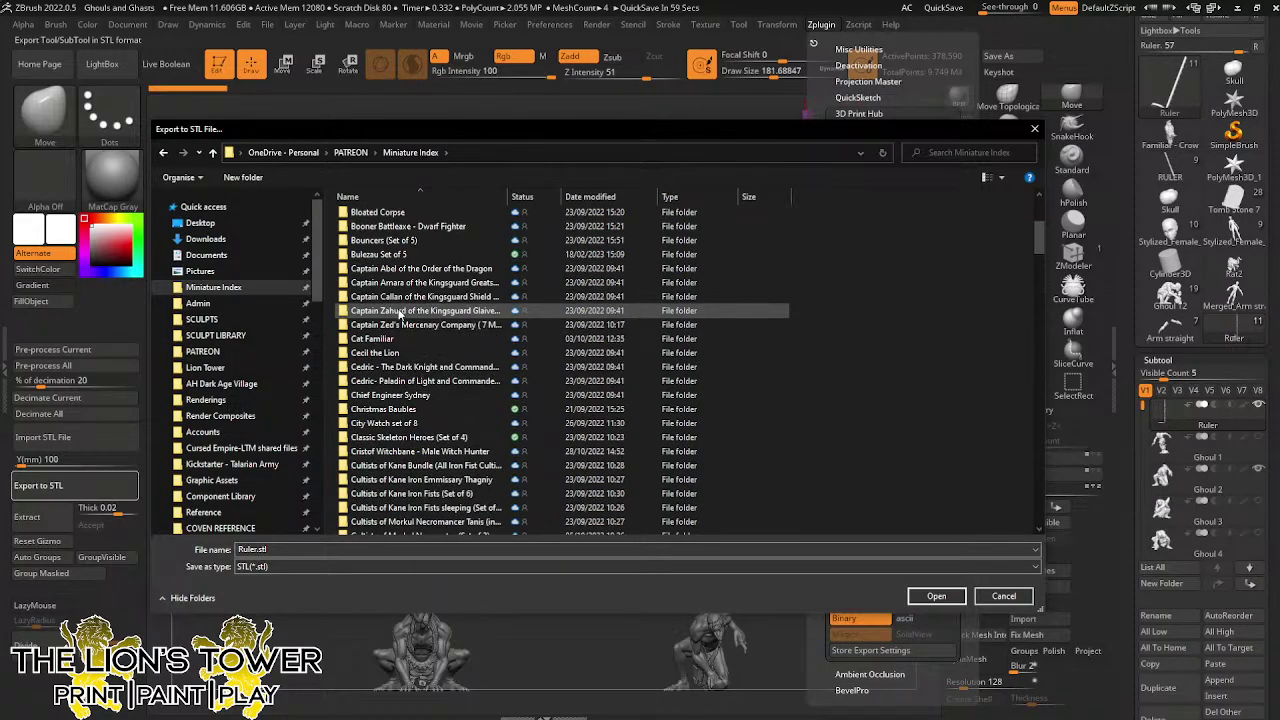
scroll(410, 330, "down", 3)
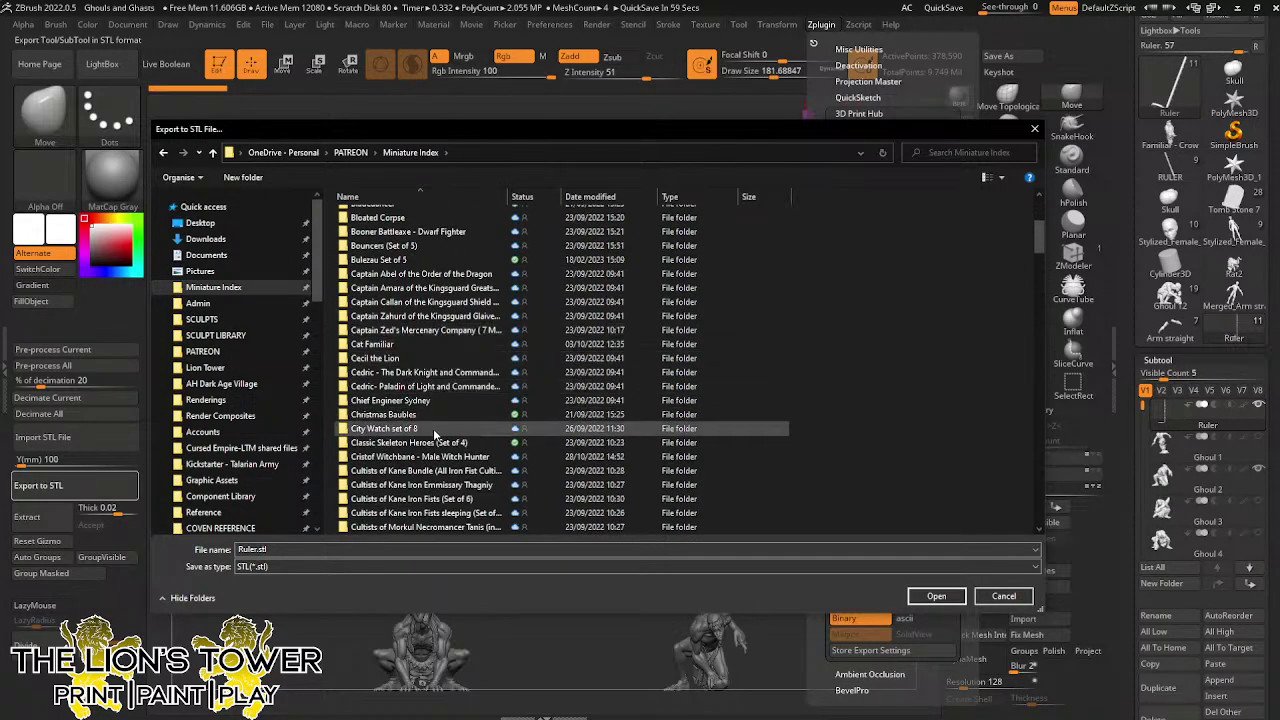
scroll(440, 440, "down", 7)
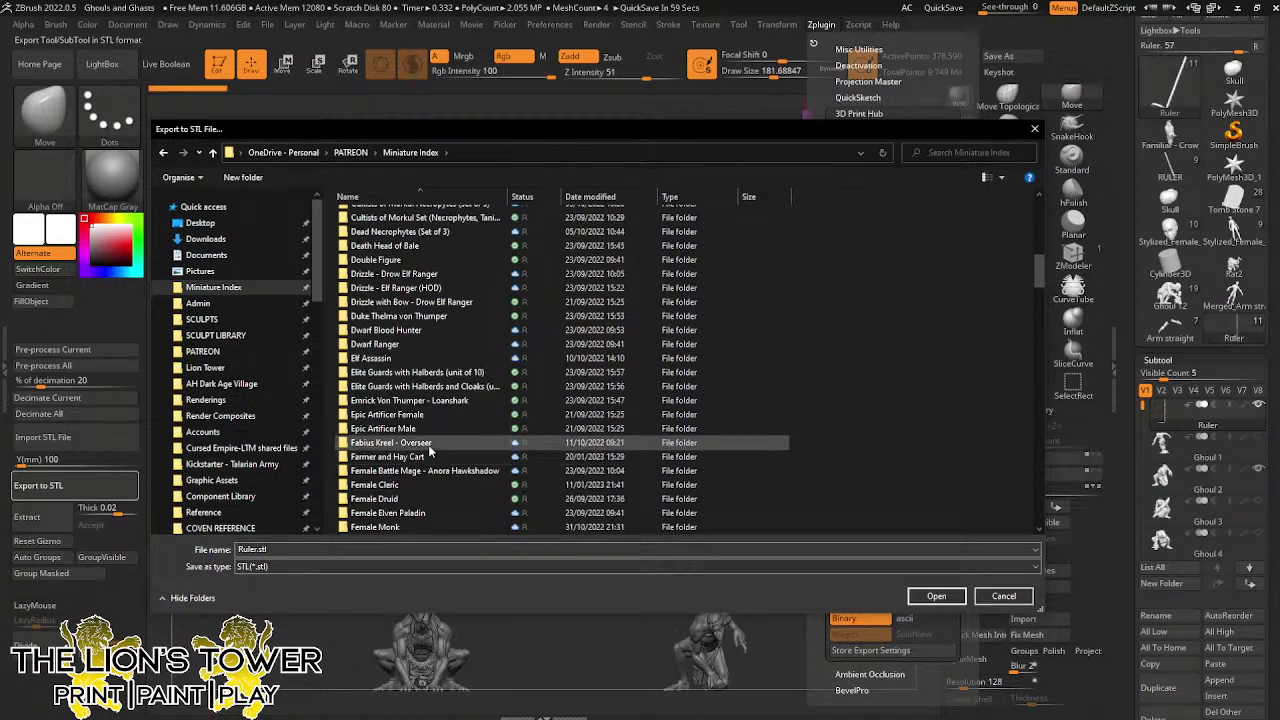
scroll(412, 400, "down", 4)
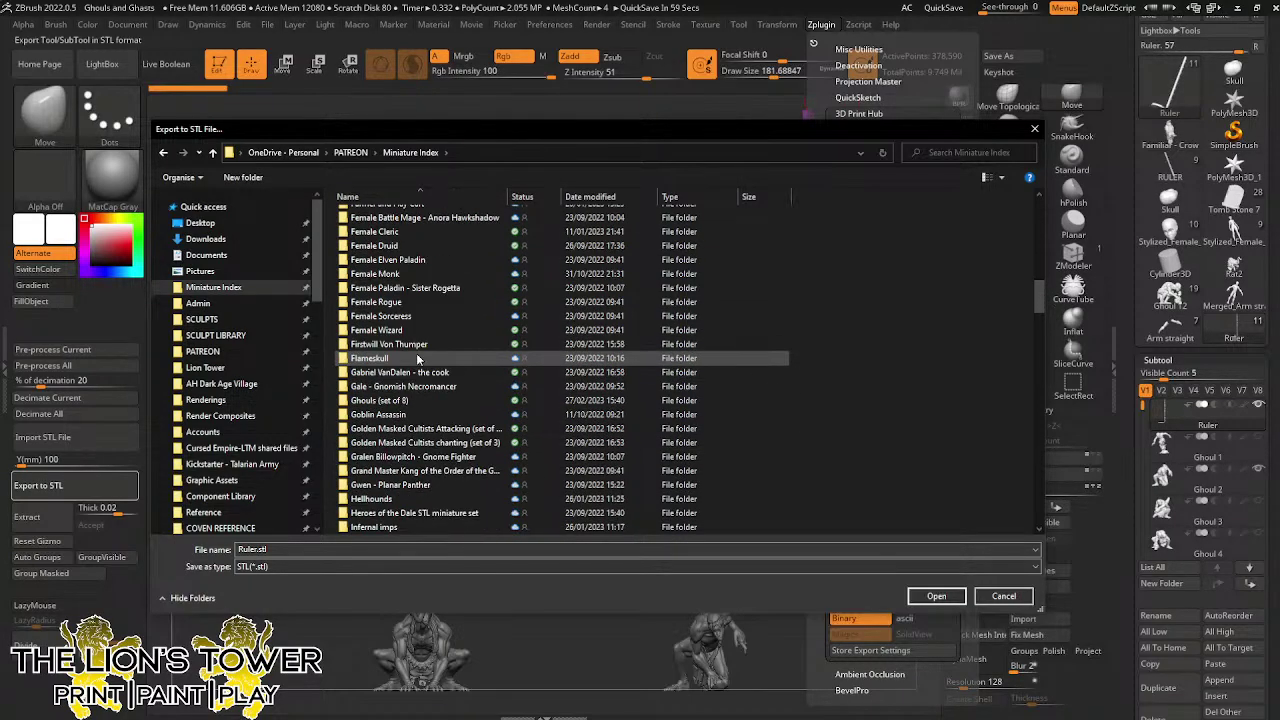
double_click(415, 401)
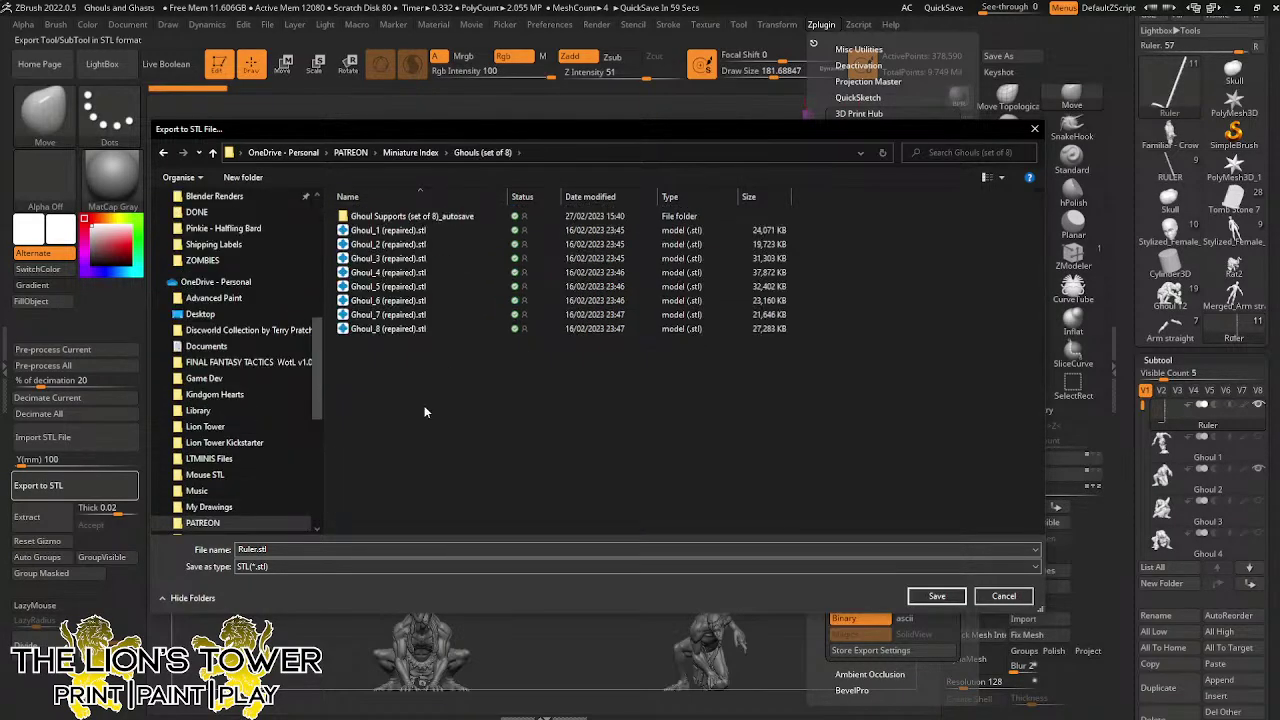
left_click(937, 596)
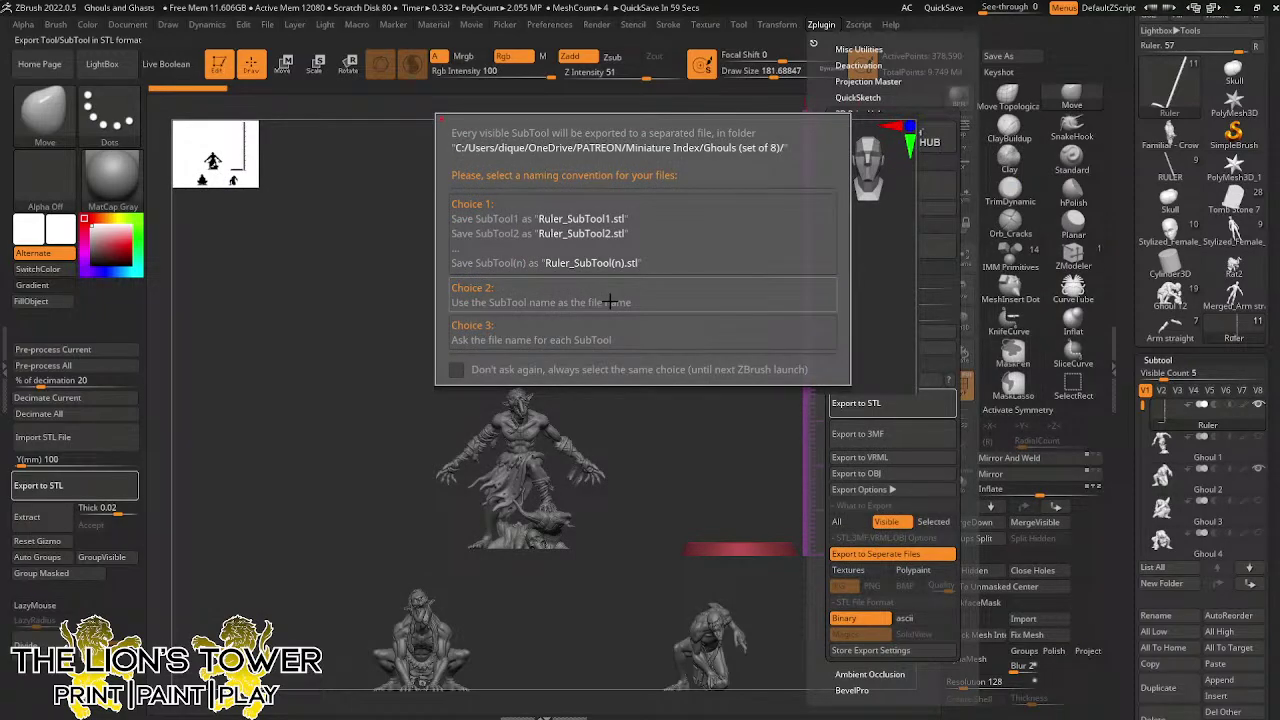
left_click(609, 301)
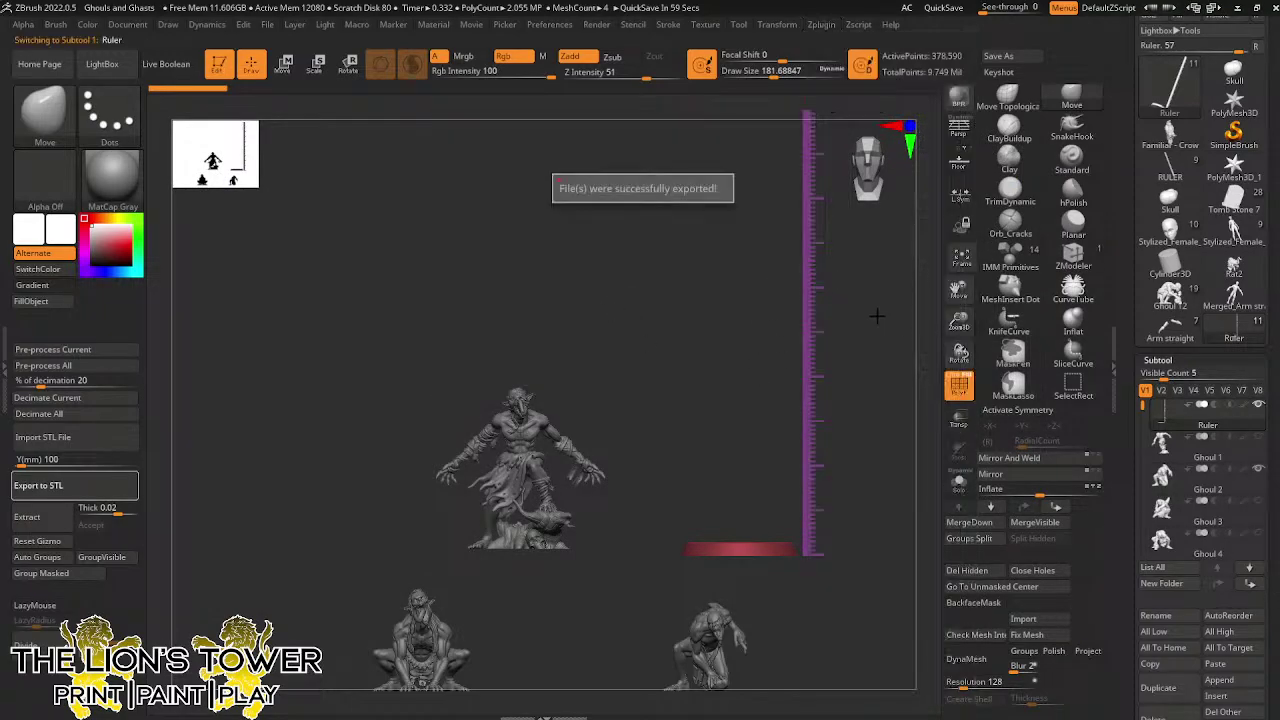
Save the project as Ghouls and Ghasts.ZPR, replacing the existing file
key("ctrl+s")
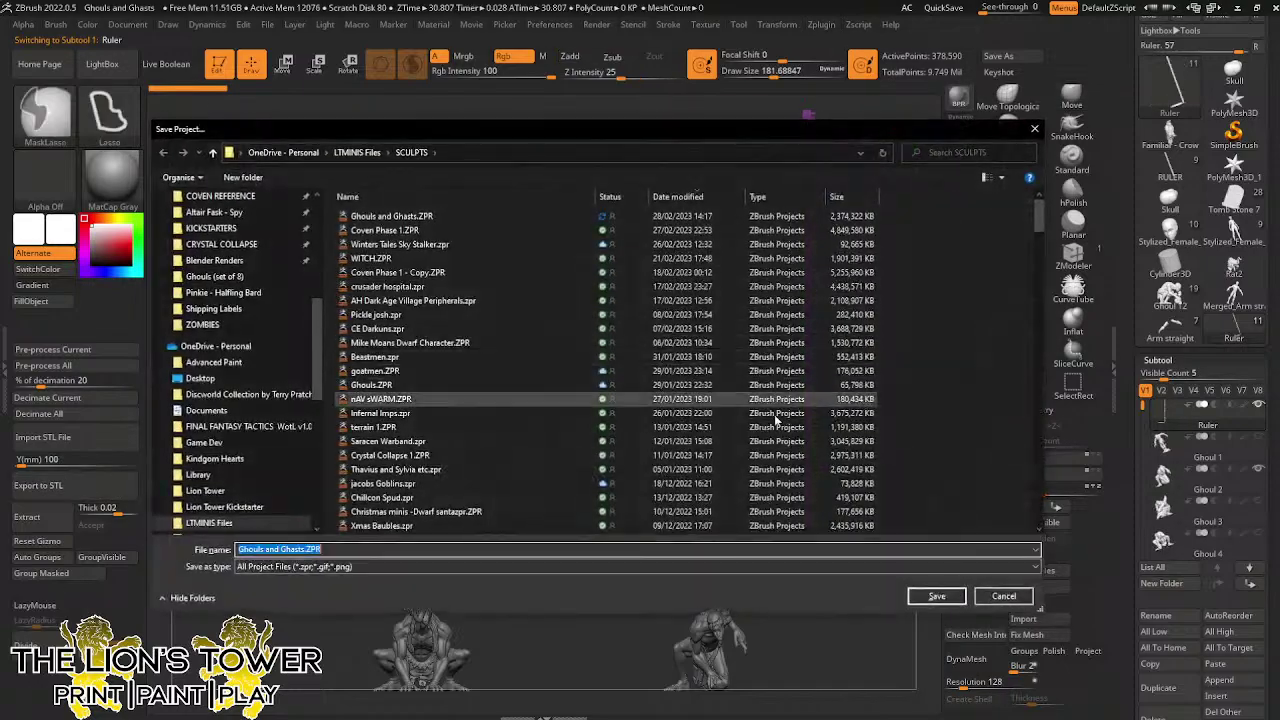
left_click(937, 596)
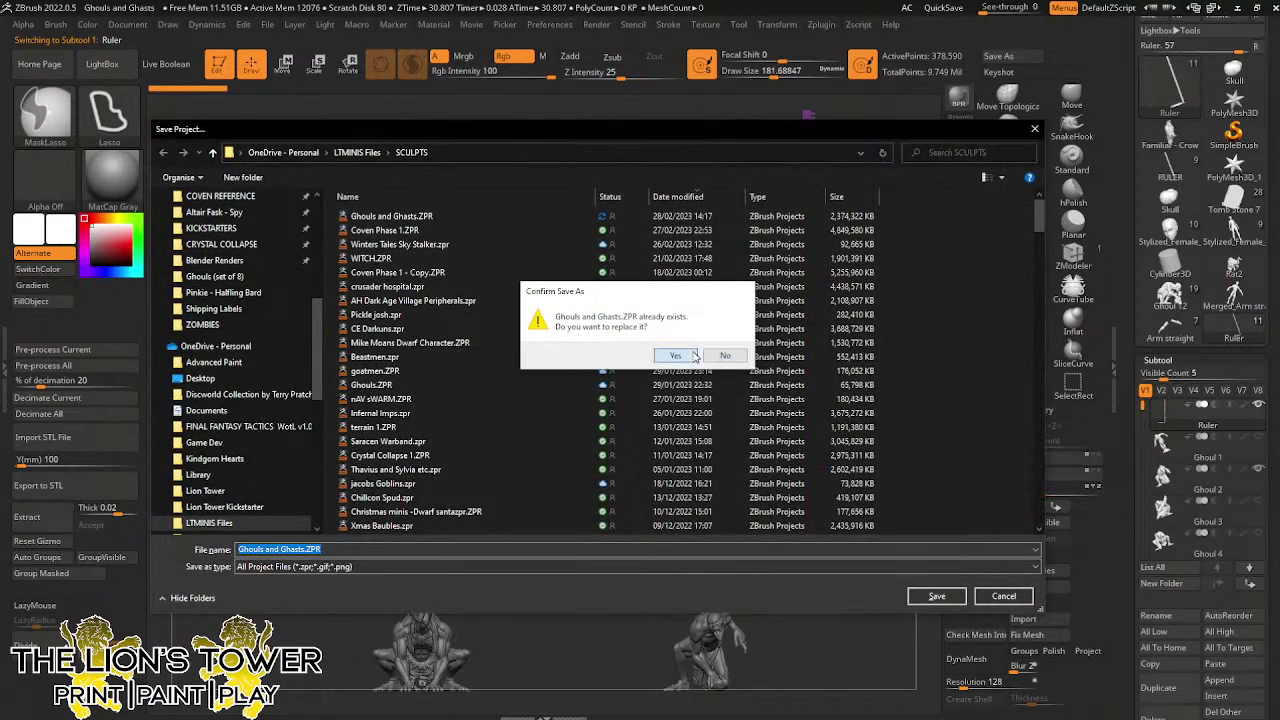
left_click(676, 356)
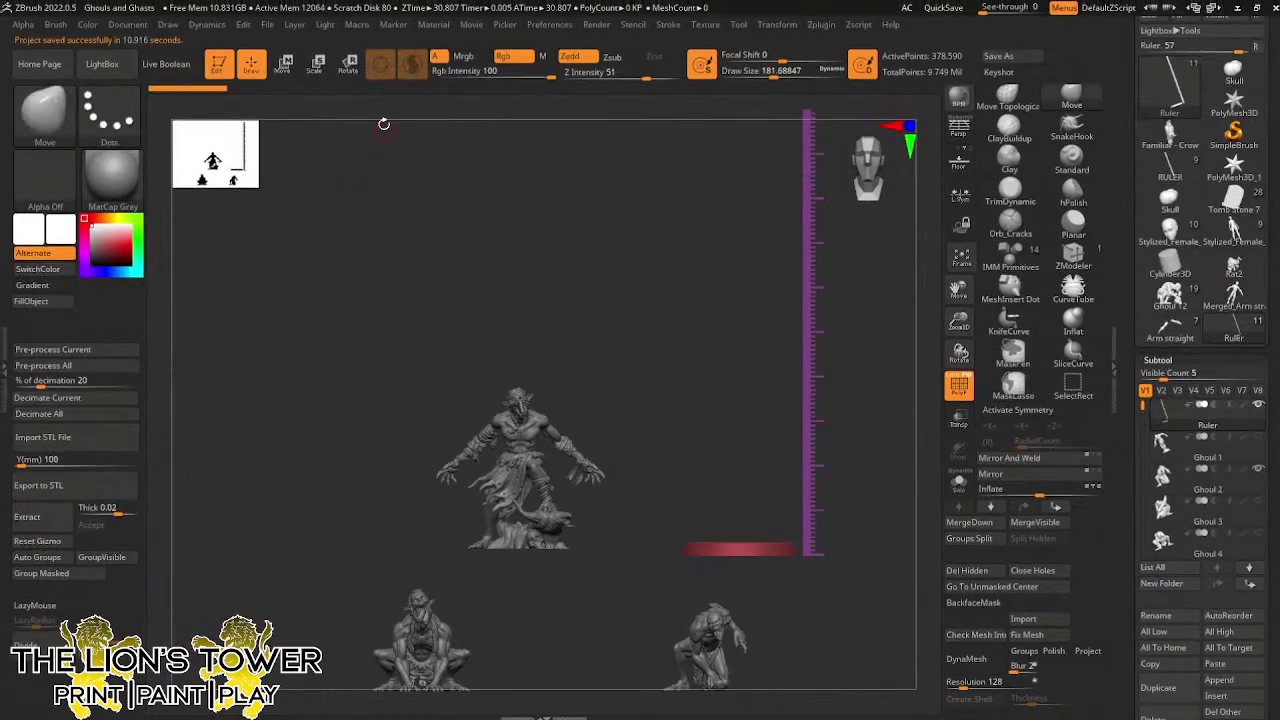
Open the recent WITCH.ZPR project without saving changes to the current one
left_click(102, 64)
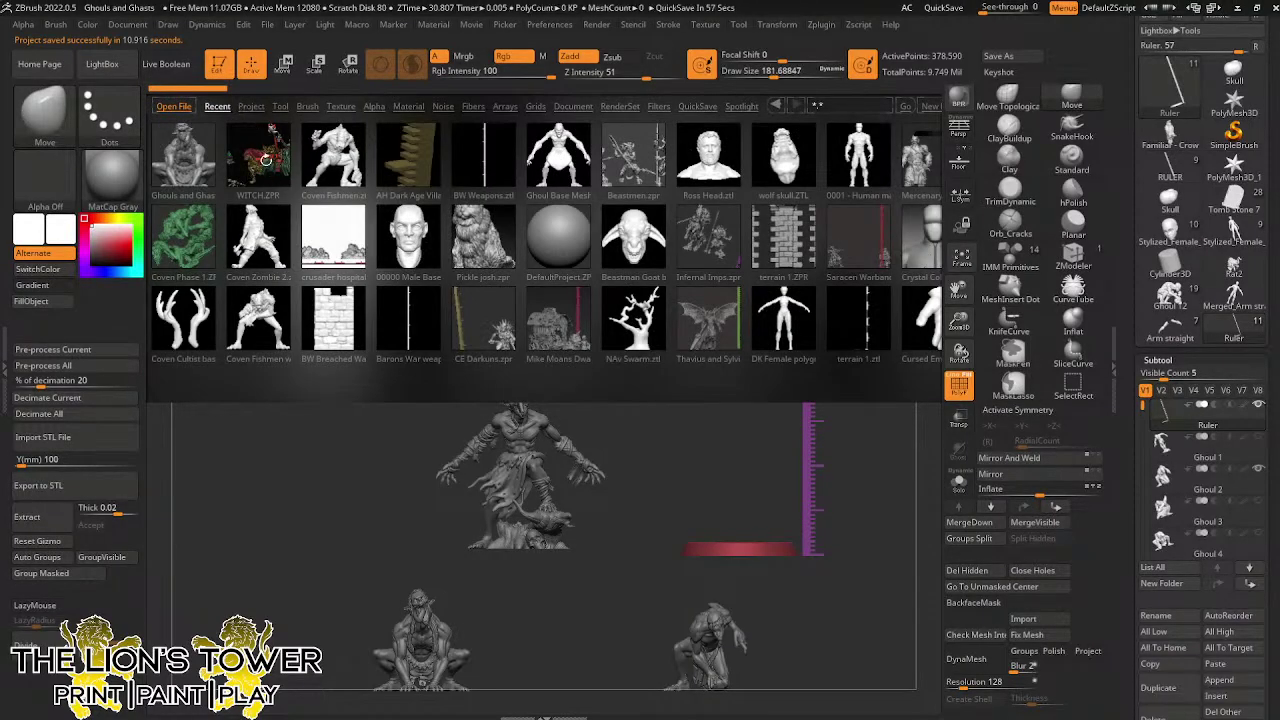
double_click(266, 160)
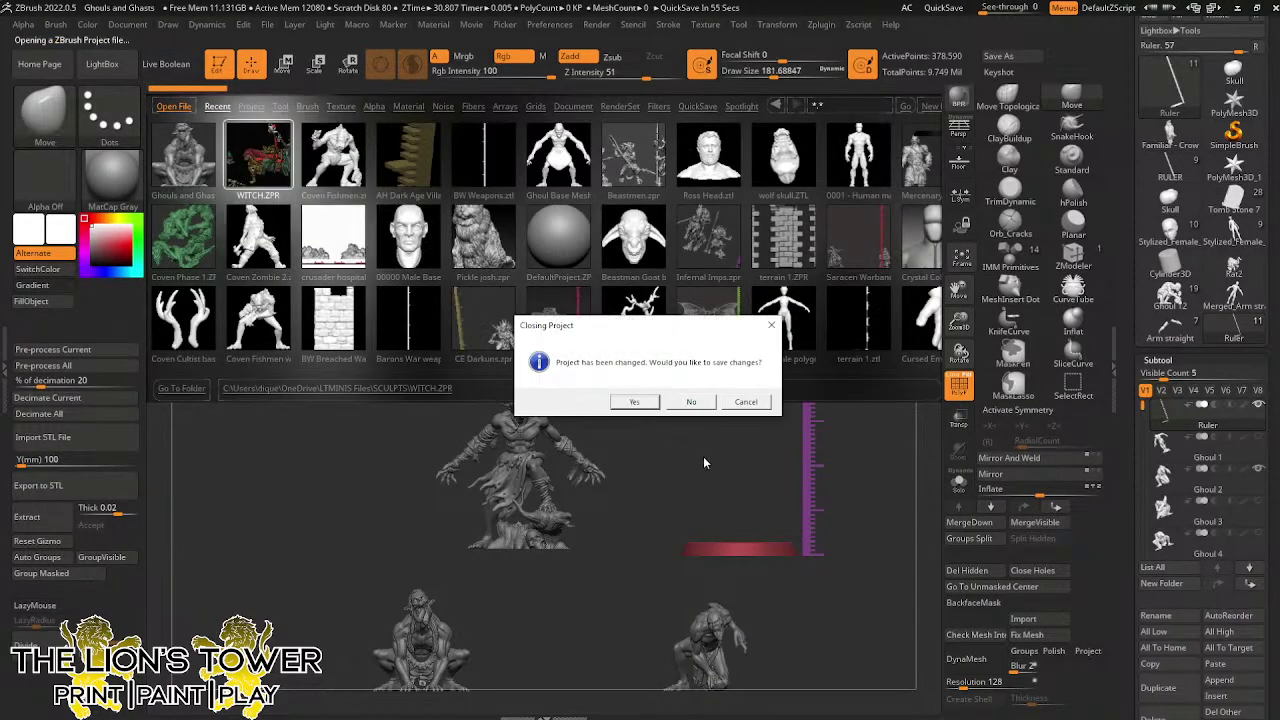
left_click(691, 401)
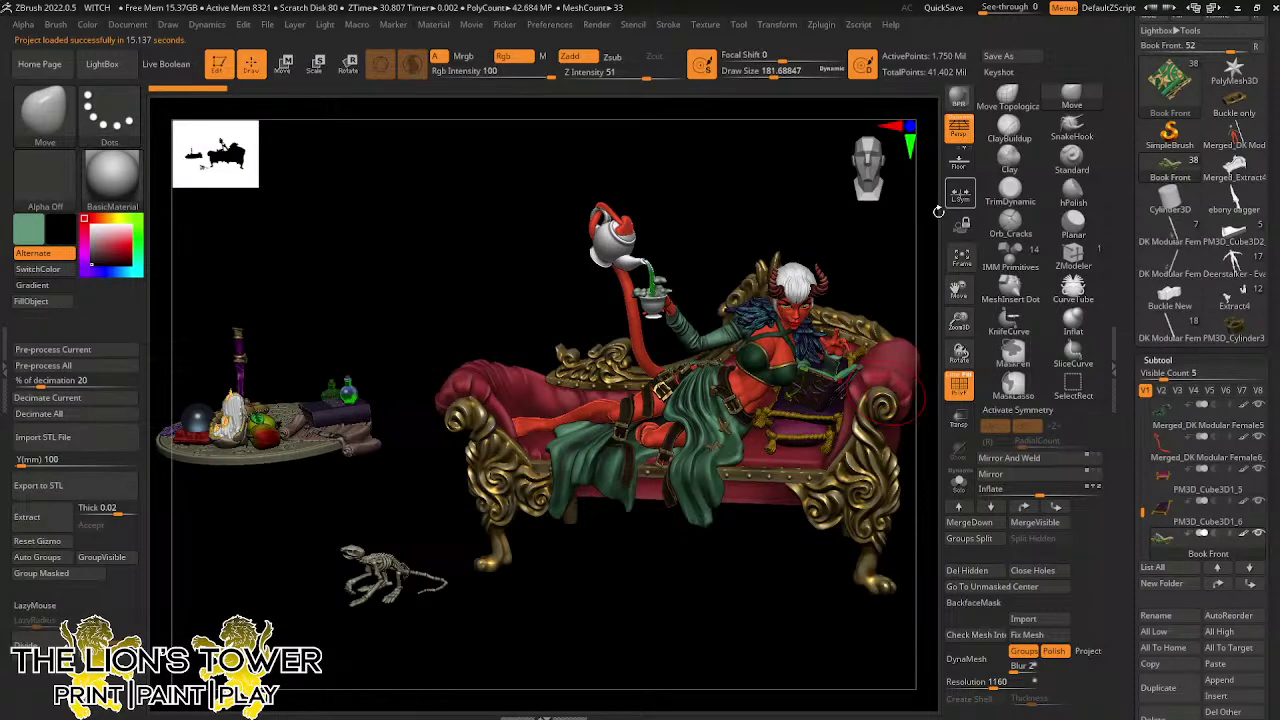
Isolate the subtool containing the witch's hair, horns and feathers in Solo mode and turn off its polyframe display
left_click_drag(938, 211, 938, 325)
left_click_drag(880, 381, 878, 403)
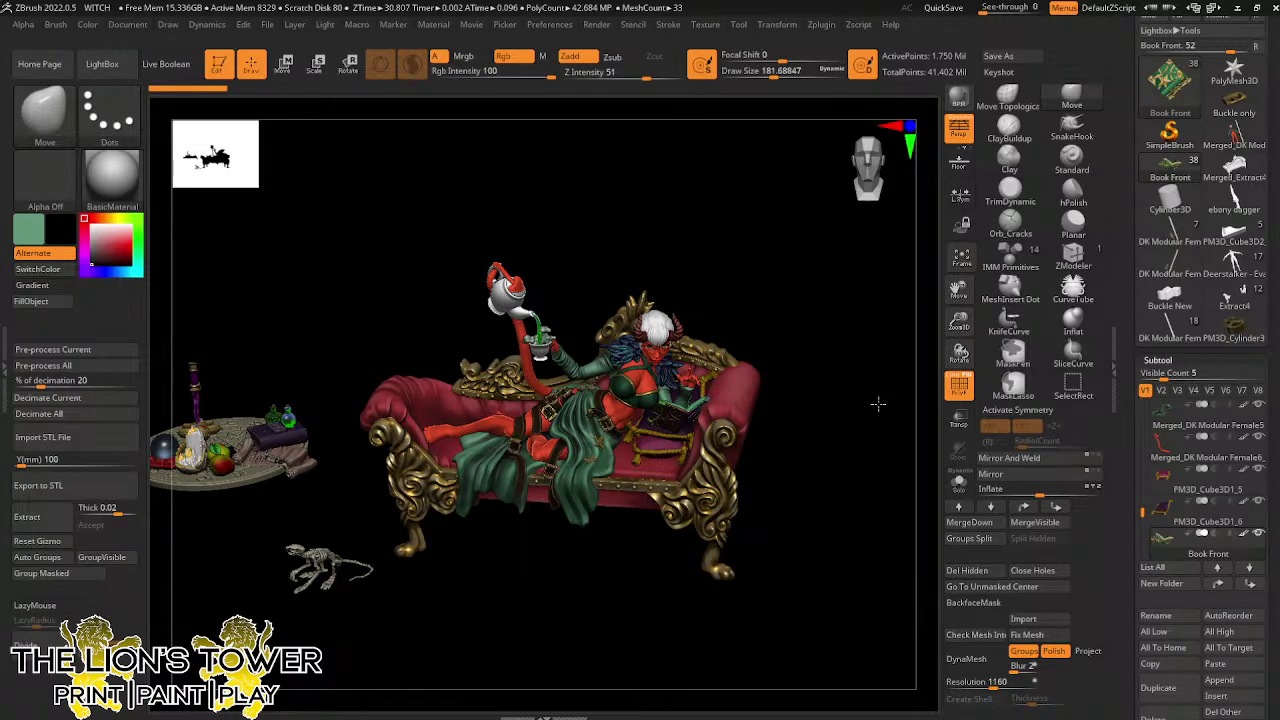
left_click_drag(958, 320, 969, 393)
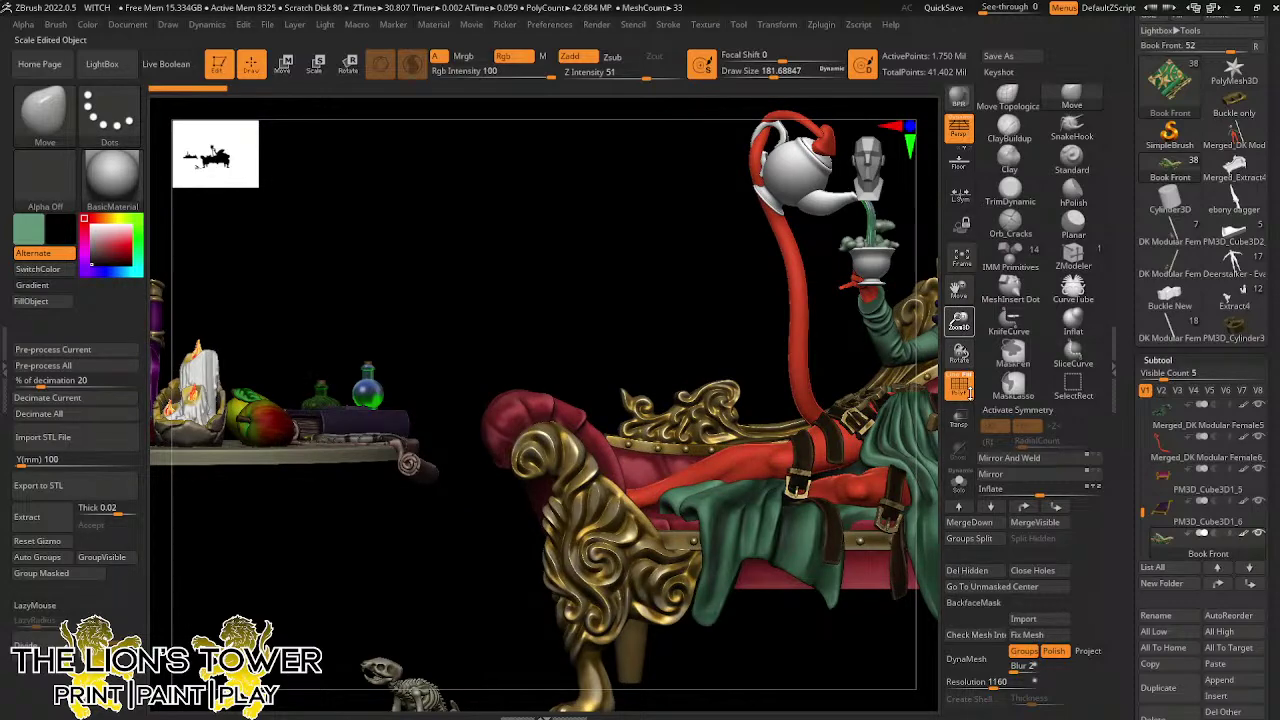
left_click_drag(959, 290, 666, 428)
left_click_drag(959, 318, 962, 335)
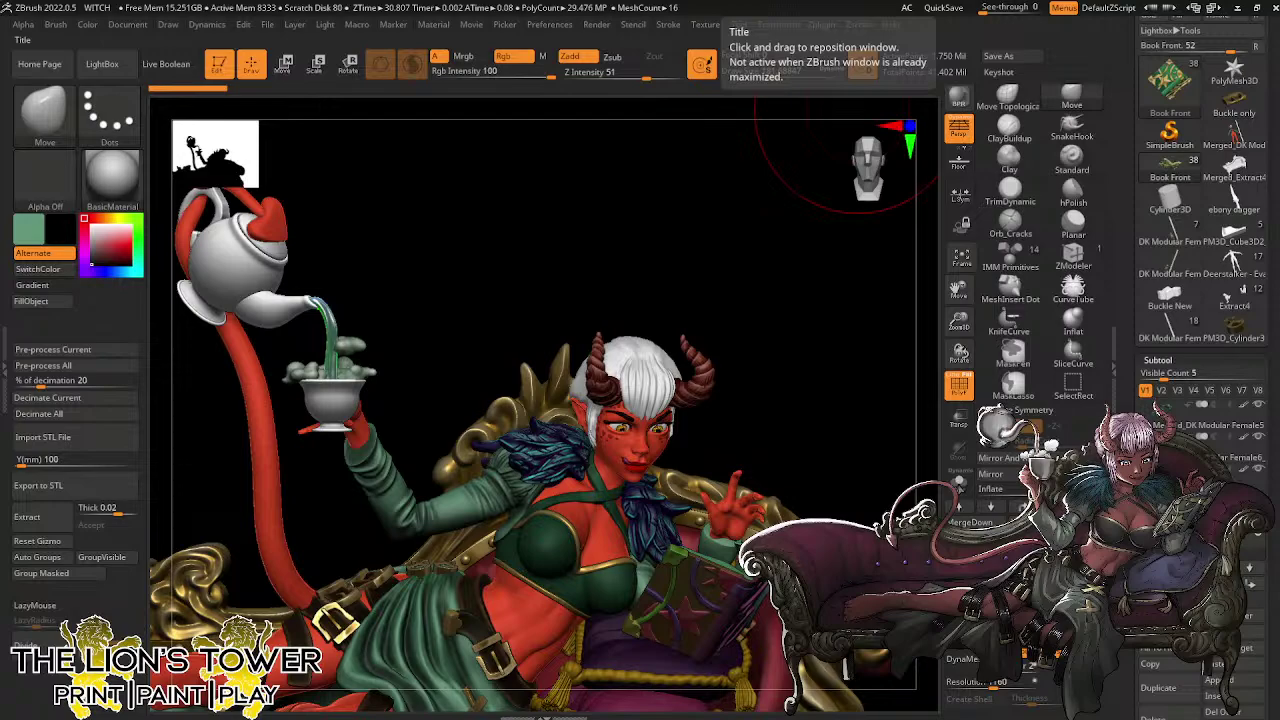
left_click(958, 482)
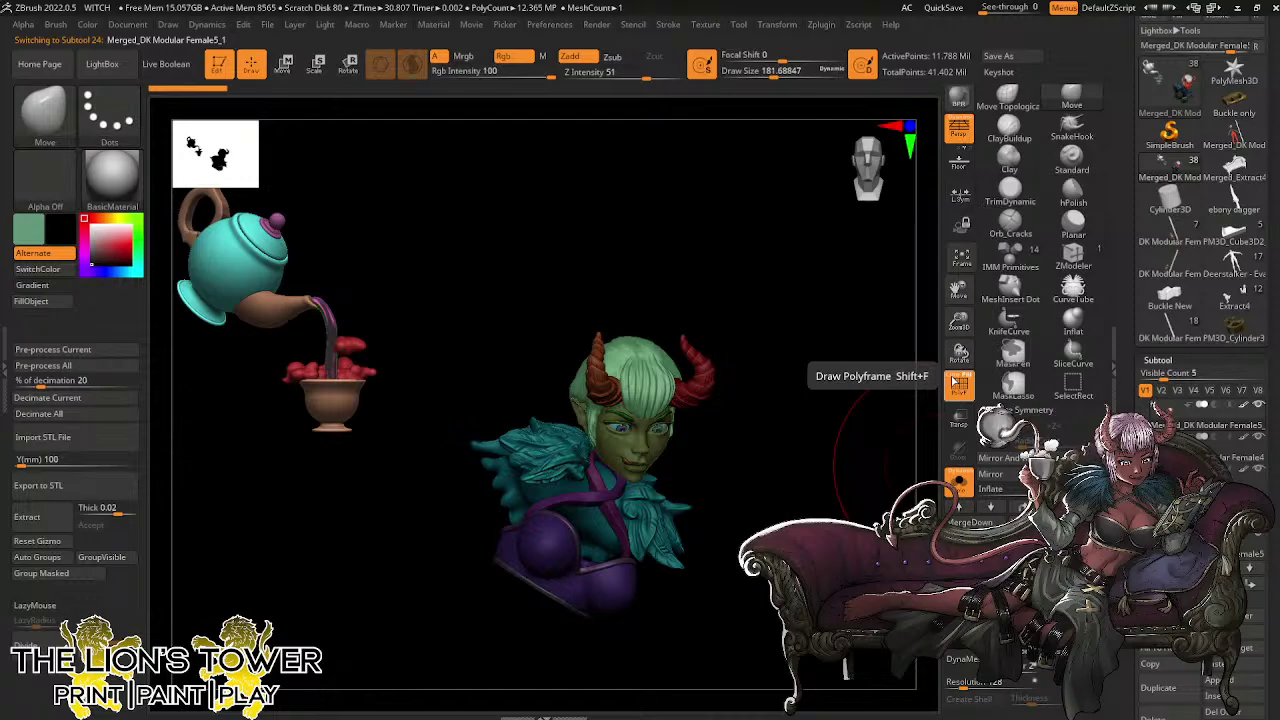
left_click(953, 381)
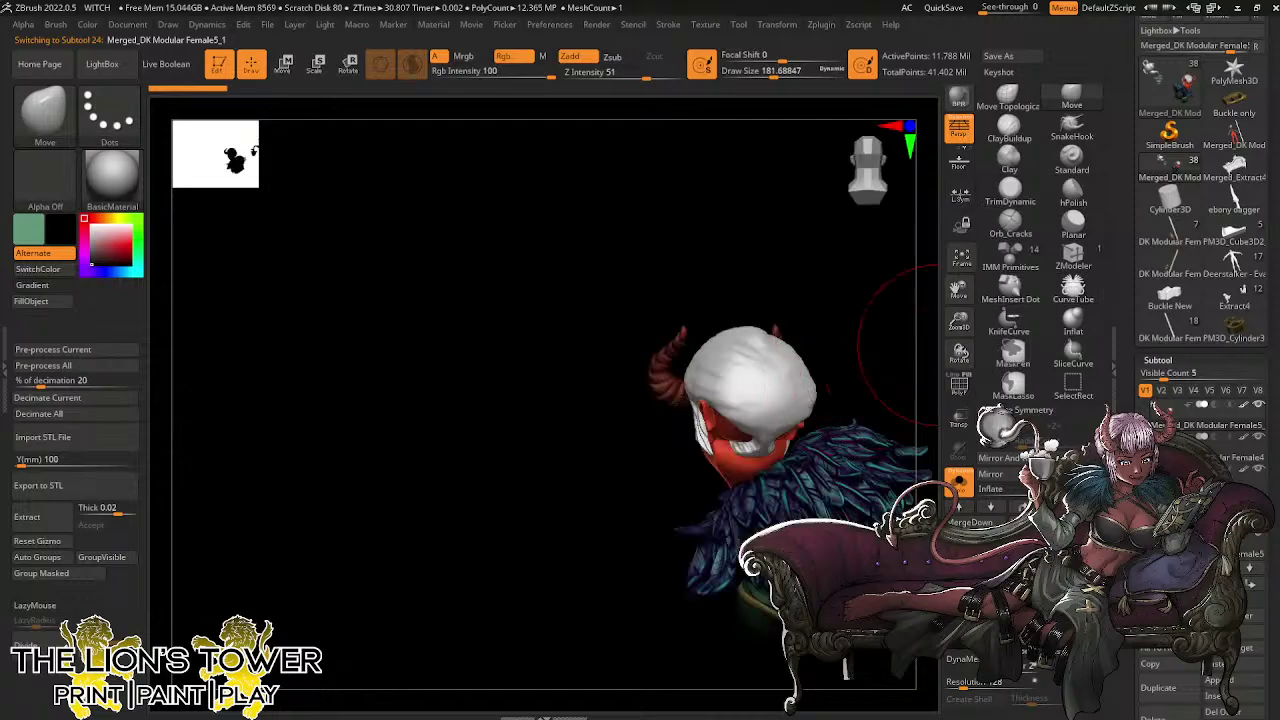
Split the witch's hair into its own subtool and duplicate the hair subtool
left_click_drag(1141, 530, 1141, 425)
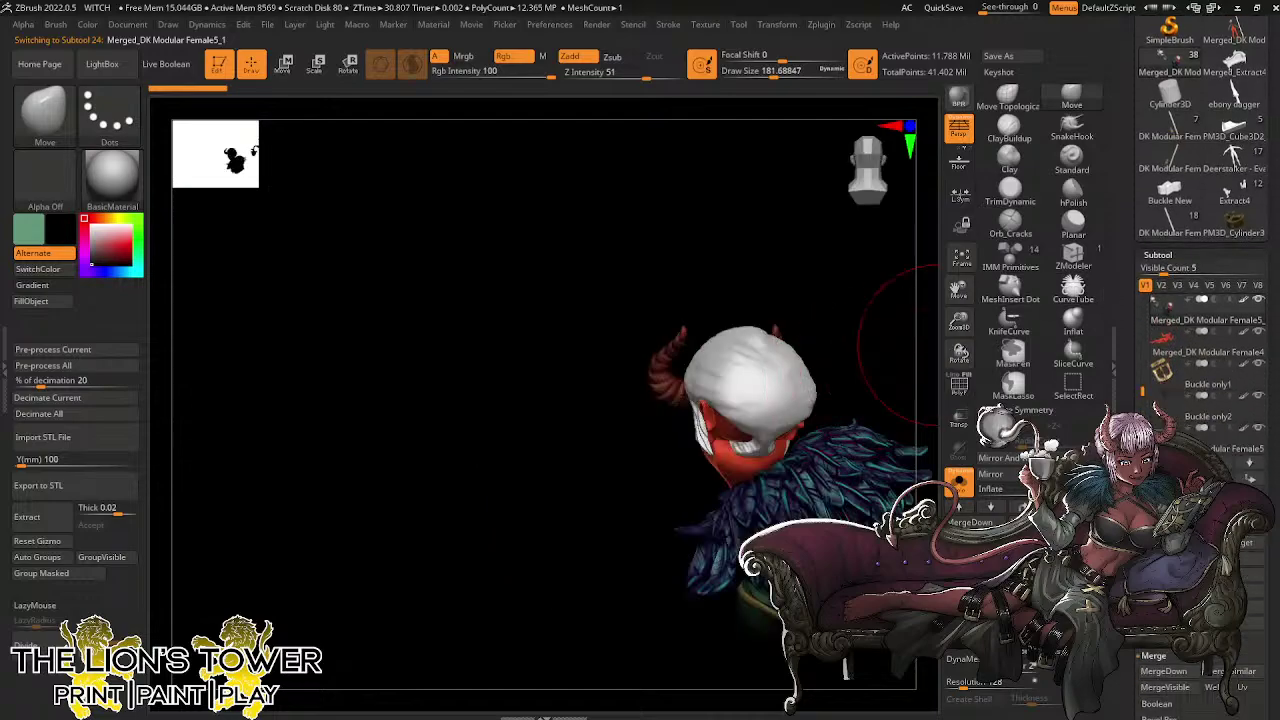
left_click_drag(905, 352, 877, 363)
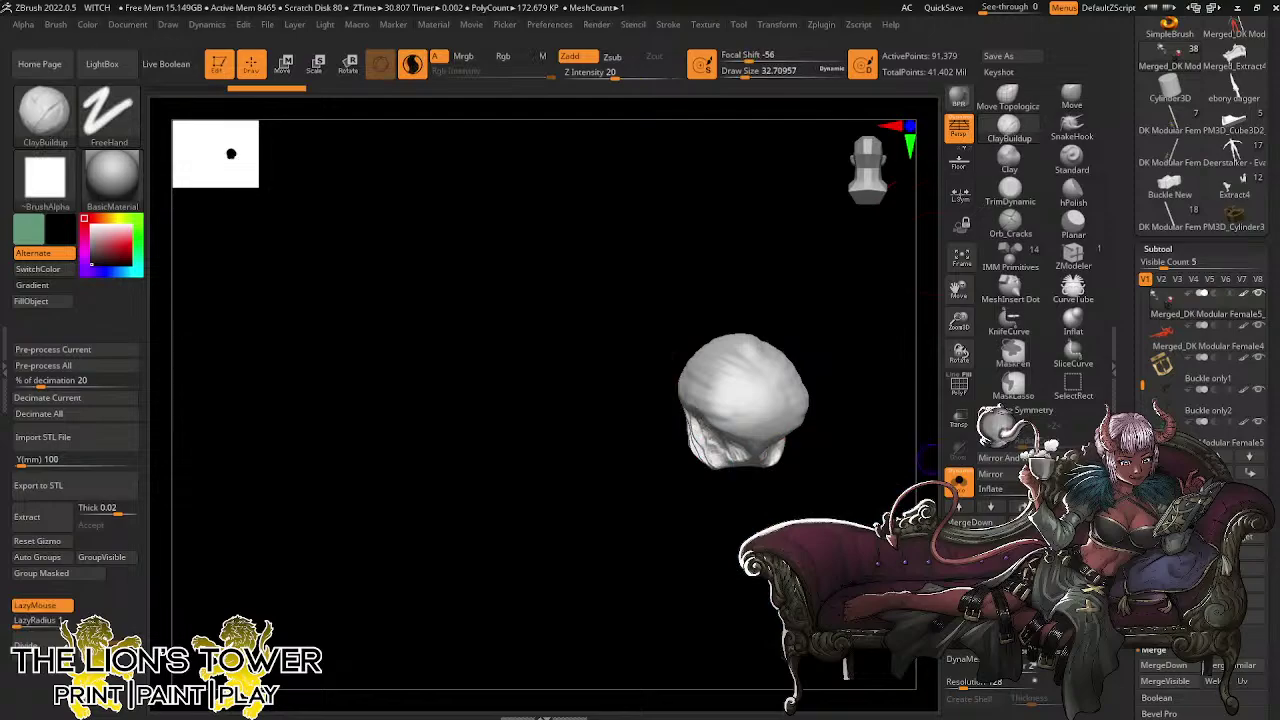
left_click(1165, 649)
mouse_move(1157, 374)
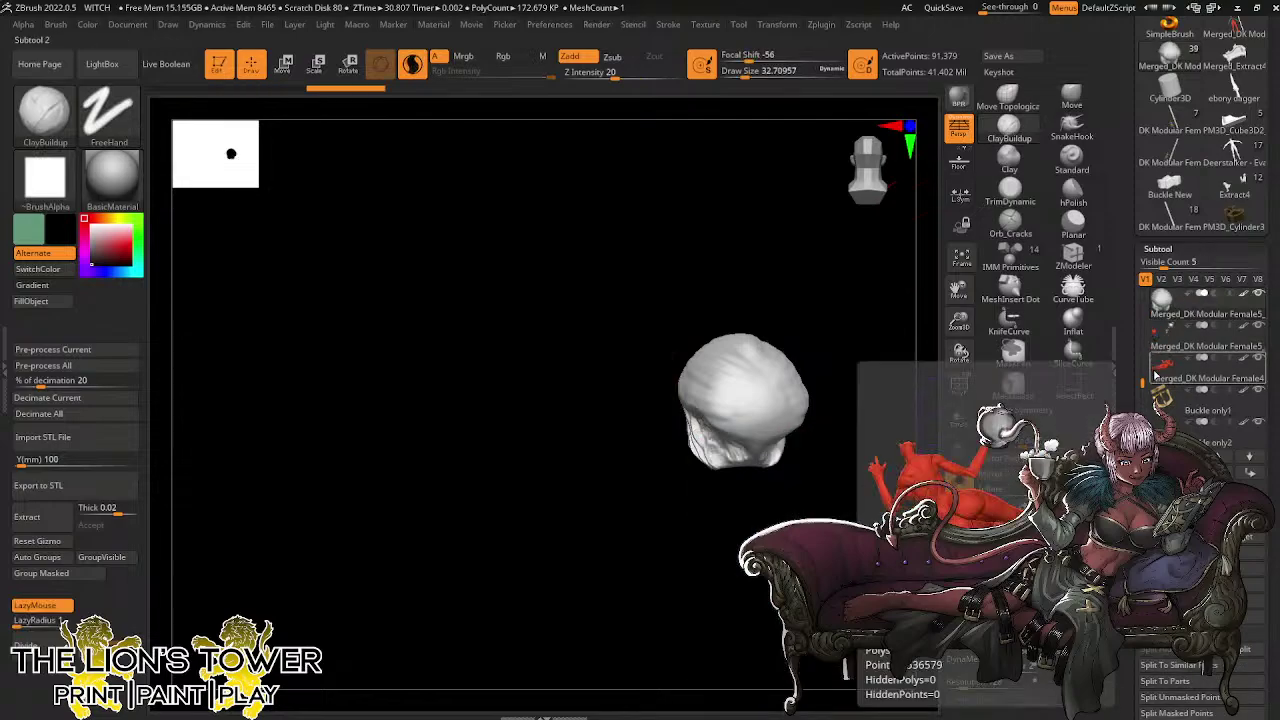
key("ctrl+shift+d")
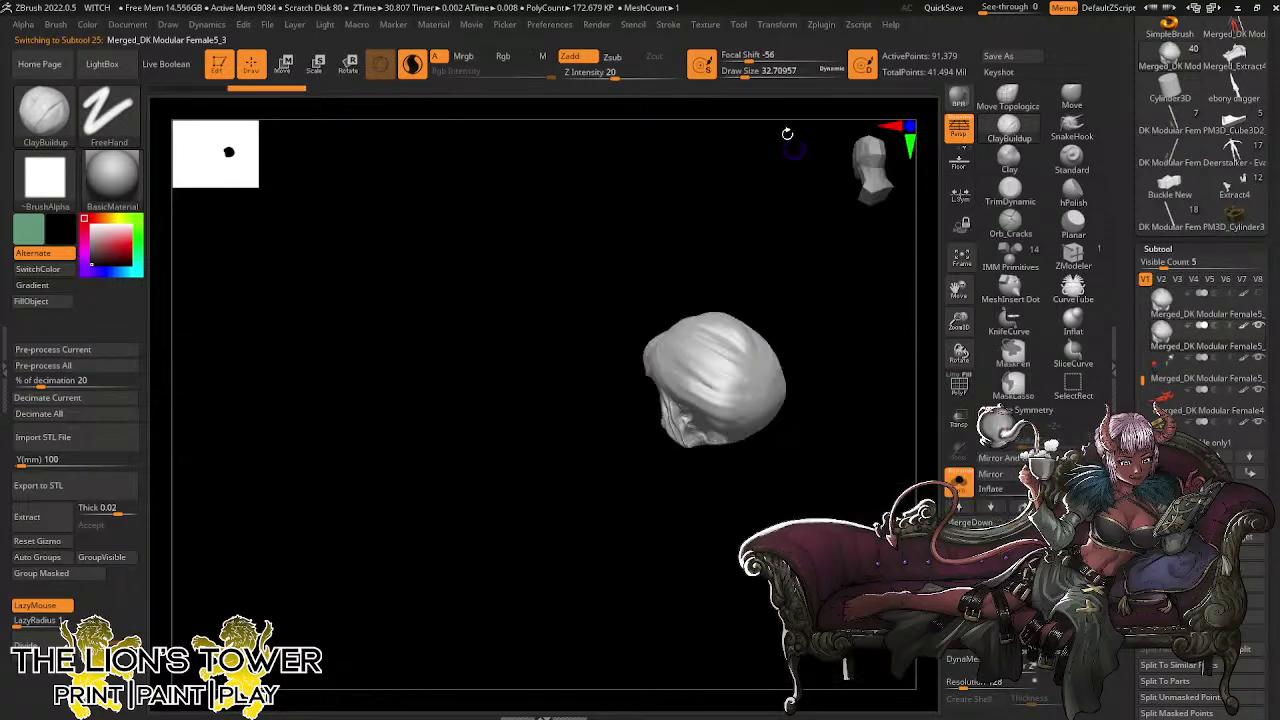
Set the ClayBuildup draw size to 59.2057 and sample the duplicated hair's white as the secondary colour
left_click_drag(746, 73, 752, 73)
left_click_drag(818, 371, 803, 369)
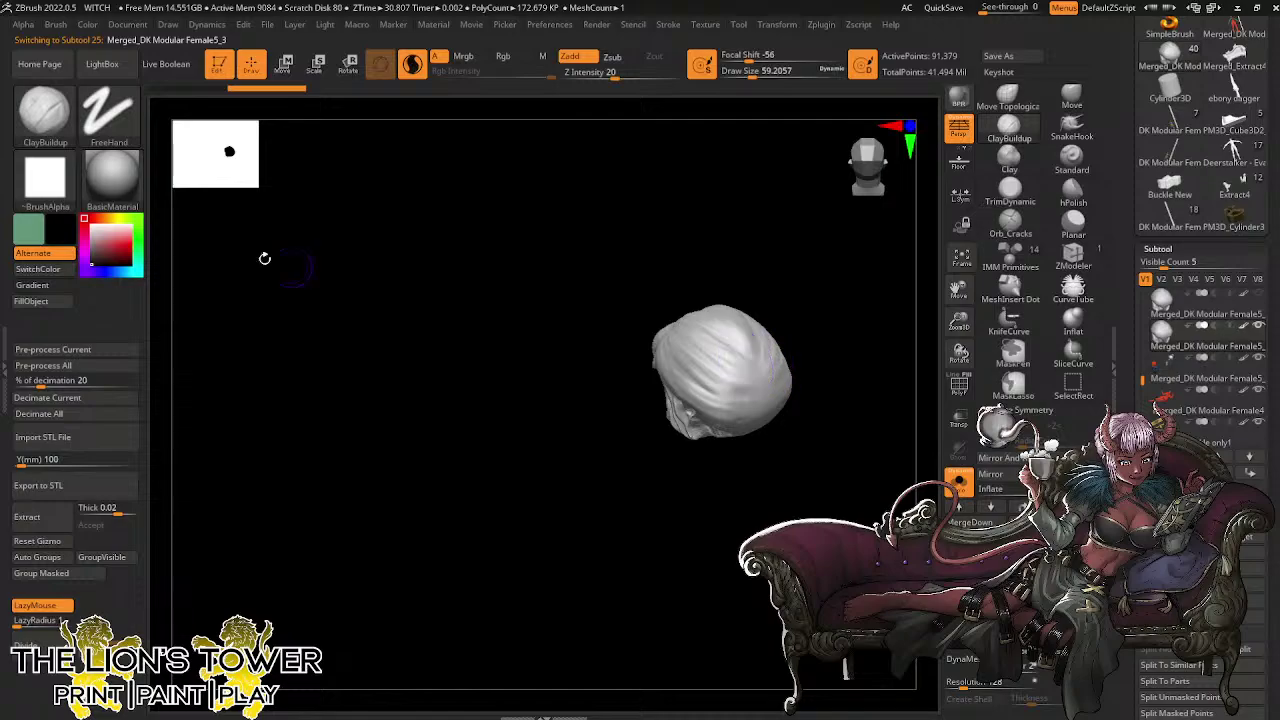
mouse_move(58, 234)
left_mouse_down()
mouse_move(605, 362)
mouse_move(708, 405)
mouse_move(759, 394)
mouse_move(722, 366)
mouse_move(750, 384)
mouse_move(737, 366)
mouse_move(737, 383)
mouse_move(765, 375)
mouse_move(705, 380)
mouse_move(755, 404)
left_mouse_up()
left_click_drag(846, 385, 800, 384)
mouse_move(797, 378)
left_mouse_down()
mouse_move(803, 347)
mouse_move(760, 352)
mouse_move(788, 348)
mouse_move(788, 402)
mouse_move(780, 394)
left_mouse_up()
left_click_drag(848, 304, 887, 298)
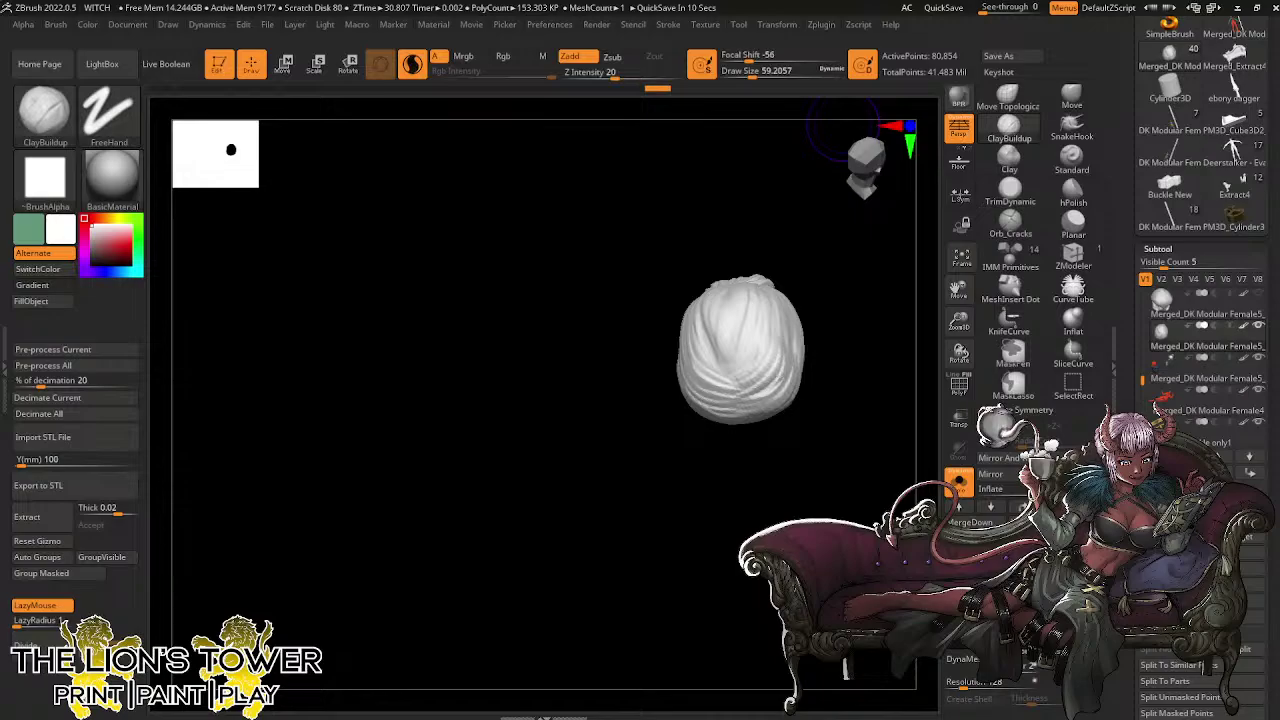
Switch to Chrome and examine the Google image results for classy female bun hairstyles as hair reference
left_click_drag(790, 0, 532, 104)
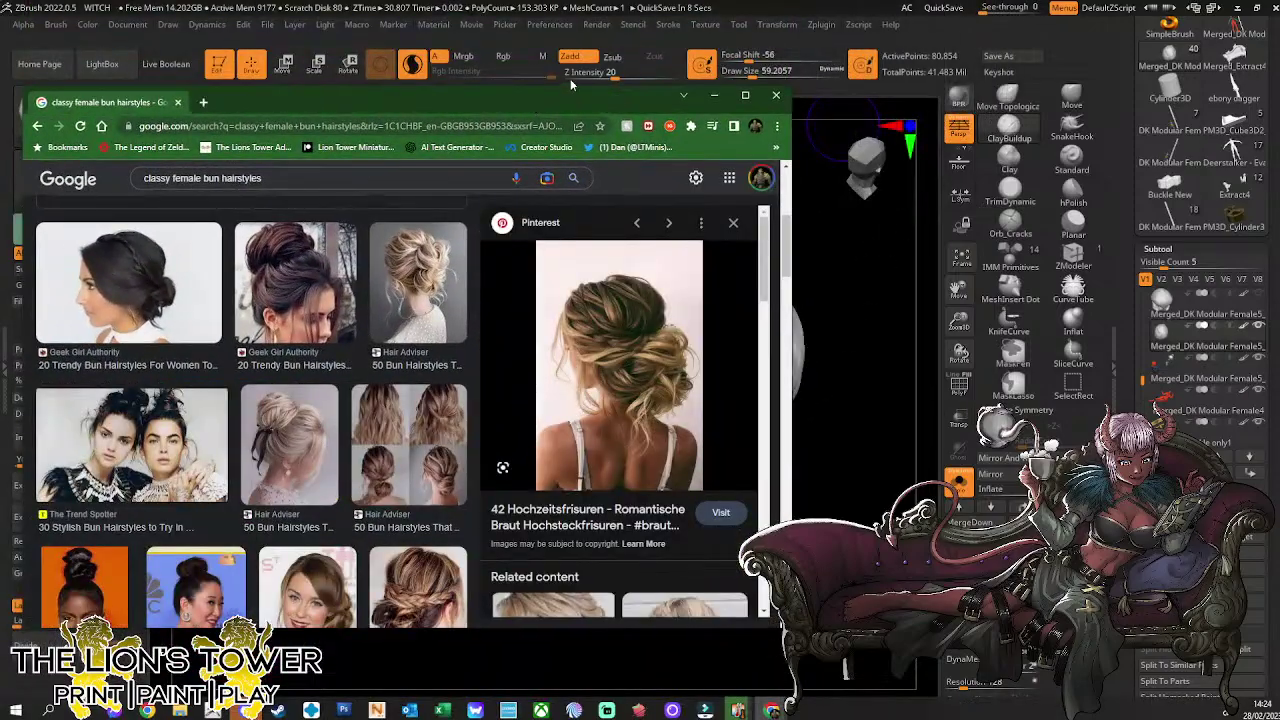
scroll(665, 388, "up", 2)
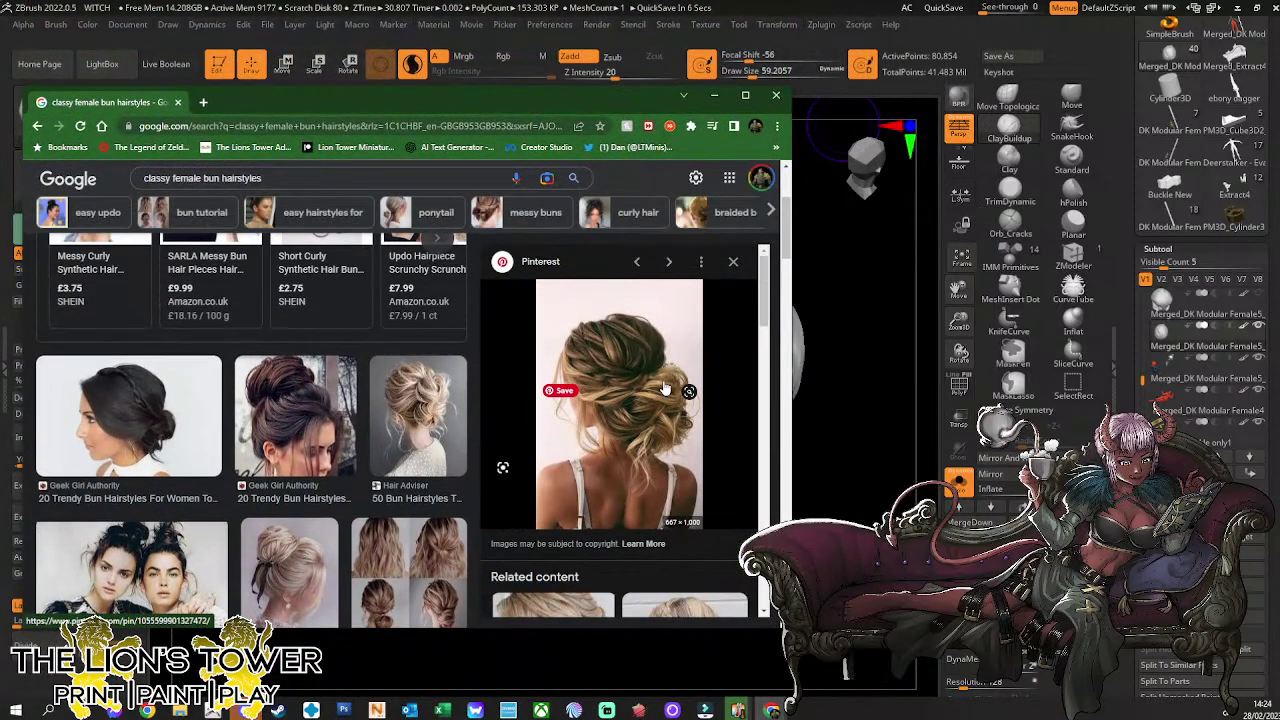
scroll(665, 388, "down", 2)
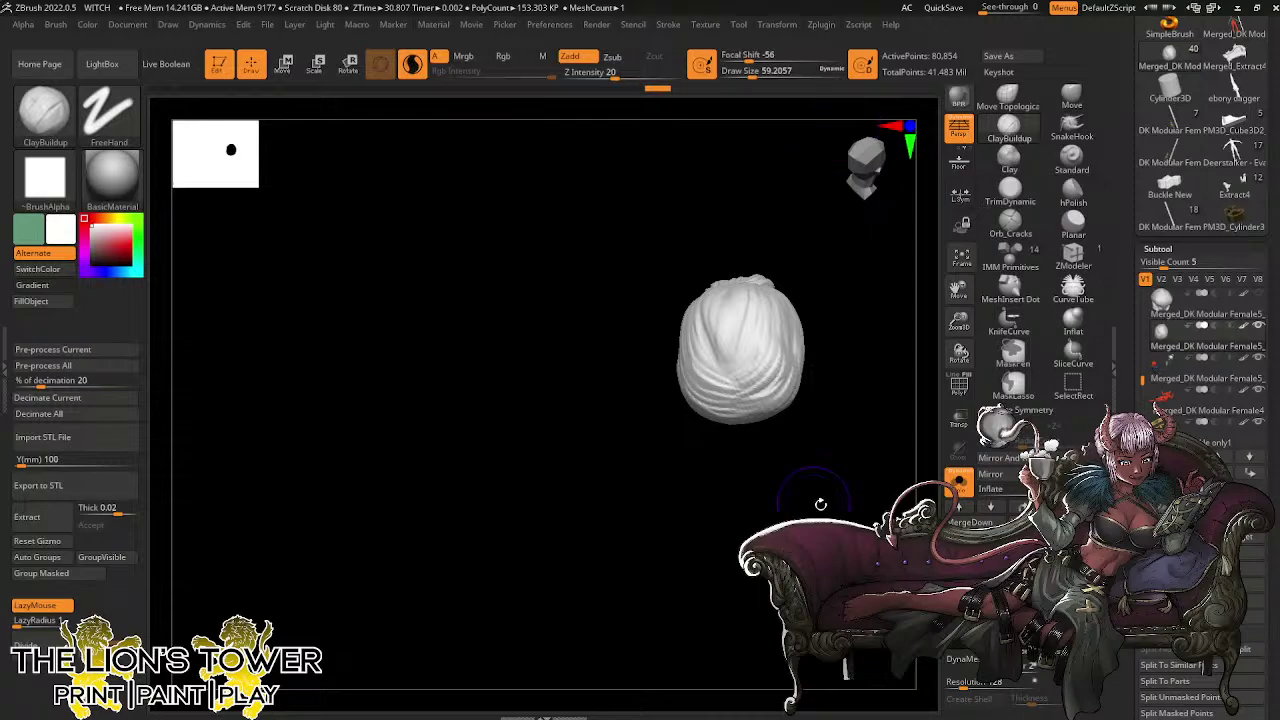
Turn off Solo mode to show the whole witch scene around the hair and set the draw size to 41.42062
mouse_move(822, 505)
left_mouse_down()
mouse_move(850, 482)
mouse_move(917, 357)
left_mouse_up()
left_click_drag(957, 320, 958, 298)
left_click_drag(959, 290, 892, 430)
left_click(960, 483)
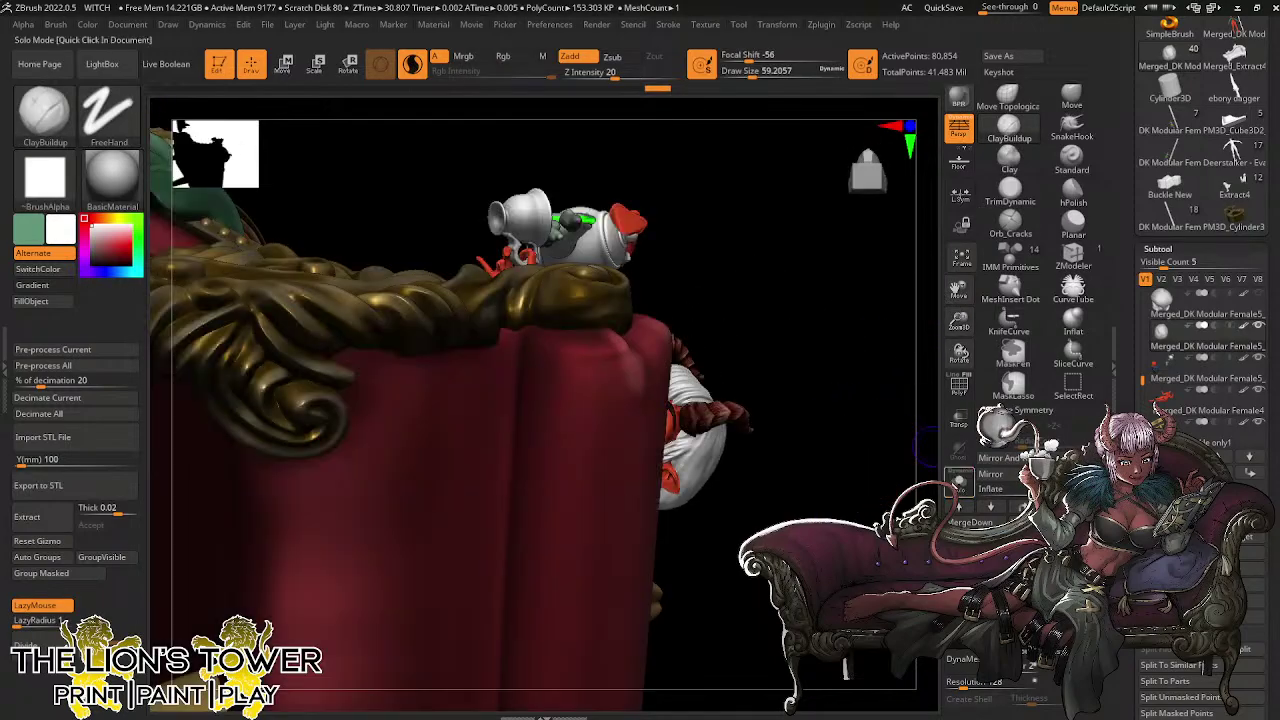
left_click_drag(864, 475, 741, 147)
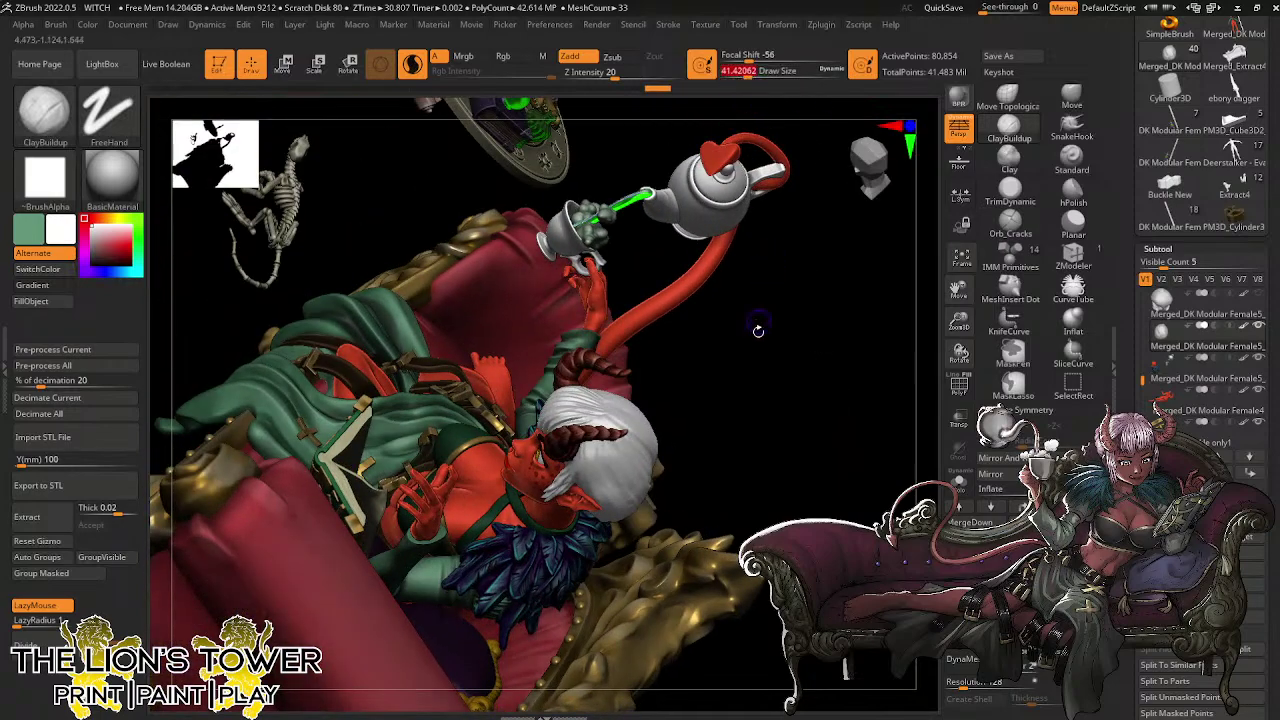
mouse_move(766, 401)
left_mouse_down()
mouse_move(763, 363)
mouse_move(717, 286)
mouse_move(645, 324)
left_mouse_up()
left_click_drag(770, 221, 796, 240, "ctrl")
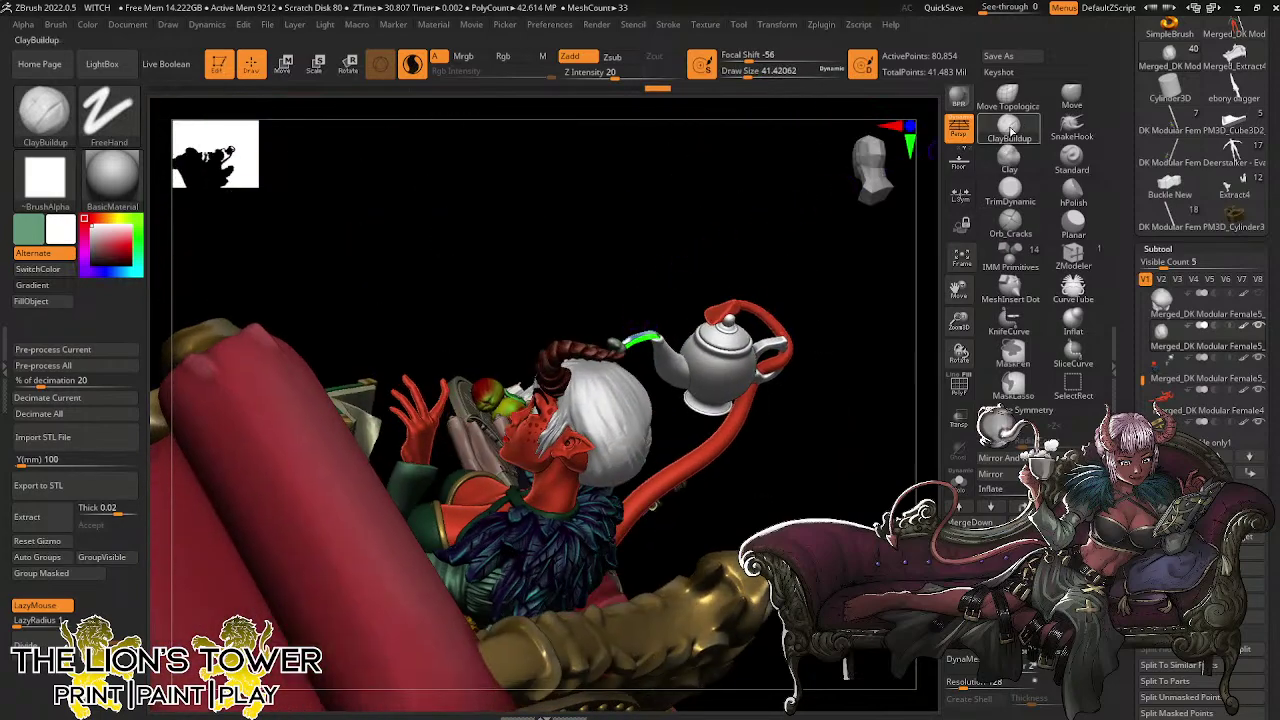
Set the draw size to 30.69679 and build up hair strands from the hairline across the side of the head with ClayBuildup
left_click_drag(579, 373, 580, 418)
left_click_drag(750, 73, 743, 73)
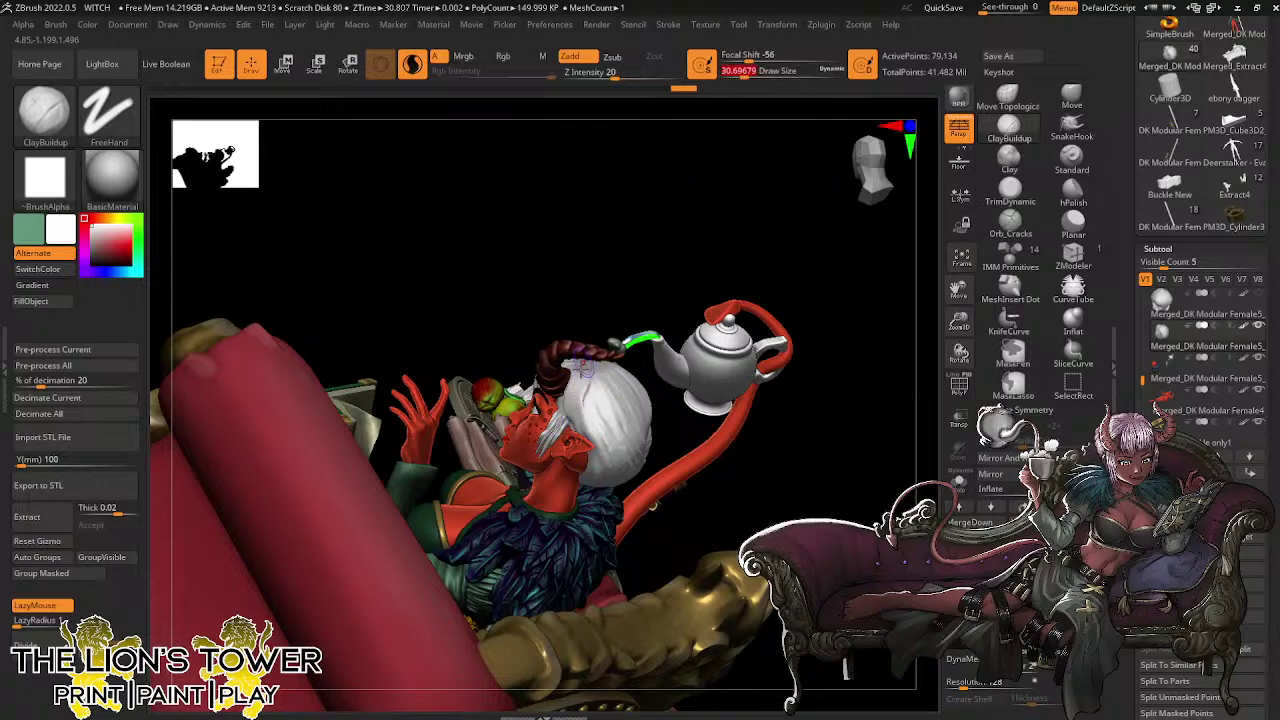
mouse_move(580, 370)
left_mouse_down()
mouse_move(568, 425)
mouse_move(610, 417)
mouse_move(606, 455)
mouse_move(597, 368)
mouse_move(618, 440)
mouse_move(640, 455)
left_mouse_up()
mouse_move(761, 509)
left_mouse_down()
mouse_move(720, 495)
mouse_move(615, 392)
left_mouse_up()
mouse_move(638, 452)
left_mouse_down()
mouse_move(668, 464)
mouse_move(615, 376)
mouse_move(640, 448)
mouse_move(690, 436)
left_mouse_up()
mouse_move(732, 349)
left_mouse_down()
mouse_move(657, 354)
mouse_move(663, 314)
mouse_move(752, 318)
left_mouse_up()
left_click_drag(618, 452, 648, 467)
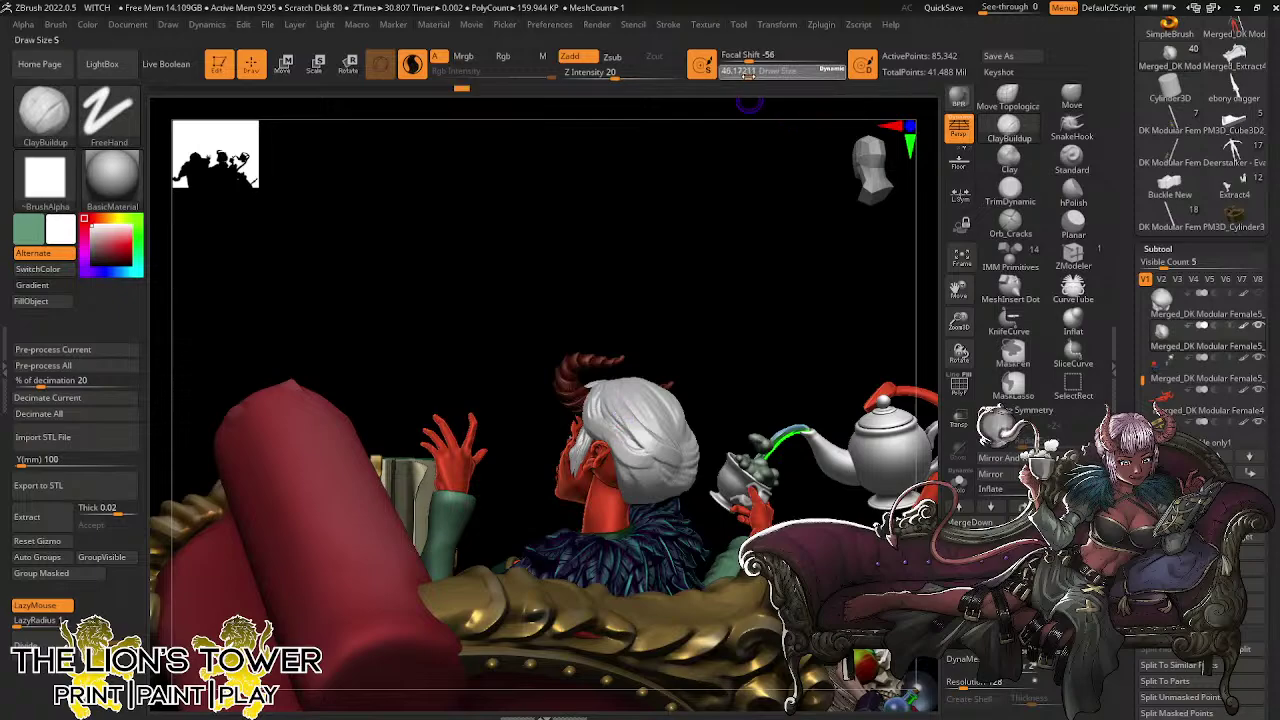
left_click_drag(718, 255, 600, 380)
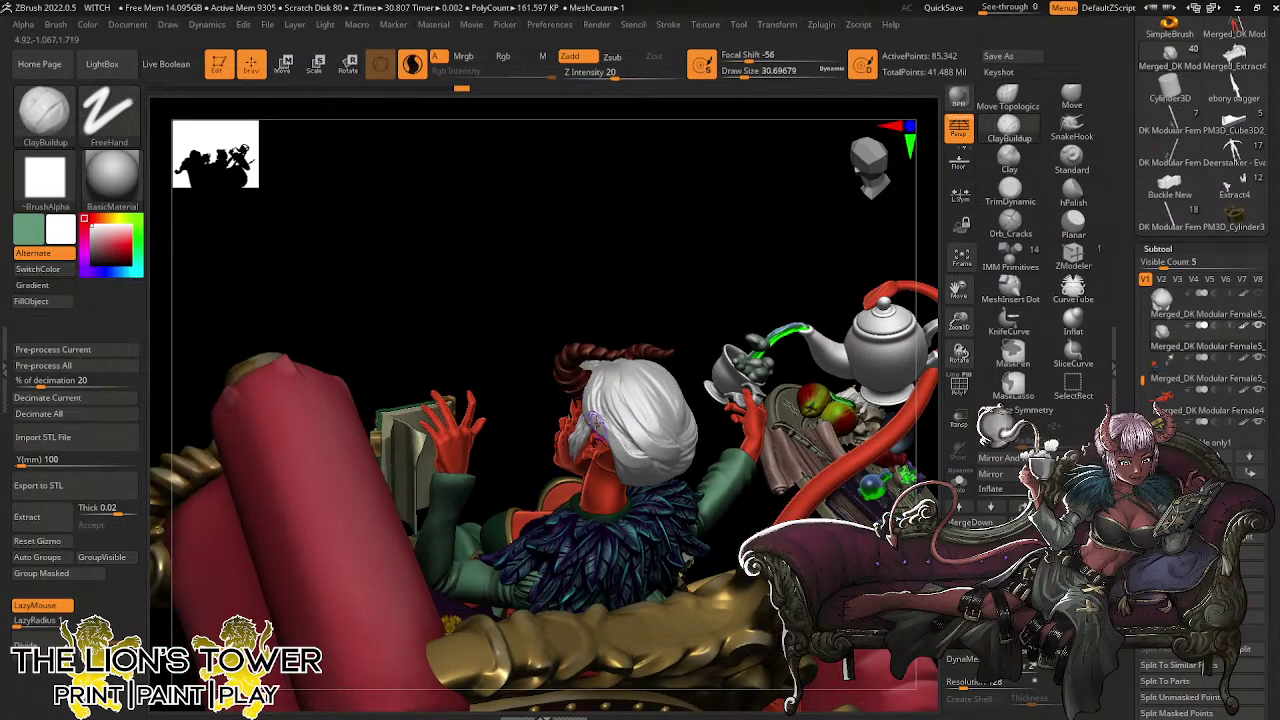
left_click_drag(646, 284, 696, 290)
left_click_drag(580, 388, 584, 410)
Set the draw size to 26.8692 and build up finer strands from the temple over the ear toward the back
left_click_drag(745, 78, 743, 80)
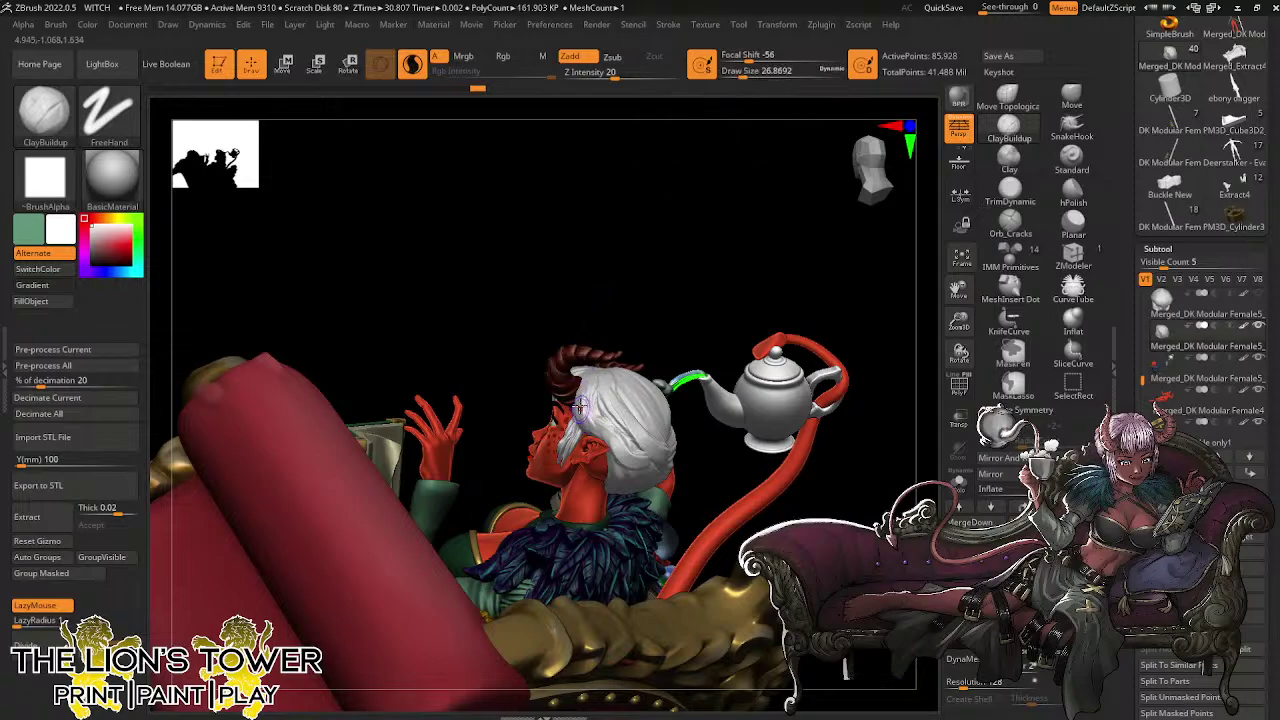
left_click_drag(614, 437, 619, 440)
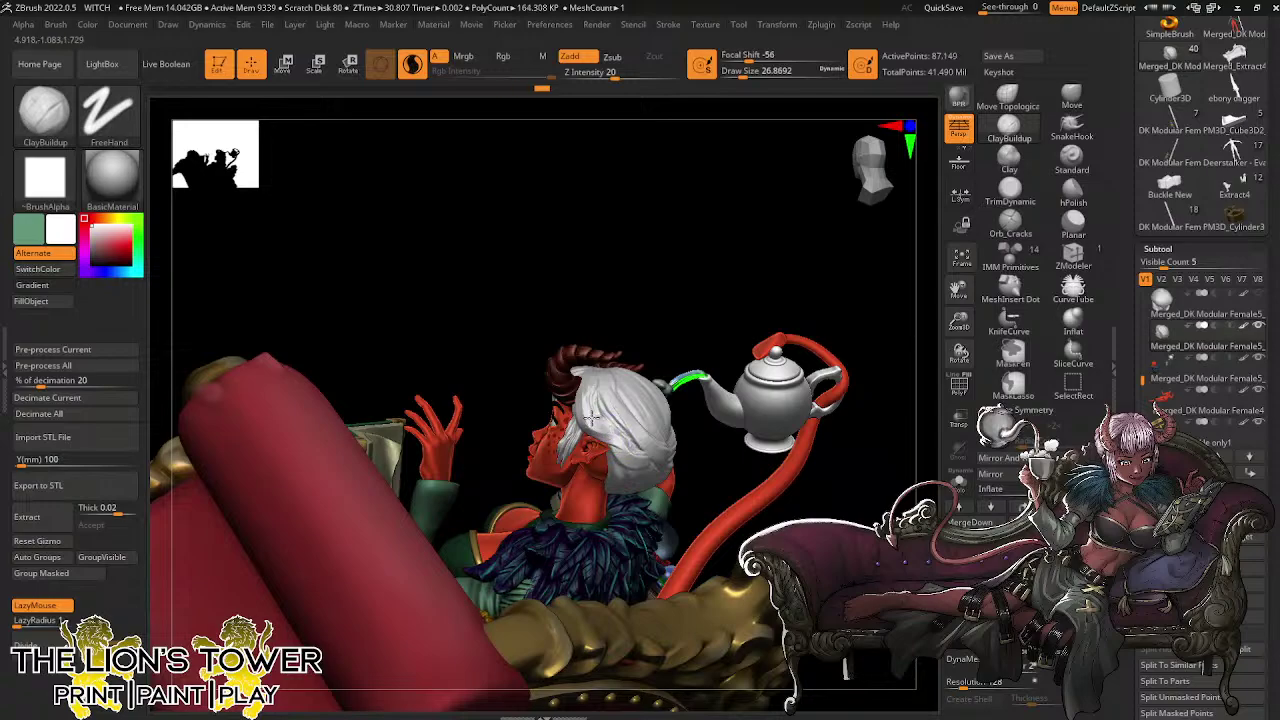
left_click_drag(589, 402, 593, 390)
mouse_move(655, 311)
left_mouse_down()
mouse_move(691, 314)
mouse_move(683, 303)
mouse_move(592, 393)
mouse_move(593, 357)
left_mouse_up()
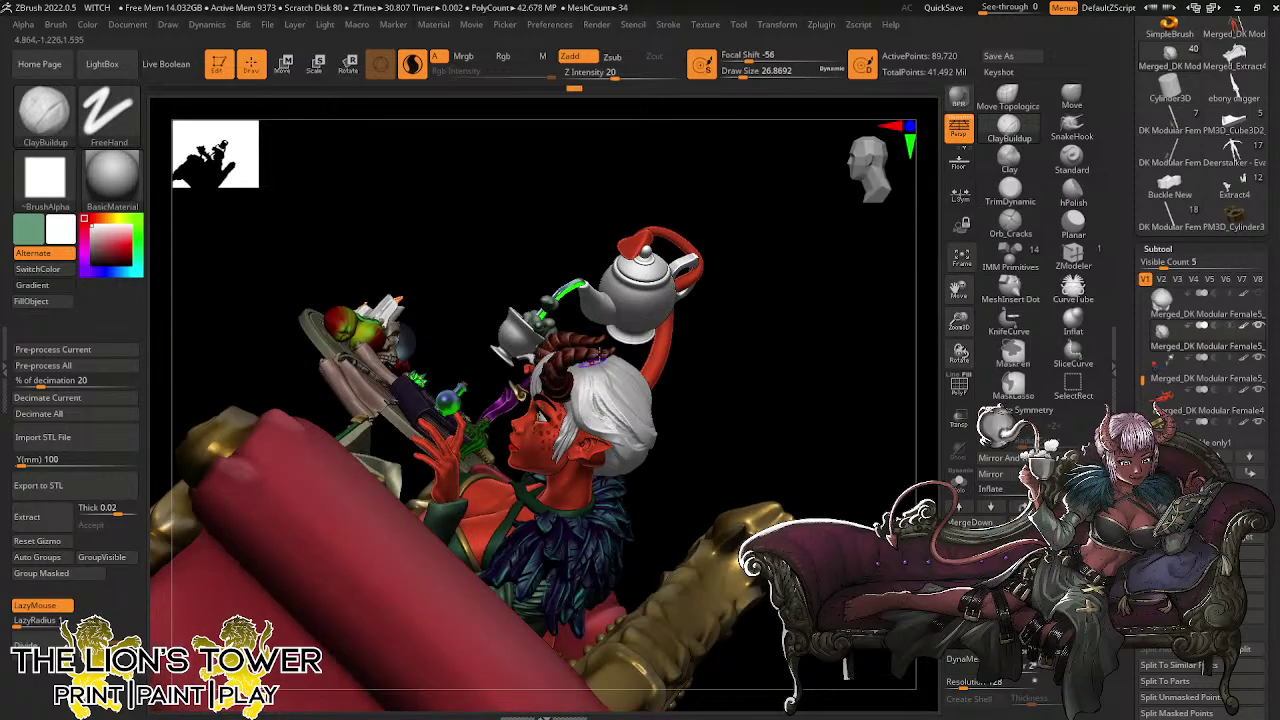
mouse_move(721, 347)
left_mouse_down()
mouse_move(694, 320)
mouse_move(630, 340)
left_mouse_up()
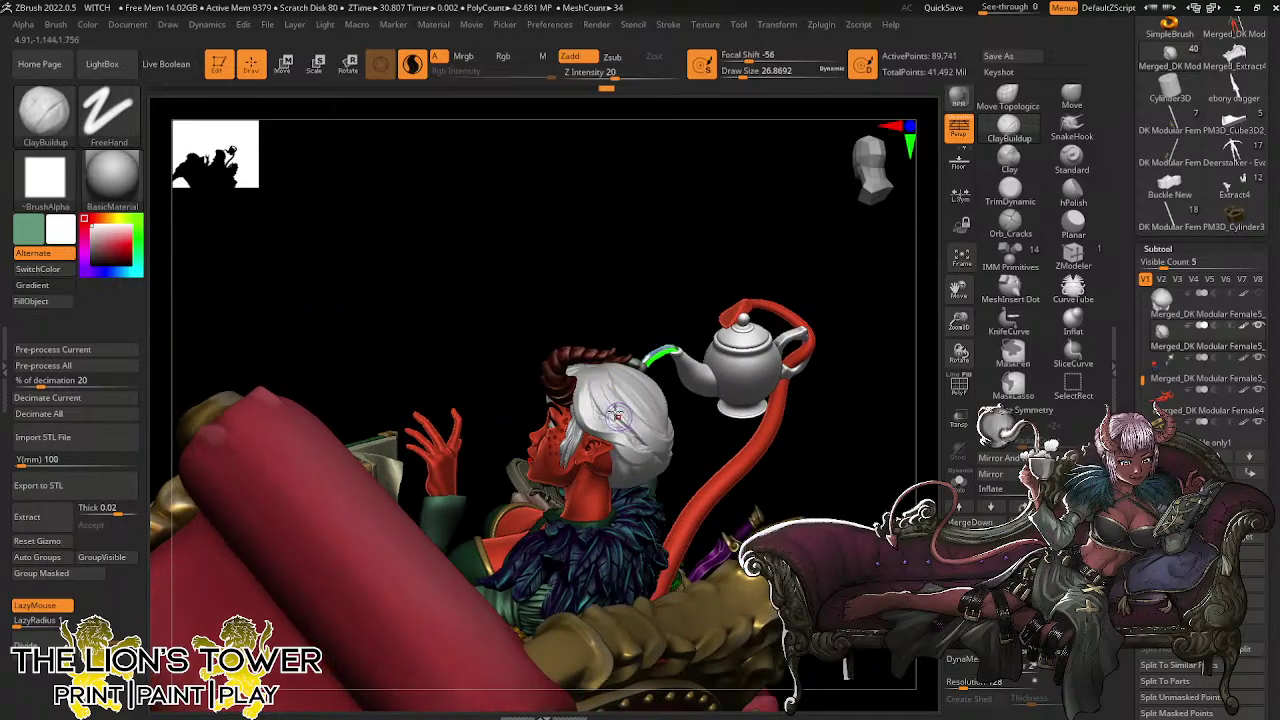
left_click_drag(641, 427, 606, 421)
Sculpt curved, overlapping hair strands across the back of the head with ClayBuildup
left_click_drag(675, 259, 592, 275)
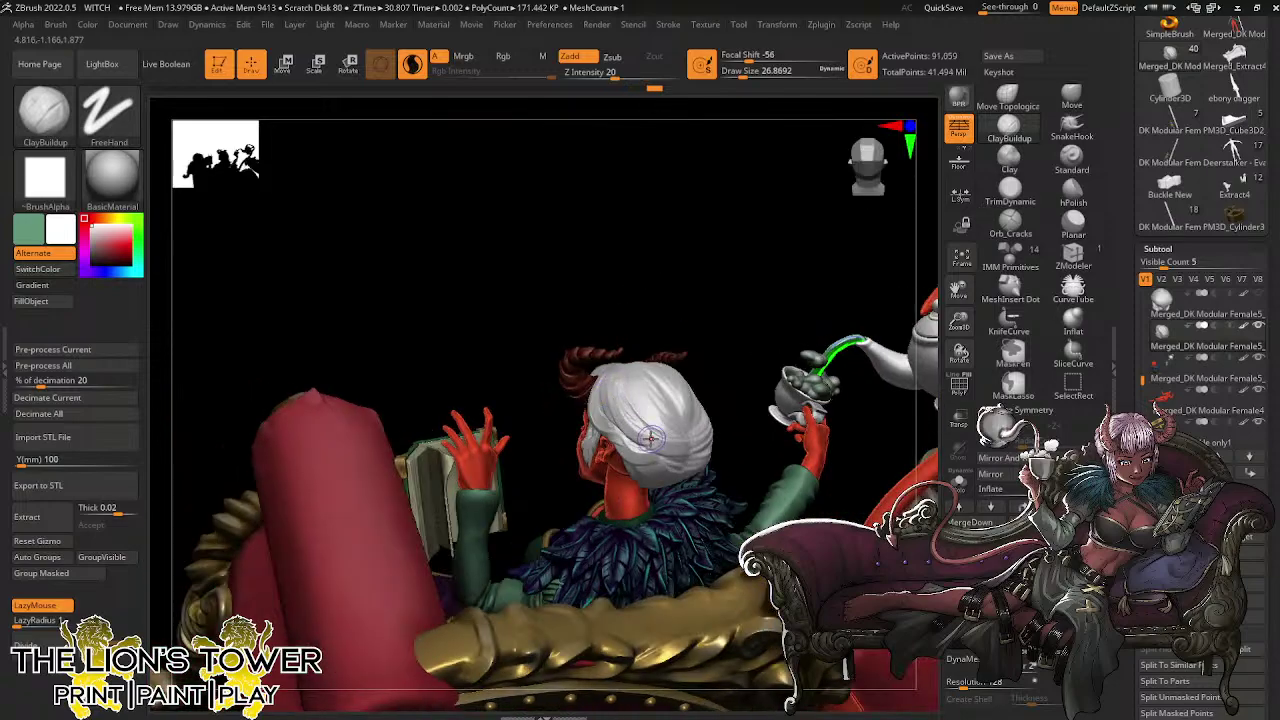
left_click_drag(618, 408, 623, 400)
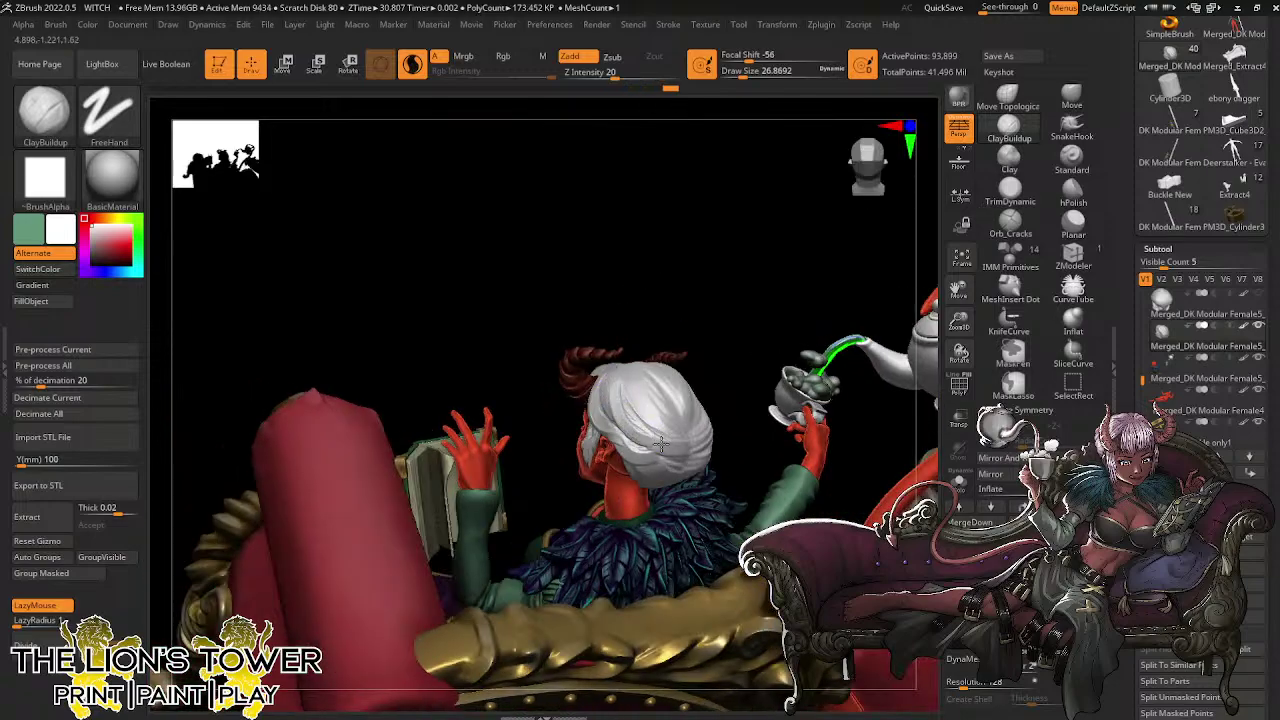
left_click_drag(706, 266, 625, 400)
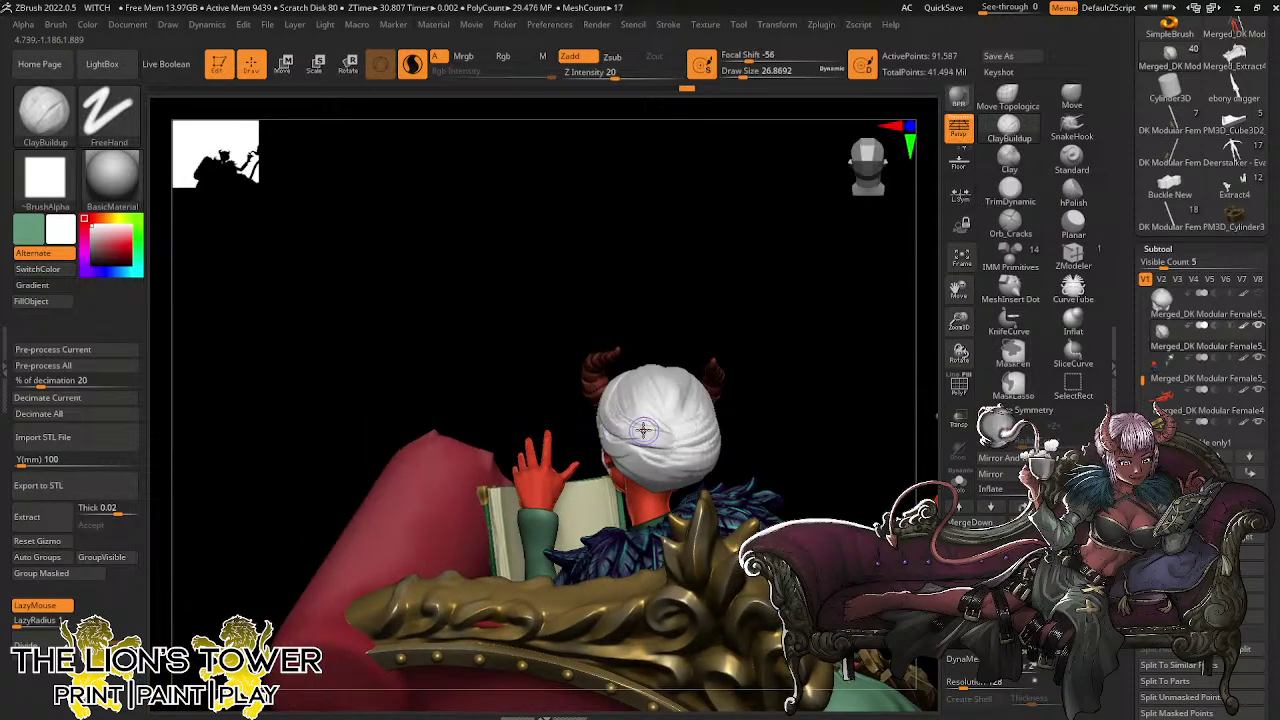
left_click_drag(663, 286, 615, 405)
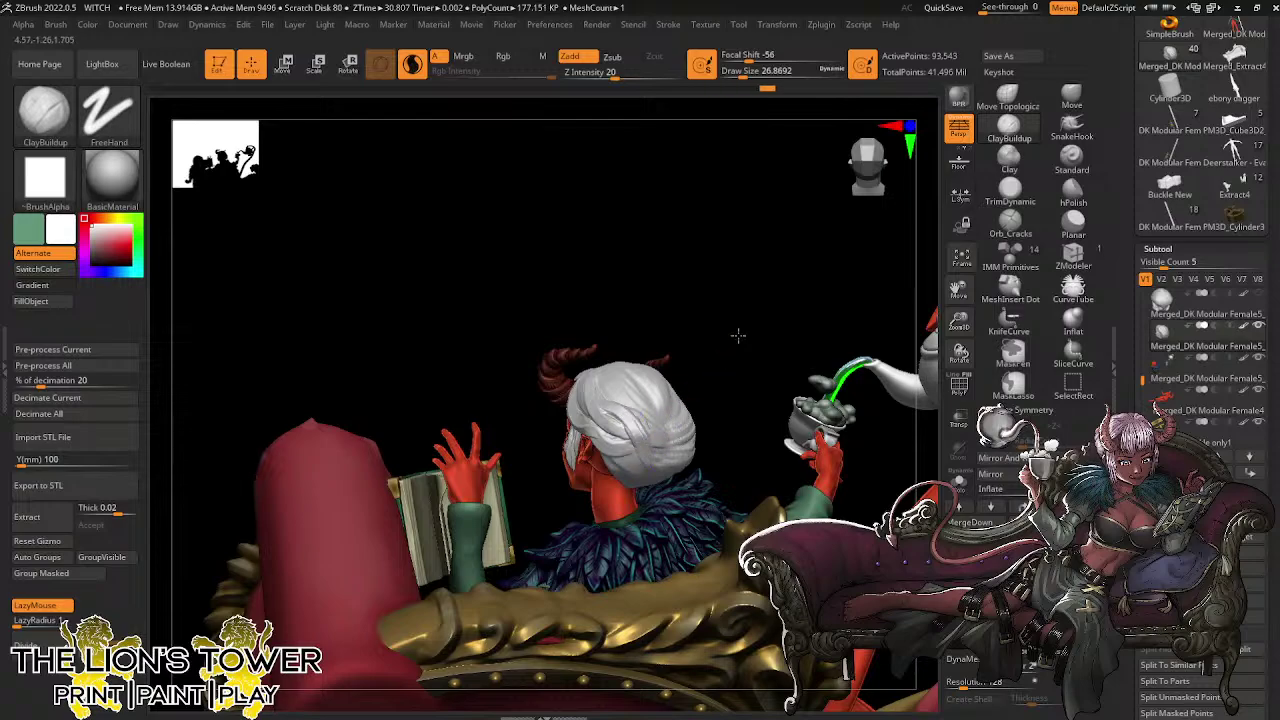
left_click_drag(737, 335, 636, 420)
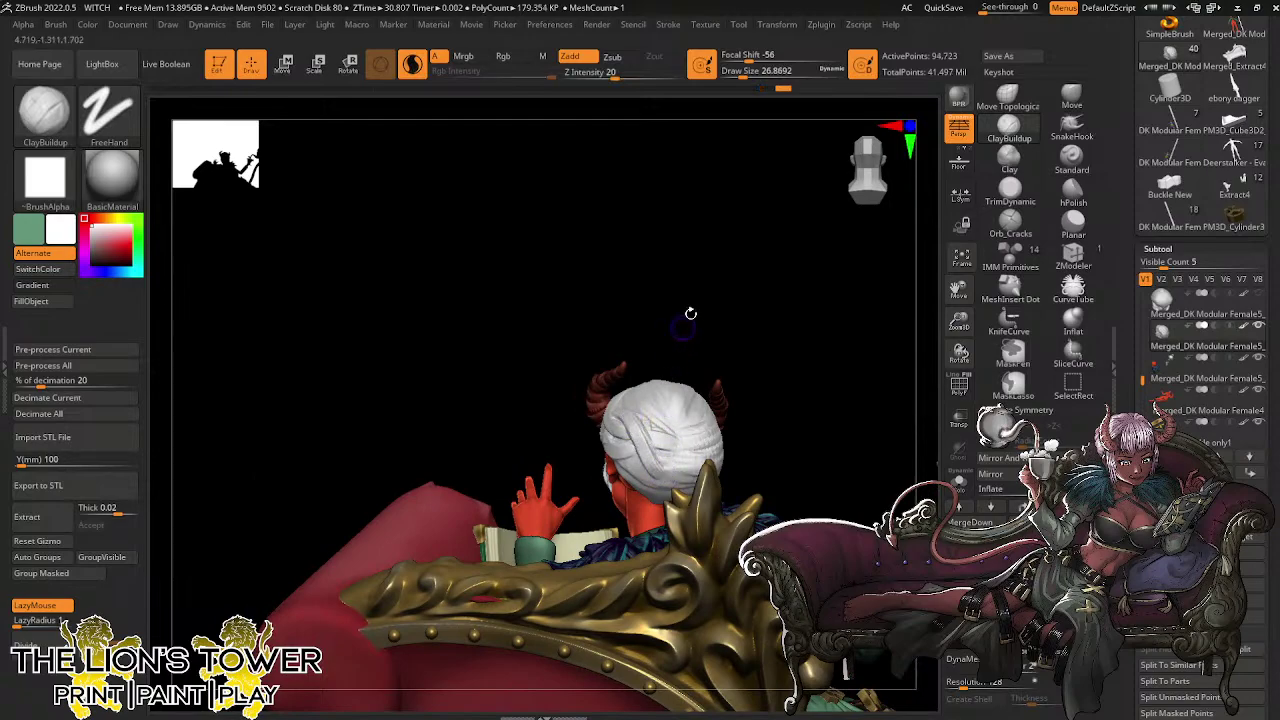
mouse_move(689, 309)
left_mouse_down()
mouse_move(763, 327)
mouse_move(775, 345)
mouse_move(811, 331)
mouse_move(817, 354)
mouse_move(777, 360)
mouse_move(736, 343)
mouse_move(723, 323)
mouse_move(749, 277)
mouse_move(729, 289)
mouse_move(726, 309)
mouse_move(750, 319)
mouse_move(723, 329)
mouse_move(649, 457)
left_mouse_up()
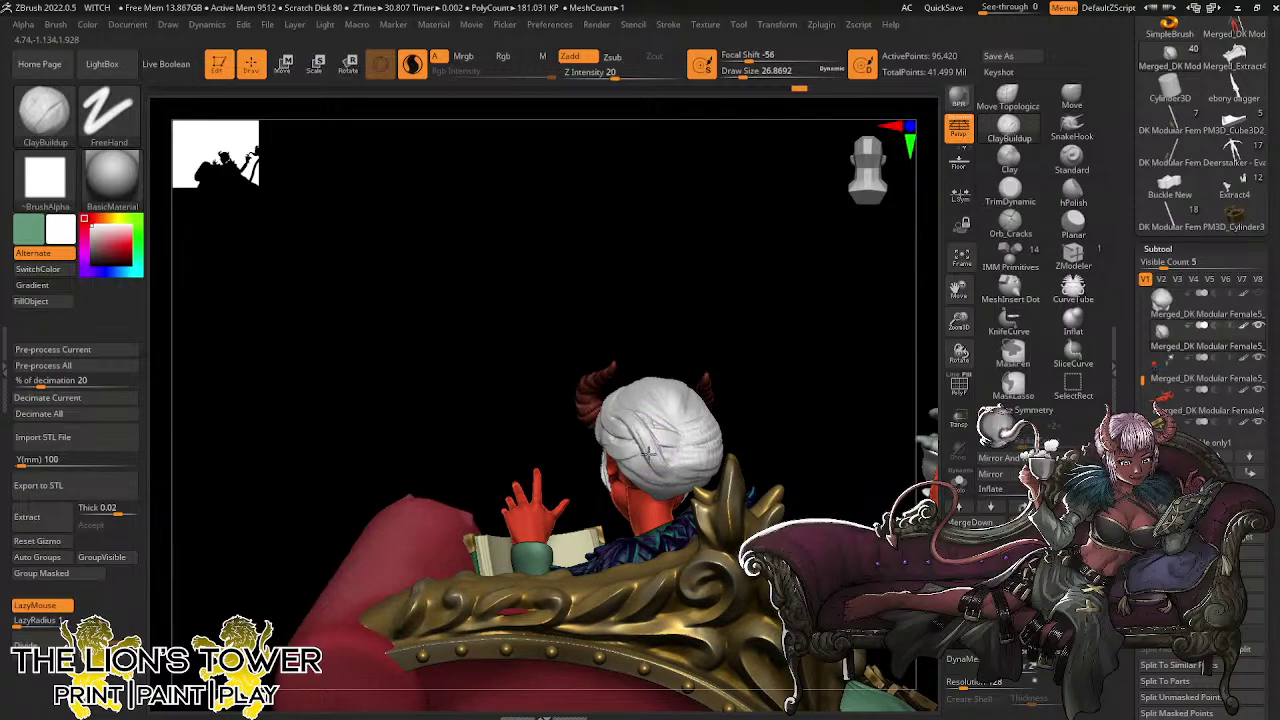
Layer swept-back strands on the side of the hair, from the horn base past the area above the ear
mouse_move(728, 332)
left_mouse_down()
mouse_move(749, 317)
mouse_move(786, 322)
mouse_move(742, 326)
left_mouse_up()
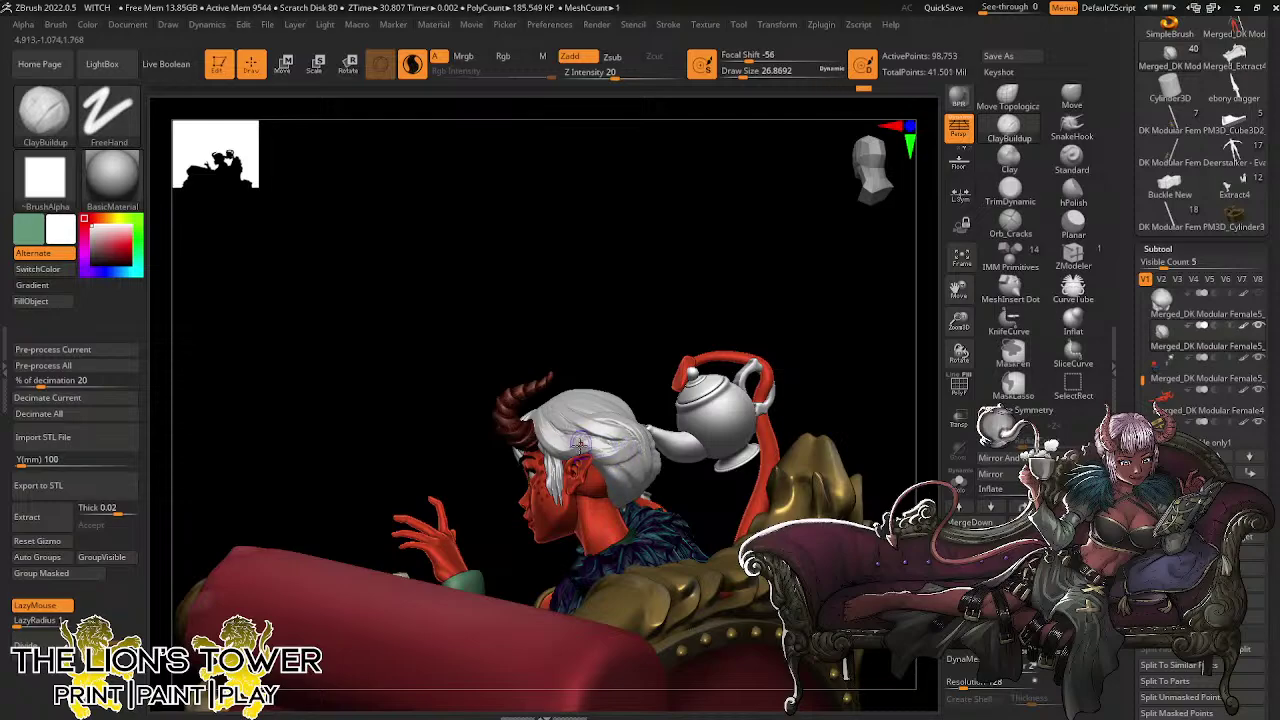
left_click_drag(659, 296, 708, 300)
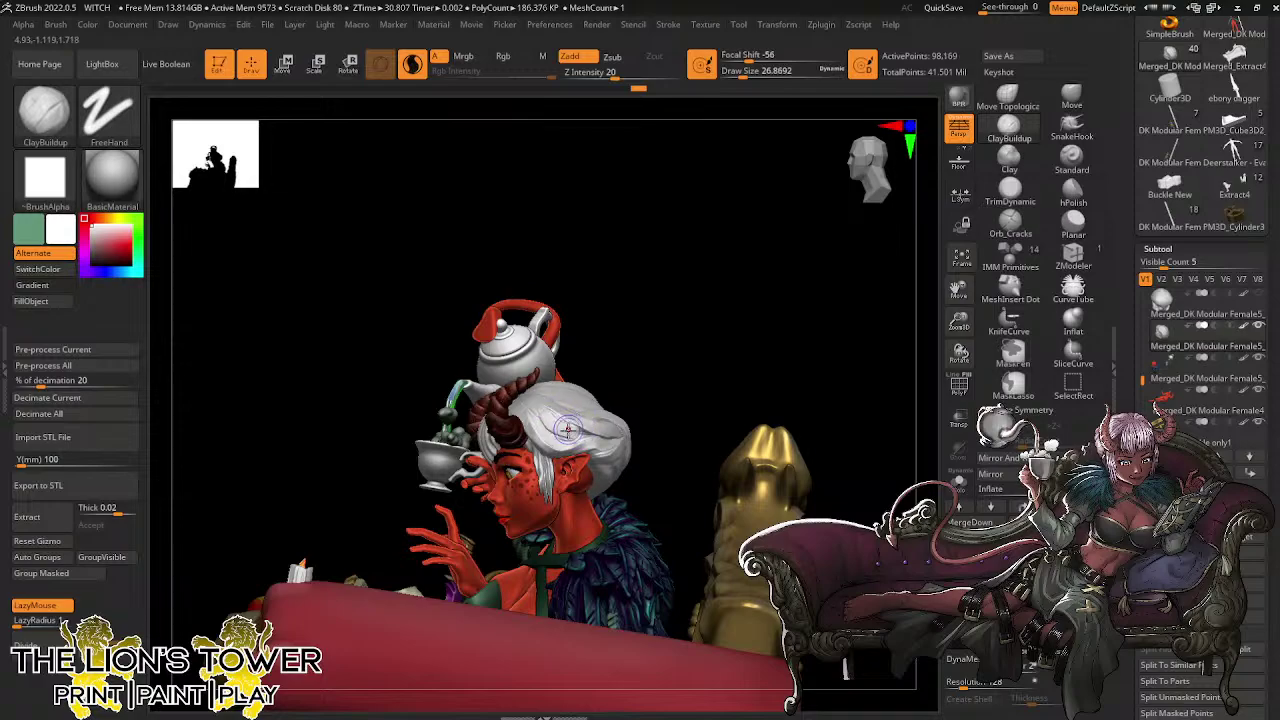
mouse_move(568, 430)
left_mouse_down()
mouse_move(540, 405)
mouse_move(574, 436)
mouse_move(584, 428)
left_mouse_up()
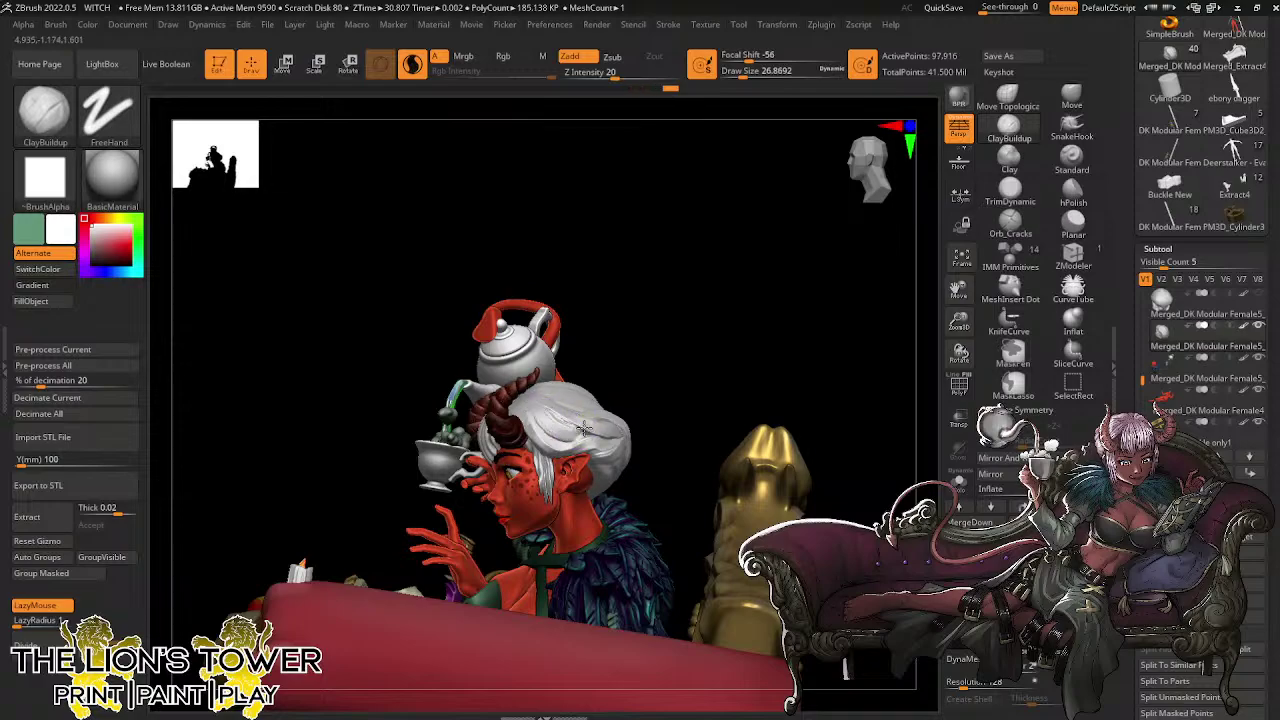
left_click_drag(697, 321, 585, 345)
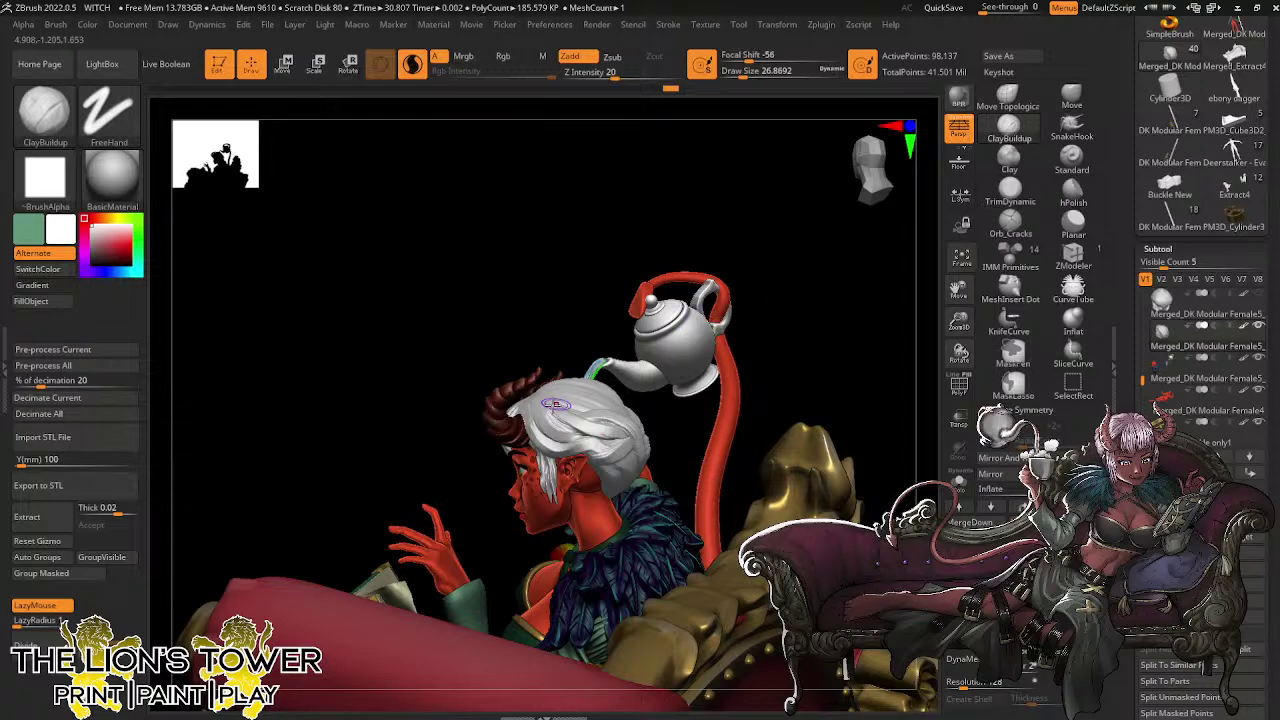
key("ctrl+shift+z")
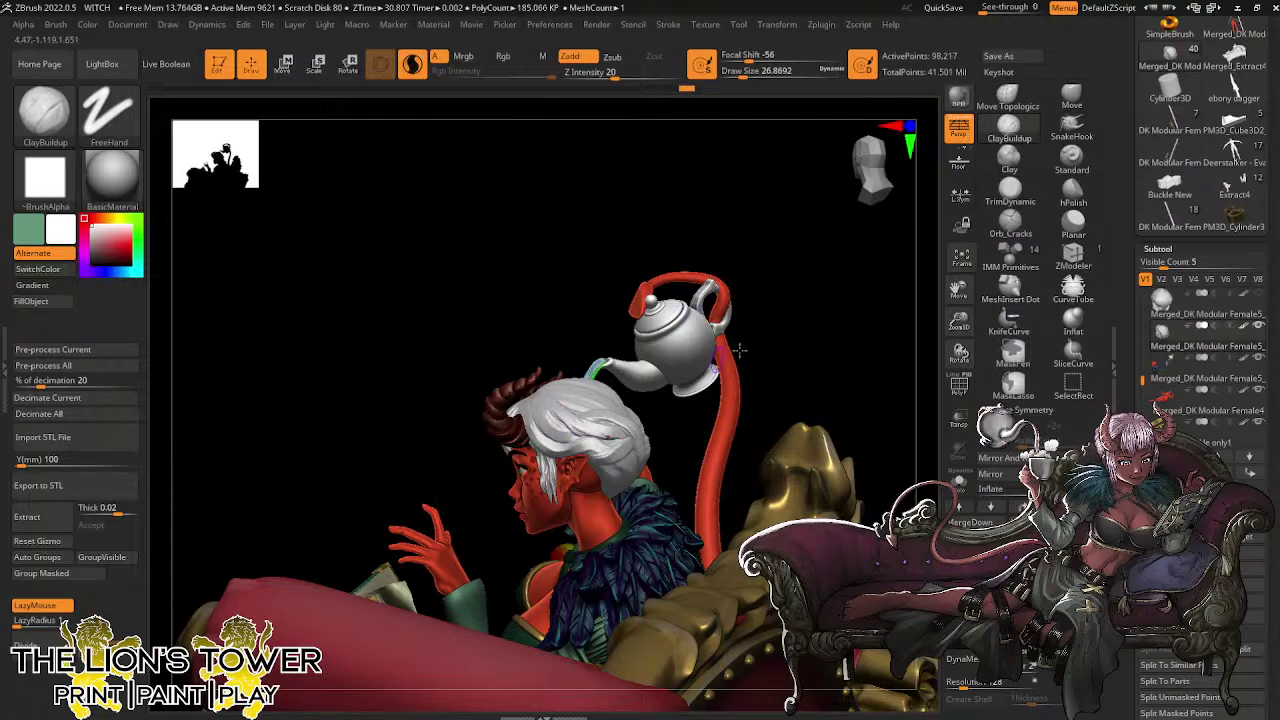
left_click_drag(833, 316, 722, 345)
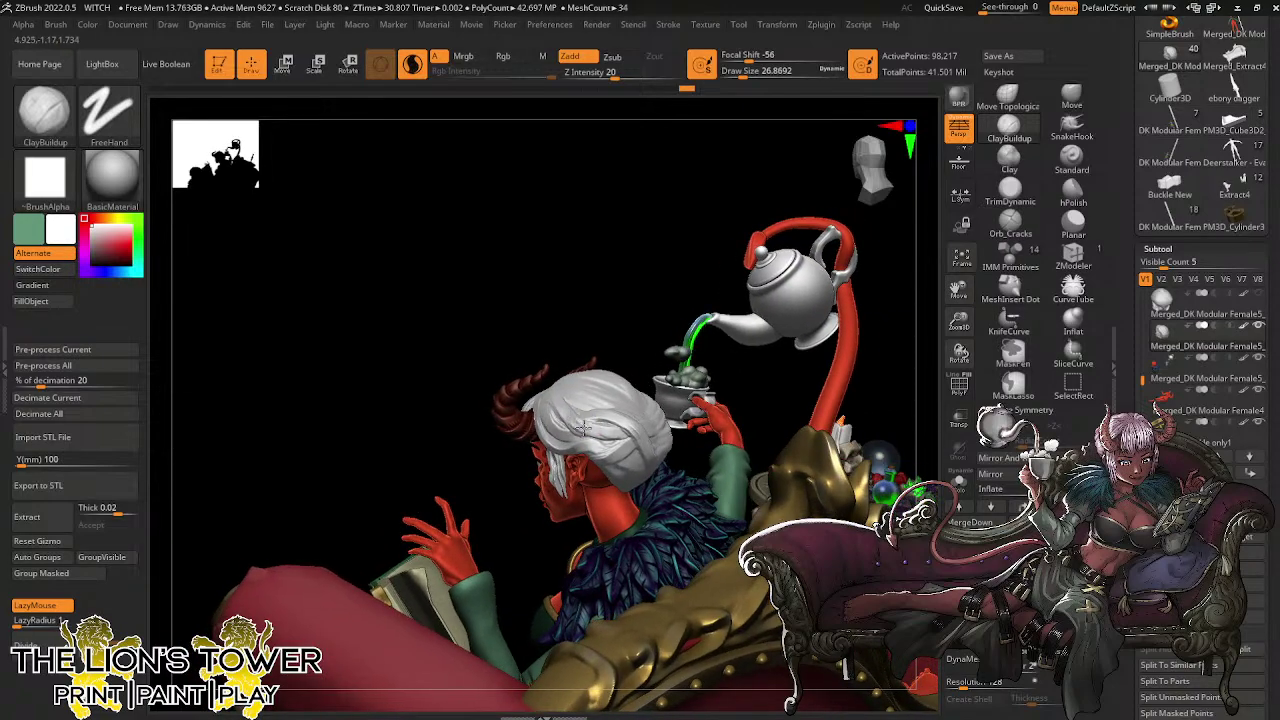
key("ctrl+shift+z")
key("ctrl+shift+z")
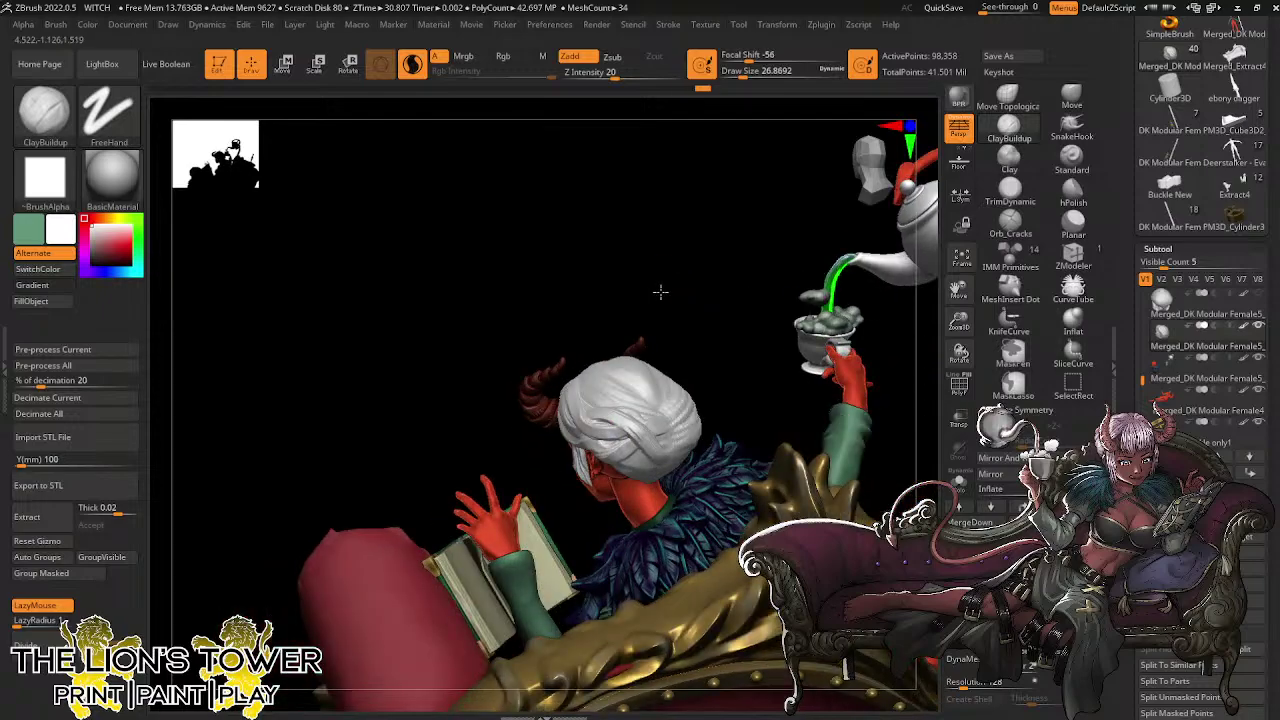
Build up long strands along the crown of the hair while viewing the head from above
mouse_move(665, 291)
left_mouse_down()
mouse_move(641, 271)
mouse_move(591, 281)
mouse_move(588, 365)
mouse_move(572, 372)
mouse_move(588, 385)
left_mouse_up()
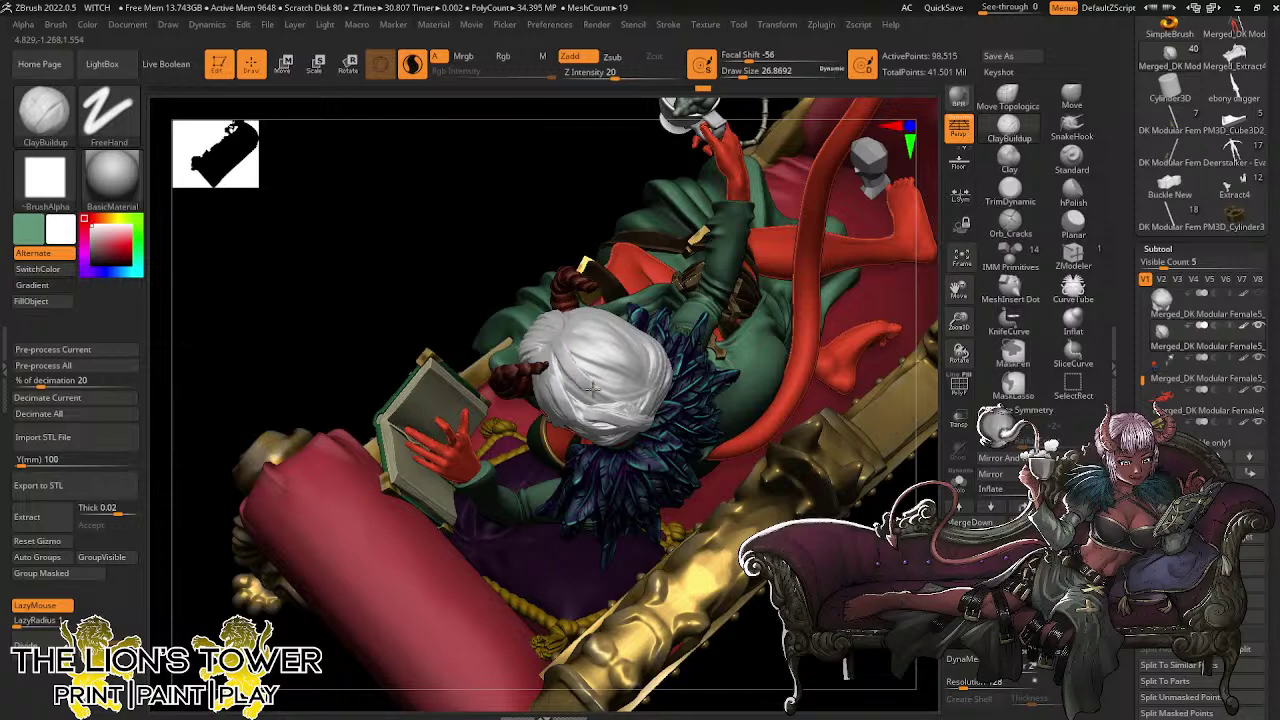
key("ctrl+shift+z")
key("ctrl+shift+z")
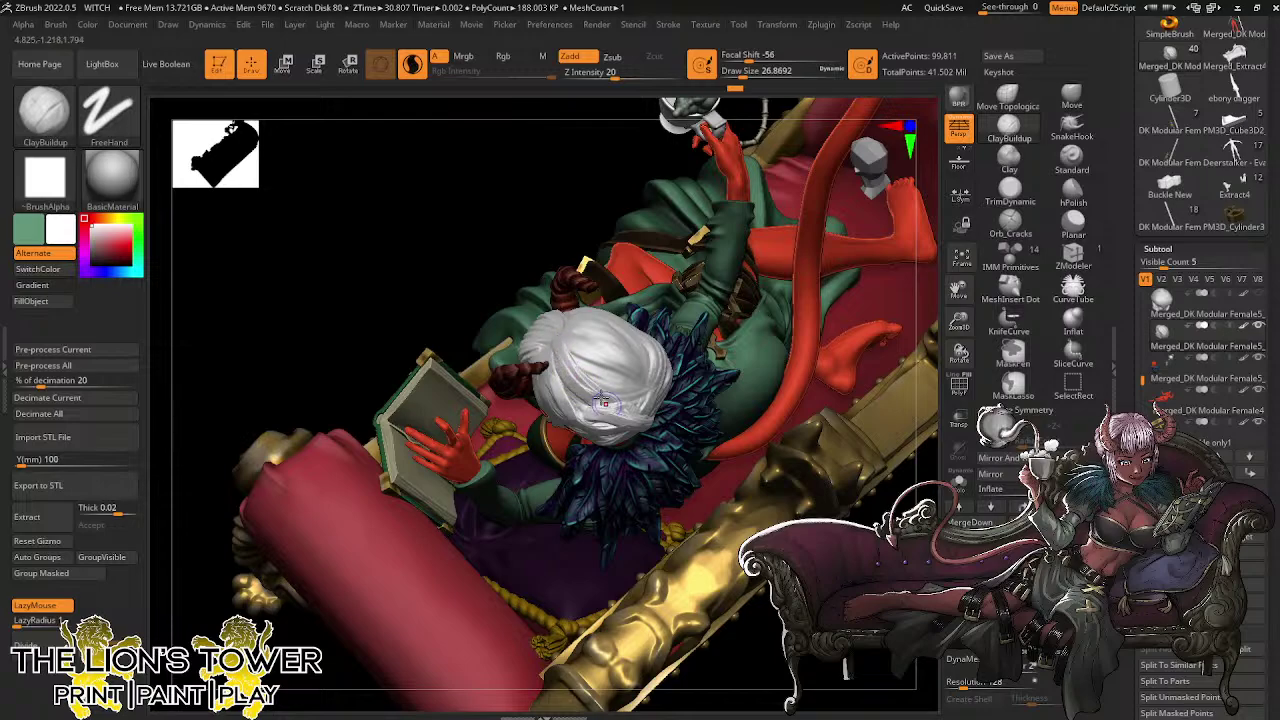
key("ctrl+shift+z")
key("ctrl+shift+z")
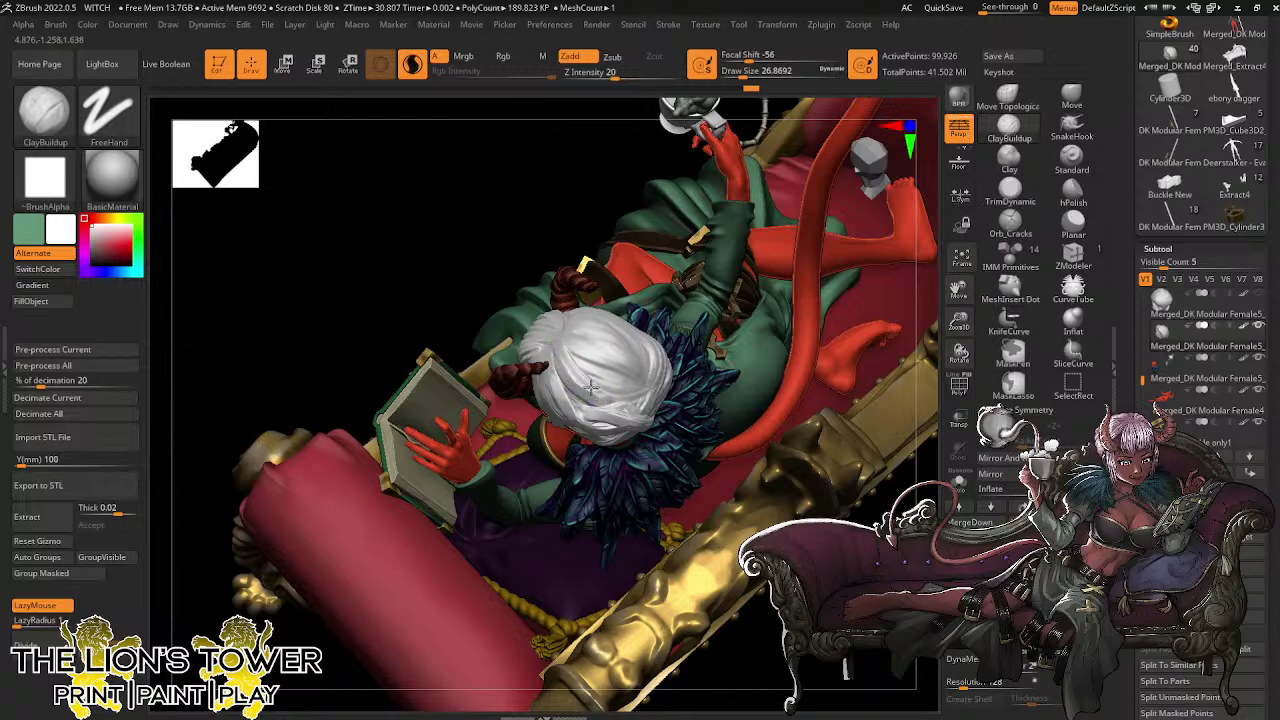
key("ctrl+shift+z")
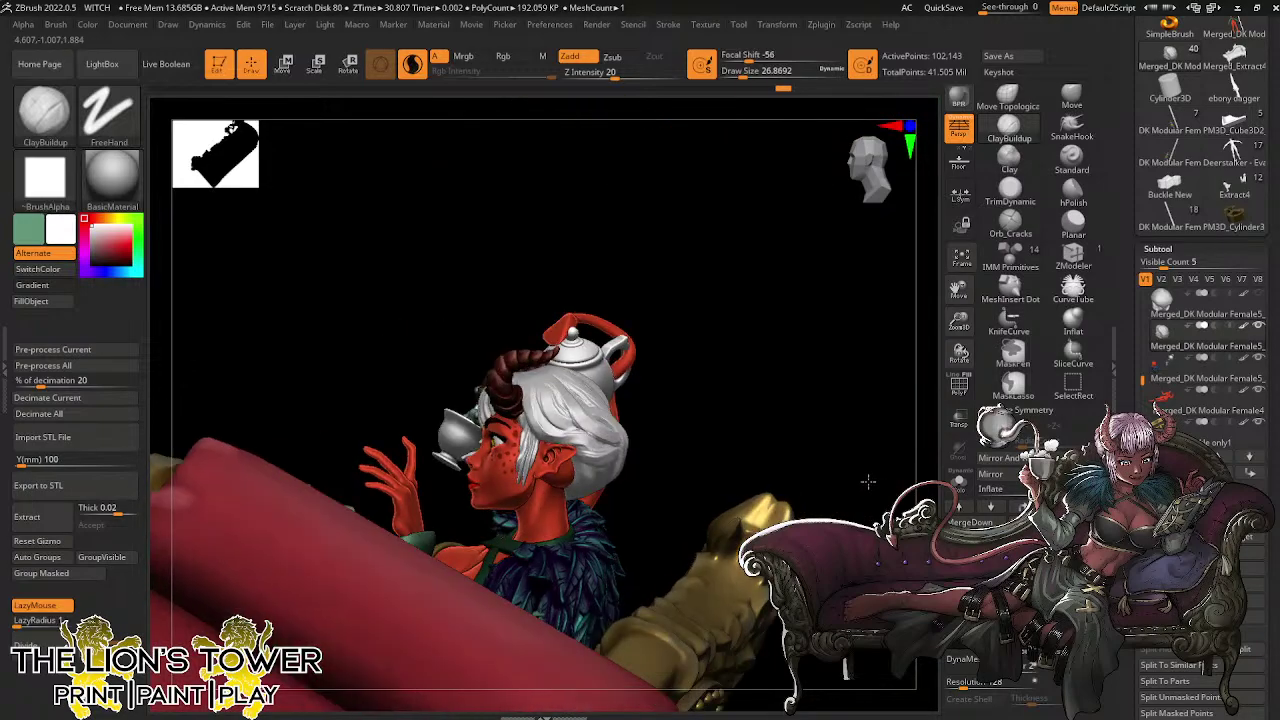
Add more hair strands from behind the horn over the top of the head with ClayBuildup
left_click_drag(868, 482, 570, 375)
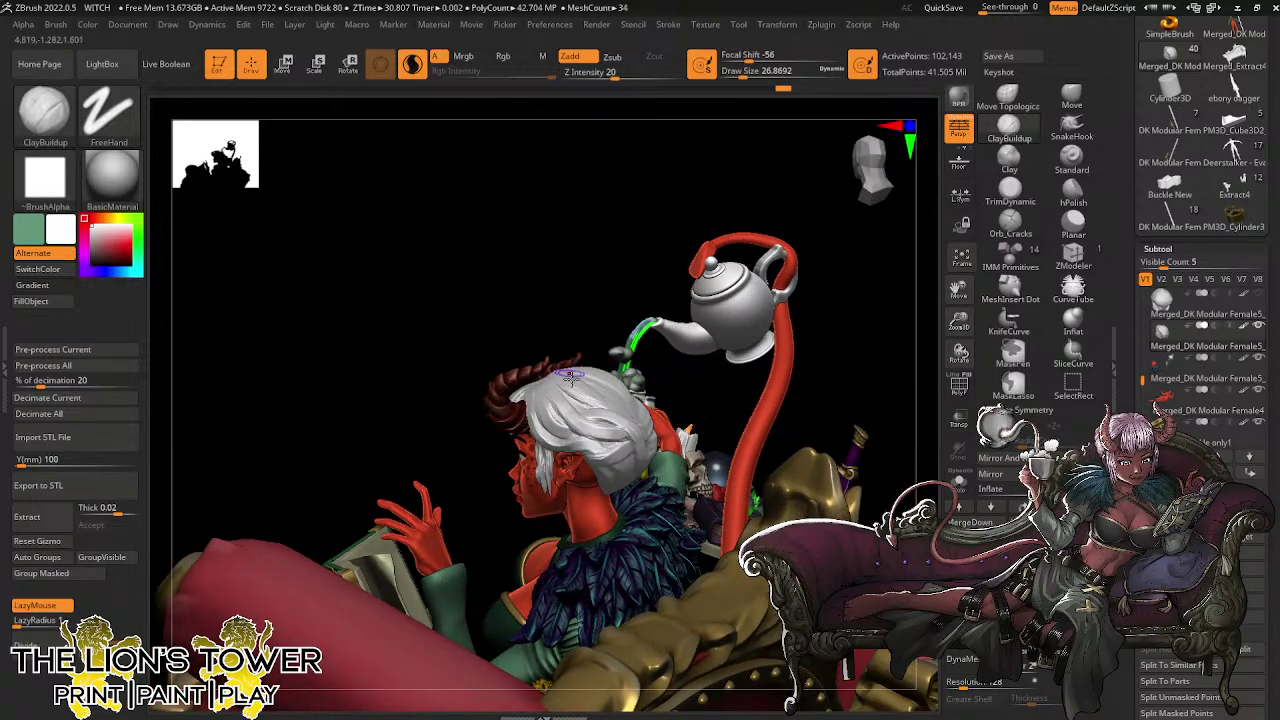
key("ctrl+shift+z")
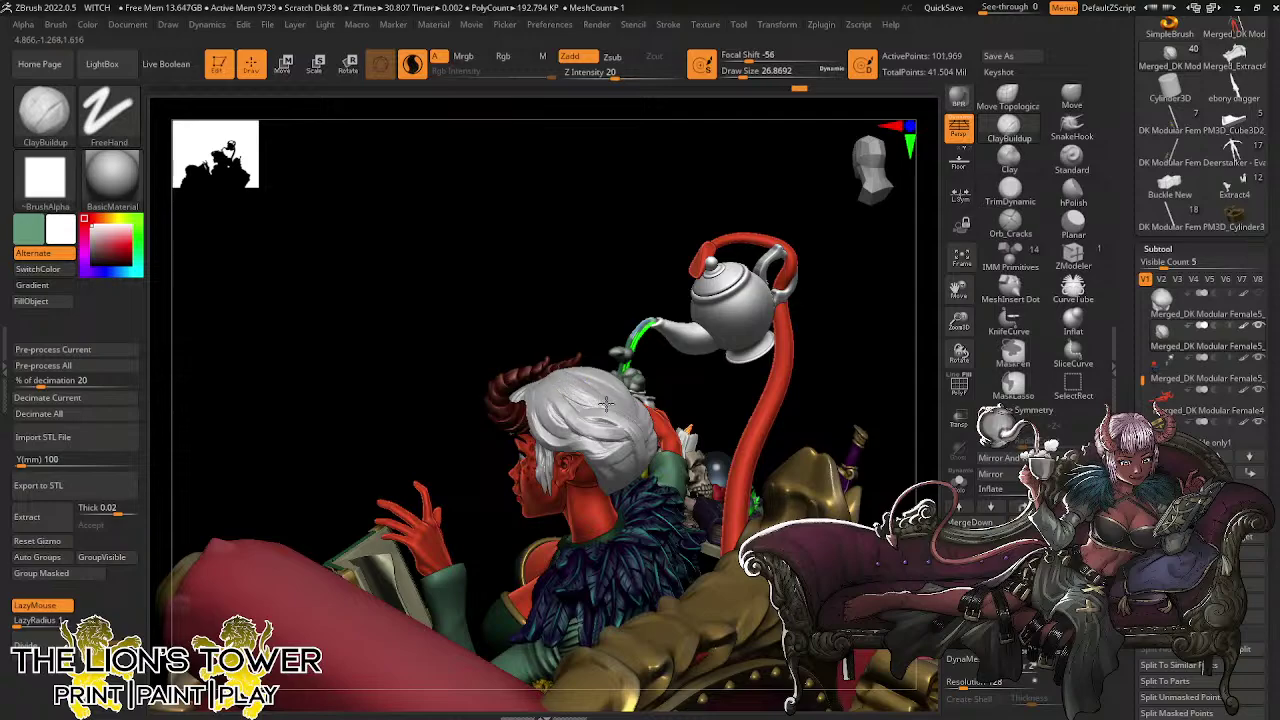
key("ctrl+shift+z")
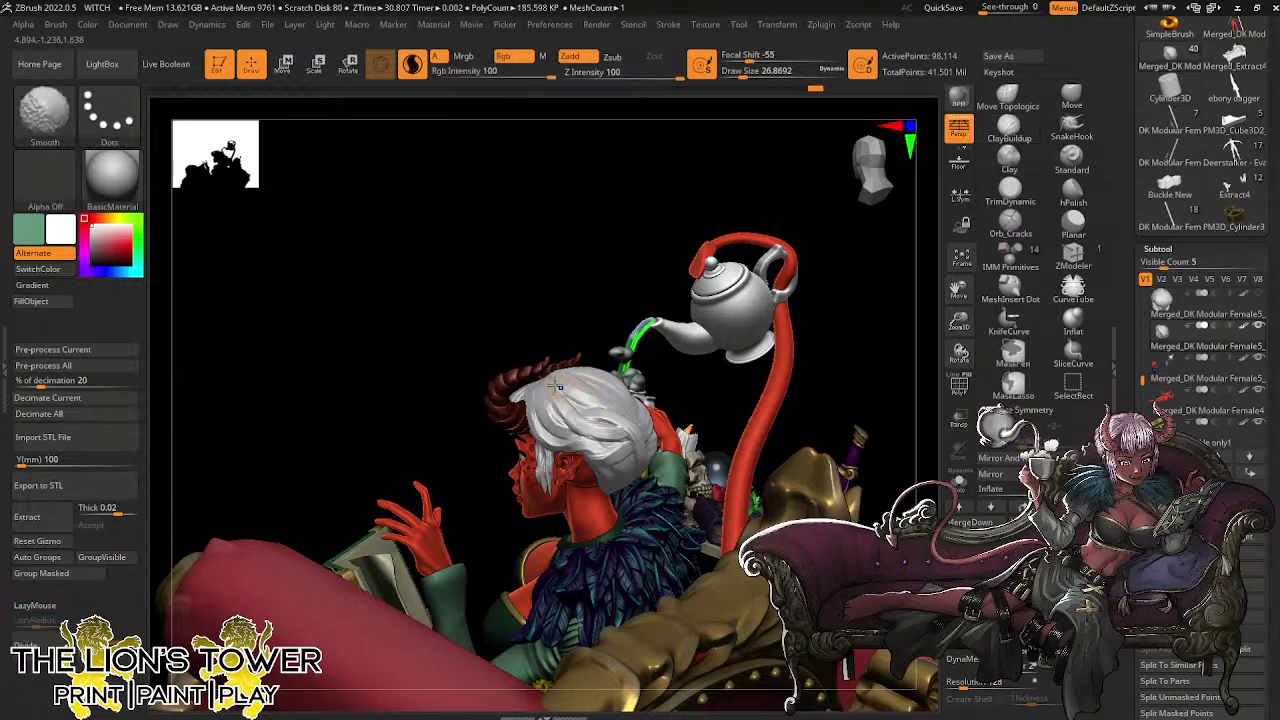
Soften the strands across the crown and side of the hair with the Smooth brush
mouse_move(555, 386)
left_mouse_down("shift")
mouse_move(552, 408)
mouse_move(617, 433)
left_mouse_up("shift")
left_click_drag(661, 258, 653, 257)
key("ctrl+shift+z")
key("ctrl+shift+z")
key("ctrl+shift+z")
key("ctrl+shift+z")
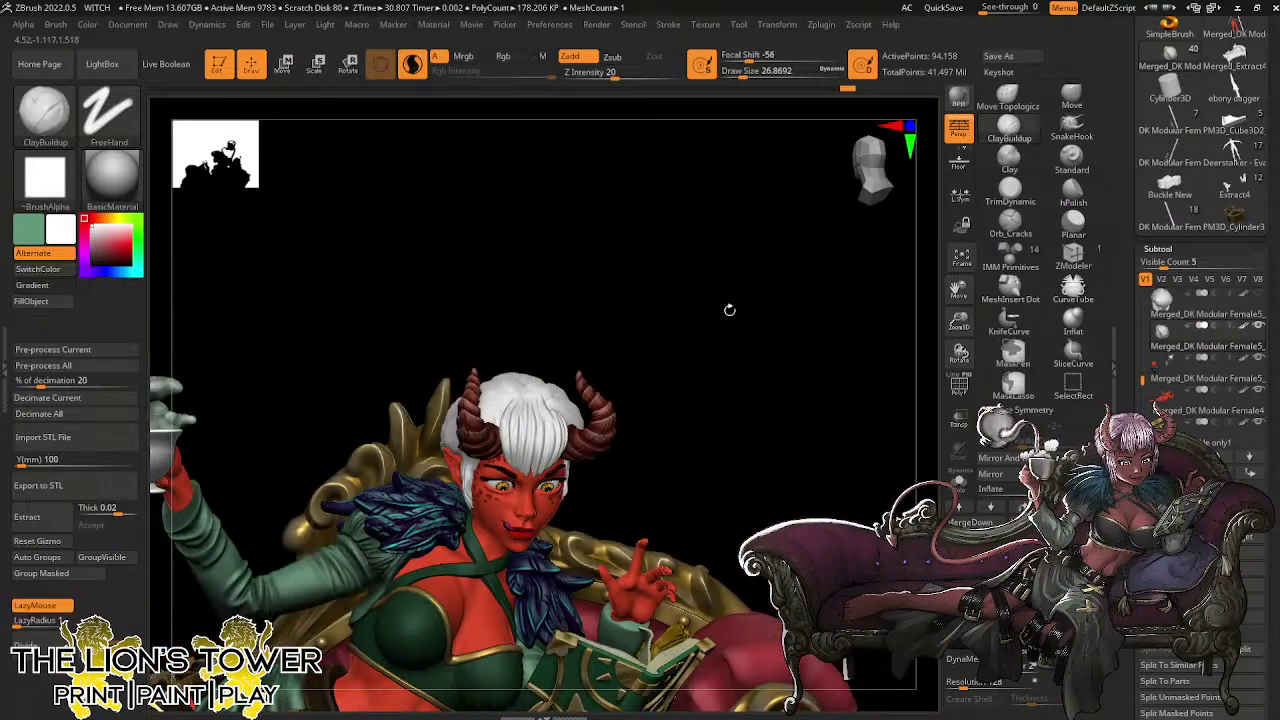
key("ctrl+shift+z")
key("ctrl+shift+z")
key("ctrl+shift+z")
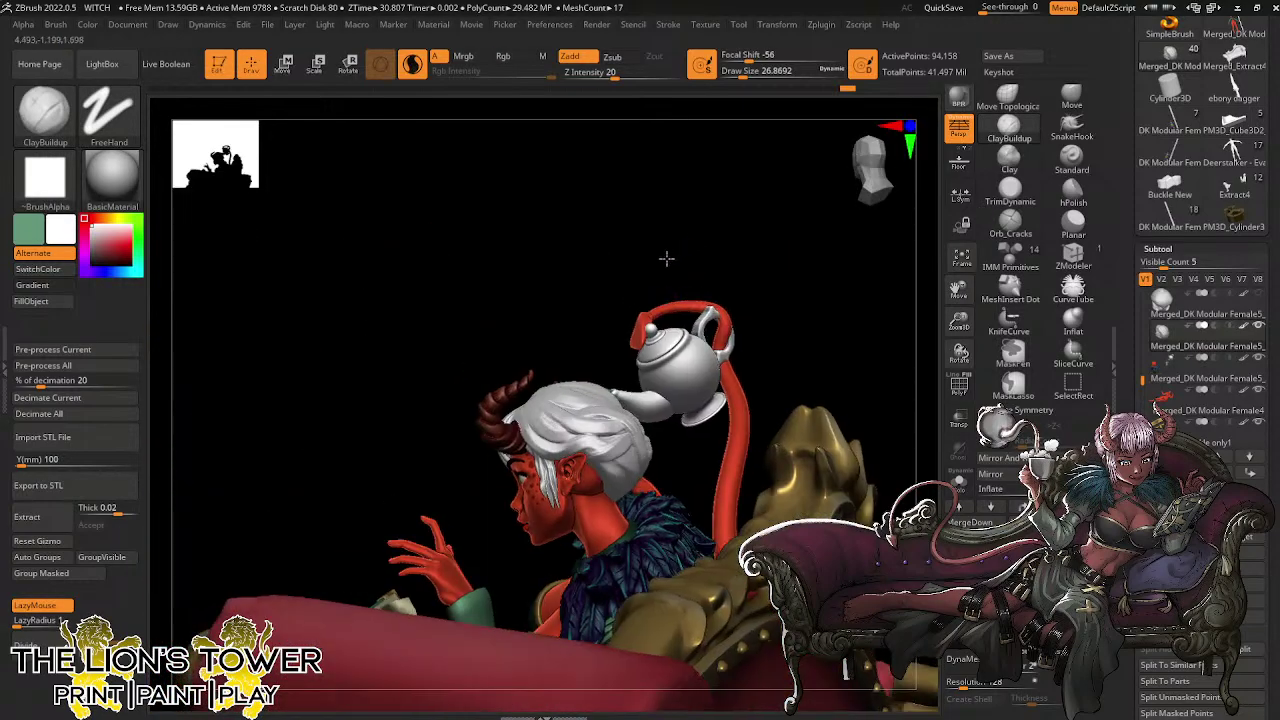
Build up hair strands behind the ear, down to the nape and across the lower back of the hair with ClayBuildup
key("ctrl+shift+z")
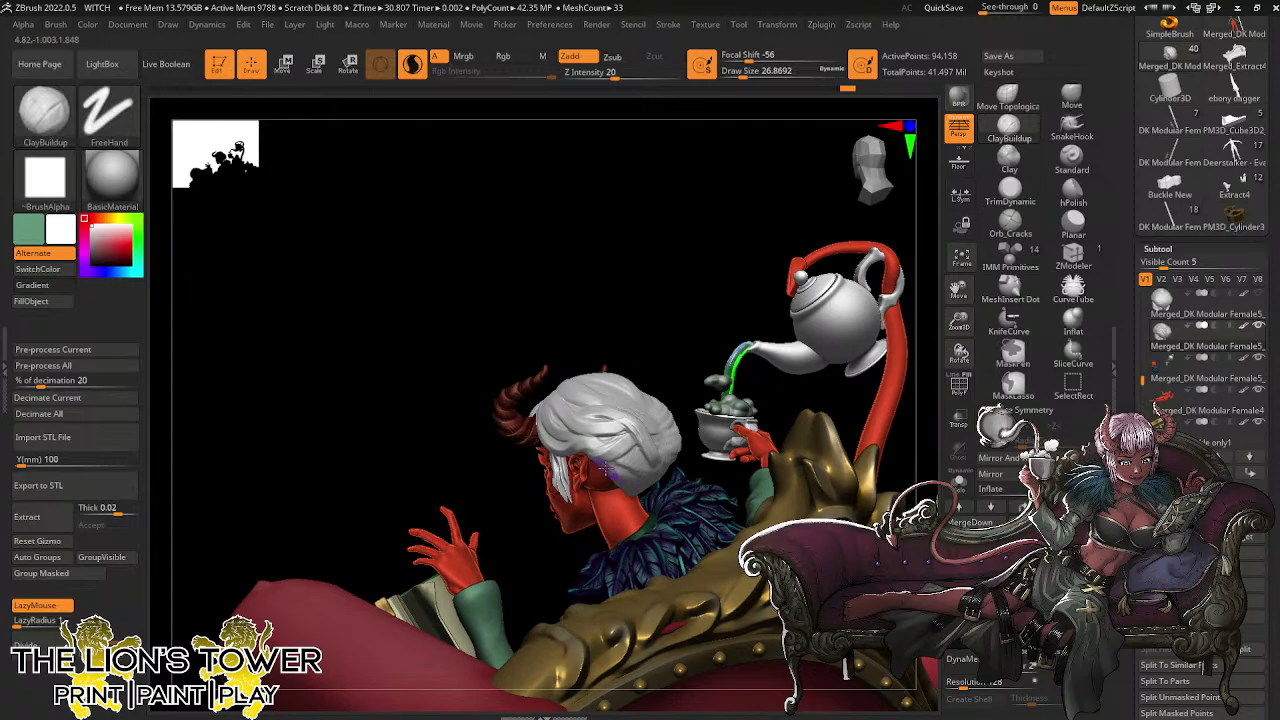
key("ctrl+shift+z")
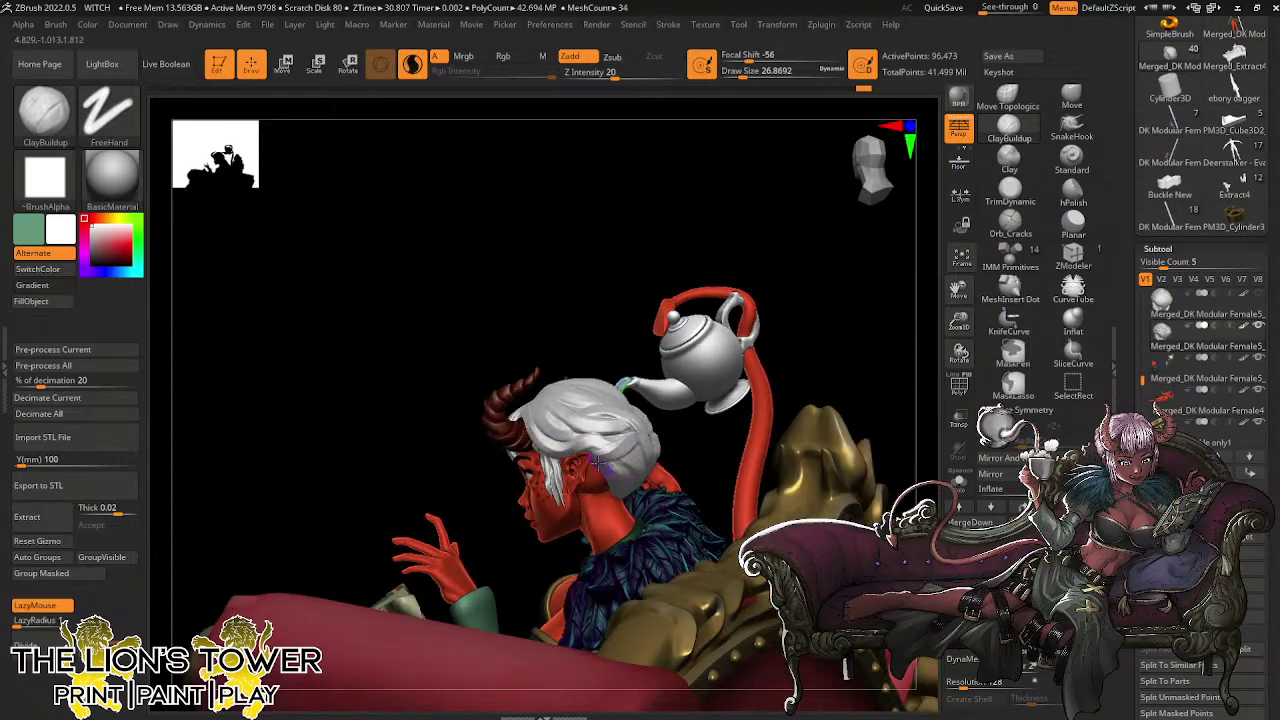
key("ctrl+shift+z")
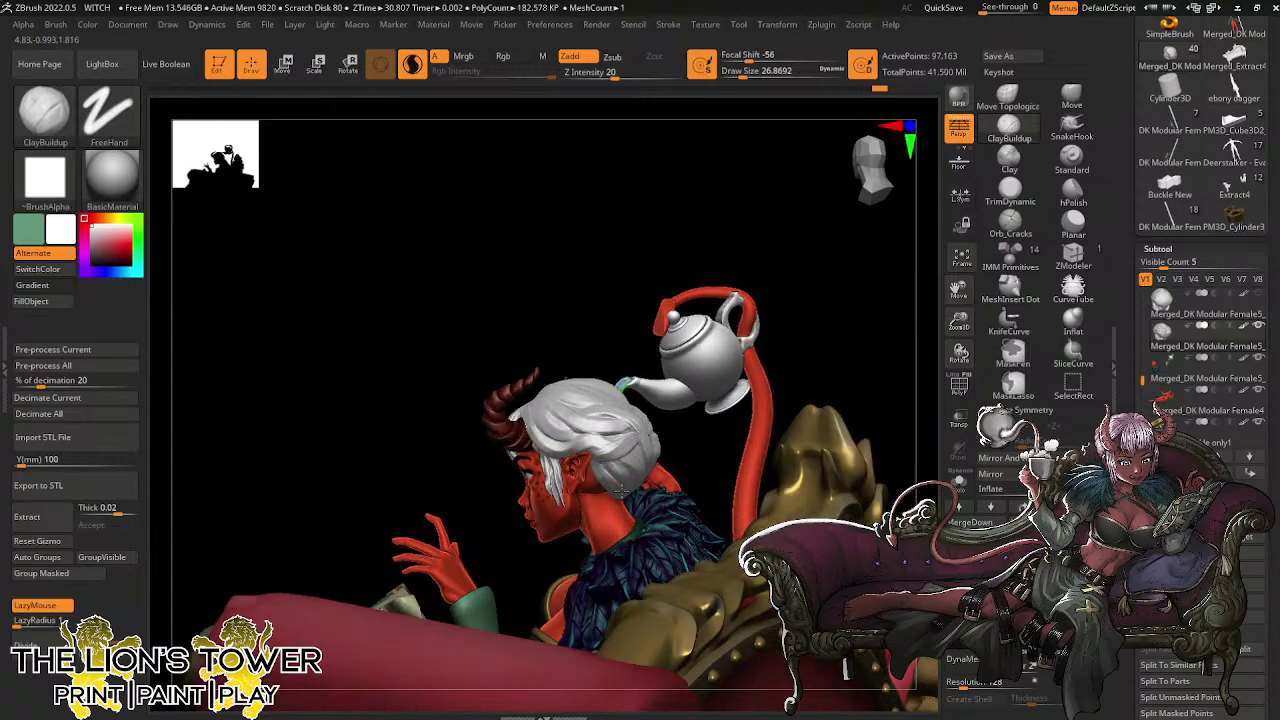
key("ctrl+z")
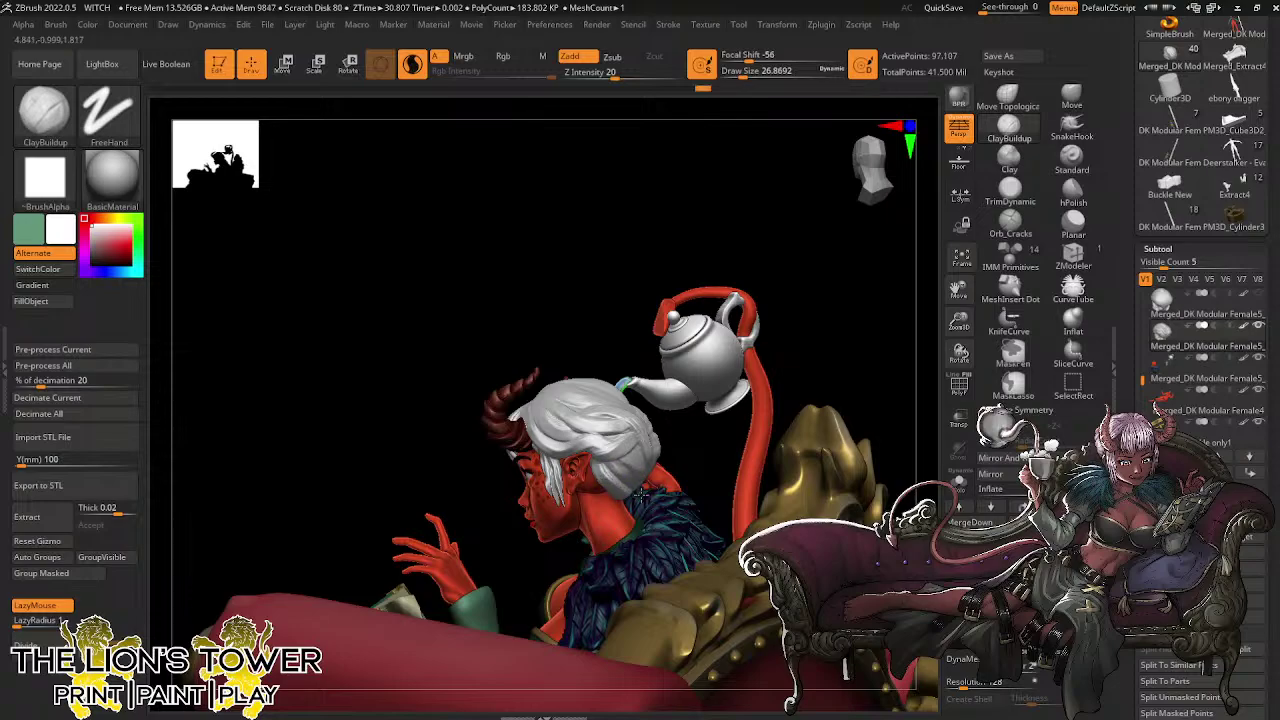
key("ctrl+shift+z")
key("ctrl+shift+z")
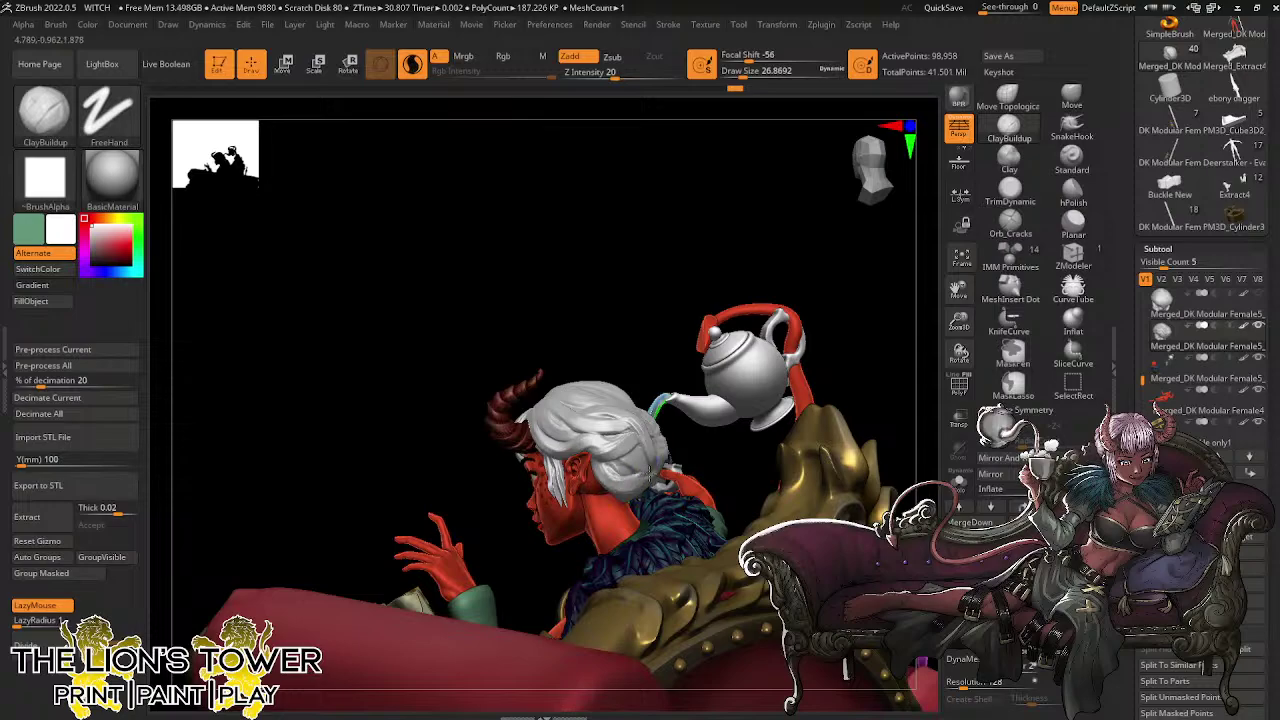
left_click_drag(650, 473, 648, 474)
key("ctrl+shift+z")
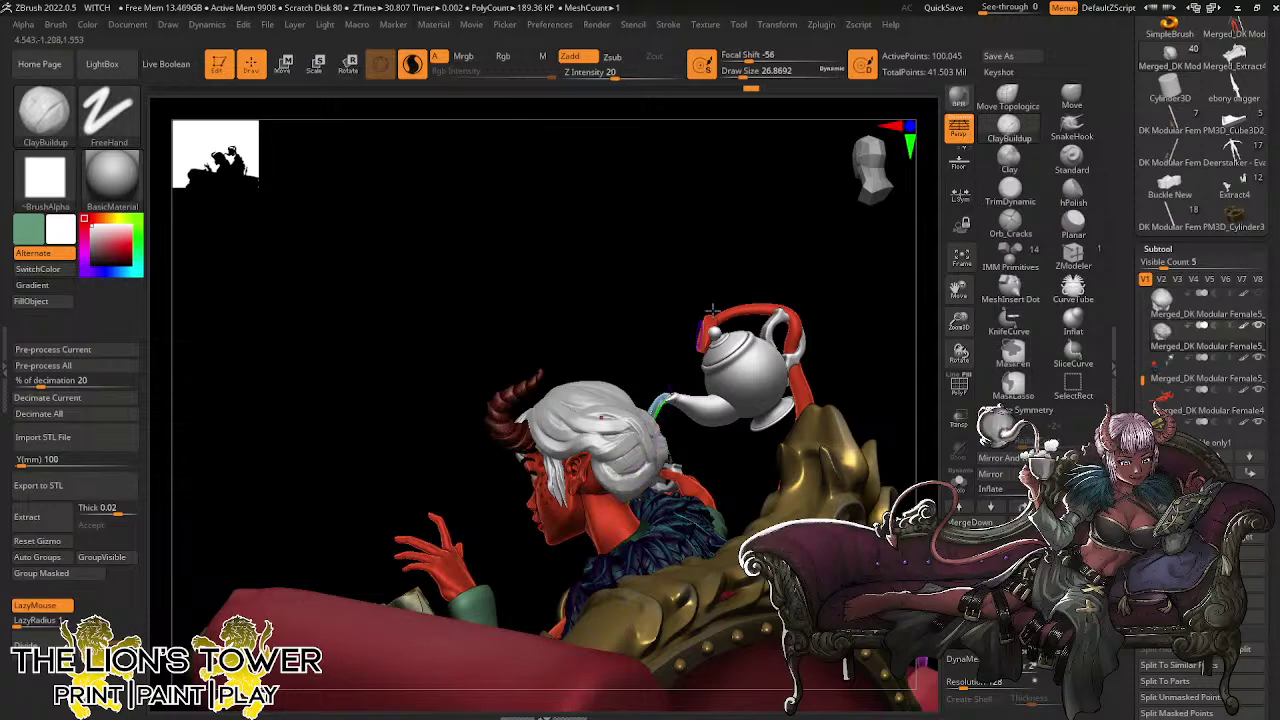
Refine the layered strands at the left side and back of the hair behind the ear with ClayBuildup
left_click_drag(642, 459, 614, 467)
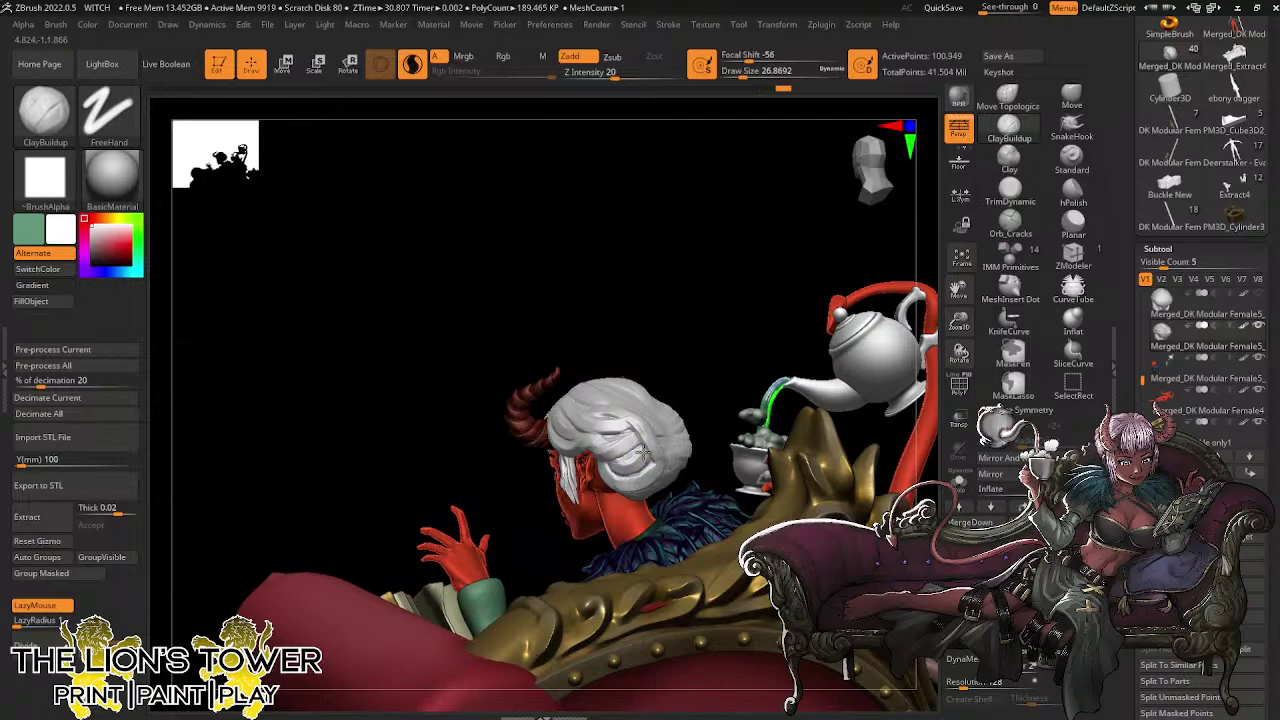
key("ctrl+shift+z")
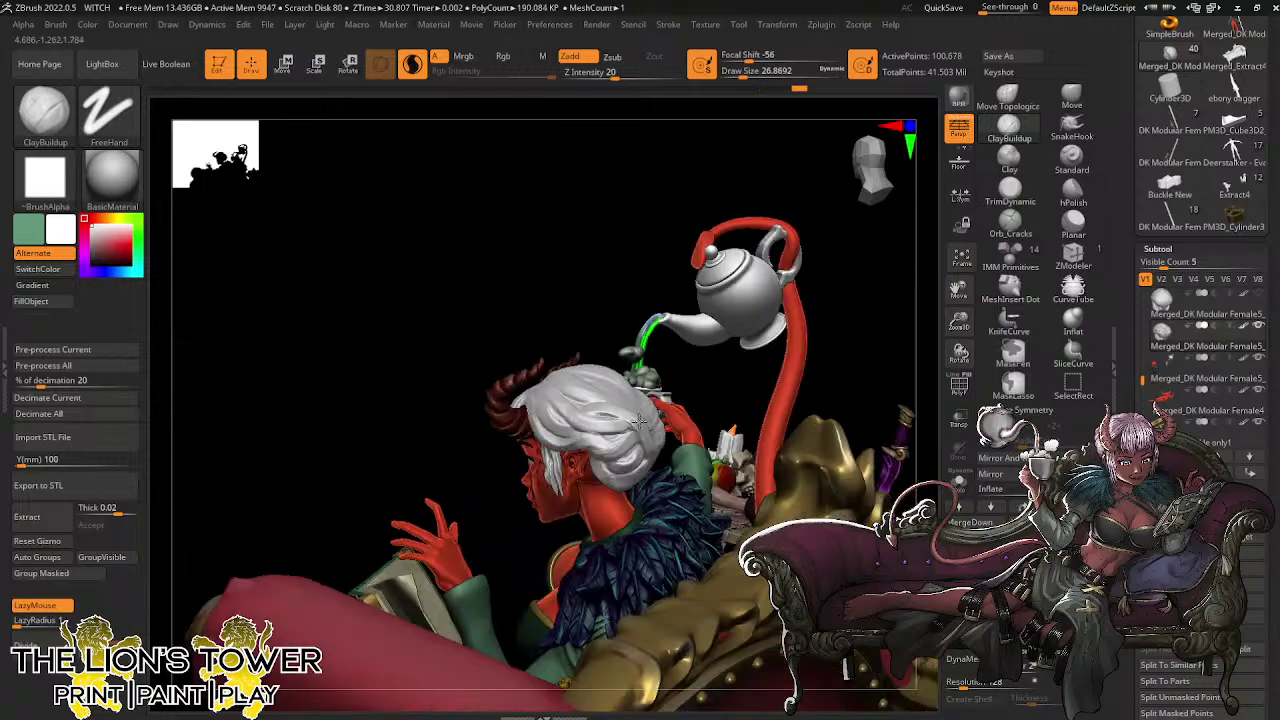
key("ctrl+shift+z")
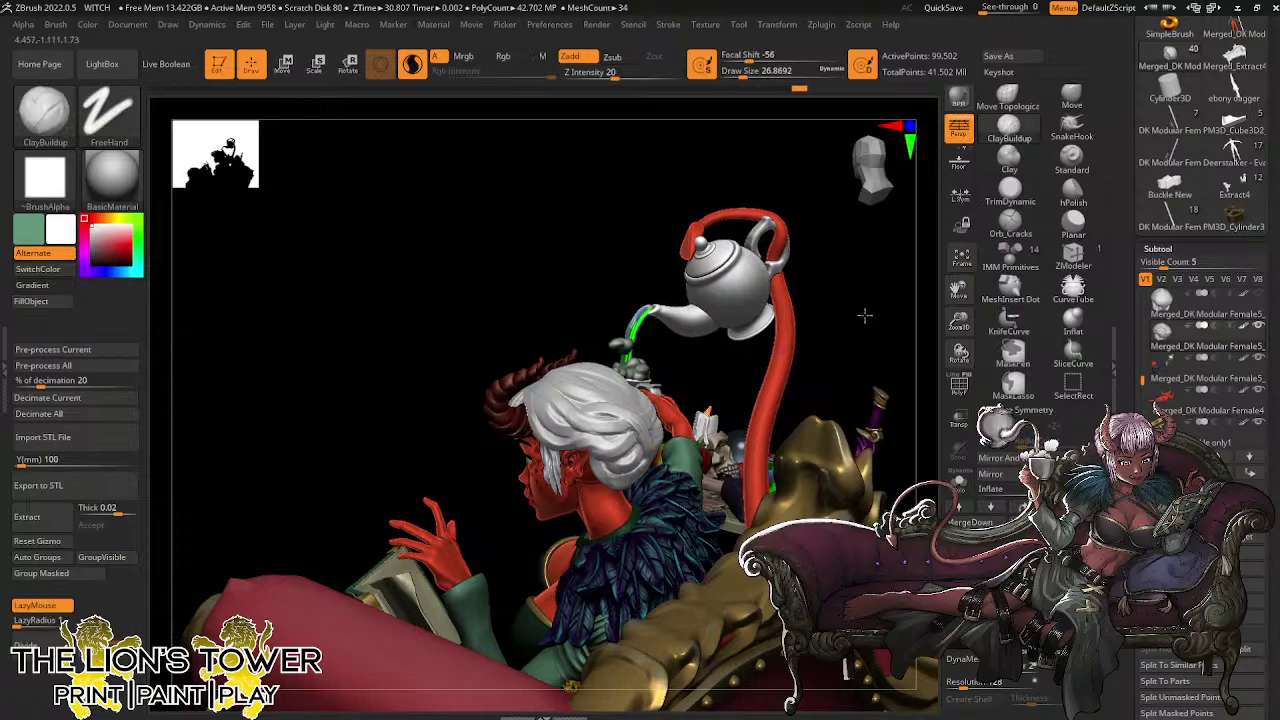
left_click_drag(865, 315, 837, 333)
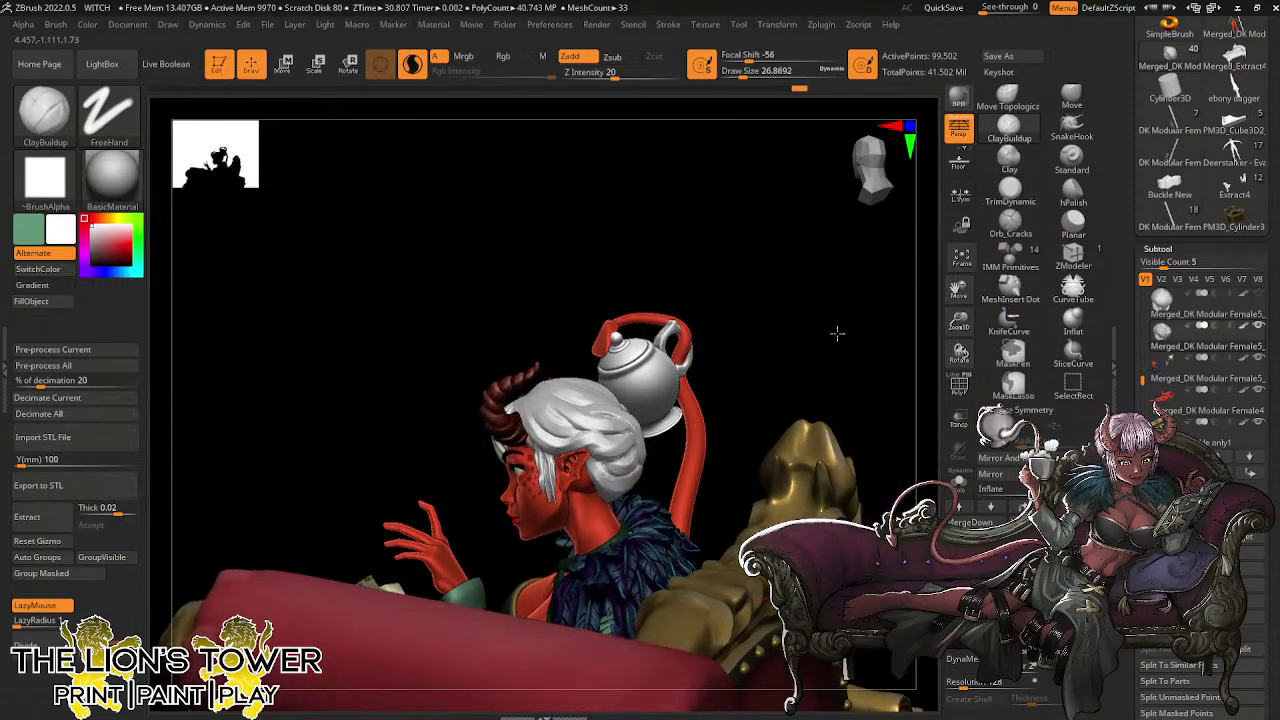
key("ctrl+shift+z")
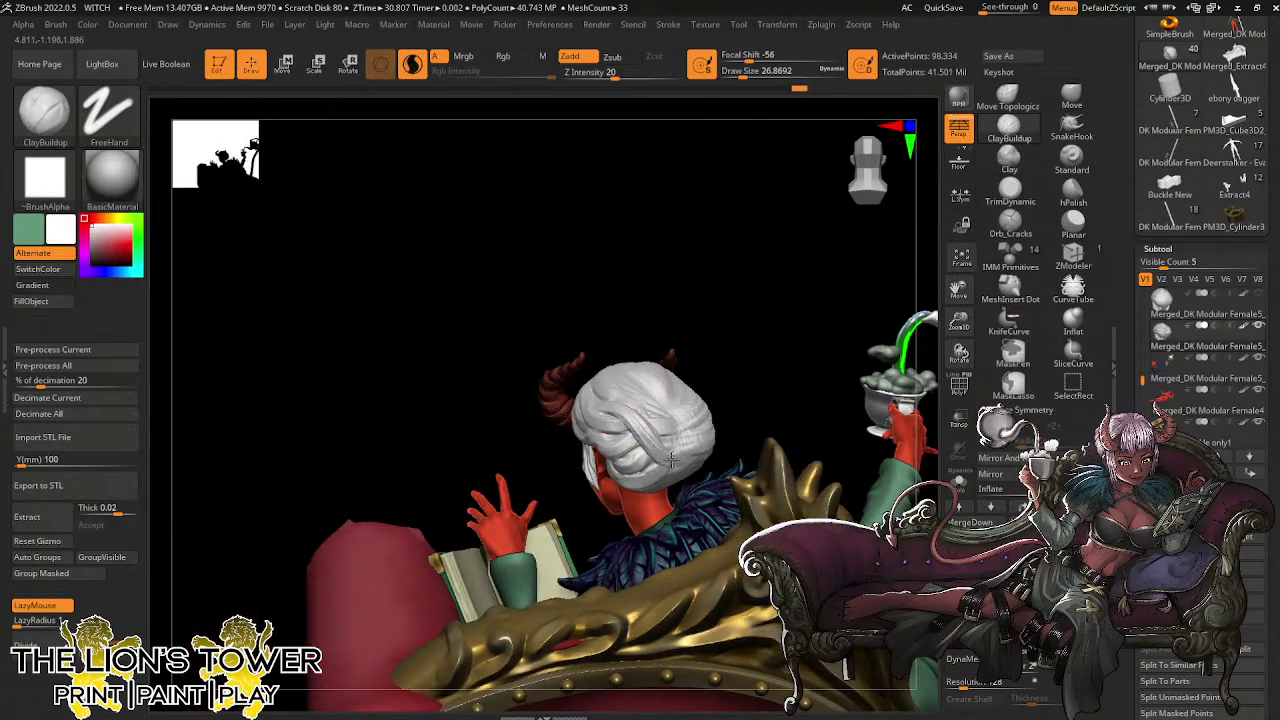
key("ctrl+shift+z")
key("ctrl+shift+z")
key("ctrl+shift+z")
key("ctrl+shift+z")
key("ctrl+shift+z")
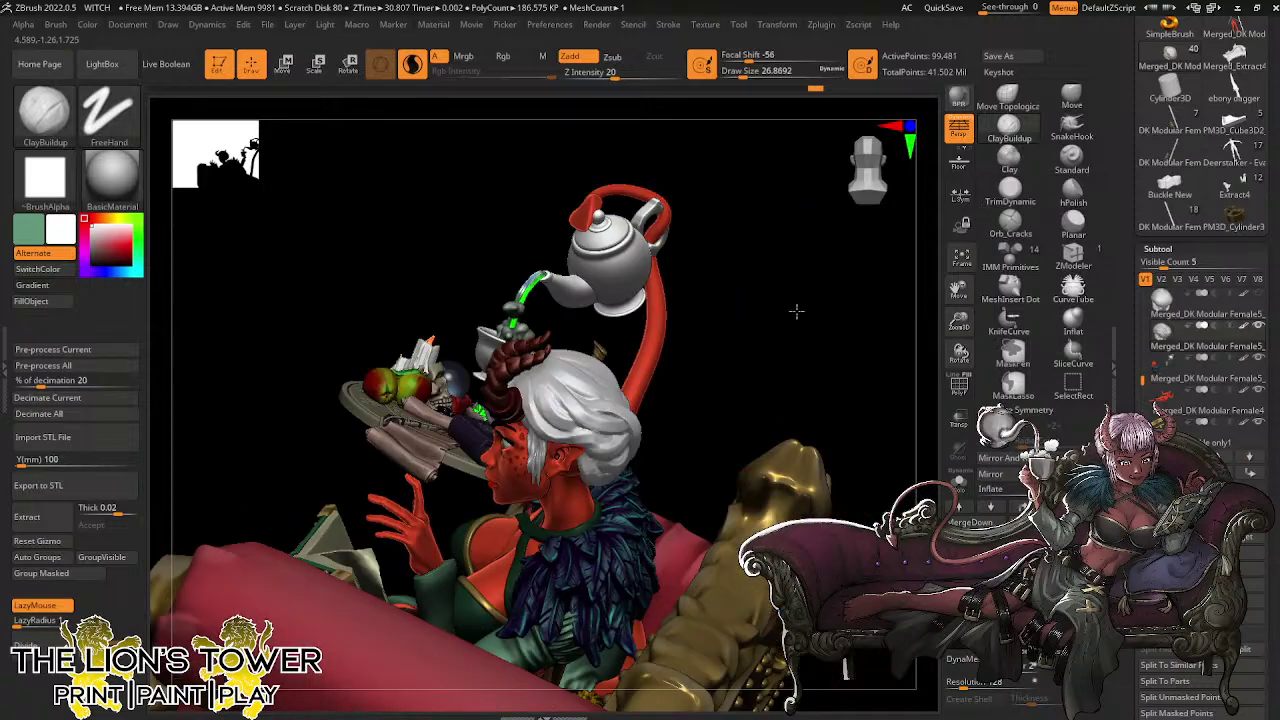
Build up strands running from the front hairline over the crown toward the back of the head with ClayBuildup
mouse_move(712, 338)
left_mouse_down()
mouse_move(634, 286)
mouse_move(612, 375)
left_mouse_up()
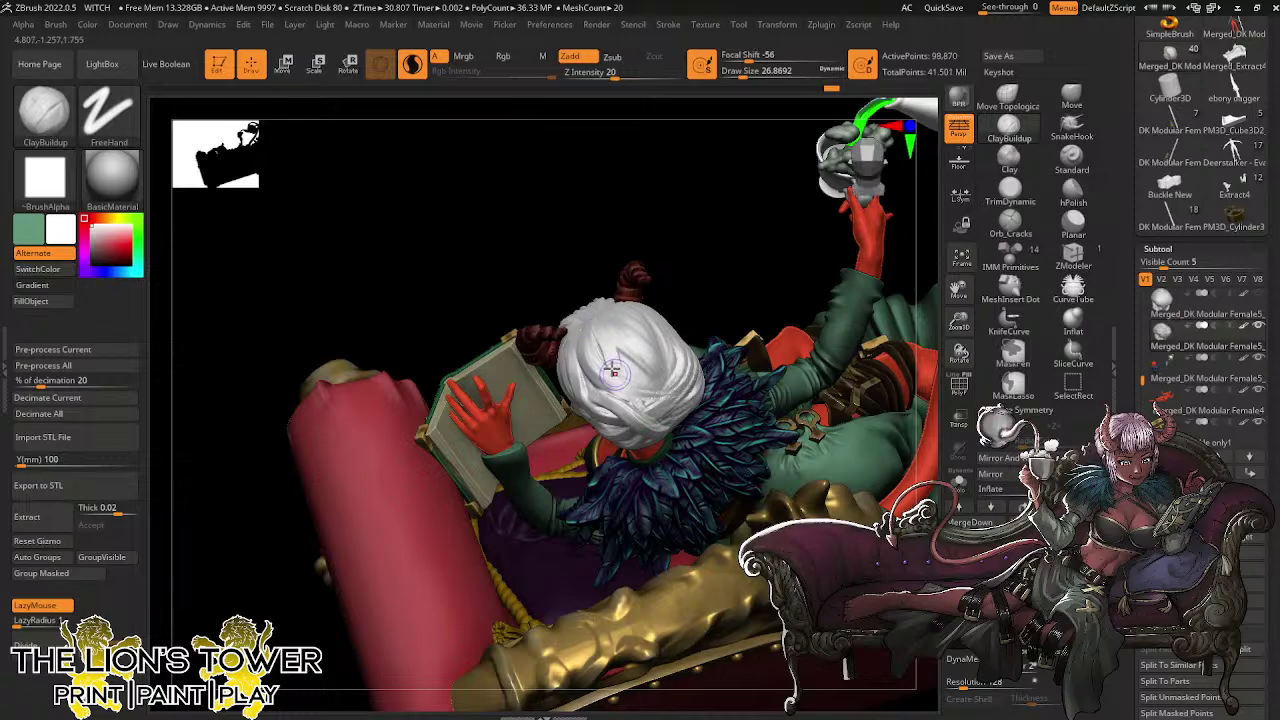
left_click_drag(597, 325, 618, 372)
key("ctrl+shift+z")
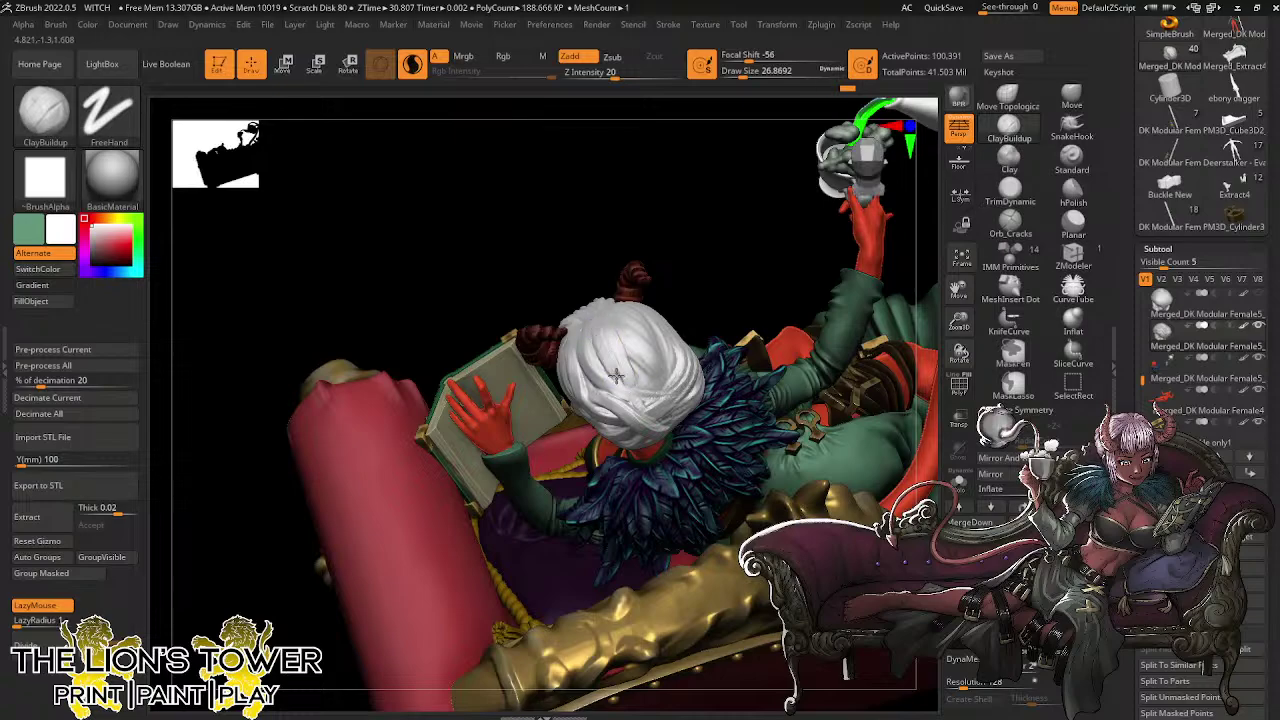
key("ctrl+shift+z")
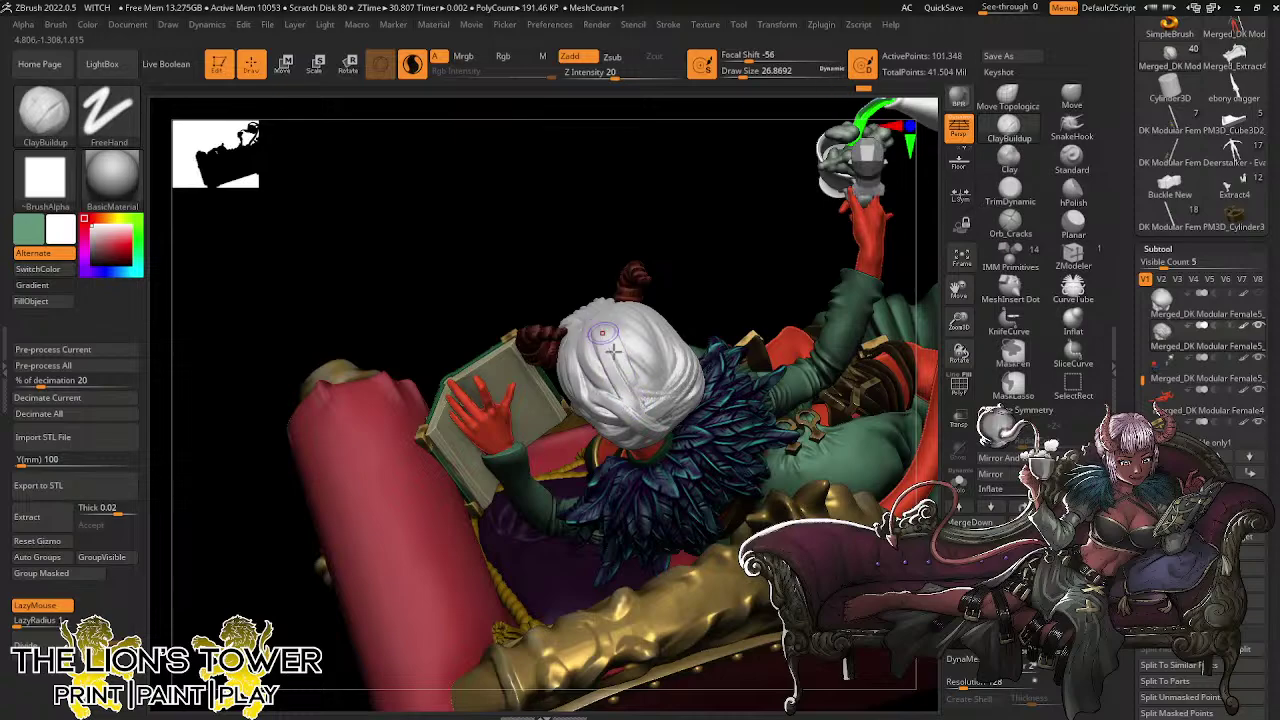
key("ctrl+shift+z")
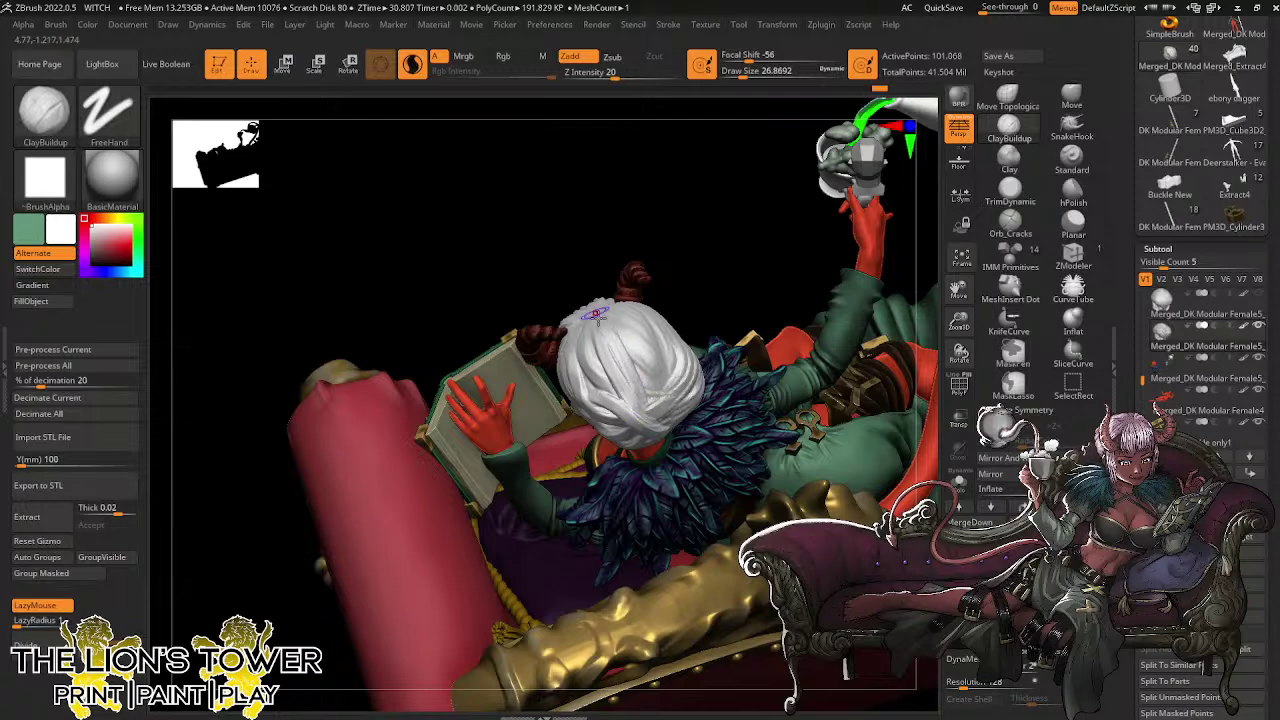
key("ctrl+shift+z")
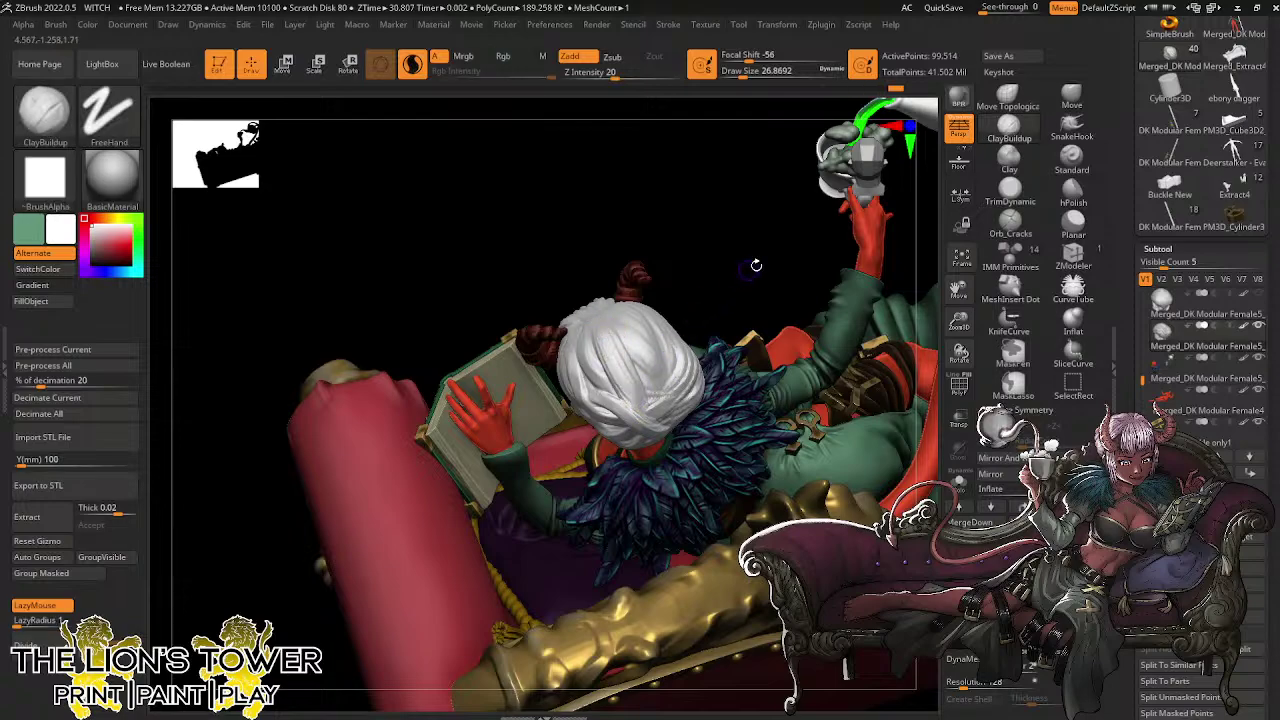
Build up a thick strand sweeping over the right ear toward the nape and smooth the hair behind the ear
mouse_move(754, 263)
left_mouse_down()
mouse_move(737, 206)
mouse_move(753, 272)
mouse_move(701, 365)
left_mouse_up()
key("ctrl+z")
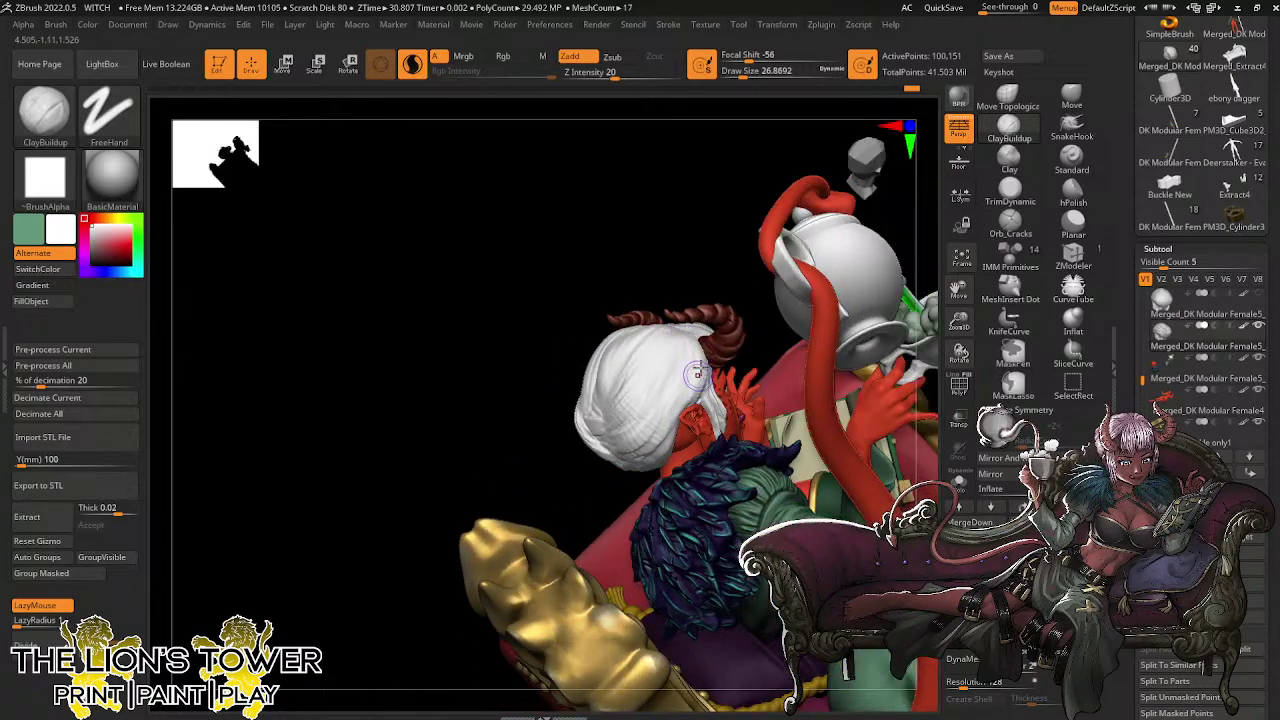
key("ctrl+shift+z")
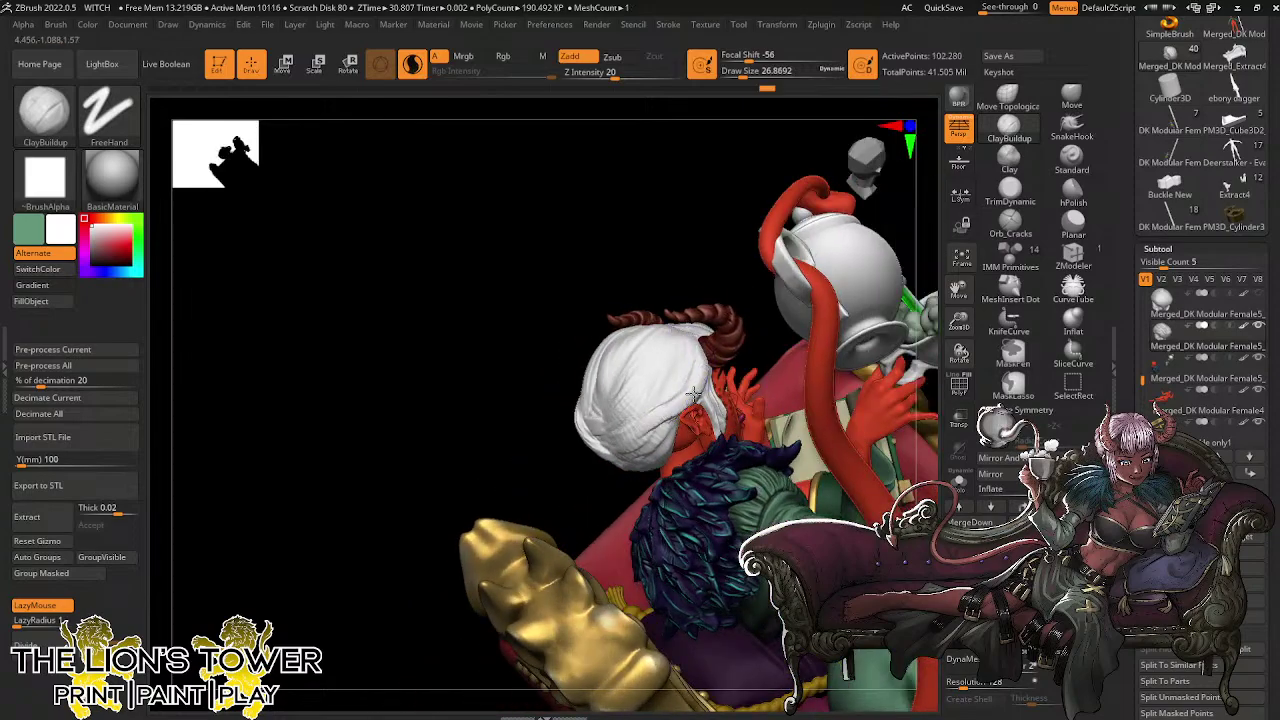
right_click_drag(652, 473, 650, 455)
left_click_drag(638, 449, 643, 491)
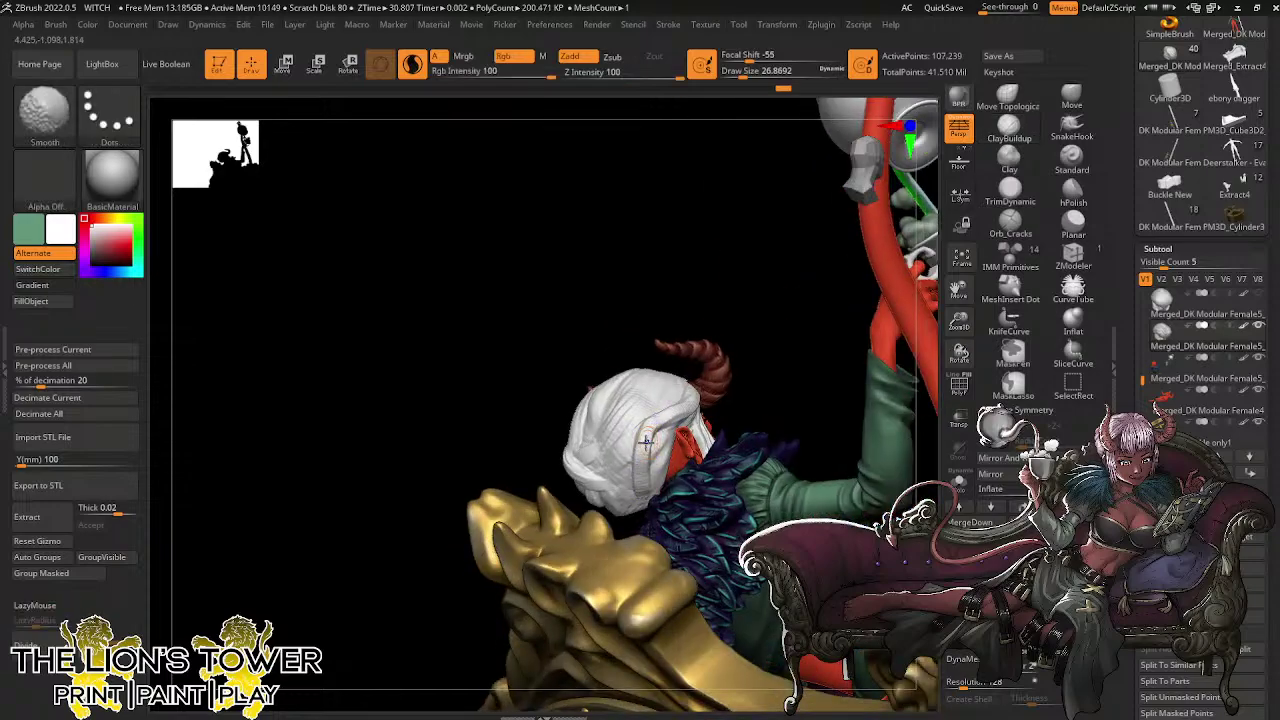
right_click_drag(755, 378, 709, 400)
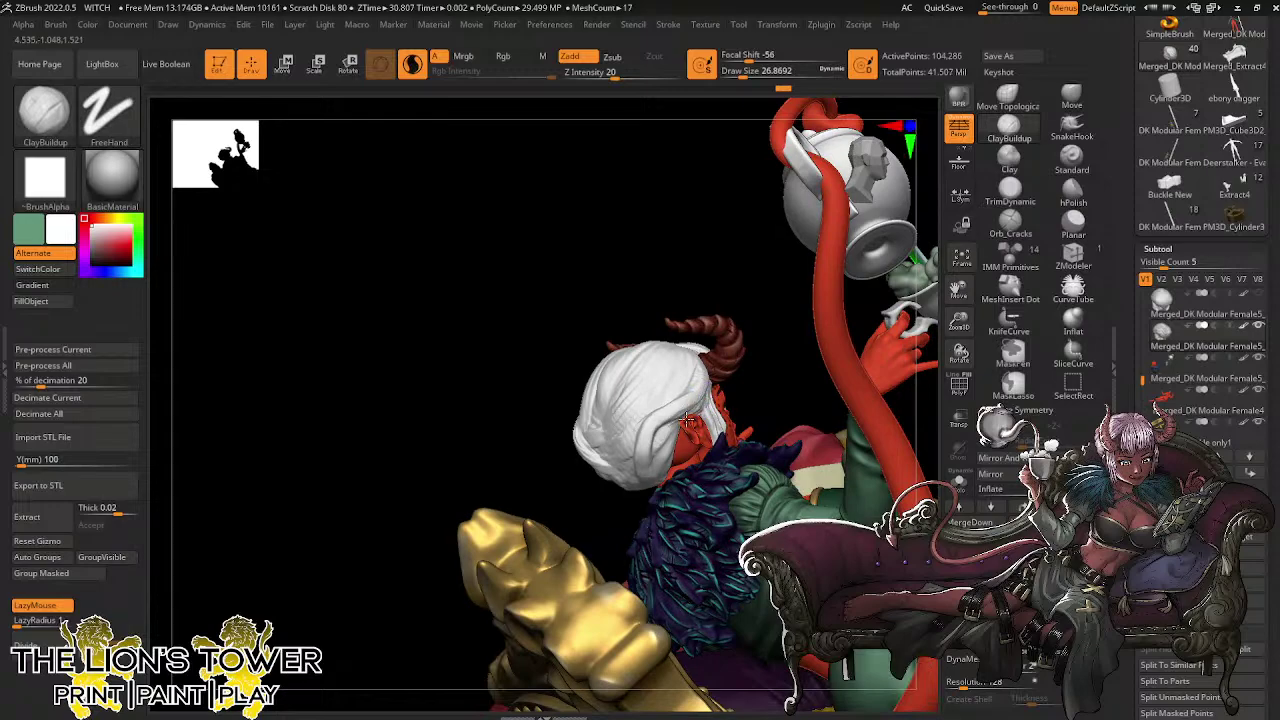
mouse_move(678, 424)
left_mouse_down()
mouse_move(646, 457)
mouse_move(662, 428)
left_mouse_up()
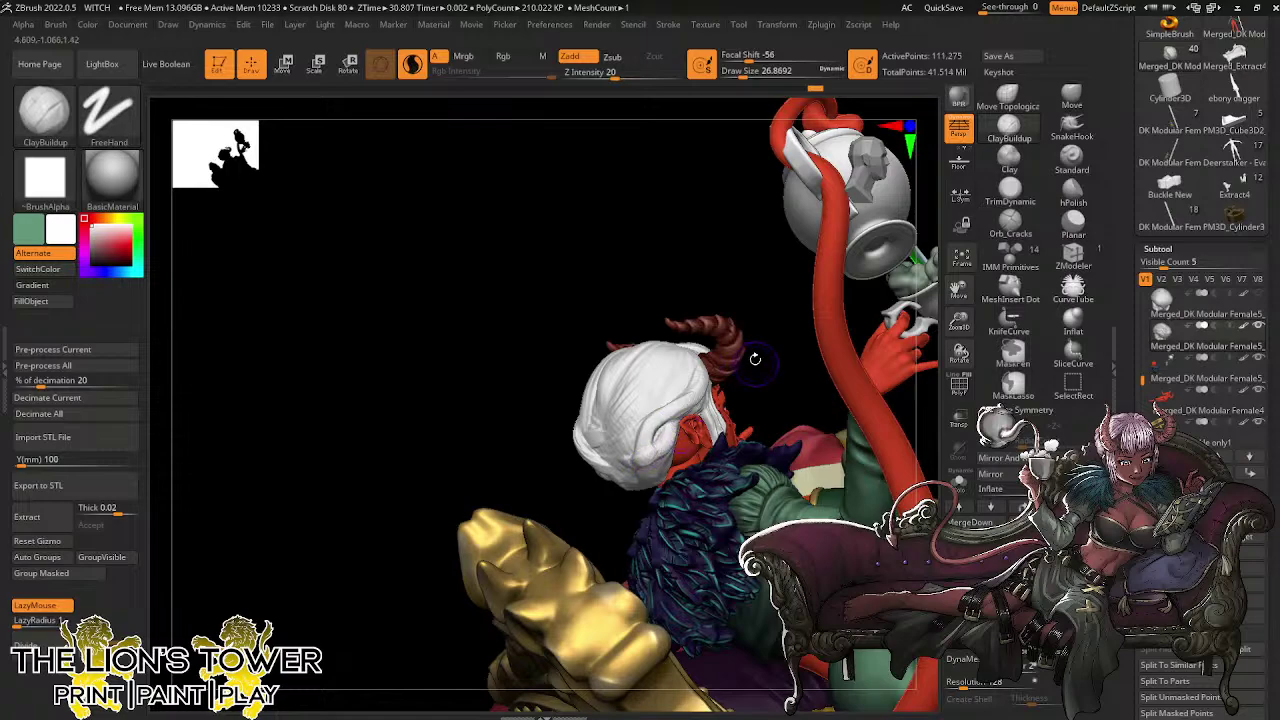
Sculpt strands from behind the right horn down to the thick strand above the ear, smoothing between strokes
left_click_drag(755, 359, 704, 364)
mouse_move(681, 424)
left_mouse_down()
mouse_move(657, 465)
mouse_move(651, 451)
left_mouse_up()
mouse_move(690, 340)
left_mouse_down()
mouse_move(680, 400)
mouse_move(662, 404)
mouse_move(682, 366)
left_mouse_up()
key("shift")
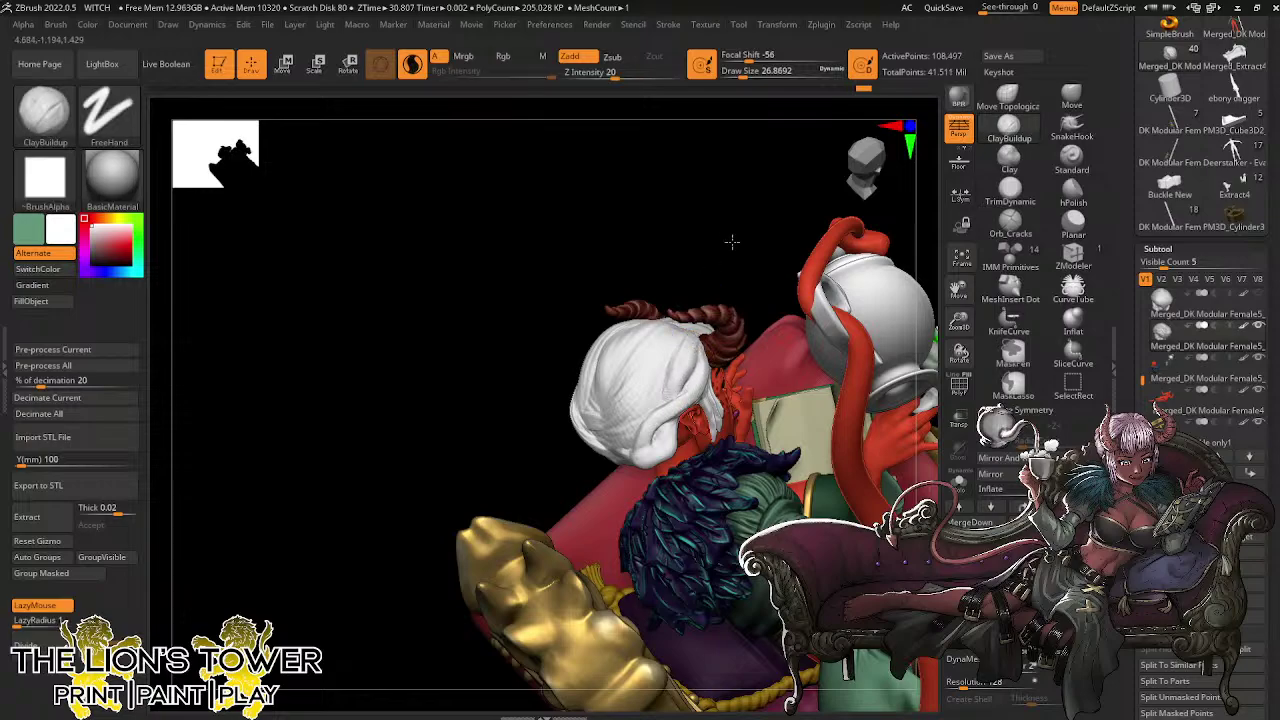
left_click_drag(731, 243, 680, 248)
left_click_drag(673, 388, 680, 362, "shift")
left_click_drag(718, 253, 689, 274)
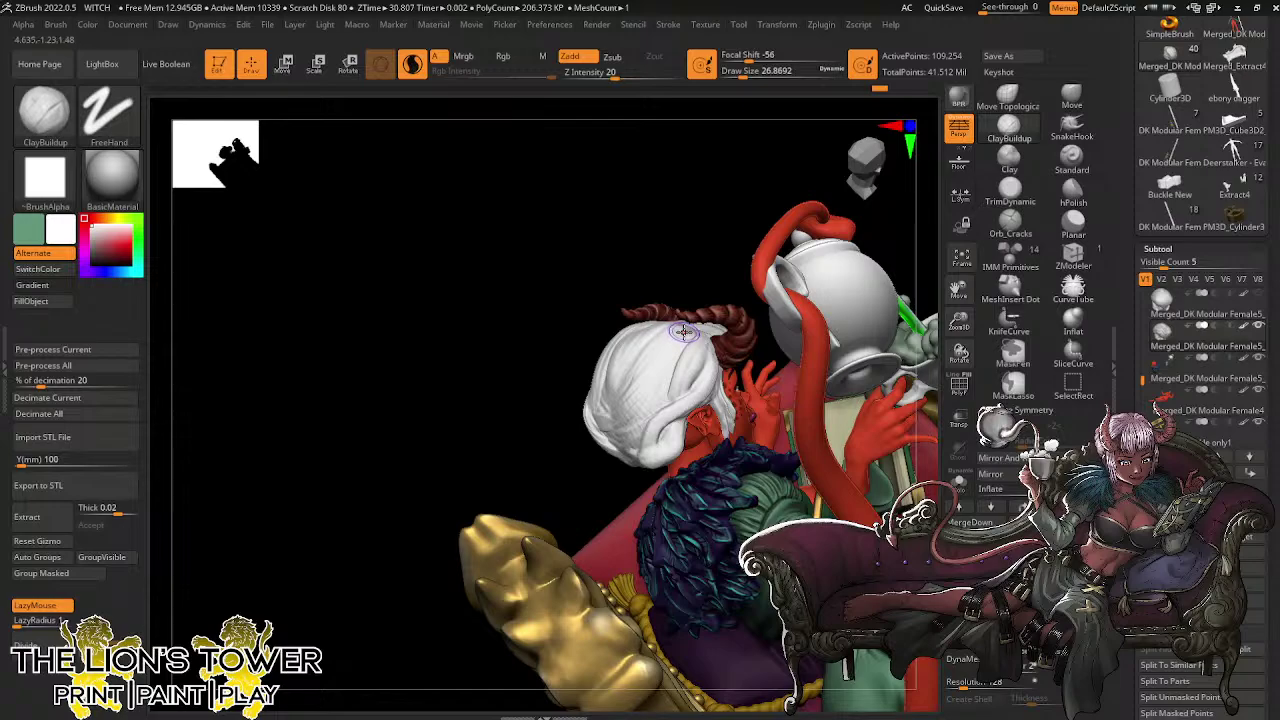
mouse_move(672, 339)
left_mouse_down()
mouse_move(685, 325)
mouse_move(658, 378)
mouse_move(663, 397)
left_mouse_up()
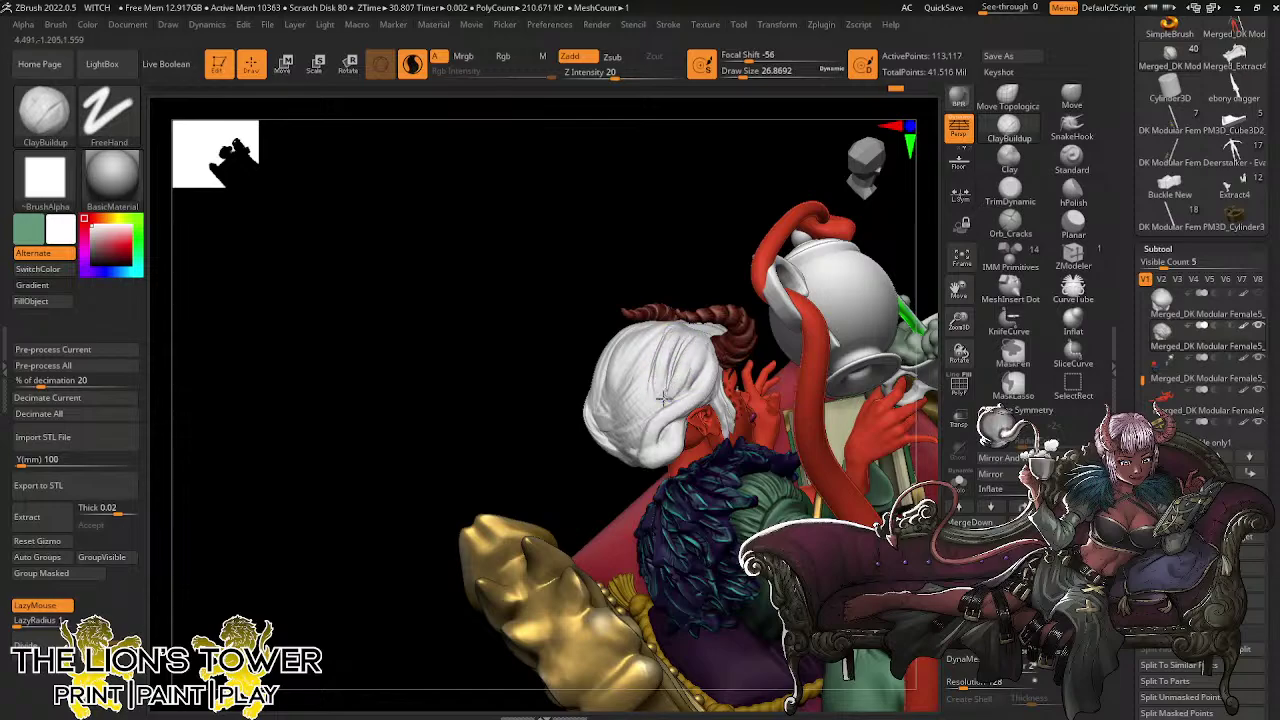
Layer more ClayBuildup strands across the right side of the hair, sweeping back from above the ear toward the bun
left_click_drag(690, 230, 742, 238)
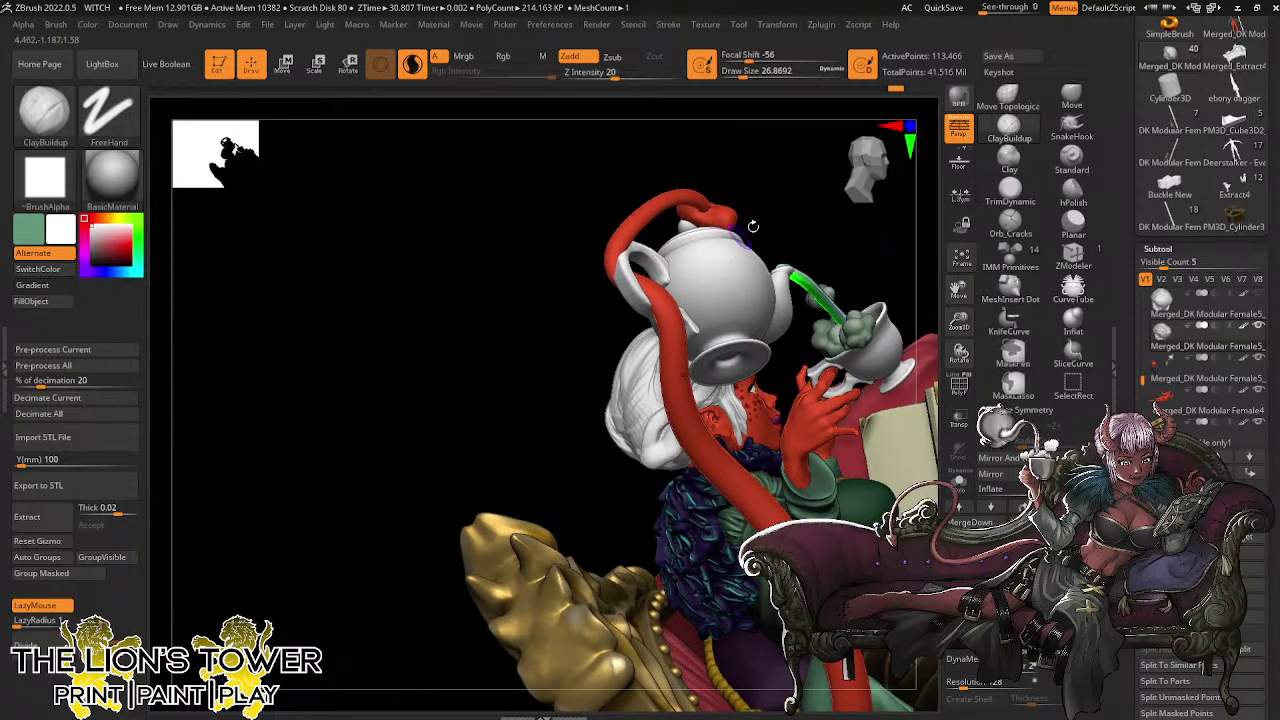
left_click_drag(800, 205, 733, 215)
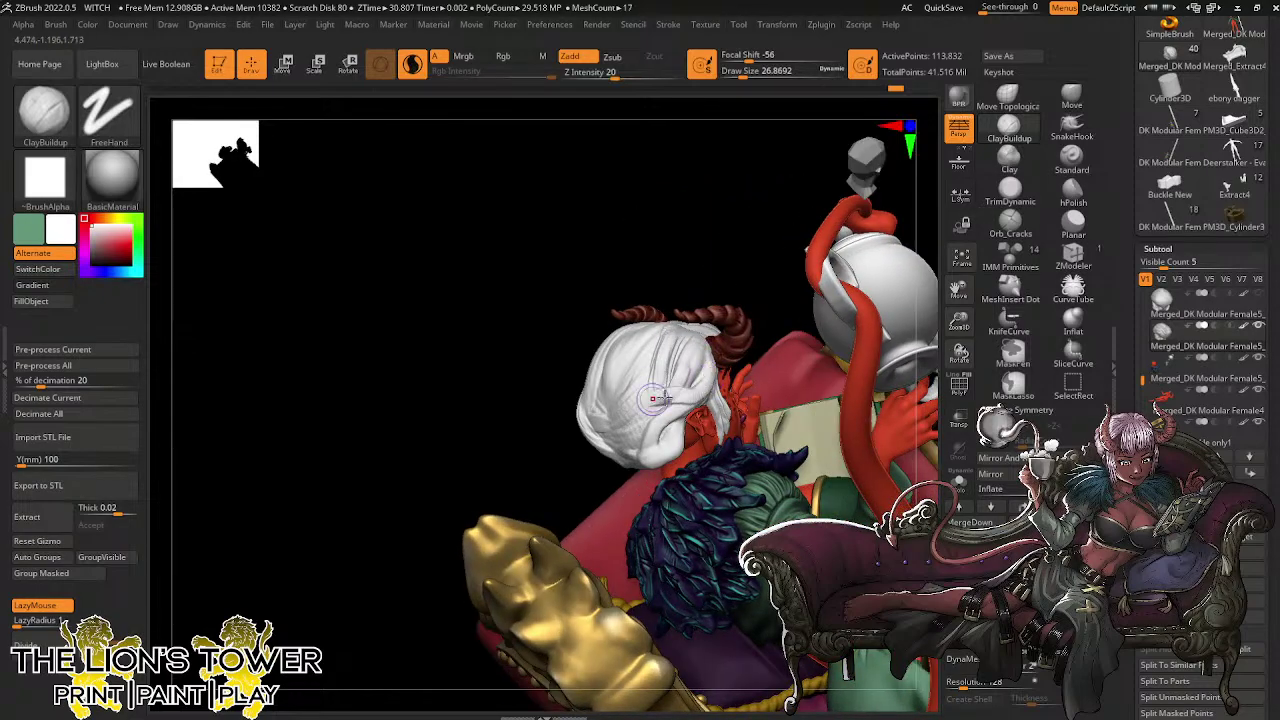
mouse_move(681, 394)
left_mouse_down()
mouse_move(625, 421)
mouse_move(622, 442)
left_mouse_up()
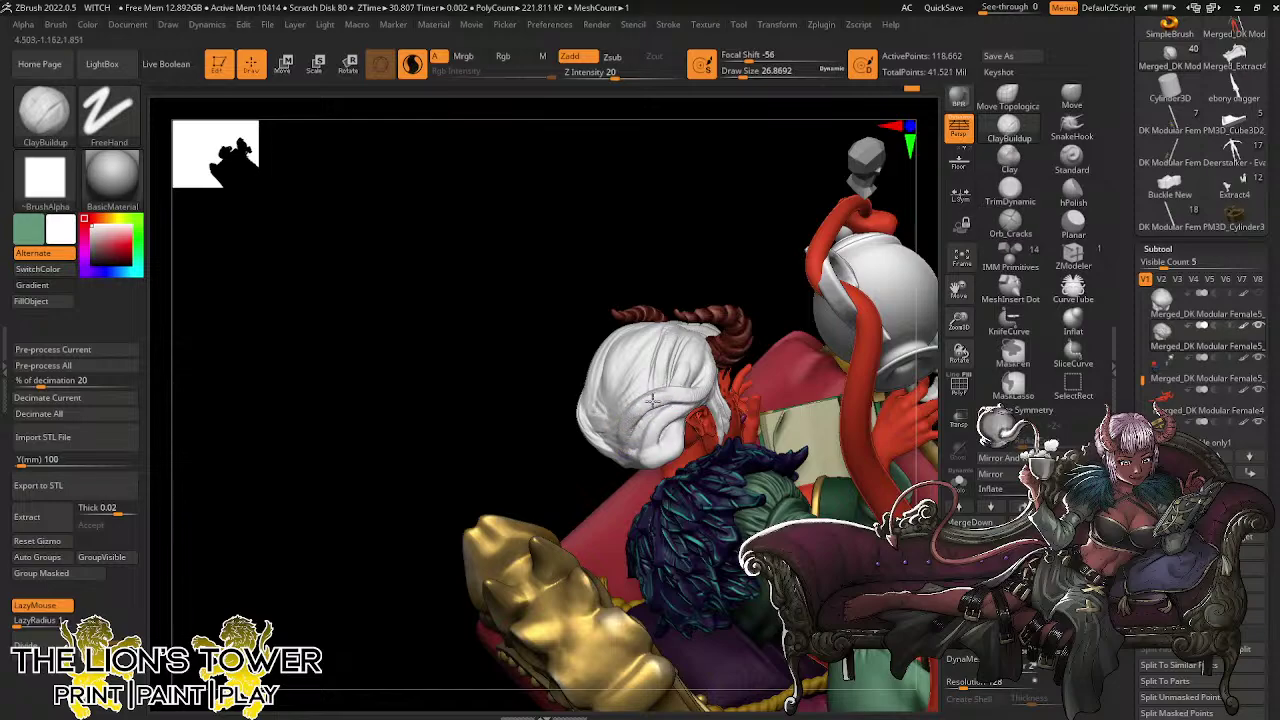
mouse_move(652, 401)
left_mouse_down()
mouse_move(668, 392)
mouse_move(661, 369)
left_mouse_up()
left_click_drag(709, 237, 696, 233)
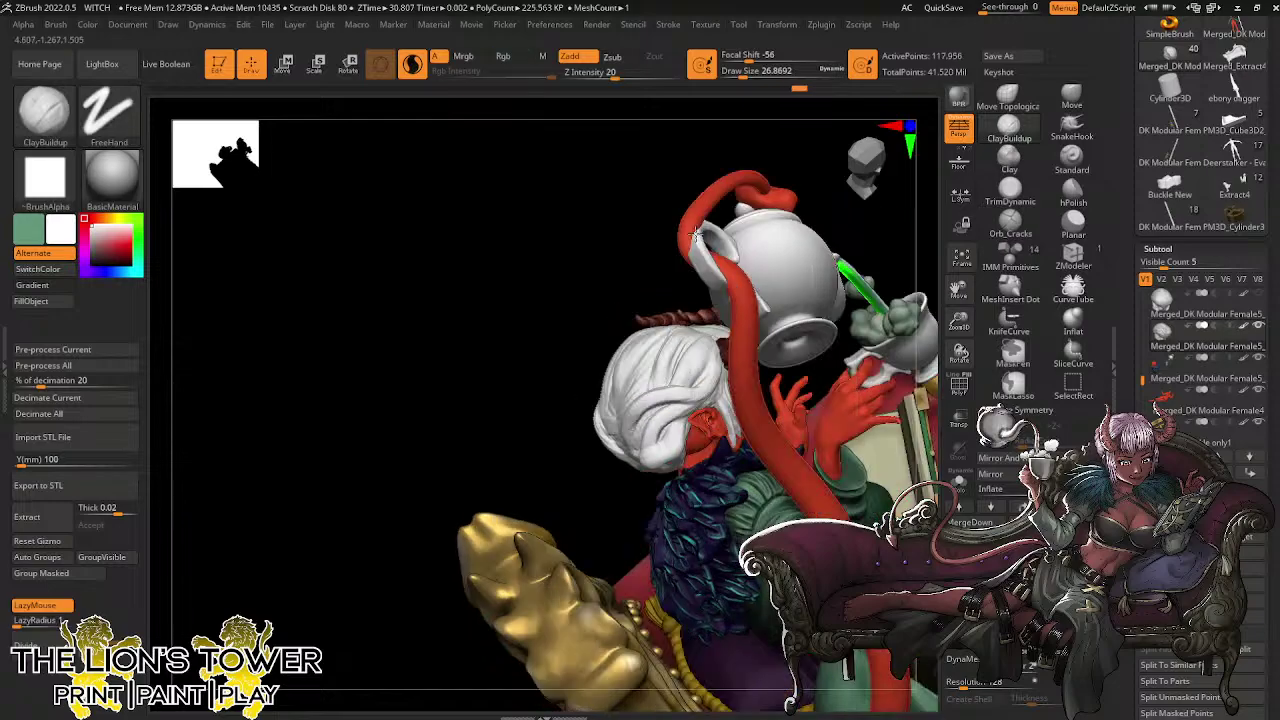
right_click_drag(695, 232, 670, 345)
right_click_drag(765, 224, 668, 374)
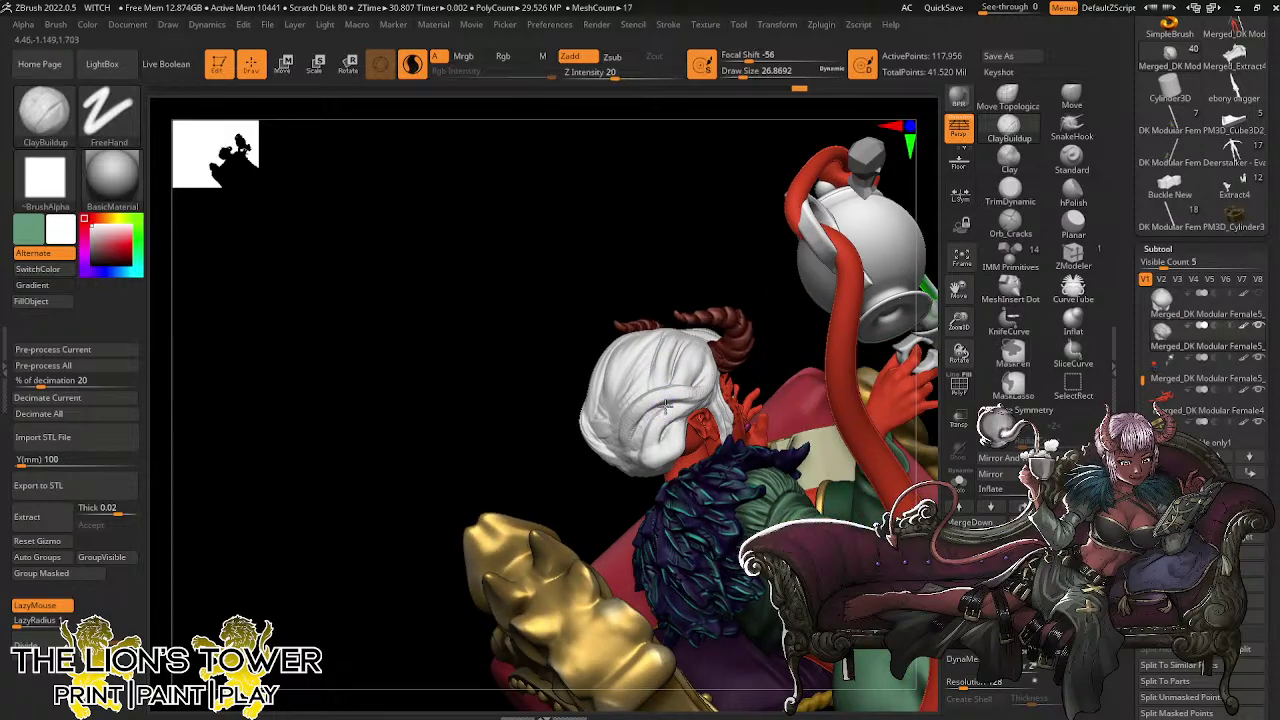
mouse_move(665, 405)
left_mouse_down()
mouse_move(634, 452)
mouse_move(683, 420)
left_mouse_up()
left_click_drag(778, 335, 700, 416)
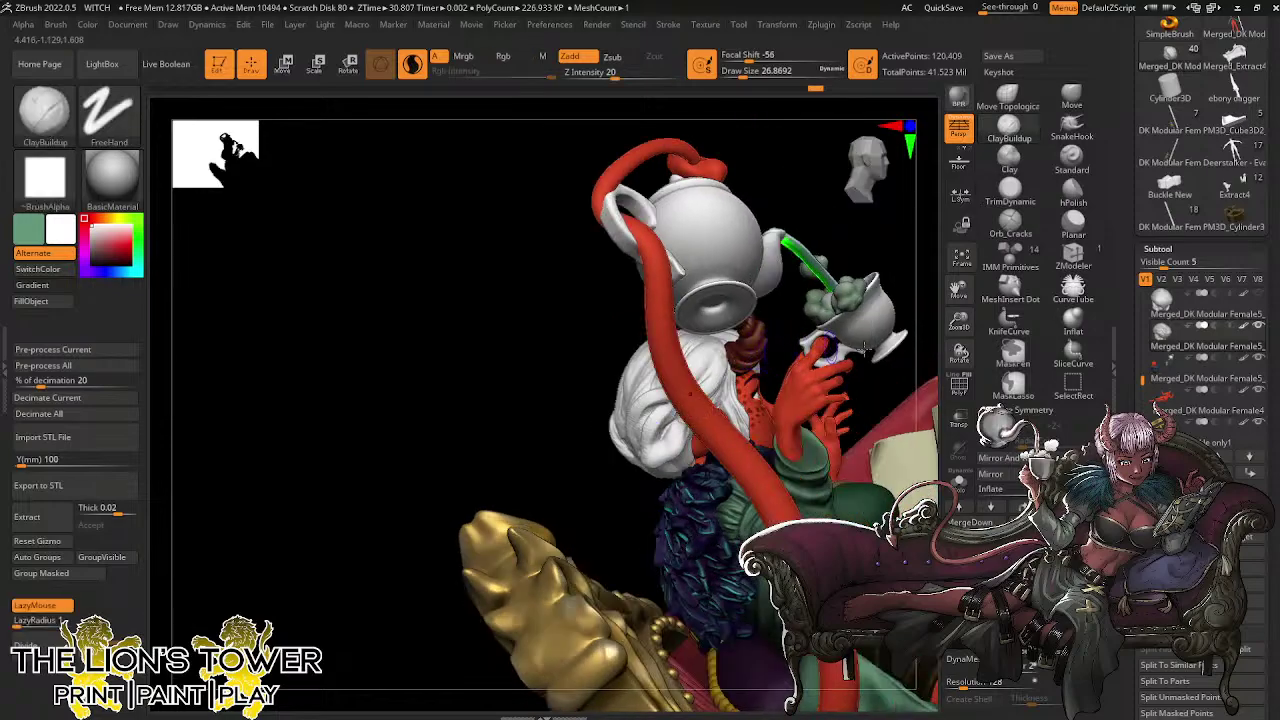
Isolate the hair subtool, rework the area beneath the right side strand, and smooth the side of the hair
left_click(959, 482)
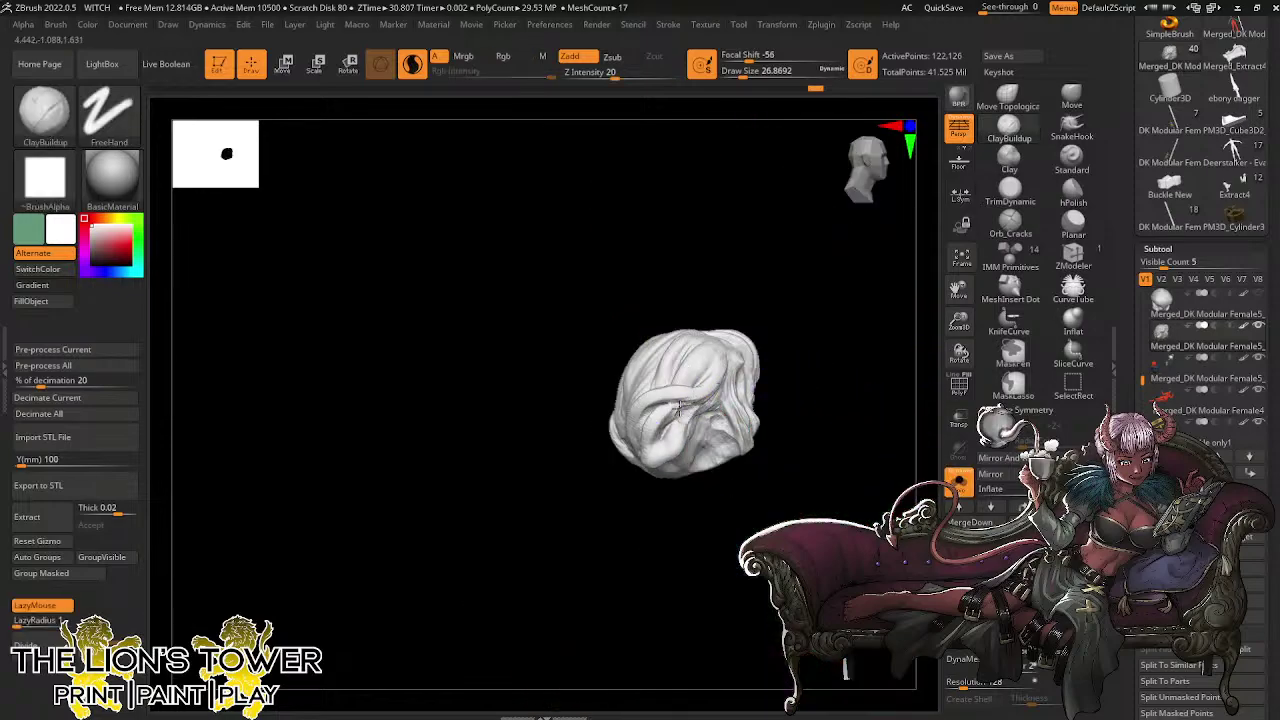
mouse_move(679, 407)
left_mouse_down()
mouse_move(677, 458)
mouse_move(686, 428)
mouse_move(682, 444)
left_mouse_up()
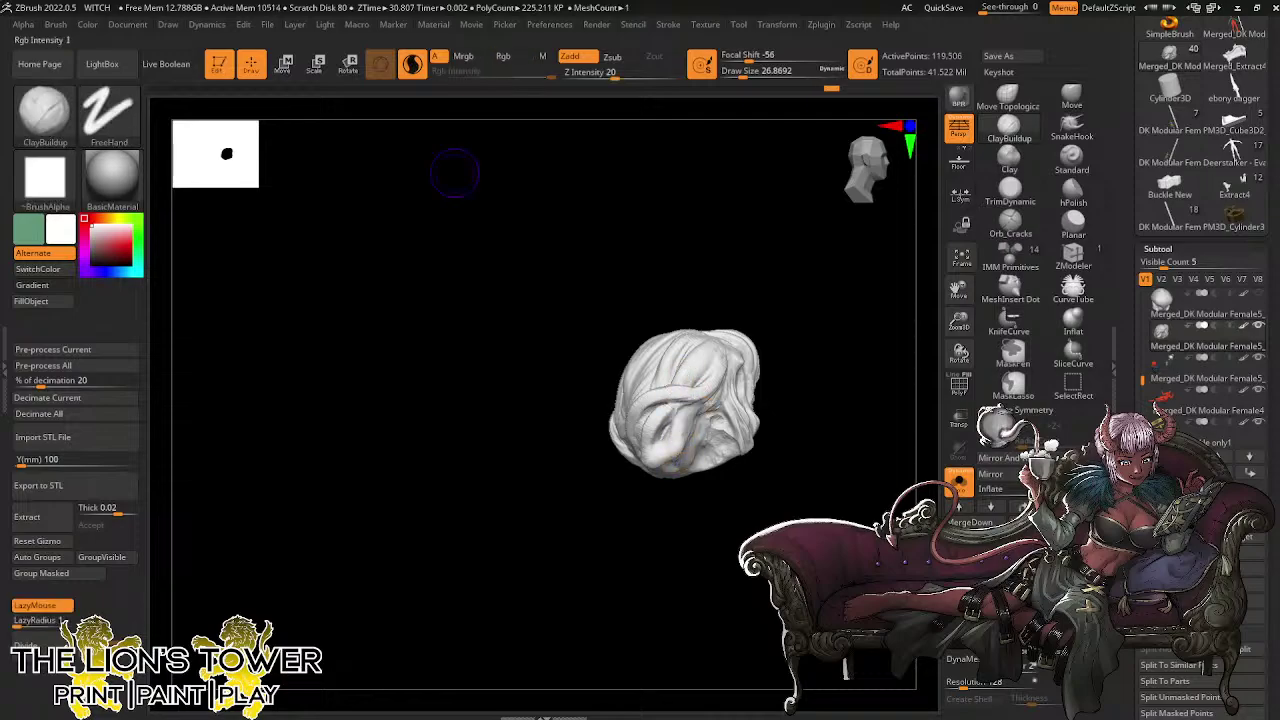
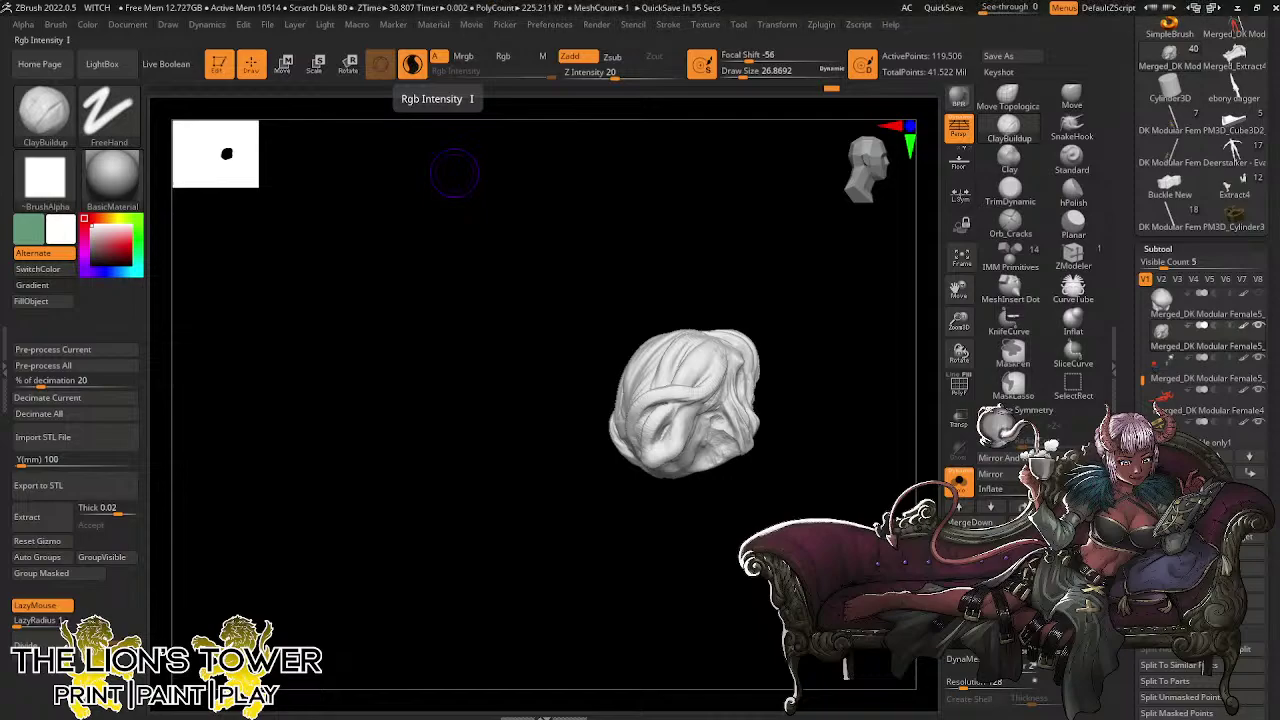
mouse_move(823, 420)
left_mouse_down()
mouse_move(806, 463)
mouse_move(730, 400)
left_mouse_up()
key("shift")
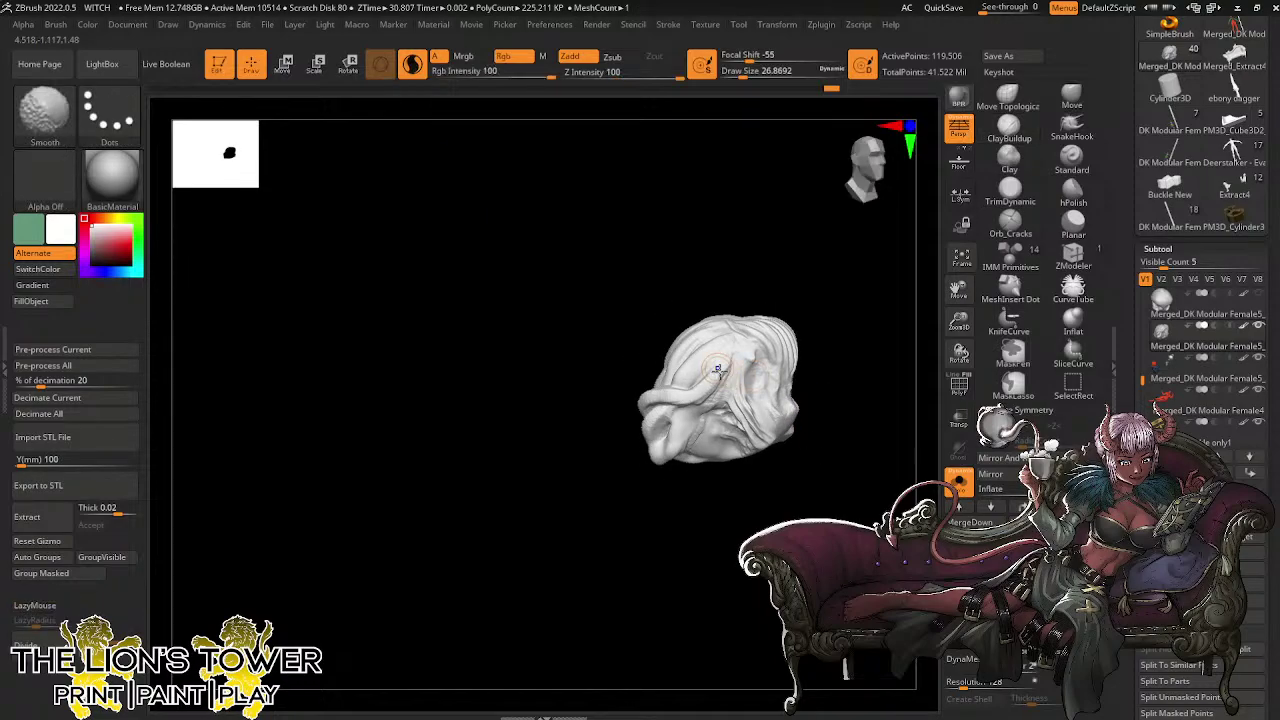
mouse_move(866, 338)
left_mouse_down()
mouse_move(840, 343)
mouse_move(776, 400)
mouse_move(694, 398)
mouse_move(671, 443)
left_mouse_up()
mouse_move(810, 335)
left_mouse_down()
mouse_move(735, 357)
mouse_move(669, 437)
left_mouse_up()
left_click_drag(763, 363, 766, 457, "shift")
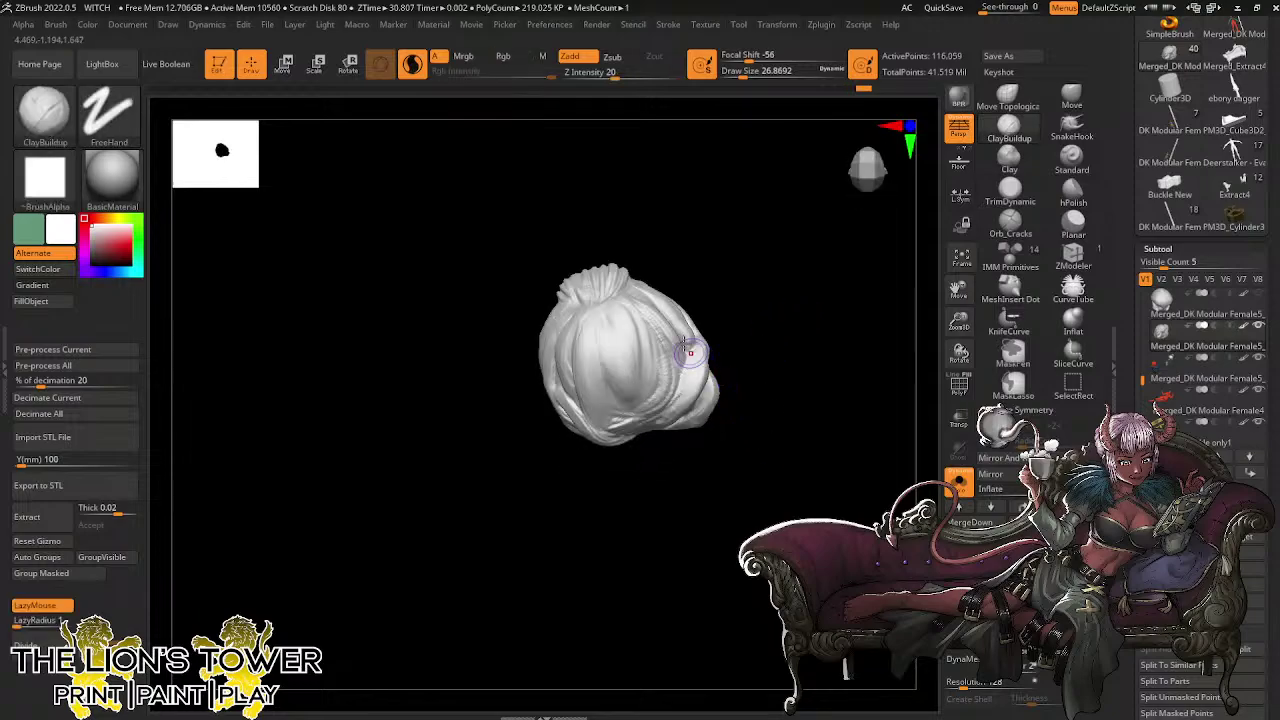
Reduce the ClayBuildup draw size to about 23 and build up finer strands from the crown down the back of the hair
key("[")
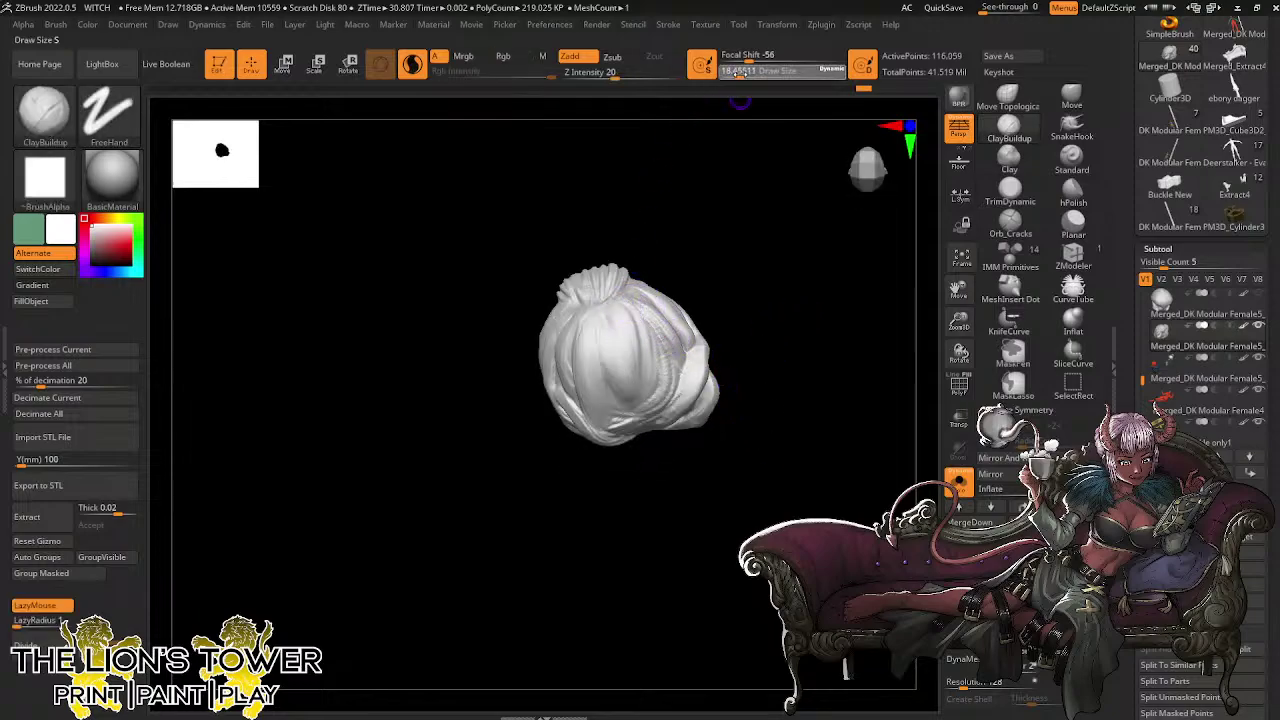
mouse_move(747, 244)
left_mouse_down()
mouse_move(731, 294)
mouse_move(683, 189)
mouse_move(614, 349)
mouse_move(597, 323)
mouse_move(611, 333)
mouse_move(600, 310)
mouse_move(650, 340)
mouse_move(605, 320)
left_mouse_up()
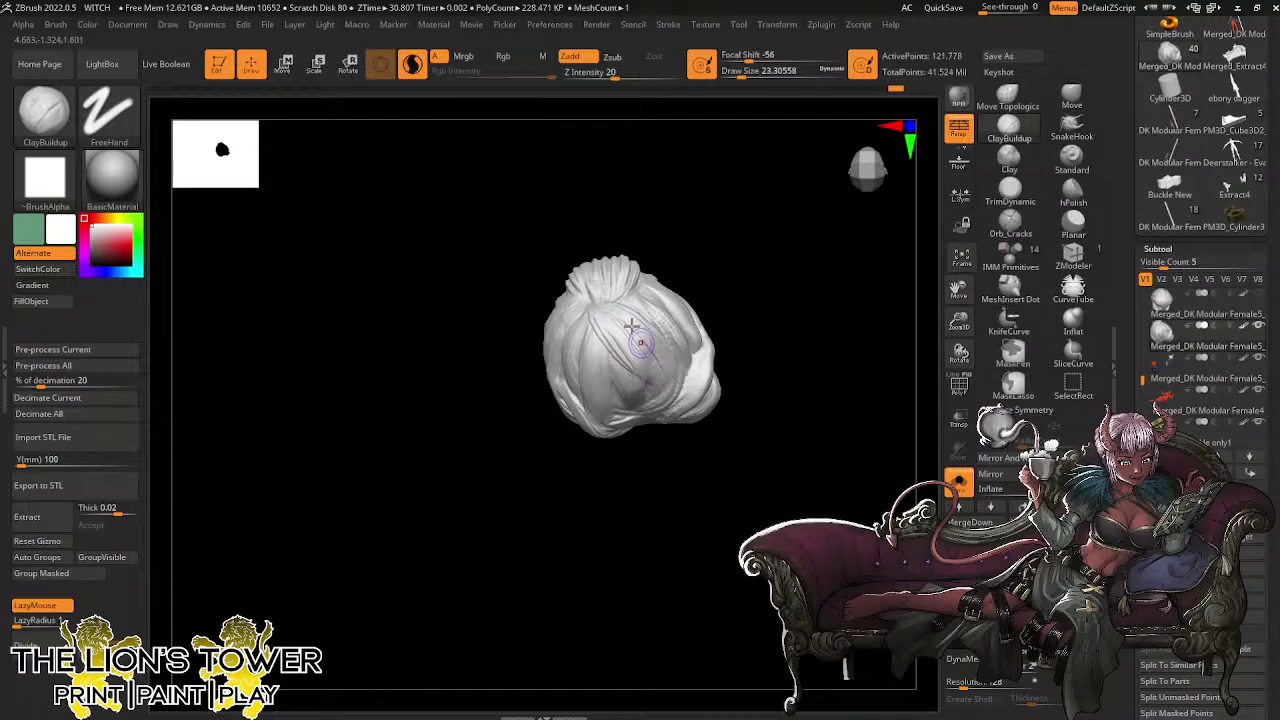
left_click_drag(632, 326, 630, 318)
left_click_drag(714, 236, 708, 168)
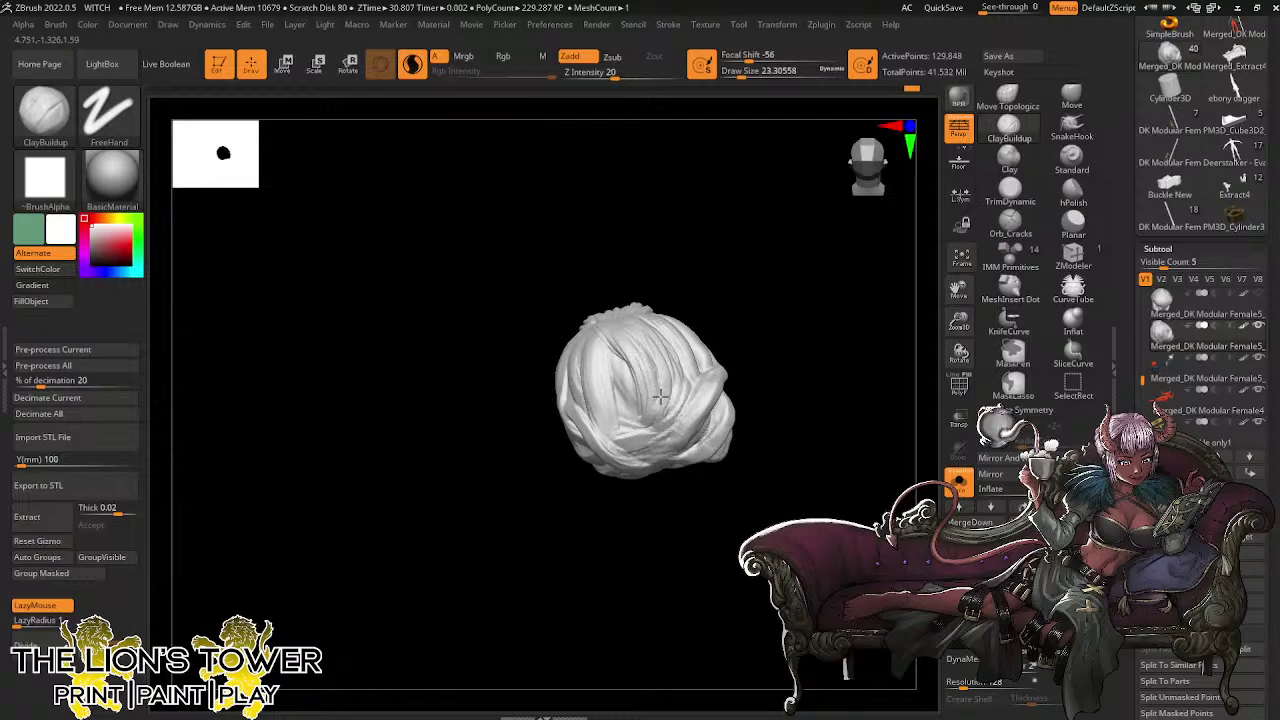
mouse_move(720, 298)
left_mouse_down()
mouse_move(623, 341)
mouse_move(650, 424)
left_mouse_up()
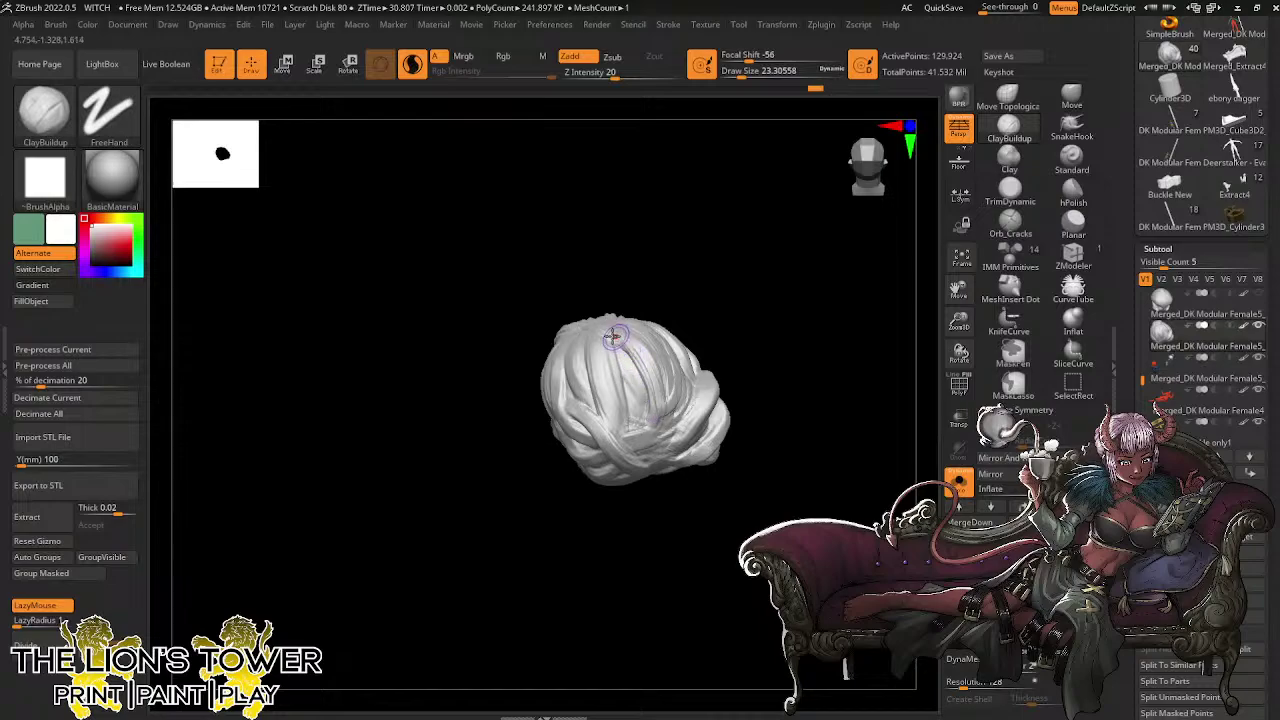
mouse_move(661, 299)
left_mouse_down()
mouse_move(628, 400)
mouse_move(653, 430)
left_mouse_up()
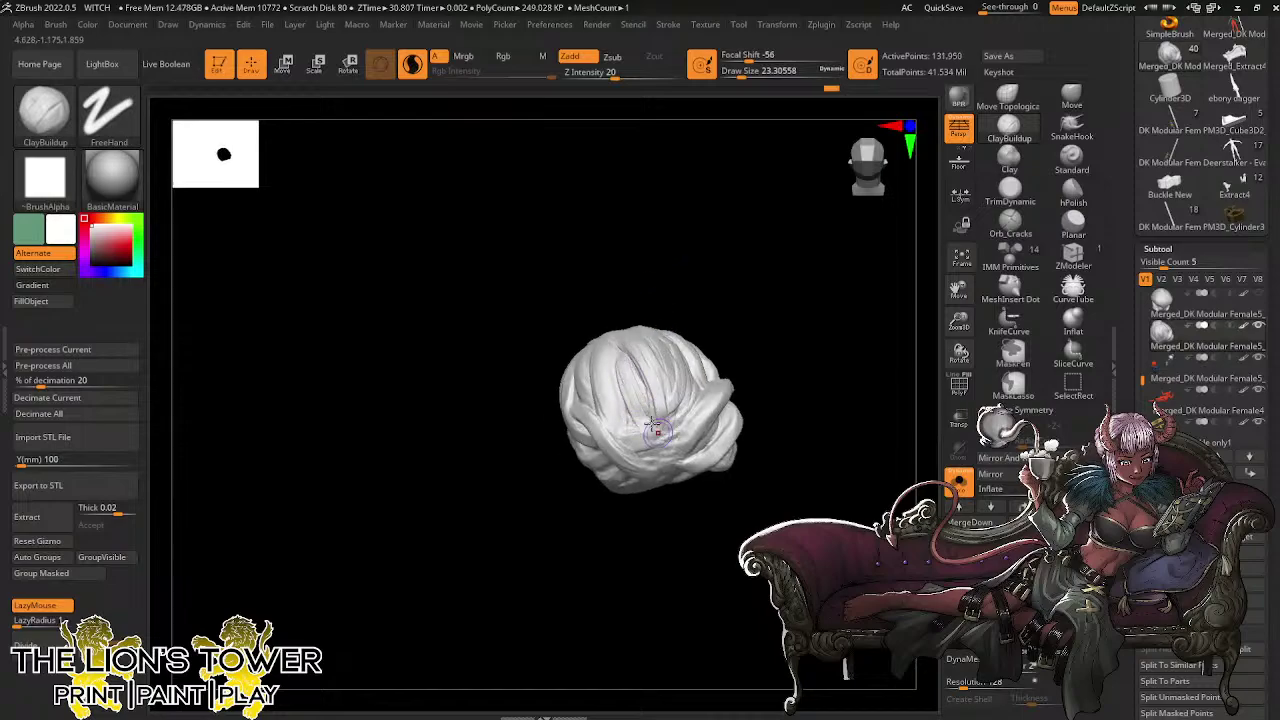
Build up fine strands from the crown down the back of the hair and smooth the transitions between them
left_click_drag(620, 358, 655, 432)
left_click_drag(618, 355, 660, 440)
left_click_drag(637, 380, 621, 367, "shift")
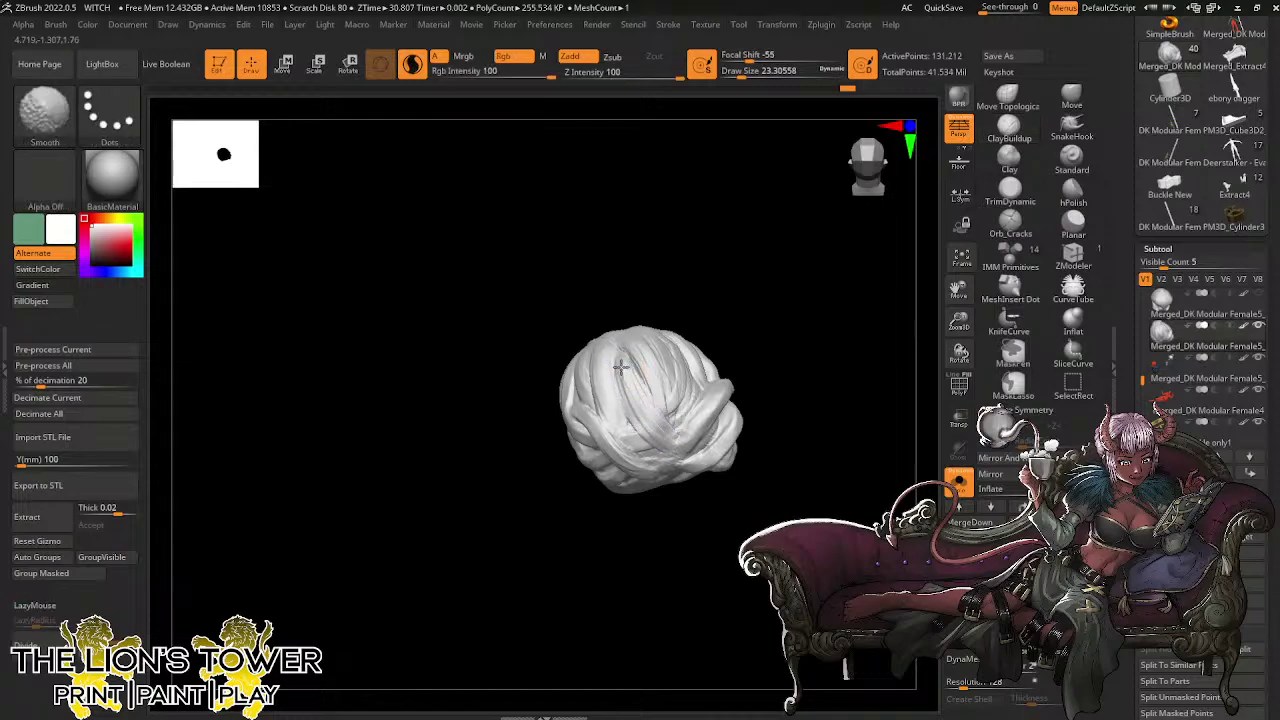
left_click_drag(717, 306, 672, 374)
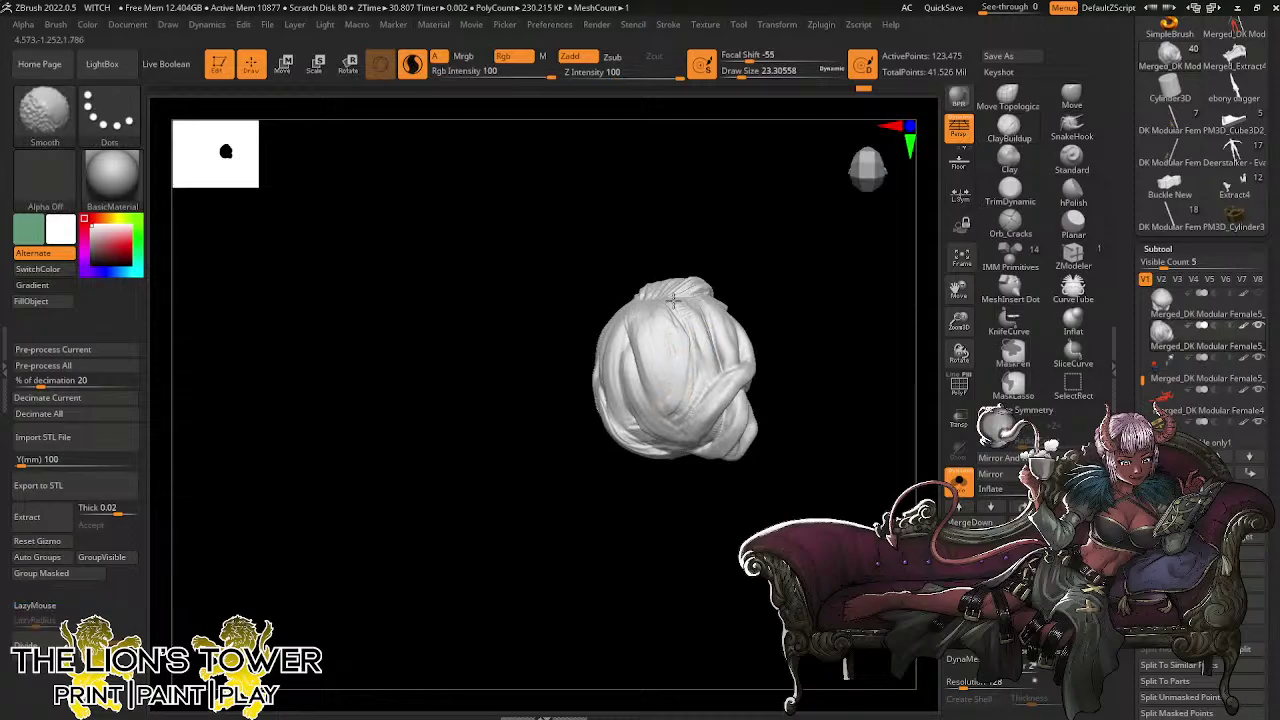
right_click_drag(713, 346, 731, 315)
left_click_drag(684, 300, 712, 362)
mouse_move(686, 298)
left_mouse_down()
mouse_move(714, 348)
mouse_move(704, 388)
mouse_move(672, 298)
left_mouse_up()
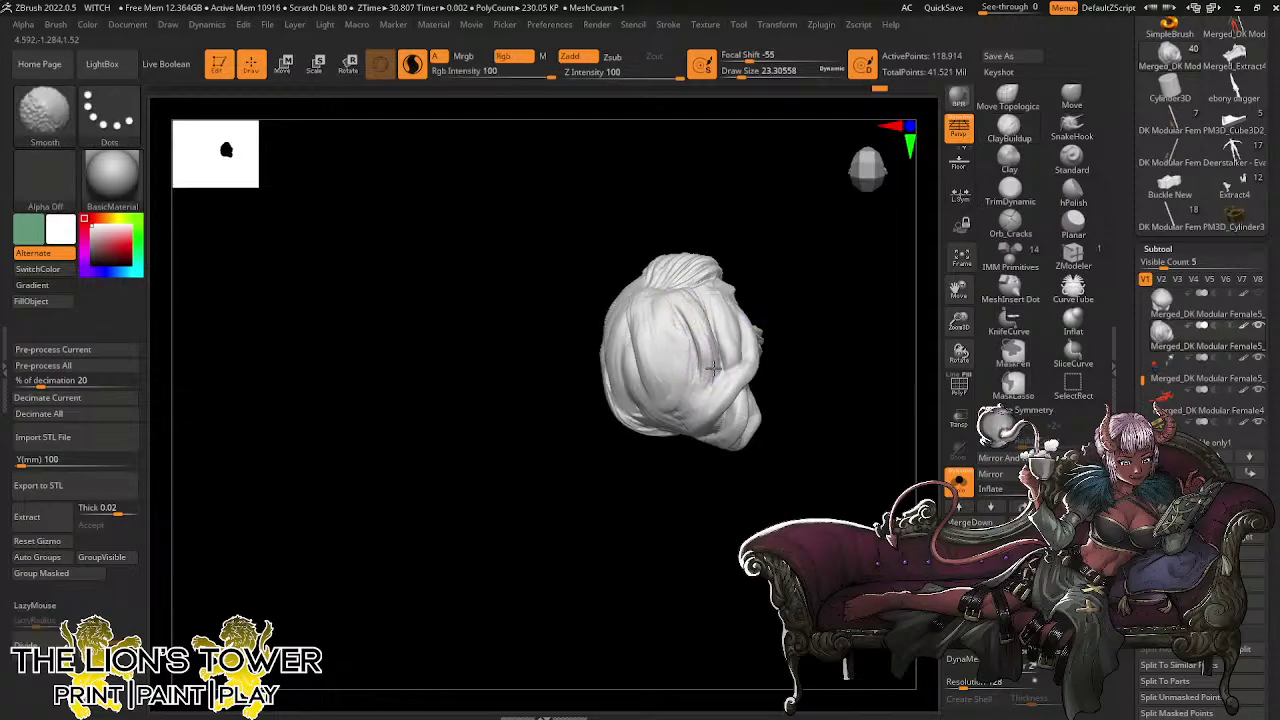
left_click_drag(724, 347, 726, 364, "shift")
left_click_drag(786, 337, 770, 306)
mouse_move(720, 318)
left_mouse_down("shift")
mouse_move(734, 338)
mouse_move(783, 284)
left_mouse_up("shift")
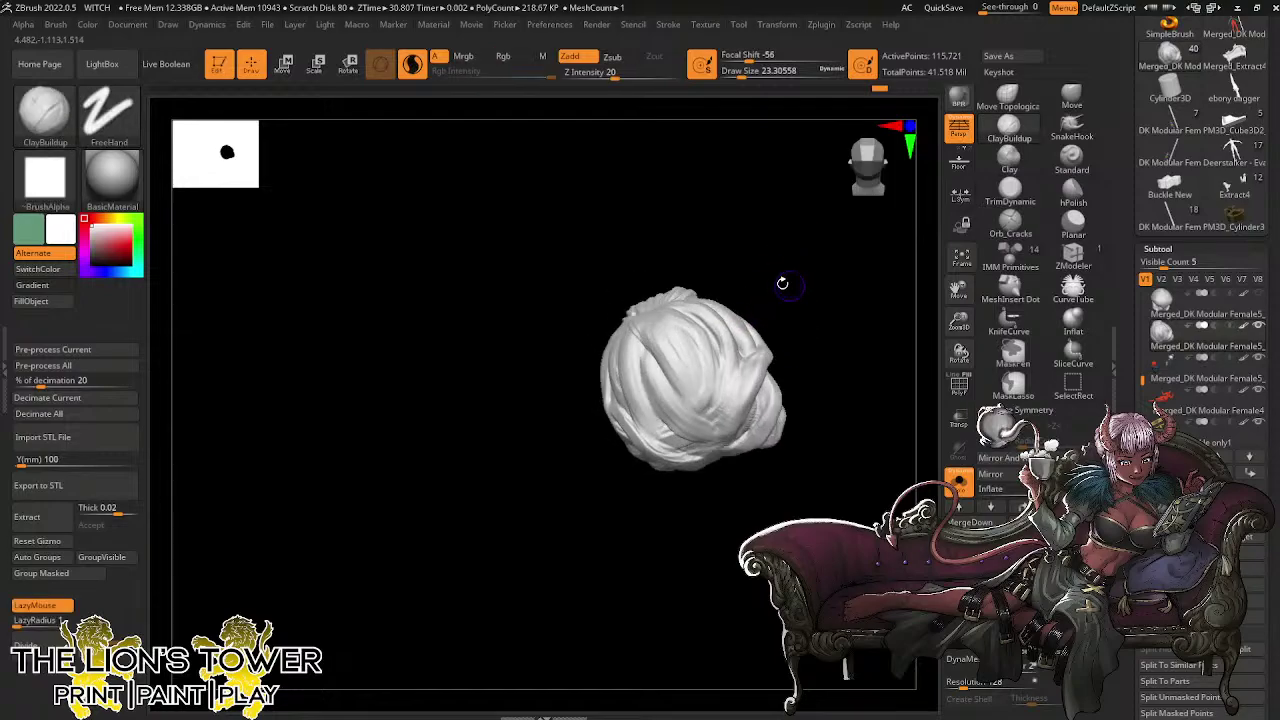
Layer ClayBuildup strands down the right side of the back hair toward the nape and smooth where they meet
left_click_drag(804, 330, 800, 298)
left_click_drag(762, 357, 717, 444)
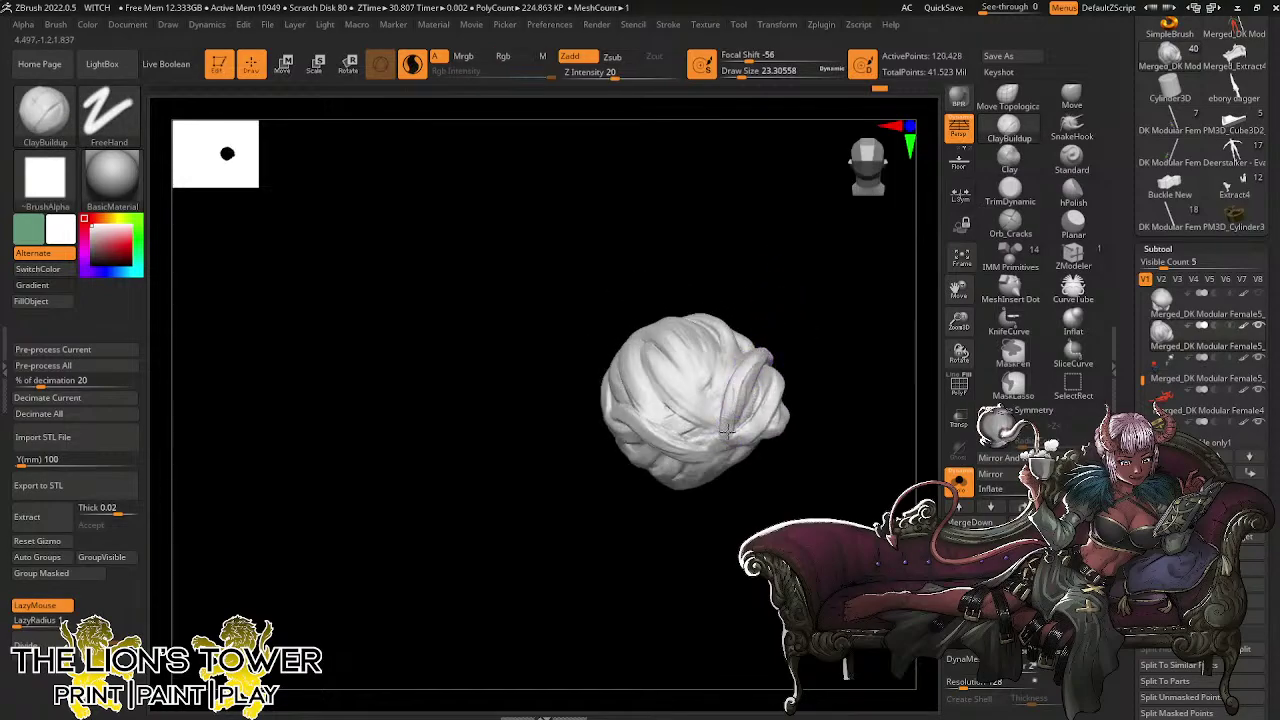
left_click_drag(738, 392, 714, 453)
left_click_drag(751, 362, 728, 443)
mouse_move(618, 410)
left_mouse_down()
mouse_move(712, 450)
mouse_move(733, 440)
left_mouse_up()
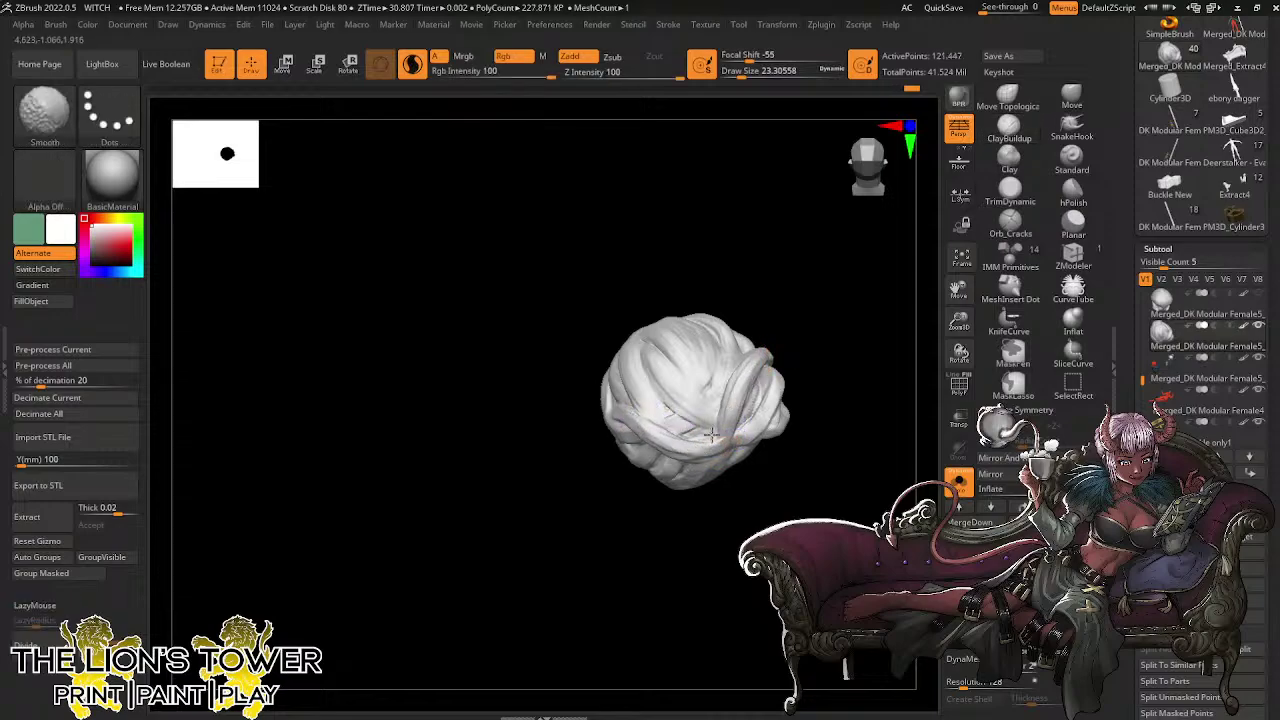
mouse_move(840, 330)
left_mouse_down()
mouse_move(857, 306)
mouse_move(817, 380)
mouse_move(908, 396)
left_mouse_up()
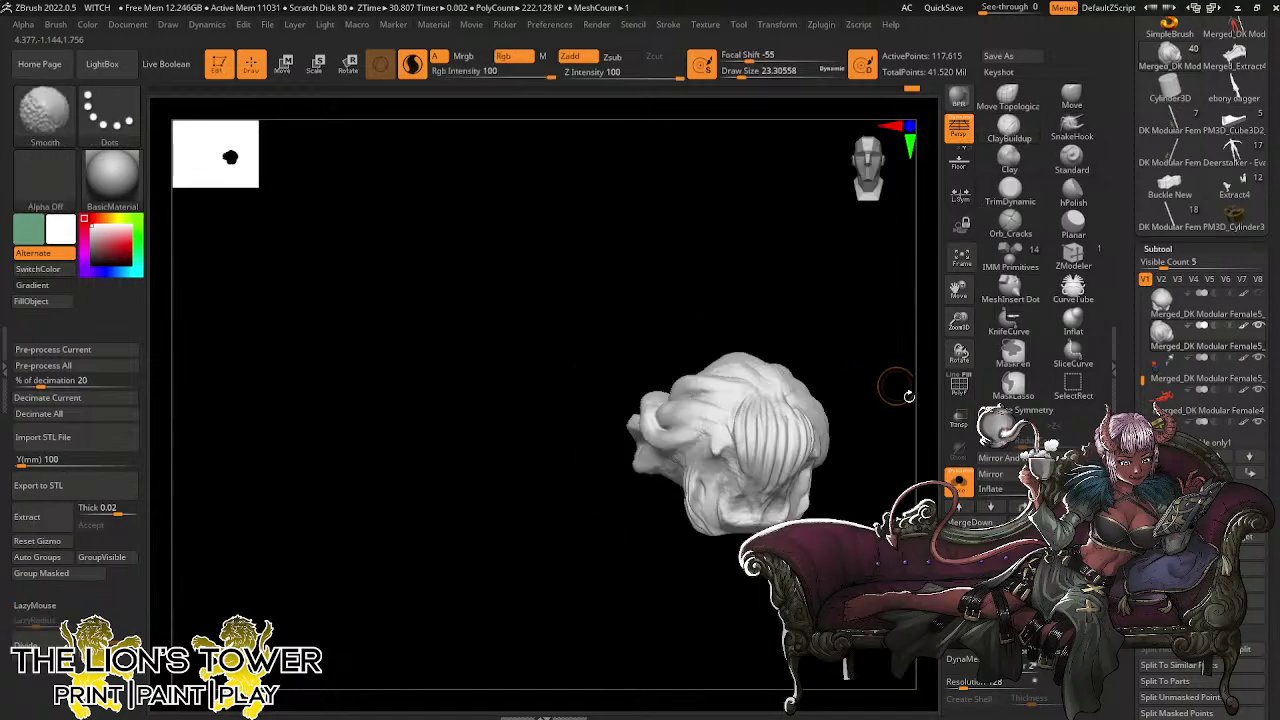
Show the full figure again and adjust the overall hair shape using the Move brush at a draw size of about 120
left_click(955, 481)
mouse_move(904, 482)
left_mouse_down()
mouse_move(880, 451)
mouse_move(908, 466)
mouse_move(885, 420)
mouse_move(877, 334)
mouse_move(897, 408)
mouse_move(905, 382)
left_mouse_up()
left_click(1072, 97)
left_click_drag(758, 75, 764, 77)
left_click_drag(883, 429, 897, 446)
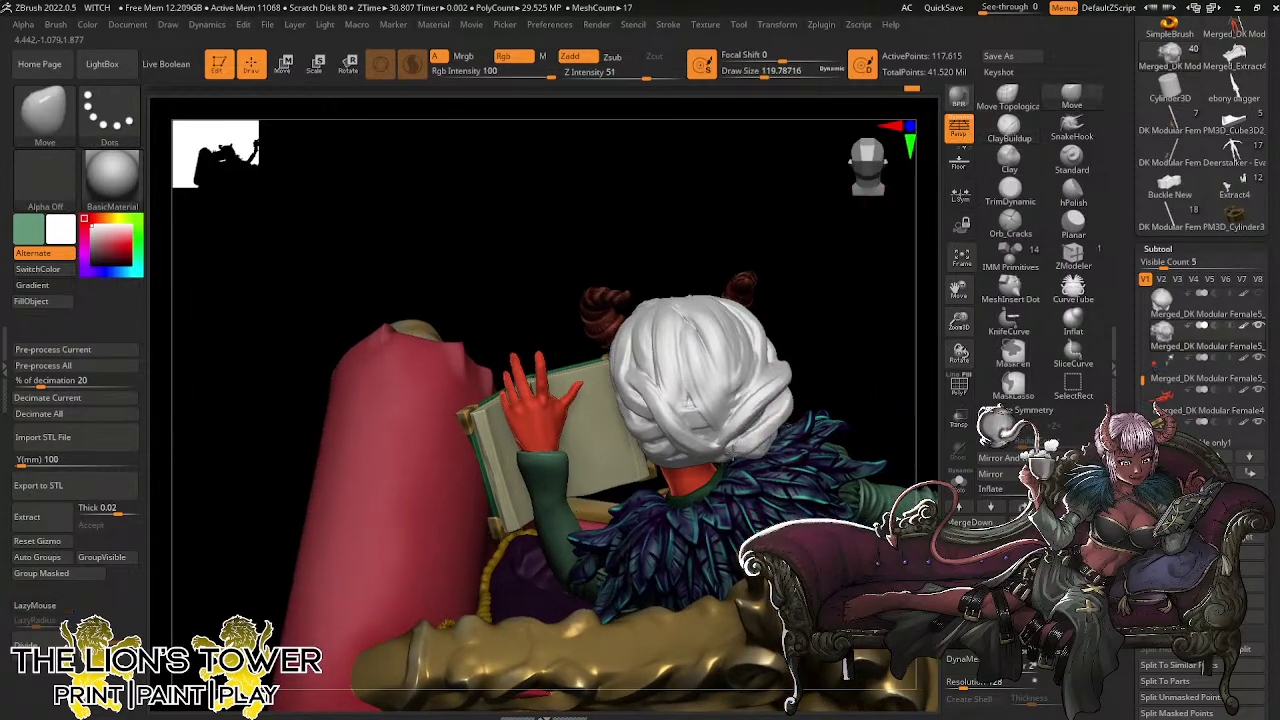
mouse_move(846, 349)
left_mouse_down()
mouse_move(846, 314)
mouse_move(846, 342)
mouse_move(768, 446)
mouse_move(768, 420)
mouse_move(766, 460)
left_mouse_up()
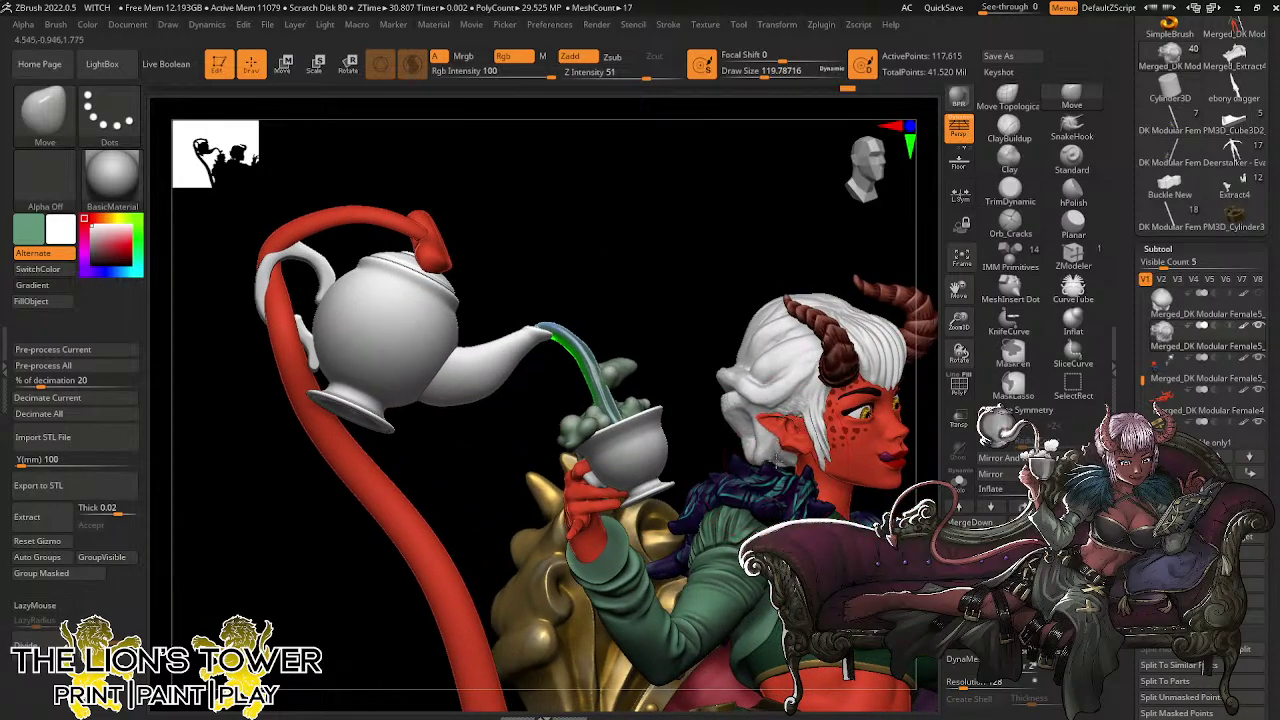
mouse_move(795, 412)
left_mouse_down()
mouse_move(852, 355)
mouse_move(864, 452)
mouse_move(862, 385)
left_mouse_up()
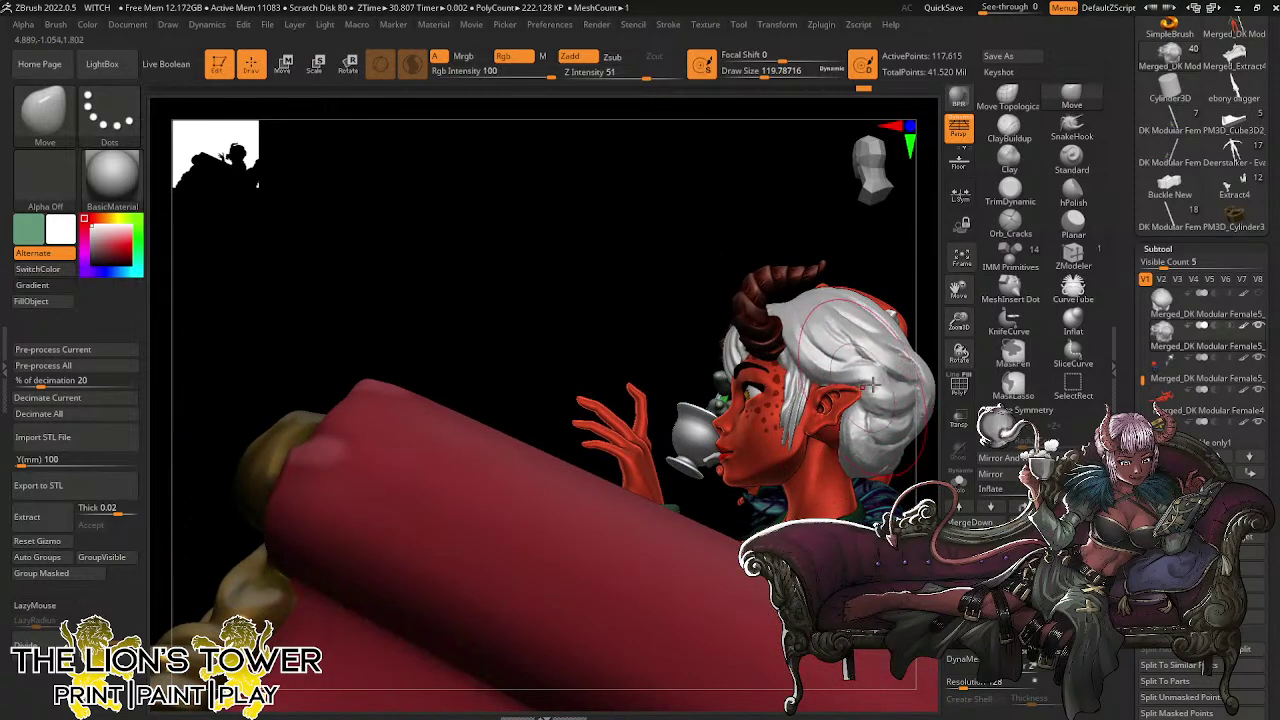
mouse_move(959, 289)
left_mouse_down()
mouse_move(831, 340)
mouse_move(827, 312)
mouse_move(814, 314)
mouse_move(553, 470)
left_mouse_up()
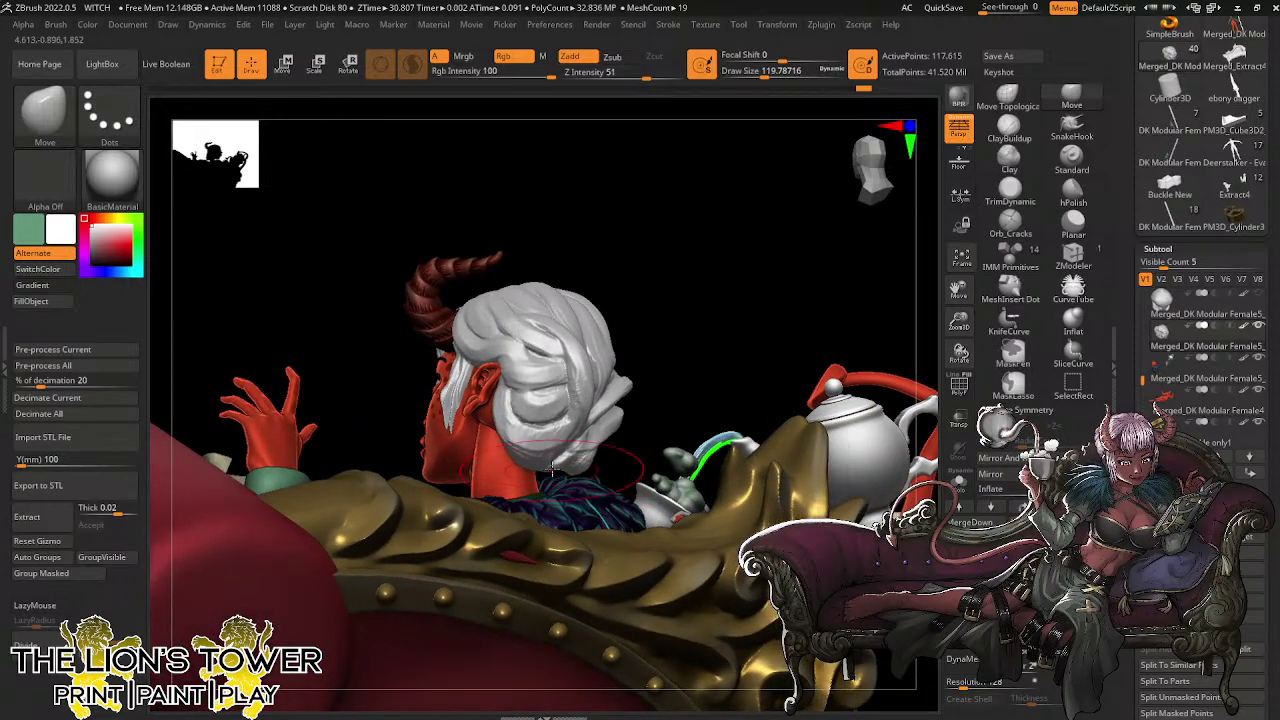
left_click_drag(692, 348, 800, 357)
Reduce the Move brush draw size to about 65 and refine the hair shape behind the ear, checking the hair in isolation
left_click(754, 76)
left_click_drag(661, 217, 752, 232)
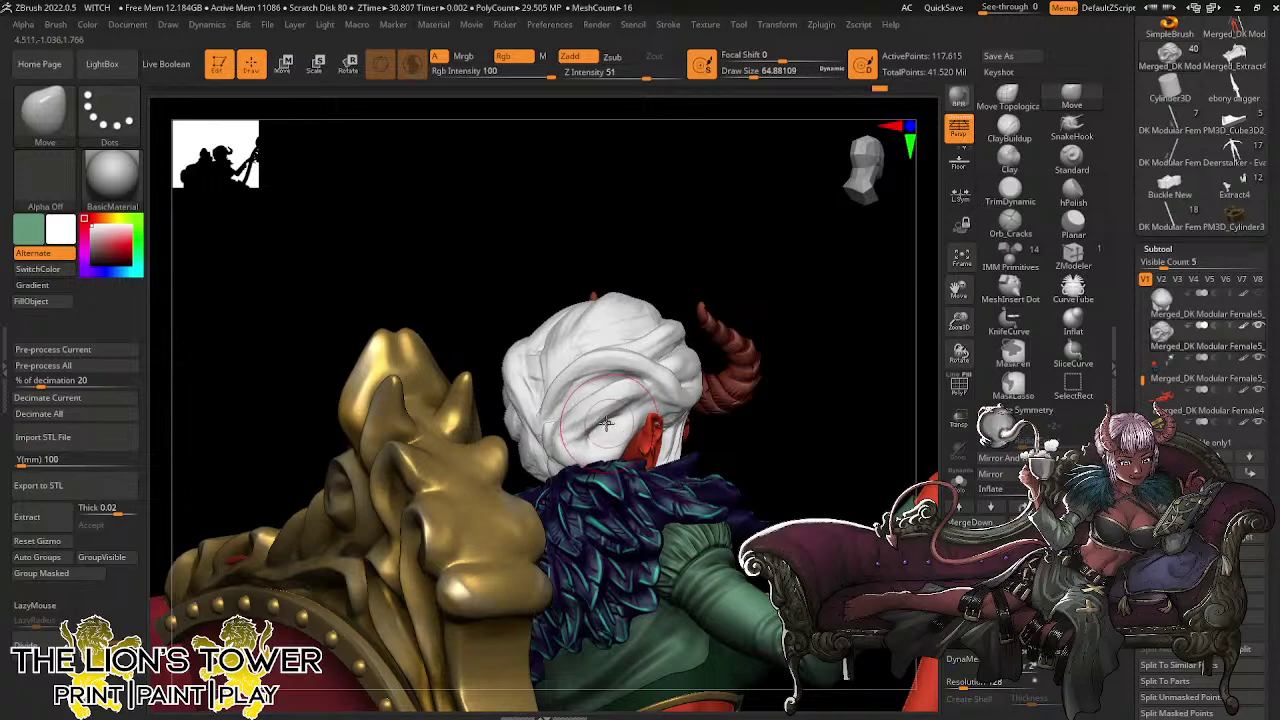
left_click_drag(712, 224, 802, 246)
left_click(959, 487)
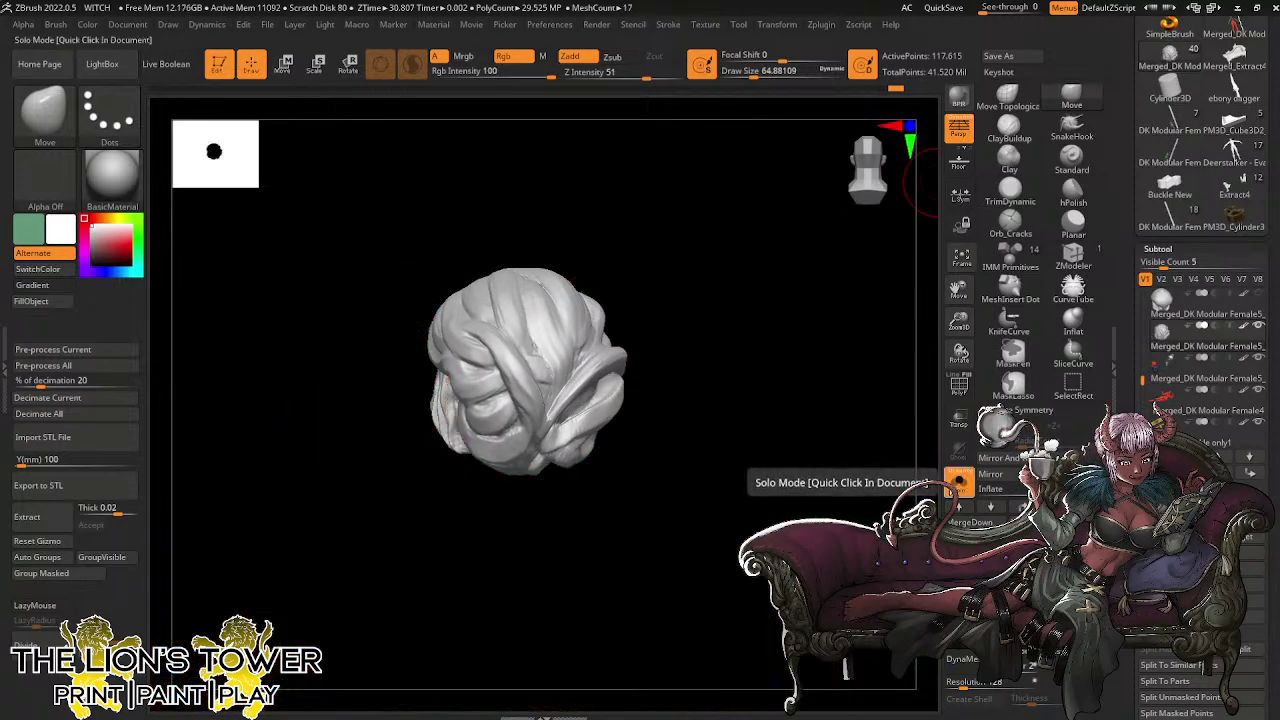
left_click(959, 487)
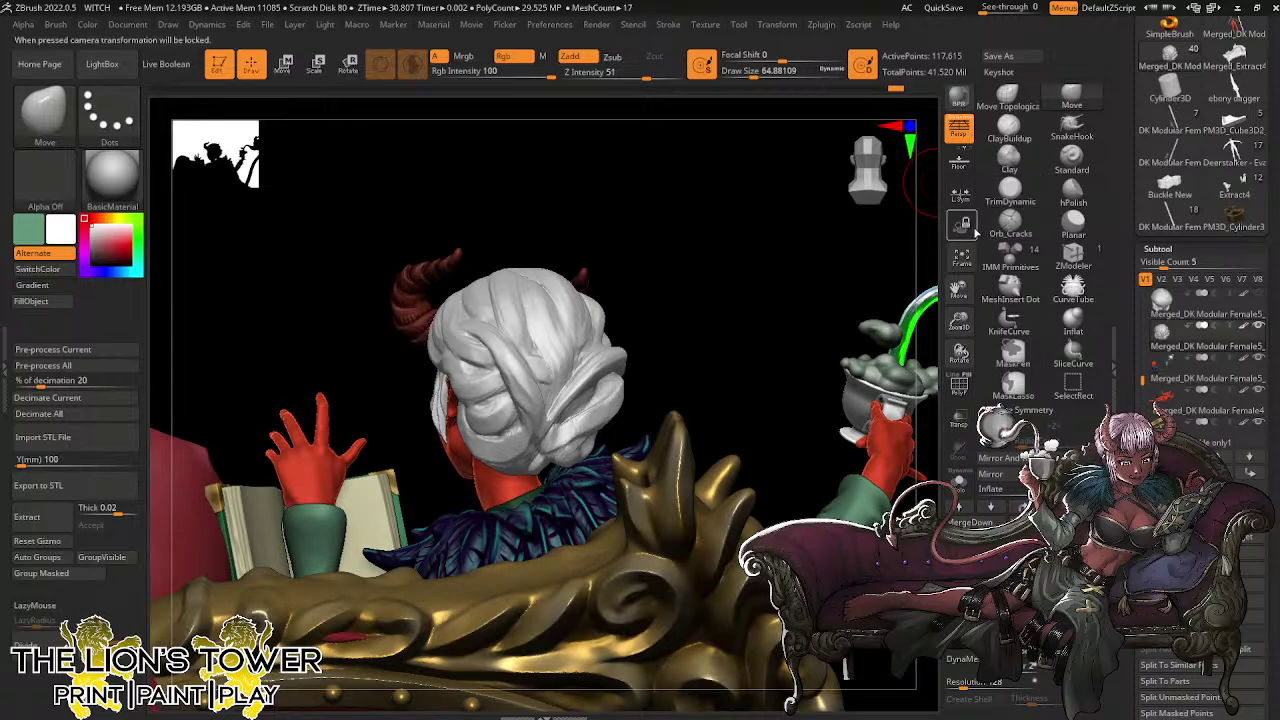
Set the ClayBuildup draw size to about 51 and start adding volume at the nape for the bun
left_click(1009, 128)
left_click_drag(742, 74, 749, 74)
left_click_drag(740, 254, 740, 272)
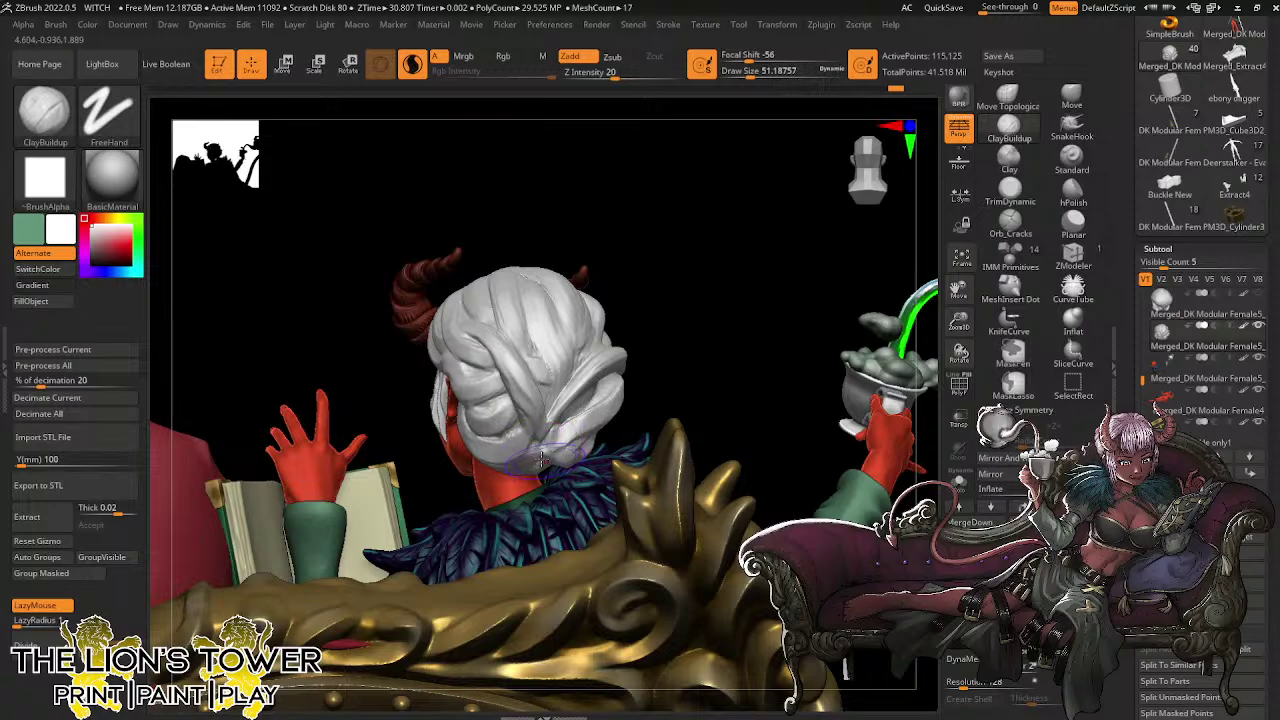
mouse_move(663, 350)
left_mouse_down()
mouse_move(683, 337)
mouse_move(690, 356)
mouse_move(675, 350)
left_mouse_up()
Isolate the hair subtool and build up a rounded bun mass at the nape with a draw size of about 54
left_click(959, 483)
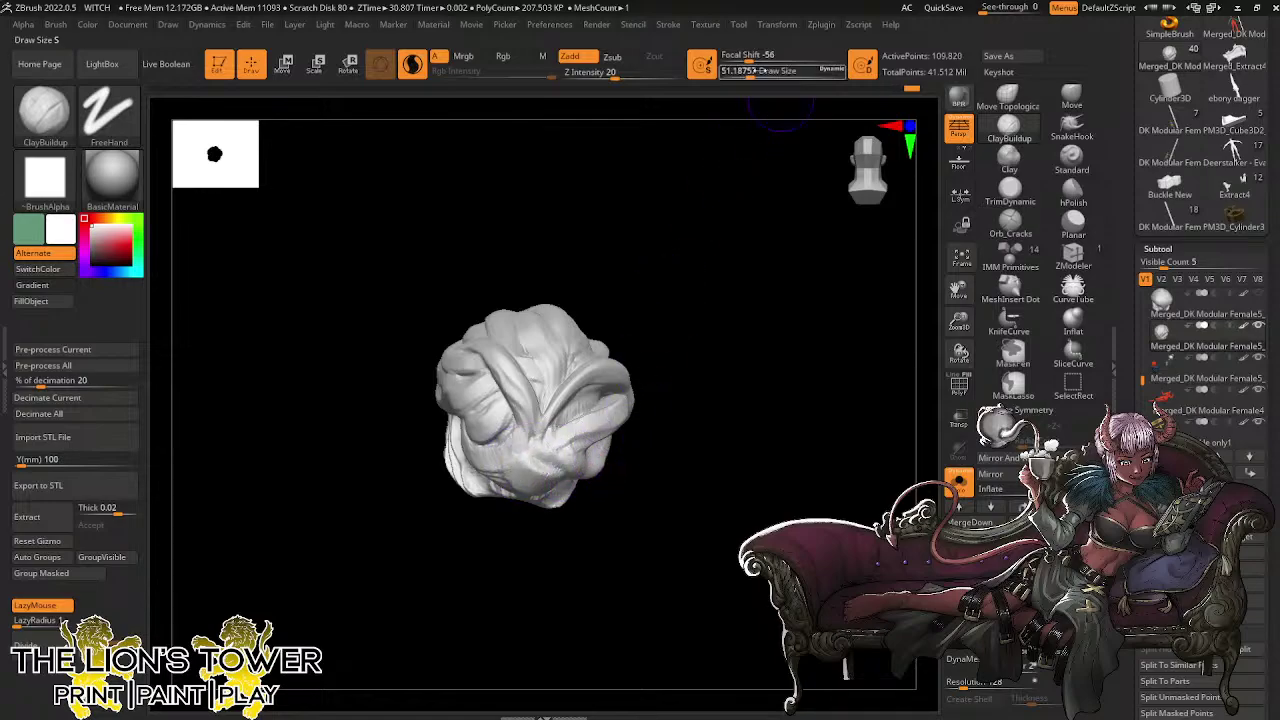
left_click_drag(750, 74, 751, 74)
mouse_move(746, 244)
left_mouse_down()
mouse_move(731, 231)
mouse_move(744, 250)
left_mouse_up()
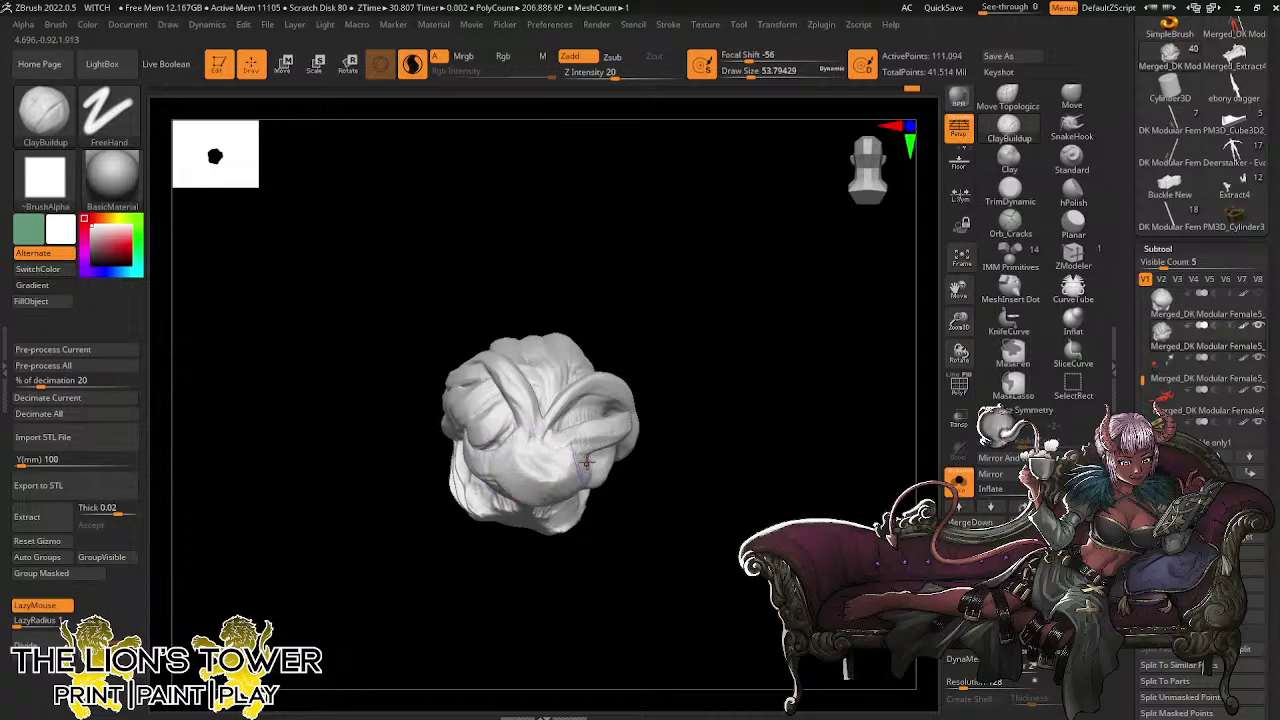
left_click_drag(640, 418, 683, 354)
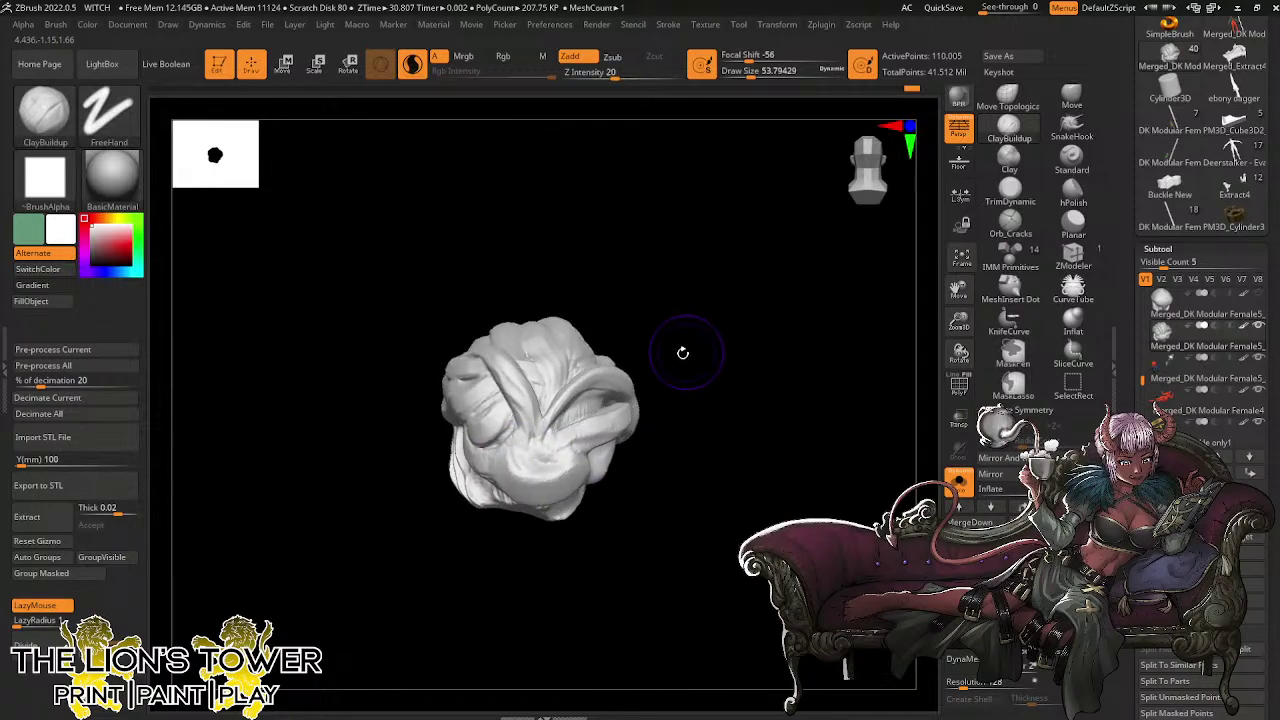
left_click_drag(532, 449, 551, 391)
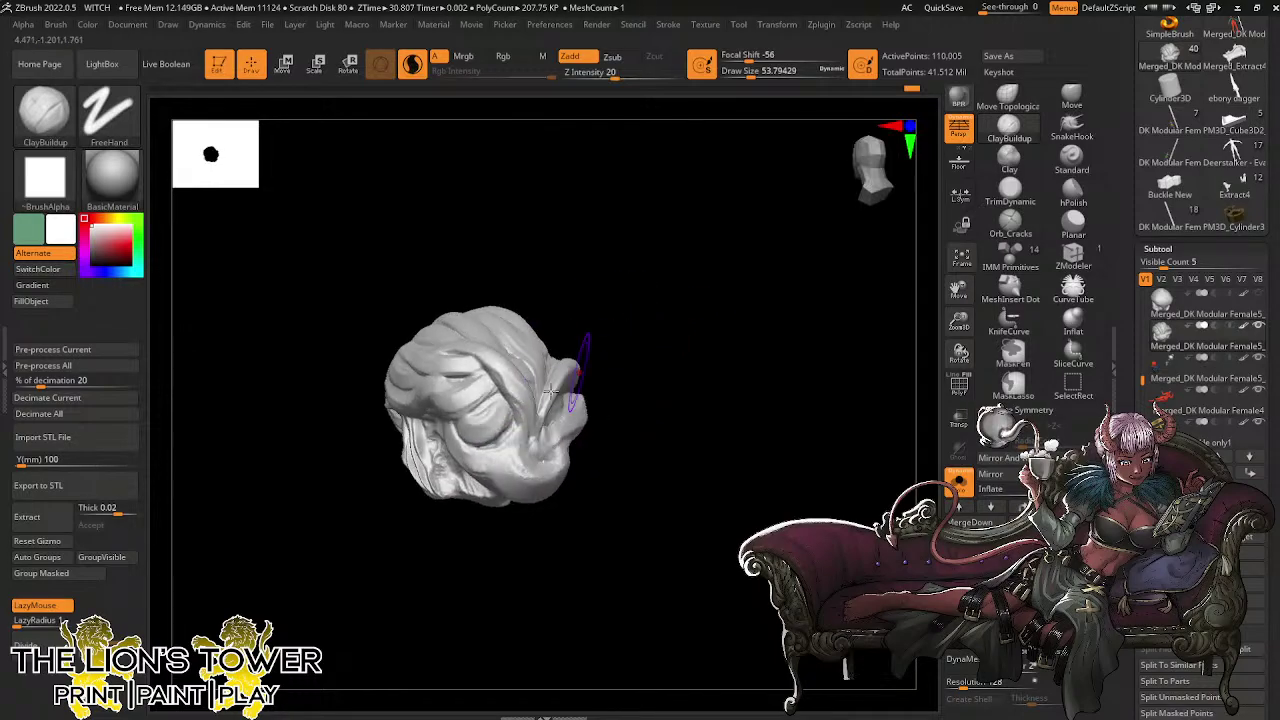
mouse_move(510, 479)
left_mouse_down()
mouse_move(666, 349)
mouse_move(628, 372)
left_mouse_up()
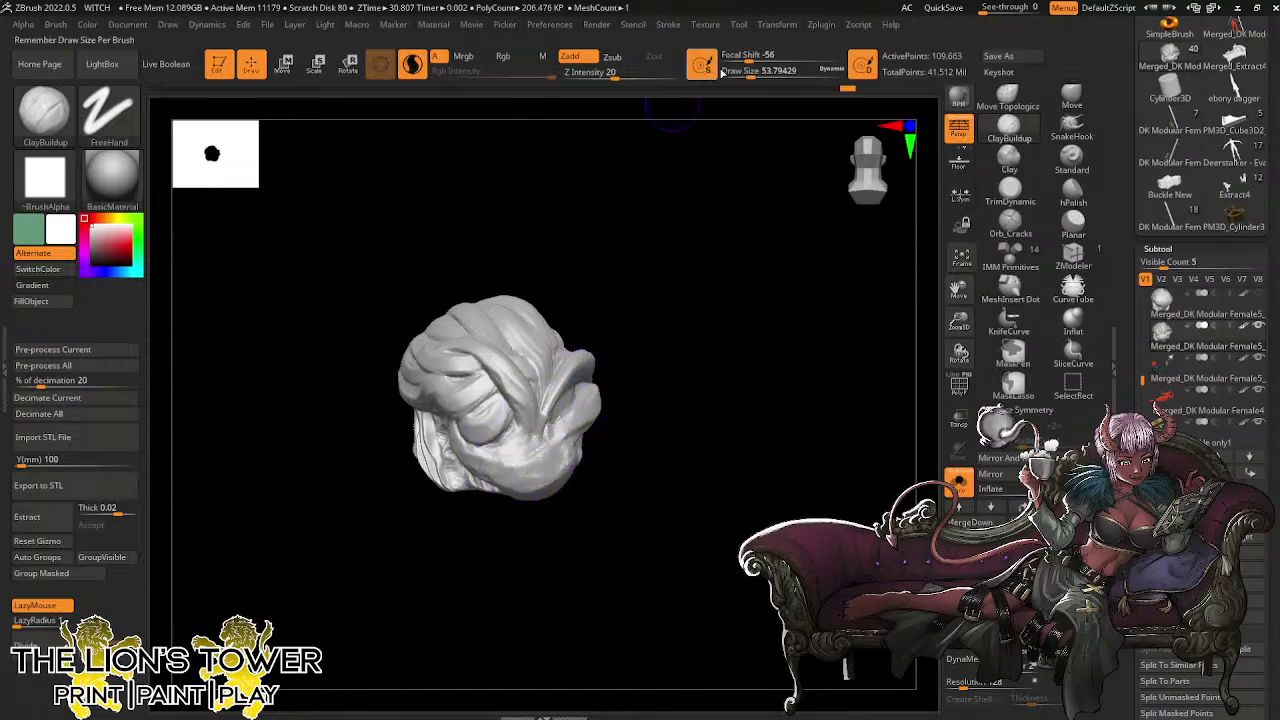
Reduce the ClayBuildup draw size to about 35 and sculpt a strand across the top of the bun
left_click(745, 72)
left_click_drag(744, 168, 697, 192)
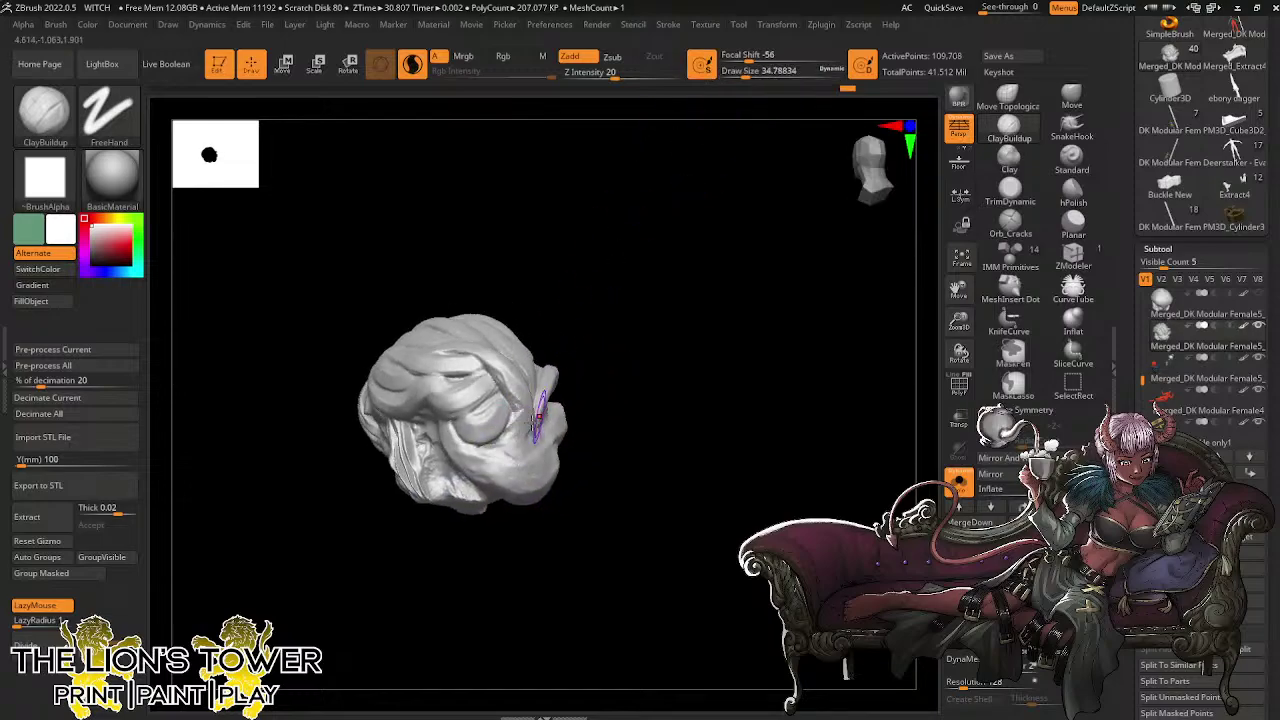
left_click_drag(537, 418, 520, 436)
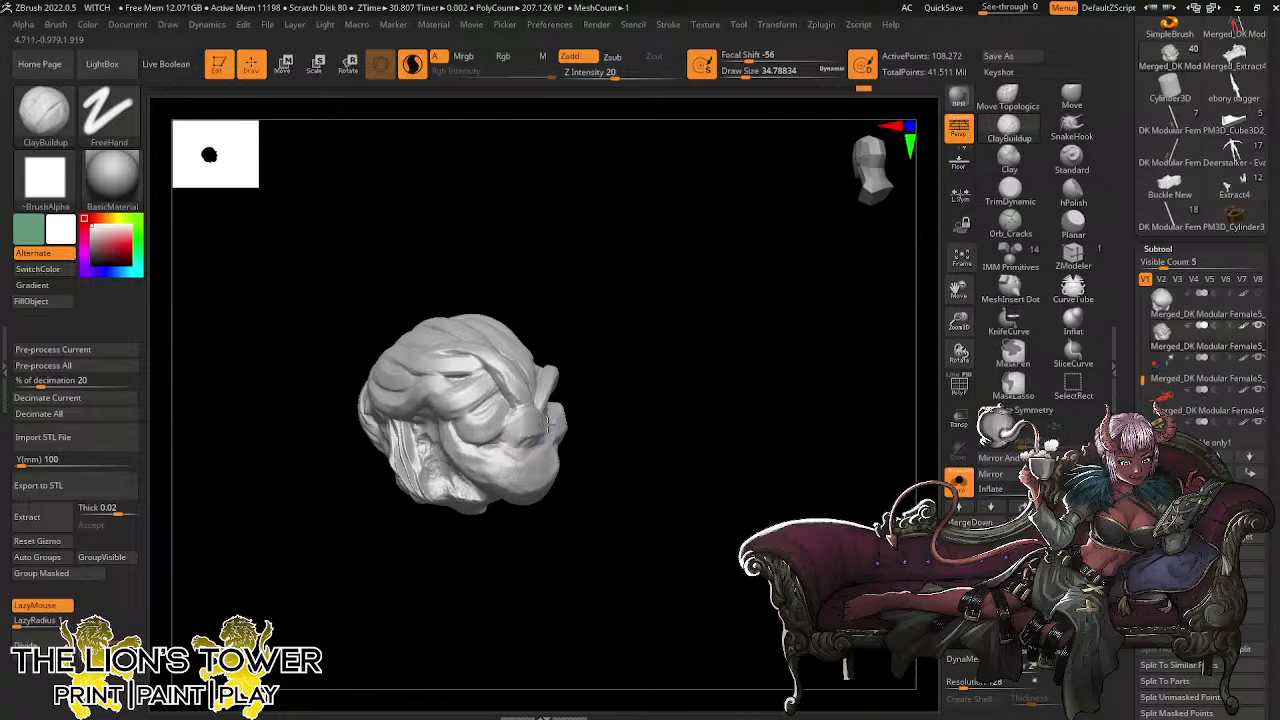
mouse_move(640, 386)
left_mouse_down()
mouse_move(524, 428)
mouse_move(527, 440)
left_mouse_up()
mouse_move(657, 404)
left_mouse_down()
mouse_move(695, 296)
mouse_move(632, 317)
left_mouse_up()
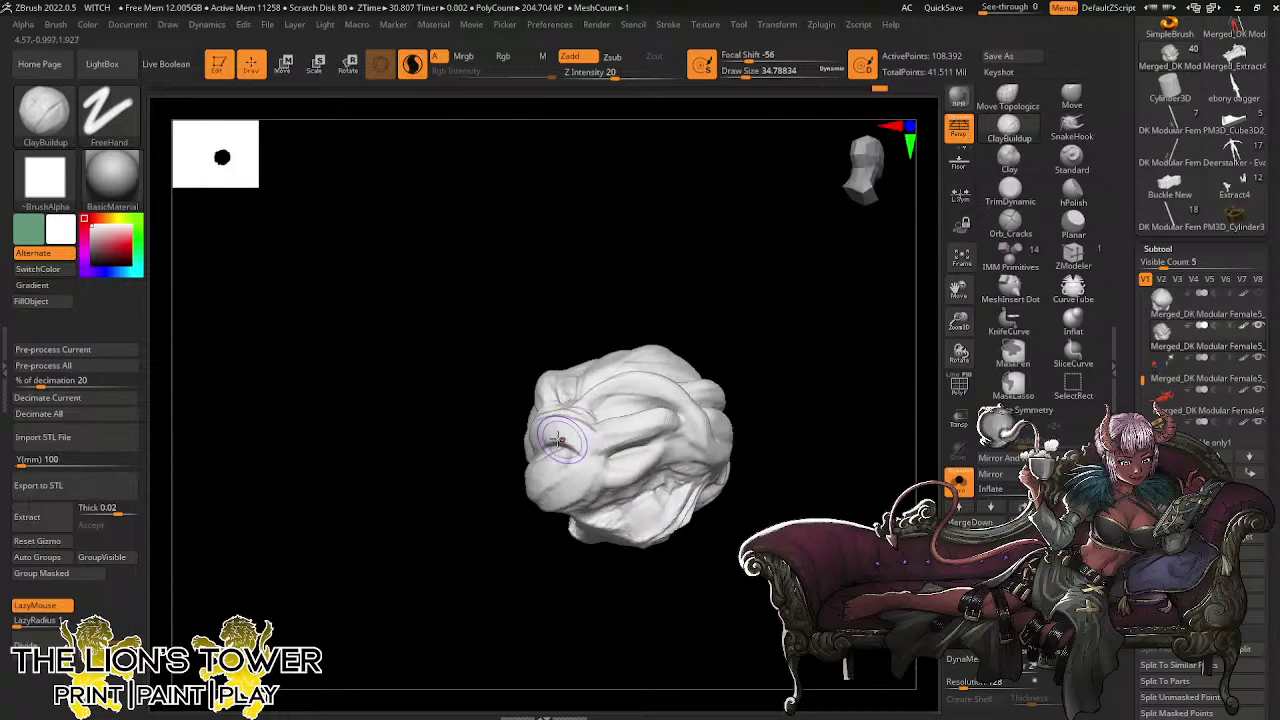
Sculpt a thick strand curving over the bun and wrapping down its right side
left_click_drag(566, 440, 588, 494)
mouse_move(586, 318)
left_mouse_down()
mouse_move(648, 309)
mouse_move(654, 345)
left_mouse_up()
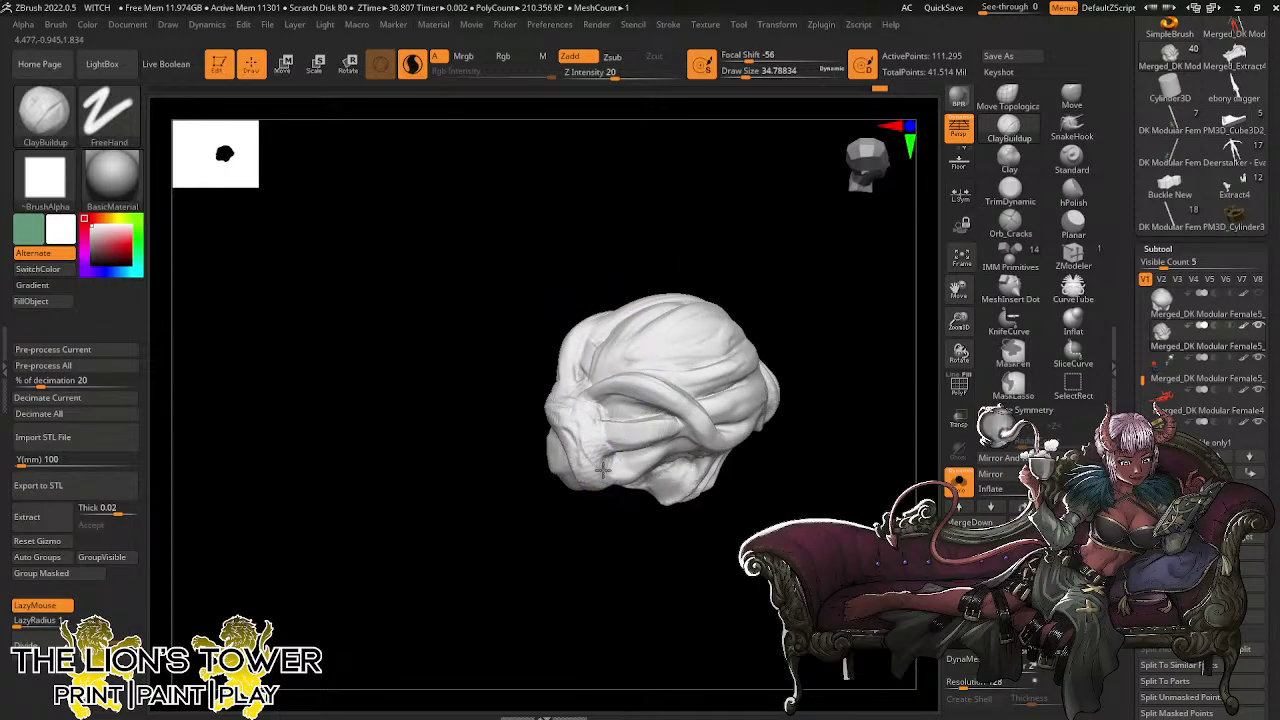
left_click_drag(577, 287, 593, 273)
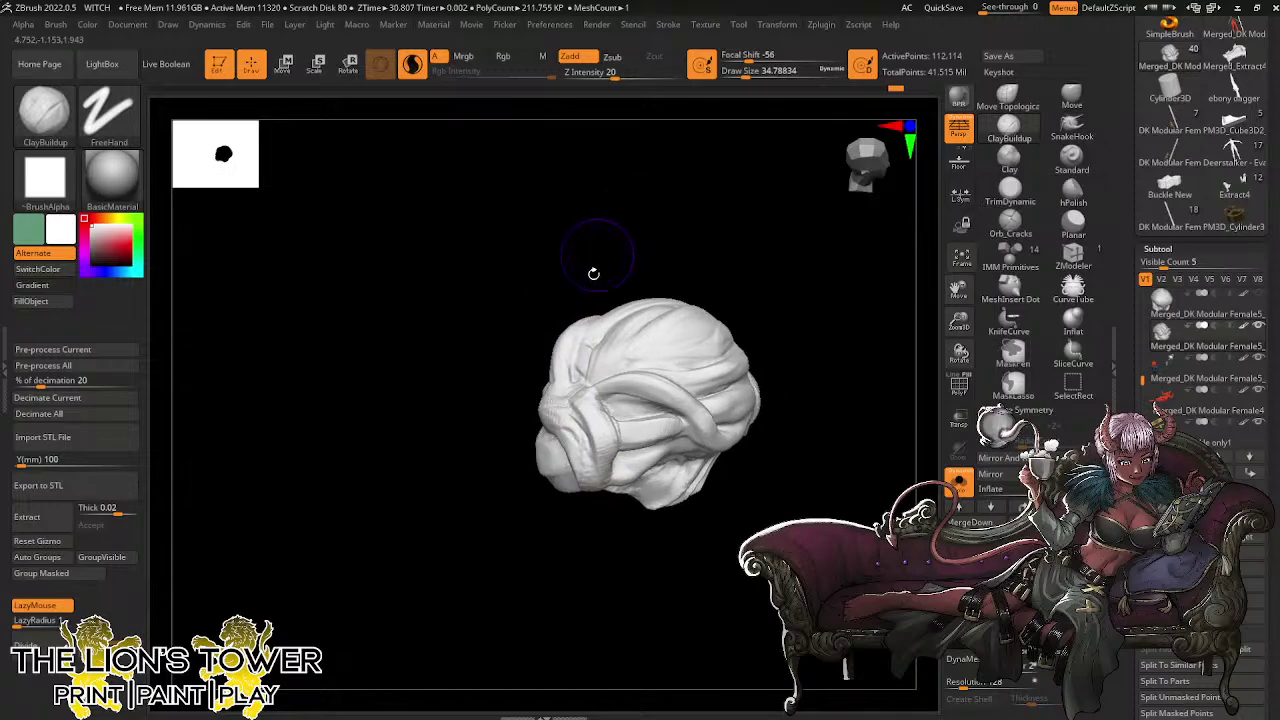
left_click_drag(671, 248, 724, 272)
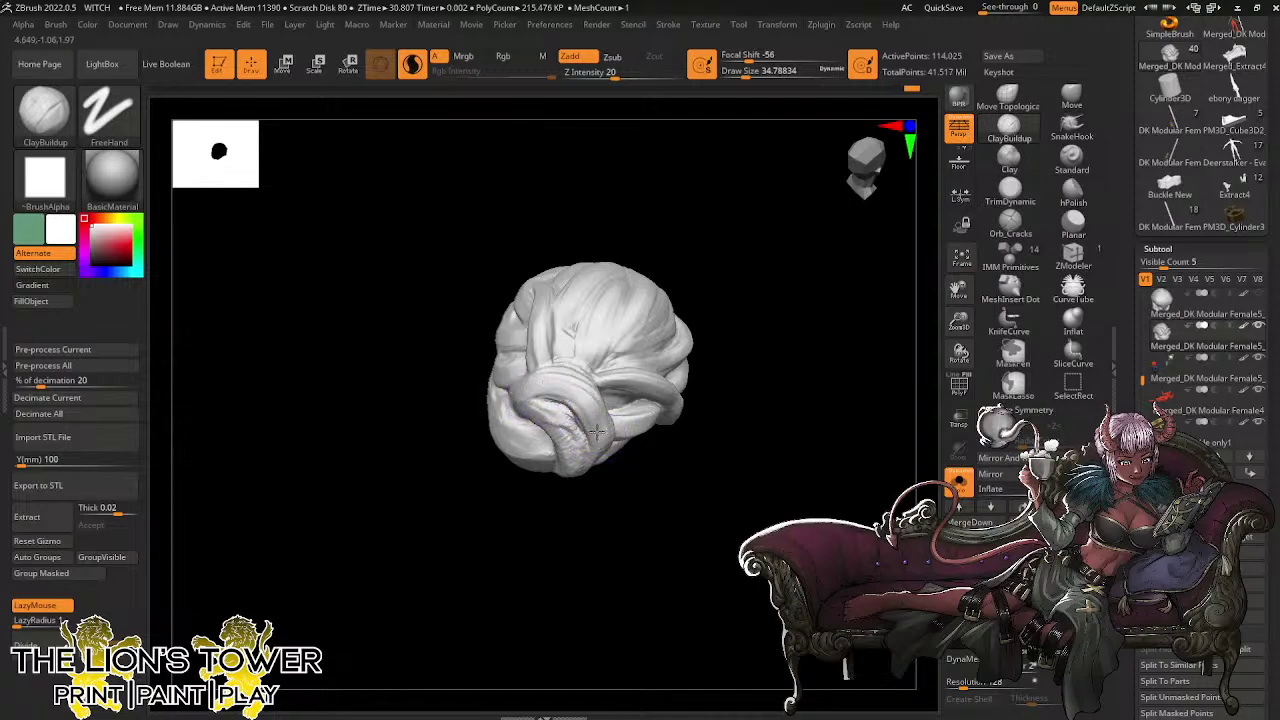
left_click_drag(745, 230, 646, 187)
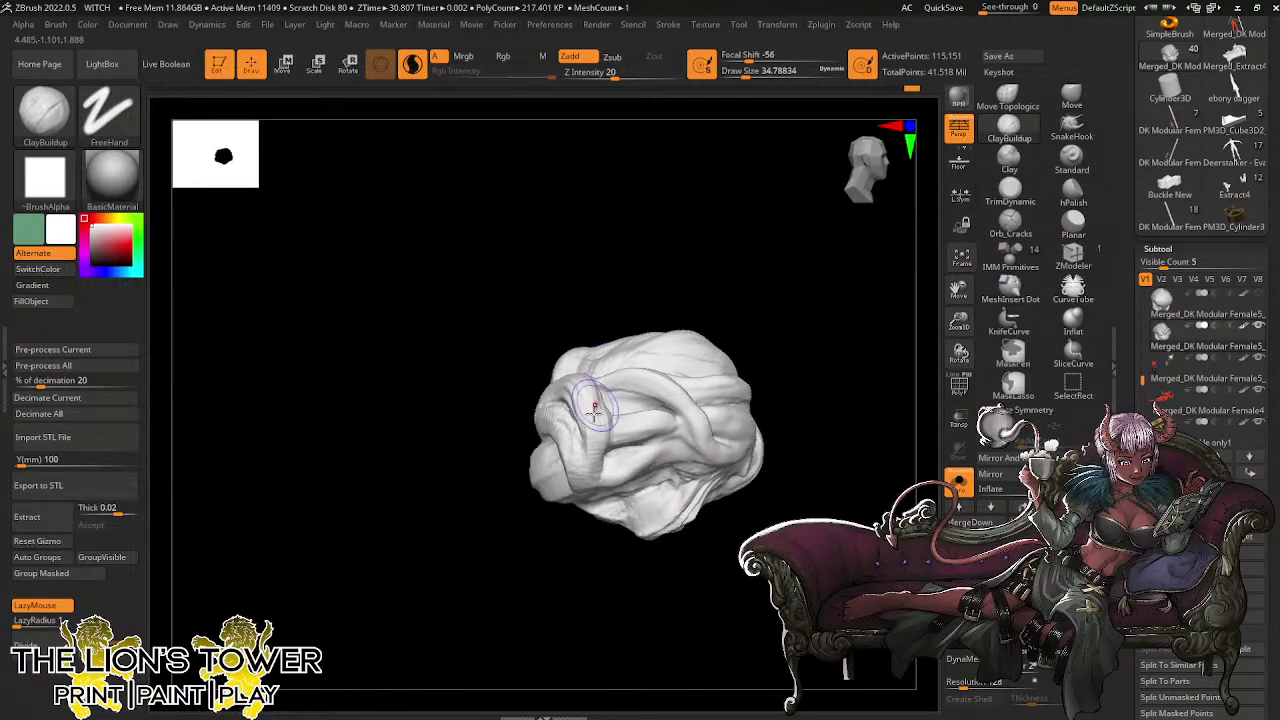
Layer additional curved strands inside and around the bun to form an overlapping coil
left_click_drag(598, 289, 672, 294)
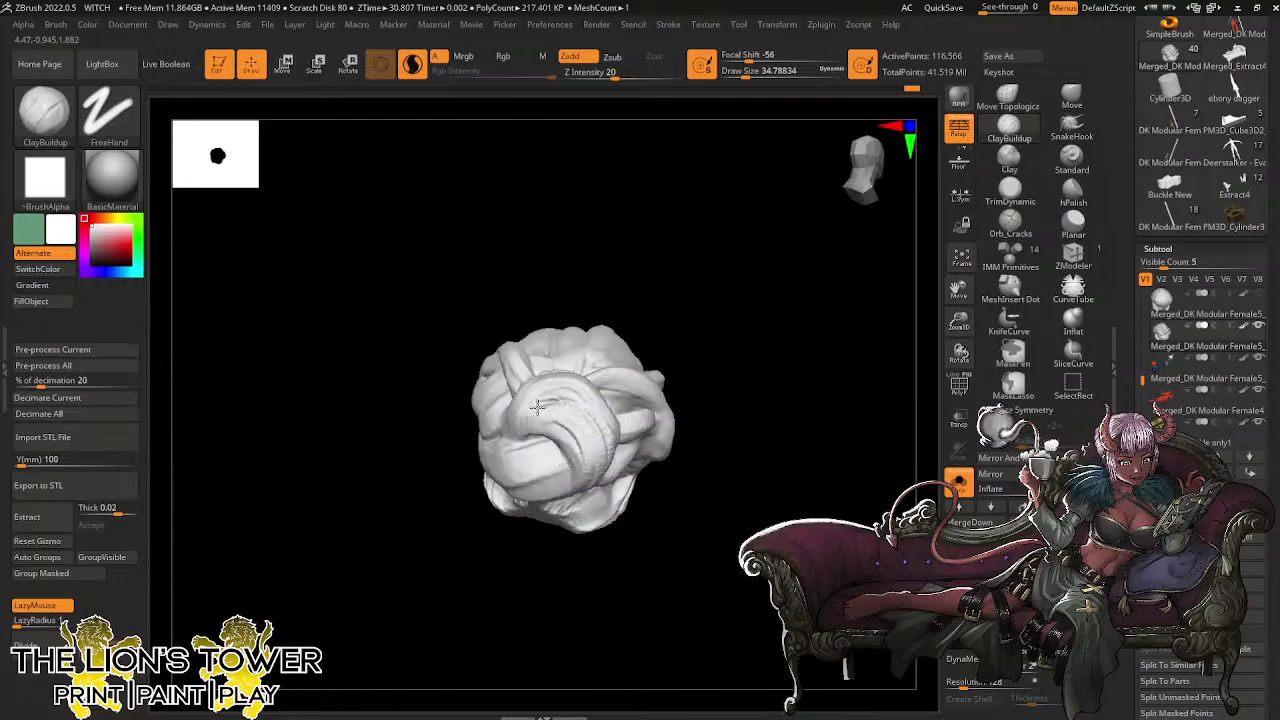
left_click_drag(578, 450, 645, 289)
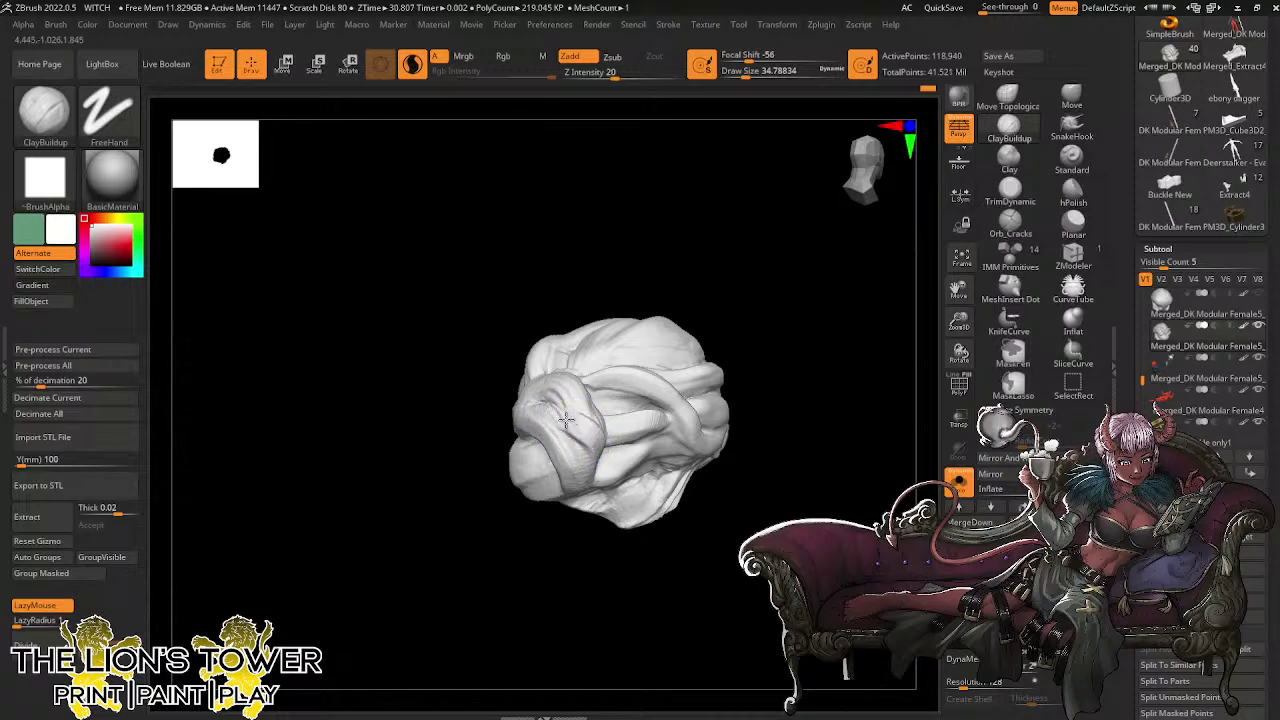
mouse_move(634, 223)
left_mouse_down()
mouse_move(587, 428)
mouse_move(592, 360)
left_mouse_up()
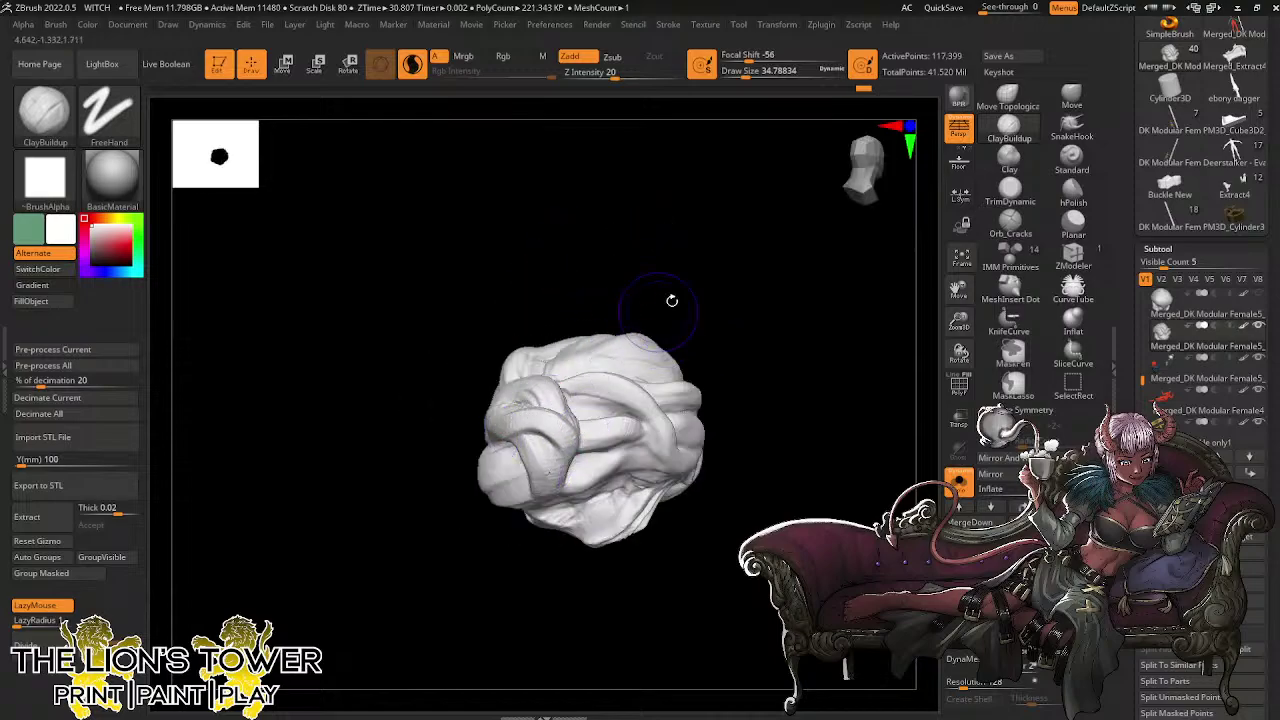
left_click_drag(672, 300, 526, 436)
left_click_drag(590, 320, 528, 365)
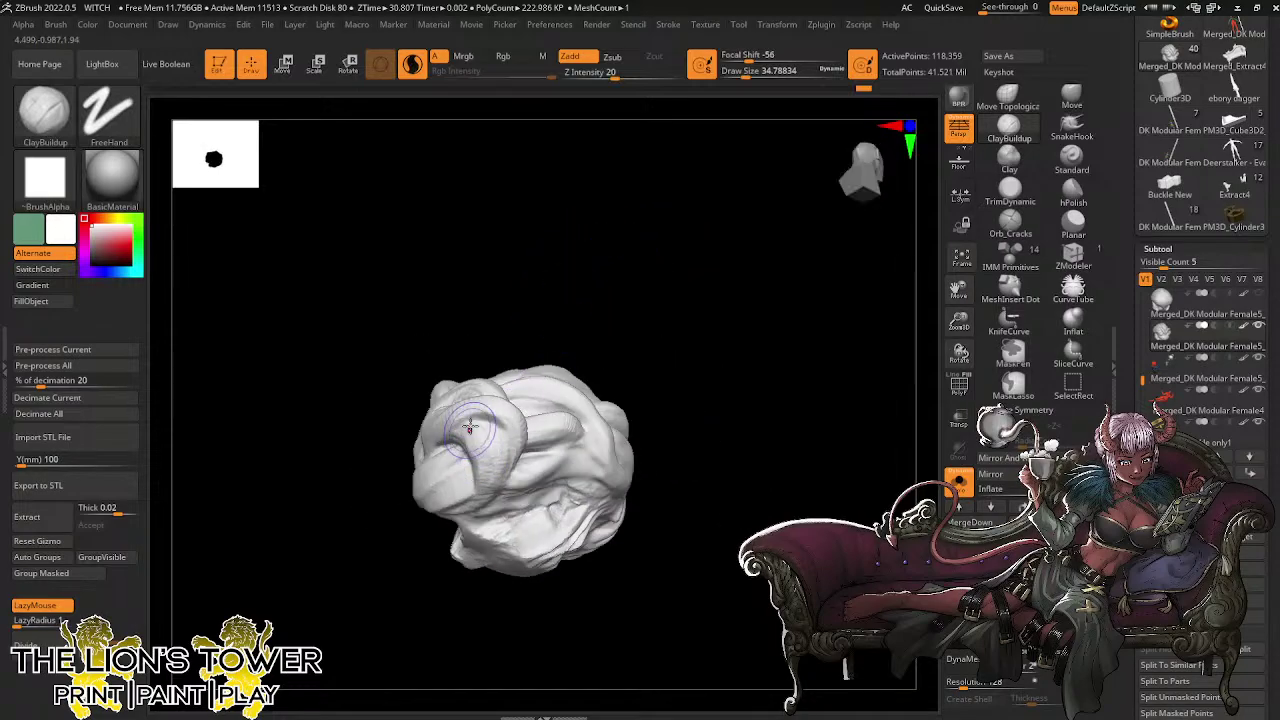
Sculpt a strand from the bun's center down under its lower edge, and build up the strands joining the bun's top
left_click_drag(474, 424, 482, 498)
left_click_drag(572, 268, 568, 232)
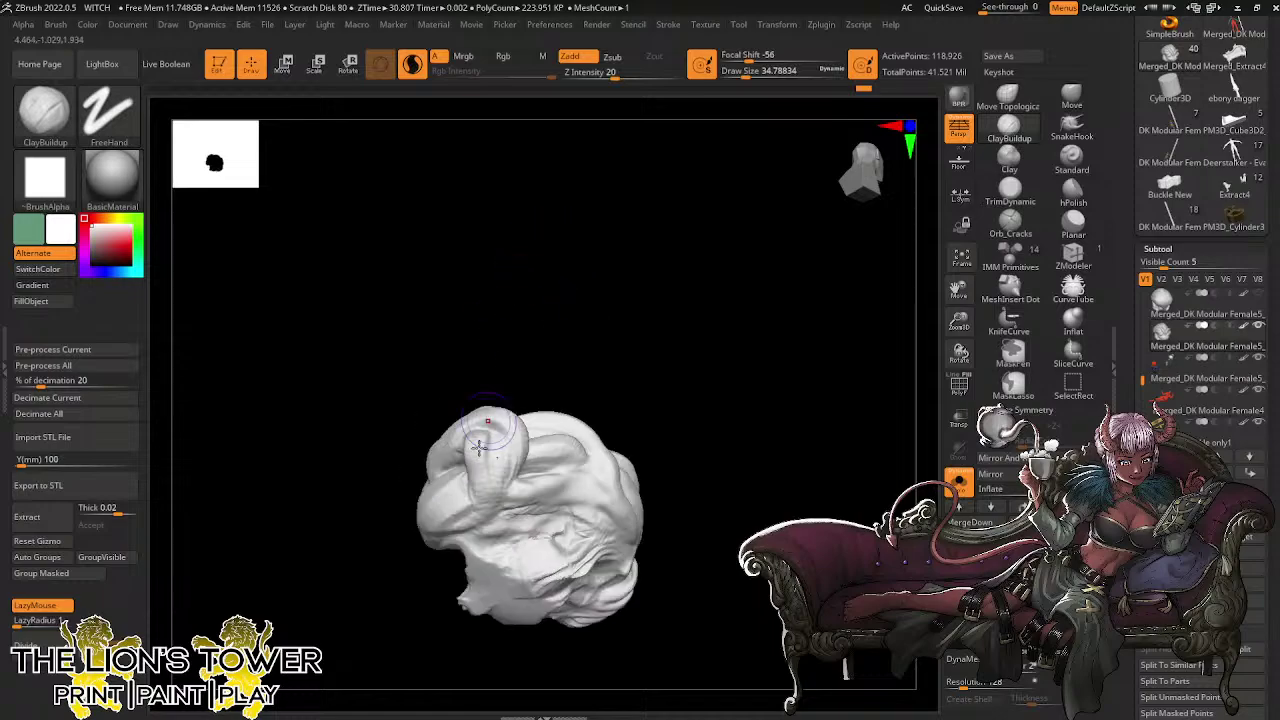
left_click_drag(480, 443, 495, 519)
left_click_drag(480, 470, 482, 502)
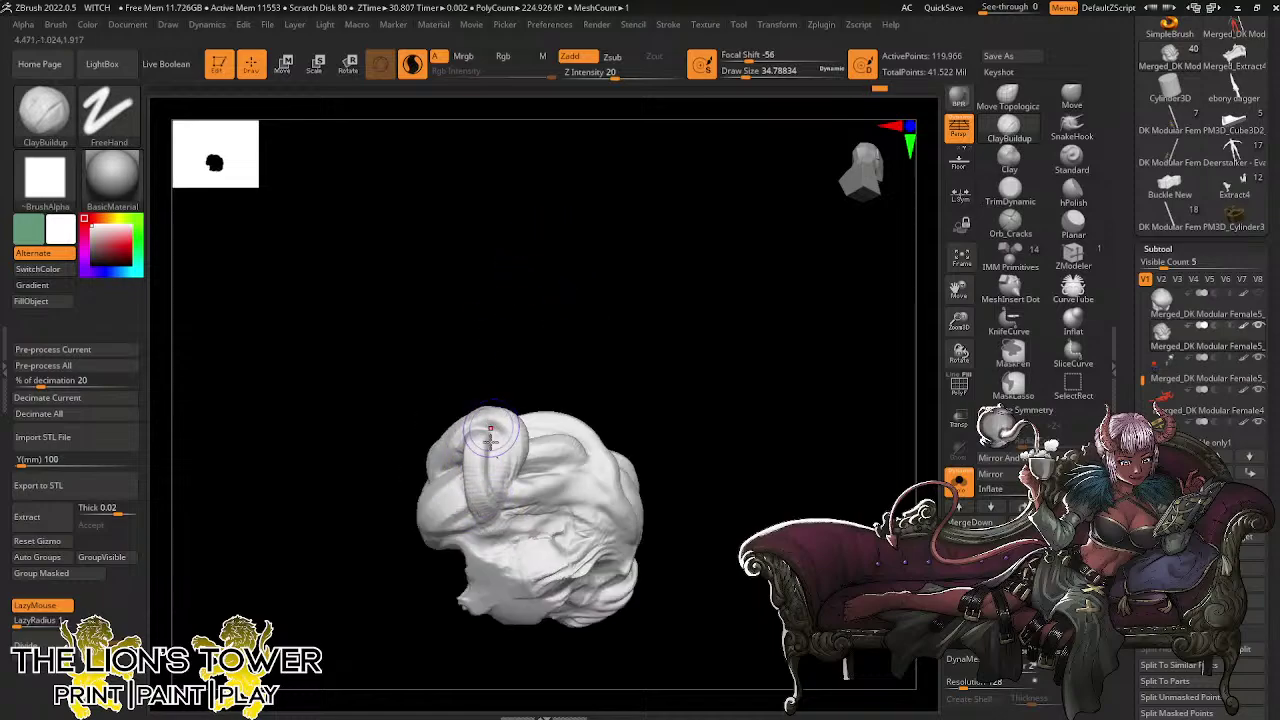
left_click_drag(490, 438, 482, 508)
mouse_move(505, 391)
left_mouse_down()
mouse_move(551, 400)
mouse_move(492, 436)
left_mouse_up()
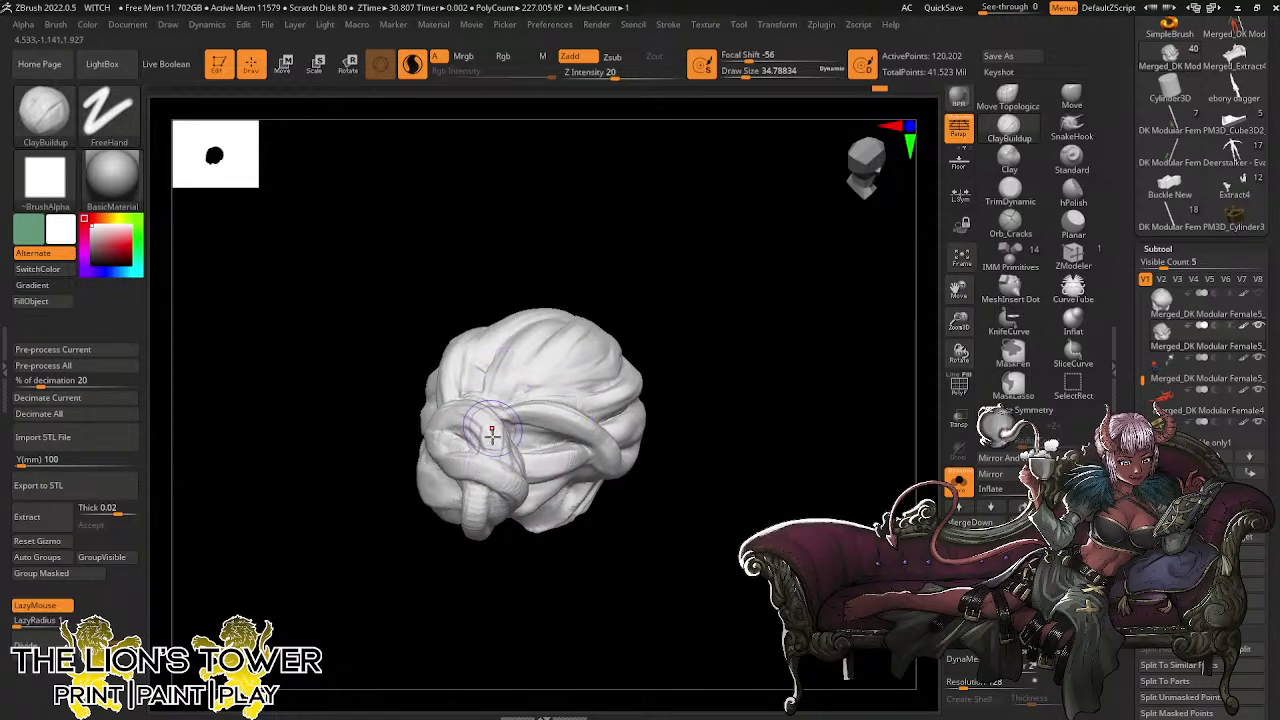
left_click_drag(487, 227, 493, 437)
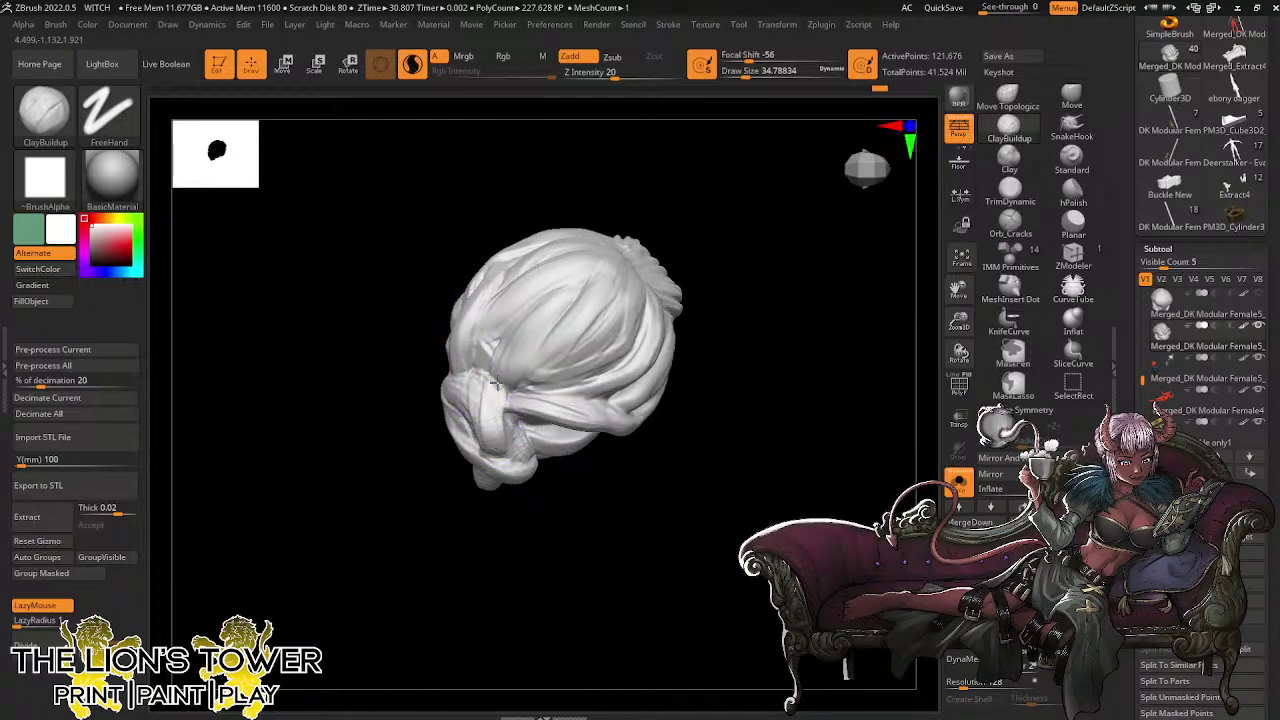
Sculpt the strands across the bun's center with ClayBuildup, giving the central loop a rounder overlap
left_click_drag(585, 218, 651, 138)
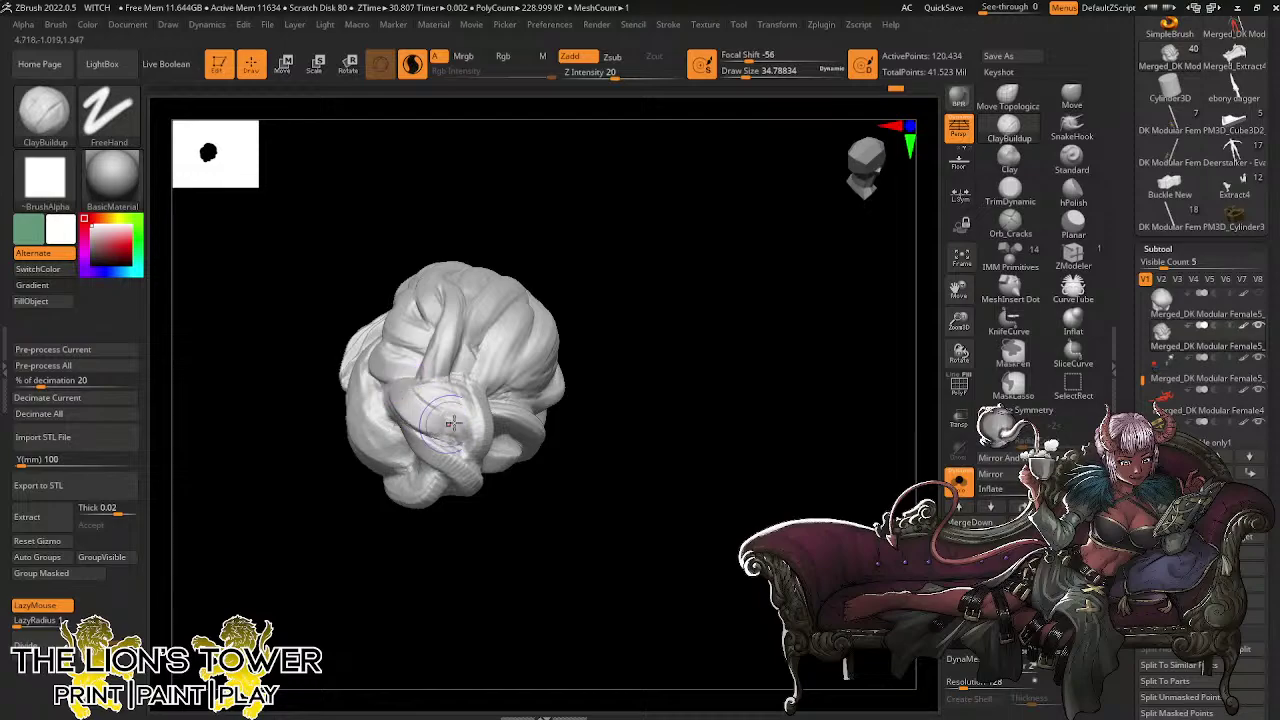
left_click_drag(454, 424, 468, 418)
left_click_drag(511, 211, 445, 314)
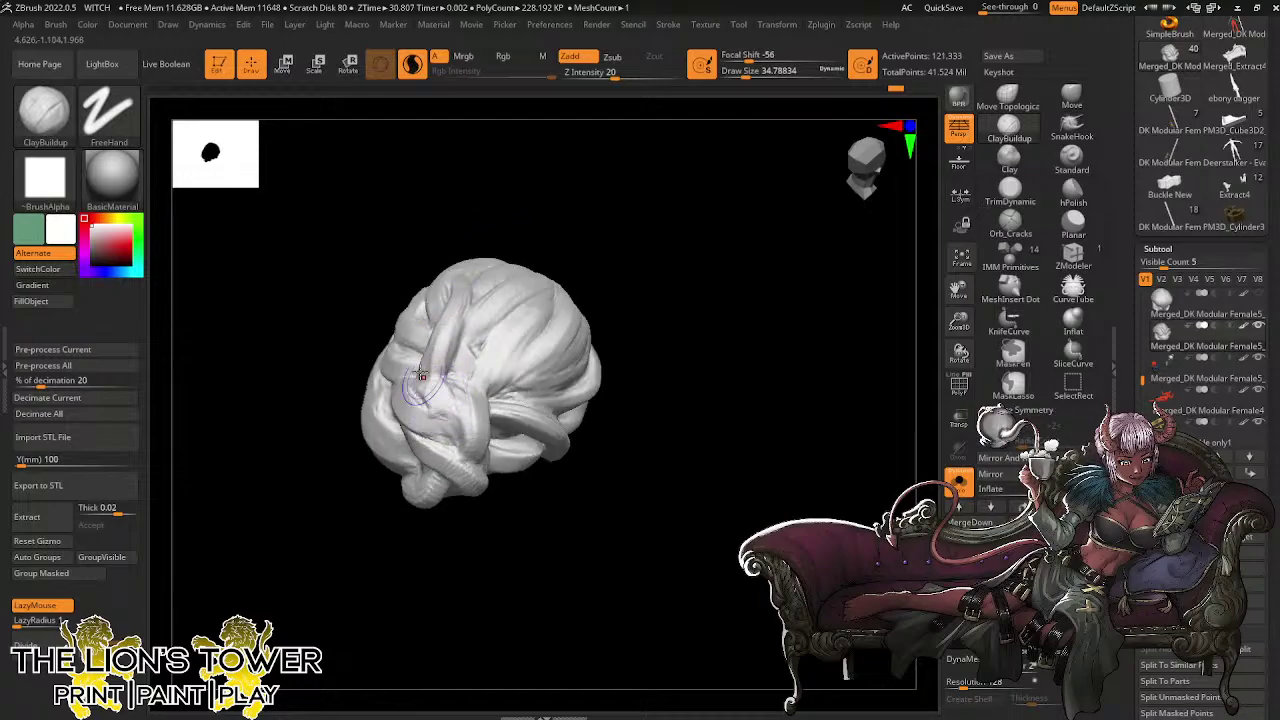
left_click_drag(419, 374, 454, 346)
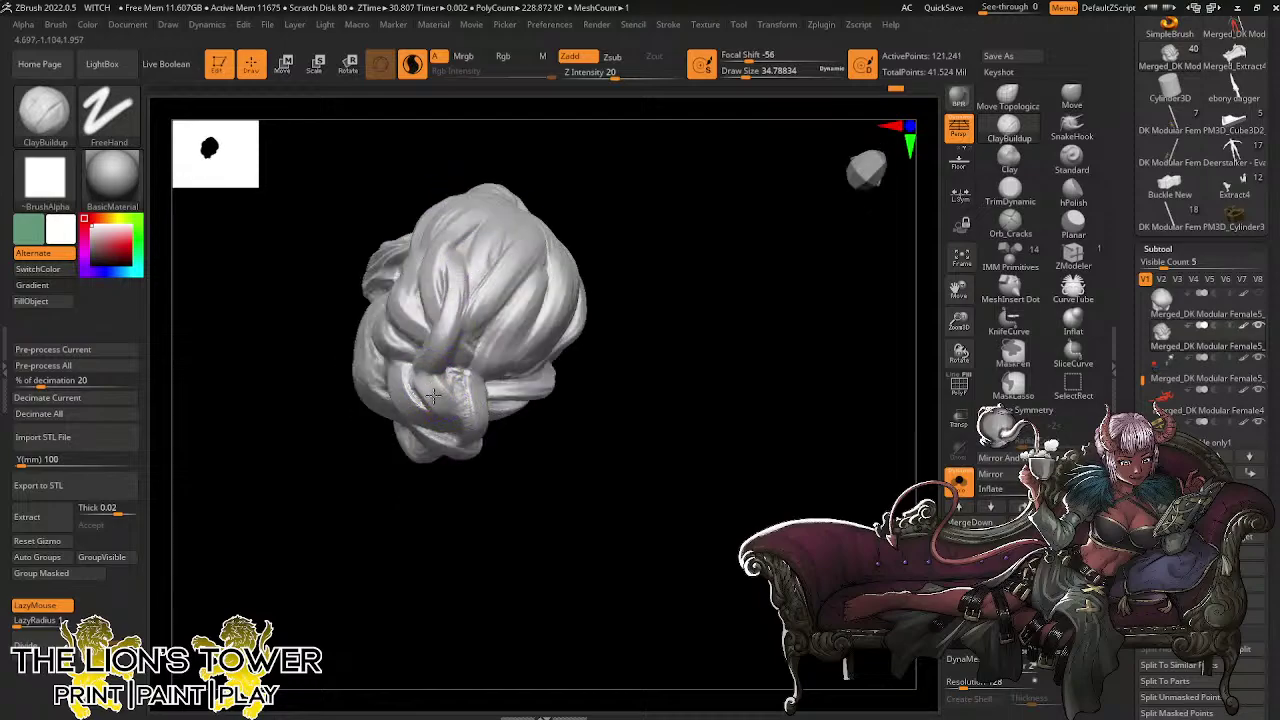
mouse_move(433, 396)
left_mouse_down()
mouse_move(634, 149)
mouse_move(444, 387)
left_mouse_up()
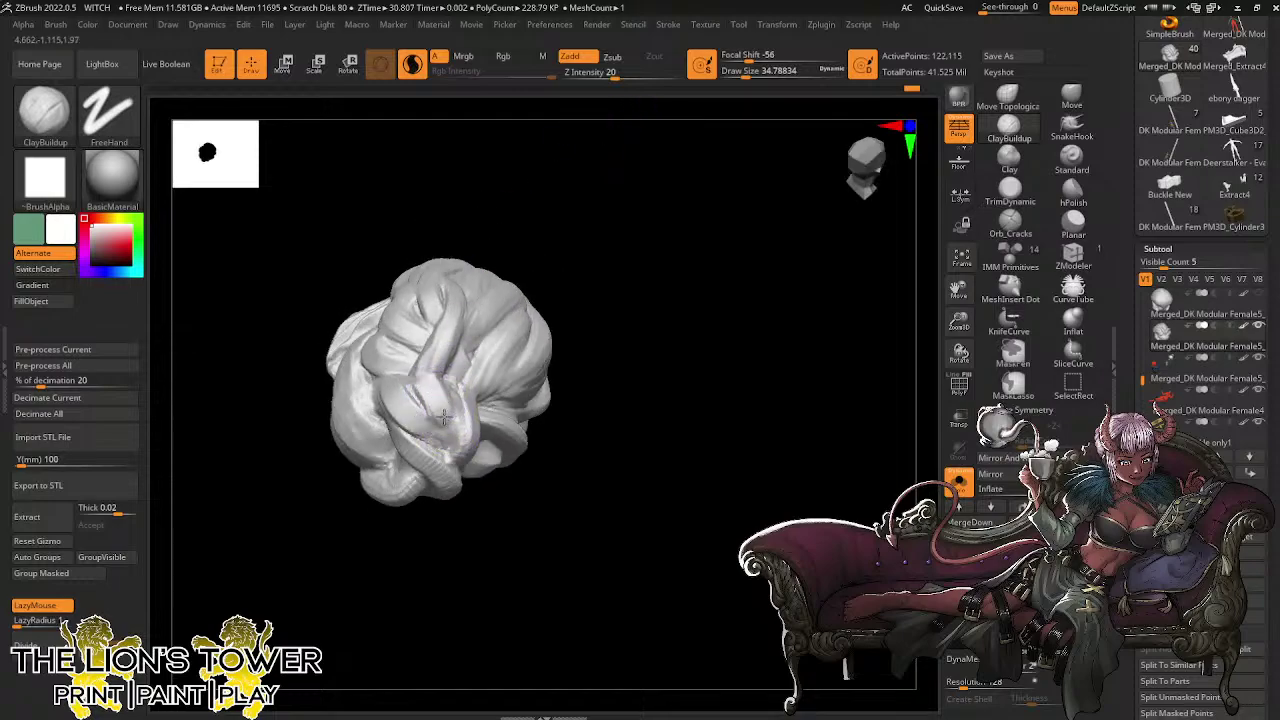
Build up the bun's upper strands where they curve into the hair above it
left_click_drag(509, 188, 418, 405)
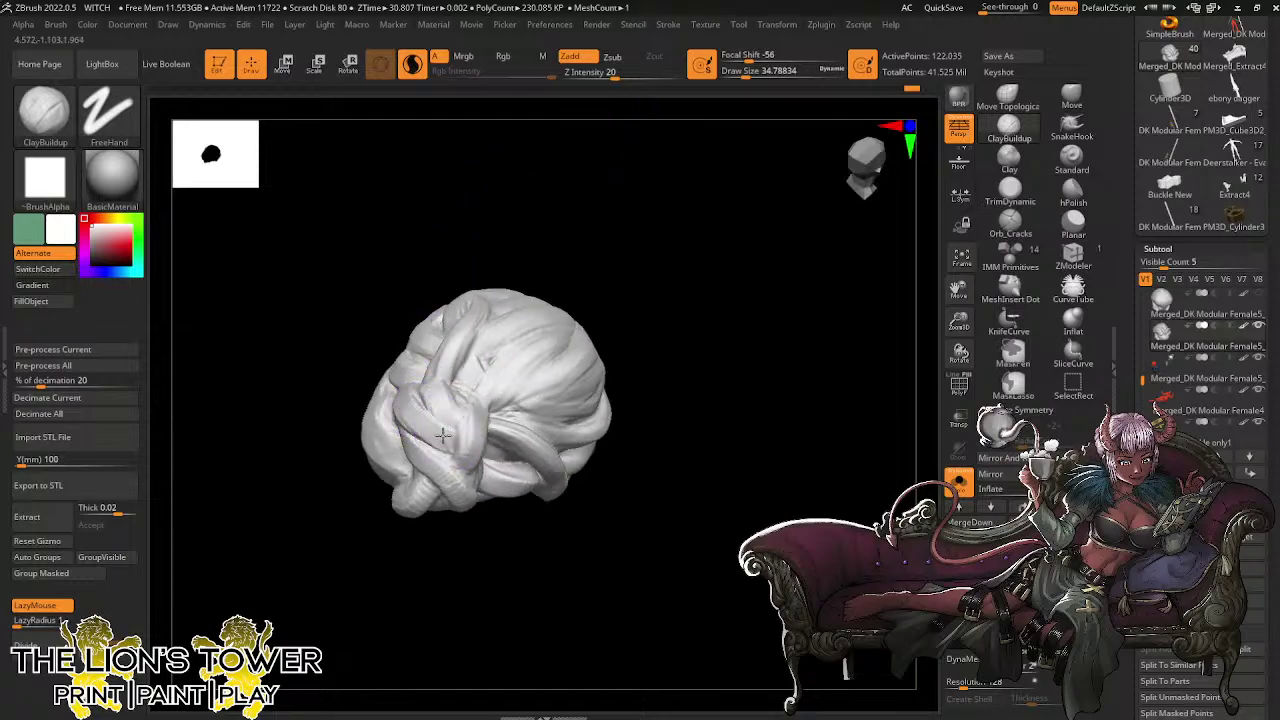
left_click_drag(480, 250, 444, 409)
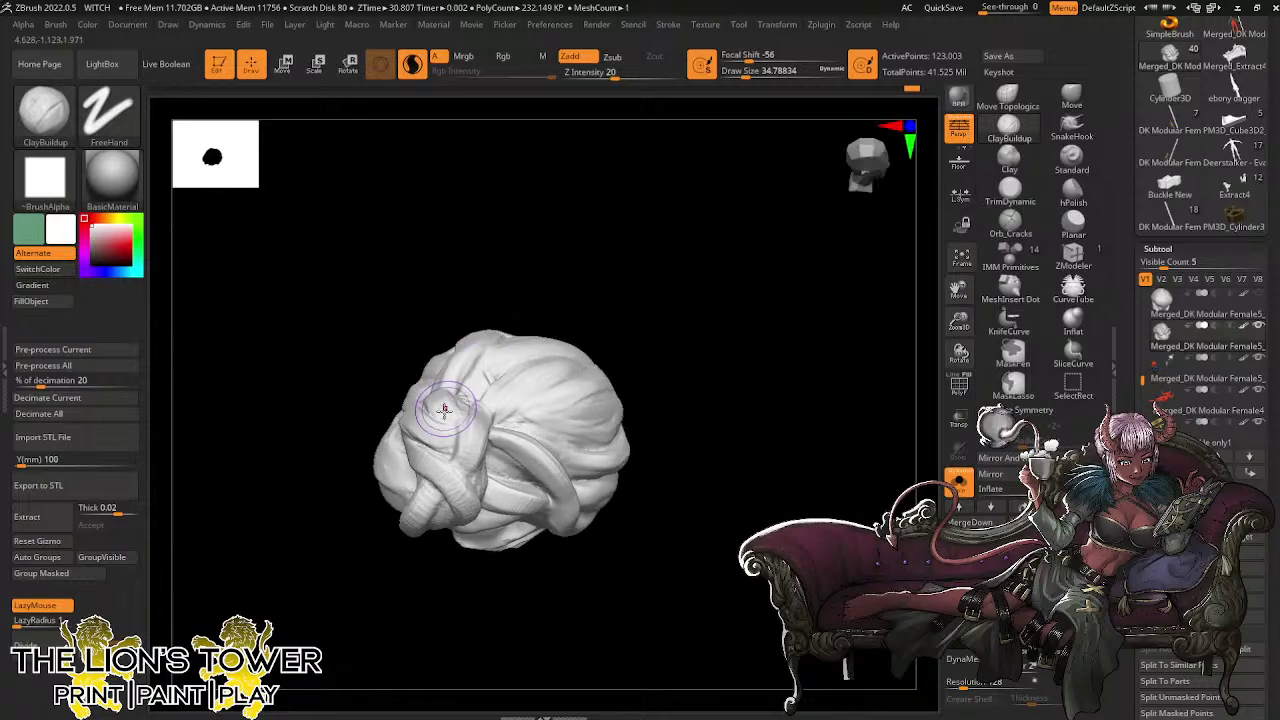
left_click_drag(460, 326, 487, 362)
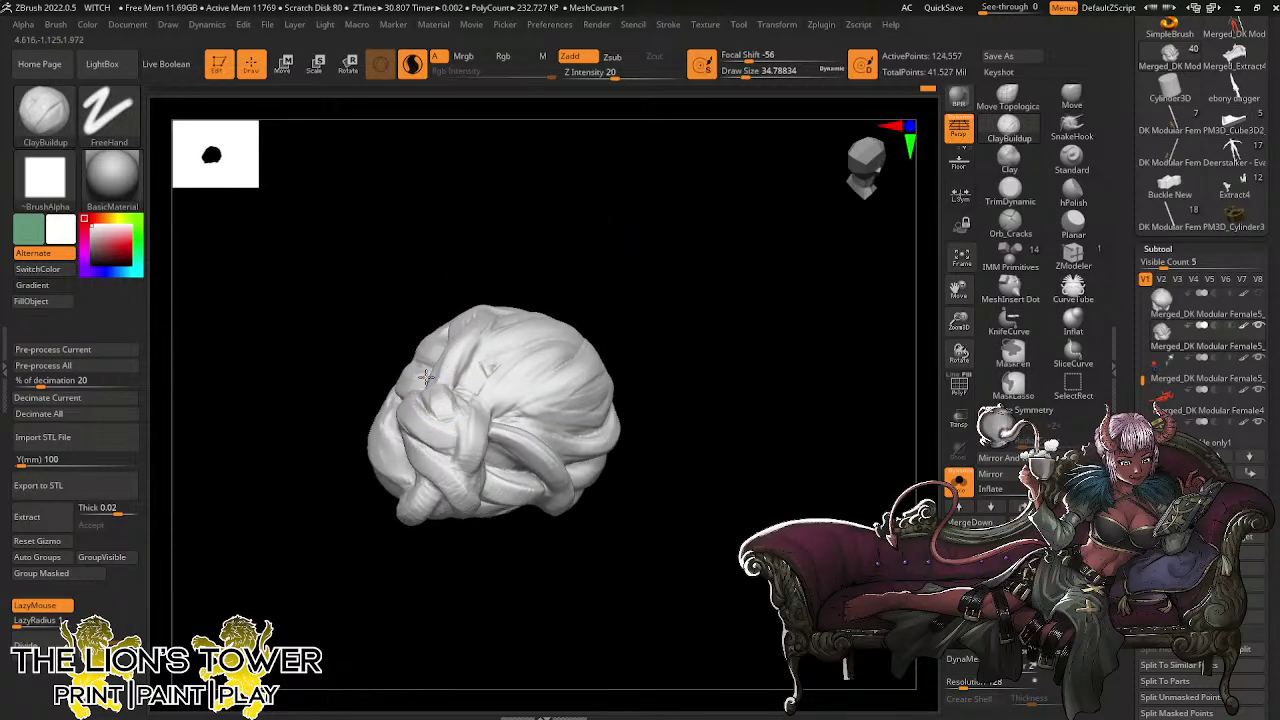
left_click(470, 400)
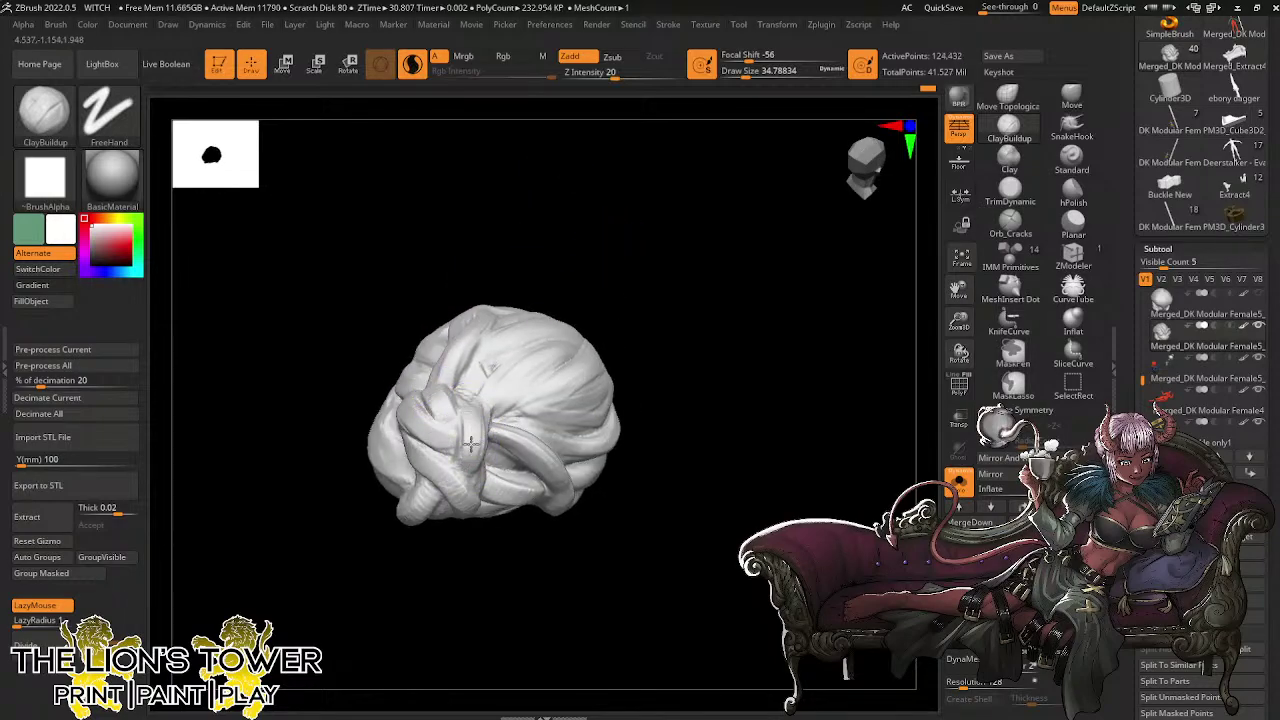
Thicken the strands wrapping around the bun's side and continue them toward its underside
left_click_drag(602, 318, 746, 299)
mouse_move(382, 444)
left_mouse_down()
mouse_move(366, 426)
mouse_move(404, 456)
left_mouse_up()
left_click_drag(446, 298, 440, 261)
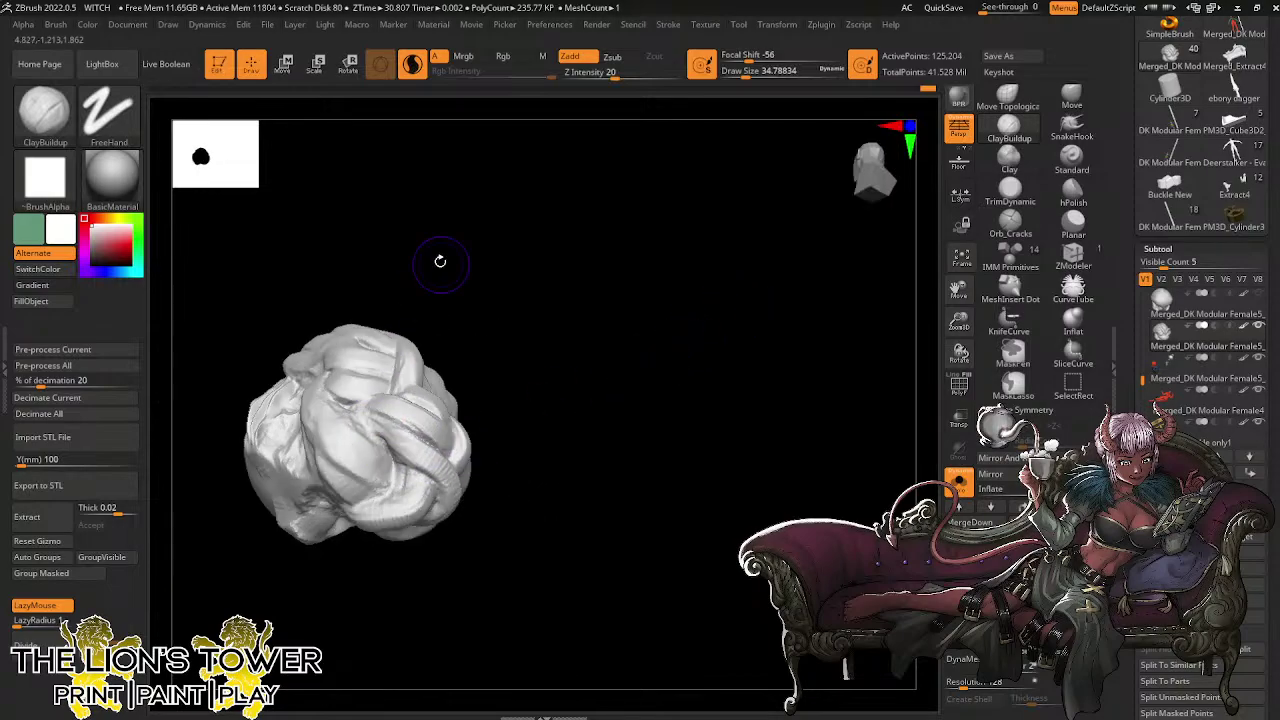
mouse_move(384, 426)
left_mouse_down()
mouse_move(382, 439)
mouse_move(428, 461)
mouse_move(417, 455)
left_mouse_up()
left_click_drag(518, 391, 514, 325)
left_click_drag(428, 440, 429, 532)
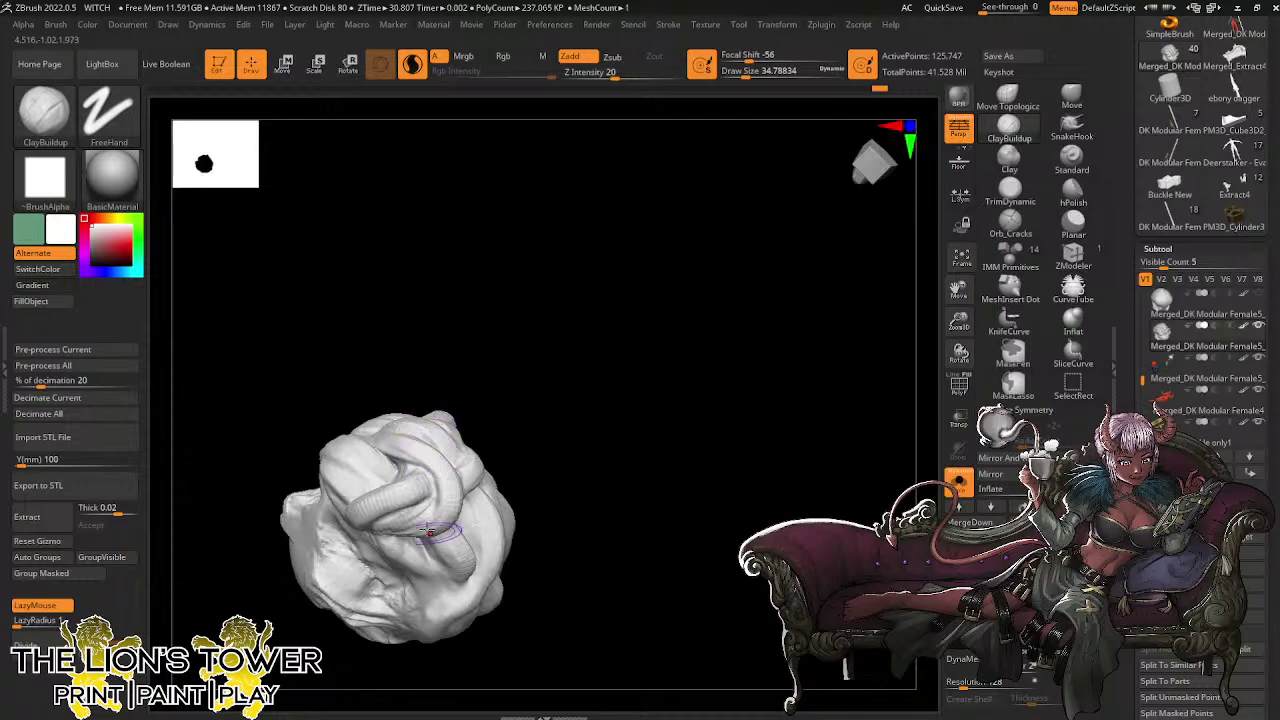
Sculpt a strand curling across the bun's underside and smooth its joins with the neighbouring strands
left_click_drag(524, 396, 527, 322)
mouse_move(392, 522)
left_mouse_down()
mouse_move(414, 528)
mouse_move(432, 508)
left_mouse_up()
left_click_drag(508, 424, 484, 428)
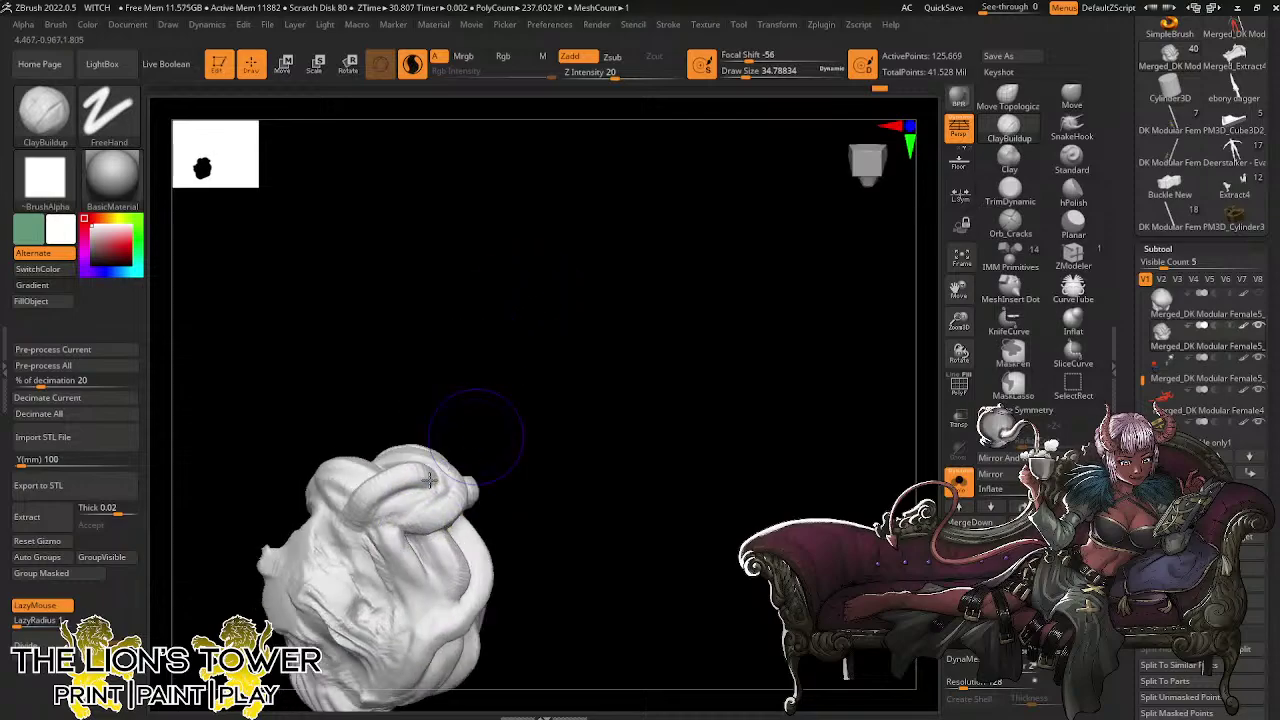
mouse_move(428, 480)
left_mouse_down()
mouse_move(378, 545)
mouse_move(392, 500)
mouse_move(413, 495)
mouse_move(352, 525)
left_mouse_up()
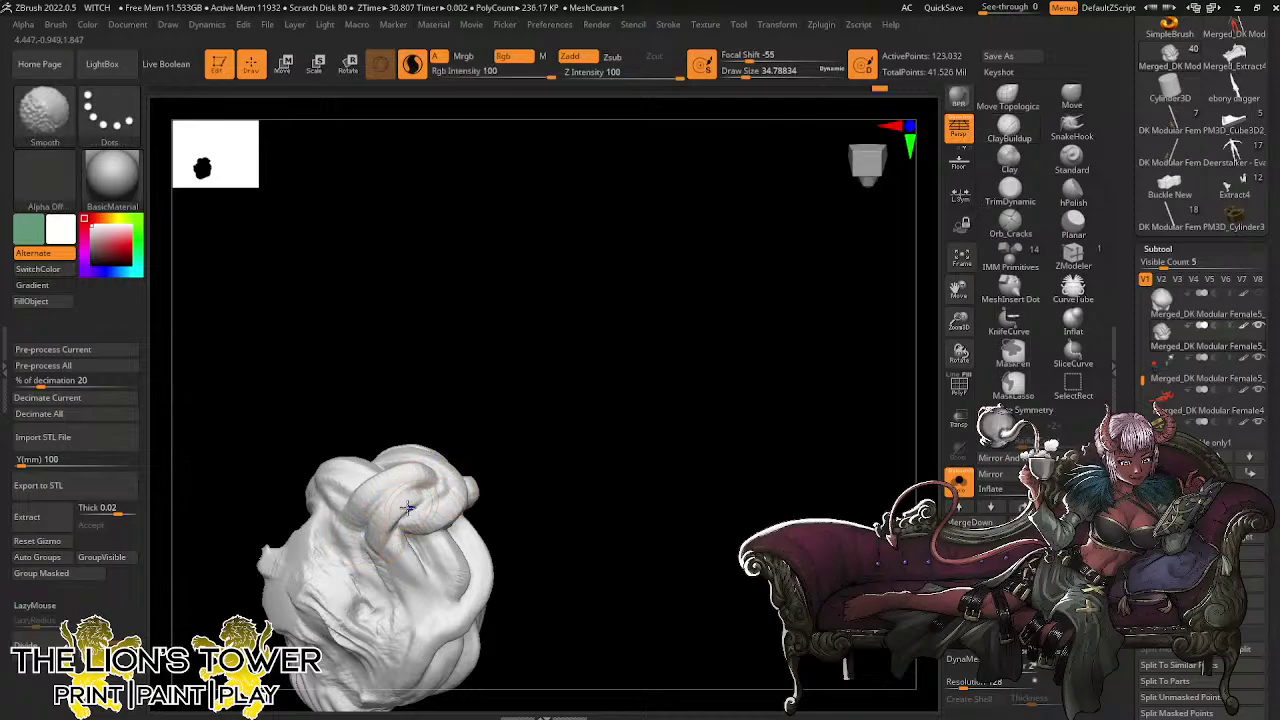
left_click_drag(531, 371, 572, 428)
mouse_move(452, 410)
left_mouse_down("shift")
mouse_move(494, 473)
mouse_move(549, 428)
left_mouse_up("shift")
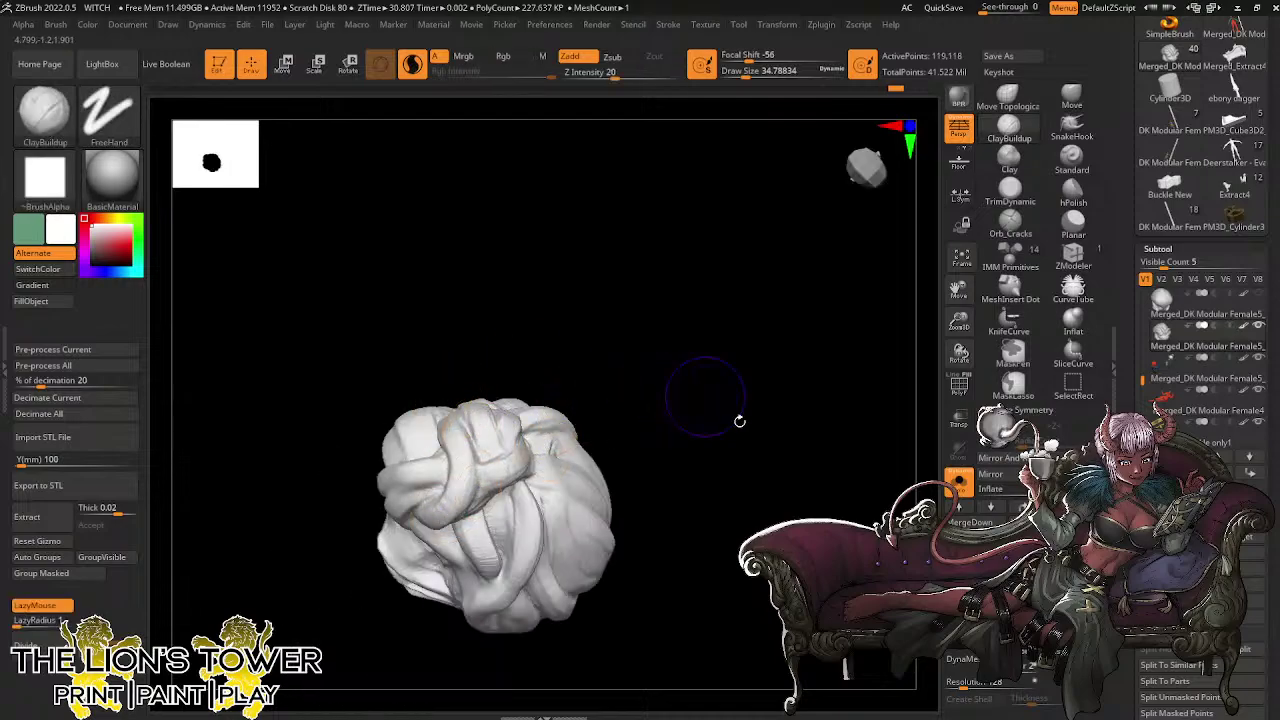
Build up the recess between the crossing strands beside the bun and smooth the added clay
left_click_drag(739, 421, 735, 452)
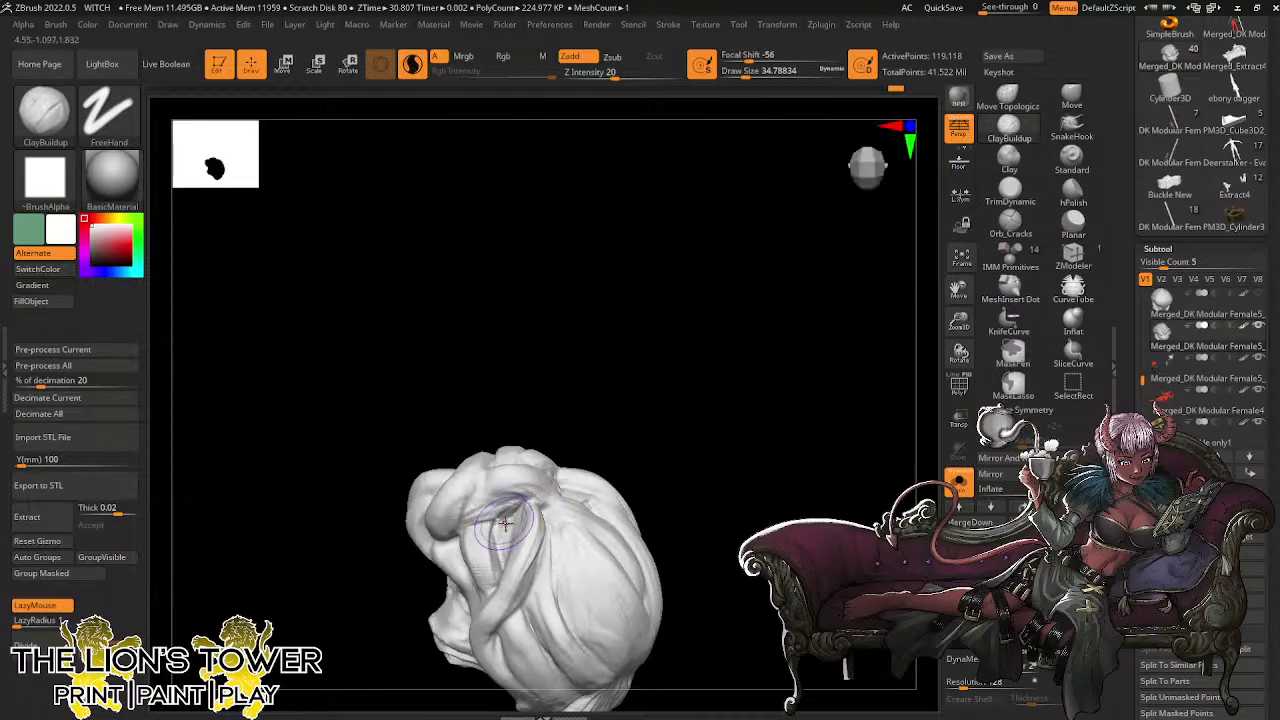
left_click_drag(505, 523, 506, 540)
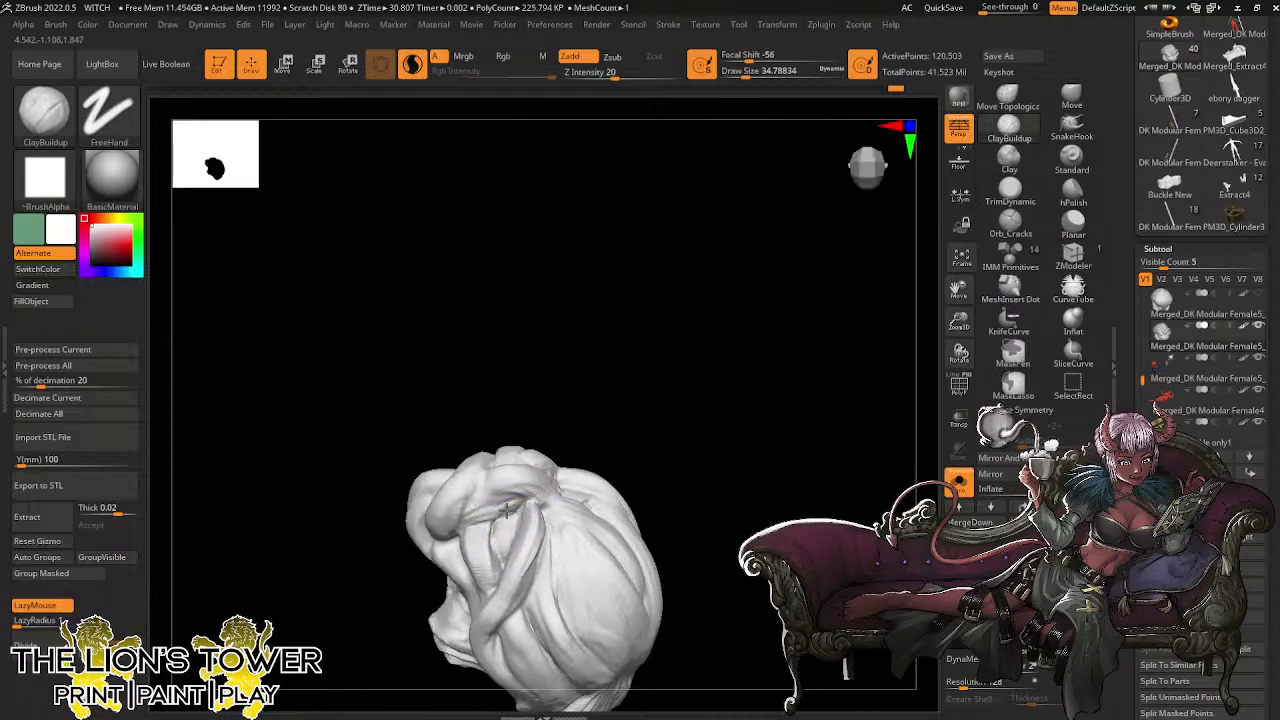
left_click_drag(578, 411, 580, 400)
left_click_drag(508, 513, 504, 552)
left_click_drag(571, 418, 567, 461)
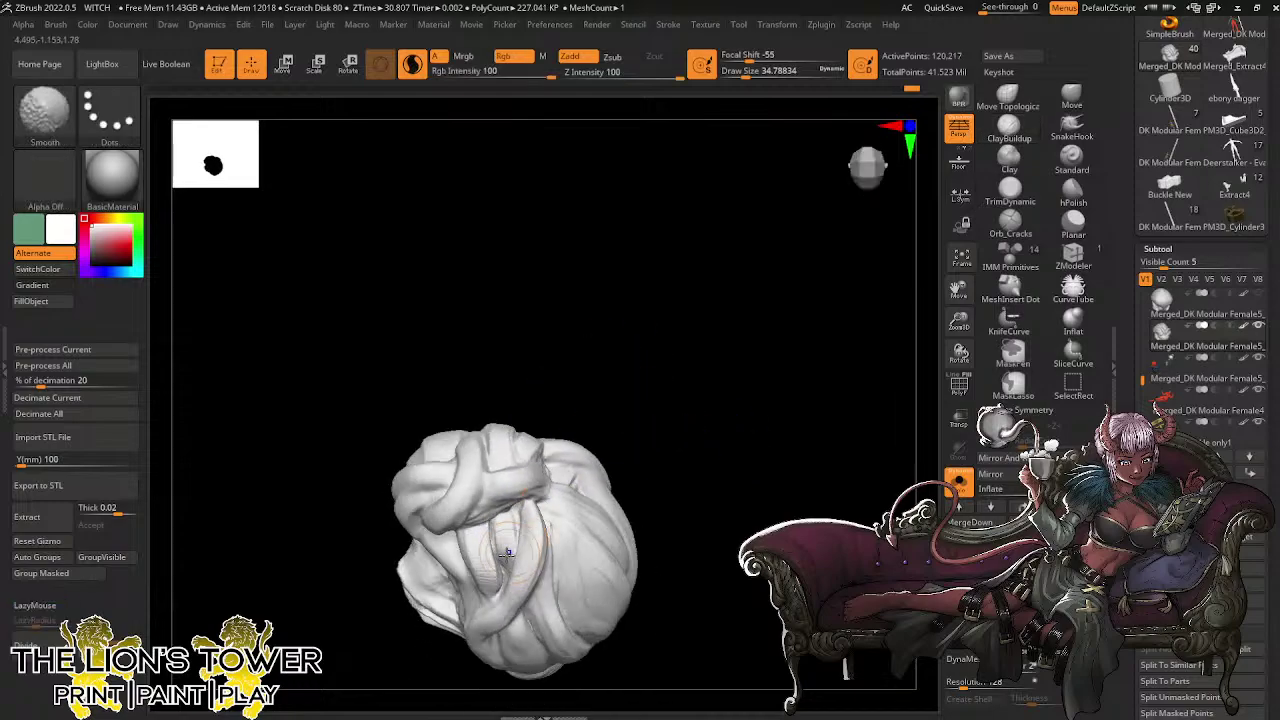
left_click_drag(507, 552, 517, 520, "shift")
Sculpt long flowing strands across the crown, running back toward the bun
mouse_move(662, 411)
left_mouse_down()
mouse_move(720, 360)
mouse_move(740, 370)
left_mouse_up()
mouse_move(751, 431)
left_mouse_down()
mouse_move(729, 397)
mouse_move(735, 440)
left_mouse_up()
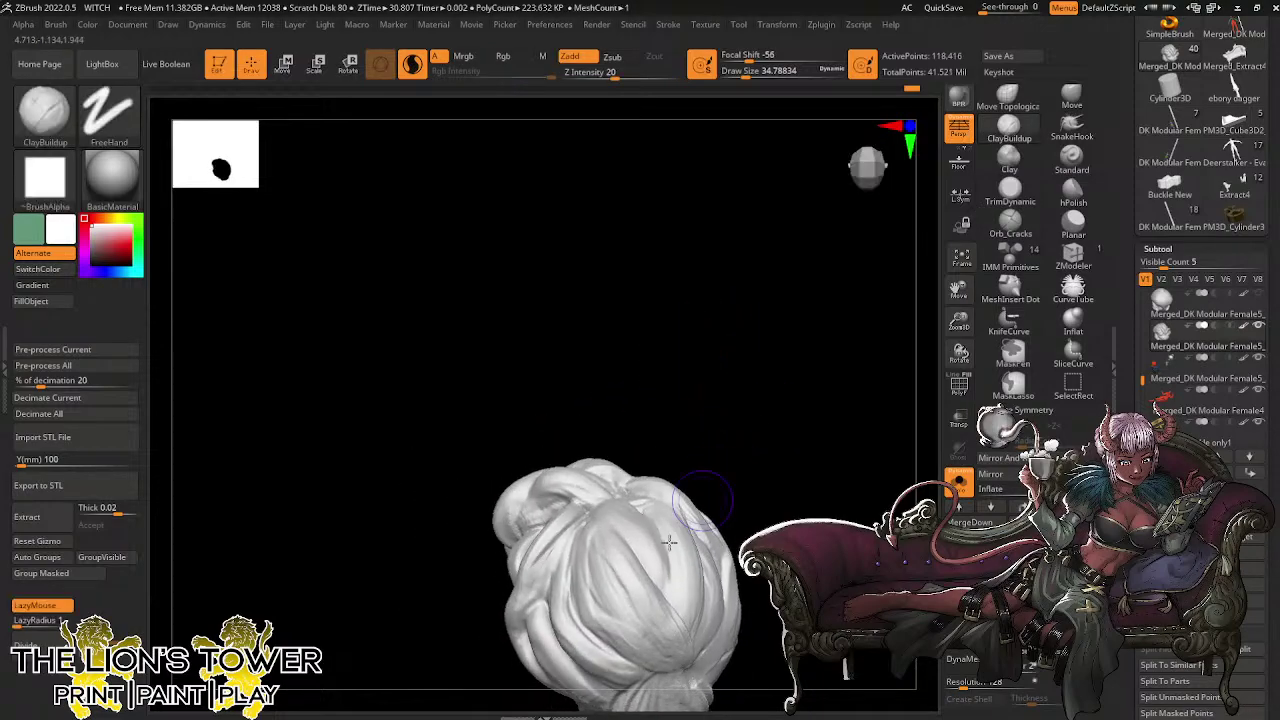
mouse_move(606, 609)
left_mouse_down()
mouse_move(588, 594)
mouse_move(584, 532)
left_mouse_up()
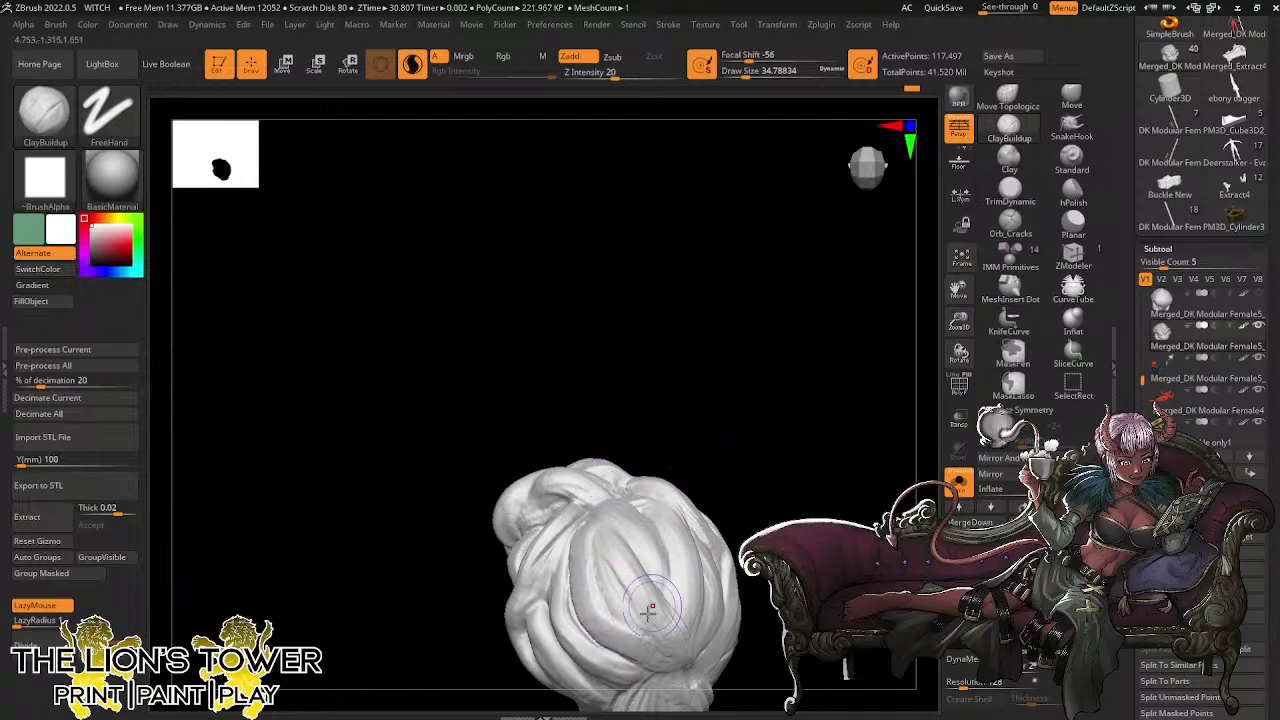
mouse_move(646, 636)
left_mouse_down()
mouse_move(592, 606)
mouse_move(591, 505)
left_mouse_up()
left_click_drag(652, 443, 654, 484)
mouse_move(657, 632)
left_mouse_down()
mouse_move(611, 536)
mouse_move(647, 612)
mouse_move(601, 556)
mouse_move(620, 603)
mouse_move(606, 568)
mouse_move(619, 557)
mouse_move(648, 606)
mouse_move(612, 552)
left_mouse_up()
Refine the crown strands near the hairline and smooth them into the swept-back hair
right_click_drag(578, 442, 657, 484)
mouse_move(681, 569)
left_mouse_down()
mouse_move(658, 492)
mouse_move(669, 565)
left_mouse_up()
left_click_drag(650, 452, 660, 545)
left_click_drag(866, 284, 791, 306)
left_click_drag(632, 525, 602, 472, "shift")
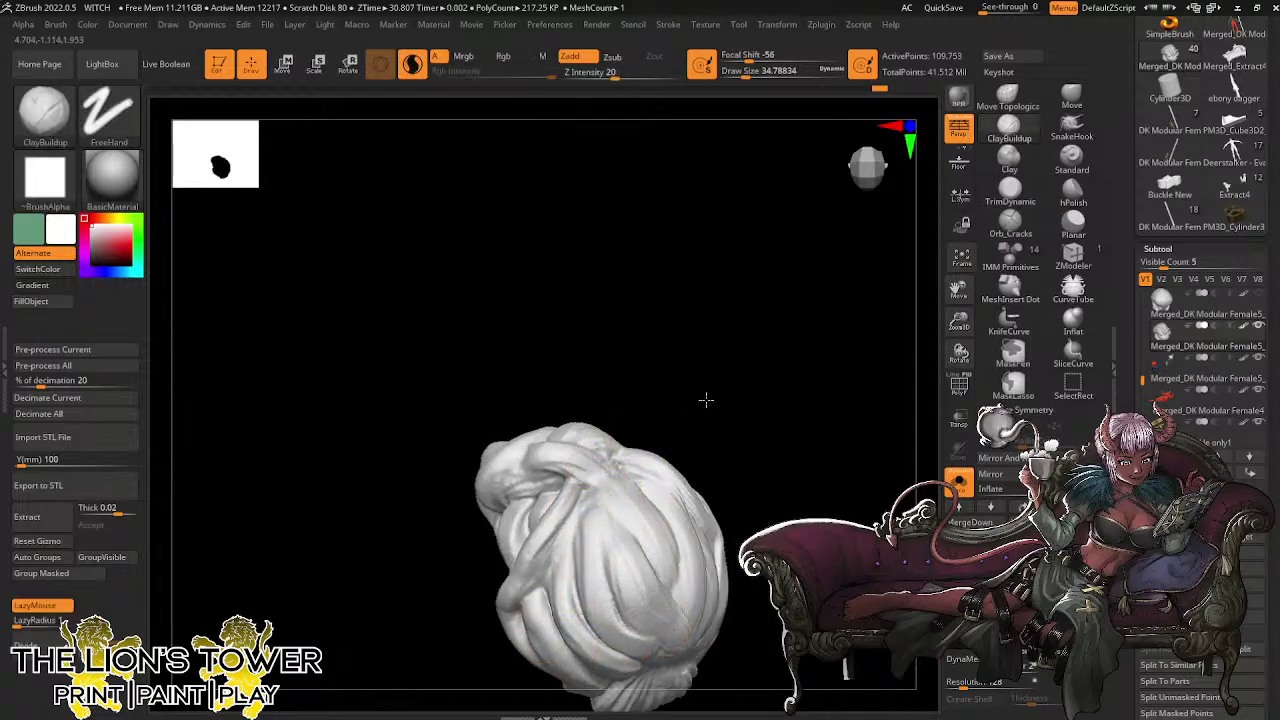
mouse_move(705, 400)
left_mouse_down()
mouse_move(700, 423)
mouse_move(731, 426)
mouse_move(659, 382)
mouse_move(714, 354)
mouse_move(766, 497)
mouse_move(814, 426)
mouse_move(897, 428)
mouse_move(757, 449)
mouse_move(746, 608)
mouse_move(595, 461)
left_mouse_up()
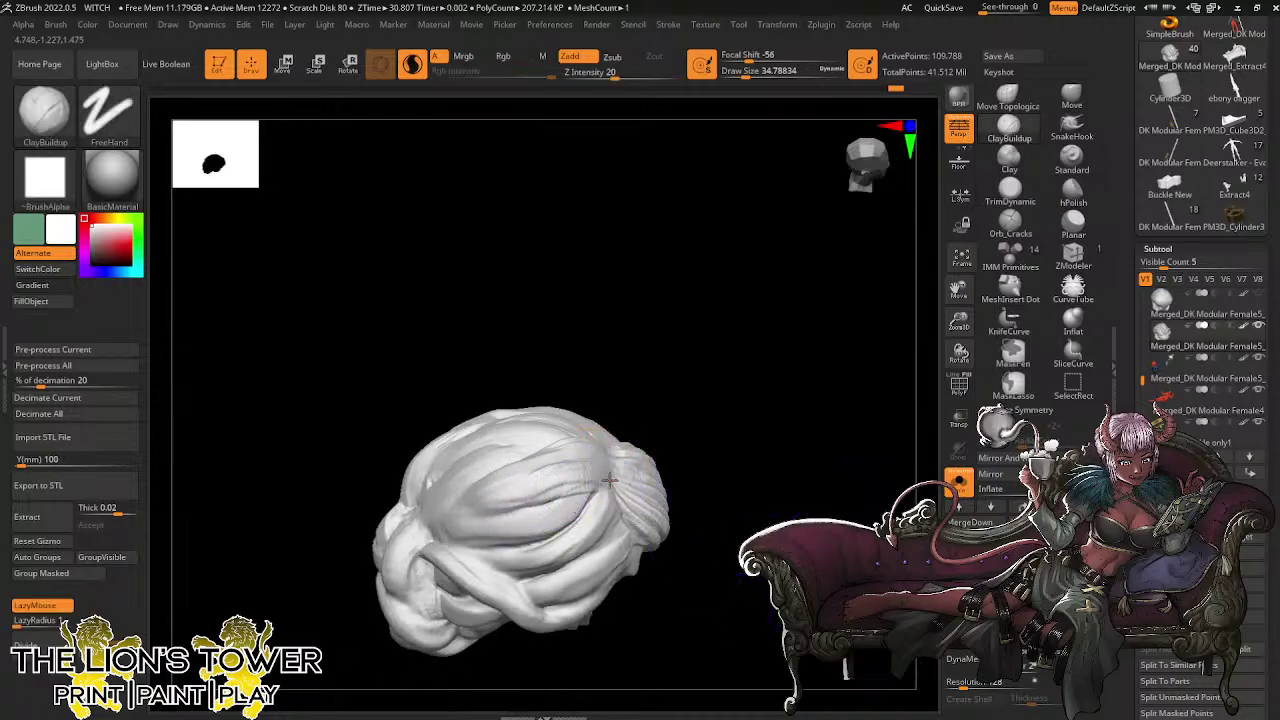
Show the full witch scene to check the hairstyle from the front and side, and isolate the hair again
left_click(958, 482)
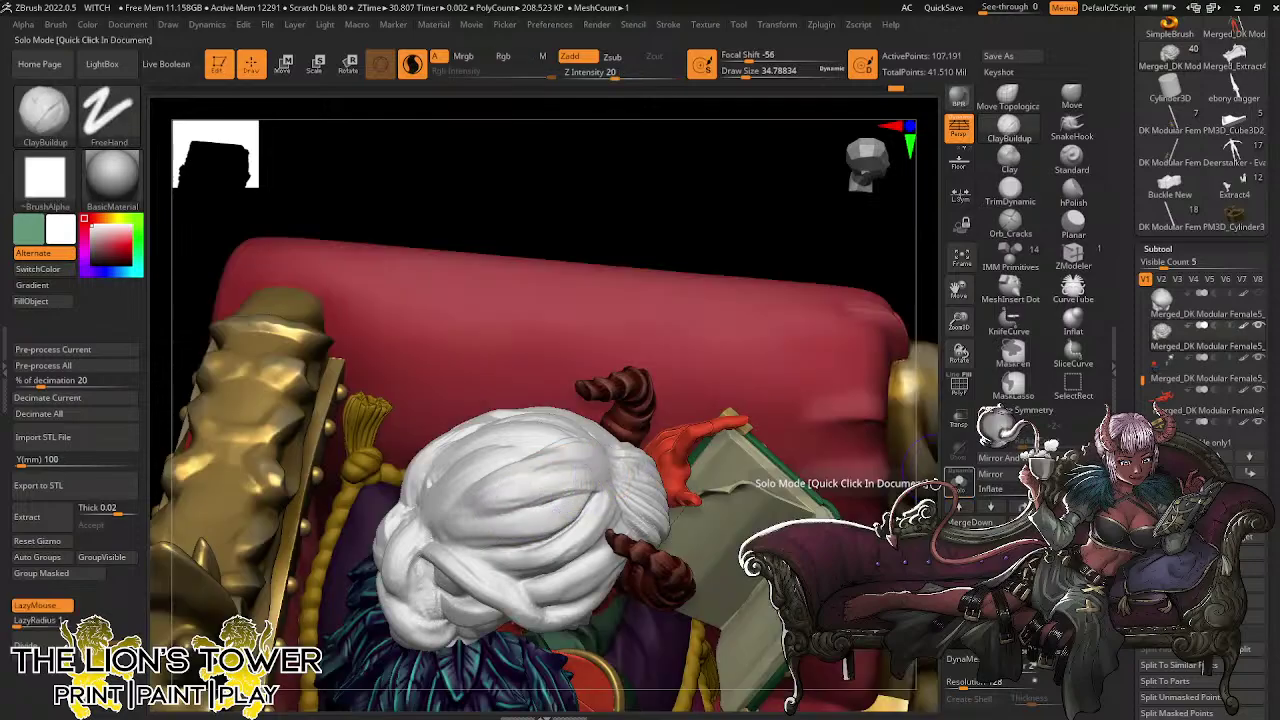
left_click_drag(959, 352, 806, 384)
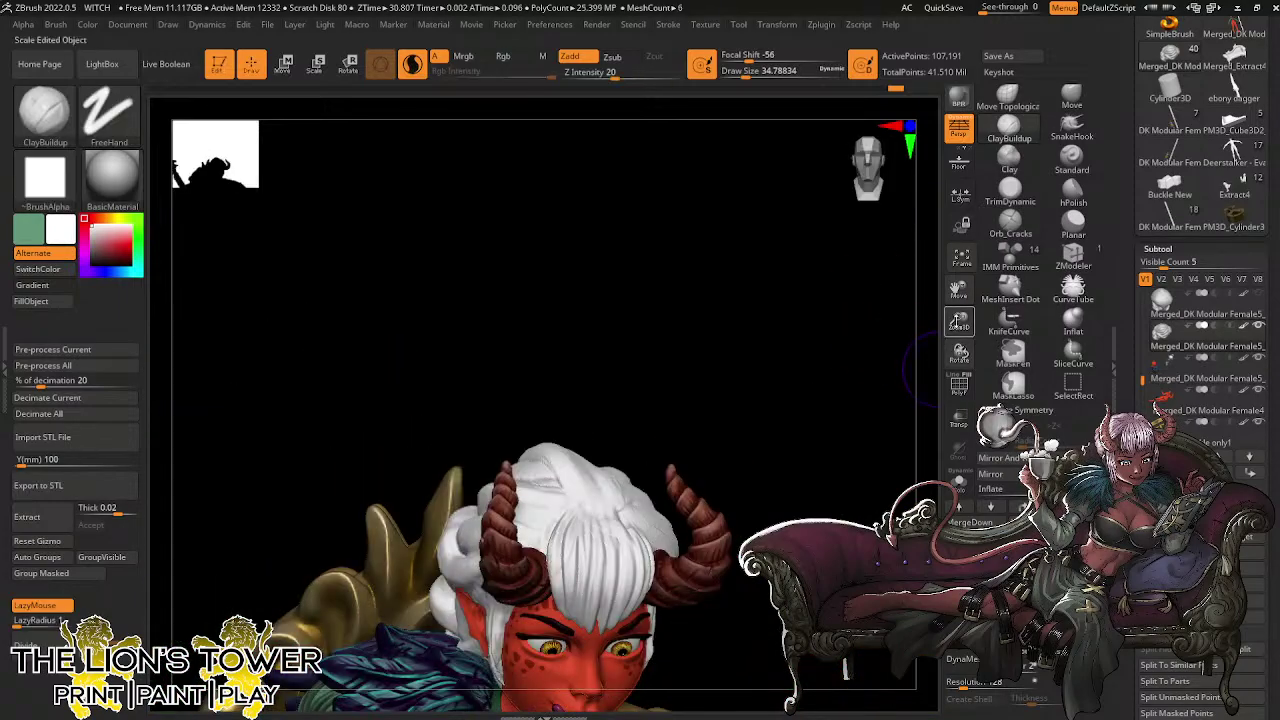
left_click_drag(958, 291, 816, 398)
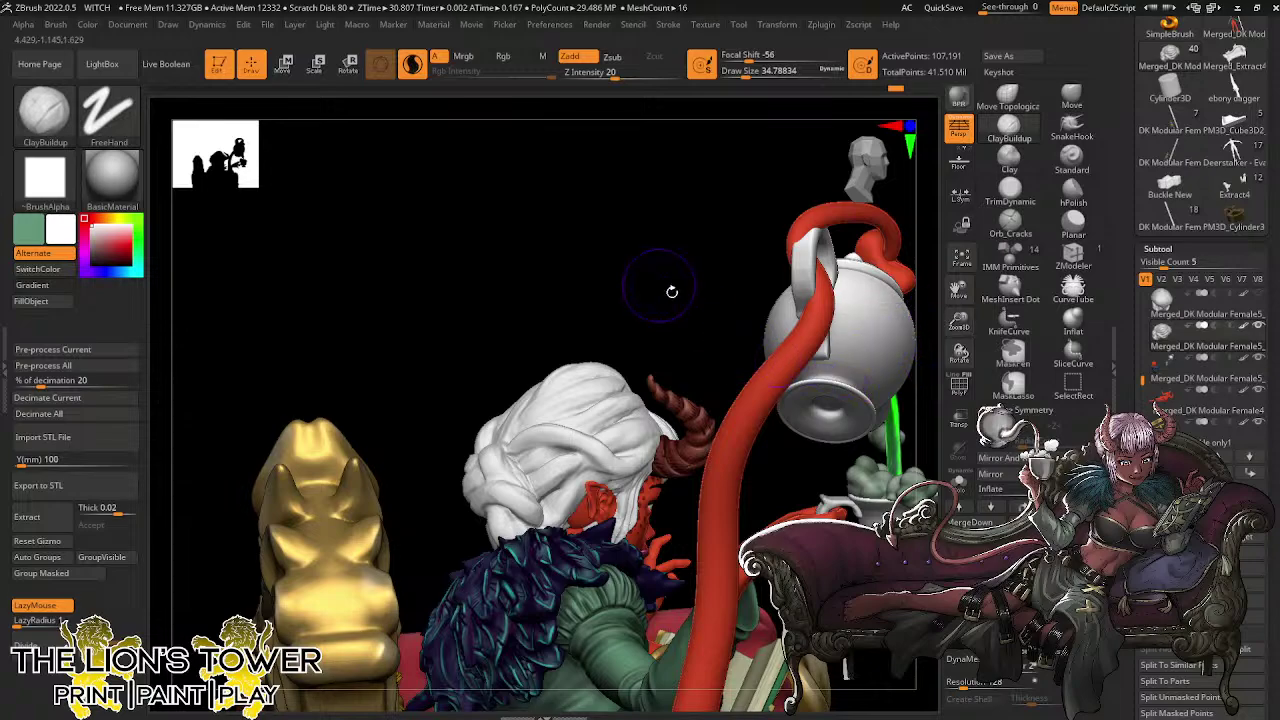
mouse_move(672, 291)
left_mouse_down()
mouse_move(709, 306)
mouse_move(826, 409)
mouse_move(940, 455)
mouse_move(851, 397)
mouse_move(718, 507)
mouse_move(826, 449)
mouse_move(722, 510)
mouse_move(745, 510)
left_mouse_up()
left_click(958, 481)
Sculpt strands along the side of the hair feeding into the bun and smooth their transitions
left_click_drag(806, 446, 876, 408)
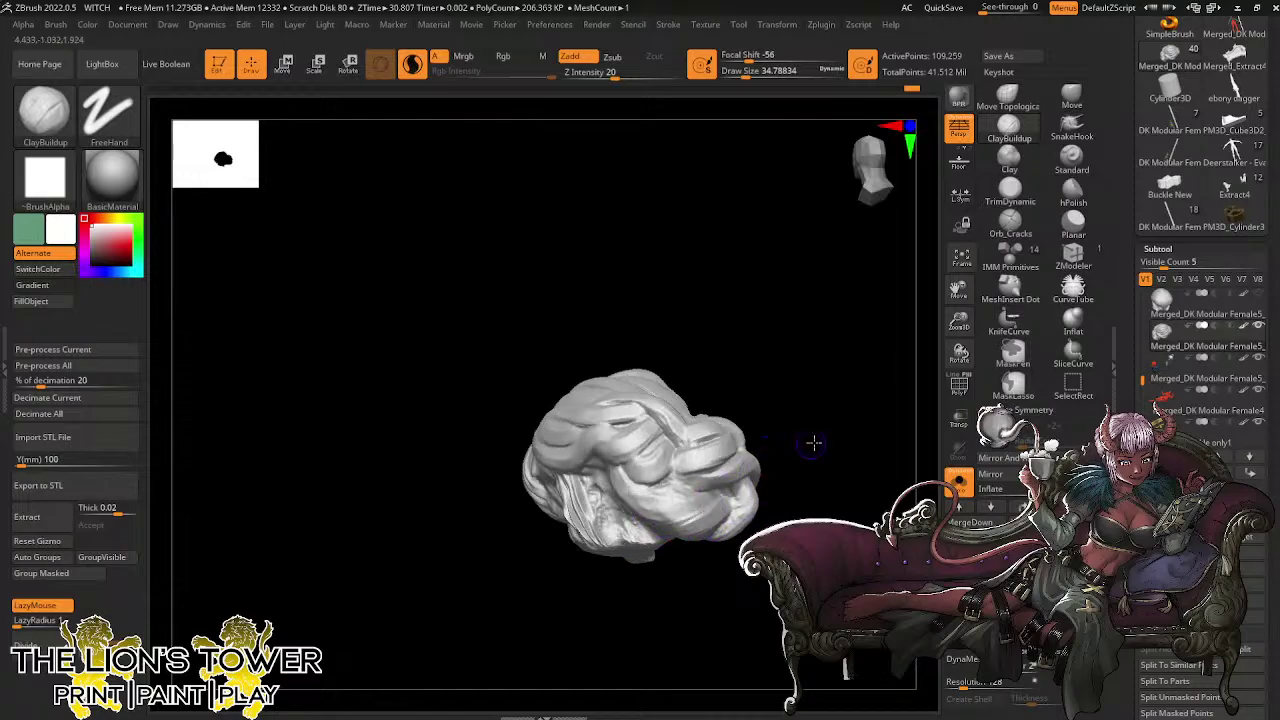
mouse_move(814, 443)
left_mouse_down()
mouse_move(718, 510)
mouse_move(645, 491)
mouse_move(668, 488)
left_mouse_up()
left_click_drag(868, 366, 756, 417)
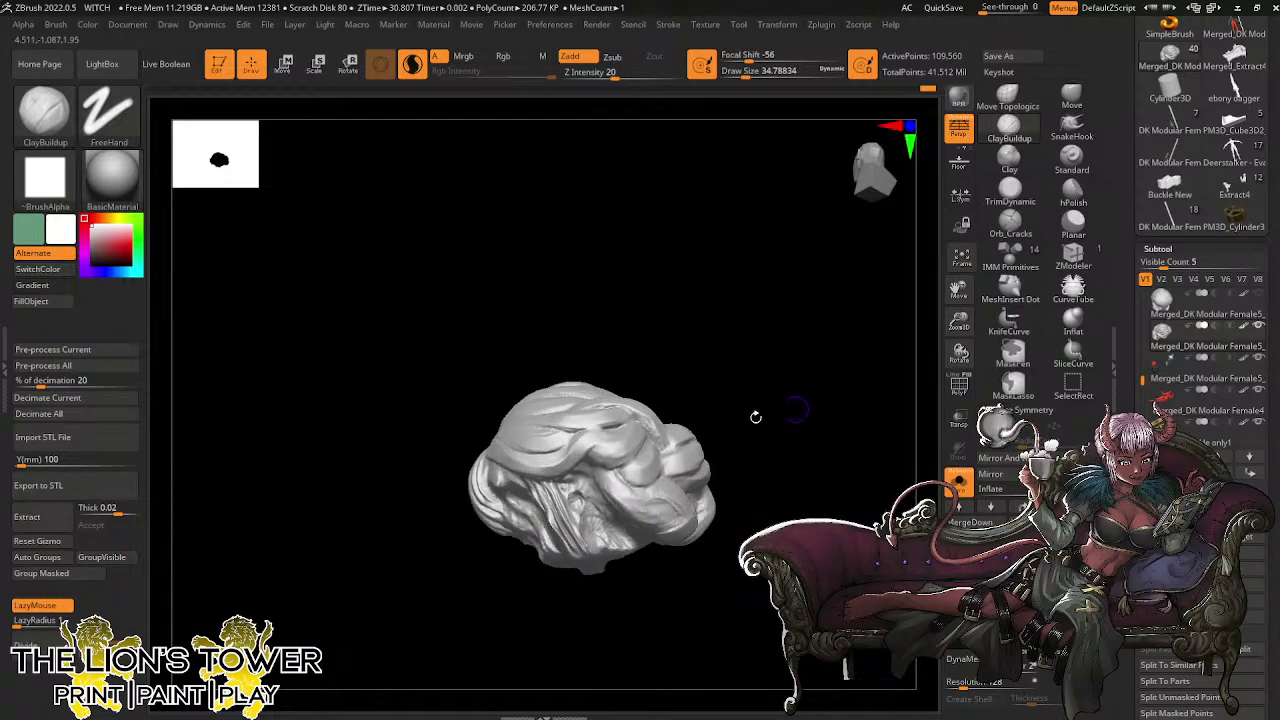
left_click_drag(614, 490, 676, 516)
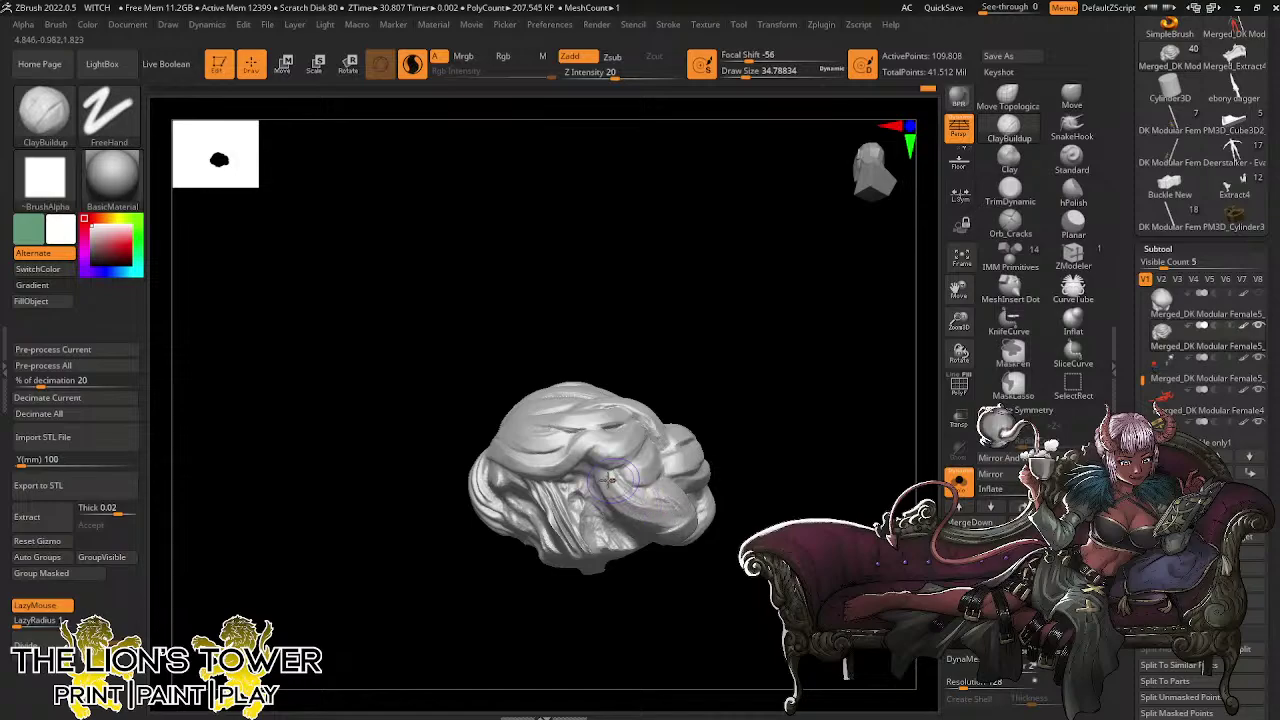
left_click_drag(610, 481, 658, 515)
mouse_move(714, 391)
left_mouse_down()
mouse_move(646, 442)
mouse_move(657, 519)
left_mouse_up()
left_click_drag(808, 390, 772, 424)
left_click_drag(638, 439, 646, 463, "shift")
mouse_move(744, 408)
left_mouse_down()
mouse_move(726, 434)
mouse_move(738, 443)
mouse_move(775, 409)
left_mouse_up()
left_click_drag(850, 394, 873, 289)
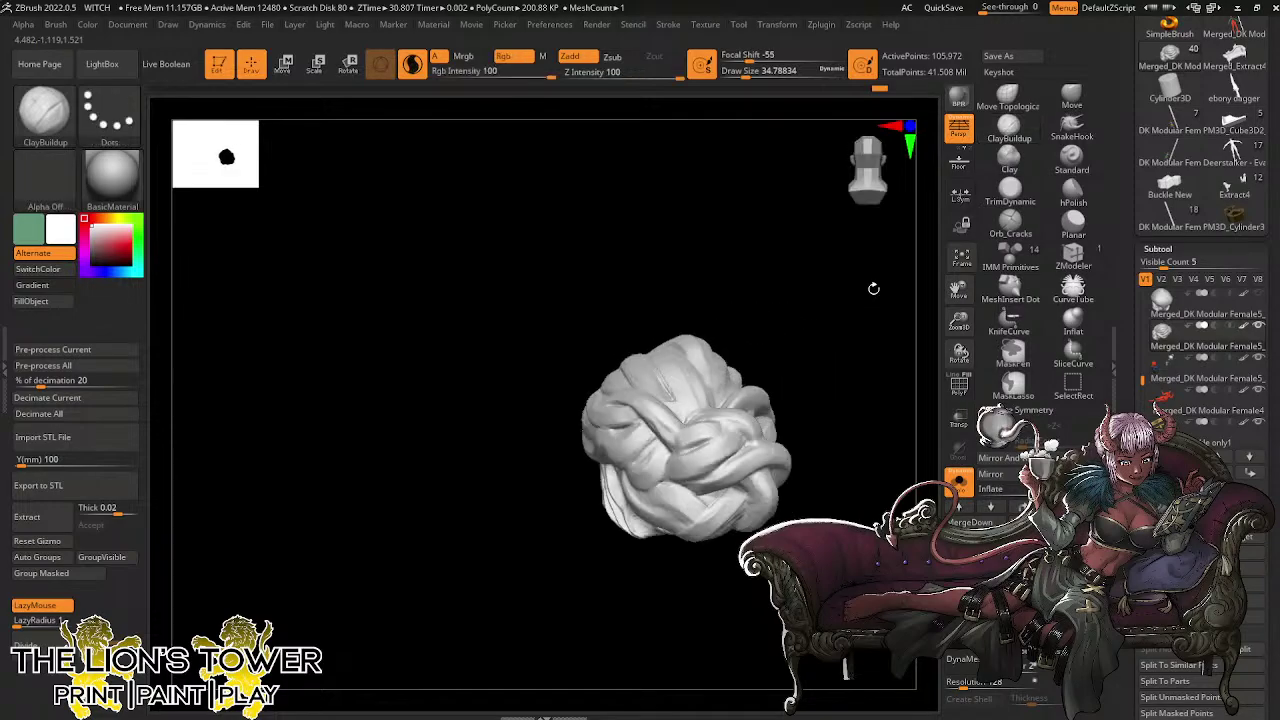
left_click_drag(863, 395, 836, 386)
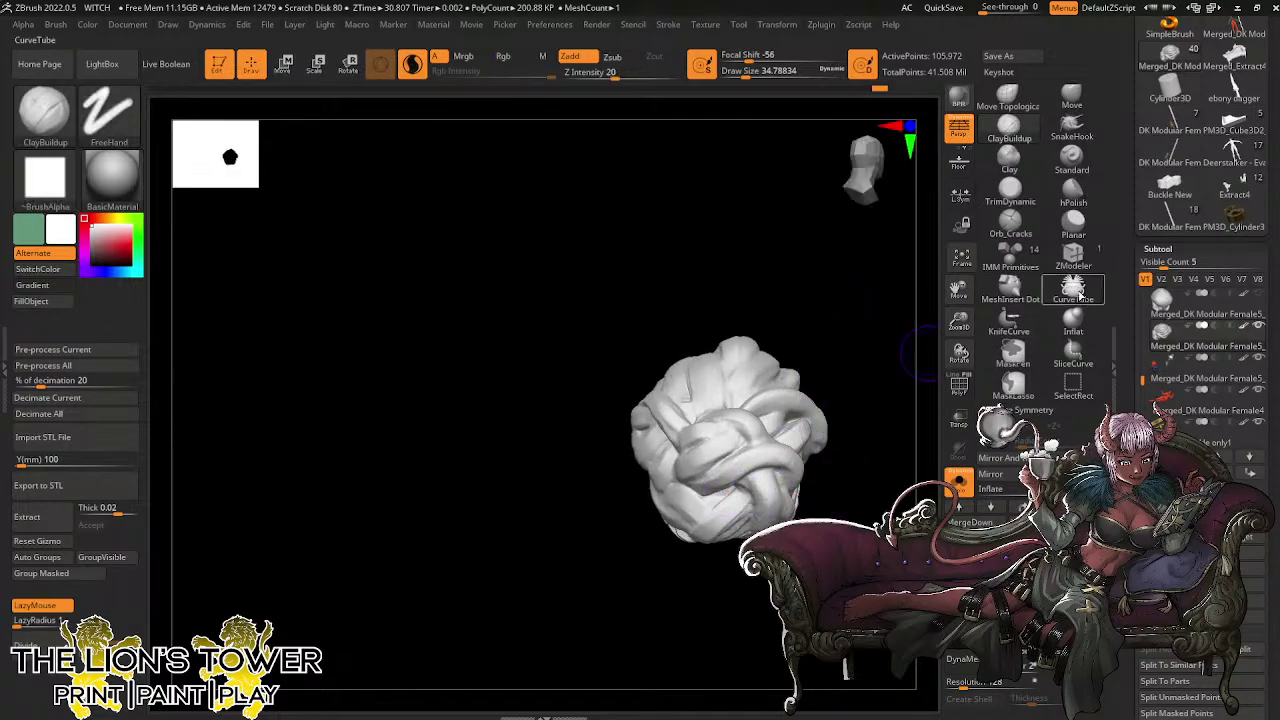
Select the CurveTube brush and look through the brush library's folders, including the creature brushes, for a suitable hair brush
left_click(1073, 290)
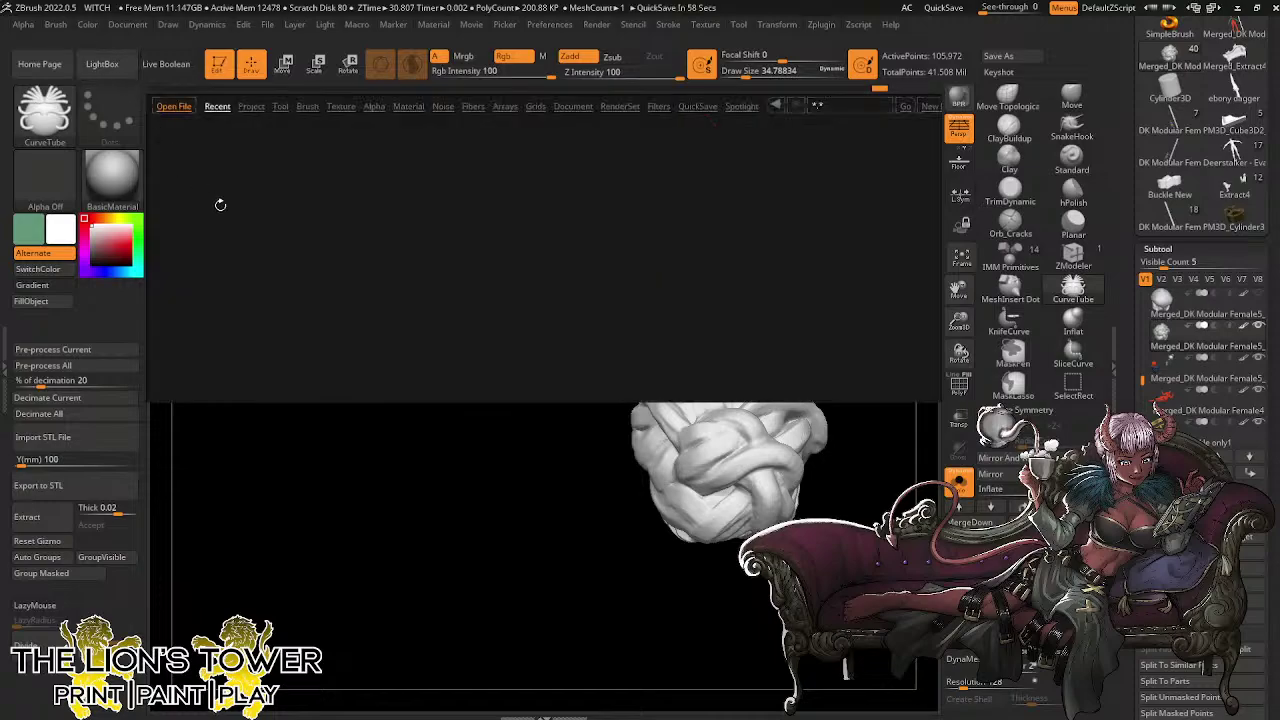
left_click(252, 106)
left_click(307, 106)
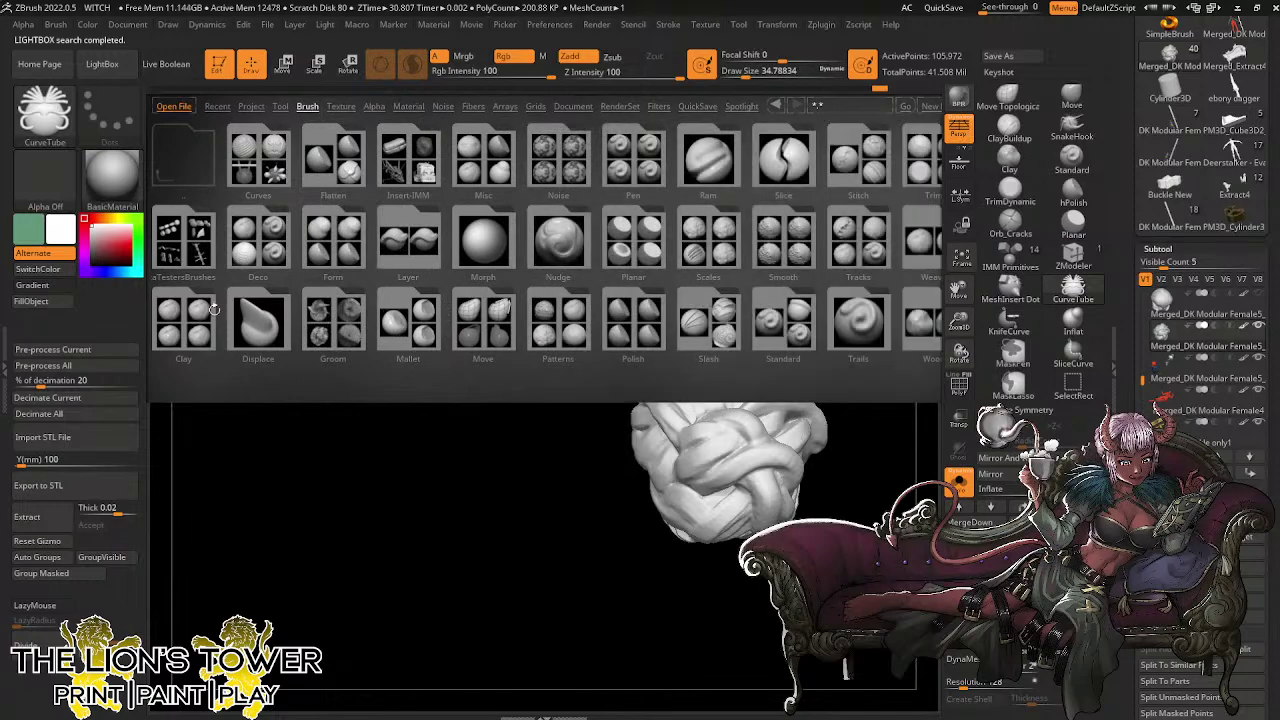
left_click(185, 250)
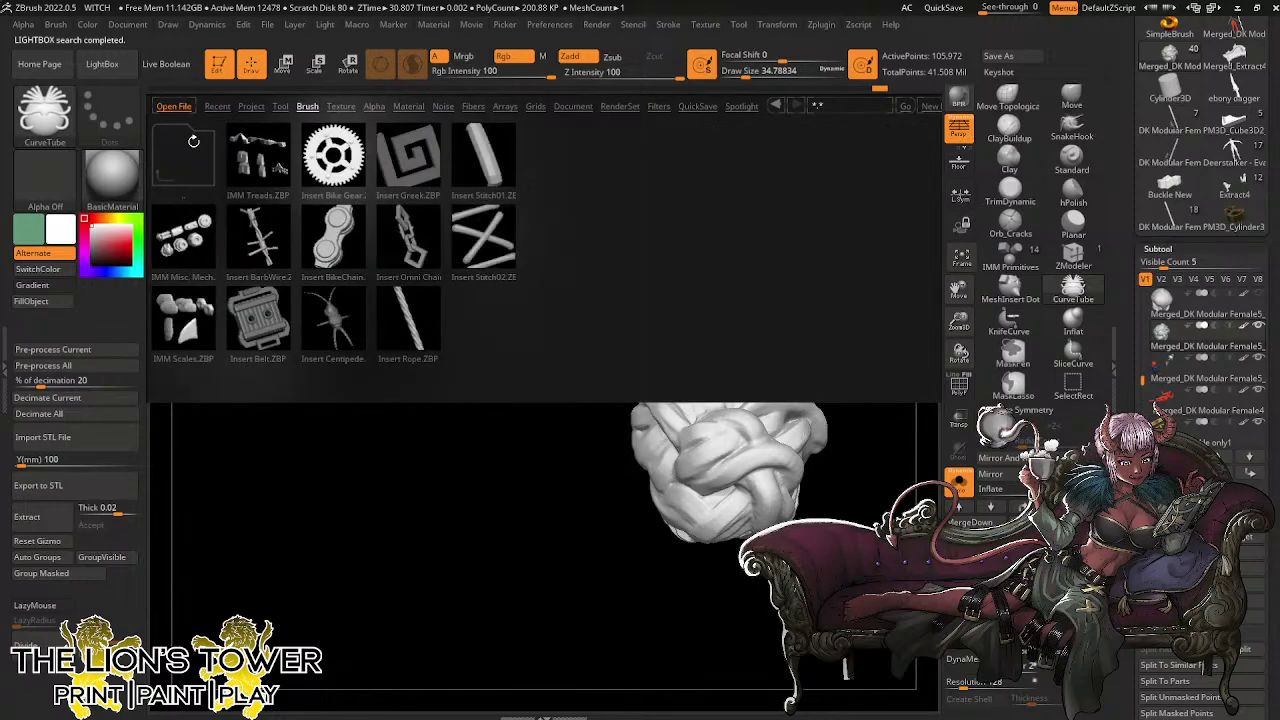
left_click(309, 106)
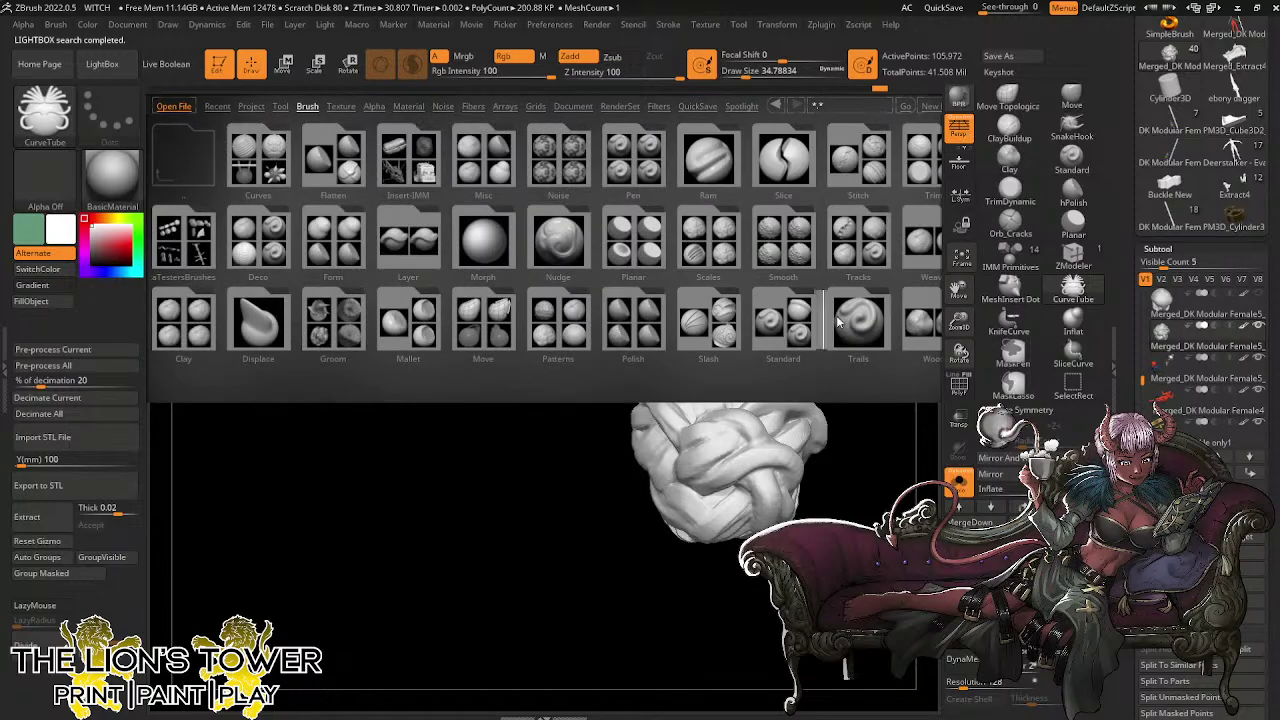
left_click_drag(836, 315, 656, 318)
left_click(481, 316)
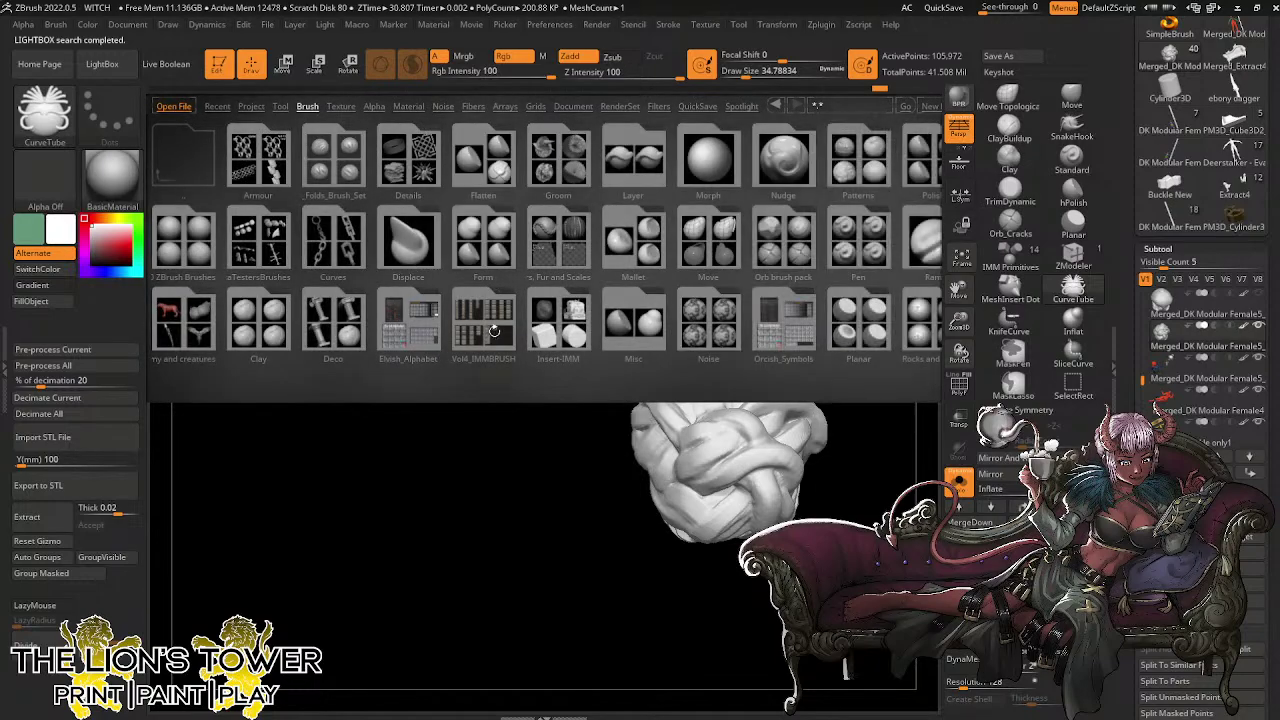
left_click(183, 320)
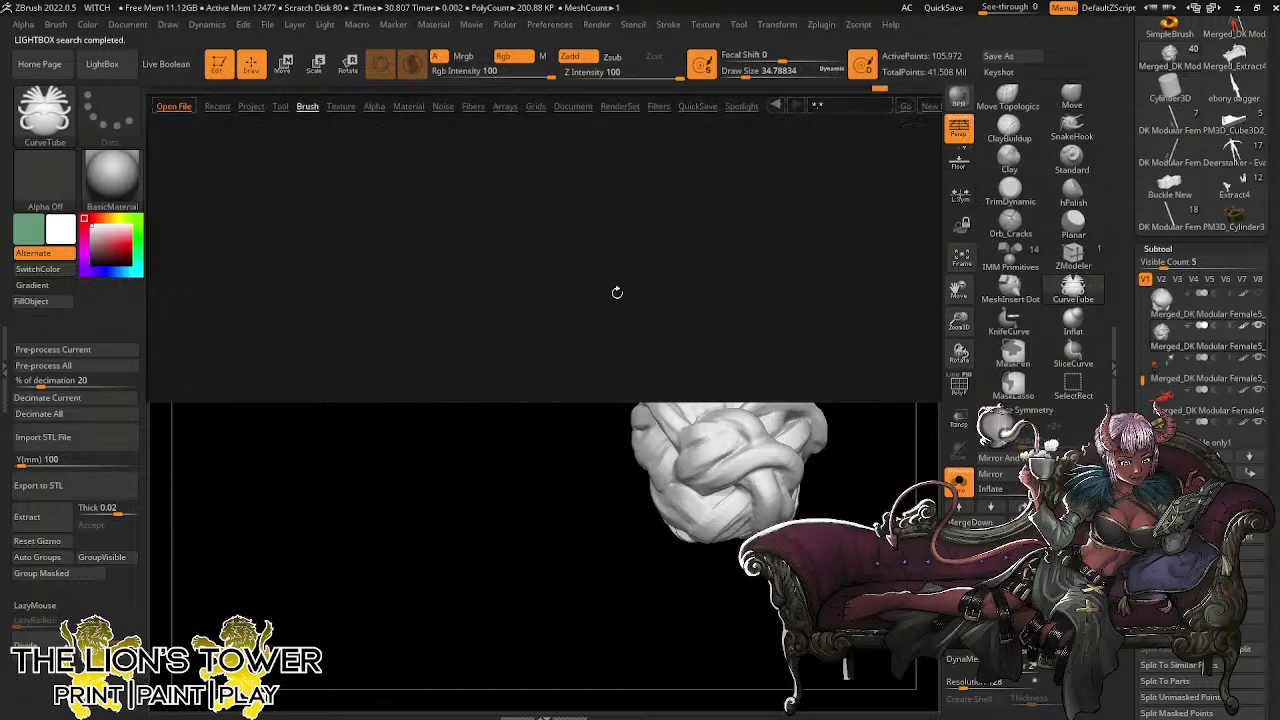
left_click_drag(697, 268, 525, 341)
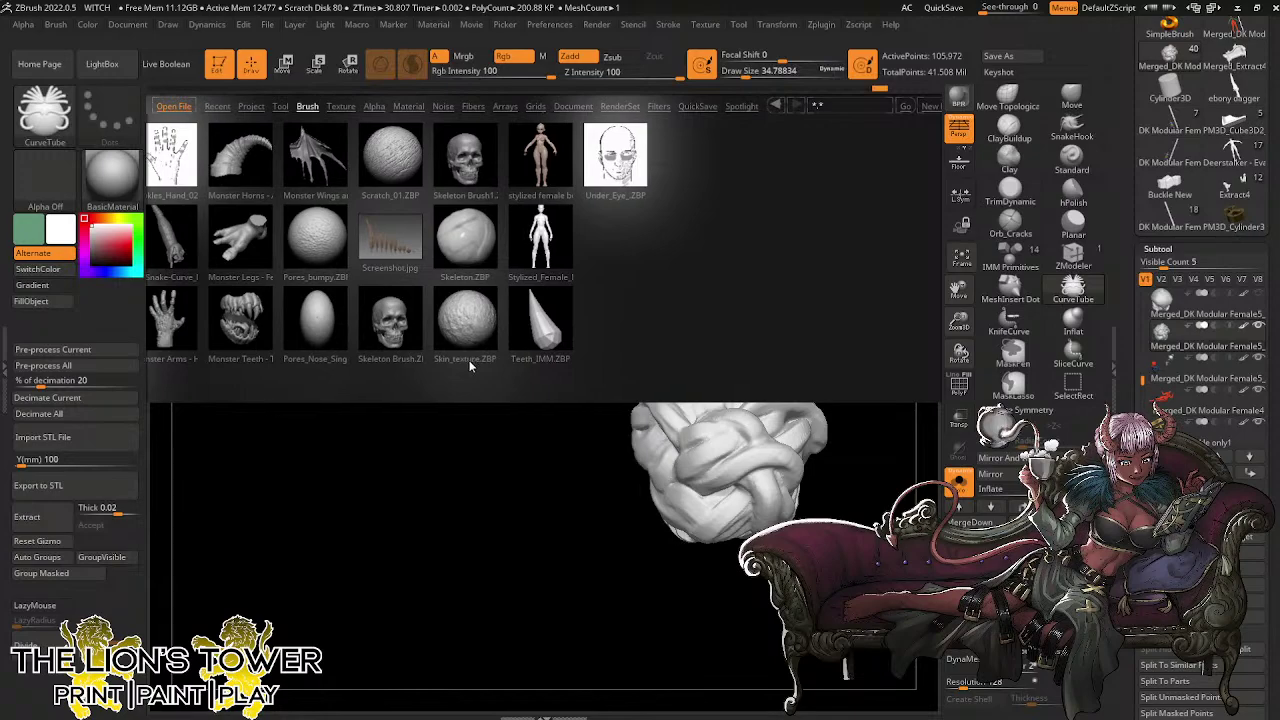
scroll(500, 353, "up", 4)
scroll(625, 338, "up", 4)
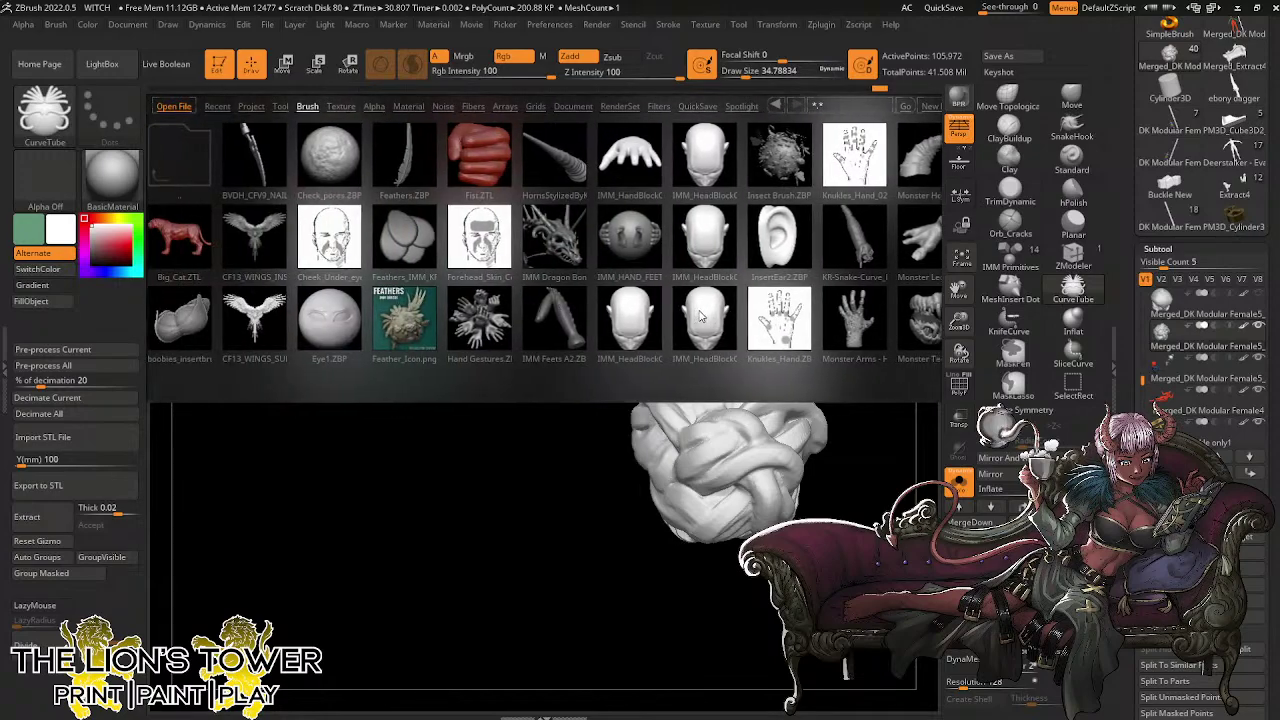
scroll(520, 268, "down", 4)
scroll(520, 268, "down", 1)
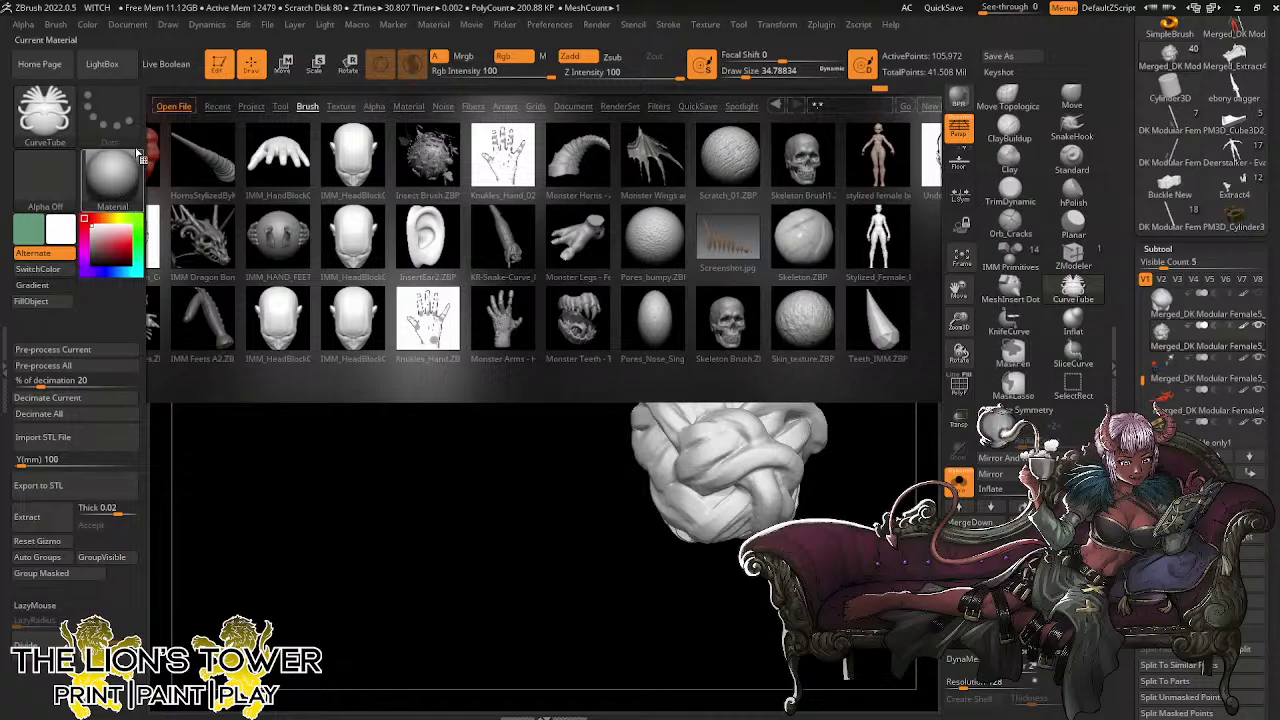
left_click(101, 63)
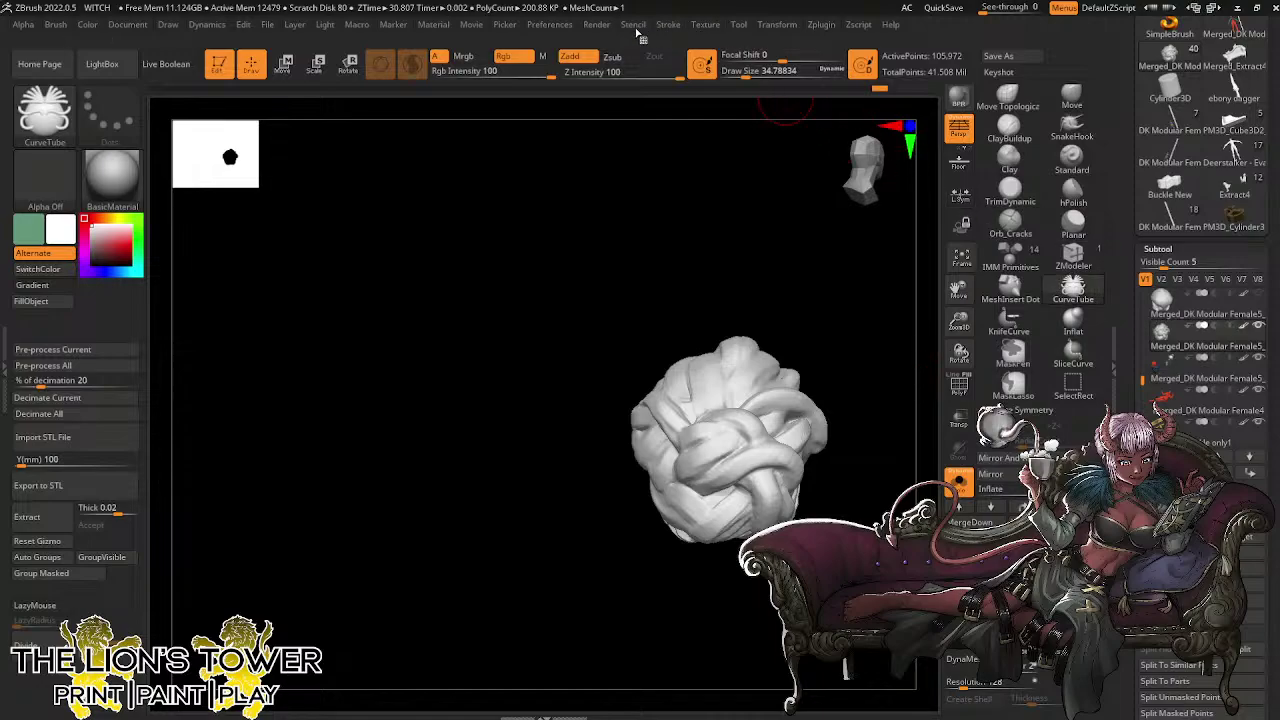
Enable Bend End, Lock Start and Lock End for the brush's curves, and adjust the curve falloff for tapered tubes
left_click(670, 27)
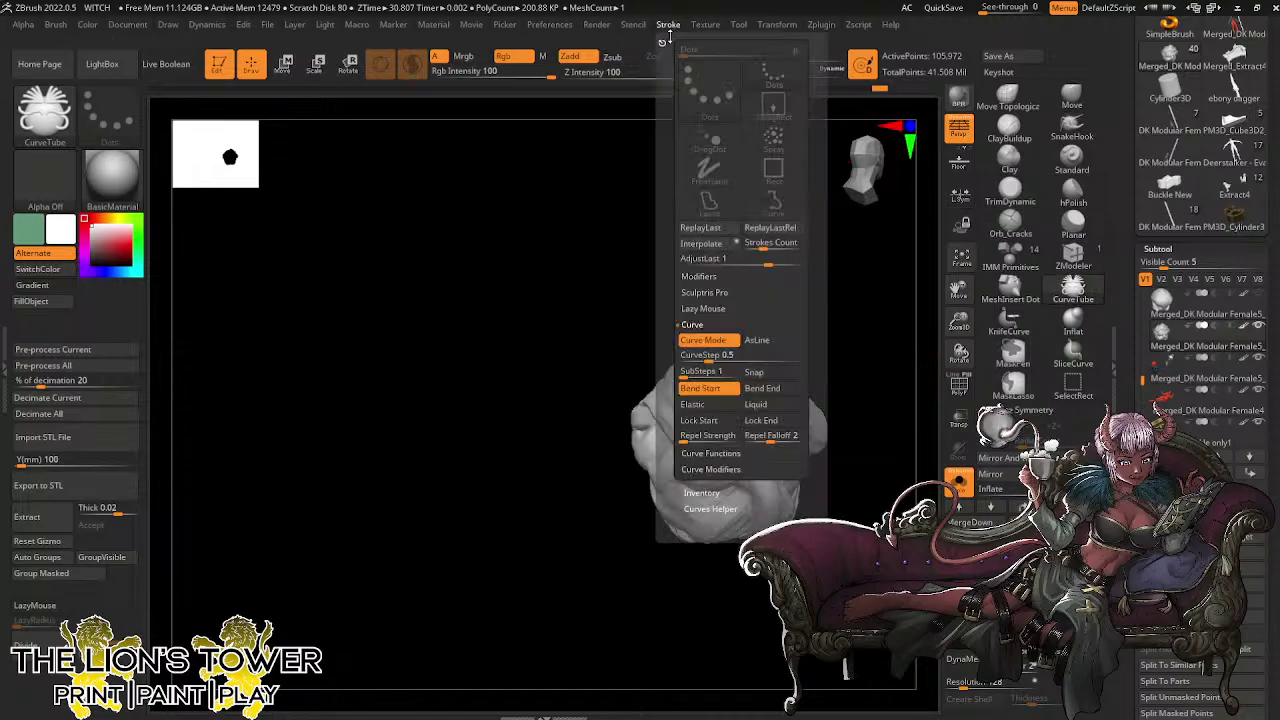
left_click(762, 388)
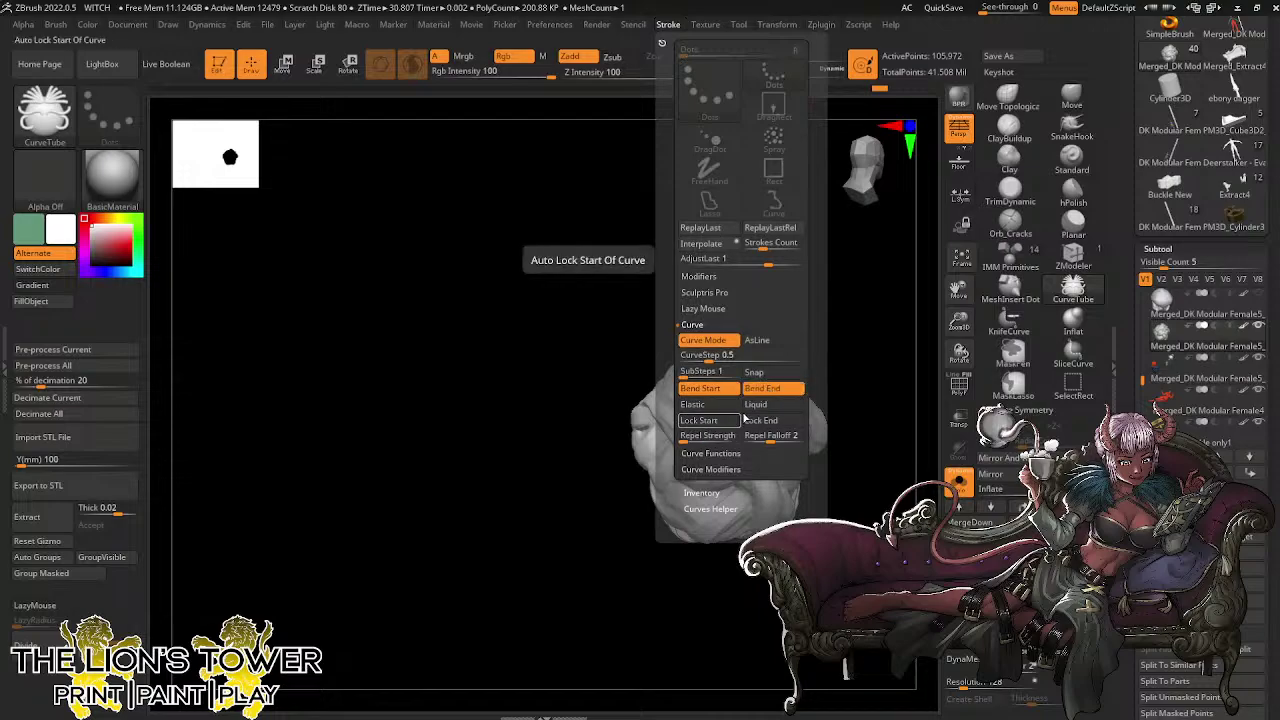
left_click(766, 420)
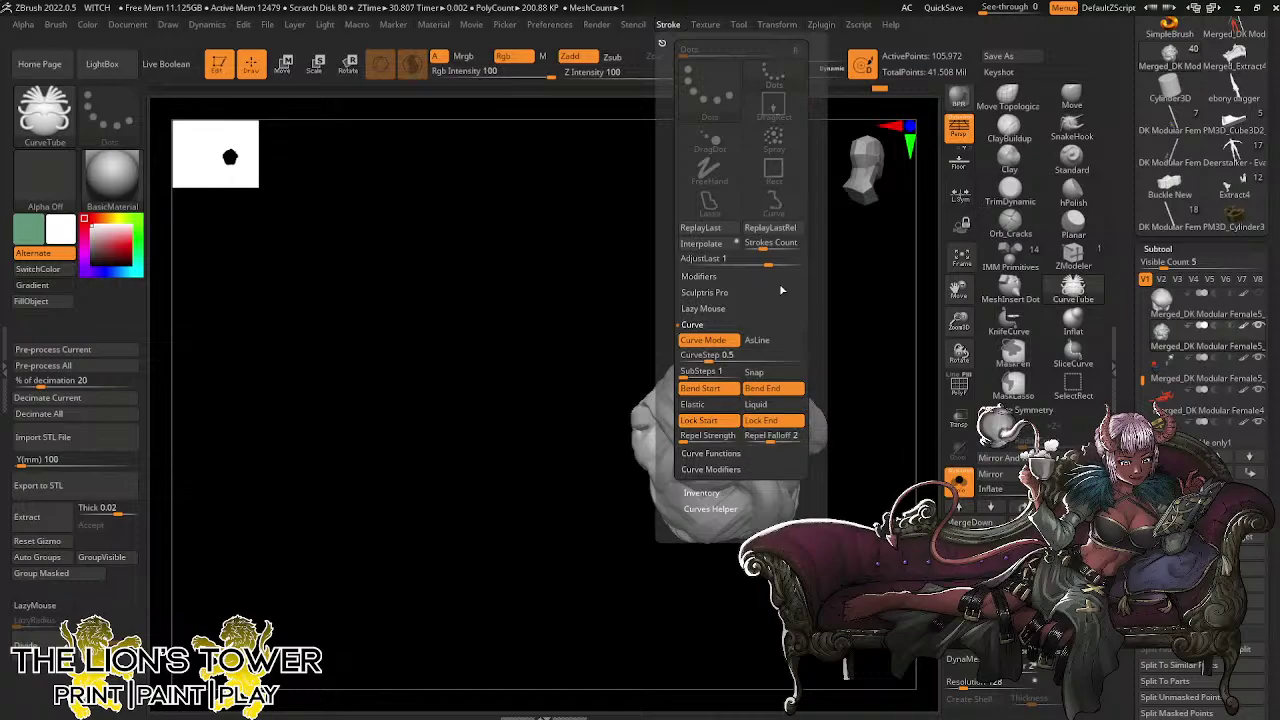
left_click(737, 470)
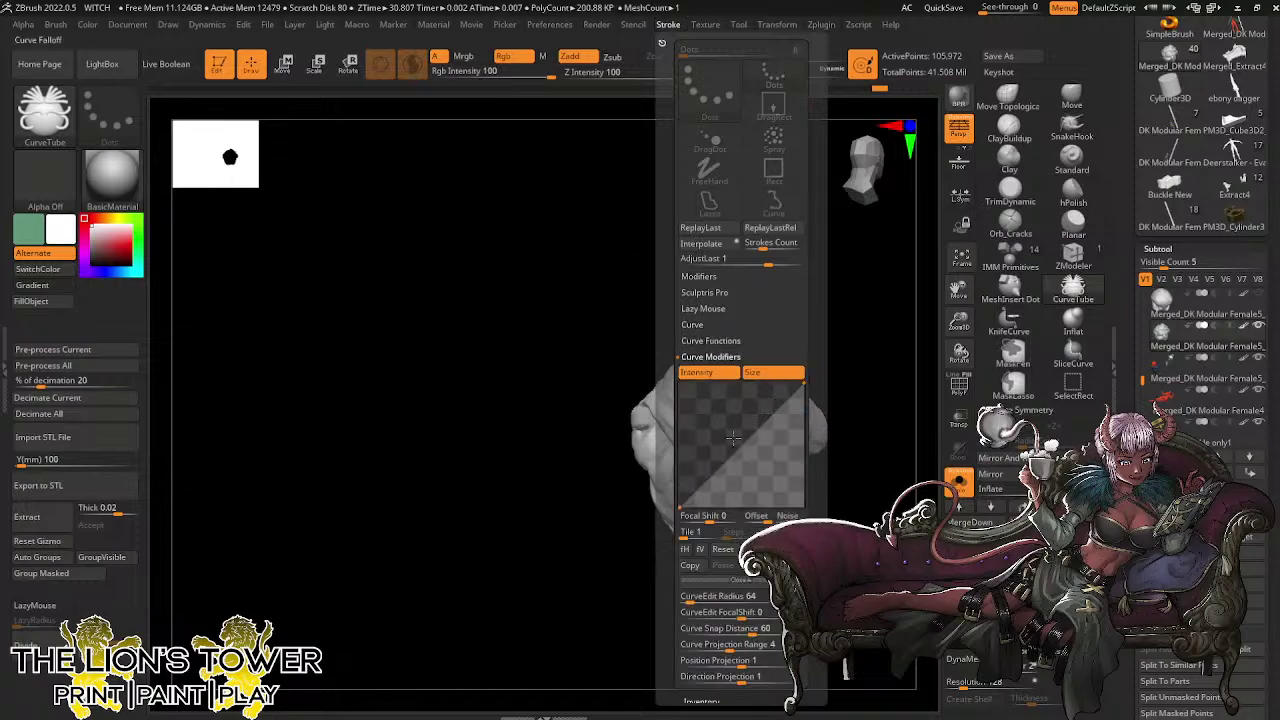
left_click_drag(678, 505, 783, 465)
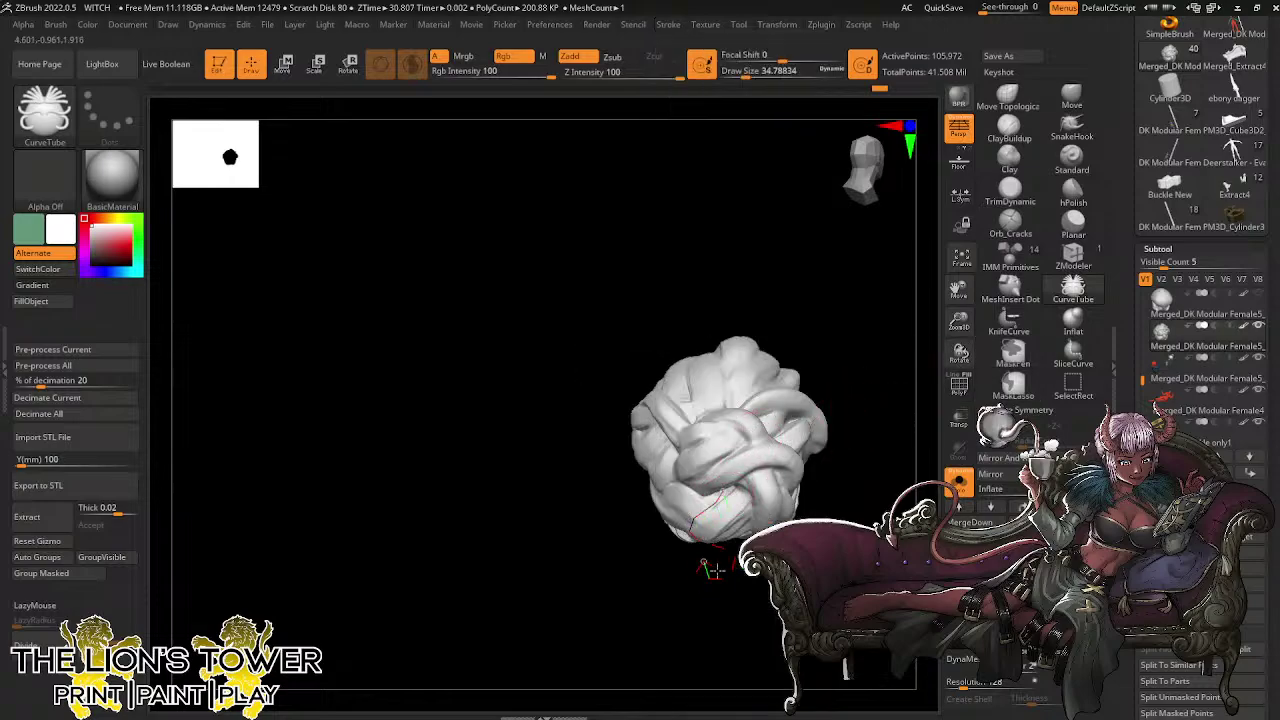
Draw a curling, tapered tube strand hanging from the base of the bun and thin it with a draw size of about 15.55
left_click_drag(698, 625, 700, 624)
mouse_move(846, 423)
left_mouse_down()
mouse_move(822, 400)
mouse_move(837, 391)
left_mouse_up()
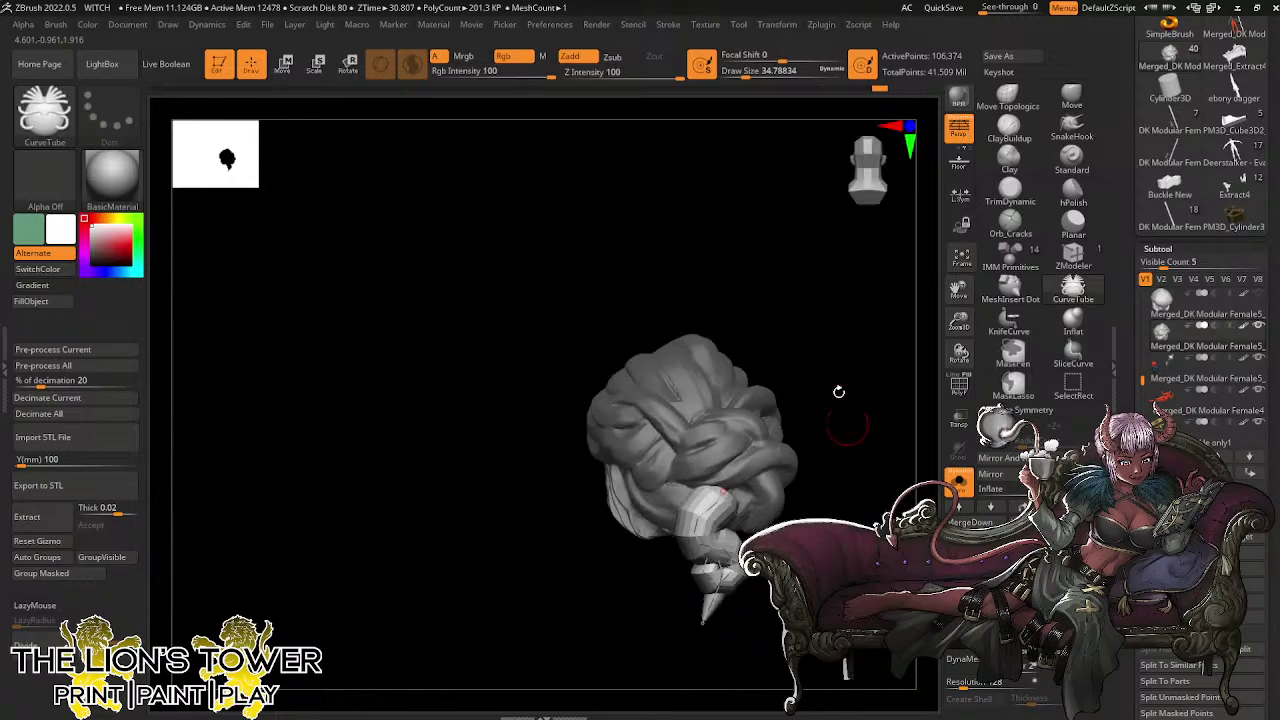
left_click_drag(752, 70, 738, 73)
left_click(702, 506)
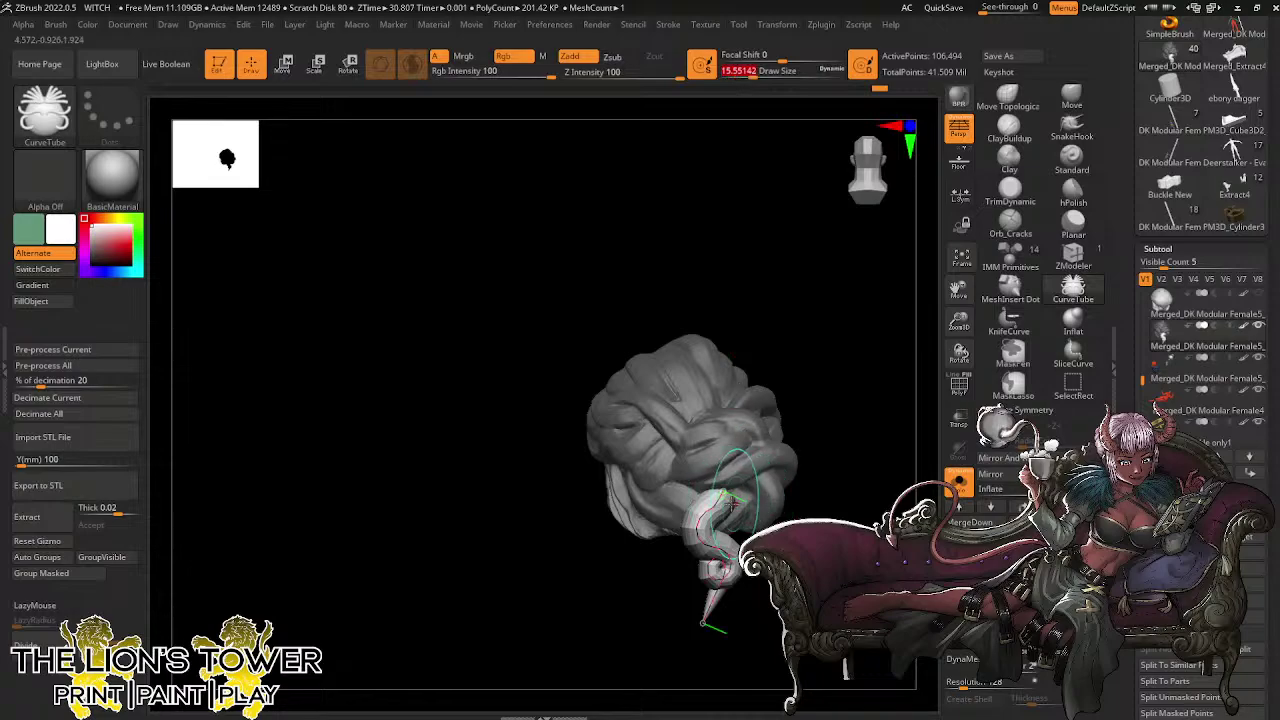
left_click(716, 508)
left_click_drag(744, 73, 738, 73)
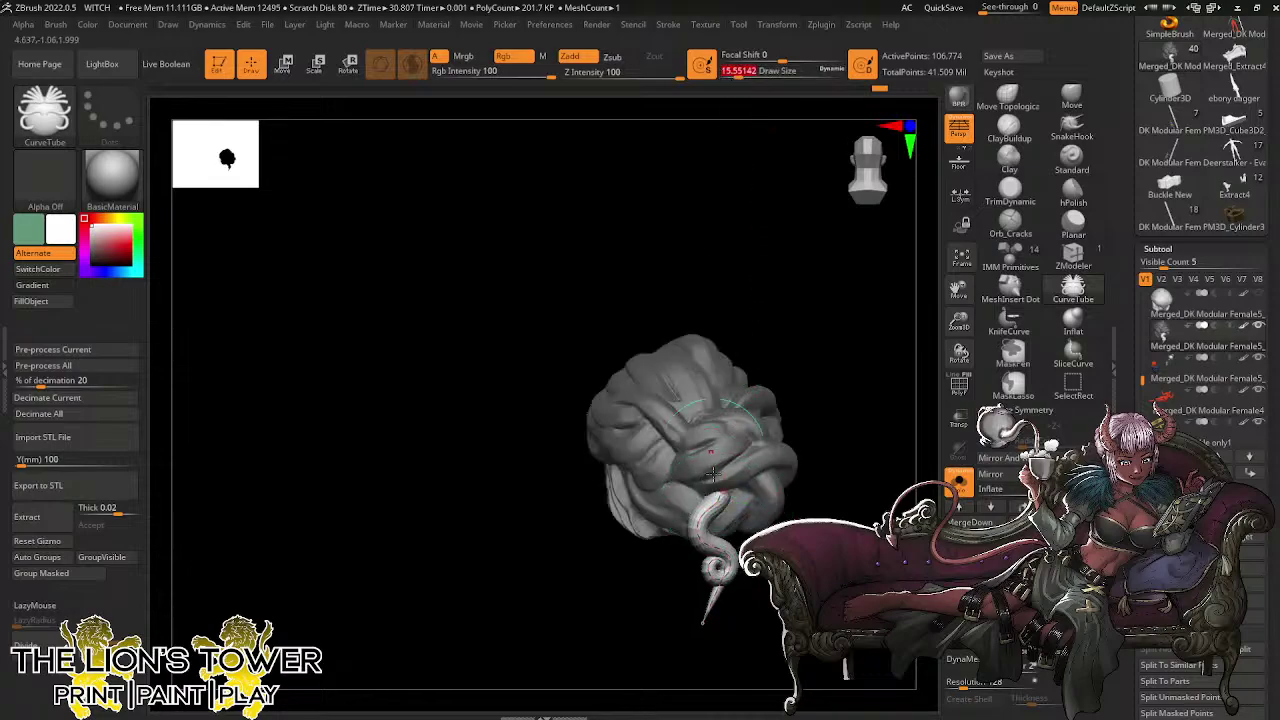
Check the loose strand against the full witch scene from the back and side, and isolate the hair again
left_click_drag(846, 383, 904, 388)
left_click(702, 567, "ctrl+shift")
mouse_move(695, 569)
left_mouse_down()
mouse_move(728, 560)
mouse_move(713, 568)
left_mouse_up()
left_click_drag(812, 494, 774, 492)
left_click(947, 492)
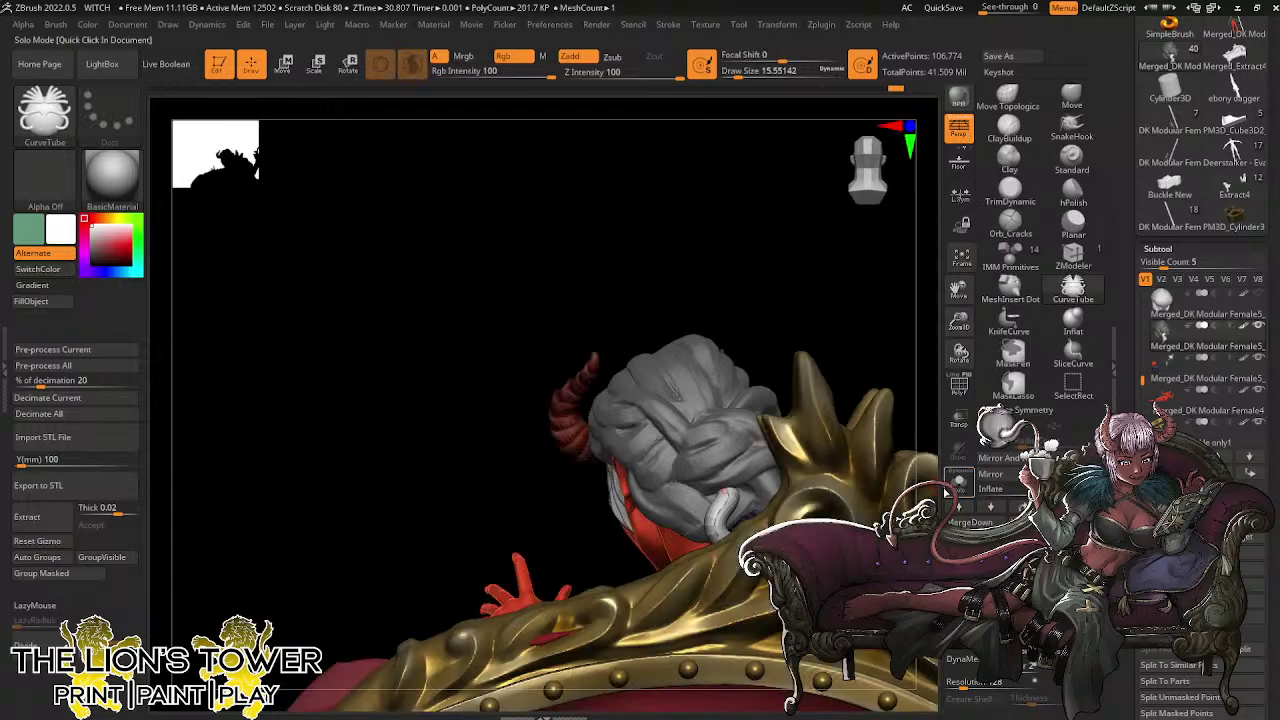
left_click_drag(892, 360, 967, 447)
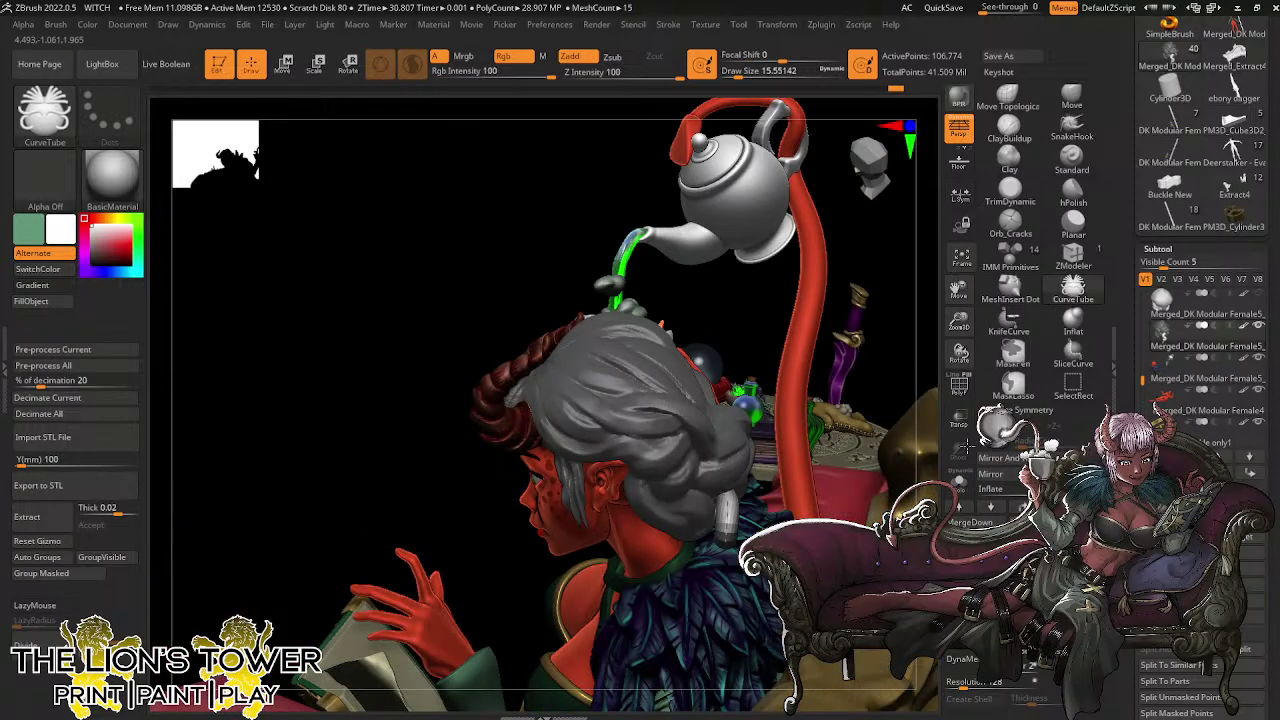
left_click(958, 483)
left_click_drag(894, 461, 819, 482)
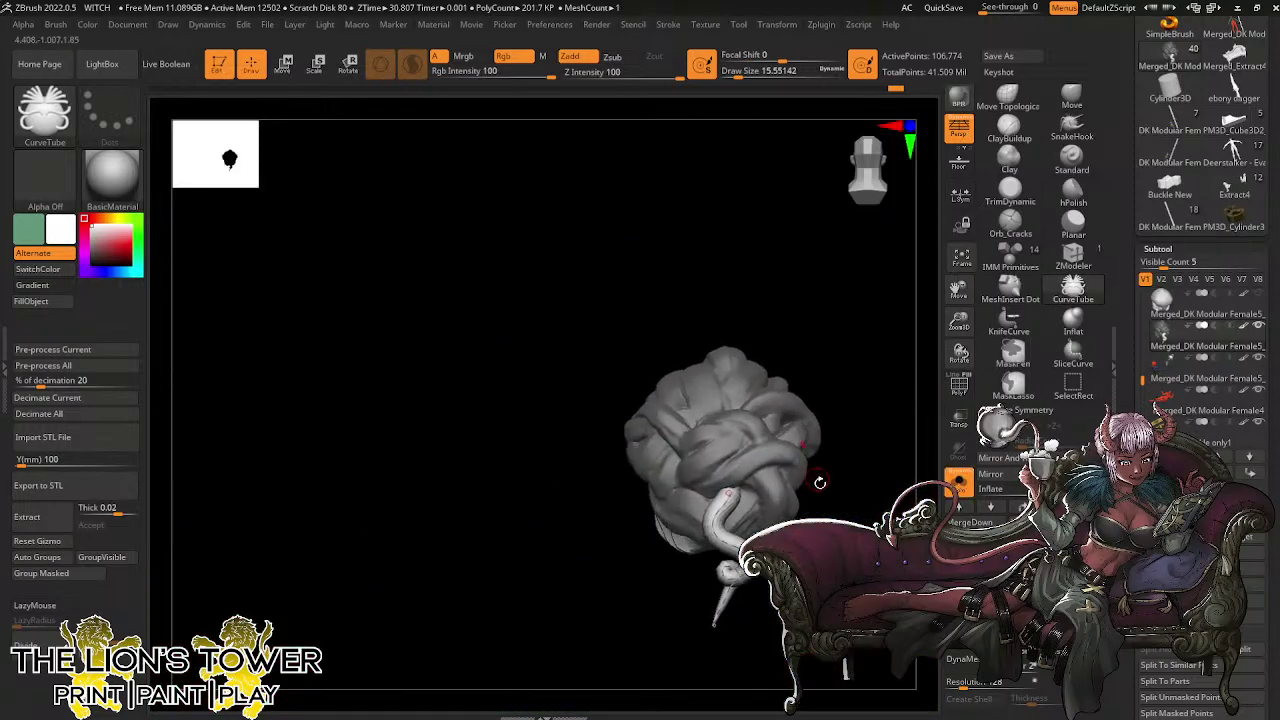
Reshape the loose strand by repositioning its curled lower tip and its upper end below the bun
left_click_drag(715, 624, 688, 610)
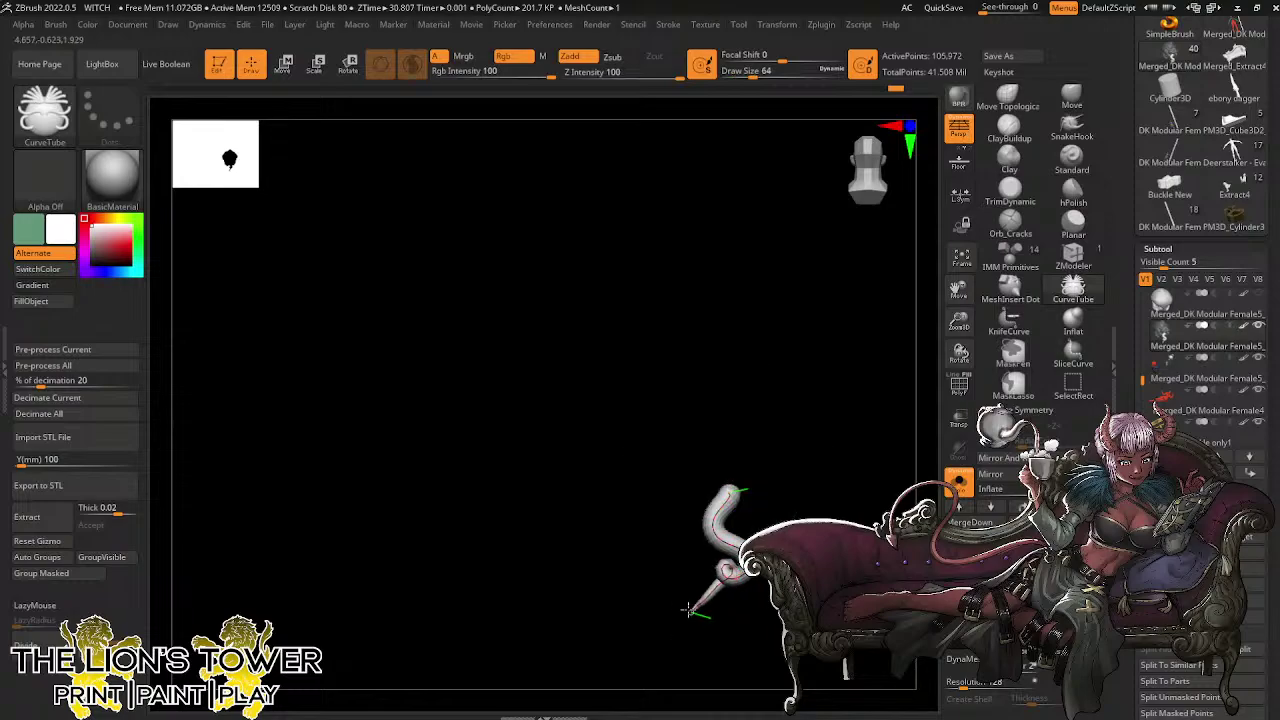
left_click_drag(646, 558, 649, 567)
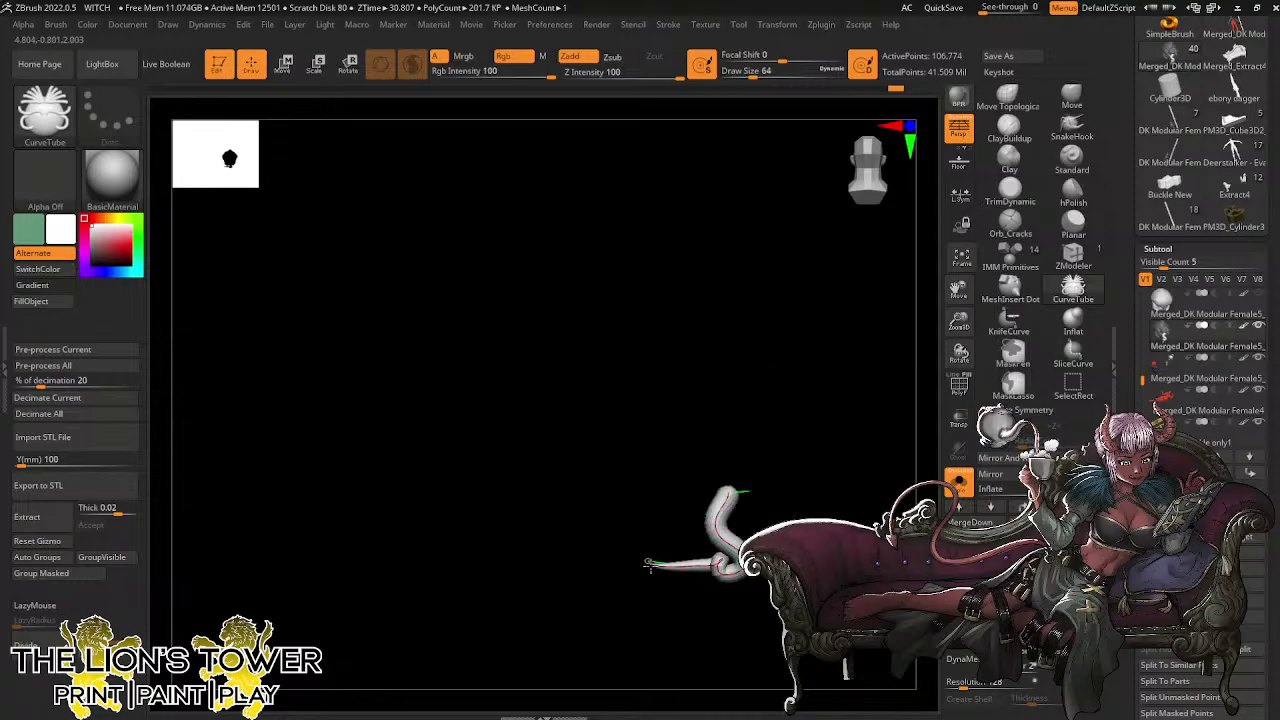
left_click_drag(697, 605, 703, 604)
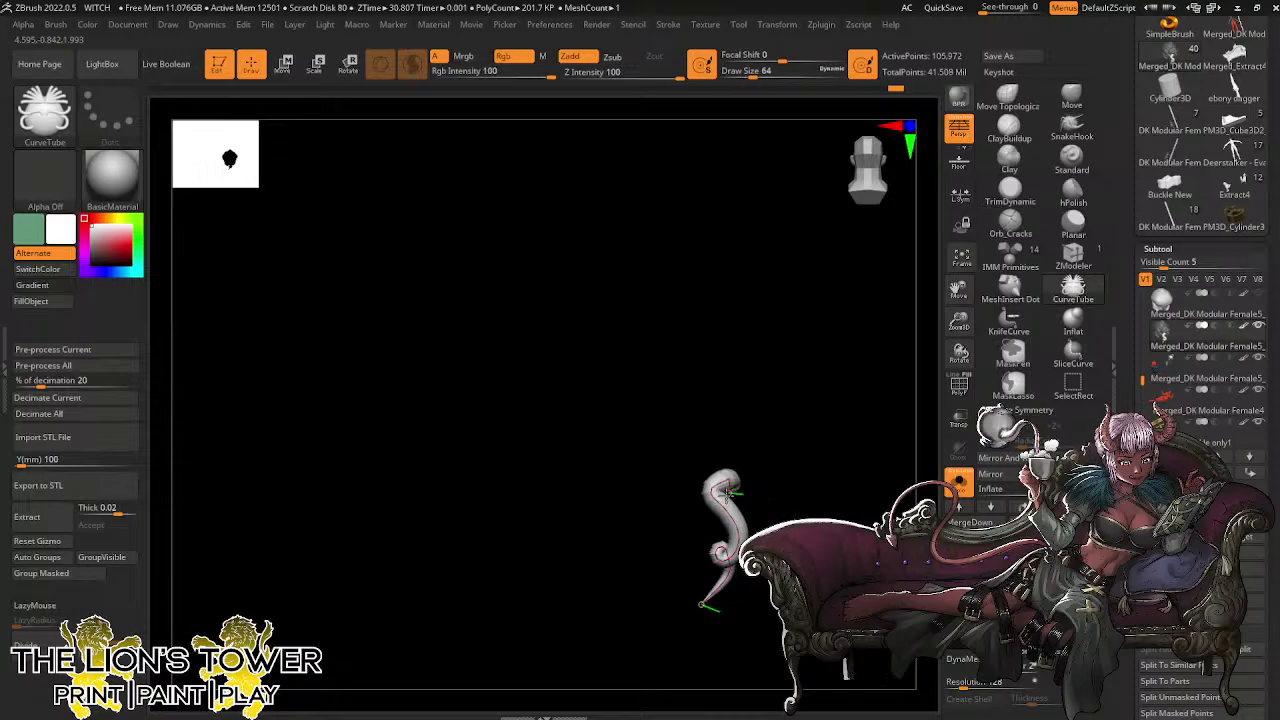
left_click_drag(728, 493, 729, 492)
mouse_move(829, 447)
left_mouse_down()
mouse_move(857, 486)
mouse_move(891, 435)
left_mouse_up()
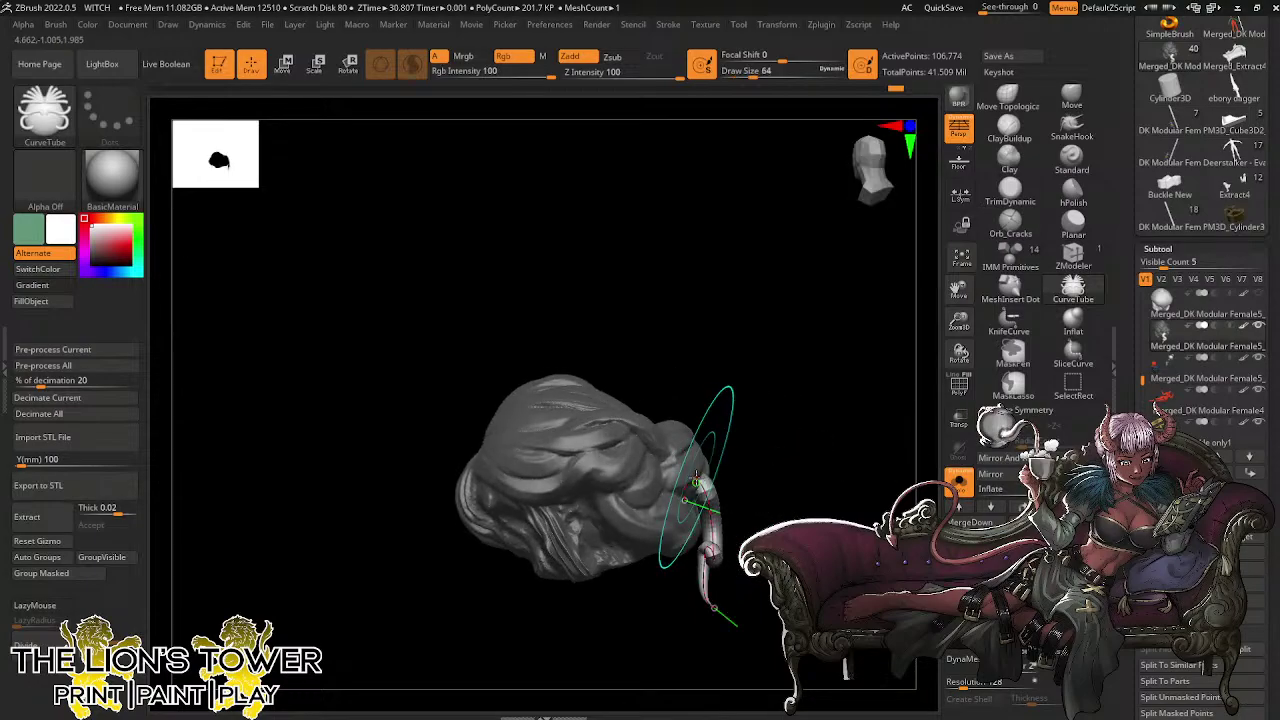
Move the strand's curve points from the side and from below so its root sits in the bun
left_click(695, 482, "ctrl+shift")
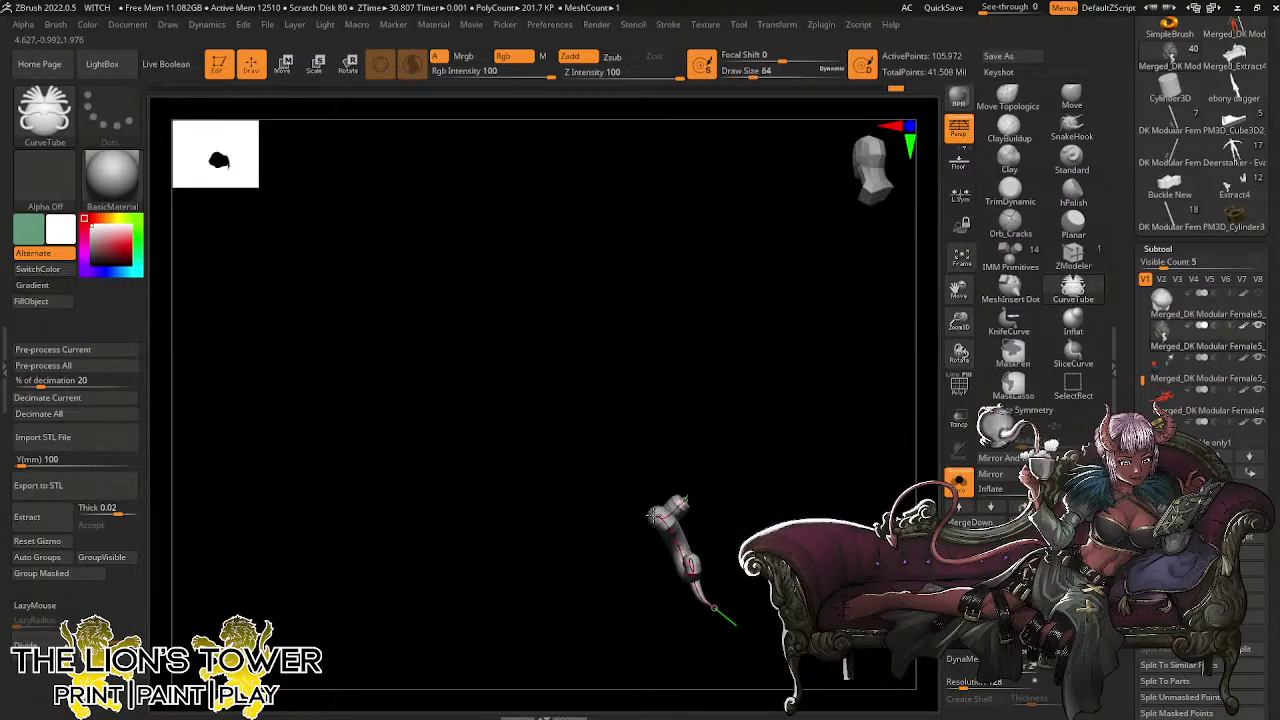
left_click(820, 434, "ctrl+shift")
left_click_drag(820, 434, 813, 400)
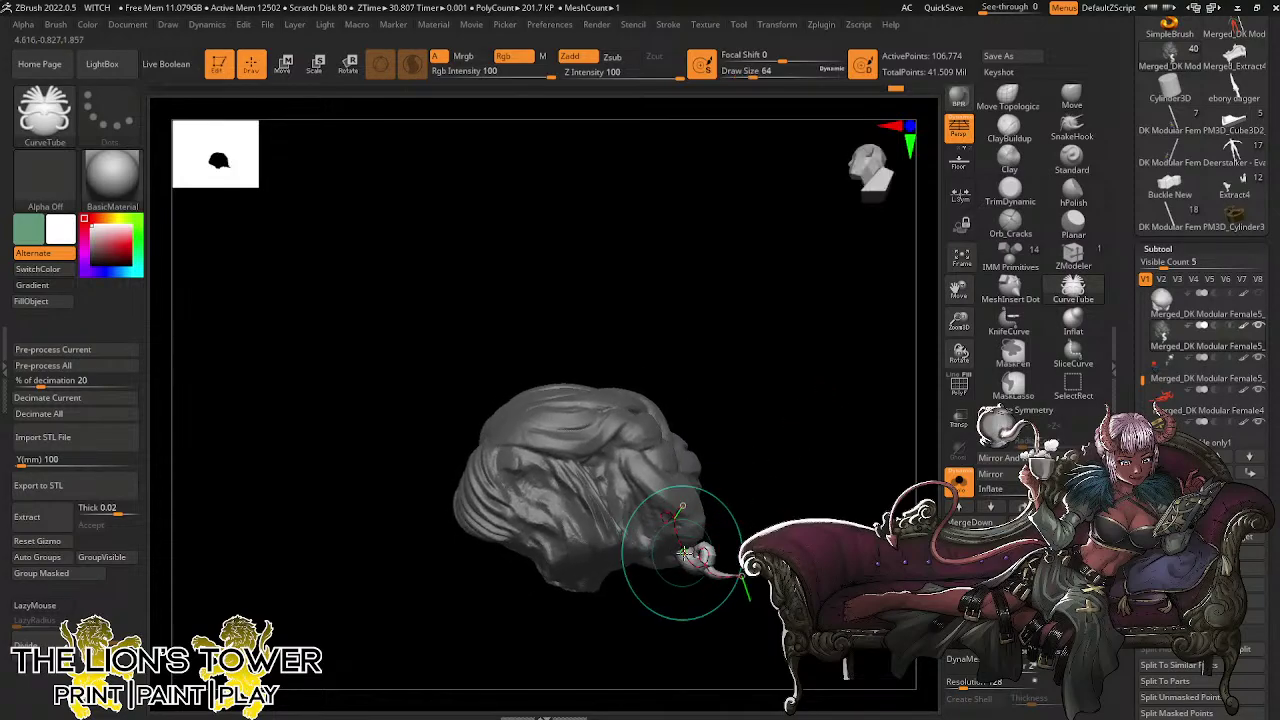
left_click(683, 553, "ctrl+shift")
left_click(683, 553, "ctrl+shift")
left_click(683, 553, "ctrl+shift")
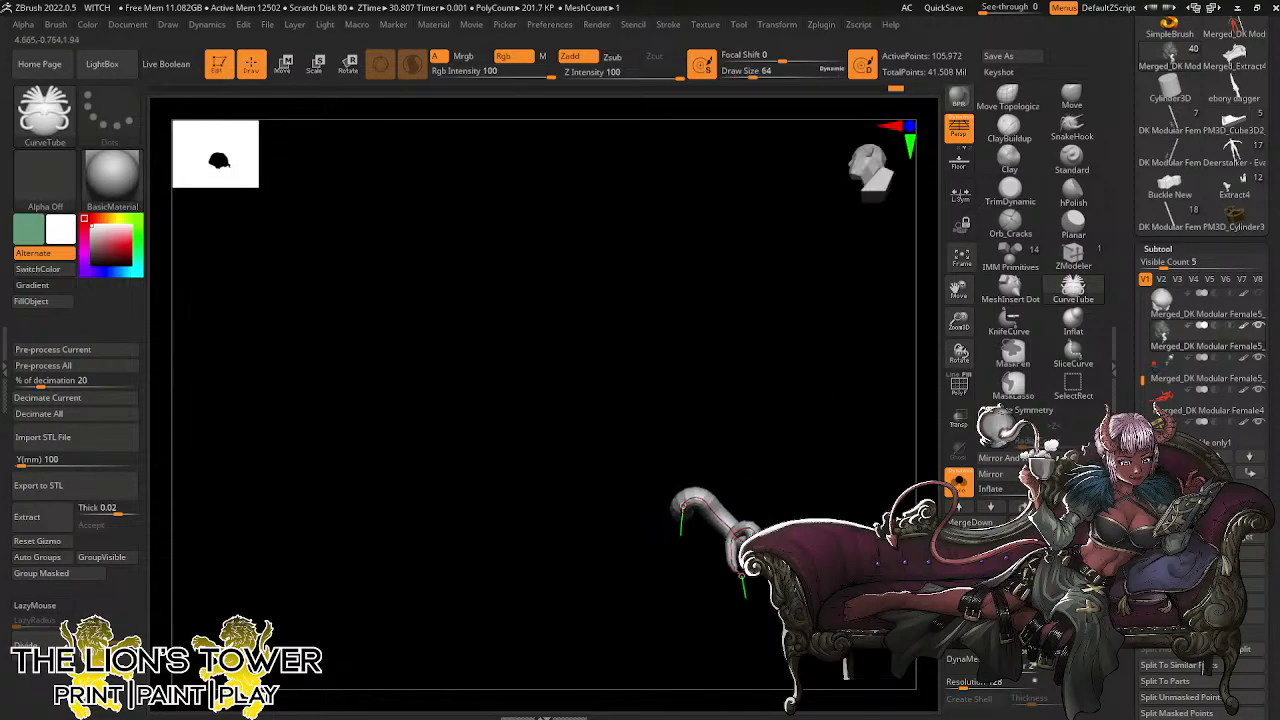
left_click(683, 553, "ctrl+shift")
Adjust the strand's curve behind the bun within the full witch scene, and isolate the hair again
left_click(839, 337, "ctrl+shift")
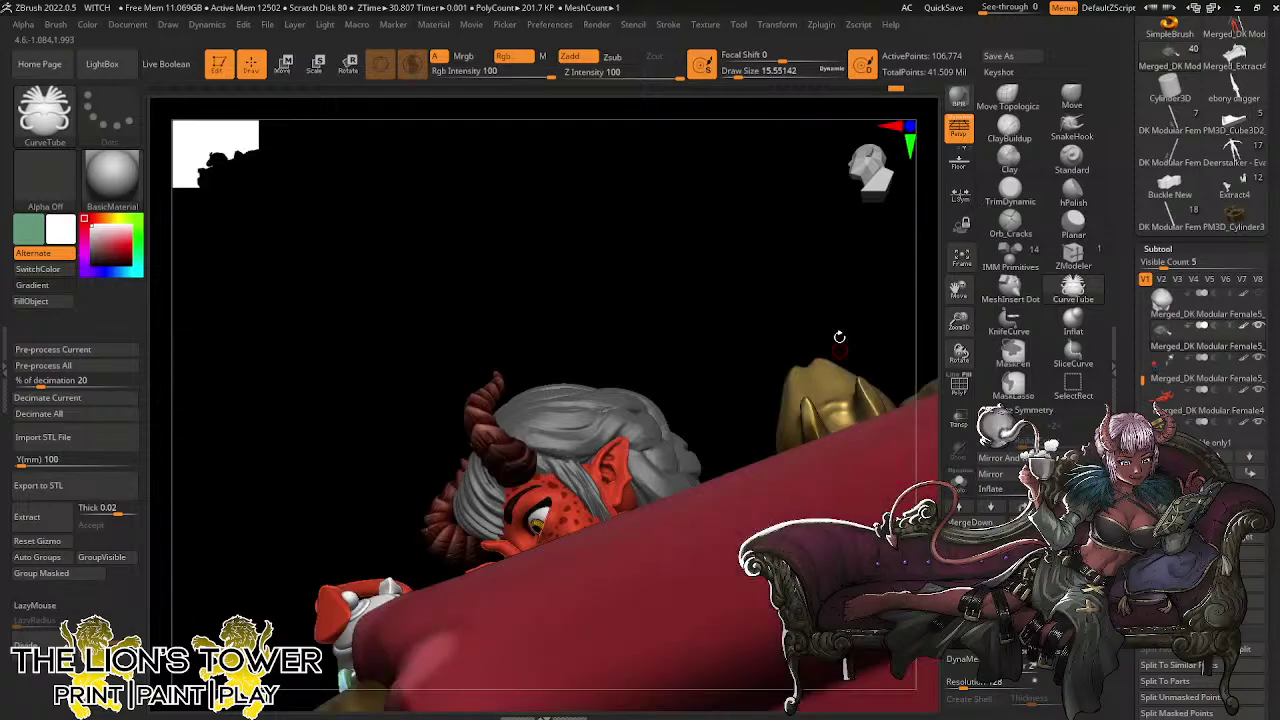
left_click_drag(839, 337, 686, 472)
key("ctrl+z")
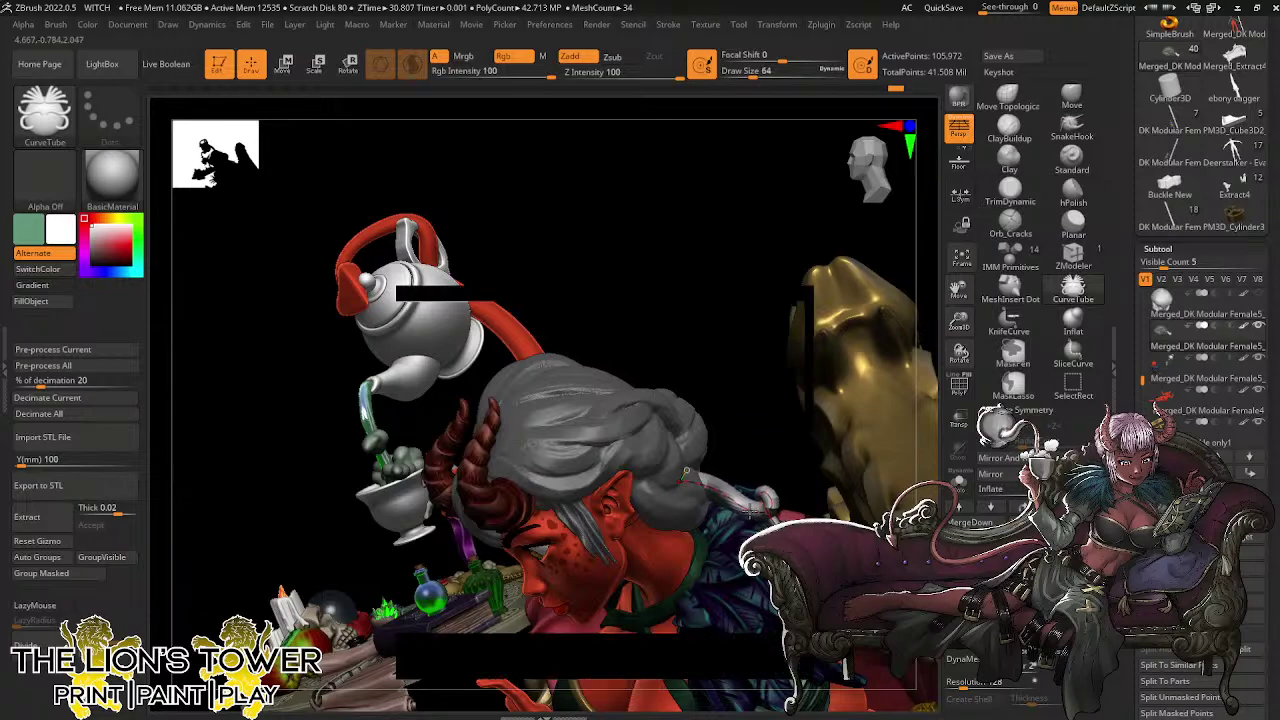
mouse_move(777, 434)
left_mouse_down()
mouse_move(712, 532)
mouse_move(806, 320)
mouse_move(837, 363)
mouse_move(808, 362)
mouse_move(763, 456)
mouse_move(722, 488)
left_mouse_up()
left_click(959, 482)
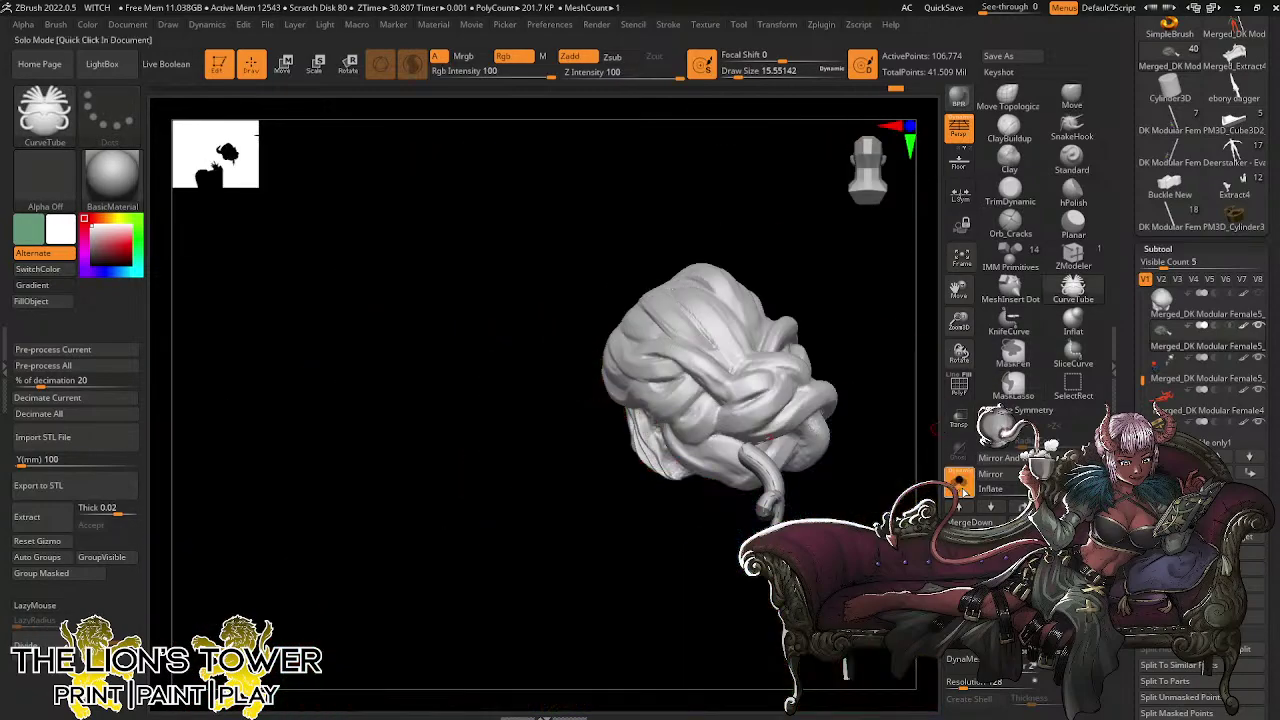
Draw another loose tube strand beneath the bun and adjust its curve within the full witch scene
left_click_drag(901, 435, 838, 345)
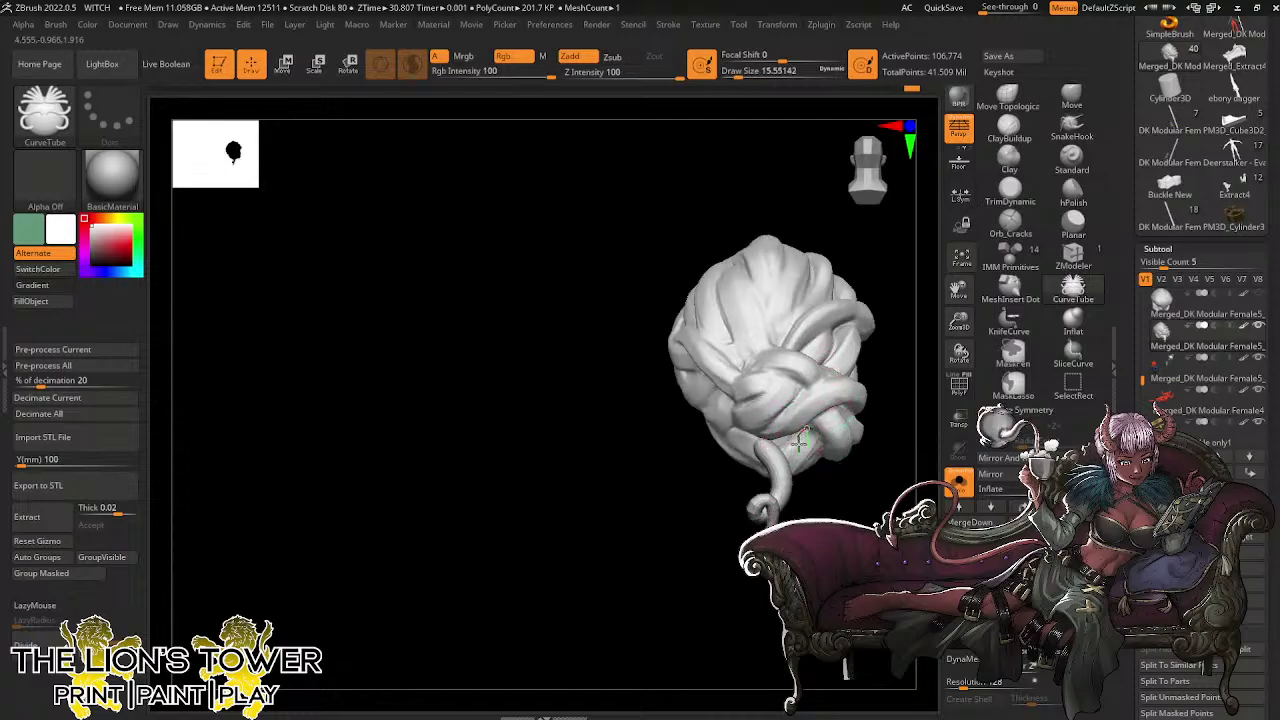
mouse_move(800, 508)
left_mouse_down()
mouse_move(840, 515)
mouse_move(743, 520)
left_mouse_up()
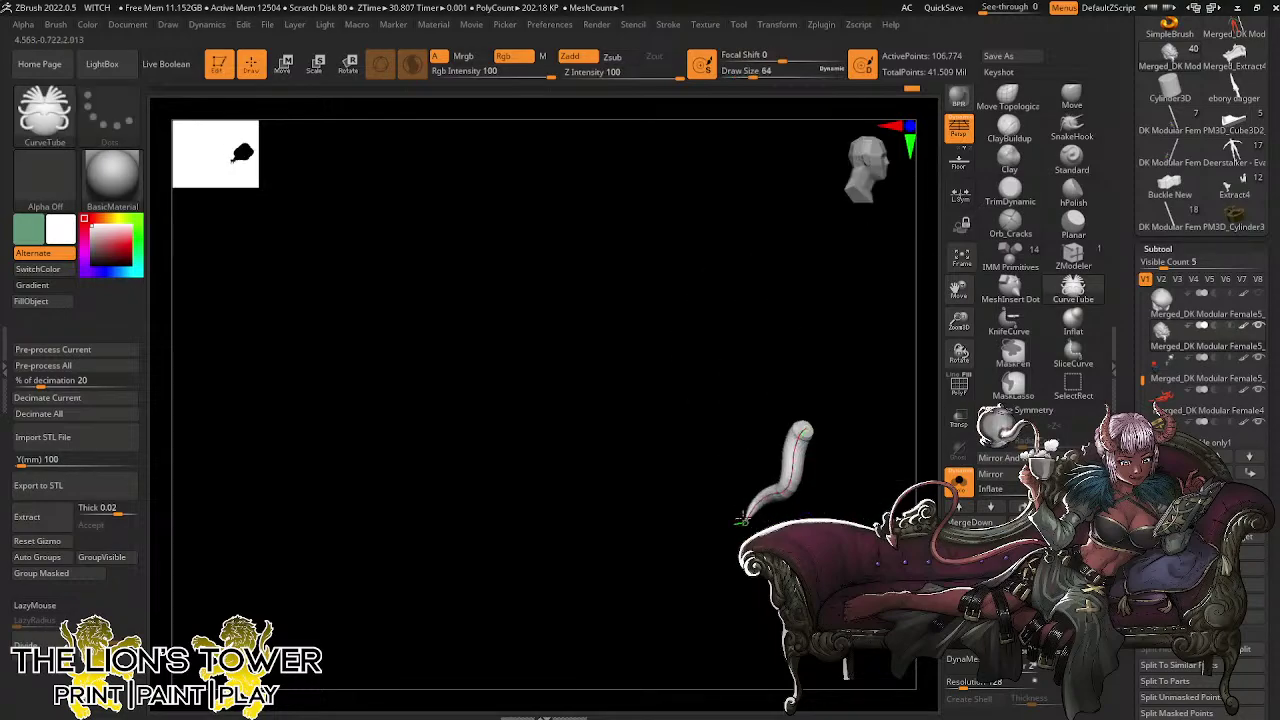
left_click(958, 482)
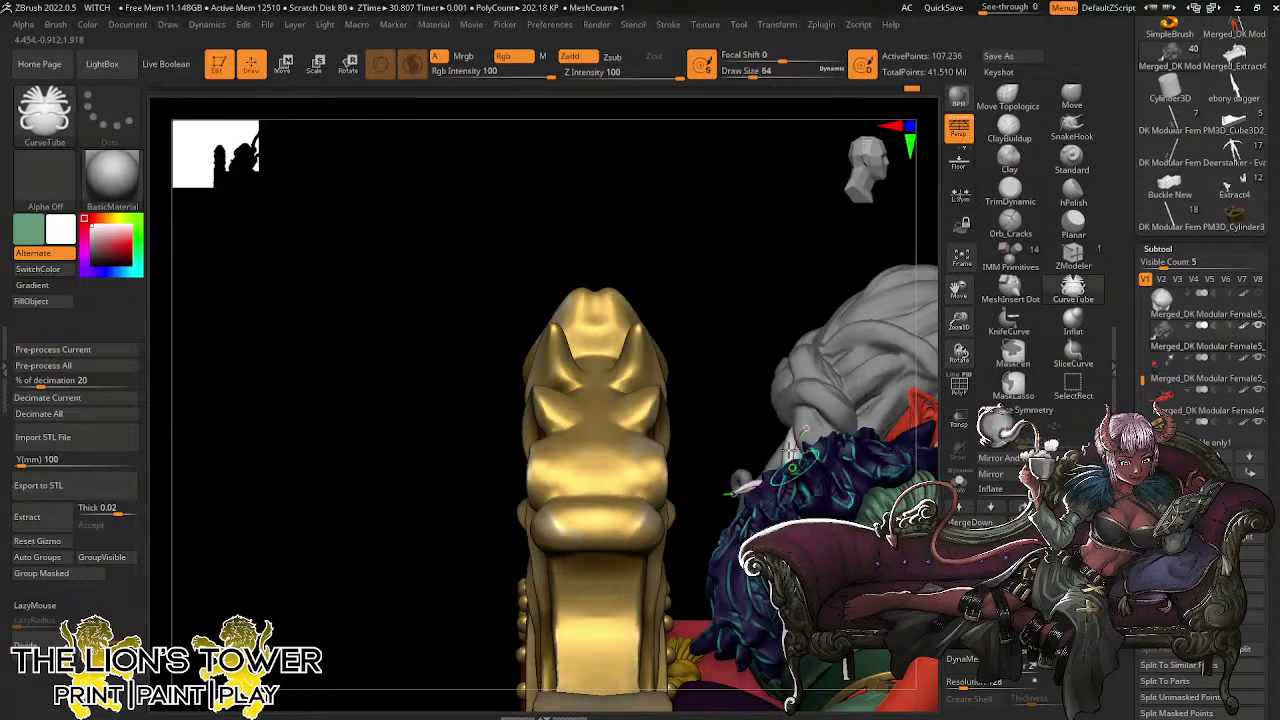
left_click_drag(767, 328, 772, 380)
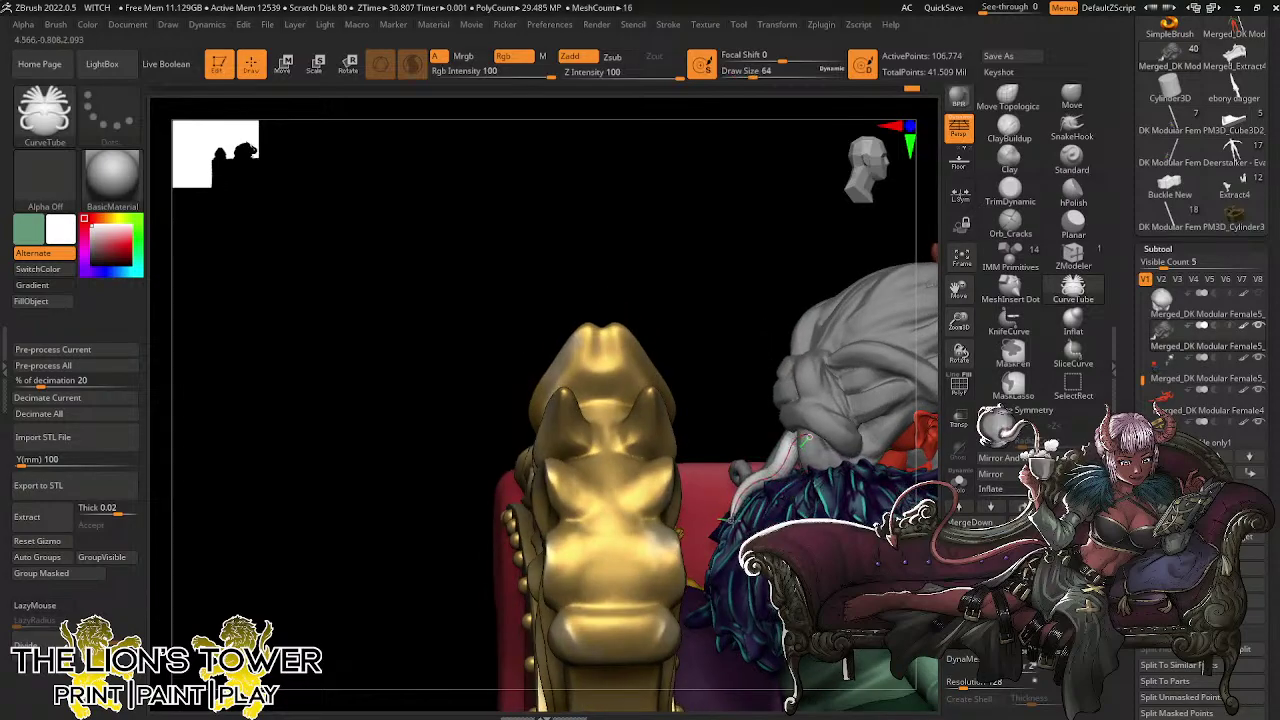
left_click(783, 448)
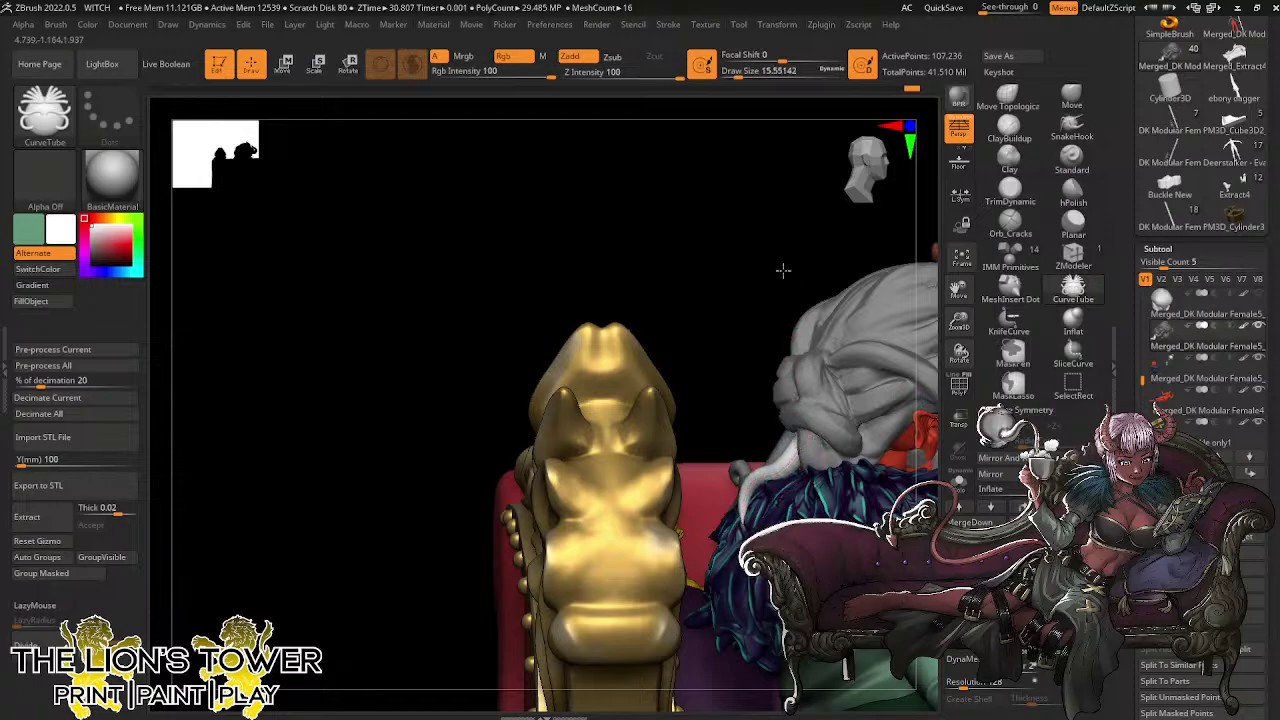
Draw a tube strand hanging in front of the witch's ear, and move its upper end under the hair beside the horn
left_click_drag(783, 271, 872, 290)
left_click_drag(960, 299, 925, 254)
left_click_drag(795, 249, 803, 219, "ctrl")
left_click_drag(490, 350, 620, 360)
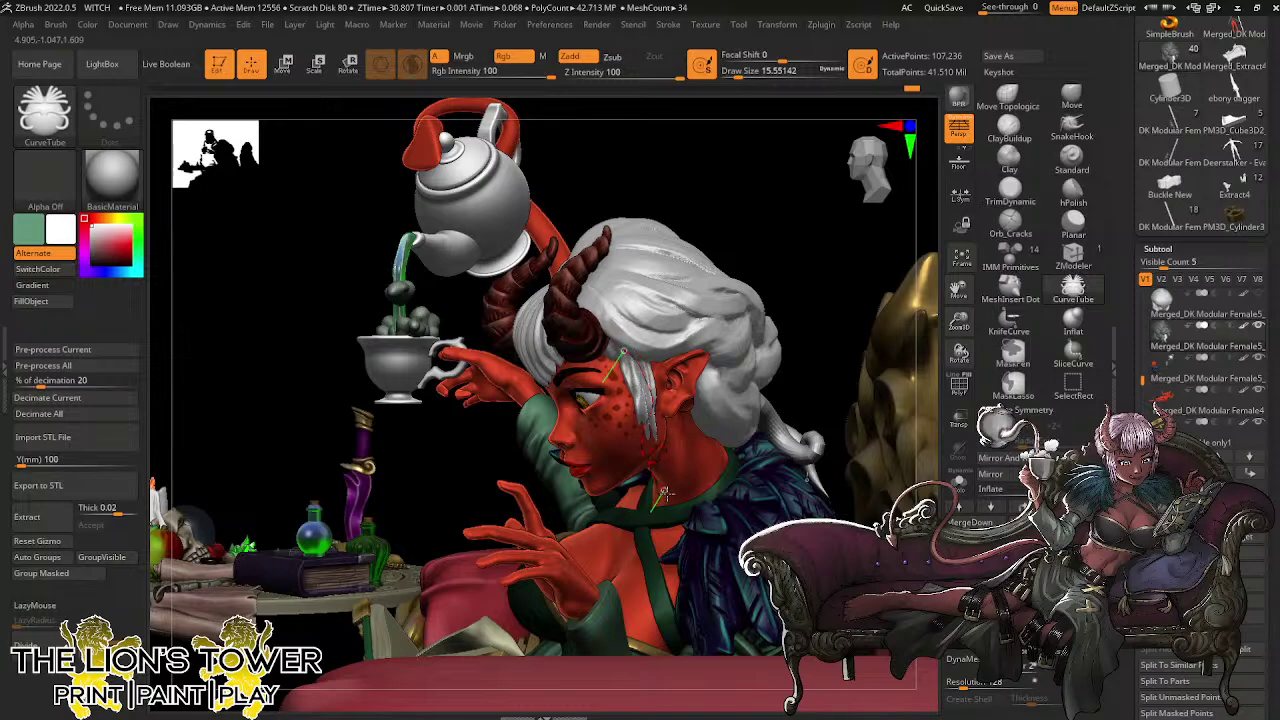
right_click_drag(655, 516, 732, 272)
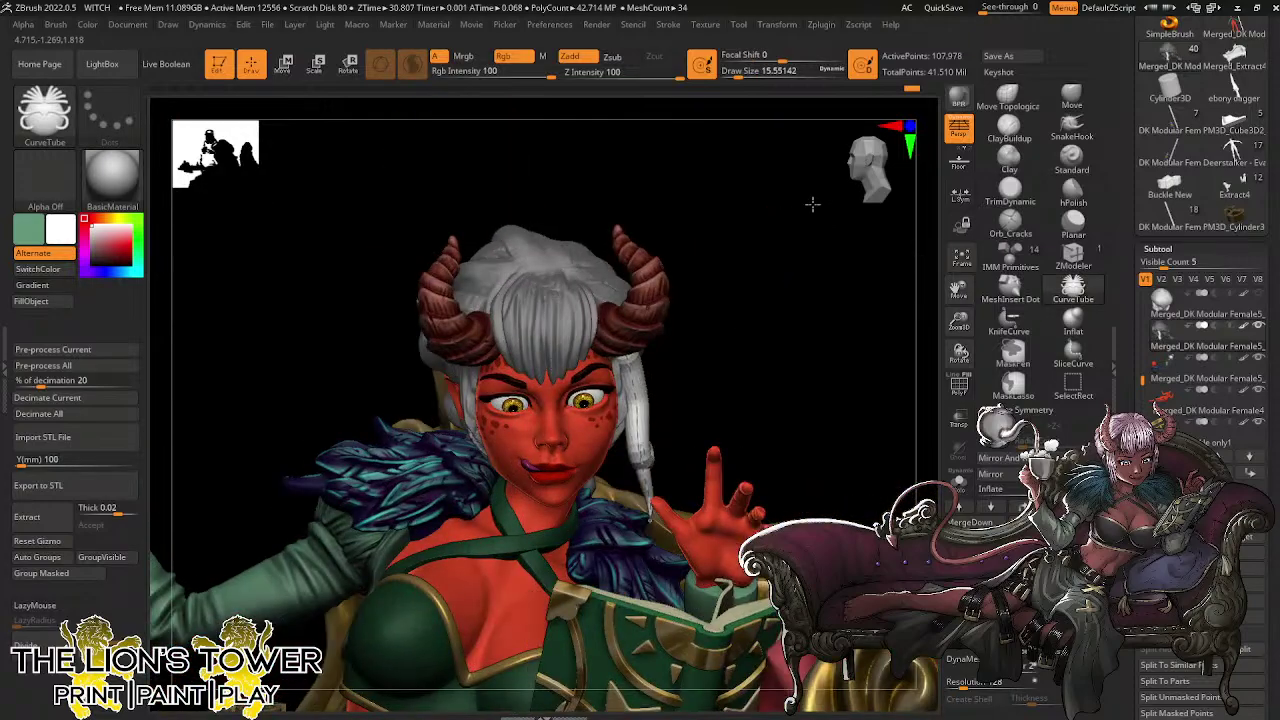
left_click(622, 352)
left_click_drag(607, 352, 604, 352)
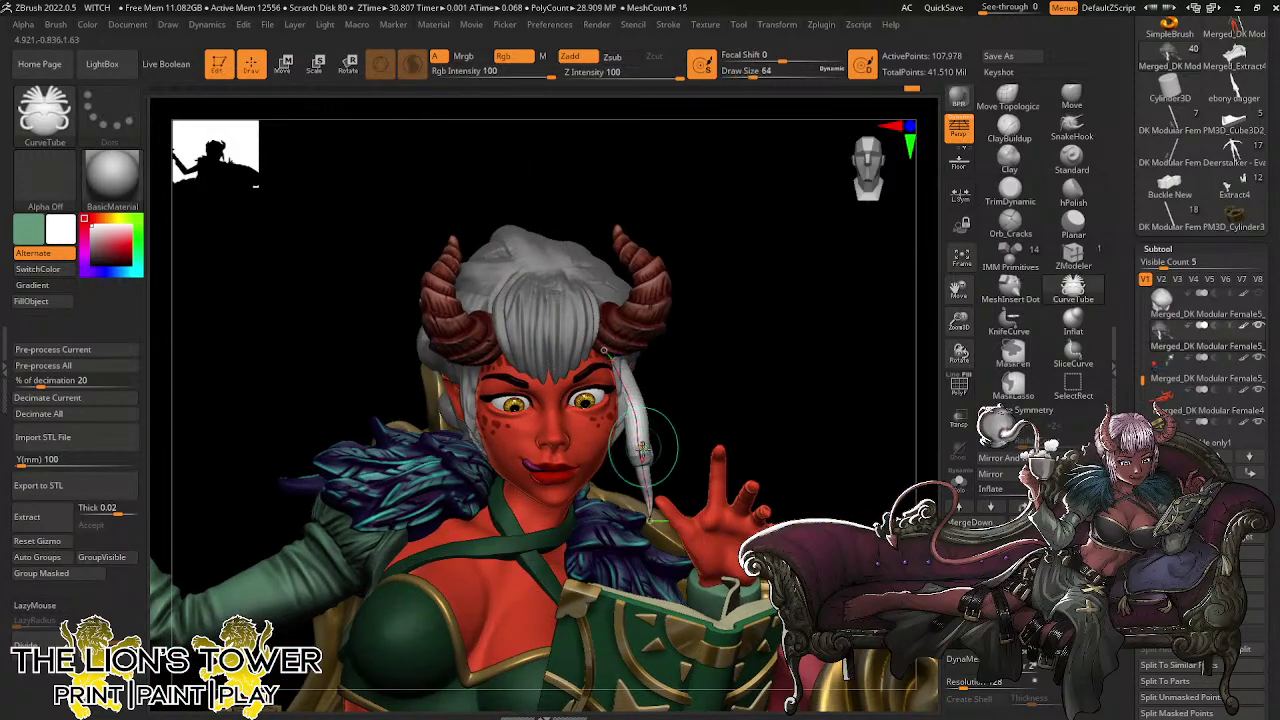
Move the ear strand's curve points from the front and side to curl its lower half beside the jaw, undoing unwanted moves
mouse_move(638, 453)
left_mouse_down()
mouse_move(607, 465)
mouse_move(645, 515)
mouse_move(620, 528)
mouse_move(594, 515)
left_mouse_up()
left_click_drag(697, 404, 640, 397)
left_click(408, 445)
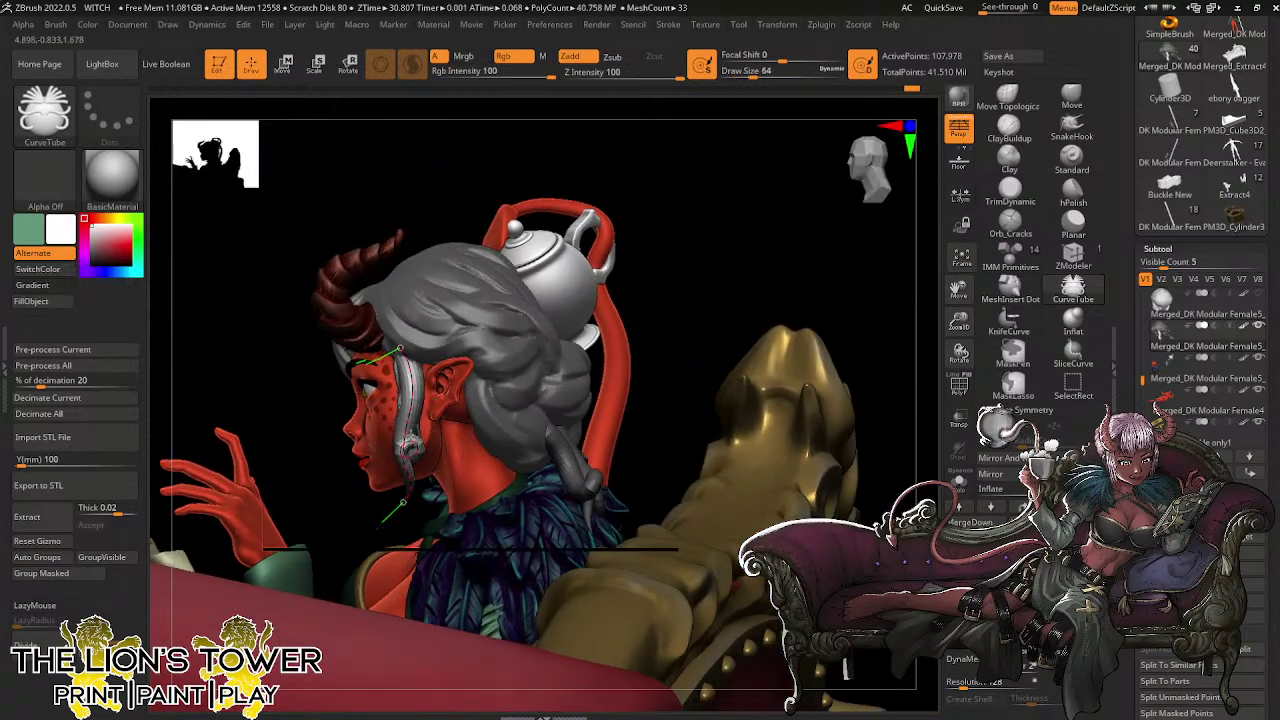
left_click(409, 447)
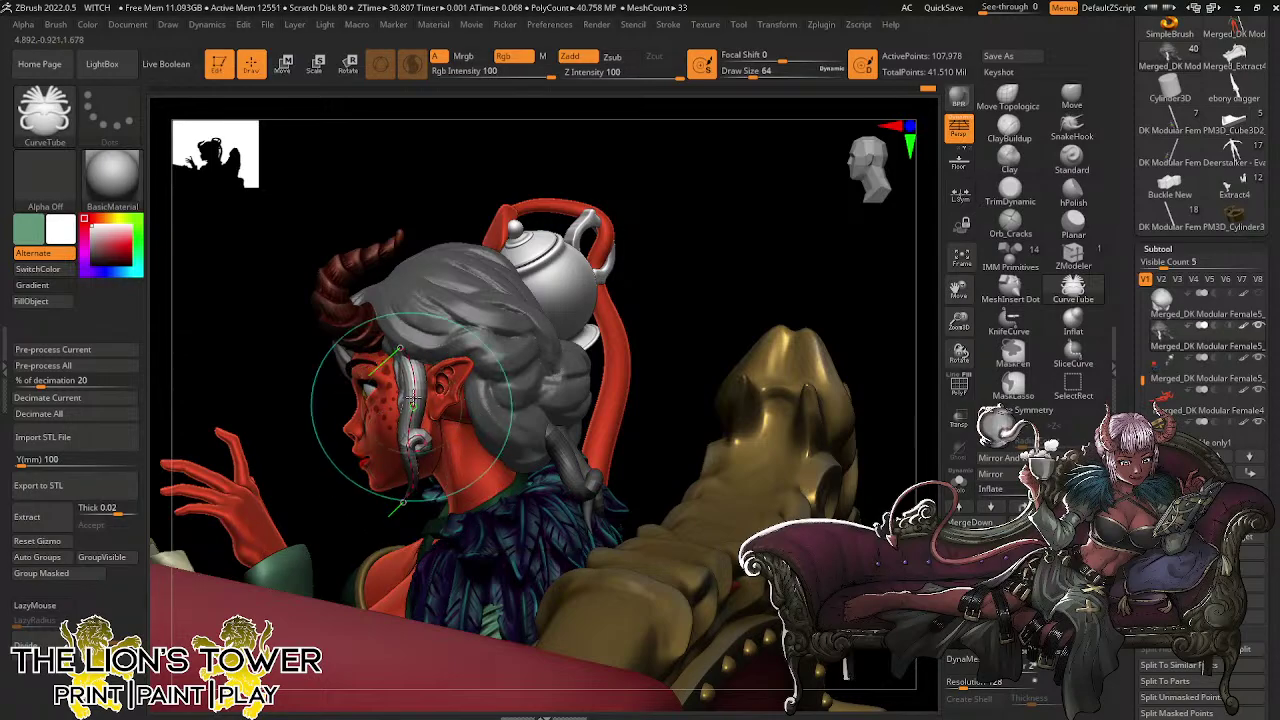
key("ctrl+z")
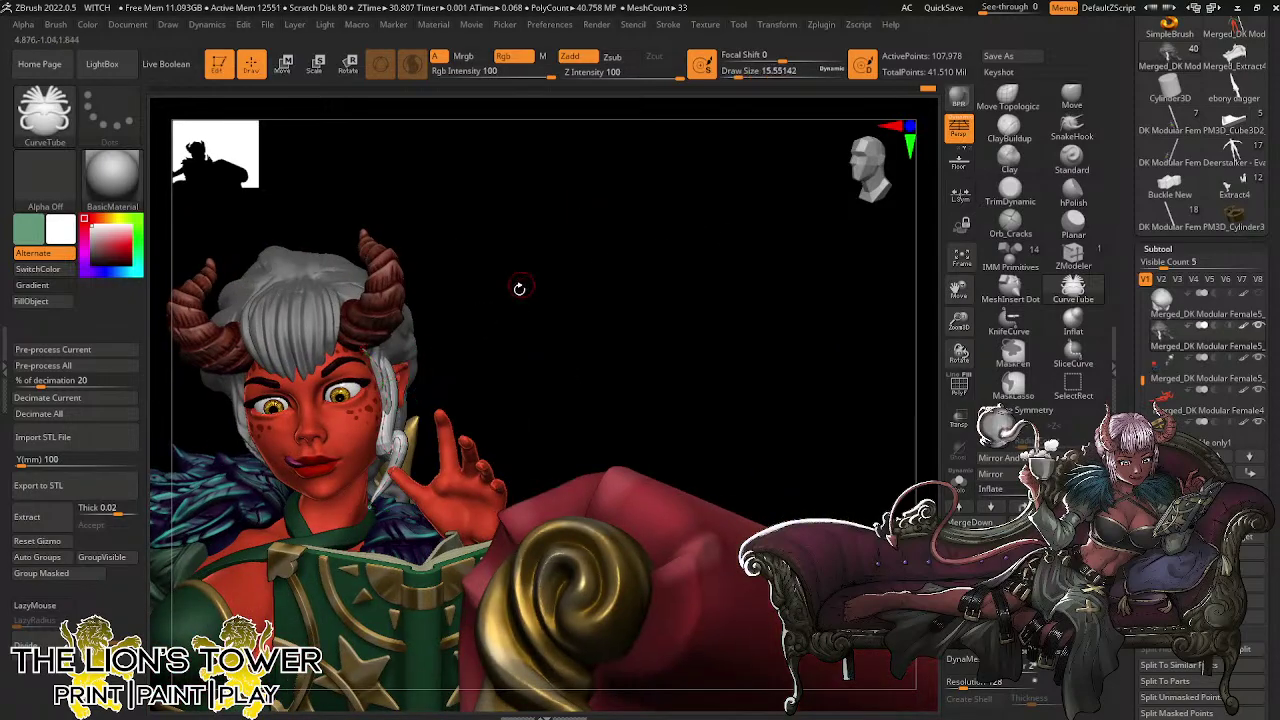
left_click_drag(519, 288, 456, 302)
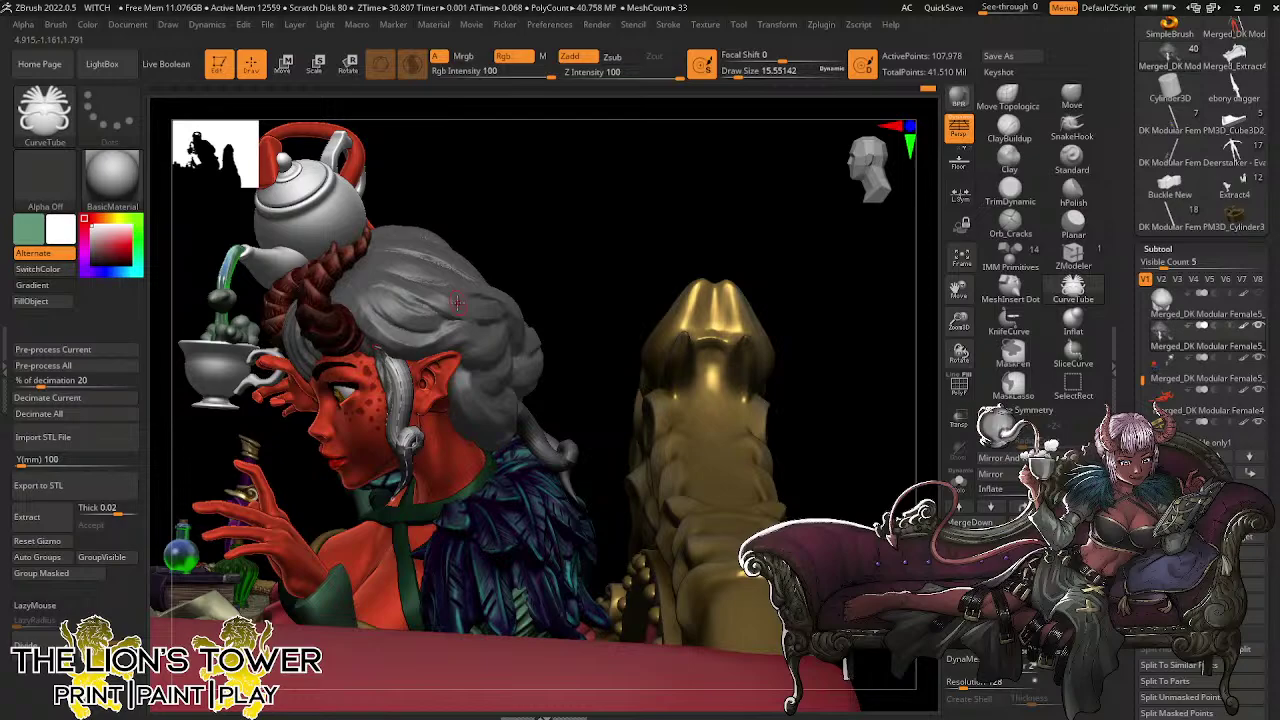
key("ctrl+z")
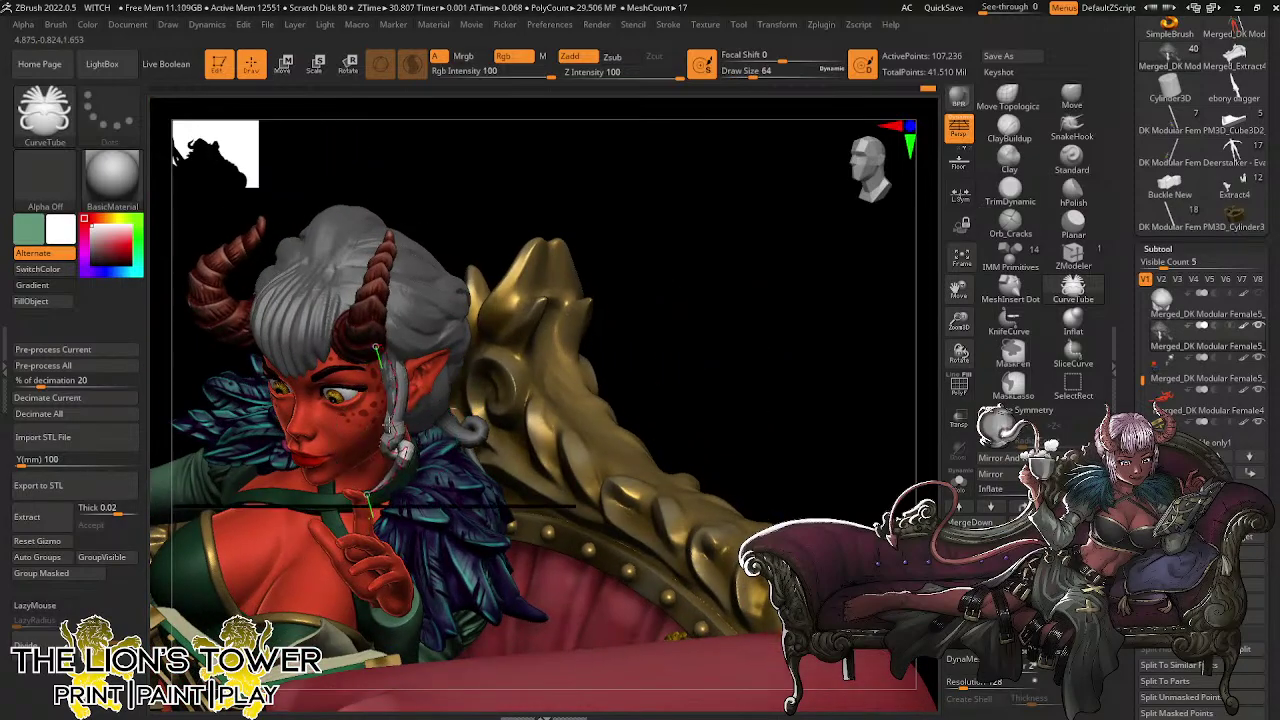
Reshape the ear strand into an S-bend by shifting its middle points, upper end and lower tip
left_click_drag(388, 425, 398, 398)
left_click_drag(403, 447, 408, 438)
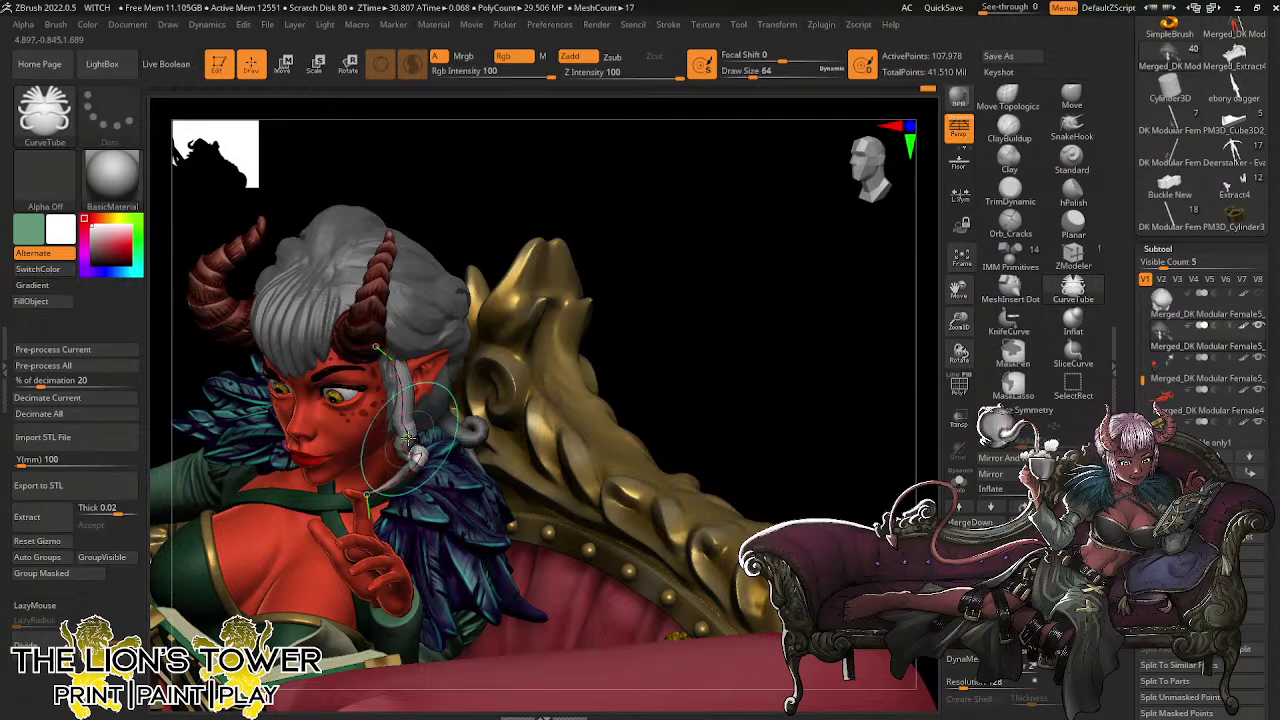
mouse_move(623, 203)
left_mouse_down()
mouse_move(569, 217)
mouse_move(608, 202)
mouse_move(618, 283)
left_mouse_up()
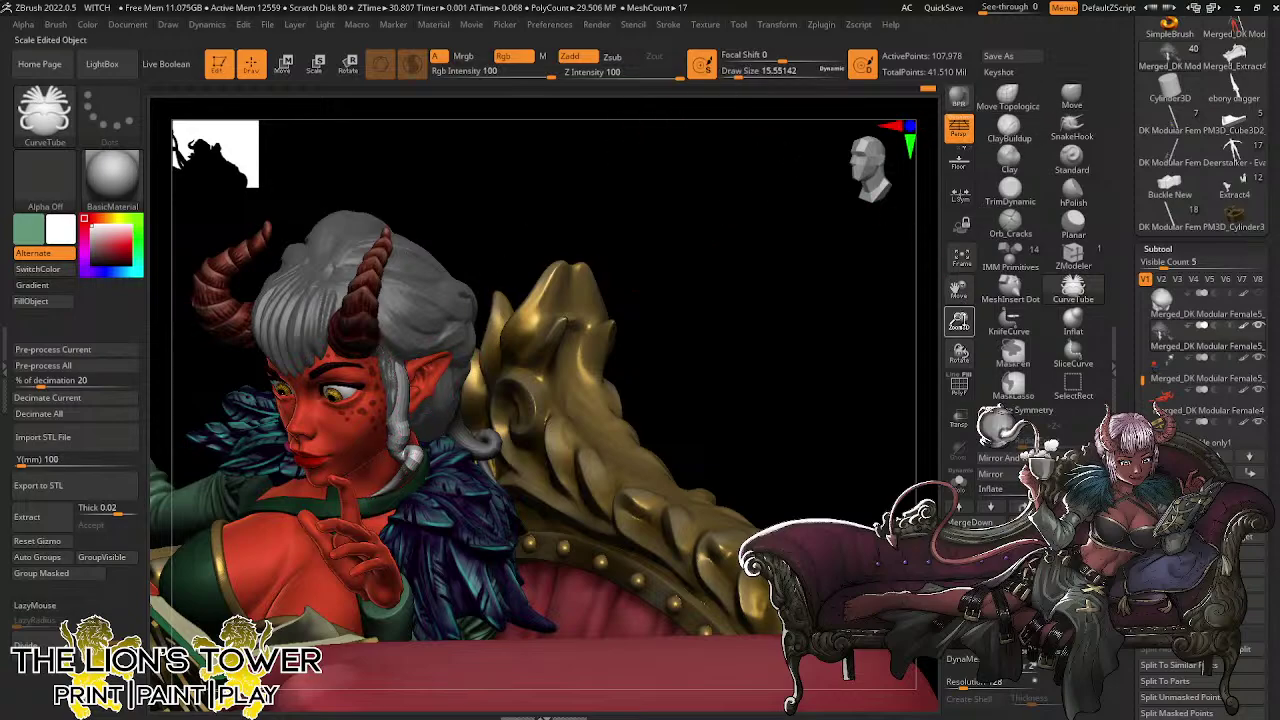
key("ctrl+z")
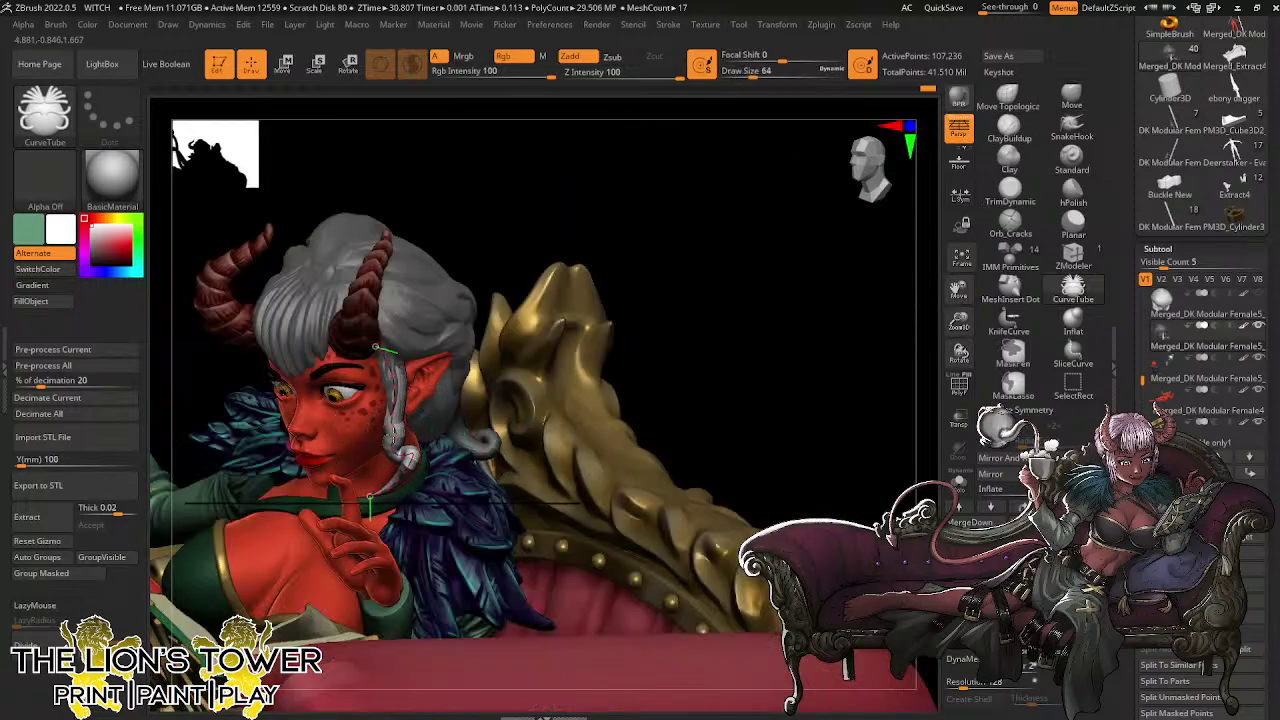
left_click(422, 463)
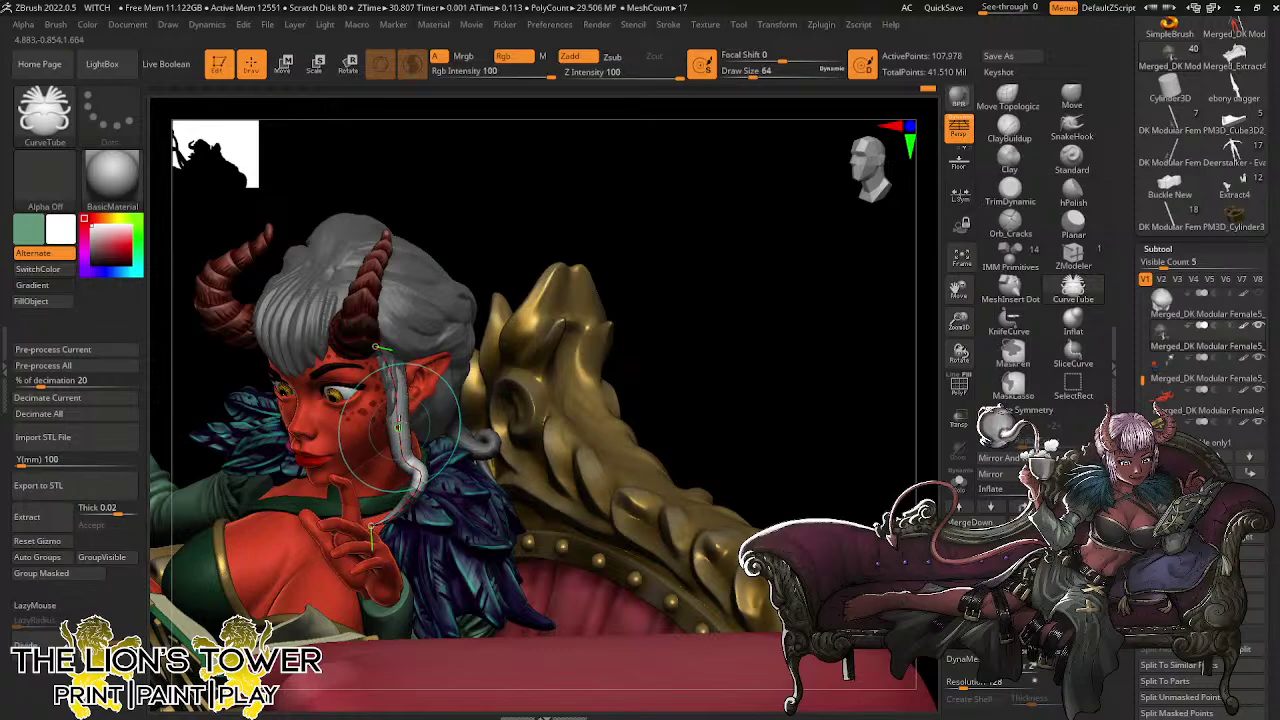
left_click(376, 332)
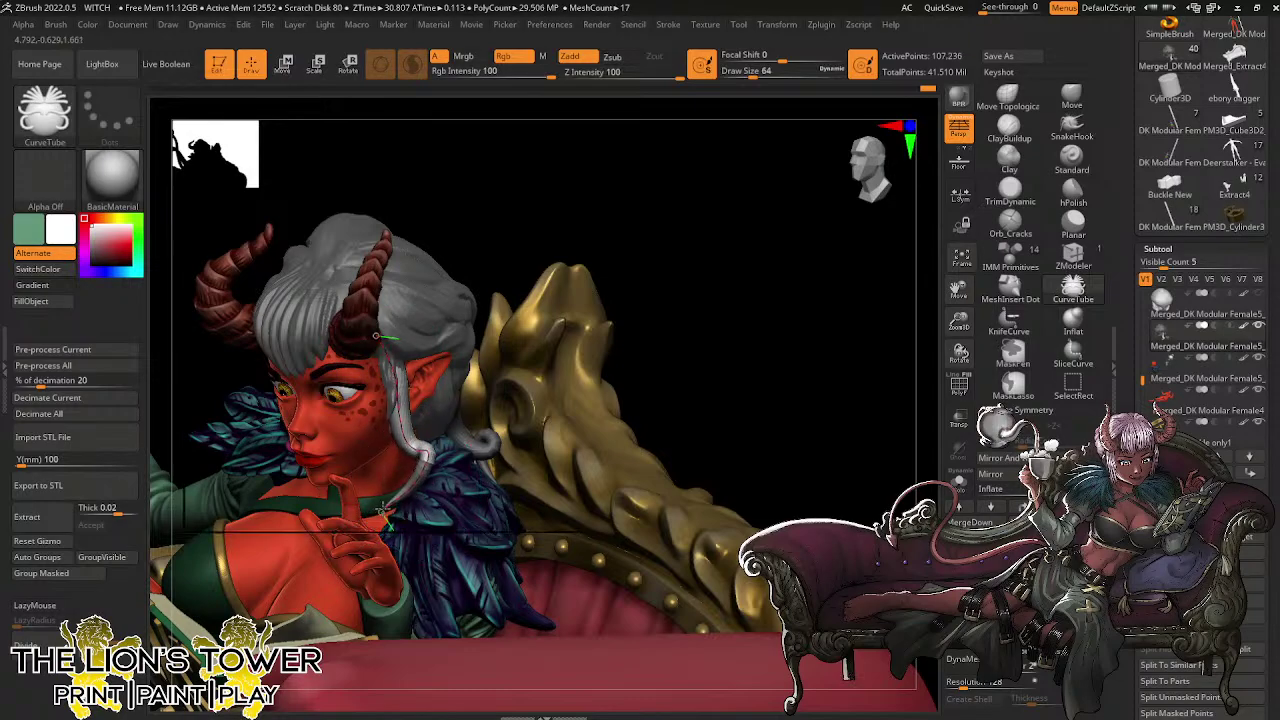
left_click_drag(387, 499, 387, 501)
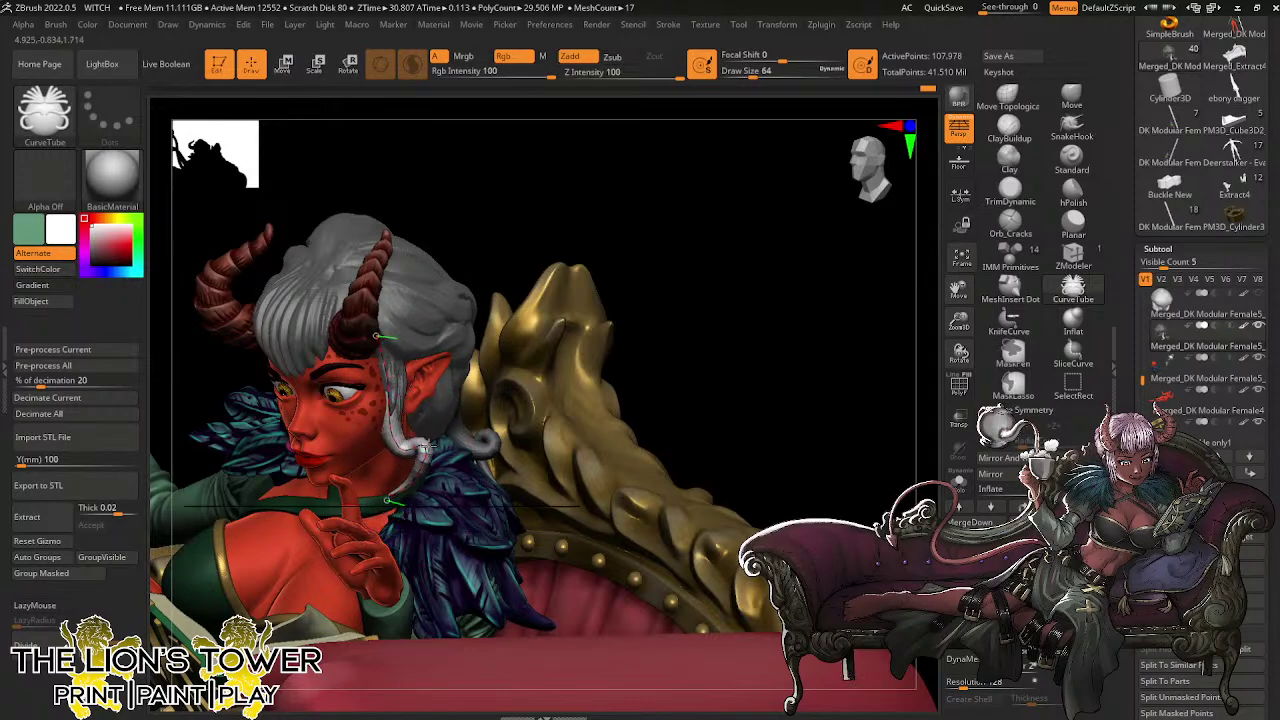
left_click_drag(429, 462, 441, 472)
Refine the ear strand's lower bend and tip from below and above so it hangs between the jaw and the feather collar
left_click_drag(638, 231, 557, 297)
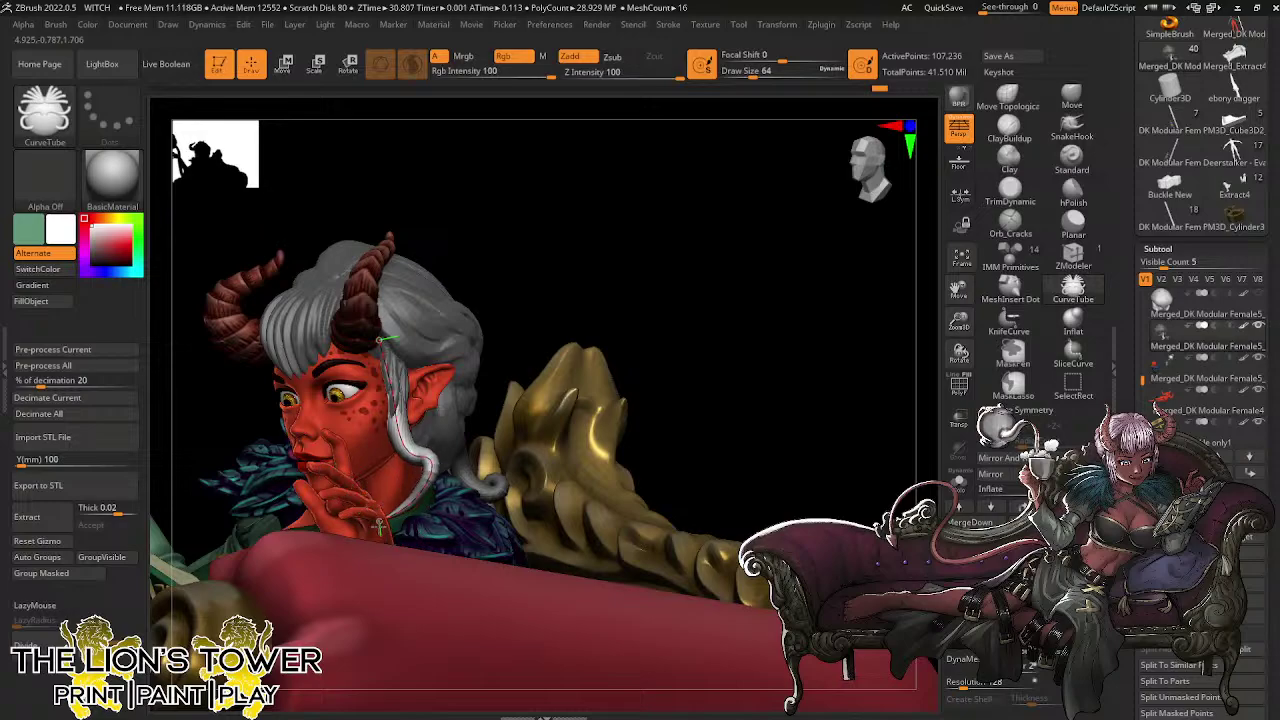
left_click_drag(424, 493, 408, 476)
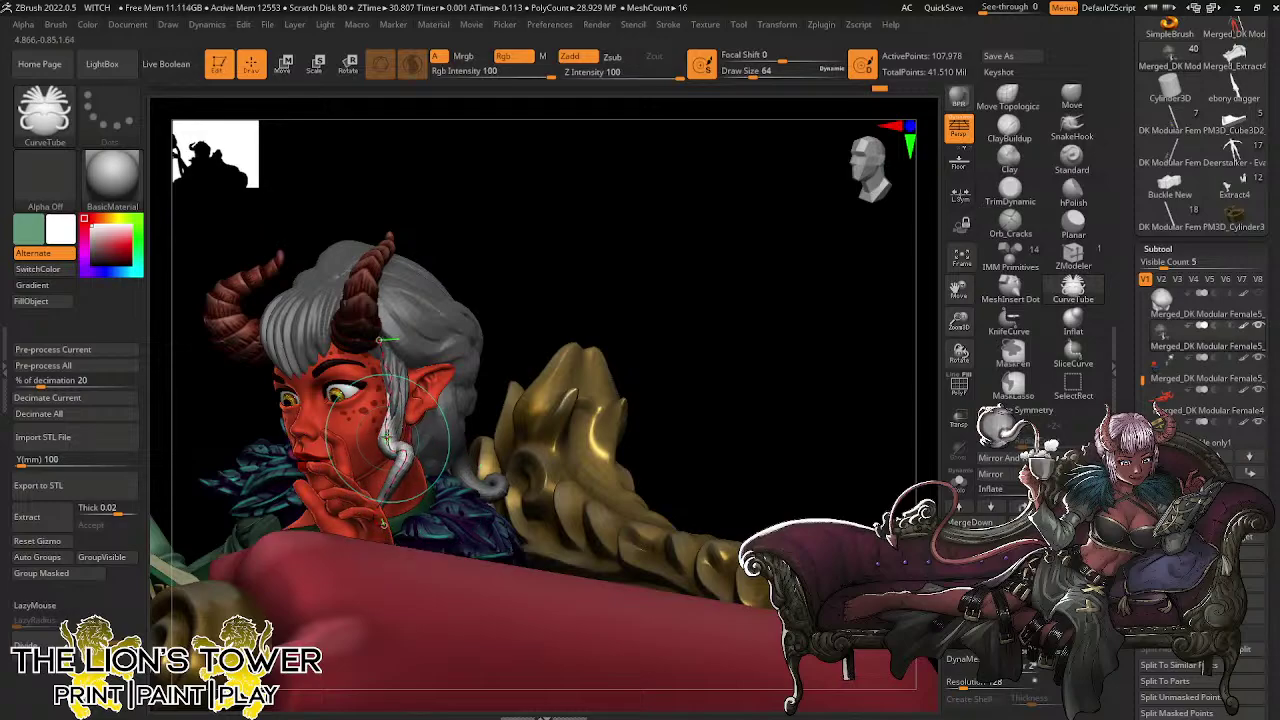
left_click_drag(384, 523, 388, 508)
mouse_move(523, 278)
left_mouse_down()
mouse_move(442, 345)
mouse_move(505, 345)
left_mouse_up()
right_click_drag(442, 440, 551, 314)
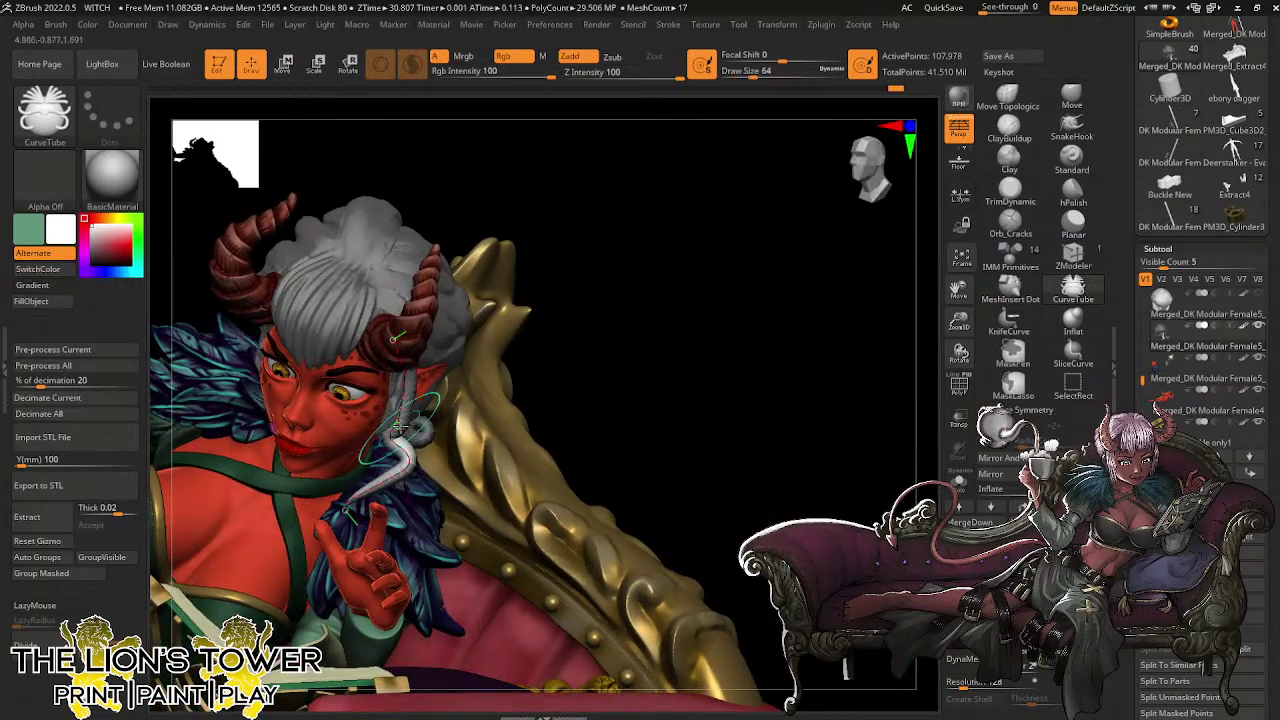
mouse_move(406, 441)
left_mouse_down()
mouse_move(394, 440)
mouse_move(411, 470)
left_mouse_up()
mouse_move(564, 336)
right_mouse_down()
mouse_move(566, 277)
mouse_move(594, 260)
mouse_move(519, 292)
mouse_move(540, 300)
right_mouse_up()
mouse_move(450, 396)
right_mouse_down()
mouse_move(426, 391)
mouse_move(432, 378)
right_mouse_up()
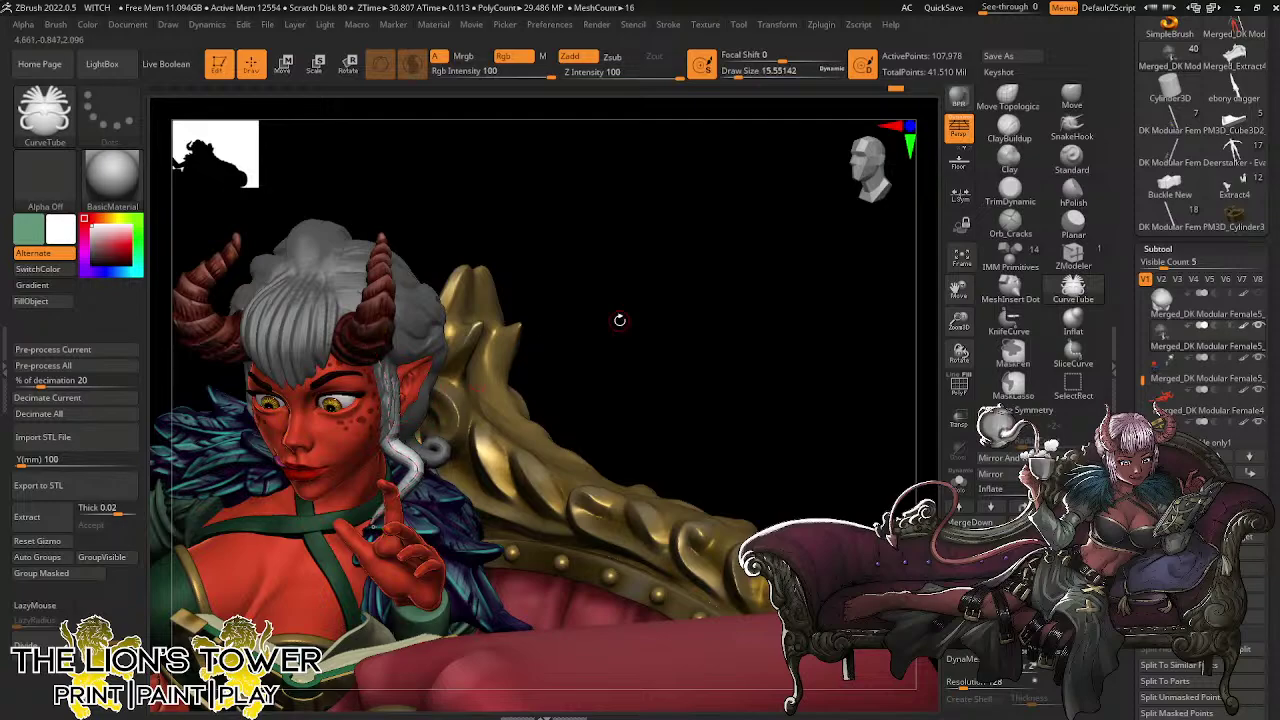
Clear the hair's mask, set the draw size to about 12.9, and draw a second tube strand in front of the ear
left_click_drag(739, 332, 768, 337)
left_click(788, 358, "ctrl")
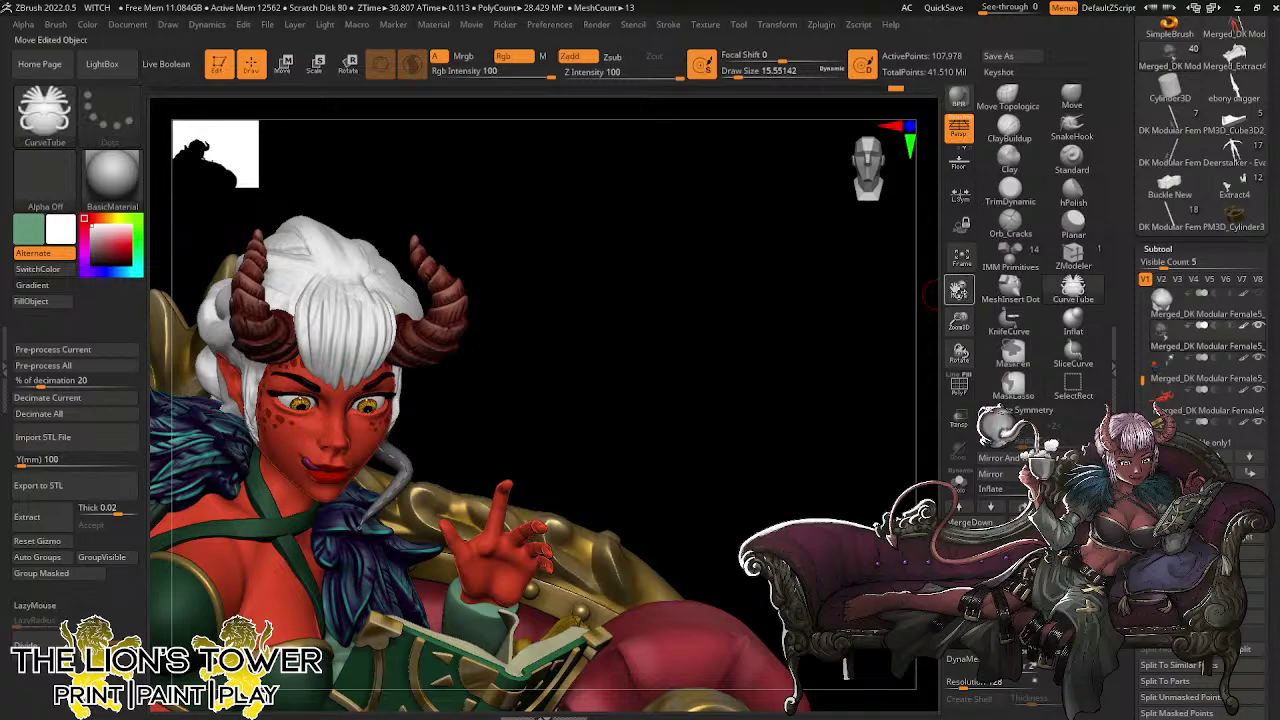
left_click_drag(961, 289, 1084, 251)
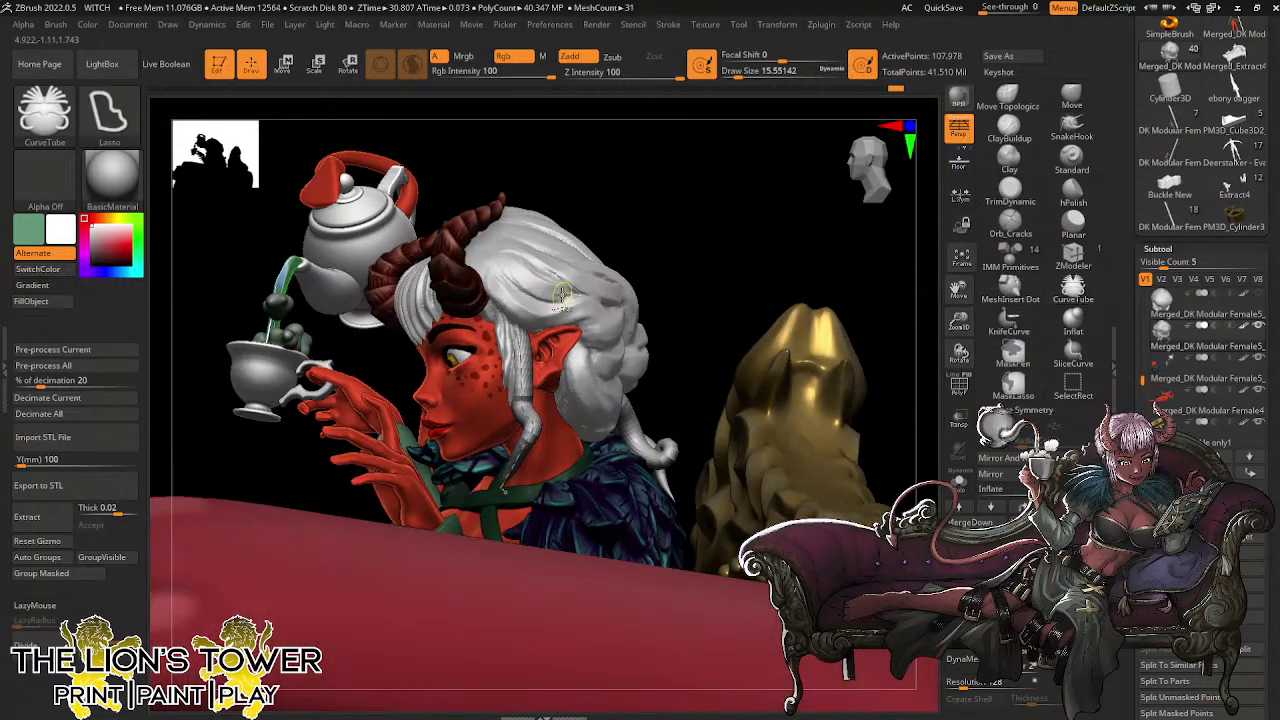
key("shift")
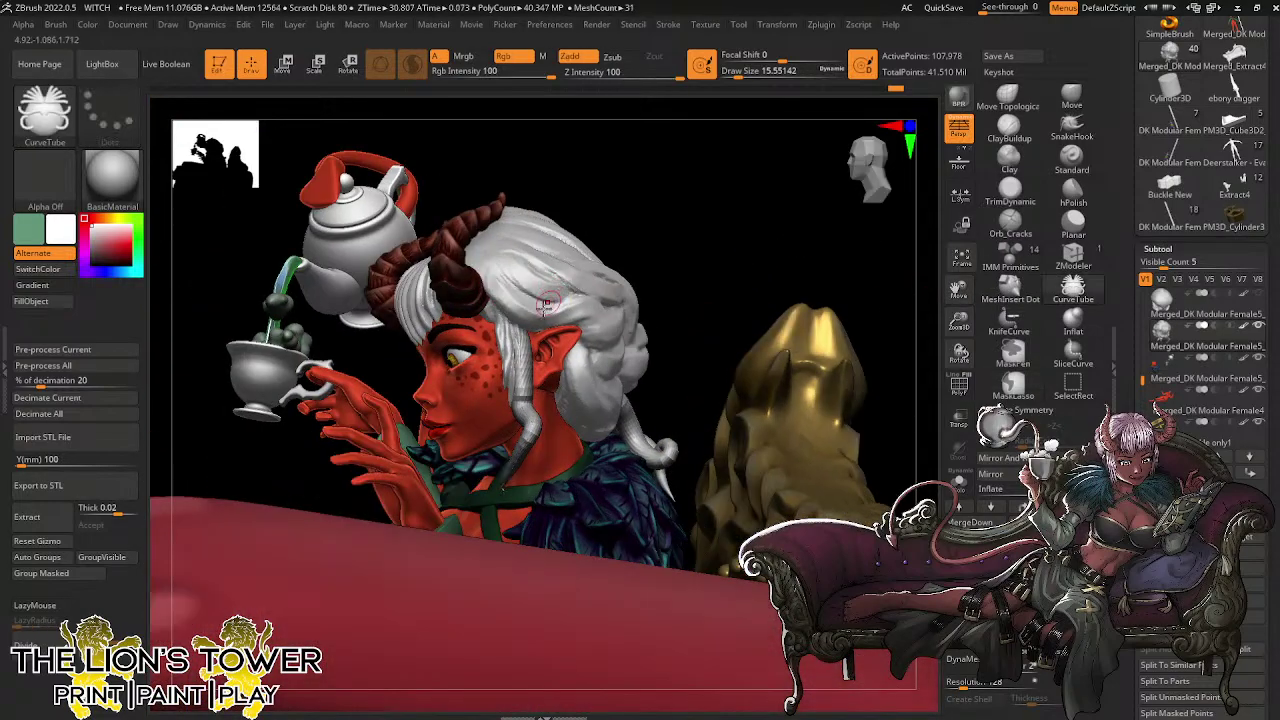
left_click_drag(737, 73, 739, 73)
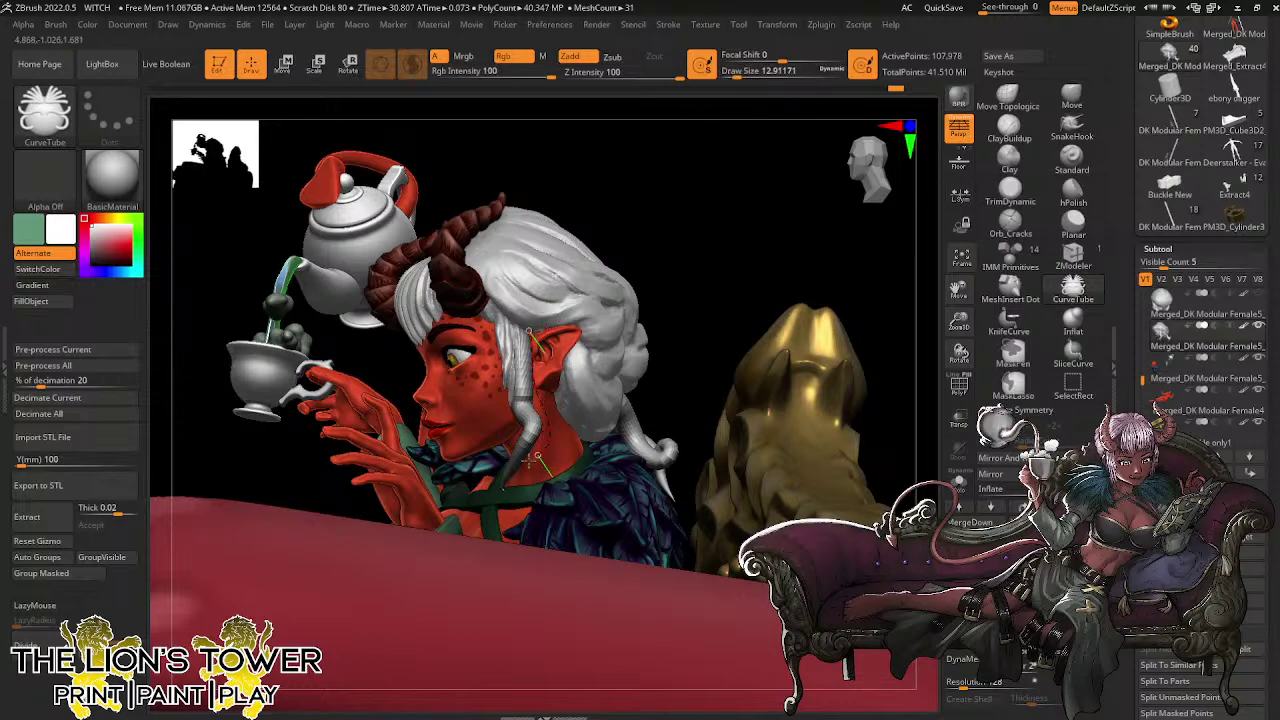
left_click(508, 519)
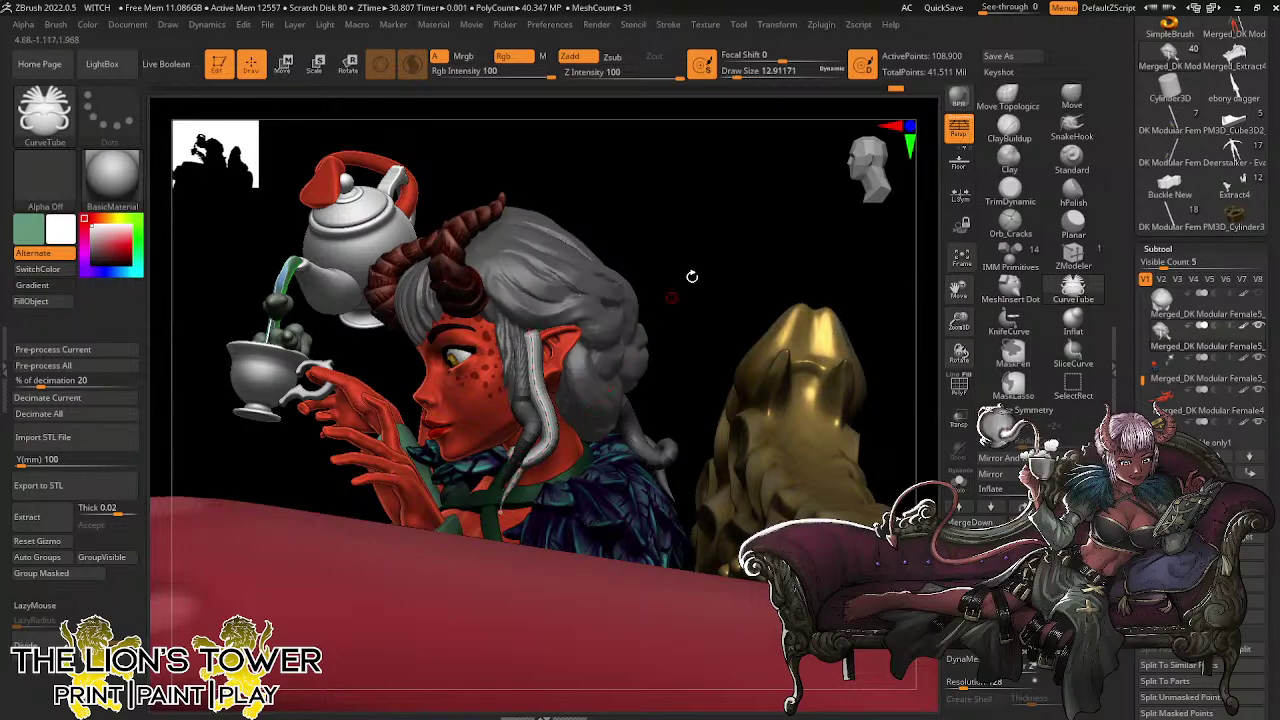
Adjust the second ear strand's middle and lower curve points from the front and the side
left_click_drag(735, 247, 780, 252)
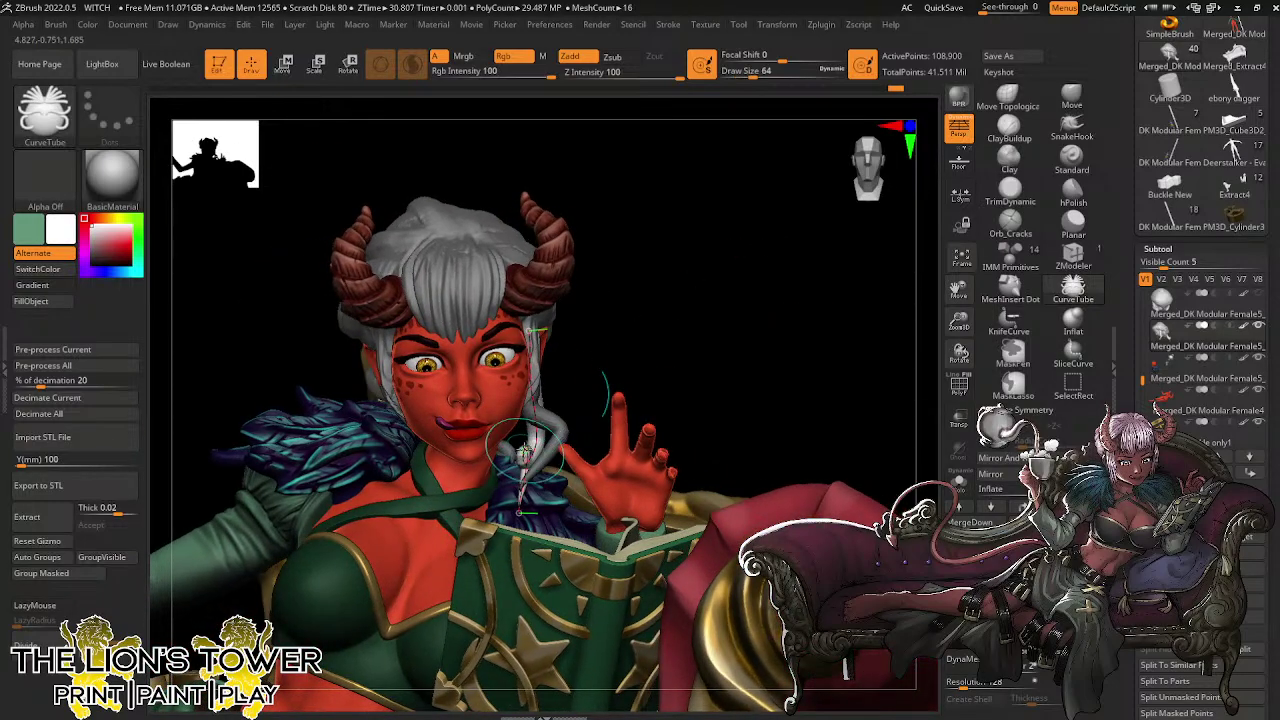
mouse_move(524, 450)
left_mouse_down()
mouse_move(557, 458)
mouse_move(519, 448)
left_mouse_up()
mouse_move(644, 340)
left_mouse_down()
mouse_move(591, 374)
mouse_move(557, 420)
left_mouse_up()
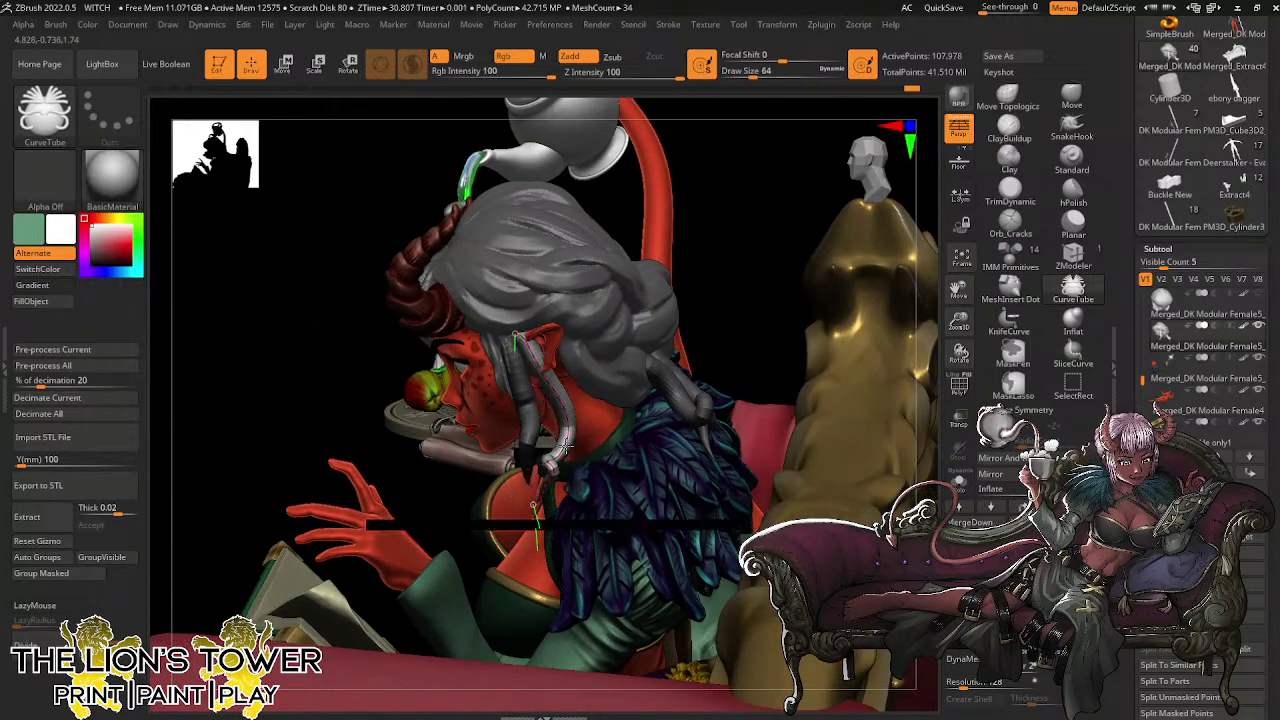
key("s")
left_click(430, 521)
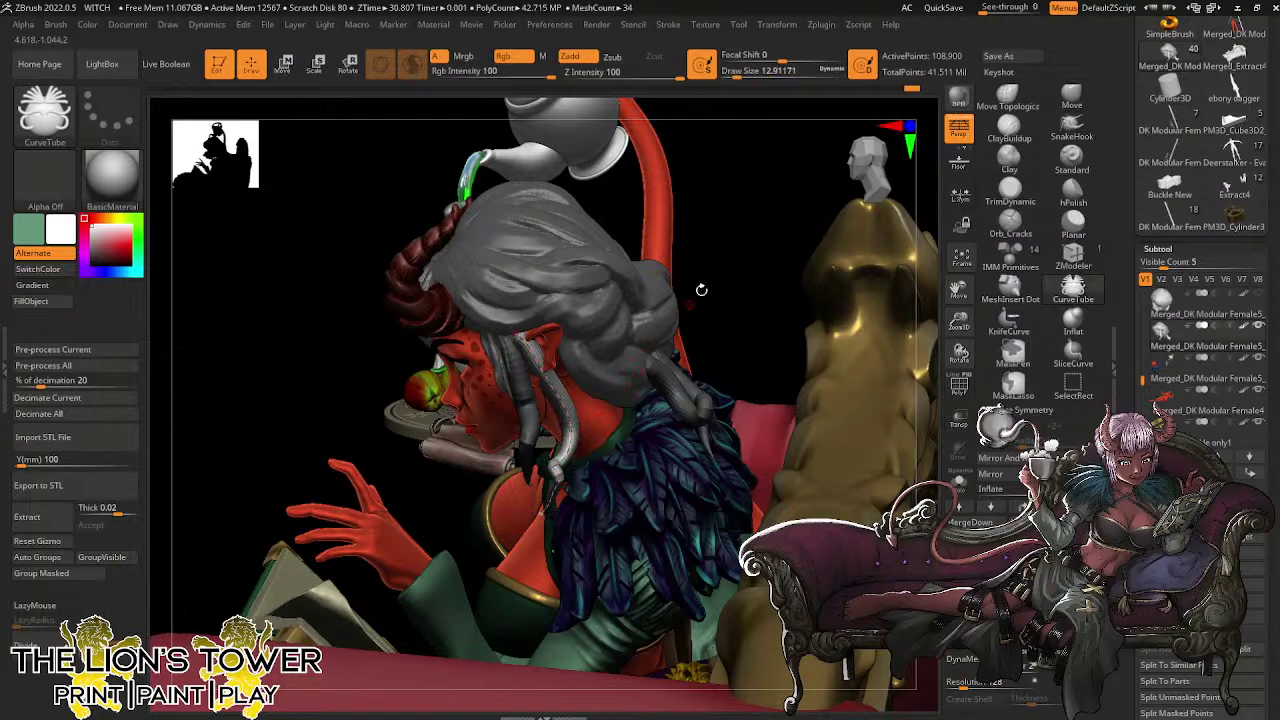
Reposition the second ear strand's lower tip and middle so it falls along the neck onto the feather collar
mouse_move(745, 257)
left_mouse_down()
mouse_move(796, 235)
mouse_move(794, 217)
mouse_move(718, 226)
left_mouse_up()
left_click_drag(541, 515, 569, 536)
mouse_move(697, 289)
left_mouse_down()
mouse_move(654, 287)
mouse_move(724, 263)
mouse_move(700, 269)
mouse_move(727, 268)
mouse_move(566, 457)
mouse_move(563, 428)
left_mouse_up()
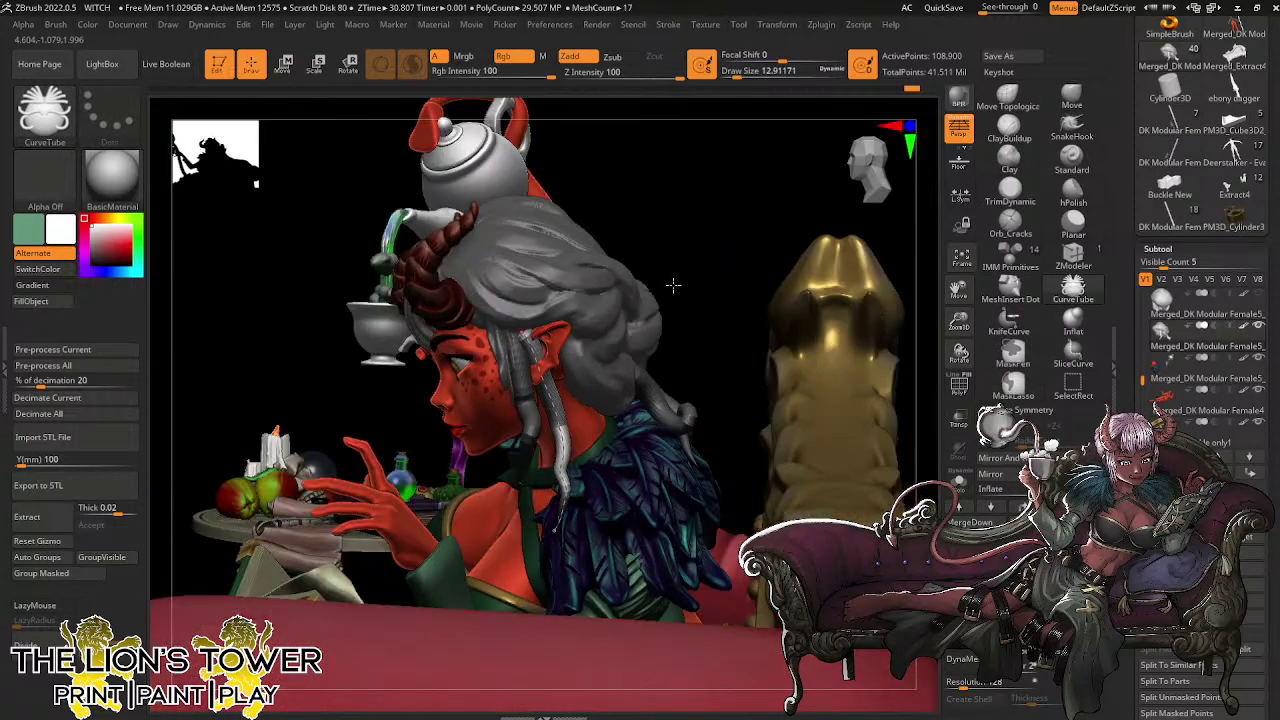
mouse_move(671, 283)
left_mouse_down()
mouse_move(650, 320)
mouse_move(538, 410)
mouse_move(544, 434)
left_mouse_up()
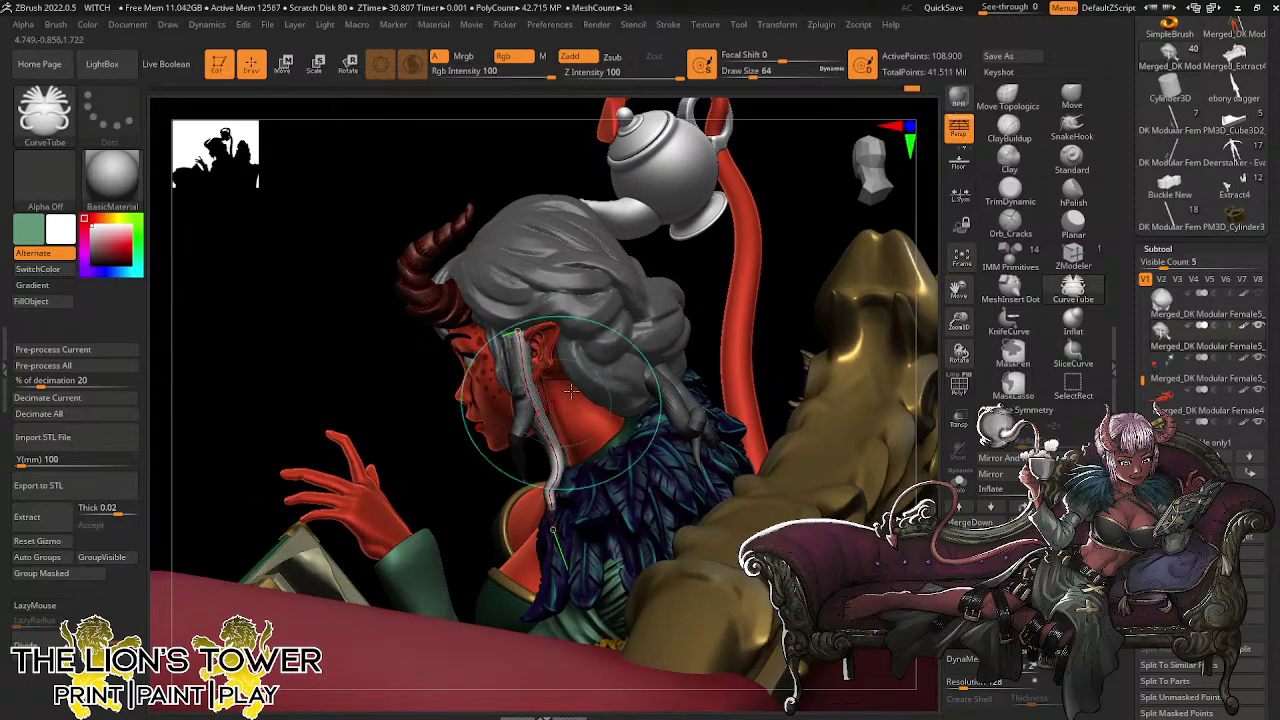
mouse_move(773, 313)
left_mouse_down()
mouse_move(812, 306)
mouse_move(800, 300)
left_mouse_up()
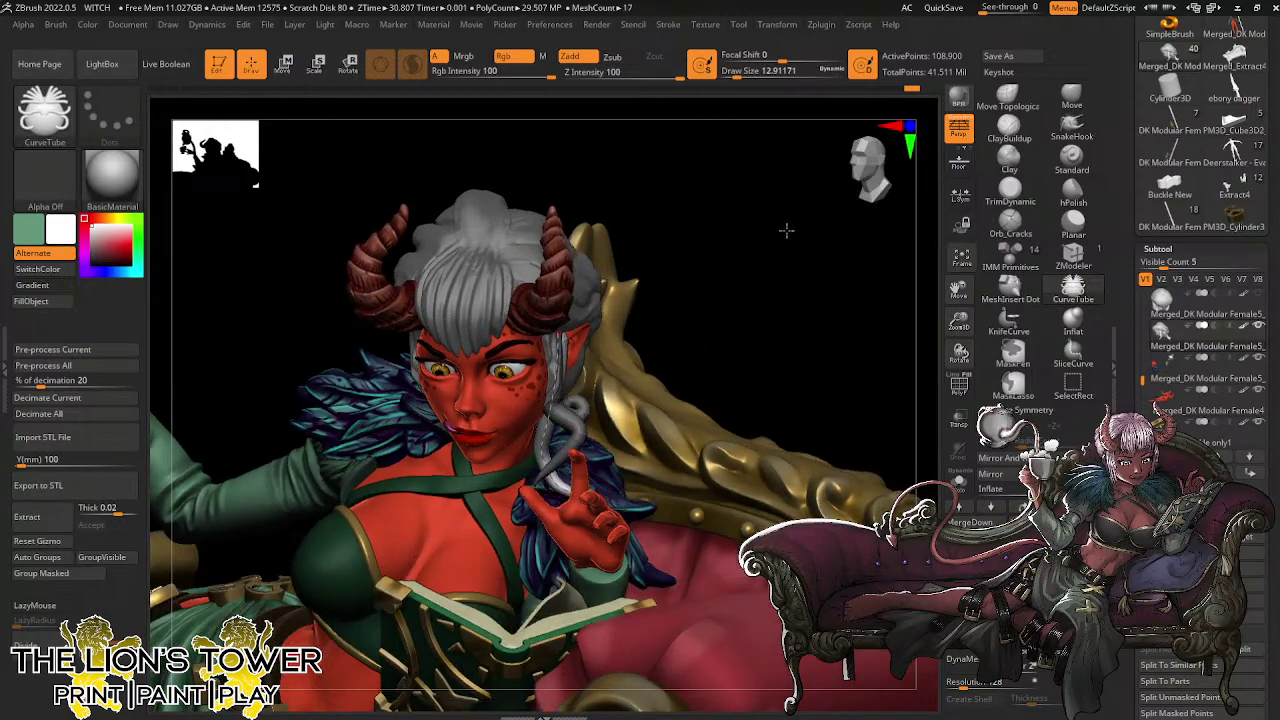
left_click_drag(786, 231, 766, 269)
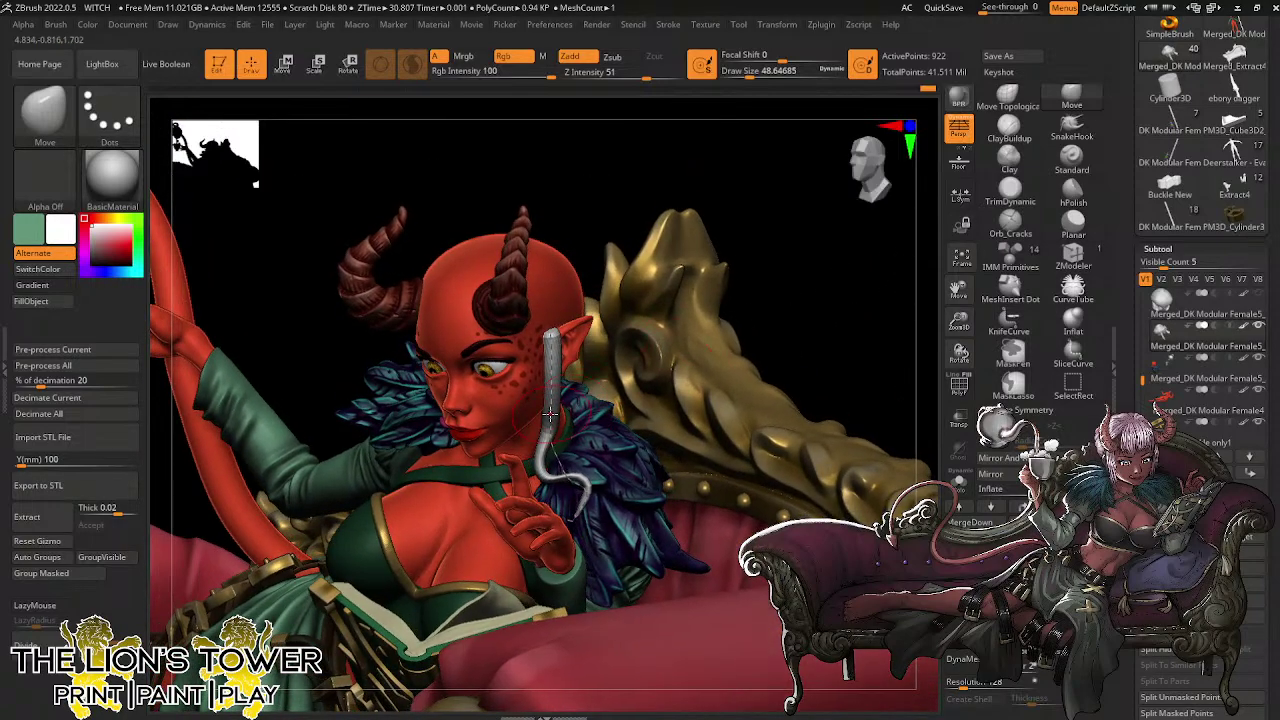
Isolate the first ear strand and bend its middle and lower end outward over the feather collar with the Move brush
left_click(766, 271, "ctrl")
left_click(770, 267, "ctrl+shift")
left_click(782, 274, "ctrl")
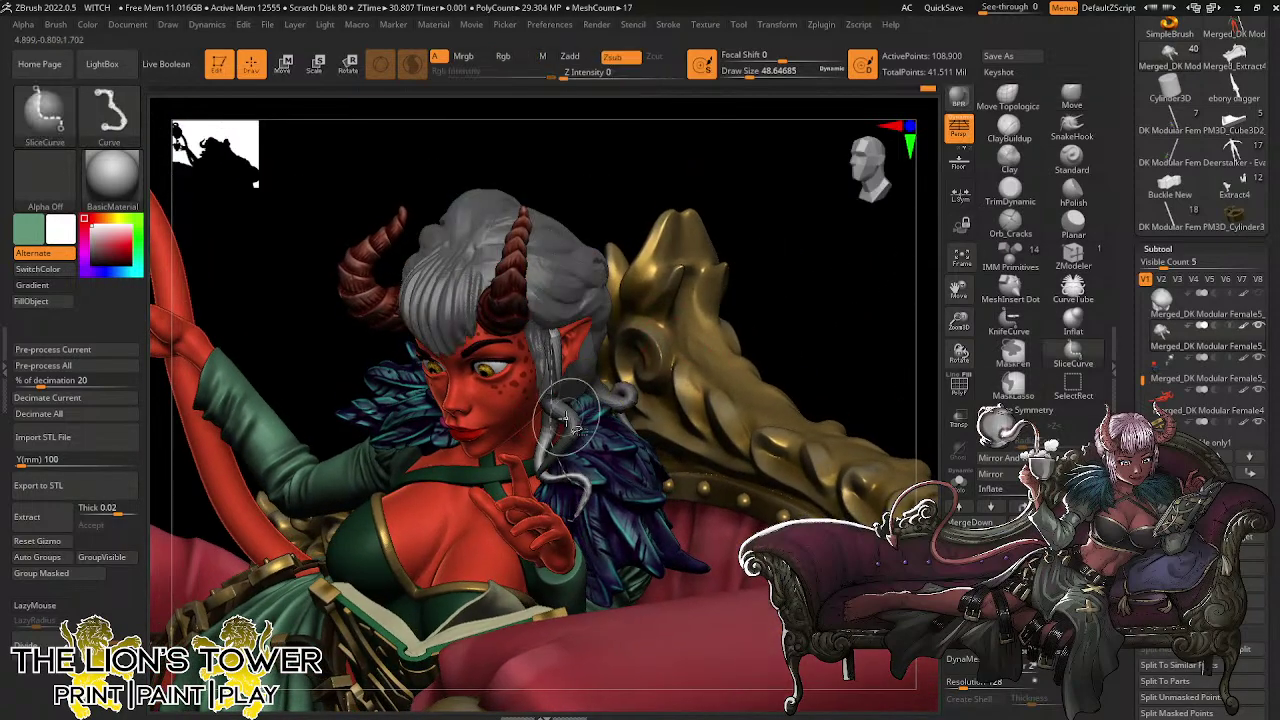
left_click(572, 426, "ctrl+shift")
left_click(773, 278, "ctrl")
left_click_drag(791, 266, 848, 288)
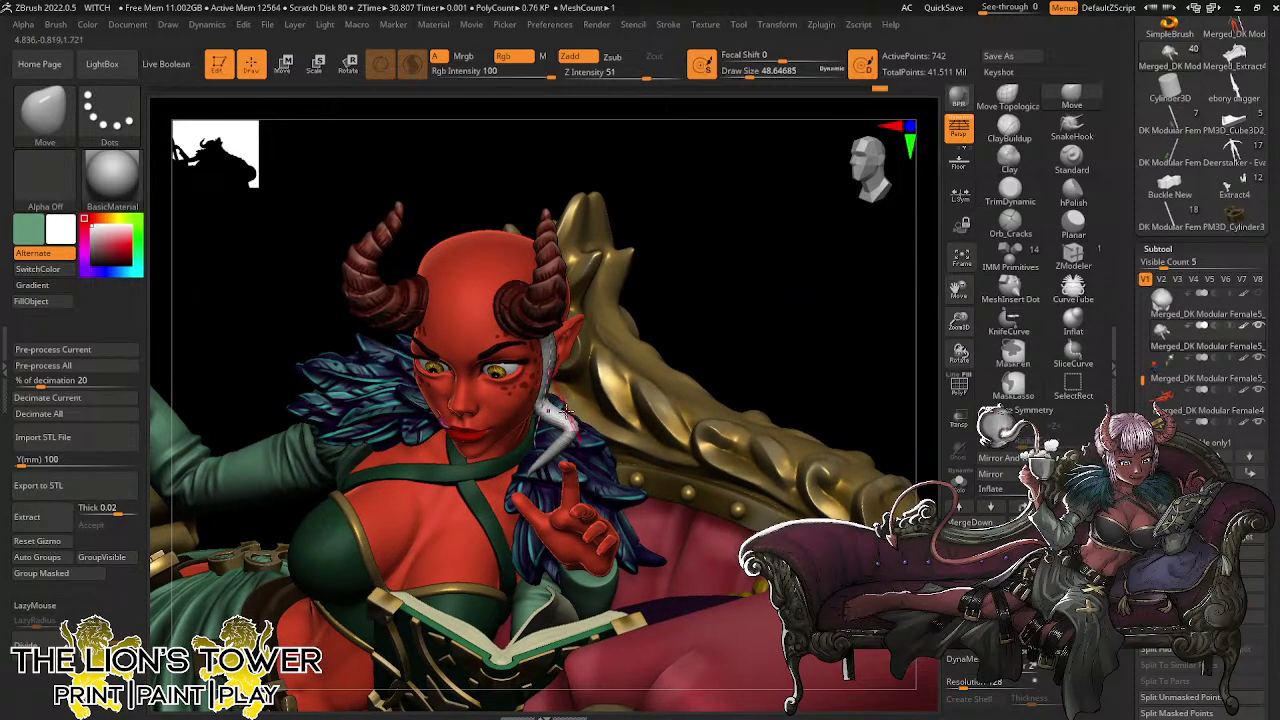
left_click_drag(611, 406, 567, 445)
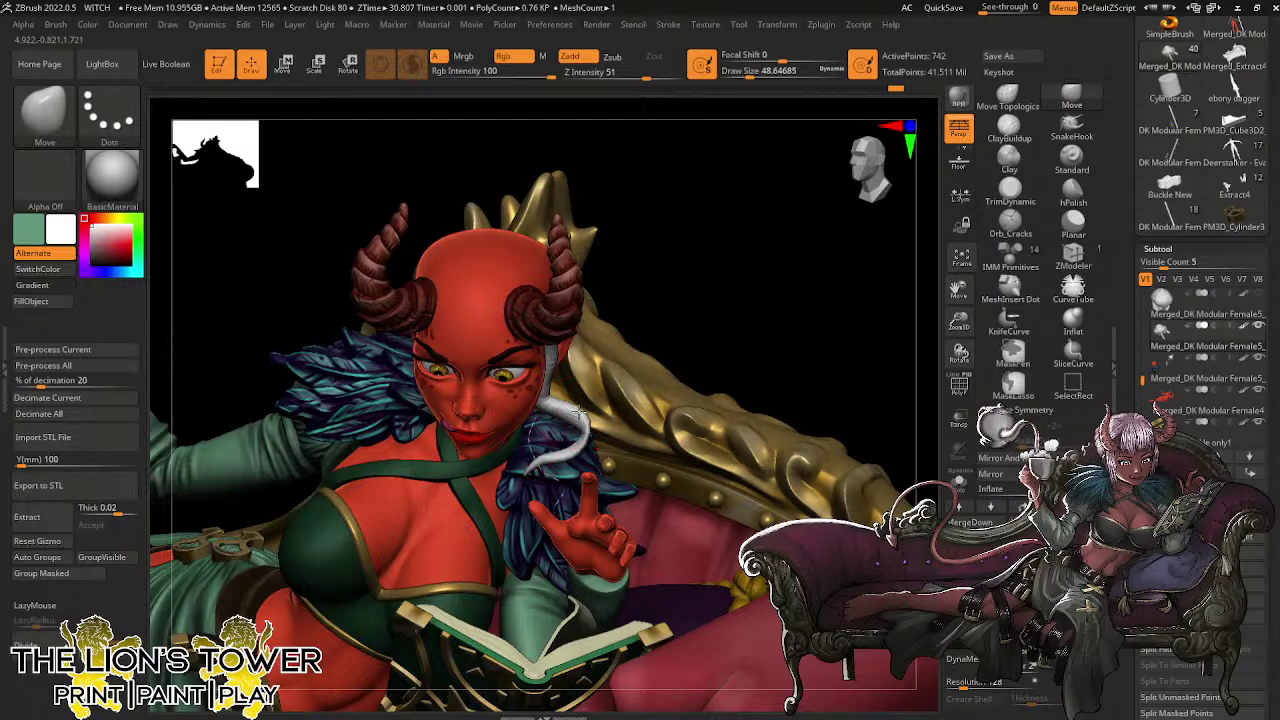
left_click_drag(618, 368, 583, 432)
key("shift")
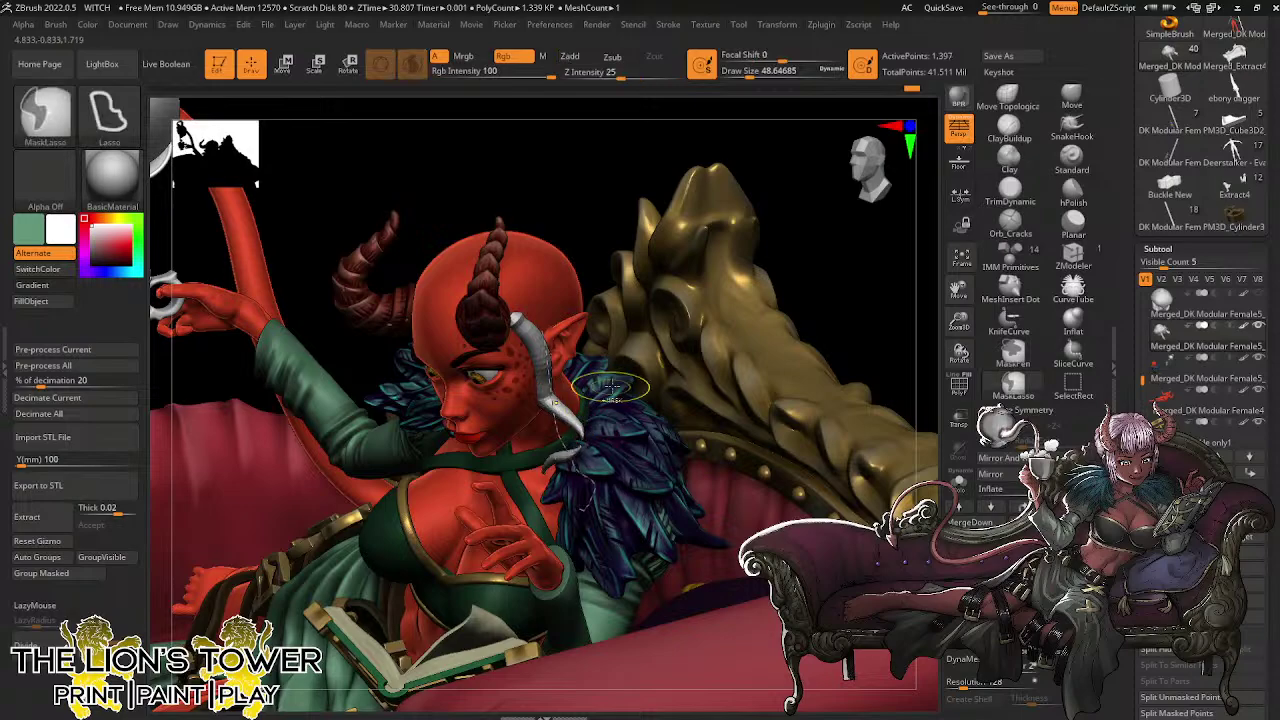
key("ctrl+z")
key("ctrl+z")
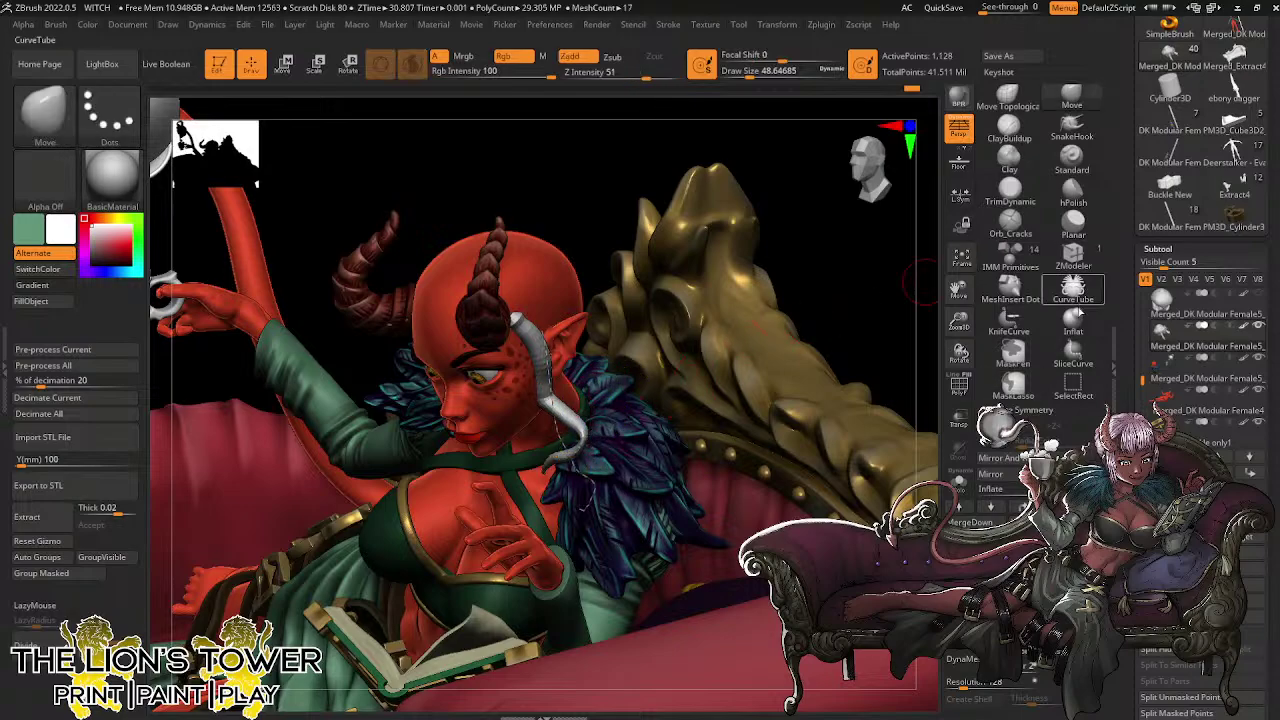
Thicken the first ear strand with the Inflate brush, smooth it along its length, and unhide the rest of the hair
left_click(1073, 318)
left_click_drag(857, 271, 584, 421)
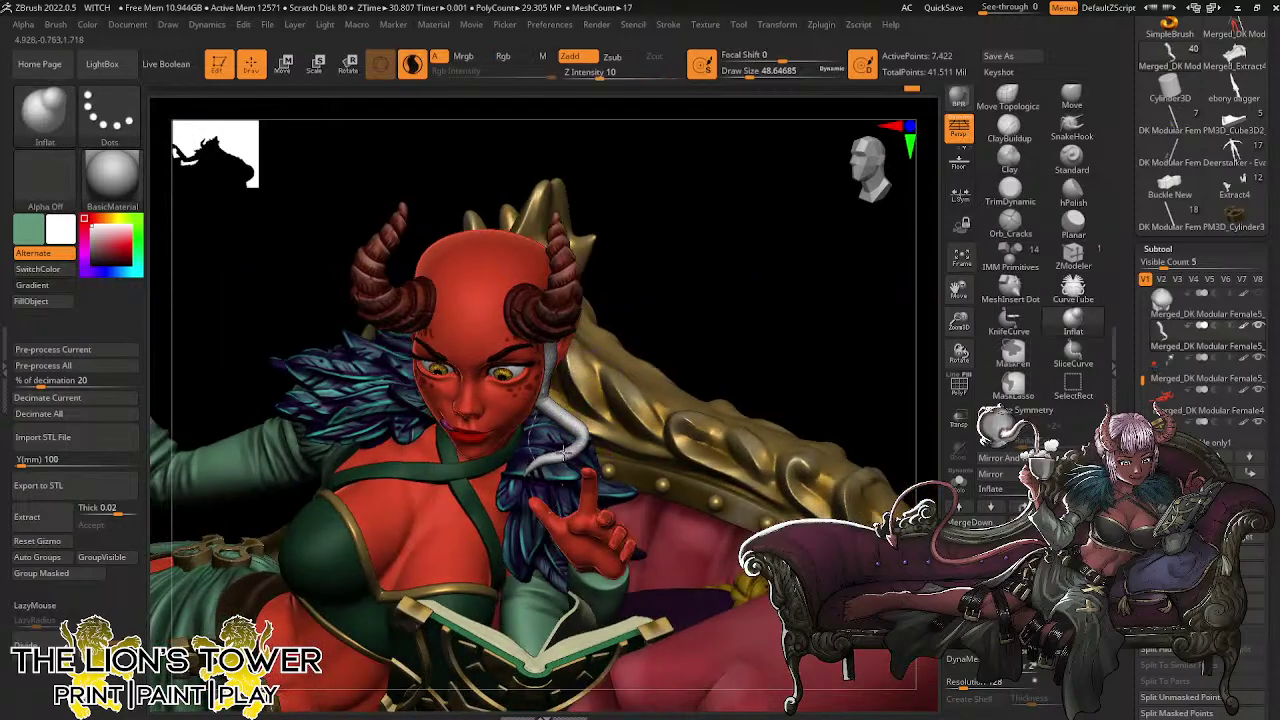
key("shift")
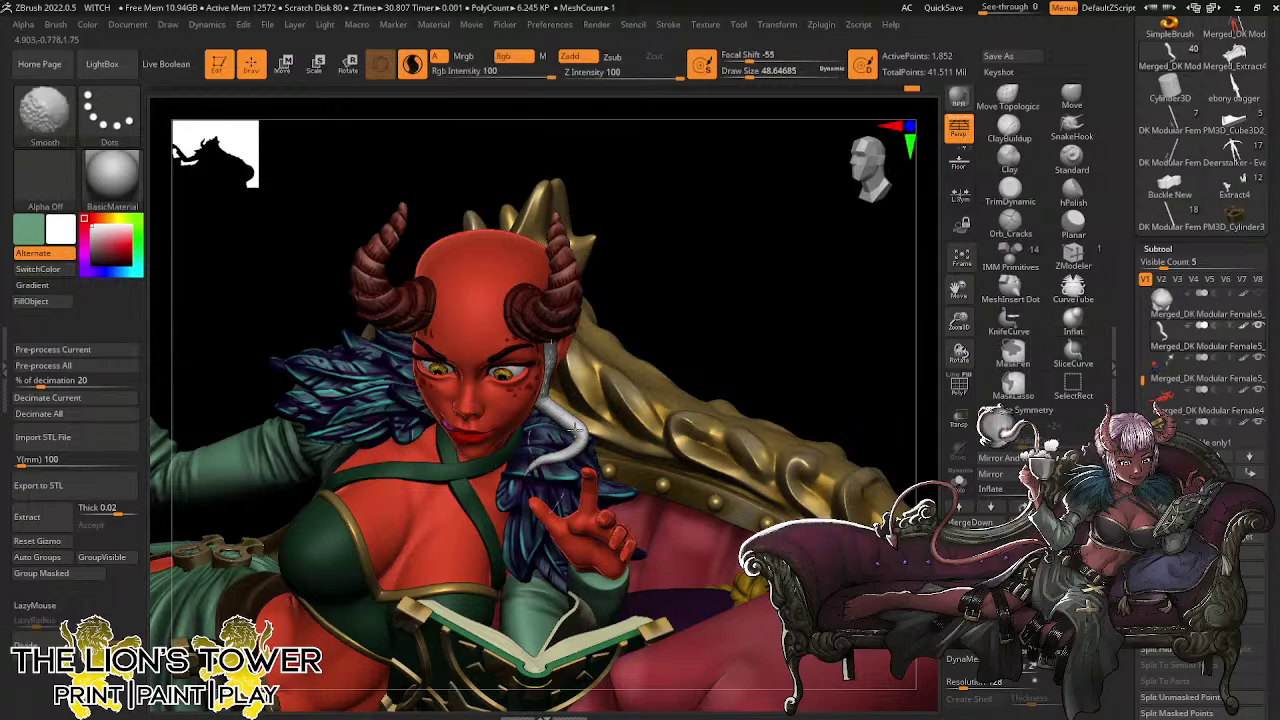
left_click_drag(629, 229, 546, 390)
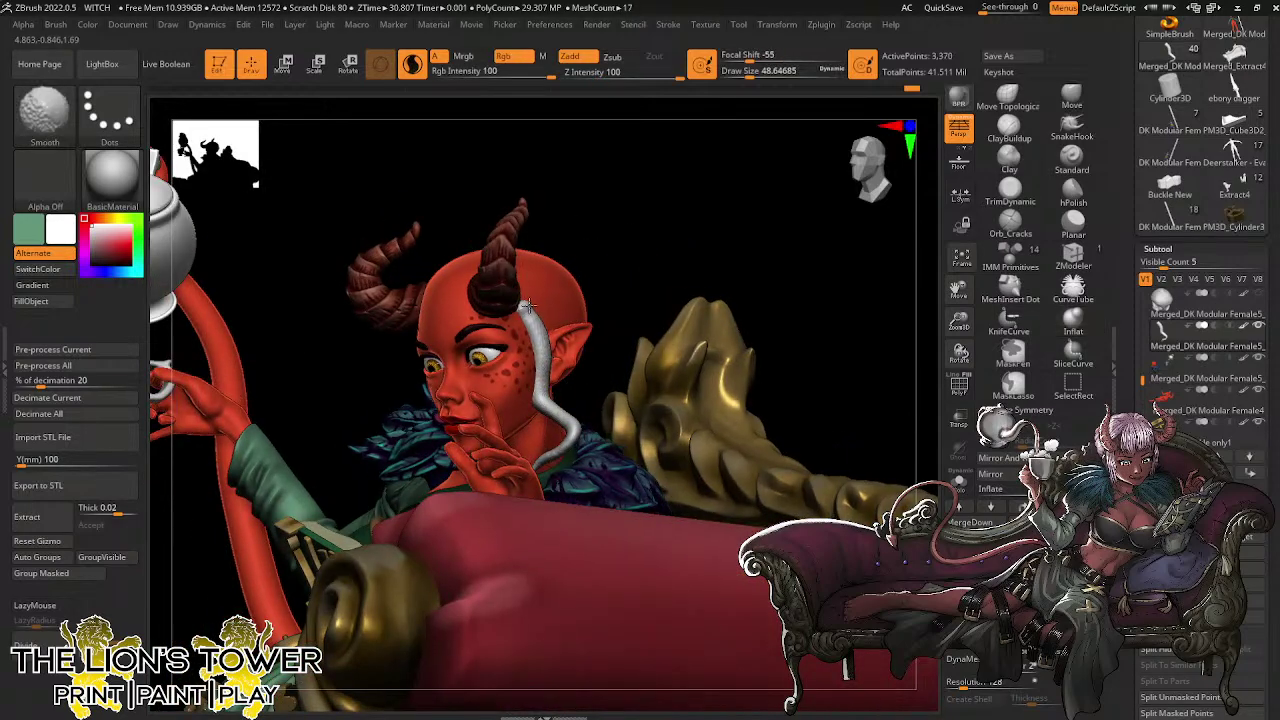
mouse_move(691, 226)
left_mouse_down()
mouse_move(723, 254)
mouse_move(729, 287)
mouse_move(680, 318)
left_mouse_up()
left_click(729, 287, "ctrl+shift")
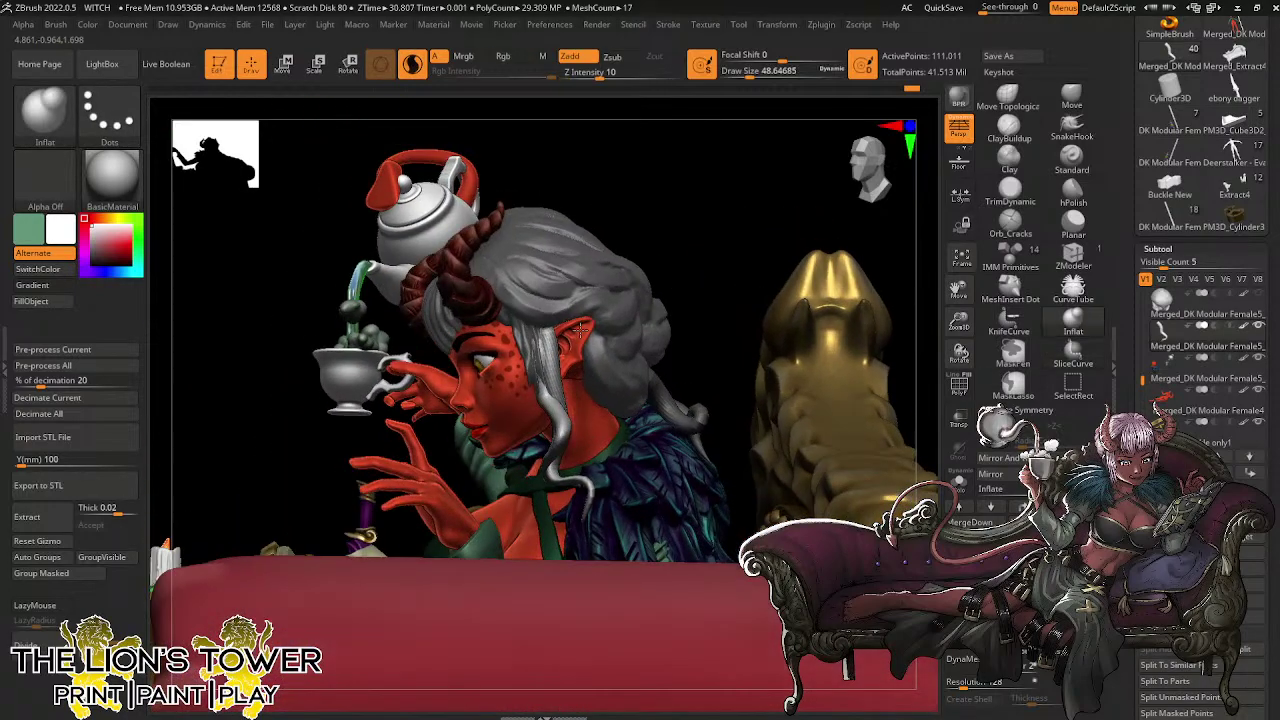
Isolate and smooth the second ear strand, unhide the full hair, and clear its mask
left_click(553, 366, "ctrl+shift")
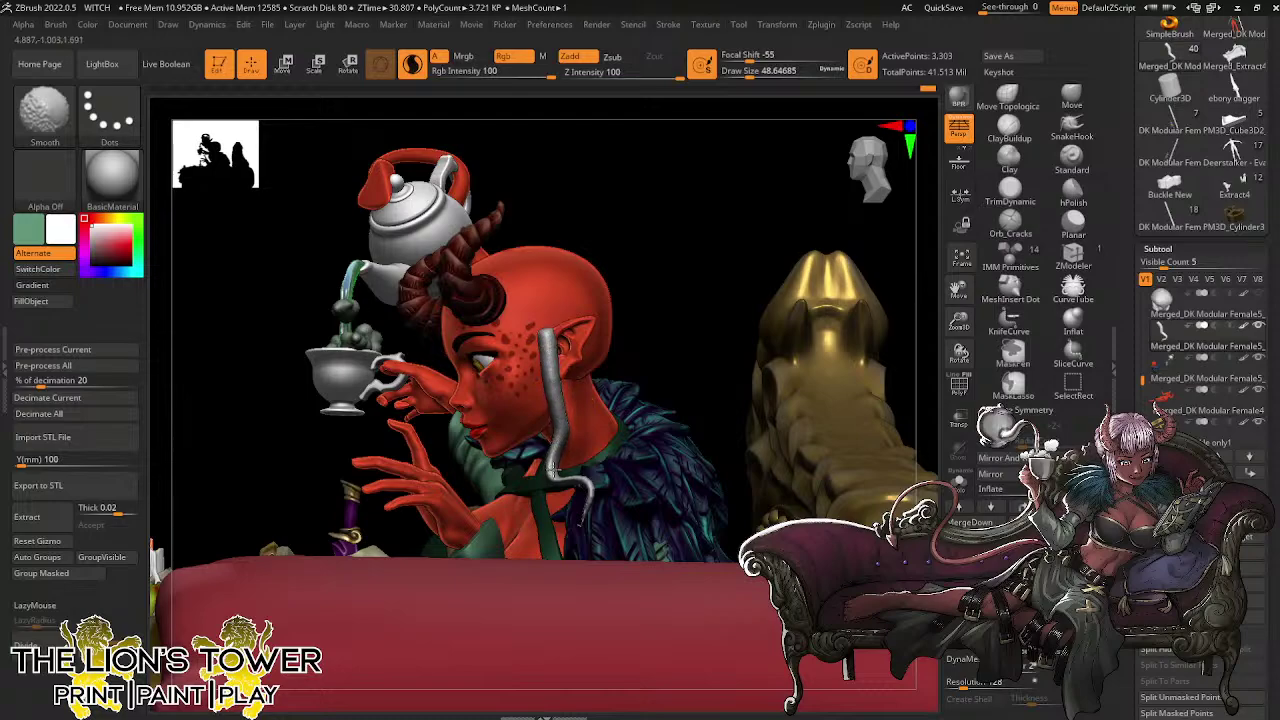
left_click_drag(663, 234, 686, 234, "shift")
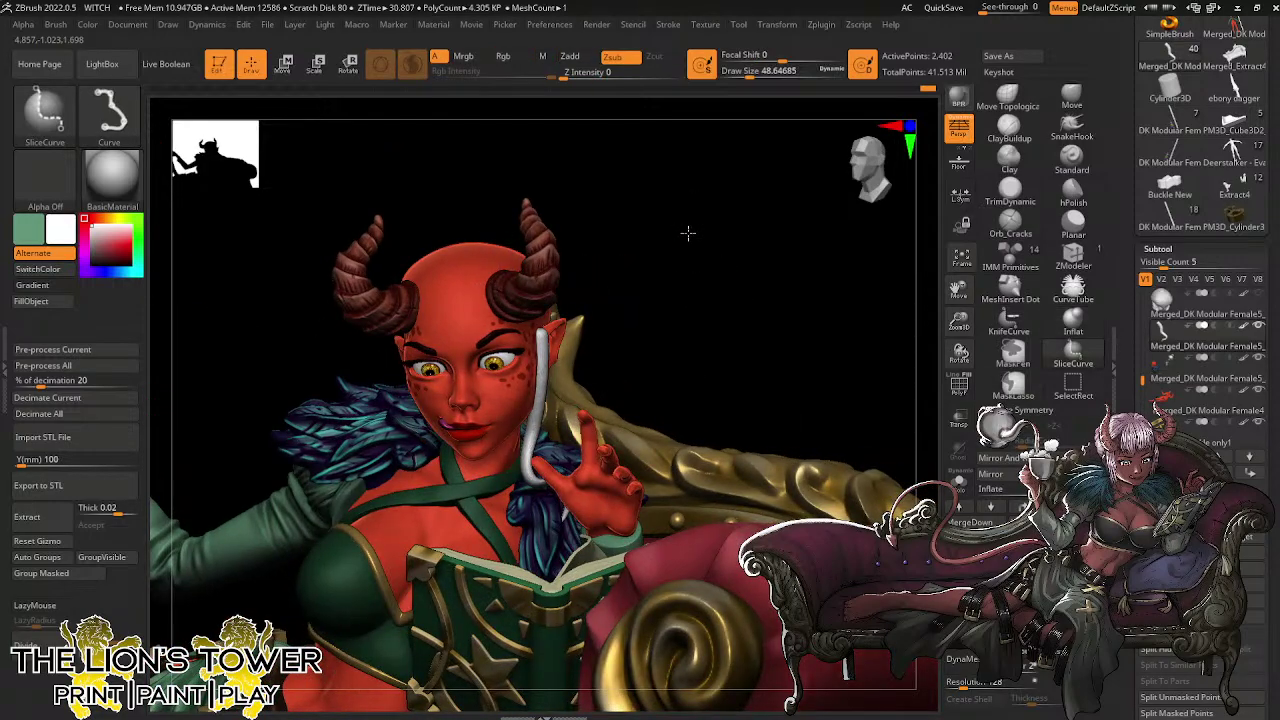
left_click(696, 251, "ctrl+shift")
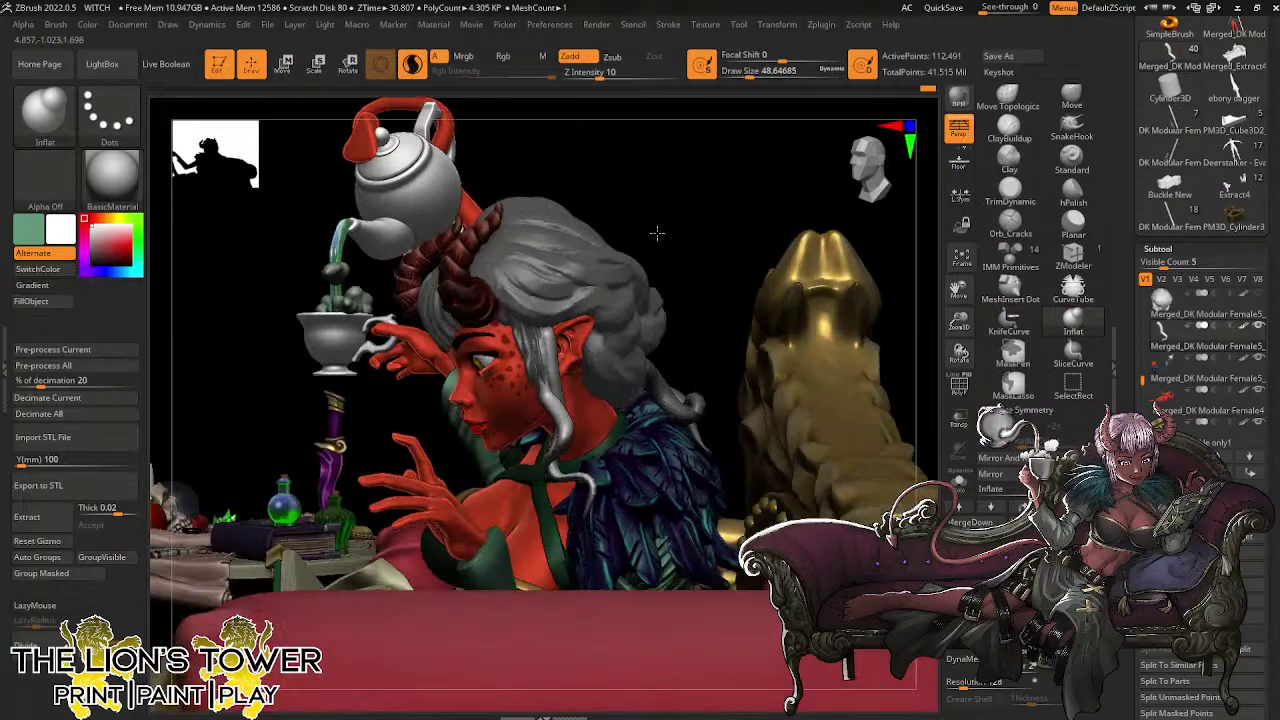
left_click_drag(663, 240, 680, 274, "ctrl")
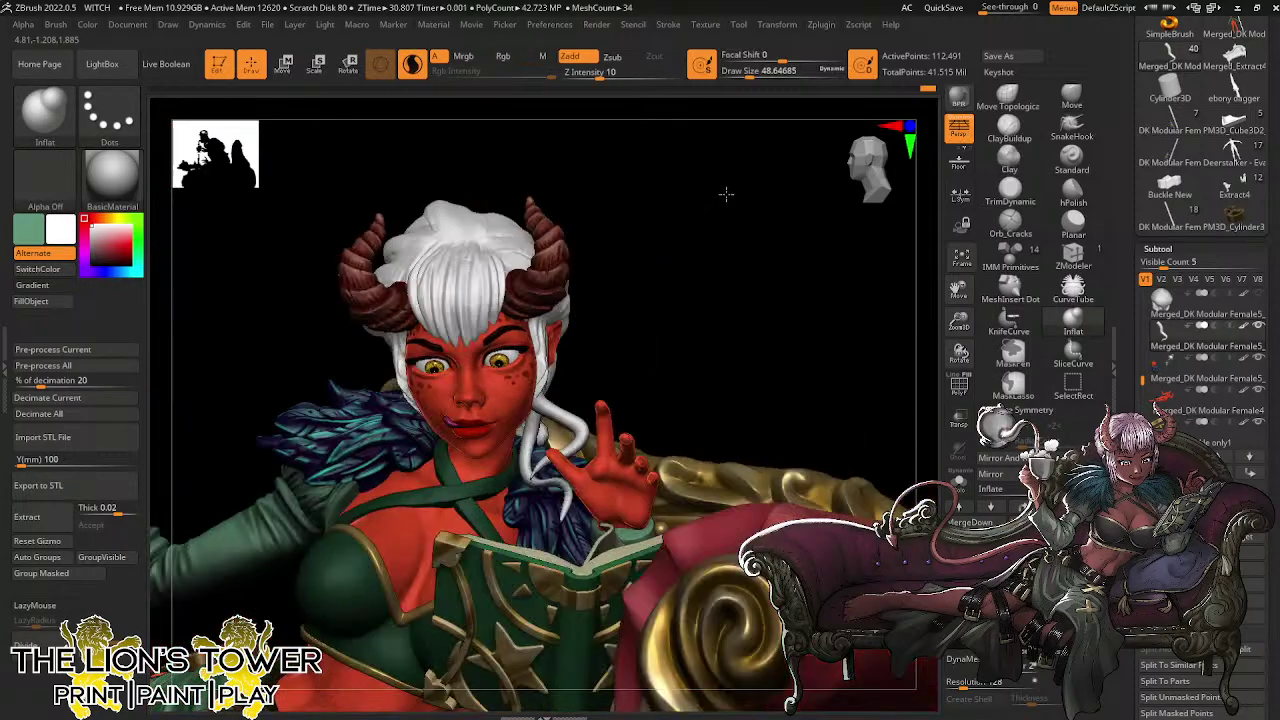
left_click_drag(726, 194, 694, 217, "shift")
left_click_drag(703, 293, 748, 336)
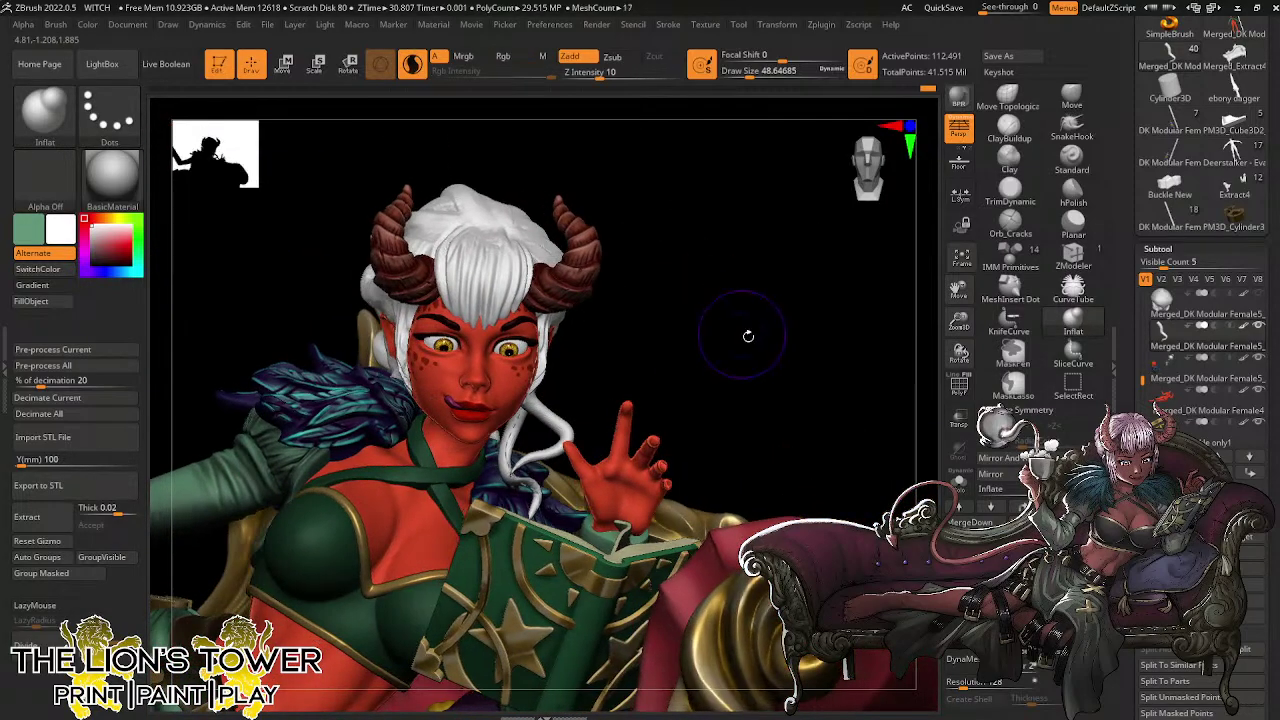
Isolate the curling strand beneath the bun, thicken it with the Inflate brush, and unhide the rest of the hair
left_click_drag(957, 321, 957, 270)
left_click_drag(734, 321, 850, 372)
left_click(574, 428, "ctrl+shift")
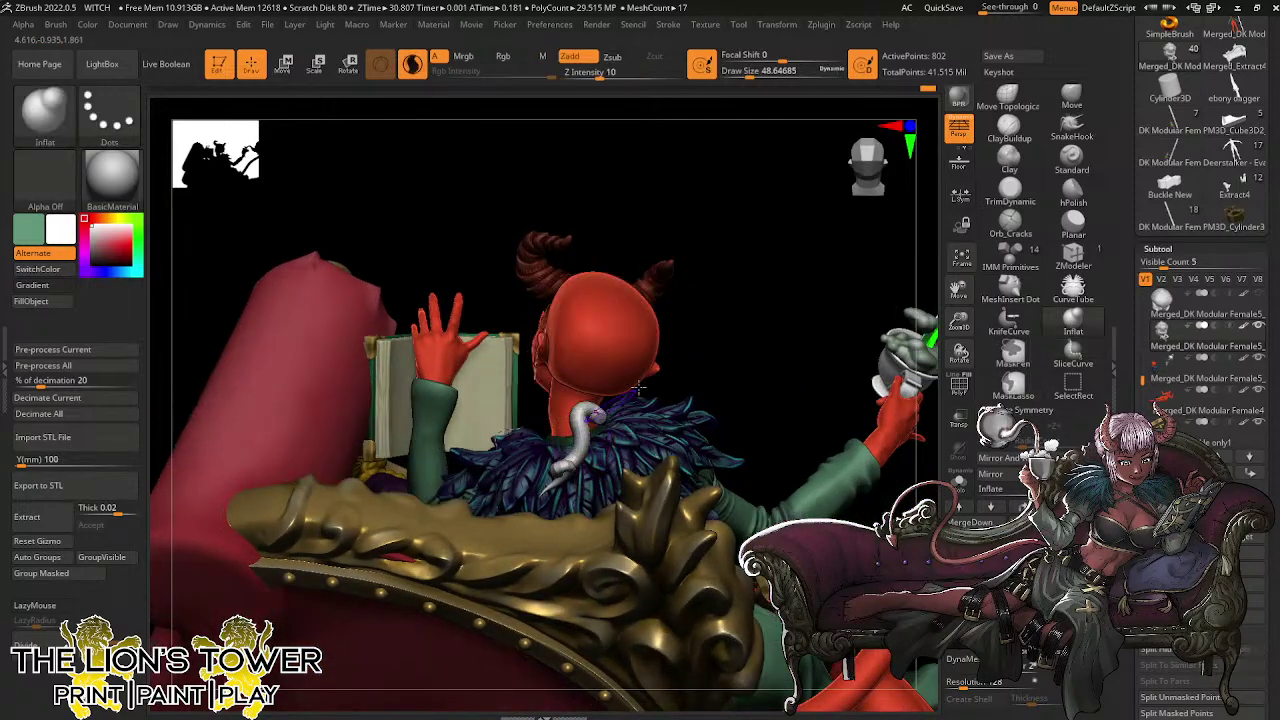
mouse_move(722, 331)
left_mouse_down()
mouse_move(673, 338)
mouse_move(743, 320)
left_mouse_up()
left_click(746, 323, "ctrl+shift")
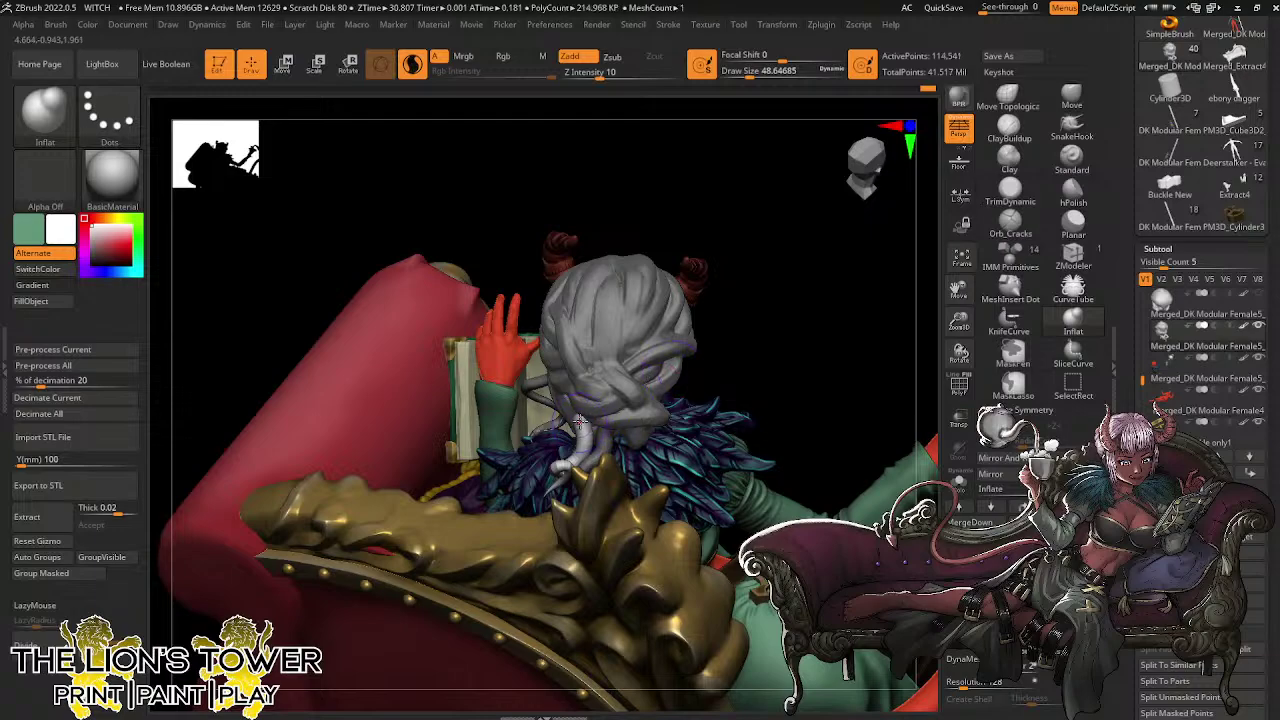
Adjust and smooth the strand beneath the bun with the Move and Smooth brushes, and clear the hair's mask
key("b")
key("m")
key("v")
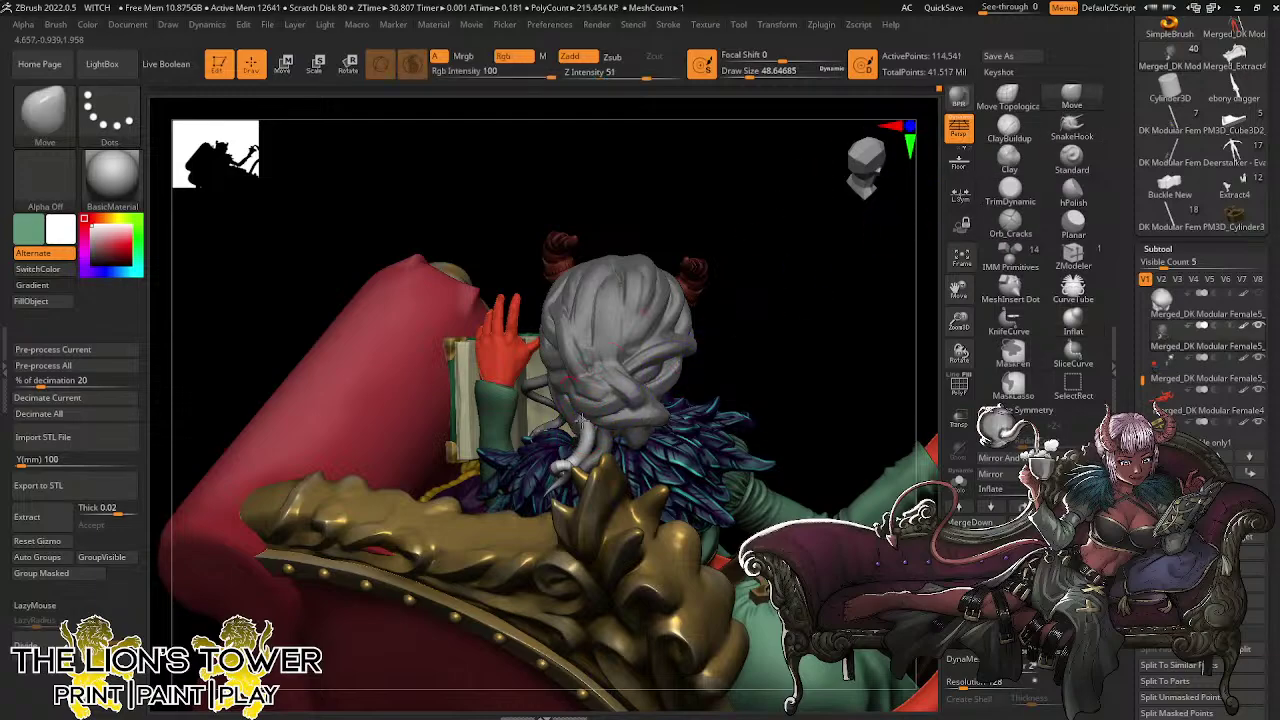
left_click_drag(767, 291, 540, 475)
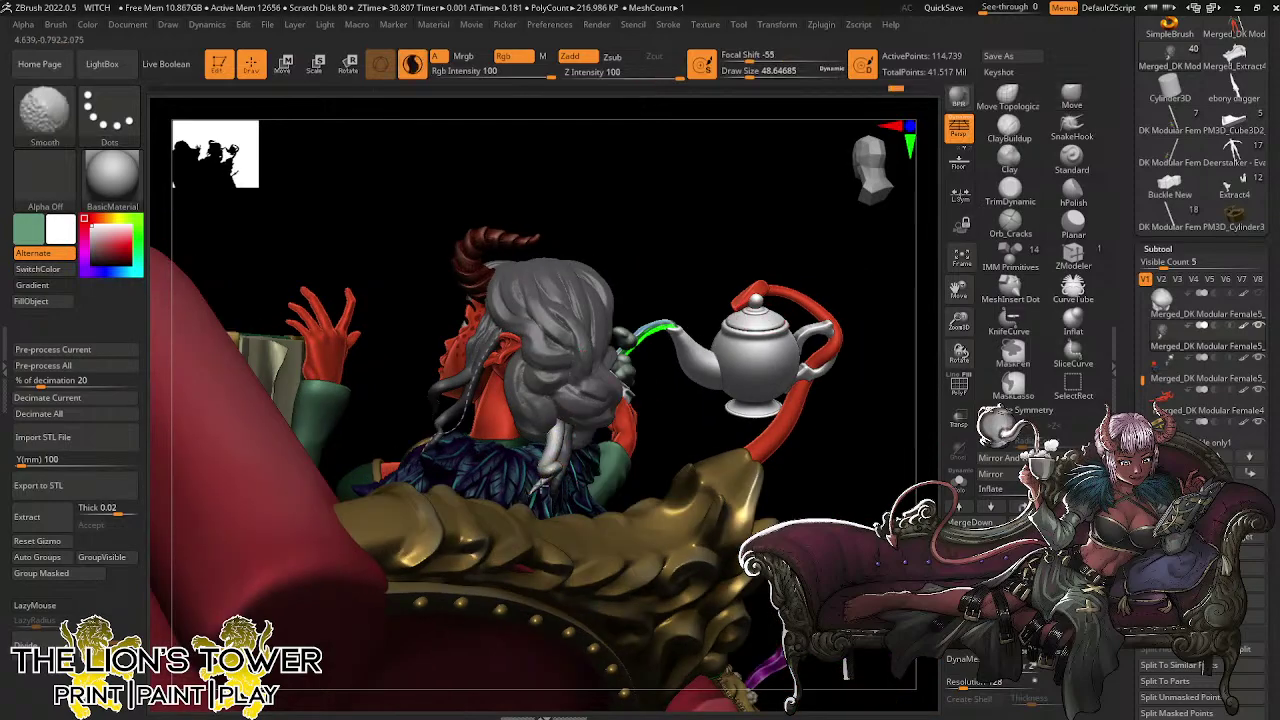
mouse_move(666, 420)
left_mouse_down()
mouse_move(590, 428)
mouse_move(572, 440)
mouse_move(578, 455)
left_mouse_up()
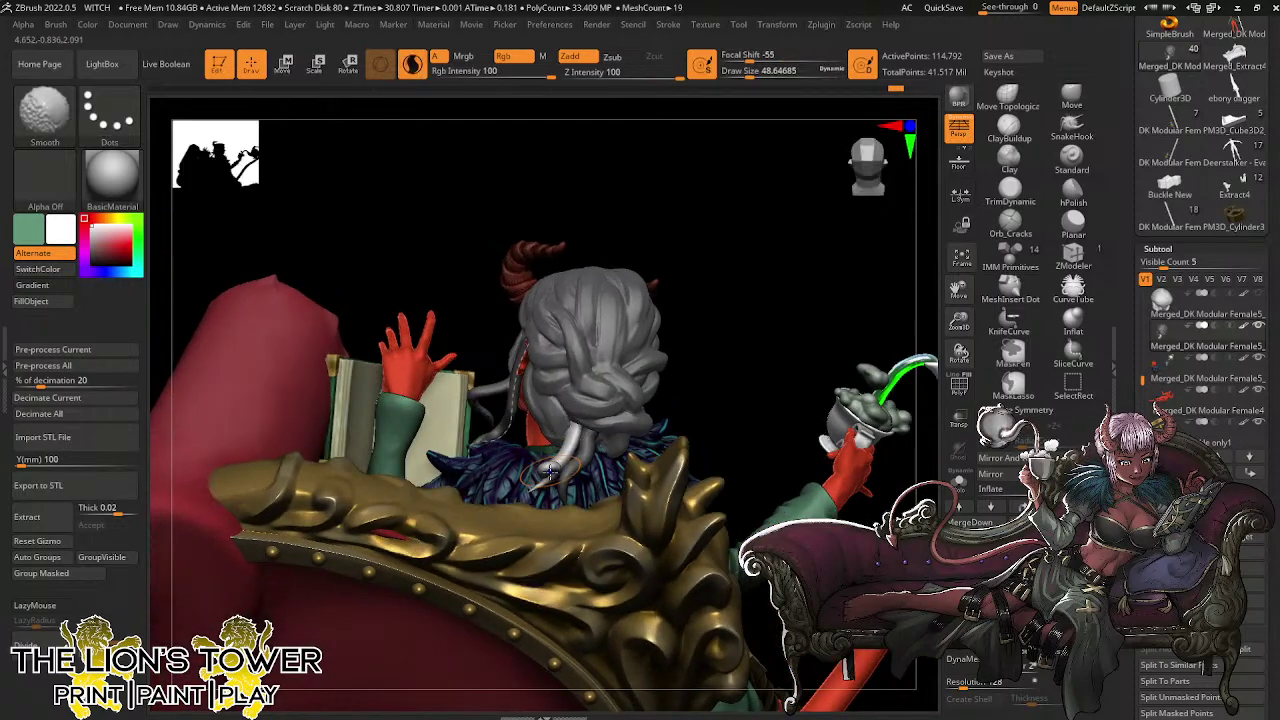
left_click_drag(684, 385, 706, 408, "ctrl")
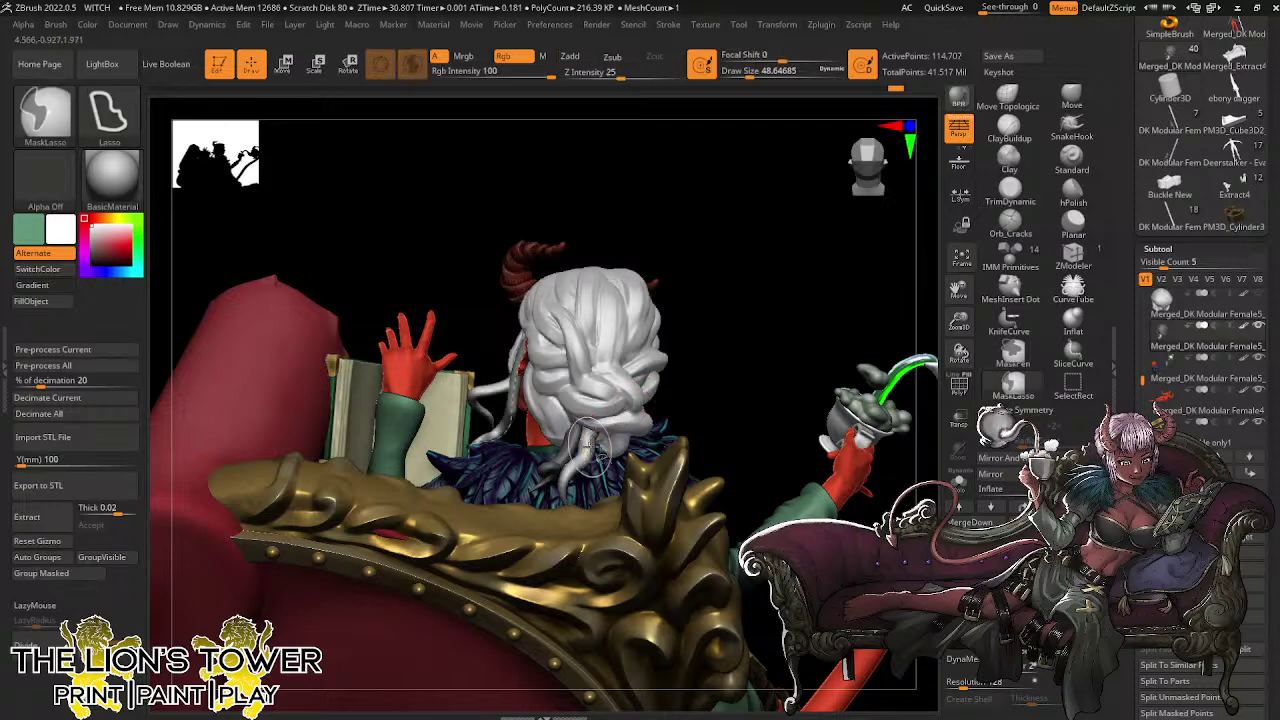
Isolate the other strand beneath the bun, smooth it, extend its upper end toward the bun, and unhide the unmasked hair
left_click(592, 434, "ctrl+shift")
left_click_drag(593, 434, 576, 466, "shift")
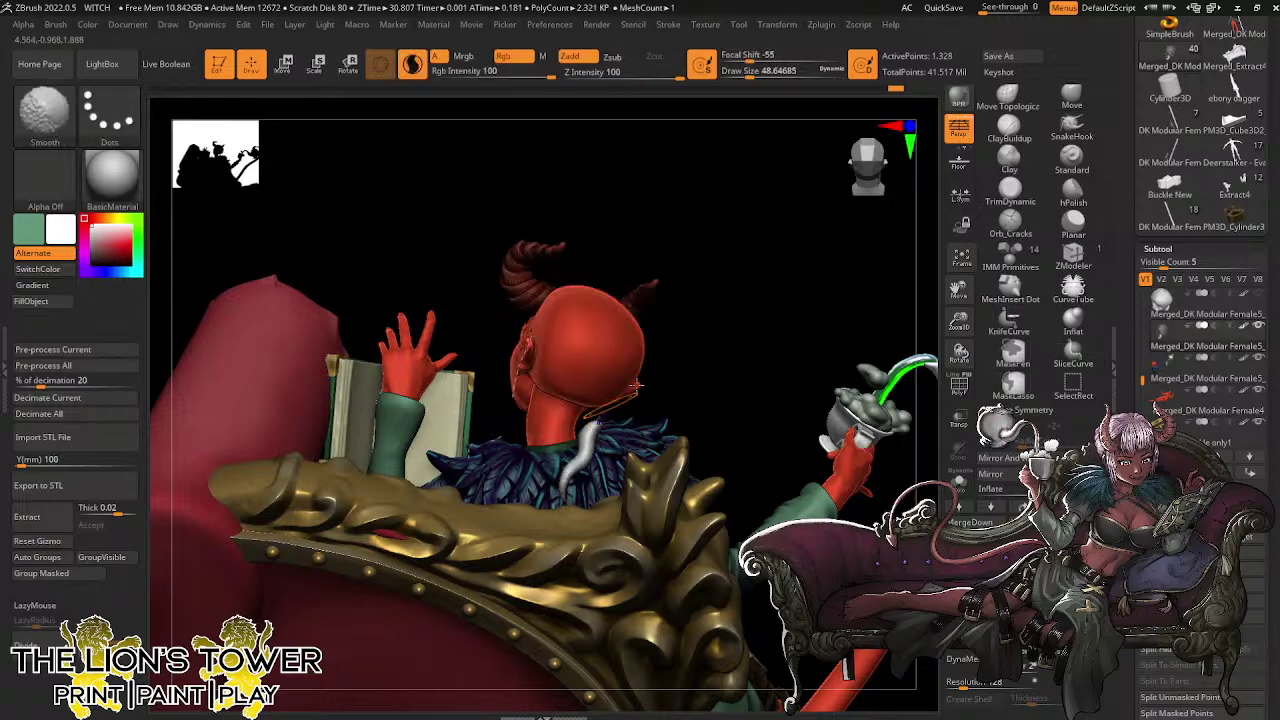
left_click_drag(742, 363, 604, 446)
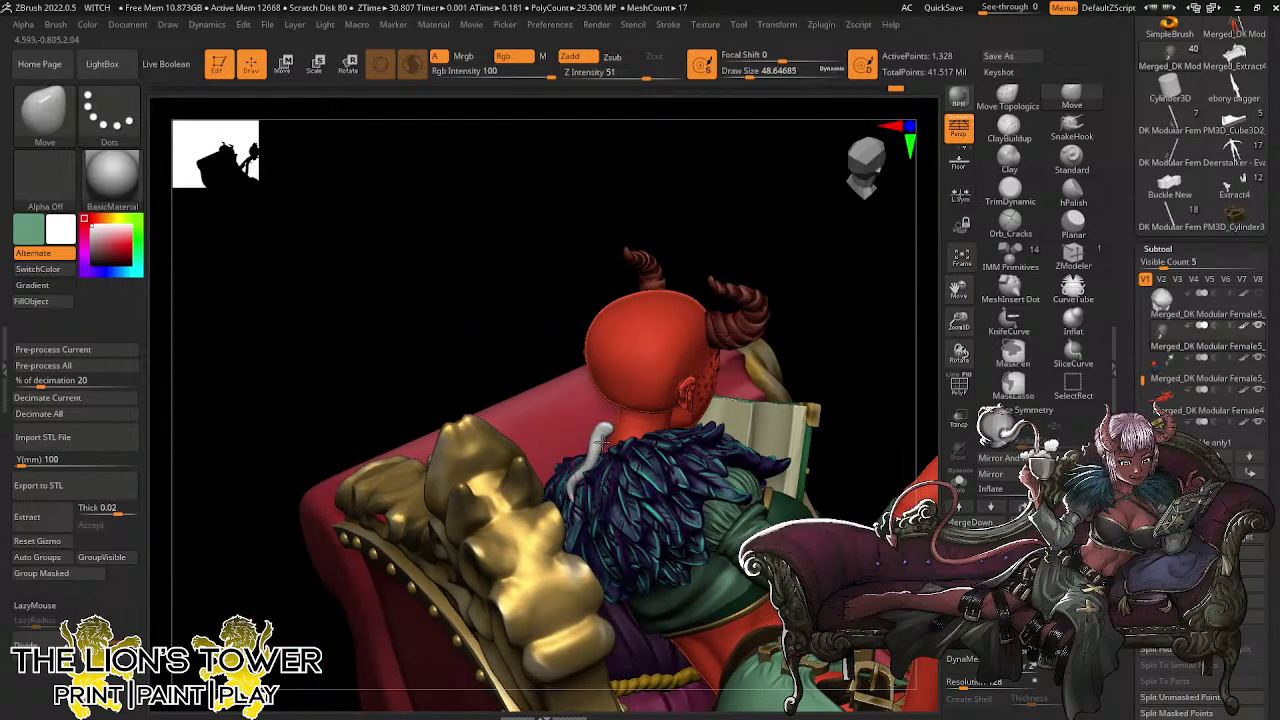
left_click_drag(602, 441, 595, 447)
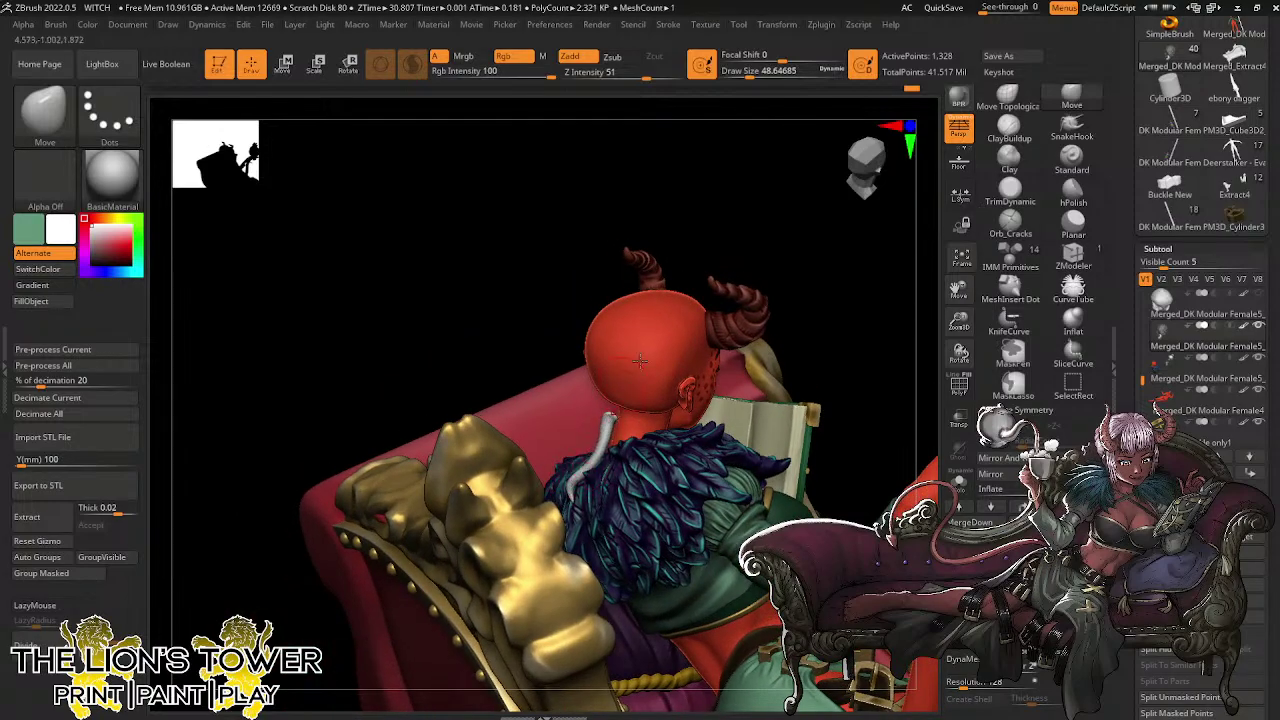
left_click(771, 226, "ctrl")
left_click(771, 229, "ctrl+shift")
left_click(771, 229, "ctrl")
Adjust the strands where they meet the bun with the Move Topological brush, checking the hair from behind and the front
left_click_drag(772, 228, 779, 295)
mouse_move(770, 338)
left_mouse_down()
mouse_move(732, 373)
mouse_move(714, 335)
mouse_move(757, 266)
left_mouse_up()
left_click(1003, 98)
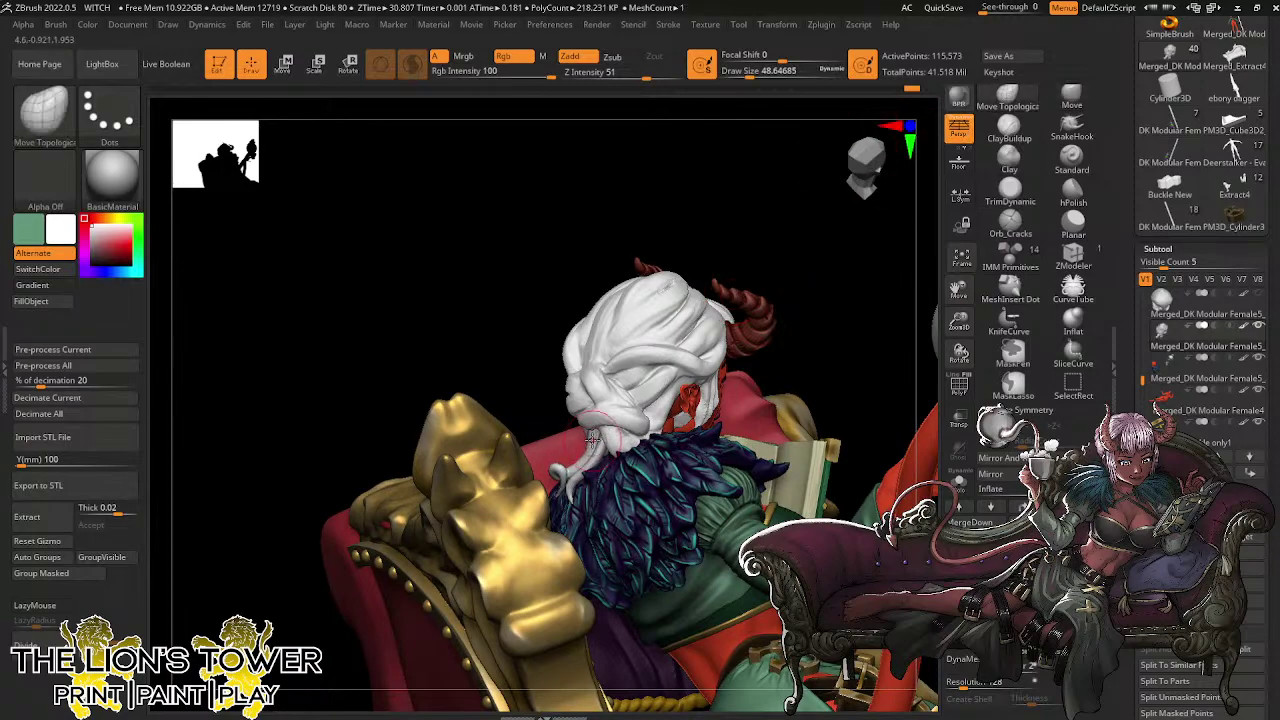
mouse_move(800, 200)
left_mouse_down()
mouse_move(857, 238)
mouse_move(791, 266)
mouse_move(751, 342)
mouse_move(771, 366)
mouse_move(745, 349)
mouse_move(740, 306)
mouse_move(760, 309)
mouse_move(769, 337)
mouse_move(794, 337)
mouse_move(789, 321)
left_mouse_up()
key("ctrl")
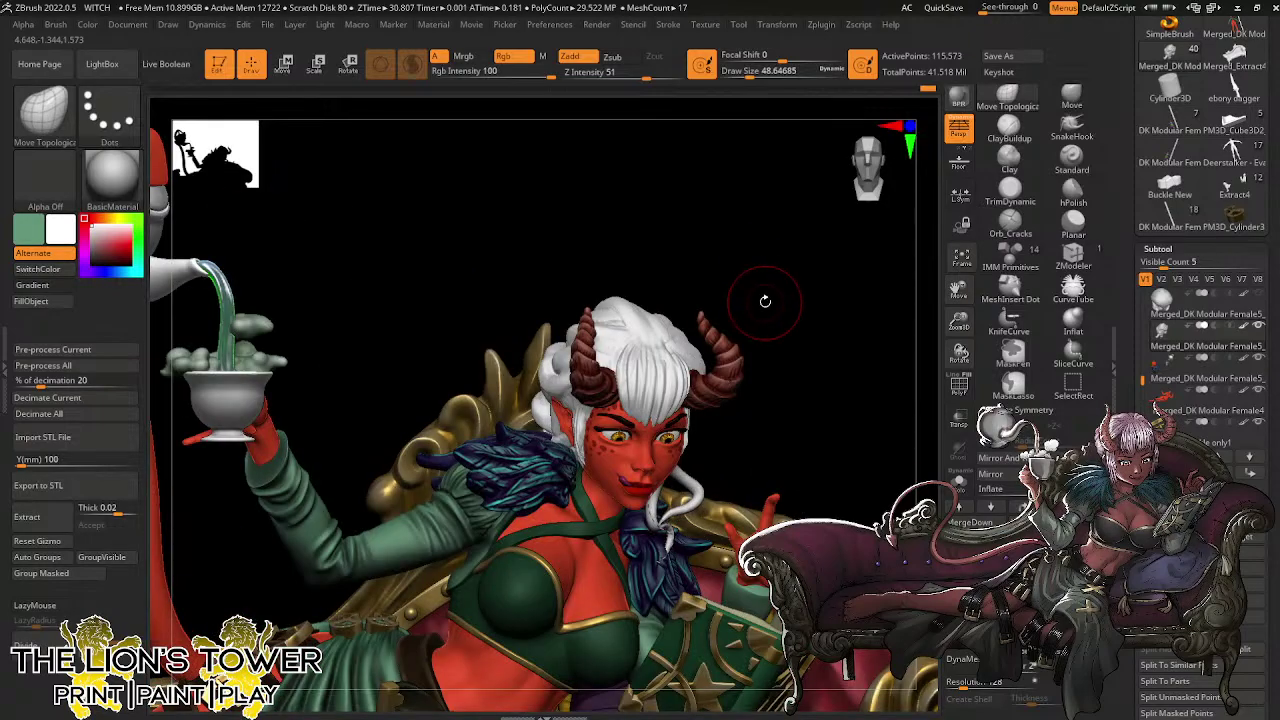
mouse_move(790, 300)
left_mouse_down()
mouse_move(814, 357)
mouse_move(800, 348)
left_mouse_up()
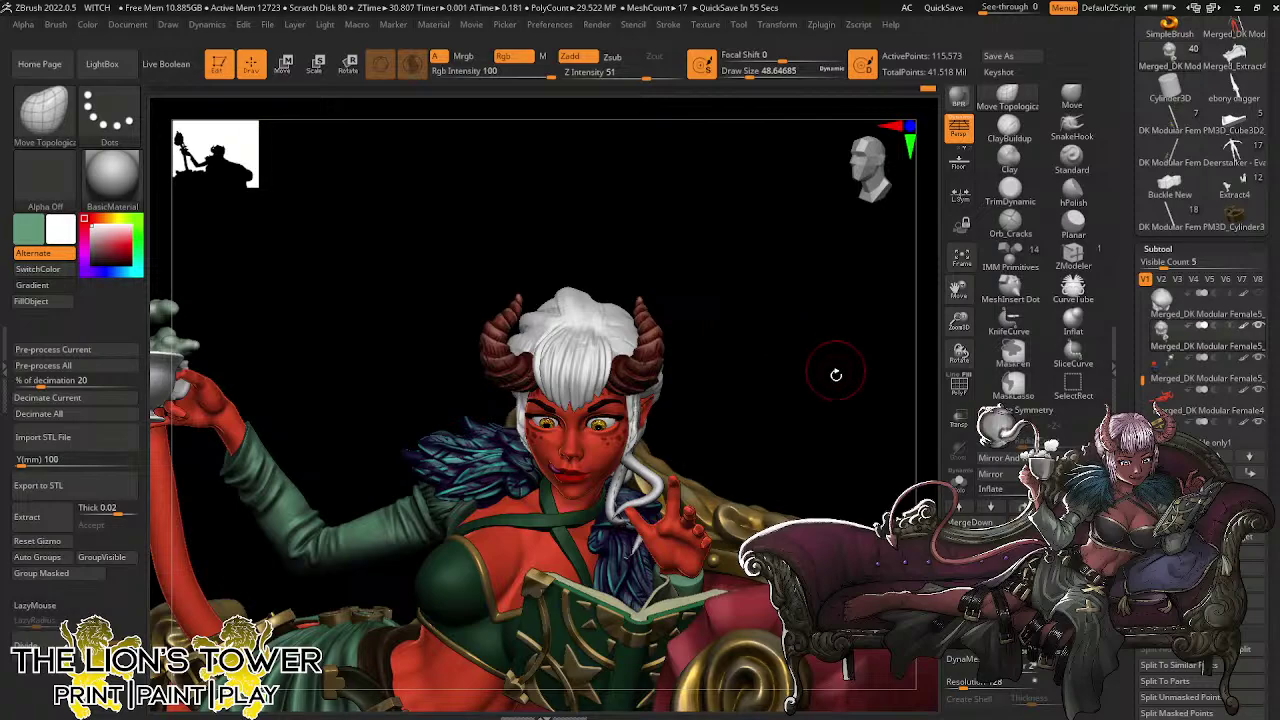
mouse_move(834, 371)
left_mouse_down()
mouse_move(860, 360)
mouse_move(845, 310)
mouse_move(876, 425)
mouse_move(737, 271)
mouse_move(880, 230)
left_mouse_up()
Carve long strand grooves from the hairline back across the crown with the Orb_Cracks brush at draw size about 46.2
left_click(1011, 218)
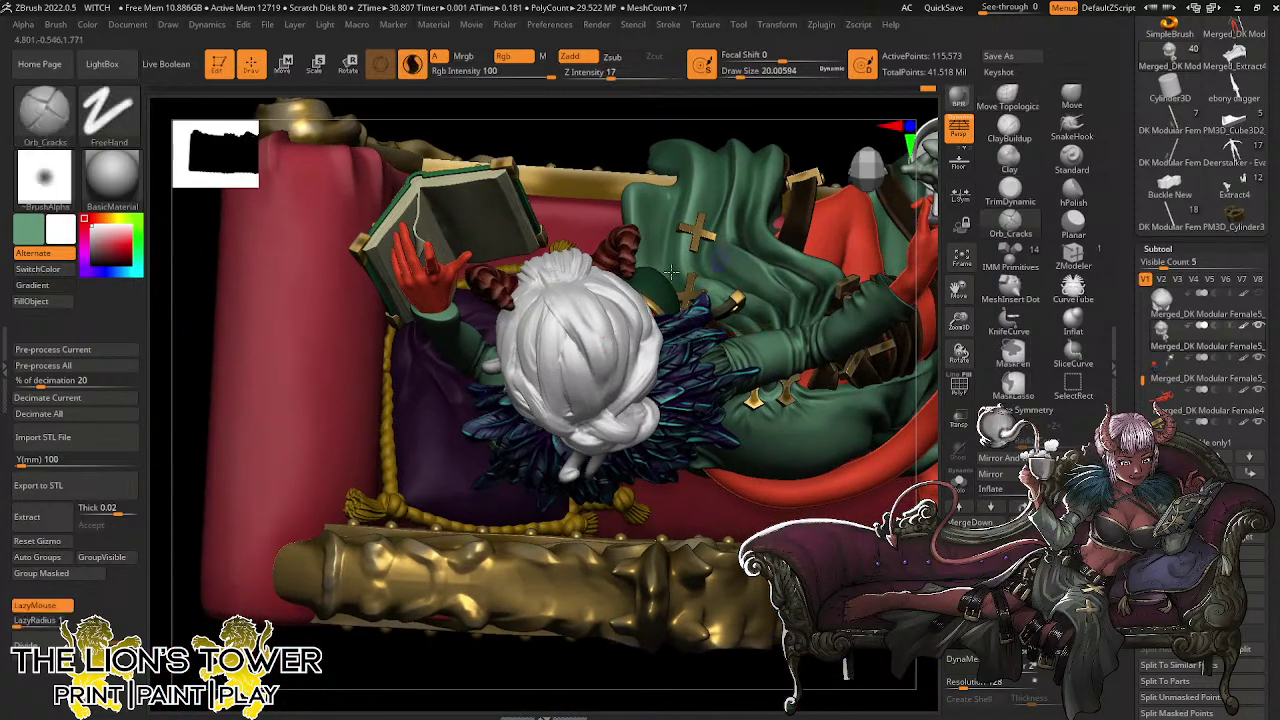
left_click_drag(740, 75, 749, 75)
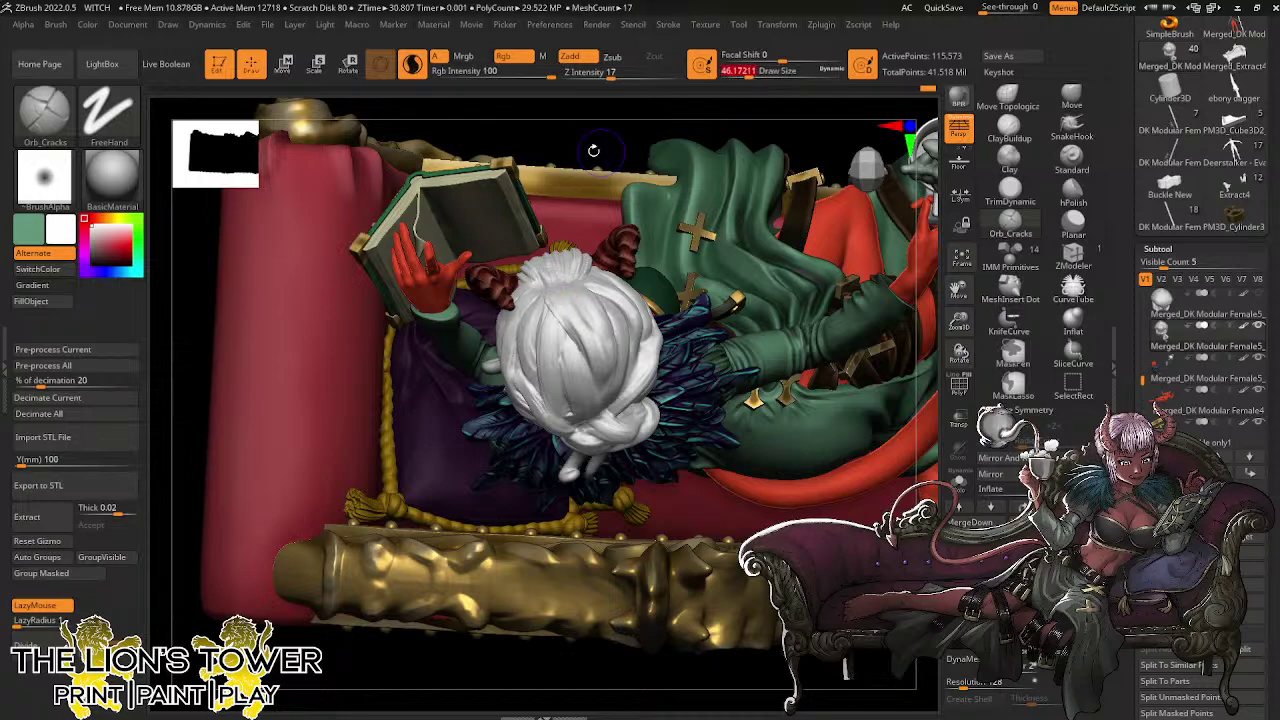
mouse_move(550, 280)
right_mouse_down()
mouse_move(571, 284)
mouse_move(572, 306)
right_mouse_up()
mouse_move(545, 306)
left_mouse_down()
mouse_move(581, 296)
mouse_move(603, 370)
left_mouse_up()
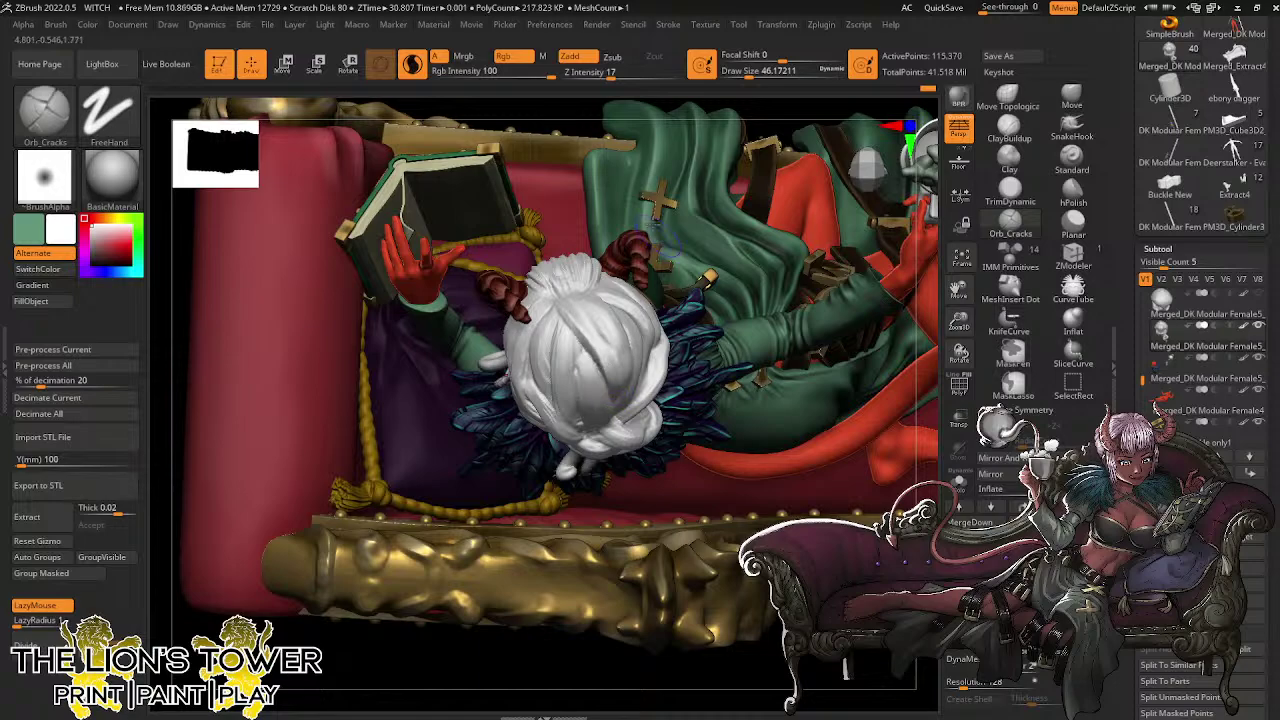
mouse_move(592, 121)
right_mouse_down()
mouse_move(581, 123)
mouse_move(683, 127)
right_mouse_up()
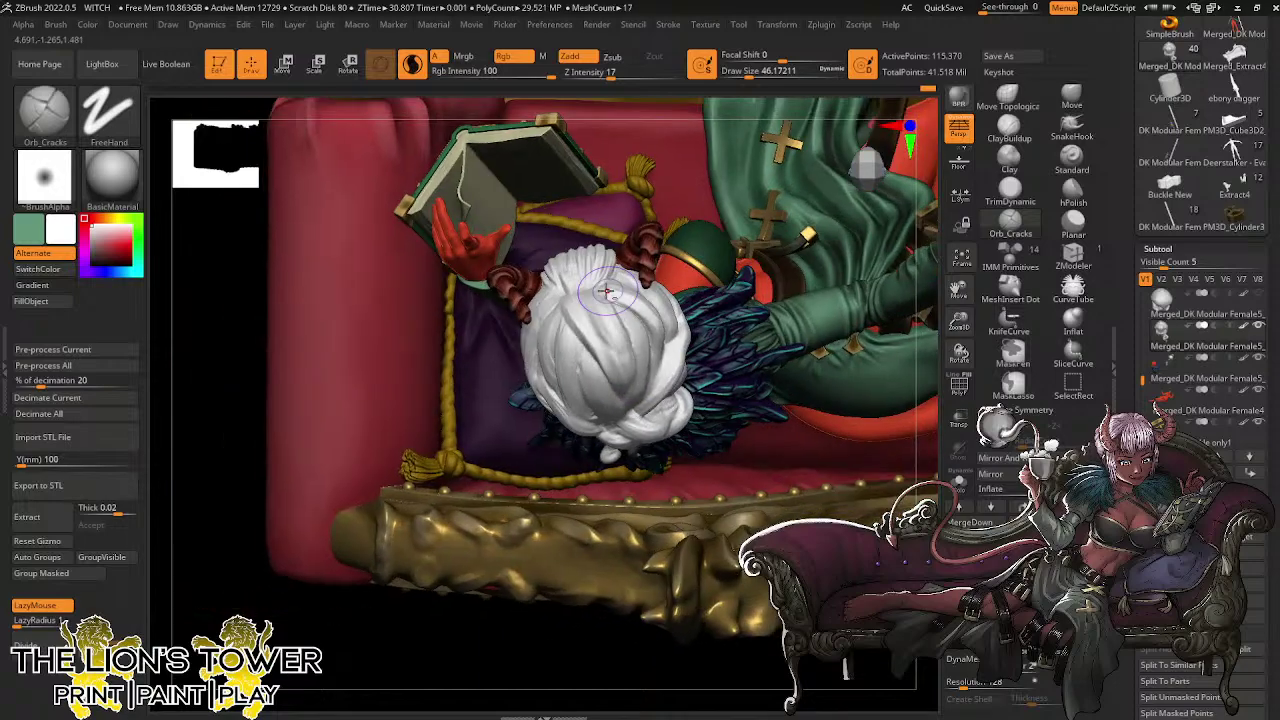
left_click_drag(603, 307, 622, 345)
right_click_drag(579, 671, 574, 560)
mouse_move(626, 320)
left_mouse_down()
mouse_move(635, 408)
mouse_move(600, 340)
mouse_move(630, 410)
mouse_move(620, 375)
left_mouse_up()
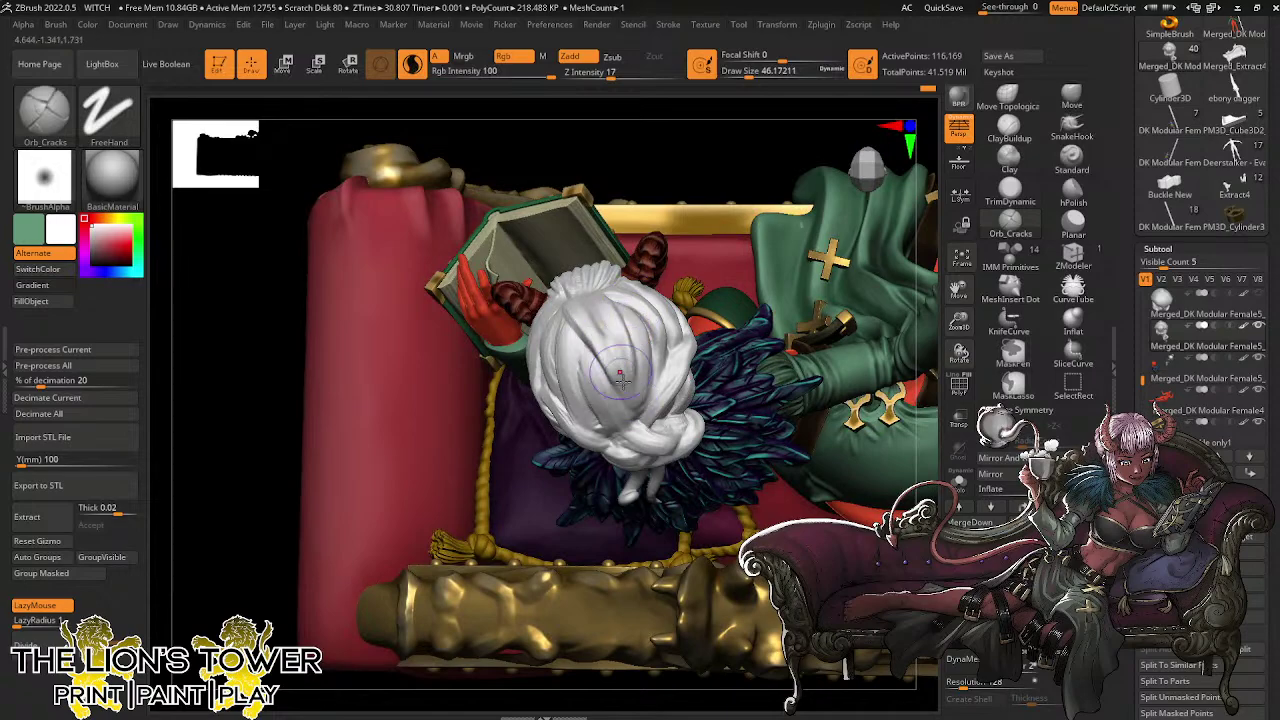
Set the draw size to about 30.7 and carve finer strand grooves along the crown with the Orb_Cracks brush
left_click(744, 75)
right_click_drag(650, 122, 742, 130)
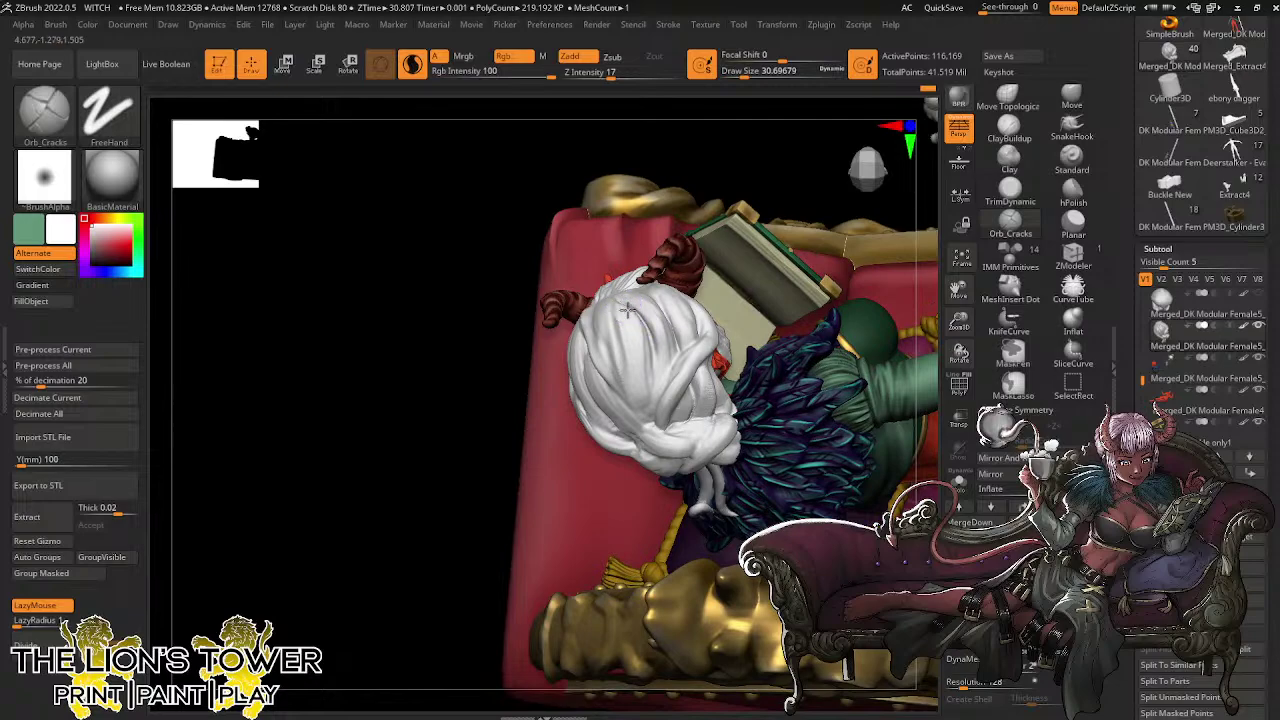
mouse_move(657, 425)
left_mouse_down()
mouse_move(622, 315)
mouse_move(655, 425)
mouse_move(638, 400)
mouse_move(630, 320)
mouse_move(658, 385)
mouse_move(641, 297)
left_mouse_up()
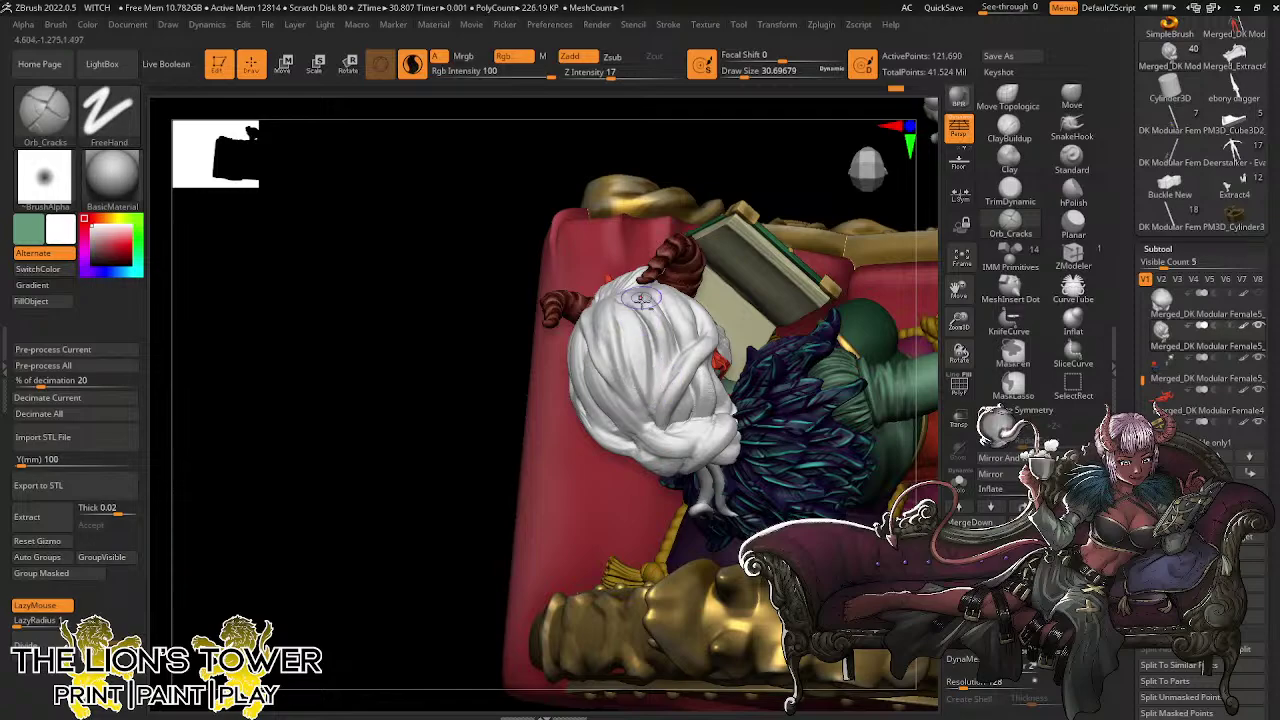
mouse_move(656, 345)
left_mouse_down()
mouse_move(626, 292)
mouse_move(658, 292)
left_mouse_up()
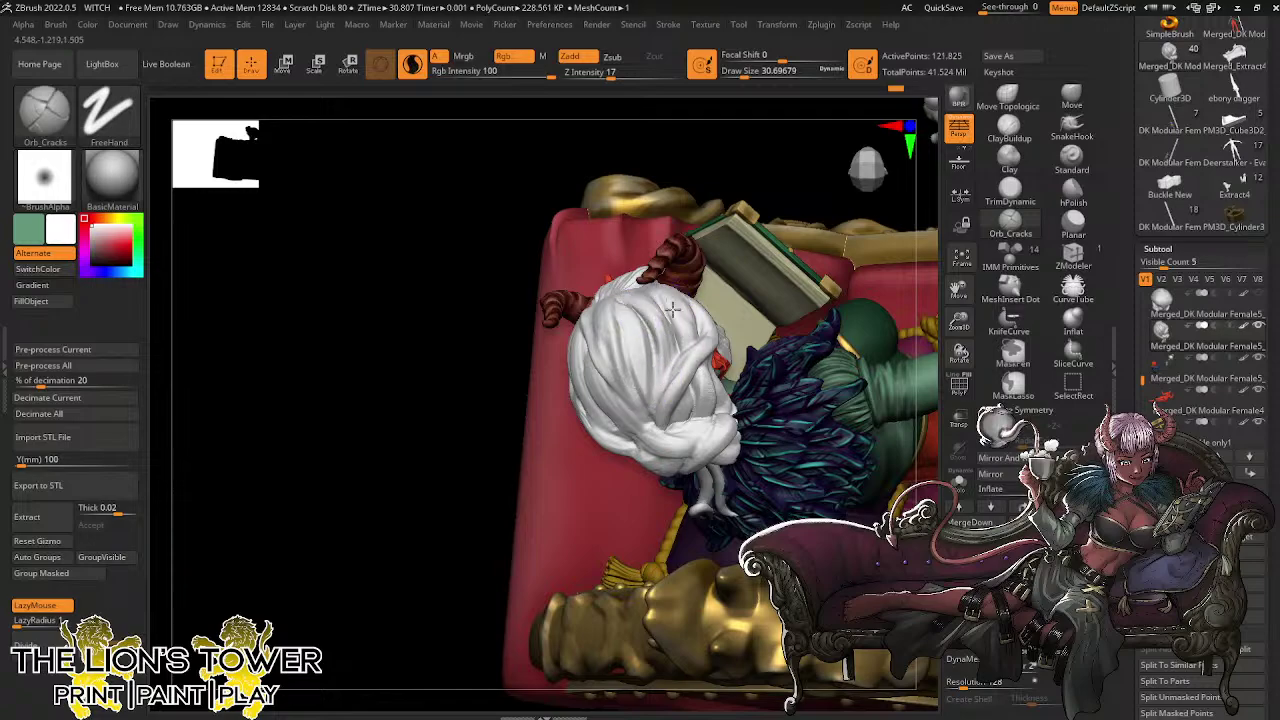
left_click_drag(781, 177, 684, 296)
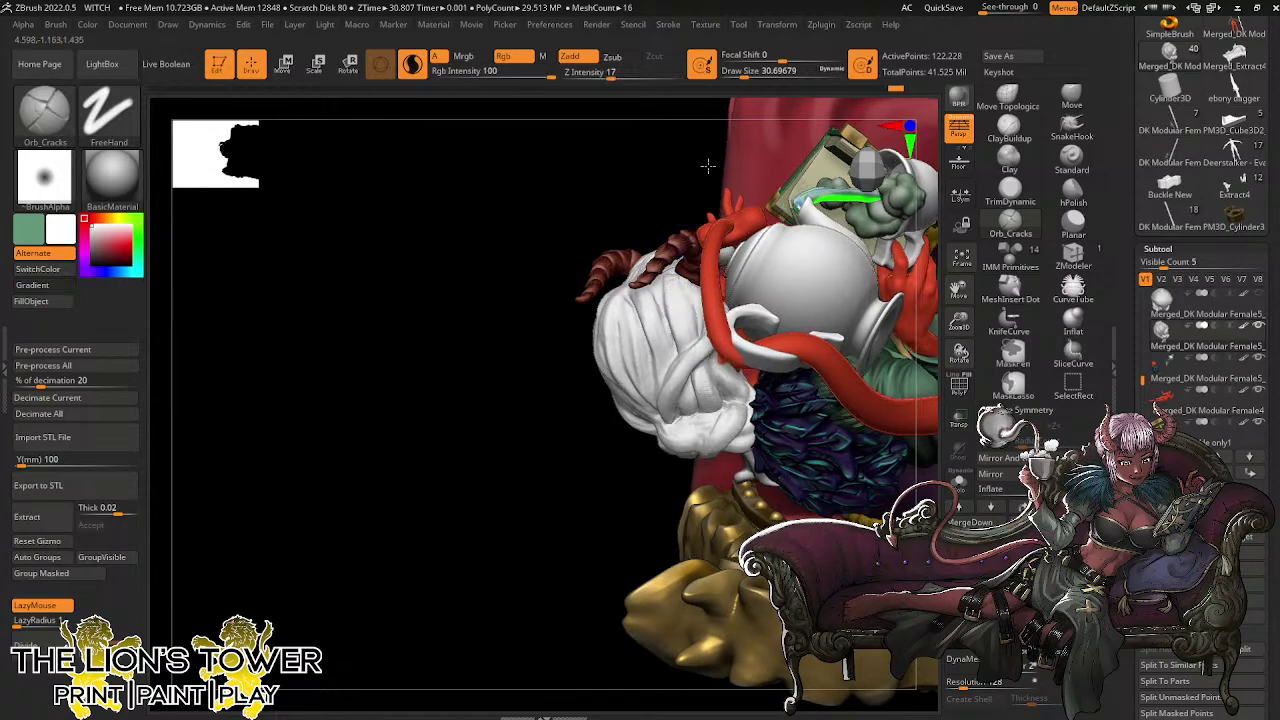
Carve grooves from the hairline behind the horn down the side of the head to the crossing strand above the bun
left_click_drag(708, 166, 702, 168)
right_click_drag(703, 168, 666, 283)
right_click_drag(661, 192, 650, 265)
left_click_drag(650, 265, 671, 306)
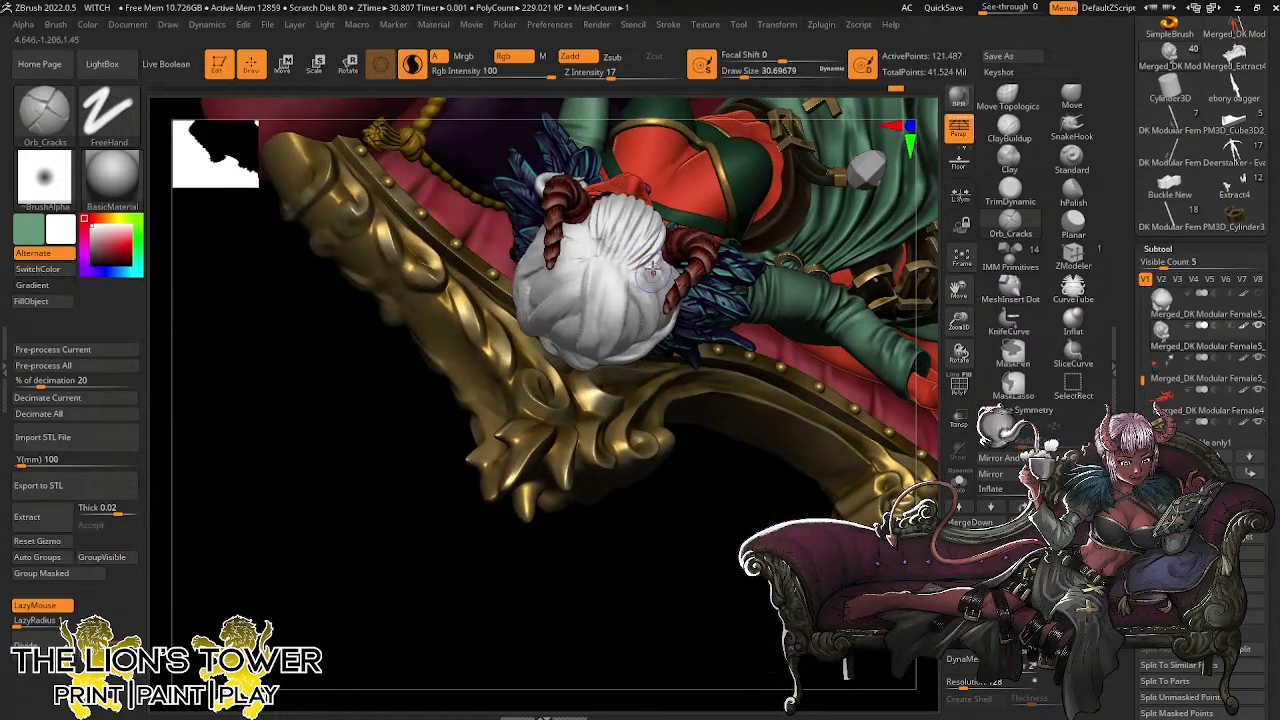
mouse_move(713, 471)
right_mouse_down()
mouse_move(655, 425)
mouse_move(668, 290)
right_mouse_up()
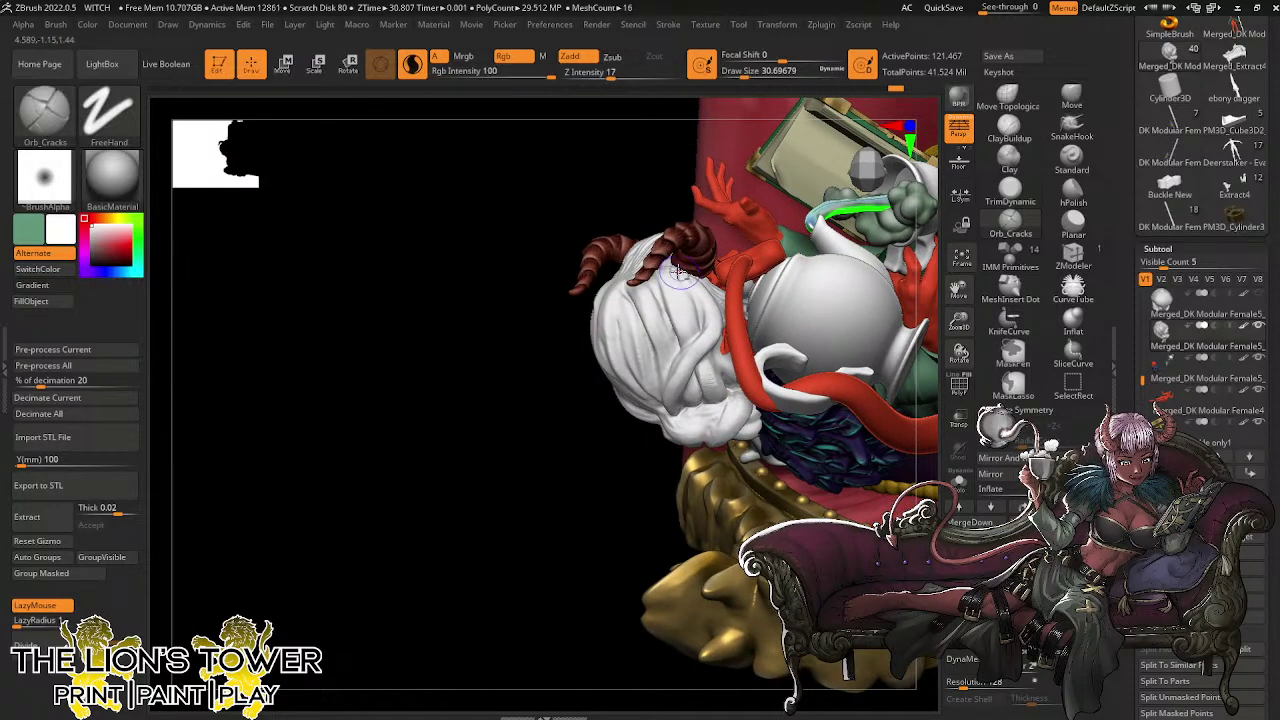
left_click_drag(677, 276, 689, 316)
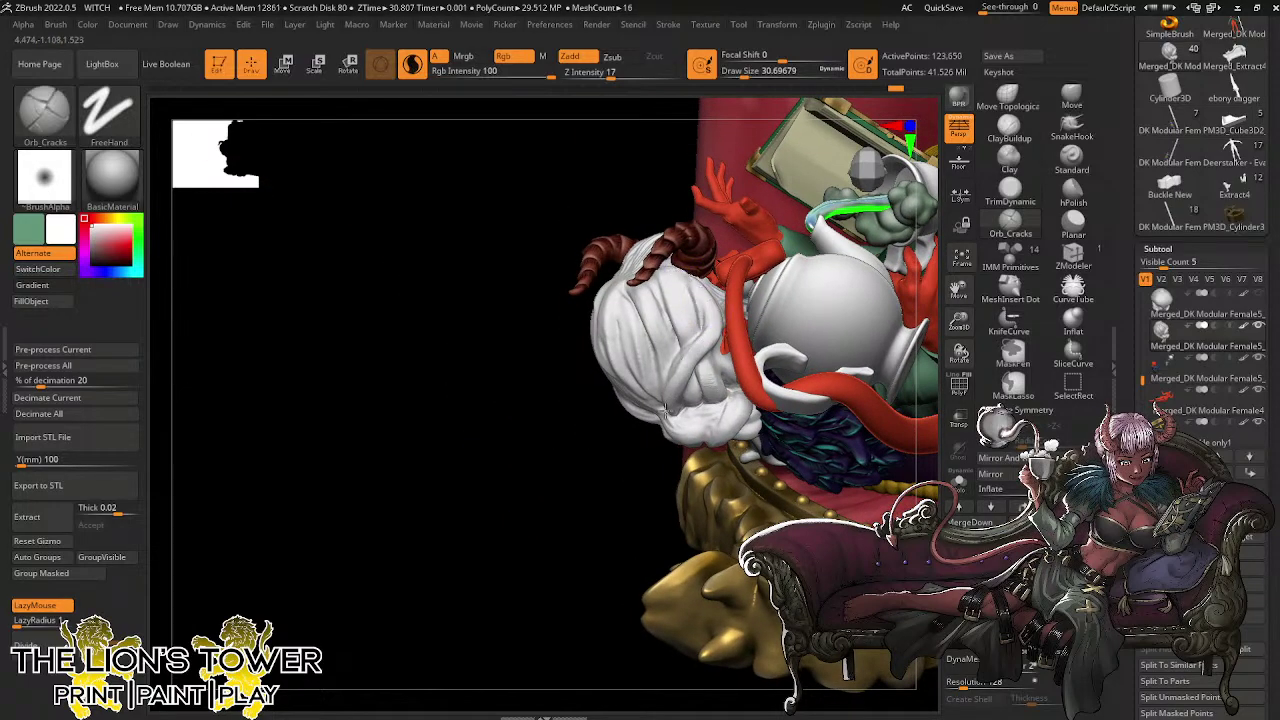
left_click(685, 350, "alt")
left_click(720, 336, "alt")
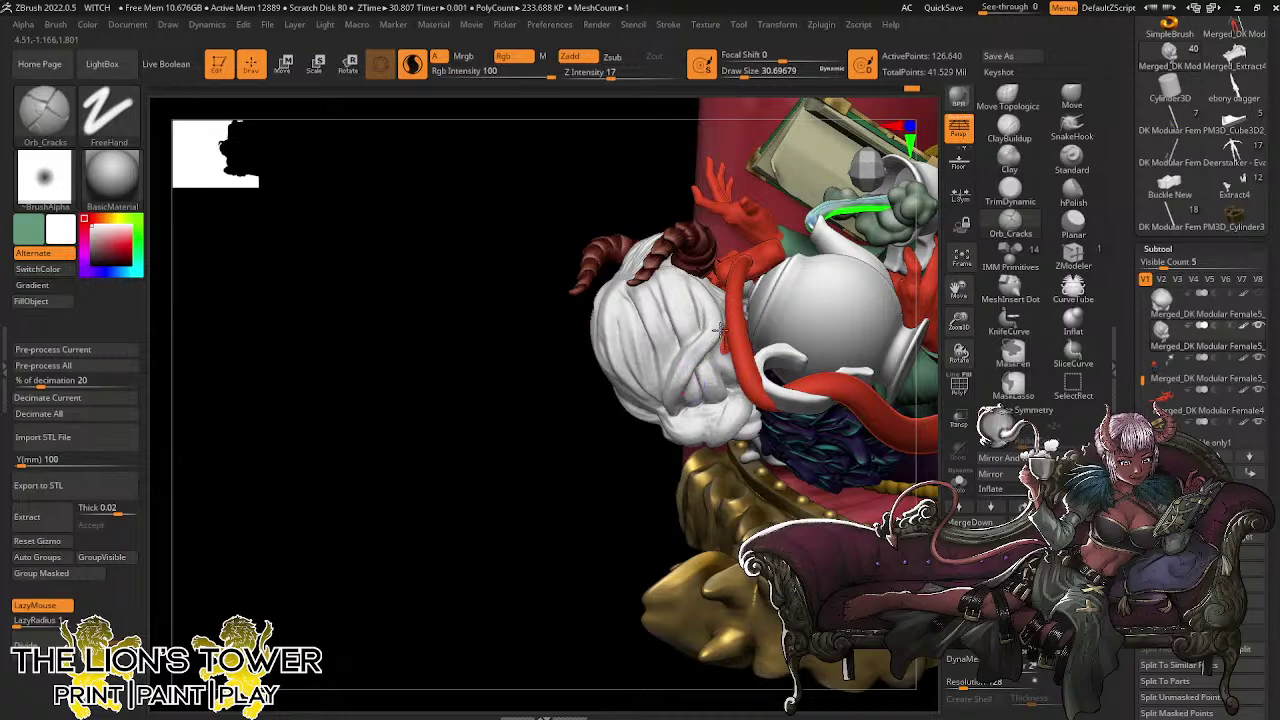
Isolate the hair in Solo mode and carve grooves down its side and across the crown
left_click(958, 482)
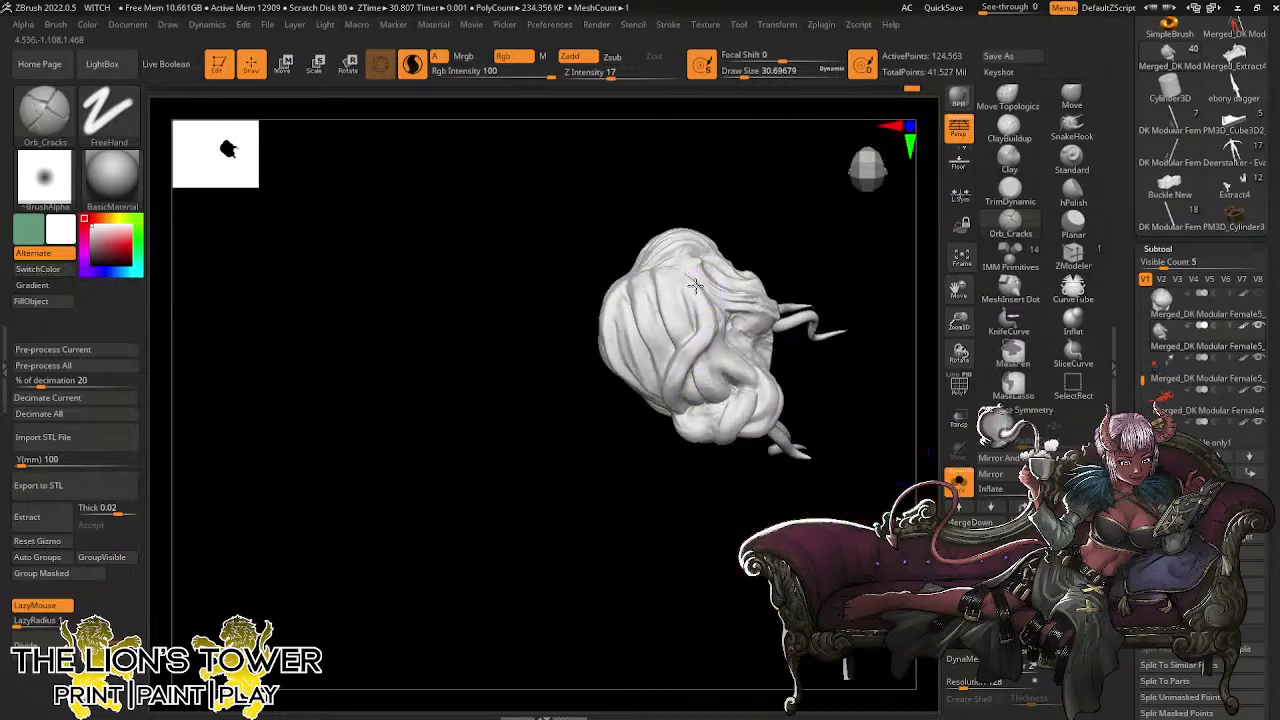
left_click(712, 330, "alt")
mouse_move(695, 500)
left_mouse_down()
mouse_move(794, 334)
mouse_move(783, 289)
left_mouse_up()
left_click_drag(691, 344, 692, 410)
left_click_drag(758, 296, 712, 300)
mouse_move(588, 408)
left_mouse_down()
mouse_move(634, 428)
mouse_move(588, 384)
mouse_move(598, 374)
left_mouse_up()
left_click(561, 365, "alt")
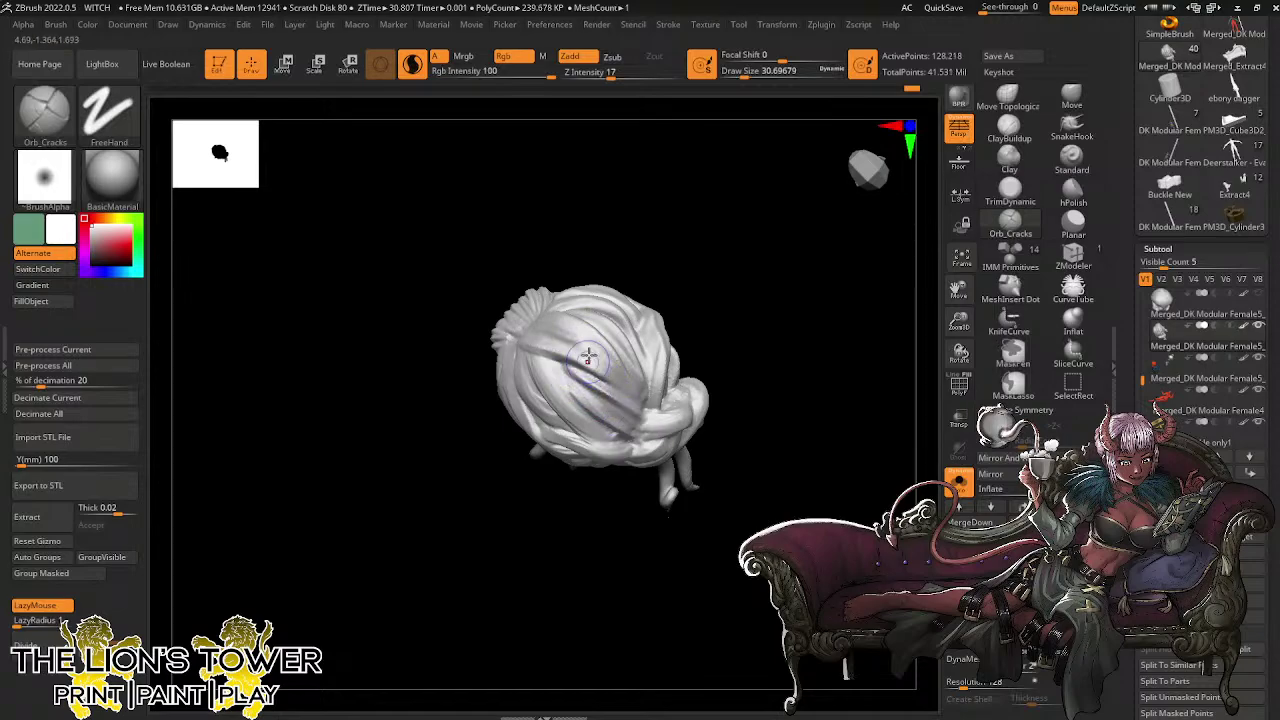
Carve more strand grooves from the top of the crown back toward the base of the bun
left_click(641, 402, "alt")
left_click_drag(560, 275, 578, 215)
mouse_move(580, 327)
left_mouse_down()
mouse_move(634, 400)
mouse_move(603, 374)
mouse_move(615, 386)
left_mouse_up()
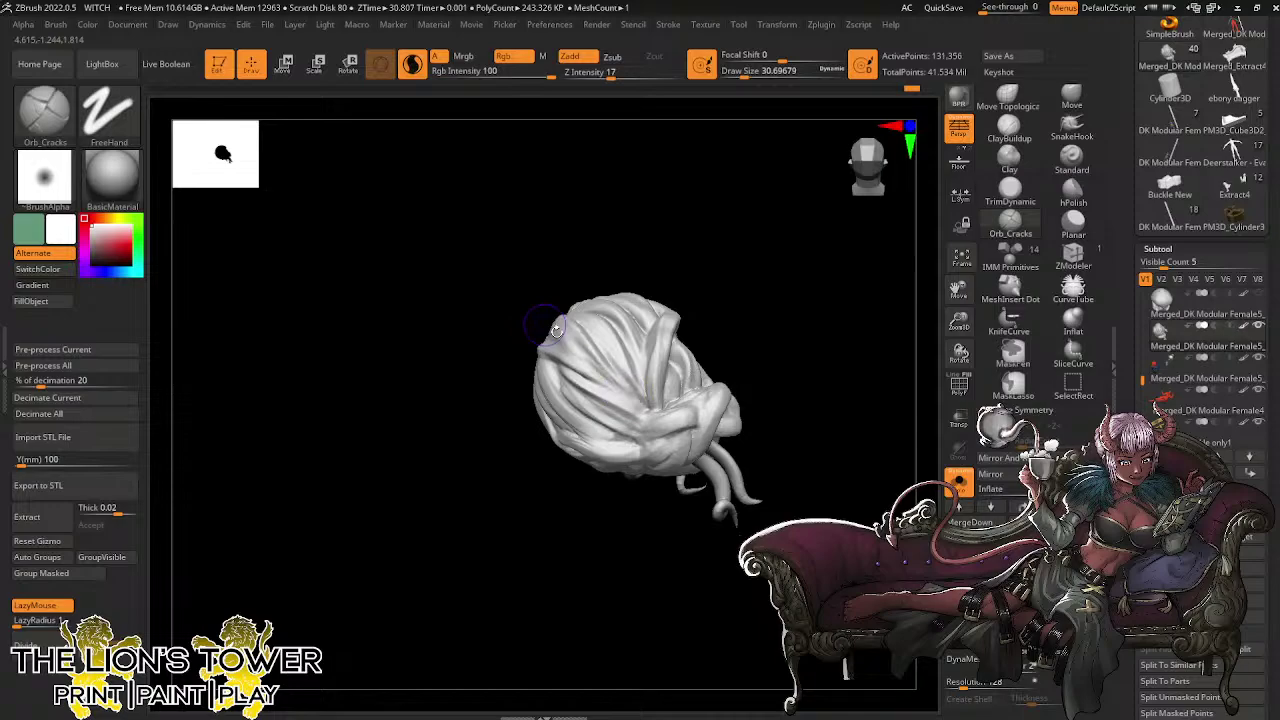
left_click(622, 392, "alt")
left_click(585, 322, "alt")
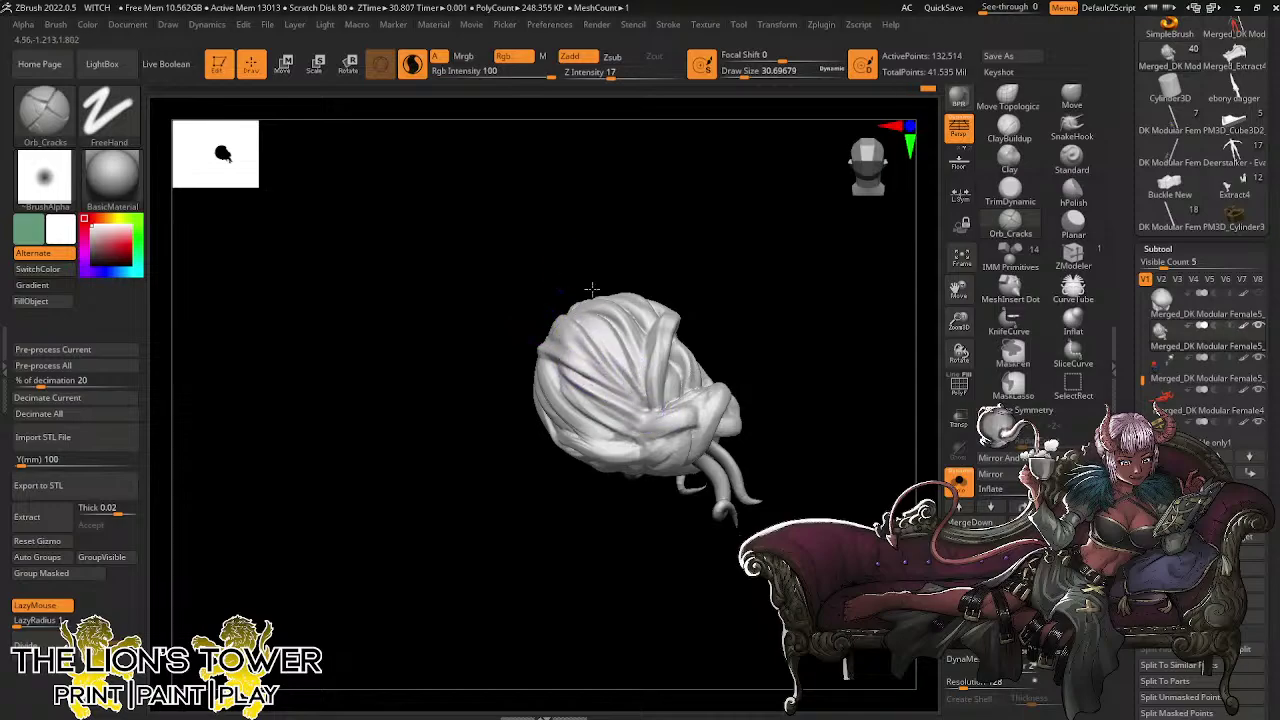
mouse_move(592, 289)
left_mouse_down()
mouse_move(605, 343)
mouse_move(638, 353)
left_mouse_up()
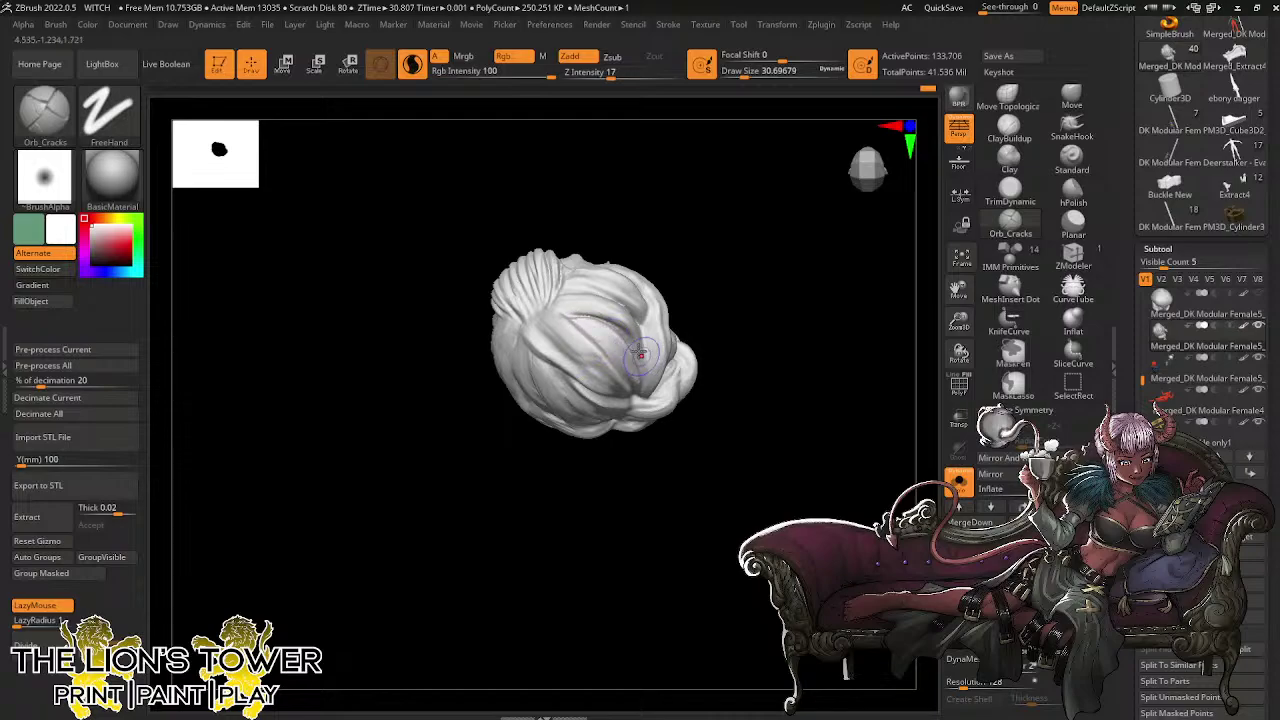
left_click_drag(794, 486, 771, 420)
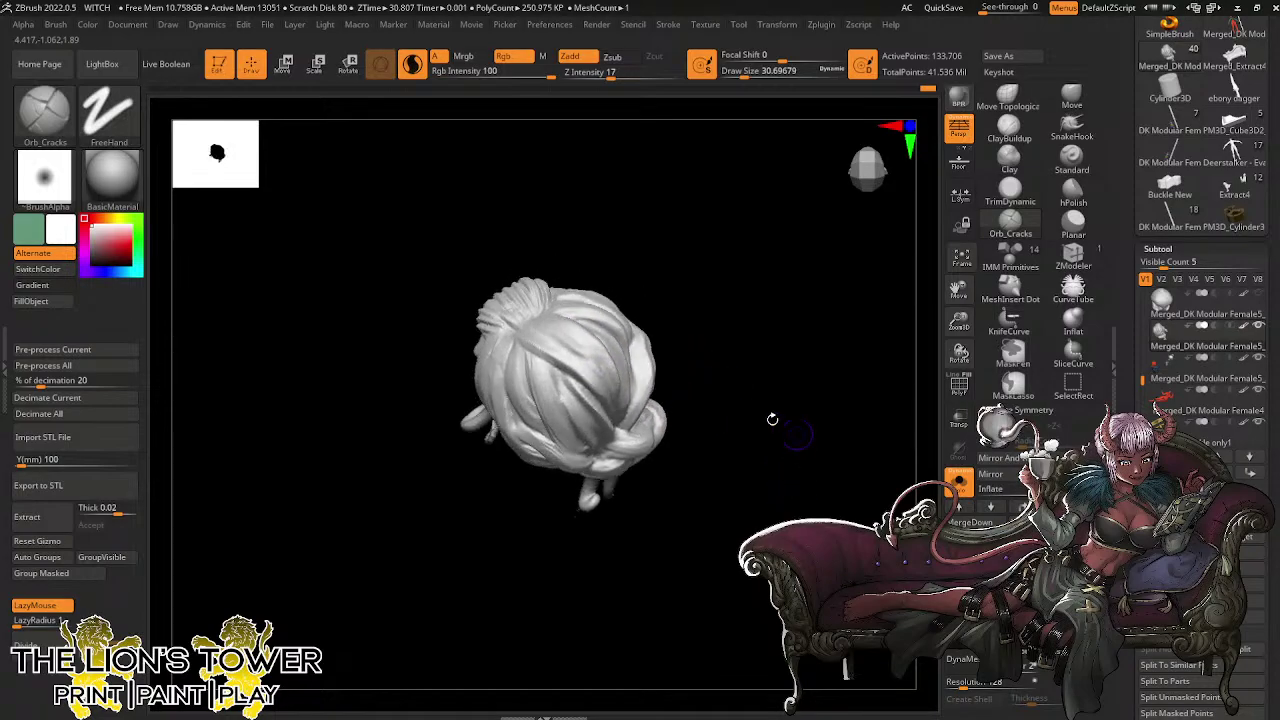
Carve parallel grooves from behind the front hairline down the opposite side of the crown
left_click(527, 348, "alt")
key("s")
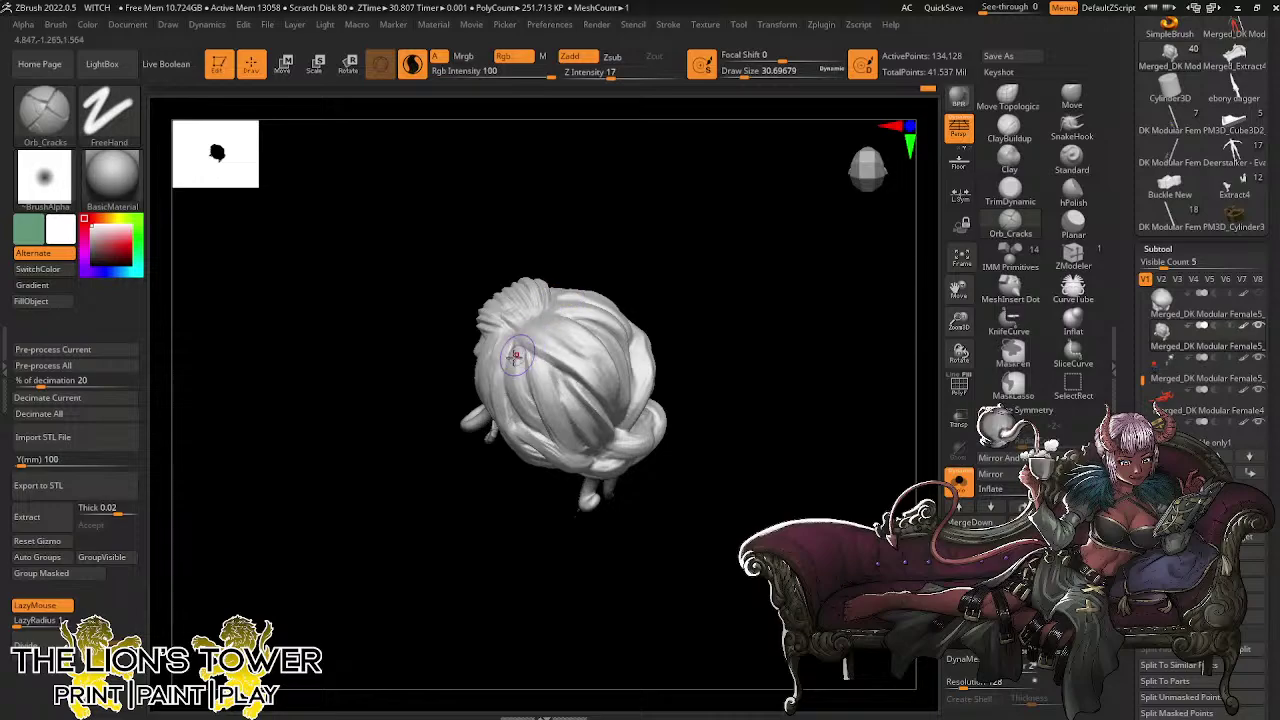
left_click_drag(530, 432, 545, 450)
left_click_drag(525, 357, 548, 440)
left_click_drag(523, 358, 540, 420)
mouse_move(529, 362)
left_mouse_down()
mouse_move(569, 459)
mouse_move(564, 413)
mouse_move(568, 443)
mouse_move(553, 420)
mouse_move(570, 446)
left_mouse_up()
Carve grooves down the back of the head to where the hair gathers at the bun, continuing onto the bun
left_click_drag(602, 274, 587, 217)
left_click_drag(549, 375, 607, 475)
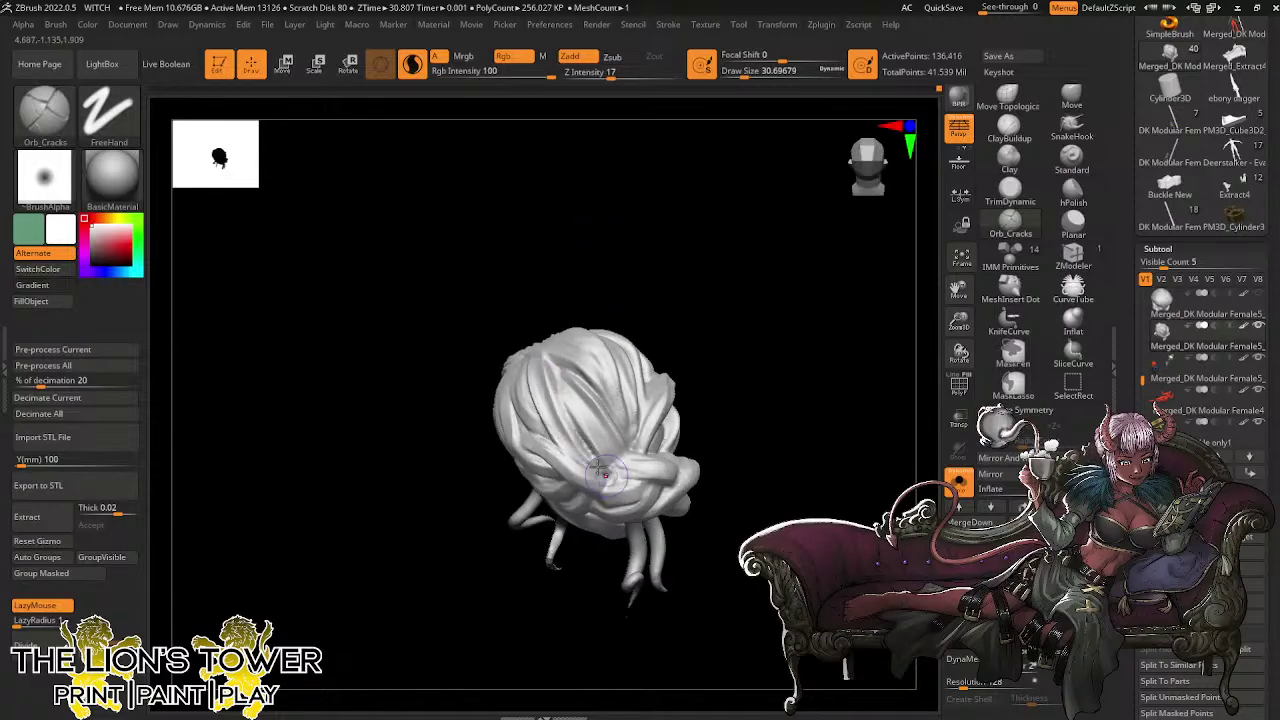
left_click_drag(546, 410, 602, 470)
mouse_move(566, 396)
left_mouse_down()
mouse_move(618, 472)
mouse_move(621, 456)
left_mouse_up()
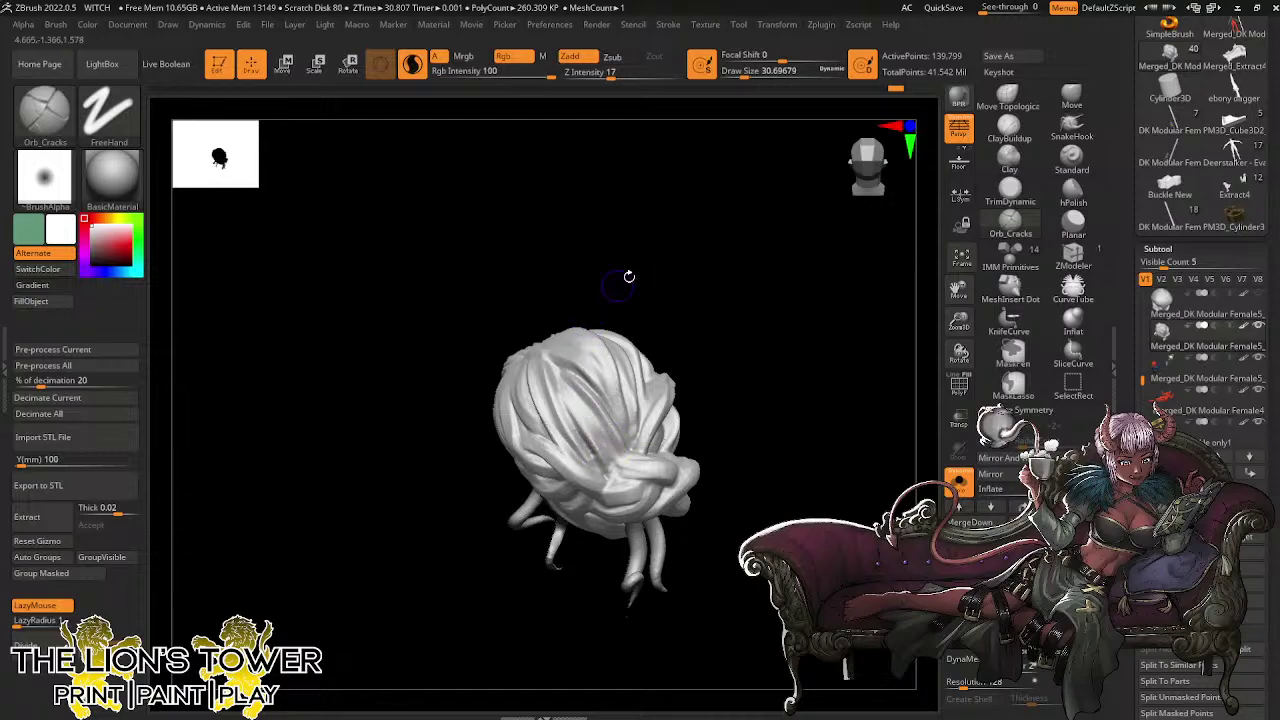
left_click_drag(629, 277, 627, 262)
mouse_move(616, 476)
left_mouse_down()
mouse_move(686, 490)
mouse_move(689, 467)
left_mouse_up()
Deepen the grooves where the swept-back strands meet and wrap into the bun
left_click_drag(719, 372, 760, 350)
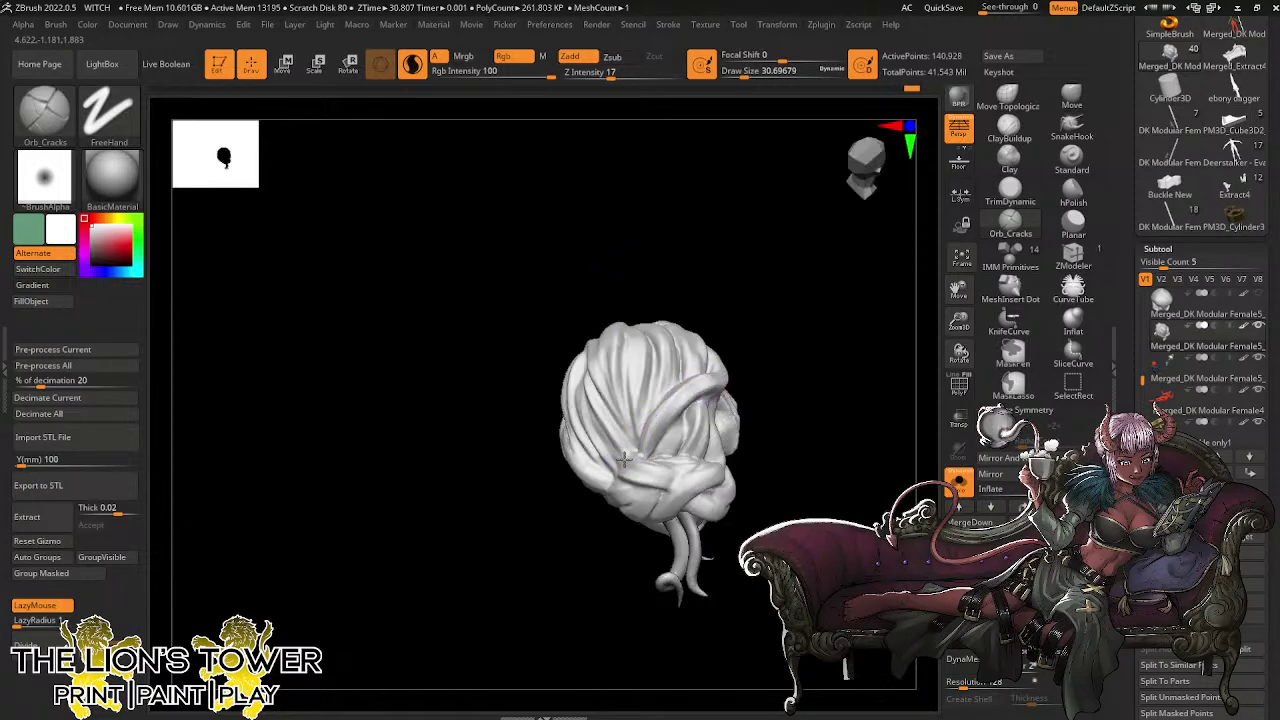
mouse_move(636, 462)
left_mouse_down()
mouse_move(686, 461)
mouse_move(661, 473)
mouse_move(688, 468)
mouse_move(686, 486)
left_mouse_up()
left_click_drag(758, 358, 777, 398)
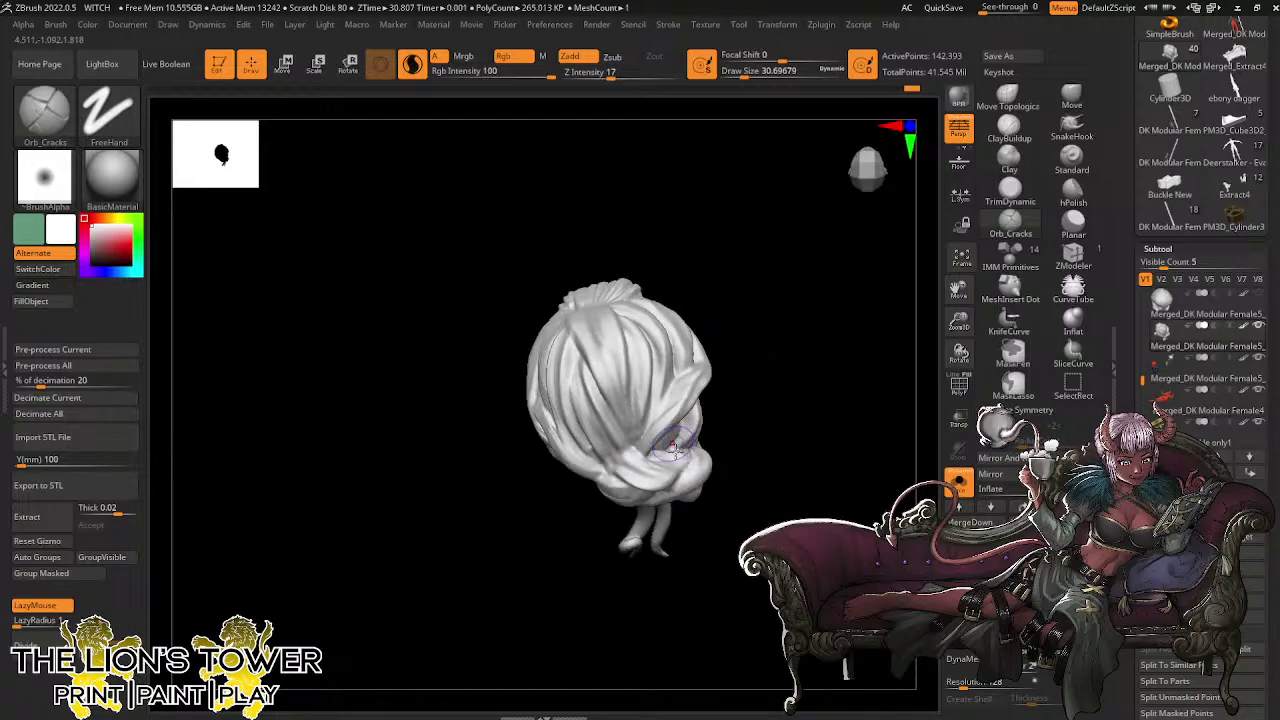
left_click_drag(622, 468, 660, 448)
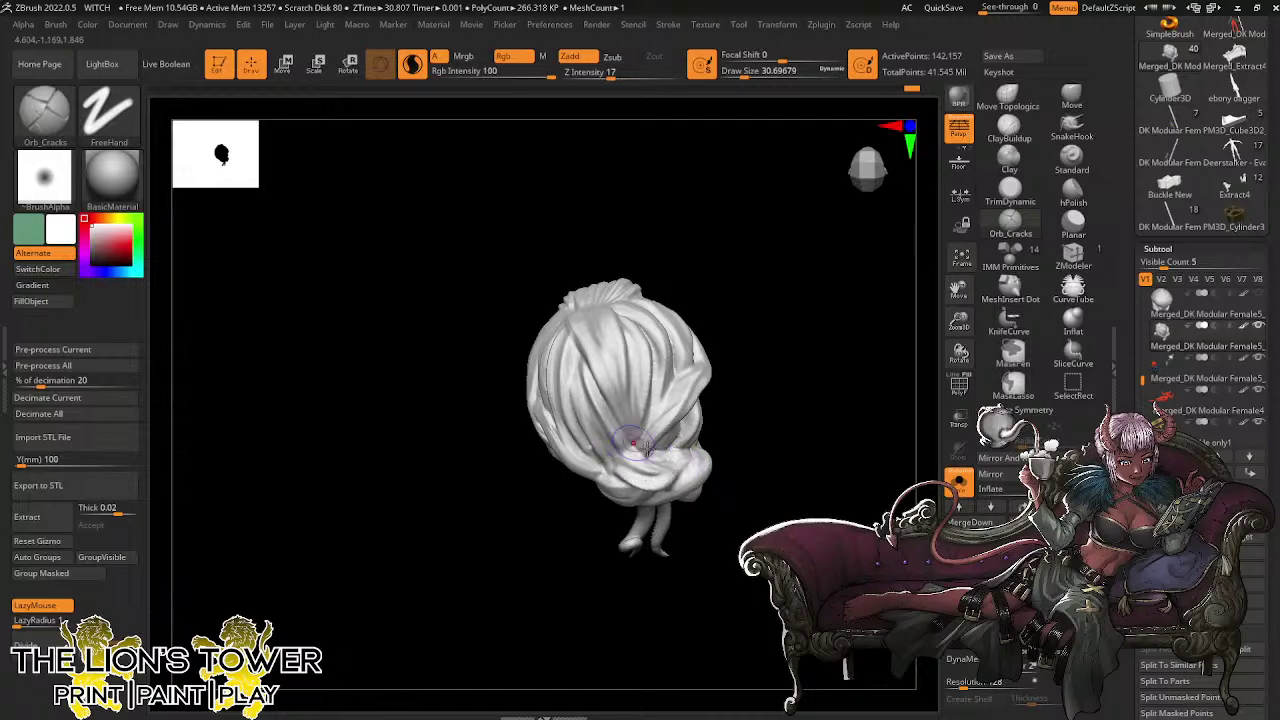
left_click_drag(761, 396, 735, 353)
Set the draw size to about 25 and Z Intensity to 29, and carve fine grooves into the bun's strands
left_click_drag(744, 76, 739, 77)
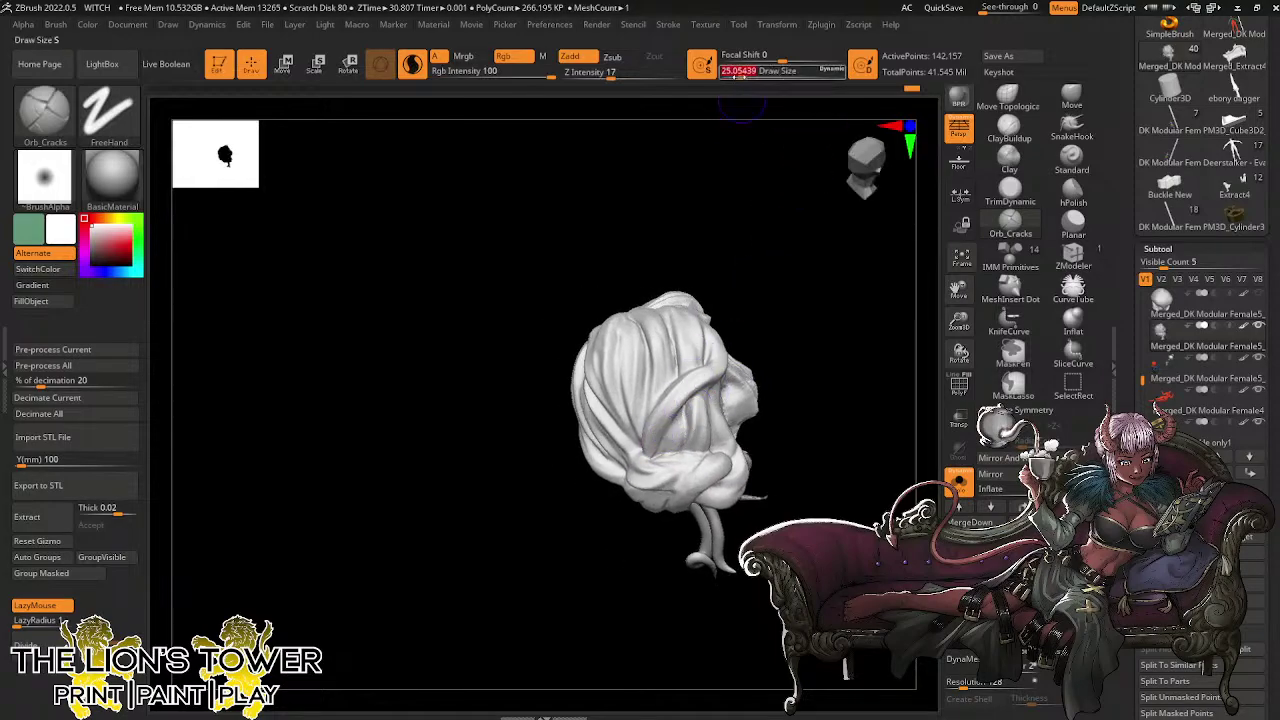
left_click_drag(611, 77, 625, 77)
left_click_drag(794, 277, 804, 350)
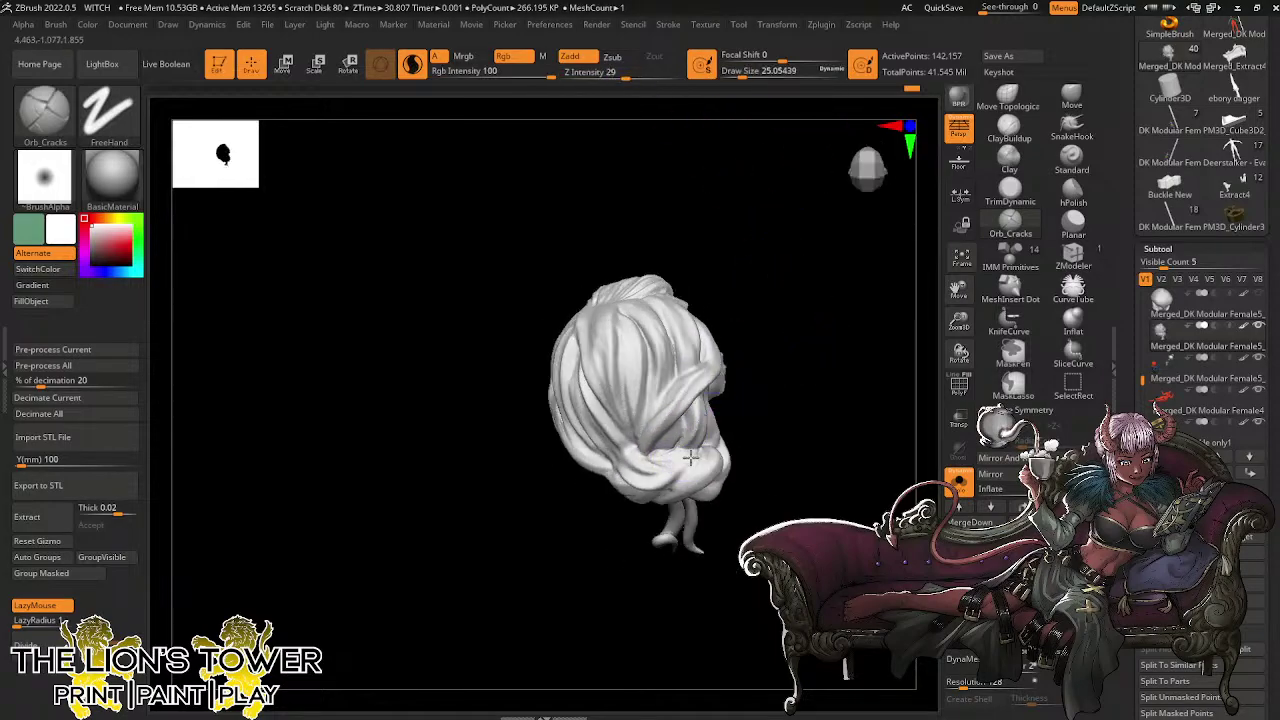
left_click_drag(680, 463, 636, 480)
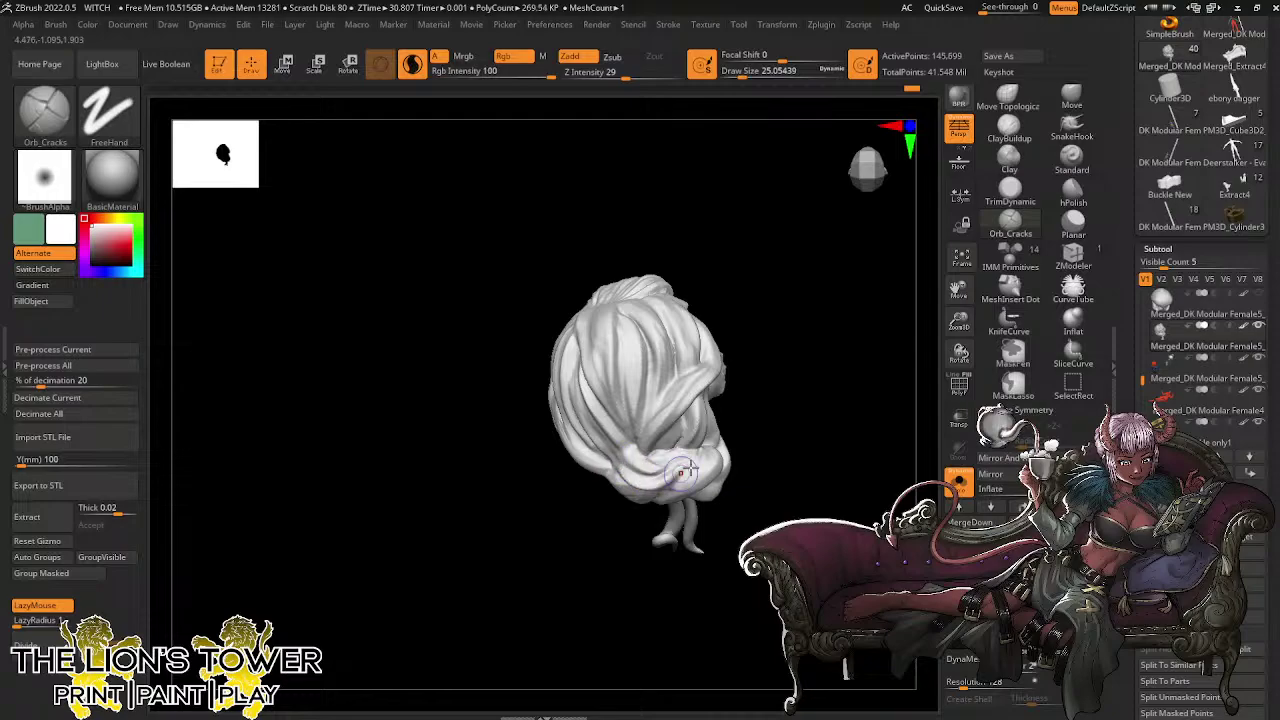
left_click_drag(789, 390, 808, 396)
left_click_drag(611, 455, 656, 479)
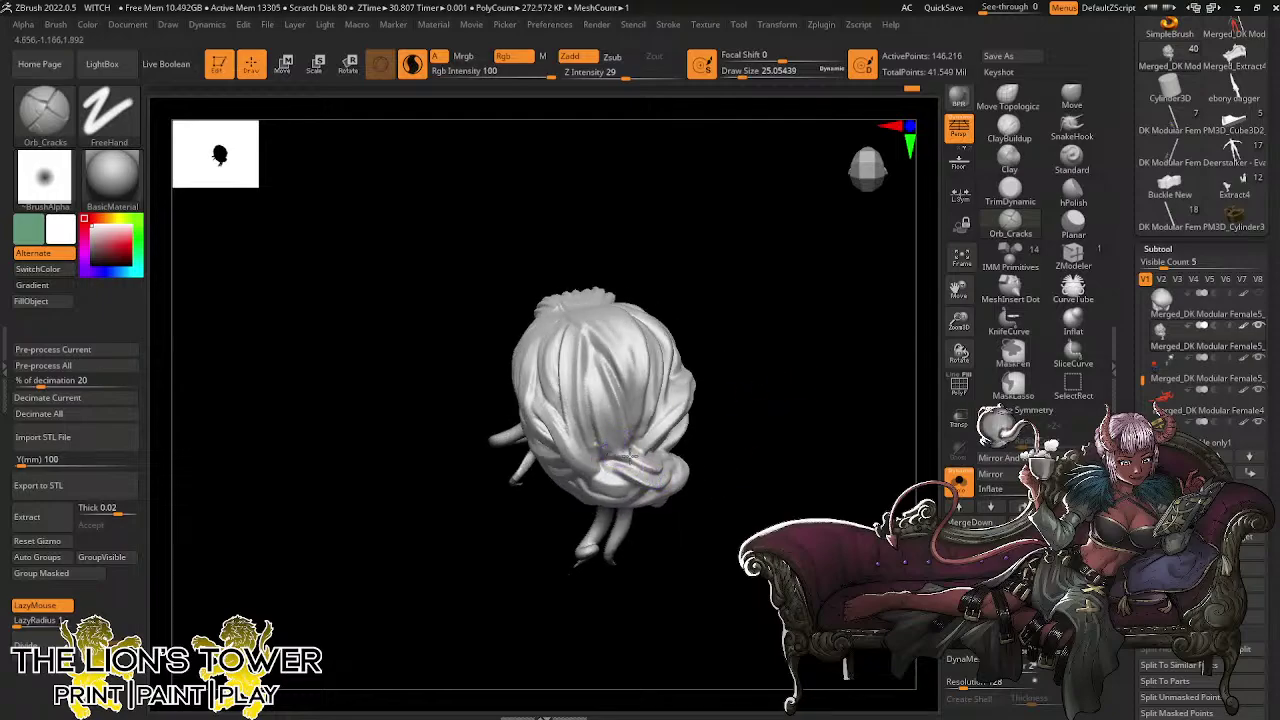
Carve fine grooves along the strand sweeping from the other side of the head into the bun
left_click_drag(746, 430, 648, 331)
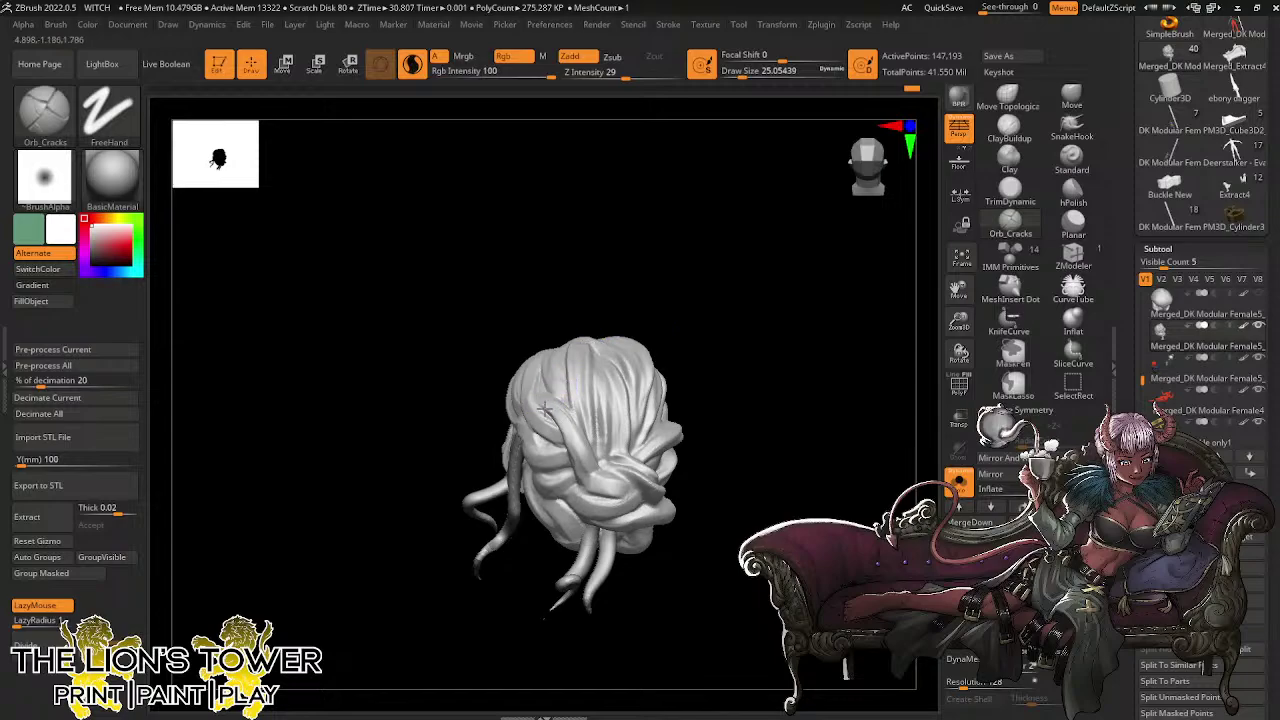
left_click_drag(545, 397, 597, 477)
left_click_drag(574, 418, 595, 486)
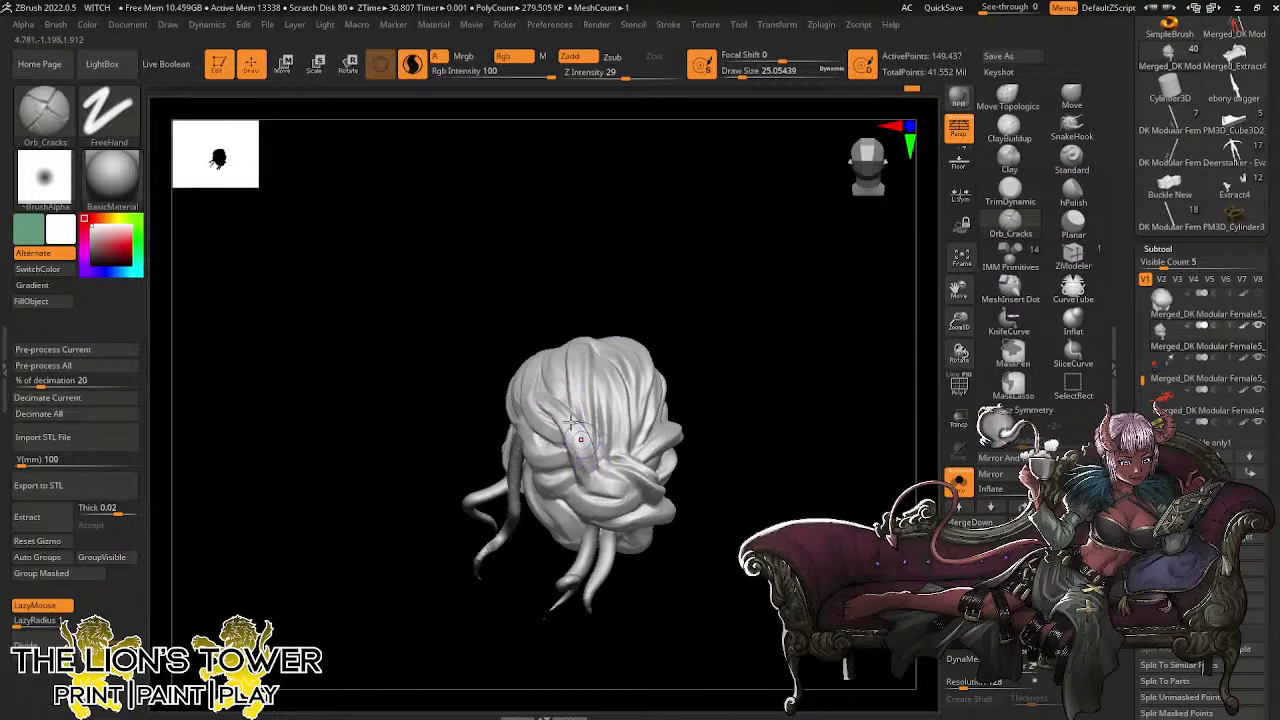
left_click_drag(549, 413, 610, 500)
left_click_drag(686, 259, 636, 368)
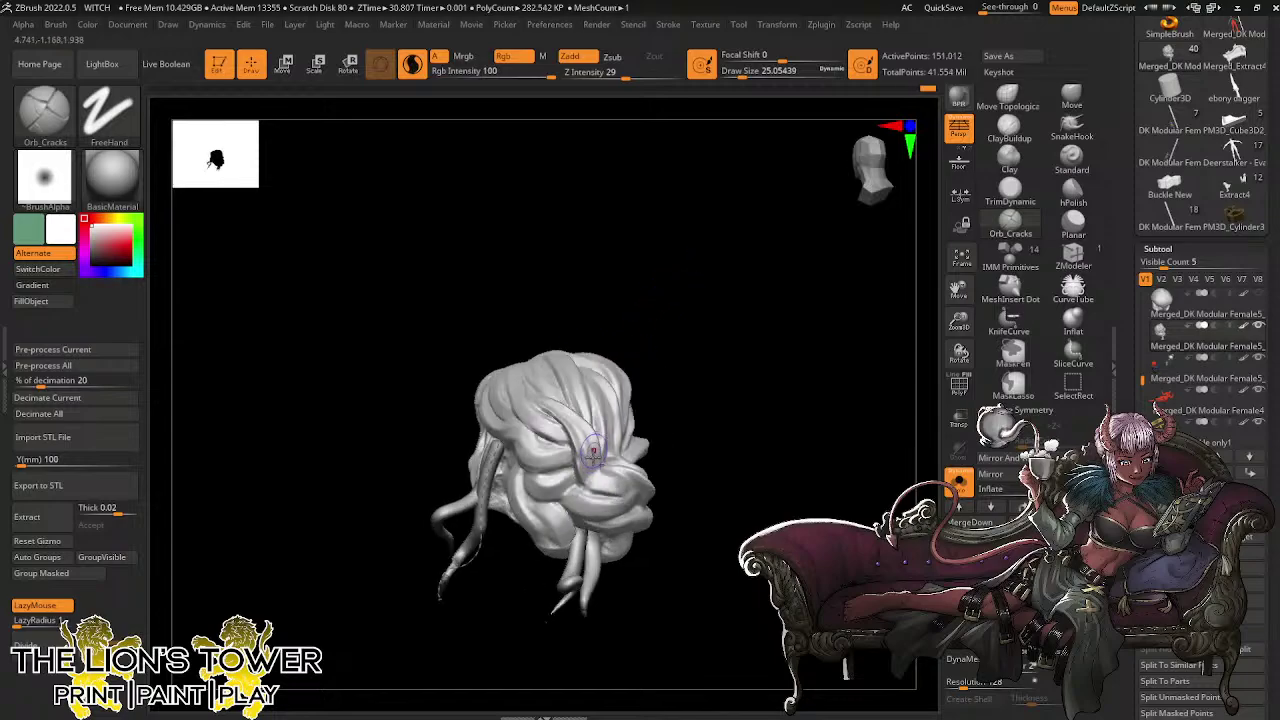
left_click_drag(579, 432, 599, 478)
left_click_drag(590, 318, 634, 298)
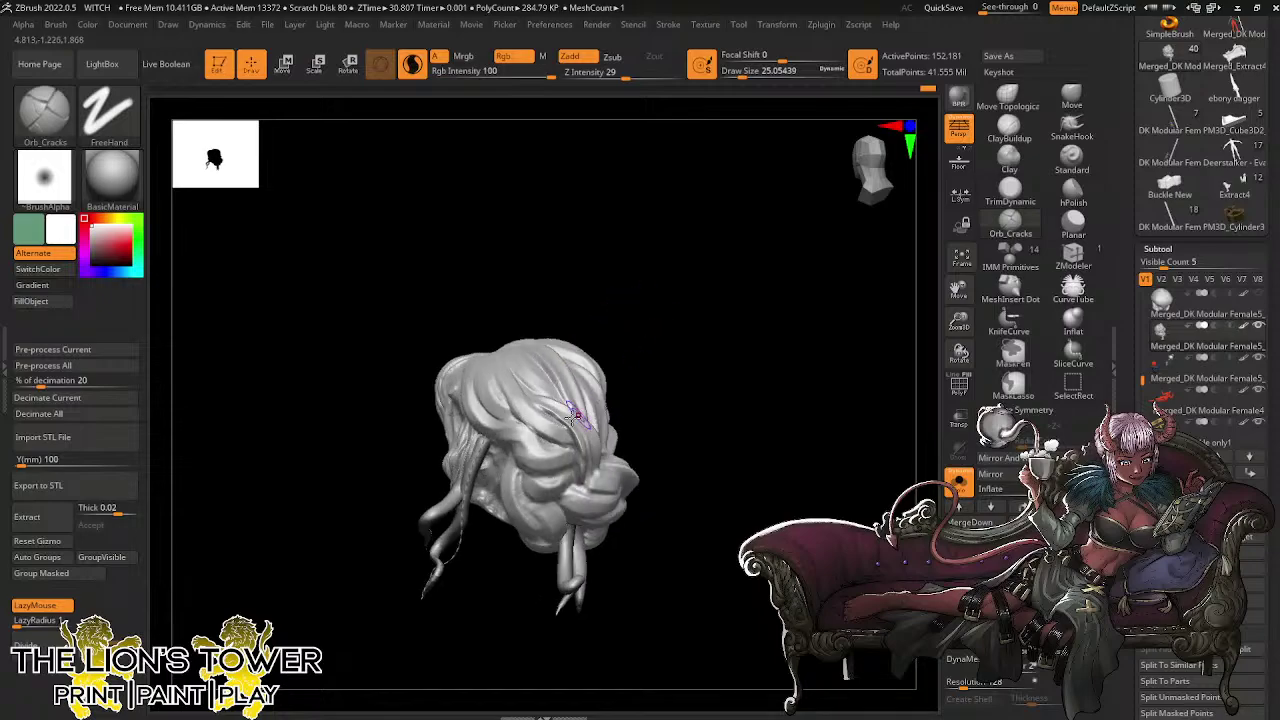
Carve fine grooves into the hair beside and above the swept strand, working forward toward the temple
mouse_move(572, 440)
left_mouse_down()
mouse_move(509, 395)
mouse_move(501, 350)
mouse_move(530, 338)
left_mouse_up()
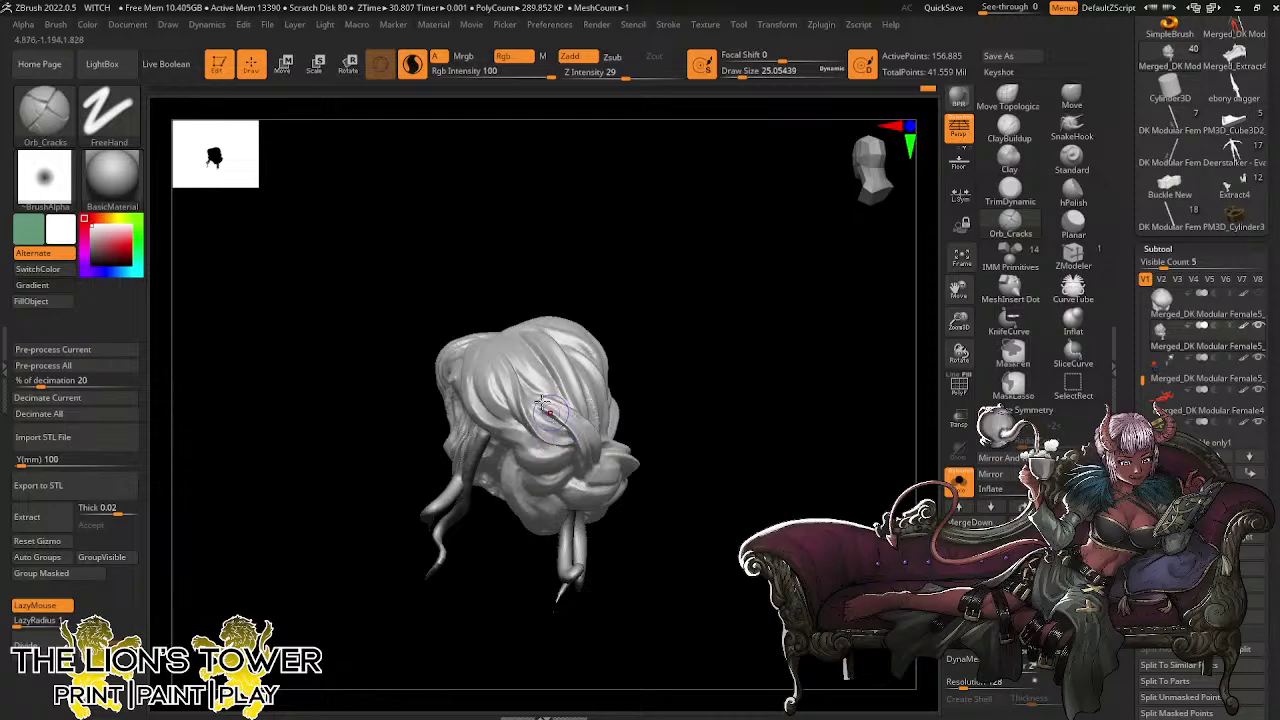
left_click_drag(578, 437, 543, 422)
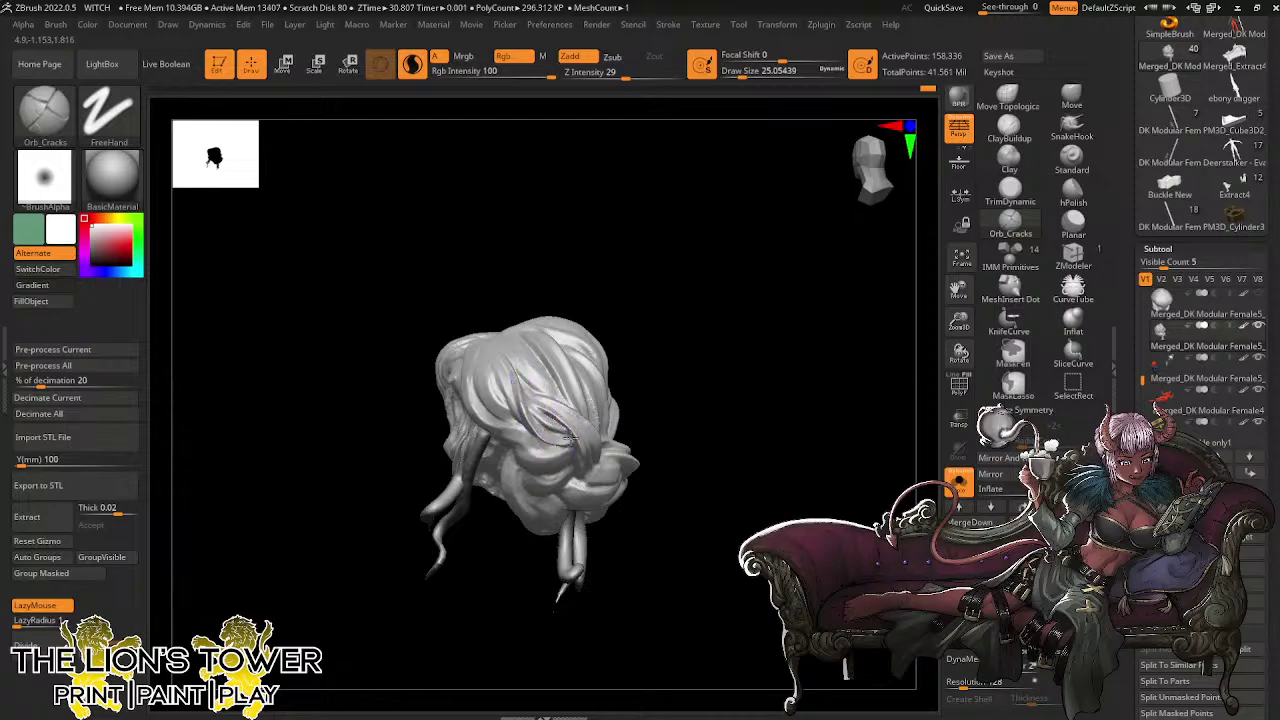
left_click_drag(530, 261, 518, 268)
left_click_drag(516, 389, 492, 363)
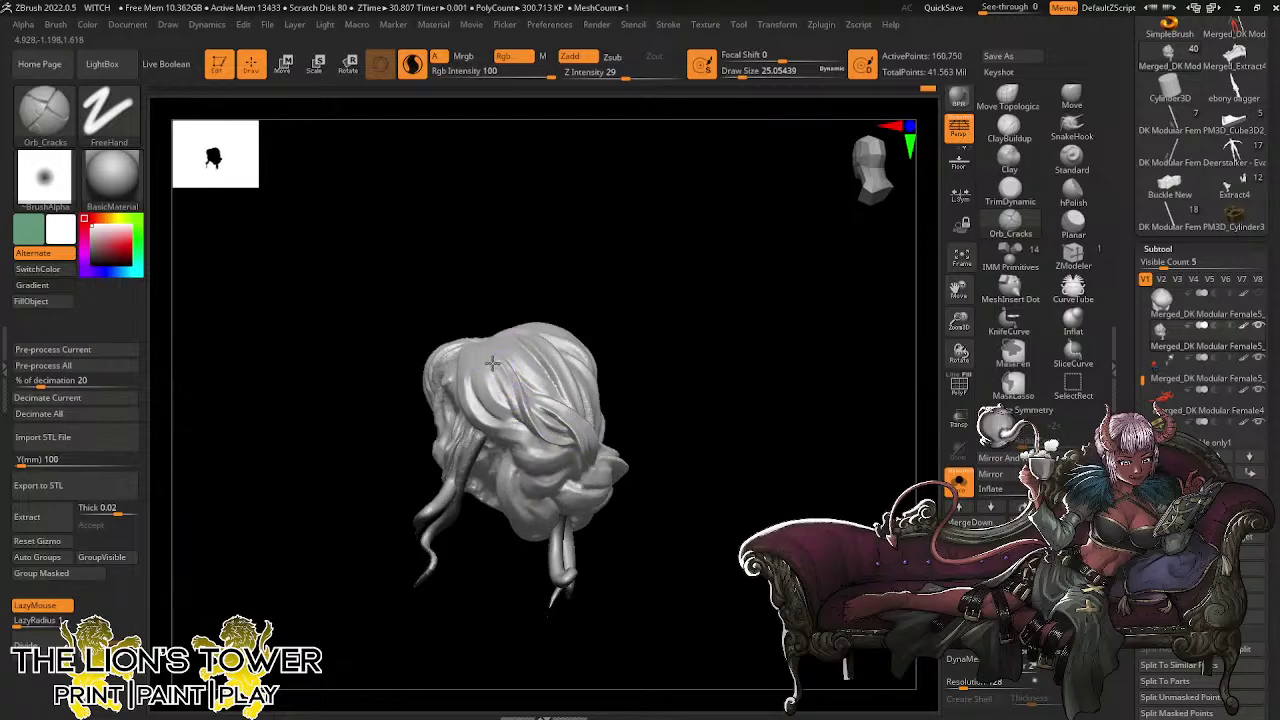
mouse_move(517, 414)
left_mouse_down()
mouse_move(489, 337)
mouse_move(474, 335)
mouse_move(515, 384)
left_mouse_up()
key("shift")
Carve fine grooves from the temple back across the side of the crown and smooth the harsh ones
left_click_drag(480, 323, 517, 377)
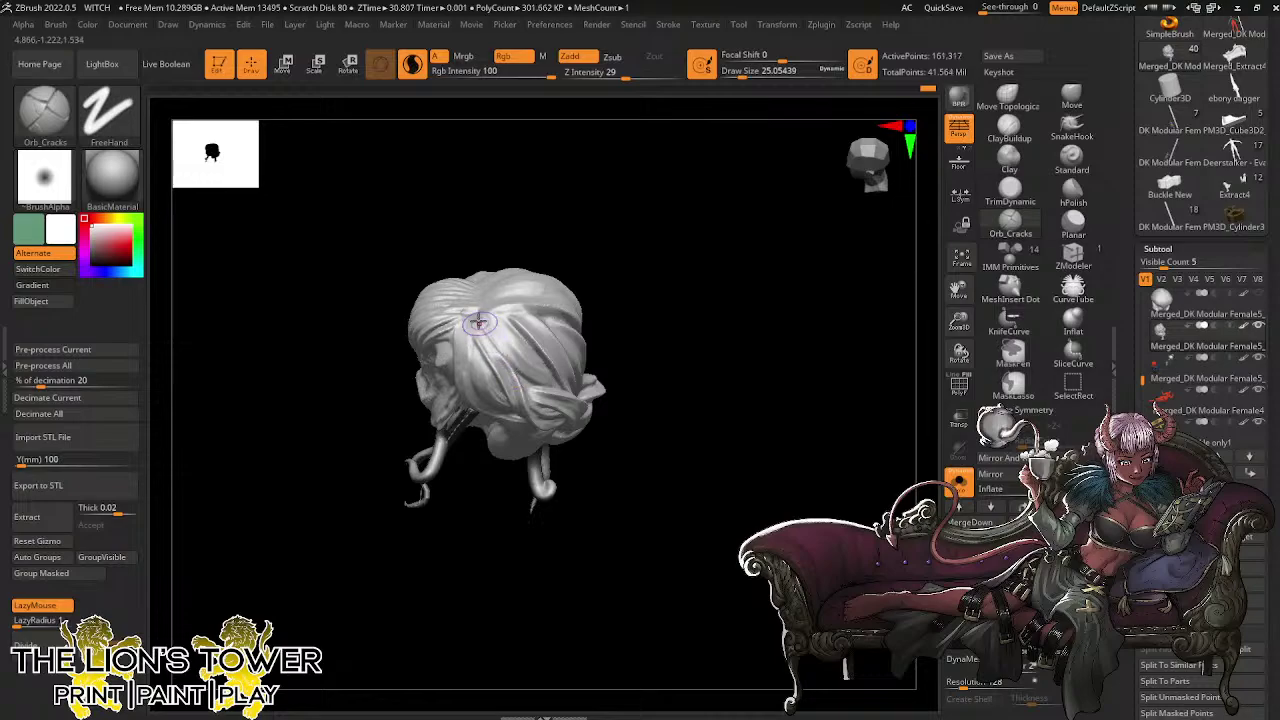
right_click_drag(535, 287, 510, 243)
left_click_drag(498, 318, 502, 321)
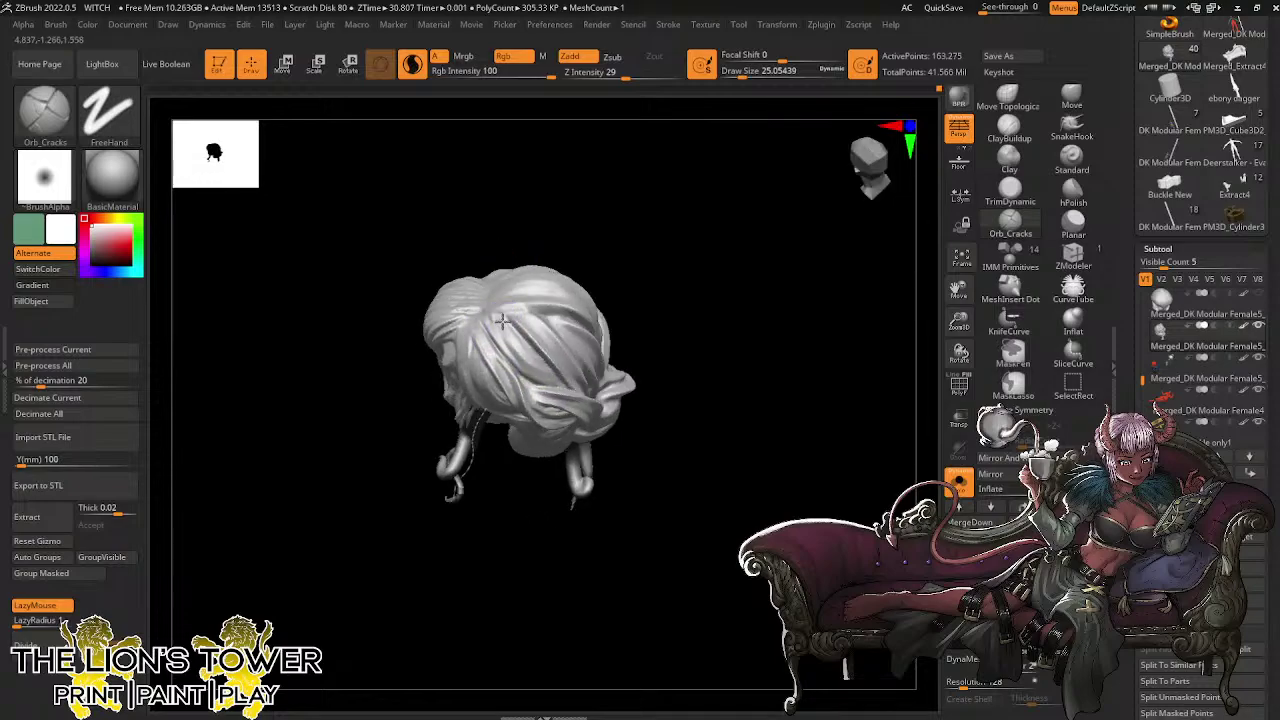
left_click_drag(541, 371, 561, 379)
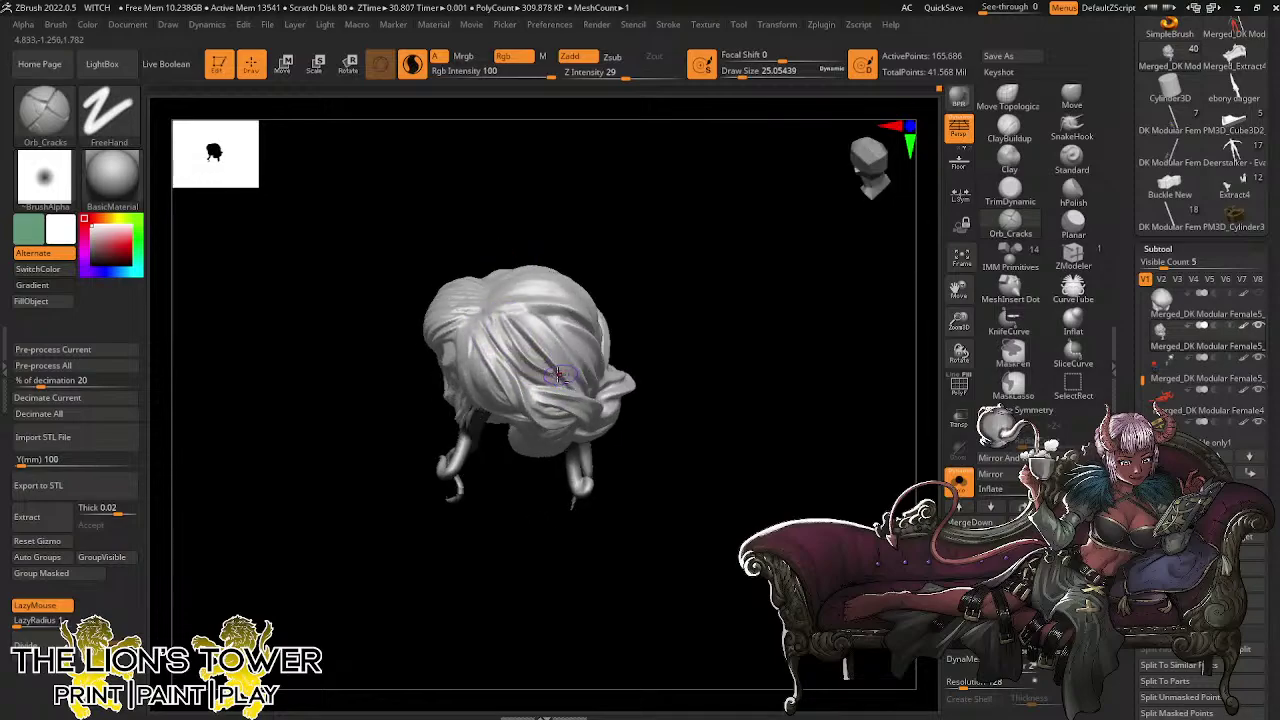
left_click_drag(507, 324, 569, 377, "shift")
mouse_move(602, 236)
left_mouse_down()
mouse_move(591, 214)
mouse_move(549, 220)
left_mouse_up()
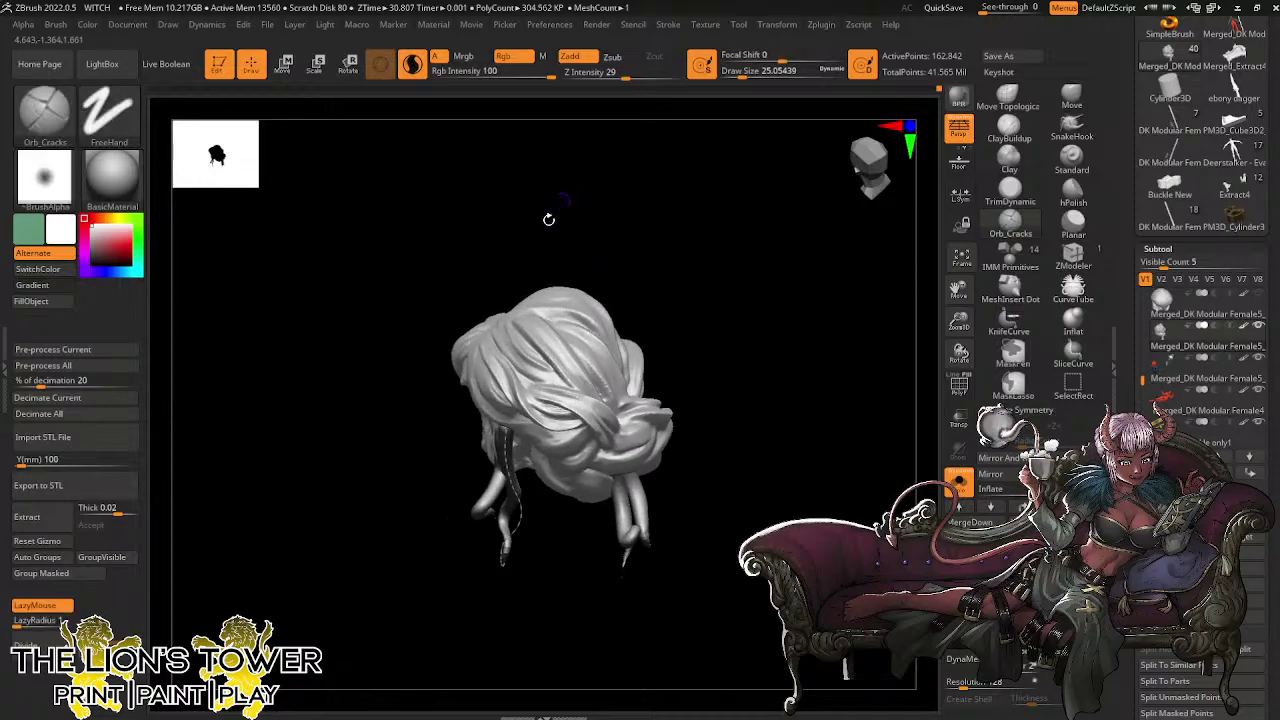
Carve fine grooves into the hair around the temple, above the loose front strands
left_click_drag(496, 333, 560, 378)
left_click_drag(580, 230, 650, 215)
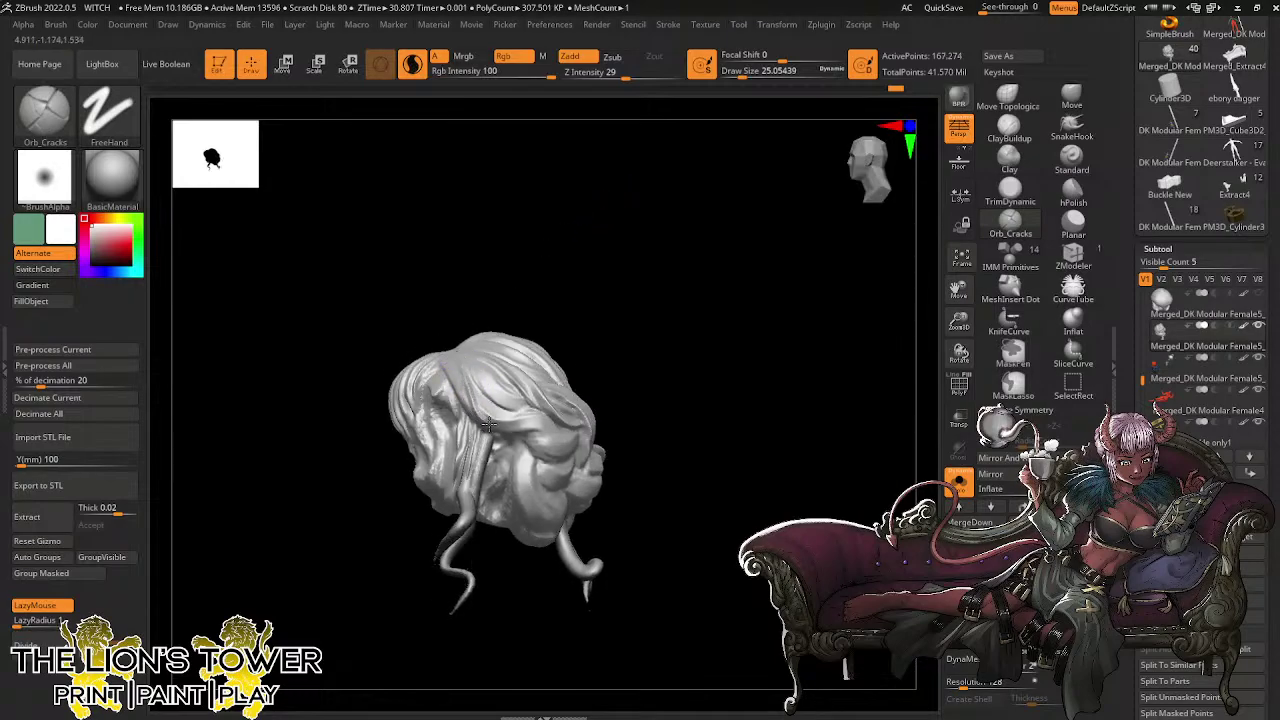
mouse_move(537, 420)
left_mouse_down()
mouse_move(502, 421)
mouse_move(563, 434)
left_mouse_up()
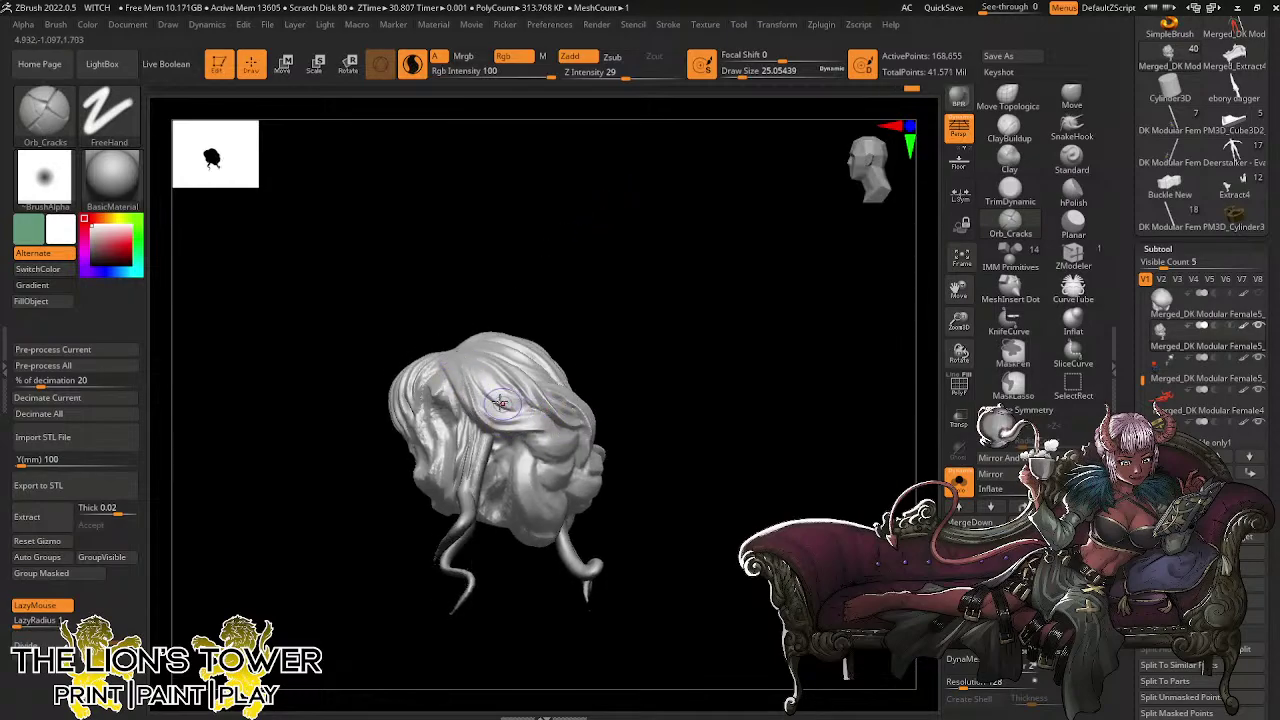
left_click_drag(524, 262, 490, 313)
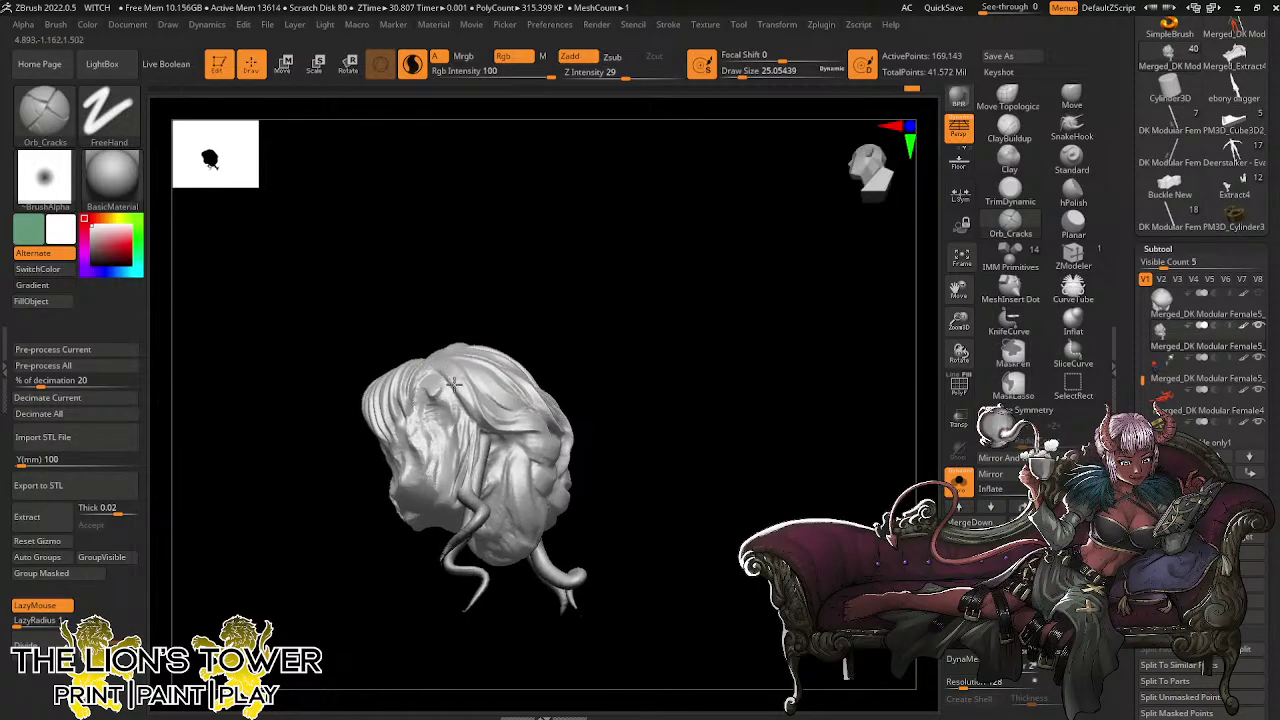
left_click_drag(460, 397, 455, 349)
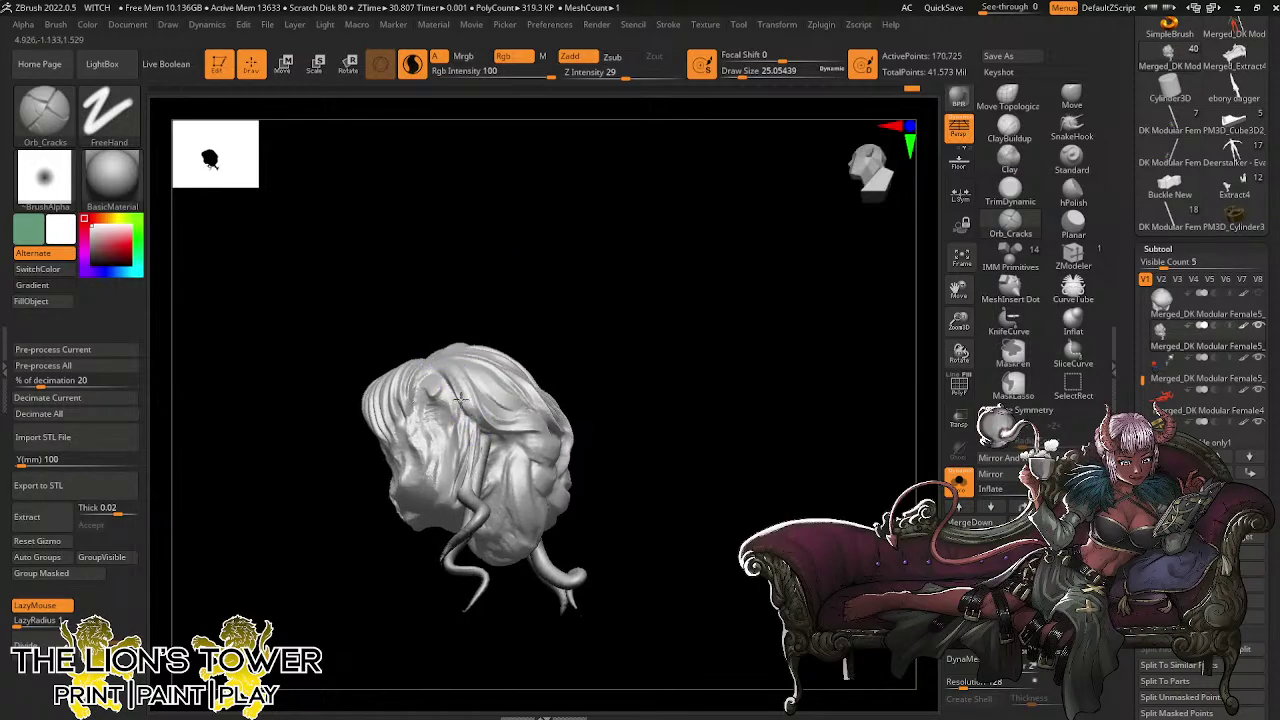
left_click_drag(460, 399, 460, 352)
left_click_drag(478, 305, 468, 409)
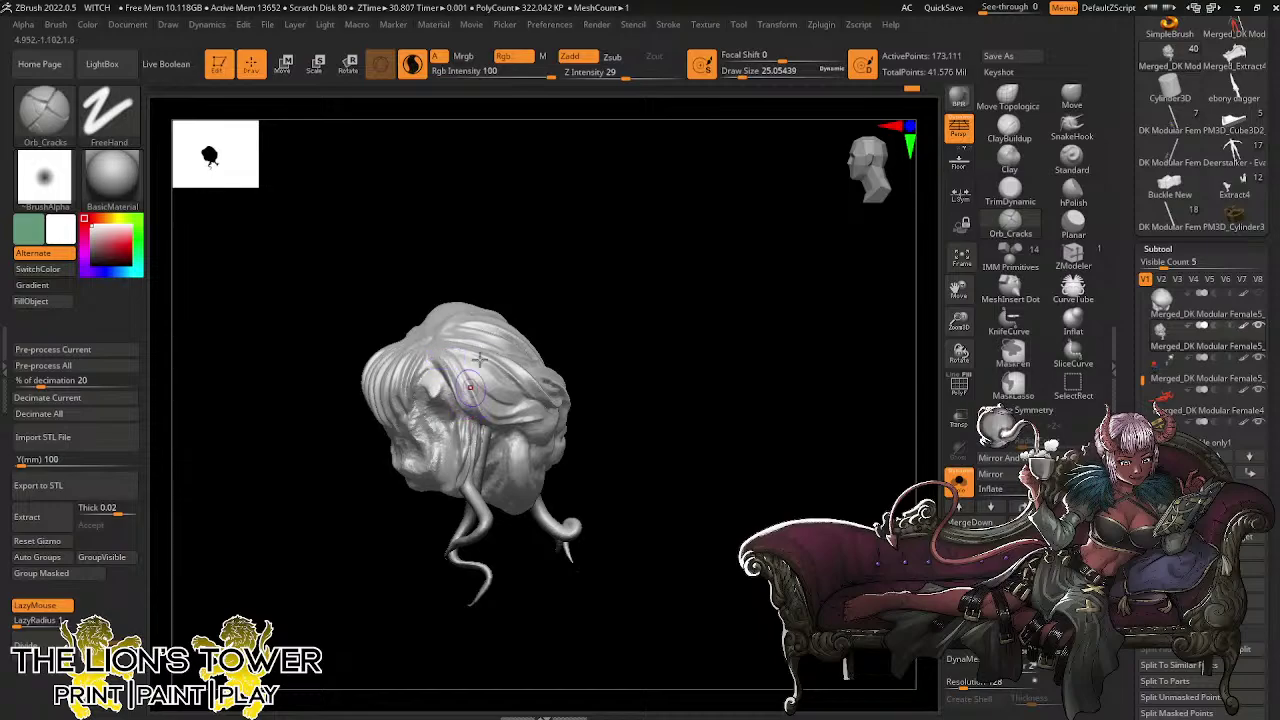
Extend the fine grooves from the temple back along the side sweep and smooth the rough spots
left_click_drag(480, 358, 477, 315)
left_click_drag(460, 378, 512, 412)
left_click_drag(520, 304, 492, 345)
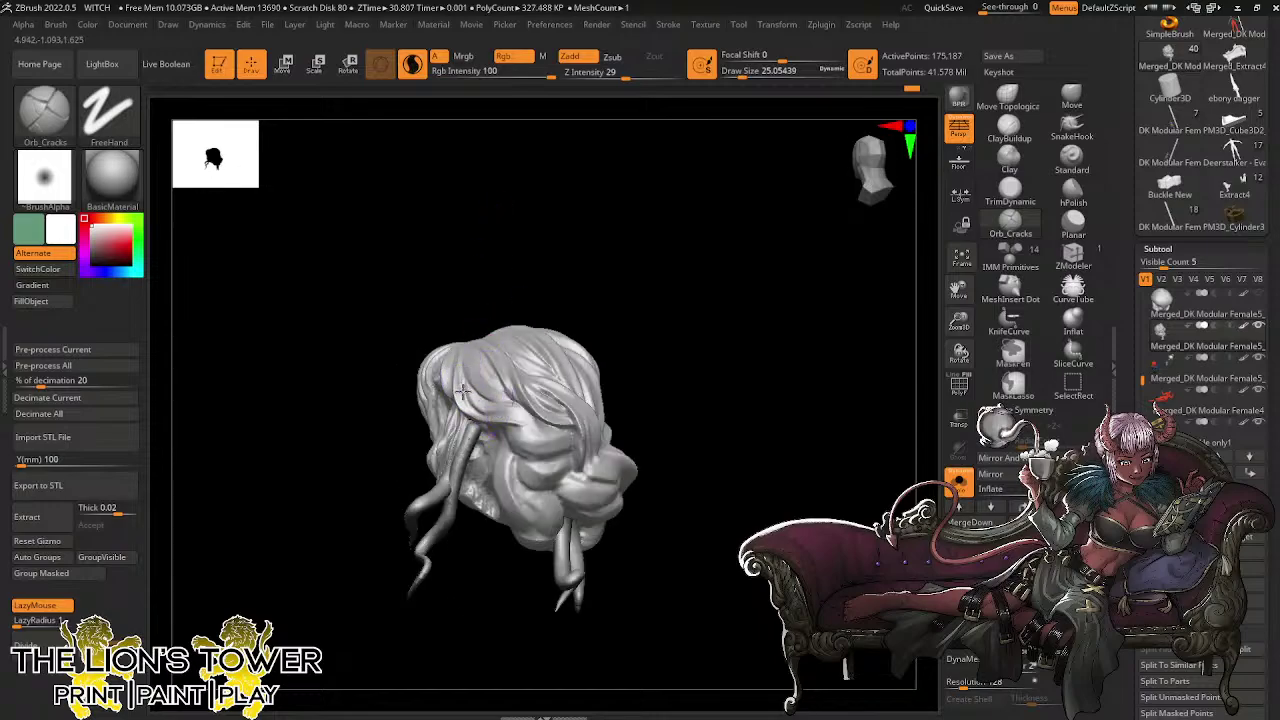
left_click_drag(484, 403, 492, 390, "shift")
mouse_move(551, 258)
left_mouse_down()
mouse_move(531, 251)
mouse_move(453, 340)
left_mouse_up()
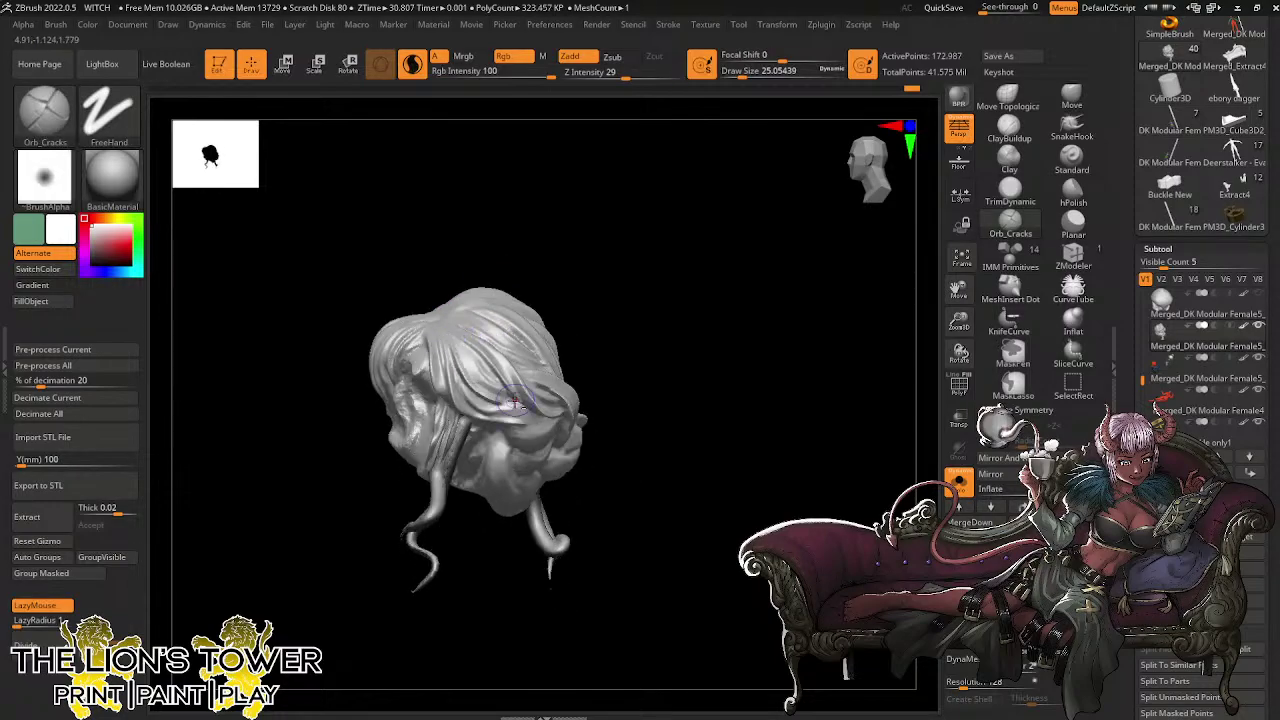
mouse_move(499, 391)
left_mouse_down()
mouse_move(465, 351)
mouse_move(486, 377)
left_mouse_up()
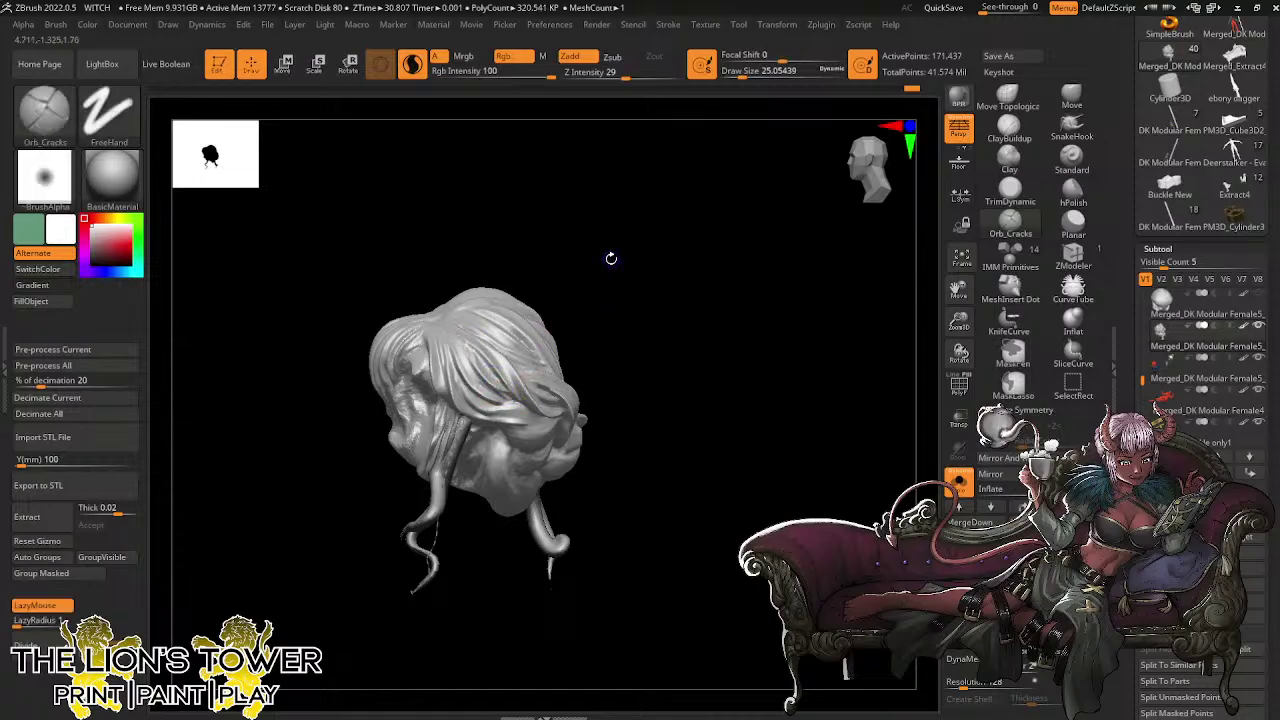
Carve fine grooves into the strand tucked beneath the side sweep, leading back toward the bun
mouse_move(666, 364)
left_mouse_down()
mouse_move(677, 371)
mouse_move(689, 326)
mouse_move(691, 371)
mouse_move(706, 360)
mouse_move(671, 409)
mouse_move(458, 397)
mouse_move(640, 369)
mouse_move(640, 311)
mouse_move(640, 330)
left_mouse_up()
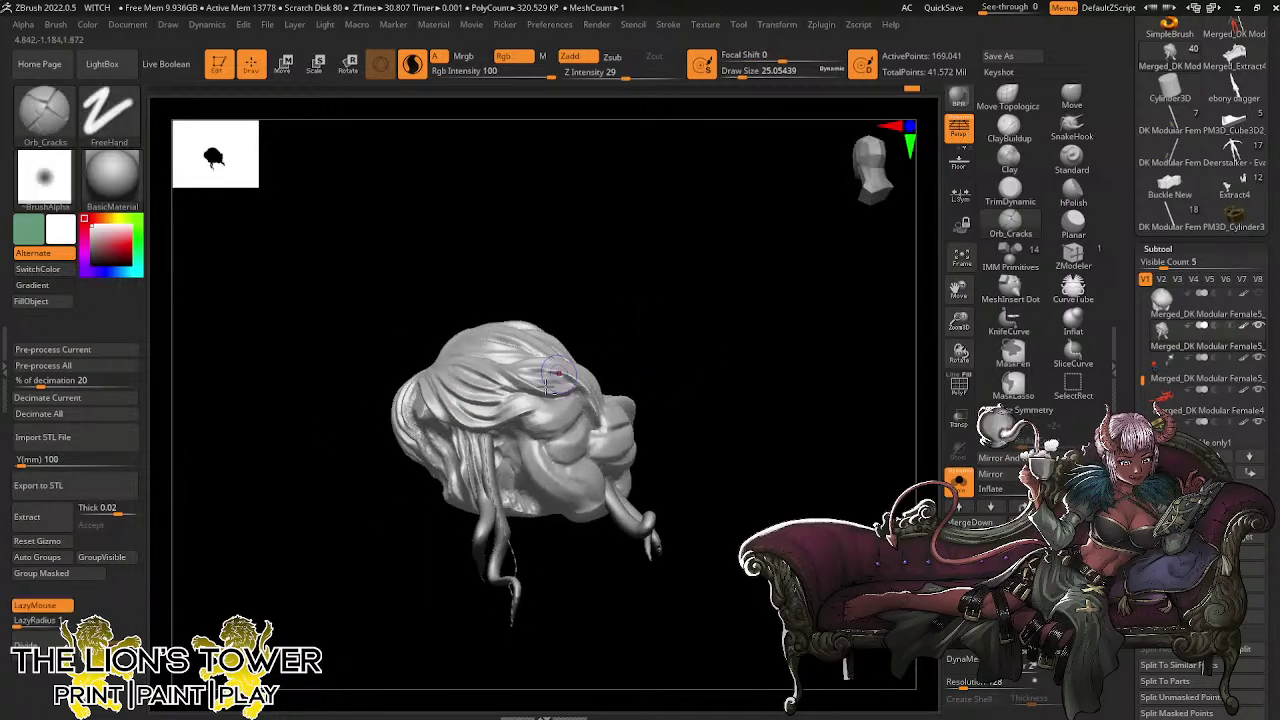
left_click_drag(536, 418, 601, 372)
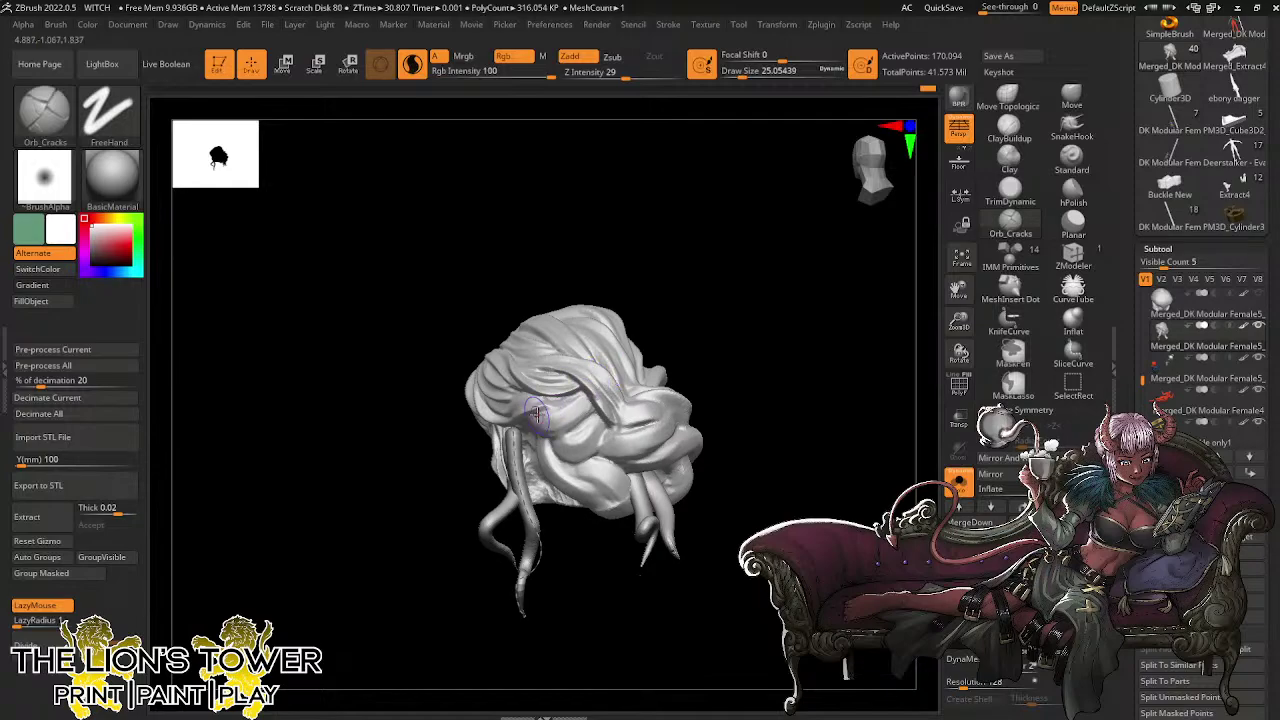
left_click_drag(587, 412, 532, 436)
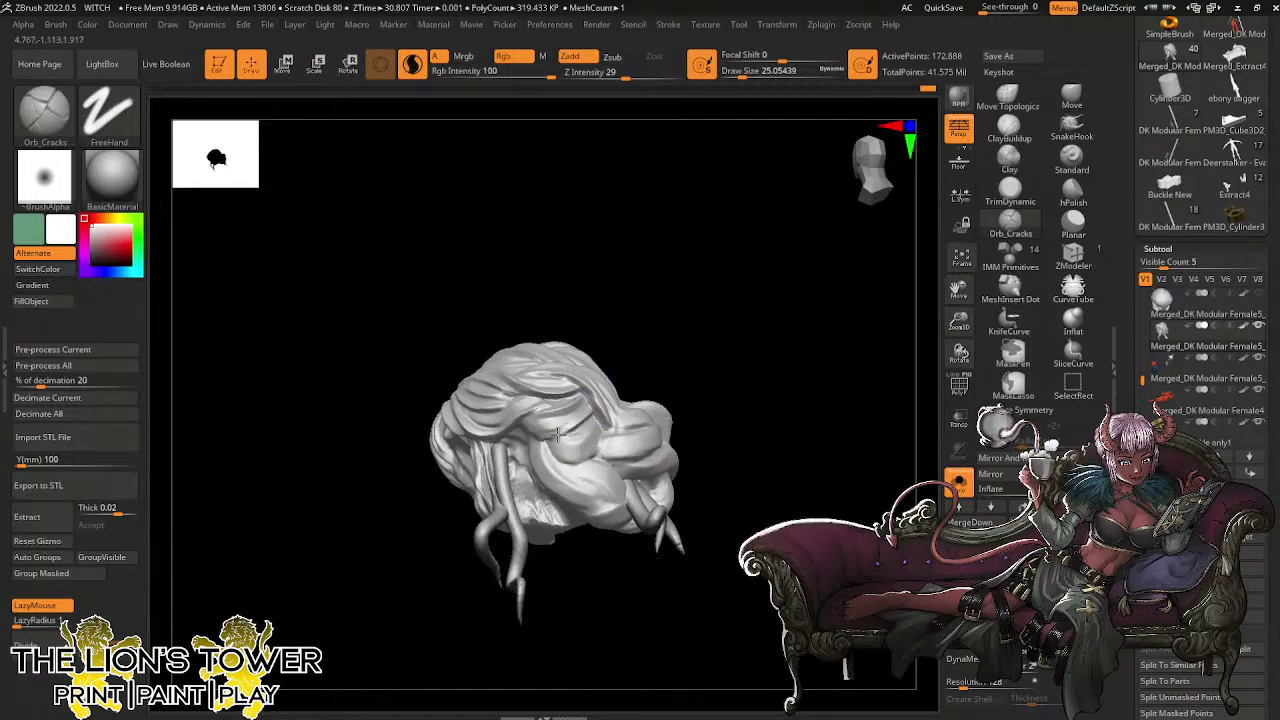
left_click_drag(601, 341, 655, 305)
left_click_drag(548, 420, 562, 433)
Carve fine grooves into the rounded locks where the side hair meets the bun
mouse_move(672, 356)
left_mouse_down()
mouse_move(634, 352)
mouse_move(533, 418)
mouse_move(666, 334)
mouse_move(686, 337)
mouse_move(610, 424)
left_mouse_up()
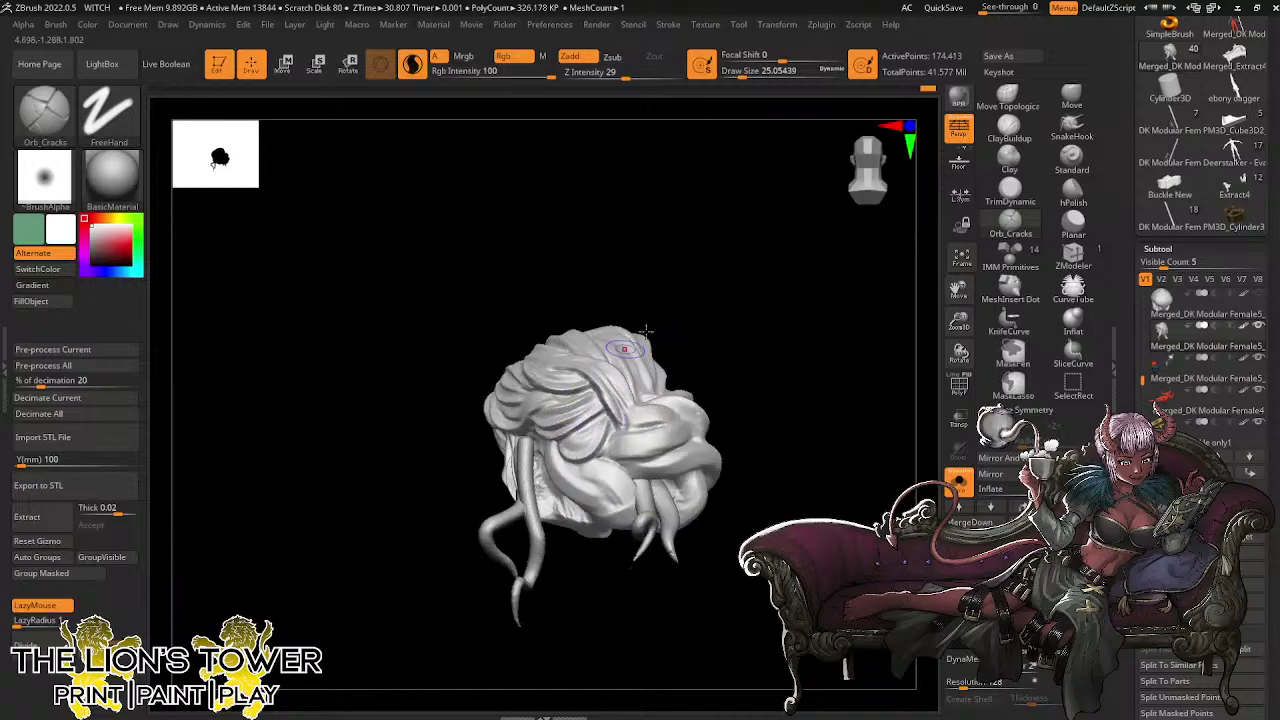
left_click_drag(645, 335, 594, 430)
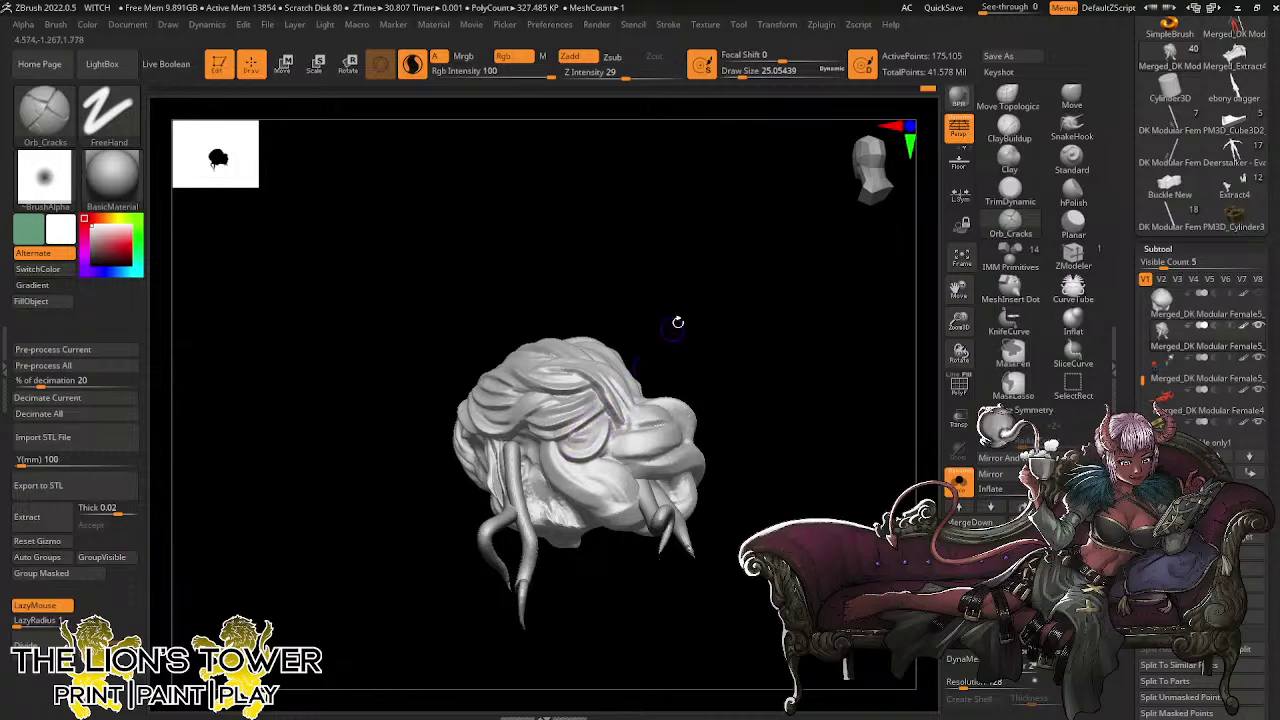
left_click_drag(678, 322, 612, 459)
left_click_drag(630, 410, 612, 455)
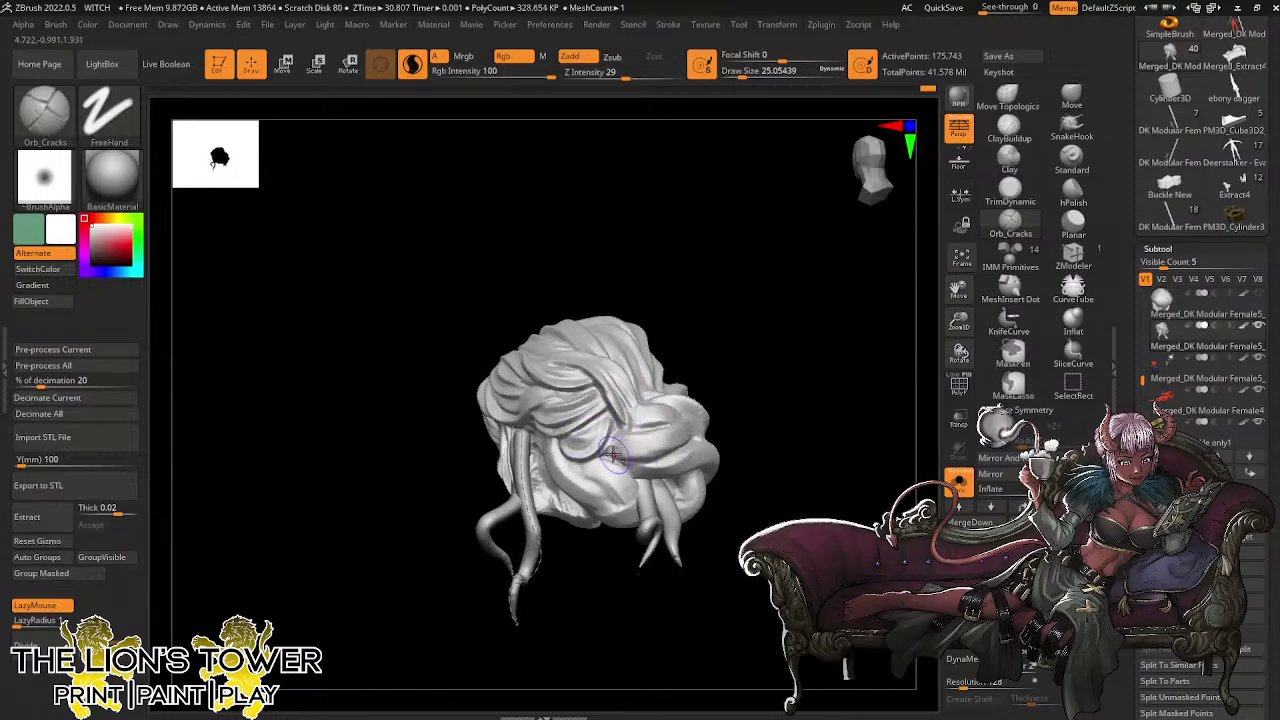
mouse_move(720, 402)
left_mouse_down()
mouse_move(748, 397)
mouse_move(690, 418)
left_mouse_up()
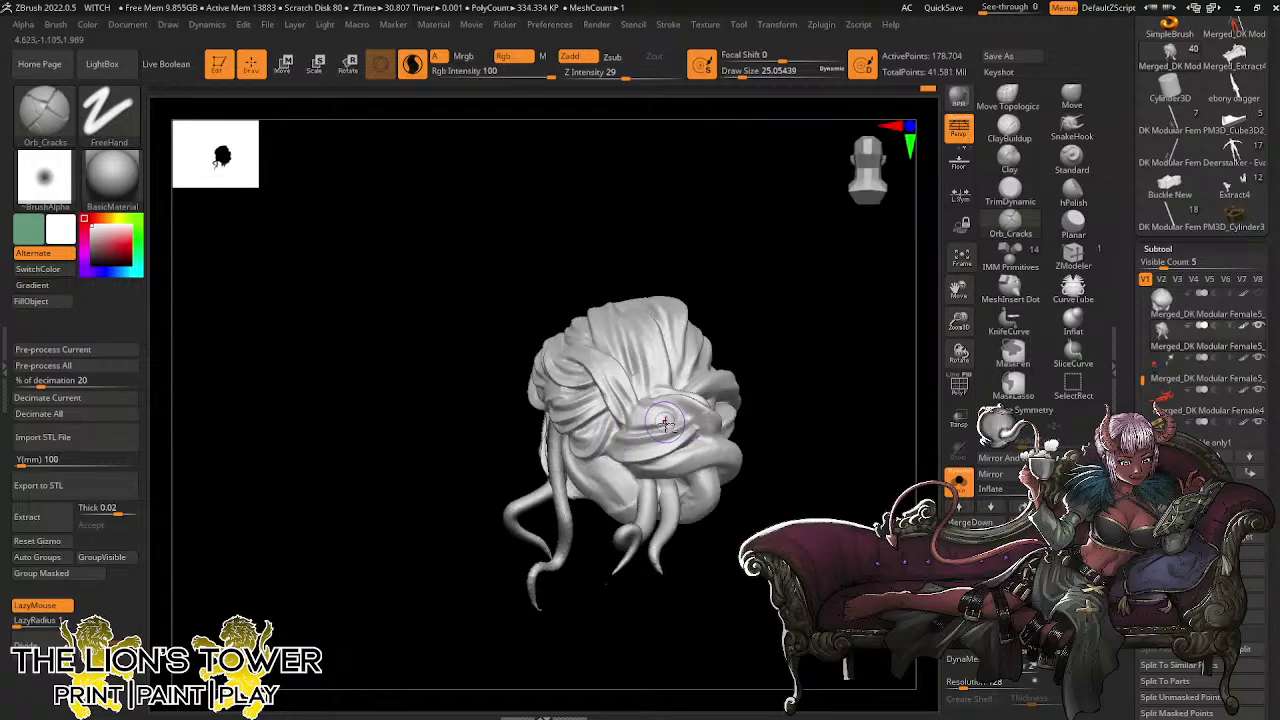
Carve fine grooves along the overlapping strands wrapped across the back of the bun
left_click_drag(746, 345, 675, 404)
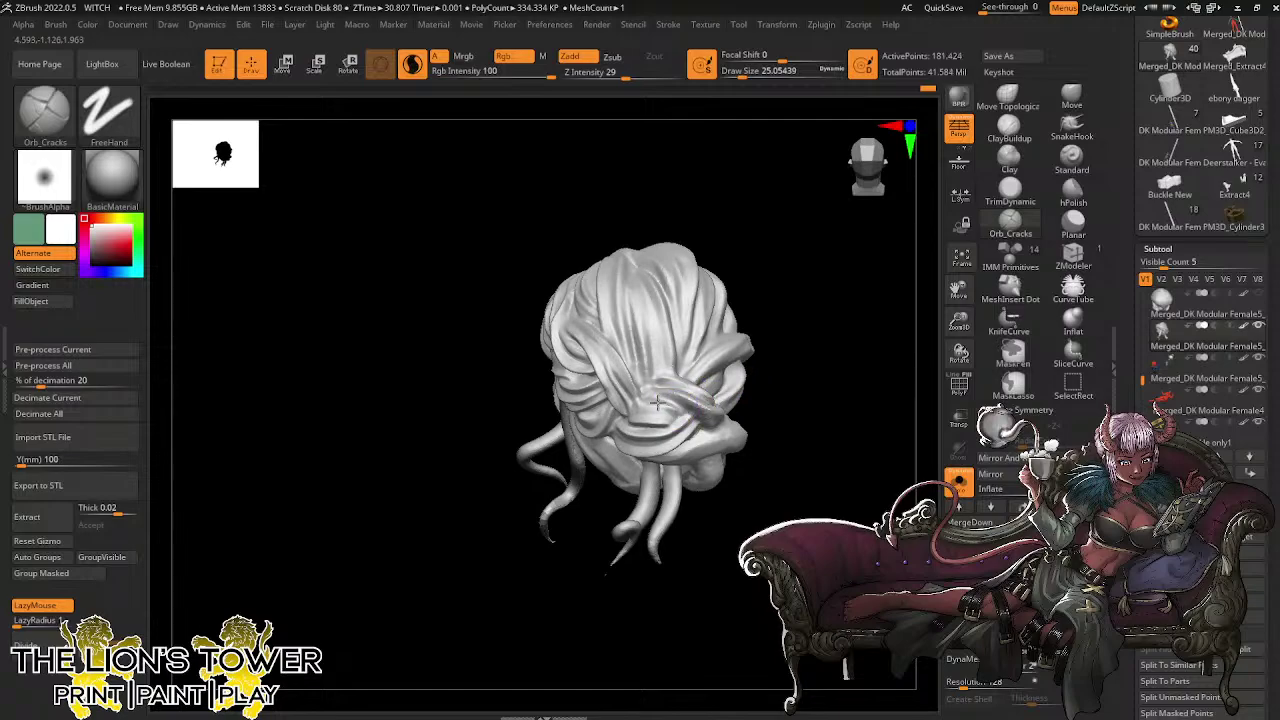
left_click_drag(804, 398, 790, 345)
left_click_drag(703, 451, 742, 442)
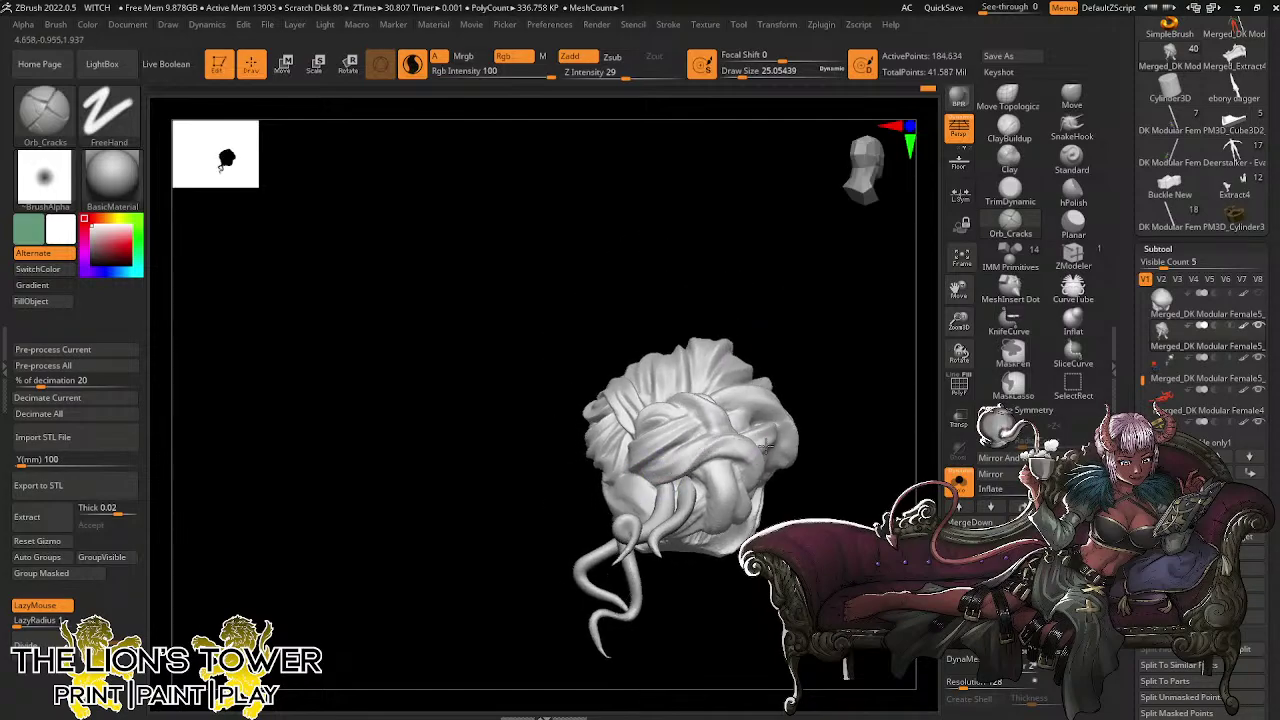
left_click_drag(819, 507, 782, 514)
mouse_move(708, 454)
left_mouse_down()
mouse_move(682, 468)
mouse_move(695, 451)
left_mouse_up()
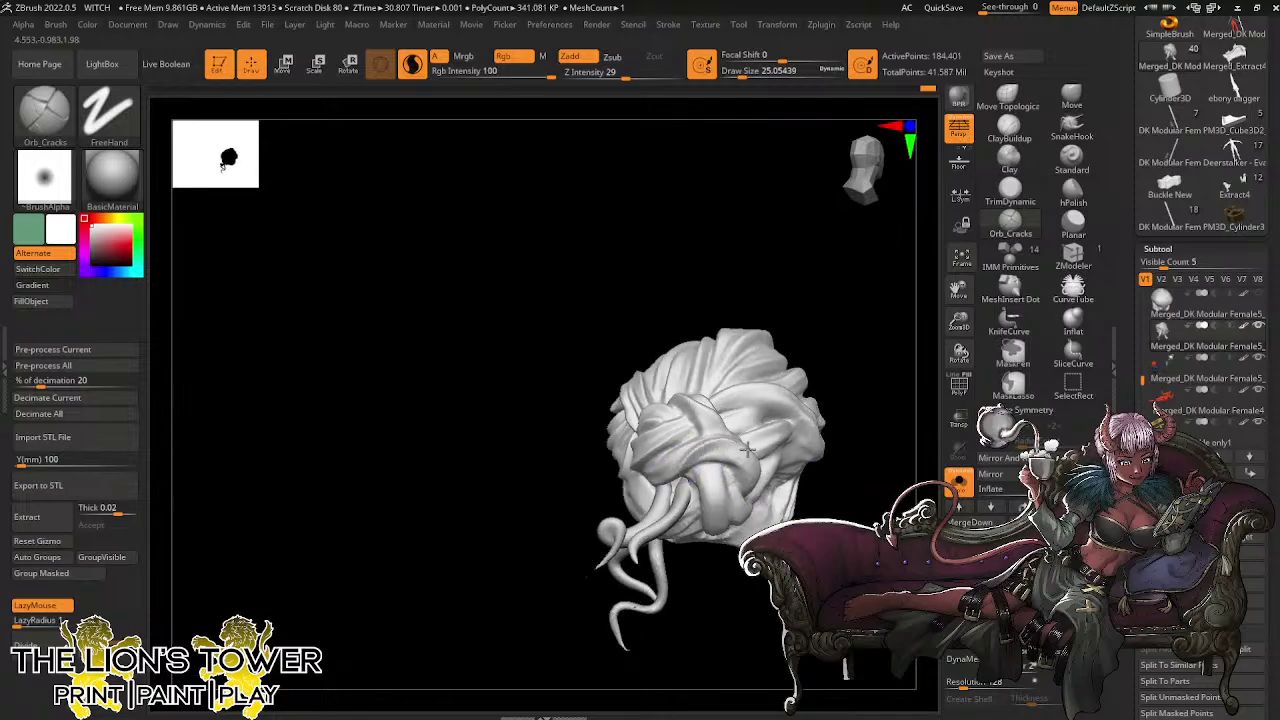
mouse_move(838, 510)
left_mouse_down()
mouse_move(818, 411)
mouse_move(800, 478)
mouse_move(715, 437)
mouse_move(774, 425)
mouse_move(718, 446)
mouse_move(743, 447)
left_mouse_up()
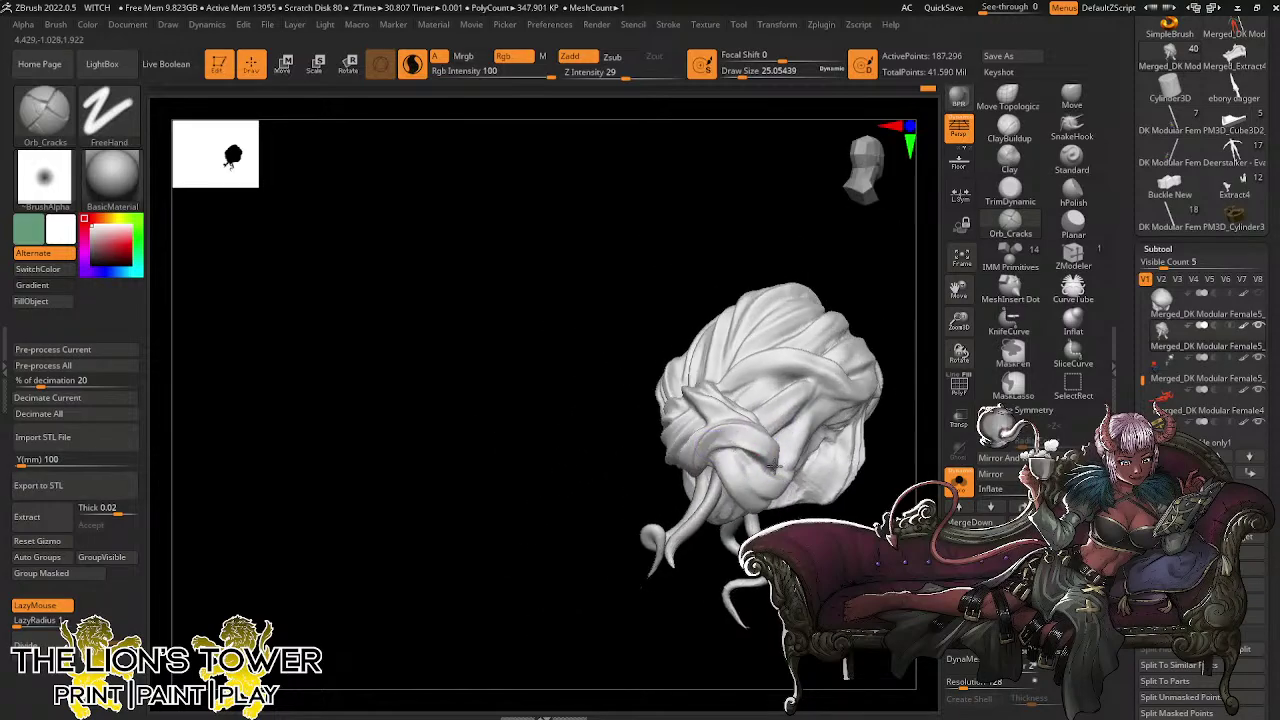
Carve fine grooves into the looped strand on the far side of the bun and the lock beneath it
mouse_move(842, 511)
left_mouse_down()
mouse_move(762, 484)
mouse_move(808, 443)
left_mouse_up()
left_click_drag(784, 265, 738, 302)
left_click_drag(786, 432, 776, 444)
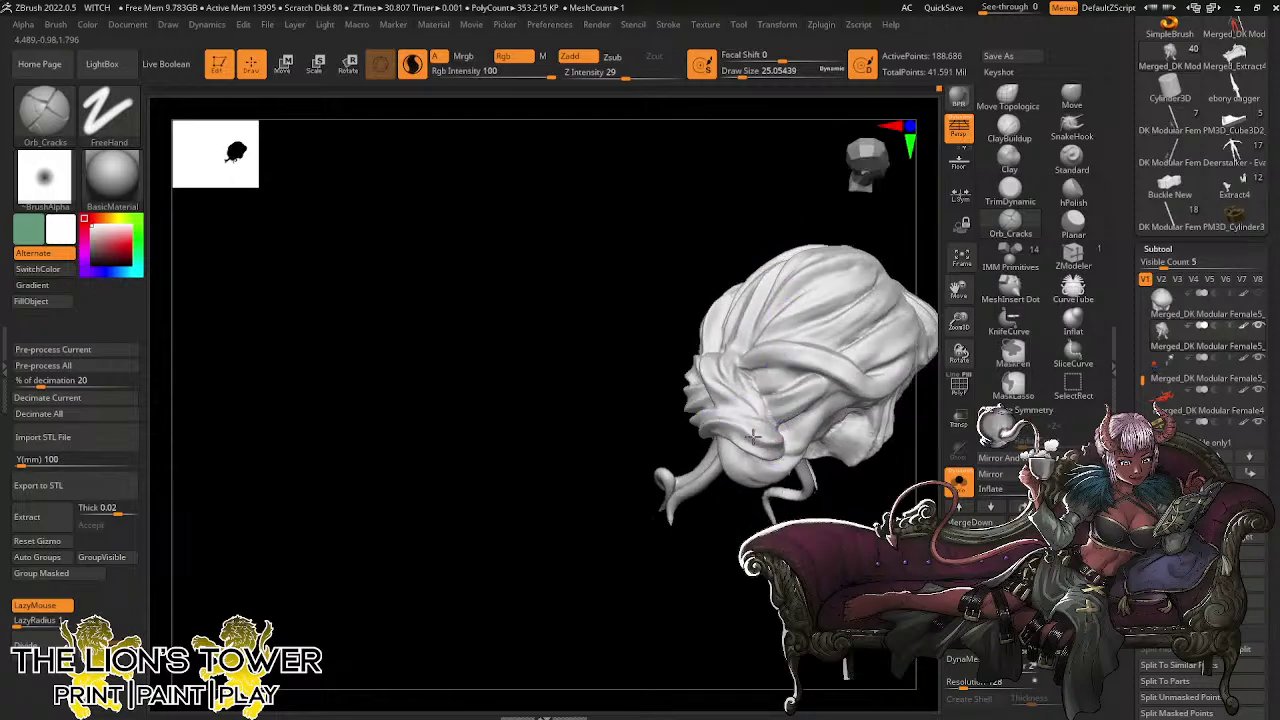
left_click_drag(671, 597, 752, 535)
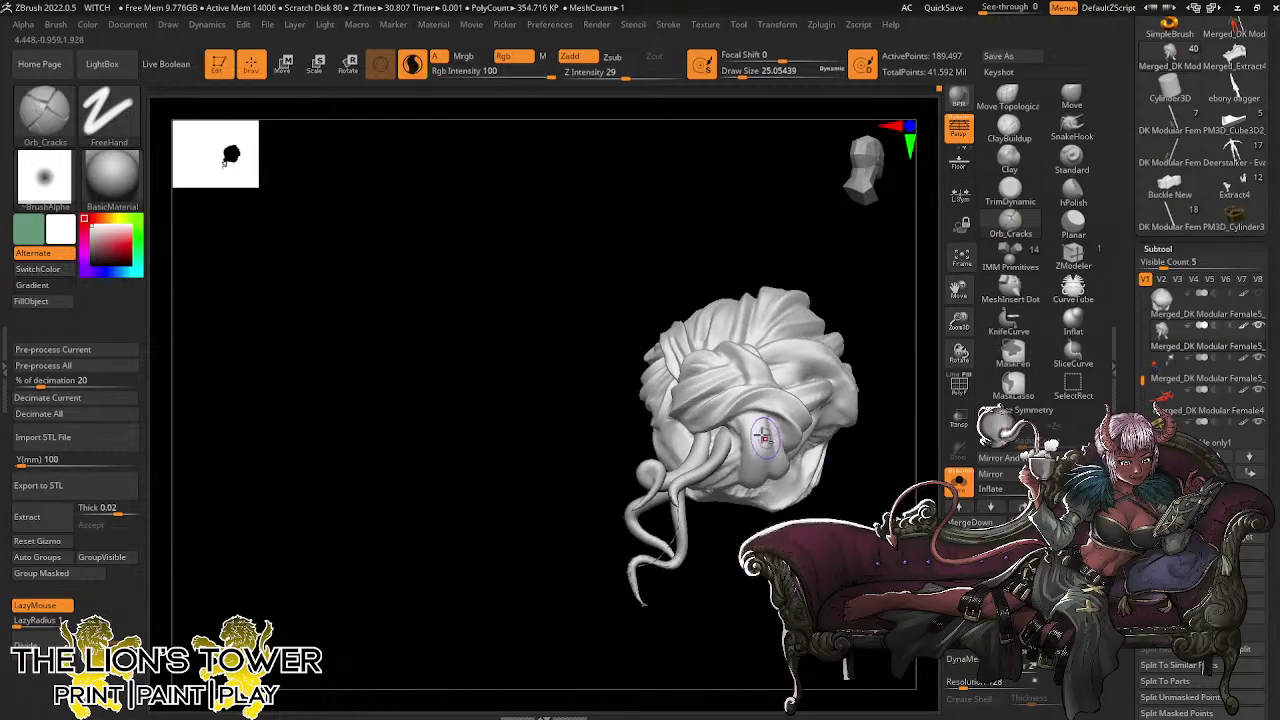
left_click_drag(755, 427, 744, 418)
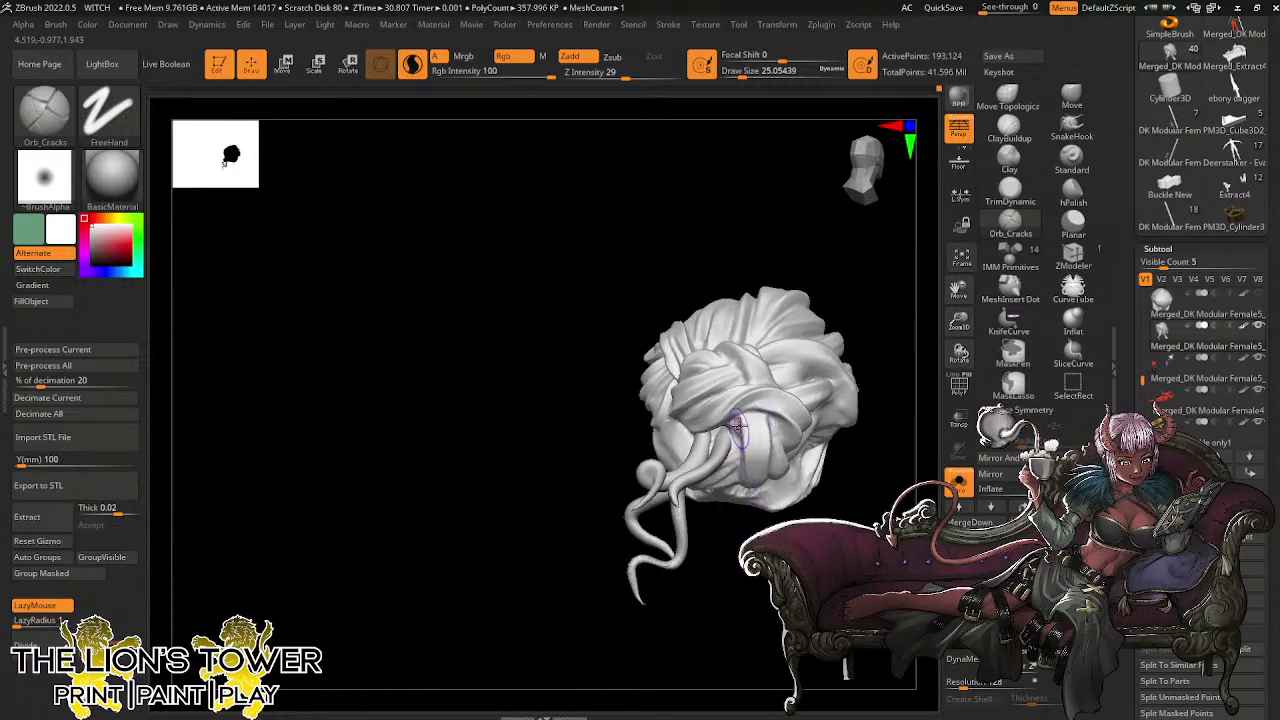
mouse_move(733, 589)
left_mouse_down()
mouse_move(748, 417)
mouse_move(767, 500)
left_mouse_up()
Carve fine grooves into the underside of the bun around the roots of the hanging curls
left_click_drag(817, 409, 790, 371)
left_click_drag(776, 447, 762, 517)
left_click_drag(805, 347, 765, 405)
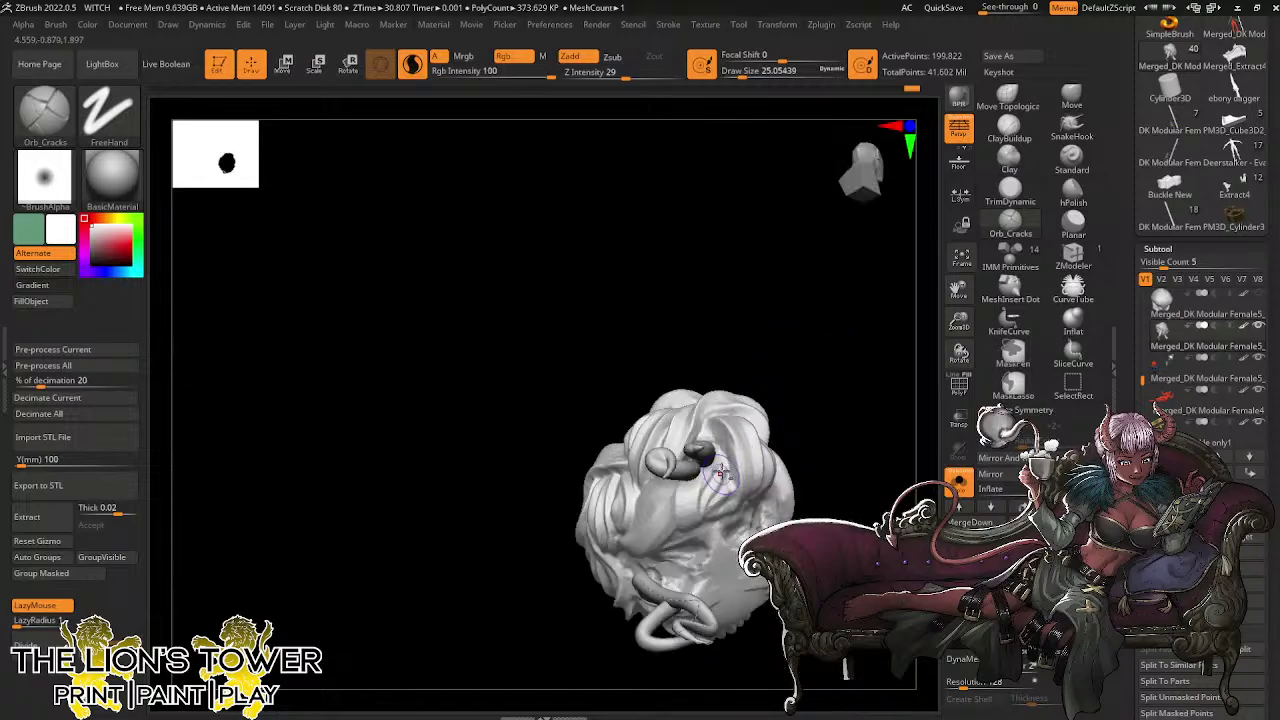
mouse_move(719, 468)
left_mouse_down()
mouse_move(698, 500)
mouse_move(707, 535)
mouse_move(724, 516)
left_mouse_up()
left_click_drag(786, 402, 817, 380)
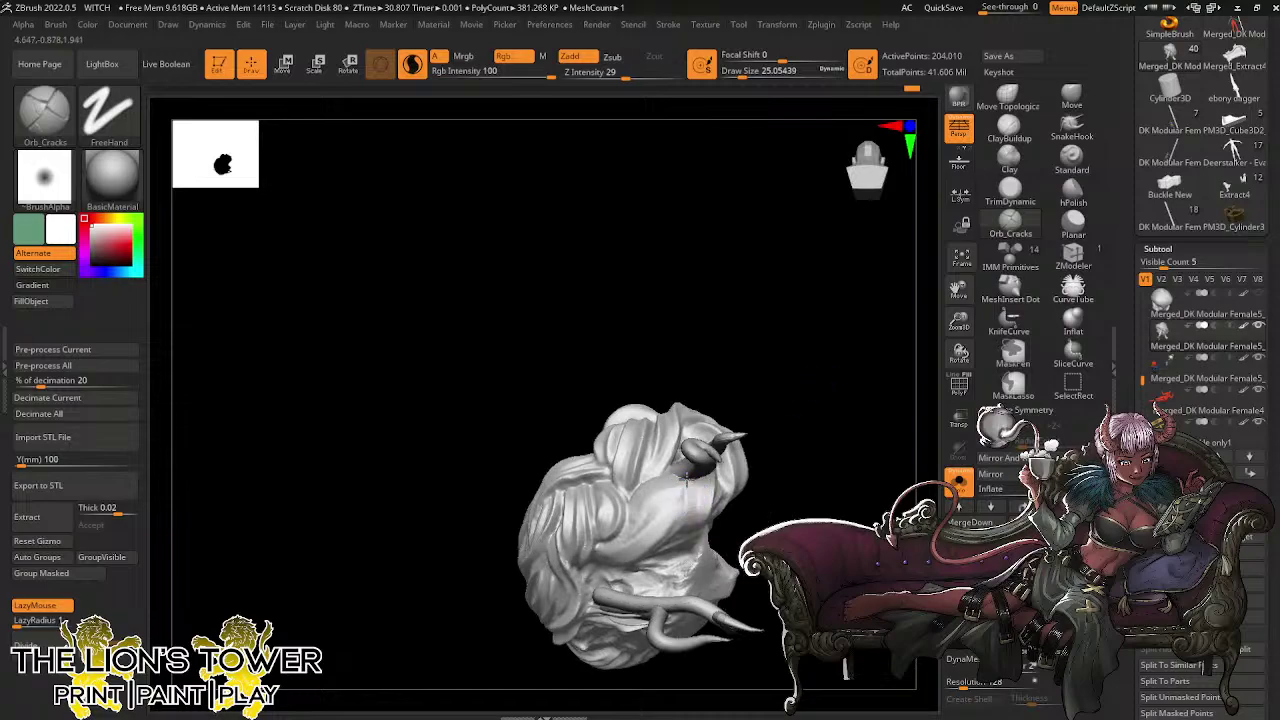
left_click_drag(687, 480, 708, 546)
left_click_drag(770, 470, 806, 488)
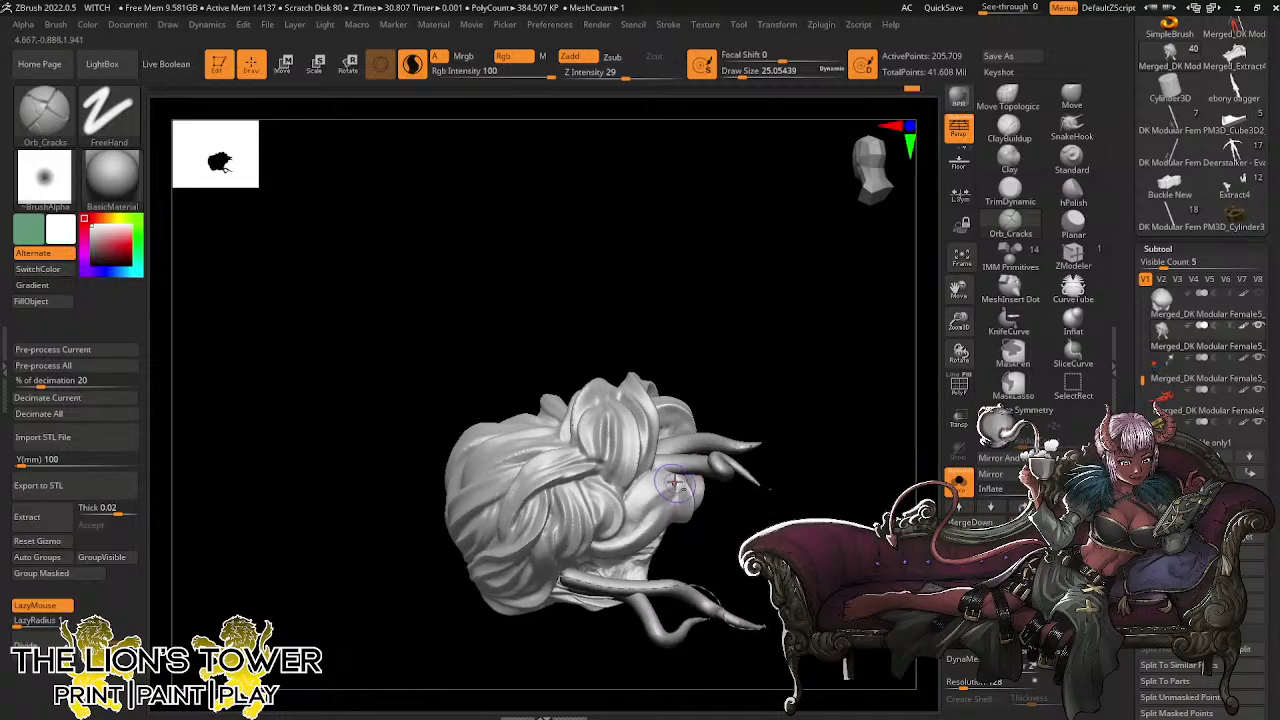
Carve fine grooves into the thick lower lock beneath the bun, undoing and redoing one stroke
left_click_drag(636, 490, 614, 522)
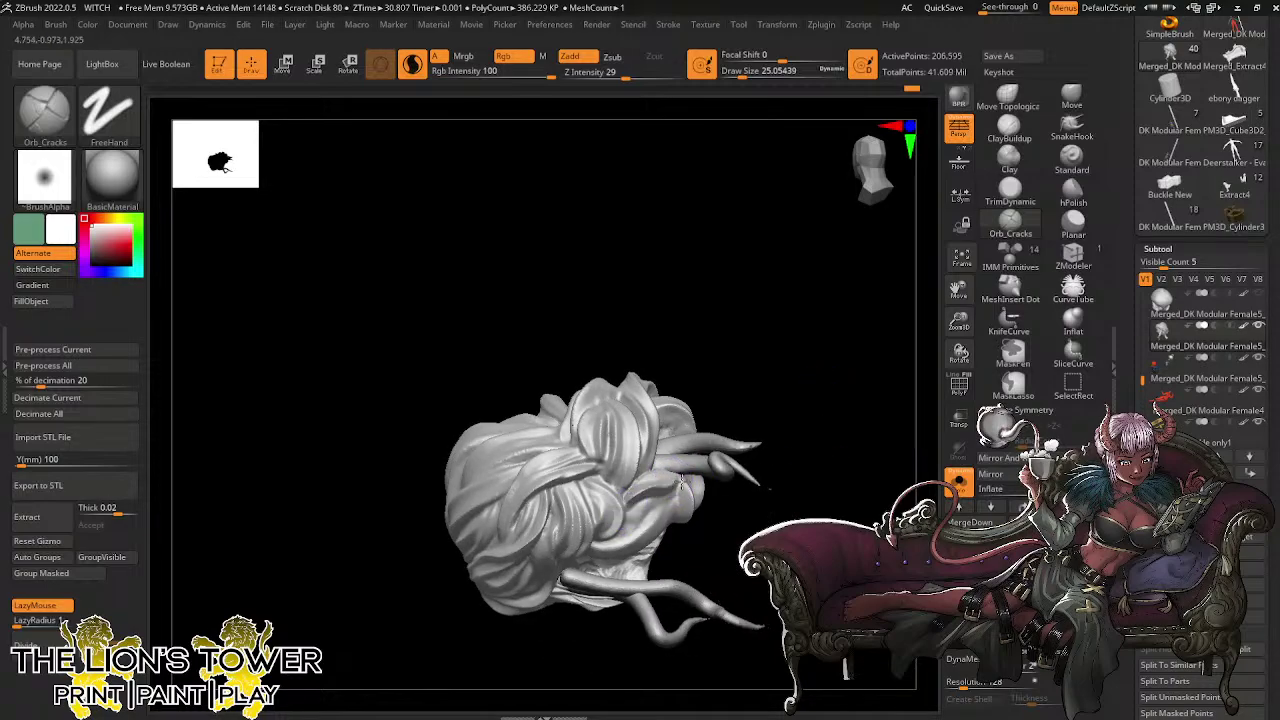
mouse_move(760, 463)
left_mouse_down()
mouse_move(777, 471)
mouse_move(788, 423)
mouse_move(776, 462)
left_mouse_up()
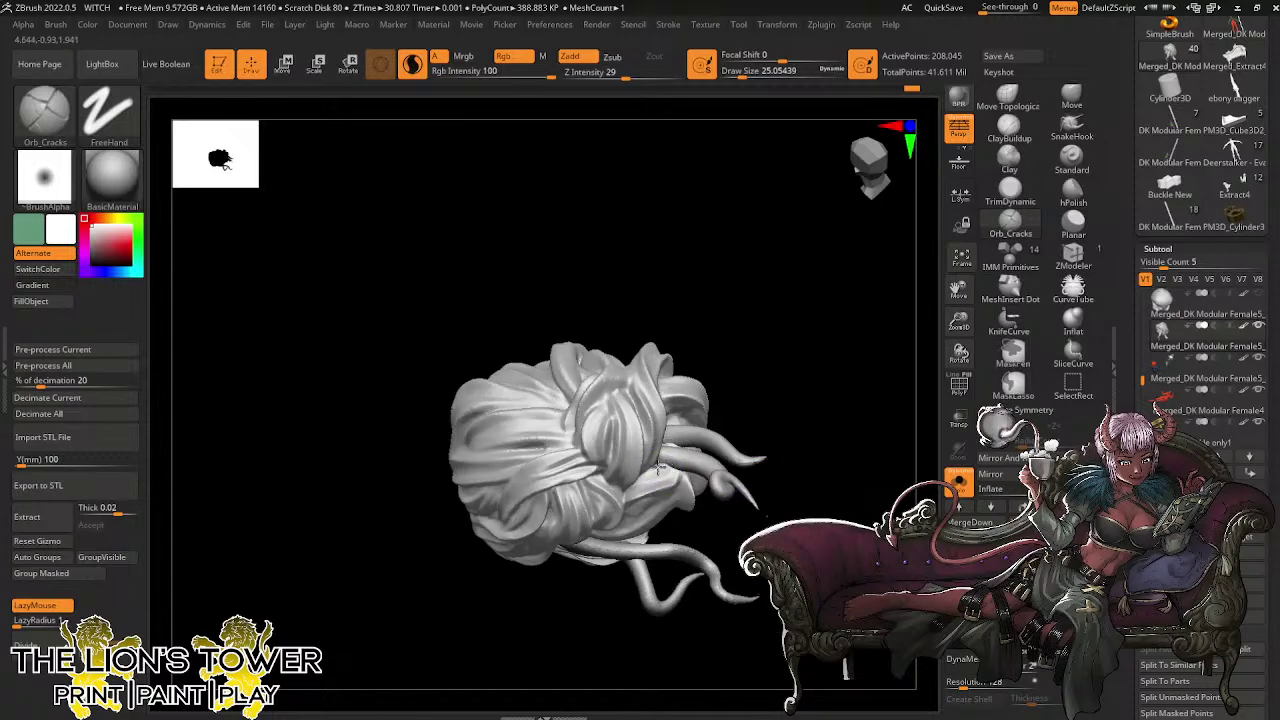
mouse_move(662, 467)
left_mouse_down()
mouse_move(626, 499)
mouse_move(648, 474)
left_mouse_up()
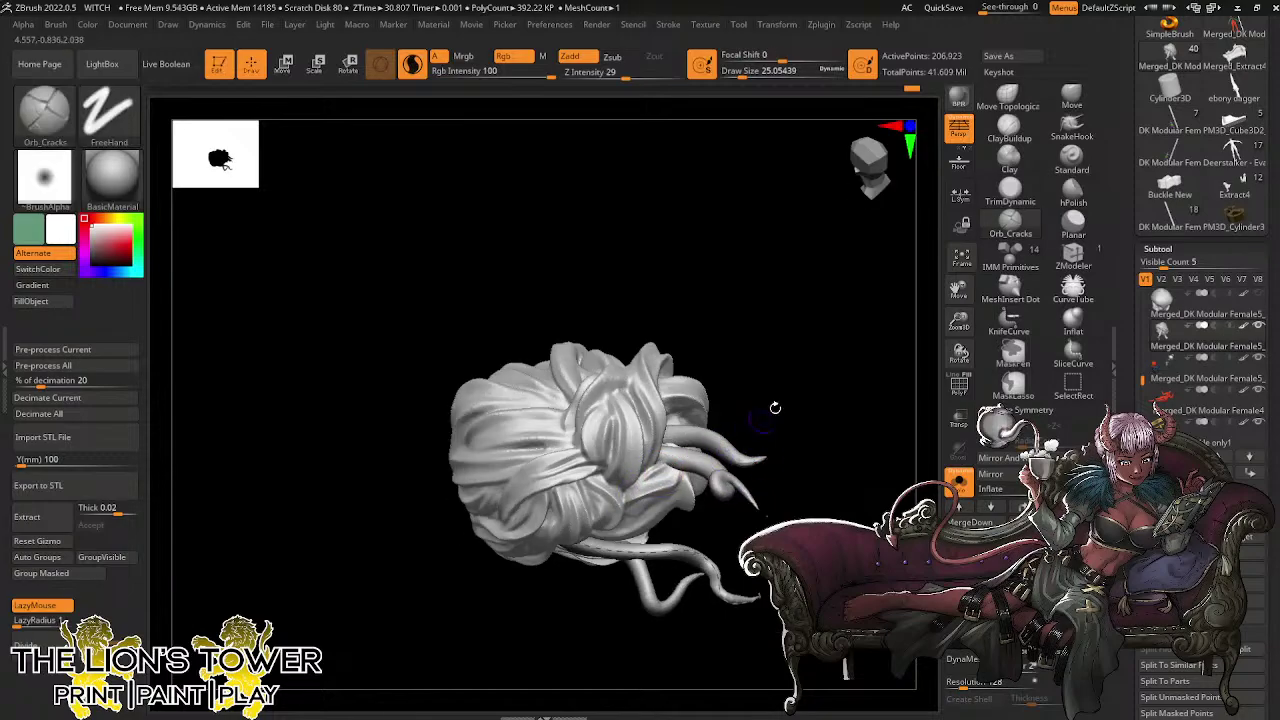
mouse_move(774, 406)
left_mouse_down()
mouse_move(800, 371)
mouse_move(792, 392)
left_mouse_up()
left_click_drag(608, 507, 669, 491)
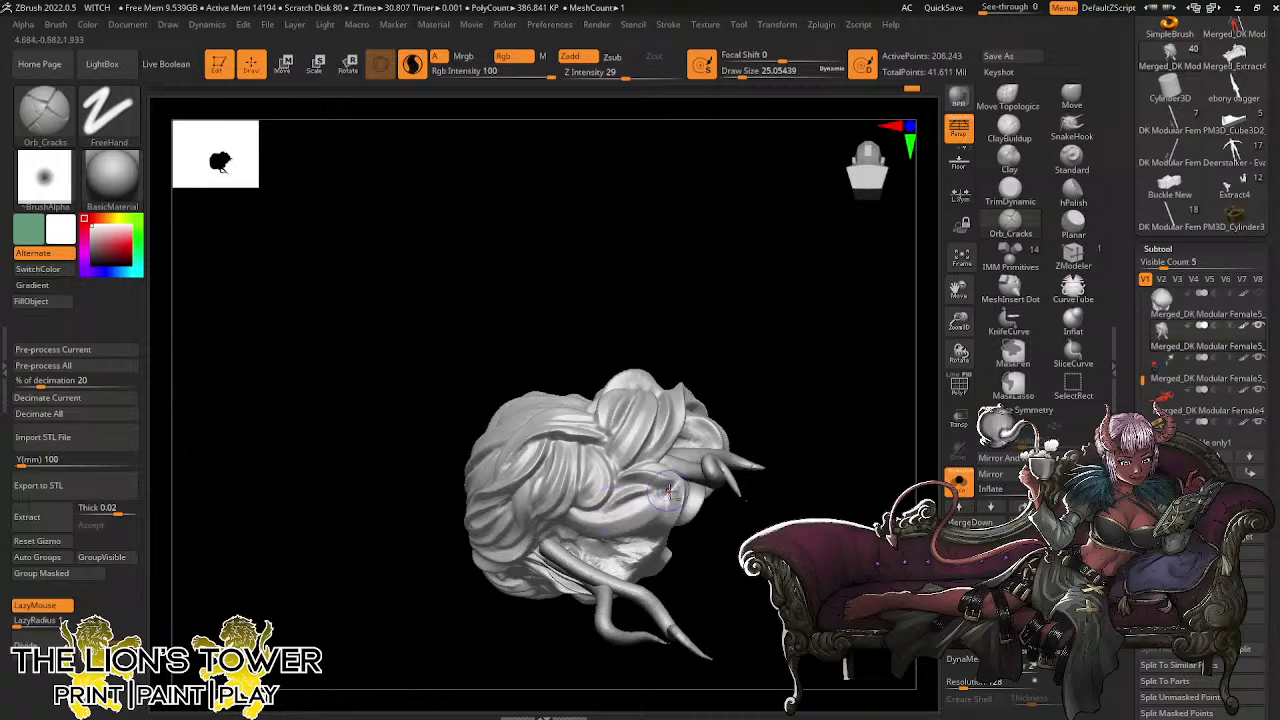
key("ctrl+z")
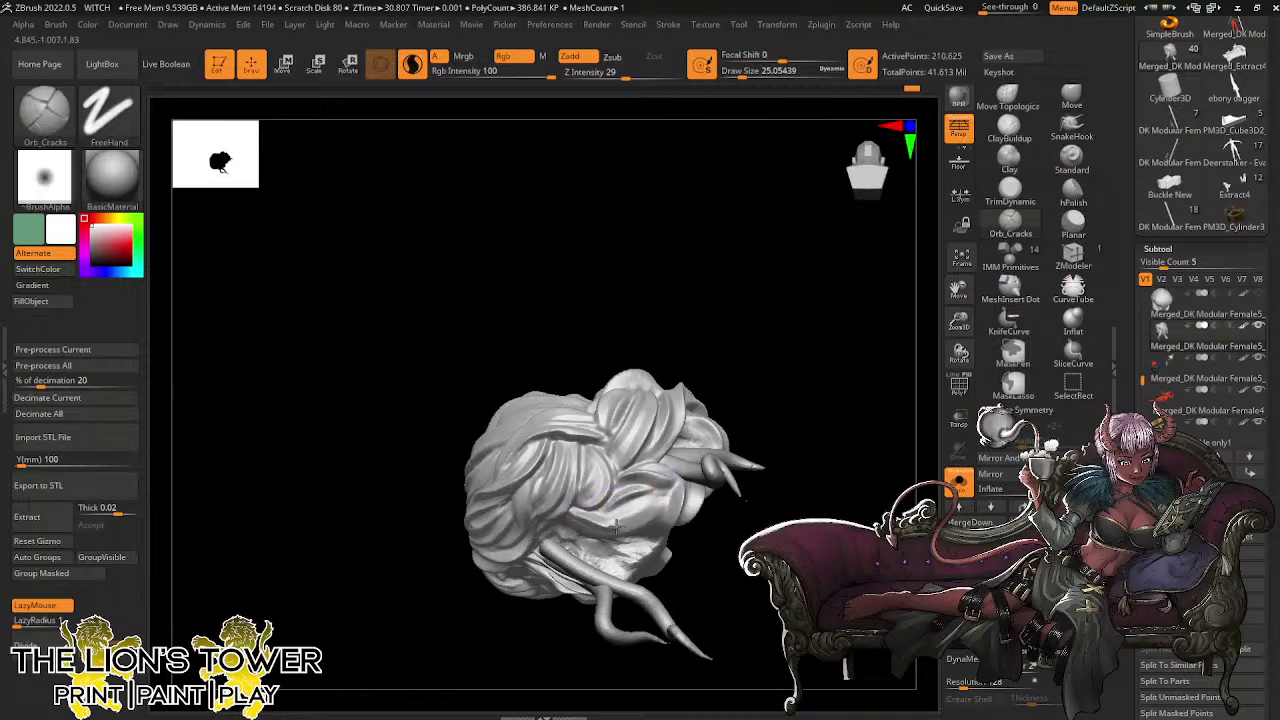
left_click_drag(651, 520, 655, 510)
left_click_drag(752, 401, 778, 349)
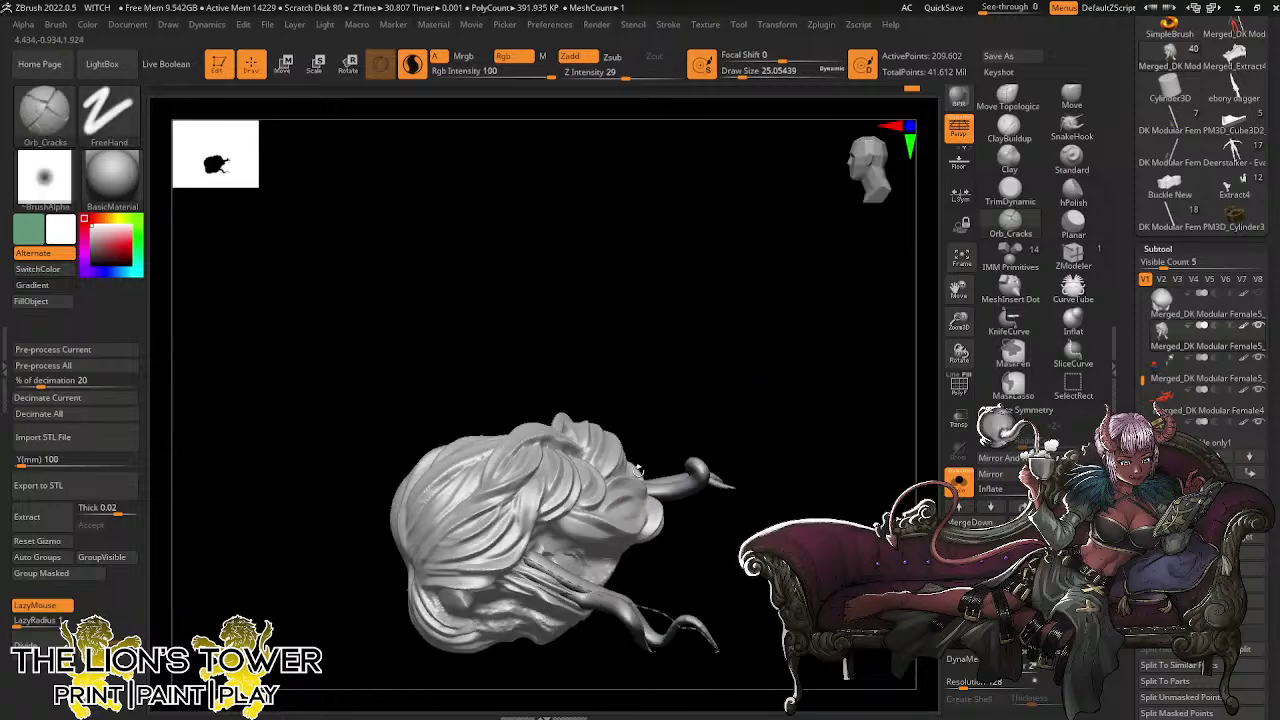
Carve grooves into the lower hair behind the loose side strands and smooth the area near the nape
left_click_drag(545, 520, 598, 538)
mouse_move(729, 457)
left_mouse_down()
mouse_move(763, 368)
mouse_move(702, 446)
left_mouse_up()
left_click_drag(588, 550, 634, 566, "shift")
left_click_drag(728, 446, 680, 475)
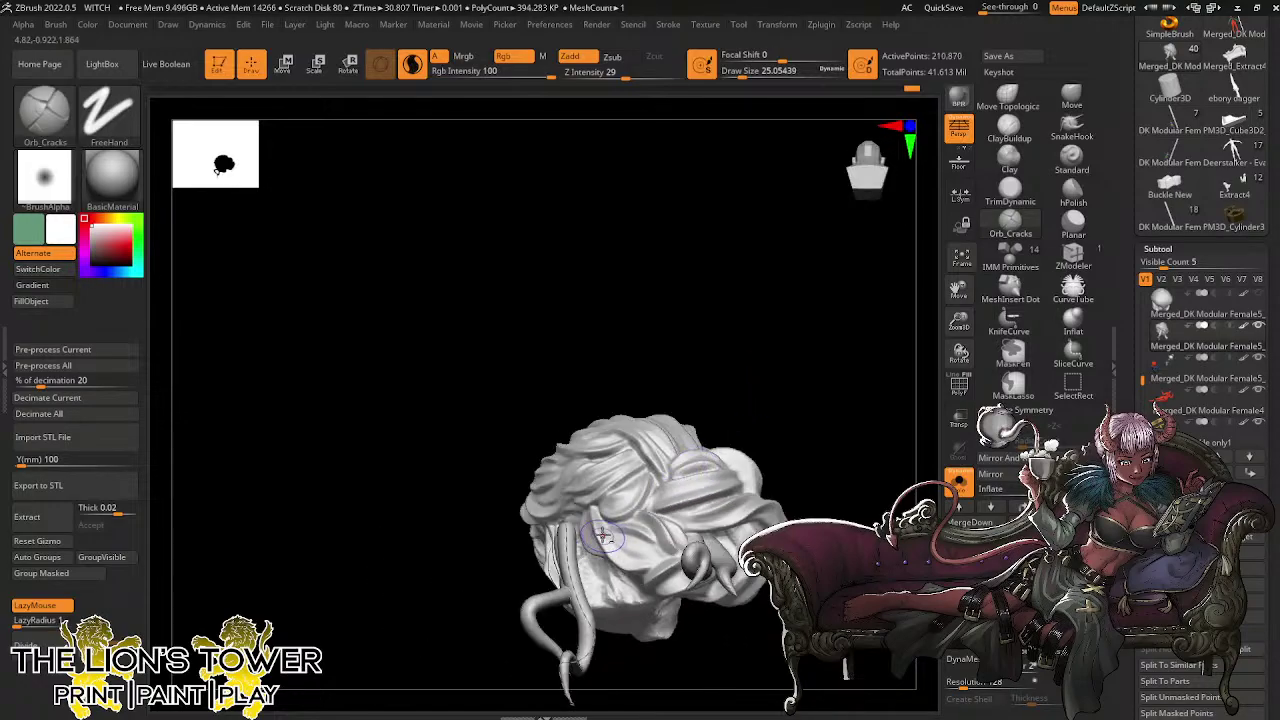
mouse_move(634, 550)
left_mouse_down()
mouse_move(667, 550)
mouse_move(621, 535)
left_mouse_up()
left_click_drag(757, 350, 764, 424)
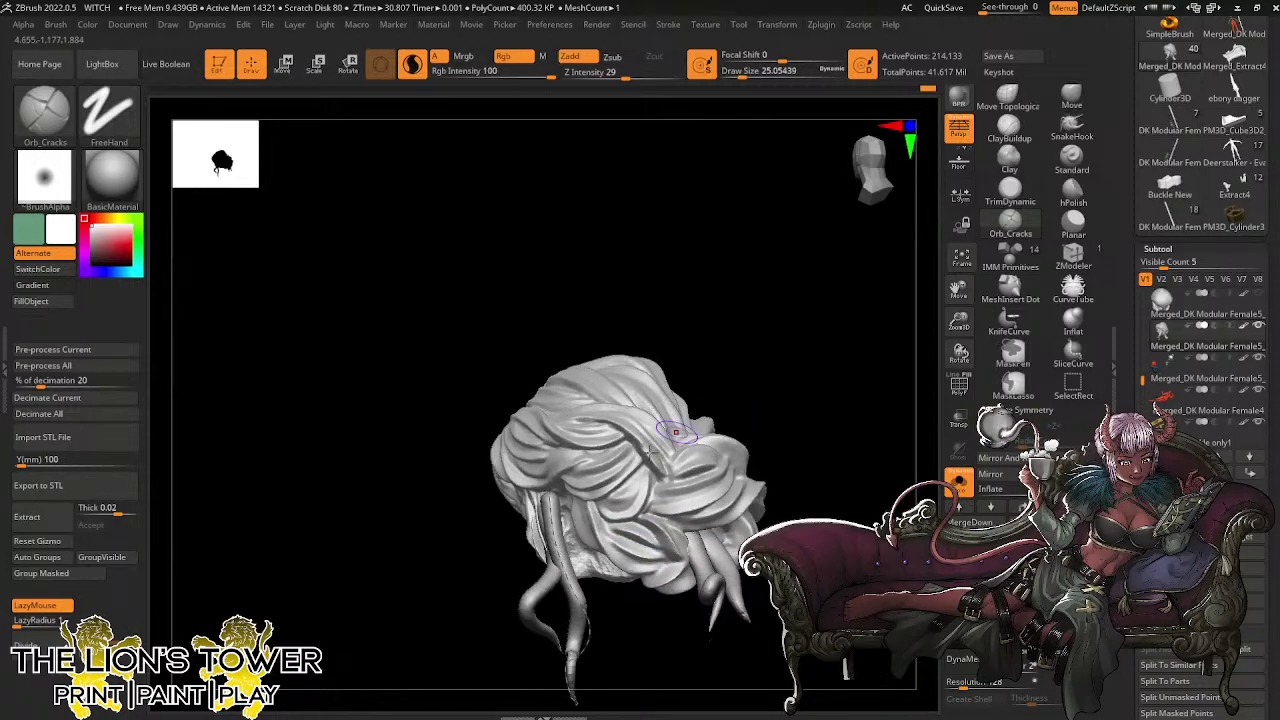
Deepen the grooves between the side locks flowing into the bun and along the sweep's lower edge
left_click_drag(633, 484, 650, 468)
left_click_drag(648, 512, 655, 483)
left_click_drag(732, 359, 768, 355)
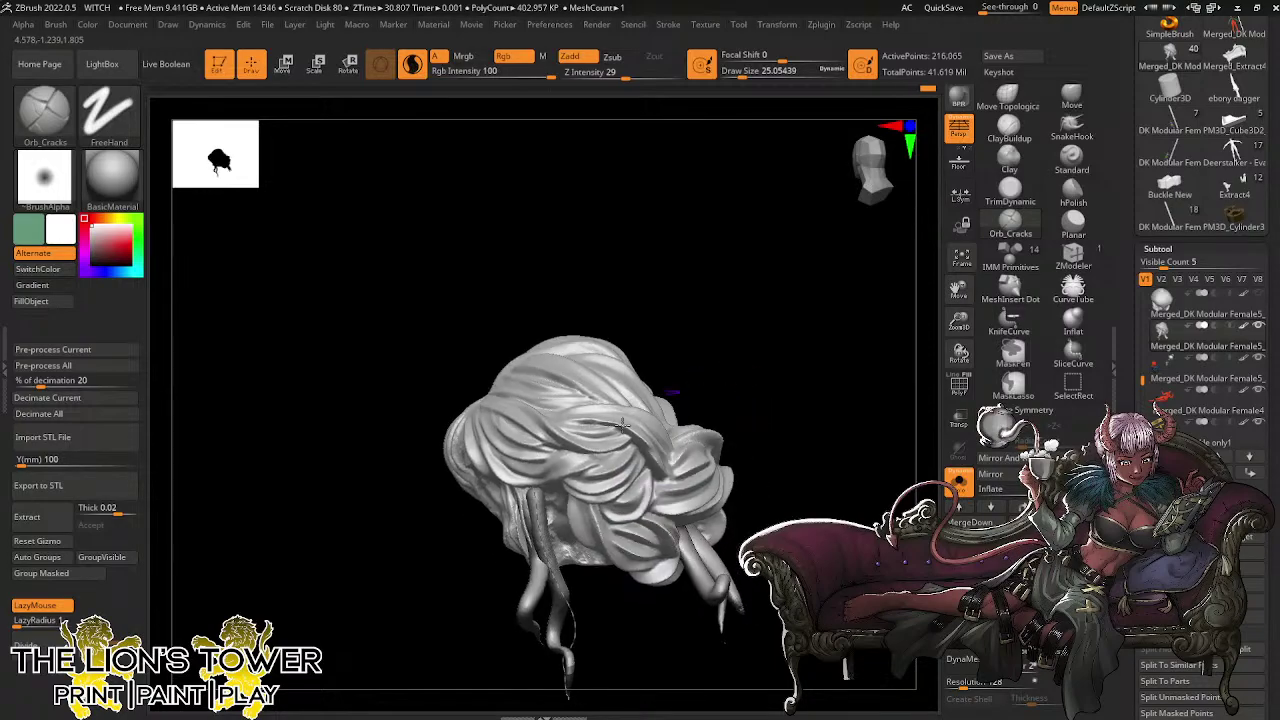
left_click_drag(668, 345, 715, 330)
left_click_drag(535, 488, 604, 456)
mouse_move(775, 365)
left_mouse_down()
mouse_move(746, 326)
mouse_move(751, 380)
mouse_move(797, 381)
mouse_move(797, 408)
left_mouse_up()
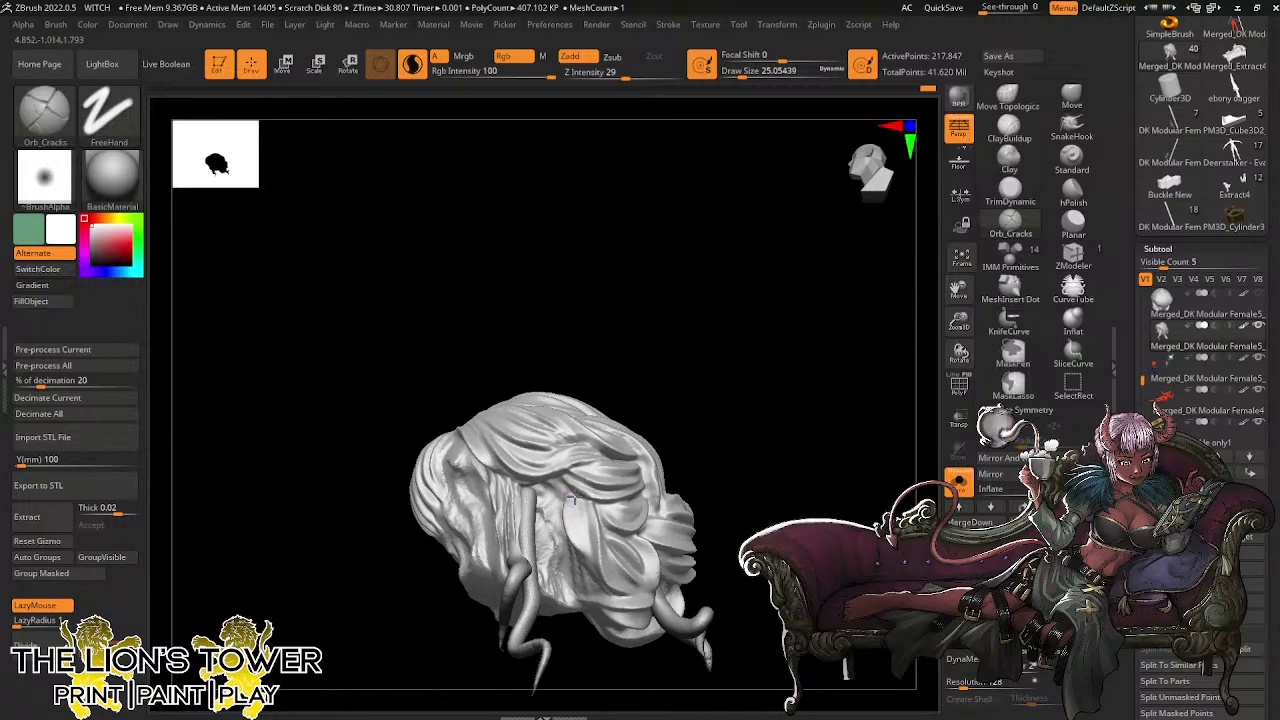
Carve additional strand grooves into the lower side hair between the loose front strands and the bun
left_click_drag(576, 500, 602, 566)
left_click_drag(704, 494, 741, 427)
mouse_move(597, 542)
left_mouse_down()
mouse_move(624, 588)
mouse_move(609, 572)
left_mouse_up()
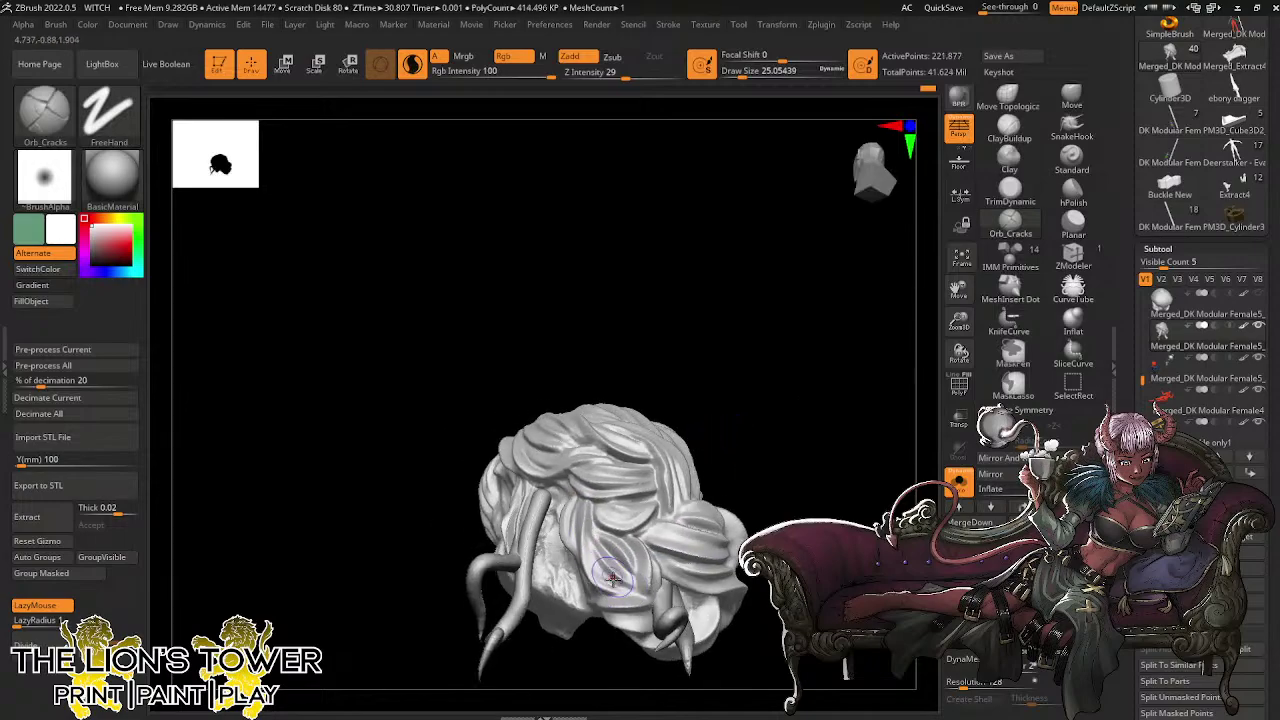
Smooth the loose strands in front of the ear and carve grooves down the side lock beside them
left_click_drag(727, 363, 796, 388)
left_click_drag(527, 484, 523, 511, "shift")
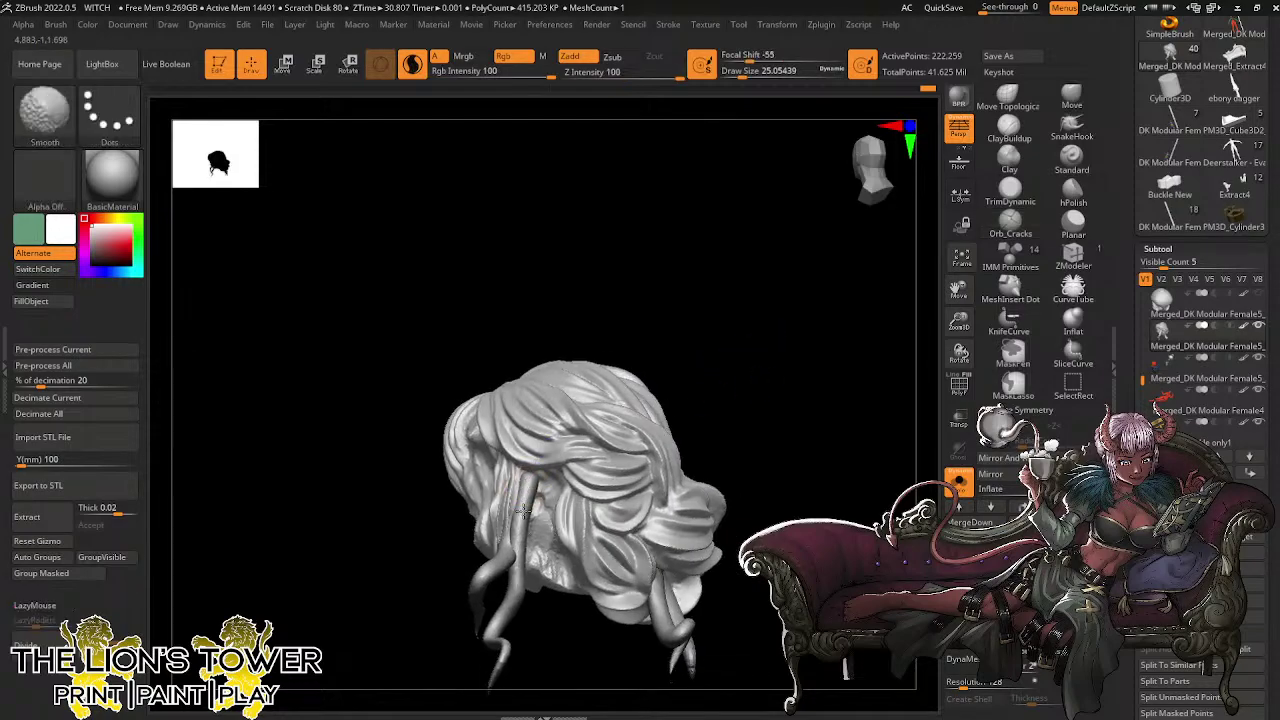
left_click_drag(516, 588, 518, 624, "shift")
mouse_move(718, 372)
left_mouse_down()
mouse_move(757, 363)
mouse_move(718, 386)
left_mouse_up()
key("shift")
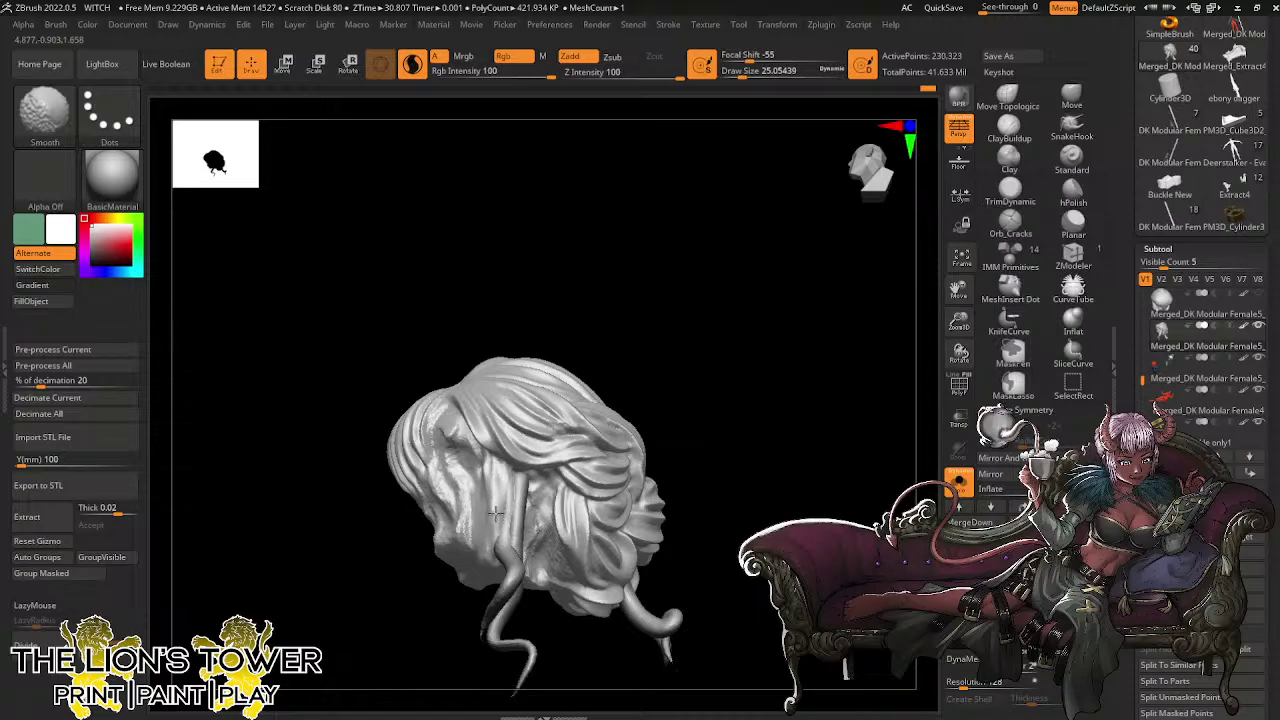
left_click_drag(496, 513, 504, 550, "shift")
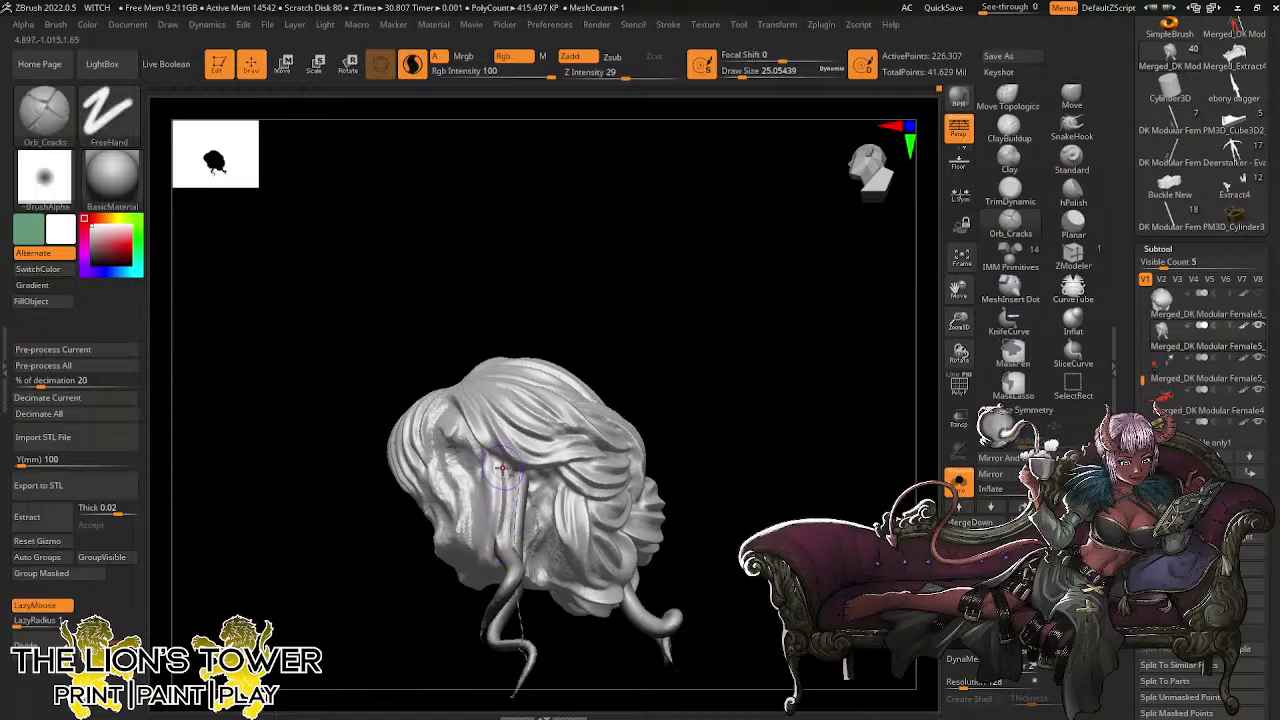
left_click_drag(504, 470, 498, 552, "shift")
left_click_drag(602, 364, 640, 357)
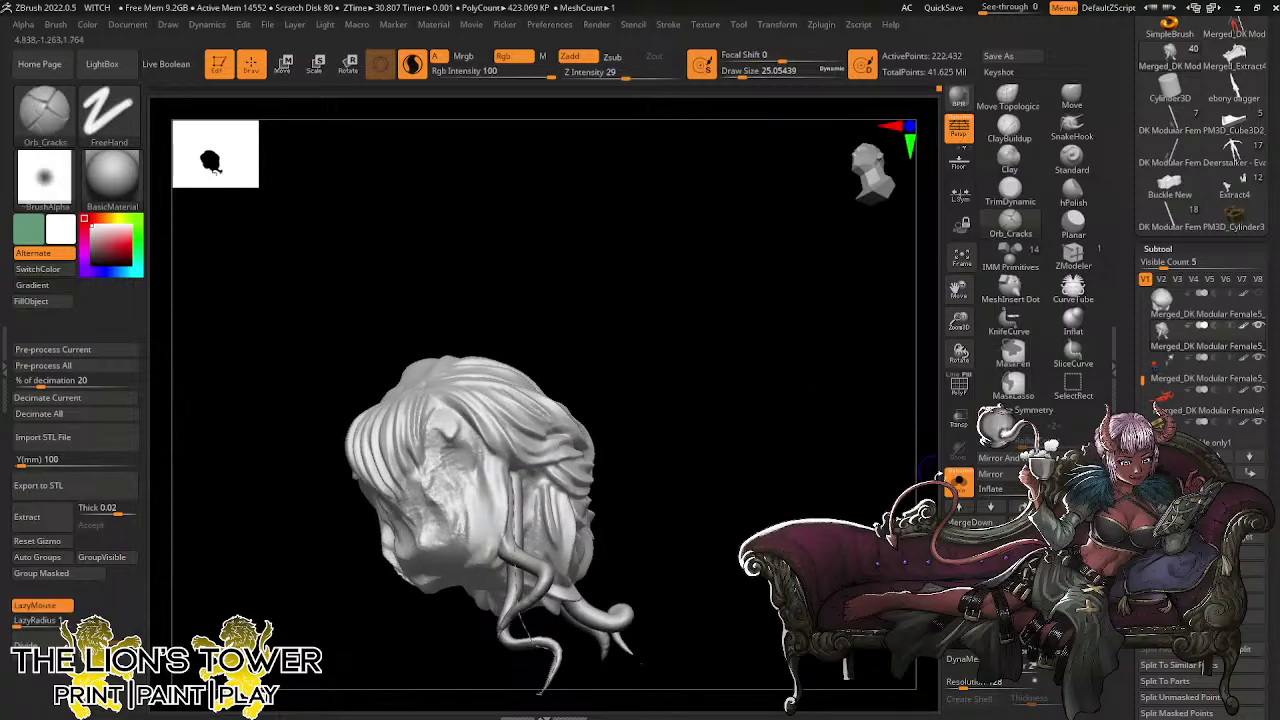
Show the full figure and carve grooves along the loose curls framing the face, checking them from several angles
left_click(957, 482)
left_click_drag(794, 427, 757, 436)
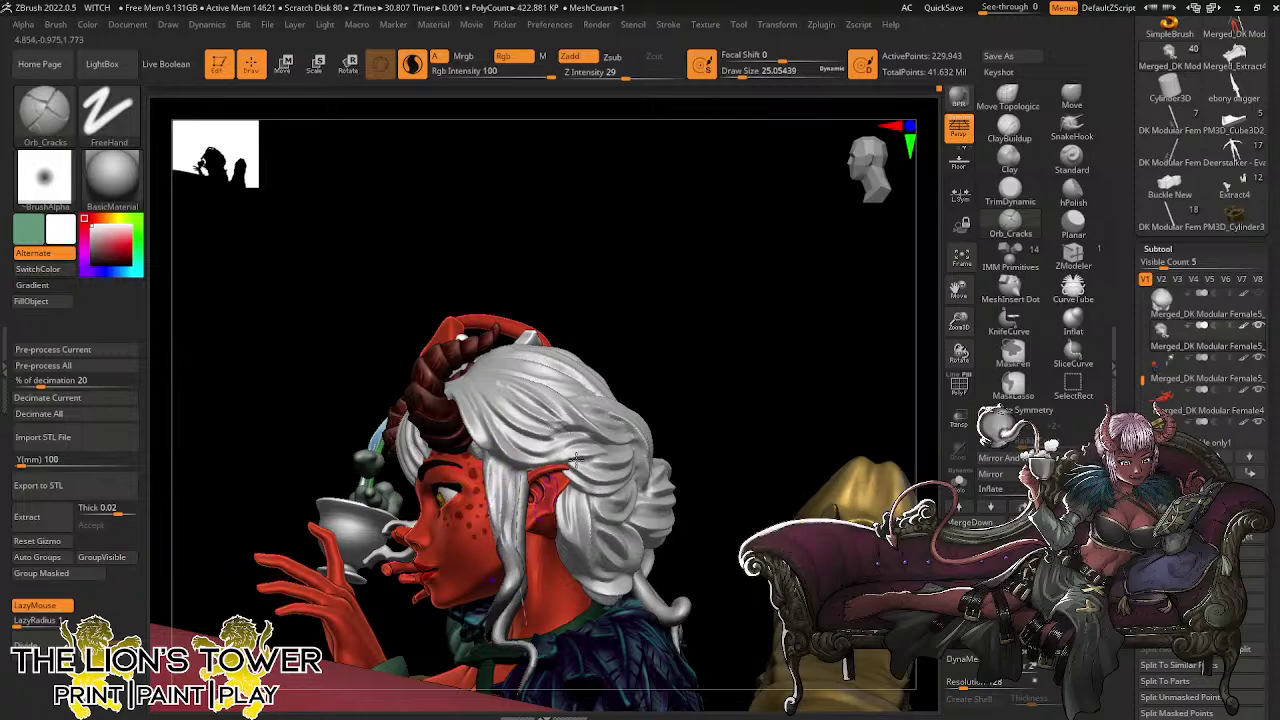
mouse_move(688, 314)
left_mouse_down()
mouse_move(651, 331)
mouse_move(640, 395)
mouse_move(500, 533)
mouse_move(530, 608)
left_mouse_up()
mouse_move(672, 284)
left_mouse_down()
mouse_move(614, 278)
mouse_move(510, 300)
left_mouse_up()
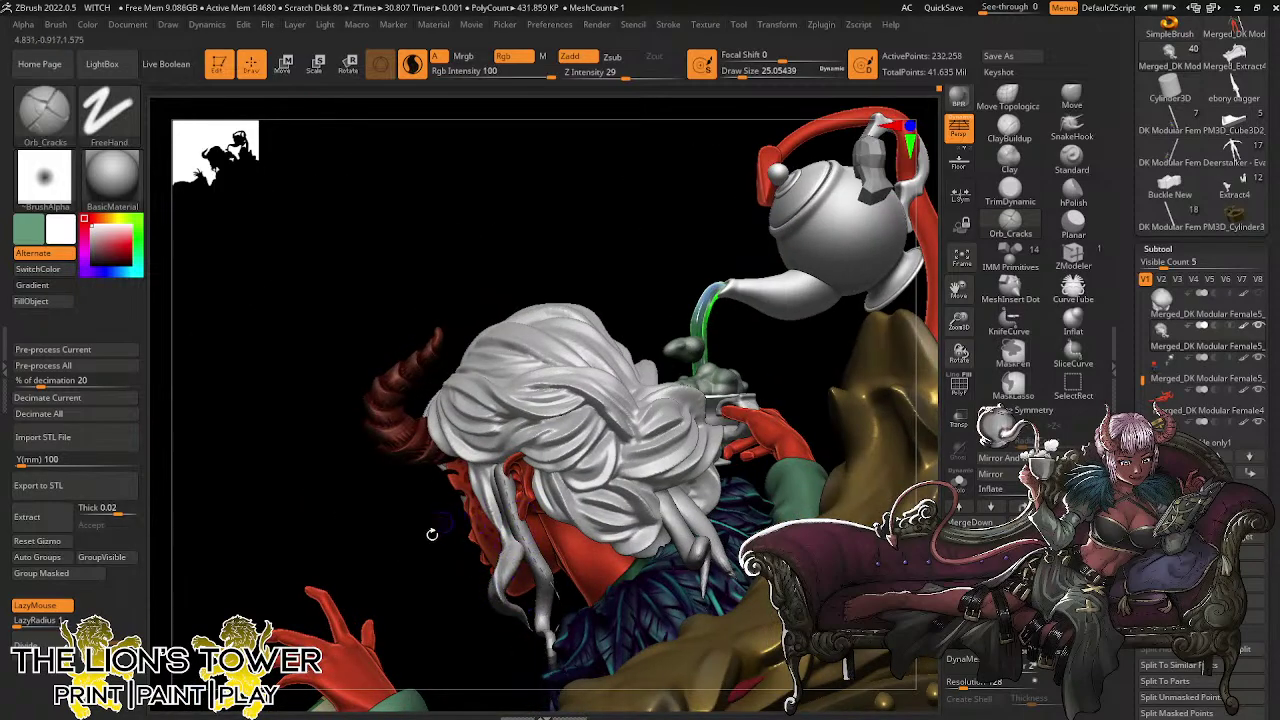
left_click_drag(432, 534, 455, 563)
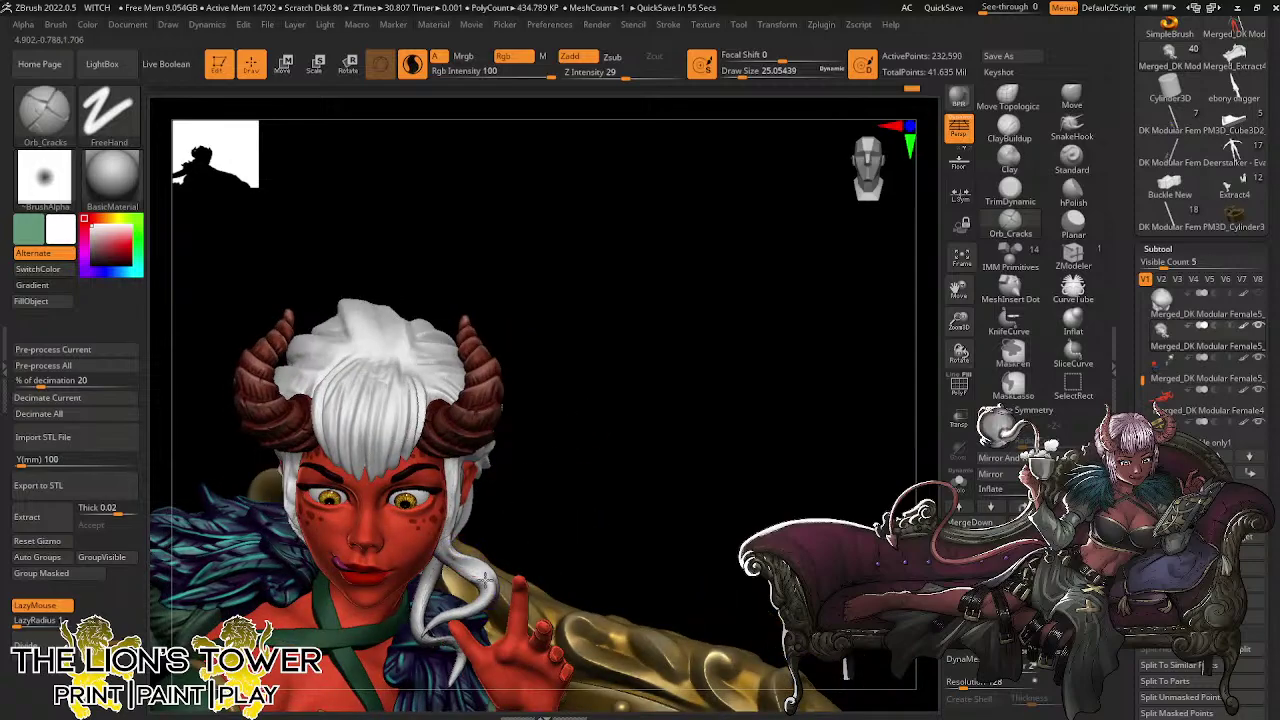
left_click_drag(528, 521, 542, 520)
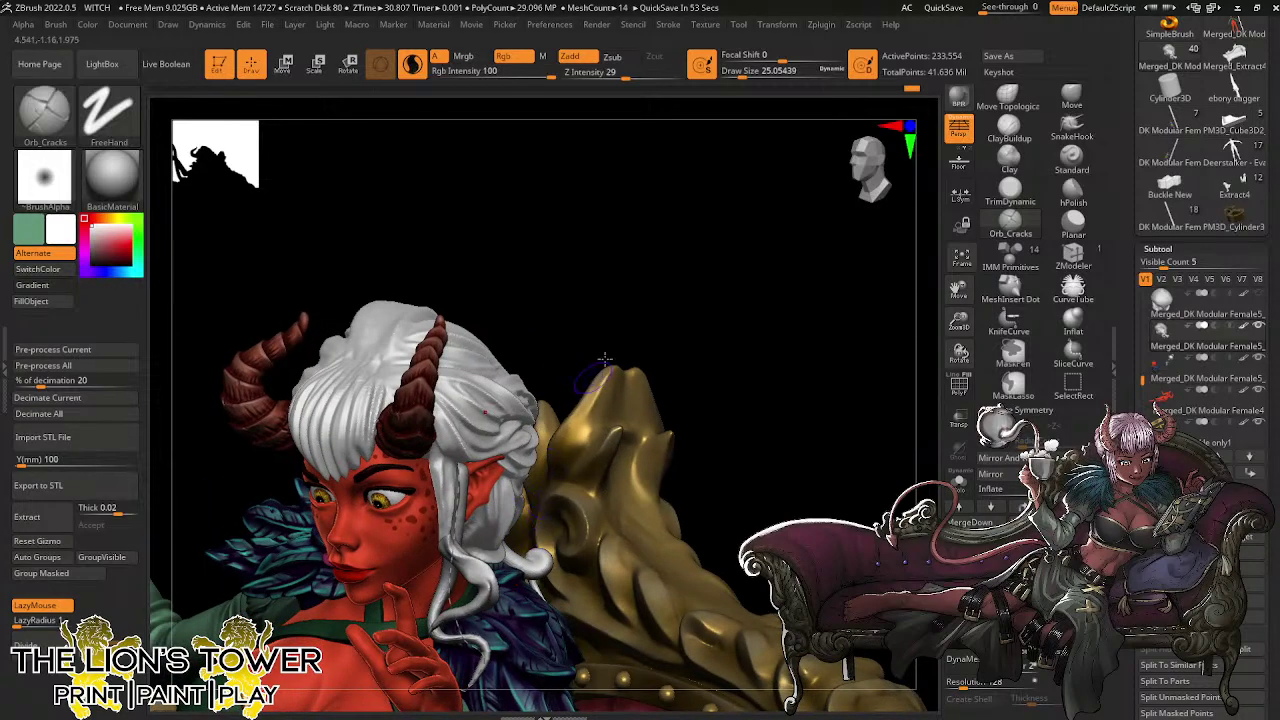
left_click_drag(601, 363, 492, 566)
left_click_drag(583, 380, 492, 530)
Isolate the hair and flatten the surfaces of the loose front curls using hPolish at draw size 14.19857
left_click(958, 482)
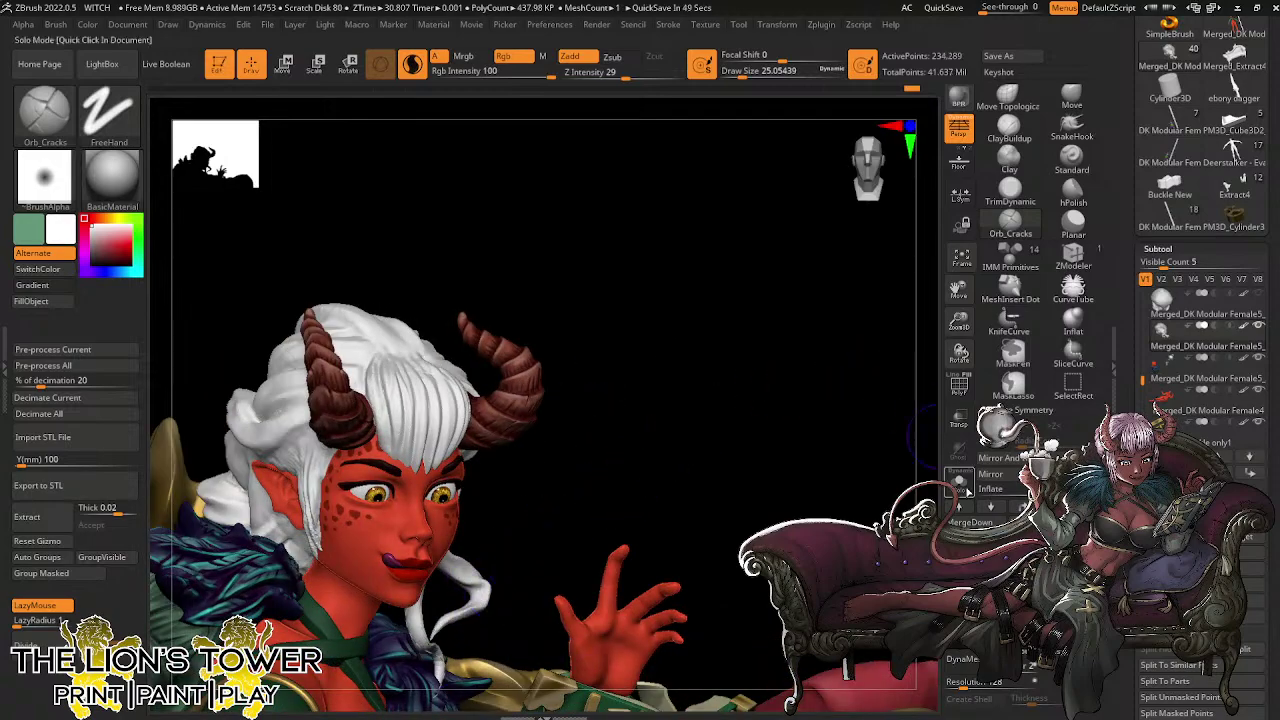
left_click(1068, 192)
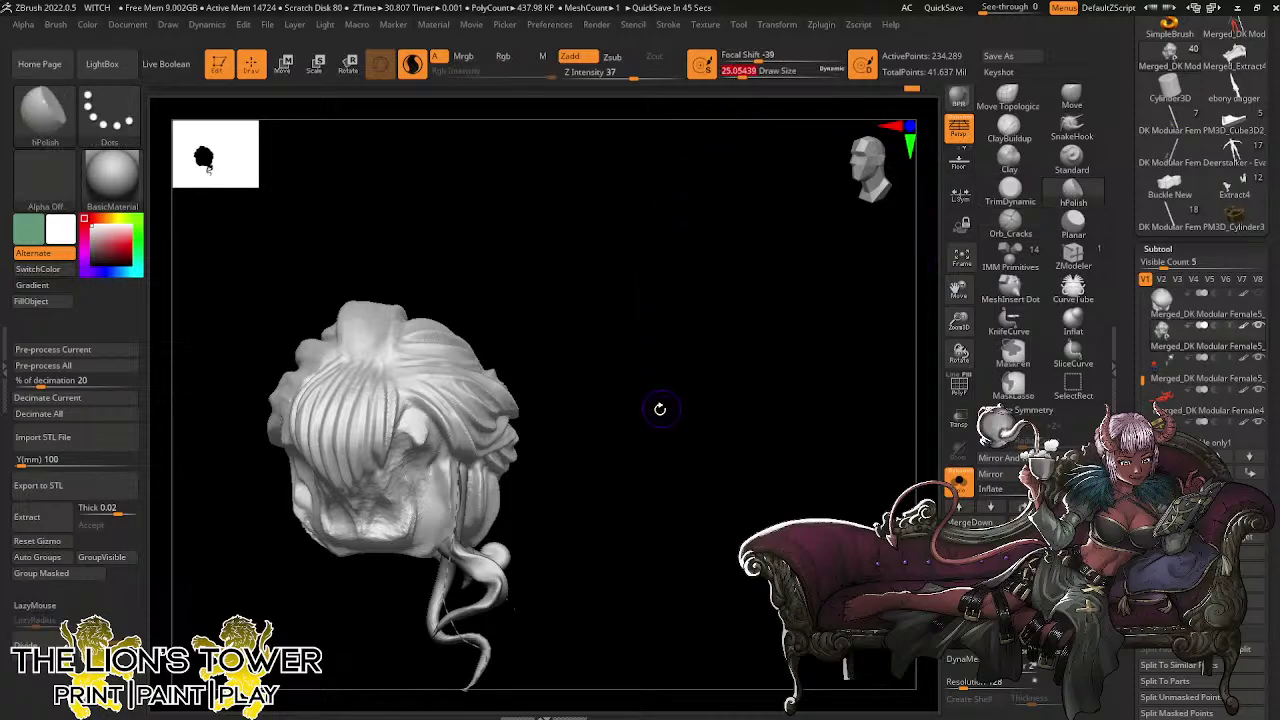
mouse_move(649, 458)
left_mouse_down()
mouse_move(634, 497)
mouse_move(484, 556)
mouse_move(515, 602)
mouse_move(491, 562)
mouse_move(486, 595)
left_mouse_up()
left_click_drag(550, 640, 575, 570)
left_click_drag(590, 520, 600, 340)
left_click(737, 73)
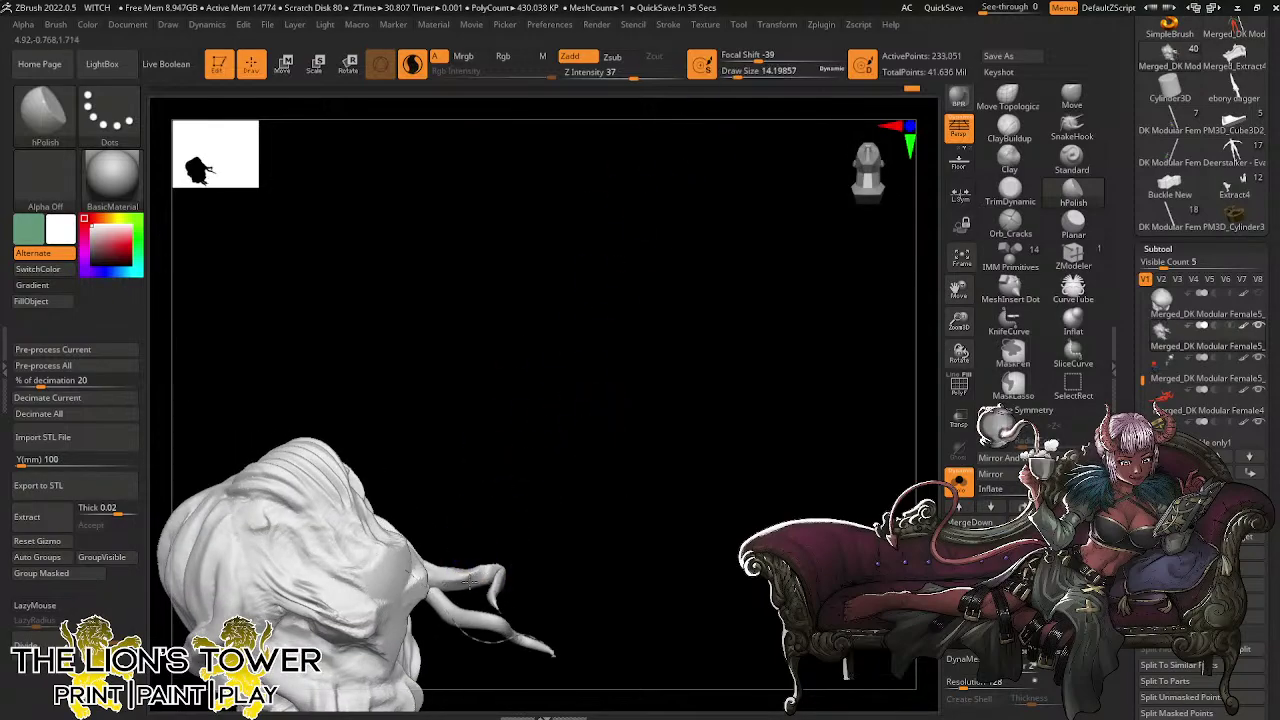
left_click_drag(534, 500, 448, 582)
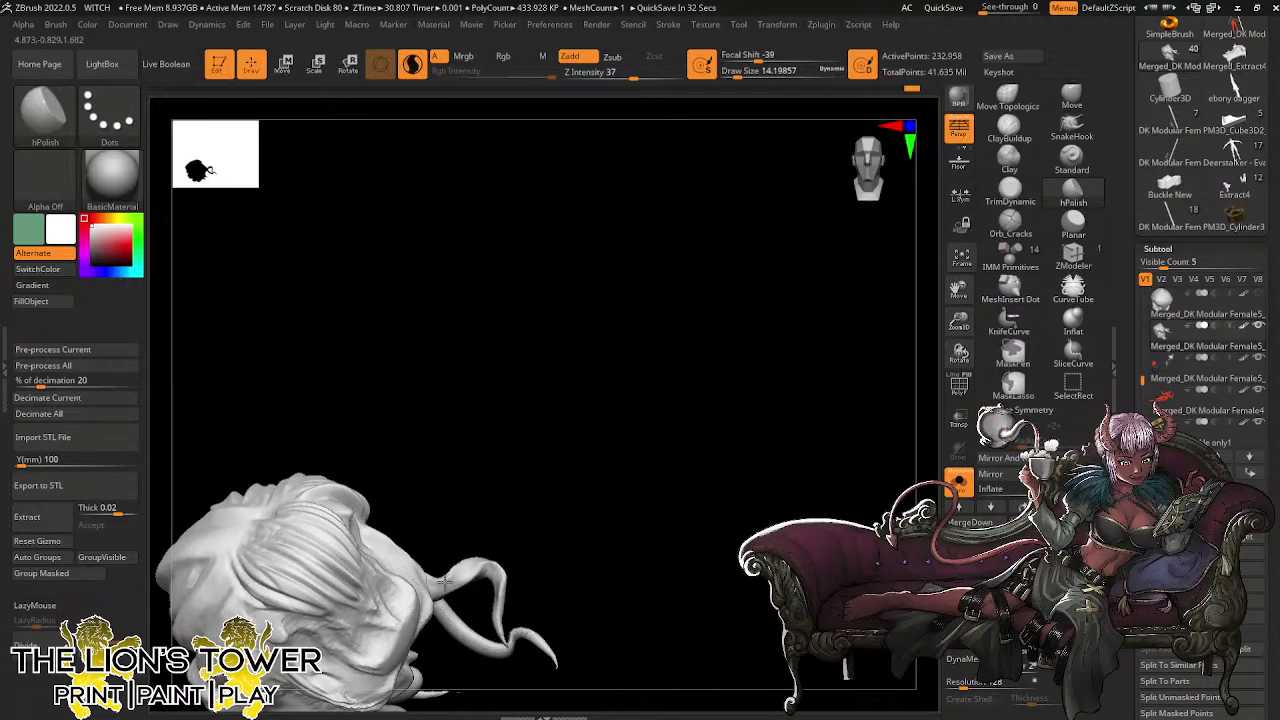
mouse_move(537, 464)
left_mouse_down()
mouse_move(547, 512)
mouse_move(476, 545)
mouse_move(614, 457)
mouse_move(583, 409)
mouse_move(542, 484)
left_mouse_up()
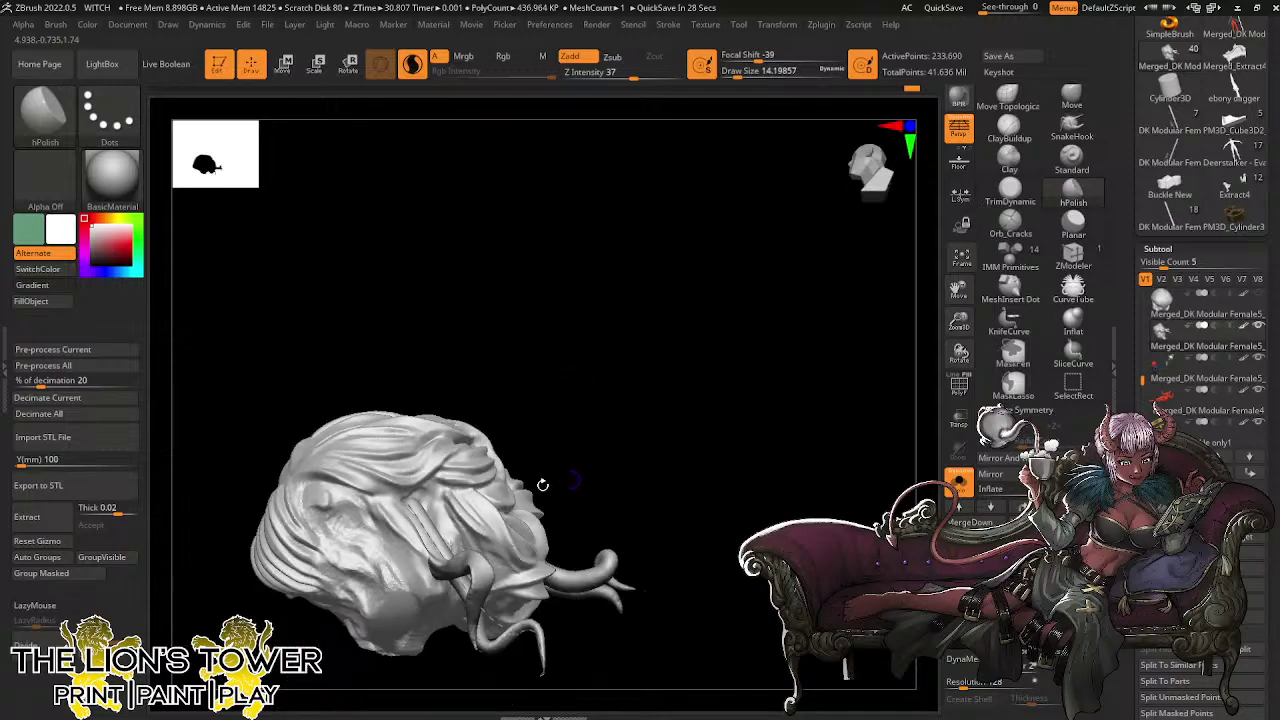
left_click_drag(477, 577, 475, 586)
mouse_move(577, 458)
left_mouse_down()
mouse_move(600, 397)
mouse_move(556, 392)
left_mouse_up()
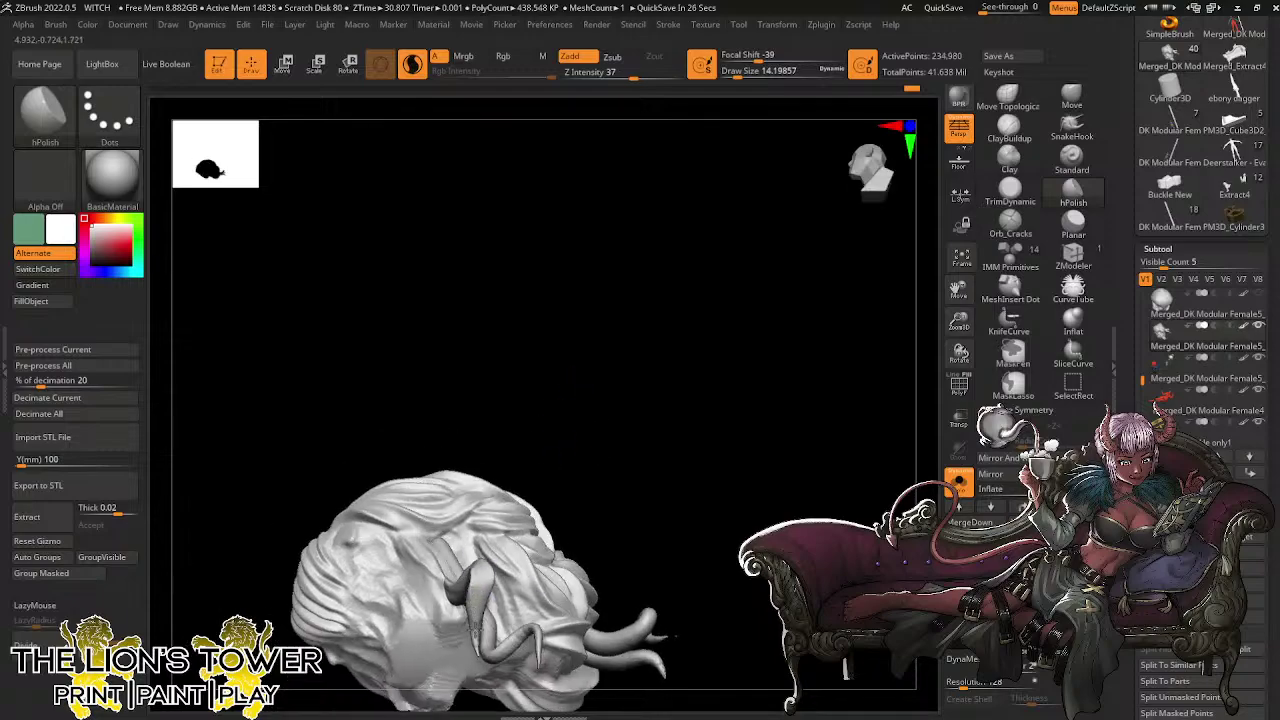
left_click_drag(626, 429, 633, 514)
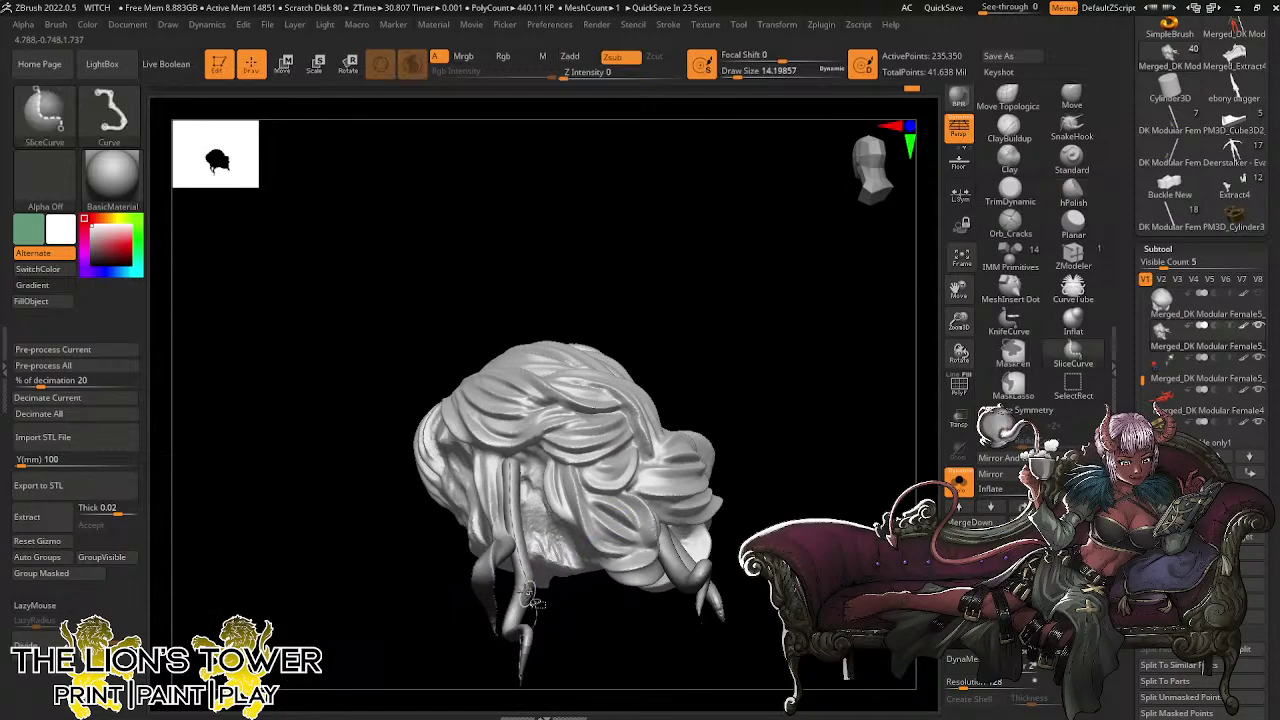
Isolate the single wavy strand beside the ear and carve lengthwise grooves around it with Orb_Cracks
left_click(529, 598, "ctrl+shift")
left_click(1010, 222)
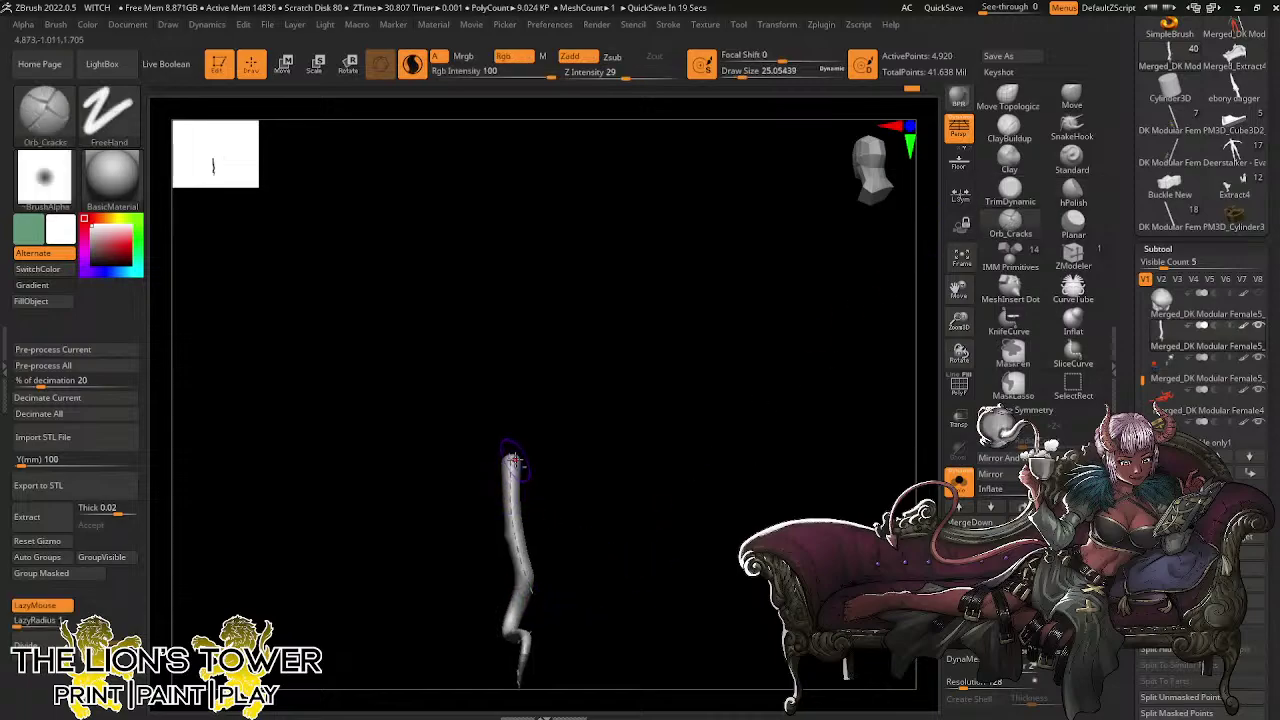
mouse_move(511, 458)
left_mouse_down()
mouse_move(528, 600)
mouse_move(540, 572)
mouse_move(520, 632)
mouse_move(561, 628)
left_mouse_up()
left_click_drag(617, 535, 530, 619)
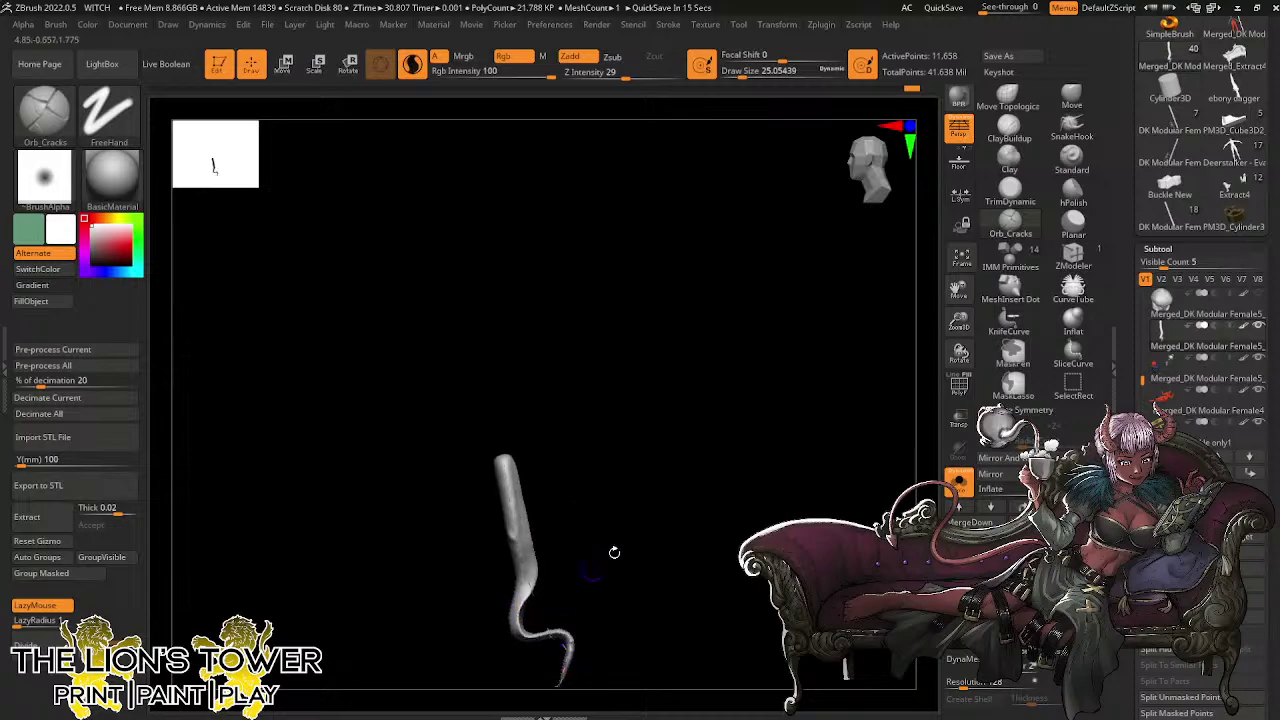
left_click_drag(611, 551, 532, 604)
left_click_drag(553, 556, 516, 578)
left_click_drag(501, 622, 514, 576)
left_click_drag(551, 457, 543, 483)
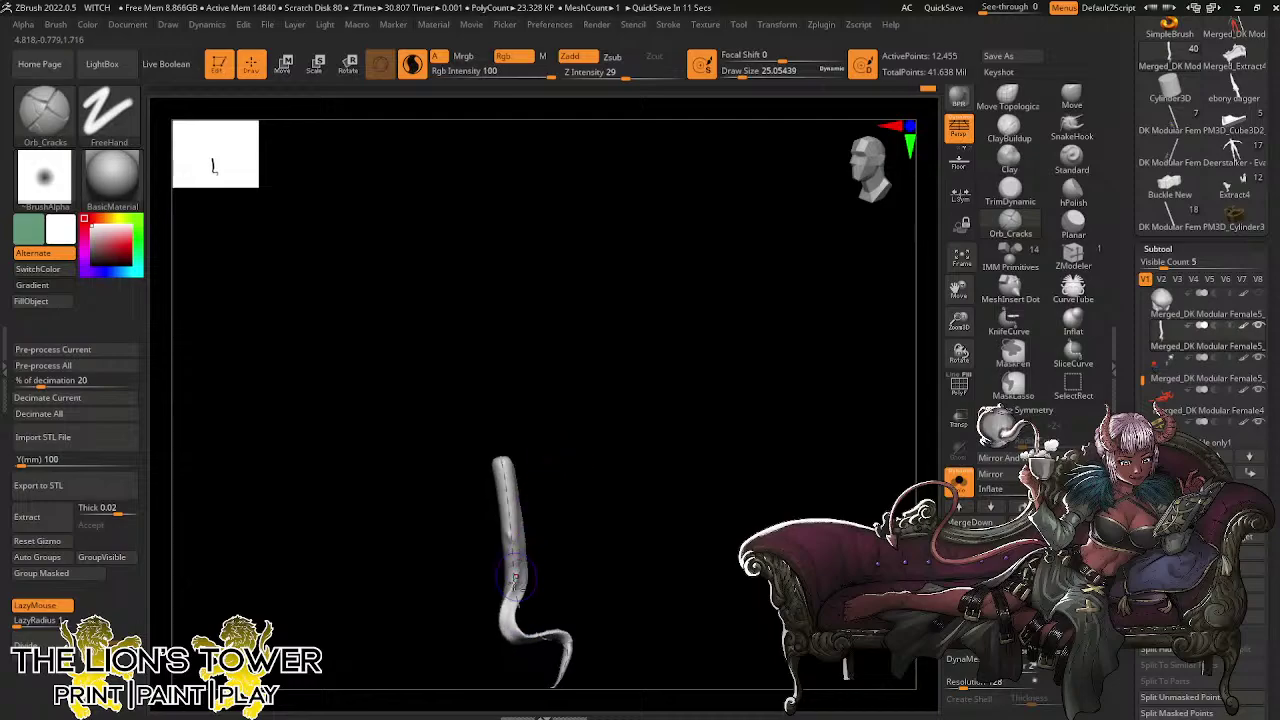
left_click_drag(514, 592, 501, 456)
left_click_drag(619, 446, 574, 451)
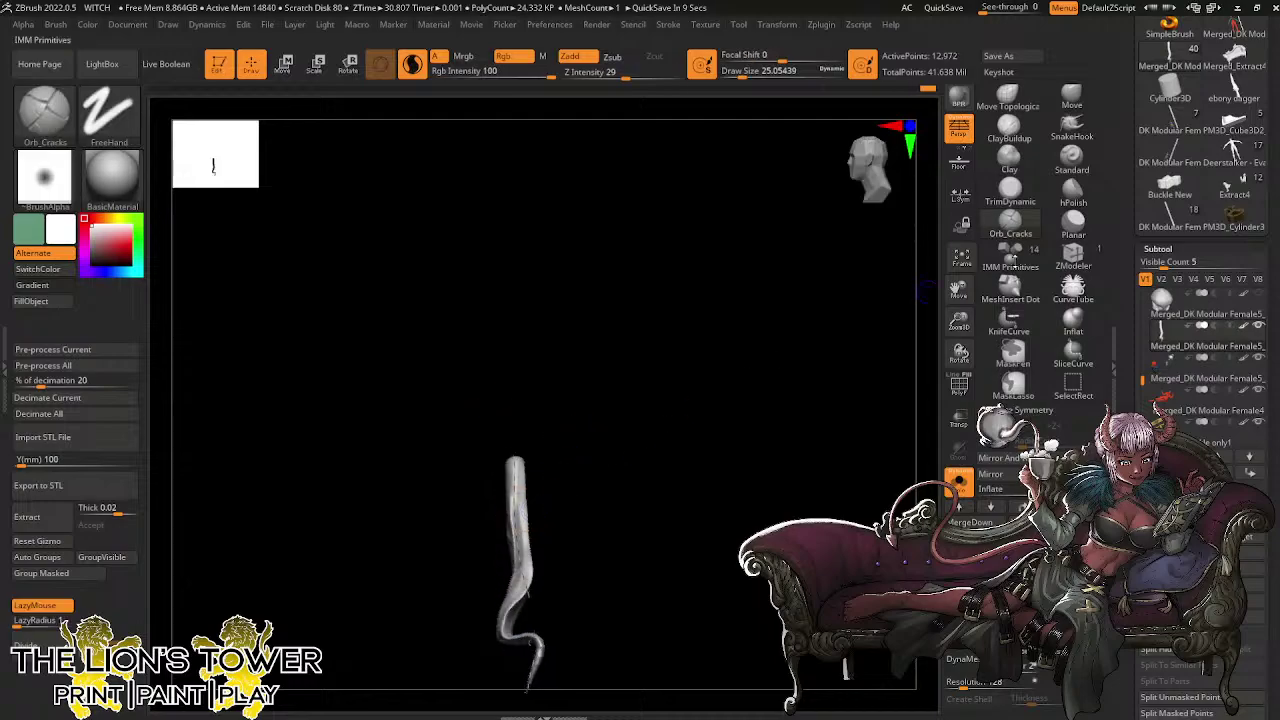
Bring back the whole isolated hair mesh and polish the grooved side strand with hPolish
left_click(1073, 193)
left_click(960, 482)
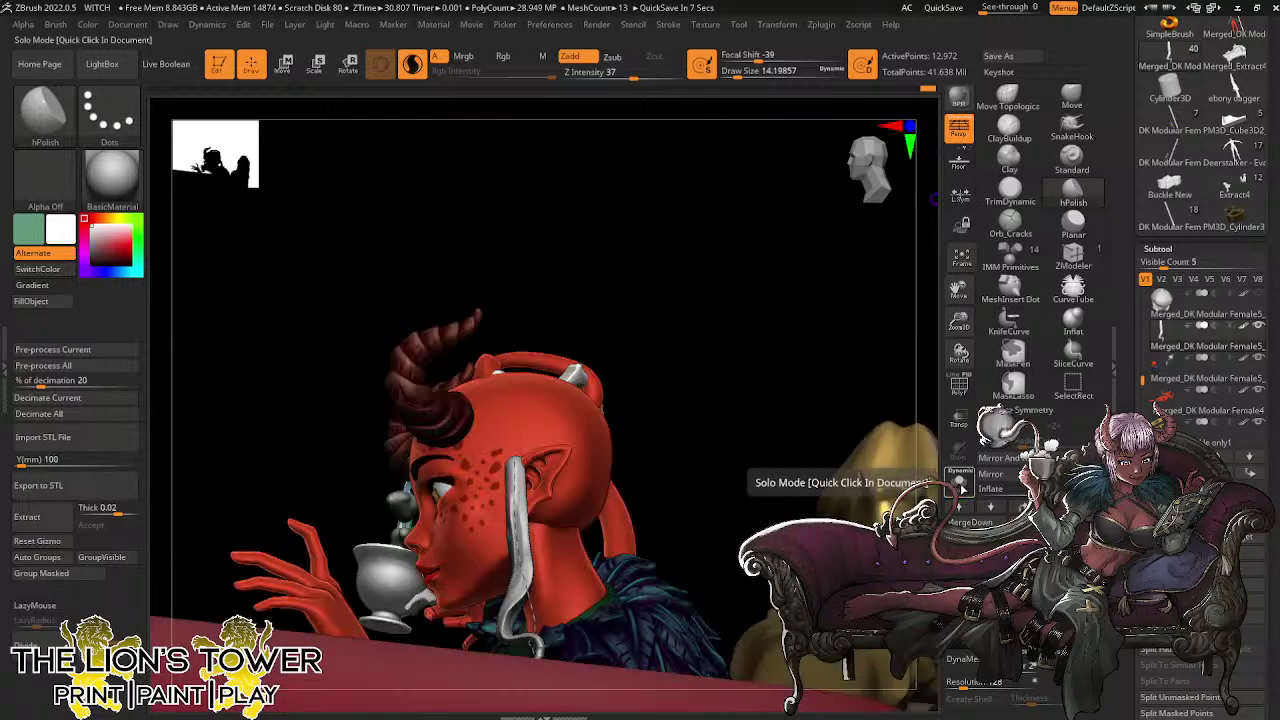
left_click(961, 494)
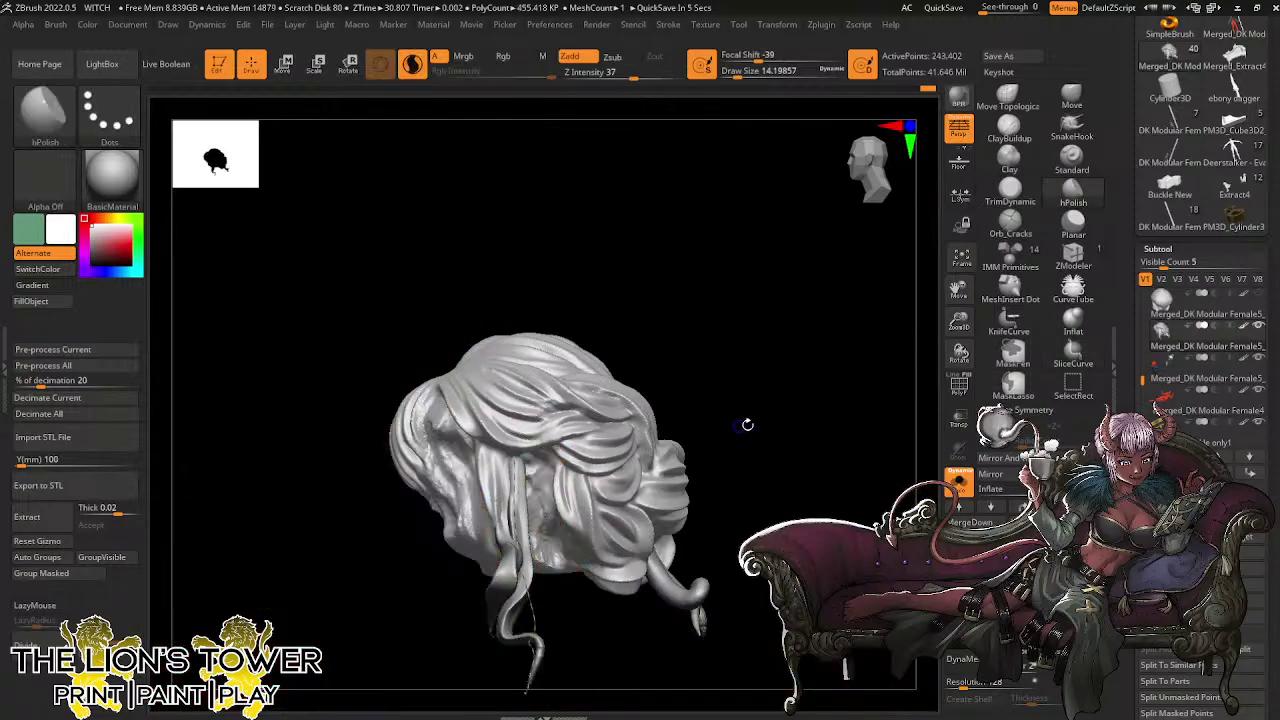
left_click_drag(745, 428, 690, 436)
left_click_drag(540, 384, 512, 478)
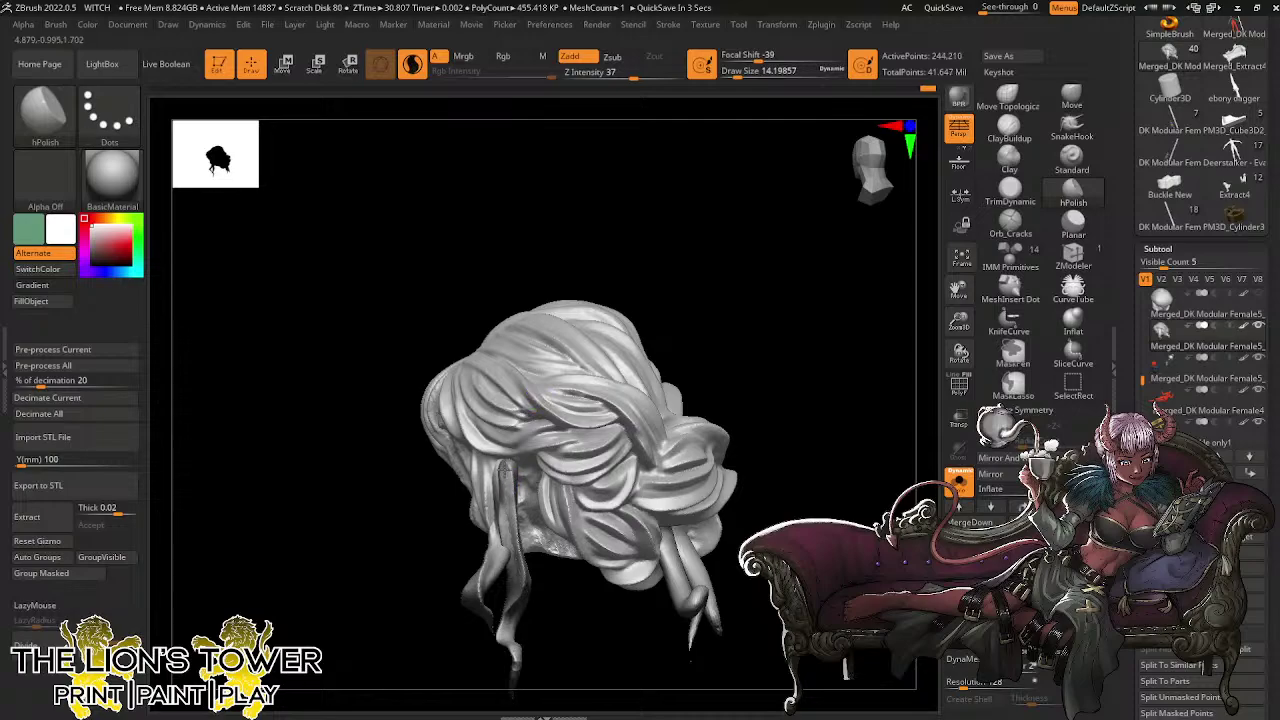
Isolate the long loose hair strand hanging beside the face and polish its surfaces with the hPolish brush
key("Escape")
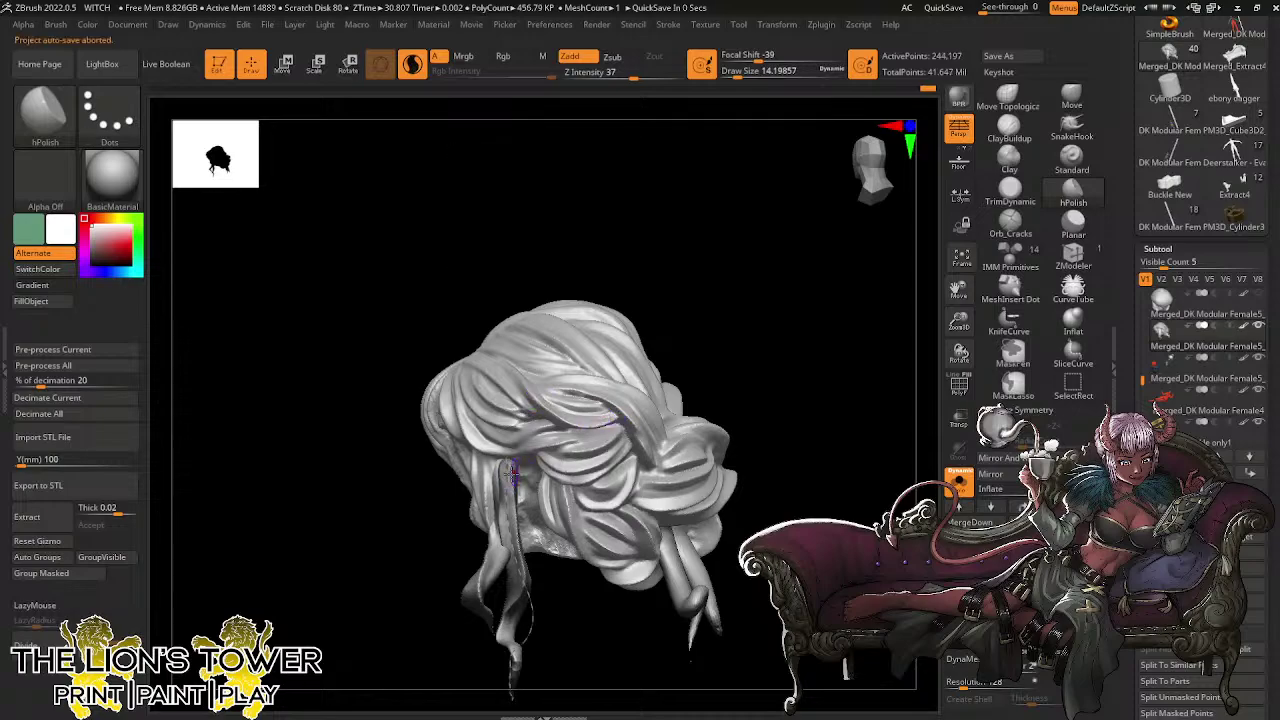
left_click(512, 477, "ctrl+shift")
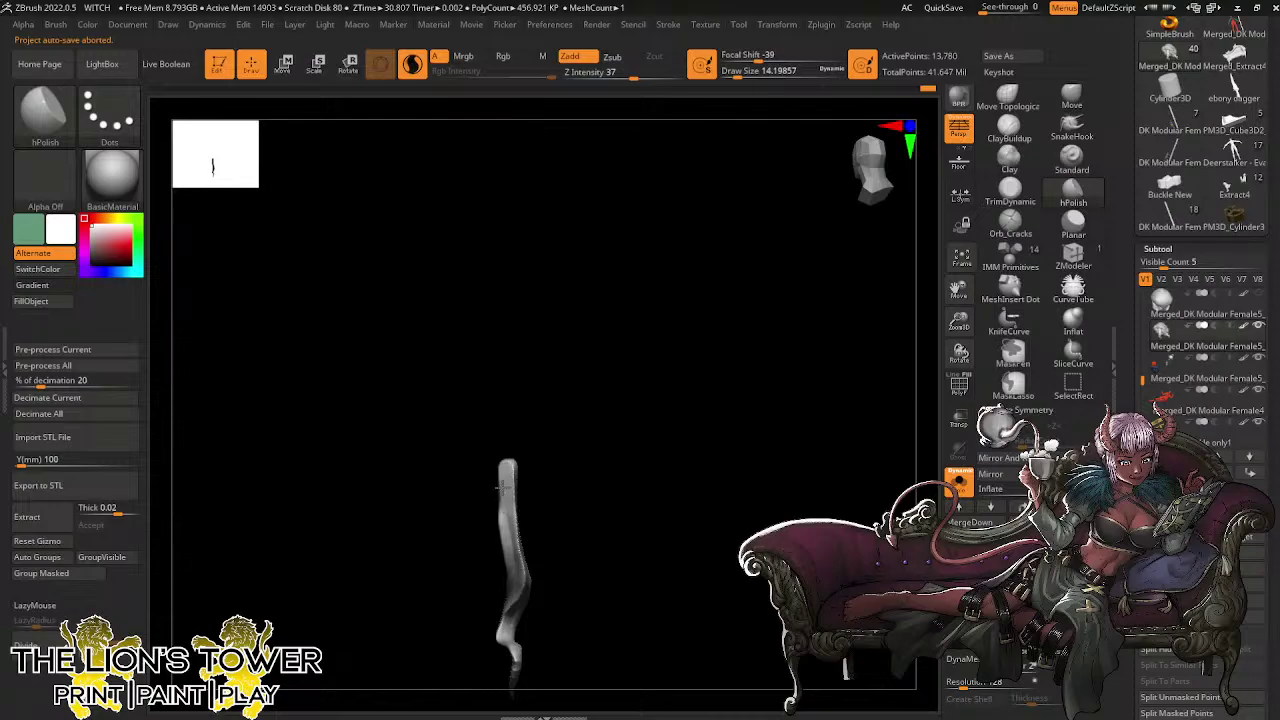
left_click_drag(566, 487, 612, 479)
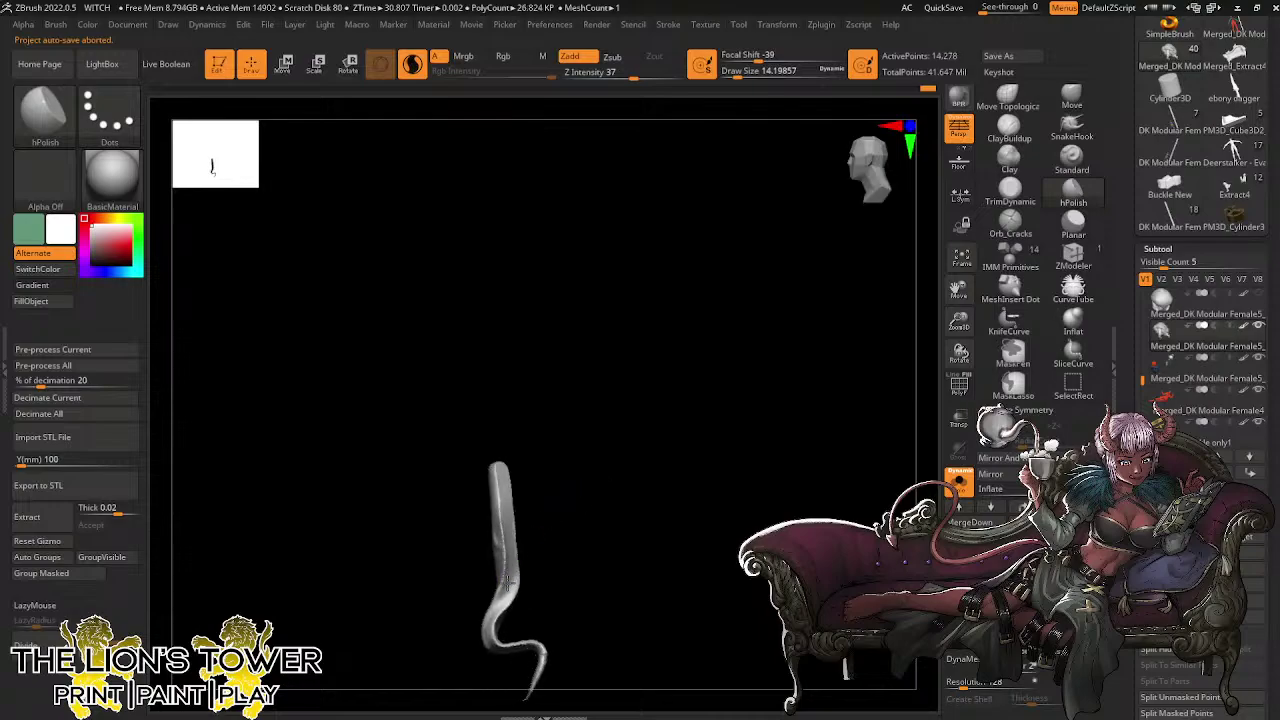
right_click_drag(509, 583, 526, 530)
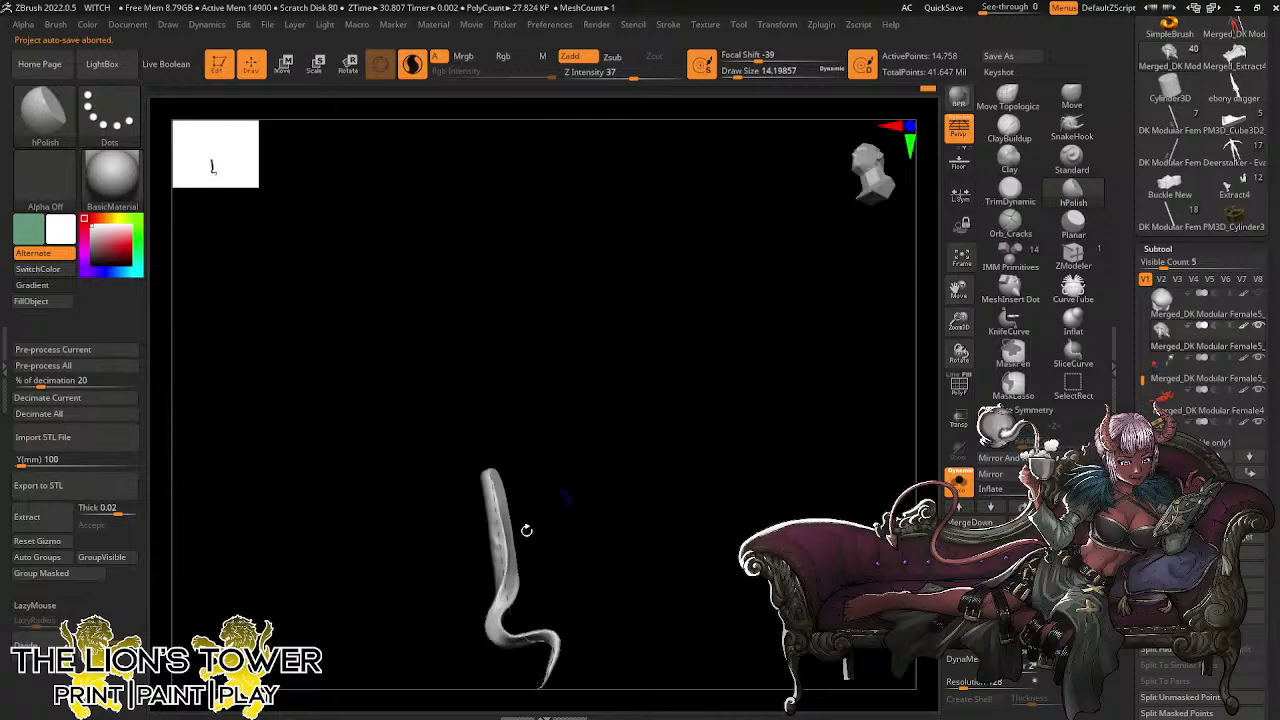
right_click_drag(553, 634, 590, 525)
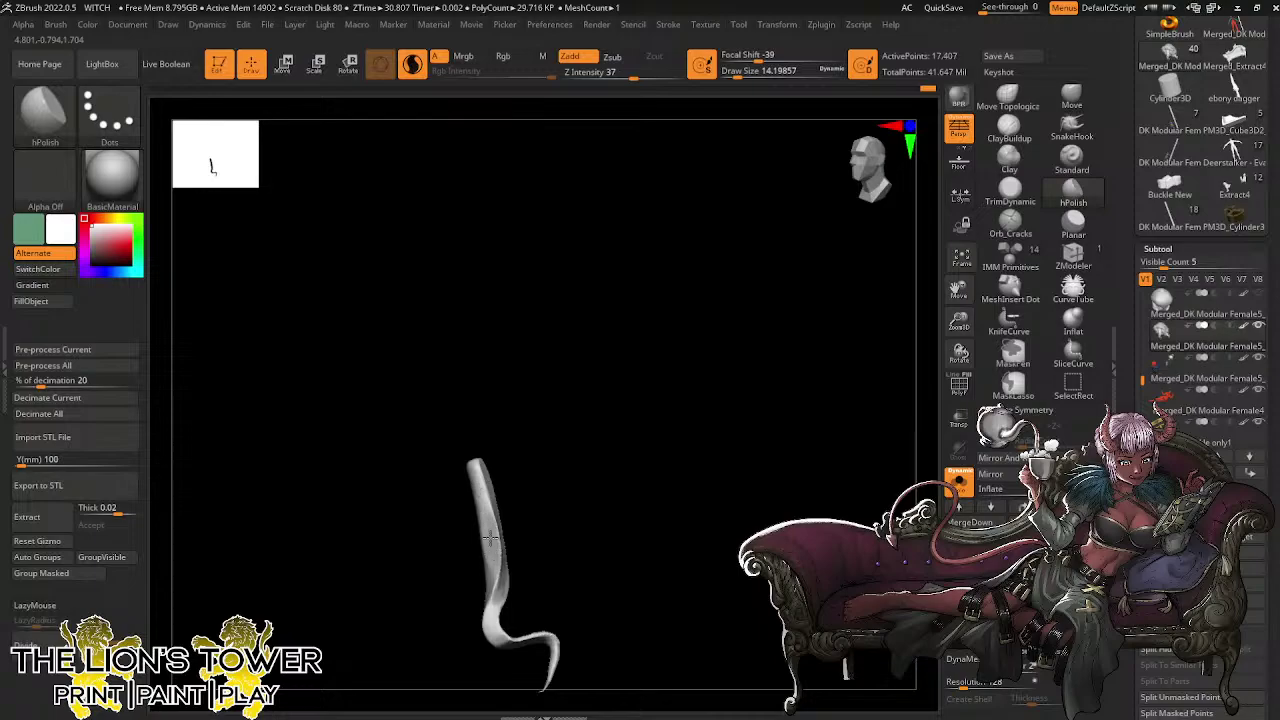
right_click_drag(480, 496, 481, 468)
mouse_move(505, 577)
right_mouse_down()
mouse_move(493, 594)
mouse_move(611, 523)
mouse_move(508, 600)
right_mouse_up()
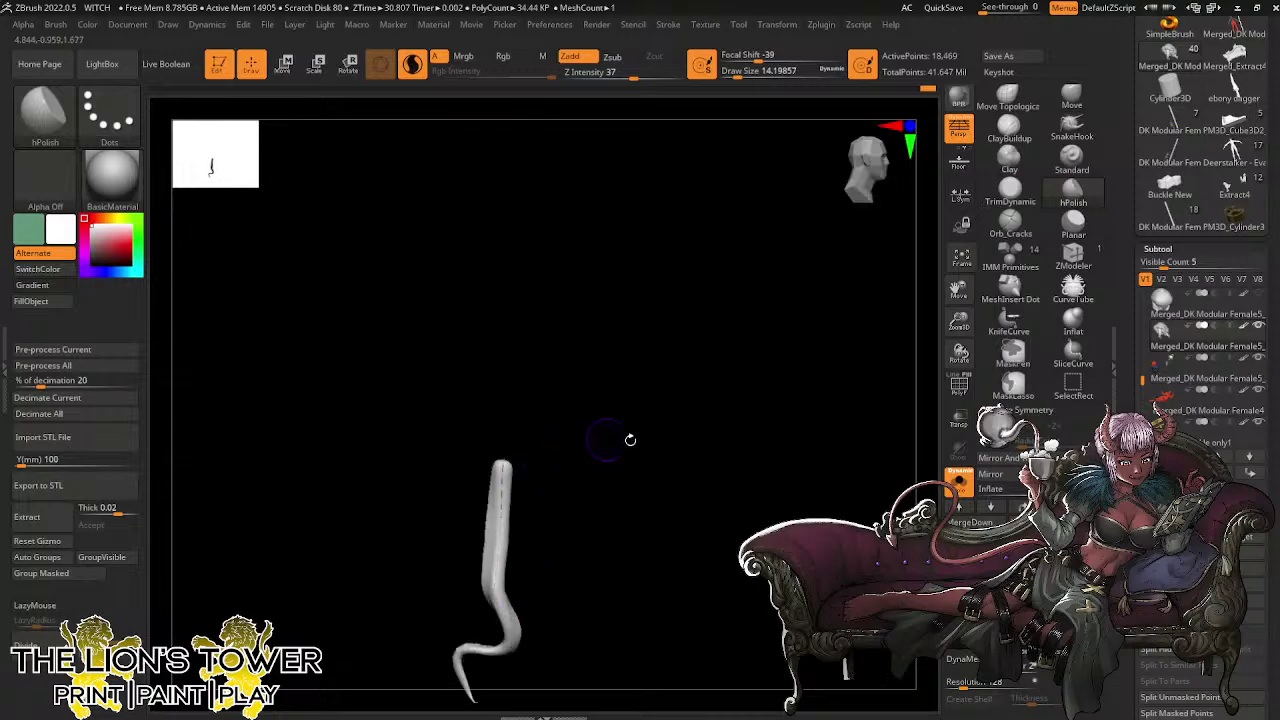
Restore the full hair mesh and reposition the loose side strand with the Move Topological brush at a draw size of about 49
left_click(630, 440, "ctrl+shift")
mouse_move(754, 403)
right_mouse_down()
mouse_move(780, 440)
mouse_move(863, 434)
mouse_move(754, 440)
mouse_move(742, 413)
mouse_move(747, 428)
right_mouse_up()
left_click(1010, 100)
left_click_drag(486, 456, 497, 468)
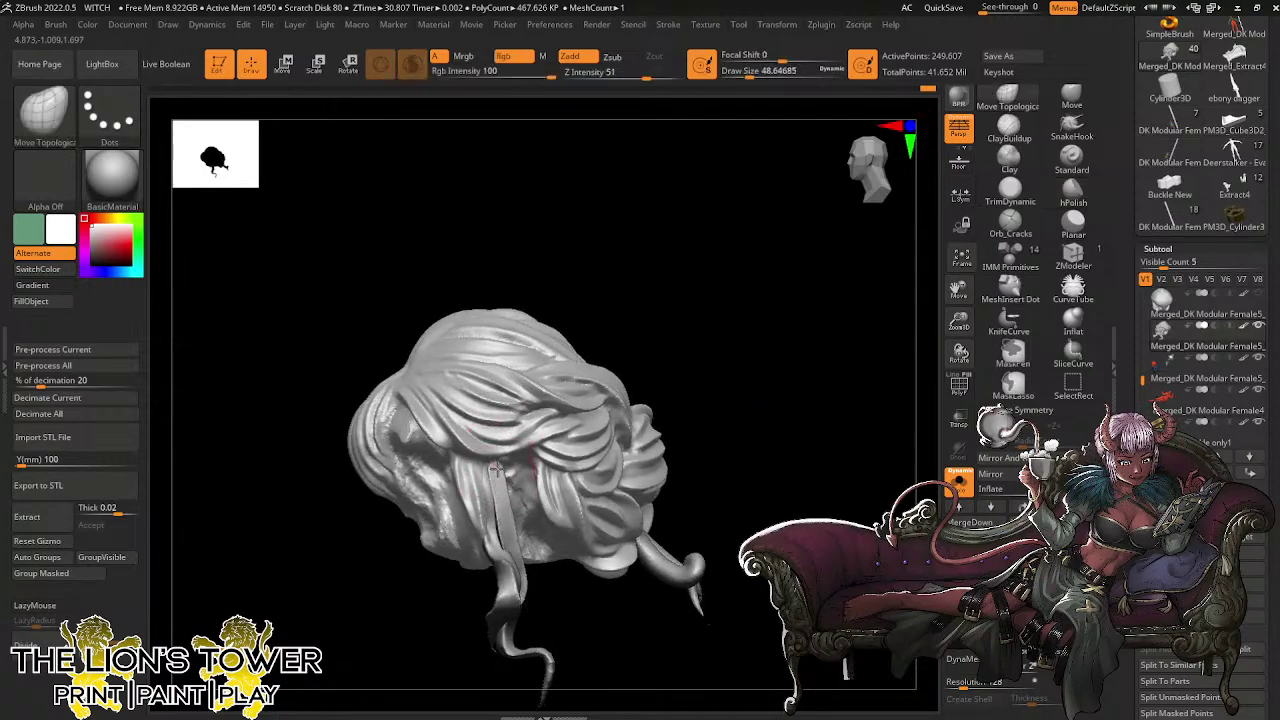
right_click_drag(684, 272, 606, 290)
mouse_move(563, 455)
right_mouse_down()
mouse_move(518, 555)
mouse_move(626, 634)
mouse_move(671, 606)
mouse_move(487, 550)
mouse_move(617, 429)
mouse_move(593, 422)
right_mouse_up()
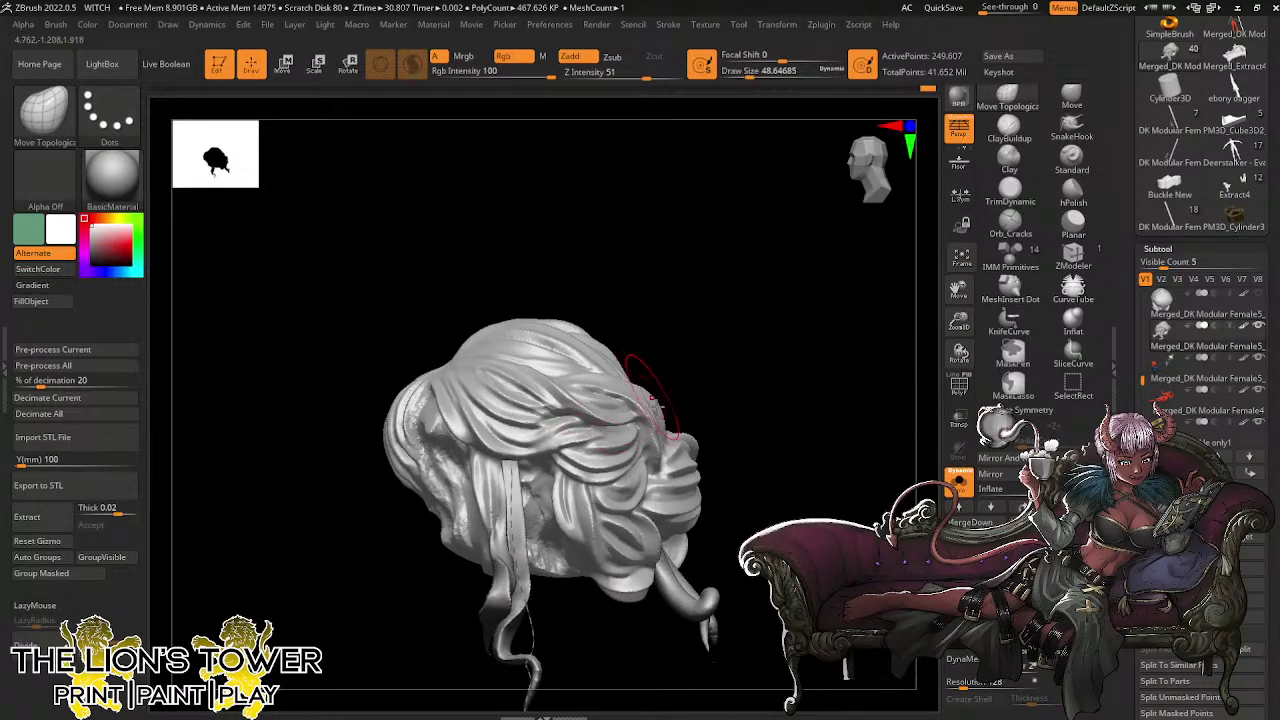
mouse_move(748, 486)
left_mouse_down()
mouse_move(829, 437)
mouse_move(741, 484)
mouse_move(751, 354)
mouse_move(566, 437)
mouse_move(584, 562)
left_mouse_up()
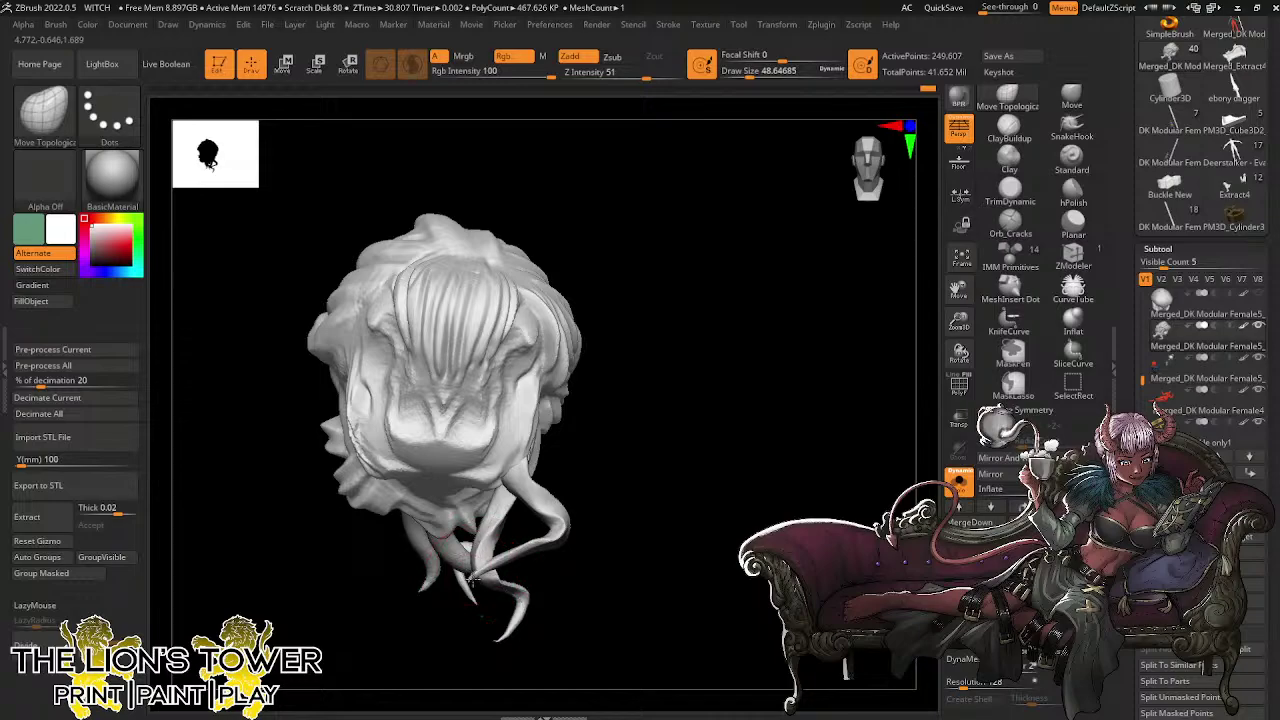
mouse_move(606, 537)
left_mouse_down()
mouse_move(669, 483)
mouse_move(597, 523)
mouse_move(552, 488)
left_mouse_up()
Reduce the Move Topological draw size to about 25 and refine the curves of the loose strands beside the face
left_click_drag(750, 75, 742, 76)
left_click_drag(711, 312, 684, 304)
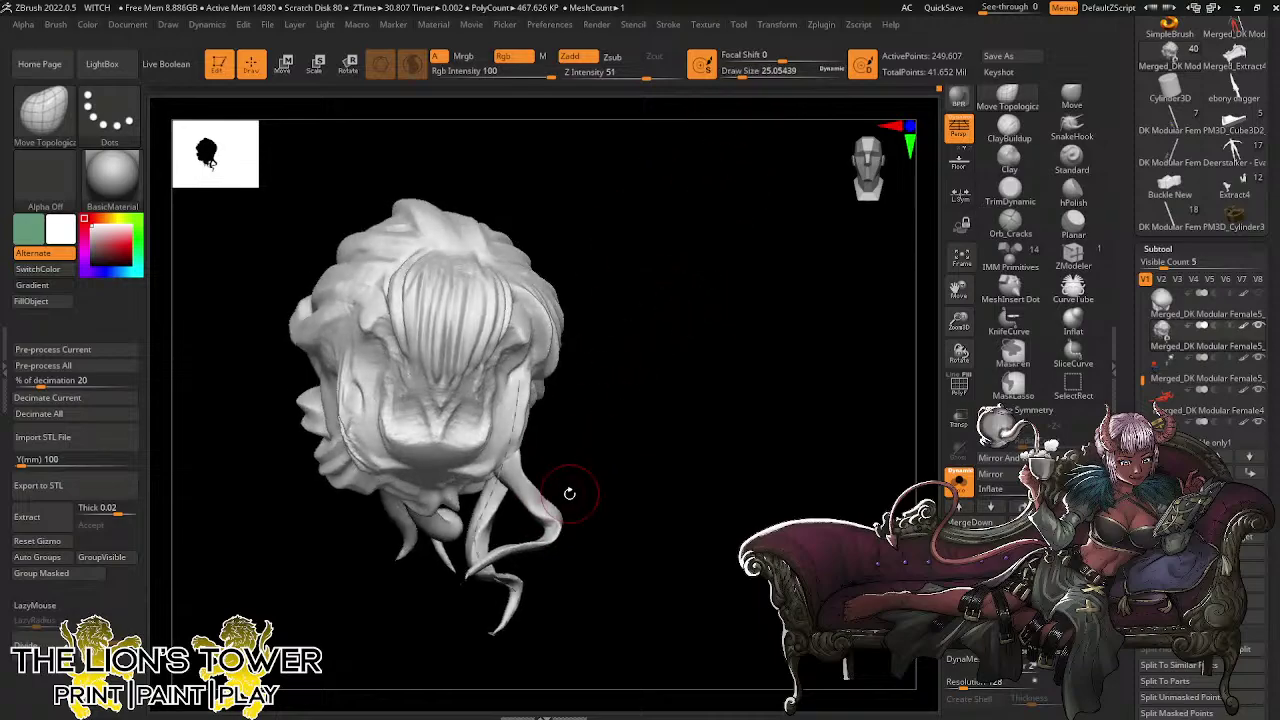
left_click_drag(564, 461, 537, 484)
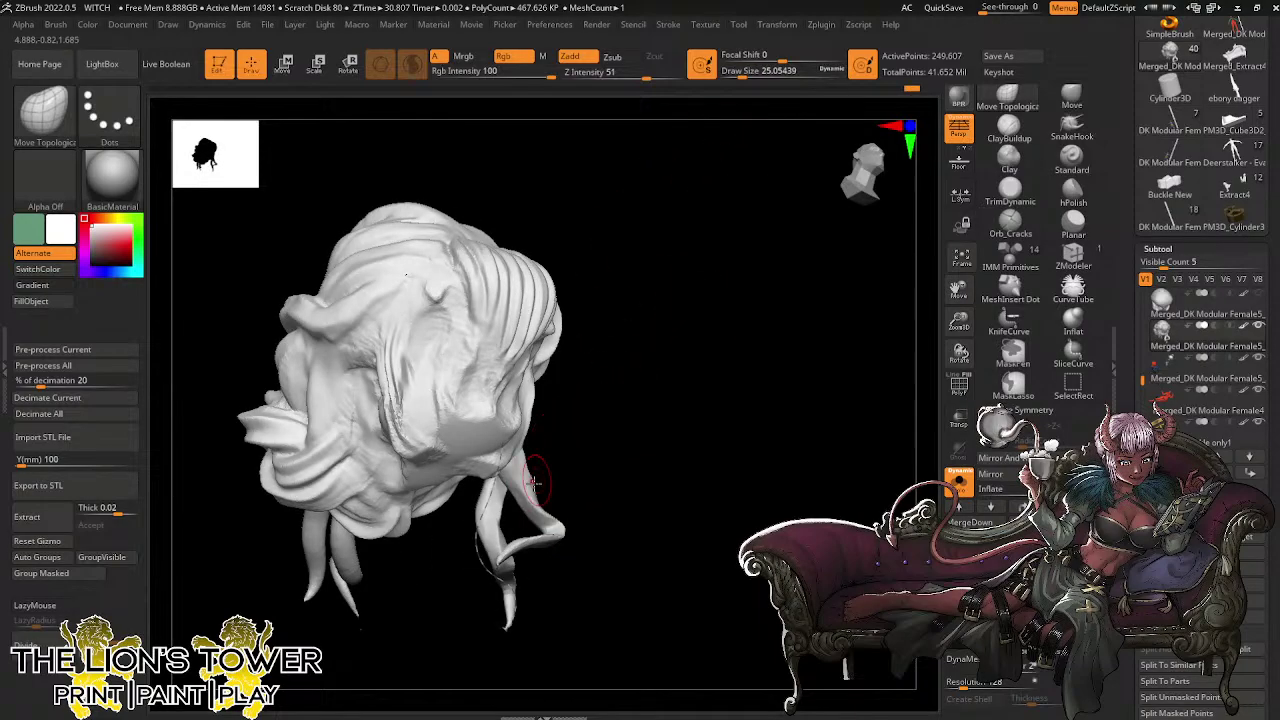
left_click_drag(655, 375, 490, 403)
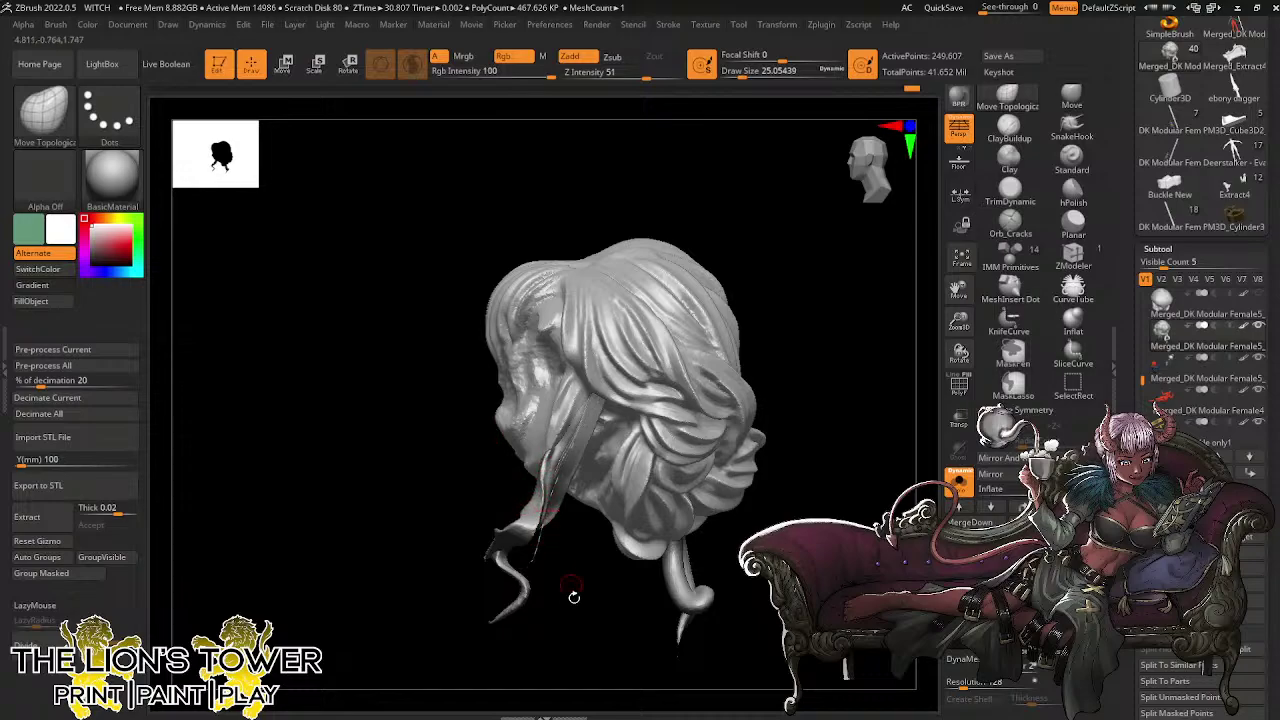
mouse_move(573, 597)
left_mouse_down()
mouse_move(537, 559)
mouse_move(586, 560)
mouse_move(523, 523)
mouse_move(583, 517)
mouse_move(488, 523)
mouse_move(572, 541)
mouse_move(597, 523)
left_mouse_up()
mouse_move(714, 500)
left_mouse_down()
mouse_move(745, 505)
mouse_move(780, 478)
left_mouse_up()
Show the rest of the figure again and isolate the curled hair strand at the back of the neck
left_click_drag(958, 324, 956, 300)
left_click_drag(958, 290, 1020, 280)
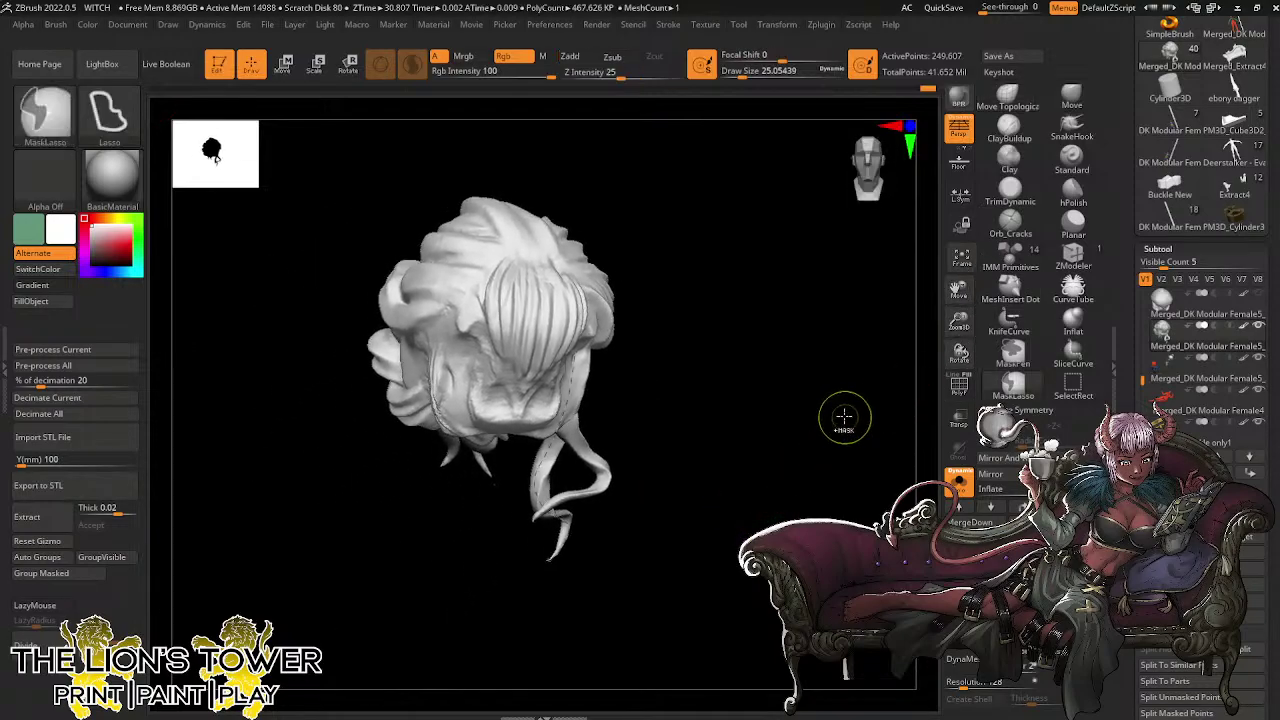
left_click(843, 417, "ctrl")
mouse_move(843, 417)
left_mouse_down("ctrl")
mouse_move(876, 470)
mouse_move(866, 437)
mouse_move(846, 437)
mouse_move(823, 354)
mouse_move(800, 415)
mouse_move(790, 400)
mouse_move(806, 424)
mouse_move(759, 444)
mouse_move(754, 511)
left_mouse_up("ctrl")
left_click(960, 484)
left_click(765, 468, "ctrl+shift")
left_click_drag(845, 326, 885, 345)
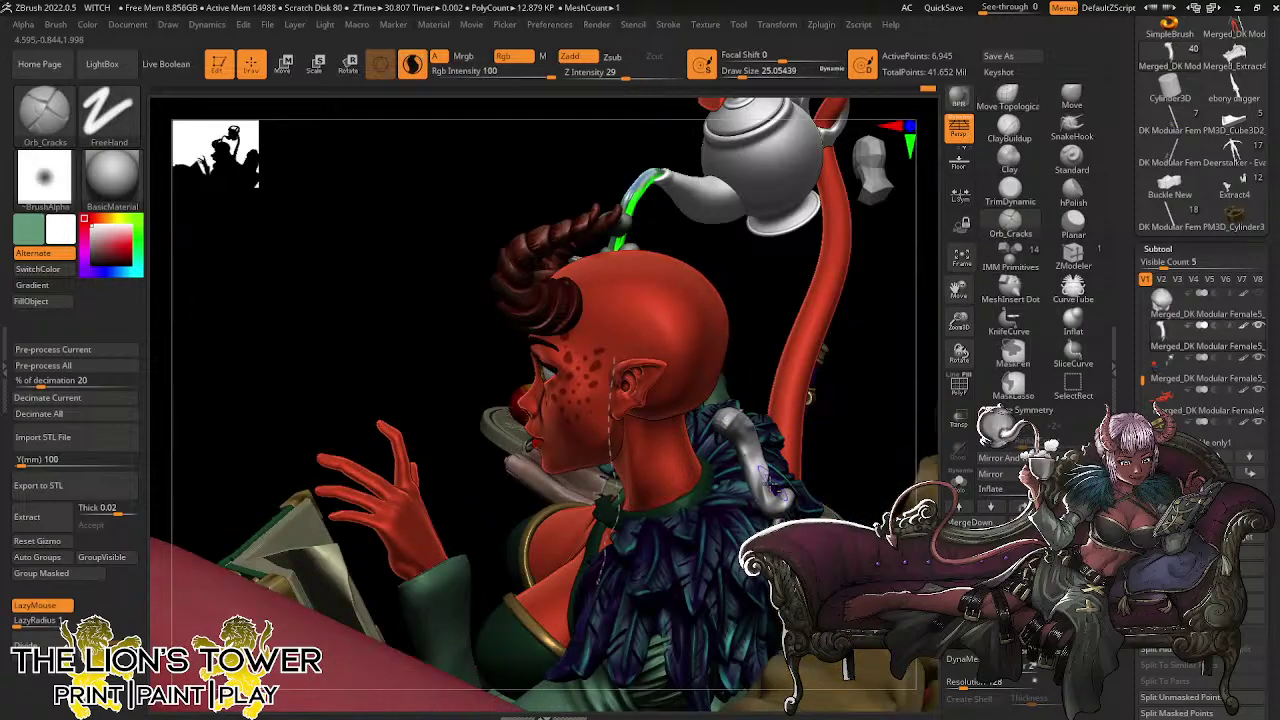
Carve grooves near the lower end of the back strand with the Orb_Cracks brush, undoing the unwanted stroke
left_click_drag(763, 469, 767, 511)
left_click_drag(846, 430, 803, 424)
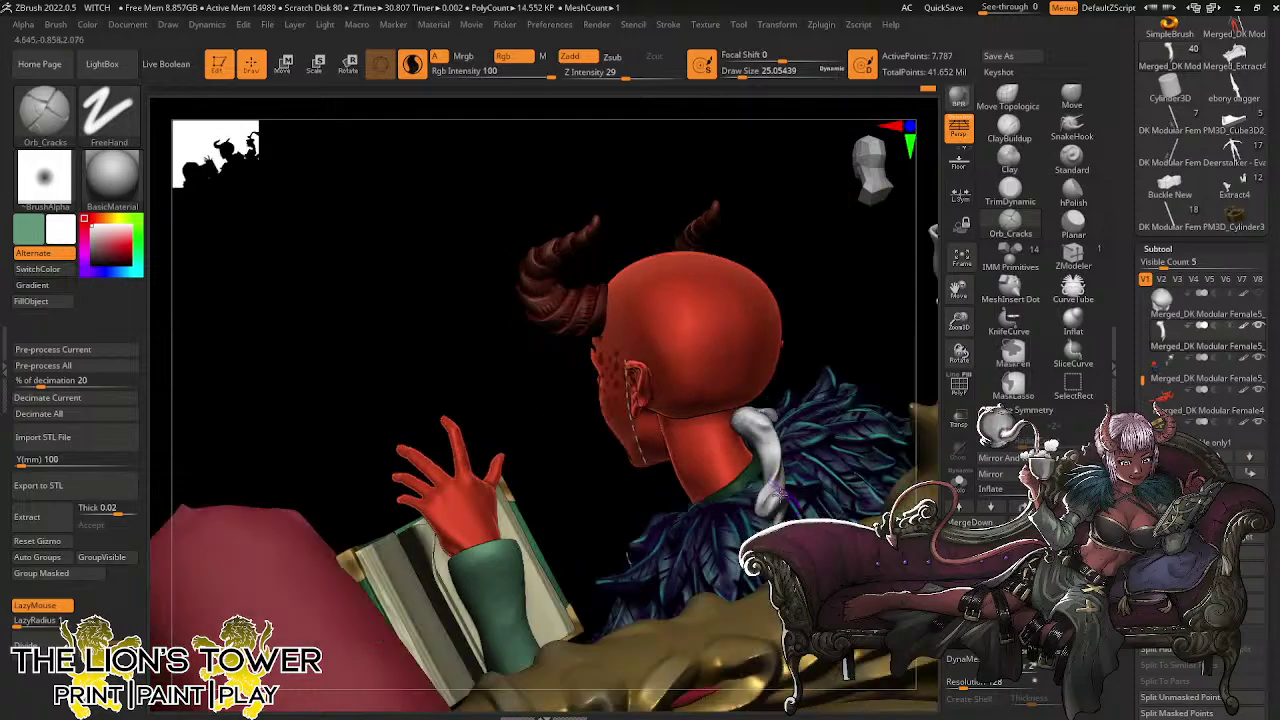
left_click_drag(767, 498, 770, 515)
key("ctrl+z")
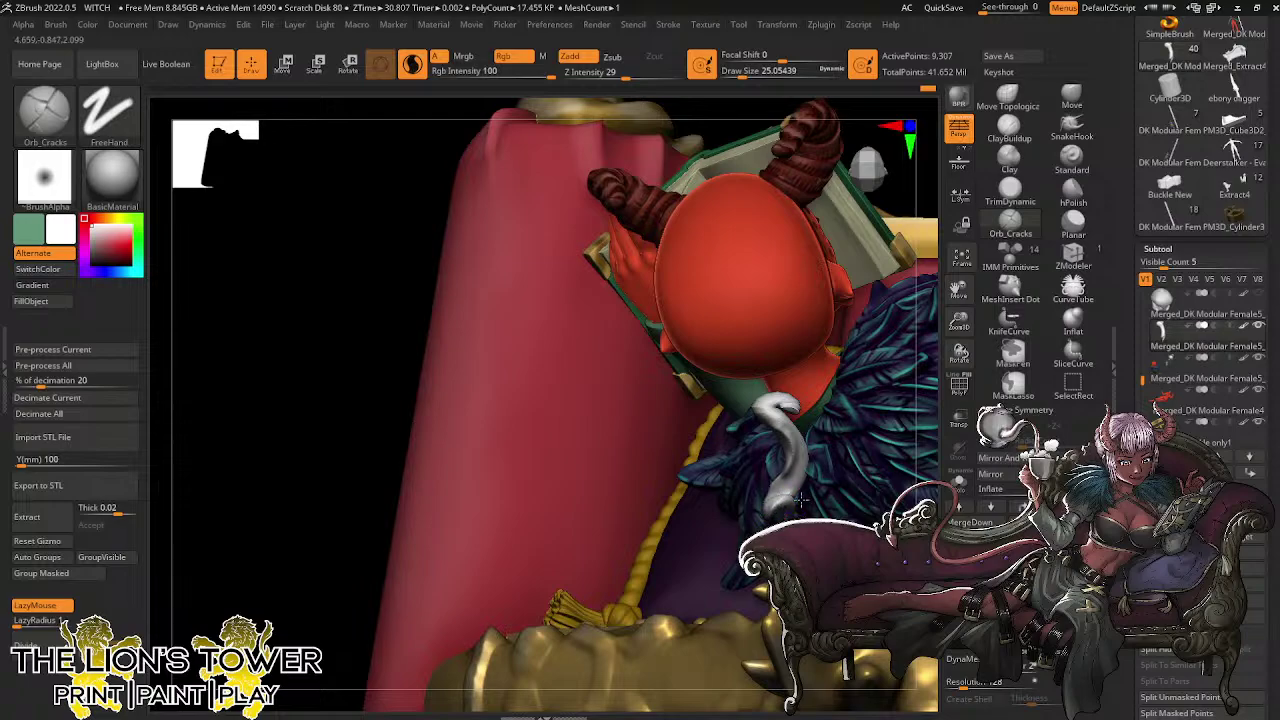
Solo the back strand and carve creases around its lower end with Orb_Cracks, undoing the misplaced strokes
left_click(958, 482)
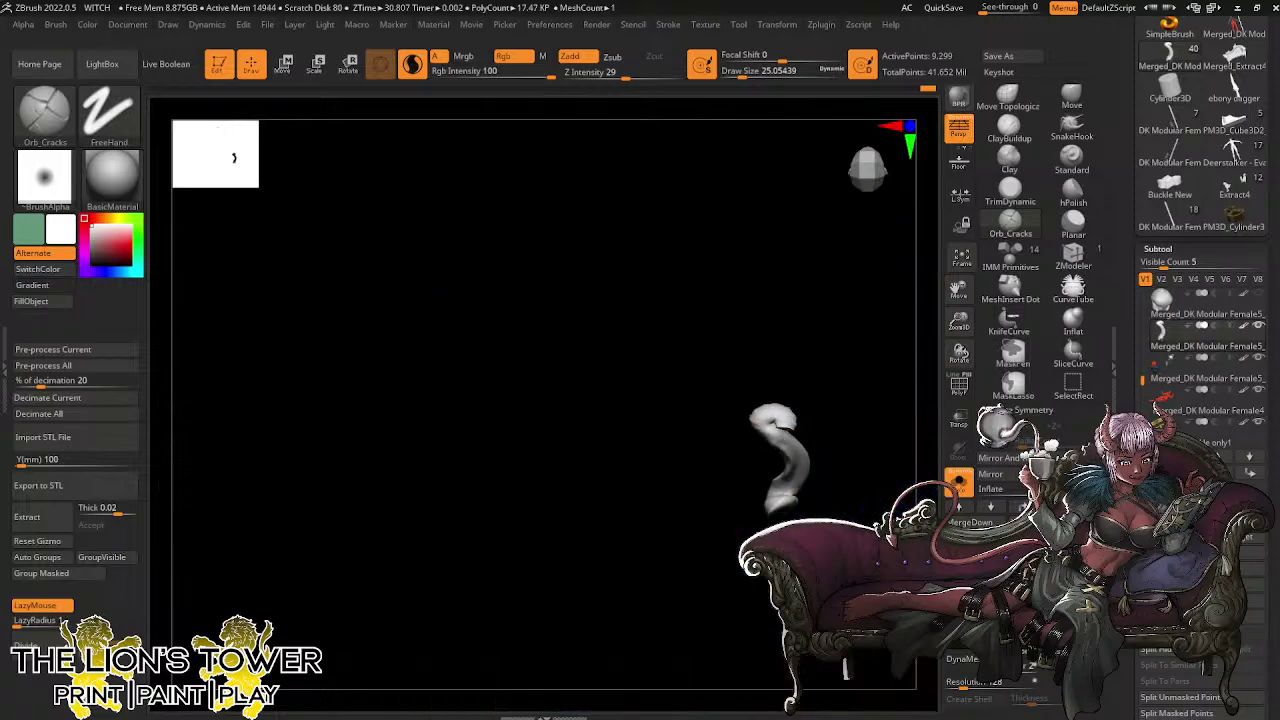
left_click_drag(798, 504, 764, 503)
right_click_drag(764, 503, 807, 508)
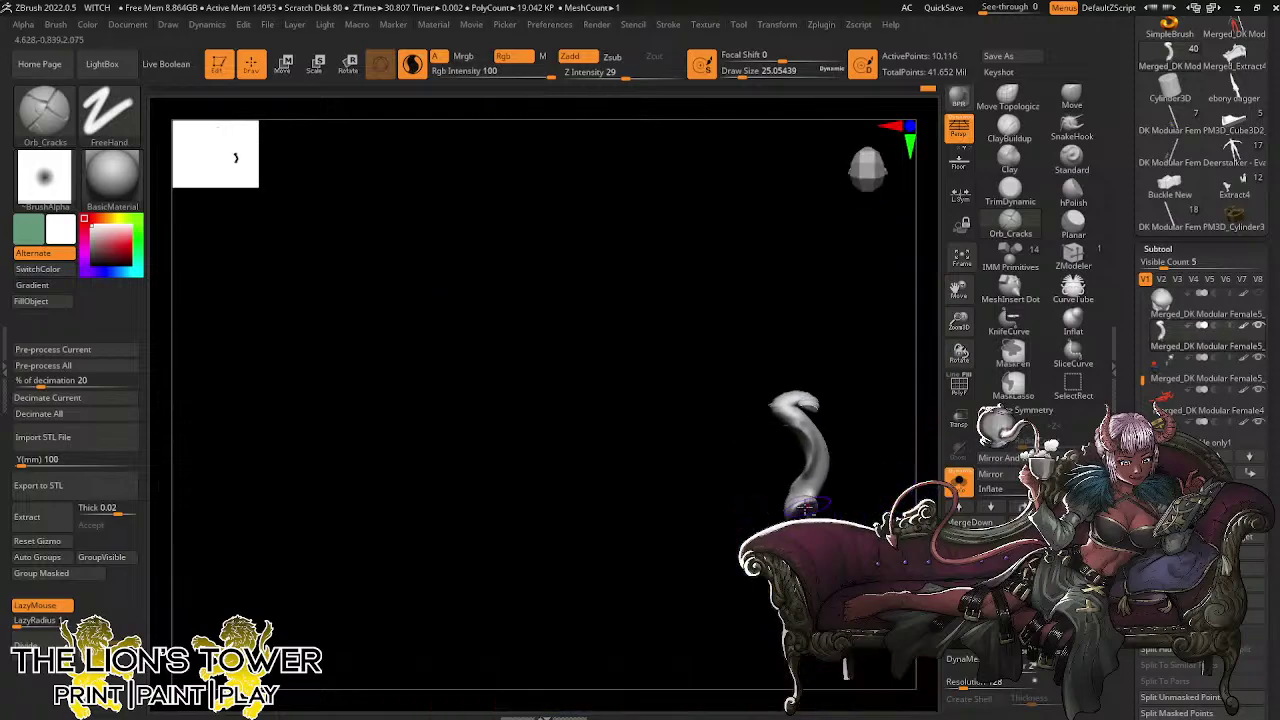
key("ctrl+z")
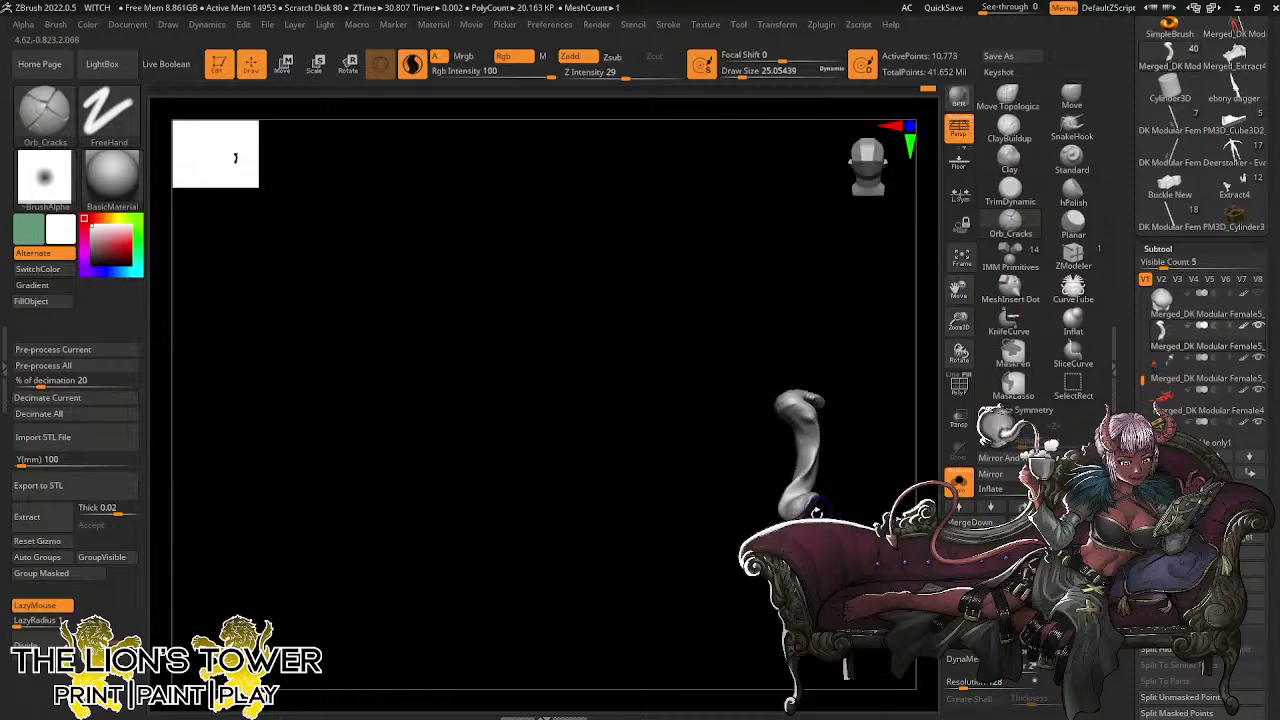
mouse_move(815, 503)
right_mouse_down()
mouse_move(840, 497)
mouse_move(800, 507)
right_mouse_up()
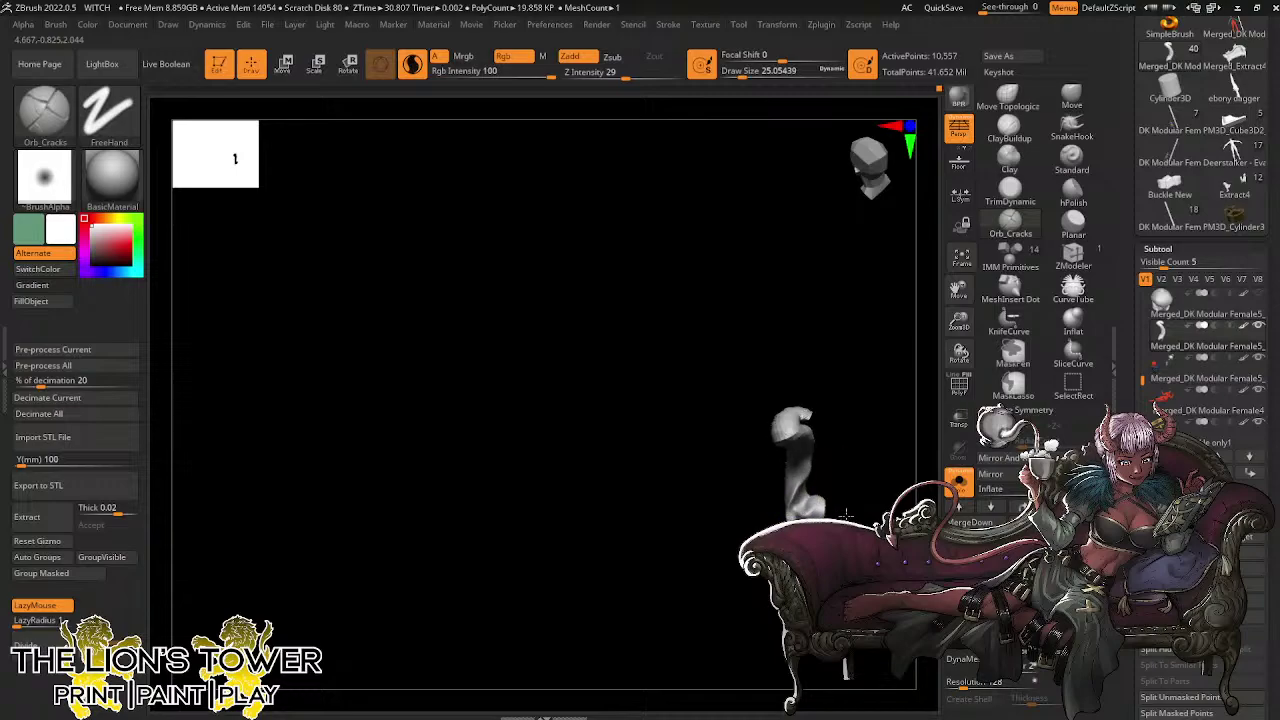
key("ctrl+z")
key("ctrl+z")
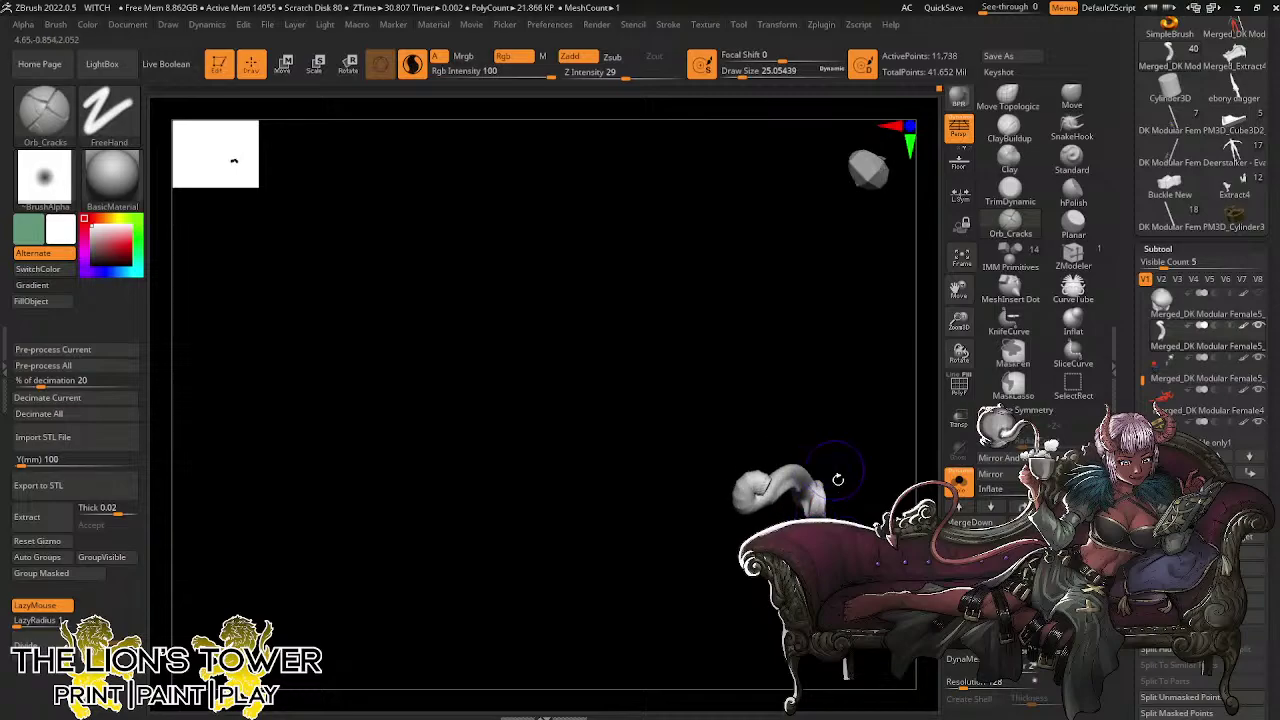
Try to carve a deeper groove down the length of the back strand with the Orb_Cracks brush
right_click_drag(838, 478, 852, 424)
right_click_drag(846, 471, 834, 458)
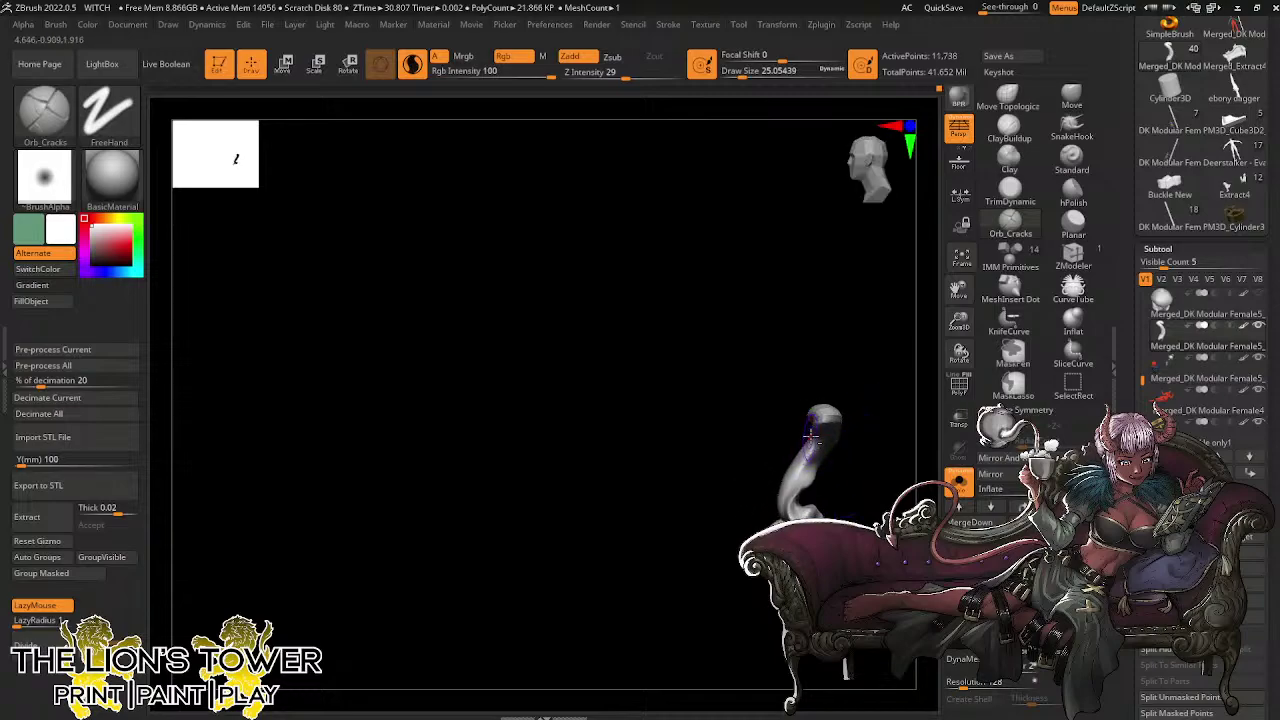
left_click_drag(815, 436, 767, 510)
left_click_drag(848, 482, 842, 492)
left_click_drag(797, 464, 790, 498)
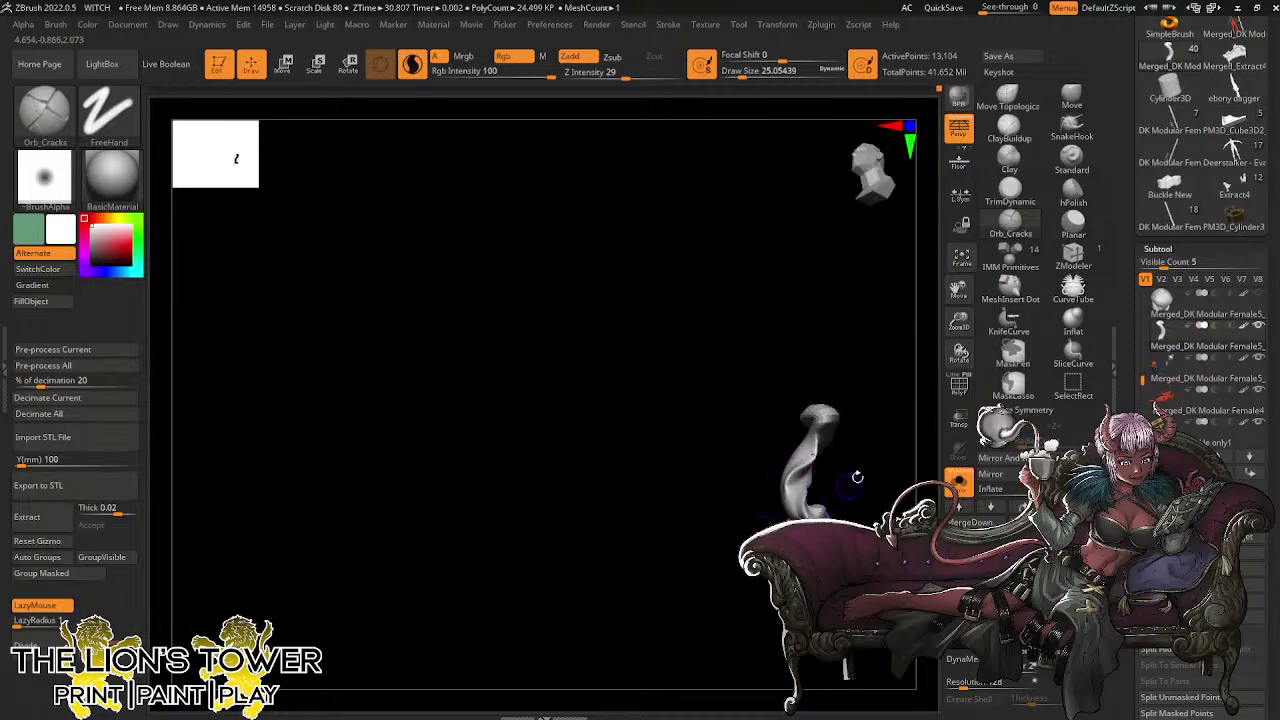
left_click_drag(869, 469, 836, 486)
key("ctrl+z")
key("ctrl+z")
key("ctrl+z")
key("ctrl+z")
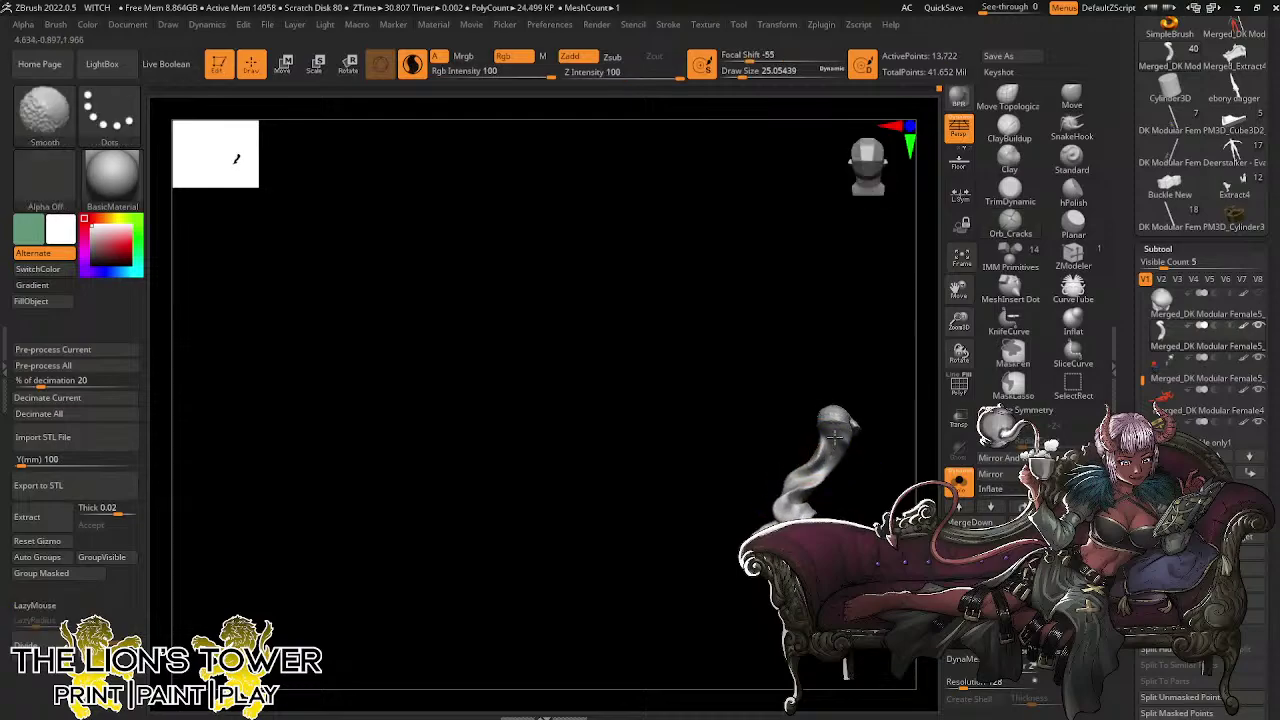
key("ctrl+z")
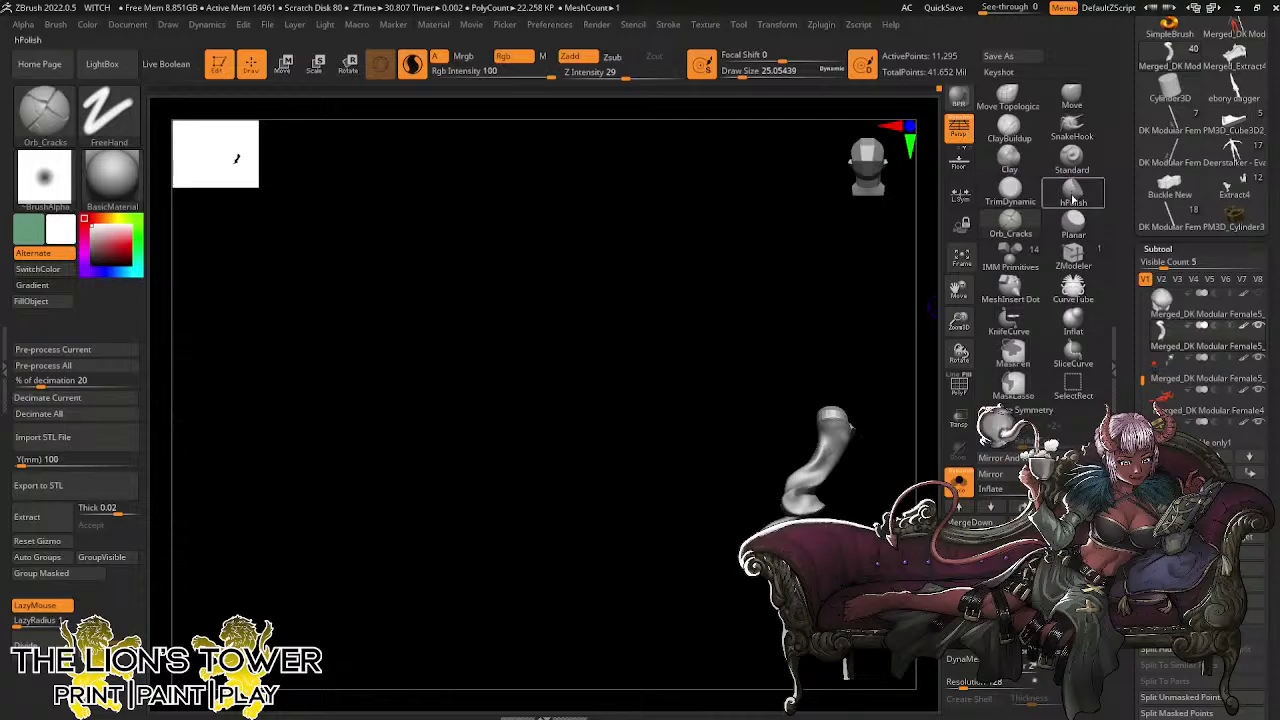
Polish the back strand from several sides with the hPolish brush at a draw size of about 18
left_click(1073, 190)
left_click_drag(738, 73, 743, 73)
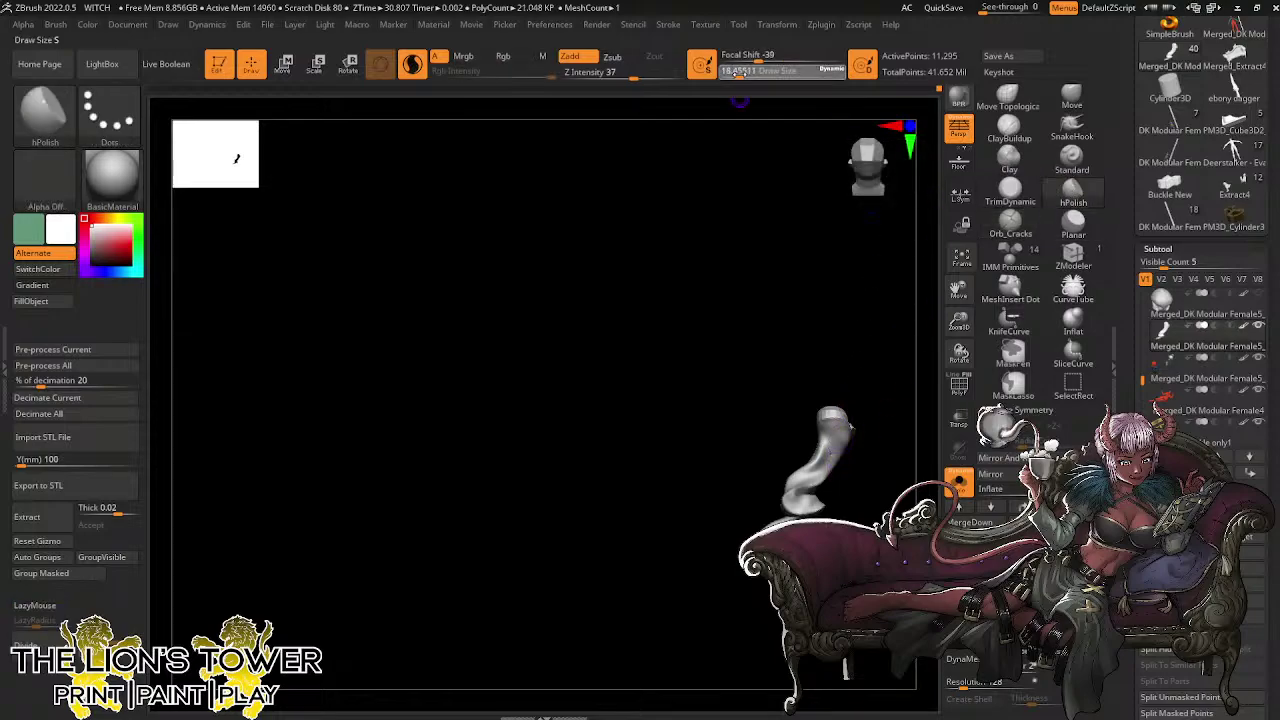
mouse_move(810, 482)
left_mouse_down()
mouse_move(833, 438)
mouse_move(824, 470)
left_mouse_up()
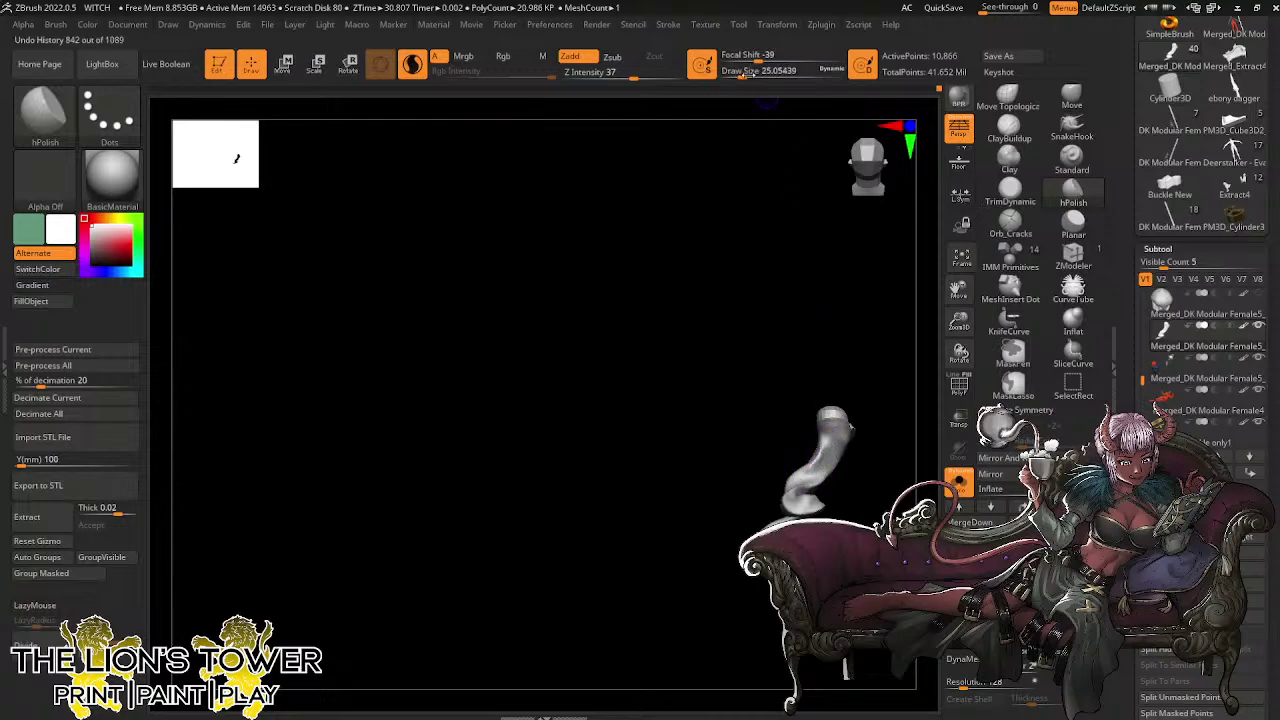
left_click_drag(742, 74, 739, 74)
left_click_drag(828, 457, 842, 442)
mouse_move(866, 398)
left_mouse_down()
mouse_move(808, 470)
mouse_move(834, 486)
mouse_move(848, 462)
mouse_move(854, 520)
mouse_move(807, 510)
mouse_move(809, 482)
left_mouse_up()
mouse_move(852, 470)
left_mouse_down()
mouse_move(815, 510)
mouse_move(800, 498)
mouse_move(806, 470)
mouse_move(783, 498)
mouse_move(824, 470)
mouse_move(805, 500)
mouse_move(824, 400)
left_mouse_up()
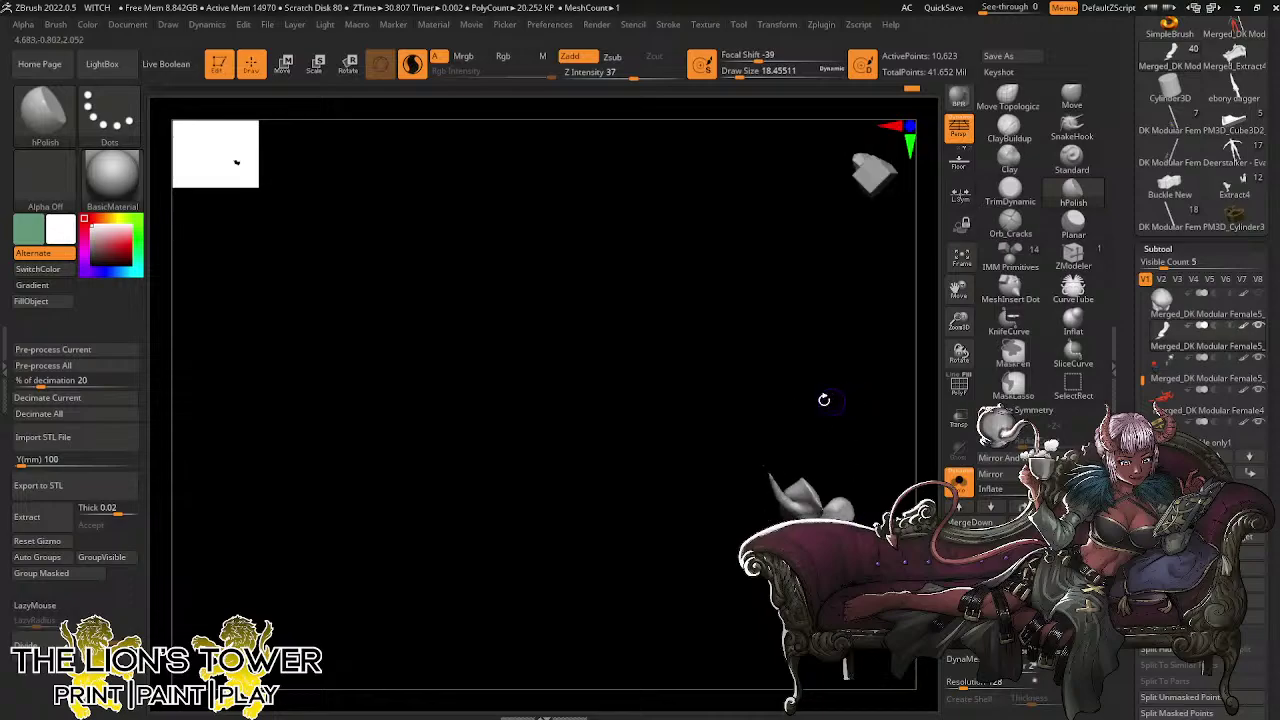
mouse_move(804, 488)
left_mouse_down()
mouse_move(810, 508)
mouse_move(846, 490)
left_mouse_up()
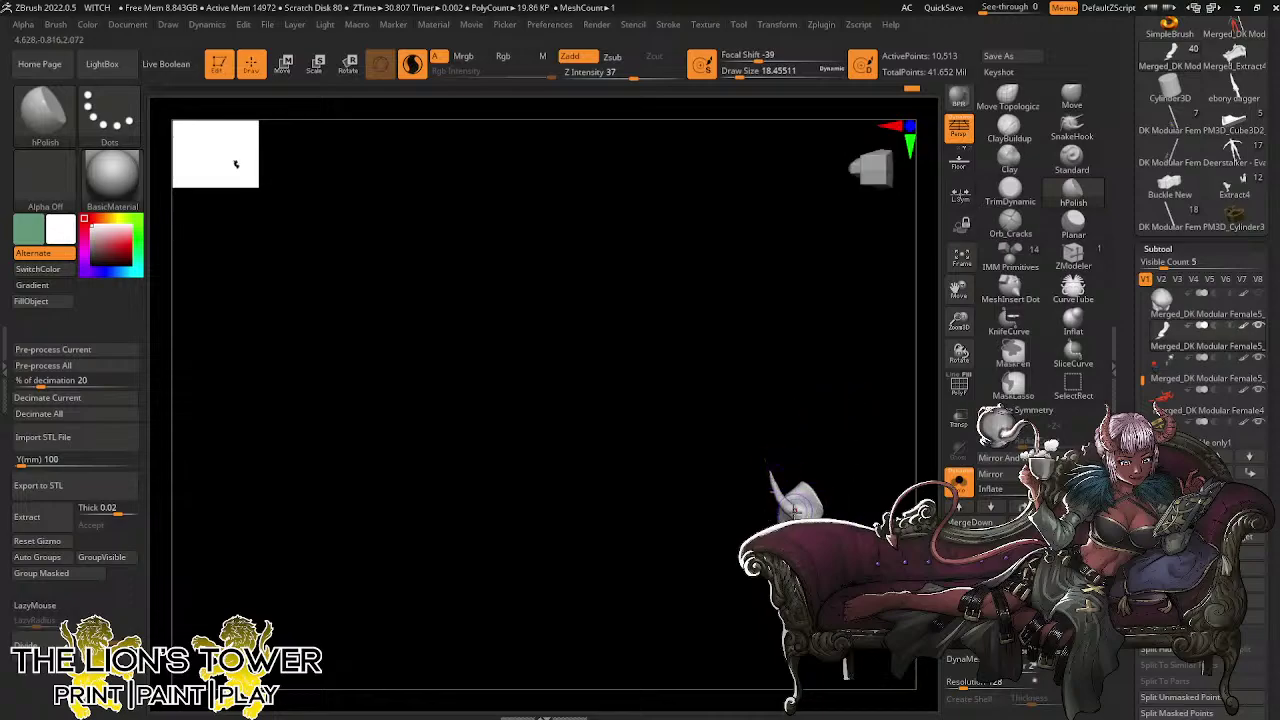
Restore the full hair mesh and isolate the short tapered strand hanging beneath the bun at the back
left_click(851, 437, "ctrl+shift")
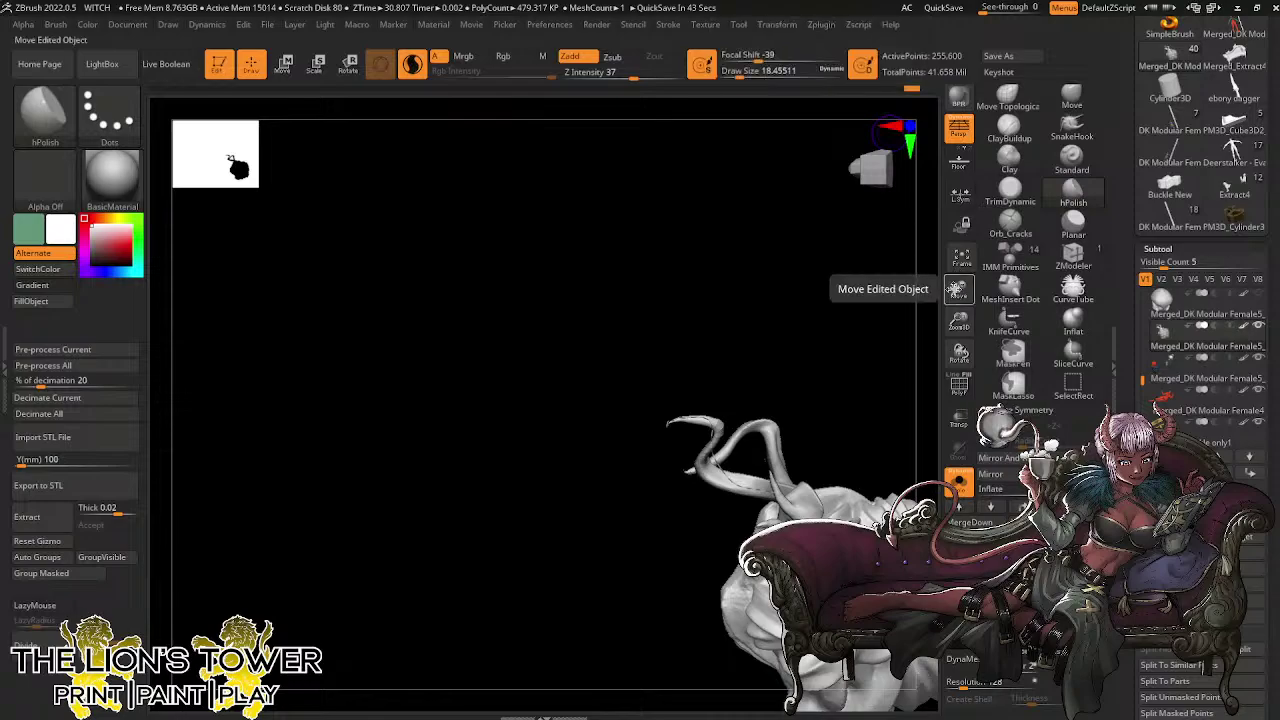
left_click(957, 260)
left_click_drag(958, 325, 976, 445)
mouse_move(884, 250)
left_mouse_down()
mouse_move(800, 330)
mouse_move(820, 450)
left_mouse_up()
left_click_drag(722, 606, 749, 594)
left_click_drag(870, 430, 884, 650)
left_click_drag(958, 291, 907, 400)
mouse_move(832, 443)
left_mouse_down()
mouse_move(820, 456)
mouse_move(831, 454)
left_mouse_up()
left_click_drag(959, 291, 957, 300)
mouse_move(860, 460)
left_mouse_down()
mouse_move(834, 486)
mouse_move(771, 434)
left_mouse_up()
key("ctrl+shift")
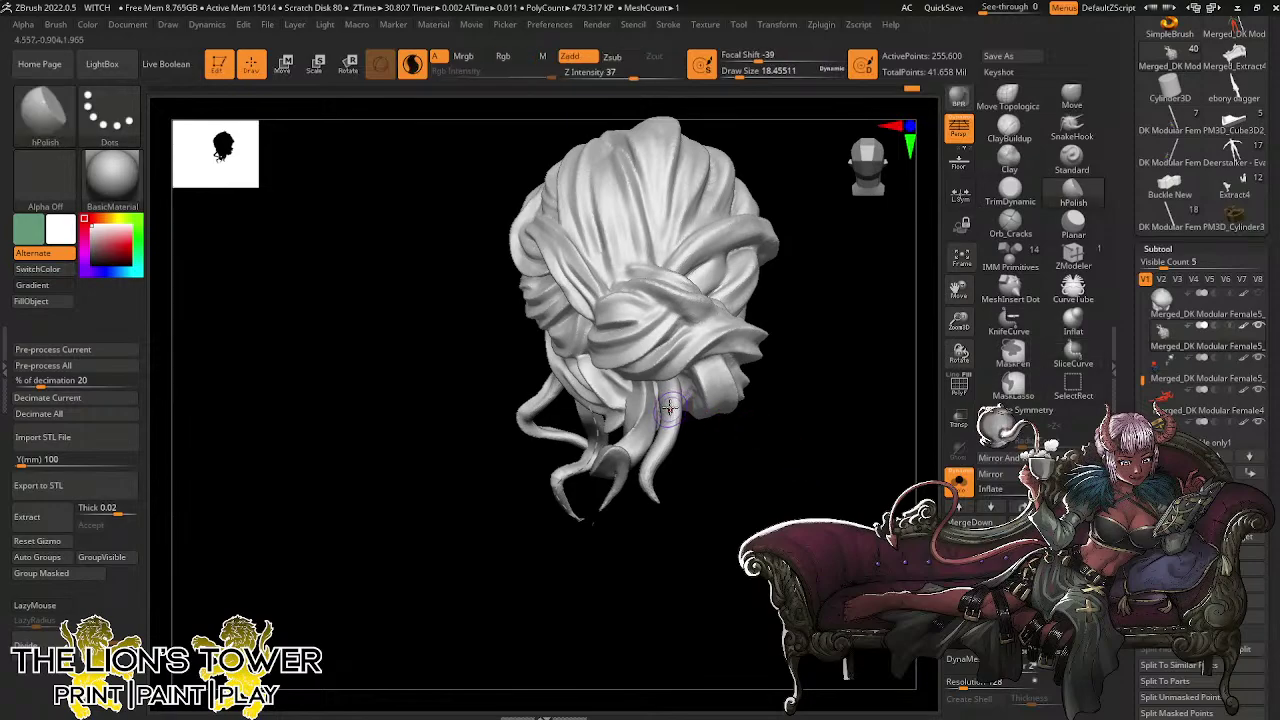
left_click(672, 408, "ctrl+shift")
Carve lengthwise grooves into the short tapered strand from several sides with the Orb_Cracks brush at draw size 25
left_click(1016, 234)
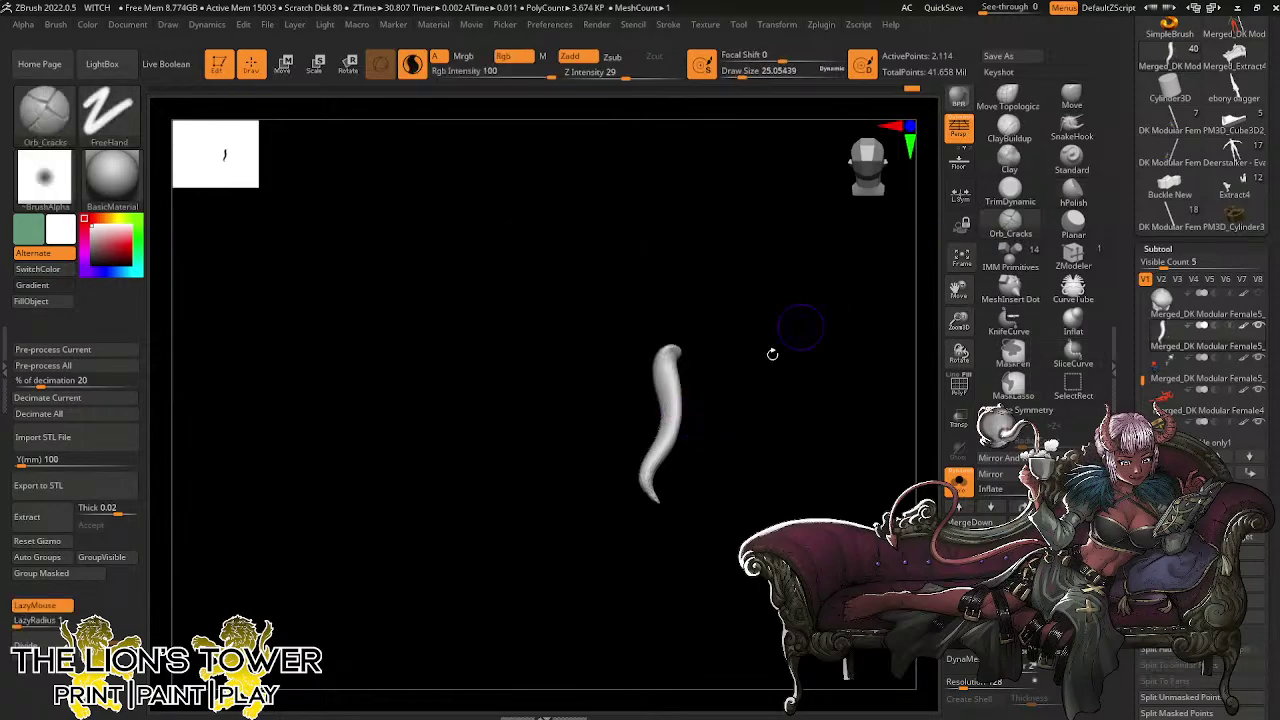
left_click_drag(771, 354, 750, 372)
mouse_move(675, 354)
left_mouse_down()
mouse_move(675, 424)
mouse_move(691, 382)
mouse_move(649, 477)
left_mouse_up()
mouse_move(672, 424)
left_mouse_down()
mouse_move(660, 500)
mouse_move(684, 402)
left_mouse_up()
left_click_drag(745, 358, 712, 362)
left_click_drag(655, 454, 683, 392)
left_click_drag(737, 341, 706, 350)
mouse_move(669, 420)
left_mouse_down()
mouse_move(686, 372)
mouse_move(728, 371)
mouse_move(691, 384)
mouse_move(698, 472)
mouse_move(726, 406)
mouse_move(852, 255)
left_mouse_up()
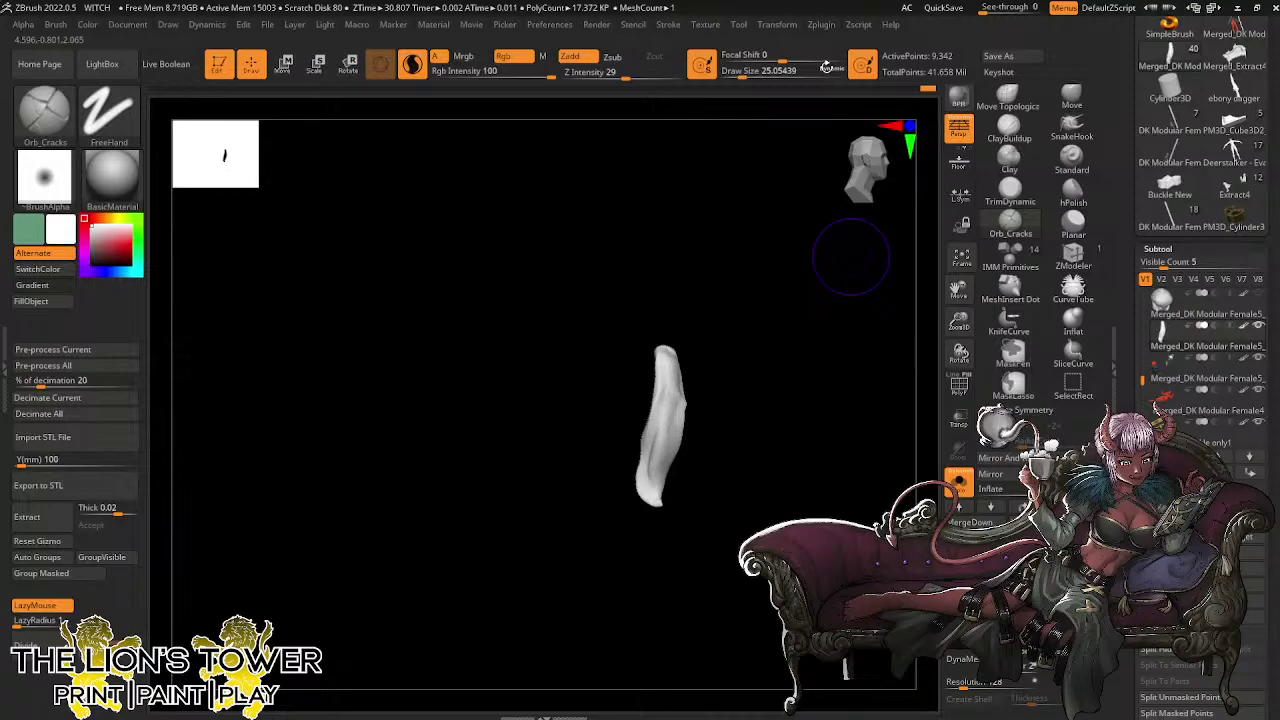
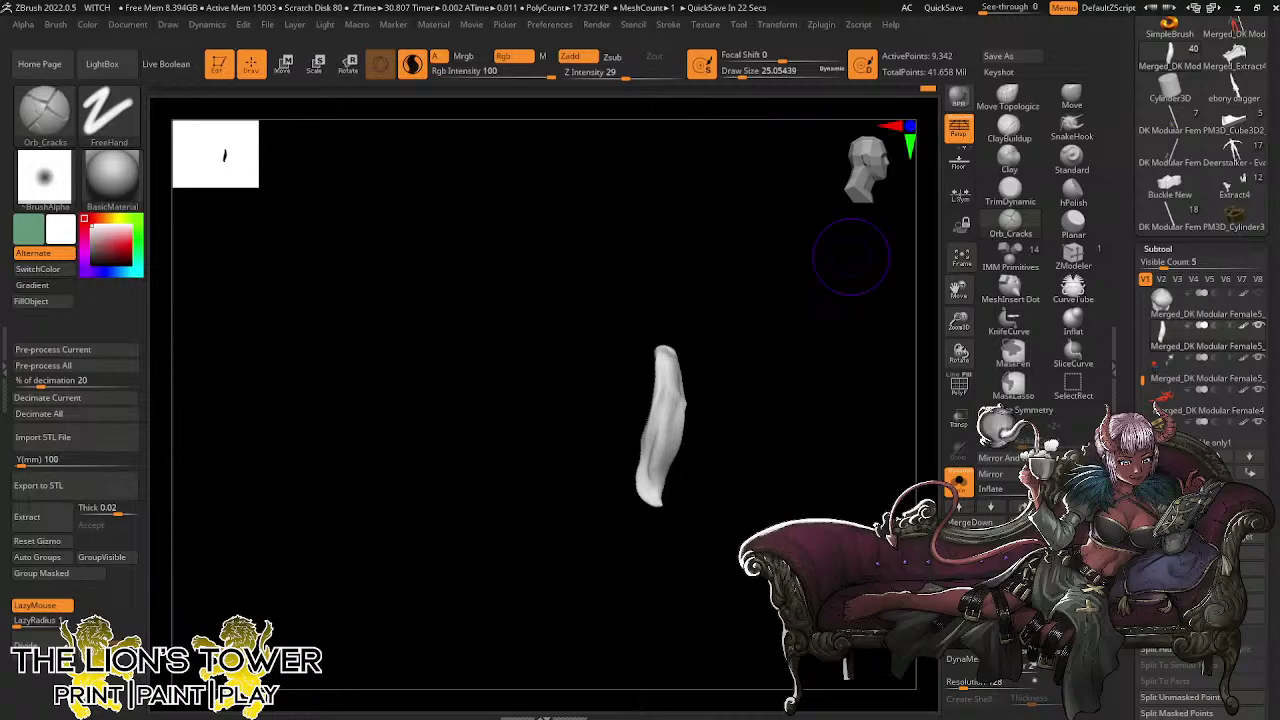
Switch to the browser and look through the sponsor listings on the Winters Tales Co Our Sponsors page
left_click_drag(535, 2, 505, 150)
scroll(685, 396, "down", 6)
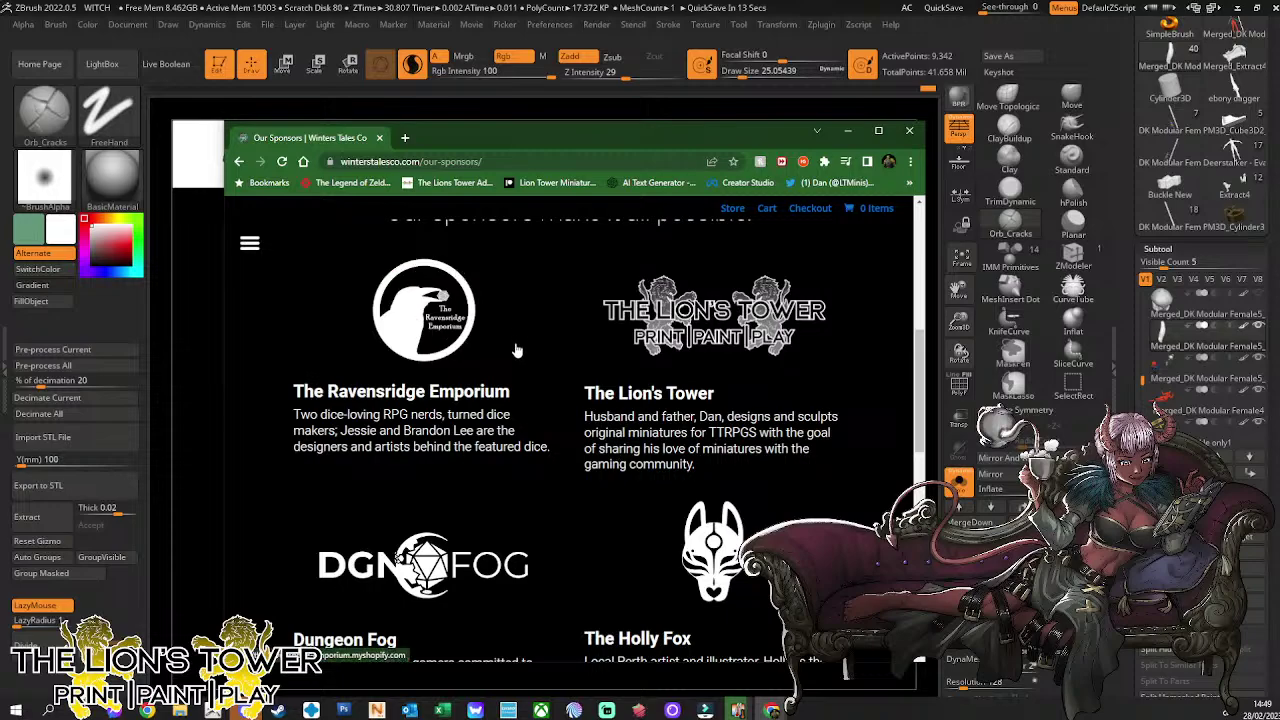
Open The Ravensridge Emporium's site from its sponsor logo and look through the home page's featured dice sets and collections
scroll(517, 346, "up", 1)
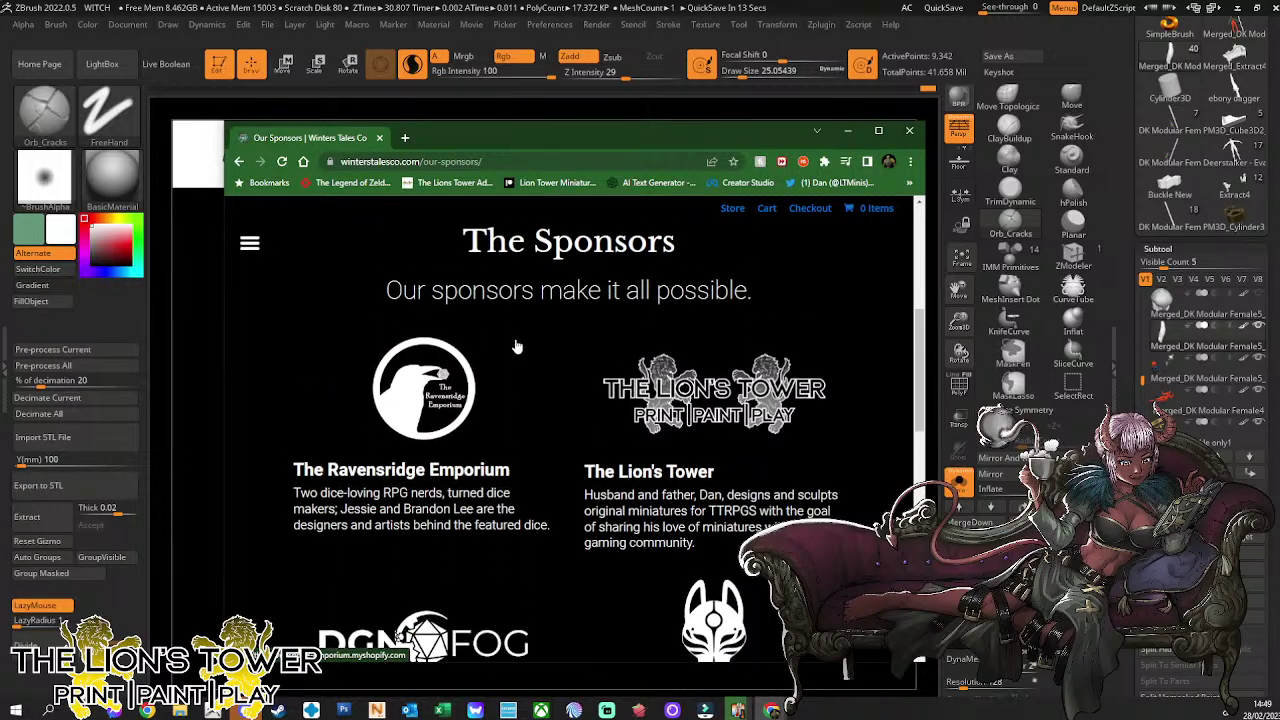
left_click(421, 405)
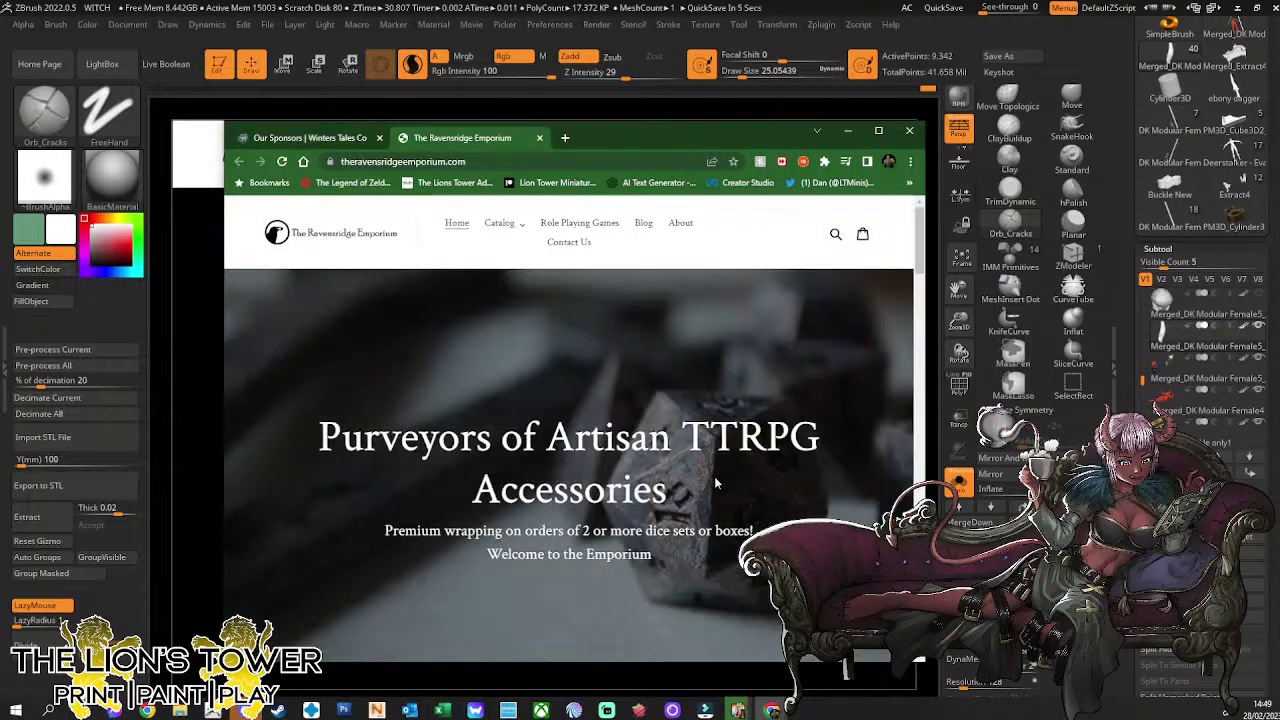
scroll(699, 481, "down", 15)
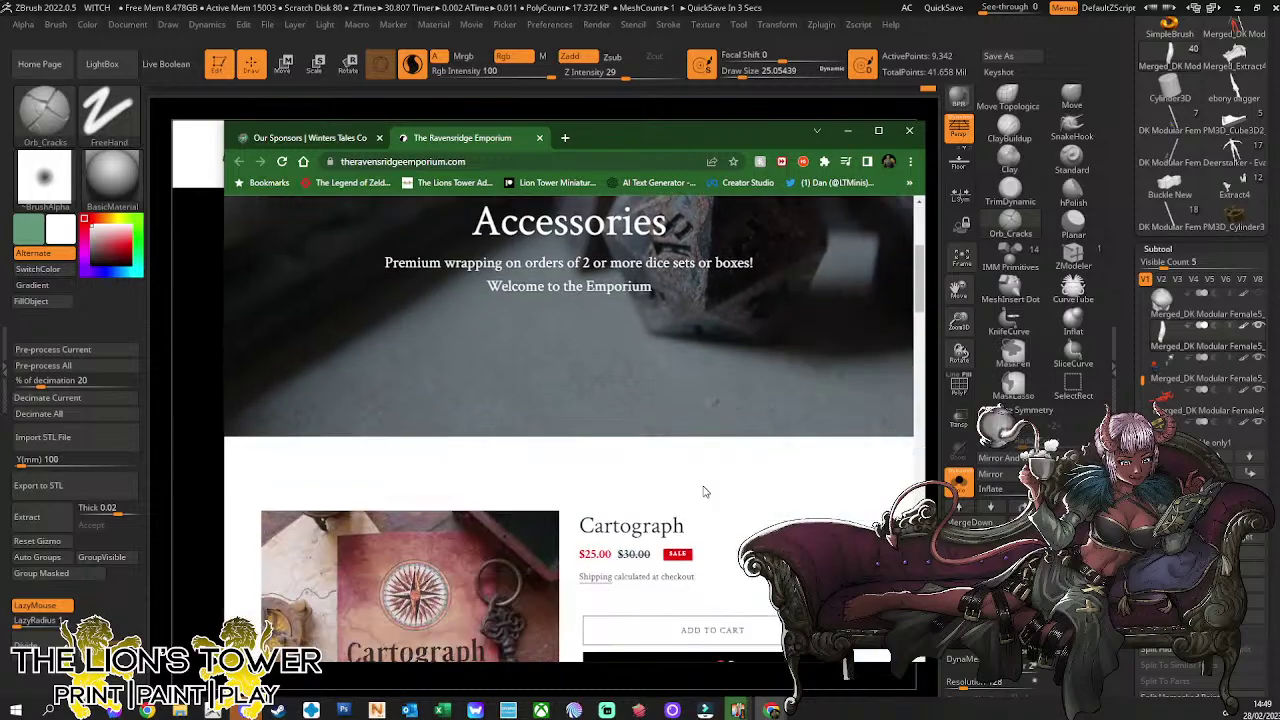
scroll(704, 492, "down", 1)
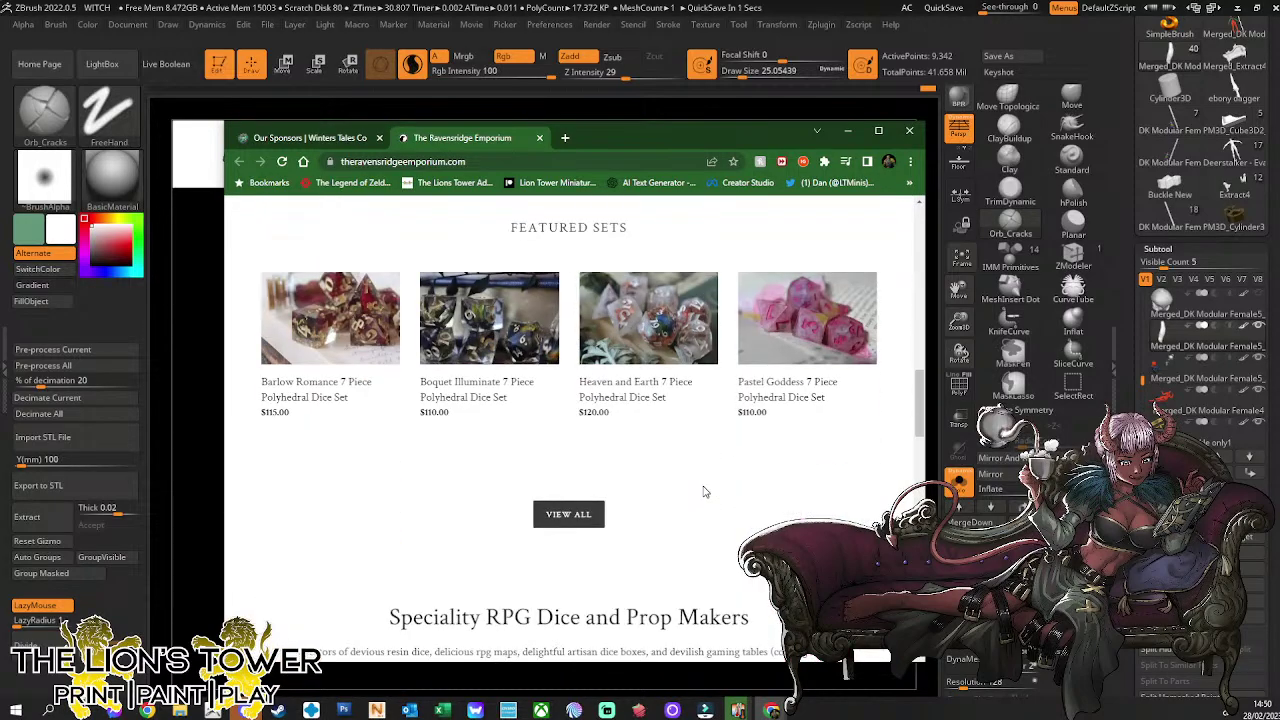
scroll(705, 470, "down", 5)
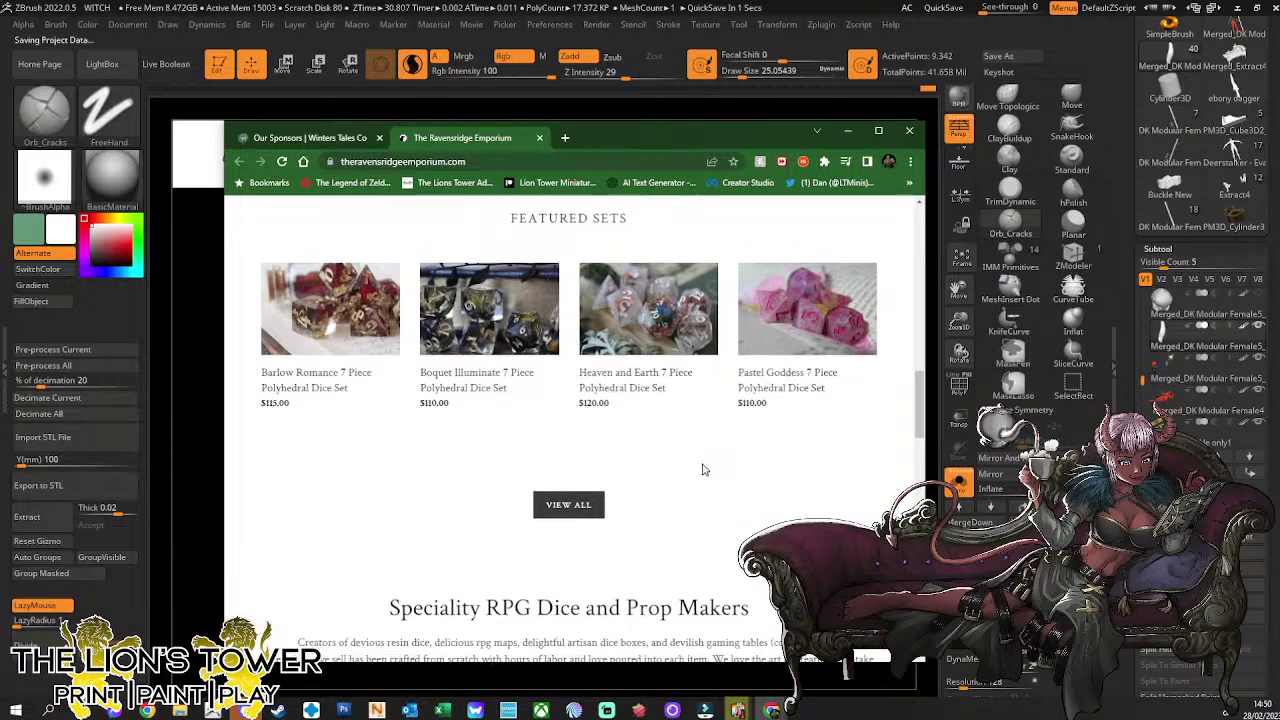
scroll(704, 469, "down", 5)
scroll(704, 469, "up", 2)
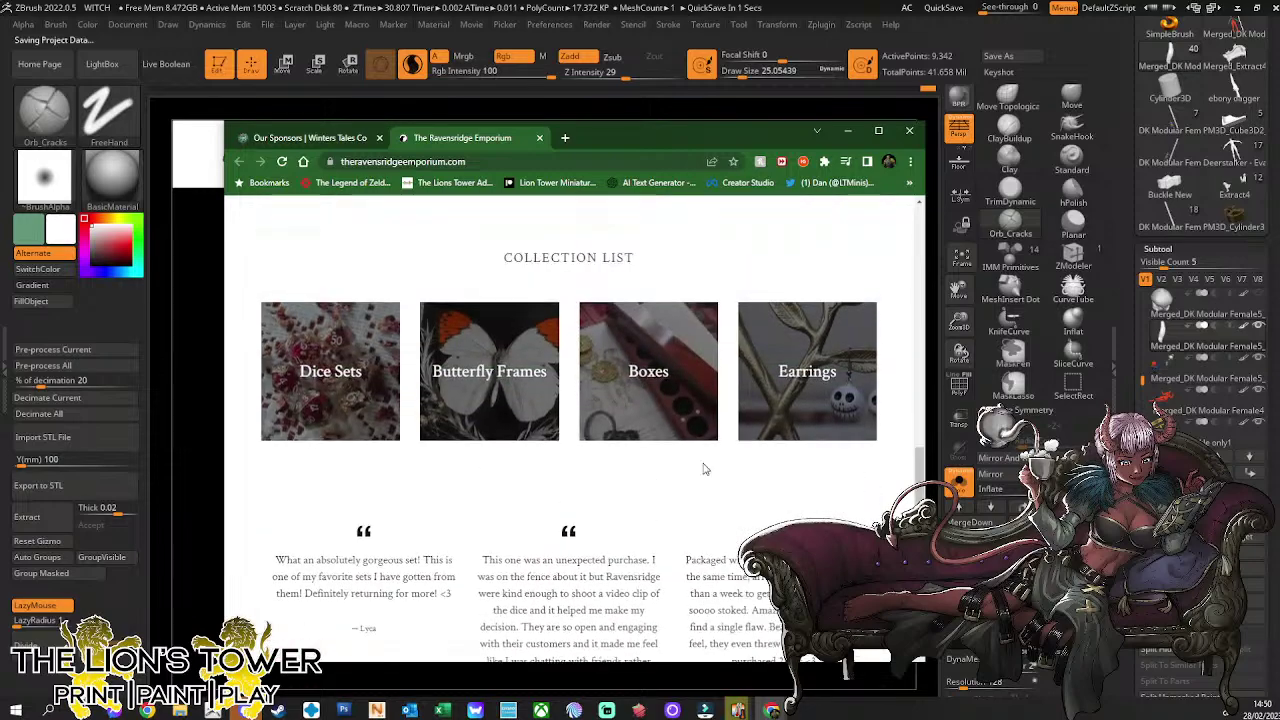
scroll(739, 491, "up", 15)
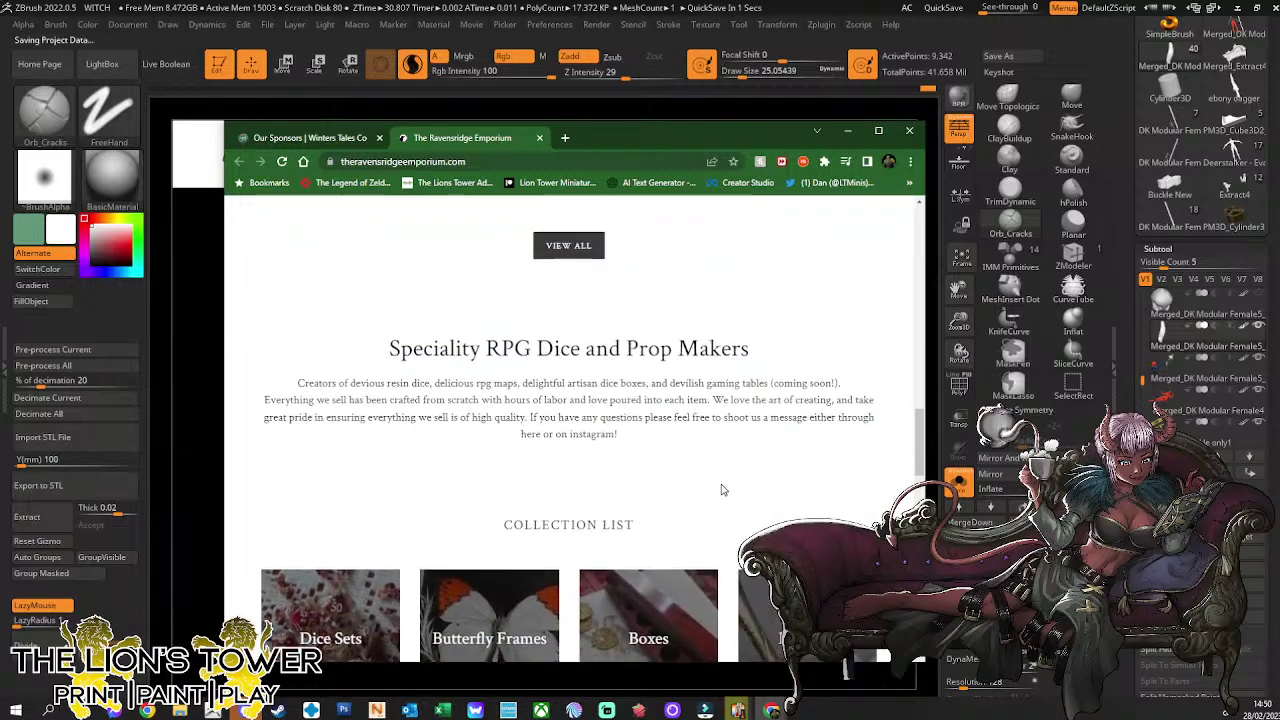
scroll(718, 485, "up", 5)
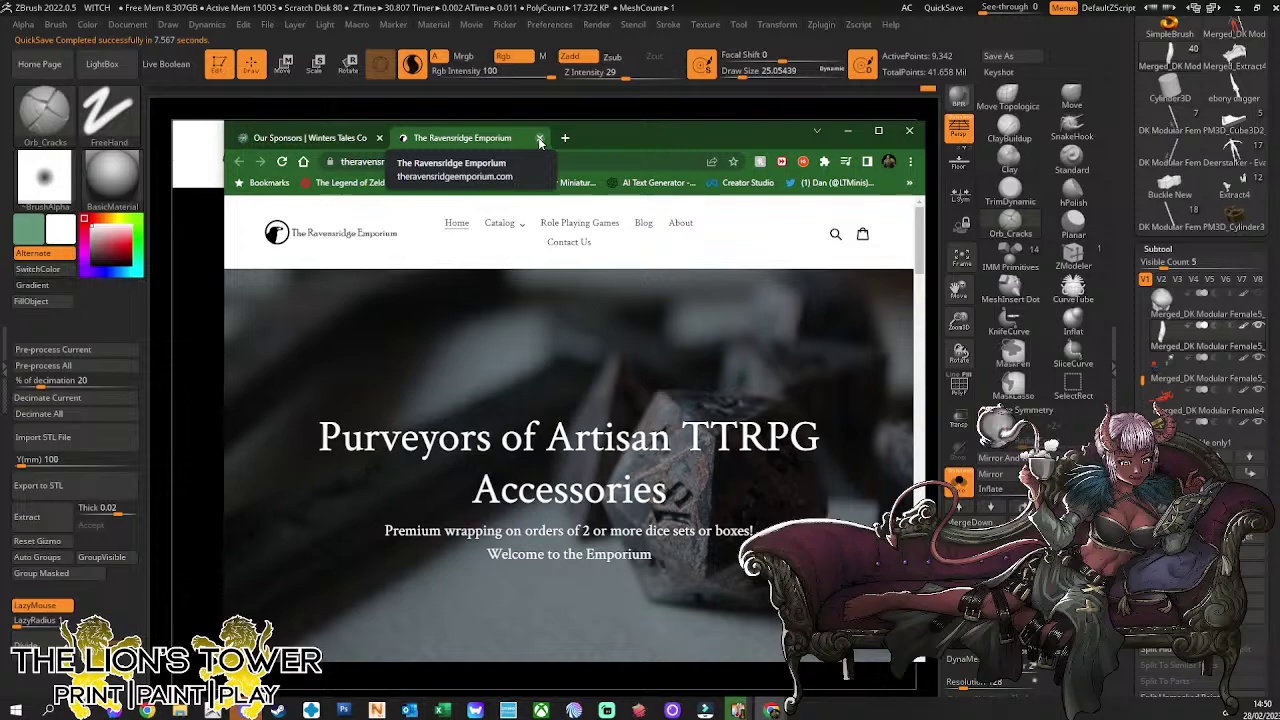
Examine the Cartograph product, dice sets, customer reviews and dice photos further down the Ravensridge Emporium home page
scroll(590, 397, "down", 6)
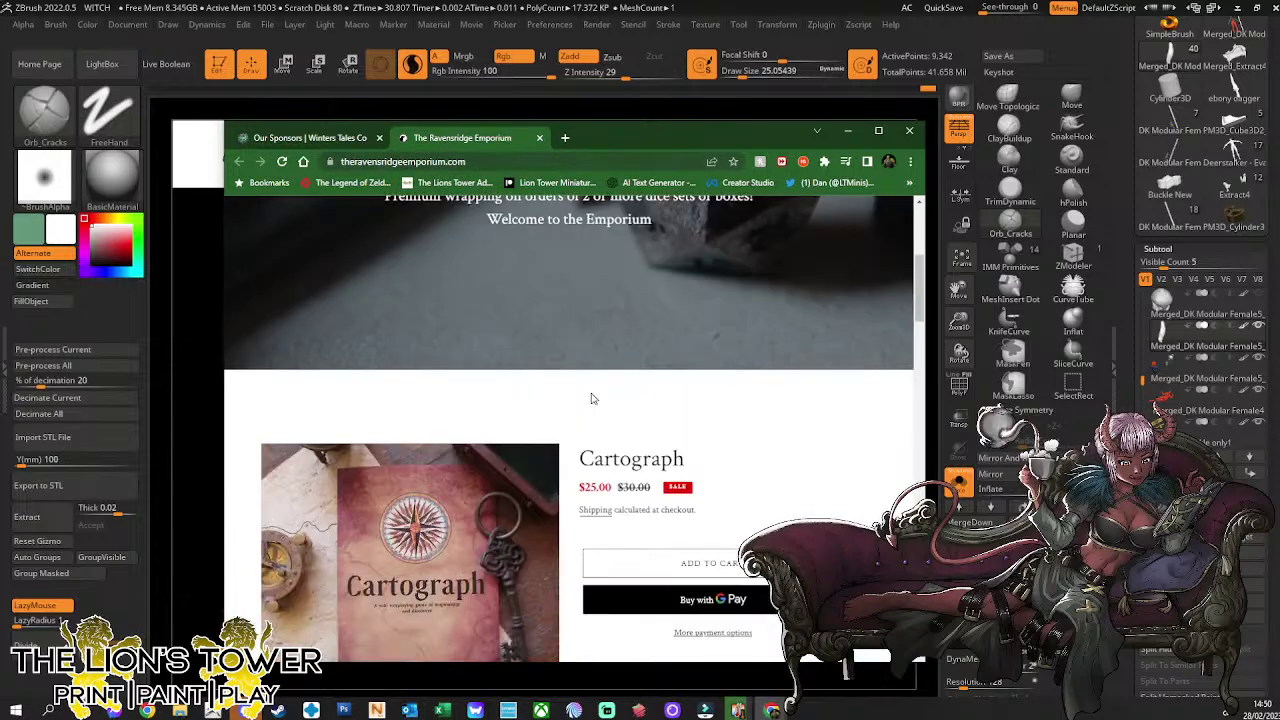
scroll(589, 382, "down", 5)
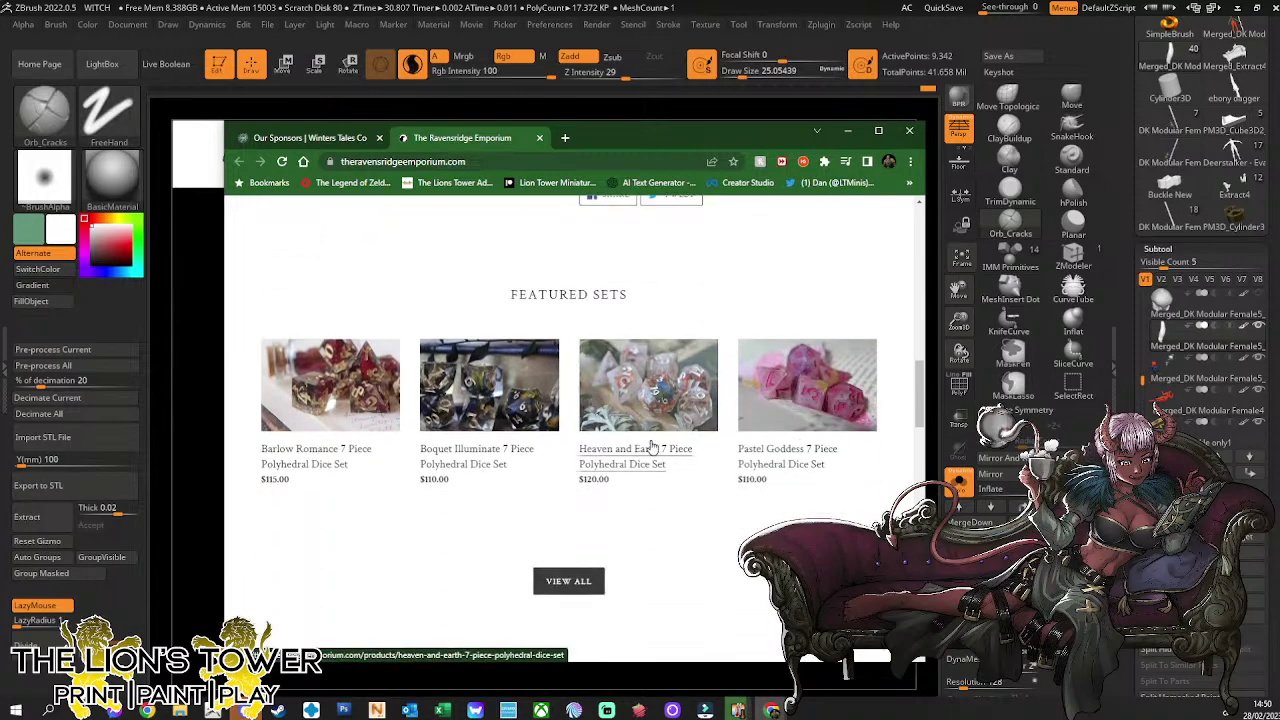
scroll(645, 447, "down", 5)
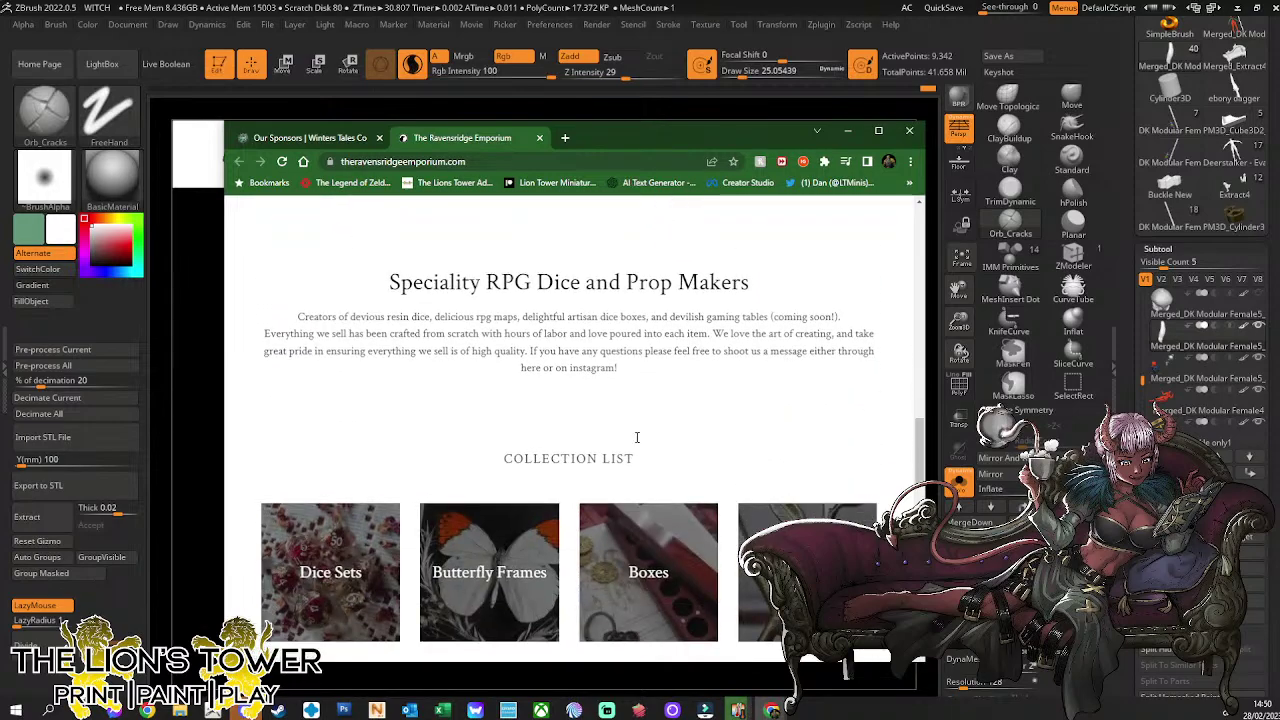
scroll(637, 440, "down", 3)
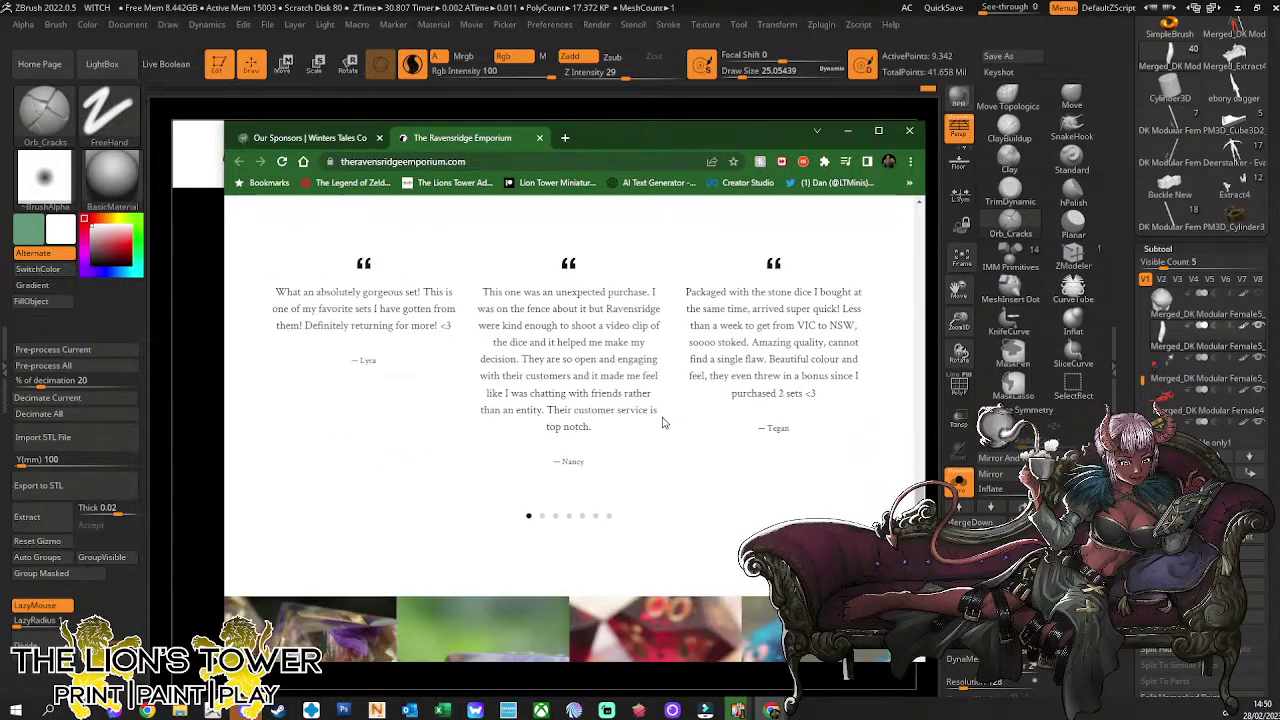
scroll(668, 428, "down", 4)
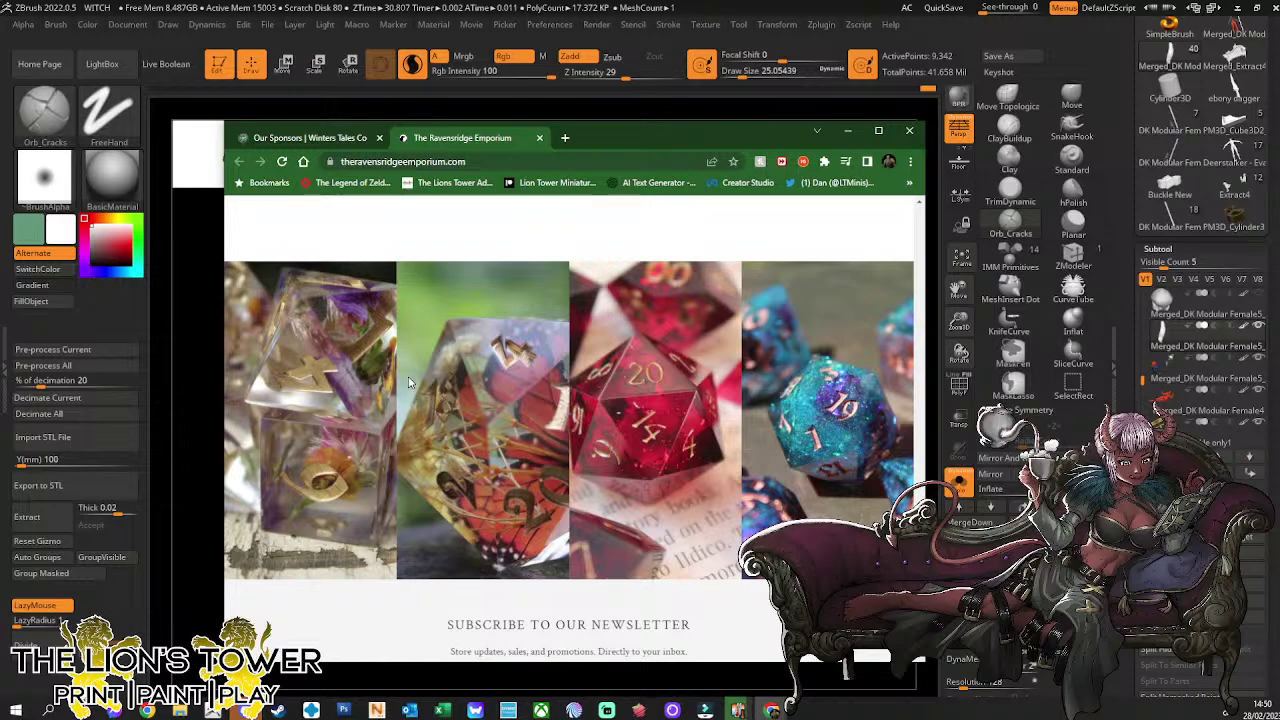
scroll(476, 394, "down", 4)
scroll(480, 429, "up", 4)
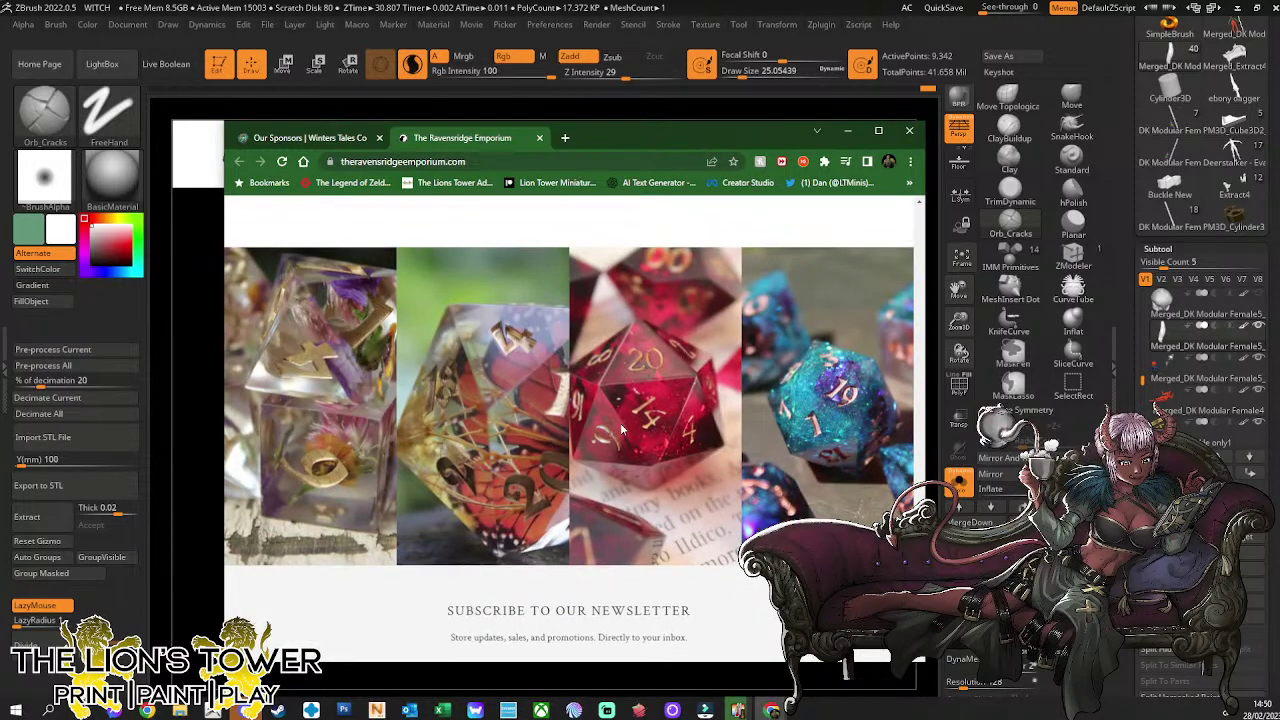
scroll(663, 444, "up", 1)
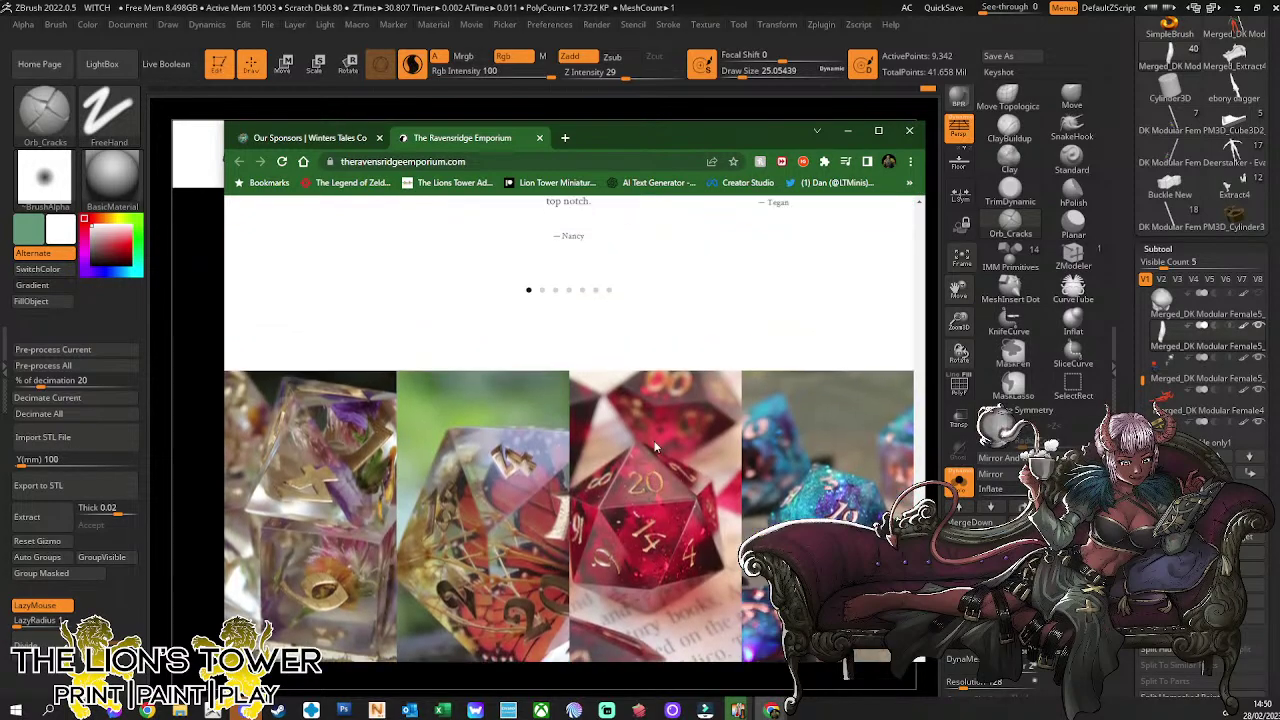
scroll(660, 445, "down", 1)
scroll(657, 446, "up", 4)
scroll(652, 446, "up", 4)
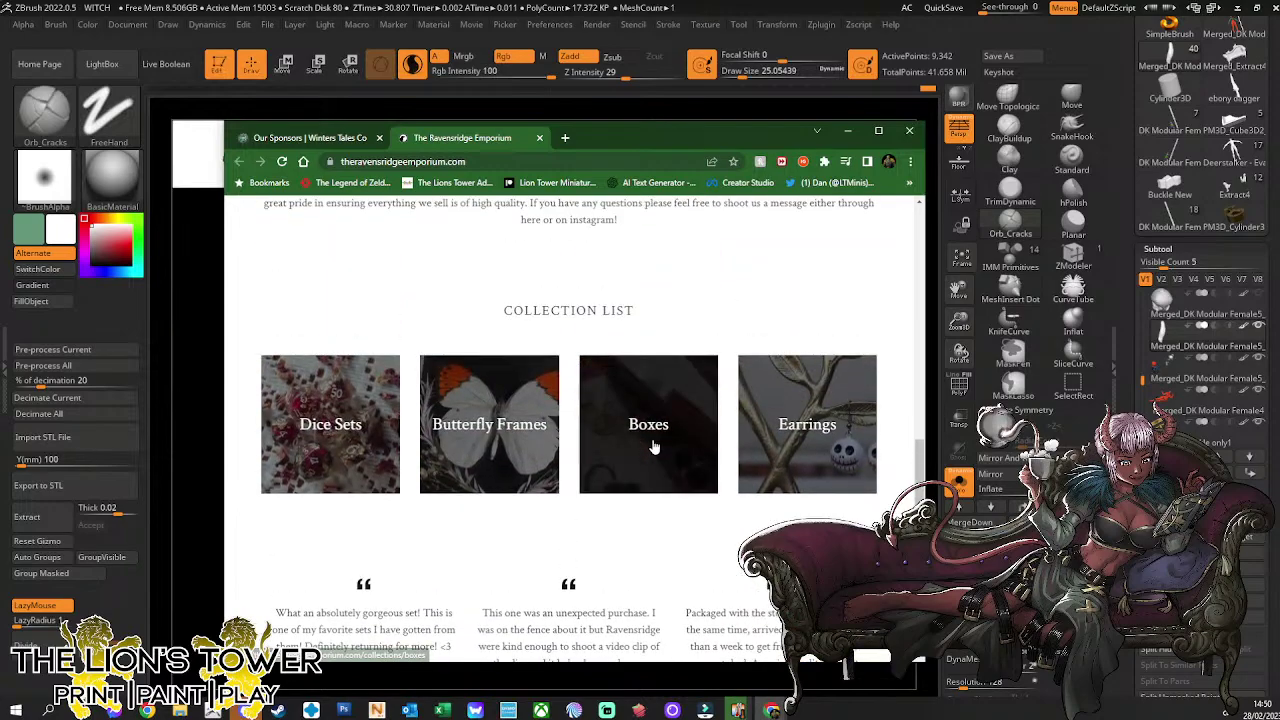
scroll(566, 466, "down", 2)
scroll(577, 484, "up", 7)
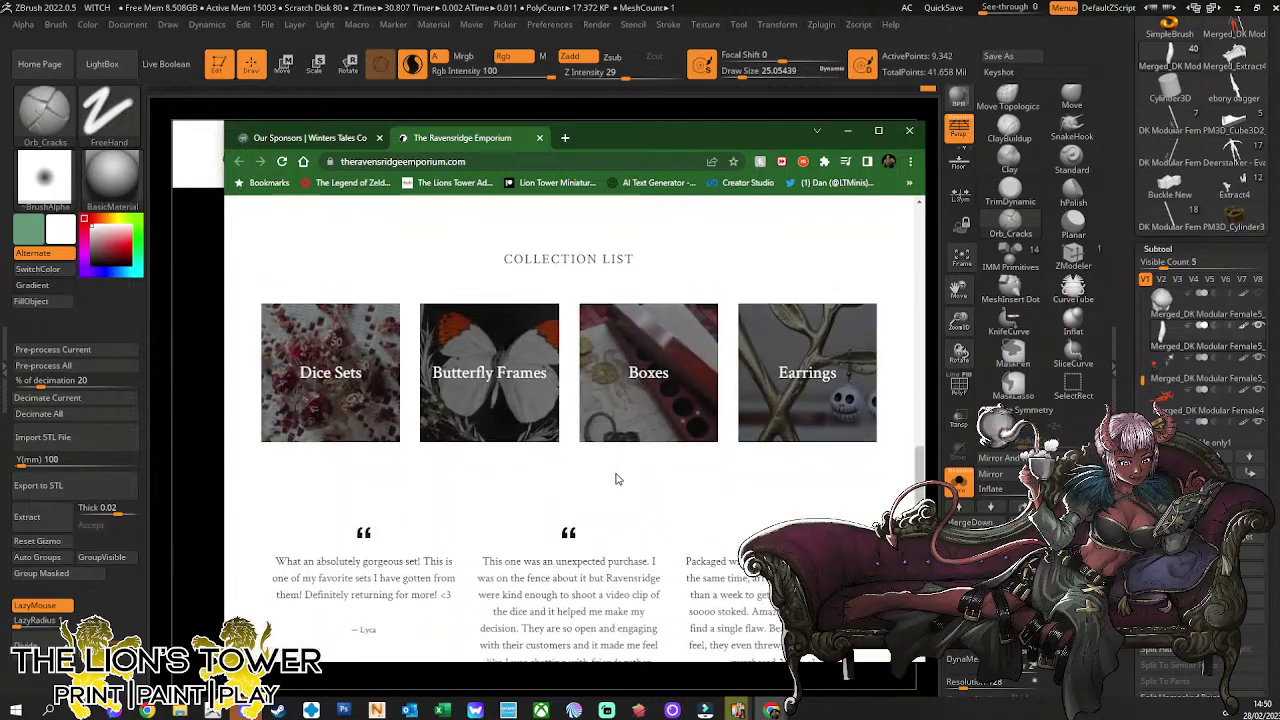
scroll(604, 484, "up", 15)
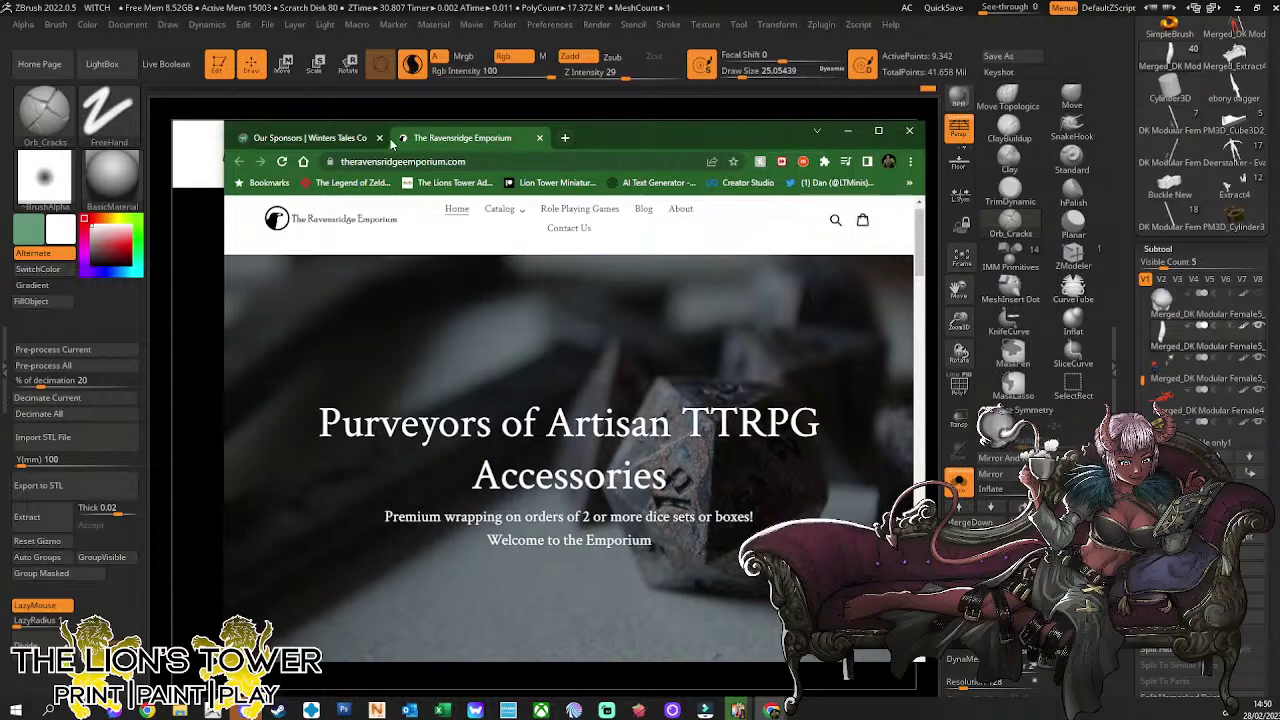
Return to the Winters Tales Co Our Sponsors page and review the sponsor descriptions again
left_click(310, 137)
scroll(737, 370, "down", 1)
scroll(738, 370, "up", 1)
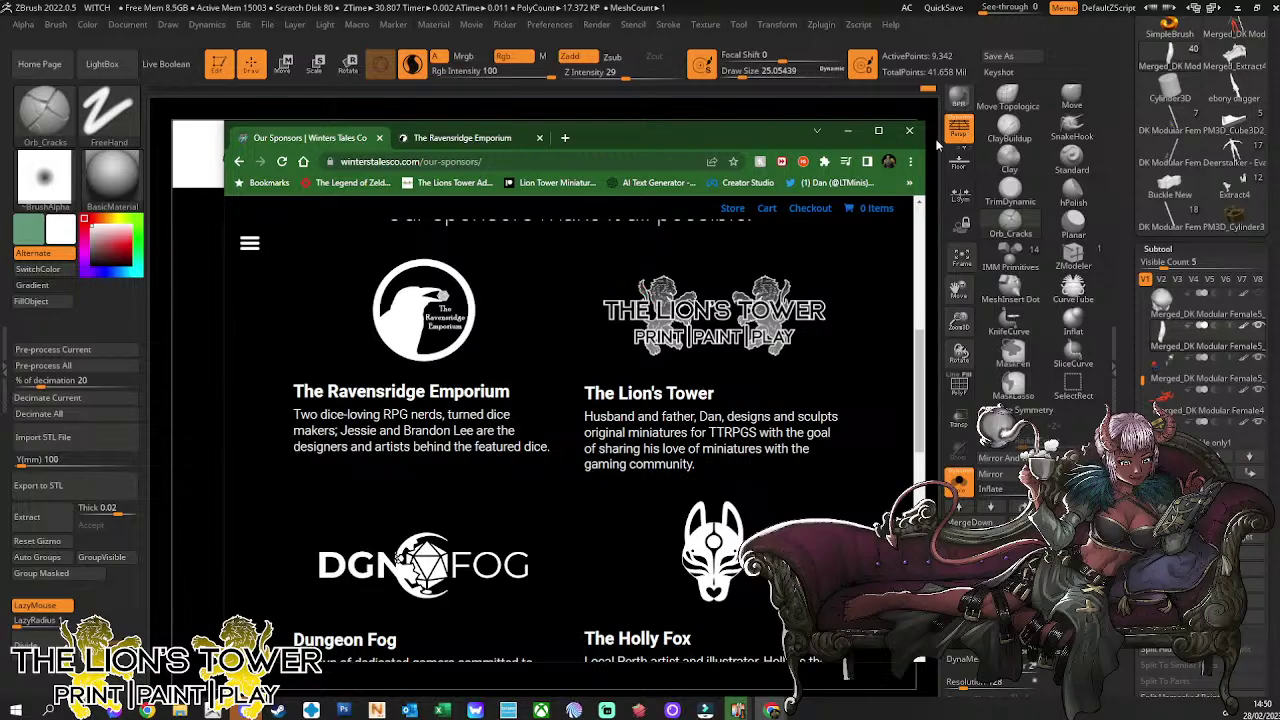
scroll(800, 400, "down", 2)
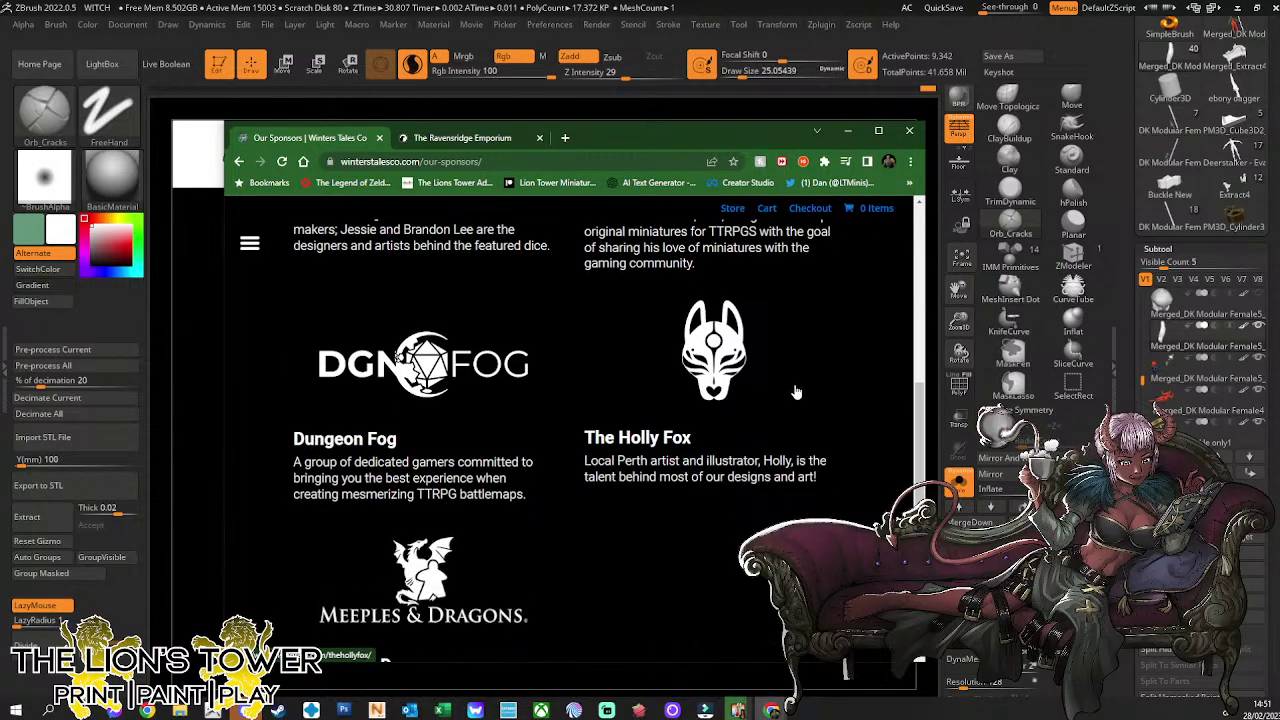
scroll(798, 403, "up", 3)
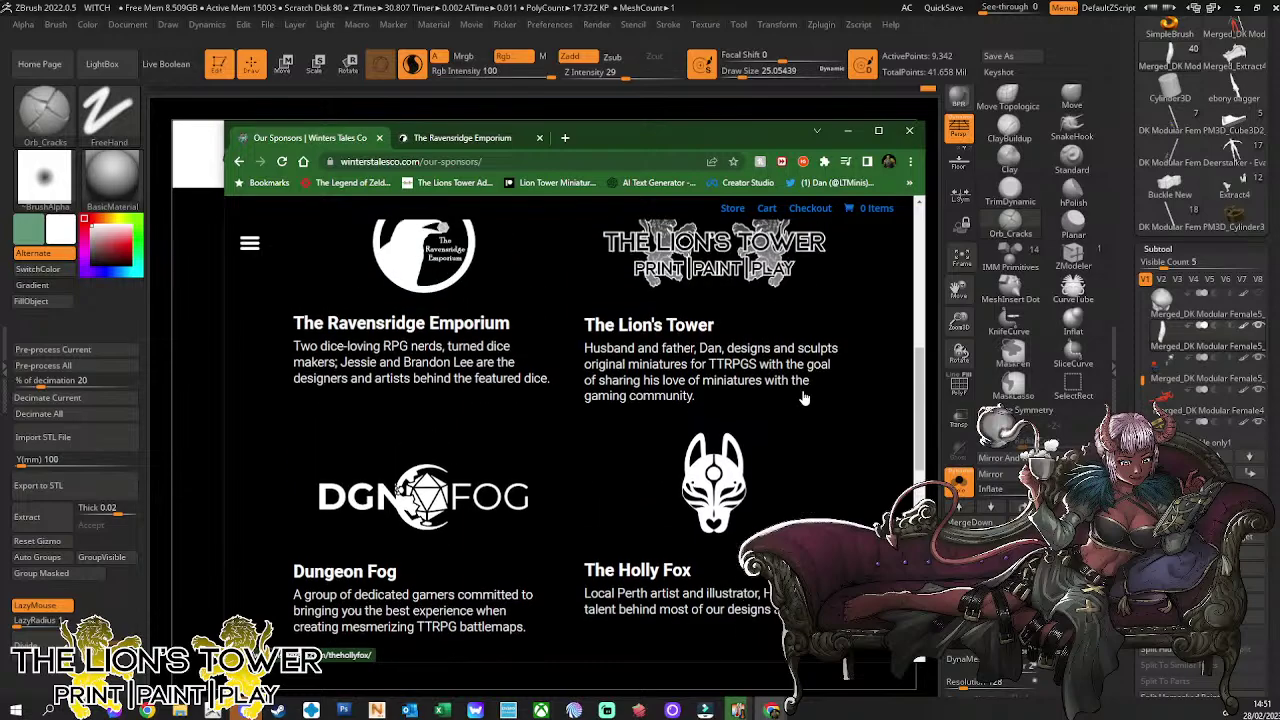
Switch back to ZBrush, restore the full hair mesh and isolate the main hair mass with the bun in Solo mode
left_click(848, 132)
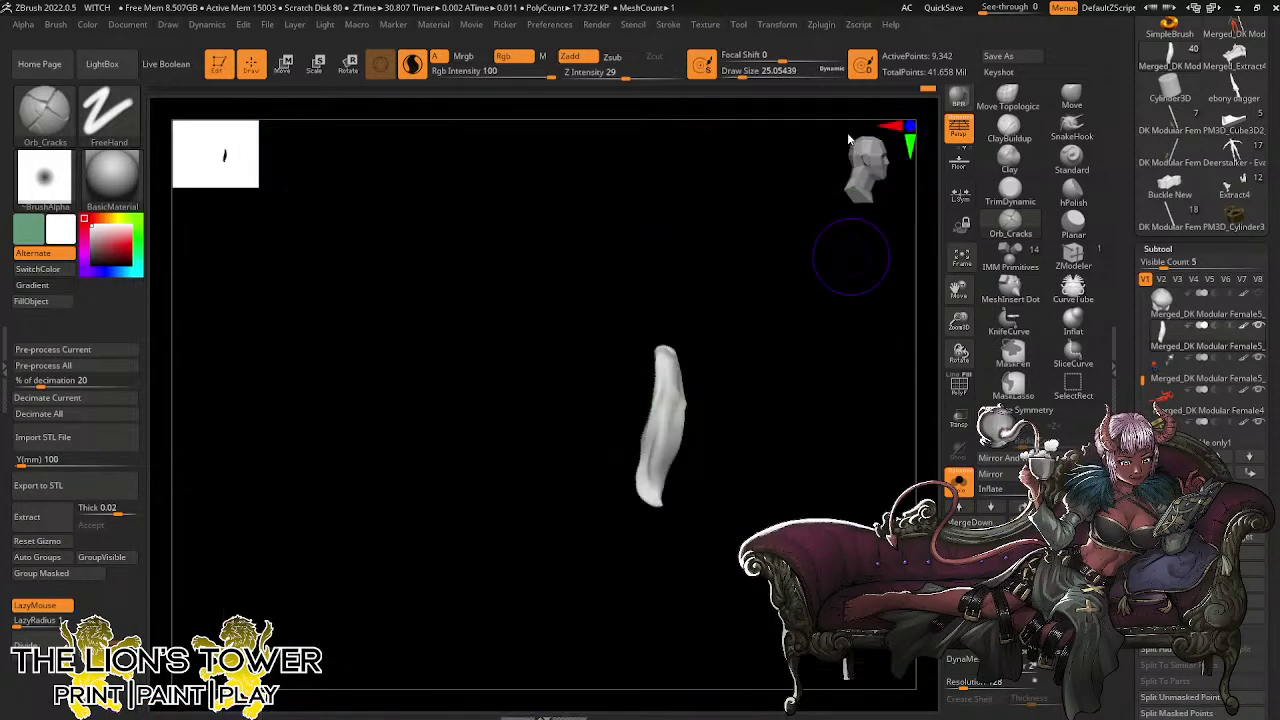
left_click(962, 488)
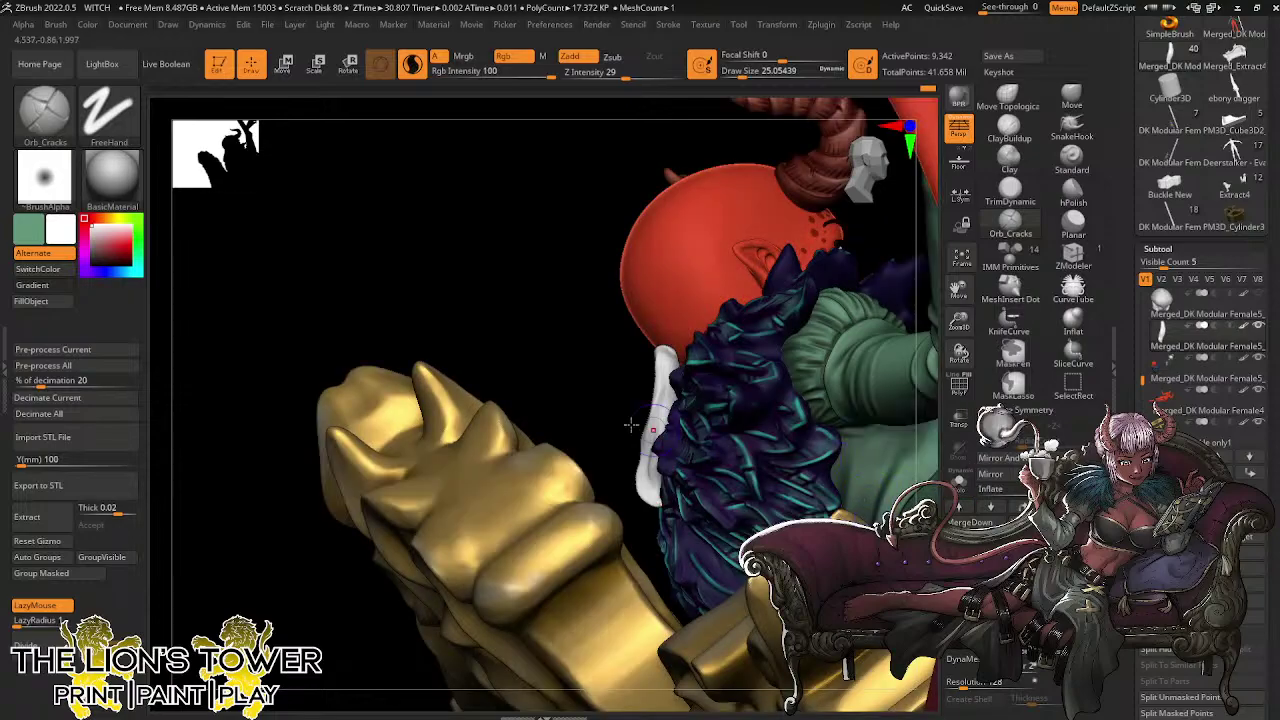
left_click_drag(594, 420, 788, 248)
left_click(793, 197, "ctrl+shift")
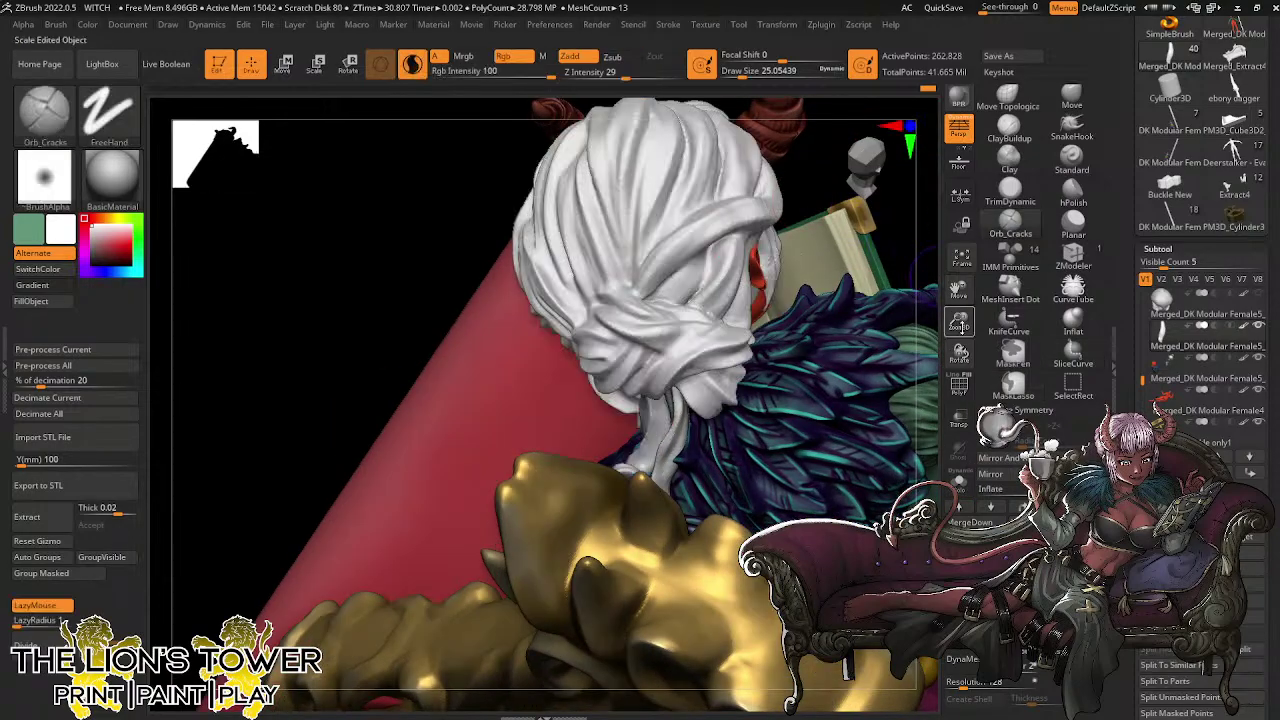
left_click_drag(961, 326, 957, 286)
mouse_move(862, 283)
left_mouse_down()
mouse_move(901, 289)
mouse_move(903, 246)
mouse_move(815, 267)
mouse_move(638, 375)
left_mouse_up()
left_click(645, 387, "ctrl+shift")
left_click(959, 483)
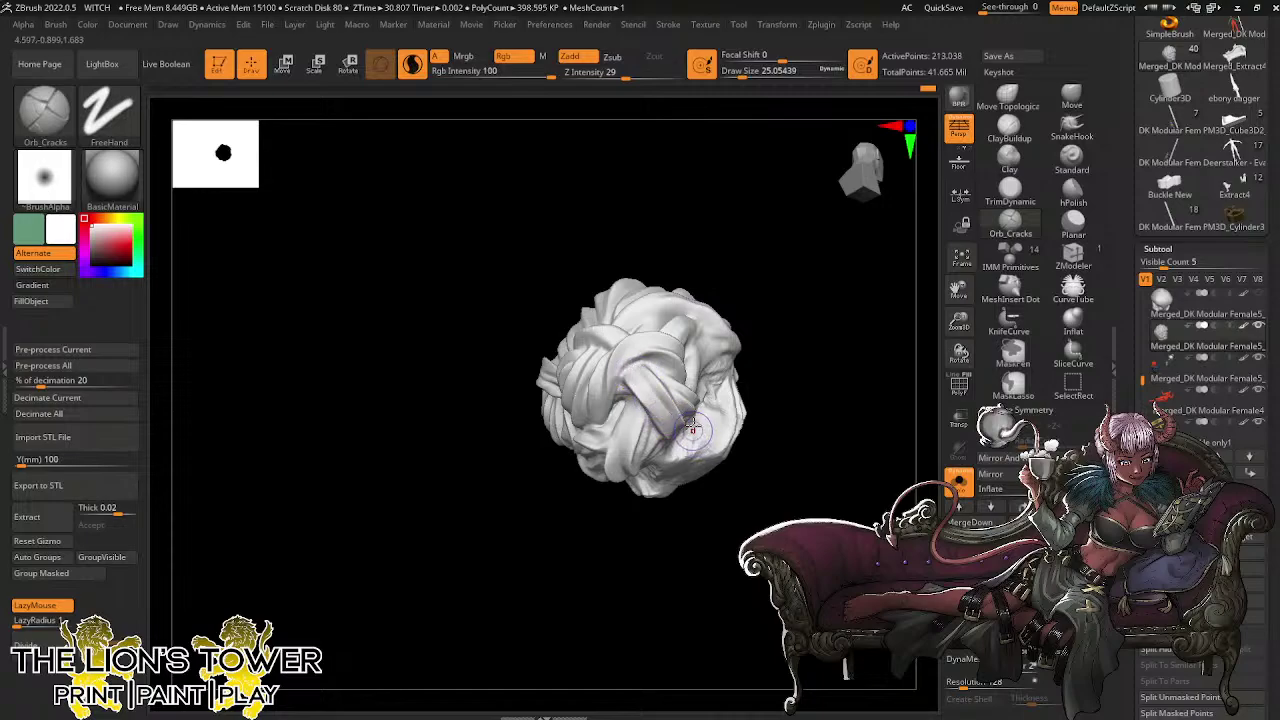
Carve grooves between the twisted strands of the back bun with the Orb_Cracks brush at draw size 25
left_click_drag(903, 318, 873, 377)
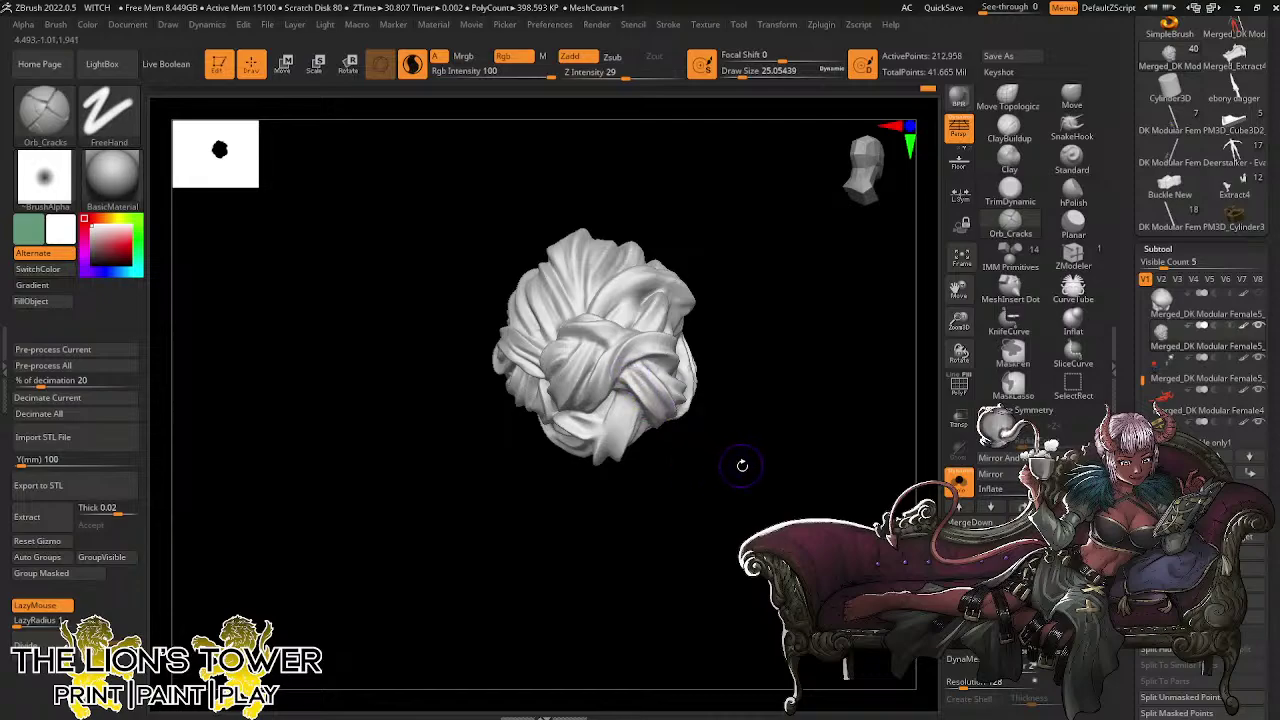
left_click_drag(742, 465, 622, 396)
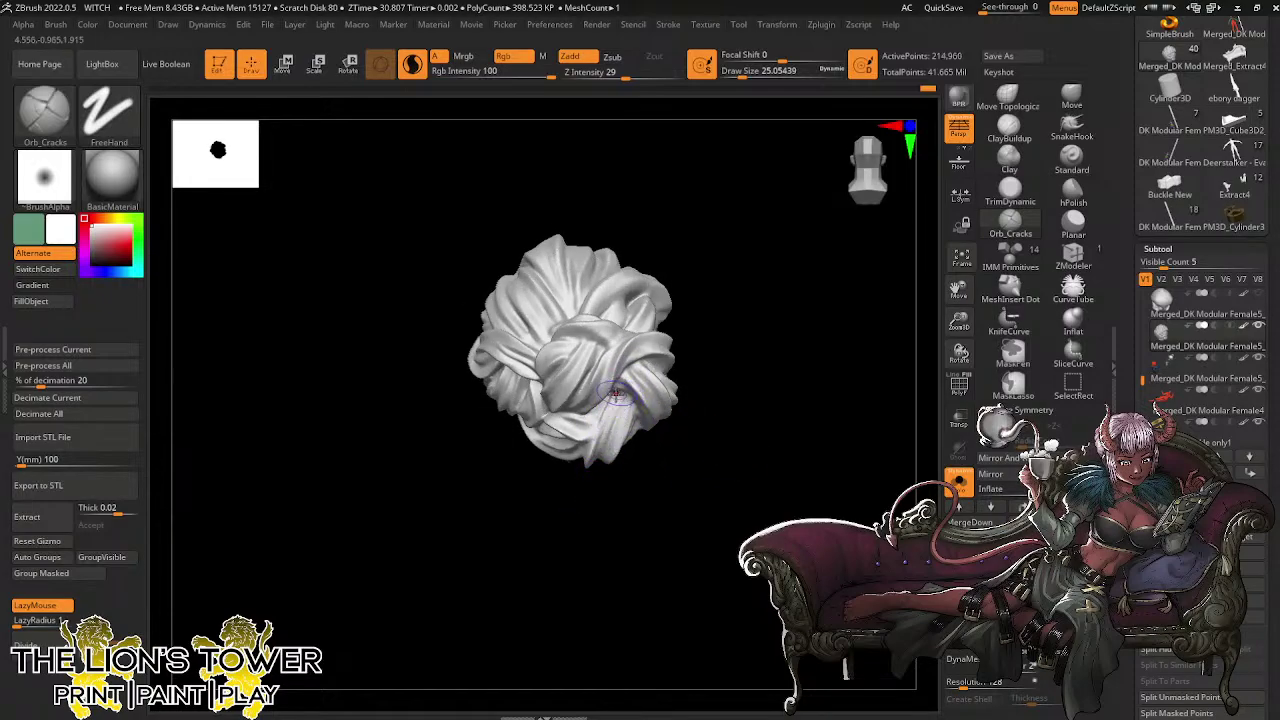
mouse_move(706, 363)
left_mouse_down()
mouse_move(740, 337)
mouse_move(747, 409)
mouse_move(754, 285)
mouse_move(704, 245)
mouse_move(698, 215)
mouse_move(565, 327)
left_mouse_up()
mouse_move(694, 208)
left_mouse_down()
mouse_move(697, 247)
mouse_move(598, 297)
left_mouse_up()
mouse_move(608, 415)
left_mouse_down()
mouse_move(731, 243)
mouse_move(668, 263)
left_mouse_up()
left_click_drag(685, 213, 667, 261)
Deepen the creases between the curved locks on the underside of the hair with the Orb_Cracks brush
mouse_move(776, 226)
left_mouse_down()
mouse_move(720, 188)
mouse_move(704, 212)
mouse_move(715, 238)
left_mouse_up()
left_click_drag(622, 507, 694, 463)
left_click_drag(698, 286, 735, 360)
left_click_drag(795, 190, 846, 214)
mouse_move(747, 242)
left_mouse_down()
mouse_move(750, 261)
mouse_move(822, 220)
mouse_move(777, 319)
left_mouse_up()
left_click_drag(714, 274, 772, 347)
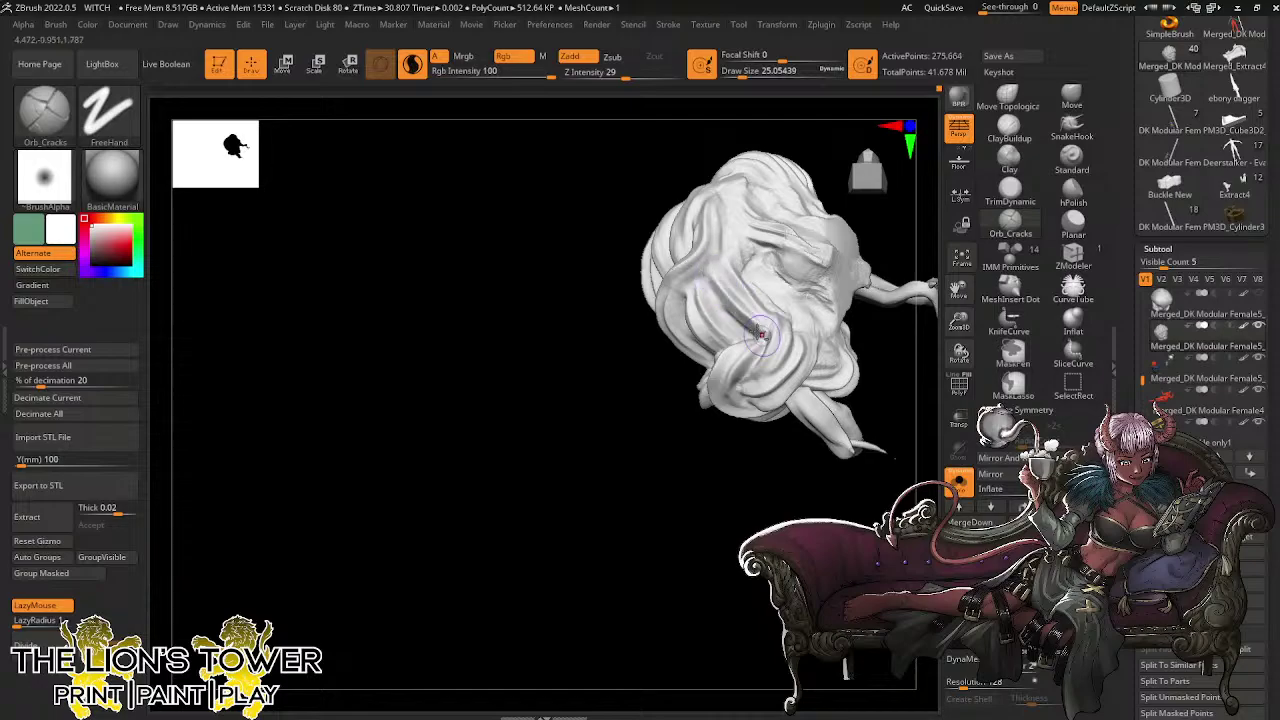
Carve lengthwise grooves into the locks on the back of the head above the bun with the Orb_Cracks brush
left_click_drag(704, 460, 778, 485)
mouse_move(823, 271)
left_mouse_down()
mouse_move(792, 315)
mouse_move(800, 246)
mouse_move(757, 243)
left_mouse_up()
left_click_drag(658, 287, 640, 332)
left_click_drag(757, 227, 802, 238)
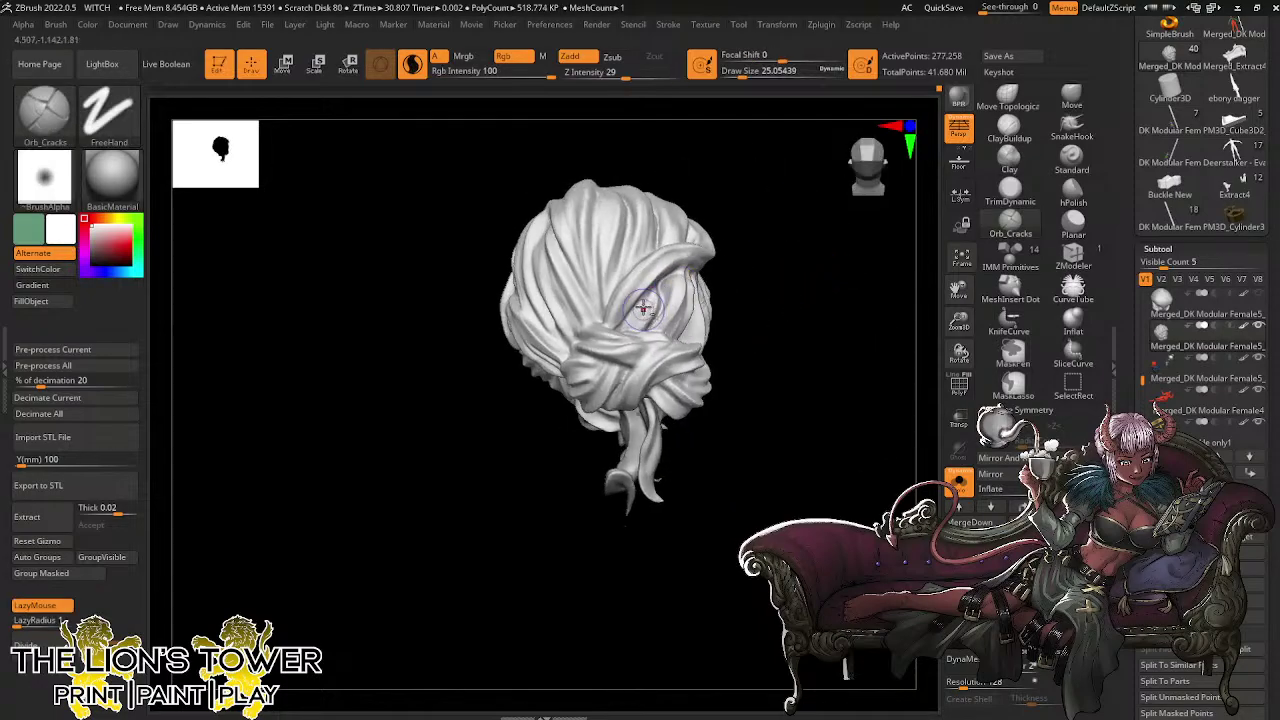
left_click_drag(644, 307, 611, 338)
left_click_drag(746, 171, 701, 176)
left_click_drag(637, 255, 658, 168)
mouse_move(667, 229)
left_mouse_down()
mouse_move(675, 163)
mouse_move(695, 174)
mouse_move(677, 239)
left_mouse_up()
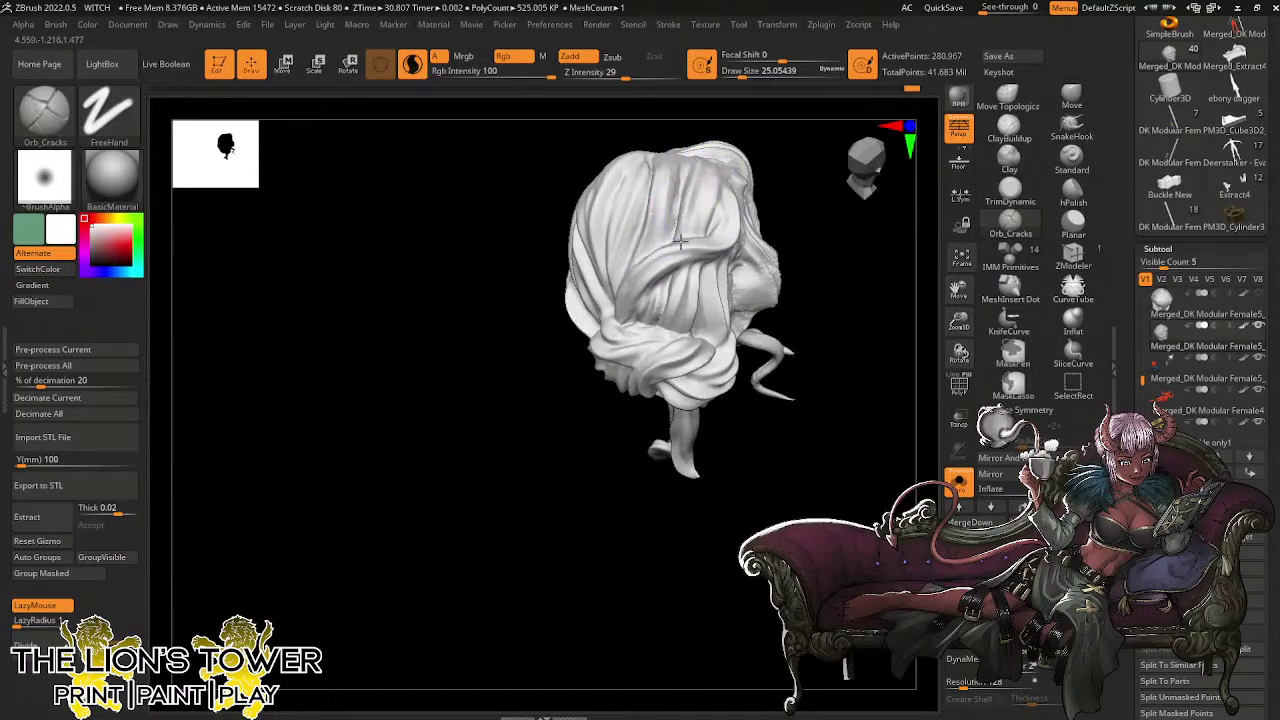
left_click_drag(717, 173, 694, 242)
Groove the locks on the right side of the head and the swept lock crossing below them with Orb_Cracks
mouse_move(937, 280)
left_mouse_down("alt")
mouse_move(924, 363)
mouse_move(856, 366)
mouse_move(832, 389)
left_mouse_up("alt")
mouse_move(933, 273)
left_mouse_down("alt")
mouse_move(862, 318)
mouse_move(868, 328)
left_mouse_up("alt")
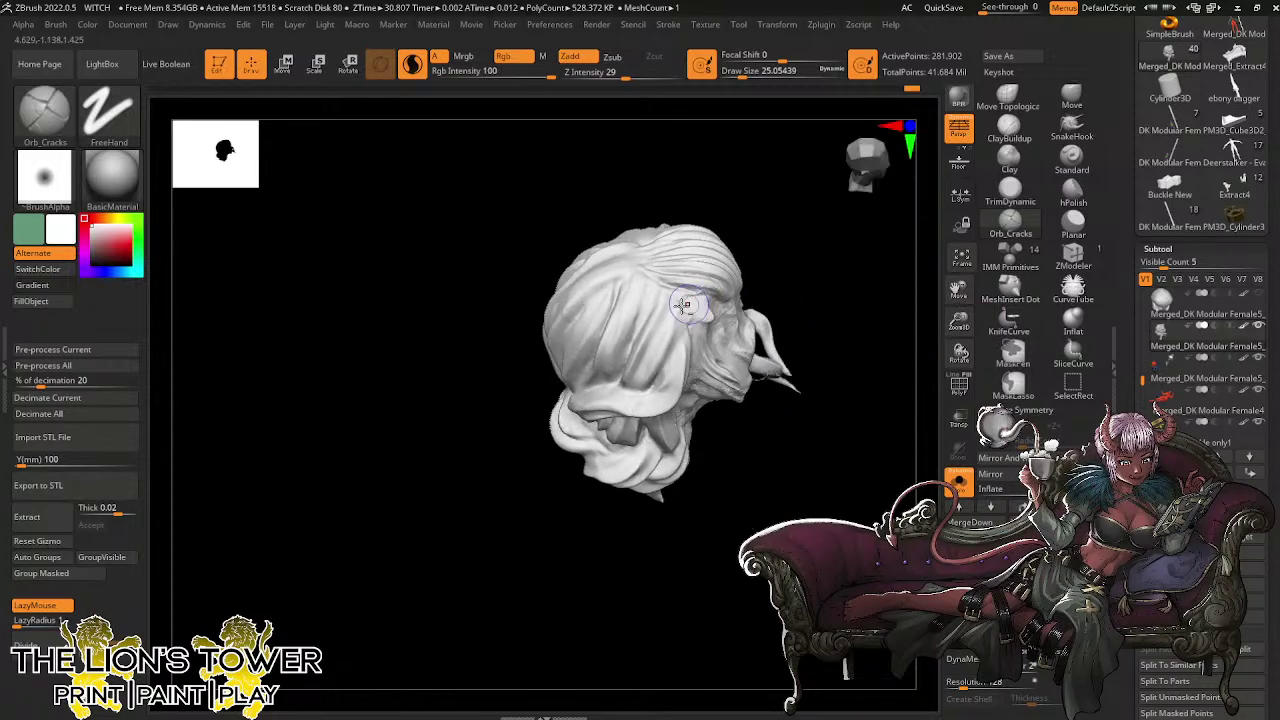
mouse_move(688, 304)
left_mouse_down()
mouse_move(646, 381)
mouse_move(664, 374)
left_mouse_up()
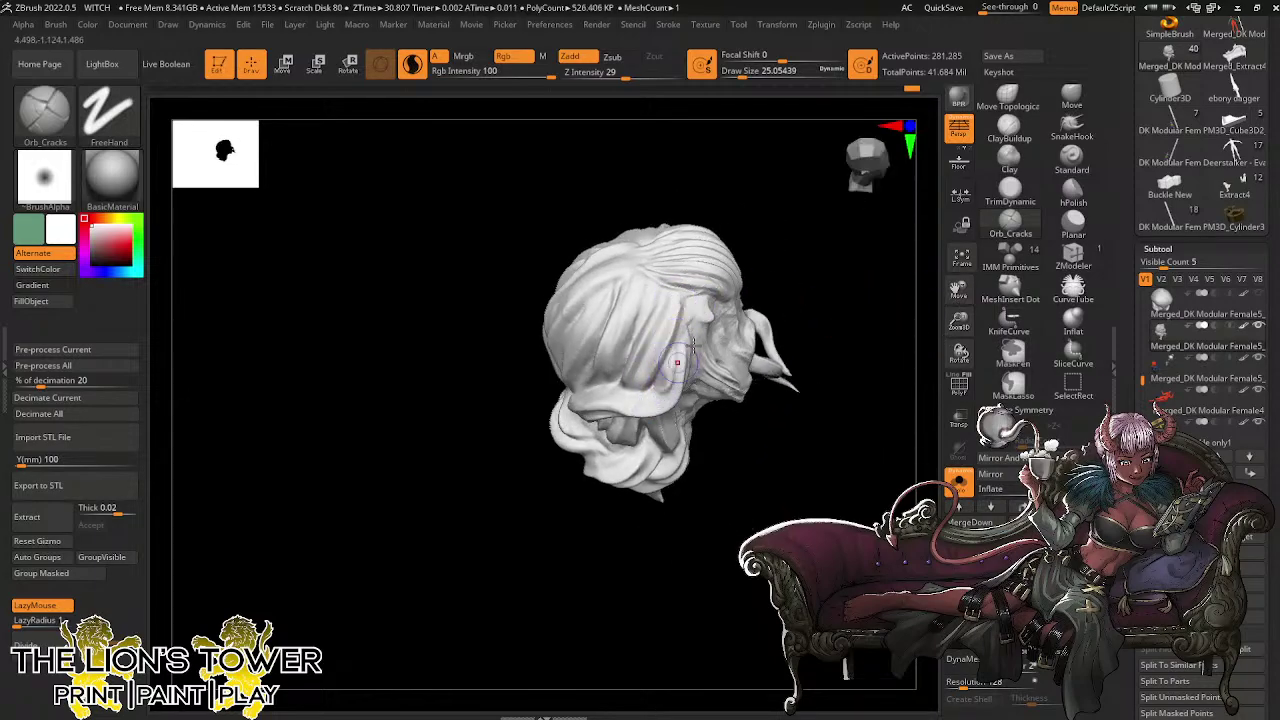
left_click_drag(778, 250, 811, 215)
left_click_drag(630, 408, 656, 398)
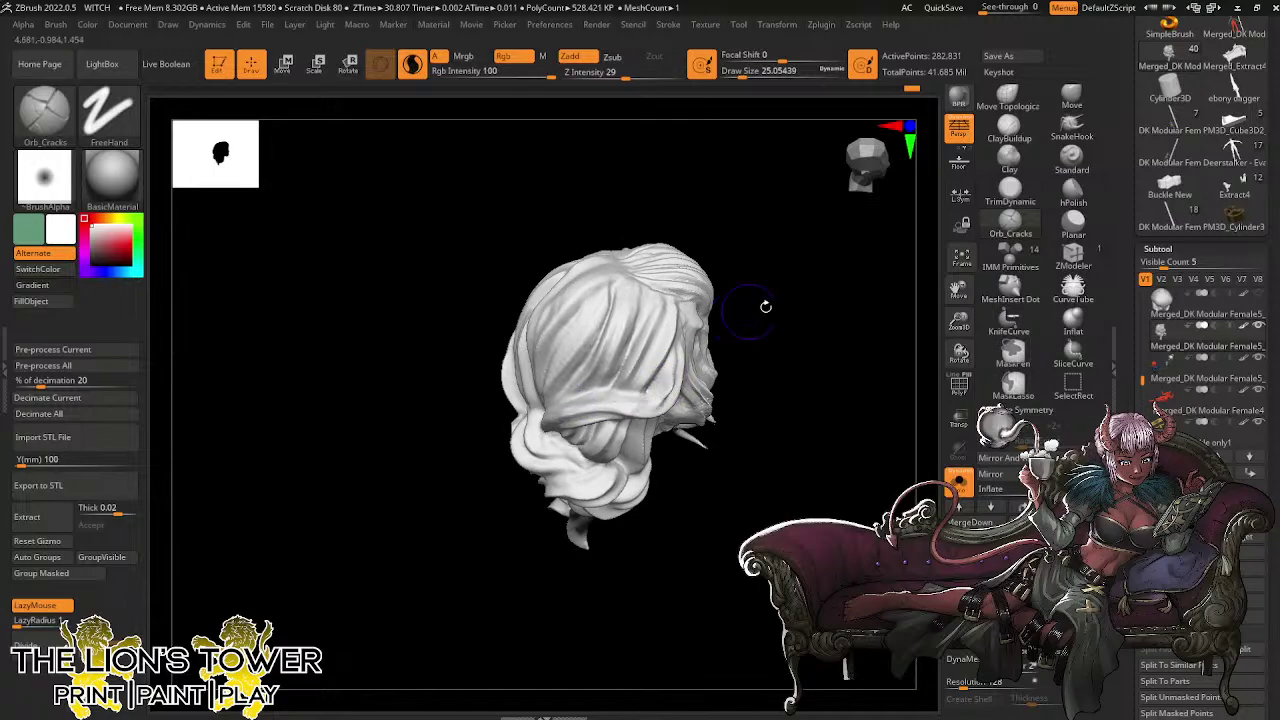
left_click_drag(766, 307, 790, 330)
left_click_drag(656, 403, 540, 442)
Carve a crease along the side locks beside the ear area, working from beneath with the Orb_Cracks brush
mouse_move(760, 320)
left_mouse_down()
mouse_move(766, 309)
mouse_move(706, 322)
left_mouse_up()
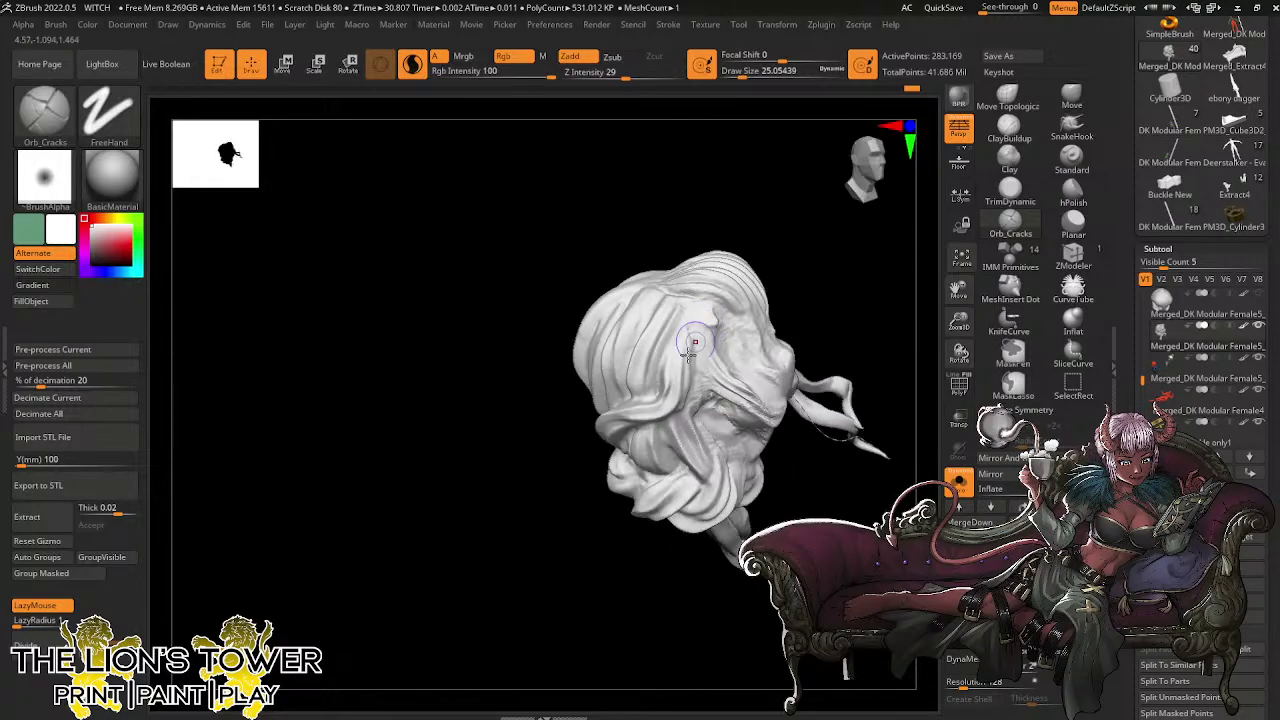
key("shift")
left_click_drag(765, 224, 786, 206)
left_click_drag(695, 307, 697, 374)
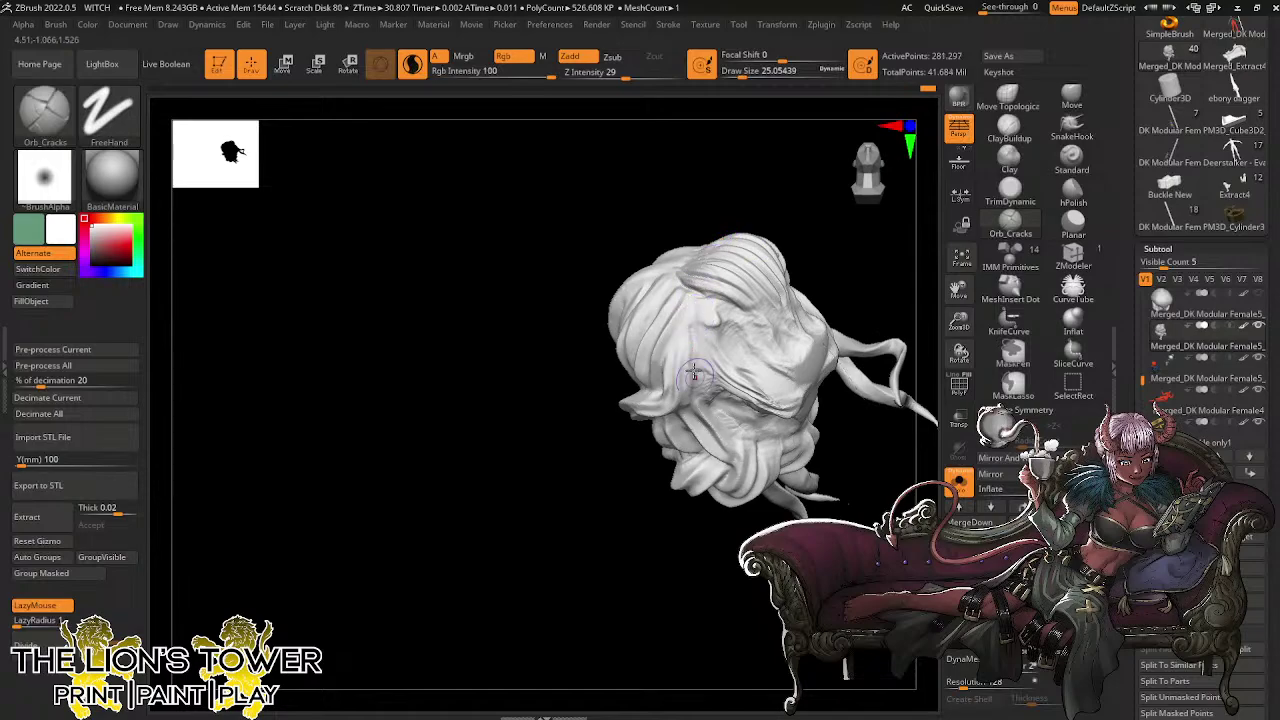
Groove the side locks near the face and the locks sweeping back from the parting with the Orb_Cracks brush
left_click_drag(691, 318, 699, 378)
mouse_move(811, 206)
left_mouse_down()
mouse_move(803, 260)
mouse_move(767, 287)
left_mouse_up()
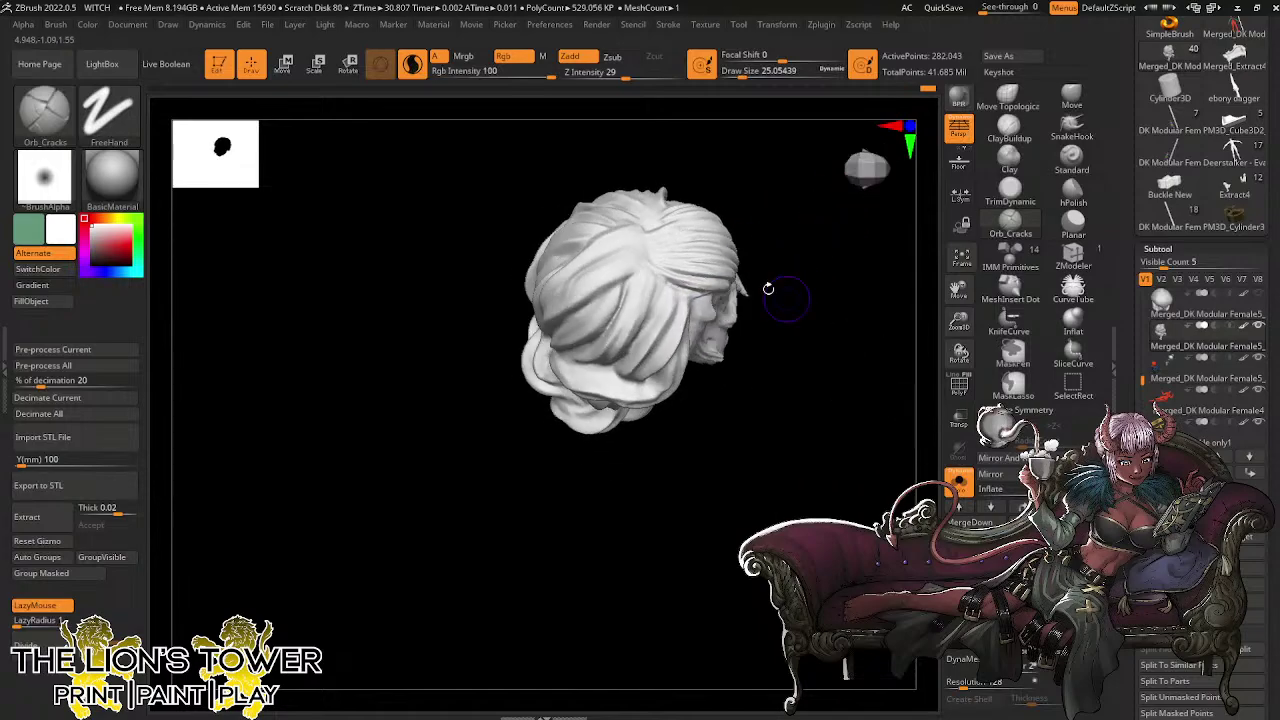
left_click_drag(657, 288, 638, 352)
left_click_drag(770, 240, 752, 310)
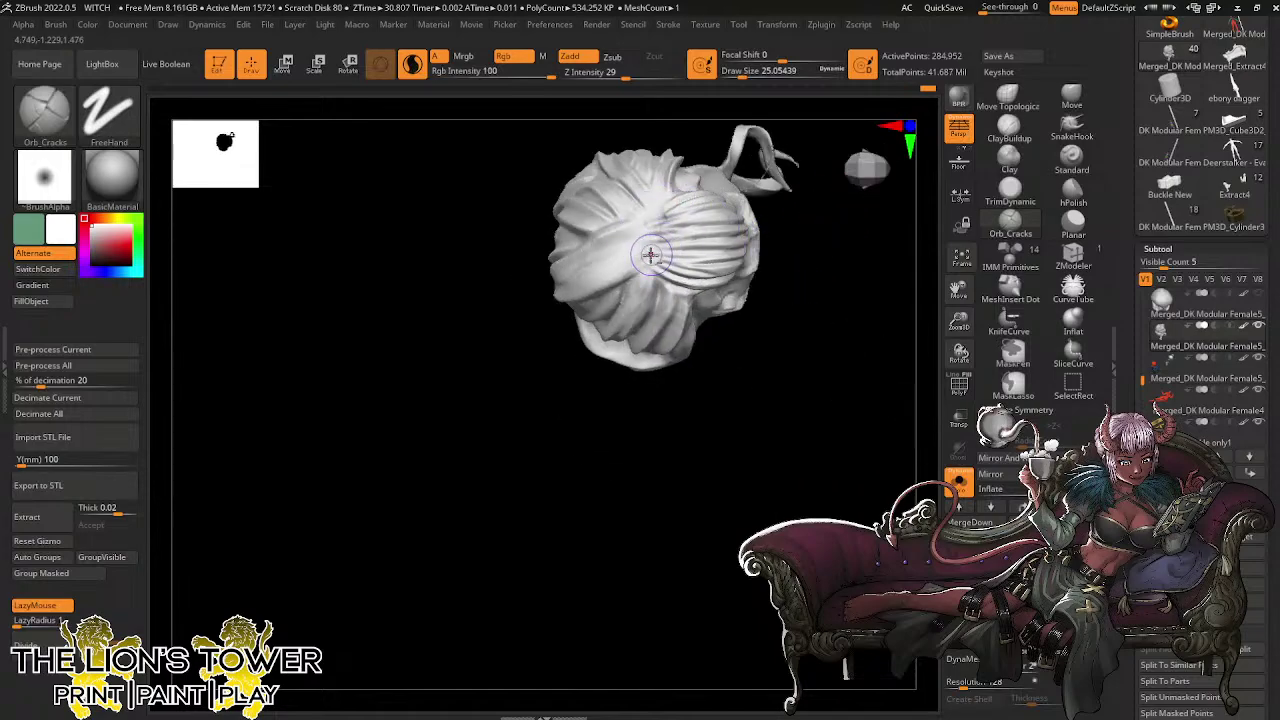
left_click_drag(652, 257, 592, 274)
left_click_drag(650, 232, 572, 277)
Smooth the locks running from the crown toward the bun and carve another long groove along them with Orb_Cracks
left_click_drag(478, 405, 558, 379)
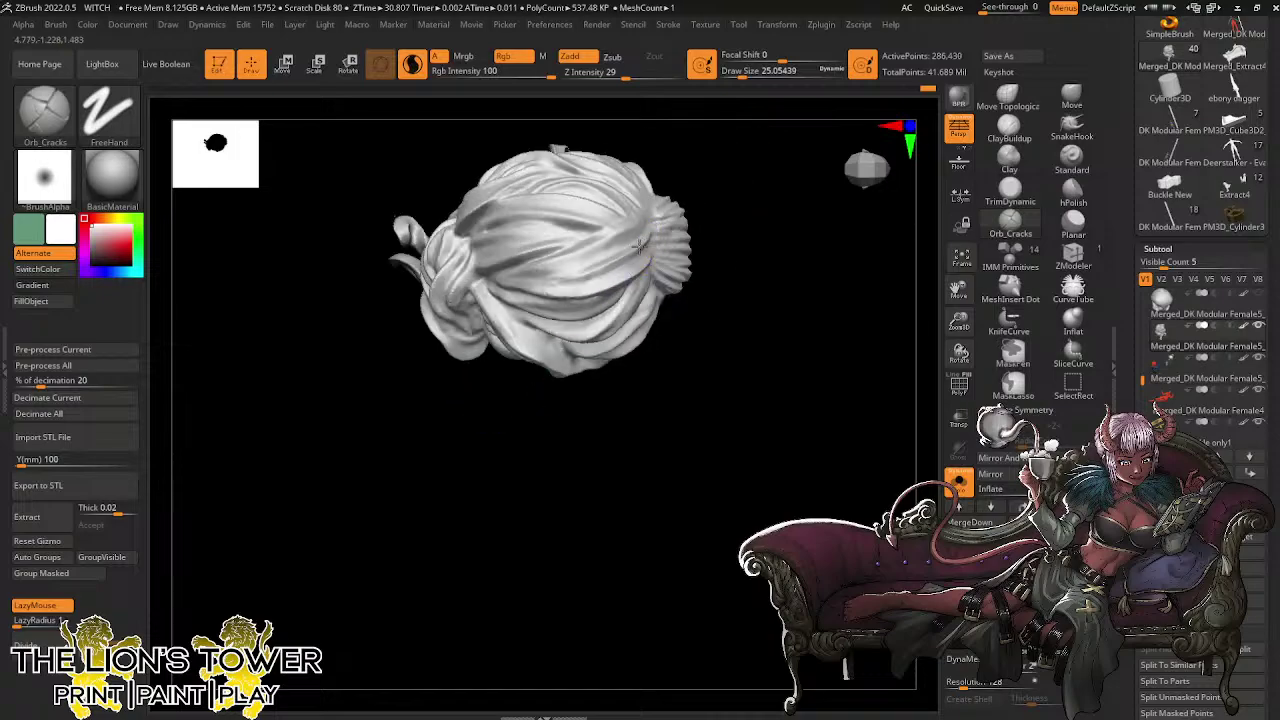
key("shift")
key("shift")
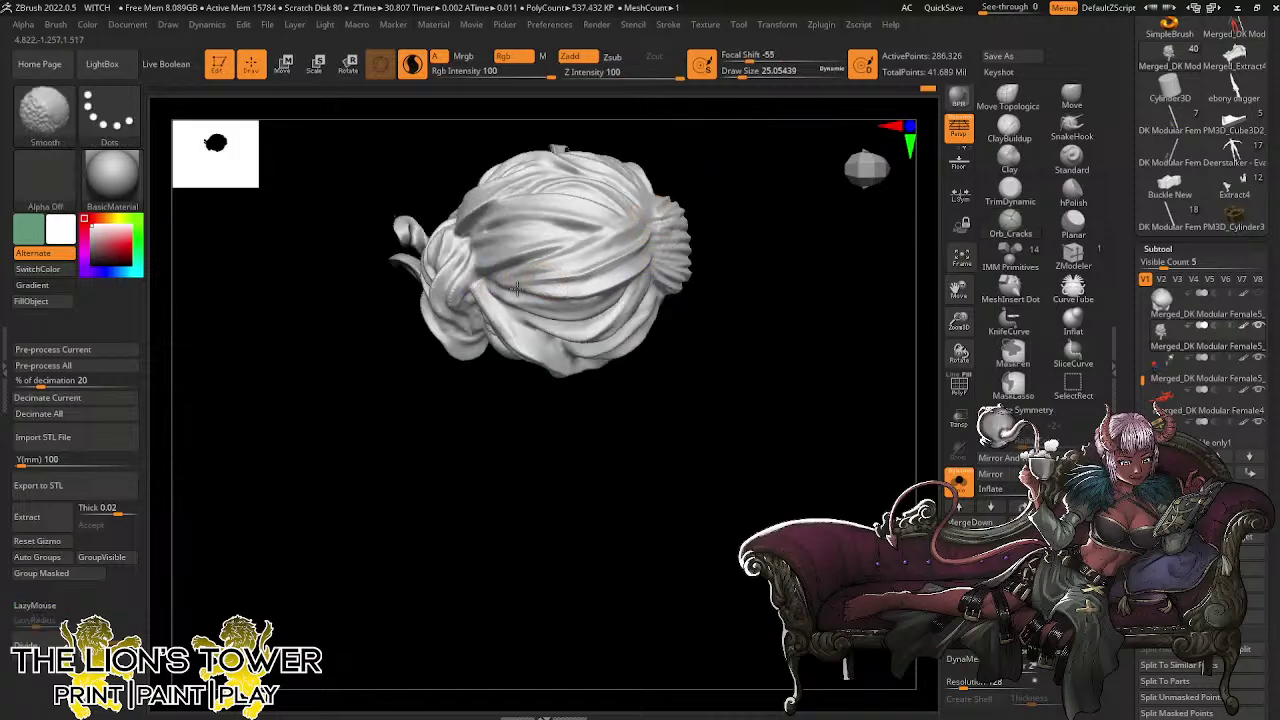
mouse_move(700, 260)
left_mouse_down()
mouse_move(714, 237)
mouse_move(683, 203)
left_mouse_up()
left_click_drag(616, 234, 446, 263)
Carve long strand lines across the top of the head, from the bun side toward the parting, with Orb_Cracks
left_click_drag(720, 204, 699, 320)
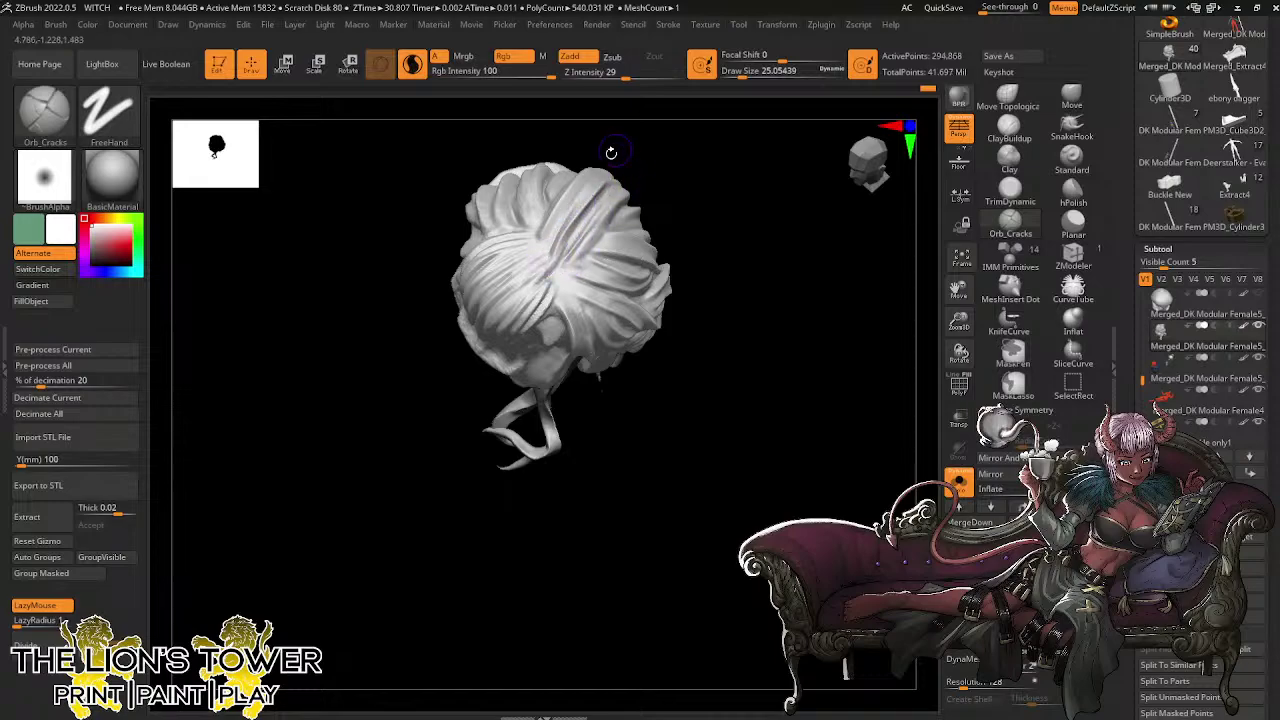
mouse_move(717, 189)
left_mouse_down()
mouse_move(741, 193)
mouse_move(686, 206)
mouse_move(620, 280)
mouse_move(573, 287)
mouse_move(559, 268)
left_mouse_up()
left_click_drag(703, 243, 597, 262)
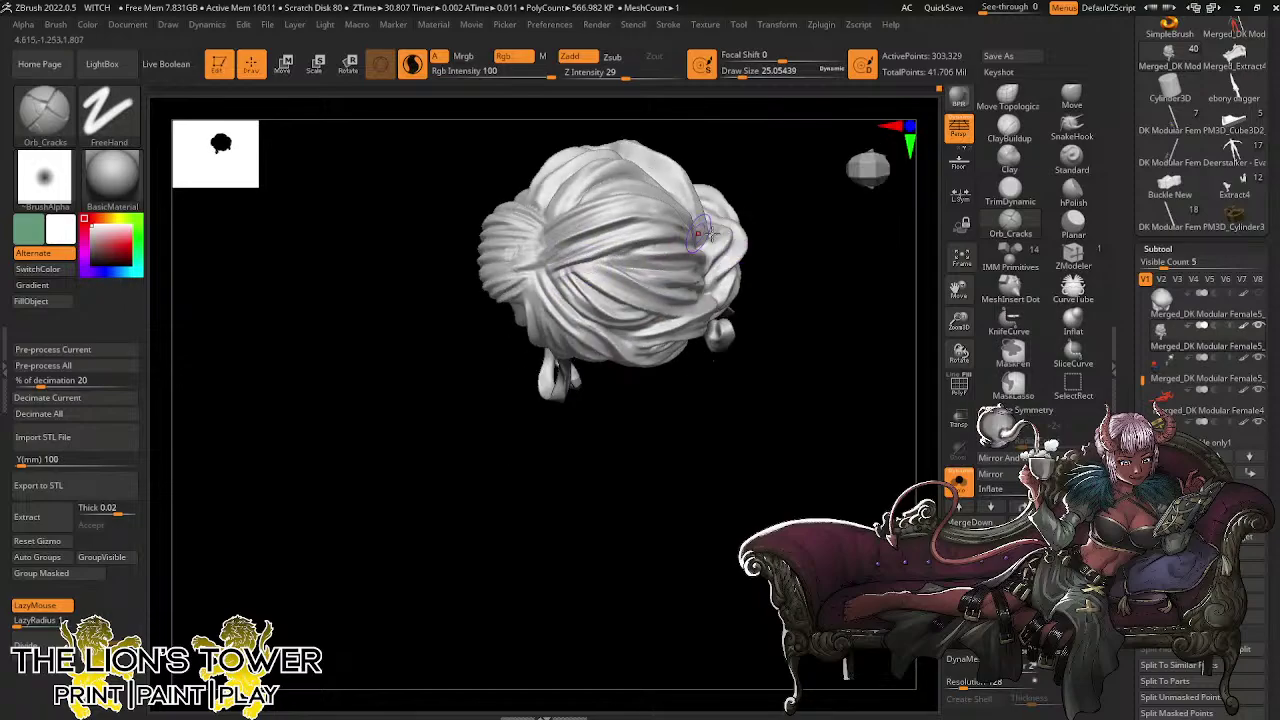
left_click_drag(705, 235, 601, 262)
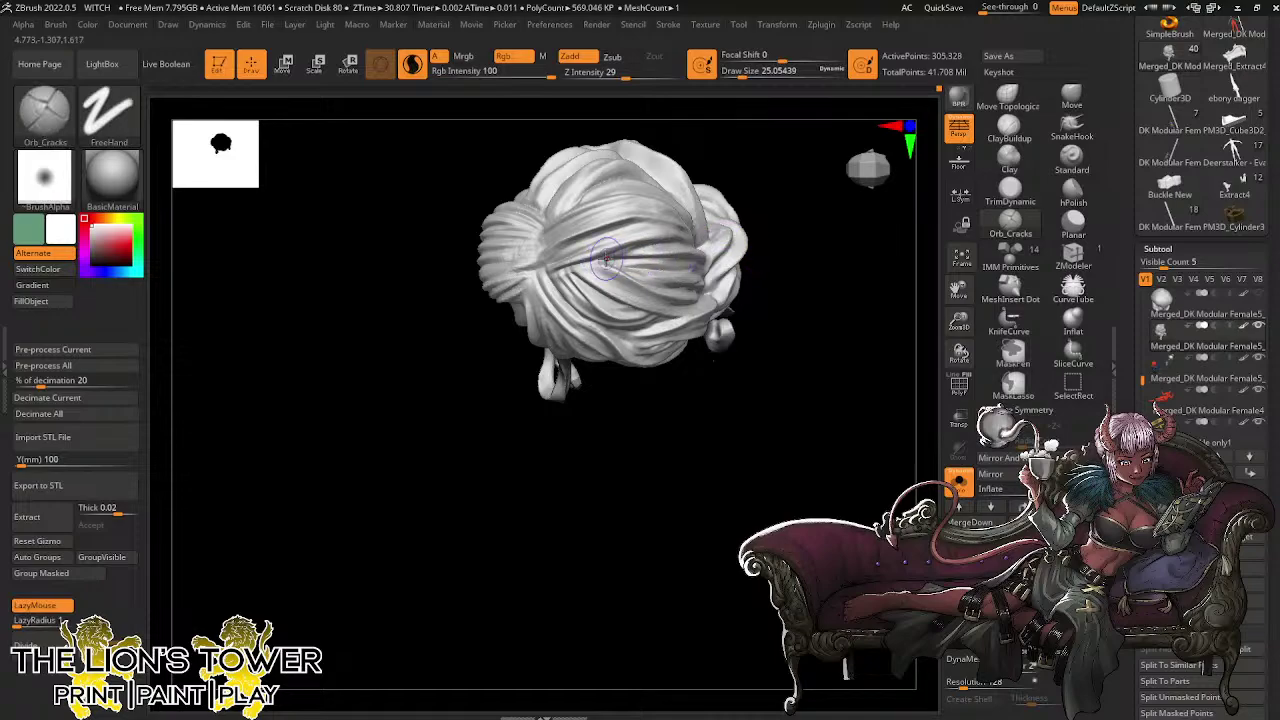
Carve downward grooves through the back-of-head locks where they converge above the bun
left_click_drag(784, 287, 708, 270)
left_click_drag(601, 274, 598, 376)
left_click_drag(593, 302, 608, 401)
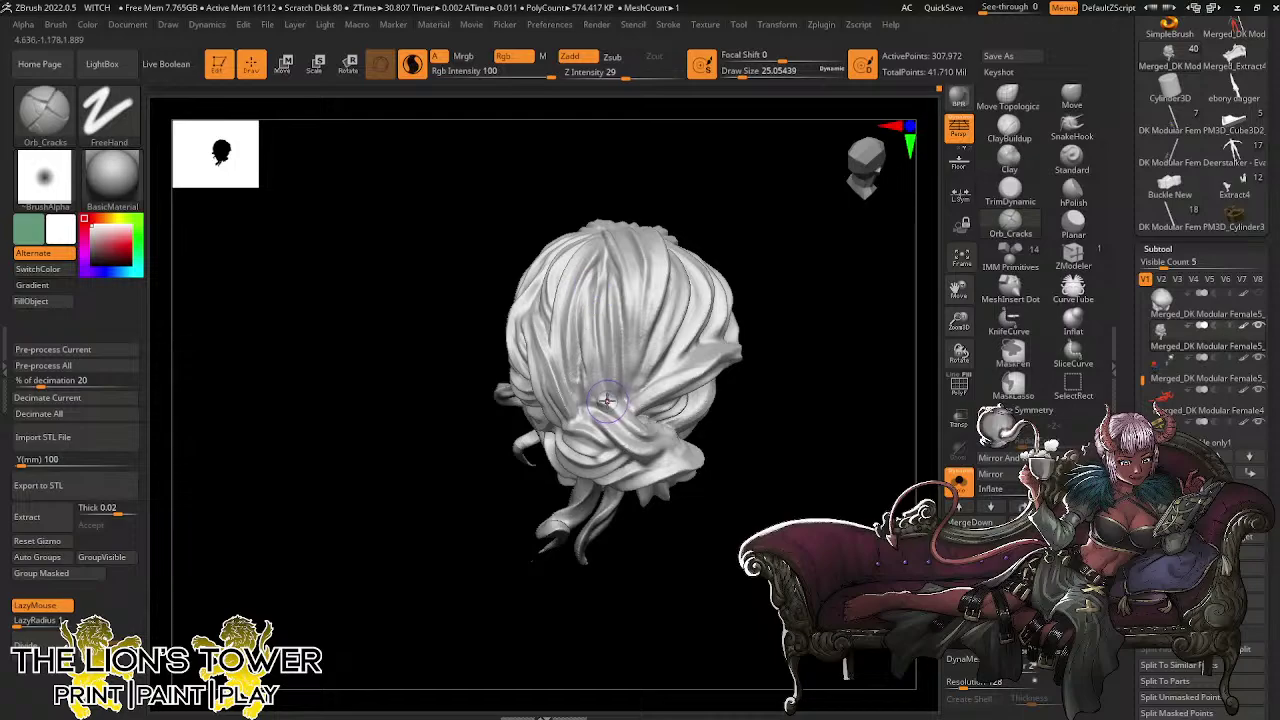
left_click_drag(700, 203, 698, 145)
mouse_move(616, 302)
left_mouse_down()
mouse_move(629, 379)
mouse_move(644, 360)
left_mouse_up()
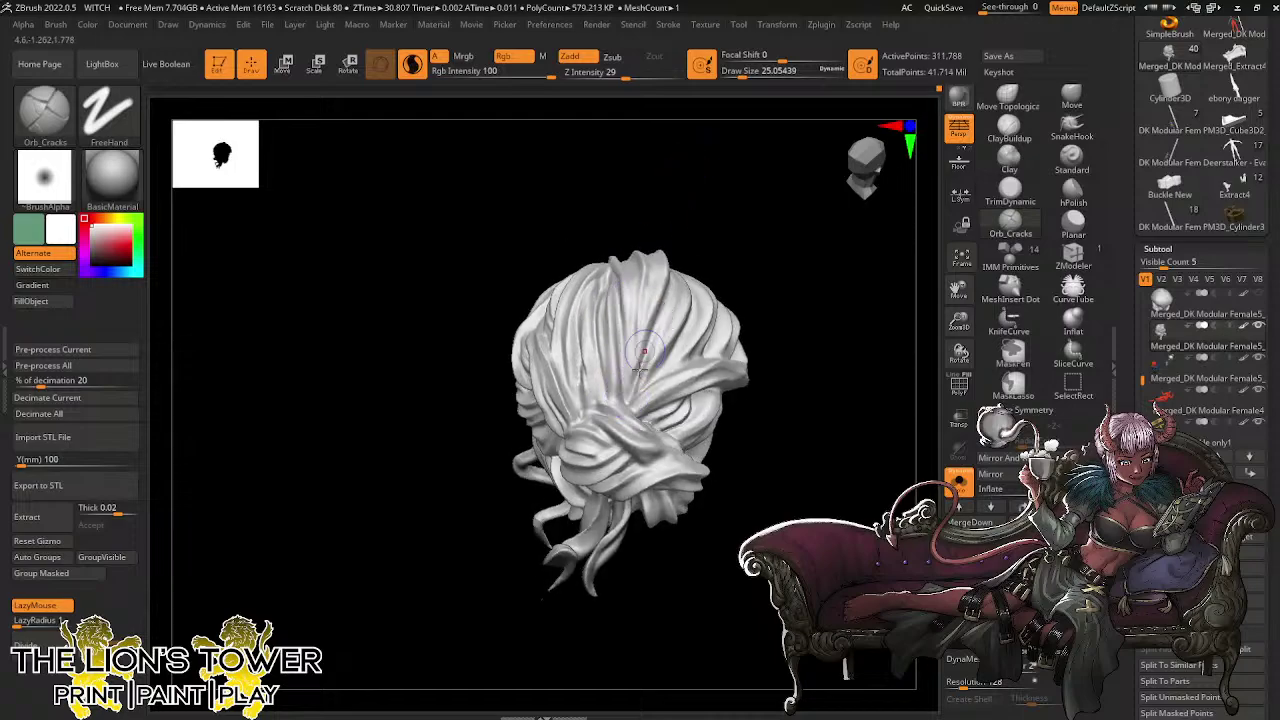
left_click_drag(671, 309, 654, 379)
Add further lengthwise creases to the back locks and continue them around to the side beside the bun
left_click_drag(712, 267, 757, 222)
left_click_drag(610, 309, 587, 386)
left_click_drag(577, 322, 588, 398)
left_click_drag(688, 191, 690, 258)
left_click_drag(584, 286, 610, 382)
mouse_move(747, 220)
left_mouse_down()
mouse_move(731, 178)
mouse_move(786, 281)
mouse_move(758, 289)
mouse_move(739, 321)
left_mouse_up()
left_click_drag(588, 386, 555, 424)
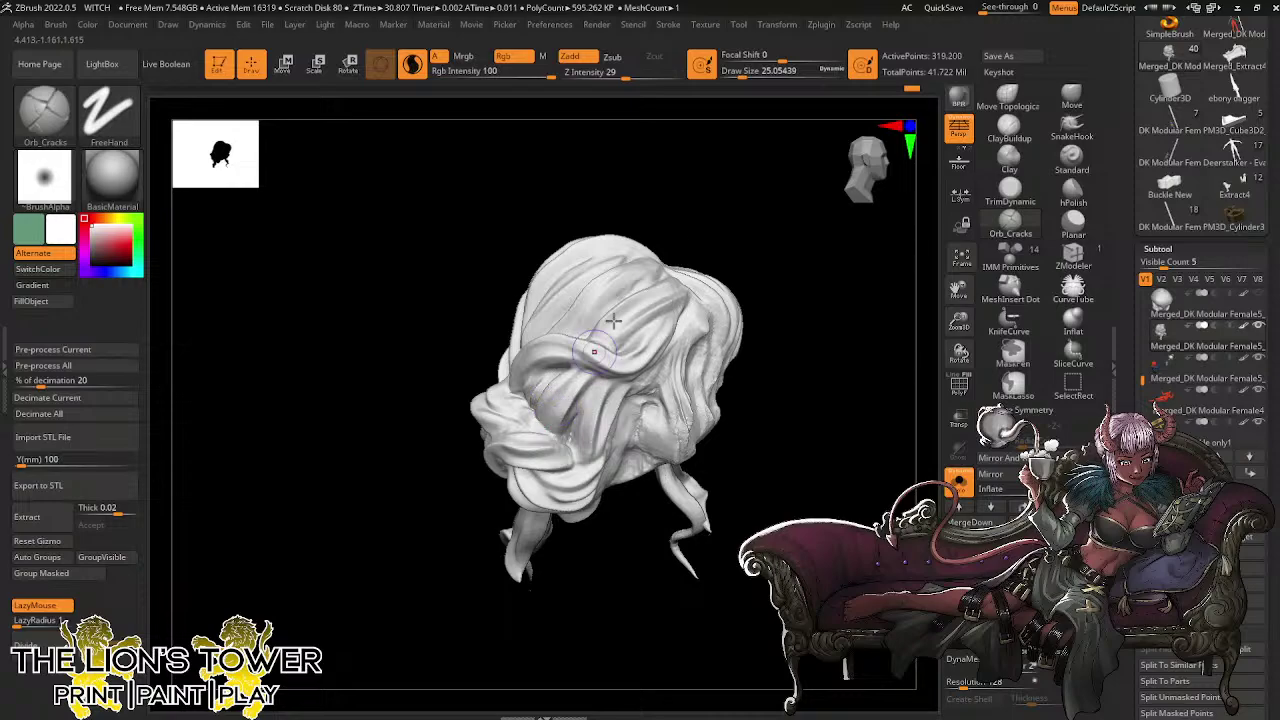
Groove the locks beneath the swept side lock, between the ear area and the bun, with Orb_Cracks
left_click_drag(715, 226, 744, 196)
mouse_move(568, 394)
left_mouse_down()
mouse_move(550, 427)
mouse_move(558, 401)
left_mouse_up()
mouse_move(732, 300)
left_mouse_down()
mouse_move(772, 325)
mouse_move(740, 315)
left_mouse_up()
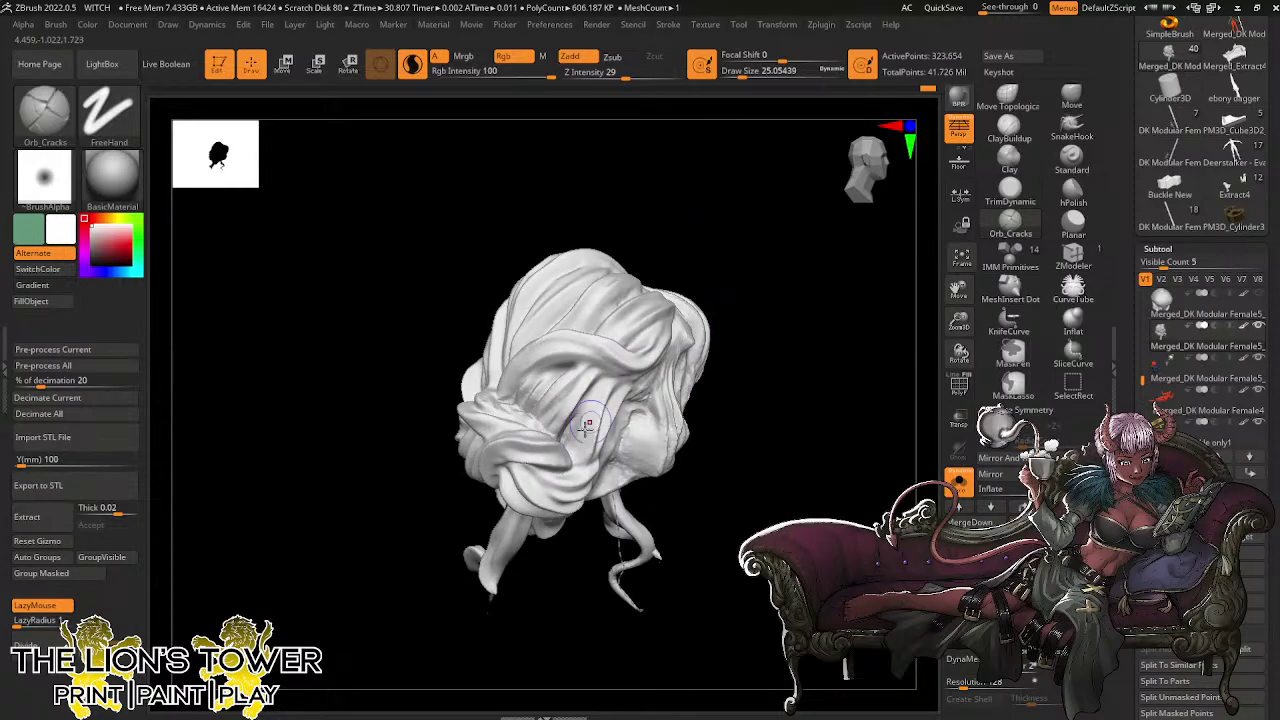
left_click_drag(589, 424, 578, 458)
mouse_move(592, 400)
left_mouse_down()
mouse_move(580, 438)
mouse_move(589, 428)
left_mouse_up()
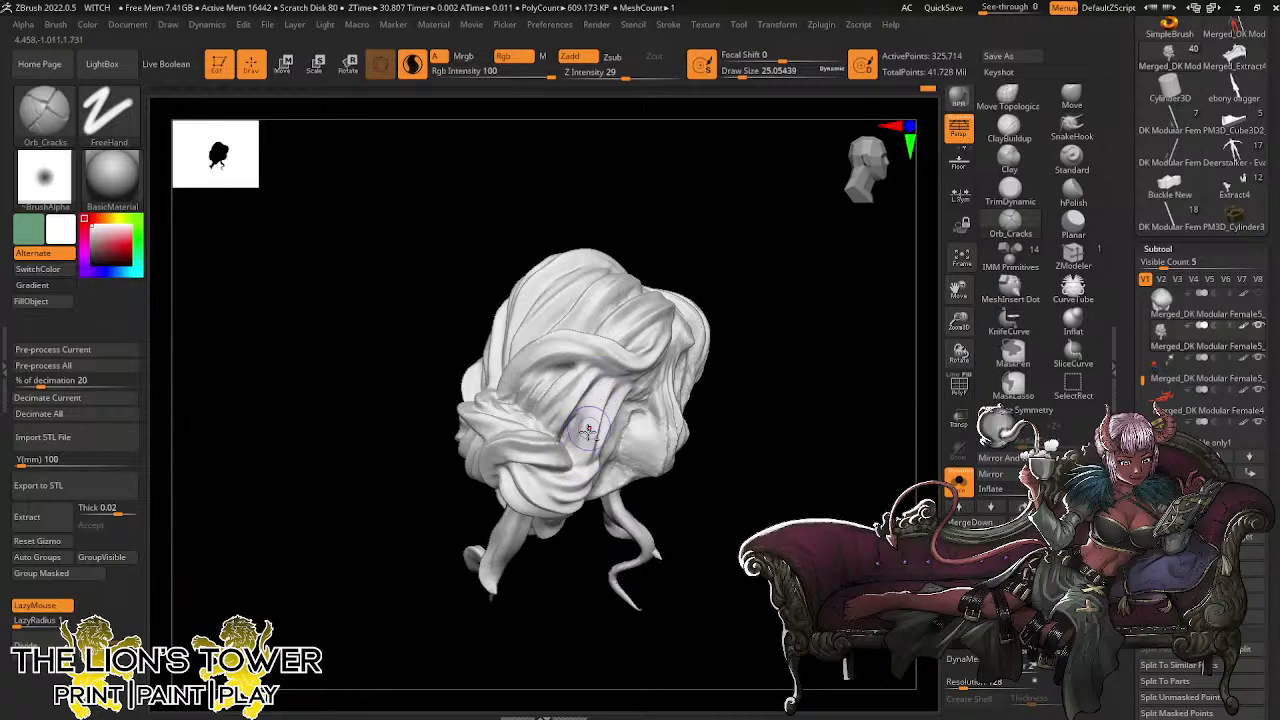
left_click_drag(613, 379, 586, 466)
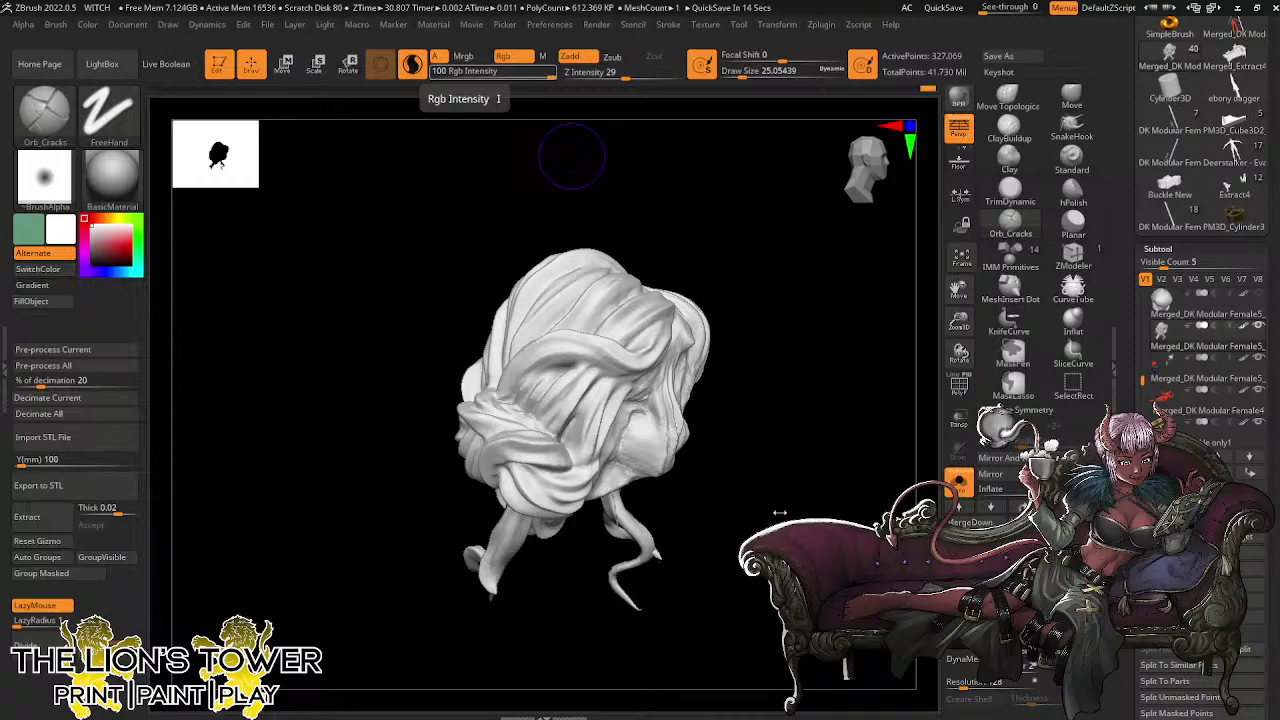
Show the whole model again and reshape the hair around the ear with the Move brush at draw size about 22, smoothing it
left_click(958, 483)
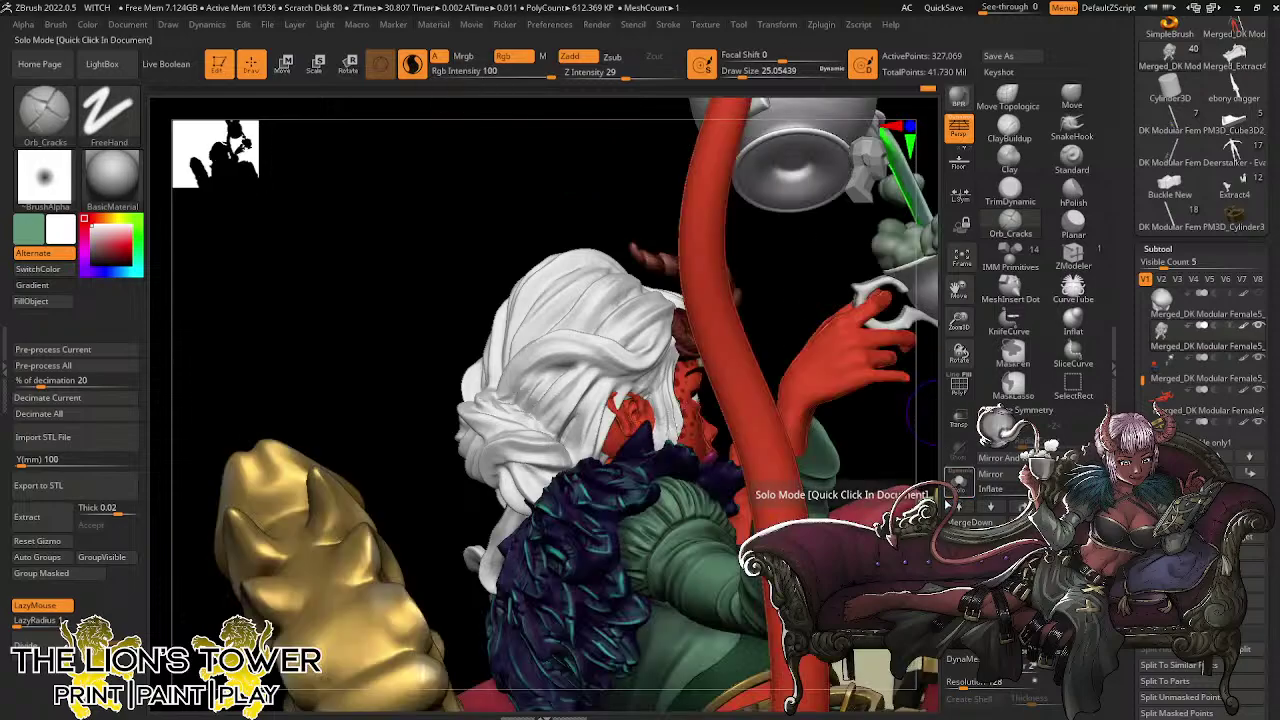
mouse_move(879, 415)
left_mouse_down()
mouse_move(840, 414)
mouse_move(855, 415)
left_mouse_up()
key("b")
key("m")
key("v")
mouse_move(846, 371)
left_mouse_down()
mouse_move(746, 371)
mouse_move(698, 318)
left_mouse_up()
left_click_drag(825, 235, 782, 350)
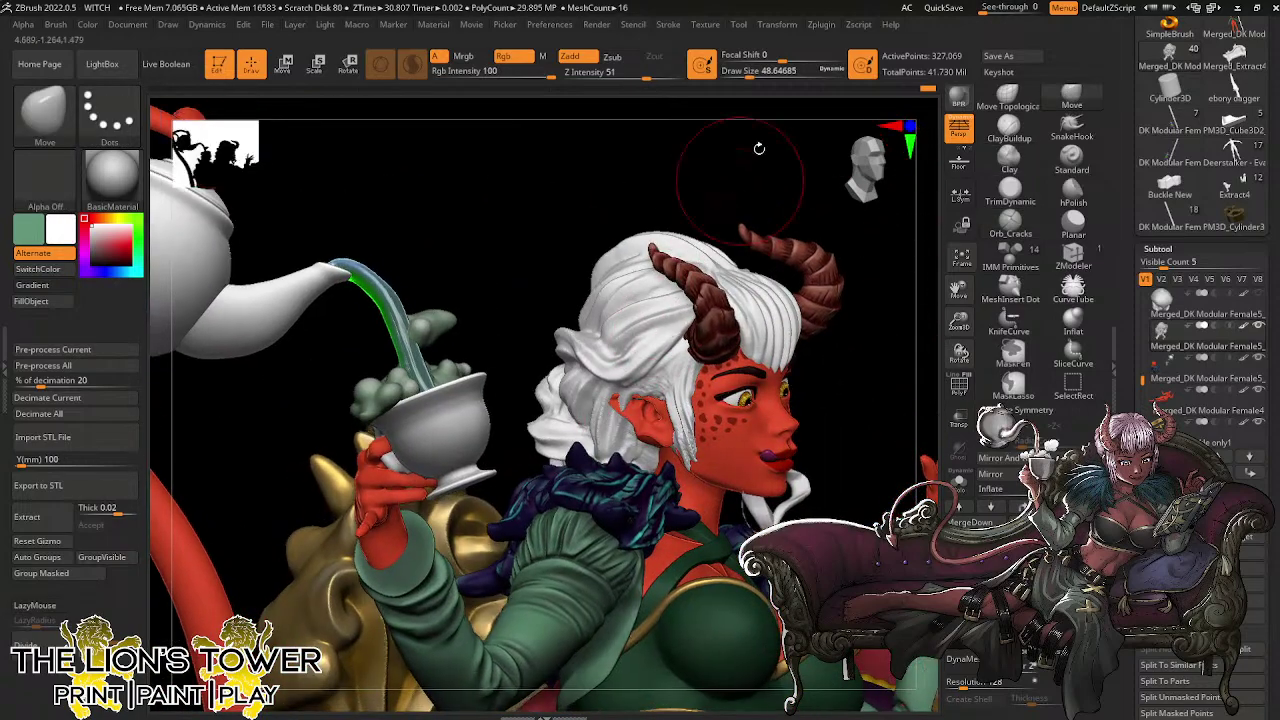
left_click(740, 76)
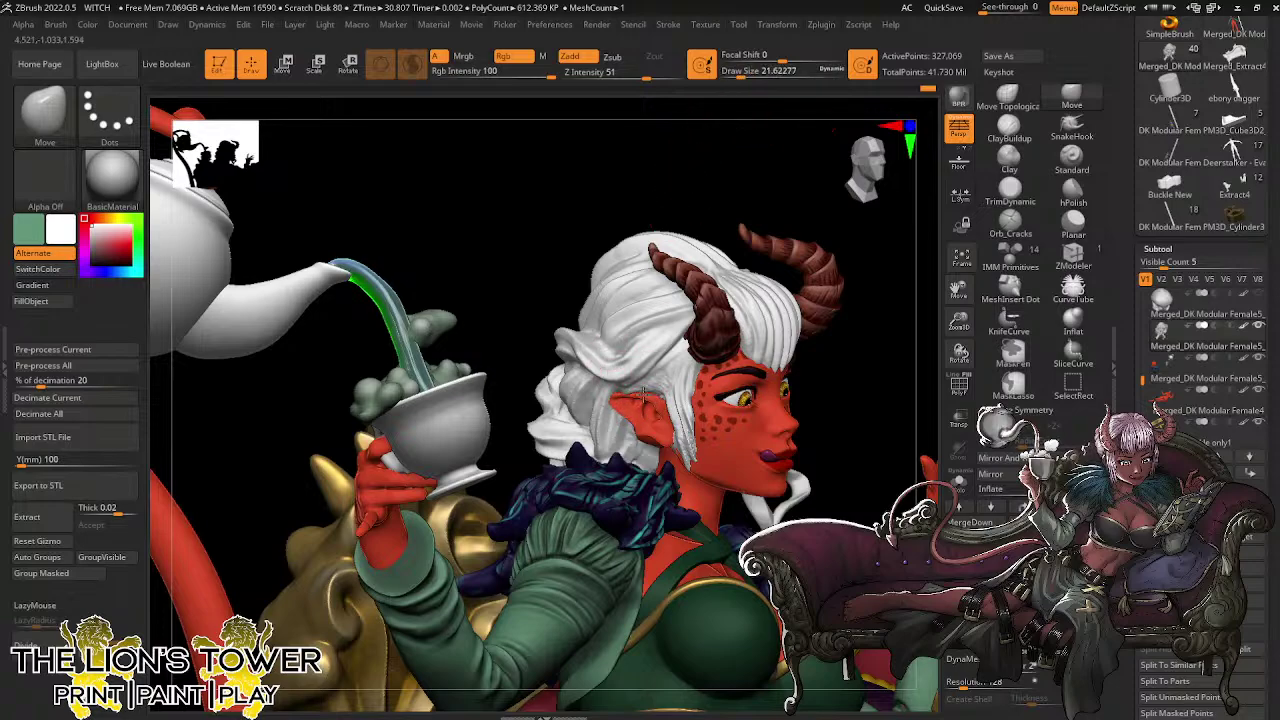
key("shift")
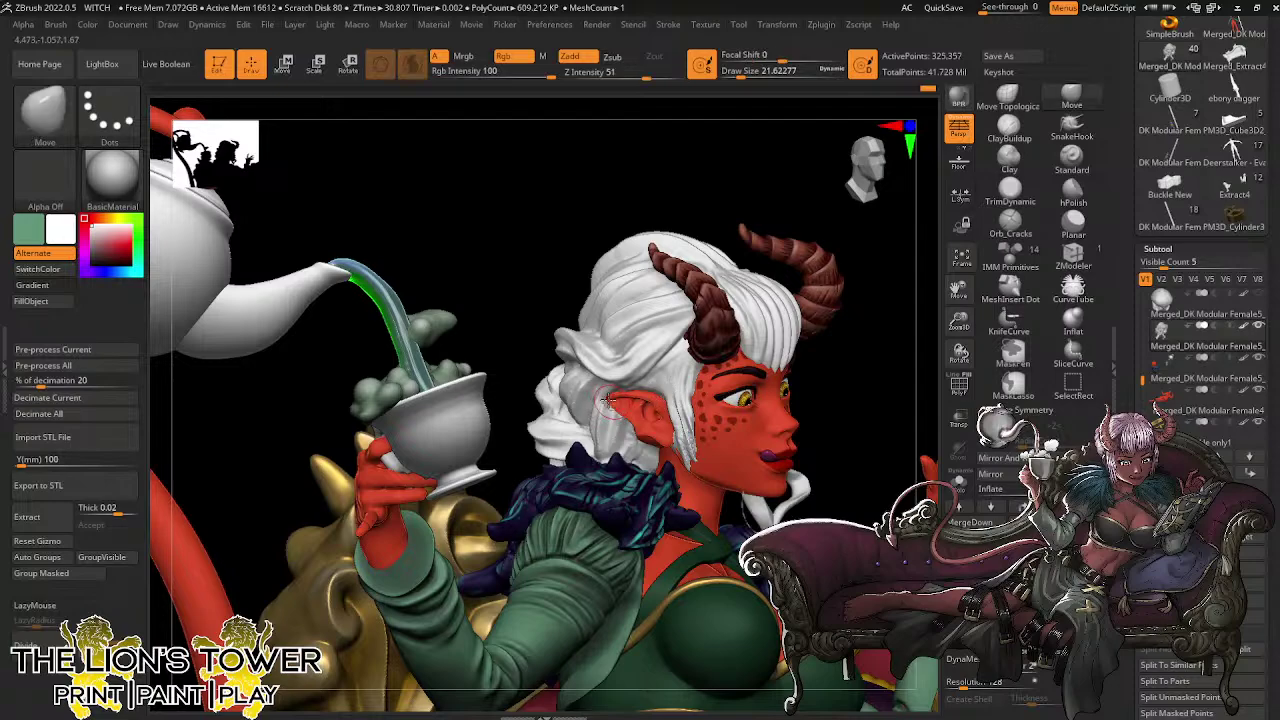
left_click_drag(852, 353, 808, 360)
key("shift")
mouse_move(838, 420)
left_mouse_down()
mouse_move(826, 431)
mouse_move(834, 422)
left_mouse_up()
key("shift")
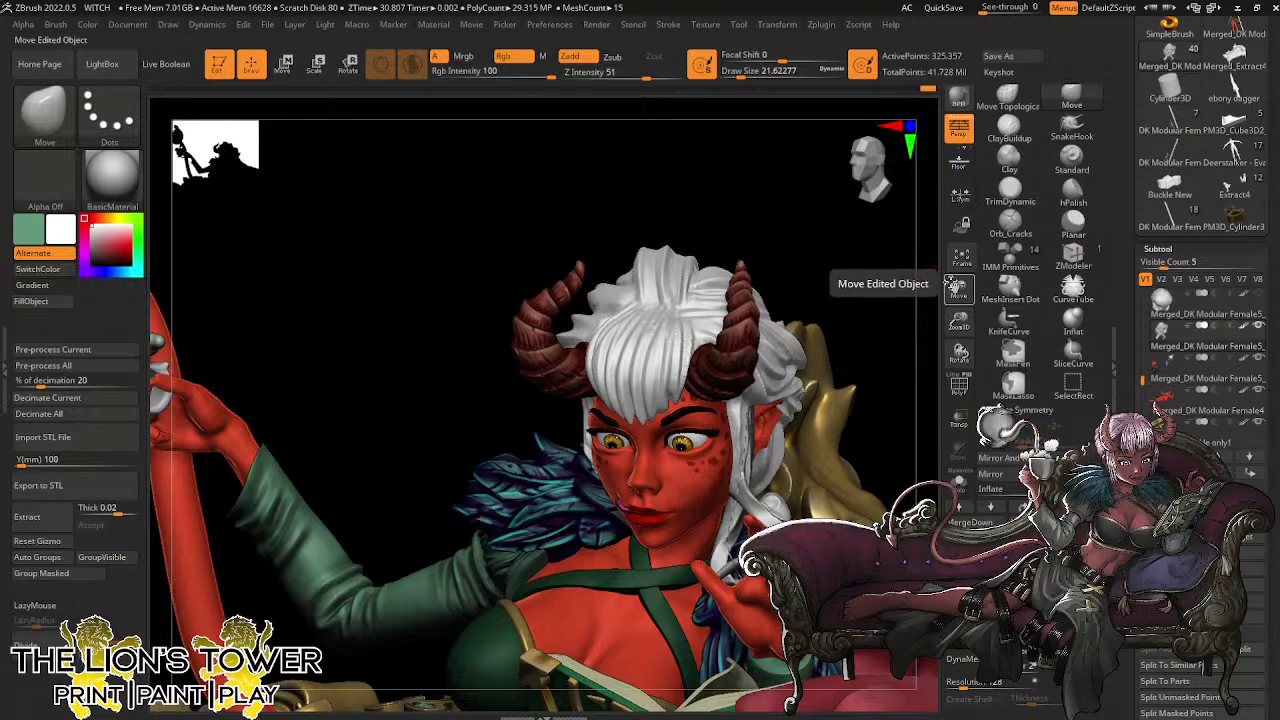
Pick the Orb_Cracks brush and isolate the loose strand hanging in front of the ear on the head's other side
mouse_move(900, 365)
left_mouse_down()
mouse_move(880, 314)
mouse_move(814, 323)
mouse_move(809, 300)
mouse_move(826, 330)
mouse_move(803, 303)
mouse_move(752, 283)
mouse_move(760, 298)
left_mouse_up()
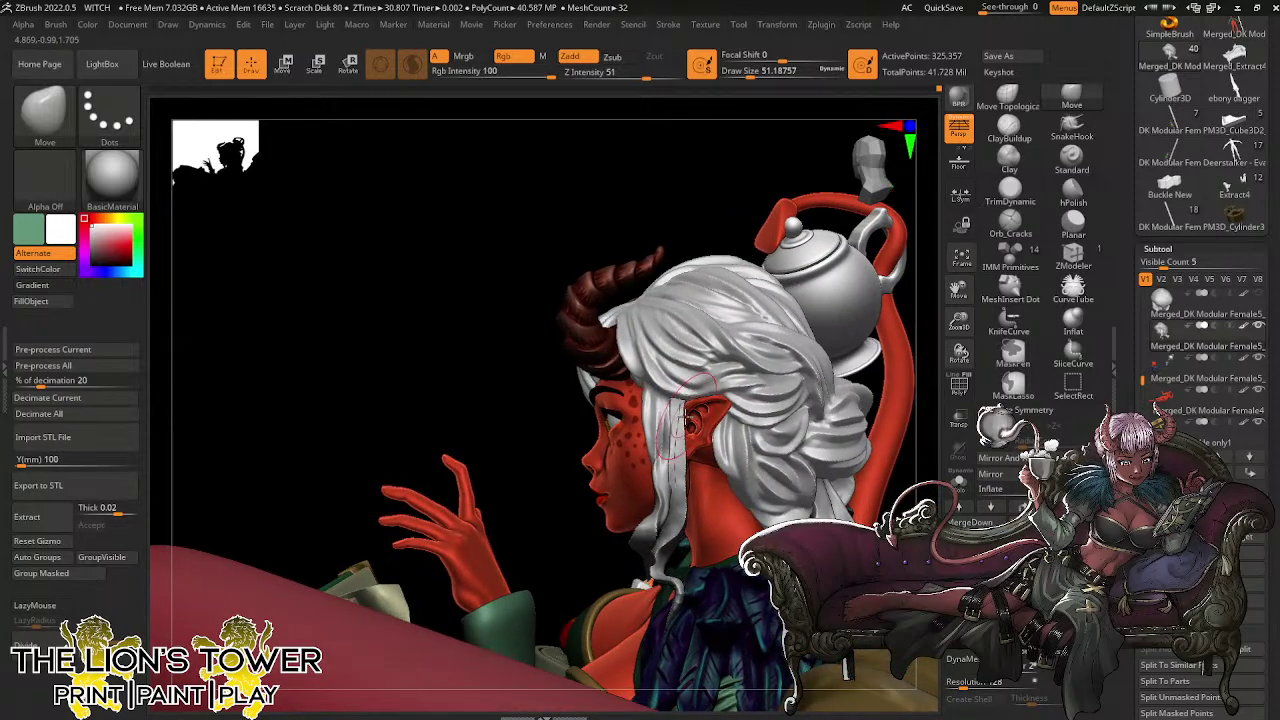
mouse_move(737, 171)
left_mouse_down()
mouse_move(757, 171)
mouse_move(740, 177)
left_mouse_up()
left_click(1010, 222)
left_click_drag(830, 240, 793, 245)
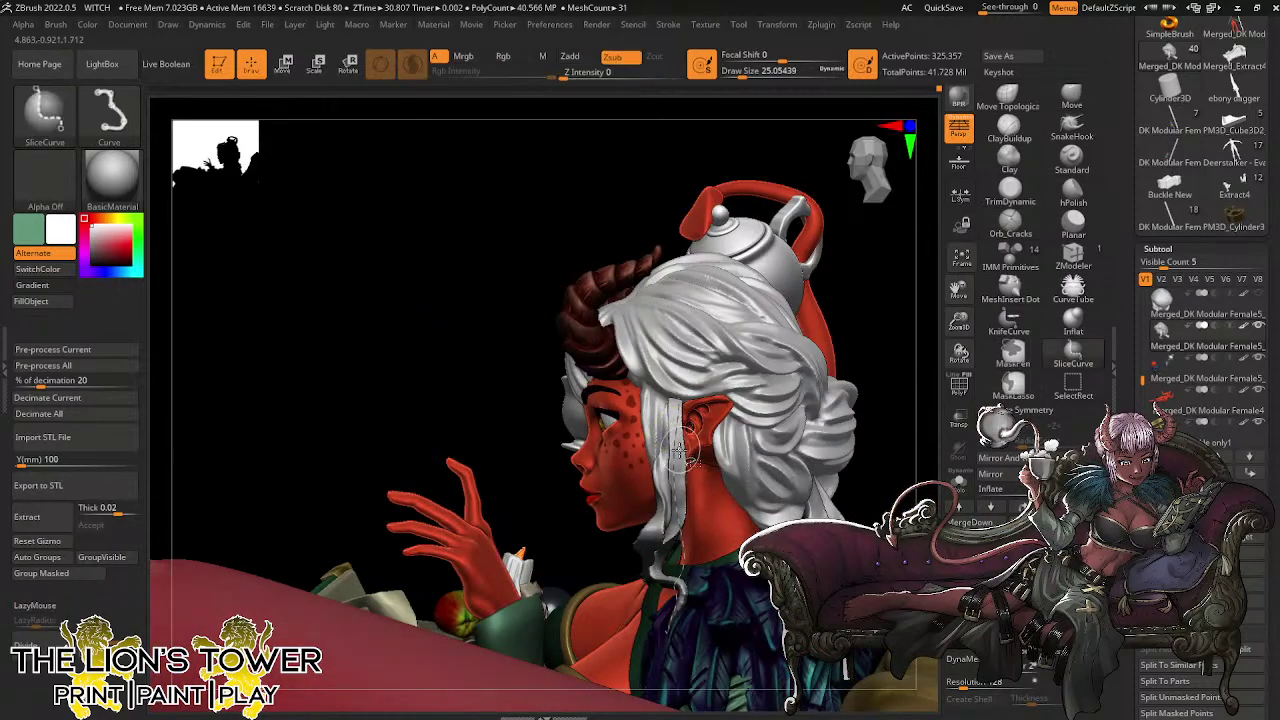
left_click(679, 450, "ctrl+shift")
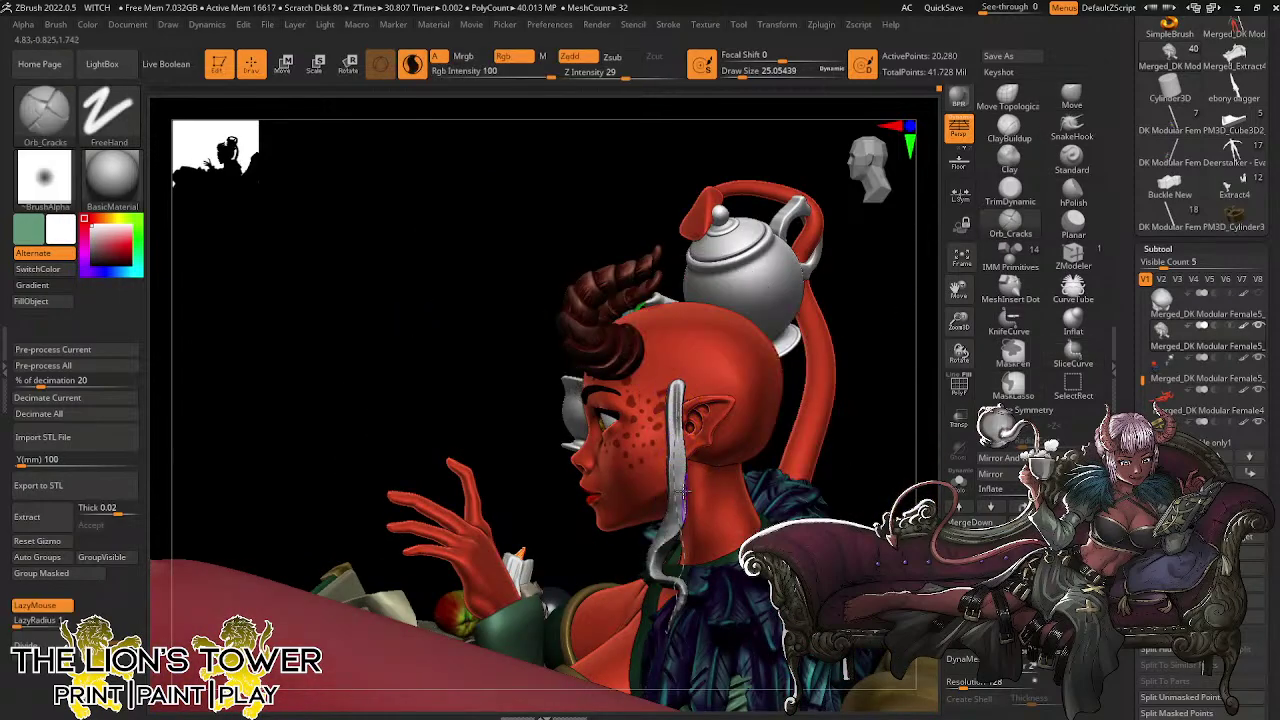
Set Orb_Cracks to draw size about 35 and Z Intensity 16, and try a groove down the isolated strand
left_click_drag(743, 75, 745, 98)
left_click_drag(640, 75, 609, 88)
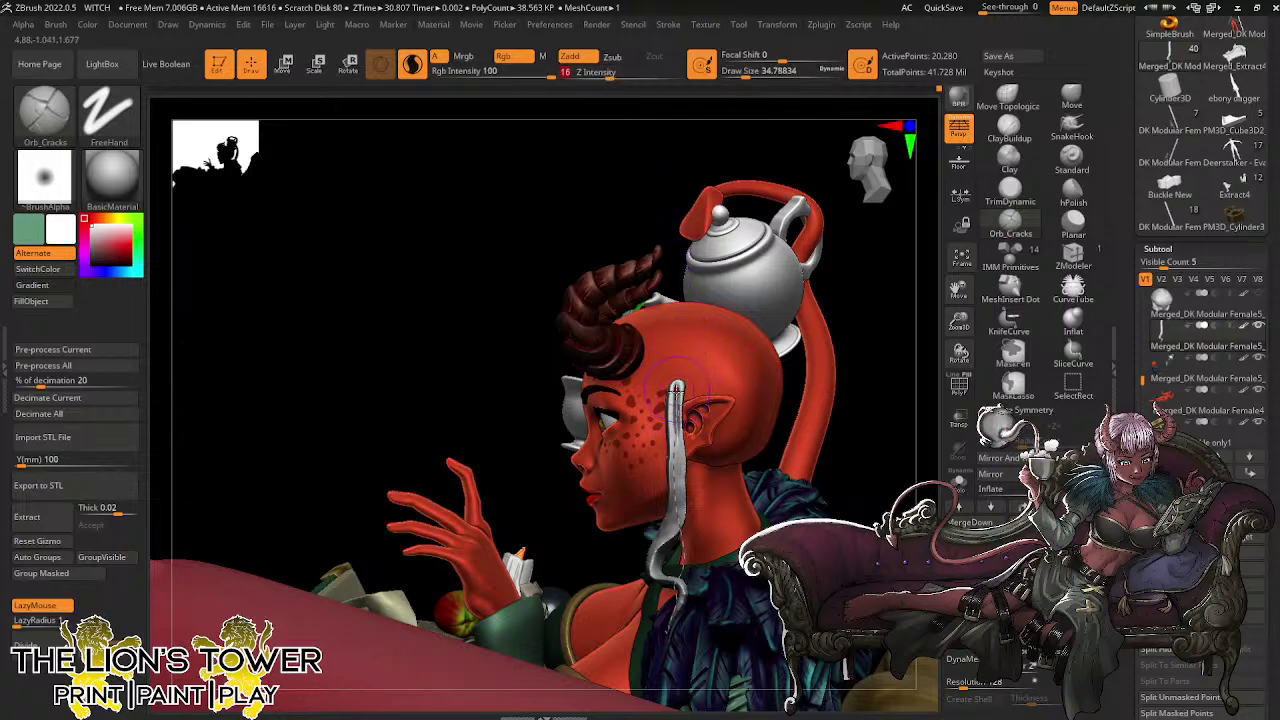
left_click_drag(677, 389, 675, 450)
key("ctrl+z")
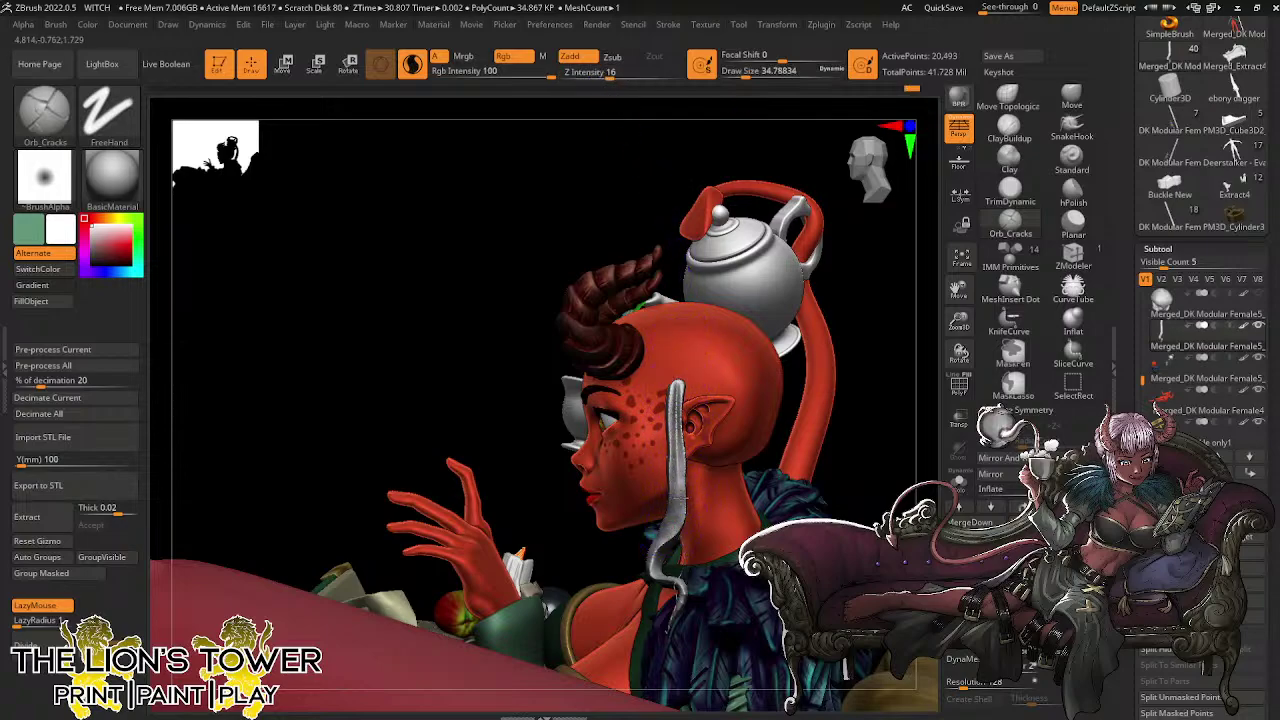
Groove the isolated strand with Orb_Cracks at draw size about 16, and unhide the rest of the hair
left_click(676, 440, "ctrl+shift")
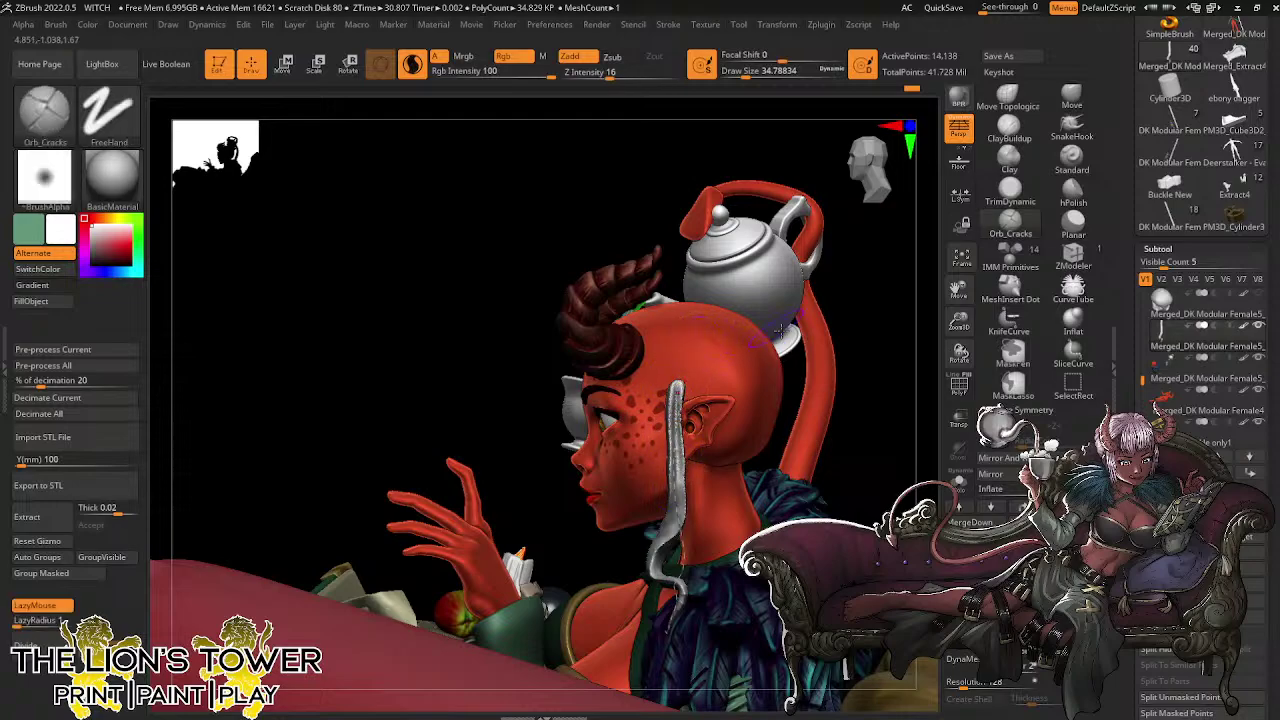
left_click(738, 75)
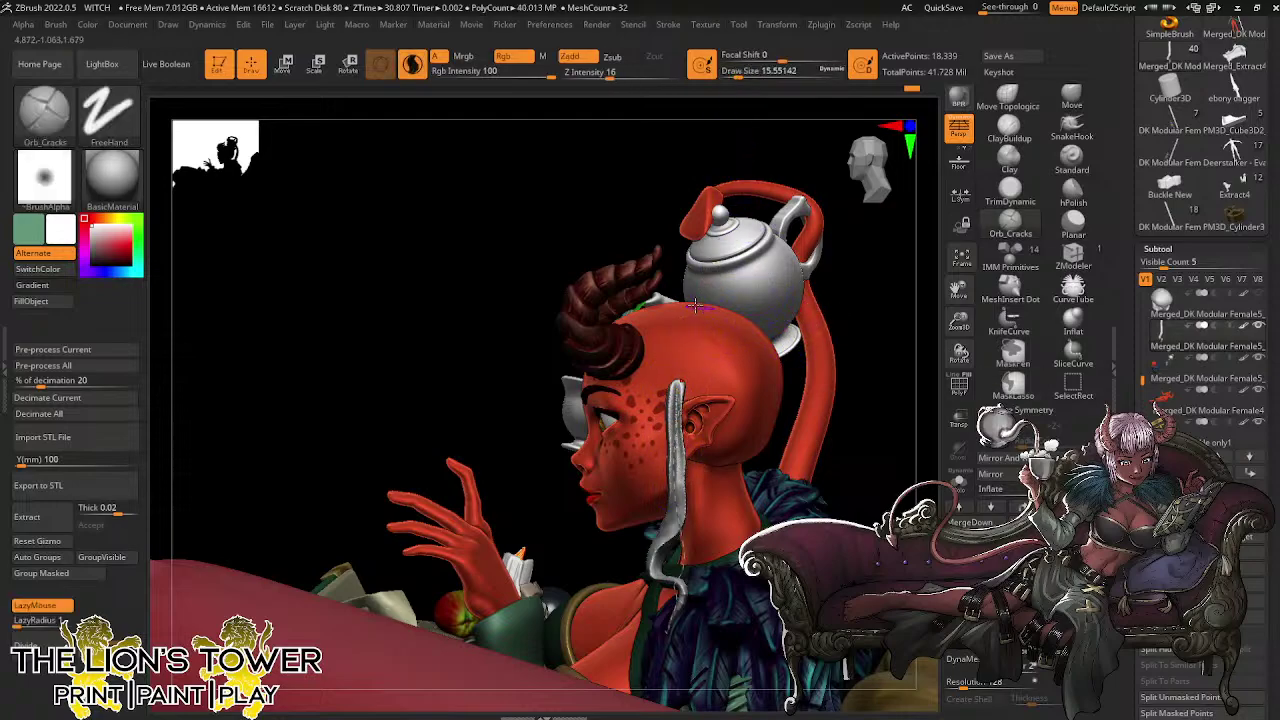
left_click_drag(677, 402, 674, 435)
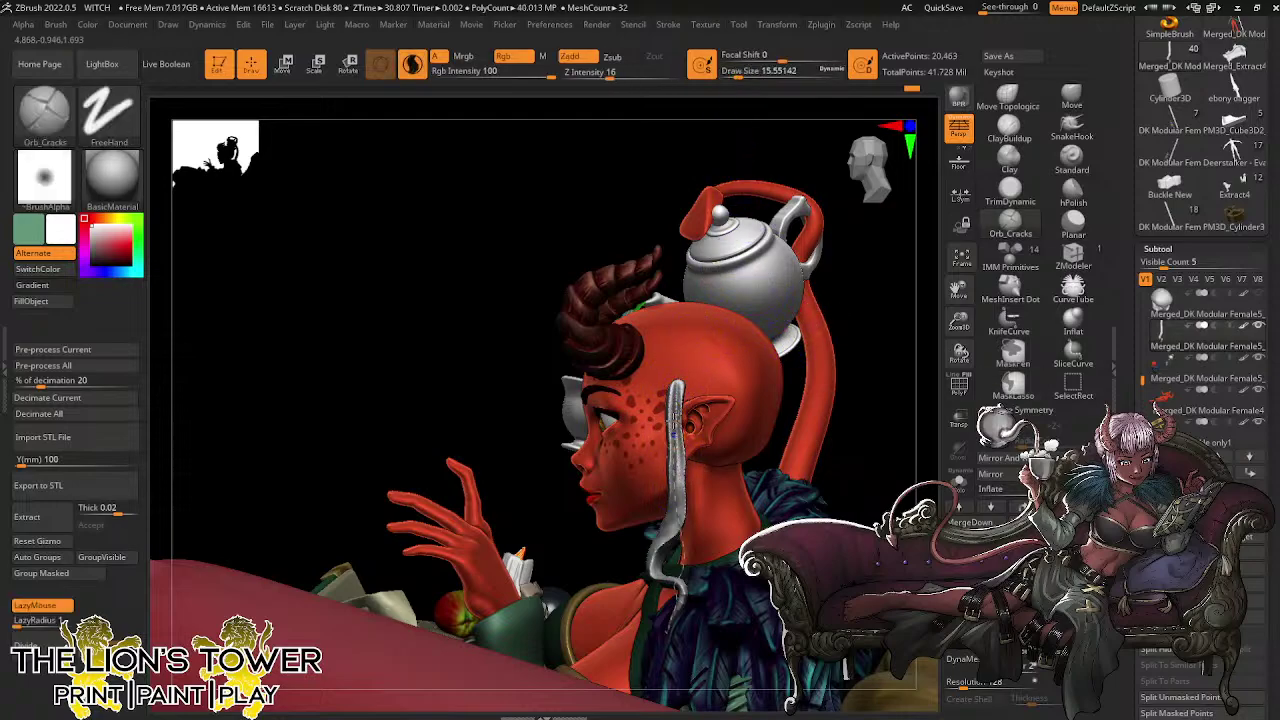
left_click(872, 273, "ctrl+shift")
left_click_drag(880, 276, 784, 245)
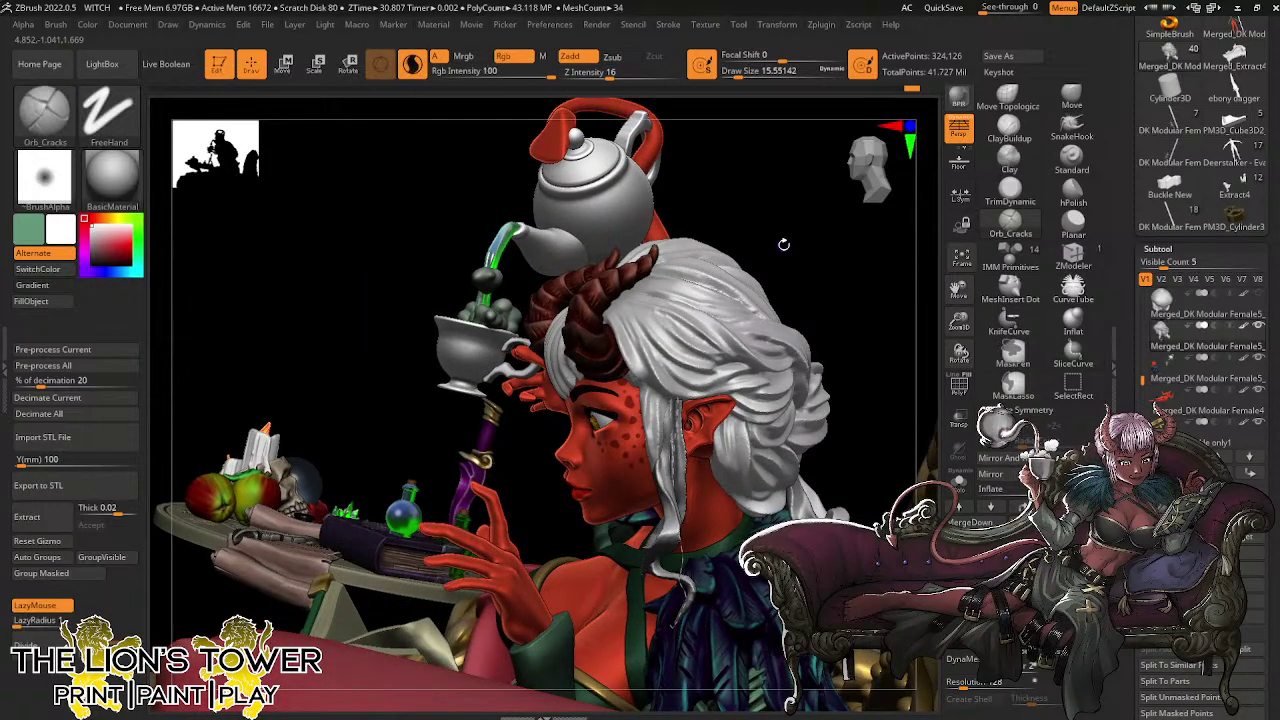
Adjust the locks hanging below the bun with the Move Topological brush at draw size about 59
left_click_drag(784, 244, 836, 343)
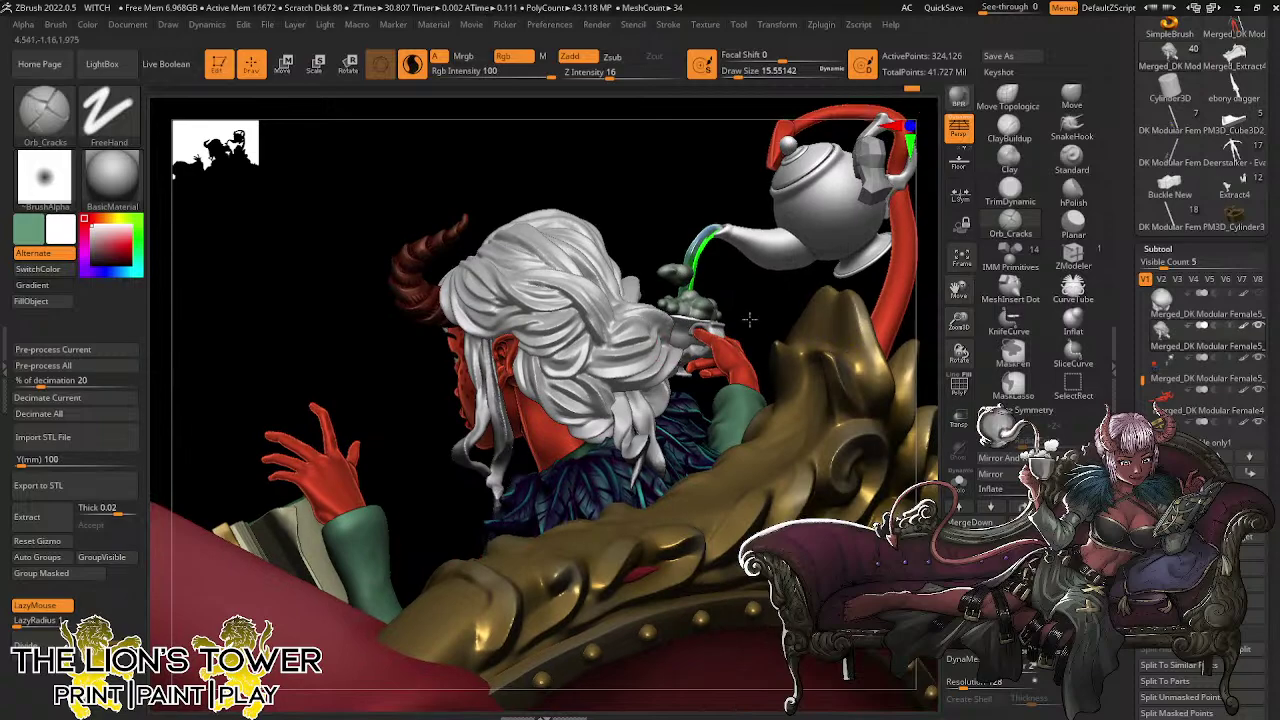
mouse_move(749, 320)
left_mouse_down()
mouse_move(722, 350)
mouse_move(737, 258)
mouse_move(771, 286)
mouse_move(814, 254)
left_mouse_up()
left_click(1008, 98)
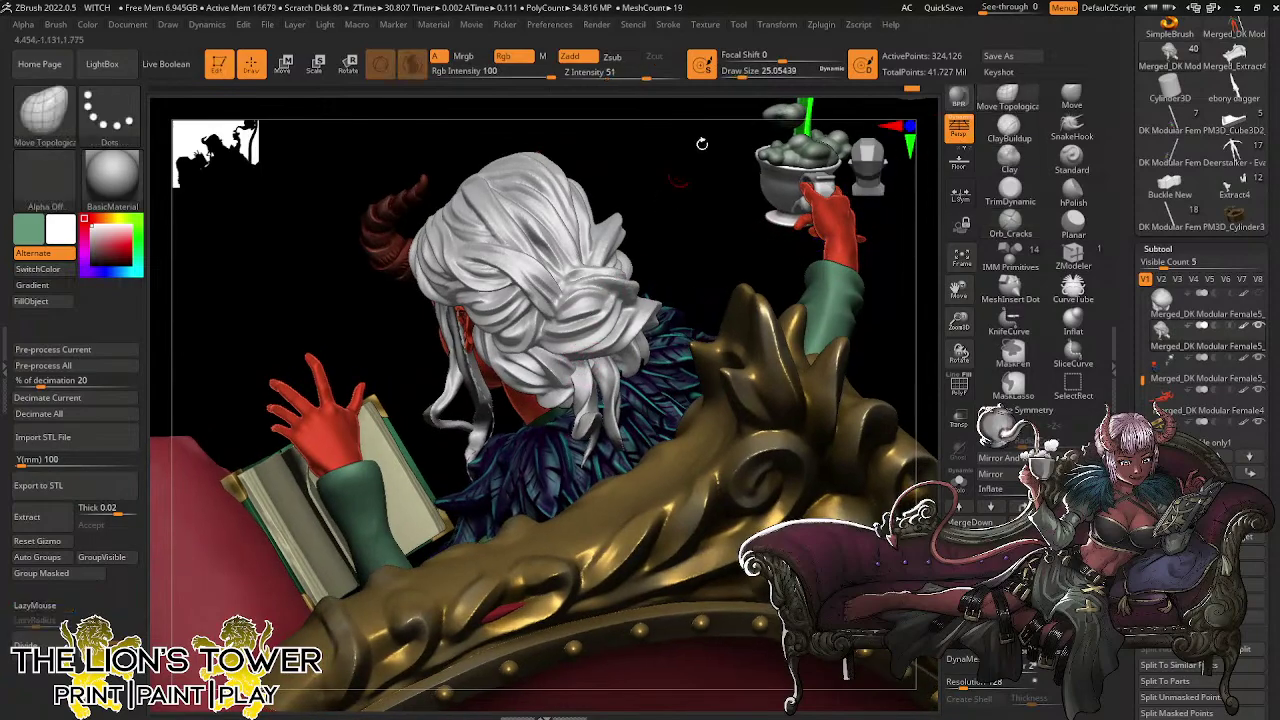
left_click(743, 73)
left_click_drag(742, 73, 745, 73)
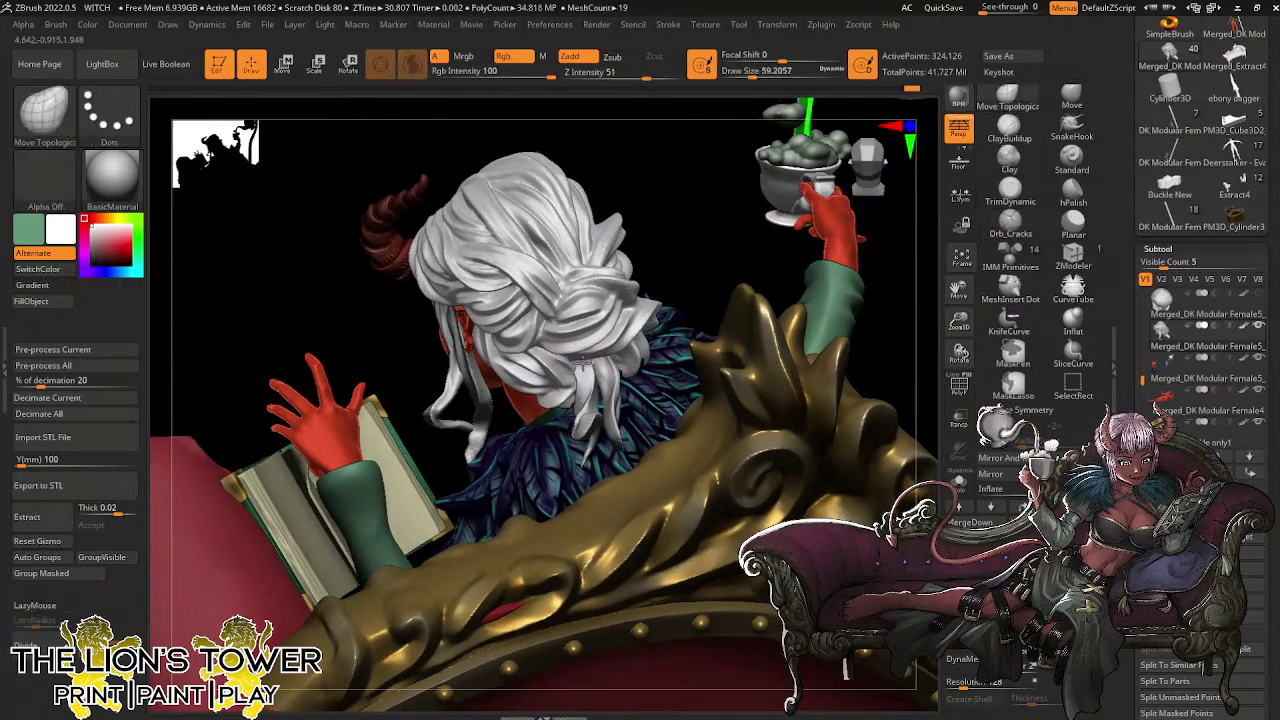
left_click_drag(689, 226, 609, 345)
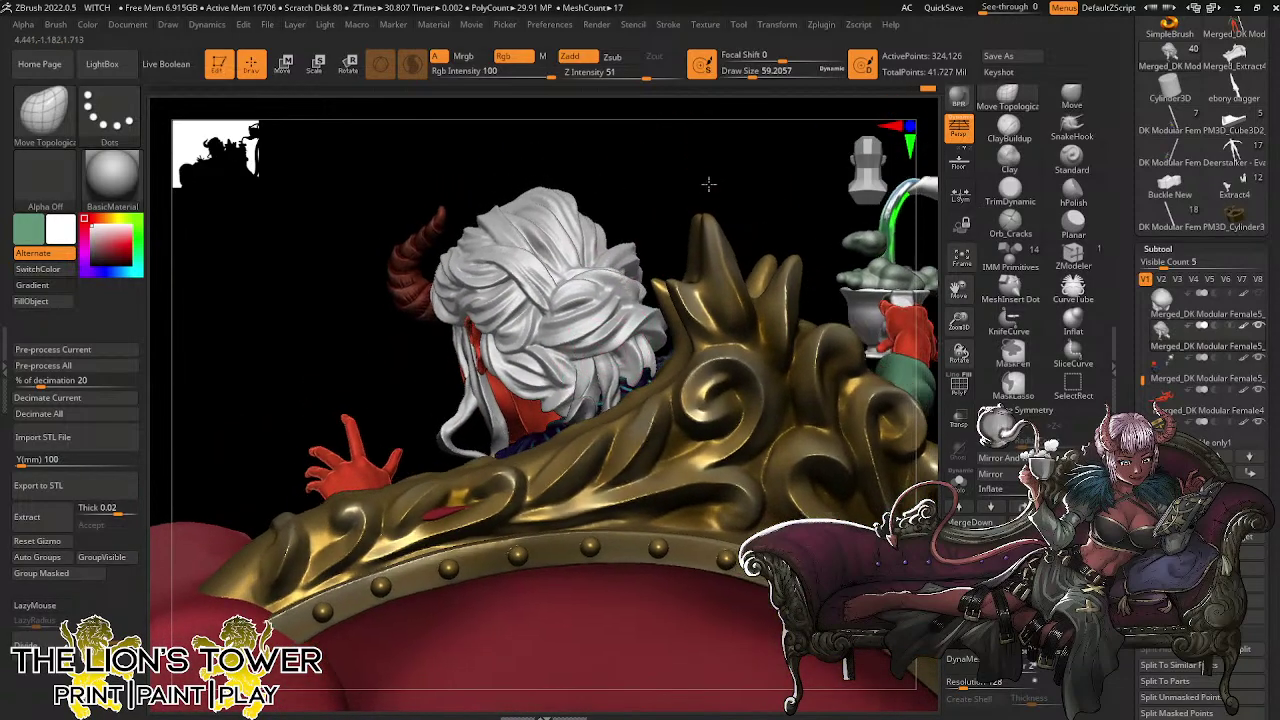
Examine the hairstyle from the front and review the full figure on the sofa with the surrounding props
left_click_drag(709, 183, 595, 395)
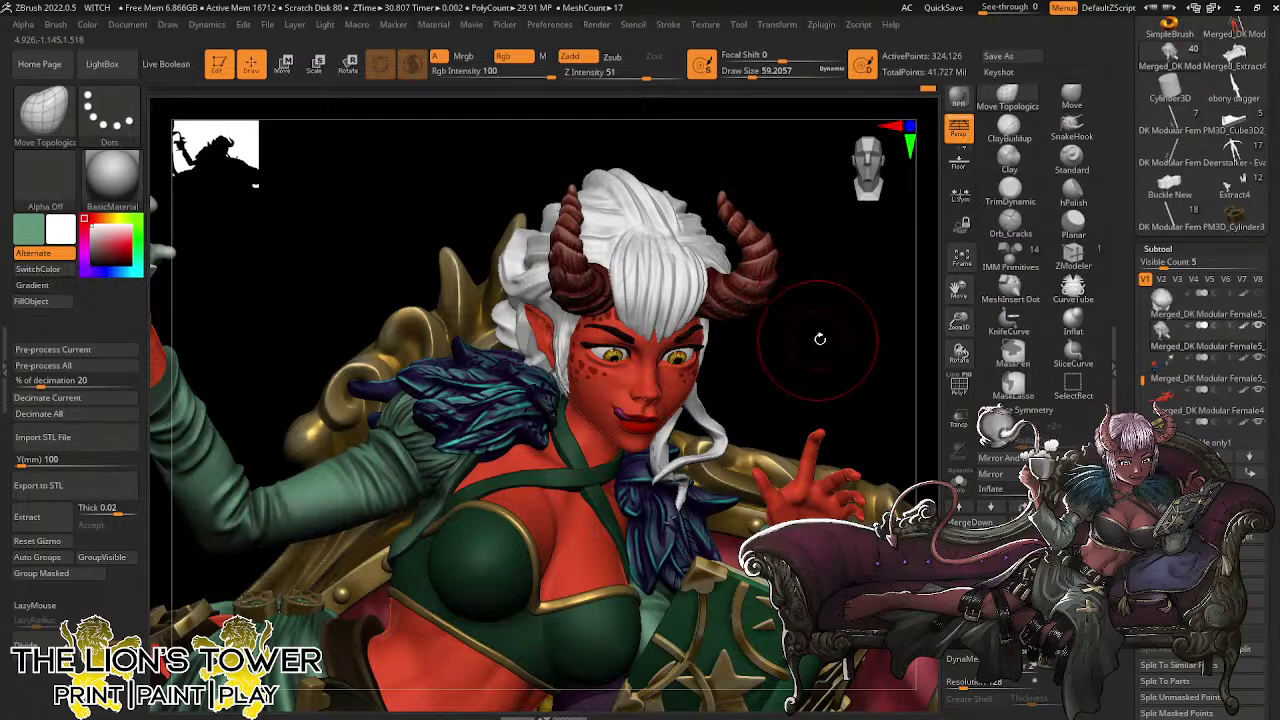
left_click_drag(959, 312, 852, 313)
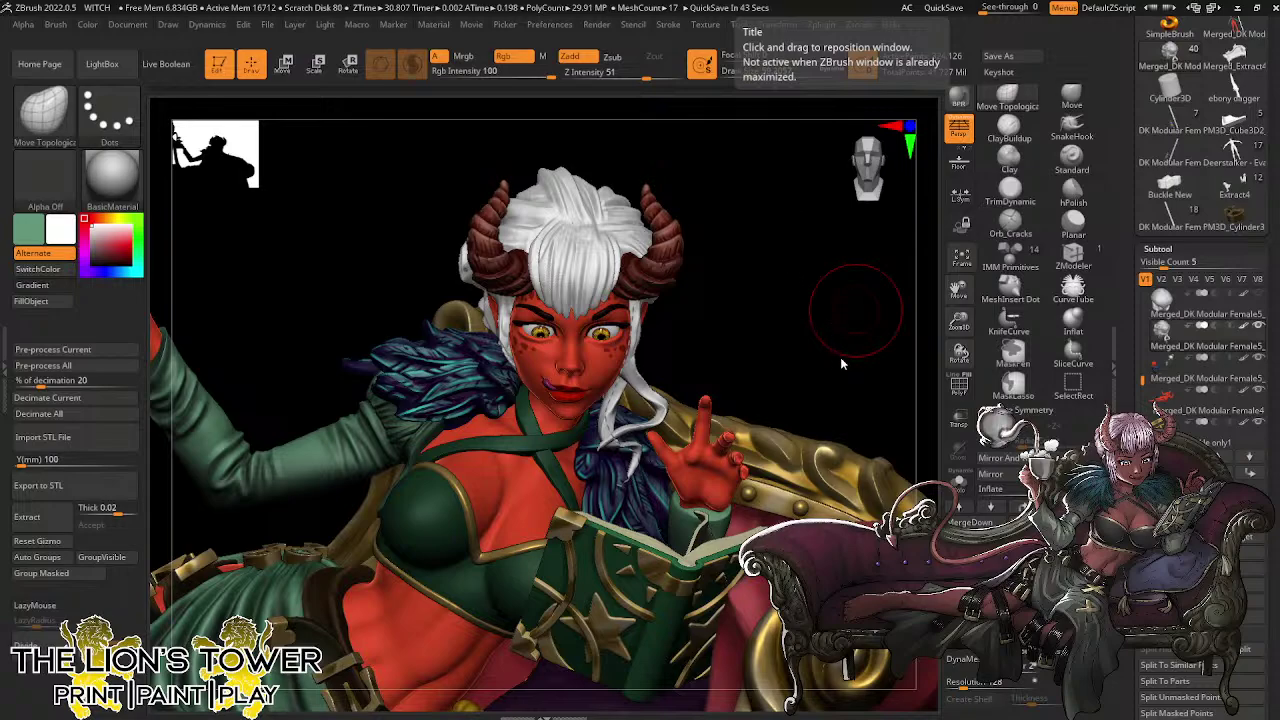
mouse_move(833, 340)
left_mouse_down()
mouse_move(807, 346)
mouse_move(794, 321)
mouse_move(846, 309)
mouse_move(871, 334)
mouse_move(958, 320)
mouse_move(955, 240)
left_mouse_up()
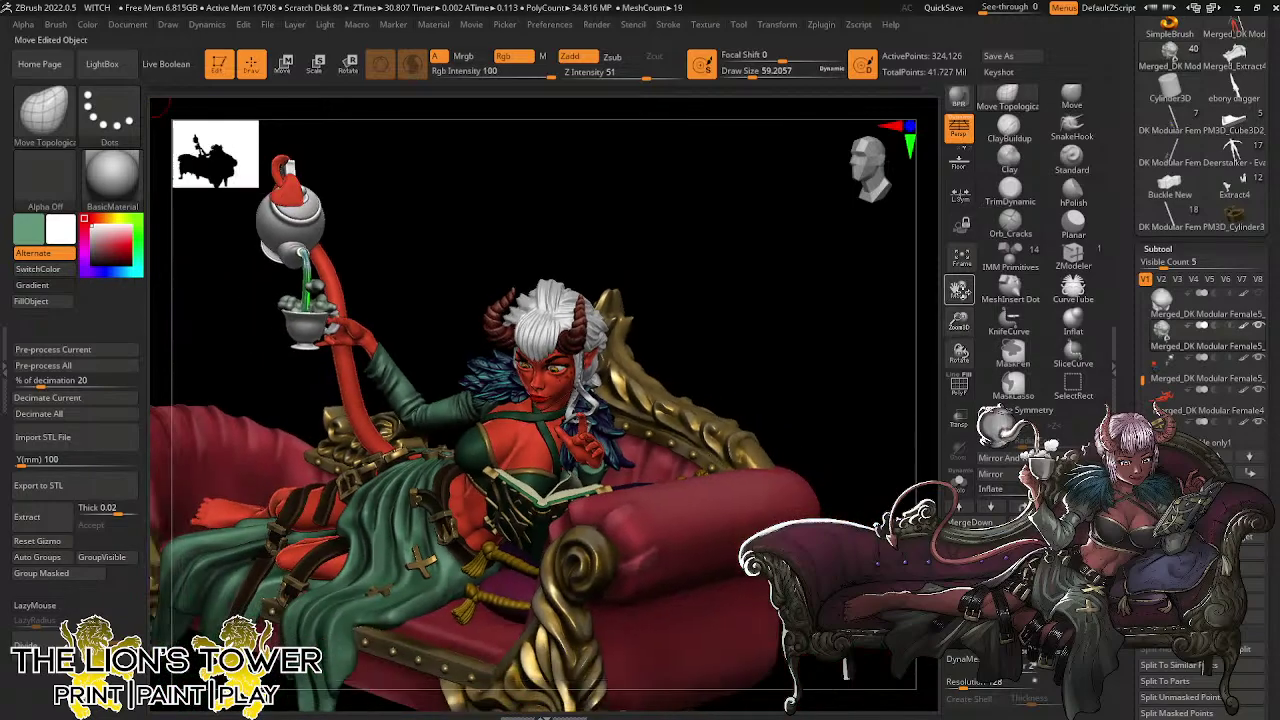
left_click_drag(959, 290, 1070, 236)
left_click_drag(961, 320, 960, 290)
left_click_drag(959, 290, 1190, 268)
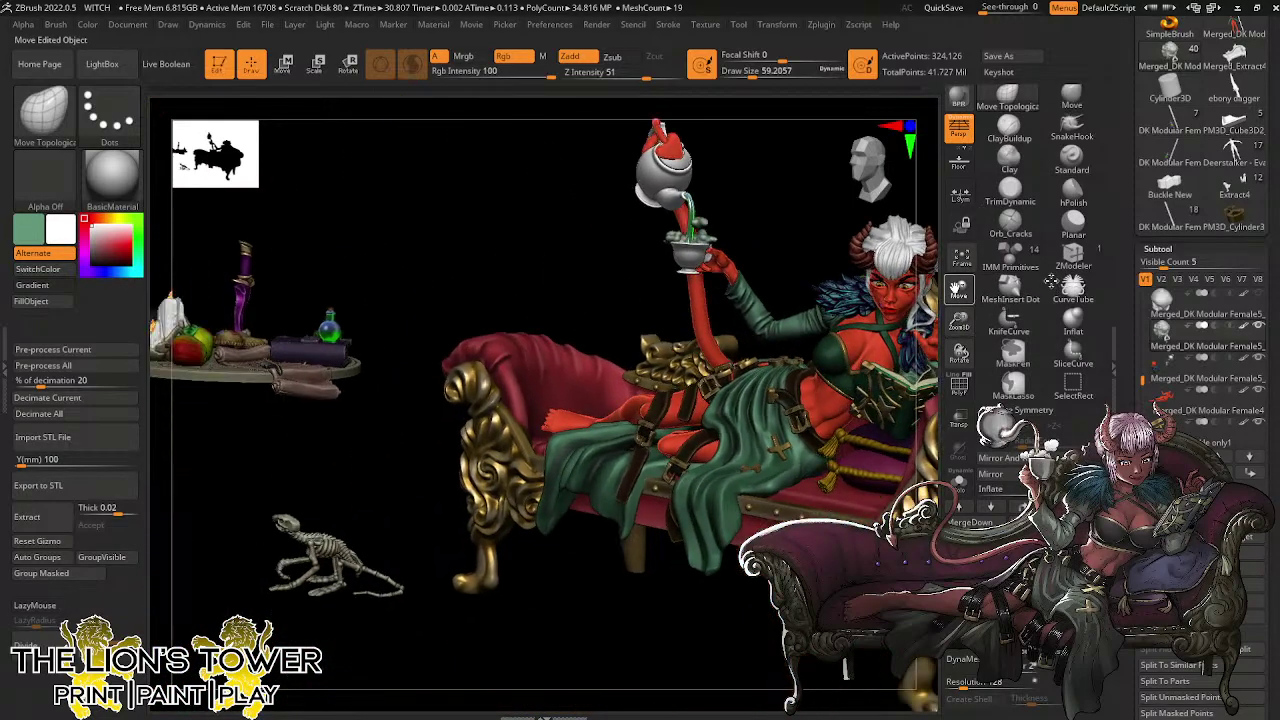
left_click_drag(970, 299, 1138, 299)
left_click_drag(718, 292, 783, 387)
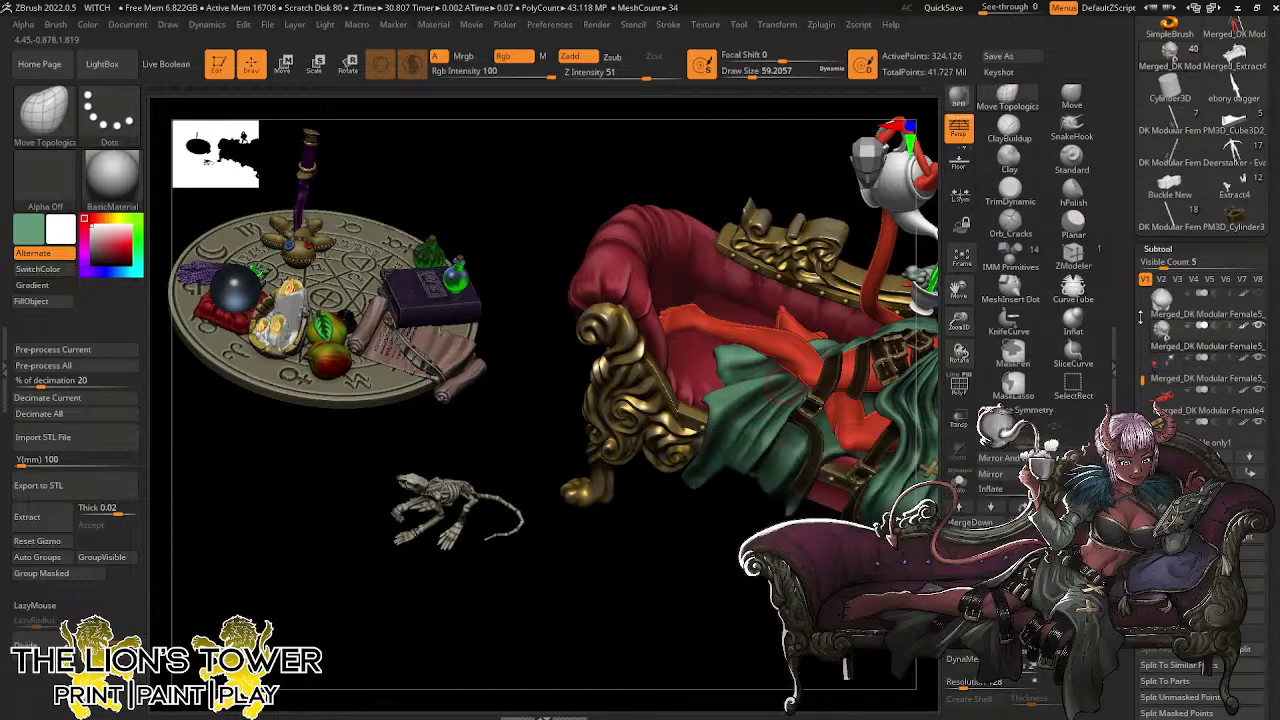
scroll(1140, 316, "up", 2)
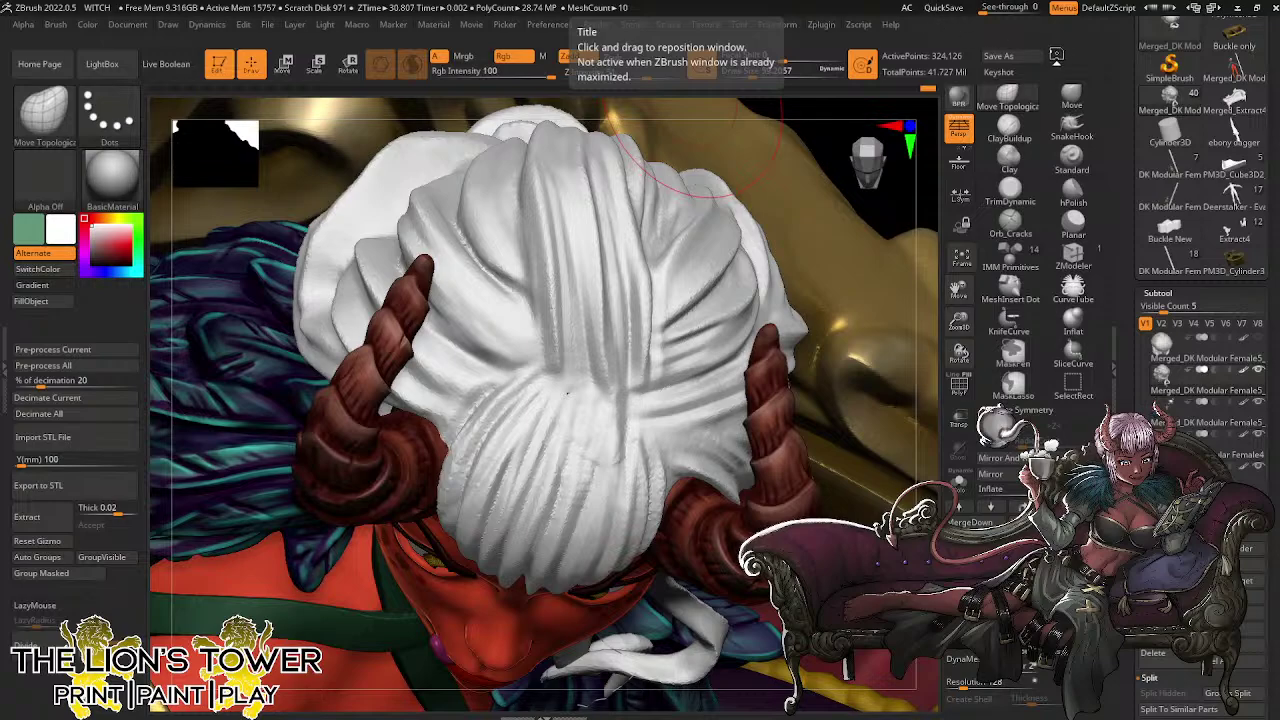
left_click_drag(1128, 150, 1122, 236)
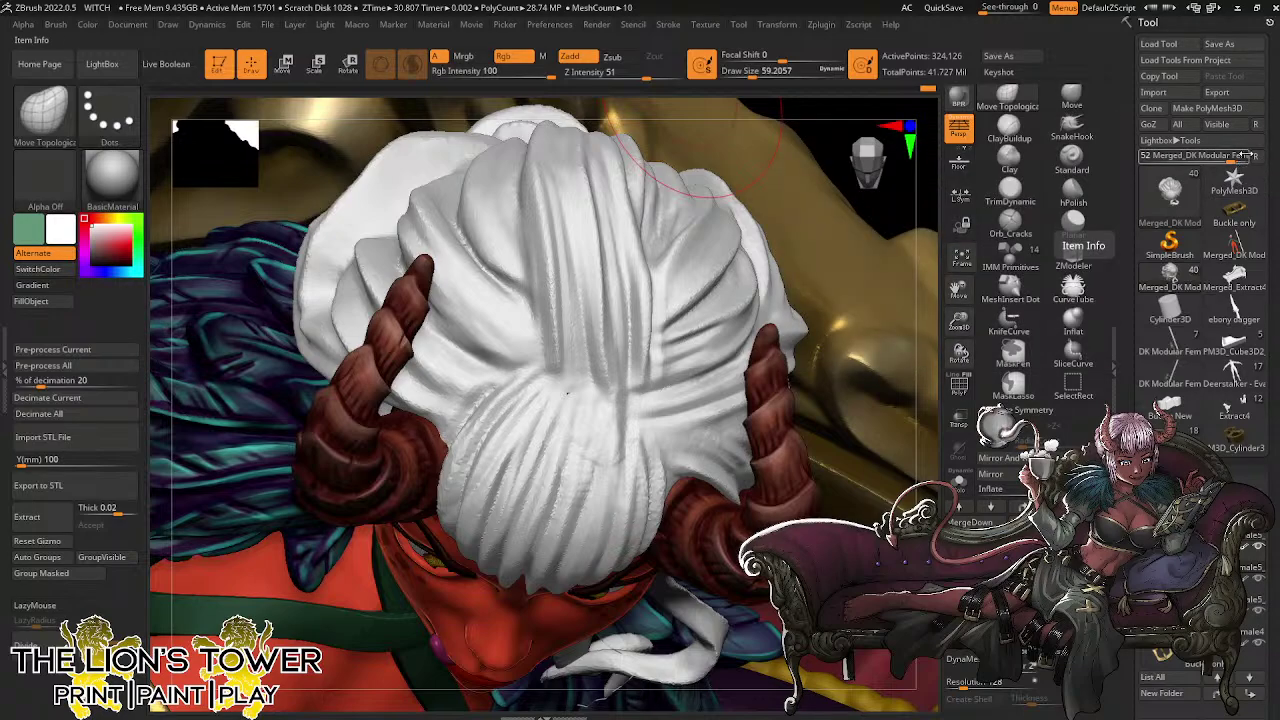
mouse_move(1240, 178)
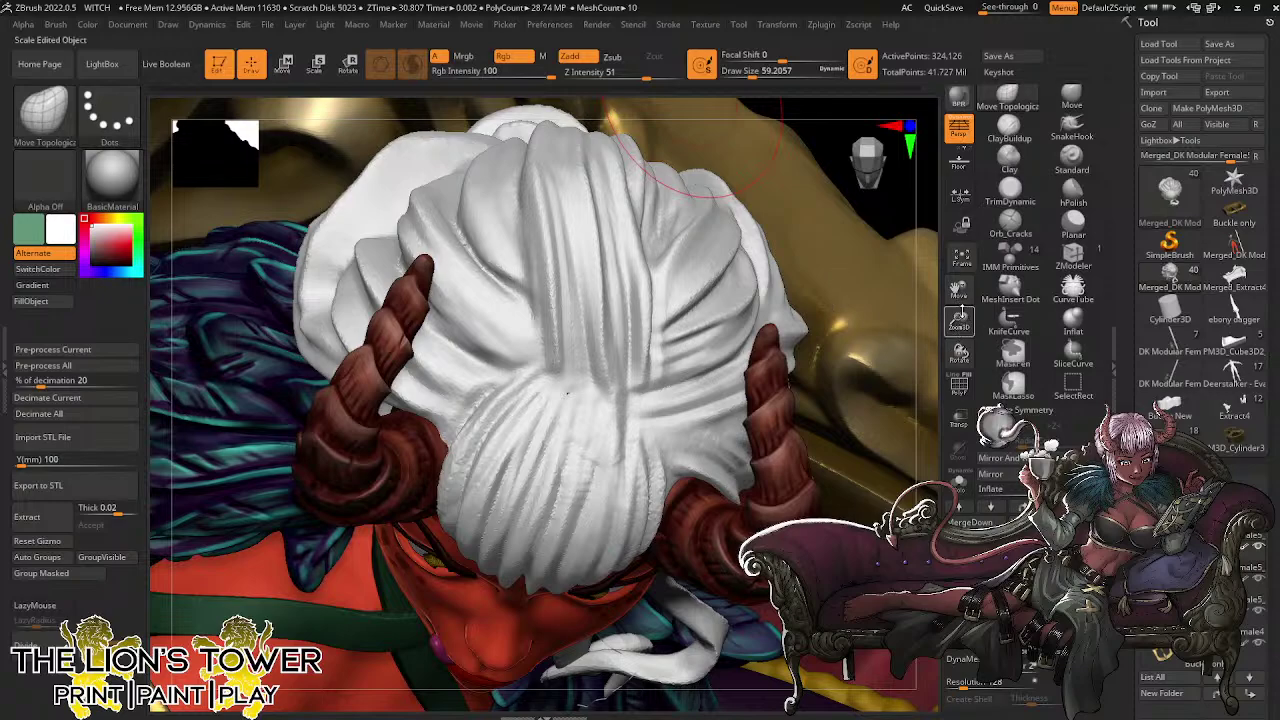
Draw a loose hair strand hanging in front of the figure's ear with the CurveTube brush at draw size about 13
key("f")
left_click_drag(958, 328, 955, 405)
mouse_move(958, 290)
left_mouse_down()
mouse_move(940, 312)
mouse_move(849, 289)
mouse_move(884, 297)
mouse_move(906, 350)
mouse_move(955, 372)
left_mouse_up()
left_click(1073, 292)
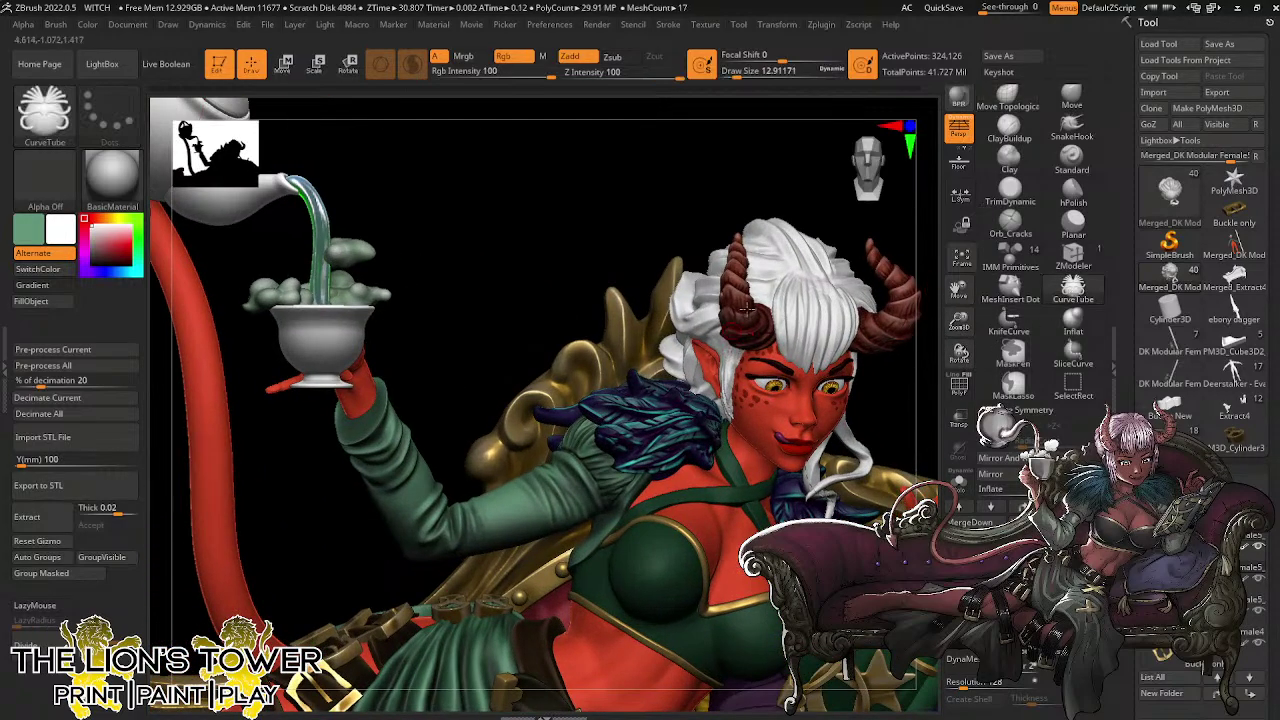
left_click_drag(878, 228, 765, 303)
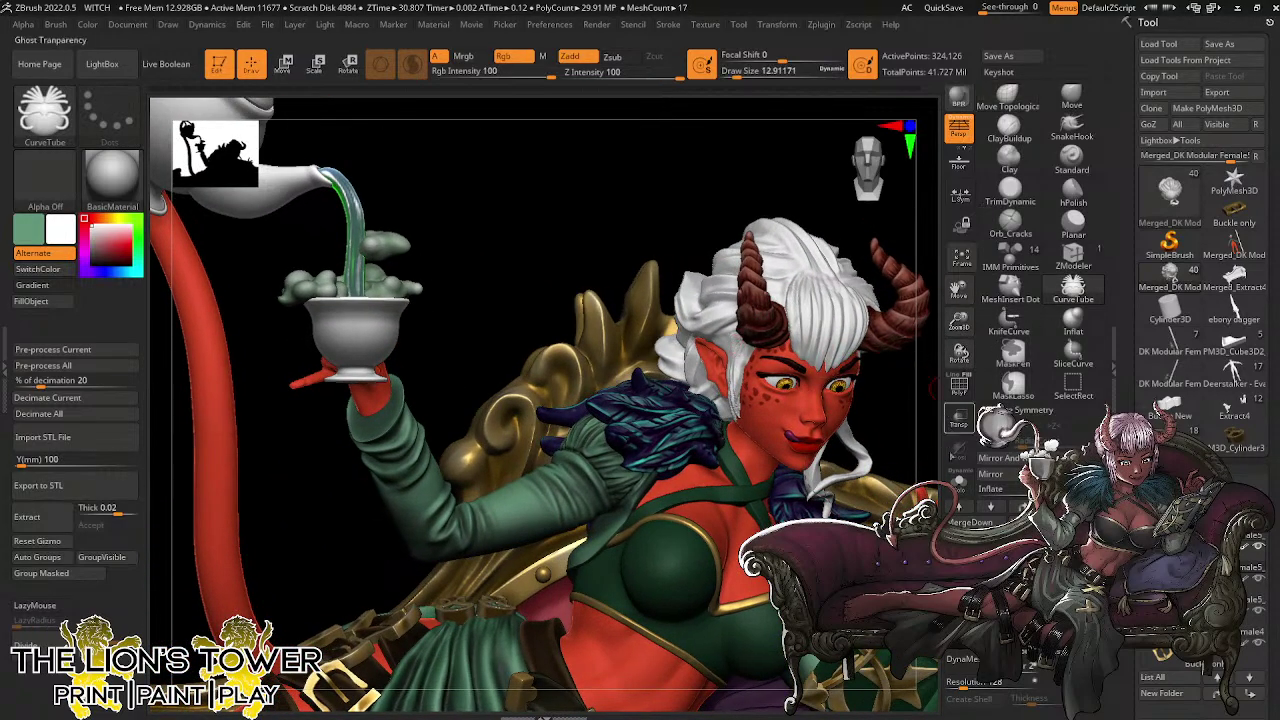
left_click(959, 482)
left_click(958, 481)
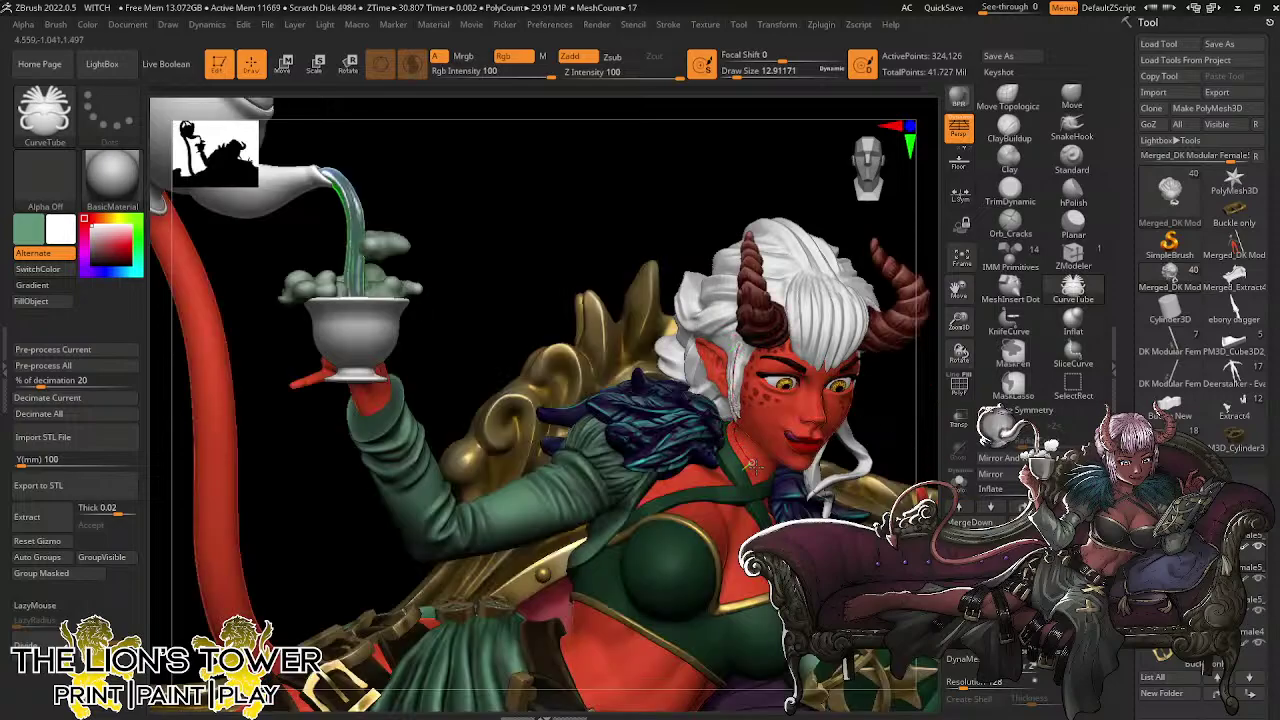
left_click_drag(916, 428, 953, 372)
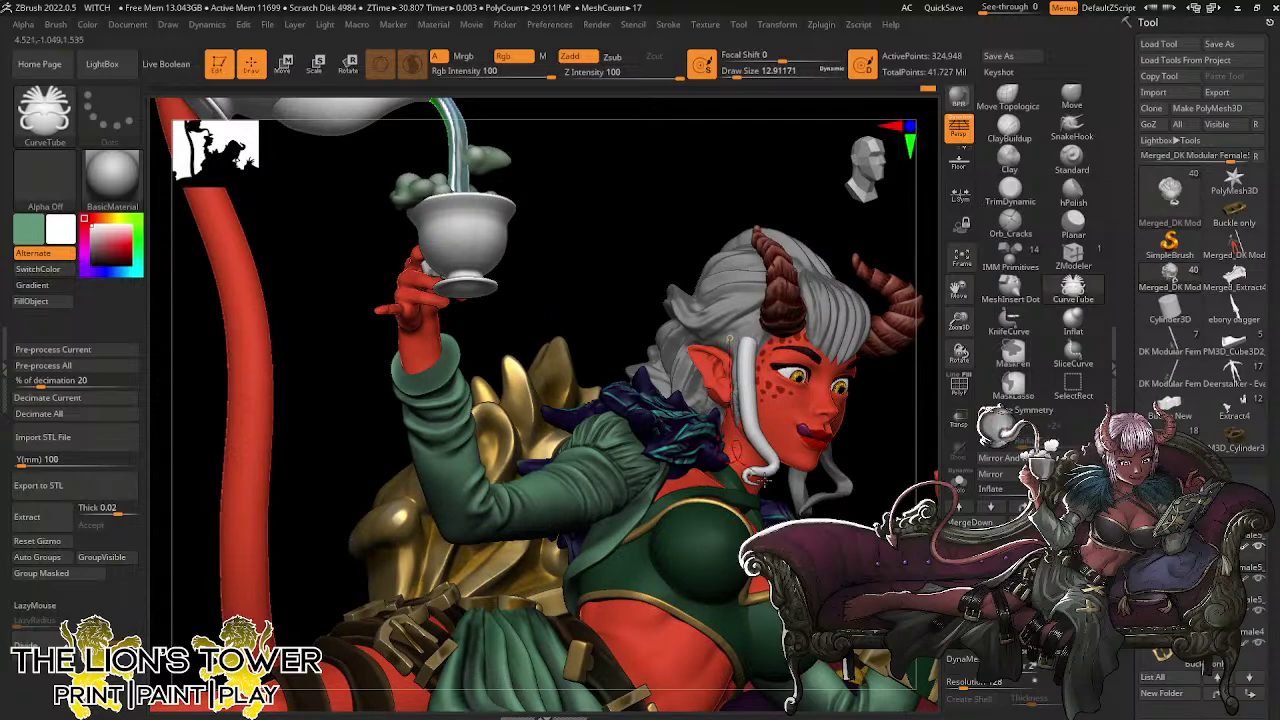
left_click_drag(765, 482, 769, 483)
left_click_drag(877, 466, 842, 449)
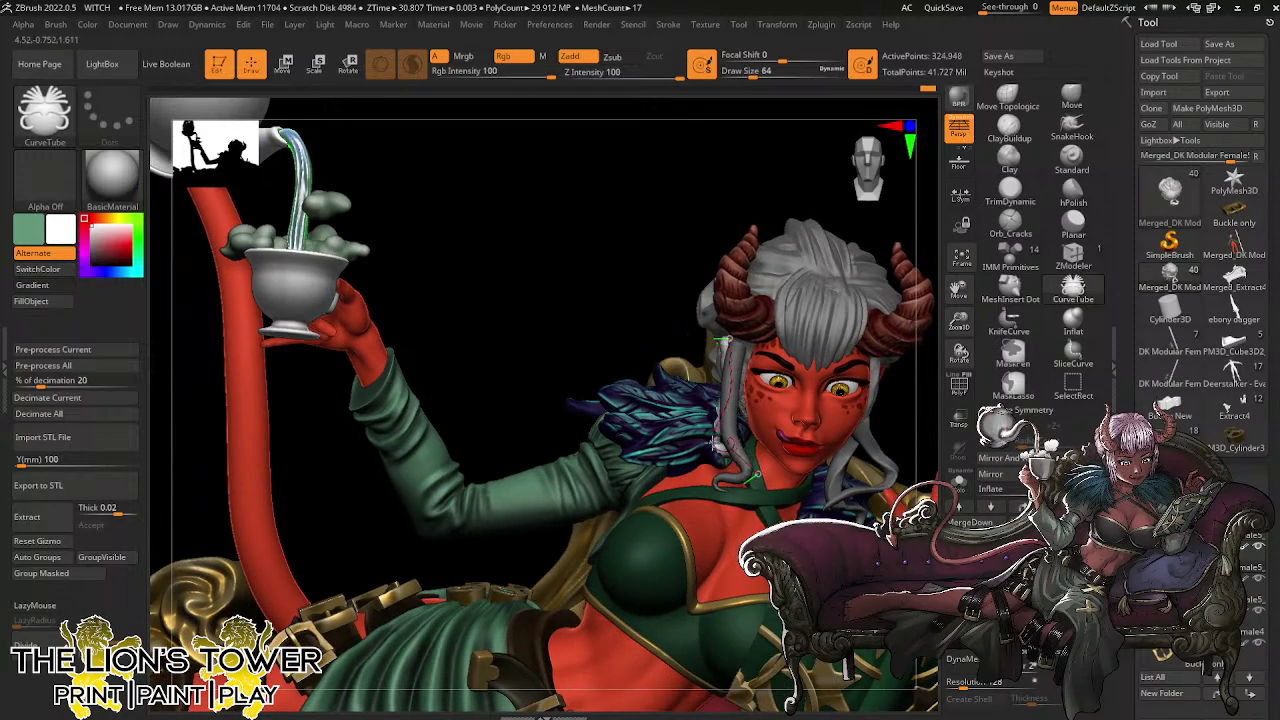
Add a second curved hair strand beside the first one near the ear and adjust its curve with CurveTube
left_click_drag(717, 434, 717, 436)
left_click_drag(913, 395, 950, 402)
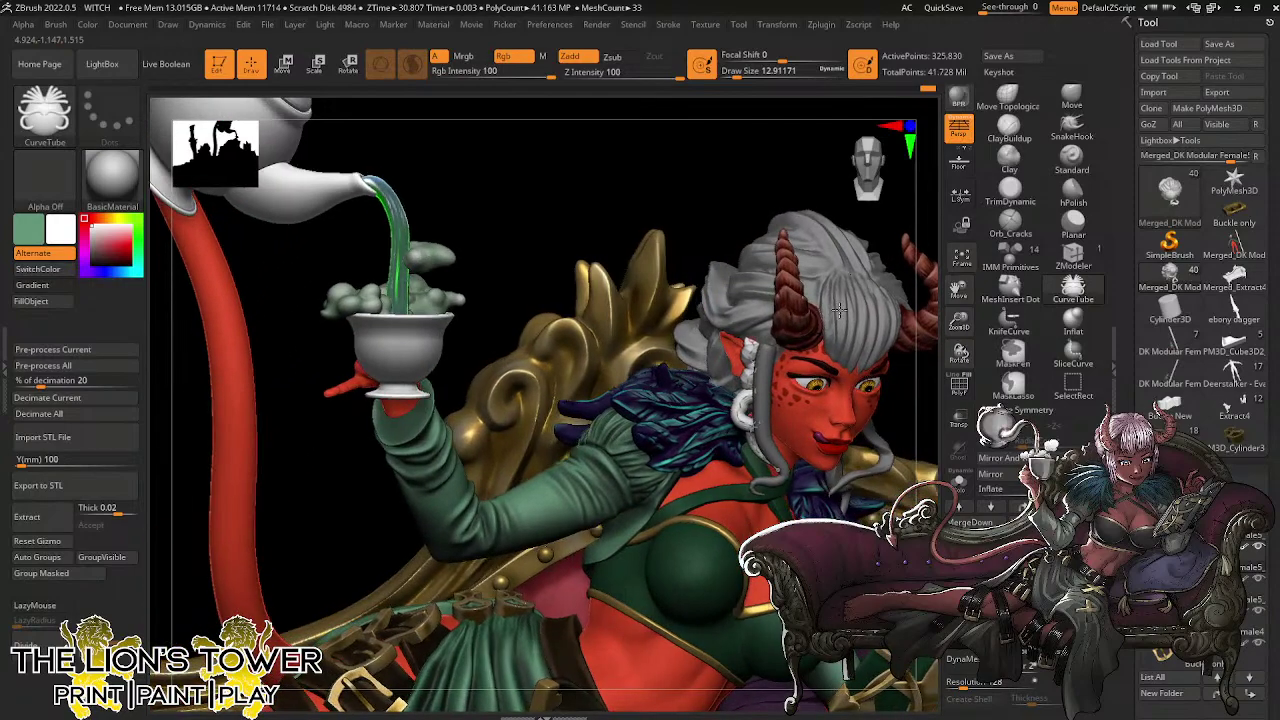
left_click_drag(705, 258, 758, 280)
mouse_move(861, 234)
left_mouse_down()
mouse_move(855, 216)
mouse_move(830, 225)
left_mouse_up()
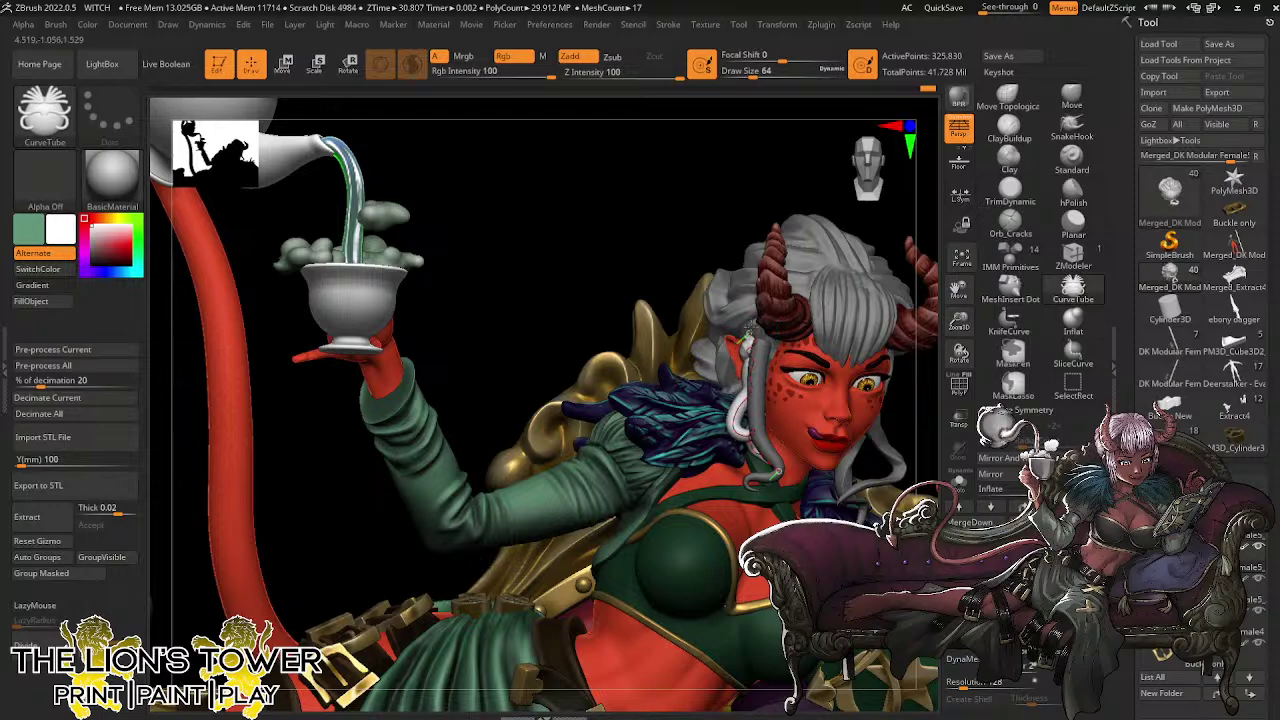
mouse_move(868, 245)
right_mouse_down()
mouse_move(891, 410)
mouse_move(856, 362)
mouse_move(815, 352)
mouse_move(800, 380)
right_mouse_up()
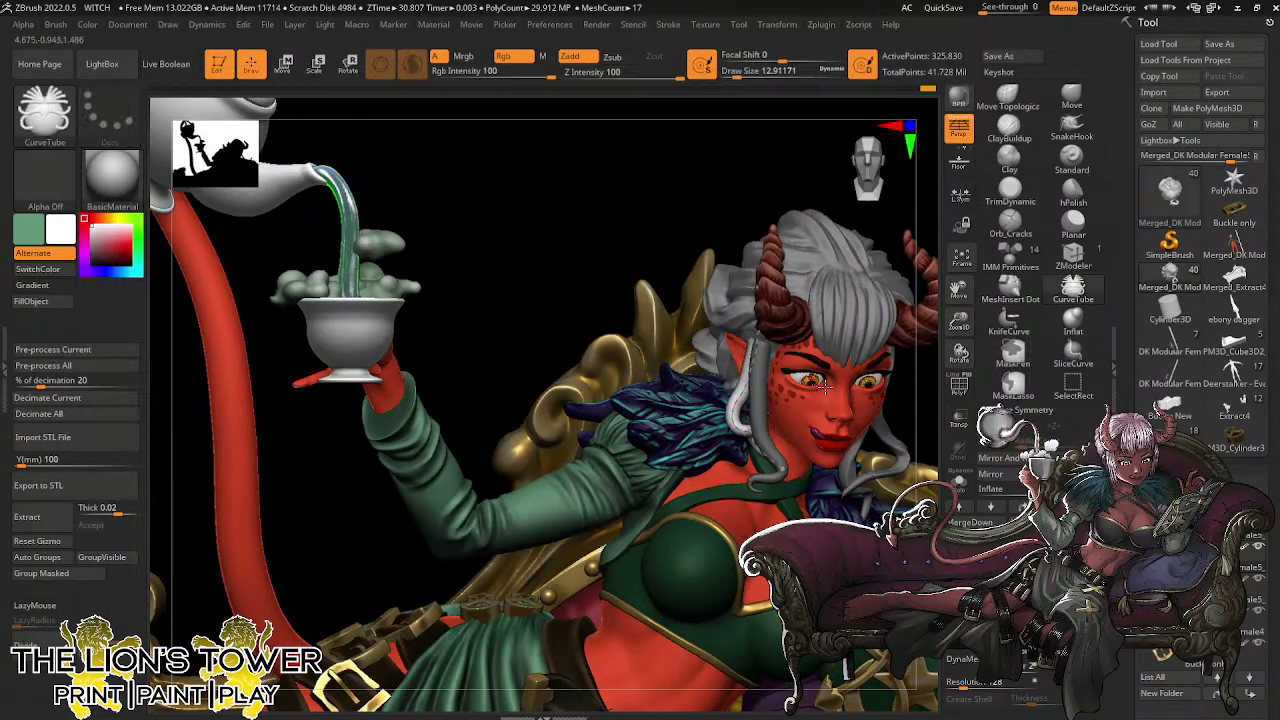
left_click_drag(958, 324, 958, 308)
left_click_drag(922, 275, 901, 335)
left_click_drag(866, 383, 895, 360)
mouse_move(895, 360)
right_mouse_down()
mouse_move(880, 400)
mouse_move(808, 306)
mouse_move(760, 320)
mouse_move(869, 280)
mouse_move(849, 263)
mouse_move(830, 280)
right_mouse_up()
Mask all the hair except the second strand by the ear, and set the Move Topological brush to draw size about 83
left_click(990, 105)
left_click_drag(836, 214, 815, 240, "ctrl")
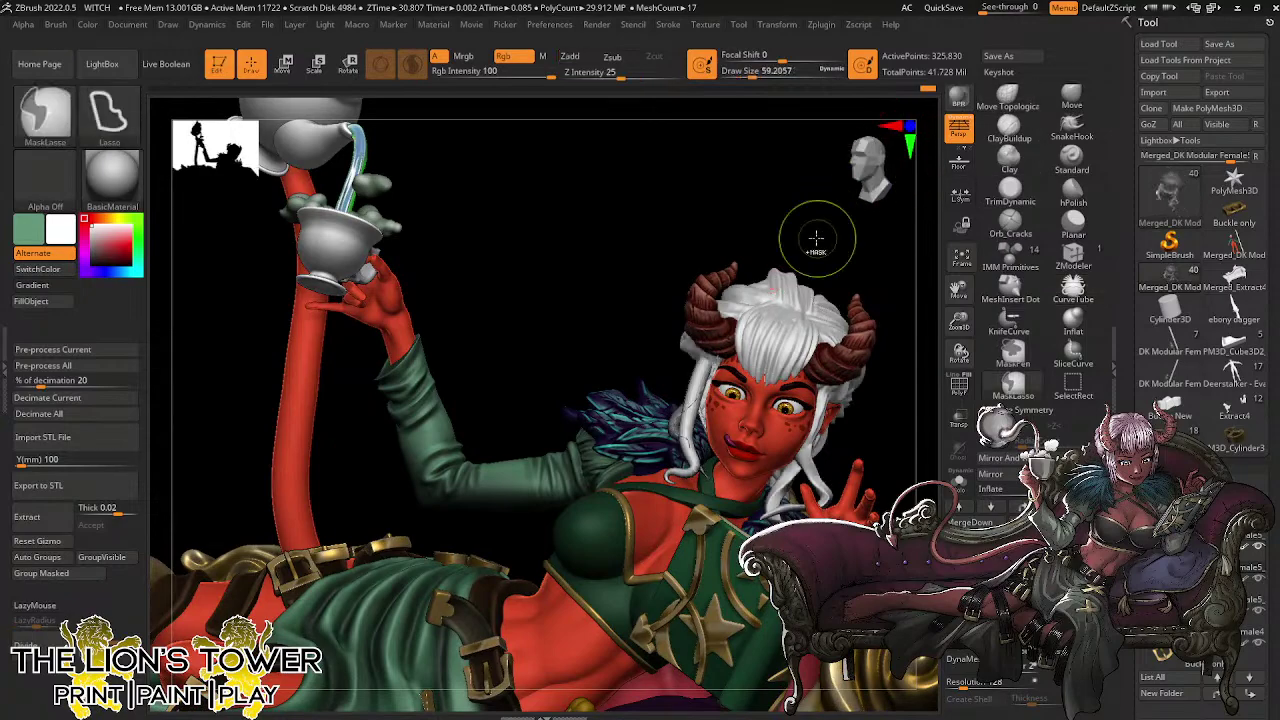
left_click_drag(752, 76, 757, 77)
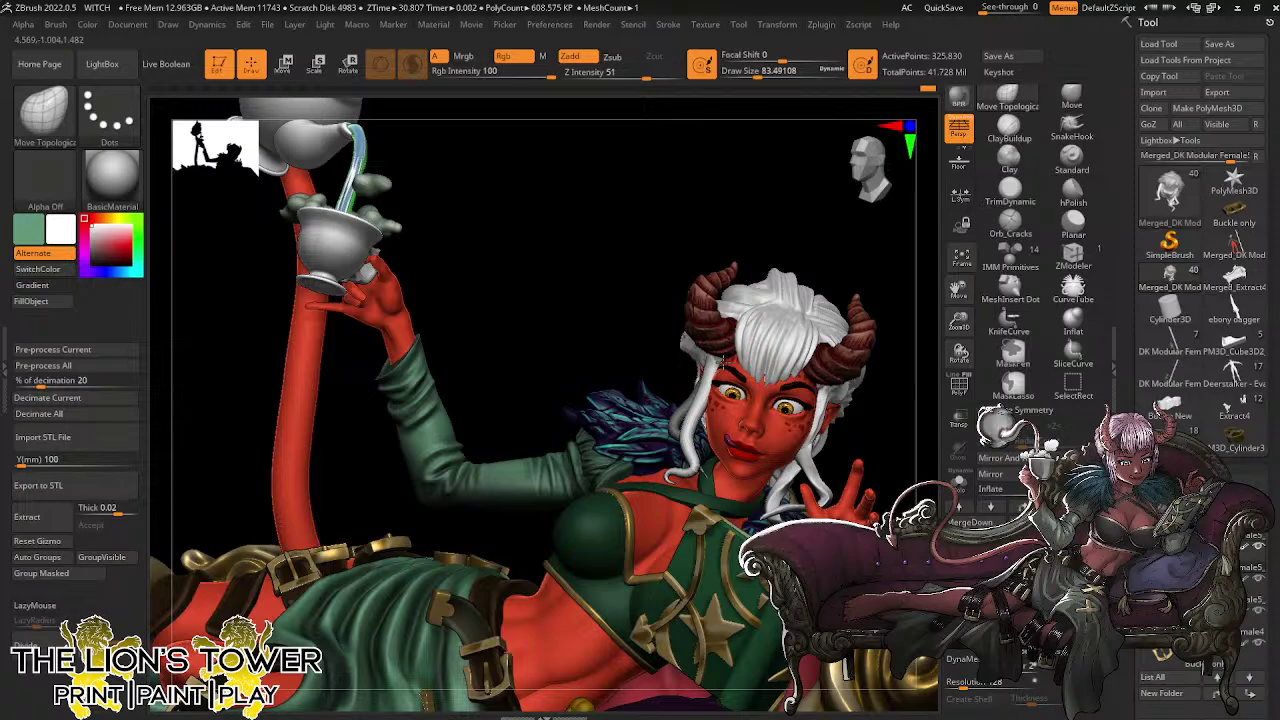
left_click_drag(834, 229, 868, 283)
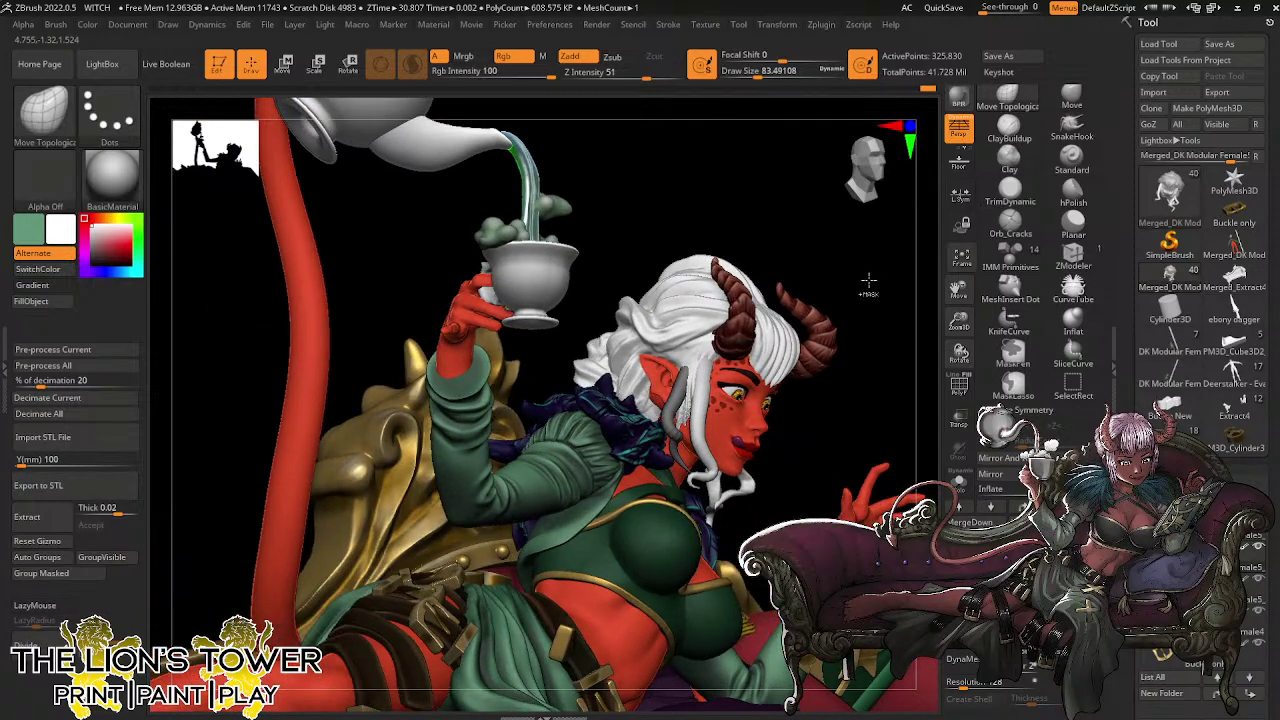
left_click(868, 283, "ctrl")
Reshape the unmasked strand from several angles so it falls naturally beside the ear, and clear the mask
left_click_drag(863, 366, 811, 394)
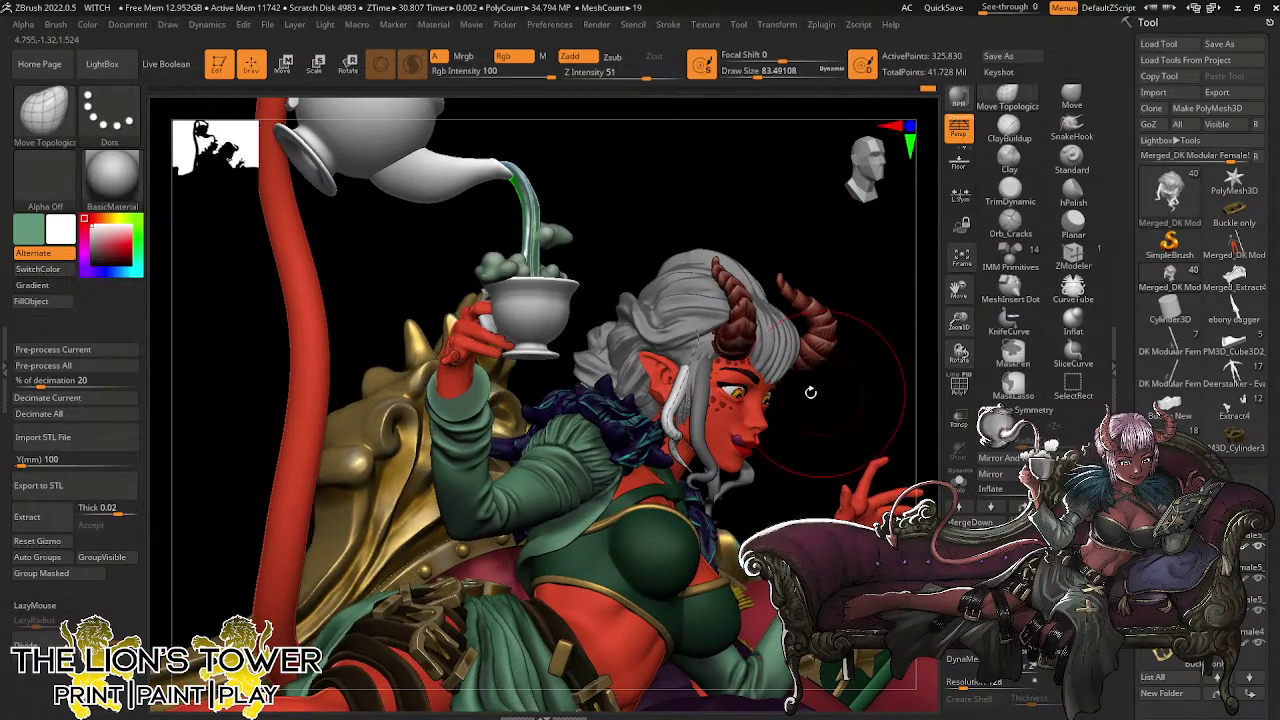
left_click(690, 377, "alt")
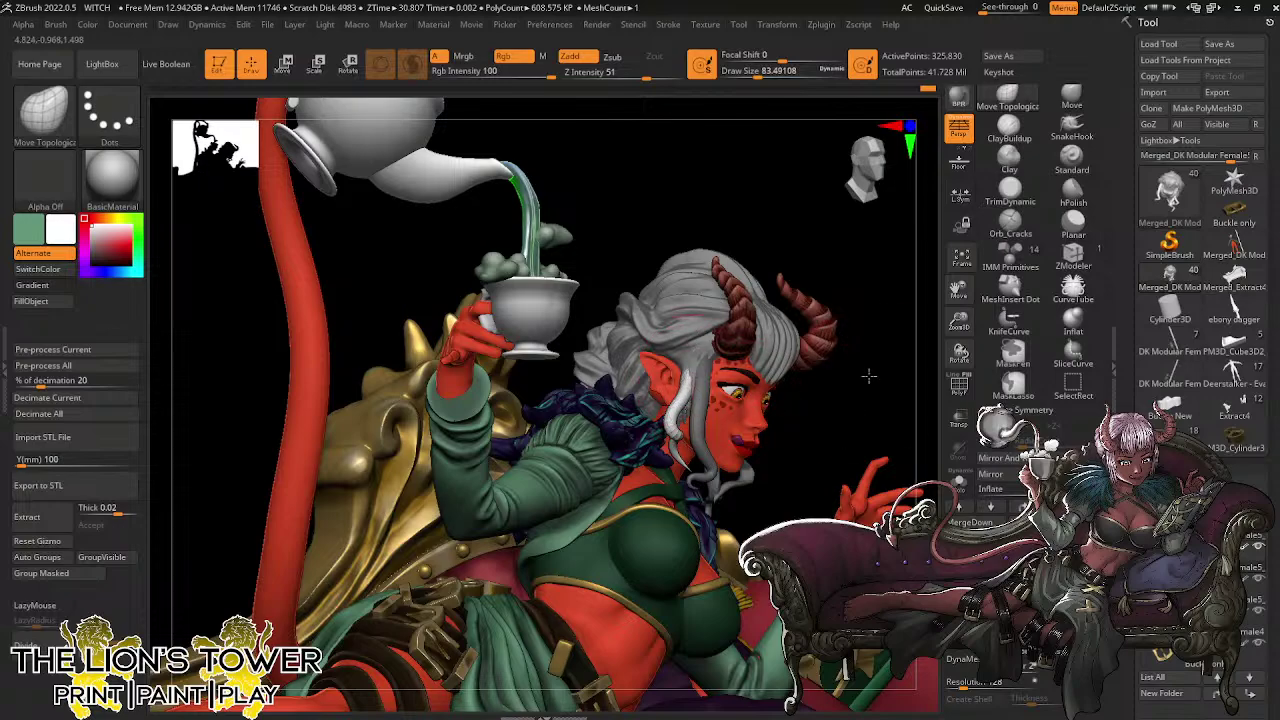
left_click_drag(866, 374, 862, 290)
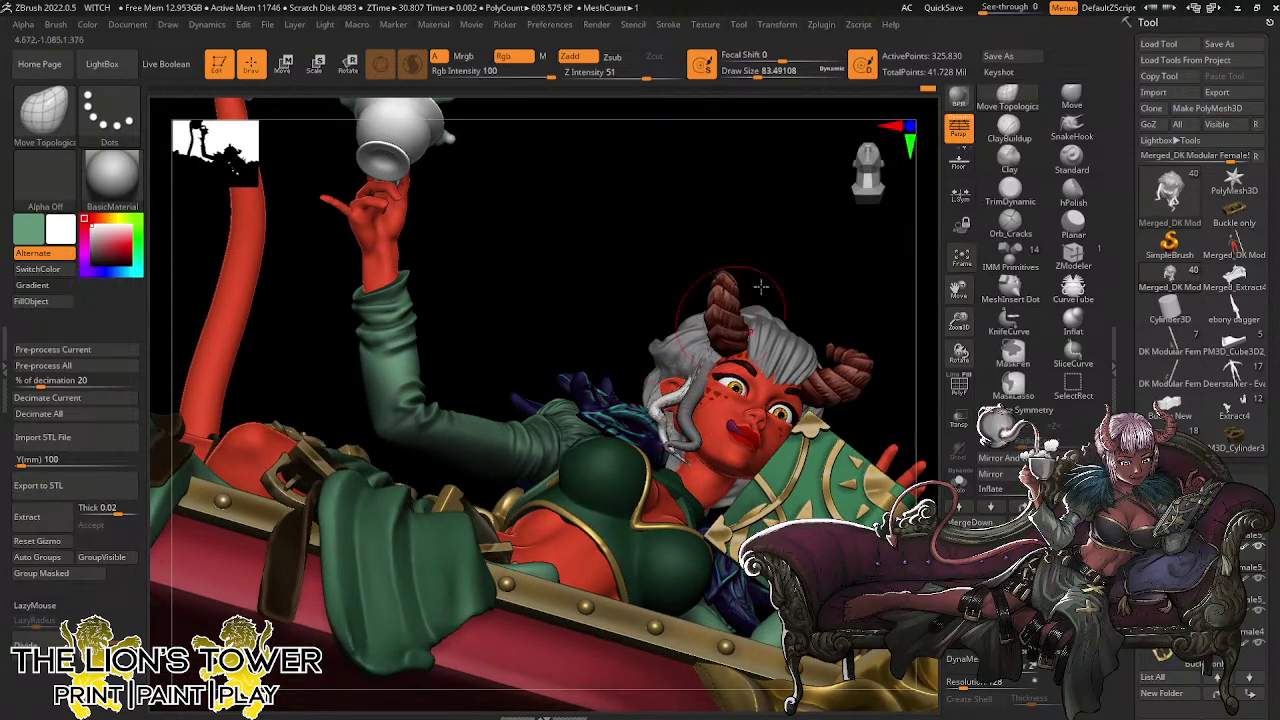
left_click_drag(826, 246, 825, 320)
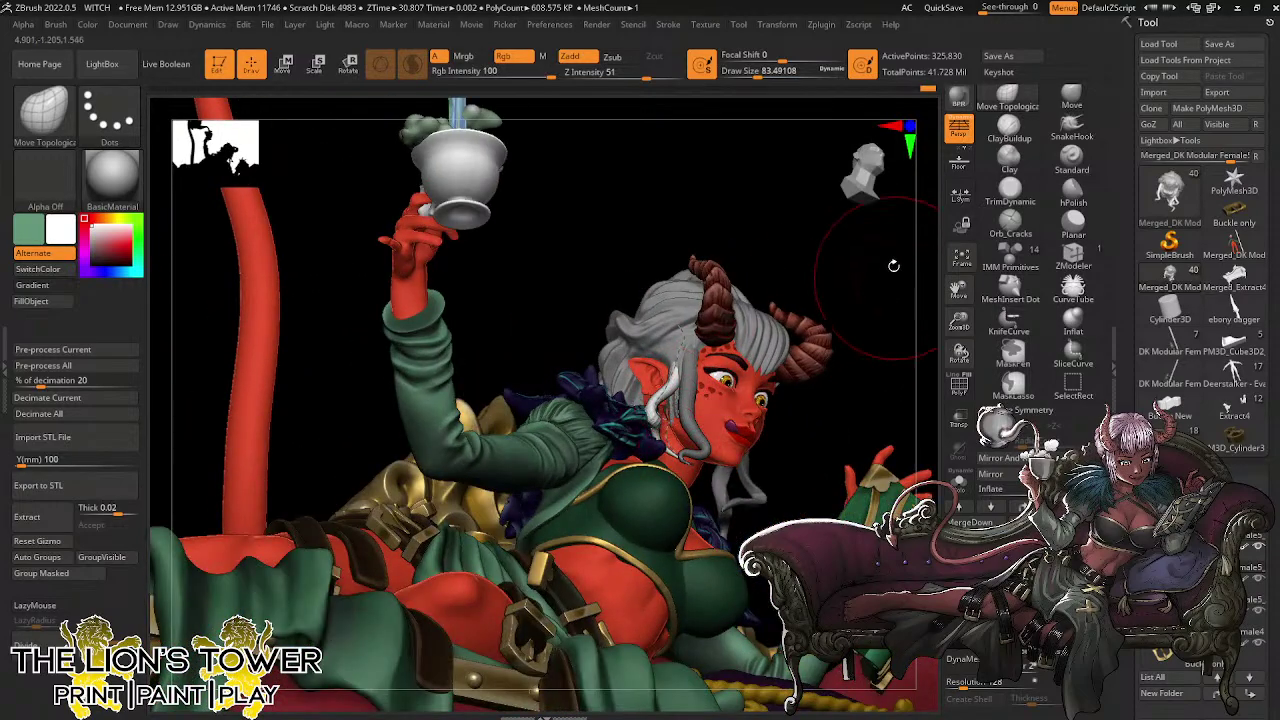
left_click_drag(882, 305, 841, 347)
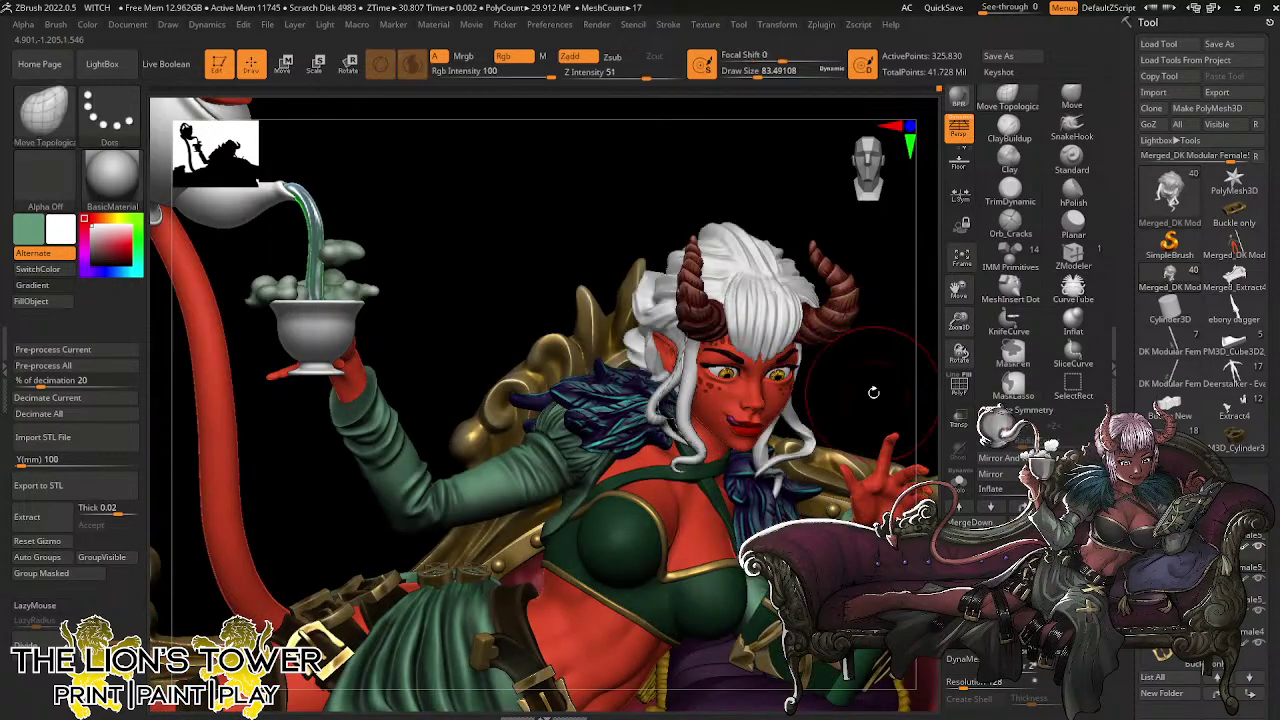
With the loose strands temporarily hidden, rework the short sideburn lock in front of the ear using ClayBuildup and smoothing at draw size about 35
left_click_drag(870, 357, 866, 383)
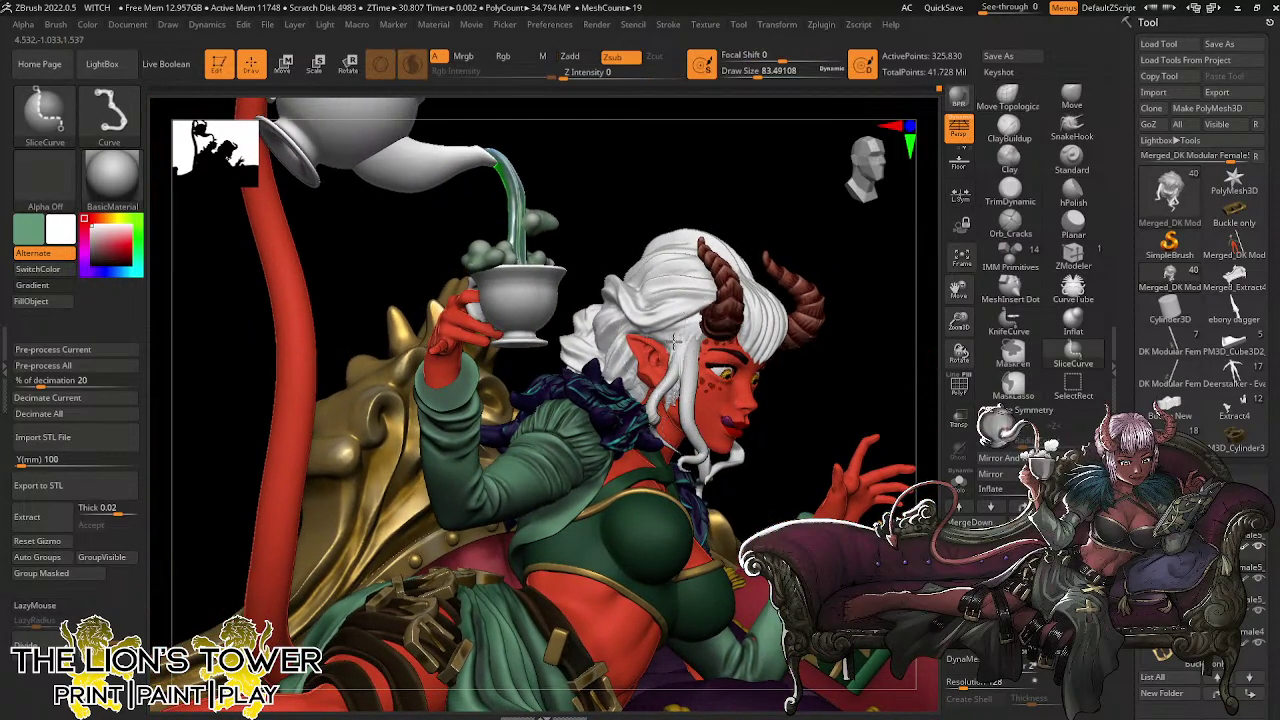
left_click(695, 390, "ctrl+shift")
key("shift")
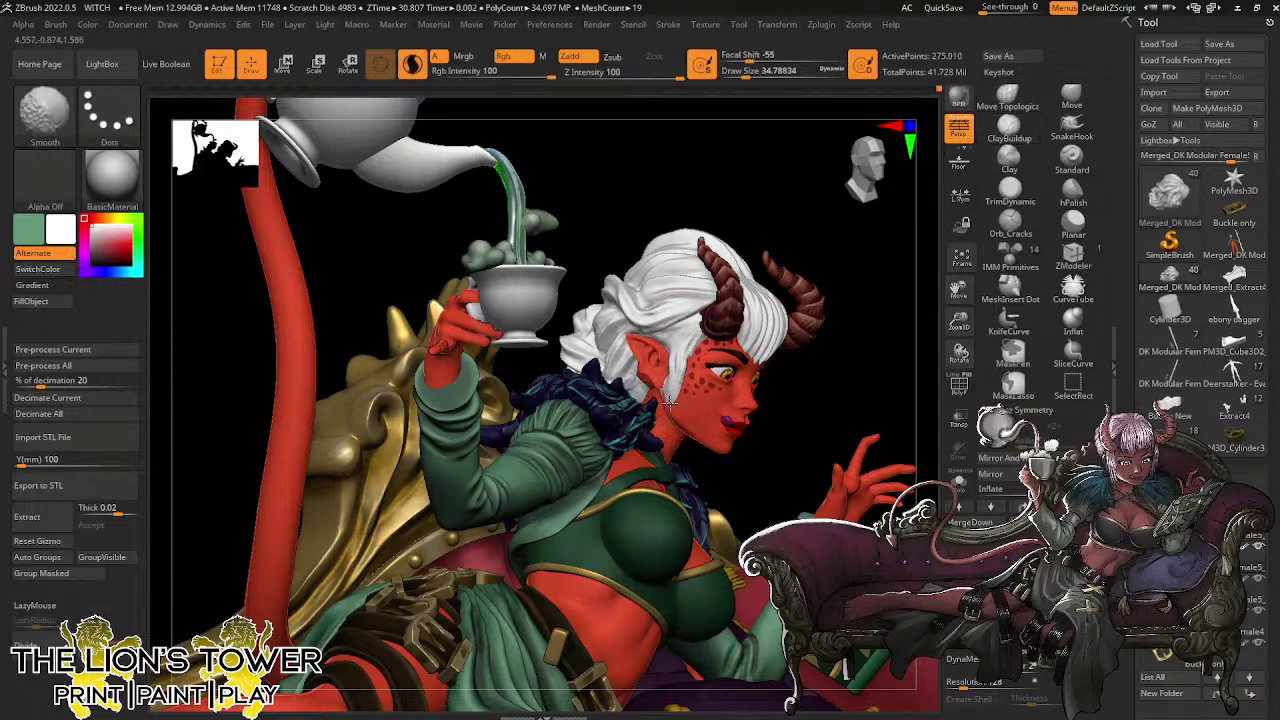
left_click_drag(670, 402, 669, 393, "shift")
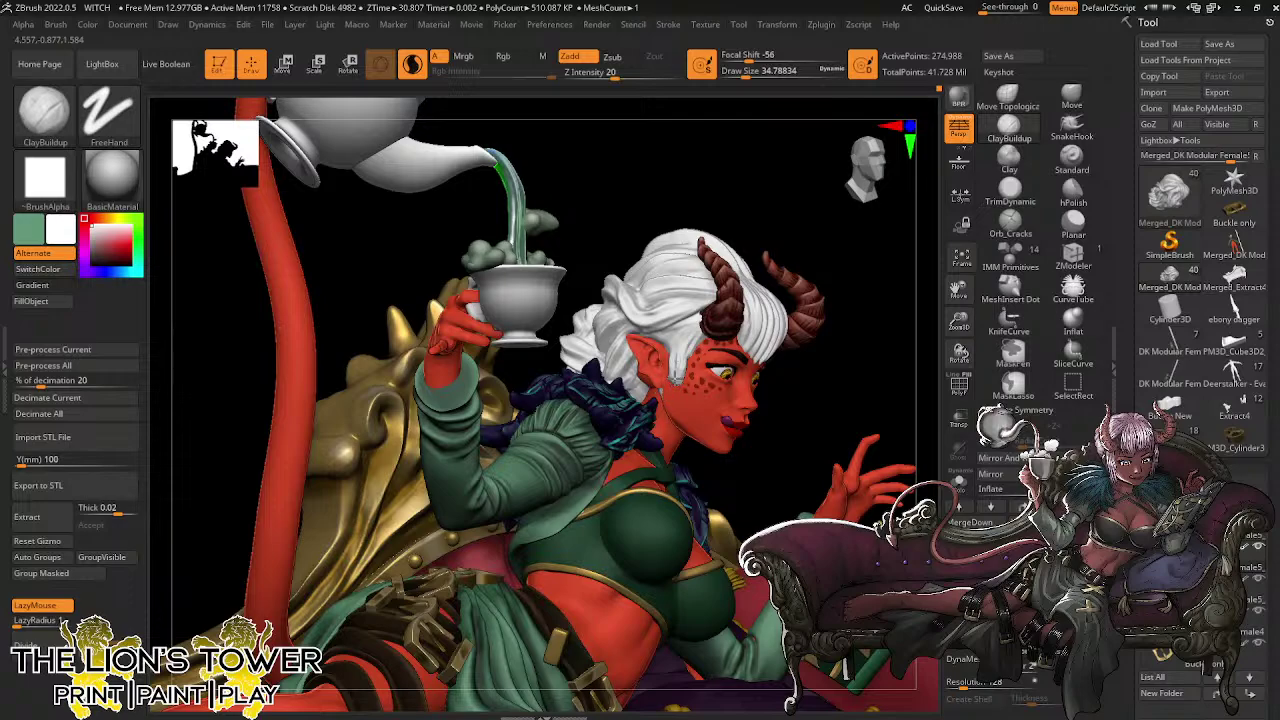
left_click_drag(846, 266, 763, 368)
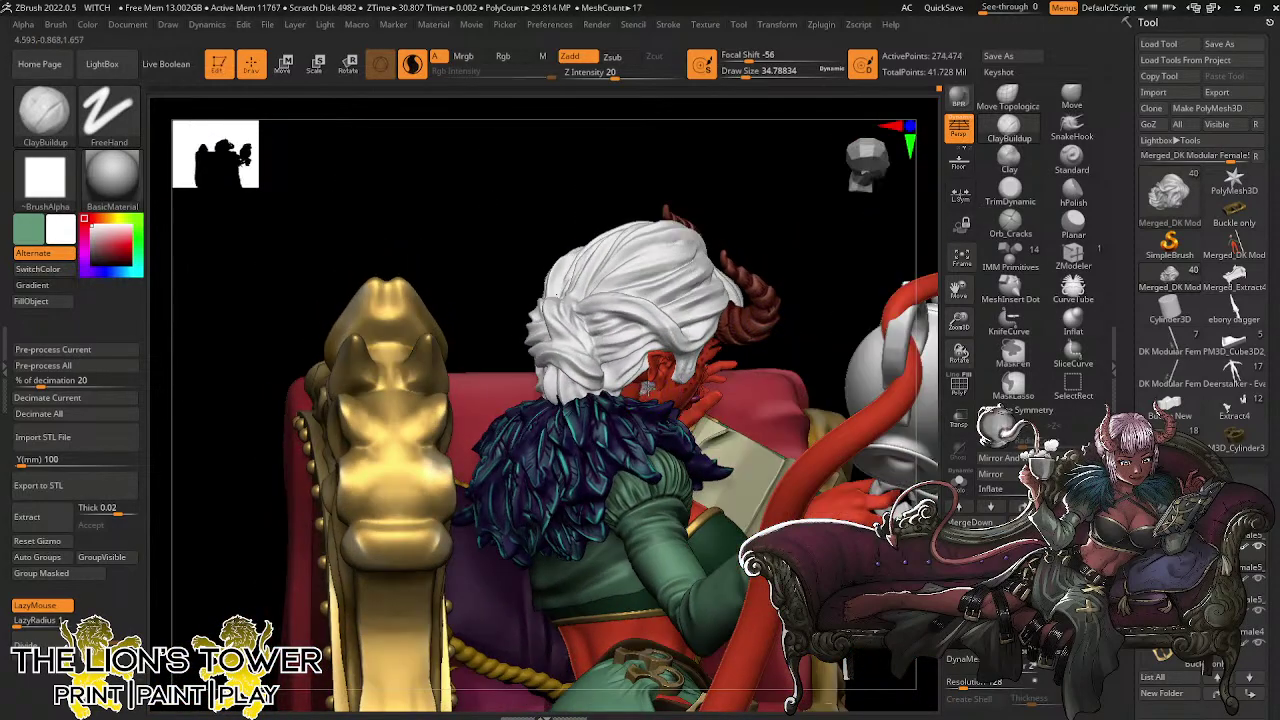
left_click_drag(652, 384, 649, 391)
mouse_move(803, 257)
left_mouse_down()
mouse_move(763, 186)
mouse_move(738, 190)
left_mouse_up()
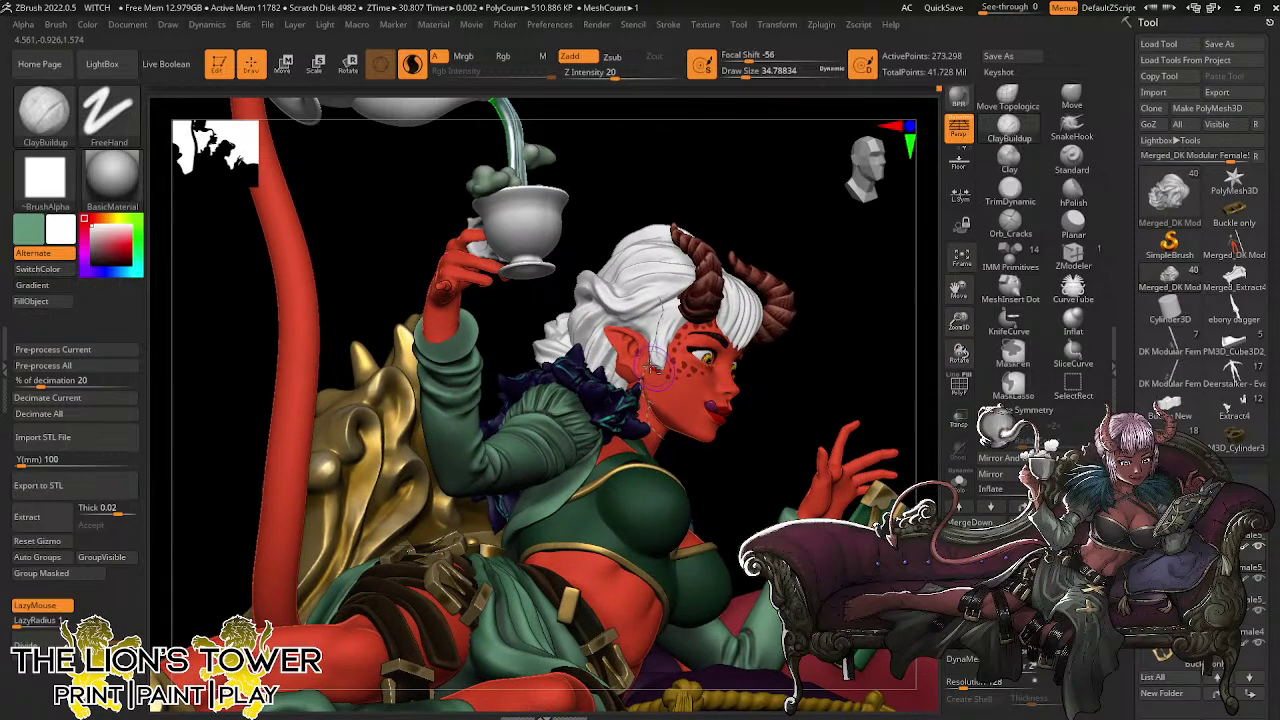
key("shift")
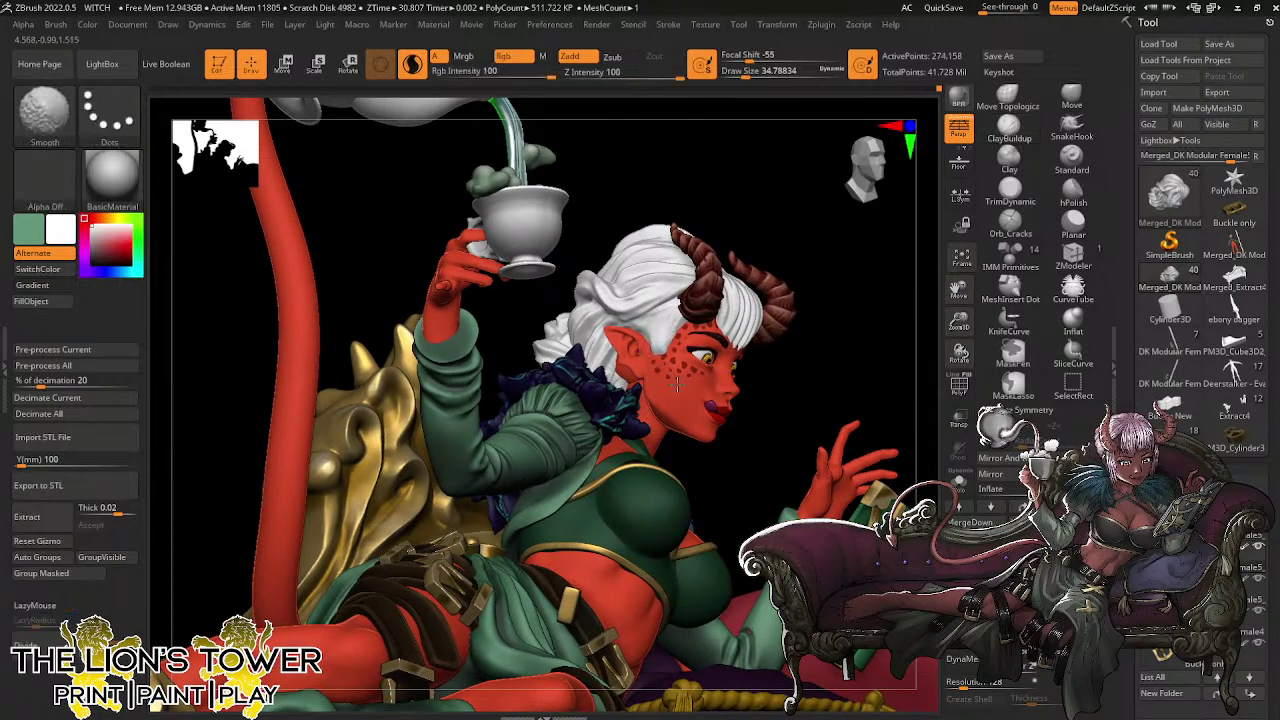
mouse_move(857, 298)
left_mouse_down()
mouse_move(800, 260)
mouse_move(732, 250)
left_mouse_up()
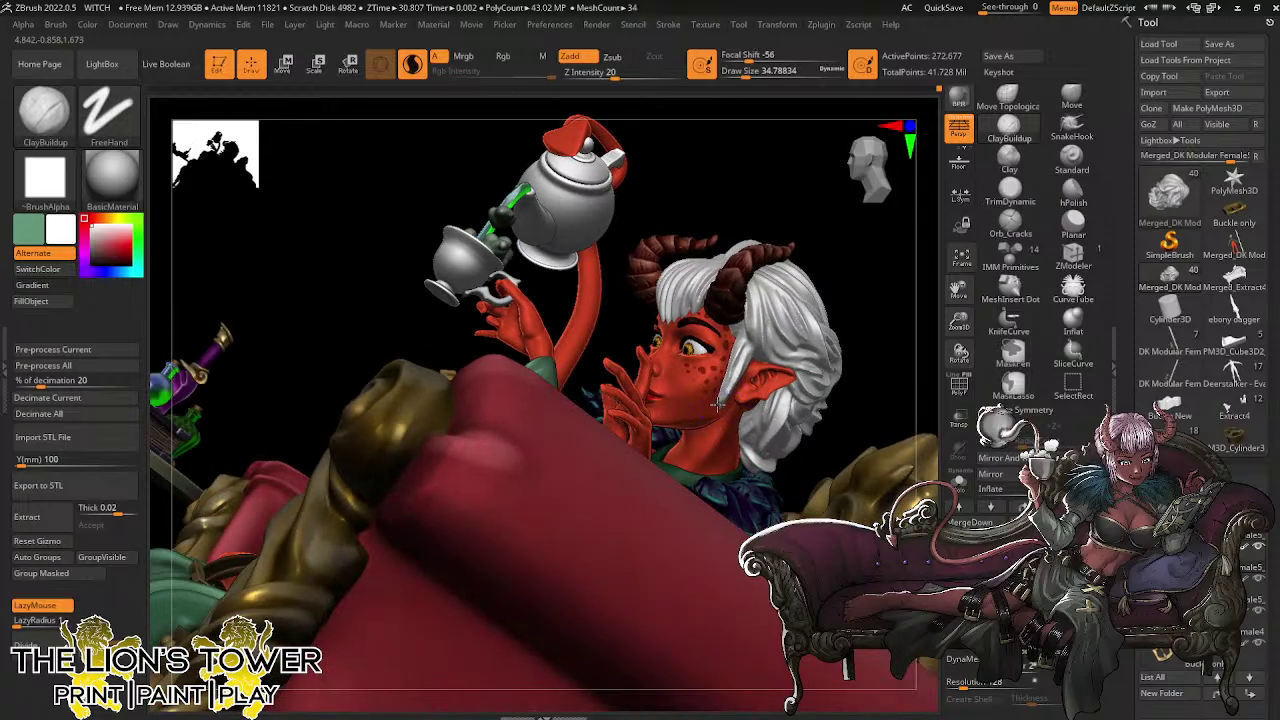
key("ctrl+shift")
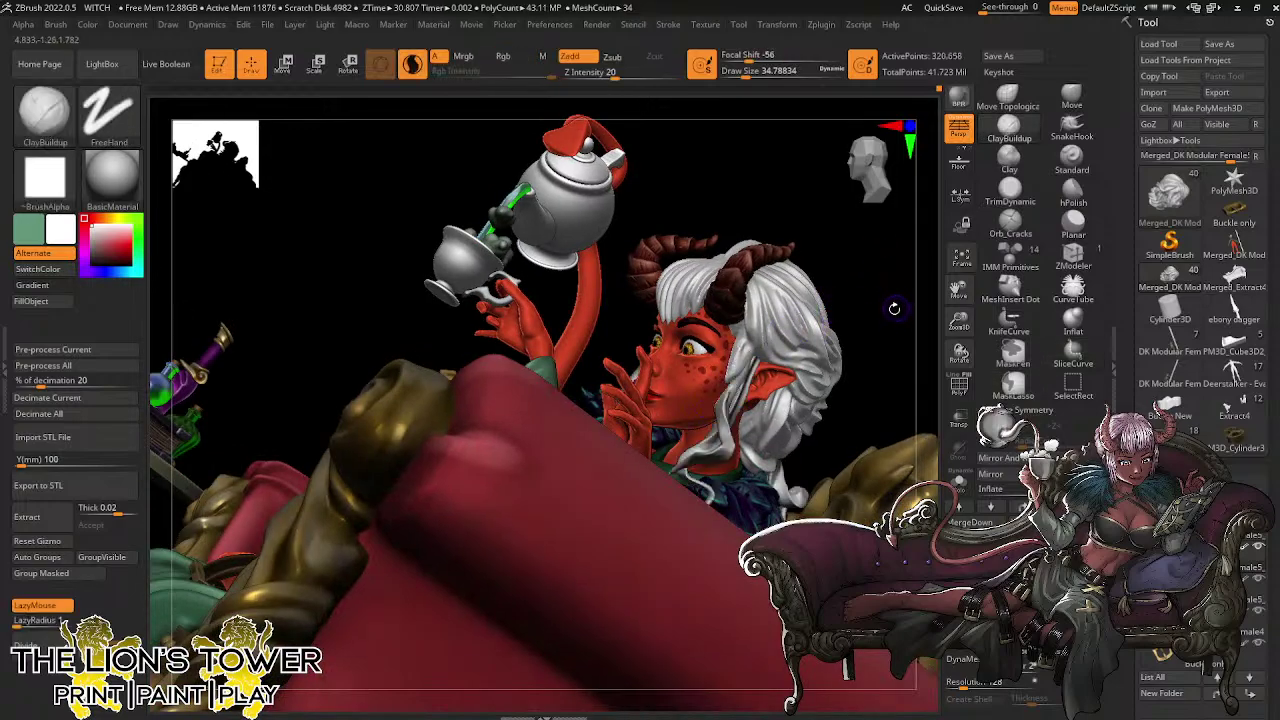
Solo the hair and build up the surface around the loose strands' roots with ClayBuildup at draw size about 33
mouse_move(876, 322)
left_mouse_down()
mouse_move(930, 338)
mouse_move(863, 331)
mouse_move(854, 363)
mouse_move(800, 350)
mouse_move(880, 345)
left_mouse_up()
left_click(958, 483)
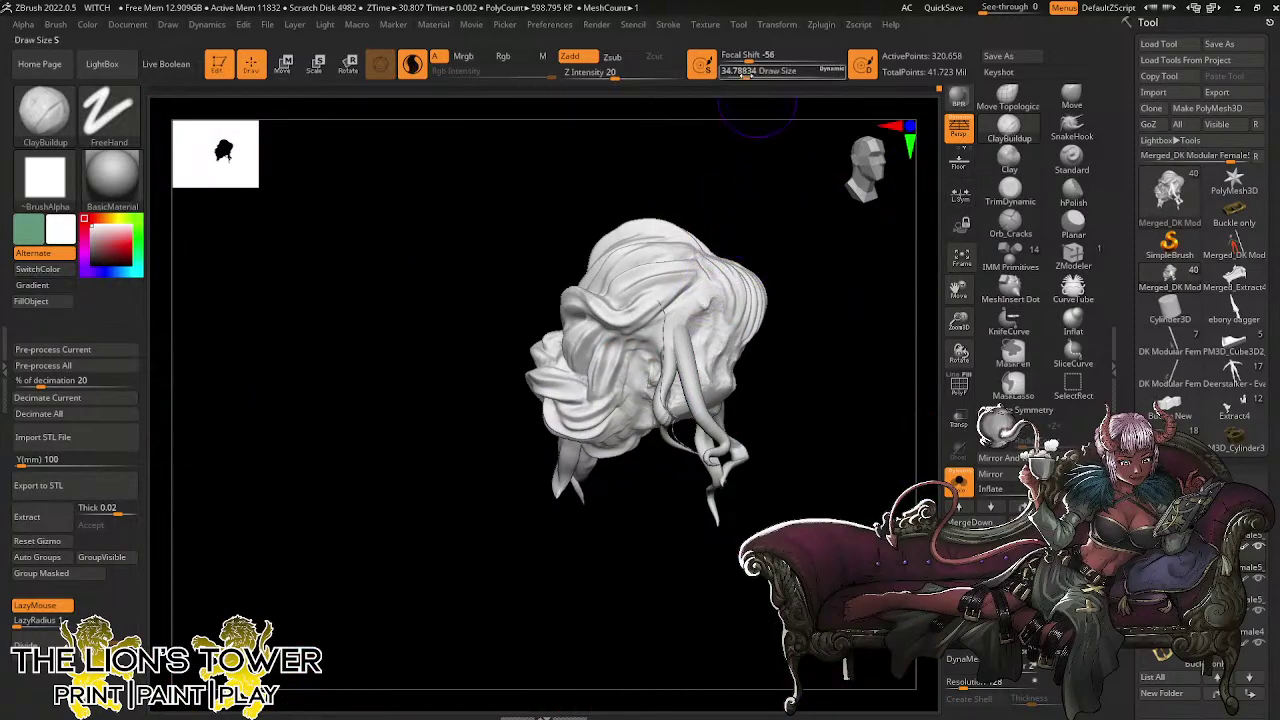
left_click(744, 74)
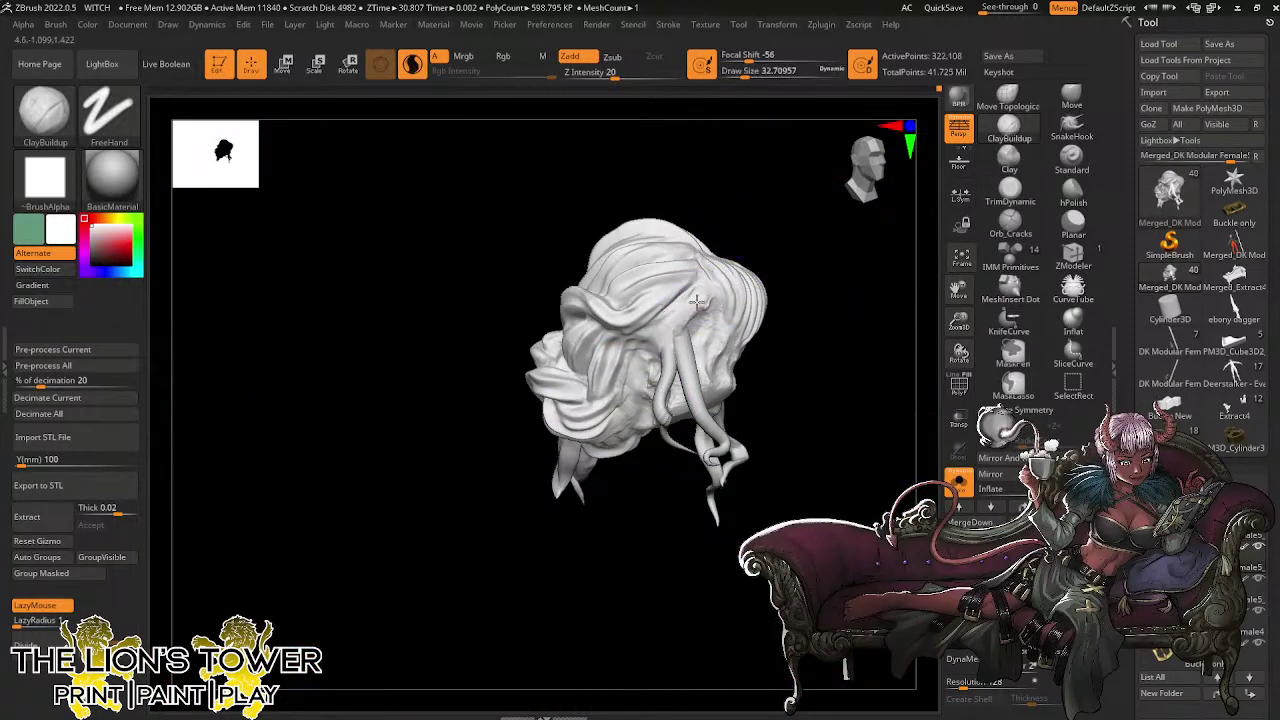
left_click_drag(774, 262, 800, 240)
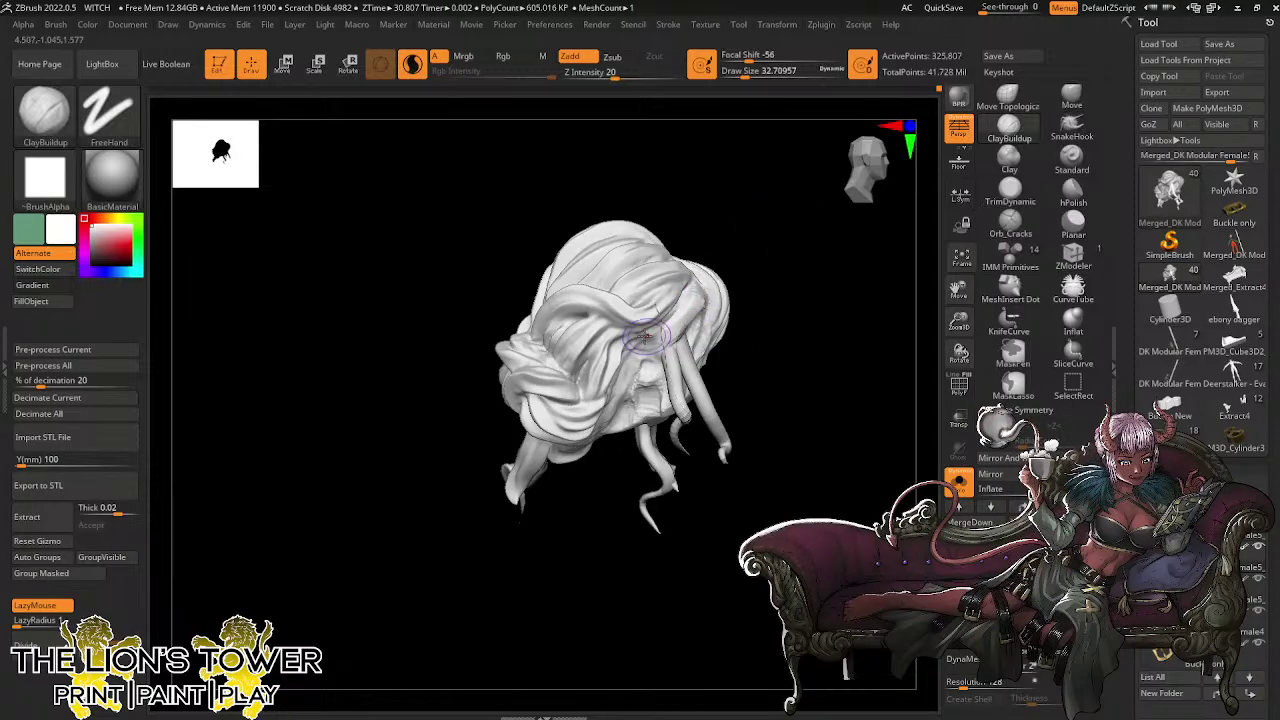
mouse_move(658, 327)
left_mouse_down()
mouse_move(736, 277)
mouse_move(688, 298)
mouse_move(692, 312)
mouse_move(710, 295)
left_mouse_up()
left_click_drag(815, 262, 814, 265)
Undo the last stroke and set the Orb_Cracks brush to Z intensity 23 and draw size about 22
left_click(1009, 220)
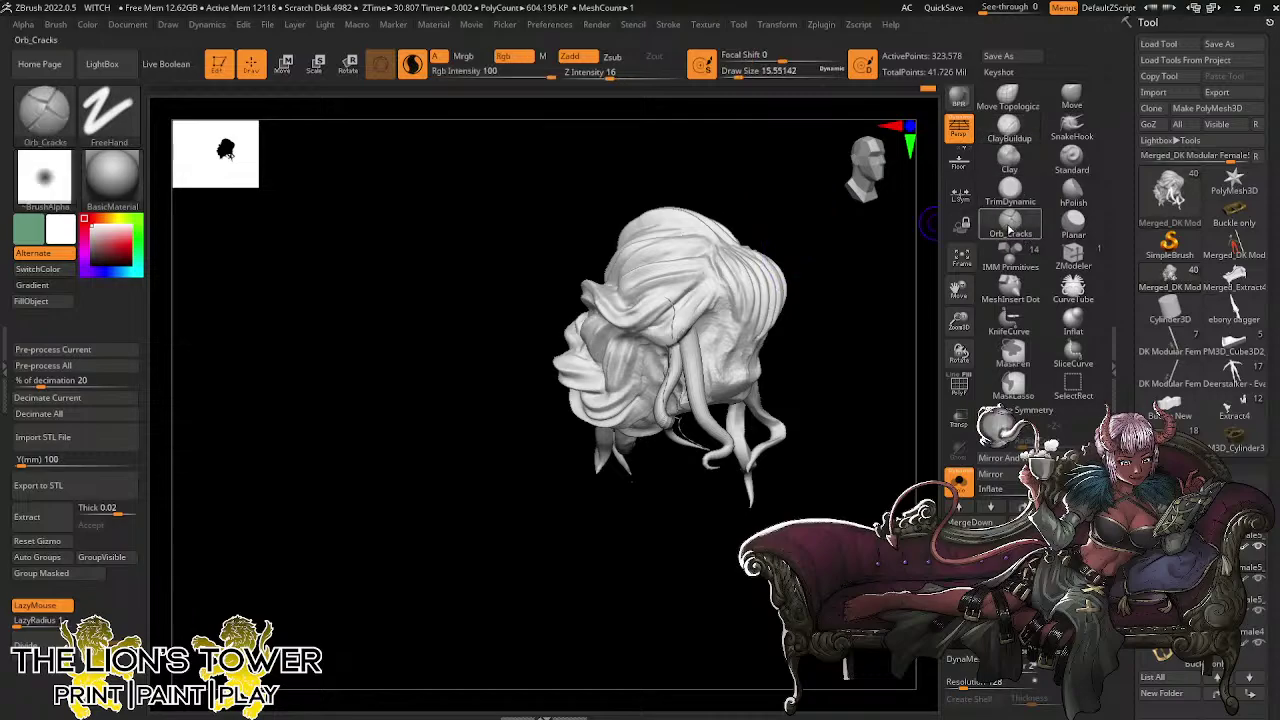
key("ctrl+z")
left_click(742, 74)
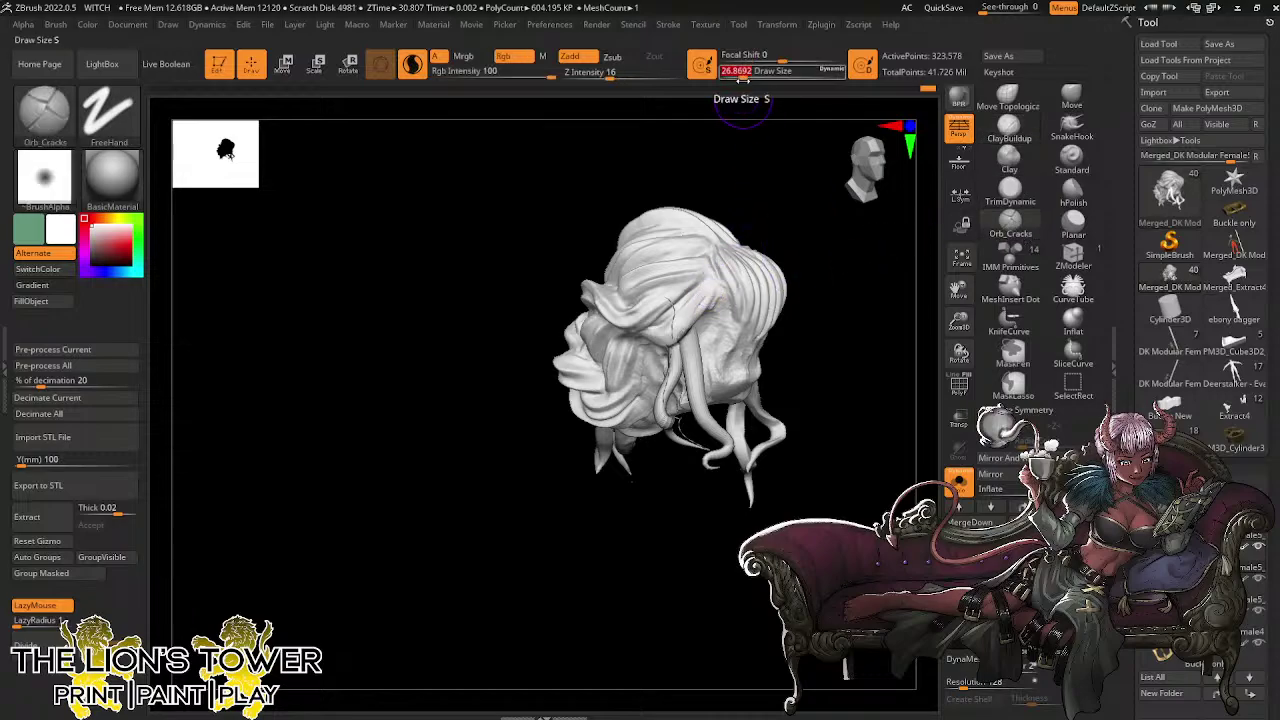
left_click_drag(827, 263, 822, 264)
left_click(619, 75)
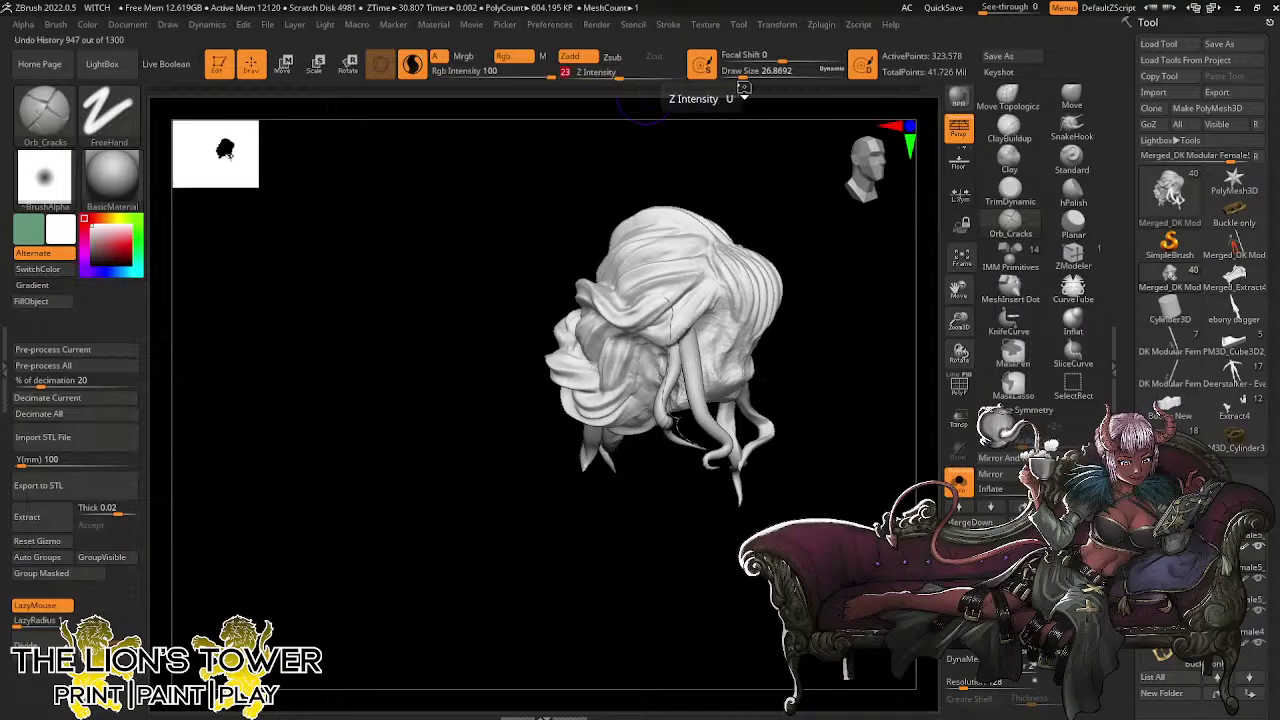
left_click(741, 74)
left_click_drag(741, 74, 740, 74)
left_click_drag(823, 332, 817, 330)
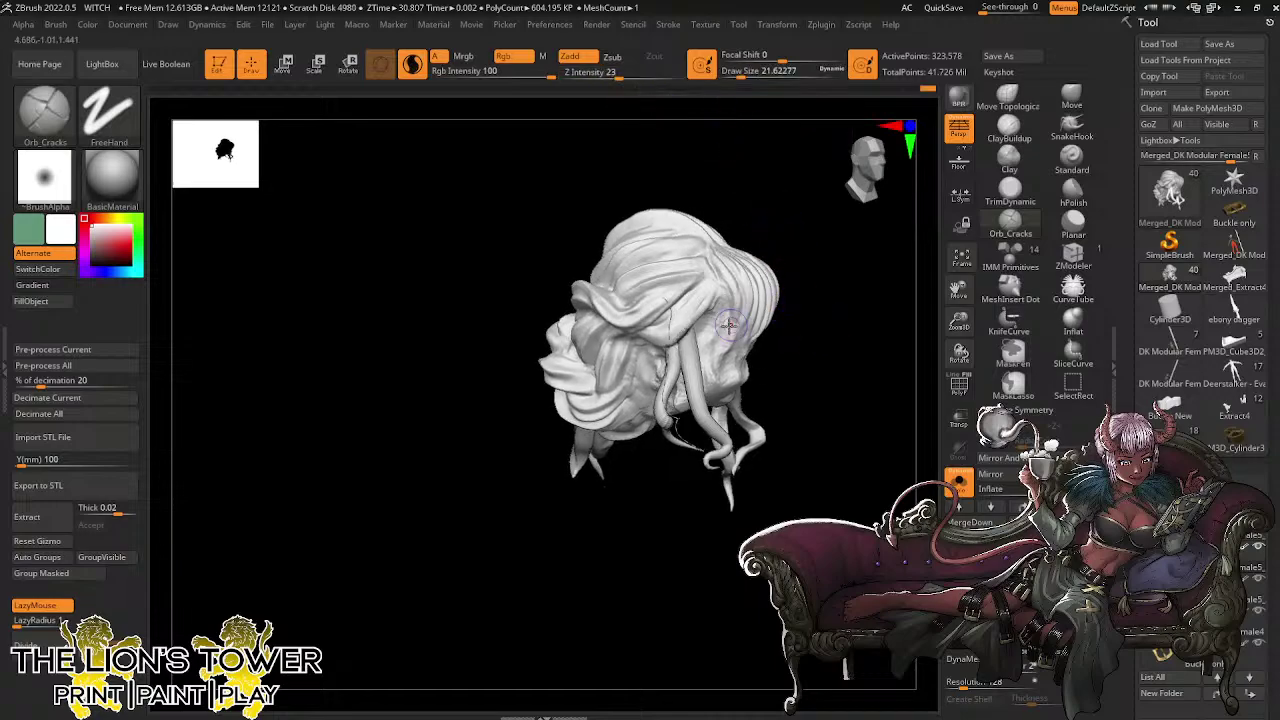
Carve fine grooves into the swept-back lock above the roots of the loose ear strands
left_click_drag(651, 340, 661, 302)
mouse_move(792, 243)
left_mouse_down()
mouse_move(700, 296)
mouse_move(712, 283)
left_mouse_up()
left_click_drag(680, 325, 708, 289)
left_click_drag(838, 190, 800, 215)
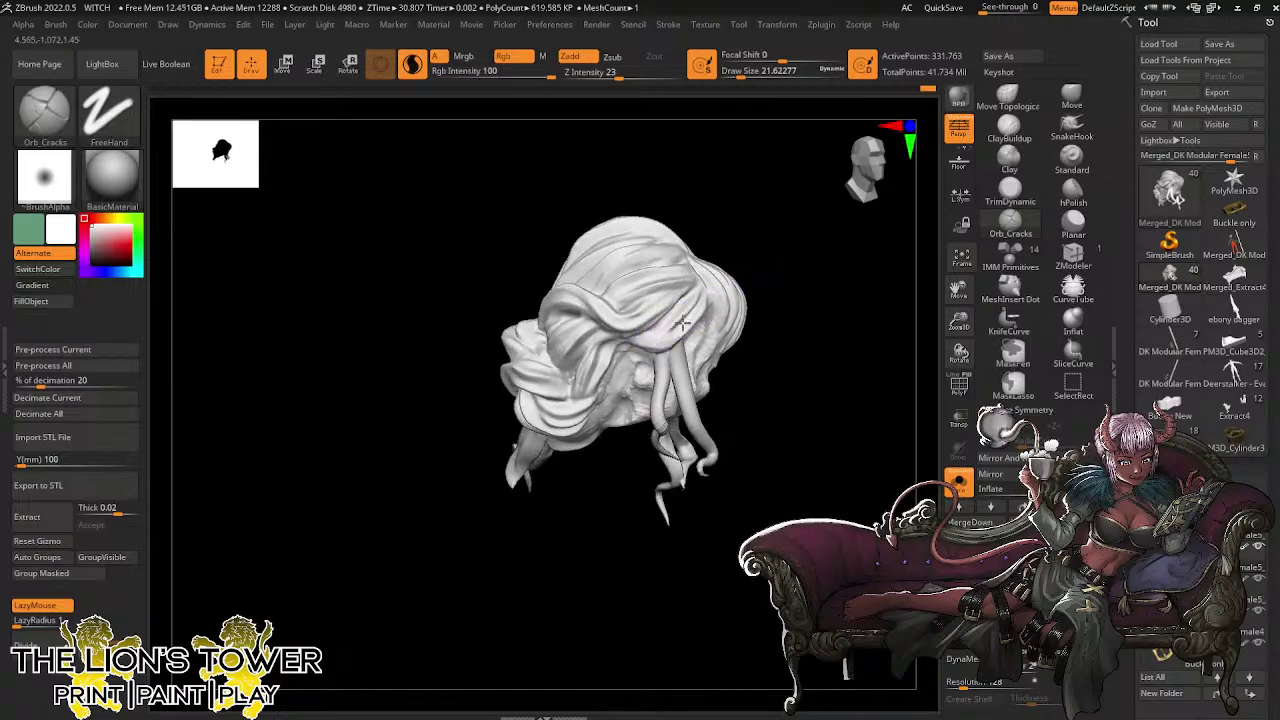
left_click_drag(690, 289, 724, 275)
mouse_move(797, 259)
left_mouse_down()
mouse_move(820, 271)
mouse_move(784, 268)
left_mouse_up()
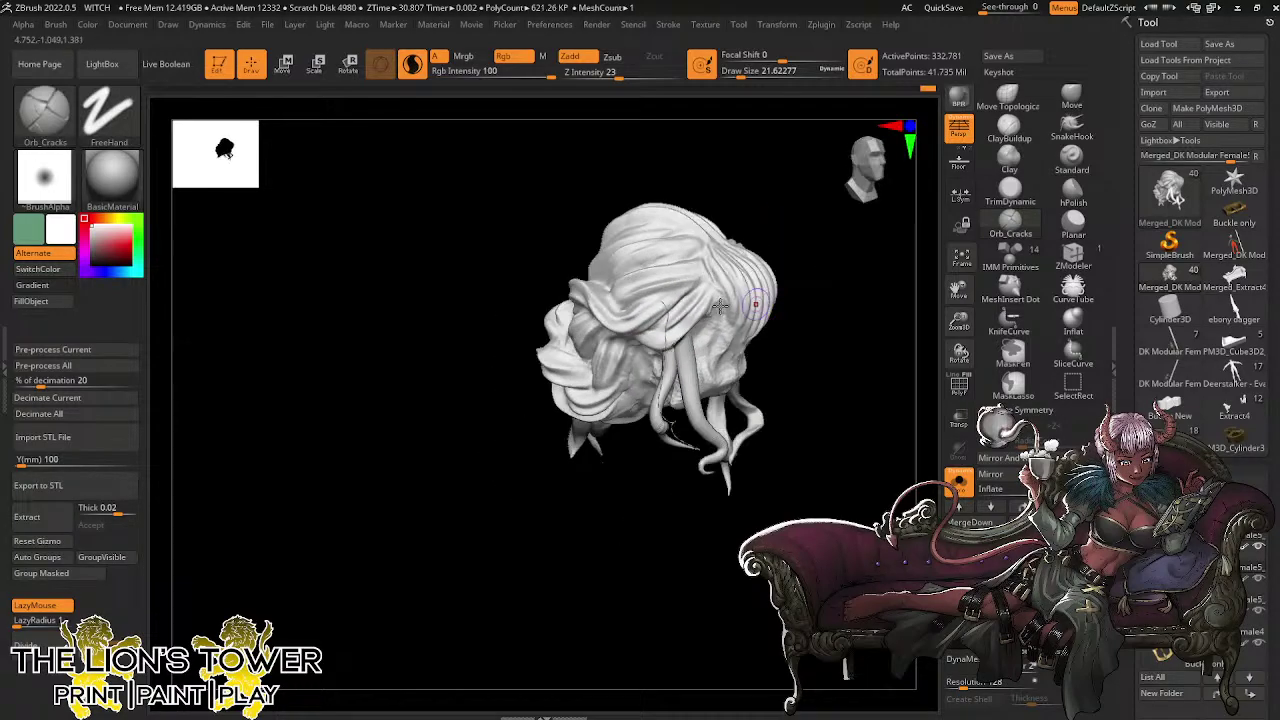
left_click_drag(655, 312, 643, 317)
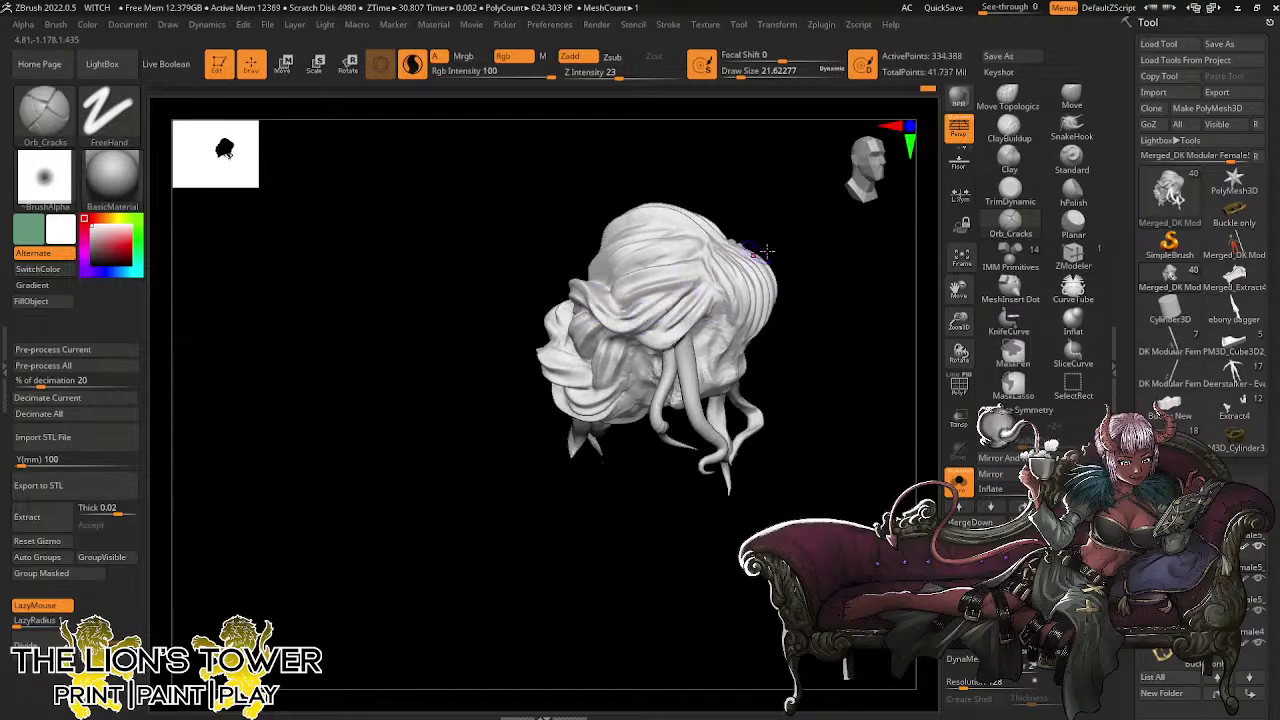
Carve long grooves across the side and crown hair, following the direction the locks are swept
mouse_move(803, 252)
left_mouse_down()
mouse_move(797, 314)
mouse_move(788, 306)
left_mouse_up()
left_click_drag(698, 267, 600, 286)
left_click_drag(798, 200, 766, 208)
mouse_move(704, 263)
left_mouse_down()
mouse_move(662, 280)
mouse_move(642, 250)
left_mouse_up()
left_click_drag(769, 184, 786, 222)
left_click_drag(694, 238, 642, 238)
mouse_move(776, 164)
left_mouse_down()
mouse_move(706, 205)
mouse_move(725, 212)
left_mouse_up()
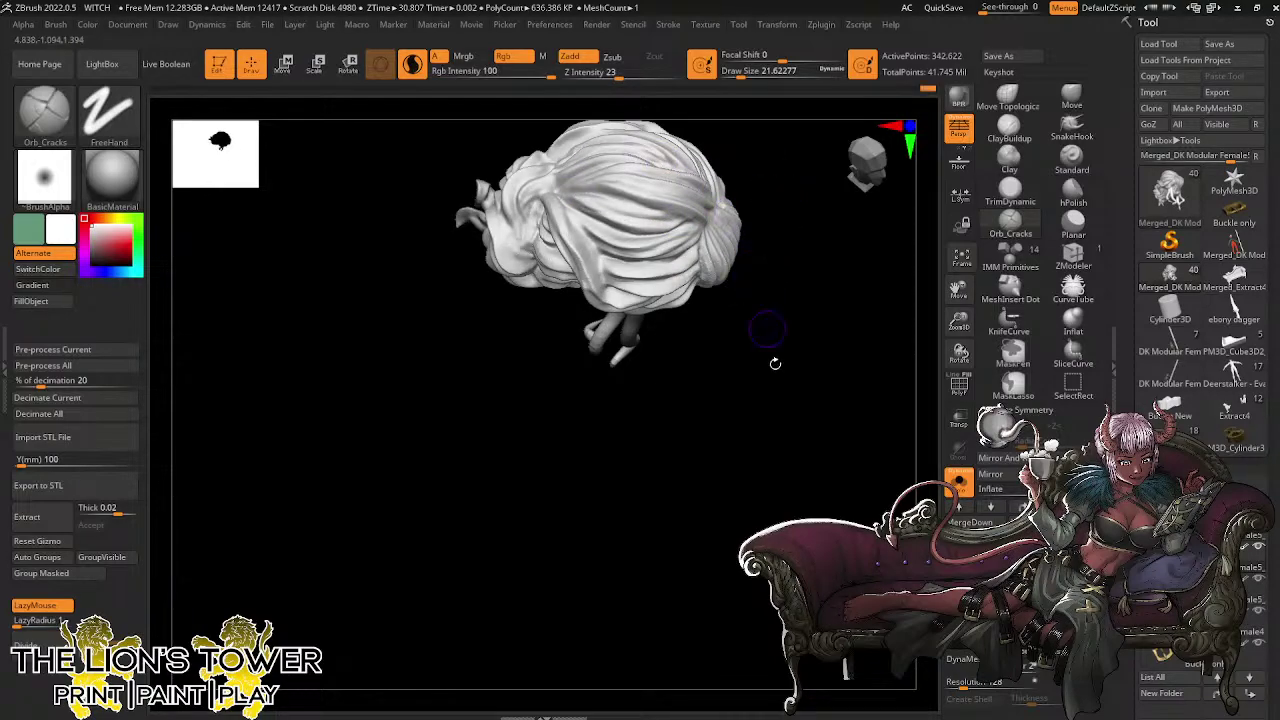
Deepen the creases between the locks running from the side of the head toward the back
left_click_drag(771, 363, 723, 266)
mouse_move(570, 230)
left_mouse_down()
mouse_move(540, 200)
mouse_move(585, 255)
left_mouse_up()
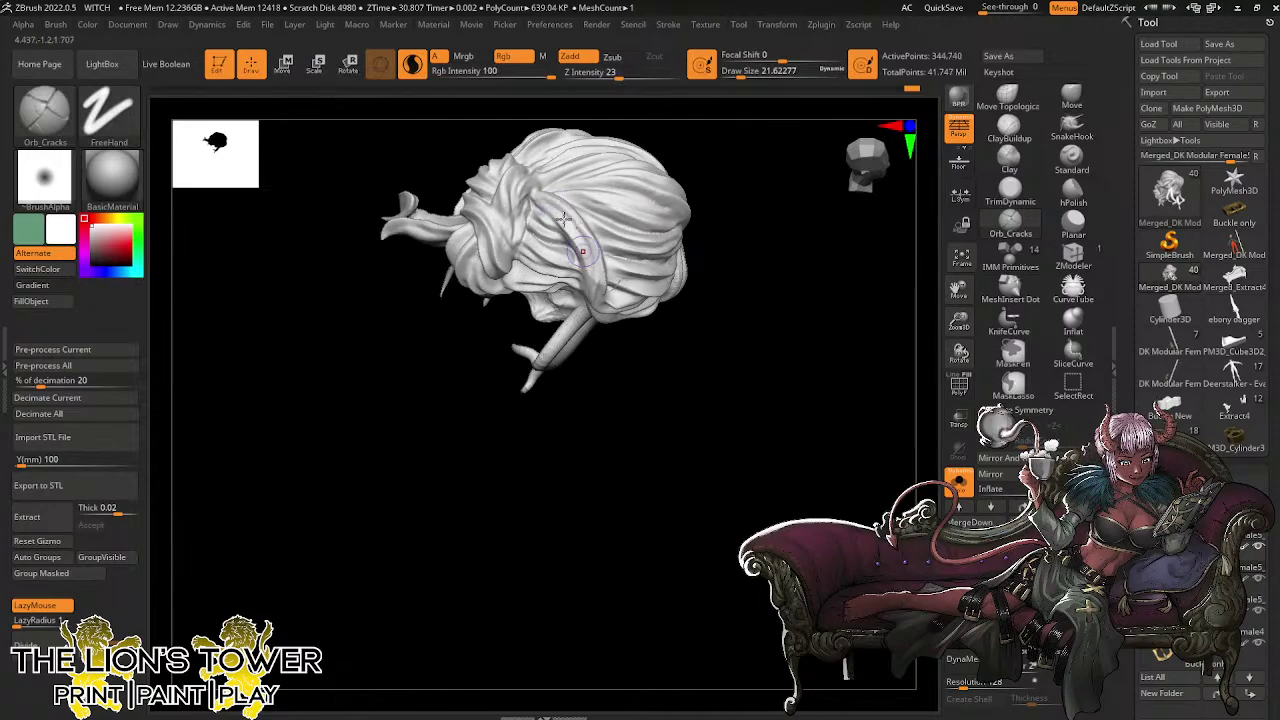
mouse_move(703, 420)
left_mouse_down()
mouse_move(749, 334)
mouse_move(725, 309)
mouse_move(716, 351)
left_mouse_up()
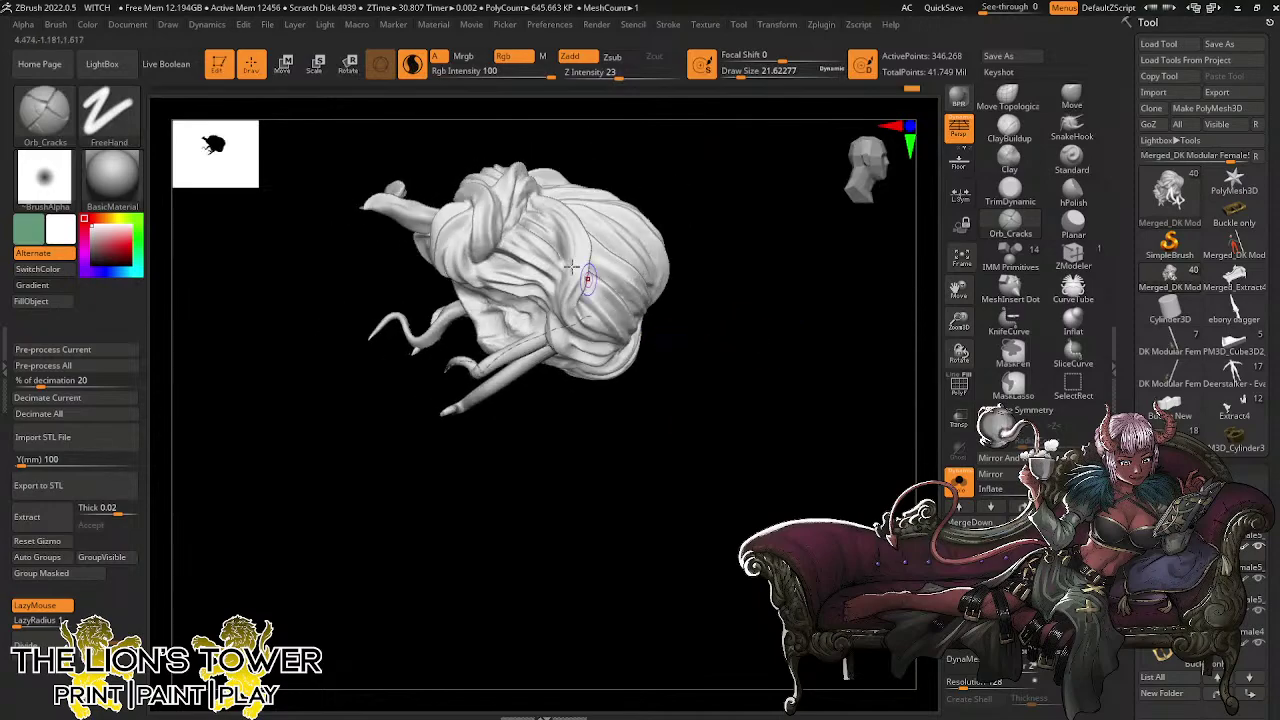
left_click_drag(580, 278, 545, 252)
left_click_drag(741, 353, 751, 323)
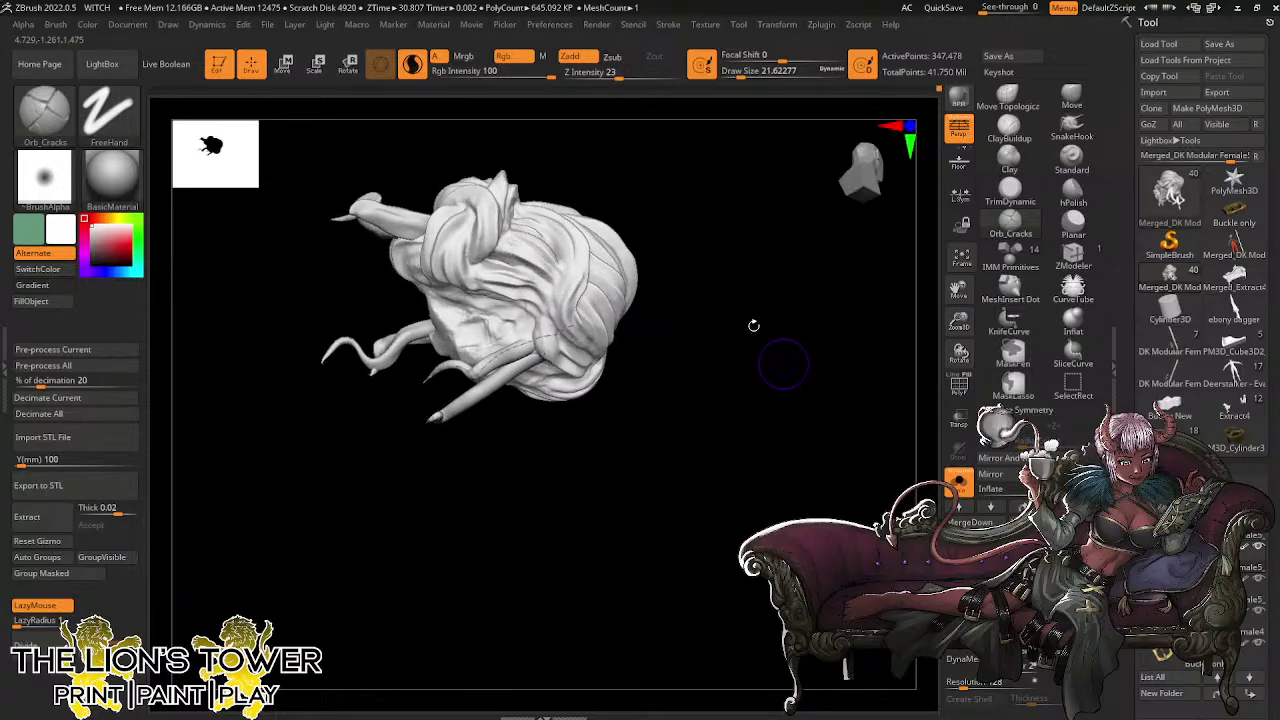
Carve strand grooves into the twisted, gathered locks at the back of the hairstyle
left_click_drag(505, 238, 470, 208)
left_click_drag(455, 272, 458, 277)
mouse_move(724, 314)
left_mouse_down()
mouse_move(757, 303)
mouse_move(728, 243)
mouse_move(498, 195)
left_mouse_up()
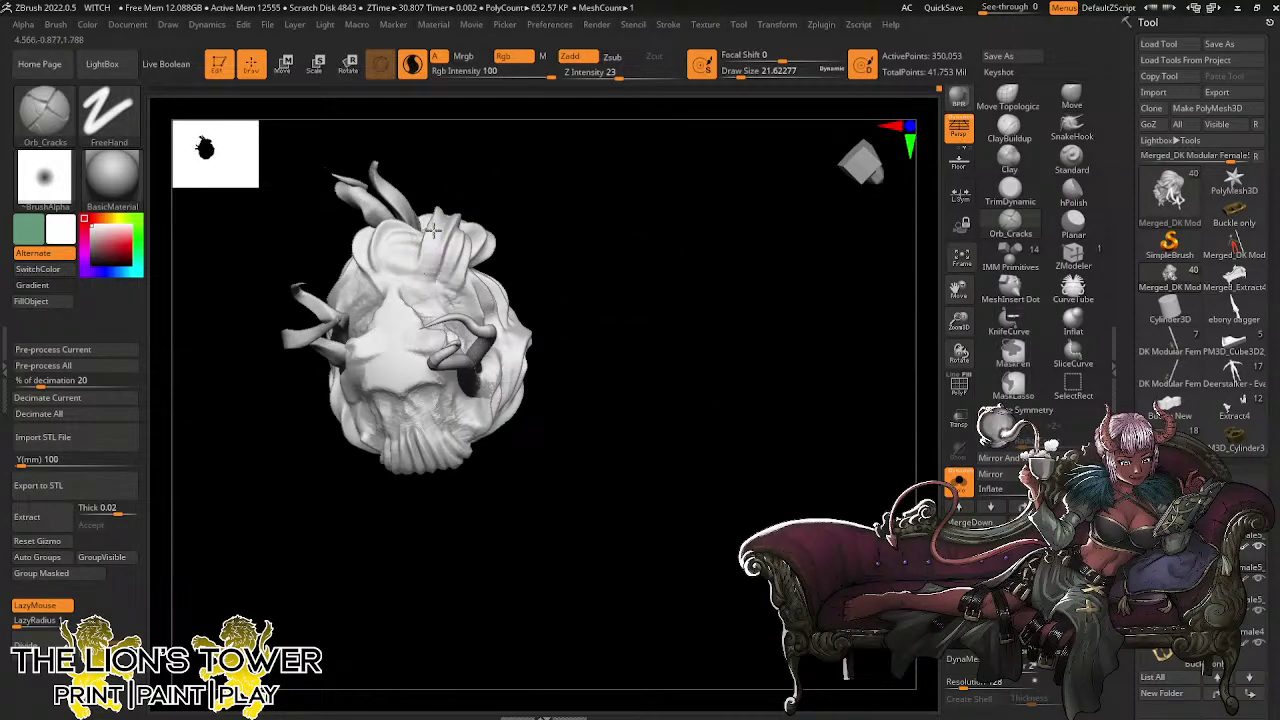
left_click_drag(425, 254, 430, 265)
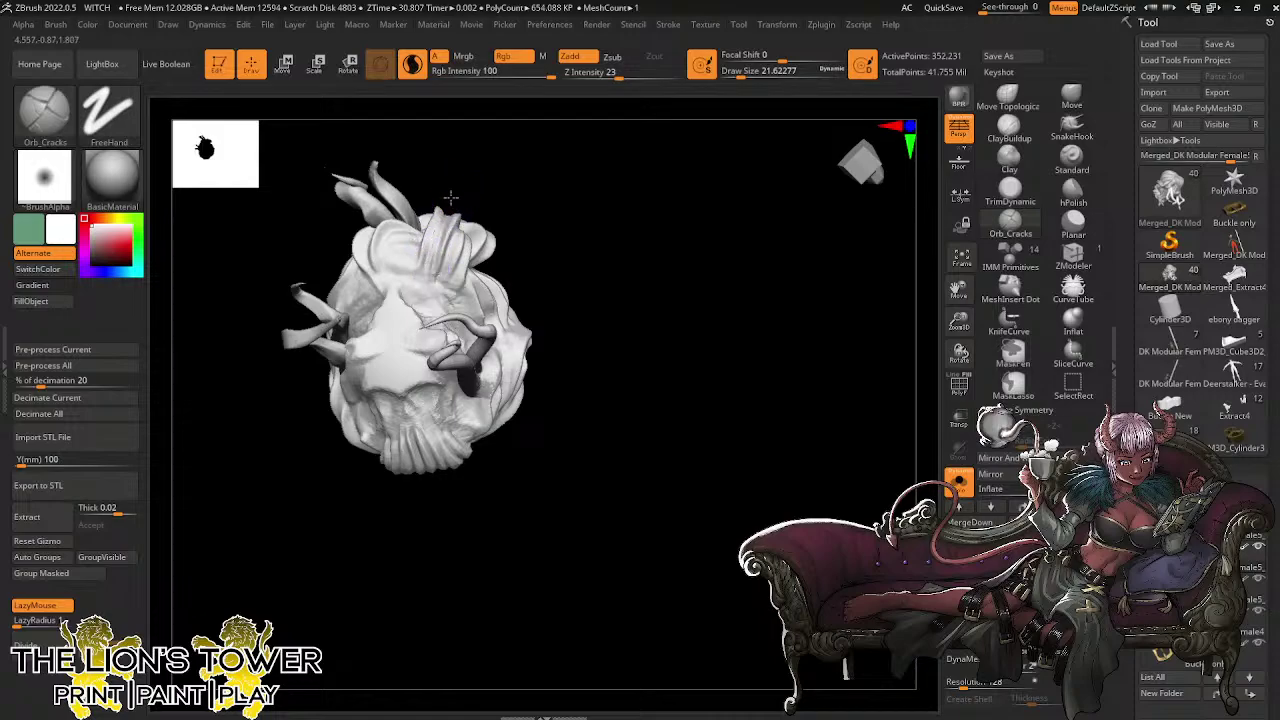
left_click(772, 383, "ctrl")
left_click(771, 382, "ctrl")
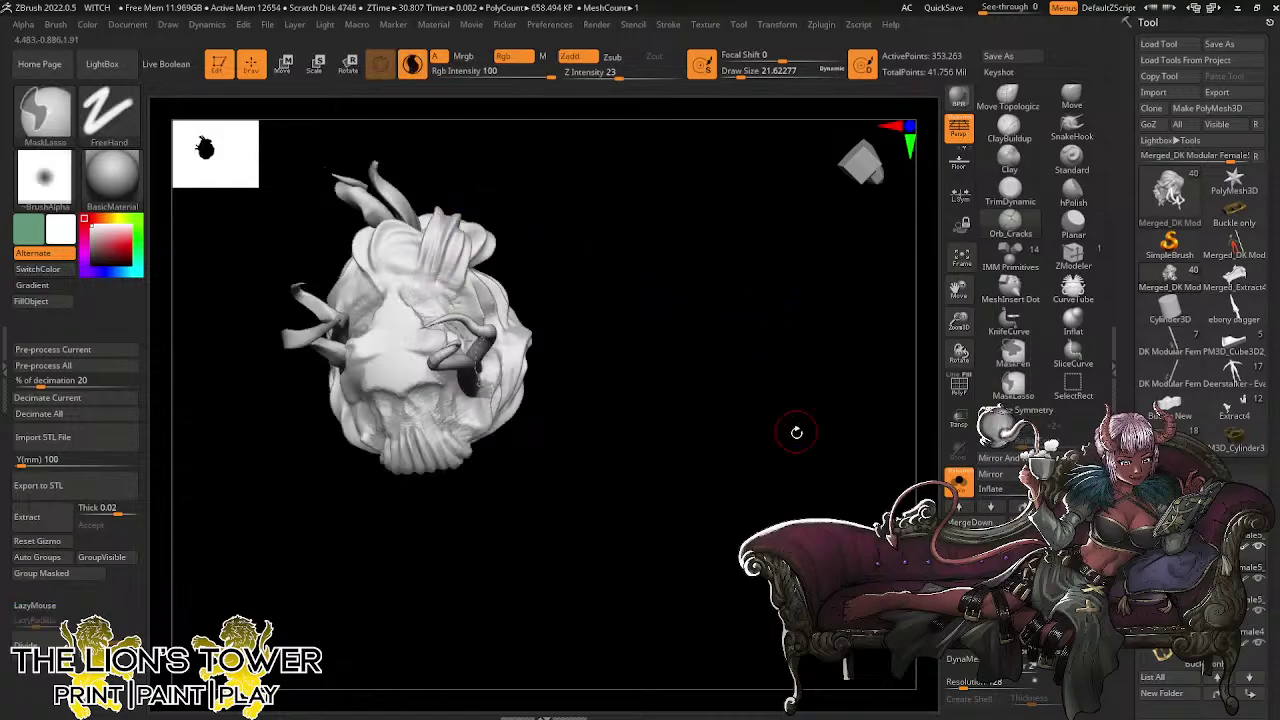
Raise the Orb_Cracks Z intensity to 29 and carve lengthwise grooves along the thicker loose strand by the ear
mouse_move(789, 467)
left_mouse_down()
mouse_move(783, 508)
mouse_move(742, 445)
left_mouse_up()
mouse_move(395, 263)
left_mouse_down()
mouse_move(686, 286)
mouse_move(686, 337)
mouse_move(657, 383)
mouse_move(658, 419)
mouse_move(640, 323)
mouse_move(629, 351)
mouse_move(614, 331)
mouse_move(621, 360)
mouse_move(637, 317)
mouse_move(655, 320)
left_mouse_up()
left_click_drag(959, 352, 752, 362)
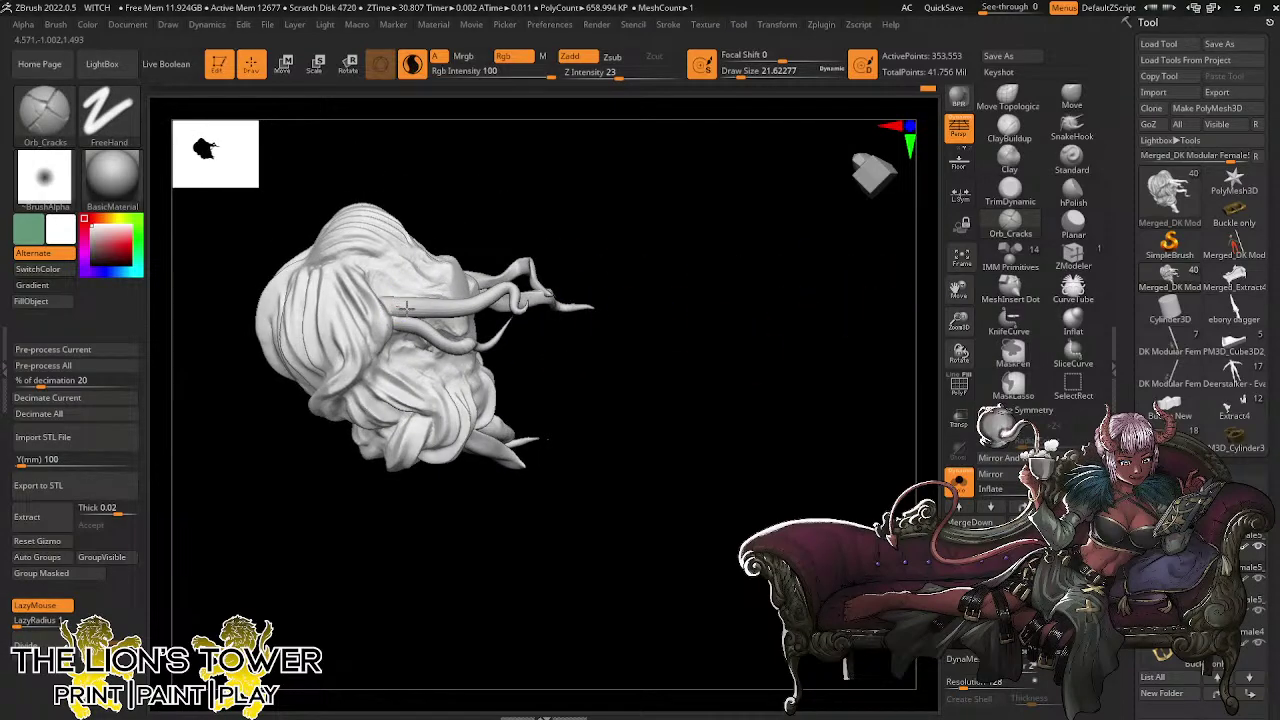
left_click_drag(584, 231, 609, 129)
left_click(626, 76)
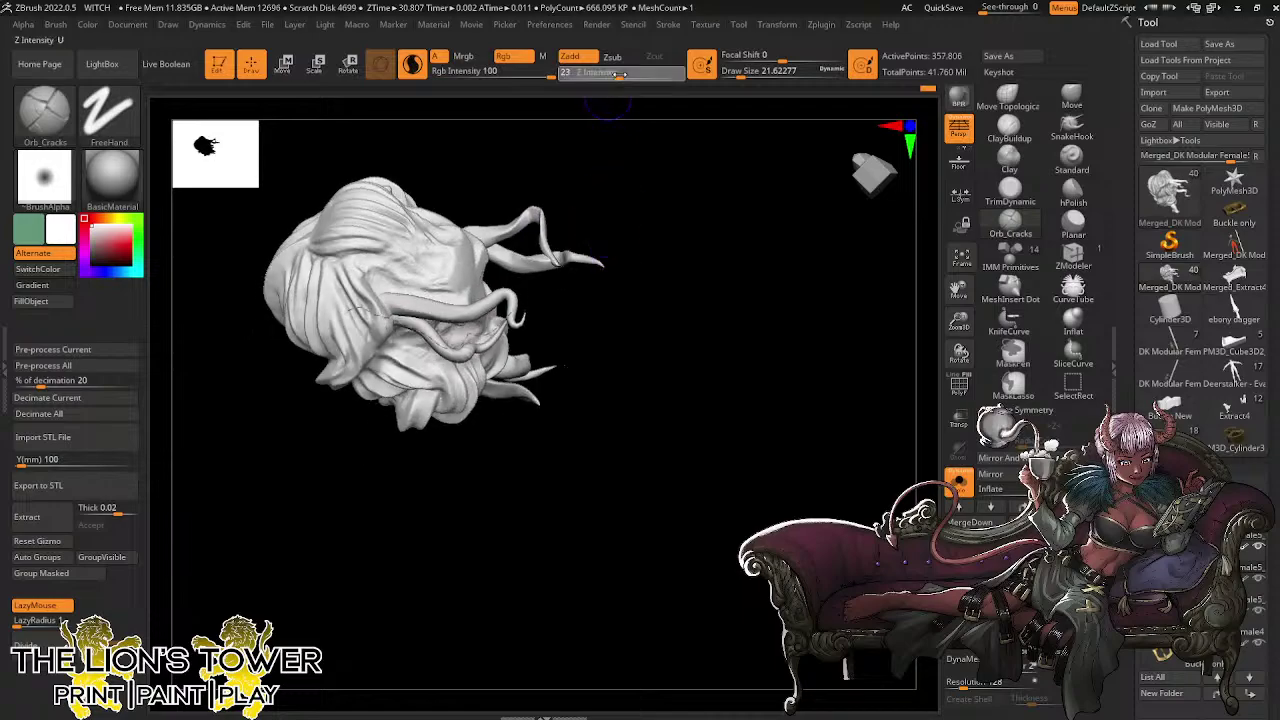
mouse_move(690, 178)
left_mouse_down()
mouse_move(688, 202)
mouse_move(641, 215)
left_mouse_up()
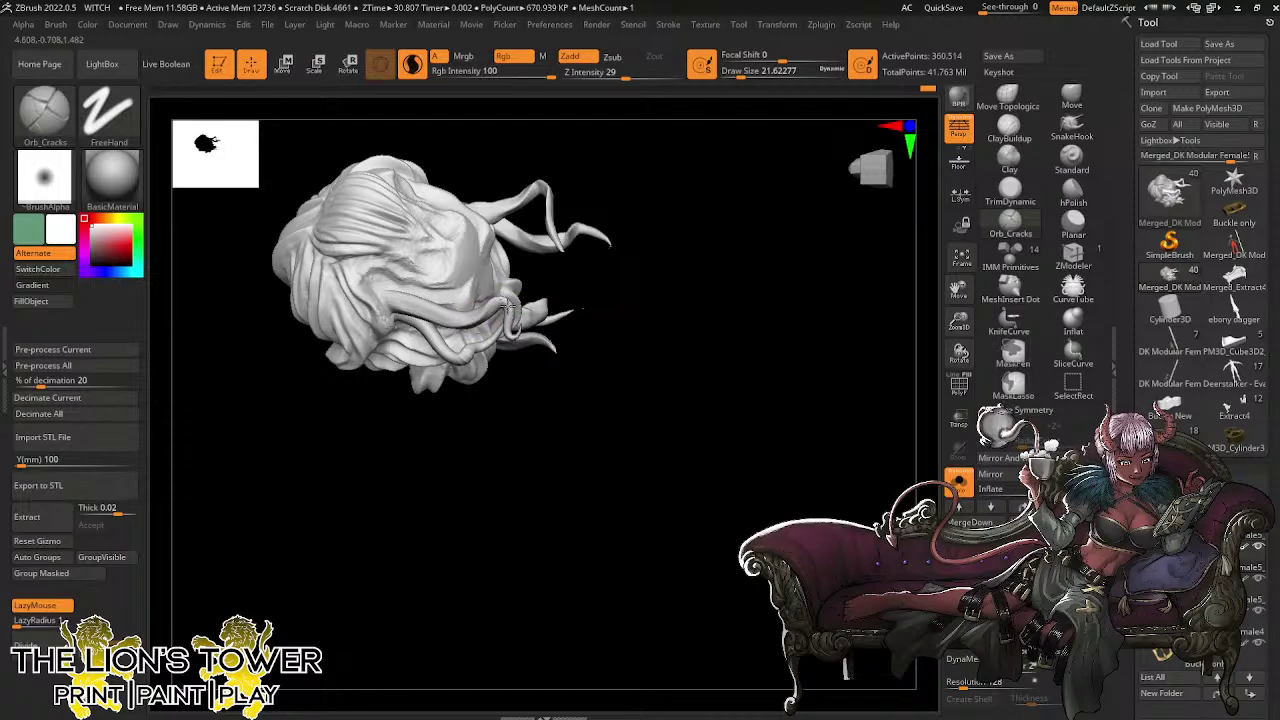
left_click_drag(566, 286, 476, 309)
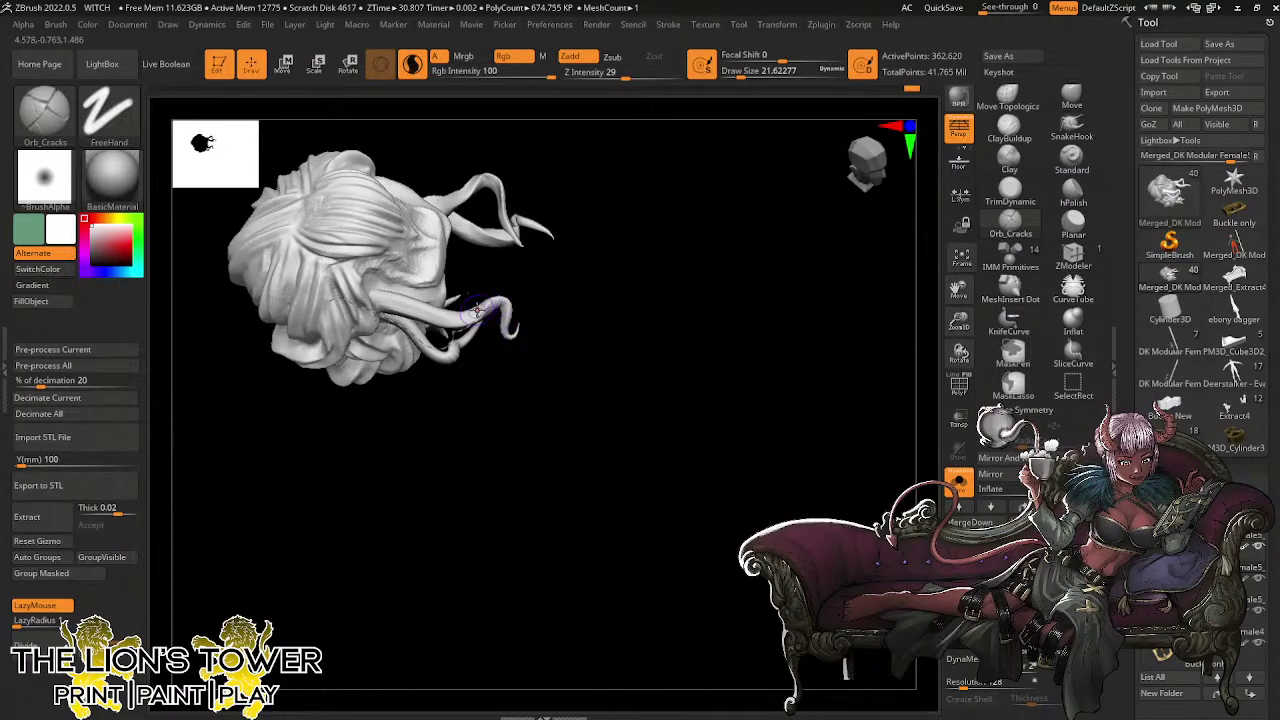
left_click_drag(388, 302, 484, 318)
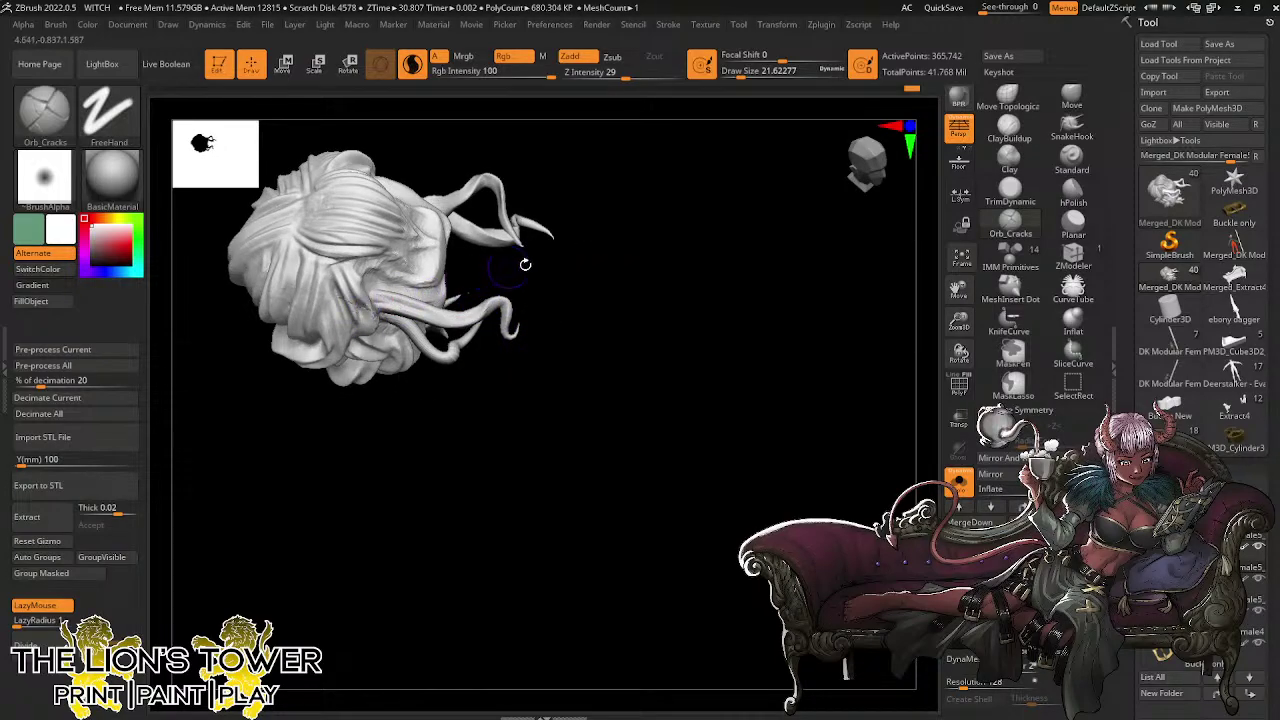
Continue the lengthwise grooves around the loose strands from several angles, smoothing the cuts near the strand tips
left_click_drag(526, 263, 470, 270)
mouse_move(590, 330)
left_mouse_down()
mouse_move(608, 334)
mouse_move(410, 312)
left_mouse_up()
mouse_move(530, 363)
left_mouse_down()
mouse_move(600, 397)
mouse_move(594, 354)
mouse_move(485, 345)
left_mouse_up()
mouse_move(554, 303)
left_mouse_down()
mouse_move(514, 357)
mouse_move(571, 343)
mouse_move(566, 352)
left_mouse_up()
left_click_drag(470, 347, 485, 350, "shift")
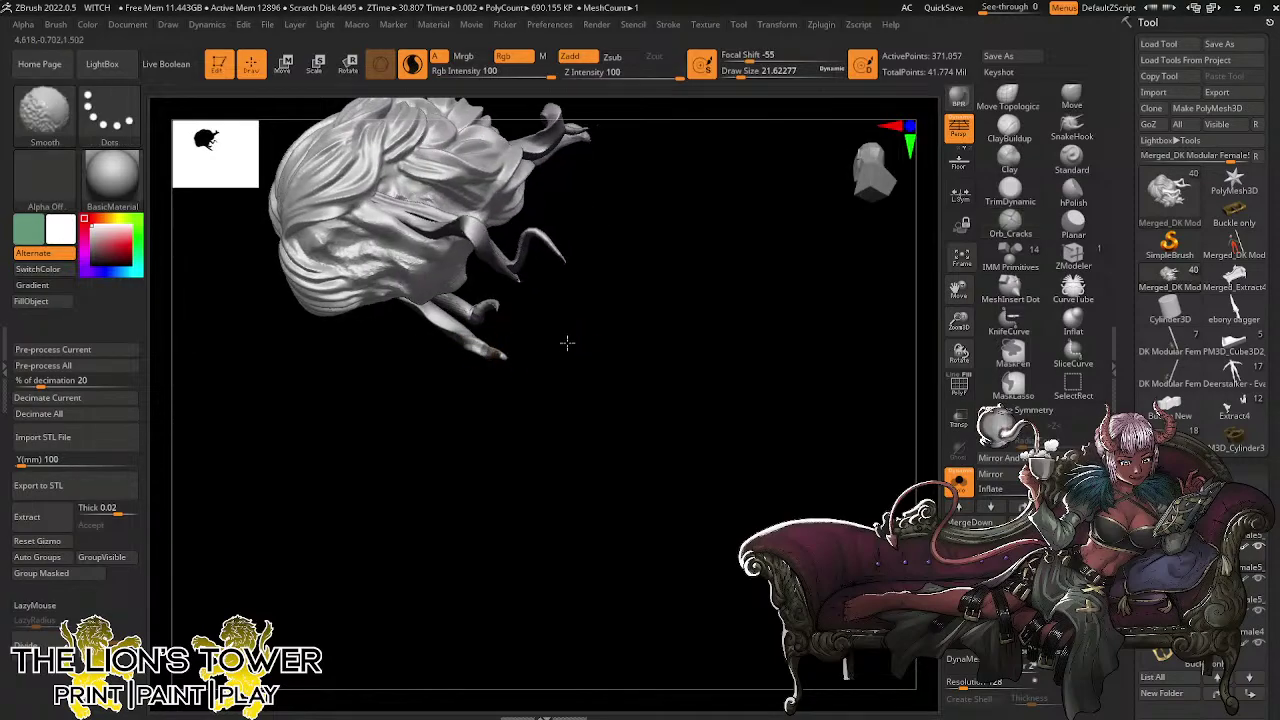
left_click_drag(566, 343, 568, 263)
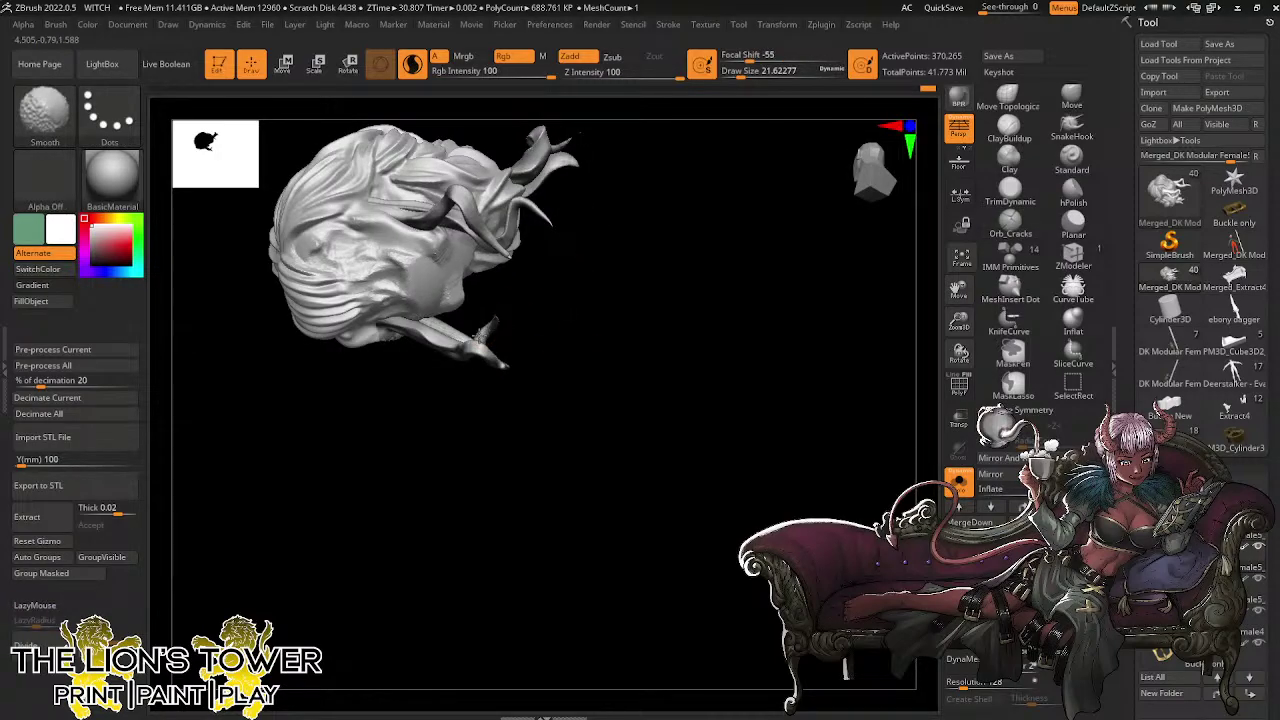
left_click_drag(553, 359, 478, 352)
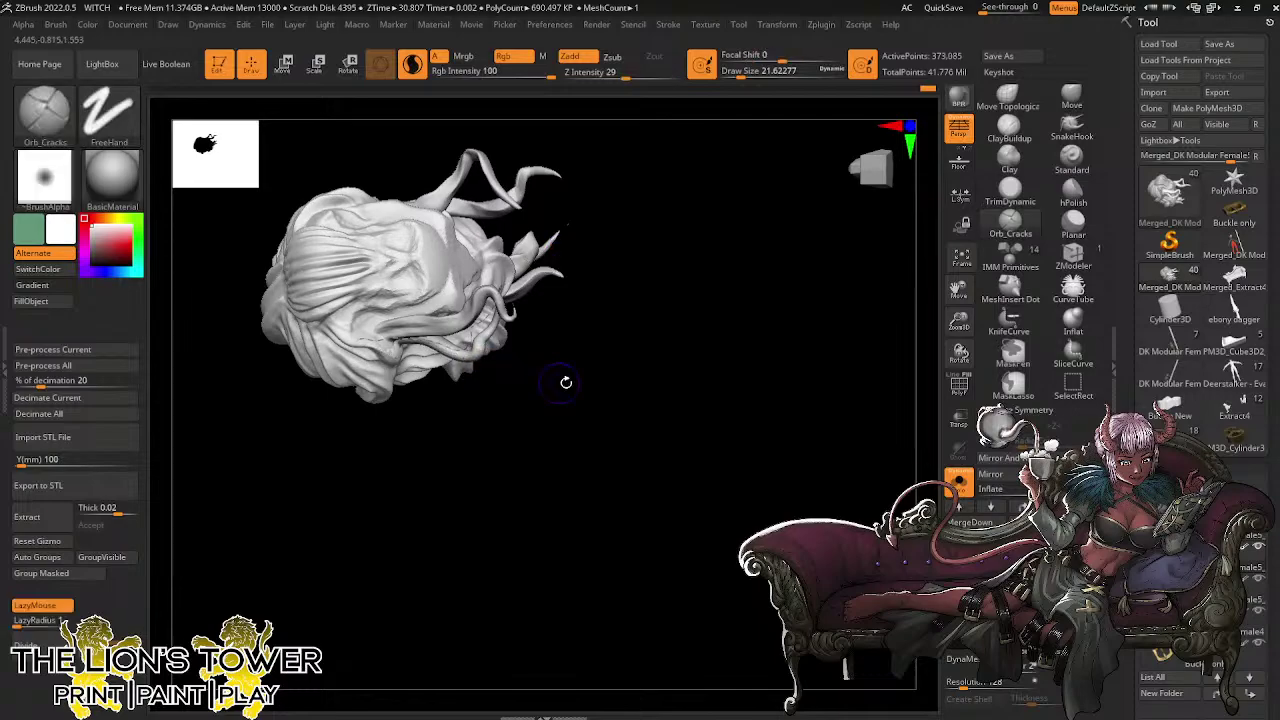
left_click_drag(563, 380, 450, 331)
left_click_drag(562, 384, 642, 320)
mouse_move(717, 337)
left_mouse_down()
mouse_move(714, 286)
mouse_move(717, 351)
mouse_move(631, 349)
mouse_move(560, 318)
left_mouse_up()
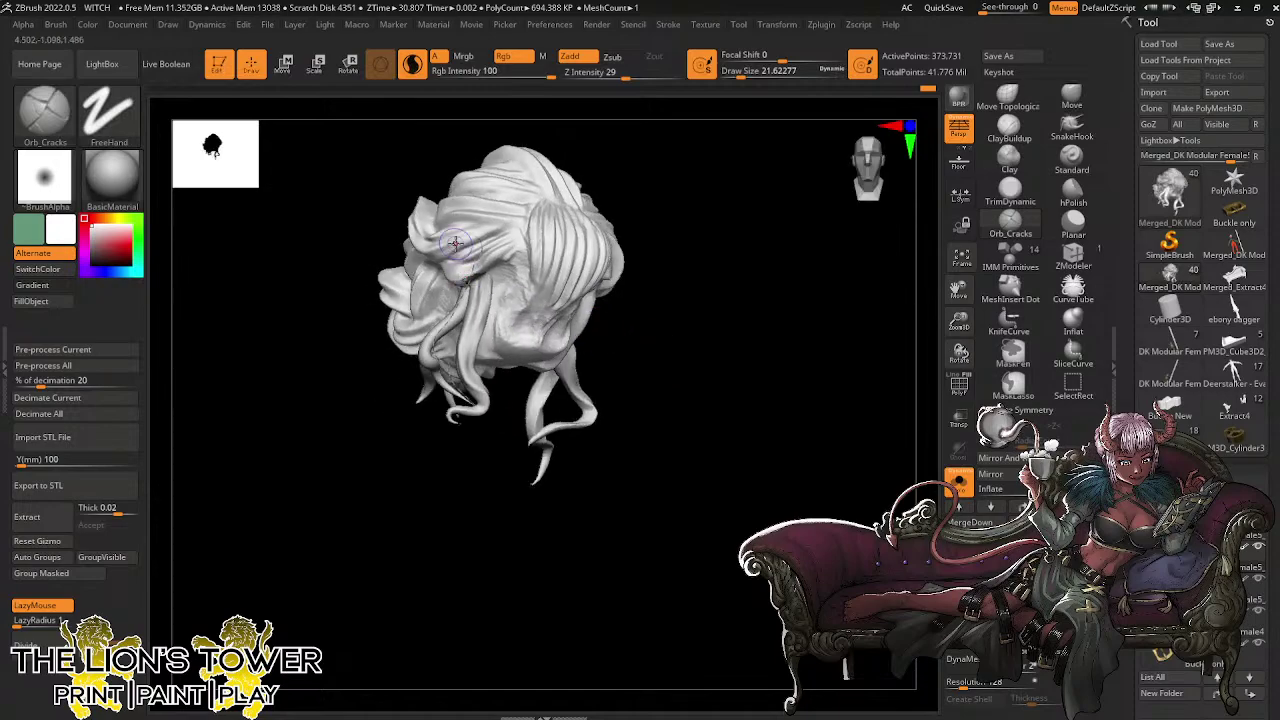
left_click_drag(642, 179, 691, 200)
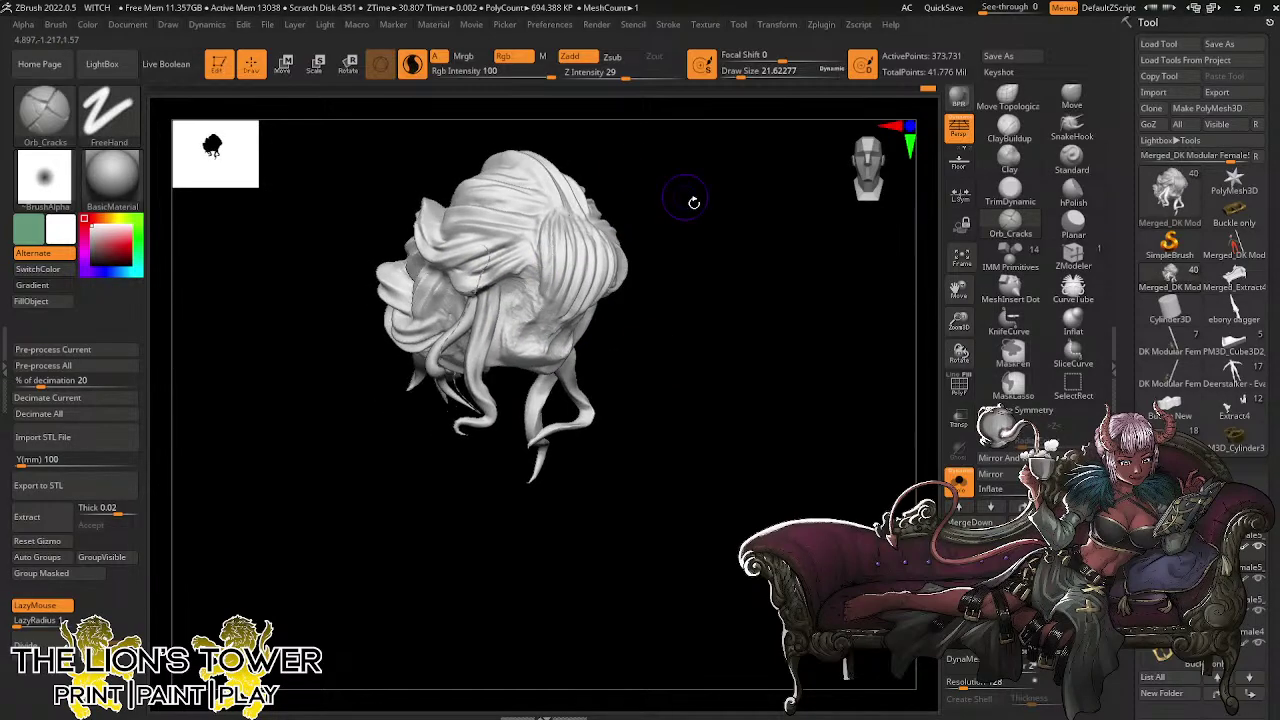
Carve grooves along the thinner loose strand behind the thicker one, from its curl up to its root
left_click_drag(959, 321, 957, 349)
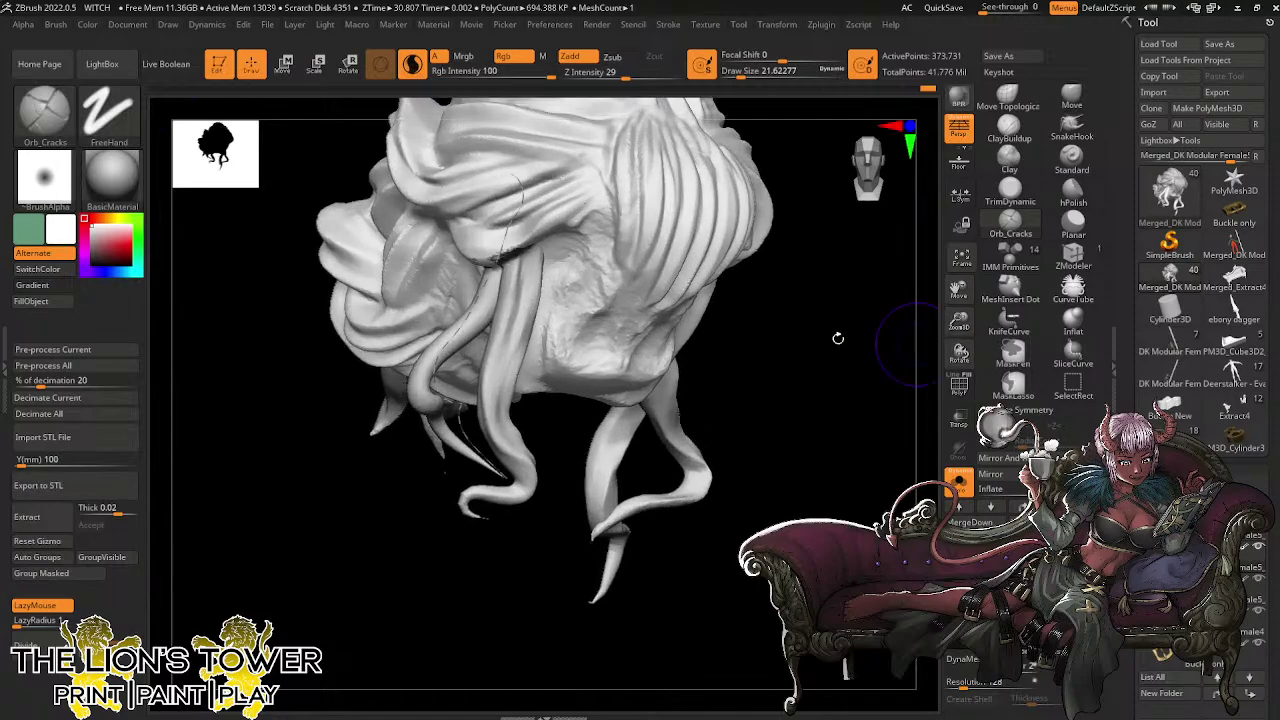
left_click(491, 296, "ctrl+shift")
left_click(580, 316, "ctrl+shift")
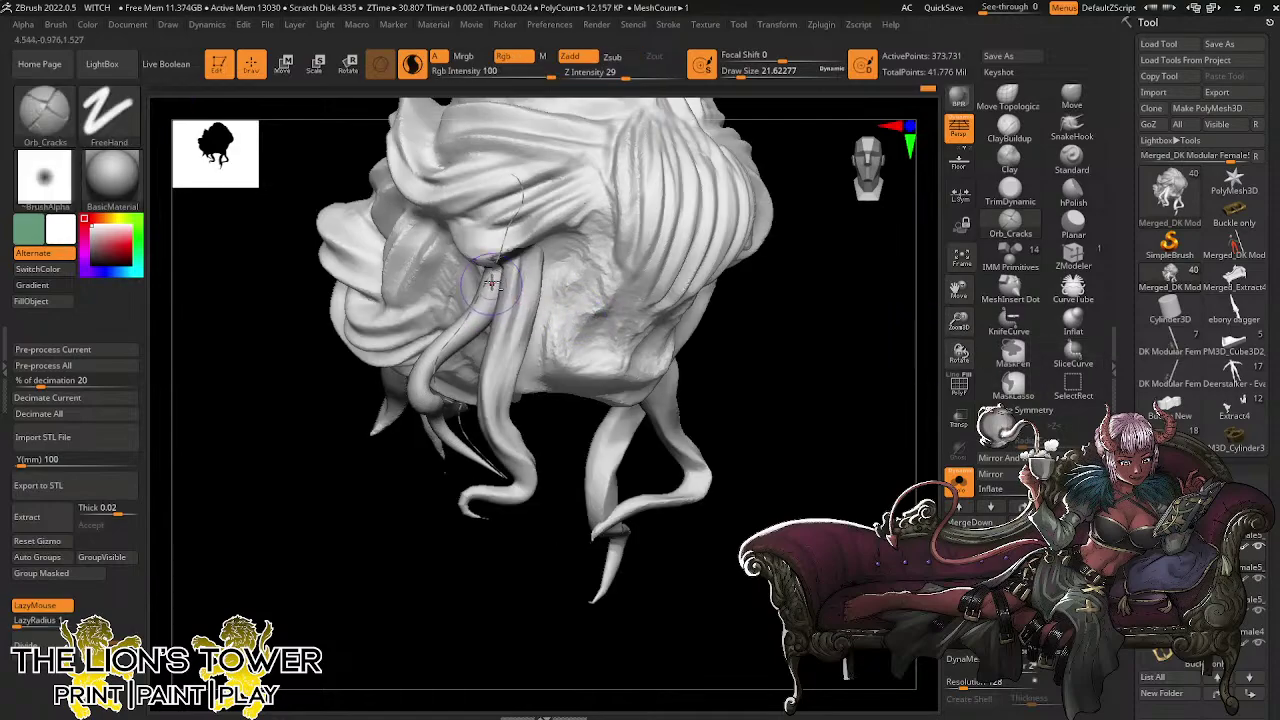
left_click_drag(420, 411, 430, 415)
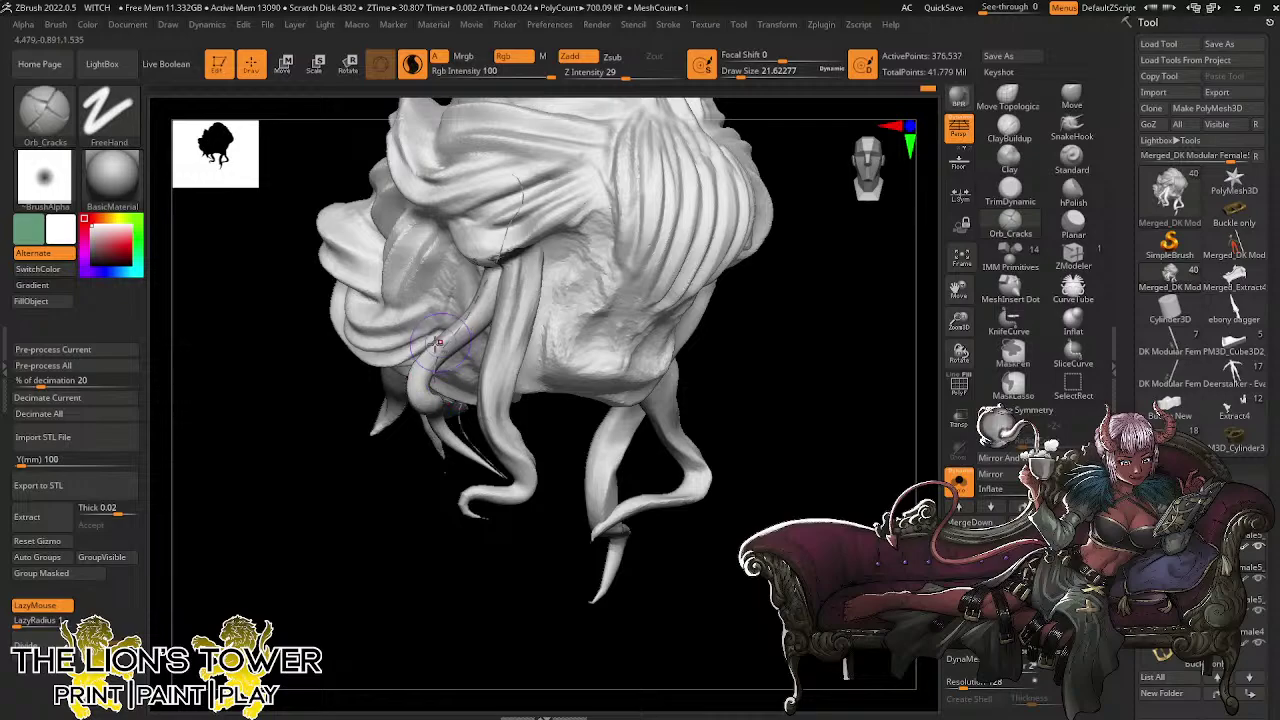
left_click_drag(467, 331, 497, 272)
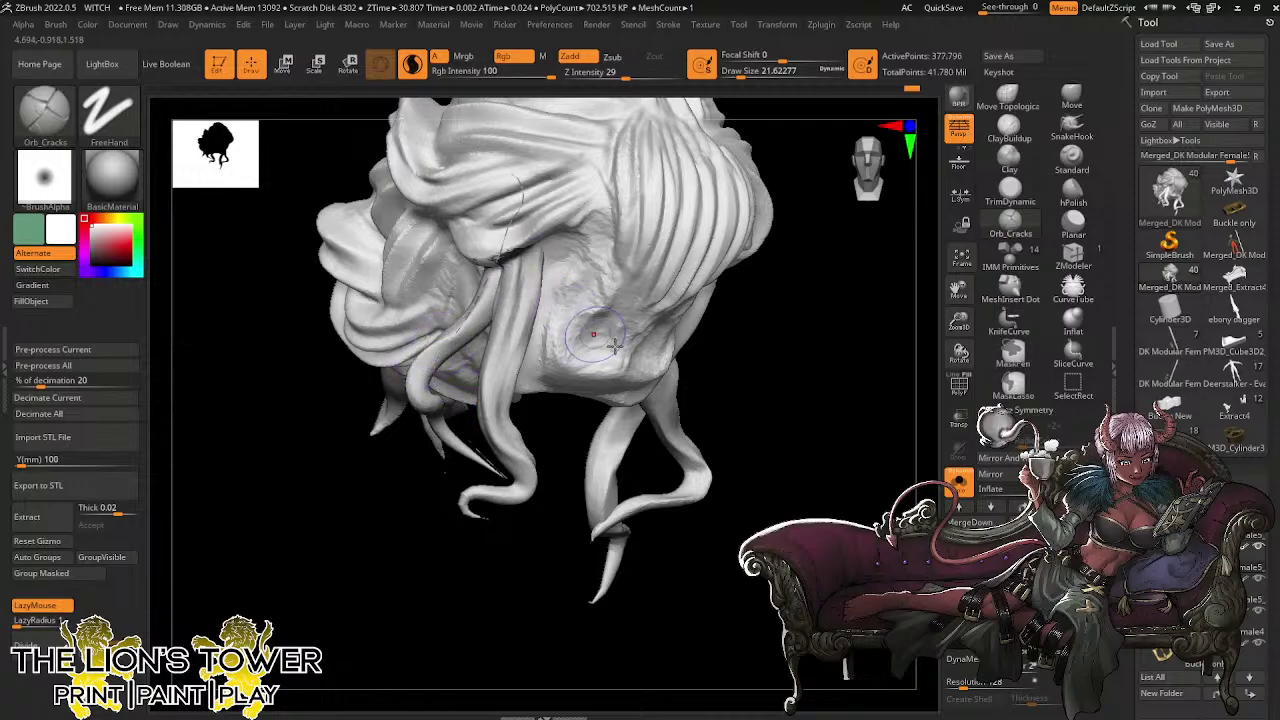
Carry the thinner strand's grooves around its back and outer bend and into its root
left_click_drag(776, 319, 822, 314)
left_click_drag(441, 276, 420, 390)
left_click_drag(532, 321, 557, 282)
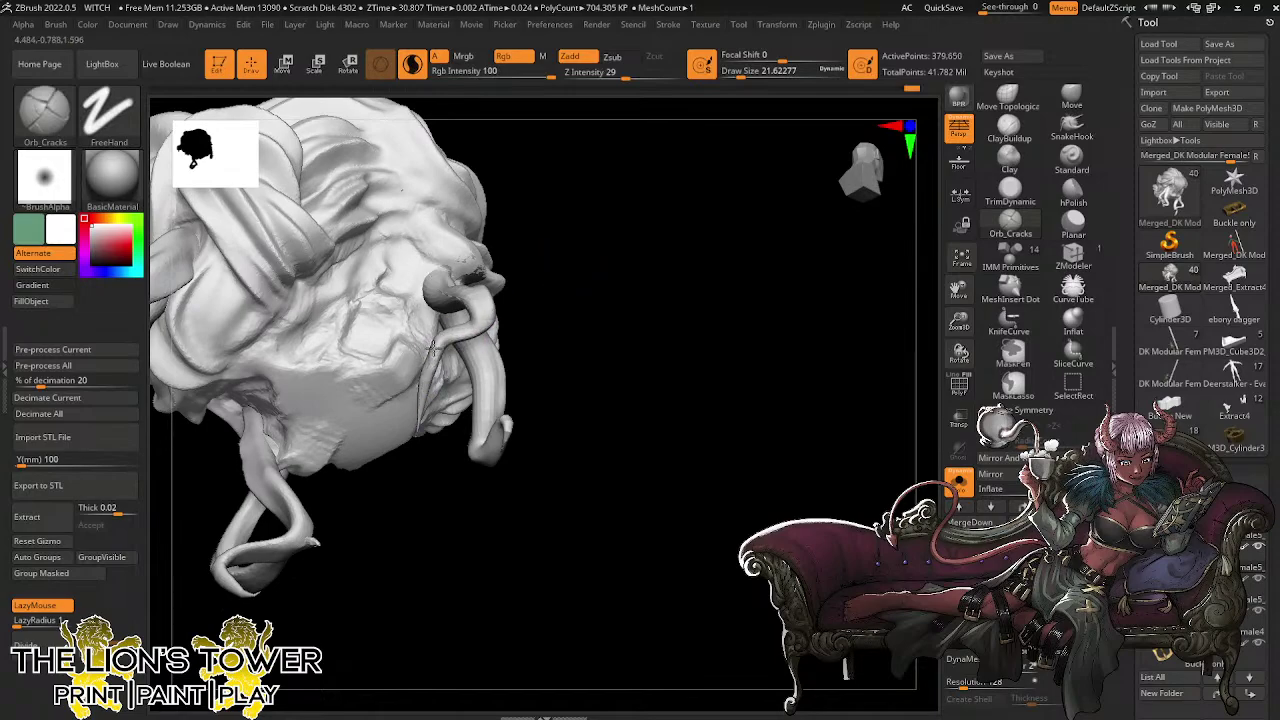
mouse_move(634, 343)
left_mouse_down()
mouse_move(509, 266)
mouse_move(680, 143)
mouse_move(478, 320)
left_mouse_up()
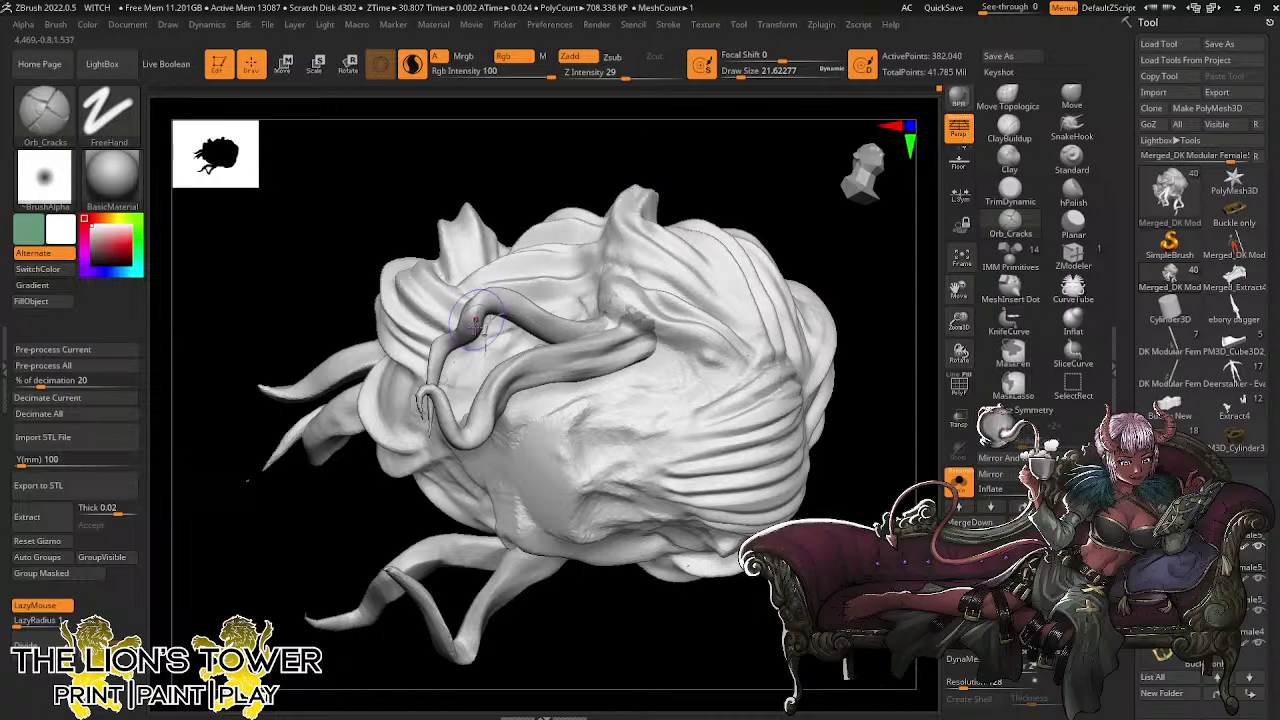
left_click_drag(523, 271, 570, 240)
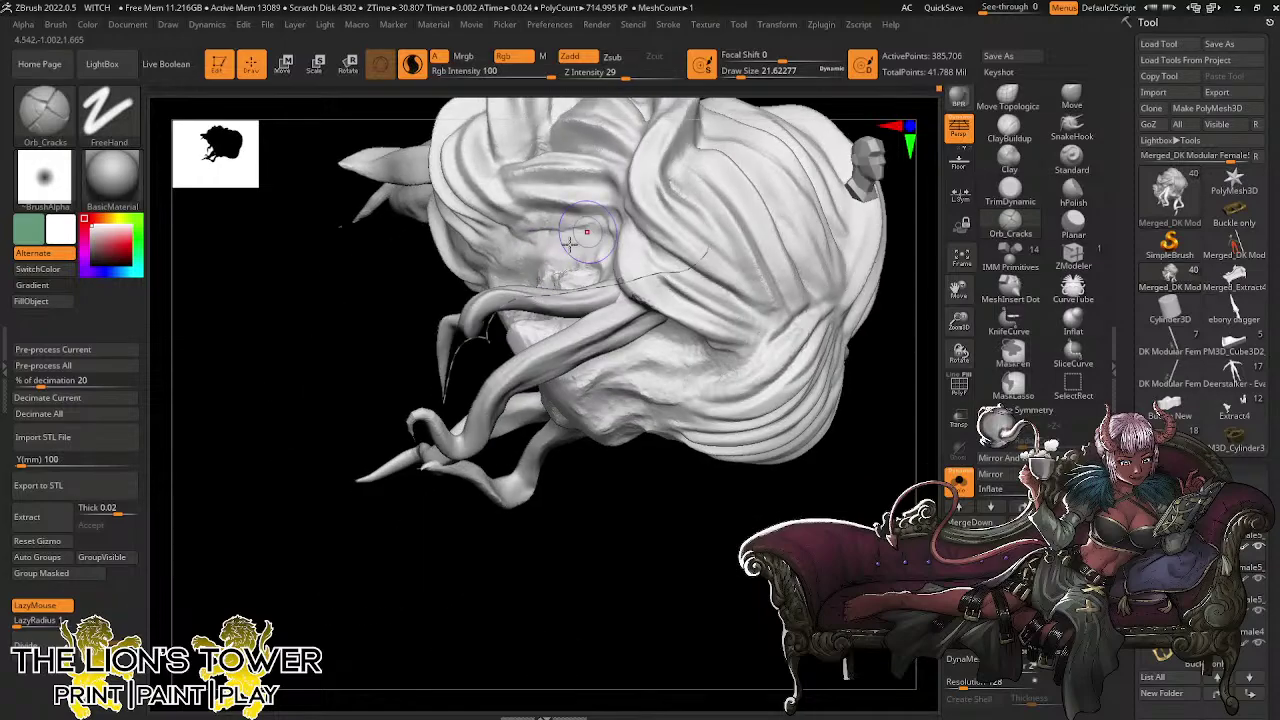
mouse_move(469, 328)
left_mouse_down()
mouse_move(494, 300)
mouse_move(602, 312)
left_mouse_up()
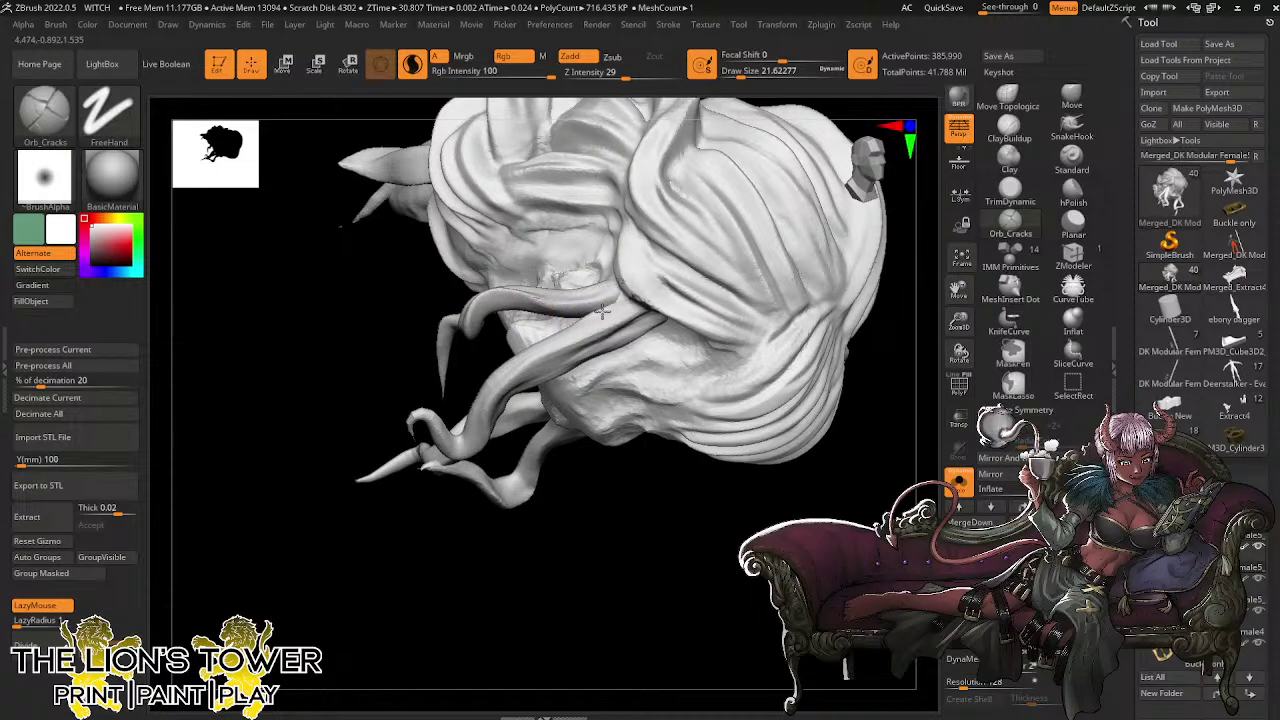
Carve Orb_Cracks grooves along the thicker loose strand down to its lower bend and smooth the cuts near its curled tip
left_click_drag(663, 517, 656, 458)
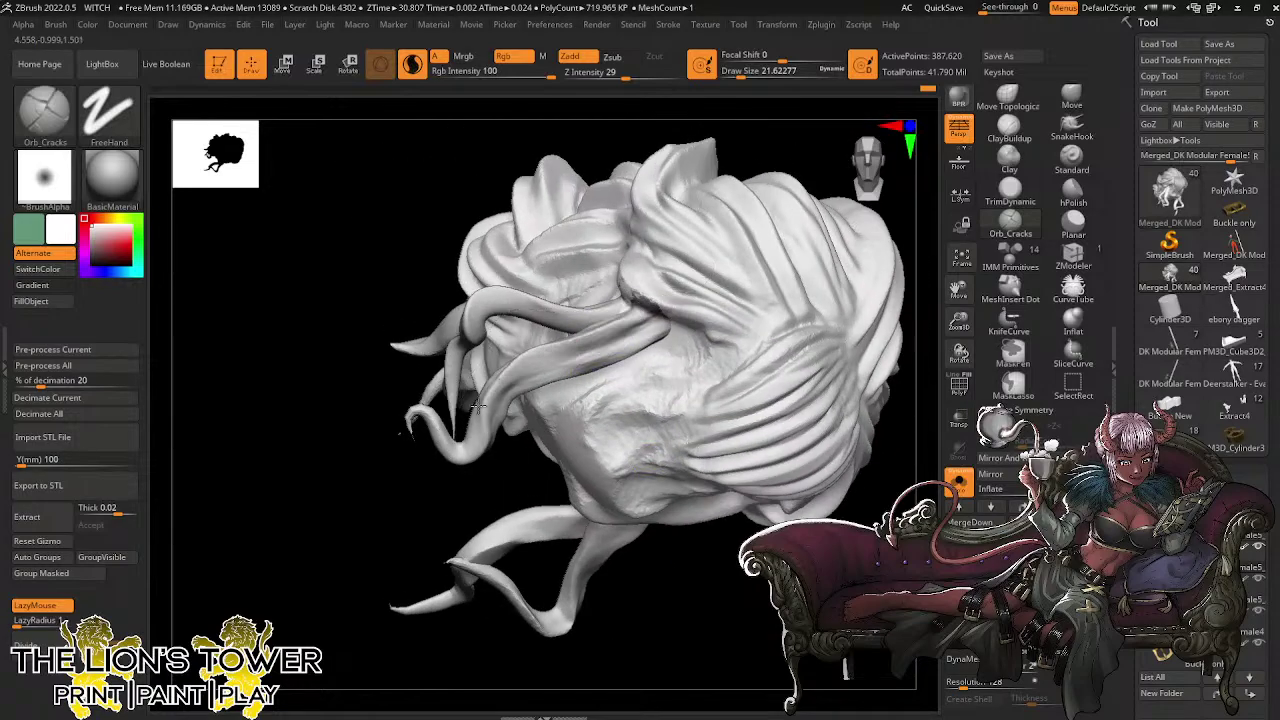
mouse_move(538, 356)
left_mouse_down()
mouse_move(497, 382)
mouse_move(453, 455)
left_mouse_up()
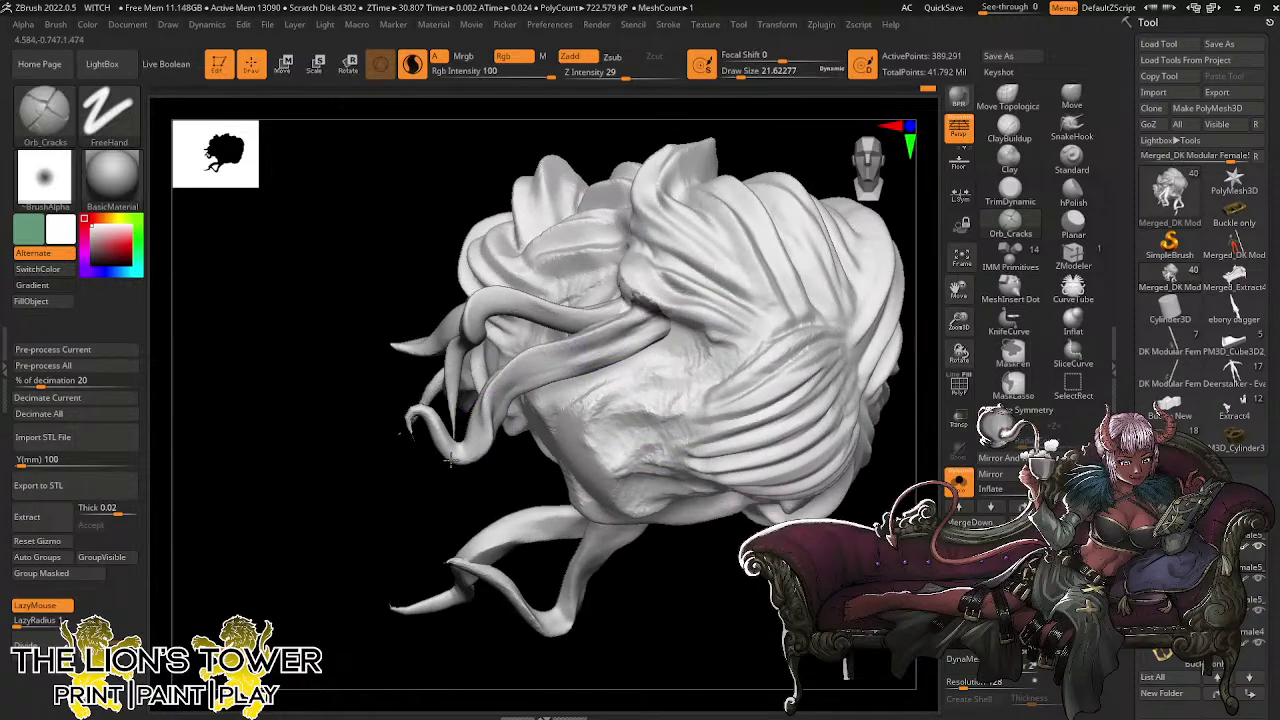
key("shift")
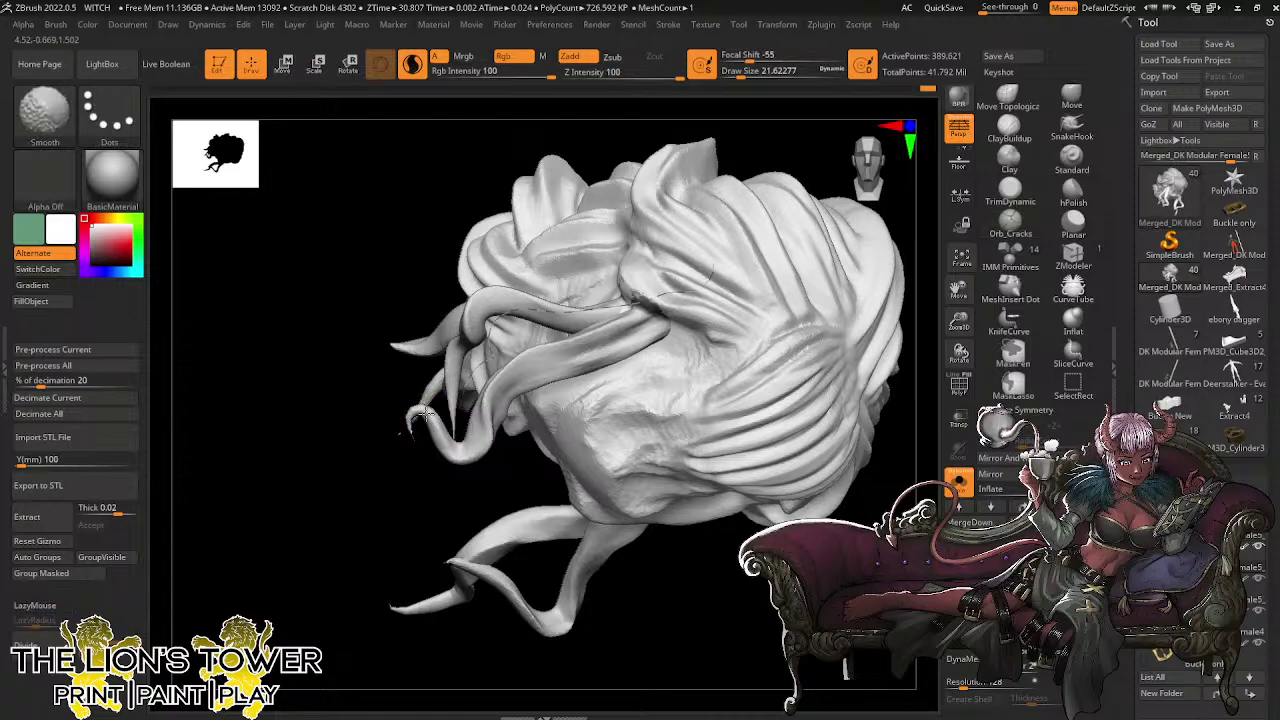
mouse_move(426, 414)
left_mouse_down("shift")
mouse_move(446, 446)
mouse_move(482, 457)
mouse_move(510, 372)
left_mouse_up("shift")
Switch to the hPolish brush and polish the thicker strand's side, first at draw size about 8 and up to about 18
mouse_move(525, 500)
left_mouse_down()
mouse_move(491, 455)
mouse_move(504, 400)
mouse_move(623, 349)
mouse_move(520, 392)
mouse_move(540, 508)
mouse_move(620, 497)
left_mouse_up()
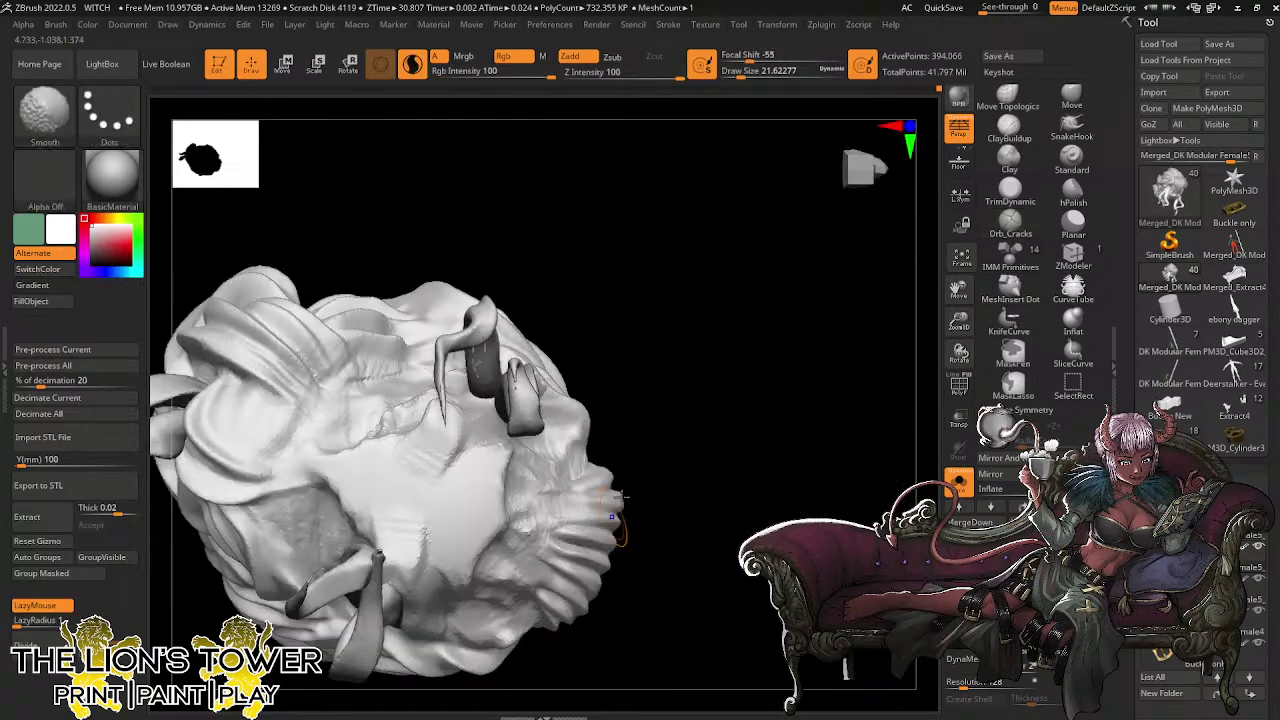
mouse_move(617, 497)
right_mouse_down()
mouse_move(723, 394)
mouse_move(737, 426)
mouse_move(731, 400)
mouse_move(792, 242)
right_mouse_up()
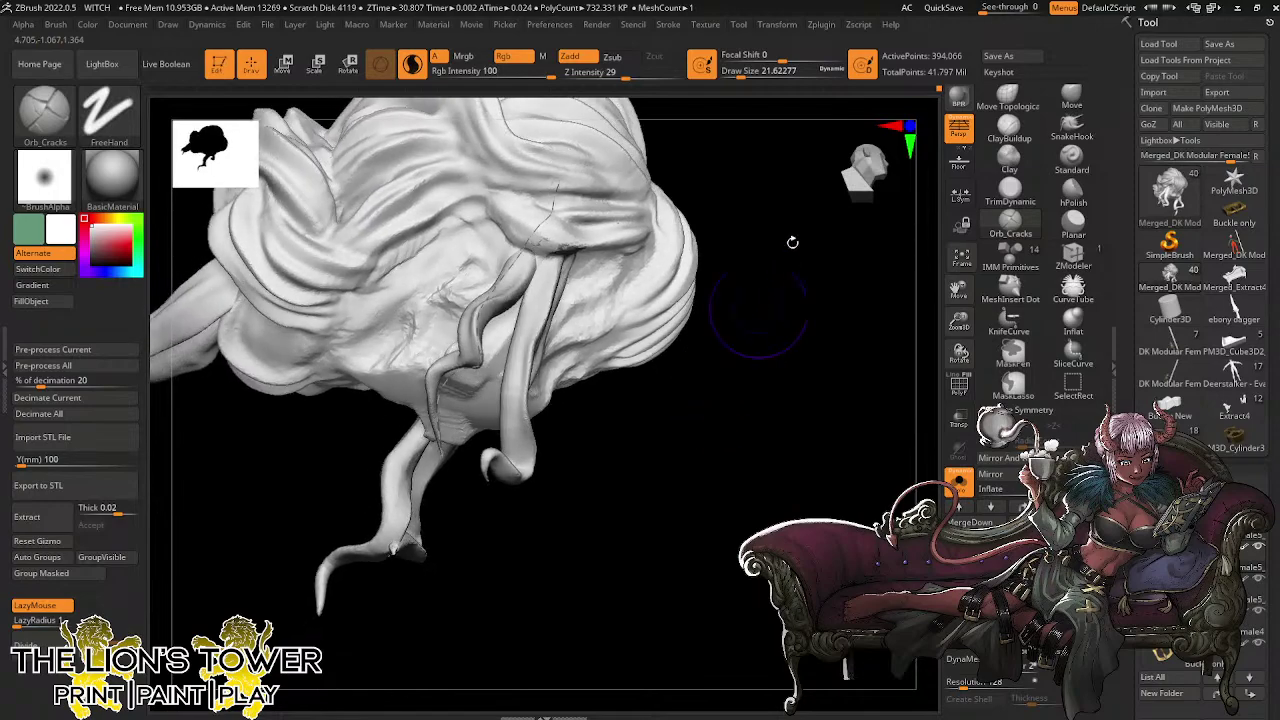
left_click(1072, 190)
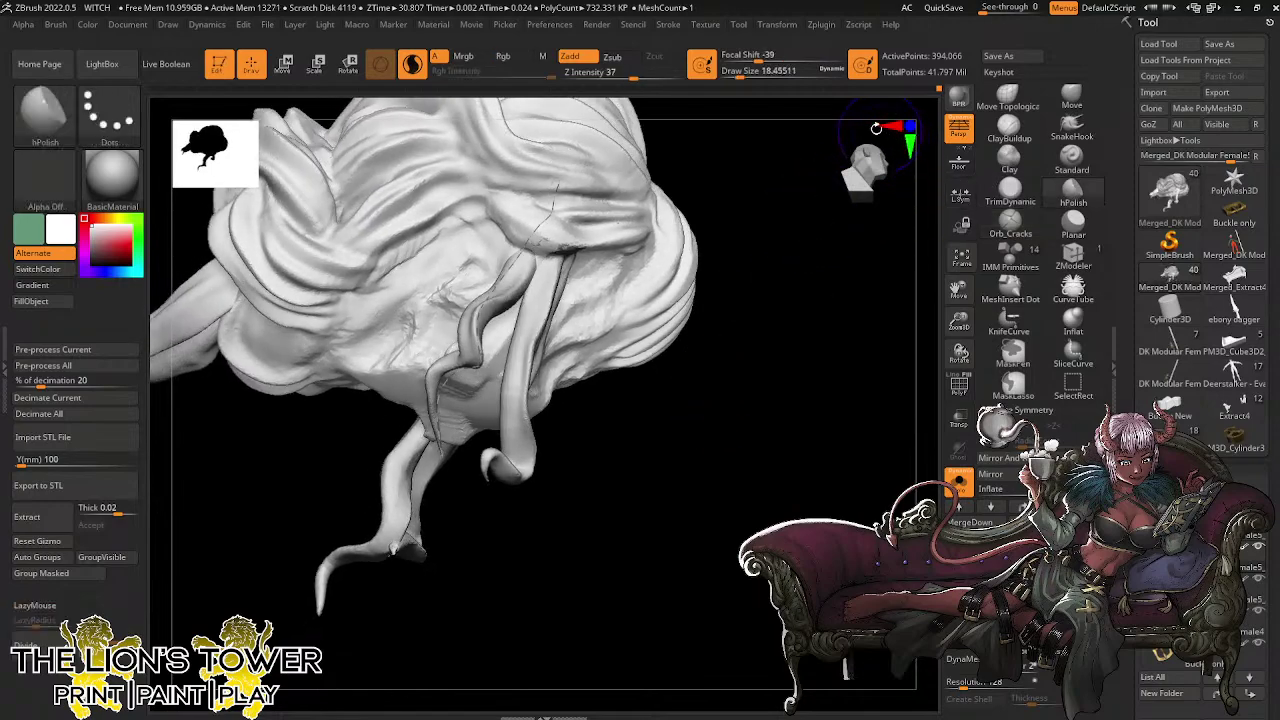
left_click_drag(740, 75, 734, 75)
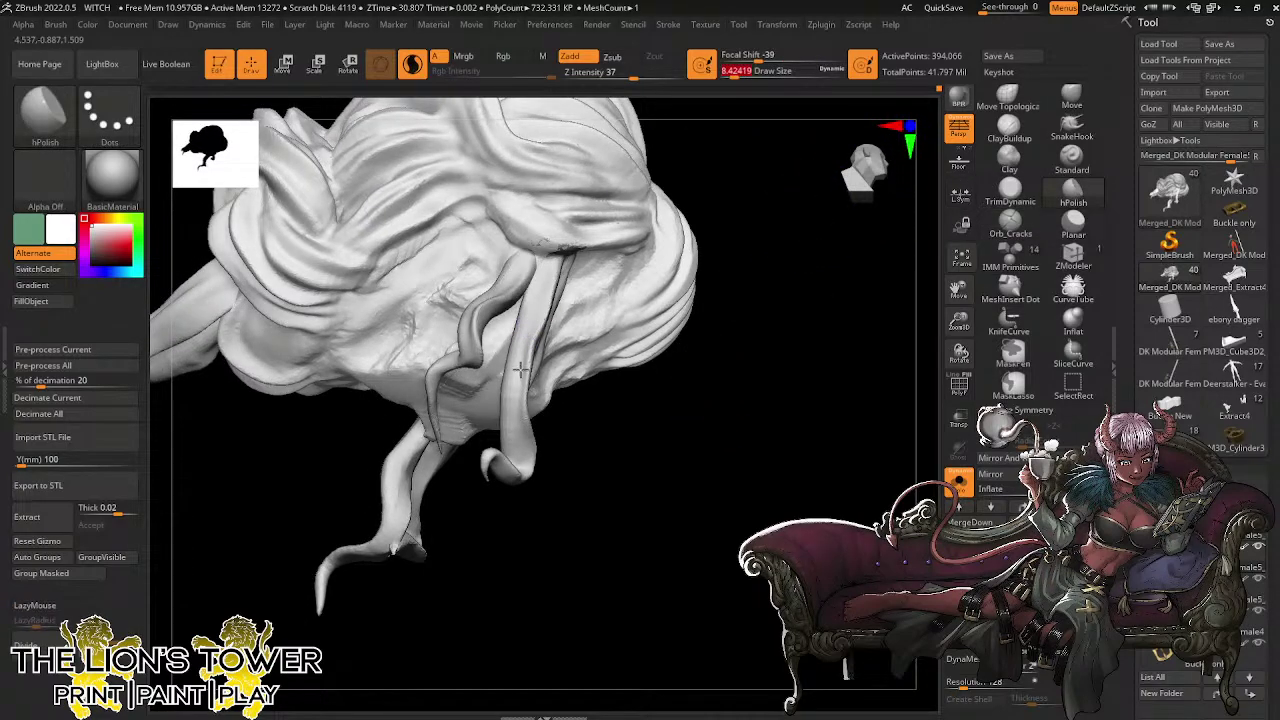
left_click_drag(526, 286, 536, 365)
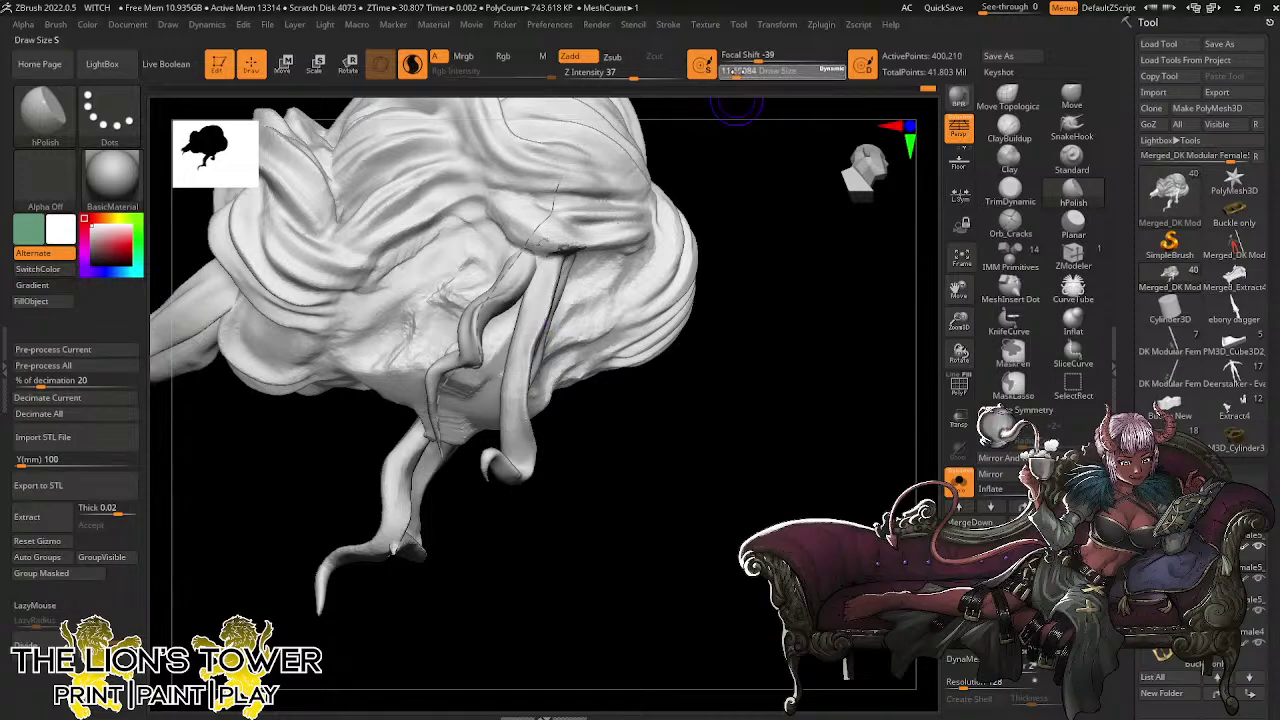
left_click(740, 75)
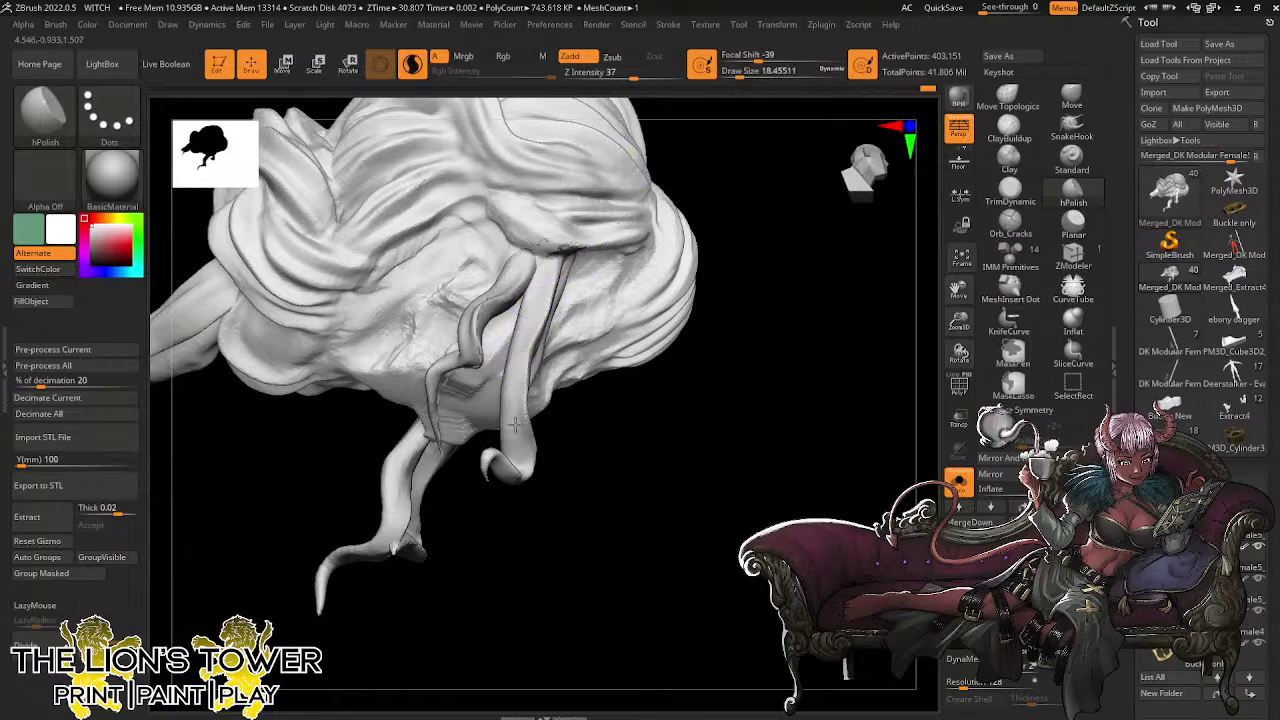
Polish the thicker strand's front at draw size about 22, and the thinner strand's outer bend at draw size about 16
mouse_move(723, 449)
left_mouse_down()
mouse_move(708, 471)
mouse_move(680, 467)
mouse_move(673, 428)
left_mouse_up()
key("bracketright")
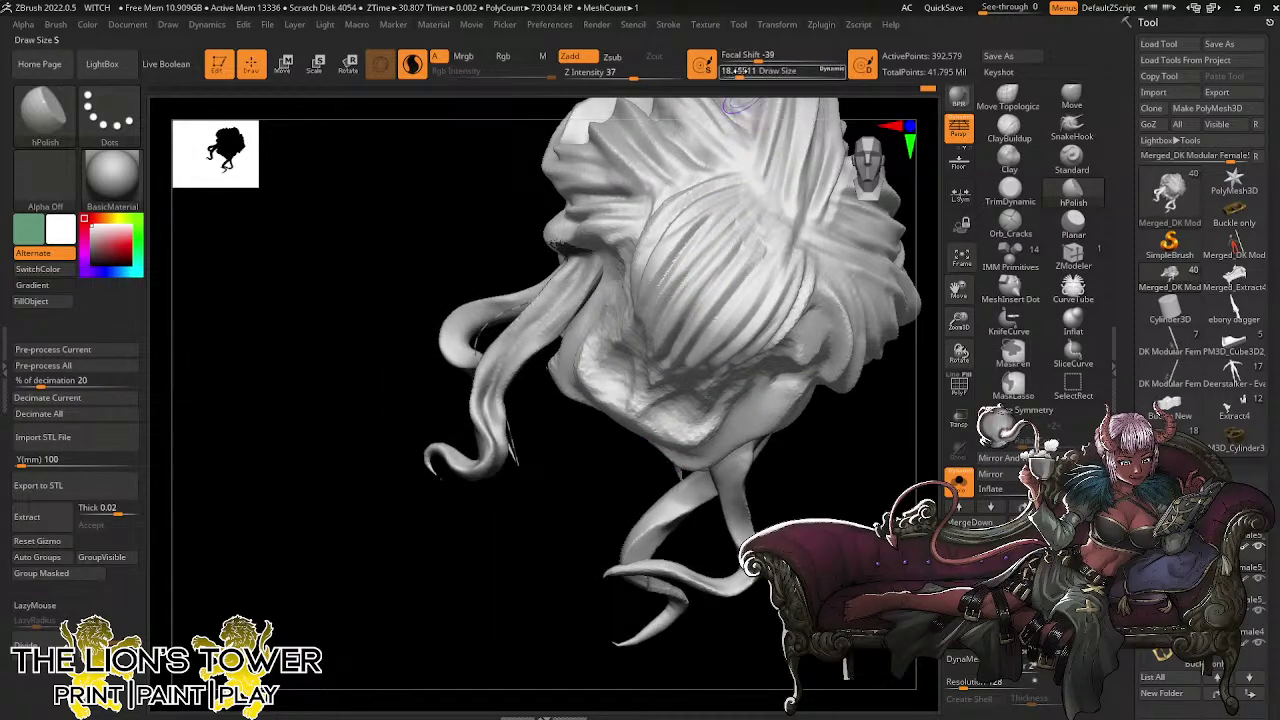
left_click_drag(507, 358, 522, 318)
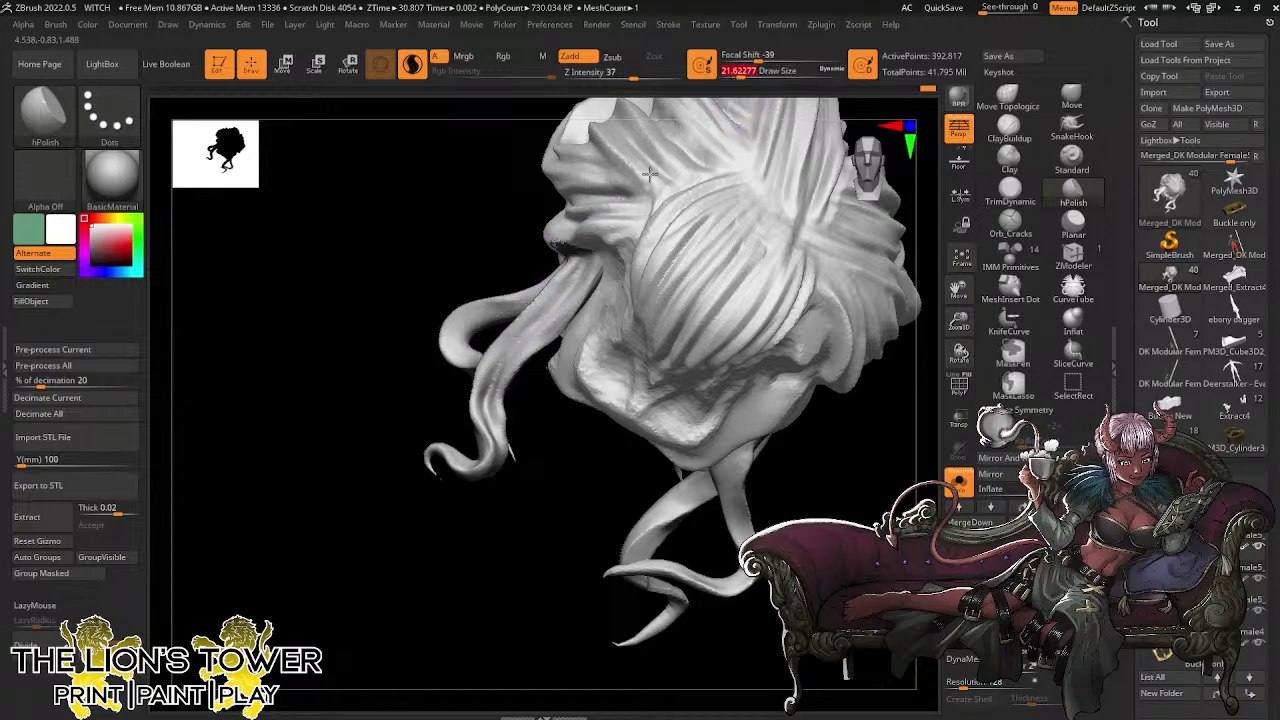
key("bracketleft")
key("bracketleft")
left_click_drag(477, 243, 505, 292)
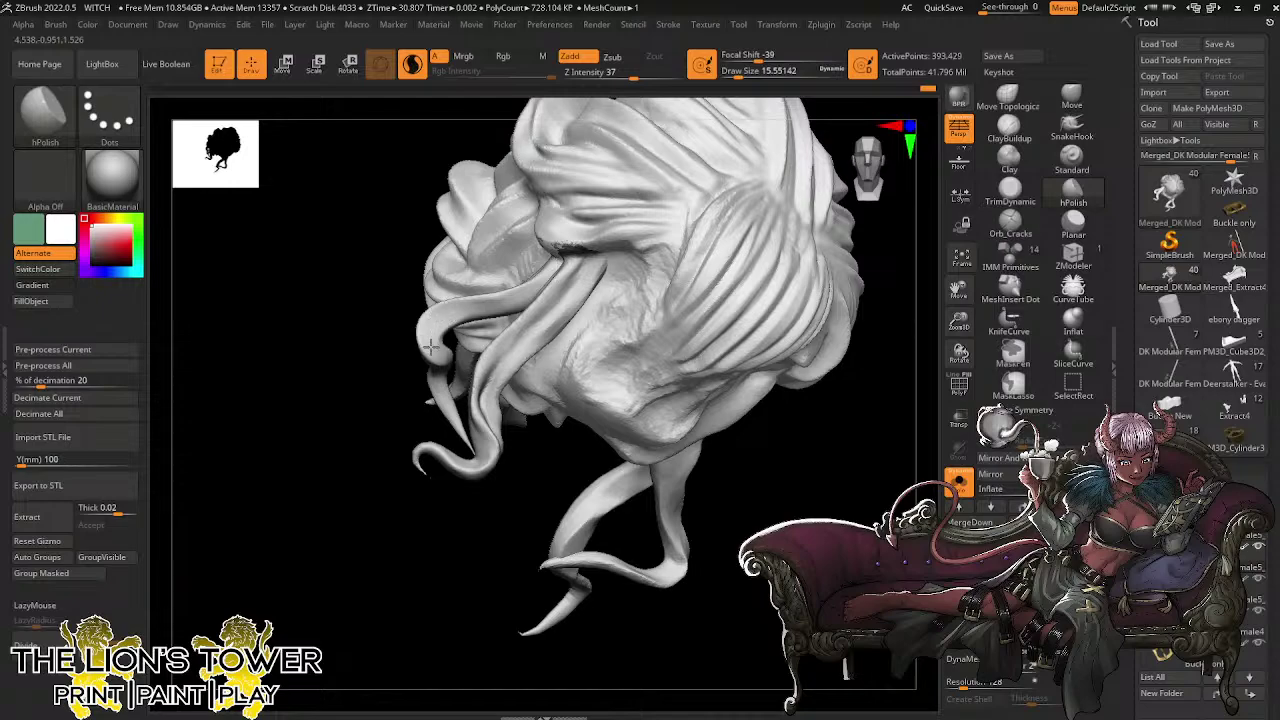
left_click_drag(439, 335, 498, 302)
Polish the sides and roots of both loose strands from several angles, down to the thicker strand's lower bend
left_click_drag(478, 500, 585, 482)
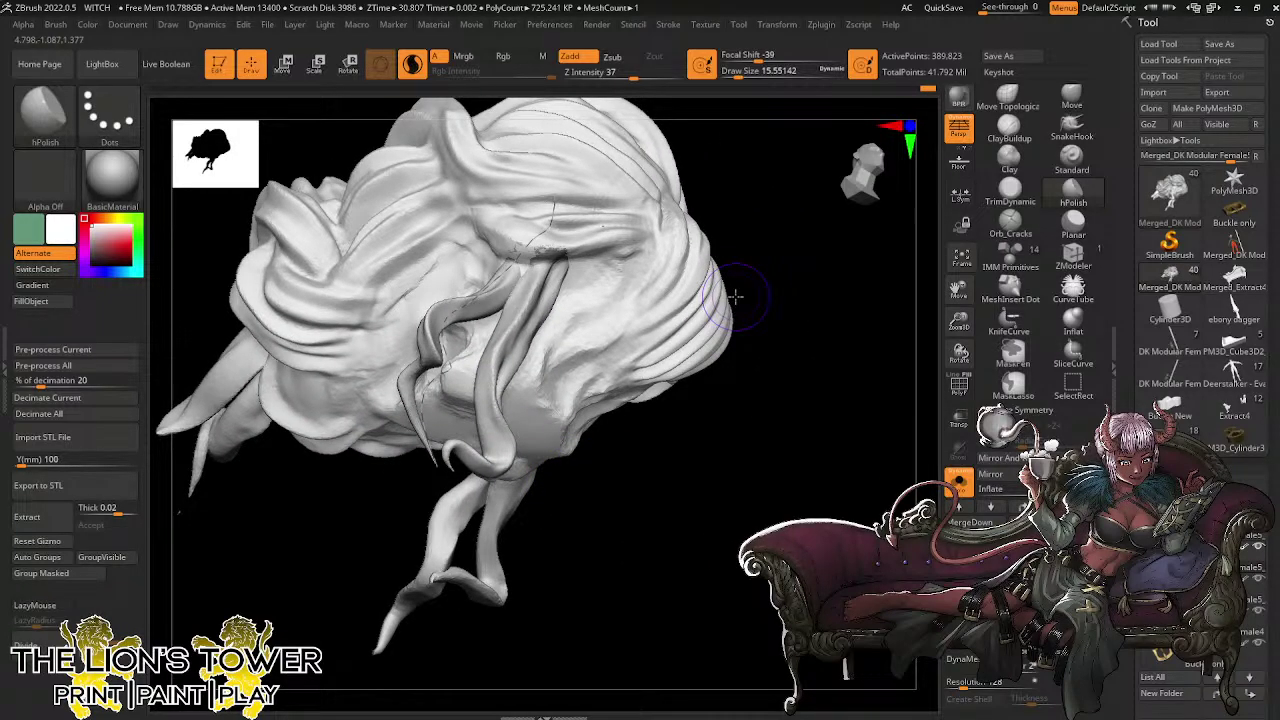
right_click_drag(735, 296, 742, 467)
left_click_drag(420, 290, 407, 256)
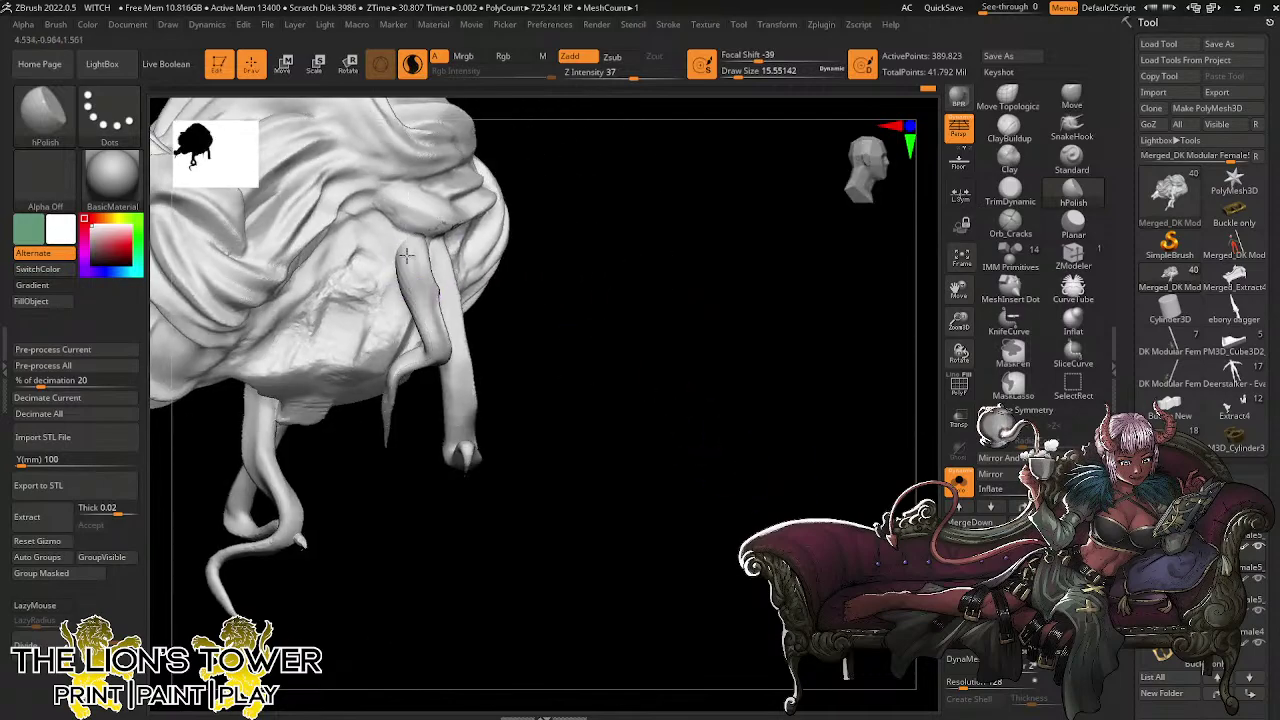
mouse_move(424, 289)
right_mouse_down()
mouse_move(546, 289)
mouse_move(651, 351)
mouse_move(660, 334)
mouse_move(636, 311)
mouse_move(428, 272)
right_mouse_up()
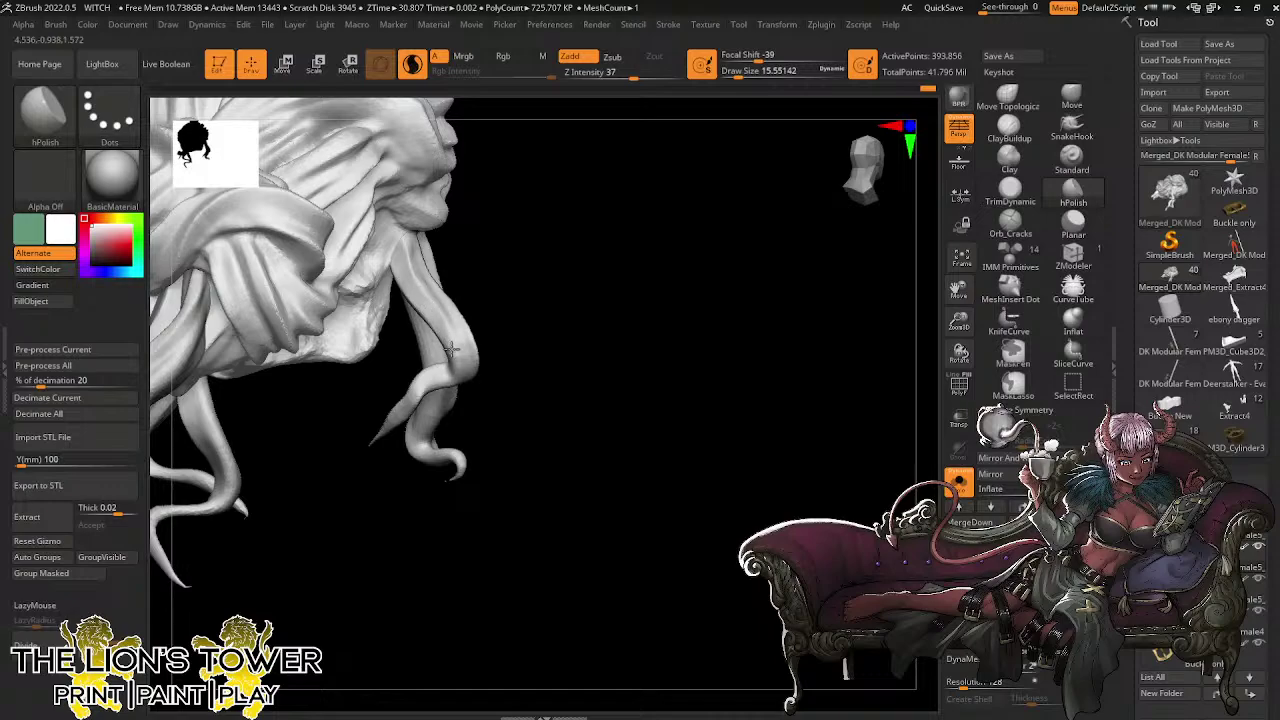
right_click_drag(481, 268, 484, 271)
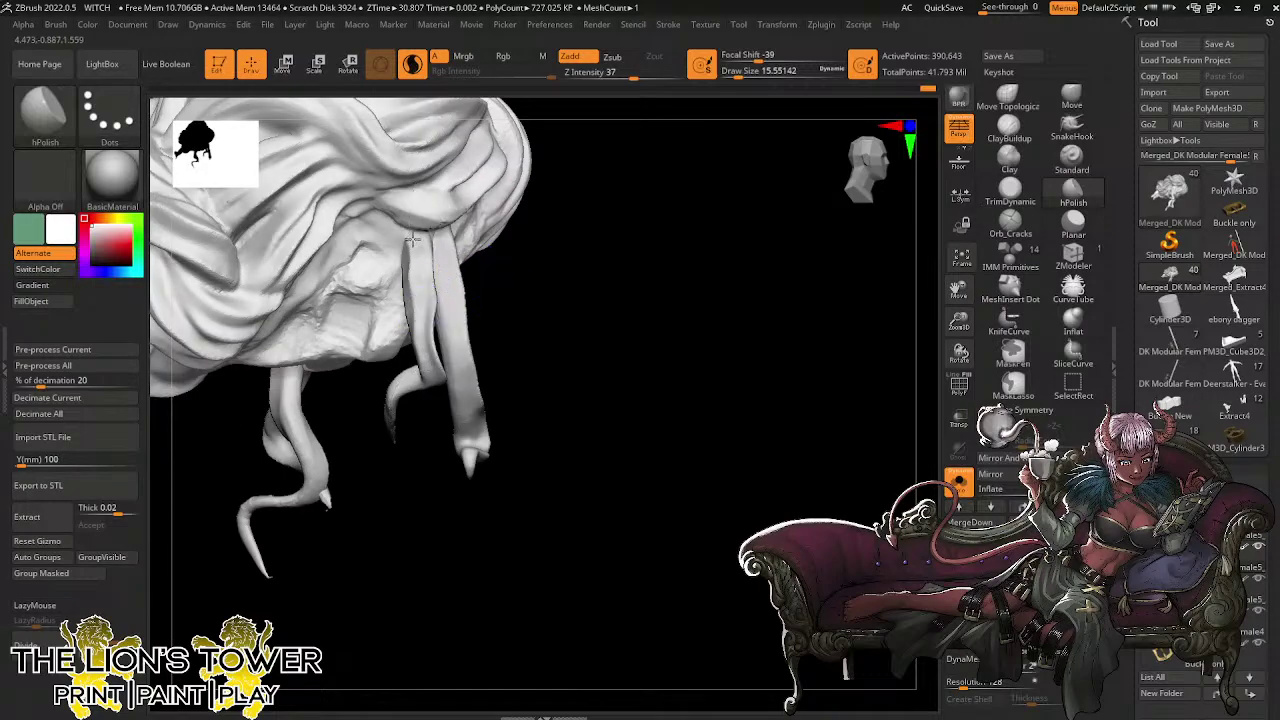
right_click_drag(580, 277, 392, 290)
right_click_drag(664, 317, 697, 286)
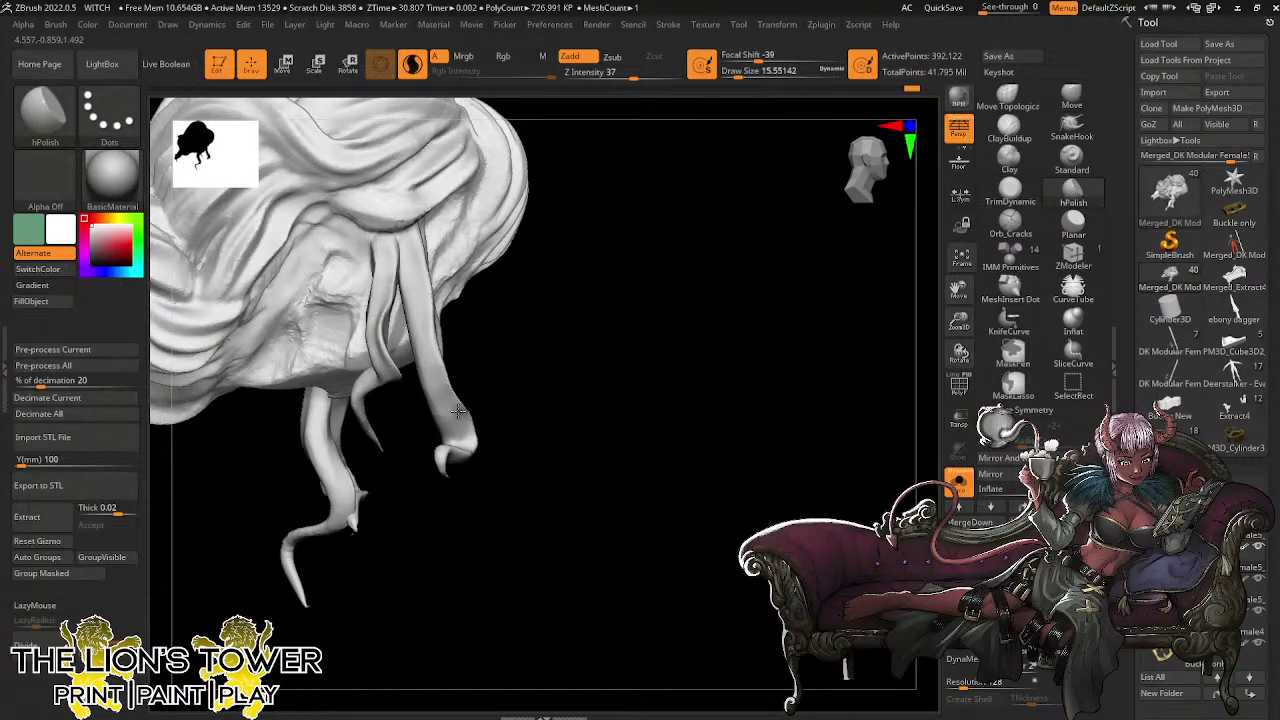
mouse_move(440, 400)
right_mouse_down()
mouse_move(600, 340)
mouse_move(520, 345)
right_mouse_up()
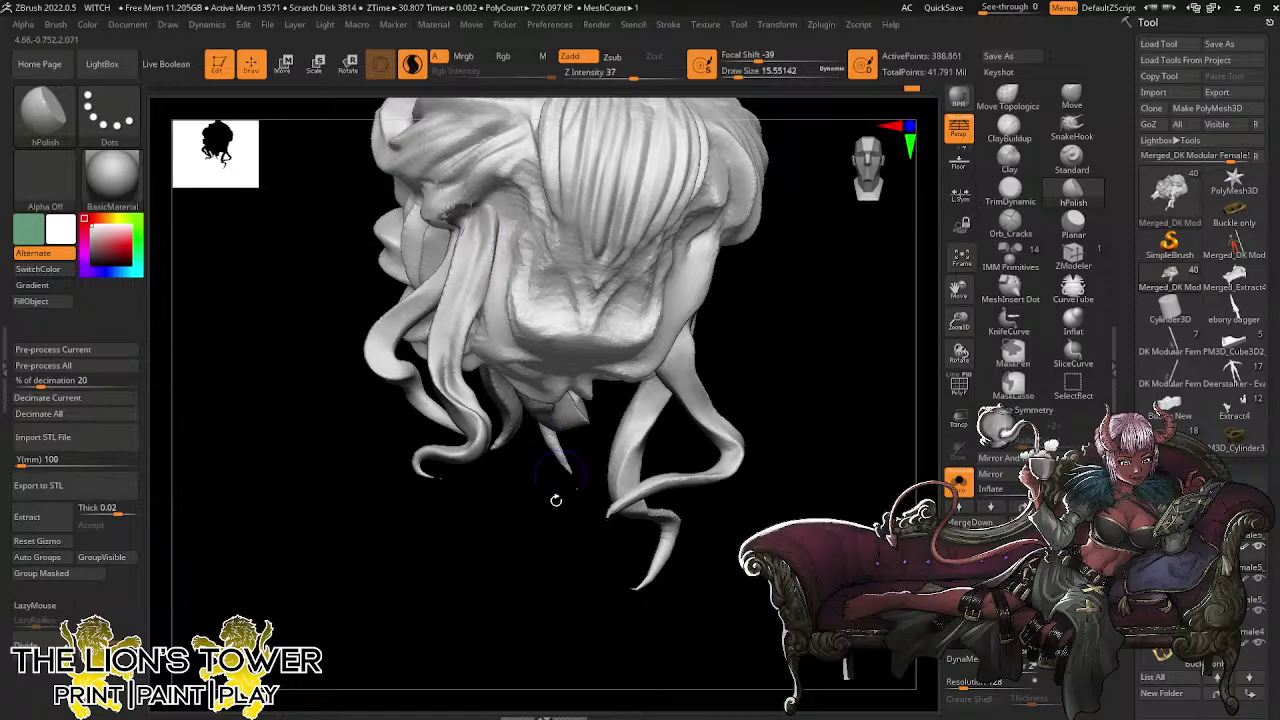
Polish the upper part and root of the front loose strand on the opposite side of the head
mouse_move(556, 500)
right_mouse_down()
mouse_move(514, 508)
mouse_move(519, 521)
right_mouse_up()
mouse_move(836, 399)
left_mouse_down()
mouse_move(791, 371)
mouse_move(680, 340)
left_mouse_up()
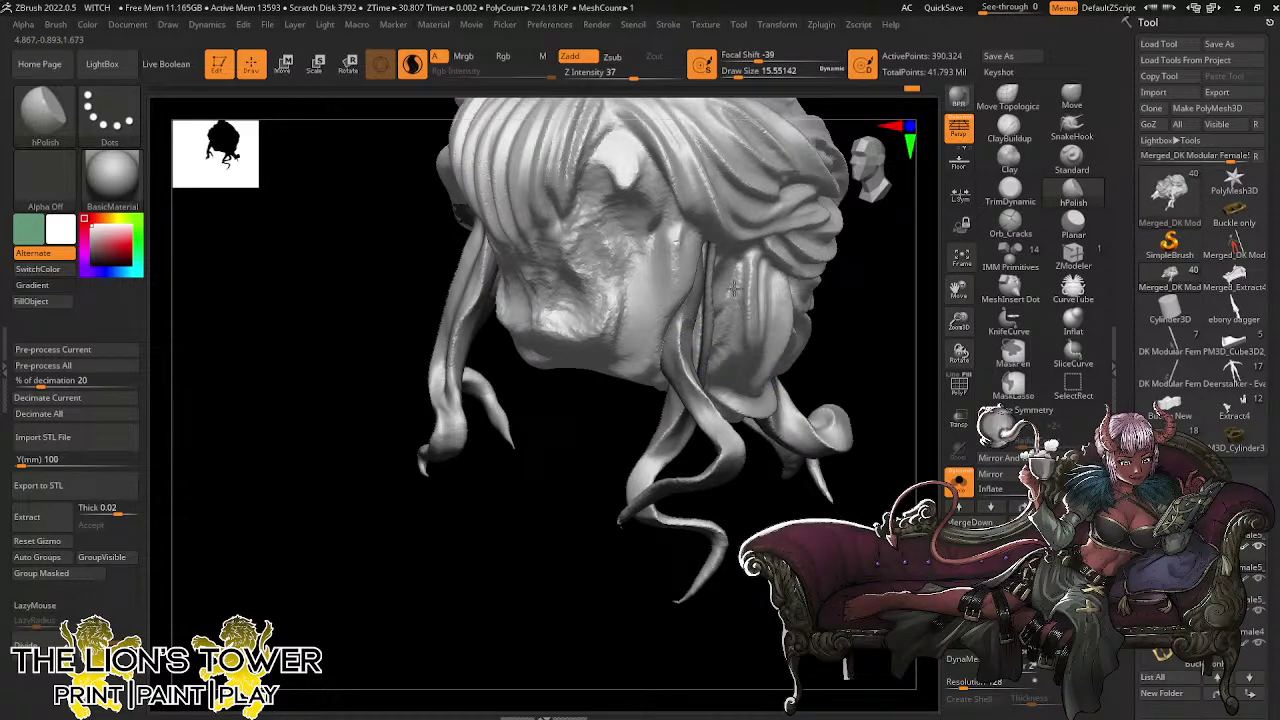
left_click_drag(848, 484, 737, 483)
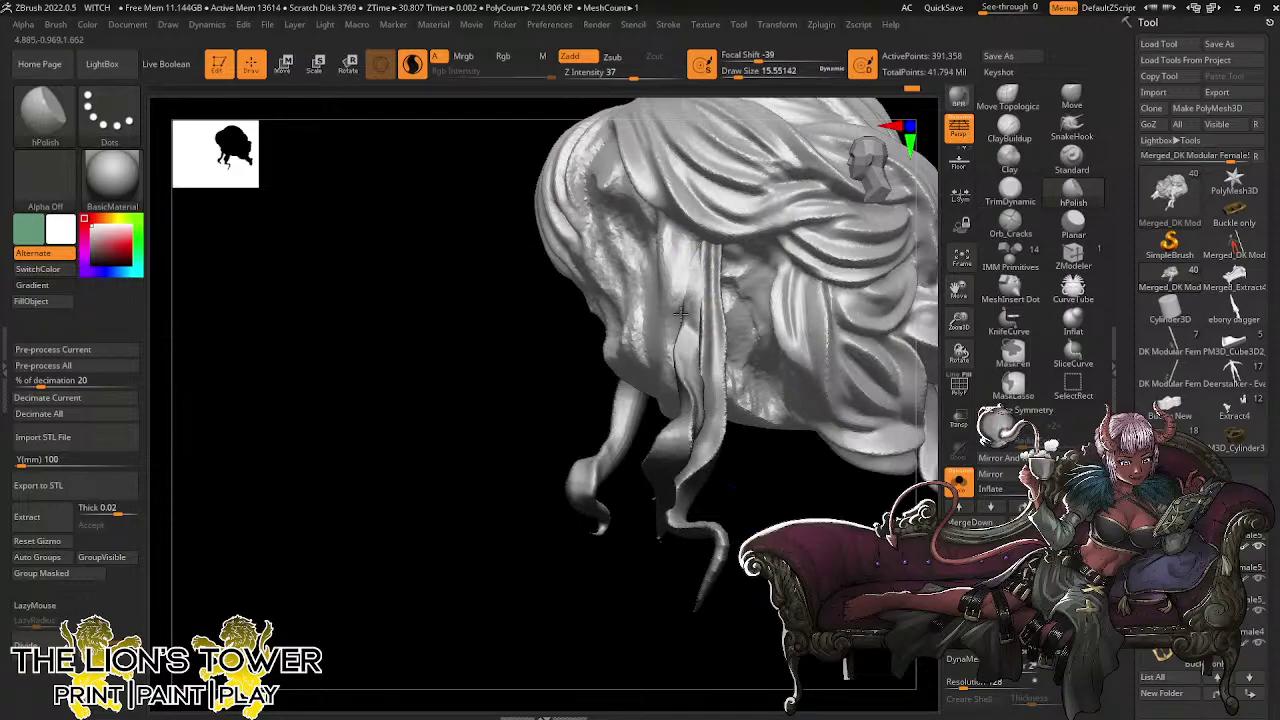
left_click_drag(665, 393, 670, 330)
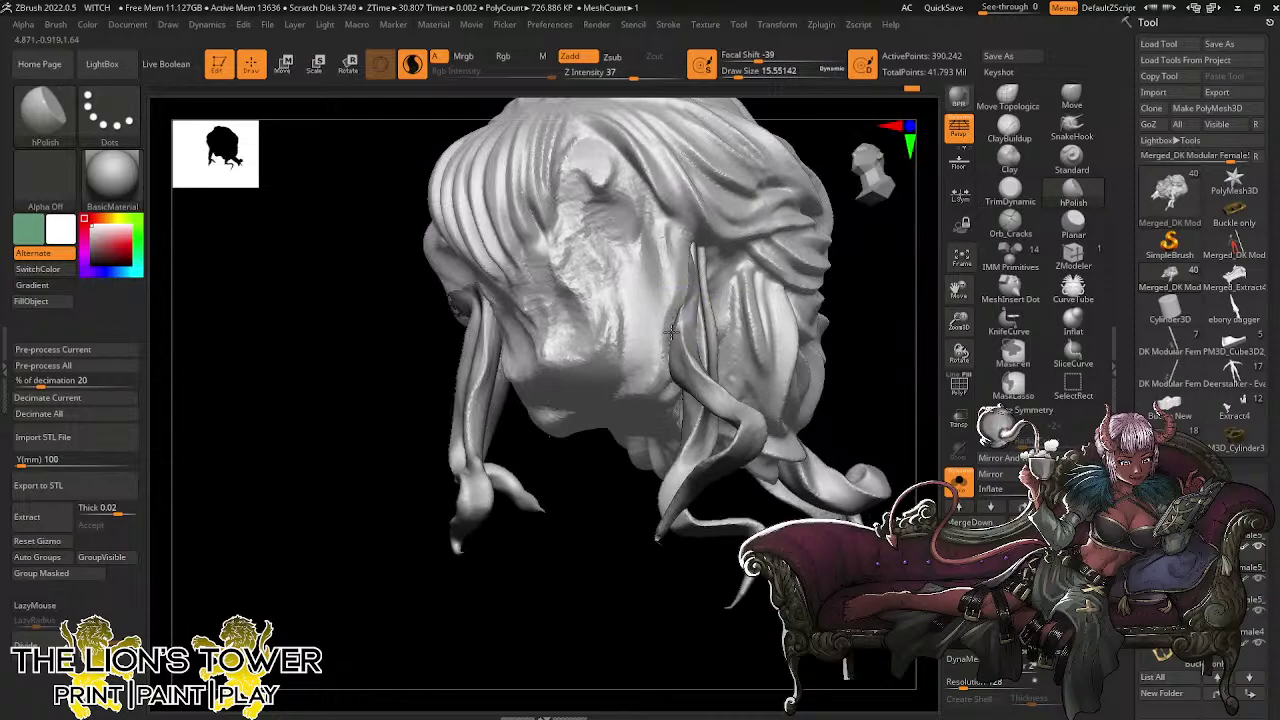
left_click_drag(682, 310, 675, 333)
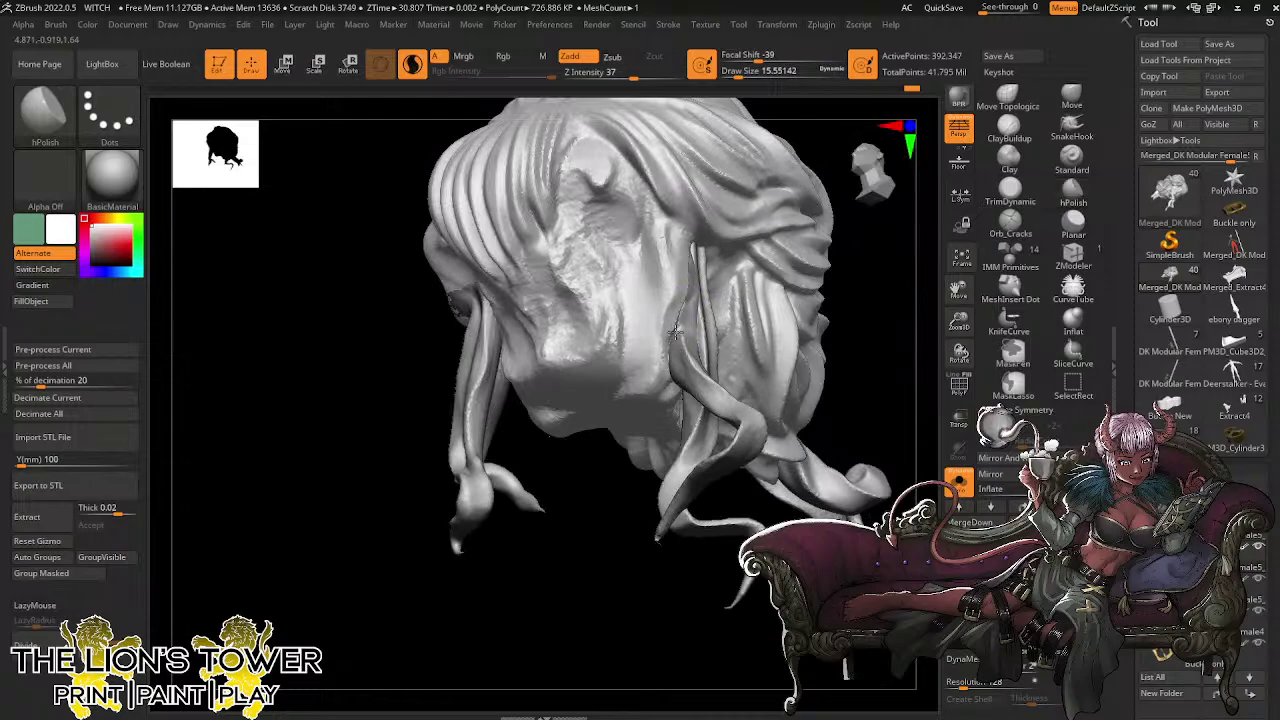
left_click_drag(872, 272, 803, 283)
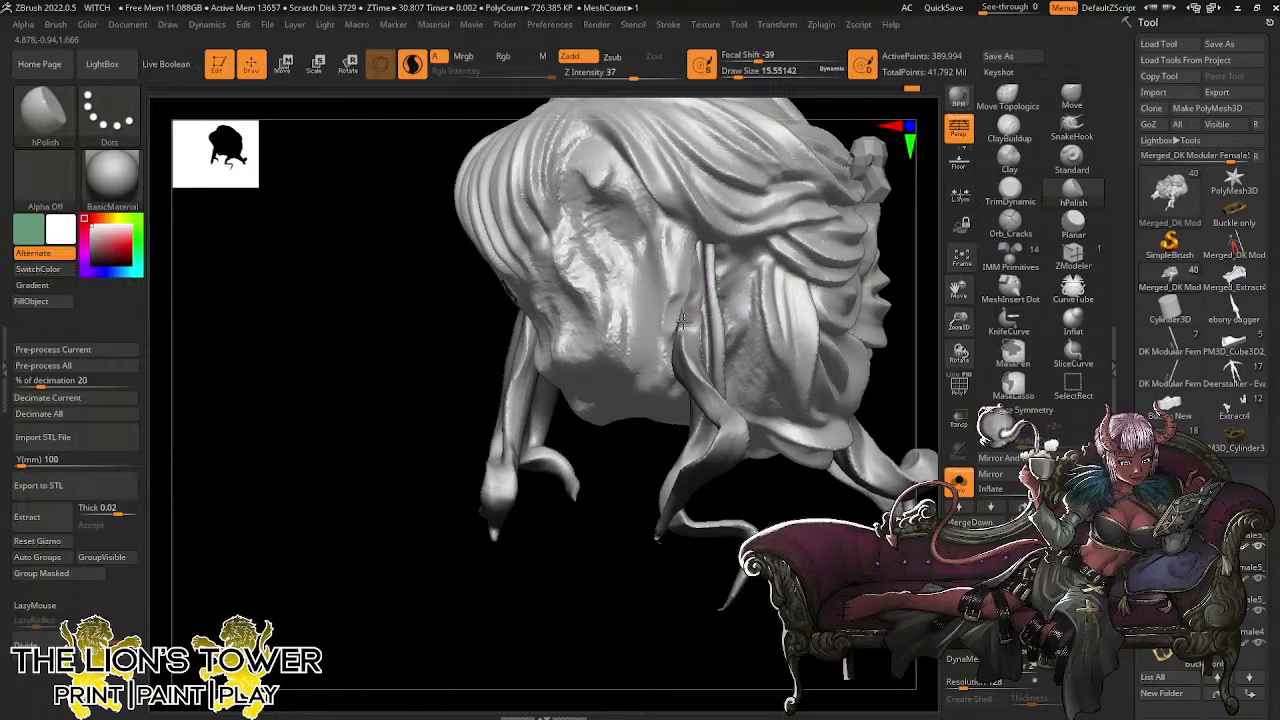
left_click_drag(672, 339, 683, 304)
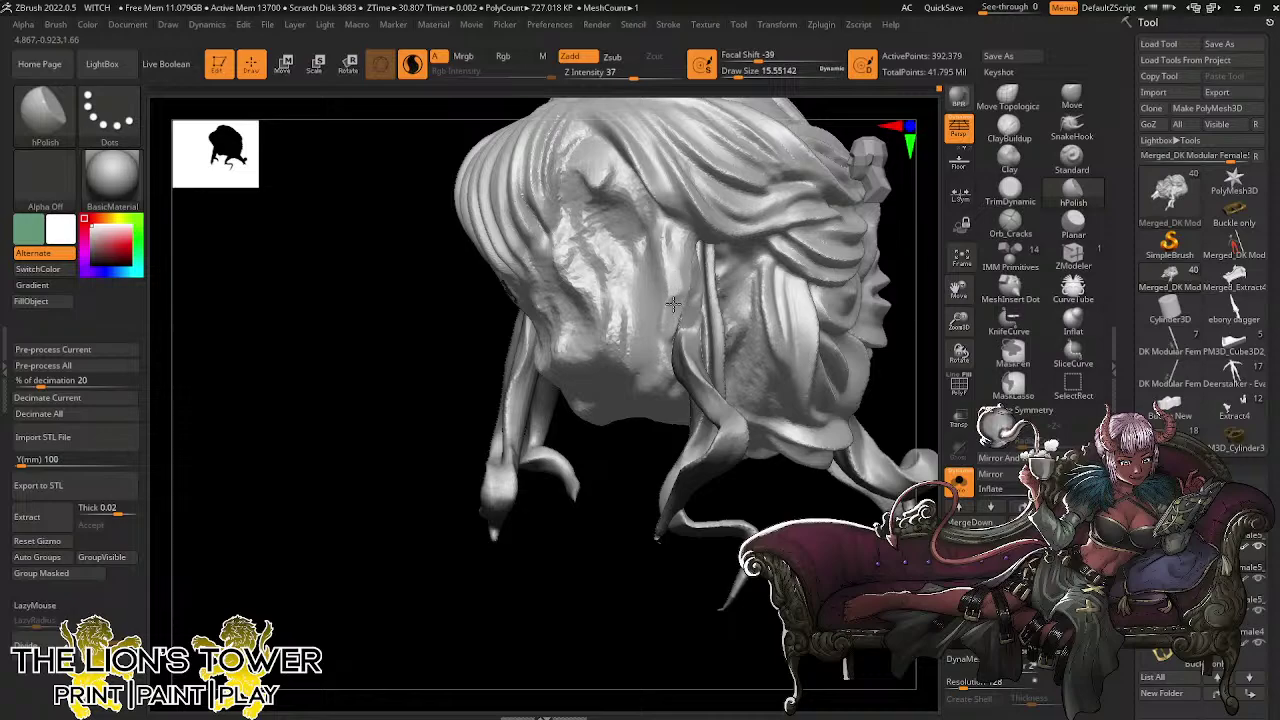
left_click_drag(688, 243, 690, 236)
Smooth the opposite front strand's root area and polish its transition into the hair above
mouse_move(866, 424)
left_mouse_down()
mouse_move(790, 412)
mouse_move(811, 480)
mouse_move(783, 497)
left_mouse_up()
left_click_drag(688, 292, 681, 308, "shift")
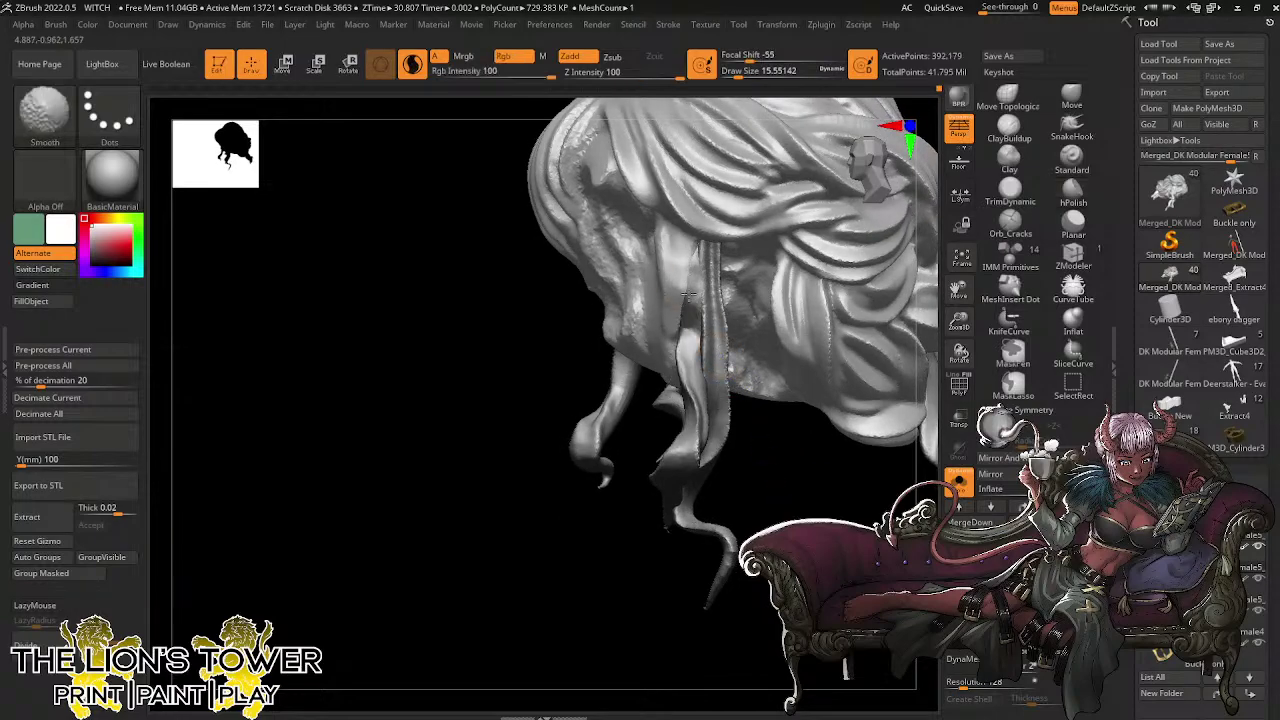
left_click_drag(702, 234, 682, 300)
Switch to the Orb_Cracks brush and carve lengthwise grooves from the hairline down the roots of the opposite loose strands
left_click_drag(775, 447, 848, 518)
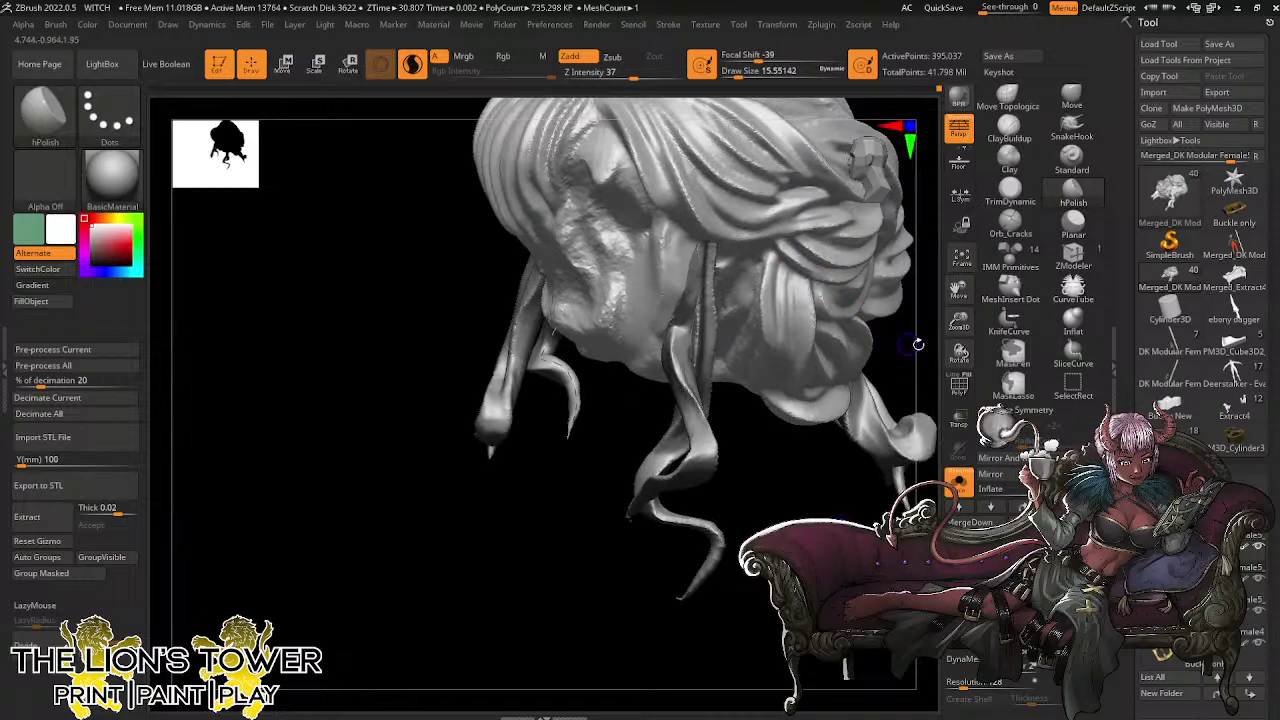
left_click_drag(959, 323, 958, 313)
left_click_drag(792, 440, 800, 505)
left_click(1010, 222)
left_click_drag(892, 380, 827, 366)
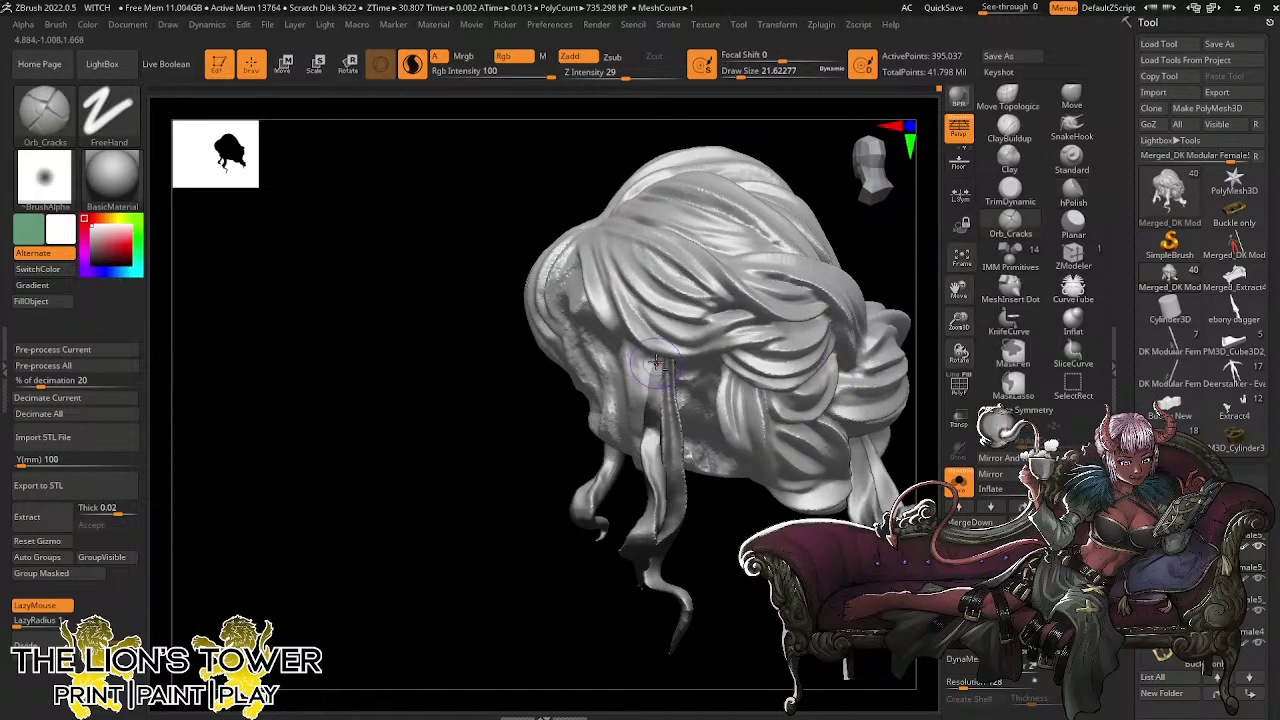
left_click_drag(662, 364, 663, 447)
right_click_drag(687, 430, 711, 432)
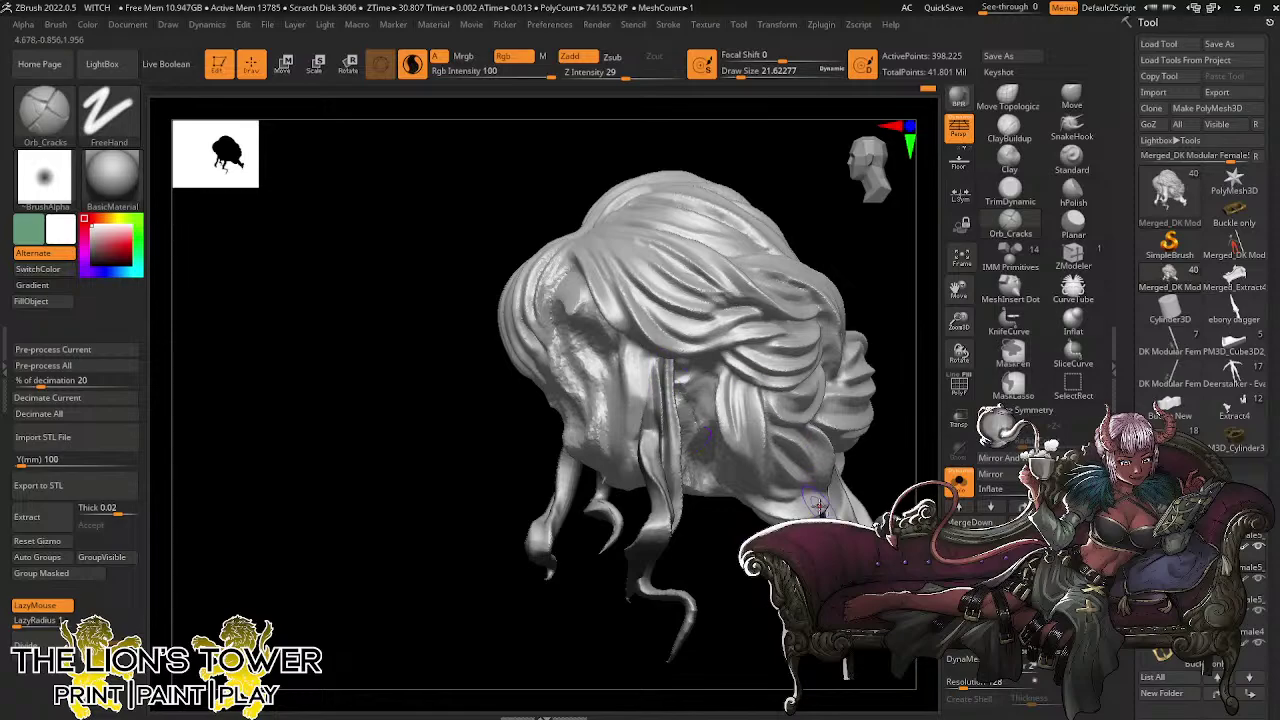
mouse_move(803, 234)
left_mouse_down()
mouse_move(831, 231)
mouse_move(823, 240)
left_mouse_up()
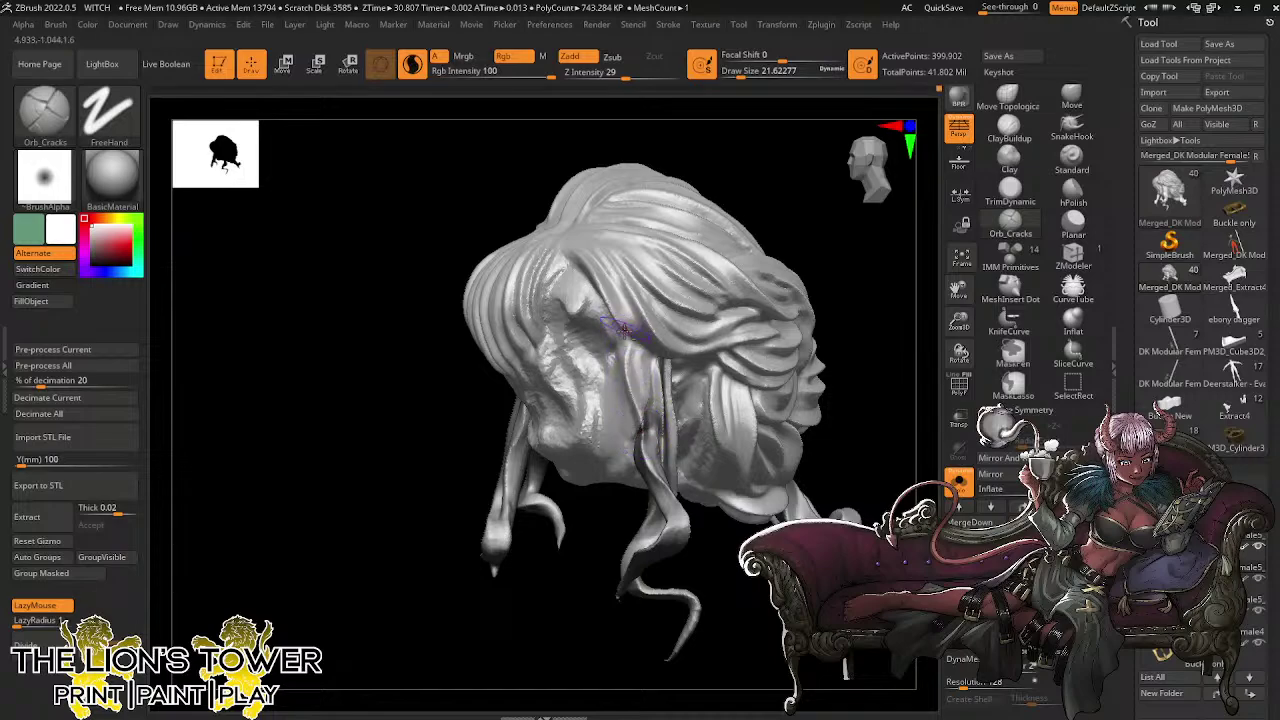
mouse_move(642, 383)
left_mouse_down()
mouse_move(636, 345)
mouse_move(650, 454)
left_mouse_up()
mouse_move(814, 264)
left_mouse_down()
mouse_move(832, 268)
mouse_move(816, 201)
left_mouse_up()
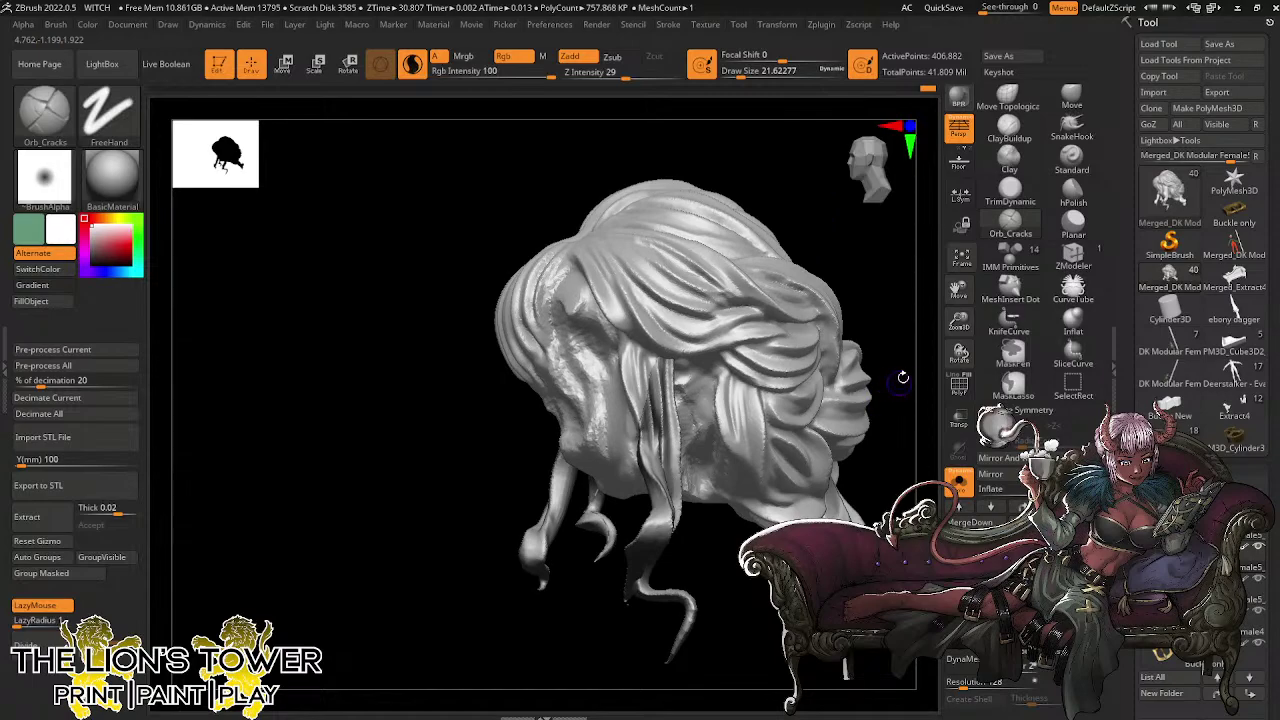
Deepen the grooves between the overlapping locks on the side and back of the hairstyle, checking it from all around
left_click_drag(960, 321, 910, 302)
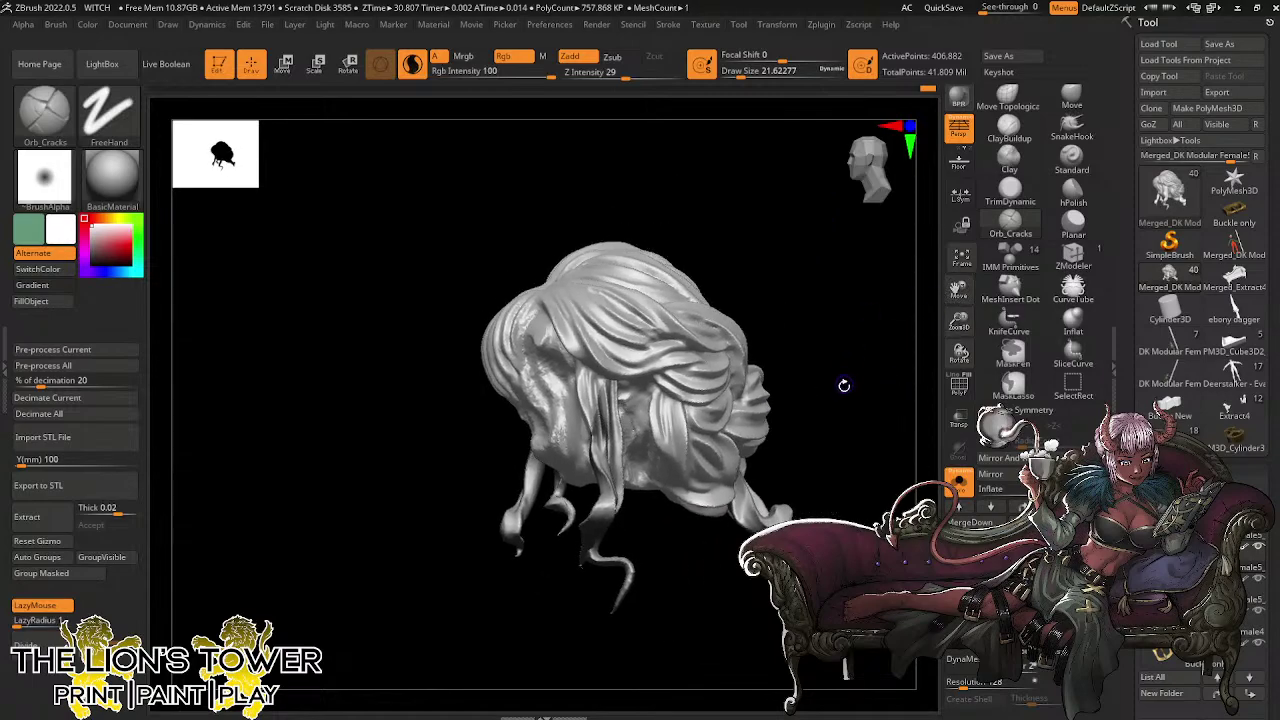
left_click_drag(844, 385, 778, 376)
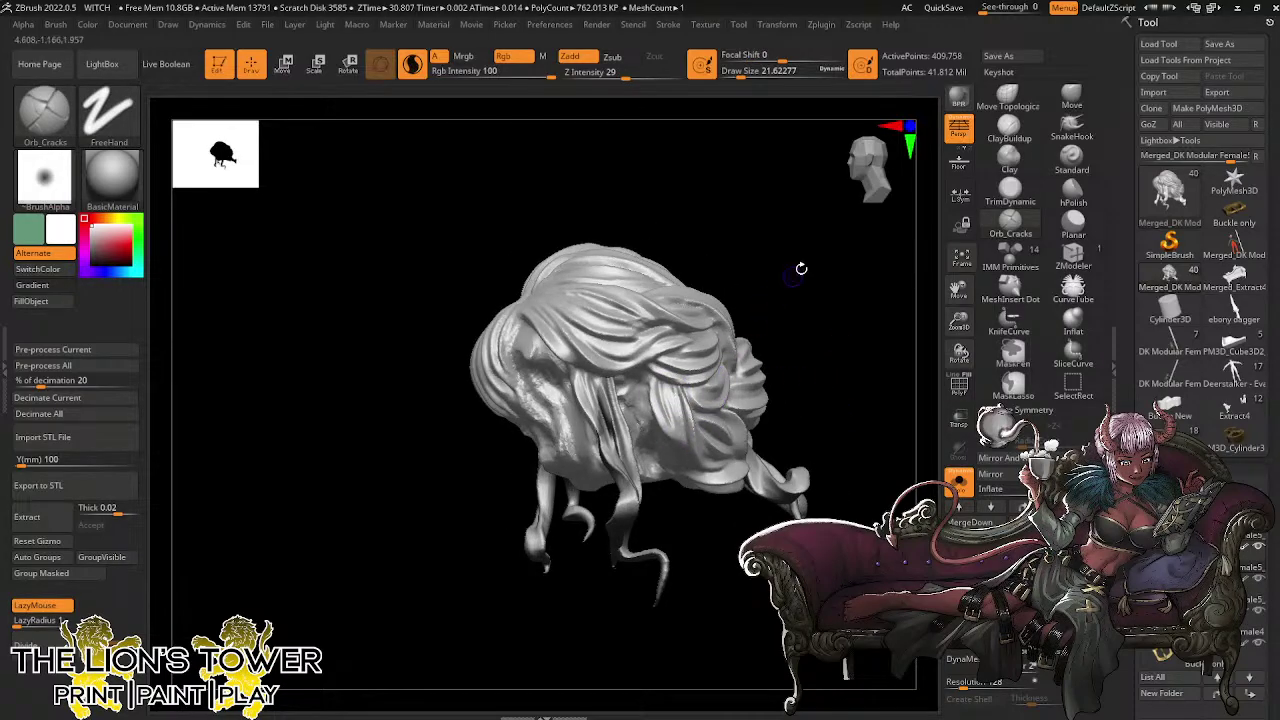
left_click_drag(800, 266, 727, 341)
mouse_move(696, 396)
left_mouse_down()
mouse_move(750, 374)
mouse_move(738, 358)
left_mouse_up()
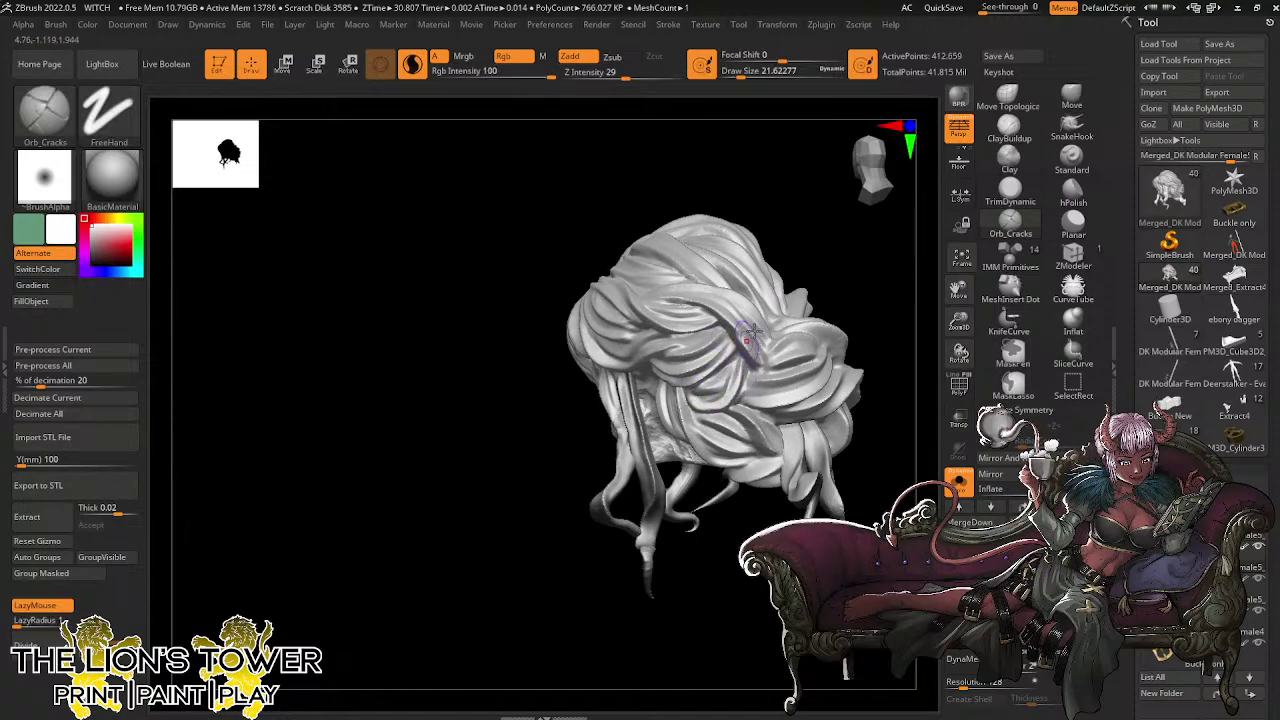
mouse_move(746, 342)
right_mouse_down()
mouse_move(735, 372)
mouse_move(900, 284)
mouse_move(880, 380)
mouse_move(860, 369)
mouse_move(883, 374)
mouse_move(924, 353)
mouse_move(903, 369)
right_mouse_up()
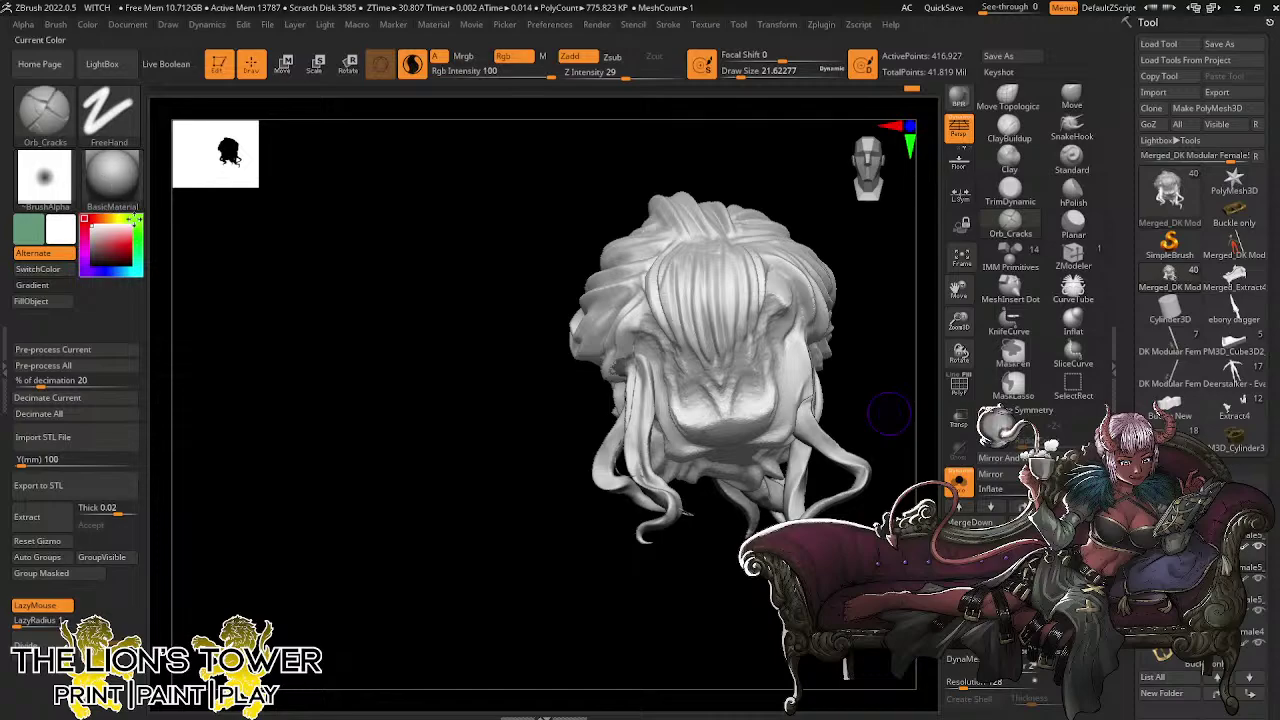
Fill the whole hair mesh with the SkinShade4 material in white, applying material and colour together
left_click(140, 188)
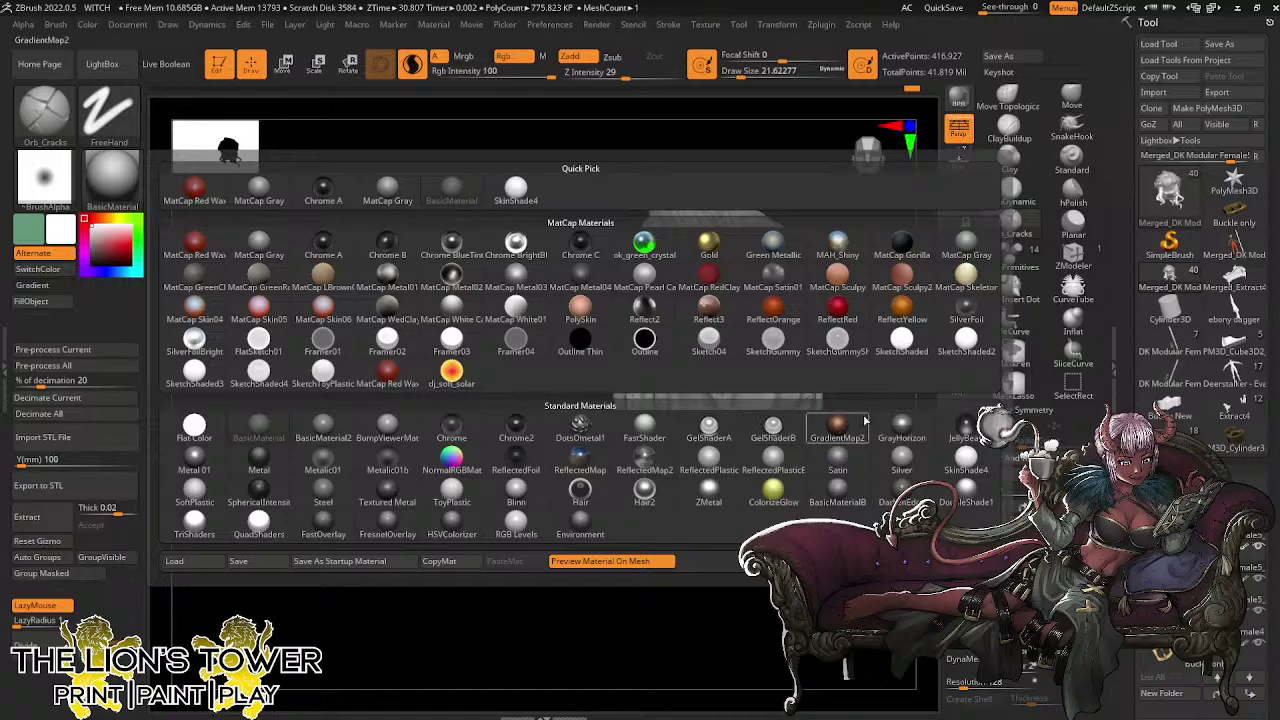
left_click(966, 462)
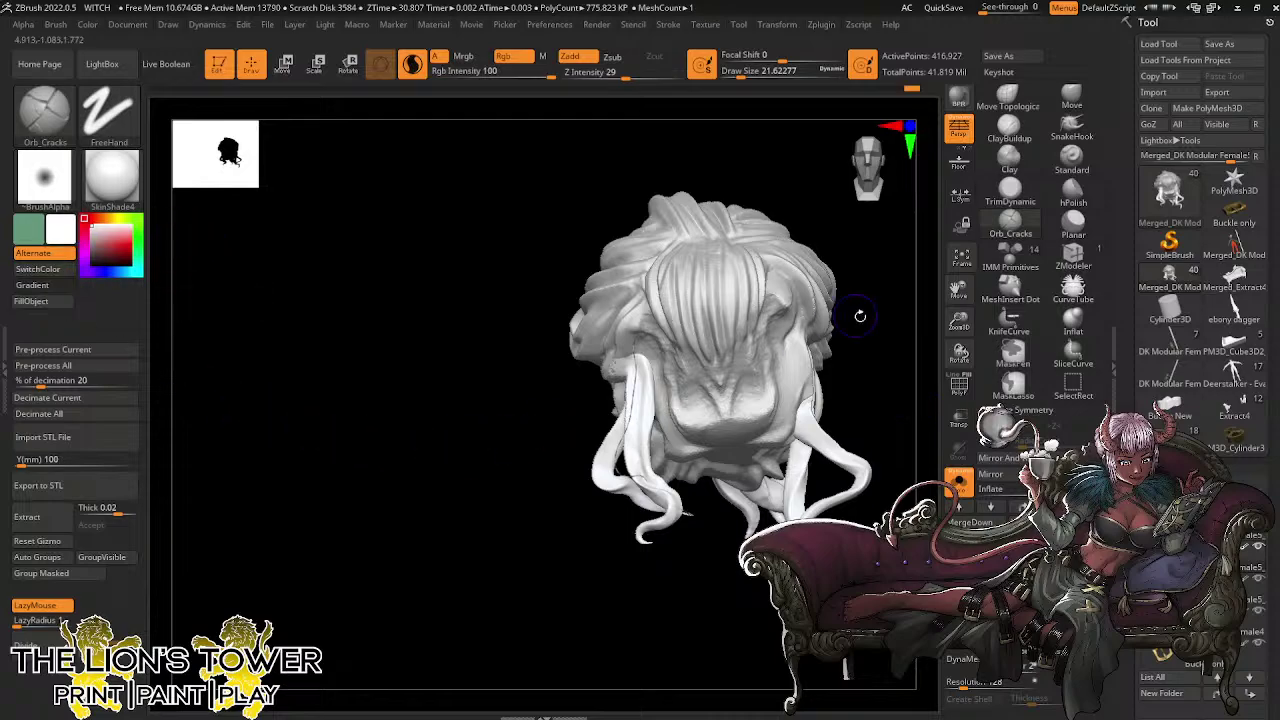
left_click_drag(860, 316, 730, 153)
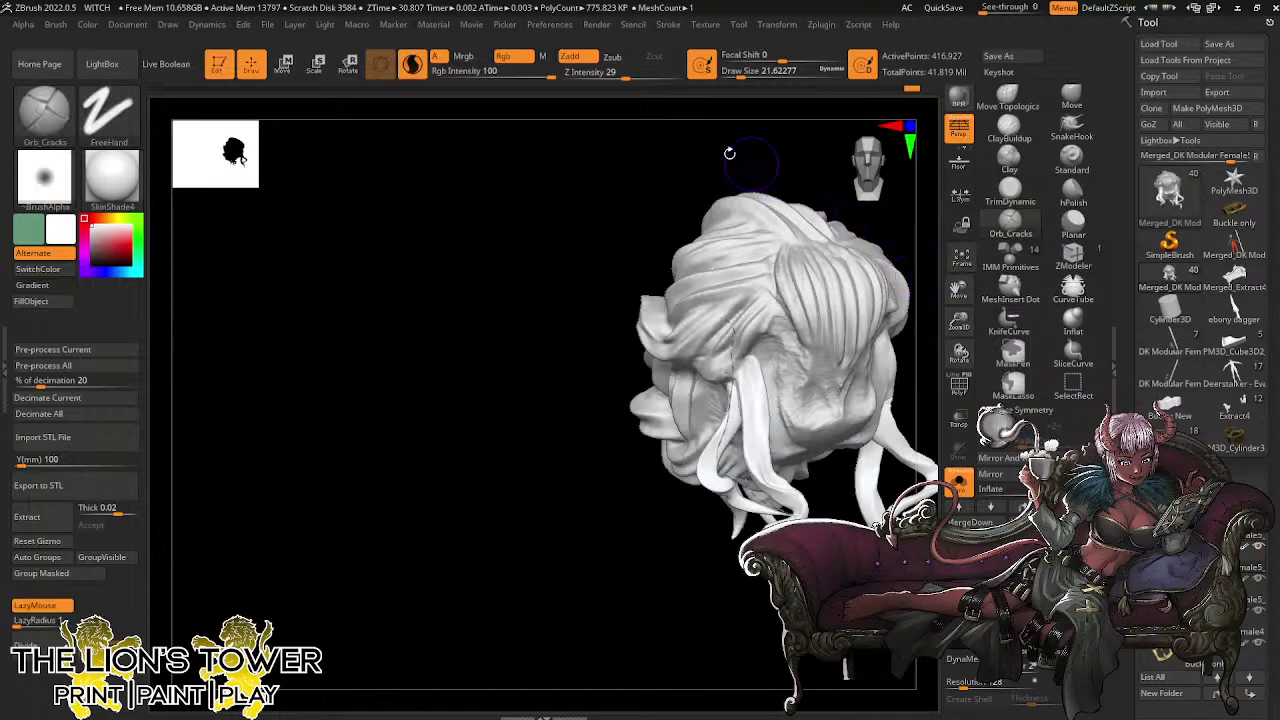
left_click(463, 56)
left_click(45, 304)
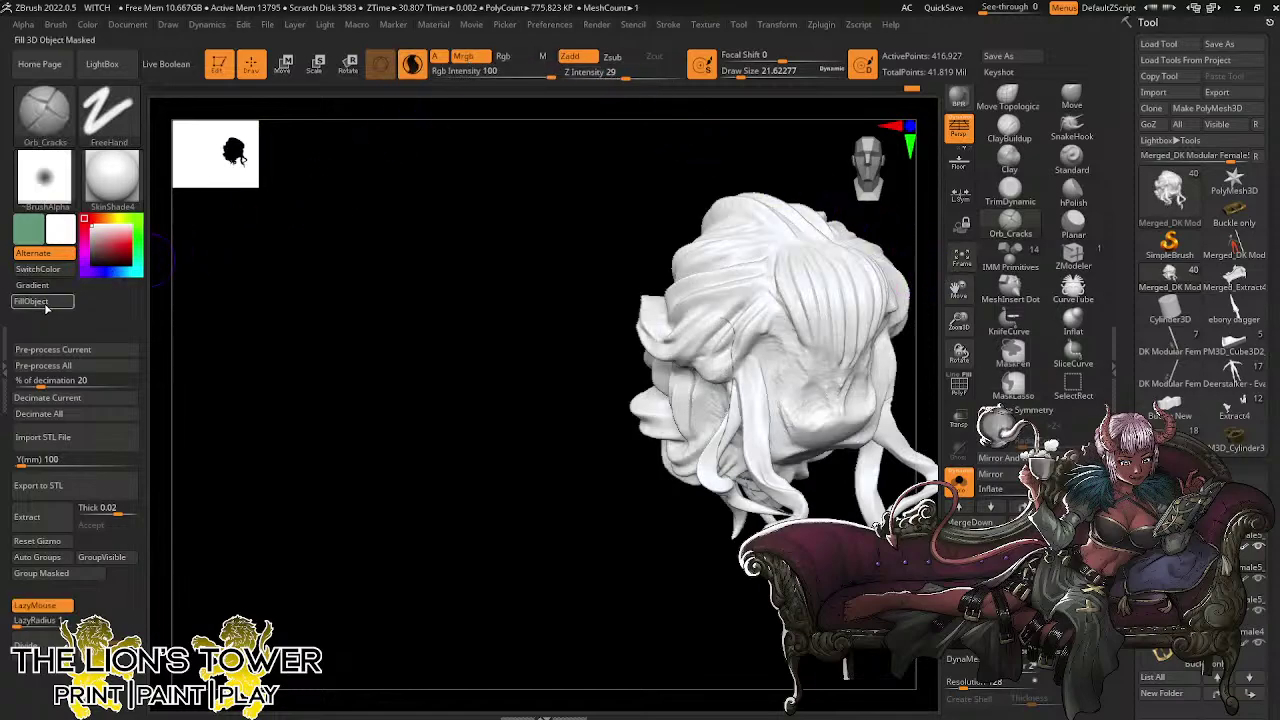
Leave the isolated hair view so the complete coloured figure shows, and inspect the white hairstyle from the side and front
left_click_drag(397, 466, 960, 480)
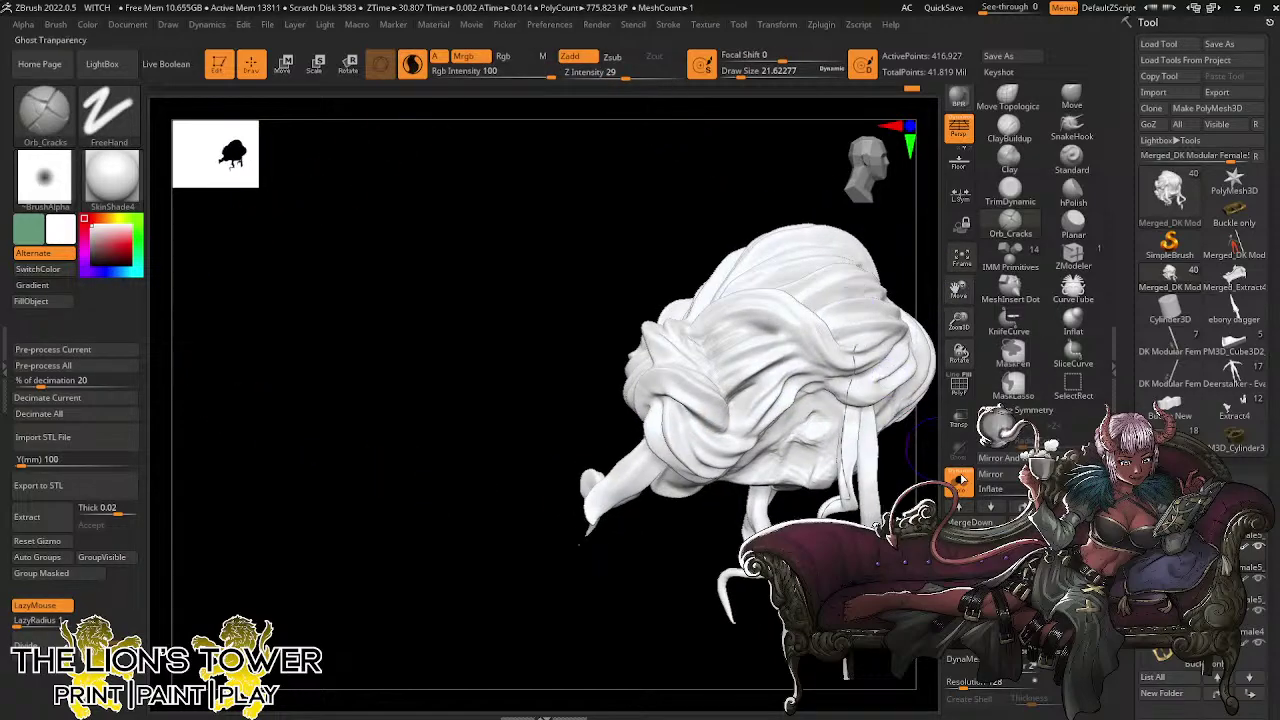
left_click(962, 480)
left_click_drag(550, 374, 836, 369)
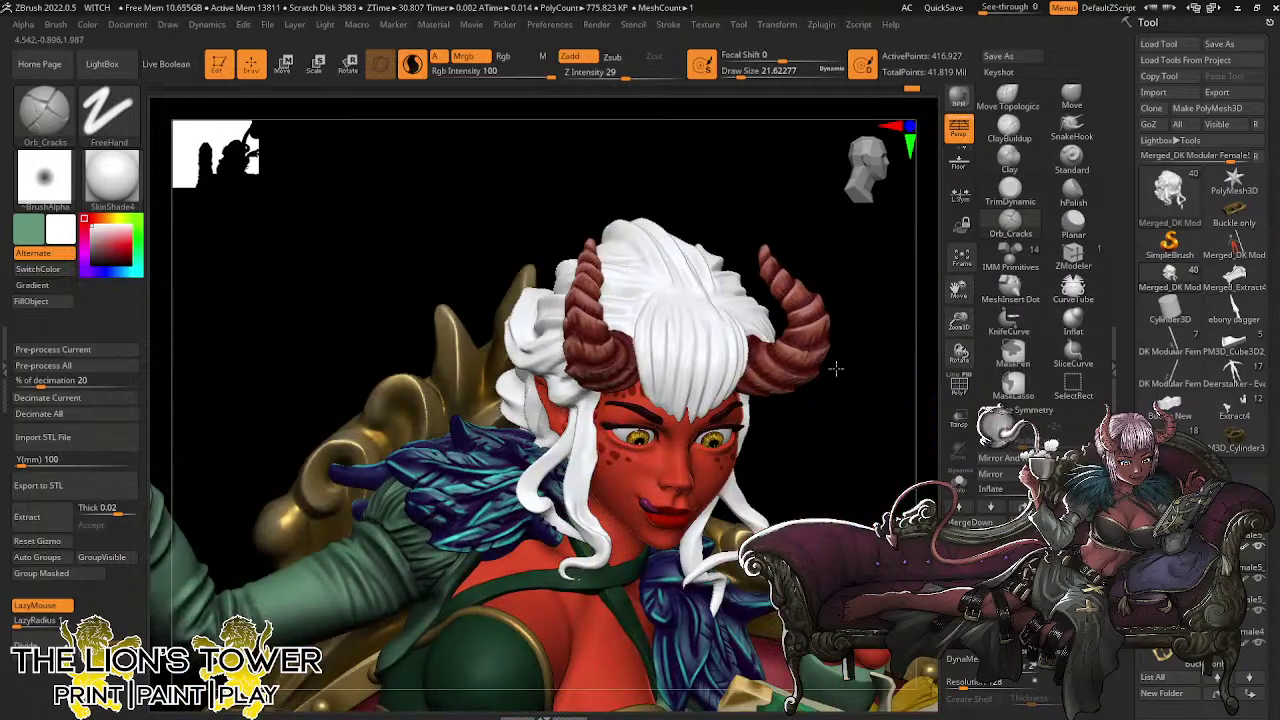
left_click_drag(854, 437, 856, 452)
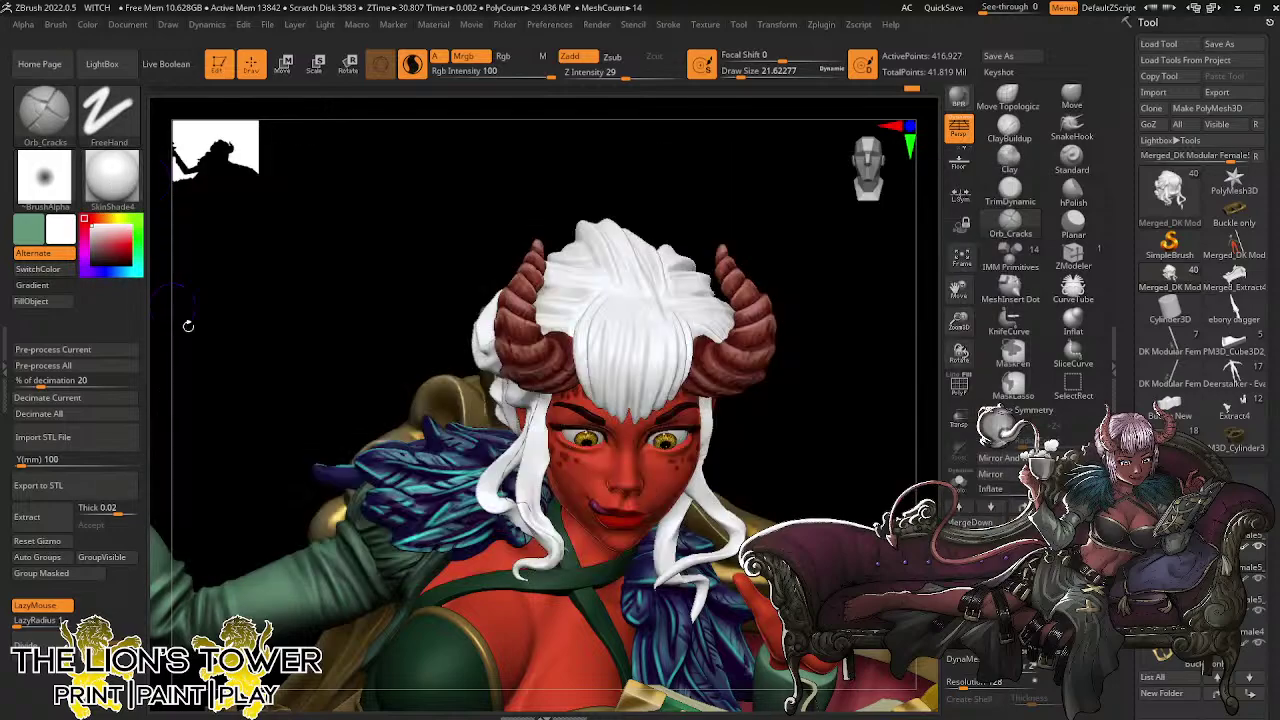
Try the MatCap White01 material on the hair by filling the hair mesh with it in pure white
left_click(96, 228)
left_click(118, 189)
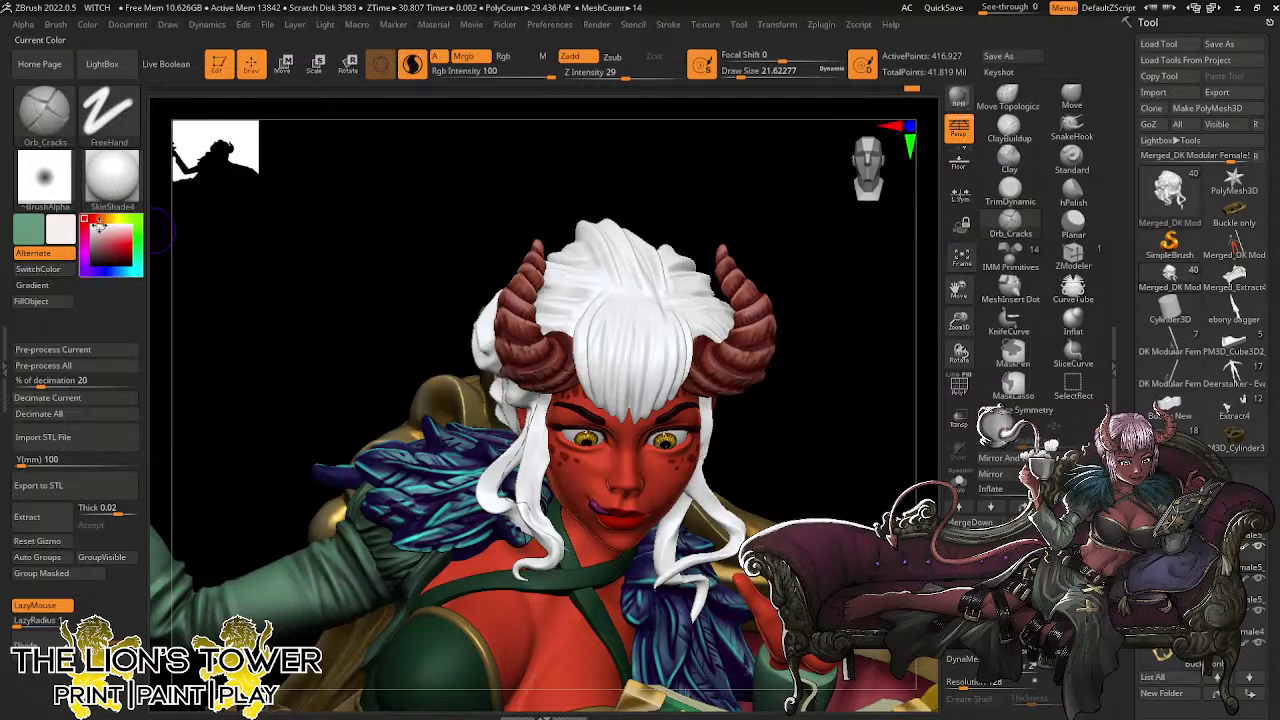
left_click(111, 176)
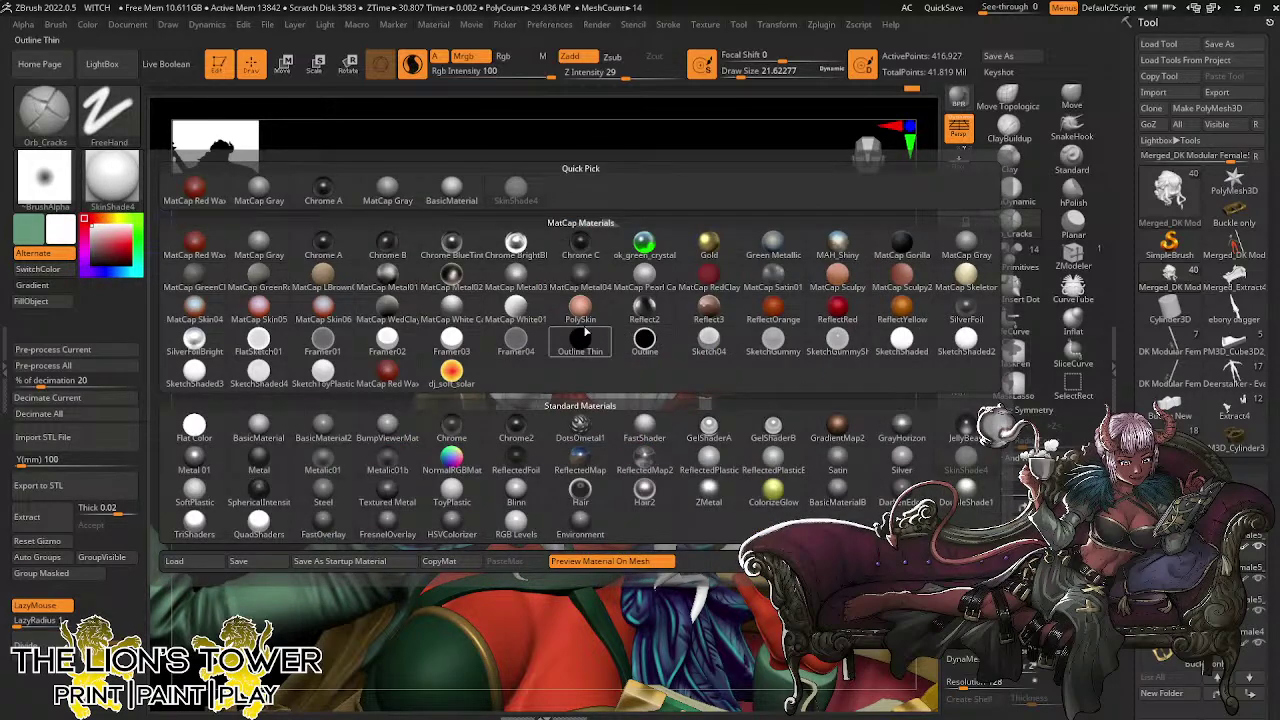
left_click(520, 312)
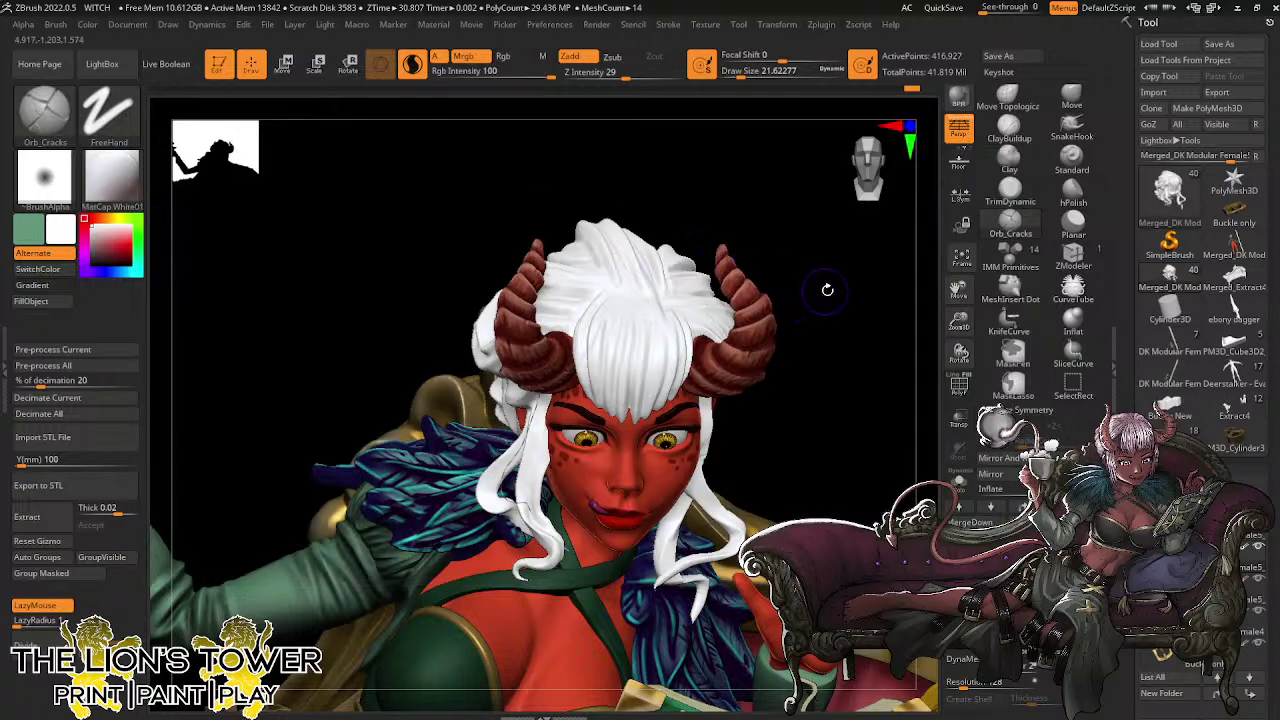
left_click(1252, 553)
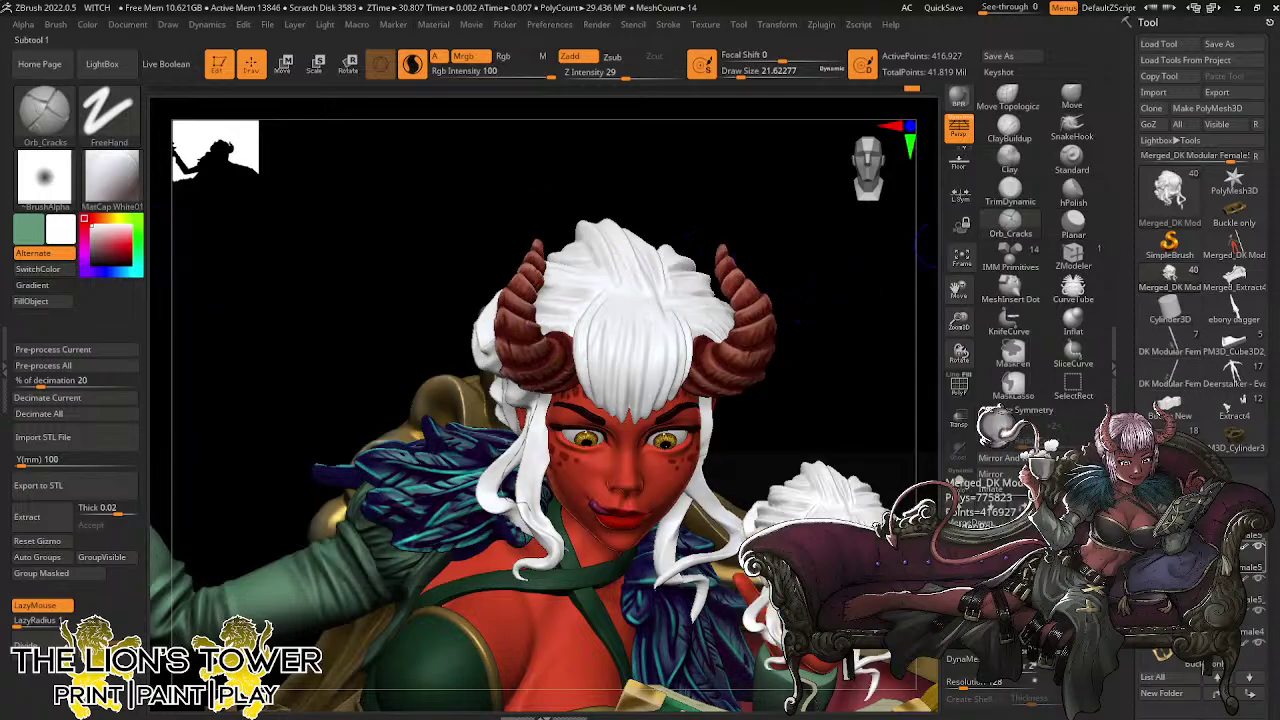
left_click(53, 306)
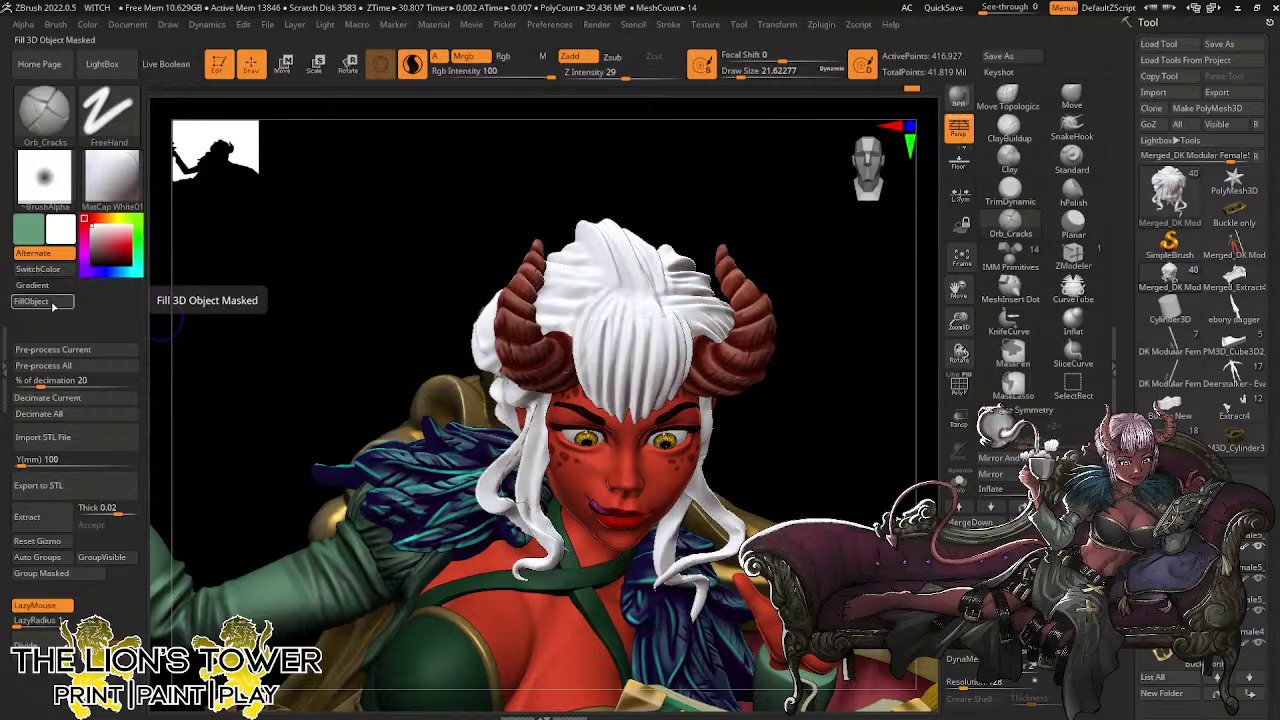
Compare material previews on the hair and try PolySkin as the active material
left_click(118, 178)
left_click(115, 183)
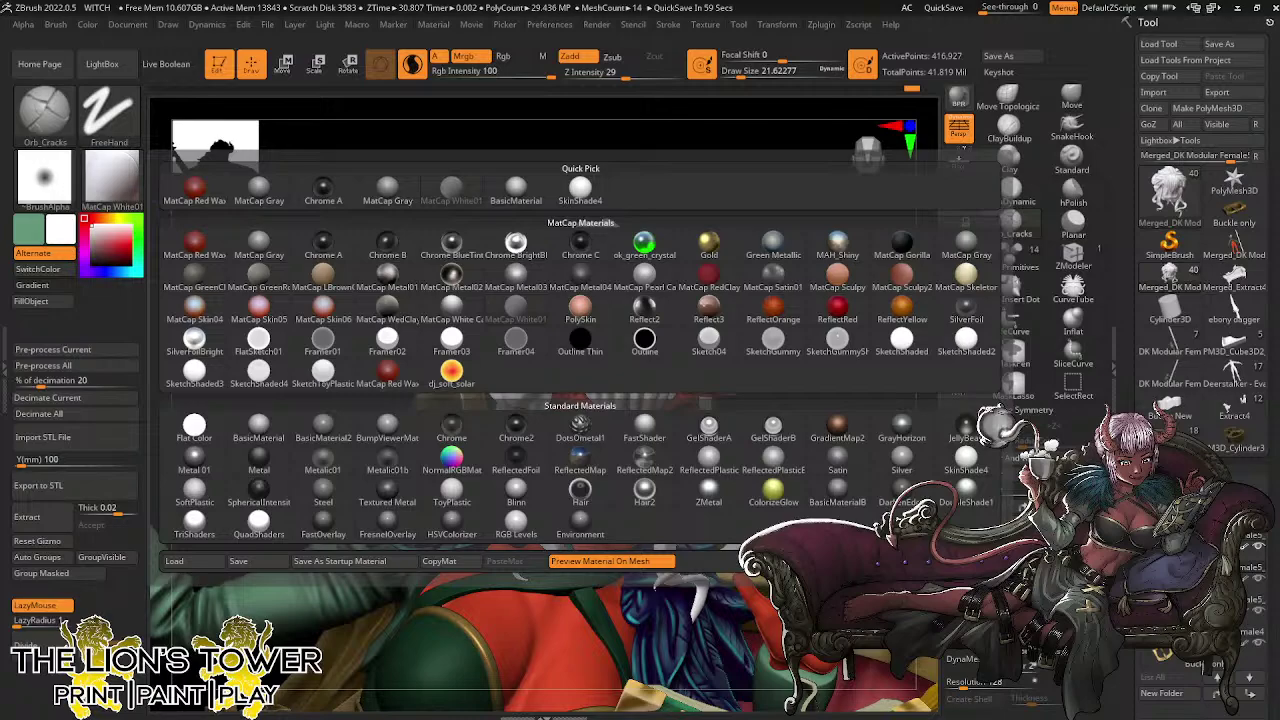
mouse_move(990, 494)
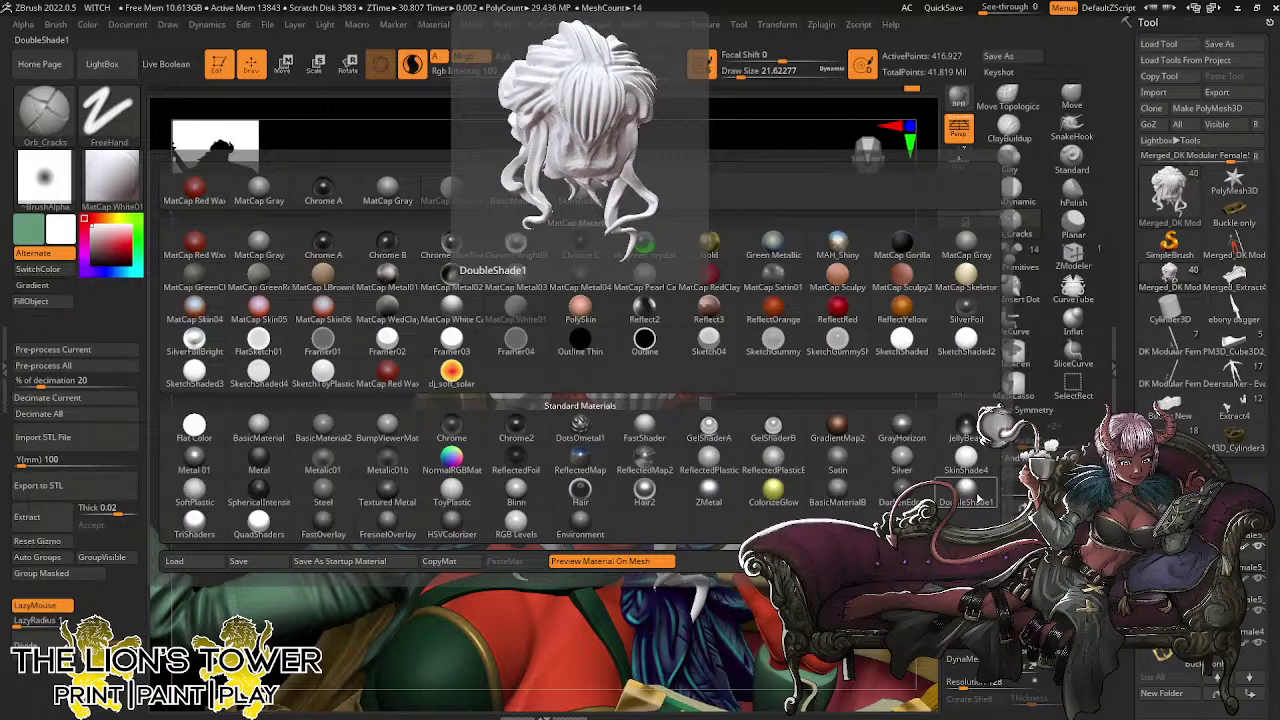
mouse_move(897, 312)
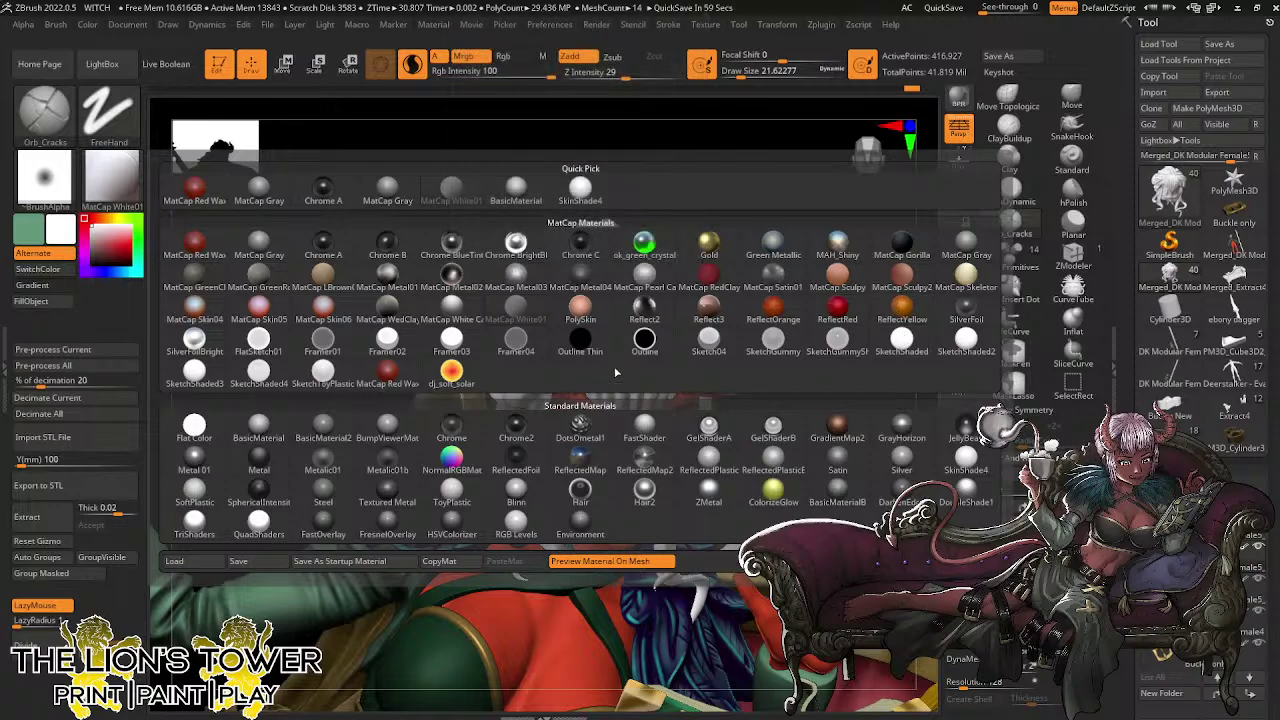
left_click(580, 305)
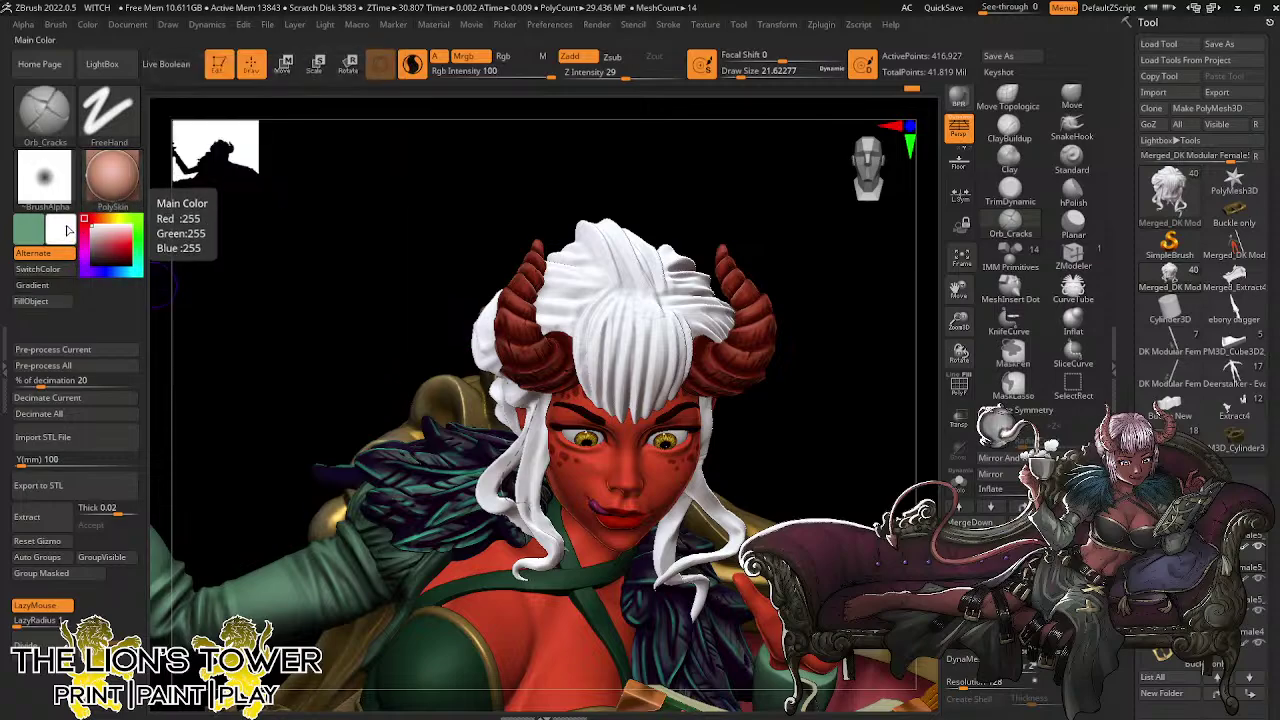
Apply BasicMaterial to the hair and check the hairstyle together with the rest of the figure
left_click(112, 175)
left_click(112, 175)
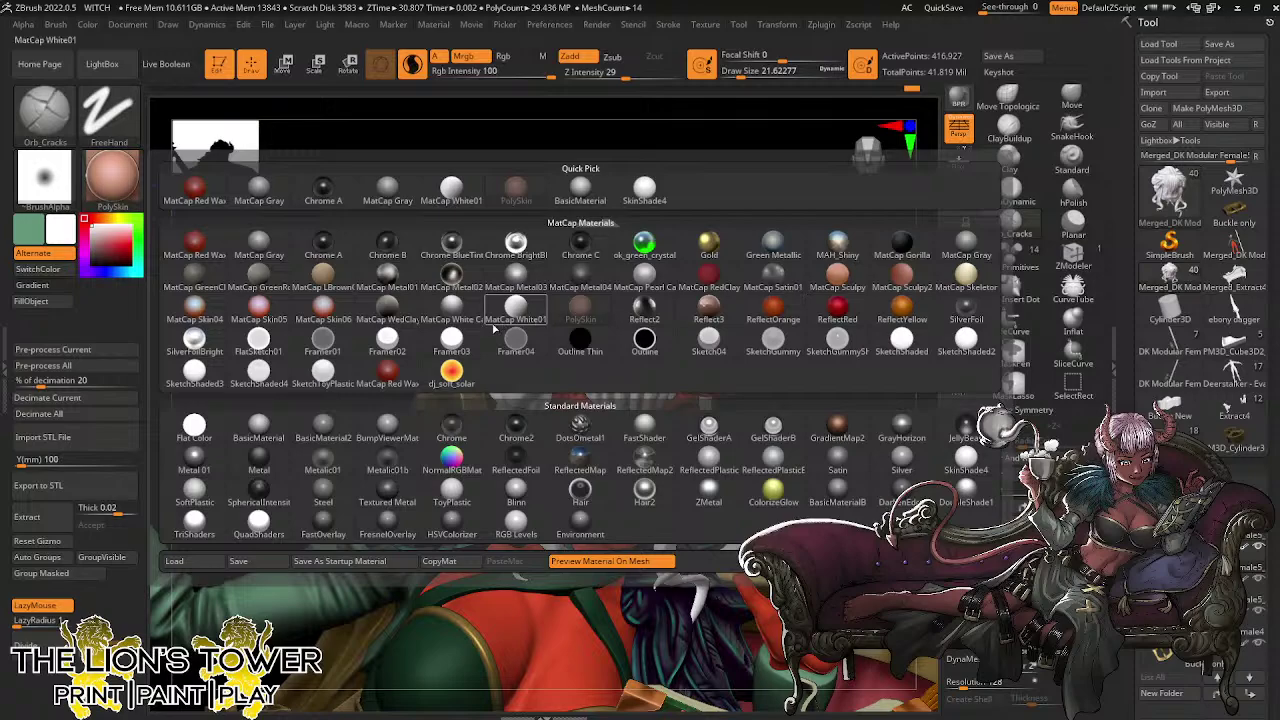
mouse_move(519, 338)
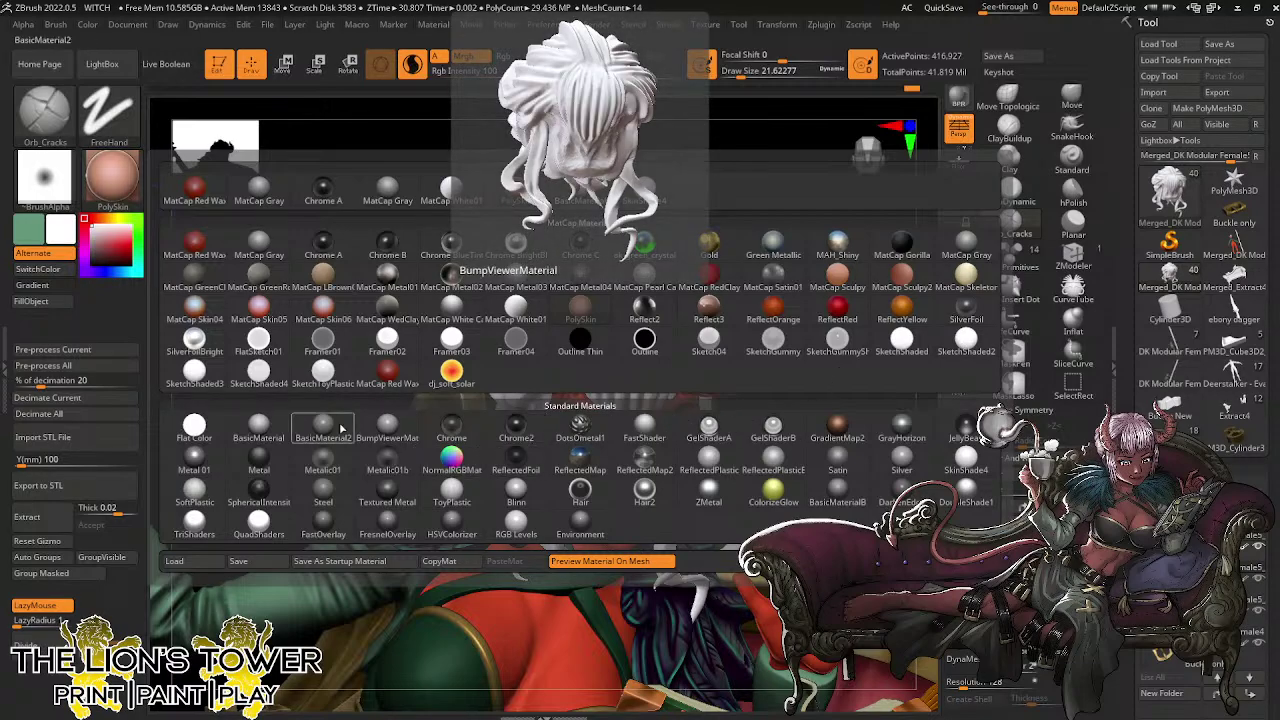
left_click(259, 431)
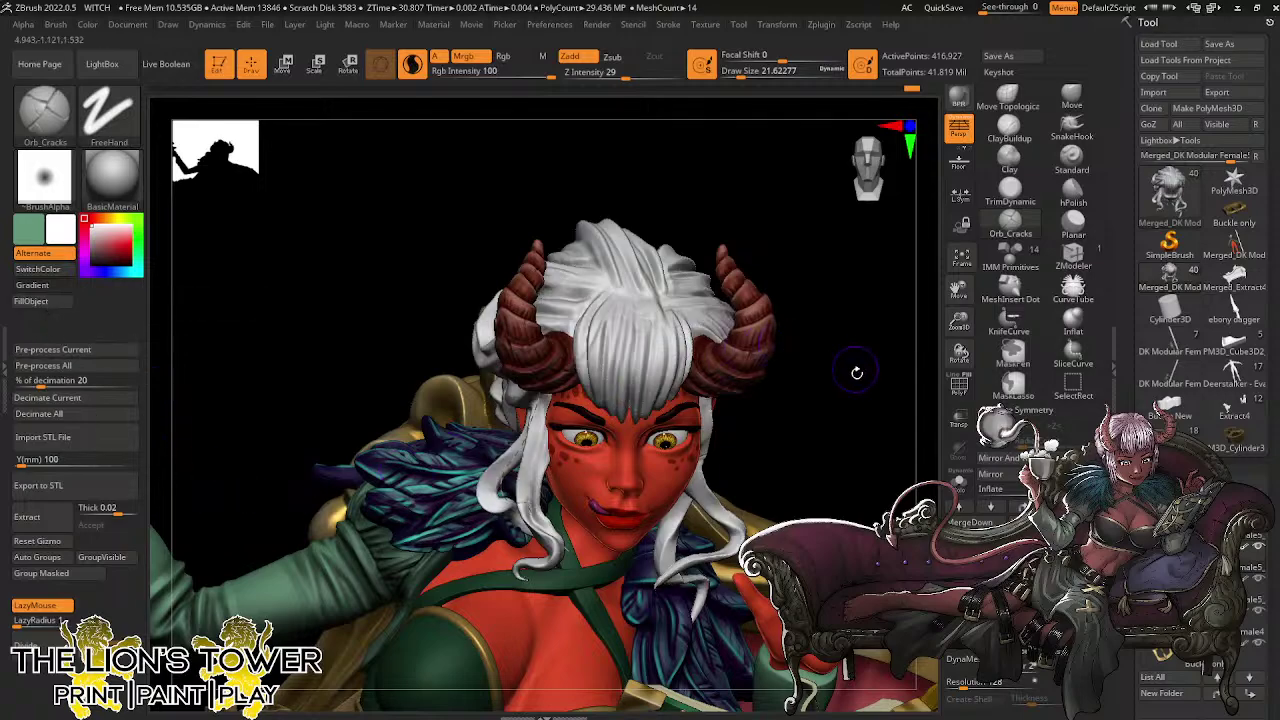
left_click_drag(854, 366, 983, 287)
right_click_drag(900, 300, 851, 364, "ctrl")
left_click_drag(891, 389, 960, 352)
left_click_drag(912, 196, 920, 299)
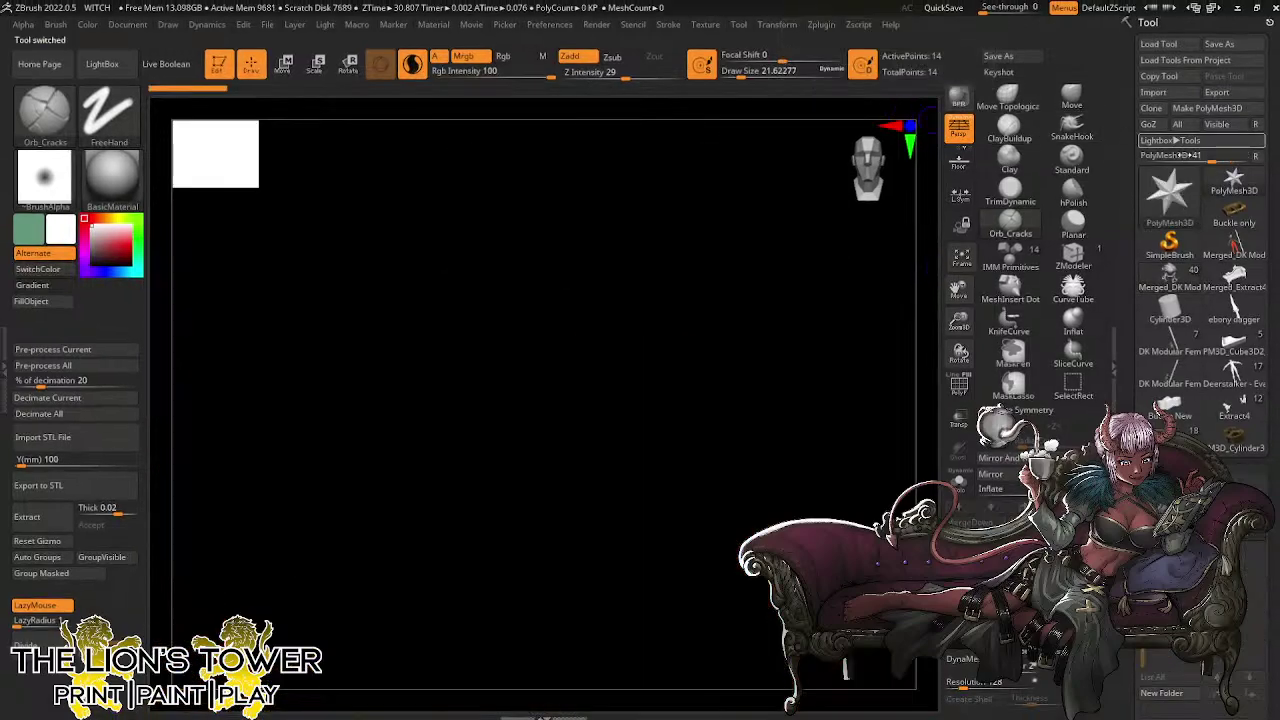
Import the sky_Stalker mesh from the SCULPTS folder into the blank PolyMesh3D tool, accepting the import options
left_click(1160, 94)
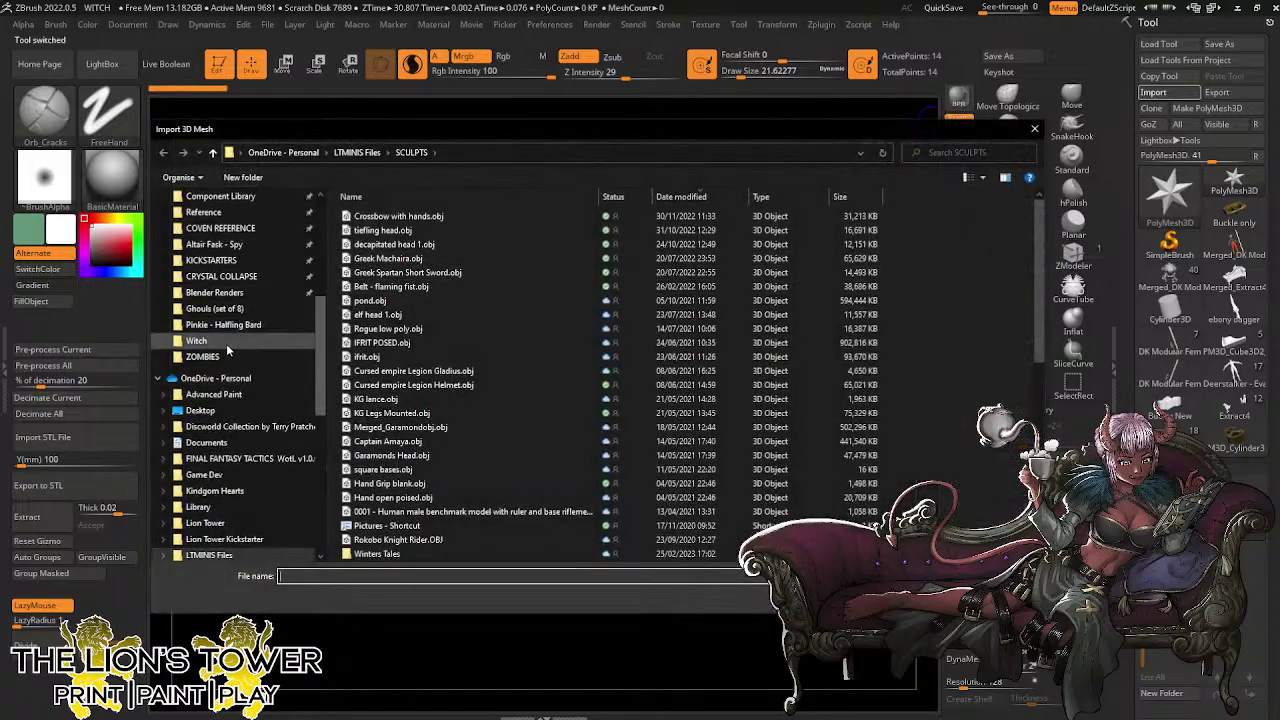
scroll(226, 345, "up", 3)
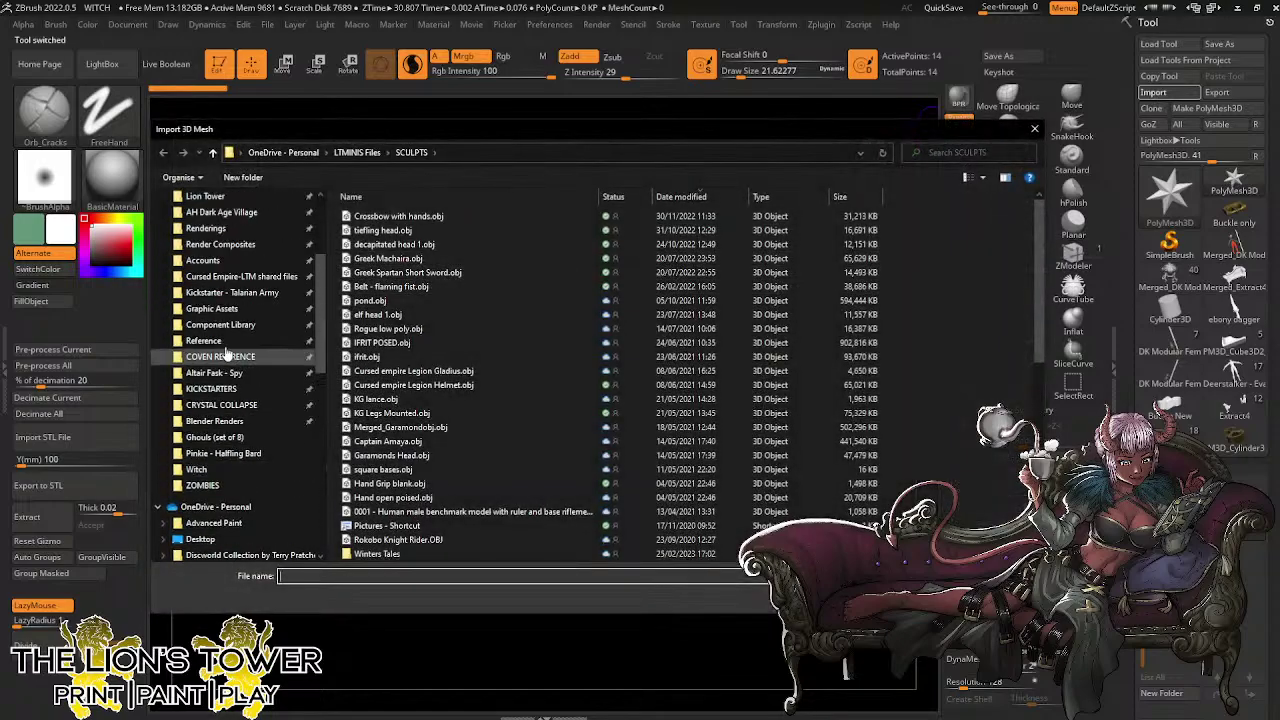
scroll(226, 350, "up", 4)
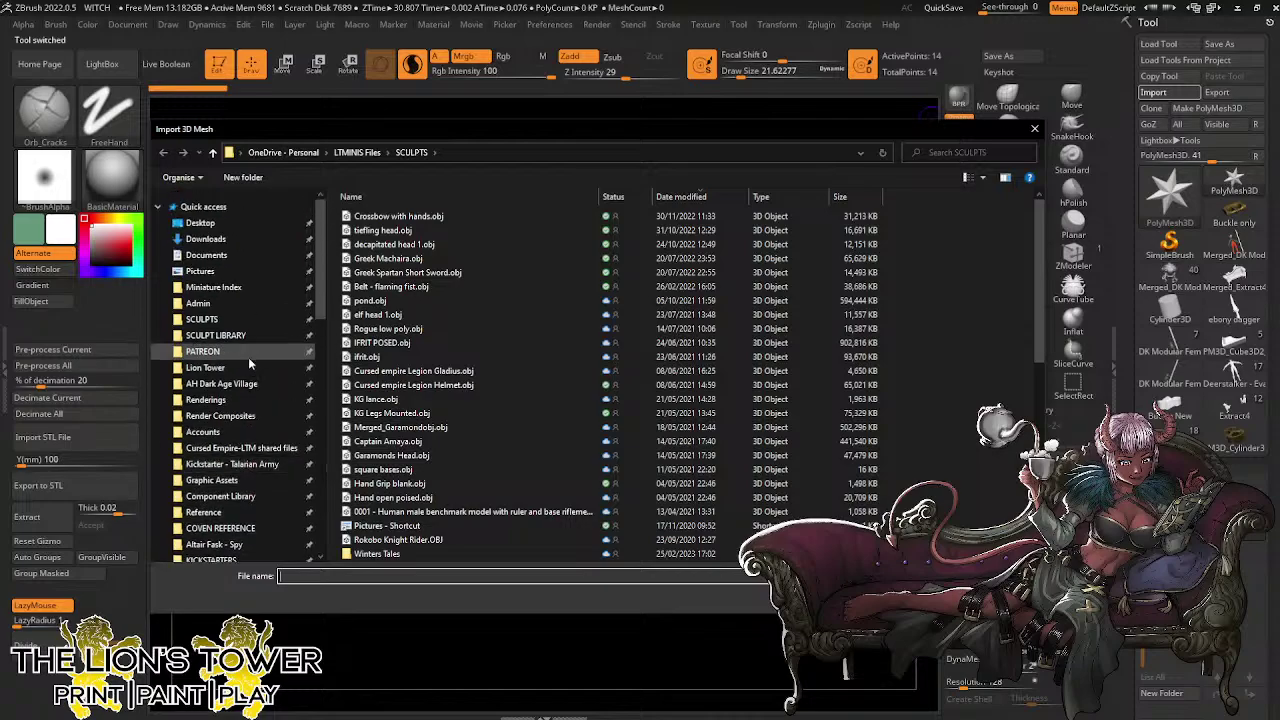
left_click(240, 320)
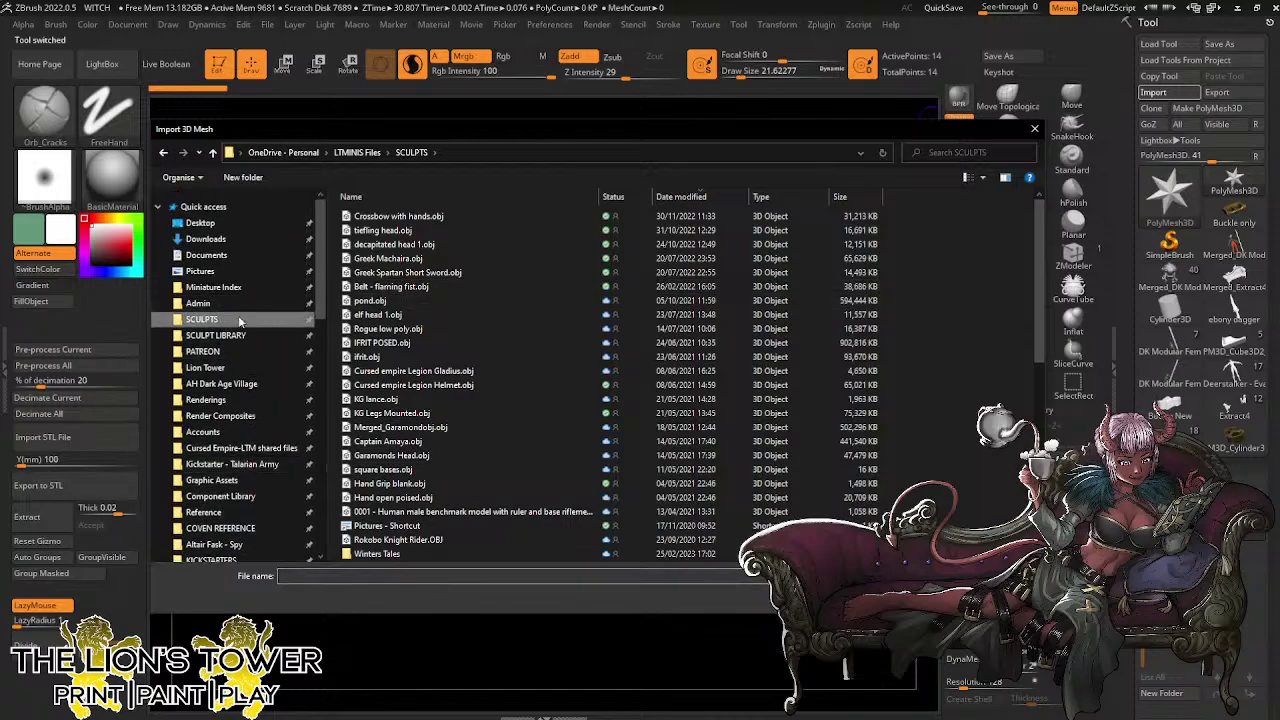
scroll(398, 540, "up", 10)
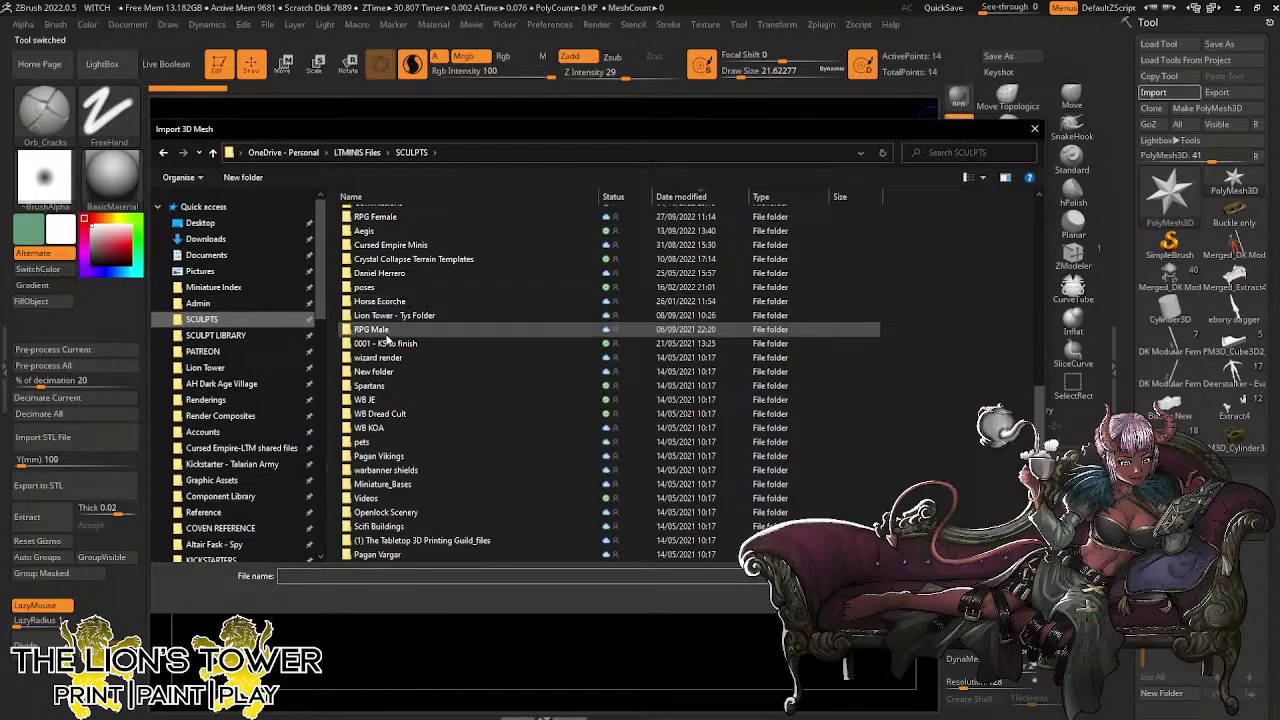
scroll(398, 543, "up", 6)
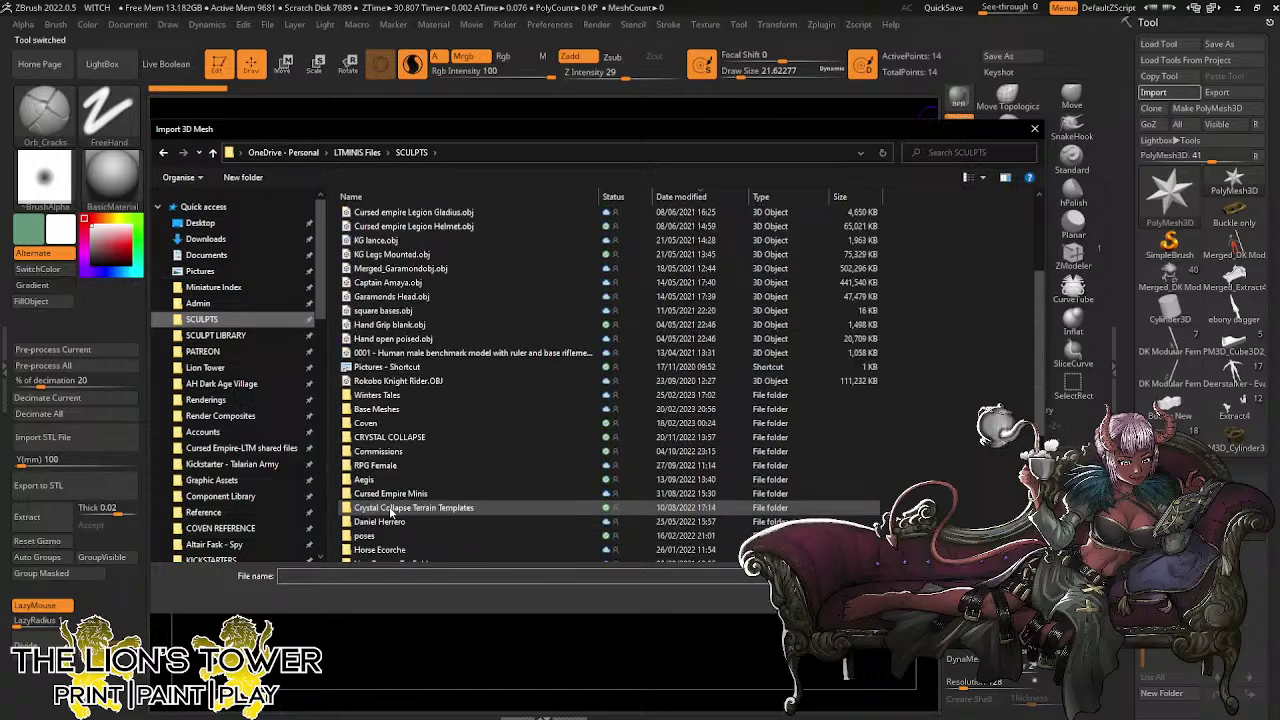
double_click(388, 396)
double_click(399, 231)
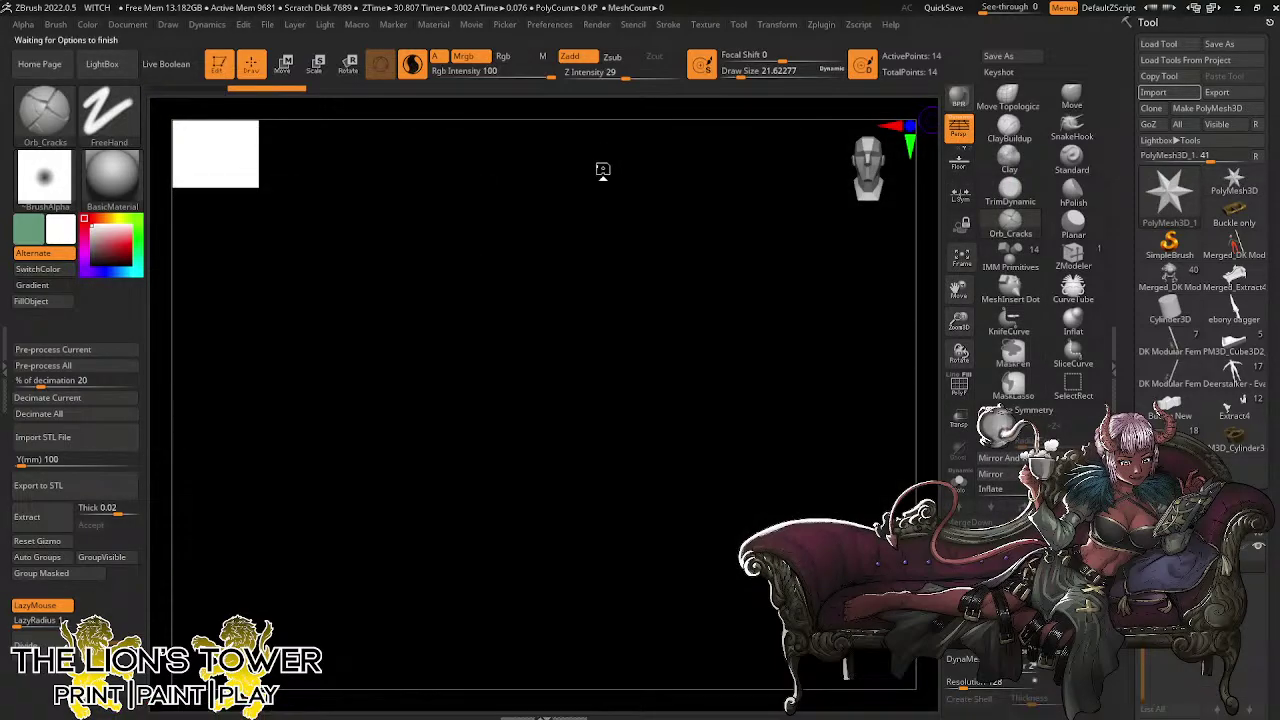
left_click(606, 504)
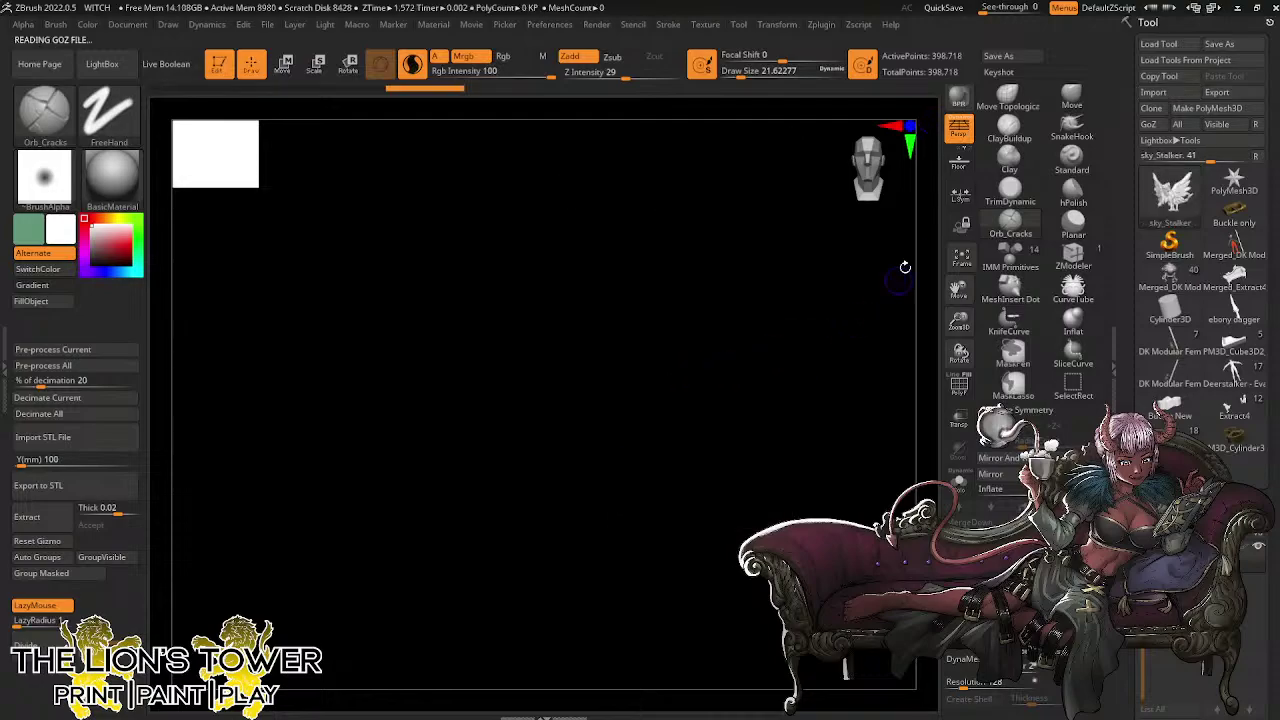
Fit the imported winged creature in view and examine its head, body, wings and tail from the front and sides
left_click(962, 264)
left_click_drag(877, 357, 840, 373)
left_click_drag(962, 332, 978, 284)
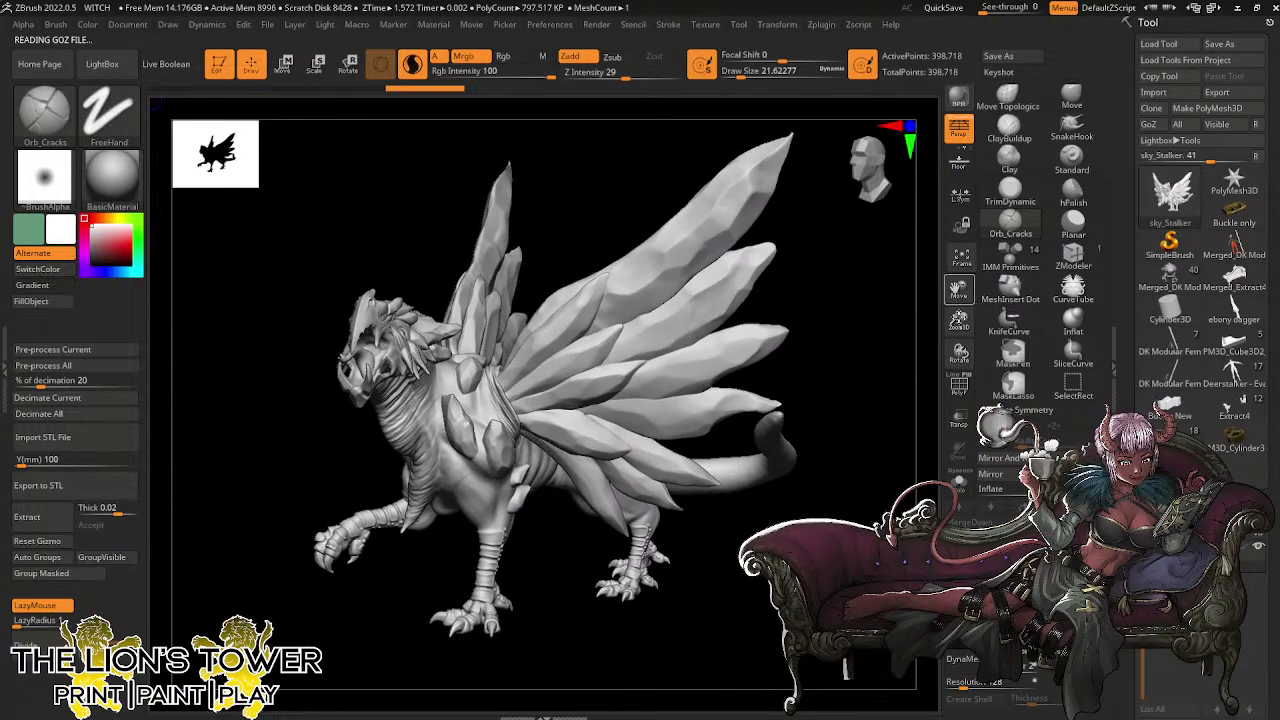
mouse_move(881, 384)
left_mouse_down()
mouse_move(851, 402)
mouse_move(849, 383)
mouse_move(866, 377)
mouse_move(862, 393)
mouse_move(889, 391)
left_mouse_up()
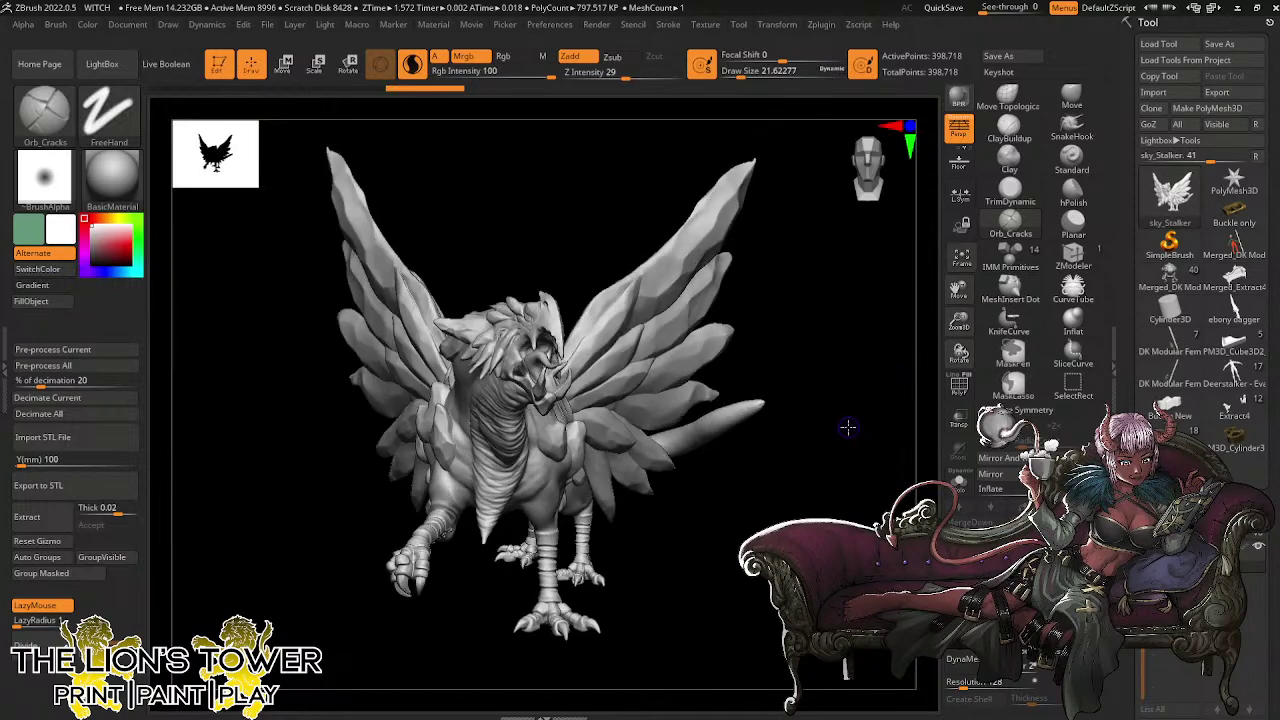
left_click_drag(846, 429, 800, 441)
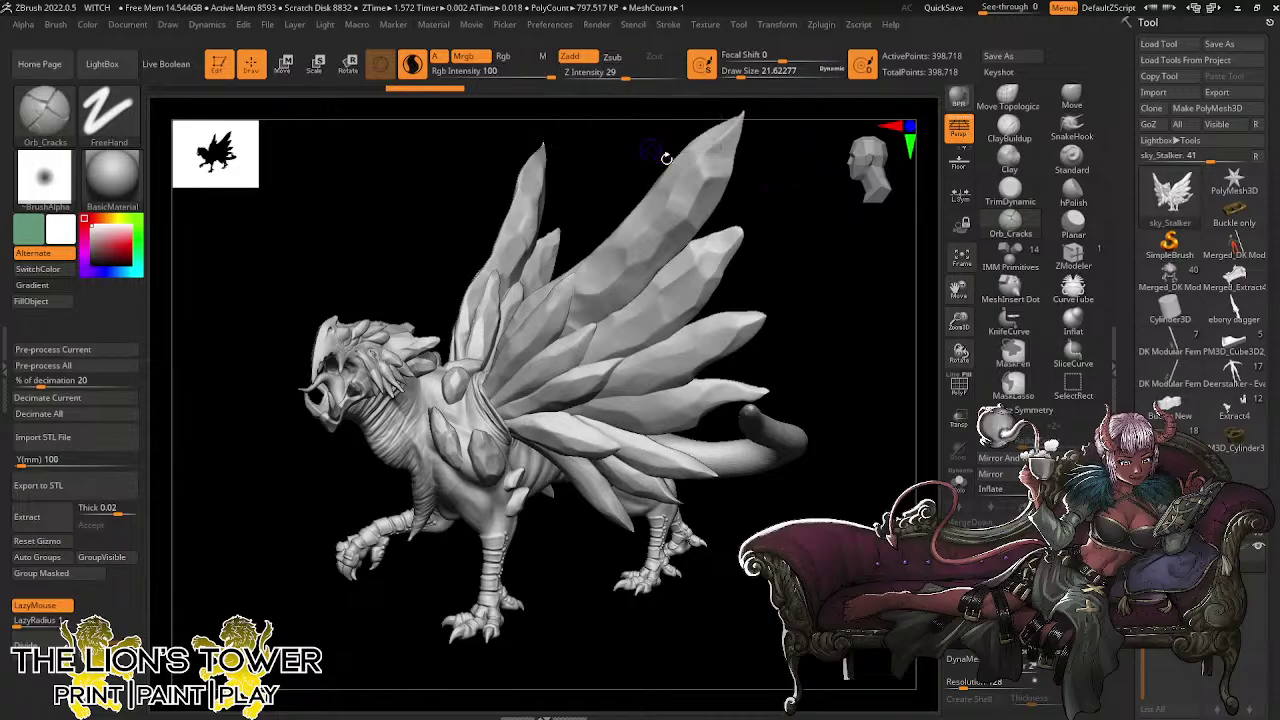
left_click_drag(820, 289, 801, 295)
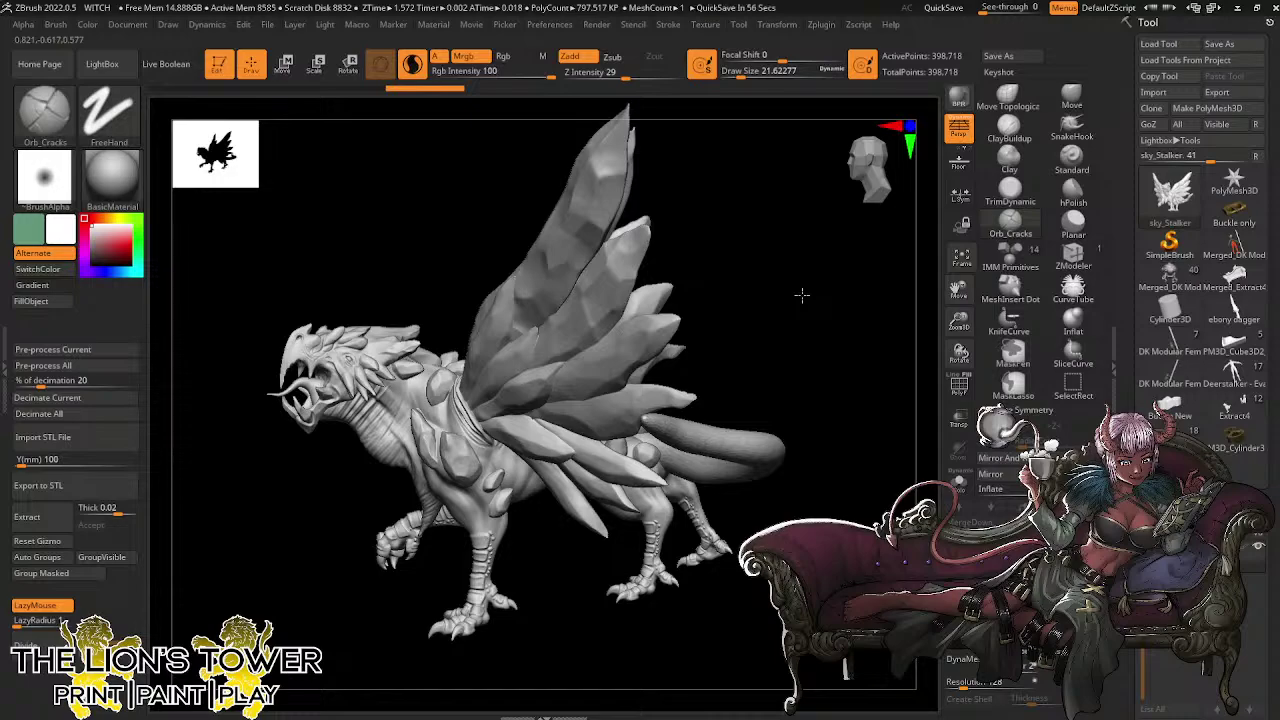
left_click_drag(801, 295, 882, 306)
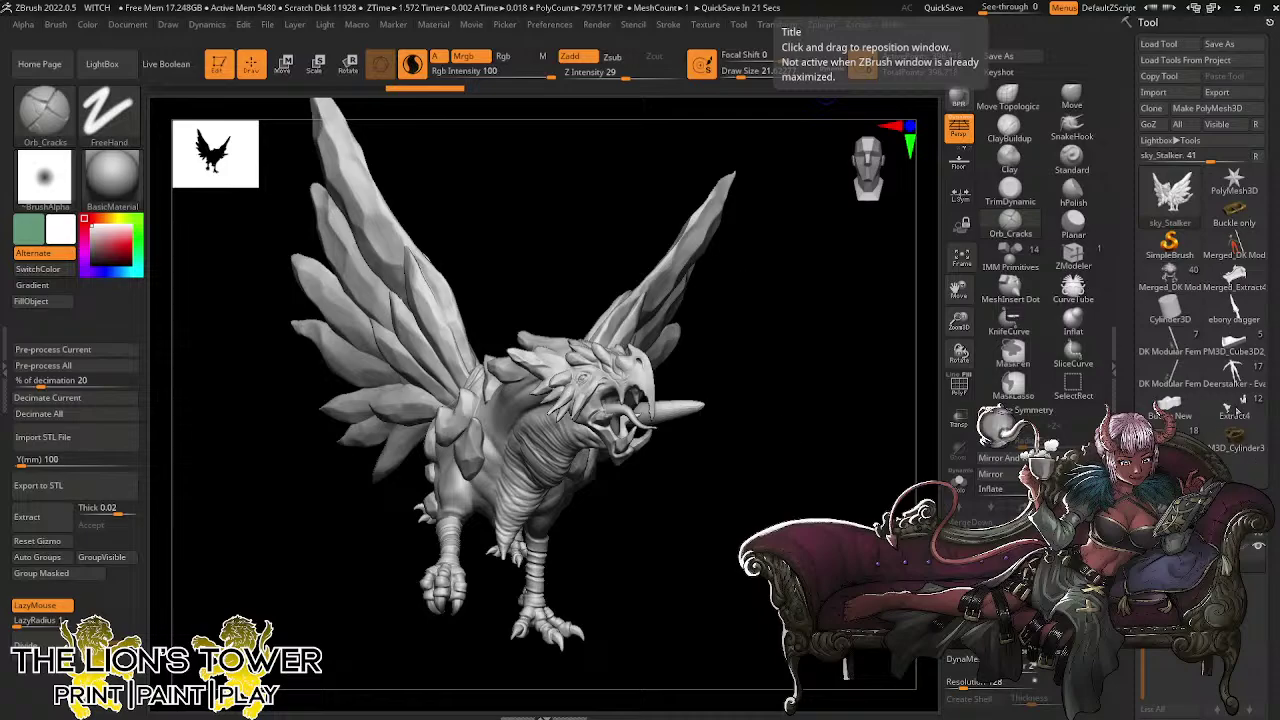
Switch back to the multi-part horned female tool and show the couch, side table and skeleton together
left_click(1170, 285)
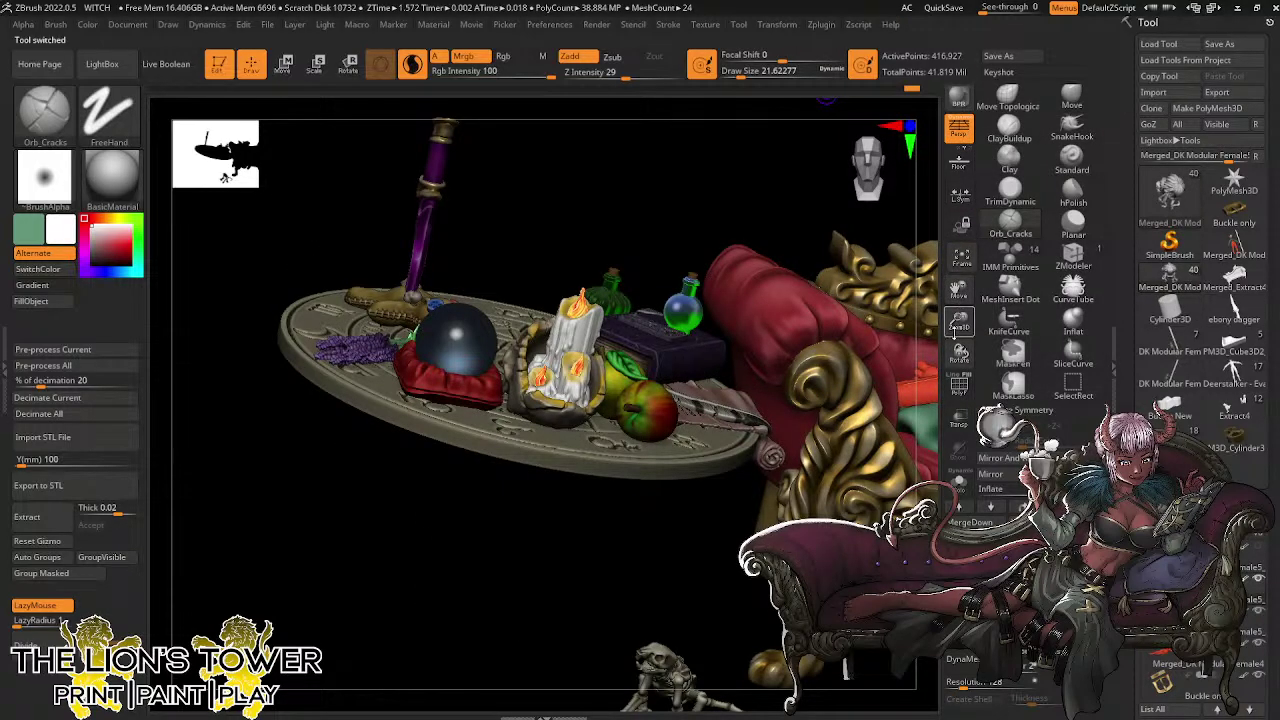
left_click_drag(955, 322, 620, 262)
left_click_drag(696, 242, 703, 237)
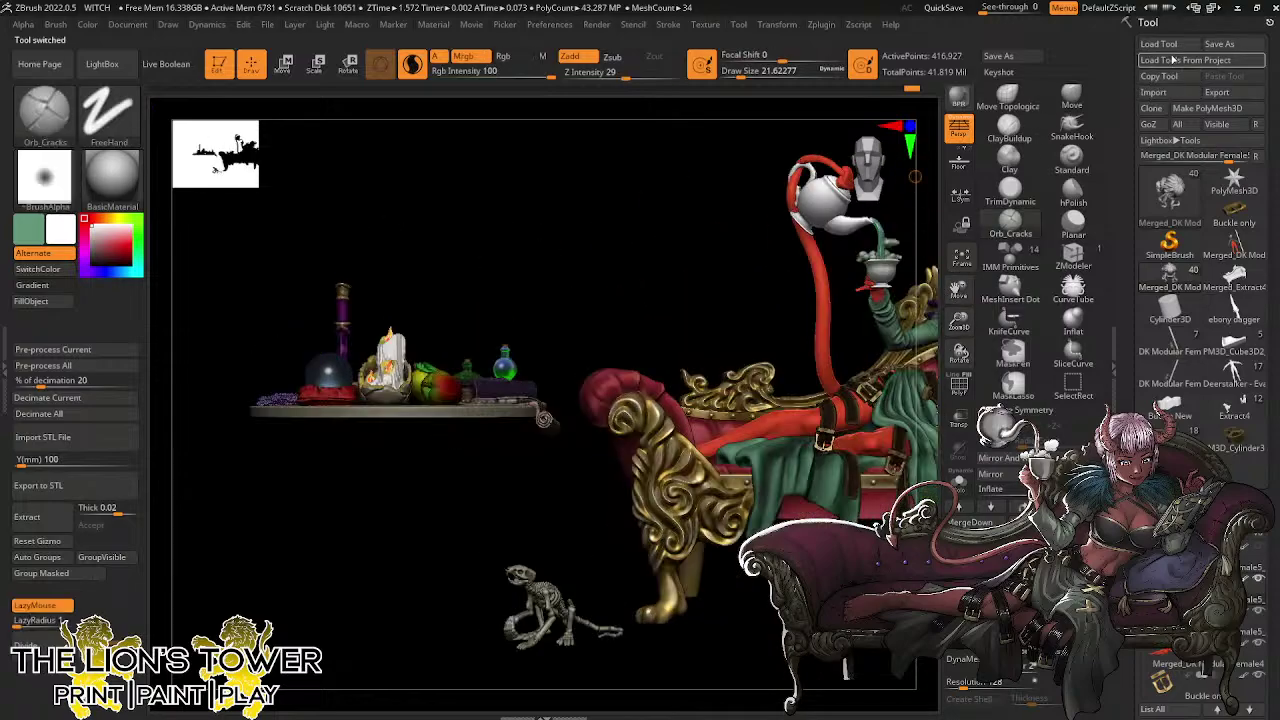
Import the dice5.2custom.stl dice set from Downloads into the blank PolyMesh3D tool, accepting the import options
left_click(1234, 180)
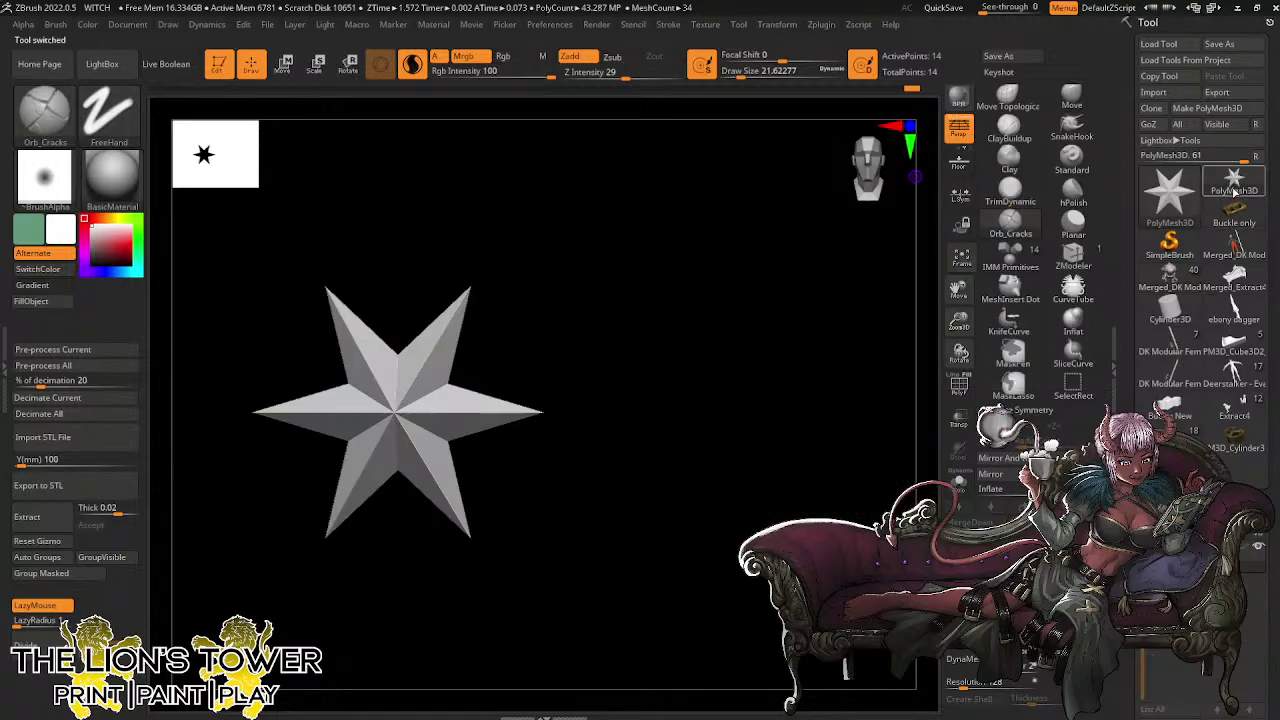
left_click(1153, 92)
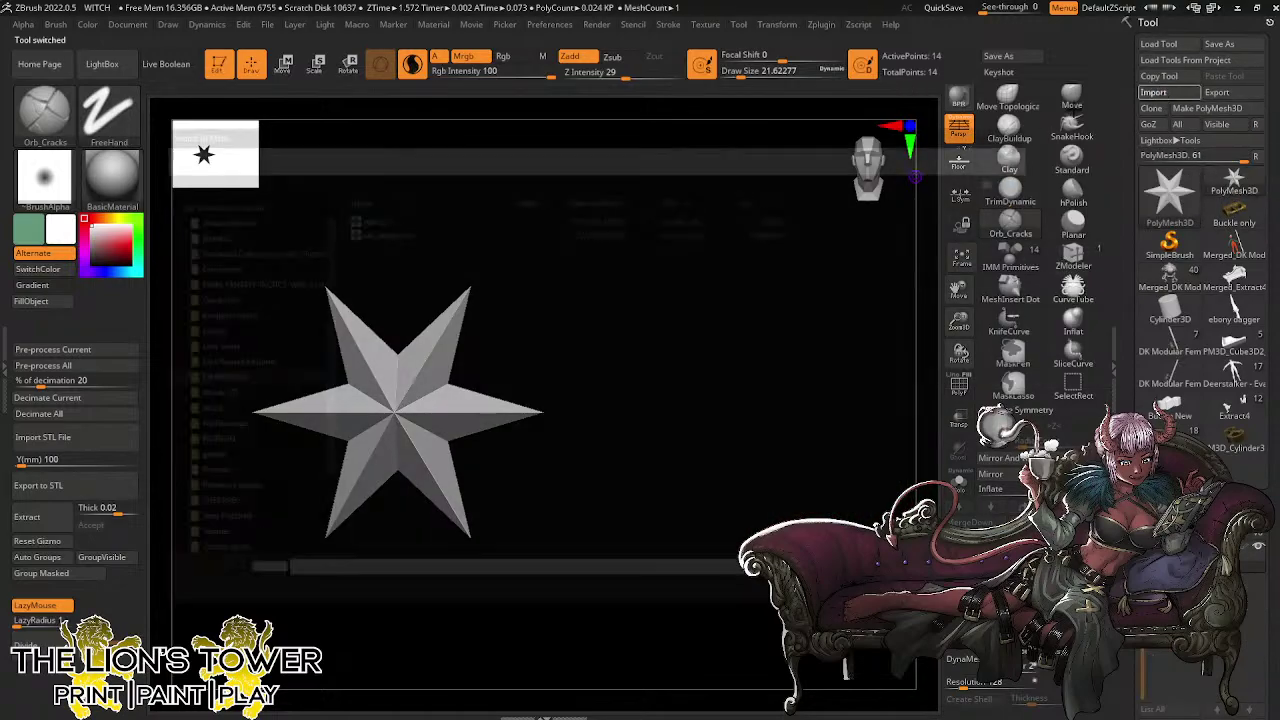
scroll(240, 300, "up", 6)
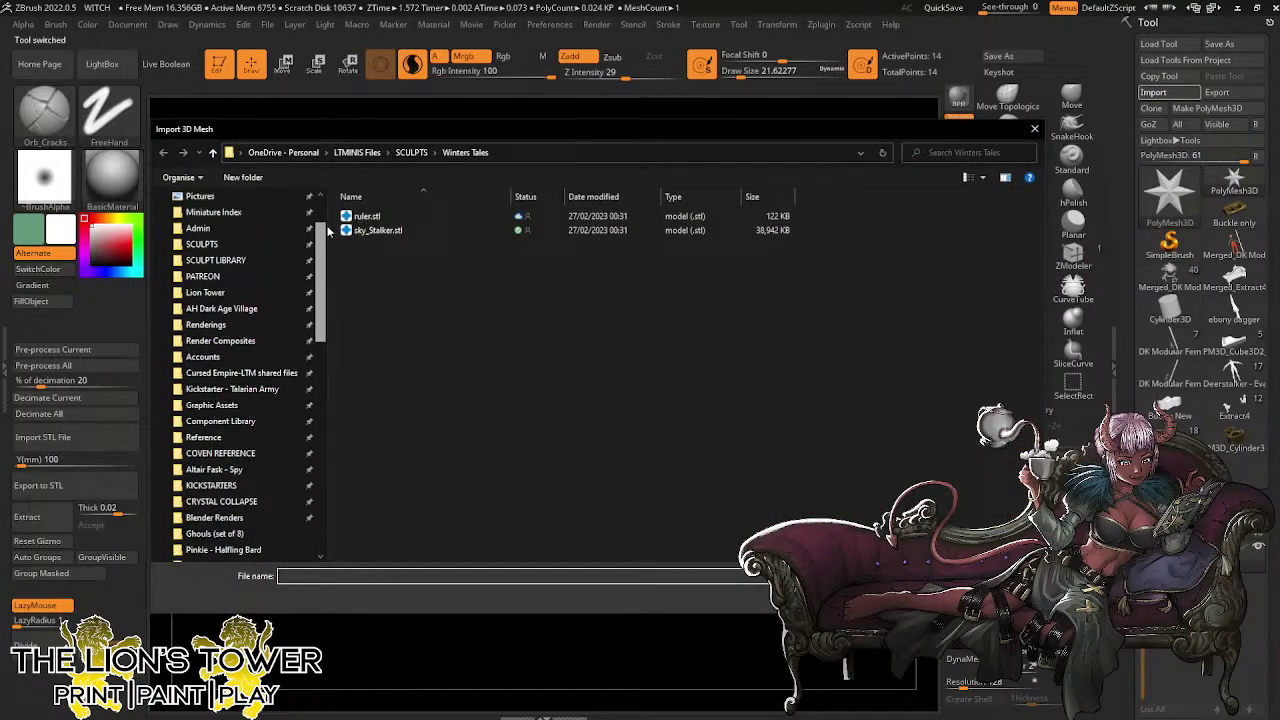
left_click(259, 238)
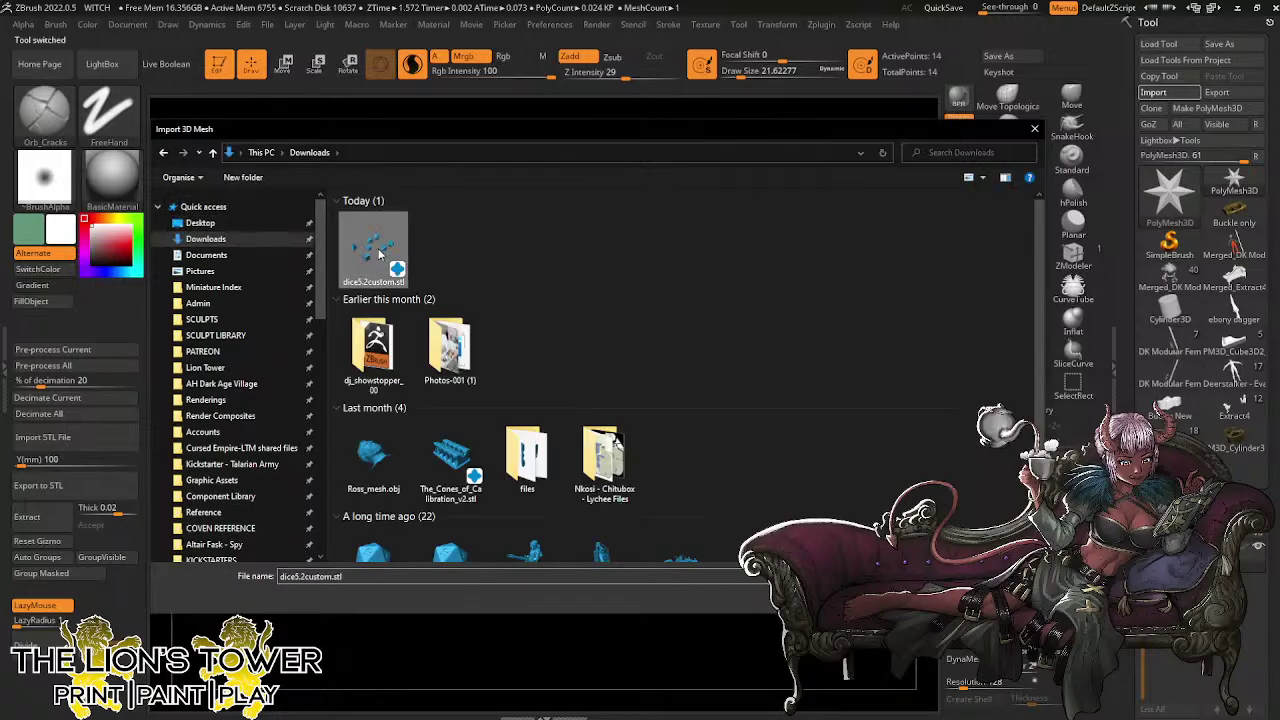
double_click(374, 245)
left_click(614, 505)
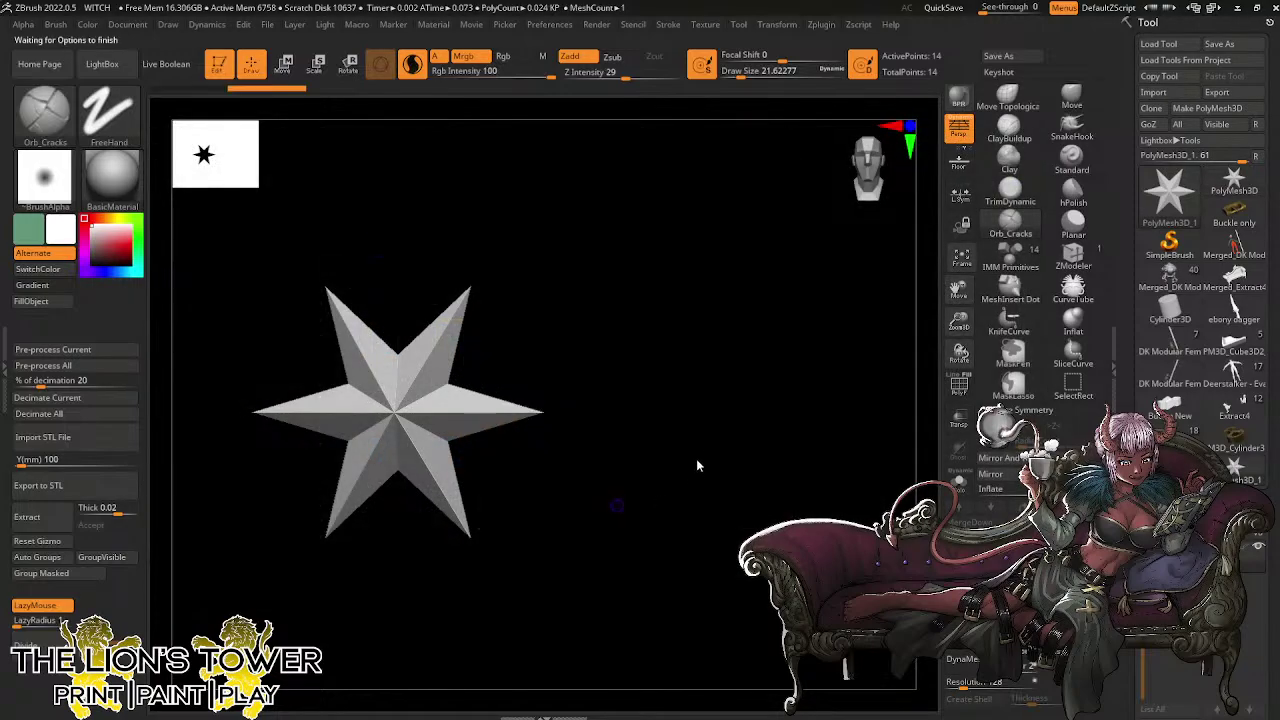
left_click_drag(694, 383, 606, 365)
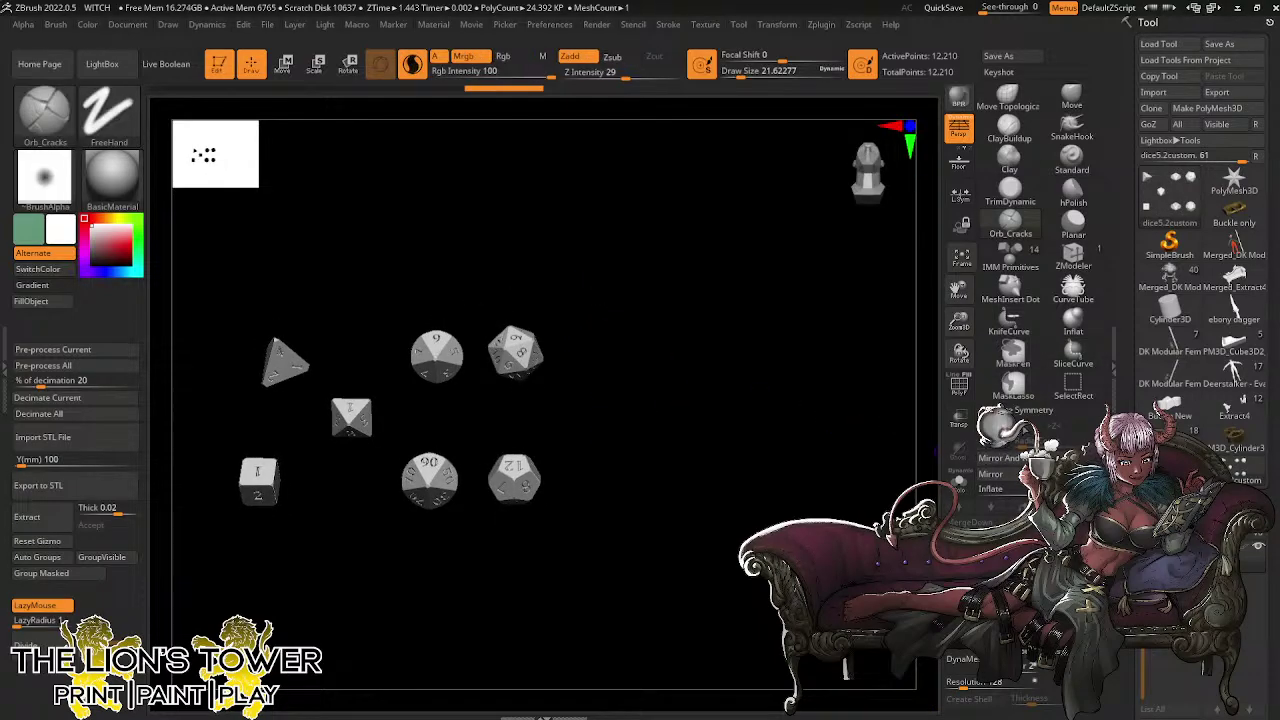
Hide the twenty-sided die and split it from the dice set into its own subtool
left_click(1019, 441)
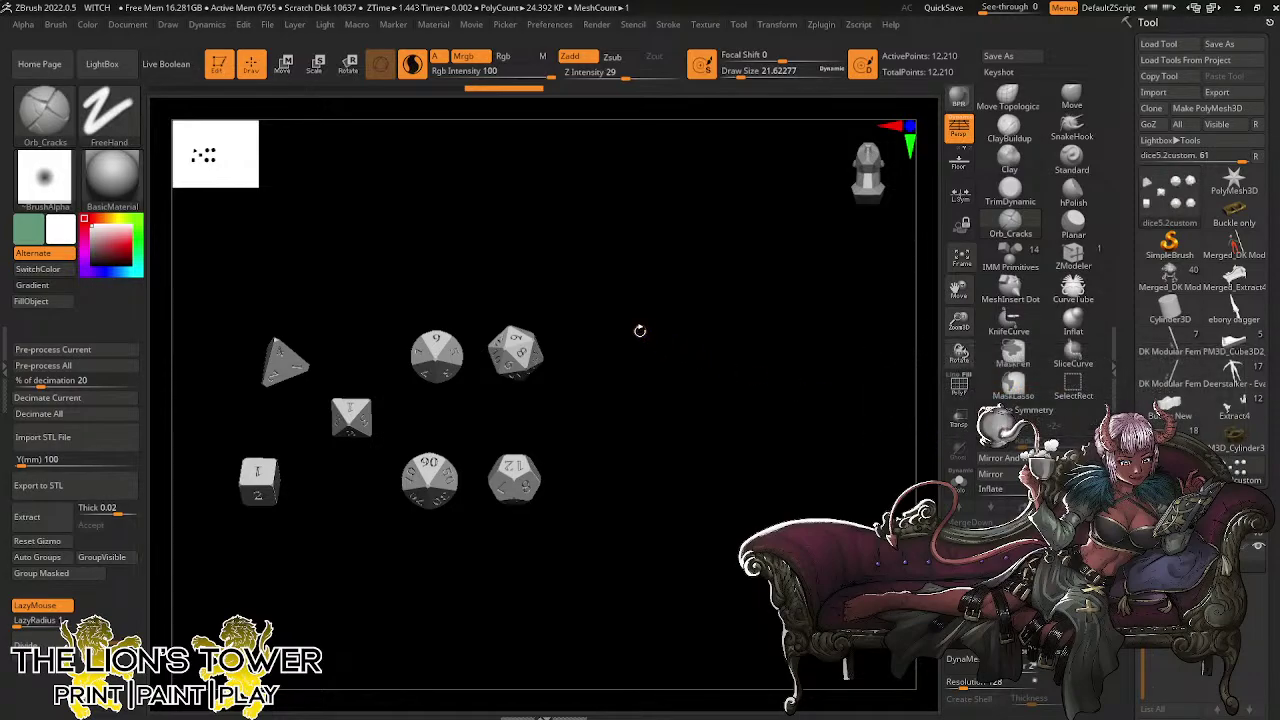
key("ctrl+shift")
left_click_drag(582, 307, 470, 412, "ctrl+shift")
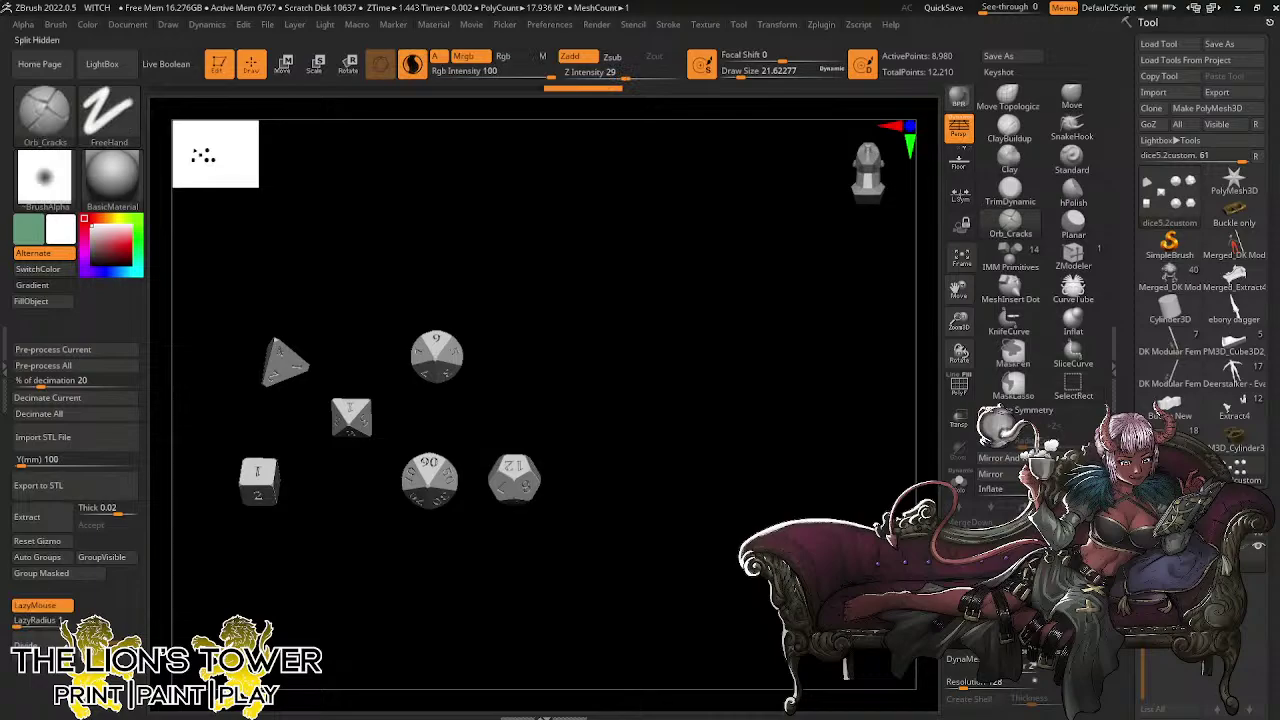
left_click(985, 545)
mouse_move(743, 496)
left_mouse_down()
mouse_move(700, 537)
mouse_move(654, 528)
mouse_move(703, 517)
mouse_move(720, 480)
mouse_move(674, 526)
mouse_move(589, 497)
mouse_move(571, 437)
mouse_move(505, 530)
mouse_move(577, 538)
left_mouse_up()
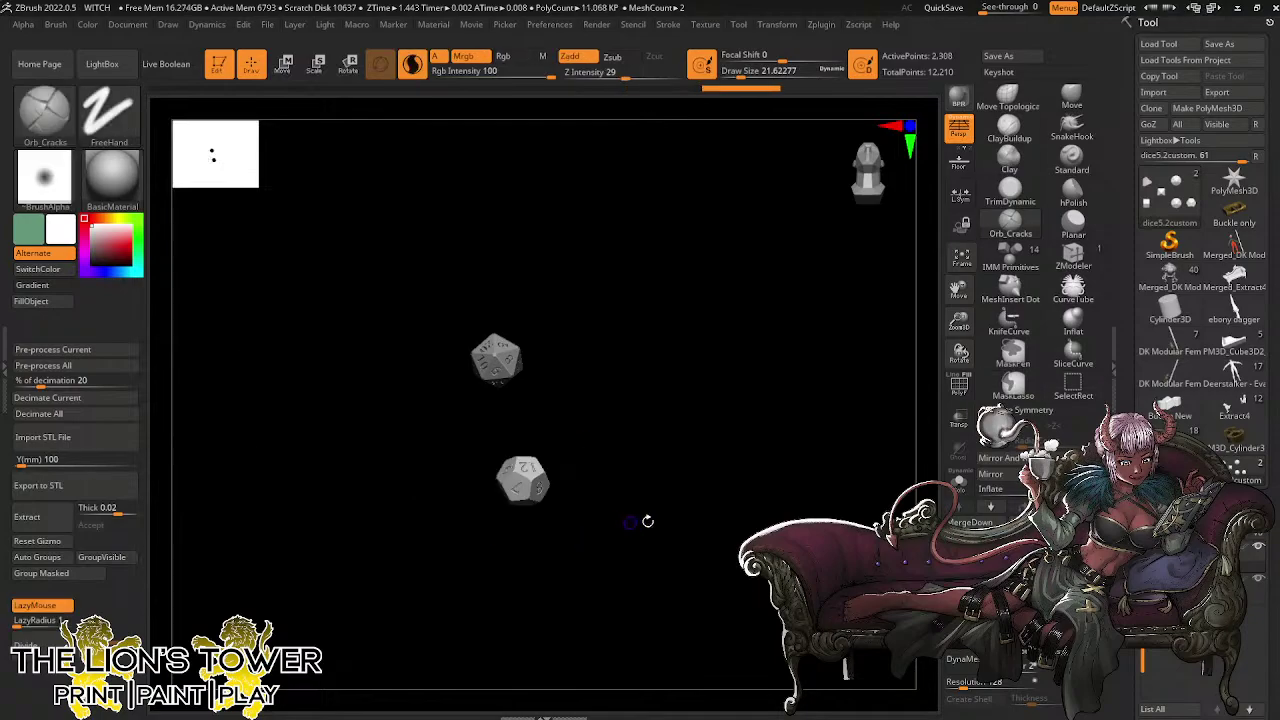
Hide the twelve-sided die and split it from the remaining dice into its own subtool
key("ctrl+w")
left_click(580, 540, "ctrl+shift")
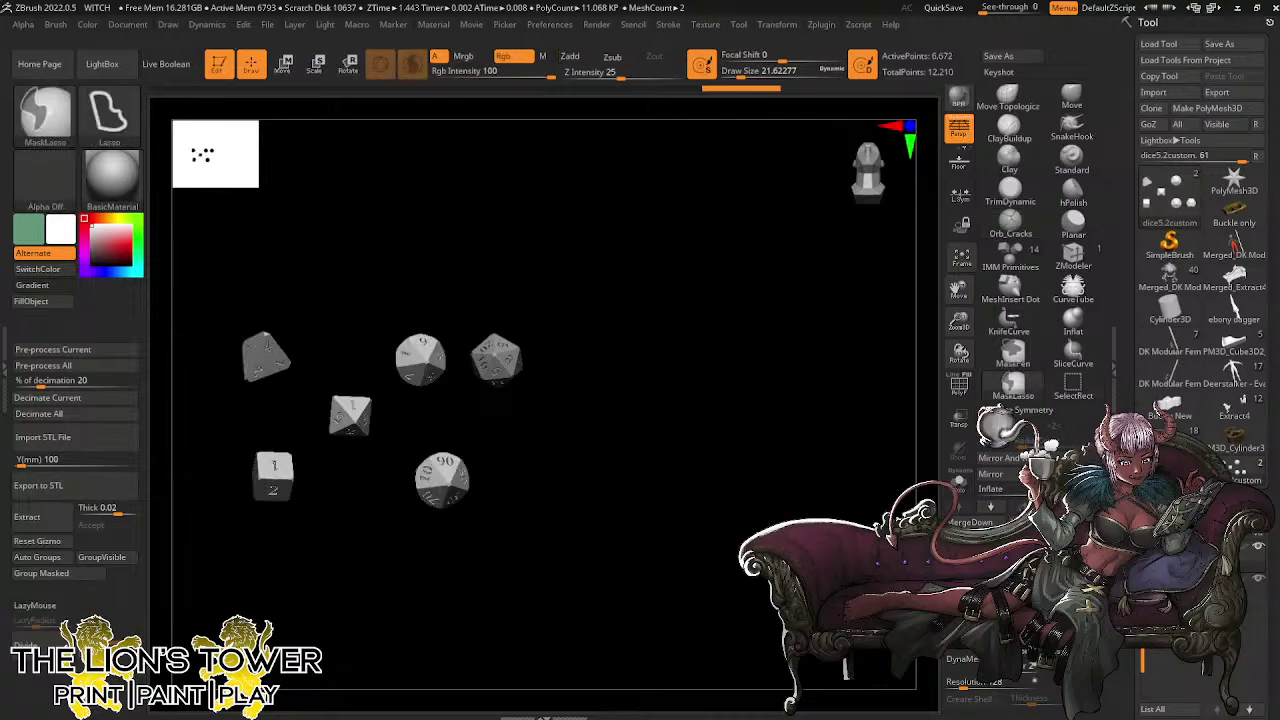
left_click(975, 554)
Split the ten-sided die beside the twenty-sided one into a separate subtool
left_click_drag(496, 532, 456, 508, "shift")
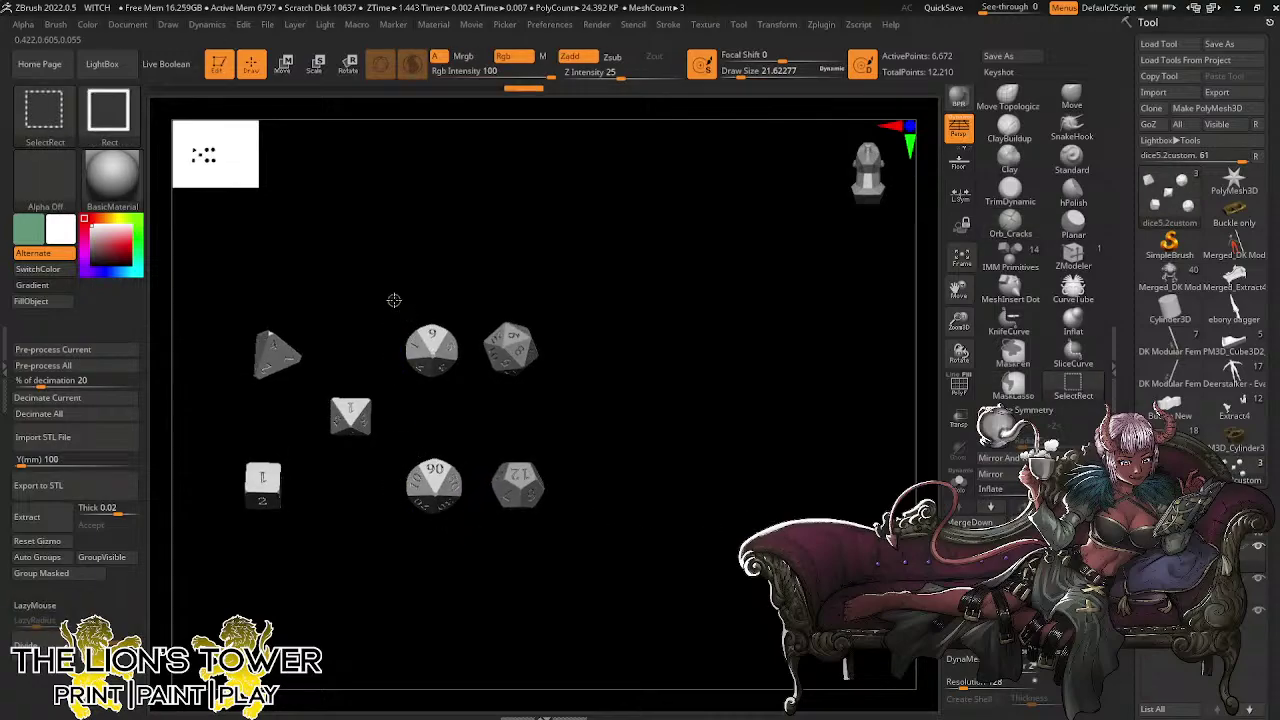
left_click_drag(394, 300, 564, 449, "ctrl+shift")
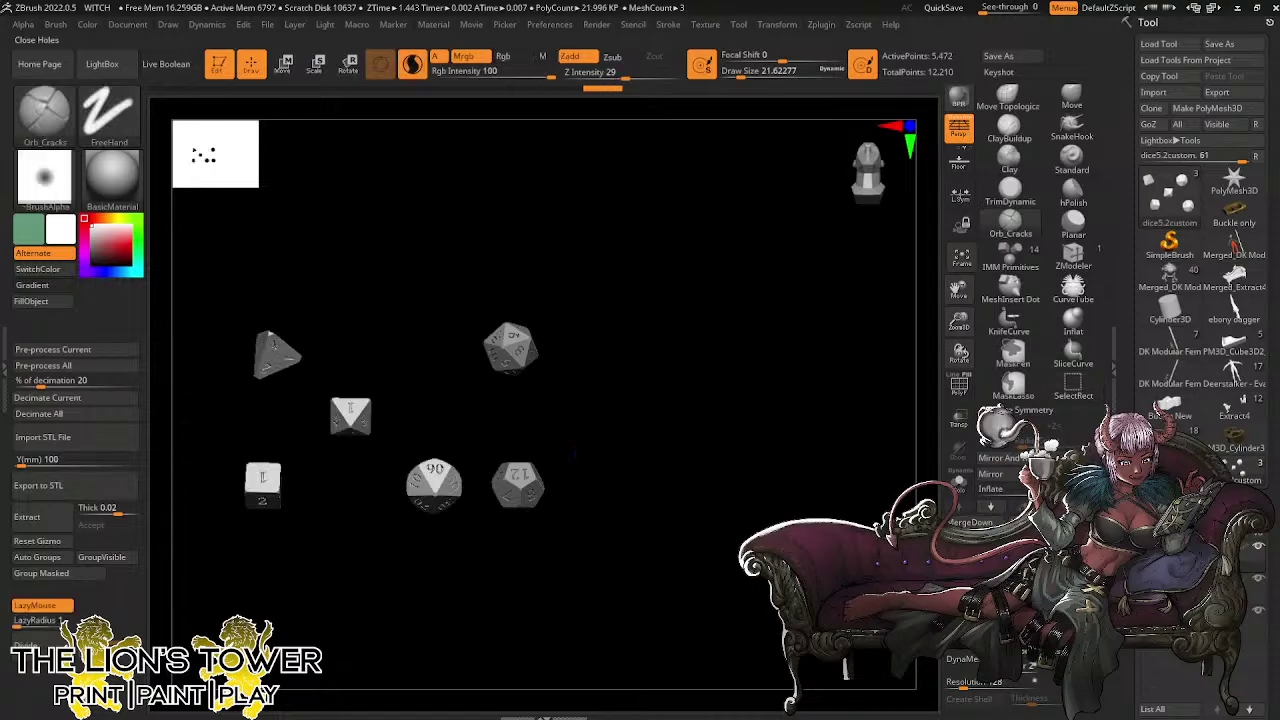
left_click(758, 498, "ctrl+shift")
left_click(580, 486, "ctrl")
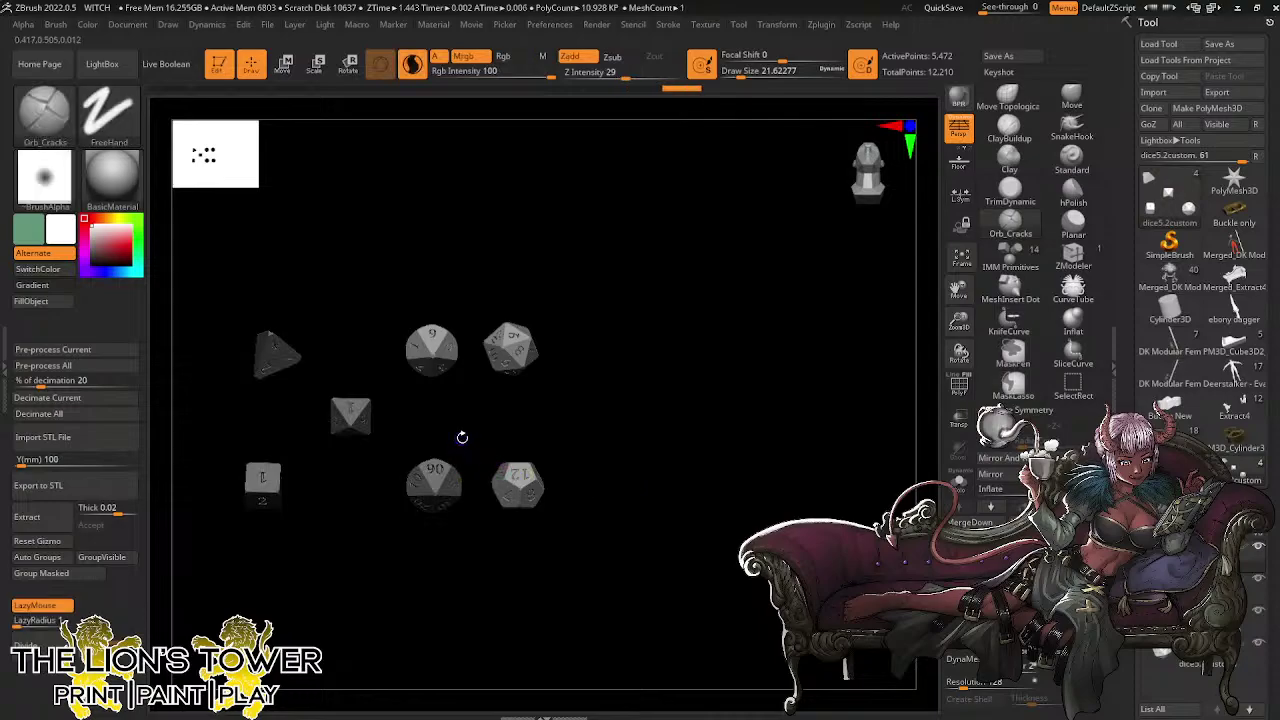
left_click_drag(459, 428, 428, 418)
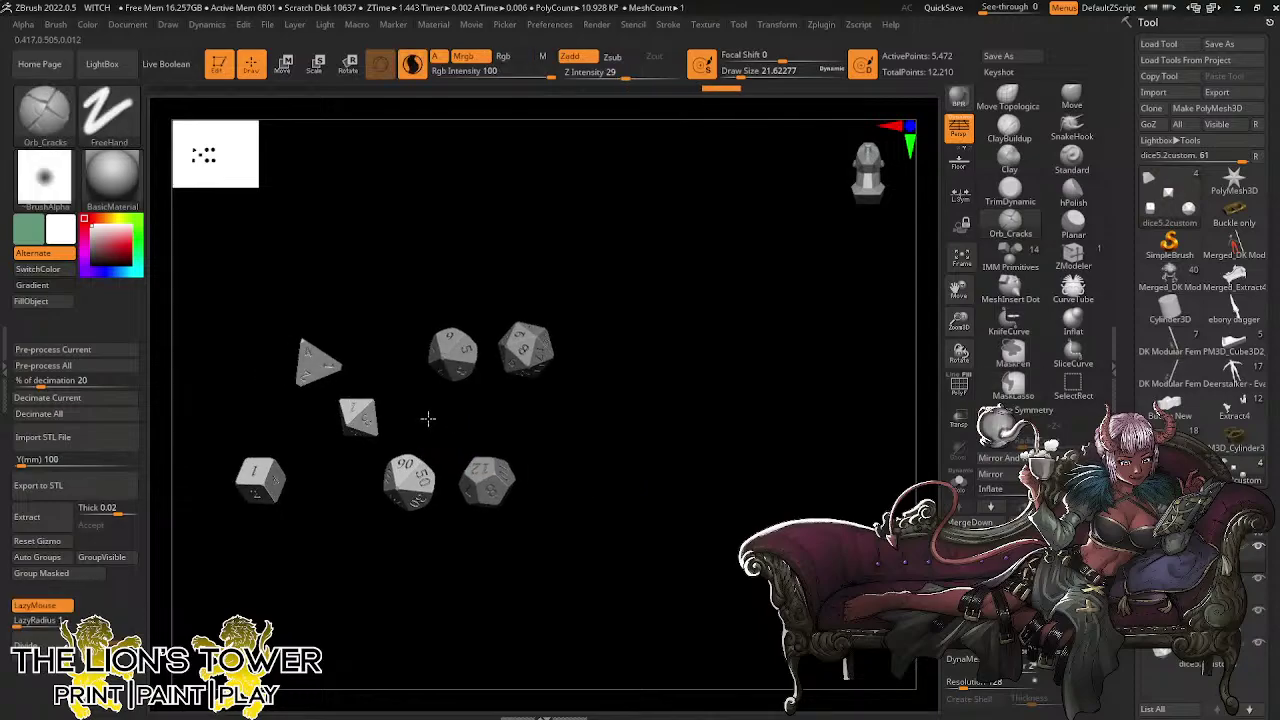
Copy the twenty-sided die's subtool and paste it into the multi-part horned female tool
left_click(527, 350, "alt")
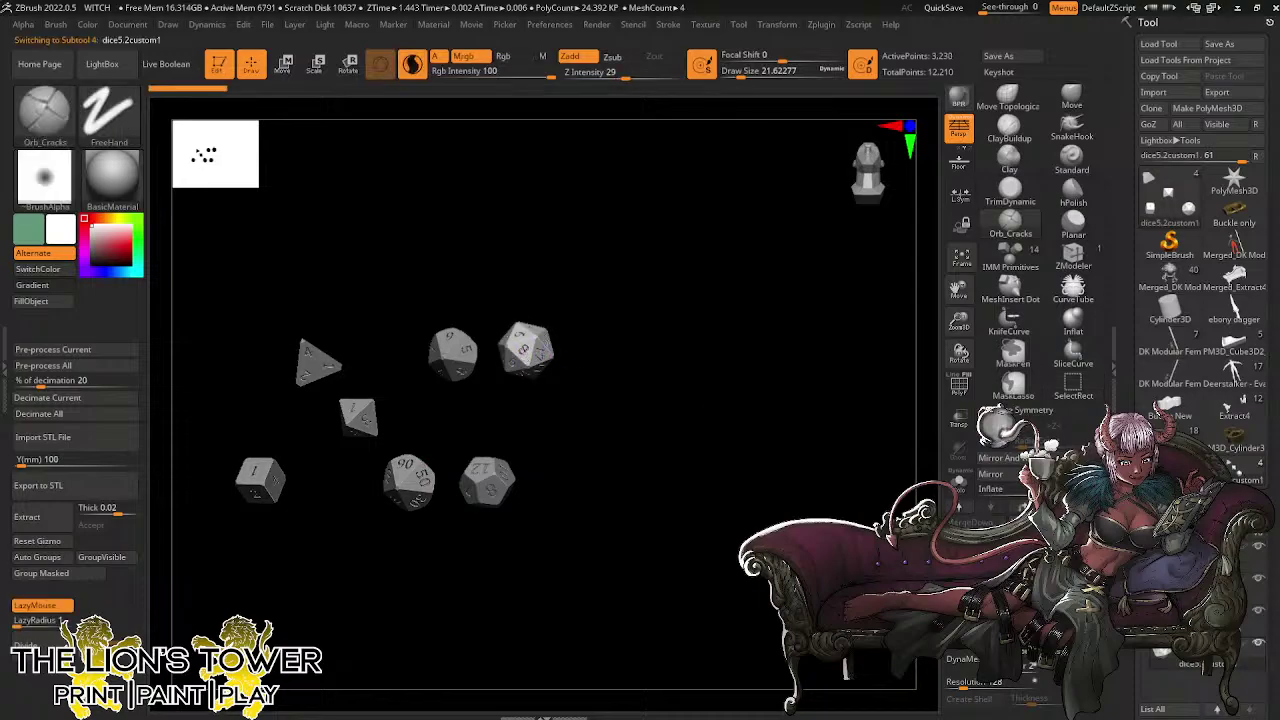
scroll(1147, 693, "down", 3)
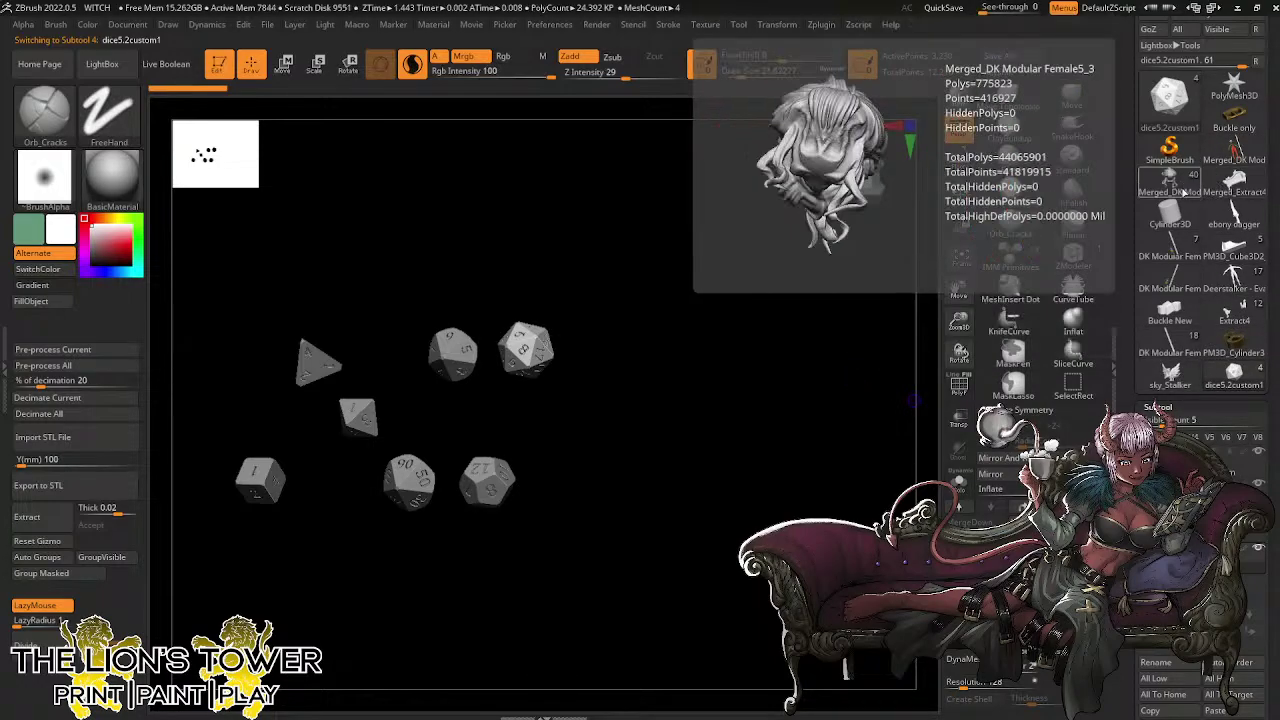
left_click(1219, 181)
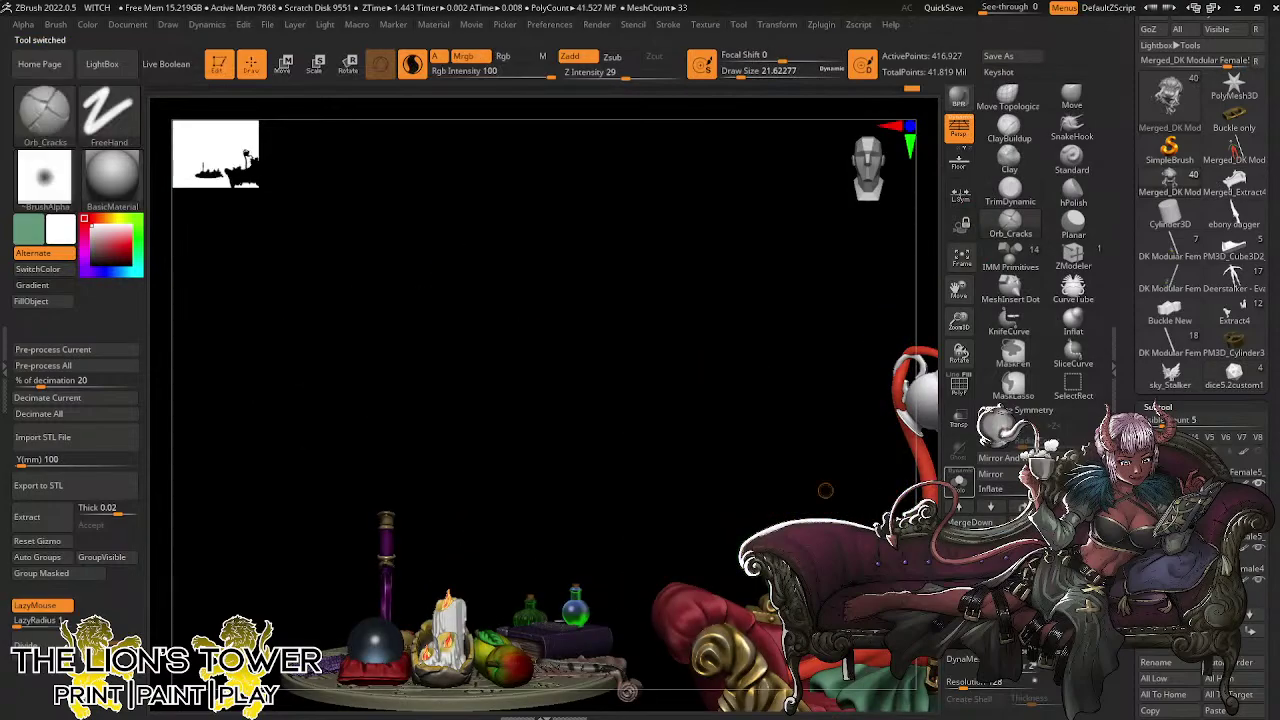
left_click(1215, 710)
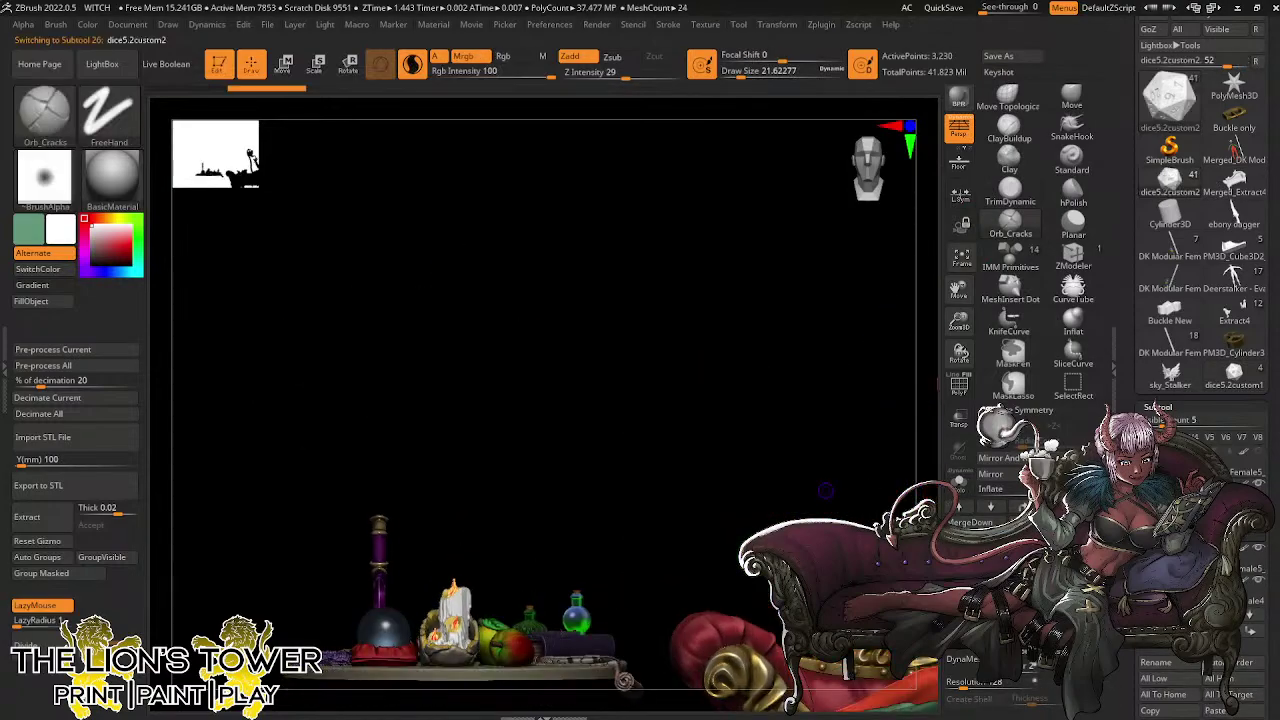
Frame the pasted twenty-sided die and center the transform gizmo on its unmasked mesh
left_click_drag(960, 295, 960, 238)
left_click_drag(752, 469, 749, 483)
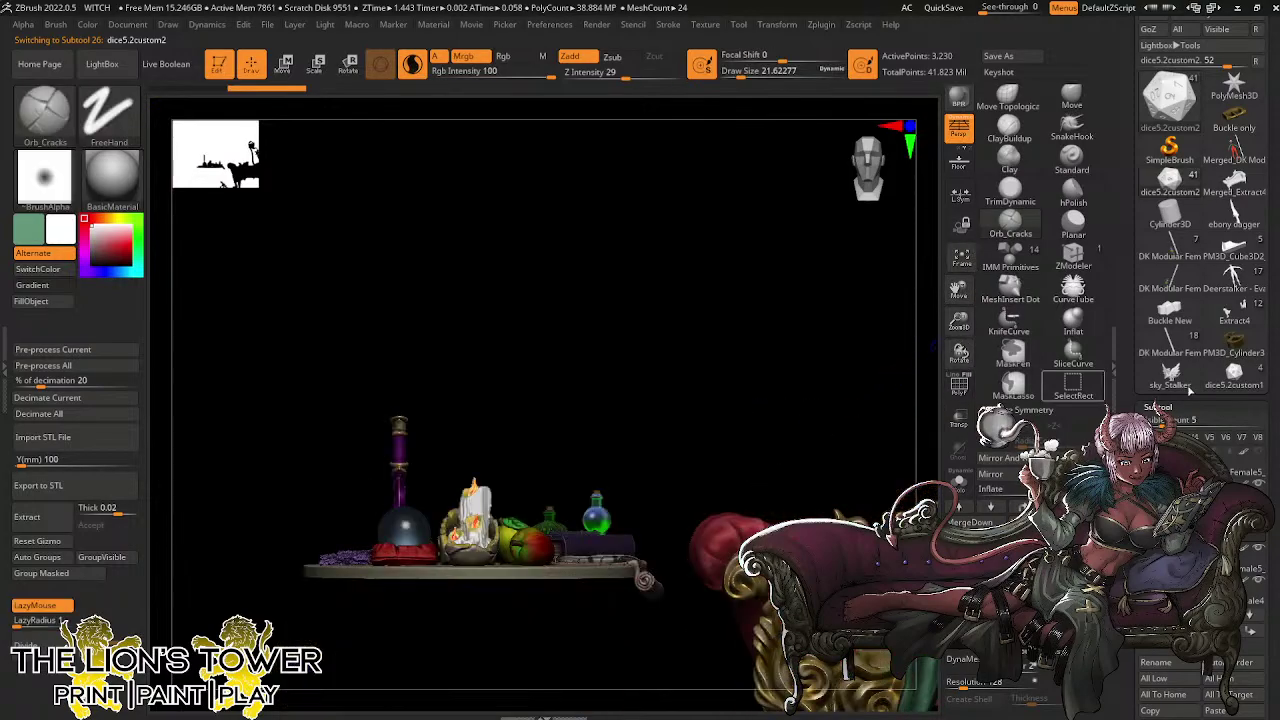
left_click(961, 259)
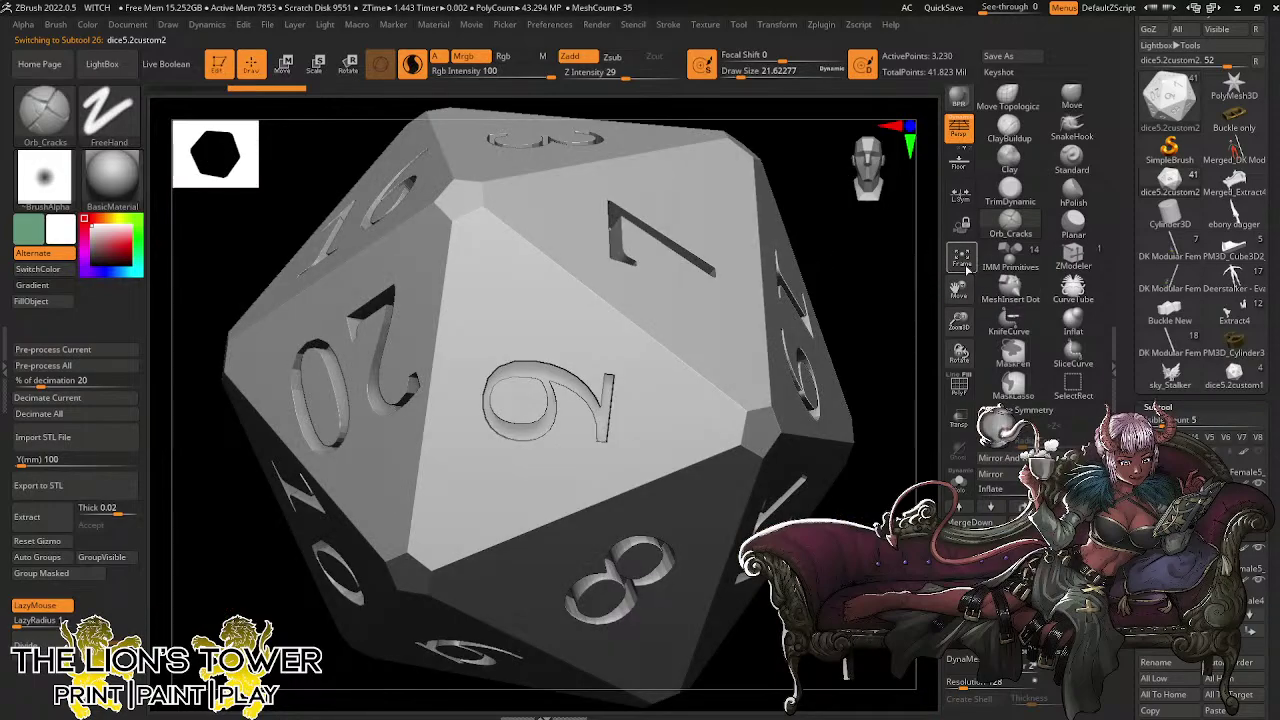
left_click(962, 268)
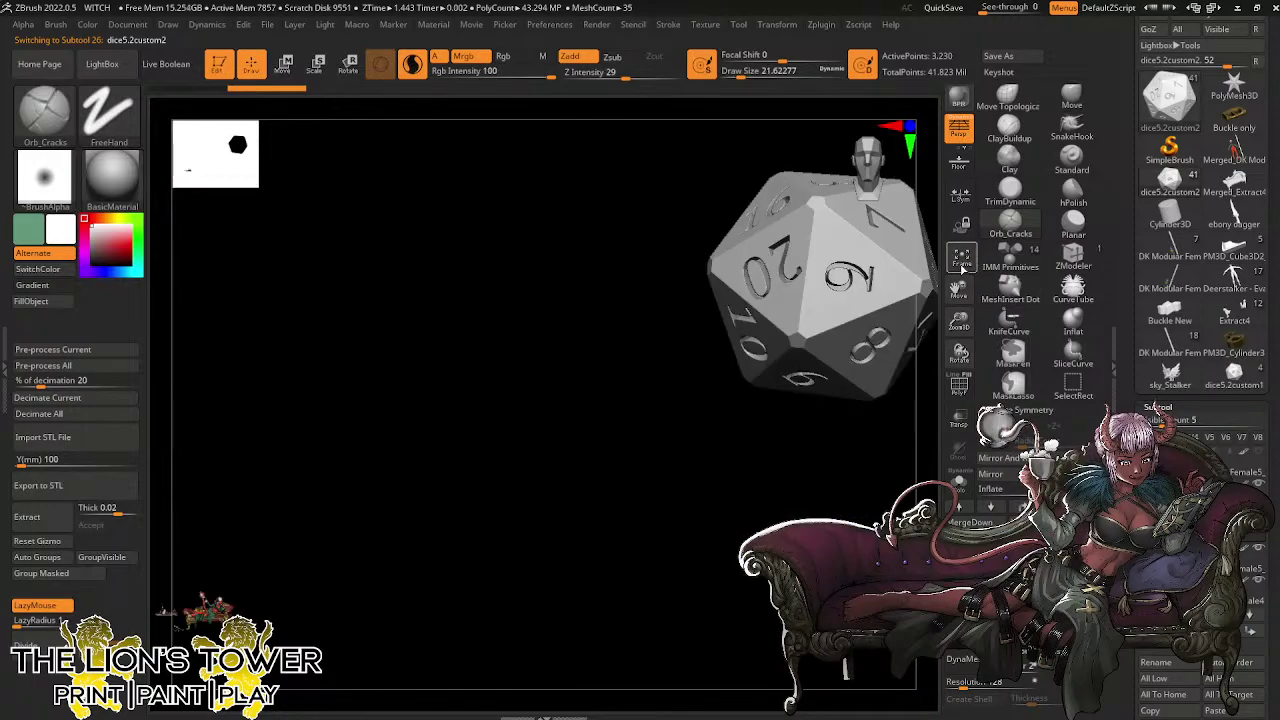
left_click(315, 63)
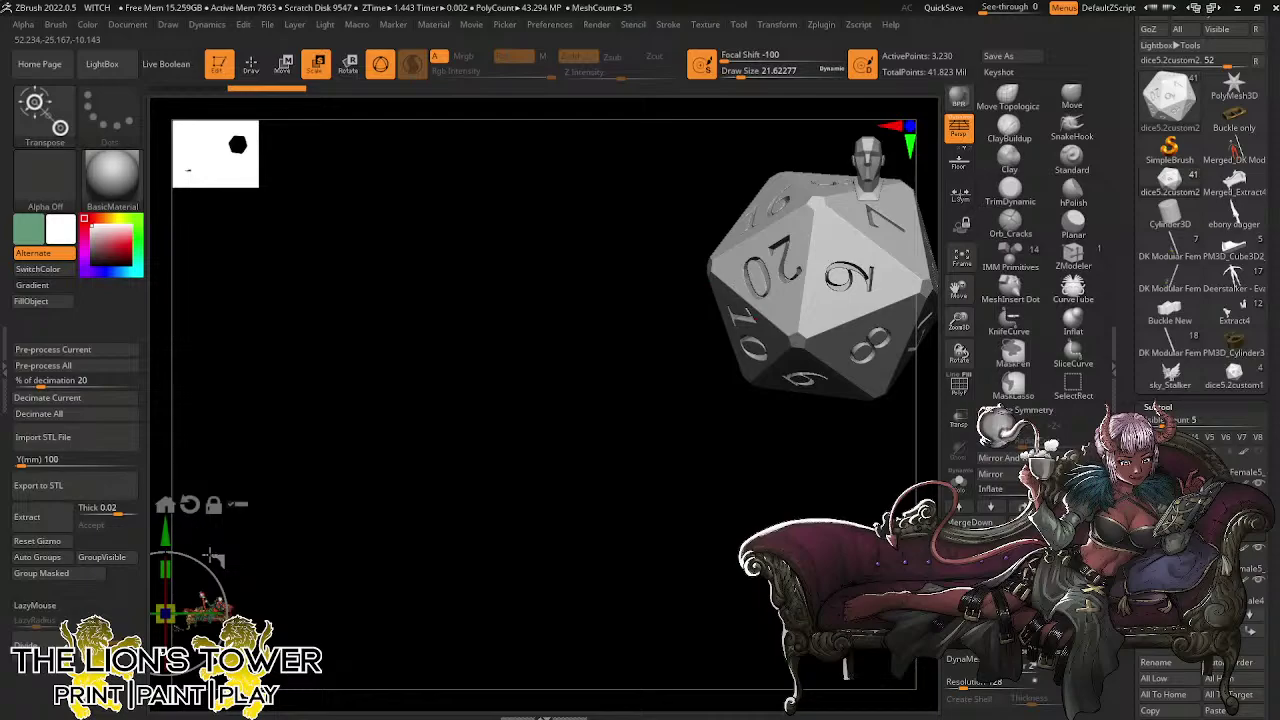
left_click_drag(218, 560, 442, 533)
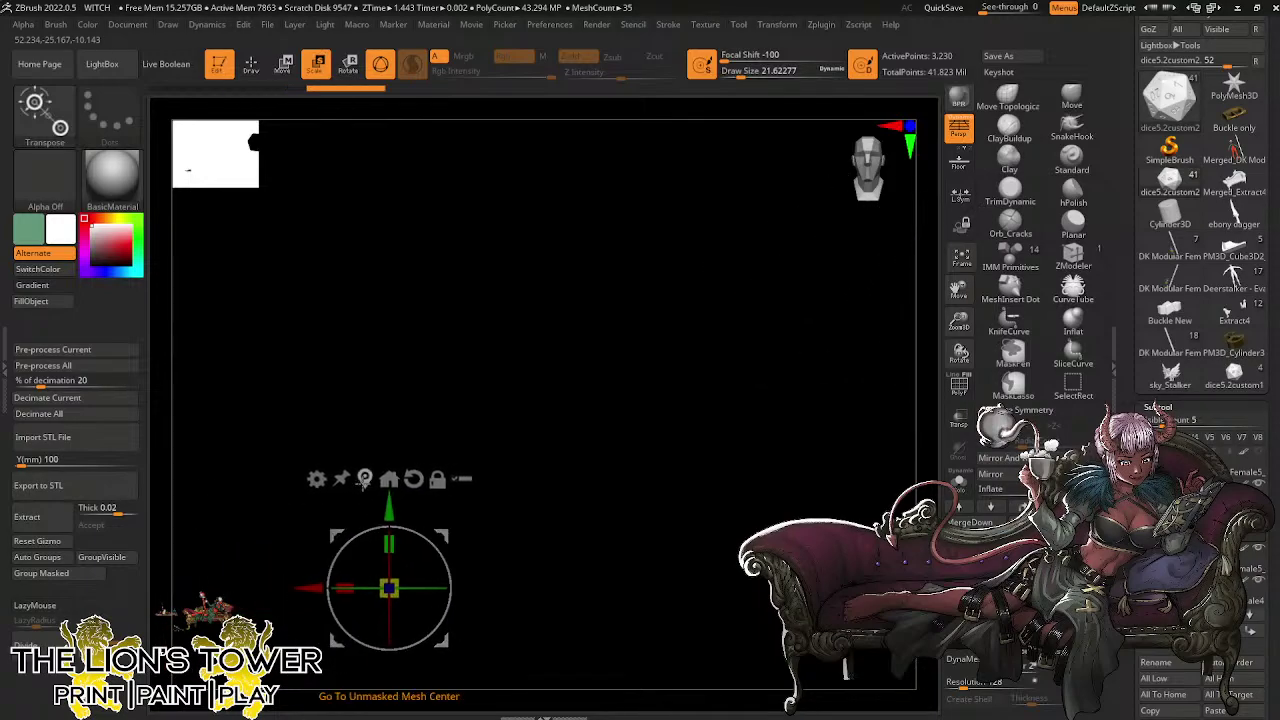
left_click(365, 480)
left_click(964, 266)
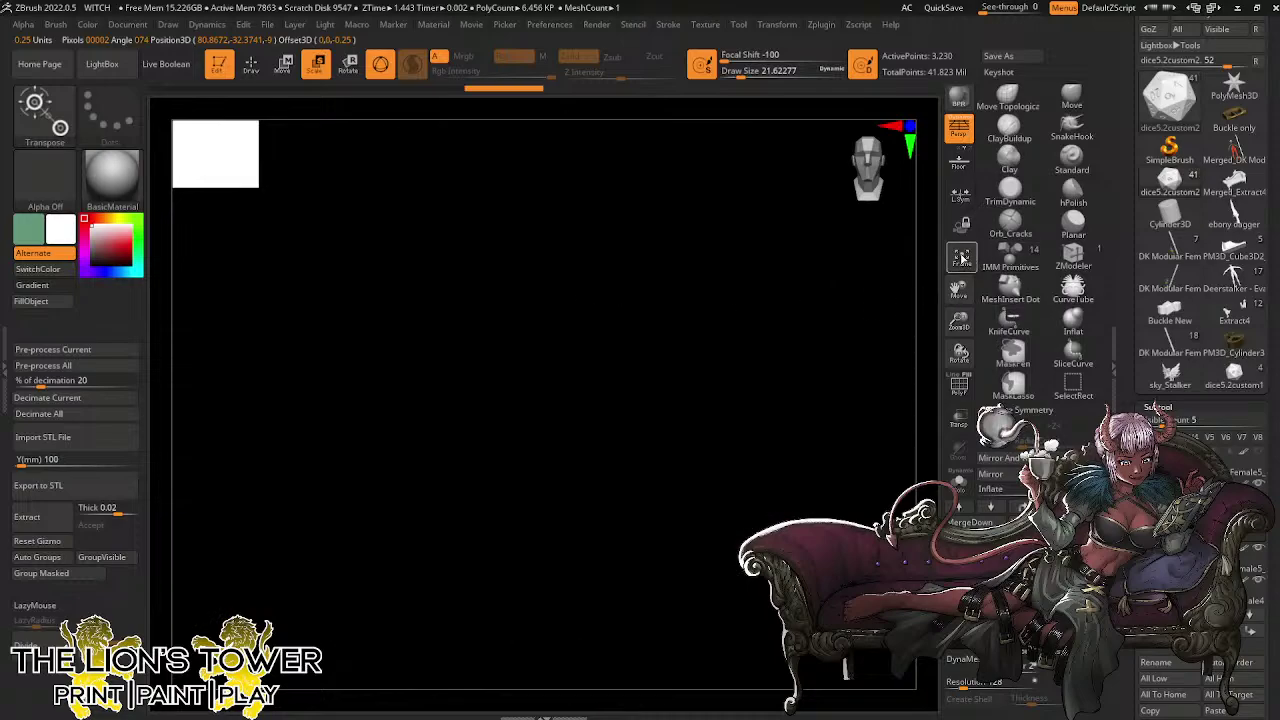
left_click(970, 255)
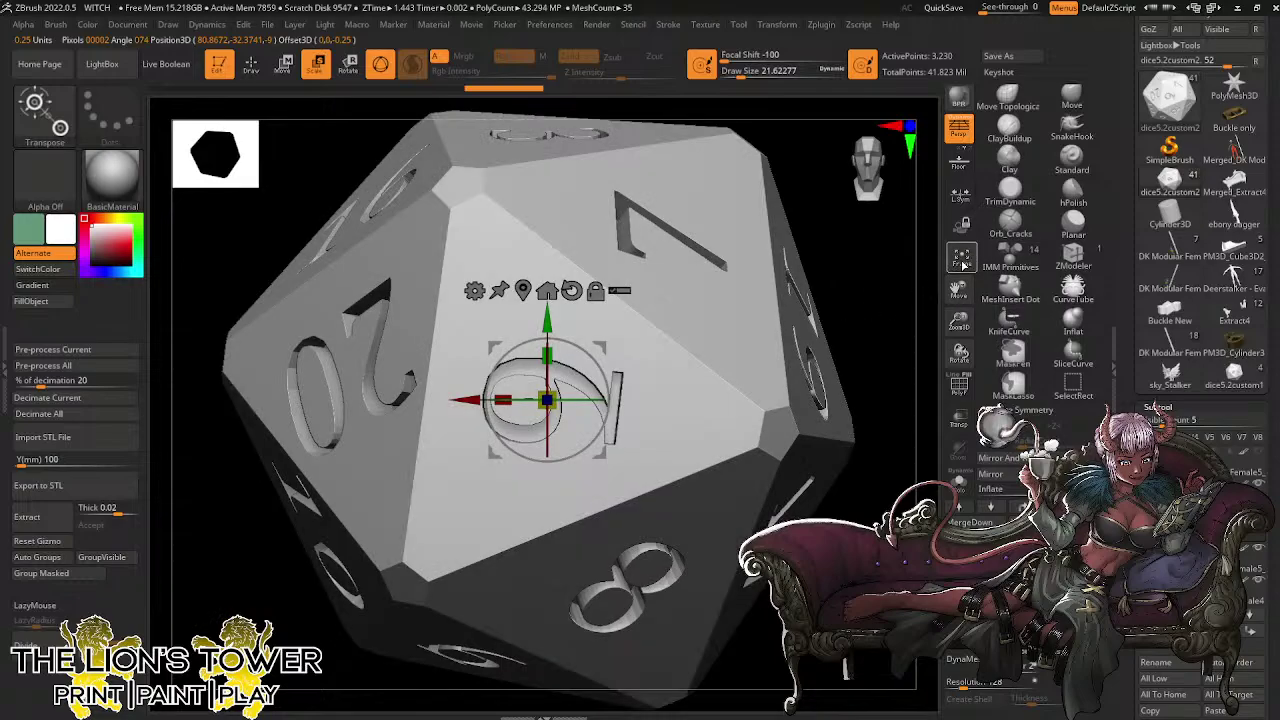
Scale the twenty-sided die down to match the side table's props and raise it just above the tabletop
left_click_drag(551, 393, 385, 622)
mouse_move(548, 398)
left_mouse_down()
mouse_move(508, 452)
mouse_move(546, 421)
left_mouse_up()
left_click_drag(958, 320, 958, 719)
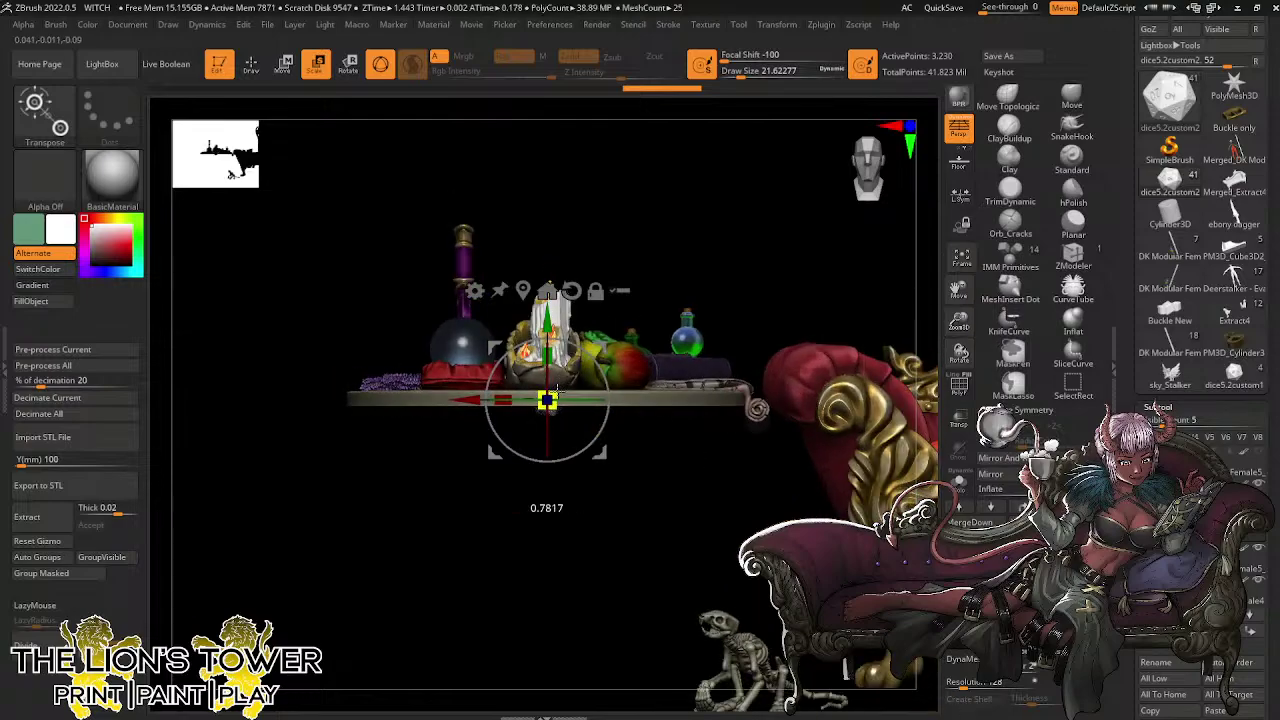
left_click_drag(556, 398, 558, 400)
left_click_drag(643, 457, 716, 489)
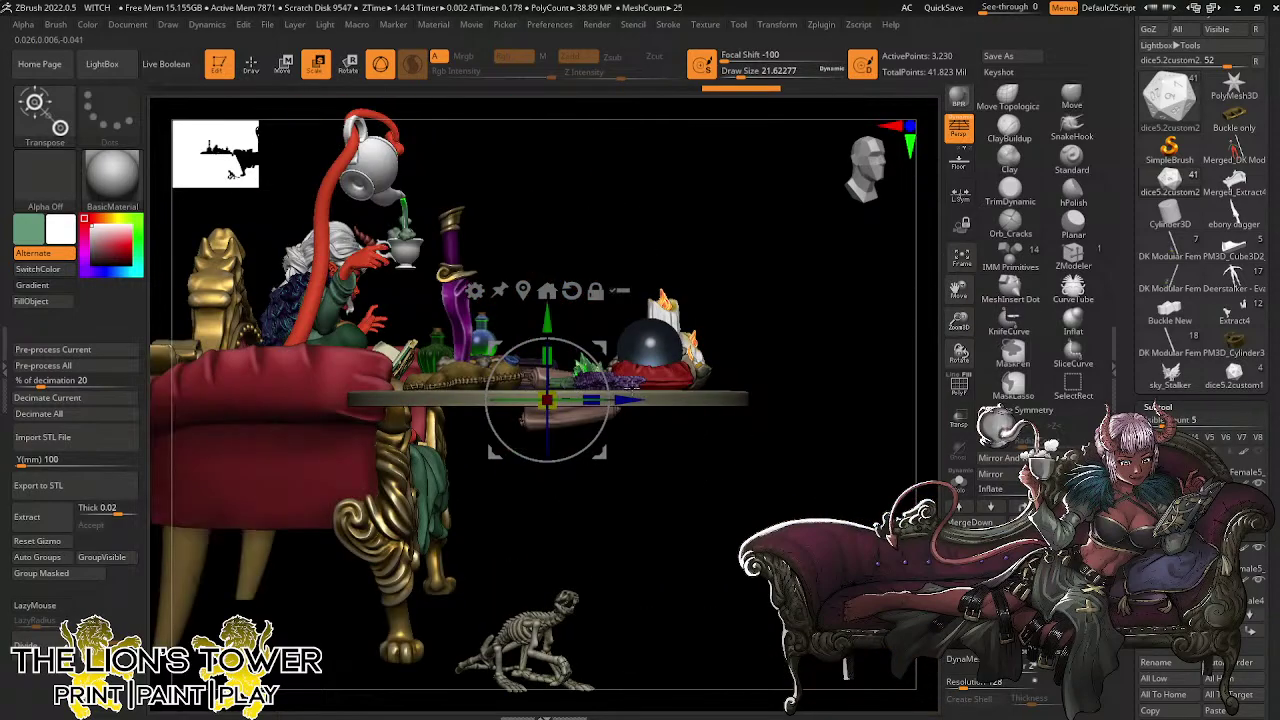
left_click_drag(608, 352, 635, 320)
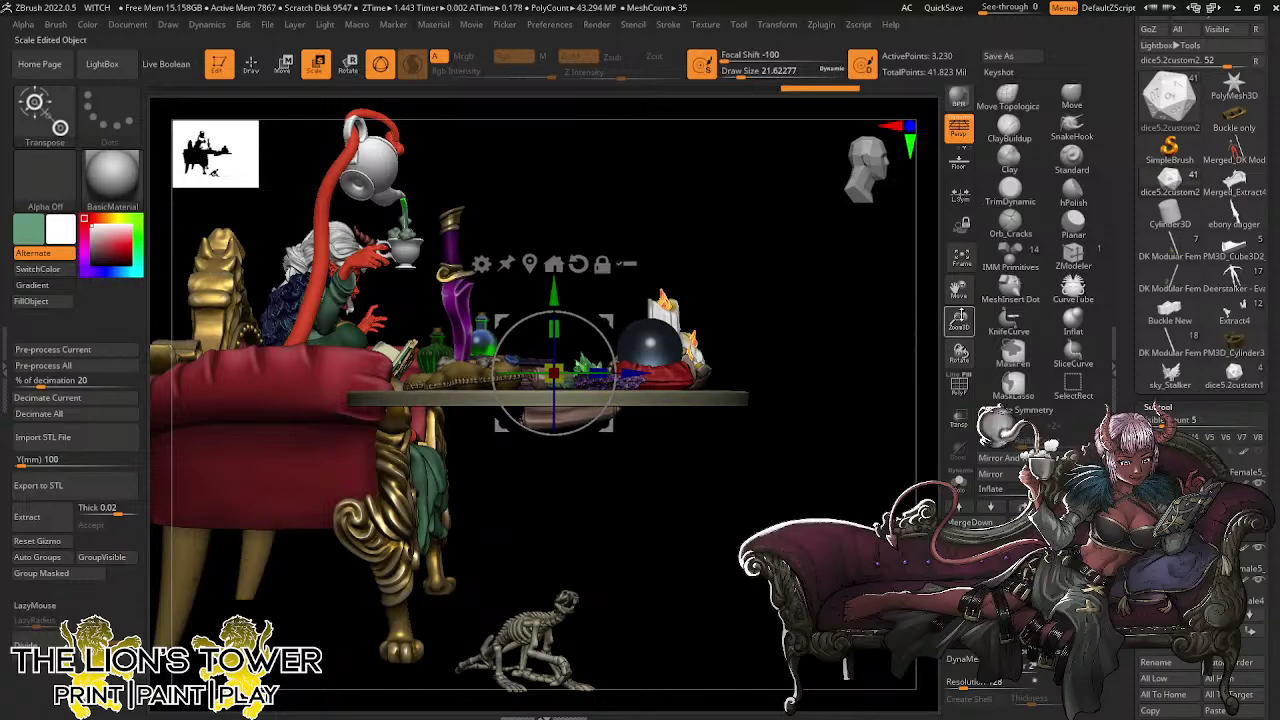
Move the die across the round side table to a spot over the closed purple book
left_click_drag(960, 318, 960, 405)
left_click_drag(831, 294, 875, 344)
left_click_drag(960, 321, 946, 411)
left_click_drag(880, 308, 855, 282)
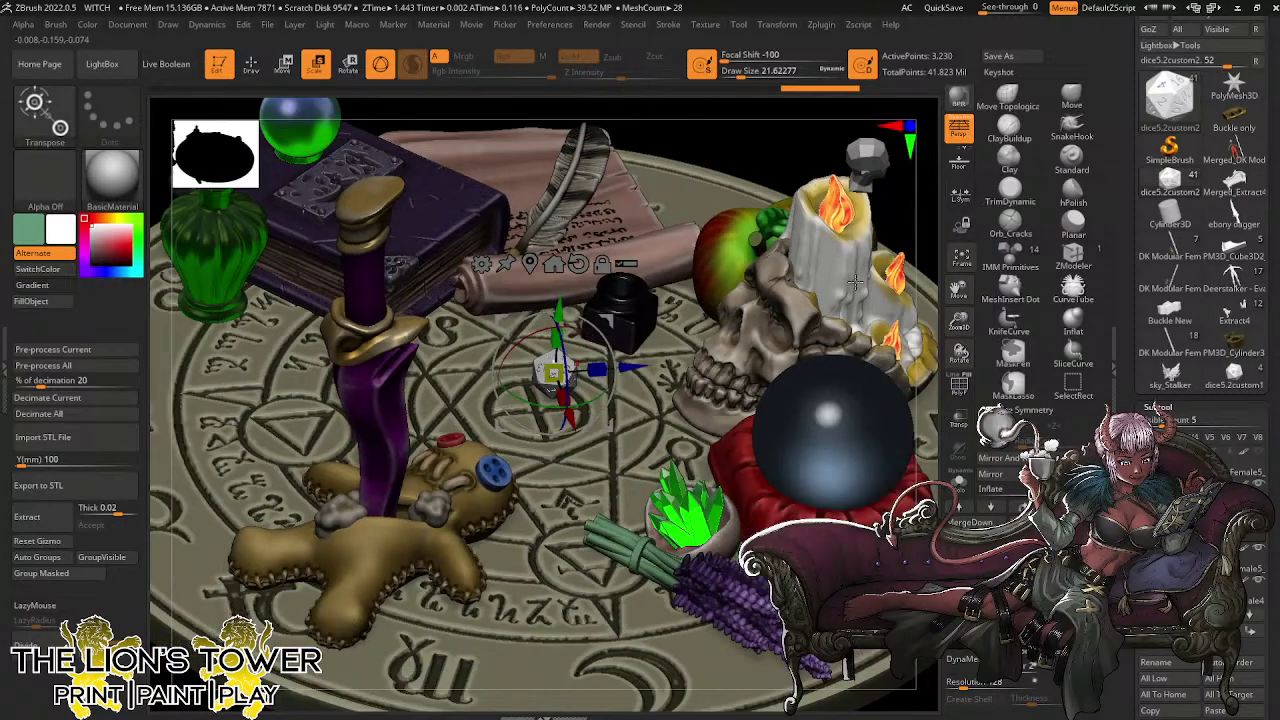
left_click_drag(958, 330, 950, 235)
left_click_drag(877, 251, 800, 350)
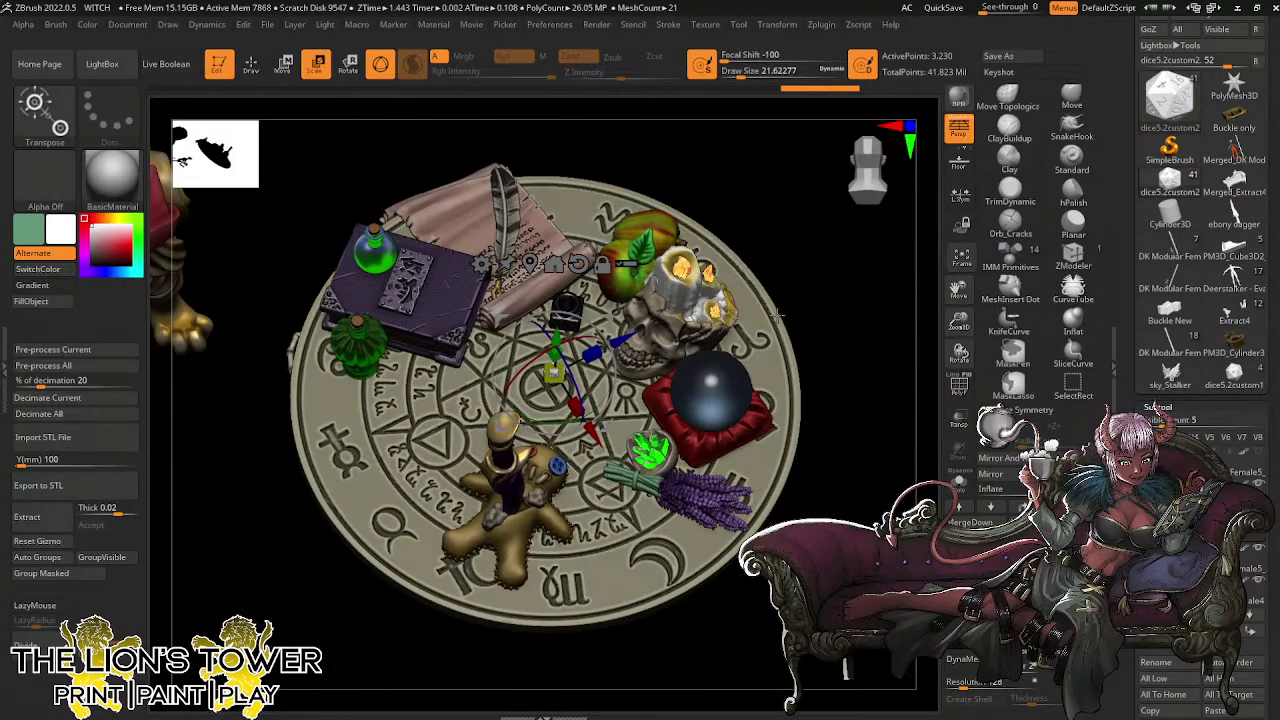
left_click_drag(556, 336, 490, 252)
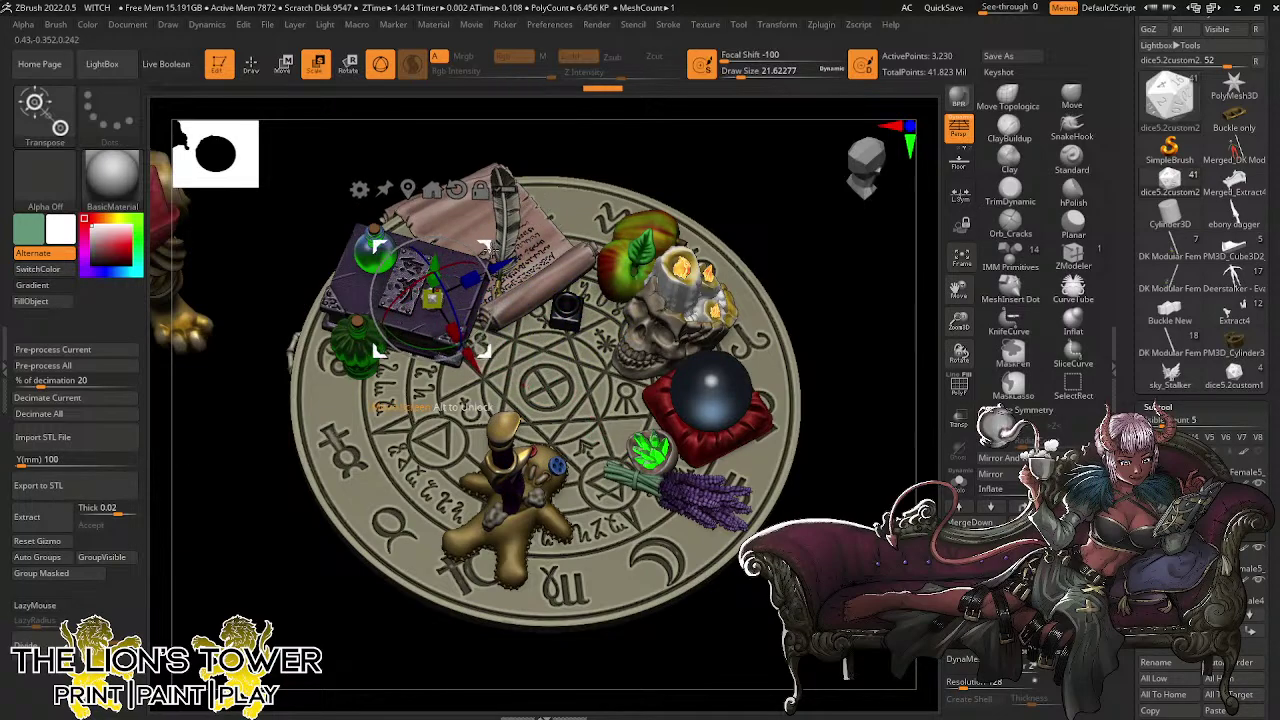
Lower the twenty-sided die to just above the closed purple book's cover
left_click_drag(777, 263, 544, 241)
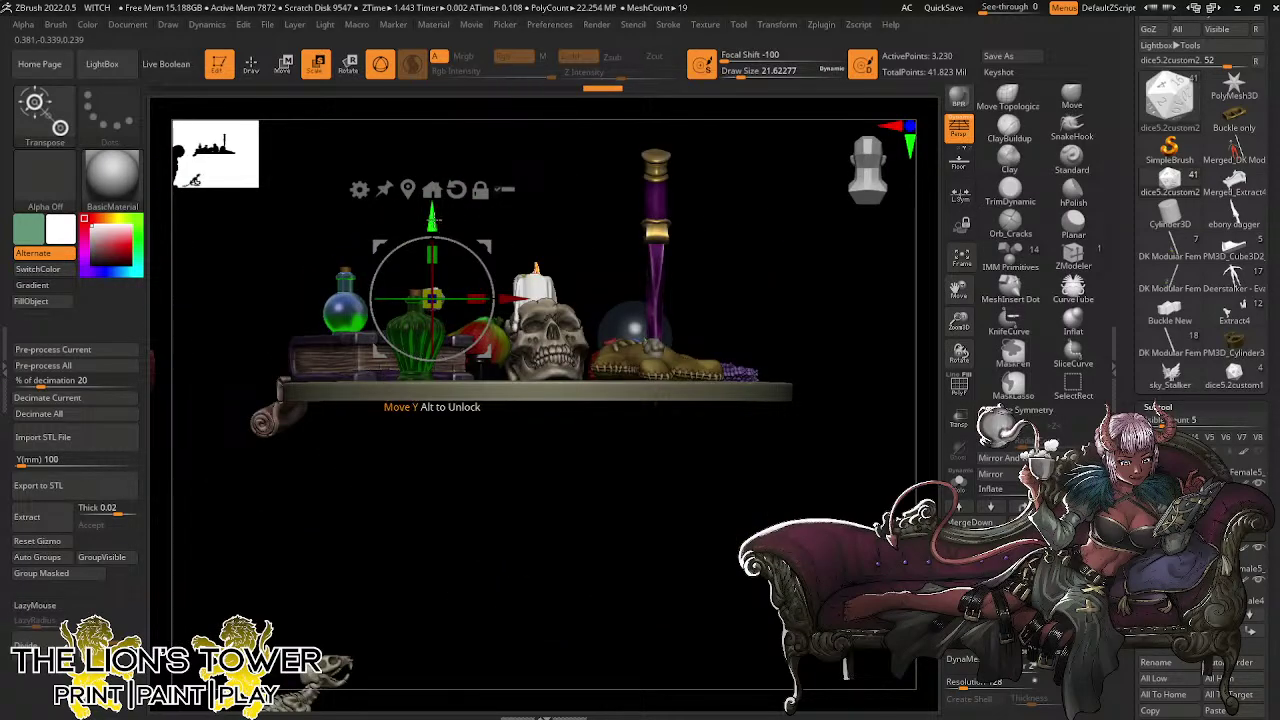
left_click_drag(432, 216, 432, 244)
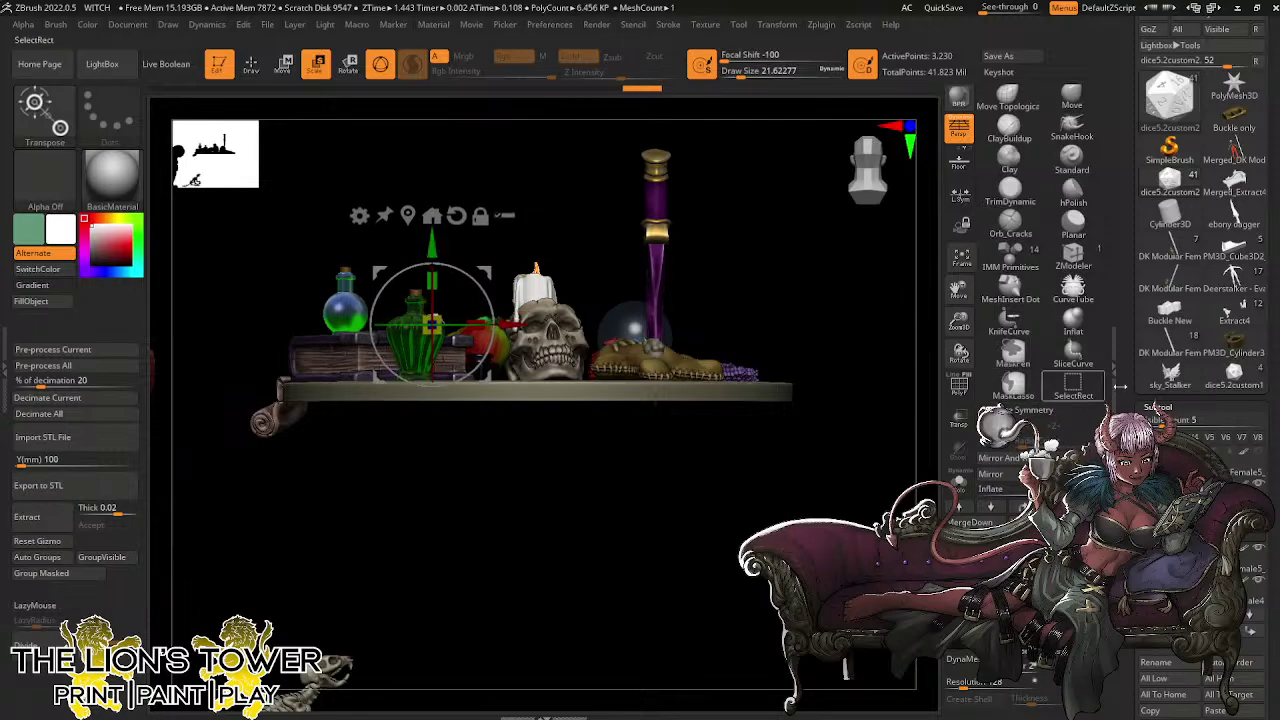
left_click_drag(959, 321, 959, 400)
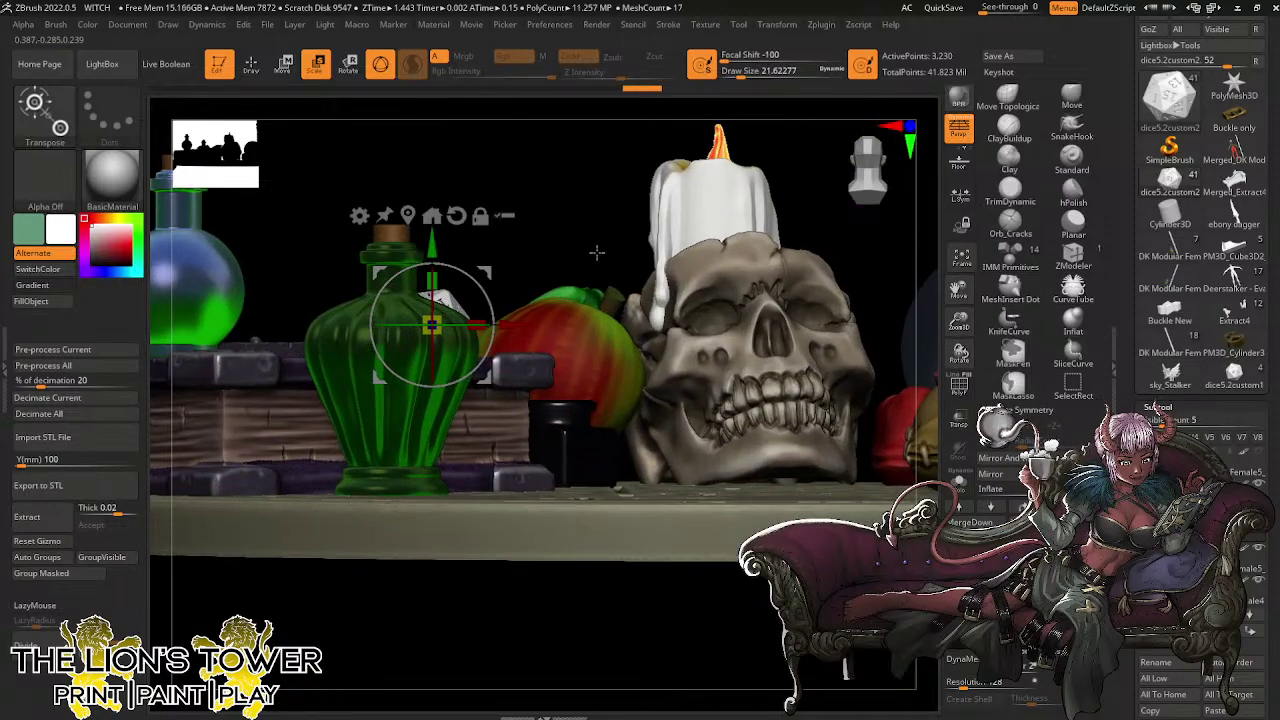
left_click_drag(596, 253, 584, 290)
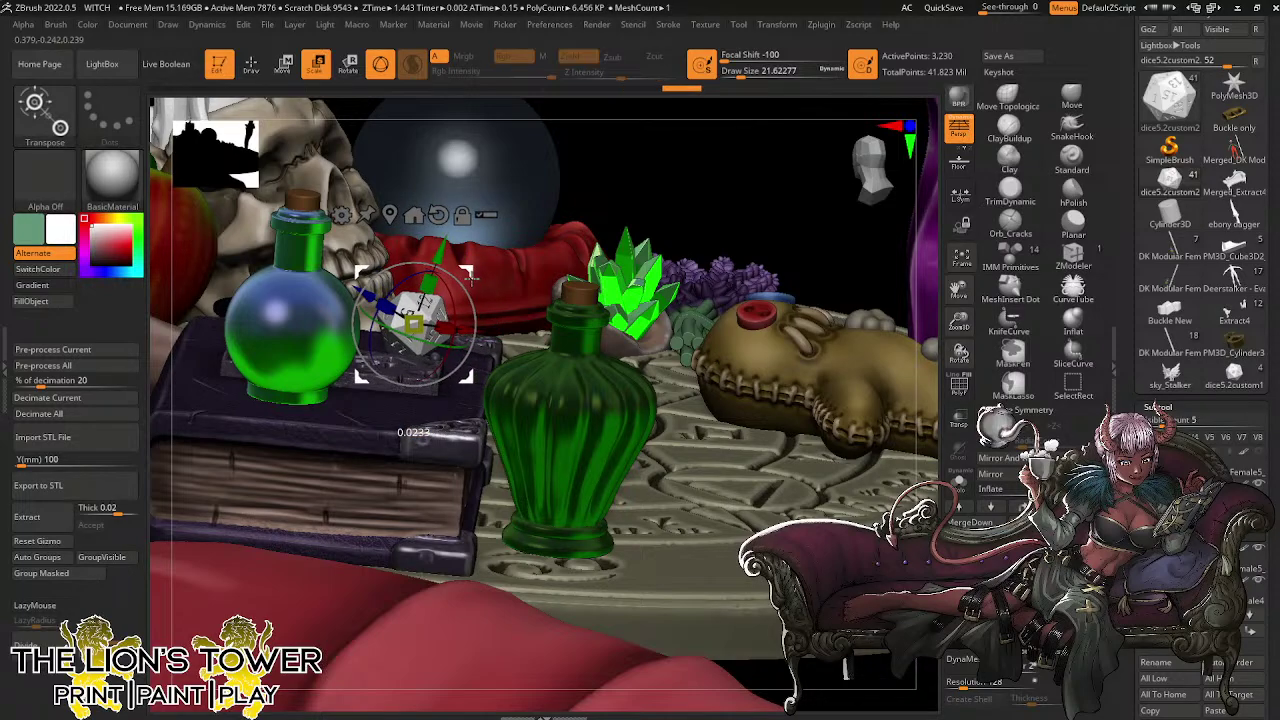
left_click_drag(694, 197, 714, 203)
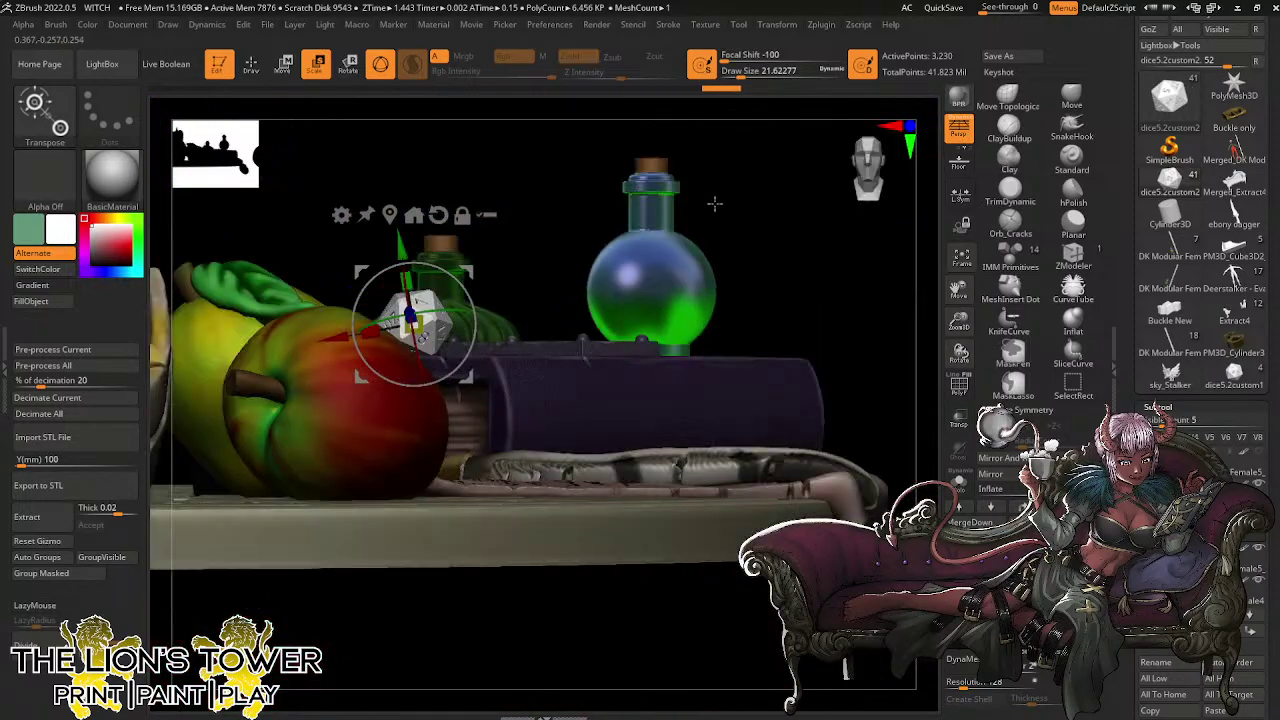
Rotate the die so a flat face sits against the book's cover, and reset the gizmo's orientation to the world axes
left_click_drag(746, 243, 526, 331)
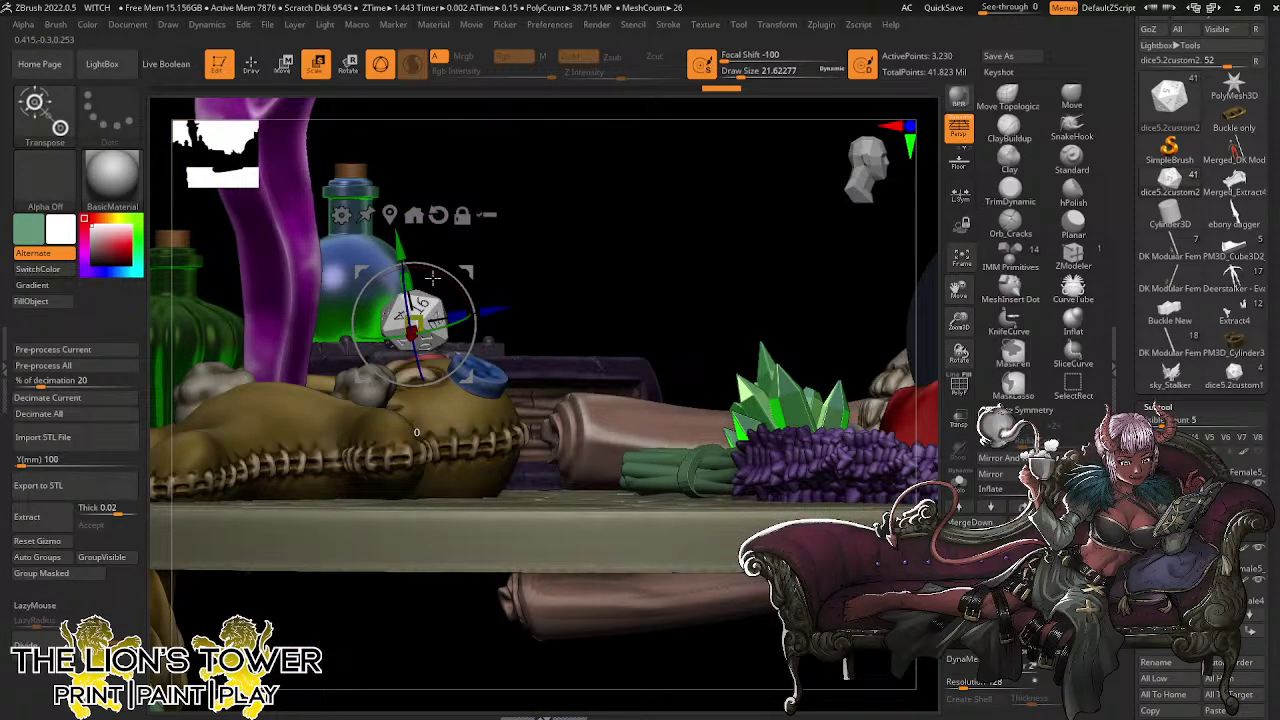
left_click_drag(388, 268, 381, 272)
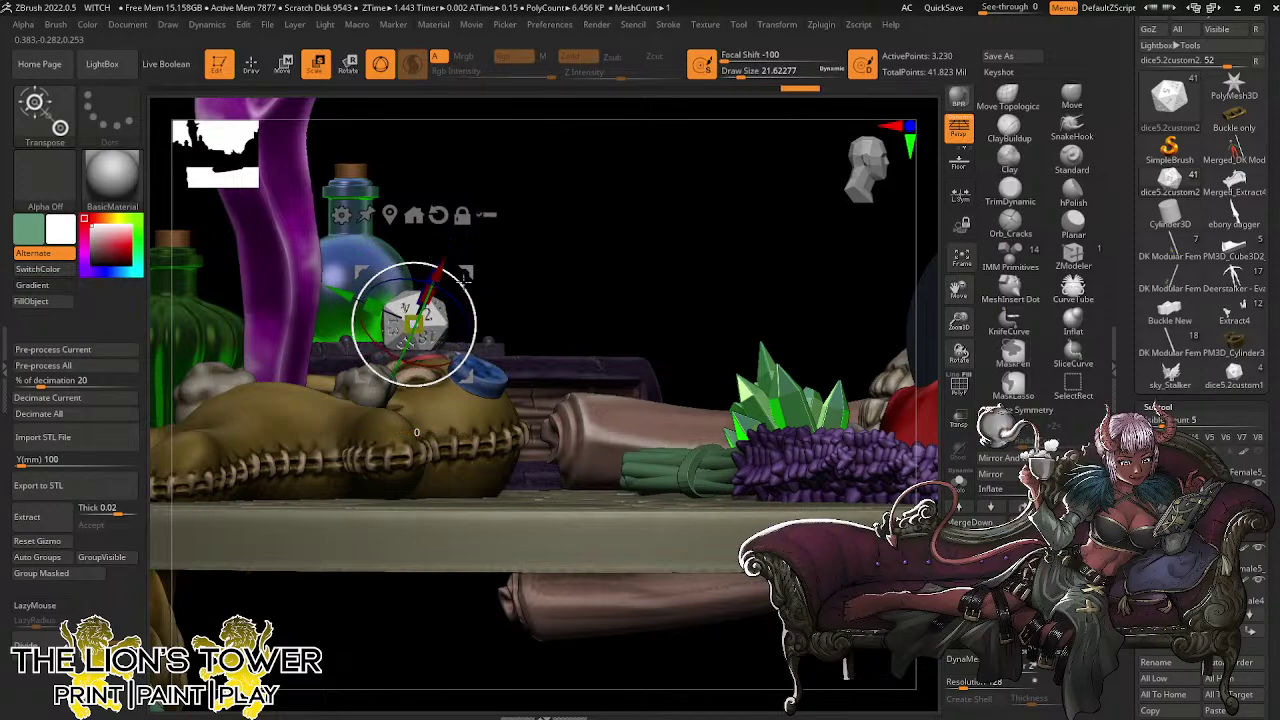
left_click_drag(470, 270, 543, 266)
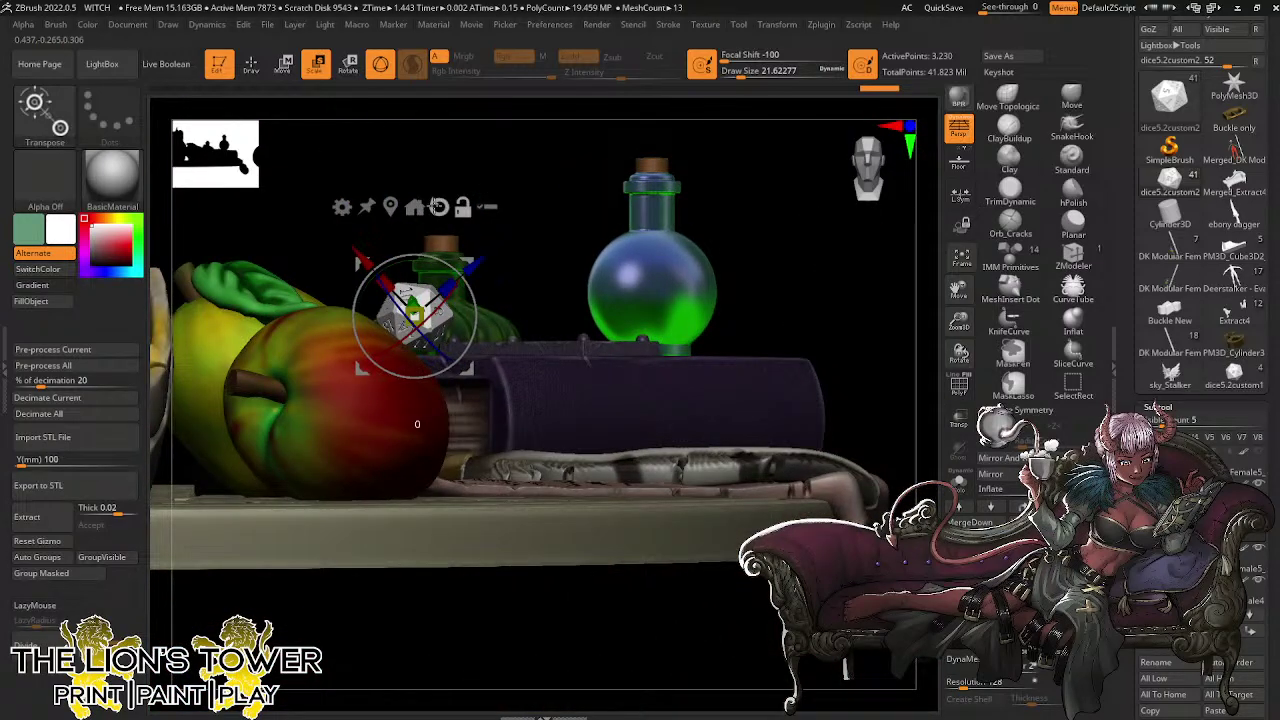
left_click(439, 206)
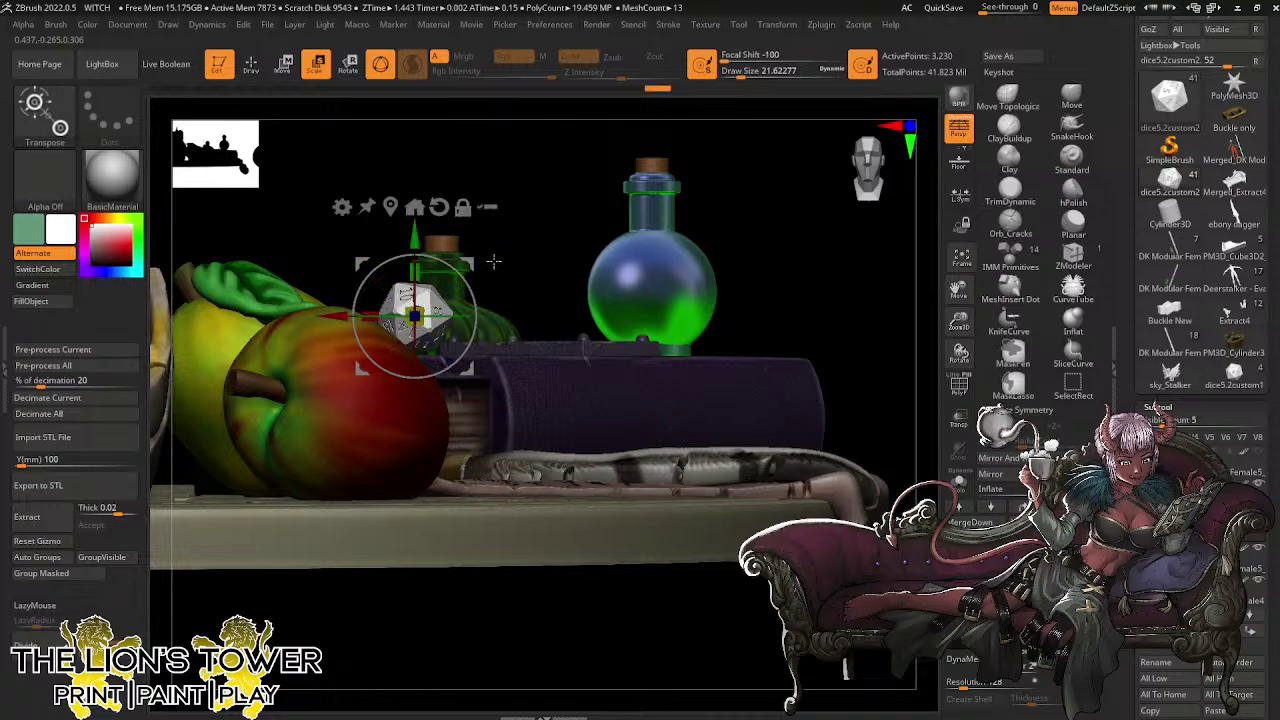
left_click_drag(522, 272, 417, 258)
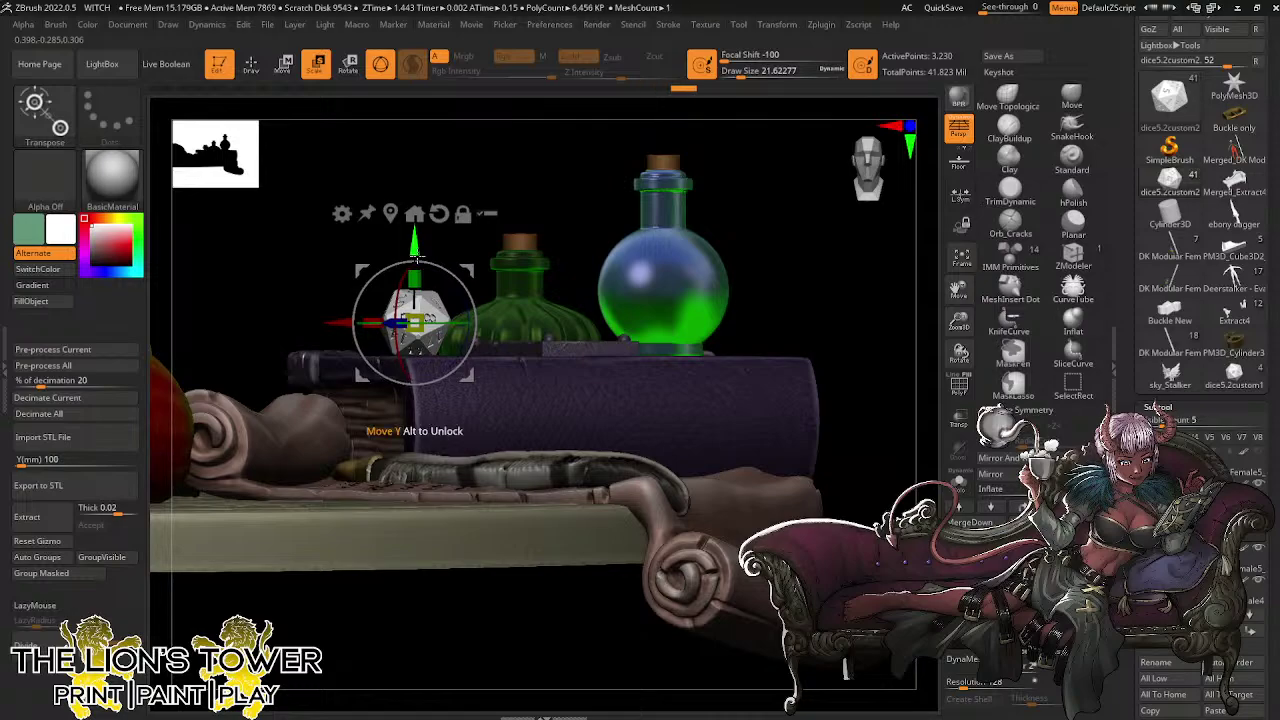
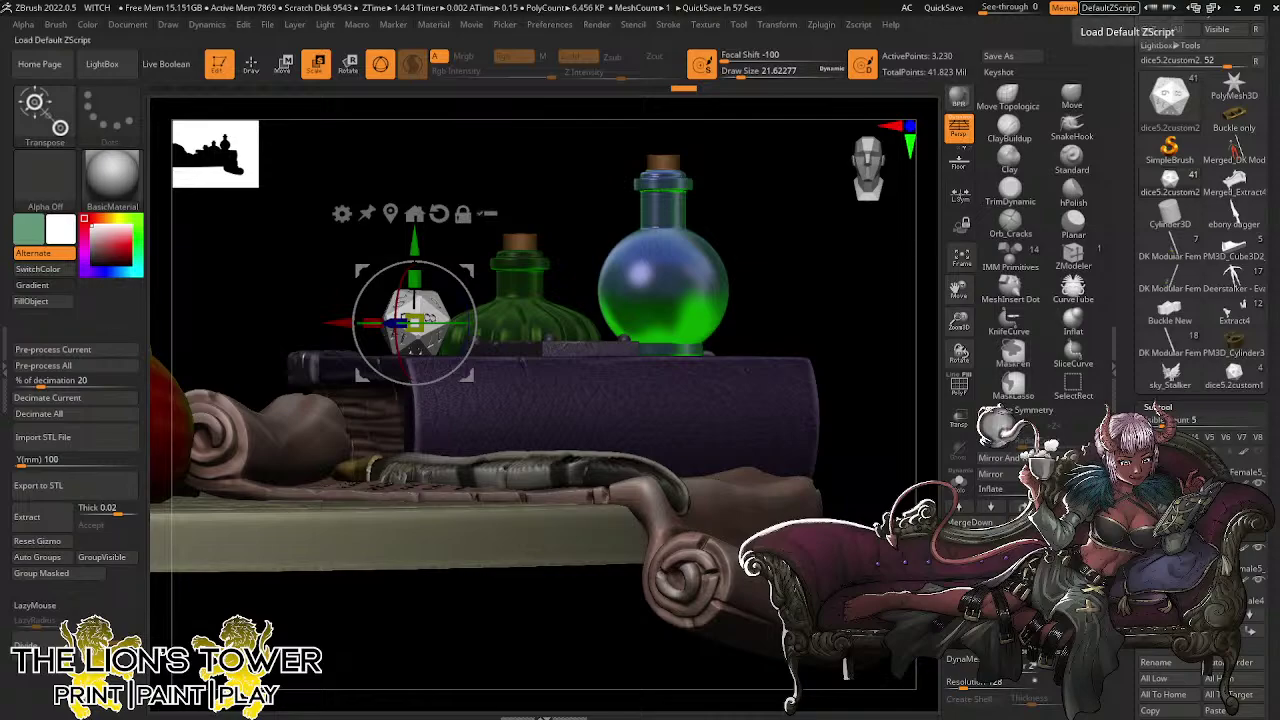
Inspect the die's seating and scale on the book from the side, front and above
right_click_drag(848, 319, 985, 465)
right_click_drag(885, 299, 948, 313, "shift")
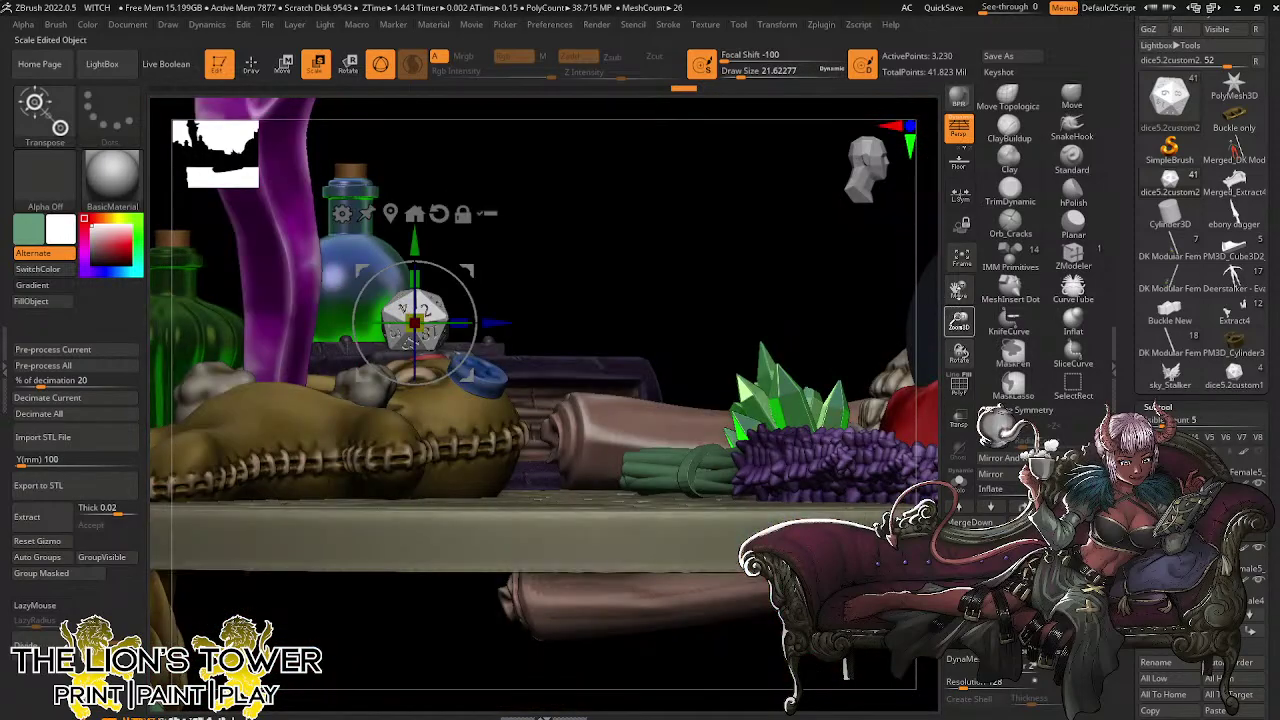
right_click_drag(890, 520, 929, 307, "ctrl")
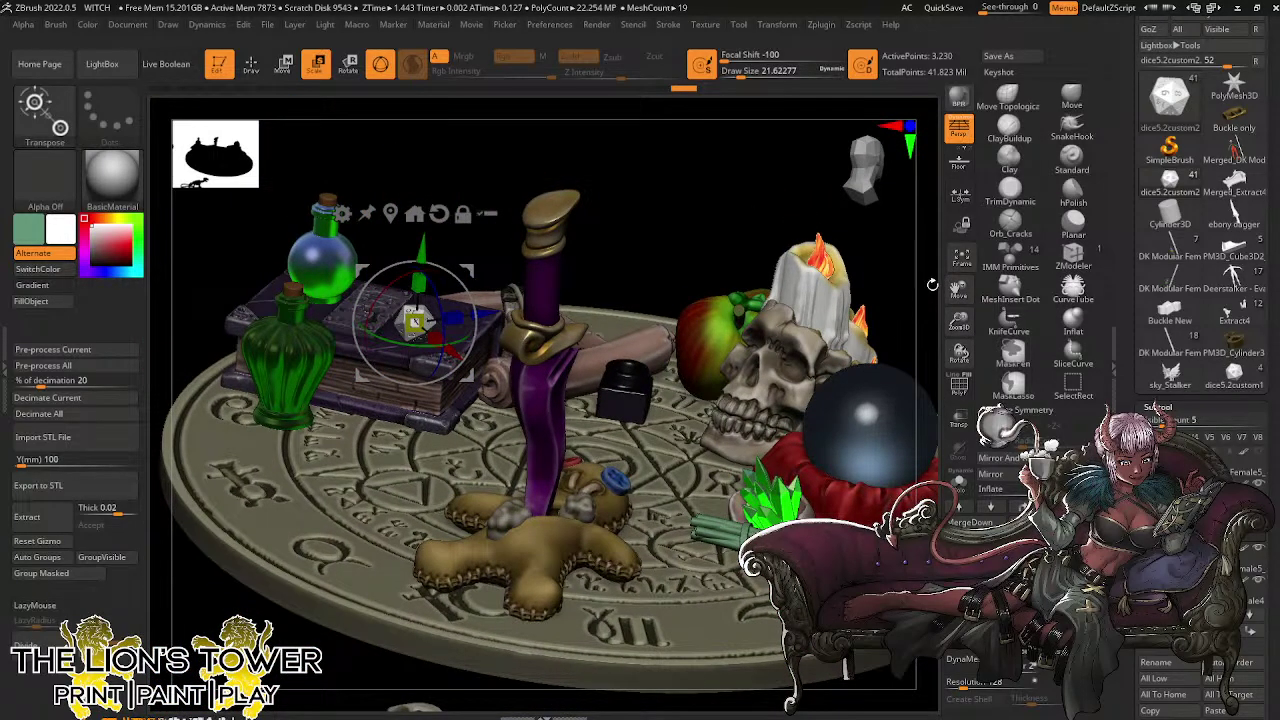
left_click_drag(932, 285, 830, 270)
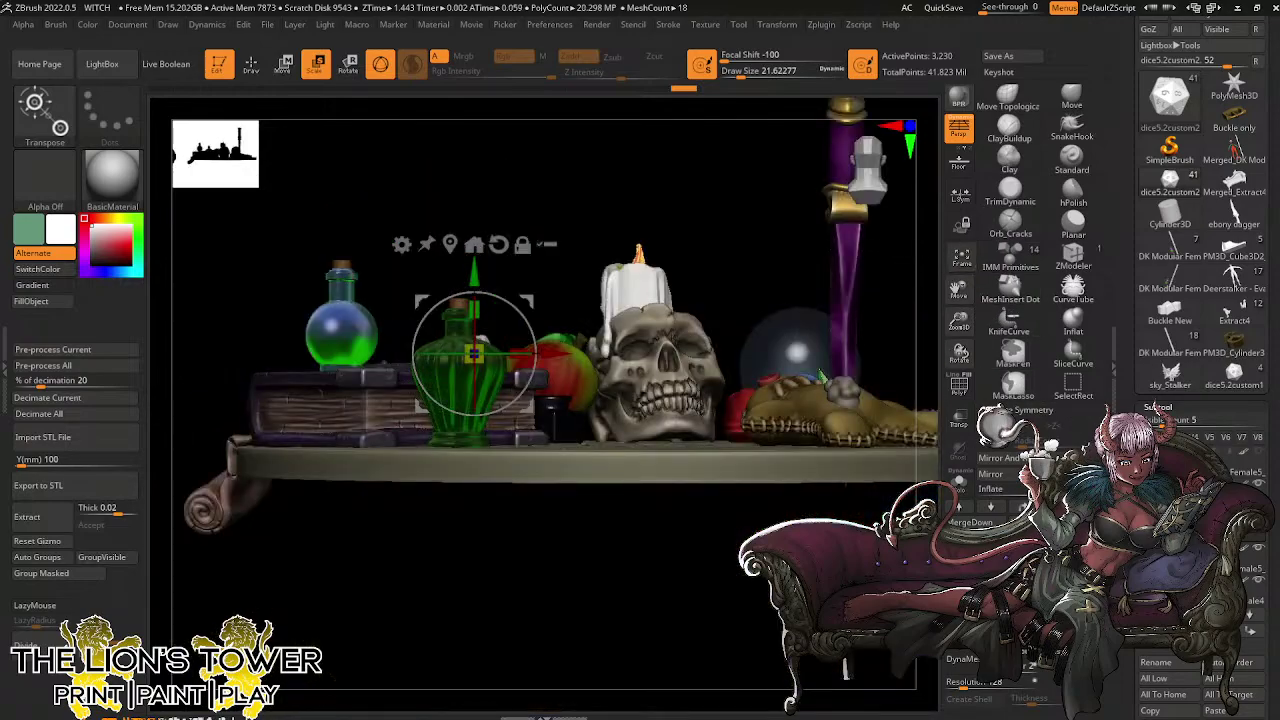
left_click_drag(900, 380, 924, 404)
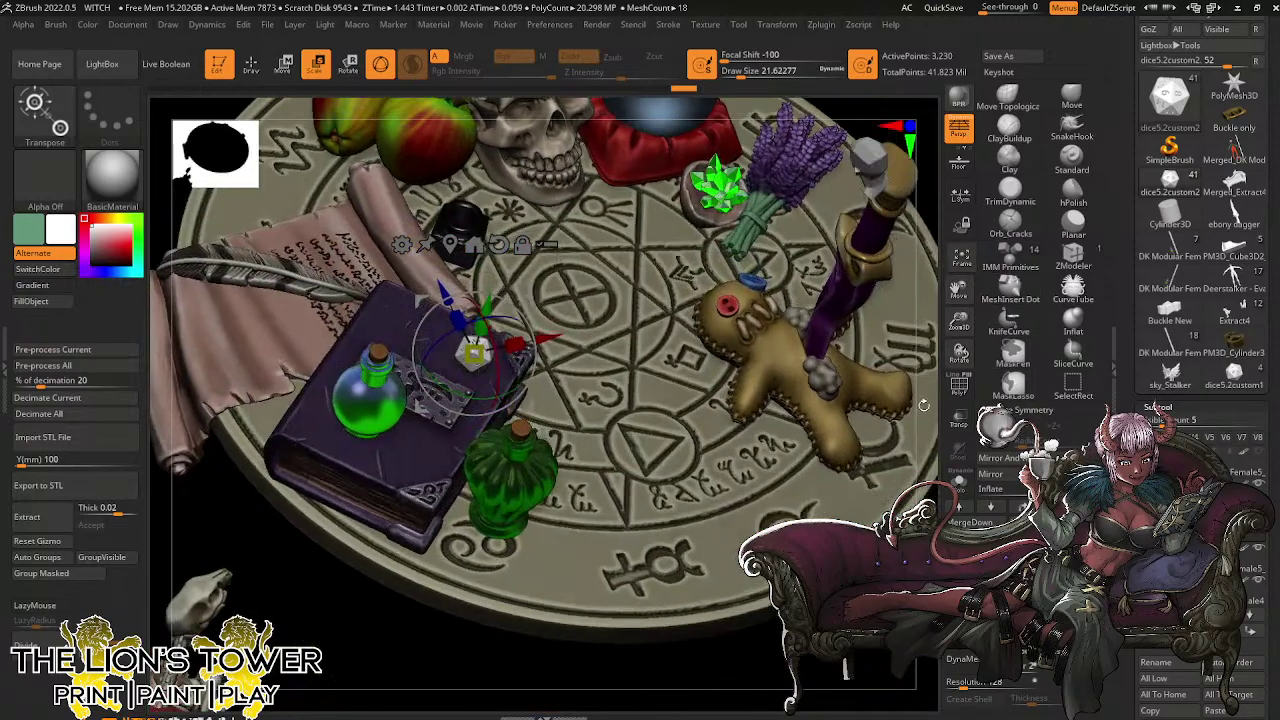
right_click_drag(924, 404, 955, 455, "ctrl")
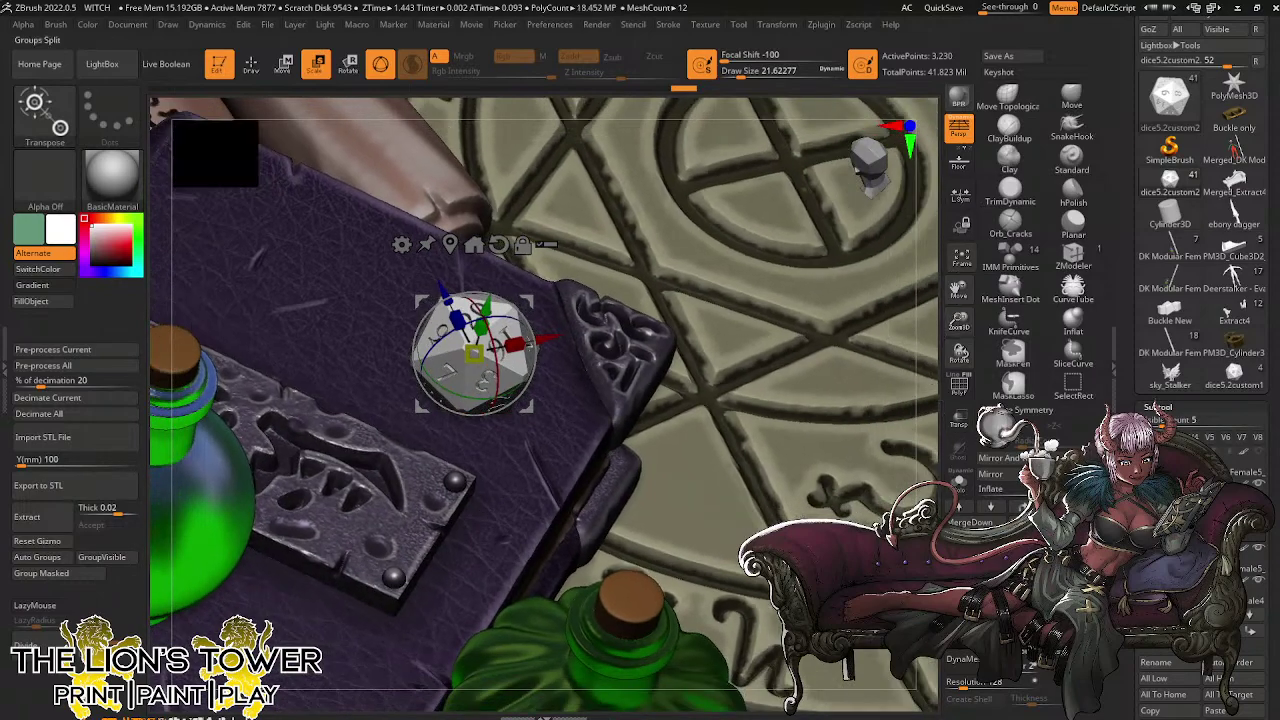
Try remeshing the die with DynaMesh, raising the resolution to 1576, and undo the attempt
left_click(982, 684)
left_click(964, 662)
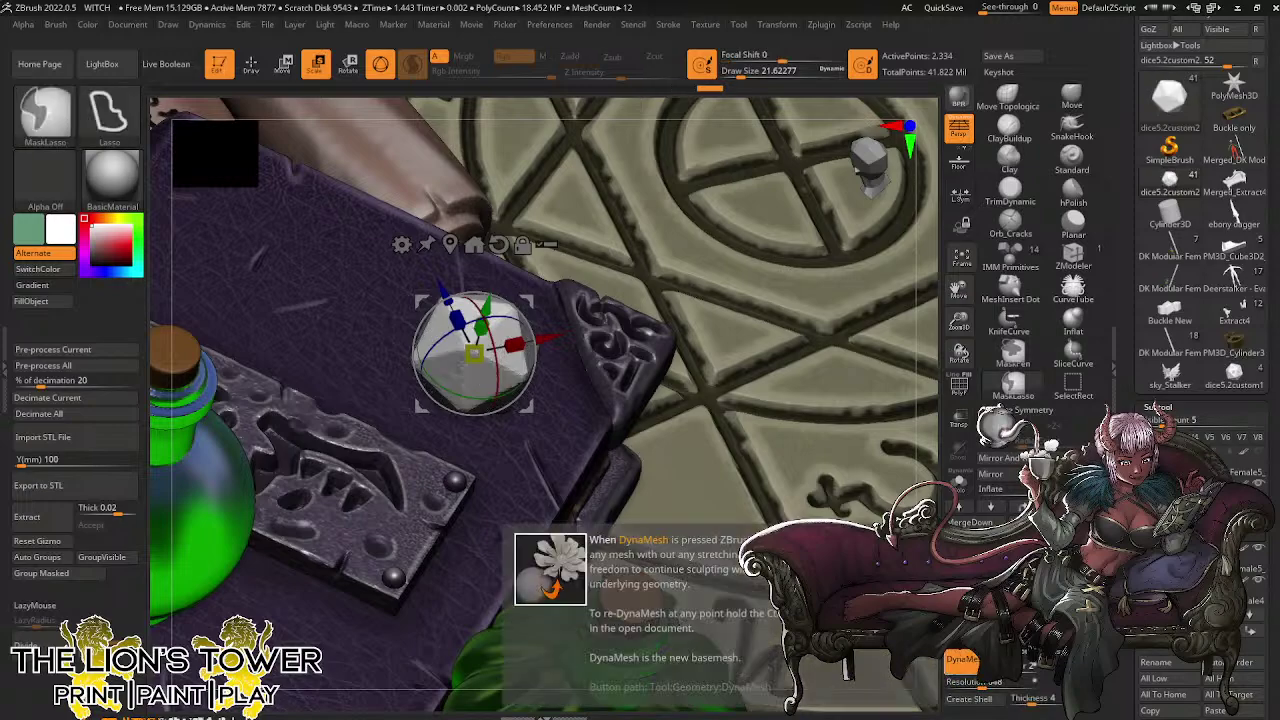
key("ctrl+z")
left_click(966, 686)
left_click_drag(966, 687, 994, 687)
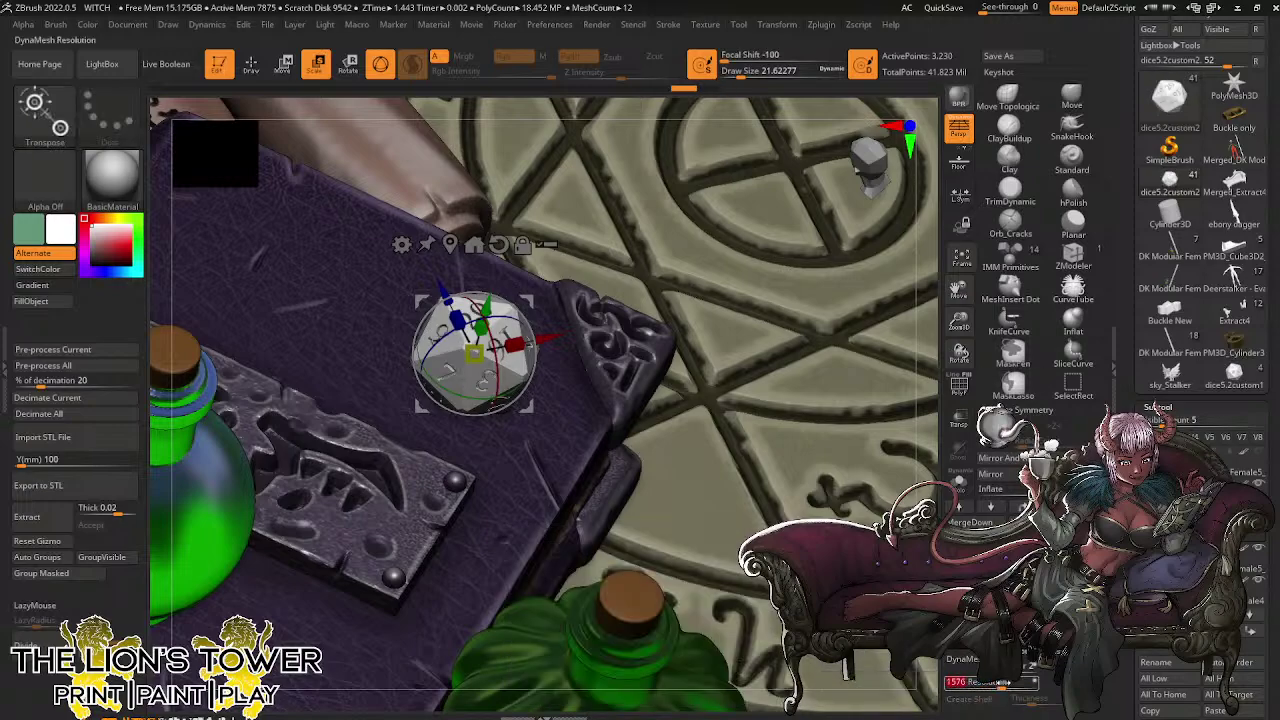
key("ctrl+z")
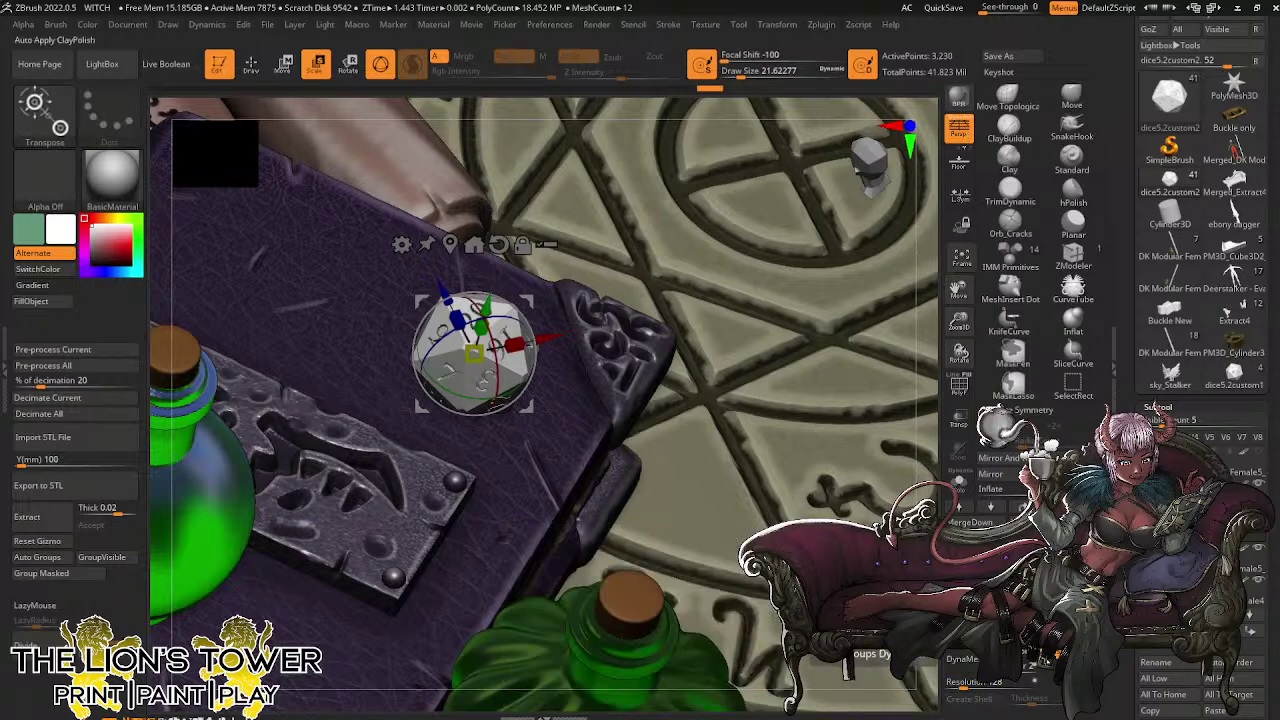
Remesh the die with DynaMesh at resolution 528 and increase its mesh density, keeping its flat faces smooth
left_click(970, 687)
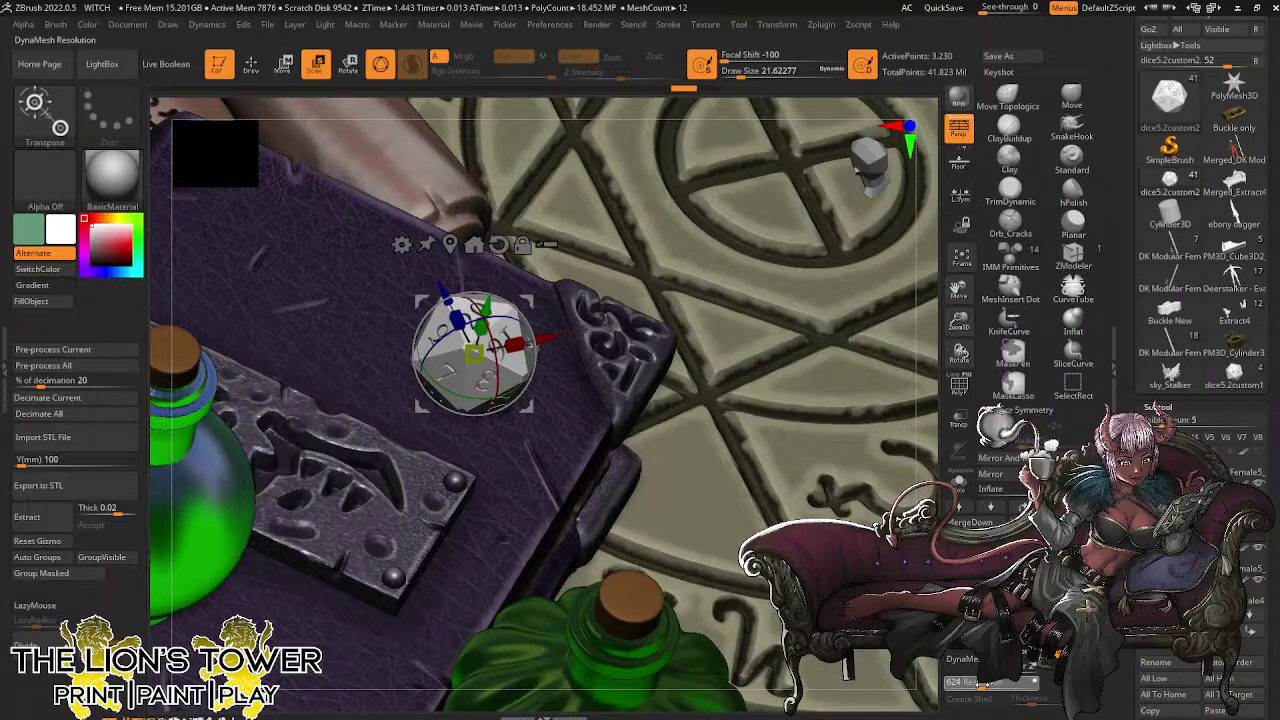
left_click_drag(978, 686, 966, 686)
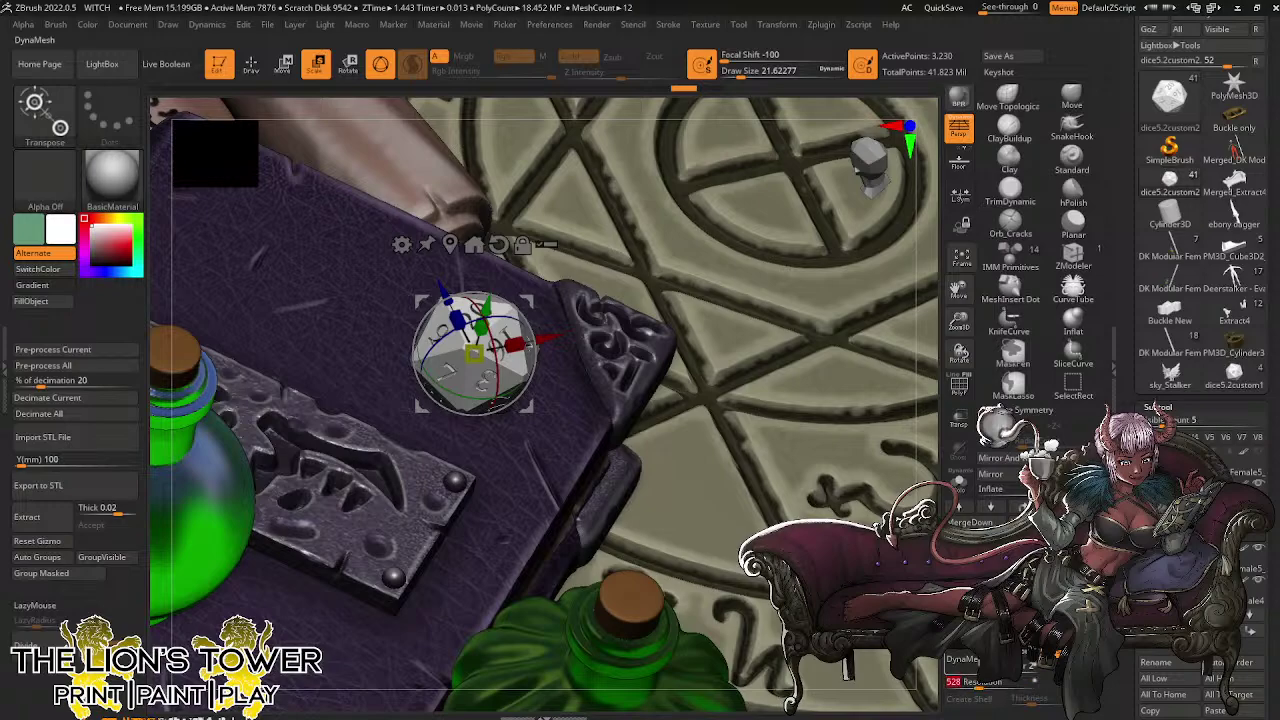
left_click(961, 659)
left_click_drag(958, 325, 868, 521)
left_click_drag(959, 354, 895, 308)
left_click_drag(623, 198, 606, 318)
left_click_drag(958, 325, 1002, 388)
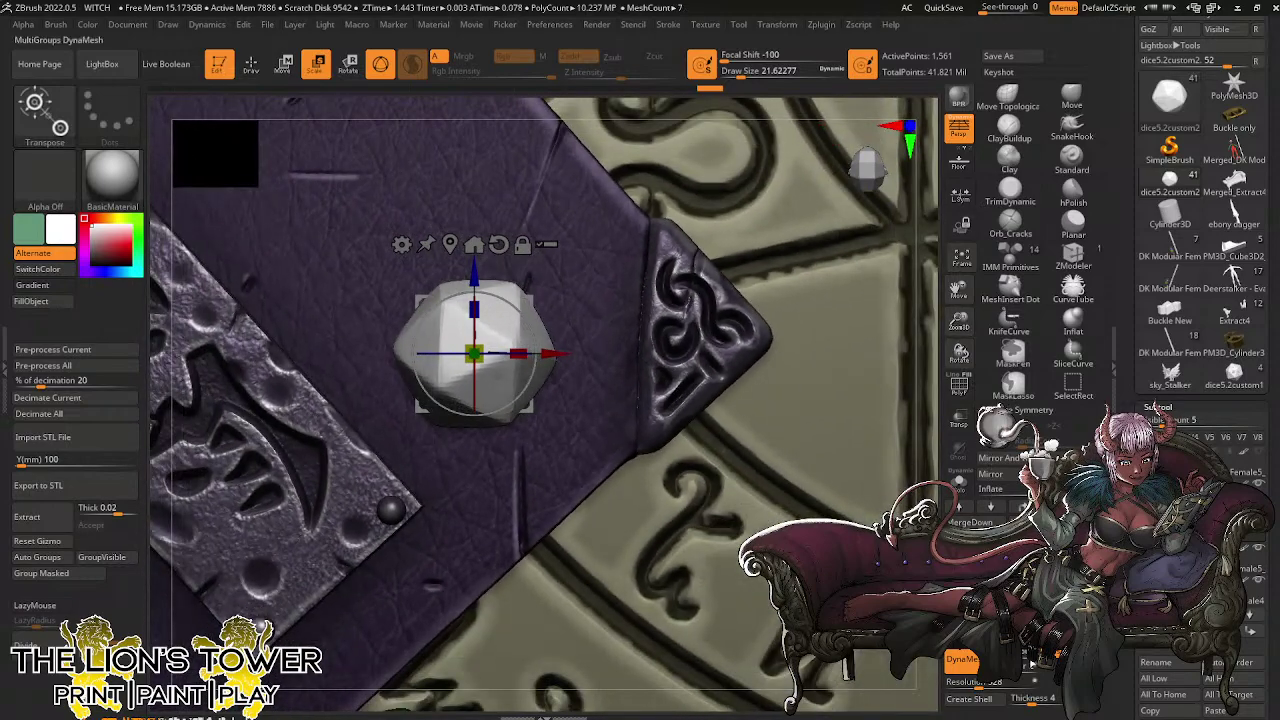
left_click(961, 659)
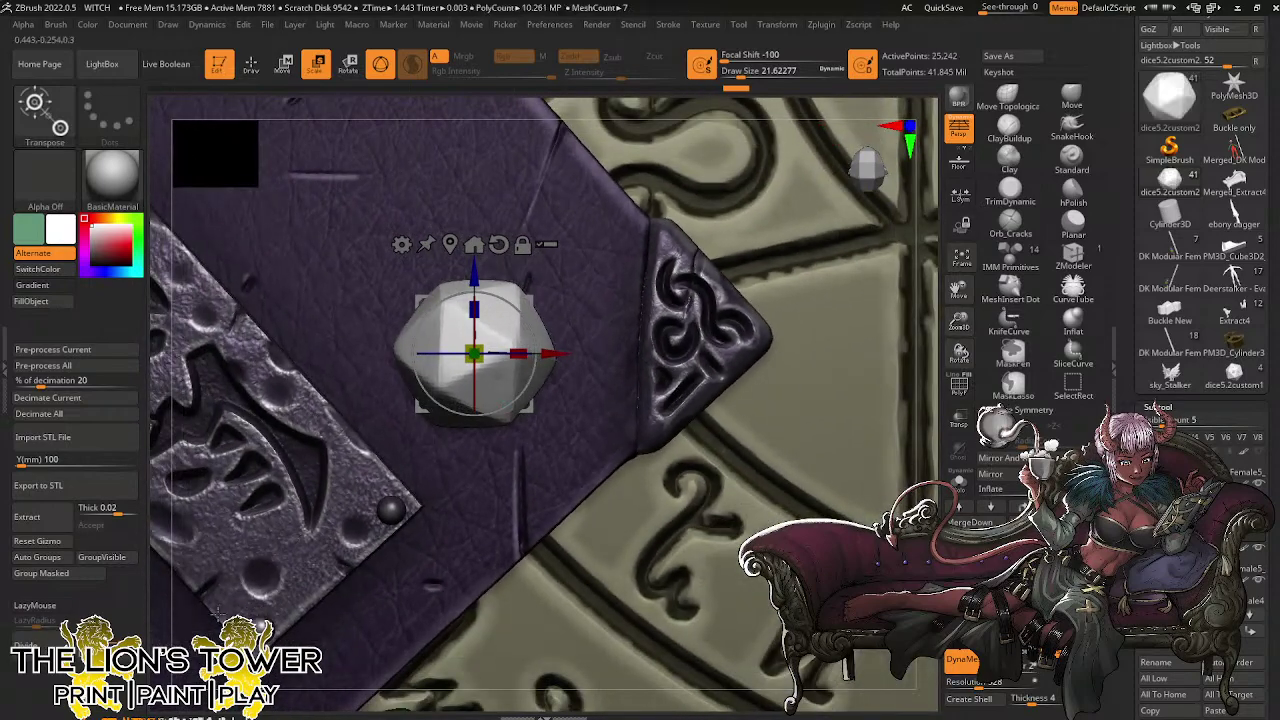
Choose a saturated teal green and fill the whole twenty-sided die with it
left_click_drag(958, 322, 948, 273)
left_click_drag(960, 352, 955, 290)
left_click_drag(747, 180, 727, 325)
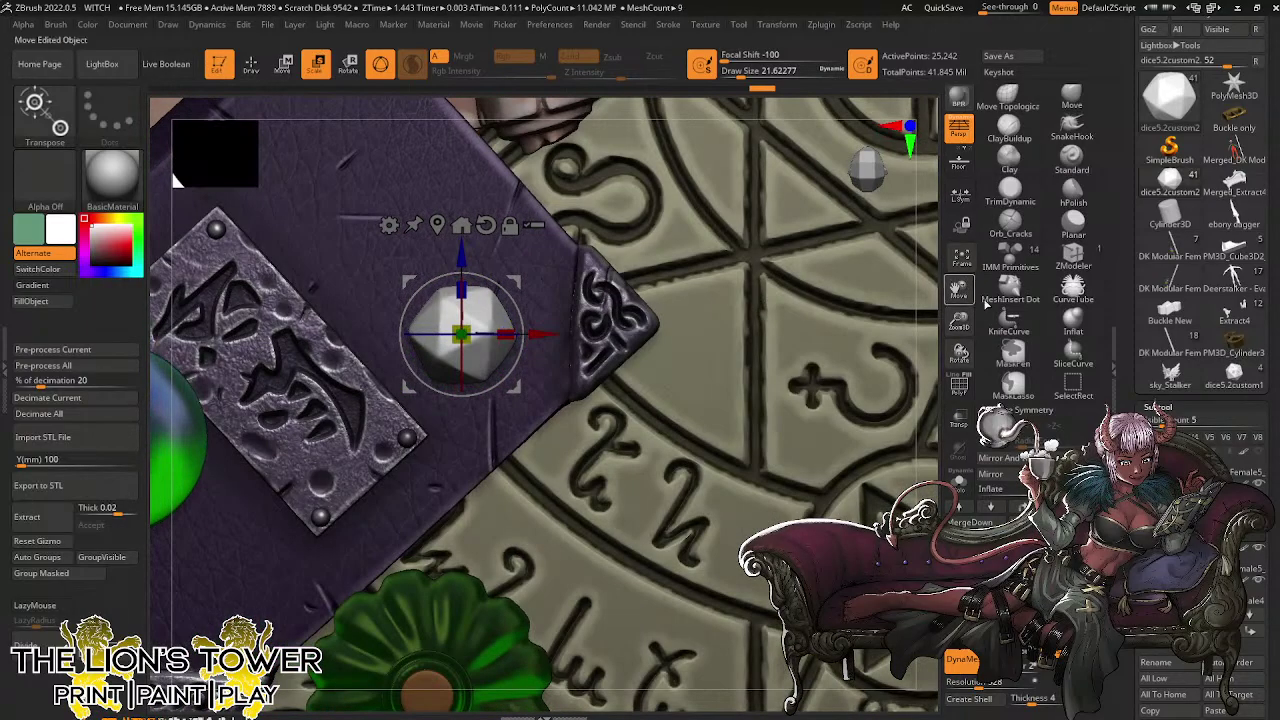
left_click_drag(958, 290, 954, 285)
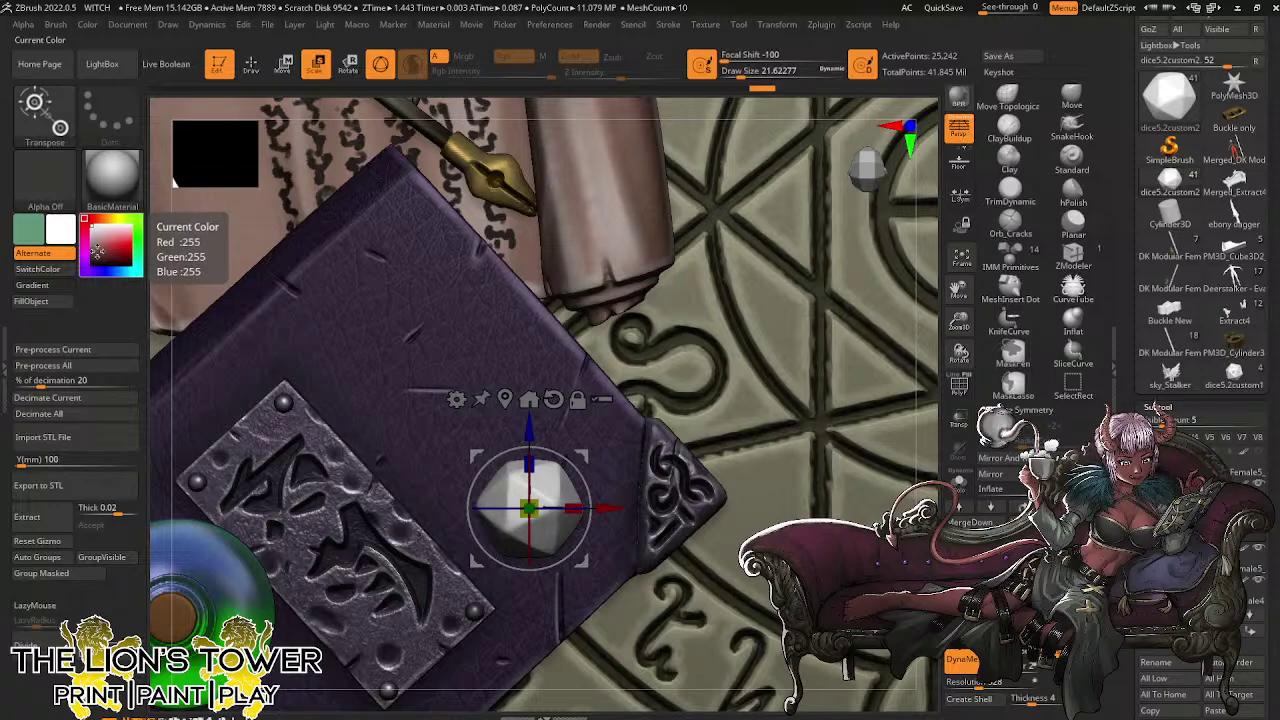
left_click(104, 253)
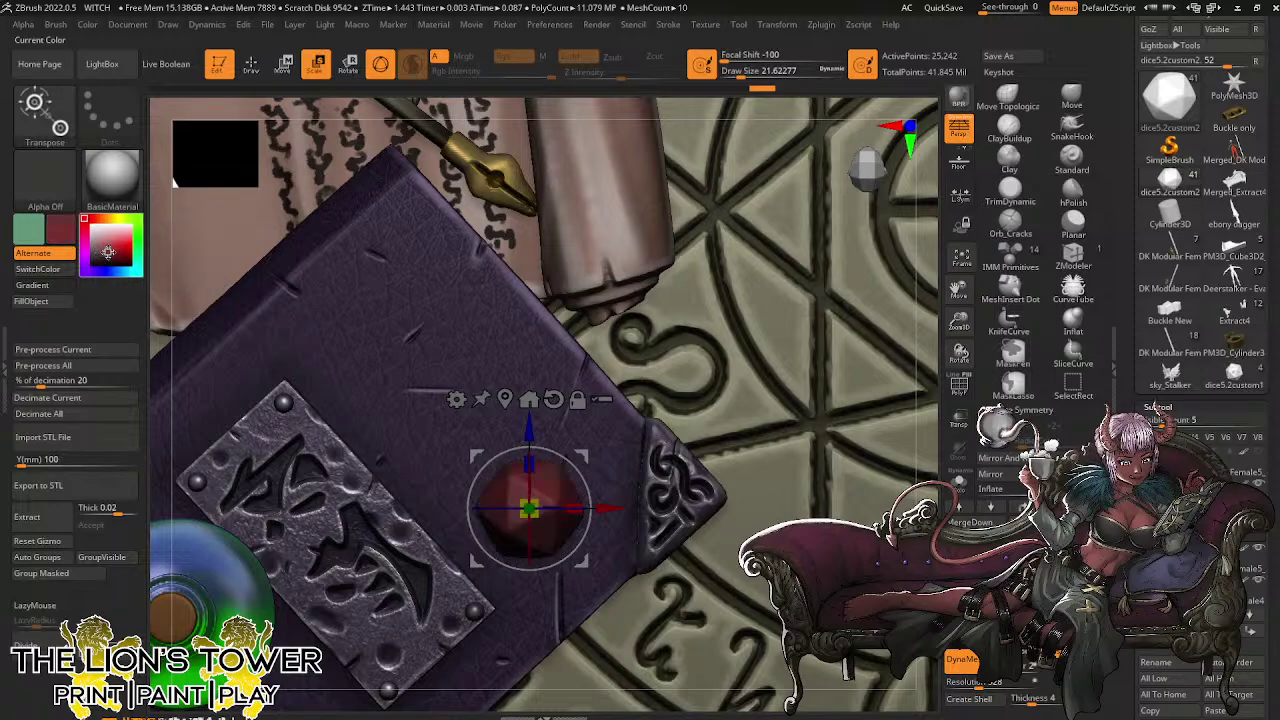
left_click(90, 257)
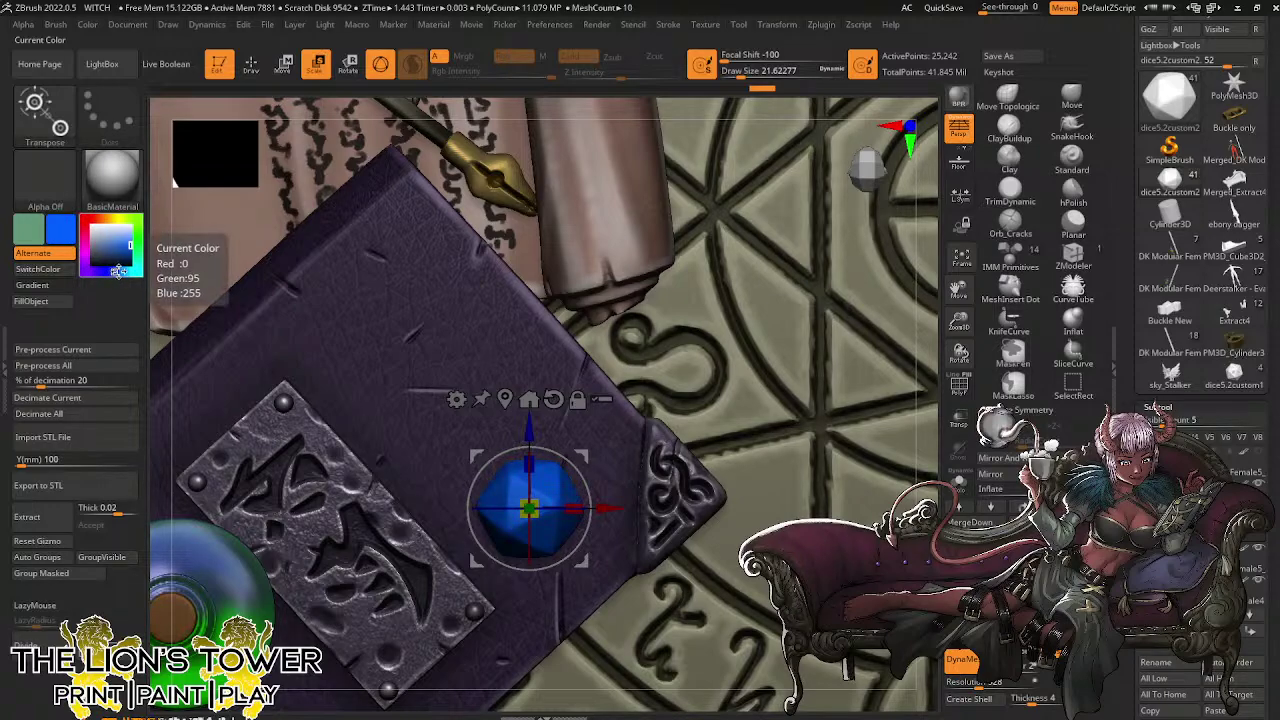
left_click(120, 271)
left_click(124, 271)
left_click(131, 269)
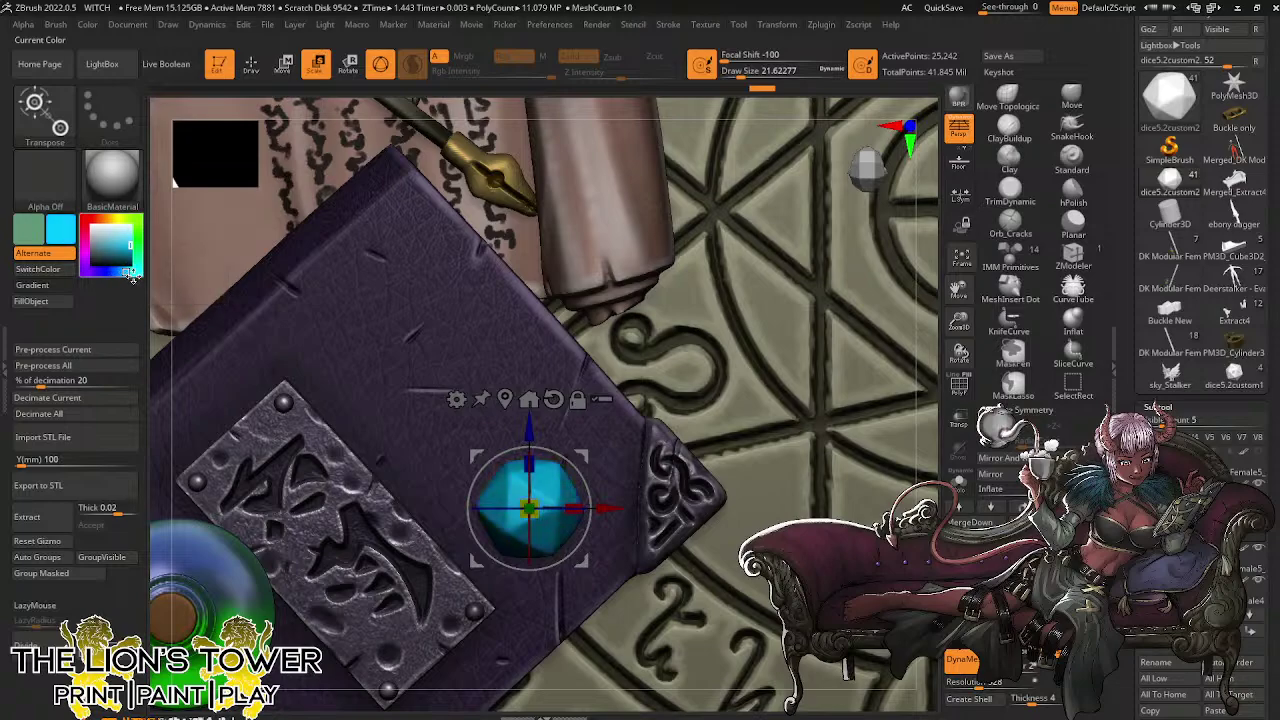
left_click(137, 264)
left_click(137, 264)
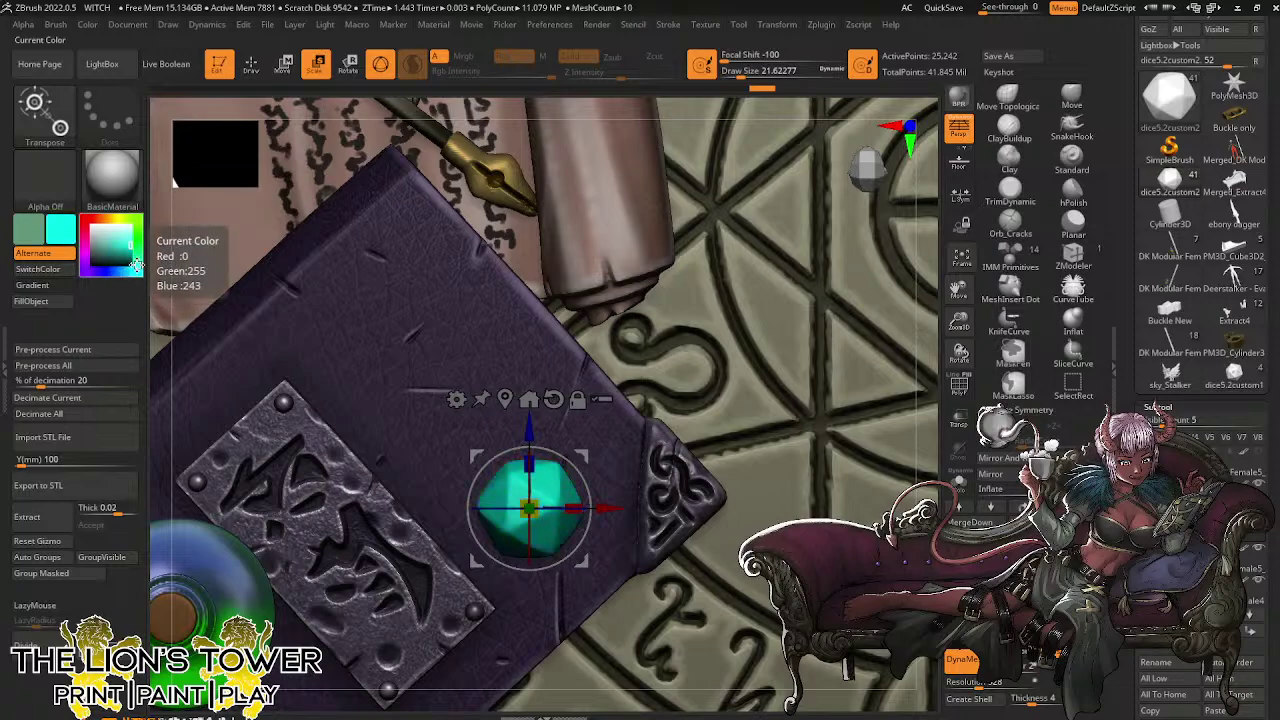
left_click(137, 263)
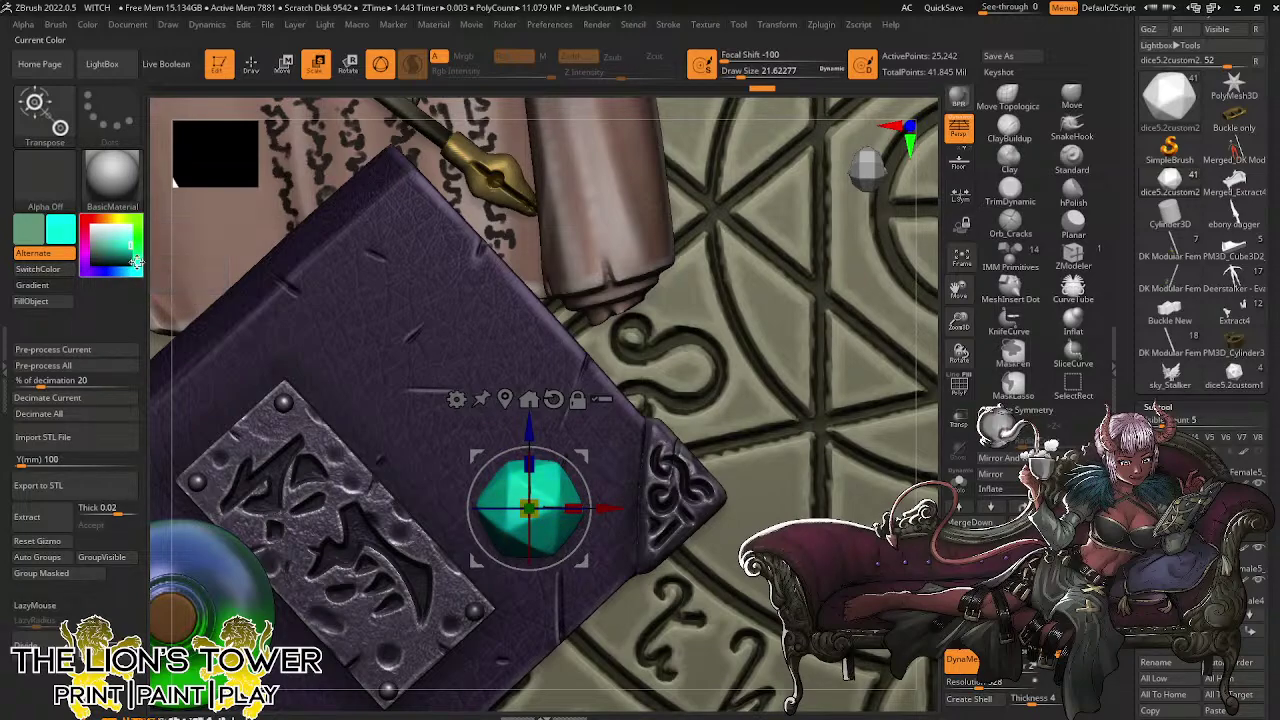
left_click(31, 301)
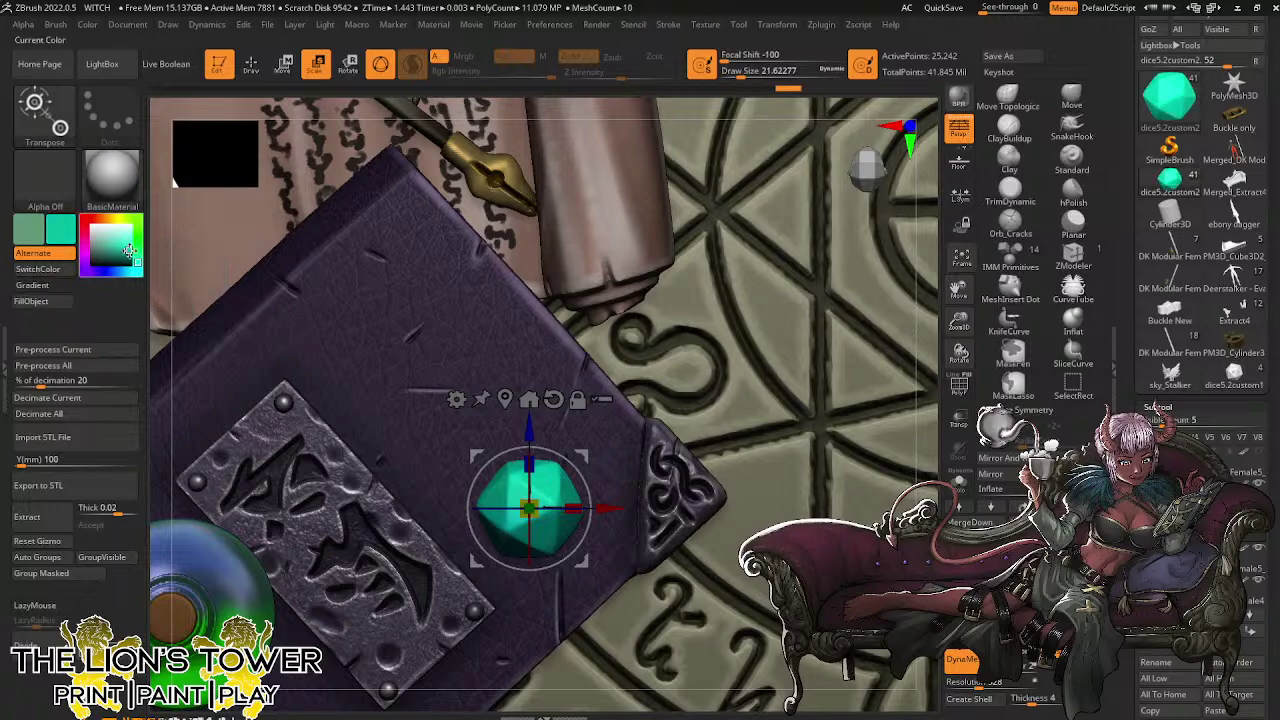
left_click(58, 302)
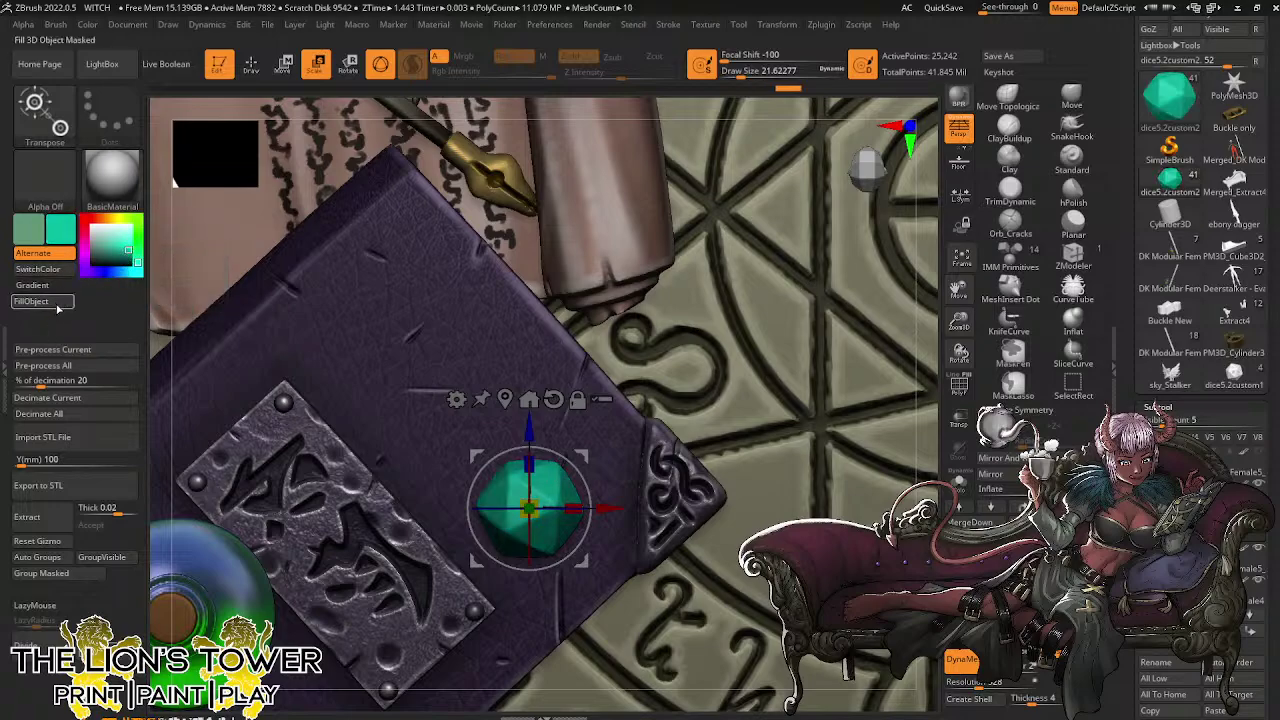
Pick a lighter mint green and set up the Paint brush with a draw size of about 1.3
left_click(118, 238)
left_click_drag(972, 329, 1072, 232)
key("ctrl+z")
left_click(45, 112)
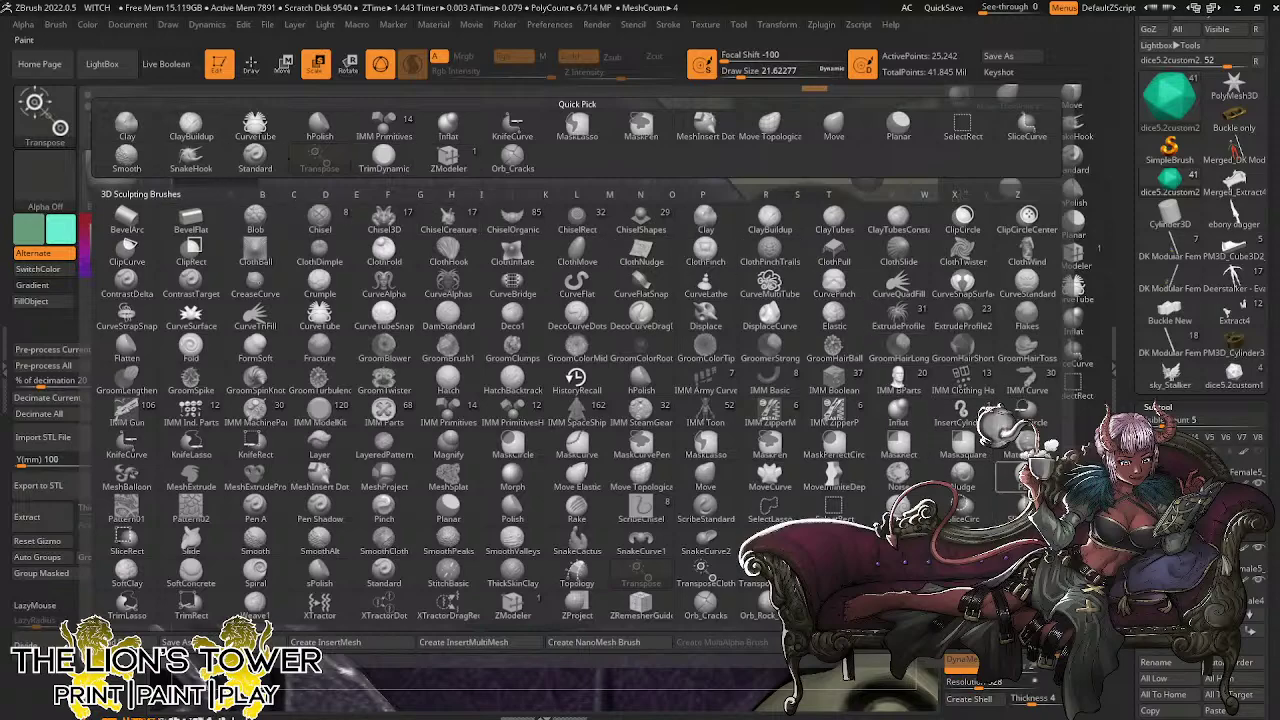
left_click(1014, 478)
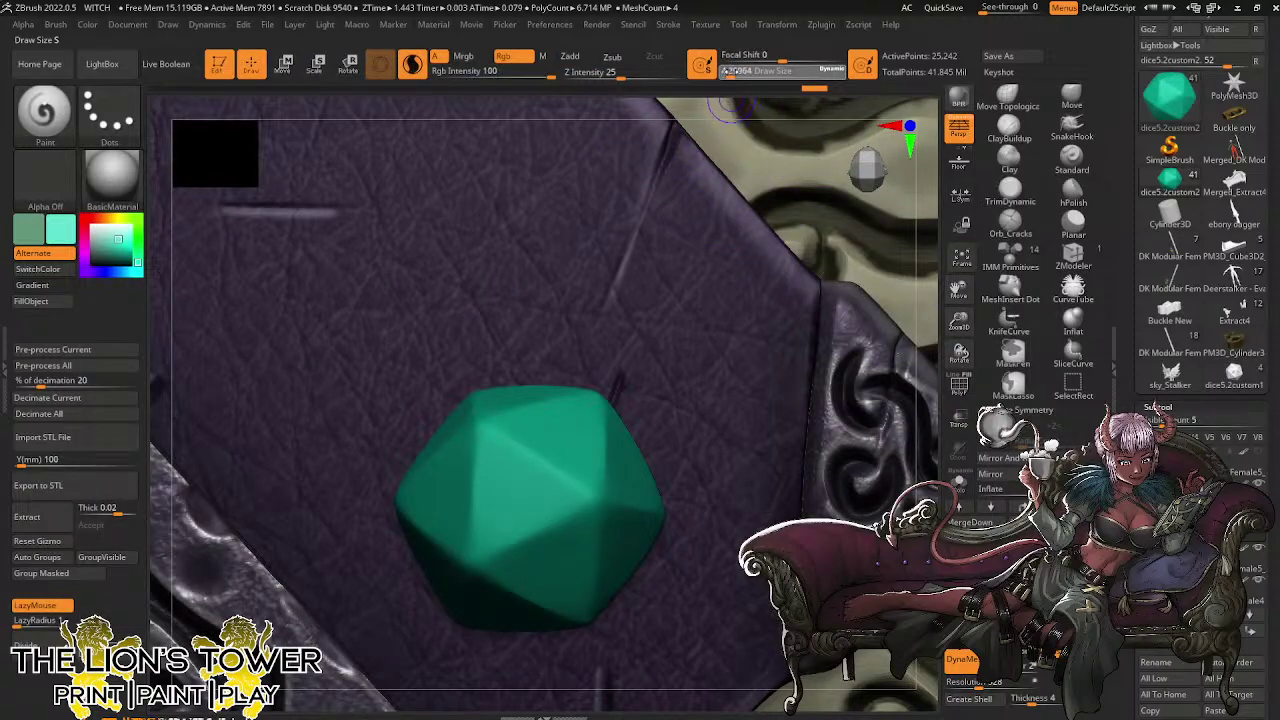
left_click_drag(729, 72, 726, 72)
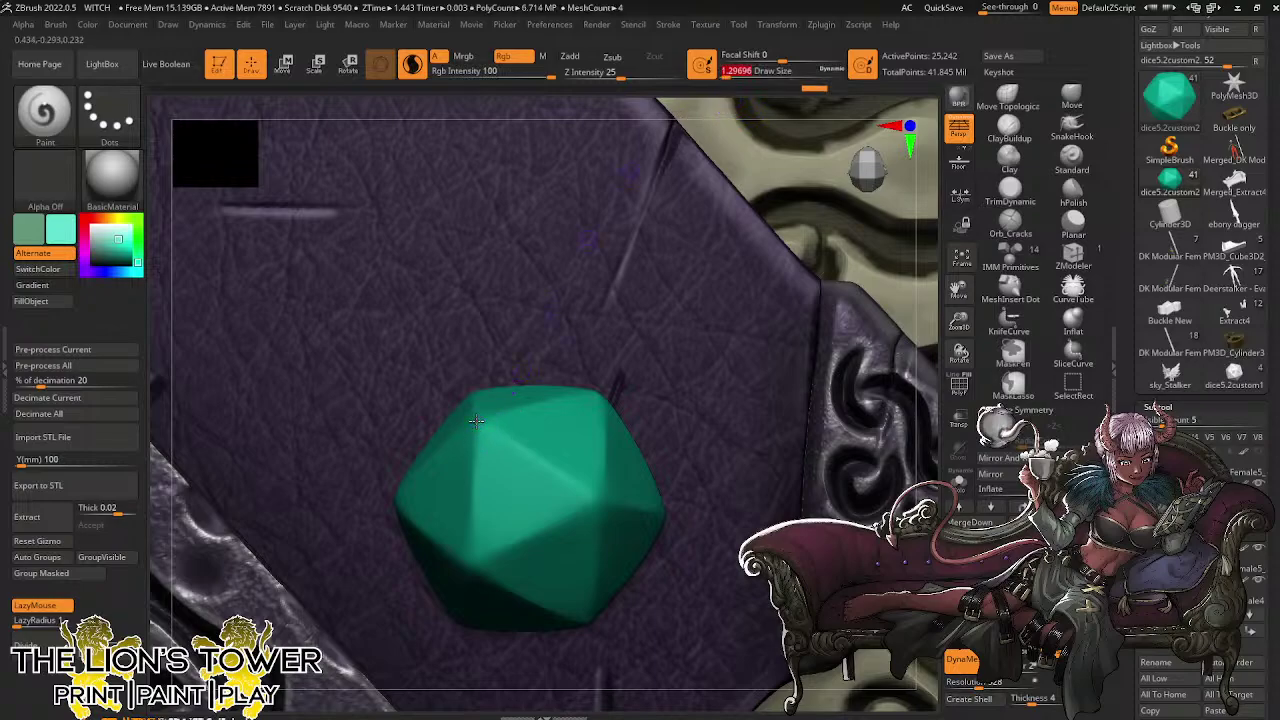
Paint mint highlights along the three edges of the die's front triangular face, raising the draw size to about 3.7
left_click_drag(476, 421, 471, 511)
left_click_drag(477, 424, 473, 499)
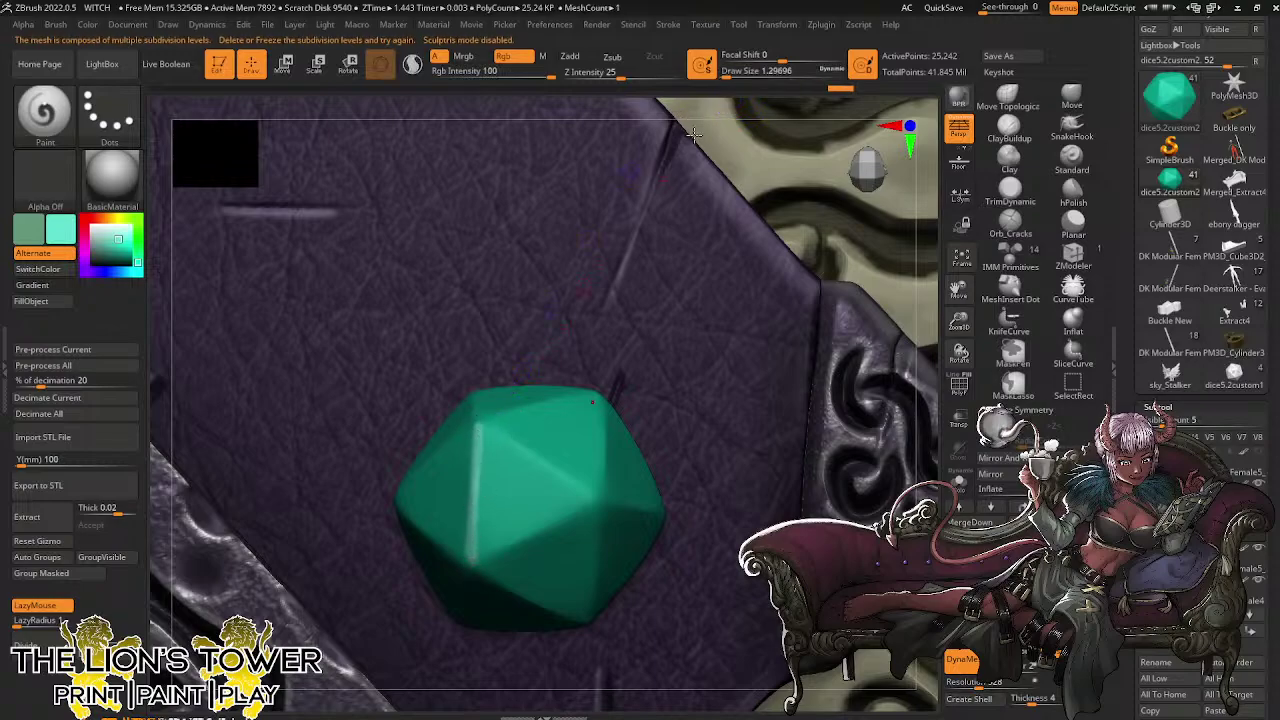
left_click_drag(727, 73, 733, 73)
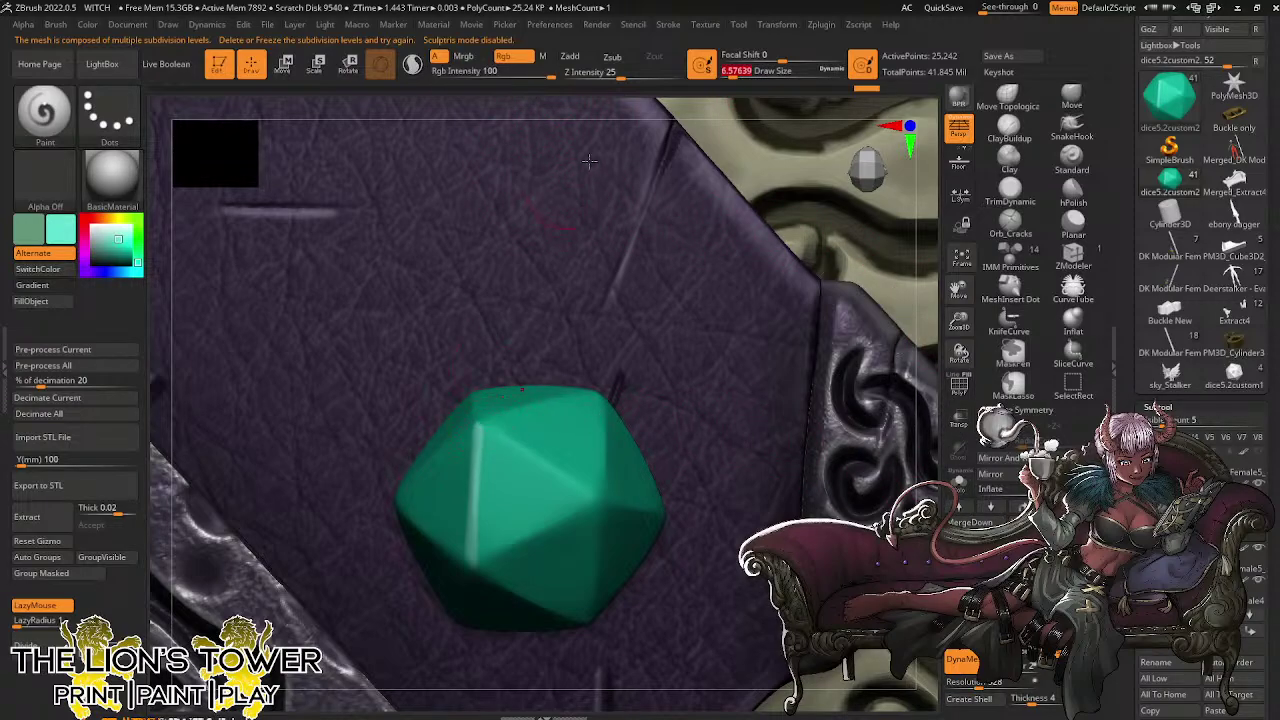
left_click_drag(736, 75, 730, 75)
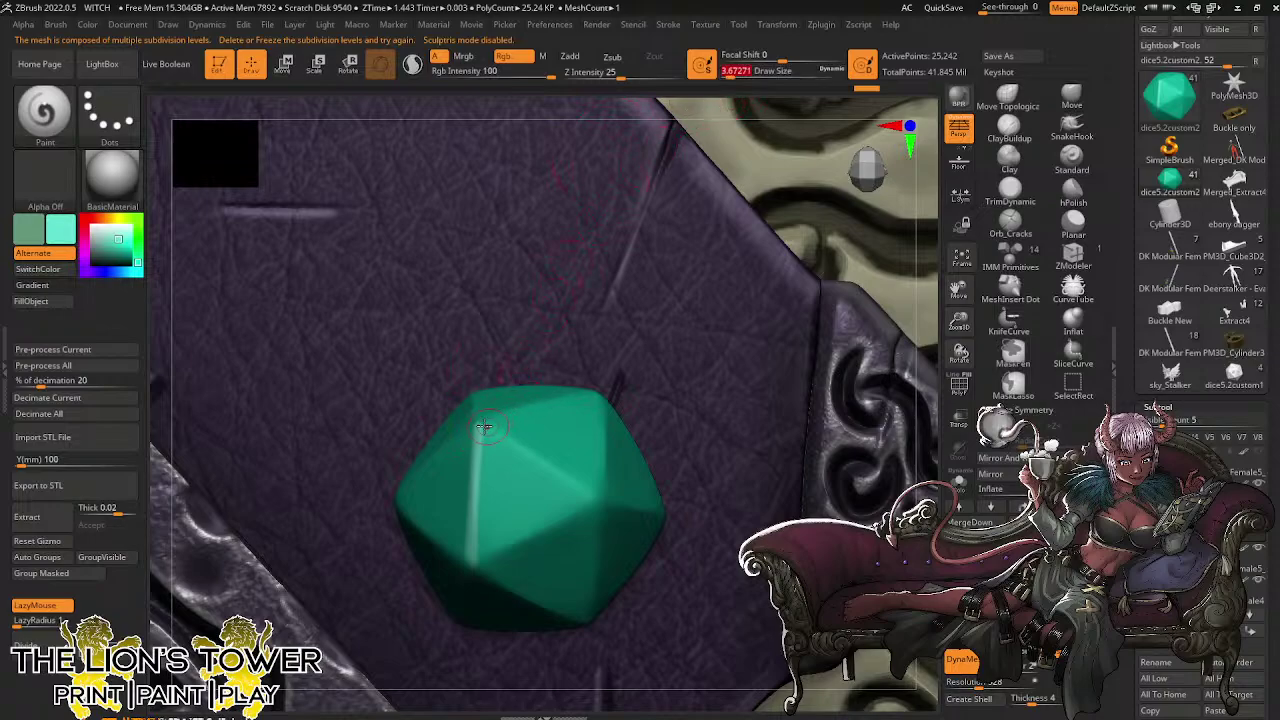
left_click_drag(482, 430, 590, 489)
left_click_drag(486, 431, 592, 491)
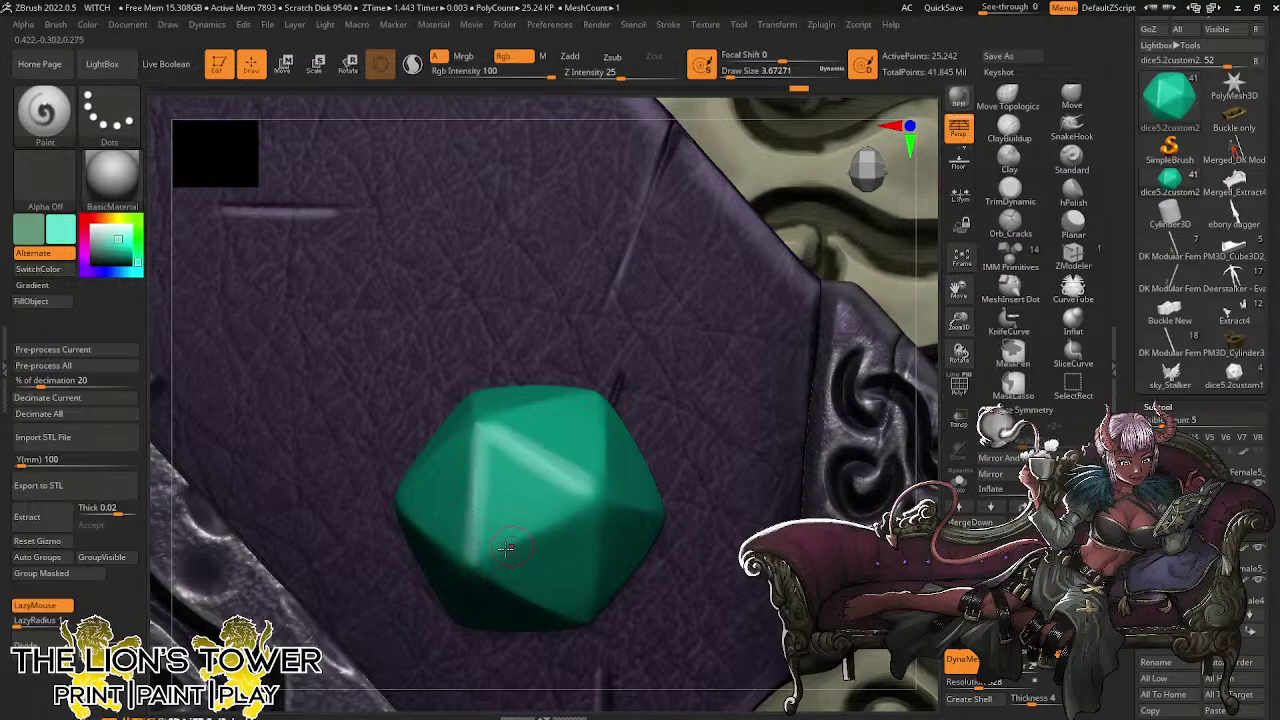
mouse_move(507, 547)
left_mouse_down()
mouse_move(545, 525)
mouse_move(500, 553)
left_mouse_up()
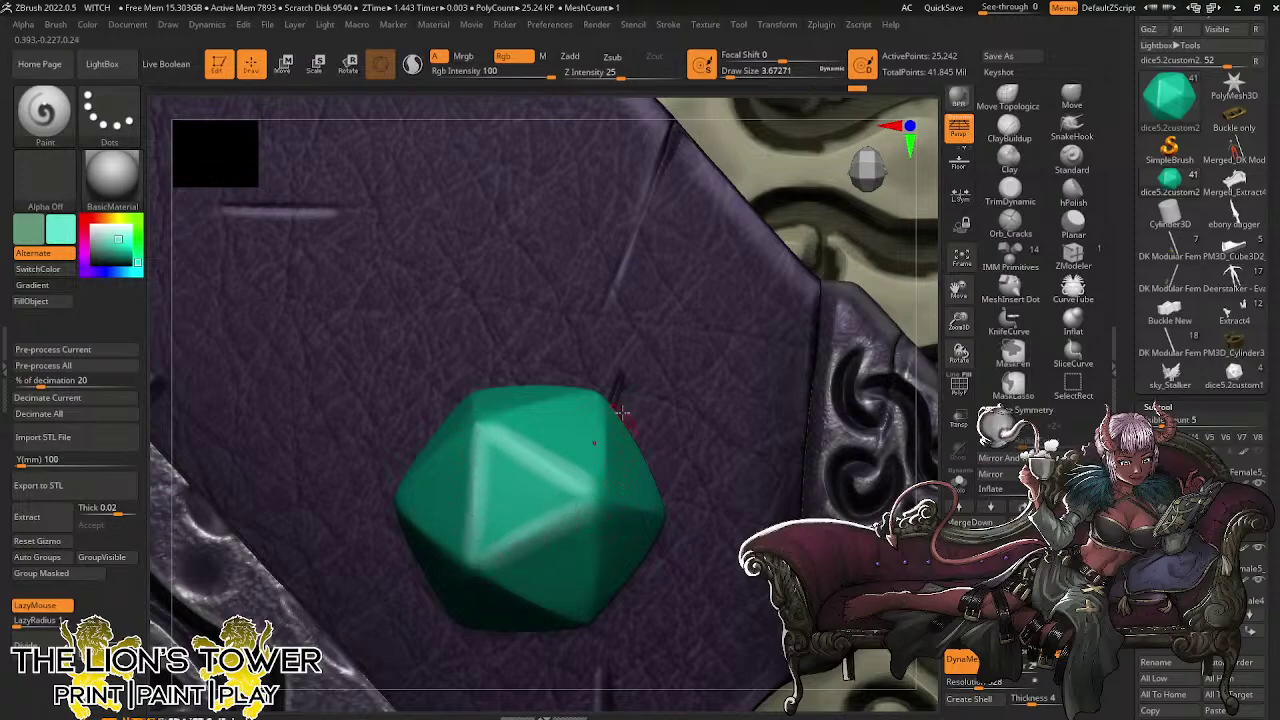
Isolate the die and paint mint highlights along the edges of the faces neighbouring the first triangle
left_click(960, 482)
left_click_drag(838, 437, 772, 477)
mouse_move(575, 529)
left_mouse_down()
mouse_move(597, 436)
mouse_move(503, 425)
left_mouse_up()
left_click_drag(682, 325, 738, 350)
mouse_move(474, 314)
left_mouse_down()
mouse_move(480, 430)
mouse_move(476, 318)
left_mouse_up()
left_click_drag(693, 343, 714, 306)
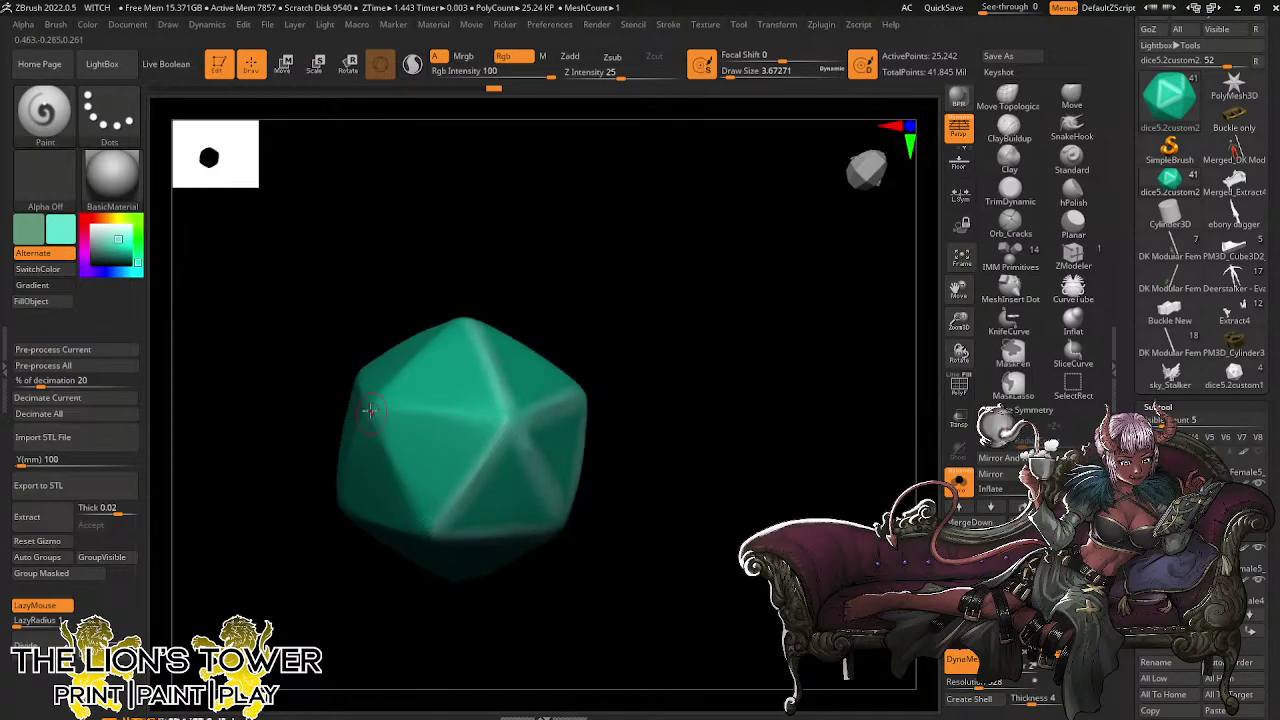
left_click_drag(378, 408, 506, 415)
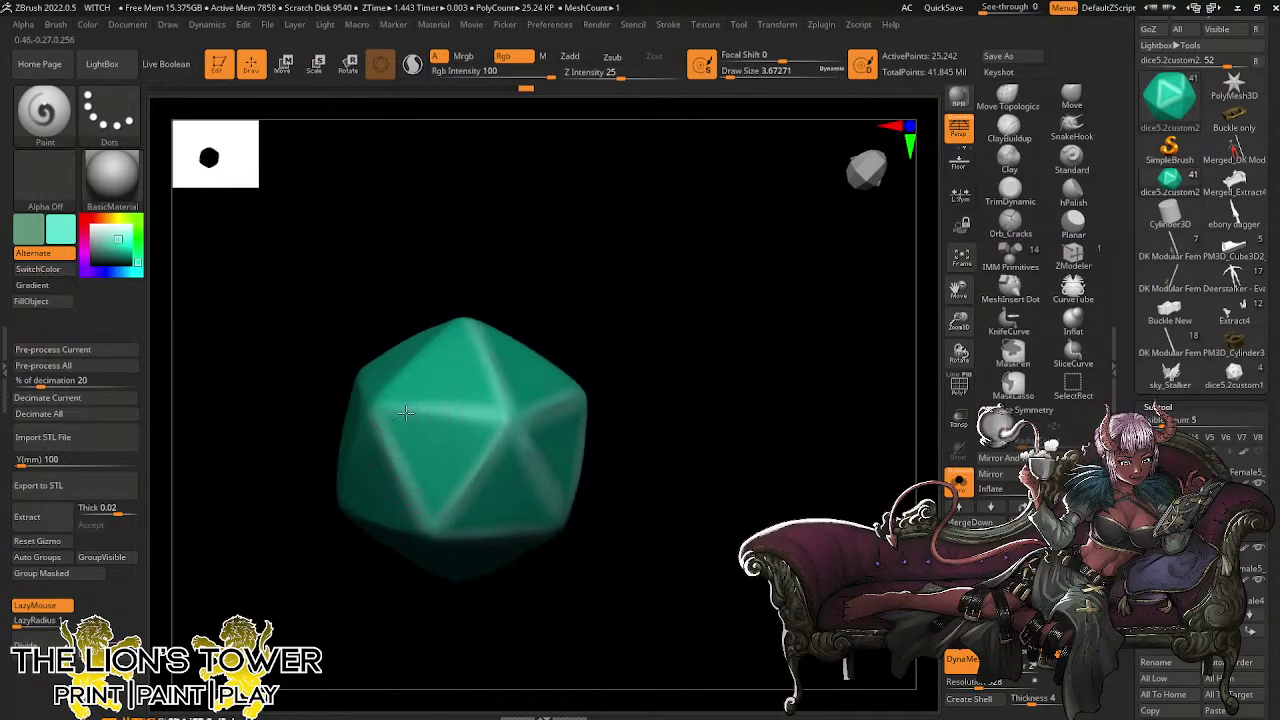
left_click_drag(400, 413, 490, 417)
Extend the mint edge highlights around the next unpainted faces of the isolated die
mouse_move(584, 312)
left_mouse_down()
mouse_move(621, 308)
mouse_move(597, 294)
mouse_move(651, 351)
mouse_move(628, 402)
left_mouse_up()
left_click_drag(452, 337, 452, 378)
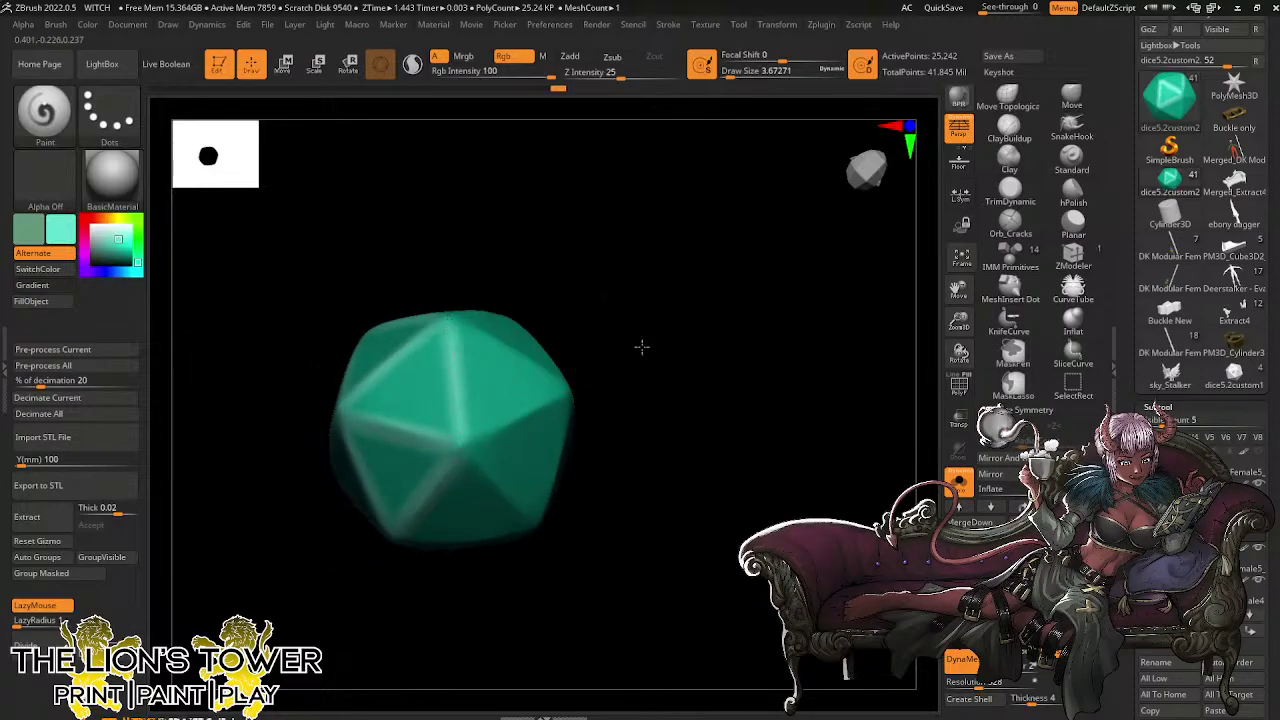
left_click_drag(642, 347, 658, 347)
left_click_drag(478, 432, 568, 393)
mouse_move(660, 371)
left_mouse_down()
mouse_move(720, 277)
mouse_move(635, 343)
left_mouse_up()
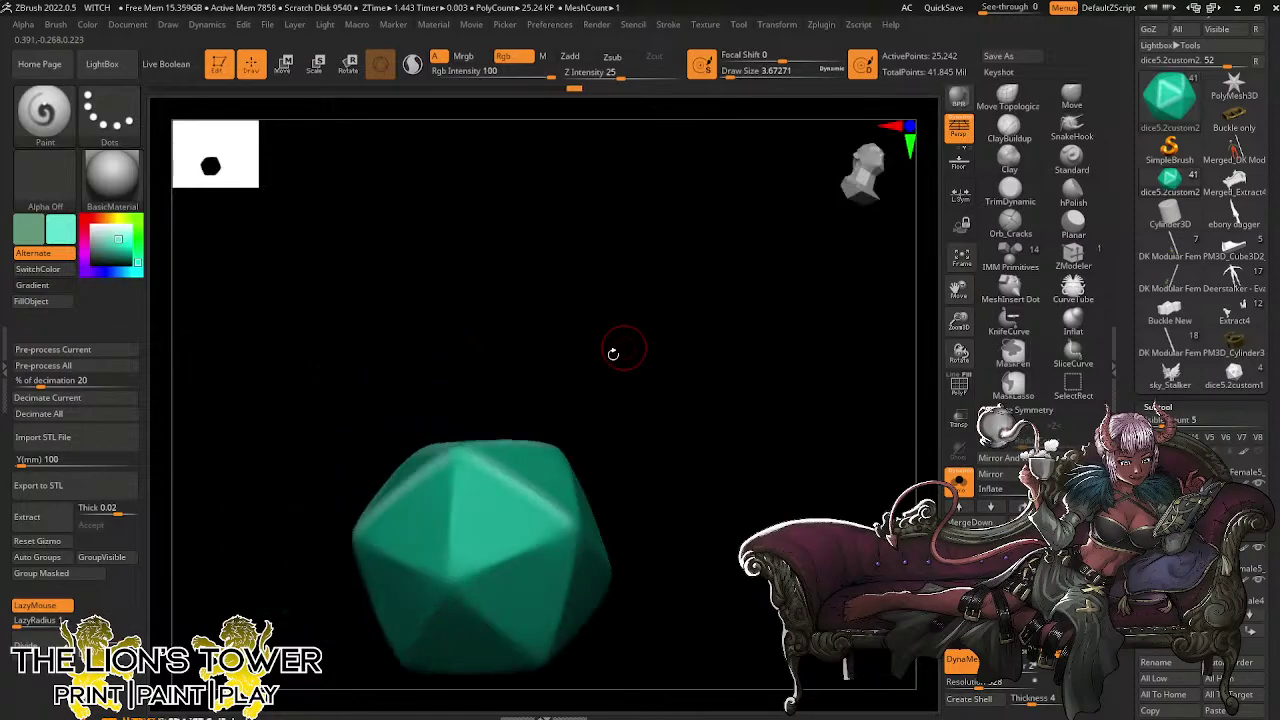
mouse_move(453, 484)
left_mouse_down()
mouse_move(450, 541)
mouse_move(470, 571)
mouse_move(544, 543)
left_mouse_up()
mouse_move(630, 490)
left_mouse_down()
mouse_move(683, 367)
mouse_move(652, 420)
left_mouse_up()
mouse_move(323, 549)
left_mouse_down()
mouse_move(467, 579)
mouse_move(450, 574)
left_mouse_up()
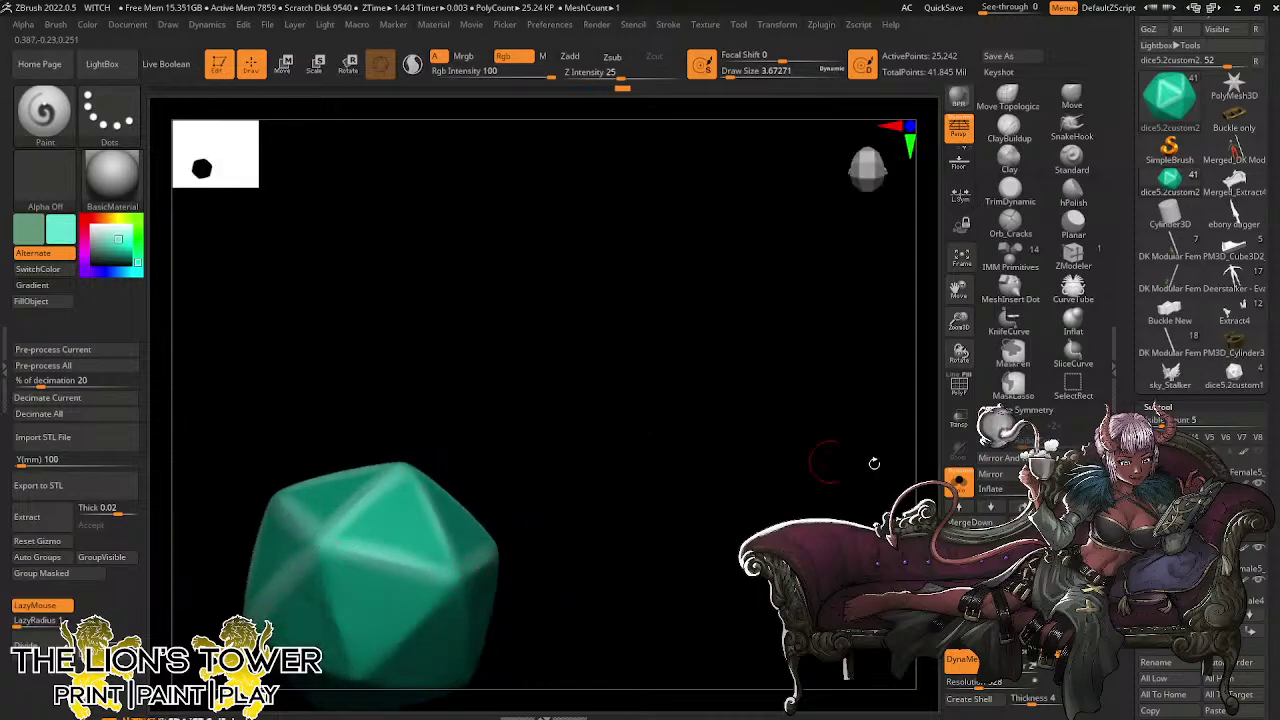
Check the die against the full scene, isolate it again and highlight the edges on its far side in mint
left_click(958, 482)
left_click_drag(958, 320, 968, 208)
left_click_drag(957, 355, 335, 508)
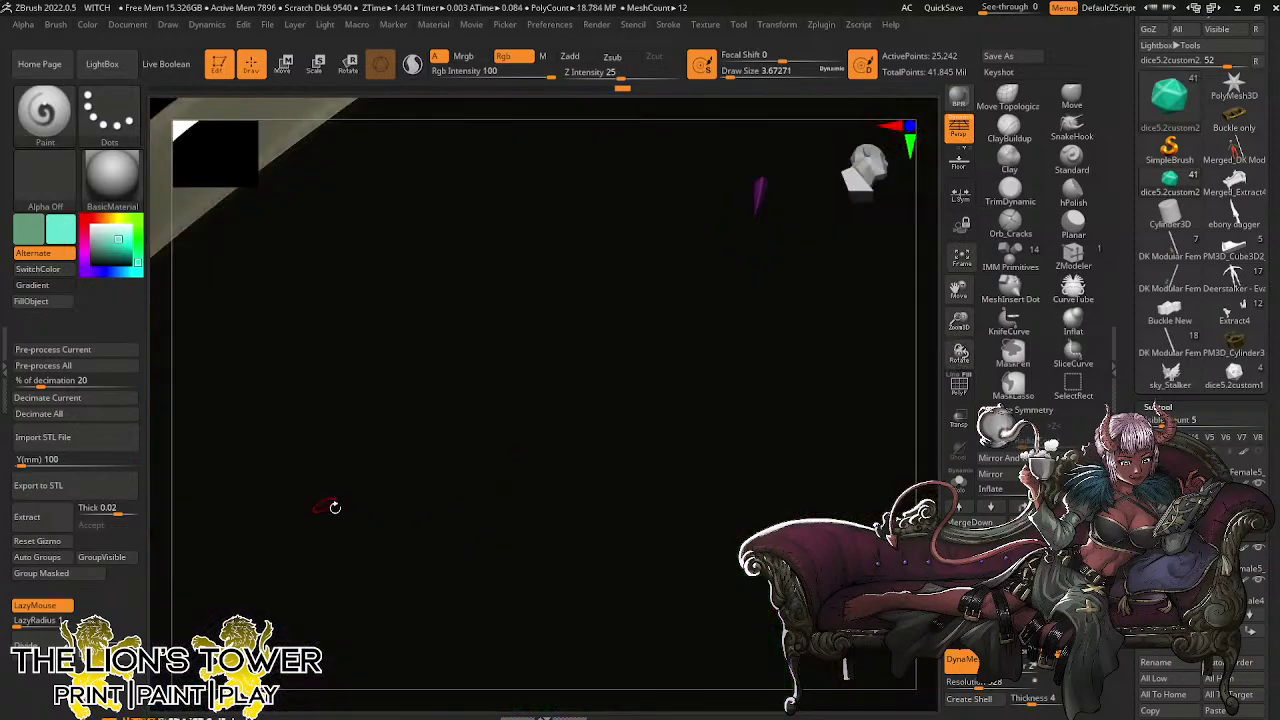
left_click(958, 481)
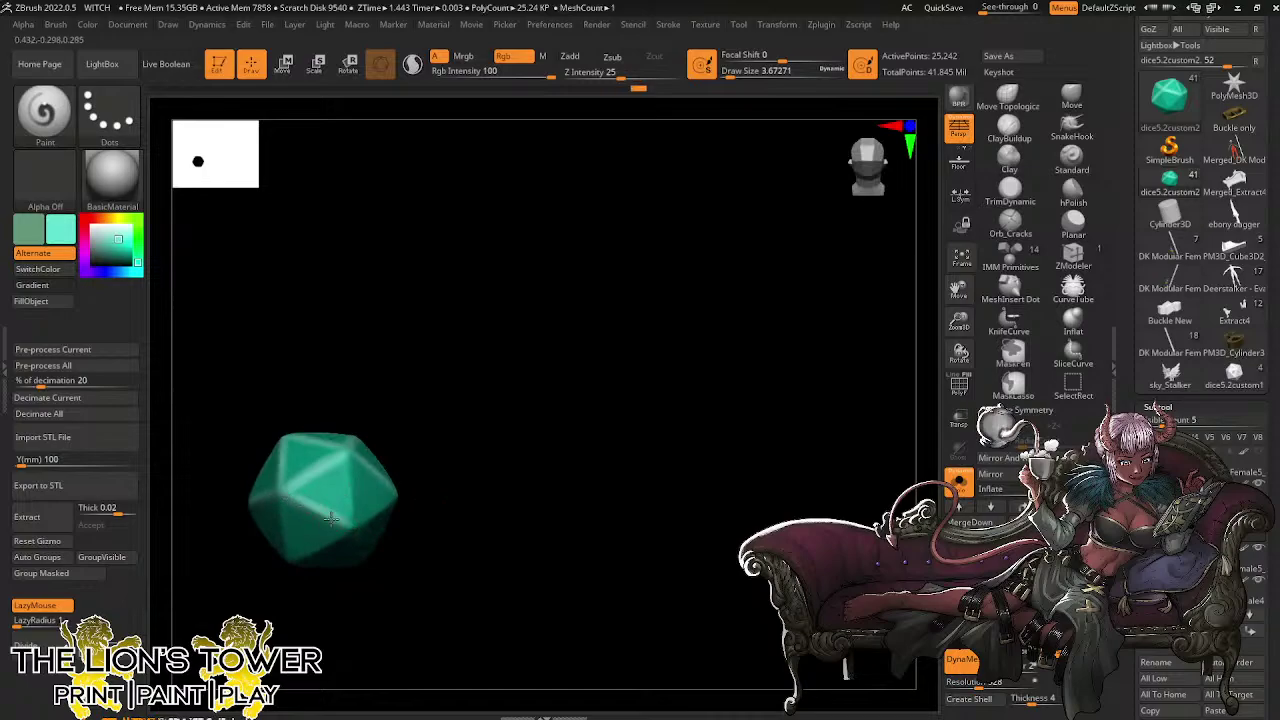
mouse_move(392, 452)
left_mouse_down()
mouse_move(403, 371)
mouse_move(418, 372)
left_mouse_up()
mouse_move(350, 520)
left_mouse_down()
mouse_move(350, 456)
mouse_move(382, 515)
left_mouse_up()
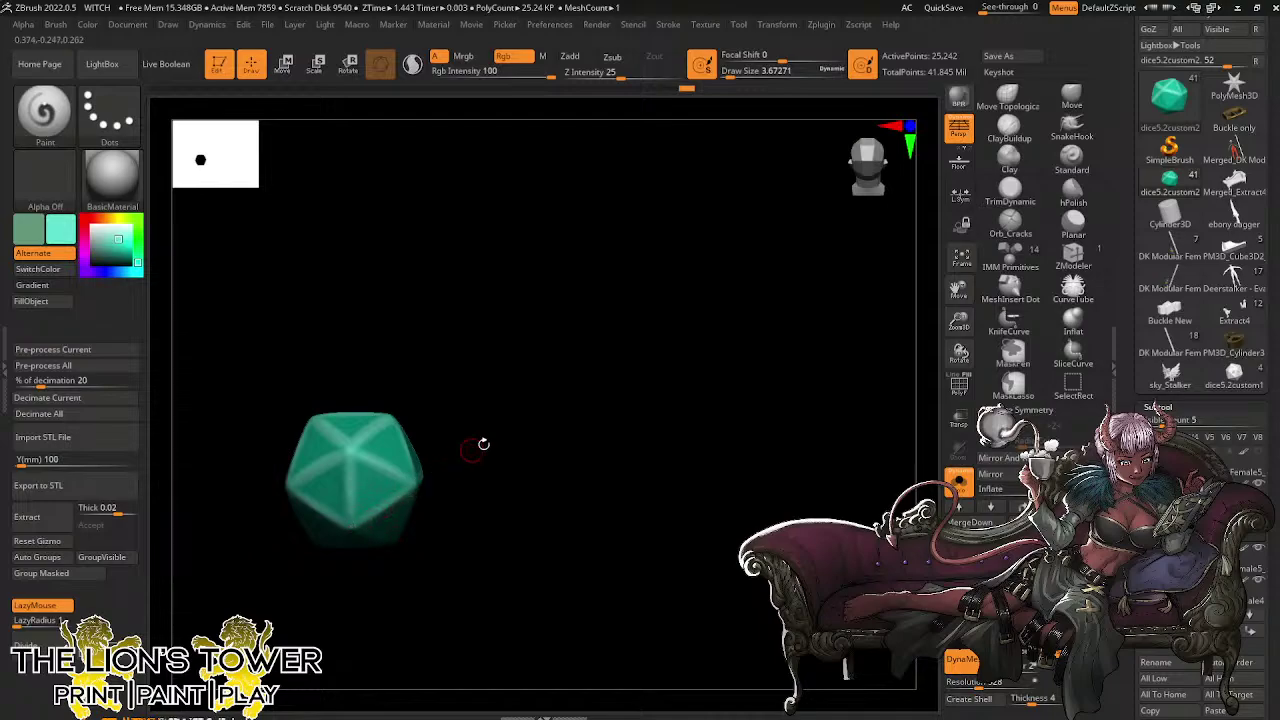
left_click_drag(483, 444, 530, 369)
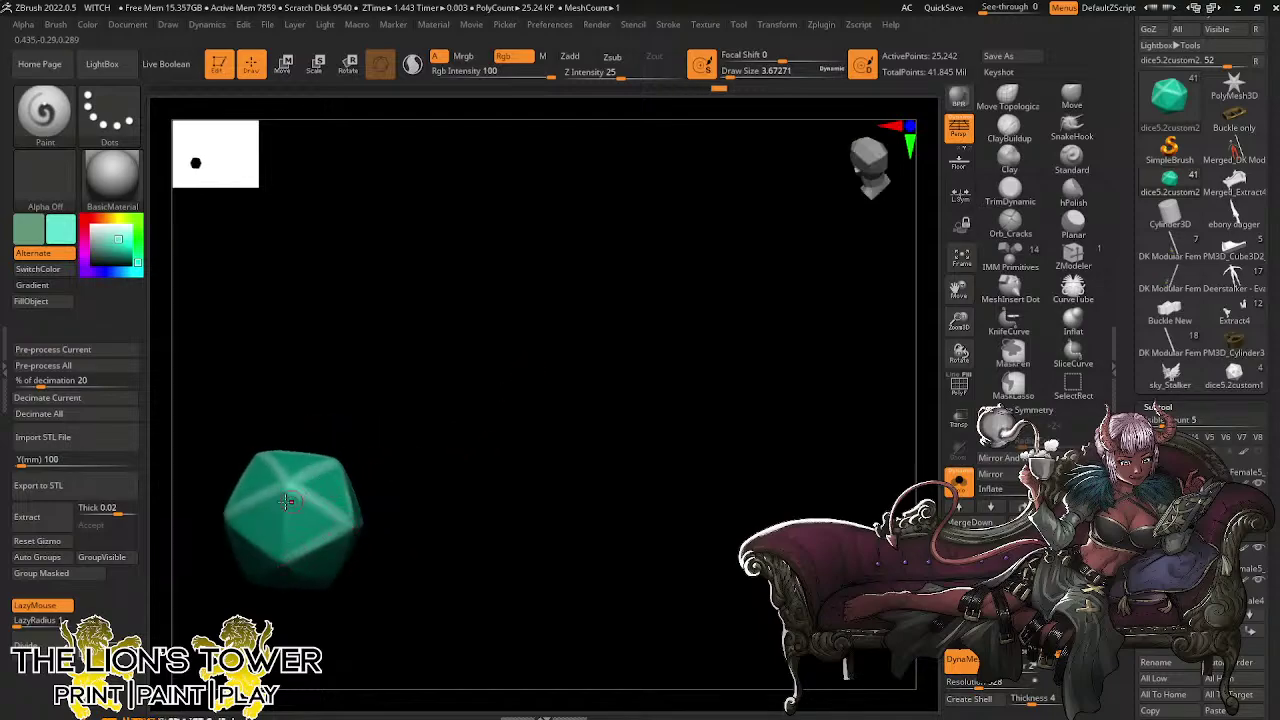
left_click_drag(546, 433, 457, 355)
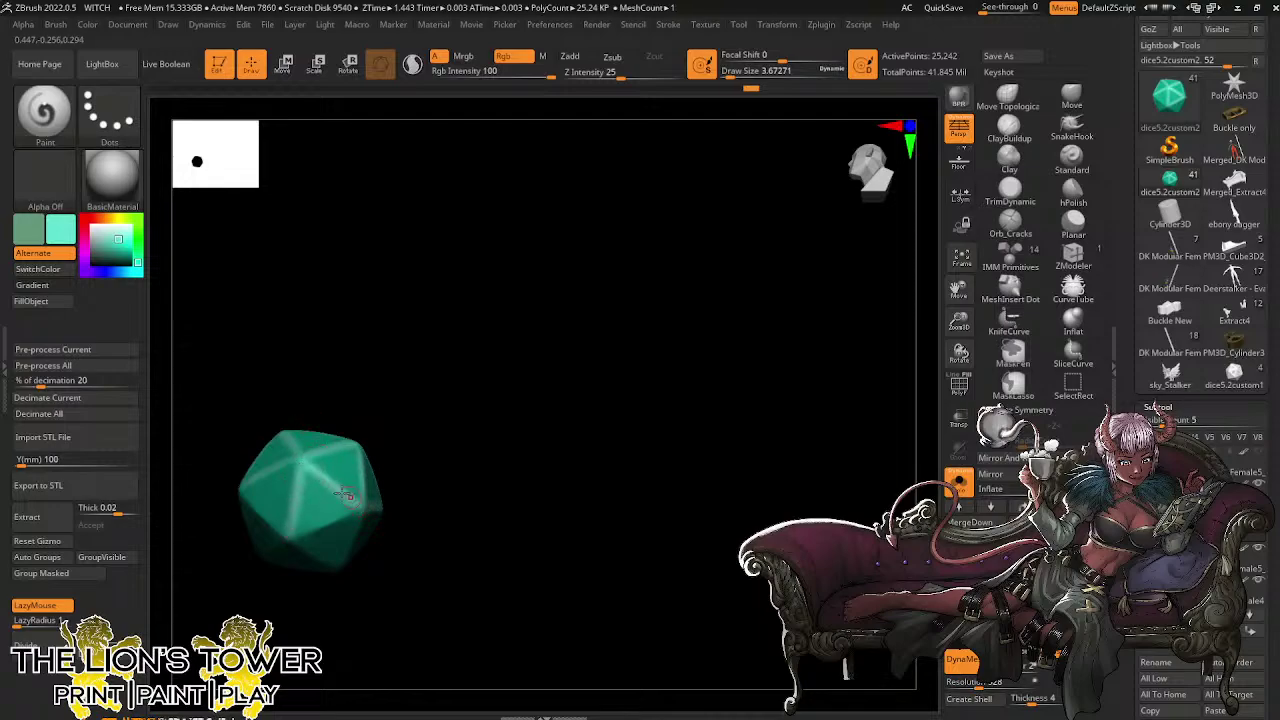
Finish the mint highlights on the remaining plain edges, working all the way around the die
left_click_drag(940, 313, 817, 328)
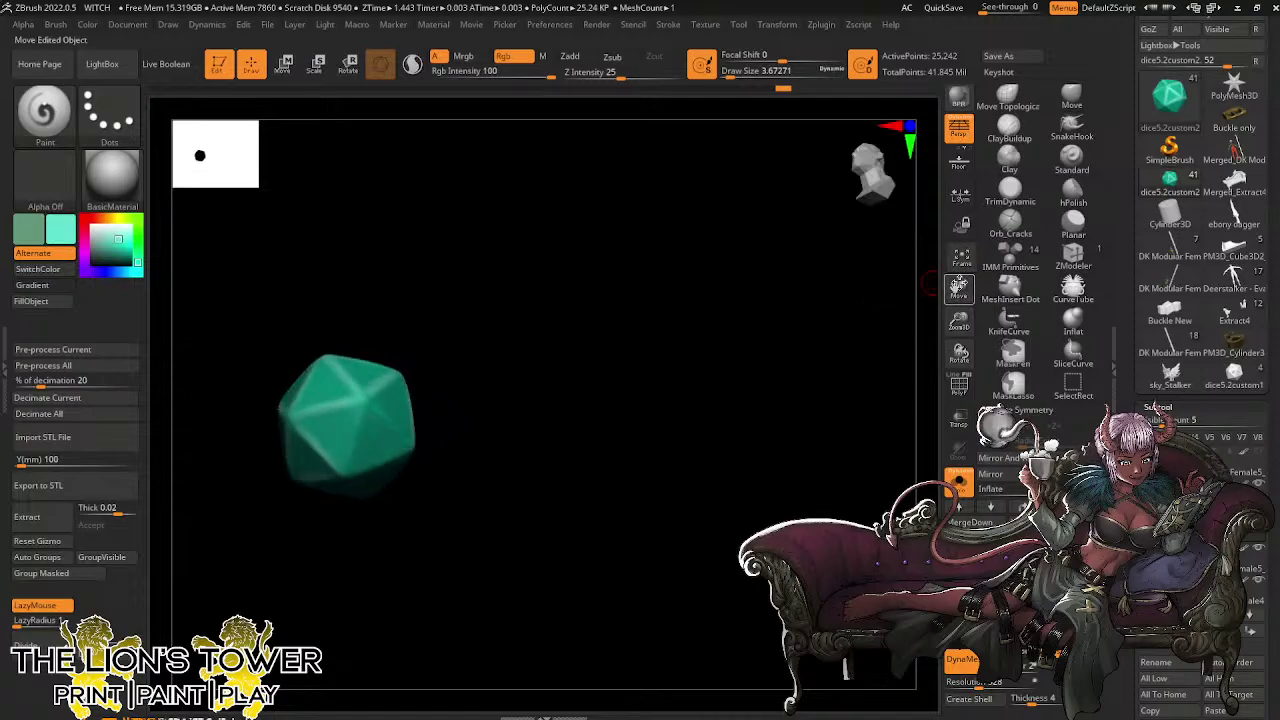
left_click_drag(959, 287, 1169, 310)
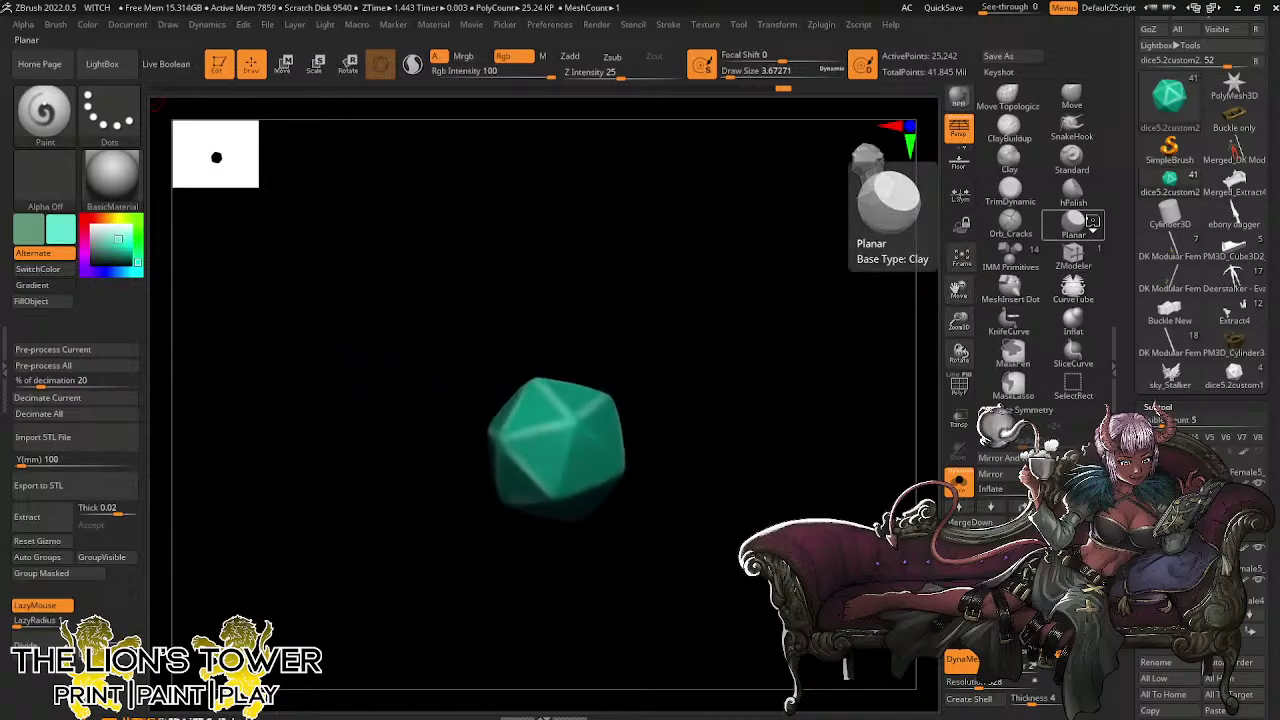
left_click_drag(618, 338, 631, 343)
left_click_drag(608, 440, 646, 478)
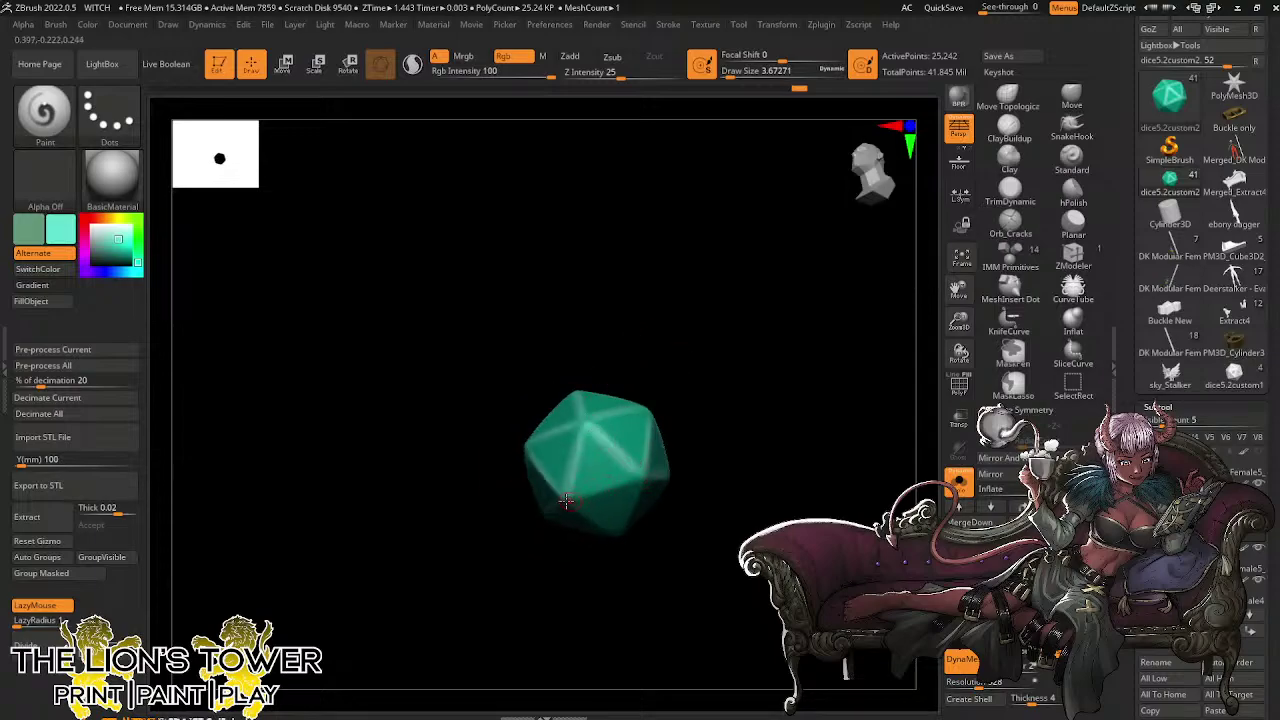
mouse_move(566, 501)
left_mouse_down()
mouse_move(655, 472)
mouse_move(709, 394)
left_mouse_up()
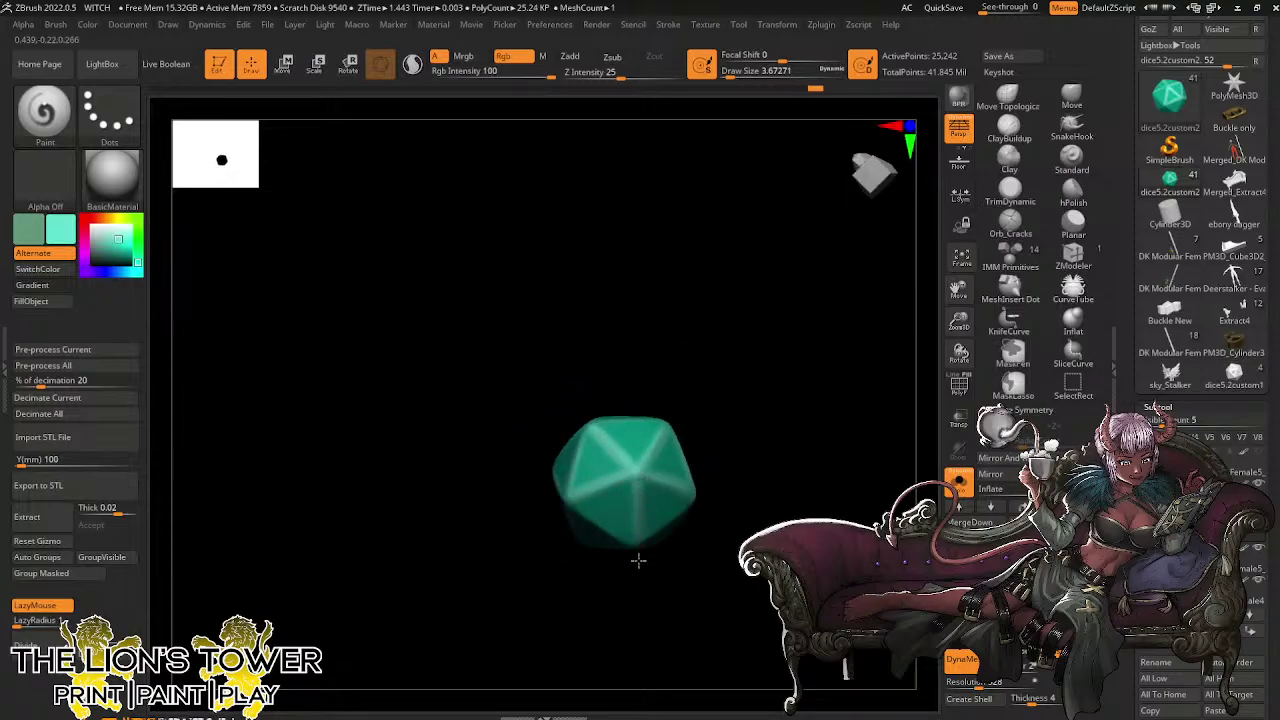
left_click_drag(638, 560, 577, 474)
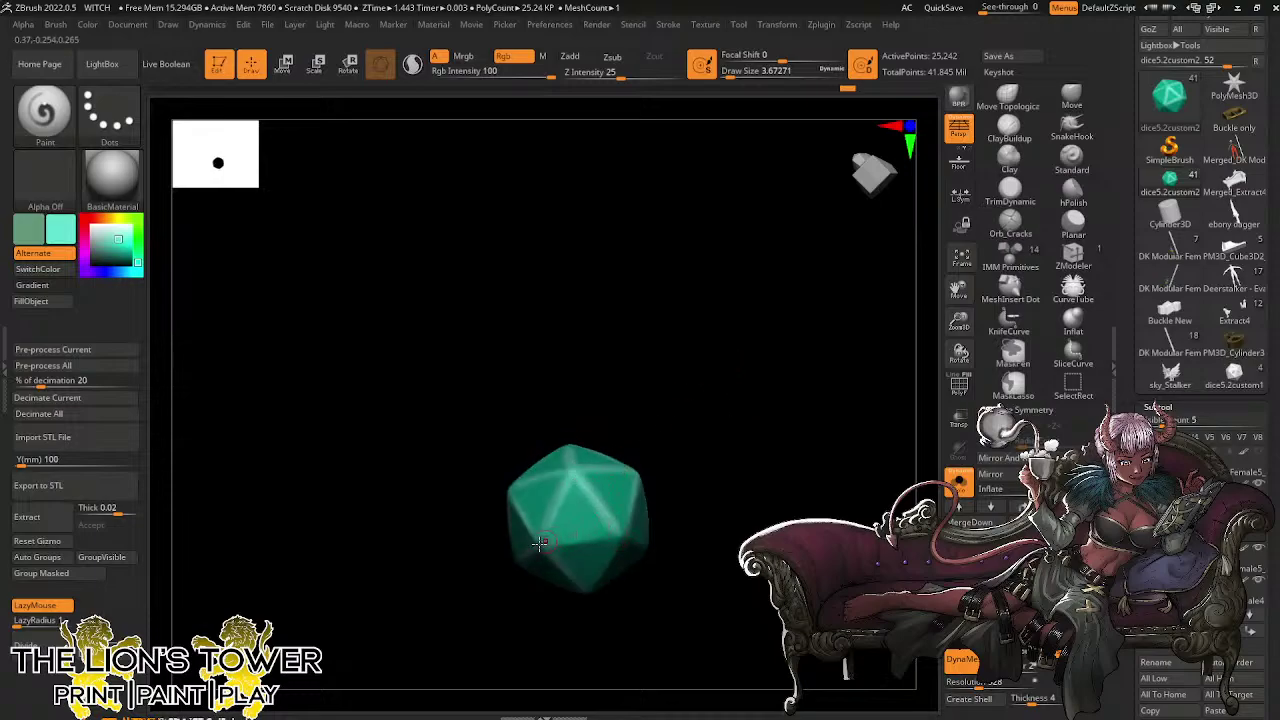
mouse_move(690, 505)
left_mouse_down()
mouse_move(700, 437)
mouse_move(602, 528)
mouse_move(663, 565)
mouse_move(737, 483)
mouse_move(600, 592)
left_mouse_up()
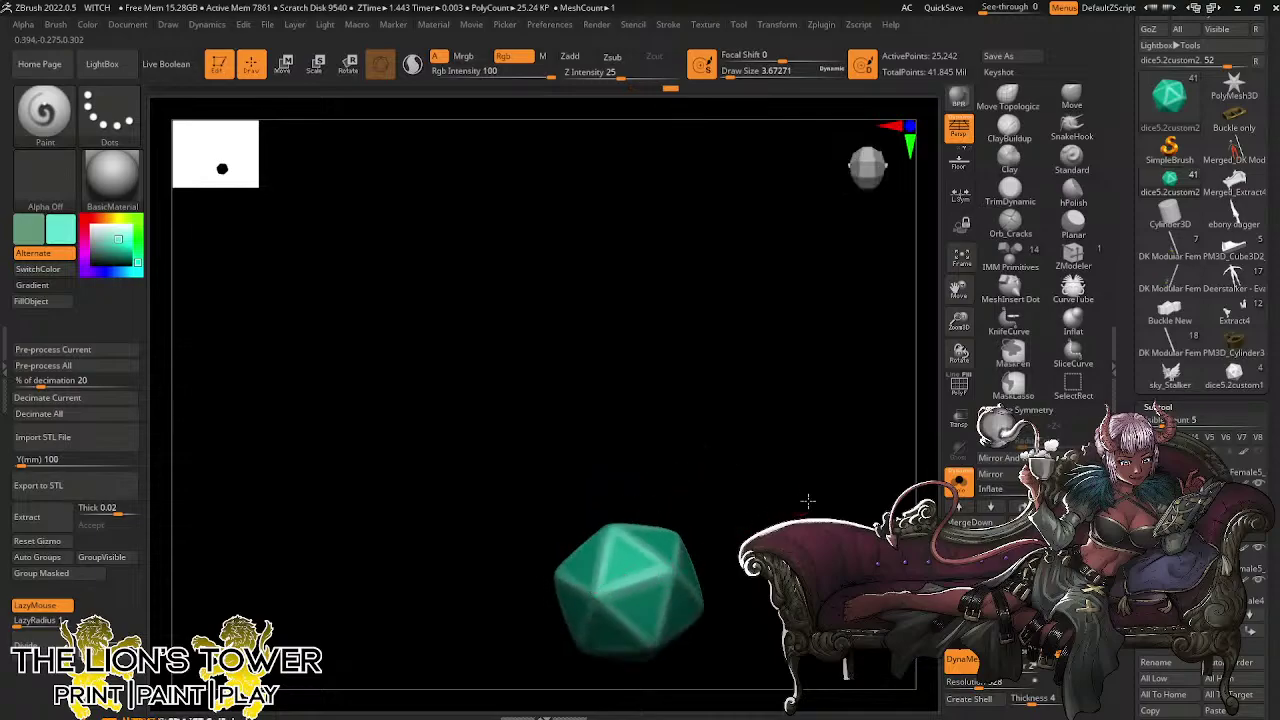
left_click_drag(808, 501, 795, 525)
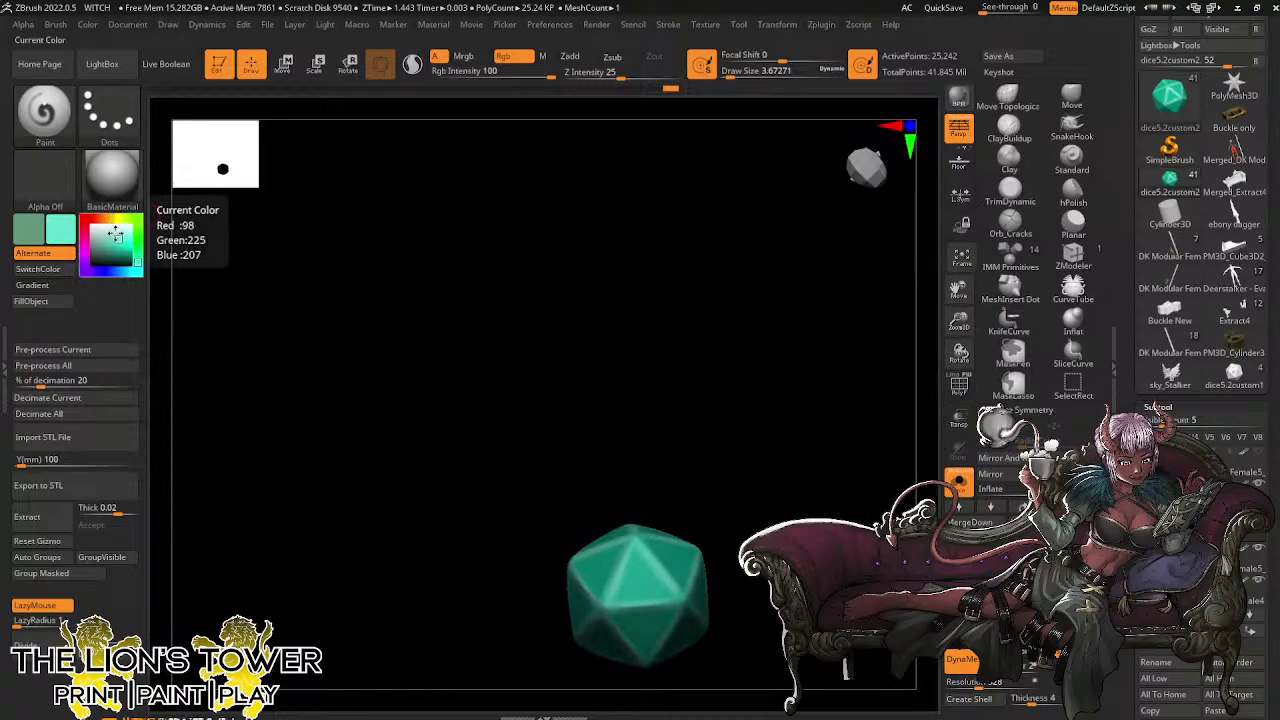
Set the brush to a near-white mint with a draw size of about 1.8 and show the whole scene again
left_click(113, 230)
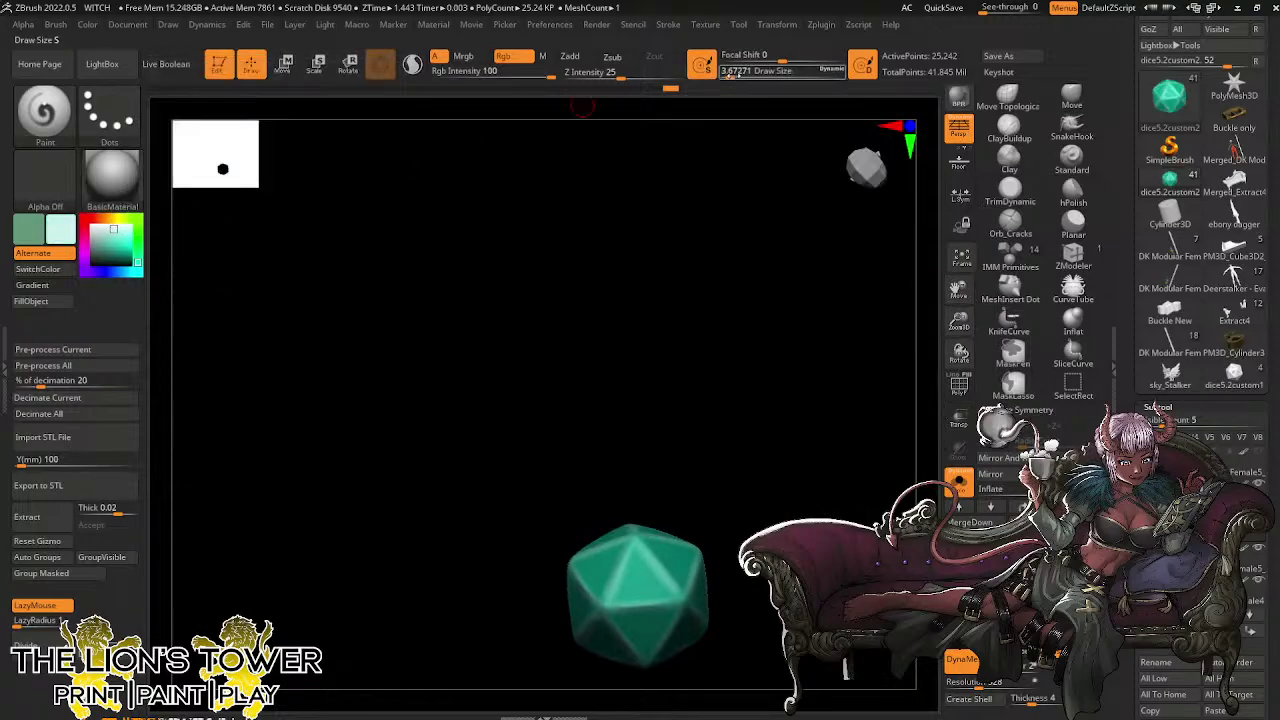
left_click(728, 76)
left_click_drag(957, 327, 957, 290)
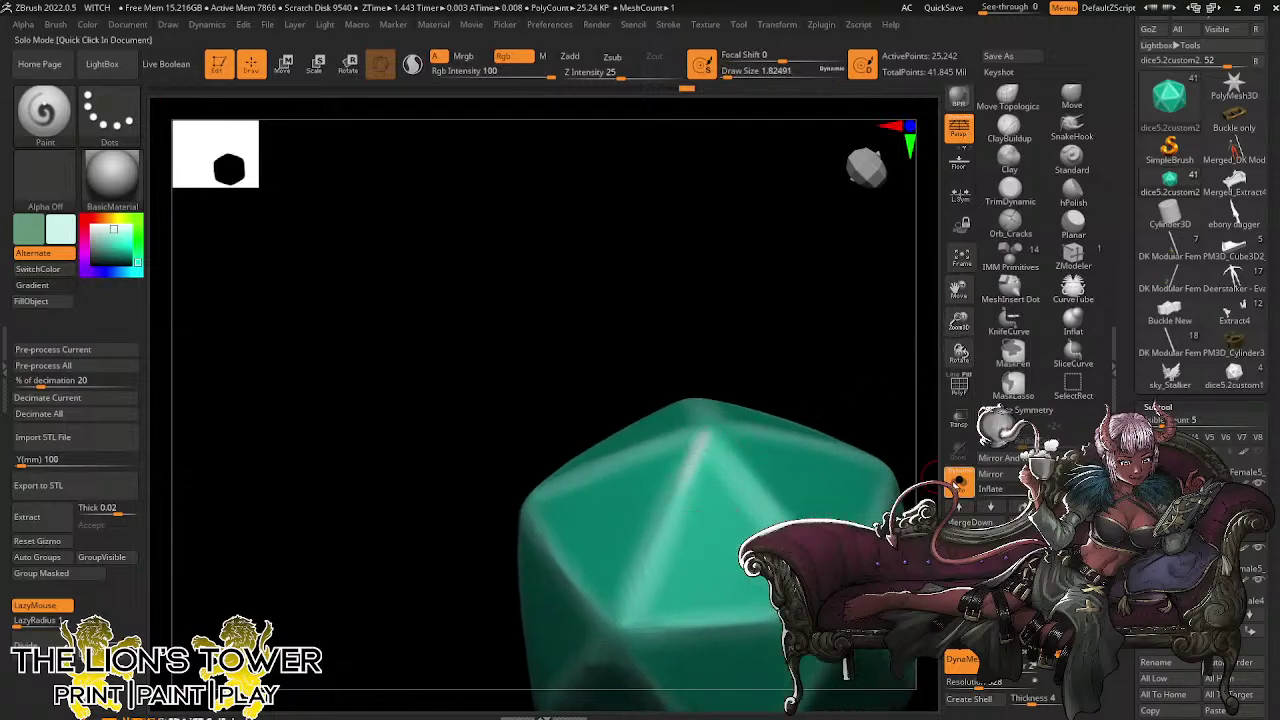
left_click(958, 482)
left_click_drag(958, 321, 957, 285)
left_click_drag(958, 290, 888, 50)
Paint thin near-white highlights where the edges meet at the die's corners facing up from the book
left_click_drag(453, 515, 570, 358)
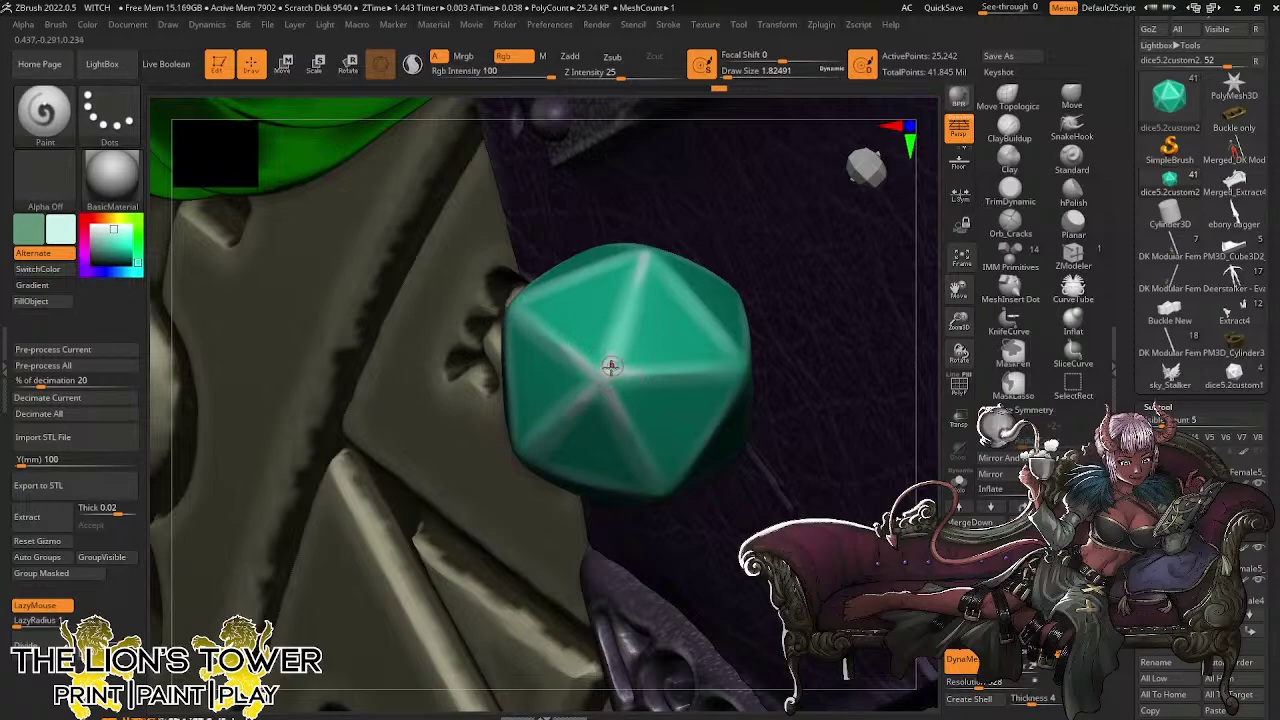
left_click_drag(955, 362, 850, 295)
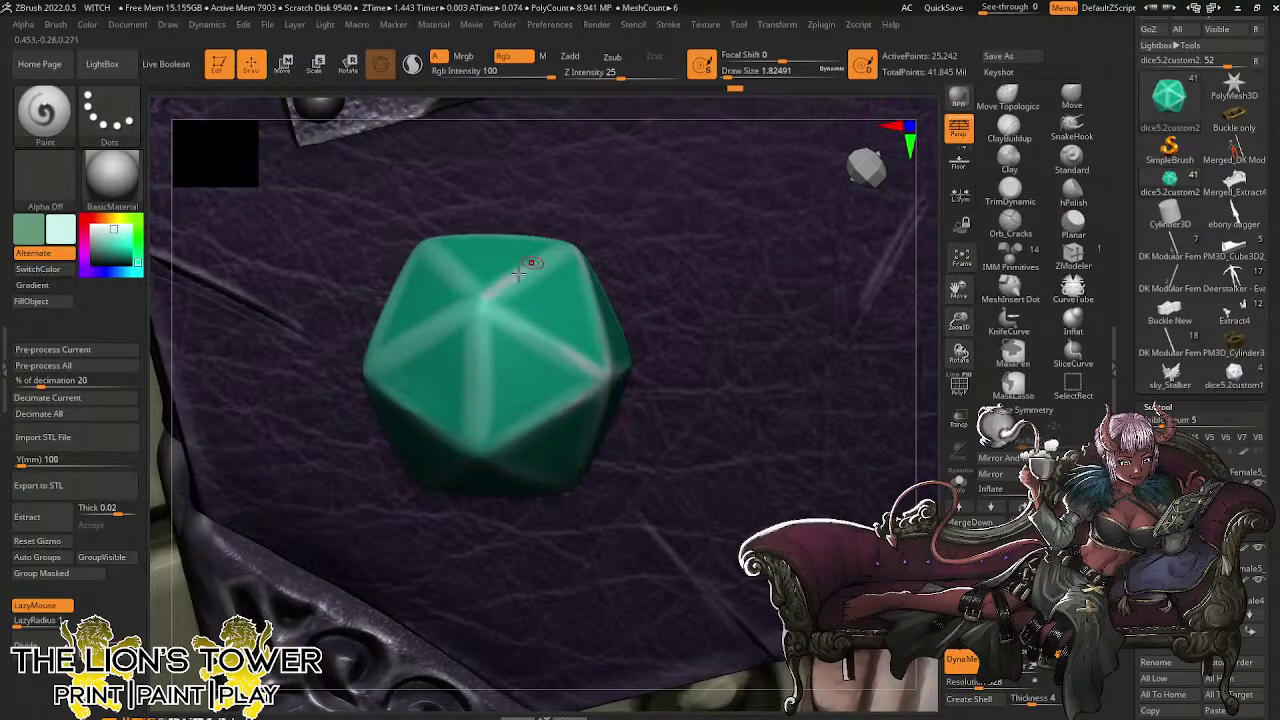
left_click_drag(479, 303, 481, 352)
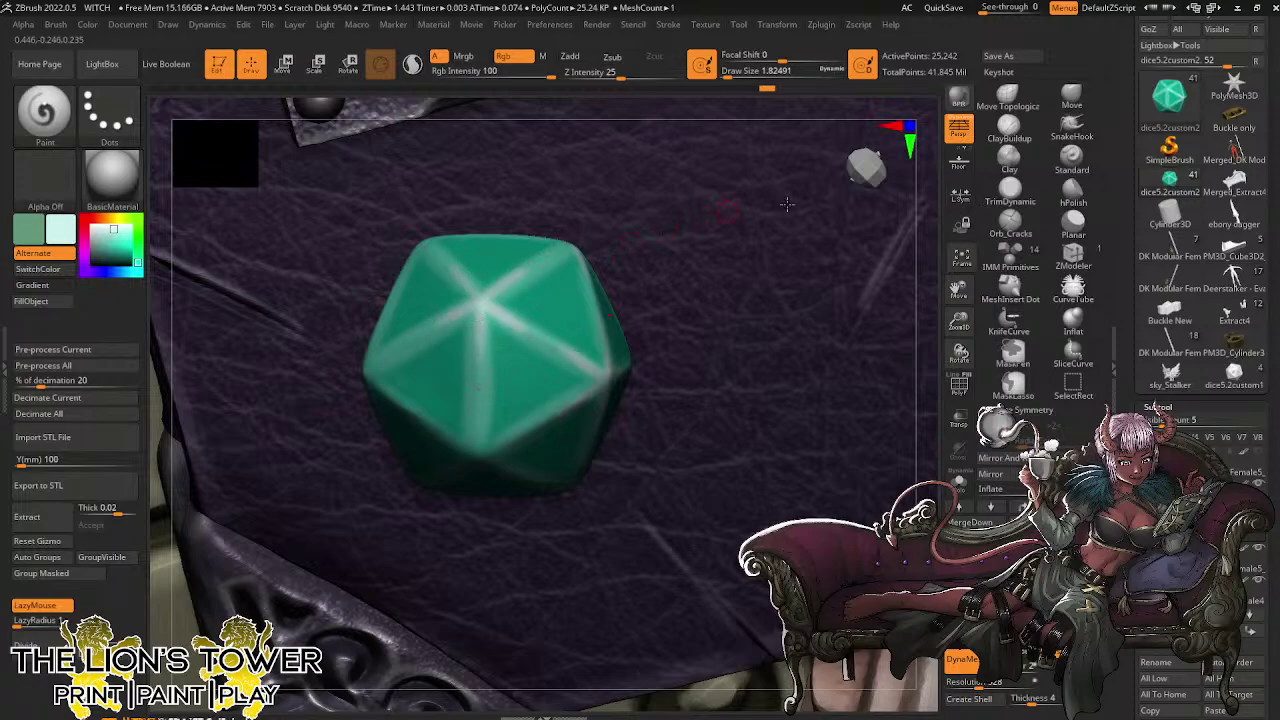
mouse_move(959, 352)
left_mouse_down()
mouse_move(944, 402)
mouse_move(610, 221)
mouse_move(569, 249)
mouse_move(588, 289)
left_mouse_up()
left_click_drag(585, 243, 583, 239)
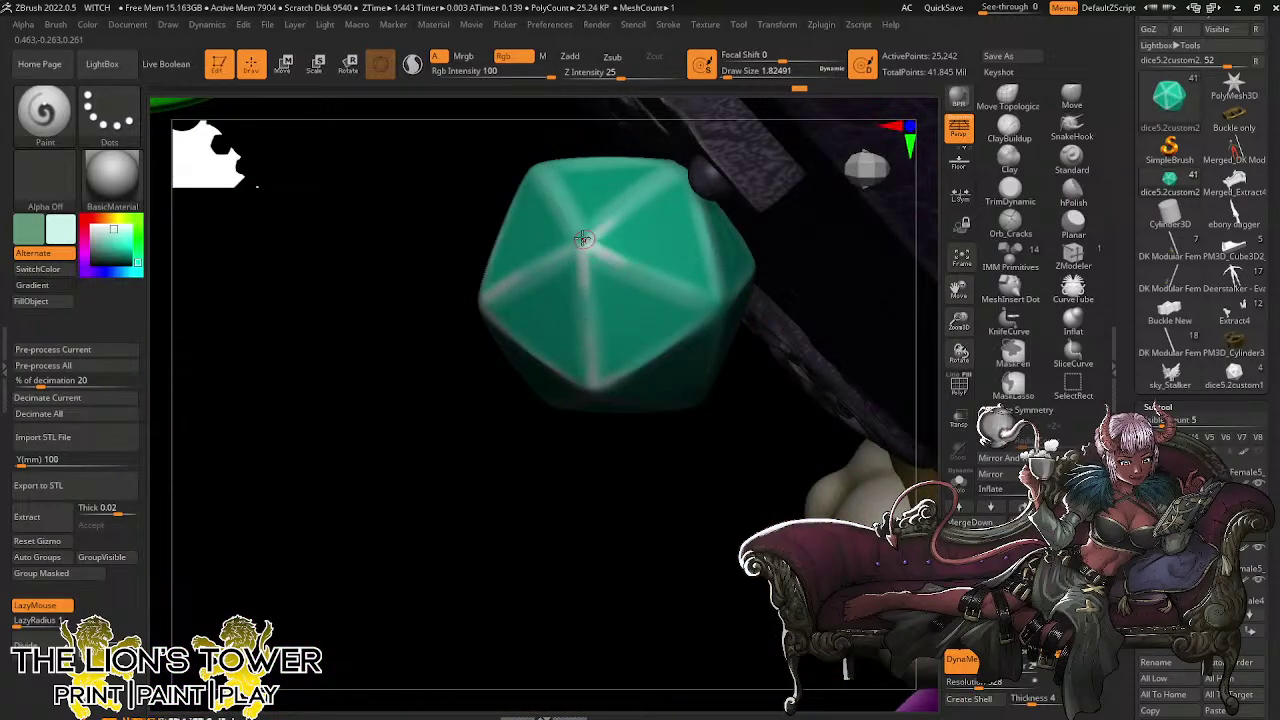
Paint near-white highlights along the edges meeting at the next upper corners of the die, on the side facing the book's cover
mouse_move(631, 482)
left_mouse_down()
mouse_move(651, 394)
mouse_move(574, 313)
mouse_move(540, 230)
left_mouse_up()
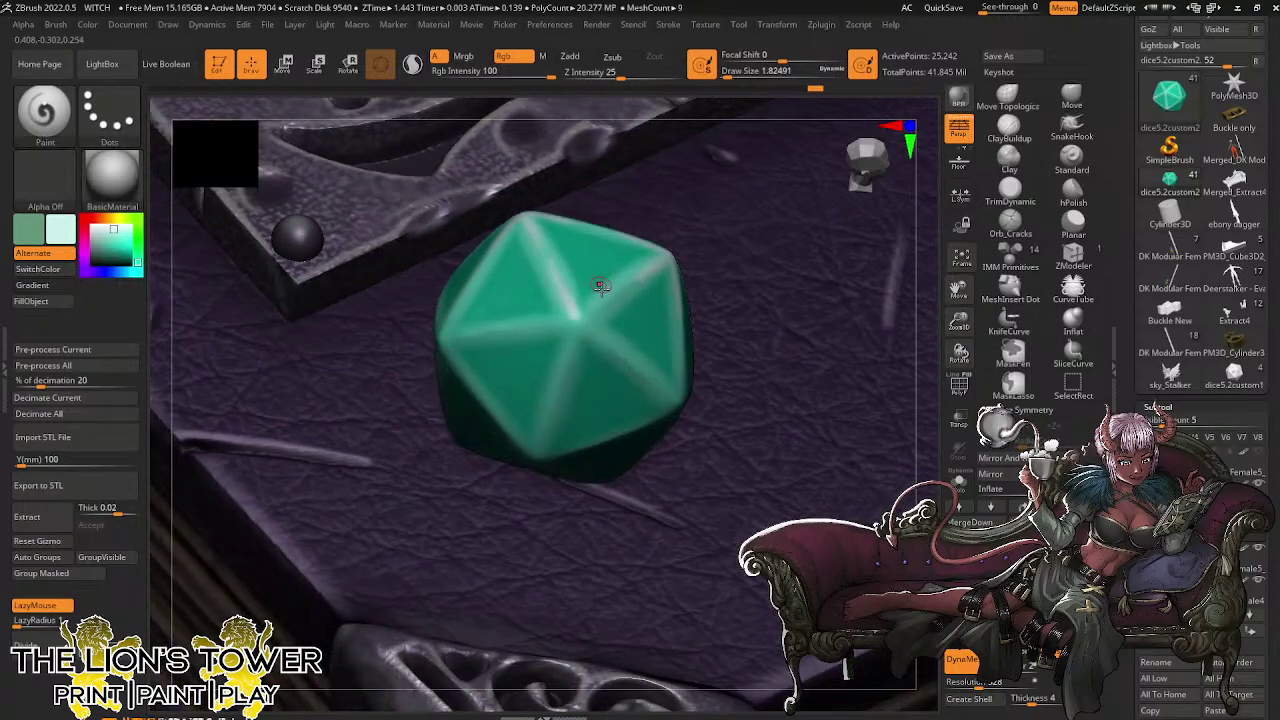
left_click_drag(631, 277, 582, 330)
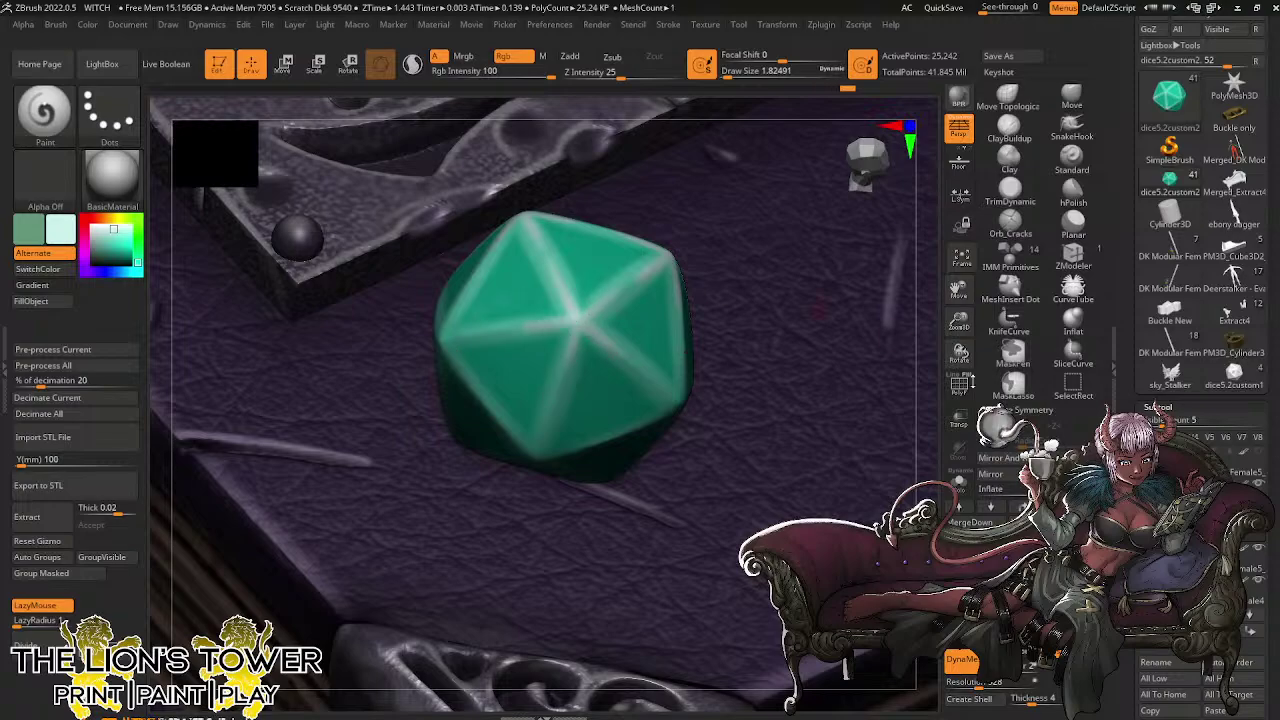
left_click_drag(965, 358, 971, 354)
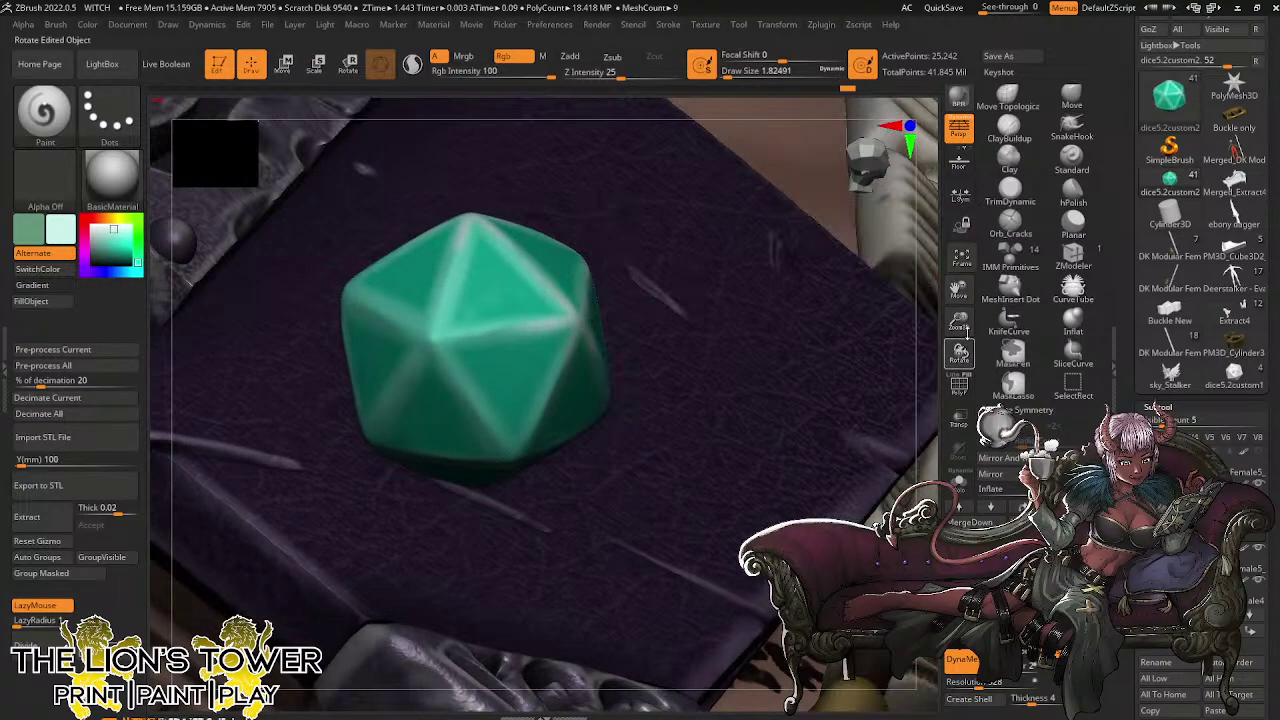
left_click_drag(961, 291, 1007, 331)
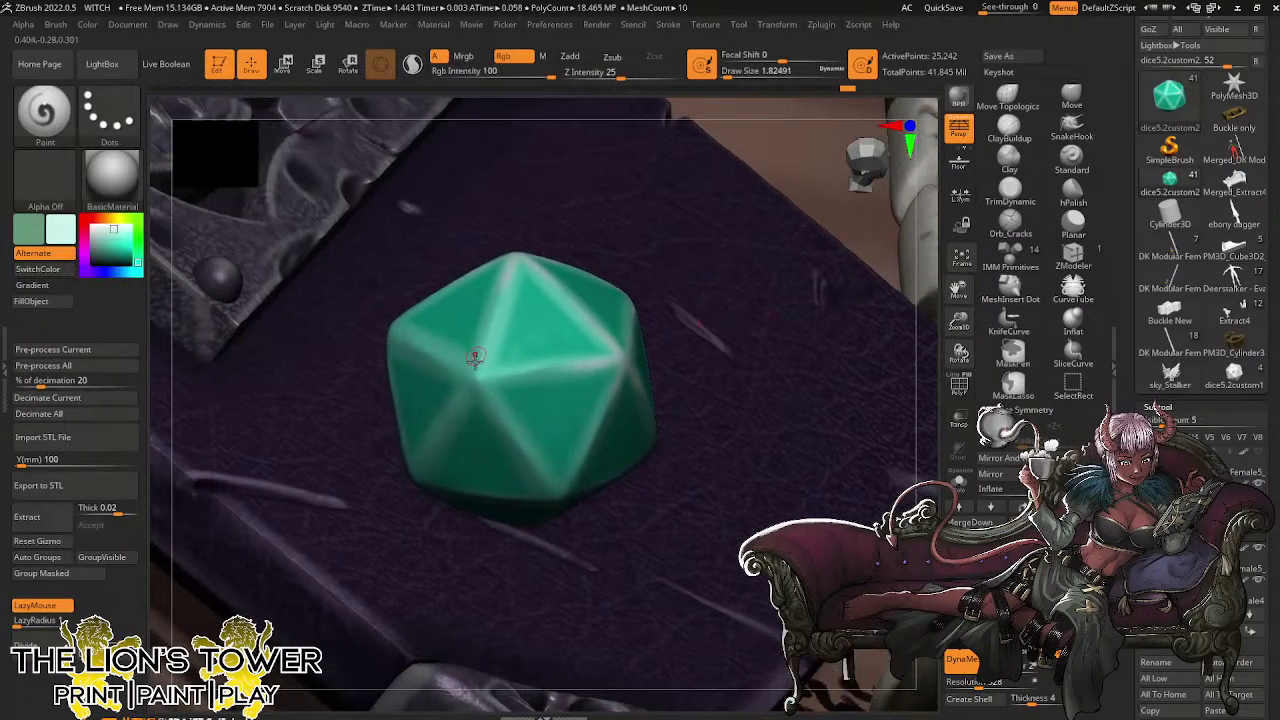
left_click_drag(475, 357, 497, 313)
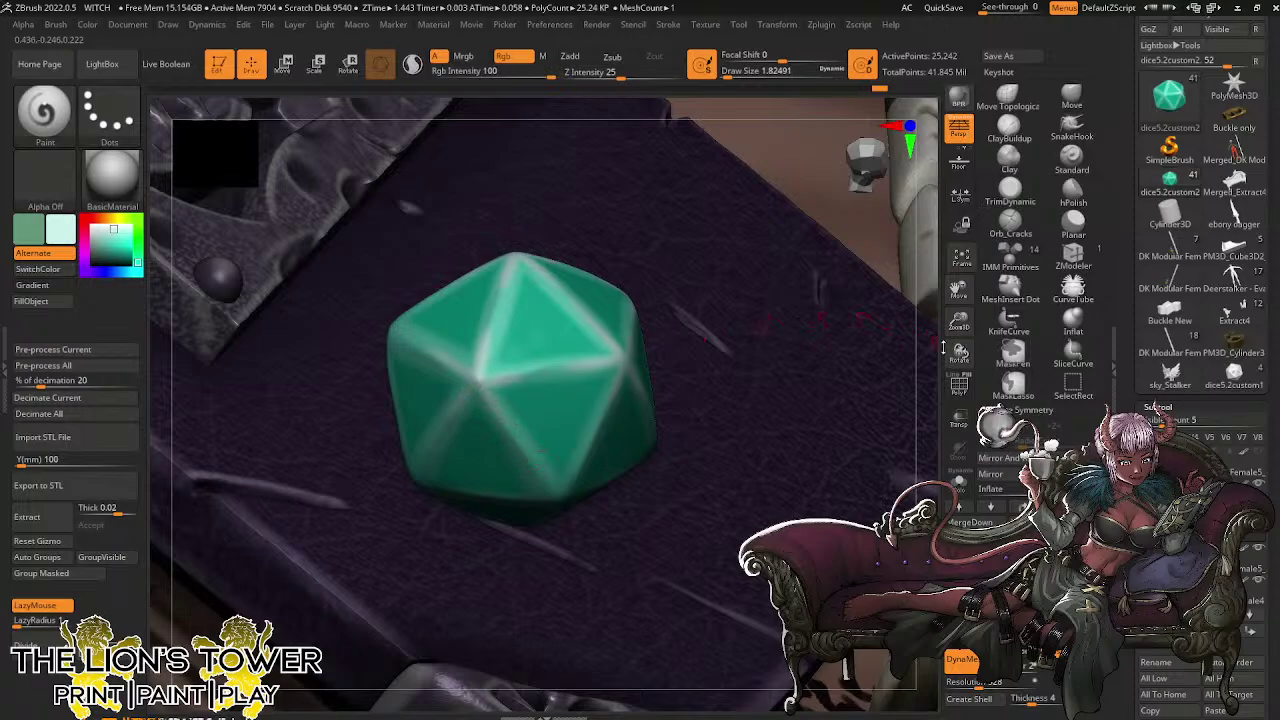
Continue the near-white highlights on the corners along the die's outer sides and those facing the potion bottle
left_click_drag(960, 352, 593, 285)
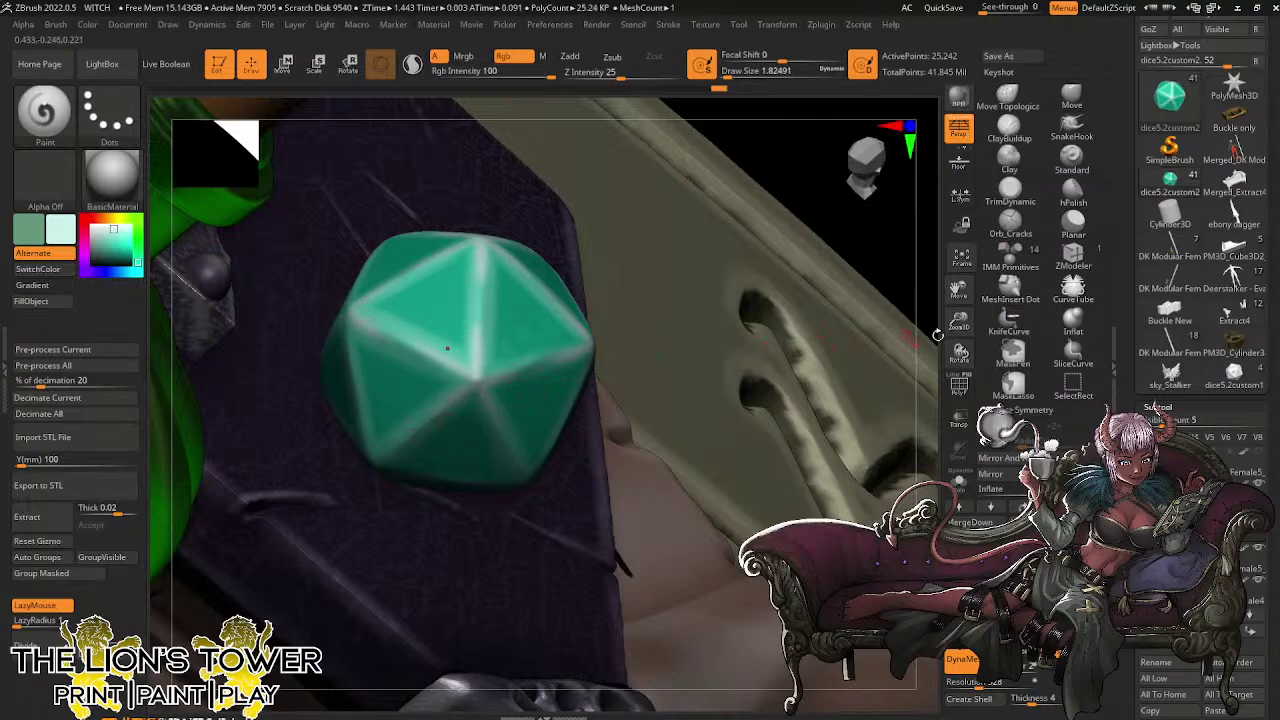
left_click_drag(959, 353, 956, 350)
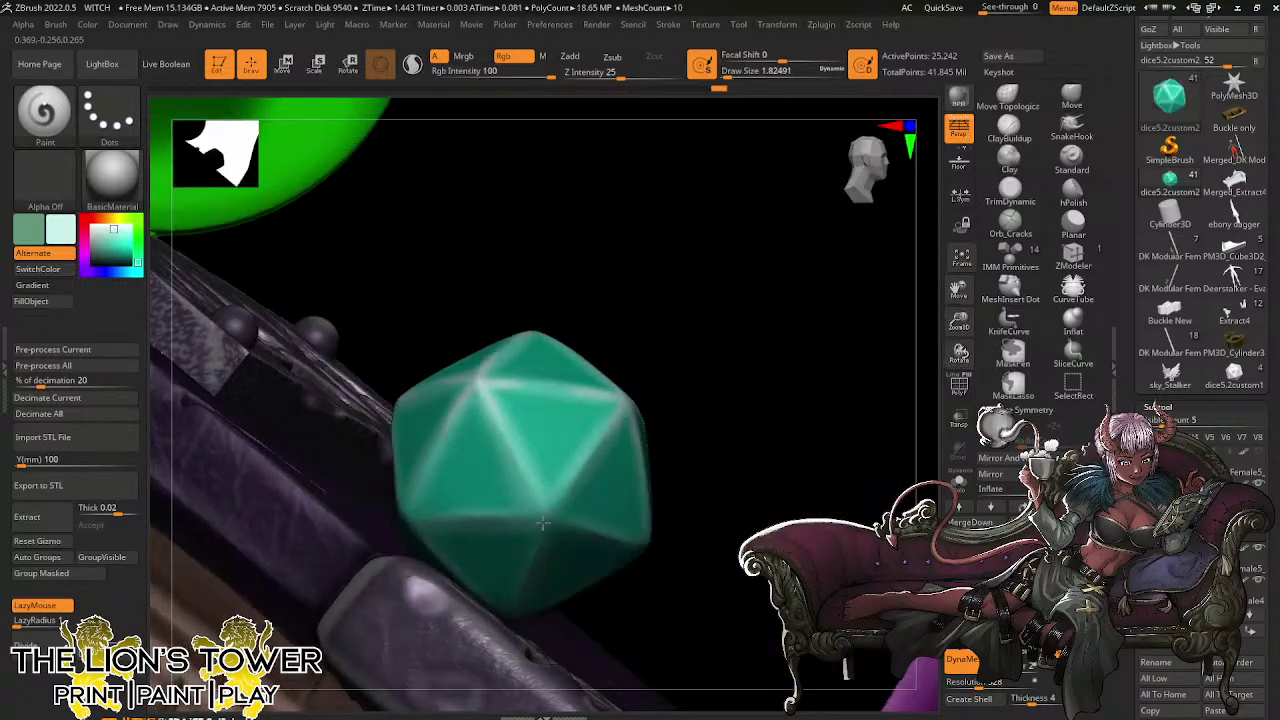
left_click_drag(473, 523, 533, 515)
mouse_move(737, 326)
left_mouse_down()
mouse_move(731, 311)
mouse_move(725, 320)
left_mouse_up()
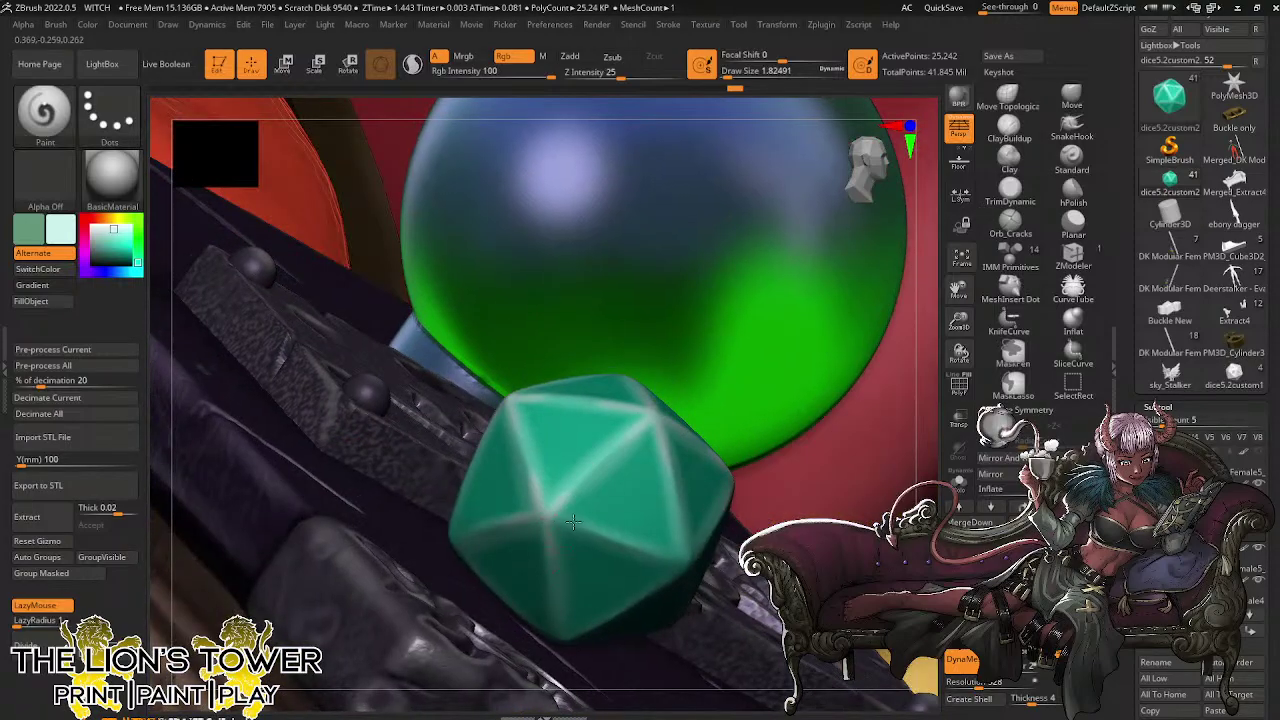
left_click_drag(960, 322, 860, 280)
Check the die among the table props, isolate it and set the brush to a darker teal with a draw size of about 17
left_click(851, 438, "ctrl+shift")
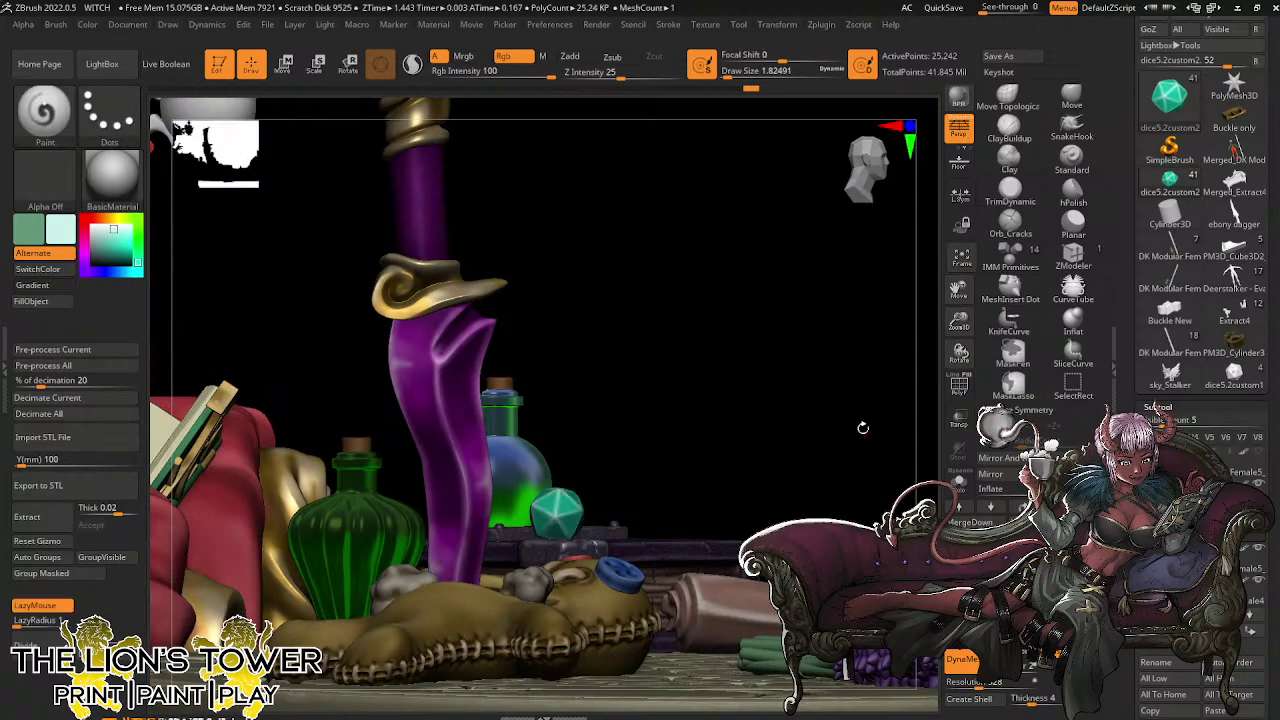
left_click_drag(859, 453, 823, 622)
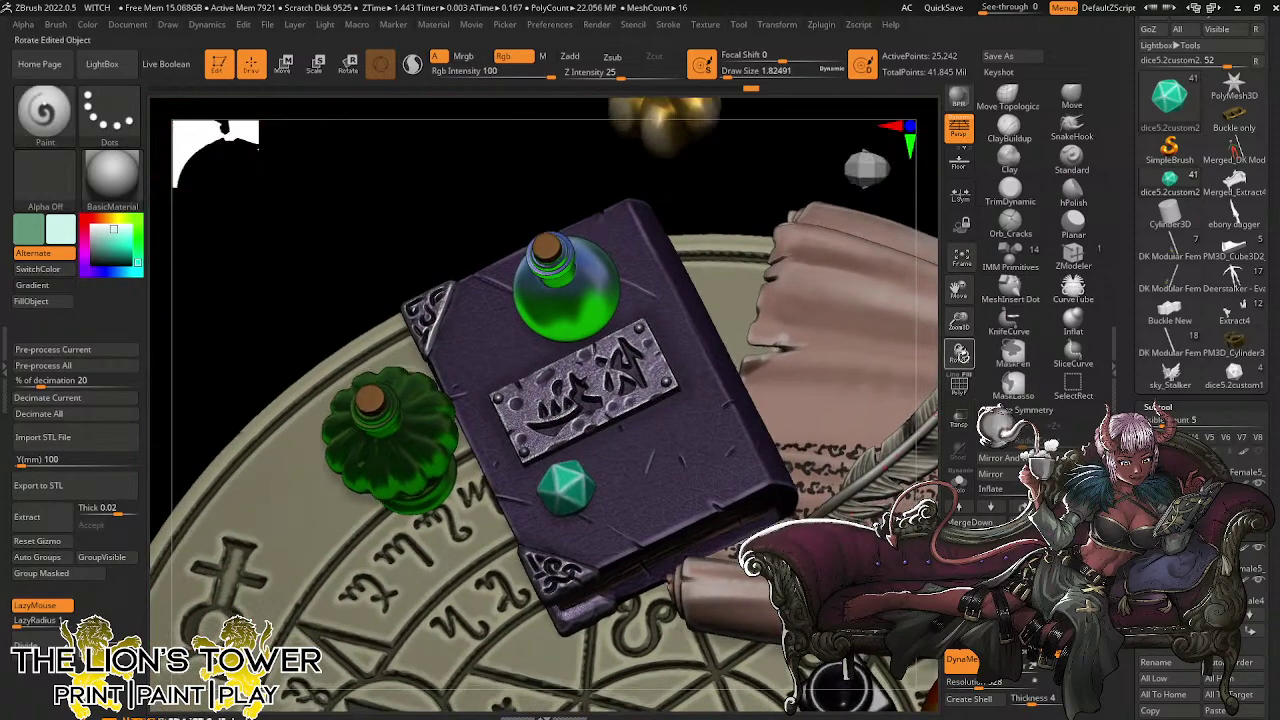
left_click_drag(959, 325, 958, 340)
left_click(958, 482)
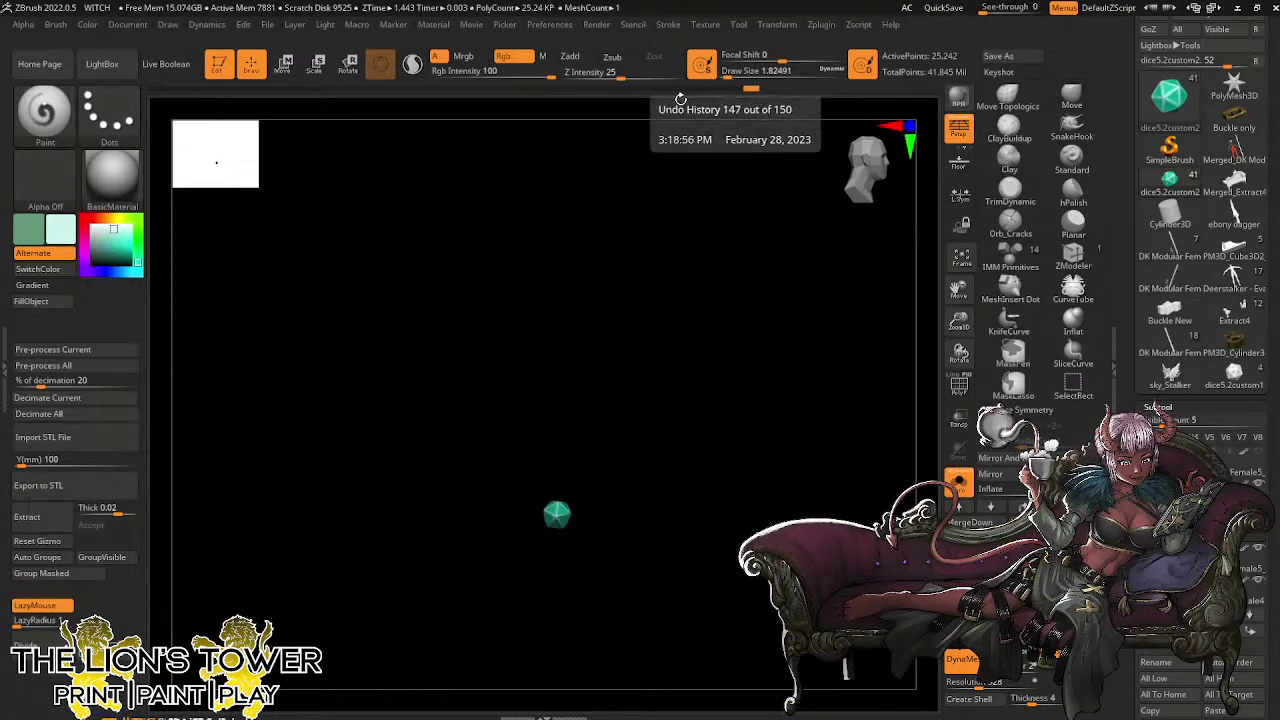
left_click_drag(122, 252, 125, 256)
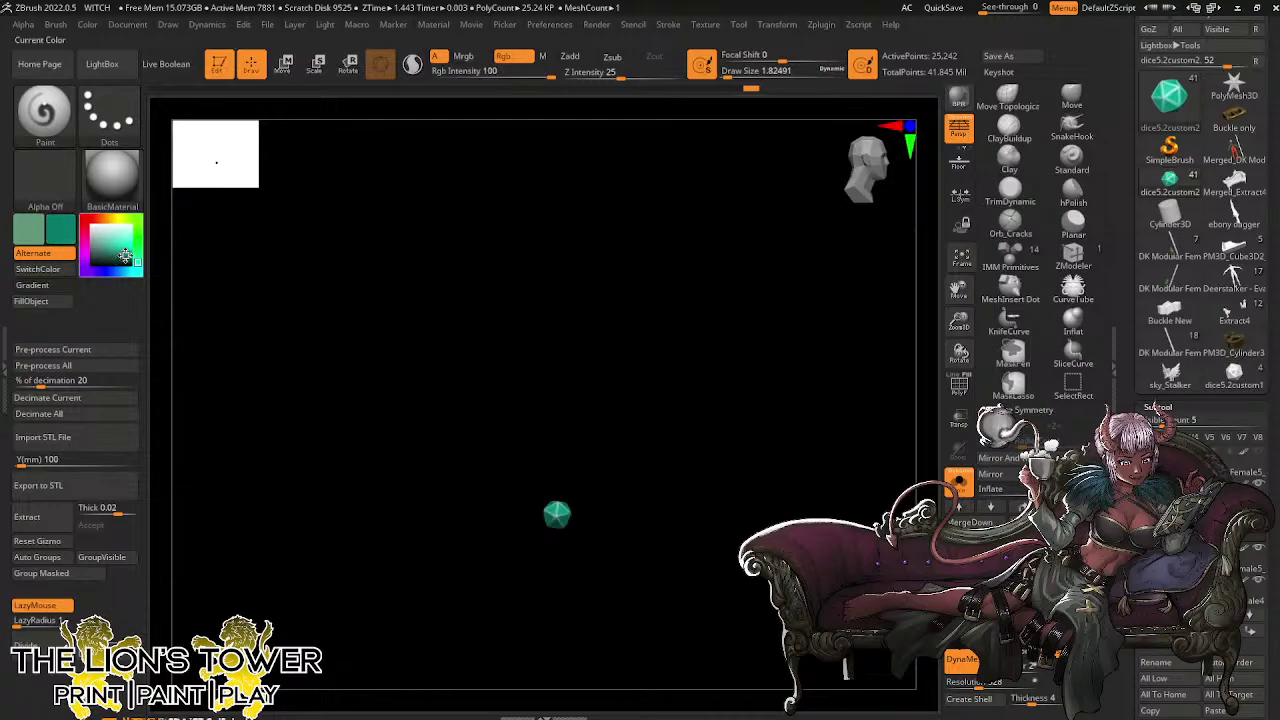
left_click(739, 76)
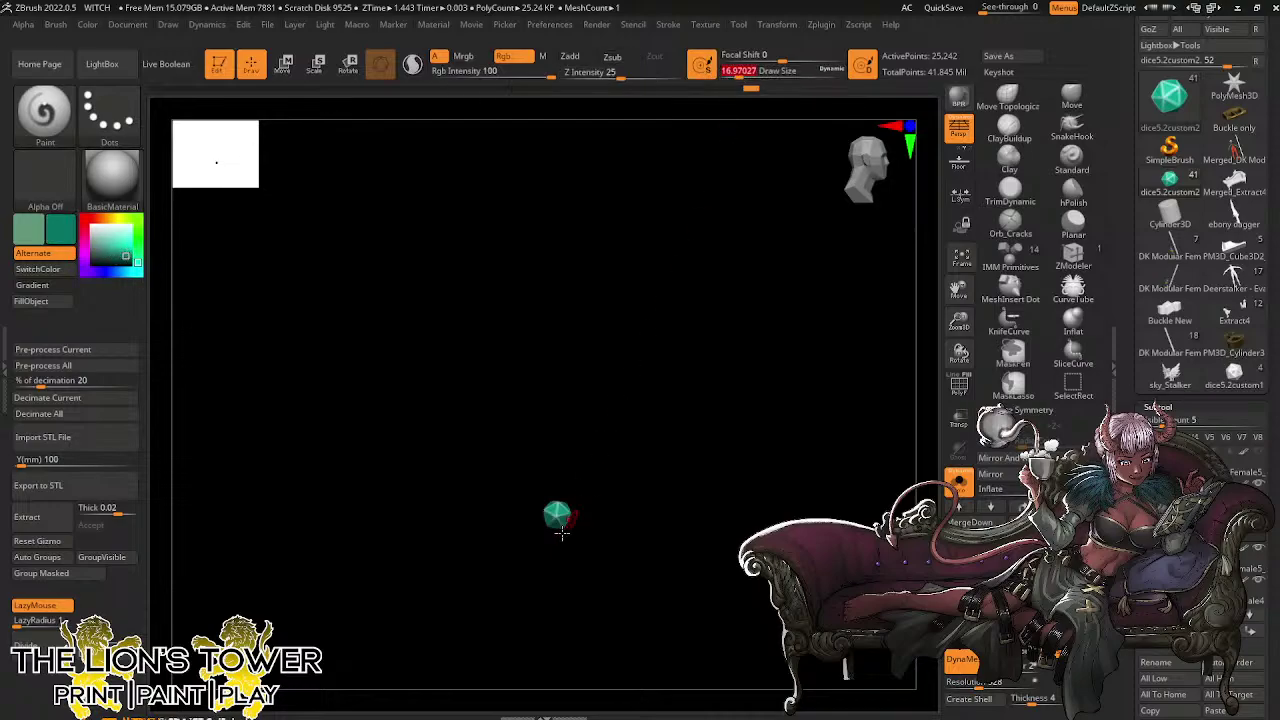
Touch up the die's sides with the darker teal from several angles, both isolated and within the full scene
left_click_drag(641, 510, 576, 517)
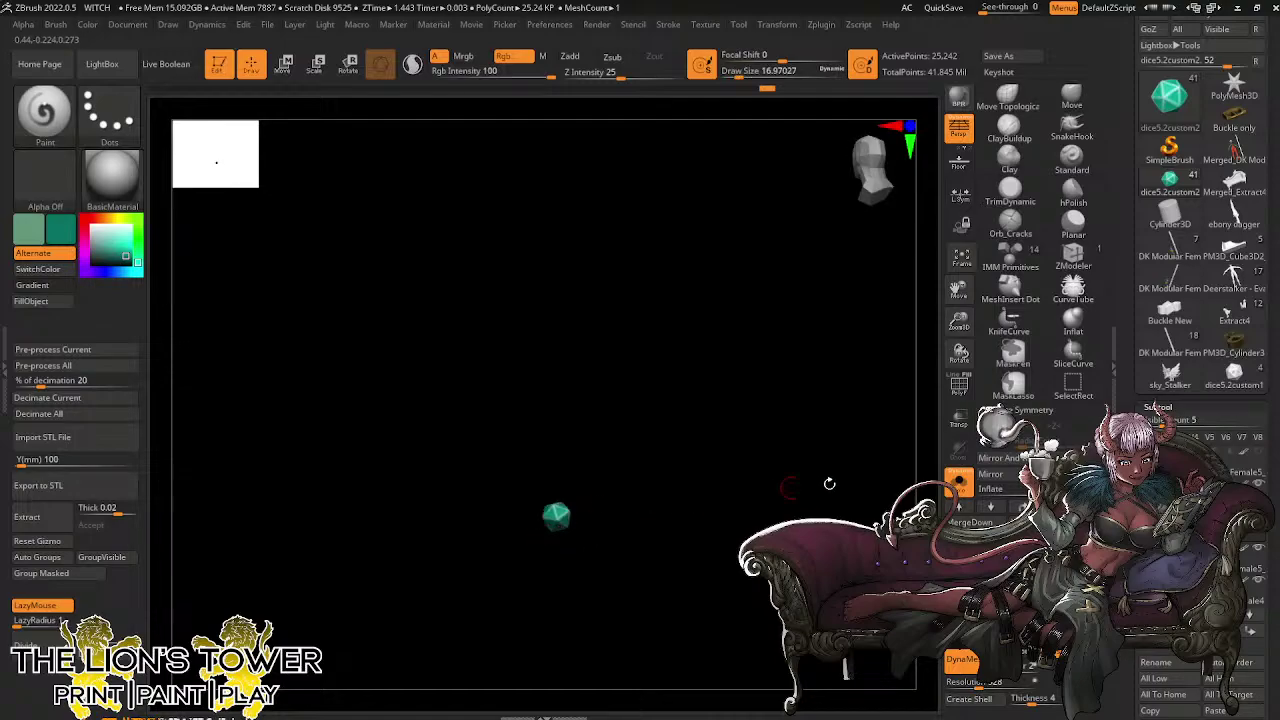
left_click(958, 482)
left_click_drag(877, 456, 815, 476)
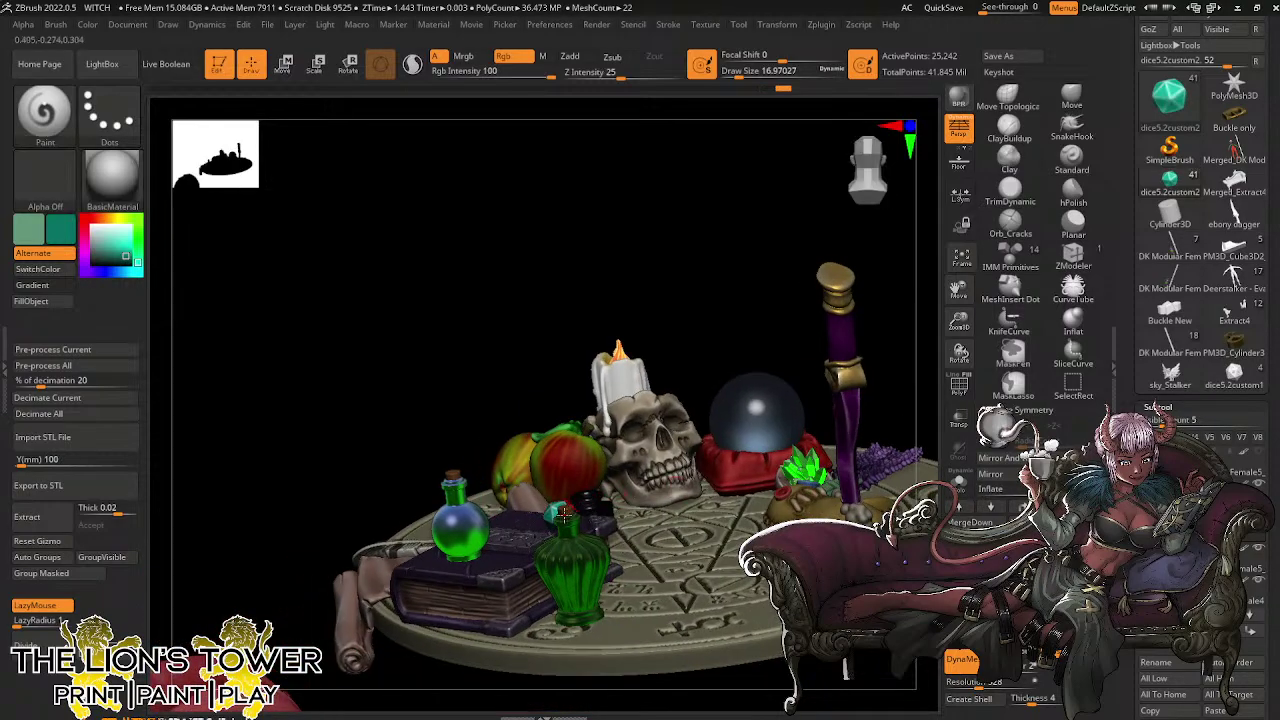
left_click_drag(706, 332, 574, 517)
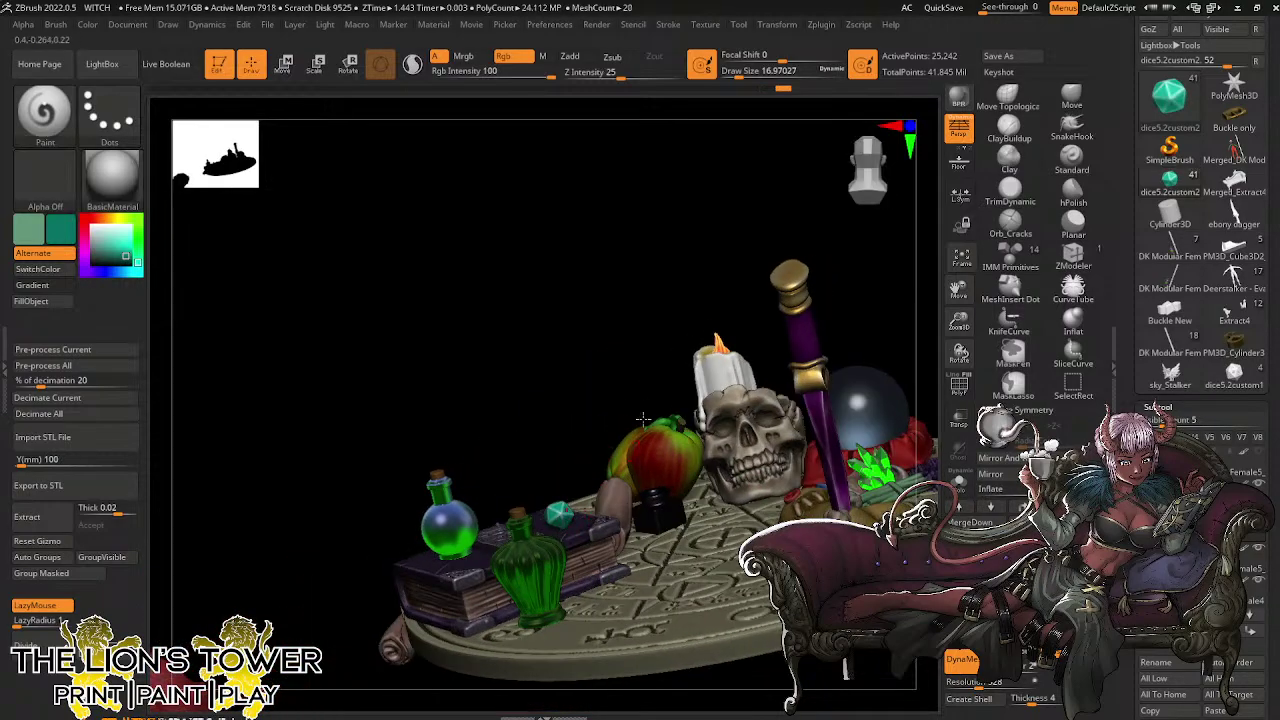
left_click_drag(643, 418, 590, 508)
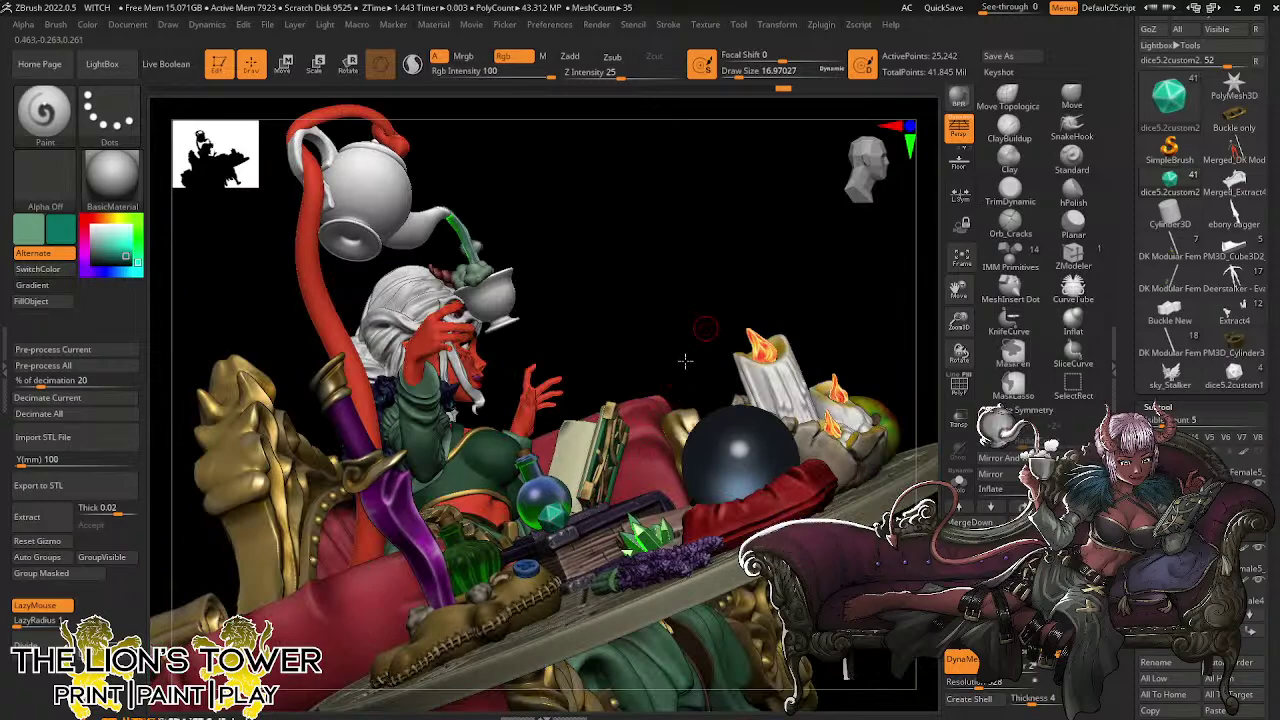
left_click_drag(685, 360, 622, 480)
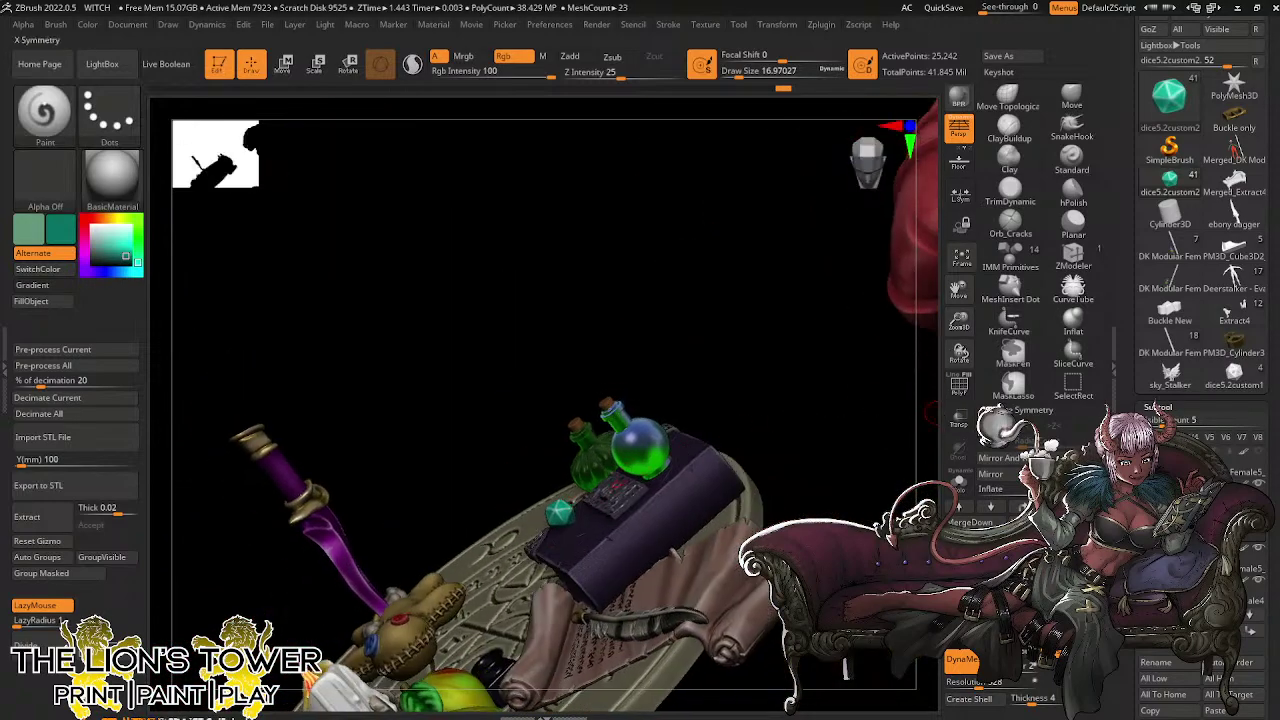
left_click(959, 482)
left_click_drag(959, 322, 965, 363)
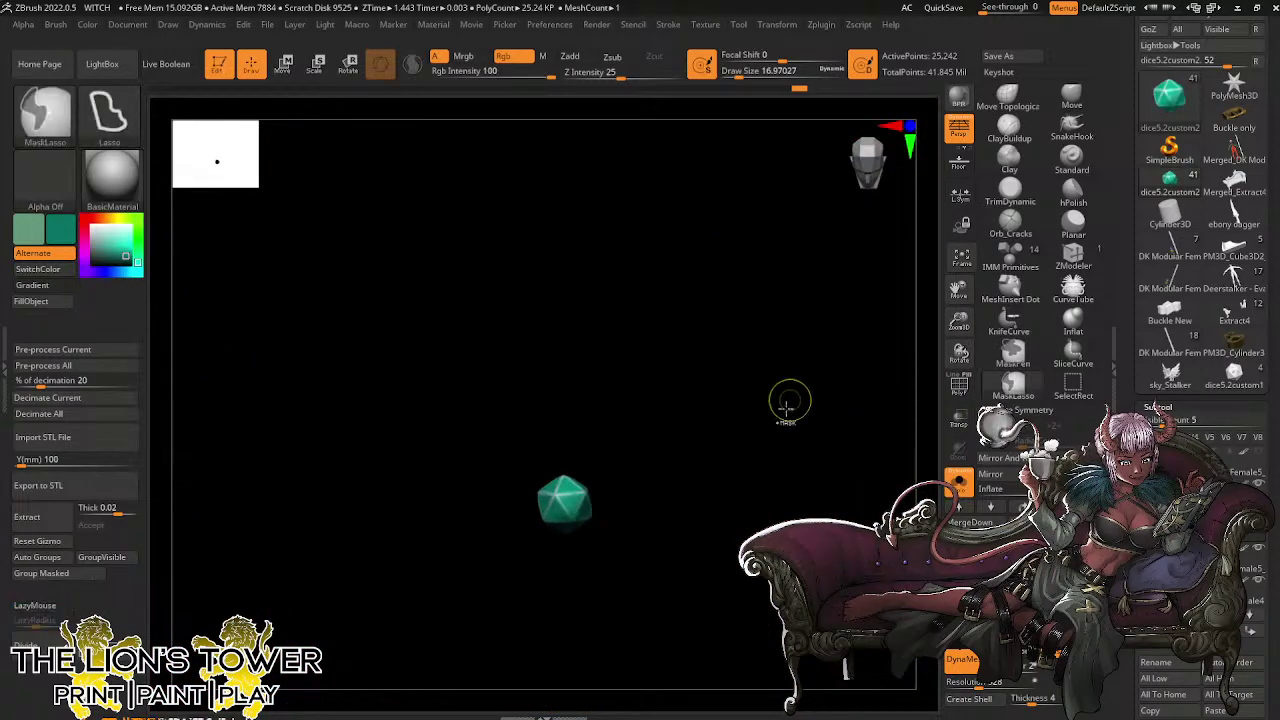
left_click_drag(784, 436, 797, 448, "ctrl")
Show the whole scene again and make the horned female's white hair the active subtool
left_click(959, 482)
left_click_drag(959, 322, 954, 284)
left_click_drag(802, 509, 836, 484)
left_click_drag(959, 322, 914, 418)
left_click_drag(958, 289, 792, 333)
mouse_move(958, 322)
left_mouse_down()
mouse_move(960, 358)
mouse_move(960, 340)
left_mouse_up()
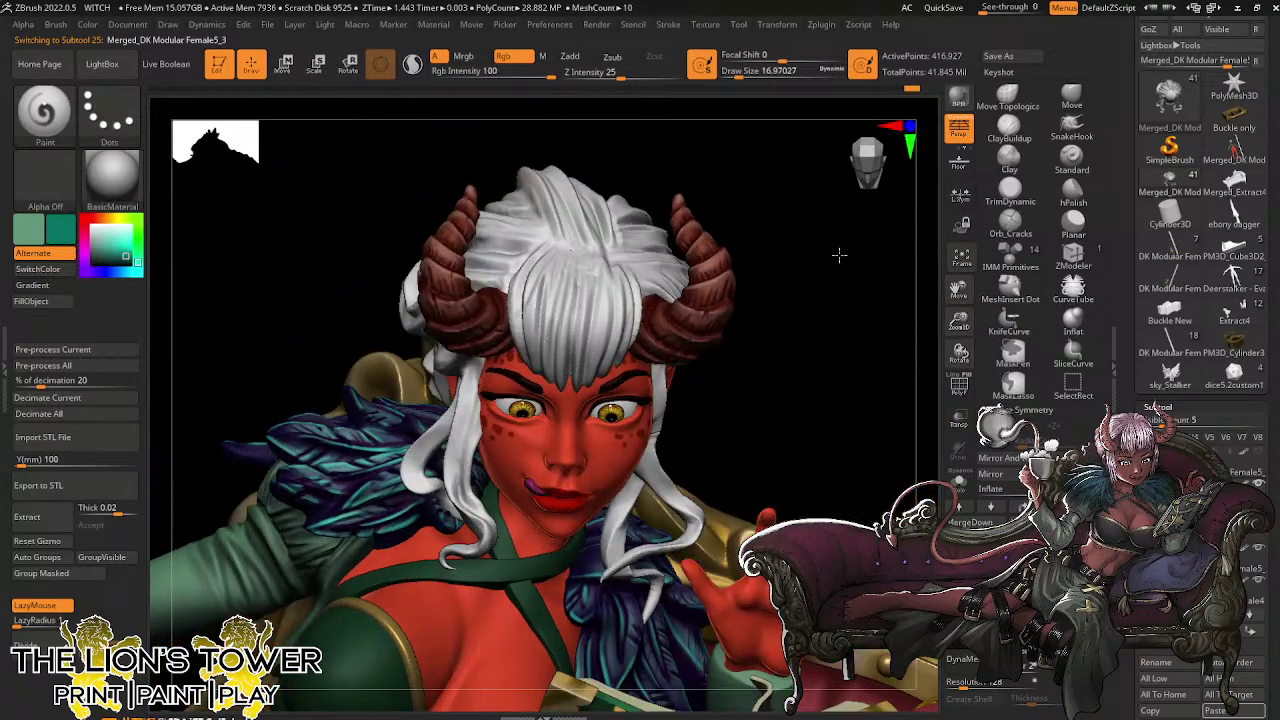
mouse_move(837, 251)
left_mouse_down()
mouse_move(820, 260)
mouse_move(860, 240)
left_mouse_up()
Choose the ClayBuildup brush and smooth the white hair at the front of the crown between the horns
left_click(1010, 160)
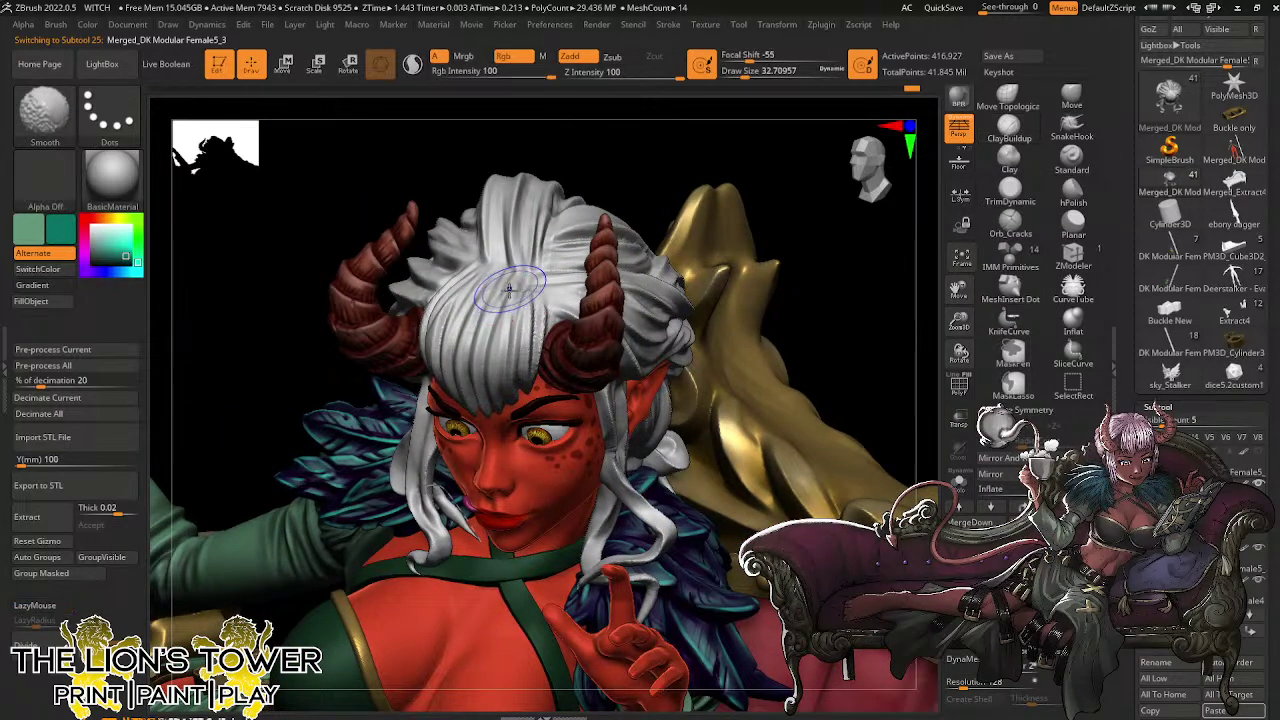
left_click_drag(532, 322, 460, 308, "shift")
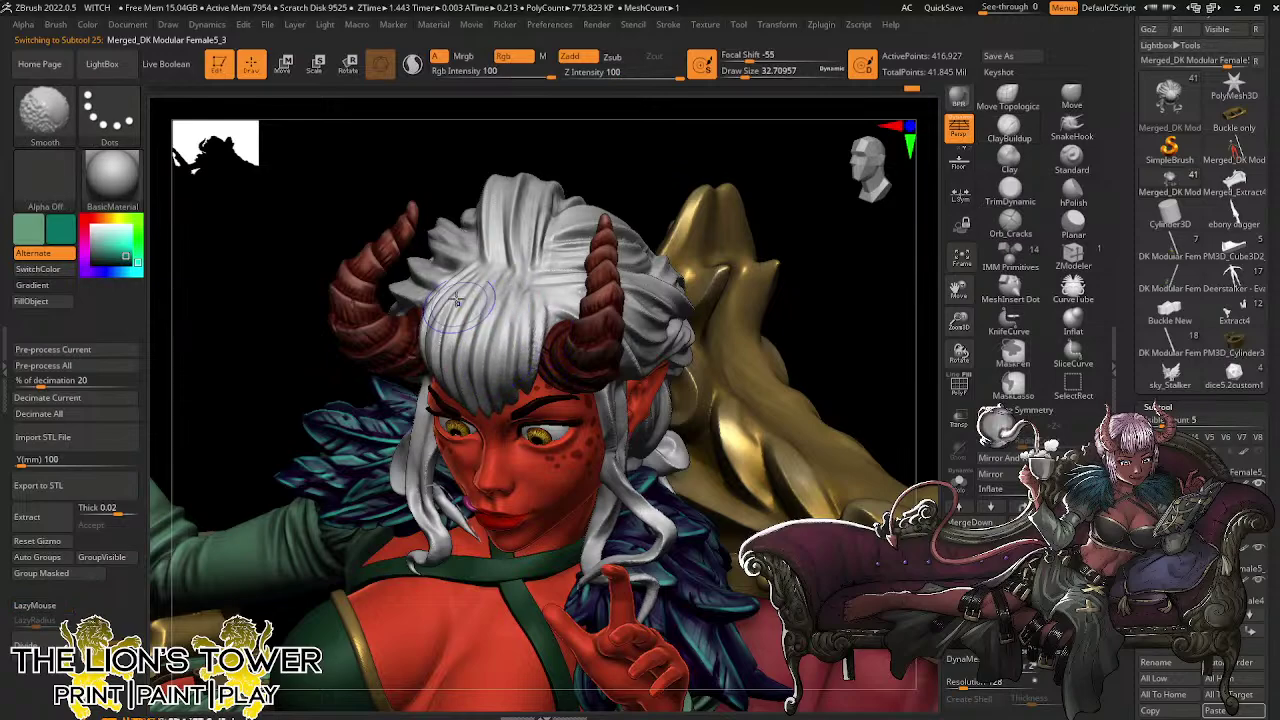
left_click_drag(642, 156, 682, 154)
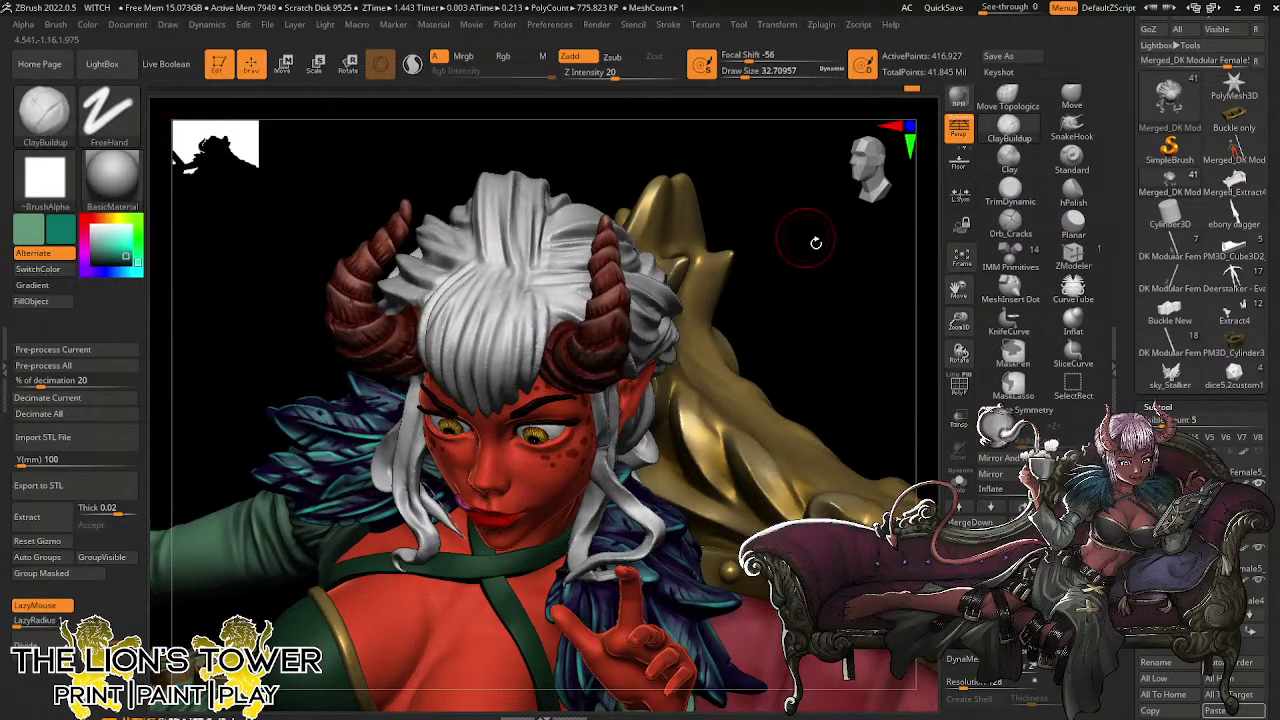
Remesh the white hair with DynaMesh at a resolution of 1160
left_click_drag(817, 240, 737, 287)
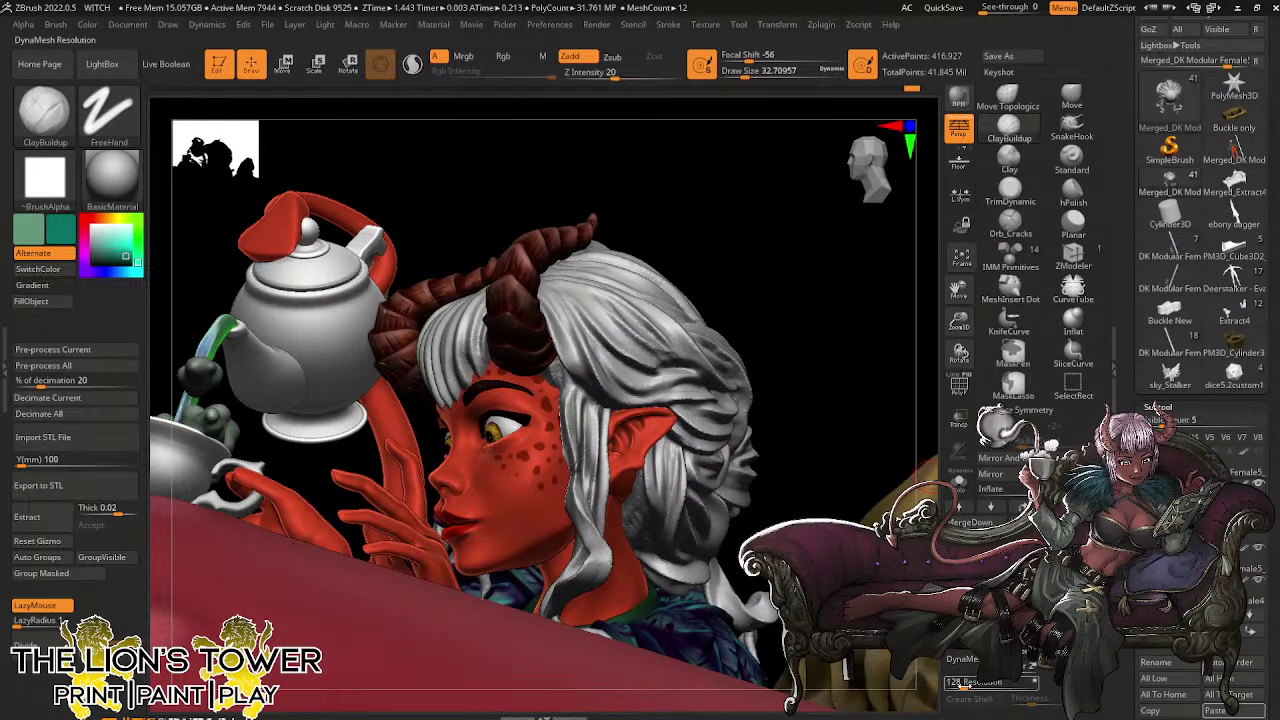
left_click_drag(968, 687, 993, 687)
key("Return")
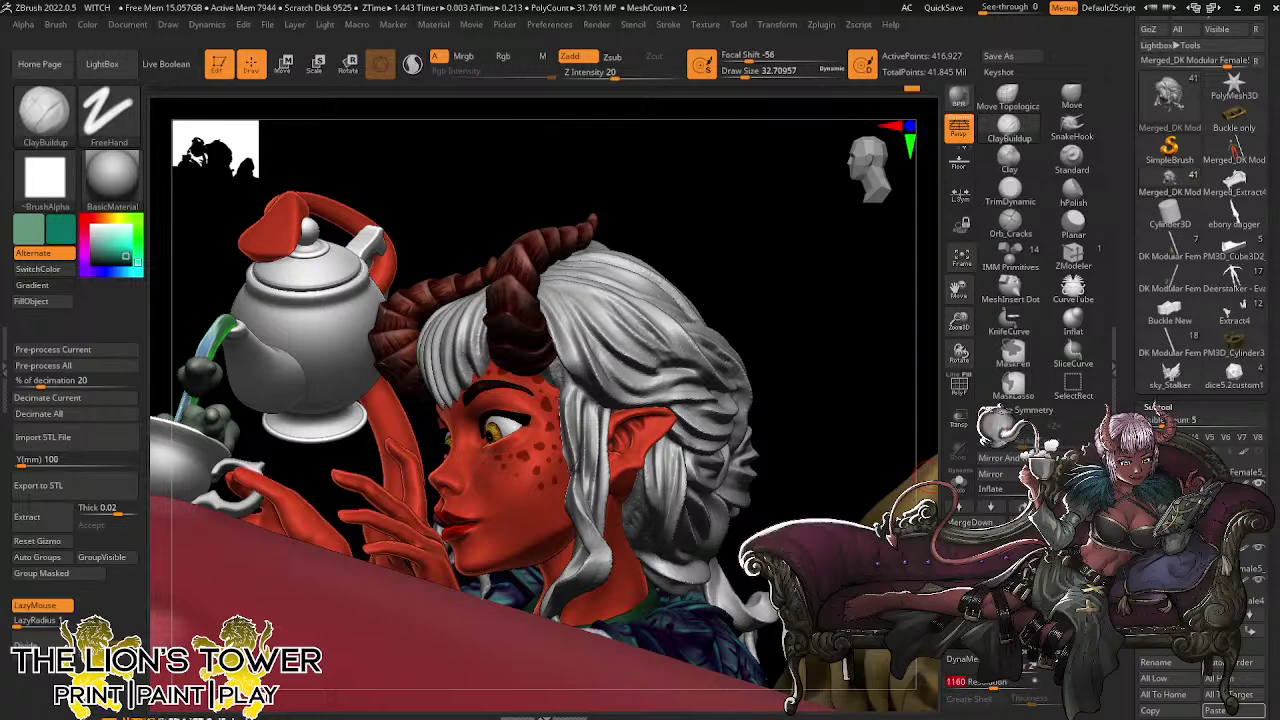
left_click(962, 659)
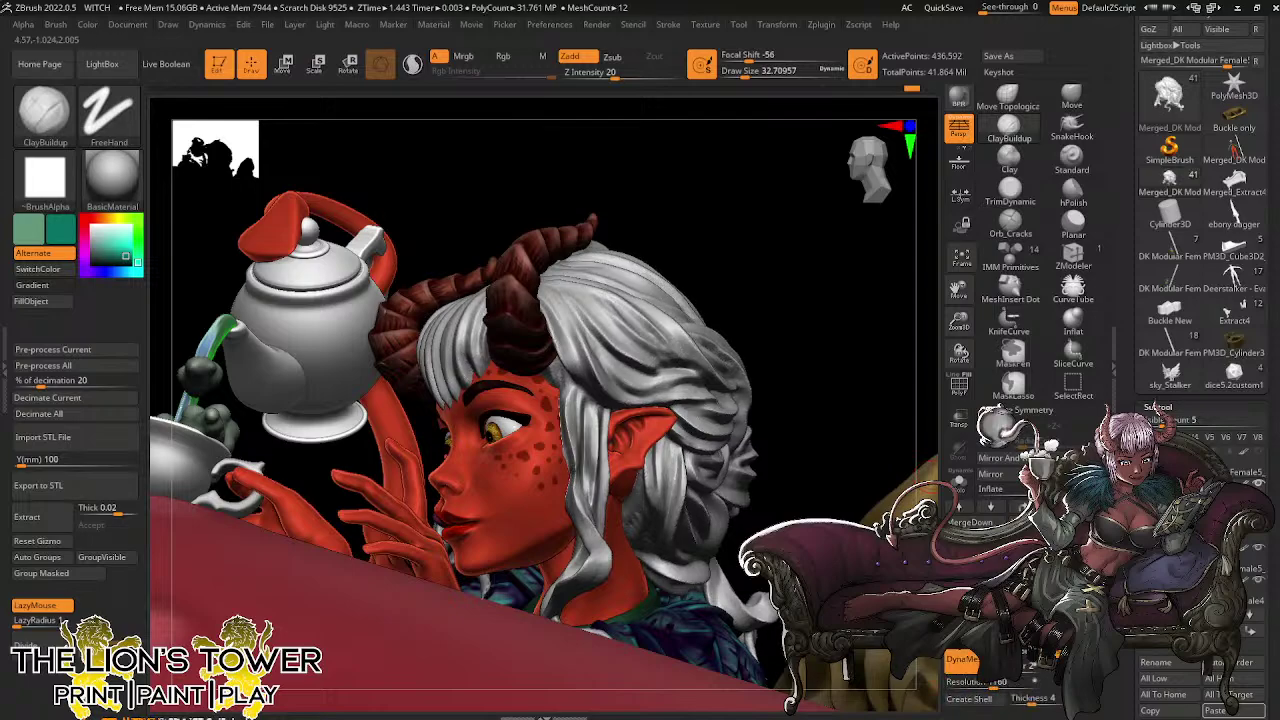
Reduce the draw size to about 10.5 and smooth the hair strand hanging between her cheek and ear
left_click_drag(820, 329, 792, 148)
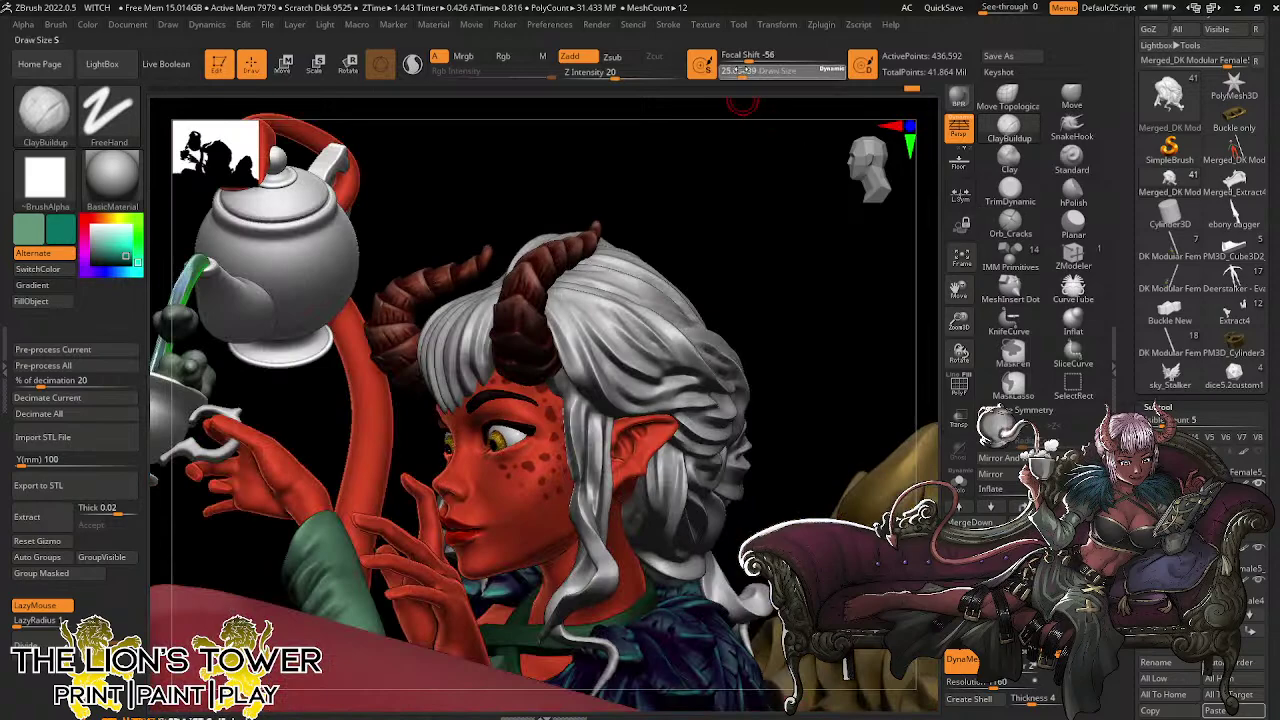
left_click_drag(744, 73, 735, 73)
left_click_drag(760, 146, 688, 294)
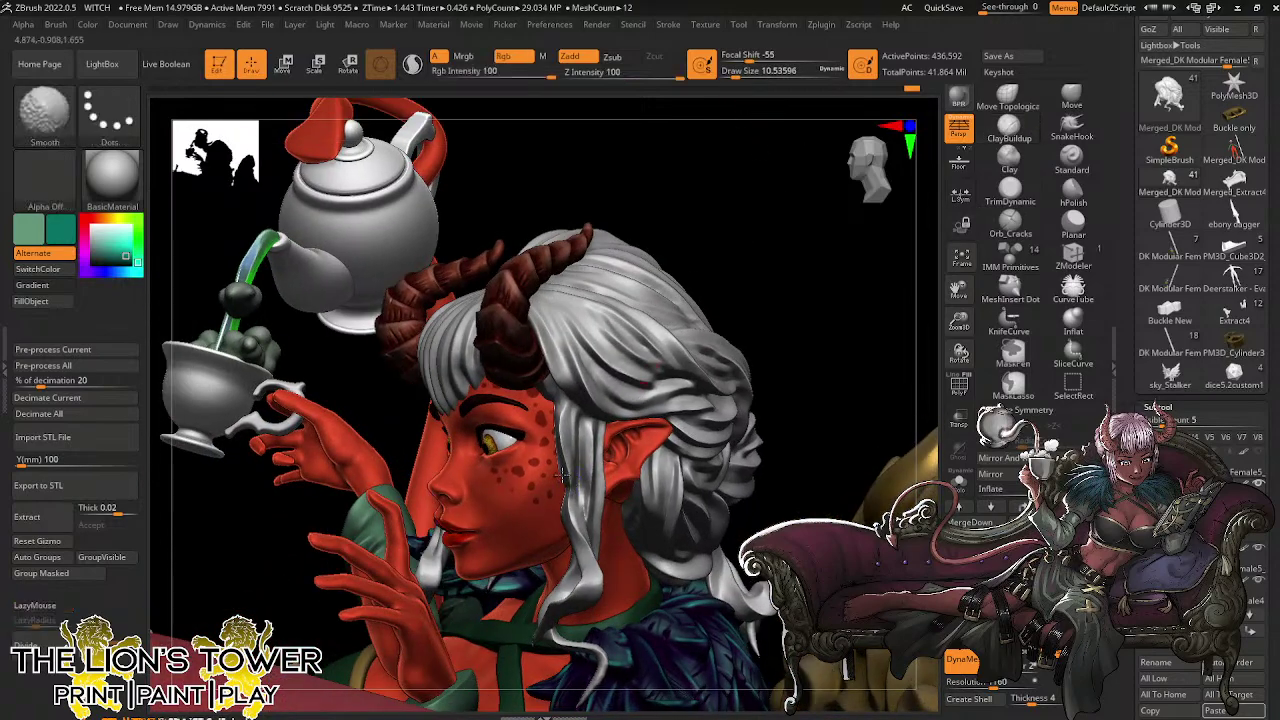
mouse_move(837, 349)
left_mouse_down()
mouse_move(773, 343)
mouse_move(888, 371)
left_mouse_up()
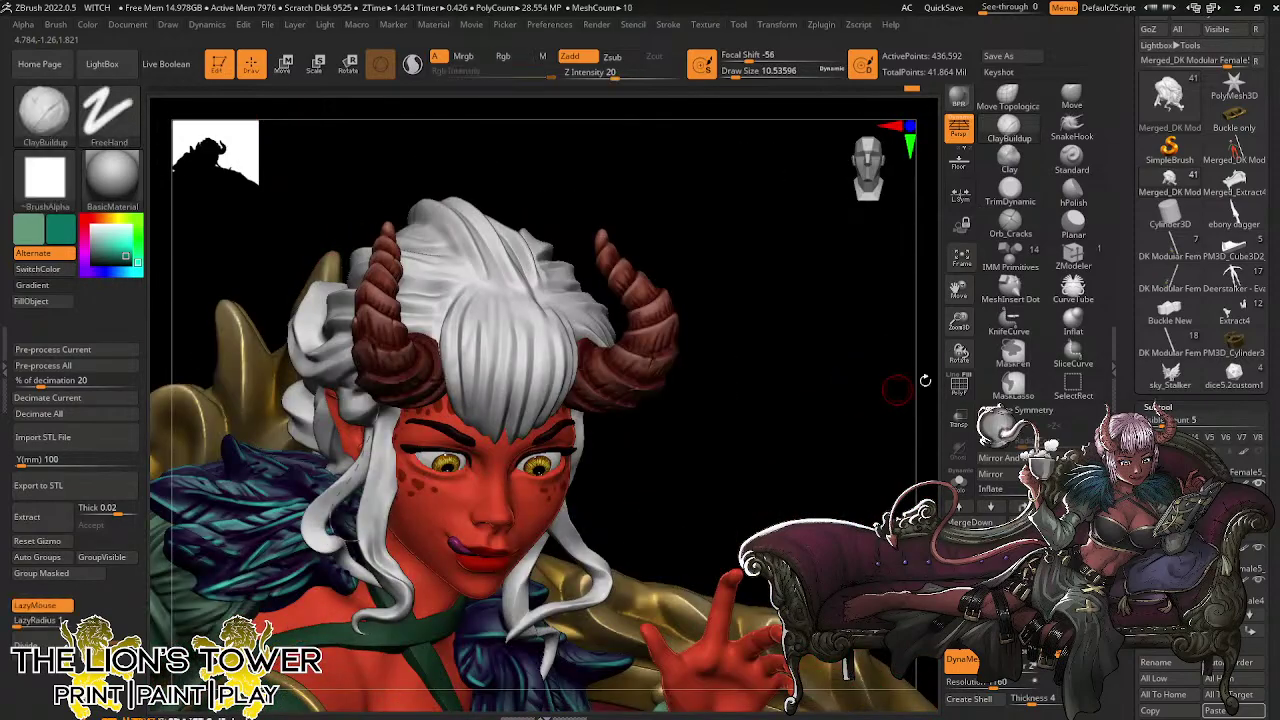
Examine the whole scene from several angles, including the female on the couch, the side table and the small skeleton
left_click_drag(960, 333, 815, 421)
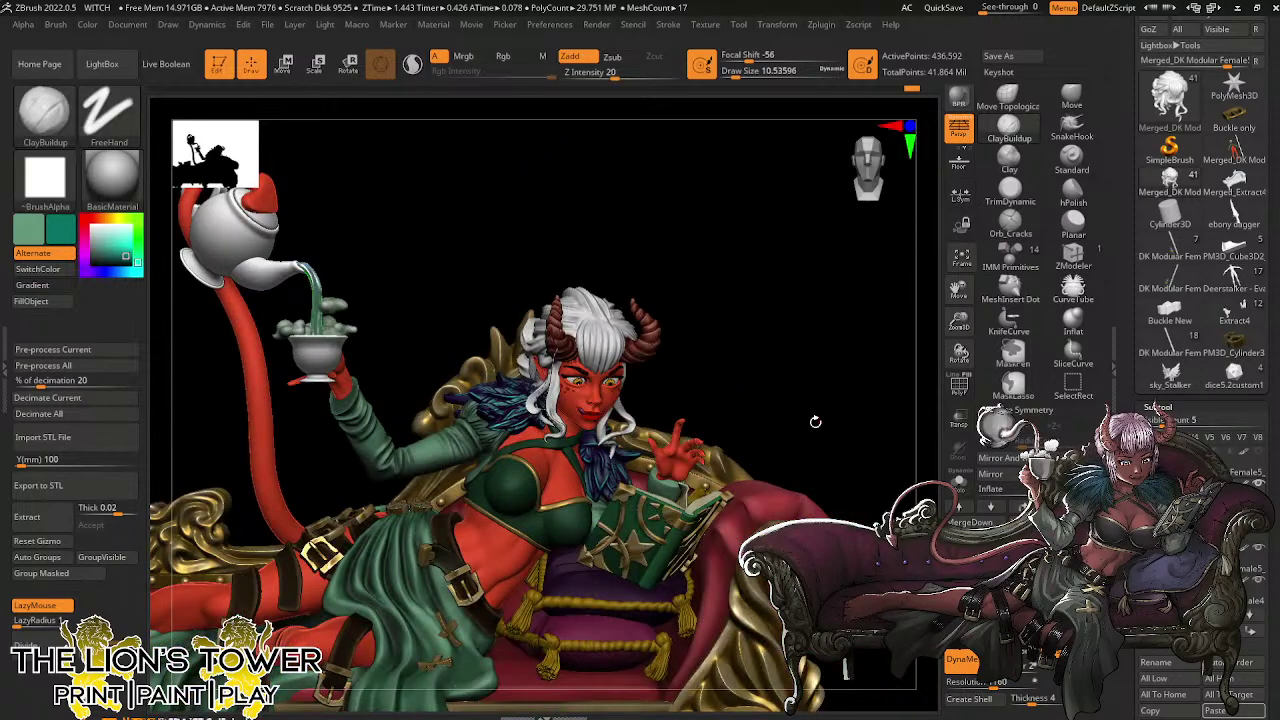
left_click_drag(832, 391, 897, 355)
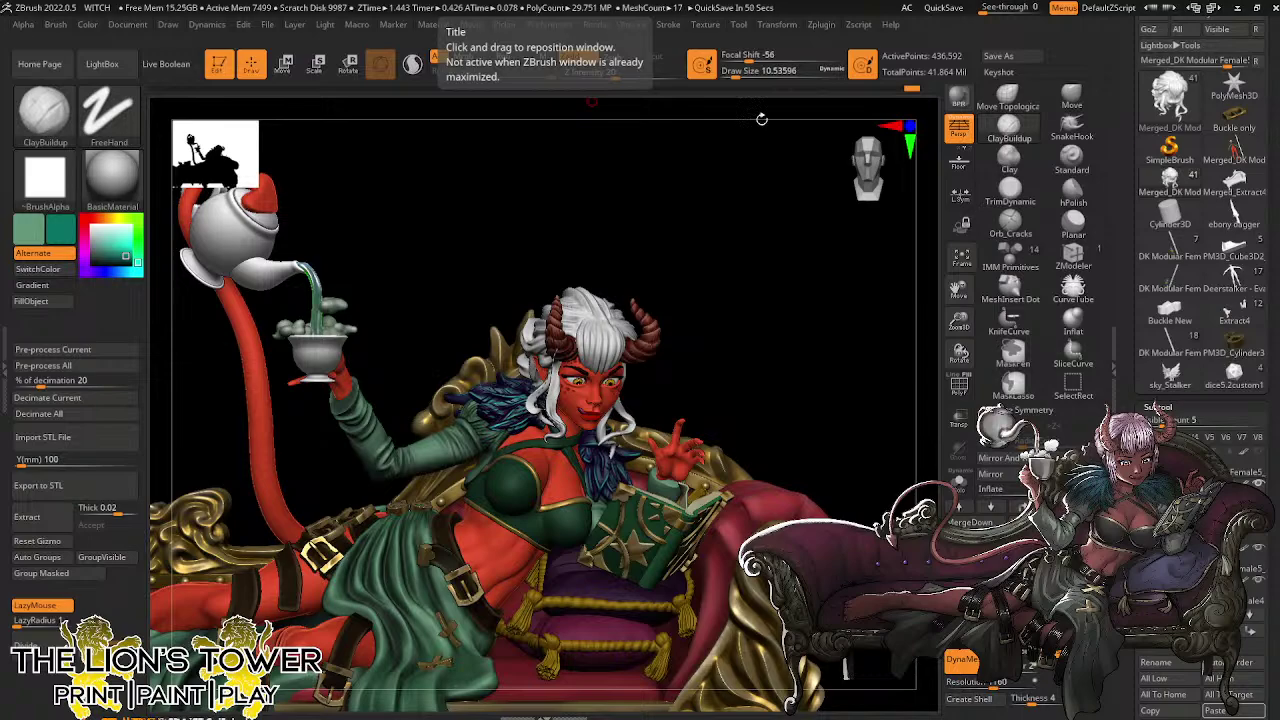
left_click_drag(954, 327, 988, 271)
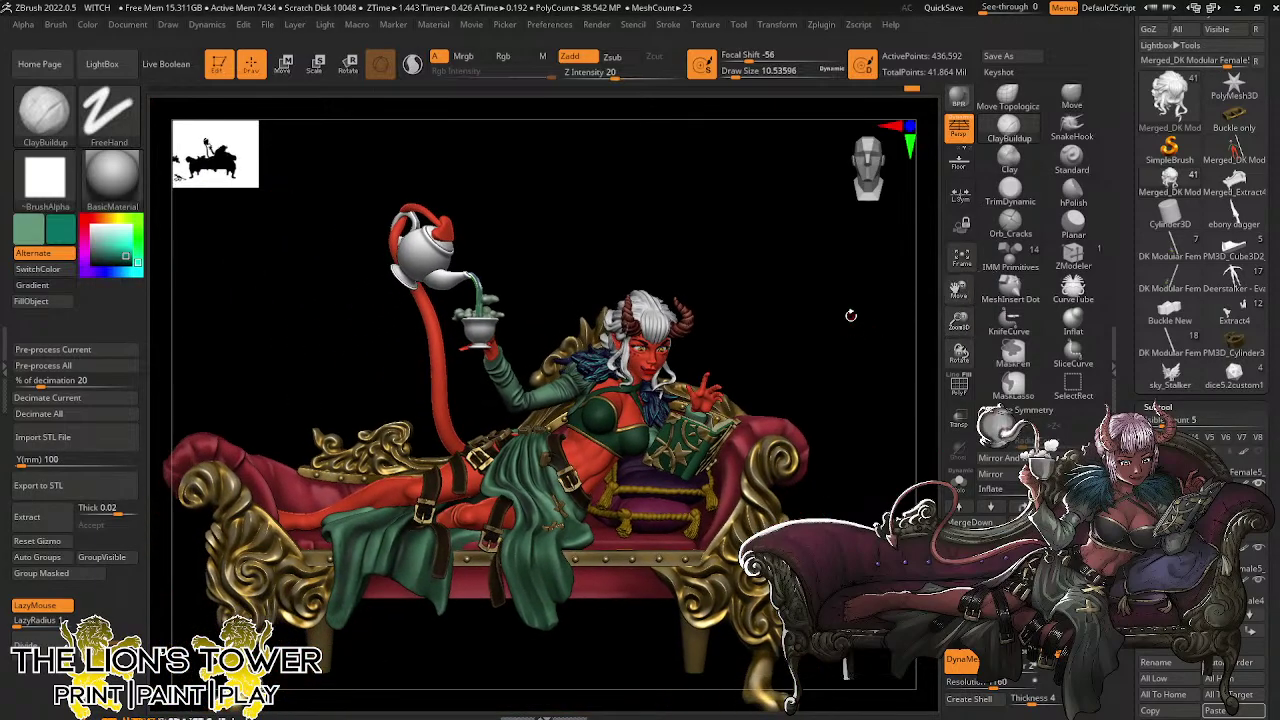
left_click_drag(863, 300, 845, 338)
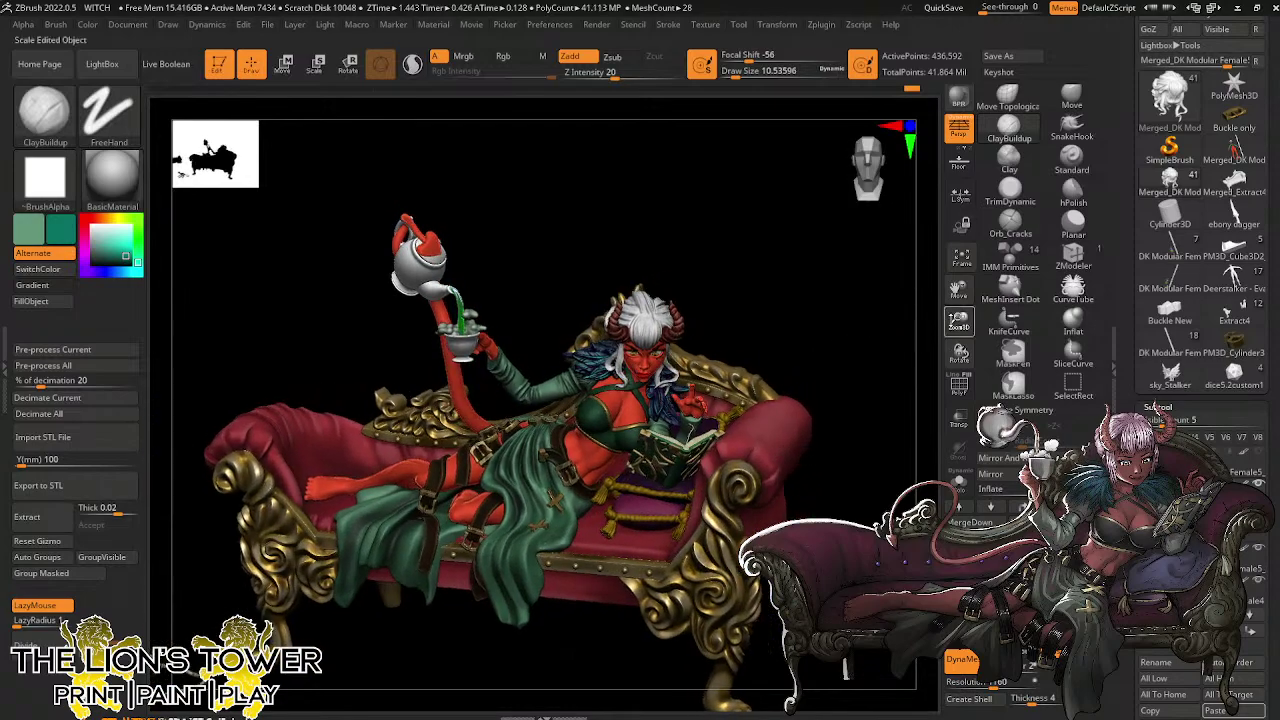
left_click_drag(958, 321, 990, 281)
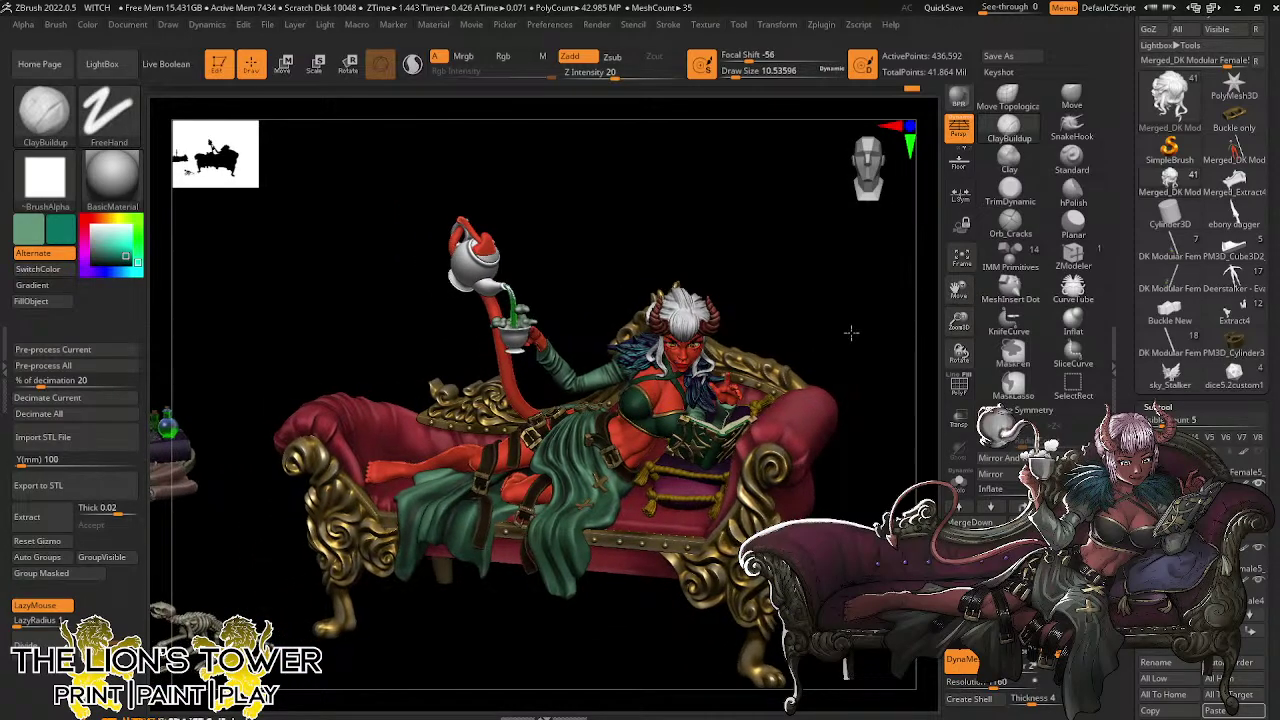
left_click_drag(849, 334, 820, 346)
mouse_move(958, 322)
left_mouse_down()
mouse_move(962, 289)
mouse_move(962, 340)
left_mouse_up()
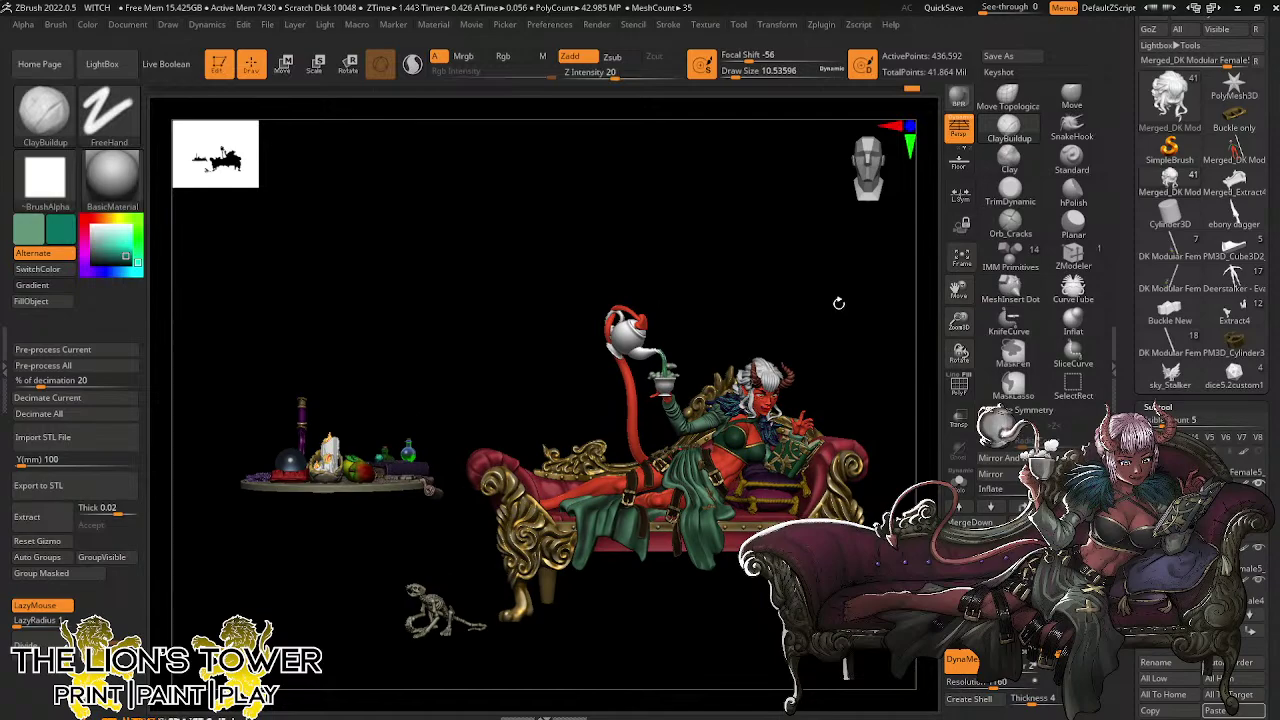
Inspect the couch, tabletop and skeleton from above, in front and below, including the underside of the legless tabletop
left_click_drag(546, 349, 507, 441)
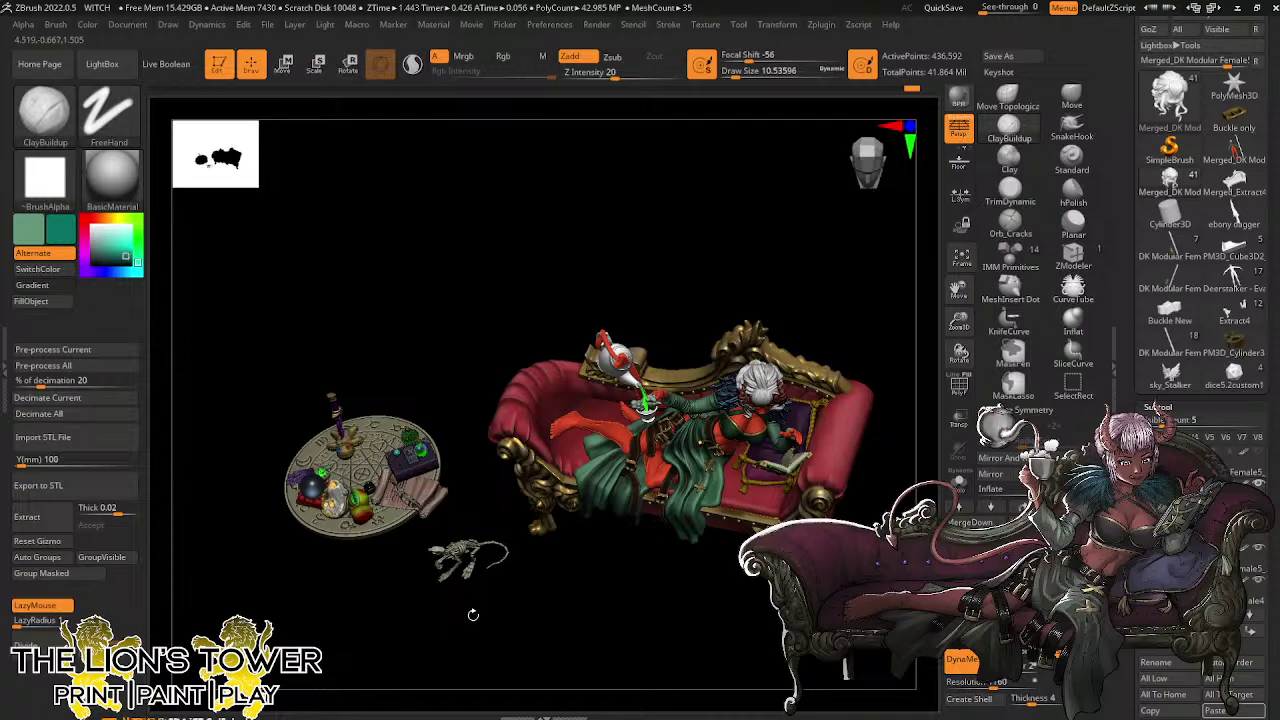
left_click_drag(473, 615, 362, 540)
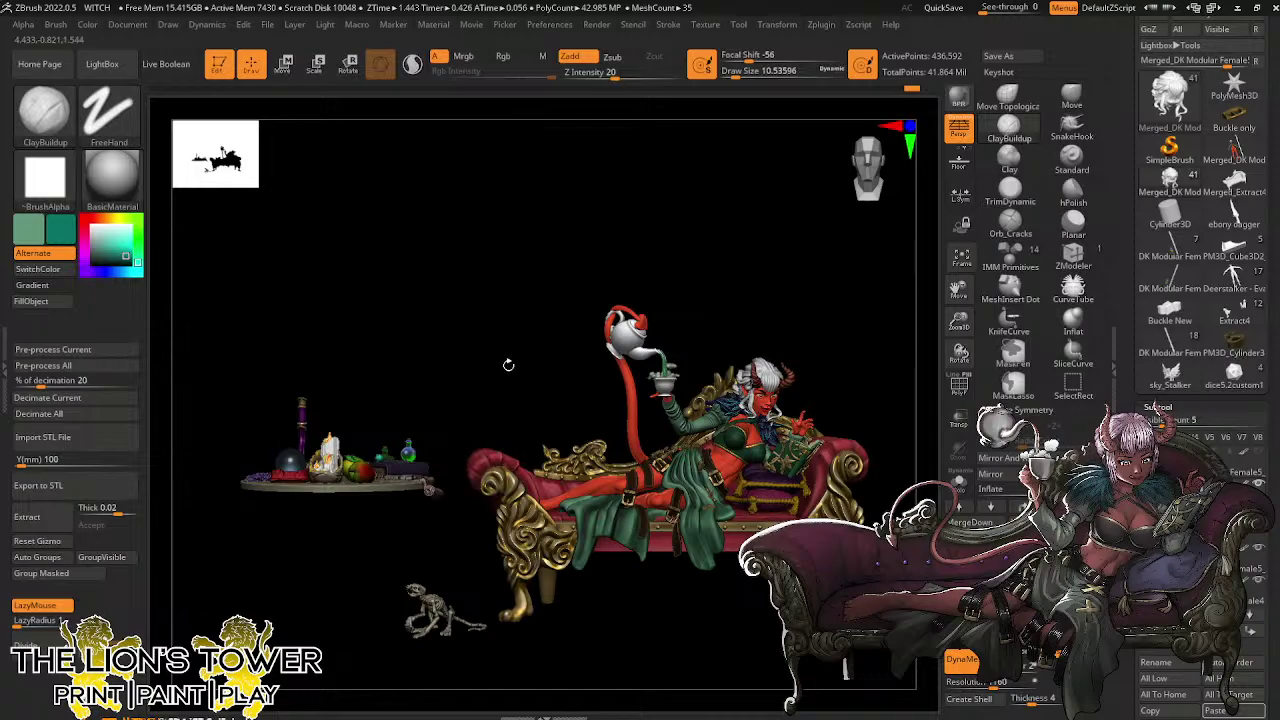
mouse_move(514, 349)
left_mouse_down()
mouse_move(606, 440)
mouse_move(634, 446)
mouse_move(534, 429)
mouse_move(489, 386)
mouse_move(517, 374)
left_mouse_up()
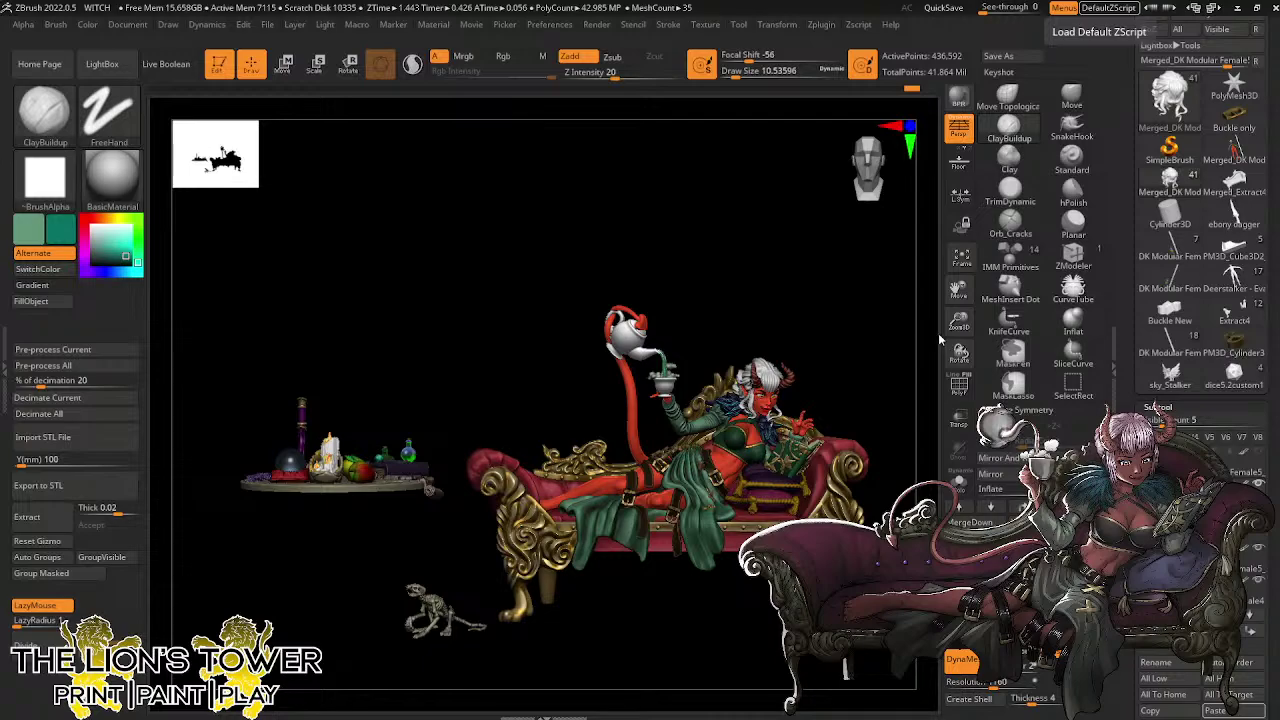
mouse_move(958, 325)
left_mouse_down()
mouse_move(958, 345)
mouse_move(958, 290)
mouse_move(1025, 234)
mouse_move(1130, 224)
mouse_move(957, 314)
mouse_move(957, 300)
left_mouse_up()
left_click_drag(952, 292, 936, 274)
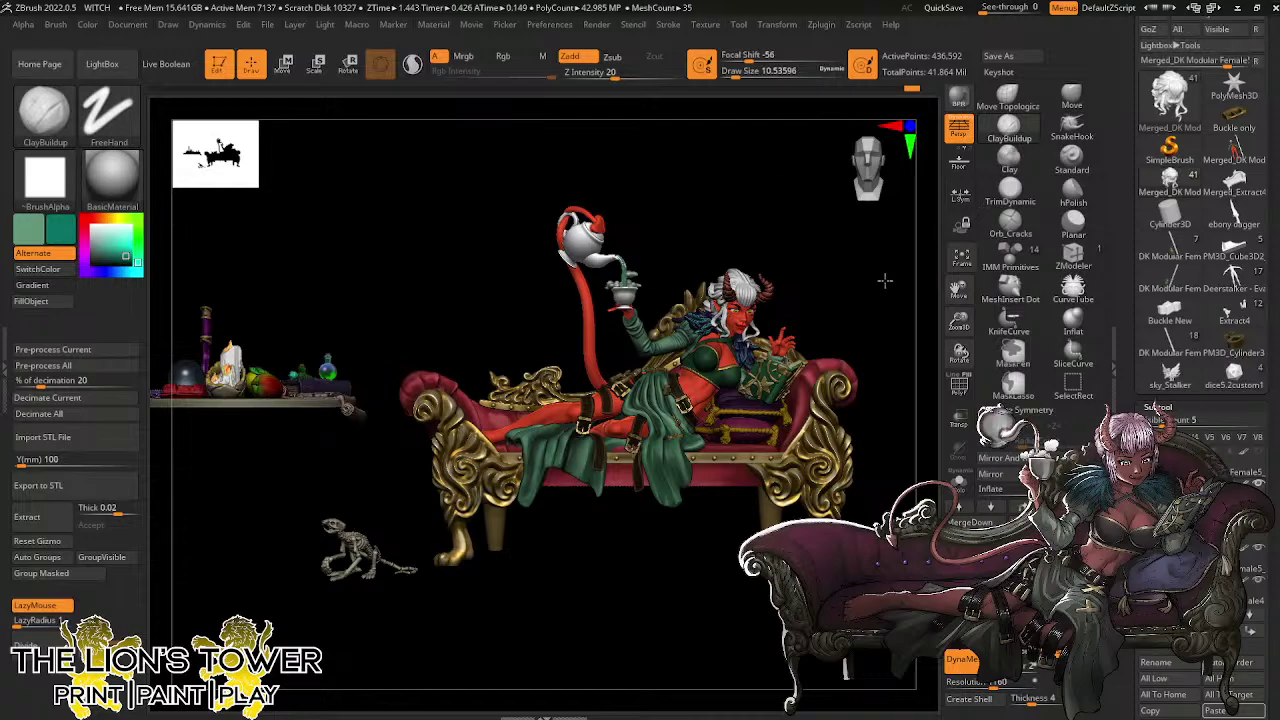
left_click_drag(884, 282, 872, 303)
left_click_drag(957, 291, 984, 286)
left_click_drag(536, 260, 394, 291)
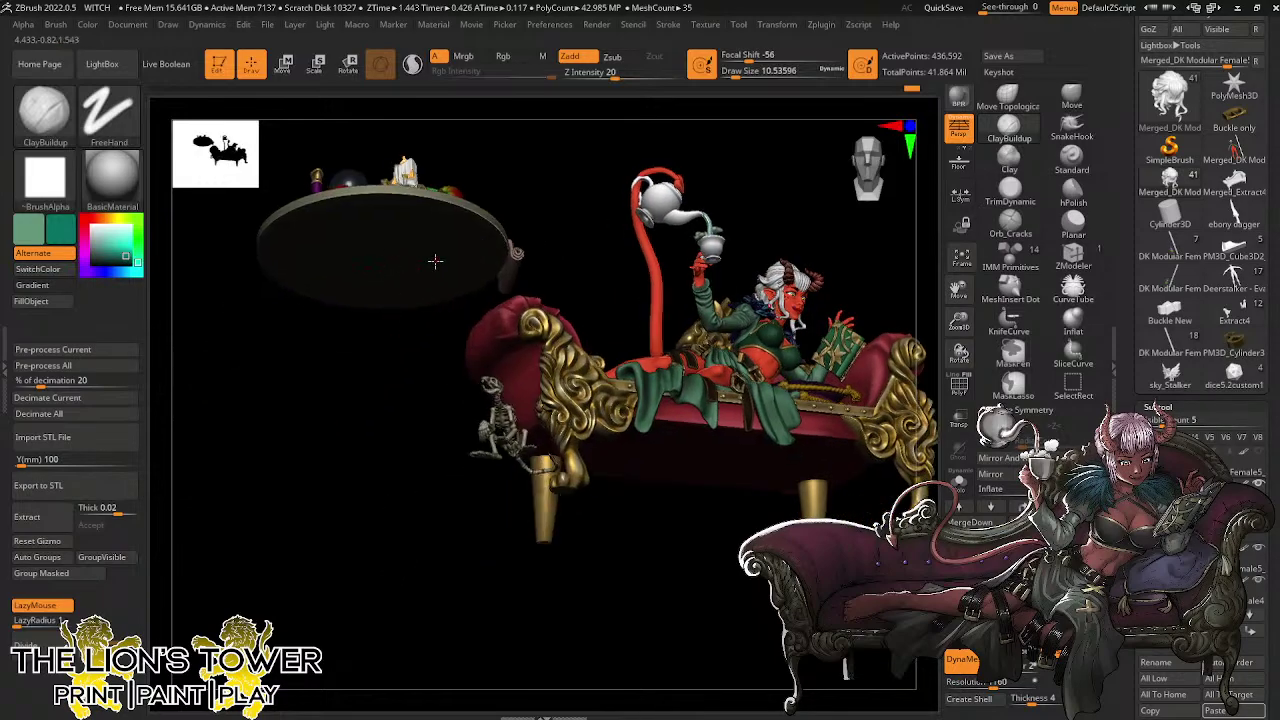
mouse_move(578, 215)
left_mouse_down()
mouse_move(583, 191)
mouse_move(574, 214)
mouse_move(600, 218)
left_mouse_up()
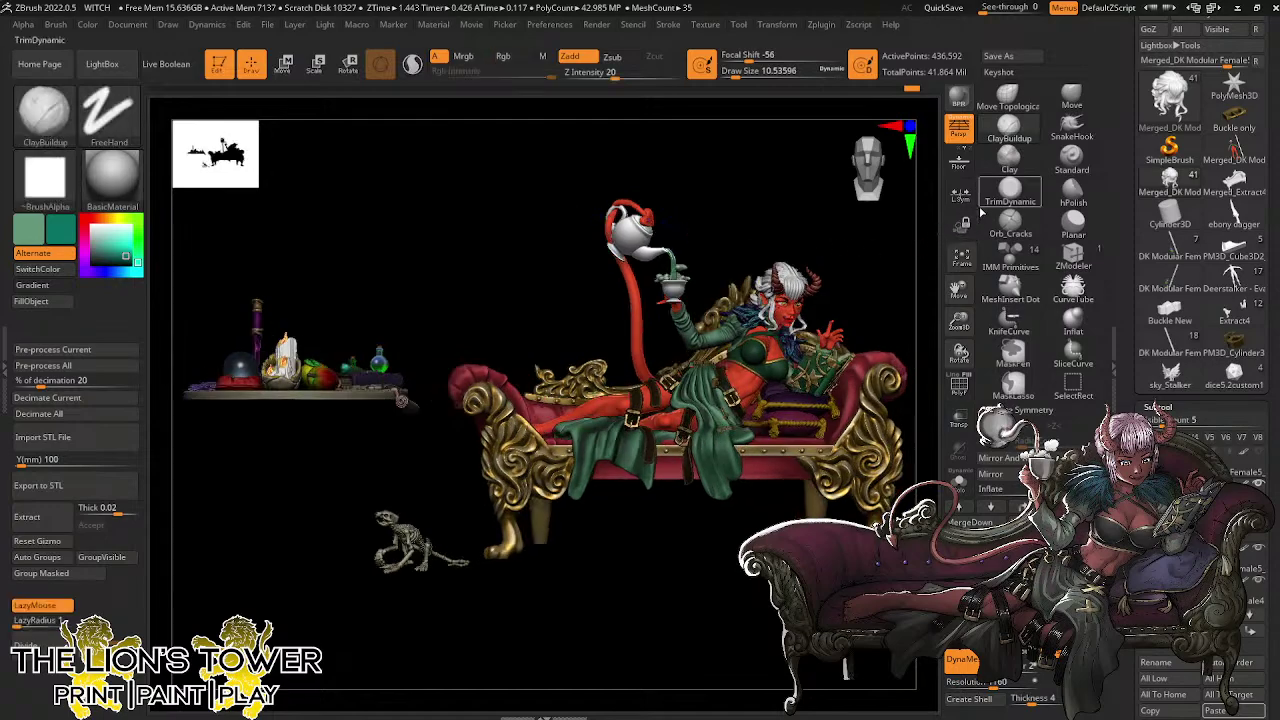
Review the layout of the couch, floating tabletop and skeleton from overhead and from the front at different distances
left_click_drag(957, 324, 957, 280)
left_click_drag(957, 288, 924, 366)
left_click_drag(881, 308, 840, 395)
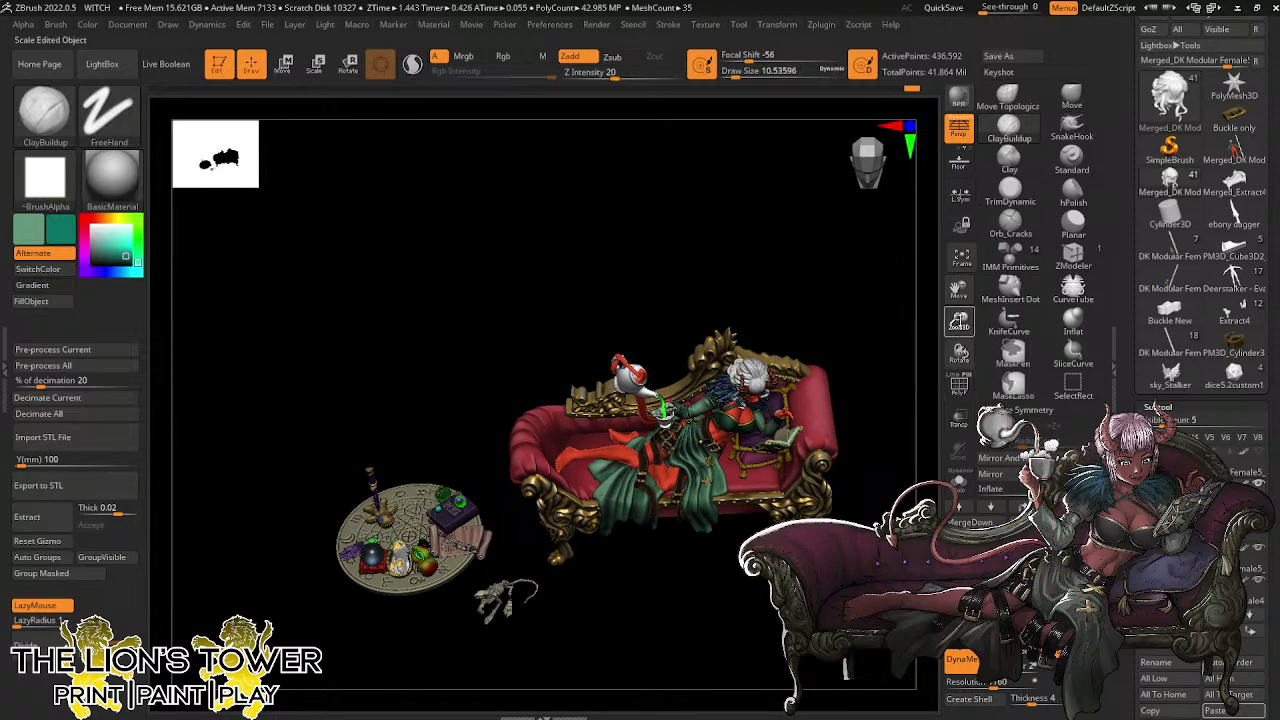
left_click_drag(958, 322, 958, 291)
left_click_drag(958, 290, 880, 420)
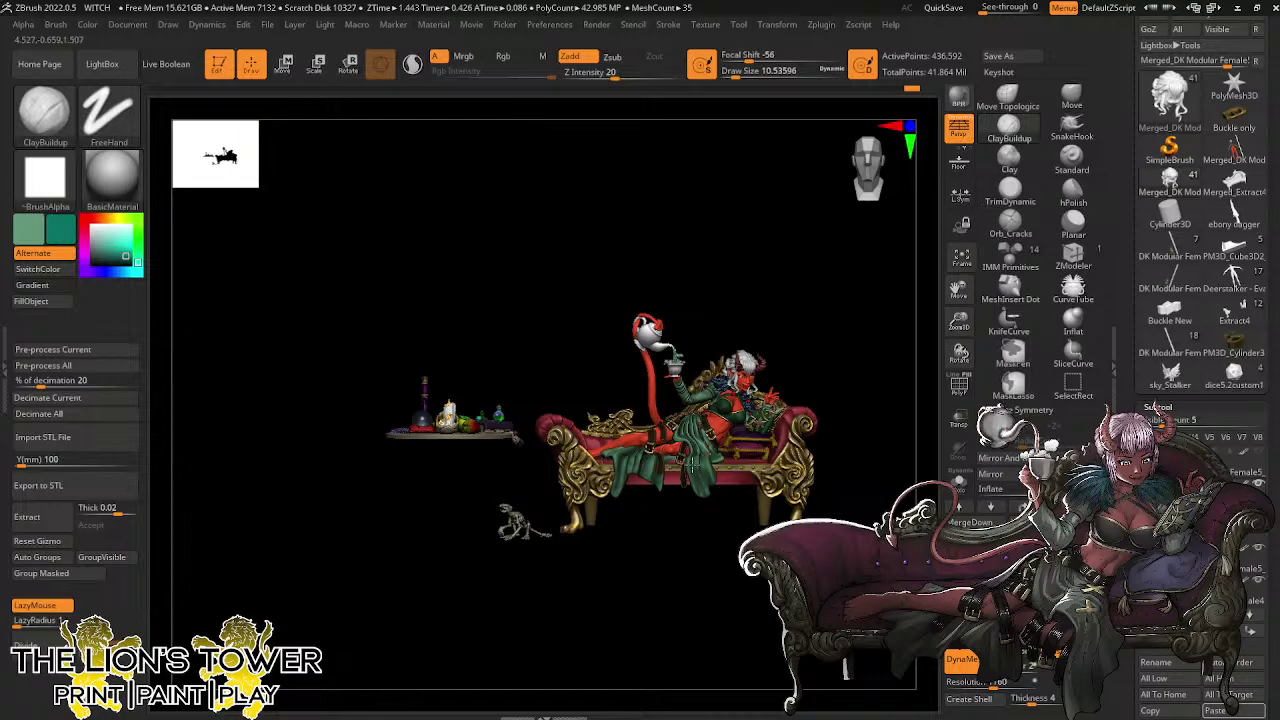
left_click_drag(958, 320, 958, 334)
left_click_drag(958, 290, 969, 244)
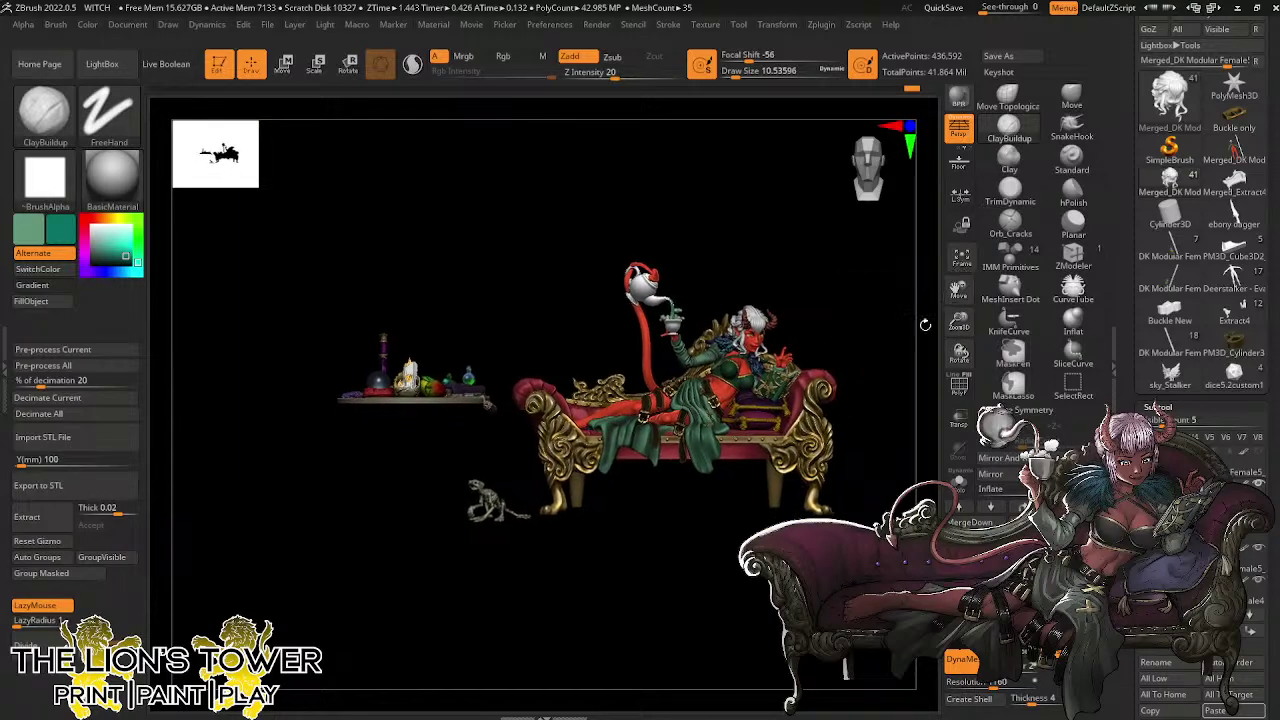
left_click_drag(886, 371, 830, 388)
left_click_drag(959, 324, 1004, 288)
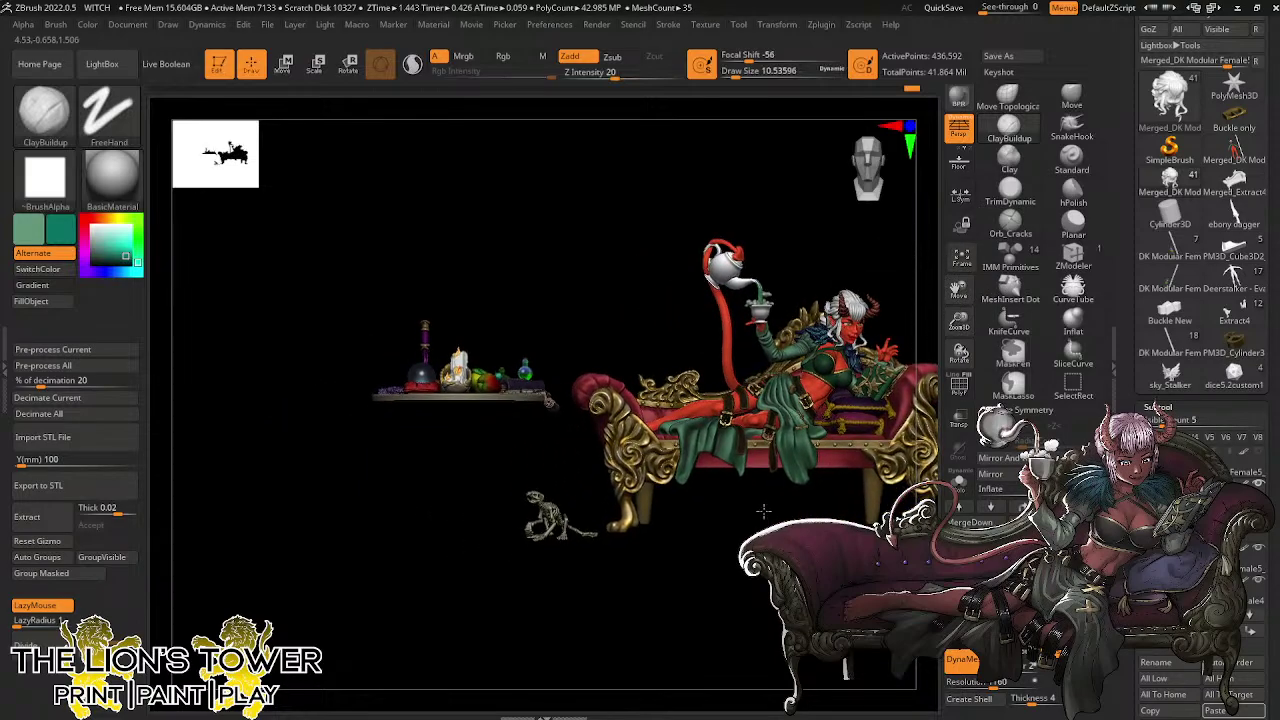
left_click_drag(764, 511, 764, 510)
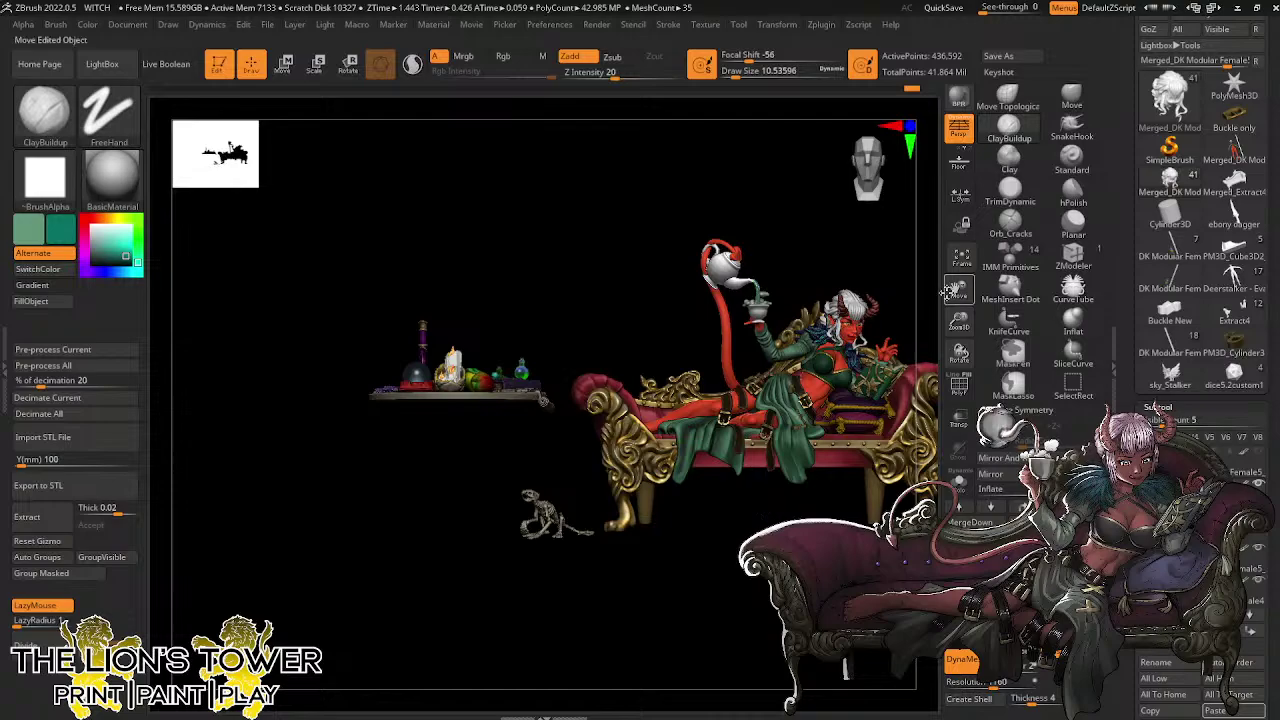
left_click_drag(953, 292, 844, 325)
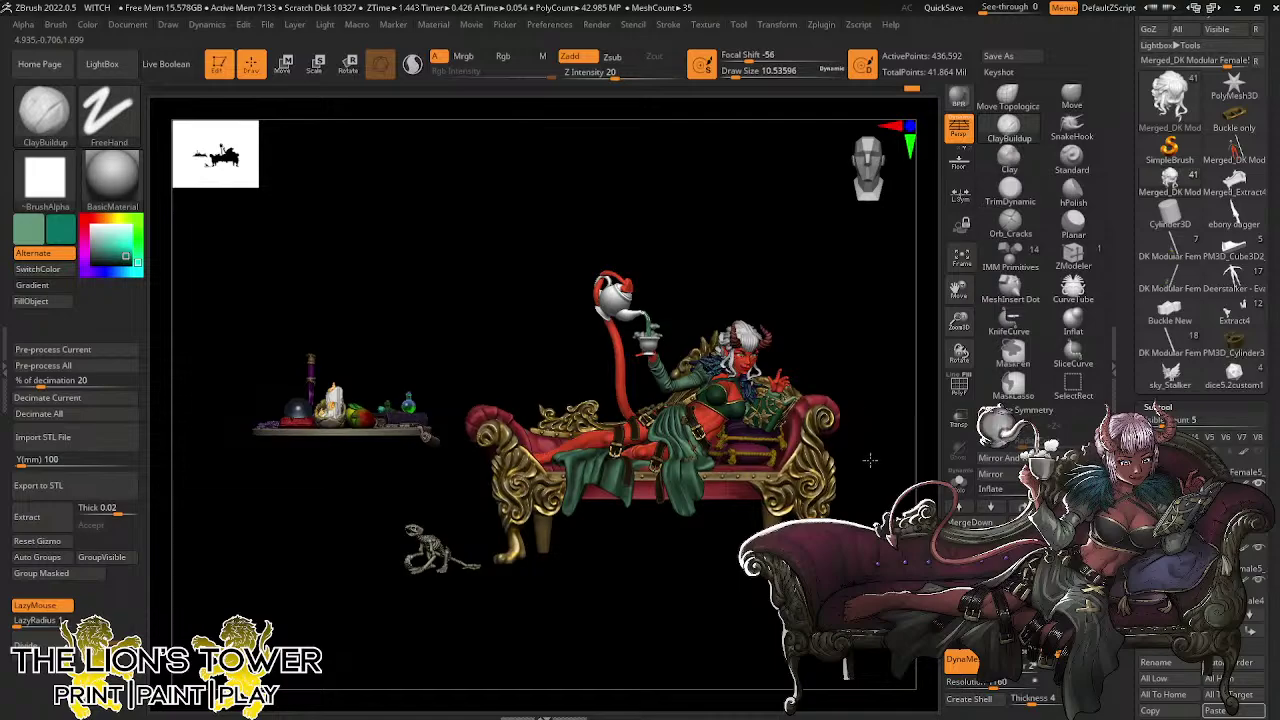
left_click_drag(870, 459, 866, 266)
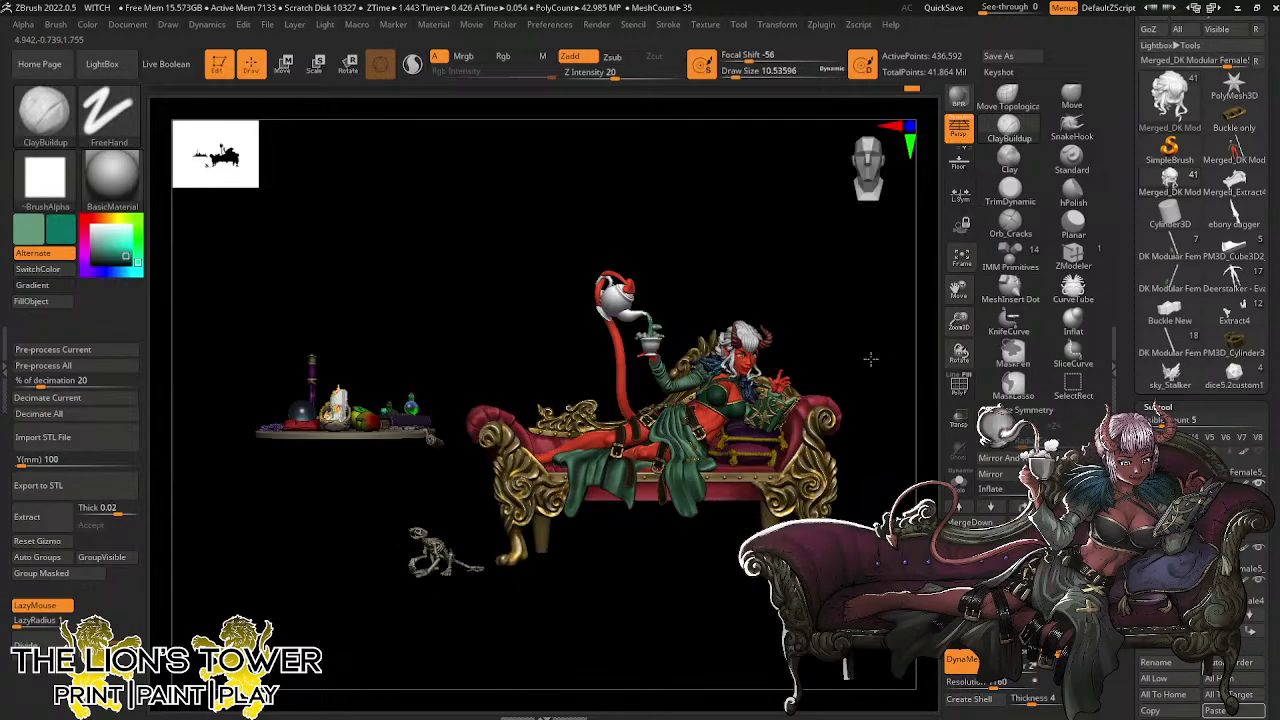
left_click_drag(870, 358, 645, 258)
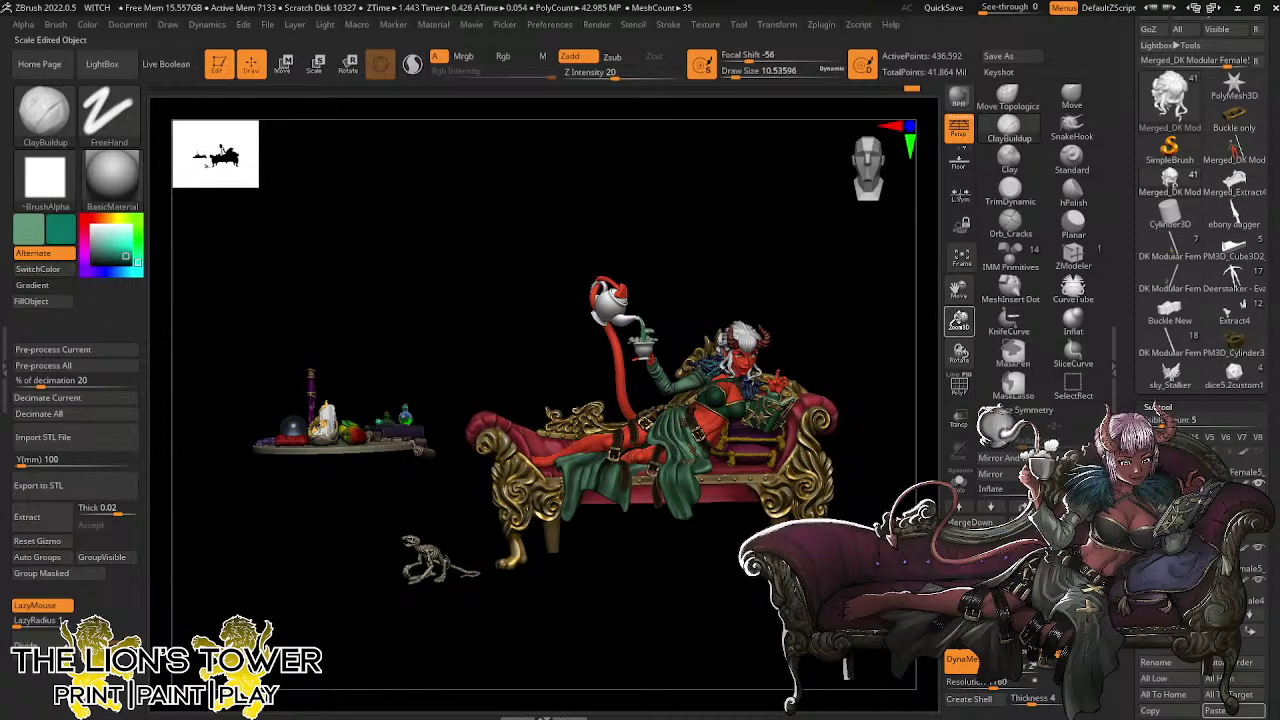
Inspect the reclining female, the teapot held by her tail and the couch up close, and look over the full scene again
left_click_drag(959, 321, 959, 394)
left_click_drag(881, 319, 851, 333, "alt")
left_click_drag(862, 362, 870, 363)
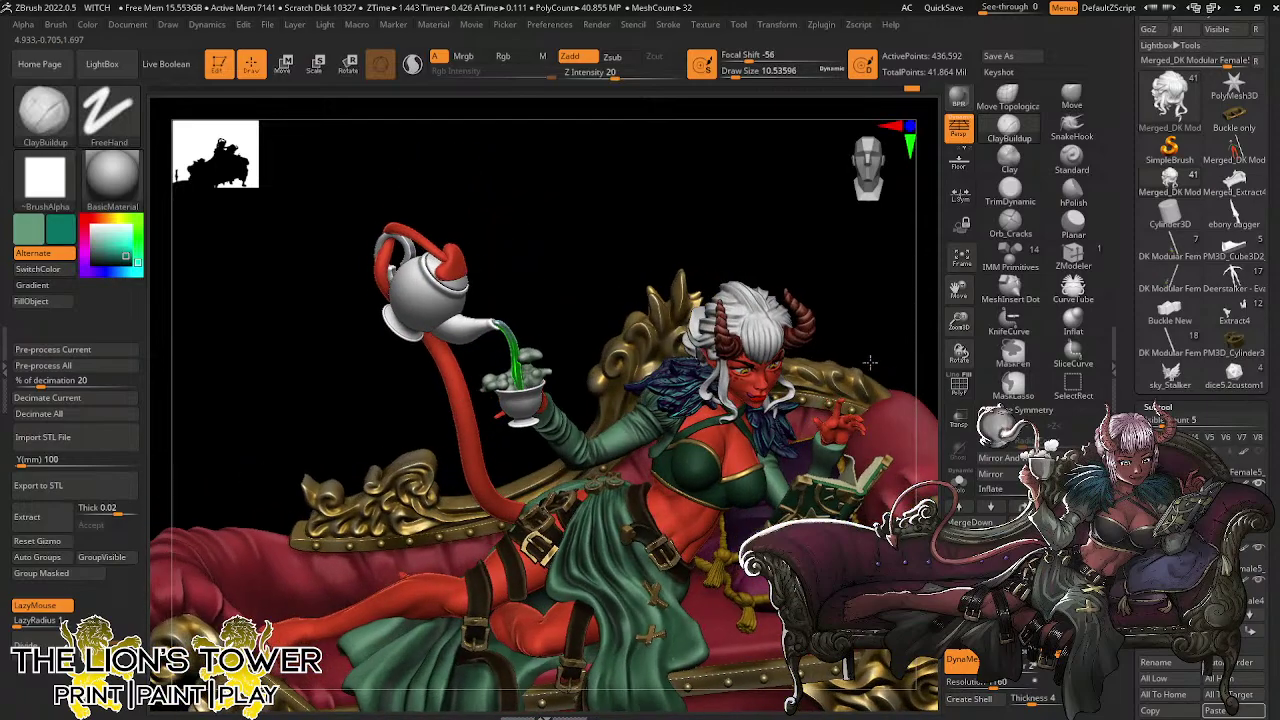
left_click_drag(959, 321, 964, 257)
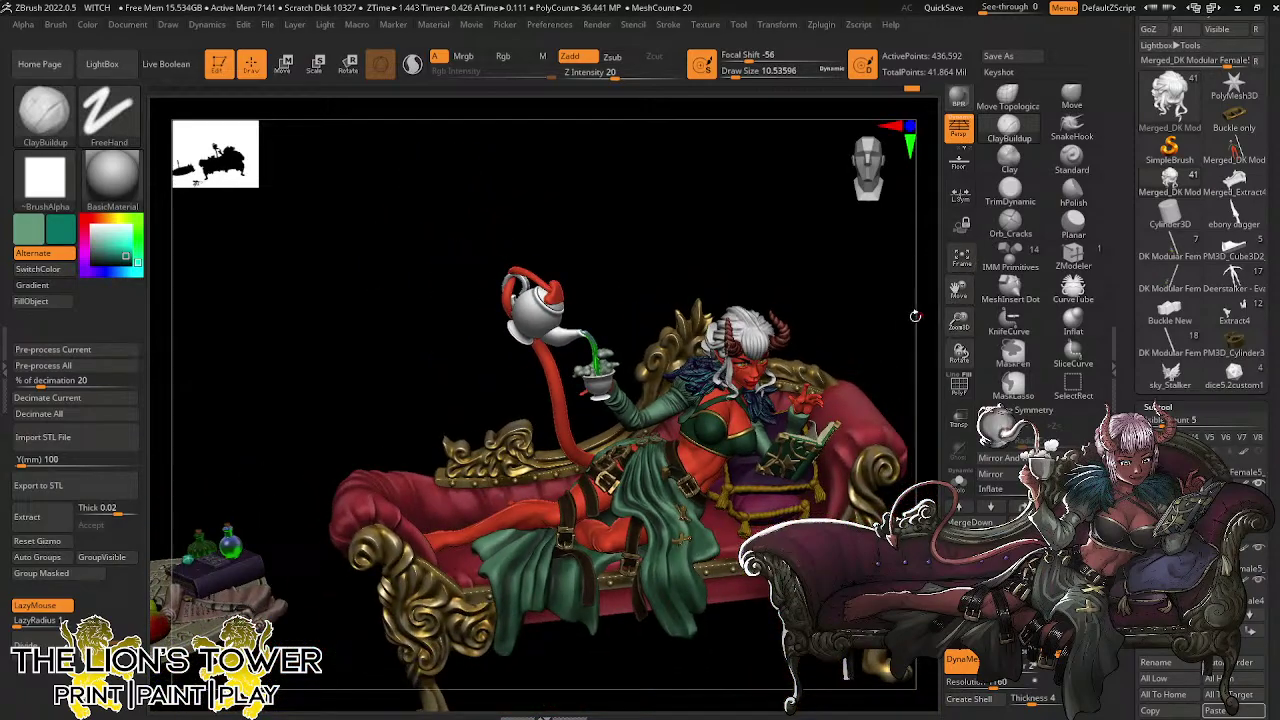
left_click_drag(880, 318, 869, 356)
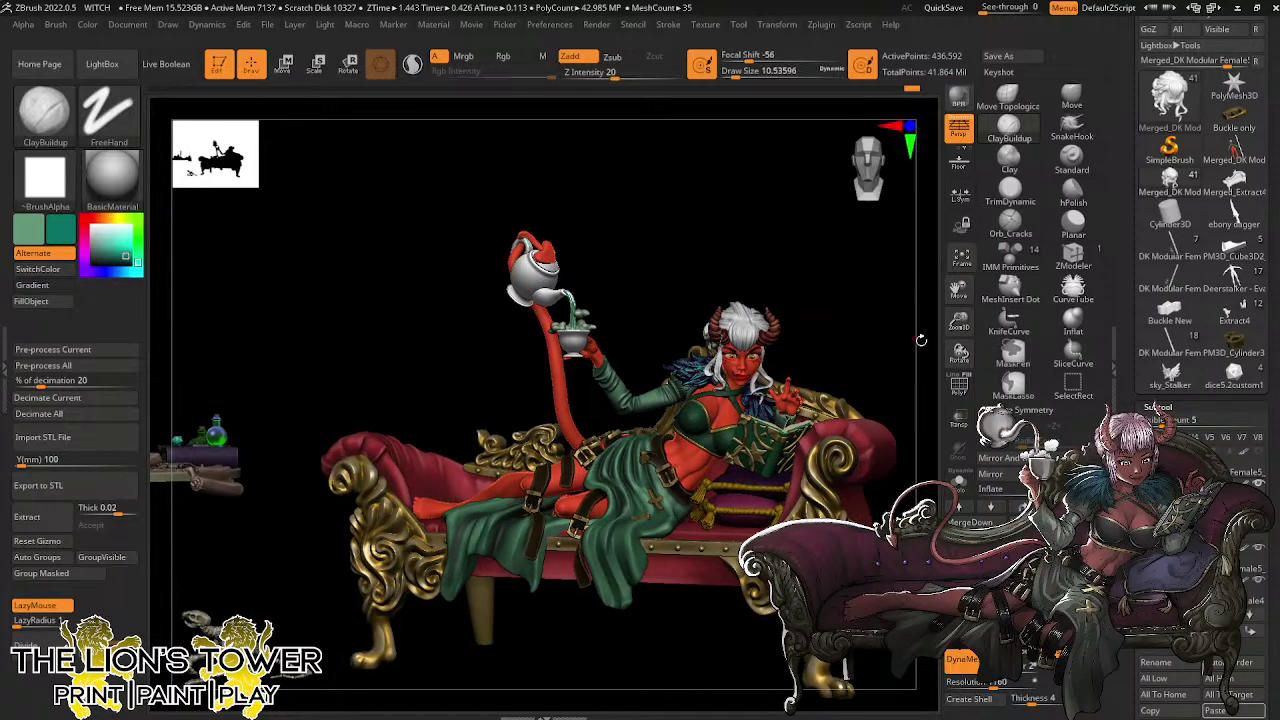
left_click_drag(959, 322, 963, 264)
left_click_drag(959, 321, 959, 352)
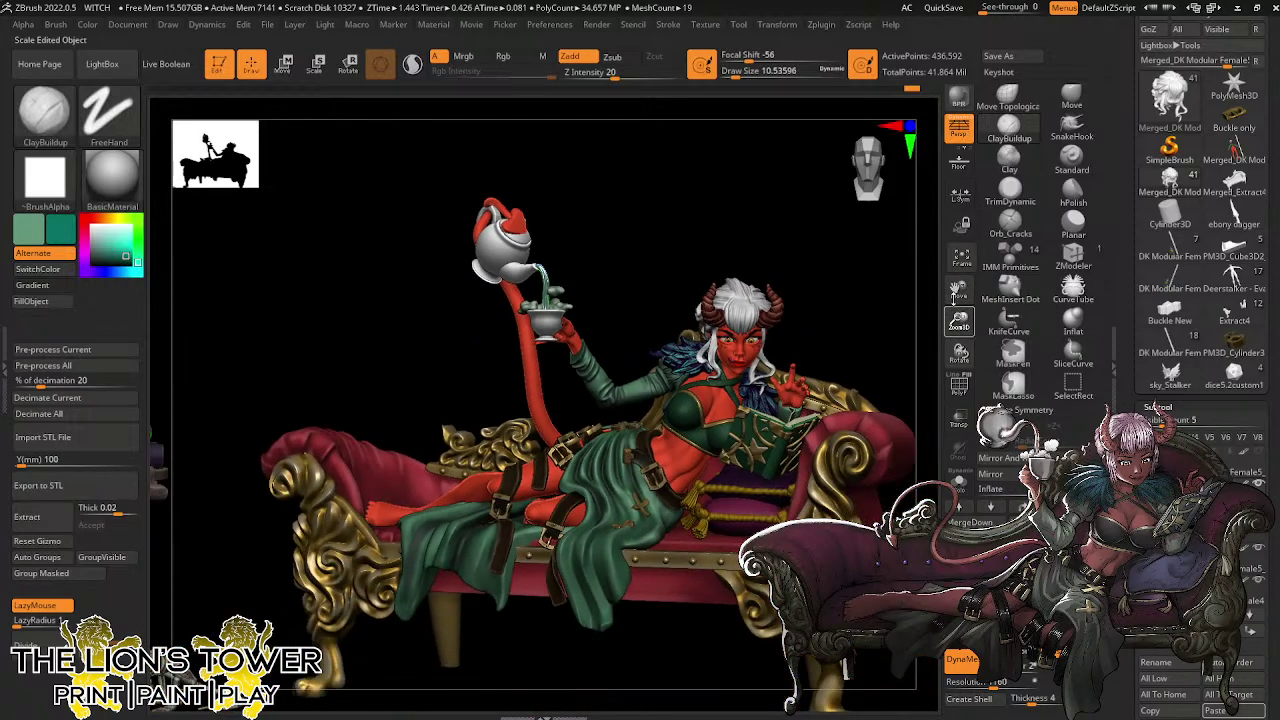
left_click_drag(959, 286, 975, 300)
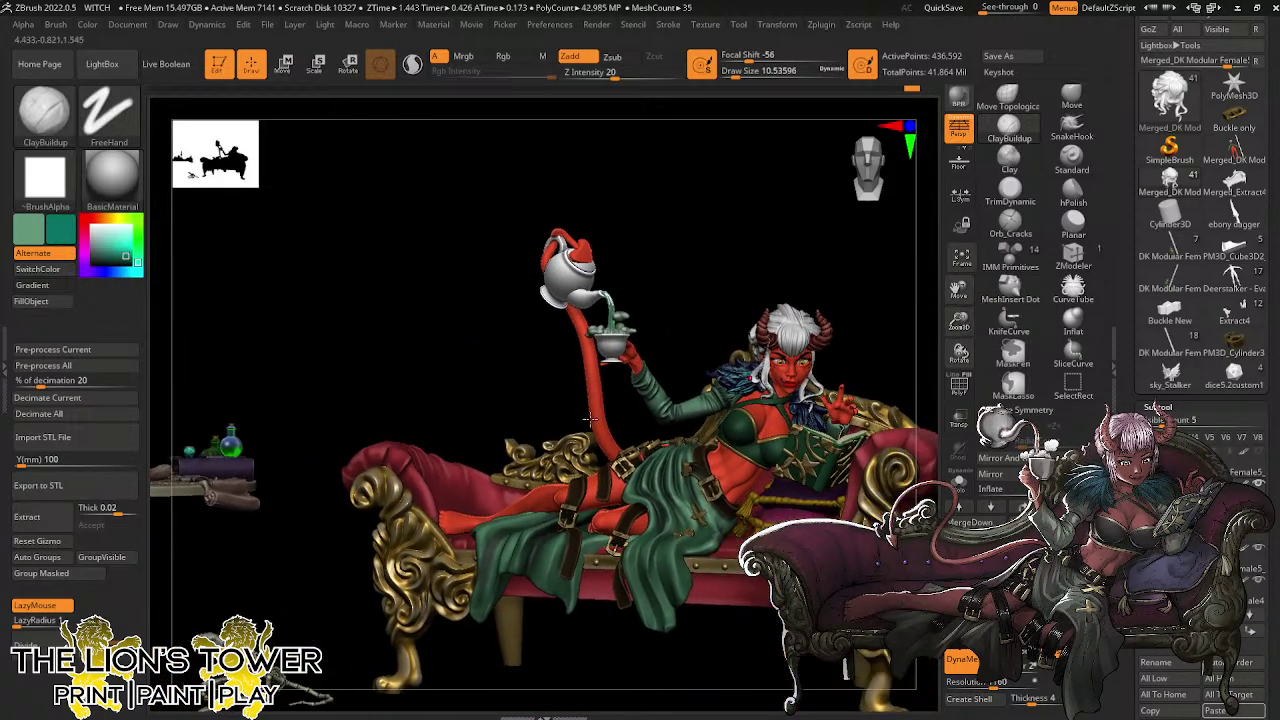
mouse_move(686, 317)
left_mouse_down()
mouse_move(792, 304)
mouse_move(723, 310)
mouse_move(702, 327)
left_mouse_up()
left_click_drag(959, 321, 884, 400)
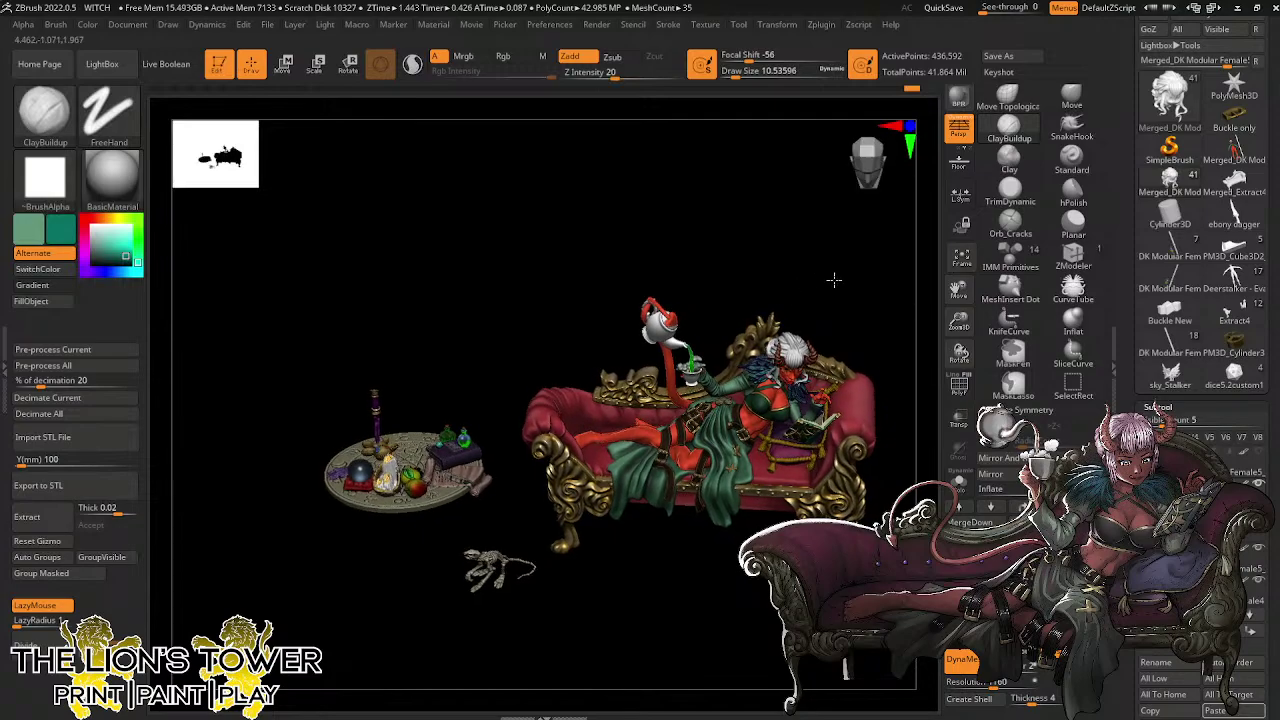
mouse_move(834, 280)
left_mouse_down()
mouse_move(826, 309)
mouse_move(823, 280)
mouse_move(828, 313)
mouse_move(826, 288)
left_mouse_up()
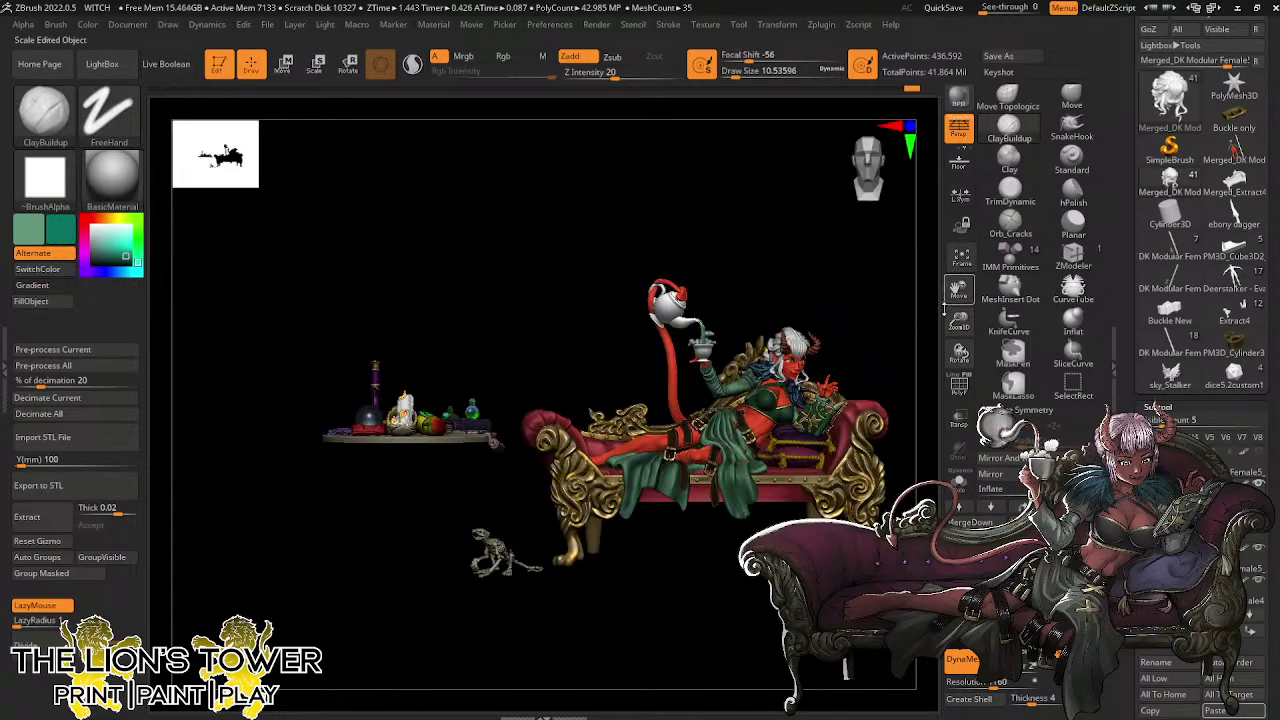
left_click_drag(960, 322, 960, 375)
left_click_drag(958, 290, 907, 290)
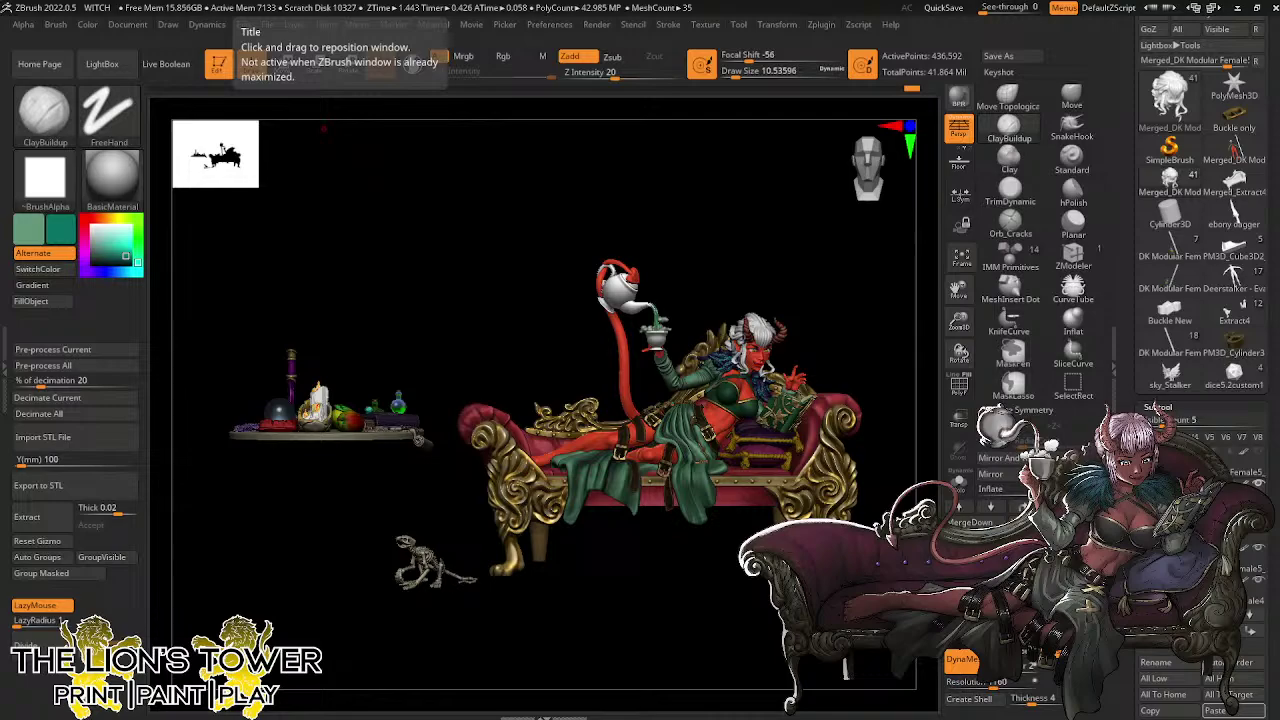
Switch to the Chrome window with the round wooden table reference, study its scrolled iron base, and return to ZBrush
left_click_drag(535, 0, 573, 103)
scroll(631, 322, "down", 2)
scroll(631, 323, "up", 1)
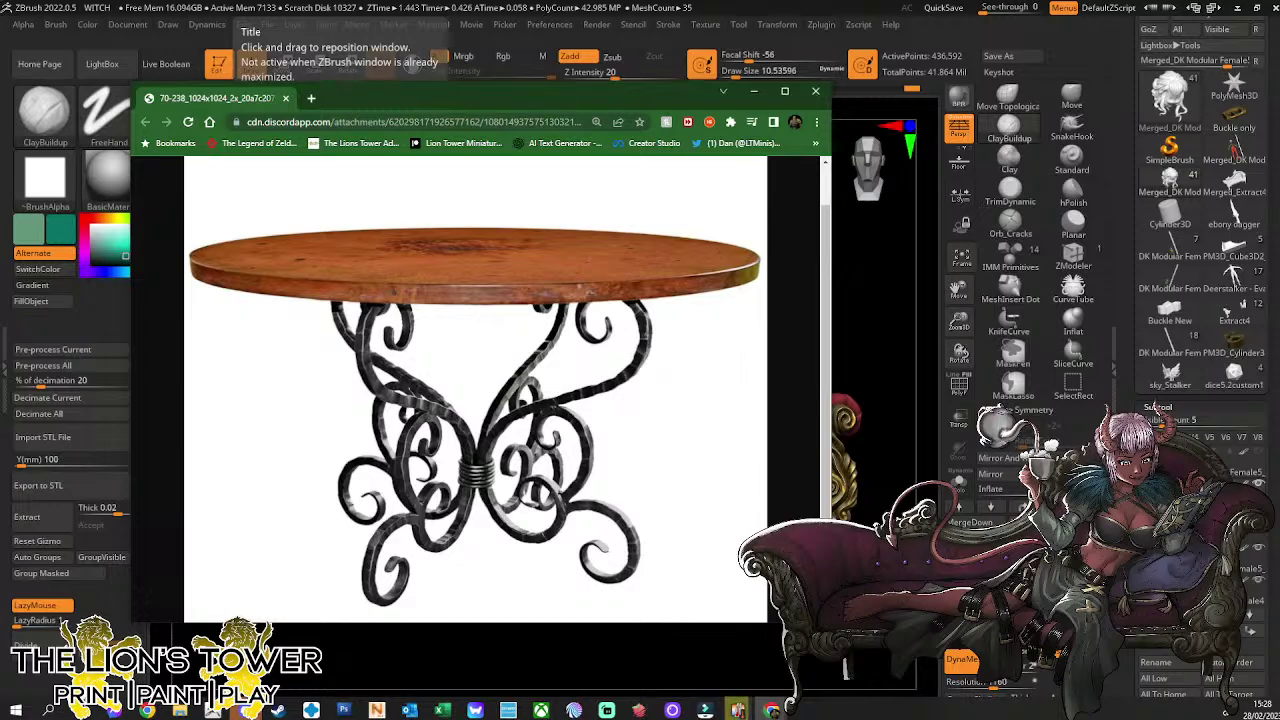
left_click_drag(678, 102, 740, 0)
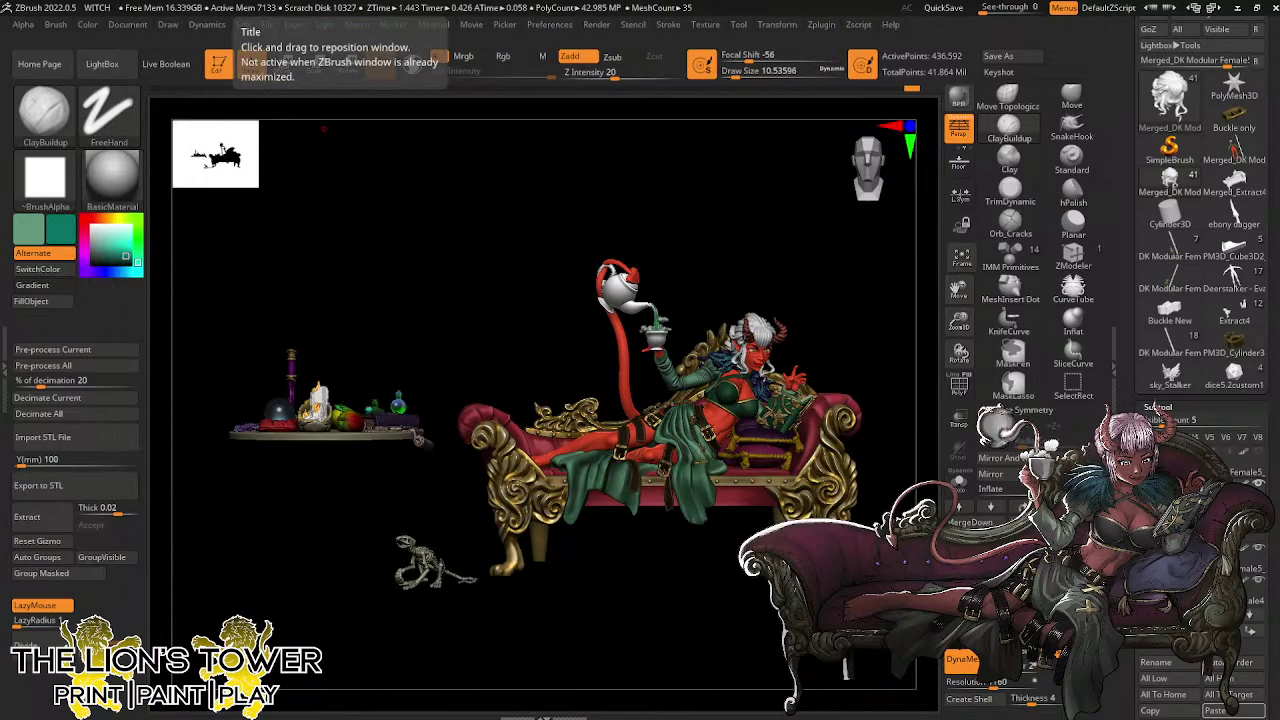